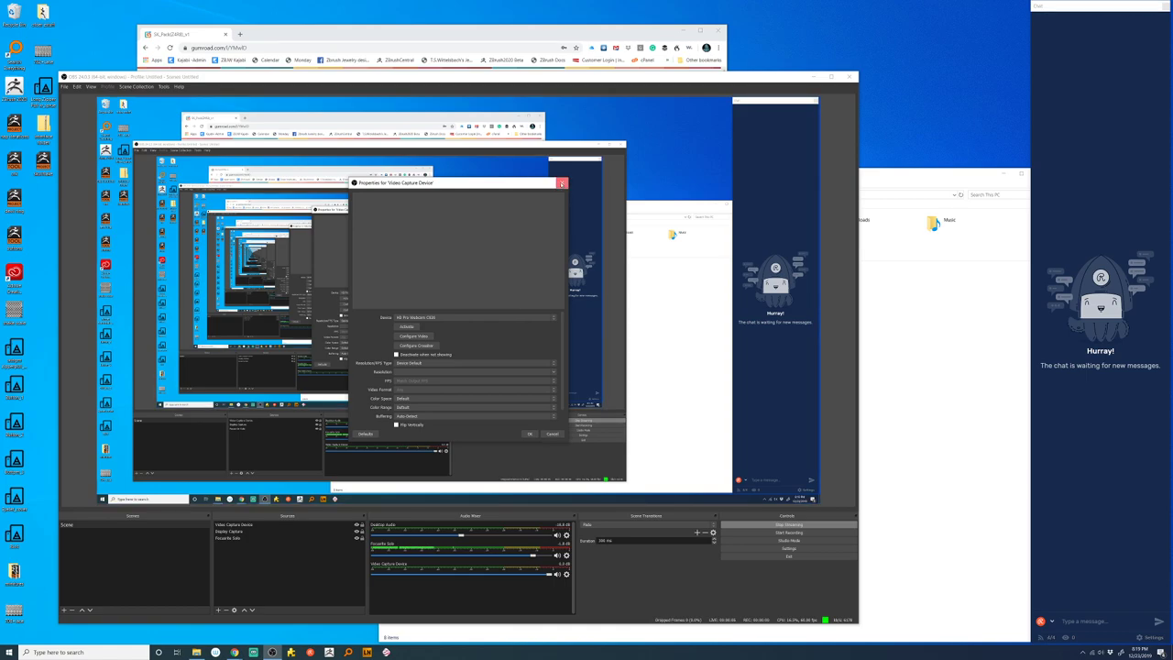
- Close the Video Capture Device properties dialog and discard its unsaved changes
{"action": "left_click", "coordinate": [562, 182]}
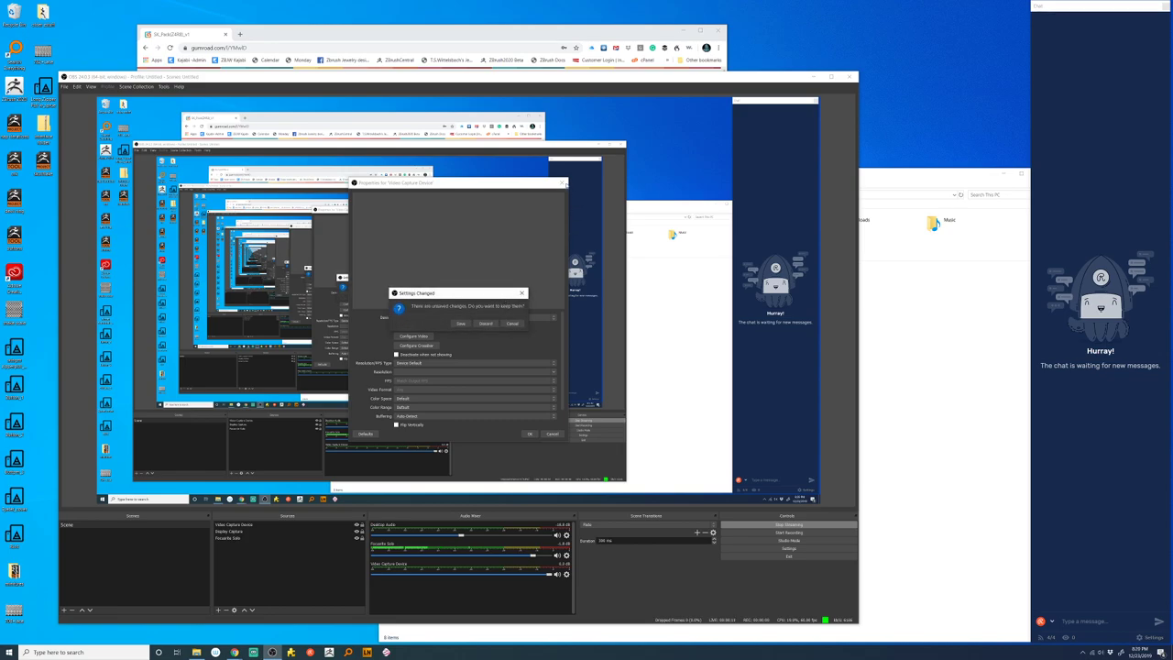
{"action": "left_click", "coordinate": [510, 324]}
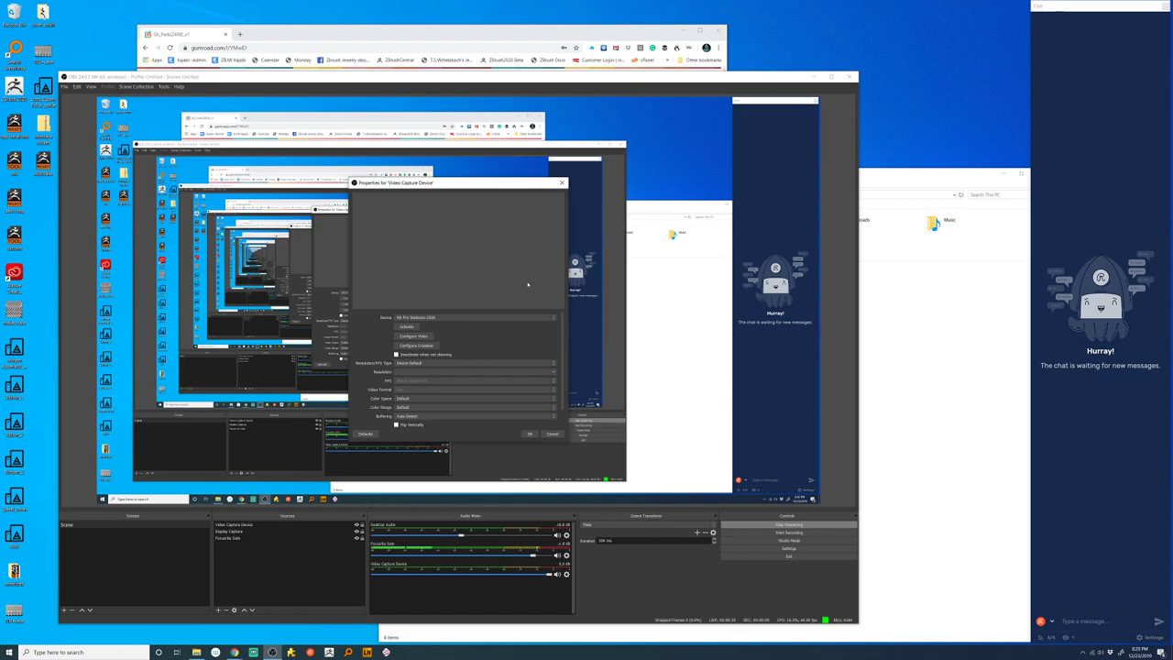
{"action": "left_click", "coordinate": [562, 183]}
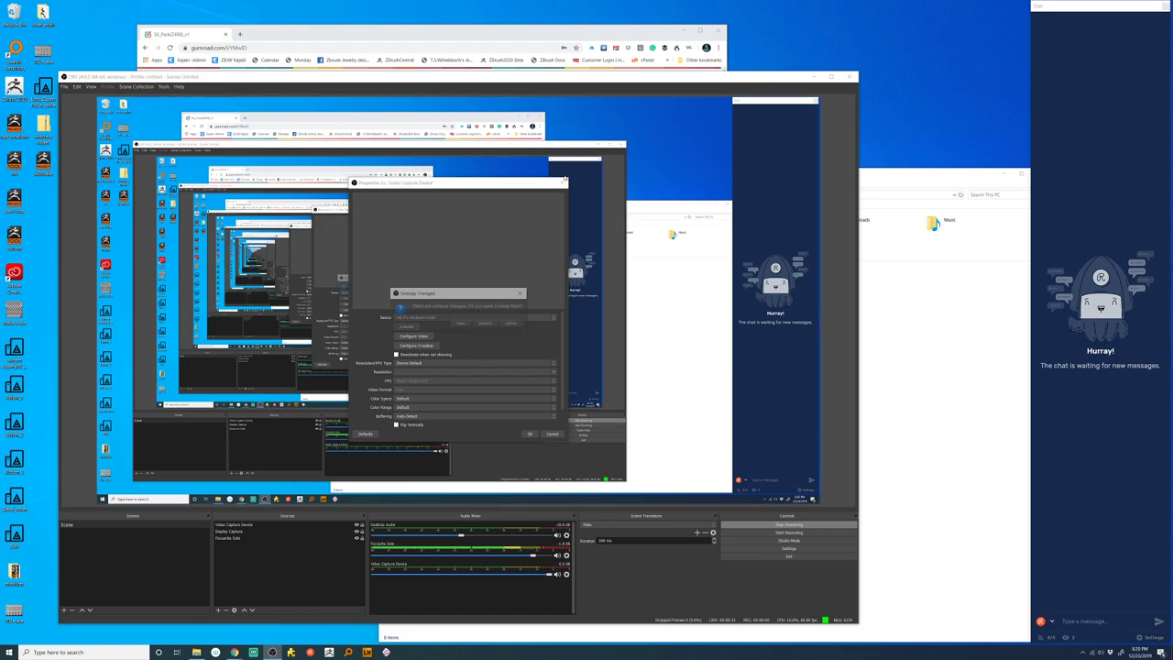
{"action": "left_click", "coordinate": [485, 324]}
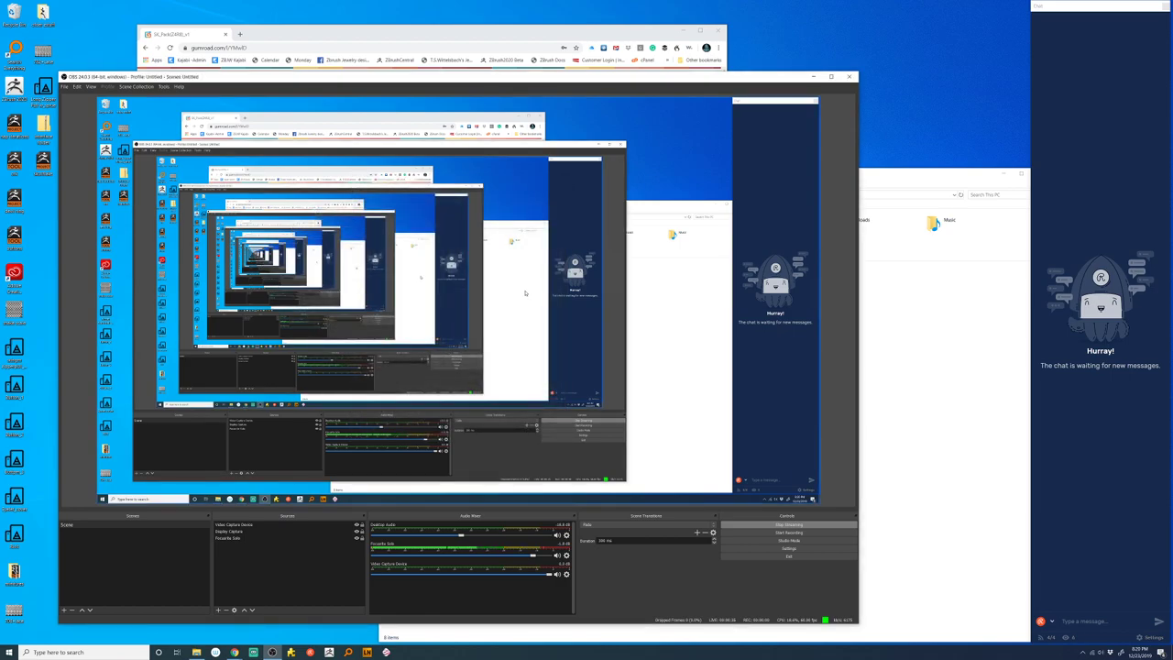
- Select the Video Capture Device source, then bring up the Windows Start menu
{"action": "left_click", "coordinate": [267, 525]}
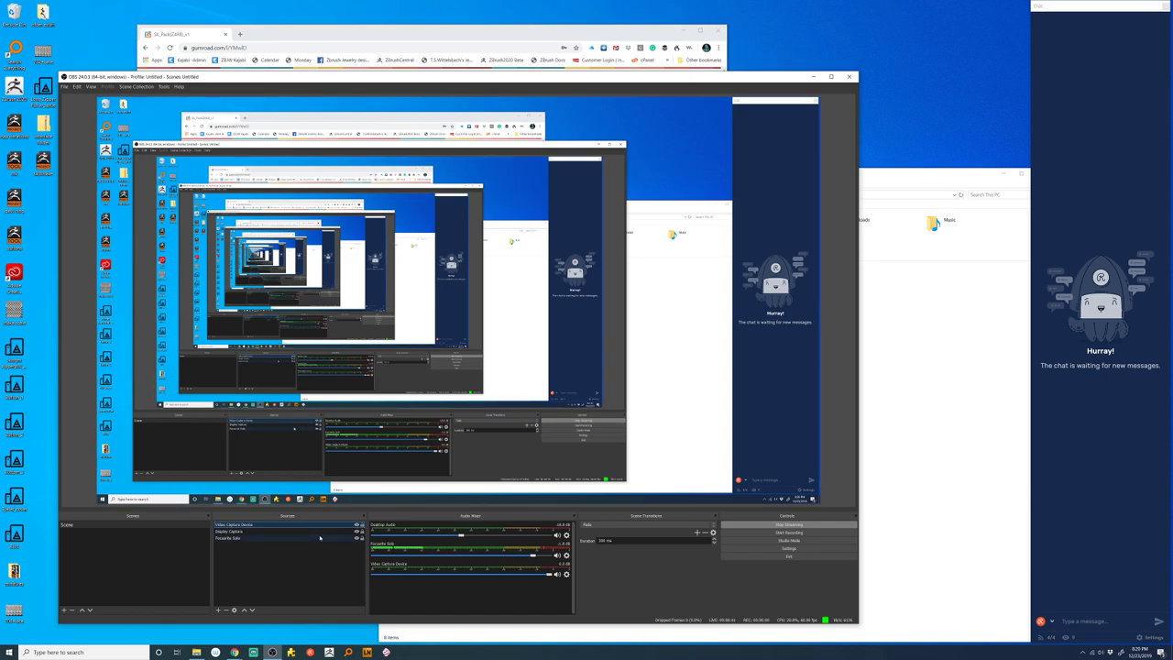
{"action": "left_click", "coordinate": [10, 651]}
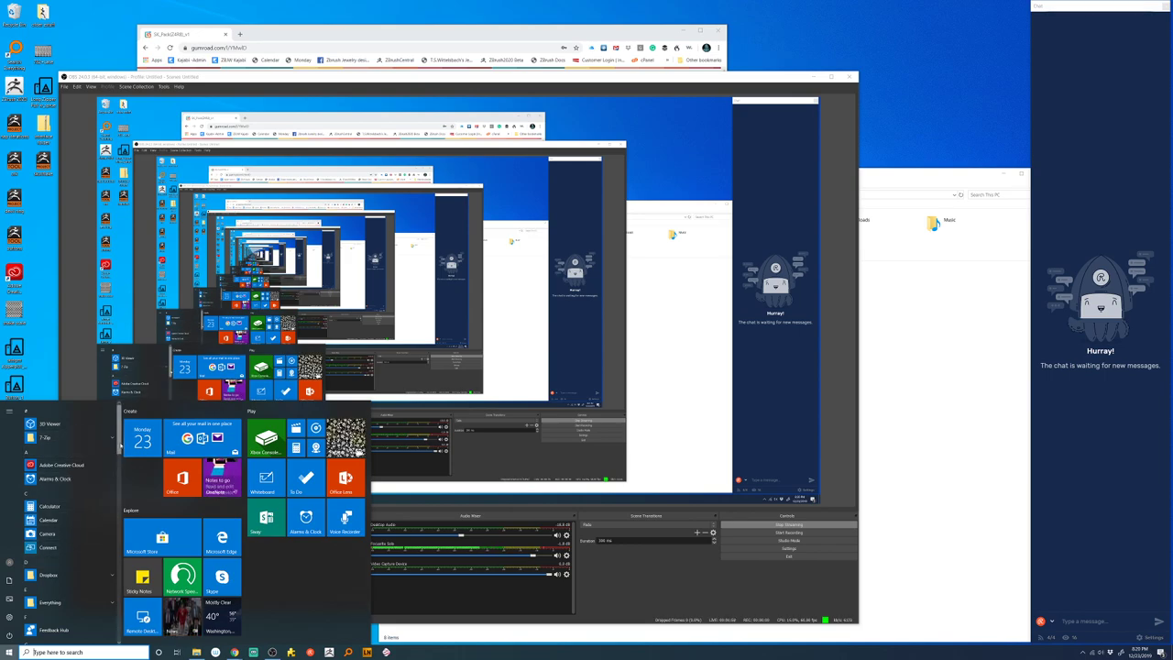
{"action": "scroll", "coordinate": [117, 495], "scroll_direction": "down", "scroll_amount": 3}
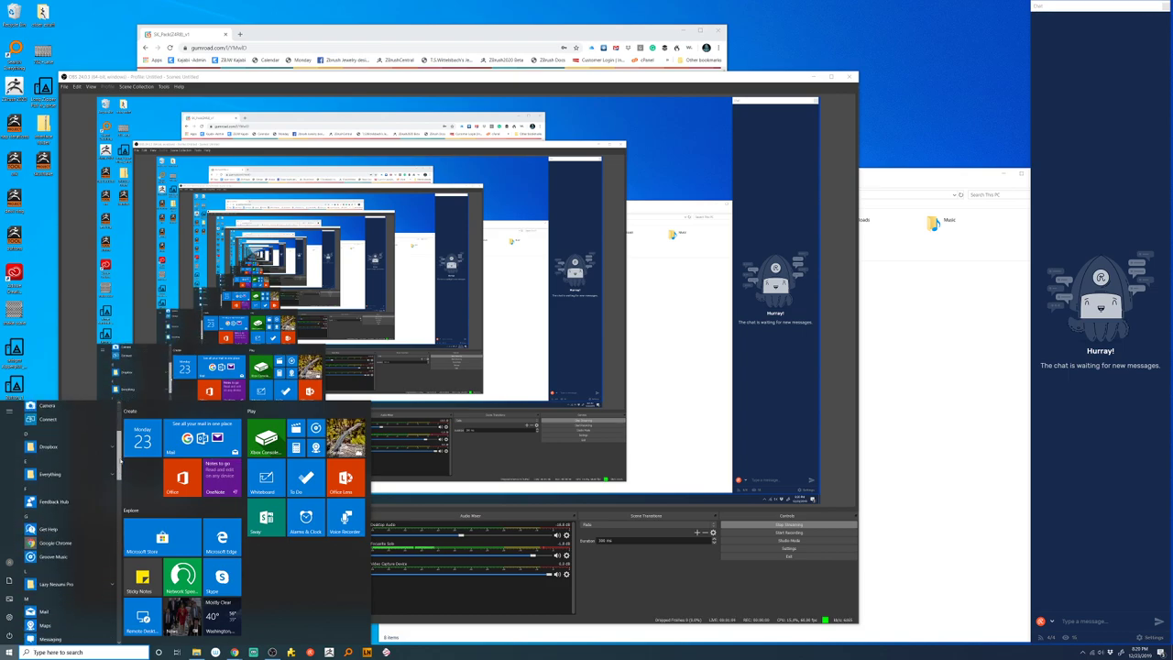
{"action": "mouse_move", "coordinate": [118, 447]}
{"action": "left_mouse_down"}
{"action": "mouse_move", "coordinate": [120, 612]}
{"action": "mouse_move", "coordinate": [114, 595]}
{"action": "left_mouse_up"}
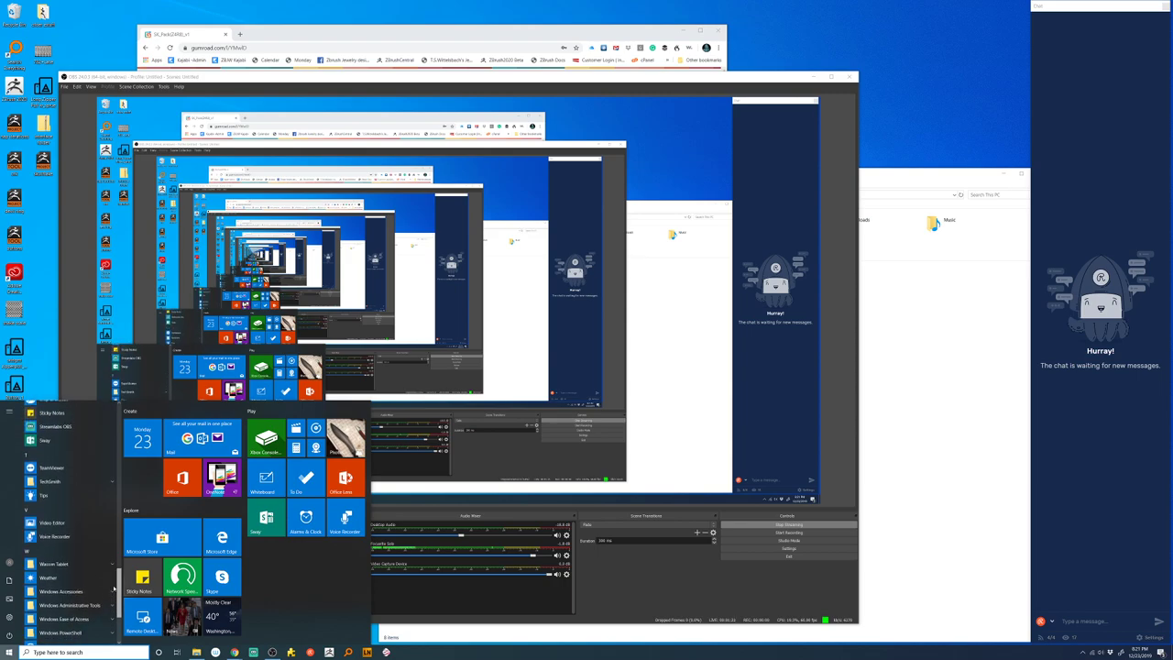
{"action": "left_click_drag", "start_coordinate": [114, 574], "coordinate": [113, 570]}
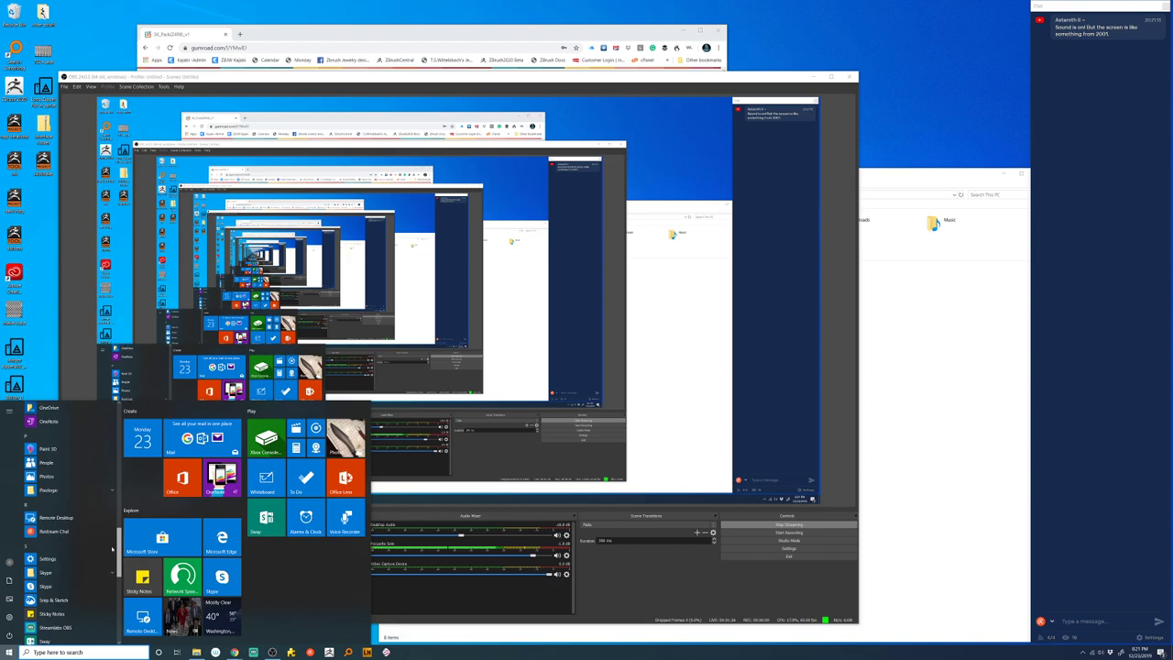
{"action": "left_click_drag", "start_coordinate": [113, 550], "coordinate": [112, 548]}
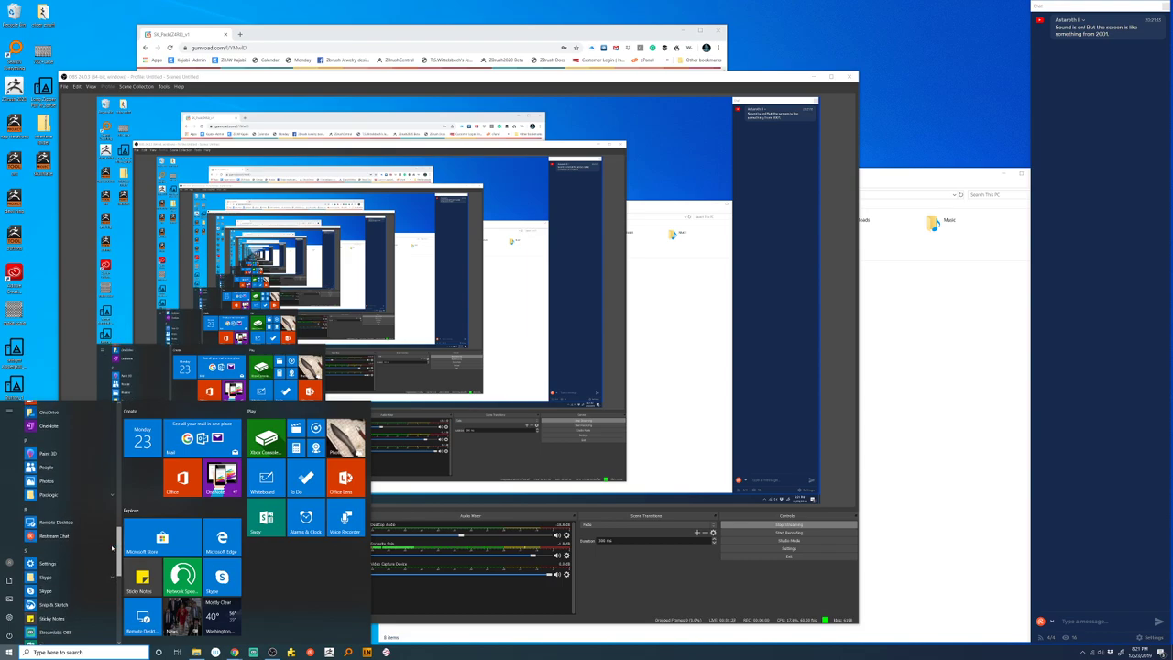
{"action": "left_click_drag", "start_coordinate": [112, 548], "coordinate": [122, 423]}
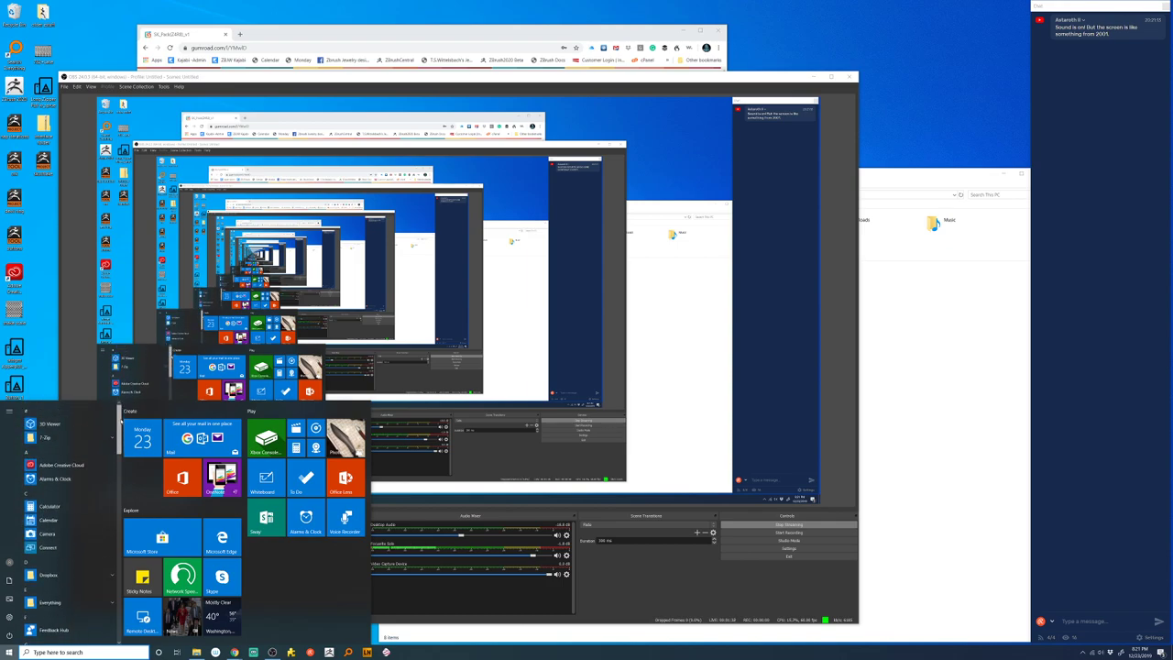
- Search Windows for 'webcam', open the Camera app, and close its camera-not-found error
{"action": "left_click", "coordinate": [107, 647]}
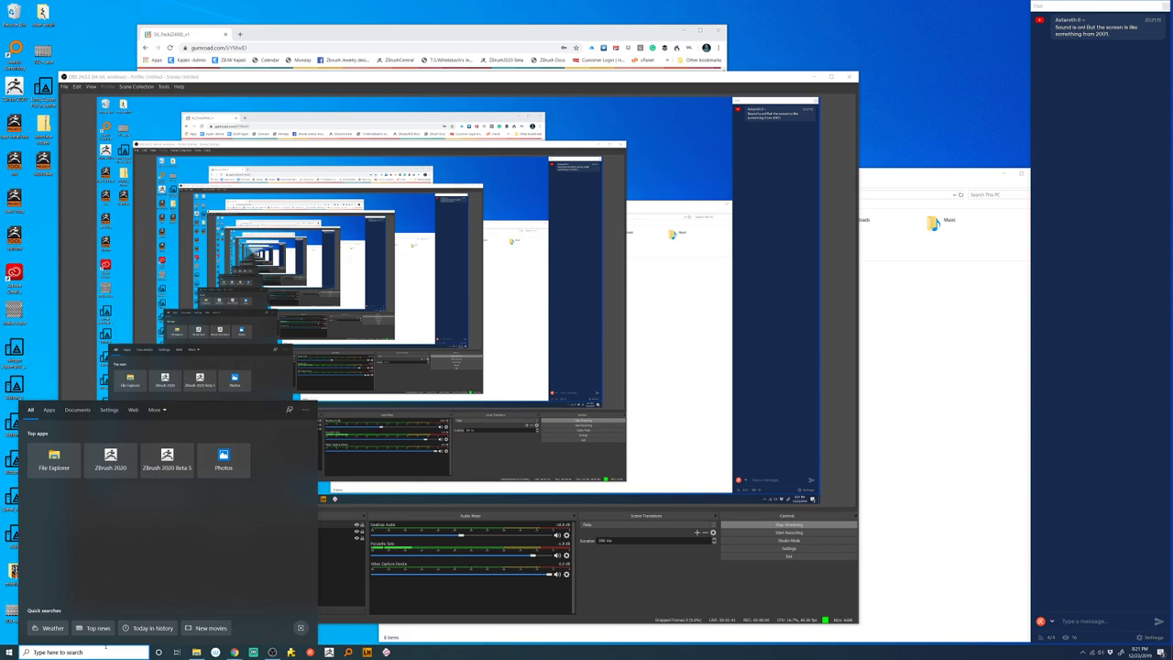
{"action": "type", "text": "webcam"}
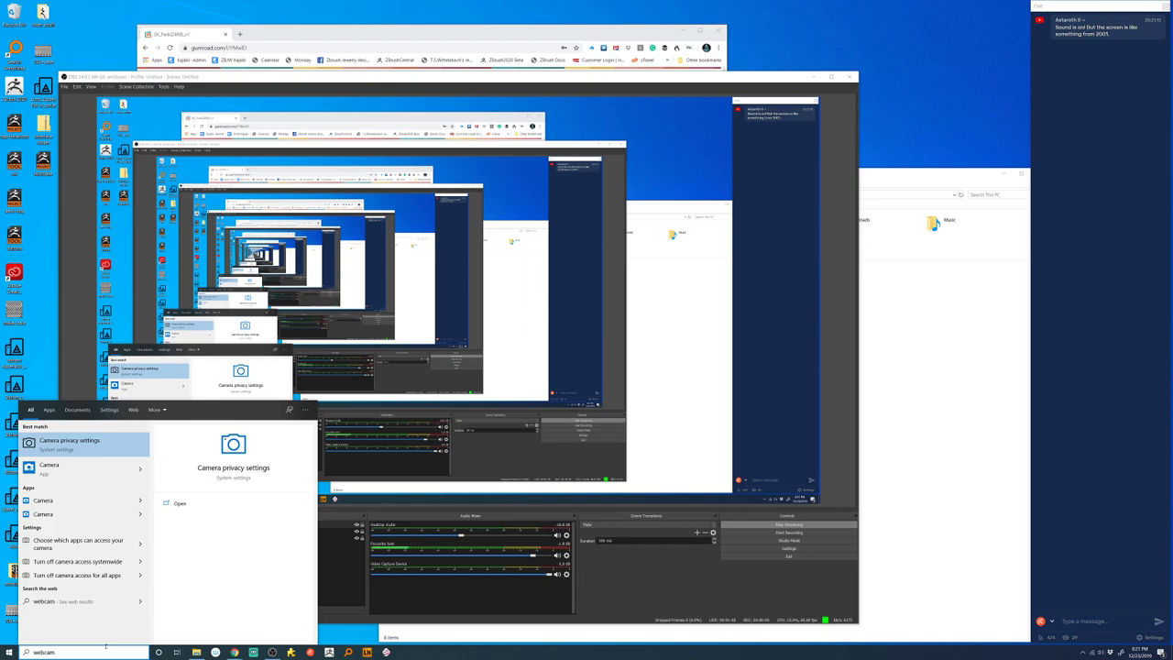
{"action": "left_click", "coordinate": [101, 467]}
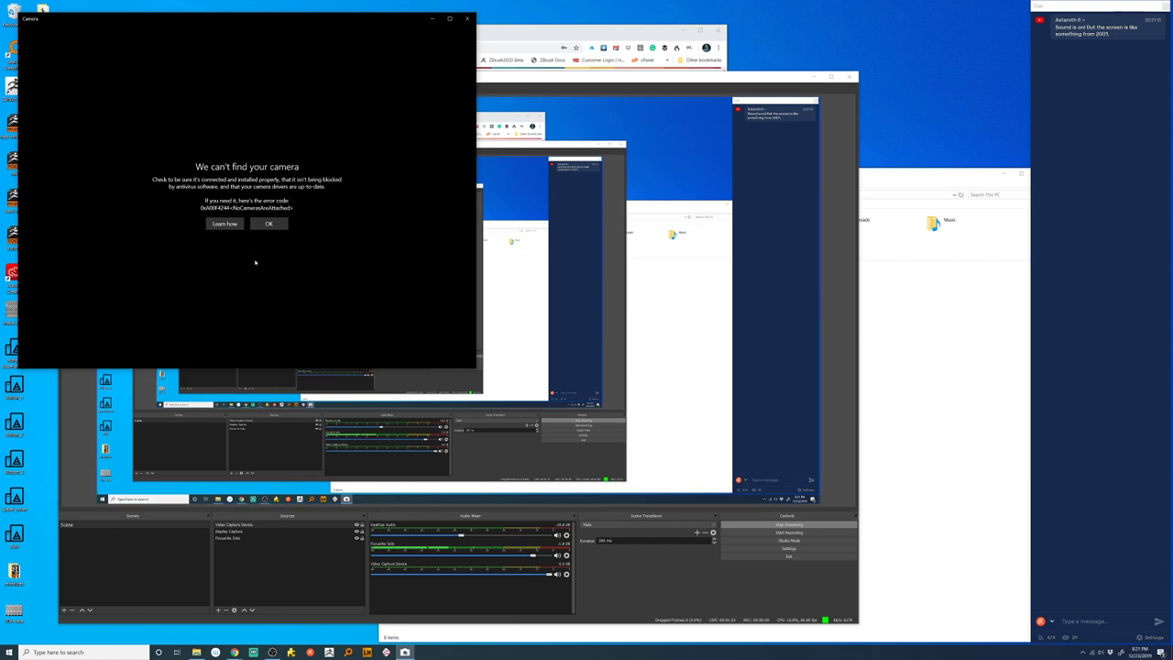
{"action": "left_click", "coordinate": [467, 18]}
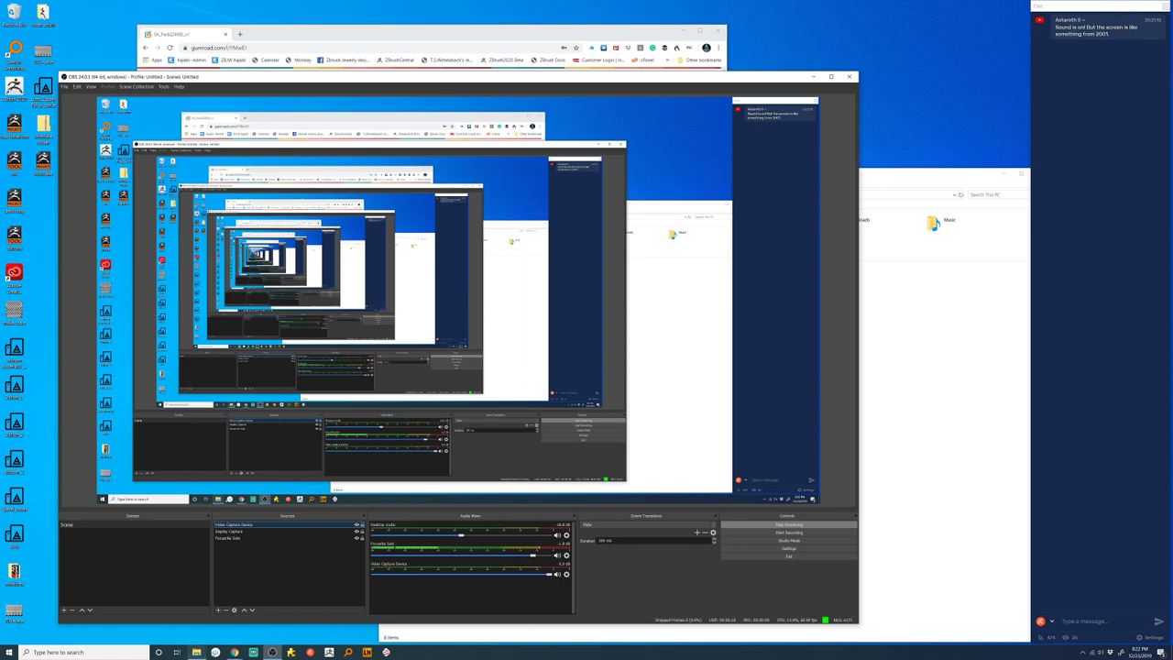
{"action": "mouse_move", "coordinate": [235, 651]}
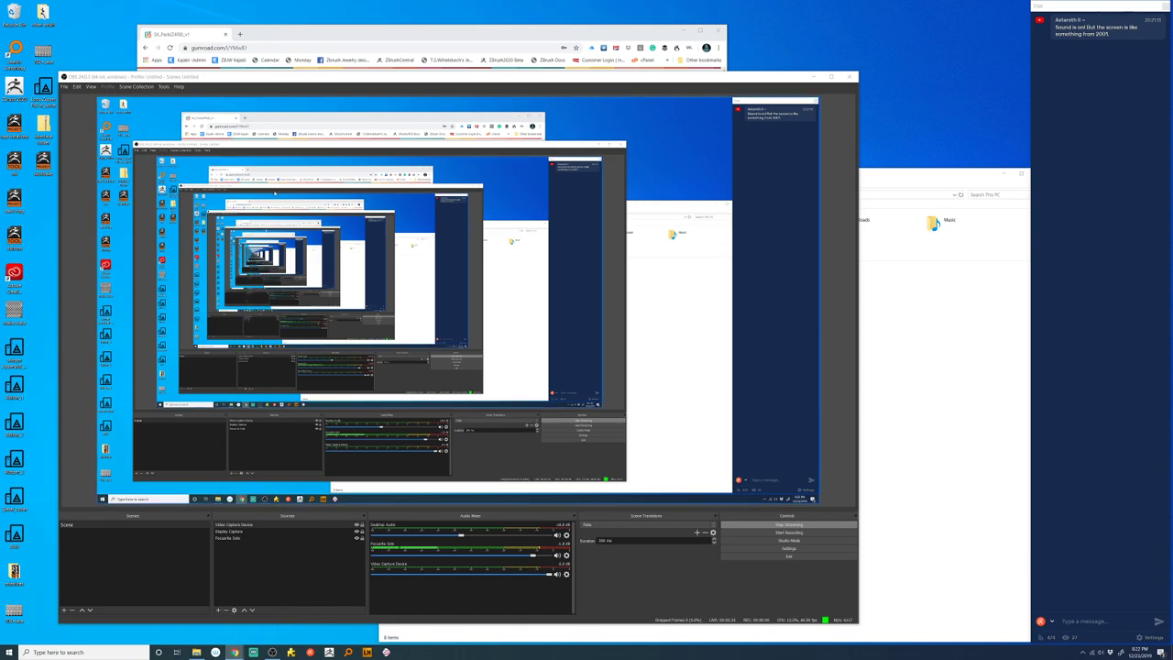
- Search Chrome for logitech webcam software and open the Logitech Capture product page
{"action": "left_click", "coordinate": [240, 37]}
{"action": "left_click", "coordinate": [239, 34]}
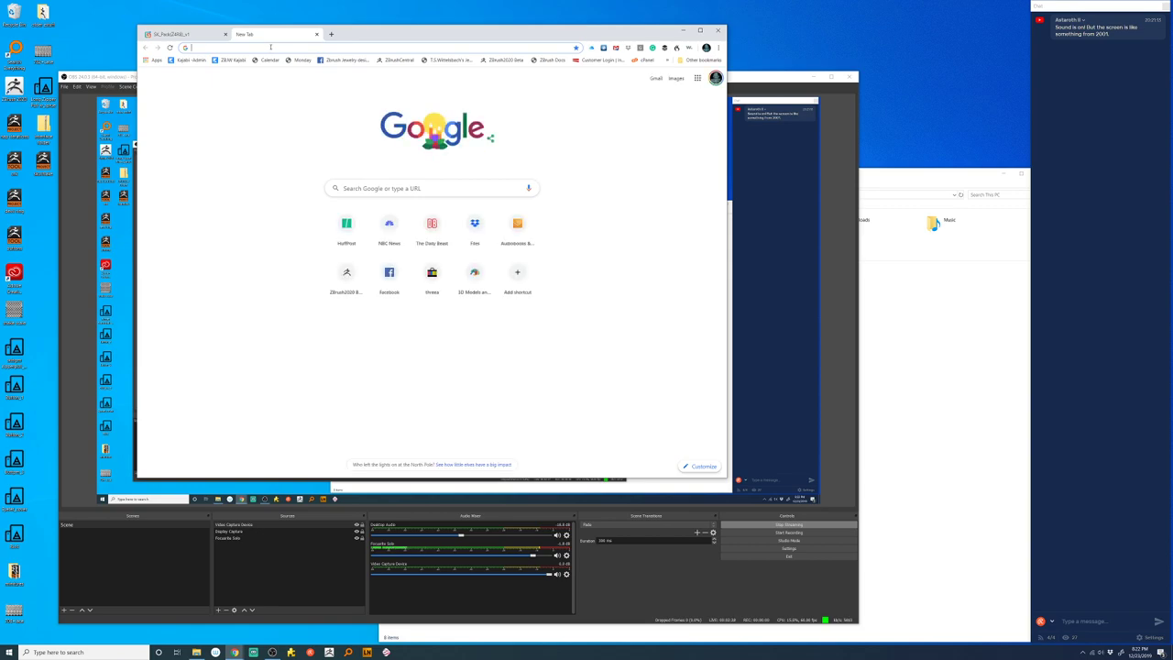
{"action": "type", "text": "logi"}
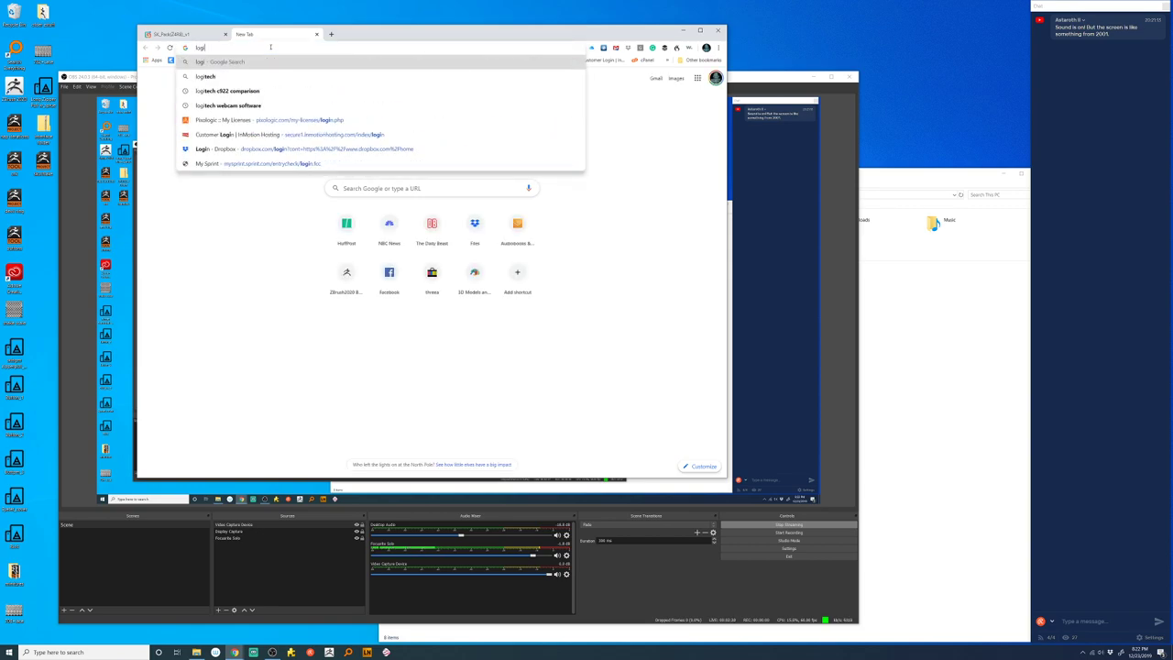
{"action": "type", "text": "tech webcam software"}
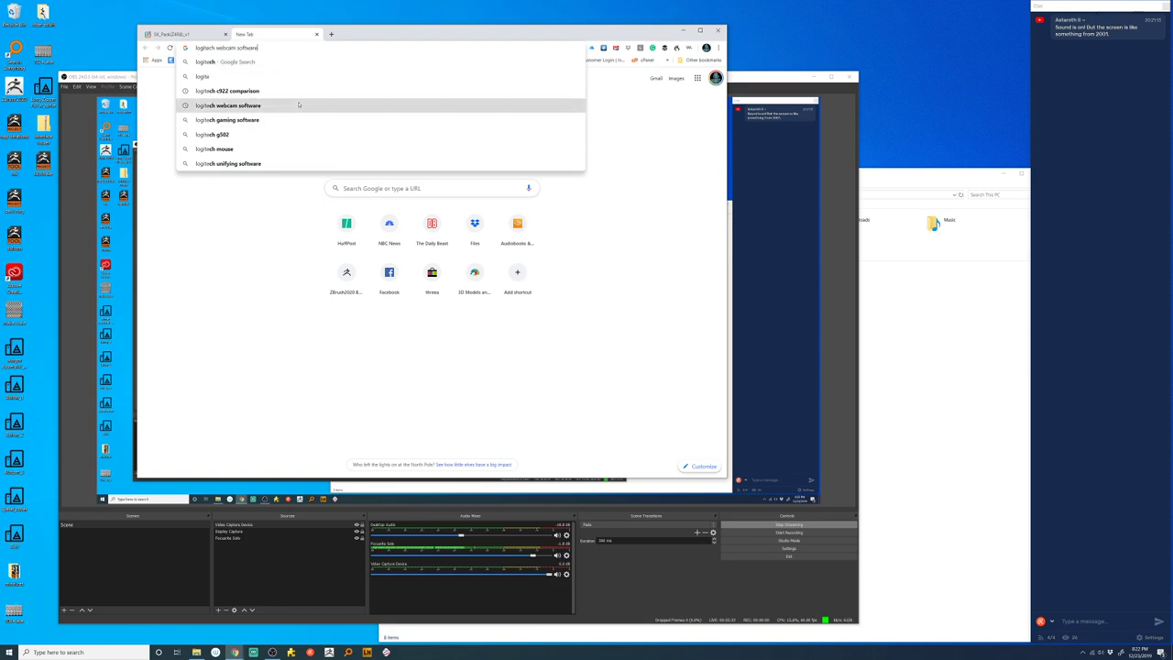
{"action": "left_click", "coordinate": [299, 105]}
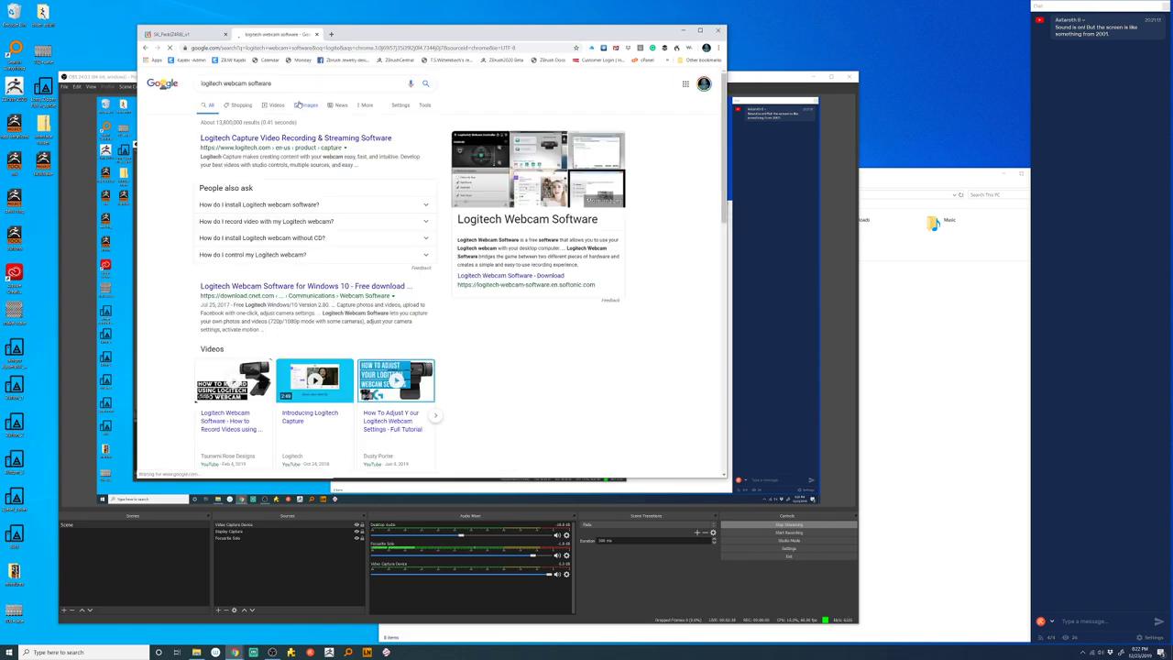
{"action": "left_click", "coordinate": [371, 139]}
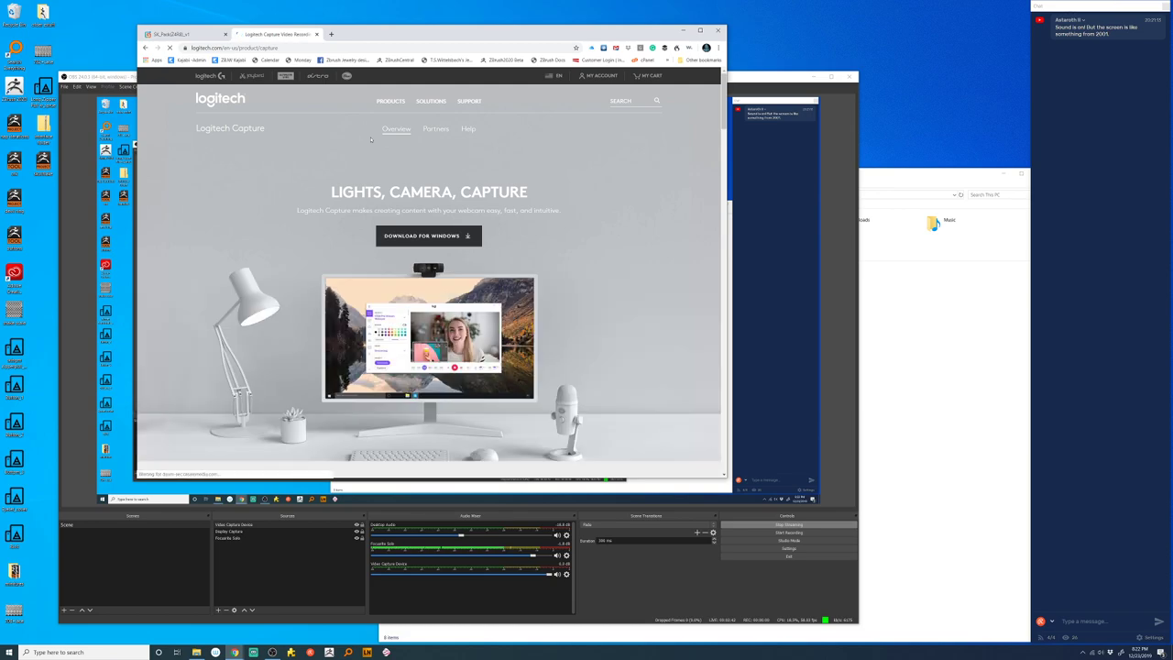
- Download the Logitech Capture installer for Windows, keep it, and run it
{"action": "left_click", "coordinate": [439, 237]}
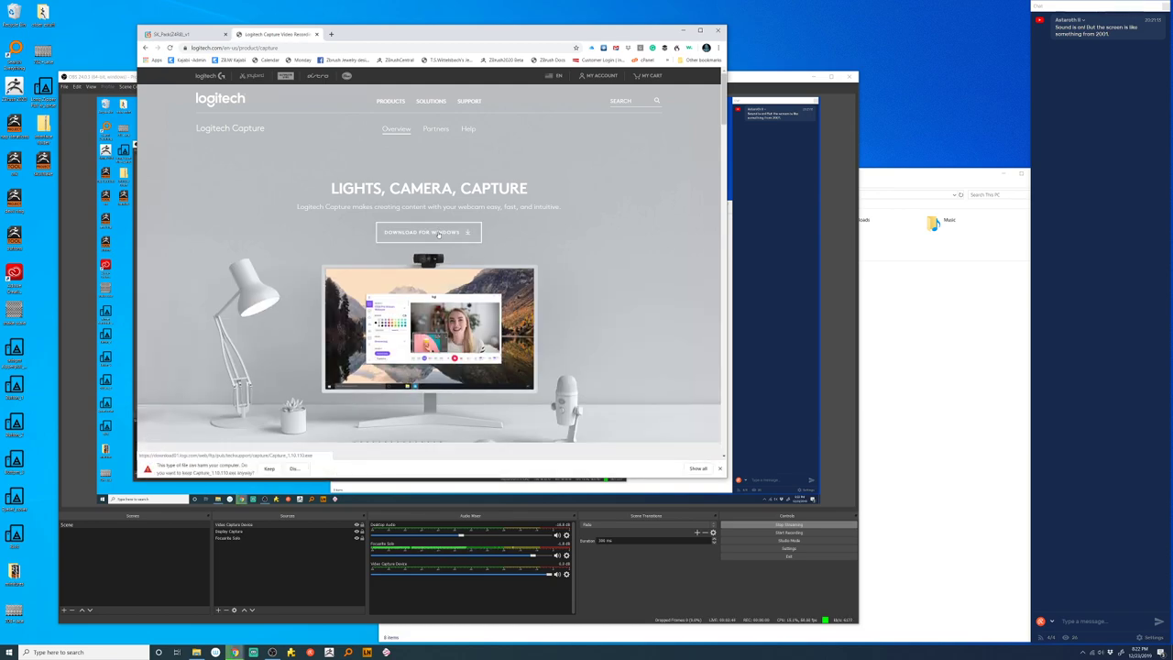
{"action": "left_click", "coordinate": [269, 468]}
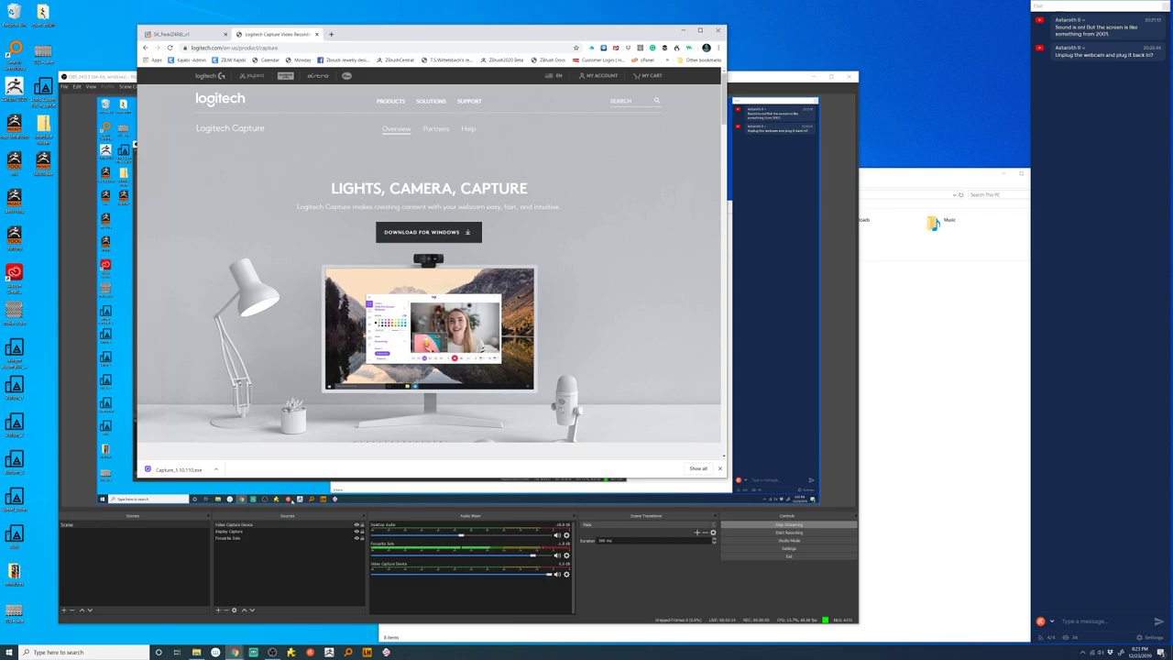
{"action": "left_click", "coordinate": [188, 470]}
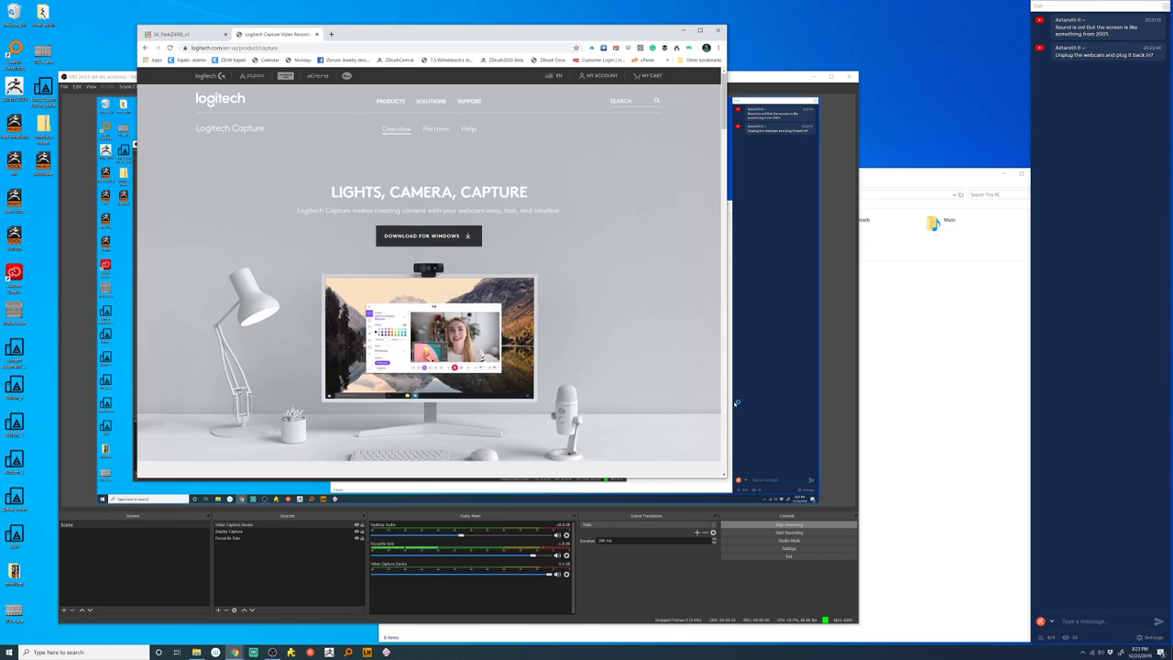
{"action": "mouse_move", "coordinate": [233, 651]}
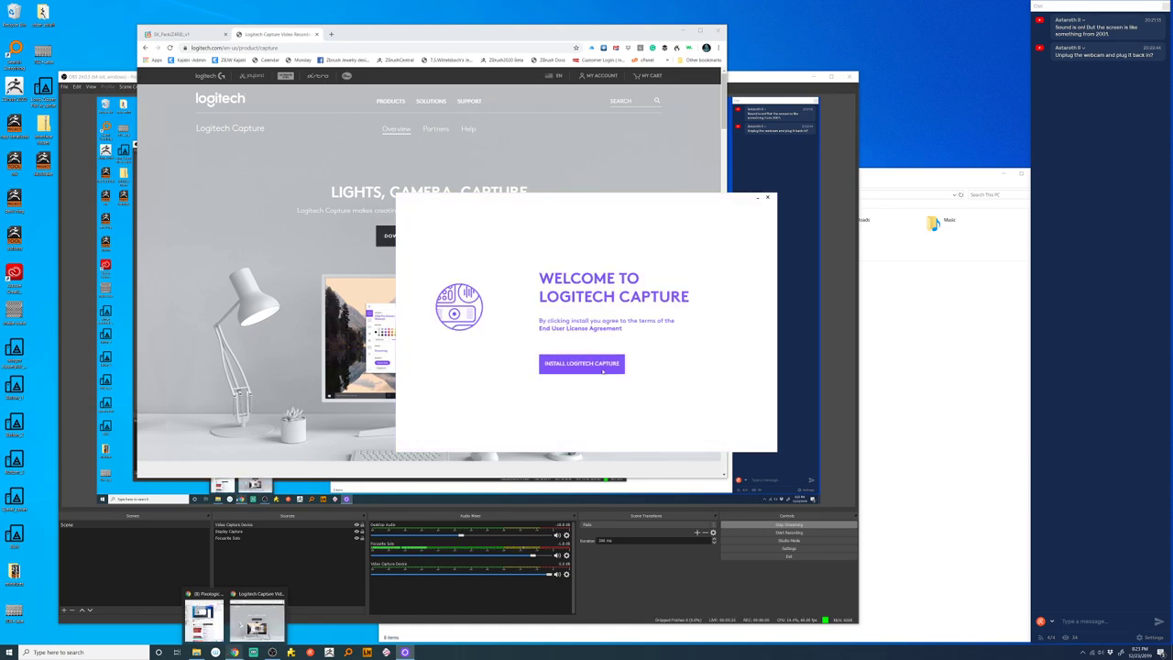
- Install Logitech Capture without sharing analytics data, then launch the app
{"action": "left_click", "coordinate": [620, 362]}
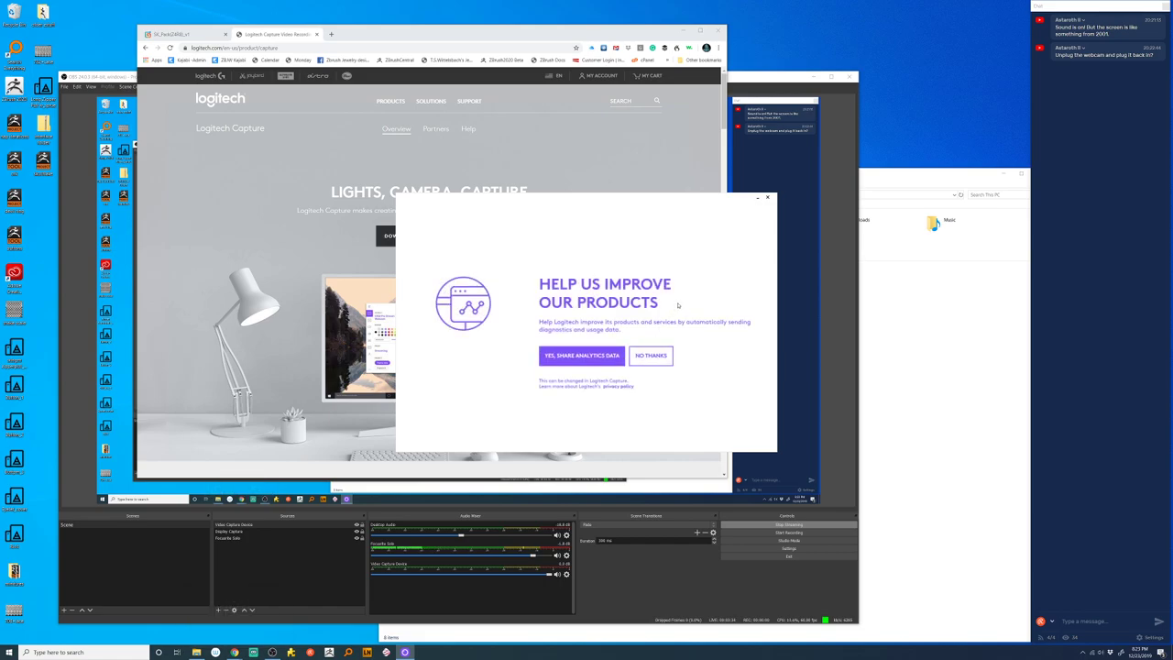
{"action": "left_click", "coordinate": [652, 353]}
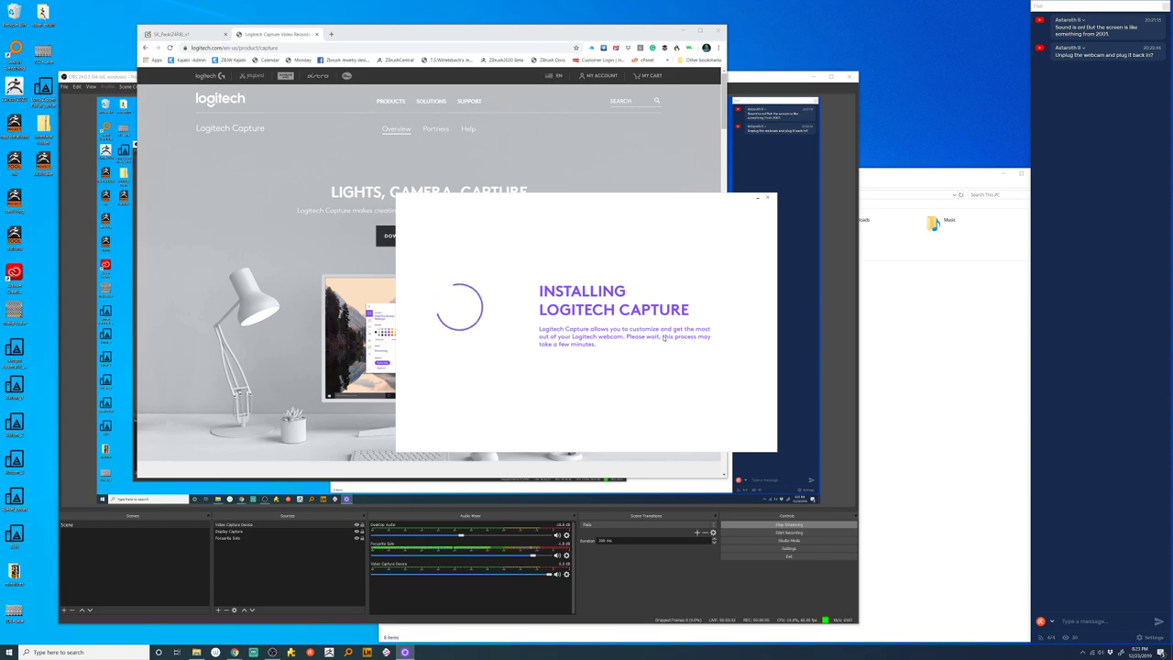
{"action": "left_click", "coordinate": [913, 338]}
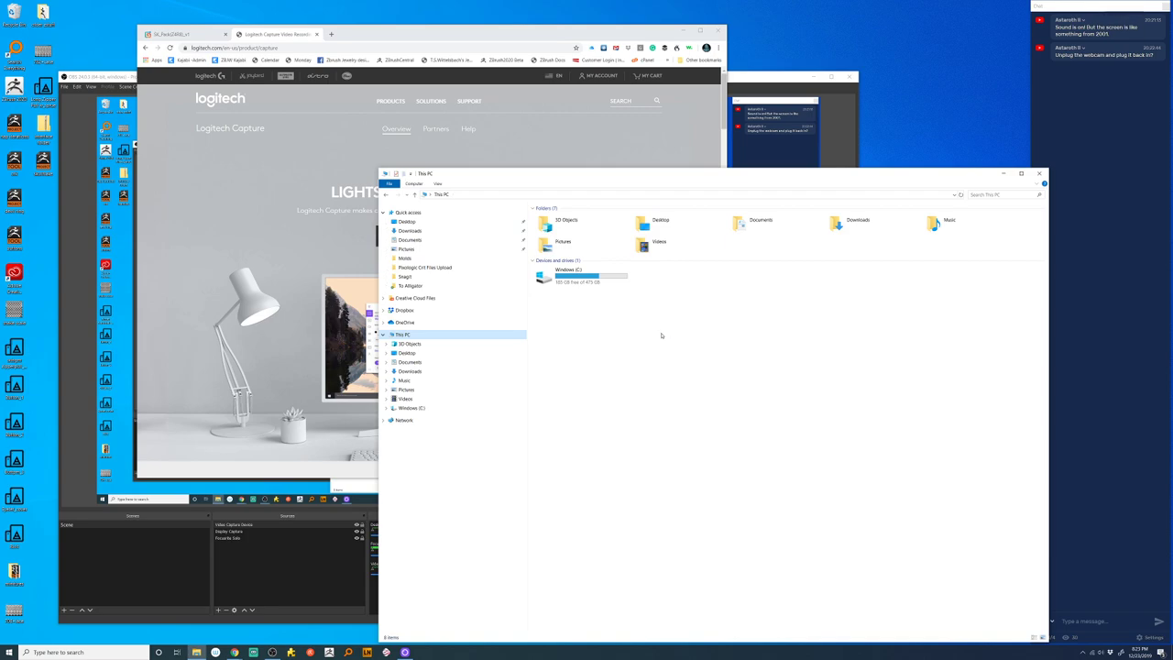
{"action": "left_click", "coordinate": [1004, 173]}
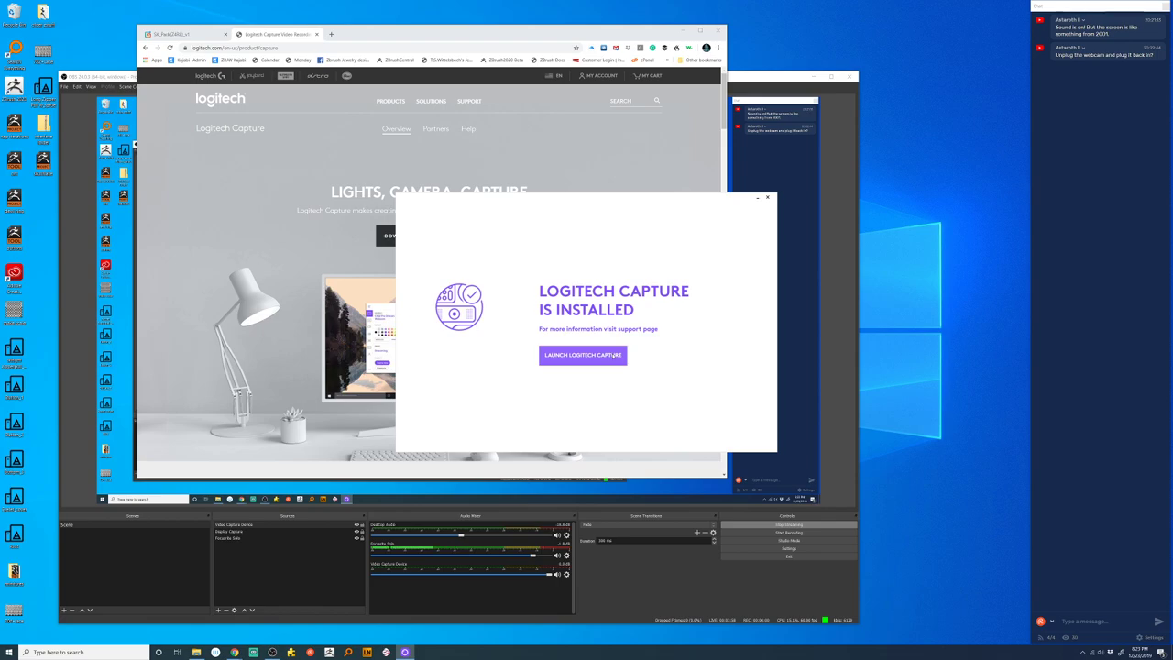
{"action": "left_click", "coordinate": [612, 356]}
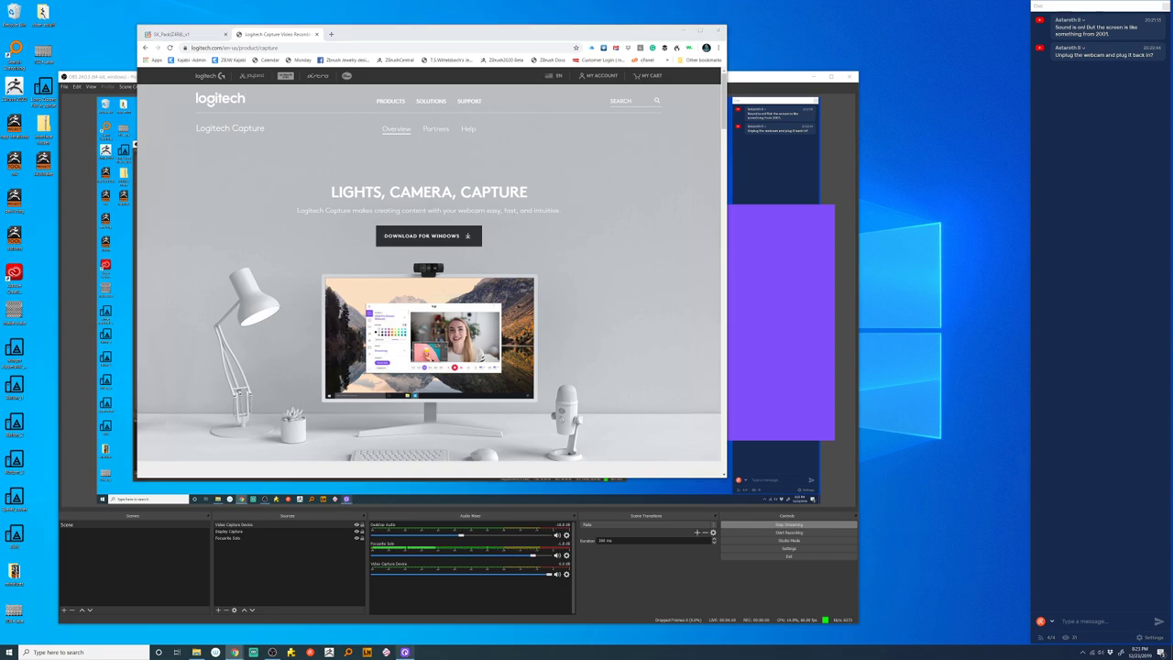
- Minimize Chrome and bring forward the Logitech Capture splash window until it stops responding
{"action": "left_click", "coordinate": [683, 33]}
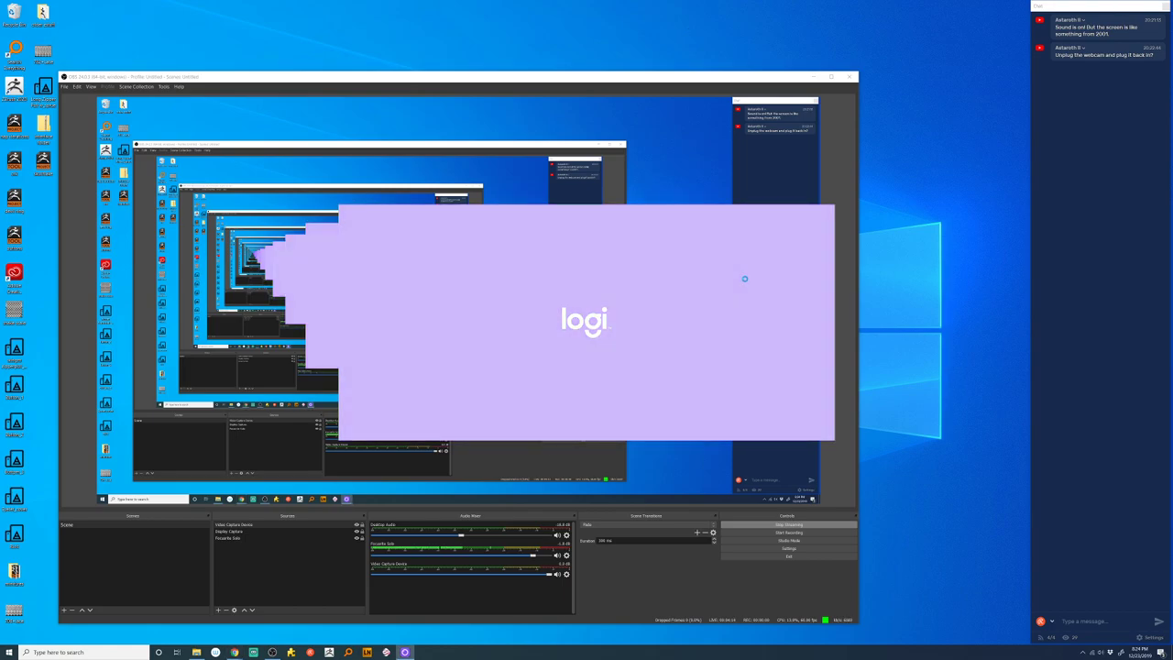
{"action": "left_click", "coordinate": [744, 277]}
{"action": "left_click", "coordinate": [724, 359]}
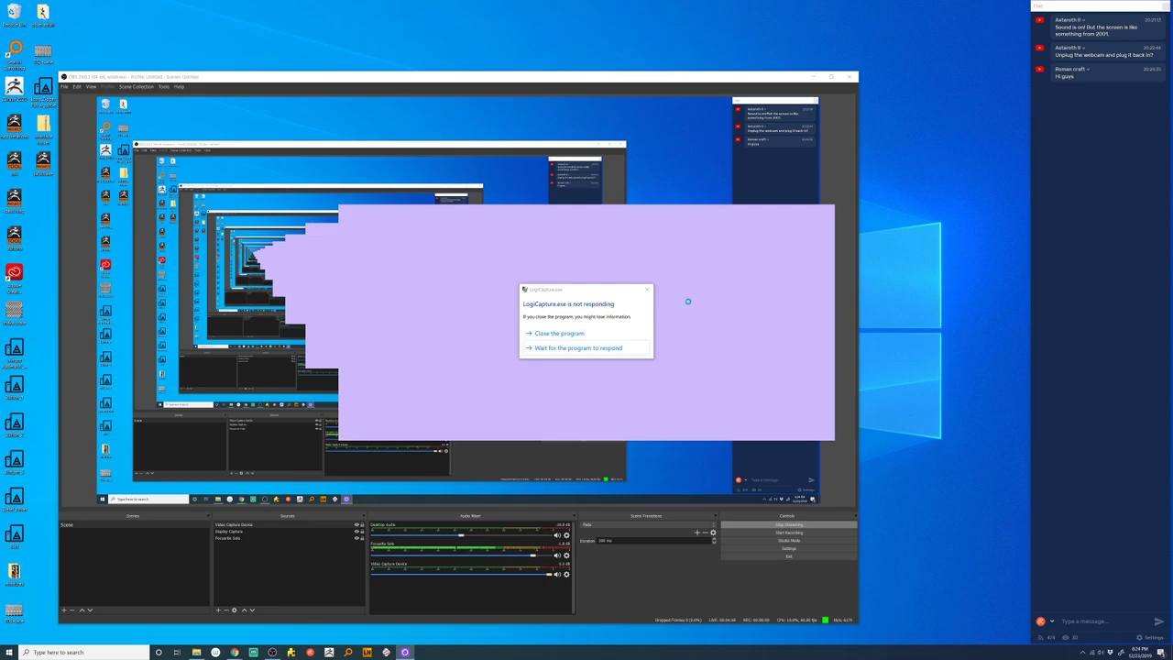
- Close the hung Logitech Capture and dismiss the ZBrush Home Page and abnormal-termination note
{"action": "left_click", "coordinate": [616, 333]}
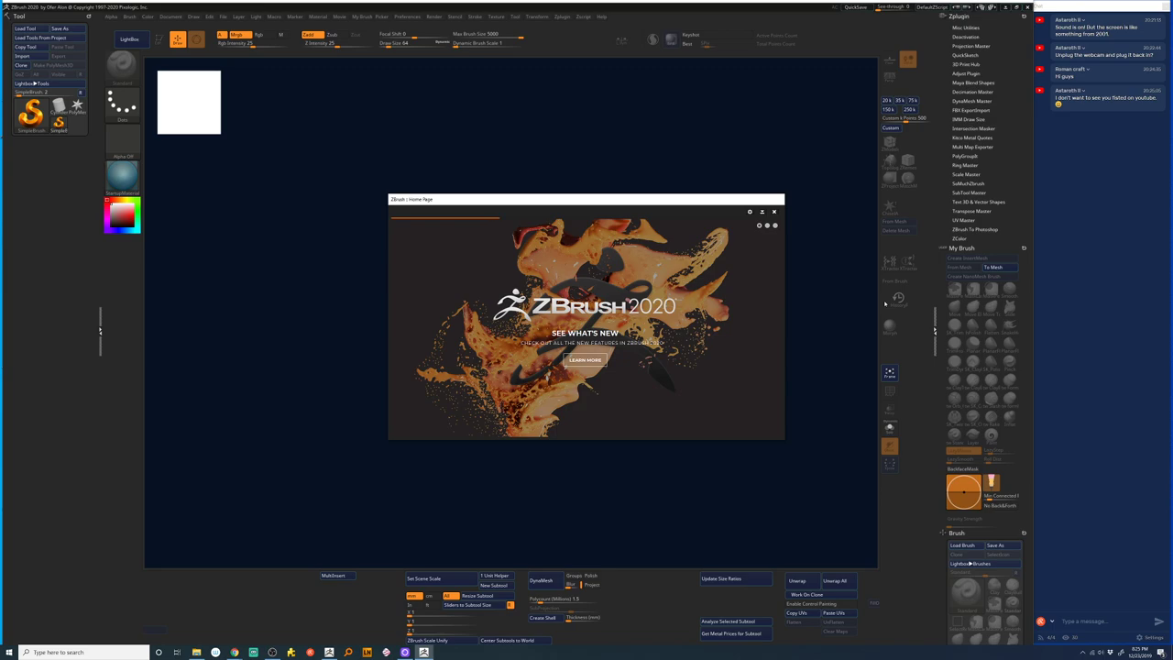
{"action": "left_click", "coordinate": [774, 212]}
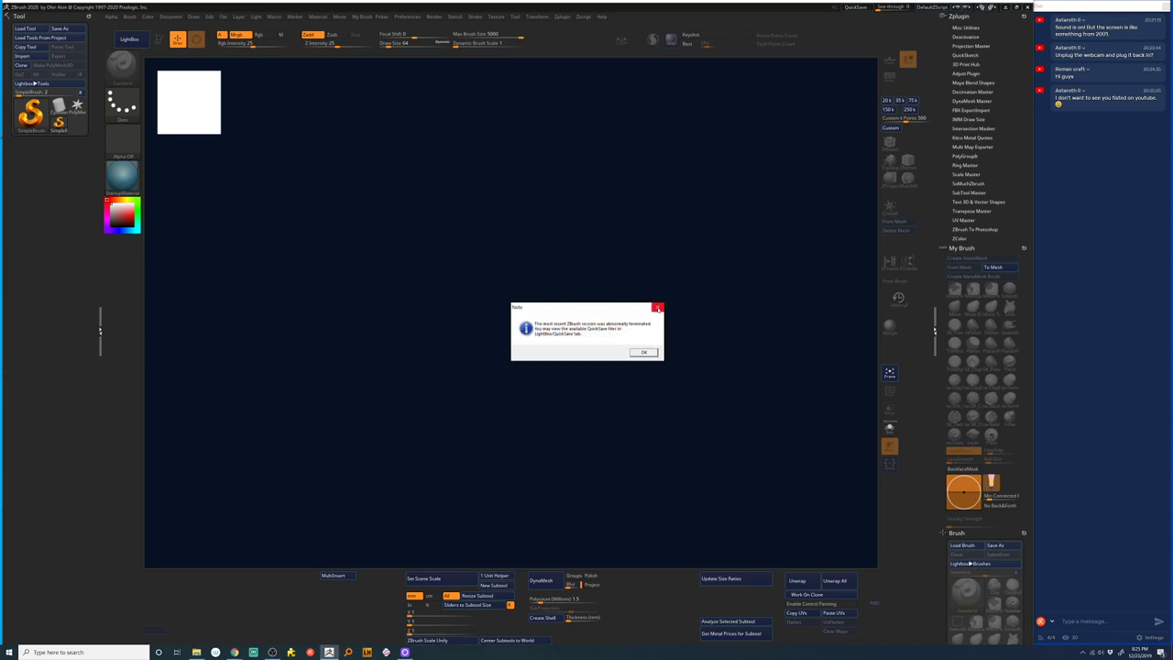
{"action": "left_click", "coordinate": [658, 309]}
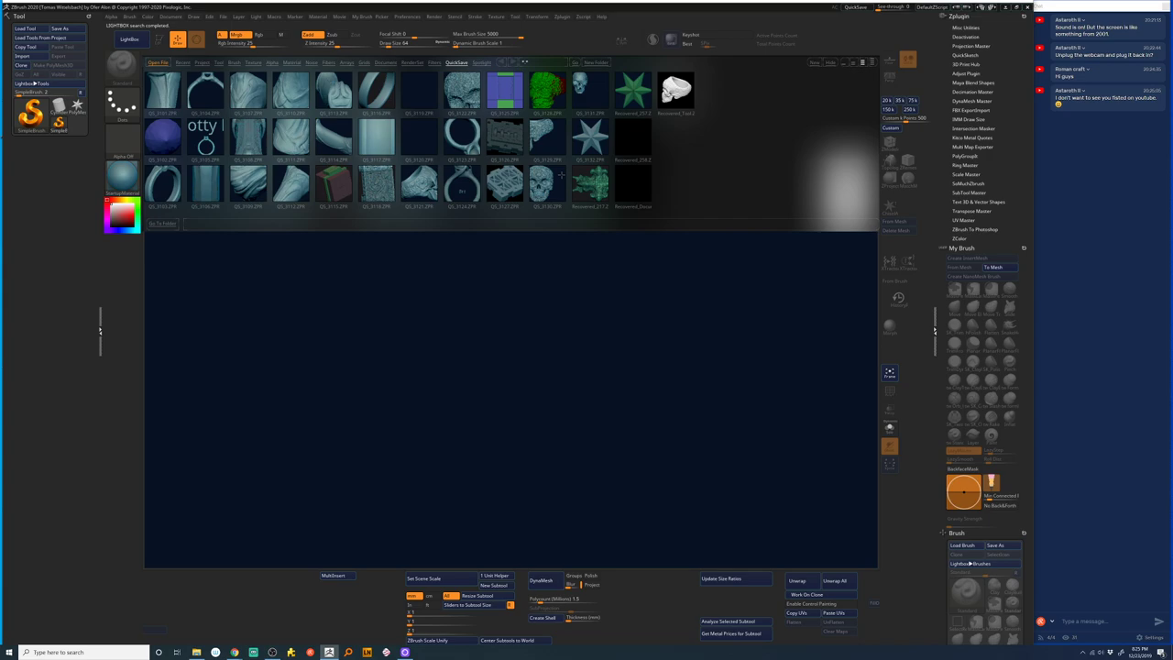
- Load the star QuickSave from LightBox onto the canvas and hide LightBox
{"action": "double_click", "coordinate": [591, 138]}
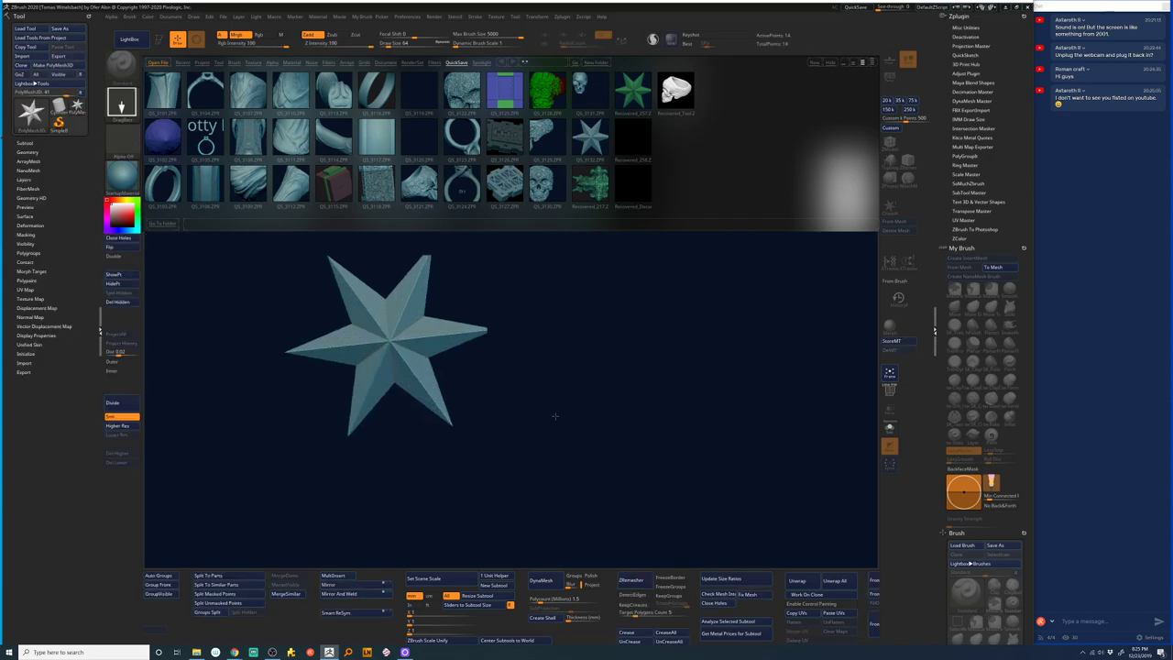
{"action": "left_click", "coordinate": [127, 39]}
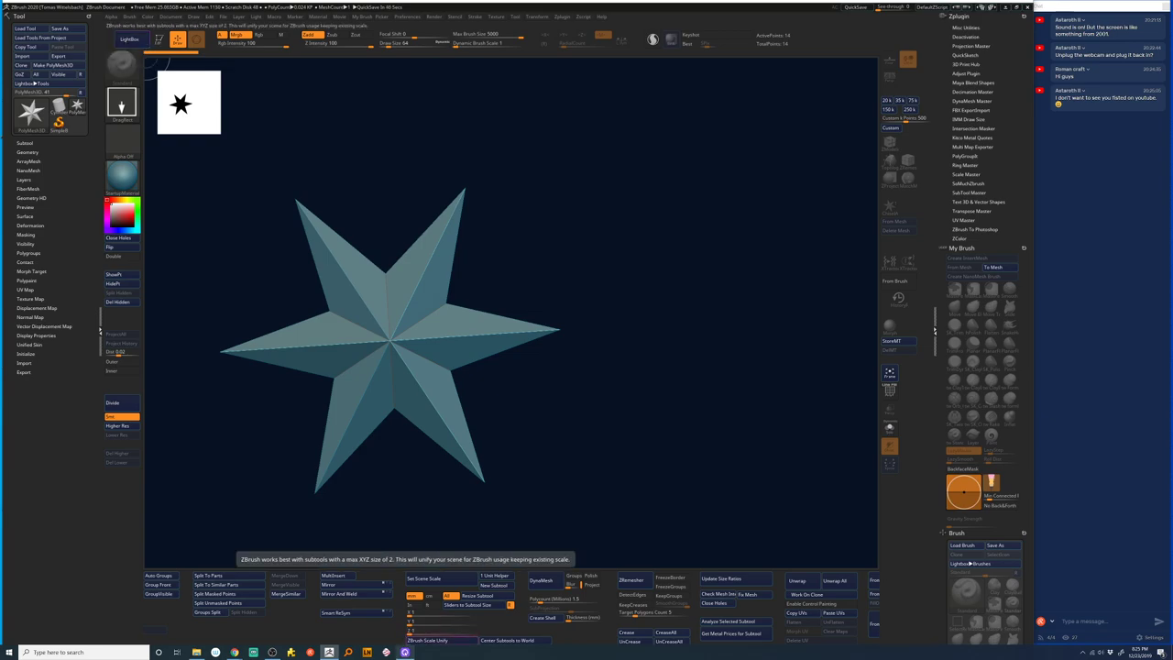
{"action": "left_click", "coordinate": [412, 640]}
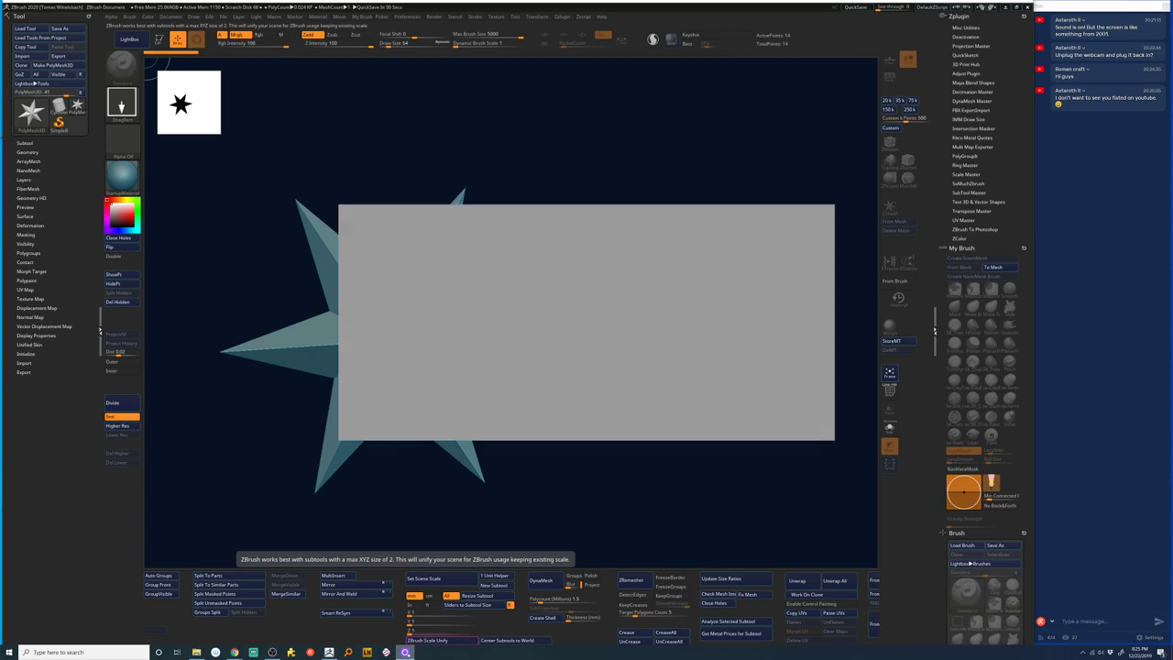
- Try closing the frozen Logitech Capture window, then end LogiCapture.exe in Task Manager
{"action": "right_click", "coordinate": [405, 652]}
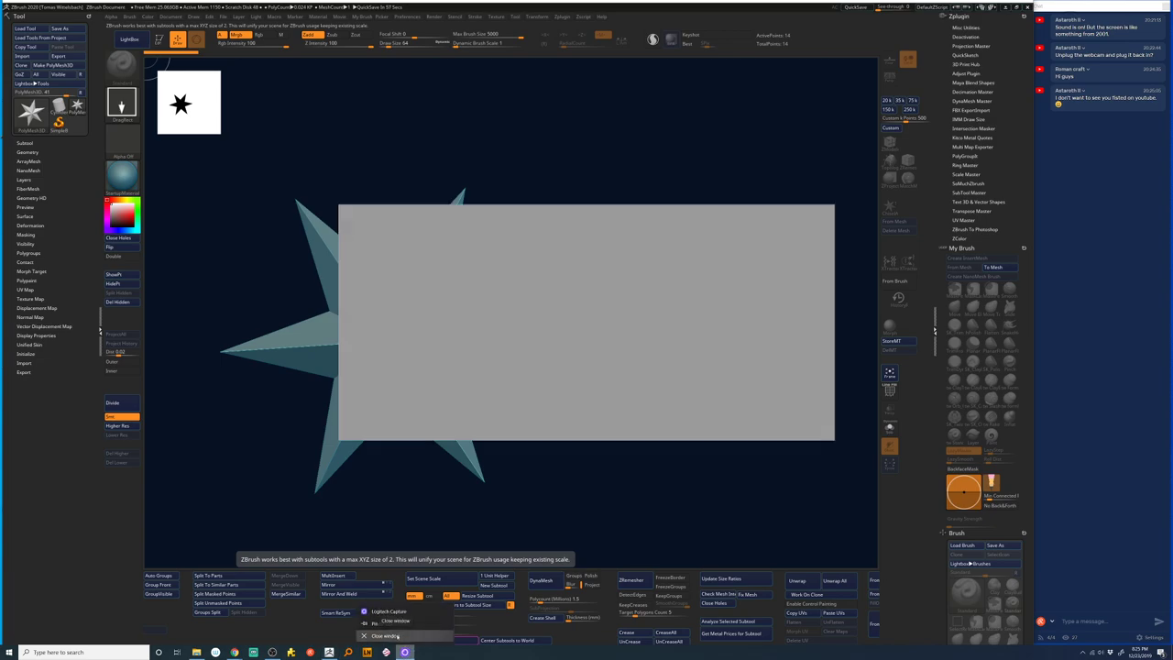
{"action": "left_click", "coordinate": [397, 635]}
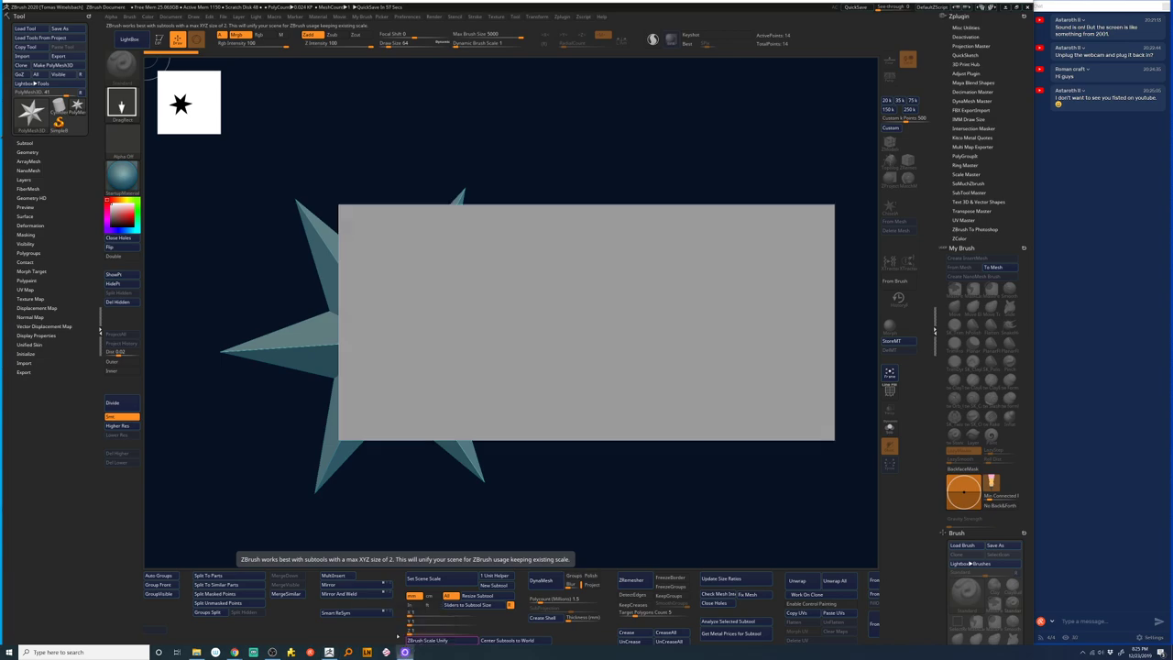
{"action": "right_click", "coordinate": [455, 652]}
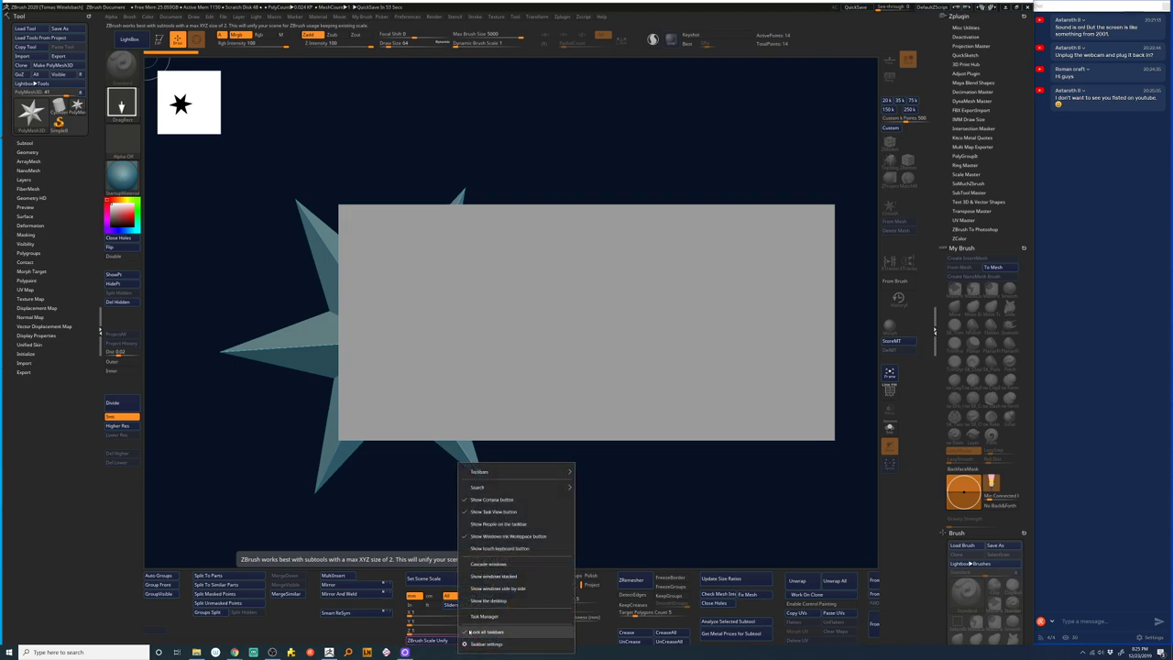
{"action": "left_click", "coordinate": [472, 616]}
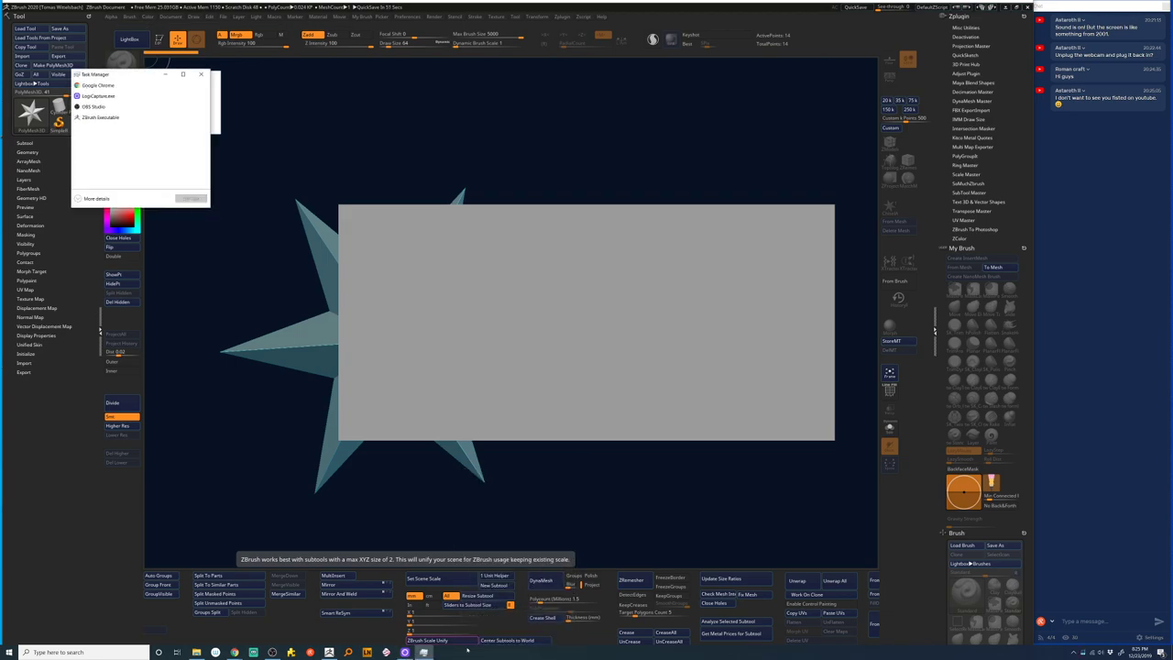
{"action": "left_click", "coordinate": [99, 95]}
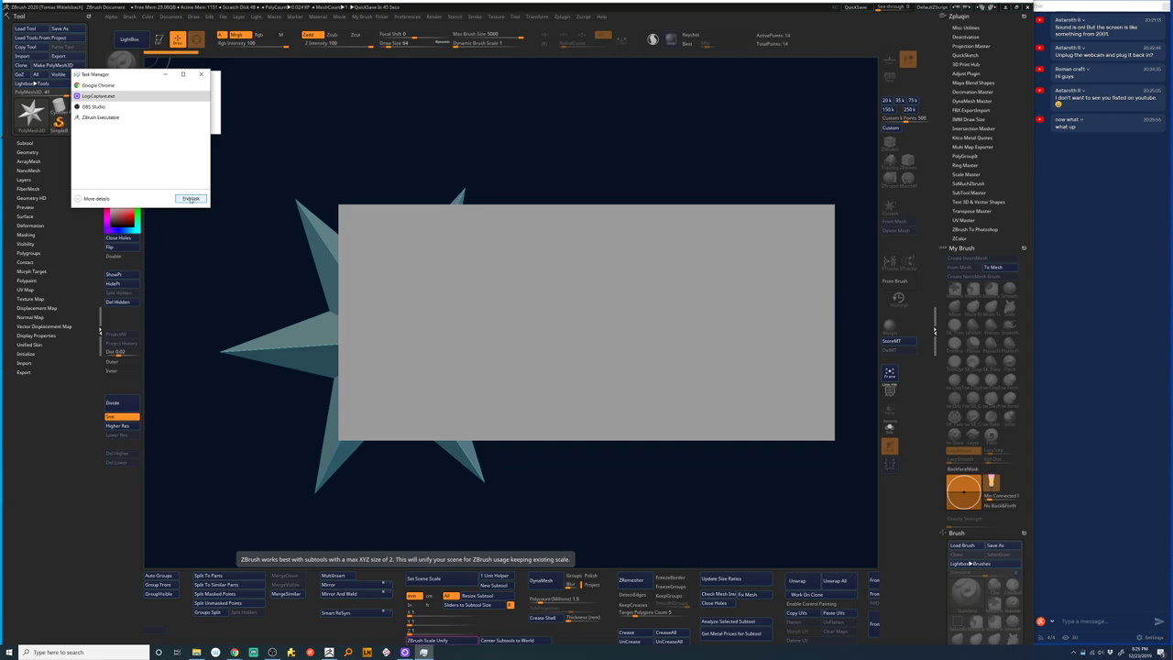
{"action": "left_click", "coordinate": [191, 199]}
{"action": "left_click_drag", "start_coordinate": [157, 78], "coordinate": [140, 167]}
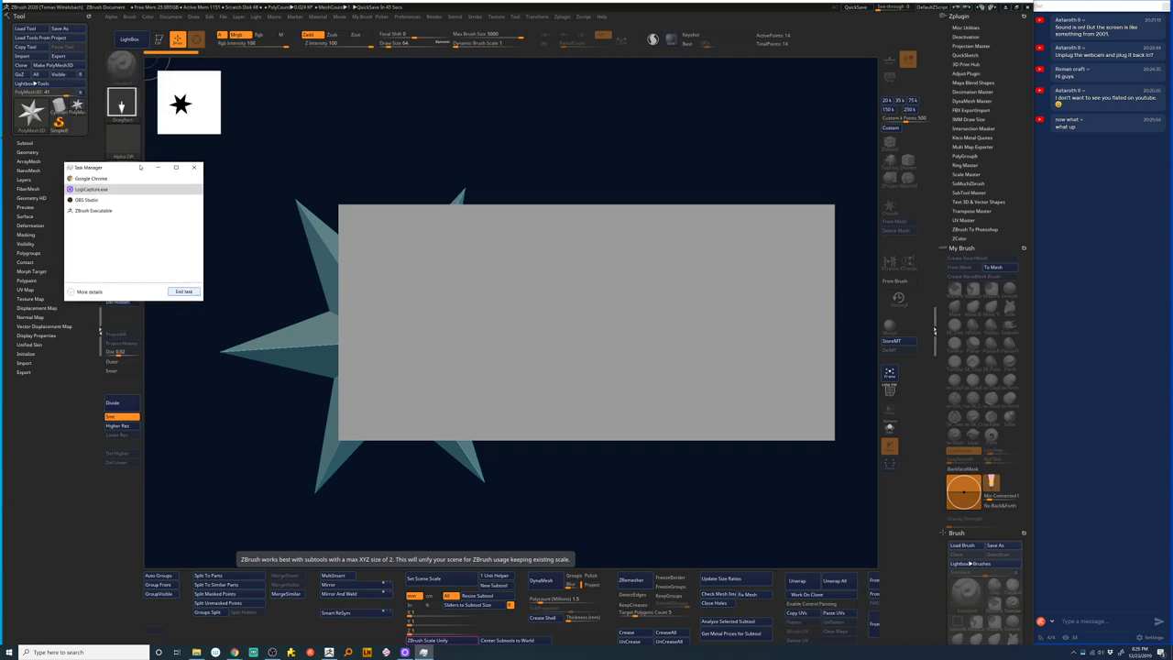
{"action": "left_click", "coordinate": [184, 293]}
{"action": "left_click", "coordinate": [185, 293]}
- Draw a second star in ZBrush, then clear the canvas with Ctrl+N
{"action": "left_click", "coordinate": [607, 159]}
{"action": "left_click_drag", "start_coordinate": [558, 362], "coordinate": [633, 542]}
{"action": "key", "text": "ctrl+n"}
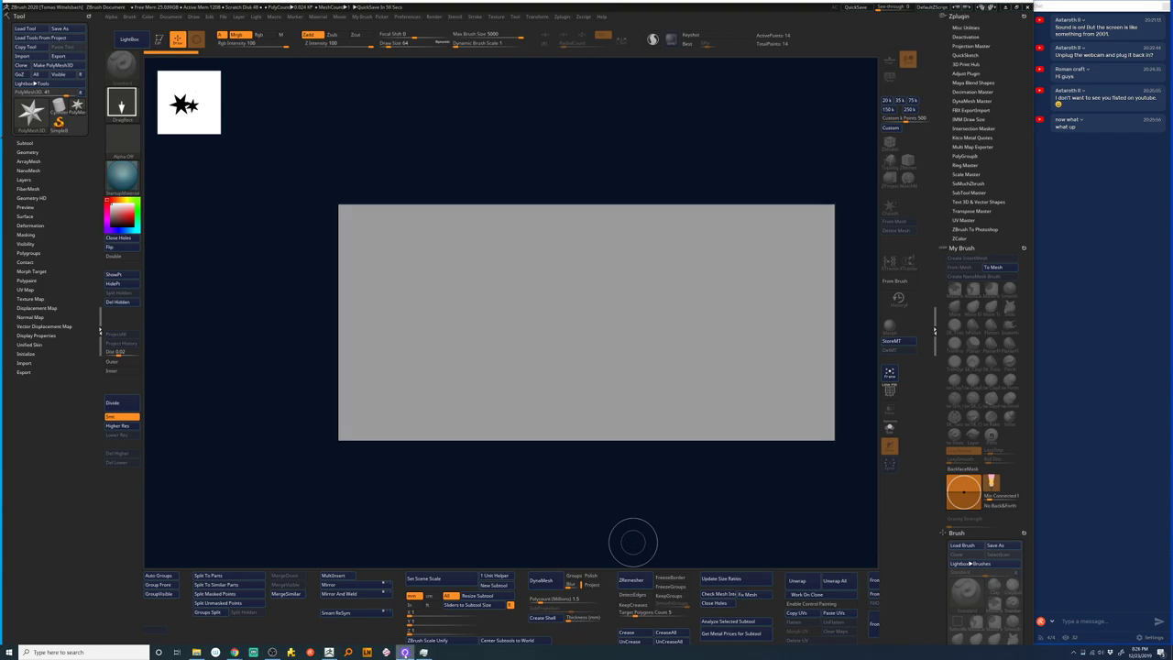
- Retry closing the Logitech Capture window from the taskbar, then close Task Manager
{"action": "right_click", "coordinate": [404, 651]}
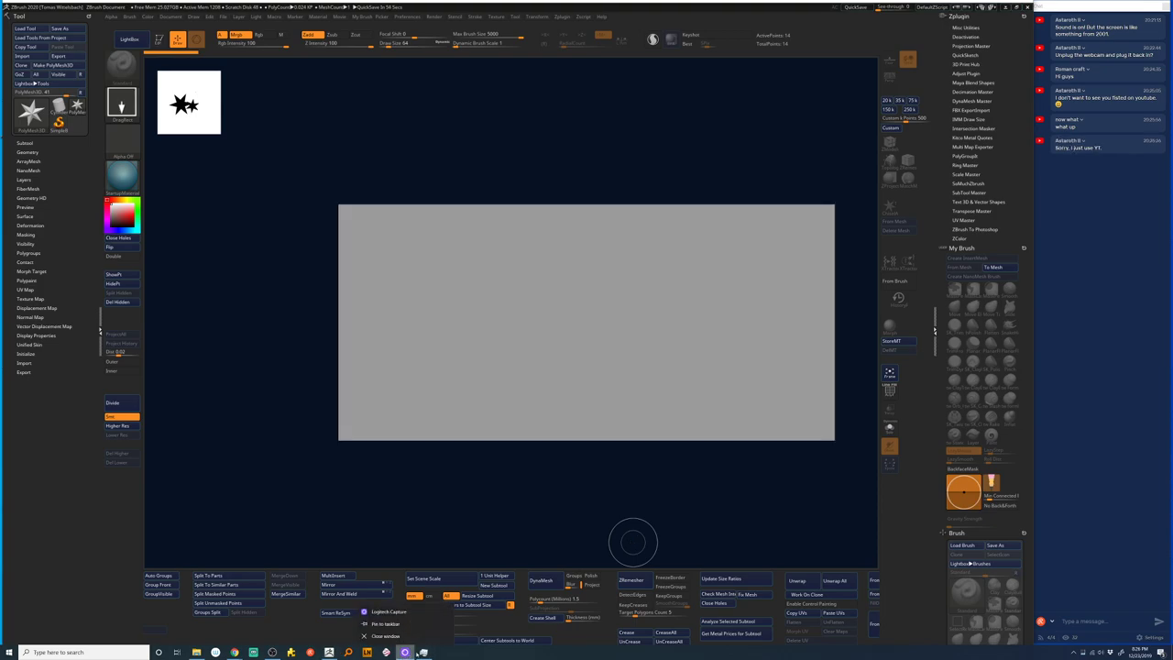
{"action": "left_click", "coordinate": [385, 635]}
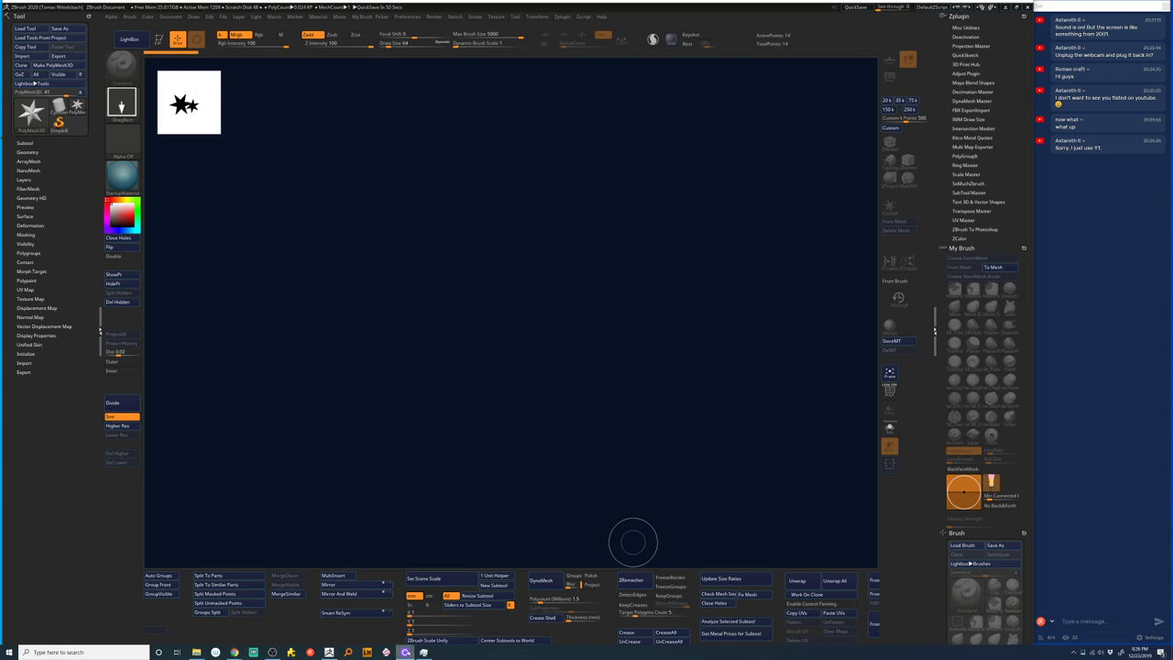
{"action": "right_click", "coordinate": [404, 652]}
{"action": "left_click", "coordinate": [389, 611]}
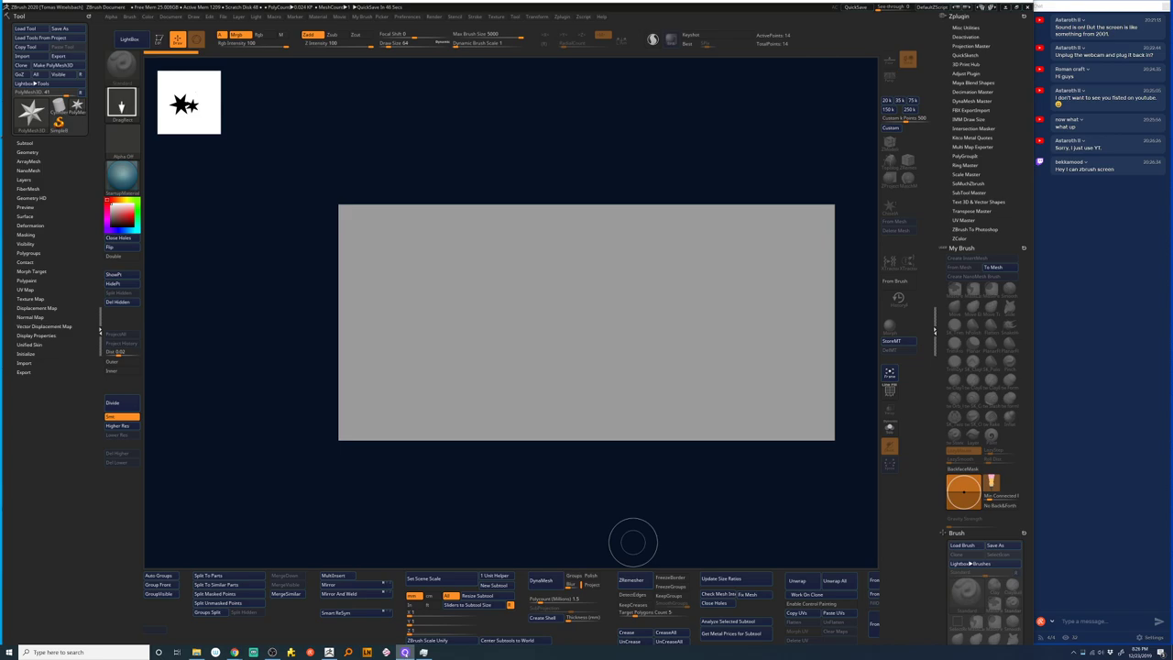
{"action": "left_click", "coordinate": [329, 652]}
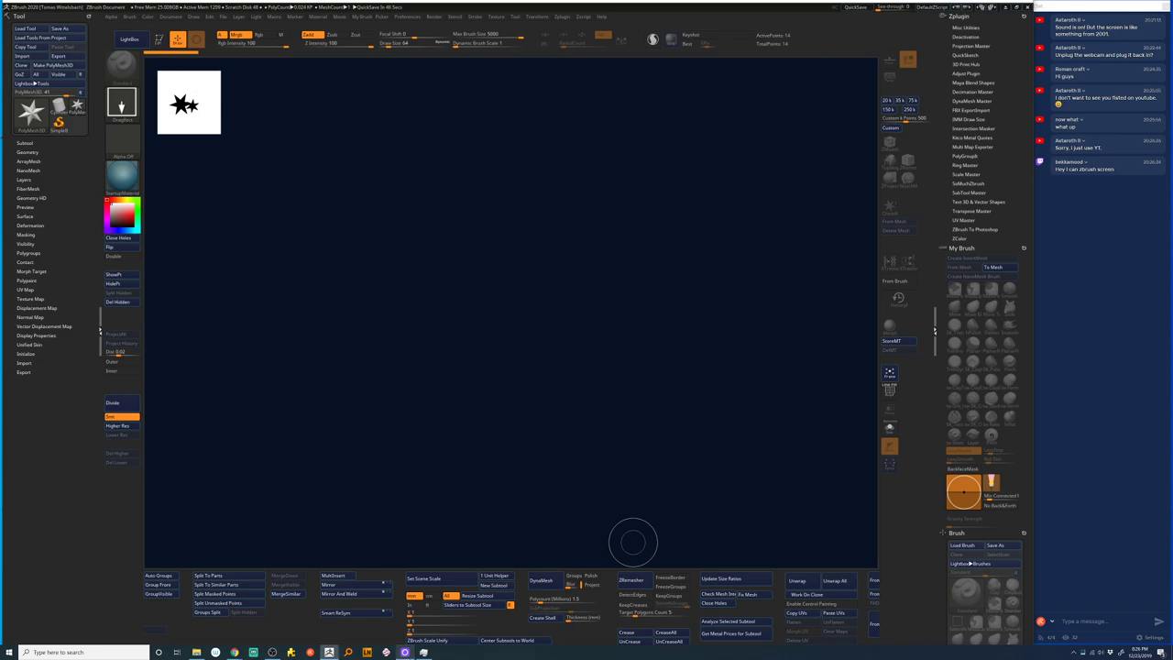
{"action": "left_click", "coordinate": [422, 652]}
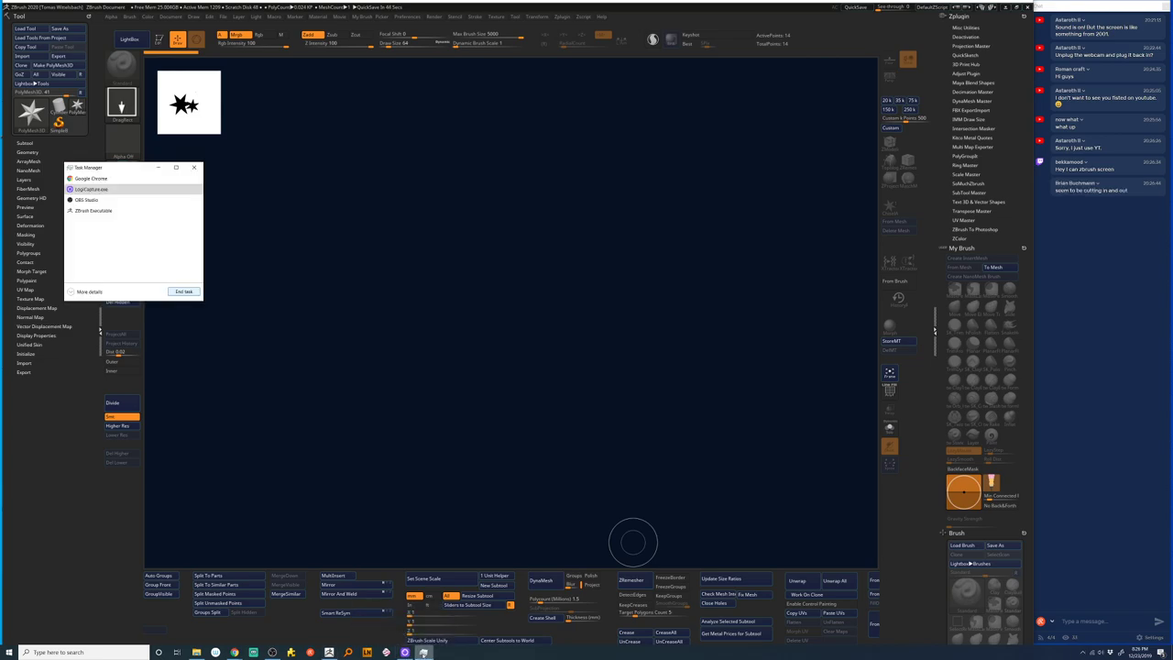
{"action": "left_click", "coordinate": [177, 315]}
{"action": "left_click", "coordinate": [193, 167]}
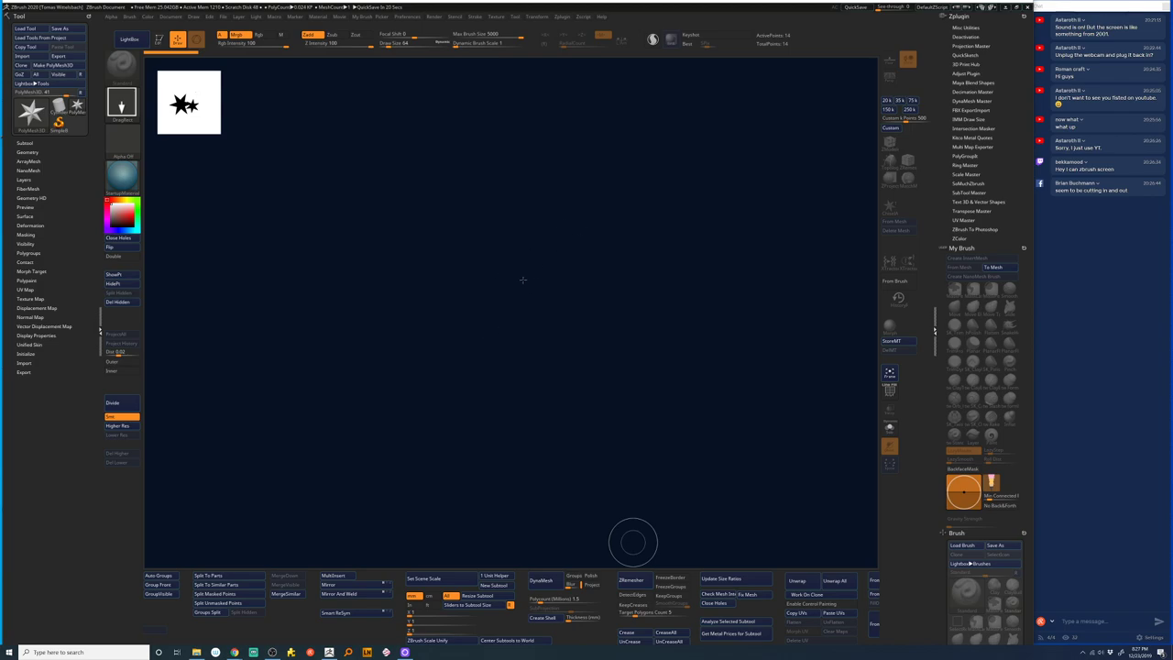
- Draw a large star mesh in the canvas centre and bring up the frozen Logi Capture window
{"action": "mouse_move", "coordinate": [478, 307]}
{"action": "left_mouse_down"}
{"action": "mouse_move", "coordinate": [536, 408]}
{"action": "mouse_move", "coordinate": [571, 557]}
{"action": "left_mouse_up"}
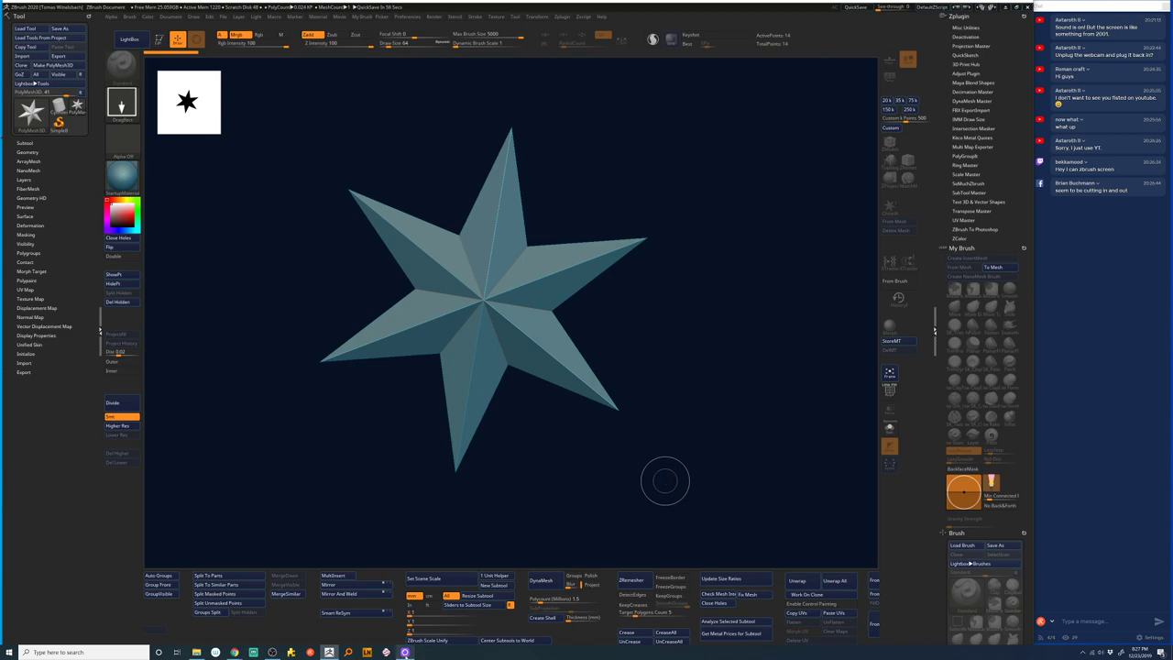
{"action": "mouse_move", "coordinate": [405, 651]}
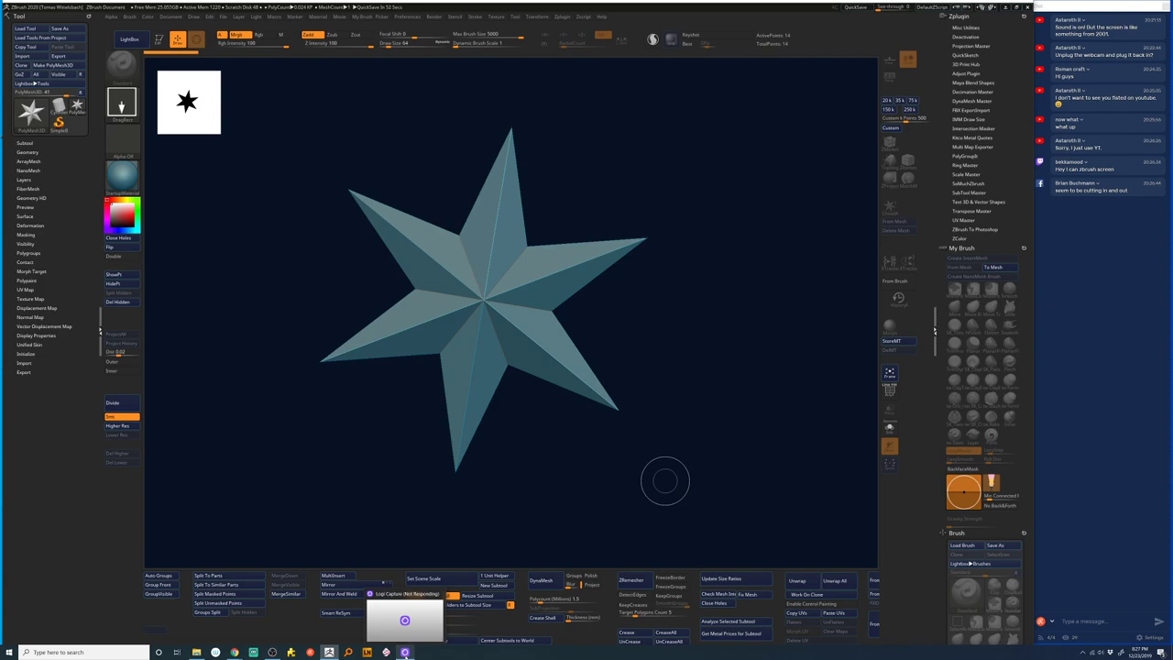
{"action": "left_click", "coordinate": [409, 600]}
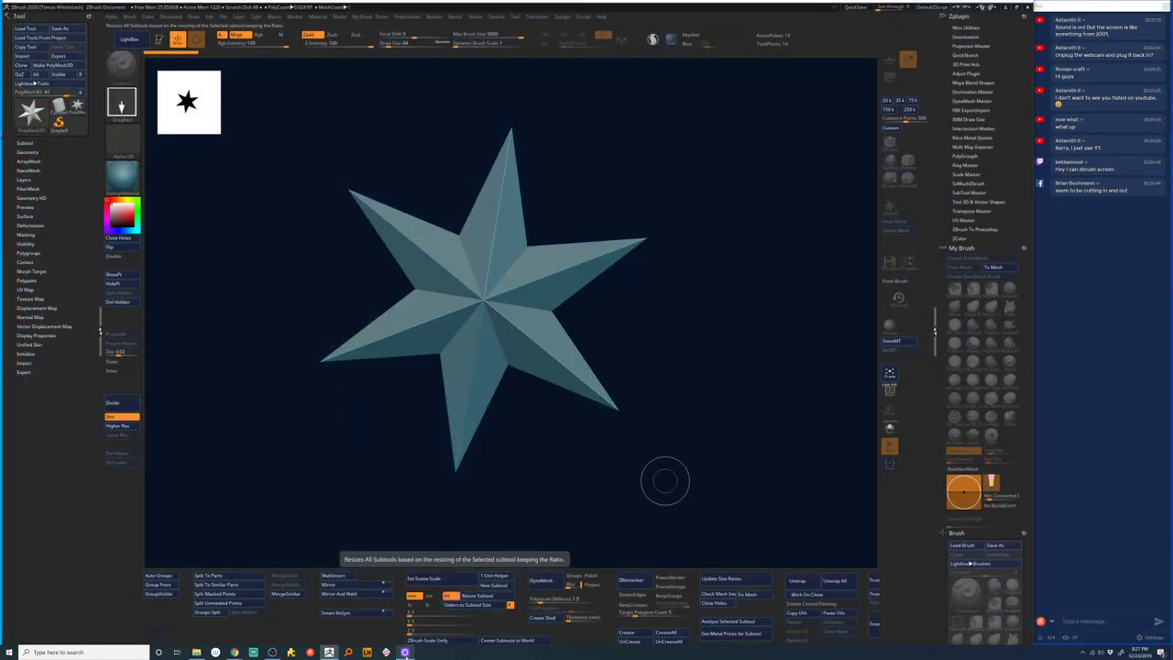
- Scroll through the Start menu's installed apps, then close the menu back to ZBrush
{"action": "left_click", "coordinate": [9, 652]}
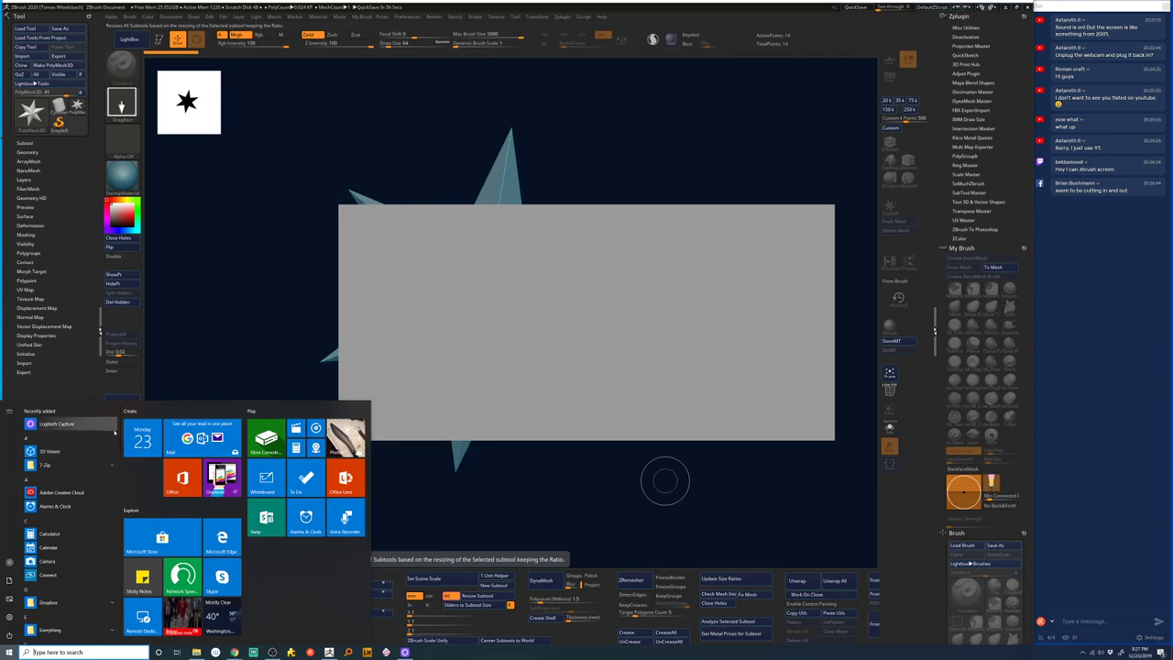
{"action": "scroll", "coordinate": [110, 476], "scroll_direction": "down", "scroll_amount": 5}
{"action": "scroll", "coordinate": [120, 493], "scroll_direction": "down", "scroll_amount": 10}
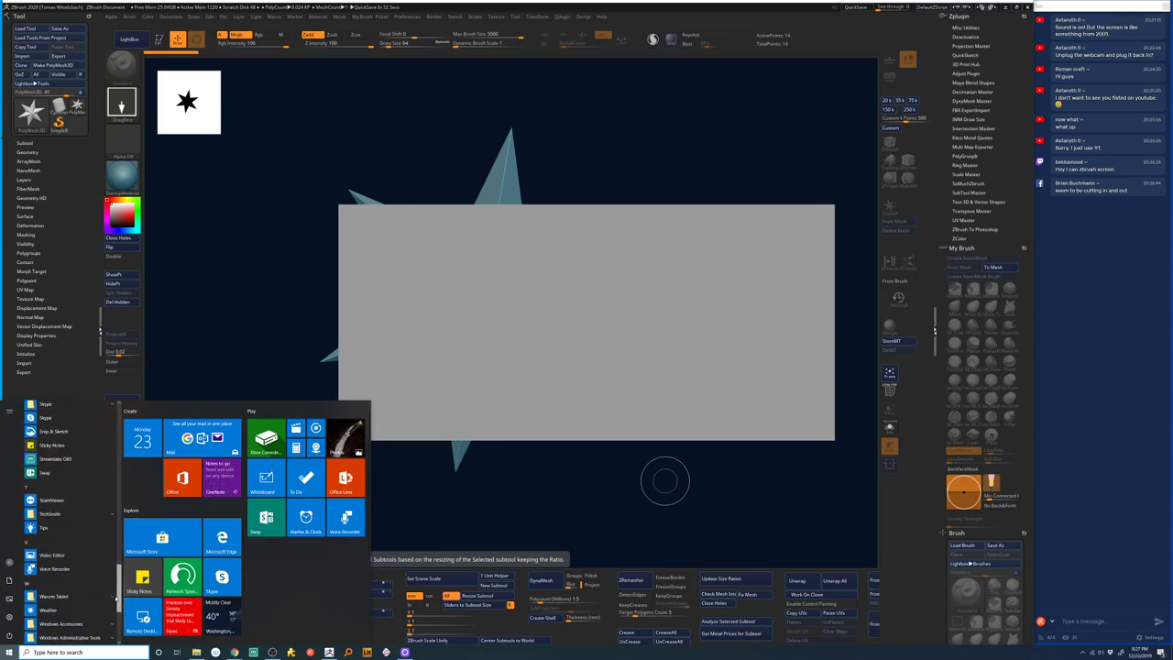
{"action": "scroll", "coordinate": [118, 620], "scroll_direction": "down", "scroll_amount": 4}
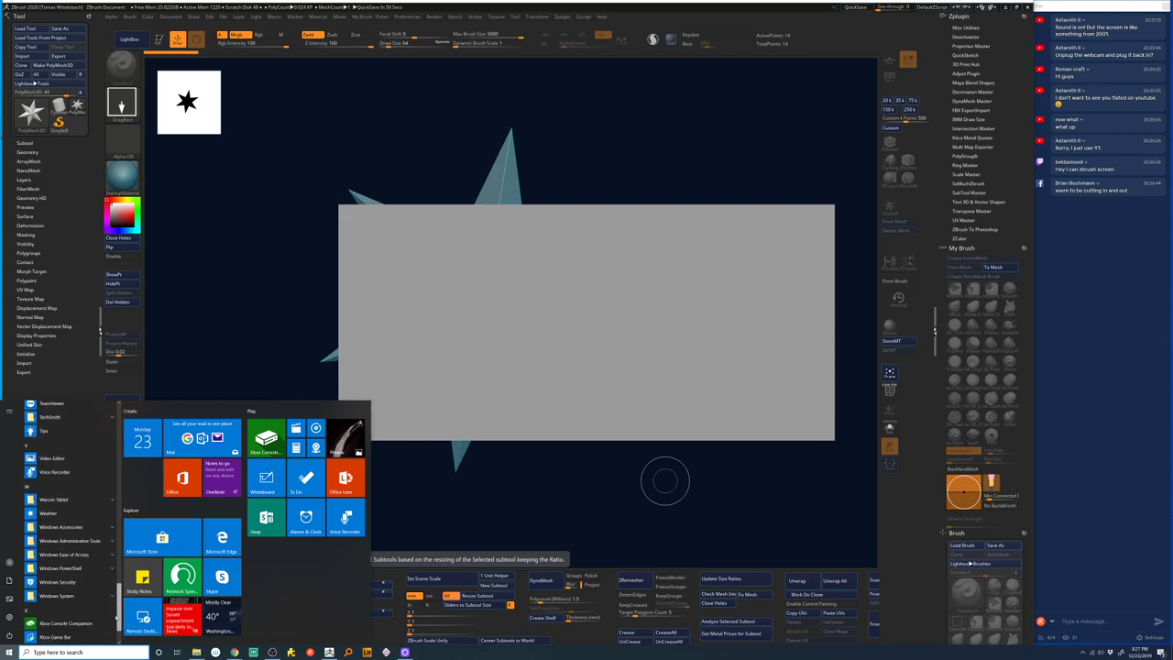
{"action": "scroll", "coordinate": [117, 619], "scroll_direction": "up", "scroll_amount": 19}
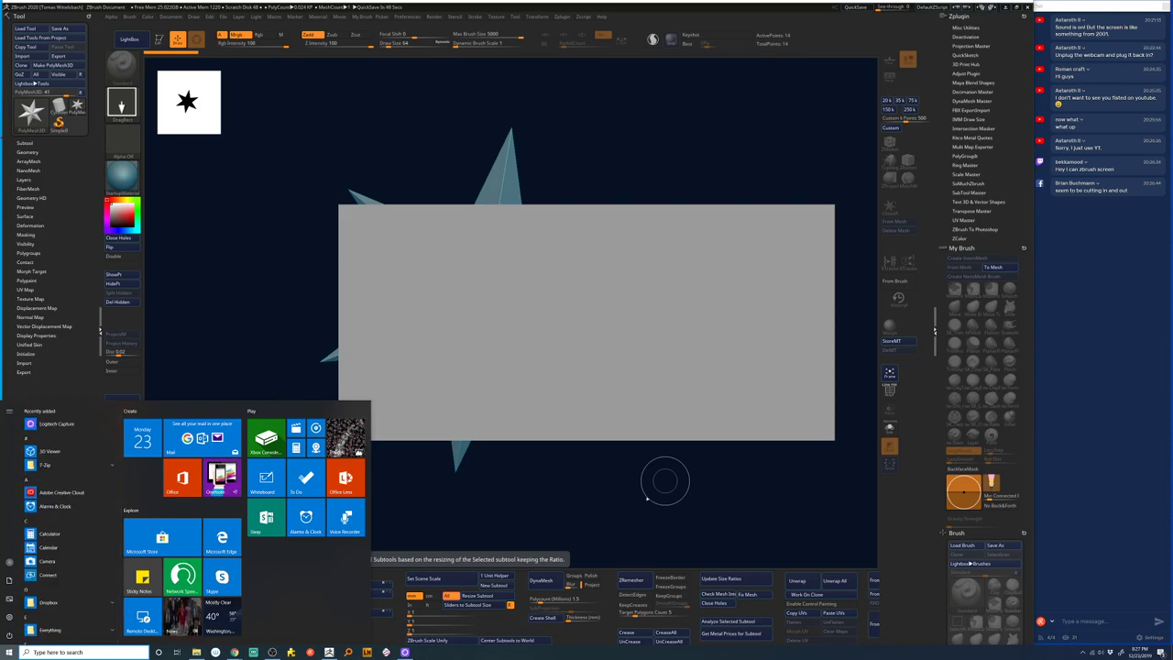
{"action": "left_click", "coordinate": [667, 485]}
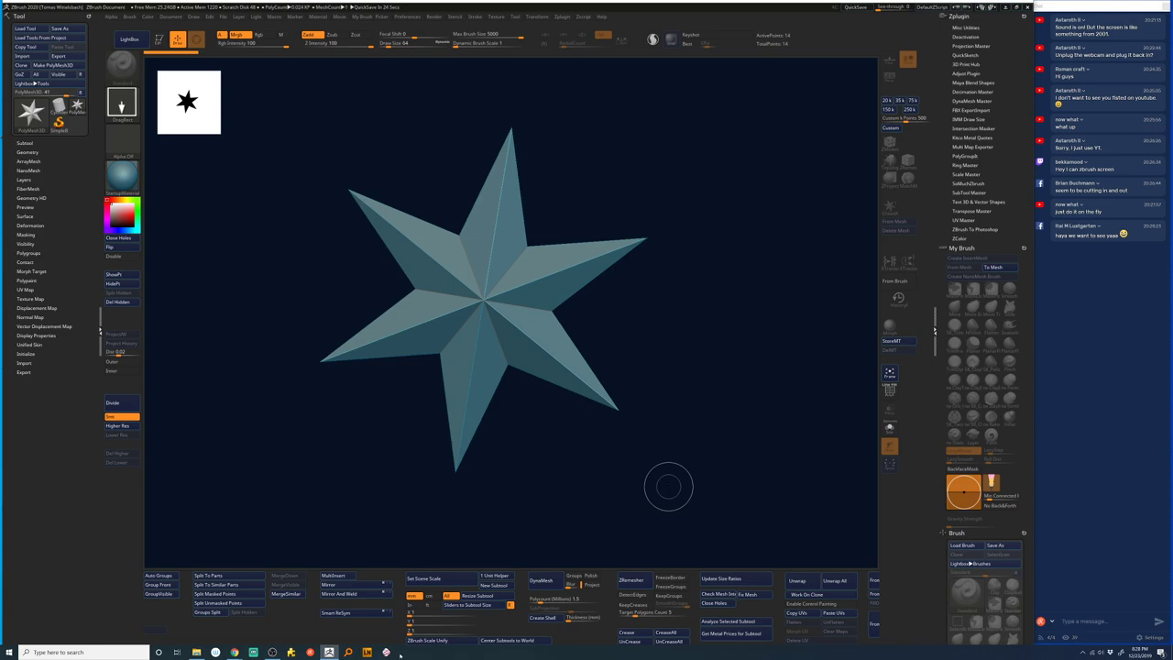
- Launch Logitech Capture from the Start menu's app list
{"action": "left_click", "coordinate": [10, 652]}
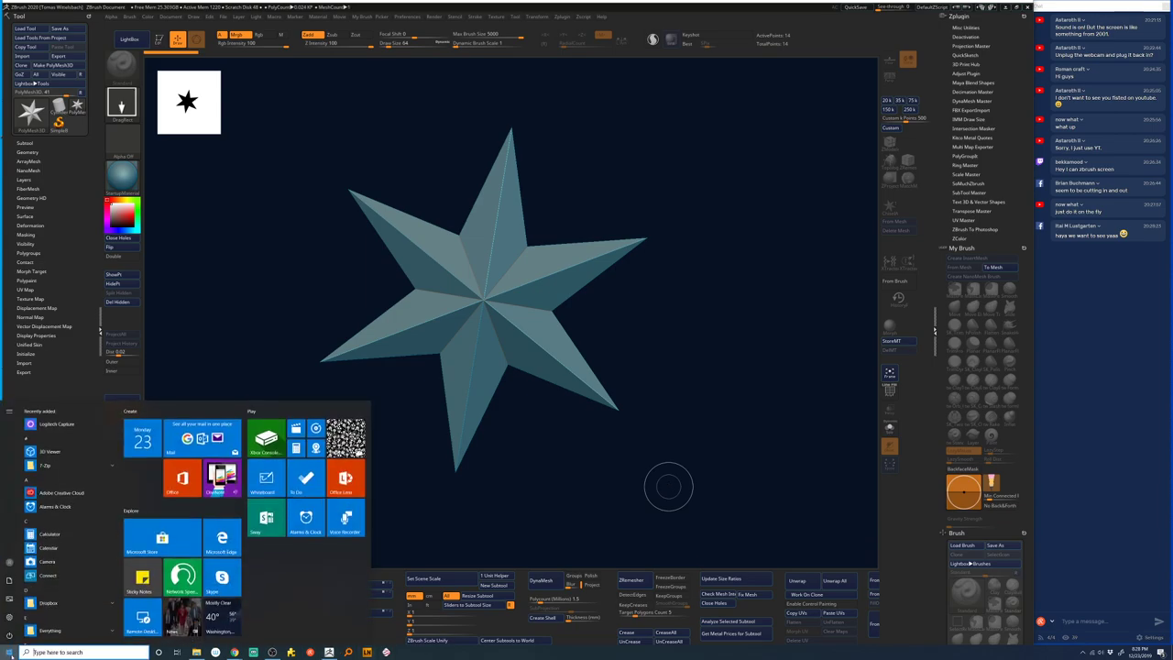
{"action": "left_click", "coordinate": [78, 424]}
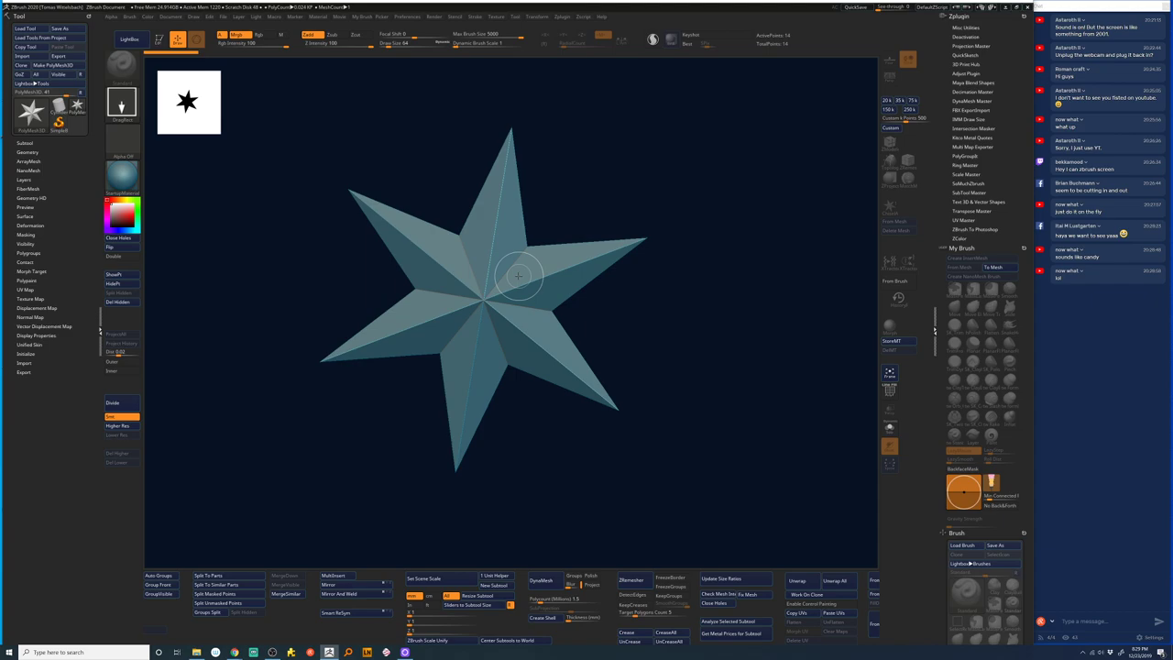
- Toggle the gizmo off and make Move Topological the active brush
{"action": "key", "text": "w"}
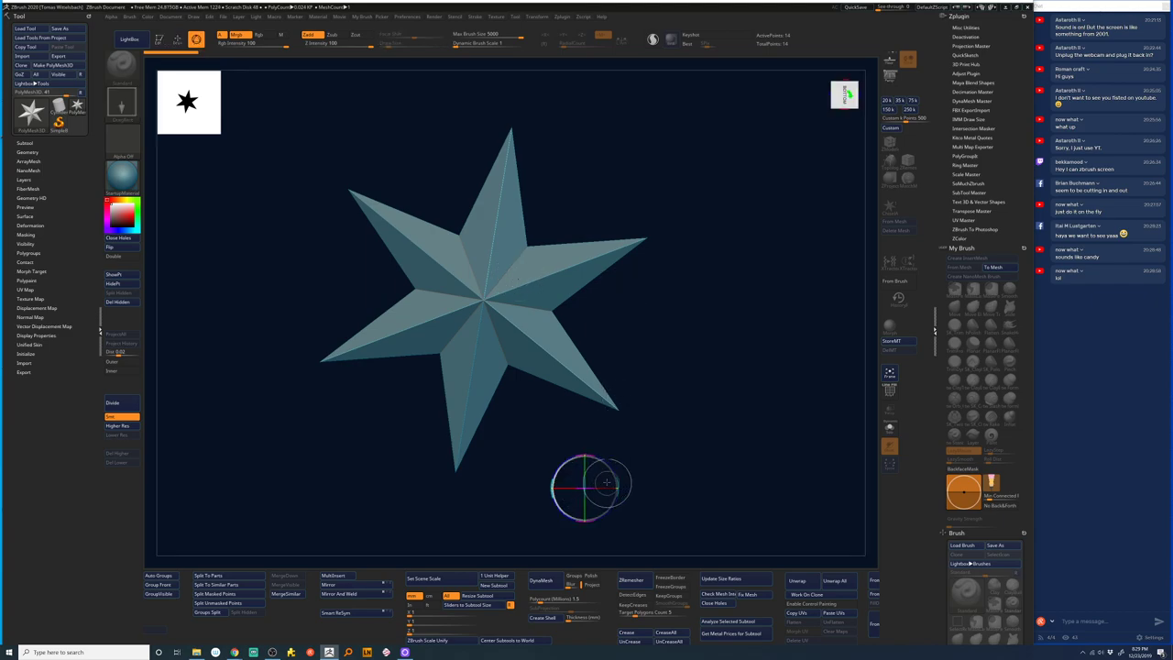
{"action": "key", "text": "q"}
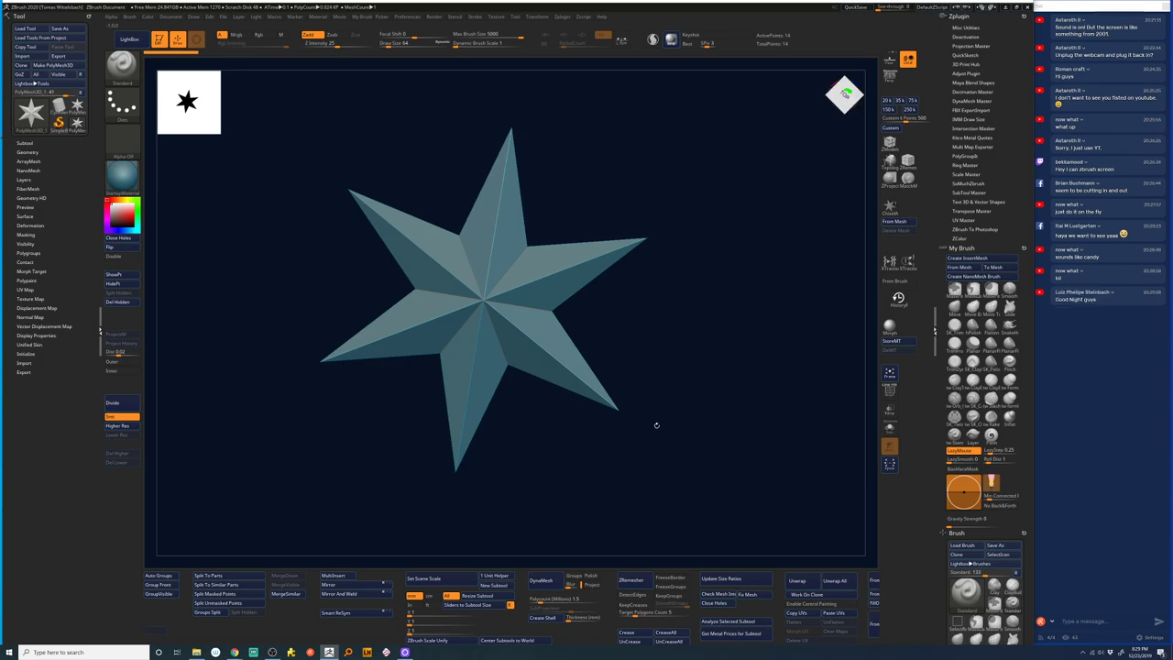
{"action": "key", "text": "b"}
{"action": "key", "text": "m"}
{"action": "key", "text": "t"}
- Clear the canvas, redraw the star small at the centre, then switch to Logitech Capture
{"action": "key", "text": "ctrl+n"}
{"action": "key", "text": "b"}
{"action": "key", "text": "s"}
{"action": "key", "text": "t"}
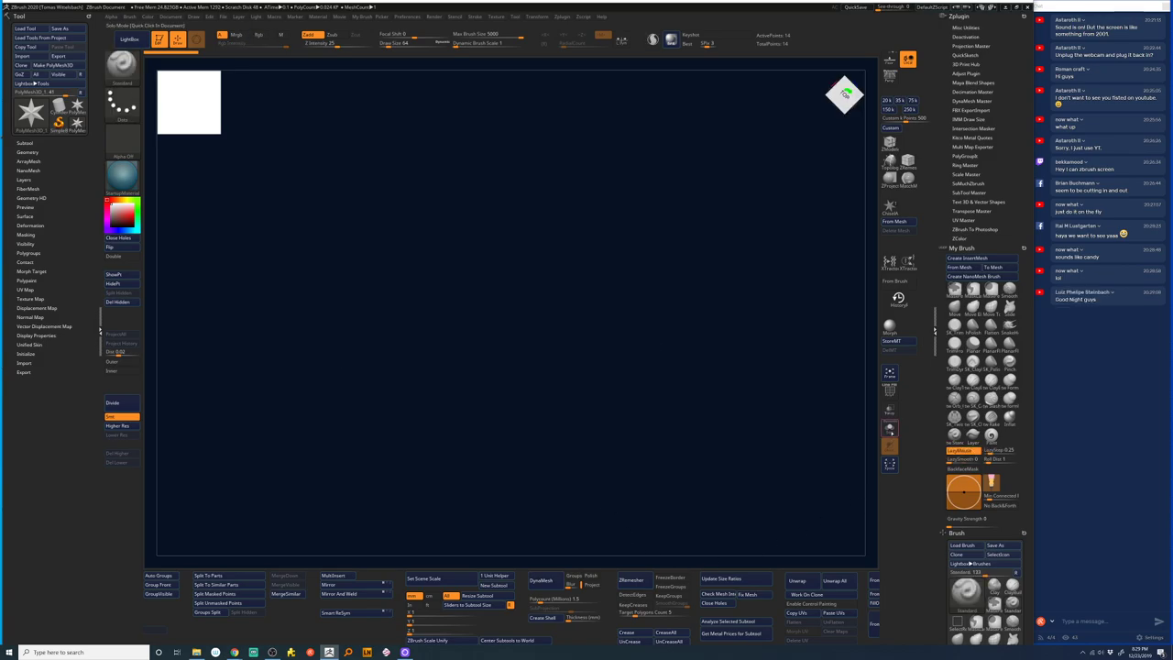
{"action": "left_click_drag", "start_coordinate": [495, 330], "coordinate": [714, 369]}
{"action": "key", "text": "t"}
{"action": "key", "text": "f"}
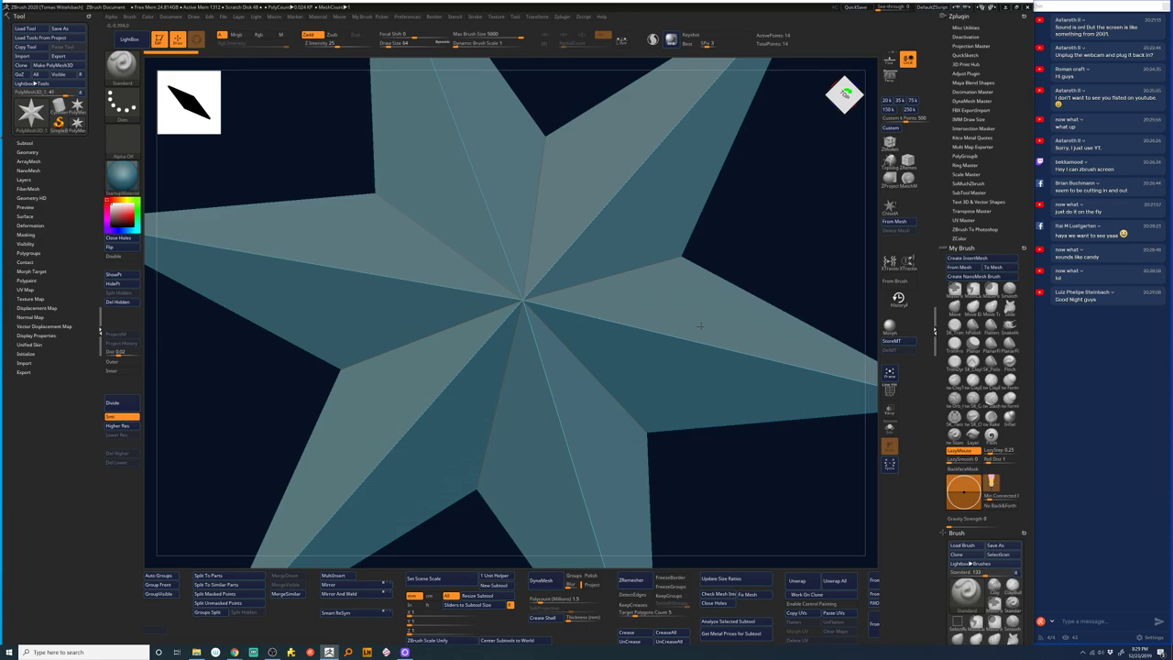
{"action": "key", "text": "ctrl+z"}
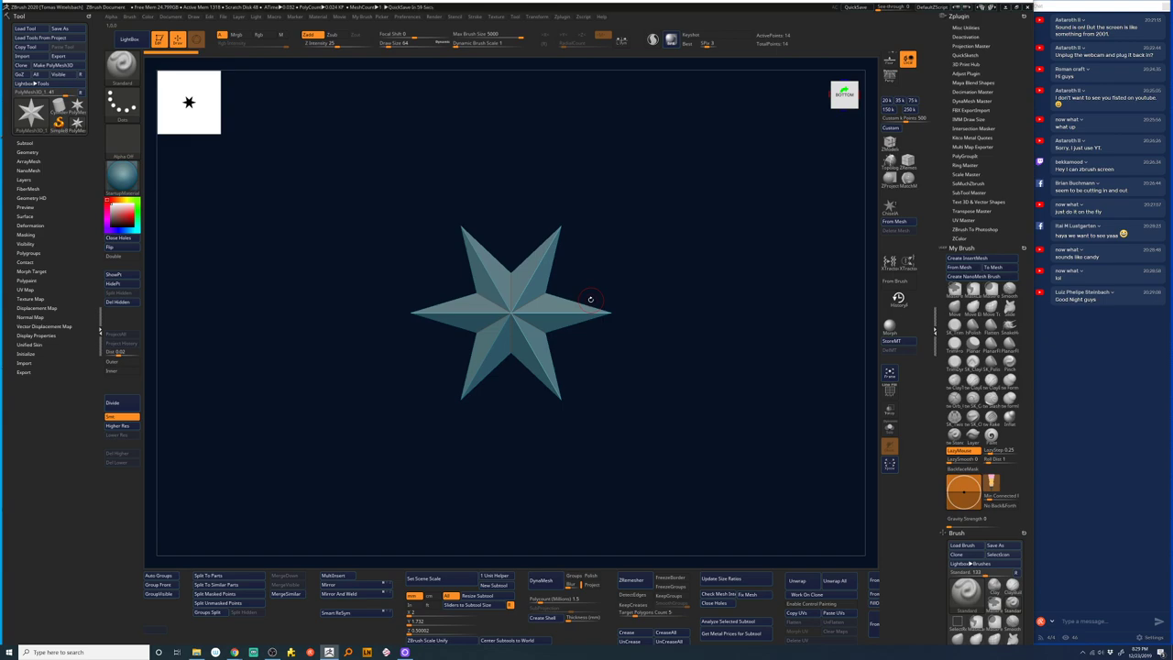
{"action": "key", "text": "alt+Tab"}
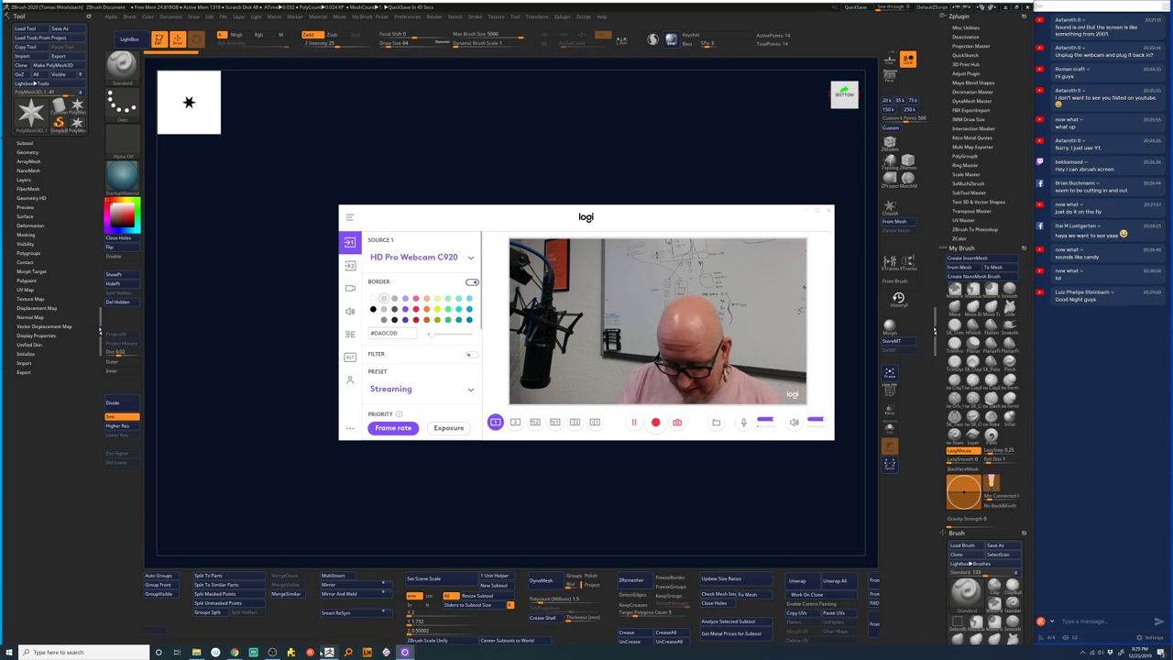
- Set OBS's Video Capture Device source to Logi Capture, activate it, and save the change
{"action": "left_click", "coordinate": [272, 651]}
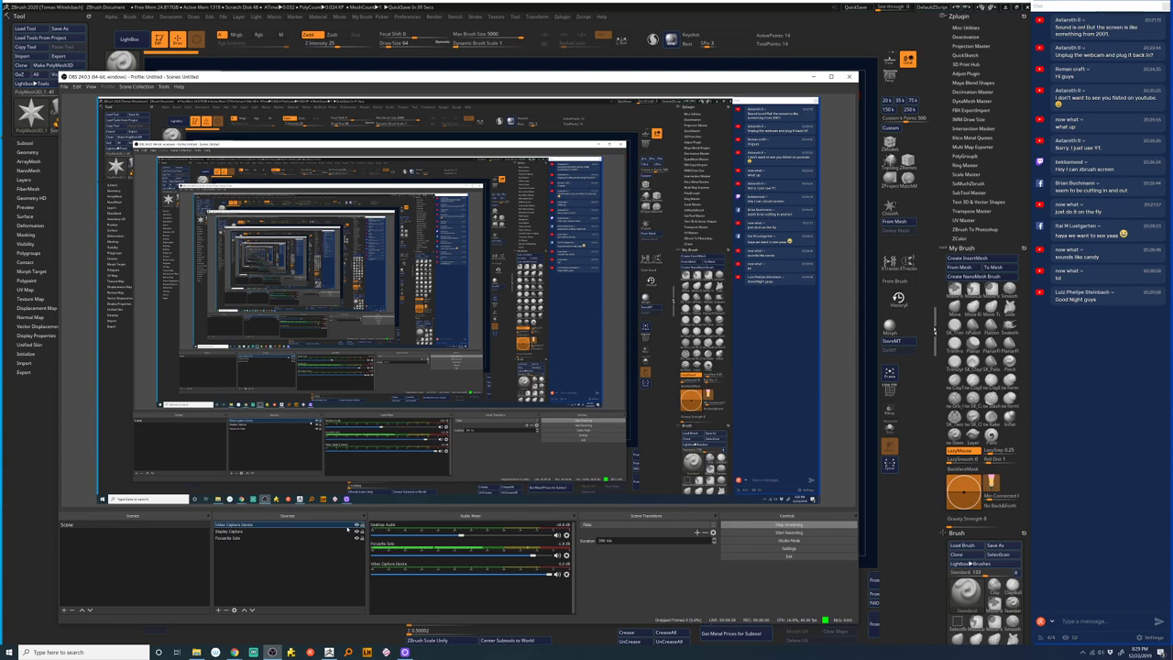
{"action": "double_click", "coordinate": [321, 526]}
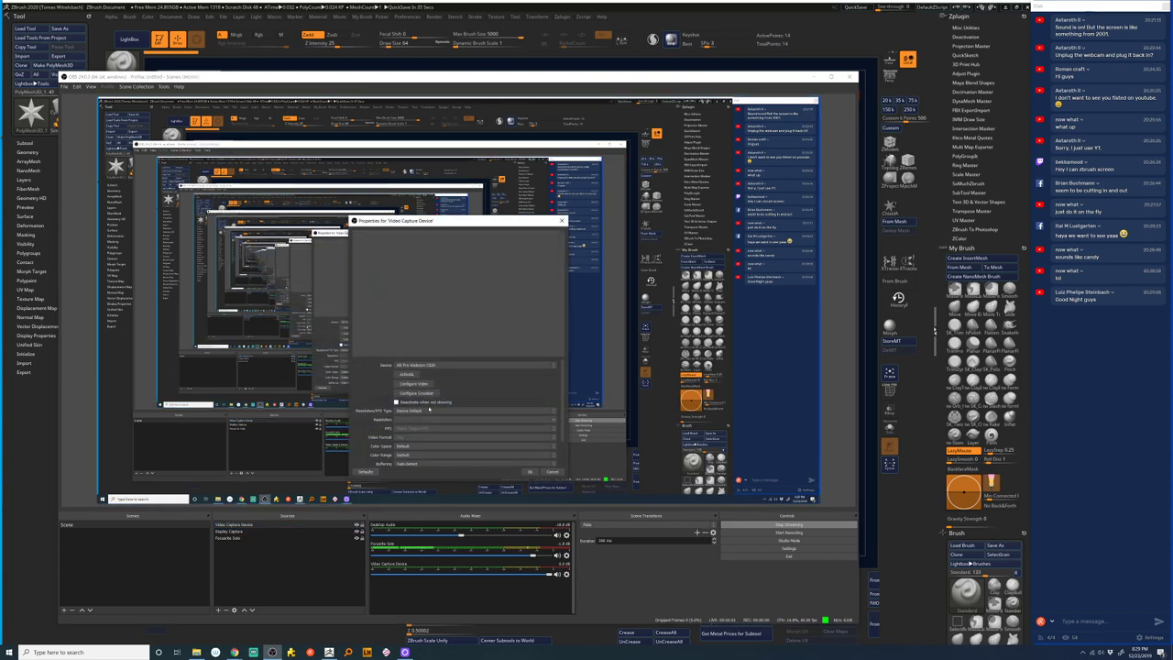
{"action": "left_click", "coordinate": [479, 366]}
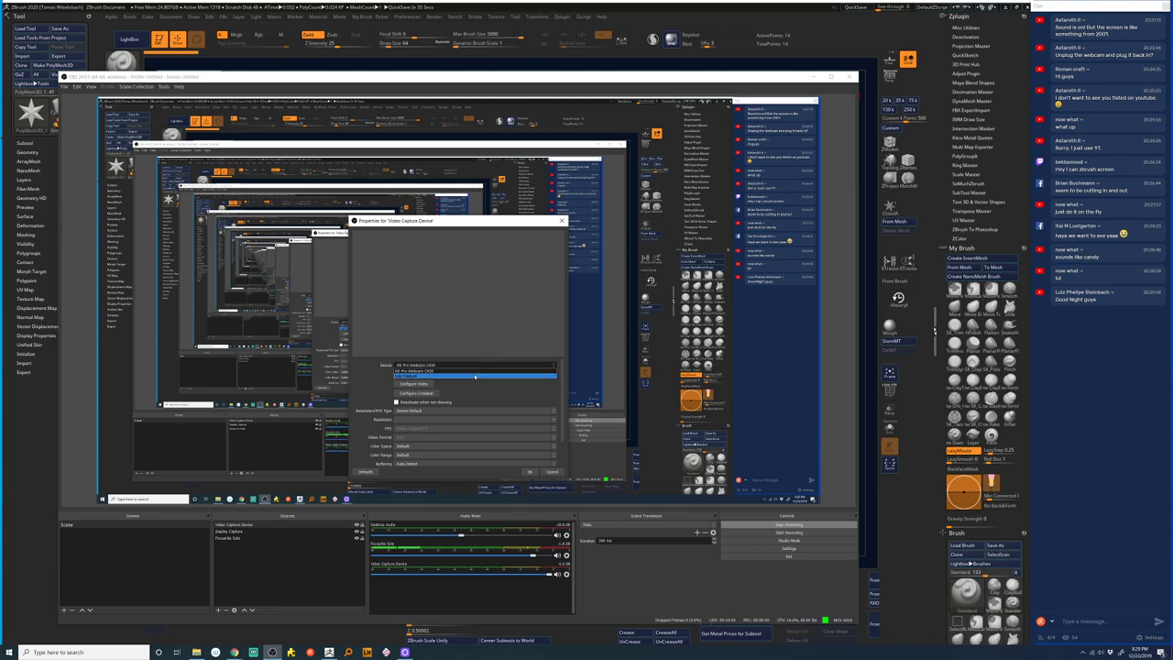
{"action": "left_click", "coordinate": [475, 376]}
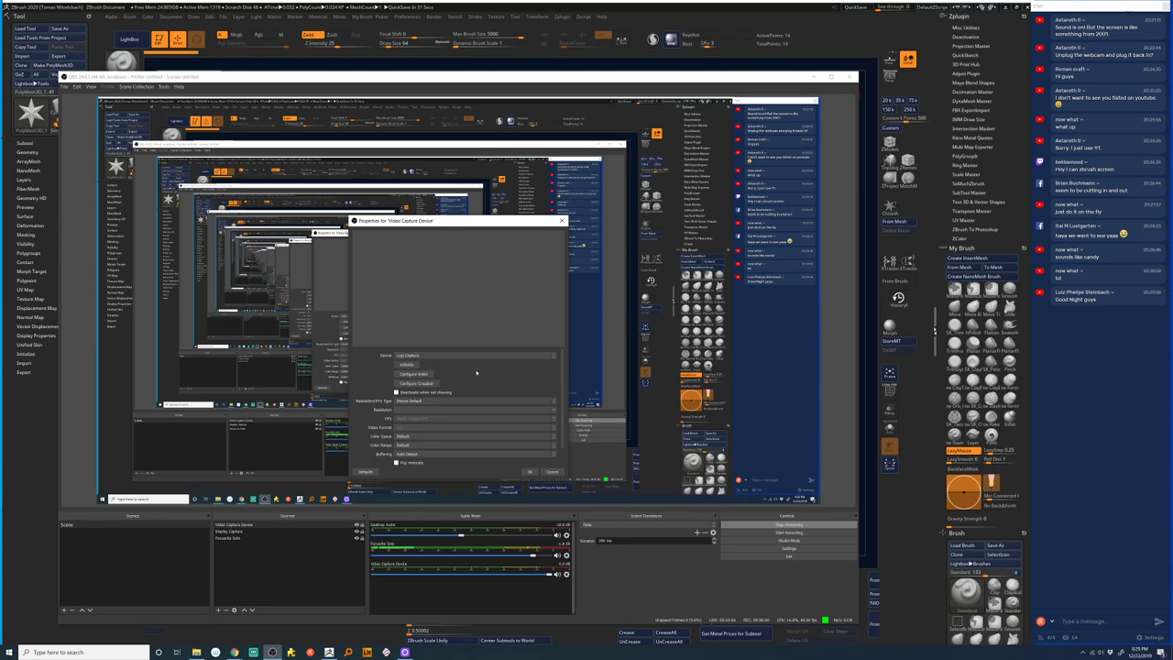
{"action": "left_click", "coordinate": [409, 365]}
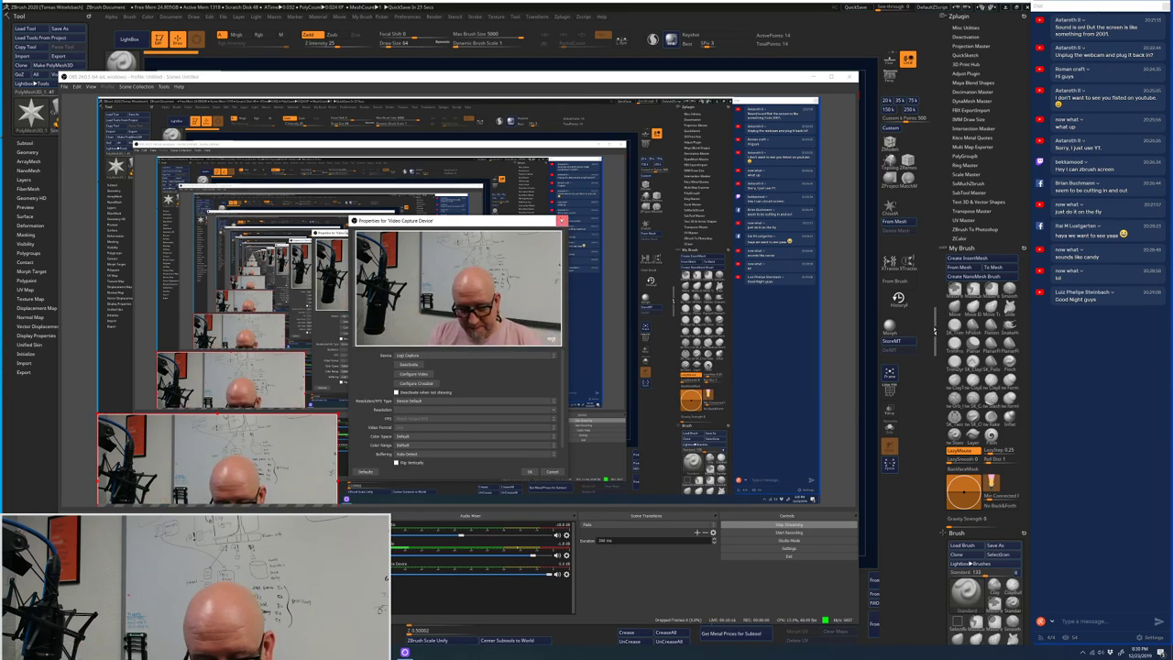
{"action": "left_click", "coordinate": [562, 220]}
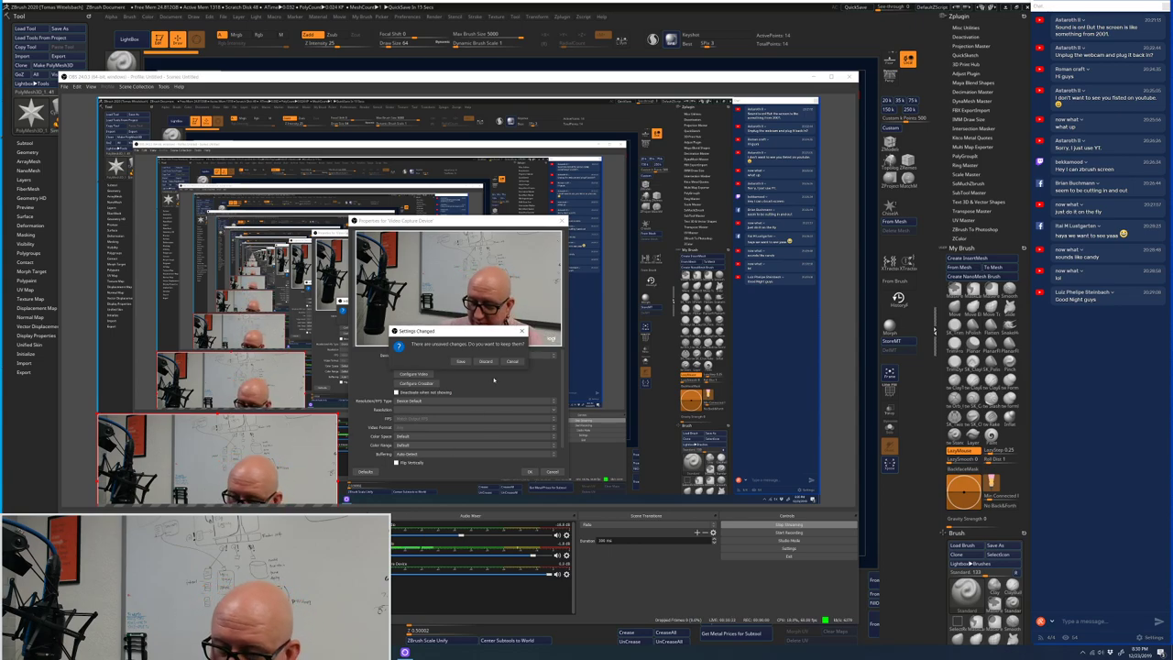
{"action": "left_click", "coordinate": [461, 361]}
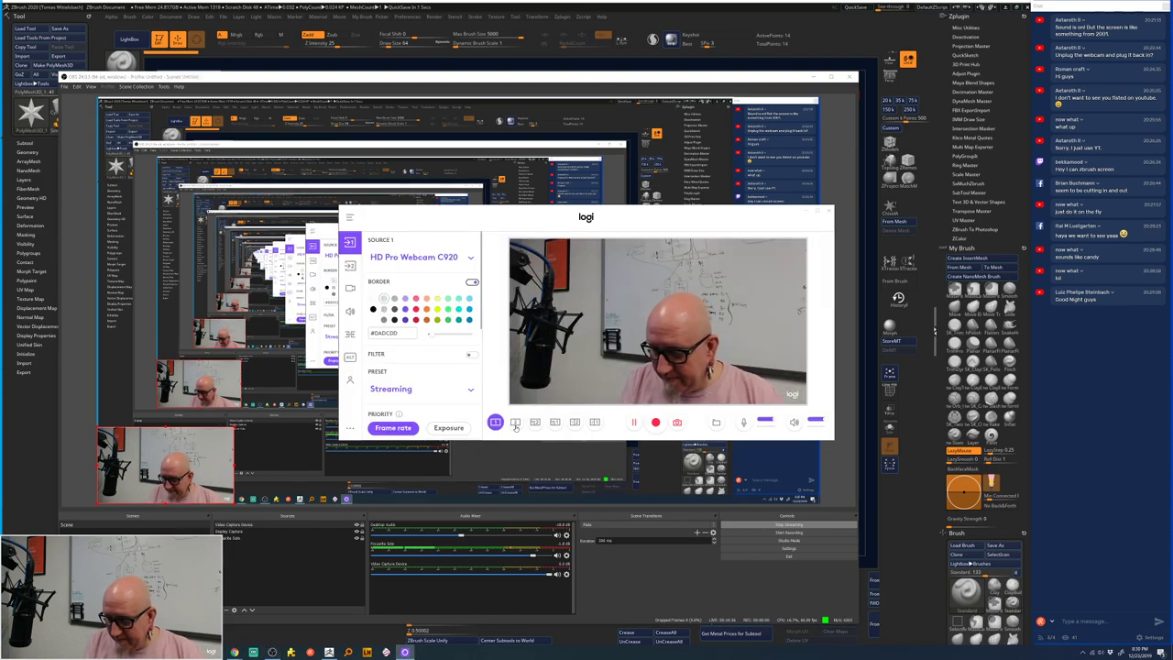
- Try the two-source layout, return to the single C920 layout, and close Logitech Capture
{"action": "left_click", "coordinate": [514, 422]}
{"action": "left_click", "coordinate": [495, 422]}
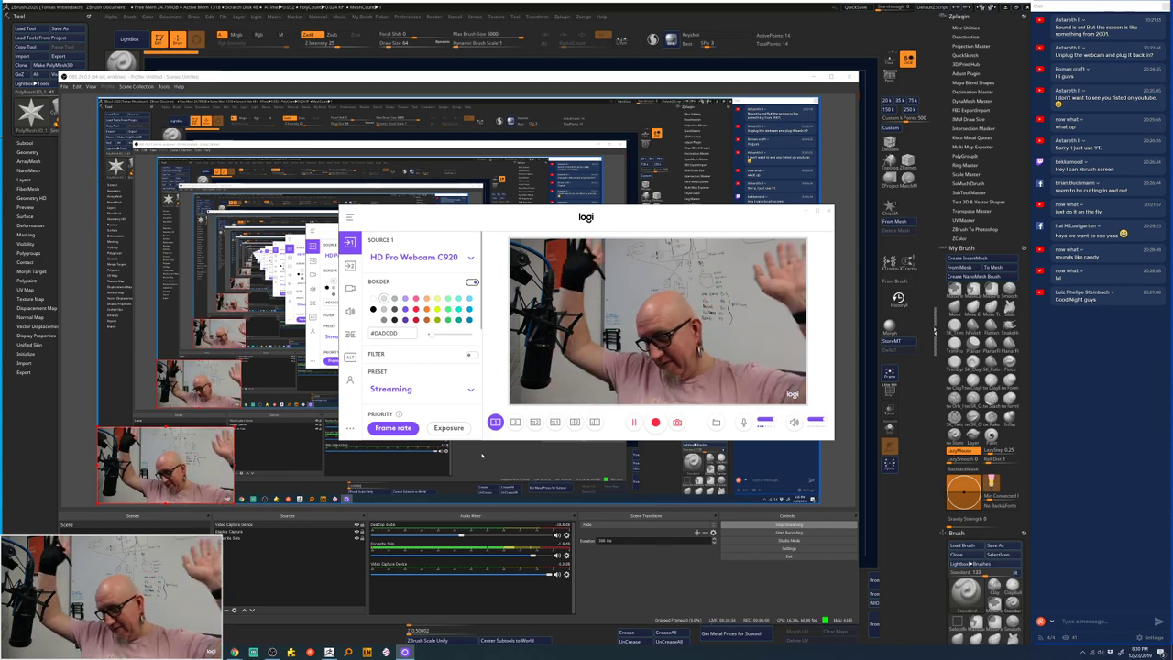
{"action": "left_click", "coordinate": [828, 211]}
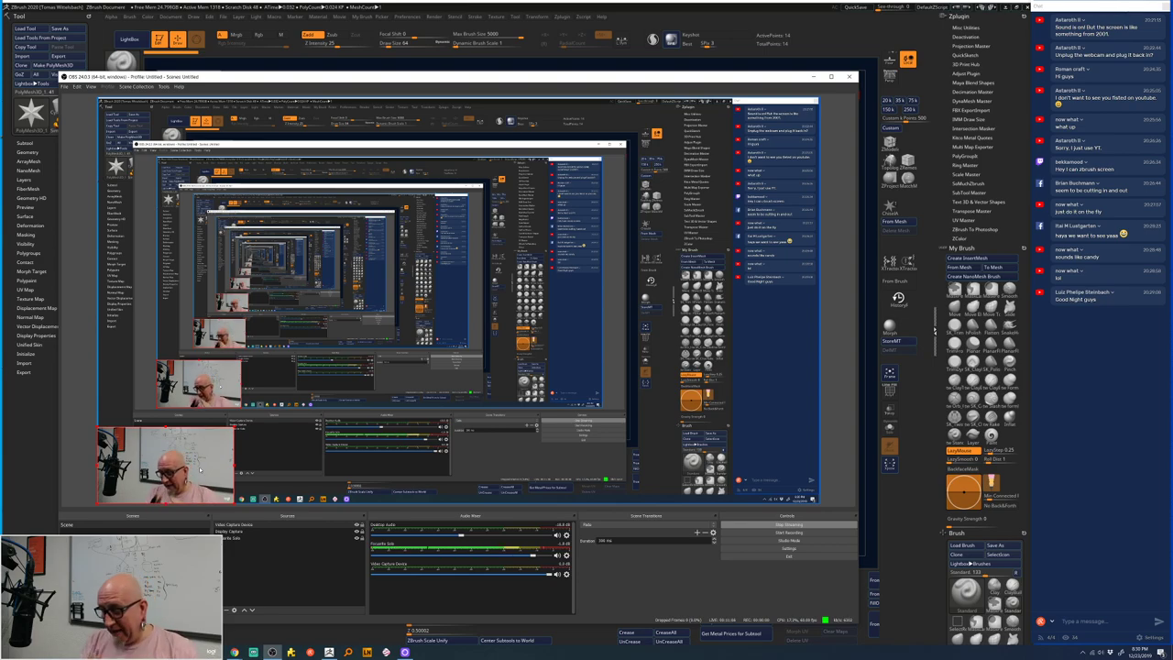
- Switch from OBS back to ZBrush with Alt+Tab
{"action": "key", "text": "alt+Tab"}
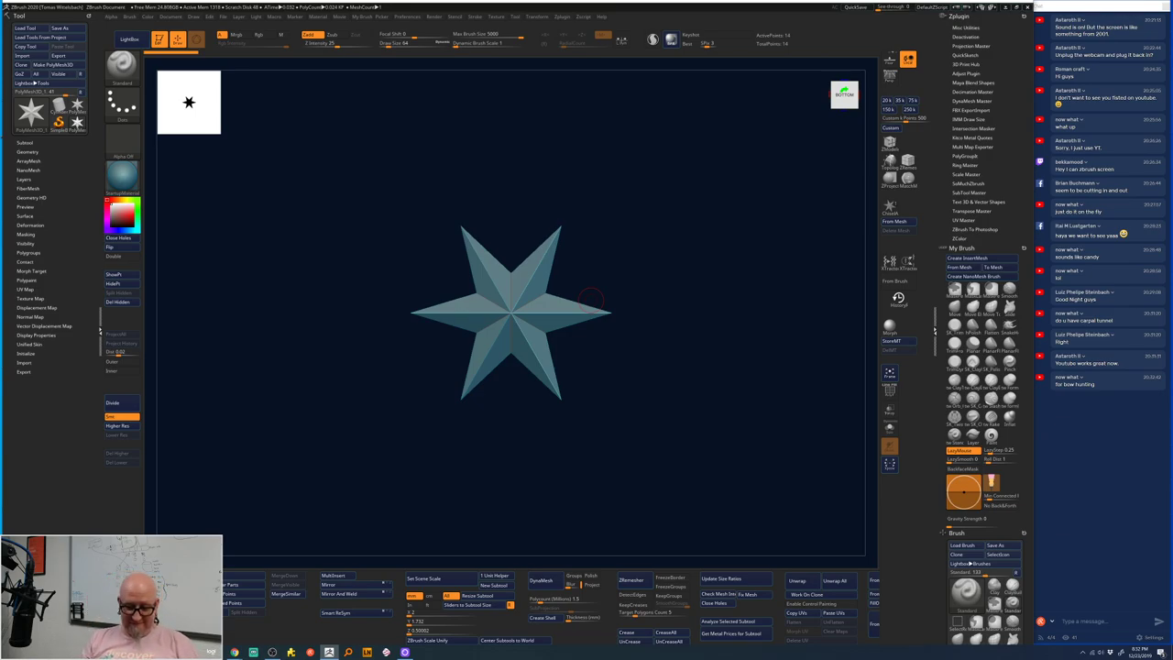
- Use the gizmo's Transform Type menu to swap the star for a PolySphere
{"action": "key", "text": "w"}
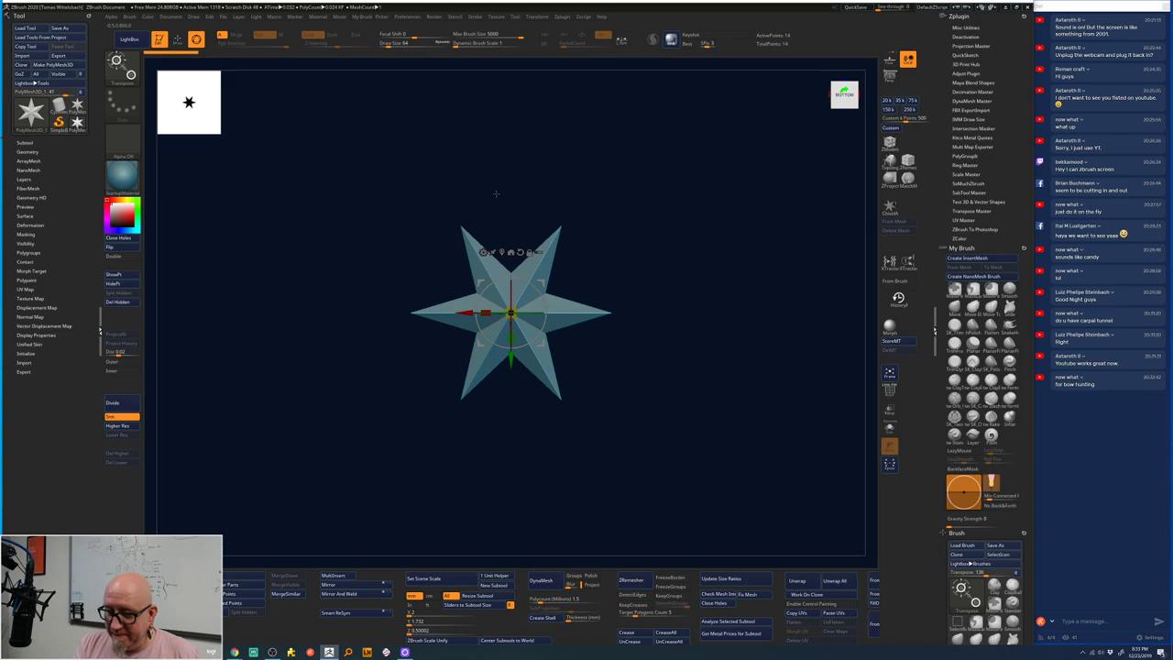
{"action": "left_click", "coordinate": [484, 252]}
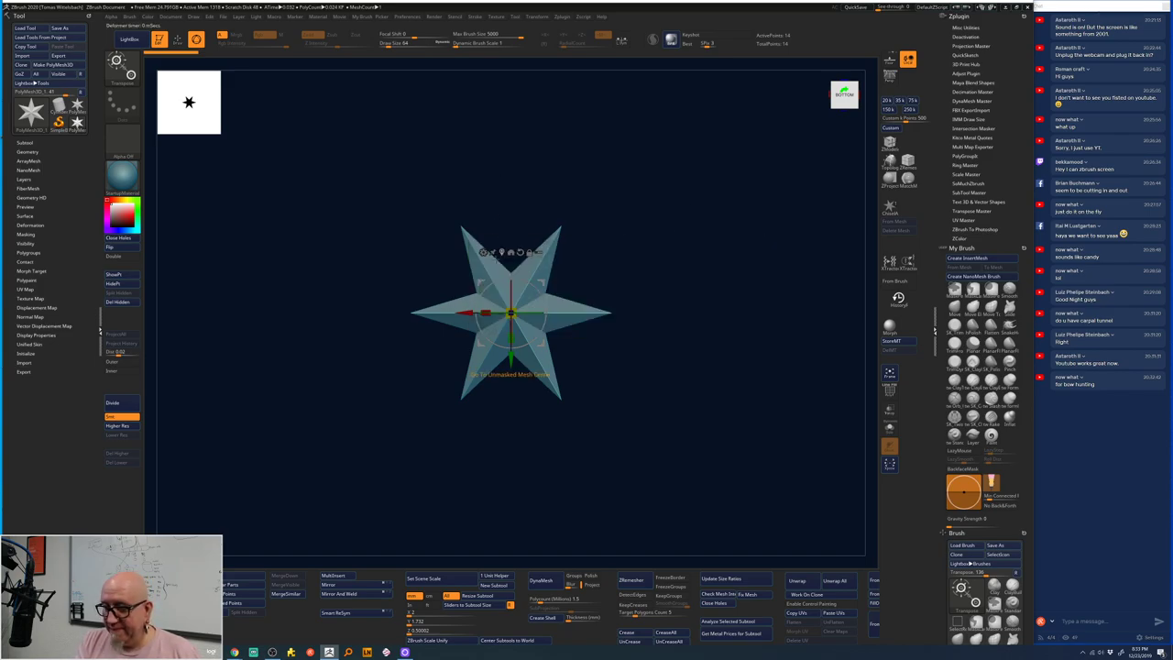
{"action": "left_click", "coordinate": [483, 252]}
{"action": "left_click", "coordinate": [671, 249]}
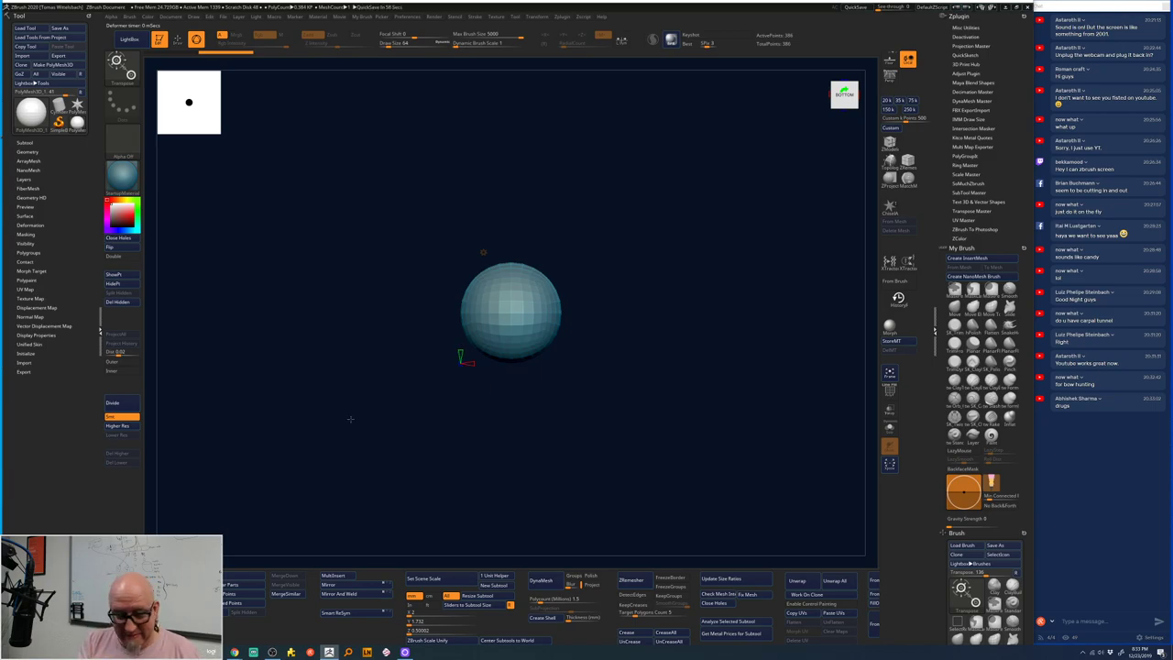
- Divide the PolySphere and apply a gizmo deformer to reach about 60,002 points
{"action": "left_click", "coordinate": [120, 404]}
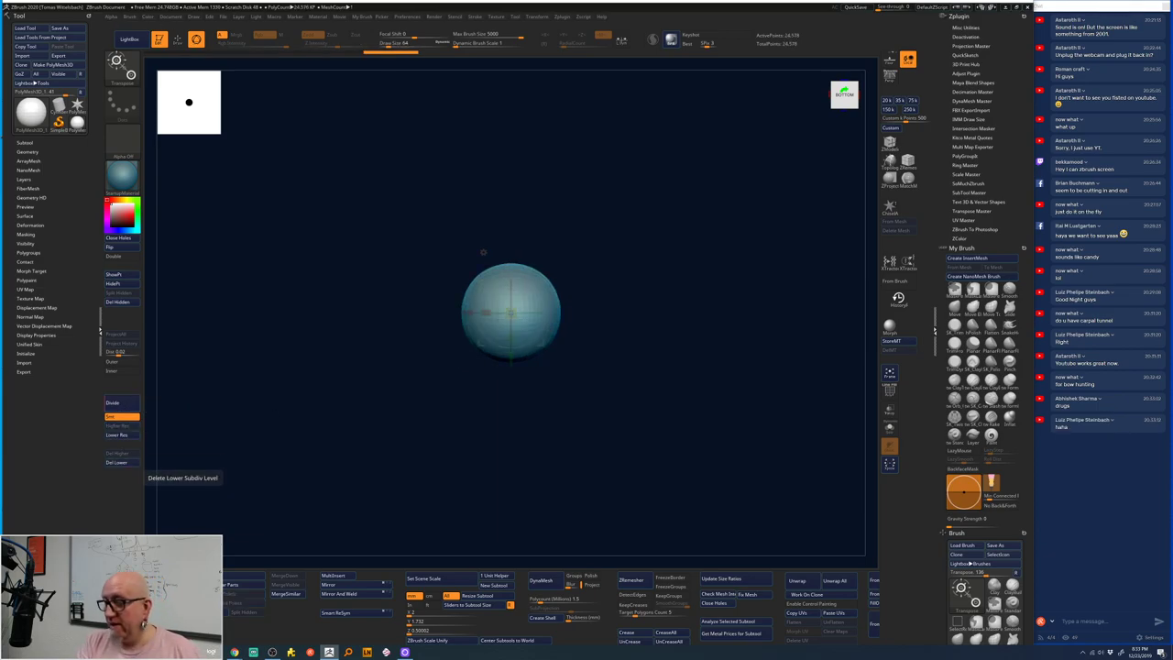
{"action": "mouse_move", "coordinate": [640, 420]}
{"action": "left_mouse_down"}
{"action": "mouse_move", "coordinate": [557, 445]}
{"action": "mouse_move", "coordinate": [608, 358]}
{"action": "mouse_move", "coordinate": [602, 446]}
{"action": "mouse_move", "coordinate": [576, 397]}
{"action": "left_mouse_up"}
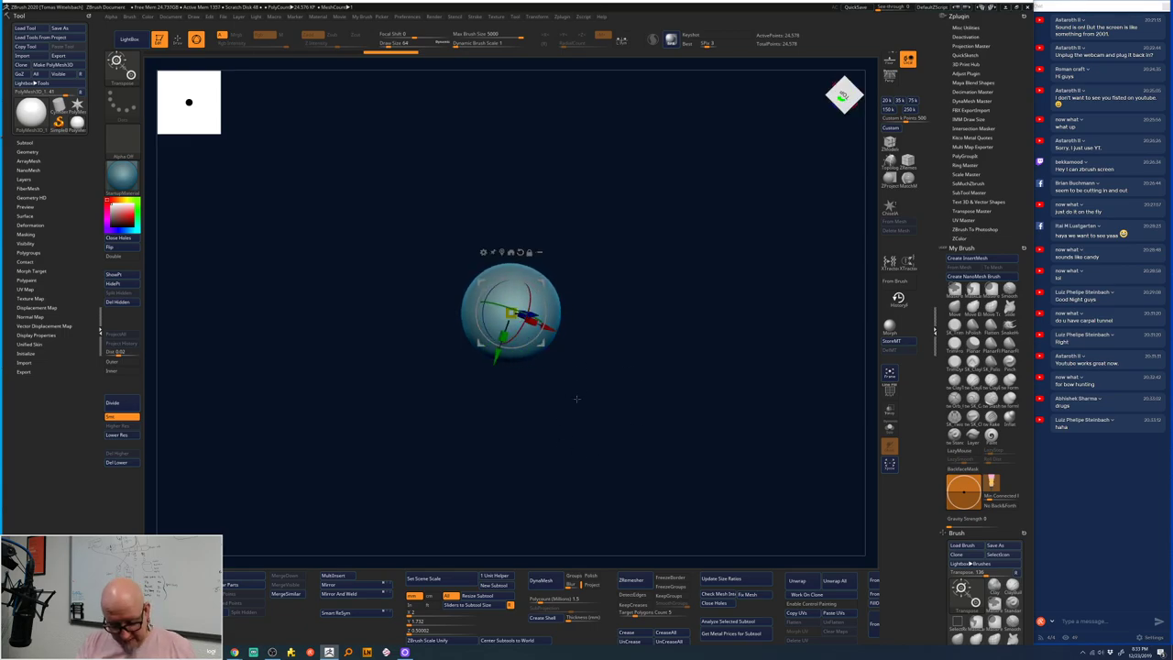
{"action": "key", "text": "shift+d"}
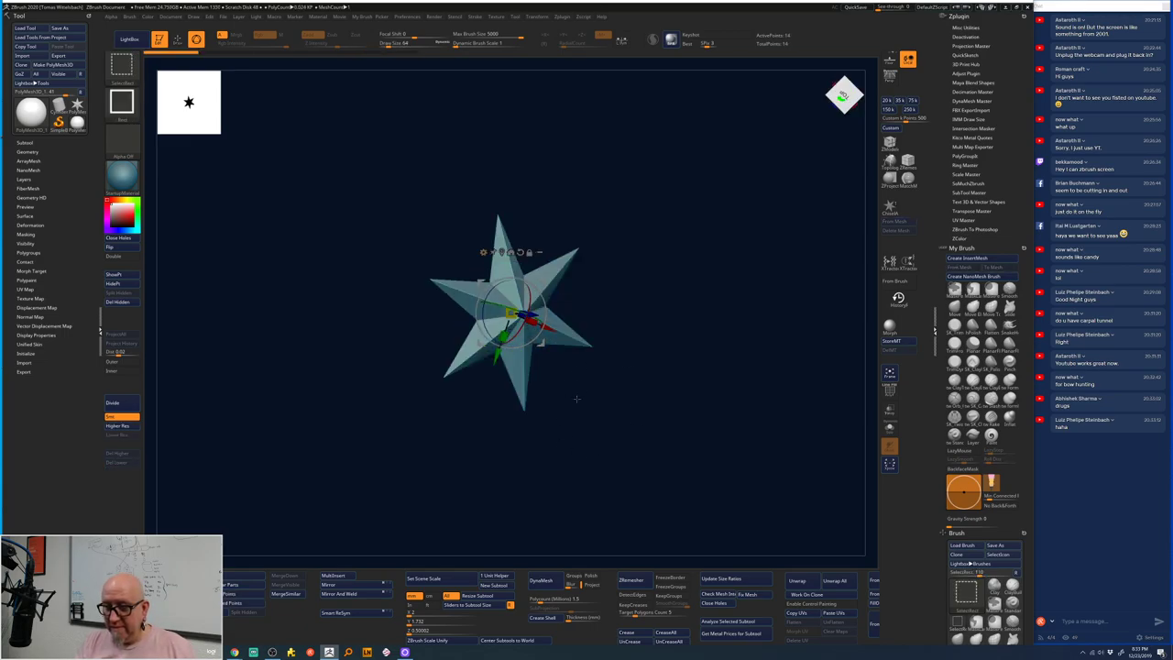
{"action": "left_click_drag", "start_coordinate": [507, 305], "coordinate": [518, 321]}
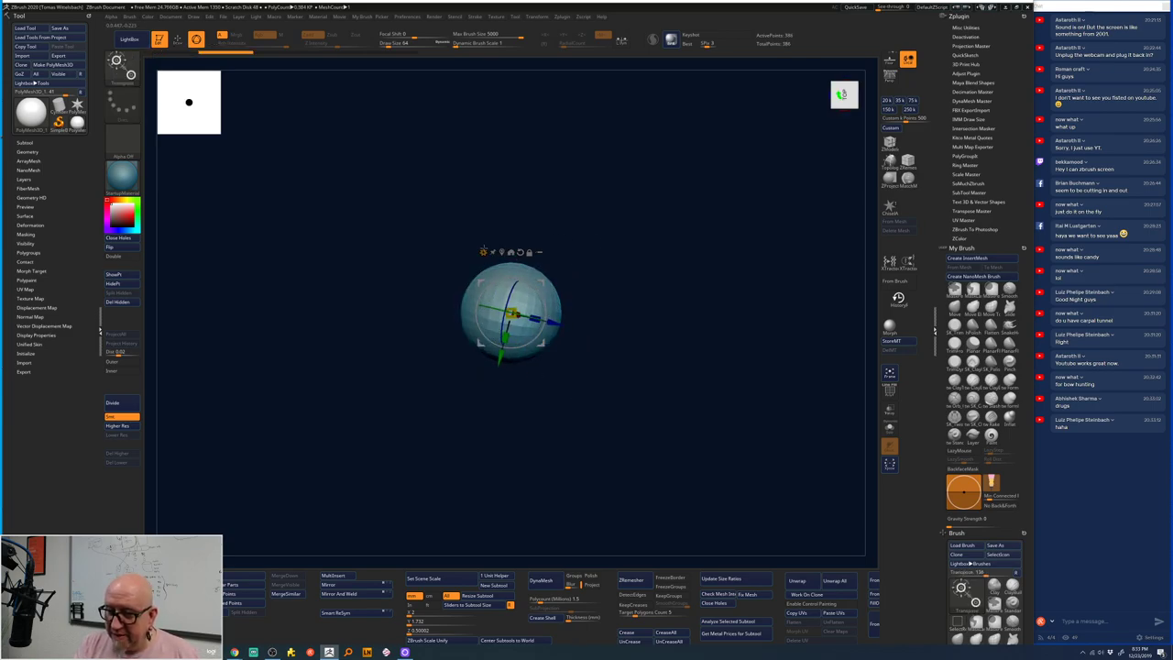
{"action": "left_click", "coordinate": [483, 252]}
{"action": "left_click", "coordinate": [654, 264]}
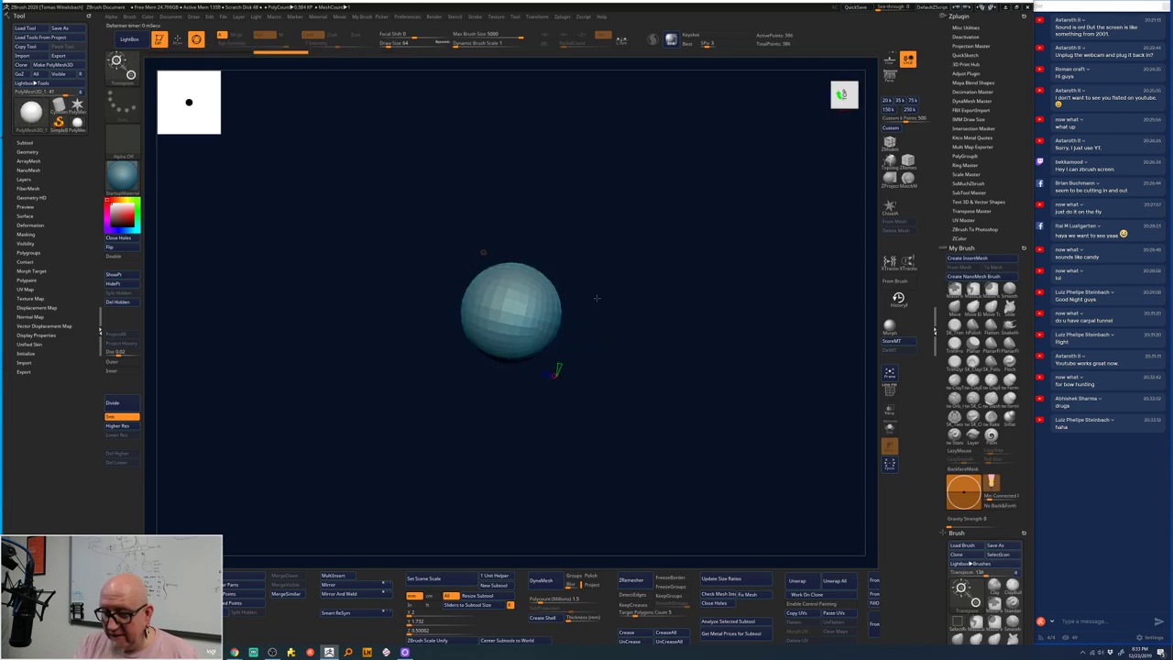
{"action": "left_click_drag", "start_coordinate": [564, 362], "coordinate": [505, 459]}
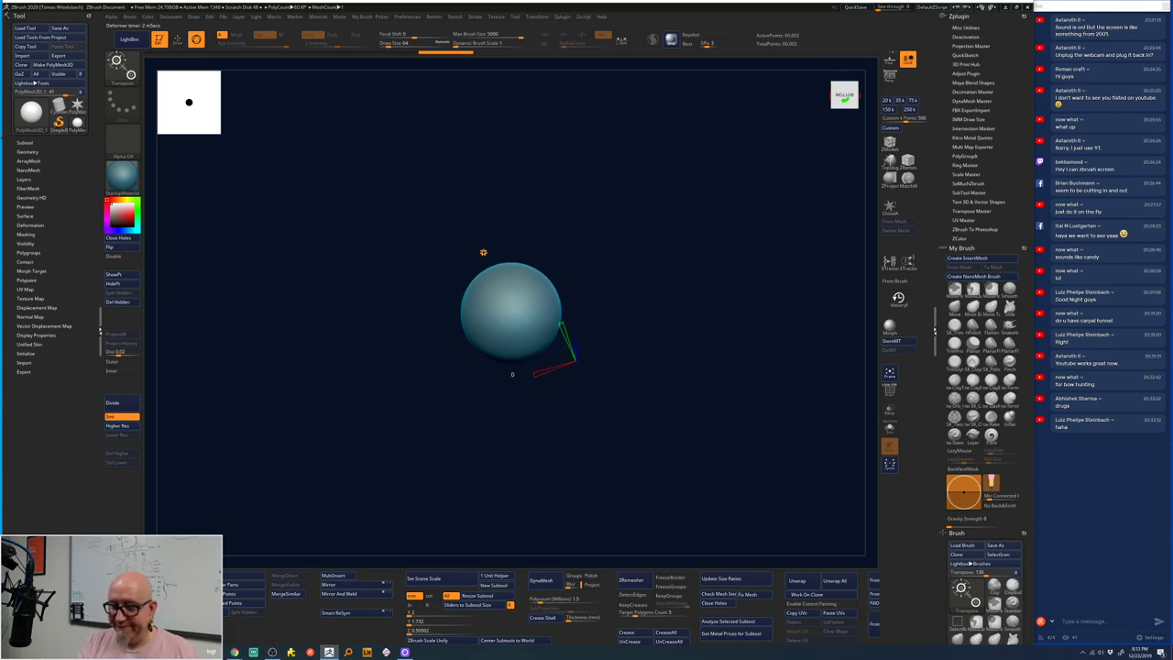
{"action": "key", "text": "space"}
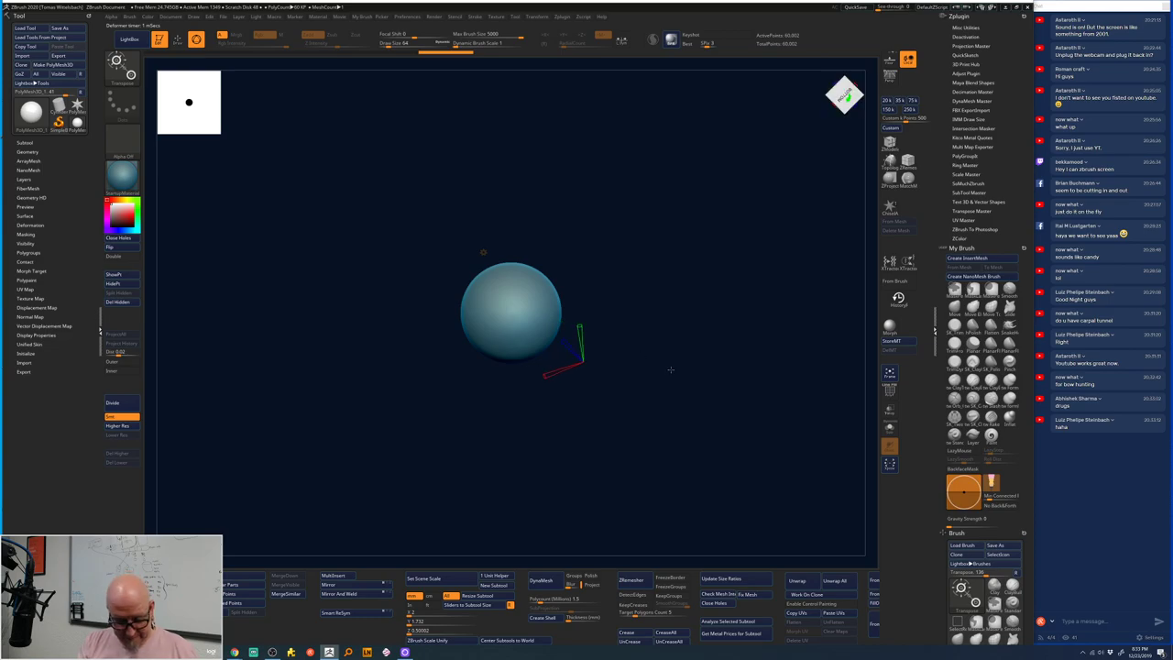
{"action": "key", "text": "q"}
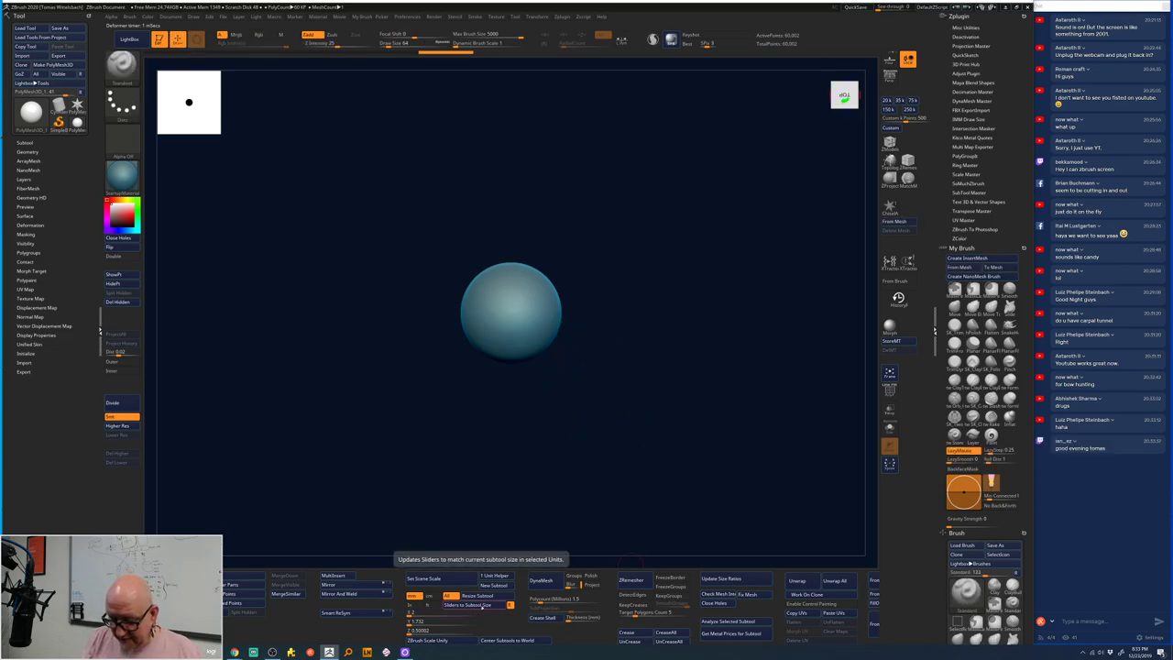
- In Scale Master, resize the sphere to 13 on X, Y and Z and set scene scale from it
{"action": "left_click", "coordinate": [486, 605]}
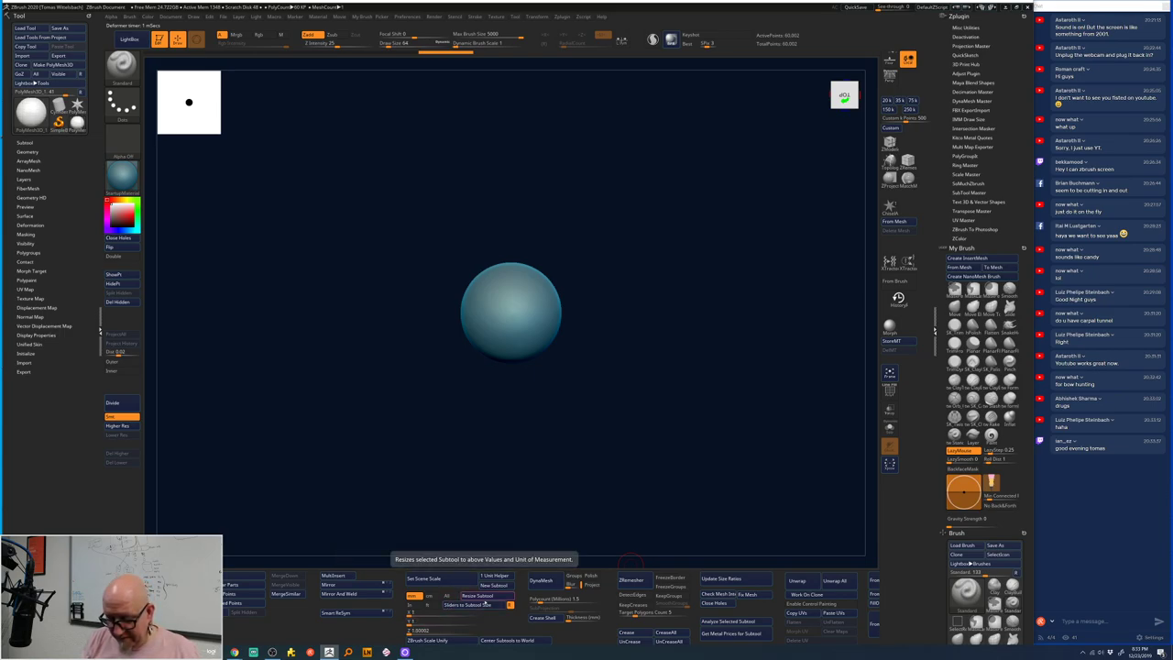
{"action": "left_click", "coordinate": [452, 625]}
{"action": "type", "text": "14252.87793"}
{"action": "key", "text": "Return"}
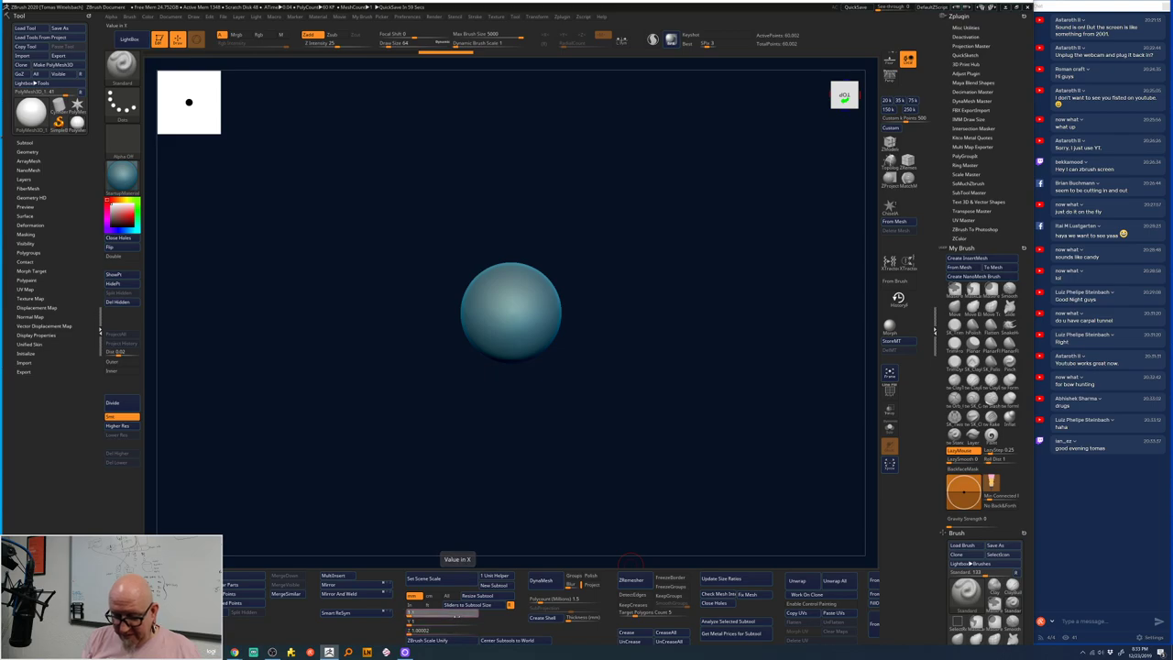
{"action": "type", "text": "1"}
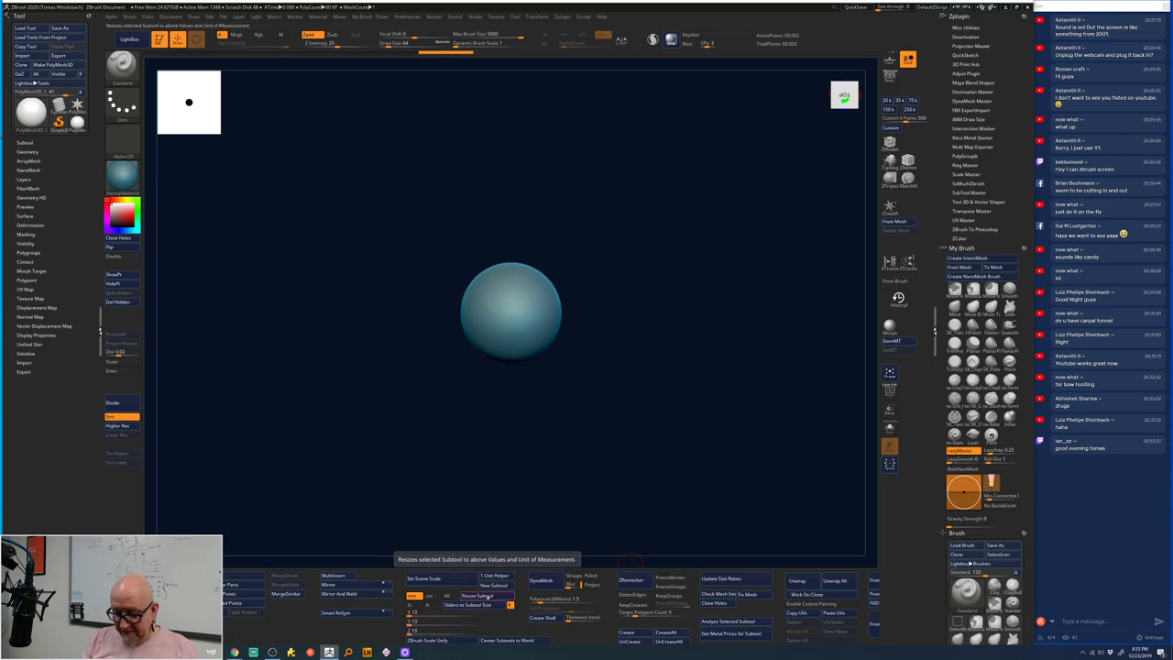
{"action": "left_click", "coordinate": [488, 596]}
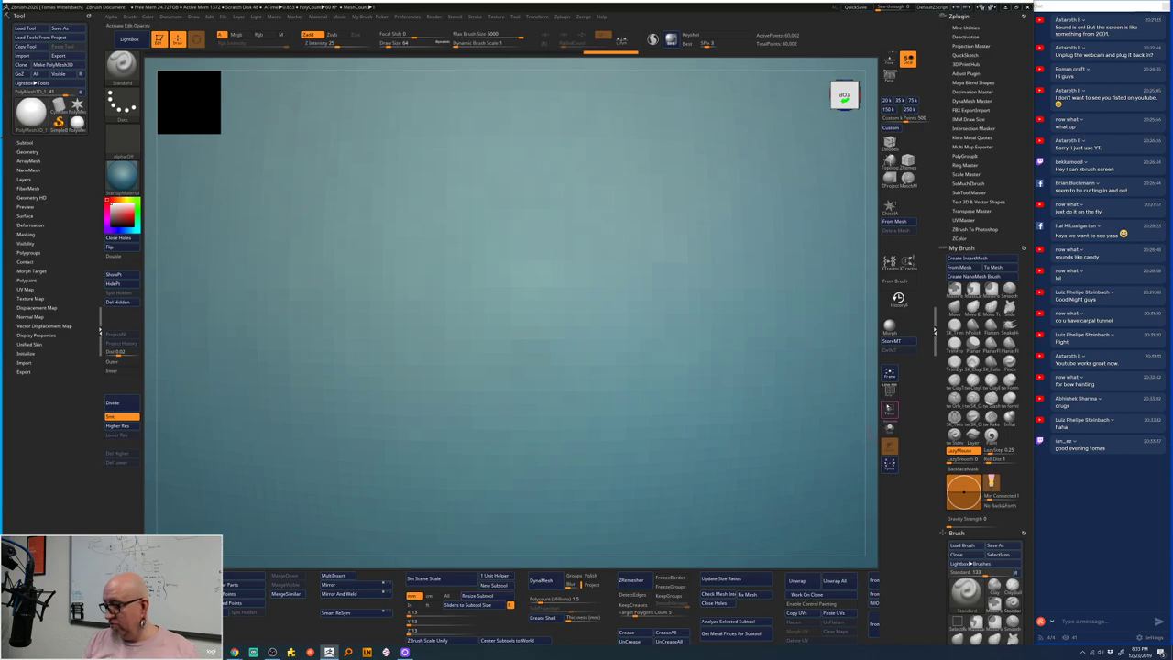
{"action": "key", "text": "f"}
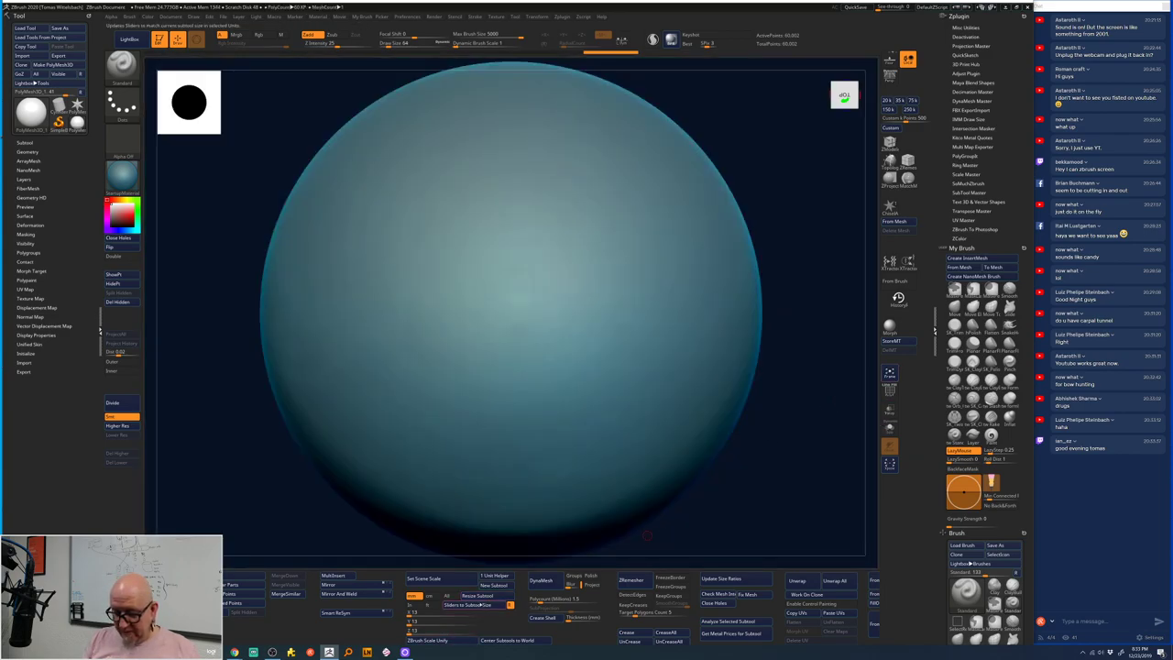
{"action": "left_click", "coordinate": [479, 607]}
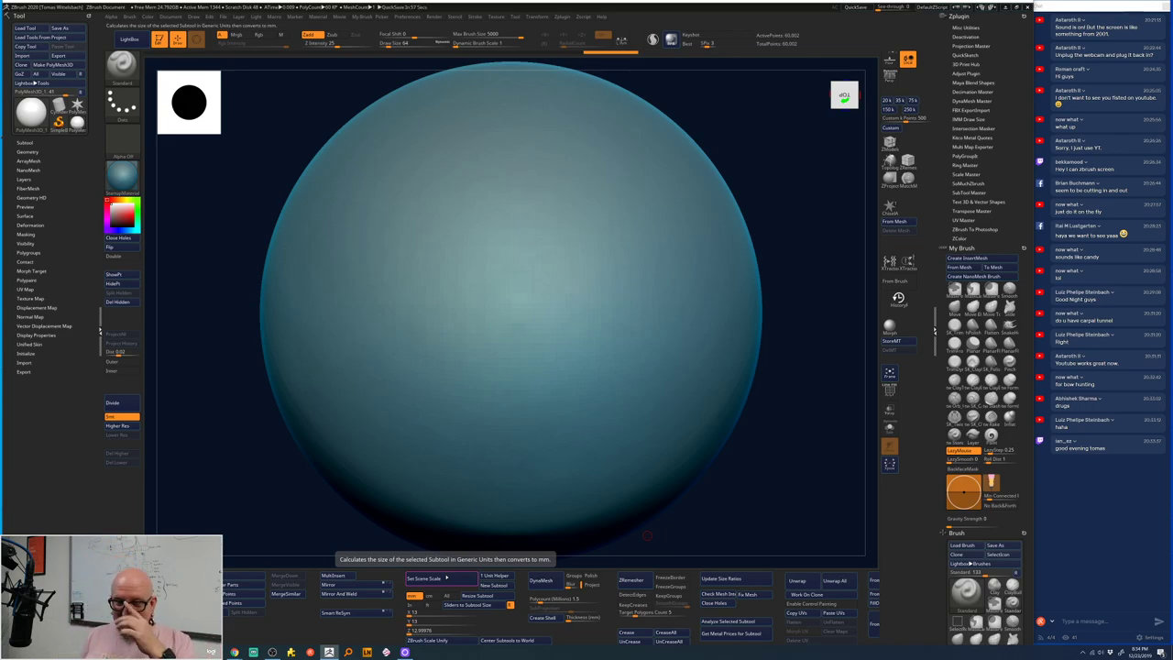
{"action": "left_click", "coordinate": [446, 579]}
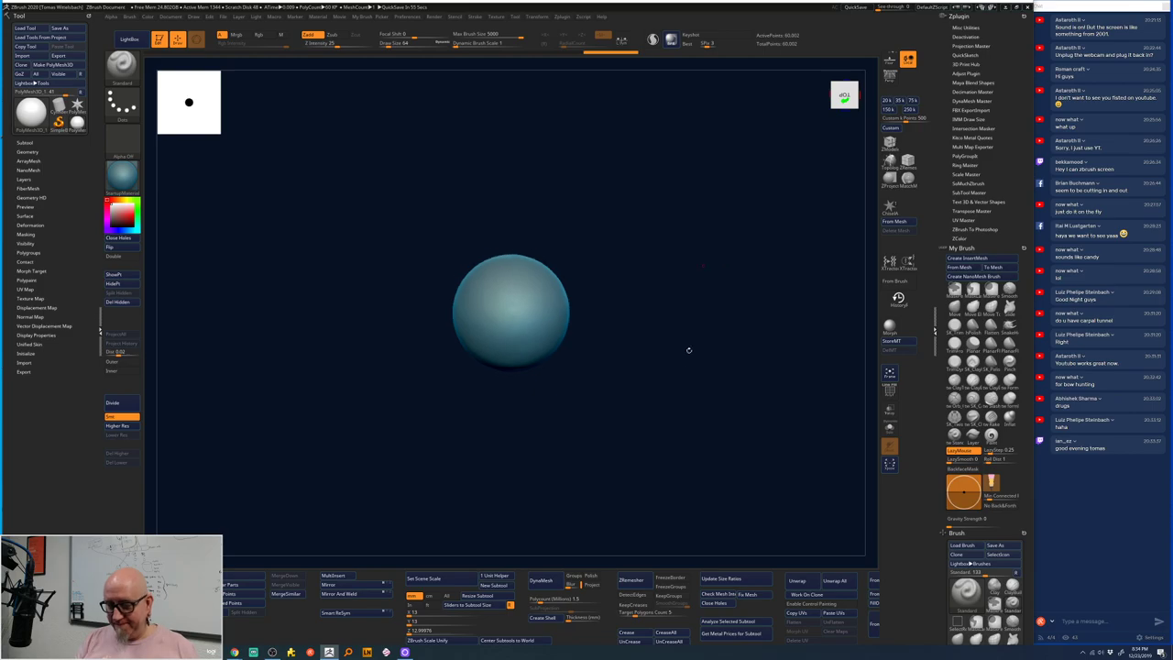
- Inspect the sphere from below, front and back, recentre it, then open LightBox on QuickSave
{"action": "left_click_drag", "start_coordinate": [668, 439], "coordinate": [636, 423], "text": "alt"}
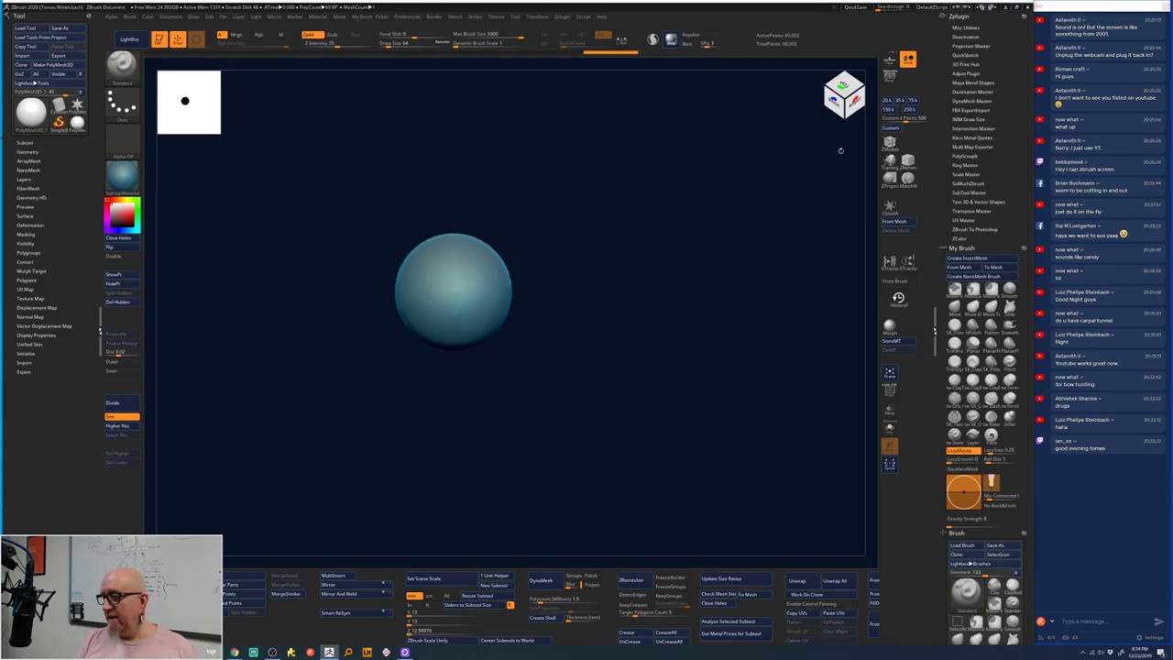
{"action": "left_click_drag", "start_coordinate": [799, 159], "coordinate": [837, 126], "text": "shift"}
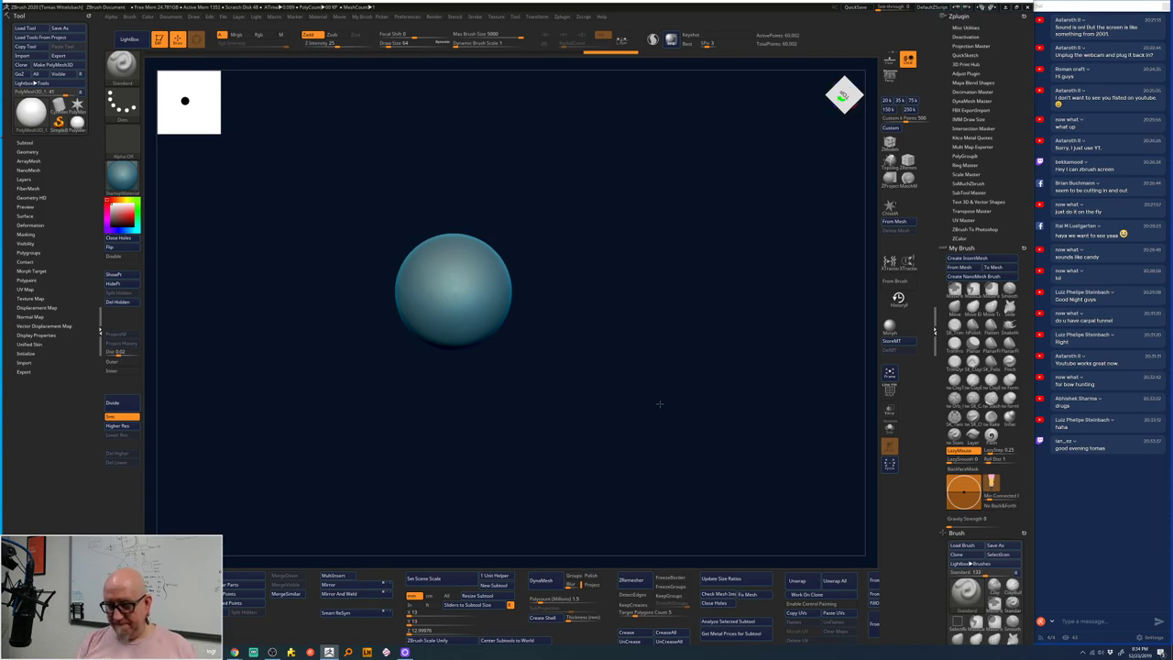
{"action": "left_click_drag", "start_coordinate": [734, 399], "coordinate": [704, 401], "text": "shift"}
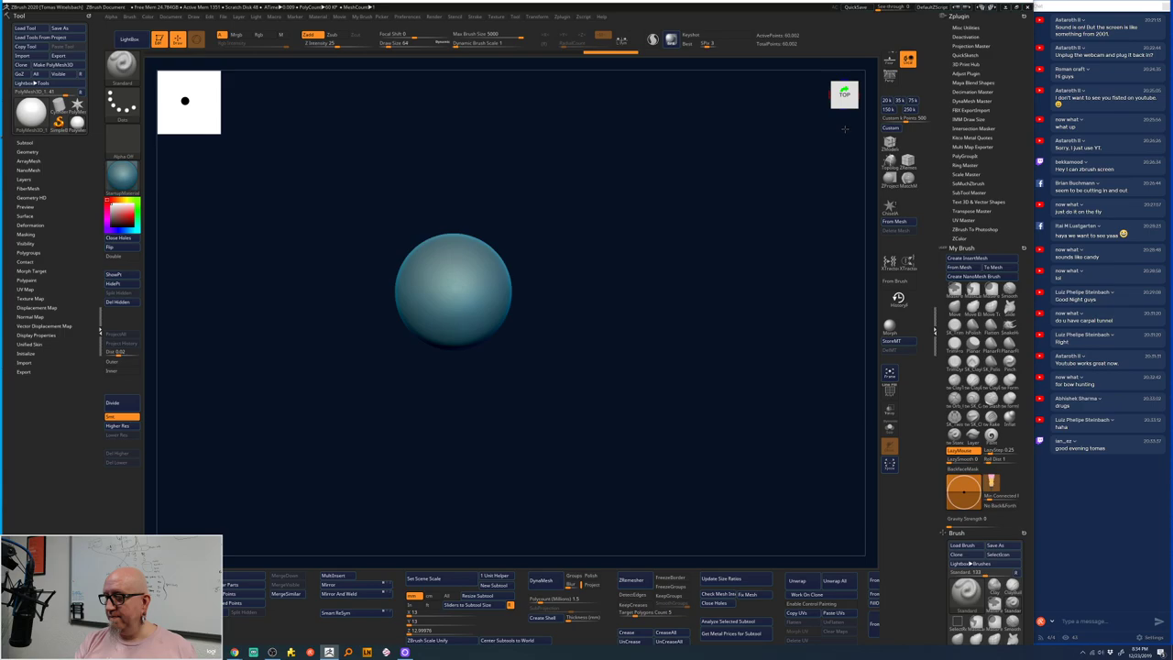
{"action": "left_click", "coordinate": [844, 106]}
{"action": "left_click", "coordinate": [844, 101]}
{"action": "left_click", "coordinate": [844, 101]}
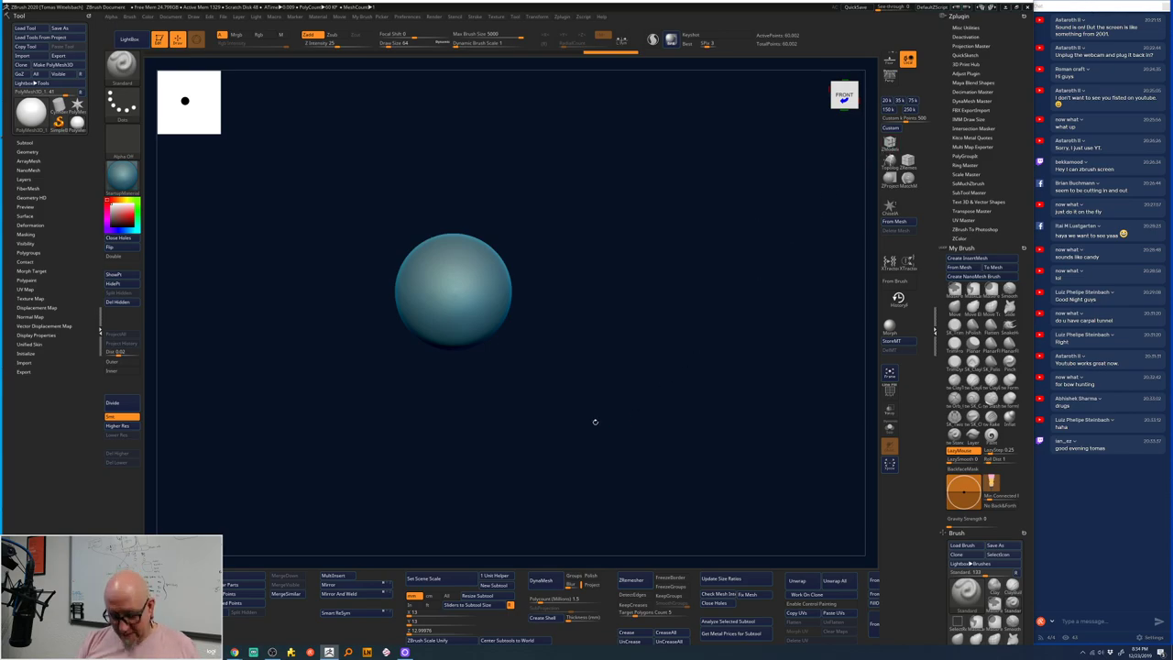
{"action": "right_click_drag", "start_coordinate": [585, 366], "coordinate": [610, 367], "text": "alt"}
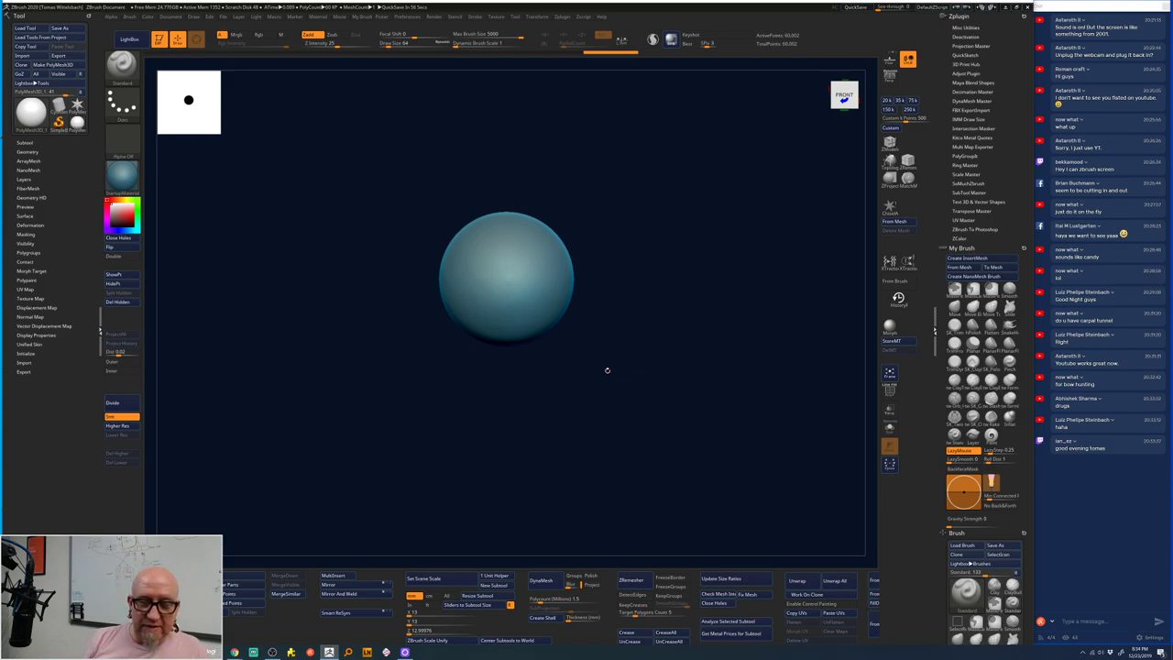
{"action": "left_click", "coordinate": [129, 39]}
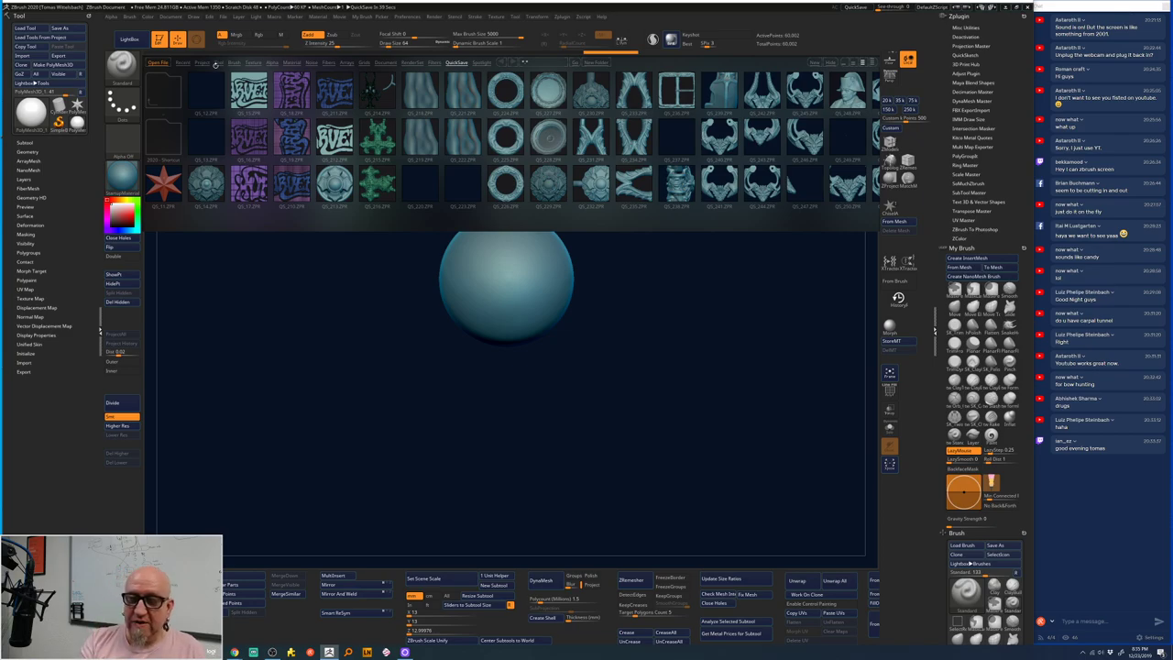
- Open a folder under LightBox's Tool tab, then launch Notepad through a Windows search for 'not'
{"action": "left_click", "coordinate": [217, 63]}
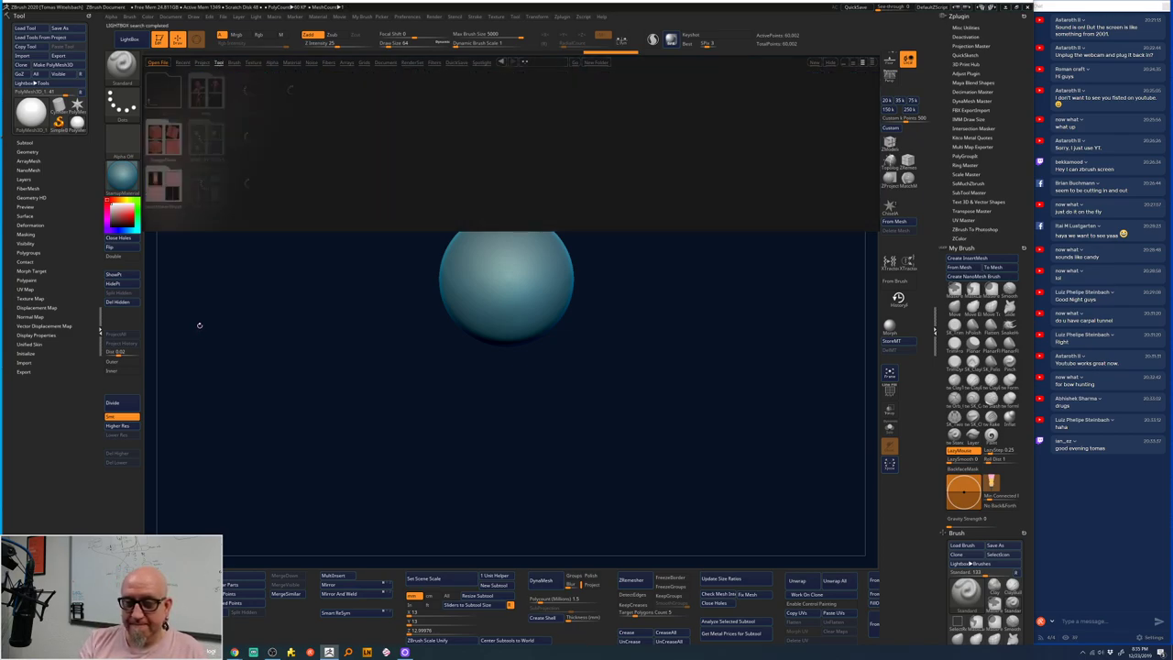
{"action": "left_click", "coordinate": [209, 142]}
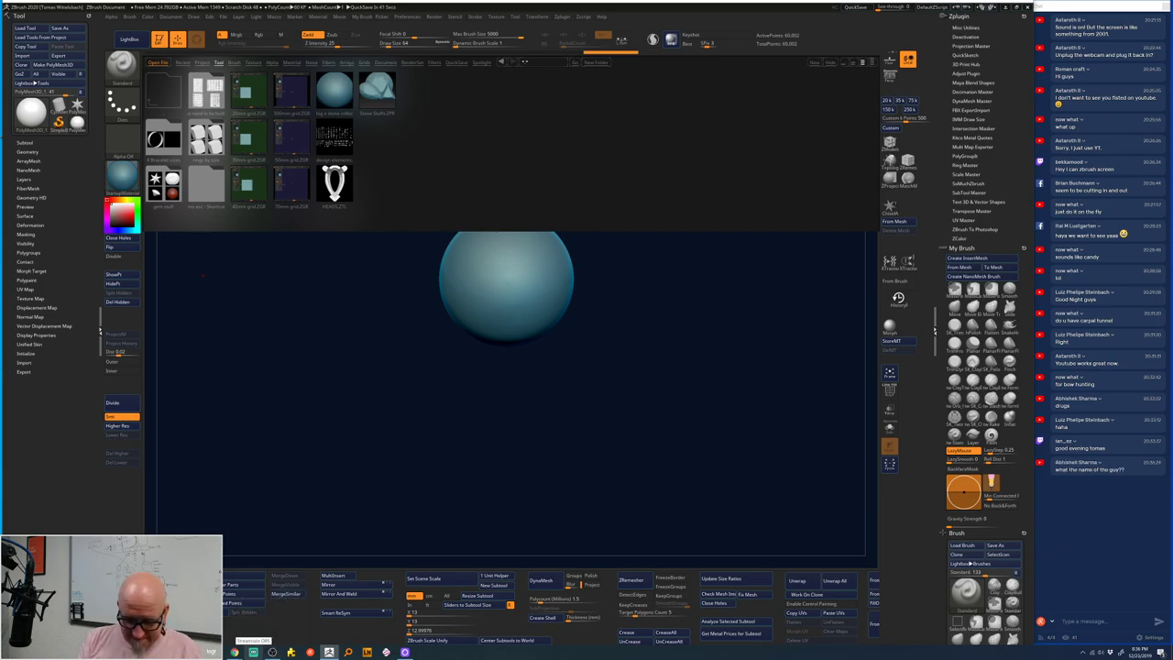
{"action": "mouse_move", "coordinate": [272, 652]}
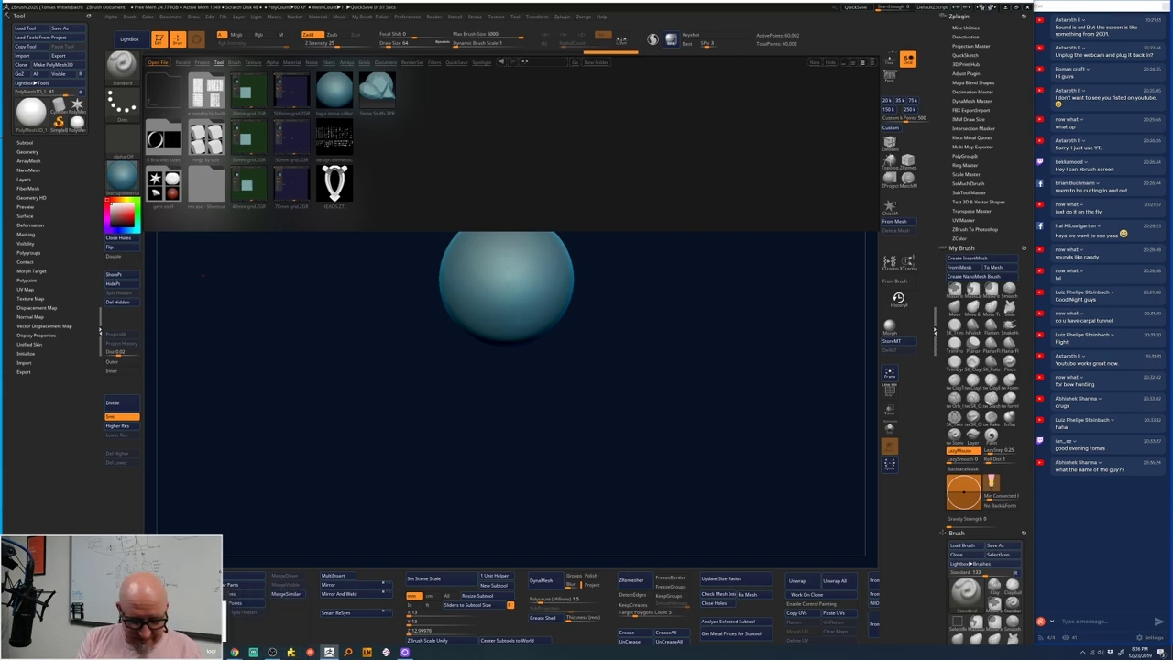
{"action": "key", "text": "super"}
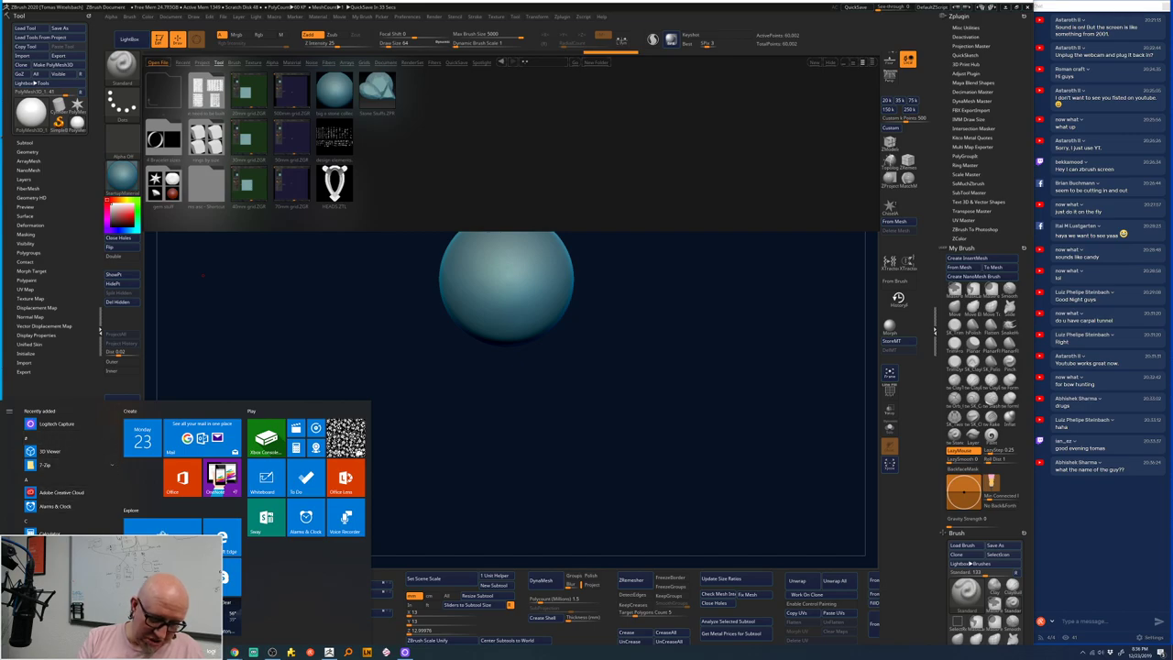
{"action": "key", "text": "super"}
{"action": "key", "text": "super+s"}
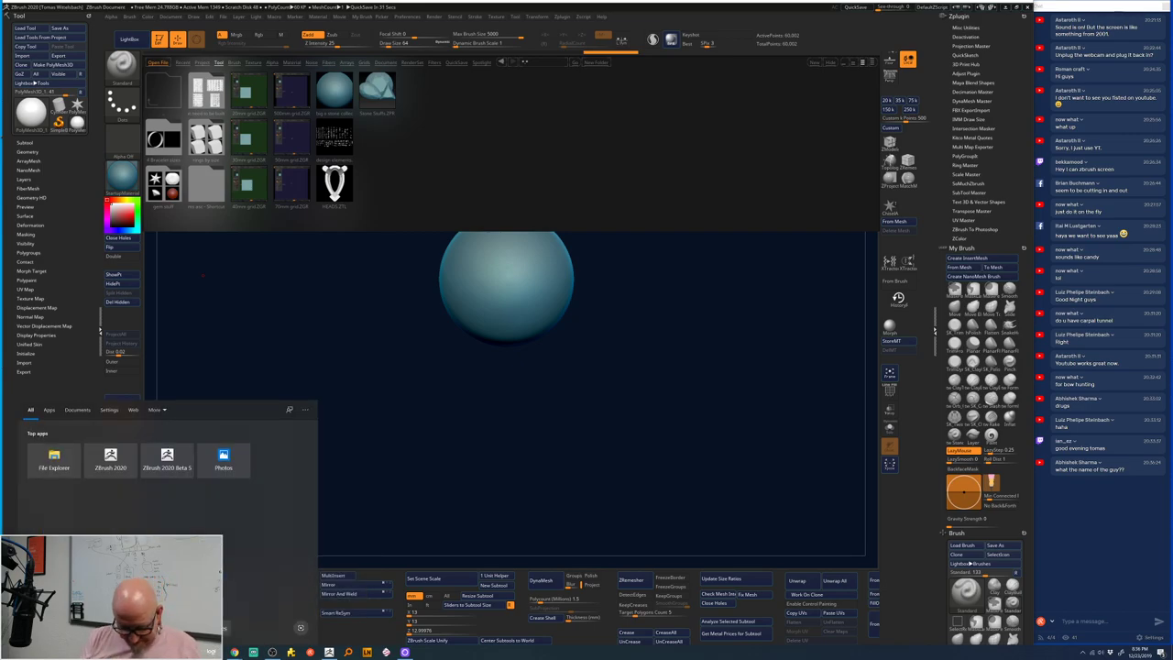
{"action": "type", "text": "not"}
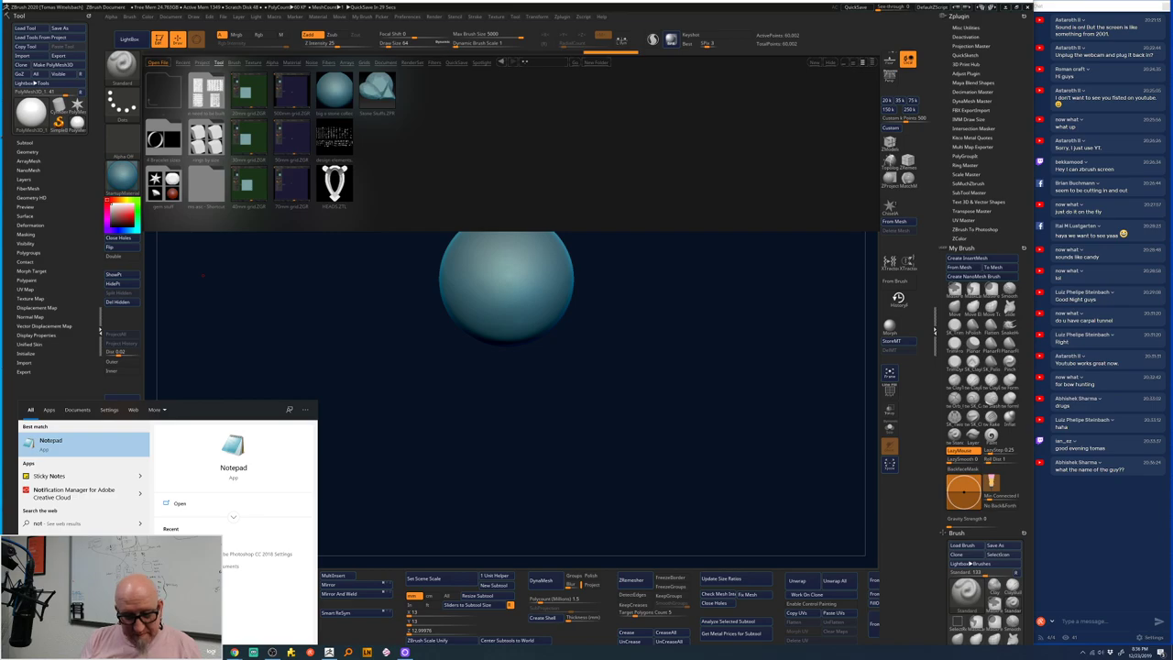
{"action": "left_click", "coordinate": [87, 448]}
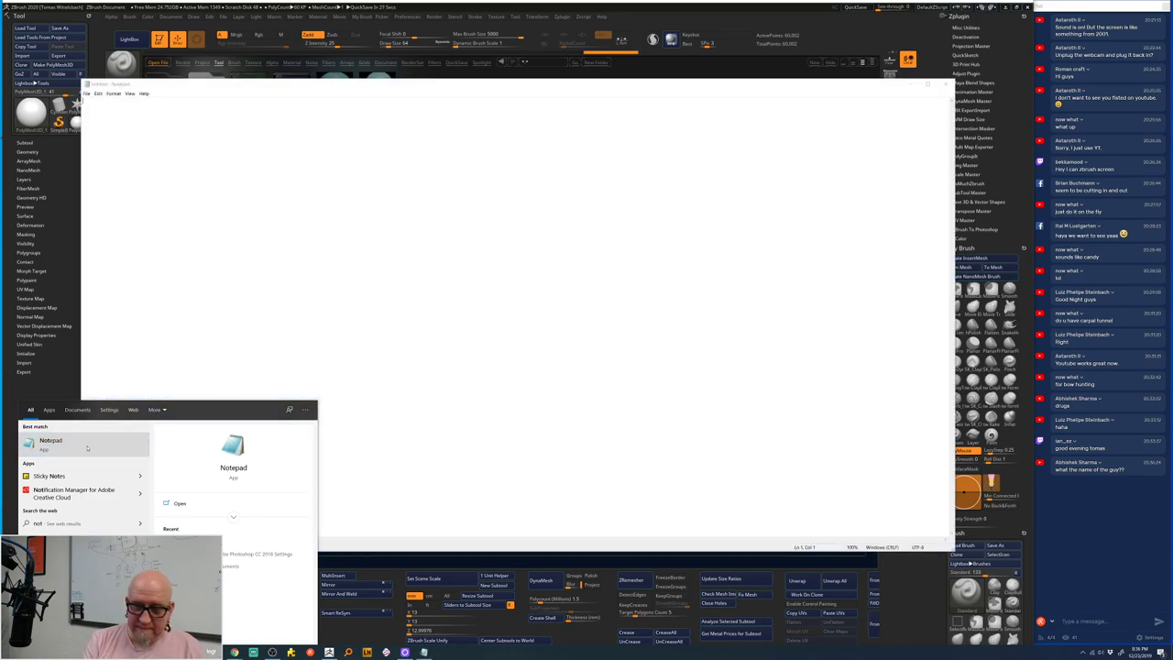
- Dismiss the Windows search pane so the blank Untitled Notepad window sits in front
{"action": "left_click", "coordinate": [306, 409]}
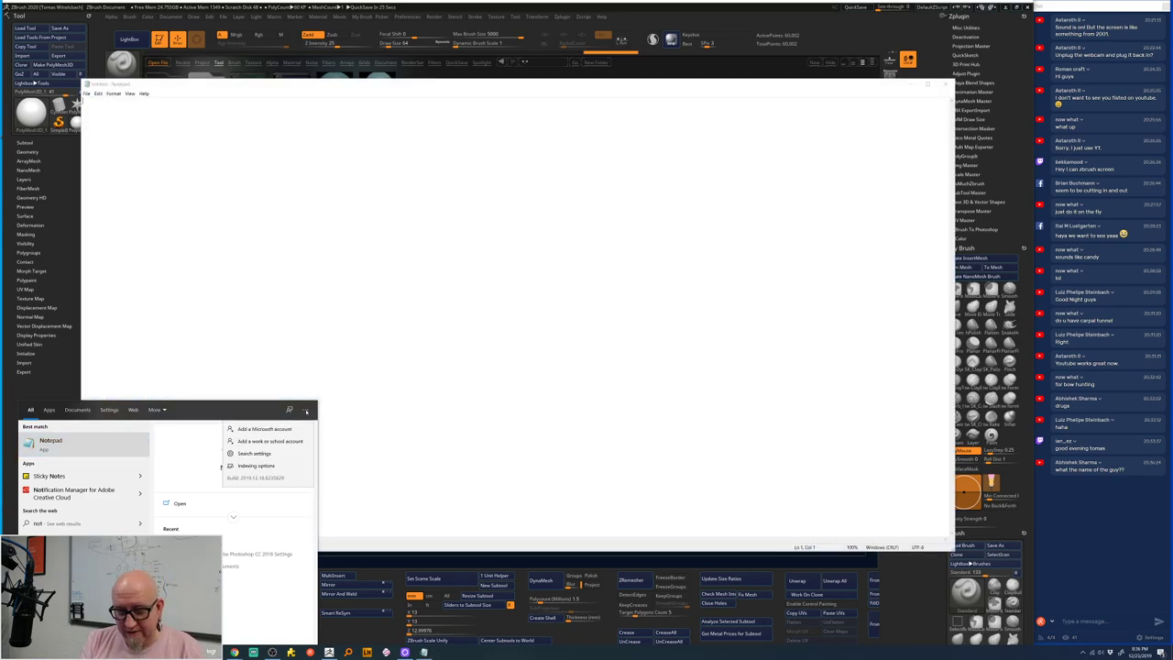
{"action": "left_click", "coordinate": [478, 150]}
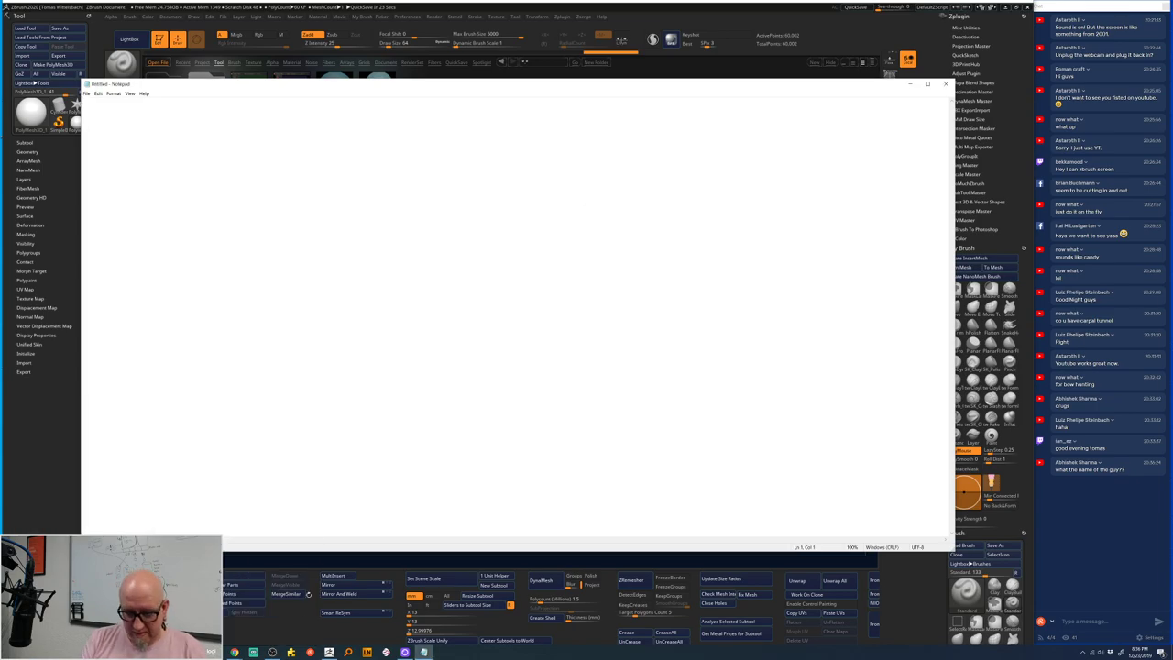
{"action": "mouse_move", "coordinate": [235, 651]}
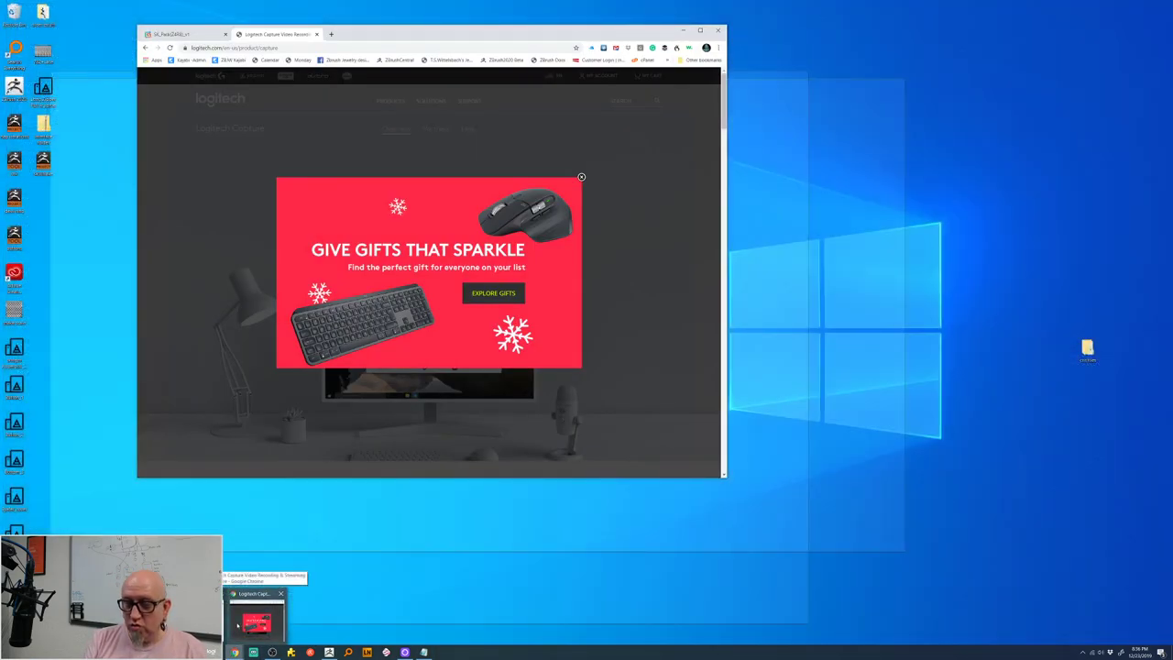
- Copy the SK_Pack(Z4R8)_v1 Gumroad page URL and paste it into the Notepad note
{"action": "left_click", "coordinate": [248, 618]}
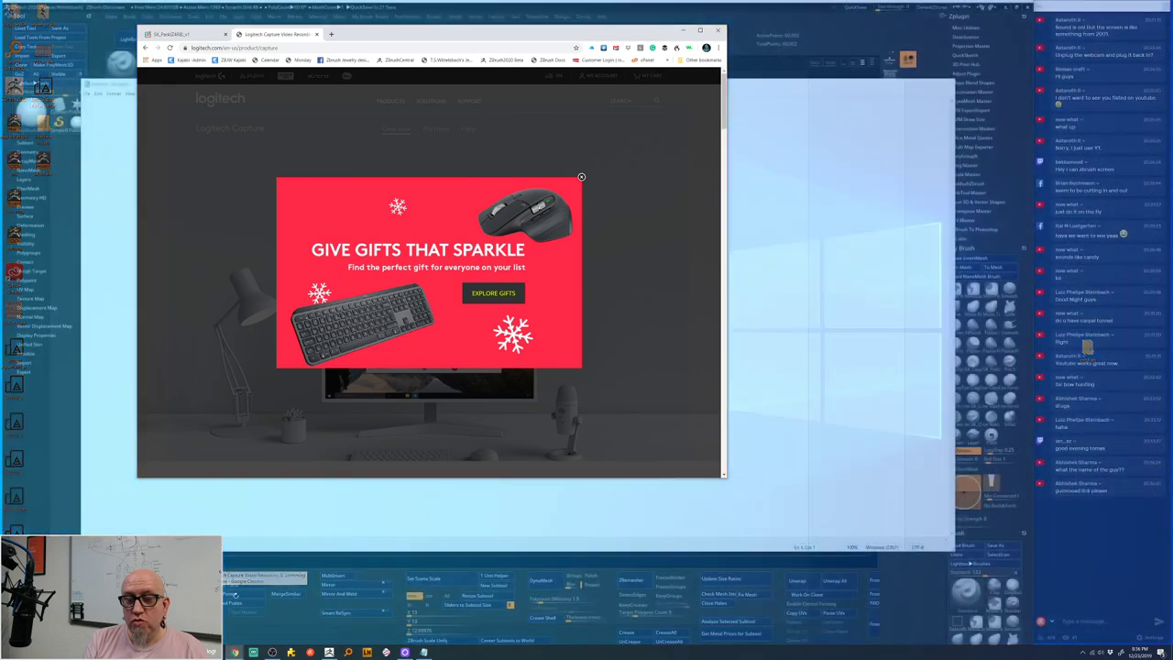
{"action": "left_click", "coordinate": [188, 35]}
{"action": "left_click_drag", "start_coordinate": [255, 44], "coordinate": [181, 57]}
{"action": "key", "text": "ctrl+c"}
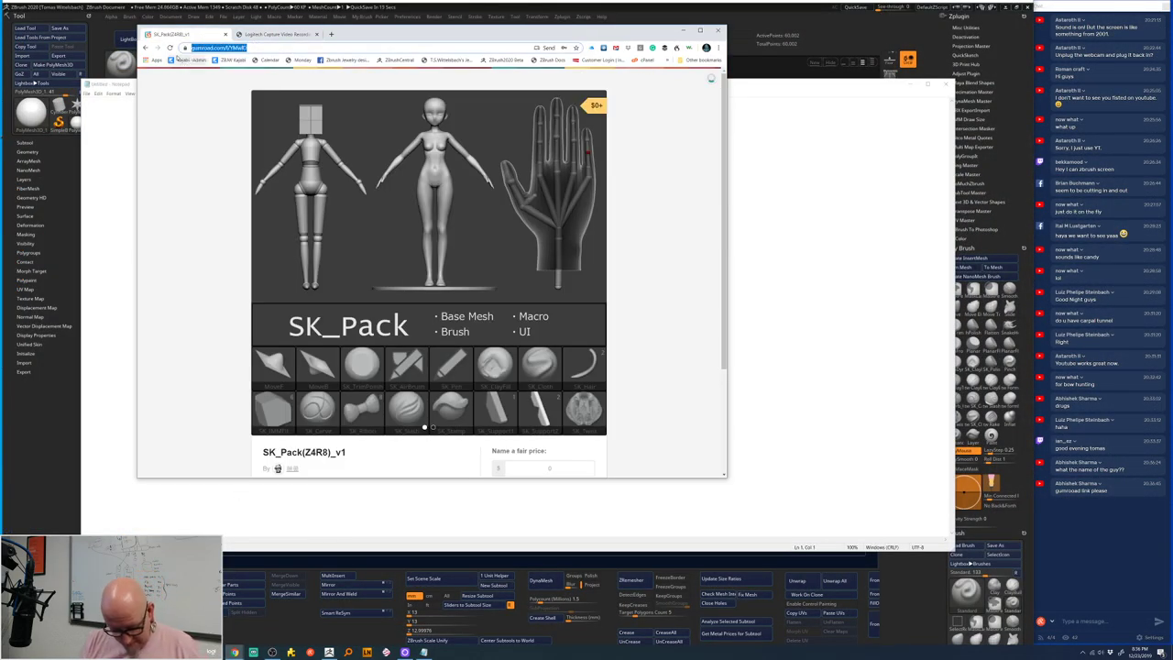
{"action": "left_click", "coordinate": [770, 254]}
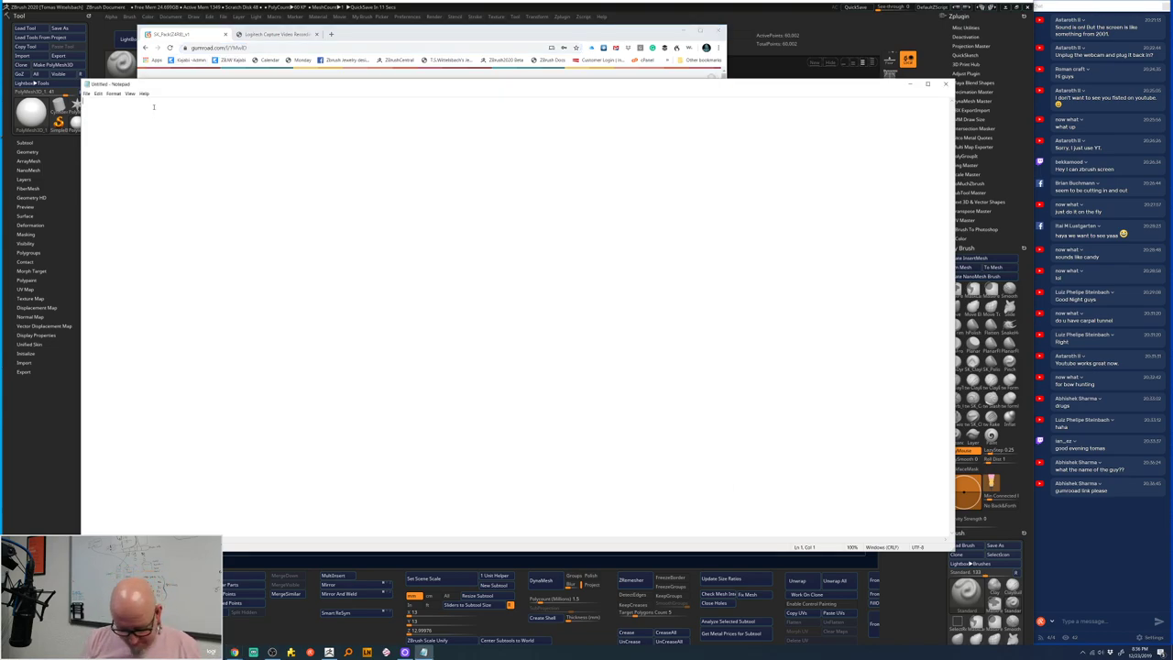
{"action": "key", "text": "ctrl+v"}
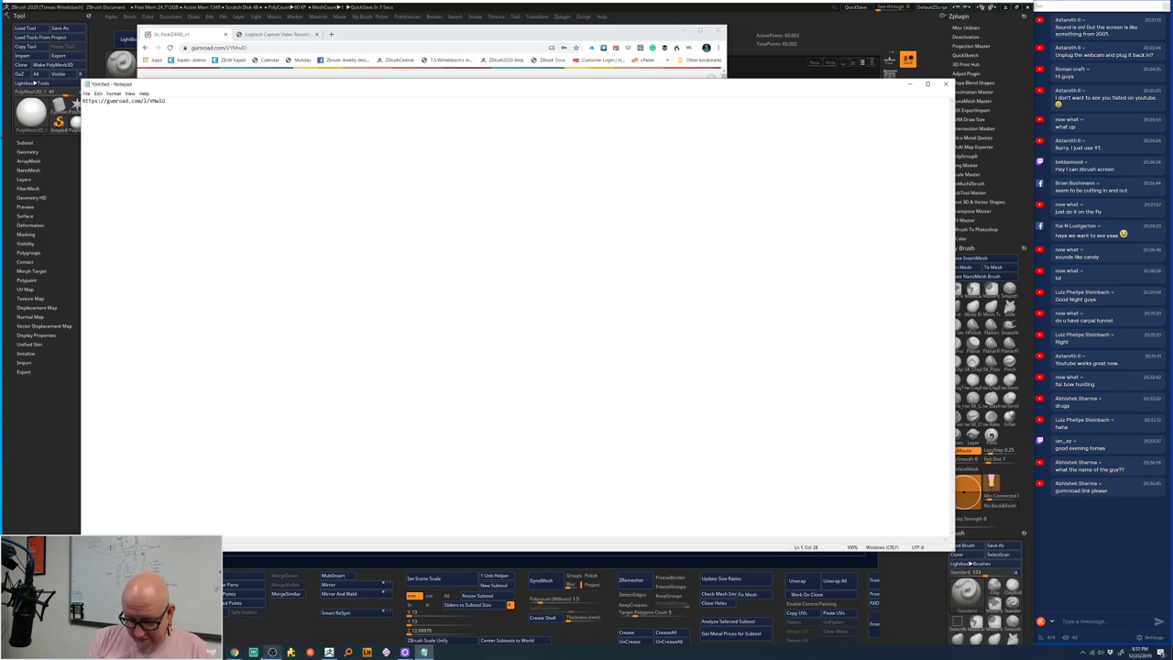
- Bring the Gumroad product page back up and shift the Chrome window down-left
{"action": "left_click", "coordinate": [236, 651]}
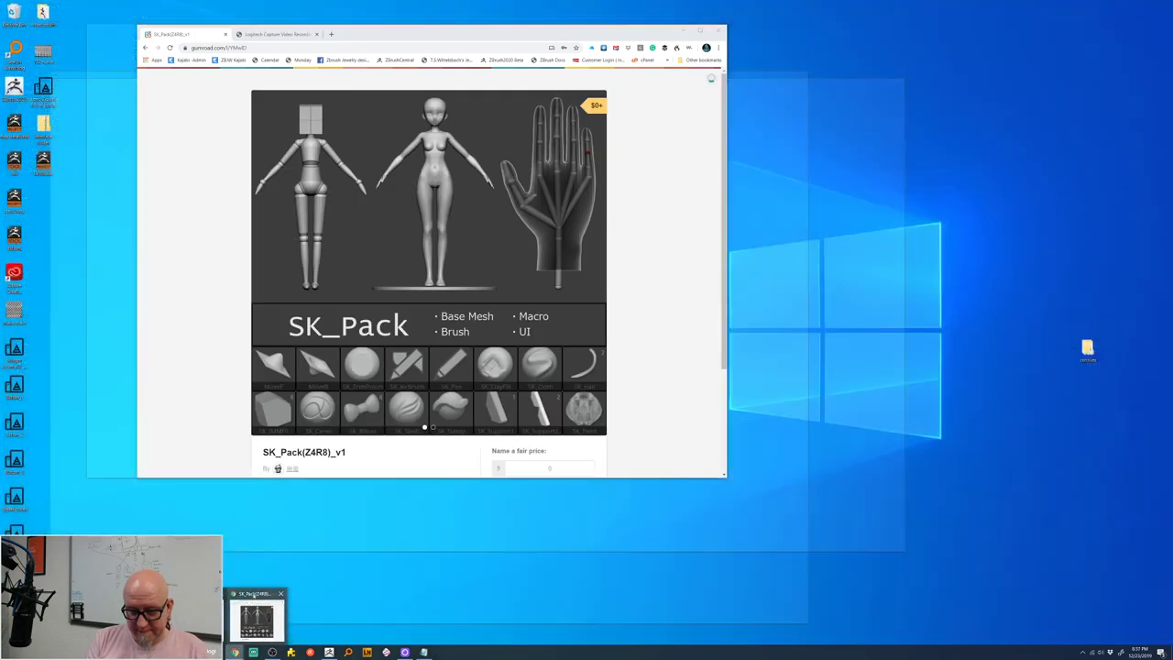
{"action": "left_click", "coordinate": [256, 620]}
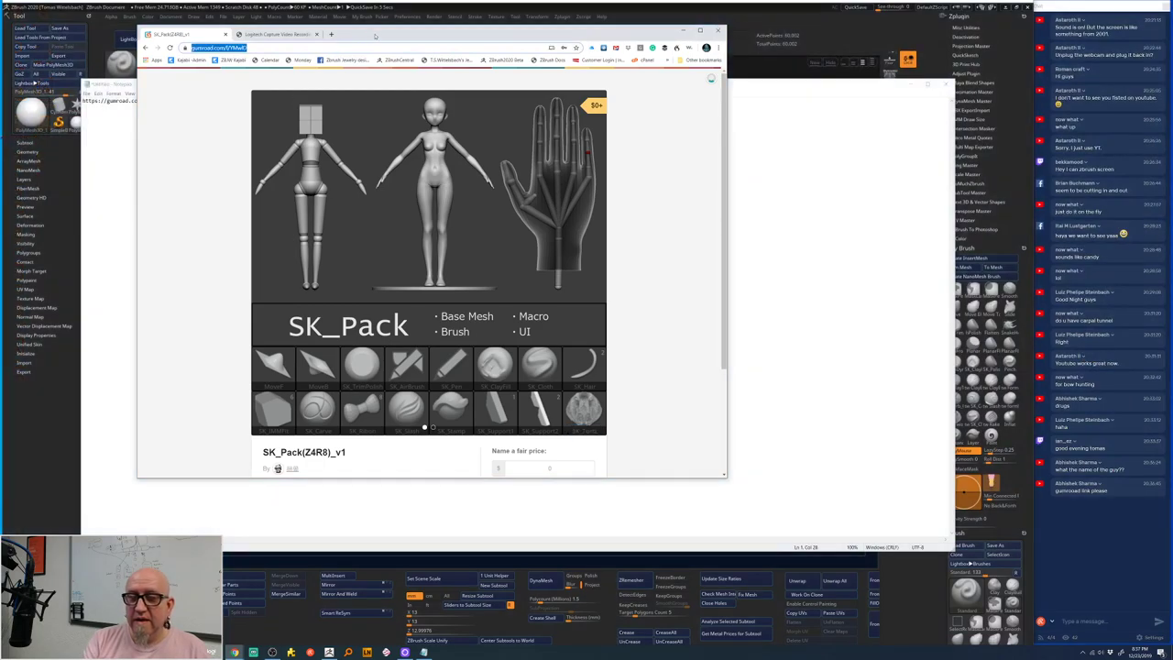
{"action": "left_click_drag", "start_coordinate": [337, 36], "coordinate": [317, 70]}
- In a new tab, open Dropbox files and the downloads for stream folder
{"action": "left_click", "coordinate": [312, 70]}
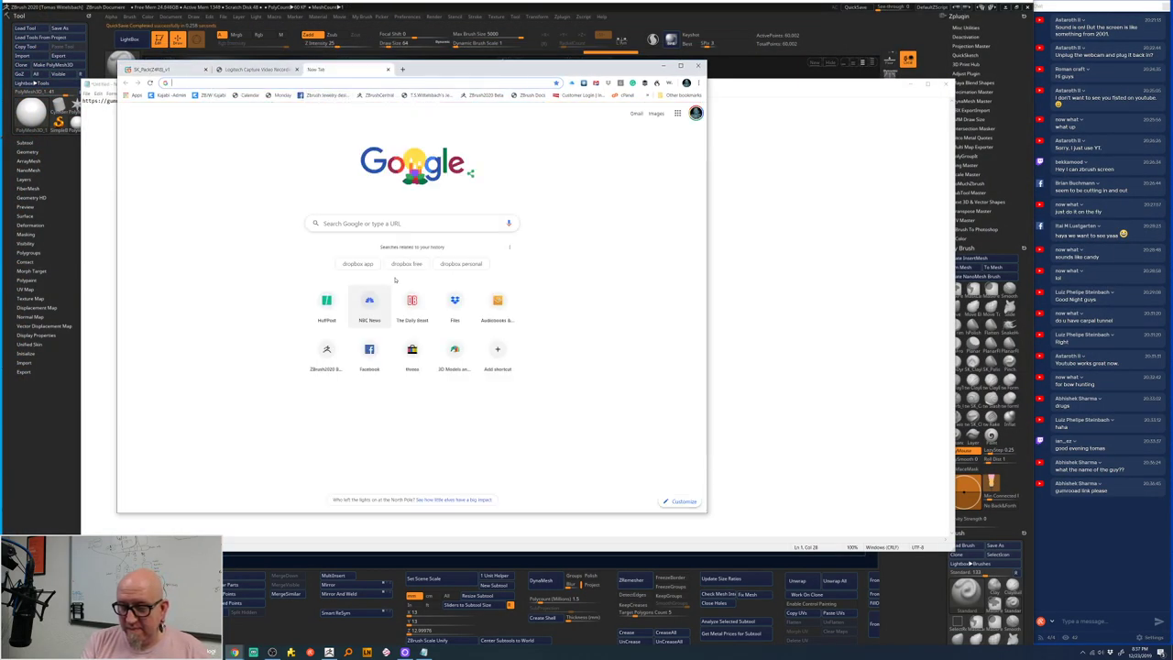
{"action": "left_click", "coordinate": [456, 302]}
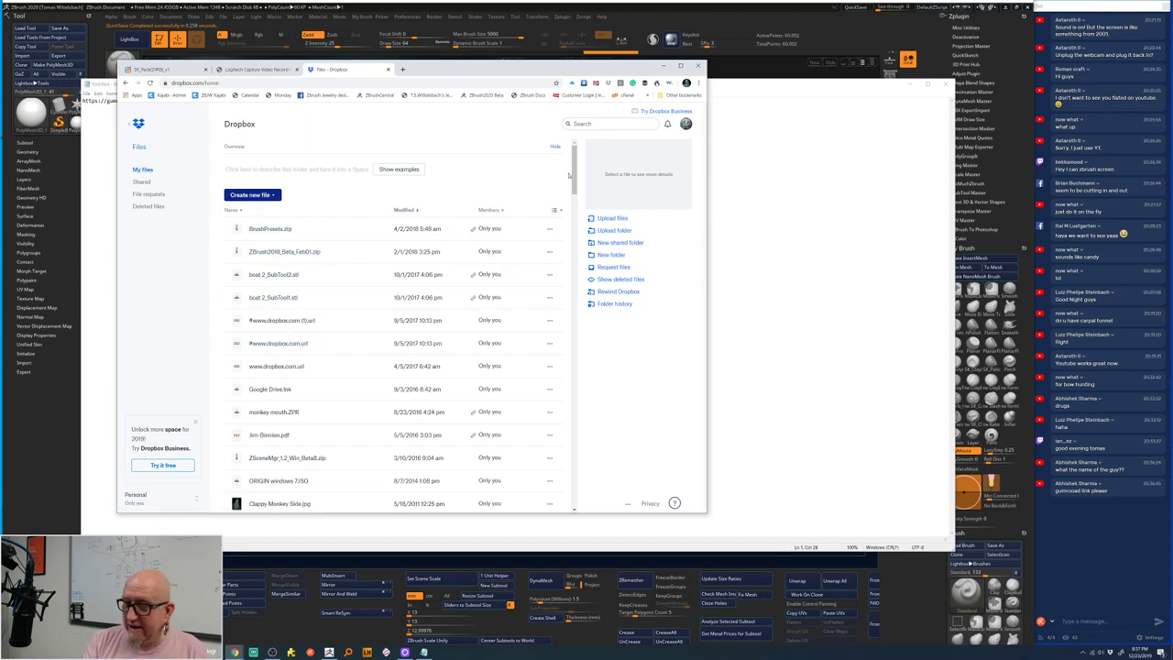
{"action": "left_click_drag", "start_coordinate": [568, 174], "coordinate": [567, 215]}
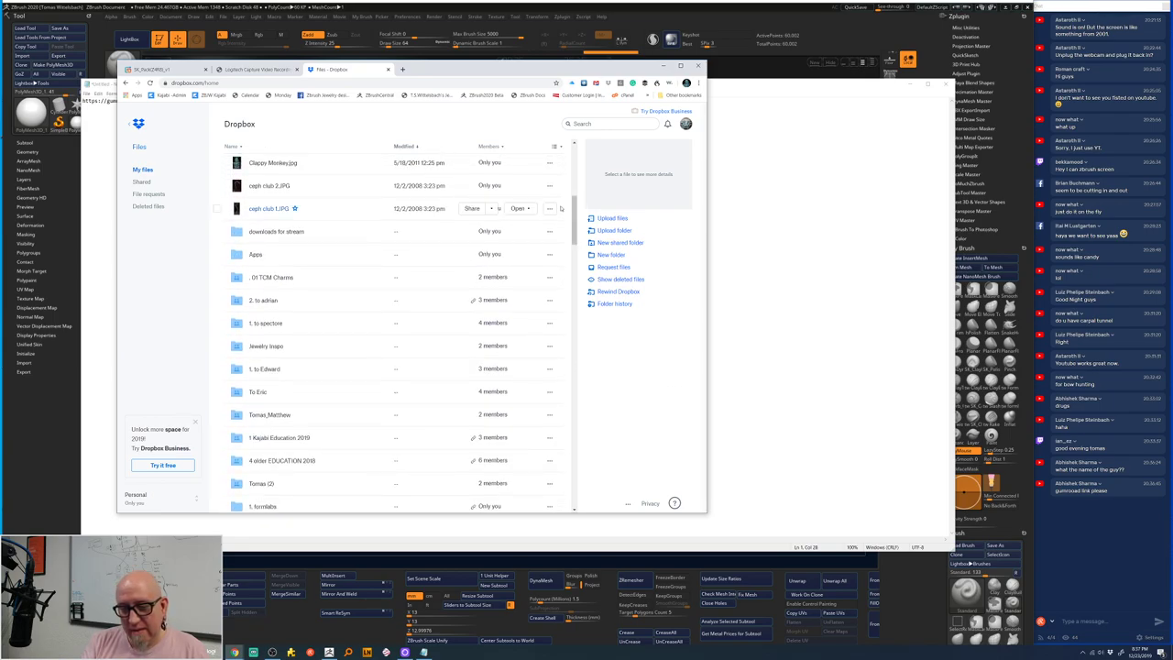
{"action": "left_click", "coordinate": [279, 232]}
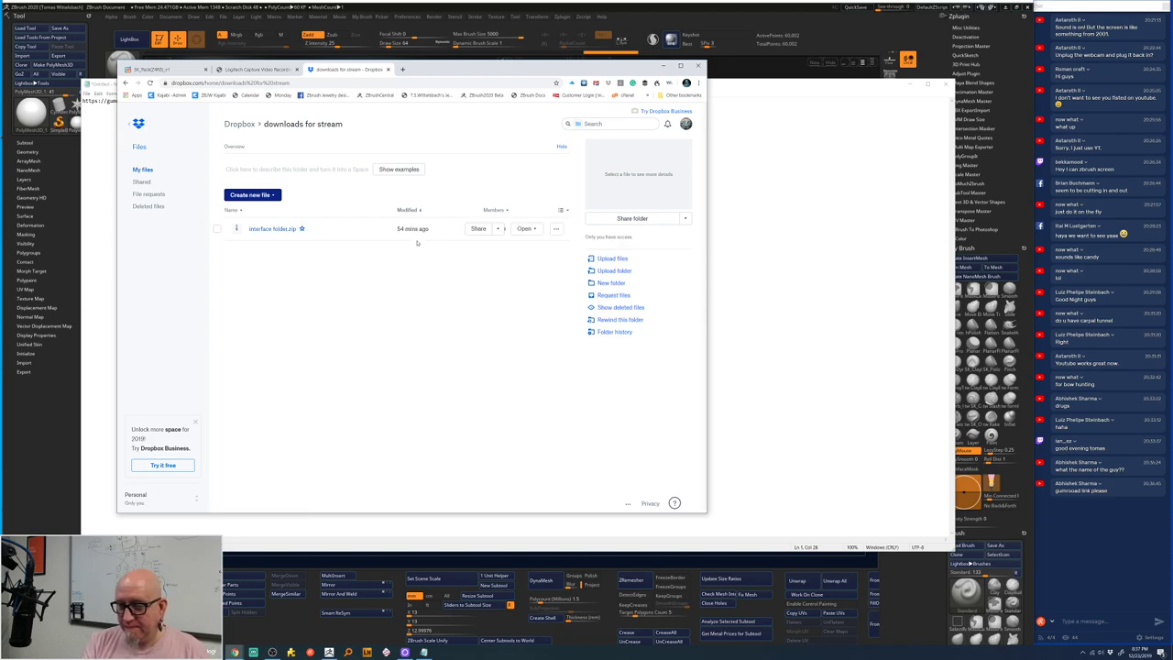
- Copy the share link for interface folder.zip, then close the dialog and hide the browser
{"action": "left_click", "coordinate": [480, 229]}
{"action": "left_click", "coordinate": [495, 395]}
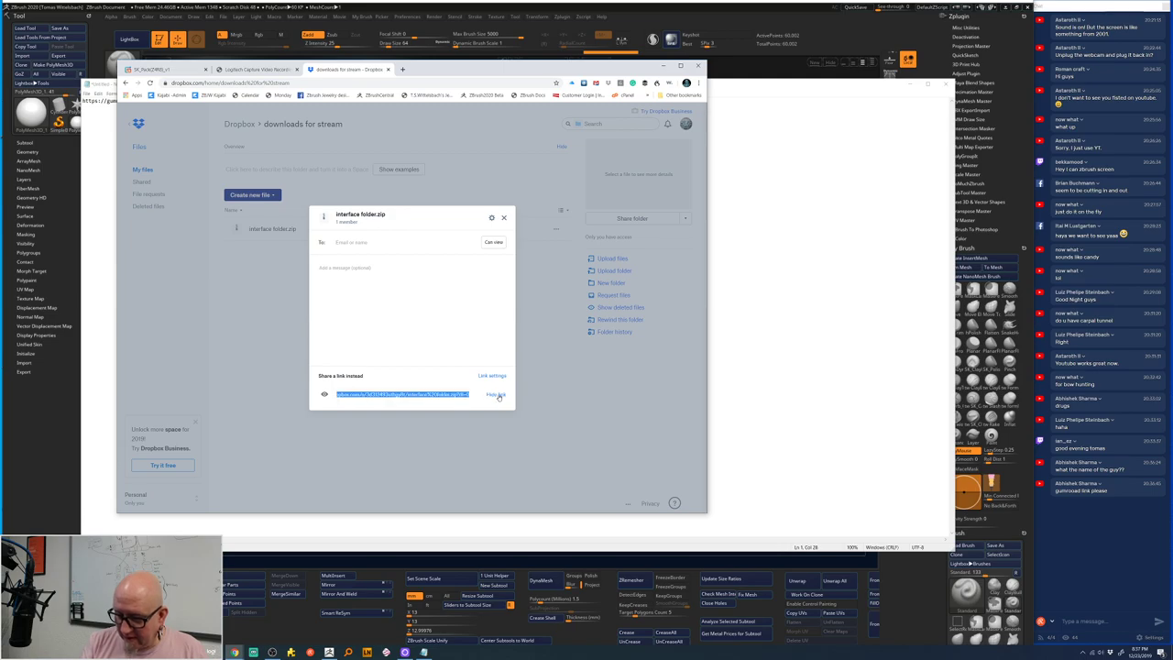
{"action": "left_click", "coordinate": [553, 444]}
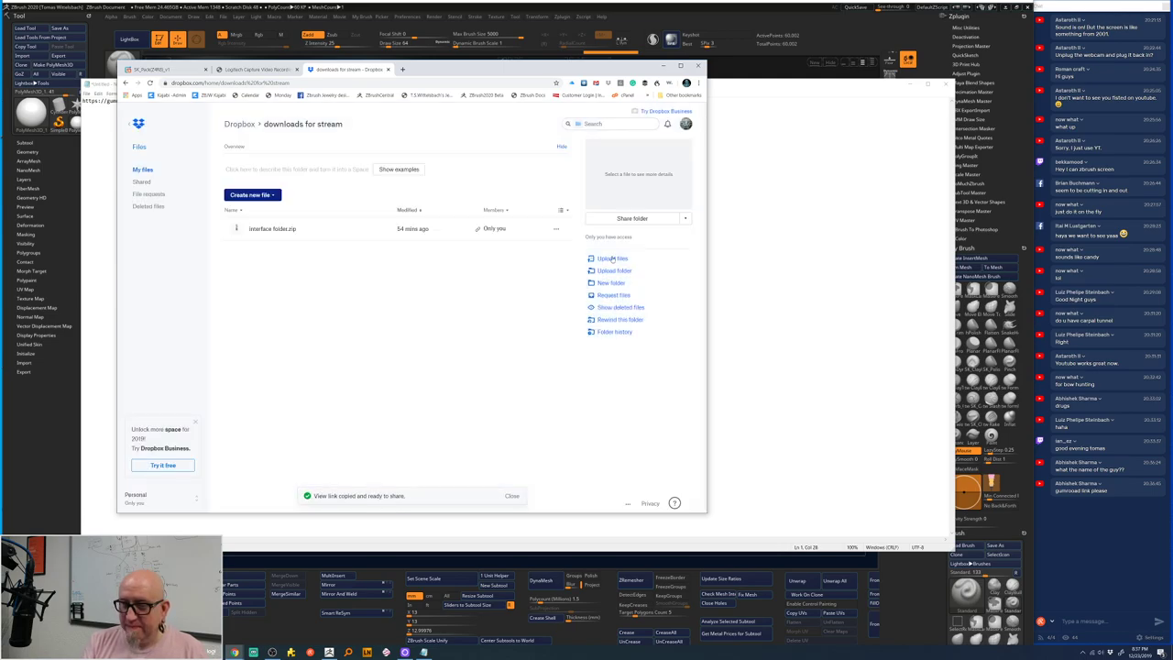
{"action": "left_click", "coordinate": [663, 65]}
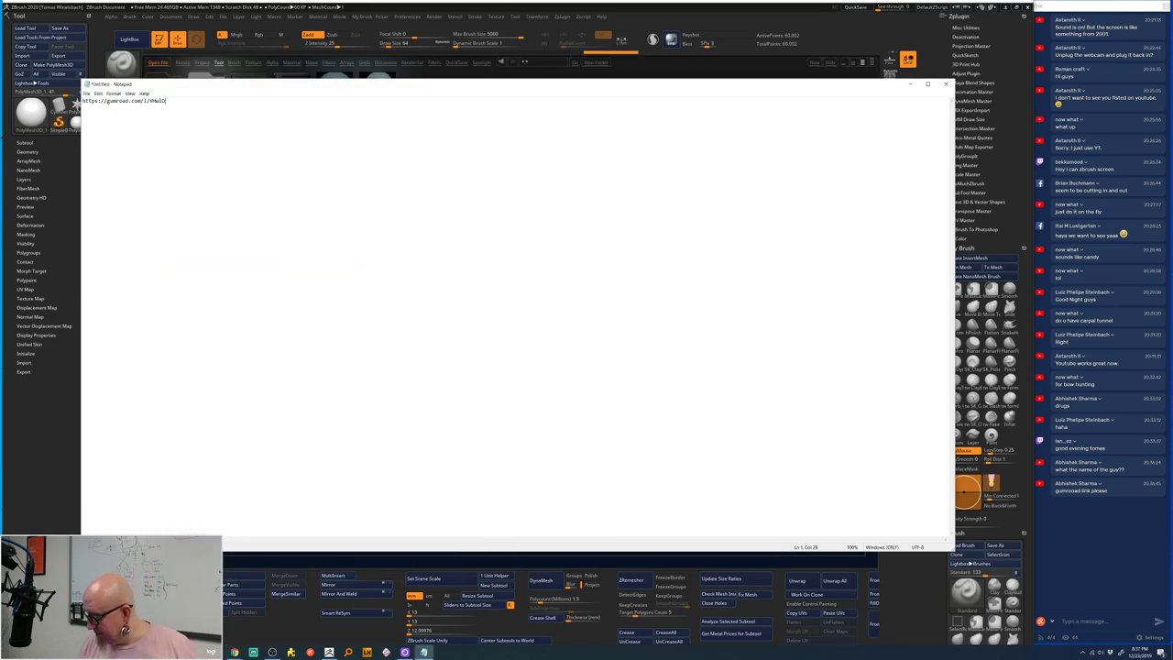
- Paste the Dropbox link into the stream chat and send it
{"action": "key", "text": "alt+Tab"}
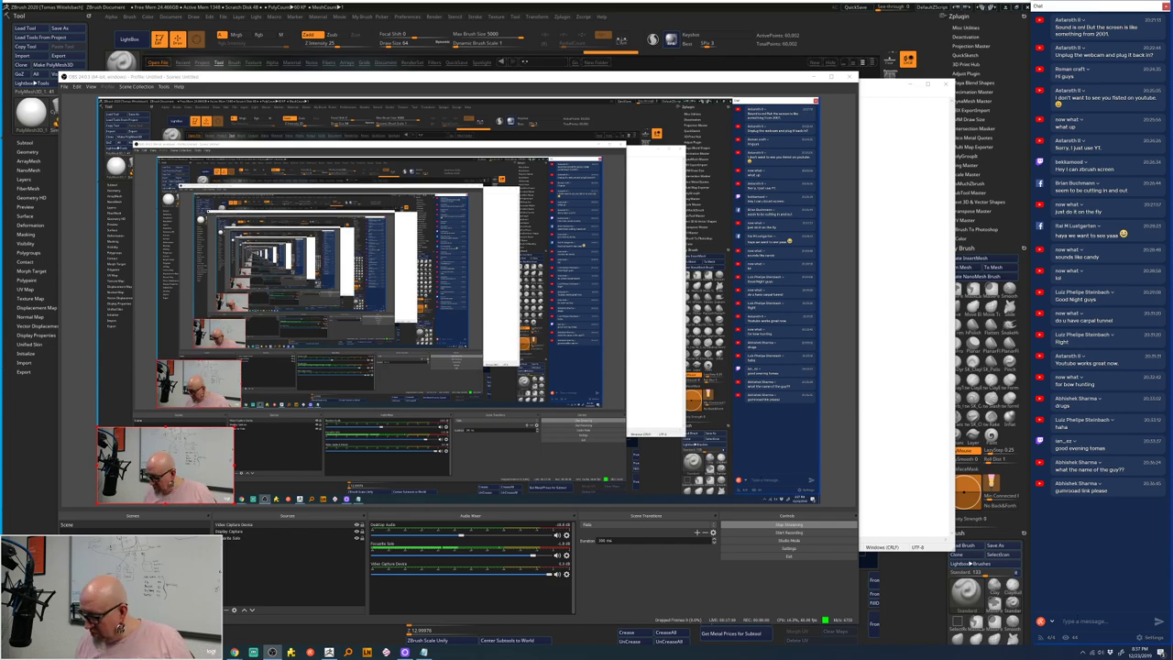
{"action": "key", "text": "ctrl+v"}
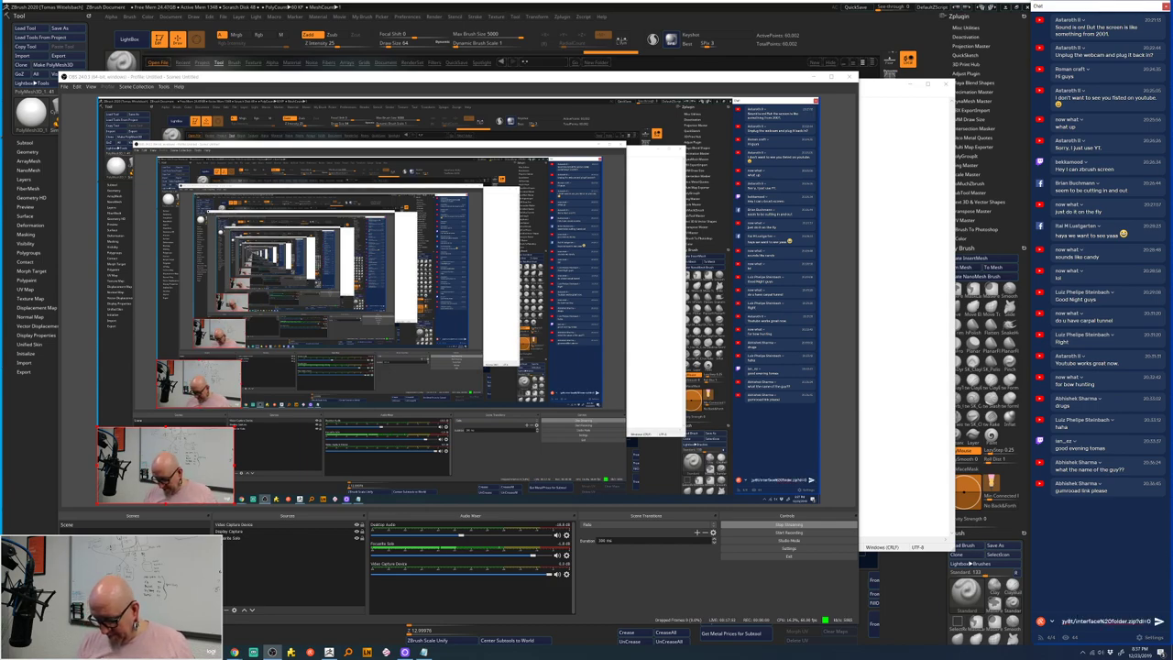
{"action": "key", "text": "Return"}
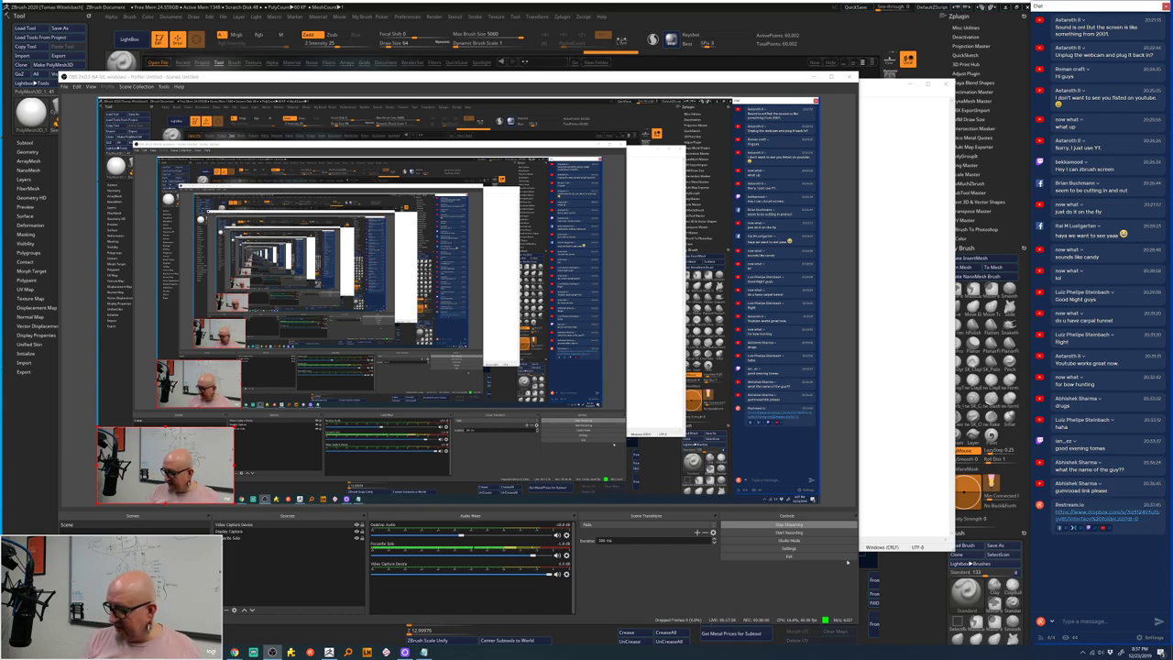
- Add the Dropbox link to the notes, then post the Gumroad link in the chat and return to ZBrush
{"action": "key", "text": "alt+Tab"}
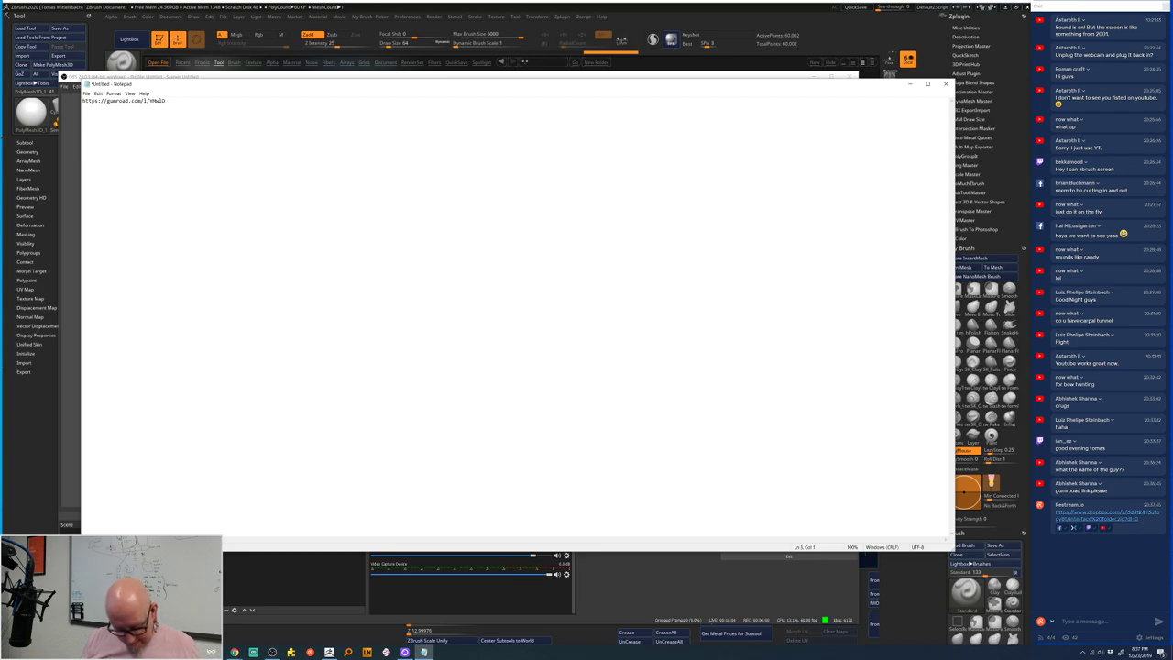
{"action": "key", "text": "Return"}
{"action": "key", "text": "Return"}
{"action": "key", "text": "ctrl+v"}
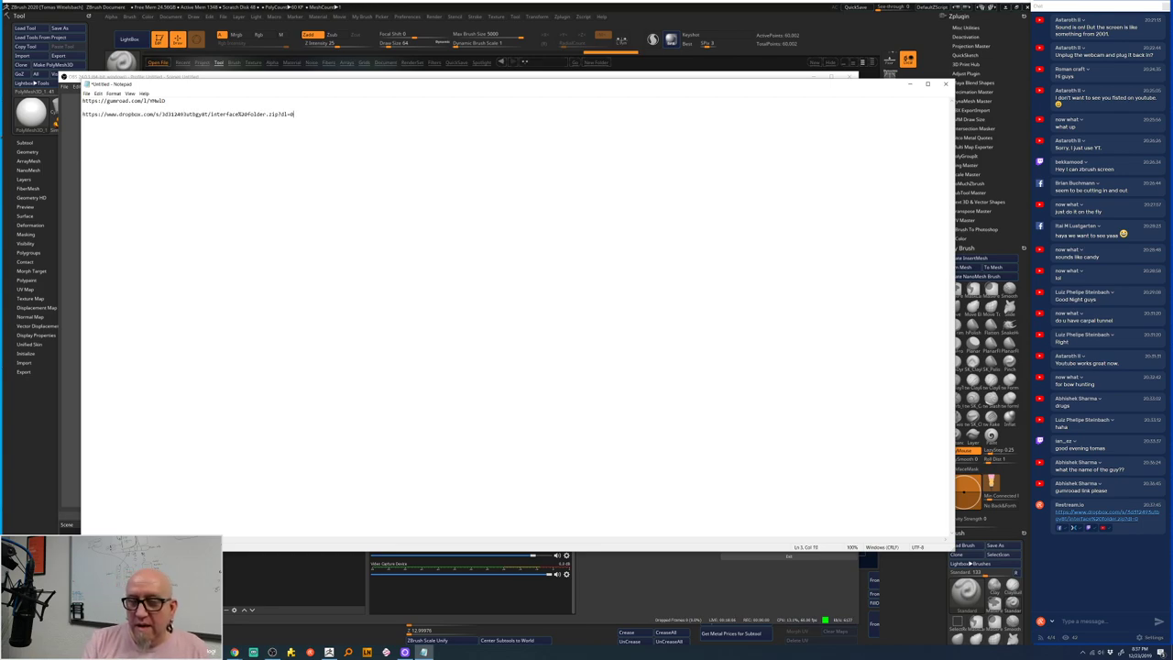
{"action": "key", "text": "ctrl+shift+Left"}
{"action": "key", "text": "ctrl+shift+Left"}
{"action": "key", "text": "ctrl+shift+Left"}
{"action": "key", "text": "ctrl+shift+Left"}
{"action": "key", "text": "ctrl+shift+Left"}
{"action": "key", "text": "ctrl+shift+Left"}
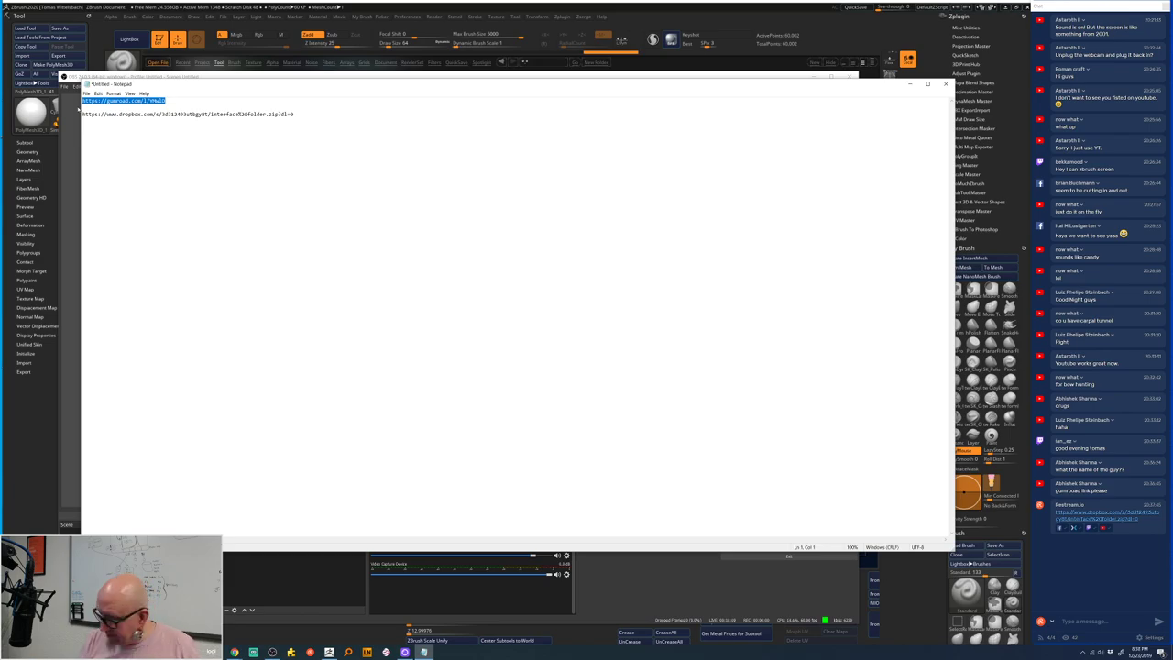
{"action": "key", "text": "alt+Tab"}
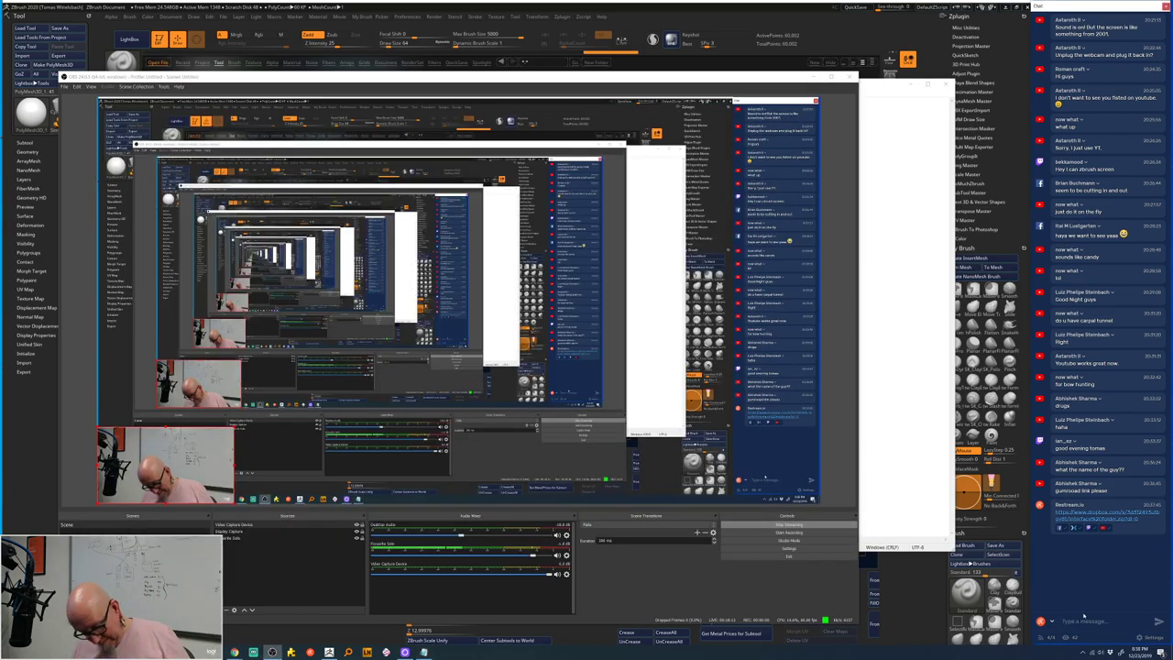
{"action": "left_click", "coordinate": [1087, 616]}
{"action": "key", "text": "ctrl+v"}
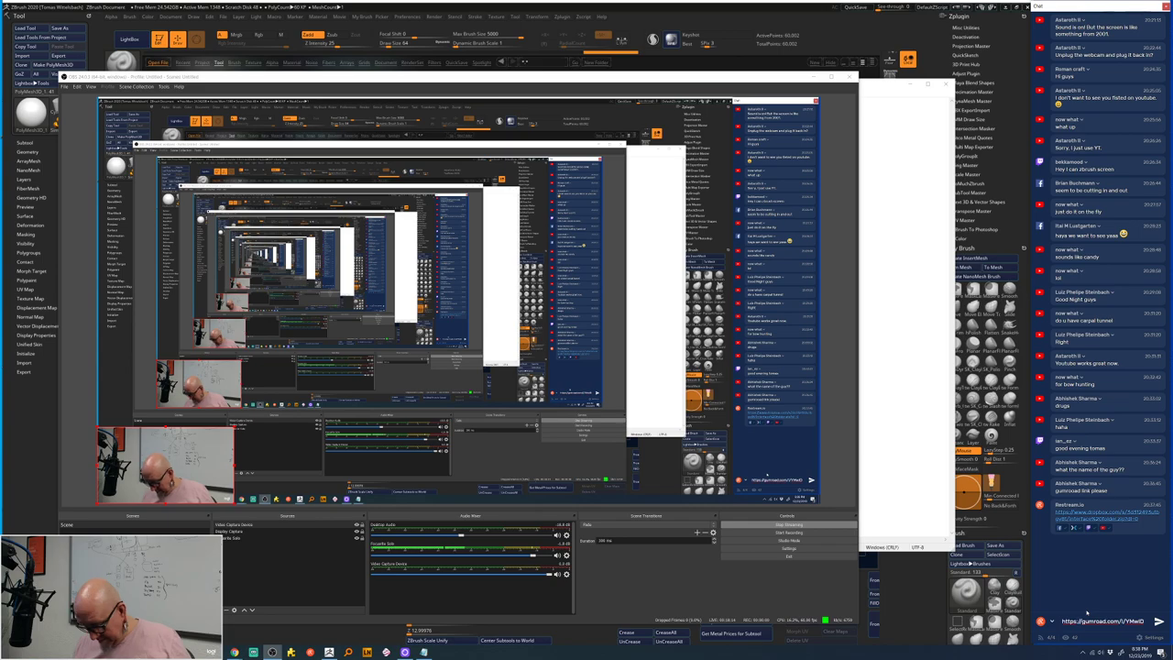
{"action": "key", "text": "Return"}
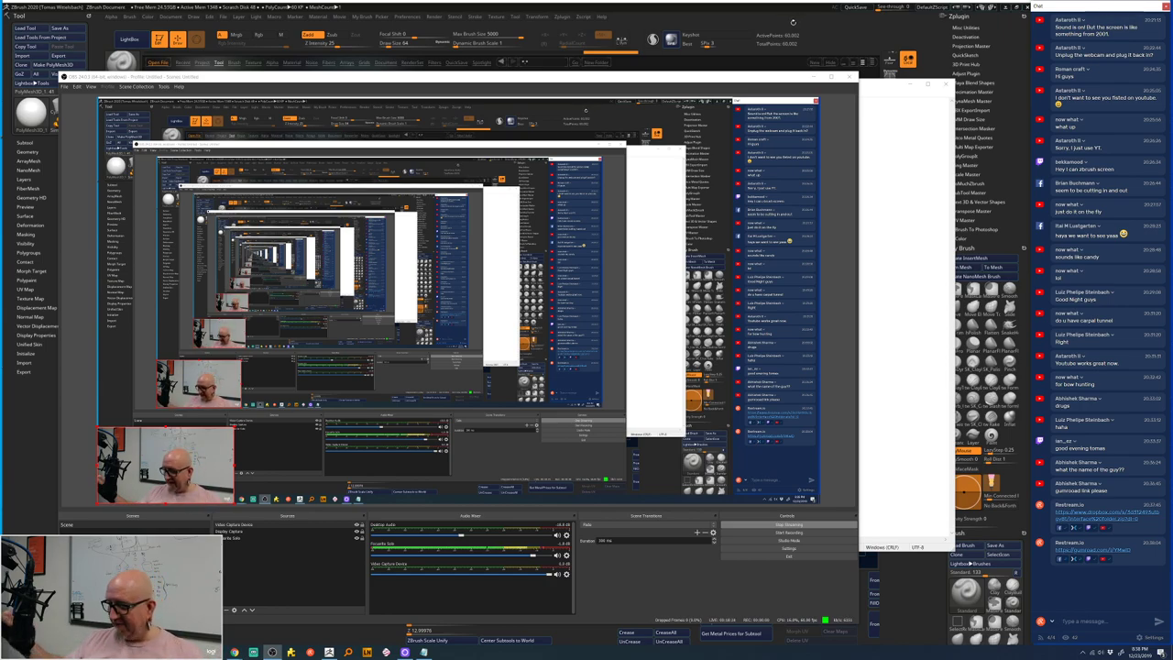
{"action": "left_click", "coordinate": [670, 15]}
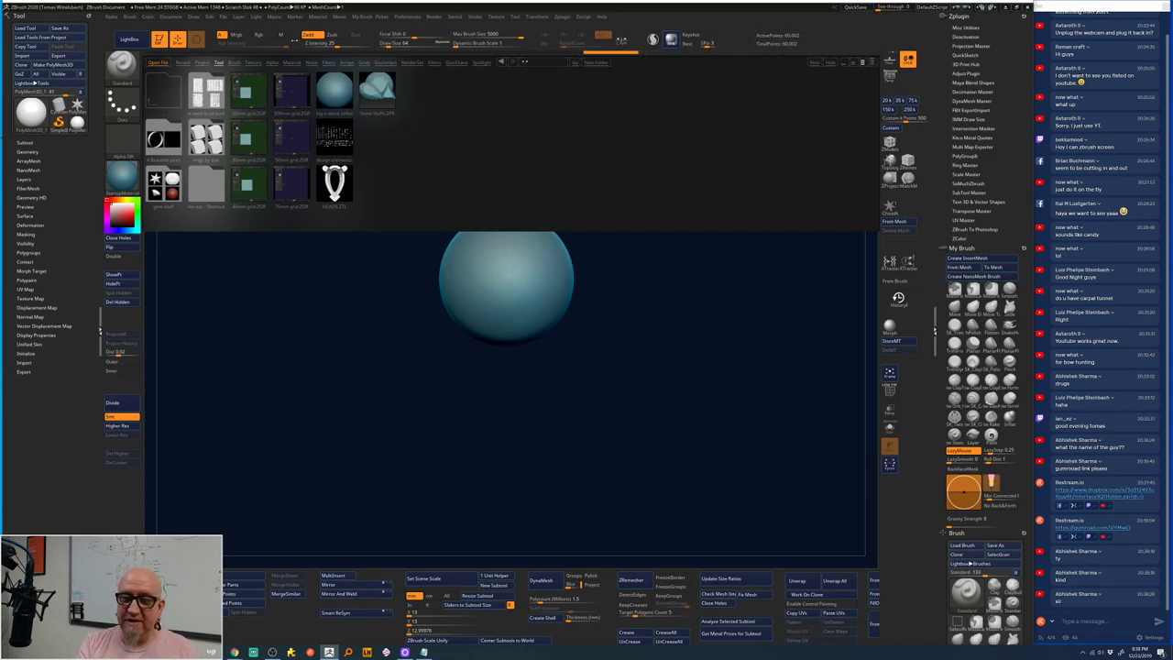
{"action": "key", "text": "ctrl"}
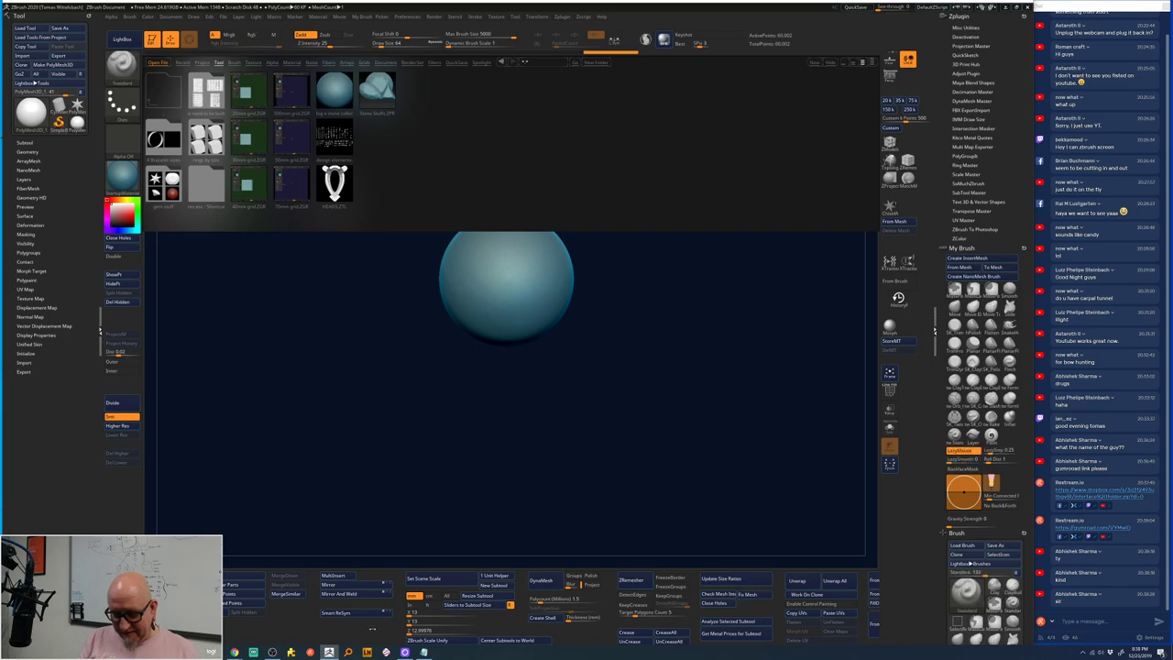
{"action": "key", "text": "ctrl"}
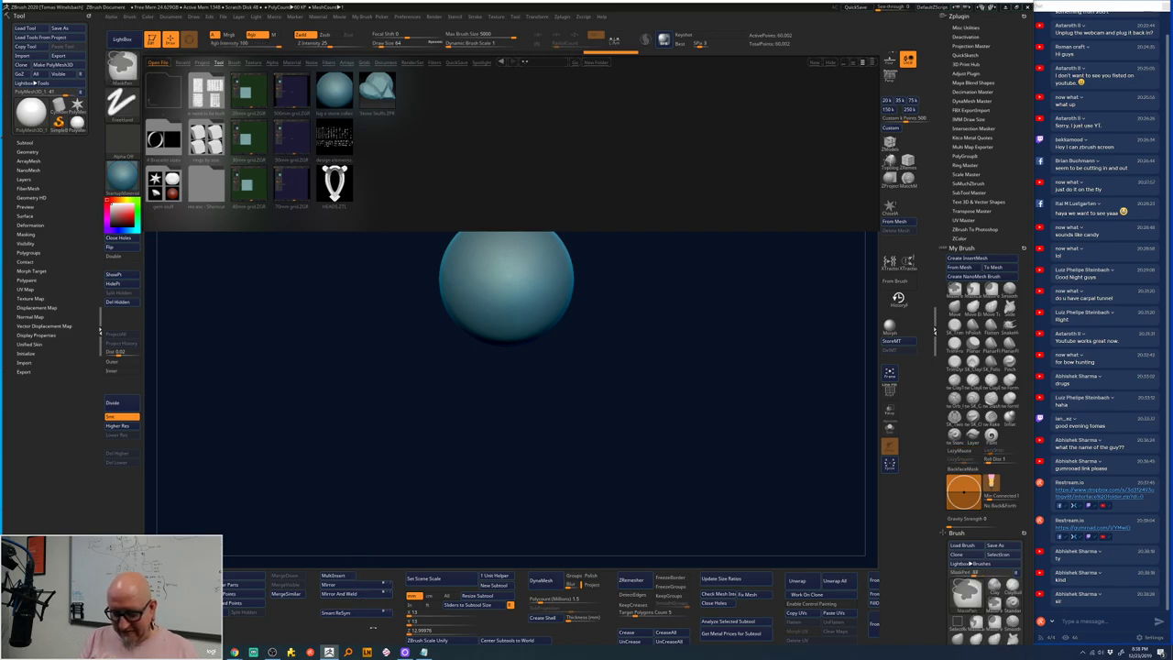
{"action": "left_click_drag", "start_coordinate": [375, 628], "coordinate": [555, 644]}
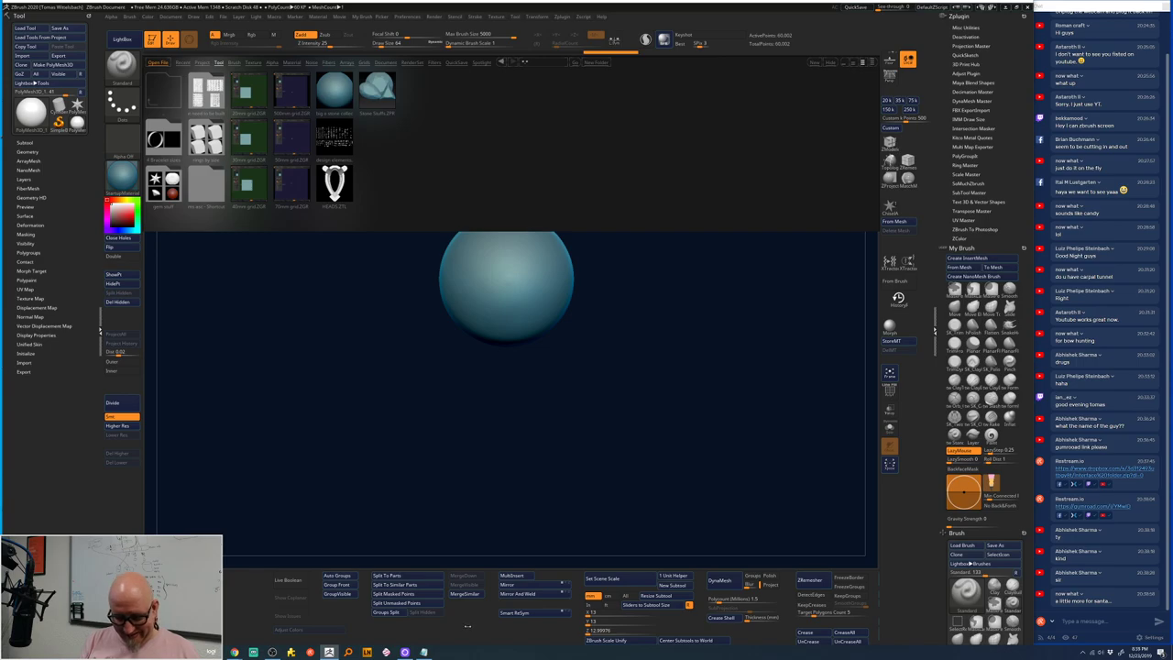
{"action": "mouse_move", "coordinate": [400, 629]}
{"action": "left_mouse_down"}
{"action": "mouse_move", "coordinate": [151, 636]}
{"action": "mouse_move", "coordinate": [284, 629]}
{"action": "left_mouse_up"}
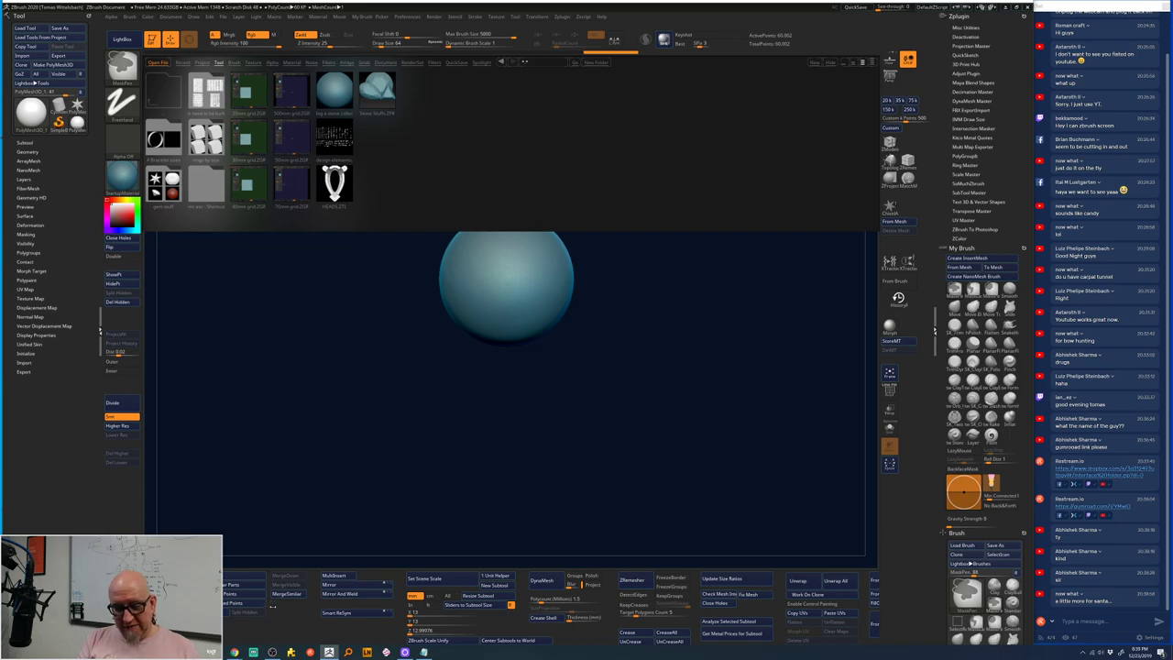
{"action": "mouse_move", "coordinate": [129, 483]}
{"action": "left_mouse_down"}
{"action": "mouse_move", "coordinate": [129, 455]}
{"action": "mouse_move", "coordinate": [129, 579]}
{"action": "mouse_move", "coordinate": [129, 483]}
{"action": "left_mouse_up"}
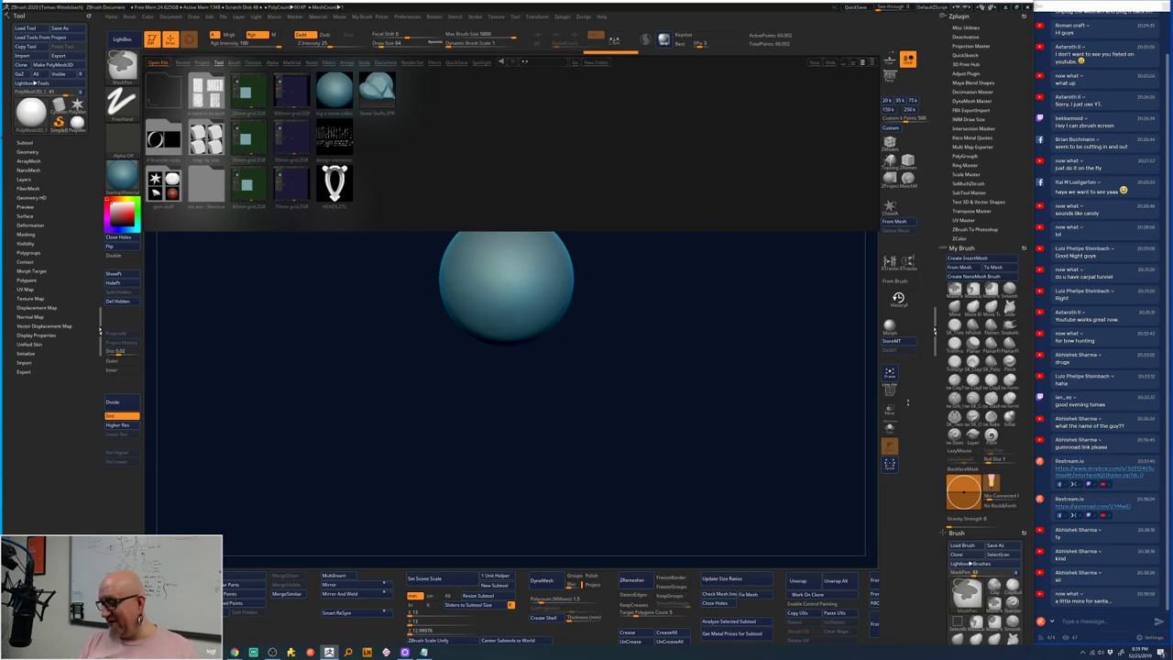
{"action": "left_click_drag", "start_coordinate": [908, 402], "coordinate": [908, 406]}
{"action": "key", "text": "b"}
{"action": "key", "text": "s"}
{"action": "key", "text": "t"}
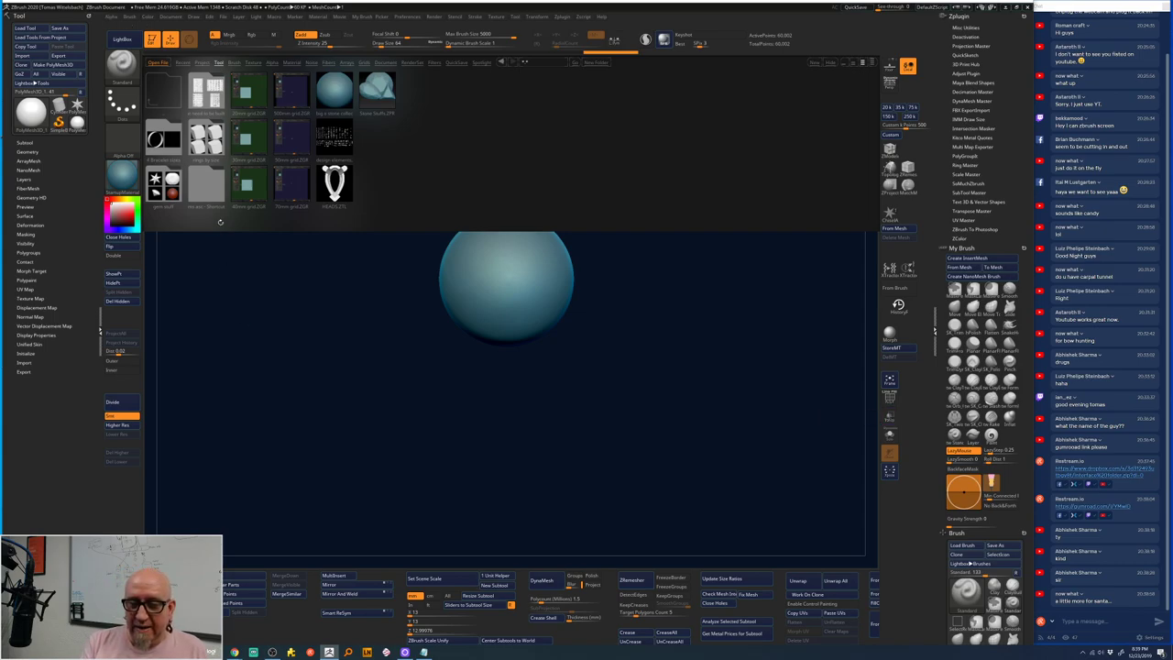
- Load a ring from LightBox's rings by size folder, append Ring_21.79mm to the sphere, and select it
{"action": "double_click", "coordinate": [210, 144]}
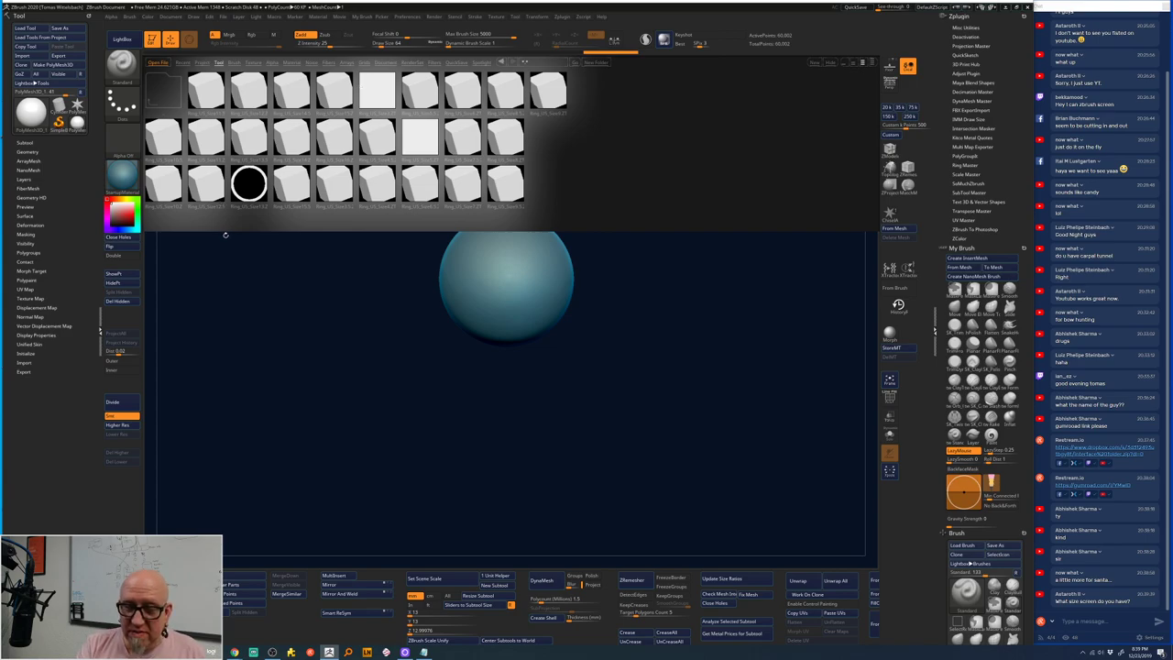
{"action": "double_click", "coordinate": [205, 187]}
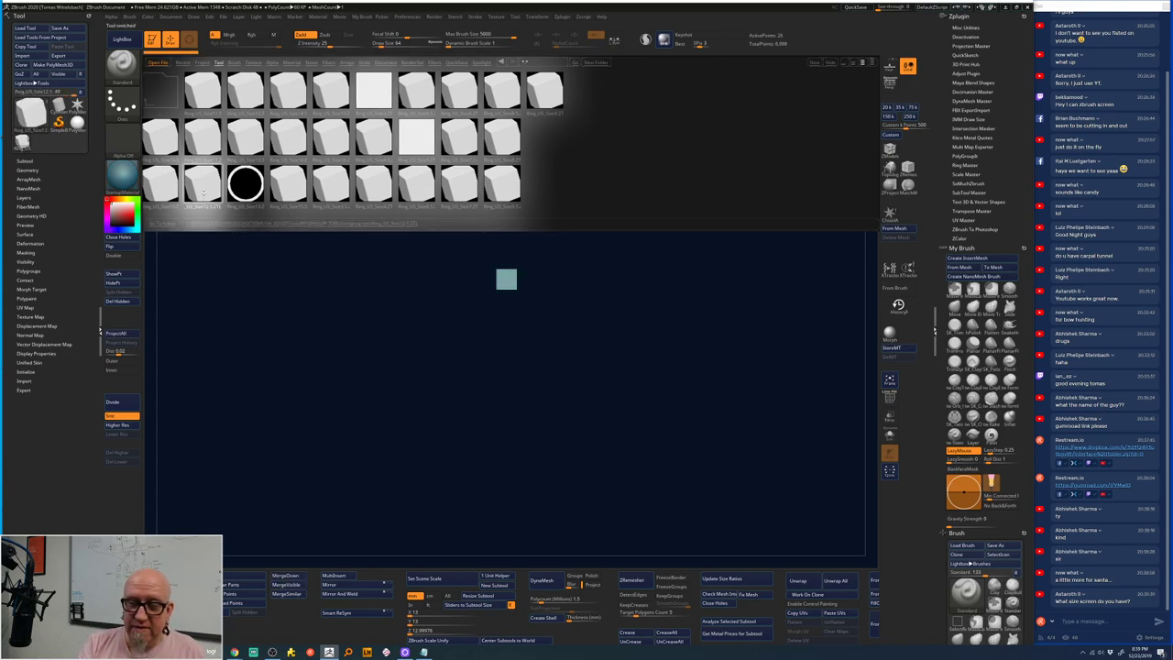
{"action": "left_click", "coordinate": [25, 162]}
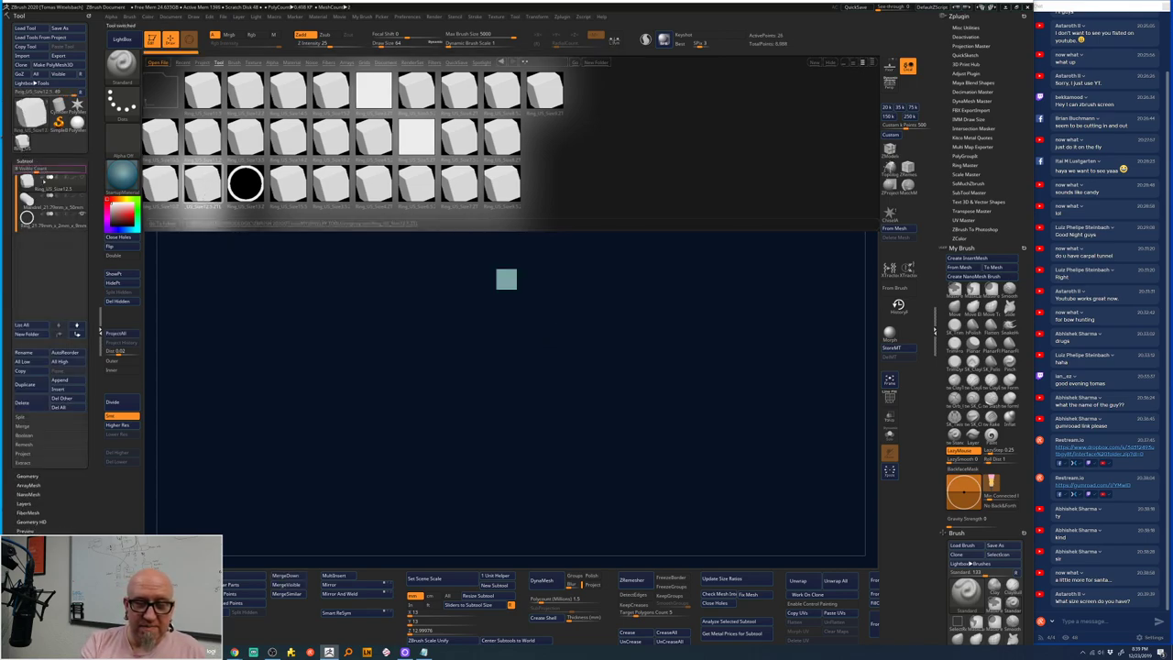
{"action": "left_click", "coordinate": [41, 222]}
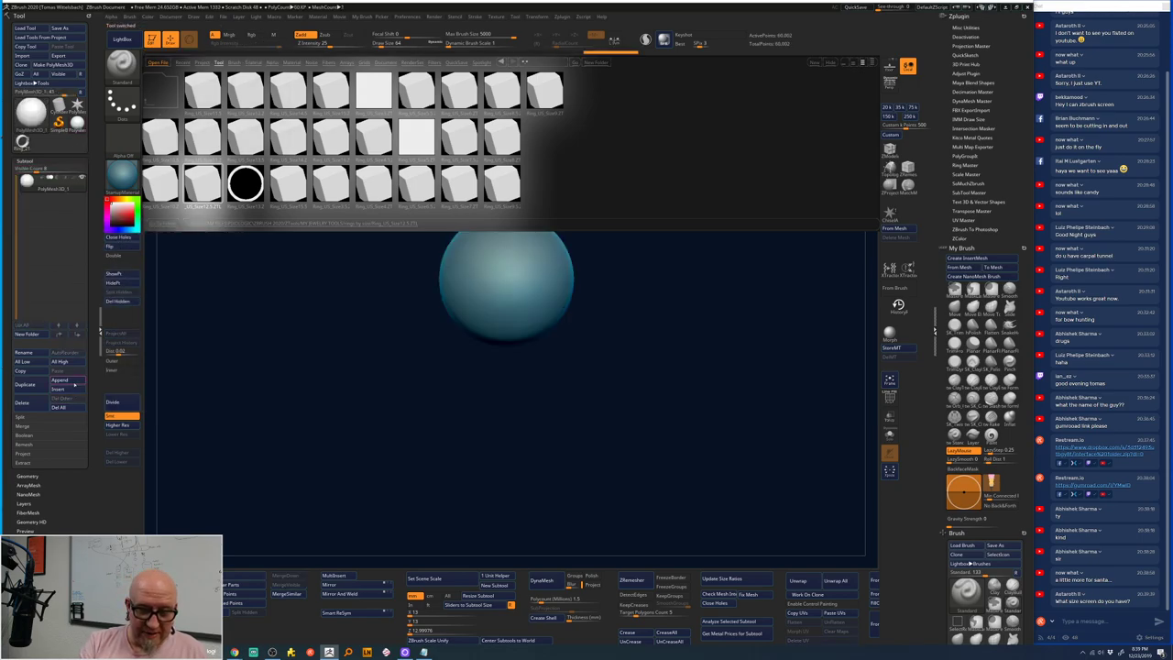
{"action": "left_click", "coordinate": [63, 379]}
{"action": "left_click", "coordinate": [222, 396]}
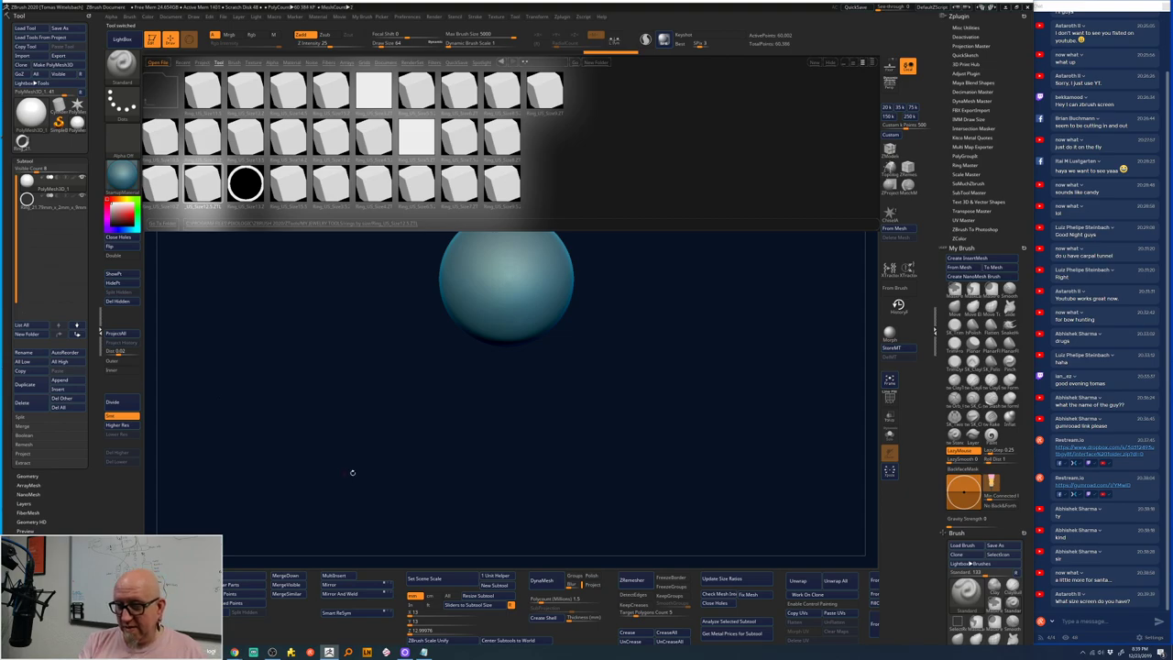
{"action": "double_click", "coordinate": [246, 184]}
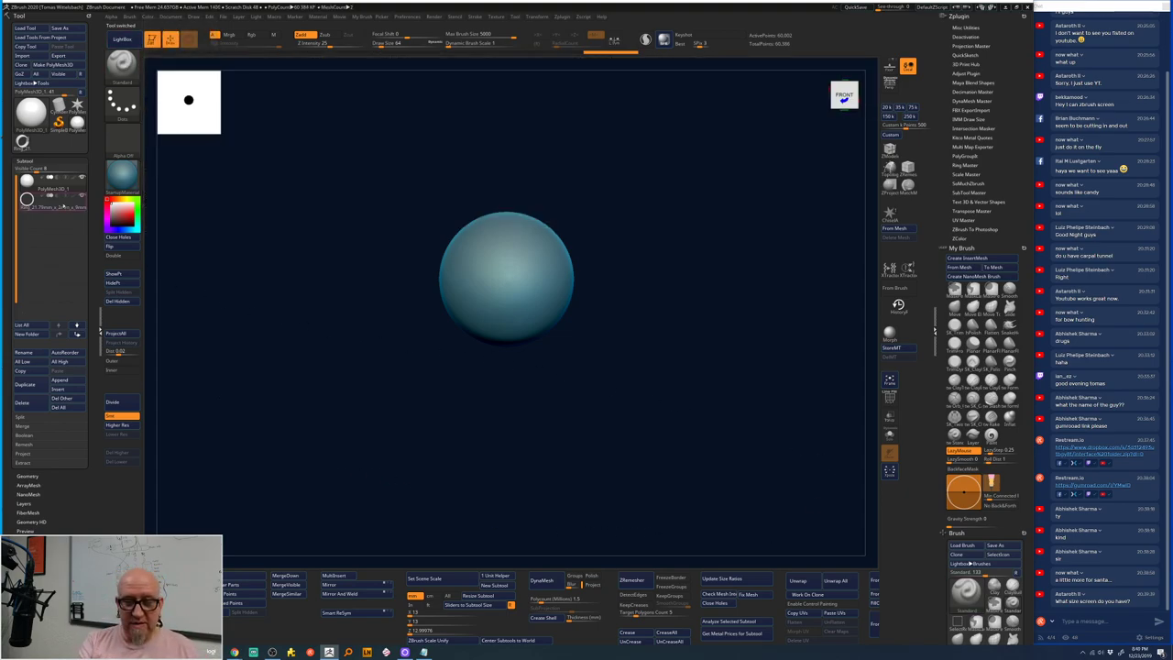
{"action": "left_click", "coordinate": [50, 207]}
{"action": "key", "text": "f"}
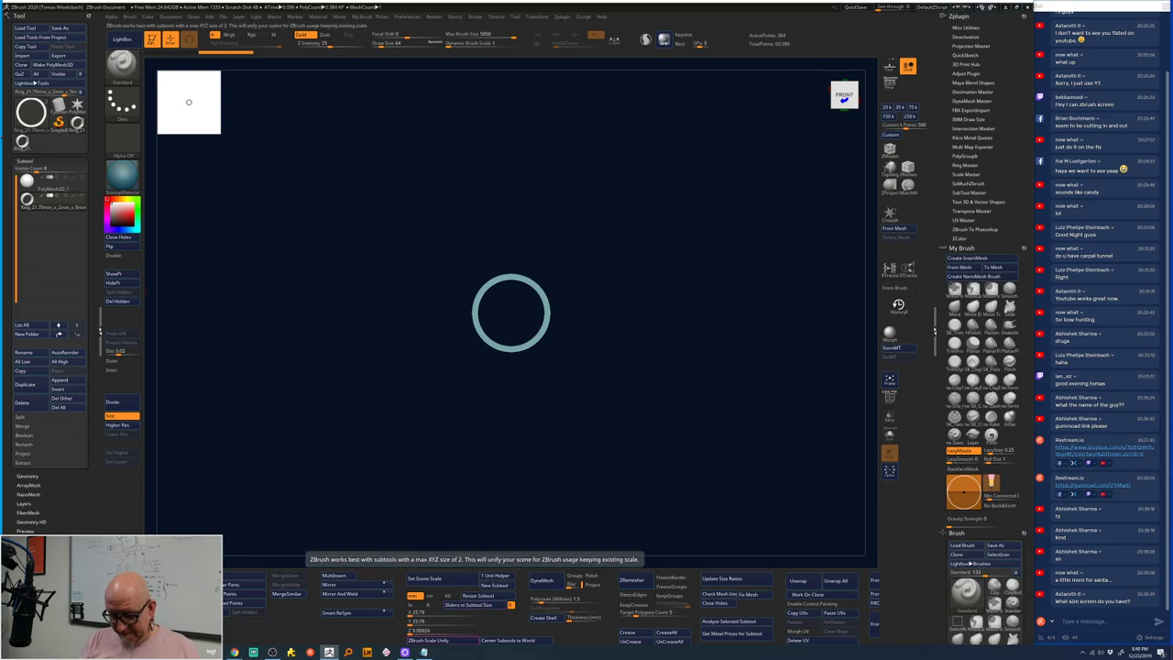
- In Scale Master, unify the scene scale in millimetres and load the sphere's current size
{"action": "left_click", "coordinate": [428, 639]}
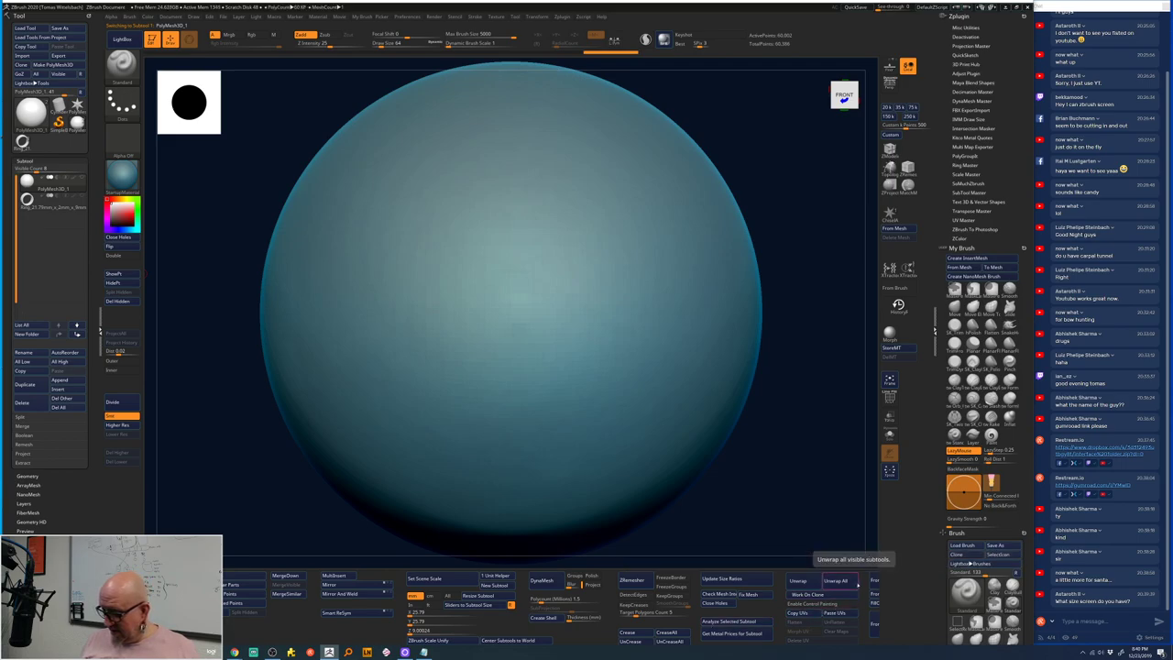
{"action": "left_click", "coordinate": [723, 580]}
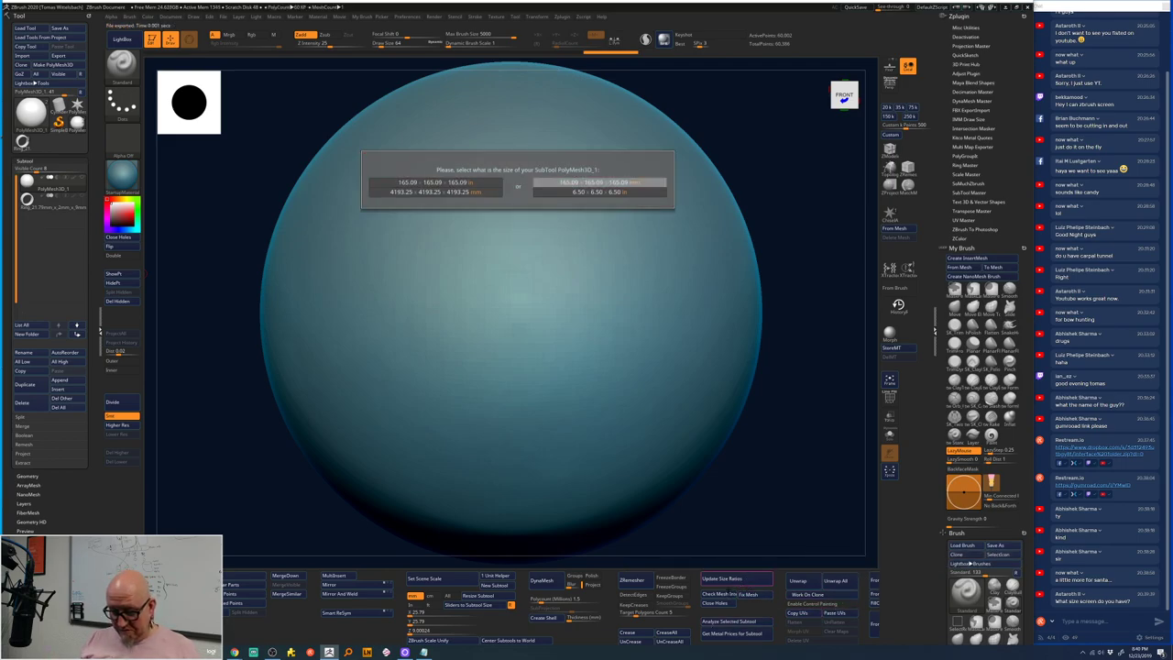
{"action": "left_click", "coordinate": [641, 181]}
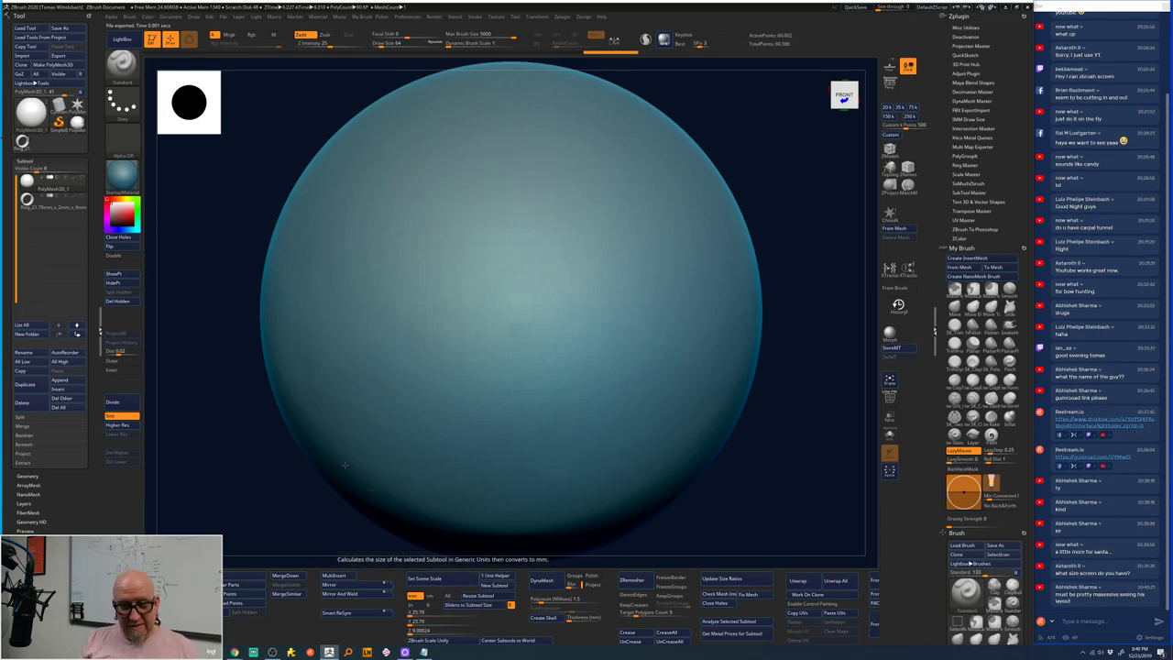
{"action": "left_click", "coordinate": [473, 604]}
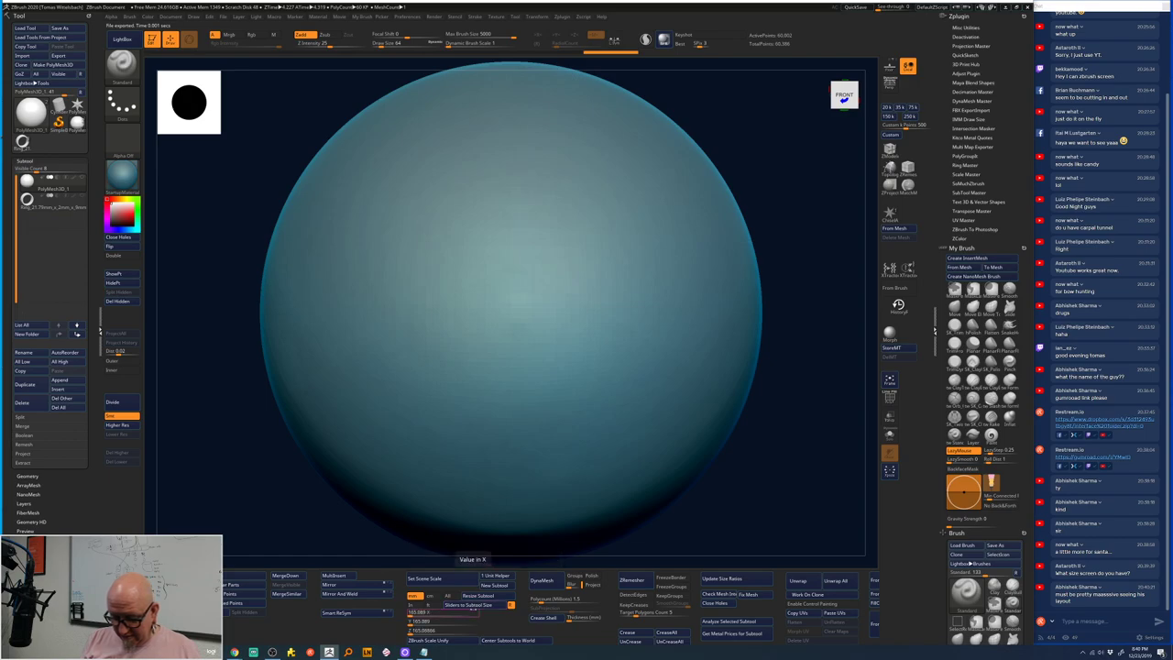
- Resize the sphere to 13 units on every axis, then select the ring subtool
{"action": "left_click", "coordinate": [462, 612]}
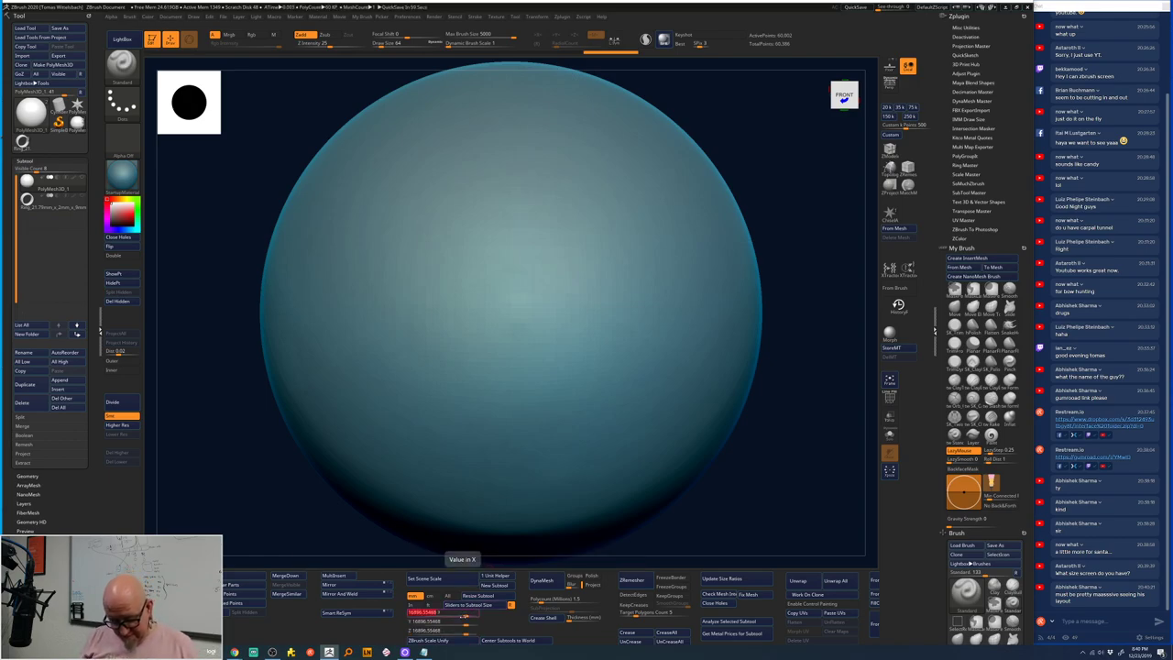
{"action": "type", "text": "13"}
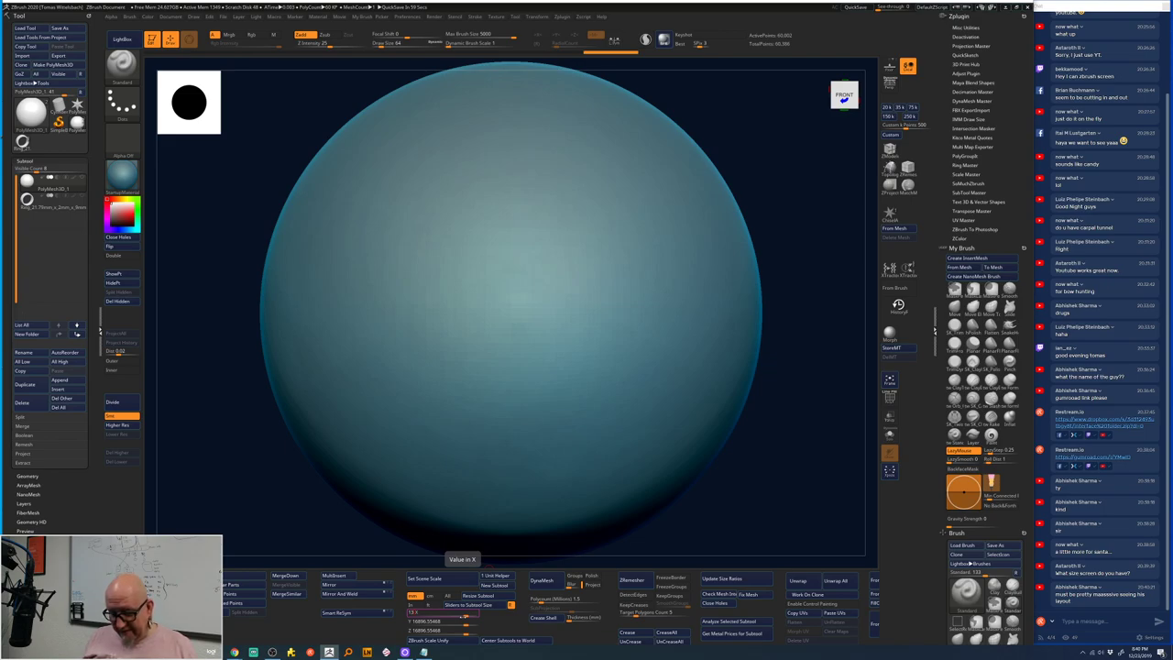
{"action": "key", "text": "Return"}
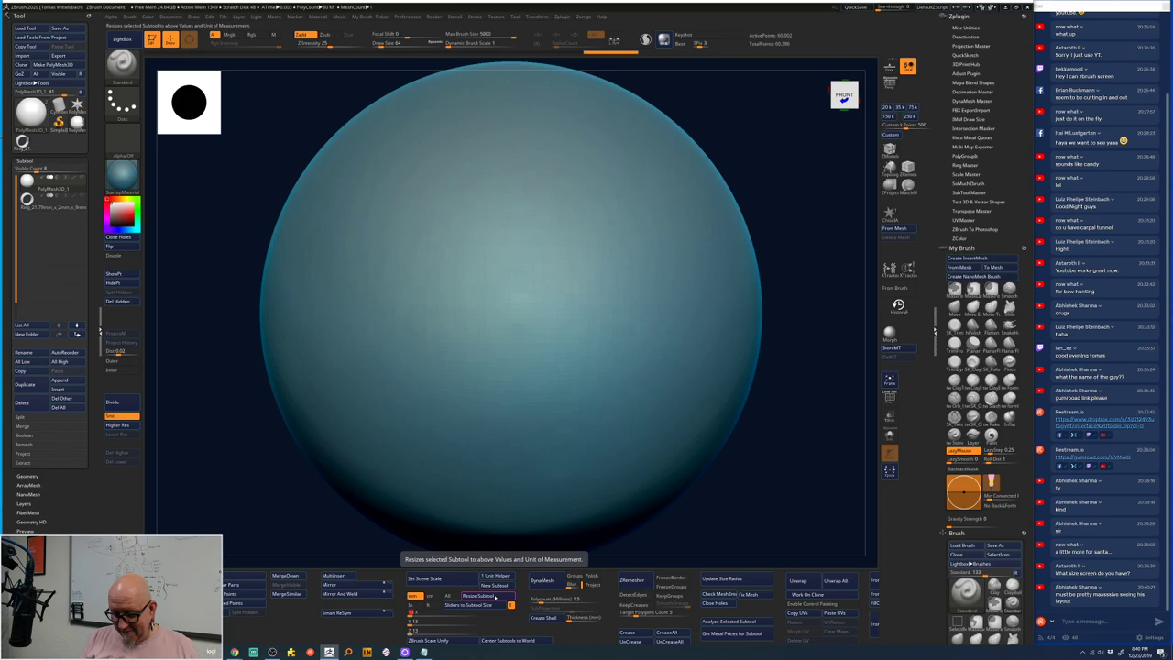
{"action": "left_click", "coordinate": [495, 596]}
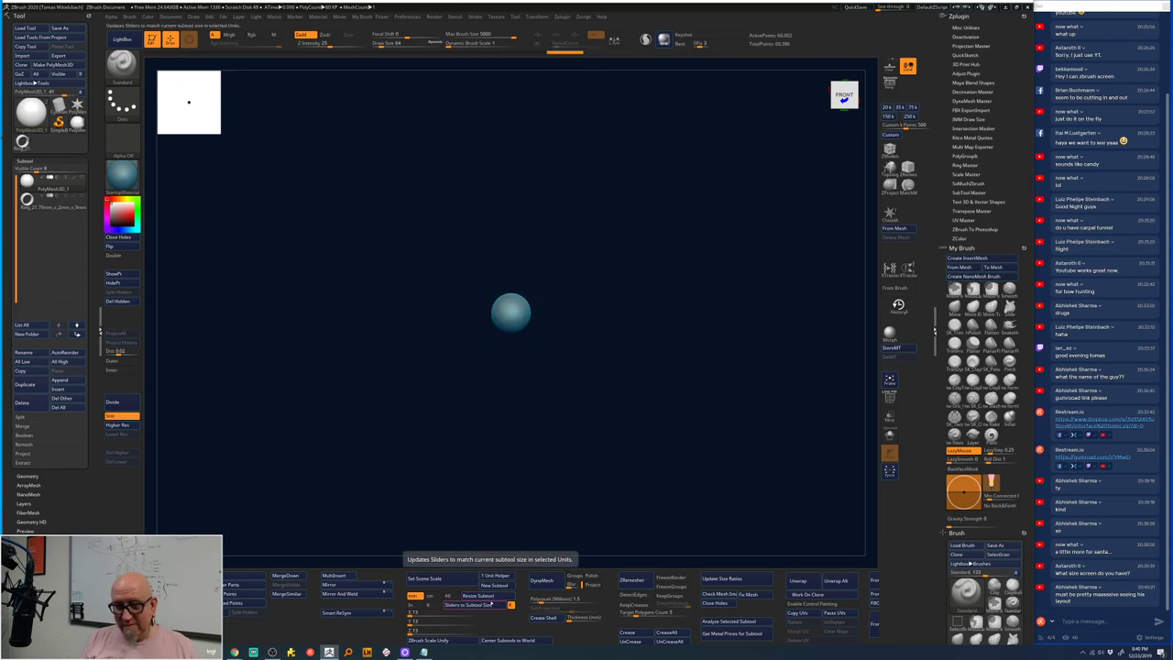
{"action": "left_click", "coordinate": [81, 203]}
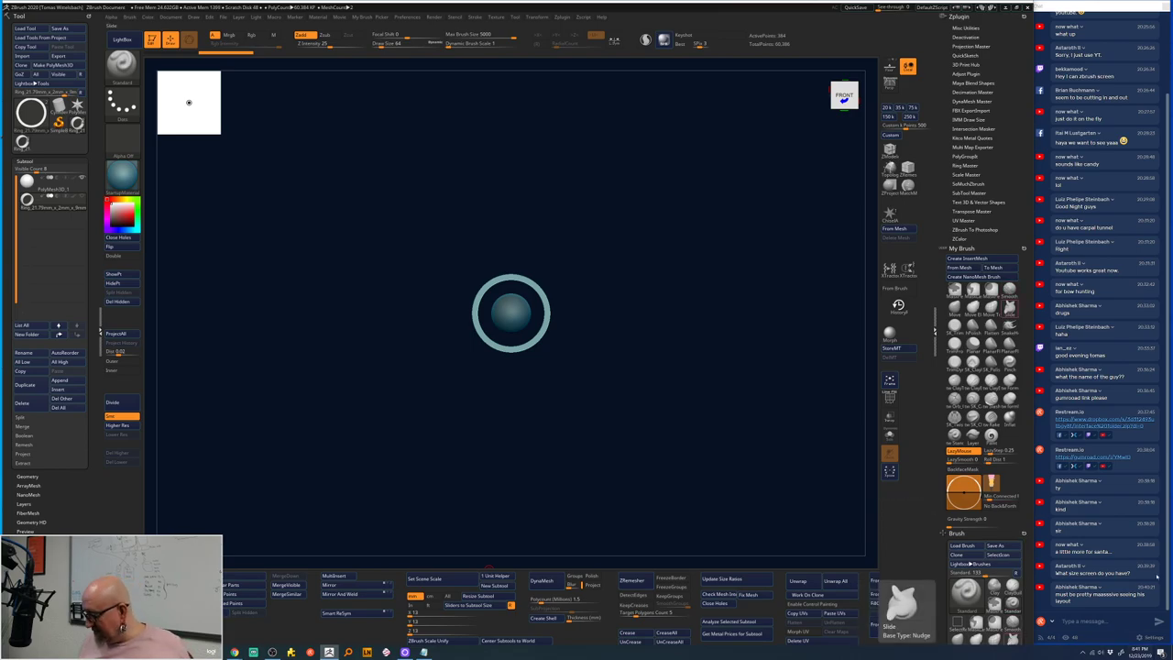
- Restore ZBrush to a smaller window, review both displays, keep 3840 × 2160, and minimize Settings
{"action": "double_click", "coordinate": [744, 8]}
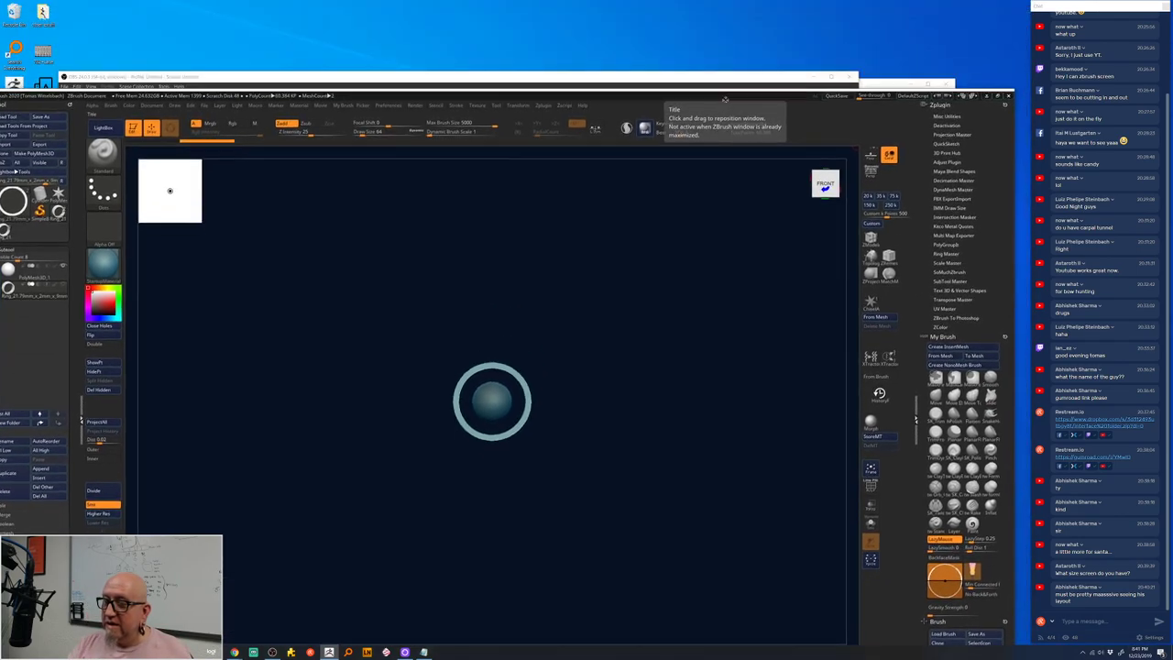
{"action": "right_click", "coordinate": [769, 39]}
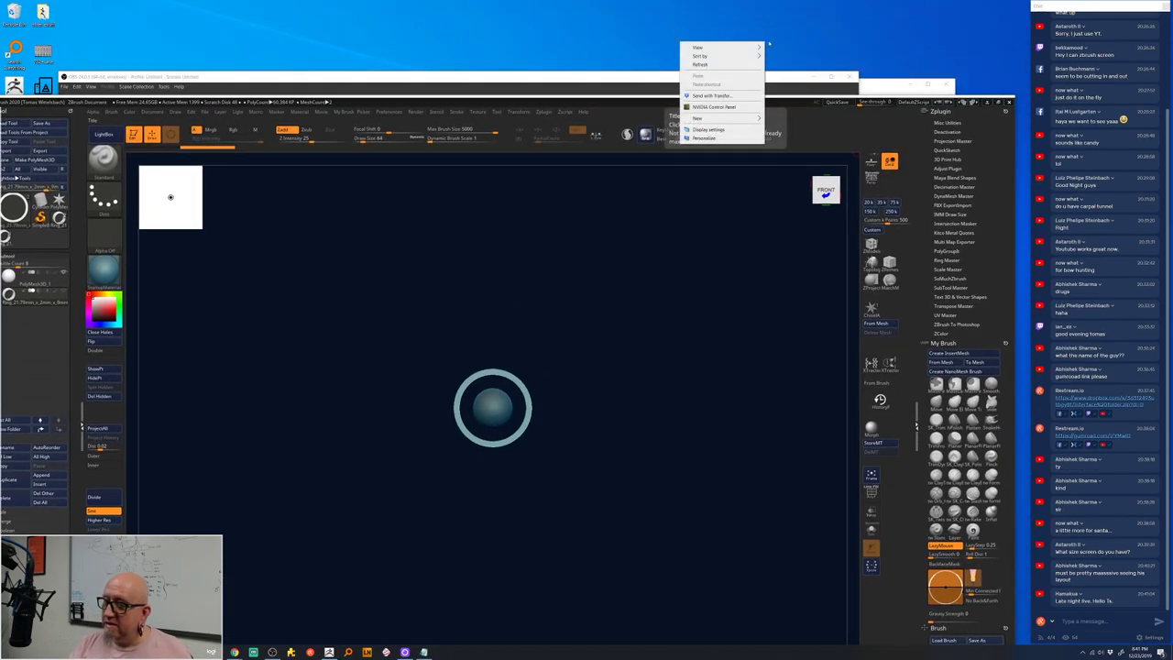
{"action": "left_click", "coordinate": [724, 130]}
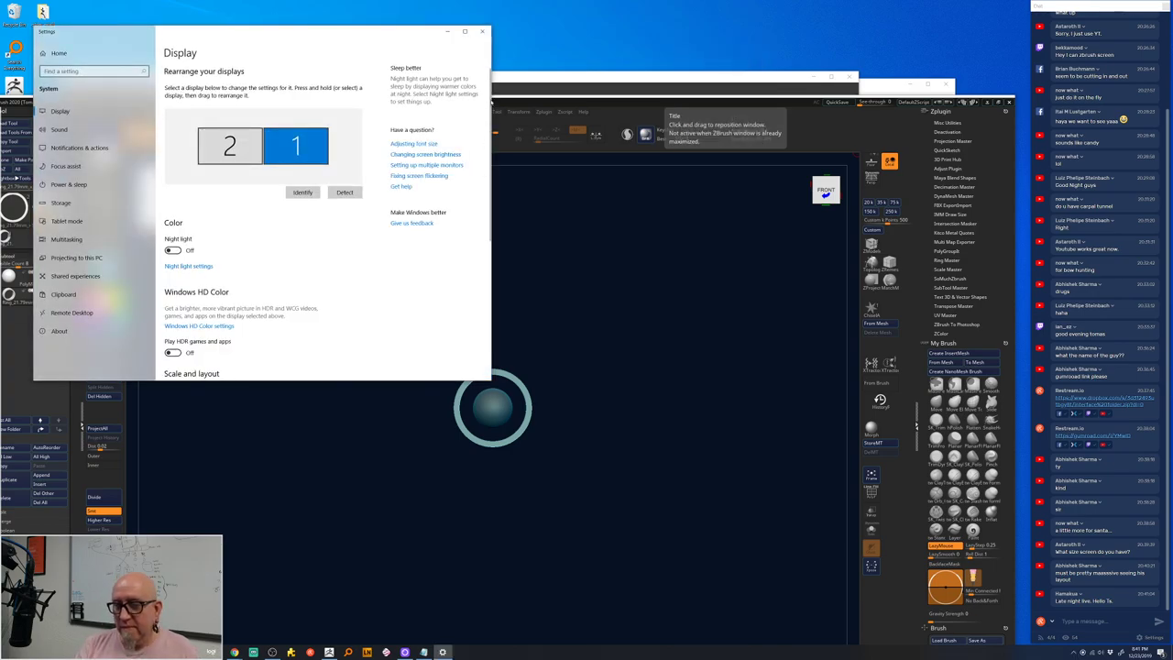
{"action": "left_click", "coordinate": [229, 146]}
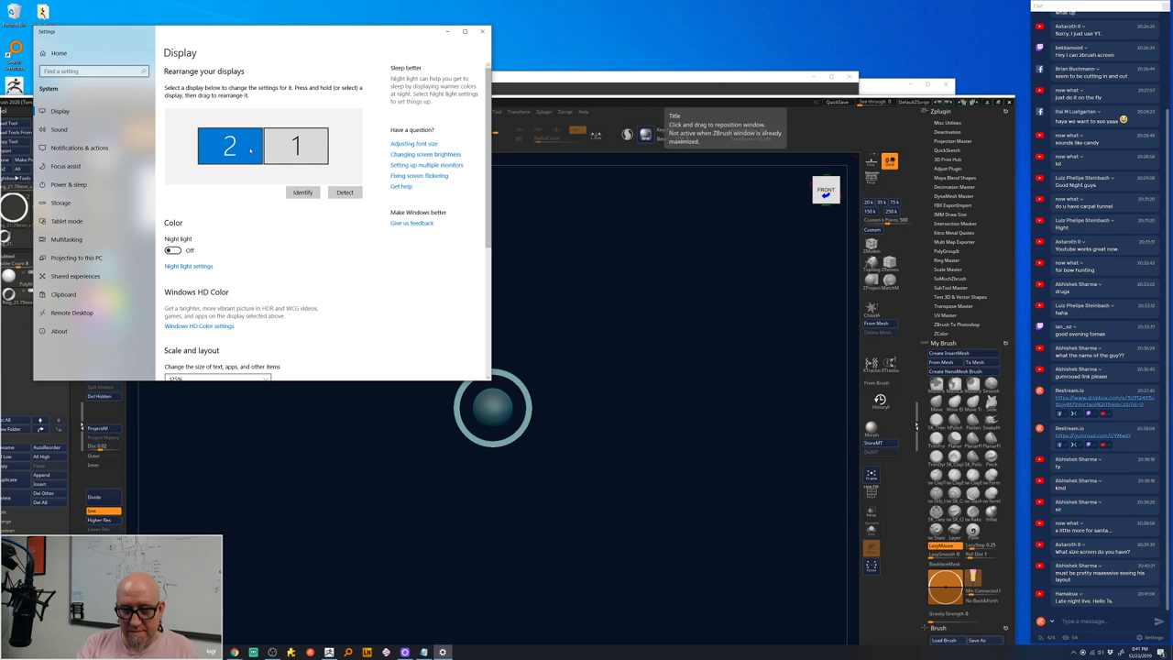
{"action": "left_click", "coordinate": [316, 148]}
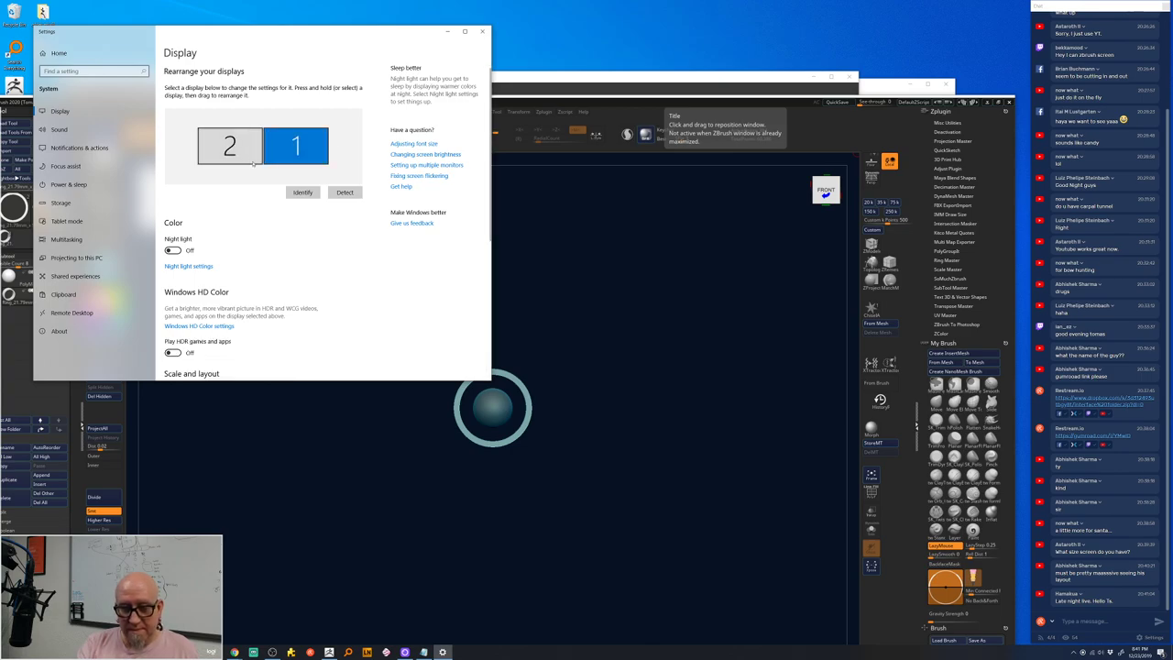
{"action": "scroll", "coordinate": [472, 210], "scroll_direction": "down", "scroll_amount": 3}
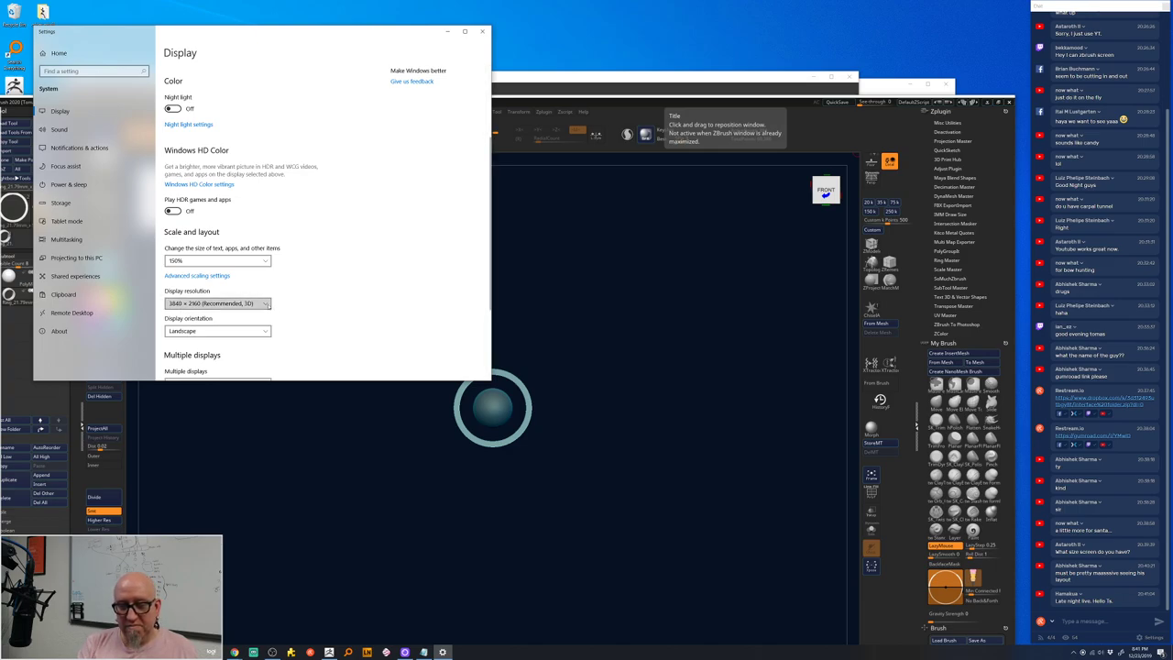
{"action": "left_click", "coordinate": [266, 303]}
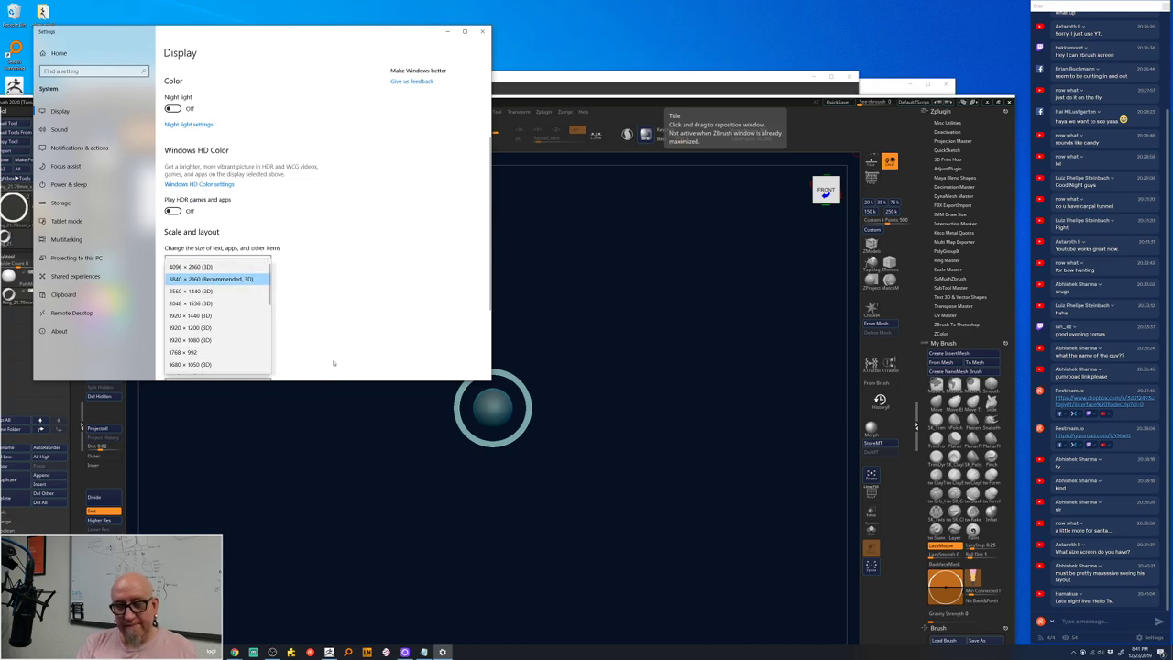
{"action": "left_click", "coordinate": [256, 279]}
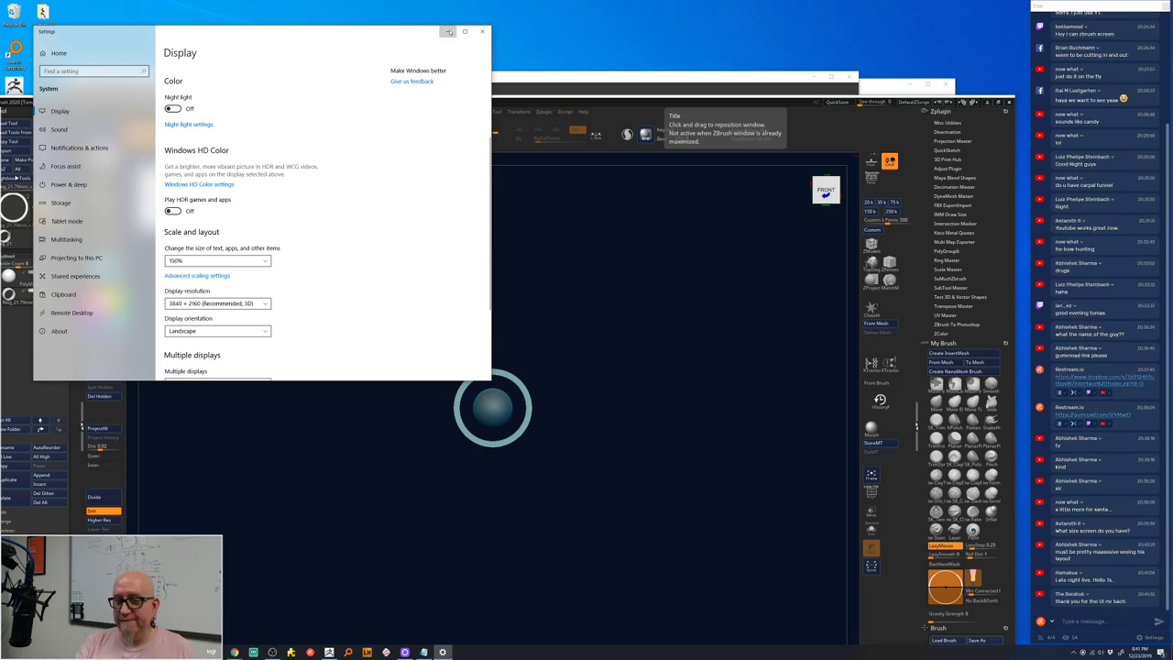
{"action": "left_click", "coordinate": [447, 31]}
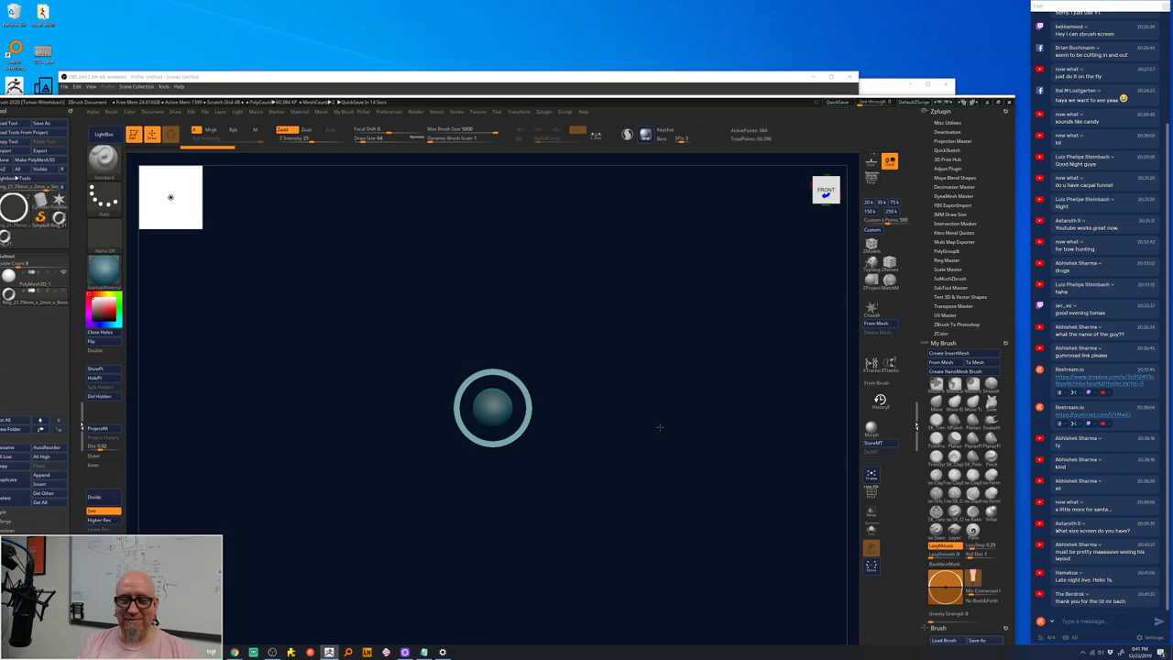
- Reposition the ZBrush window, then open, move and close the Logi webcam preview
{"action": "left_click_drag", "start_coordinate": [740, 101], "coordinate": [752, 7]}
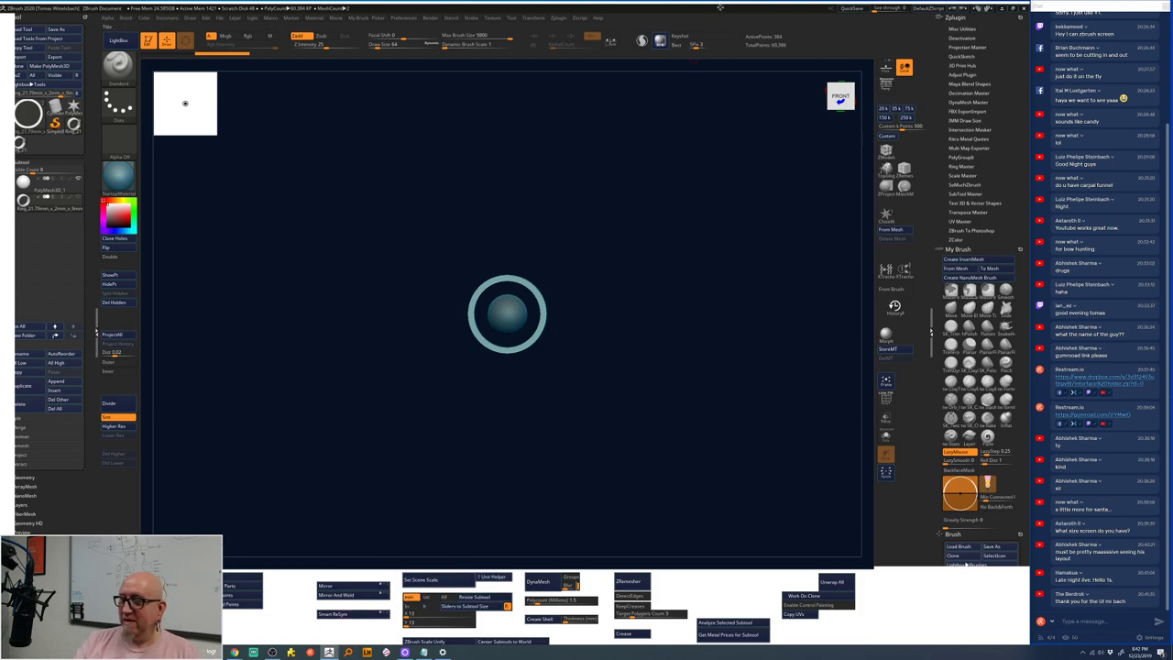
{"action": "left_click_drag", "start_coordinate": [721, 6], "coordinate": [725, 7]}
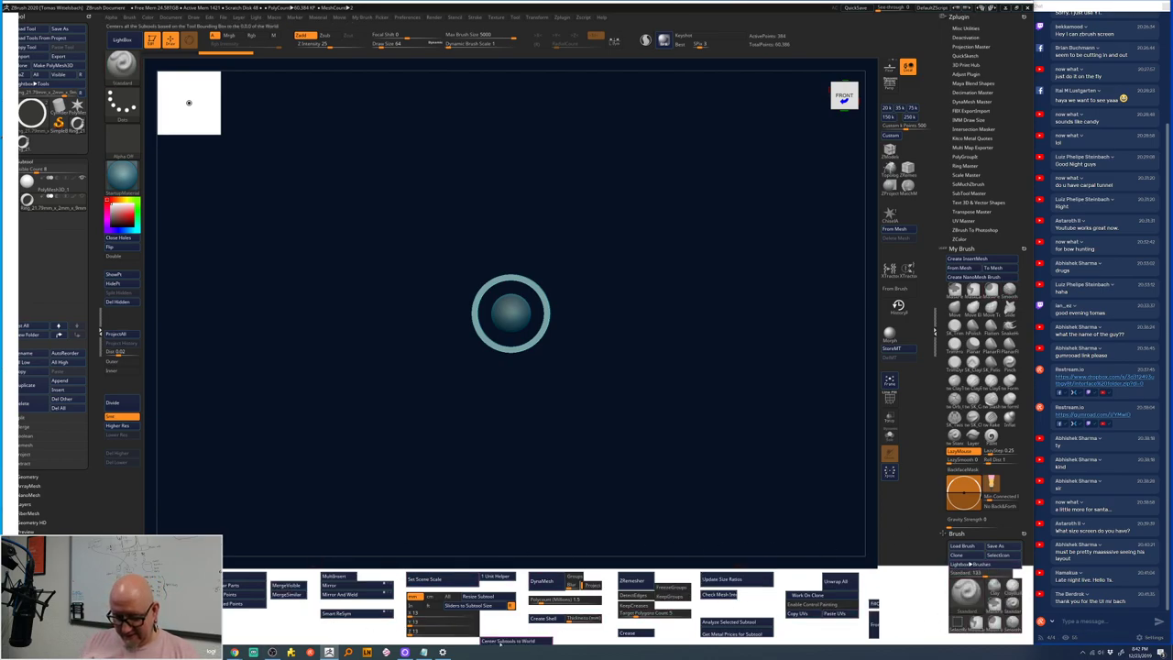
{"action": "left_click", "coordinate": [404, 652]}
{"action": "left_click_drag", "start_coordinate": [679, 231], "coordinate": [607, 250]}
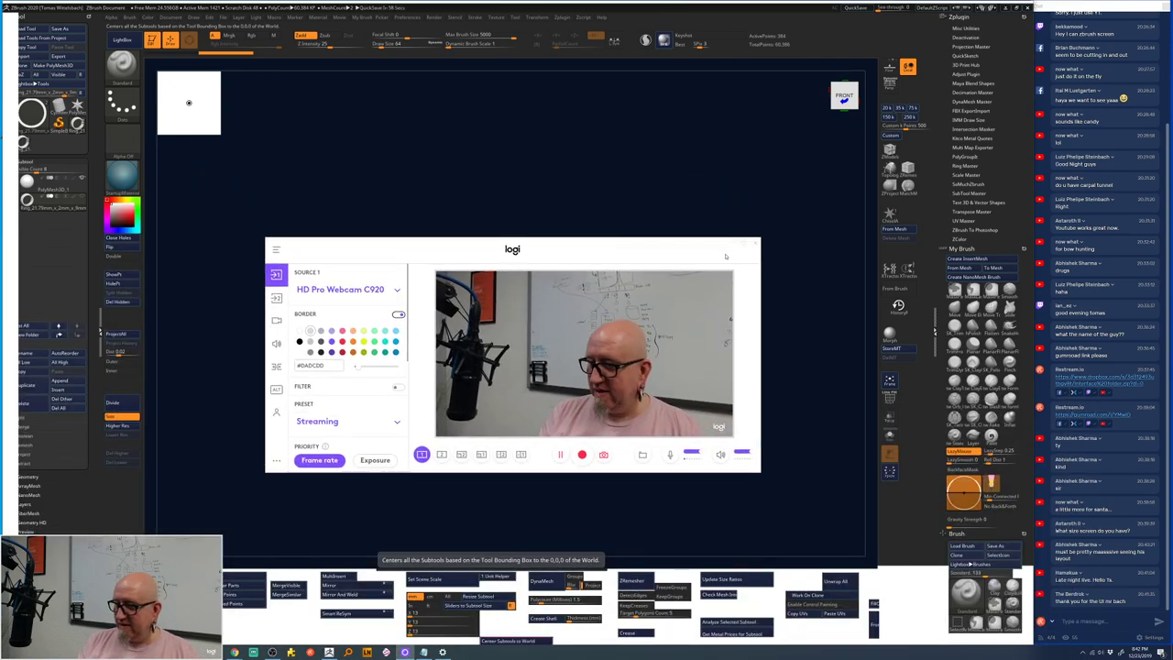
{"action": "left_click", "coordinate": [738, 246]}
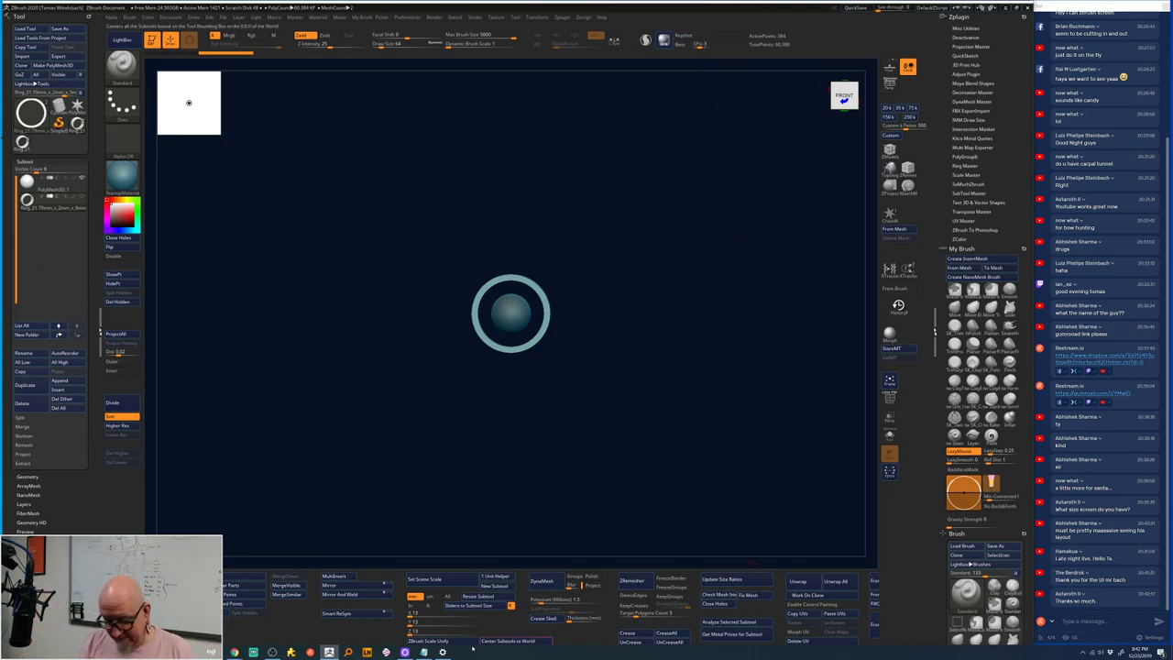
- Maximize the ZBrush window to fill the screen again
{"action": "double_click", "coordinate": [660, 7]}
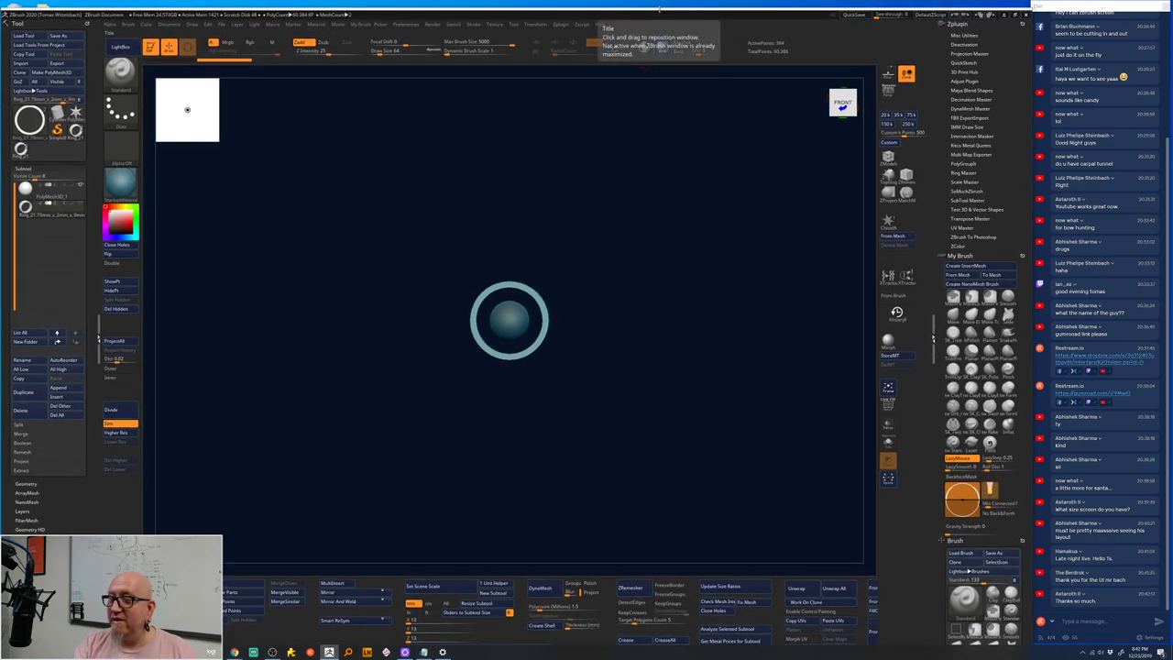
{"action": "double_click", "coordinate": [660, 9]}
{"action": "double_click", "coordinate": [660, 10]}
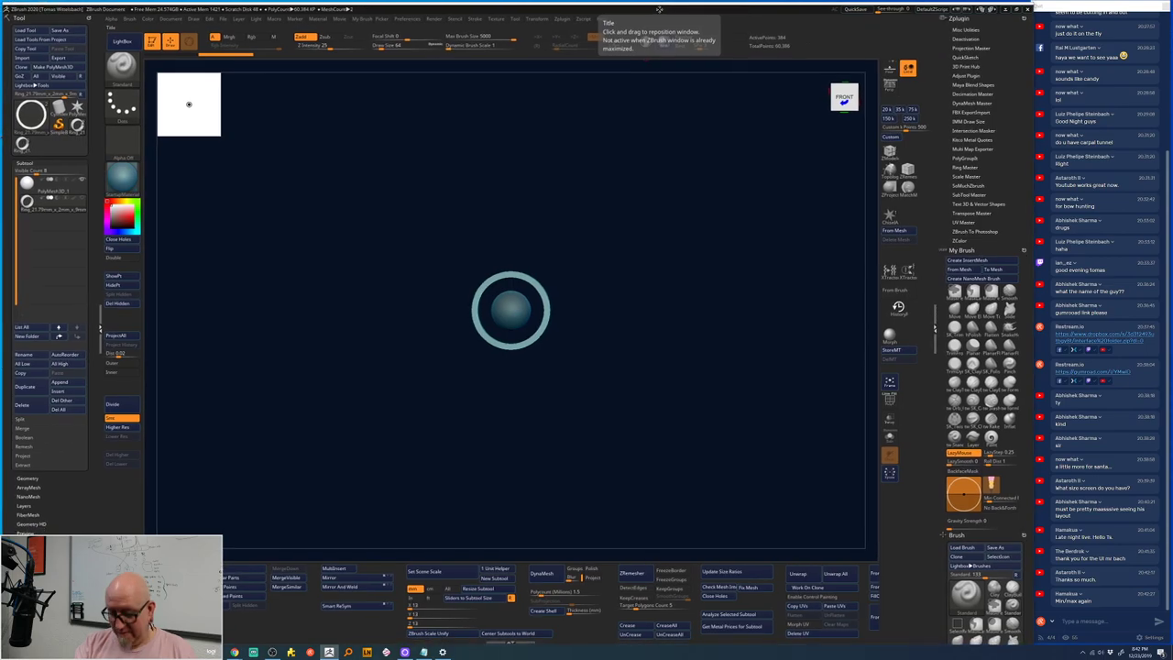
{"action": "double_click", "coordinate": [658, 9]}
- Refit the ZBrush window to the screen
{"action": "double_click", "coordinate": [659, 10]}
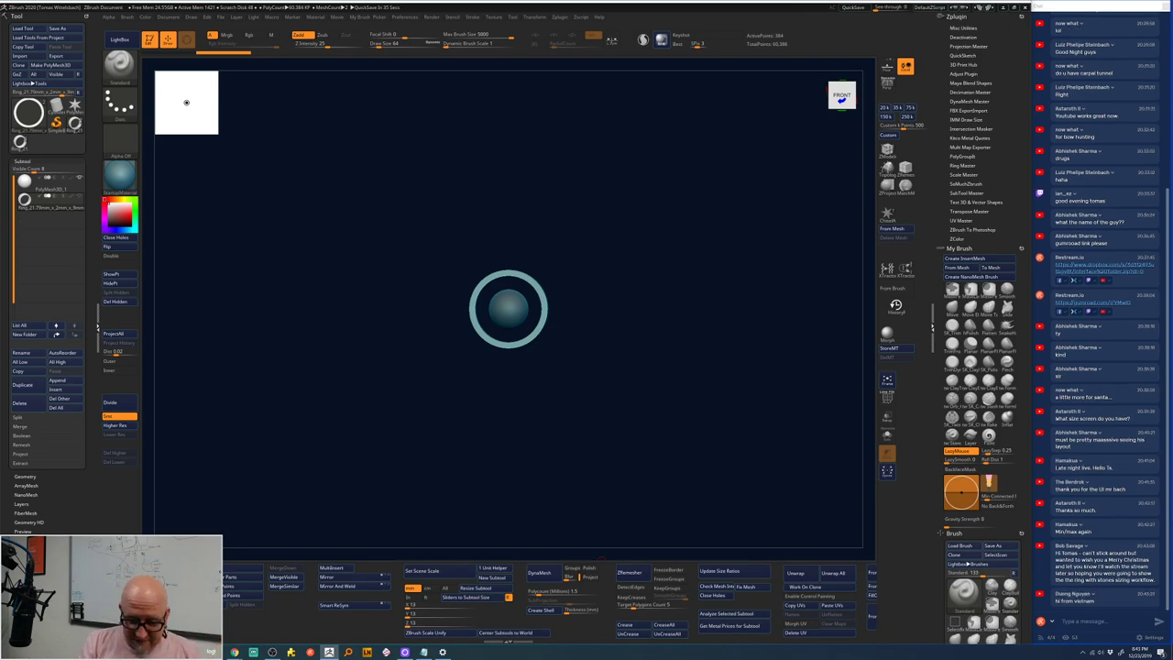
- Open a File Explorer window at This PC with Win+E
{"action": "key", "text": "super+e"}
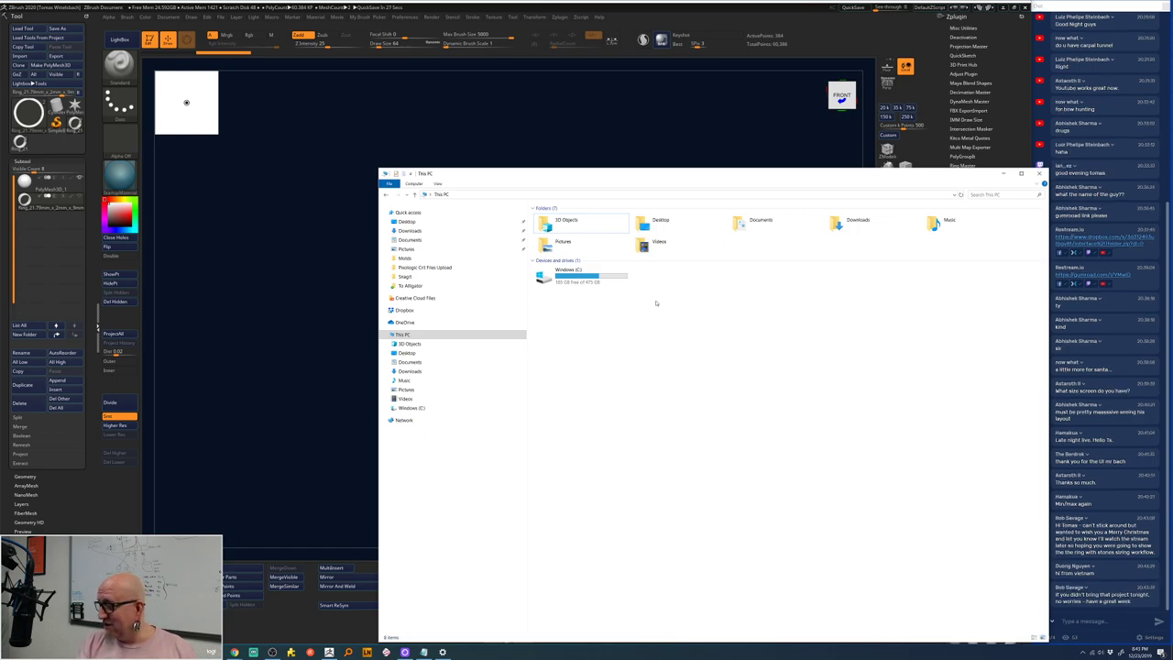
- Slide the This PC Explorer window left, then minimize it
{"action": "left_click_drag", "start_coordinate": [790, 174], "coordinate": [594, 176]}
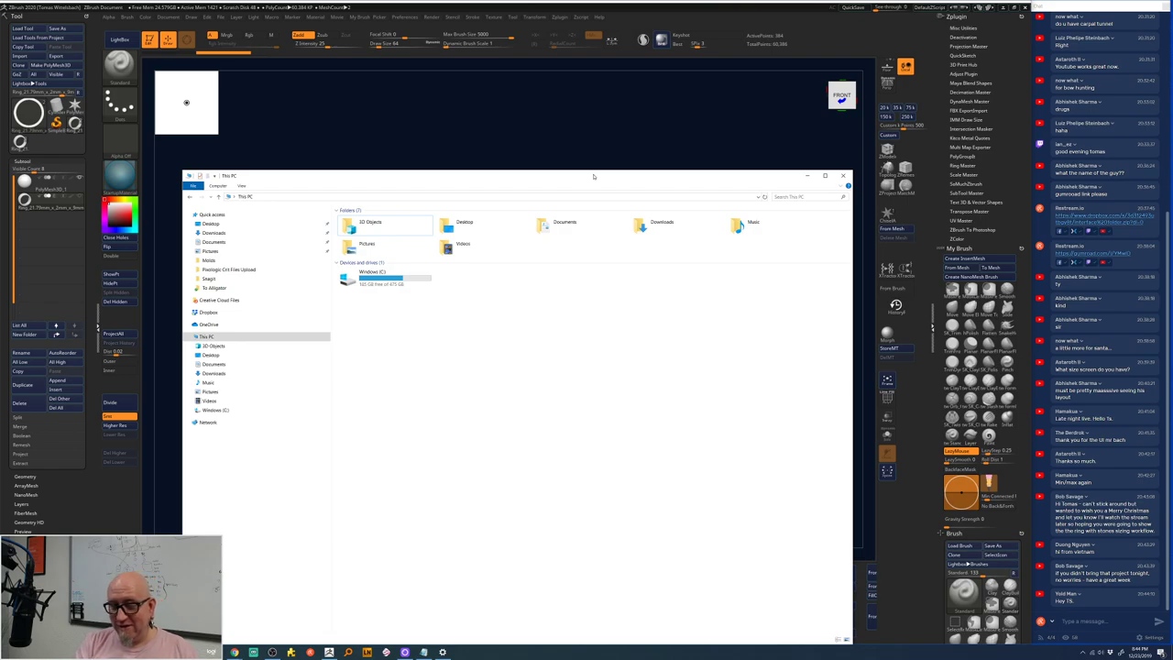
{"action": "left_click", "coordinate": [806, 177]}
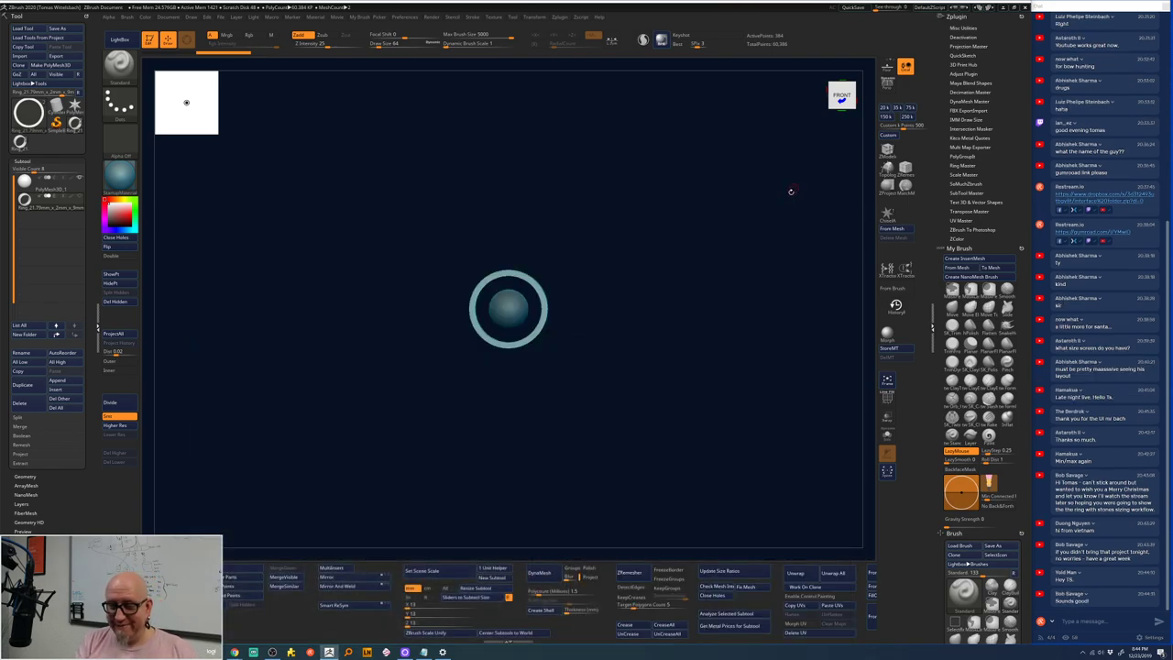
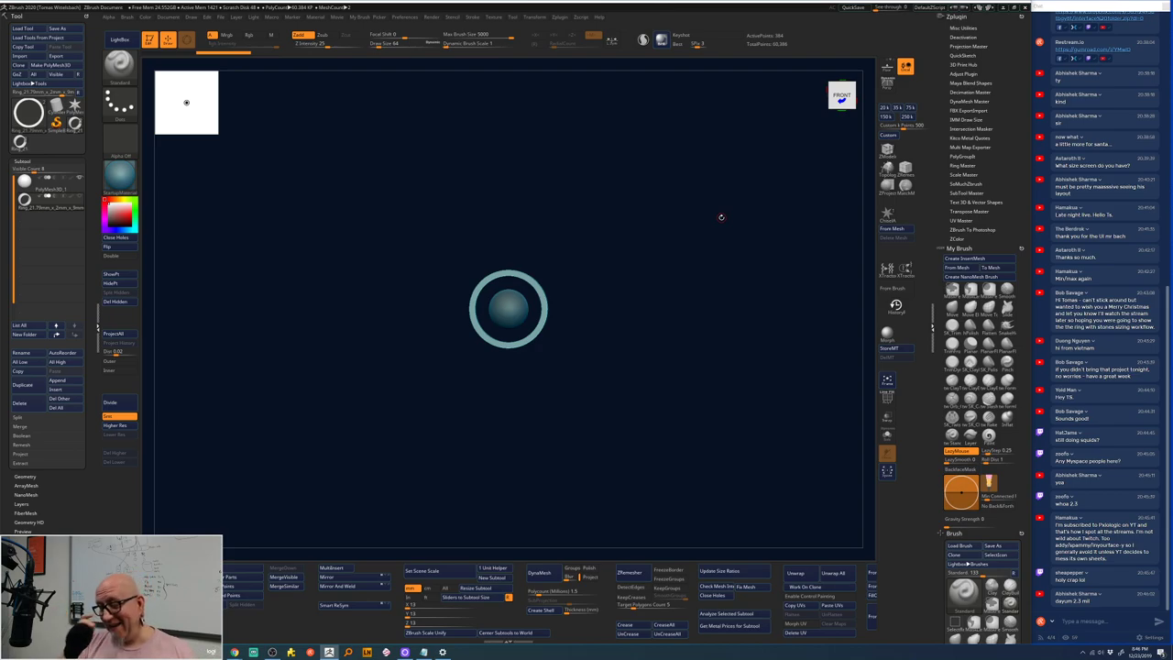
- Select the PolyMesh3D_1 sphere and drag the Move gizmo's Y arrow up onto the ring band
{"action": "left_click_drag", "start_coordinate": [592, 333], "coordinate": [594, 414]}
{"action": "left_click", "coordinate": [508, 309], "text": "alt"}
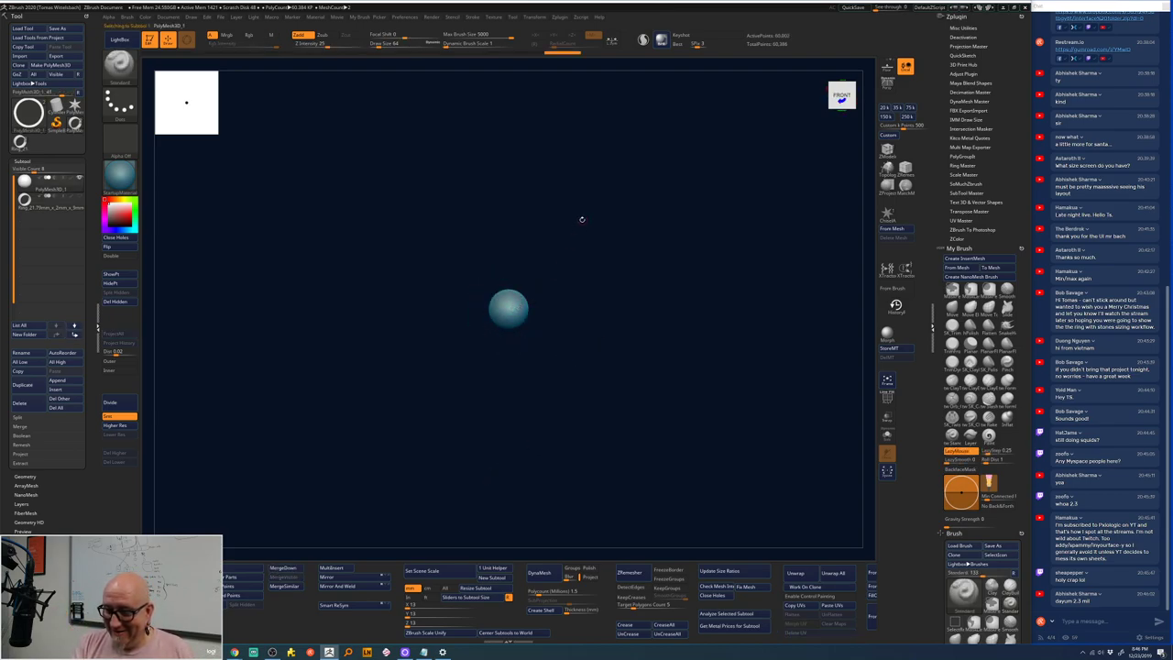
{"action": "key", "text": "w"}
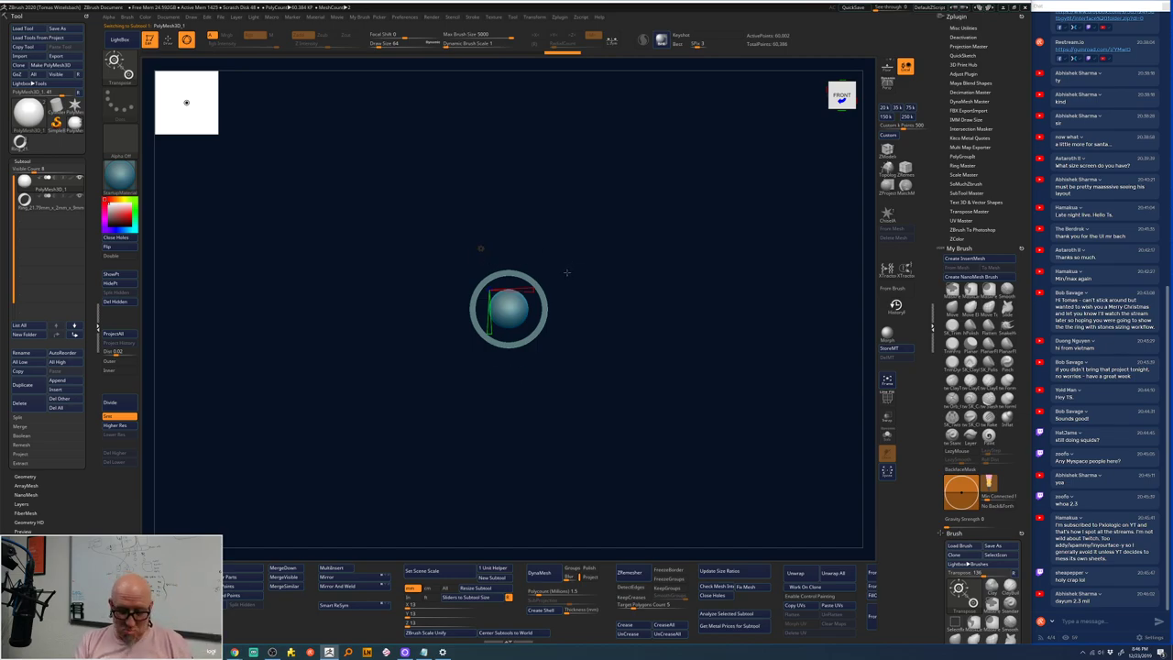
{"action": "left_click_drag", "start_coordinate": [509, 260], "coordinate": [514, 201]}
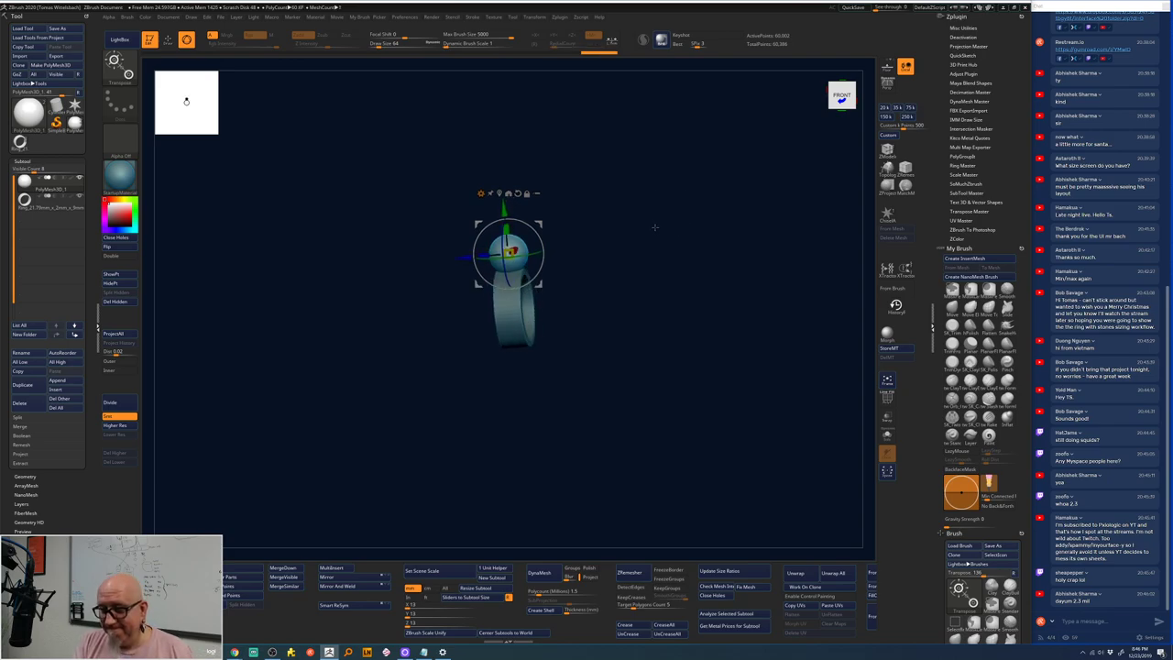
{"action": "left_click_drag", "start_coordinate": [654, 227], "coordinate": [602, 178]}
{"action": "key", "text": "f"}
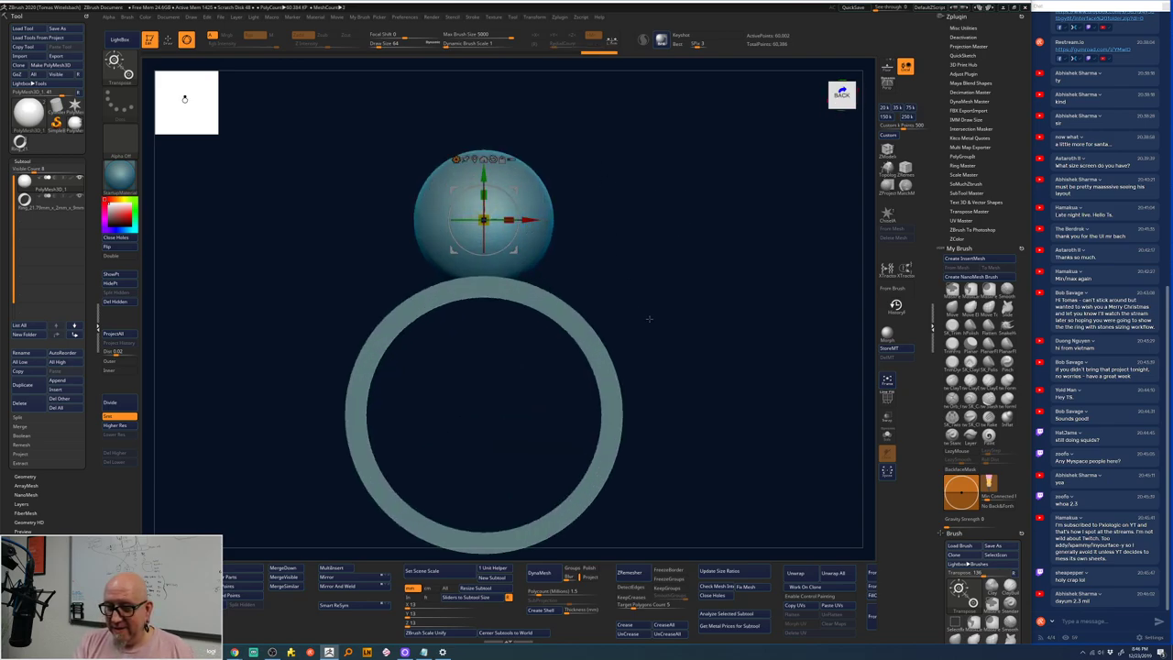
{"action": "left_click_drag", "start_coordinate": [649, 319], "coordinate": [621, 280], "text": "shift"}
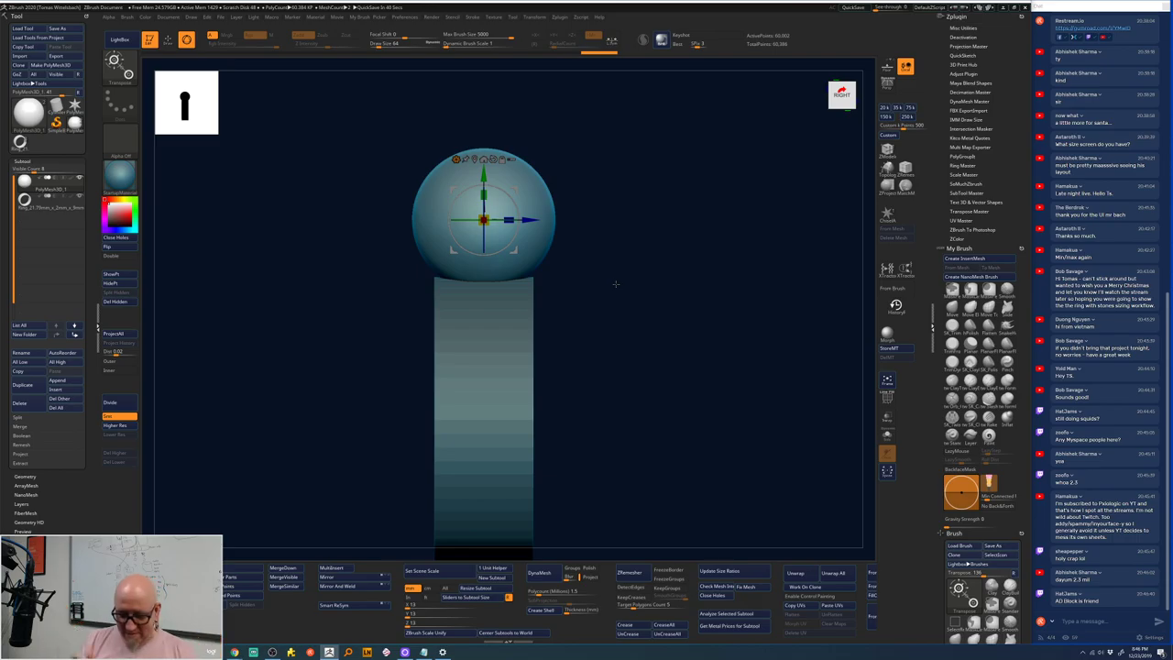
{"action": "mouse_move", "coordinate": [235, 652]}
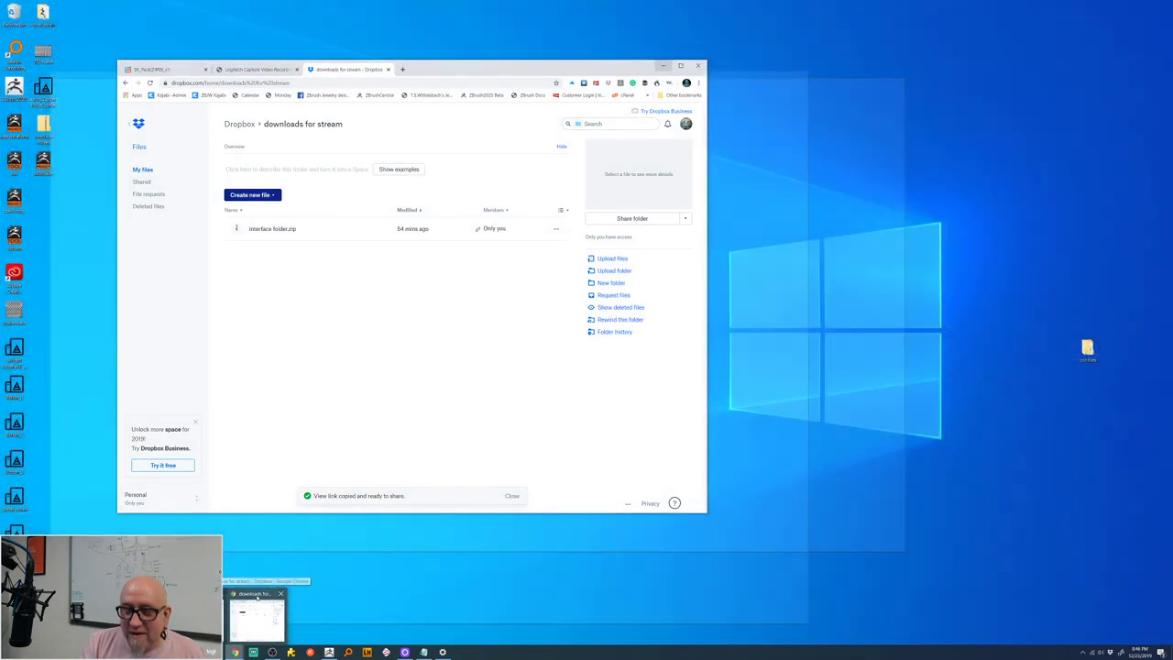
{"action": "left_click", "coordinate": [258, 604]}
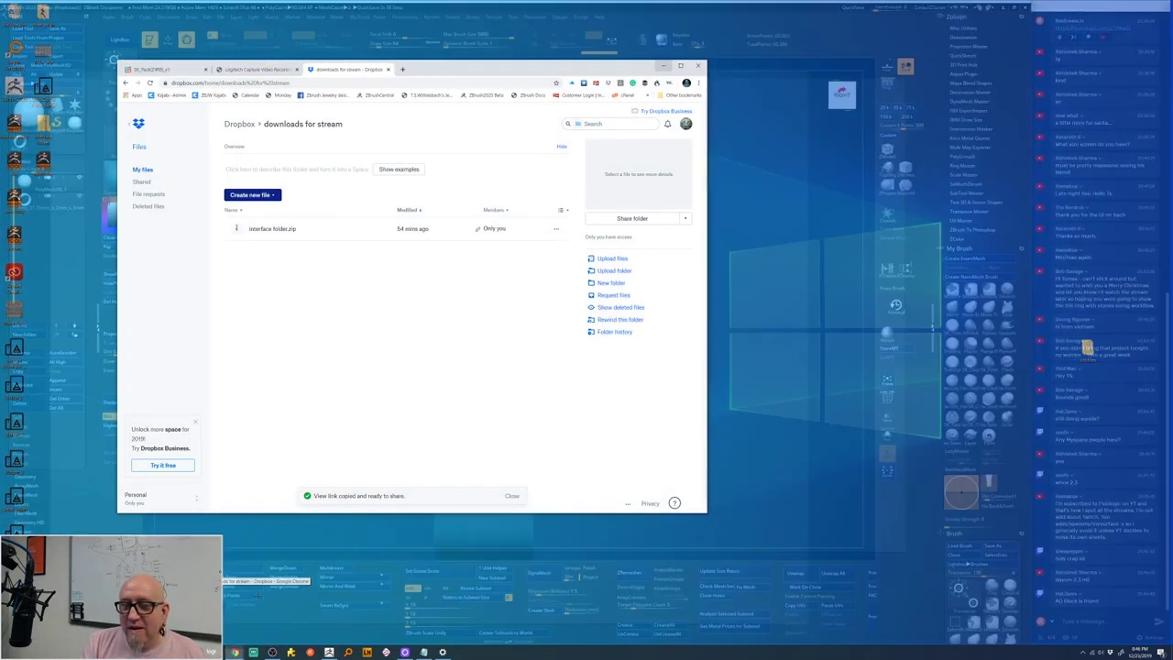
{"action": "left_click", "coordinate": [402, 70]}
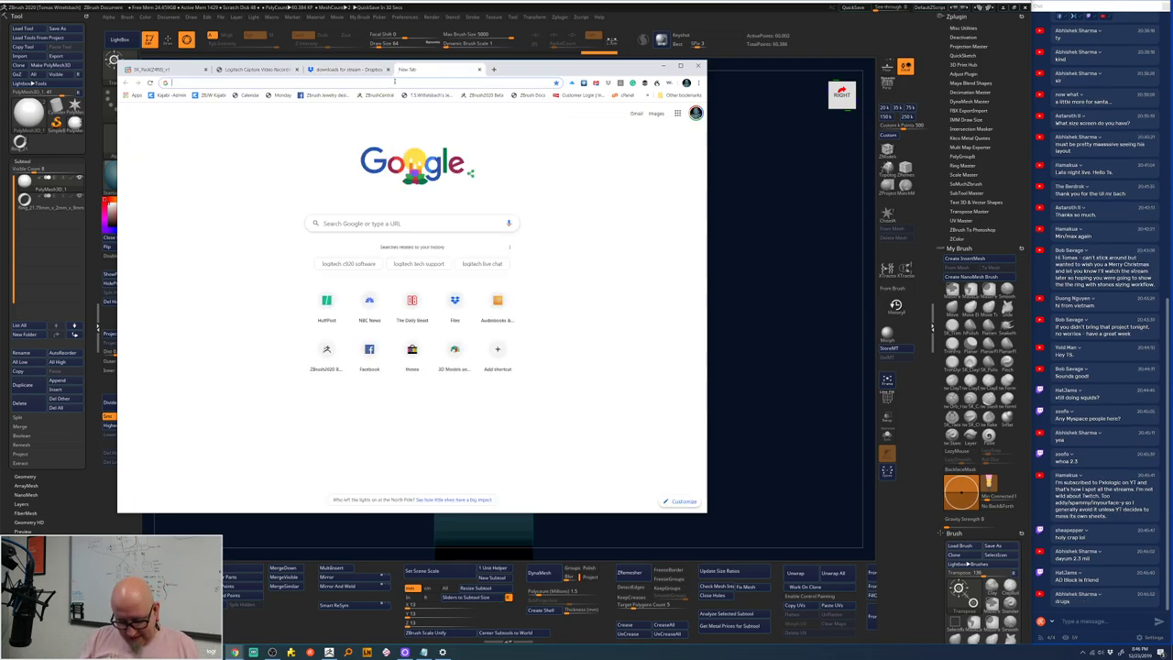
{"action": "type", "text": "ebay"}
{"action": "key", "text": "Down"}
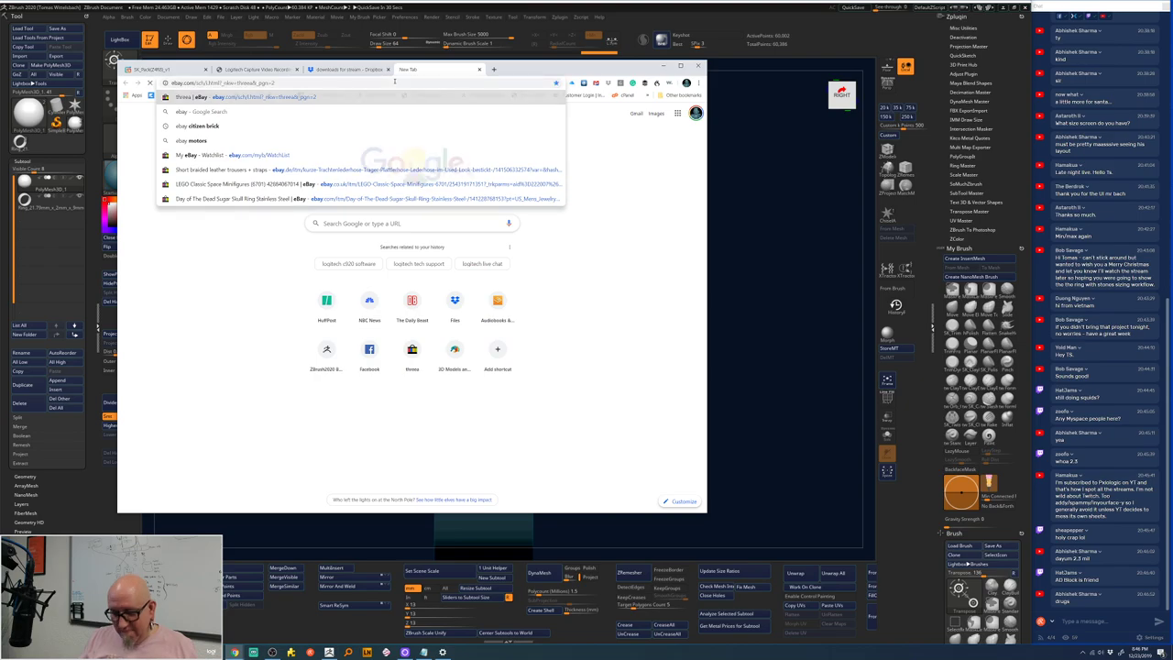
{"action": "key", "text": "Return"}
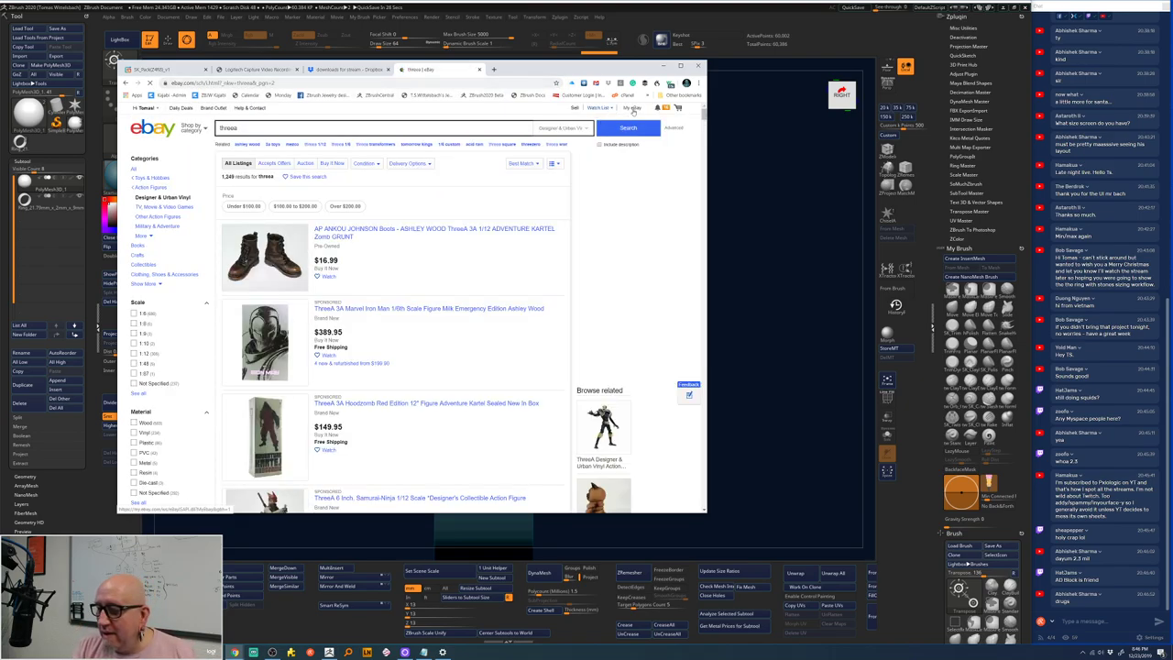
{"action": "mouse_move", "coordinate": [634, 110]}
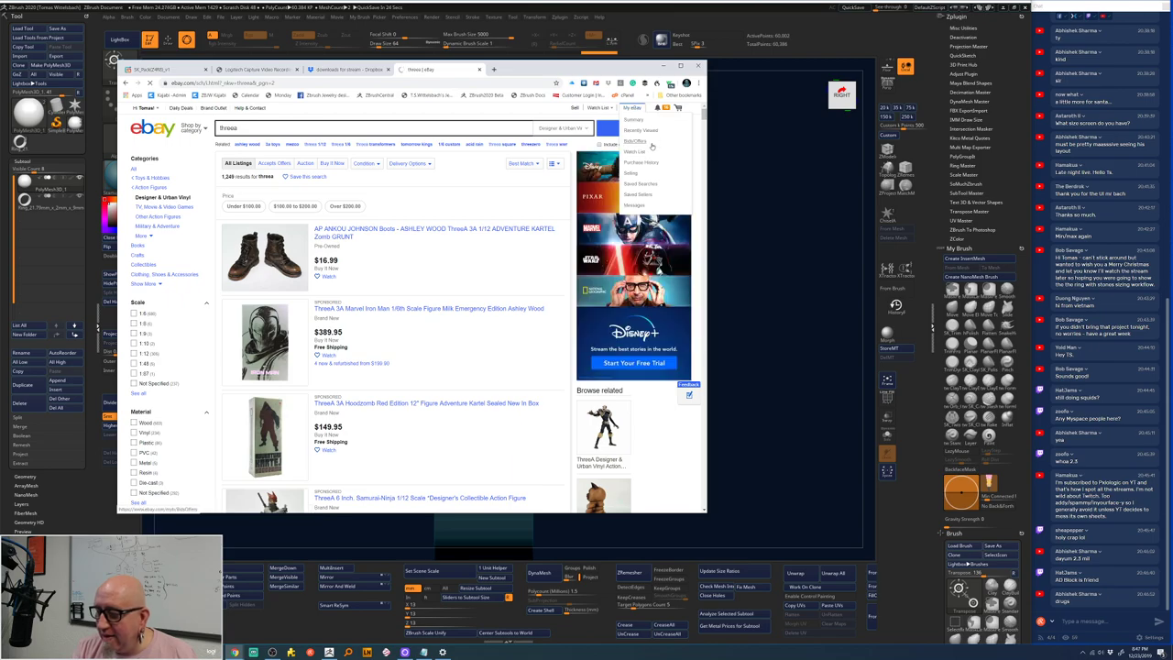
{"action": "left_click", "coordinate": [634, 119]}
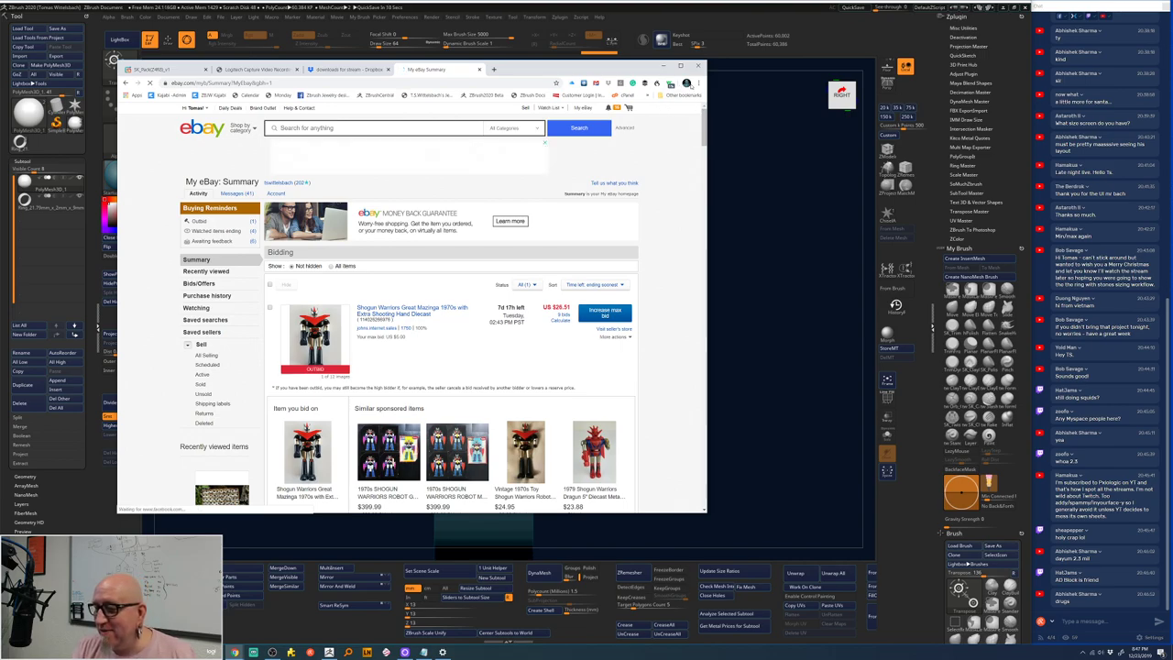
{"action": "left_click", "coordinate": [699, 84]}
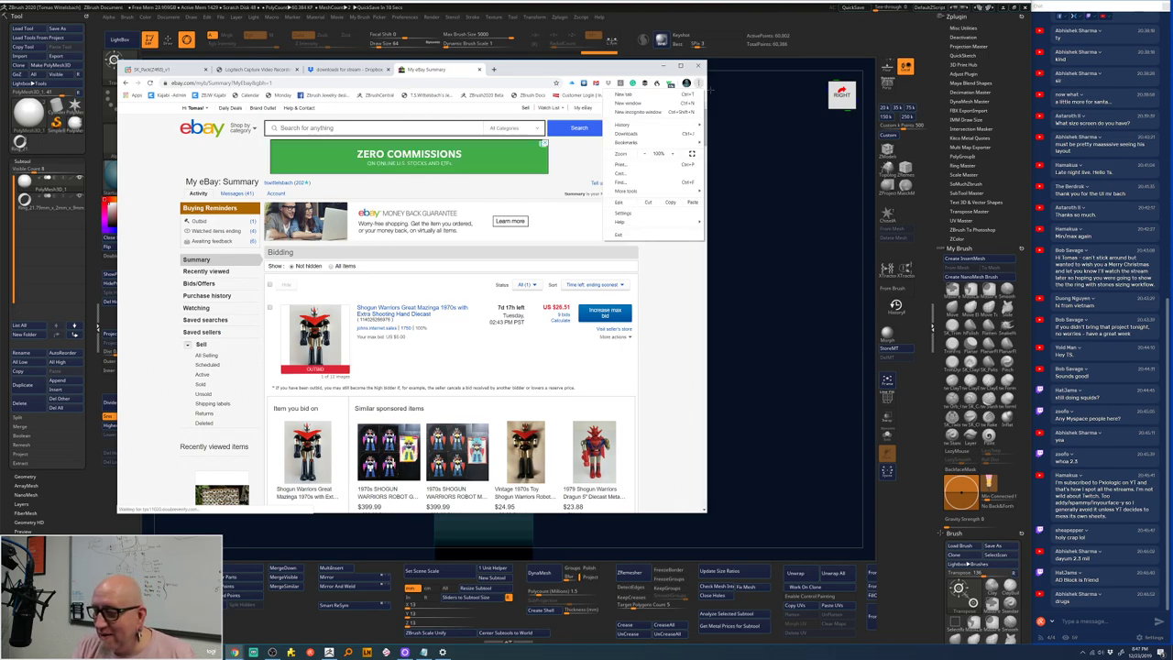
{"action": "left_click", "coordinate": [589, 109]}
{"action": "mouse_move", "coordinate": [590, 110]}
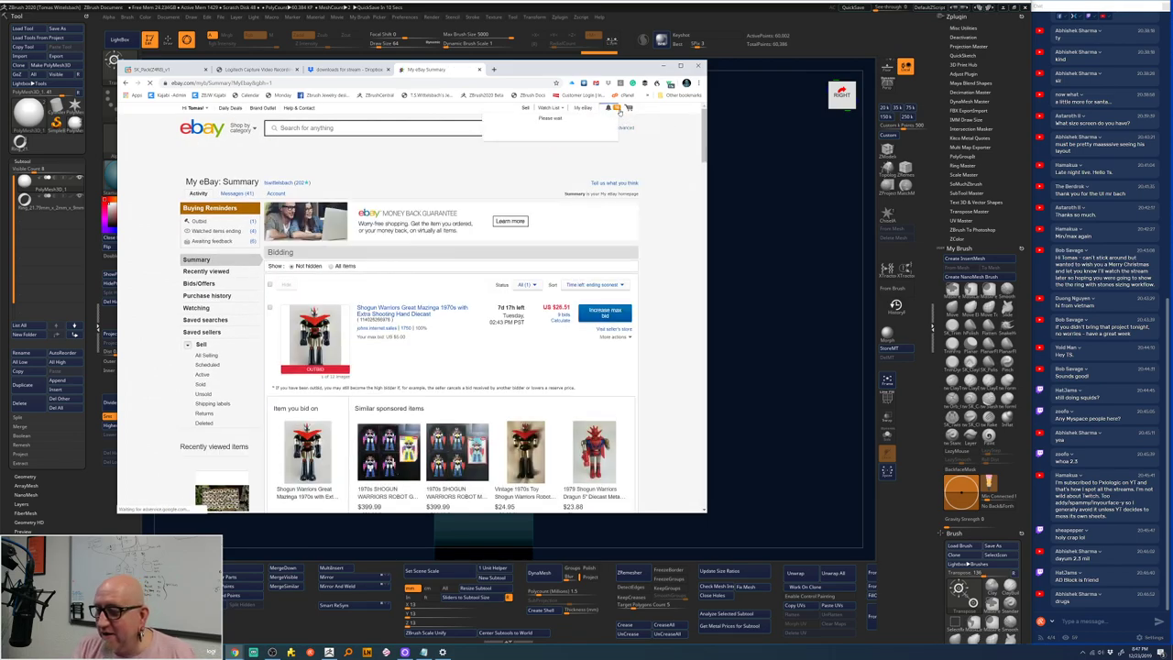
{"action": "left_click", "coordinate": [647, 95]}
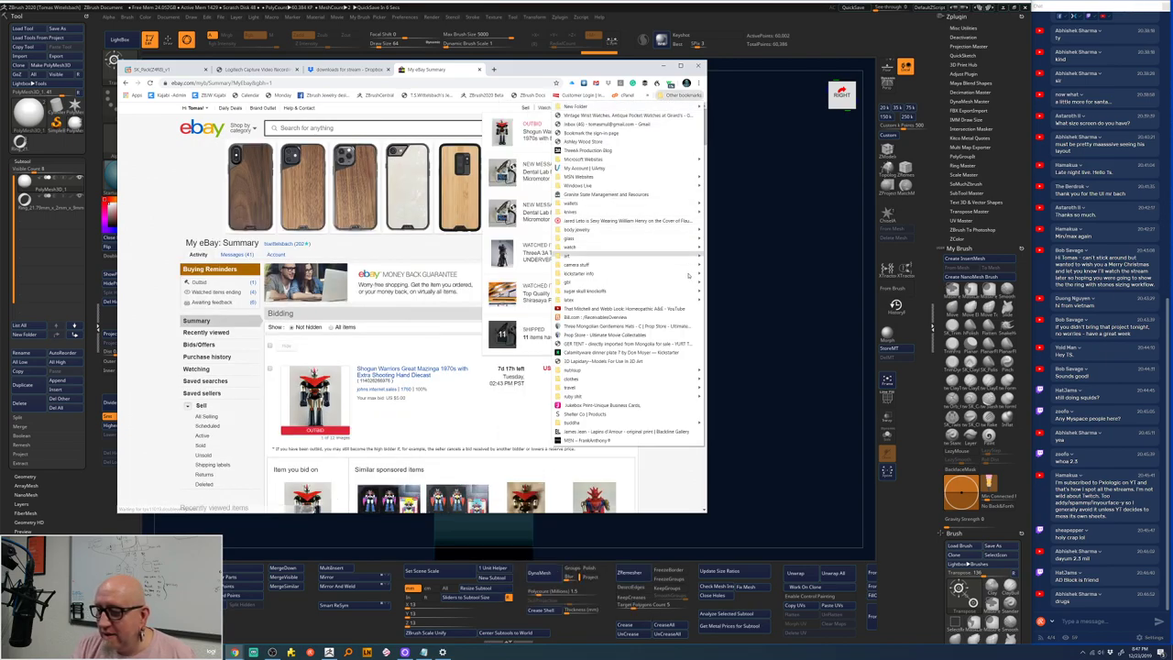
{"action": "left_click", "coordinate": [621, 122]}
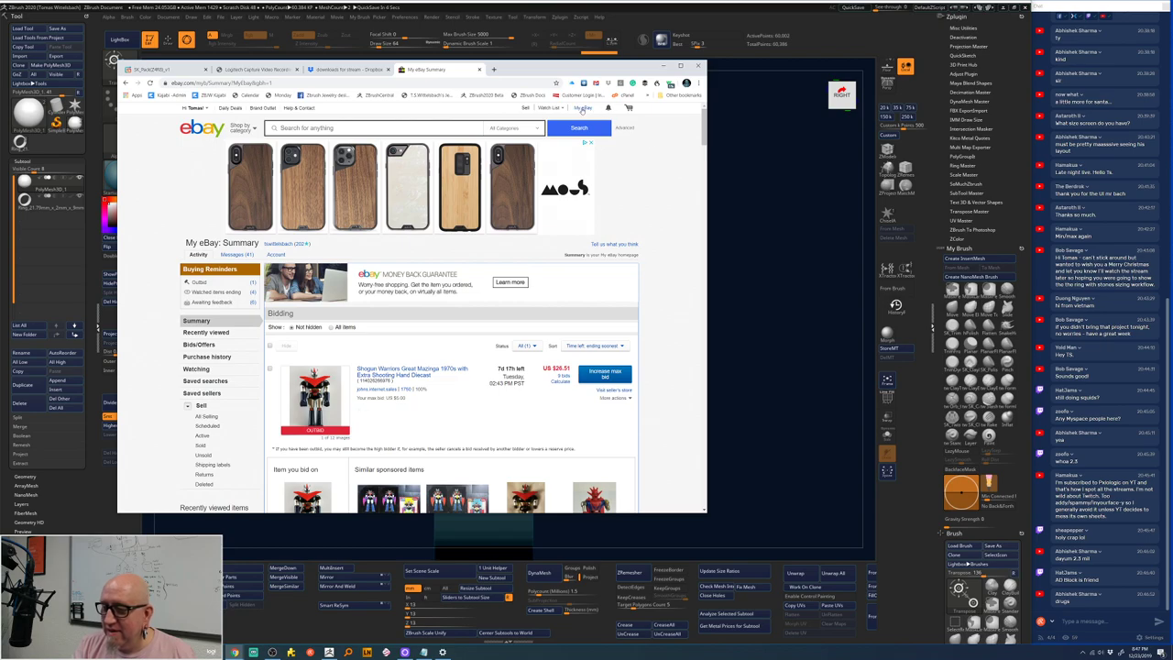
{"action": "left_click", "coordinate": [589, 122]}
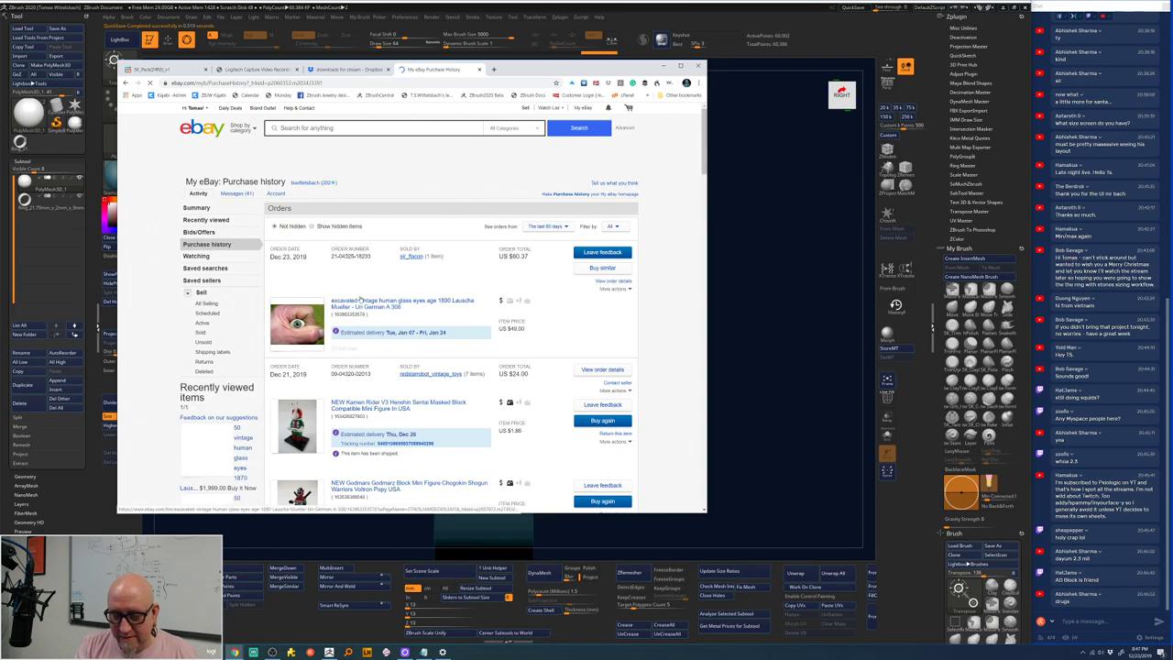
{"action": "left_click", "coordinate": [375, 305]}
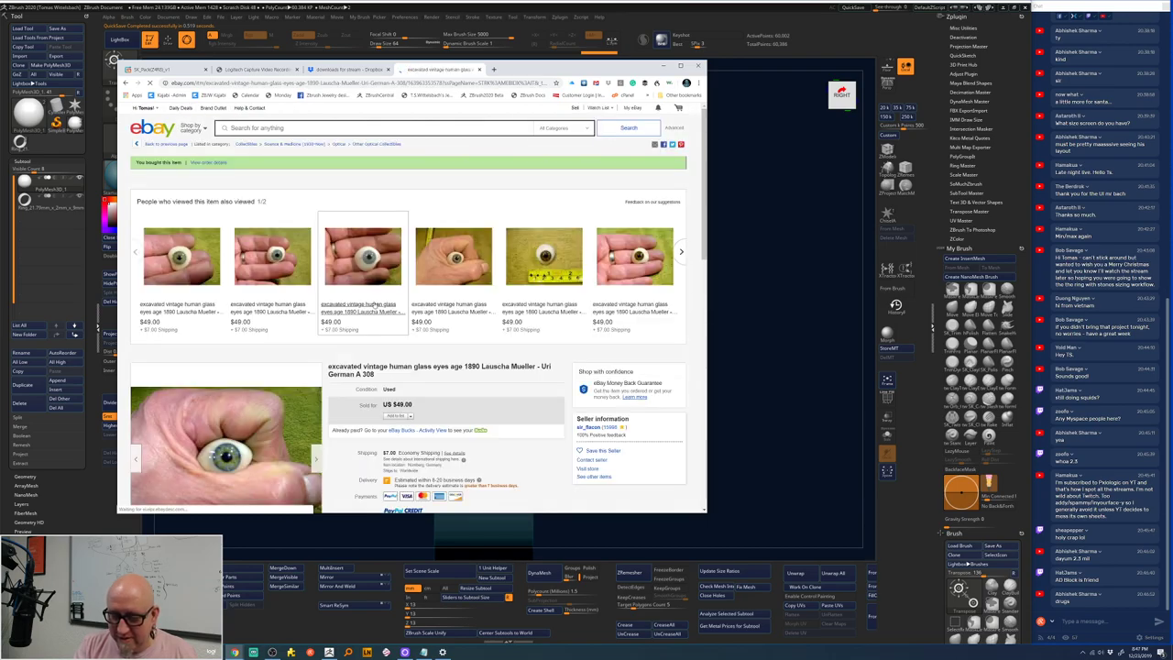
{"action": "scroll", "coordinate": [347, 441], "scroll_direction": "down", "scroll_amount": 1}
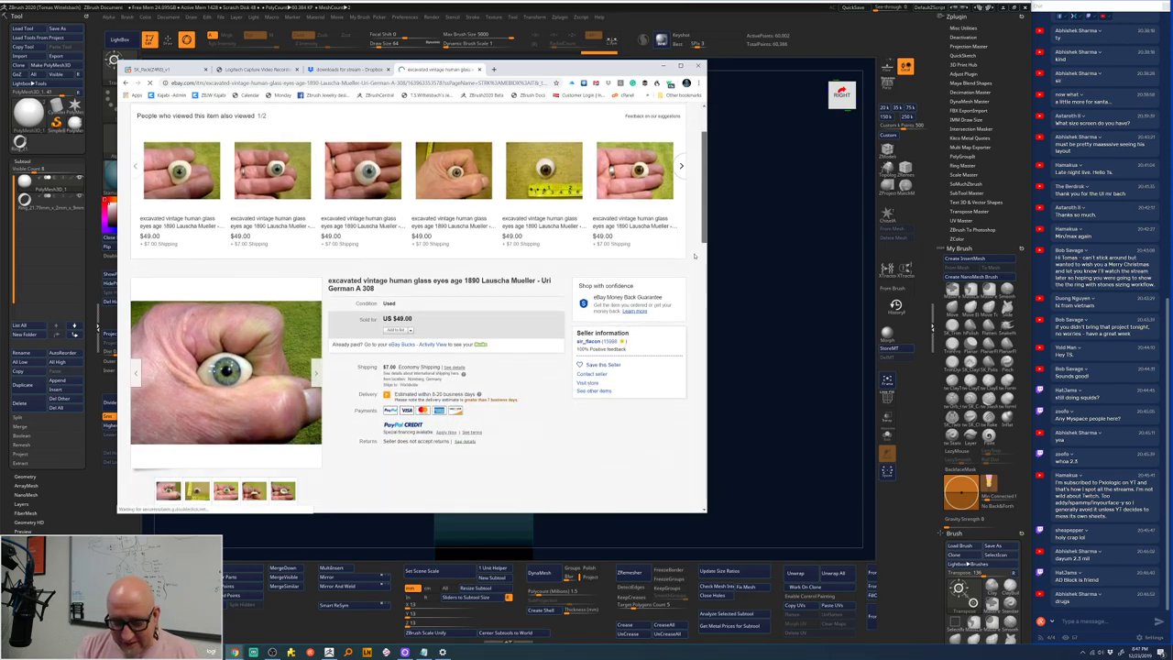
{"action": "scroll", "coordinate": [347, 441], "scroll_direction": "down", "scroll_amount": 3}
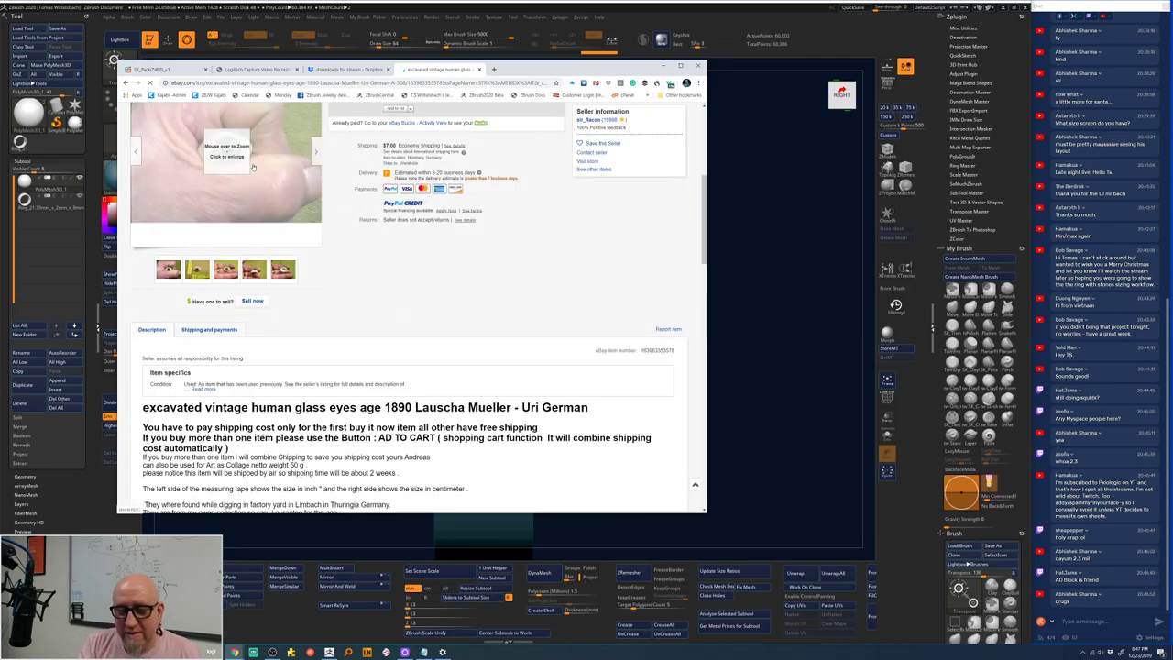
{"action": "mouse_move", "coordinate": [226, 154]}
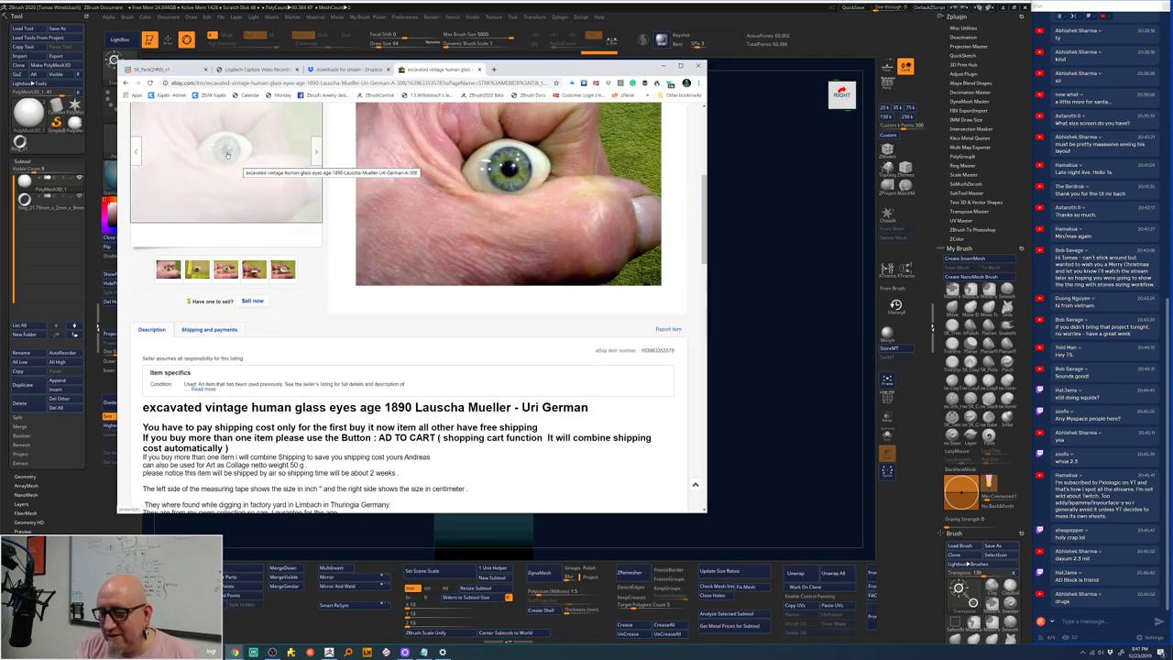
{"action": "left_click", "coordinate": [197, 269]}
{"action": "mouse_move", "coordinate": [223, 157]}
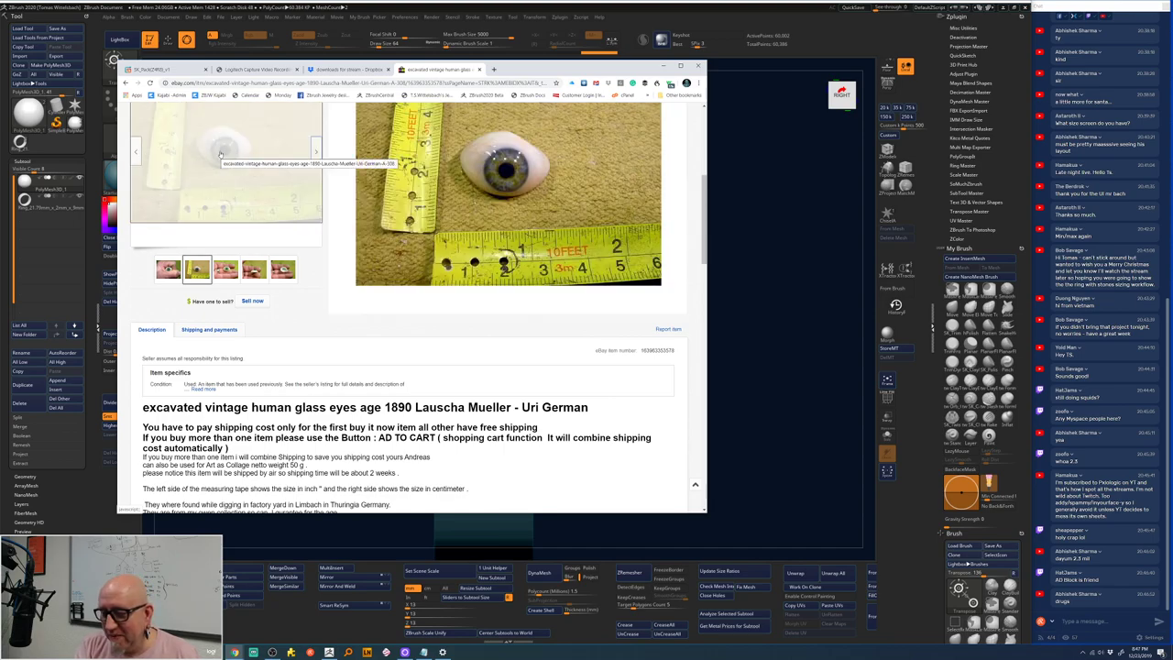
{"action": "left_click", "coordinate": [225, 268]}
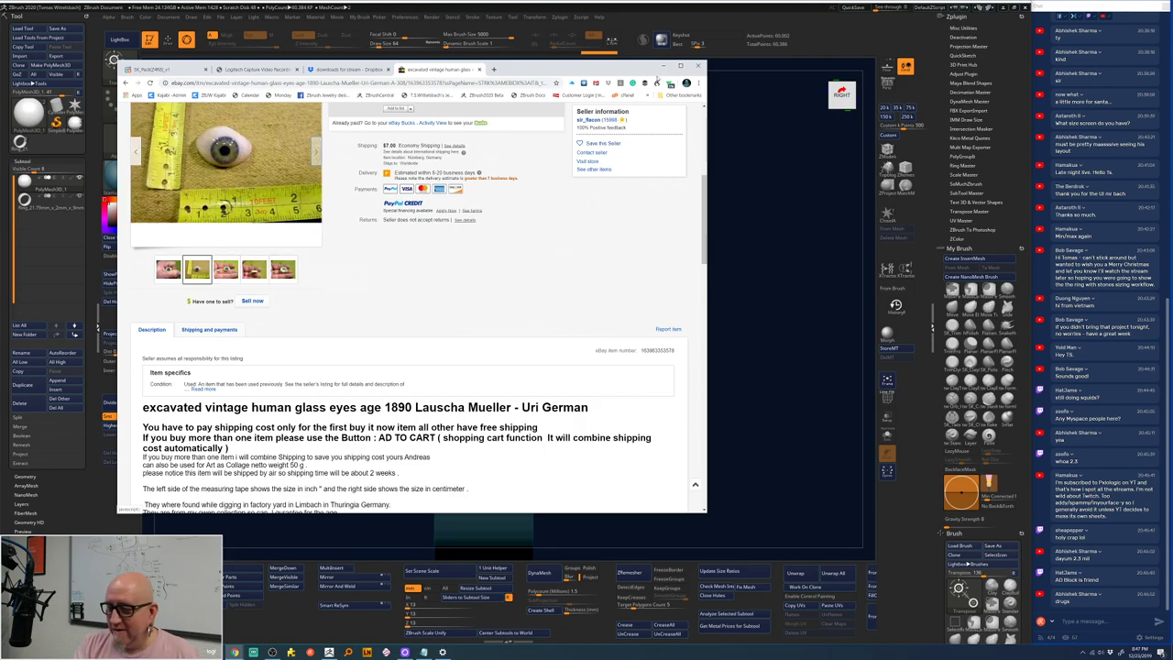
{"action": "left_click", "coordinate": [664, 66]}
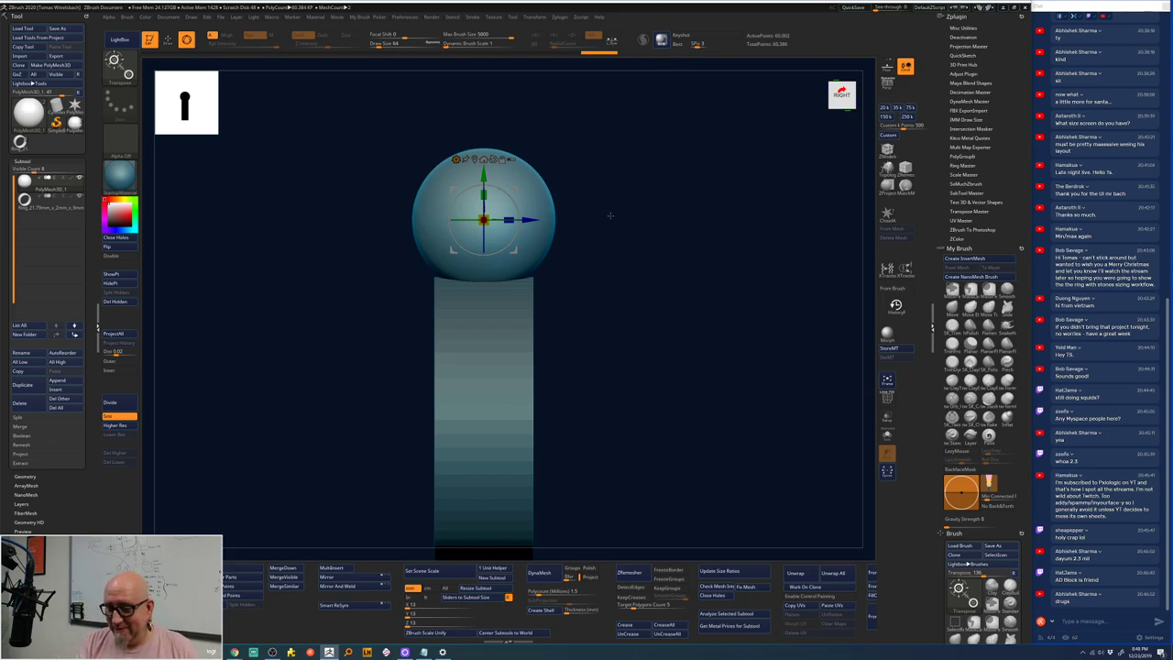
- Select the ring subtool, leave Move mode with Q, zoom in and turn on PolyF
{"action": "left_click_drag", "start_coordinate": [633, 289], "coordinate": [692, 323]}
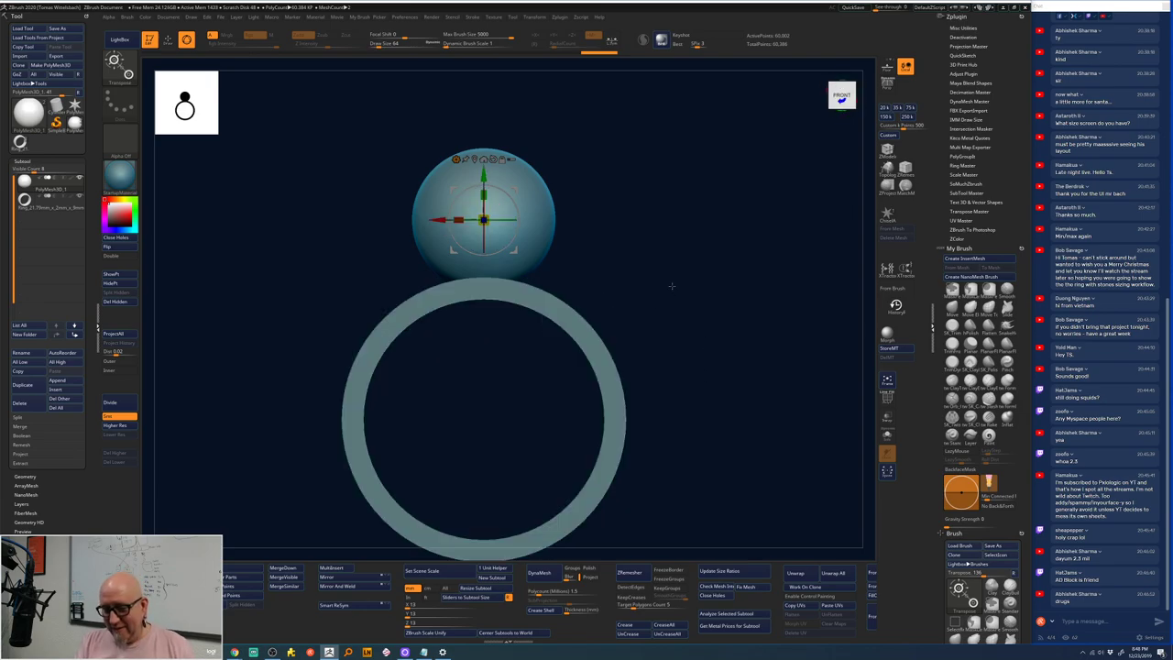
{"action": "left_click", "coordinate": [586, 312], "text": "alt"}
{"action": "left_click_drag", "start_coordinate": [599, 288], "coordinate": [650, 273]}
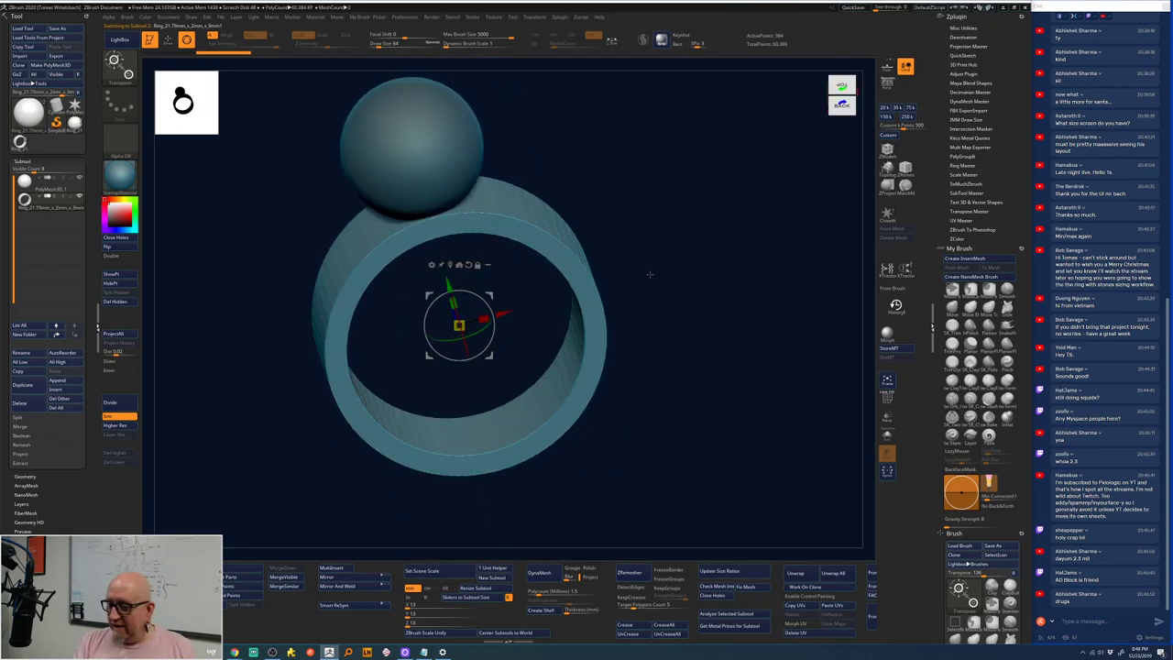
{"action": "key", "text": "q"}
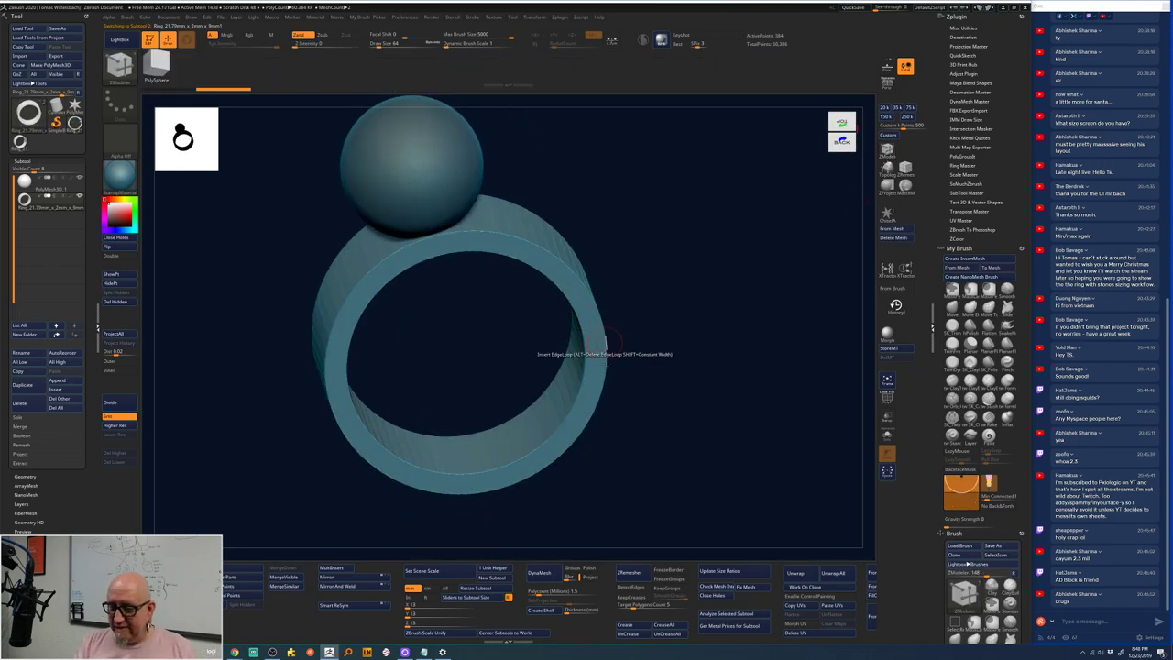
{"action": "left_click_drag", "start_coordinate": [887, 381], "coordinate": [891, 376]}
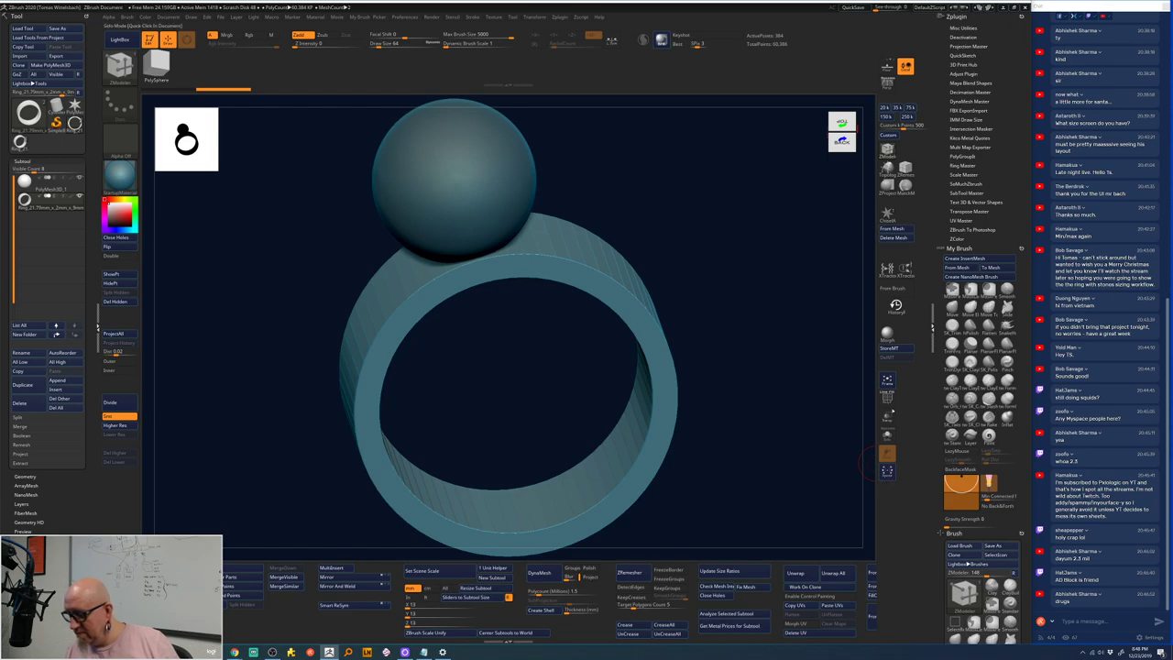
{"action": "left_click", "coordinate": [887, 397]}
{"action": "left_click_drag", "start_coordinate": [656, 255], "coordinate": [674, 205]}
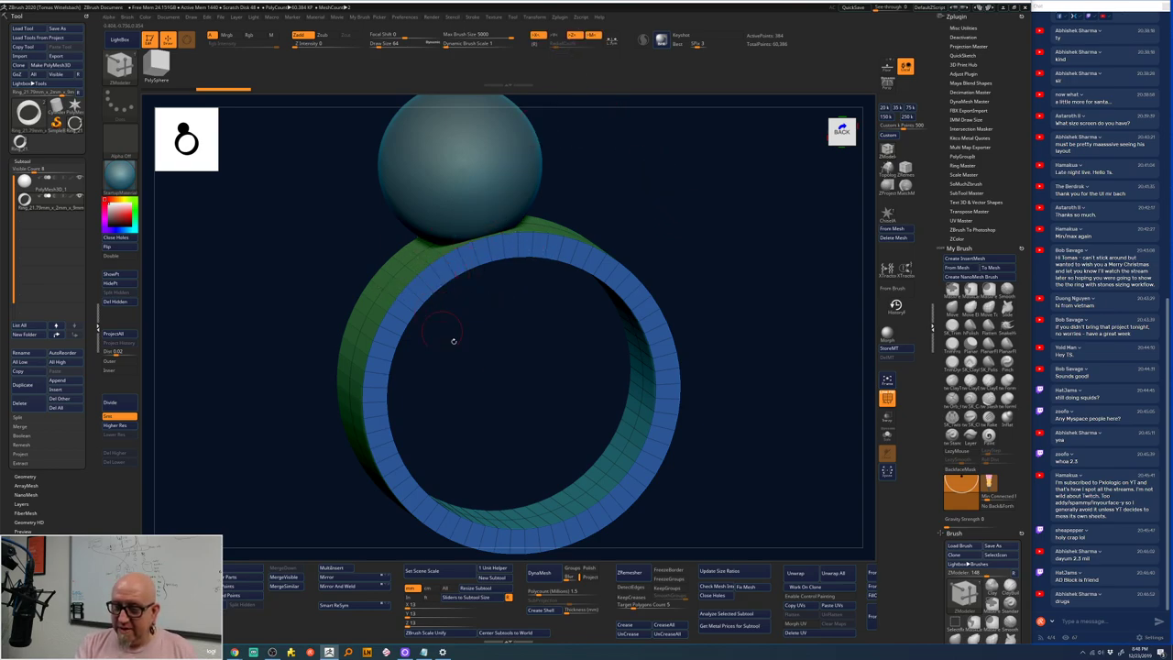
- Extrude the polygon band under the sphere outward from the ring with ZModeler
{"action": "left_click_drag", "start_coordinate": [450, 335], "coordinate": [461, 306]}
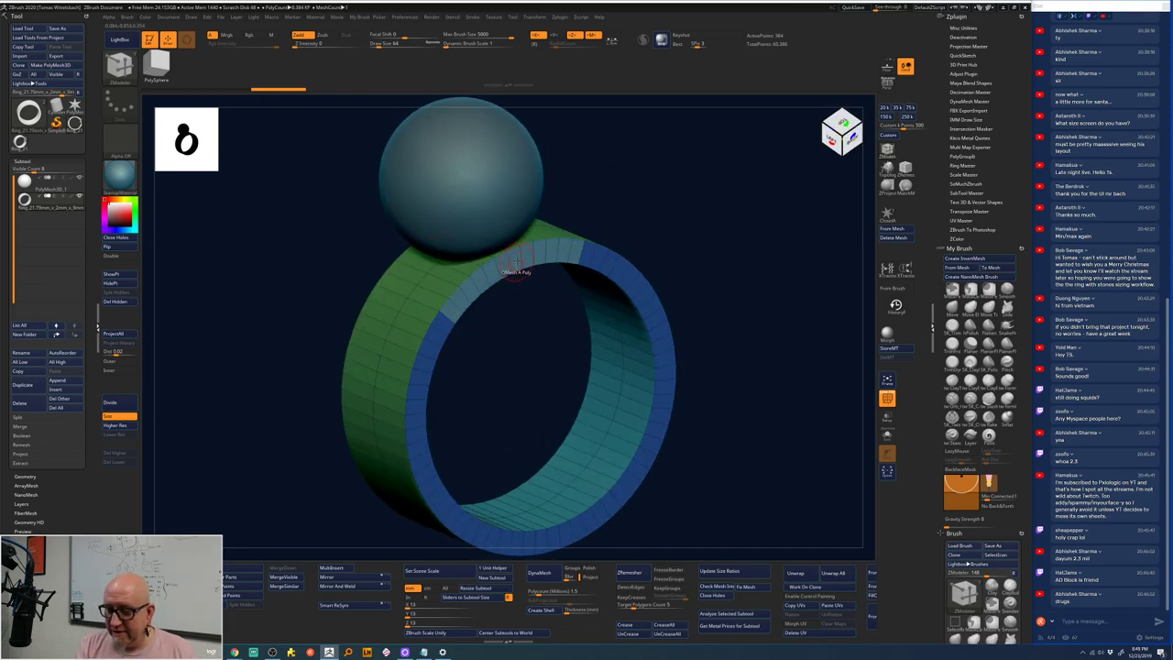
{"action": "left_click_drag", "start_coordinate": [519, 266], "coordinate": [623, 326]}
{"action": "left_click_drag", "start_coordinate": [720, 225], "coordinate": [684, 248], "text": "shift"}
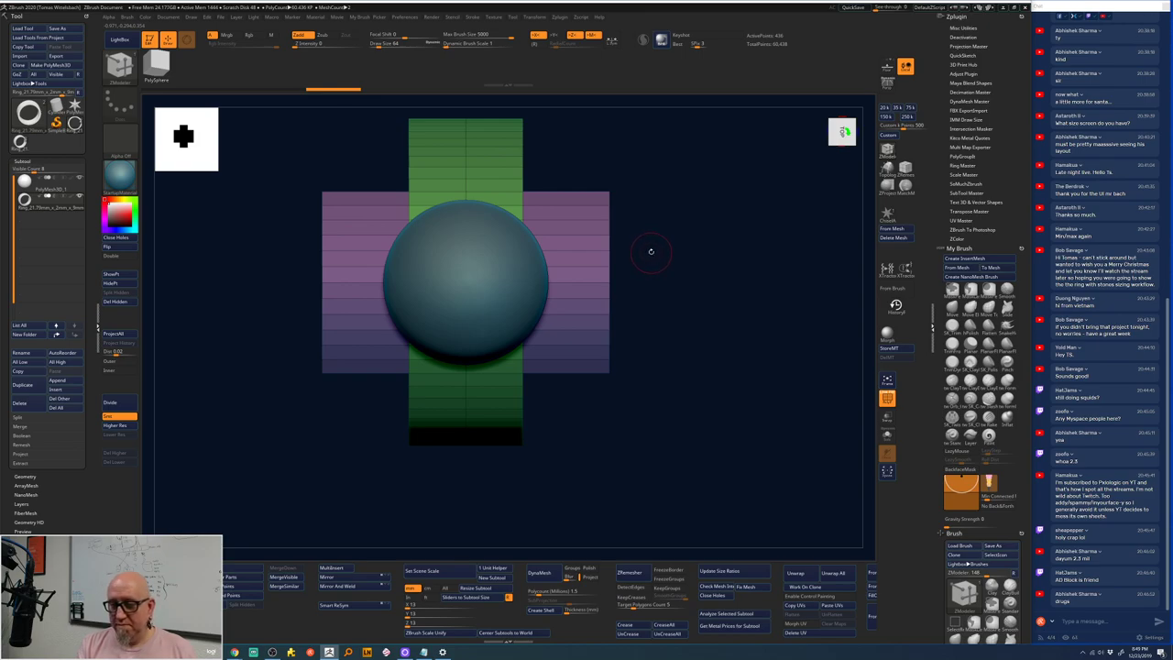
- Refine the extruded panel by adding an edge loop along its edge, raising points to 484
{"action": "left_click_drag", "start_coordinate": [684, 173], "coordinate": [574, 193]}
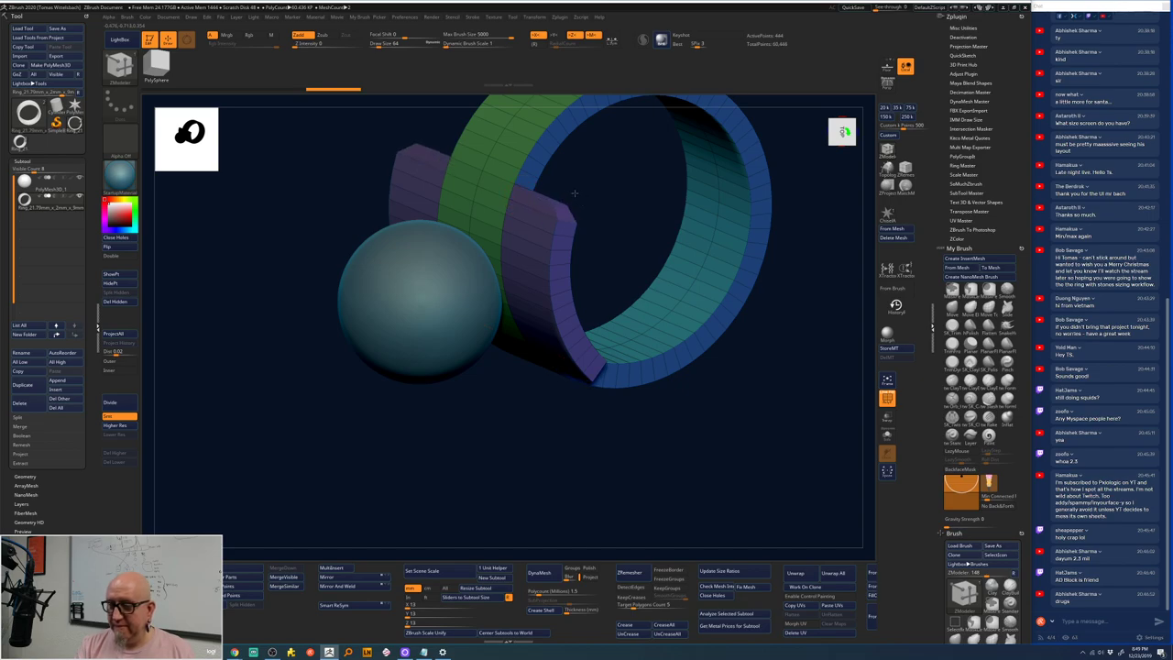
{"action": "left_click", "coordinate": [561, 187]}
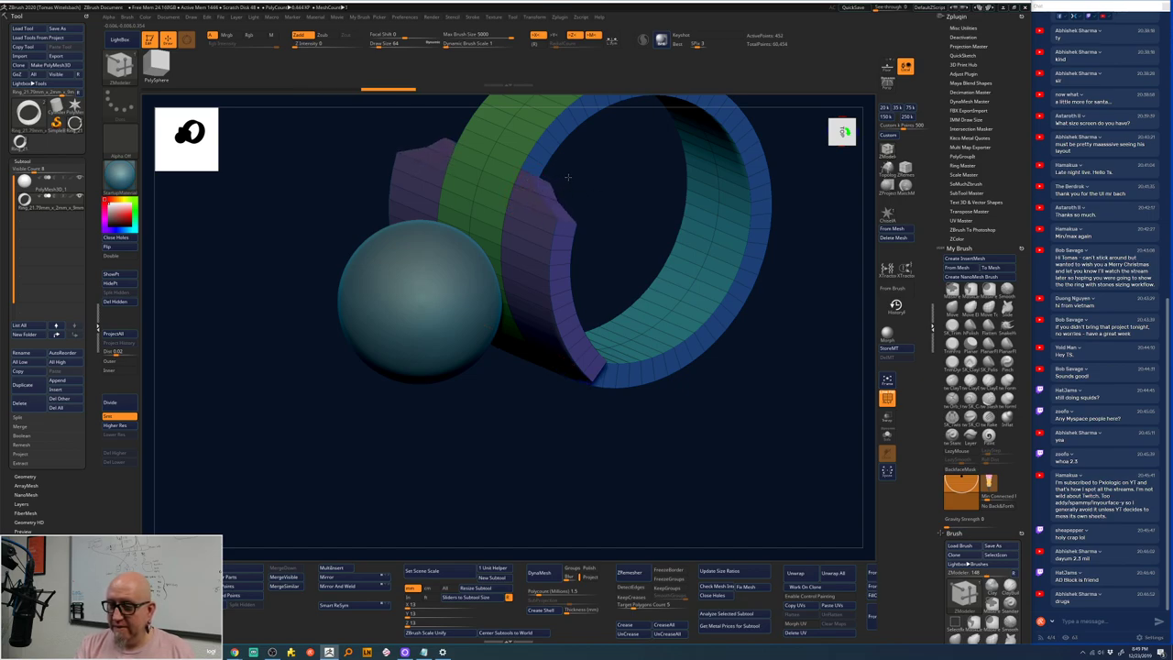
{"action": "left_click", "coordinate": [549, 166]}
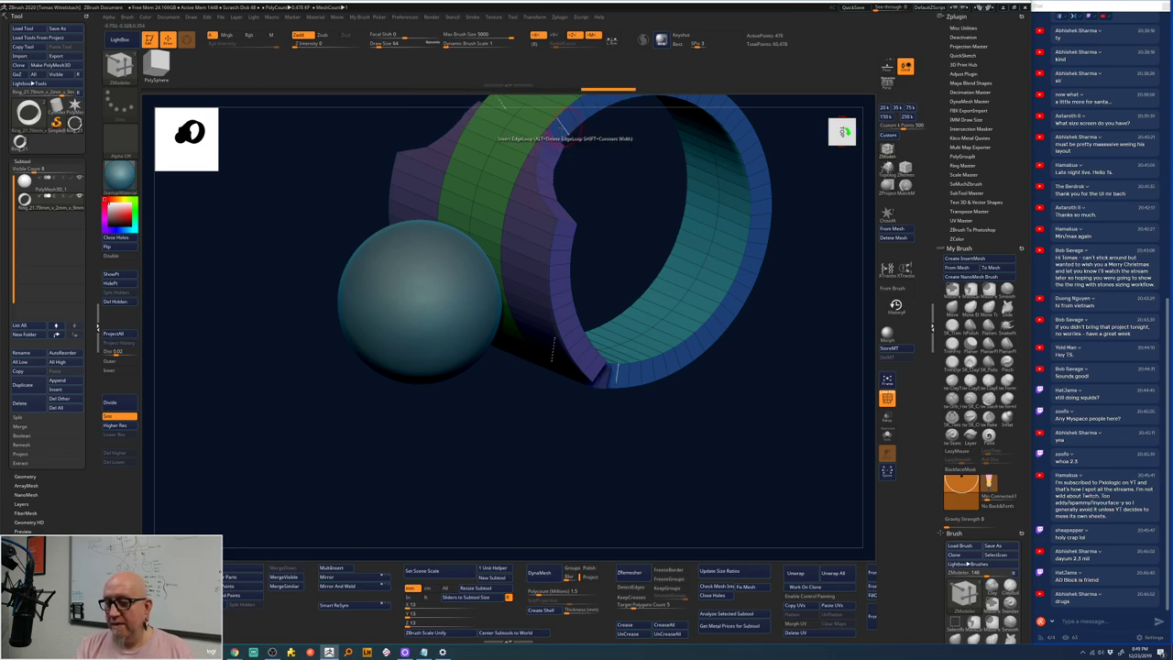
{"action": "left_click_drag", "start_coordinate": [586, 521], "coordinate": [684, 226]}
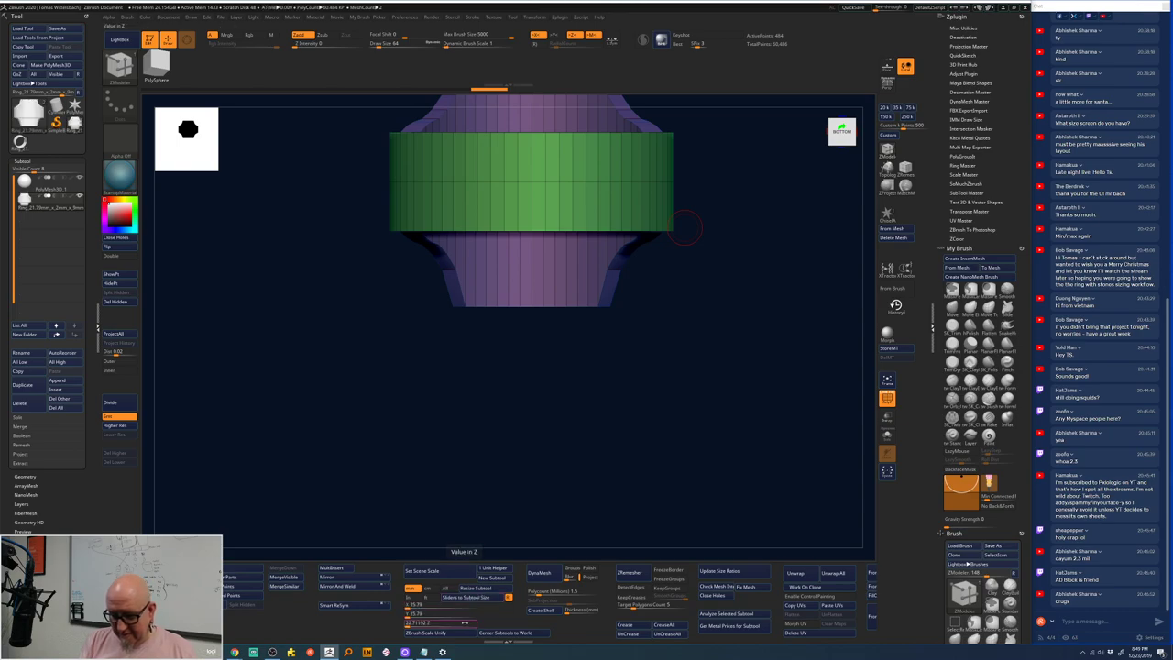
{"action": "left_click_drag", "start_coordinate": [712, 326], "coordinate": [745, 388]}
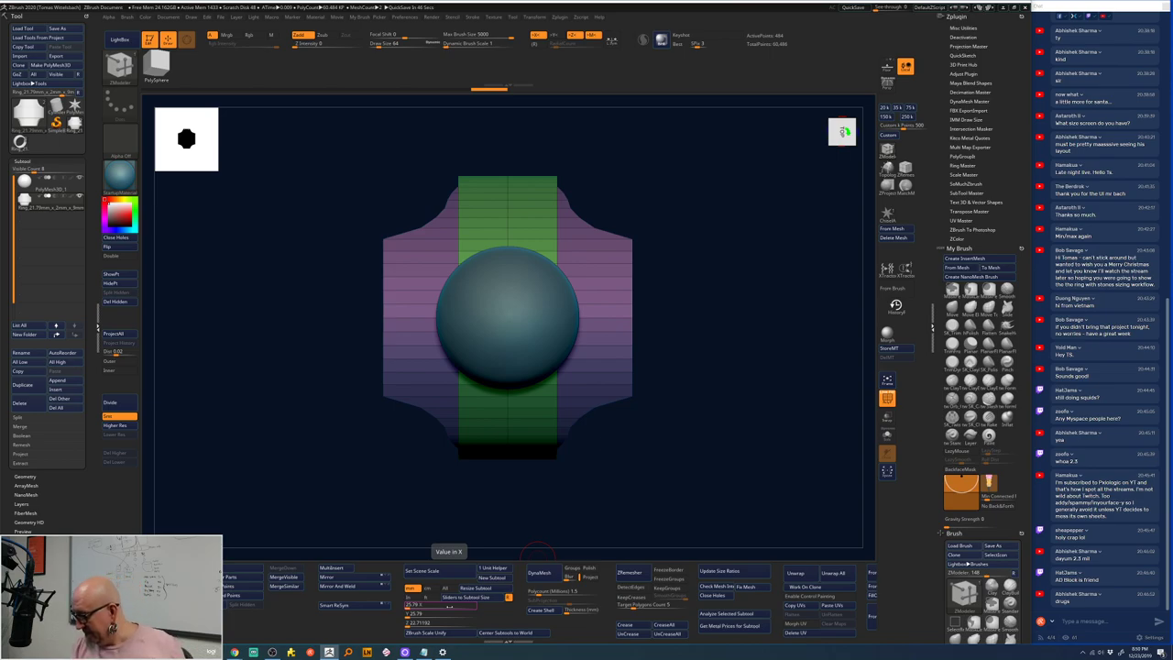
{"action": "mouse_move", "coordinate": [641, 411]}
{"action": "left_mouse_down"}
{"action": "mouse_move", "coordinate": [642, 485]}
{"action": "mouse_move", "coordinate": [641, 381]}
{"action": "left_mouse_up"}
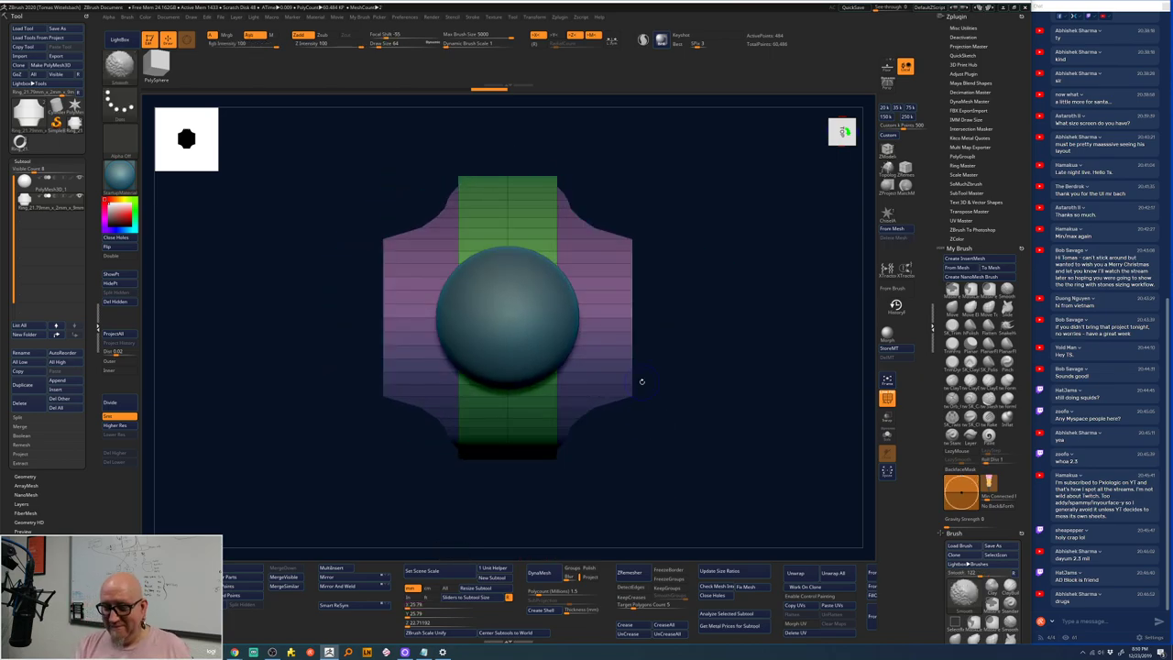
{"action": "mouse_move", "coordinate": [636, 175]}
{"action": "left_mouse_down", "text": "alt"}
{"action": "mouse_move", "coordinate": [627, 192]}
{"action": "mouse_move", "coordinate": [652, 194]}
{"action": "mouse_move", "coordinate": [659, 162]}
{"action": "mouse_move", "coordinate": [681, 196]}
{"action": "mouse_move", "coordinate": [657, 224]}
{"action": "mouse_move", "coordinate": [652, 188]}
{"action": "mouse_move", "coordinate": [616, 158]}
{"action": "left_mouse_up", "text": "alt"}
{"action": "key", "text": "space"}
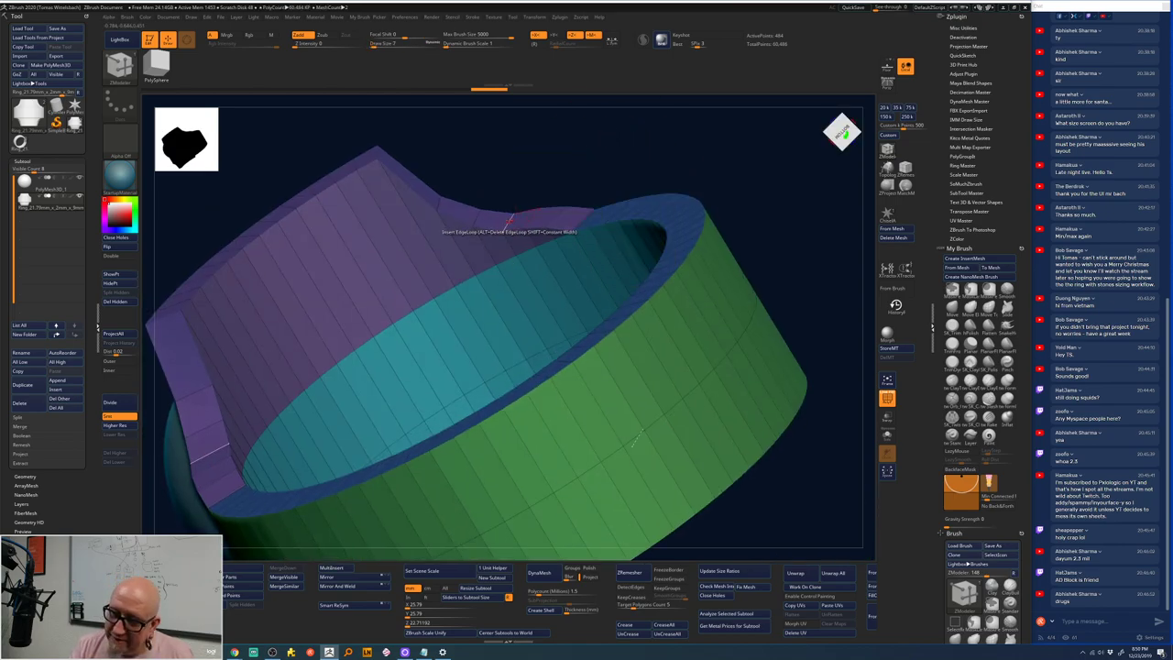
- Reshape the gallery's top edge and corner points with ZModeler's Move Edge action
{"action": "key", "text": "space"}
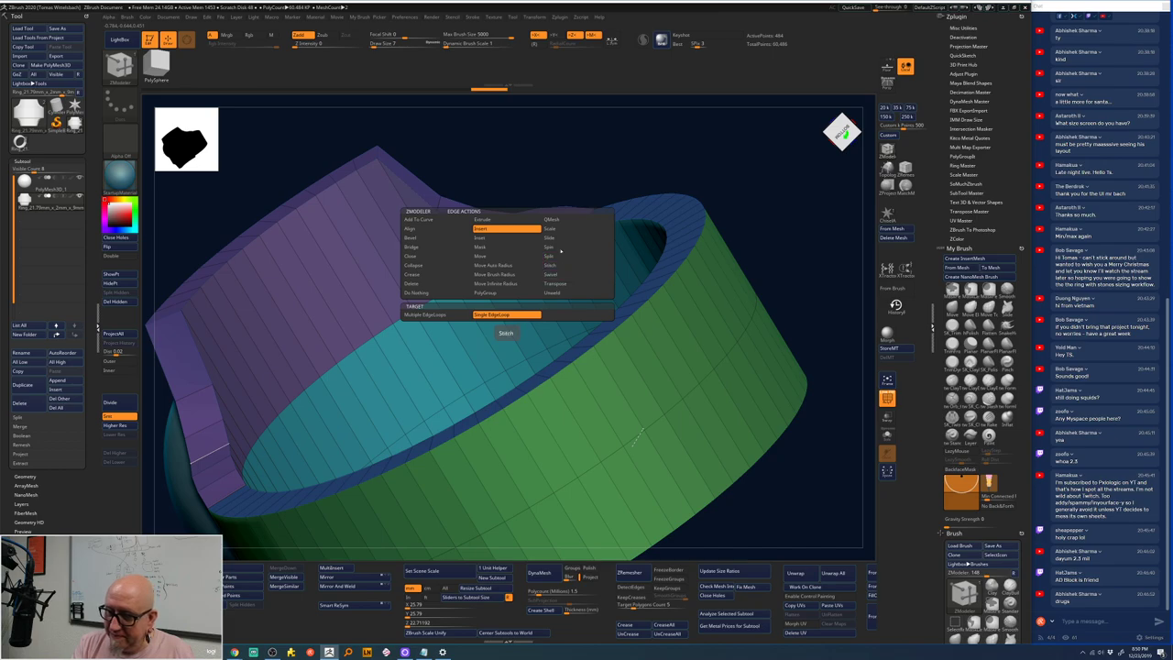
{"action": "left_click", "coordinate": [500, 248]}
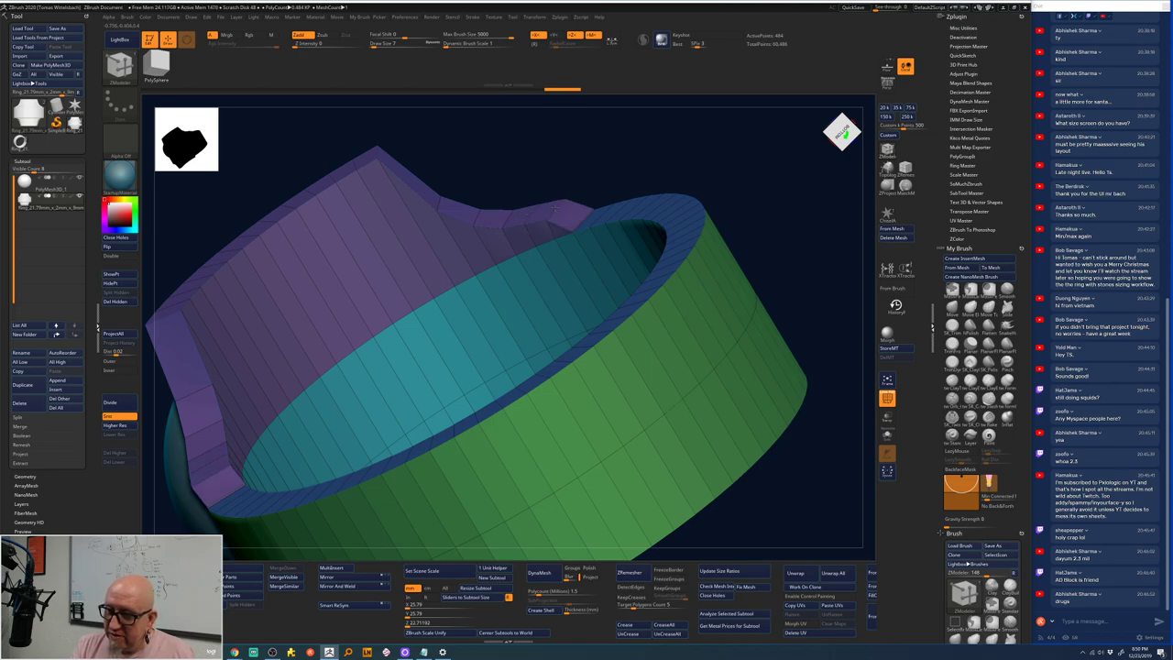
{"action": "left_click_drag", "start_coordinate": [579, 216], "coordinate": [575, 205]}
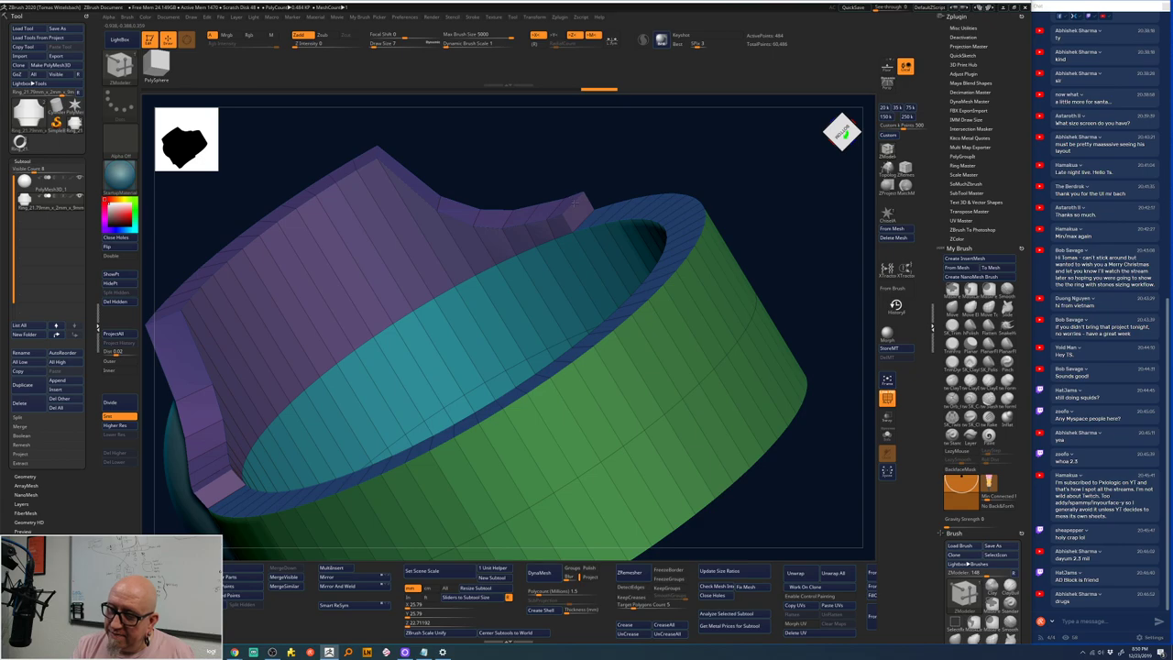
{"action": "mouse_move", "coordinate": [669, 150]}
{"action": "right_mouse_down"}
{"action": "mouse_move", "coordinate": [681, 317]}
{"action": "mouse_move", "coordinate": [655, 361]}
{"action": "mouse_move", "coordinate": [642, 302]}
{"action": "mouse_move", "coordinate": [672, 296]}
{"action": "mouse_move", "coordinate": [684, 317]}
{"action": "right_mouse_up"}
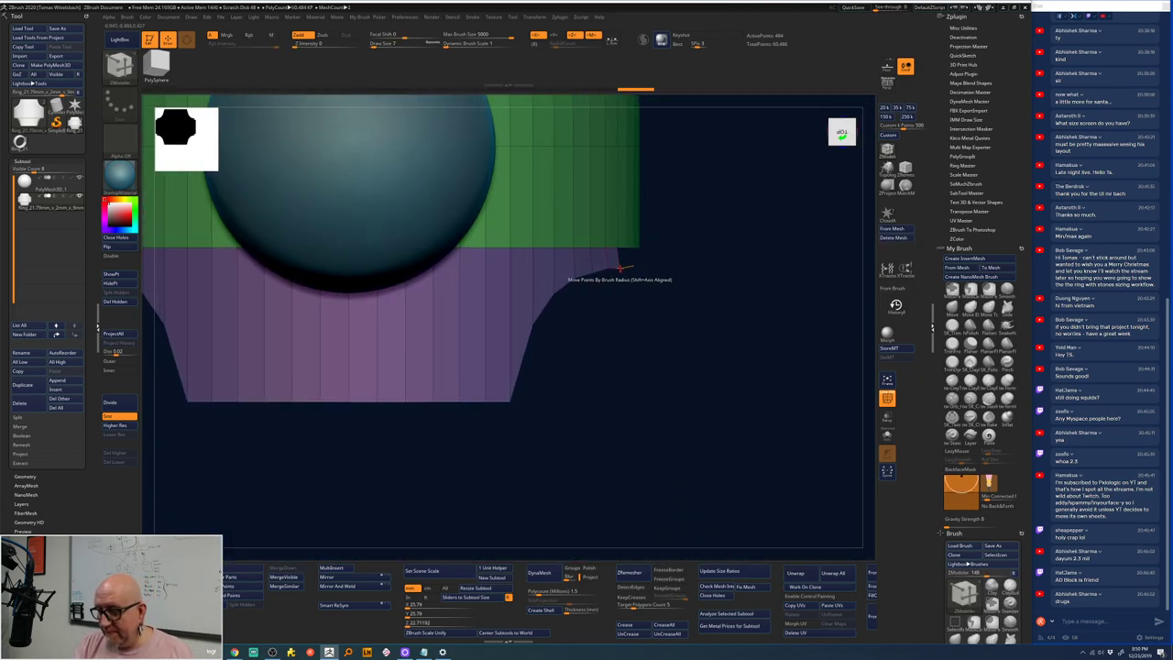
{"action": "left_click_drag", "start_coordinate": [620, 269], "coordinate": [605, 268]}
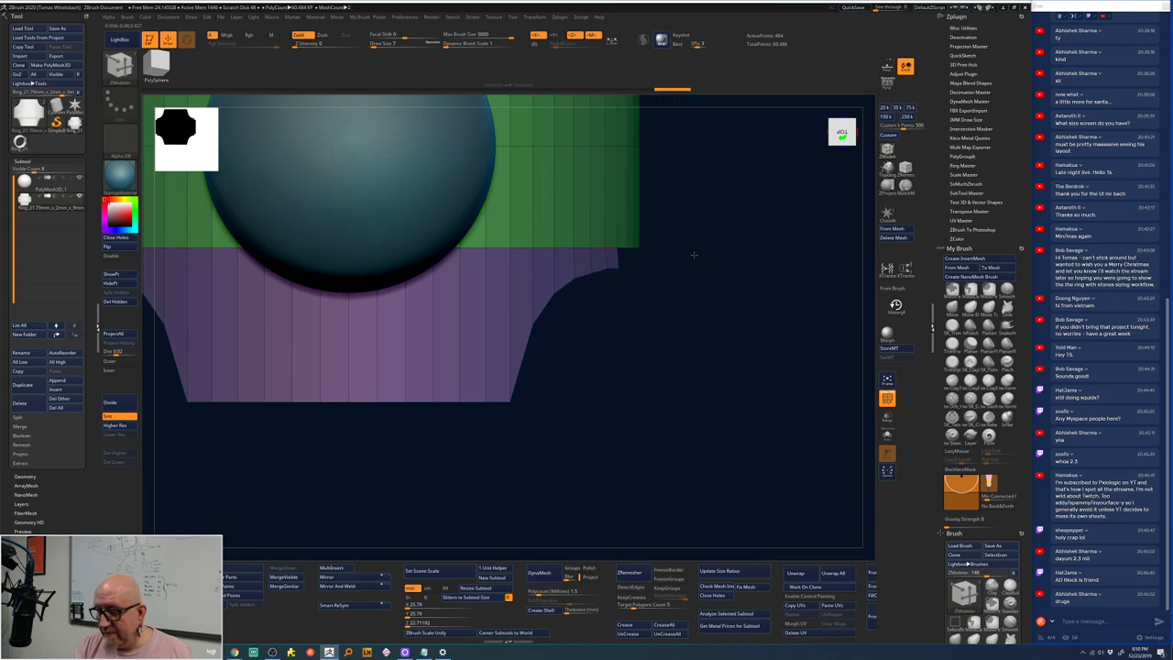
{"action": "right_click_drag", "start_coordinate": [693, 255], "coordinate": [649, 288]}
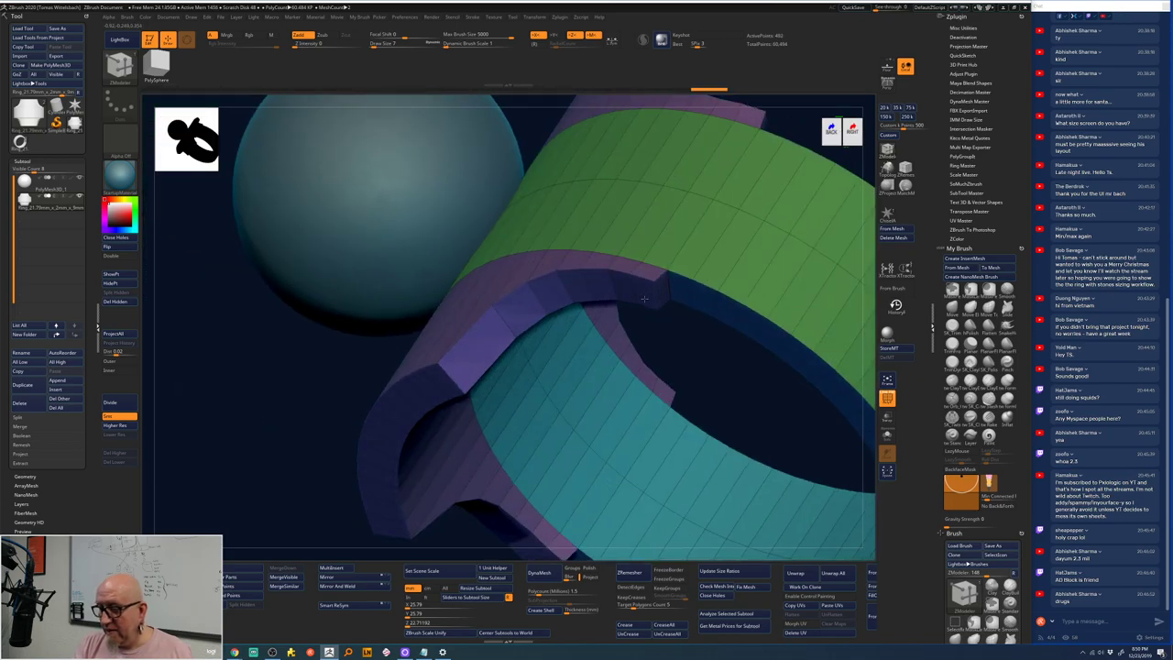
{"action": "mouse_move", "coordinate": [644, 298]}
{"action": "left_mouse_down"}
{"action": "mouse_move", "coordinate": [687, 293]}
{"action": "mouse_move", "coordinate": [675, 306]}
{"action": "left_mouse_up"}
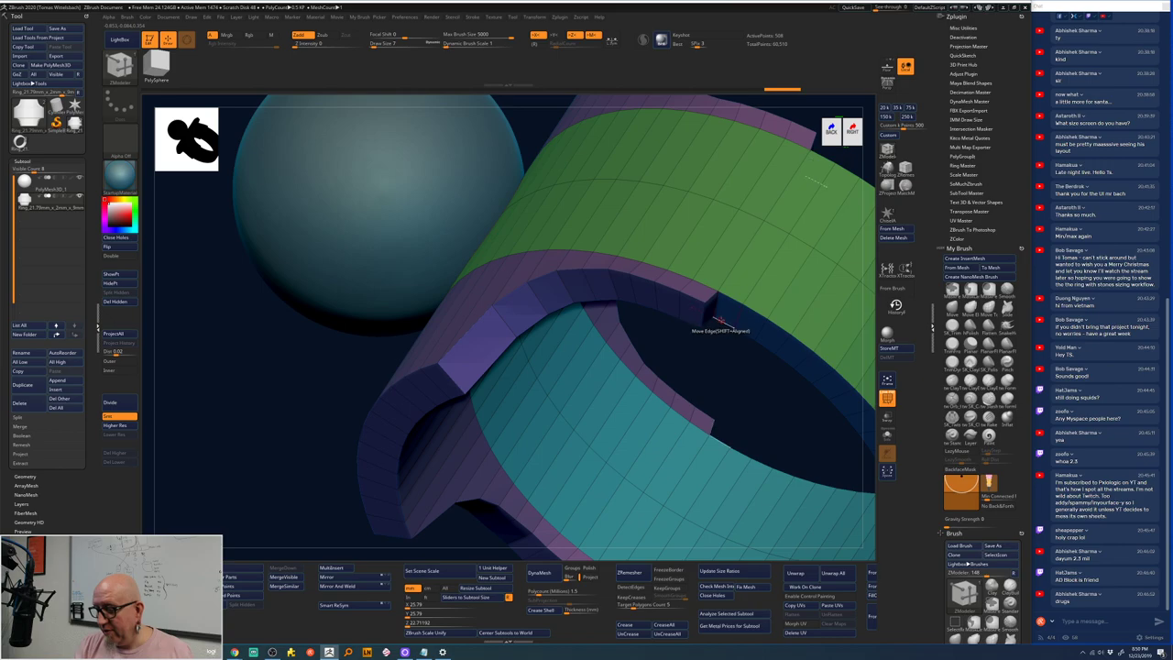
{"action": "right_click_drag", "start_coordinate": [757, 390], "coordinate": [565, 517], "text": "ctrl"}
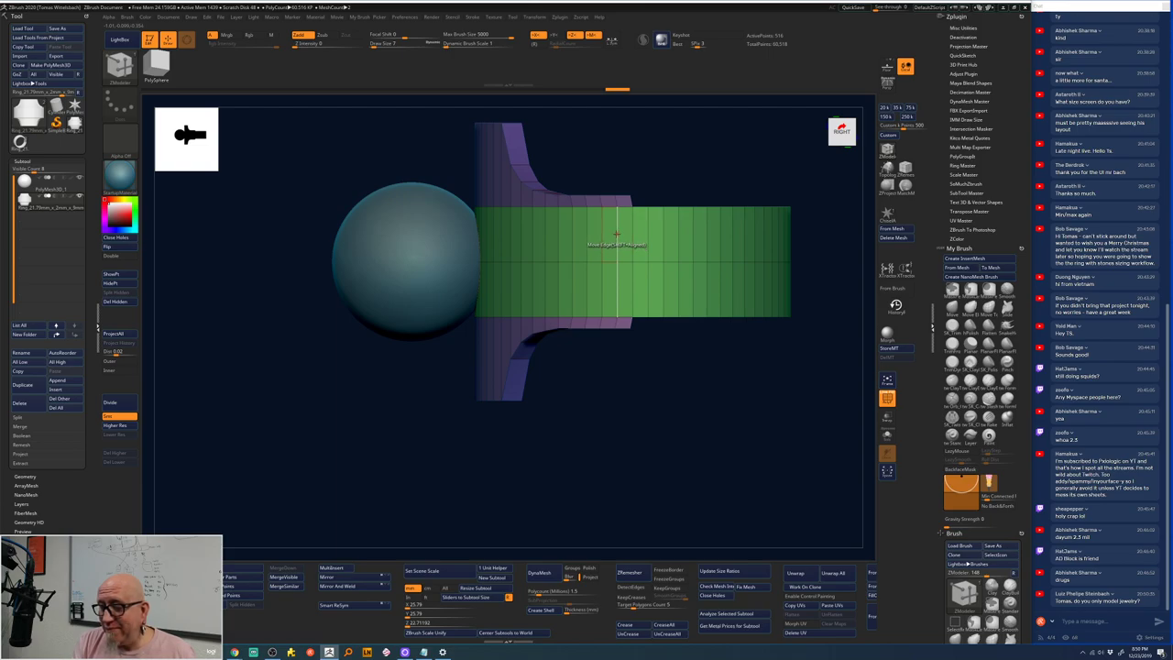
- Insert multiple edge loops across the green outer band and the inner band
{"action": "key", "text": "space"}
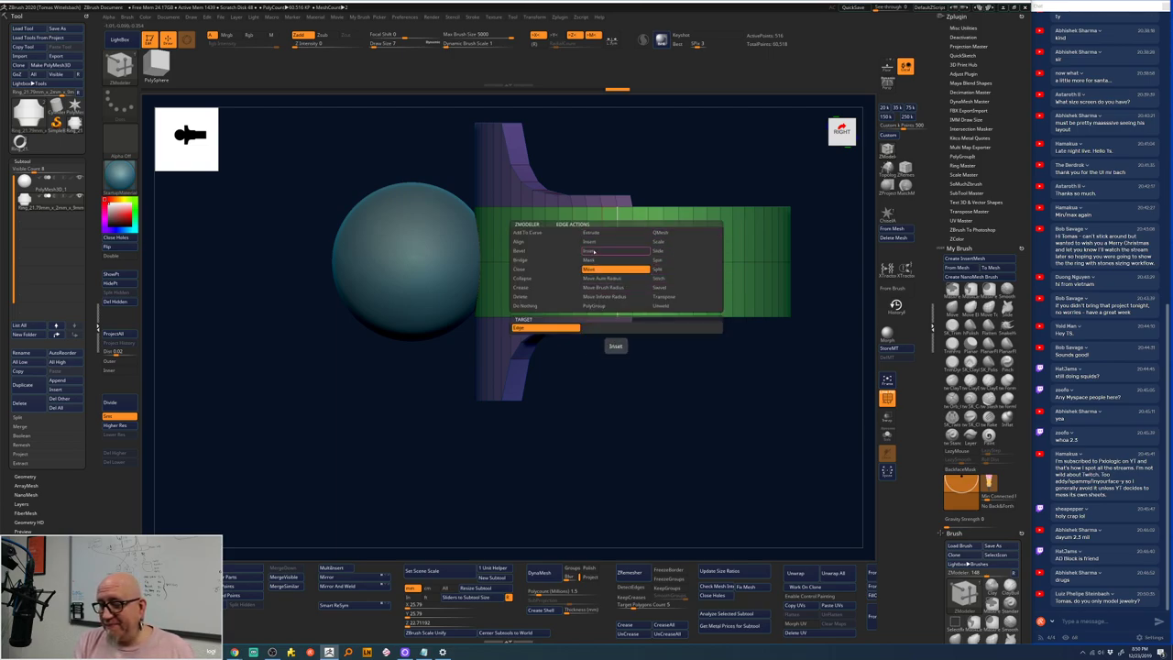
{"action": "left_click", "coordinate": [660, 232]}
{"action": "key", "text": "space"}
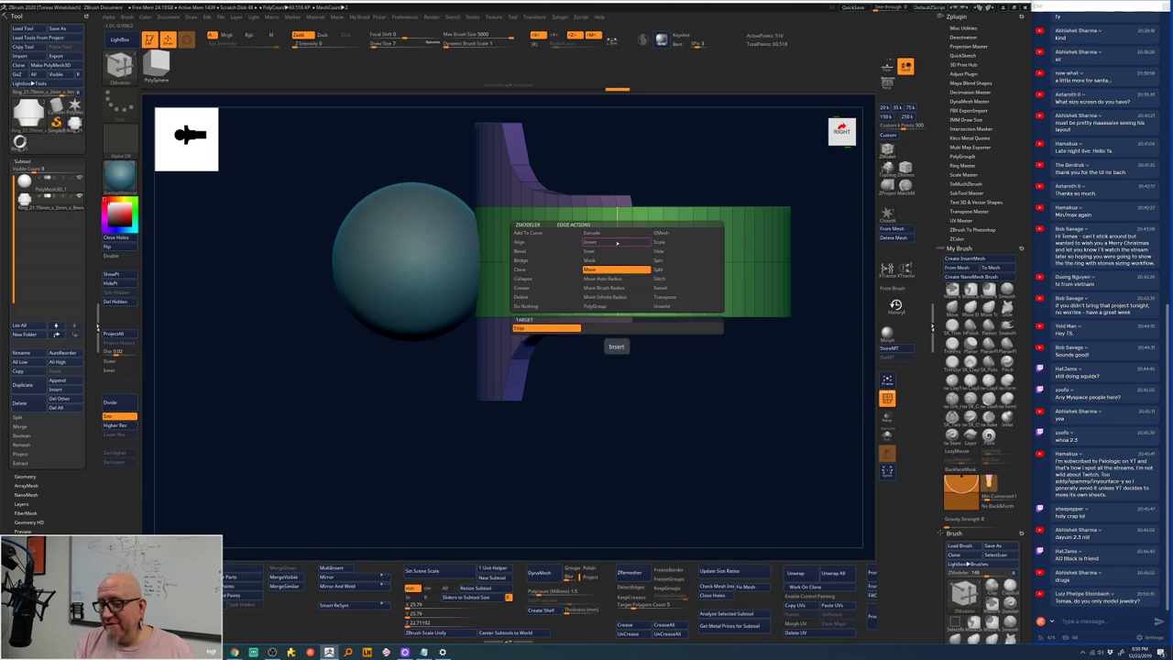
{"action": "left_click", "coordinate": [616, 243]}
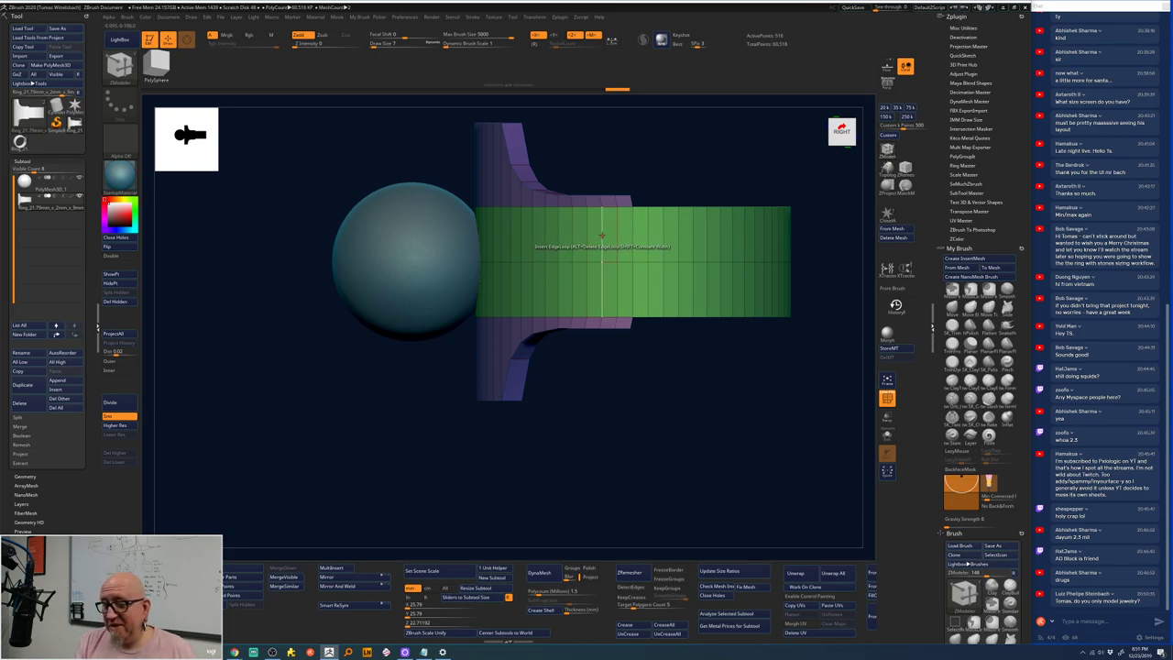
{"action": "key", "text": "space"}
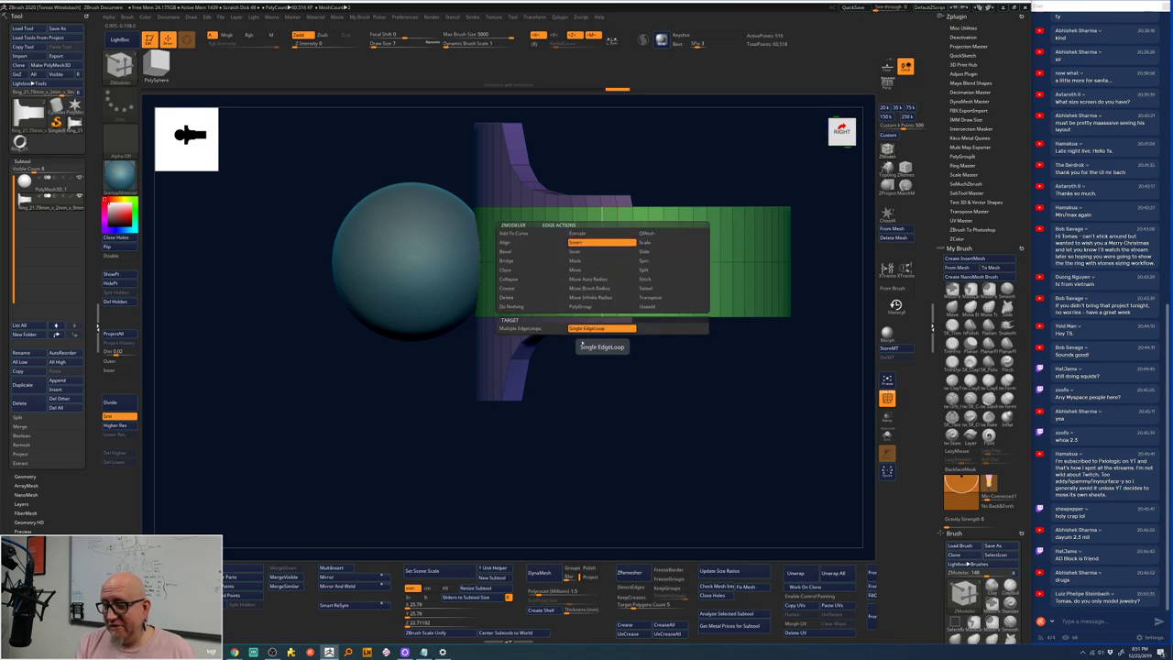
{"action": "left_click", "coordinate": [596, 380]}
{"action": "left_click_drag", "start_coordinate": [617, 229], "coordinate": [568, 275]}
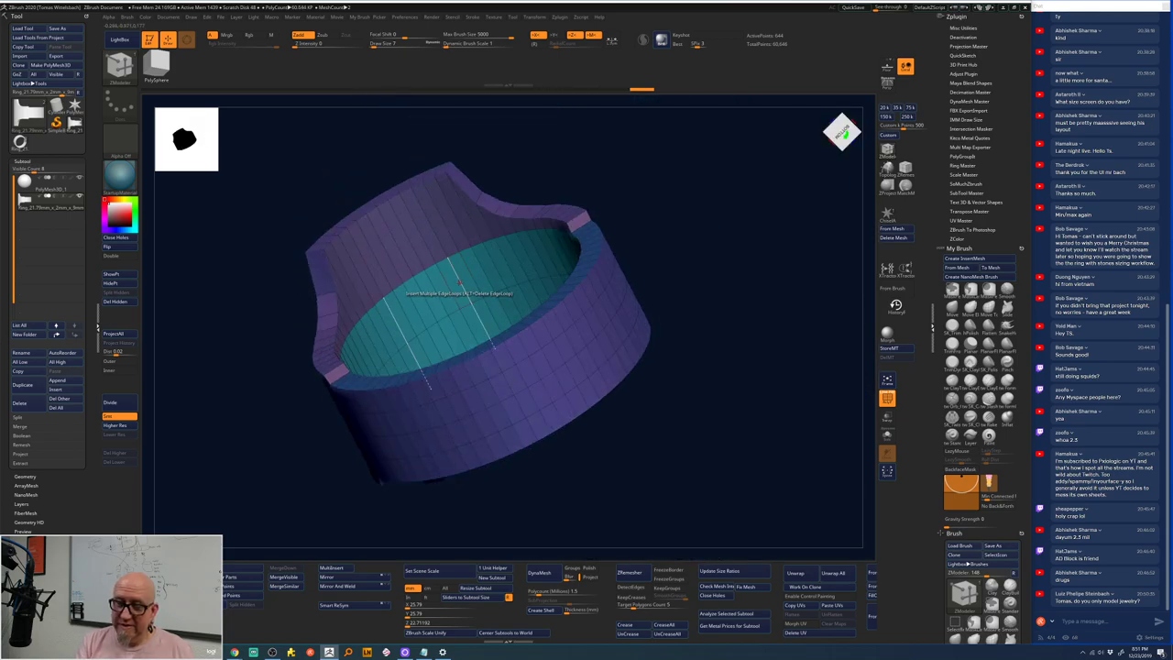
{"action": "left_click", "coordinate": [627, 220]}
{"action": "left_click_drag", "start_coordinate": [627, 220], "coordinate": [696, 283]}
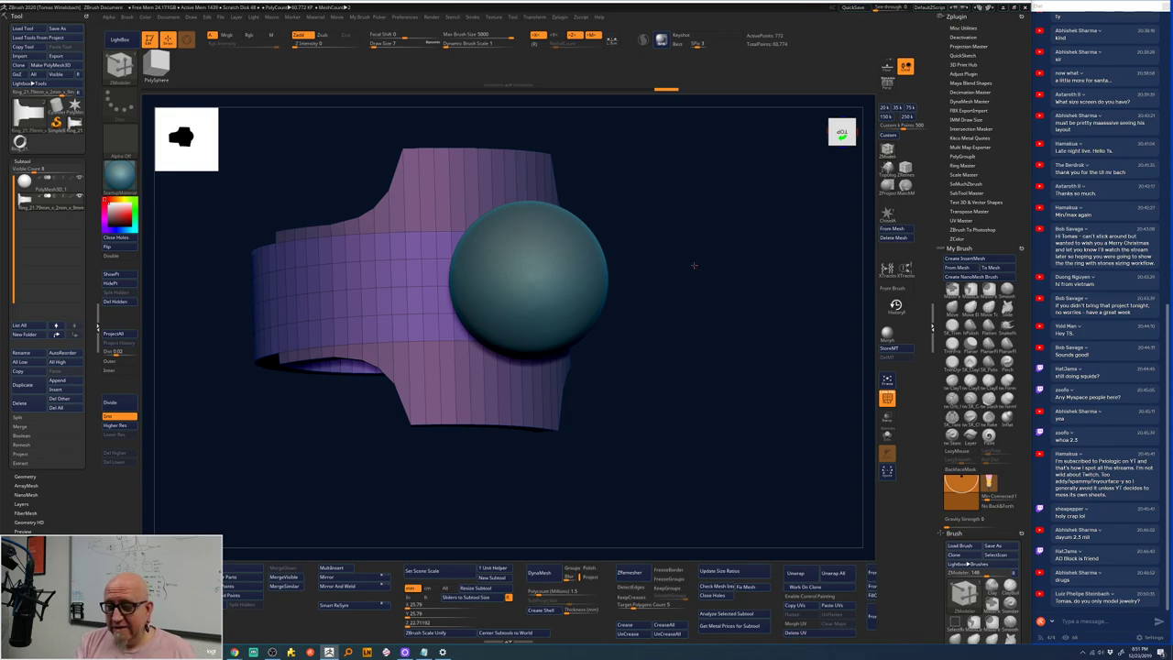
- Turn on Transp so the sphere stone becomes see-through
{"action": "left_click_drag", "start_coordinate": [693, 265], "coordinate": [675, 191]}
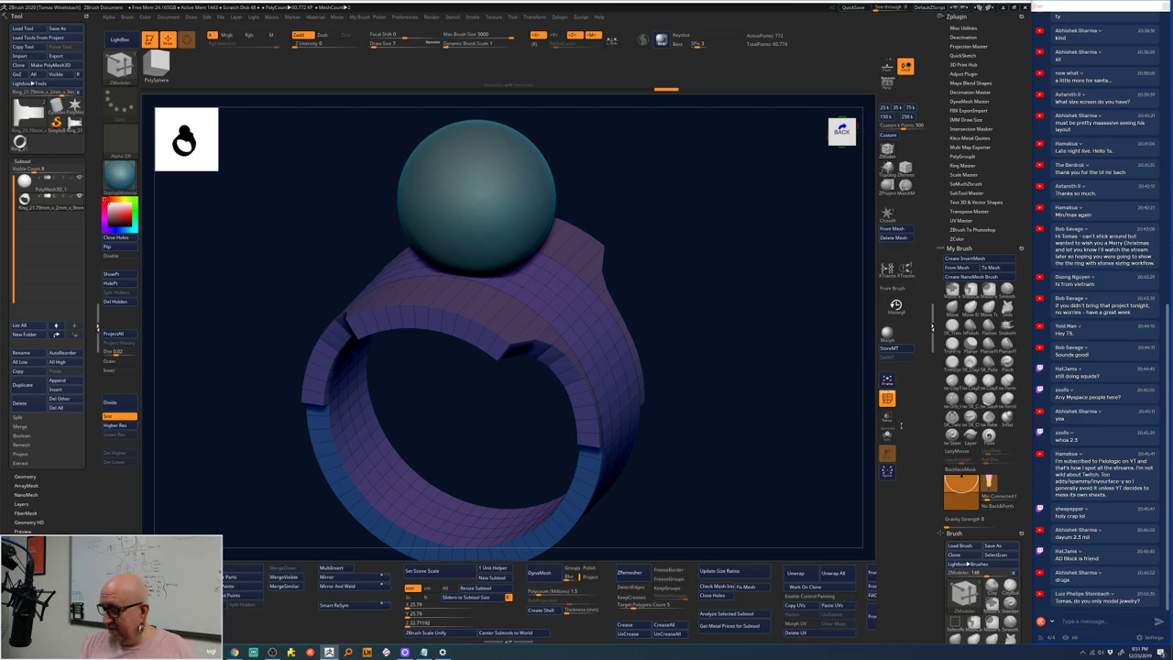
{"action": "left_click", "coordinate": [887, 417]}
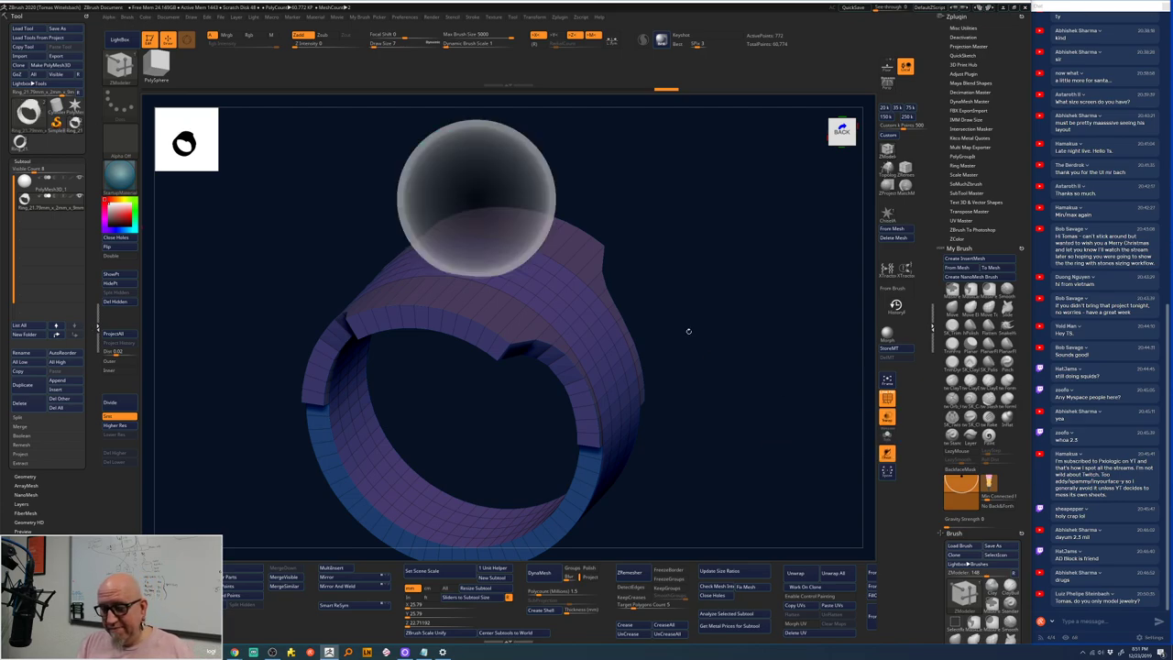
{"action": "left_click_drag", "start_coordinate": [688, 330], "coordinate": [669, 348]}
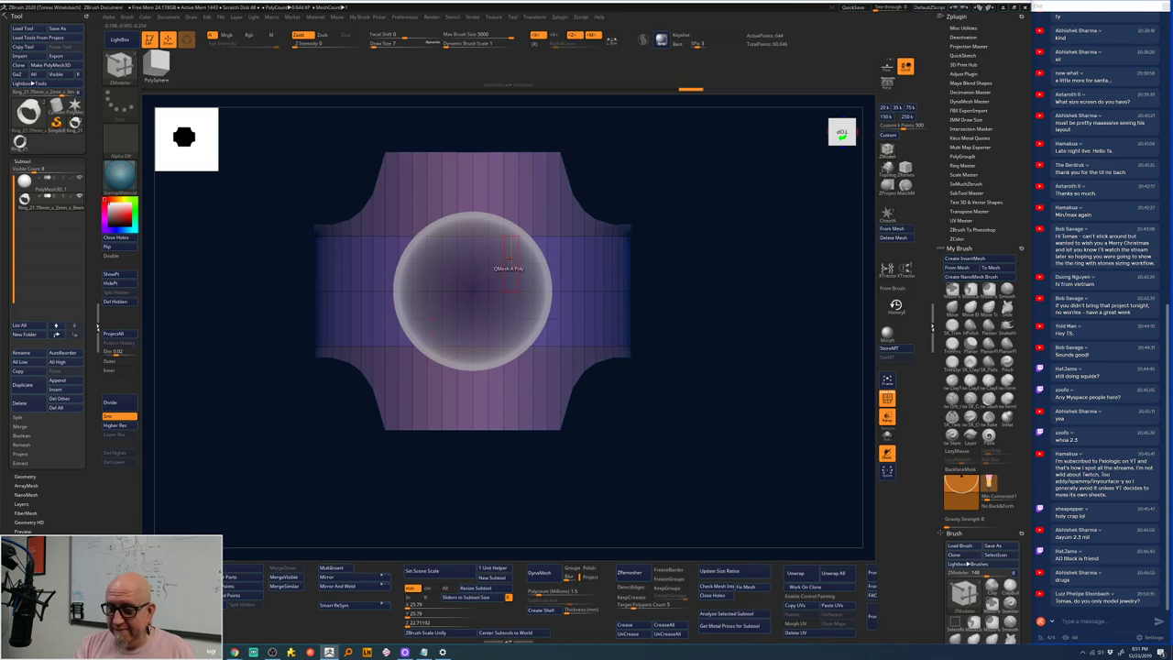
- Insert an edge loop across the band beneath the stone
{"action": "key", "text": "shift"}
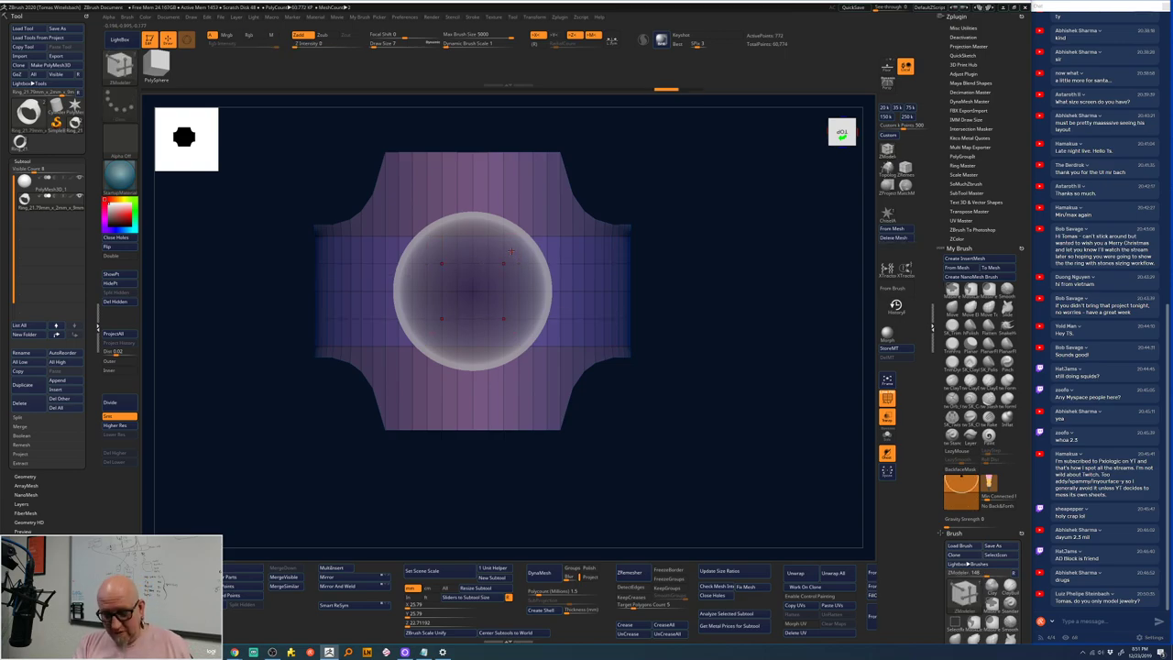
{"action": "left_click_drag", "start_coordinate": [493, 249], "coordinate": [519, 312], "text": "ctrl+shift"}
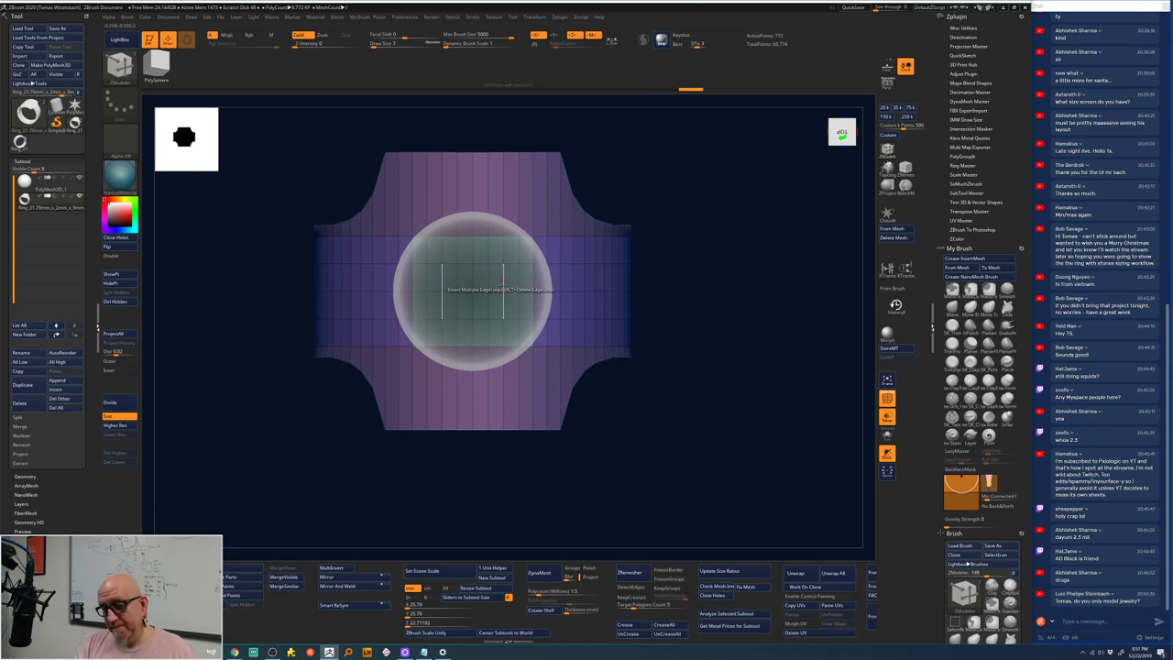
{"action": "left_click_drag", "start_coordinate": [670, 158], "coordinate": [499, 275]}
{"action": "left_click", "coordinate": [500, 279]}
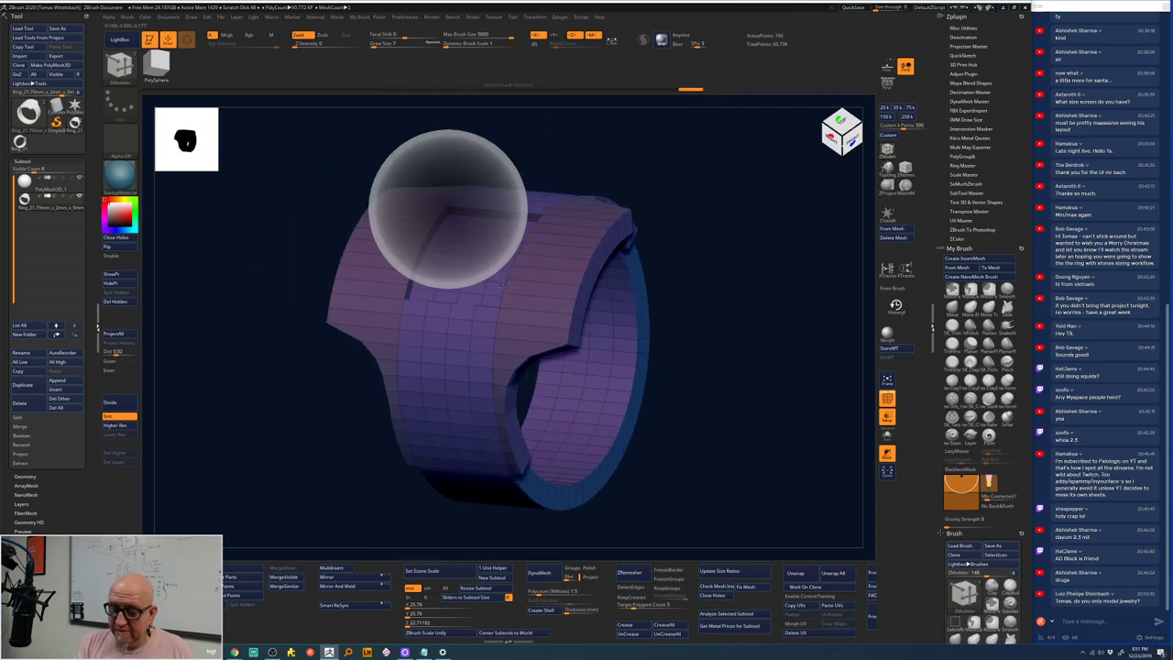
{"action": "left_click_drag", "start_coordinate": [647, 257], "coordinate": [533, 293]}
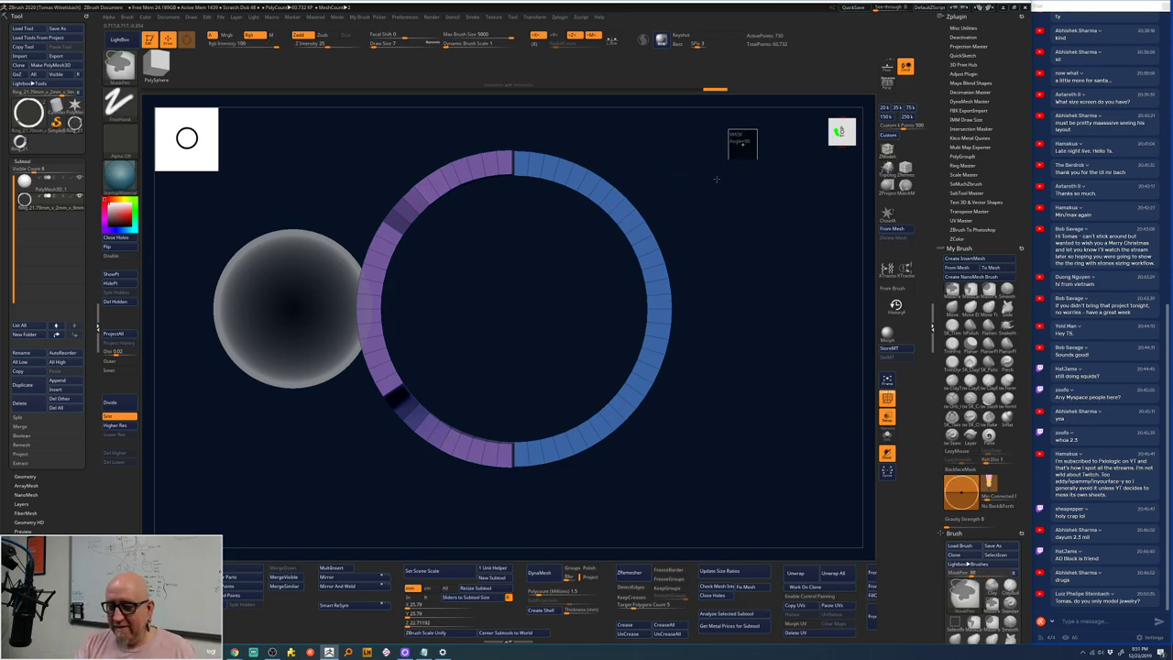
- Insert multiple edge loops with ZModeler's Infinite XYZ target across the flat piece beneath the stone
{"action": "mouse_move", "coordinate": [756, 129]}
{"action": "left_mouse_down", "text": "ctrl+shift"}
{"action": "mouse_move", "coordinate": [440, 487]}
{"action": "mouse_move", "coordinate": [549, 466]}
{"action": "mouse_move", "coordinate": [521, 448]}
{"action": "mouse_move", "coordinate": [479, 479]}
{"action": "mouse_move", "coordinate": [446, 474]}
{"action": "mouse_move", "coordinate": [576, 485]}
{"action": "mouse_move", "coordinate": [676, 199]}
{"action": "mouse_move", "coordinate": [710, 175]}
{"action": "left_mouse_up", "text": "ctrl+shift"}
{"action": "key", "text": "space"}
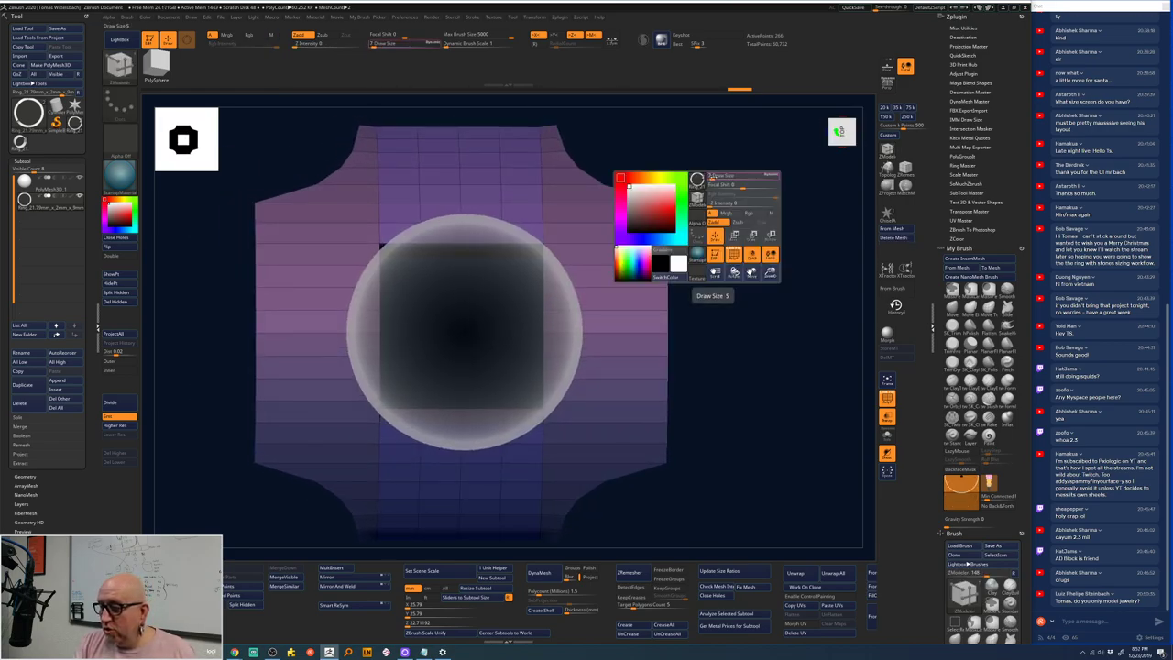
{"action": "key", "text": "b"}
{"action": "key", "text": "z"}
{"action": "key", "text": "m"}
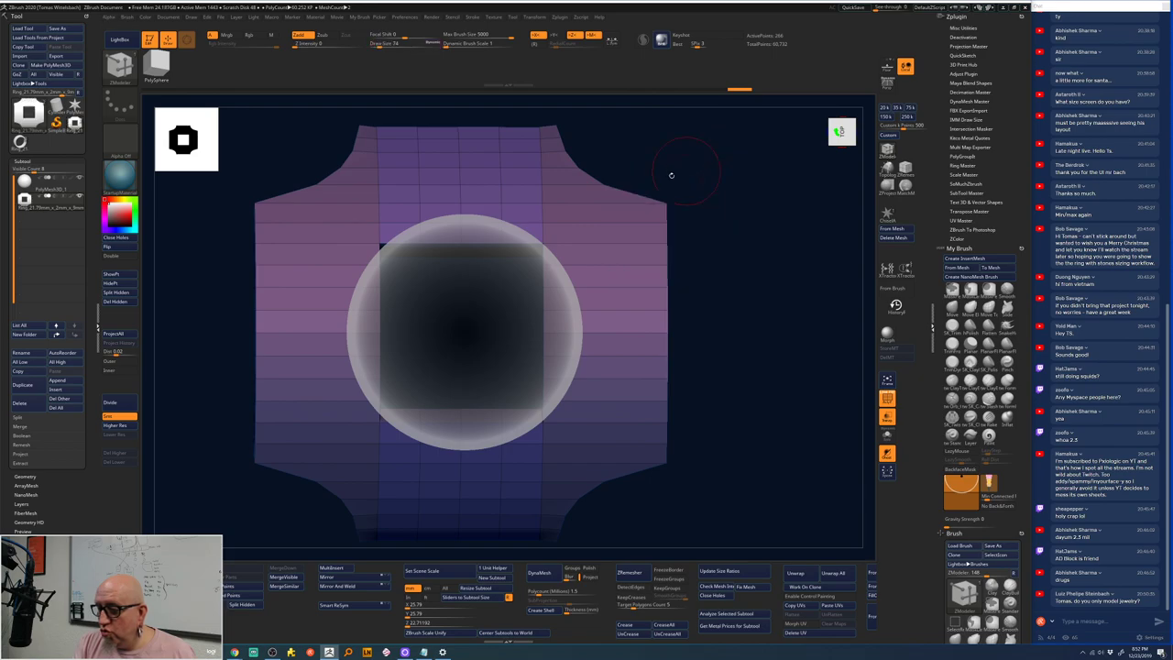
{"action": "key", "text": "space"}
{"action": "left_click", "coordinate": [532, 310]}
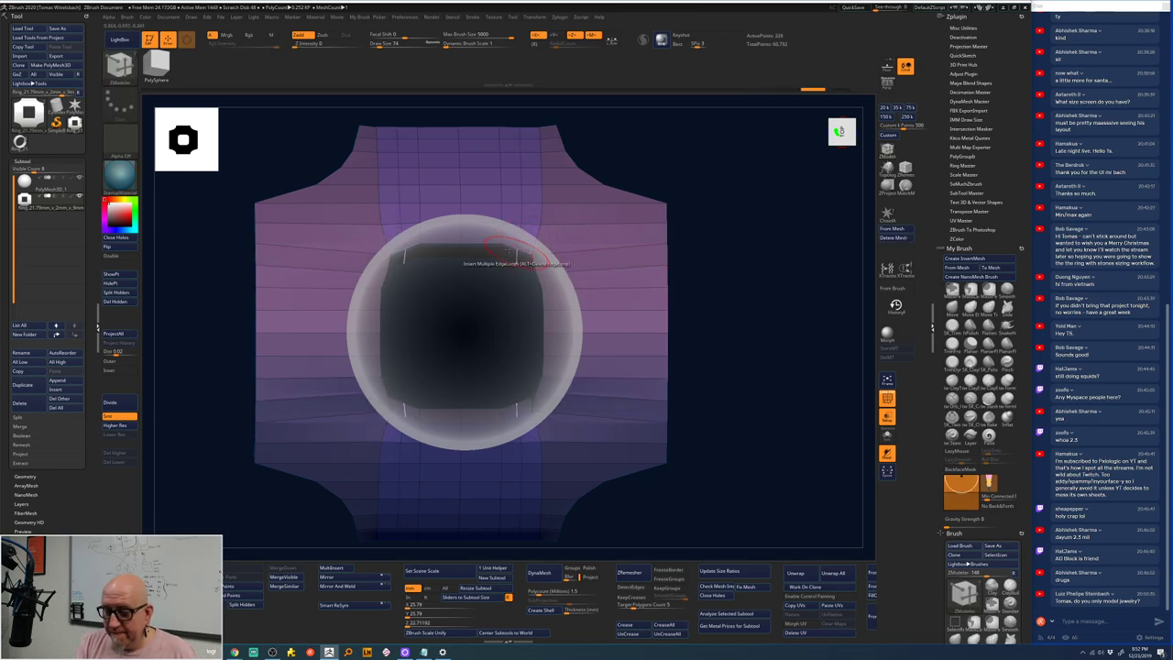
{"action": "left_click", "coordinate": [622, 283]}
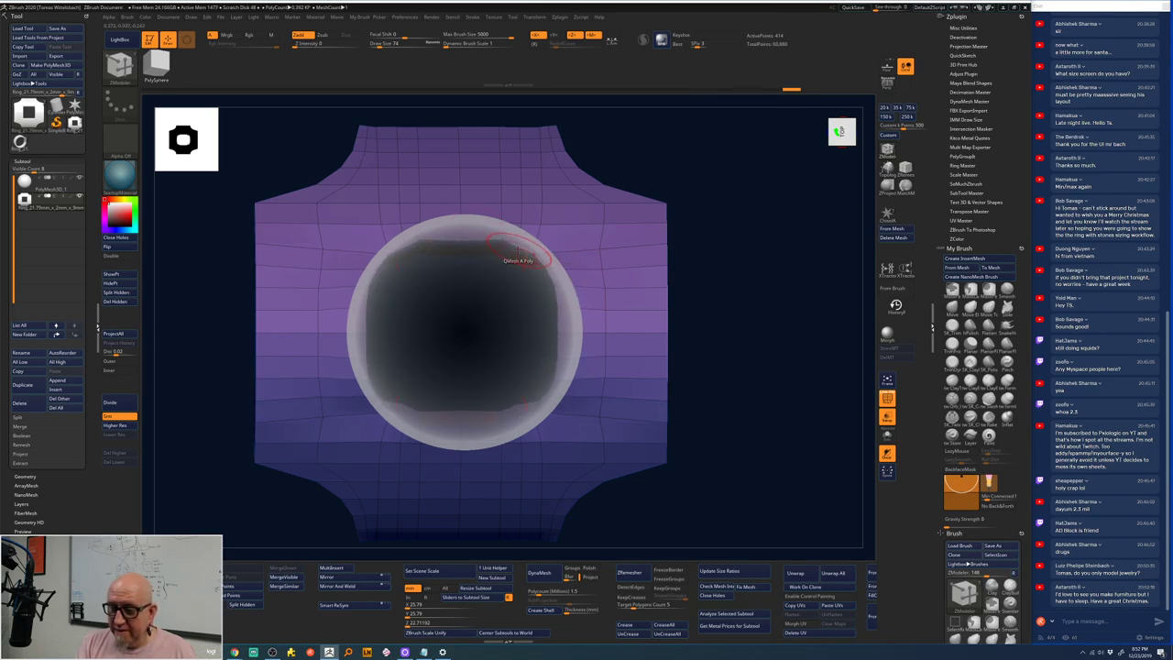
{"action": "left_click_drag", "start_coordinate": [726, 236], "coordinate": [556, 315]}
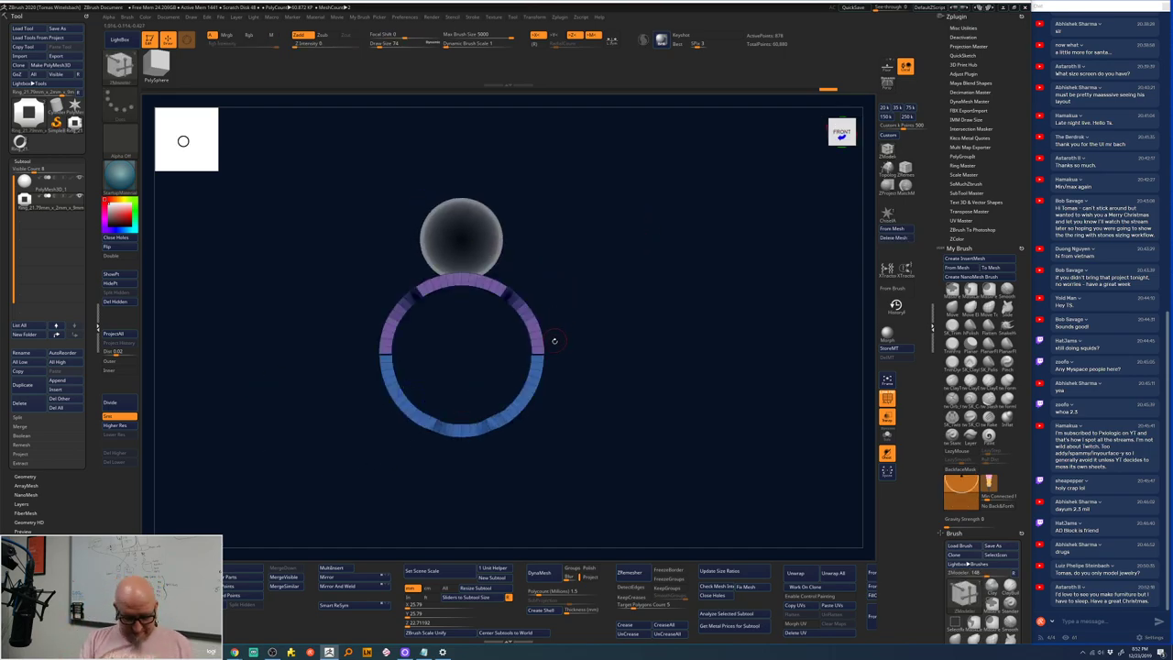
- Move the part upward with the gizmo and apply the Ring 3D deformer
{"action": "key", "text": "w"}
{"action": "left_click_drag", "start_coordinate": [461, 321], "coordinate": [461, 257], "text": "ctrl"}
{"action": "left_click_drag", "start_coordinate": [604, 216], "coordinate": [583, 275]}
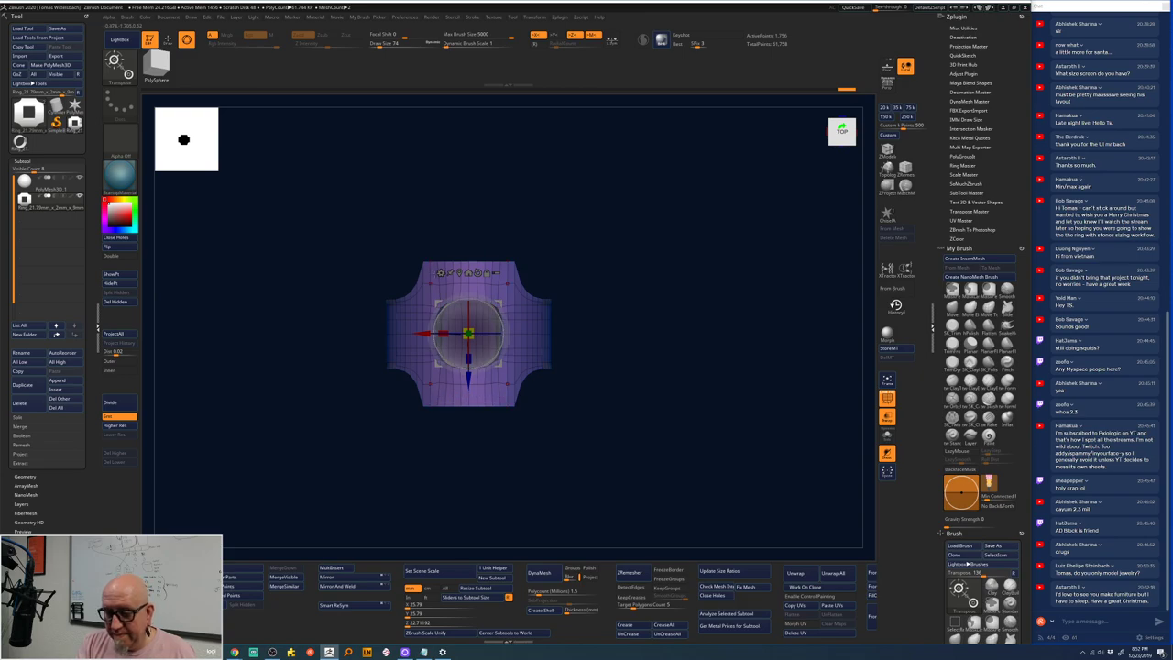
{"action": "left_click", "coordinate": [441, 272]}
{"action": "left_click", "coordinate": [666, 273]}
{"action": "left_click_drag", "start_coordinate": [623, 412], "coordinate": [636, 325]}
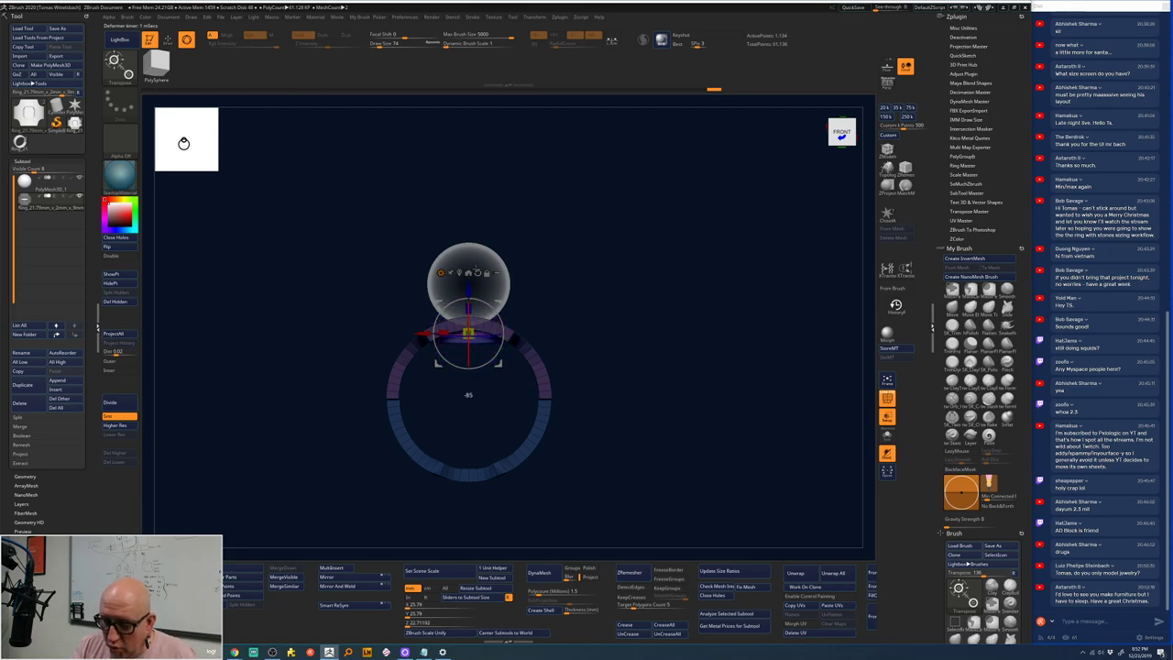
{"action": "left_click_drag", "start_coordinate": [476, 266], "coordinate": [501, 312]}
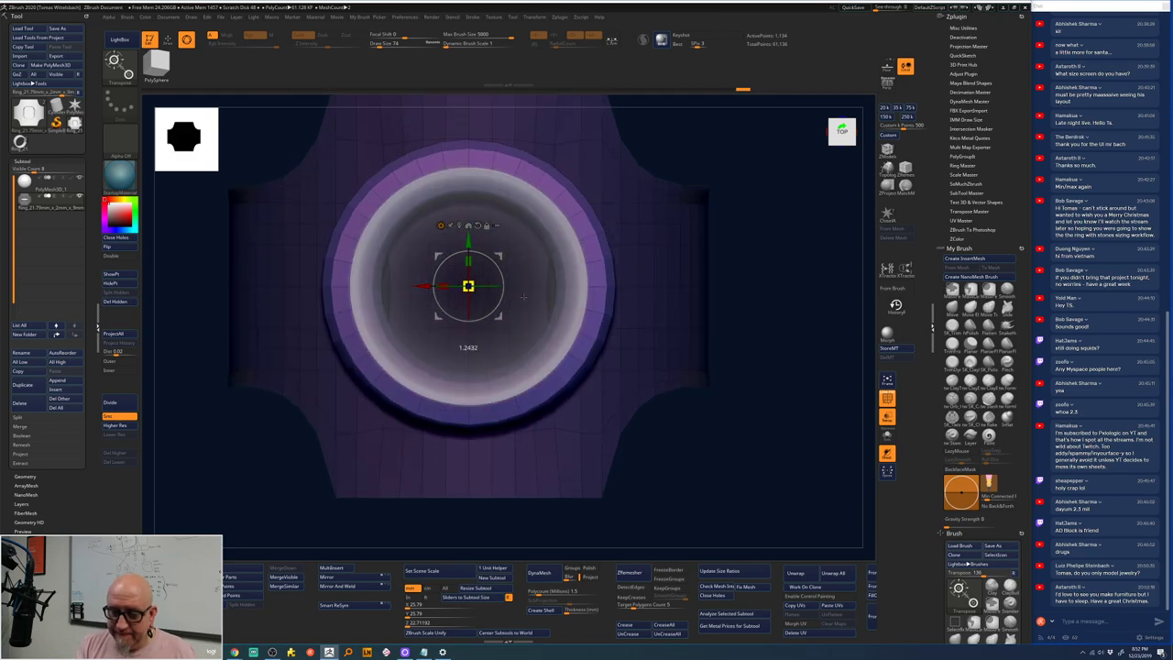
- From the Back view, nudge the sphere stone slightly up along Z
{"action": "left_click_drag", "start_coordinate": [761, 128], "coordinate": [725, 184], "text": "shift"}
{"action": "left_click_drag", "start_coordinate": [685, 254], "coordinate": [642, 275], "text": "alt"}
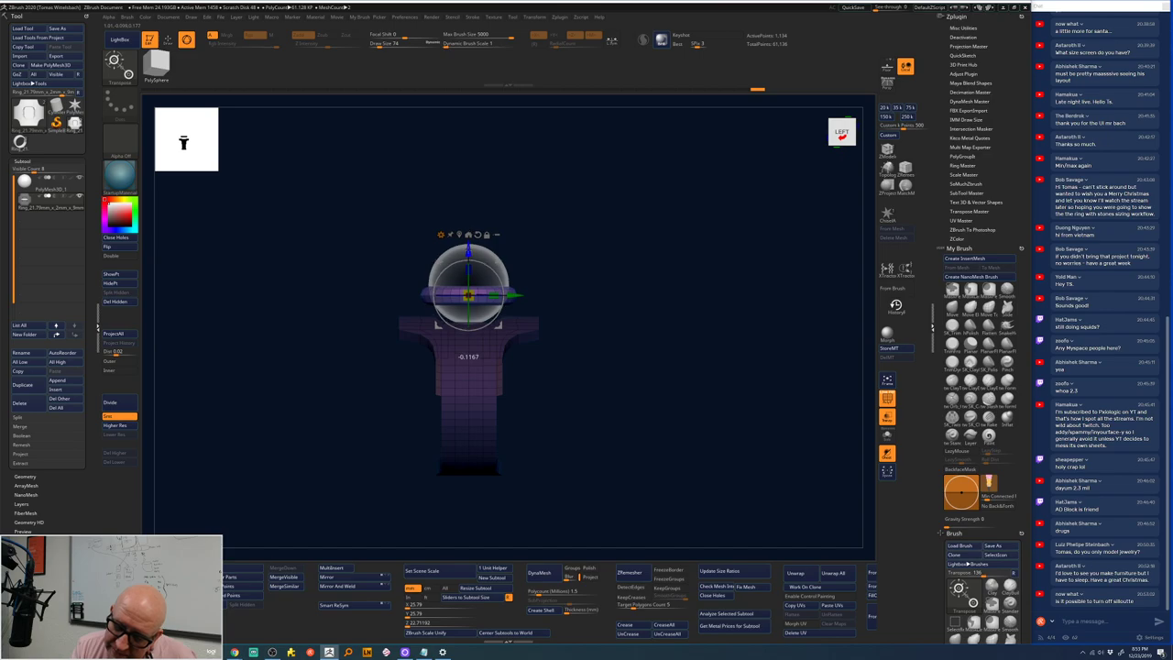
{"action": "left_click_drag", "start_coordinate": [600, 160], "coordinate": [557, 195]}
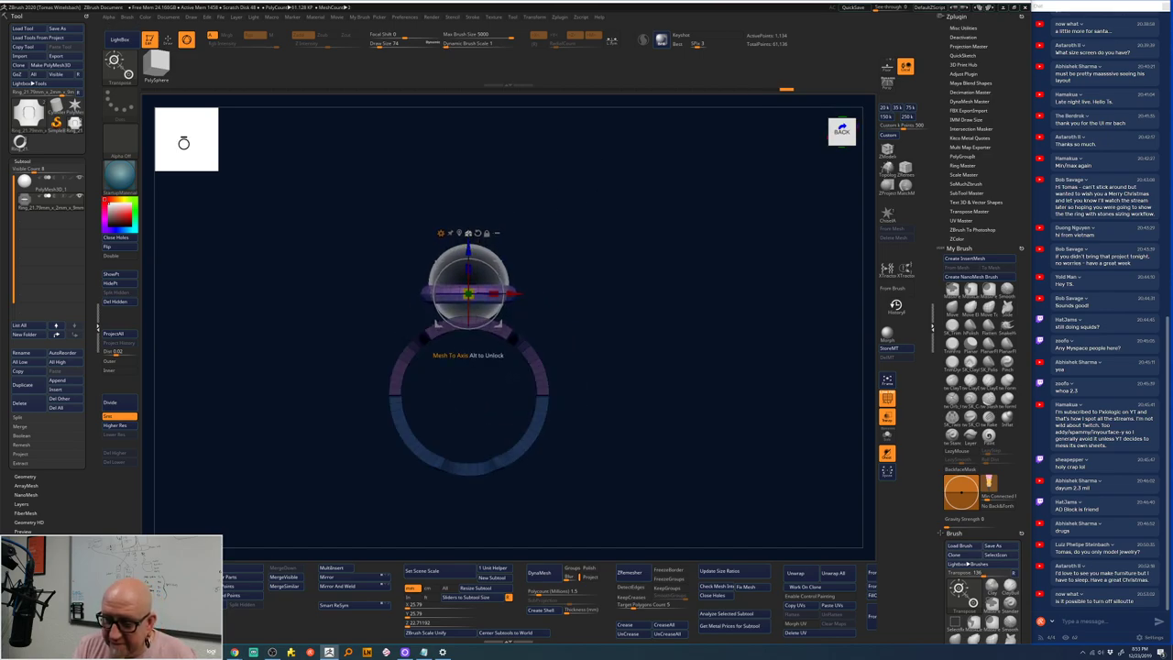
{"action": "left_click_drag", "start_coordinate": [468, 249], "coordinate": [467, 248]}
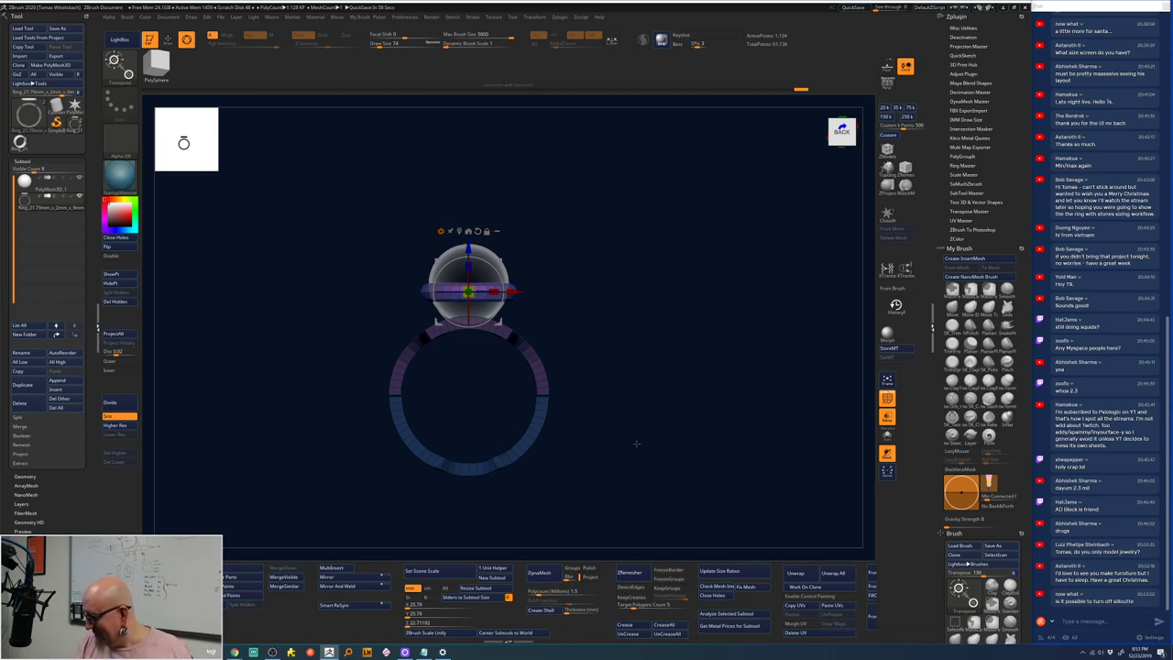
{"action": "left_click_drag", "start_coordinate": [636, 437], "coordinate": [580, 496]}
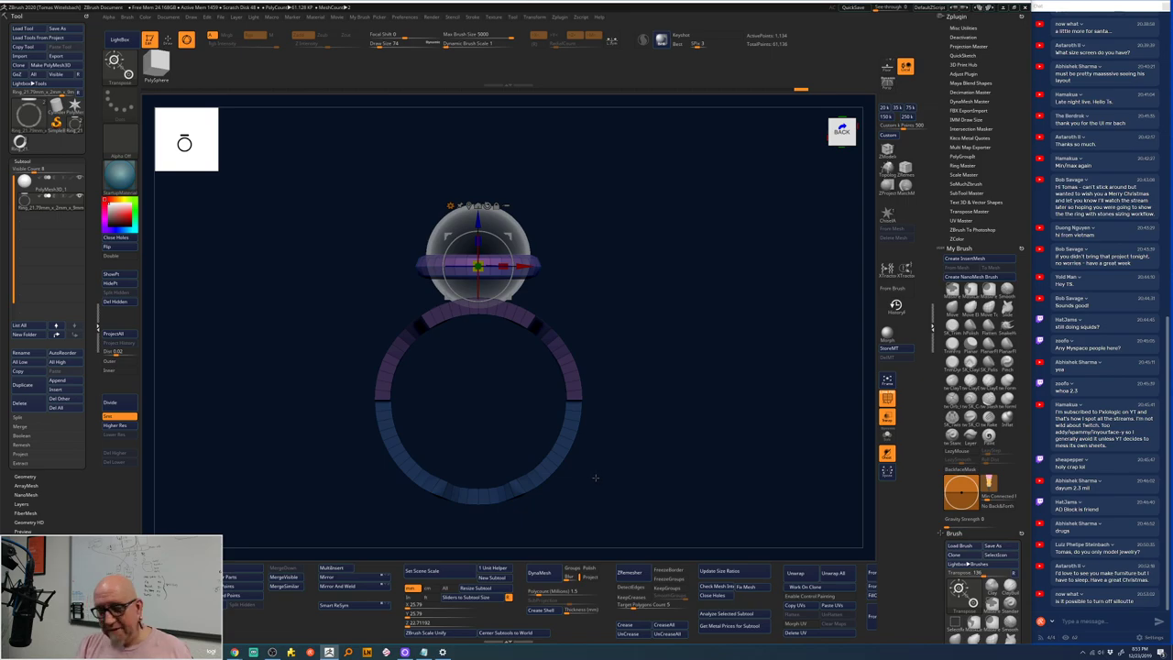
{"action": "left_click", "coordinate": [409, 18]}
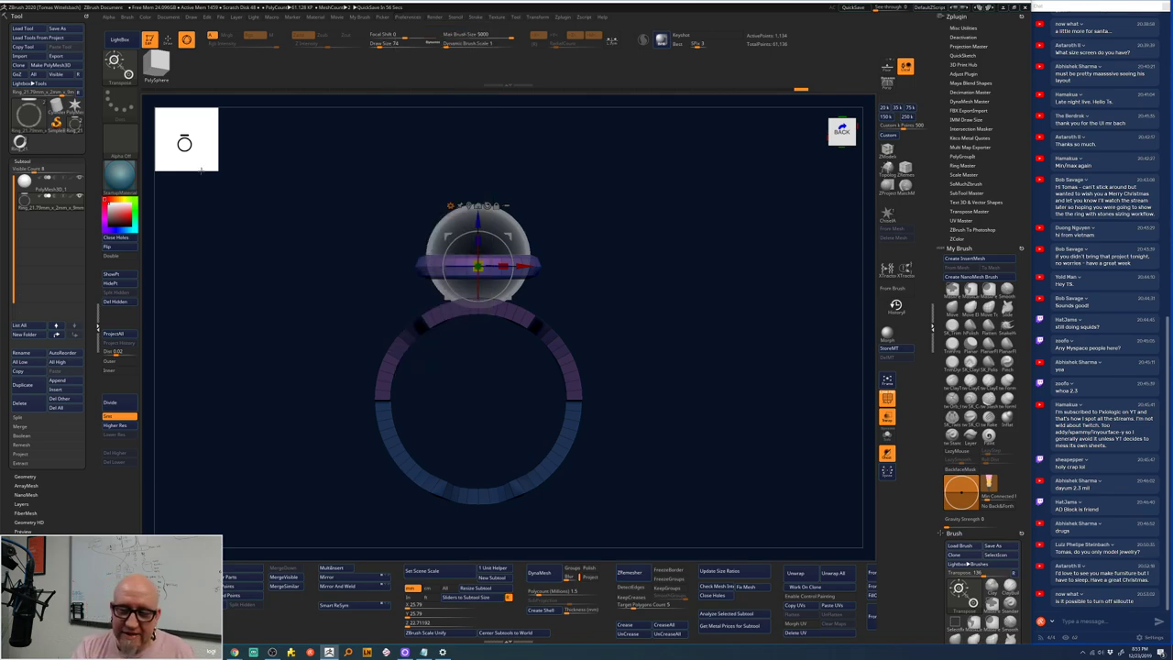
{"action": "key", "text": "space"}
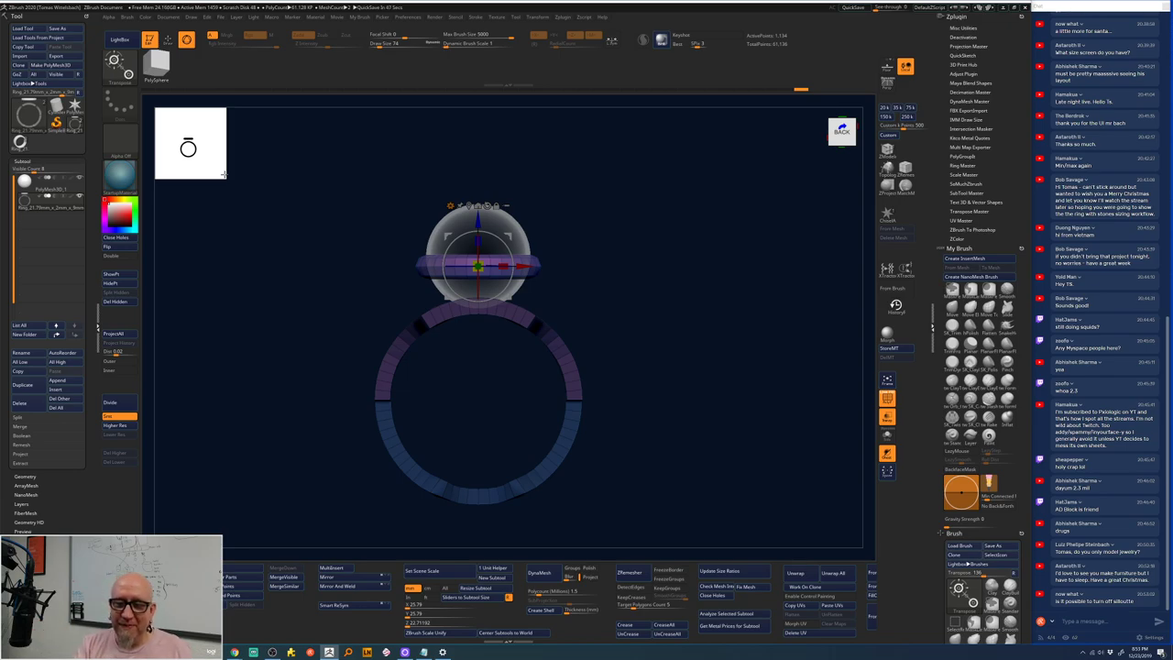
{"action": "left_click_drag", "start_coordinate": [223, 174], "coordinate": [457, 448]}
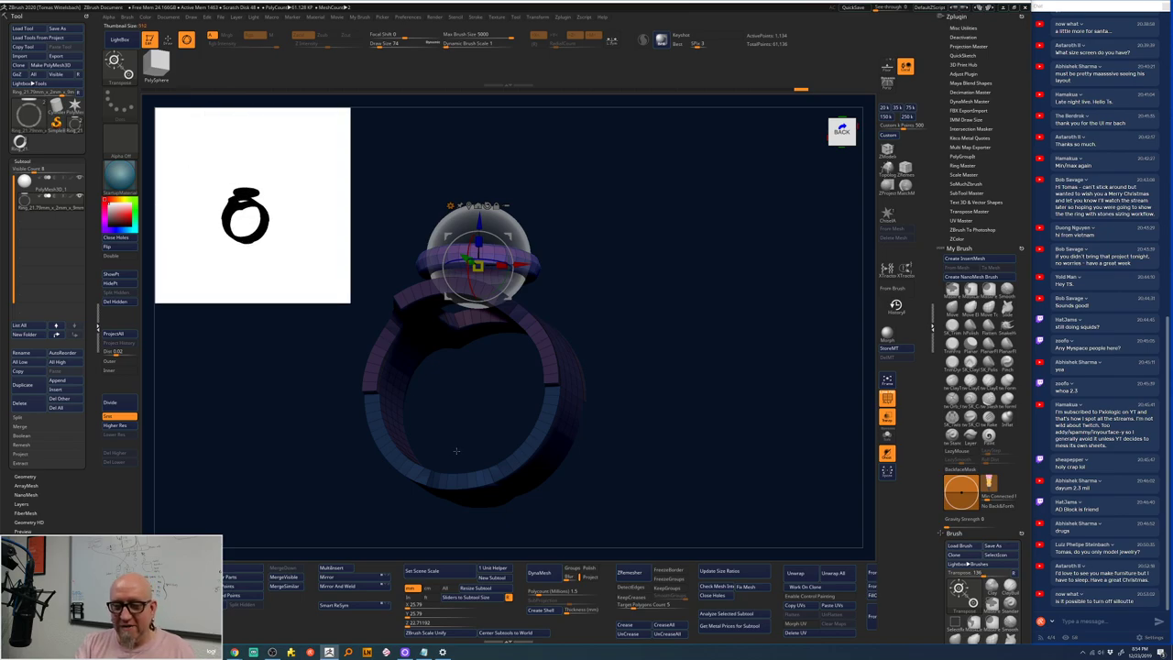
{"action": "left_click_drag", "start_coordinate": [347, 301], "coordinate": [214, 167]}
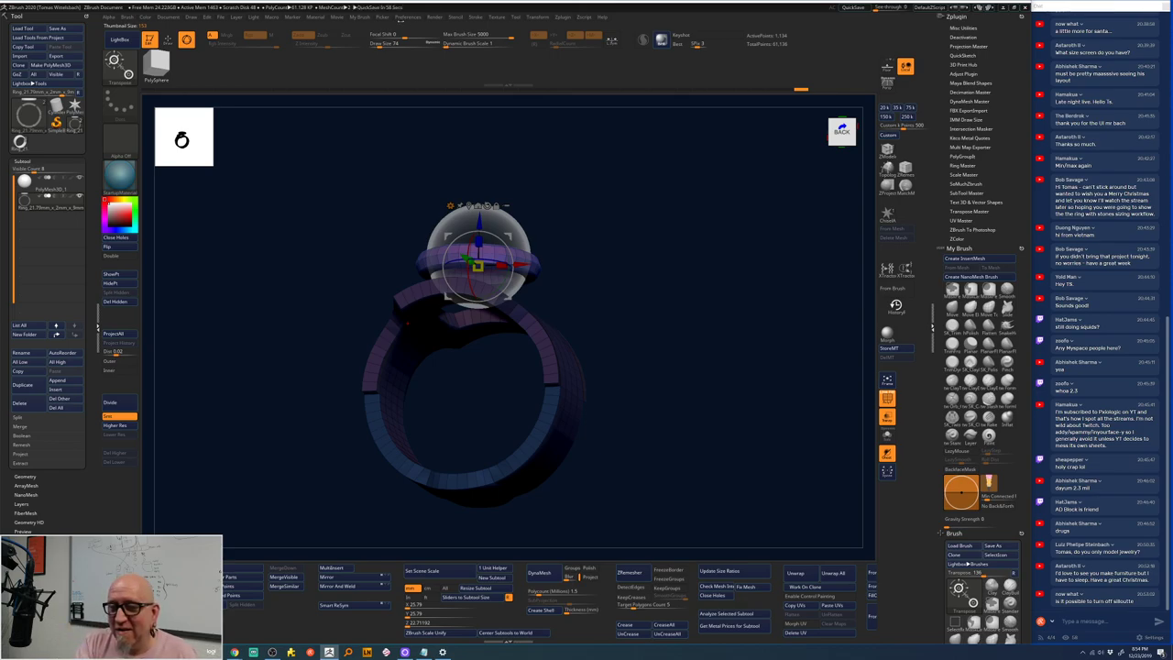
{"action": "left_click", "coordinate": [415, 18]}
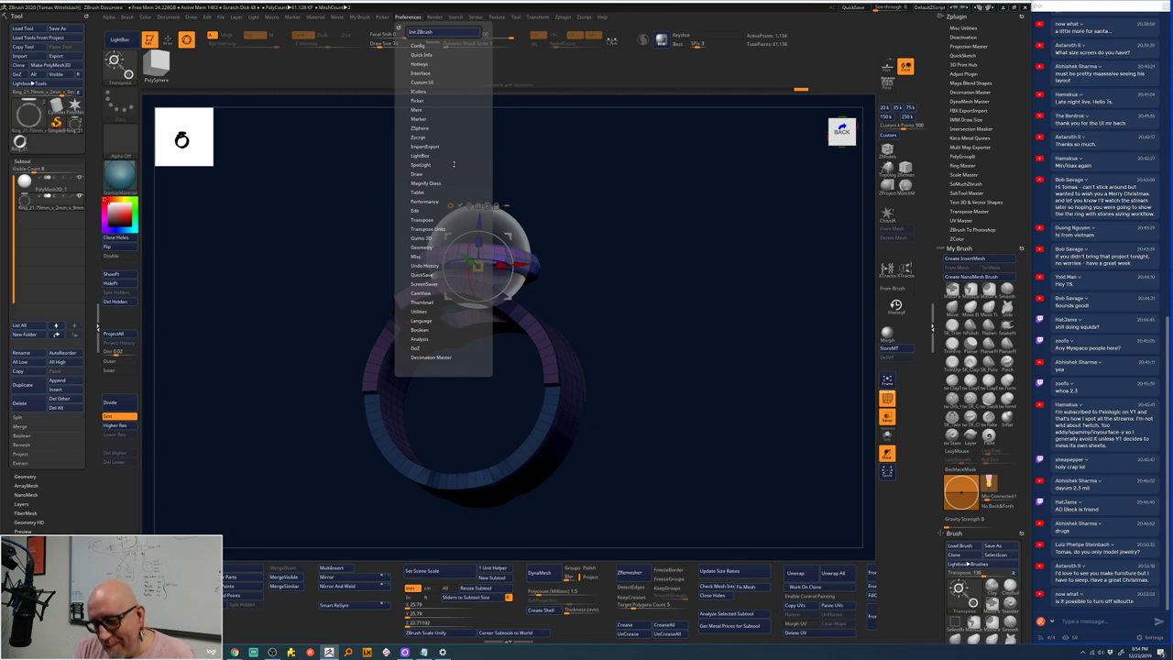
{"action": "left_click", "coordinate": [419, 257]}
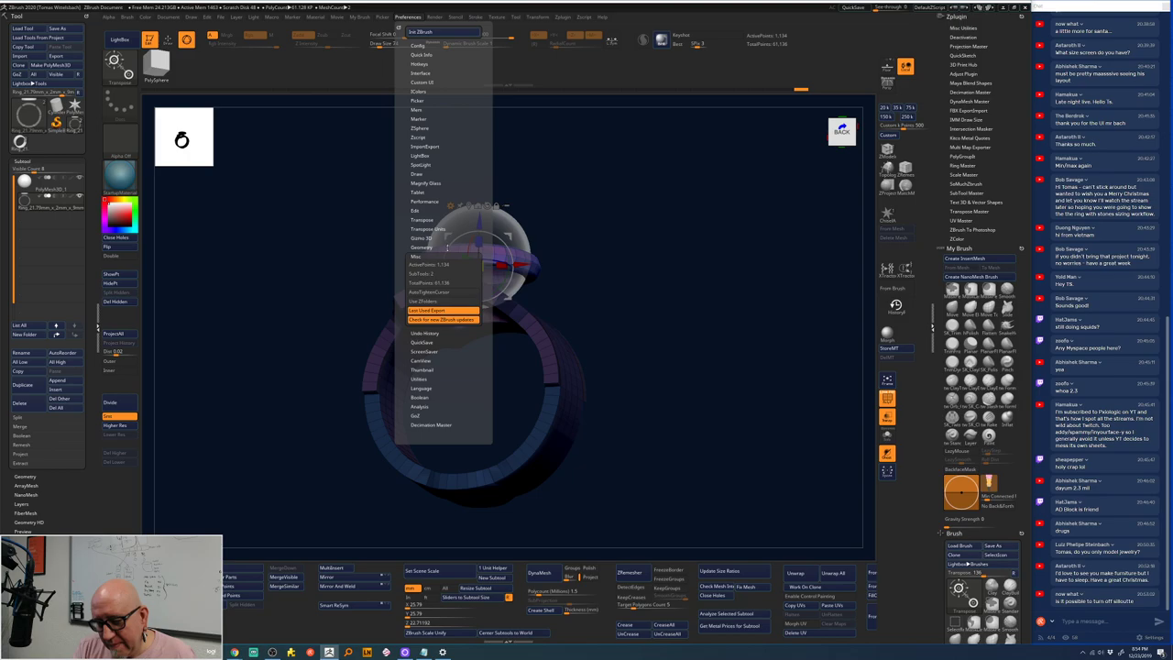
{"action": "left_click", "coordinate": [446, 255]}
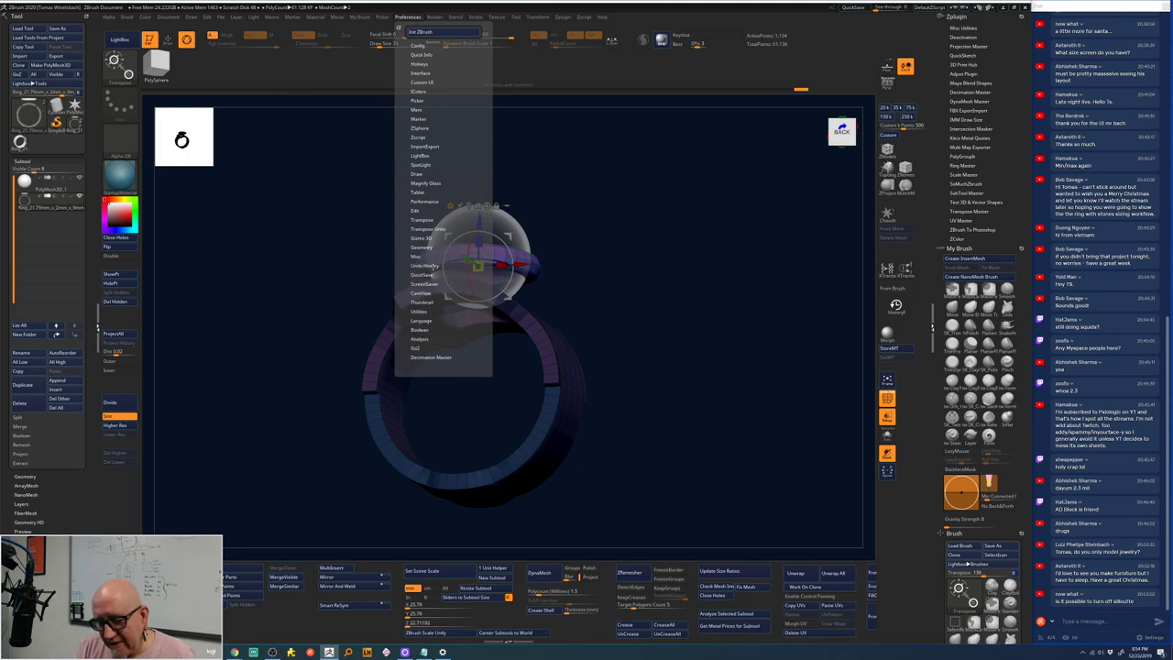
{"action": "left_click", "coordinate": [434, 266]}
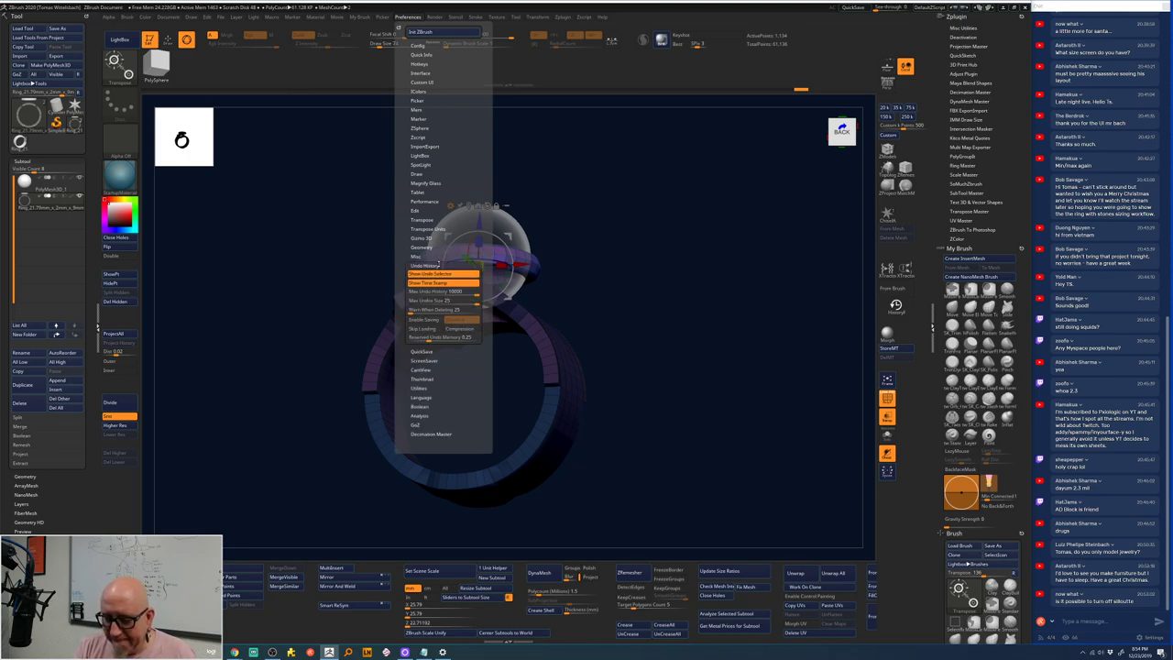
{"action": "left_click", "coordinate": [438, 264]}
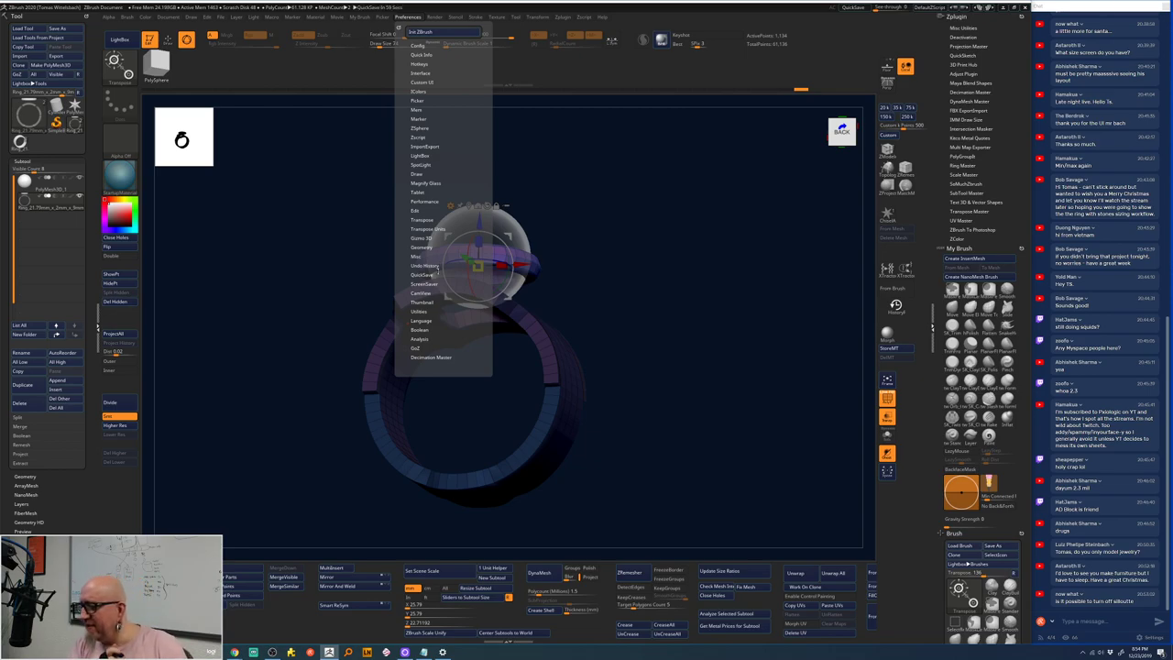
{"action": "scroll", "coordinate": [982, 321], "scroll_direction": "down", "scroll_amount": 8}
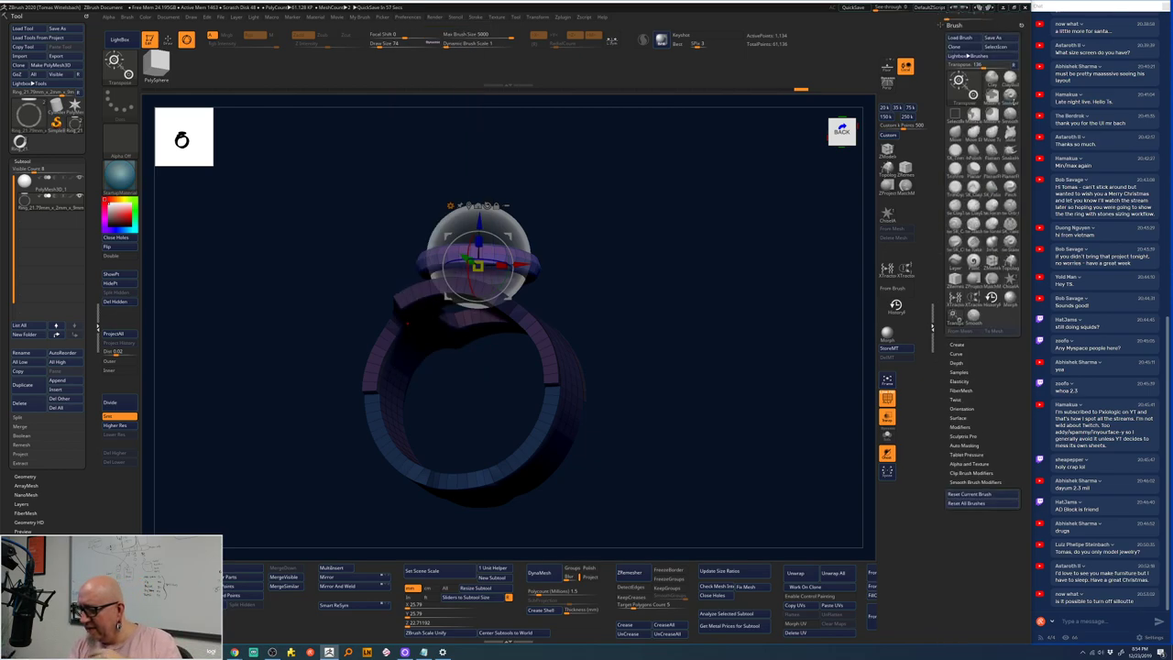
{"action": "scroll", "coordinate": [982, 275], "scroll_direction": "down", "scroll_amount": 2}
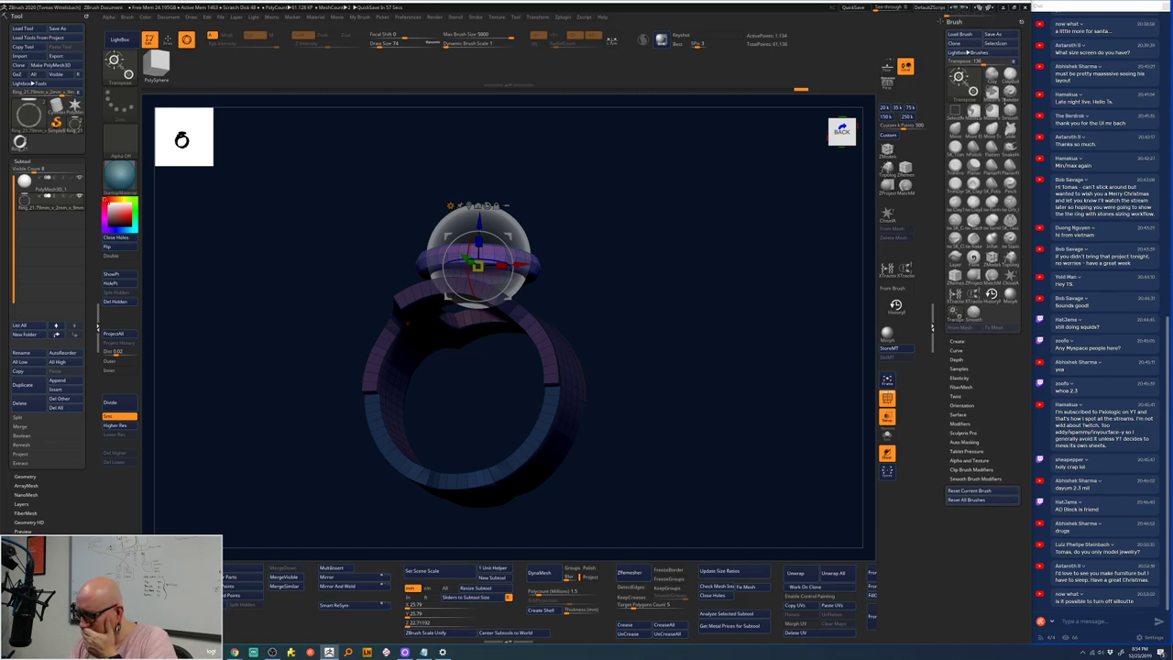
{"action": "scroll", "coordinate": [982, 275], "scroll_direction": "up", "scroll_amount": 10}
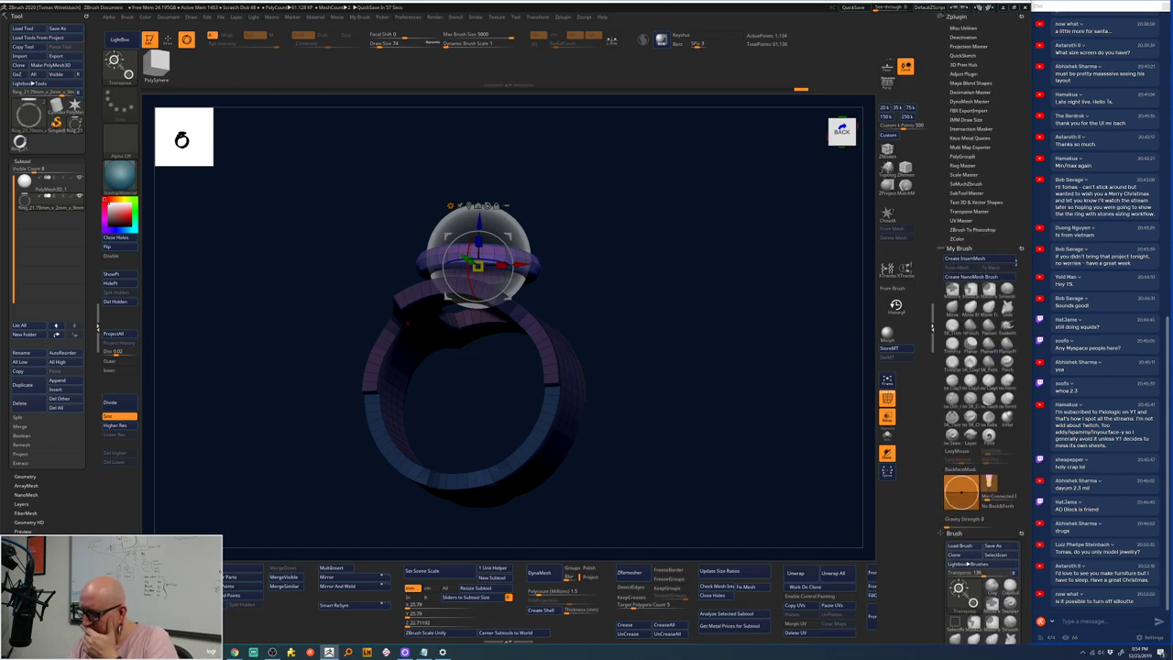
{"action": "mouse_move", "coordinate": [897, 307]}
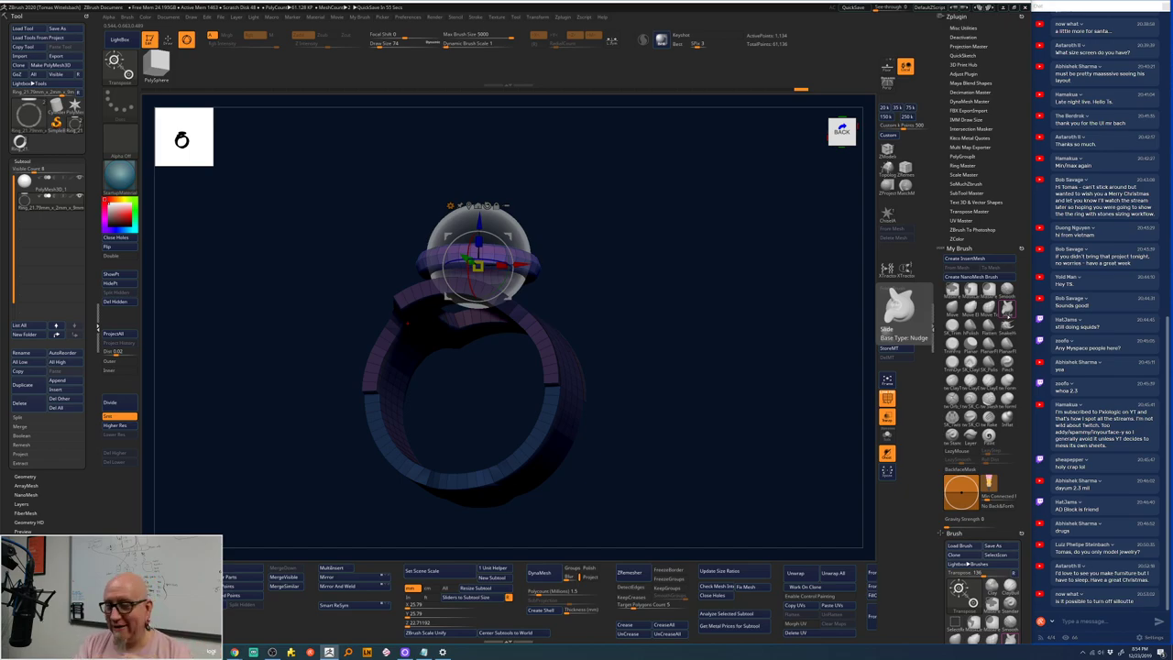
{"action": "left_click_drag", "start_coordinate": [697, 275], "coordinate": [623, 273]}
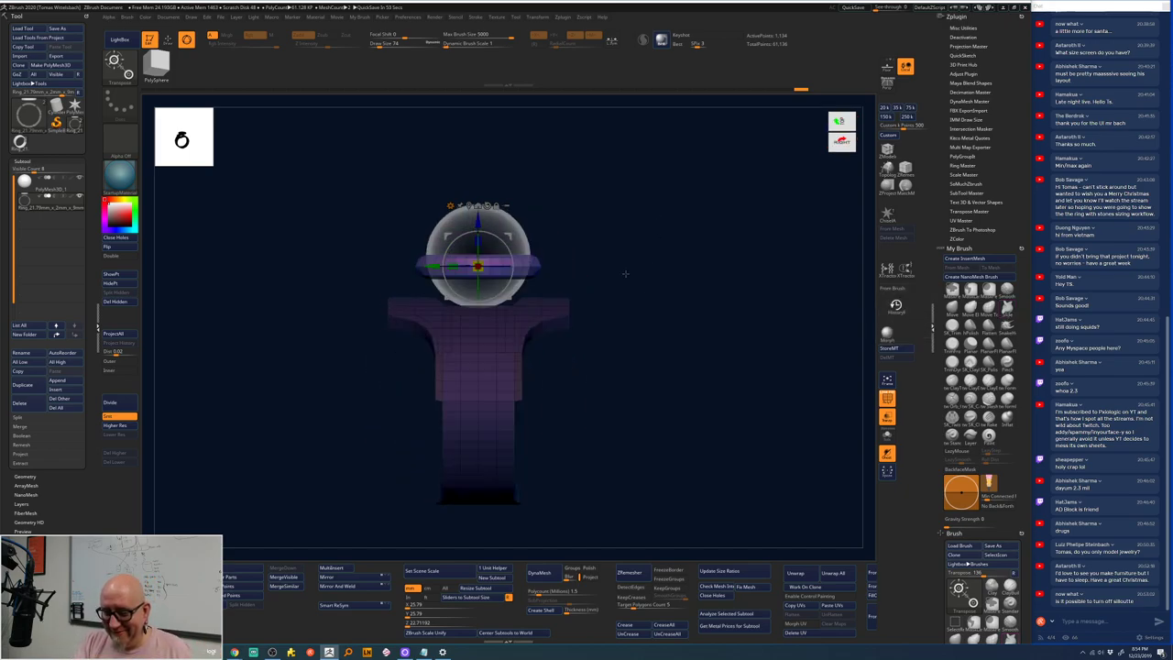
{"action": "left_click_drag", "start_coordinate": [596, 234], "coordinate": [593, 306]}
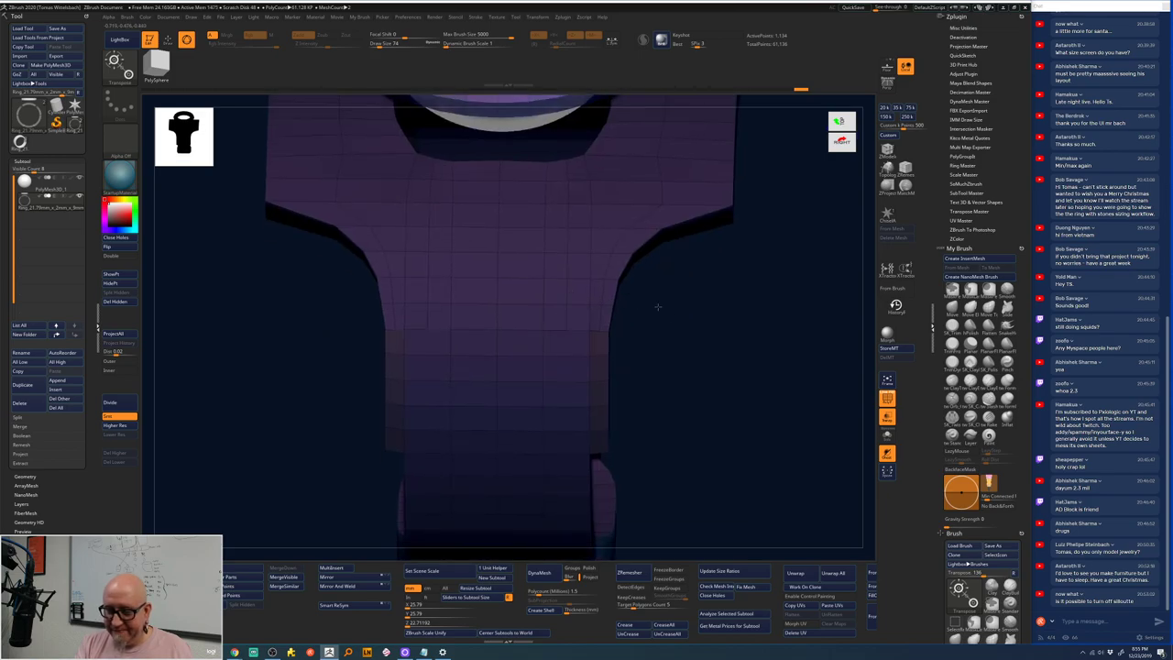
{"action": "left_click_drag", "start_coordinate": [702, 314], "coordinate": [576, 320]}
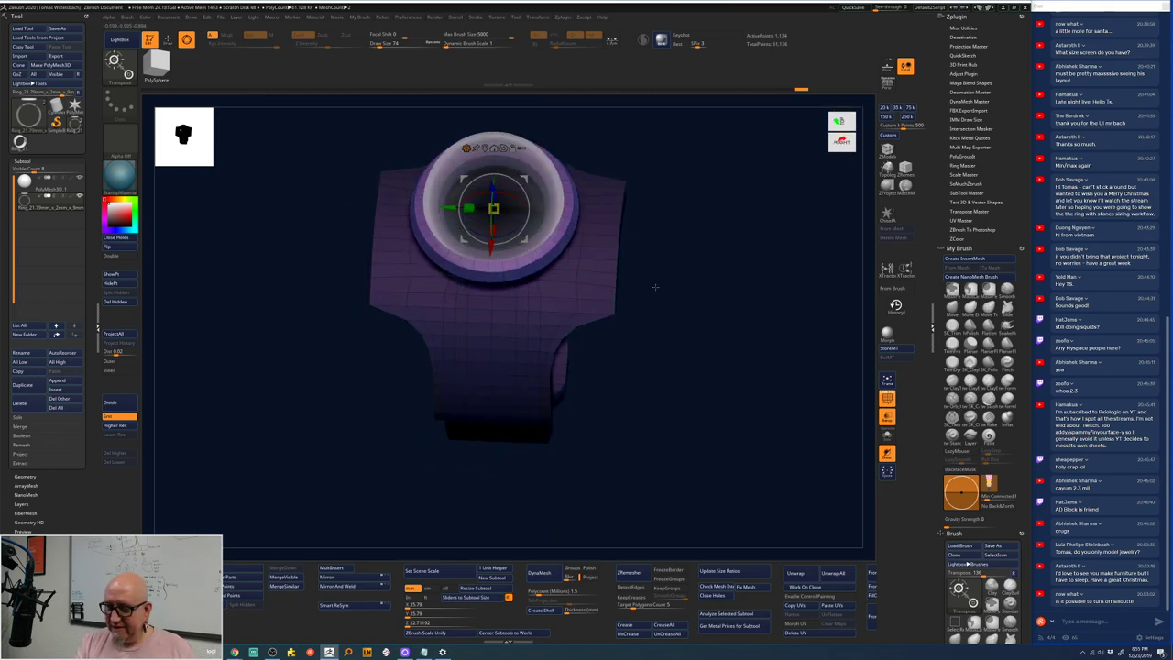
{"action": "left_click_drag", "start_coordinate": [655, 287], "coordinate": [659, 401]}
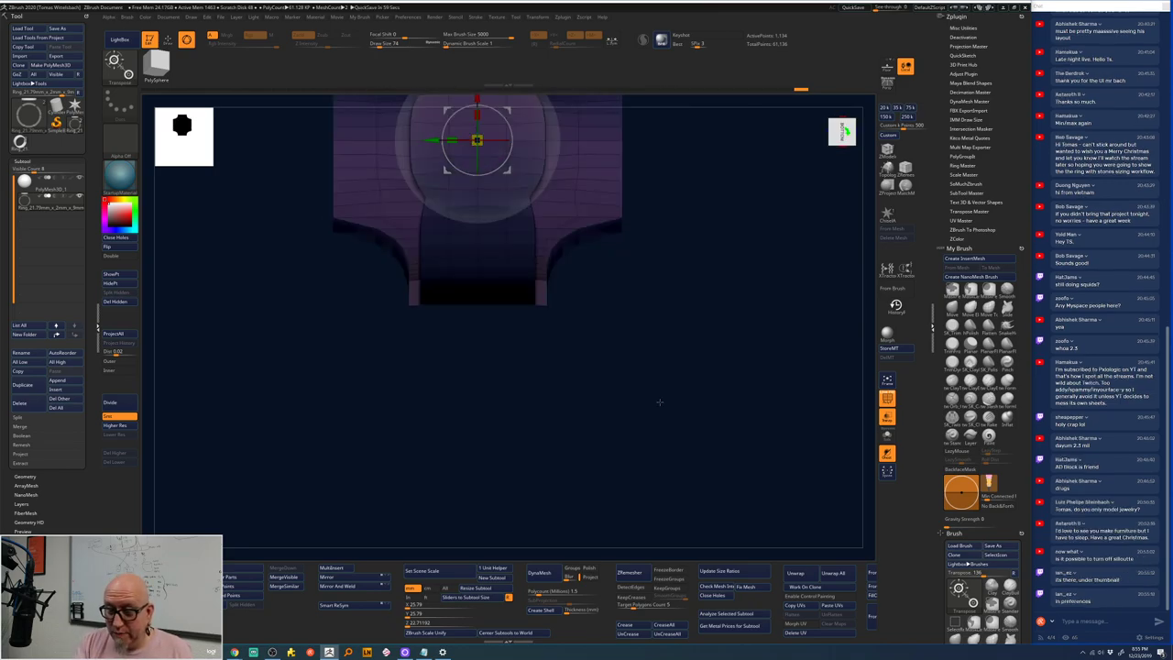
{"action": "left_click_drag", "start_coordinate": [532, 406], "coordinate": [550, 471], "text": "alt"}
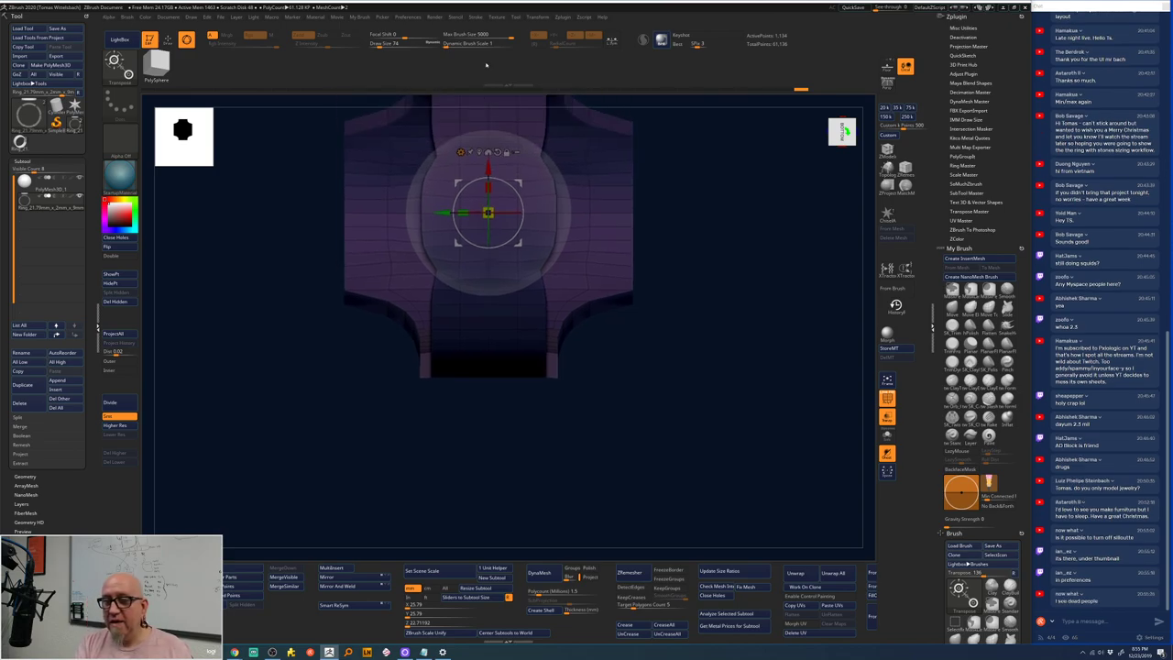
{"action": "left_click", "coordinate": [420, 17]}
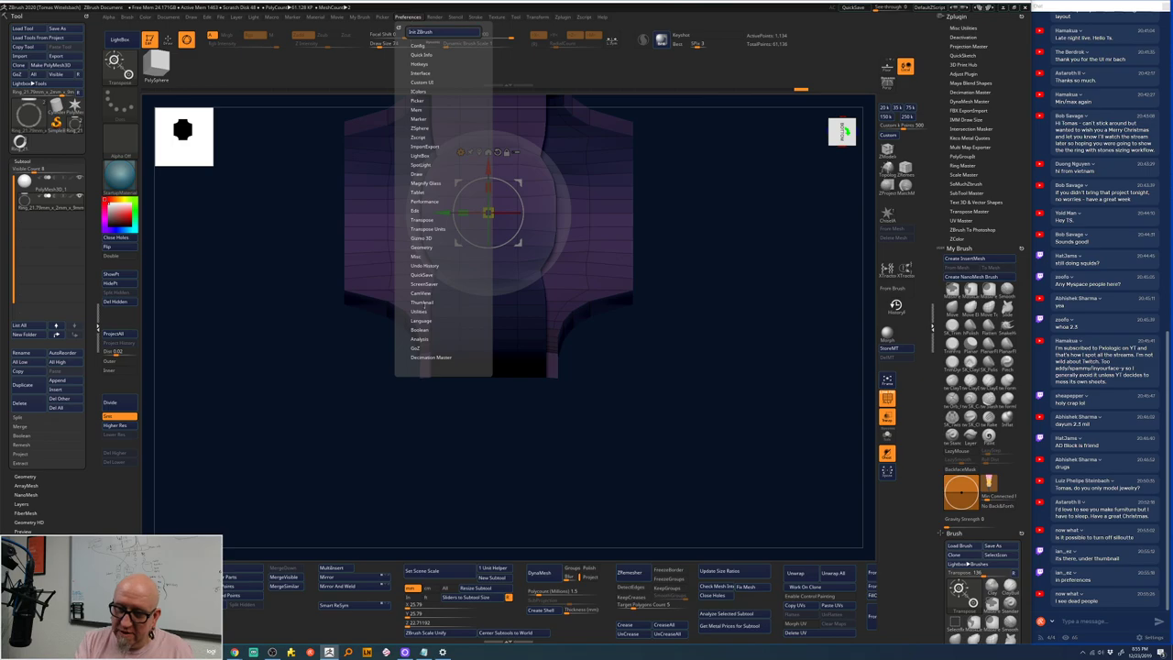
- In Preferences > Thumbnail, toggle Thumbnail and Silhouette off and back on
{"action": "left_click", "coordinate": [423, 302]}
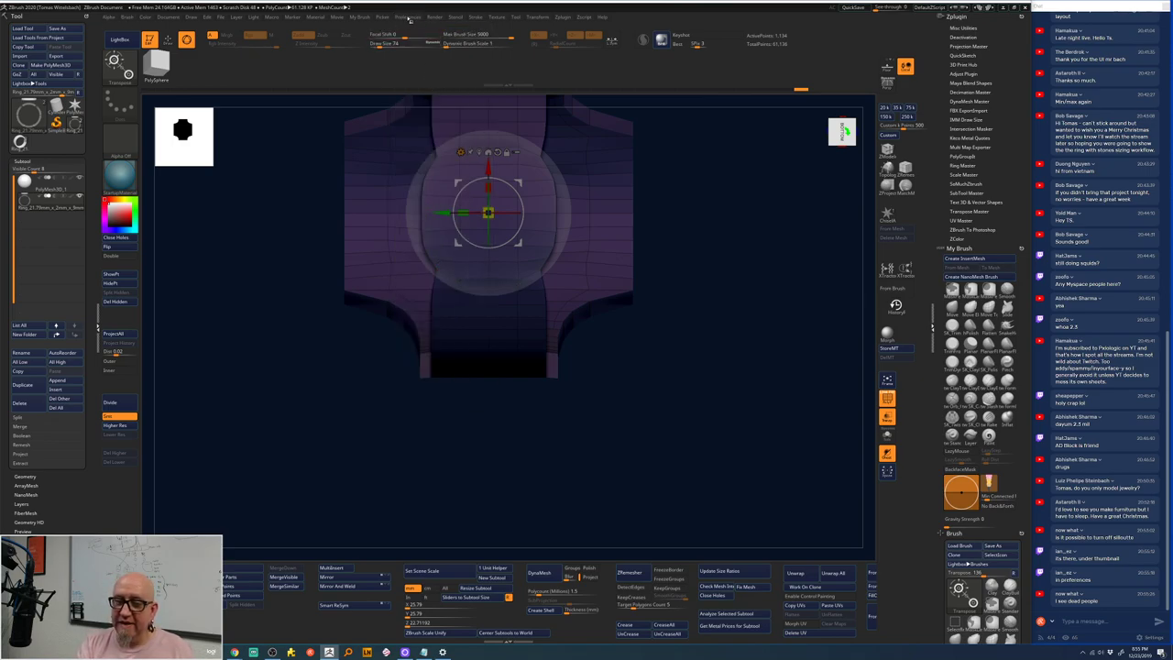
{"action": "left_click", "coordinate": [410, 19]}
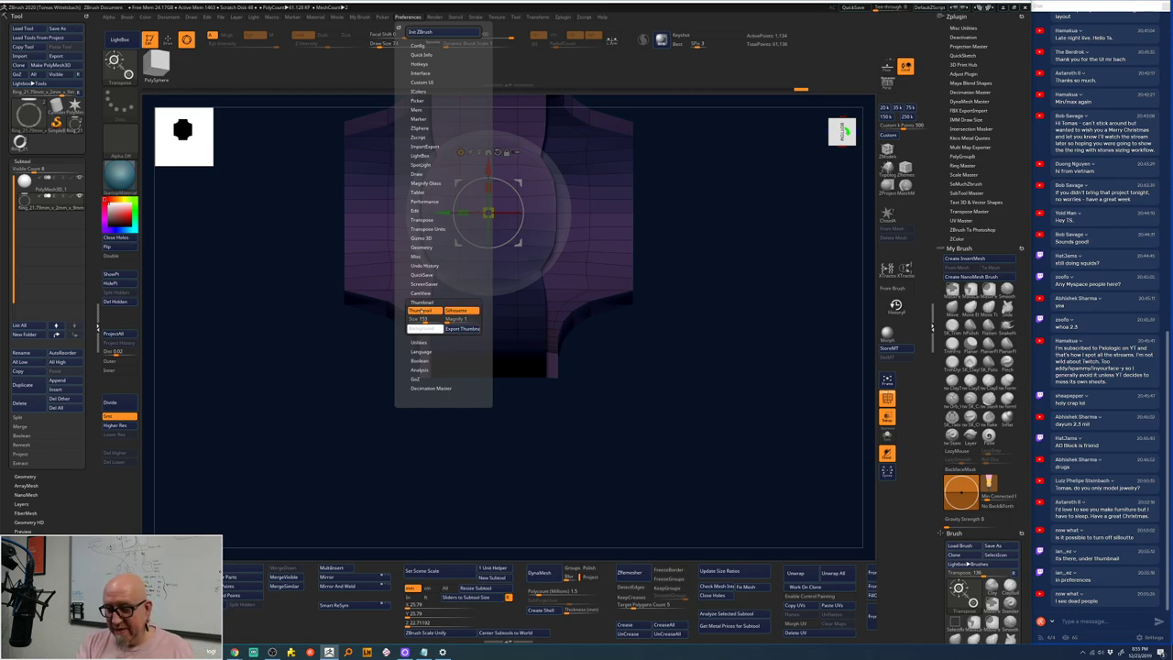
{"action": "left_click", "coordinate": [430, 312]}
{"action": "left_click", "coordinate": [431, 312]}
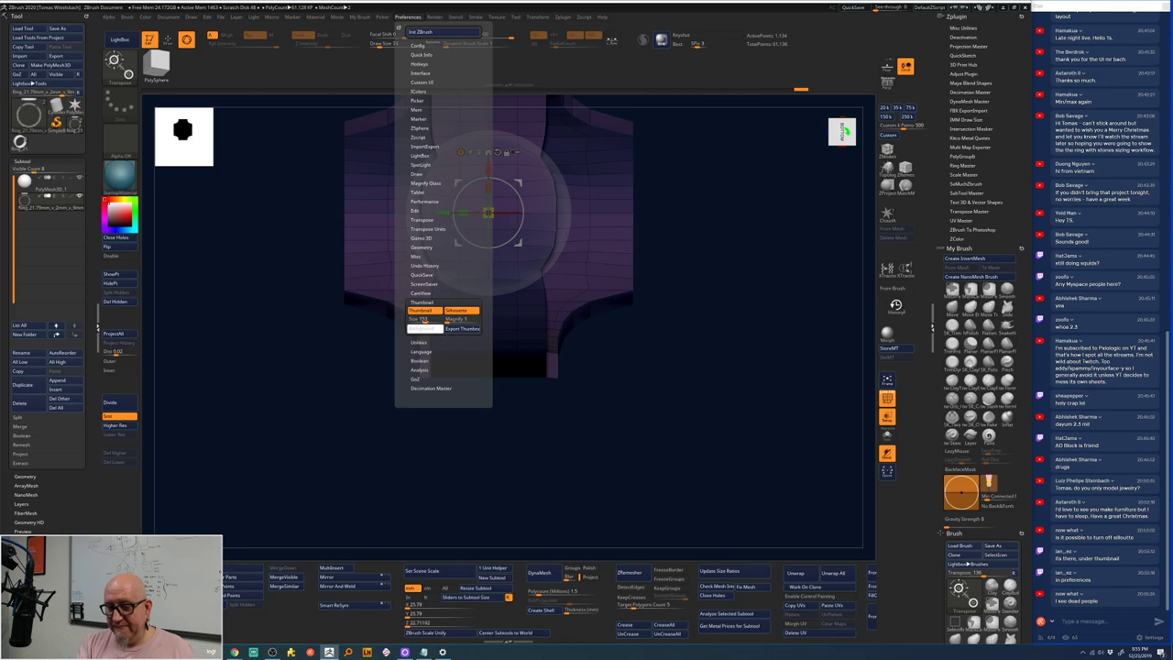
{"action": "left_click", "coordinate": [461, 310]}
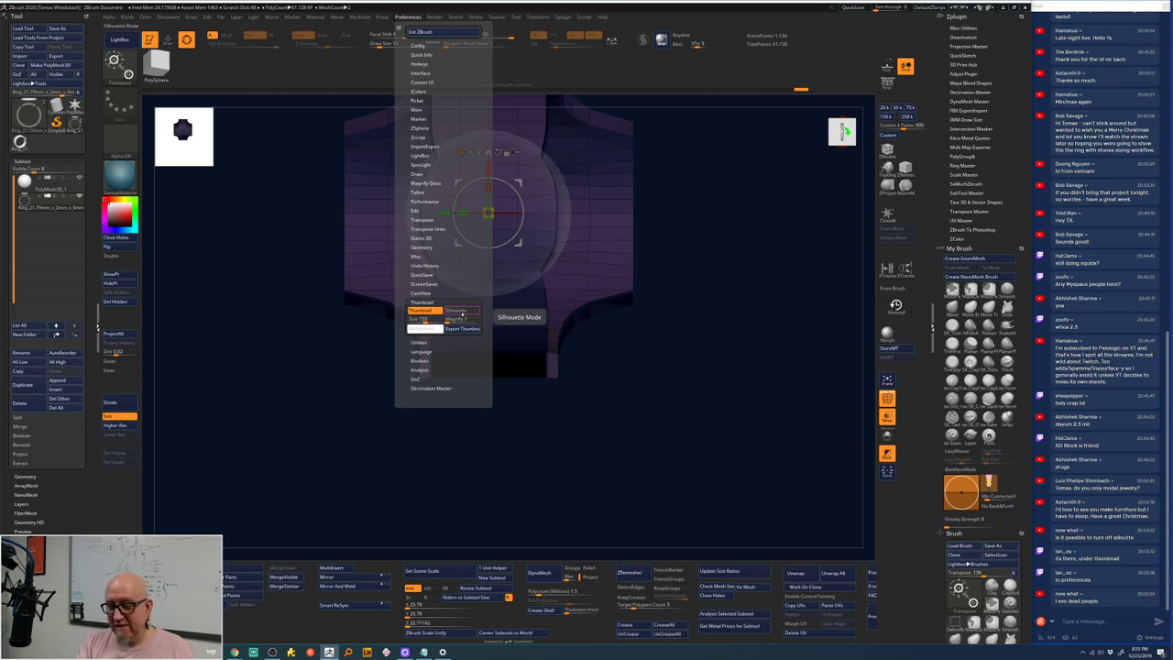
{"action": "left_click", "coordinate": [461, 311]}
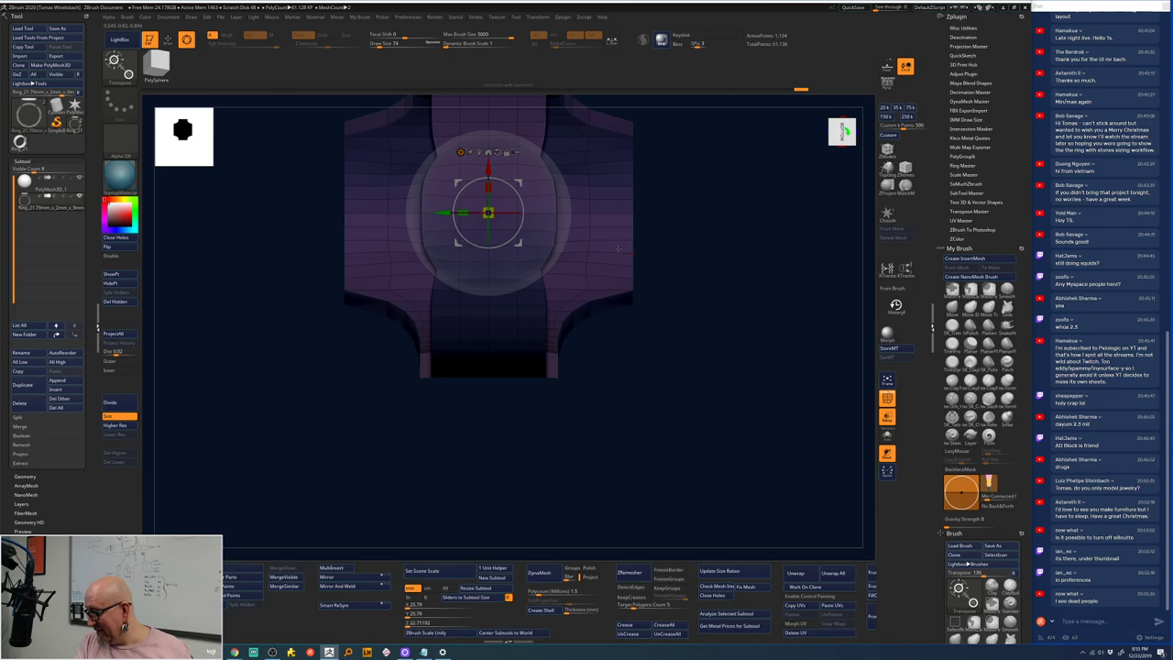
- Orbit down onto the ring and select it as the active SubTool
{"action": "key", "text": "q"}
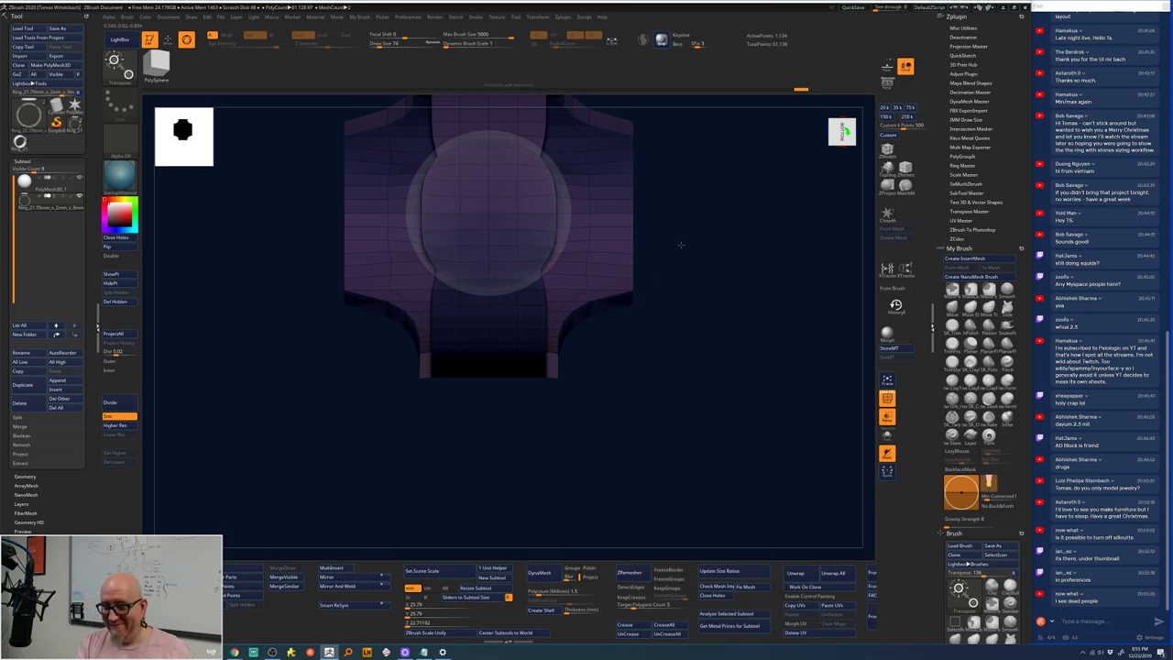
{"action": "key", "text": "w"}
{"action": "left_click_drag", "start_coordinate": [679, 245], "coordinate": [681, 258]}
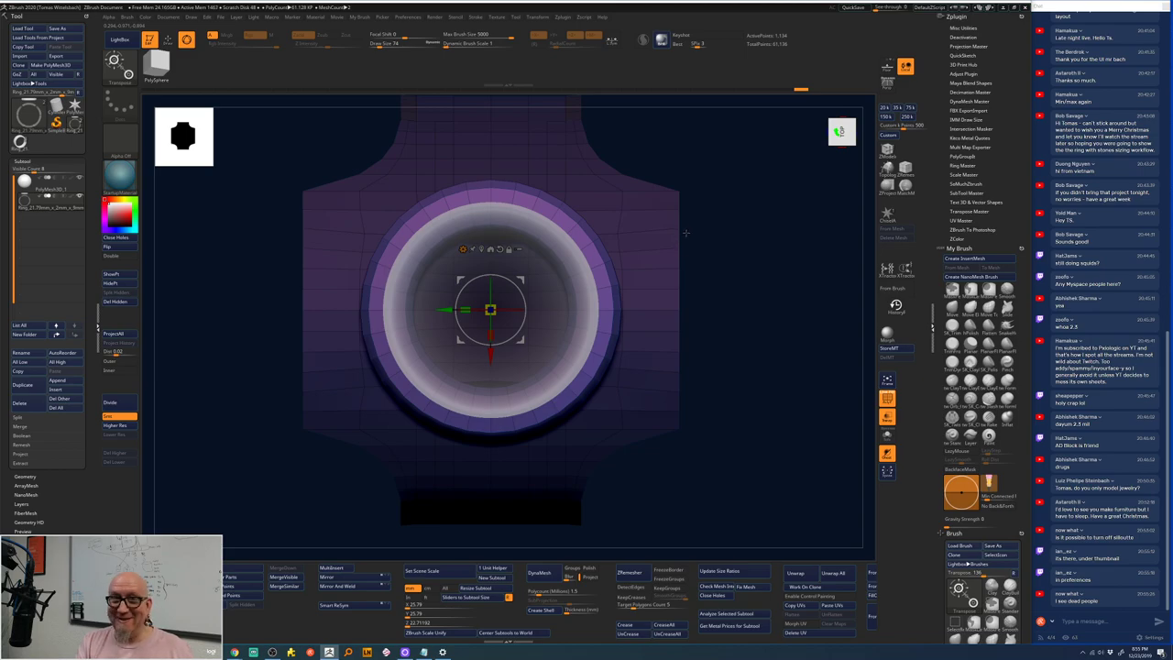
{"action": "left_click_drag", "start_coordinate": [695, 242], "coordinate": [689, 249]}
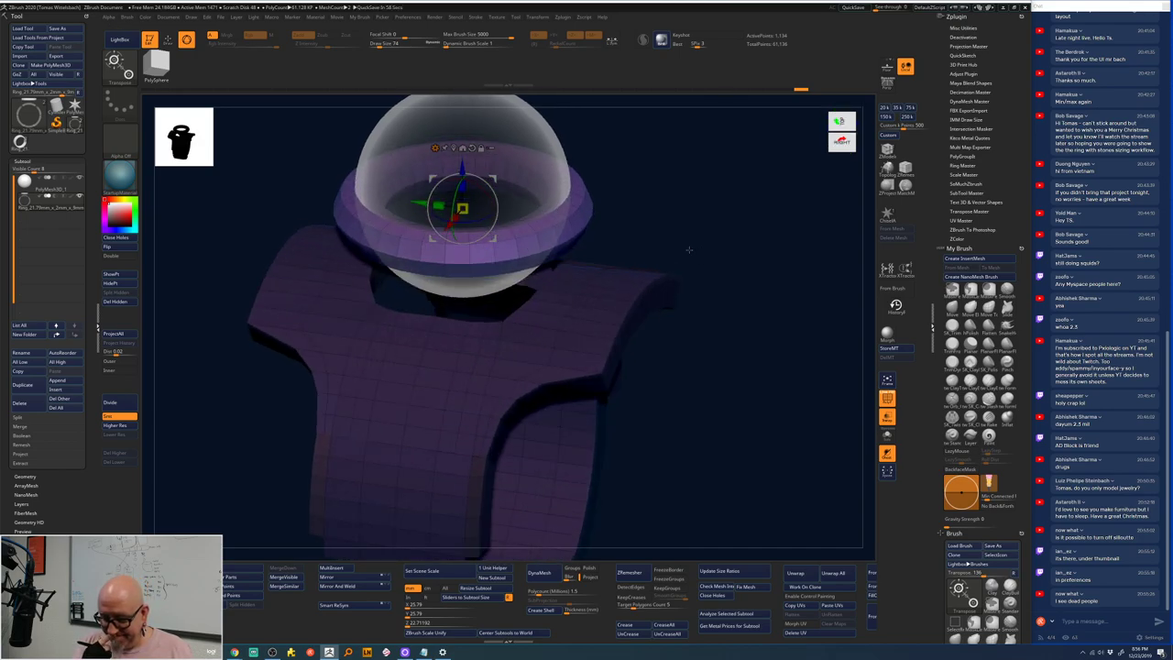
{"action": "left_click_drag", "start_coordinate": [689, 249], "coordinate": [694, 264], "text": "alt"}
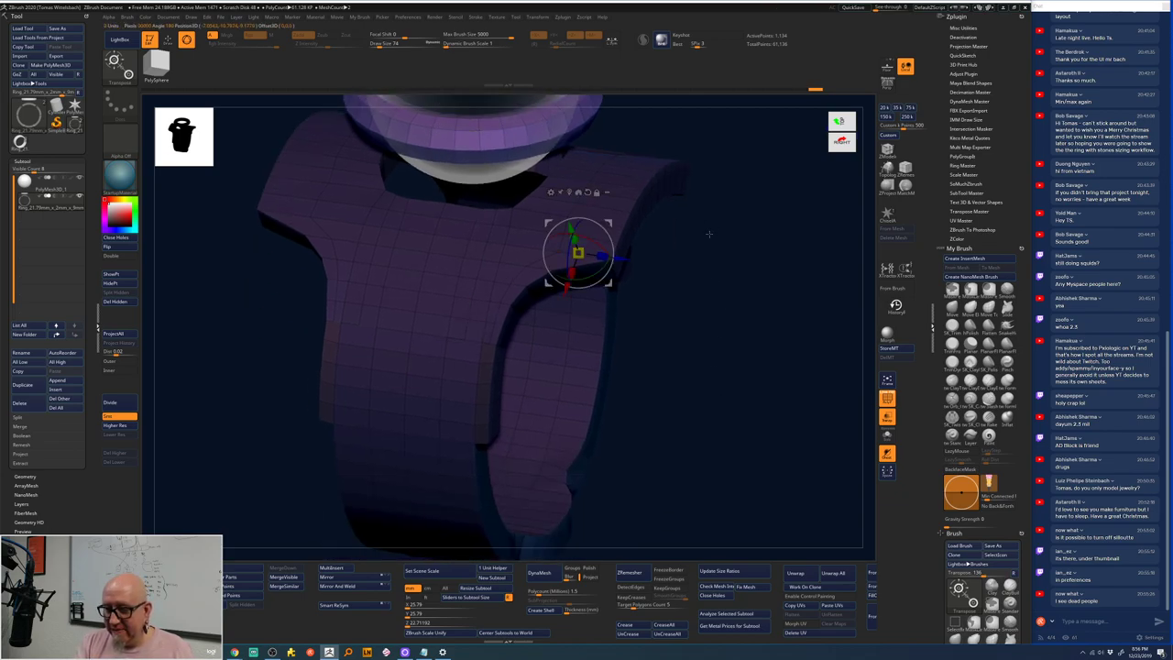
{"action": "left_click", "coordinate": [569, 257], "text": "alt"}
- Mask the whole ring, clear the mask, and return to ZModeler with Q
{"action": "left_click_drag", "start_coordinate": [713, 241], "coordinate": [715, 248]}
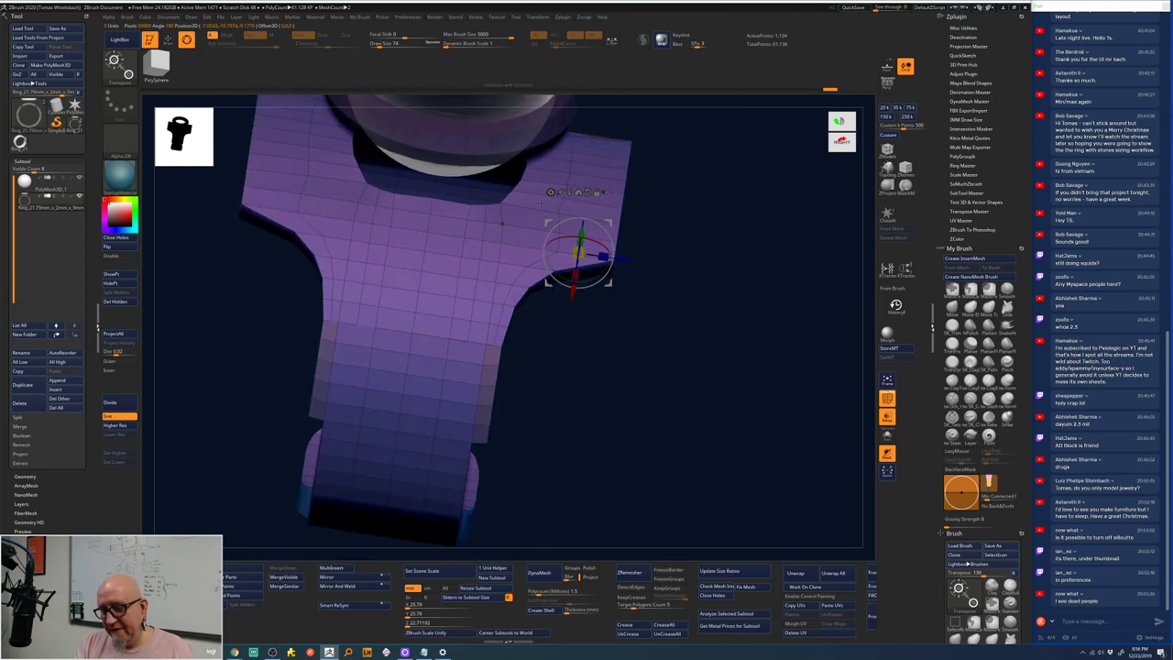
{"action": "left_click_drag", "start_coordinate": [666, 277], "coordinate": [713, 257]}
{"action": "left_click", "coordinate": [713, 257], "text": "ctrl"}
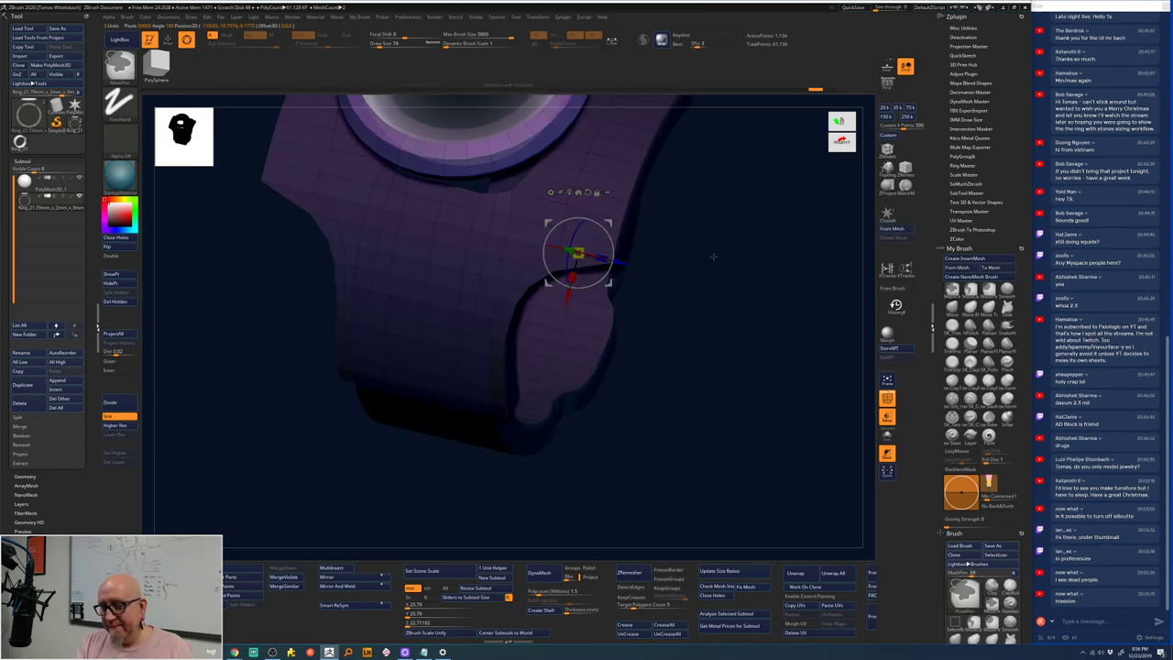
{"action": "key", "text": "w"}
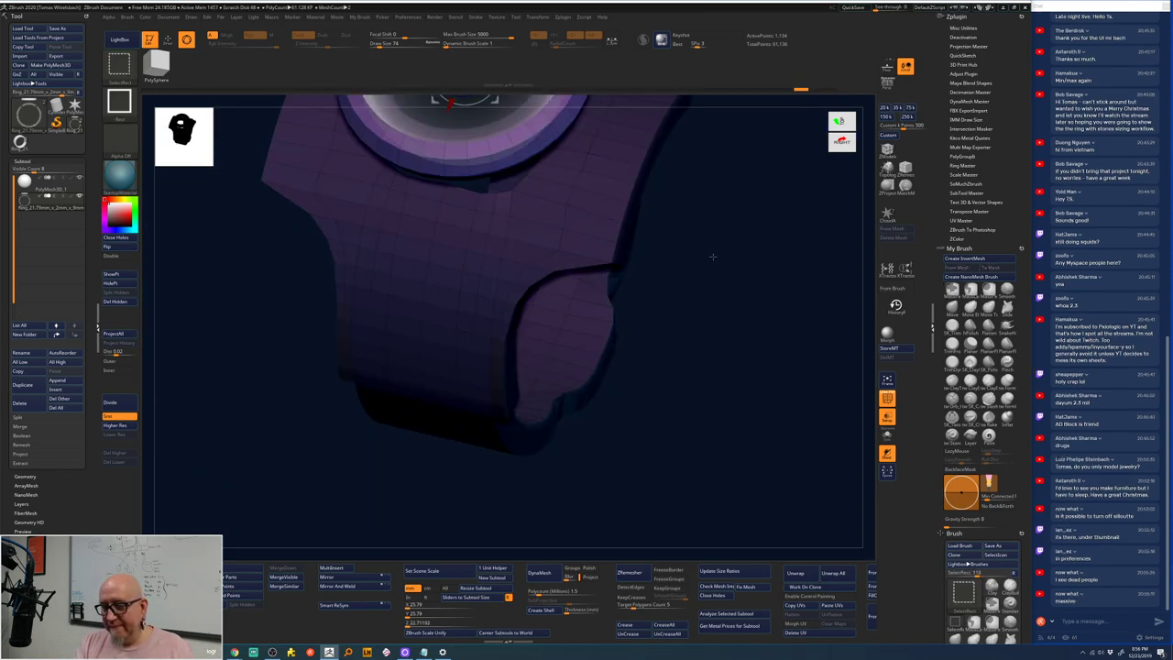
{"action": "left_click", "coordinate": [712, 254], "text": "ctrl"}
{"action": "left_click_drag", "start_coordinate": [651, 236], "coordinate": [653, 278]}
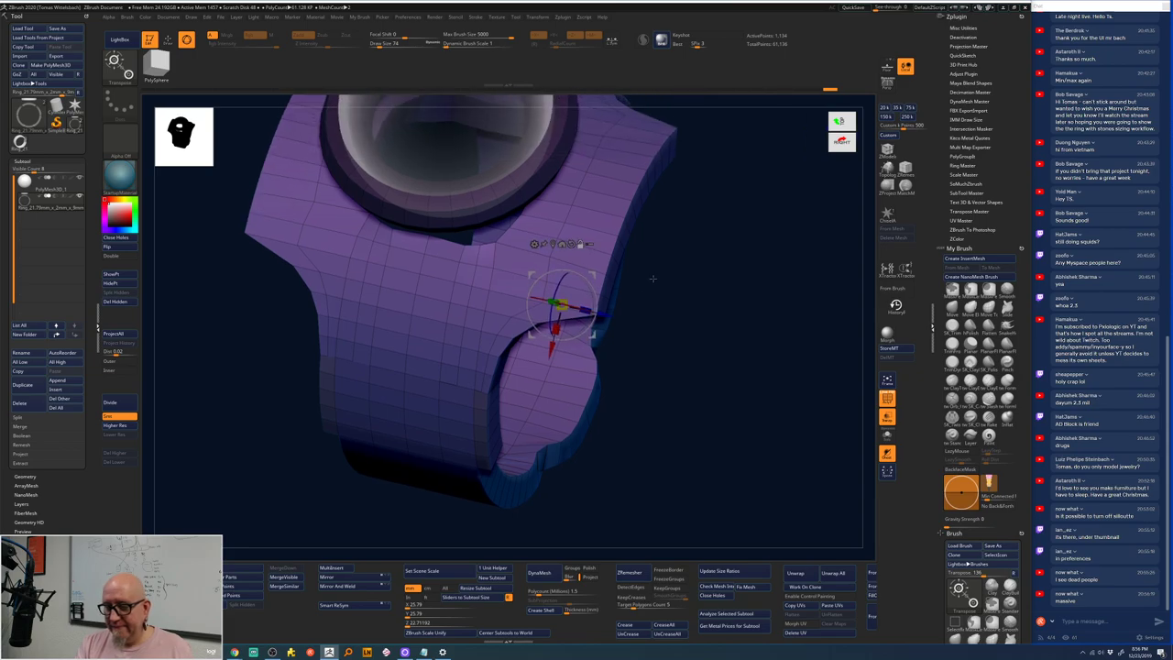
{"action": "key", "text": "q"}
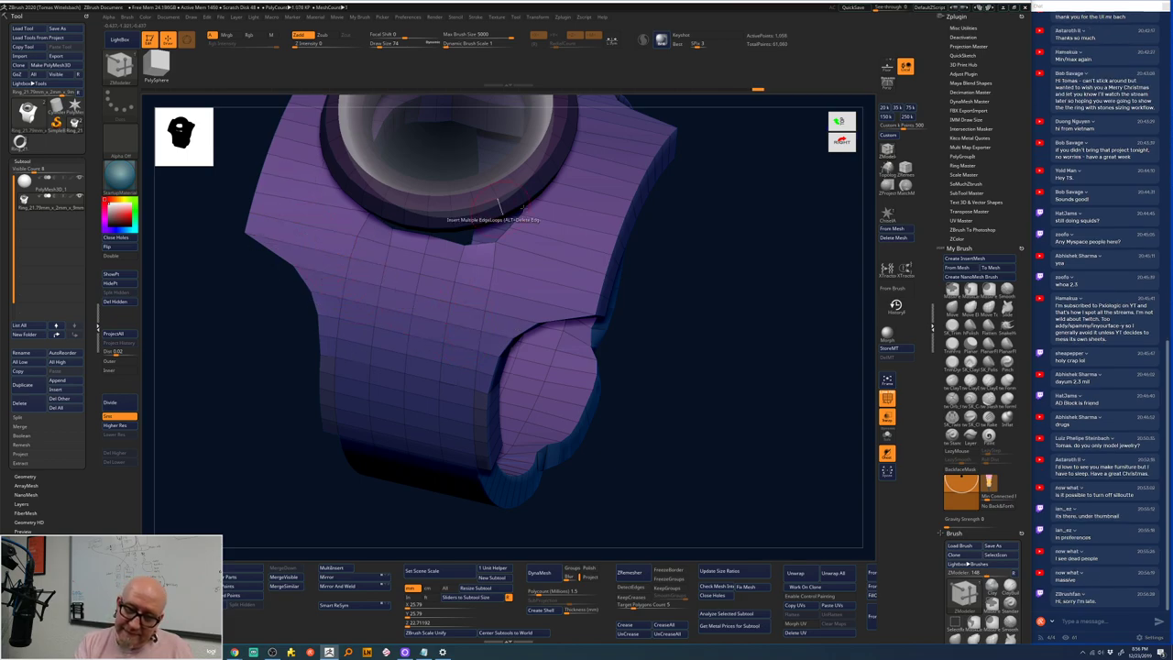
- Give one band polygon its own teal polygroup with ZModeler, then view from the top
{"action": "left_click_drag", "start_coordinate": [720, 220], "coordinate": [628, 250]}
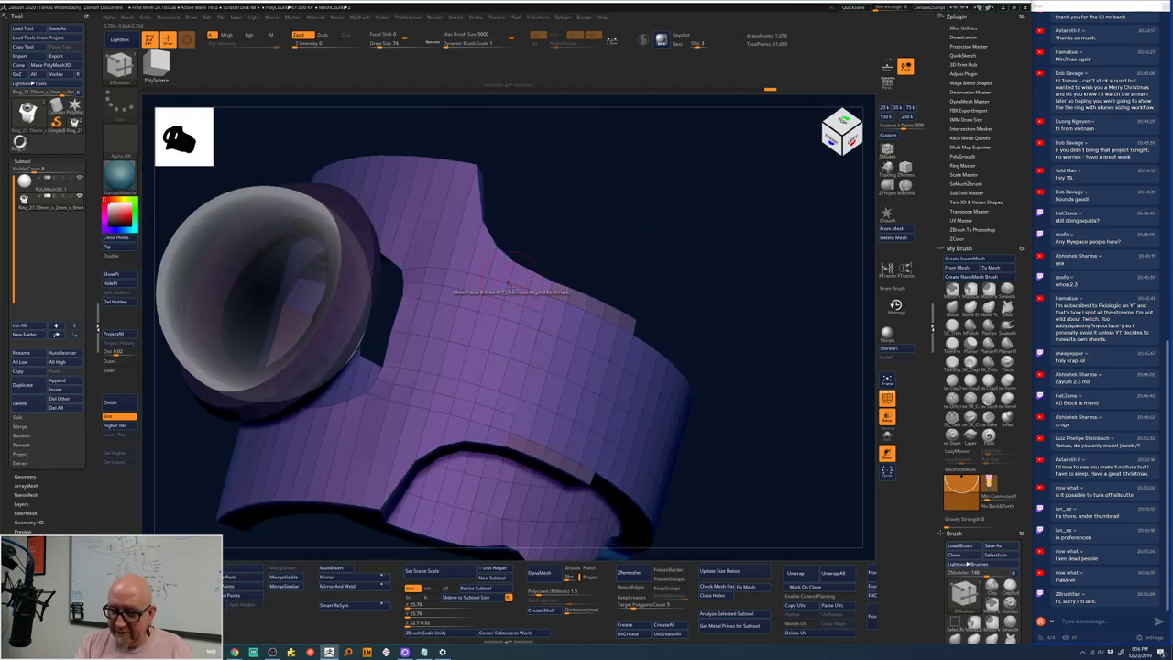
{"action": "left_click", "coordinate": [484, 409]}
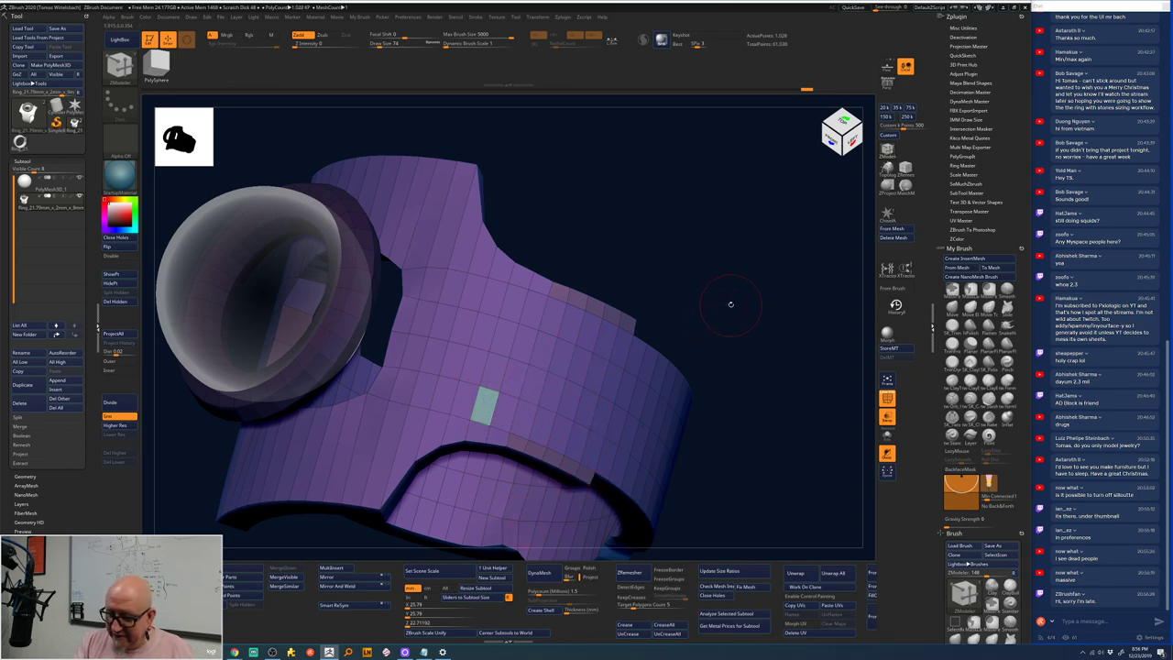
{"action": "left_click_drag", "start_coordinate": [730, 303], "coordinate": [720, 335], "text": "shift"}
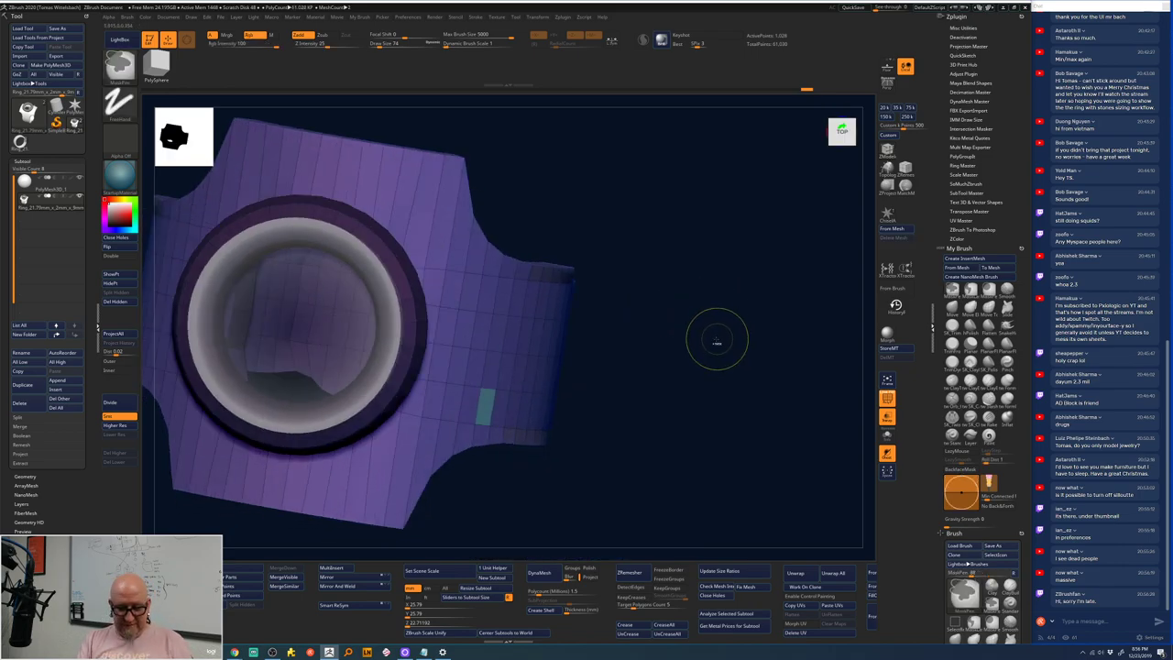
- Switch to the Standard brush, turn off PolyF and view the ring from the front
{"action": "key", "text": "b"}
{"action": "key", "text": "z"}
{"action": "key", "text": "m"}
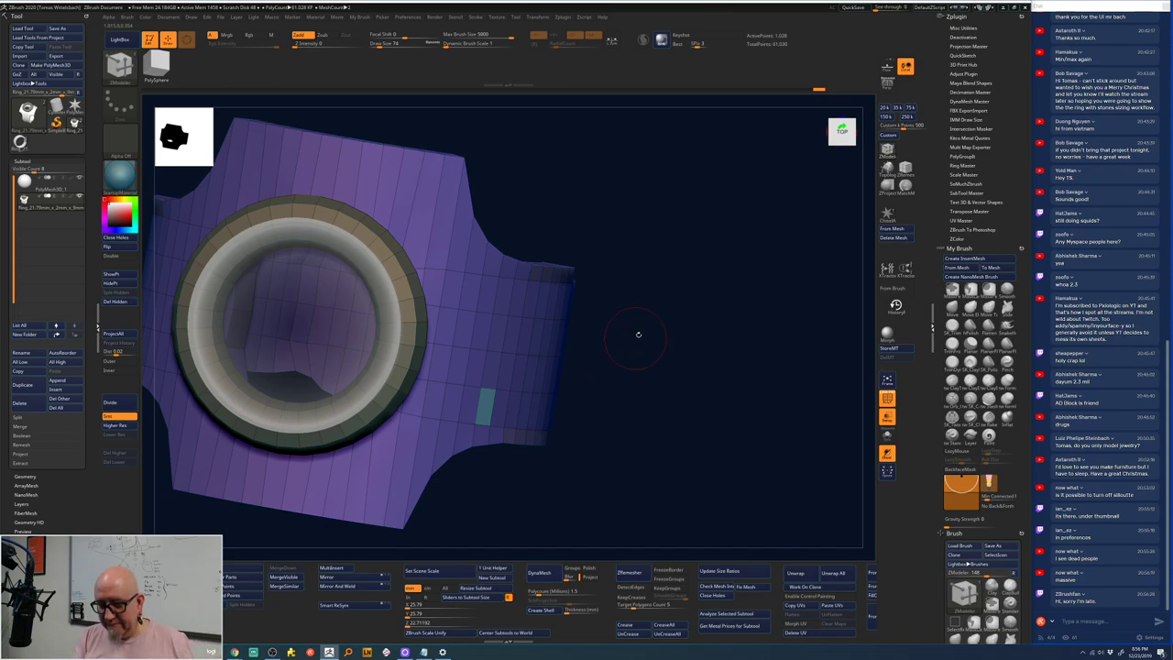
{"action": "key", "text": "b"}
{"action": "key", "text": "s"}
{"action": "key", "text": "t"}
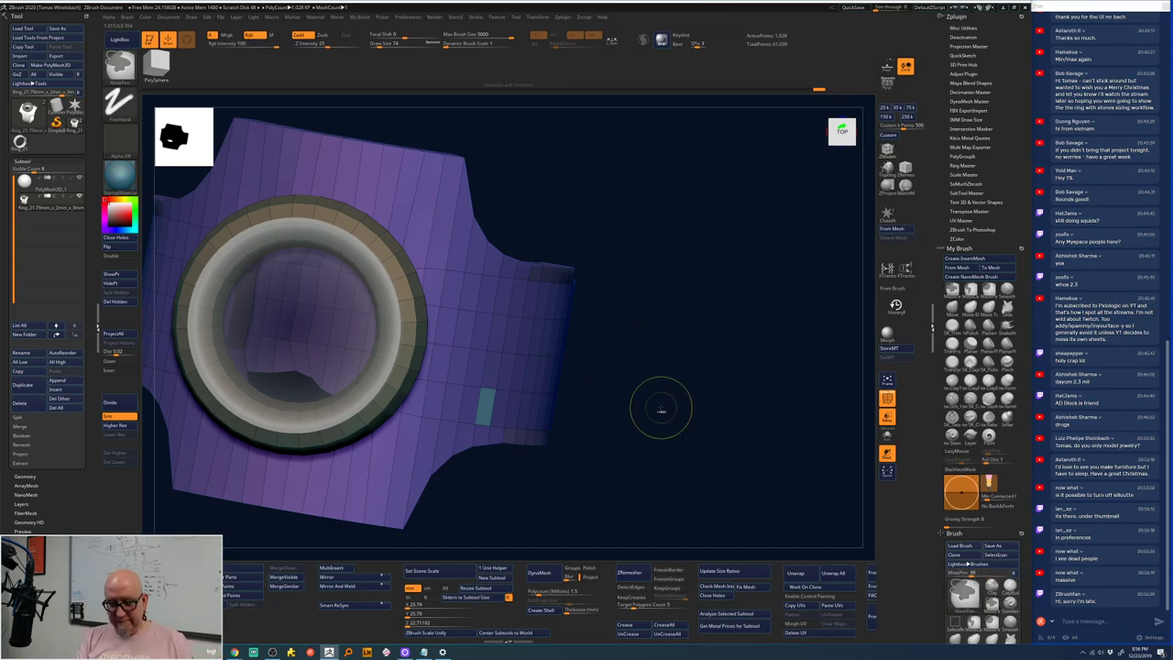
{"action": "key", "text": "shift+f"}
{"action": "left_click_drag", "start_coordinate": [672, 400], "coordinate": [628, 266], "text": "shift"}
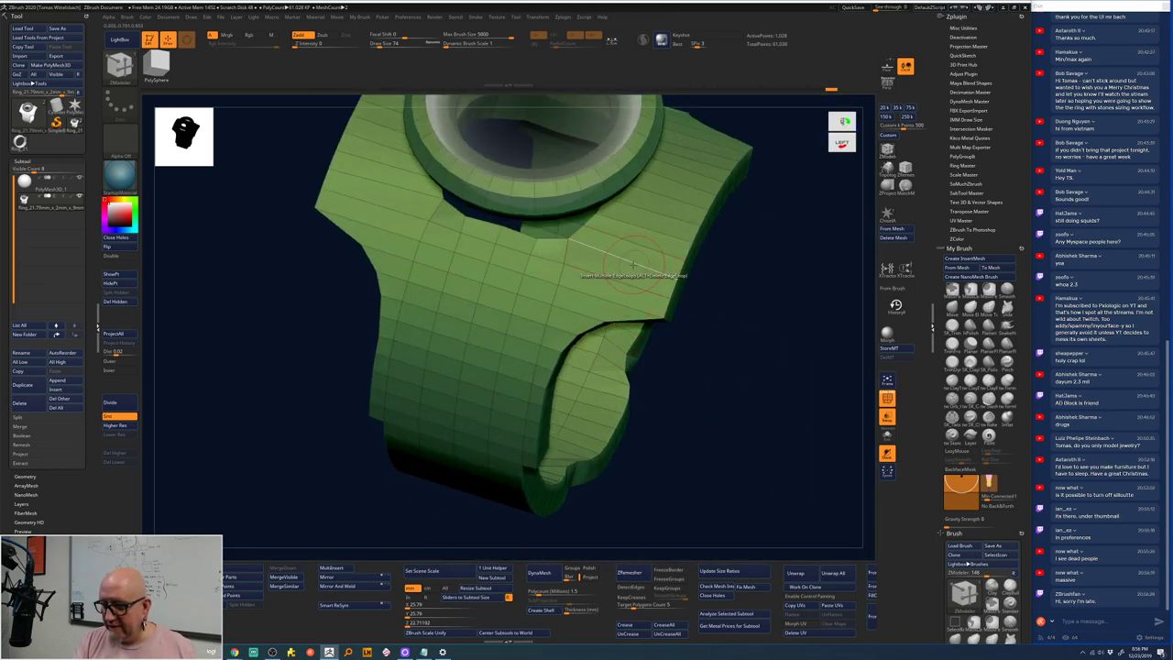
- Polygroup the band's side sections separately from its middle strip
{"action": "key", "text": "shift+f"}
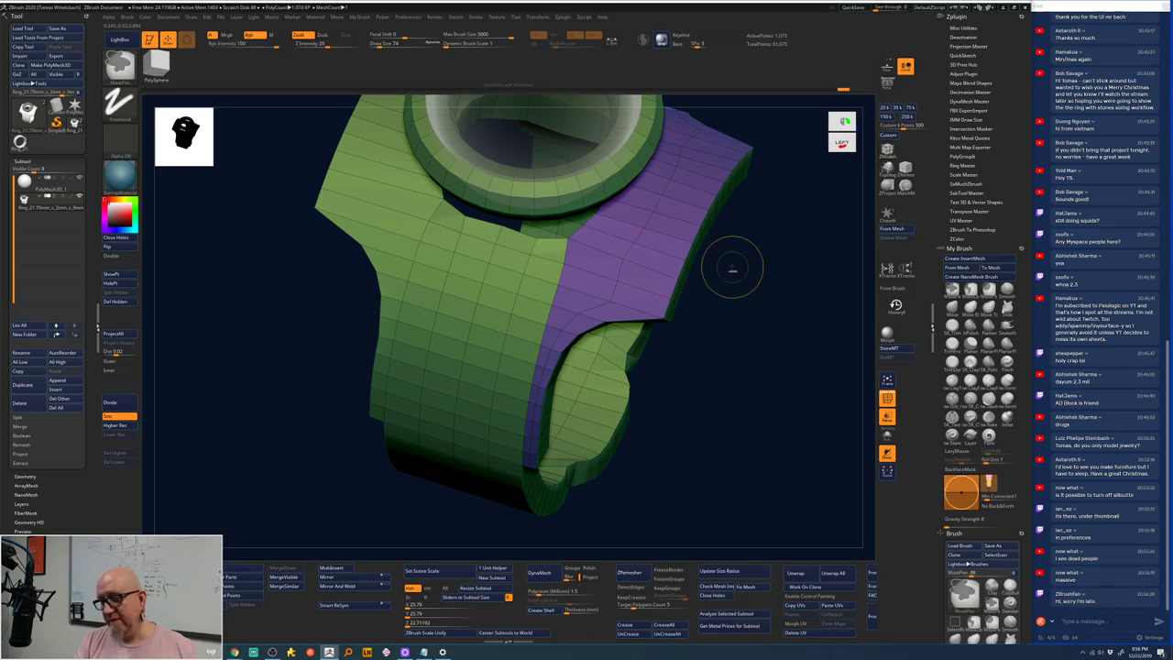
{"action": "key", "text": "ctrl+w"}
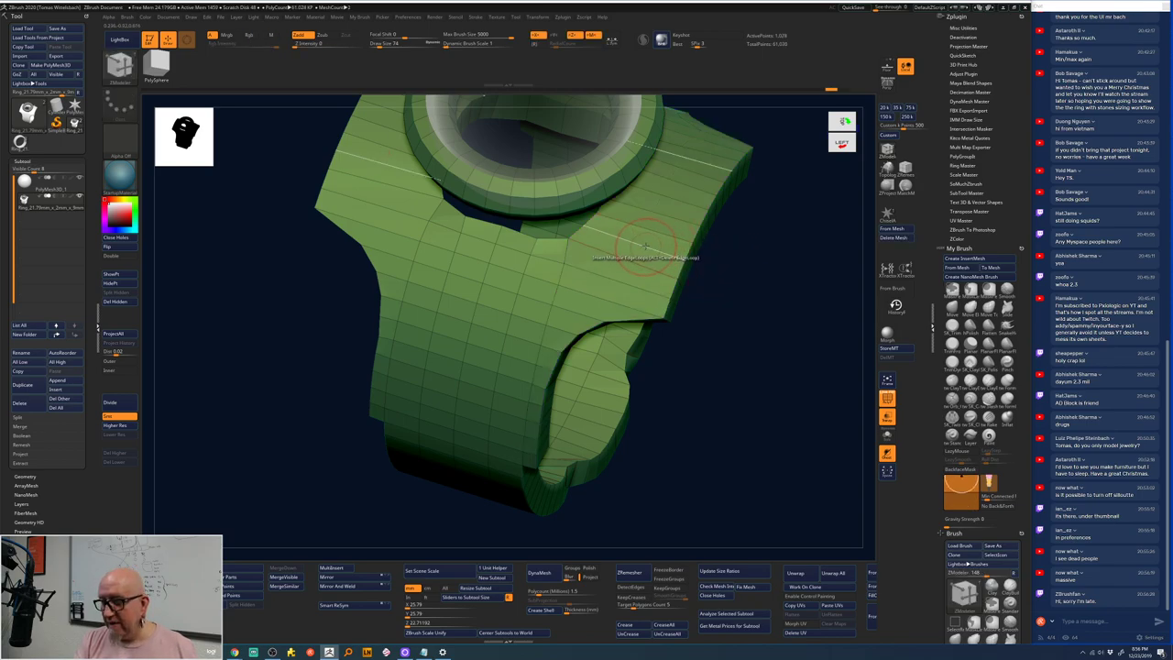
{"action": "left_click", "coordinate": [646, 245]}
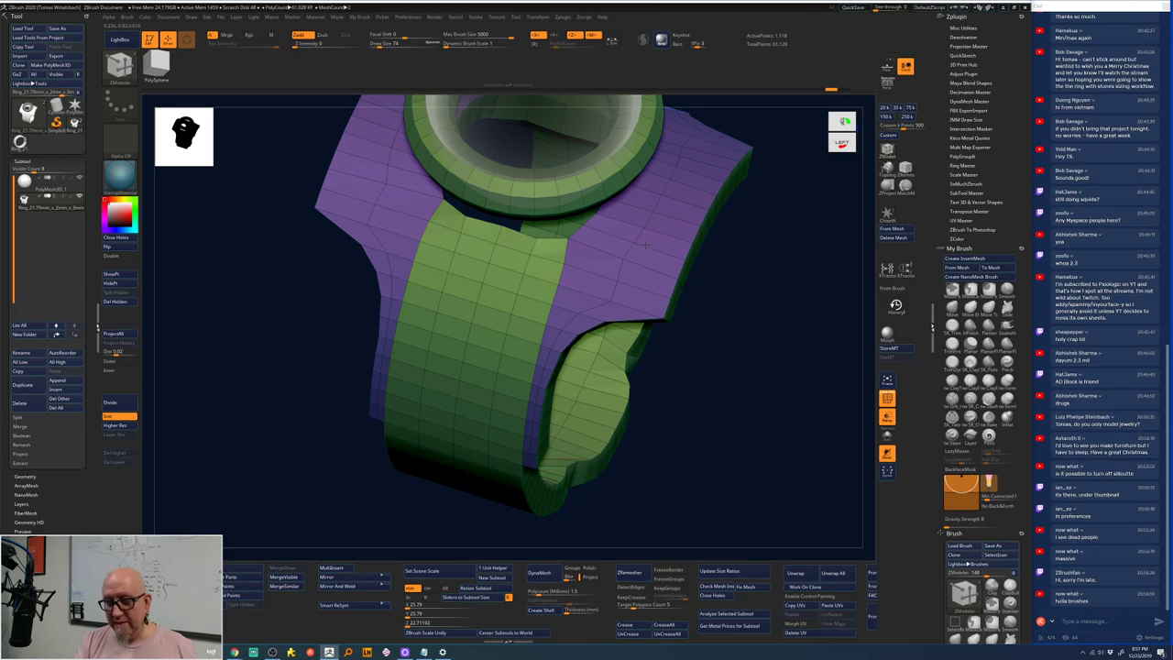
- QMesh a bezel polygon down onto the band as a flat prong-like strip
{"action": "left_click_drag", "start_coordinate": [748, 276], "coordinate": [693, 260]}
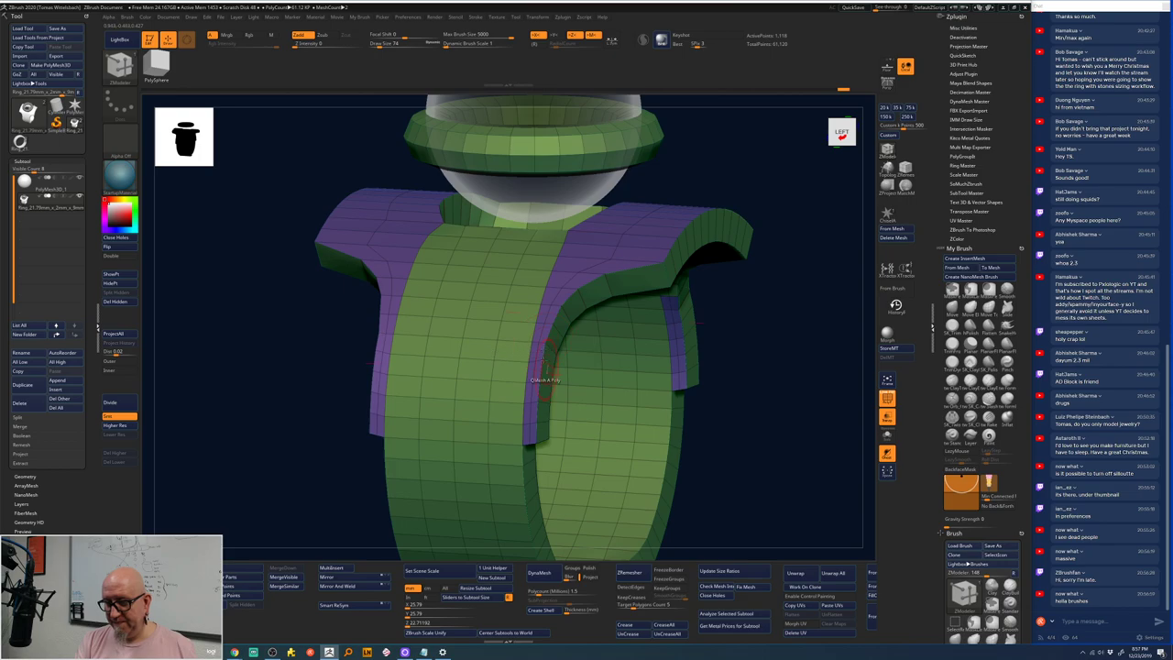
{"action": "left_click_drag", "start_coordinate": [767, 324], "coordinate": [722, 348], "text": "alt"}
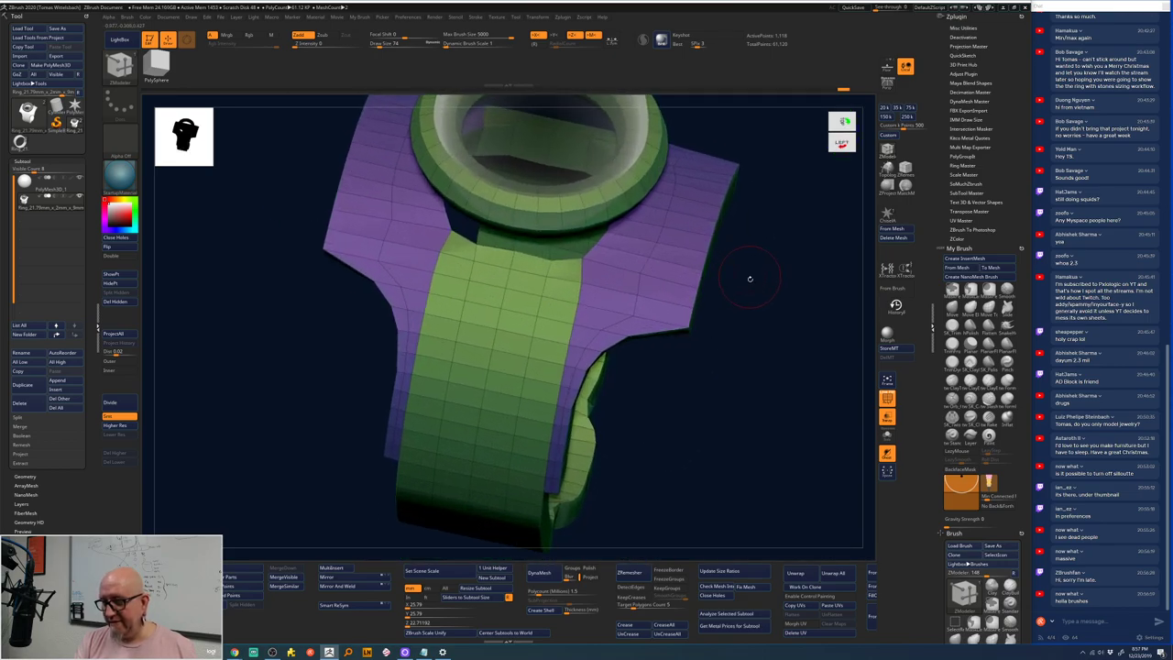
{"action": "left_click_drag", "start_coordinate": [748, 275], "coordinate": [649, 168]}
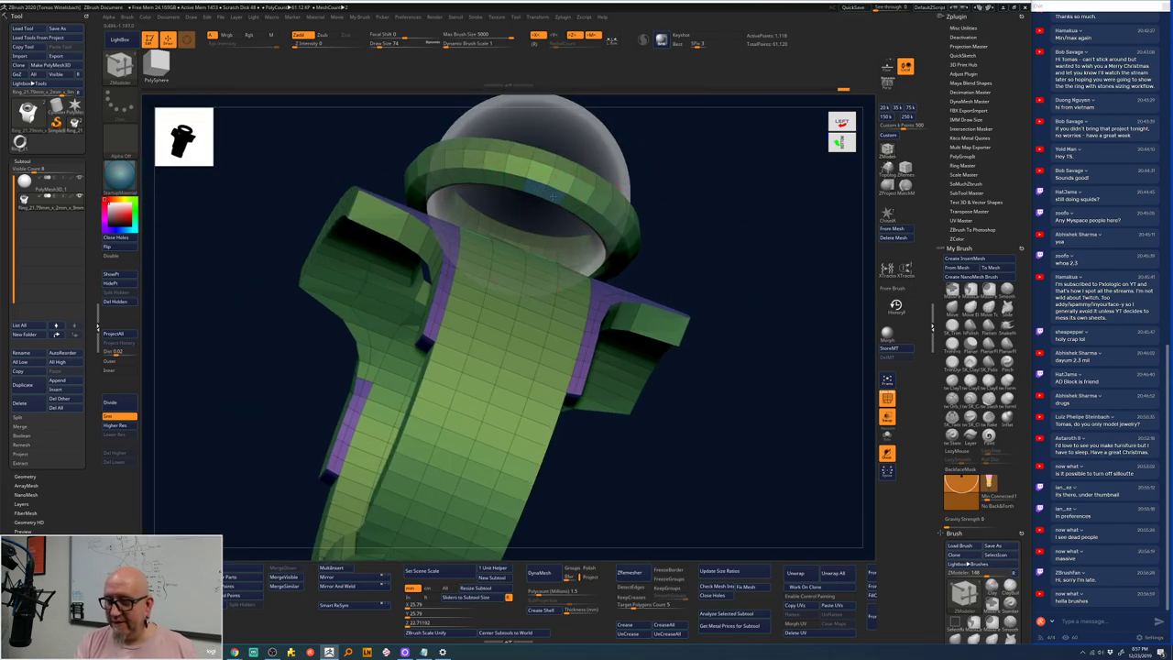
{"action": "left_click_drag", "start_coordinate": [724, 188], "coordinate": [642, 197]}
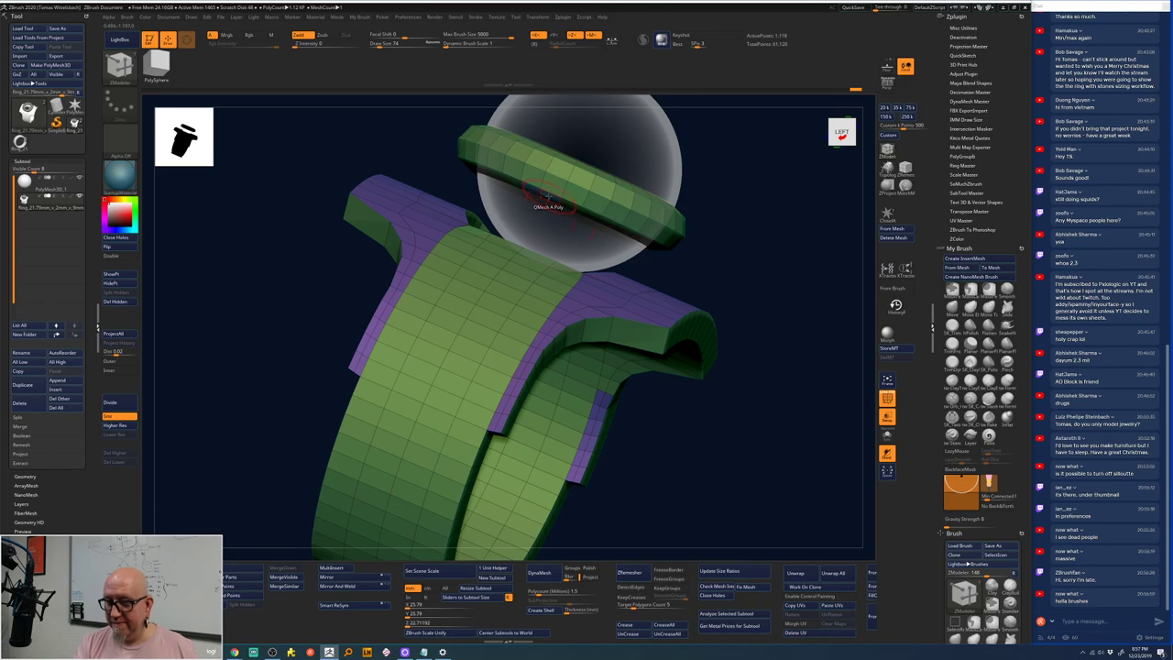
{"action": "left_click_drag", "start_coordinate": [548, 195], "coordinate": [497, 353]}
{"action": "left_click_drag", "start_coordinate": [765, 254], "coordinate": [752, 230], "text": "shift"}
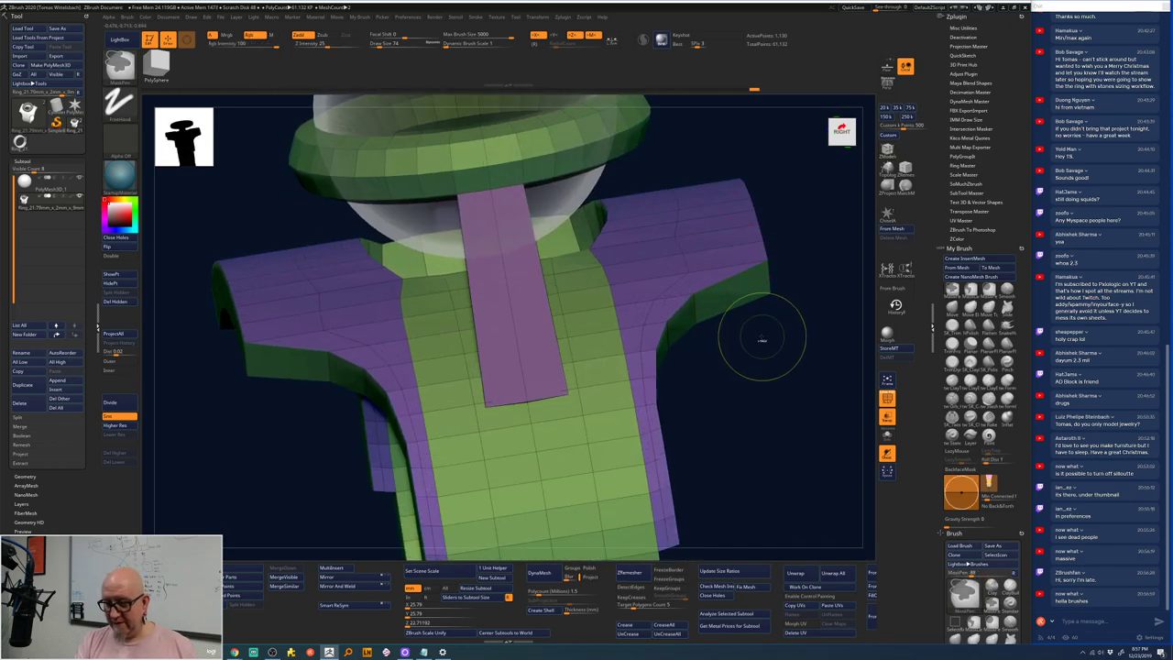
- Undo the extruded strip and set the ZModeler action to Bridge Two Connected Polys
{"action": "key", "text": "ctrl+z"}
{"action": "left_click_drag", "start_coordinate": [754, 336], "coordinate": [689, 311]}
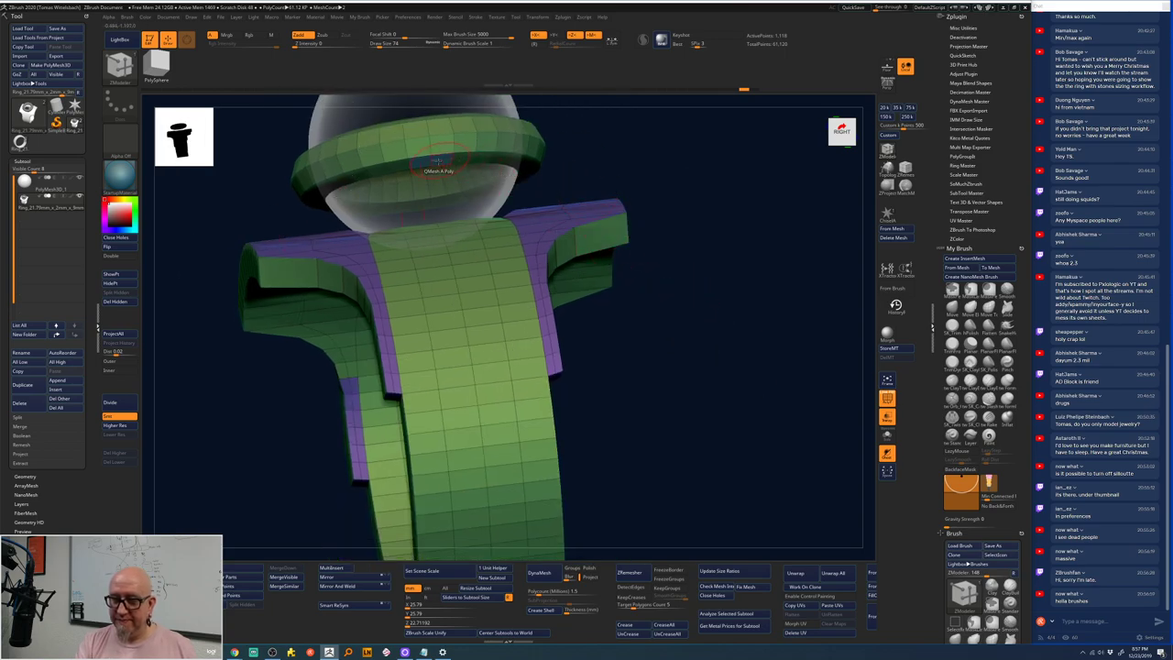
{"action": "key", "text": "space"}
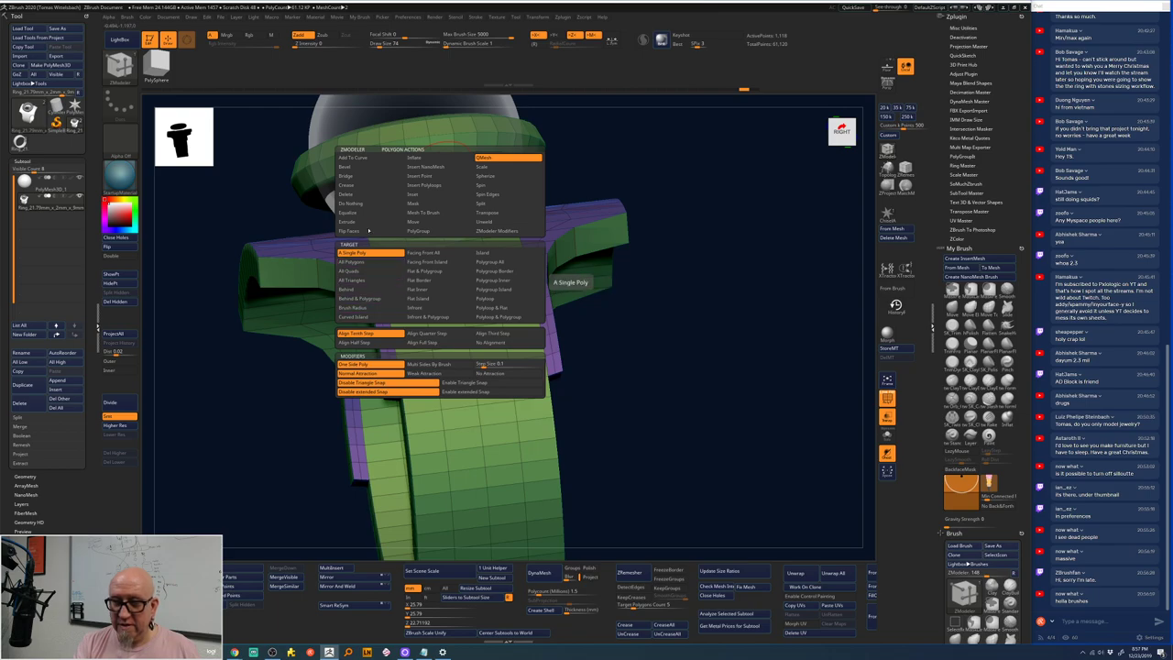
{"action": "left_click", "coordinate": [370, 175]}
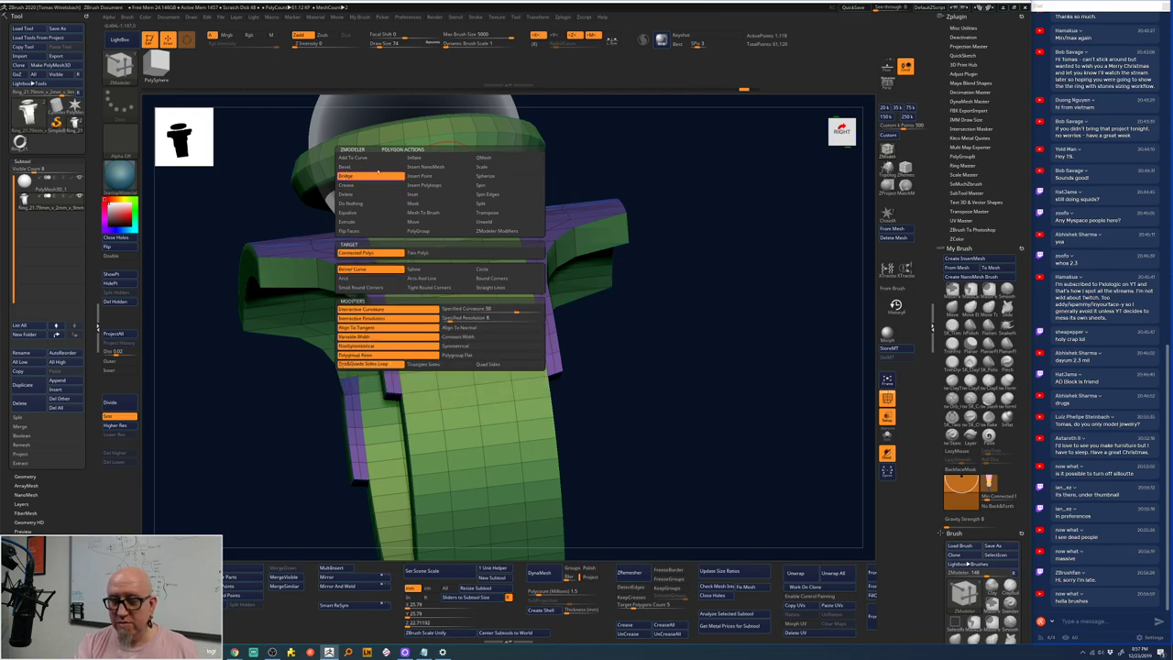
- Bridge the shank's shoulder polygons up to the bezel ring with angled struts
{"action": "left_click_drag", "start_coordinate": [623, 131], "coordinate": [592, 118]}
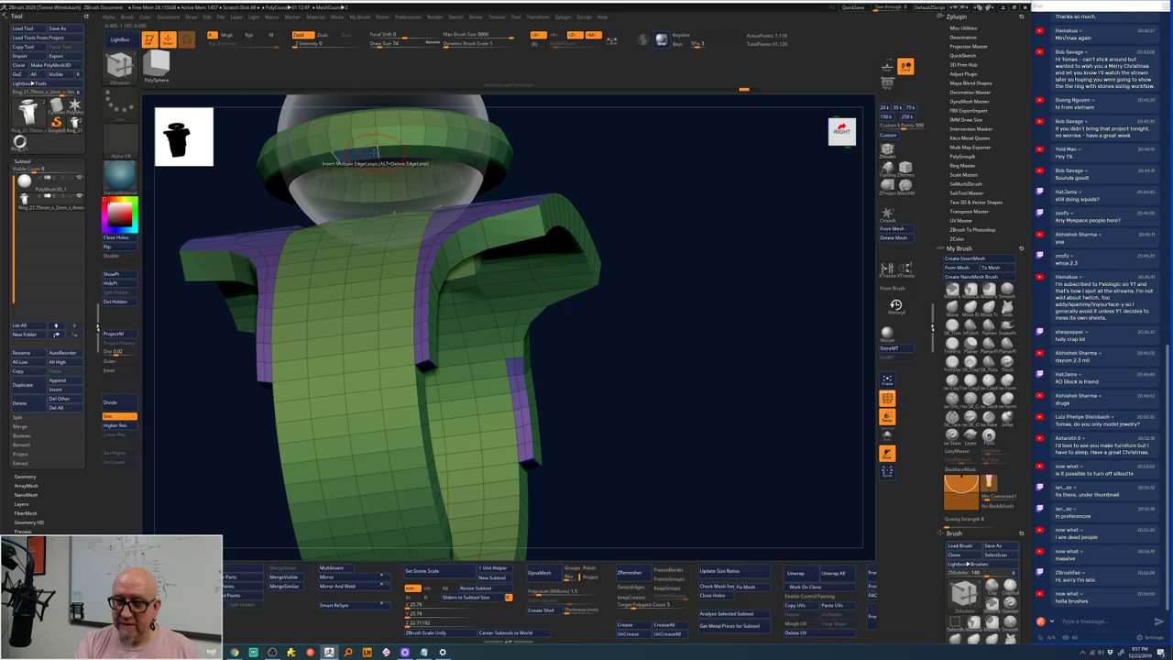
{"action": "left_click_drag", "start_coordinate": [550, 170], "coordinate": [463, 190]}
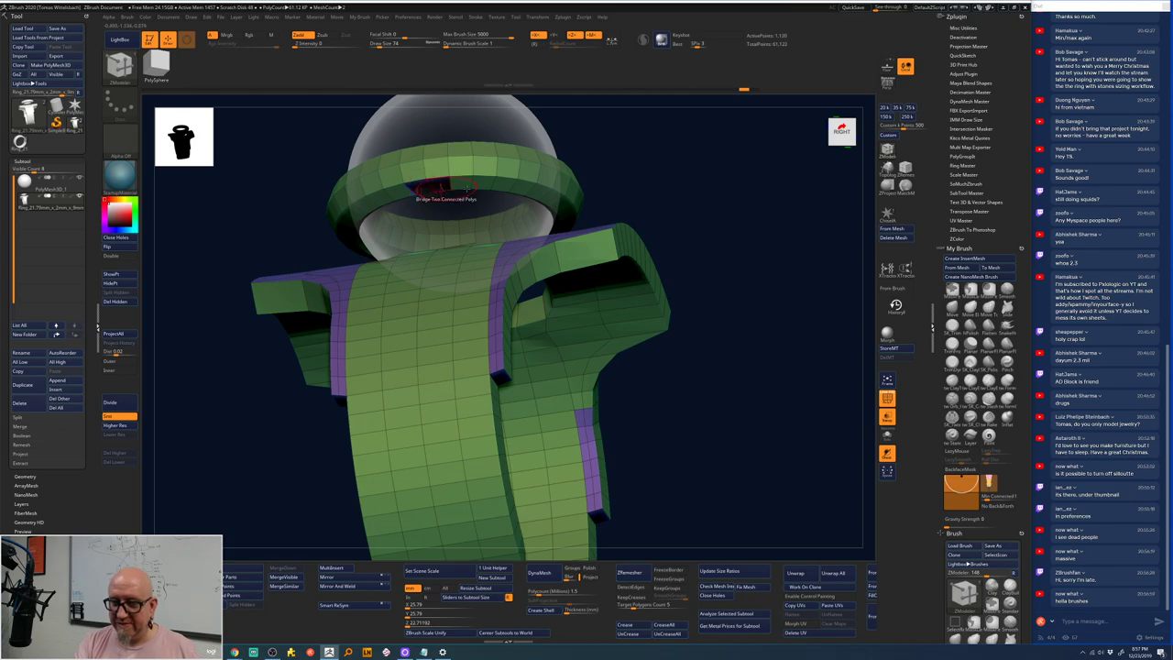
{"action": "left_click_drag", "start_coordinate": [674, 173], "coordinate": [668, 150]}
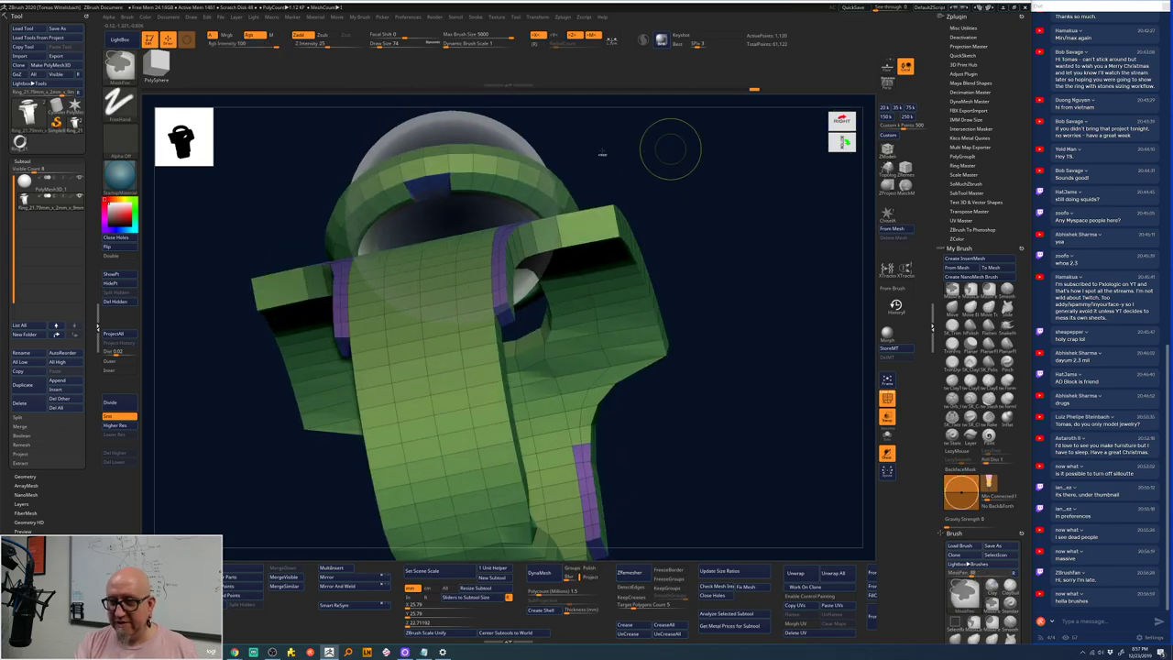
{"action": "key", "text": "space"}
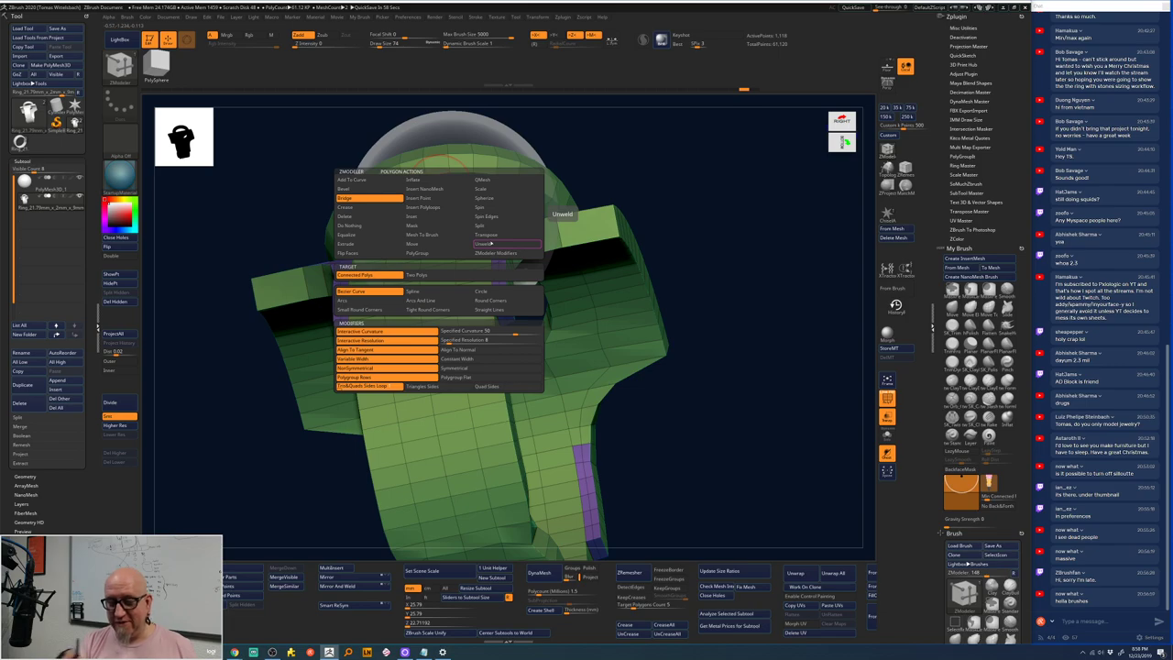
{"action": "left_click_drag", "start_coordinate": [568, 183], "coordinate": [642, 160]}
{"action": "left_click_drag", "start_coordinate": [438, 183], "coordinate": [406, 309]}
{"action": "left_click", "coordinate": [418, 310]}
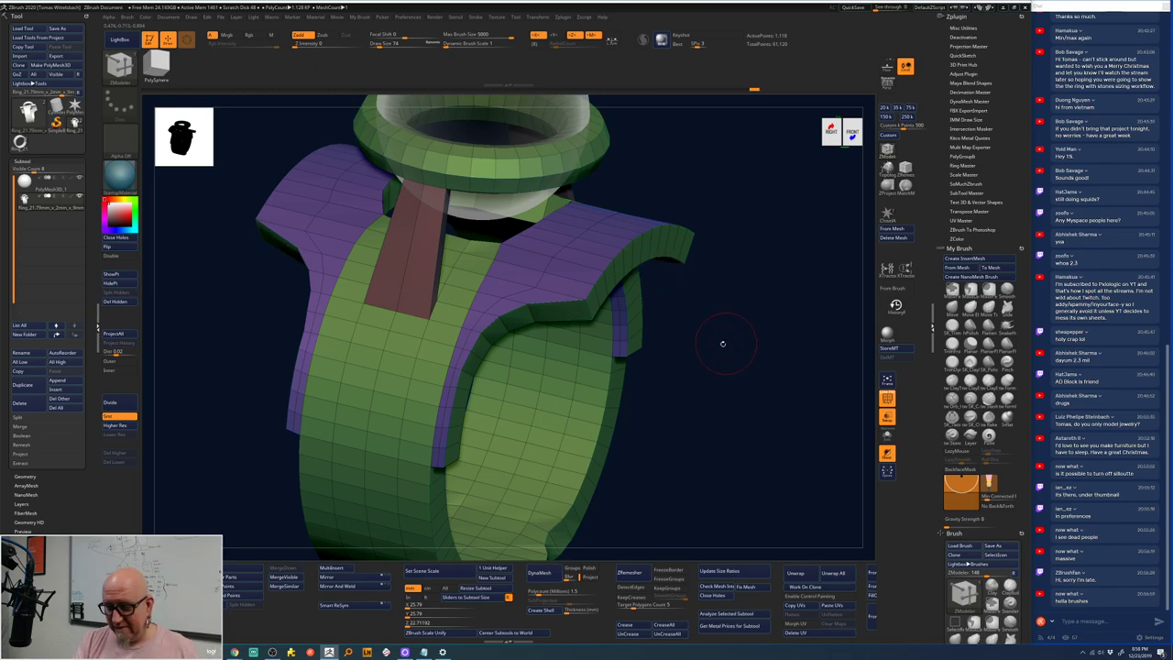
{"action": "left_click_drag", "start_coordinate": [722, 344], "coordinate": [642, 229]}
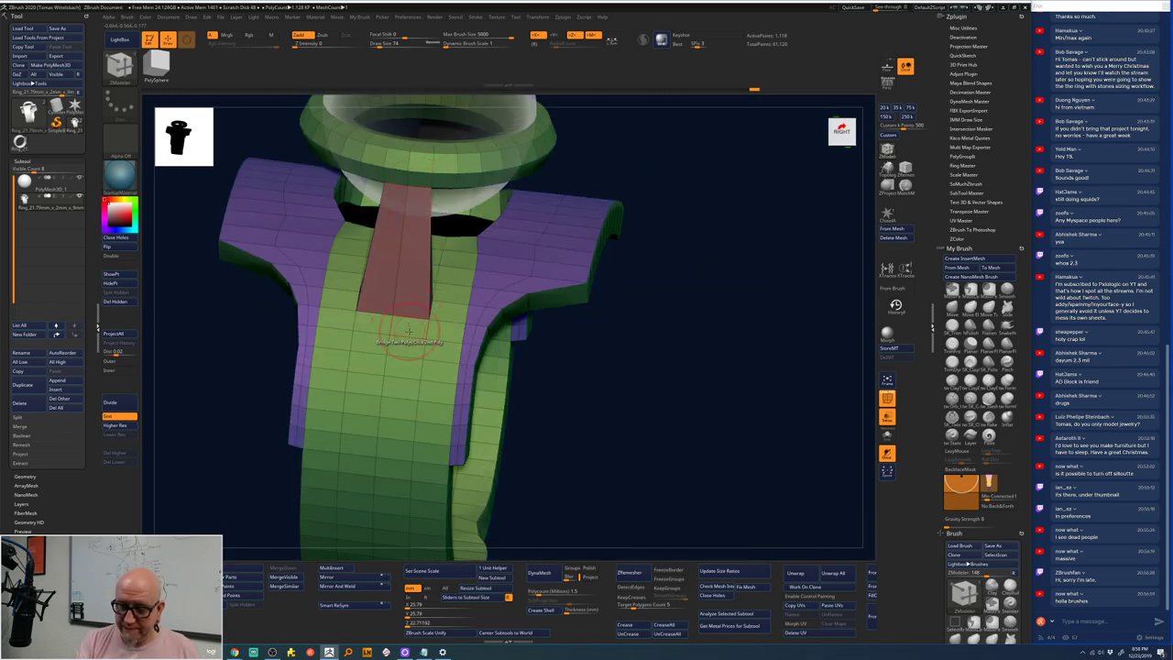
{"action": "left_click_drag", "start_coordinate": [641, 348], "coordinate": [696, 312]}
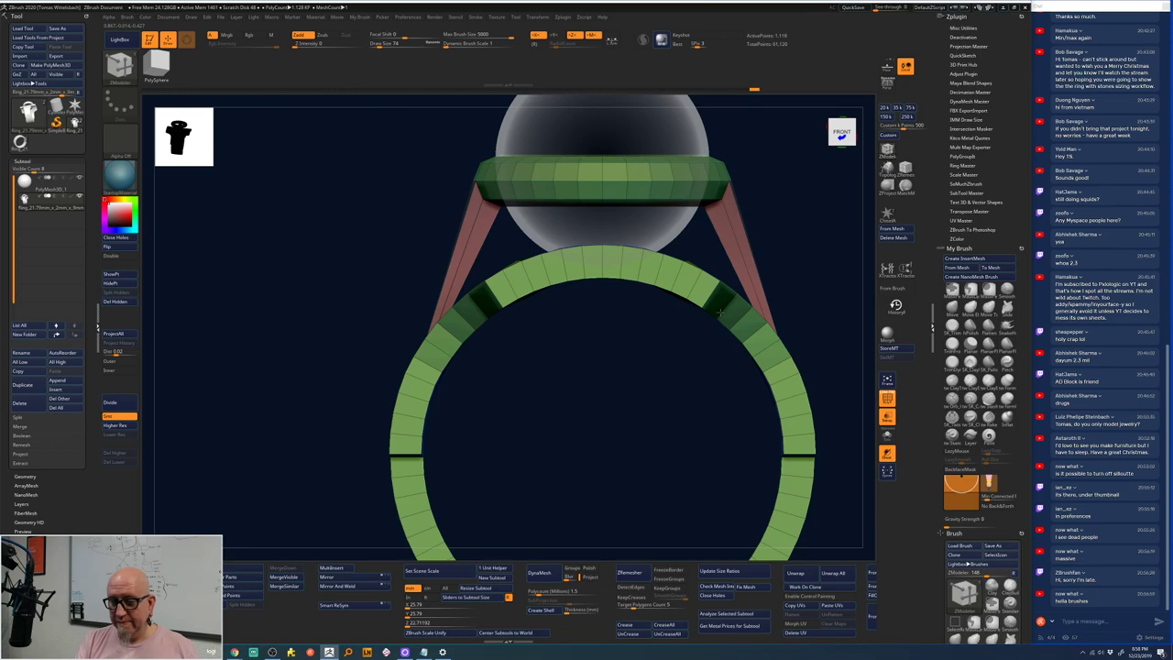
- Preview the ring subdivided and smoothed, then return to the lower subdivision level
{"action": "left_click_drag", "start_coordinate": [587, 354], "coordinate": [661, 260]}
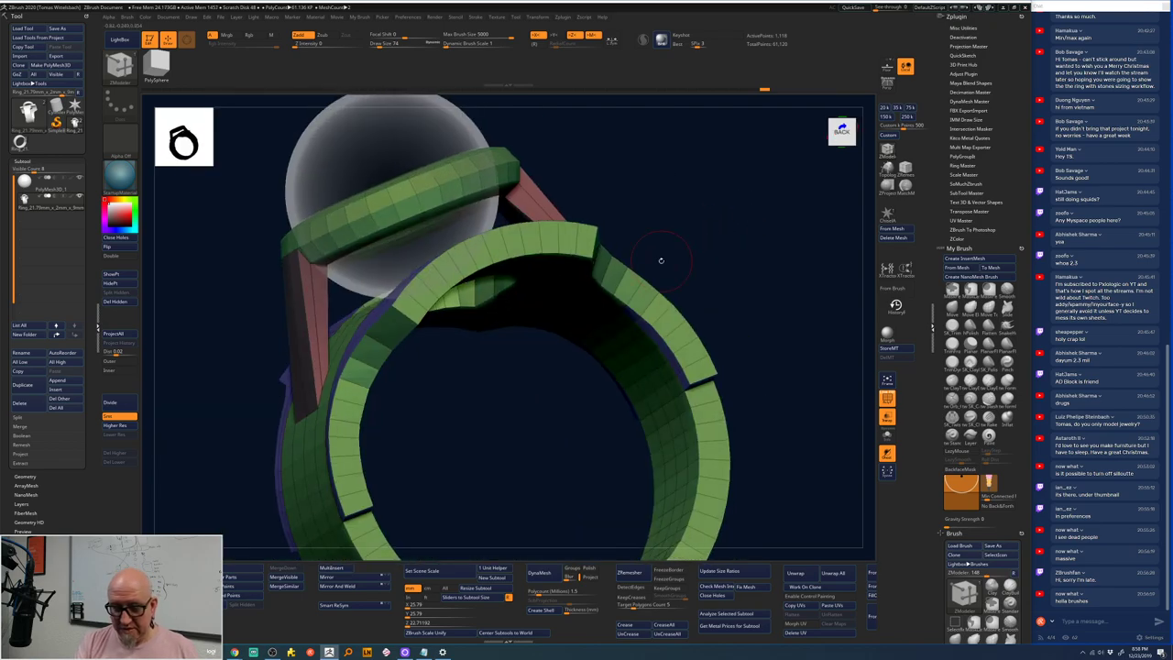
{"action": "left_click", "coordinate": [126, 405]}
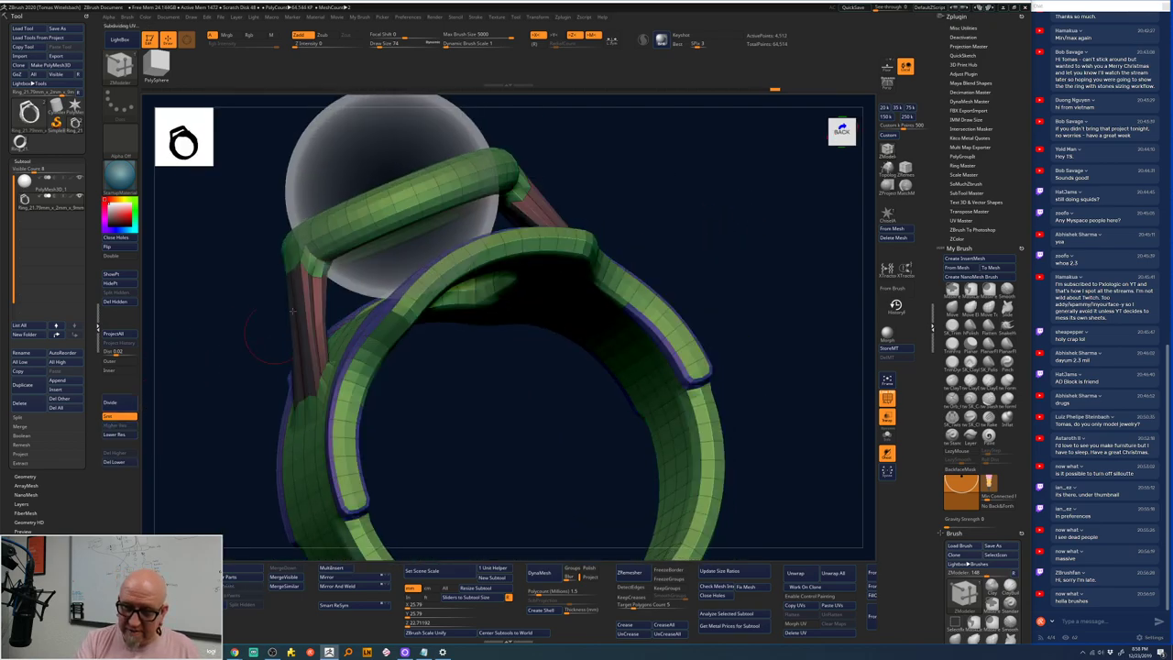
{"action": "mouse_move", "coordinate": [474, 402]}
{"action": "left_mouse_down"}
{"action": "mouse_move", "coordinate": [432, 445]}
{"action": "mouse_move", "coordinate": [502, 364]}
{"action": "left_mouse_up"}
{"action": "key", "text": "shift+d"}
- QMesh the strut polygons into a raised block as a new polygroup
{"action": "left_click_drag", "start_coordinate": [838, 282], "coordinate": [721, 254]}
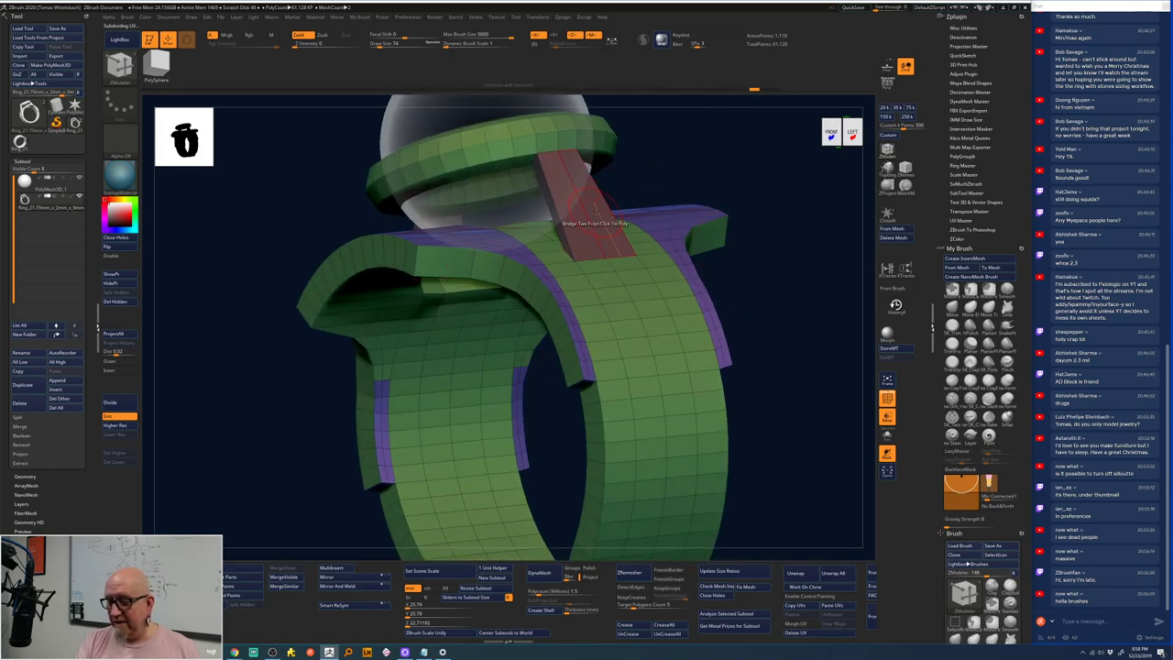
{"action": "key", "text": "space"}
{"action": "left_click", "coordinate": [586, 275]}
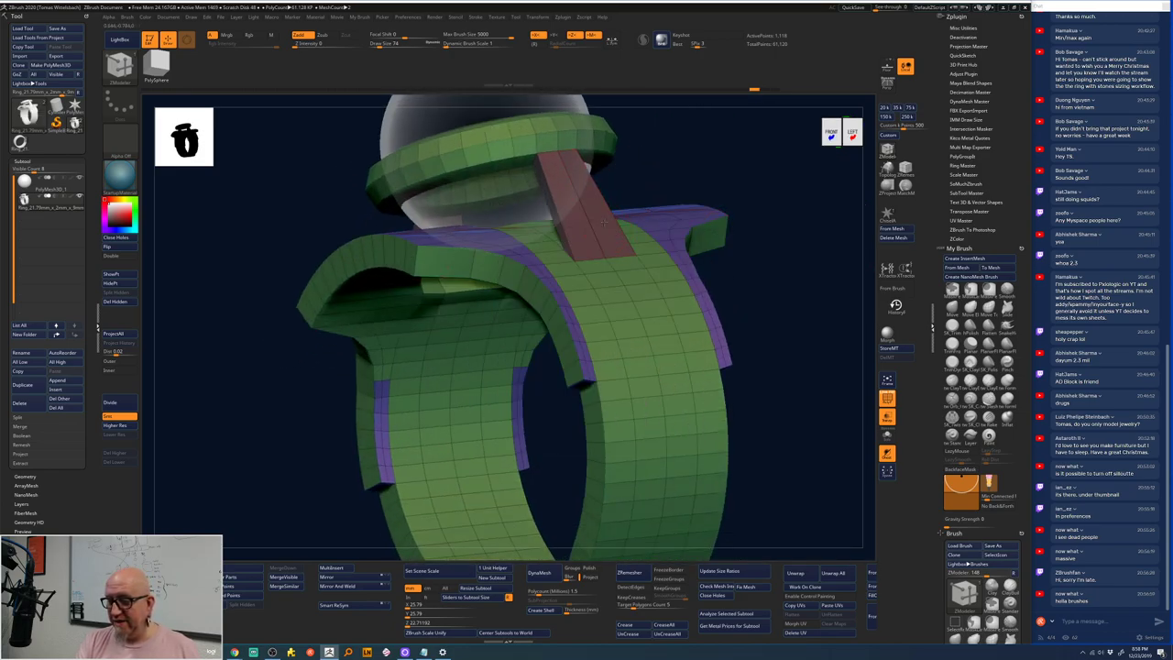
{"action": "left_click", "coordinate": [610, 210]}
{"action": "key", "text": "b"}
{"action": "key", "text": "s"}
{"action": "key", "text": "t"}
{"action": "mouse_move", "coordinate": [760, 178]}
{"action": "left_mouse_down"}
{"action": "mouse_move", "coordinate": [779, 202]}
{"action": "mouse_move", "coordinate": [777, 184]}
{"action": "left_mouse_up"}
{"action": "key", "text": "b"}
{"action": "key", "text": "z"}
{"action": "key", "text": "m"}
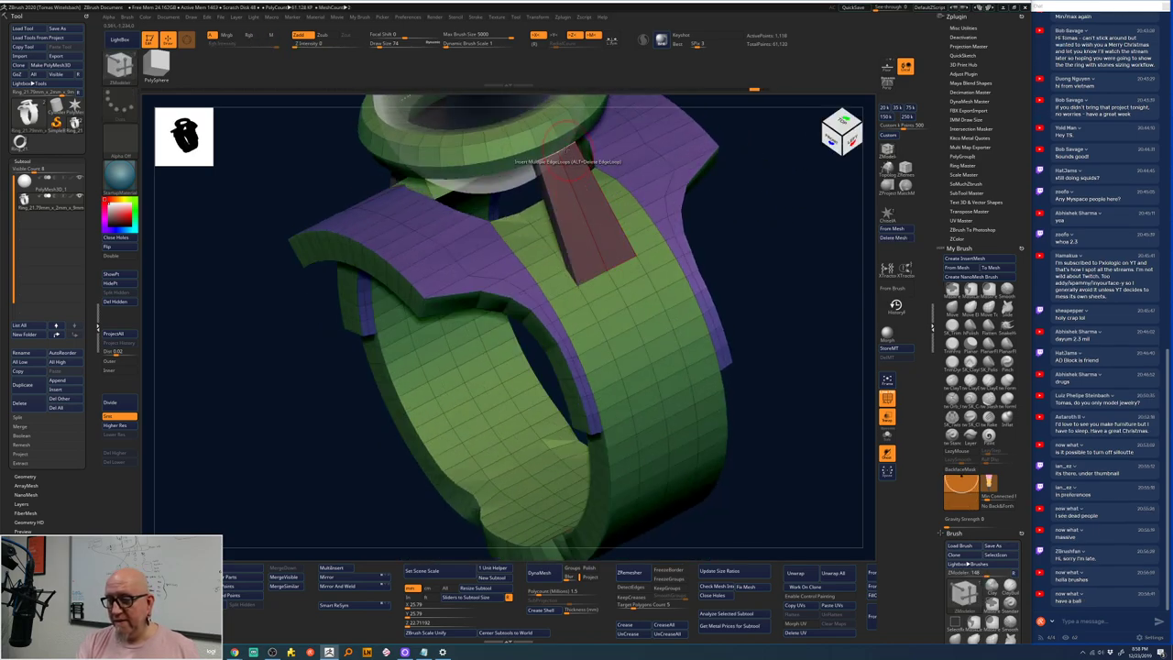
{"action": "left_click_drag", "start_coordinate": [562, 145], "coordinate": [611, 223]}
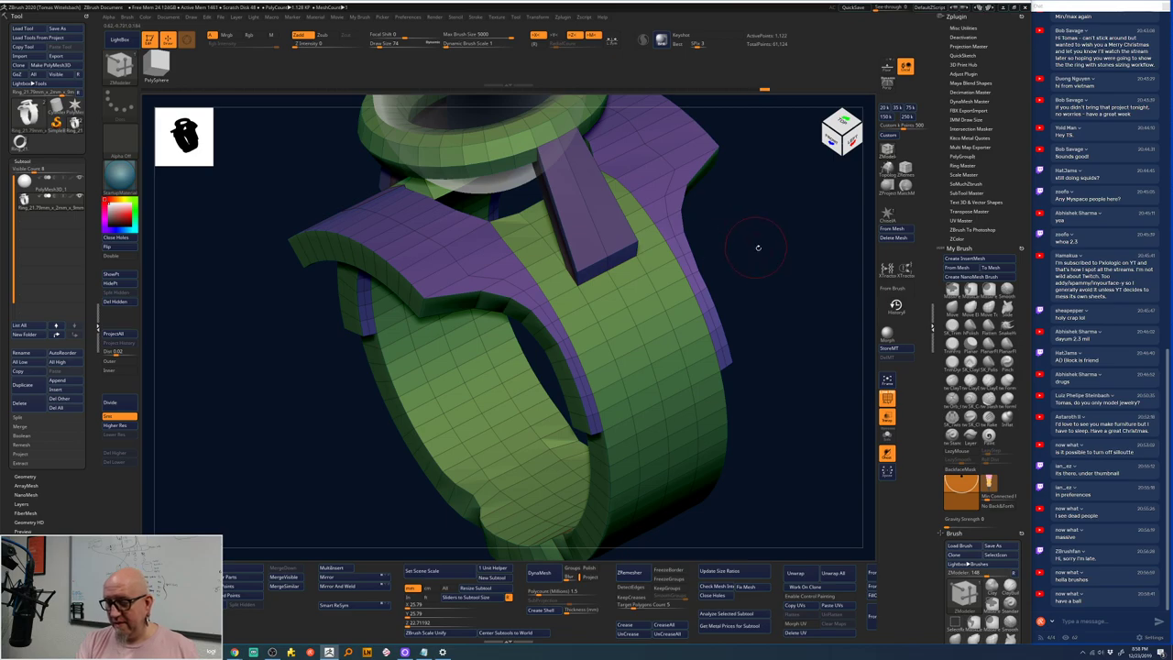
- Insert multiple edge loops along the struts
{"action": "left_click_drag", "start_coordinate": [758, 247], "coordinate": [667, 361]}
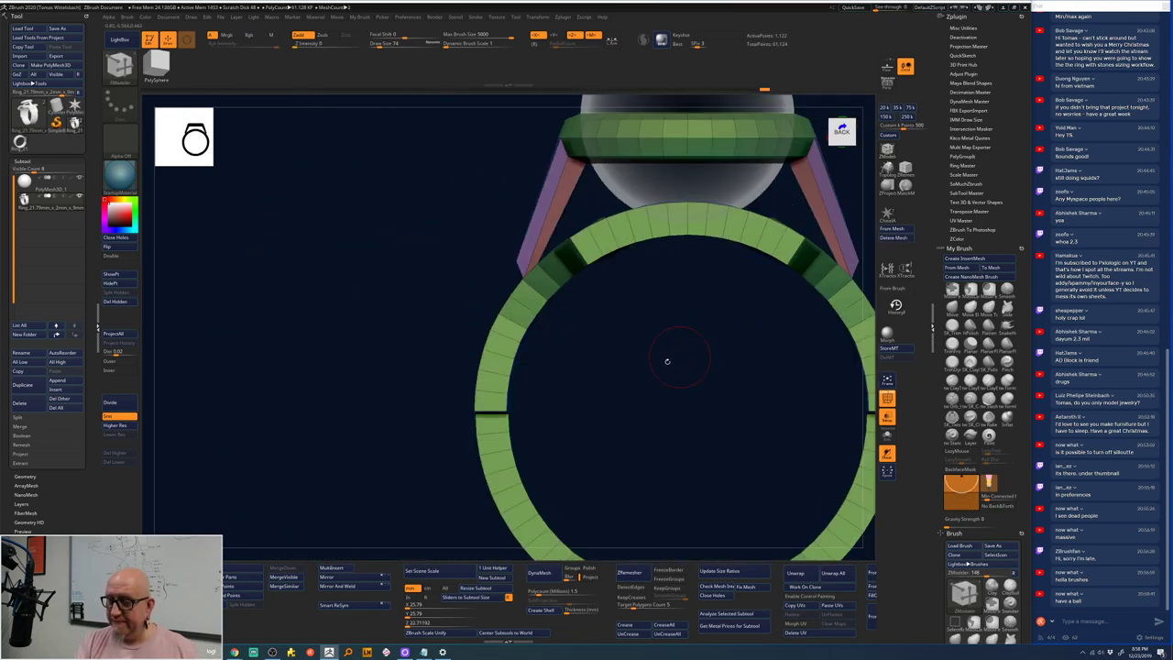
{"action": "key", "text": "f"}
{"action": "left_click_drag", "start_coordinate": [523, 328], "coordinate": [709, 218]}
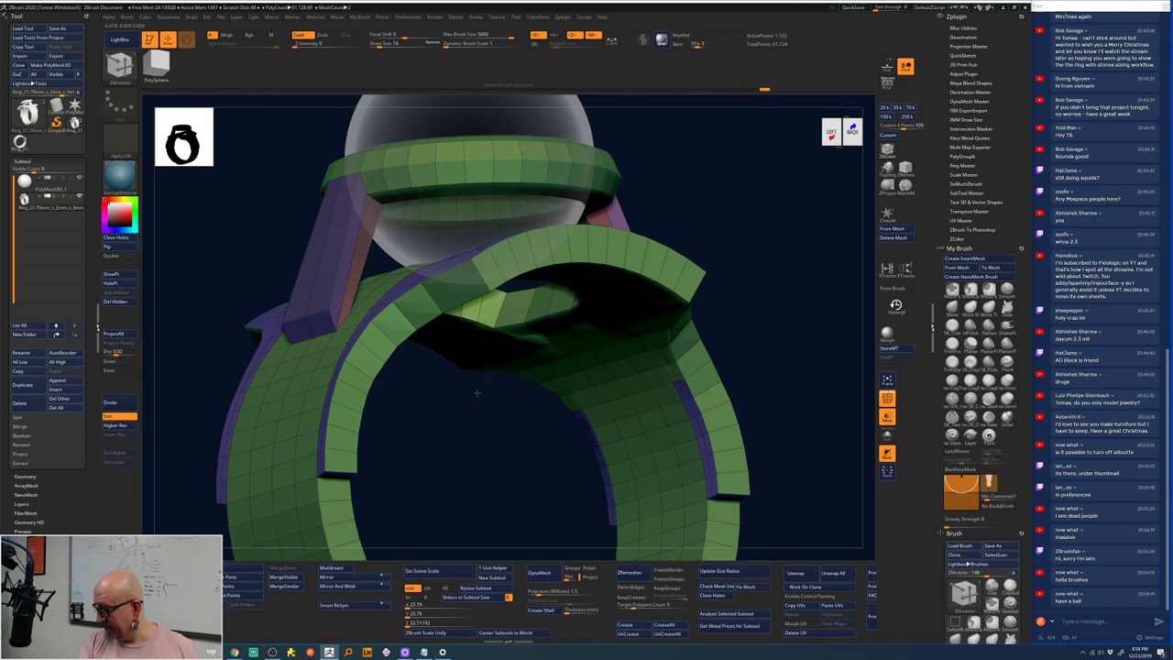
{"action": "left_click_drag", "start_coordinate": [476, 392], "coordinate": [465, 395]}
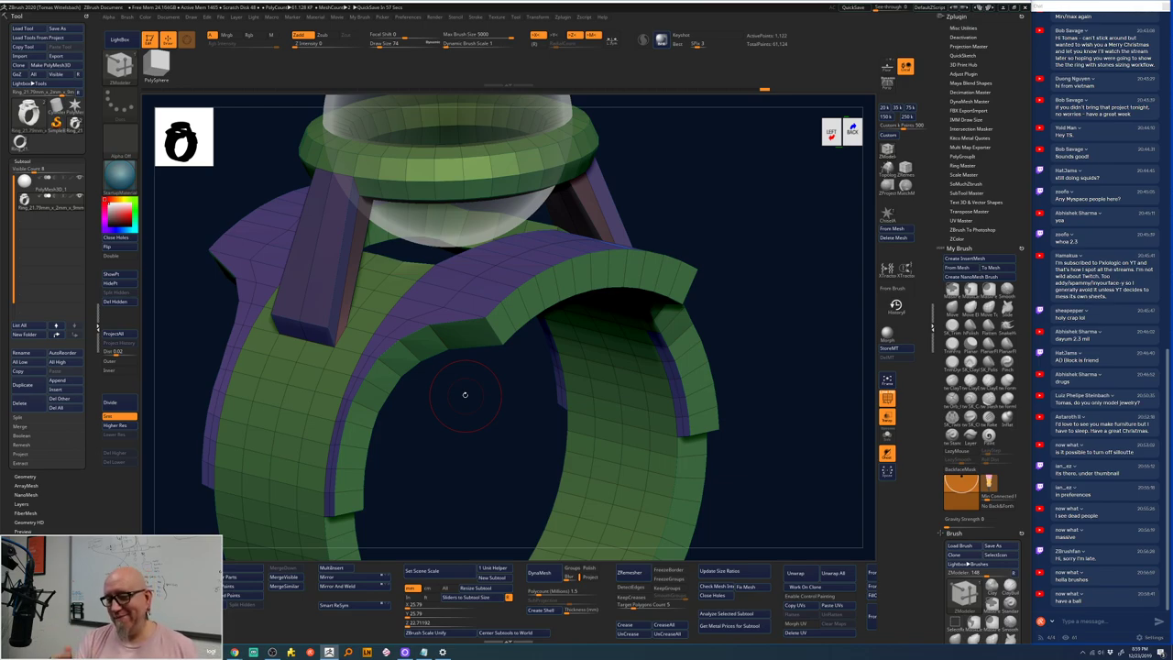
{"action": "left_click_drag", "start_coordinate": [465, 394], "coordinate": [454, 424]}
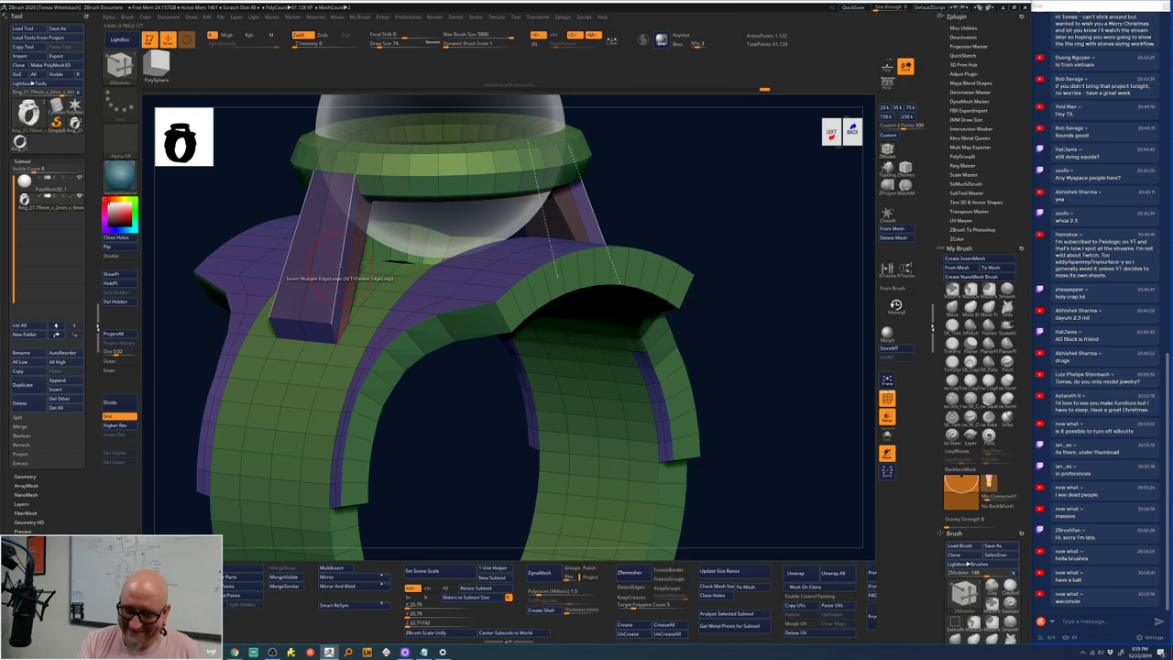
{"action": "left_click", "coordinate": [339, 265]}
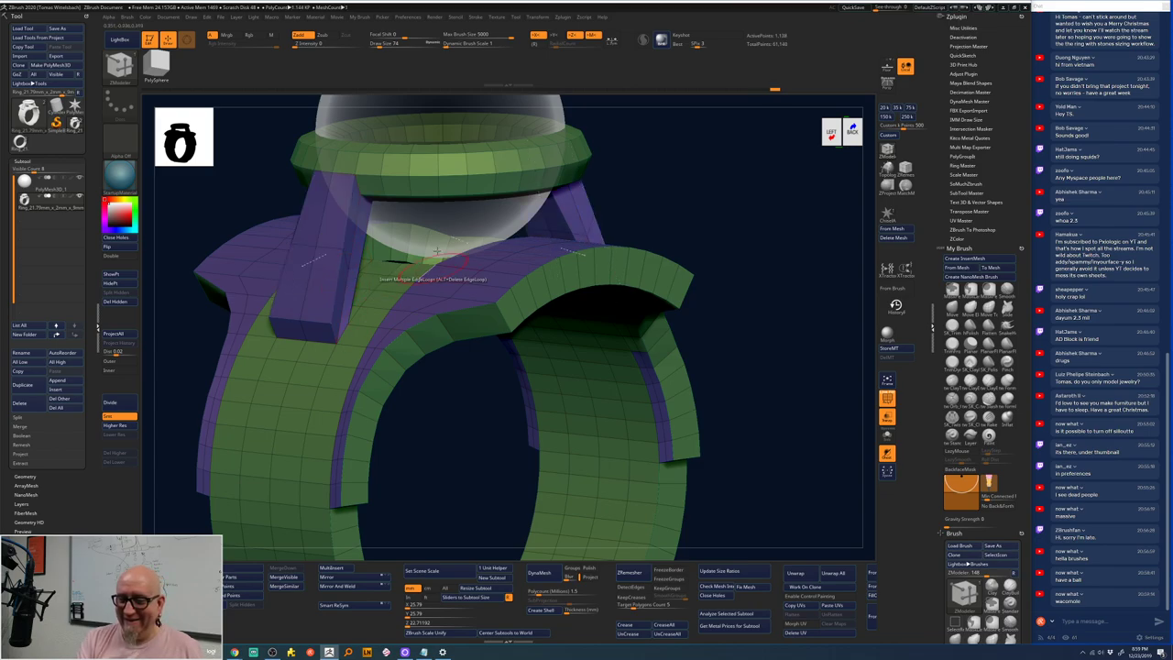
{"action": "left_click_drag", "start_coordinate": [507, 188], "coordinate": [447, 203]}
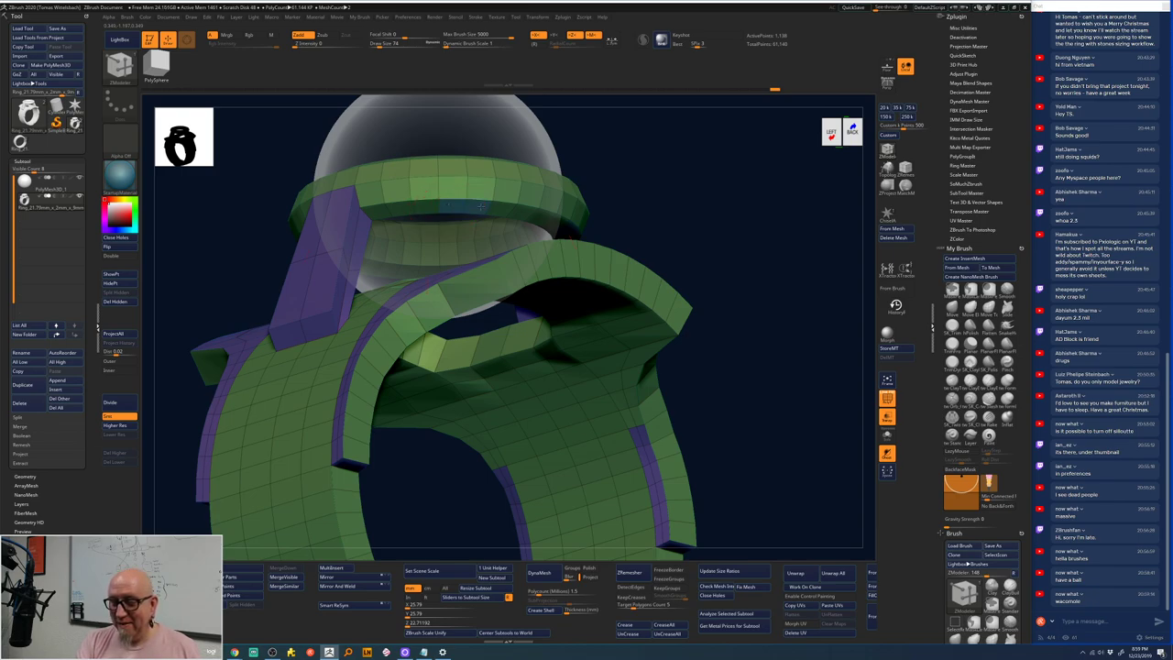
{"action": "left_click_drag", "start_coordinate": [686, 157], "coordinate": [699, 221]}
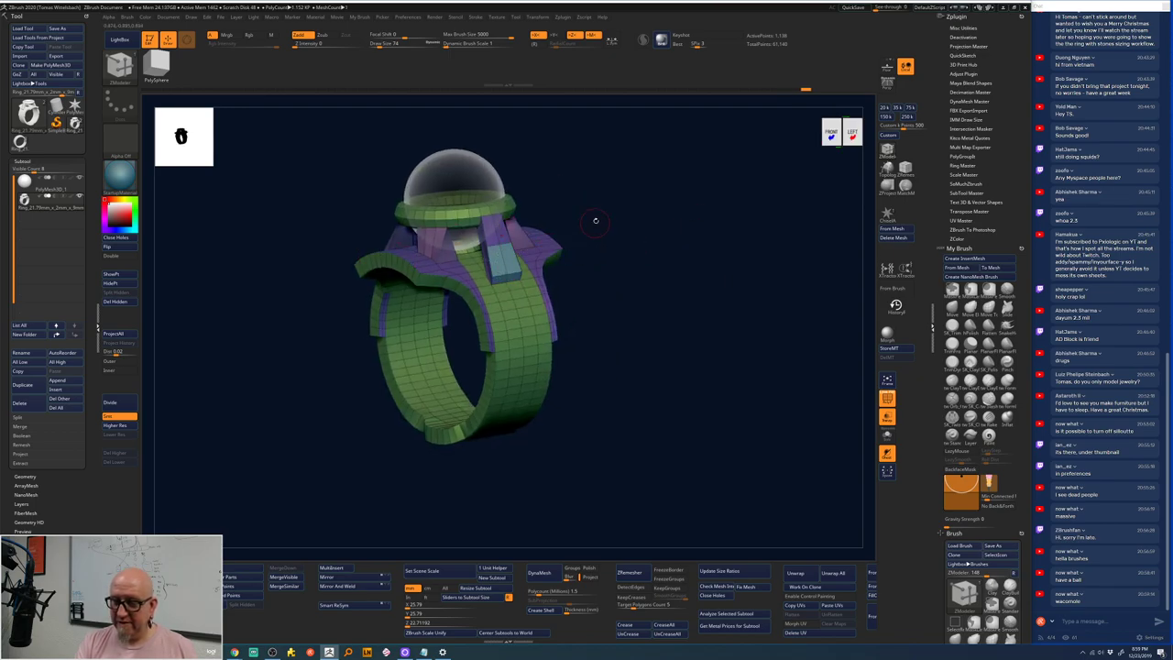
- Extrude the prong outward with QMesh, redoing the first attempt
{"action": "left_click_drag", "start_coordinate": [620, 214], "coordinate": [603, 217]}
{"action": "right_click_drag", "start_coordinate": [603, 218], "coordinate": [484, 254], "text": "ctrl"}
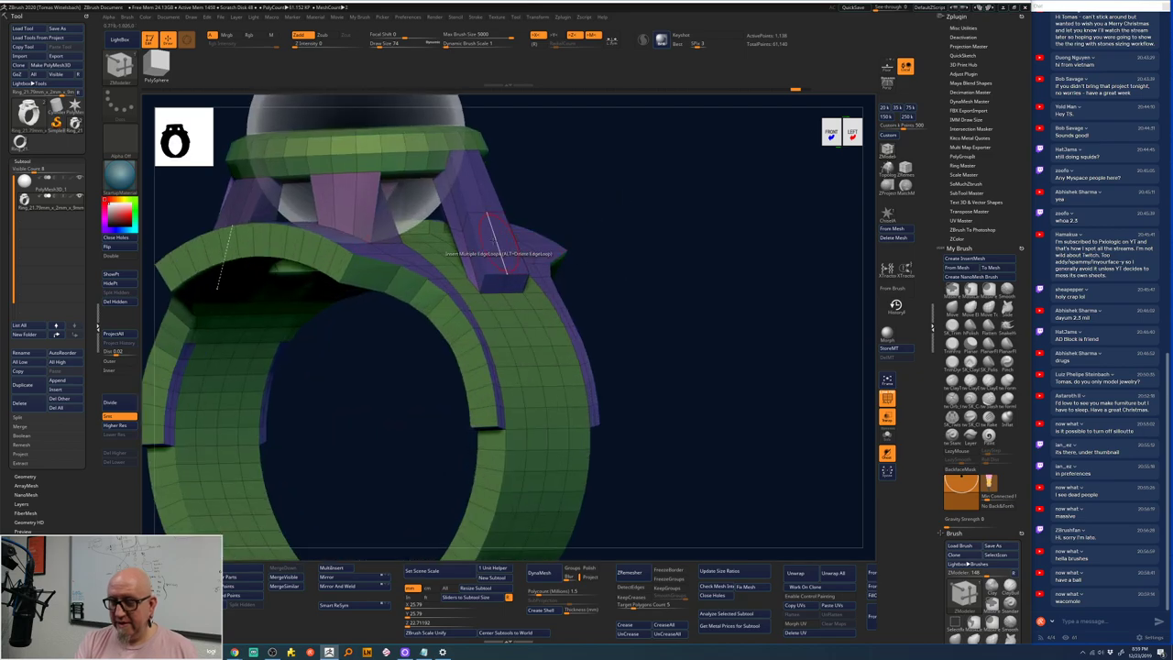
{"action": "mouse_move", "coordinate": [484, 248]}
{"action": "left_mouse_down"}
{"action": "mouse_move", "coordinate": [487, 266]}
{"action": "mouse_move", "coordinate": [490, 240]}
{"action": "left_mouse_up"}
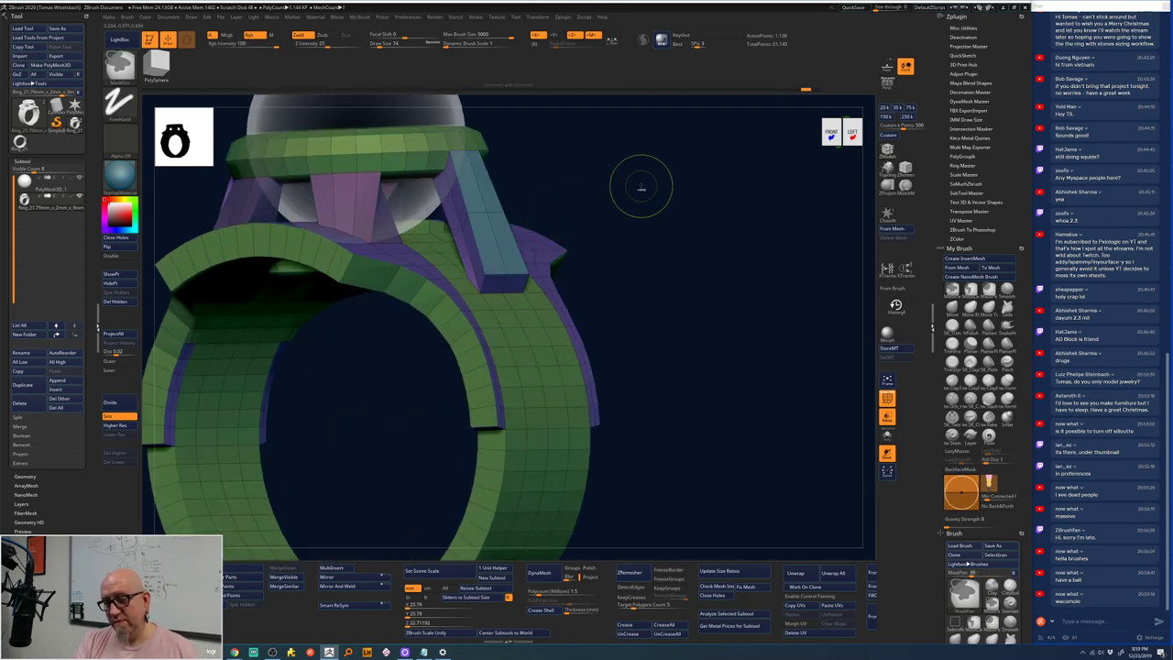
{"action": "key", "text": "ctrl+z"}
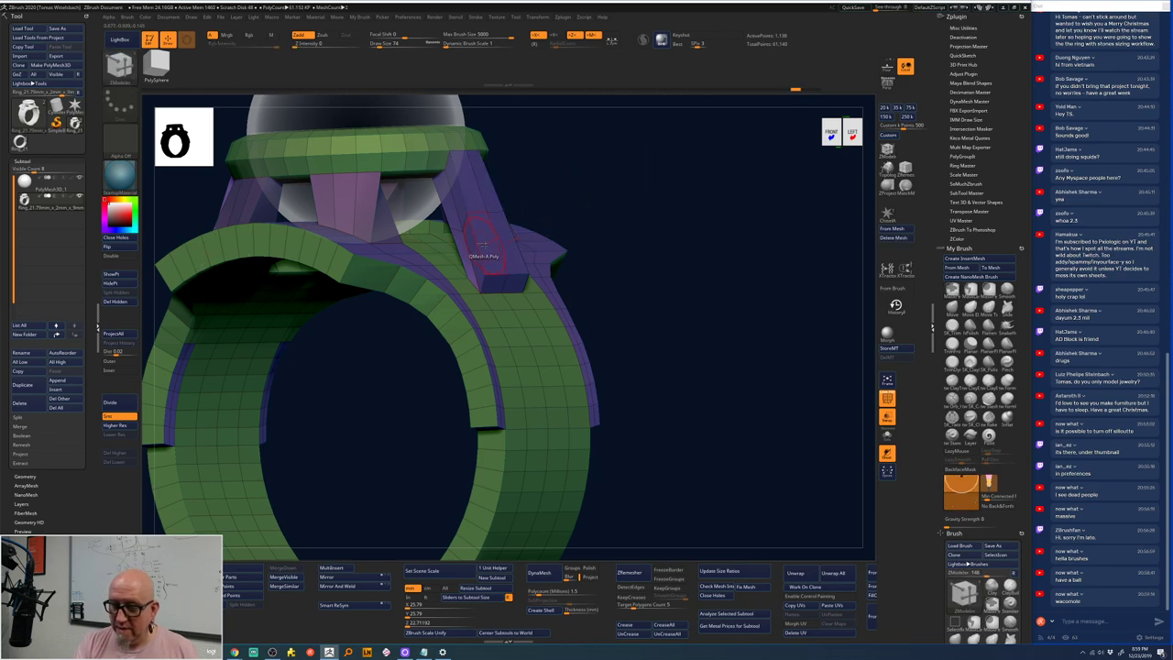
{"action": "left_click_drag", "start_coordinate": [483, 245], "coordinate": [461, 266]}
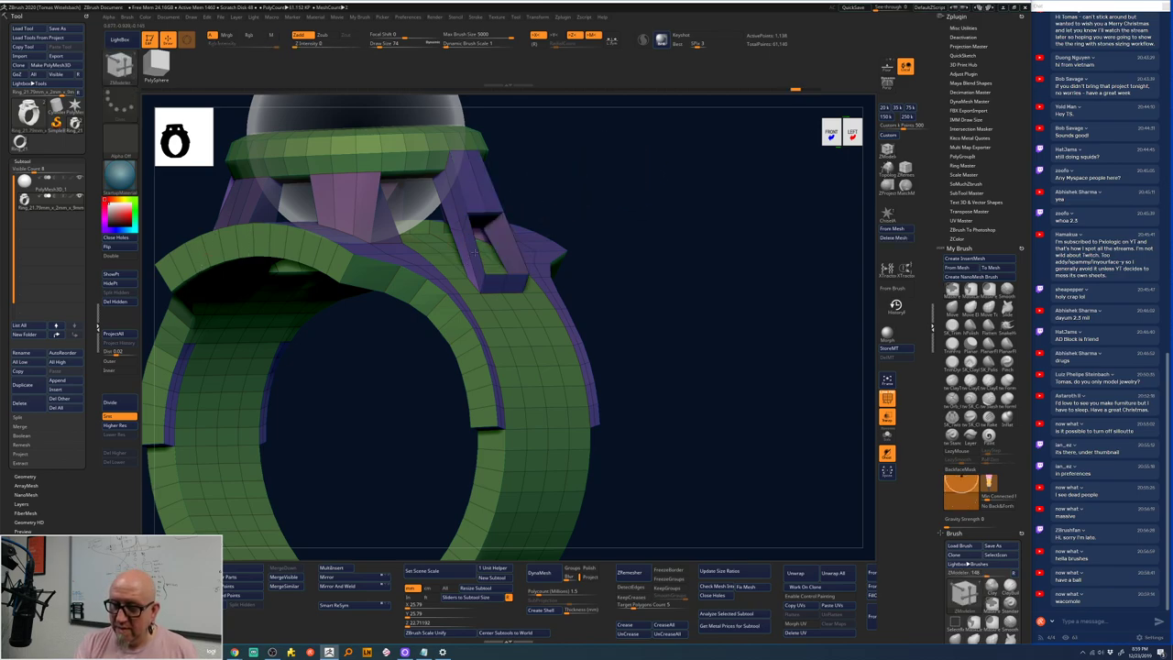
- Raise the purple band, scale its end over the shank, and push a second patch through as a hole
{"action": "left_click_drag", "start_coordinate": [605, 211], "coordinate": [706, 177]}
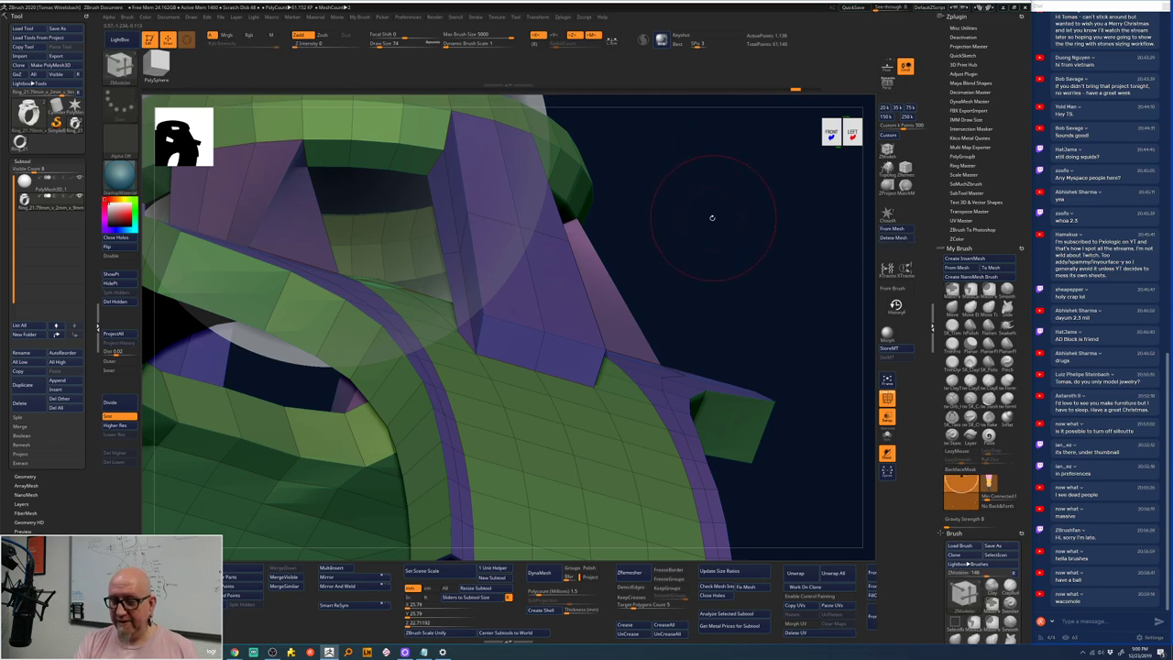
{"action": "key", "text": "f"}
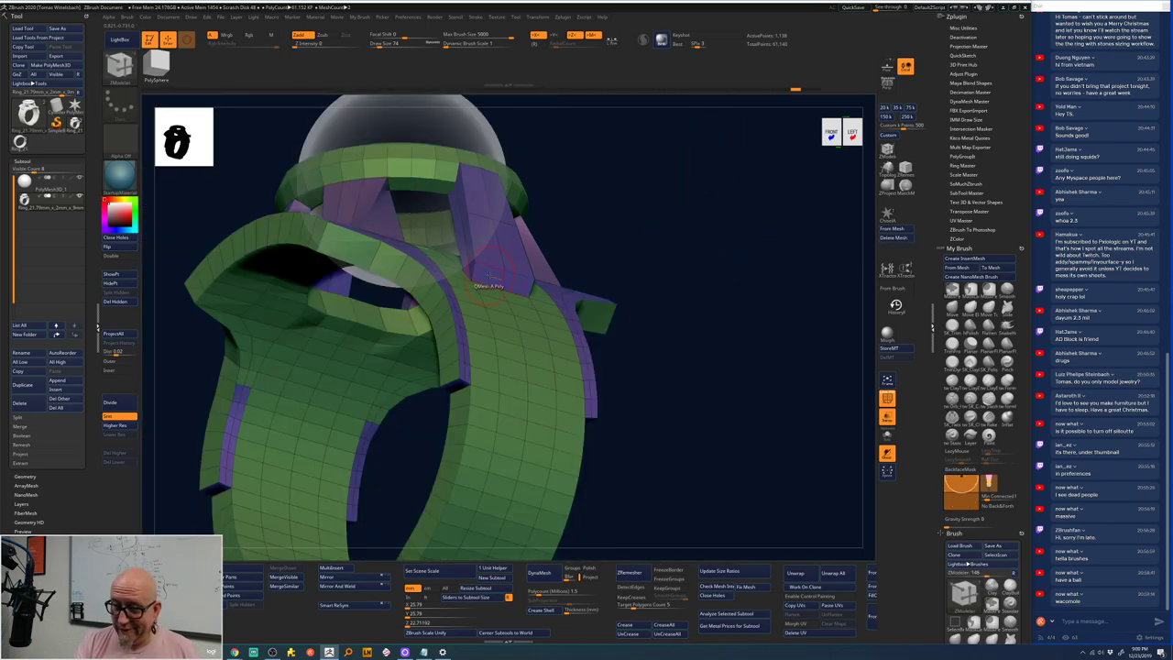
{"action": "left_click_drag", "start_coordinate": [491, 275], "coordinate": [492, 310]}
{"action": "right_click_drag", "start_coordinate": [494, 449], "coordinate": [510, 284]}
{"action": "key", "text": "space"}
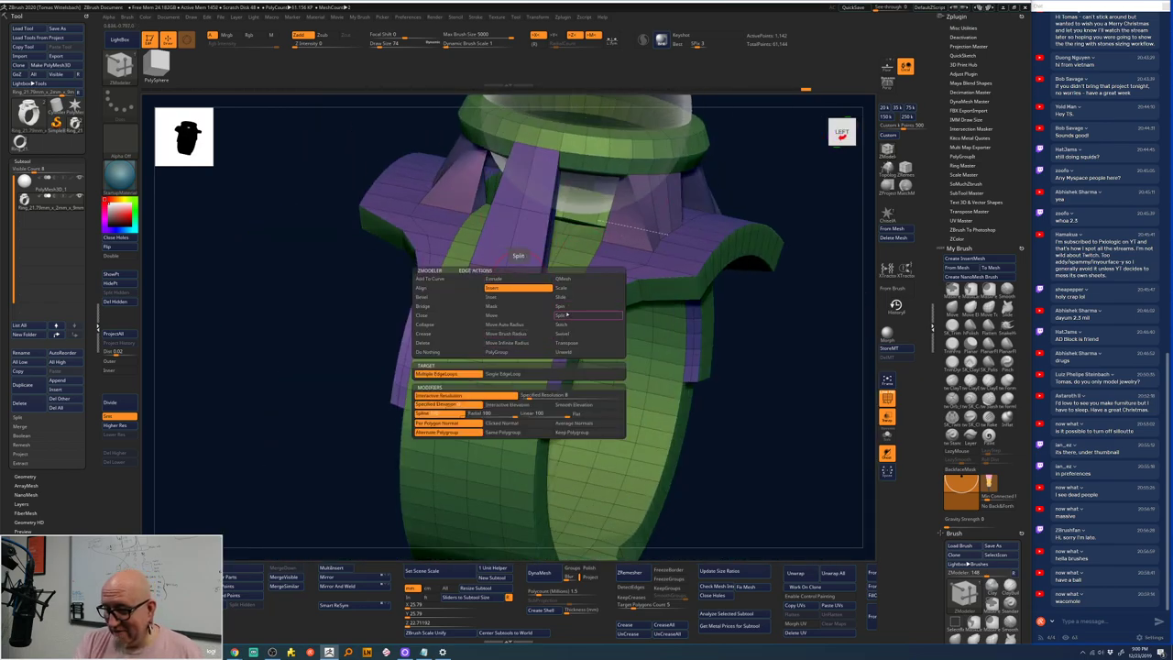
{"action": "left_click", "coordinate": [565, 290]}
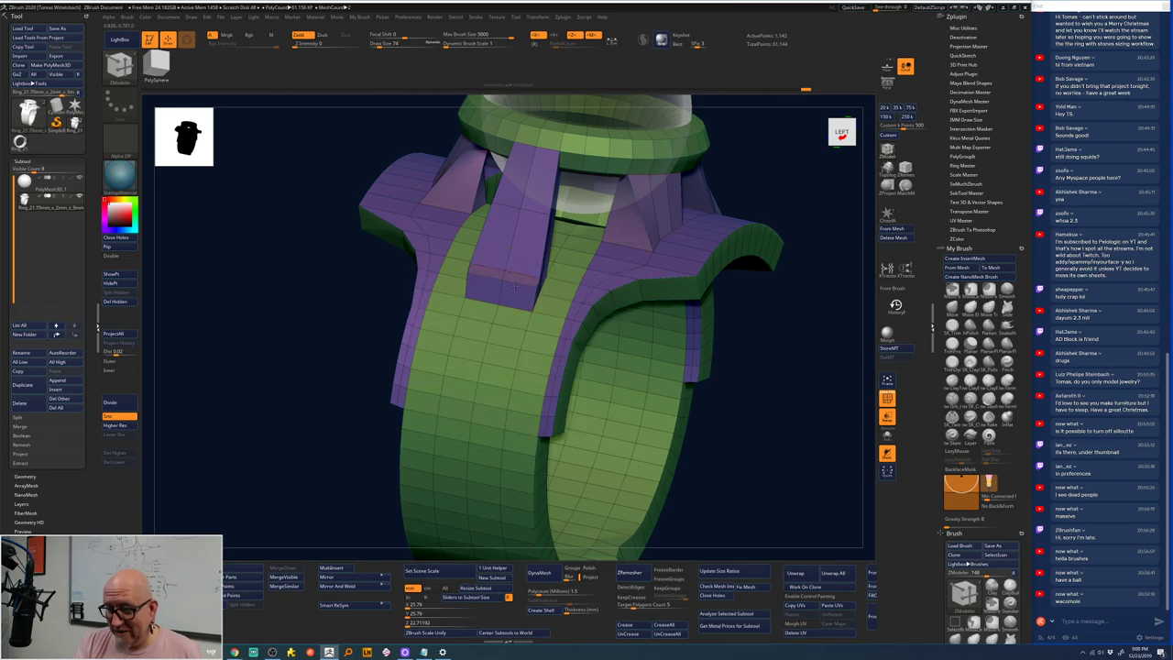
{"action": "left_click_drag", "start_coordinate": [511, 296], "coordinate": [503, 327]}
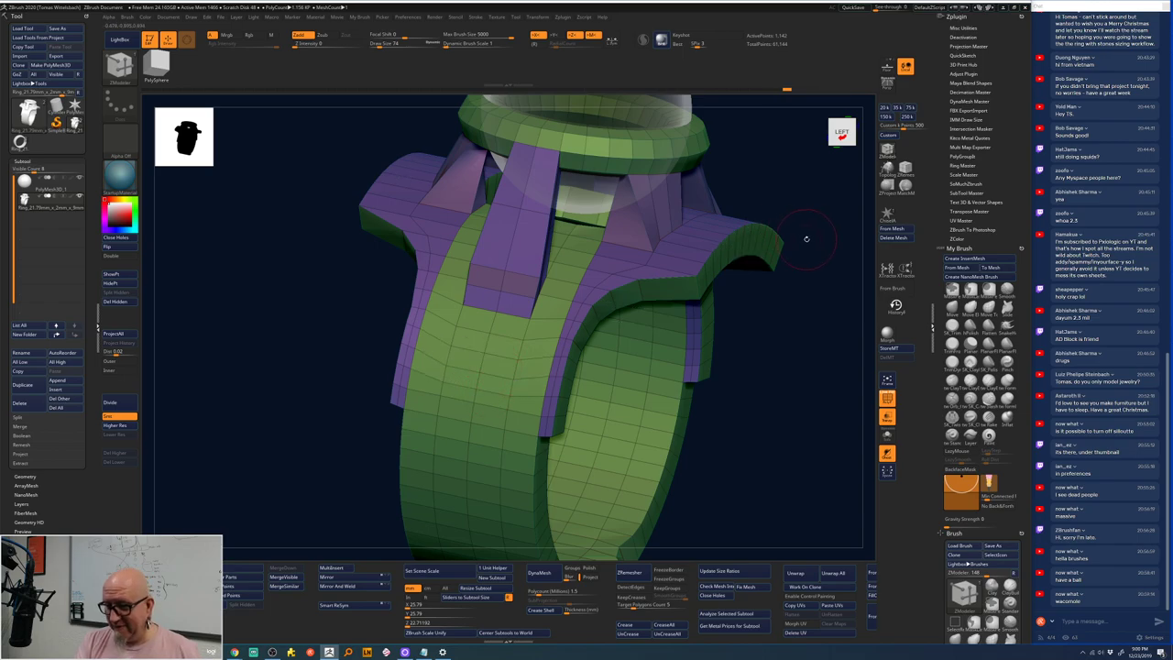
{"action": "left_click_drag", "start_coordinate": [807, 238], "coordinate": [493, 344]}
{"action": "left_click_drag", "start_coordinate": [628, 341], "coordinate": [612, 404]}
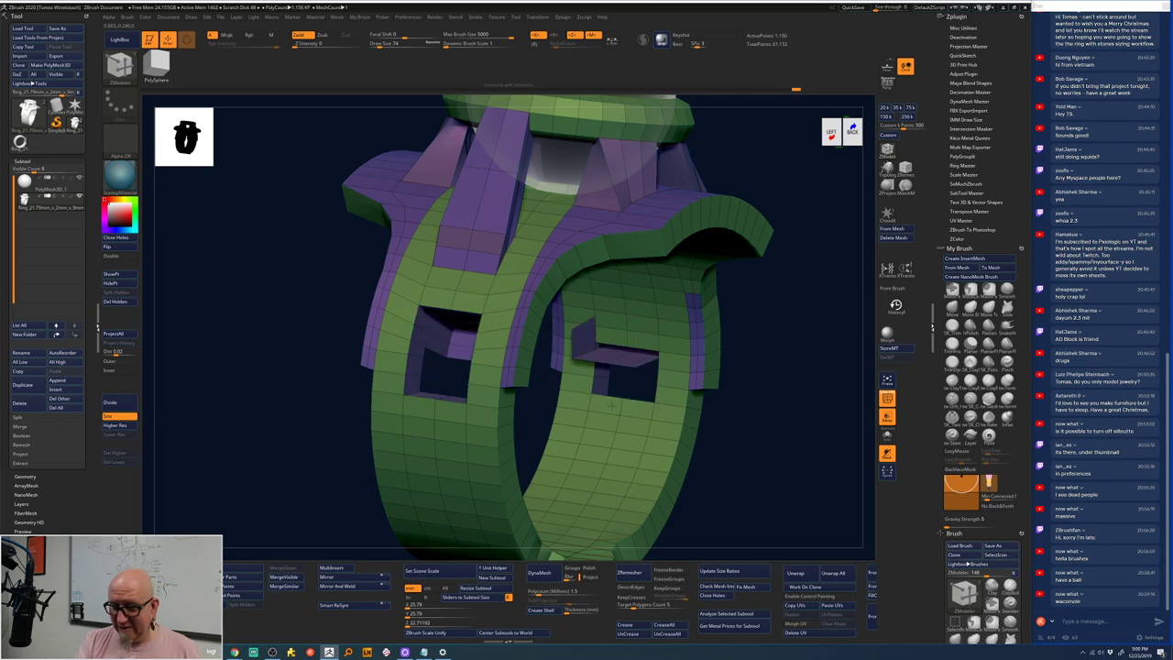
{"action": "key", "text": "ctrl+z"}
{"action": "key", "text": "ctrl+z"}
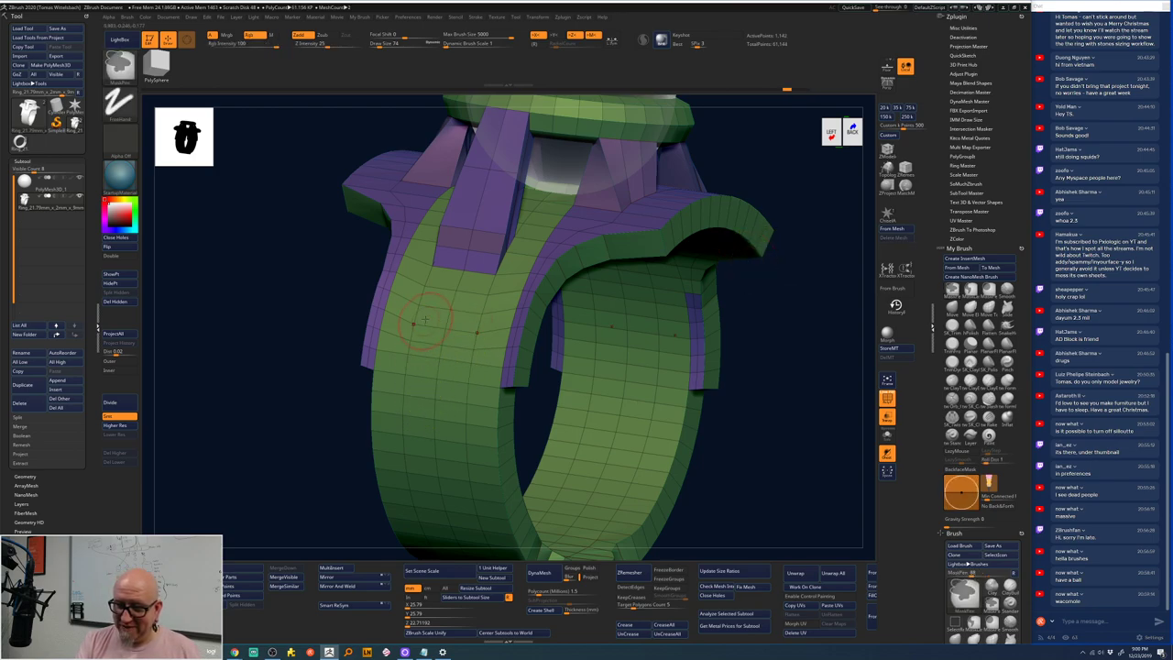
{"action": "key", "text": "ctrl+shift+z"}
{"action": "key", "text": "ctrl+shift+z"}
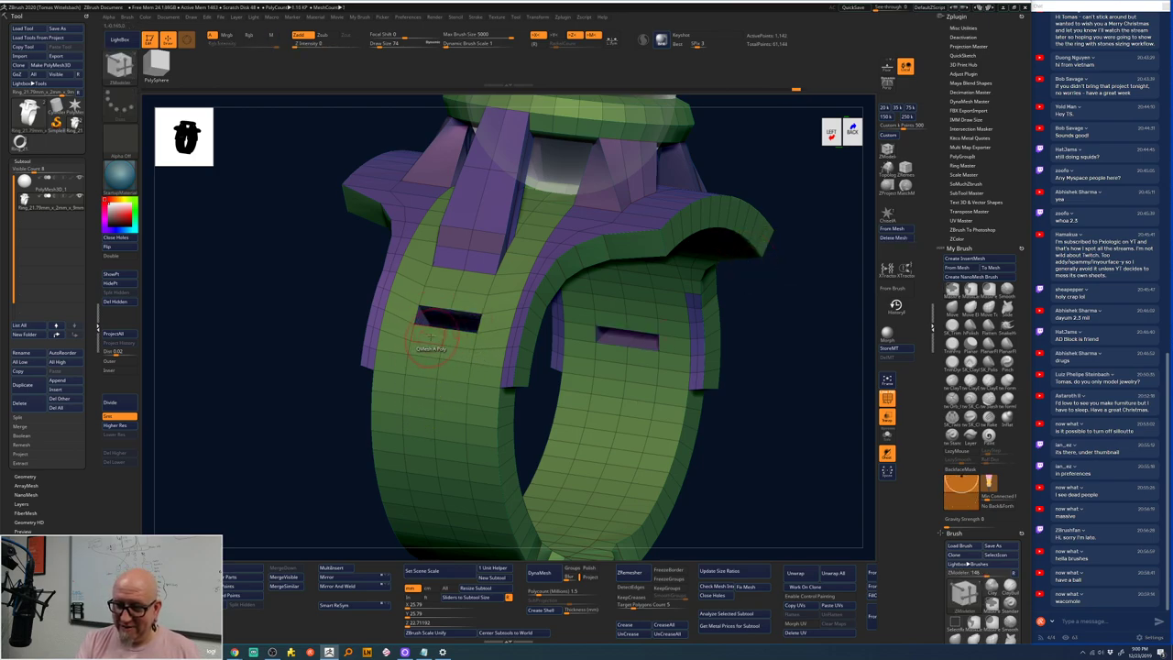
{"action": "key", "text": "ctrl+shift+z"}
{"action": "key", "text": "ctrl+shift+z"}
{"action": "key", "text": "ctrl+shift+z"}
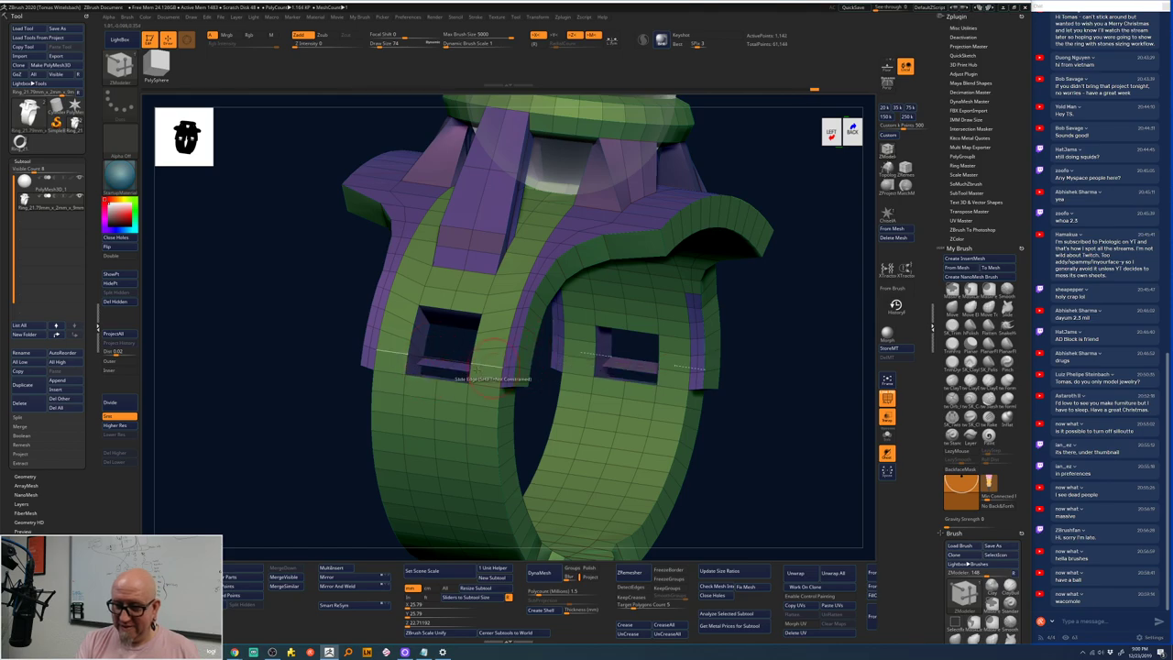
{"action": "key", "text": "ctrl+z"}
{"action": "right_click_drag", "start_coordinate": [546, 399], "coordinate": [418, 498]}
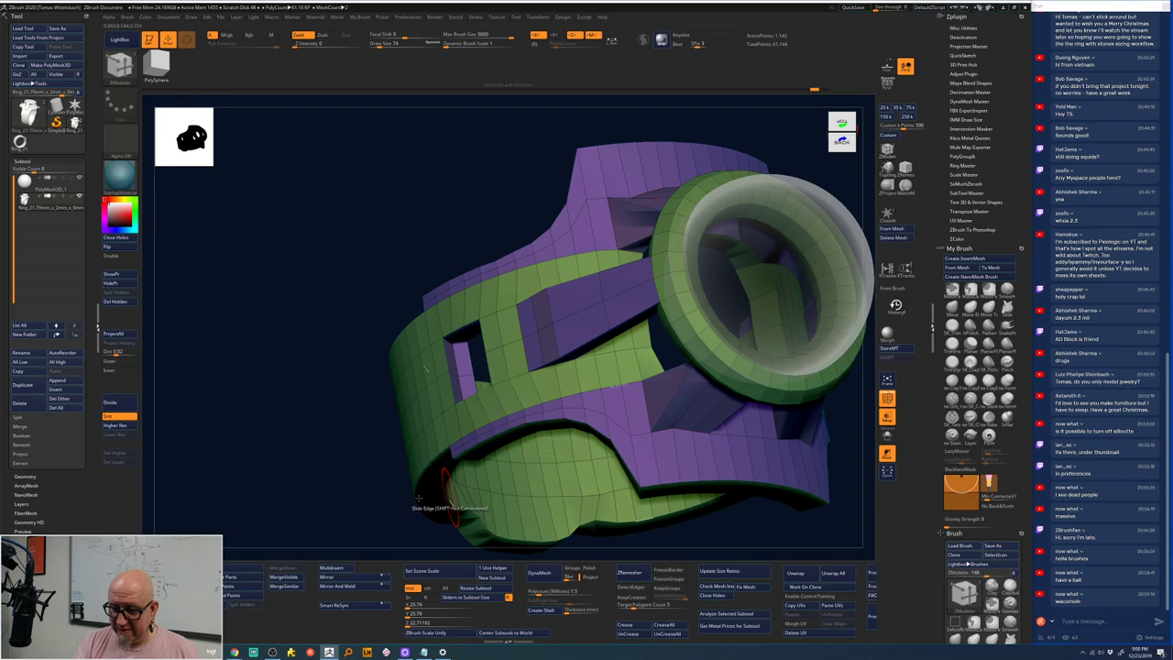
{"action": "right_click_drag", "start_coordinate": [418, 497], "coordinate": [406, 406]}
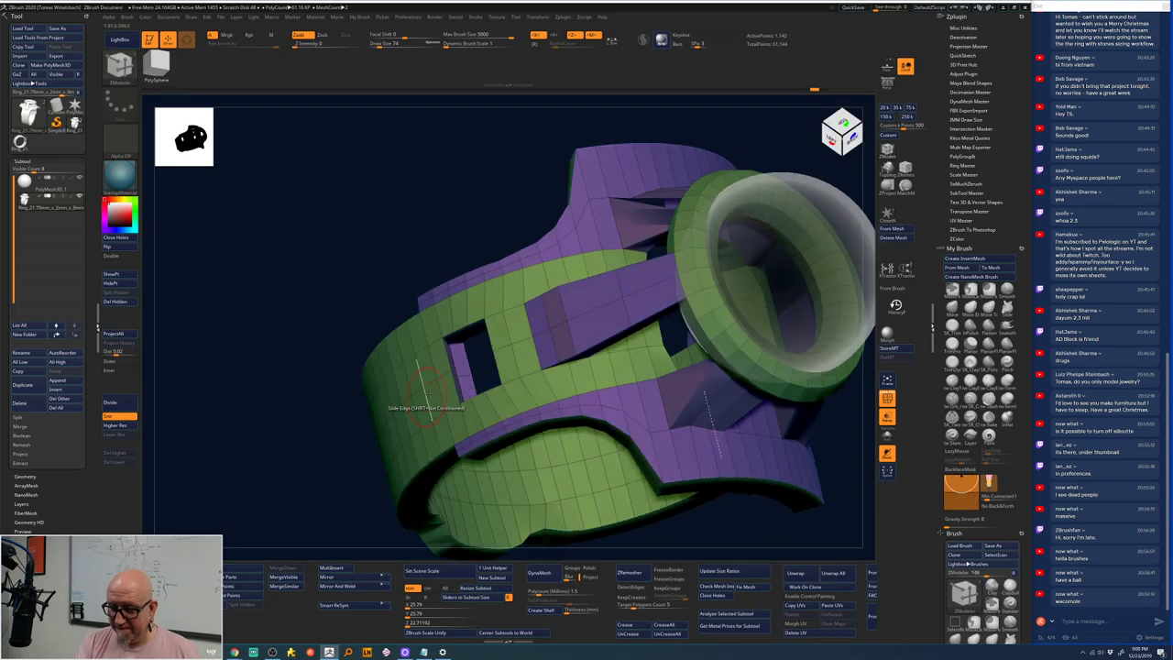
{"action": "right_click_drag", "start_coordinate": [303, 521], "coordinate": [312, 495]}
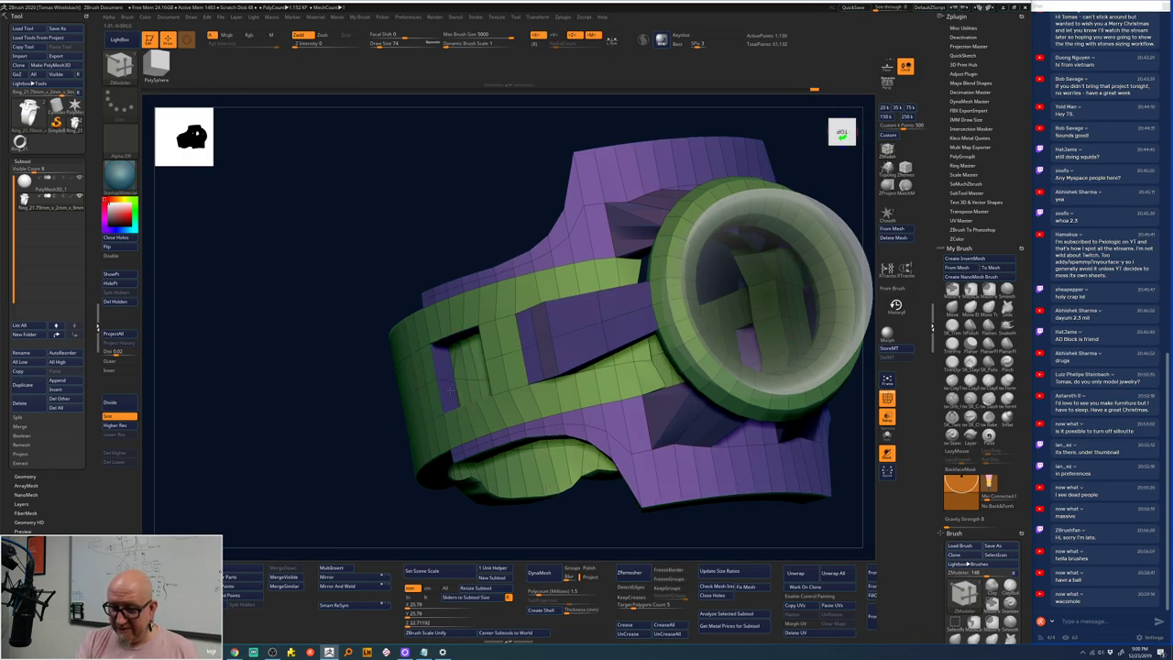
{"action": "right_click_drag", "start_coordinate": [348, 497], "coordinate": [468, 292]}
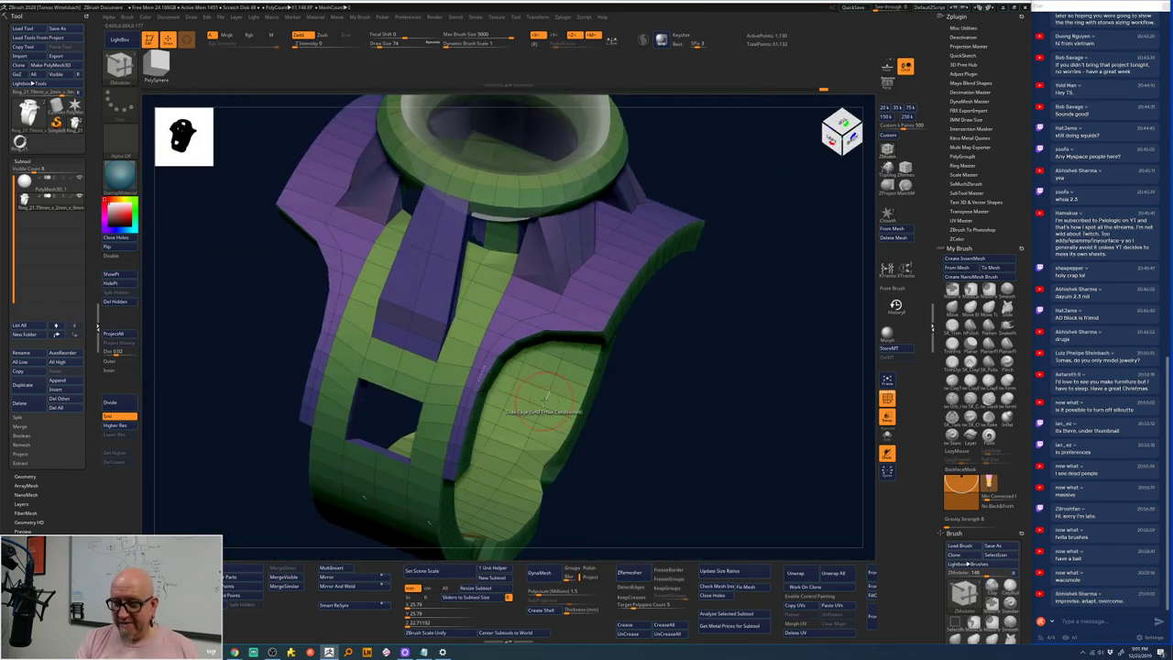
{"action": "right_click_drag", "start_coordinate": [746, 196], "coordinate": [424, 305]}
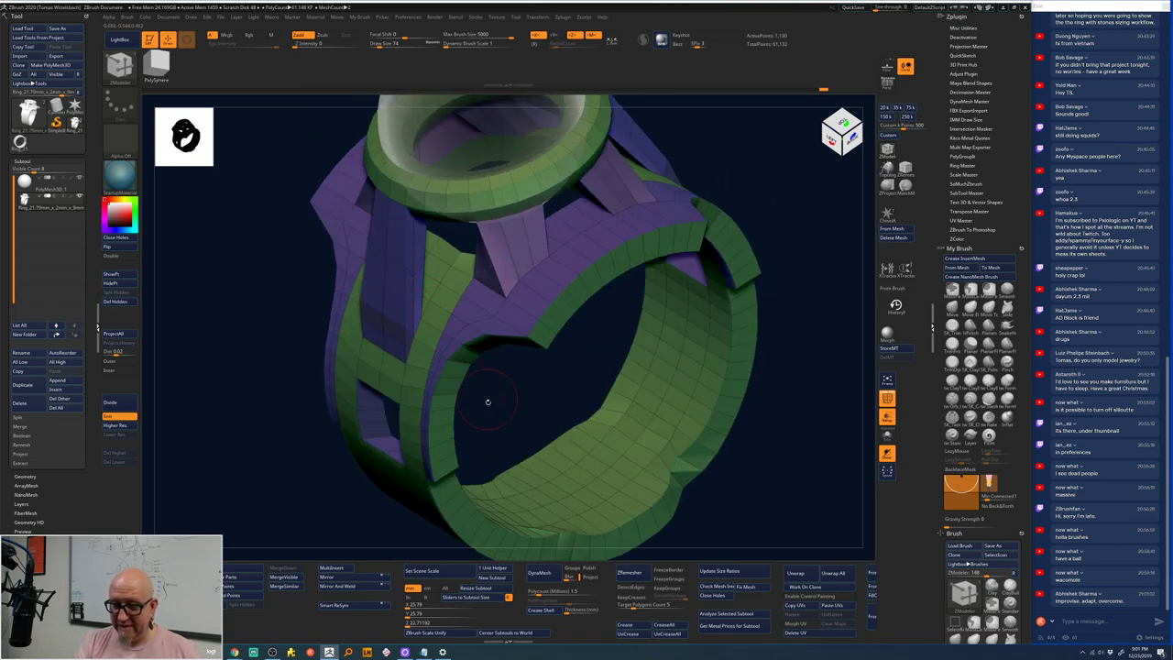
{"action": "right_click_drag", "start_coordinate": [487, 401], "coordinate": [383, 323]}
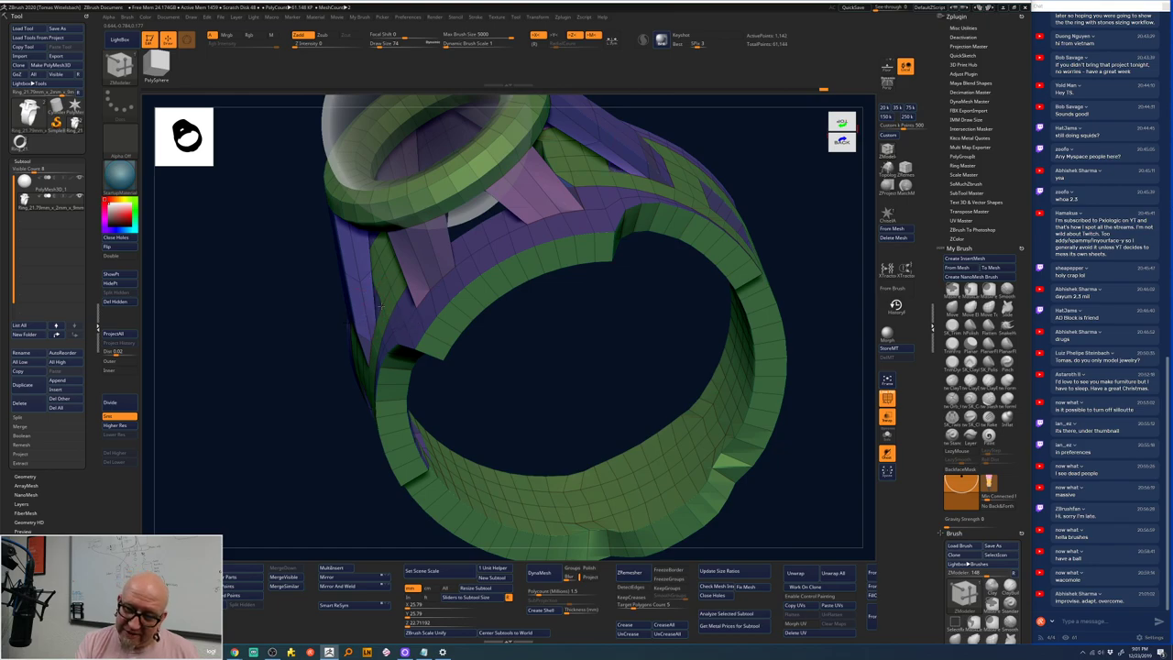
{"action": "right_click_drag", "start_coordinate": [458, 325], "coordinate": [748, 242]}
{"action": "right_click_drag", "start_coordinate": [719, 205], "coordinate": [747, 202], "text": "alt"}
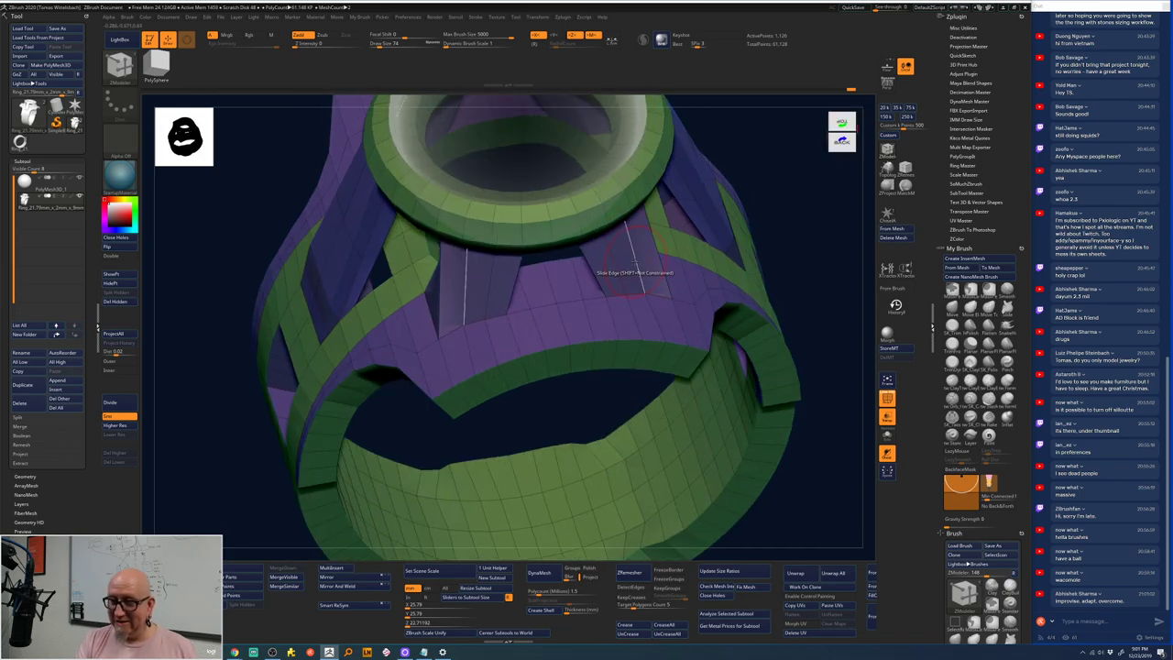
- Insert multiple edge loops across three of the purple gallery struts
{"action": "key", "text": "space"}
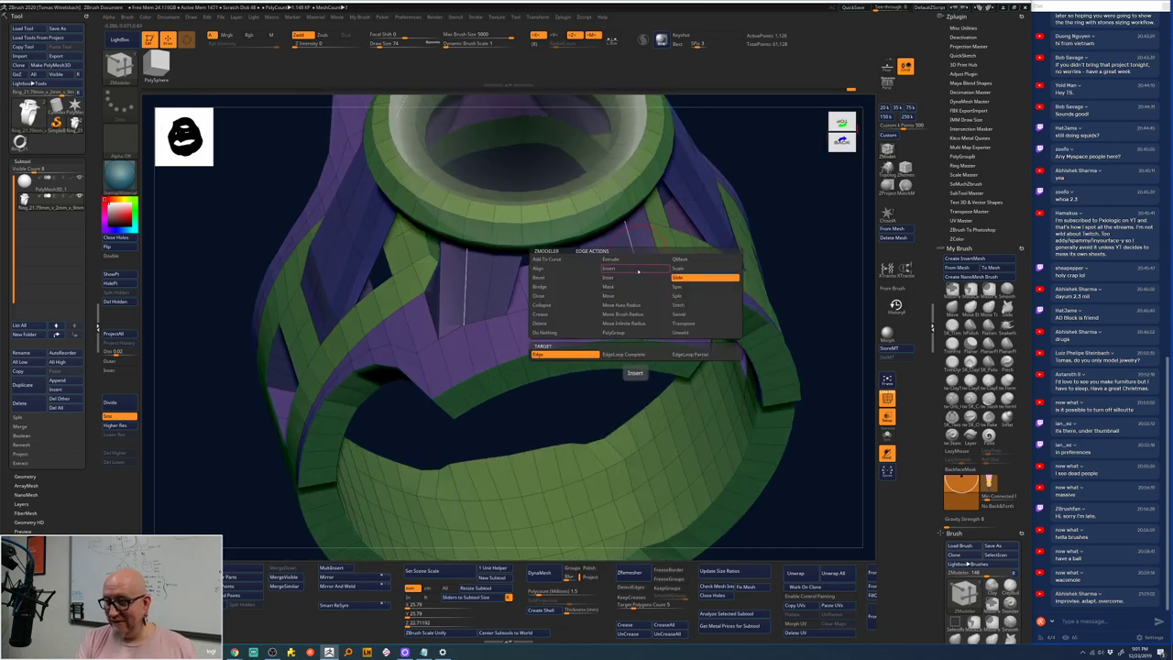
{"action": "left_click", "coordinate": [638, 257]}
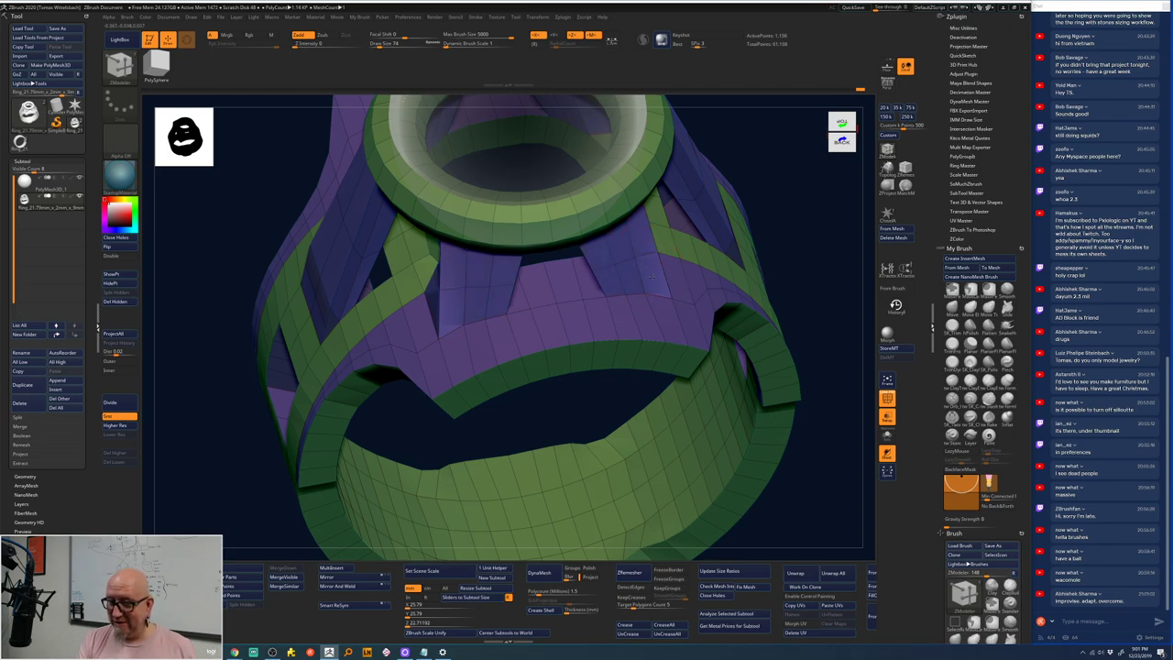
{"action": "left_click_drag", "start_coordinate": [650, 275], "coordinate": [671, 325]}
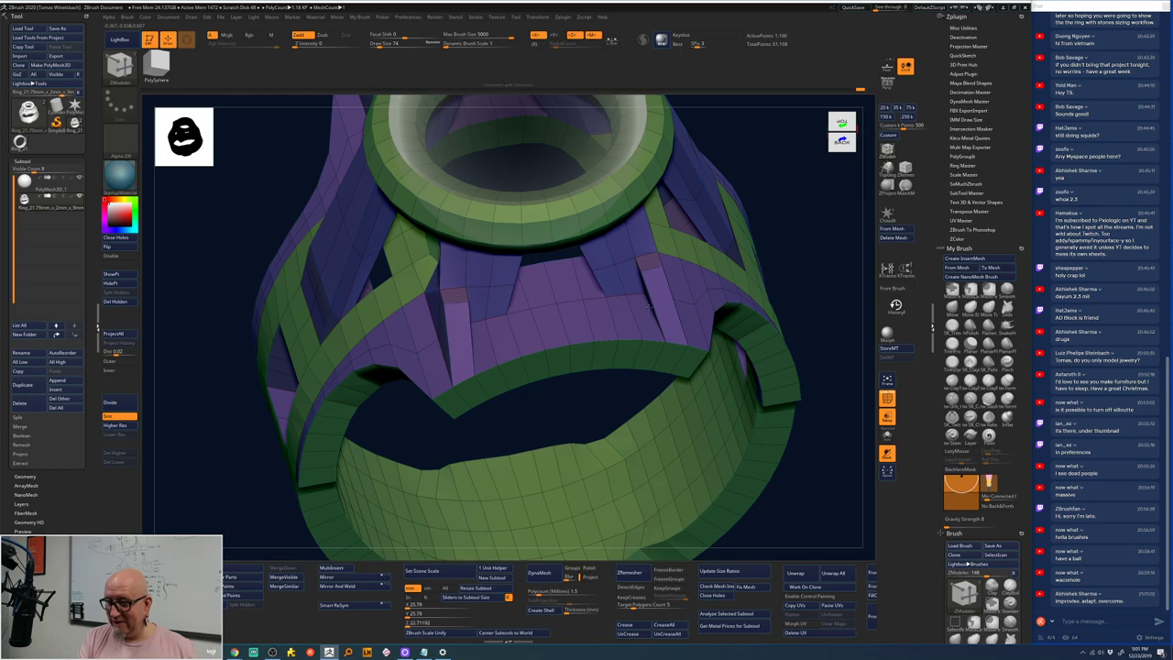
{"action": "left_click", "coordinate": [641, 305]}
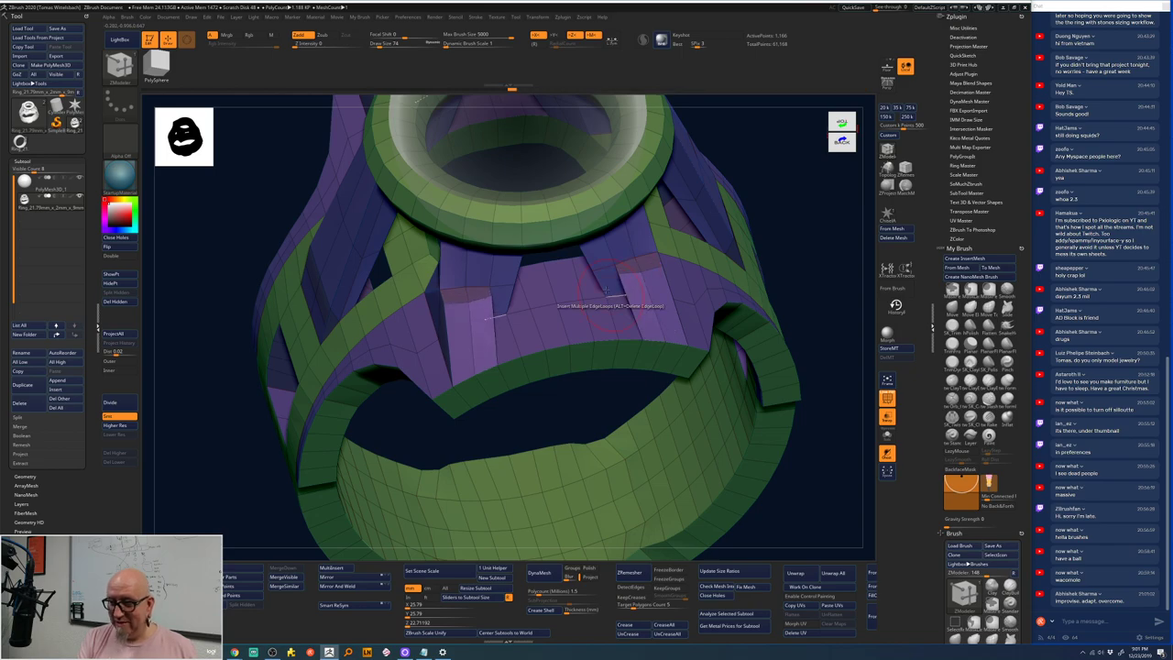
- Set the ZModeler edge action to Slide and zoom out to the whole ring
{"action": "left_click_drag", "start_coordinate": [614, 349], "coordinate": [484, 293]}
{"action": "key", "text": "space"}
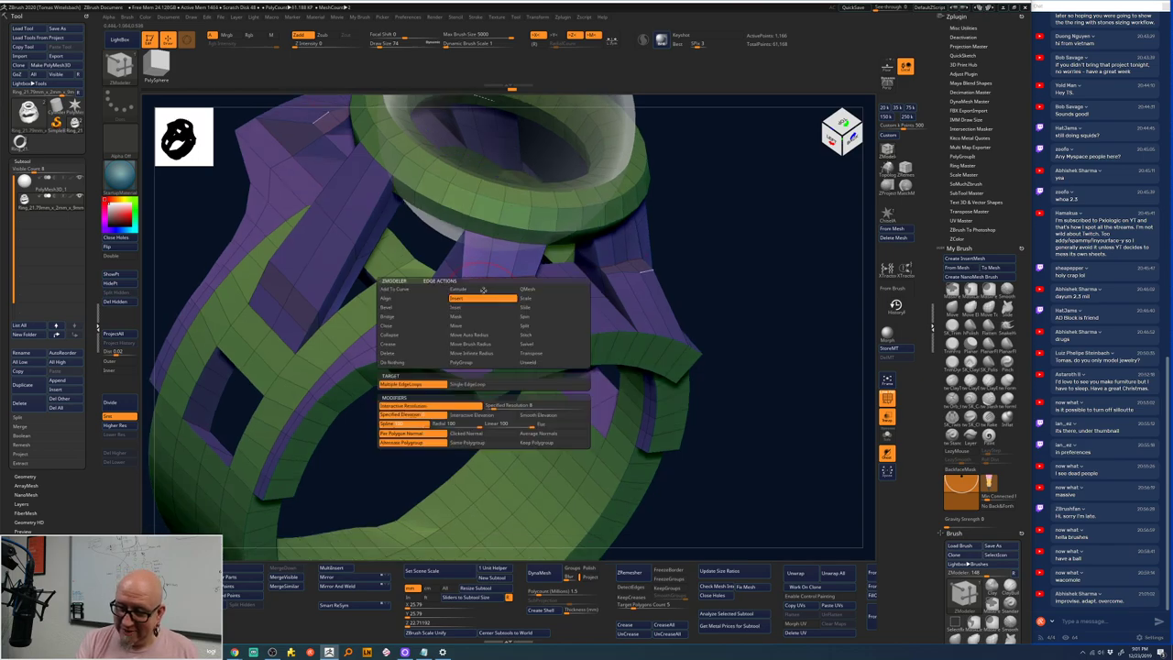
{"action": "left_click", "coordinate": [526, 309]}
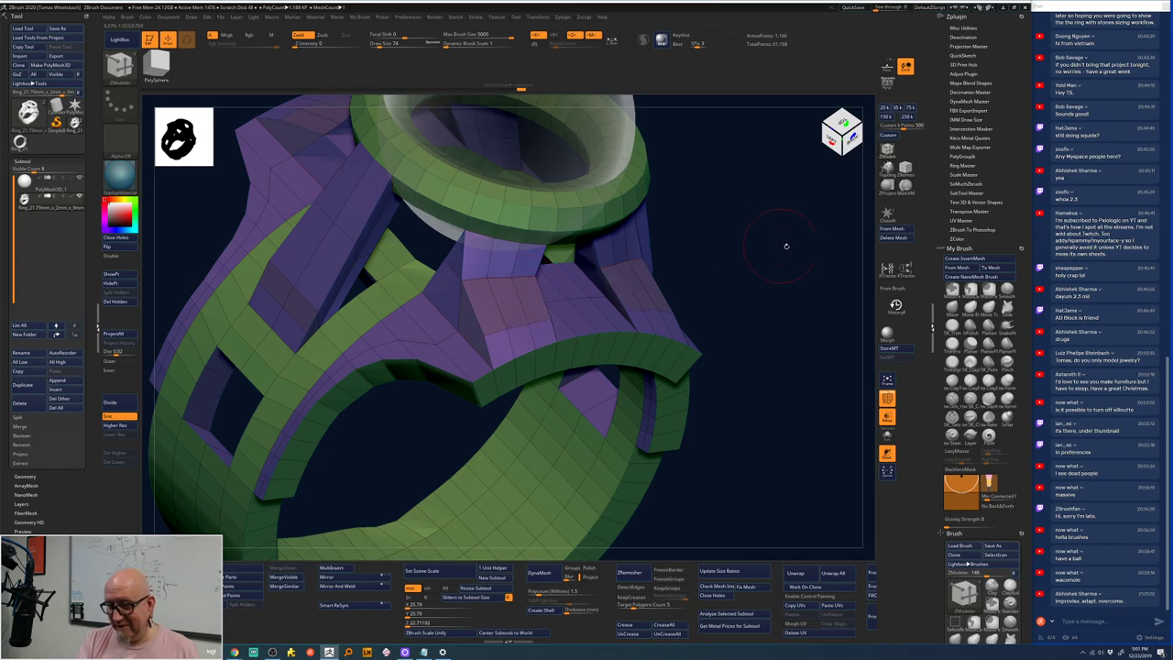
{"action": "left_click_drag", "start_coordinate": [786, 246], "coordinate": [725, 222]}
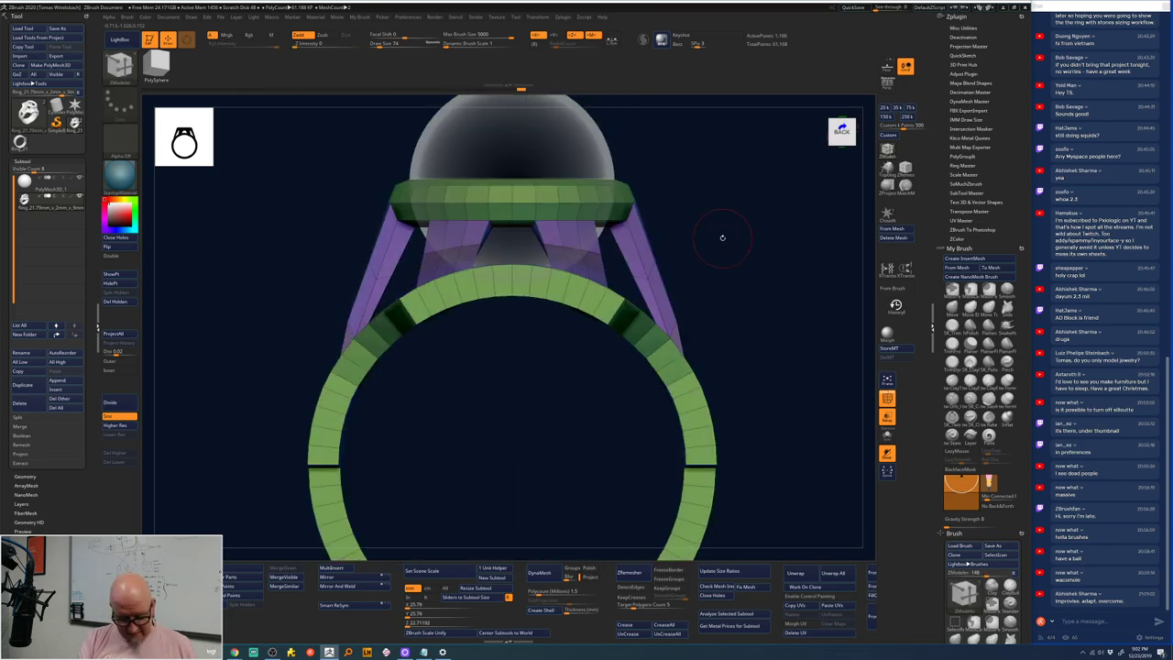
- Add a new Ring 3D primitive inside the stone opening using Transpose
{"action": "key", "text": "w"}
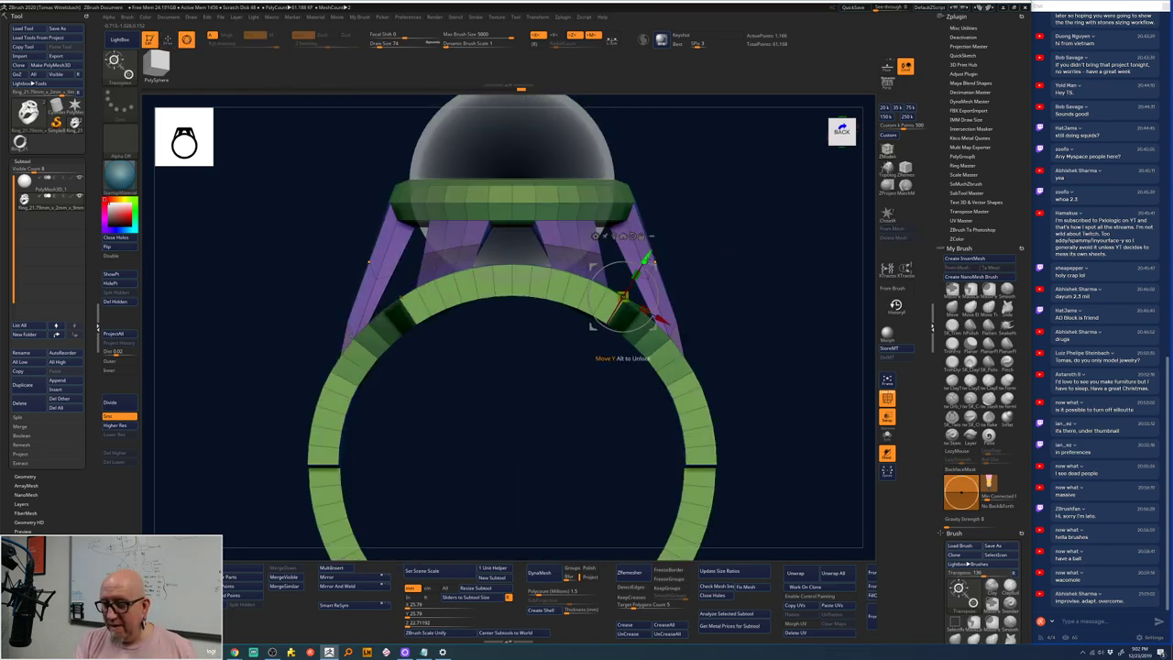
{"action": "left_click_drag", "start_coordinate": [593, 265], "coordinate": [675, 198]}
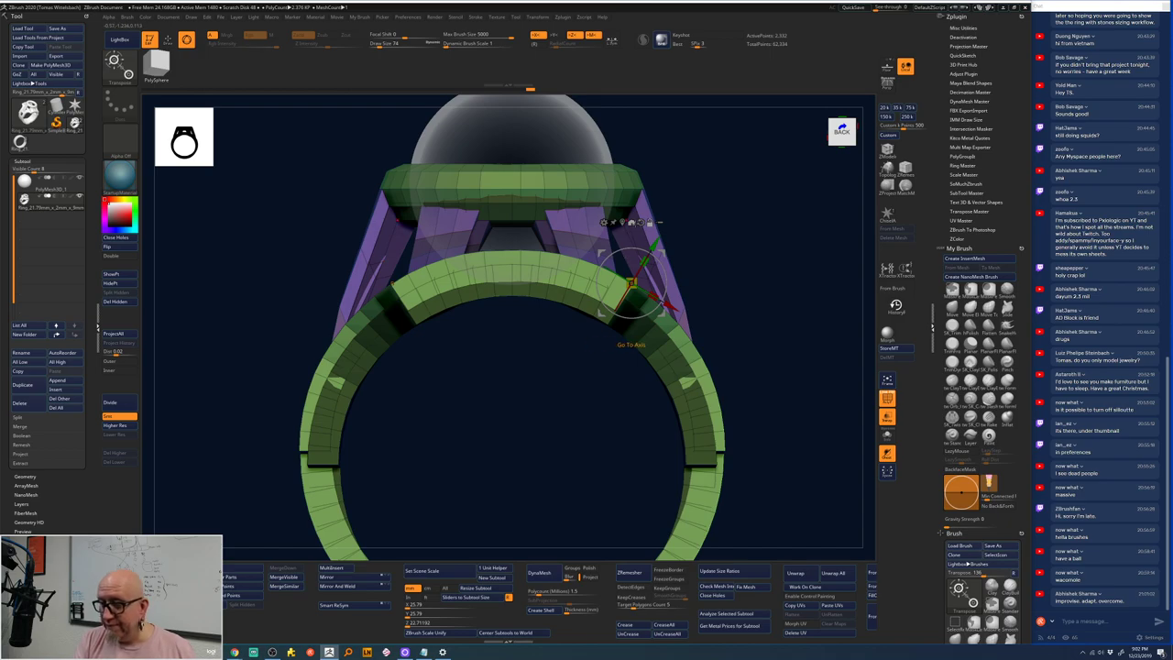
{"action": "key", "text": "q"}
{"action": "key", "text": "w"}
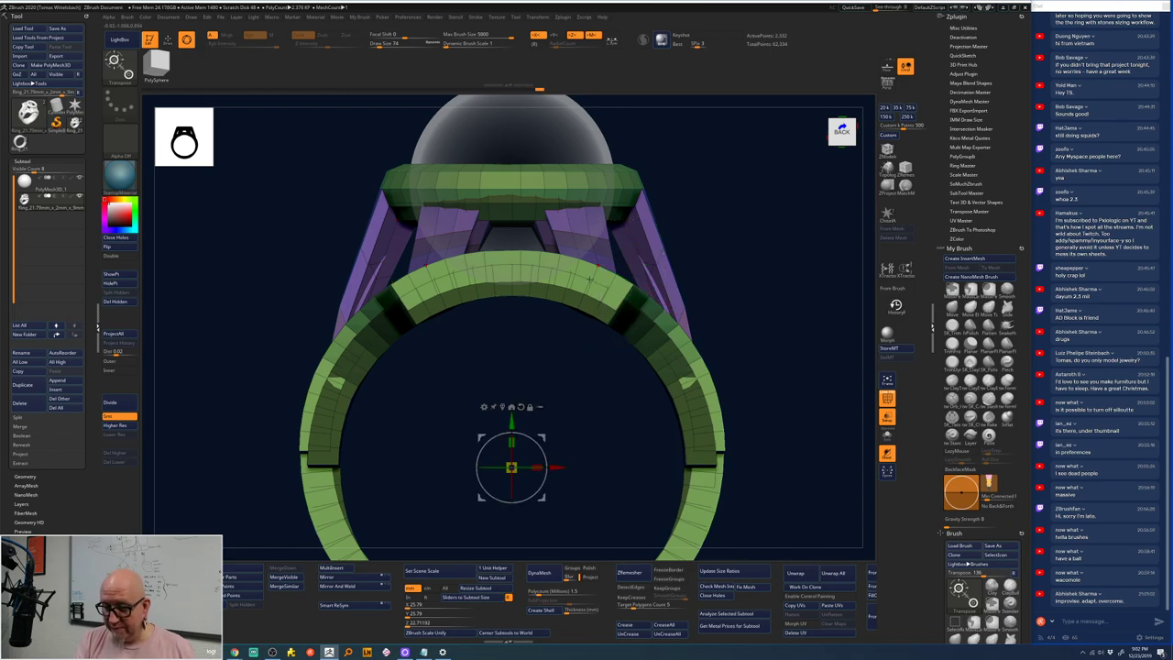
{"action": "left_click_drag", "start_coordinate": [550, 430], "coordinate": [540, 349]}
{"action": "left_click", "coordinate": [487, 330]}
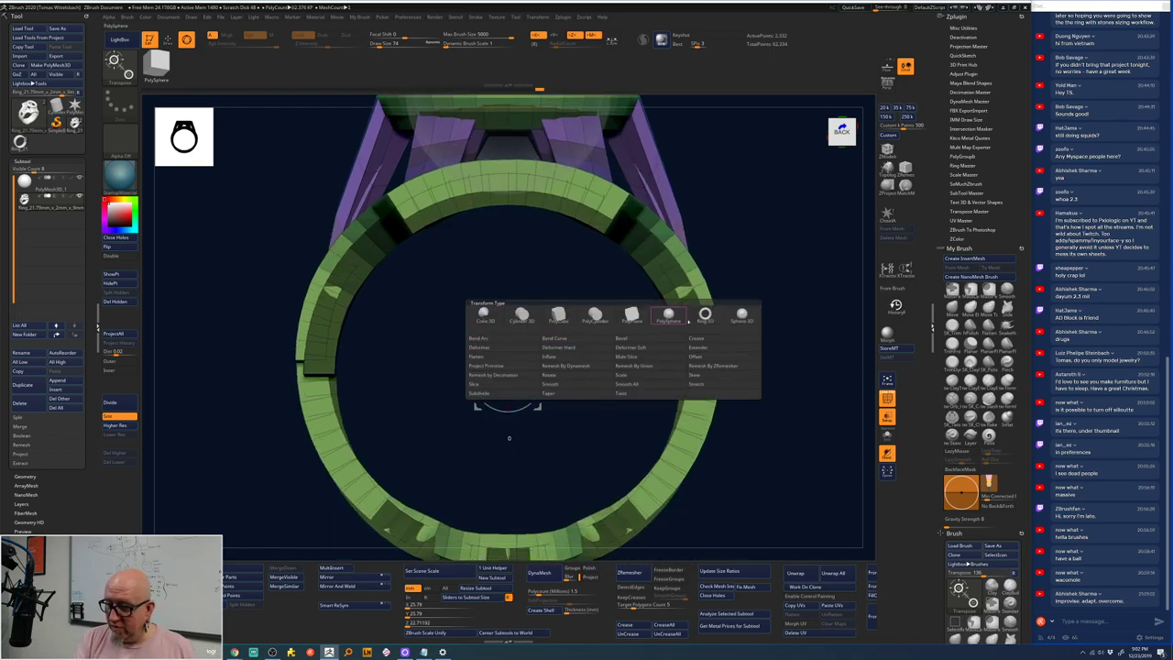
{"action": "left_click", "coordinate": [704, 314]}
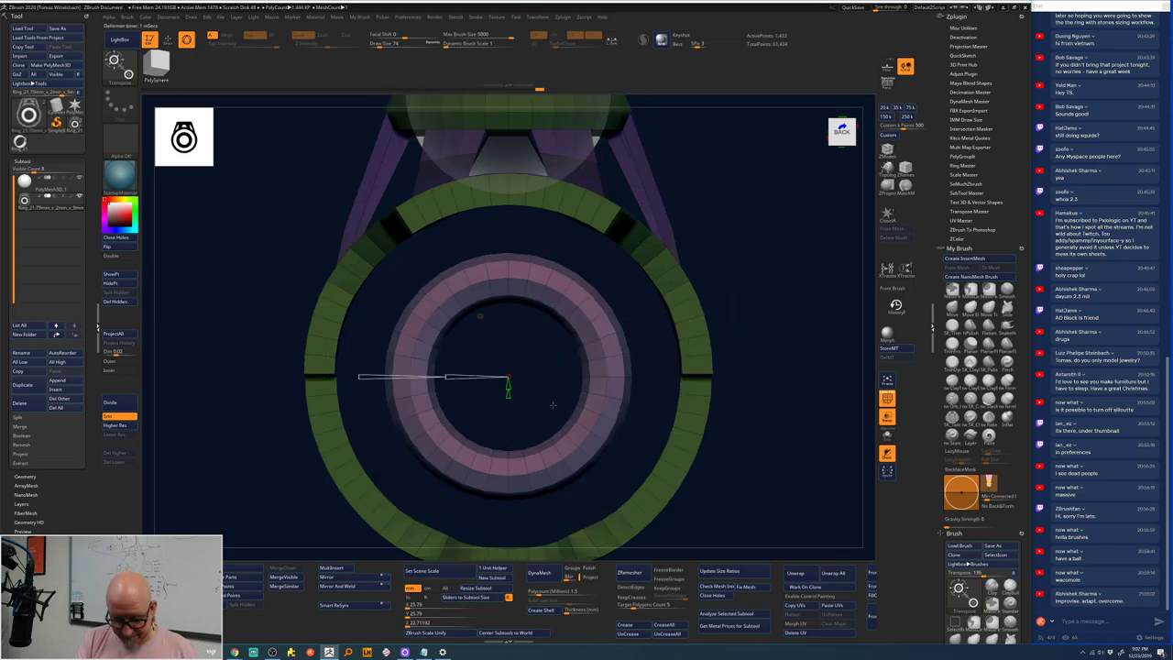
- Turn the ring about 90° edge-on and thicken its wall with a deformer
{"action": "left_click_drag", "start_coordinate": [510, 405], "coordinate": [503, 263]}
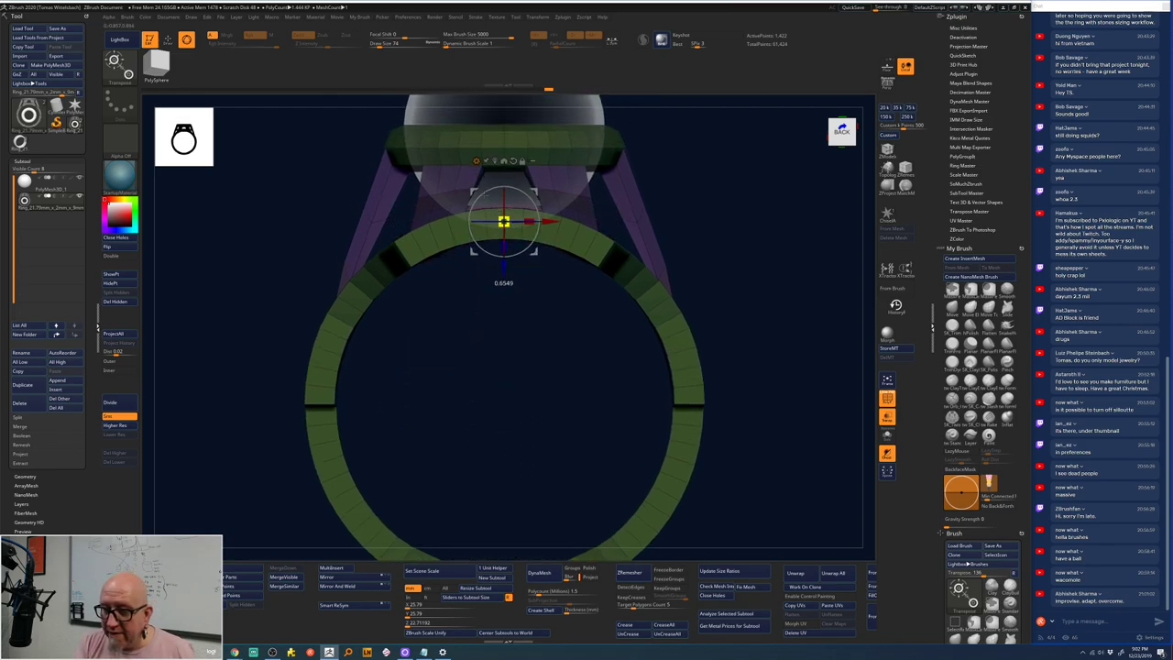
{"action": "left_click_drag", "start_coordinate": [513, 367], "coordinate": [762, 441]}
{"action": "key", "text": "w"}
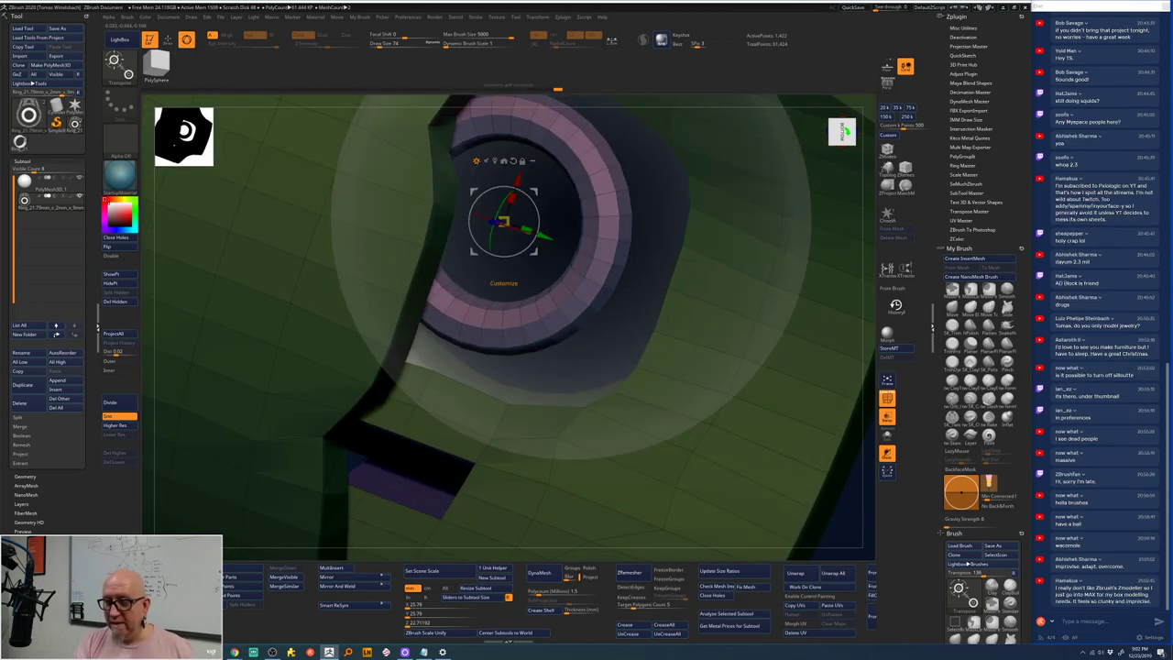
{"action": "left_click", "coordinate": [475, 161]}
{"action": "left_click", "coordinate": [673, 174]}
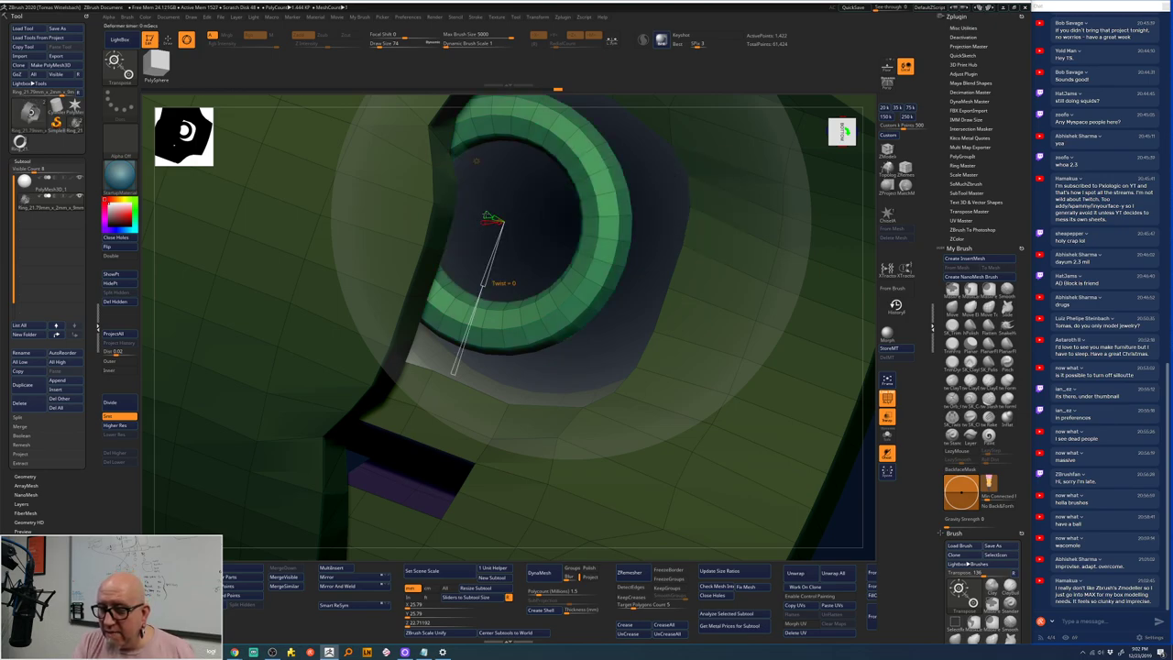
{"action": "left_click", "coordinate": [503, 283]}
{"action": "left_click", "coordinate": [503, 283]}
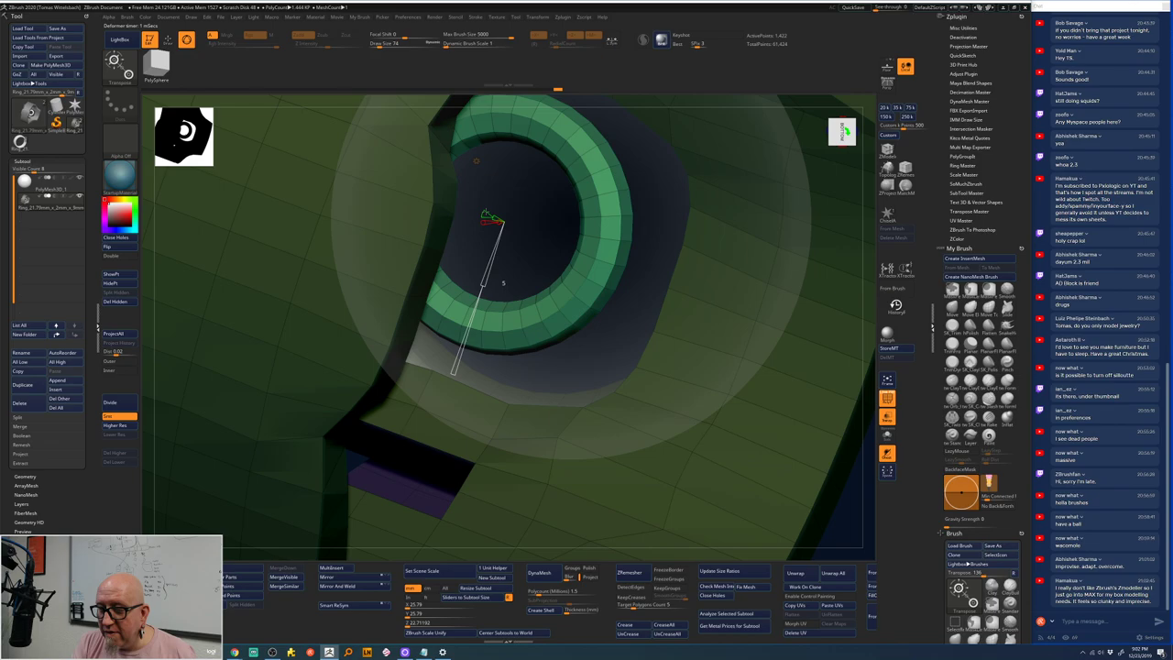
{"action": "left_click", "coordinate": [503, 284]}
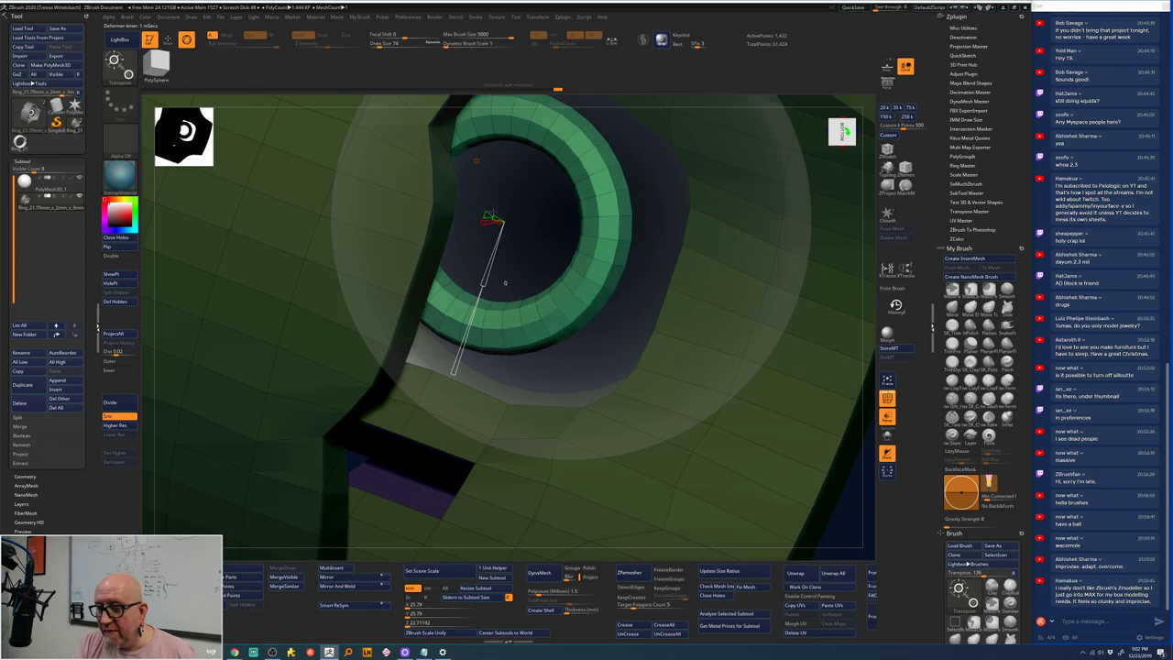
- Twist the ring until its gap closes at 360°, lower its segments, and return to Draw mode
{"action": "right_click_drag", "start_coordinate": [657, 211], "coordinate": [618, 252]}
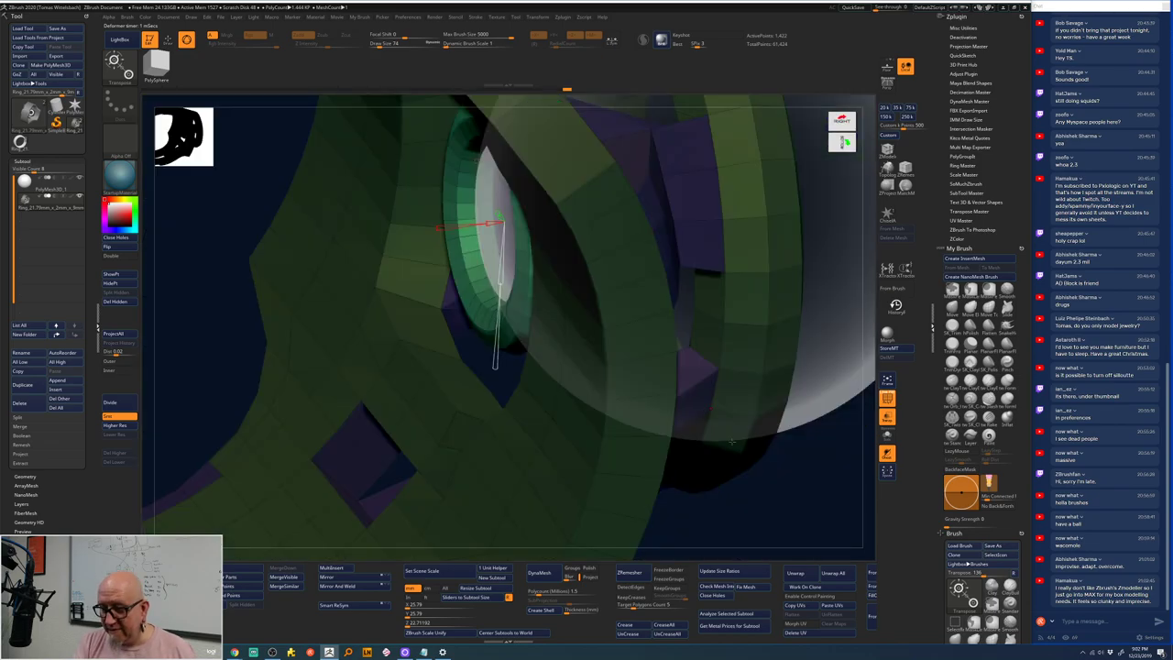
{"action": "right_click_drag", "start_coordinate": [811, 523], "coordinate": [774, 506]}
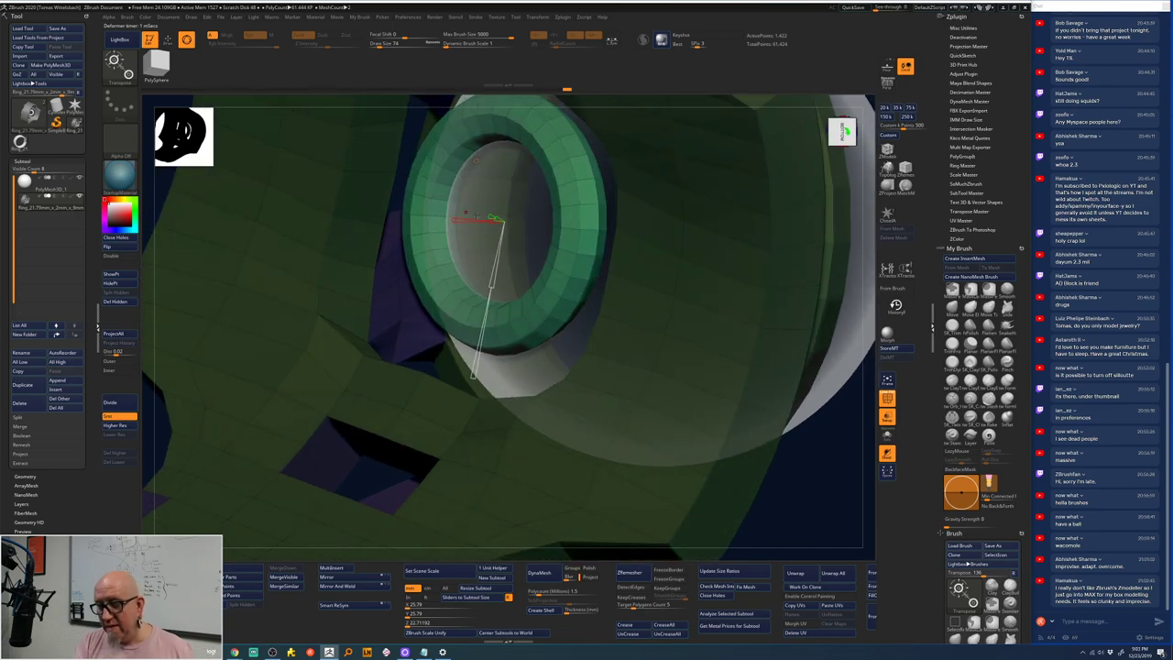
{"action": "left_click_drag", "start_coordinate": [503, 283], "coordinate": [503, 283]}
{"action": "left_click_drag", "start_coordinate": [453, 220], "coordinate": [431, 211]}
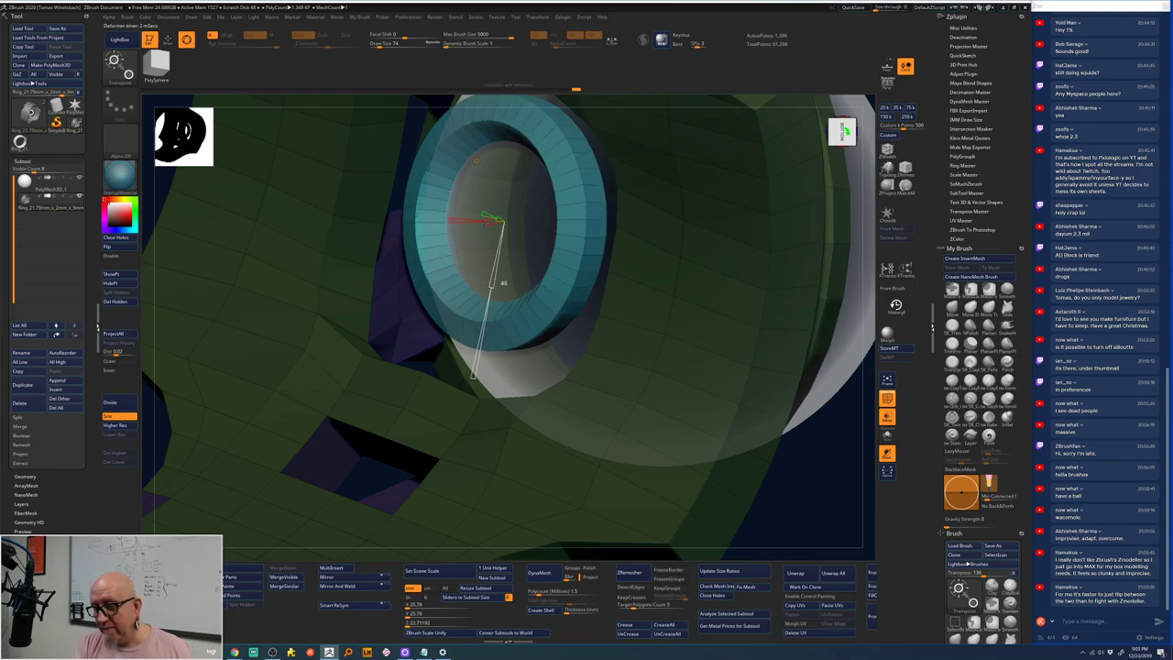
{"action": "left_click_drag", "start_coordinate": [472, 375], "coordinate": [472, 376]}
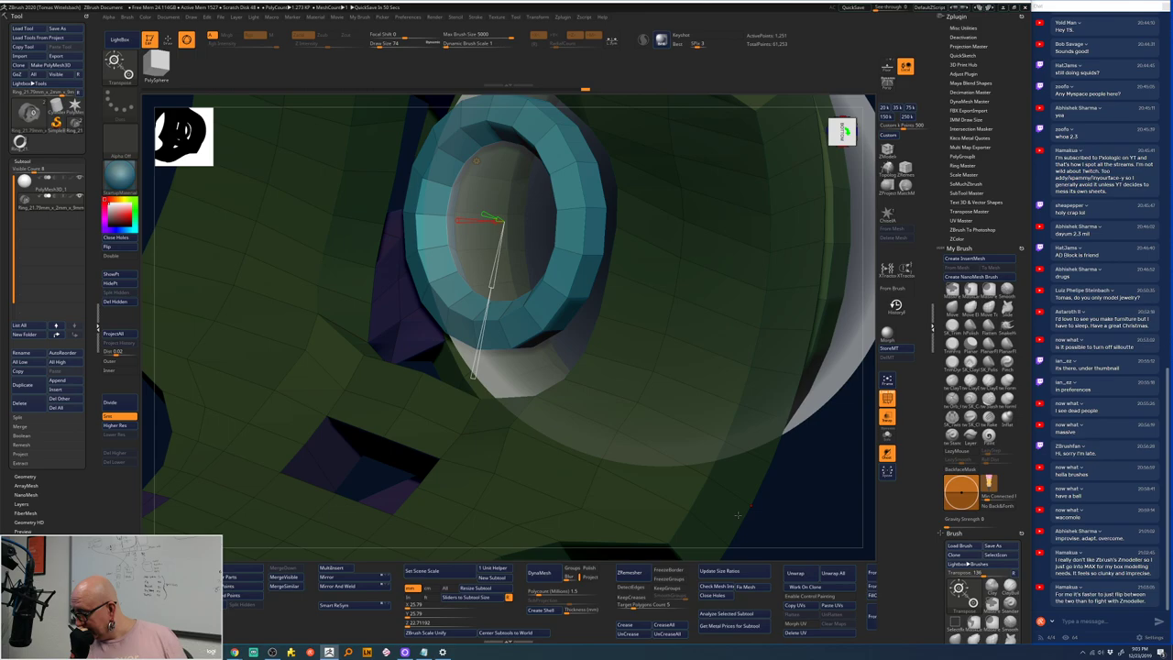
{"action": "mouse_move", "coordinate": [738, 515]}
{"action": "right_mouse_down"}
{"action": "mouse_move", "coordinate": [772, 463]}
{"action": "mouse_move", "coordinate": [764, 446]}
{"action": "mouse_move", "coordinate": [786, 498]}
{"action": "mouse_move", "coordinate": [800, 484]}
{"action": "mouse_move", "coordinate": [788, 499]}
{"action": "right_mouse_up"}
{"action": "key", "text": "q"}
{"action": "key", "text": "w"}
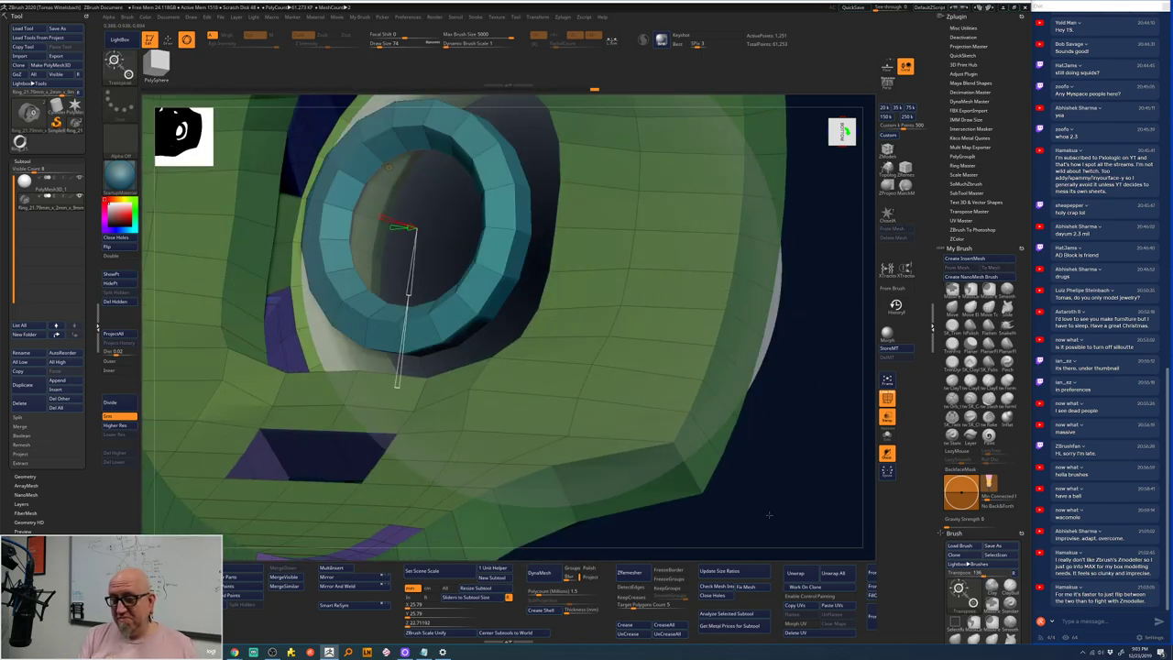
{"action": "right_click_drag", "start_coordinate": [812, 264], "coordinate": [752, 292]}
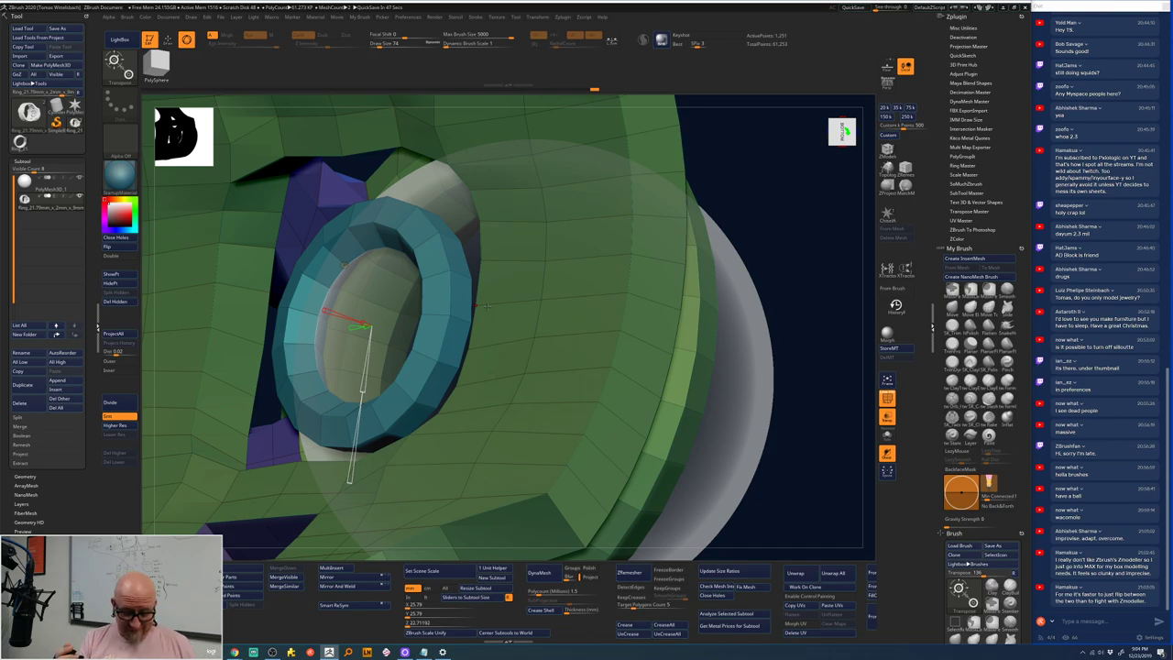
{"action": "key", "text": "q"}
{"action": "mouse_move", "coordinate": [767, 199]}
{"action": "left_mouse_down"}
{"action": "mouse_move", "coordinate": [781, 220]}
{"action": "mouse_move", "coordinate": [652, 240]}
{"action": "left_mouse_up"}
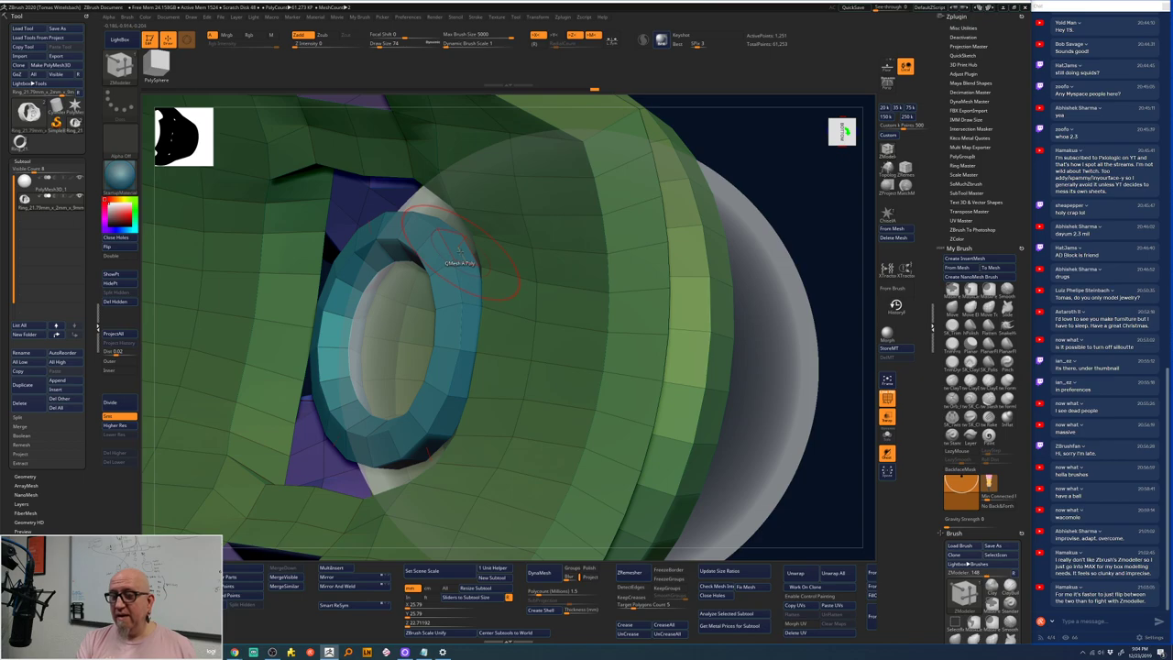
- QMesh the faces on the teal ring's sides outward into struts, then snap to front view
{"action": "left_click_drag", "start_coordinate": [458, 263], "coordinate": [514, 195]}
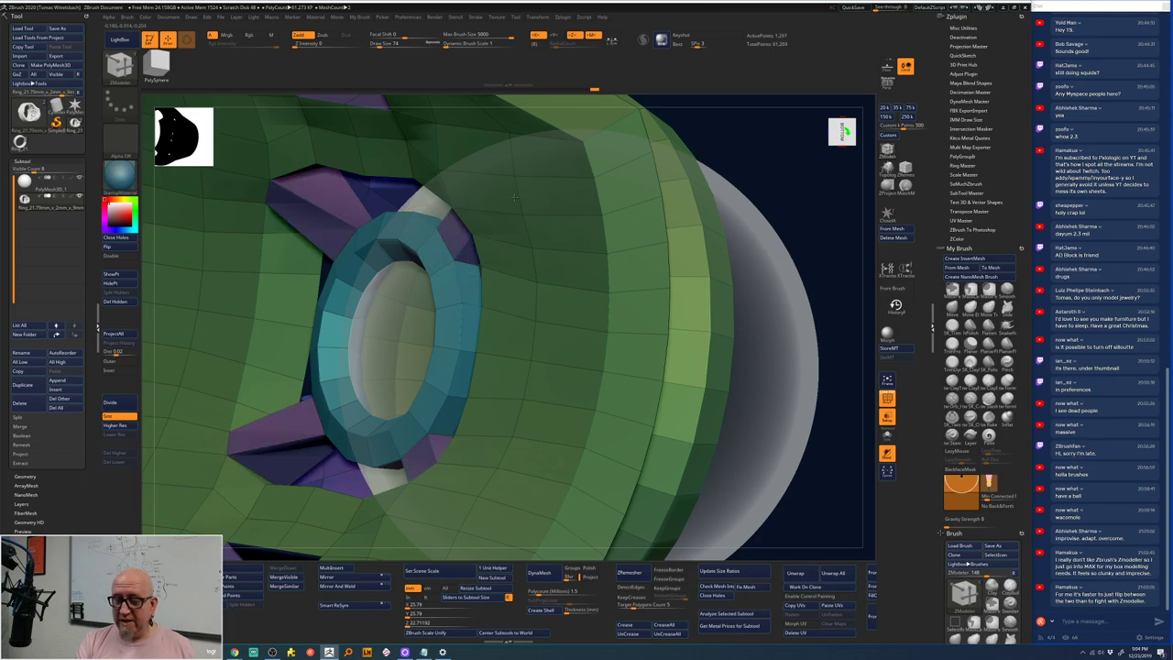
{"action": "left_click_drag", "start_coordinate": [806, 226], "coordinate": [474, 335]}
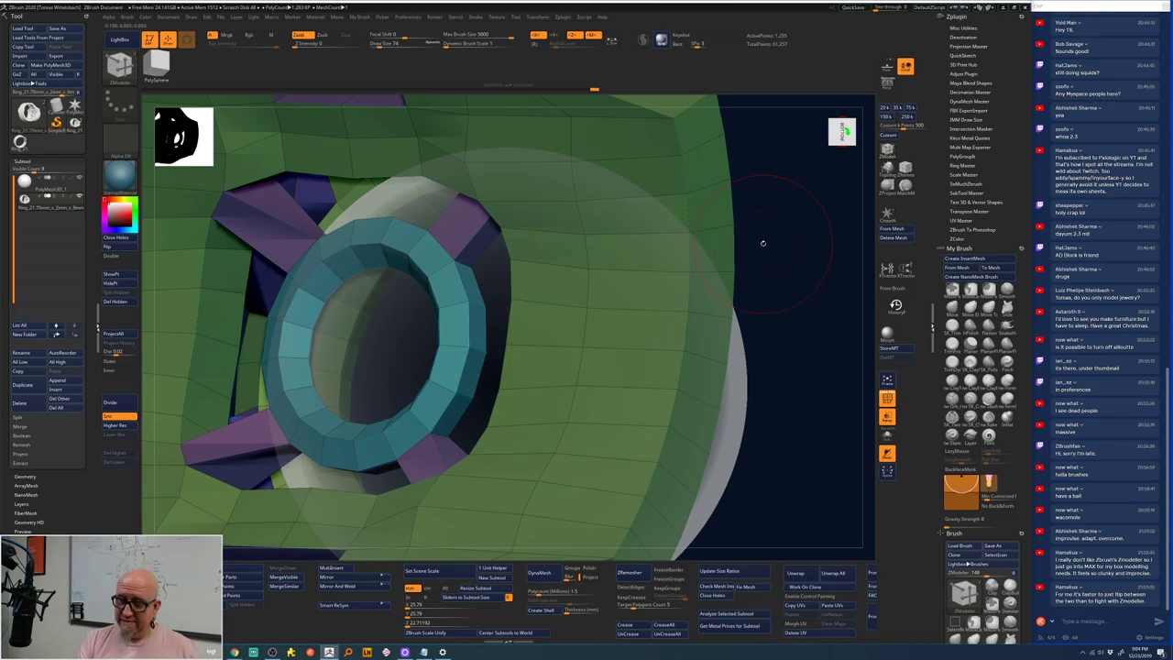
{"action": "left_click_drag", "start_coordinate": [778, 248], "coordinate": [748, 259]}
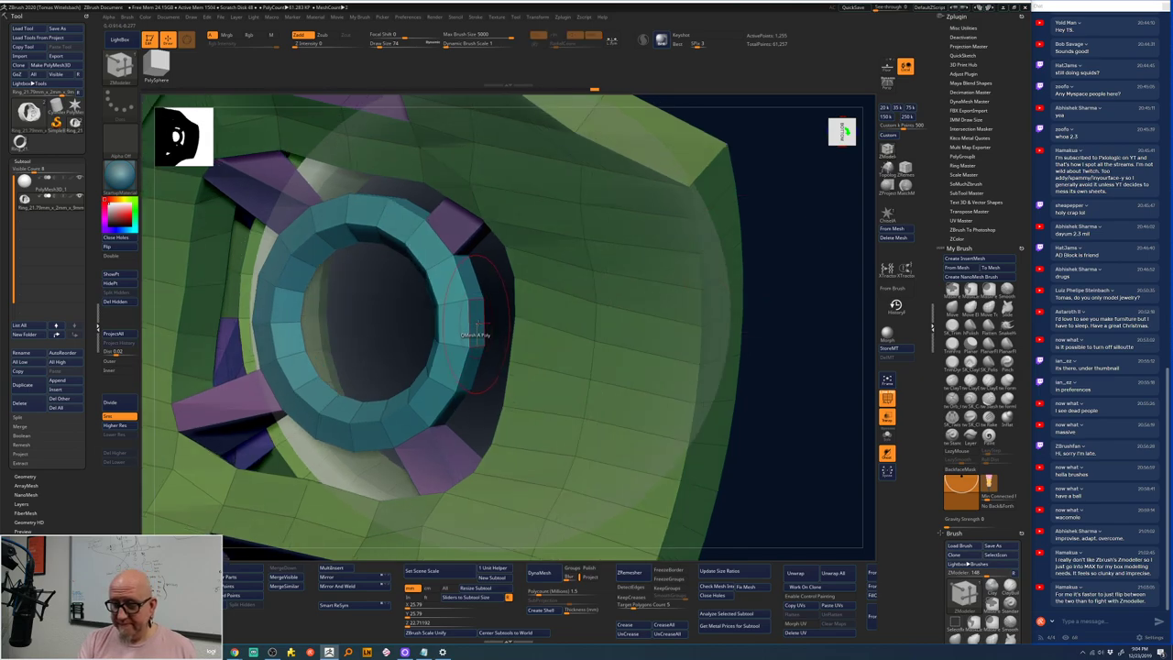
{"action": "left_click_drag", "start_coordinate": [532, 319], "coordinate": [712, 344]}
{"action": "left_click_drag", "start_coordinate": [780, 320], "coordinate": [513, 303]}
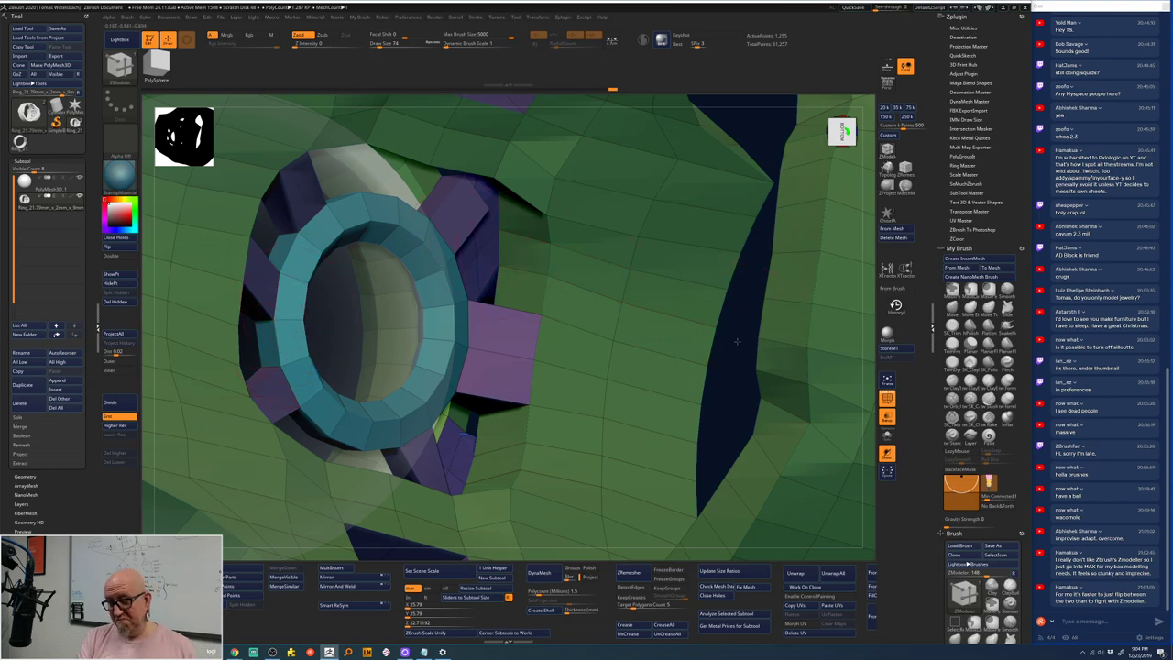
{"action": "right_click_drag", "start_coordinate": [737, 343], "coordinate": [738, 331]}
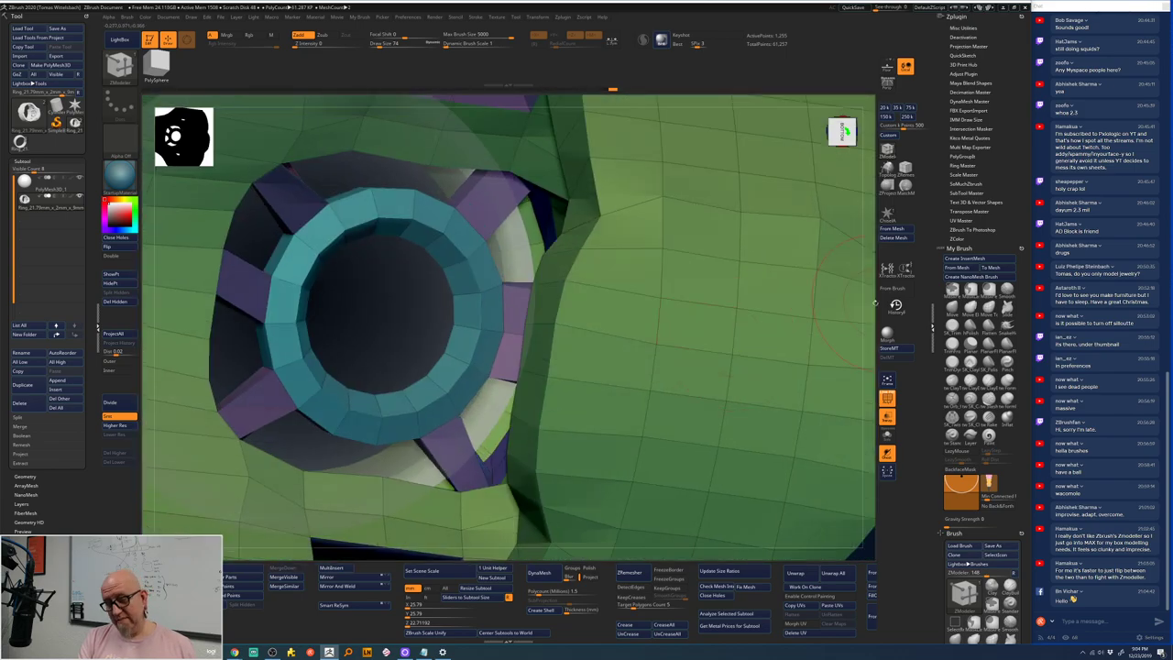
{"action": "right_click_drag", "start_coordinate": [875, 280], "coordinate": [576, 267]}
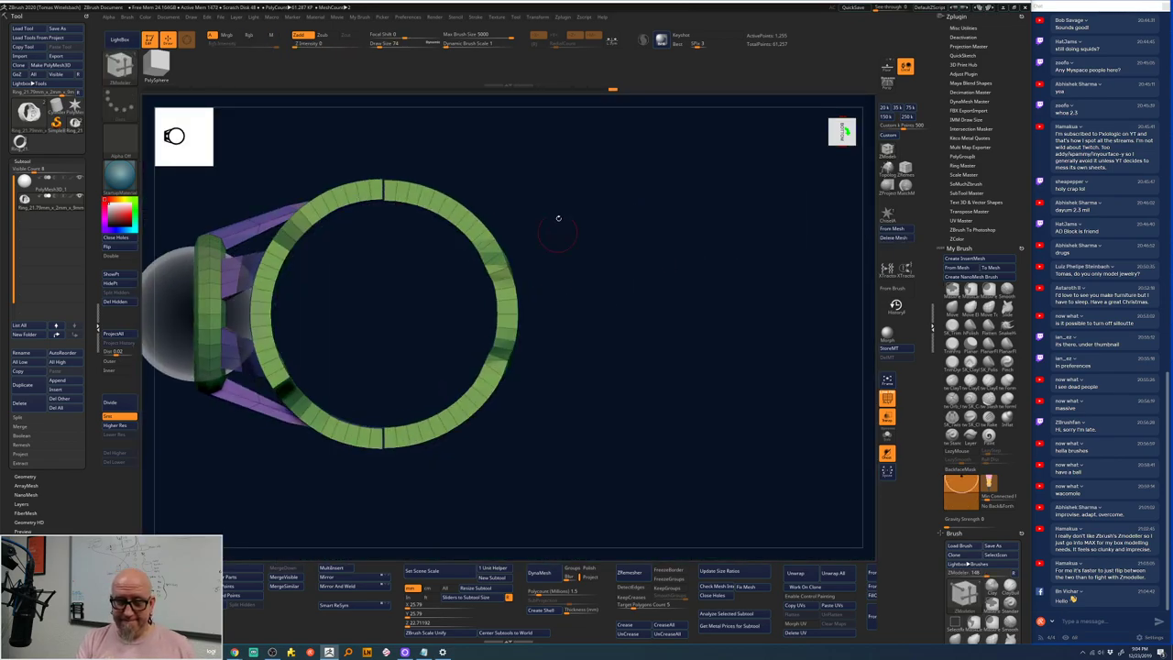
- Hide part of the mesh, bring it back, and zoom in on the teal ring front-on
{"action": "left_click_drag", "start_coordinate": [605, 126], "coordinate": [348, 492], "text": "ctrl+shift"}
{"action": "right_click_drag", "start_coordinate": [348, 492], "coordinate": [369, 476]}
{"action": "key", "text": "f"}
{"action": "right_click_drag", "start_coordinate": [593, 480], "coordinate": [712, 513], "text": "ctrl"}
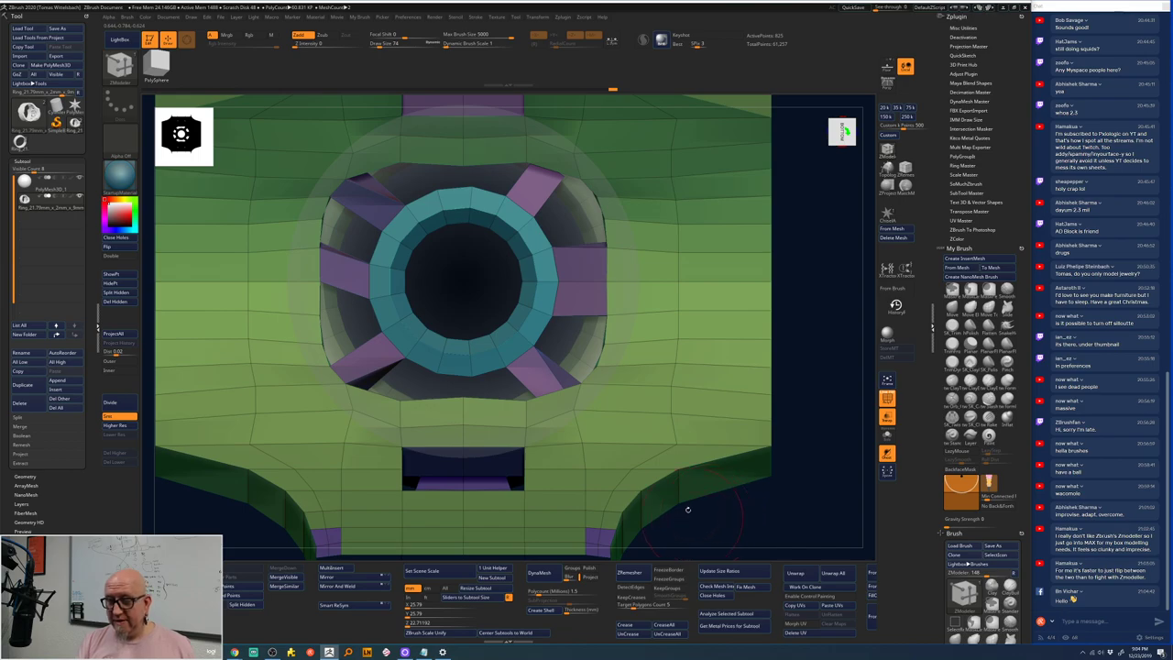
{"action": "left_click", "coordinate": [594, 267], "text": "ctrl+shift"}
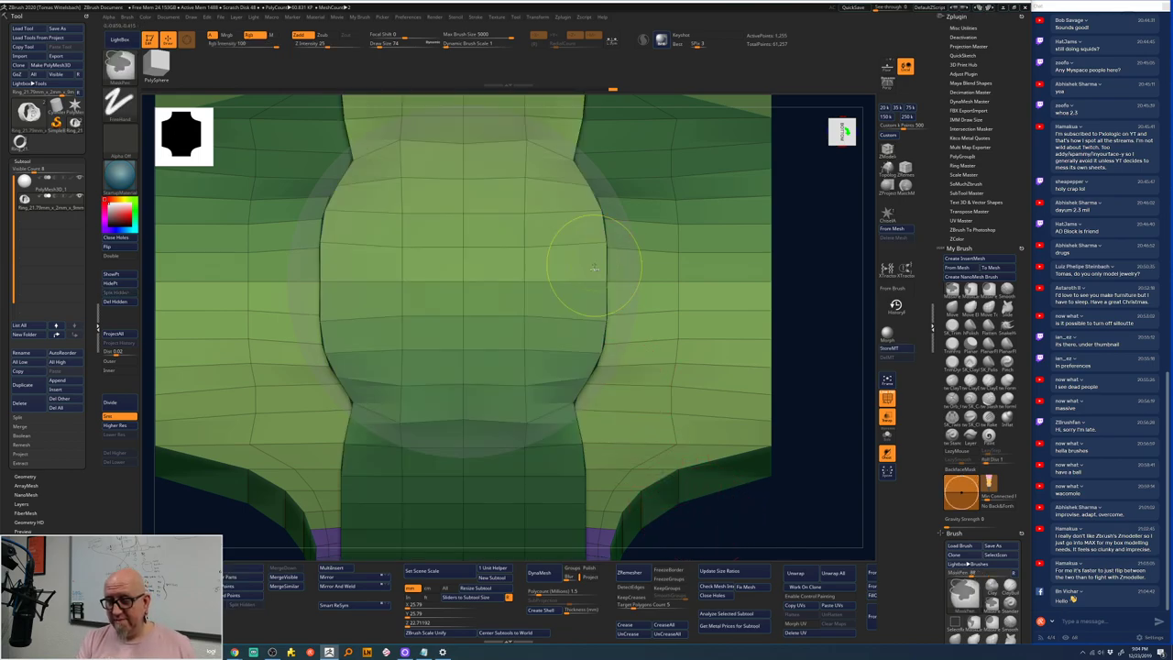
{"action": "right_click_drag", "start_coordinate": [594, 266], "coordinate": [816, 255]}
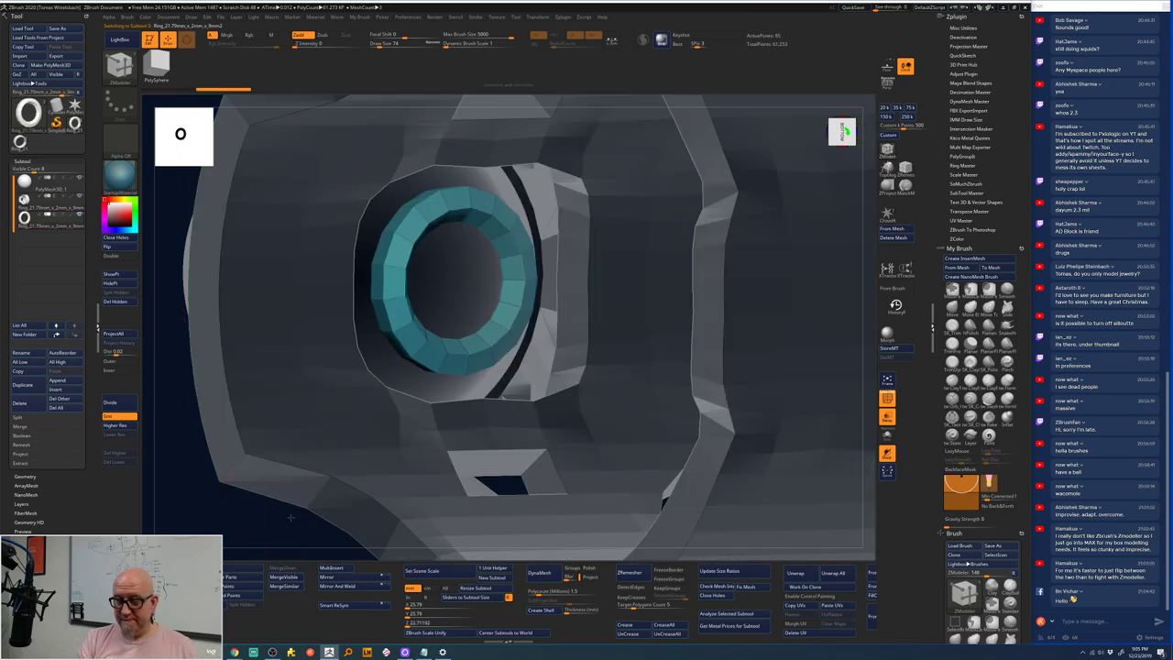
{"action": "left_click_drag", "start_coordinate": [290, 518], "coordinate": [311, 513], "text": "shift"}
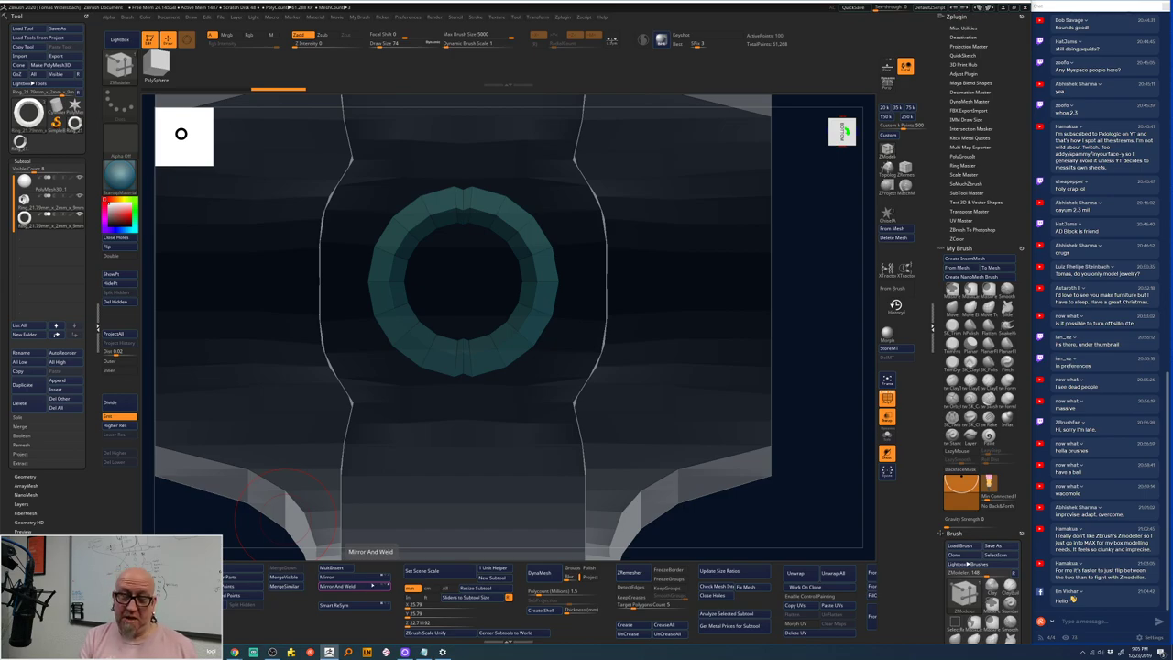
{"action": "left_click_drag", "start_coordinate": [784, 502], "coordinate": [699, 427], "text": "alt"}
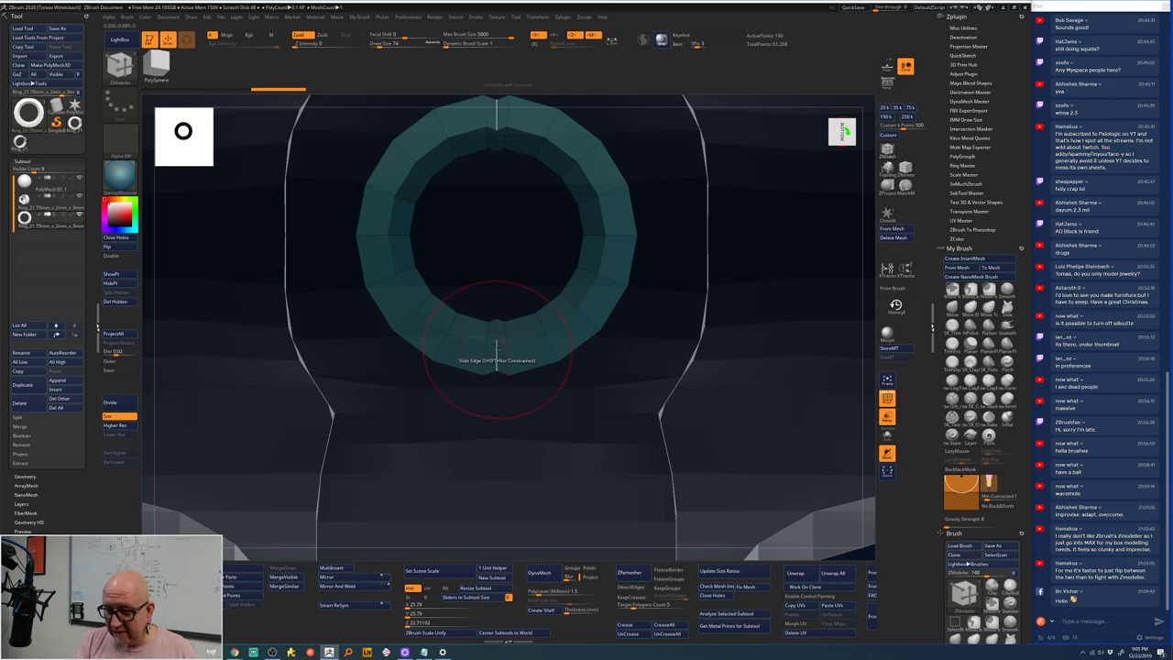
- Choose the ZModeler Insert edge-loop action on the ring's edge
{"action": "key", "text": "space"}
{"action": "left_click", "coordinate": [470, 383]}
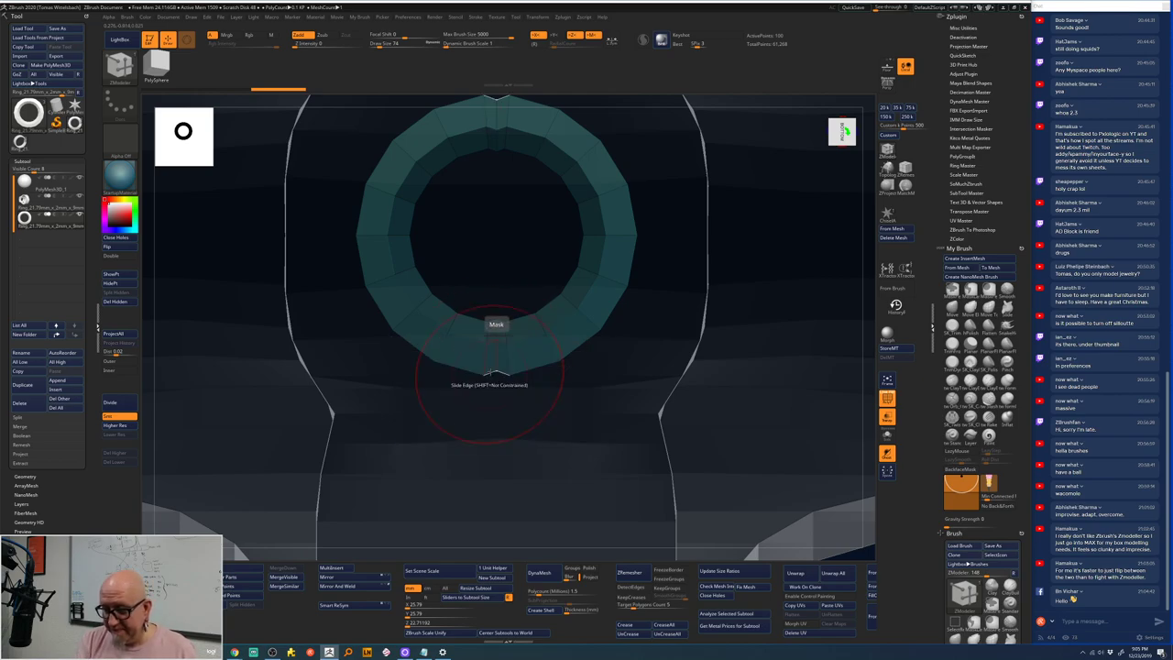
{"action": "key", "text": "space"}
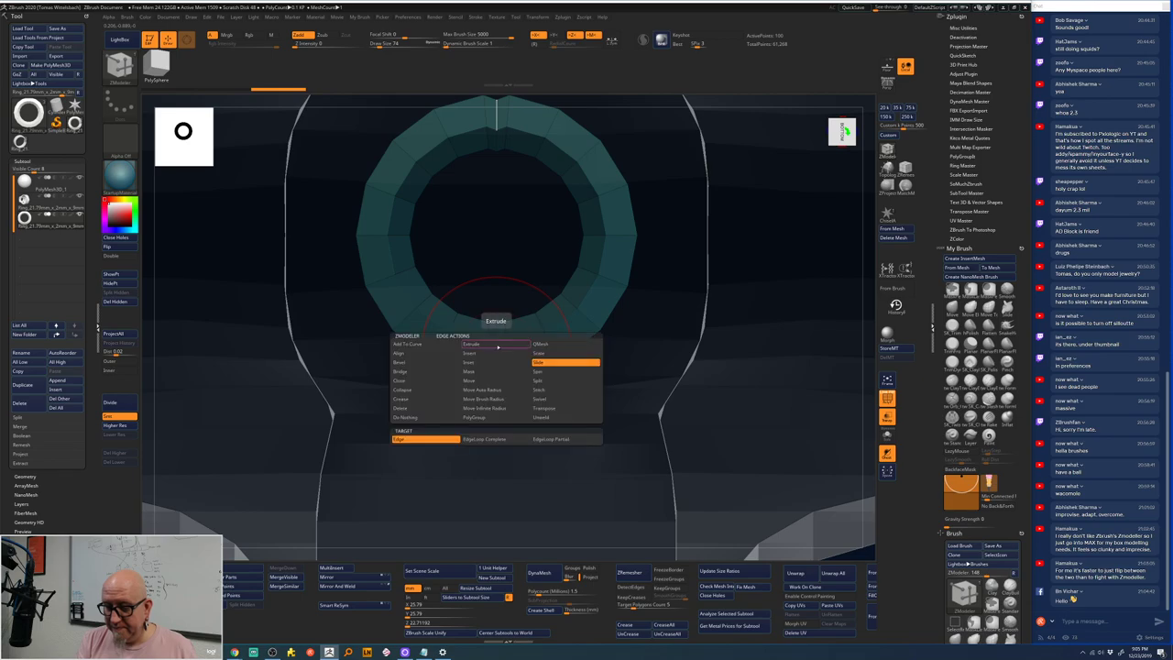
{"action": "key", "text": "b"}
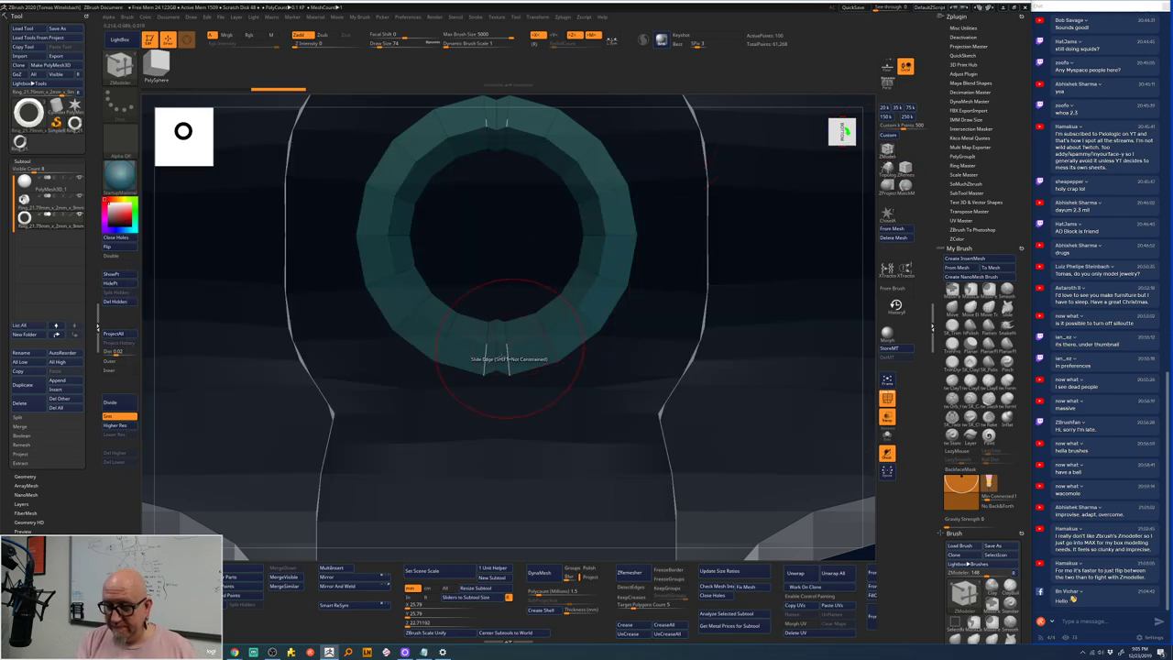
{"action": "key", "text": "space"}
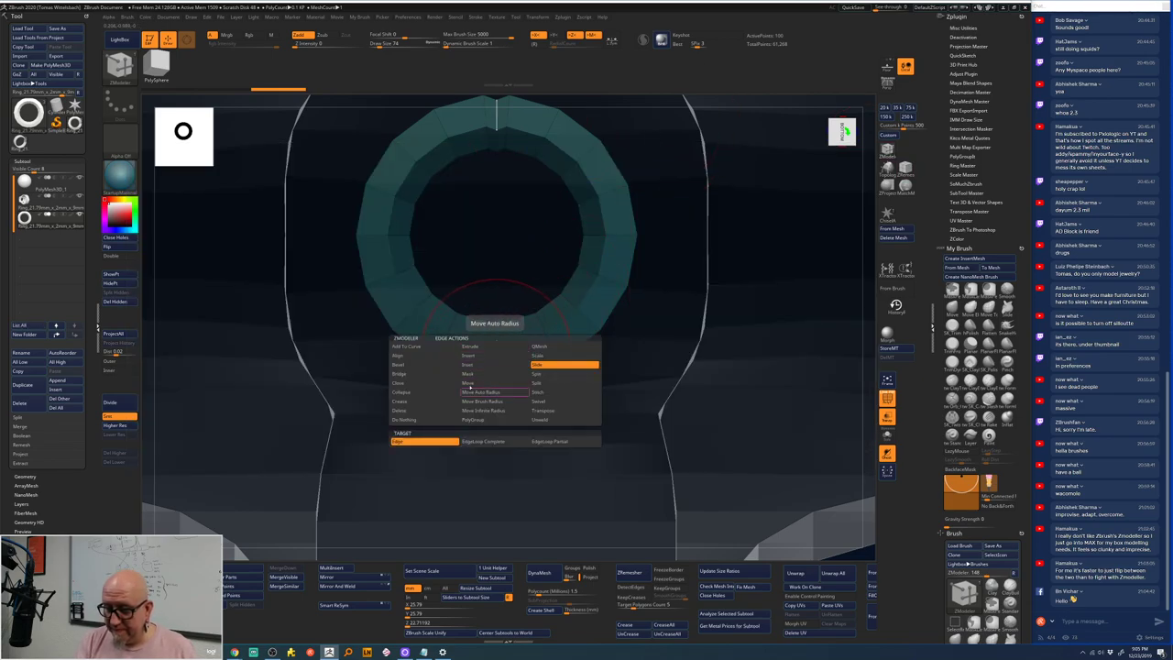
{"action": "left_click", "coordinate": [483, 355]}
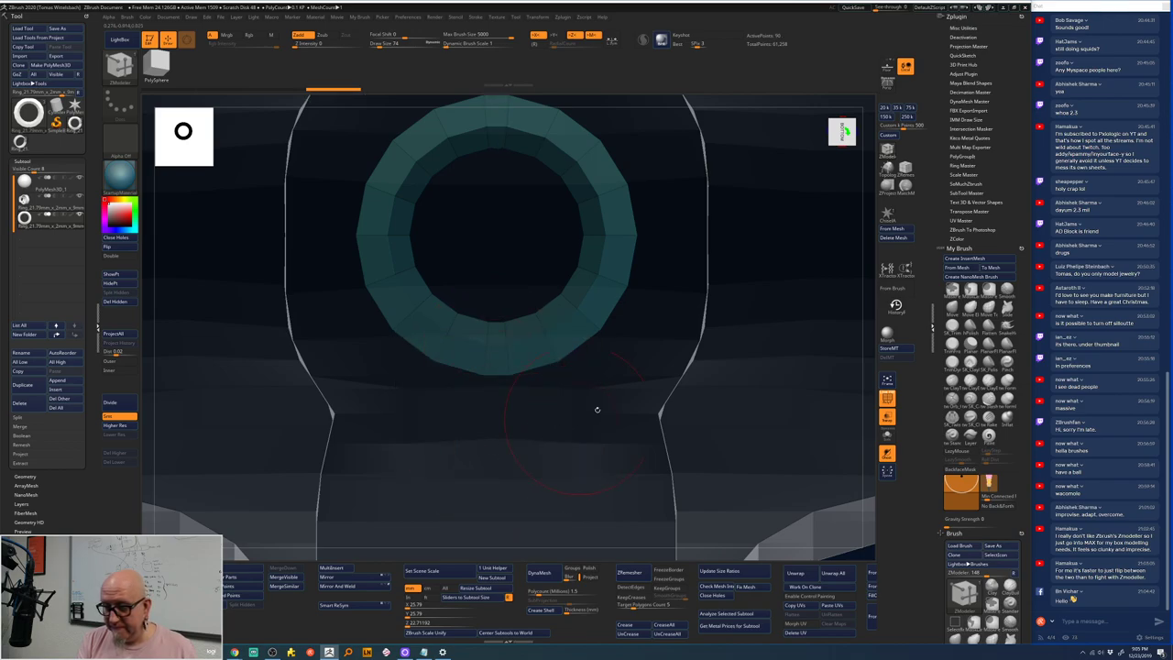
{"action": "left_click_drag", "start_coordinate": [596, 406], "coordinate": [676, 395]}
- Select the inner green ring, extrude a side face, then collapse the block back
{"action": "left_click", "coordinate": [669, 395], "text": "alt"}
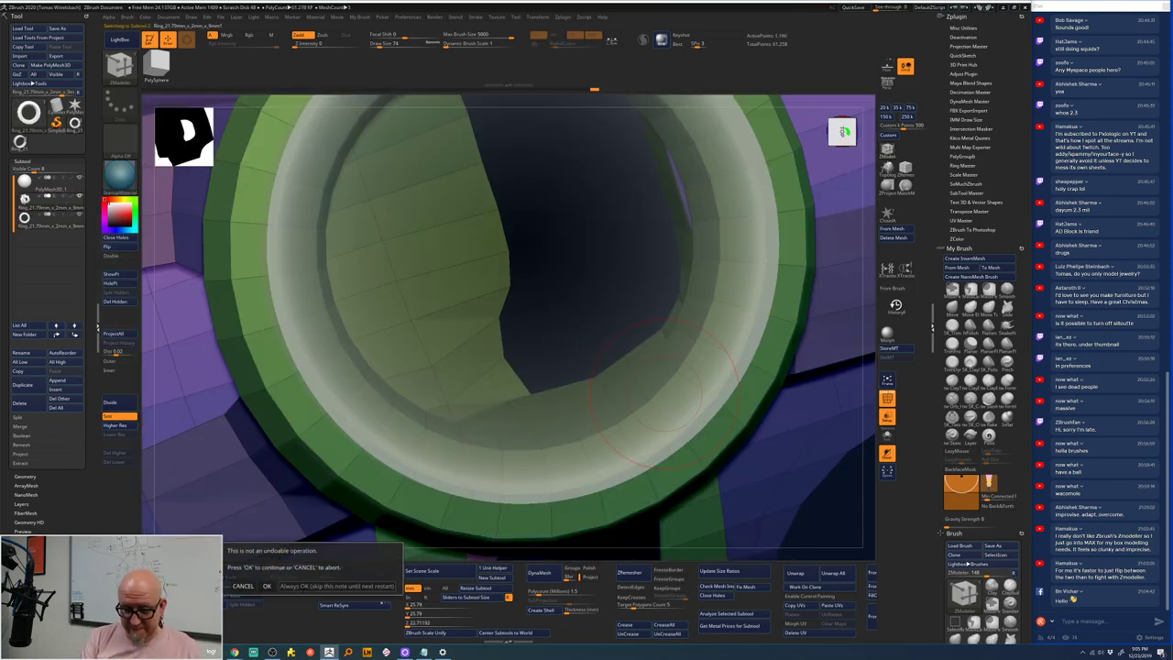
{"action": "left_click", "coordinate": [281, 586]}
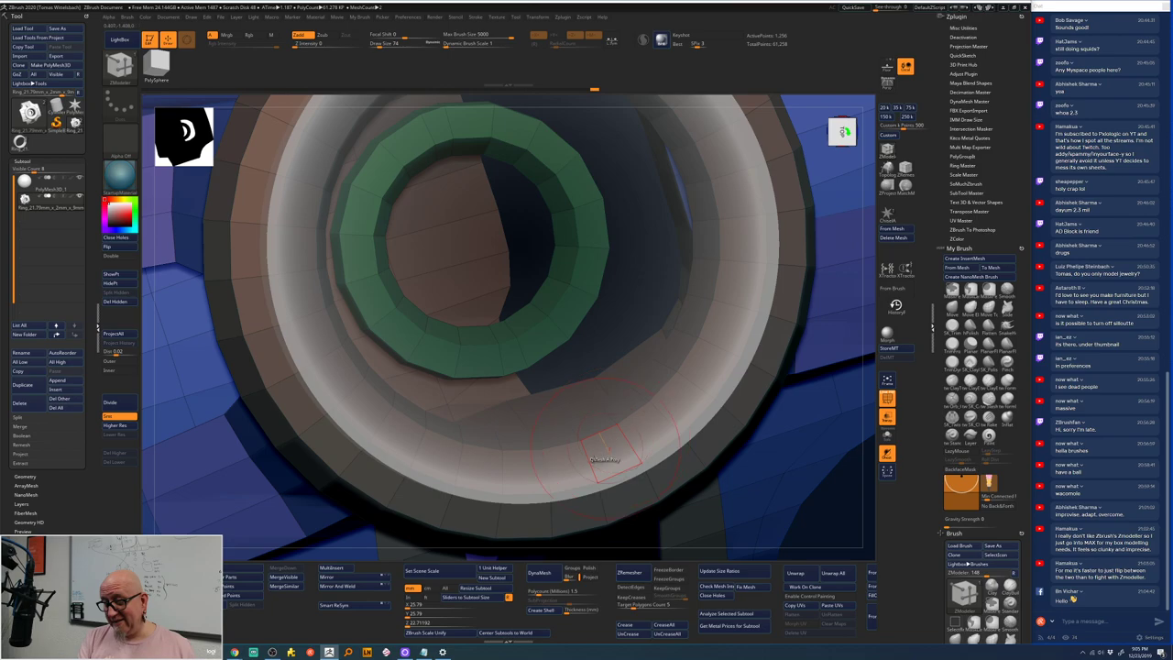
{"action": "left_click_drag", "start_coordinate": [850, 522], "coordinate": [887, 485]}
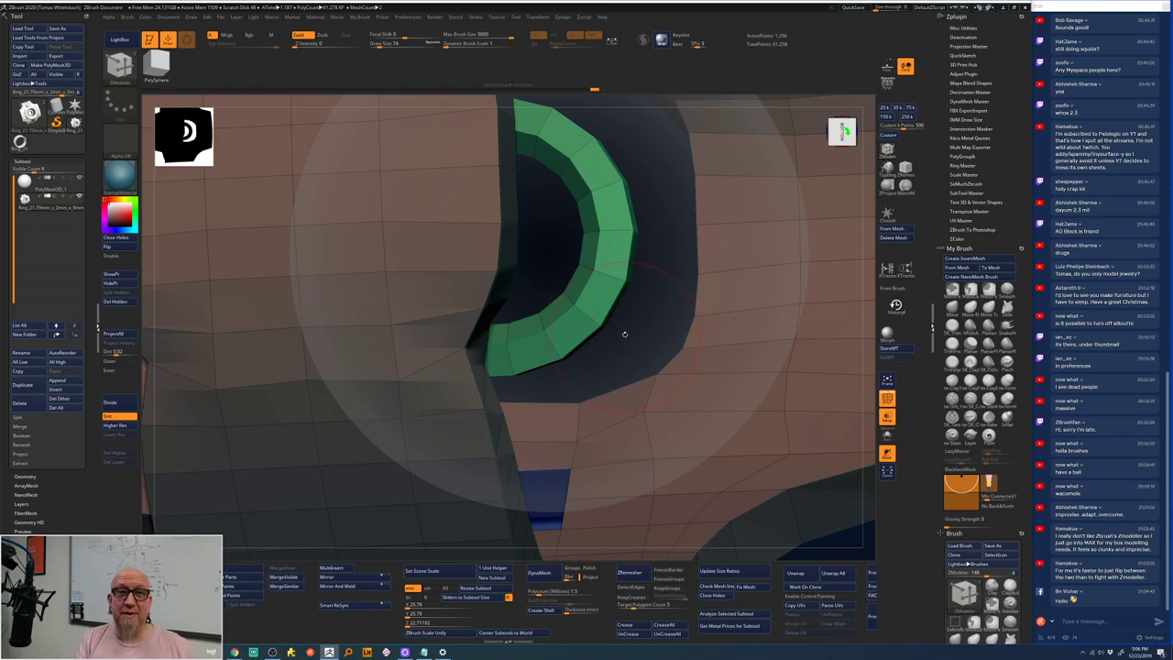
{"action": "right_click_drag", "start_coordinate": [646, 311], "coordinate": [600, 204]}
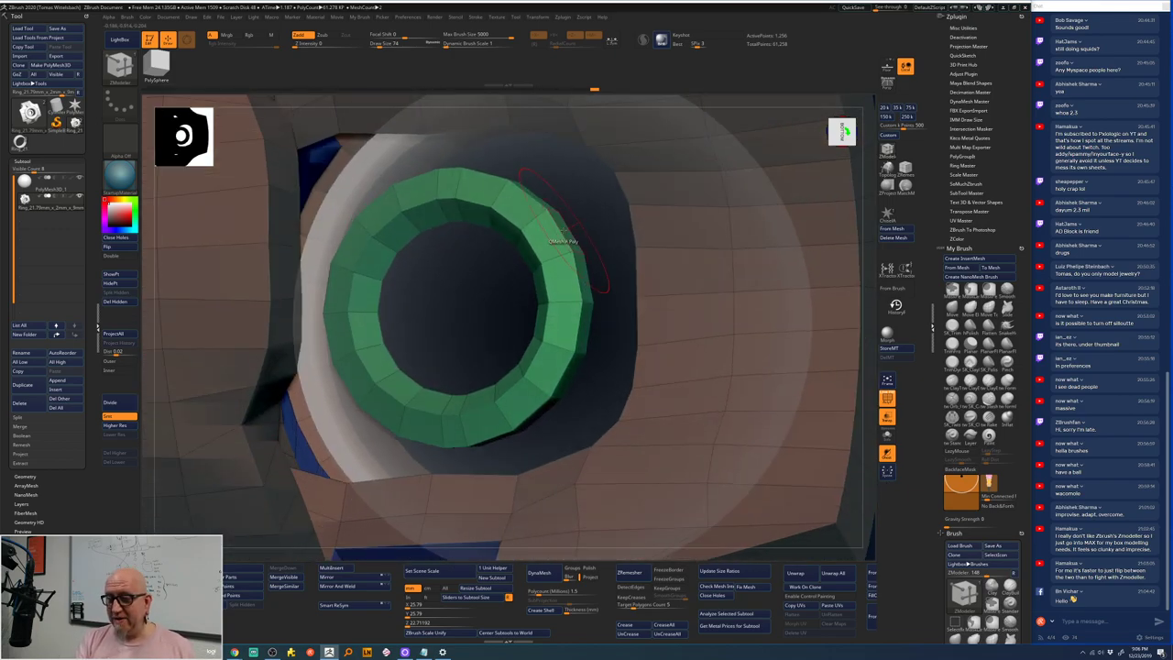
{"action": "left_click_drag", "start_coordinate": [600, 202], "coordinate": [649, 172]}
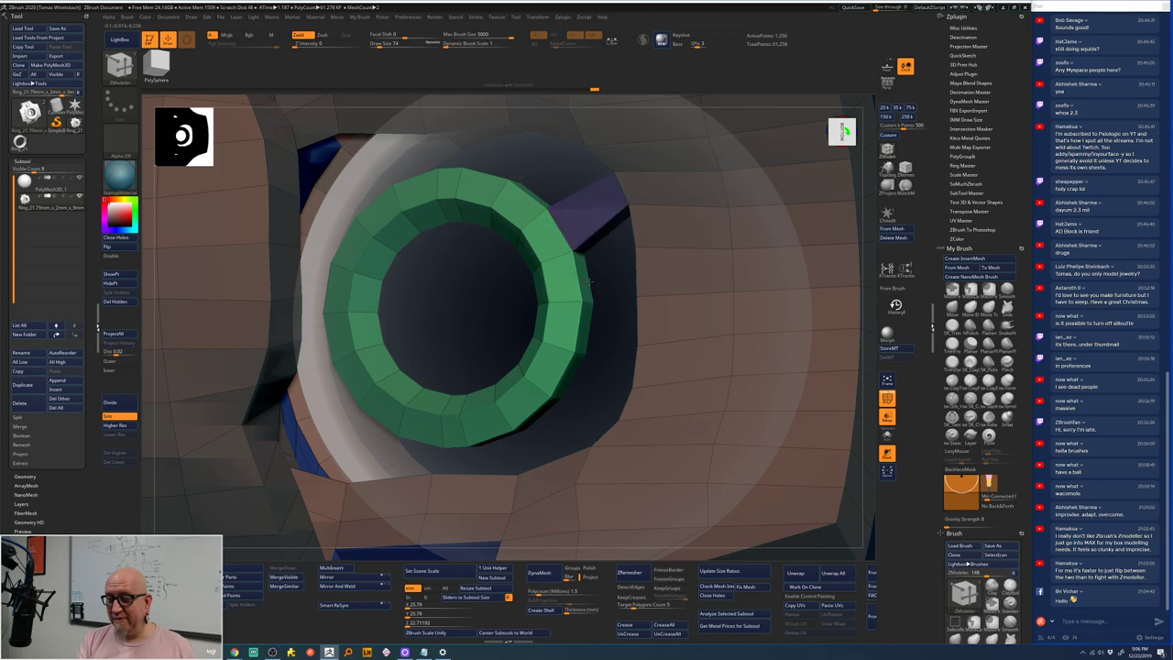
{"action": "left_click_drag", "start_coordinate": [602, 266], "coordinate": [646, 248]}
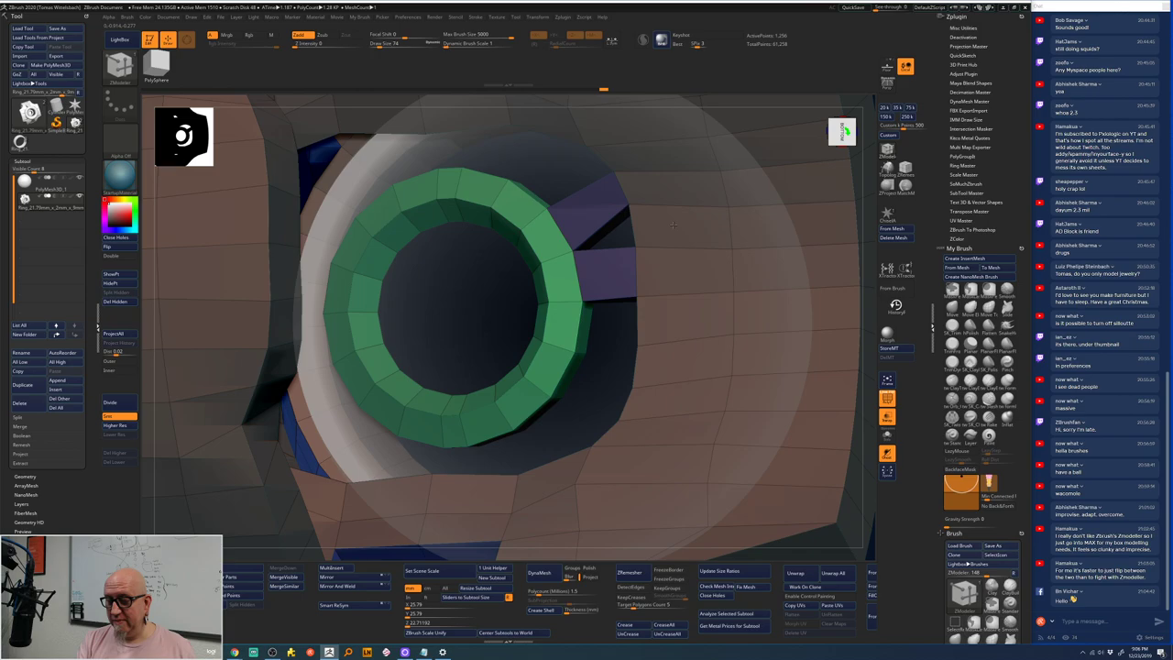
{"action": "left_click_drag", "start_coordinate": [606, 225], "coordinate": [623, 273]}
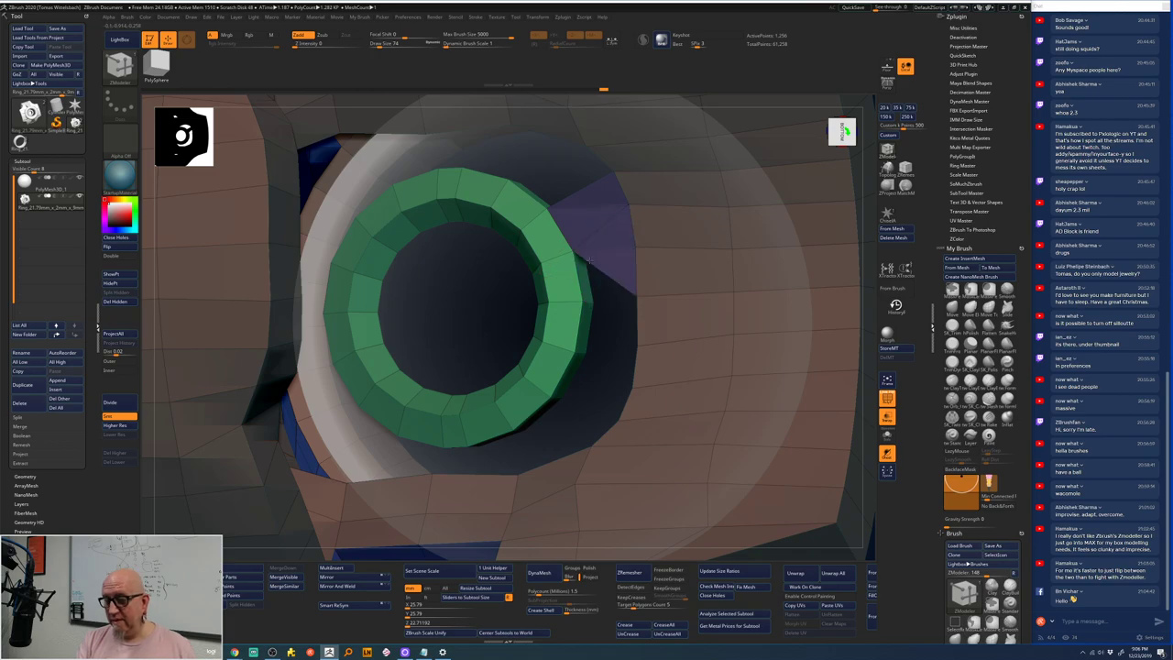
- Extrude a block below the gallery, remove the extra one, reshape the dark polygon, and frame the model
{"action": "left_click_drag", "start_coordinate": [564, 393], "coordinate": [647, 418]}
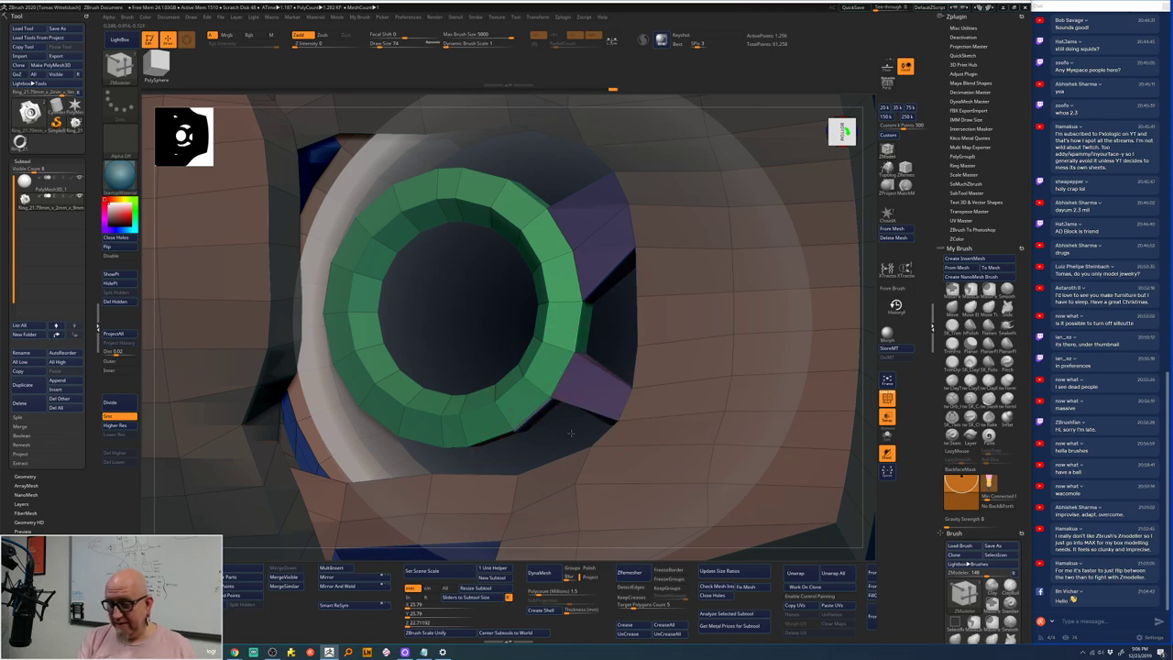
{"action": "left_click_drag", "start_coordinate": [540, 420], "coordinate": [652, 489]}
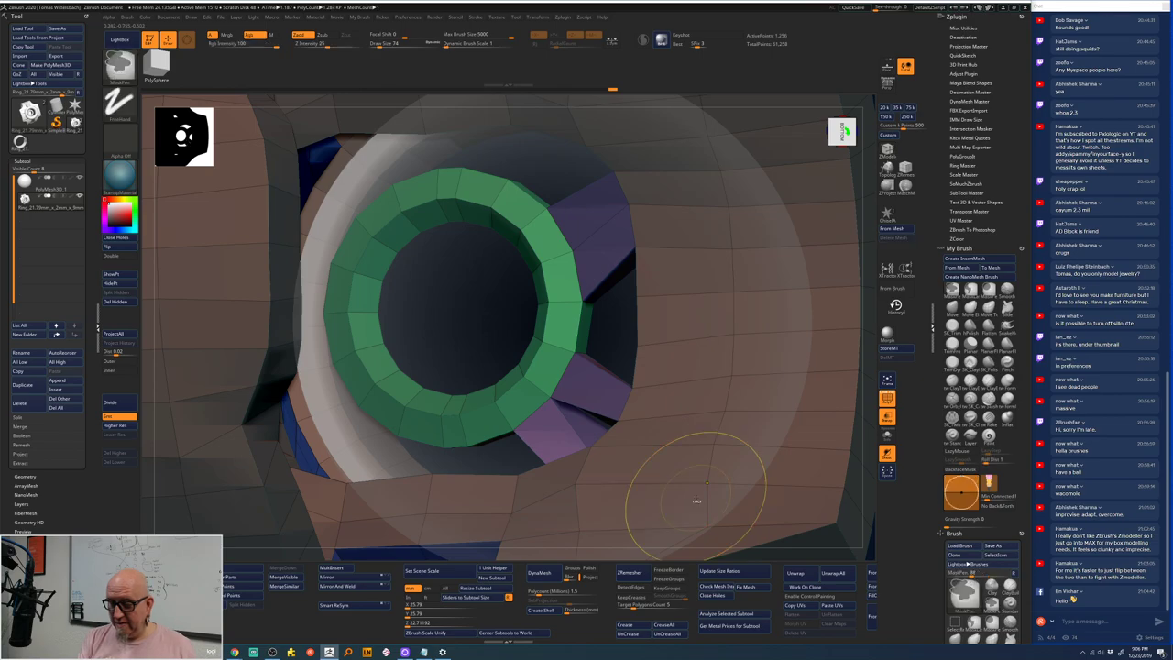
{"action": "left_click", "coordinate": [581, 413]}
{"action": "right_click_drag", "start_coordinate": [569, 424], "coordinate": [504, 423]}
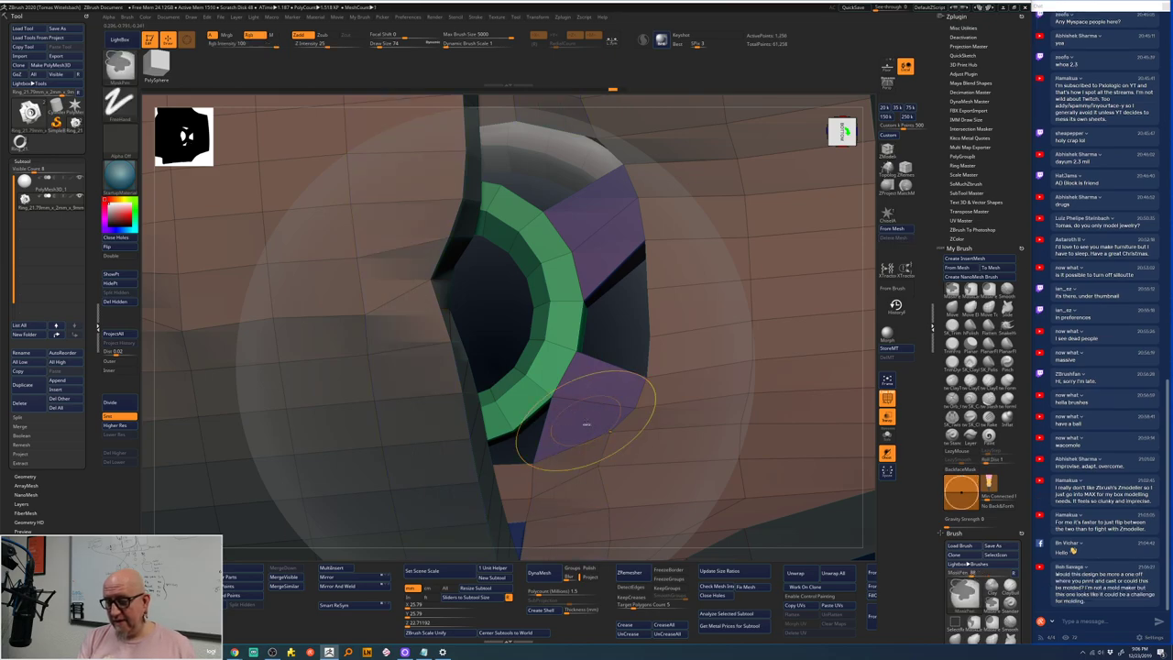
{"action": "left_click_drag", "start_coordinate": [593, 410], "coordinate": [580, 421]}
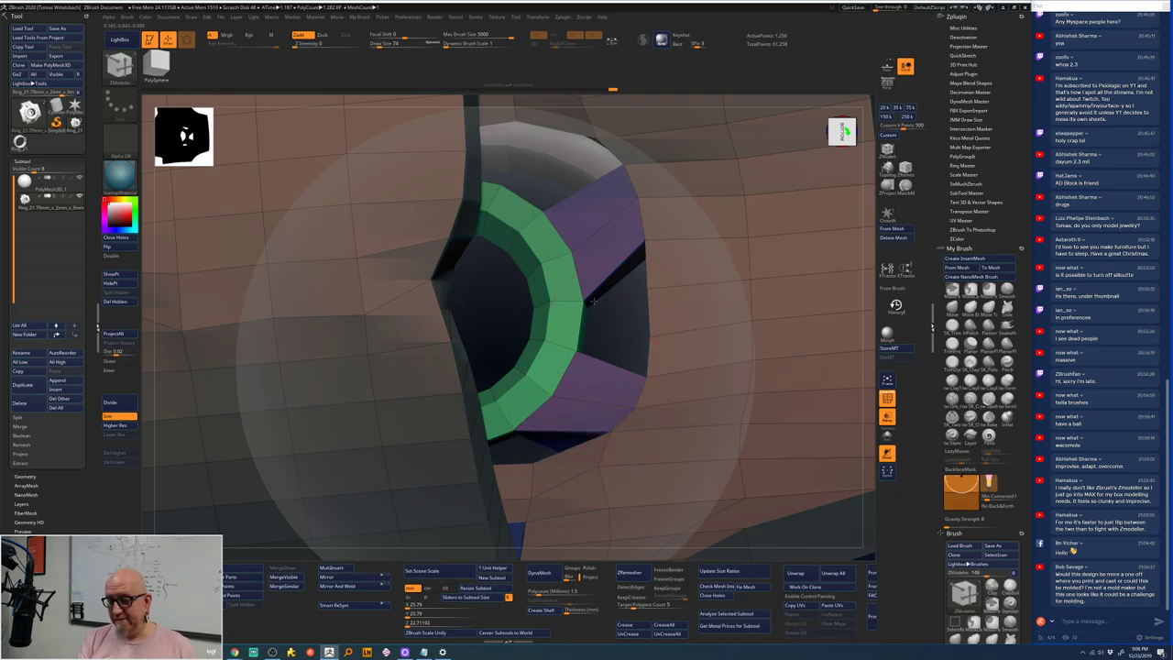
{"action": "key", "text": "f"}
{"action": "left_click_drag", "start_coordinate": [587, 196], "coordinate": [755, 342]}
- Undo the previous purple extrusions, stepping the ring geometry back with Ctrl+Z
{"action": "key", "text": "f"}
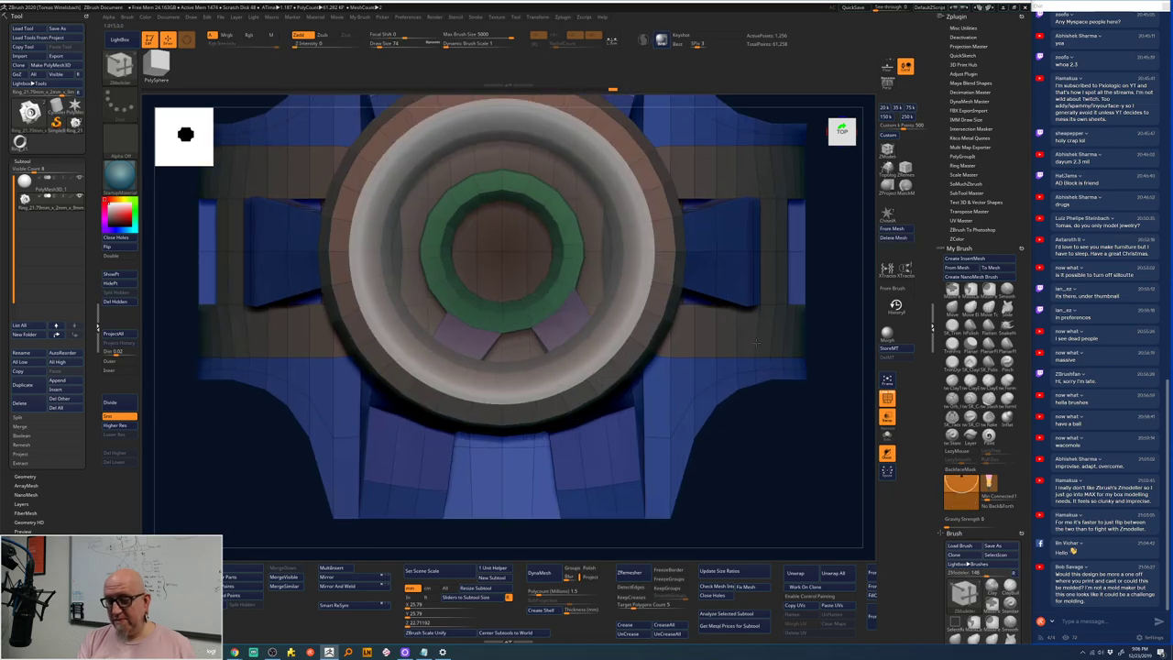
{"action": "key", "text": "shift"}
{"action": "key", "text": "ctrl+z"}
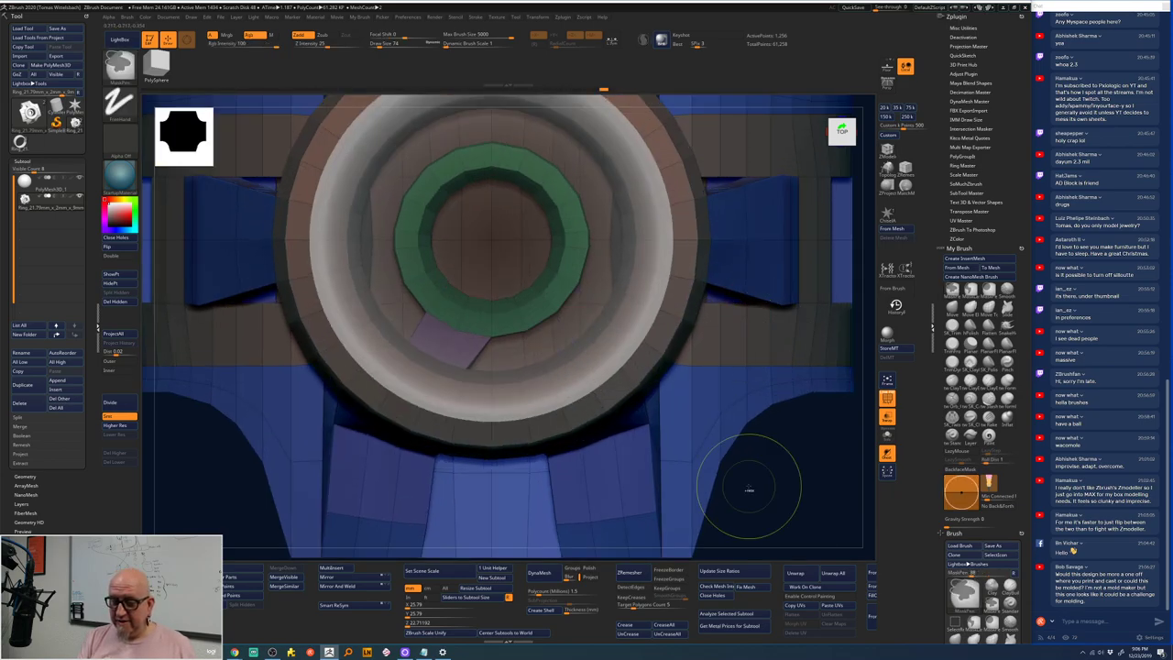
{"action": "key", "text": "ctrl+z"}
{"action": "key", "text": "ctrl+z"}
{"action": "key", "text": "ctrl+z"}
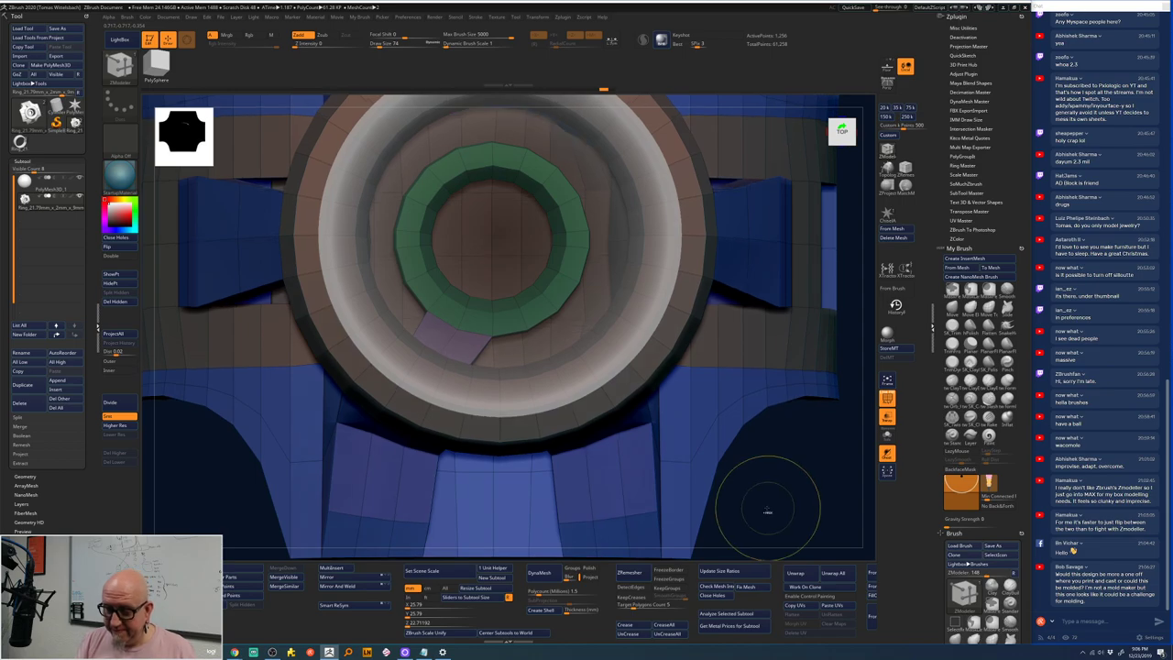
{"action": "key", "text": "shift"}
- Add a purple polygon beside the green ring with ZModeler
{"action": "mouse_move", "coordinate": [765, 509]}
{"action": "right_mouse_down"}
{"action": "mouse_move", "coordinate": [782, 522]}
{"action": "mouse_move", "coordinate": [406, 340]}
{"action": "right_mouse_up"}
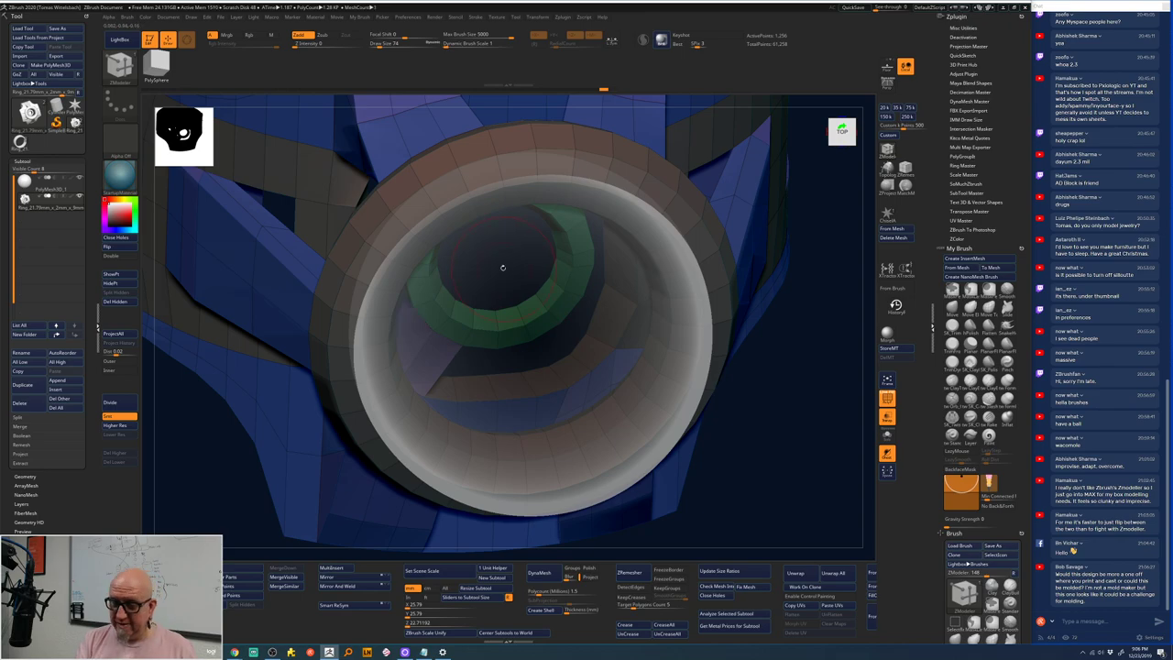
{"action": "right_click_drag", "start_coordinate": [503, 262], "coordinate": [559, 348]}
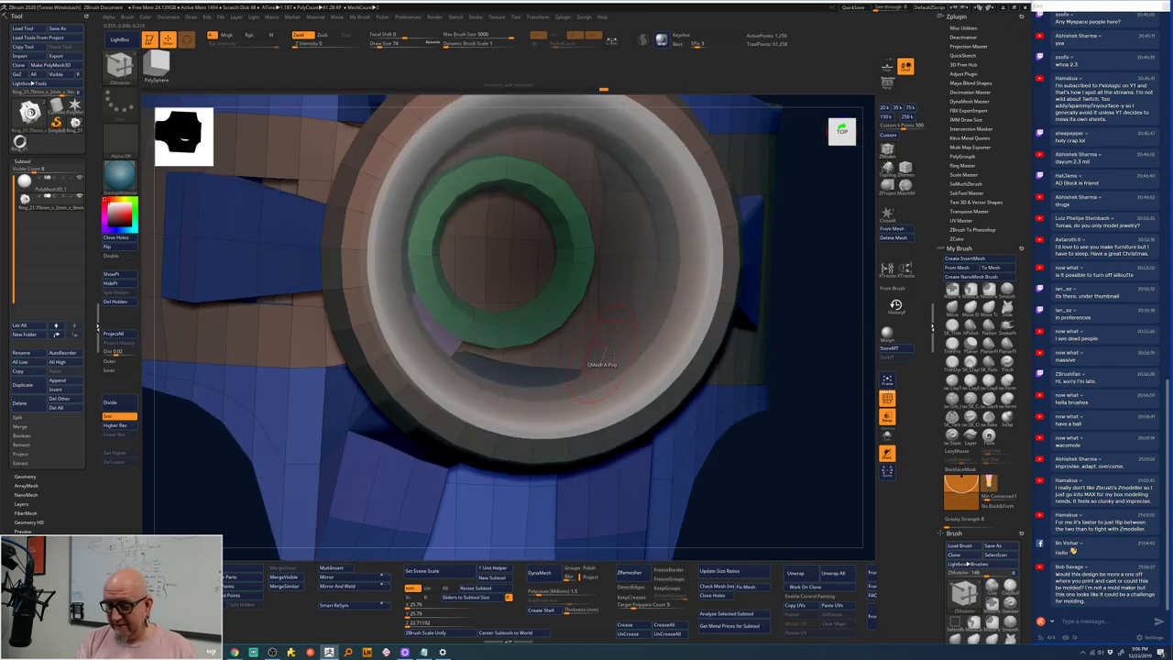
{"action": "right_click_drag", "start_coordinate": [765, 401], "coordinate": [537, 336]}
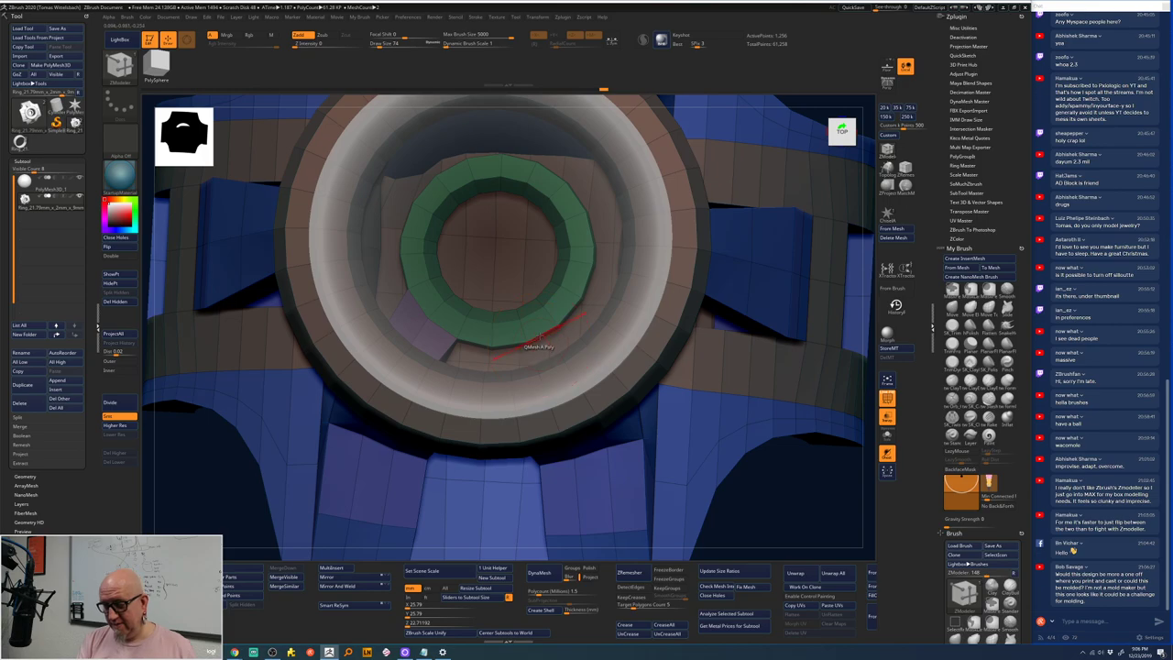
{"action": "left_click", "coordinate": [540, 337]}
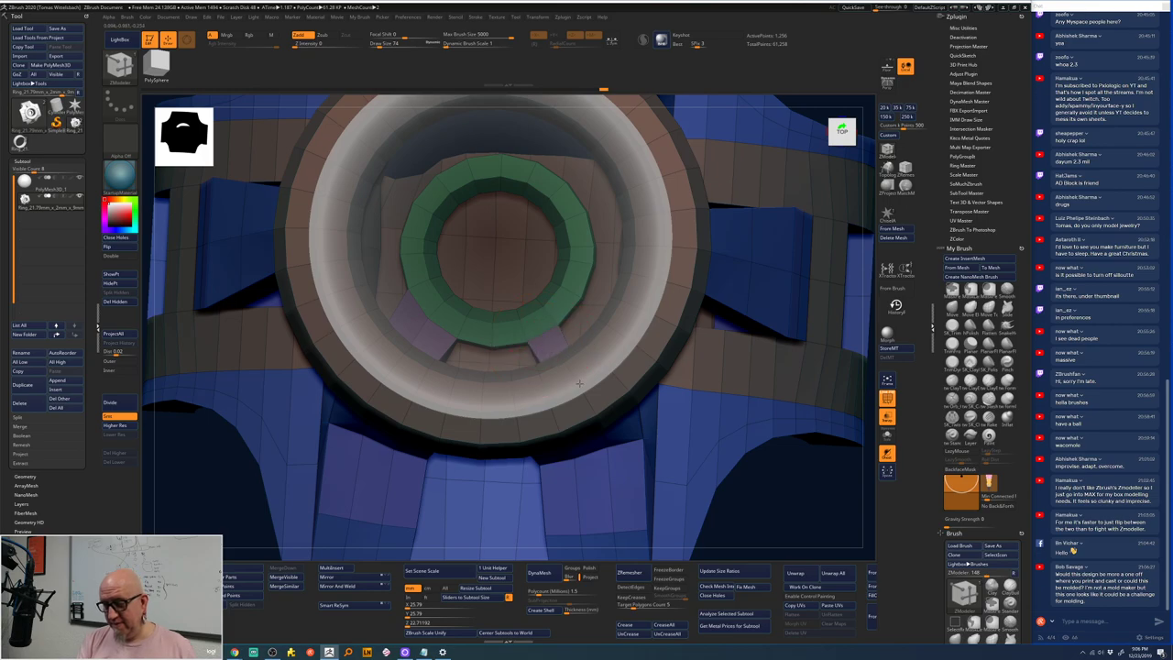
{"action": "right_click_drag", "start_coordinate": [757, 528], "coordinate": [764, 532]}
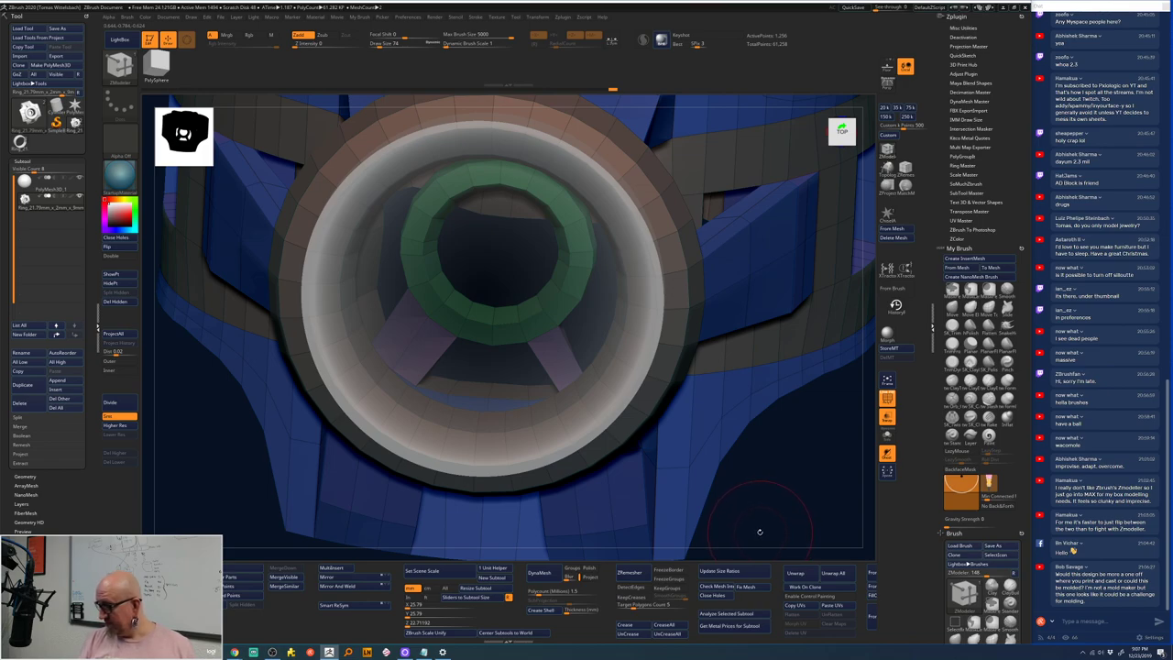
{"action": "right_click_drag", "start_coordinate": [760, 532], "coordinate": [579, 357]}
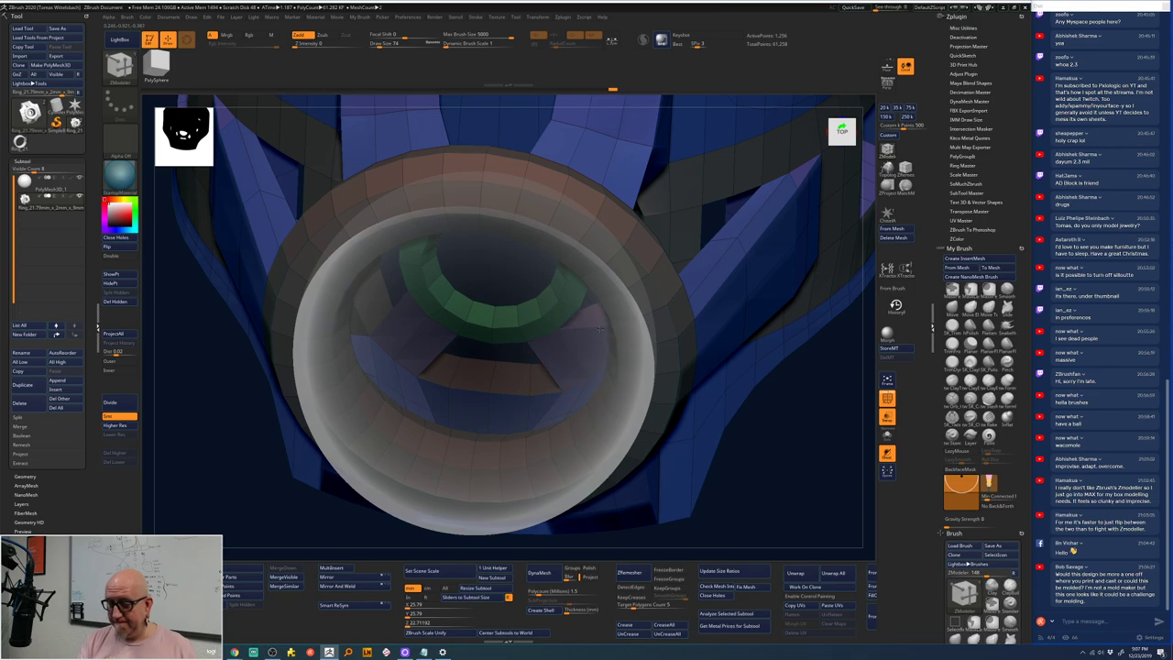
{"action": "right_click_drag", "start_coordinate": [785, 492], "coordinate": [733, 302]}
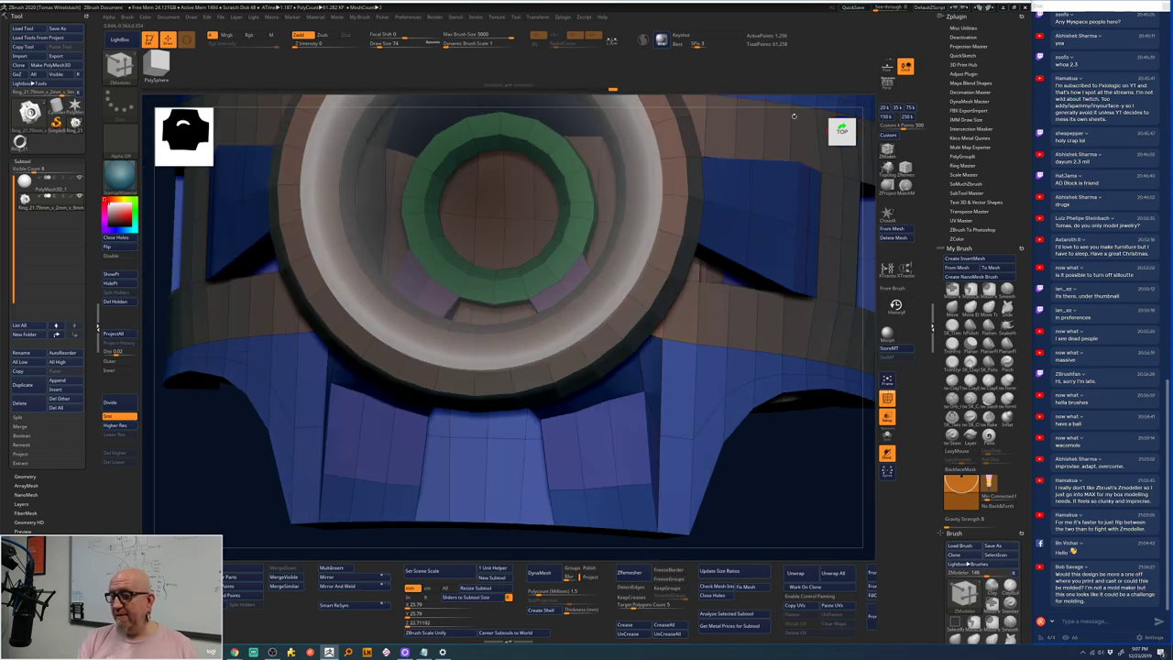
{"action": "right_click_drag", "start_coordinate": [793, 116], "coordinate": [757, 217]}
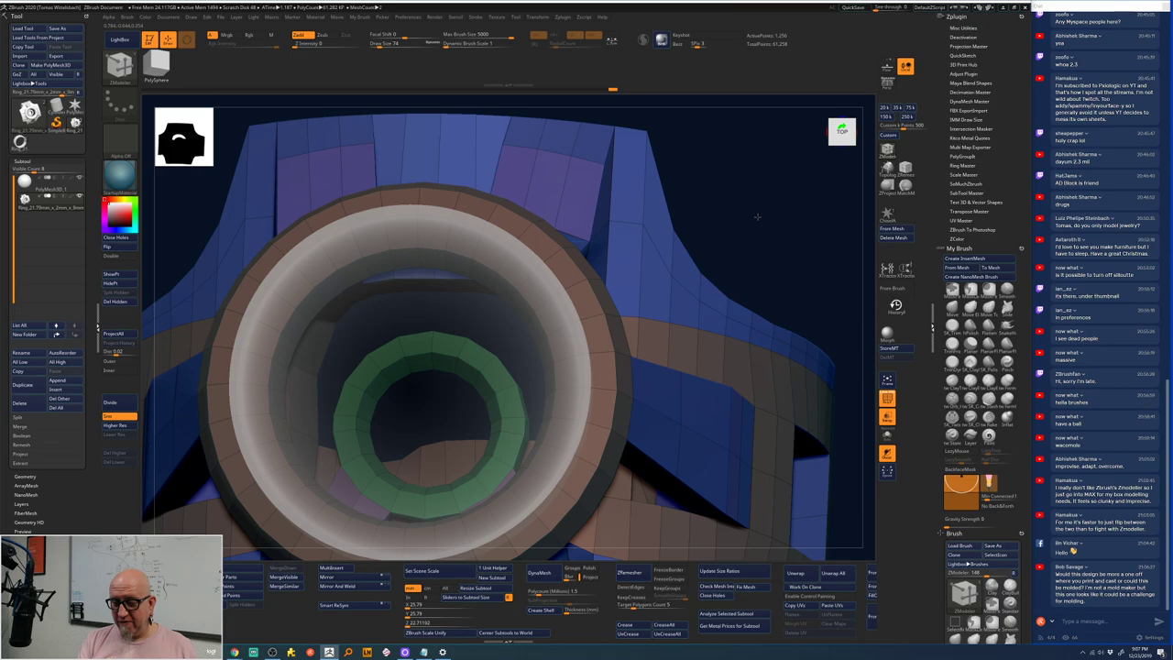
{"action": "right_click_drag", "start_coordinate": [757, 217], "coordinate": [755, 240]}
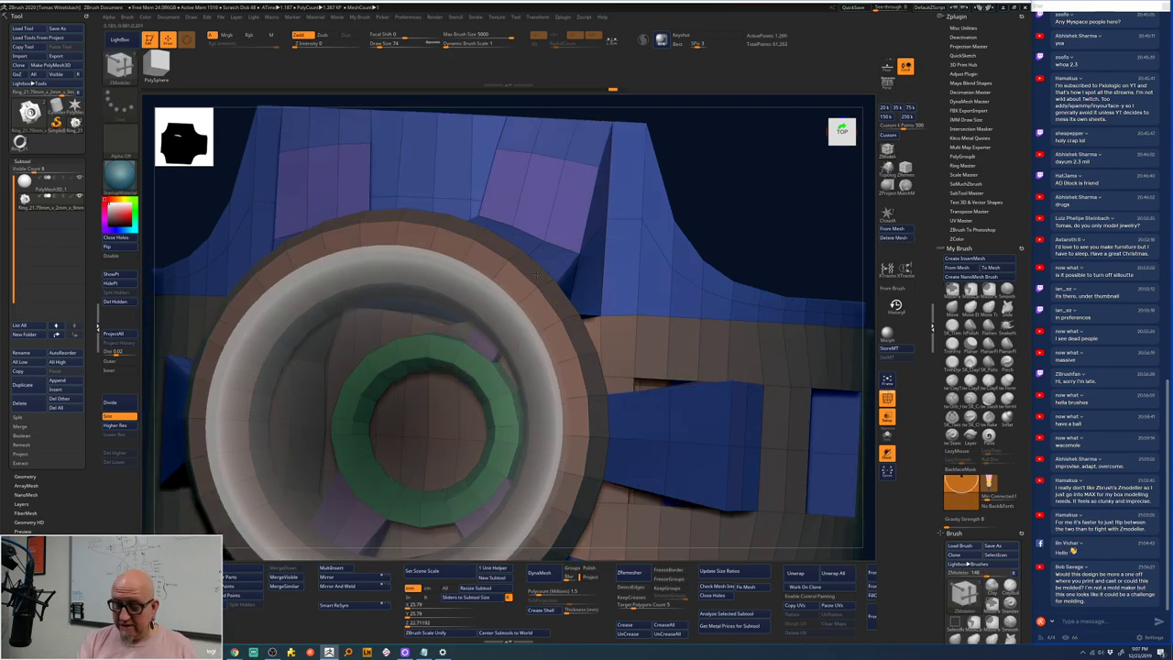
{"action": "right_click_drag", "start_coordinate": [724, 174], "coordinate": [747, 223]}
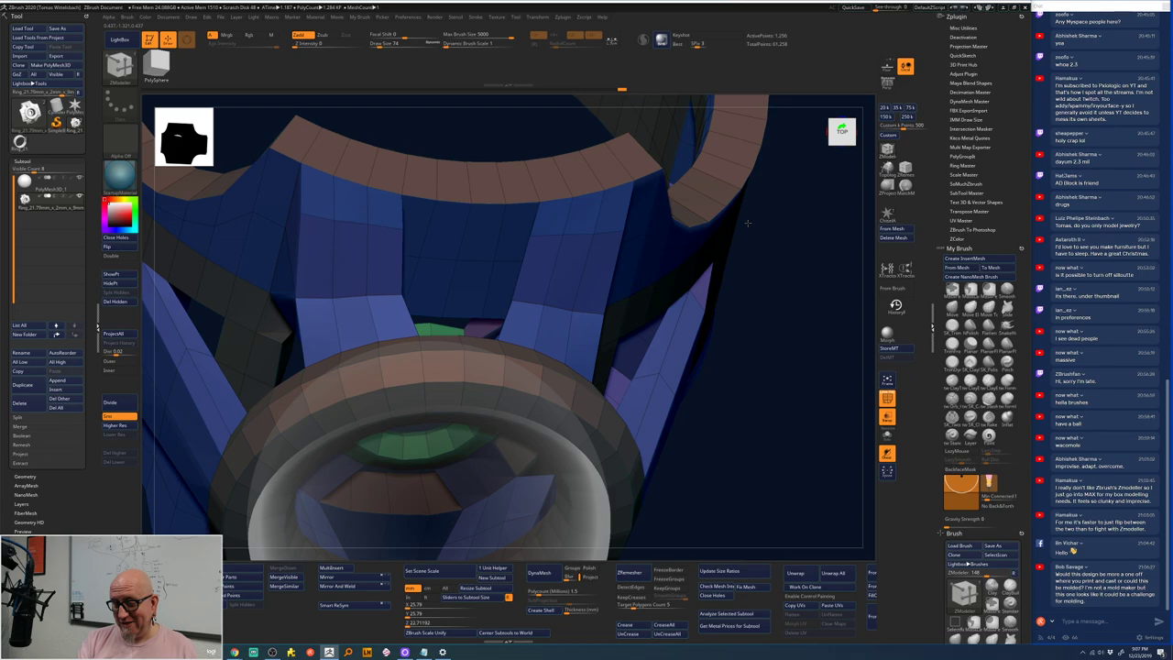
- Push the polygon strip inward with QMesh below the green ring
{"action": "right_click_drag", "start_coordinate": [748, 223], "coordinate": [493, 381]}
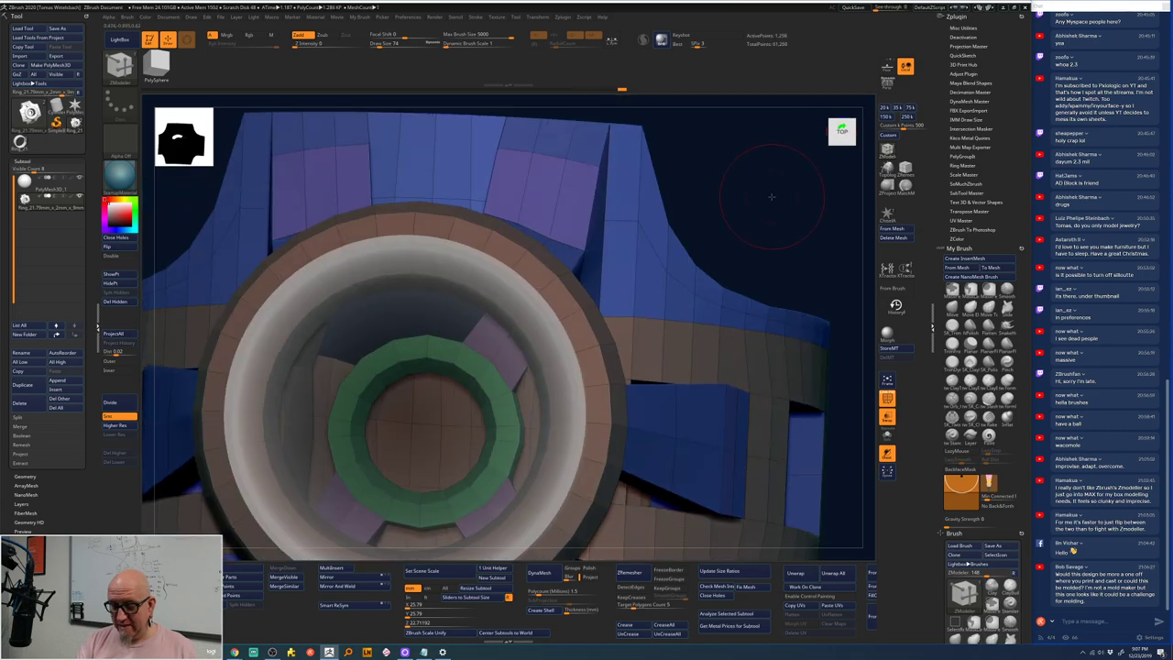
{"action": "right_click_drag", "start_coordinate": [771, 196], "coordinate": [775, 146]}
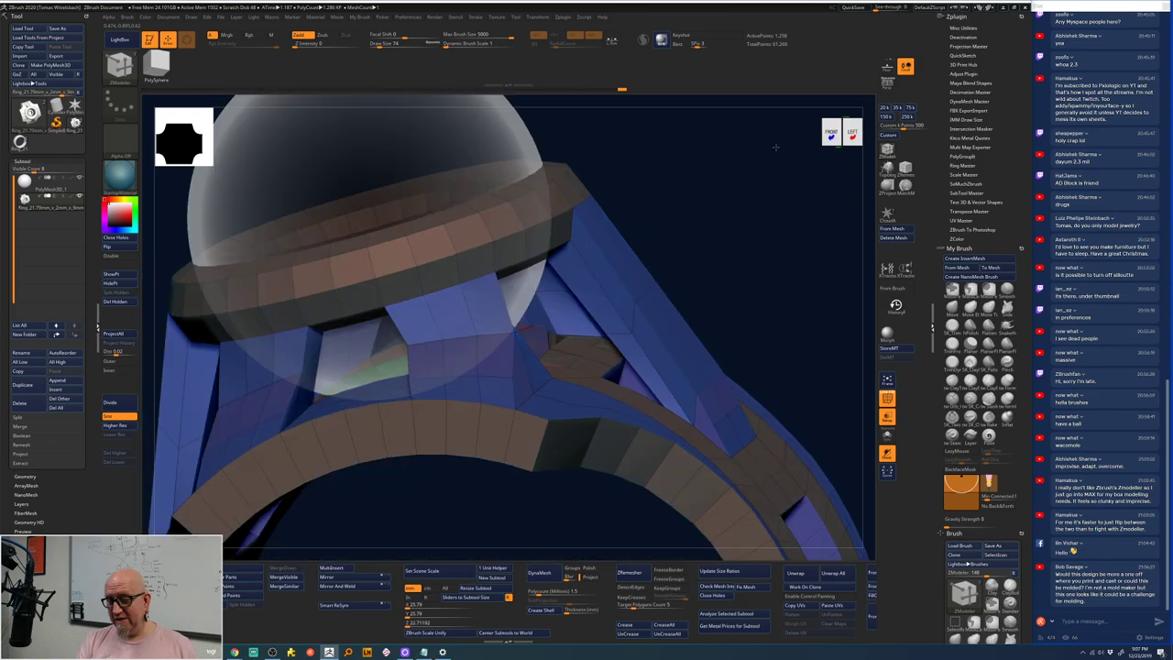
{"action": "right_click_drag", "start_coordinate": [775, 147], "coordinate": [785, 275]}
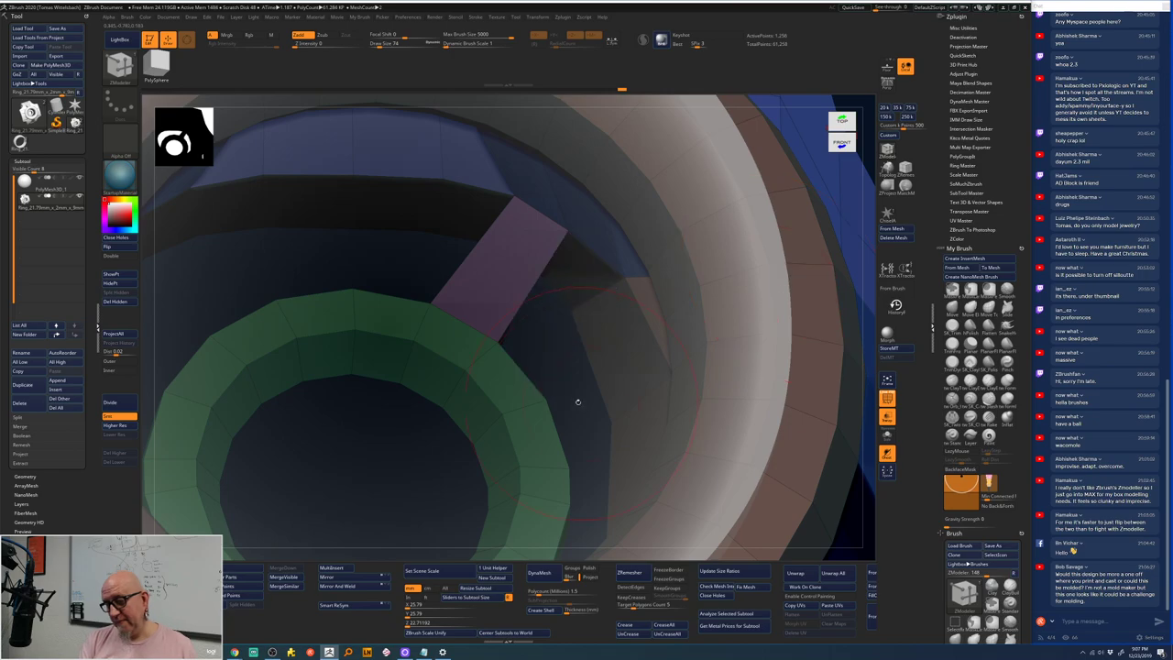
{"action": "right_click_drag", "start_coordinate": [558, 375], "coordinate": [504, 414]}
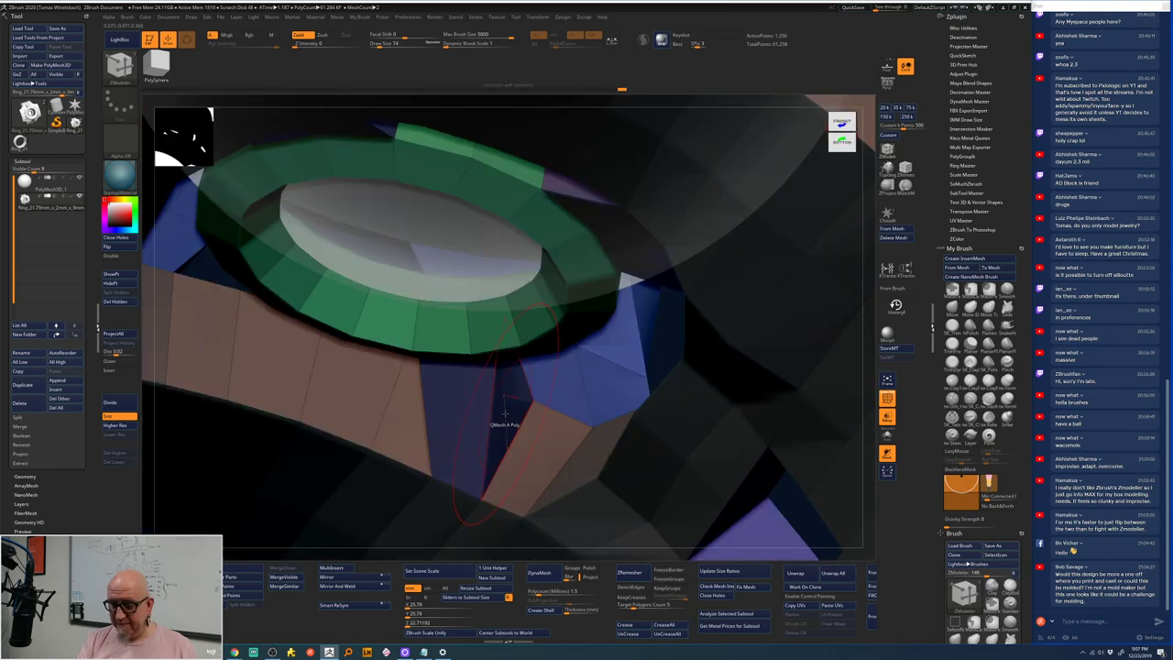
{"action": "left_click_drag", "start_coordinate": [504, 414], "coordinate": [637, 553]}
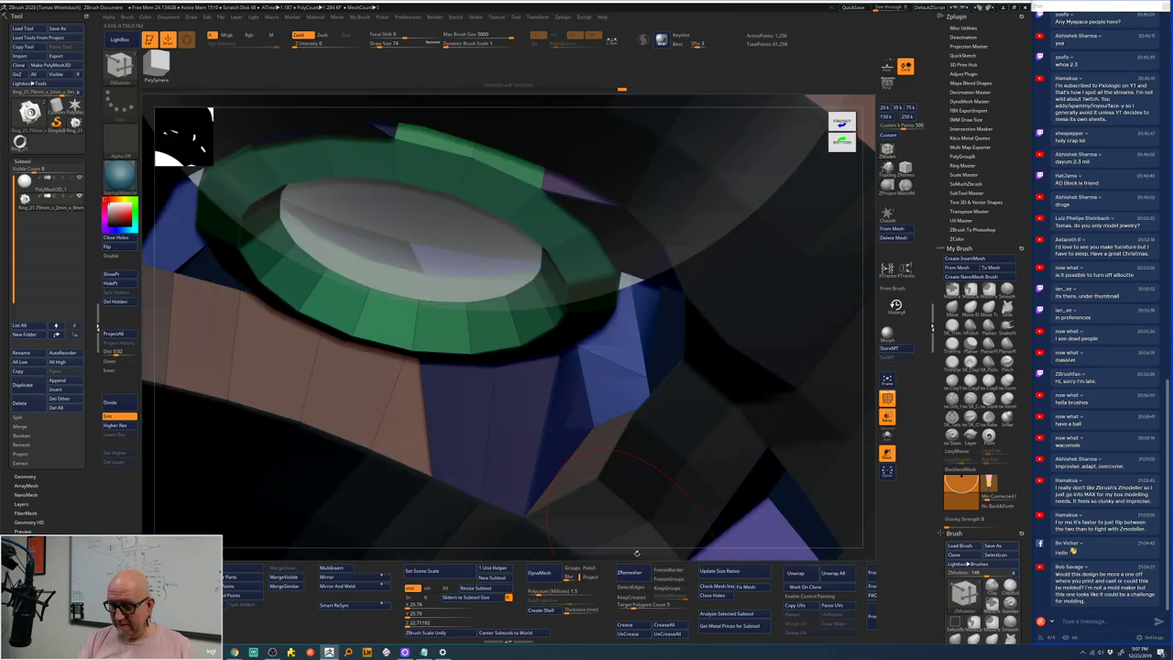
{"action": "right_click_drag", "start_coordinate": [636, 553], "coordinate": [571, 555]}
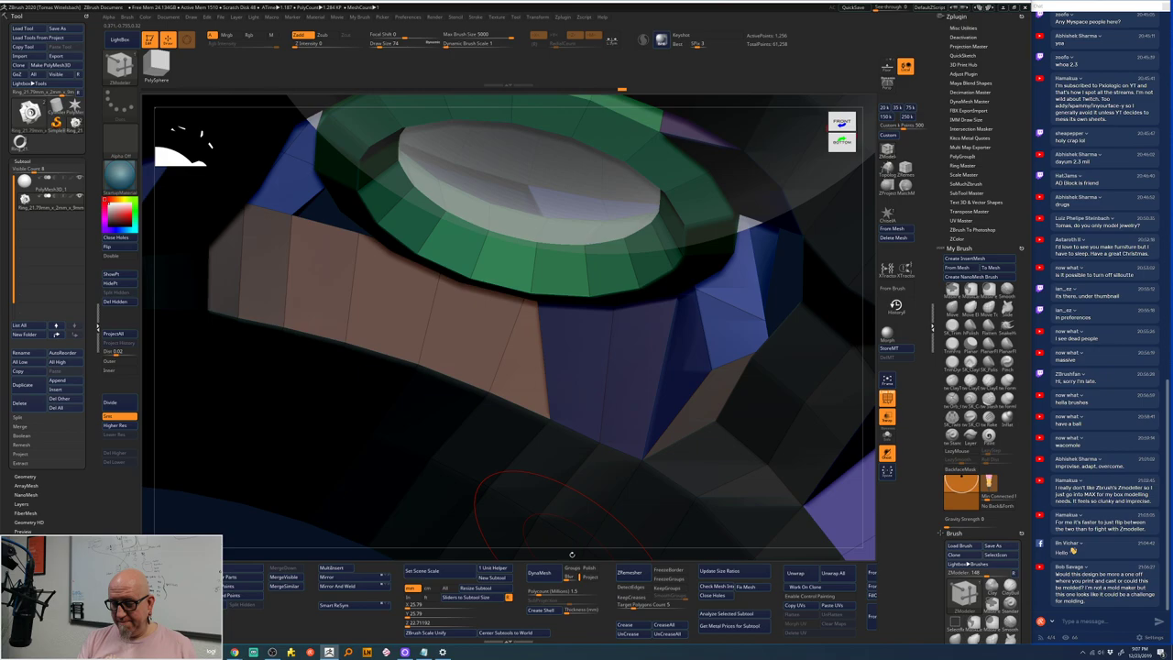
{"action": "right_click_drag", "start_coordinate": [572, 555], "coordinate": [563, 338]}
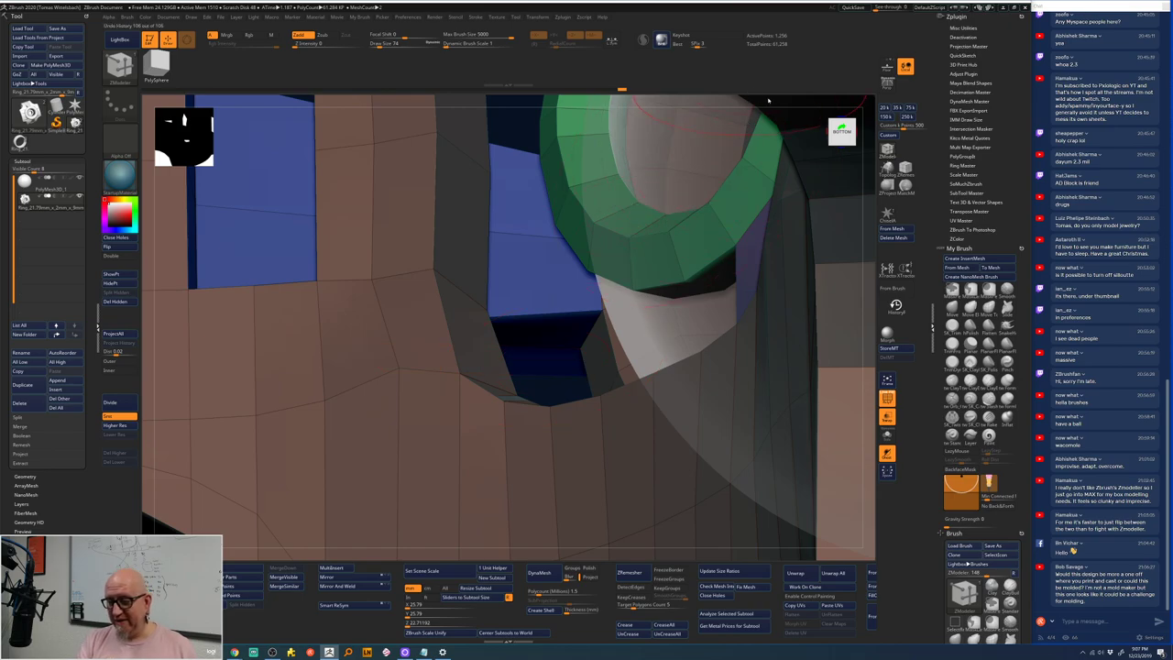
{"action": "mouse_move", "coordinate": [759, 102]}
{"action": "right_mouse_down"}
{"action": "mouse_move", "coordinate": [794, 108]}
{"action": "mouse_move", "coordinate": [779, 128]}
{"action": "right_mouse_up"}
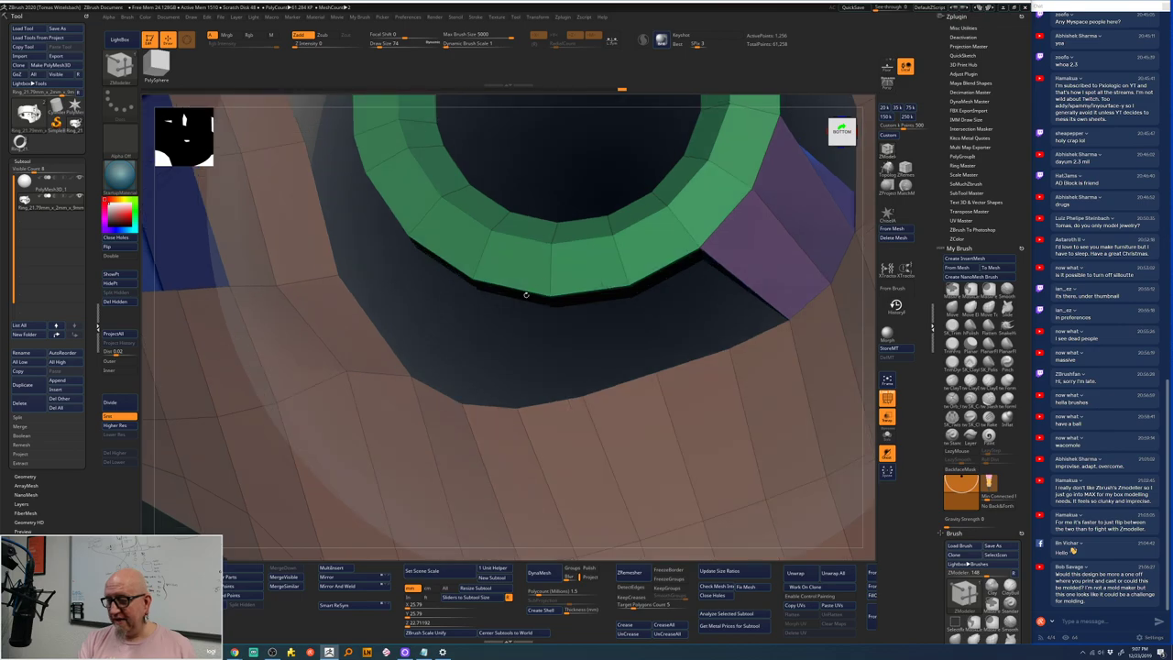
- Extrude two purple polygons down from the green ring's lower edge
{"action": "left_click_drag", "start_coordinate": [522, 296], "coordinate": [572, 356]}
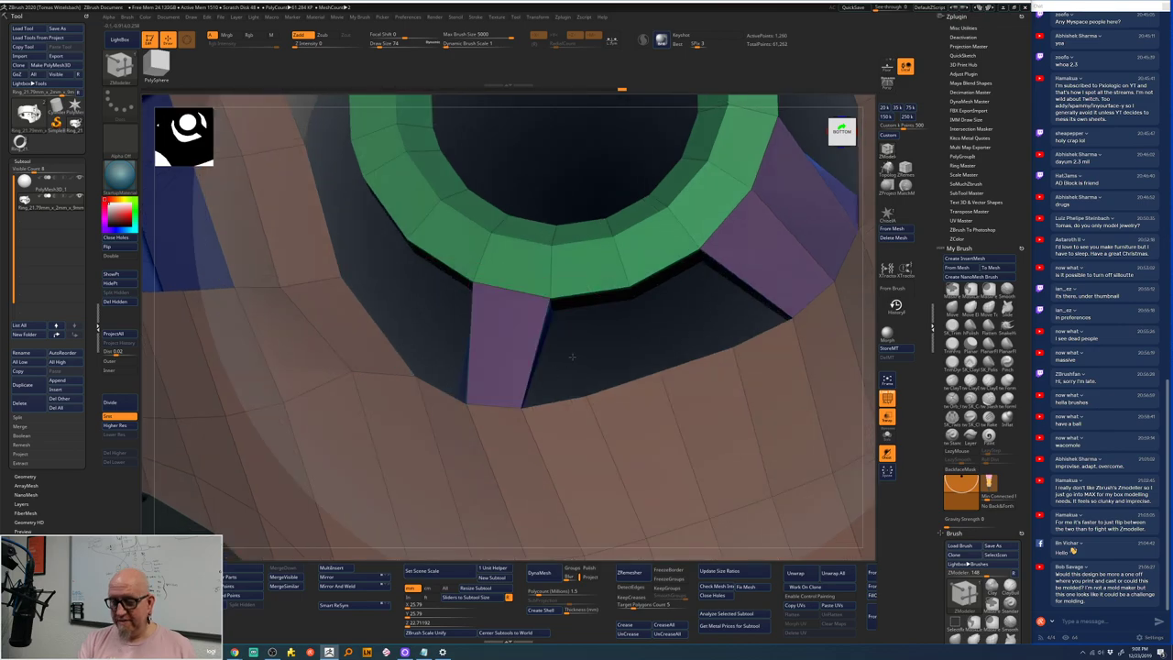
{"action": "right_click_drag", "start_coordinate": [572, 357], "coordinate": [461, 394]}
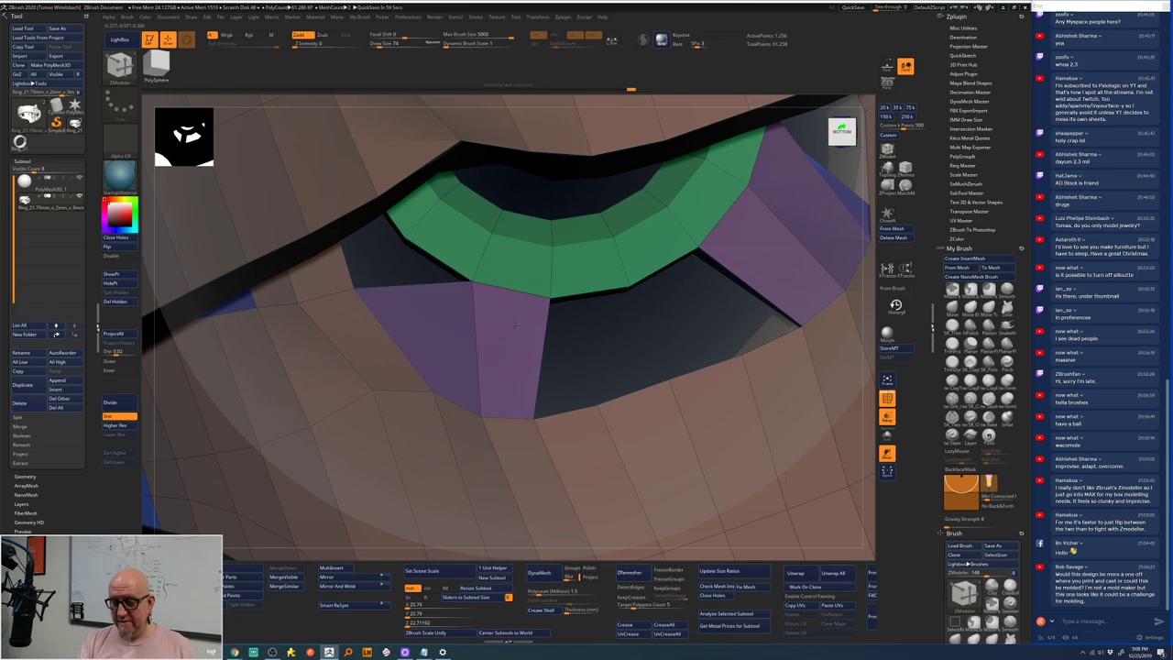
{"action": "double_click", "coordinate": [446, 355]}
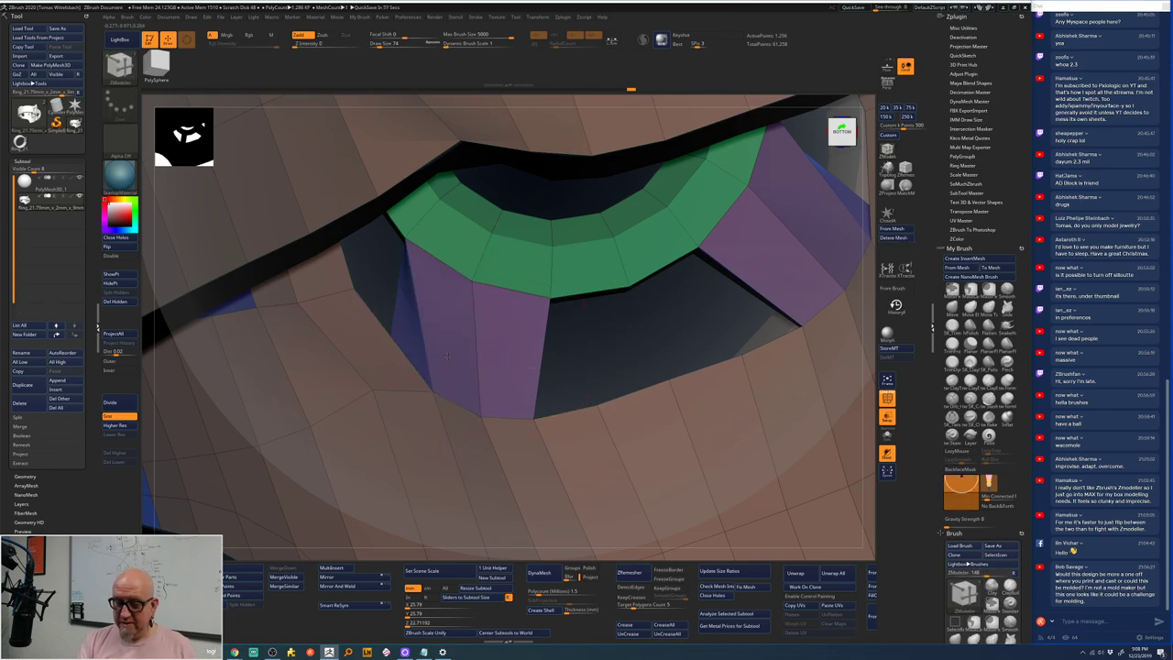
{"action": "right_click_drag", "start_coordinate": [602, 335], "coordinate": [702, 220]}
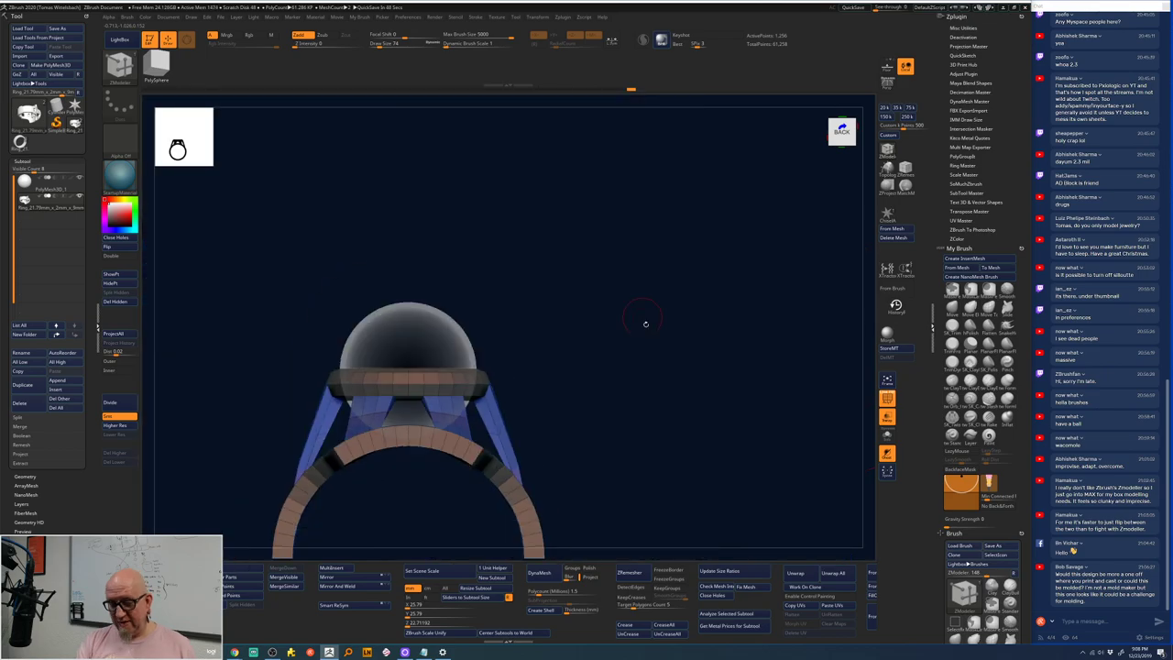
- Apply Divide three times to reach 5.267 million points and turn PolyF off
{"action": "right_click_drag", "start_coordinate": [645, 324], "coordinate": [681, 451]}
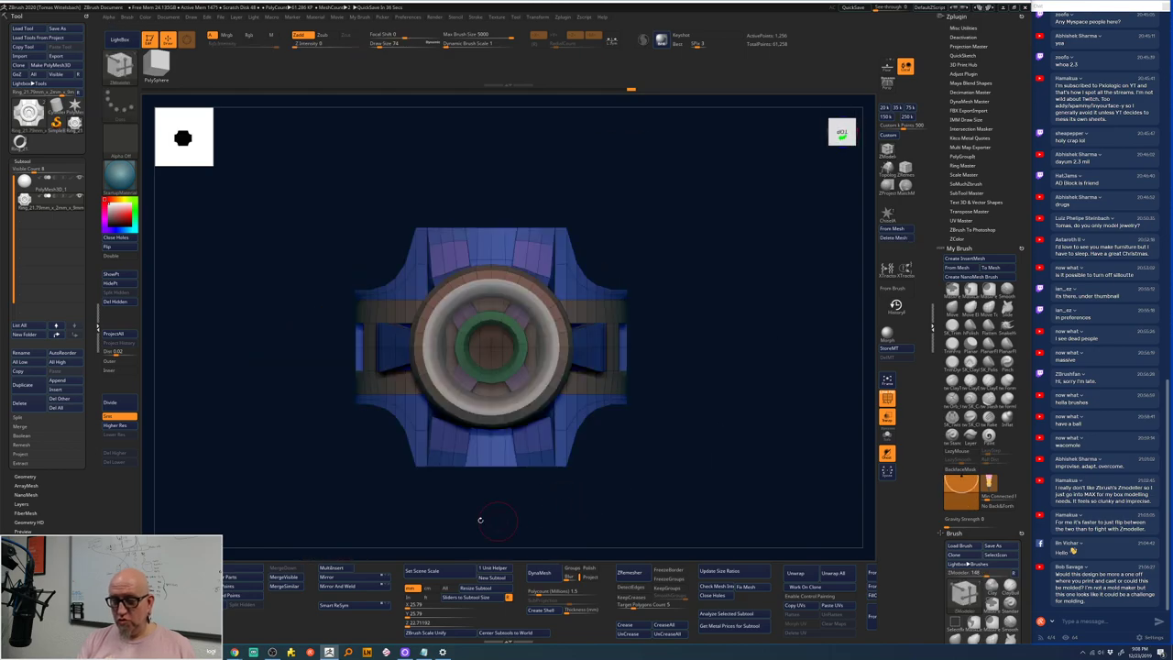
{"action": "left_click", "coordinate": [123, 403]}
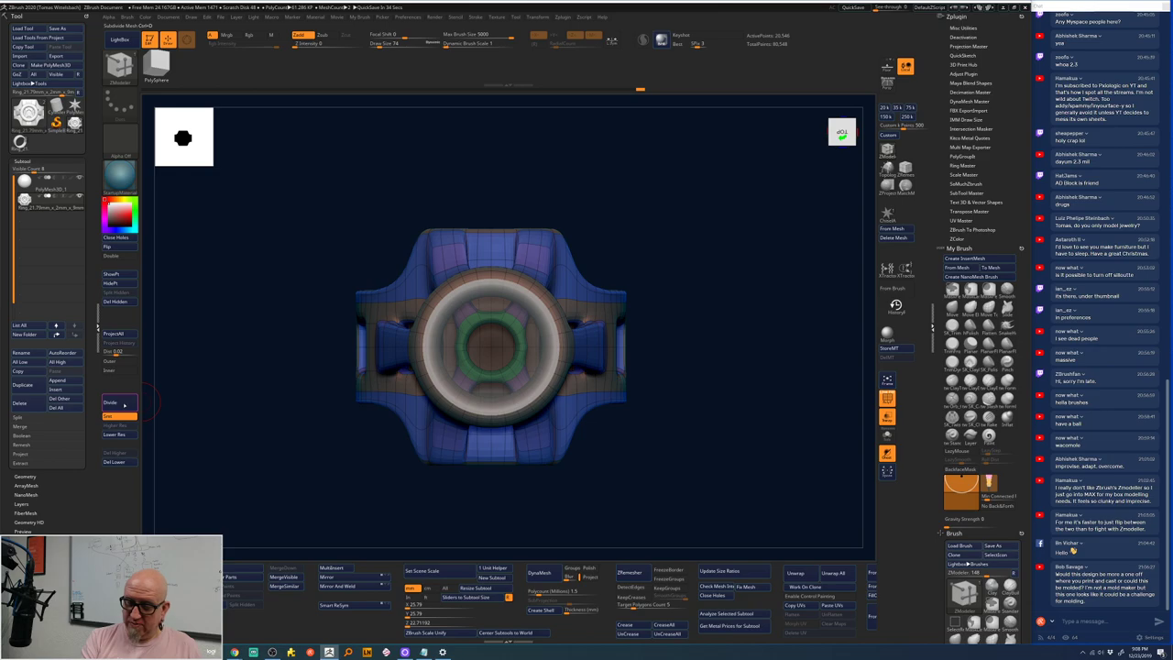
{"action": "left_click", "coordinate": [122, 404]}
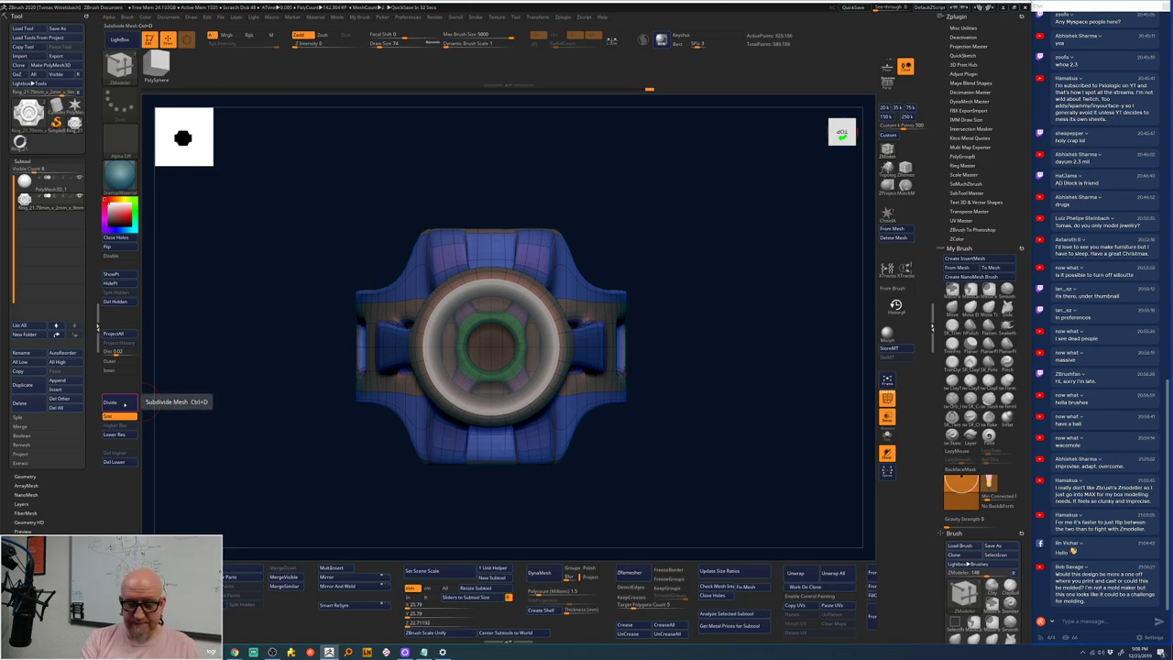
{"action": "left_click", "coordinate": [124, 404]}
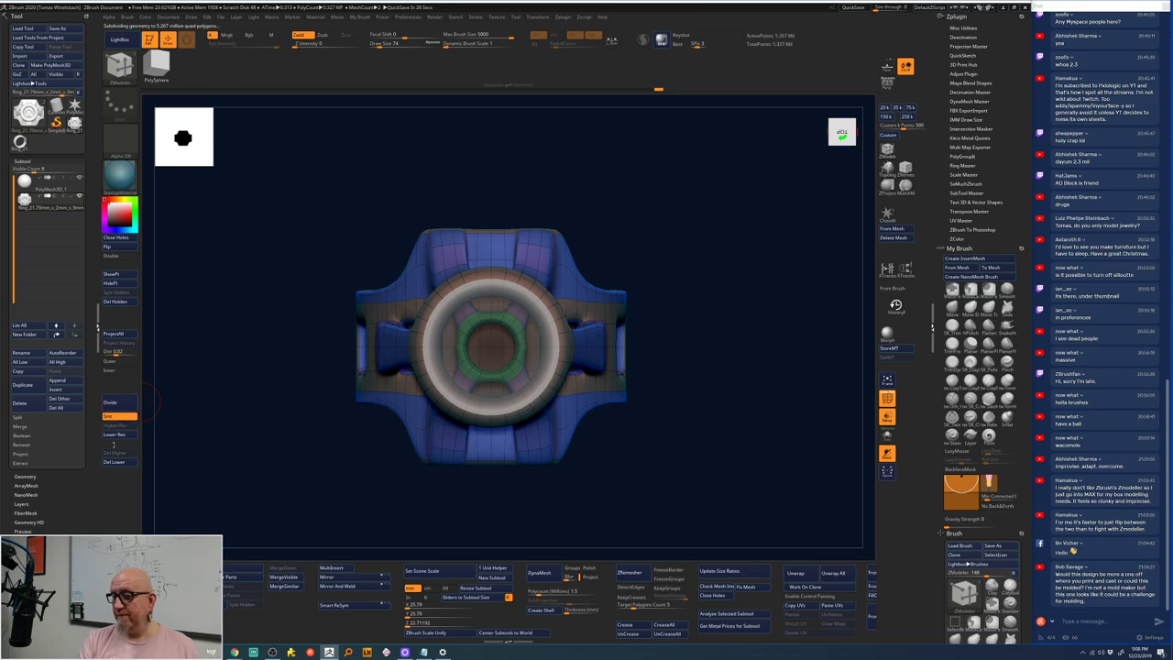
{"action": "left_click", "coordinate": [887, 398]}
{"action": "left_click_drag", "start_coordinate": [659, 484], "coordinate": [661, 307]}
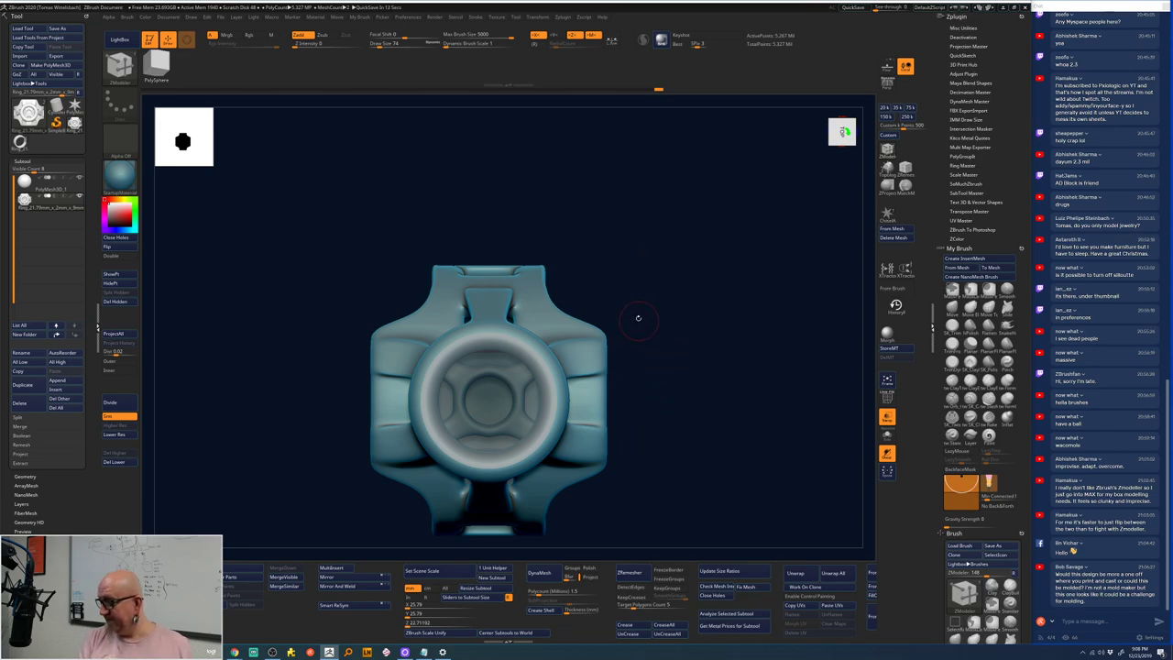
- Switch to the ClayTubes sculpting brush
{"action": "key", "text": "super"}
{"action": "key", "text": "super"}
{"action": "left_click_drag", "start_coordinate": [660, 327], "coordinate": [667, 267], "text": "alt"}
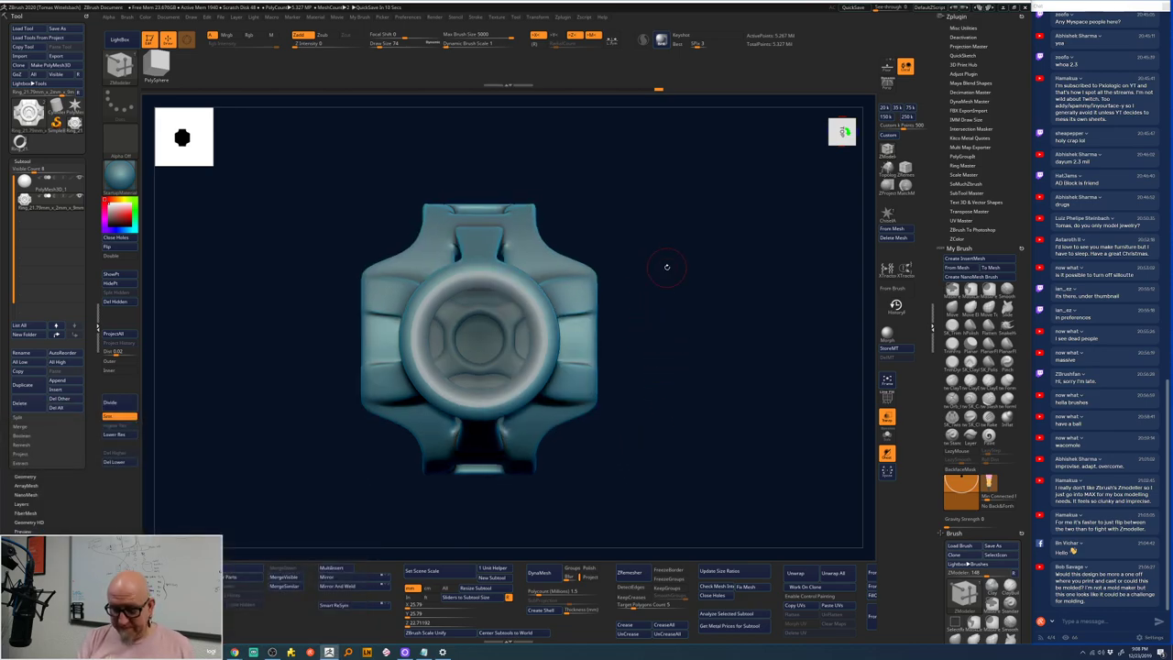
{"action": "key", "text": "space"}
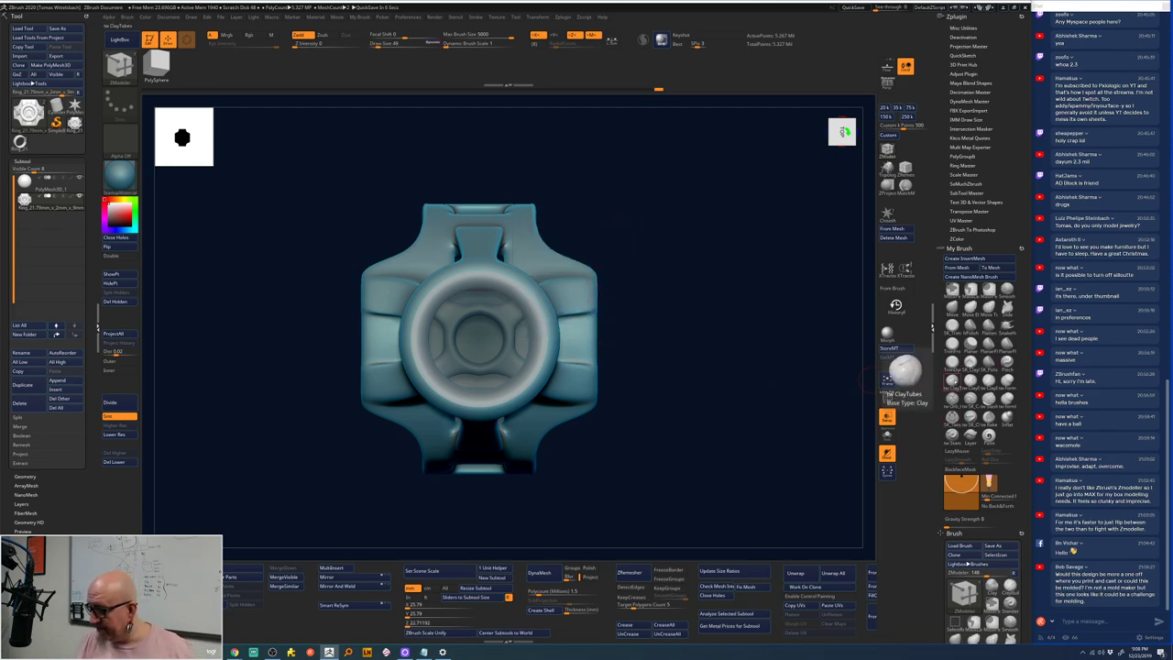
{"action": "left_click", "coordinate": [902, 371]}
{"action": "mouse_move", "coordinate": [752, 369]}
{"action": "left_mouse_down"}
{"action": "mouse_move", "coordinate": [672, 249]}
{"action": "mouse_move", "coordinate": [663, 290]}
{"action": "mouse_move", "coordinate": [650, 278]}
{"action": "mouse_move", "coordinate": [649, 212]}
{"action": "left_mouse_up"}
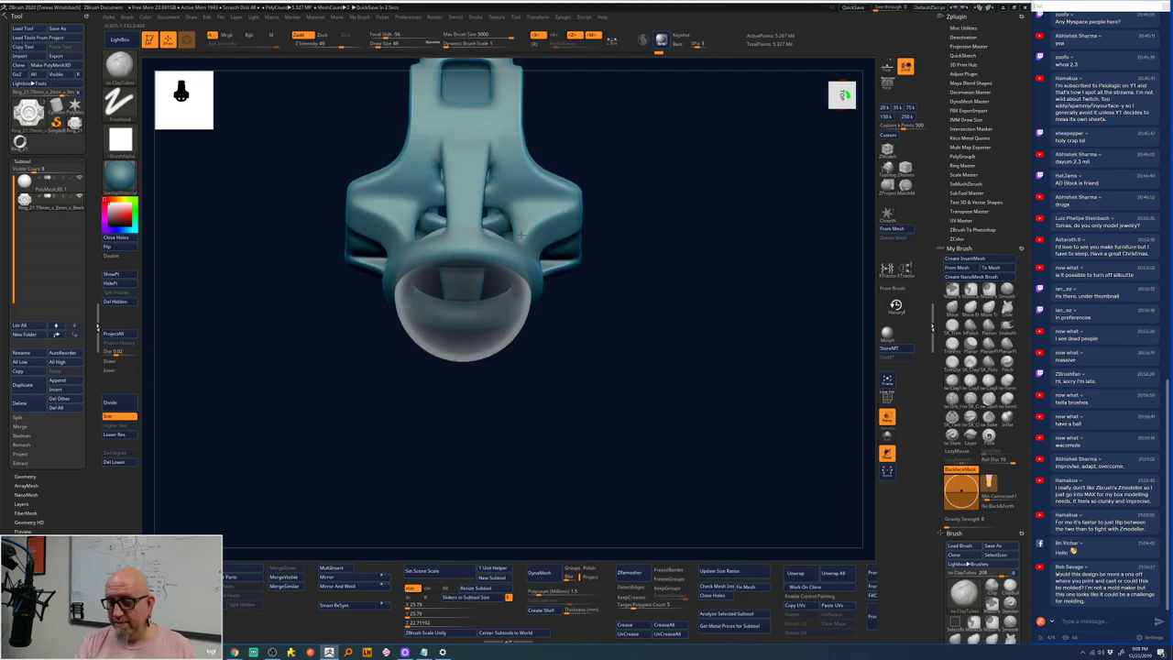
- Set Preferences > QuickSave Maximum Duration to 40 minutes
{"action": "key", "text": "space"}
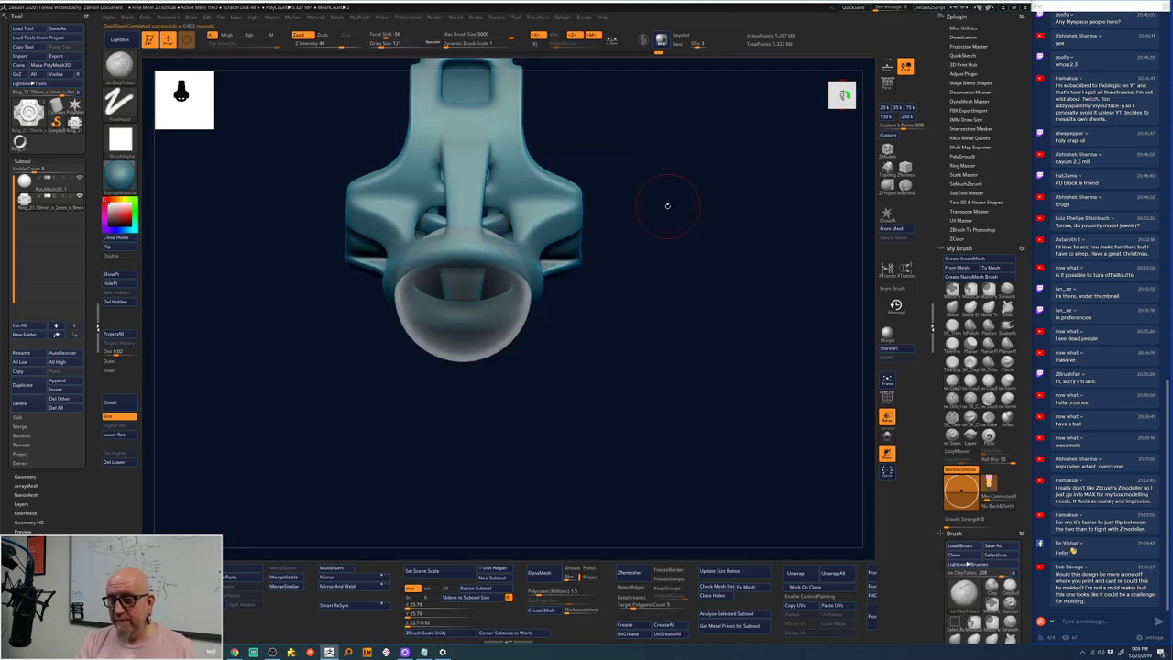
{"action": "left_click", "coordinate": [408, 17]}
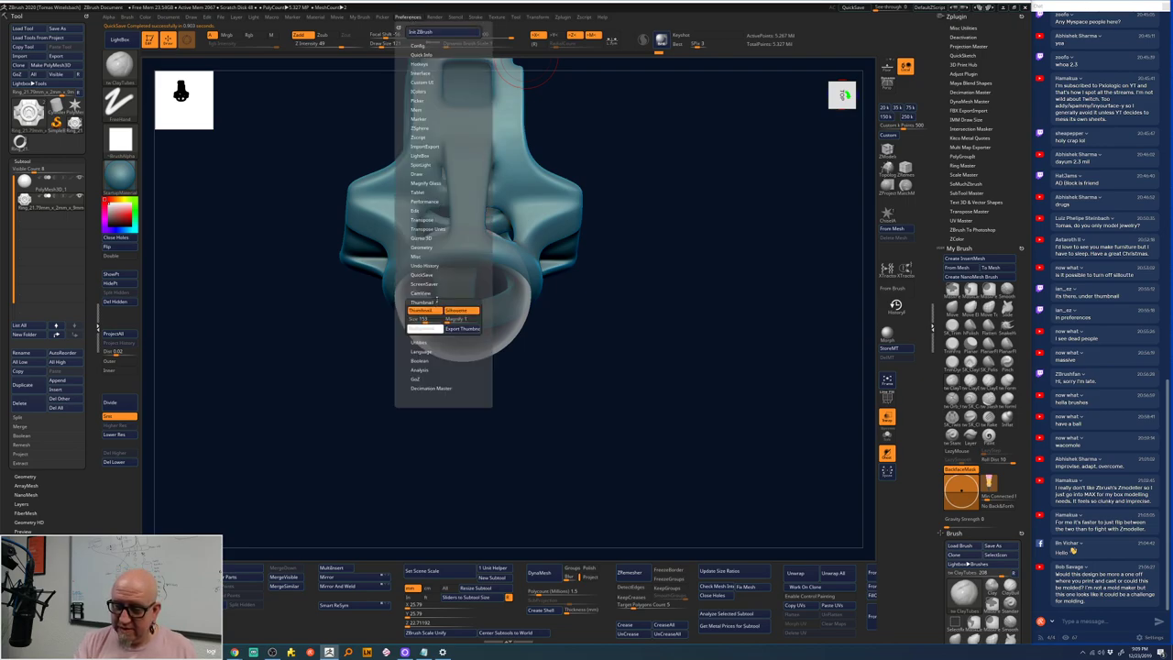
{"action": "left_click", "coordinate": [424, 301]}
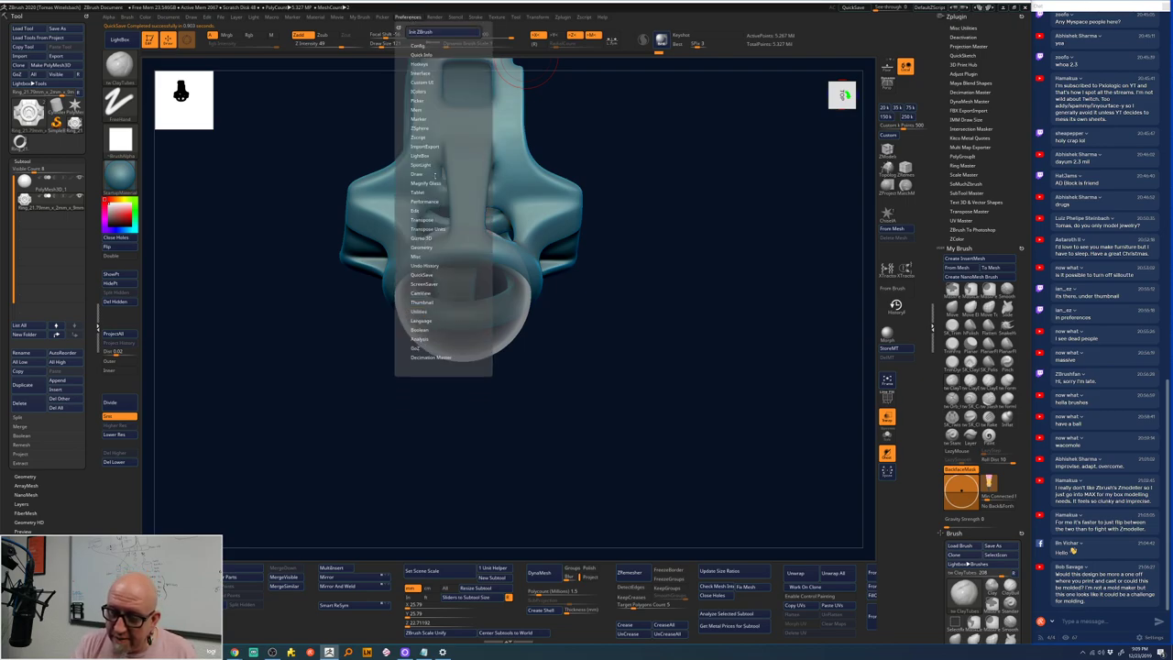
{"action": "left_click", "coordinate": [427, 274]}
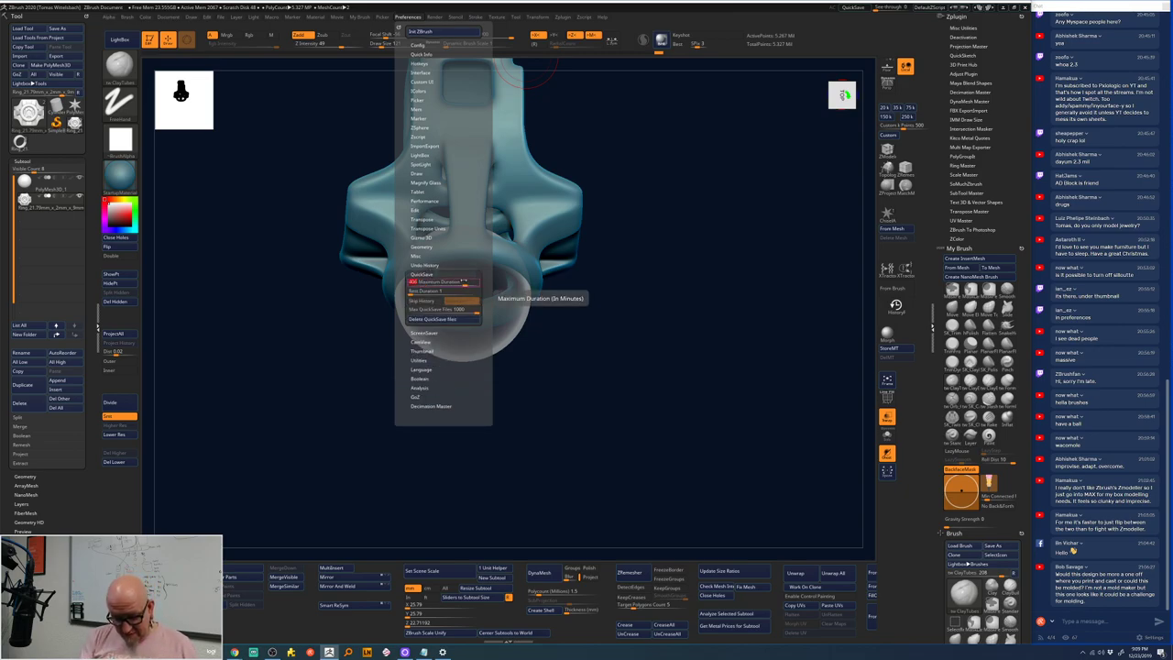
{"action": "type", "text": "4"}
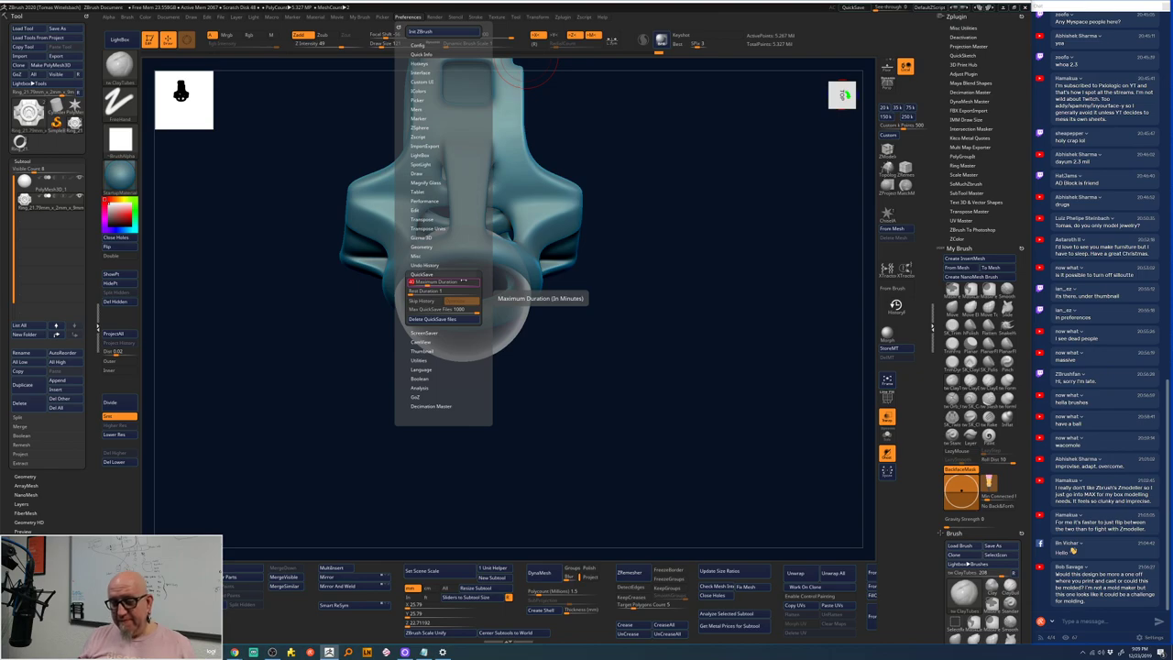
{"action": "type", "text": "0"}
{"action": "key", "text": "Return"}
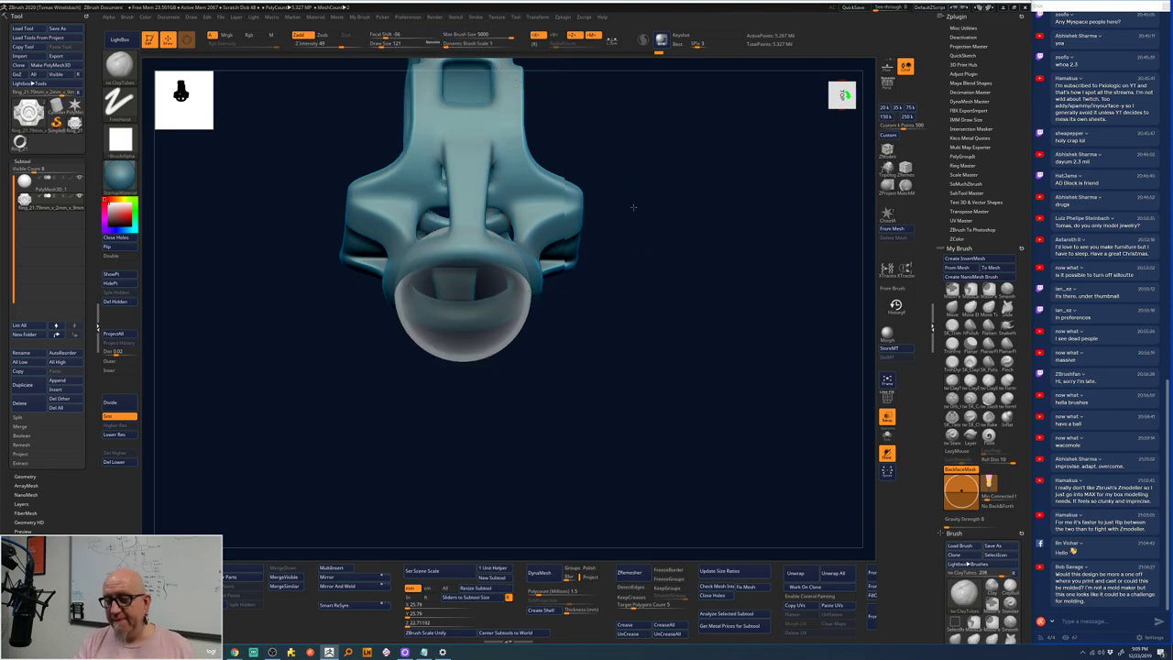
{"action": "left_click_drag", "start_coordinate": [634, 207], "coordinate": [484, 188], "text": "shift"}
- Select the Smooth brush and dismiss its note
{"action": "key", "text": "space"}
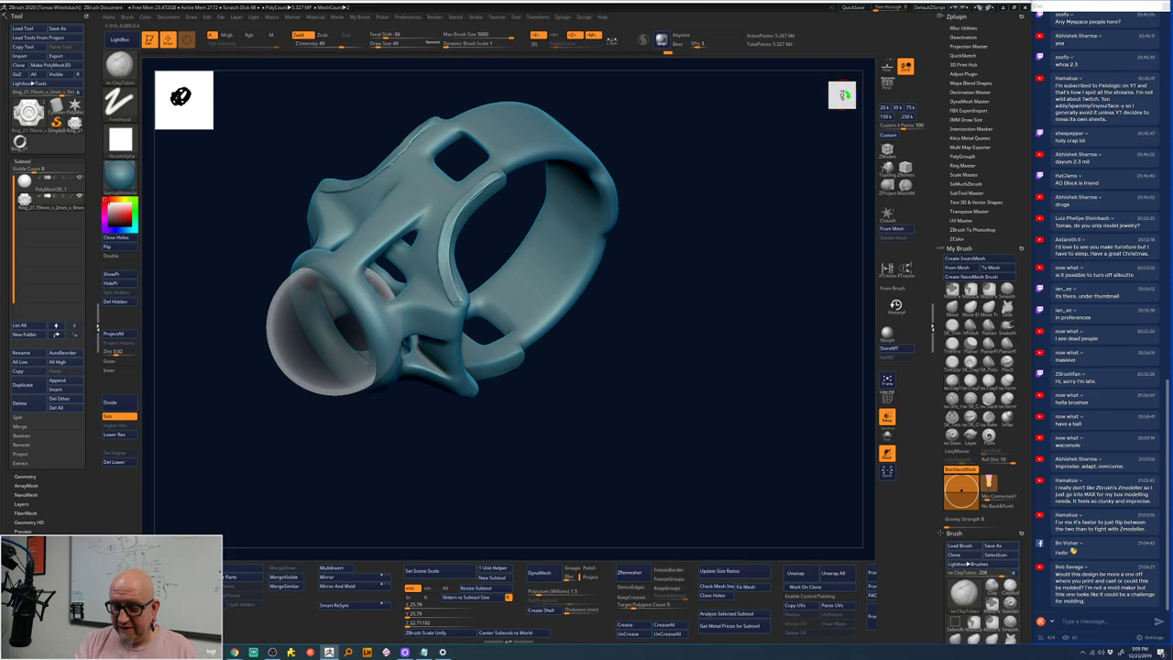
{"action": "key", "text": "shift"}
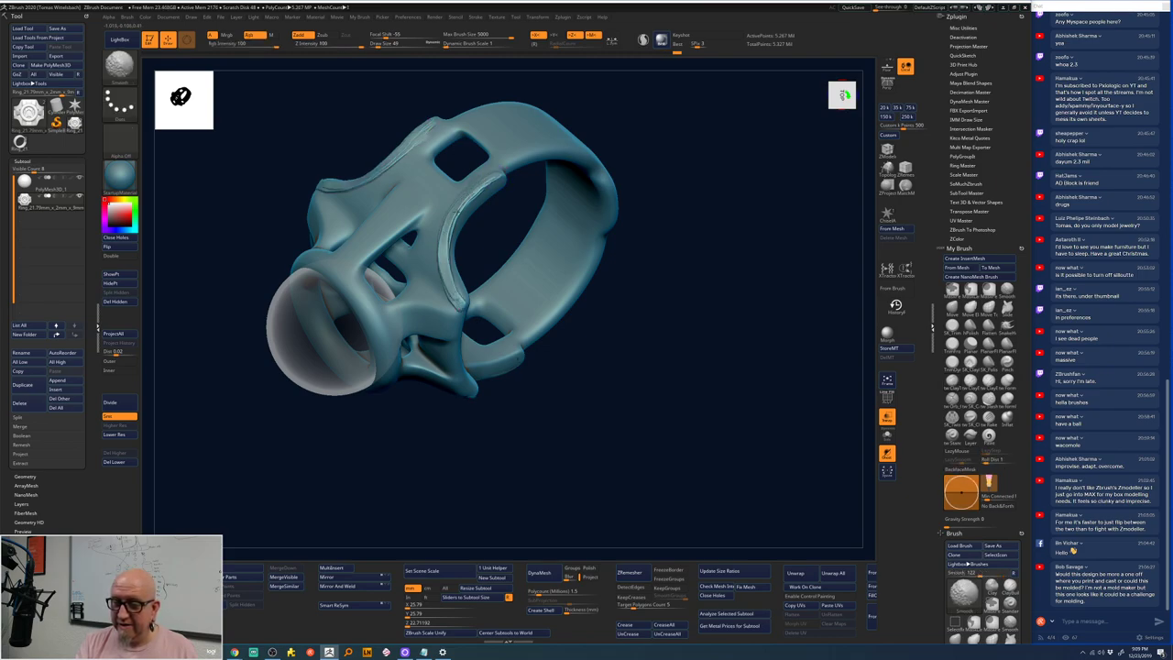
{"action": "left_click", "coordinate": [1007, 289]}
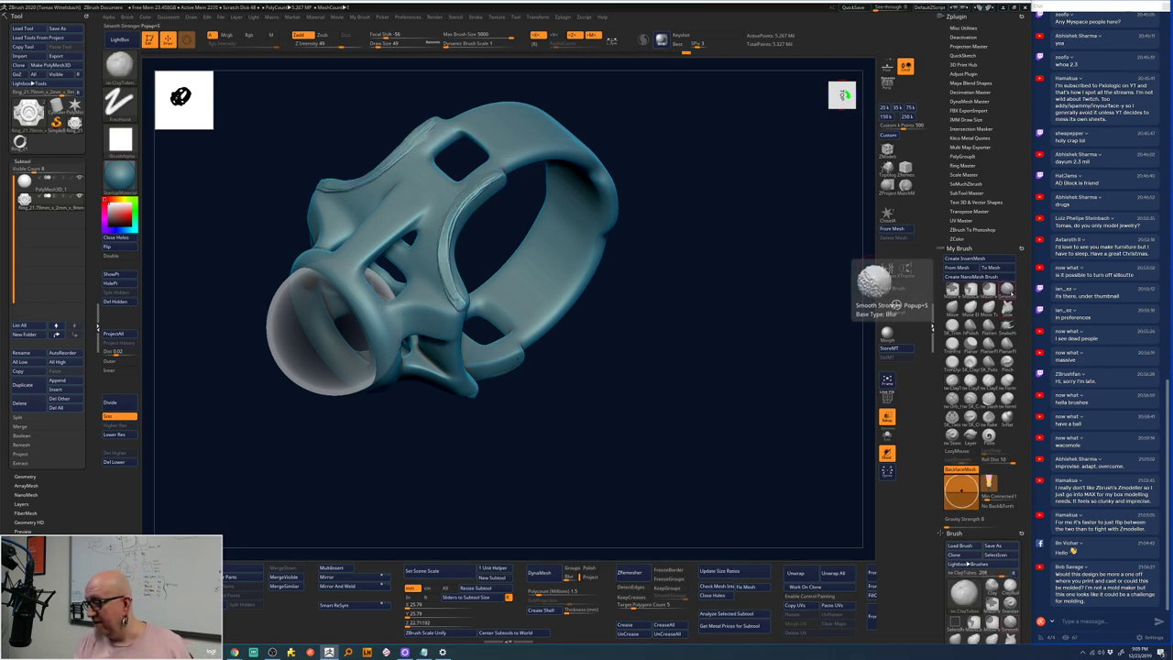
{"action": "left_click", "coordinate": [930, 309]}
{"action": "left_click_drag", "start_coordinate": [571, 370], "coordinate": [465, 236]}
{"action": "key", "text": "space"}
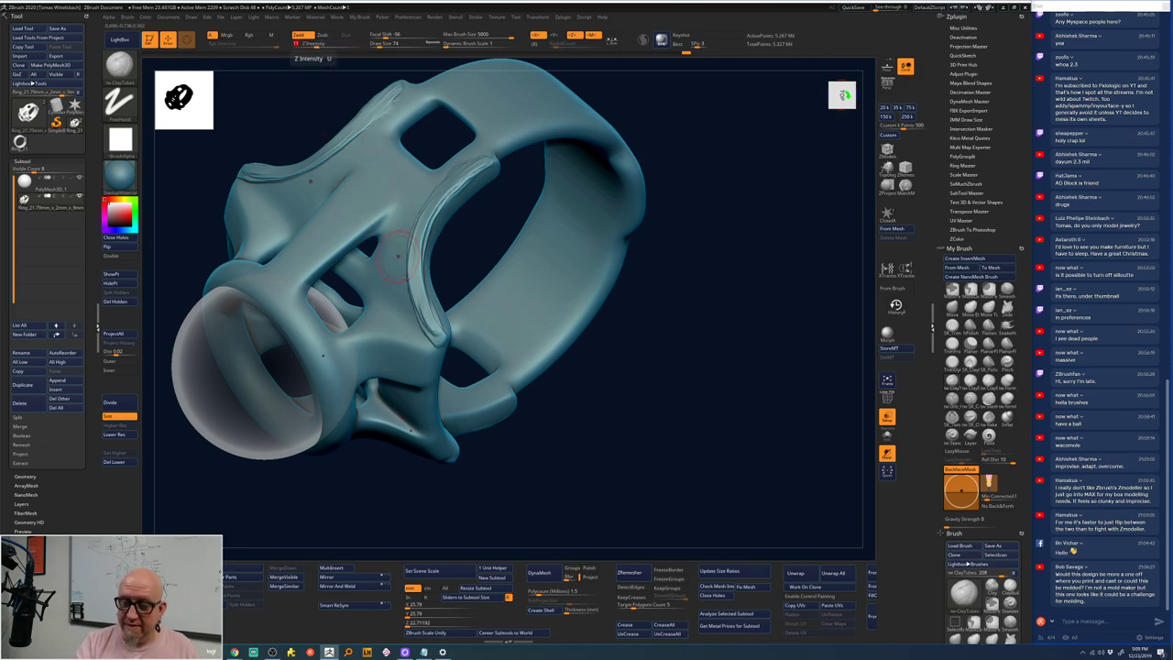
- Smooth the ring's inner ridge, dropping one subdivision level with Shift+D
{"action": "mouse_move", "coordinate": [419, 236]}
{"action": "left_mouse_down"}
{"action": "mouse_move", "coordinate": [475, 171]}
{"action": "mouse_move", "coordinate": [435, 204]}
{"action": "mouse_move", "coordinate": [416, 277]}
{"action": "mouse_move", "coordinate": [427, 313]}
{"action": "mouse_move", "coordinate": [416, 279]}
{"action": "mouse_move", "coordinate": [413, 296]}
{"action": "mouse_move", "coordinate": [447, 164]}
{"action": "left_mouse_up"}
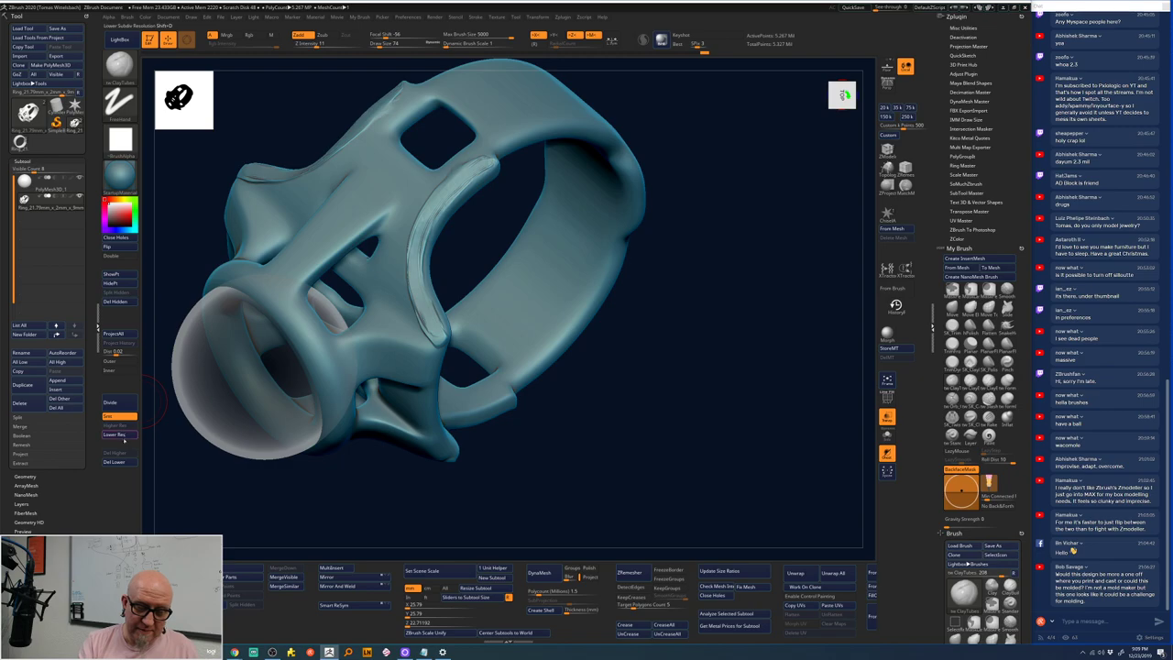
{"action": "key", "text": "shift+d"}
{"action": "left_click_drag", "start_coordinate": [283, 513], "coordinate": [534, 201]}
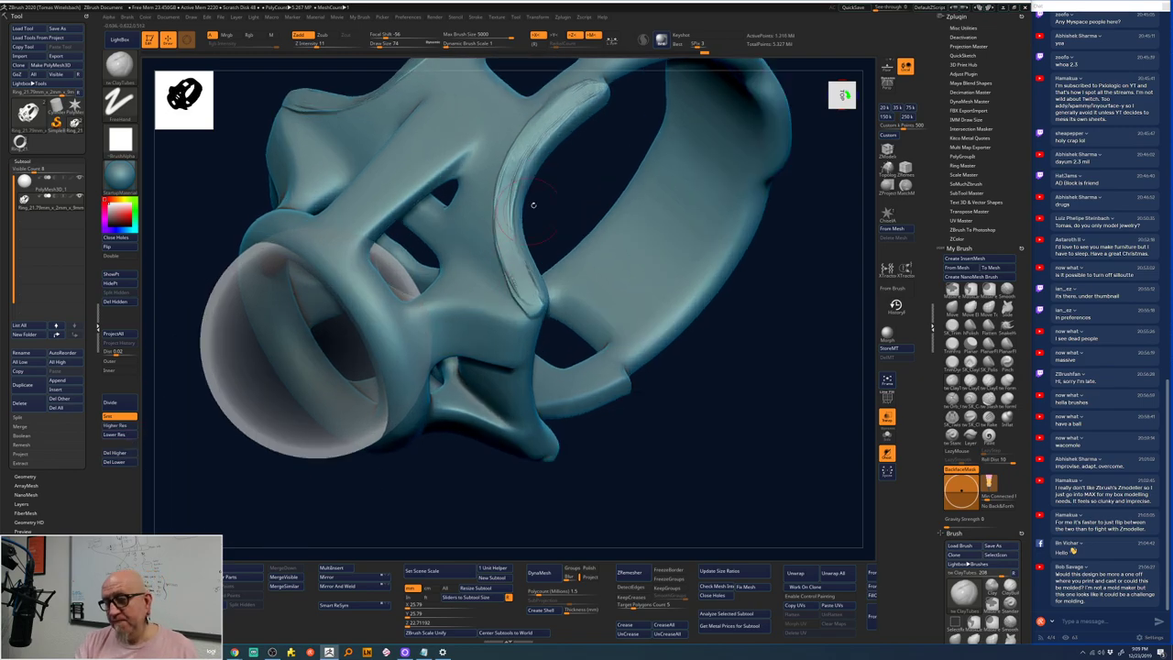
{"action": "mouse_move", "coordinate": [578, 102]}
{"action": "left_mouse_down", "text": "shift"}
{"action": "mouse_move", "coordinate": [515, 174]}
{"action": "mouse_move", "coordinate": [521, 163]}
{"action": "mouse_move", "coordinate": [505, 253]}
{"action": "mouse_move", "coordinate": [517, 239]}
{"action": "mouse_move", "coordinate": [527, 303]}
{"action": "left_mouse_up", "text": "shift"}
{"action": "mouse_move", "coordinate": [560, 449]}
{"action": "left_mouse_down"}
{"action": "mouse_move", "coordinate": [594, 511]}
{"action": "mouse_move", "coordinate": [606, 451]}
{"action": "left_mouse_up"}
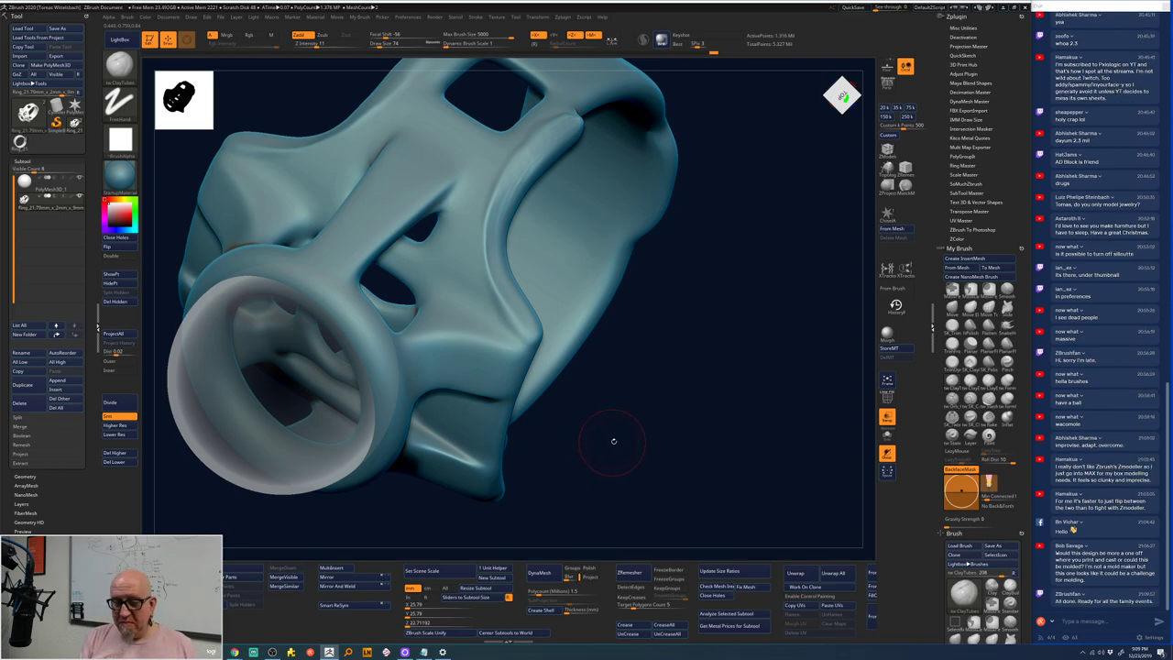
- Paint ClayTubes strokes adding ridges and creases to the centre column below the square opening
{"action": "mouse_move", "coordinate": [614, 441]}
{"action": "left_mouse_down"}
{"action": "mouse_move", "coordinate": [625, 369]}
{"action": "mouse_move", "coordinate": [616, 427]}
{"action": "left_mouse_up"}
{"action": "left_click_drag", "start_coordinate": [599, 252], "coordinate": [605, 199]}
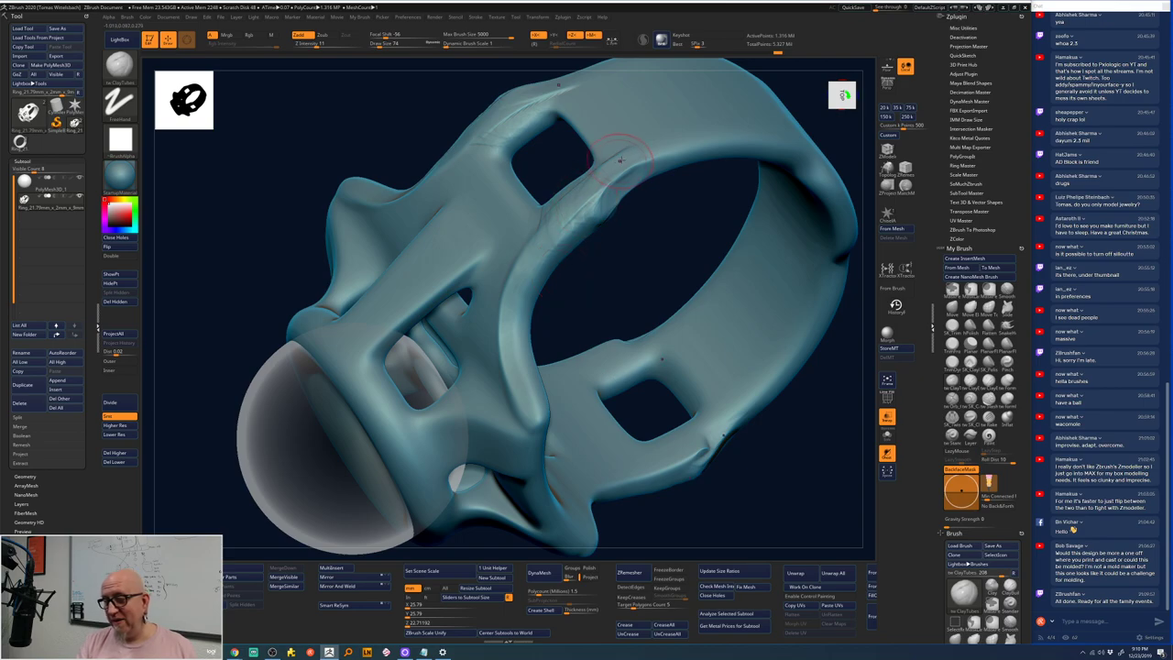
{"action": "mouse_move", "coordinate": [581, 182]}
{"action": "left_mouse_down"}
{"action": "mouse_move", "coordinate": [663, 196]}
{"action": "mouse_move", "coordinate": [660, 220]}
{"action": "mouse_move", "coordinate": [628, 183]}
{"action": "mouse_move", "coordinate": [633, 223]}
{"action": "mouse_move", "coordinate": [500, 266]}
{"action": "mouse_move", "coordinate": [520, 295]}
{"action": "mouse_move", "coordinate": [520, 354]}
{"action": "mouse_move", "coordinate": [502, 264]}
{"action": "mouse_move", "coordinate": [531, 330]}
{"action": "mouse_move", "coordinate": [520, 362]}
{"action": "mouse_move", "coordinate": [519, 284]}
{"action": "mouse_move", "coordinate": [521, 377]}
{"action": "left_mouse_up"}
{"action": "mouse_move", "coordinate": [697, 238]}
{"action": "left_mouse_down"}
{"action": "mouse_move", "coordinate": [639, 222]}
{"action": "mouse_move", "coordinate": [586, 367]}
{"action": "left_mouse_up"}
{"action": "mouse_move", "coordinate": [567, 309]}
{"action": "left_mouse_down"}
{"action": "mouse_move", "coordinate": [570, 295]}
{"action": "mouse_move", "coordinate": [577, 307]}
{"action": "mouse_move", "coordinate": [566, 313]}
{"action": "mouse_move", "coordinate": [577, 298]}
{"action": "mouse_move", "coordinate": [600, 304]}
{"action": "mouse_move", "coordinate": [573, 275]}
{"action": "mouse_move", "coordinate": [586, 302]}
{"action": "mouse_move", "coordinate": [576, 383]}
{"action": "mouse_move", "coordinate": [561, 307]}
{"action": "mouse_move", "coordinate": [575, 341]}
{"action": "mouse_move", "coordinate": [550, 445]}
{"action": "mouse_move", "coordinate": [579, 430]}
{"action": "mouse_move", "coordinate": [586, 321]}
{"action": "mouse_move", "coordinate": [596, 431]}
{"action": "mouse_move", "coordinate": [565, 419]}
{"action": "mouse_move", "coordinate": [546, 319]}
{"action": "left_mouse_up"}
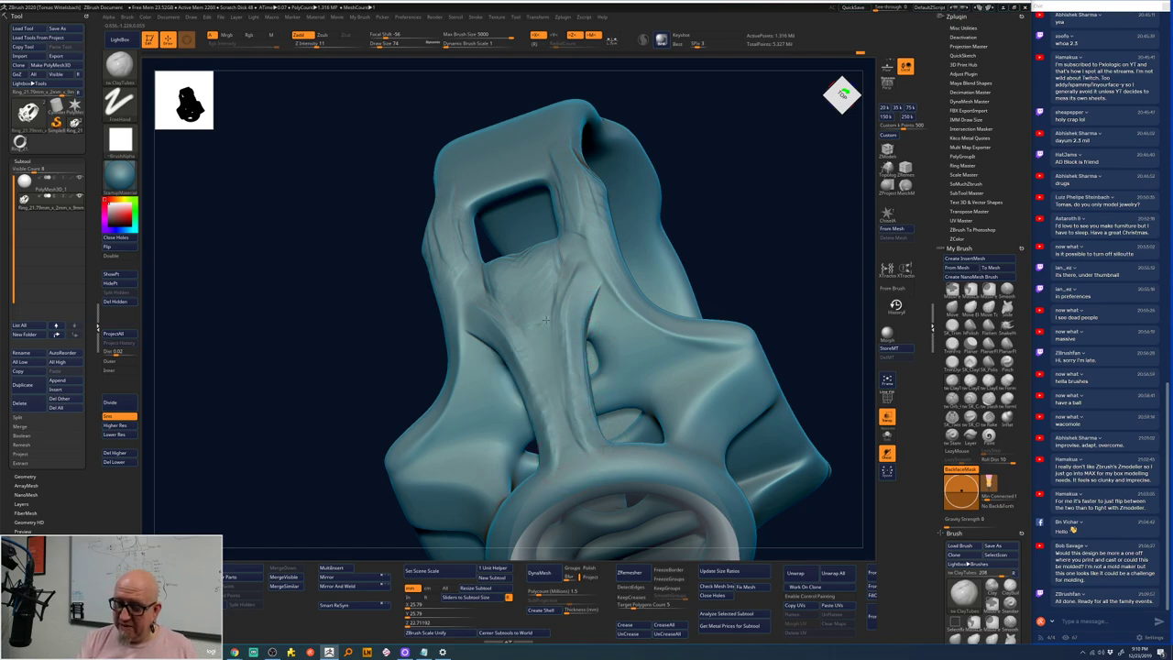
{"action": "right_click_drag", "start_coordinate": [524, 330], "coordinate": [510, 248]}
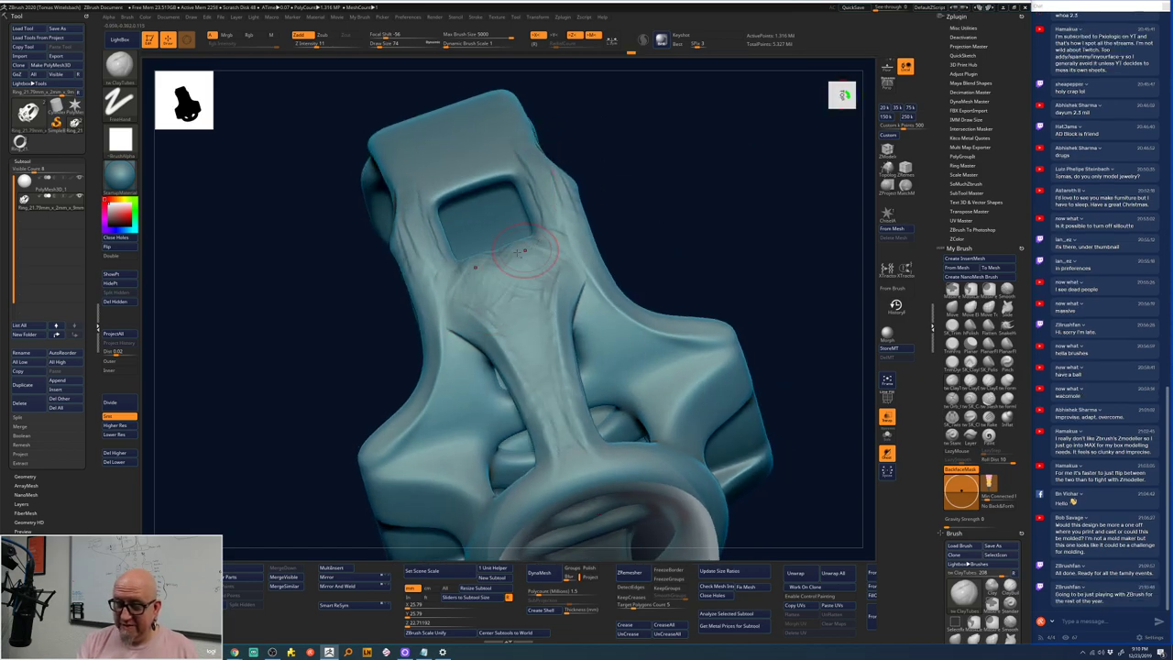
{"action": "mouse_move", "coordinate": [495, 291]}
{"action": "left_mouse_down"}
{"action": "mouse_move", "coordinate": [555, 292]}
{"action": "mouse_move", "coordinate": [549, 272]}
{"action": "mouse_move", "coordinate": [550, 380]}
{"action": "mouse_move", "coordinate": [543, 353]}
{"action": "mouse_move", "coordinate": [563, 347]}
{"action": "mouse_move", "coordinate": [562, 295]}
{"action": "mouse_move", "coordinate": [619, 443]}
{"action": "left_mouse_up"}
{"action": "right_click_drag", "start_coordinate": [754, 325], "coordinate": [634, 451], "text": "ctrl"}
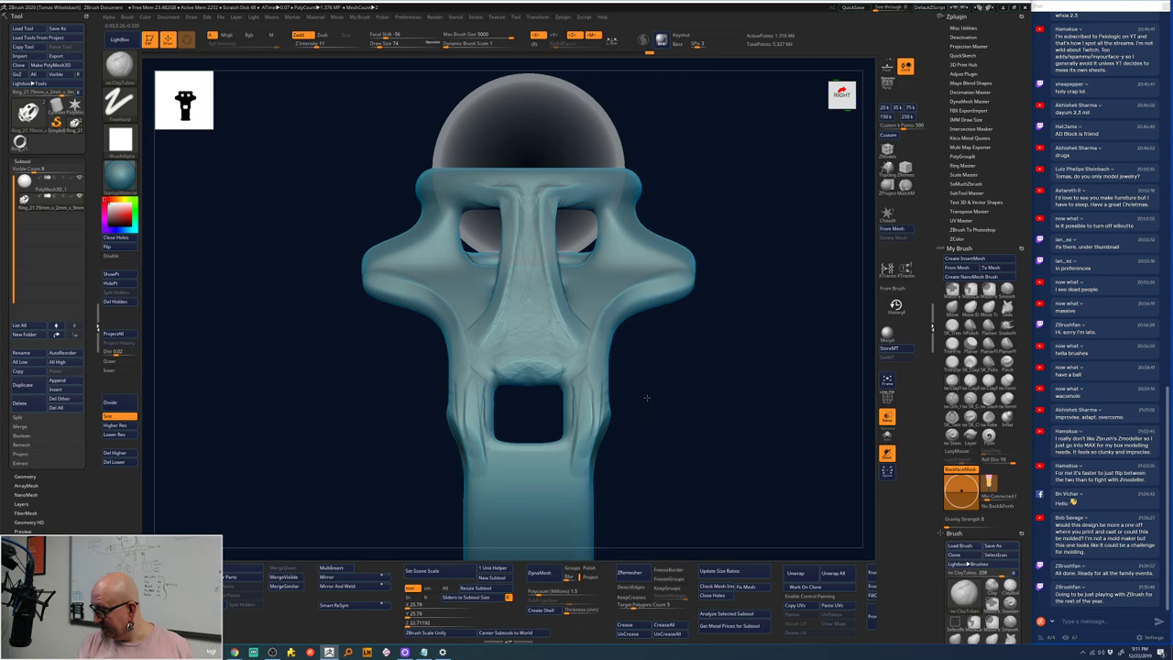
{"action": "right_click_drag", "start_coordinate": [646, 397], "coordinate": [631, 422], "text": "ctrl"}
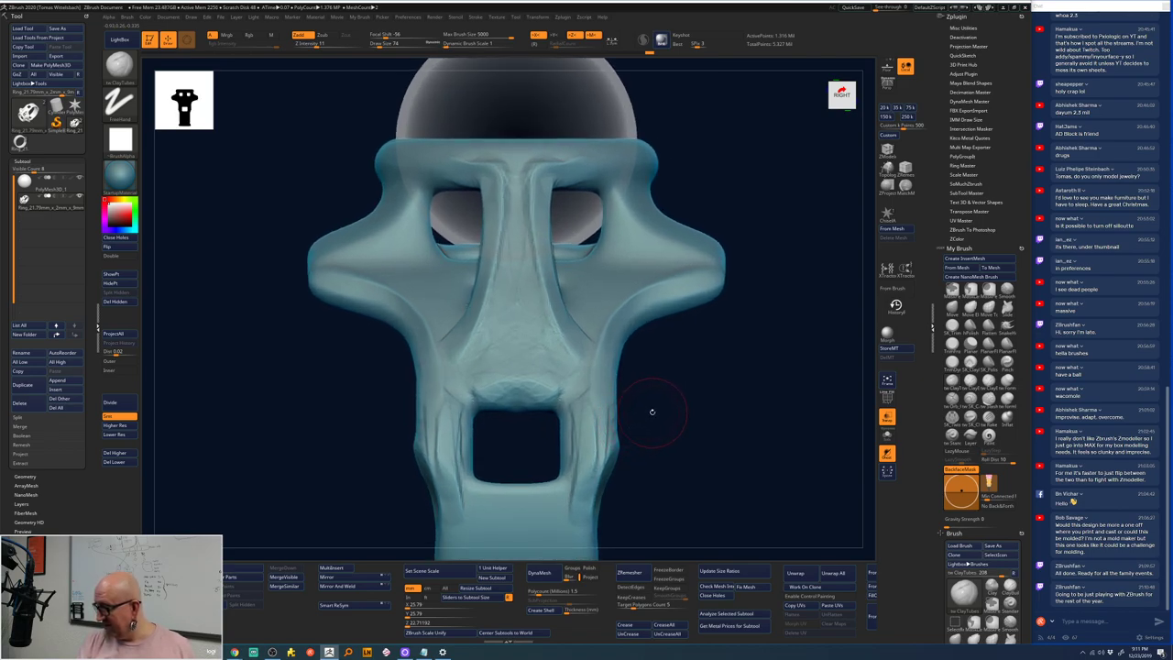
{"action": "right_click_drag", "start_coordinate": [687, 392], "coordinate": [662, 415]}
{"action": "right_click_drag", "start_coordinate": [743, 370], "coordinate": [596, 203]}
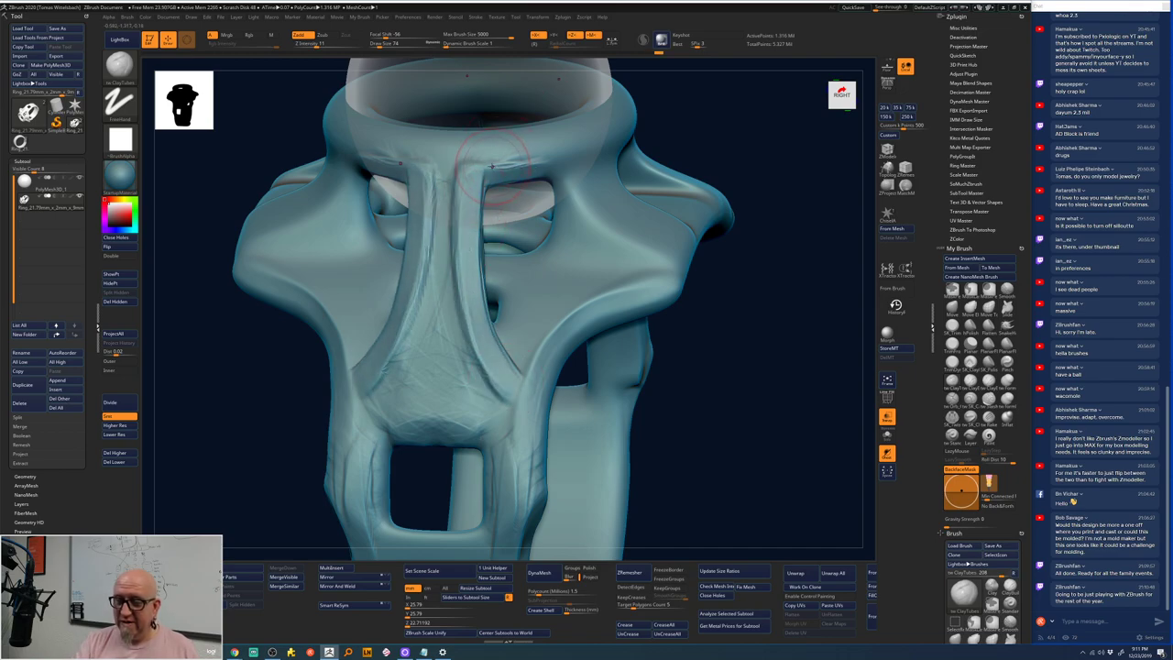
{"action": "left_click_drag", "start_coordinate": [601, 181], "coordinate": [636, 119]}
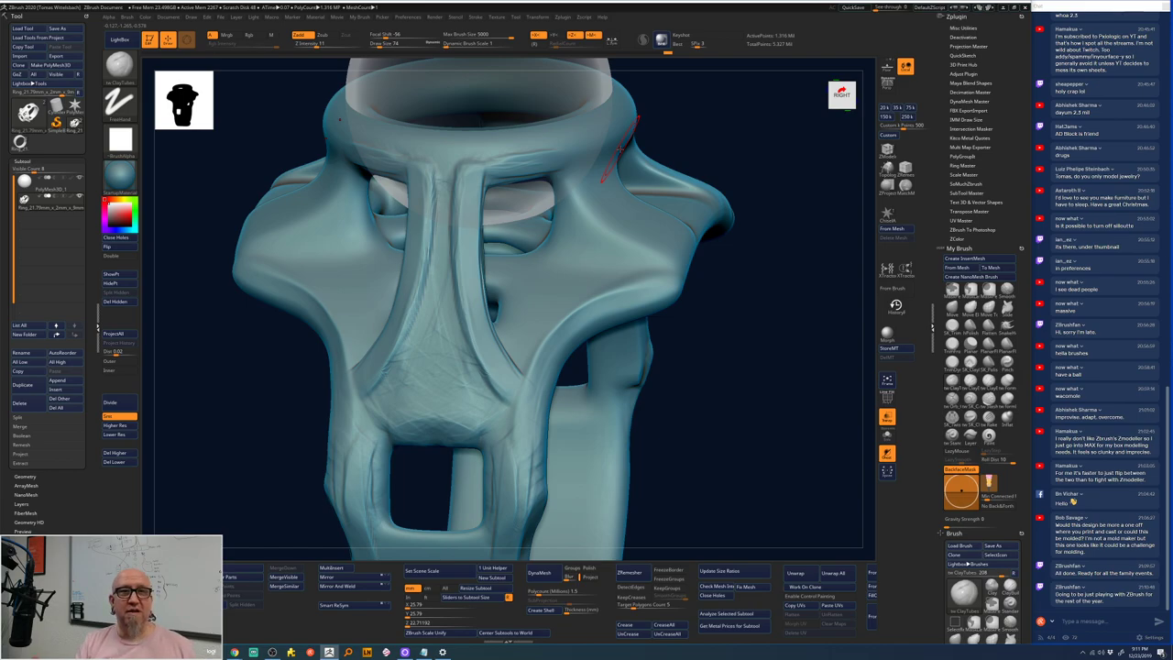
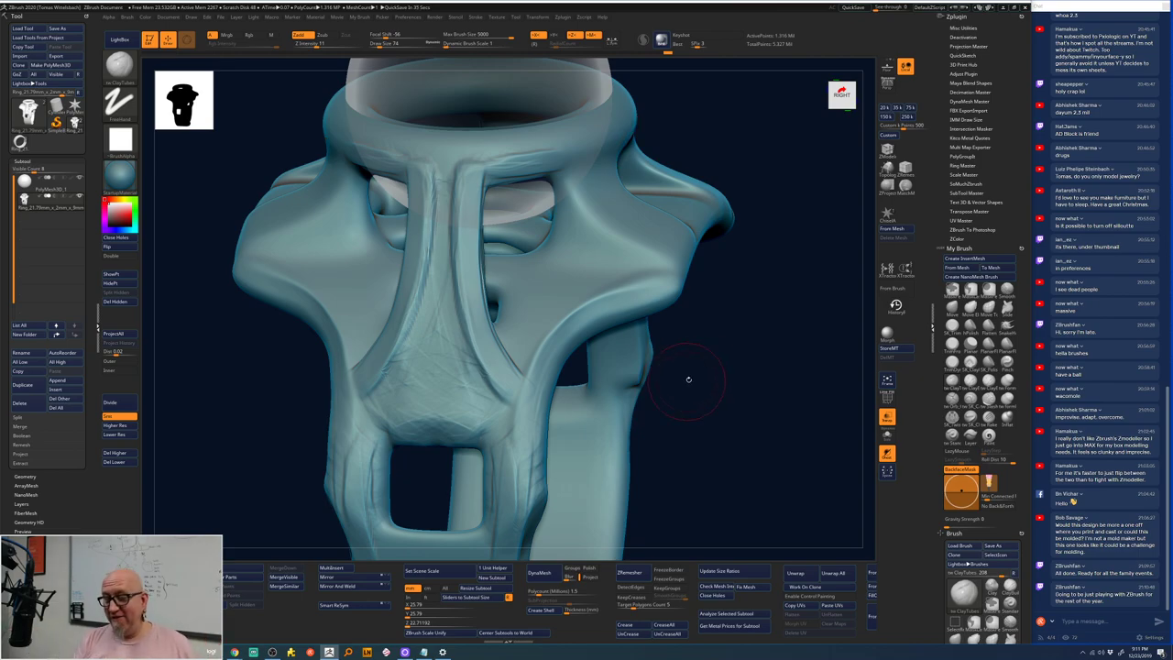
- Carve a crease and ridge along the central panel above the square opening
{"action": "left_click_drag", "start_coordinate": [688, 378], "coordinate": [721, 348]}
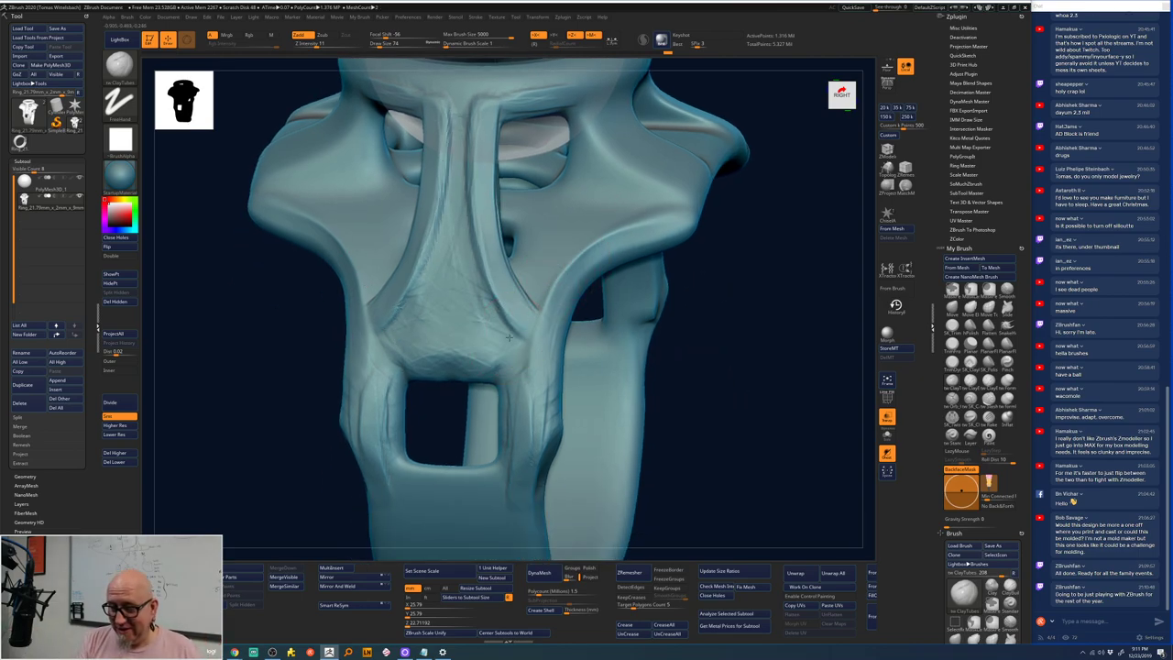
{"action": "left_click_drag", "start_coordinate": [508, 337], "coordinate": [486, 369]}
{"action": "mouse_move", "coordinate": [747, 272]}
{"action": "left_mouse_down"}
{"action": "mouse_move", "coordinate": [463, 361]}
{"action": "mouse_move", "coordinate": [486, 379]}
{"action": "mouse_move", "coordinate": [490, 370]}
{"action": "left_mouse_up"}
{"action": "left_click_drag", "start_coordinate": [421, 385], "coordinate": [478, 370]}
{"action": "mouse_move", "coordinate": [734, 306]}
{"action": "left_mouse_down"}
{"action": "mouse_move", "coordinate": [731, 336]}
{"action": "mouse_move", "coordinate": [610, 296]}
{"action": "left_mouse_up"}
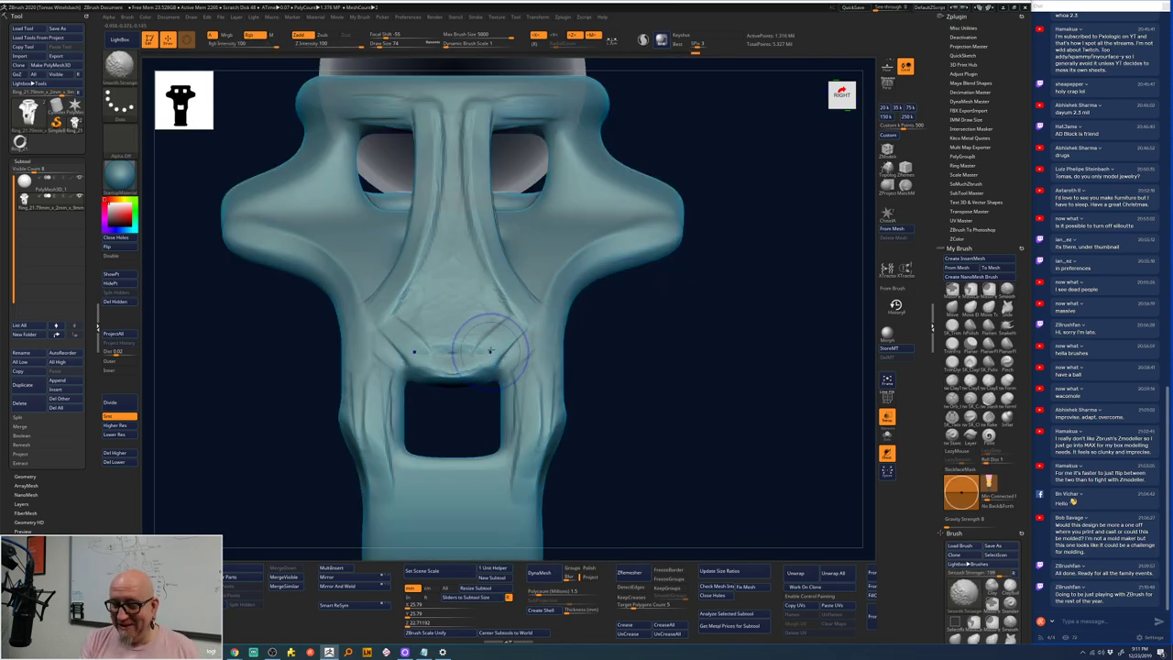
- Switch to the DamStandard brush (B, D, S) and carve symmetric grooves down the front panel
{"action": "key", "text": "b"}
{"action": "key", "text": "d"}
{"action": "key", "text": "s"}
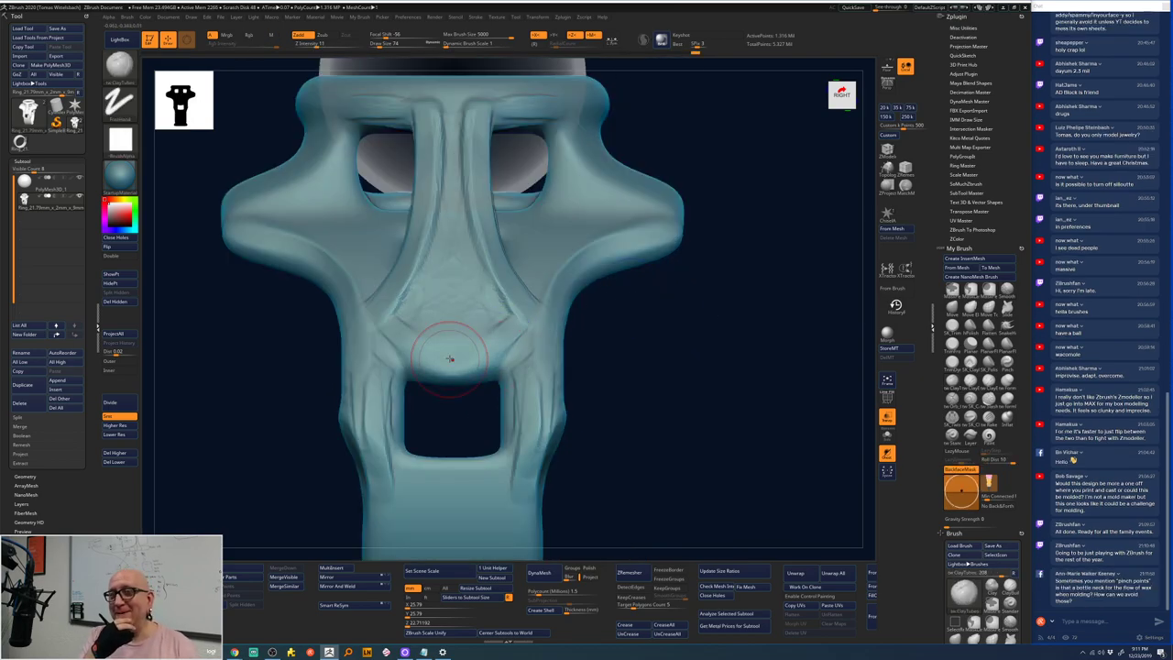
{"action": "mouse_move", "coordinate": [395, 341]}
{"action": "left_mouse_down"}
{"action": "mouse_move", "coordinate": [508, 342]}
{"action": "mouse_move", "coordinate": [438, 378]}
{"action": "mouse_move", "coordinate": [495, 303]}
{"action": "mouse_move", "coordinate": [513, 318]}
{"action": "left_mouse_up"}
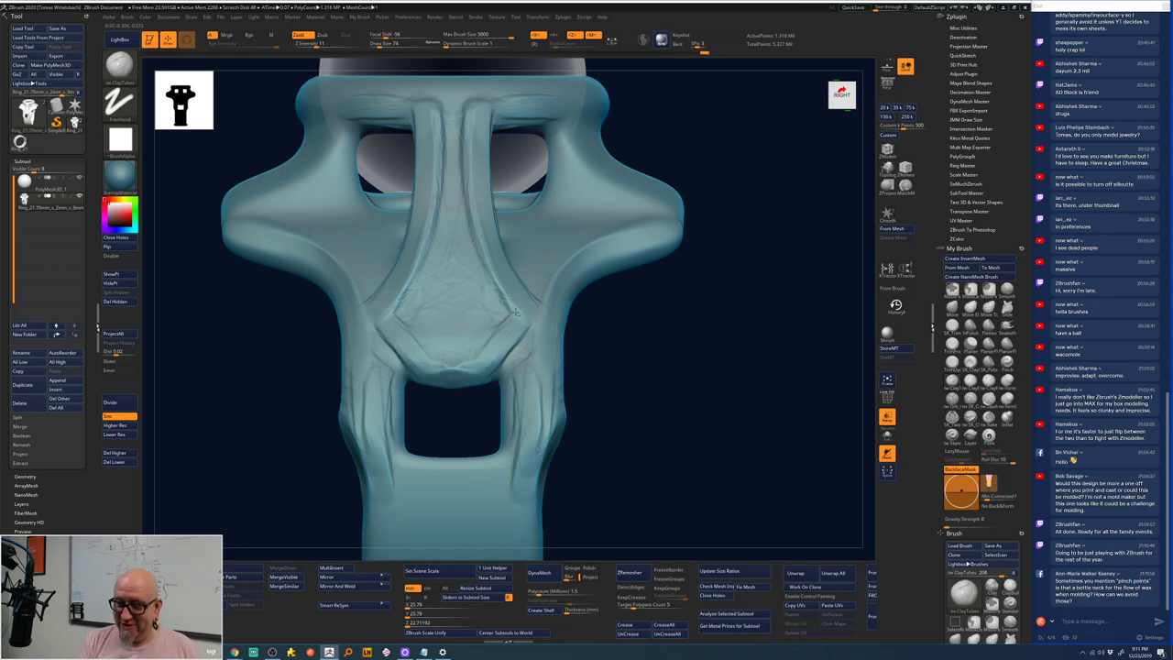
{"action": "mouse_move", "coordinate": [433, 115]}
{"action": "left_mouse_down"}
{"action": "mouse_move", "coordinate": [432, 209]}
{"action": "mouse_move", "coordinate": [389, 313]}
{"action": "mouse_move", "coordinate": [403, 348]}
{"action": "mouse_move", "coordinate": [399, 327]}
{"action": "mouse_move", "coordinate": [436, 348]}
{"action": "left_mouse_up"}
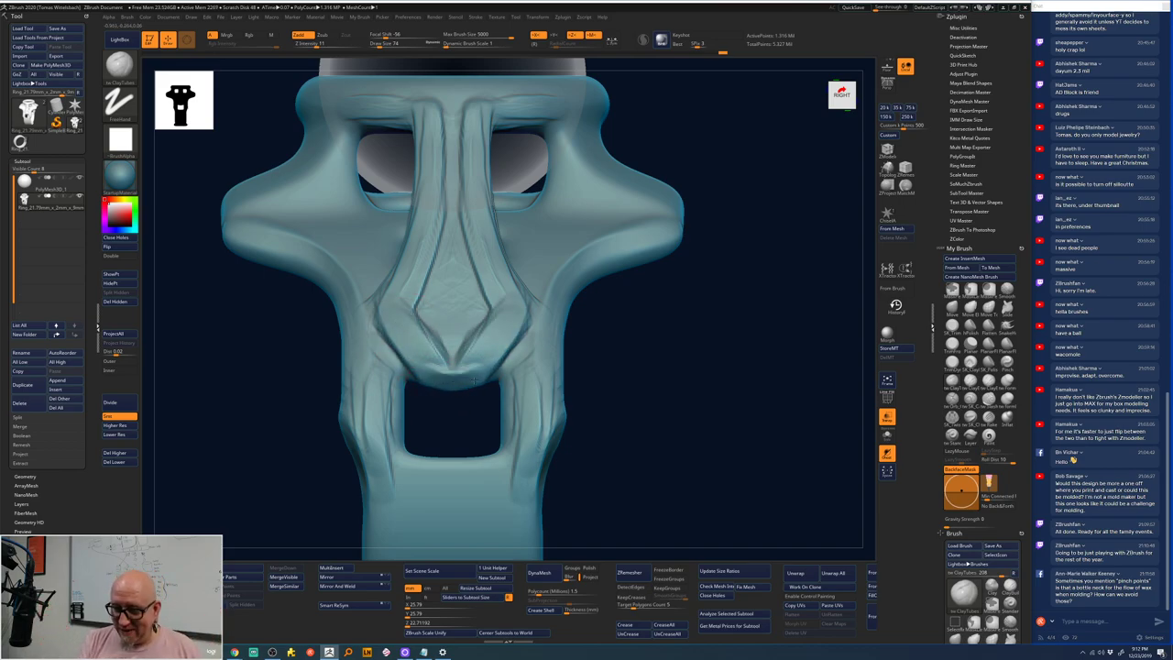
{"action": "mouse_move", "coordinate": [431, 392]}
{"action": "left_mouse_down"}
{"action": "mouse_move", "coordinate": [475, 359]}
{"action": "mouse_move", "coordinate": [500, 307]}
{"action": "mouse_move", "coordinate": [458, 371]}
{"action": "mouse_move", "coordinate": [440, 378]}
{"action": "mouse_move", "coordinate": [612, 333]}
{"action": "mouse_move", "coordinate": [636, 346]}
{"action": "mouse_move", "coordinate": [631, 257]}
{"action": "mouse_move", "coordinate": [613, 349]}
{"action": "mouse_move", "coordinate": [649, 424]}
{"action": "mouse_move", "coordinate": [623, 409]}
{"action": "mouse_move", "coordinate": [596, 340]}
{"action": "mouse_move", "coordinate": [618, 354]}
{"action": "mouse_move", "coordinate": [613, 263]}
{"action": "mouse_move", "coordinate": [681, 244]}
{"action": "mouse_move", "coordinate": [438, 271]}
{"action": "left_mouse_up"}
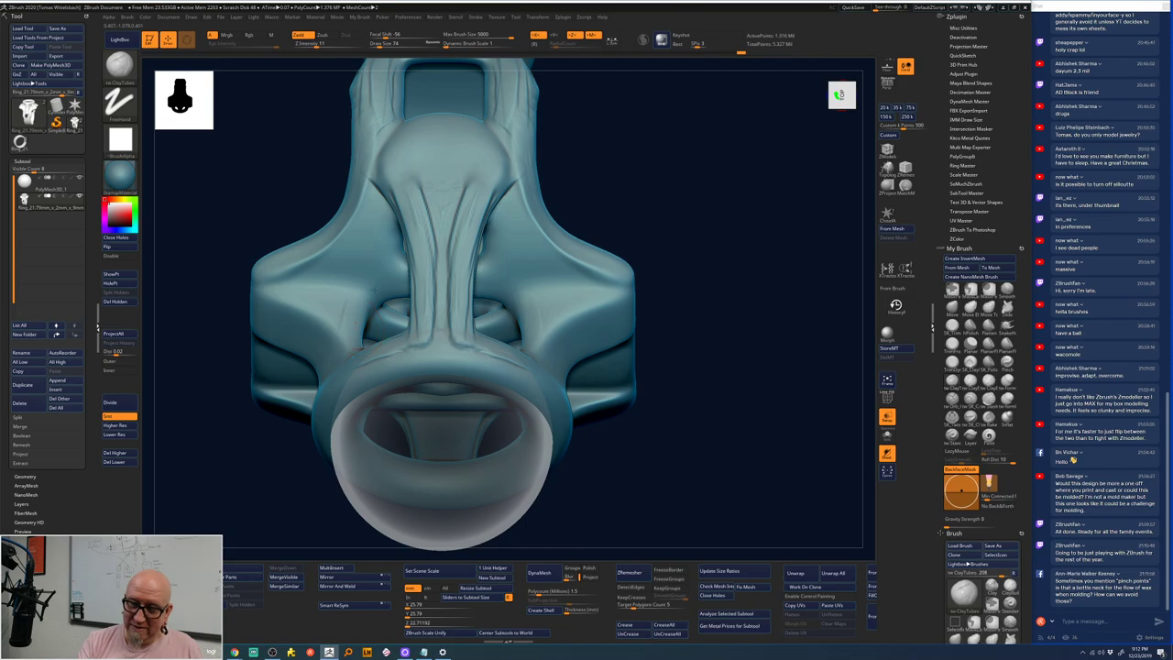
- Sculpt the ring's inner loops and inner strut with small symmetric strokes
{"action": "mouse_move", "coordinate": [371, 290]}
{"action": "left_mouse_down"}
{"action": "mouse_move", "coordinate": [377, 337]}
{"action": "mouse_move", "coordinate": [349, 311]}
{"action": "left_mouse_up"}
{"action": "mouse_move", "coordinate": [385, 265]}
{"action": "left_mouse_down"}
{"action": "mouse_move", "coordinate": [356, 328]}
{"action": "mouse_move", "coordinate": [395, 282]}
{"action": "mouse_move", "coordinate": [376, 284]}
{"action": "mouse_move", "coordinate": [362, 320]}
{"action": "mouse_move", "coordinate": [365, 293]}
{"action": "mouse_move", "coordinate": [352, 341]}
{"action": "left_mouse_up"}
{"action": "mouse_move", "coordinate": [659, 211]}
{"action": "left_mouse_down"}
{"action": "mouse_move", "coordinate": [592, 200]}
{"action": "mouse_move", "coordinate": [513, 229]}
{"action": "left_mouse_up"}
{"action": "mouse_move", "coordinate": [495, 340]}
{"action": "left_mouse_down"}
{"action": "mouse_move", "coordinate": [485, 309]}
{"action": "mouse_move", "coordinate": [451, 273]}
{"action": "mouse_move", "coordinate": [475, 294]}
{"action": "mouse_move", "coordinate": [476, 368]}
{"action": "left_mouse_up"}
{"action": "left_click_drag", "start_coordinate": [587, 442], "coordinate": [574, 472]}
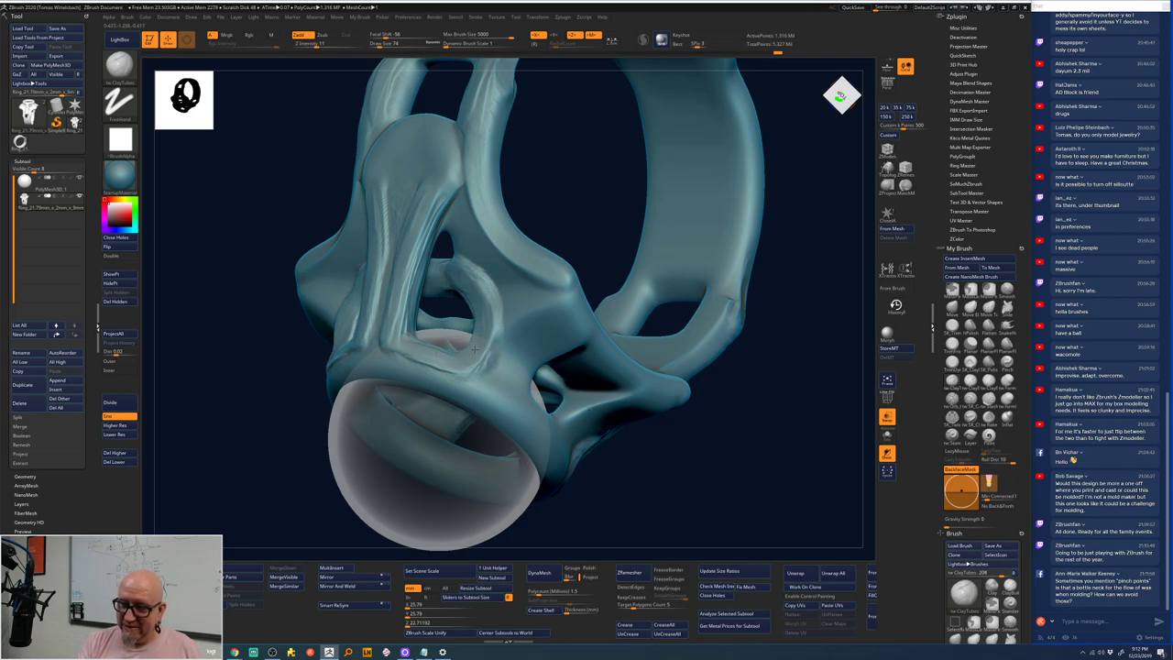
{"action": "left_click_drag", "start_coordinate": [484, 297], "coordinate": [480, 322]}
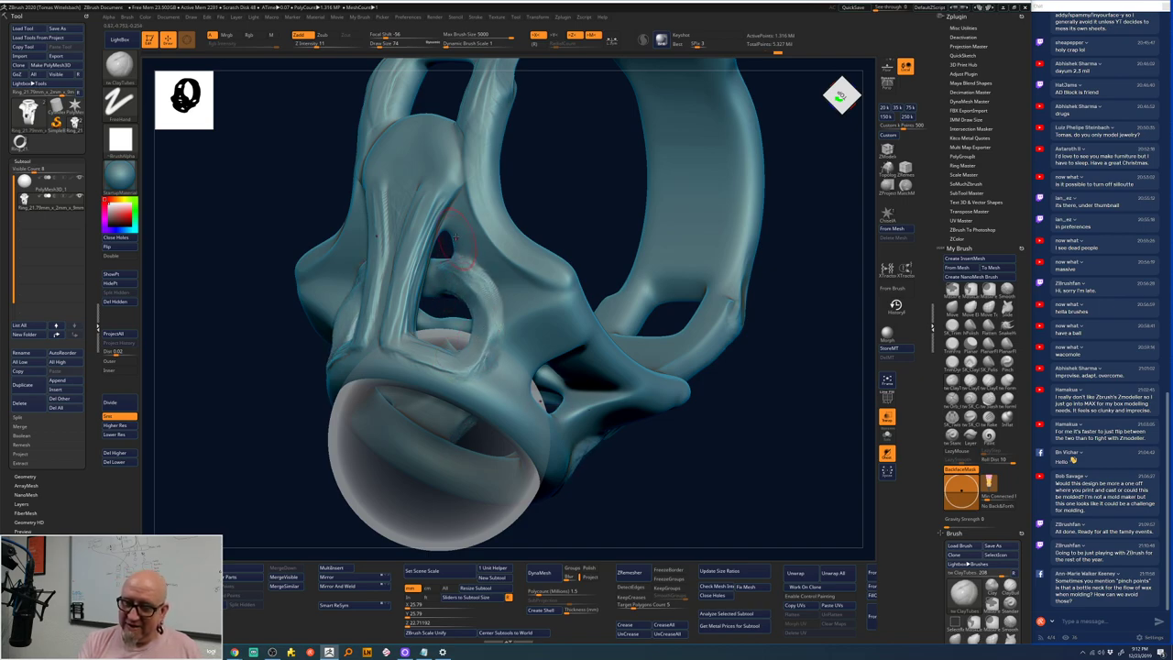
- Orbit around the bezel and band from below and the side, then touch up the front strut
{"action": "left_click_drag", "start_coordinate": [813, 163], "coordinate": [513, 240]}
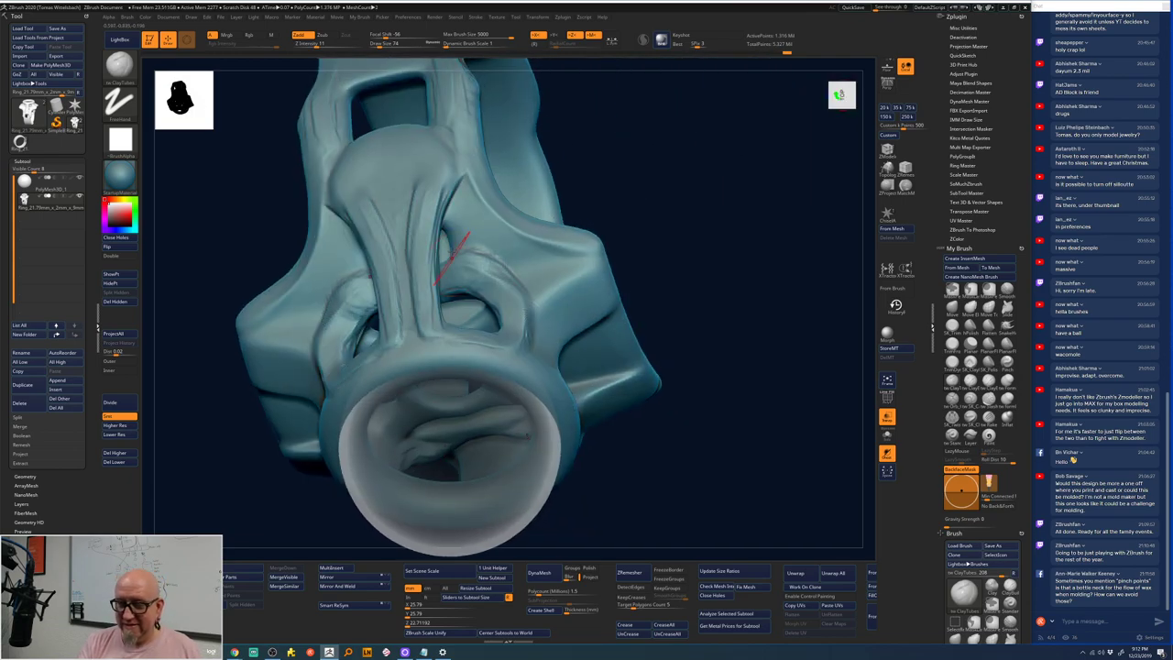
{"action": "left_click_drag", "start_coordinate": [702, 204], "coordinate": [403, 295]}
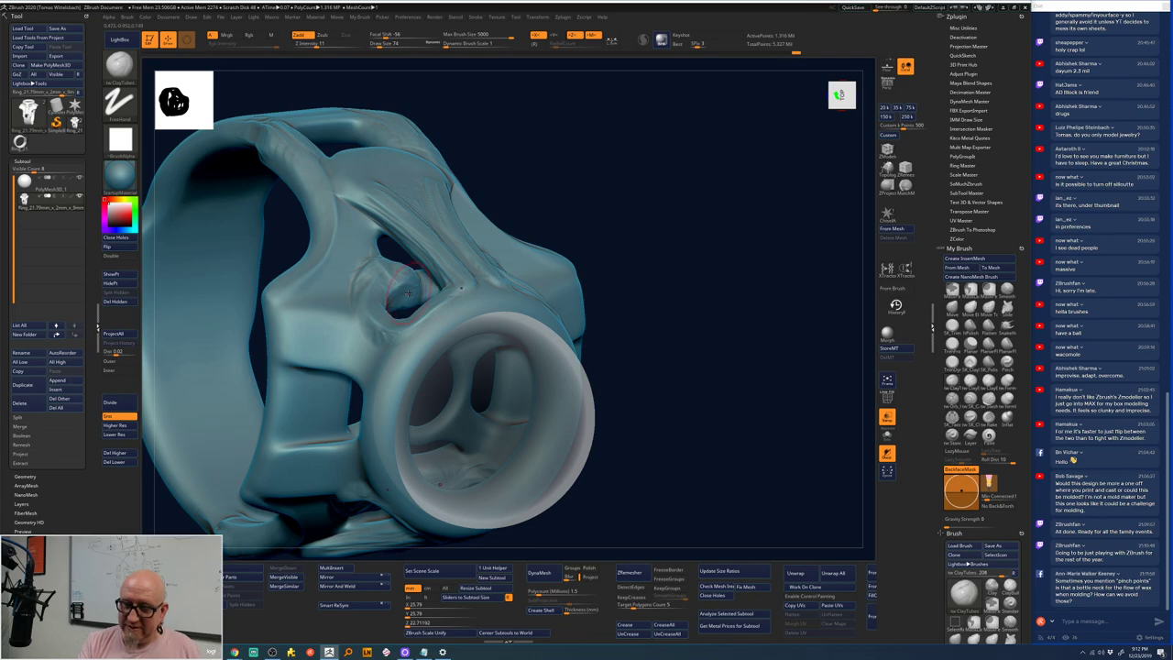
{"action": "left_click_drag", "start_coordinate": [665, 210], "coordinate": [456, 266]}
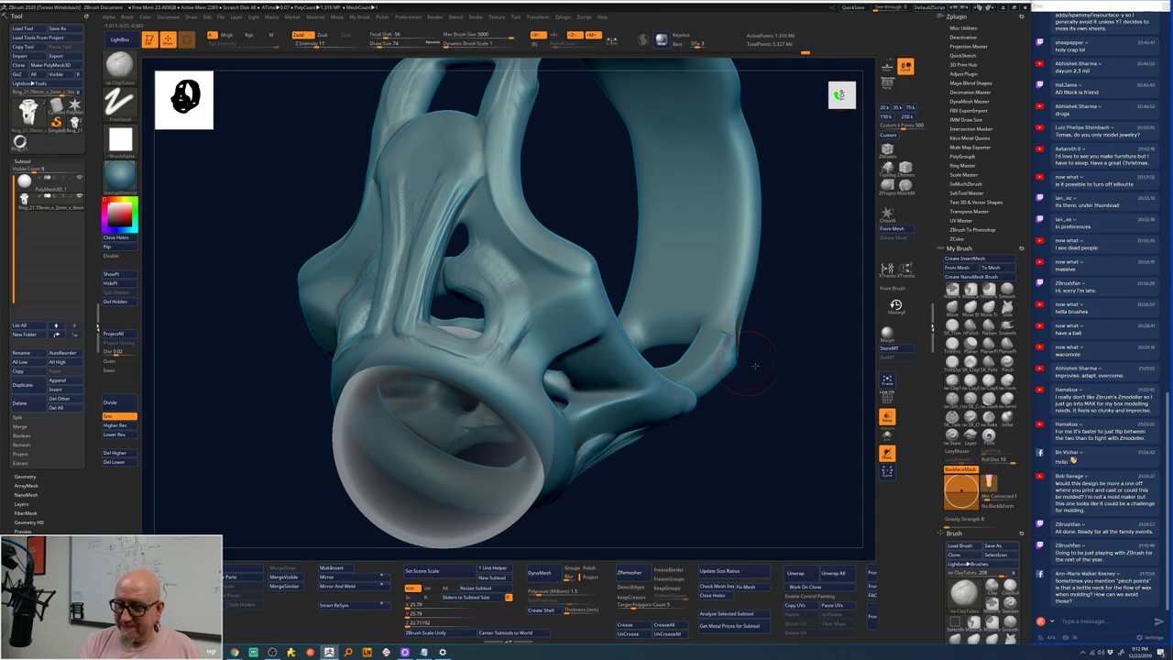
{"action": "left_click_drag", "start_coordinate": [760, 364], "coordinate": [749, 327], "text": "shift"}
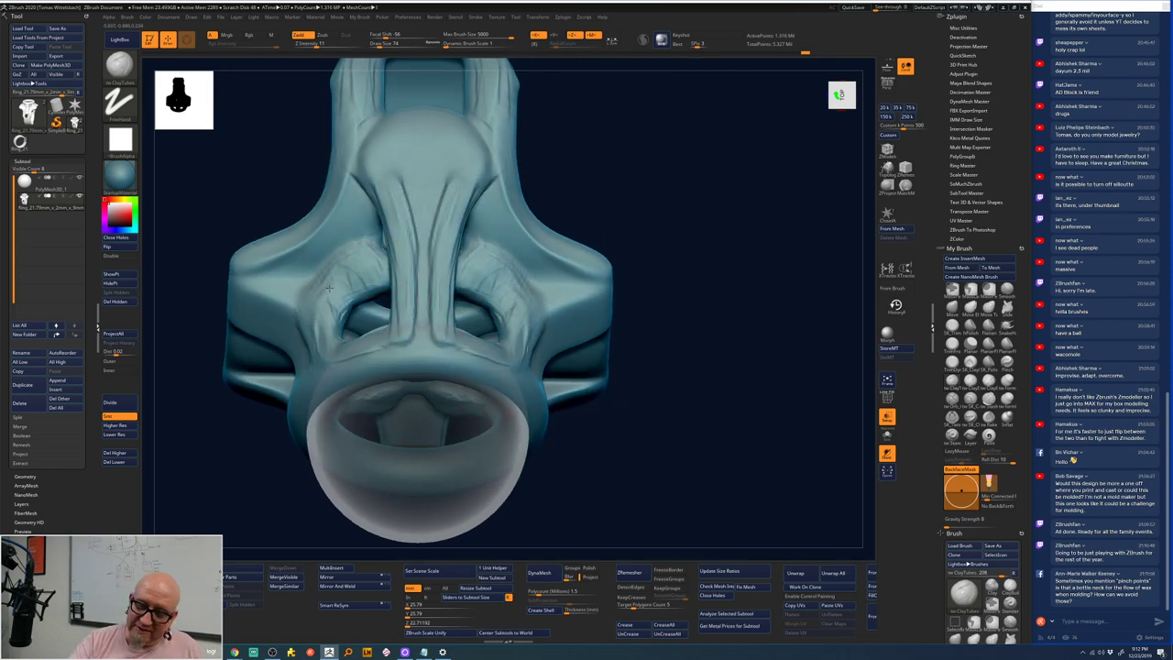
{"action": "left_click_drag", "start_coordinate": [335, 312], "coordinate": [424, 218]}
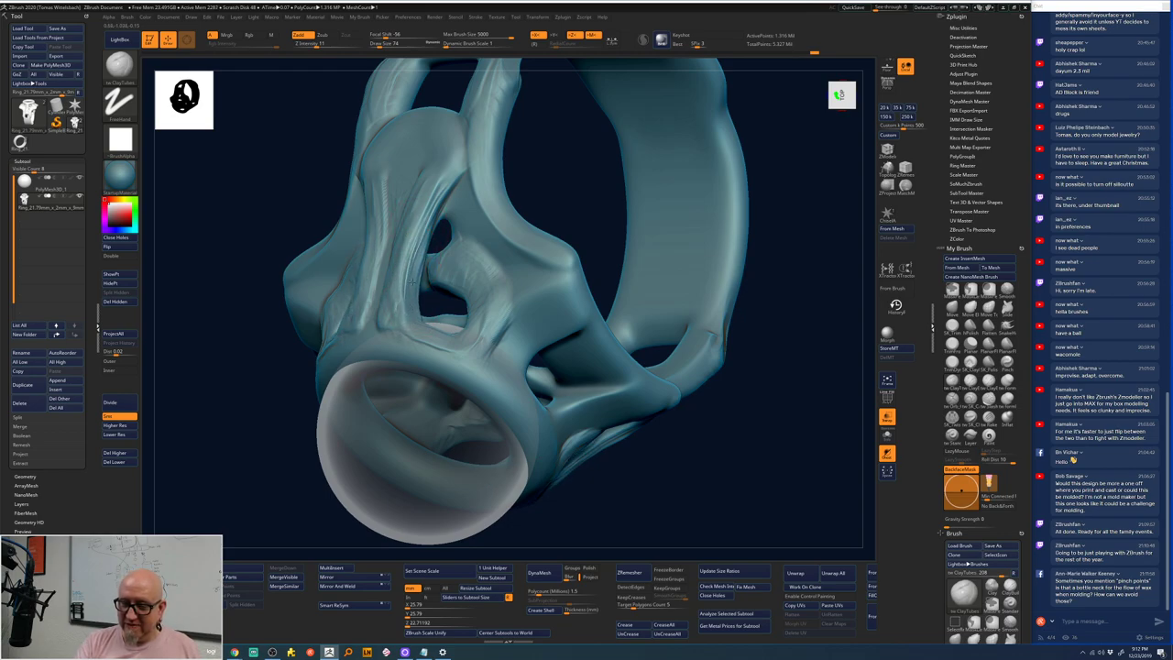
{"action": "mouse_move", "coordinate": [409, 295]}
{"action": "left_mouse_down"}
{"action": "mouse_move", "coordinate": [412, 266]}
{"action": "mouse_move", "coordinate": [441, 198]}
{"action": "mouse_move", "coordinate": [414, 307]}
{"action": "left_mouse_up"}
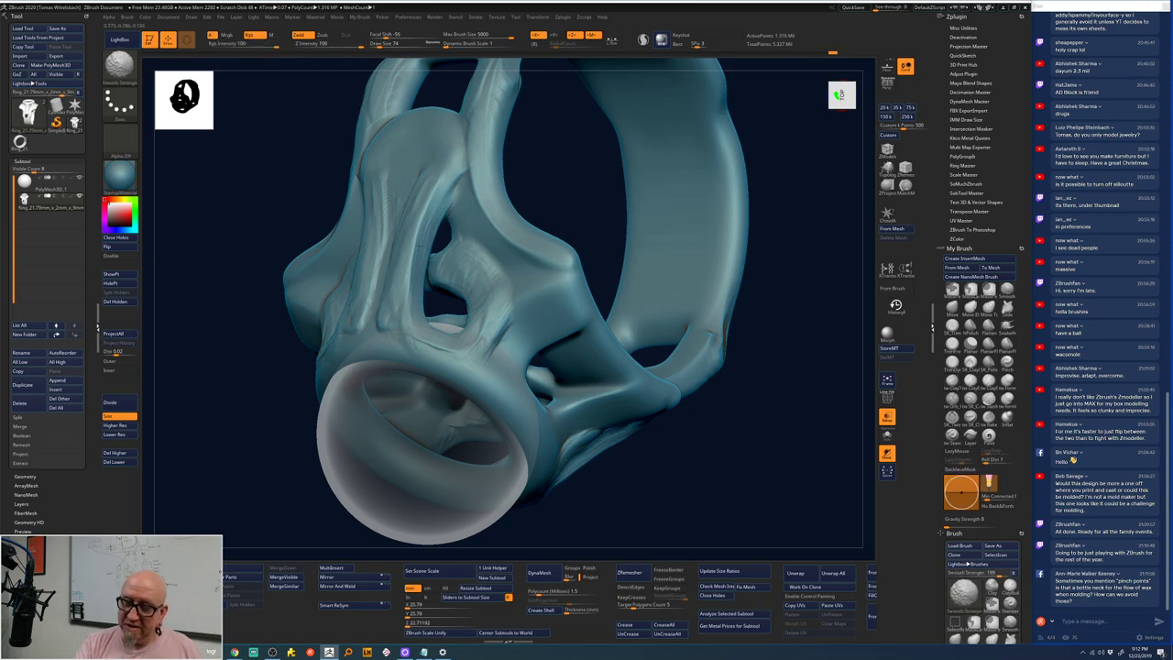
{"action": "left_click_drag", "start_coordinate": [683, 414], "coordinate": [749, 366], "text": "shift"}
{"action": "mouse_move", "coordinate": [698, 412]}
{"action": "left_mouse_down"}
{"action": "mouse_move", "coordinate": [691, 335]}
{"action": "mouse_move", "coordinate": [741, 251]}
{"action": "mouse_move", "coordinate": [786, 327]}
{"action": "mouse_move", "coordinate": [754, 377]}
{"action": "mouse_move", "coordinate": [746, 314]}
{"action": "mouse_move", "coordinate": [738, 432]}
{"action": "left_mouse_up"}
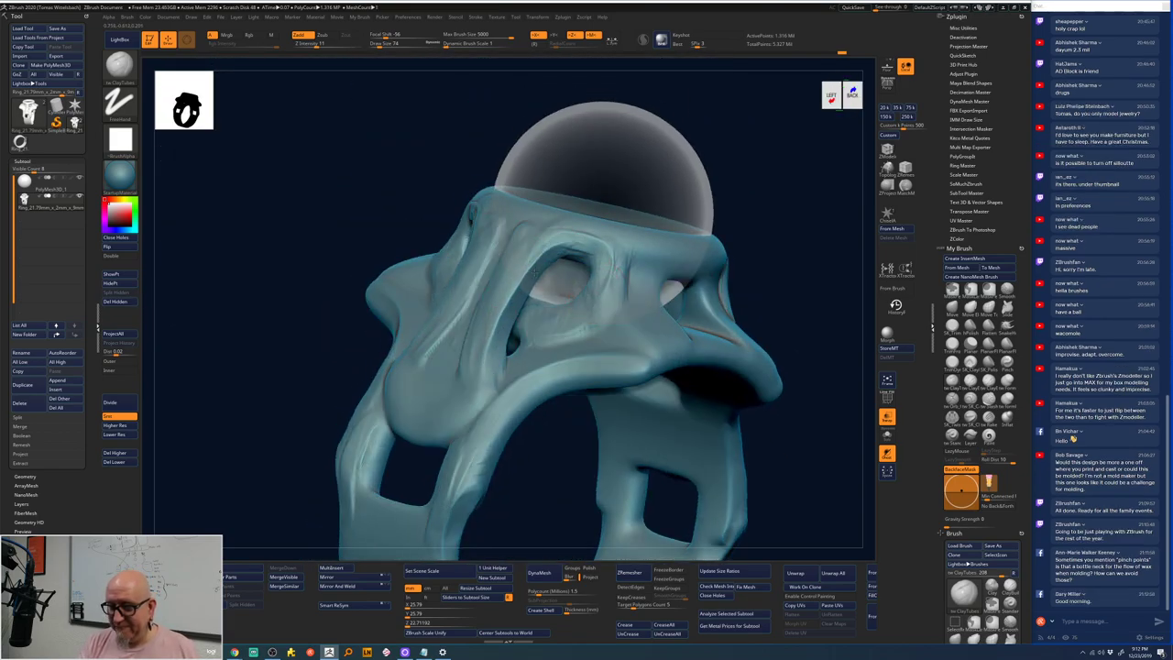
- Switch to Smooth and orbit to inspect the ring's top and front face up close
{"action": "key", "text": "shift"}
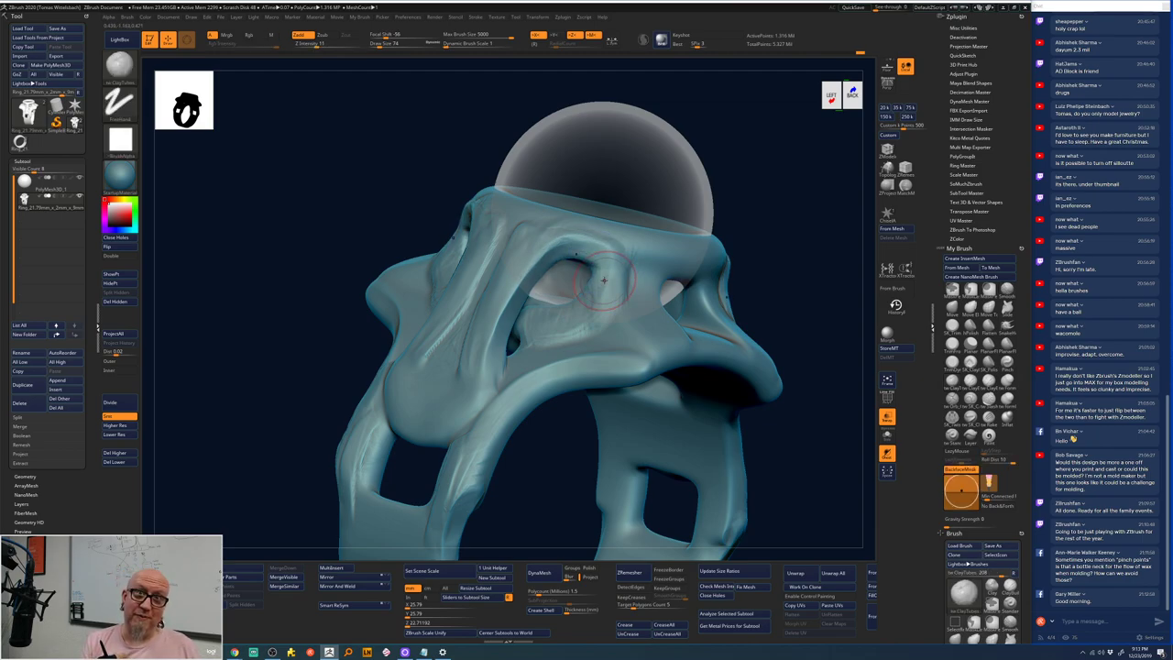
{"action": "right_click_drag", "start_coordinate": [525, 388], "coordinate": [543, 497]}
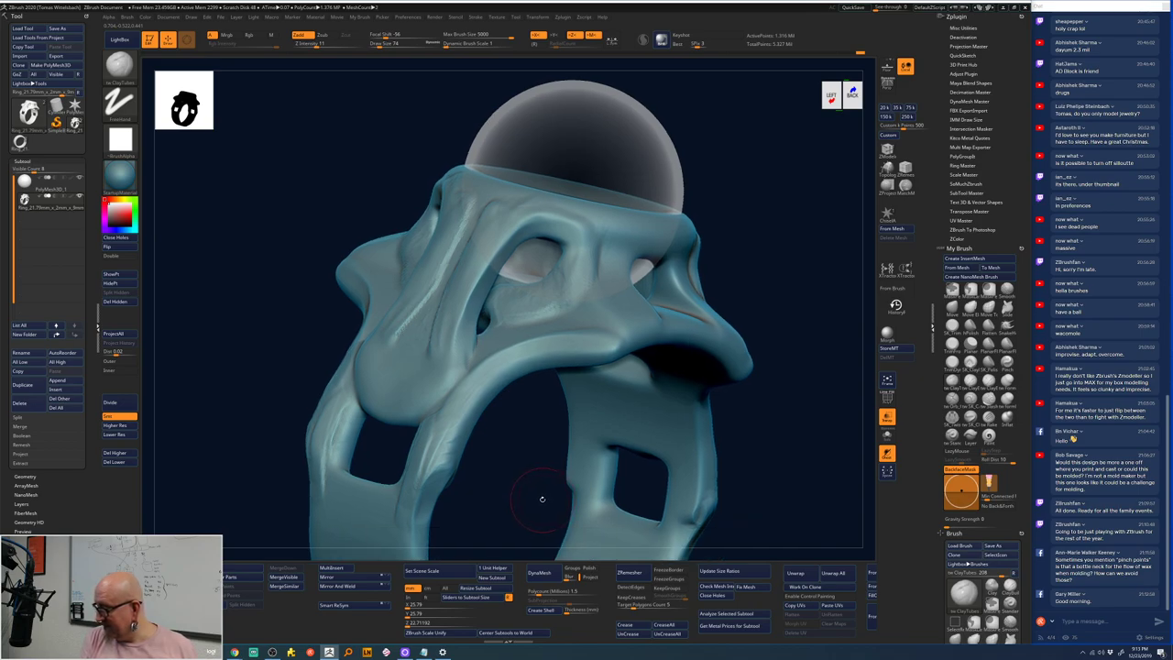
{"action": "right_click_drag", "start_coordinate": [542, 494], "coordinate": [519, 449]}
{"action": "mouse_move", "coordinate": [779, 336]}
{"action": "left_mouse_down"}
{"action": "mouse_move", "coordinate": [518, 330]}
{"action": "mouse_move", "coordinate": [536, 275]}
{"action": "mouse_move", "coordinate": [543, 302]}
{"action": "mouse_move", "coordinate": [453, 347]}
{"action": "mouse_move", "coordinate": [442, 335]}
{"action": "mouse_move", "coordinate": [443, 403]}
{"action": "mouse_move", "coordinate": [421, 408]}
{"action": "mouse_move", "coordinate": [440, 413]}
{"action": "left_mouse_up"}
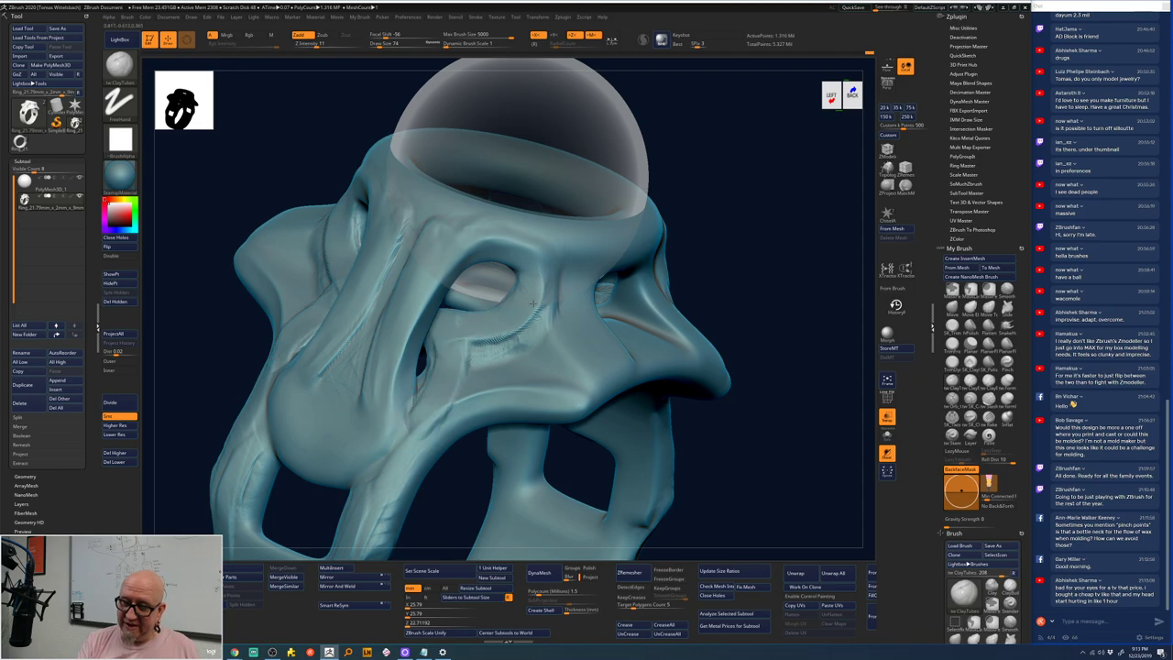
{"action": "left_click_drag", "start_coordinate": [532, 300], "coordinate": [751, 175]}
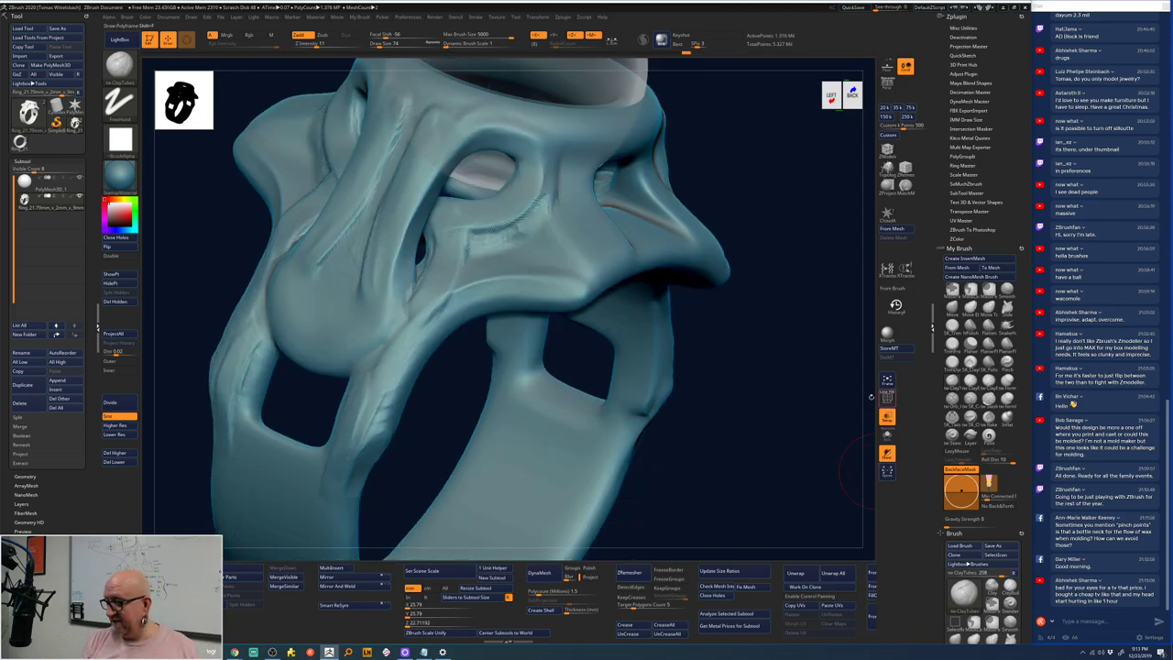
- Drop the ring to its lowest subdivision level with Shift+D and turn on Polyframe
{"action": "left_click", "coordinate": [129, 437]}
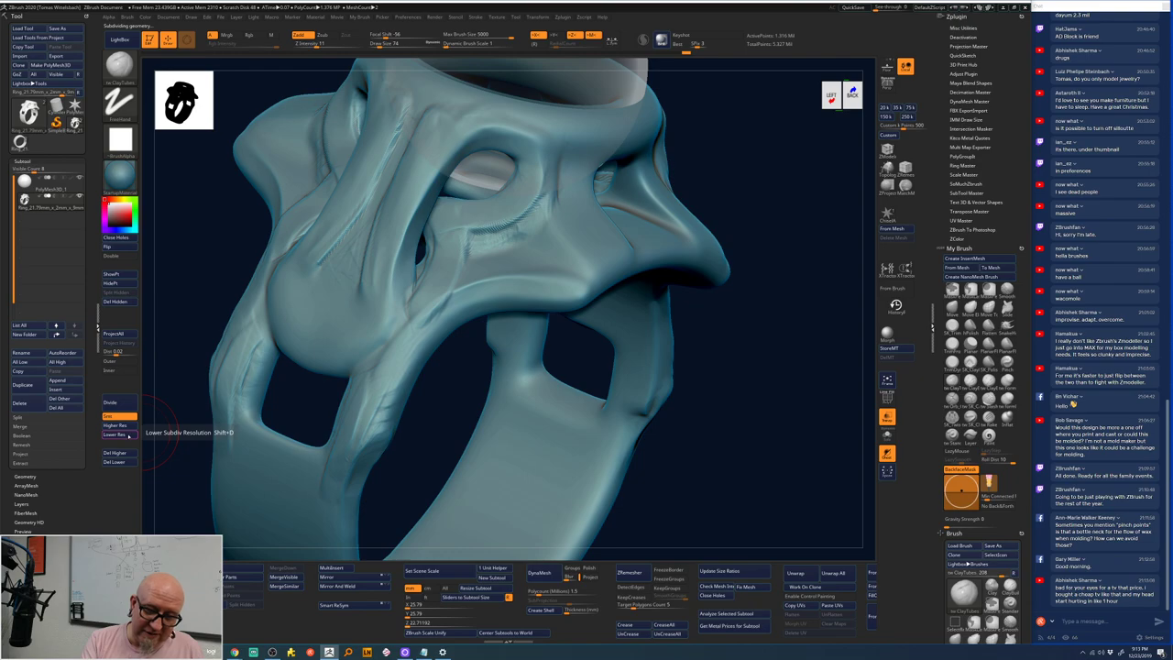
{"action": "key", "text": "shift+d"}
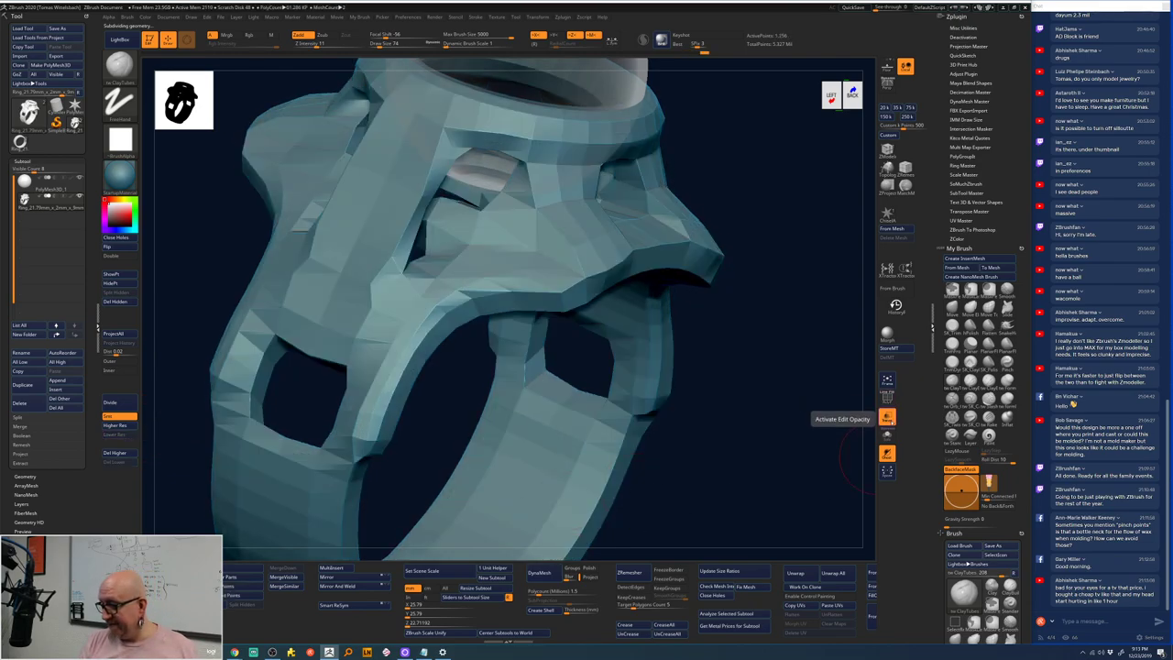
{"action": "left_click", "coordinate": [886, 397]}
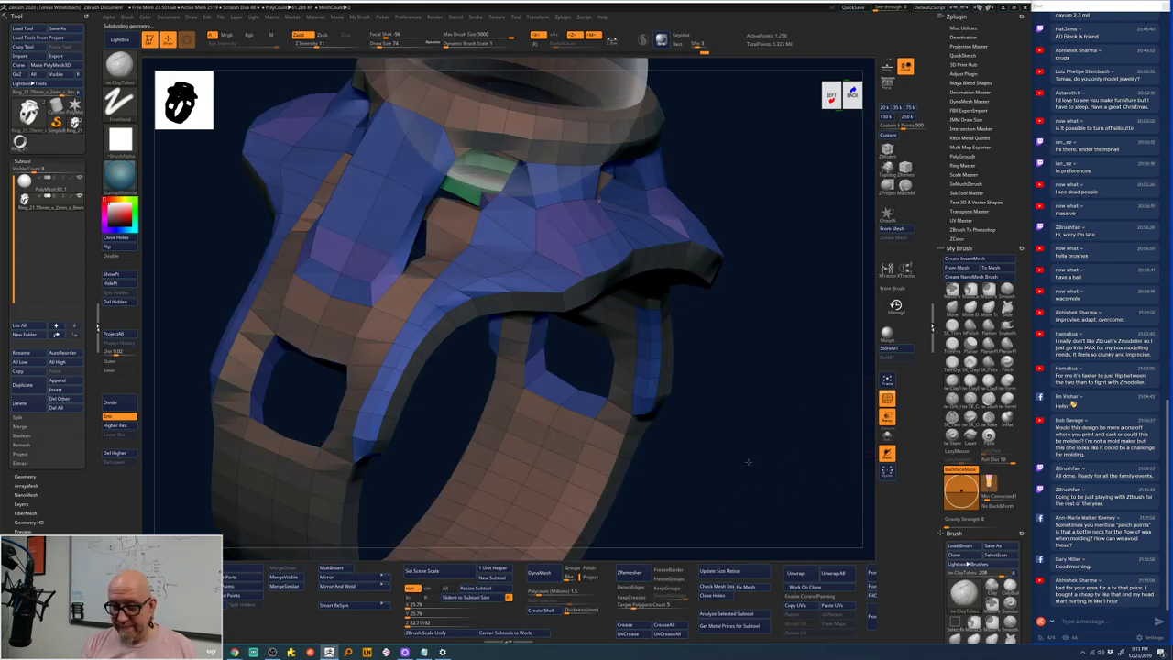
- Inspect the low-poly mesh from the back, frame it, and duplicate the ring subtool
{"action": "left_click_drag", "start_coordinate": [748, 461], "coordinate": [697, 480]}
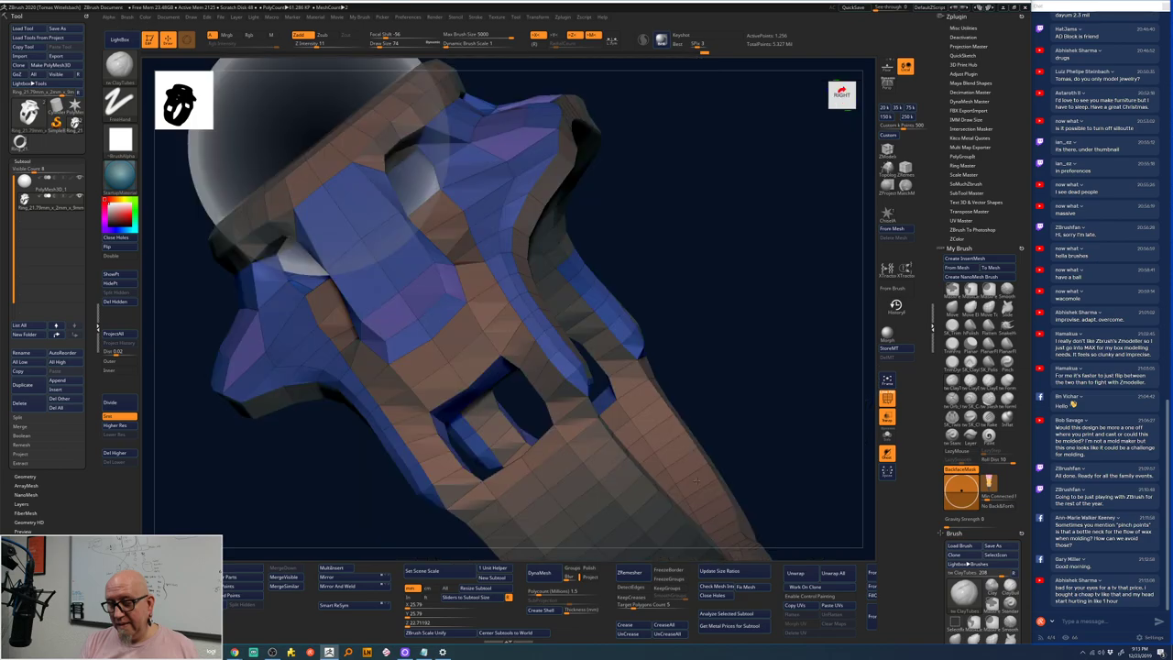
{"action": "left_click_drag", "start_coordinate": [697, 479], "coordinate": [740, 456]}
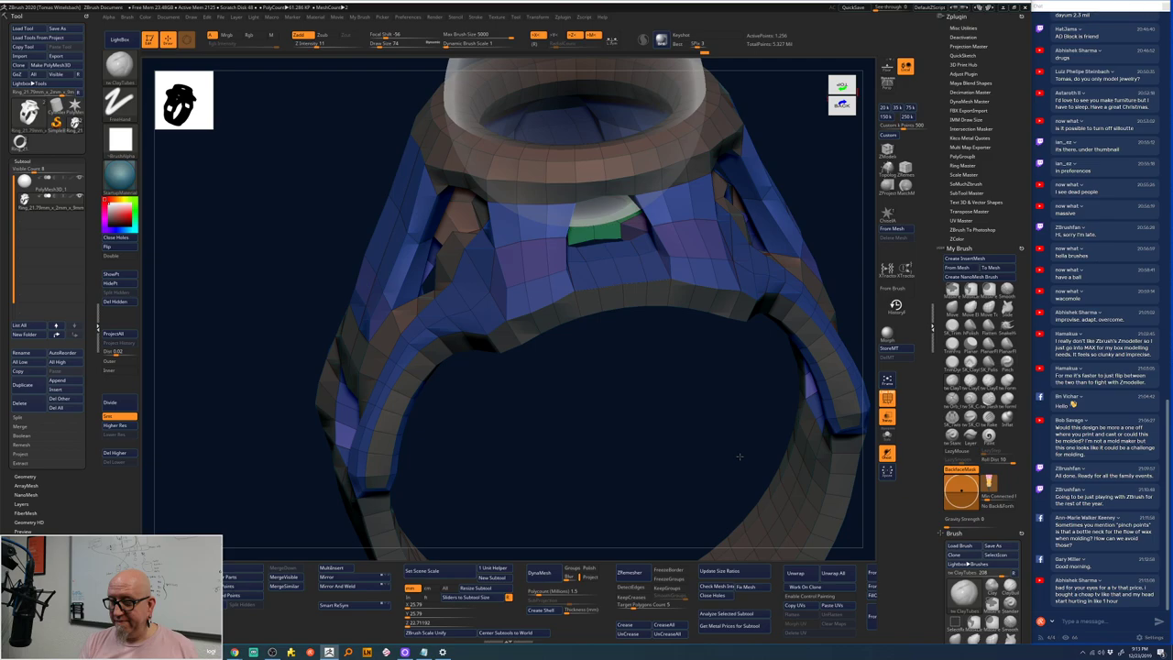
{"action": "left_click_drag", "start_coordinate": [740, 456], "coordinate": [715, 458]}
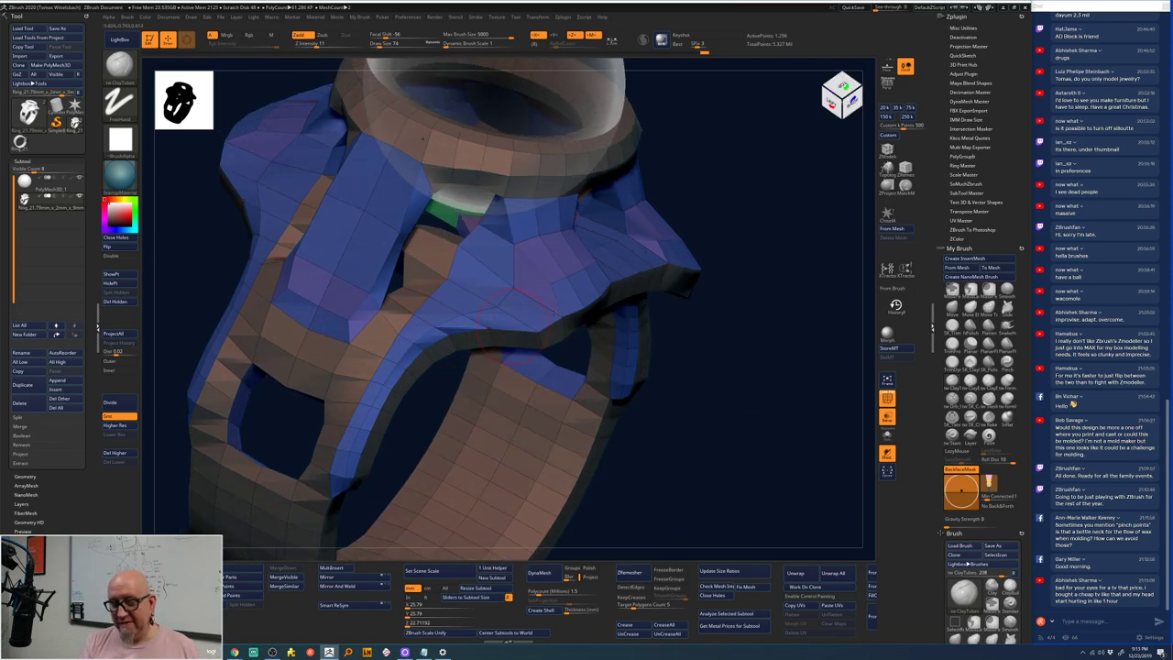
{"action": "key", "text": "f"}
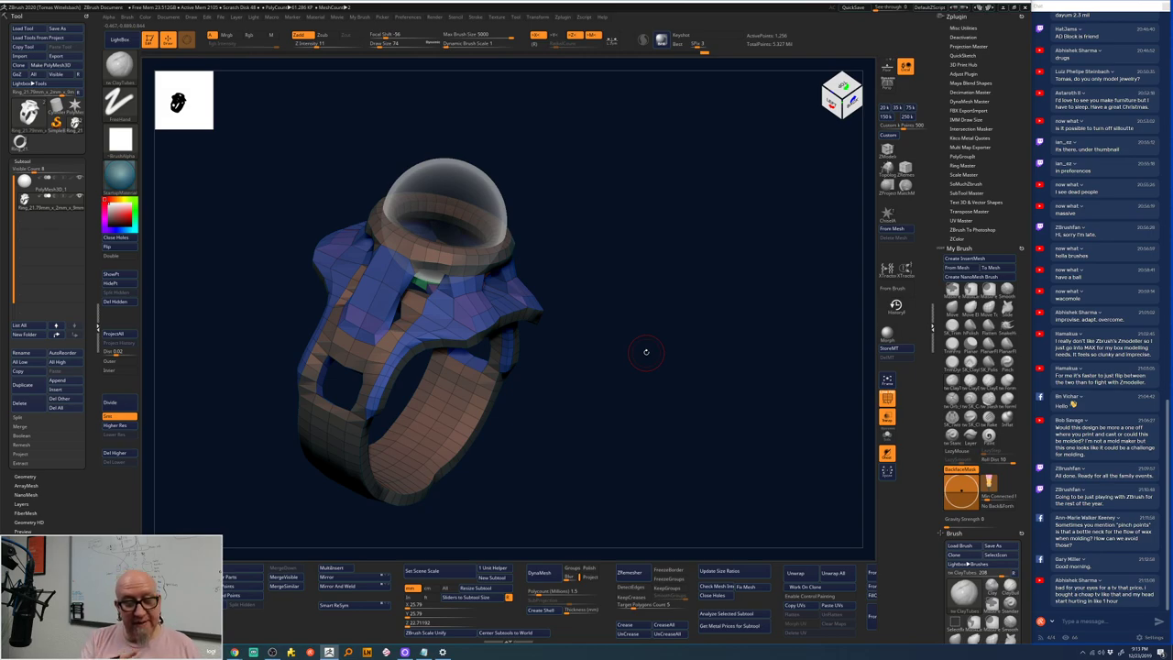
{"action": "left_click", "coordinate": [30, 386]}
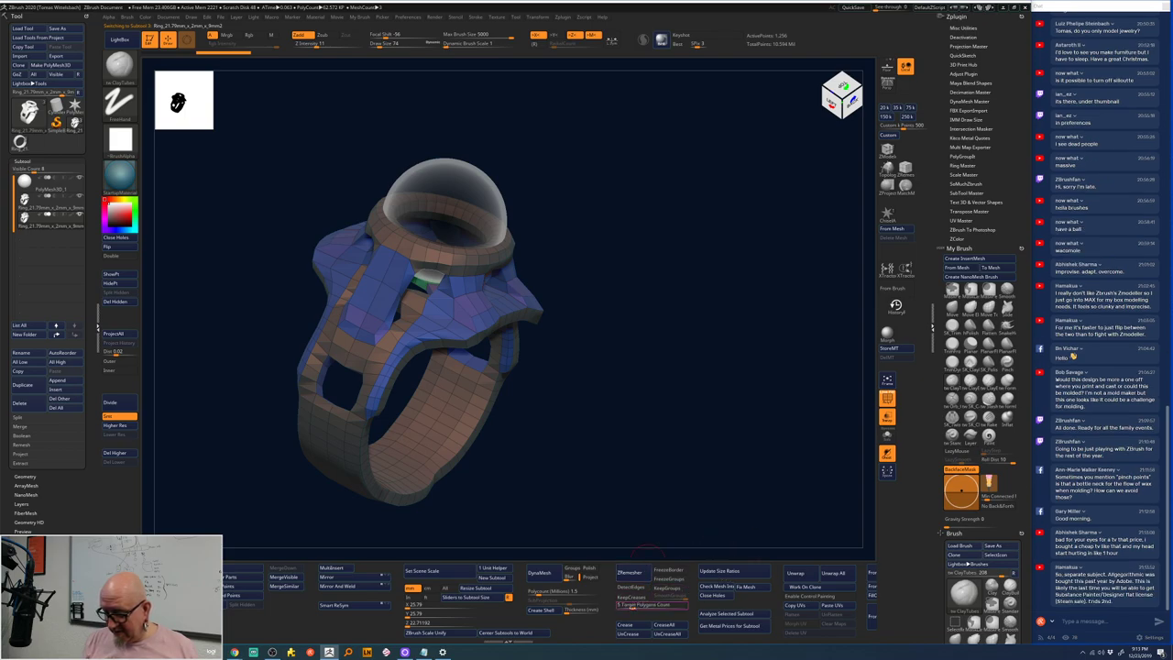
- Run ZRemesher on the Ring subtool at a lowered target polygon count of about 0.22
{"action": "left_click_drag", "start_coordinate": [632, 605], "coordinate": [623, 606]}
{"action": "left_click", "coordinate": [630, 572]}
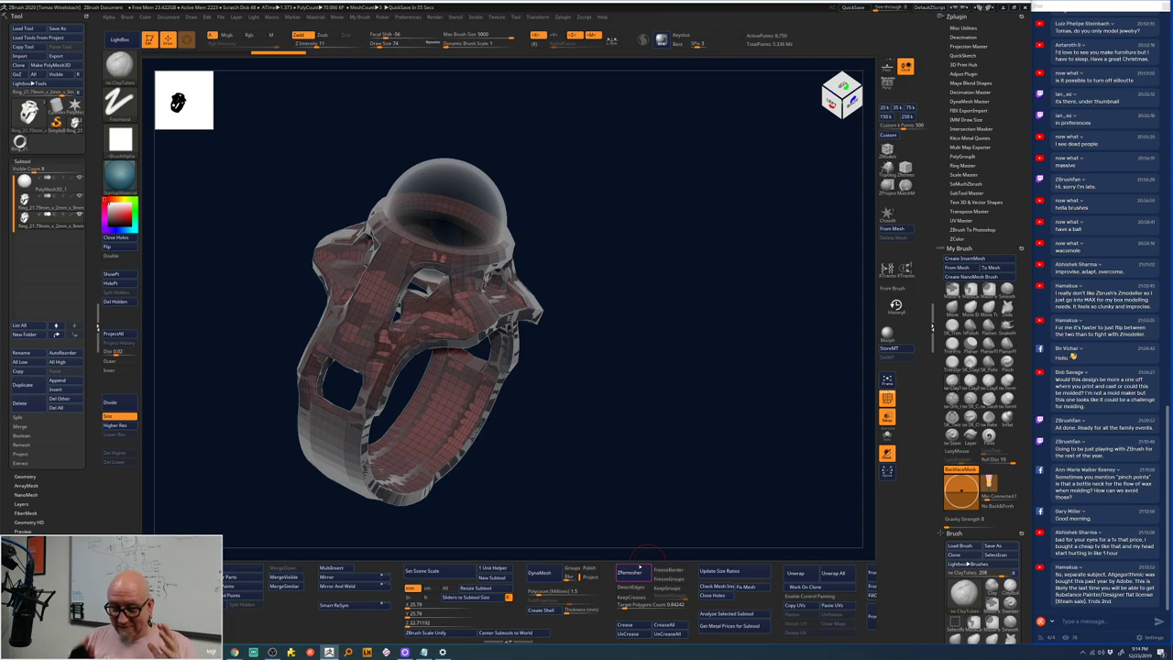
{"action": "left_click", "coordinate": [74, 202]}
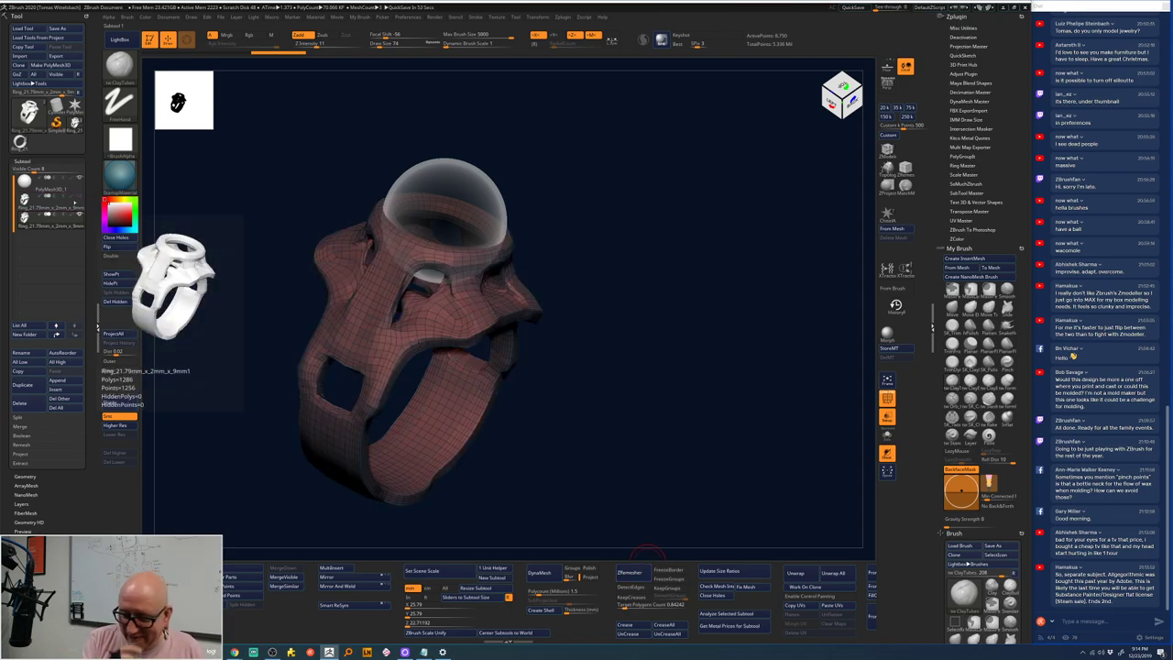
{"action": "left_click_drag", "start_coordinate": [641, 431], "coordinate": [650, 347]}
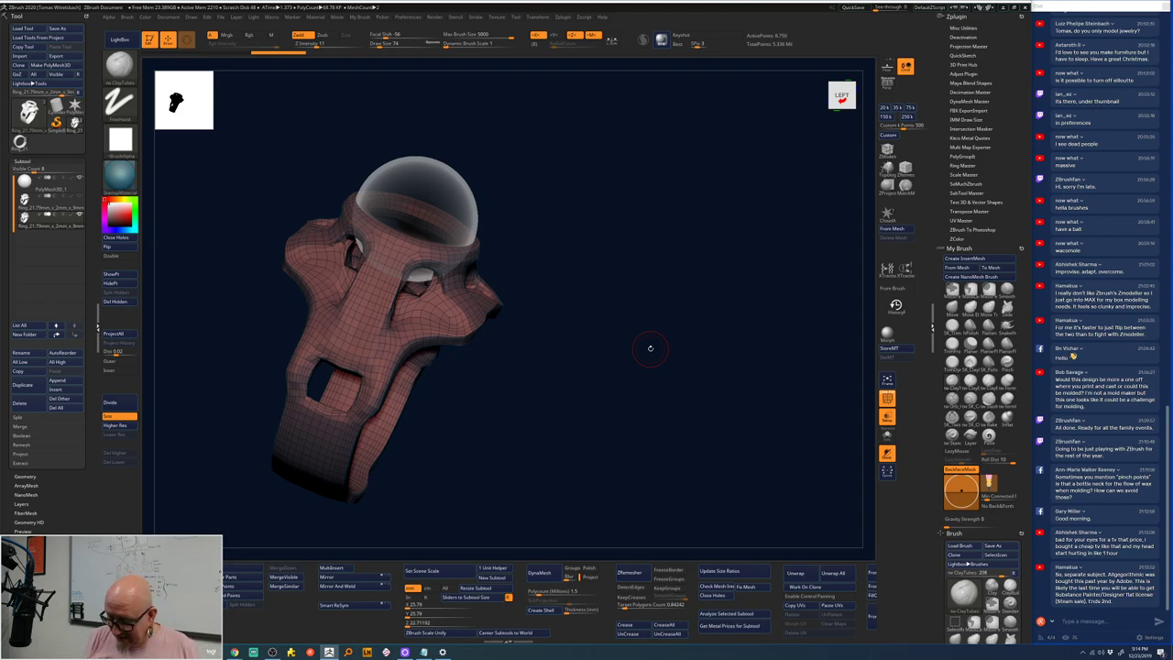
{"action": "left_click", "coordinate": [629, 573]}
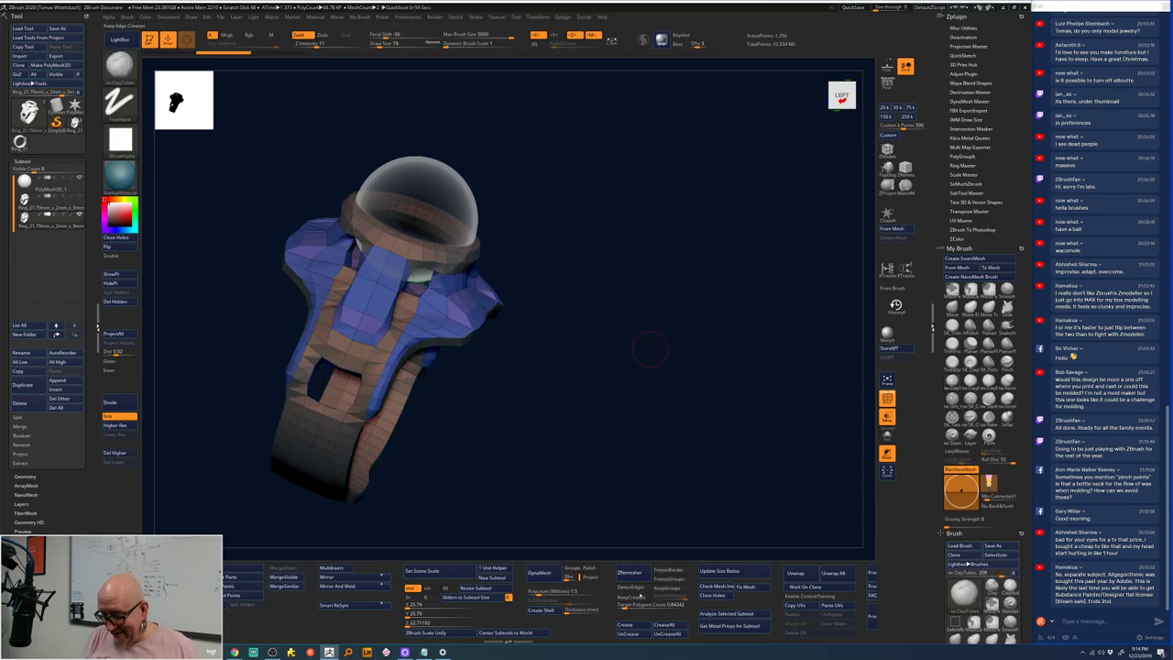
{"action": "left_click_drag", "start_coordinate": [652, 604], "coordinate": [632, 605]}
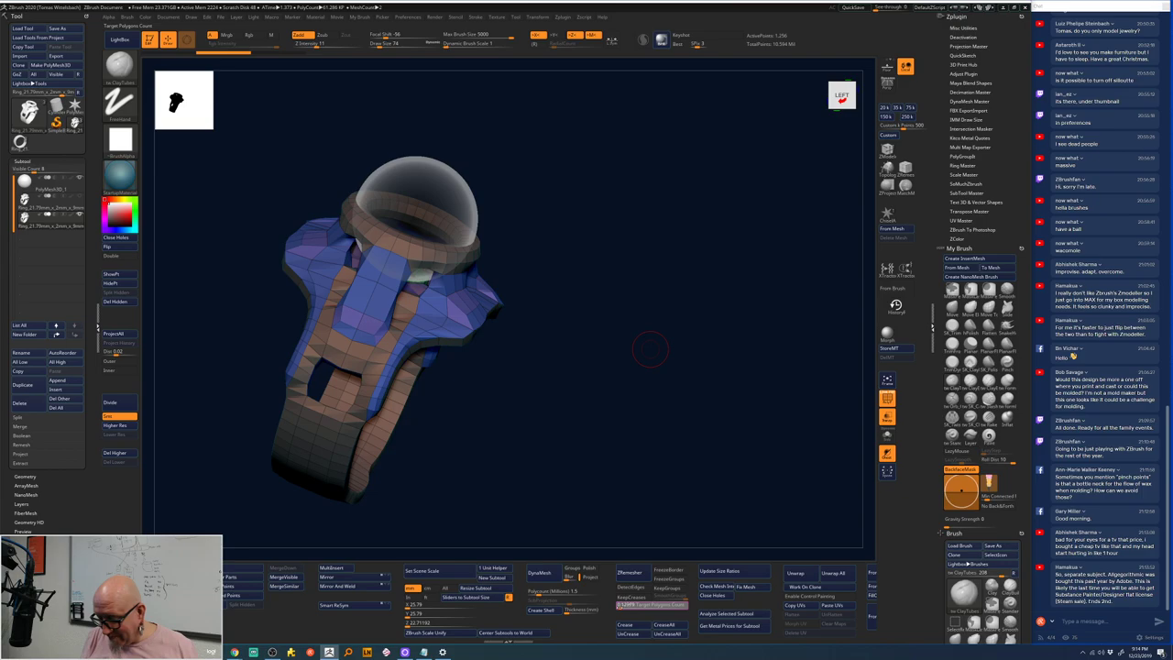
{"action": "left_click", "coordinate": [630, 572]}
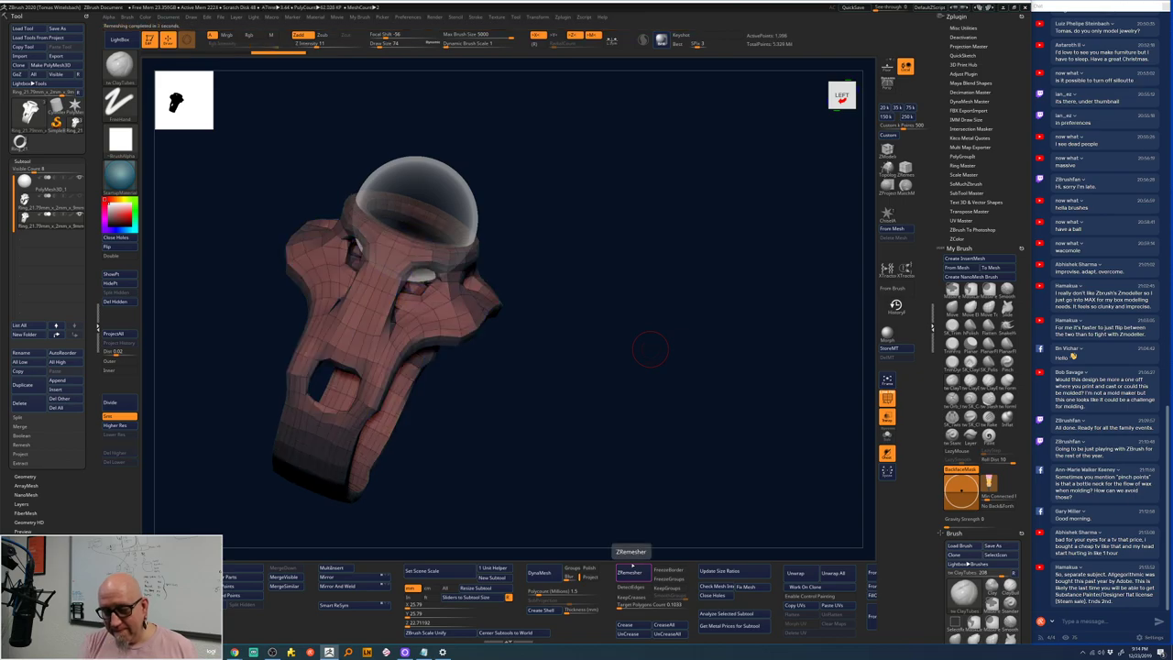
{"action": "left_click_drag", "start_coordinate": [650, 348], "coordinate": [553, 463]}
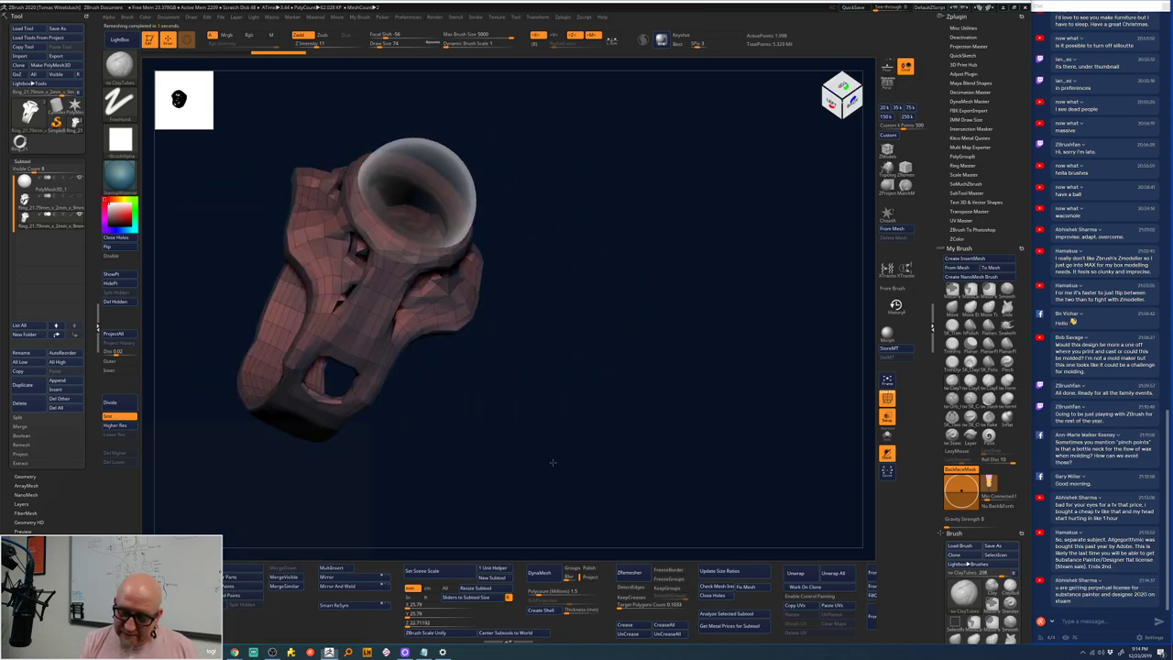
{"action": "key", "text": "super"}
{"action": "key", "text": "super"}
{"action": "left_click_drag", "start_coordinate": [532, 419], "coordinate": [477, 169]}
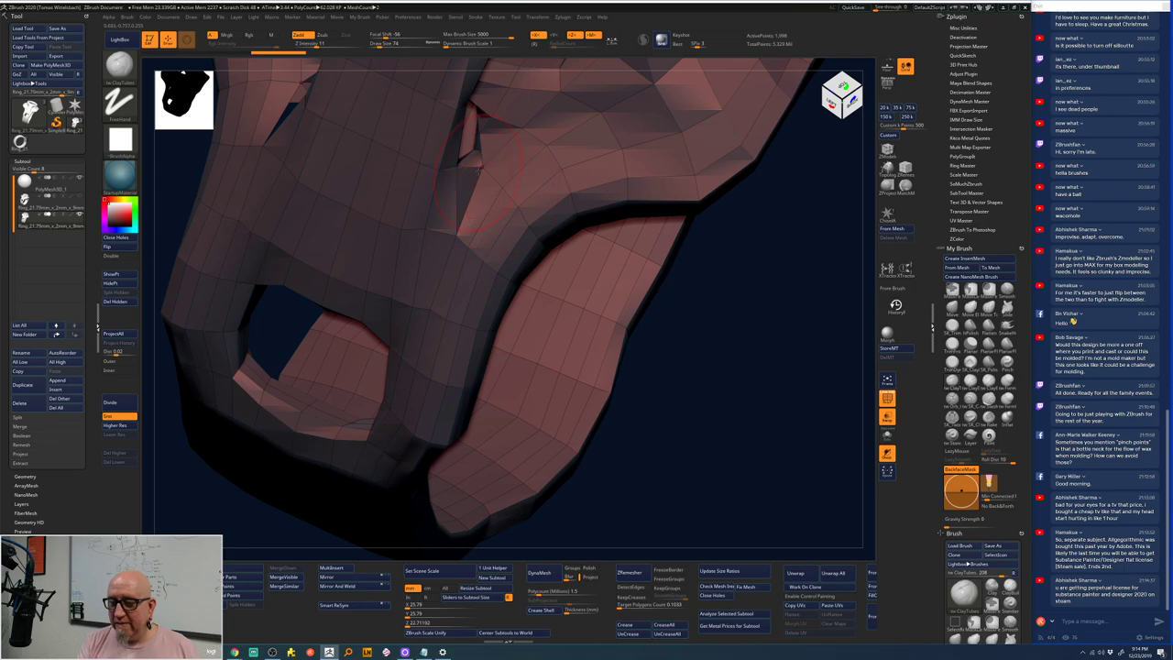
- Divide the remeshed ring twice, zooming in to check the side opening
{"action": "left_click", "coordinate": [115, 404]}
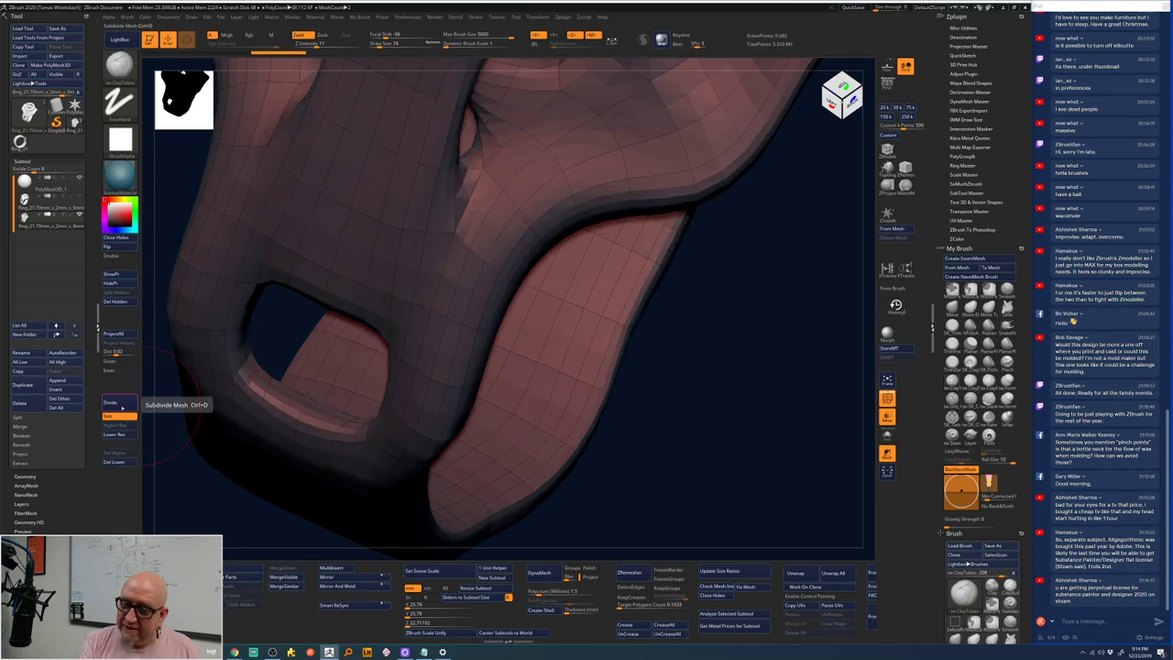
{"action": "left_click_drag", "start_coordinate": [757, 309], "coordinate": [670, 115]}
{"action": "left_click_drag", "start_coordinate": [687, 197], "coordinate": [497, 317]}
{"action": "key", "text": "shift"}
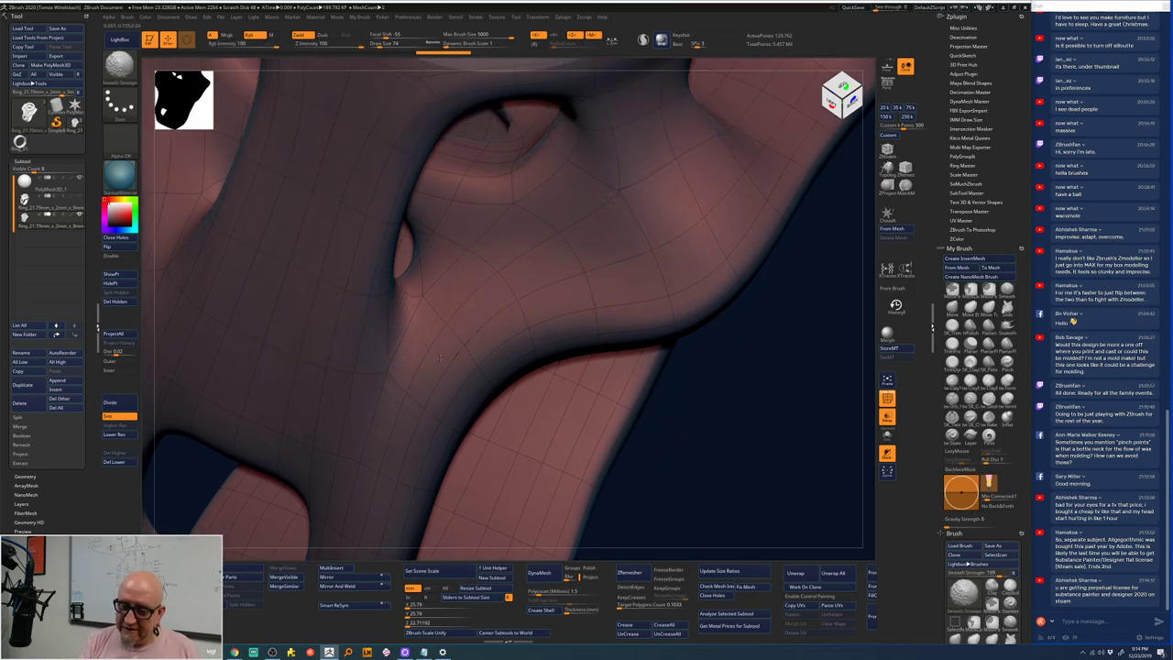
{"action": "key", "text": "b"}
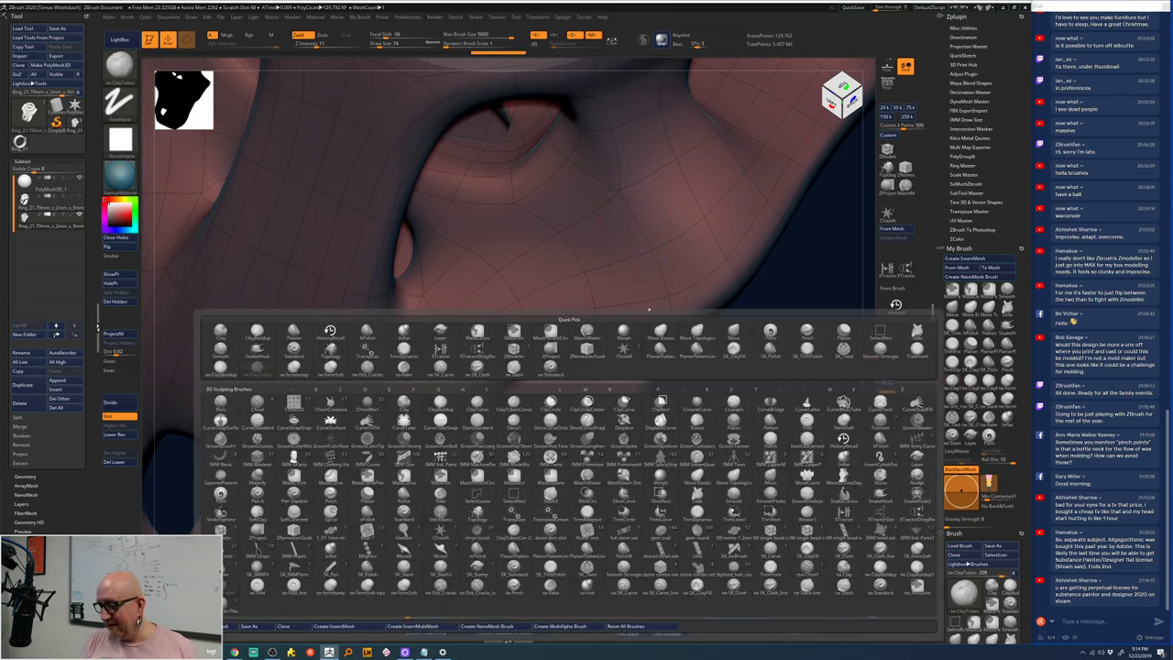
{"action": "mouse_move", "coordinate": [434, 294]}
{"action": "right_mouse_down"}
{"action": "mouse_move", "coordinate": [406, 314]}
{"action": "mouse_move", "coordinate": [570, 479]}
{"action": "mouse_move", "coordinate": [597, 427]}
{"action": "mouse_move", "coordinate": [550, 394]}
{"action": "right_mouse_up"}
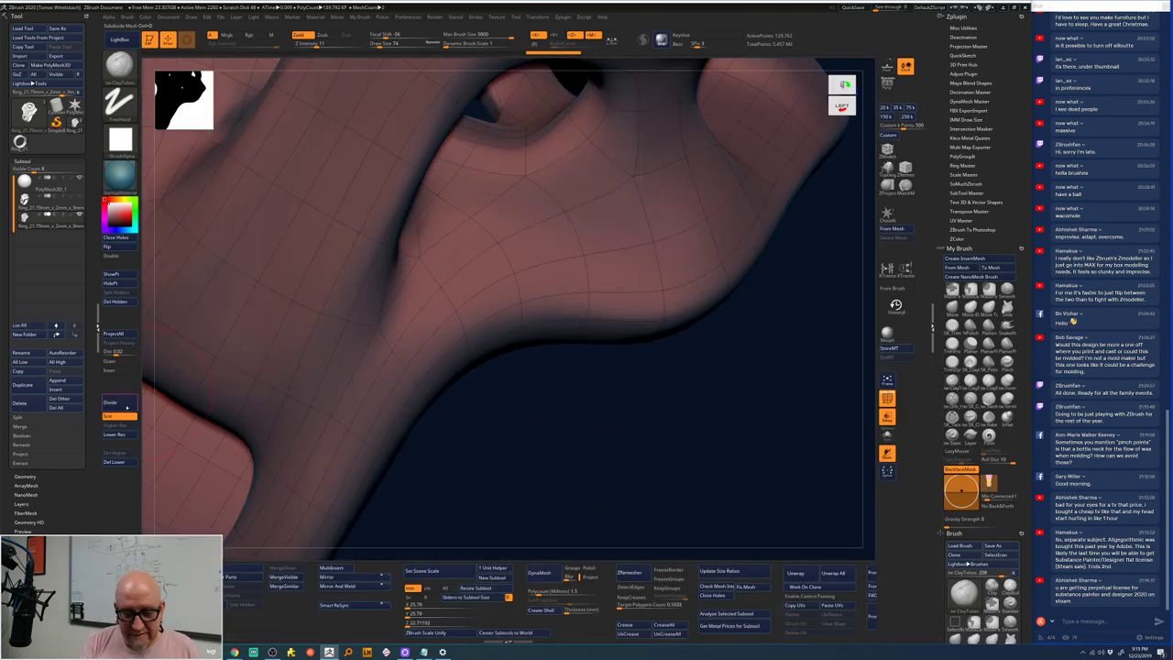
{"action": "left_click", "coordinate": [110, 402]}
{"action": "key", "text": "space"}
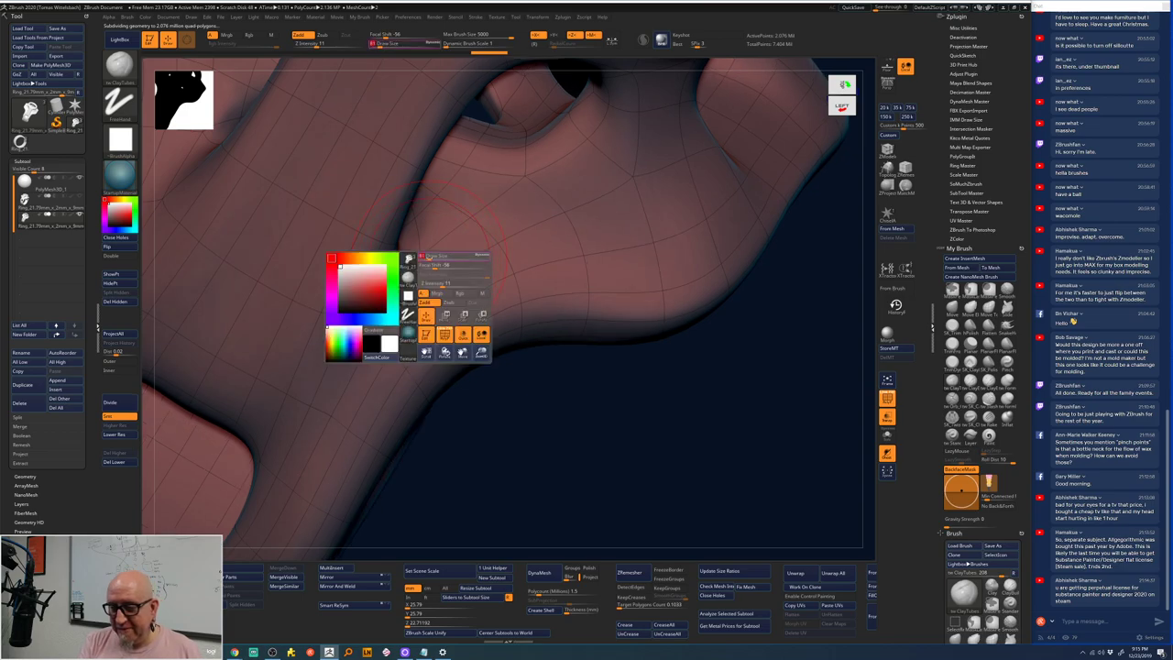
{"action": "key", "text": "space"}
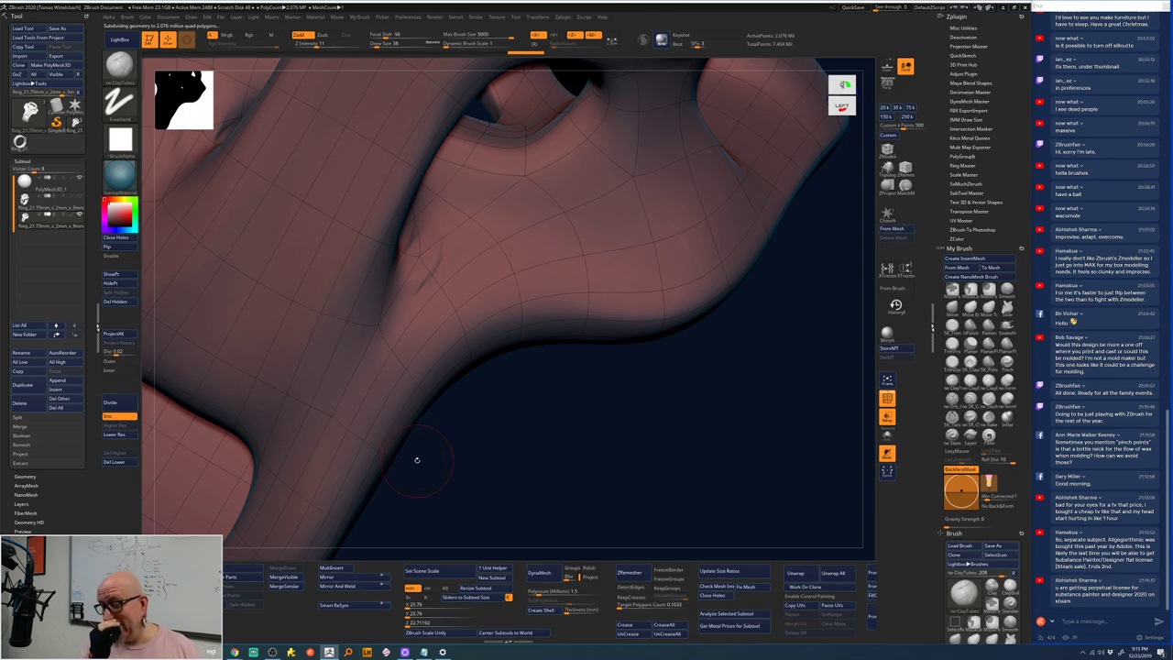
{"action": "left_click_drag", "start_coordinate": [416, 459], "coordinate": [614, 493]}
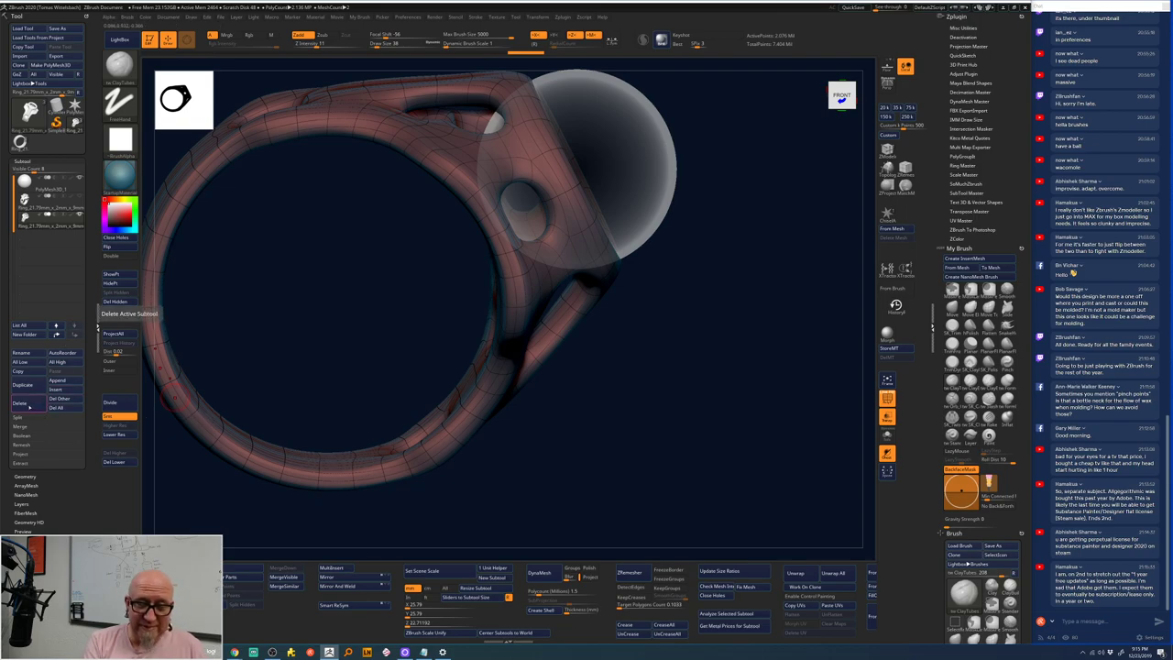
- Delete the extra subtool and raise the ring to its highest subdivision level
{"action": "left_click", "coordinate": [20, 403]}
{"action": "left_click", "coordinate": [82, 420]}
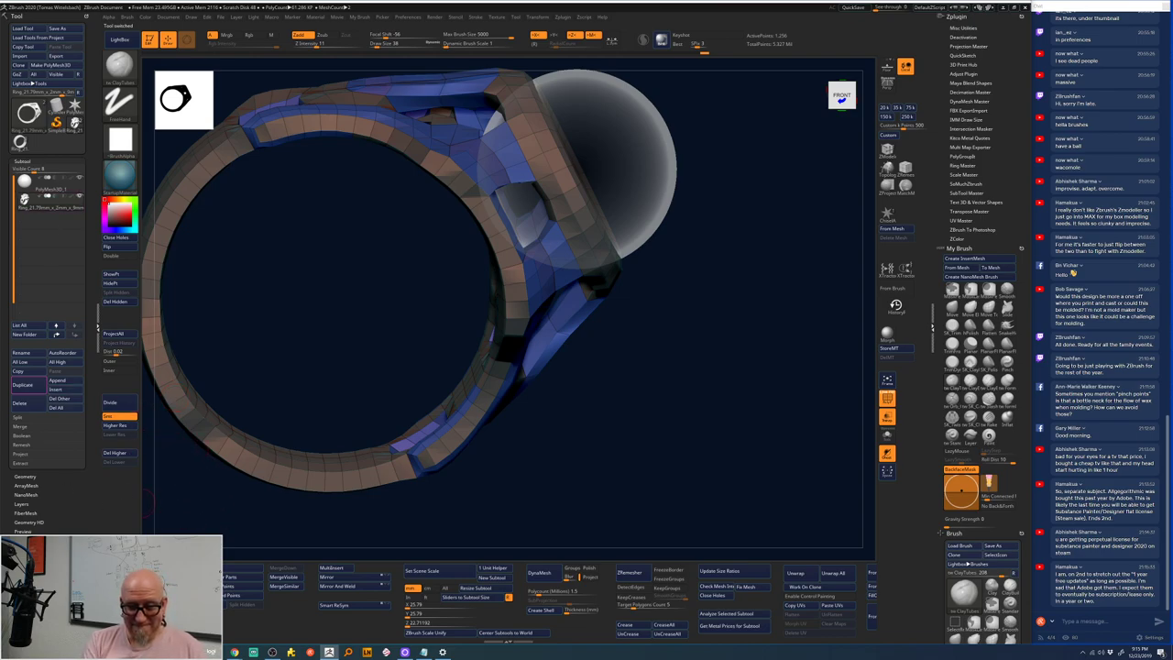
{"action": "left_click", "coordinate": [121, 426]}
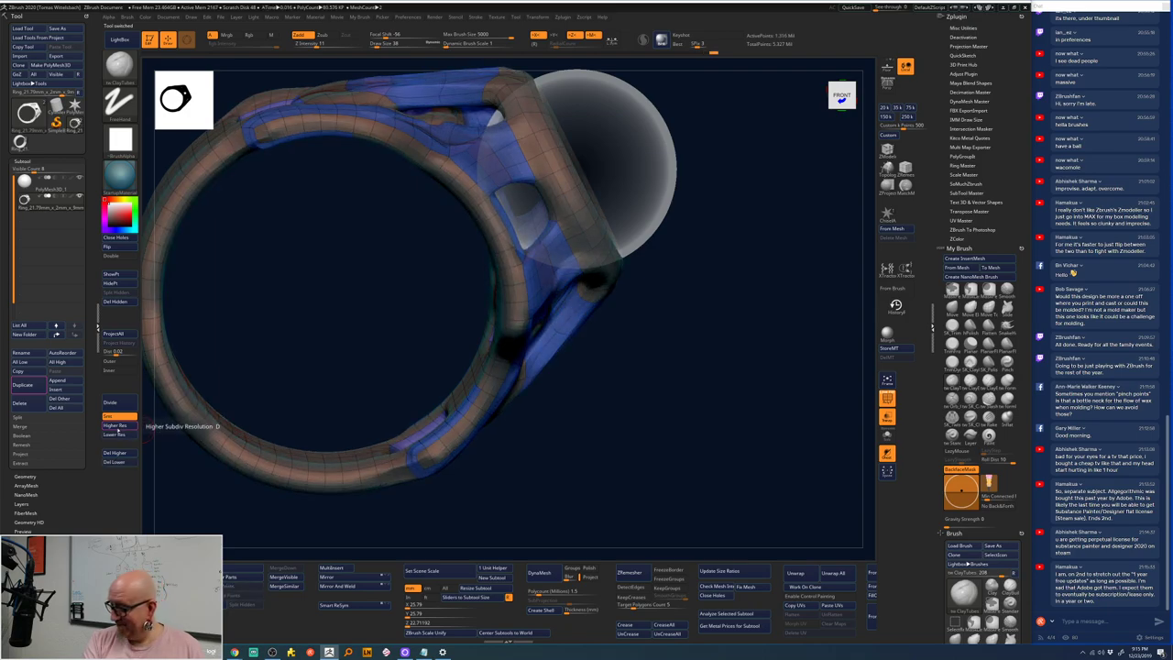
{"action": "left_click", "coordinate": [119, 426]}
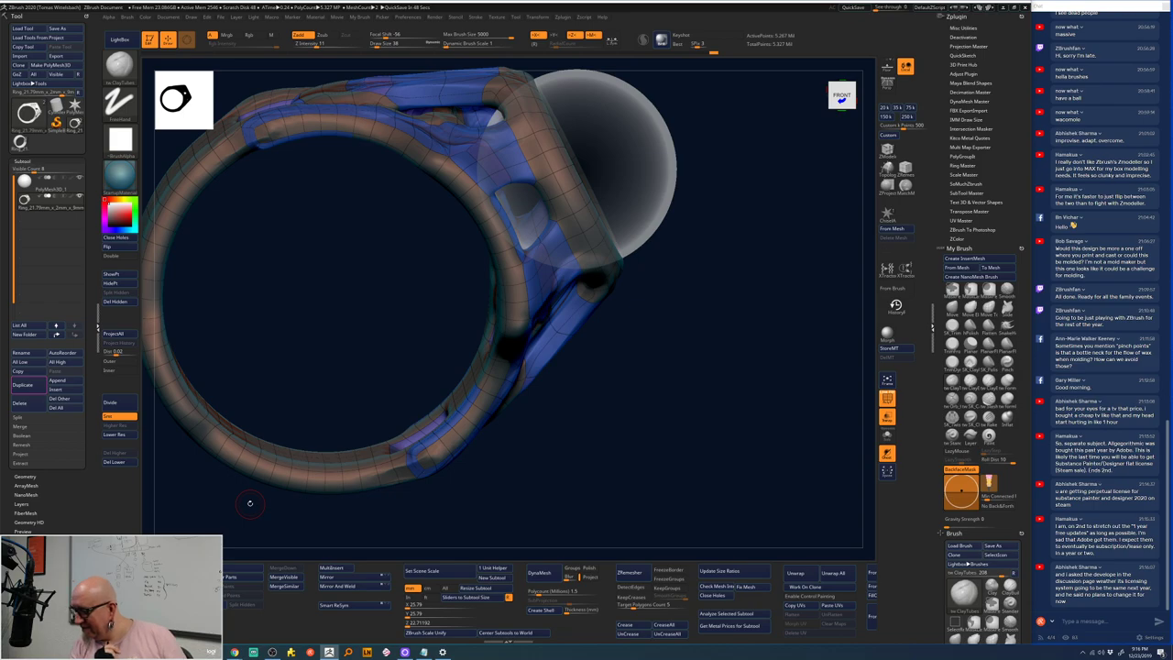
{"action": "left_click_drag", "start_coordinate": [624, 349], "coordinate": [671, 353]}
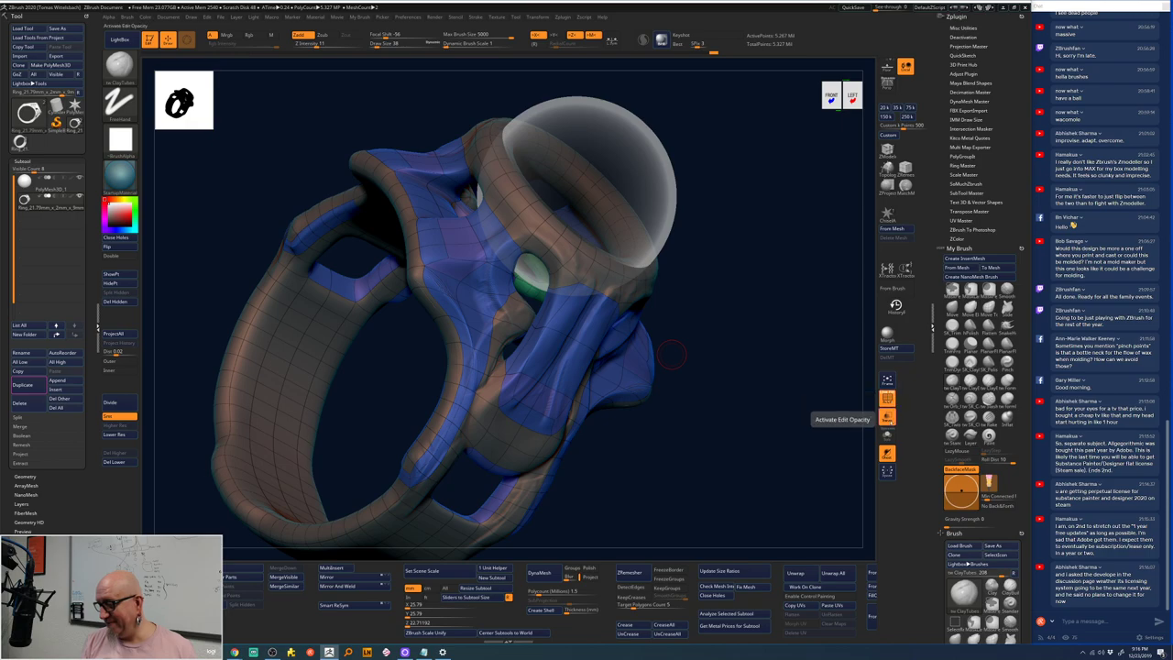
- Hide Polyframe with Shift+F and smooth lumpy areas on the ring's surface
{"action": "key", "text": "shift+f"}
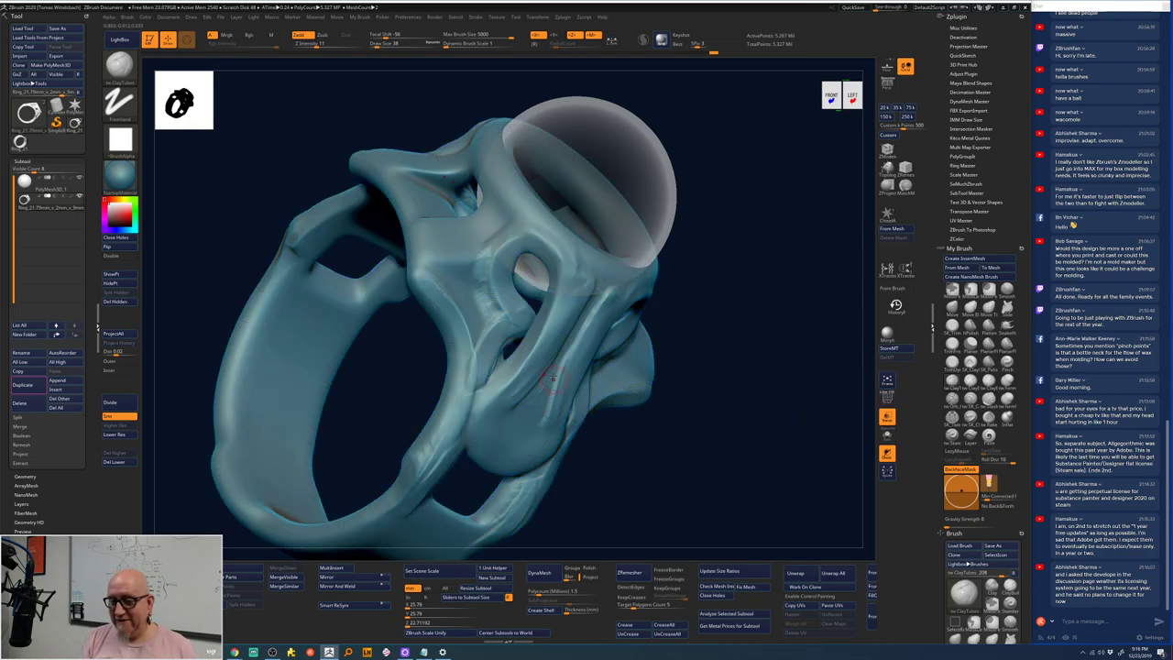
{"action": "key", "text": "shift"}
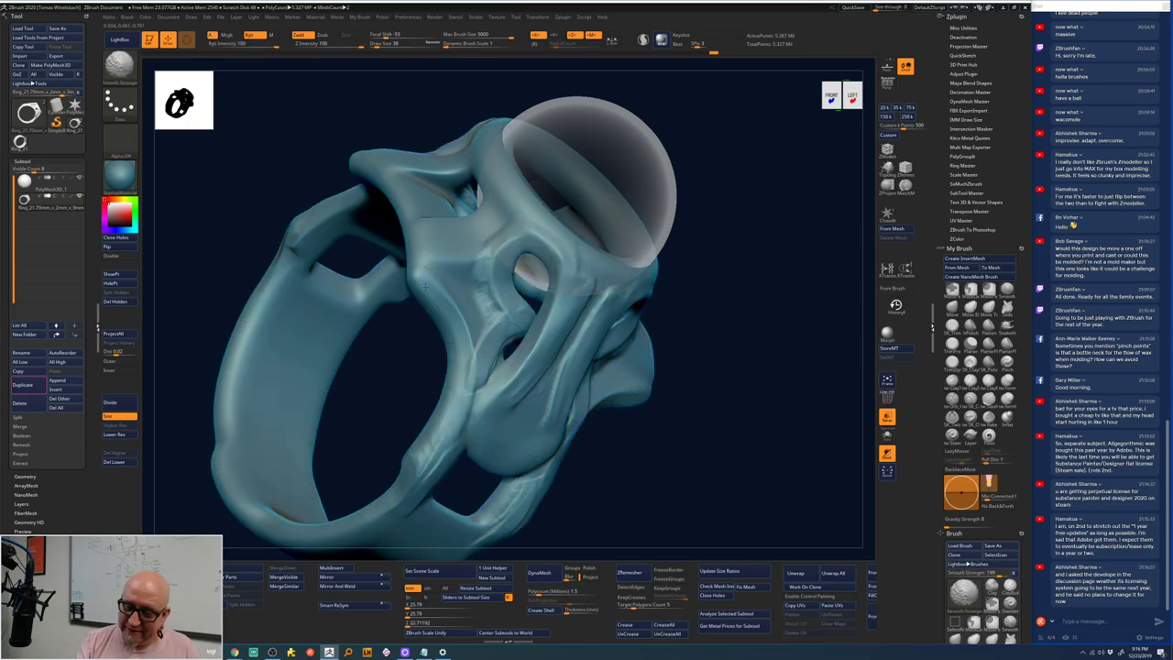
{"action": "right_click_drag", "start_coordinate": [480, 404], "coordinate": [505, 307]}
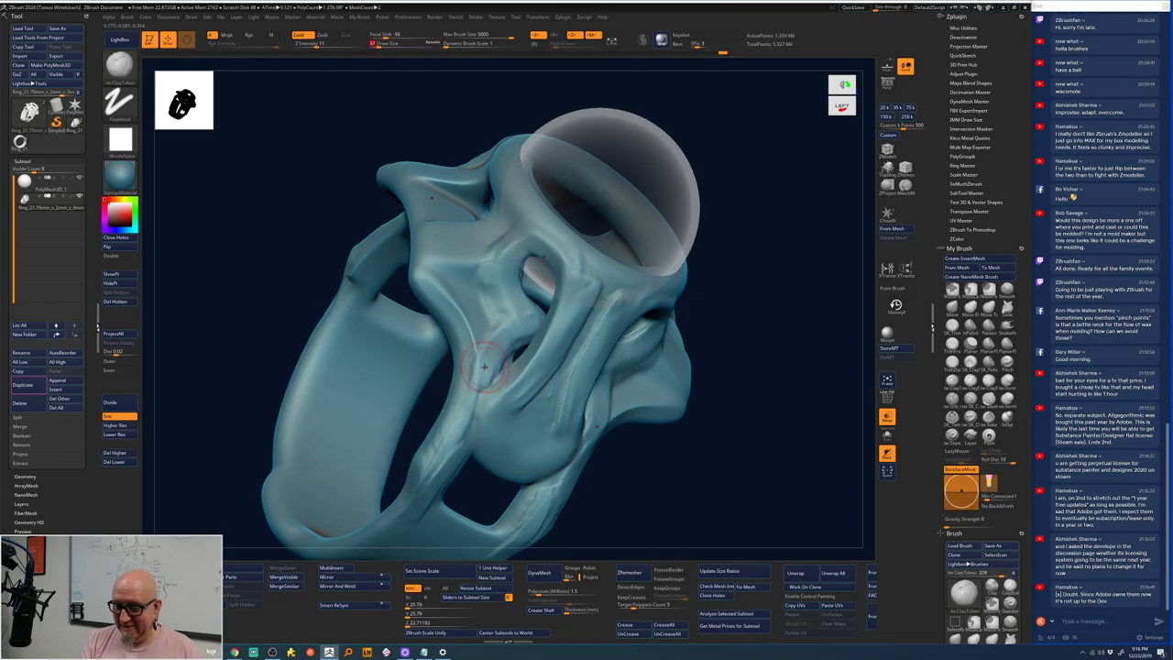
{"action": "key", "text": "shift"}
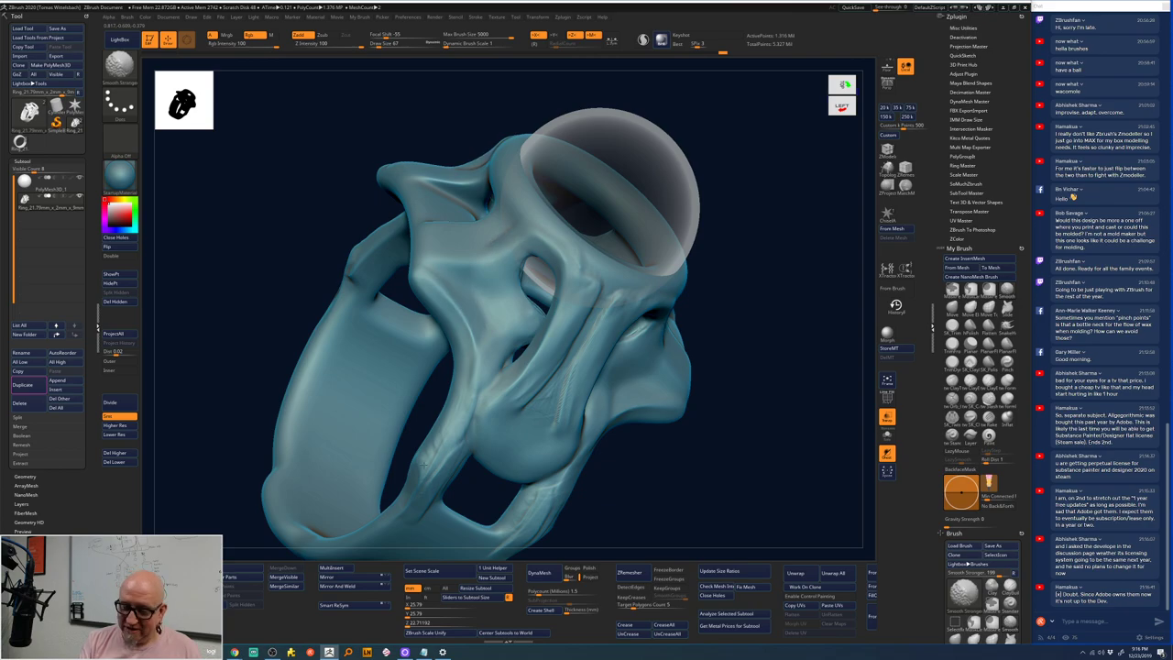
{"action": "mouse_move", "coordinate": [564, 332]}
{"action": "left_mouse_down", "text": "shift"}
{"action": "mouse_move", "coordinate": [580, 281]}
{"action": "mouse_move", "coordinate": [548, 382]}
{"action": "mouse_move", "coordinate": [591, 284]}
{"action": "left_mouse_up", "text": "shift"}
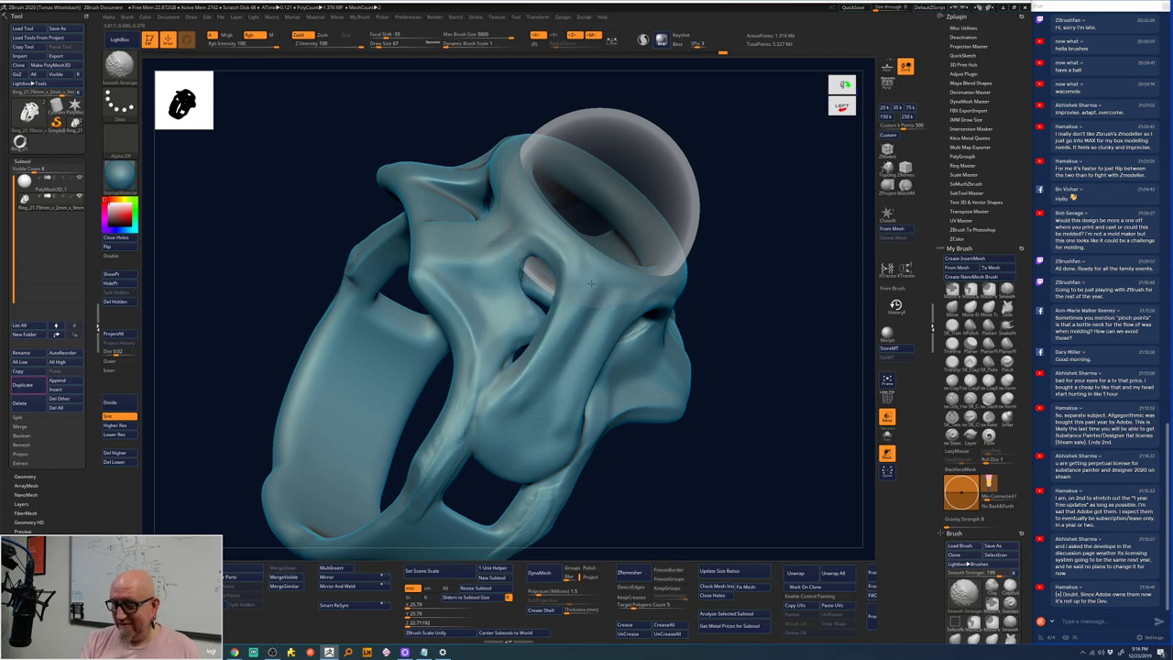
- Step up to the highest subdivision level and inspect the smoothed ring from the front
{"action": "left_click", "coordinate": [128, 426]}
{"action": "mouse_move", "coordinate": [206, 504]}
{"action": "left_mouse_down"}
{"action": "mouse_move", "coordinate": [546, 311]}
{"action": "mouse_move", "coordinate": [505, 285]}
{"action": "left_mouse_up"}
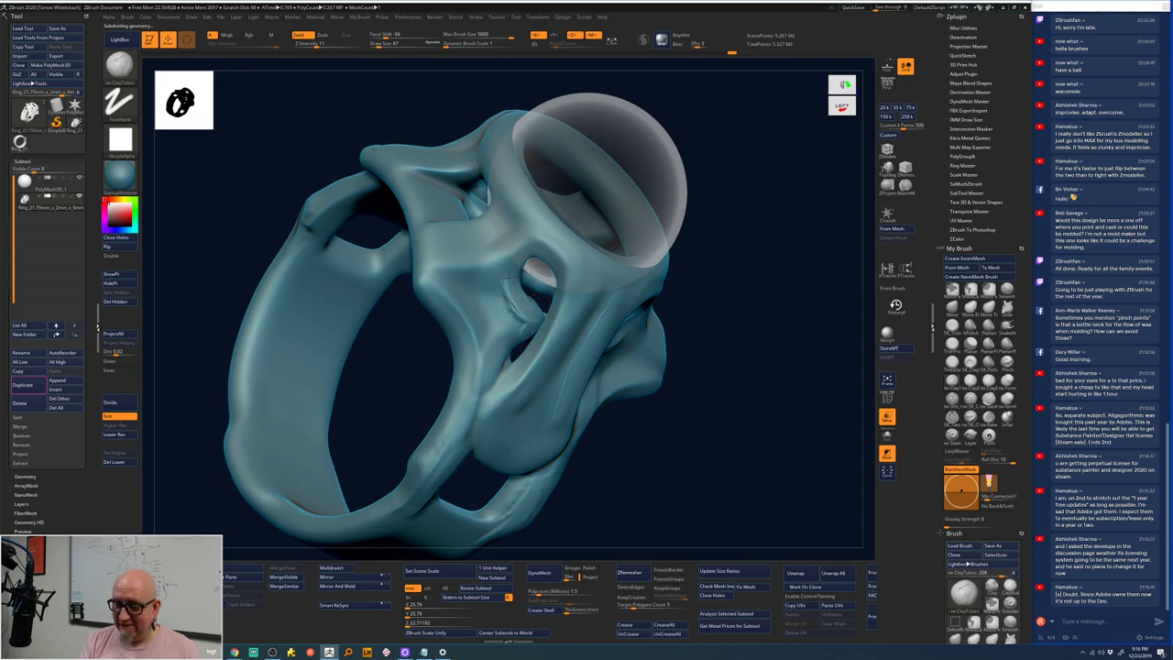
{"action": "mouse_move", "coordinate": [759, 242]}
{"action": "left_mouse_down", "text": "shift"}
{"action": "mouse_move", "coordinate": [759, 203]}
{"action": "mouse_move", "coordinate": [733, 266]}
{"action": "mouse_move", "coordinate": [528, 325]}
{"action": "left_mouse_up", "text": "shift"}
{"action": "key", "text": "space"}
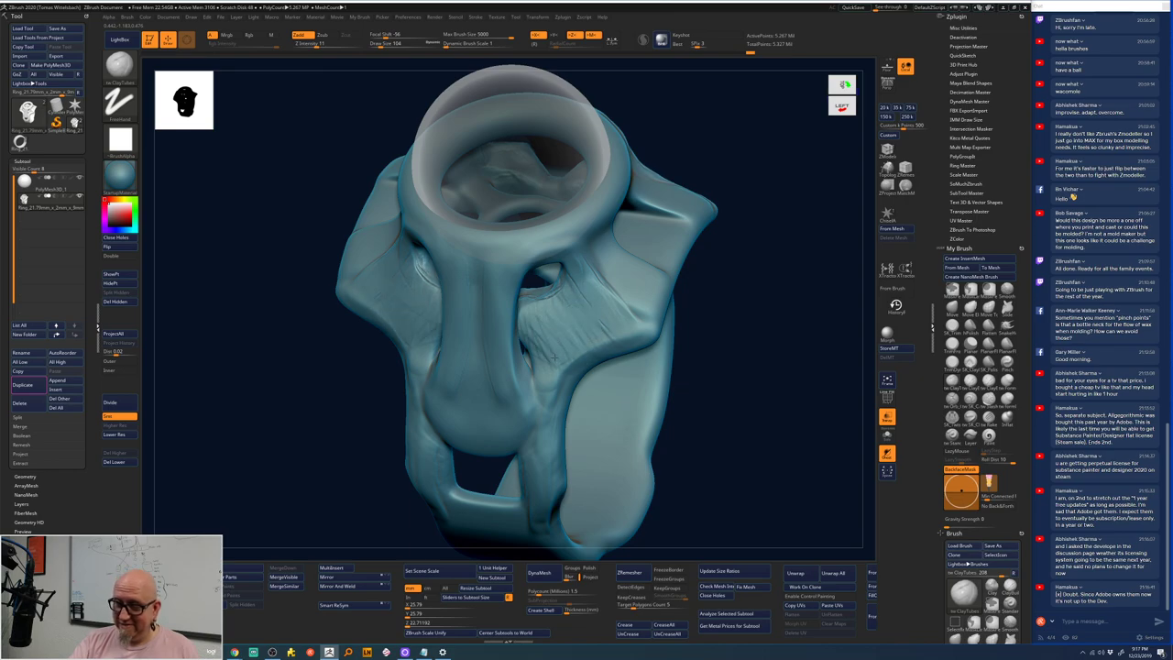
{"action": "left_click_drag", "start_coordinate": [759, 204], "coordinate": [607, 297]}
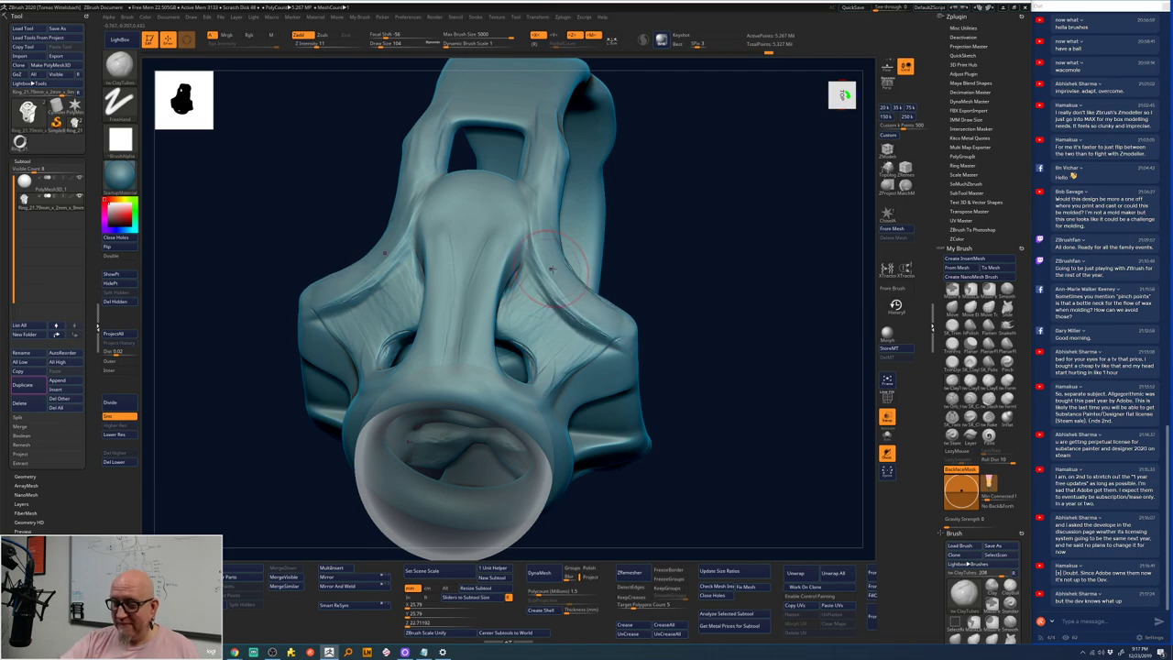
- Smooth while orbiting the ring to inspect it from below, the side and the front
{"action": "key", "text": "shift"}
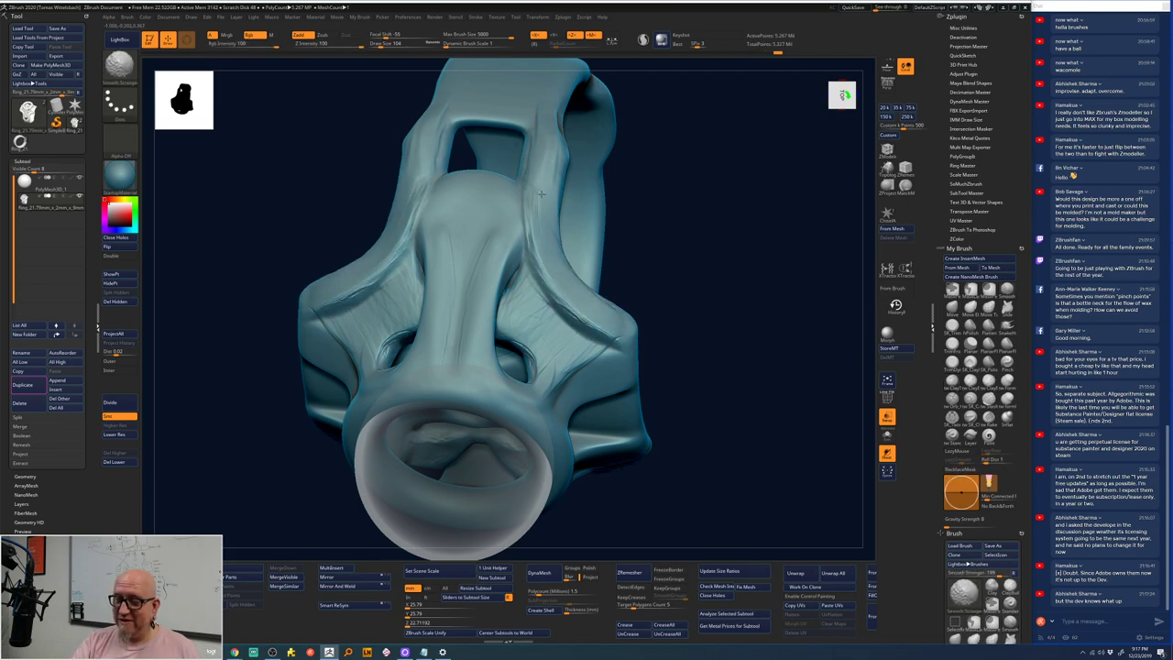
{"action": "mouse_move", "coordinate": [689, 257]}
{"action": "left_mouse_down"}
{"action": "mouse_move", "coordinate": [718, 239]}
{"action": "mouse_move", "coordinate": [673, 222]}
{"action": "mouse_move", "coordinate": [416, 266]}
{"action": "mouse_move", "coordinate": [347, 309]}
{"action": "mouse_move", "coordinate": [434, 281]}
{"action": "mouse_move", "coordinate": [422, 253]}
{"action": "mouse_move", "coordinate": [430, 310]}
{"action": "mouse_move", "coordinate": [408, 286]}
{"action": "mouse_move", "coordinate": [398, 328]}
{"action": "mouse_move", "coordinate": [363, 310]}
{"action": "mouse_move", "coordinate": [391, 368]}
{"action": "mouse_move", "coordinate": [317, 329]}
{"action": "mouse_move", "coordinate": [374, 372]}
{"action": "mouse_move", "coordinate": [317, 346]}
{"action": "mouse_move", "coordinate": [315, 312]}
{"action": "mouse_move", "coordinate": [340, 298]}
{"action": "mouse_move", "coordinate": [382, 310]}
{"action": "mouse_move", "coordinate": [369, 350]}
{"action": "mouse_move", "coordinate": [407, 336]}
{"action": "left_mouse_up"}
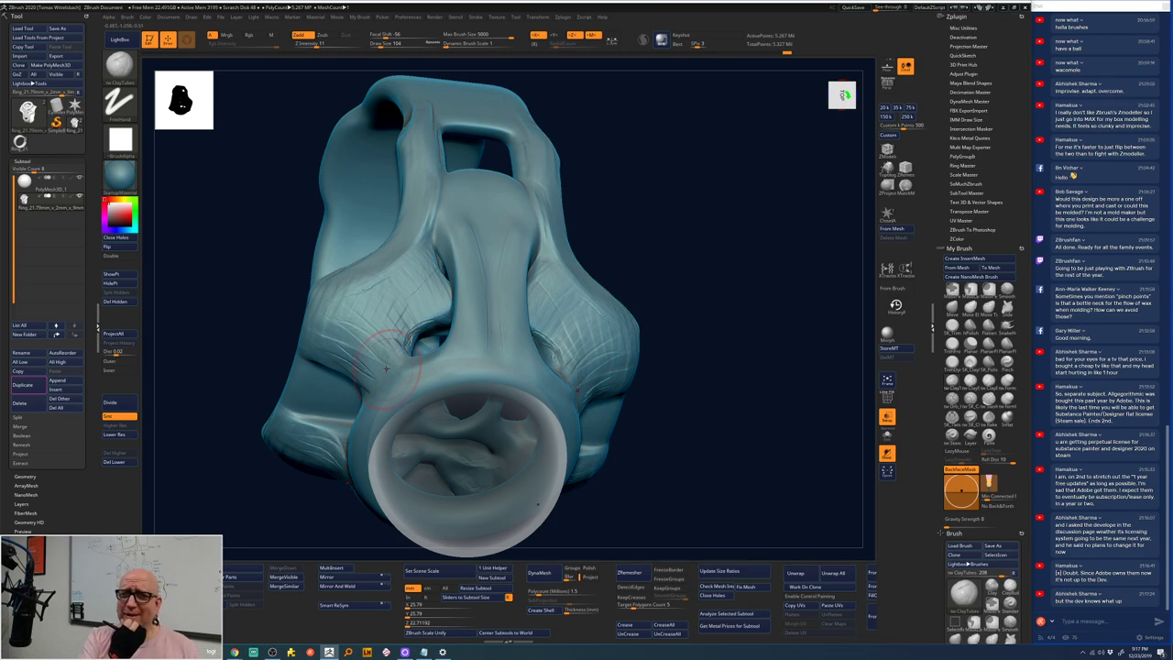
{"action": "right_click_drag", "start_coordinate": [386, 368], "coordinate": [535, 317]}
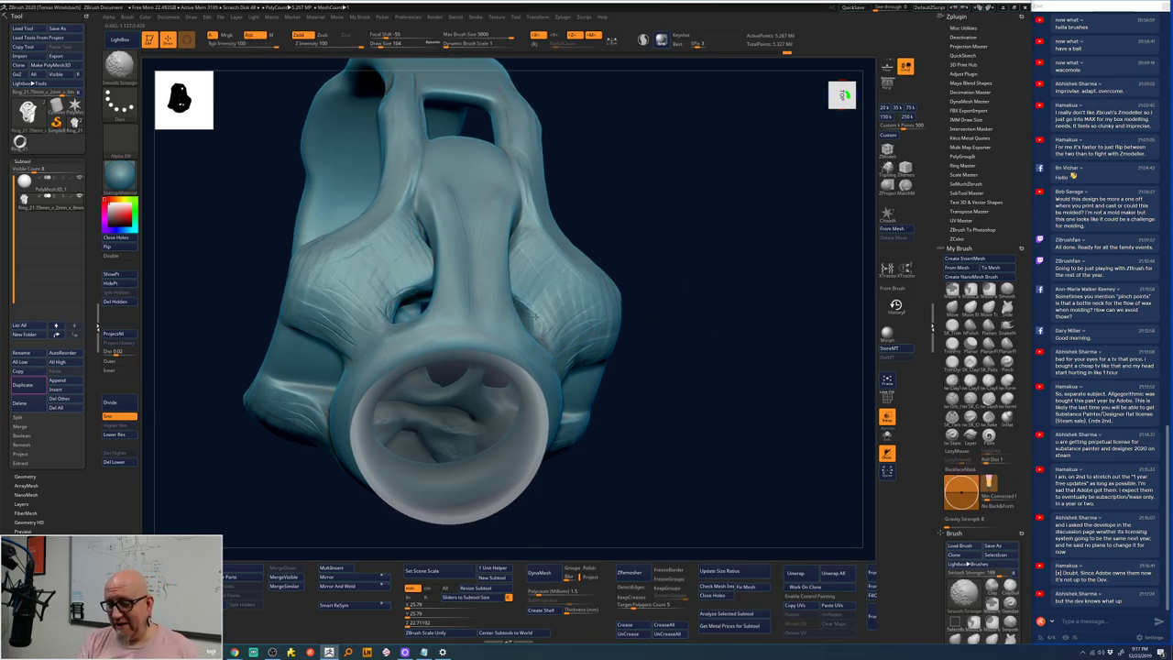
{"action": "mouse_move", "coordinate": [529, 233]}
{"action": "right_mouse_down"}
{"action": "mouse_move", "coordinate": [641, 220]}
{"action": "mouse_move", "coordinate": [613, 328]}
{"action": "right_mouse_up"}
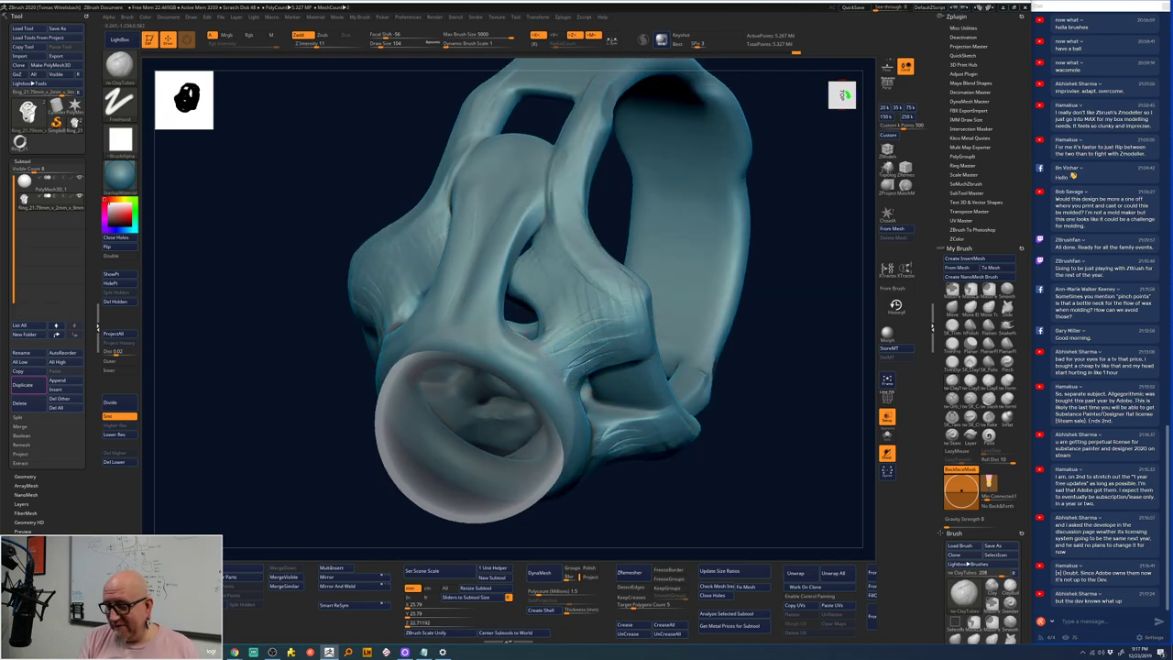
{"action": "key", "text": "space"}
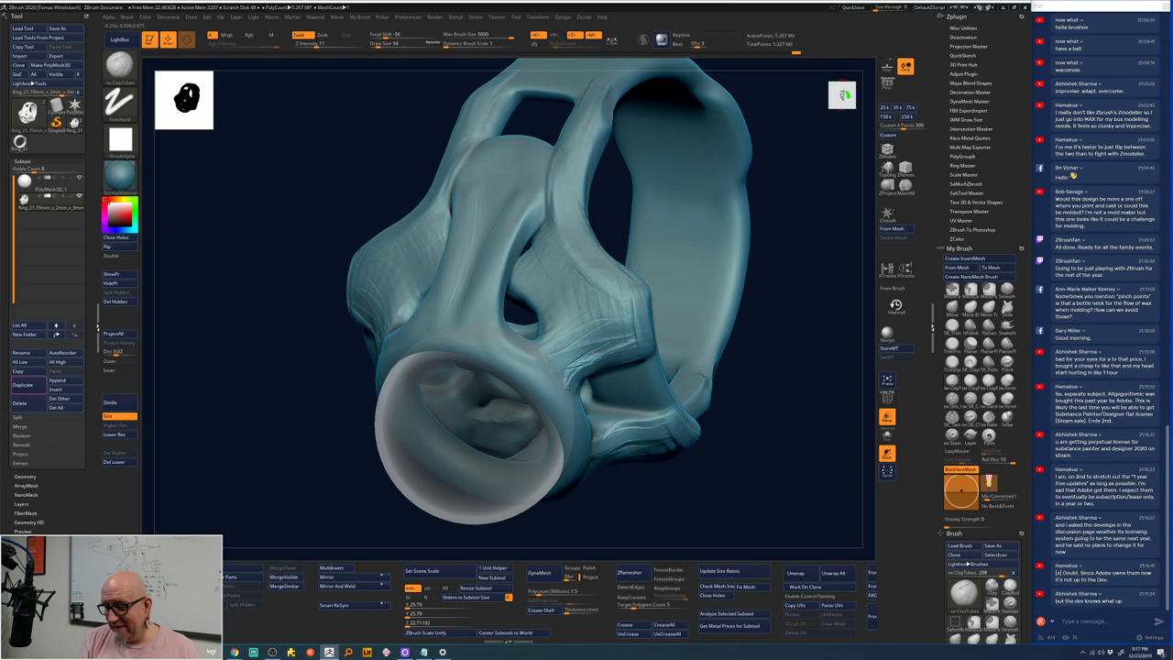
{"action": "key", "text": "shift"}
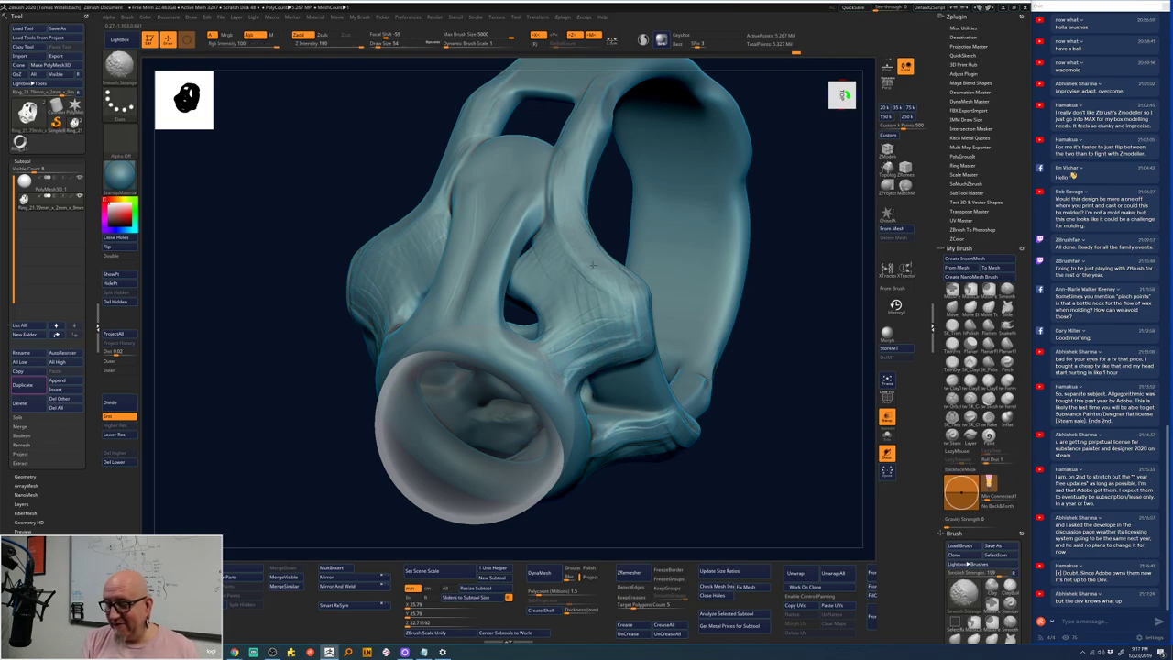
{"action": "mouse_move", "coordinate": [830, 204]}
{"action": "left_mouse_down"}
{"action": "mouse_move", "coordinate": [730, 262]}
{"action": "mouse_move", "coordinate": [712, 210]}
{"action": "mouse_move", "coordinate": [663, 251]}
{"action": "mouse_move", "coordinate": [665, 261]}
{"action": "mouse_move", "coordinate": [673, 248]}
{"action": "mouse_move", "coordinate": [686, 286]}
{"action": "mouse_move", "coordinate": [700, 233]}
{"action": "left_mouse_up"}
- Select the ClayTubes brush (B, C, T) and orbit to view the bezel from above
{"action": "key", "text": "b"}
{"action": "key", "text": "c"}
{"action": "key", "text": "t"}
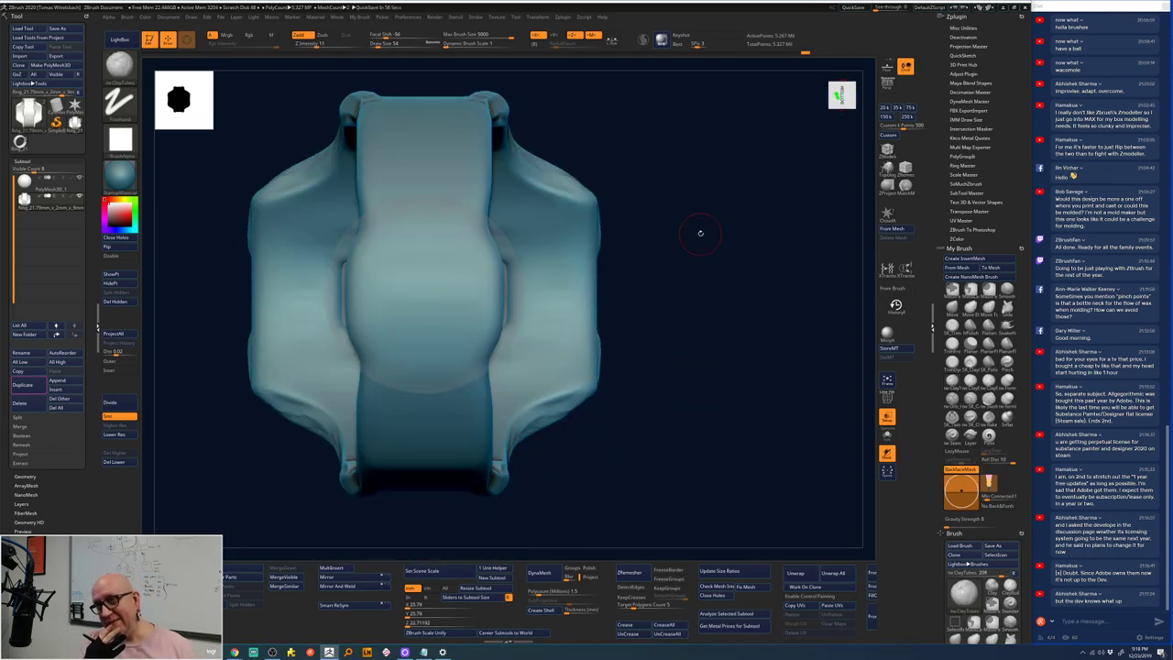
{"action": "left_click_drag", "start_coordinate": [704, 220], "coordinate": [459, 259]}
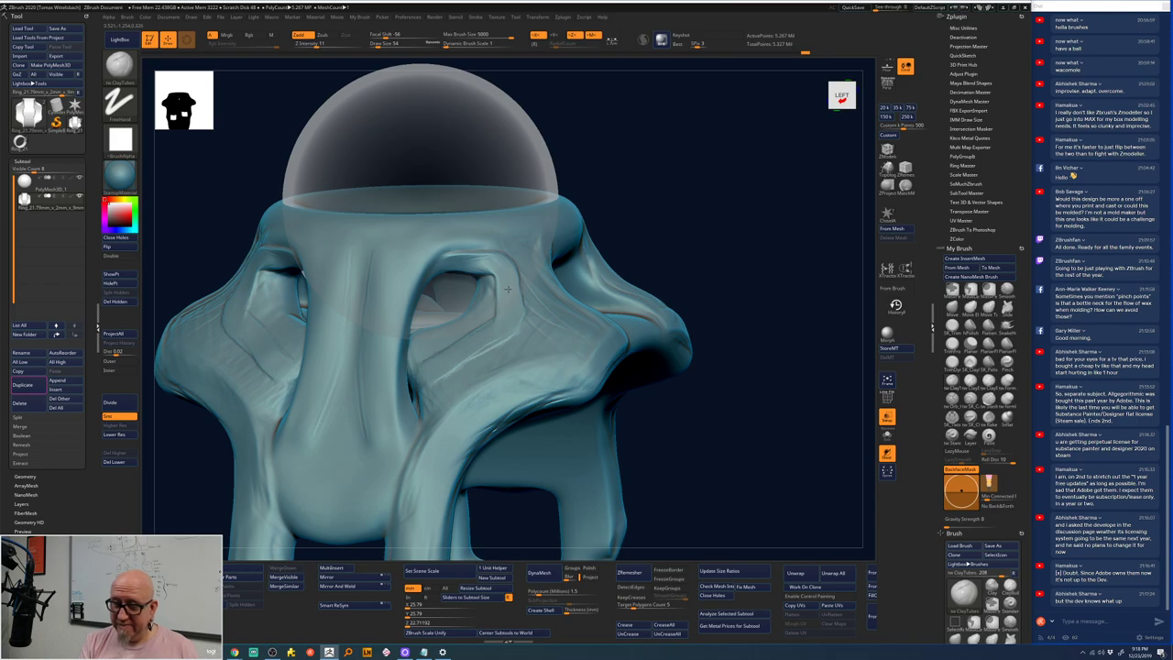
{"action": "left_click_drag", "start_coordinate": [700, 210], "coordinate": [642, 229]}
{"action": "left_click_drag", "start_coordinate": [520, 264], "coordinate": [495, 291]}
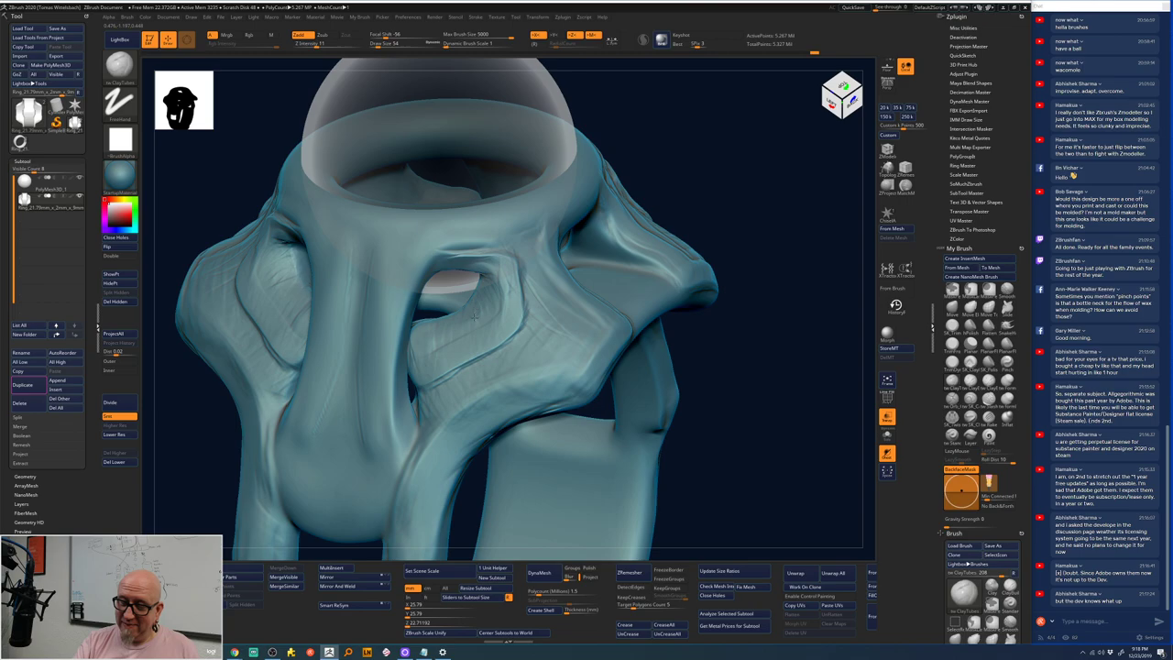
{"action": "mouse_move", "coordinate": [431, 323]}
{"action": "left_mouse_down"}
{"action": "mouse_move", "coordinate": [656, 205]}
{"action": "mouse_move", "coordinate": [714, 192]}
{"action": "mouse_move", "coordinate": [709, 309]}
{"action": "mouse_move", "coordinate": [702, 280]}
{"action": "mouse_move", "coordinate": [662, 286]}
{"action": "mouse_move", "coordinate": [639, 249]}
{"action": "mouse_move", "coordinate": [702, 210]}
{"action": "mouse_move", "coordinate": [757, 259]}
{"action": "mouse_move", "coordinate": [766, 226]}
{"action": "mouse_move", "coordinate": [739, 216]}
{"action": "left_mouse_up"}
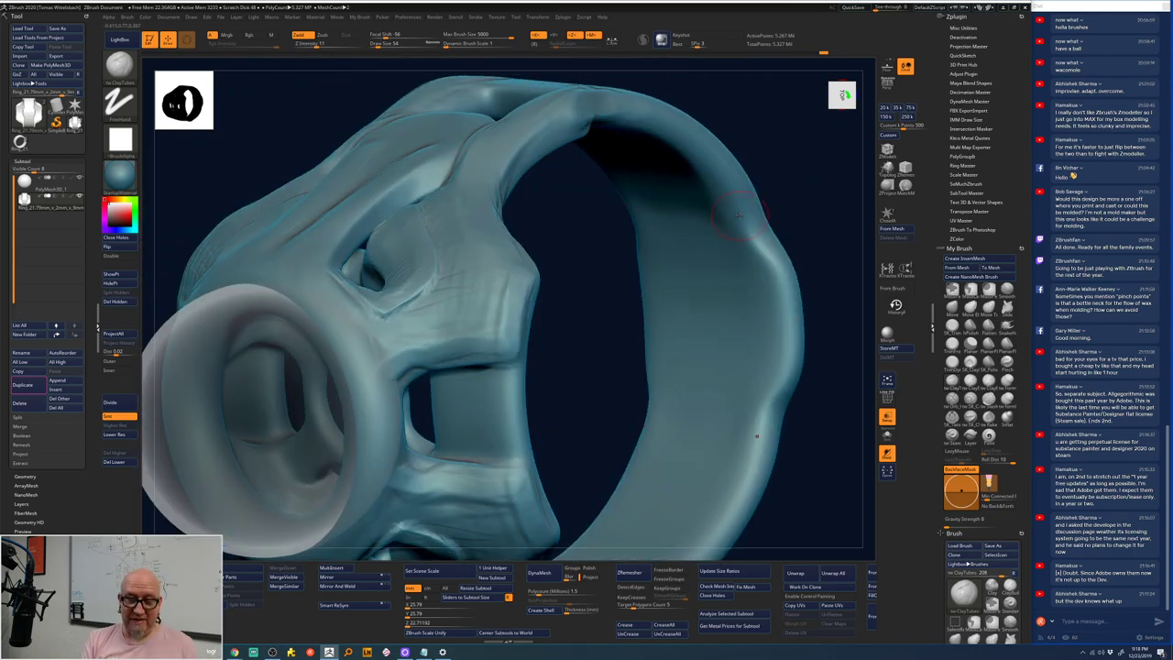
- Drop two subdivision levels, switch to Move Topological, and pull the surface beside the opening outward
{"action": "left_click", "coordinate": [120, 434]}
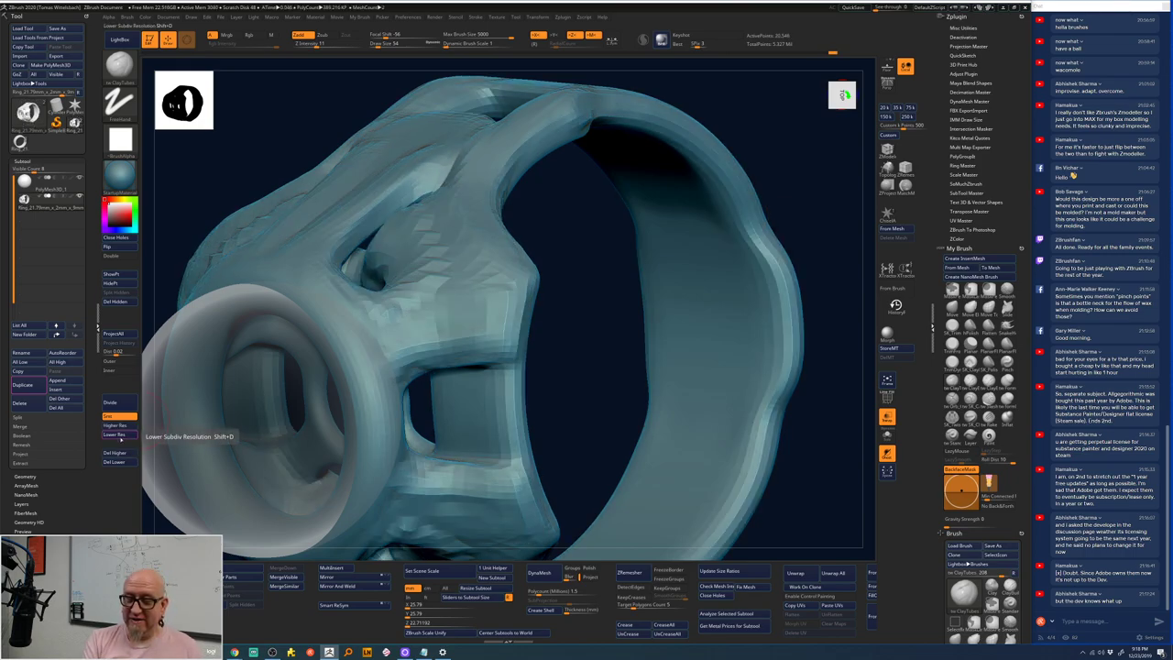
{"action": "left_click", "coordinate": [120, 434]}
{"action": "left_click_drag", "start_coordinate": [586, 283], "coordinate": [575, 289]}
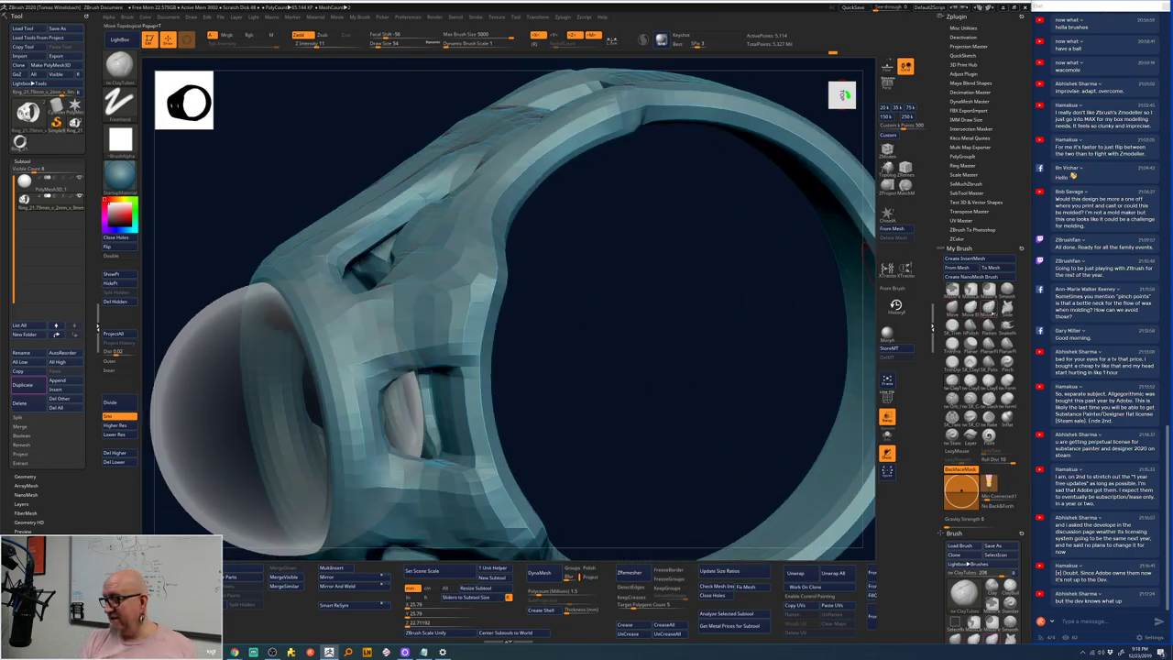
{"action": "left_click", "coordinate": [970, 308]}
{"action": "key", "text": "d"}
{"action": "key", "text": "space"}
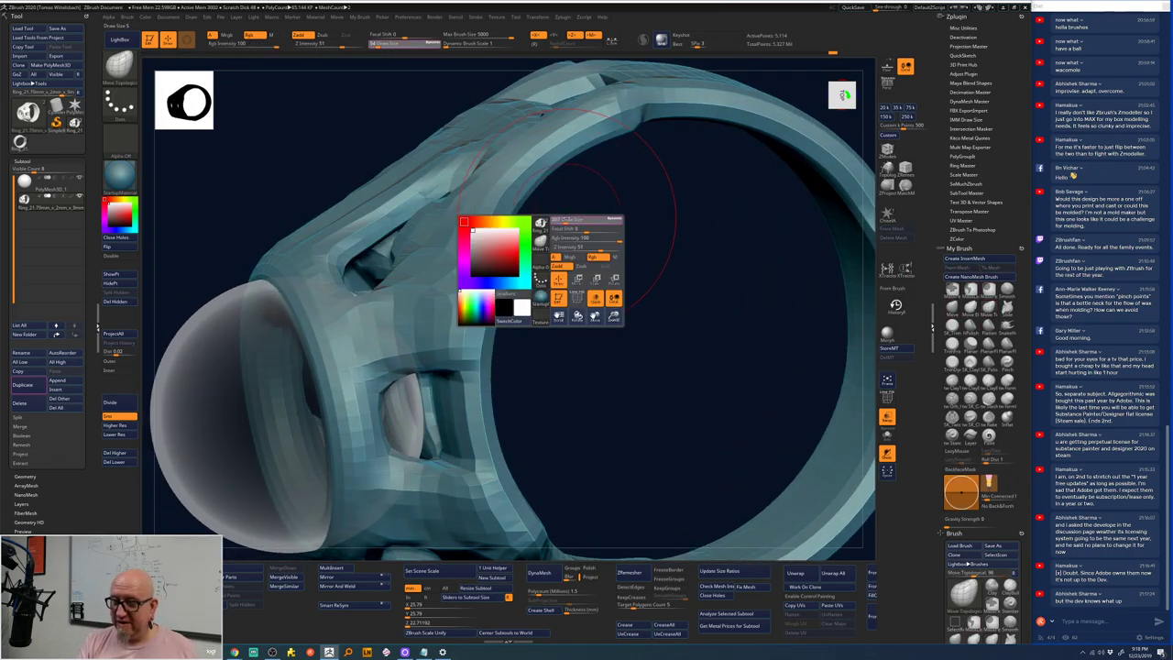
{"action": "mouse_move", "coordinate": [374, 234]}
{"action": "left_mouse_down"}
{"action": "mouse_move", "coordinate": [403, 179]}
{"action": "mouse_move", "coordinate": [458, 143]}
{"action": "left_mouse_up"}
- Push the opening's left and bottom edges inward to narrow and round it
{"action": "left_click_drag", "start_coordinate": [654, 244], "coordinate": [655, 422]}
{"action": "key", "text": "space"}
{"action": "mouse_move", "coordinate": [725, 413]}
{"action": "left_mouse_down"}
{"action": "mouse_move", "coordinate": [678, 403]}
{"action": "mouse_move", "coordinate": [643, 363]}
{"action": "left_mouse_up"}
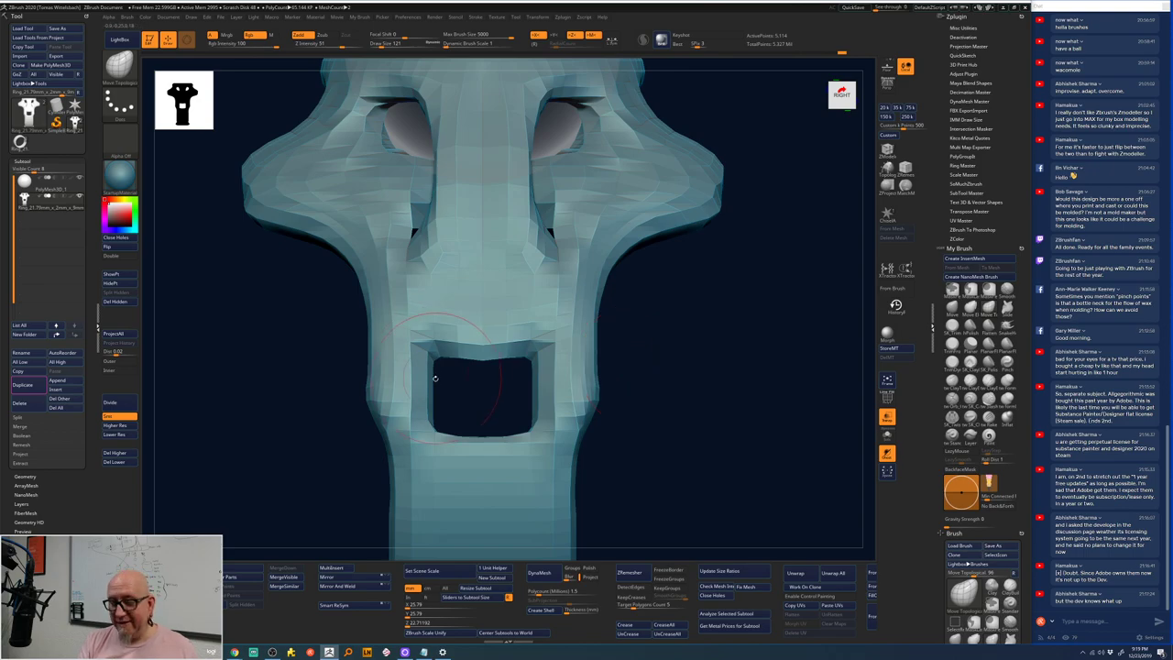
{"action": "mouse_move", "coordinate": [436, 377]}
{"action": "left_mouse_down"}
{"action": "mouse_move", "coordinate": [446, 409]}
{"action": "mouse_move", "coordinate": [437, 356]}
{"action": "mouse_move", "coordinate": [481, 345]}
{"action": "mouse_move", "coordinate": [526, 374]}
{"action": "mouse_move", "coordinate": [527, 363]}
{"action": "mouse_move", "coordinate": [520, 395]}
{"action": "left_mouse_up"}
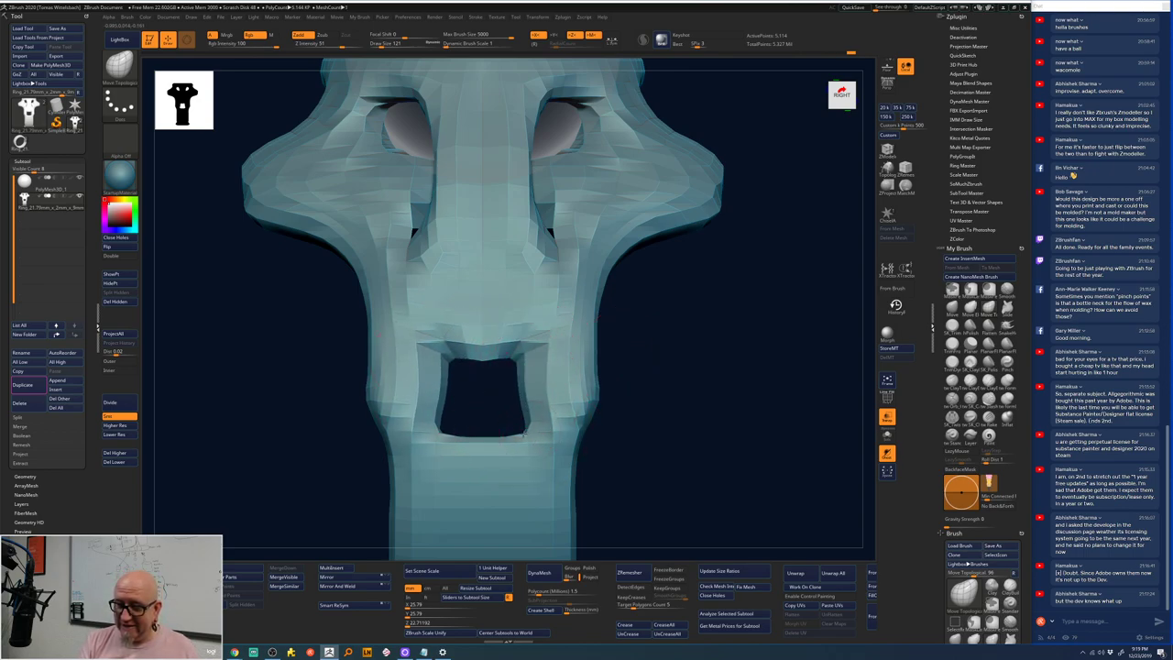
{"action": "mouse_move", "coordinate": [523, 436]}
{"action": "left_mouse_down"}
{"action": "mouse_move", "coordinate": [455, 415]}
{"action": "mouse_move", "coordinate": [462, 439]}
{"action": "left_mouse_up"}
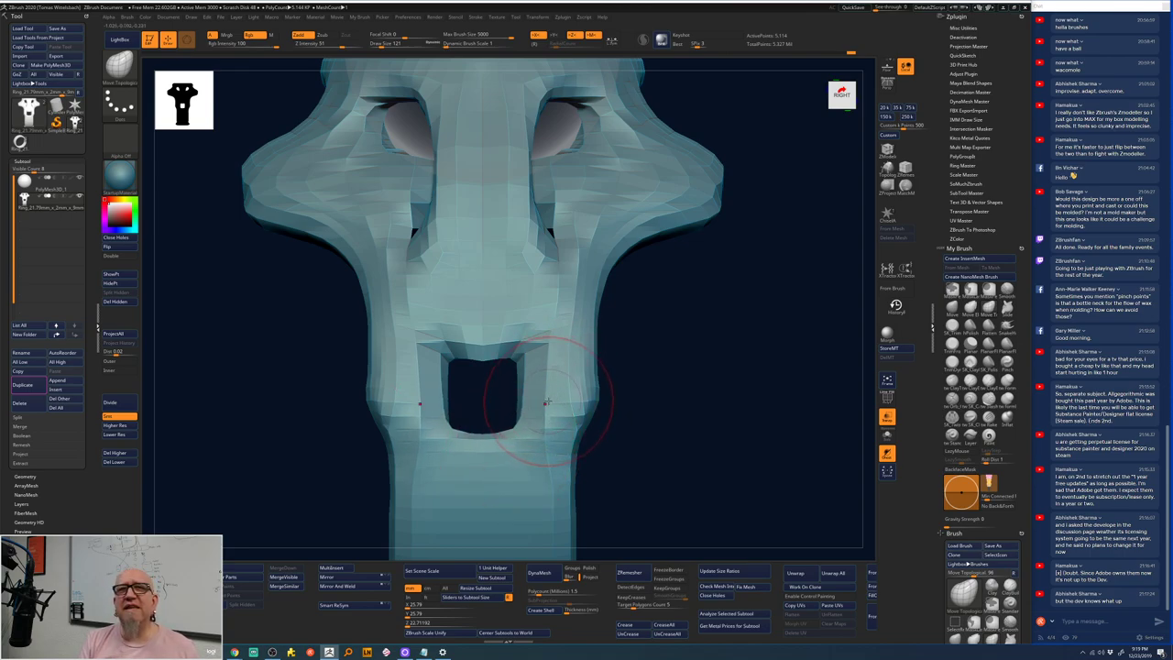
{"action": "left_click_drag", "start_coordinate": [517, 428], "coordinate": [454, 427]}
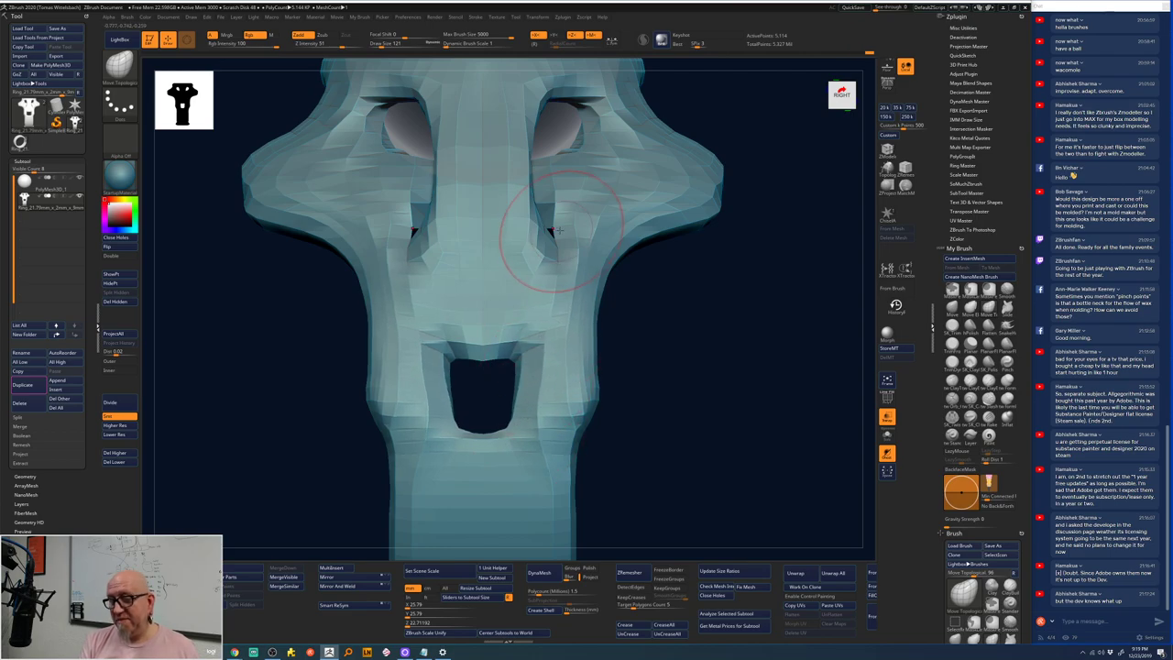
{"action": "left_click_drag", "start_coordinate": [541, 234], "coordinate": [559, 222]}
{"action": "mouse_move", "coordinate": [560, 221]}
{"action": "right_mouse_down"}
{"action": "mouse_move", "coordinate": [714, 278]}
{"action": "mouse_move", "coordinate": [670, 264]}
{"action": "mouse_move", "coordinate": [632, 180]}
{"action": "right_mouse_up"}
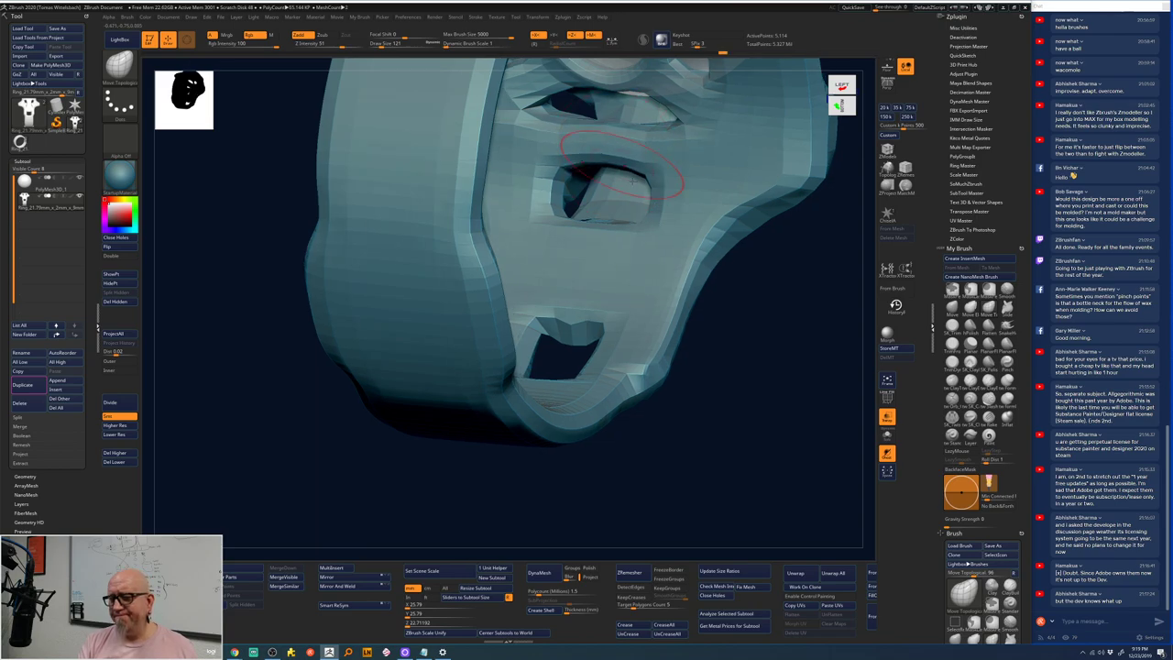
{"action": "mouse_move", "coordinate": [736, 387]}
{"action": "right_mouse_down"}
{"action": "mouse_move", "coordinate": [715, 396]}
{"action": "mouse_move", "coordinate": [583, 316]}
{"action": "right_mouse_up"}
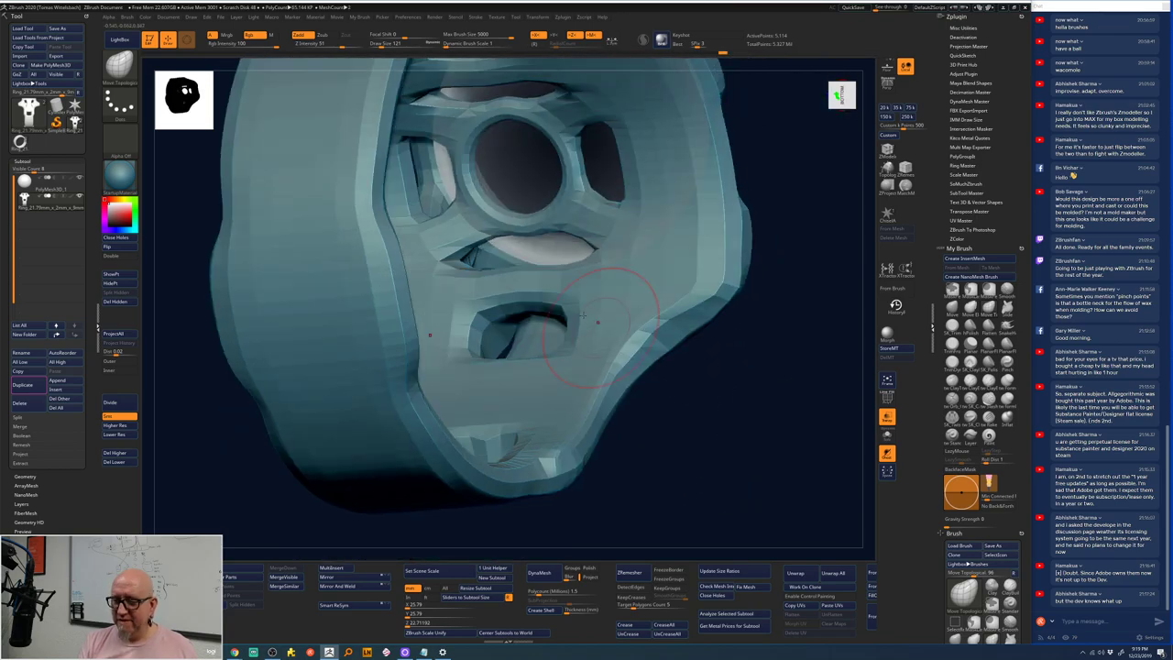
{"action": "mouse_move", "coordinate": [529, 289]}
{"action": "left_mouse_down"}
{"action": "mouse_move", "coordinate": [531, 267]}
{"action": "mouse_move", "coordinate": [547, 277]}
{"action": "left_mouse_up"}
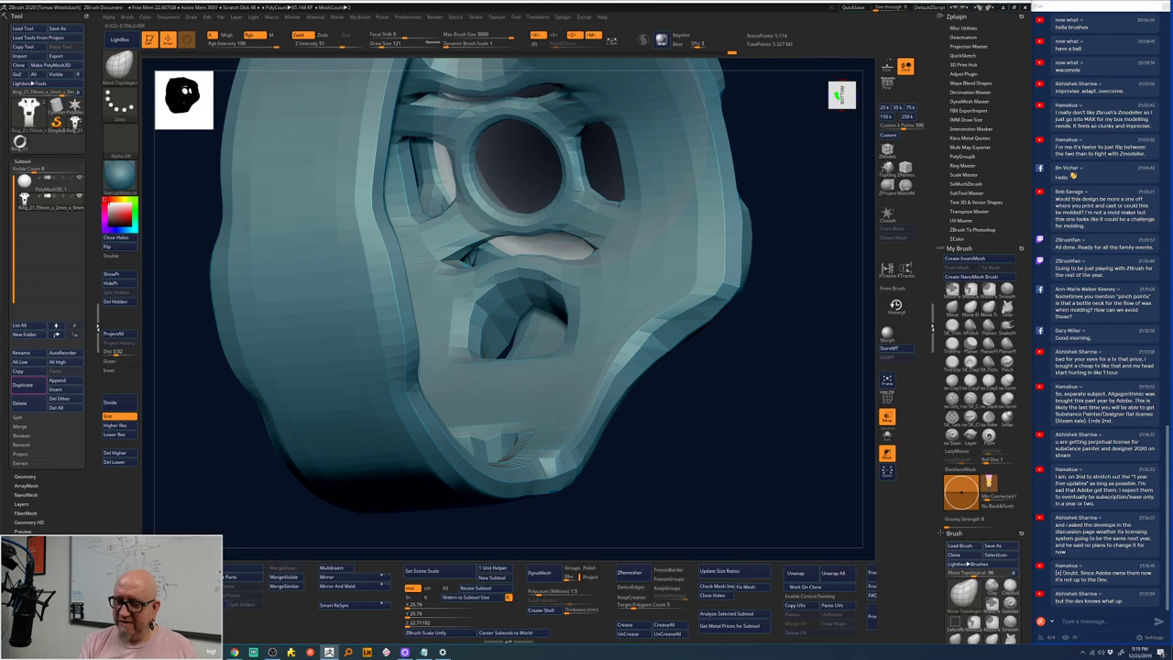
{"action": "mouse_move", "coordinate": [715, 238]}
{"action": "right_mouse_down"}
{"action": "mouse_move", "coordinate": [764, 262]}
{"action": "mouse_move", "coordinate": [774, 252]}
{"action": "mouse_move", "coordinate": [611, 237]}
{"action": "right_mouse_up"}
{"action": "left_click_drag", "start_coordinate": [550, 304], "coordinate": [561, 291]}
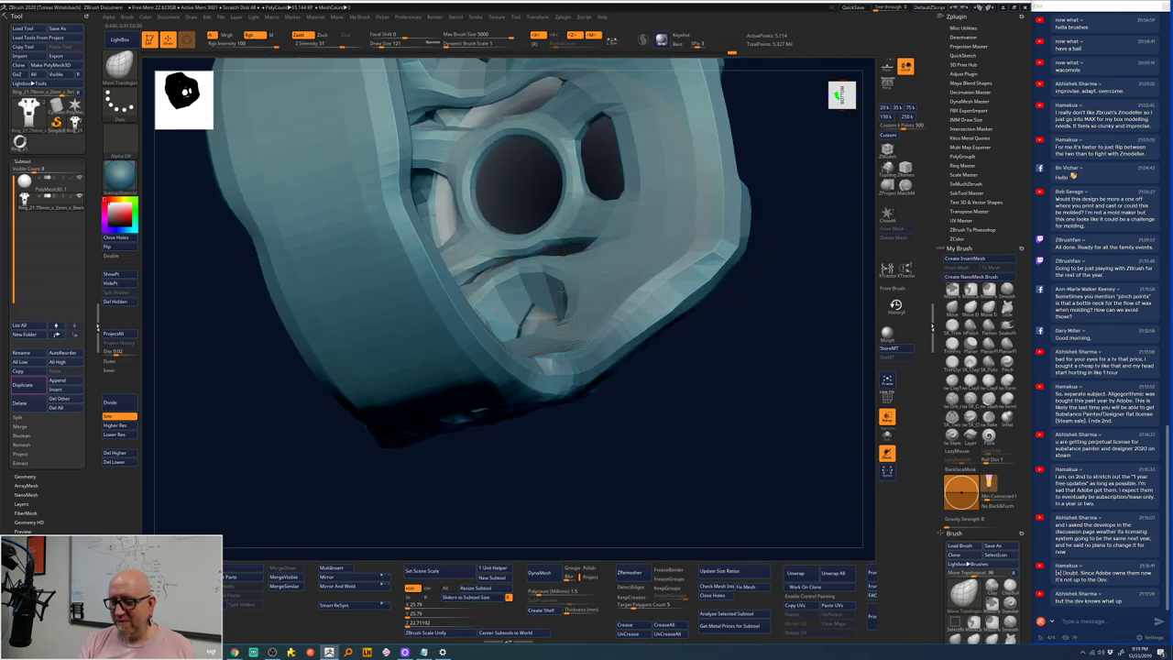
{"action": "mouse_move", "coordinate": [789, 222]}
{"action": "right_mouse_down"}
{"action": "mouse_move", "coordinate": [788, 248]}
{"action": "mouse_move", "coordinate": [734, 275]}
{"action": "right_mouse_up"}
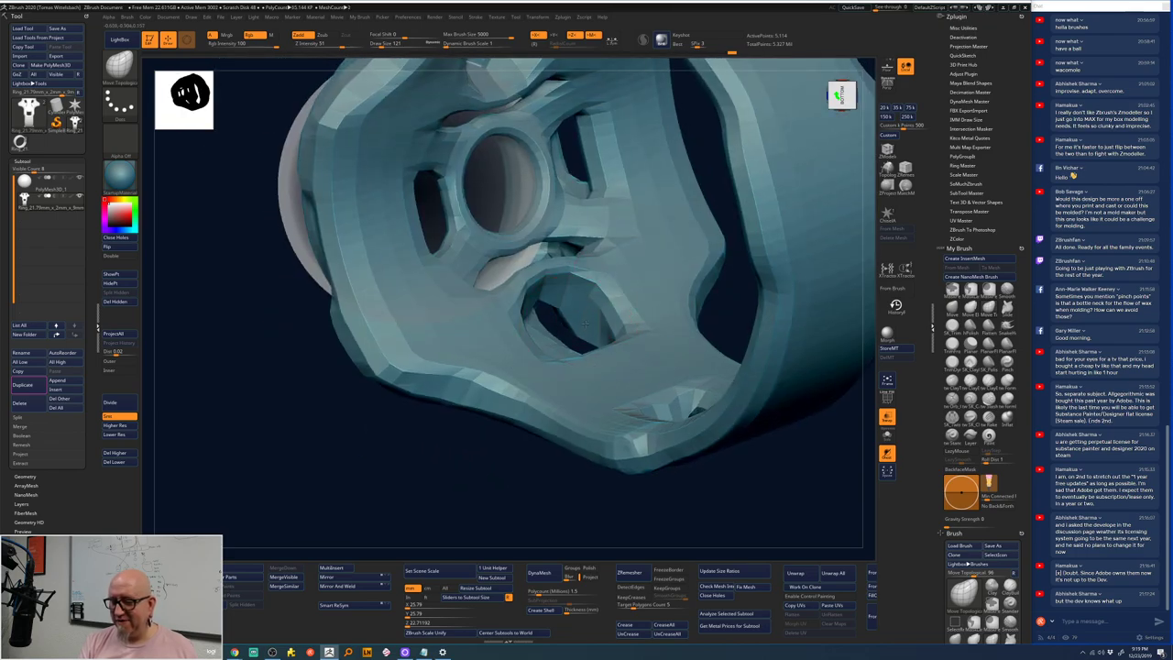
{"action": "left_click_drag", "start_coordinate": [584, 322], "coordinate": [566, 302], "text": "shift"}
{"action": "mouse_move", "coordinate": [557, 300]}
{"action": "right_mouse_down"}
{"action": "mouse_move", "coordinate": [469, 501]}
{"action": "mouse_move", "coordinate": [504, 458]}
{"action": "mouse_move", "coordinate": [558, 483]}
{"action": "mouse_move", "coordinate": [504, 329]}
{"action": "right_mouse_up"}
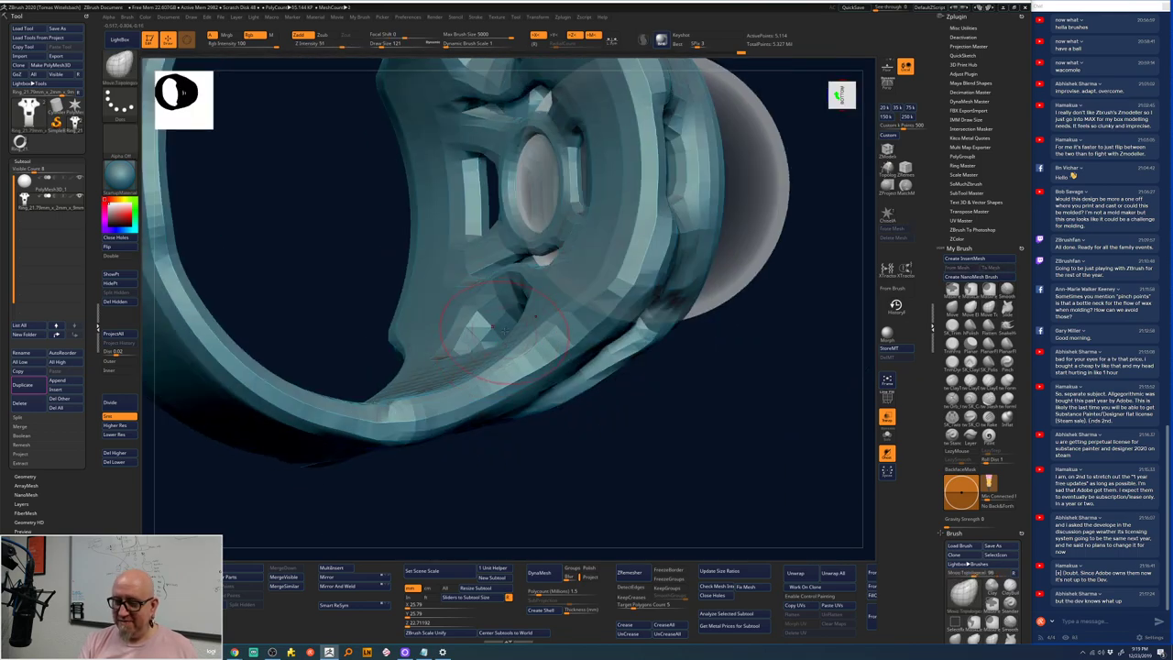
{"action": "mouse_move", "coordinate": [508, 482]}
{"action": "right_mouse_down"}
{"action": "mouse_move", "coordinate": [550, 514]}
{"action": "mouse_move", "coordinate": [570, 510]}
{"action": "mouse_move", "coordinate": [511, 290]}
{"action": "right_mouse_up"}
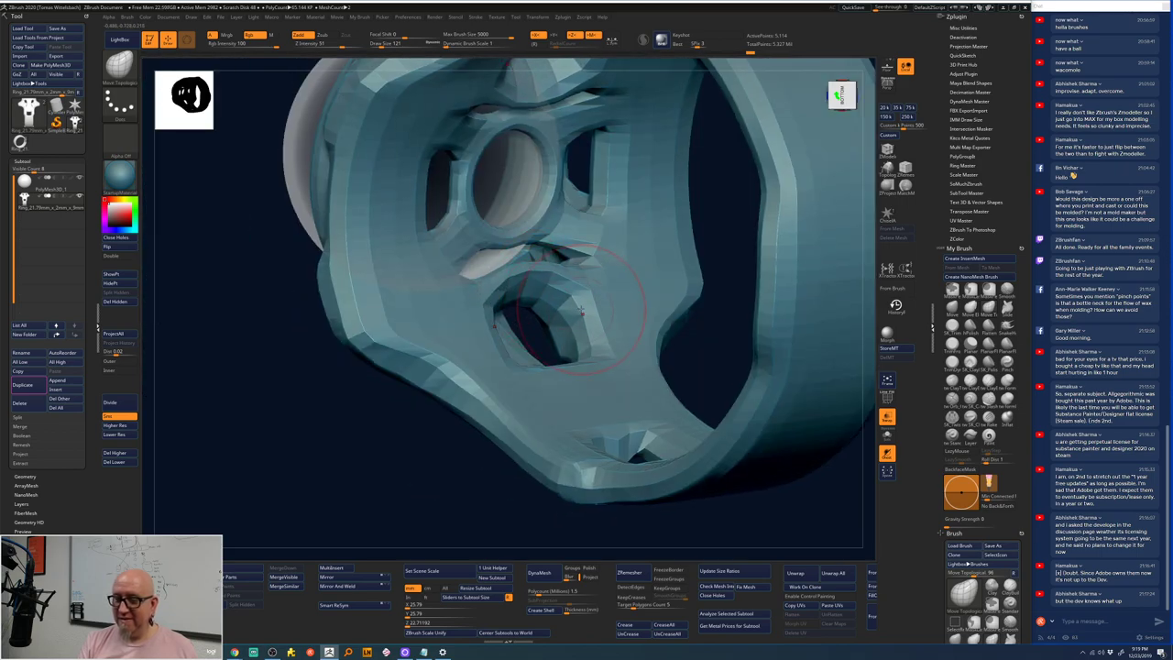
{"action": "left_click_drag", "start_coordinate": [513, 508], "coordinate": [371, 502]}
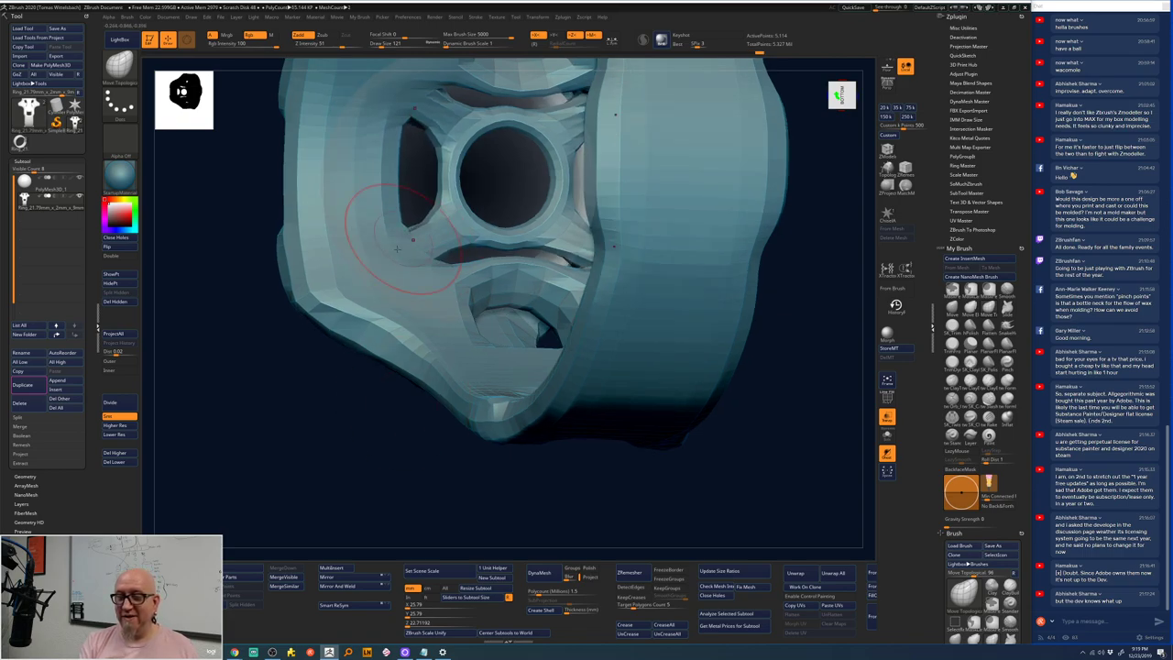
{"action": "left_click_drag", "start_coordinate": [376, 501], "coordinate": [385, 498]}
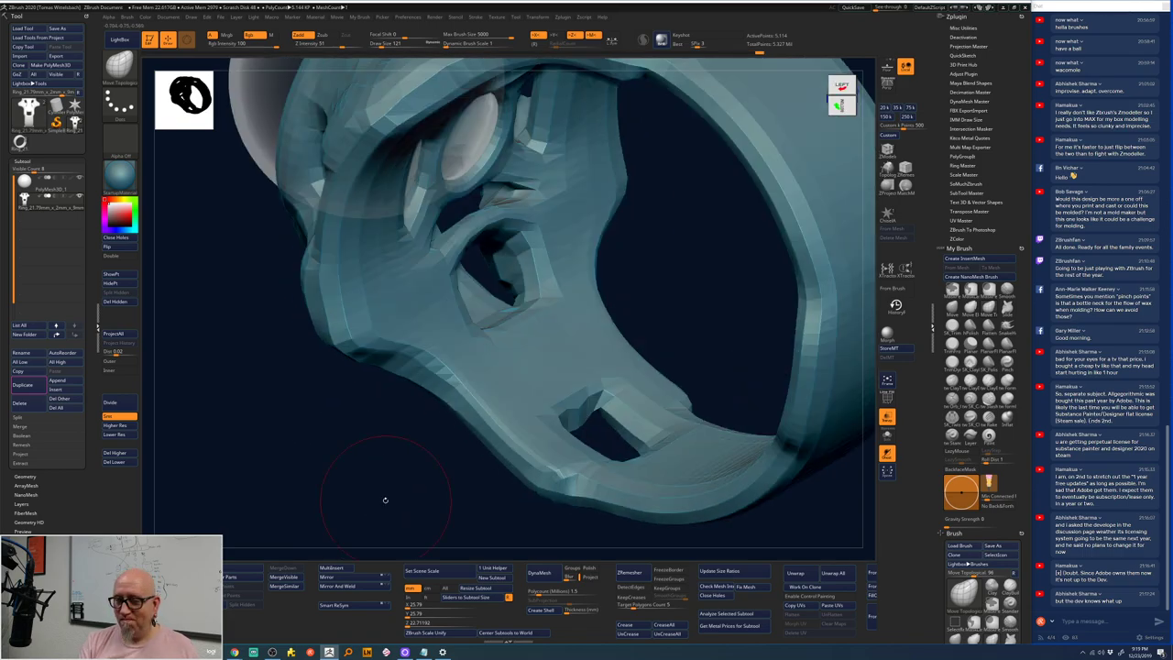
{"action": "left_click_drag", "start_coordinate": [639, 230], "coordinate": [643, 266]}
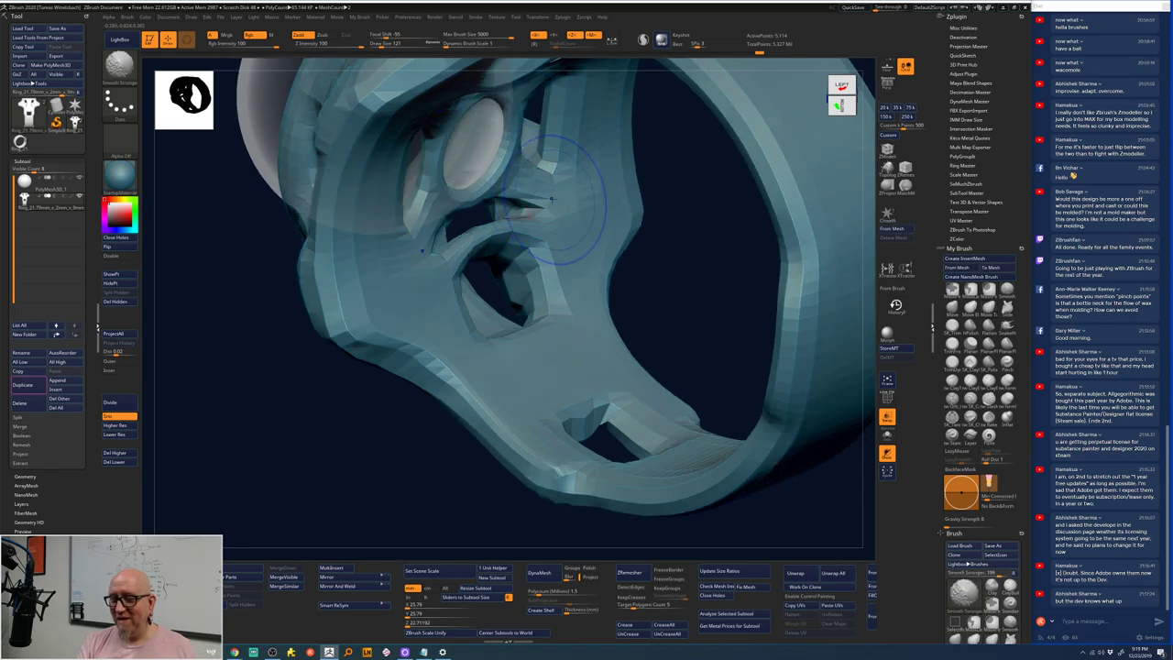
{"action": "key", "text": "shift"}
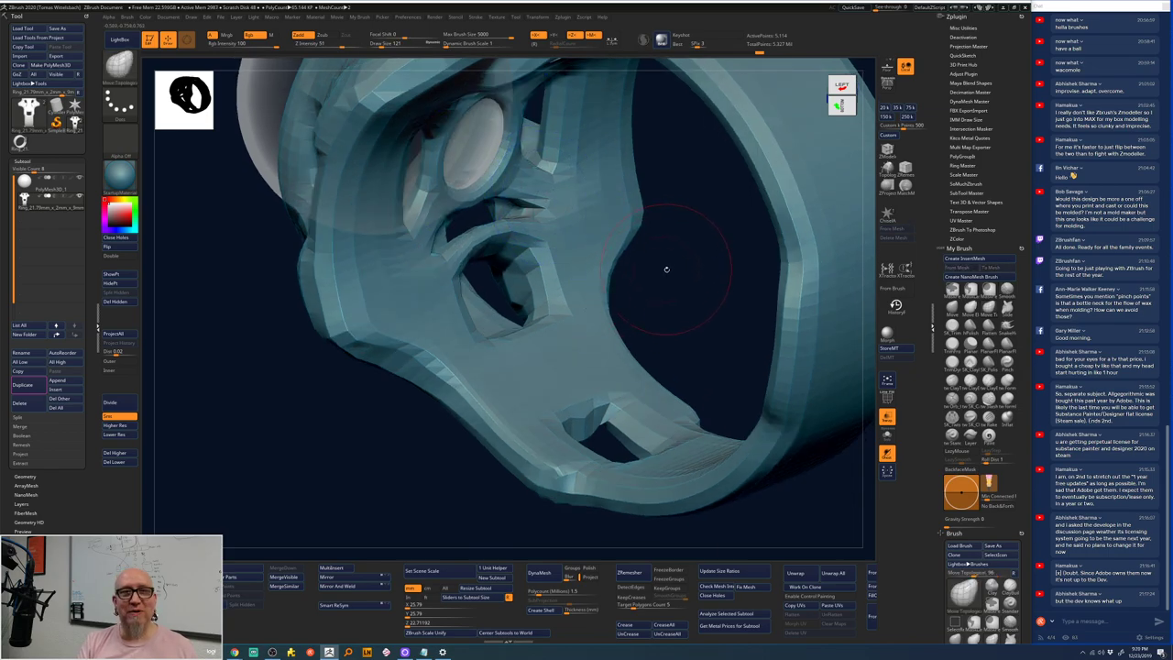
{"action": "left_click_drag", "start_coordinate": [666, 268], "coordinate": [628, 196]}
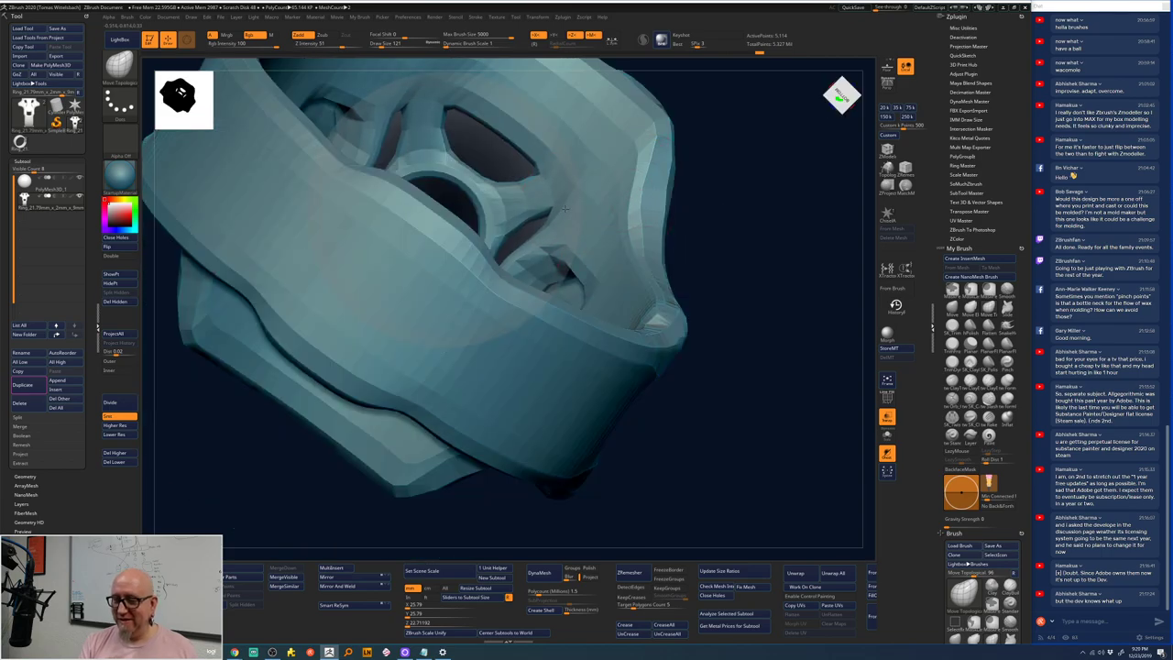
{"action": "mouse_move", "coordinate": [743, 220]}
{"action": "left_mouse_down"}
{"action": "mouse_move", "coordinate": [719, 199]}
{"action": "mouse_move", "coordinate": [596, 205]}
{"action": "mouse_move", "coordinate": [733, 230]}
{"action": "mouse_move", "coordinate": [679, 289]}
{"action": "mouse_move", "coordinate": [629, 263]}
{"action": "left_mouse_up"}
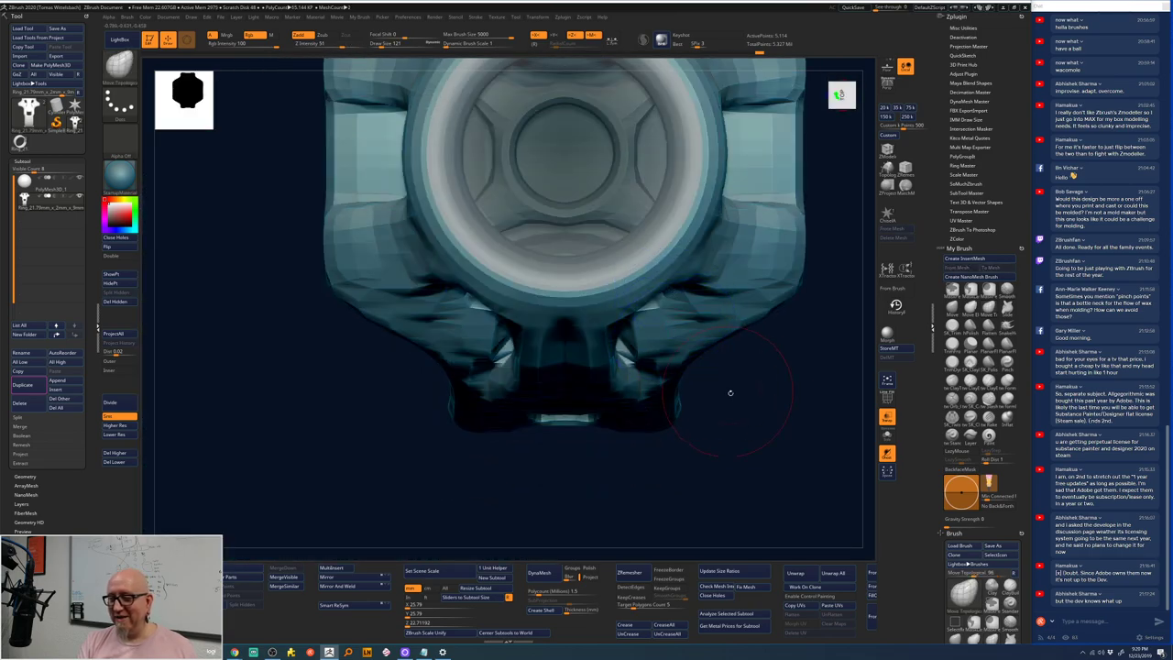
{"action": "left_click_drag", "start_coordinate": [727, 393], "coordinate": [632, 475]}
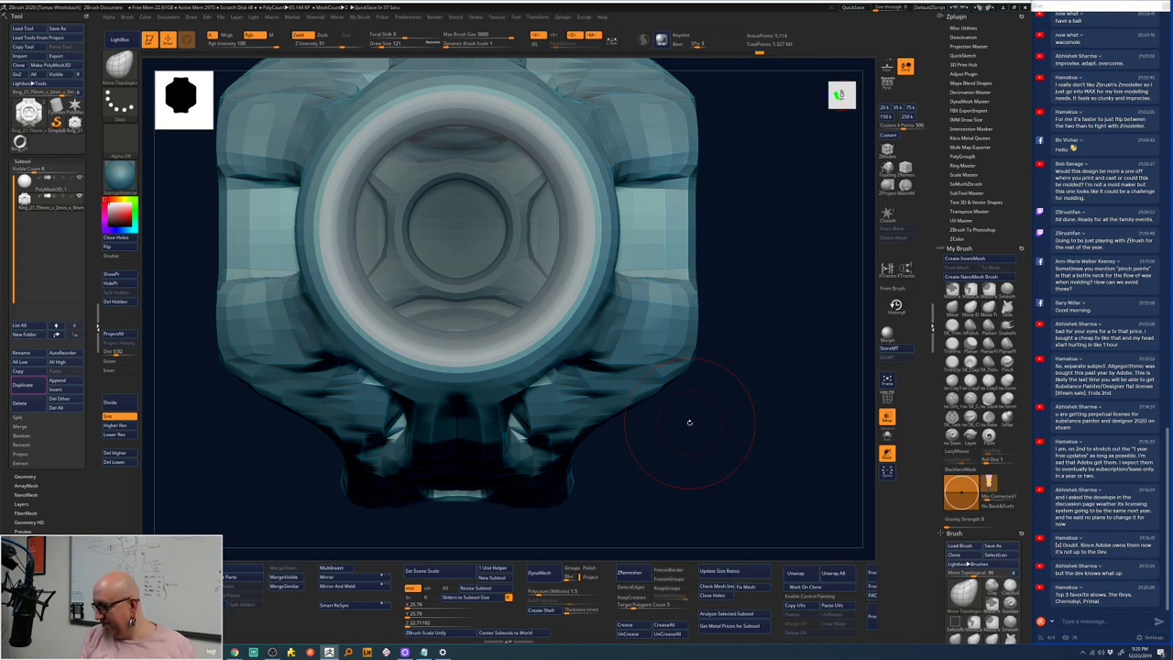
{"action": "left_click_drag", "start_coordinate": [729, 404], "coordinate": [739, 309]}
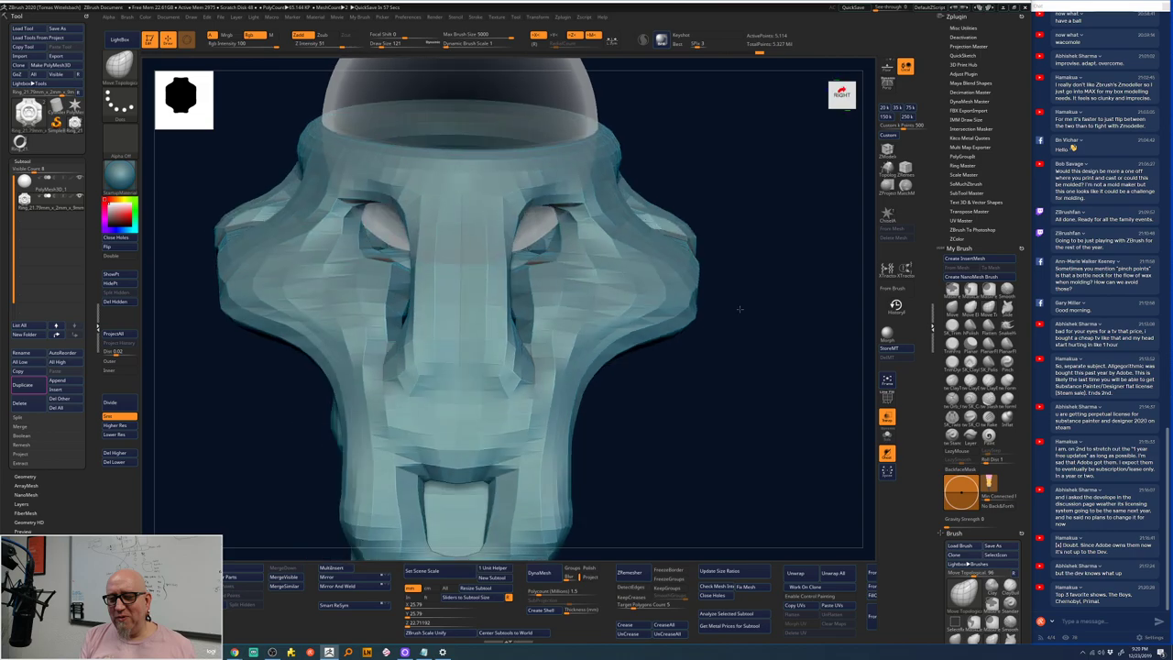
{"action": "left_click_drag", "start_coordinate": [739, 309], "coordinate": [749, 395]}
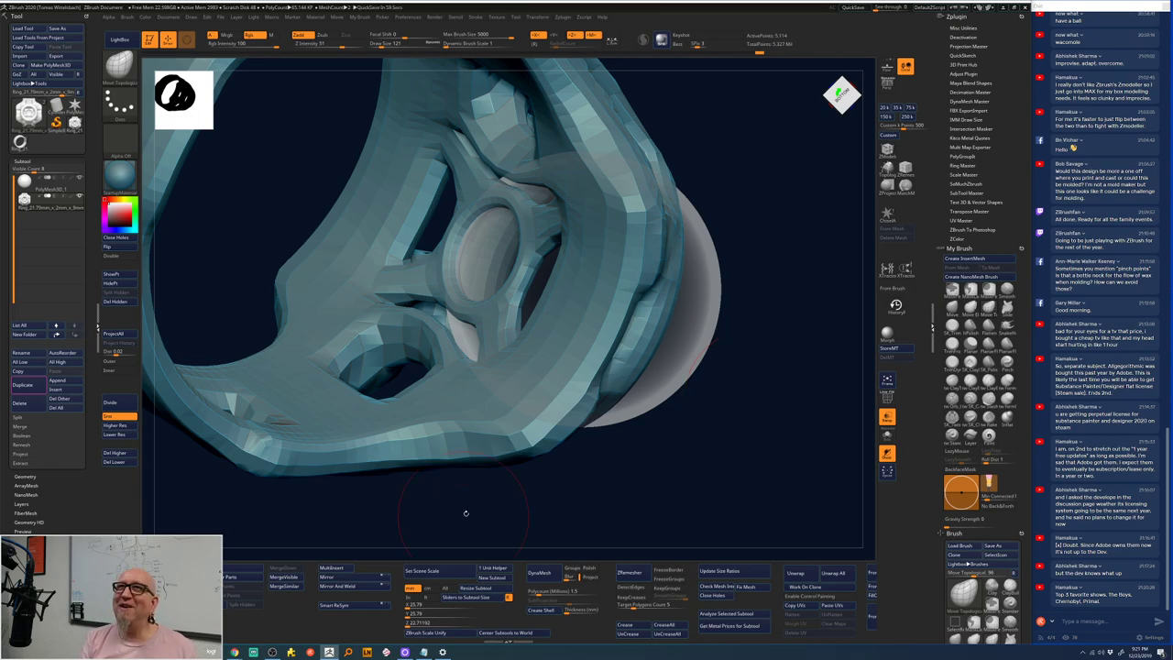
{"action": "left_click_drag", "start_coordinate": [465, 514], "coordinate": [485, 507]}
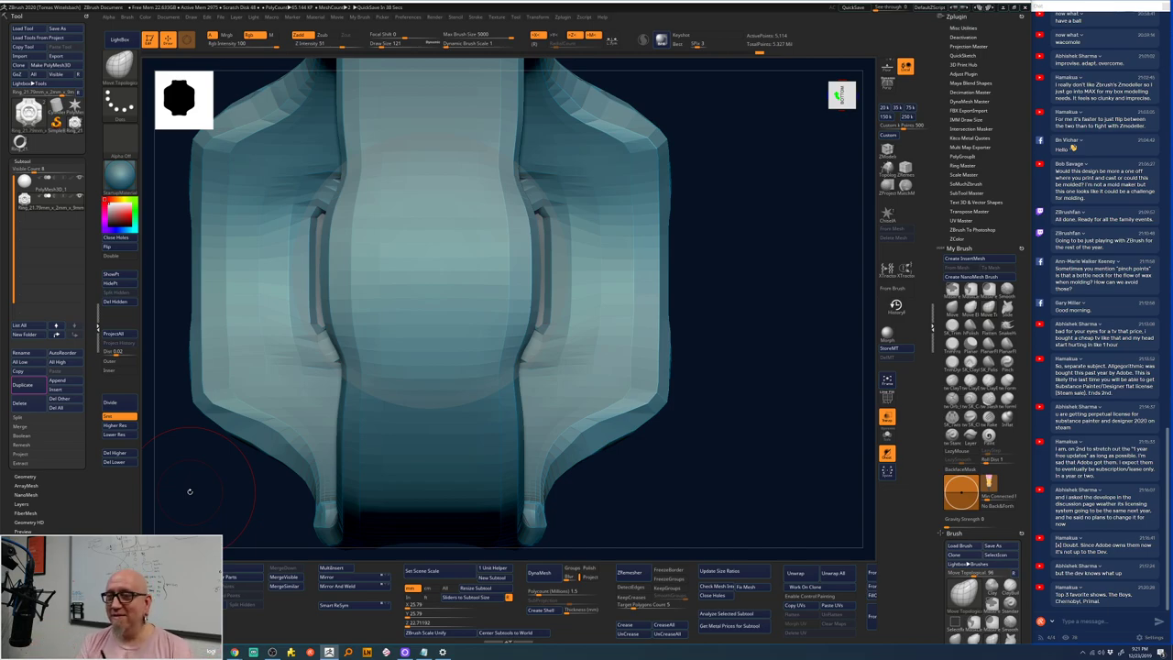
{"action": "left_click_drag", "start_coordinate": [699, 178], "coordinate": [696, 230]}
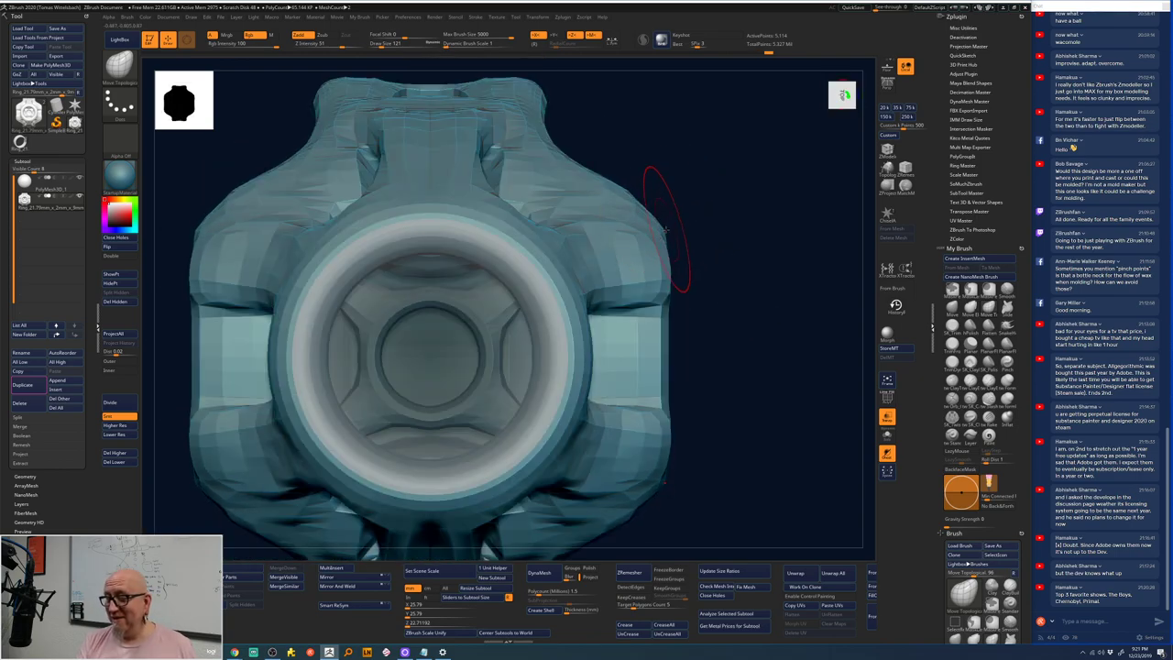
{"action": "mouse_move", "coordinate": [709, 190]}
{"action": "left_mouse_down"}
{"action": "mouse_move", "coordinate": [725, 181]}
{"action": "mouse_move", "coordinate": [646, 196]}
{"action": "left_mouse_up"}
{"action": "key", "text": "space"}
{"action": "key", "text": "space"}
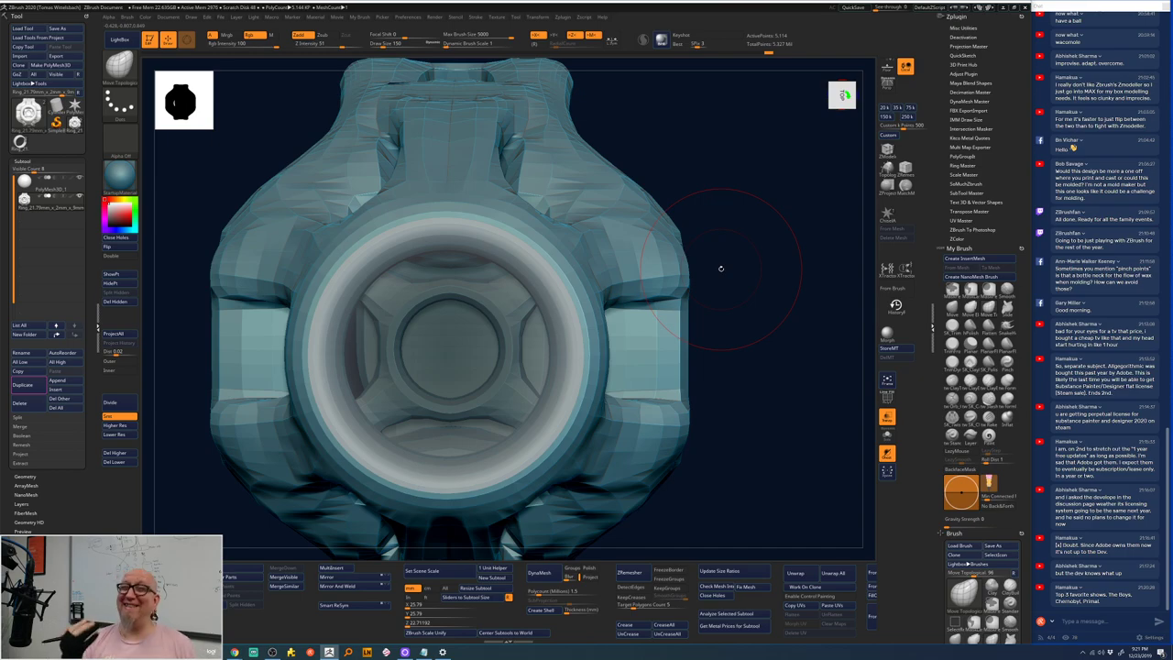
{"action": "mouse_move", "coordinate": [721, 267]}
{"action": "left_mouse_down"}
{"action": "mouse_move", "coordinate": [727, 251]}
{"action": "mouse_move", "coordinate": [676, 273]}
{"action": "mouse_move", "coordinate": [736, 293]}
{"action": "mouse_move", "coordinate": [687, 275]}
{"action": "mouse_move", "coordinate": [671, 214]}
{"action": "mouse_move", "coordinate": [637, 193]}
{"action": "mouse_move", "coordinate": [634, 235]}
{"action": "left_mouse_up"}
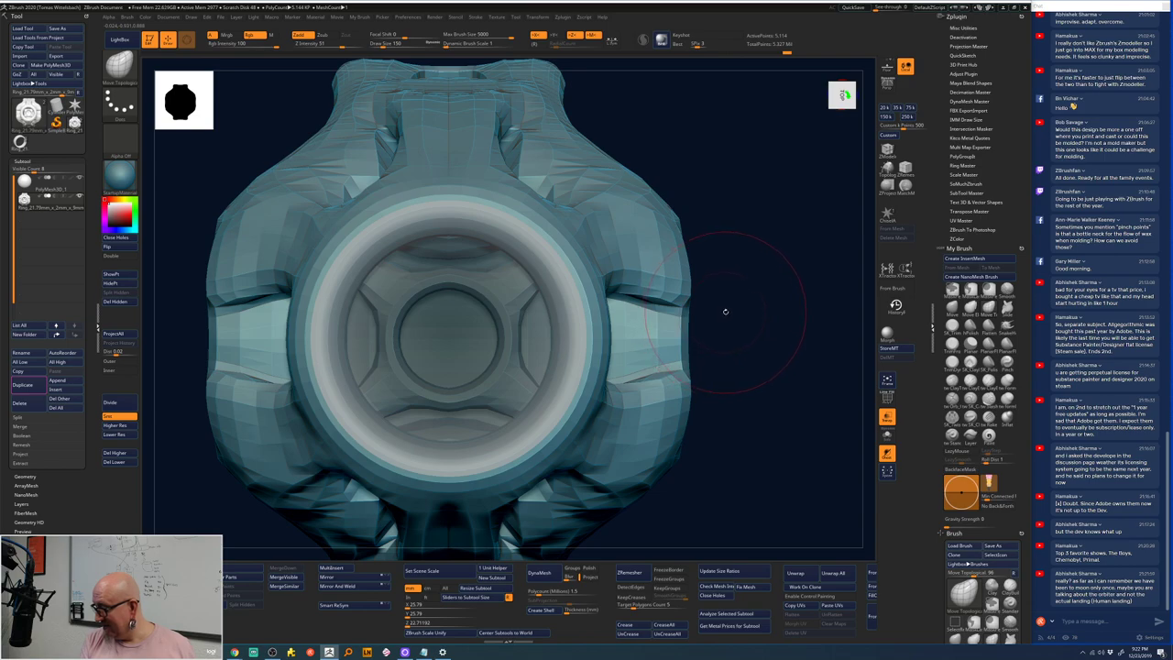
{"action": "left_click_drag", "start_coordinate": [723, 312], "coordinate": [728, 304]}
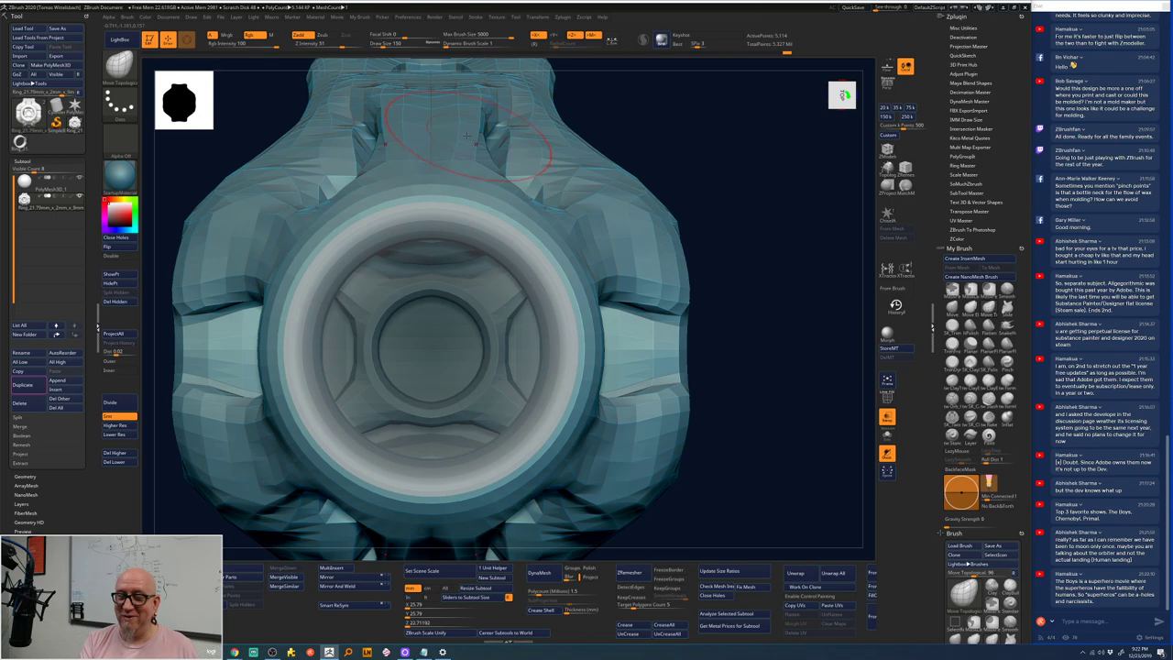
- From a side angle, drag the inner edges of the lower openings to reshape them symmetrically
{"action": "left_click_drag", "start_coordinate": [695, 133], "coordinate": [495, 123]}
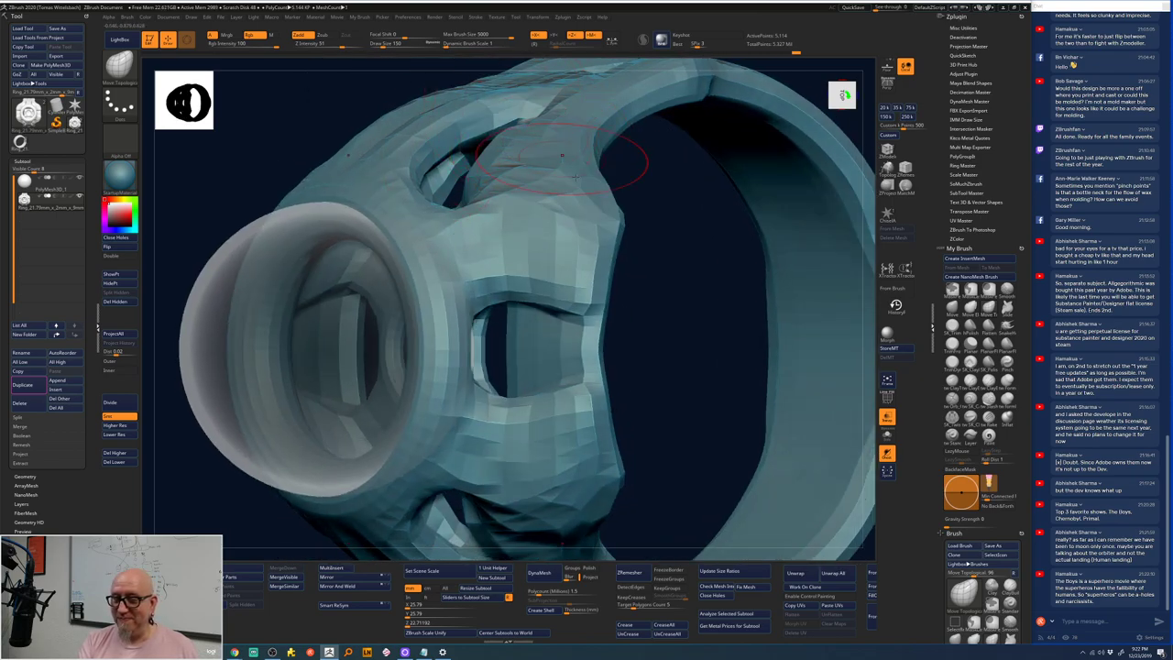
{"action": "left_click_drag", "start_coordinate": [642, 278], "coordinate": [733, 266]}
{"action": "left_click_drag", "start_coordinate": [804, 218], "coordinate": [657, 199]}
{"action": "mouse_move", "coordinate": [720, 220]}
{"action": "left_mouse_down"}
{"action": "mouse_move", "coordinate": [691, 193]}
{"action": "mouse_move", "coordinate": [712, 349]}
{"action": "mouse_move", "coordinate": [501, 273]}
{"action": "mouse_move", "coordinate": [510, 263]}
{"action": "mouse_move", "coordinate": [506, 275]}
{"action": "left_mouse_up"}
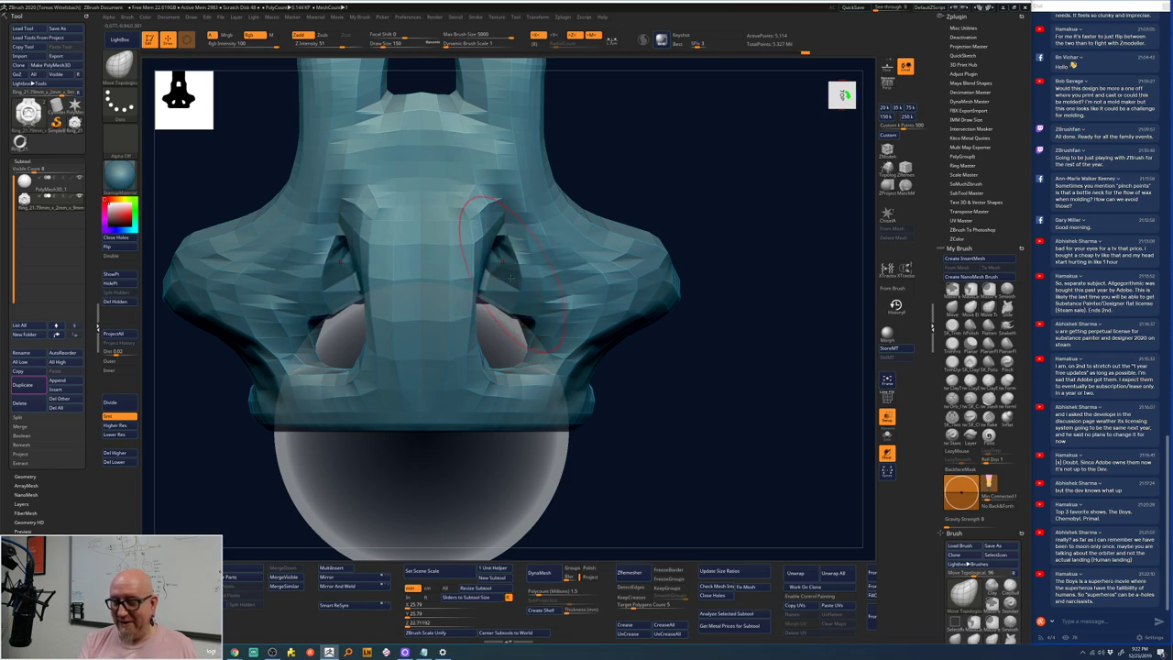
{"action": "left_click_drag", "start_coordinate": [477, 229], "coordinate": [476, 339]}
{"action": "mouse_move", "coordinate": [476, 266]}
{"action": "left_mouse_down"}
{"action": "mouse_move", "coordinate": [476, 362]}
{"action": "mouse_move", "coordinate": [522, 394]}
{"action": "left_mouse_up"}
{"action": "mouse_move", "coordinate": [728, 244]}
{"action": "left_mouse_down"}
{"action": "mouse_move", "coordinate": [736, 204]}
{"action": "mouse_move", "coordinate": [704, 177]}
{"action": "mouse_move", "coordinate": [697, 188]}
{"action": "left_mouse_up"}
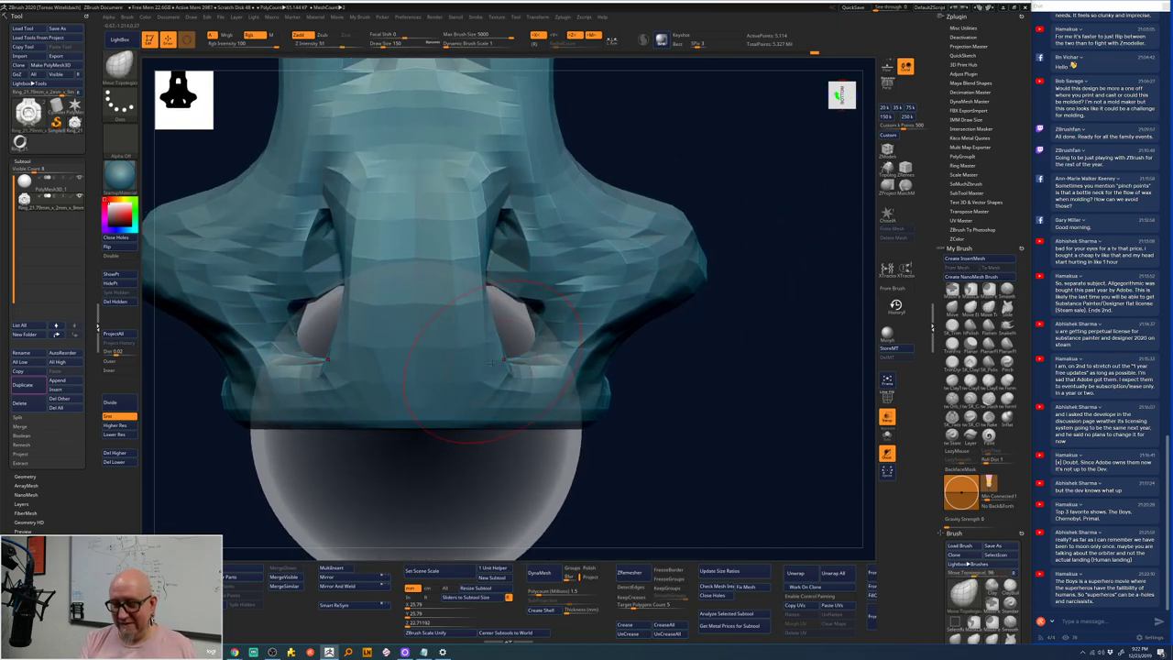
{"action": "left_click_drag", "start_coordinate": [499, 325], "coordinate": [513, 377]}
{"action": "left_click_drag", "start_coordinate": [481, 299], "coordinate": [488, 215]}
{"action": "left_click_drag", "start_coordinate": [500, 275], "coordinate": [490, 170]}
{"action": "mouse_move", "coordinate": [733, 209]}
{"action": "left_mouse_down"}
{"action": "mouse_move", "coordinate": [738, 196]}
{"action": "mouse_move", "coordinate": [719, 229]}
{"action": "left_mouse_up"}
{"action": "left_click_drag", "start_coordinate": [518, 293], "coordinate": [527, 211]}
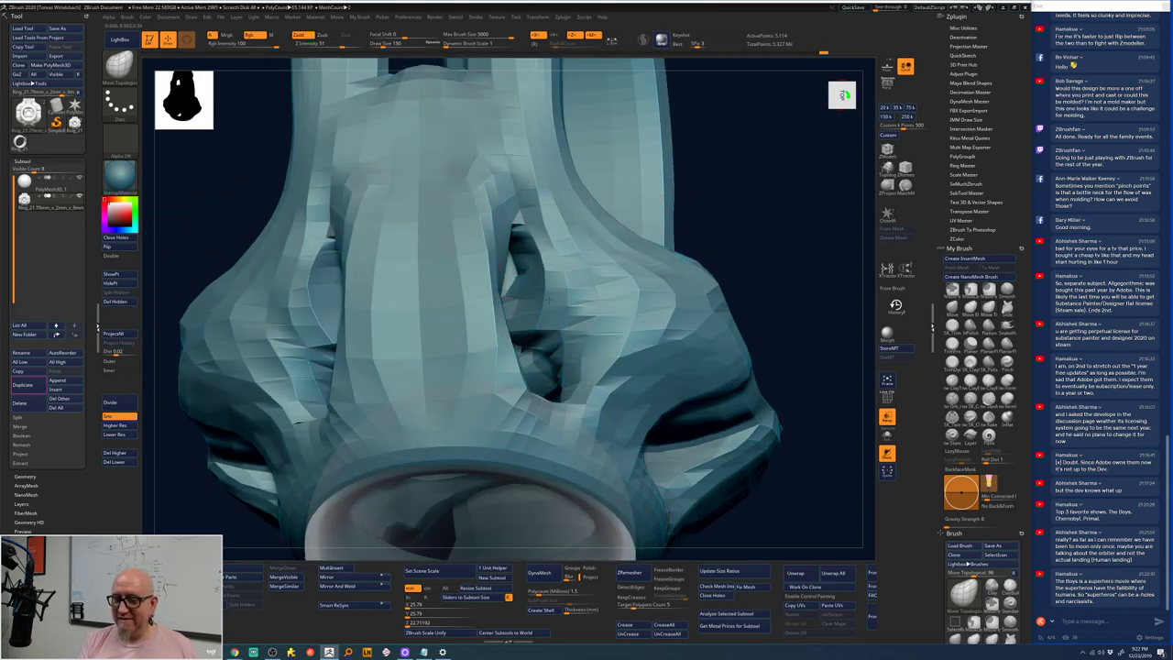
- Rotate back to the front and check the reshaped openings from oblique angles
{"action": "mouse_move", "coordinate": [794, 254]}
{"action": "left_mouse_down"}
{"action": "mouse_move", "coordinate": [790, 220]}
{"action": "mouse_move", "coordinate": [757, 251]}
{"action": "mouse_move", "coordinate": [741, 220]}
{"action": "mouse_move", "coordinate": [565, 202]}
{"action": "mouse_move", "coordinate": [330, 274]}
{"action": "mouse_move", "coordinate": [307, 237]}
{"action": "left_mouse_up"}
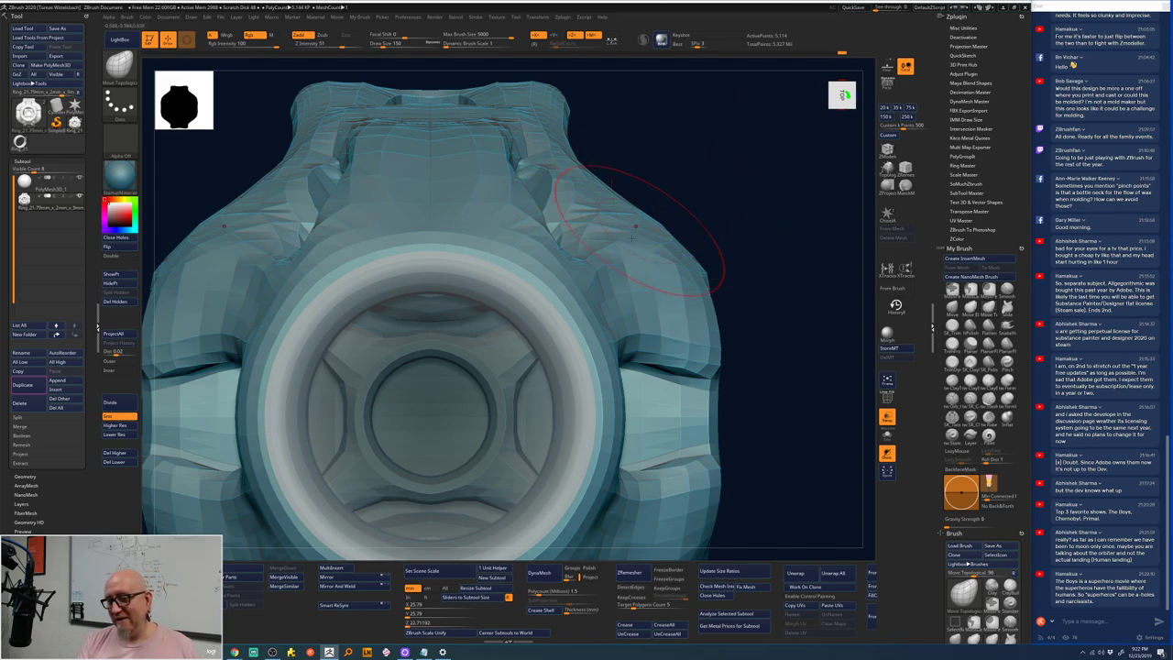
{"action": "left_click_drag", "start_coordinate": [647, 230], "coordinate": [661, 212]}
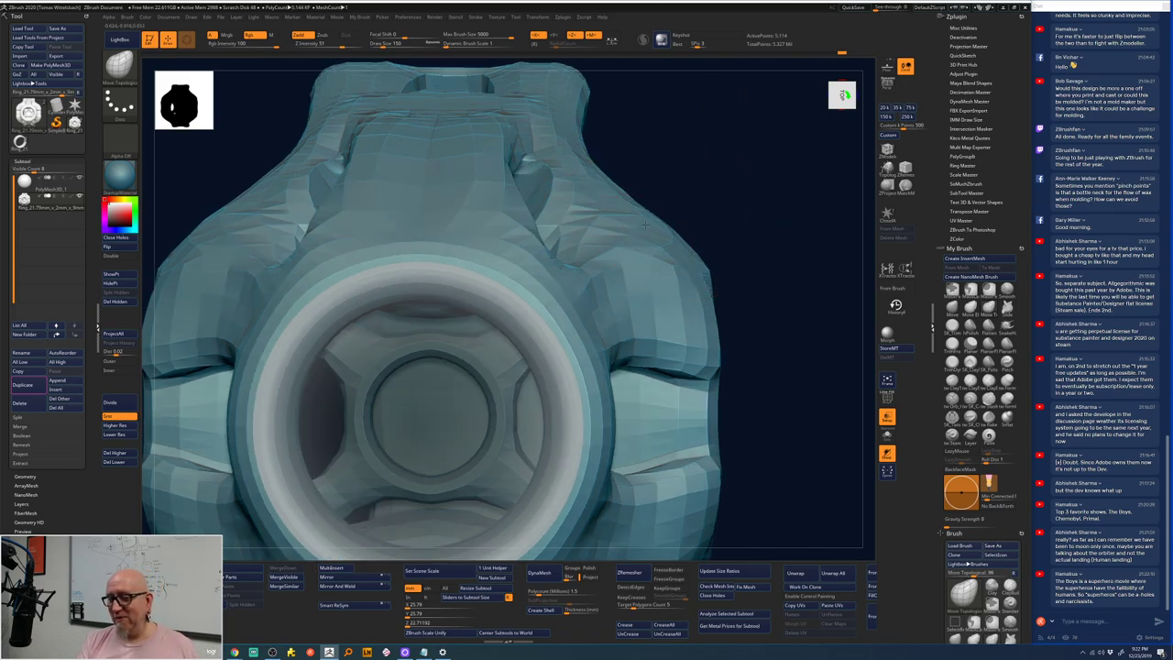
{"action": "left_click_drag", "start_coordinate": [724, 194], "coordinate": [721, 186], "text": "shift"}
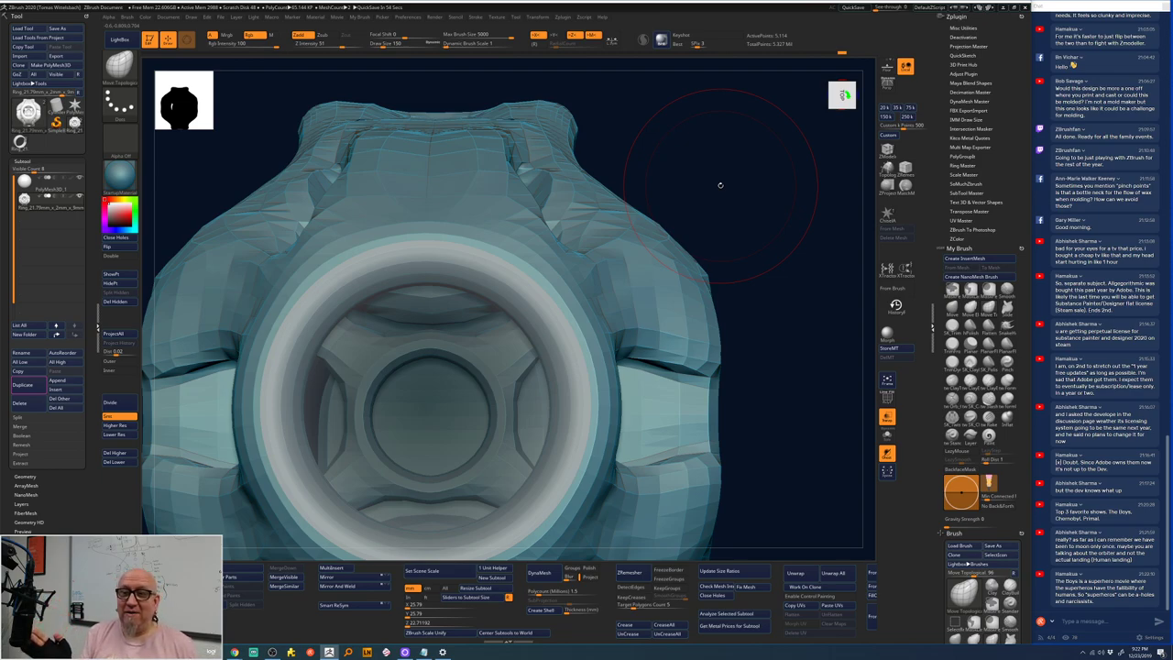
{"action": "left_click_drag", "start_coordinate": [712, 266], "coordinate": [683, 267]}
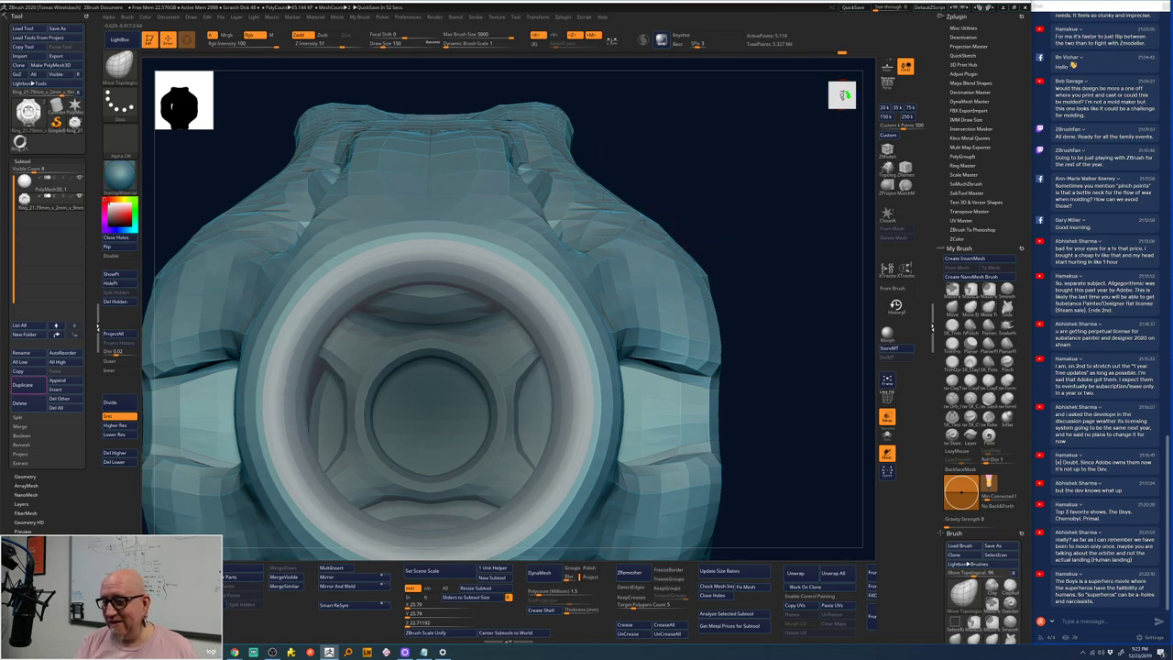
{"action": "right_click_drag", "start_coordinate": [683, 268], "coordinate": [632, 236]}
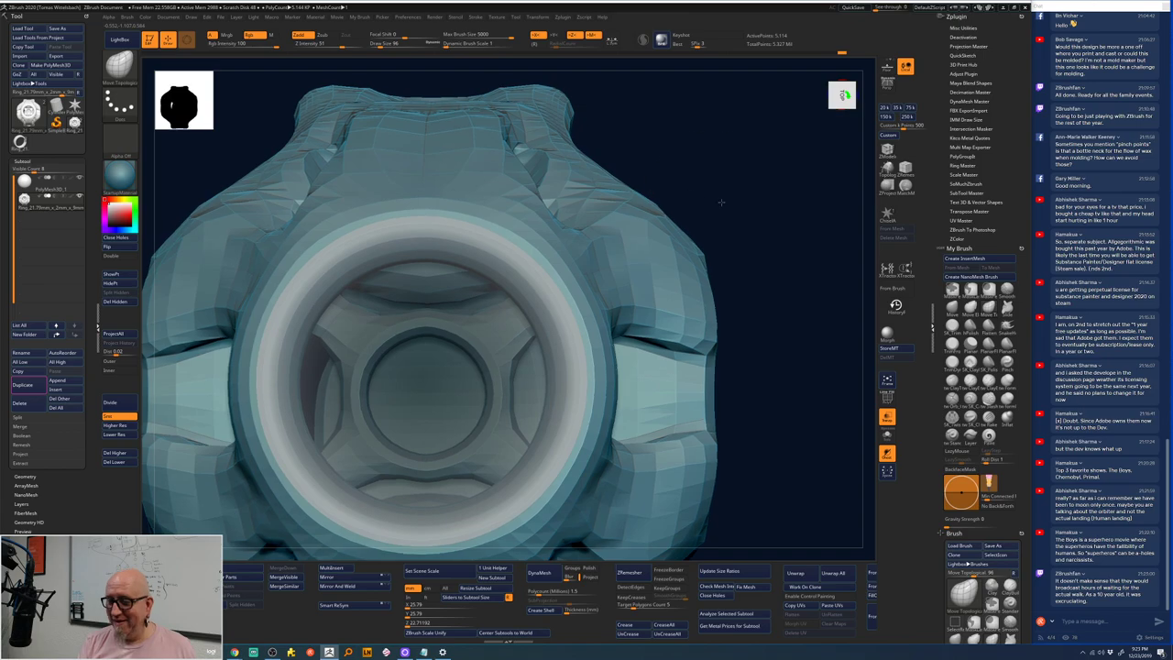
{"action": "left_click_drag", "start_coordinate": [721, 201], "coordinate": [775, 323]}
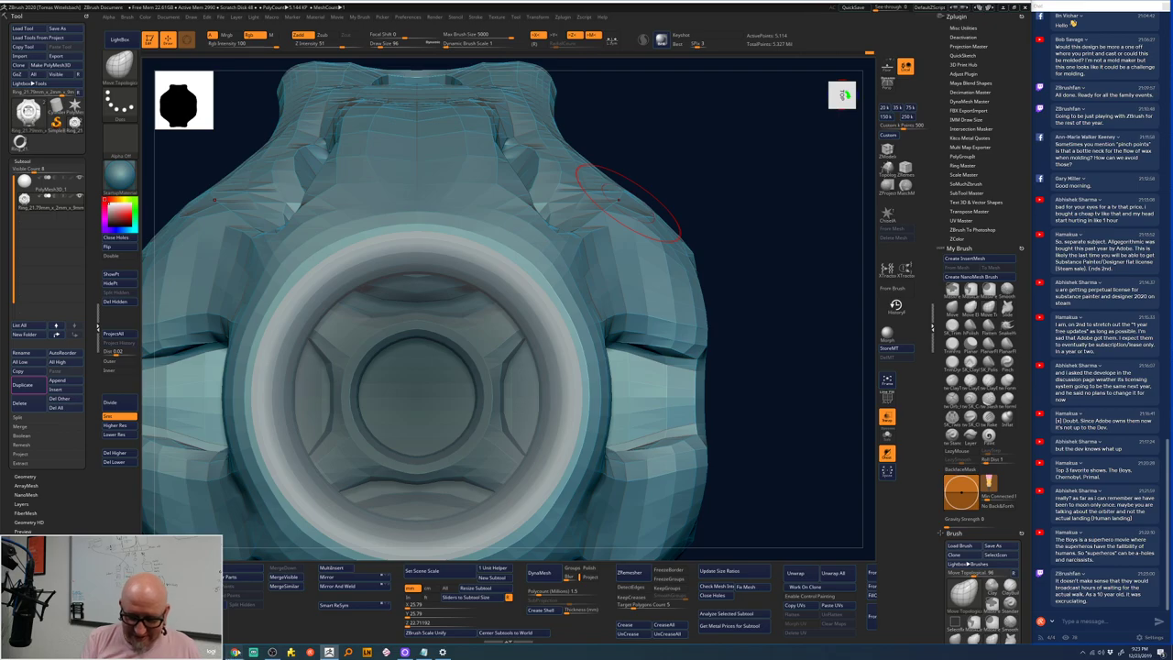
- Google 'how many men have walked on the moon' (twelve), then return to the ZBrush ring
{"action": "mouse_move", "coordinate": [235, 652]}
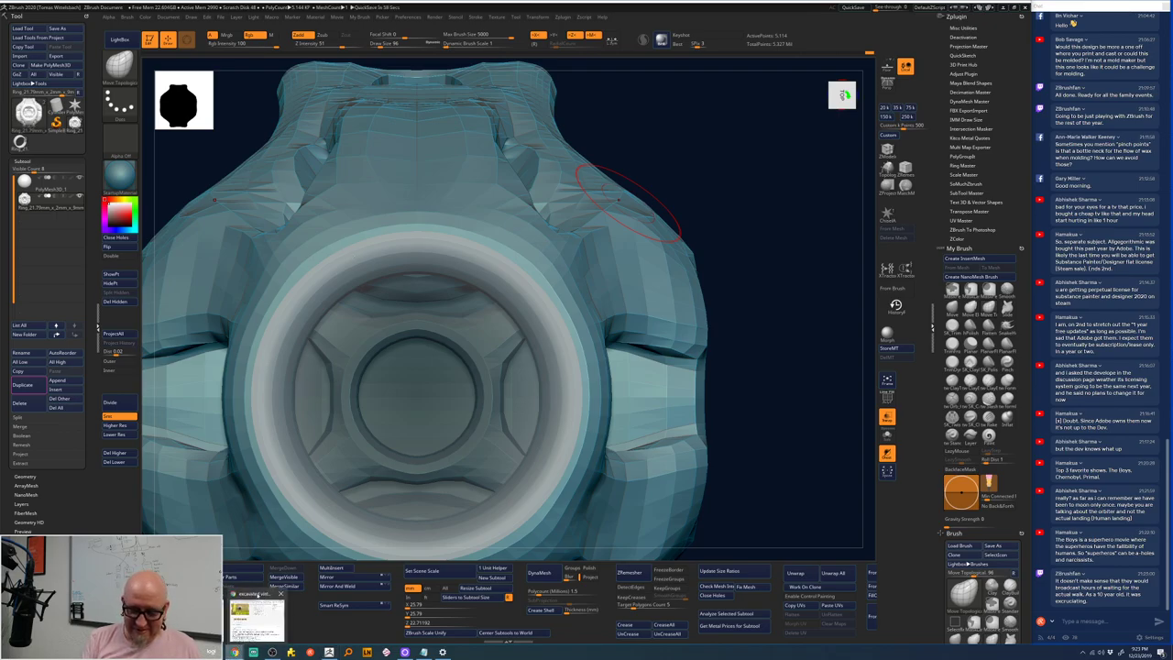
{"action": "left_click", "coordinate": [258, 616]}
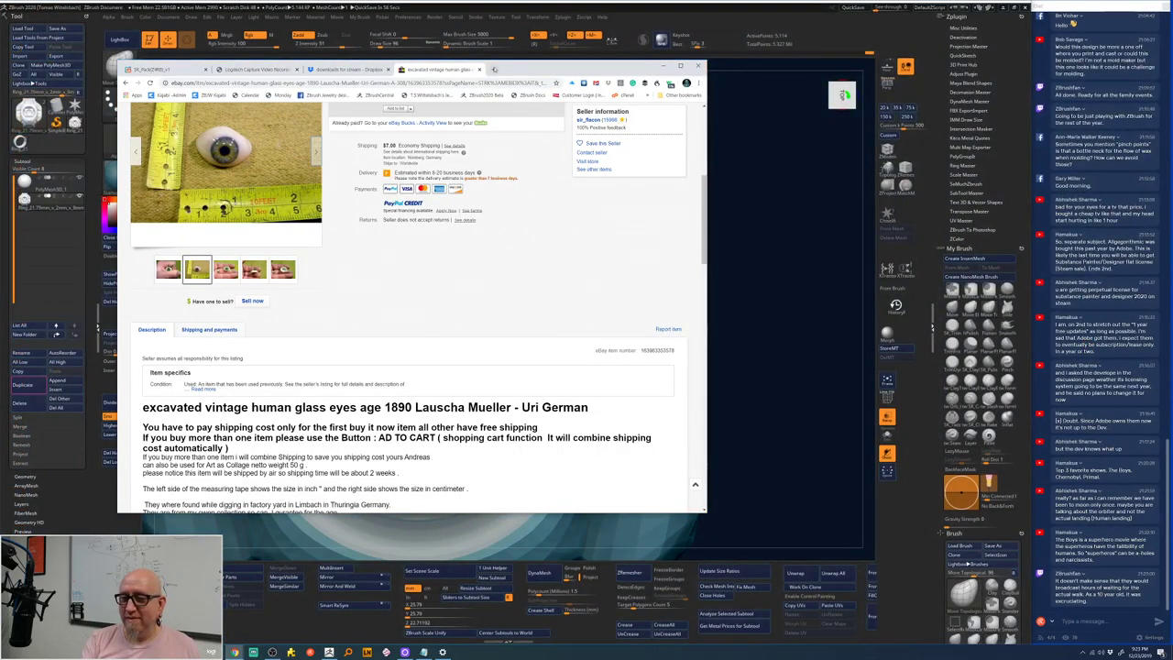
{"action": "left_click", "coordinate": [494, 68]}
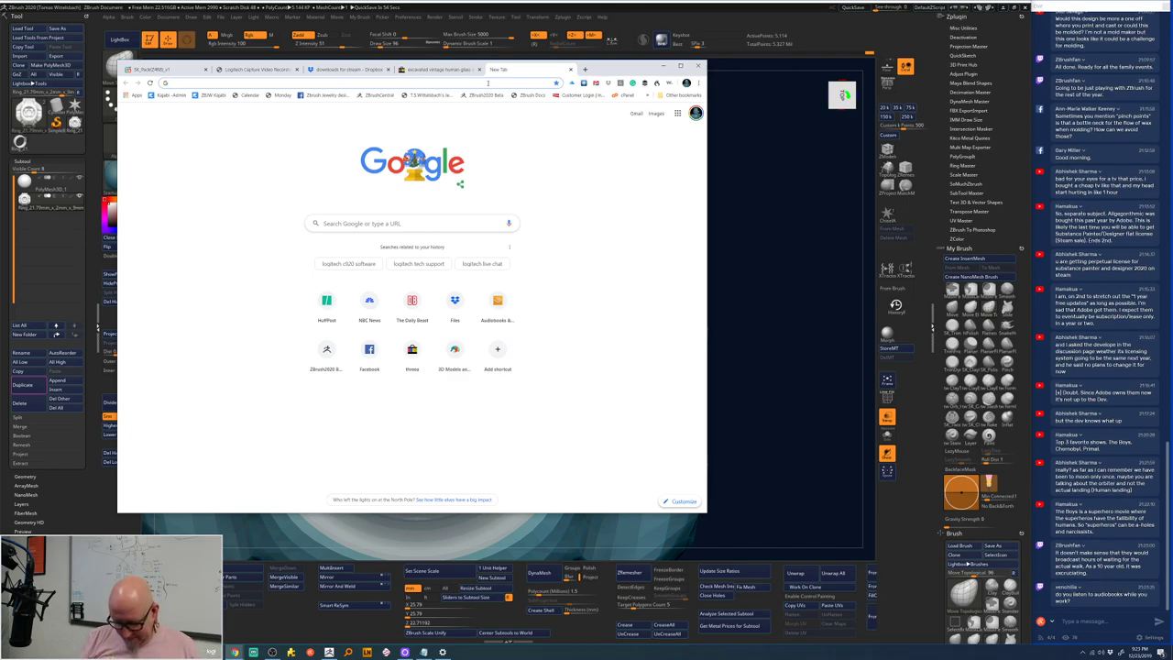
{"action": "type", "text": "how many "}
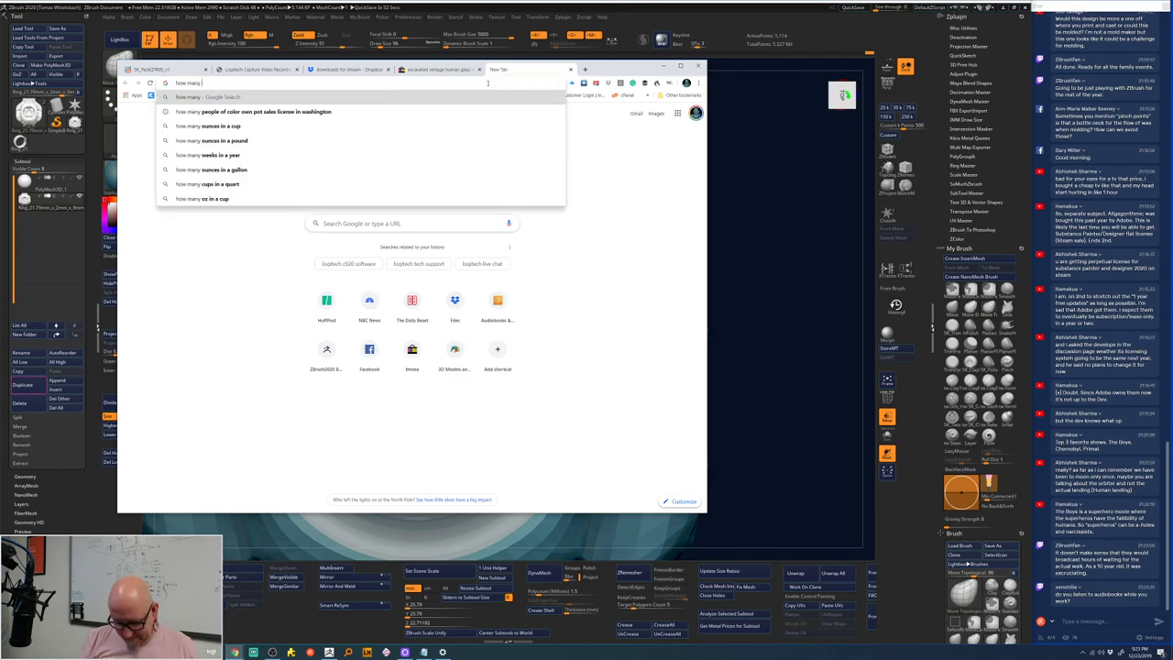
{"action": "type", "text": "men"}
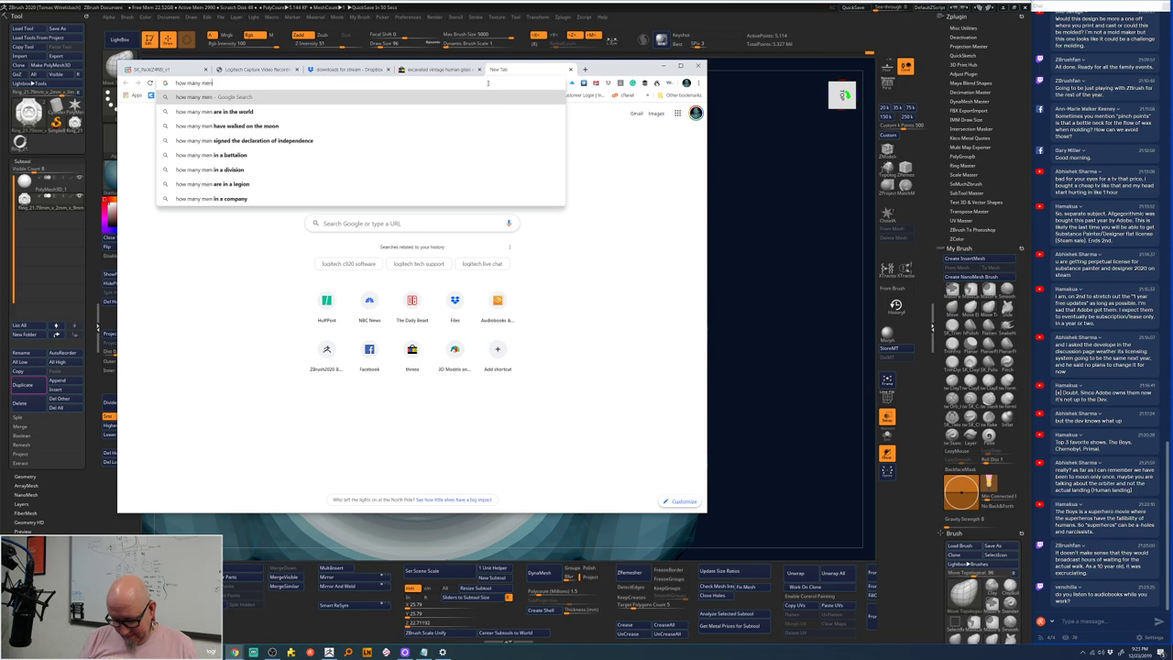
{"action": "type", "text": " have wal"}
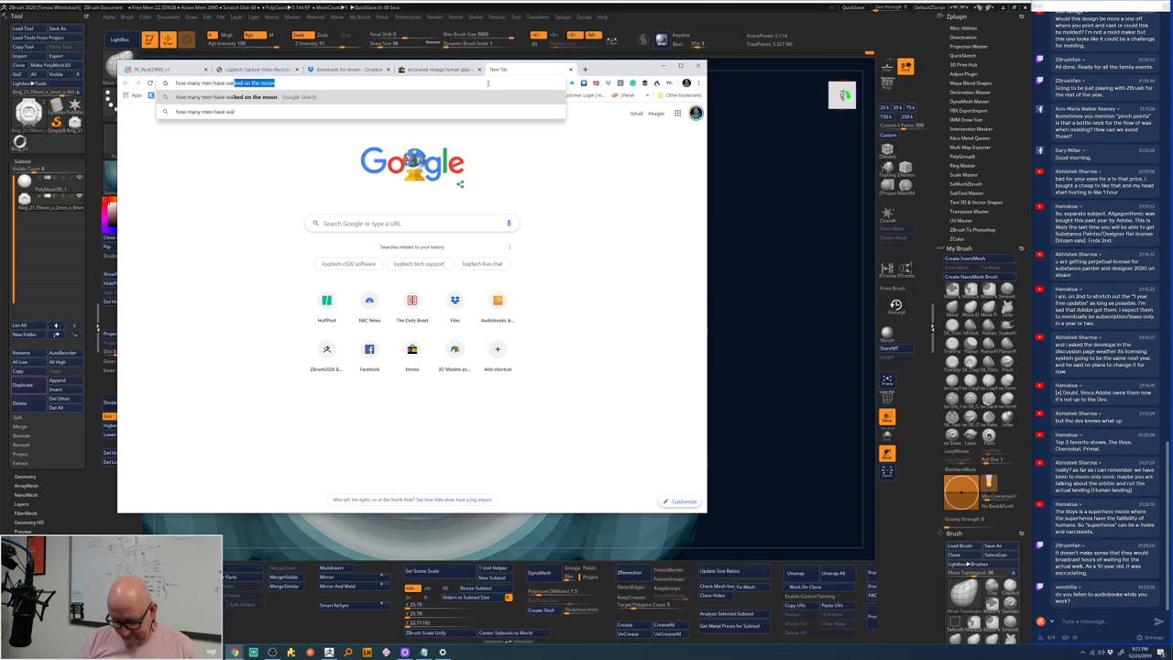
{"action": "type", "text": "ked on the moo"}
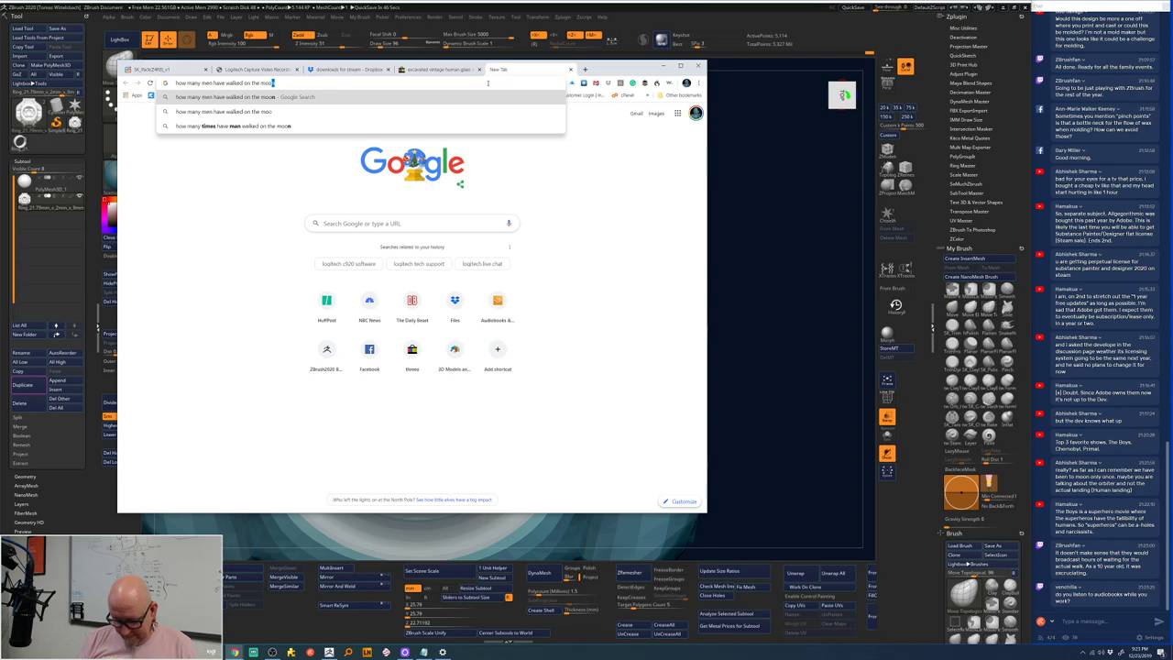
{"action": "key", "text": "Return"}
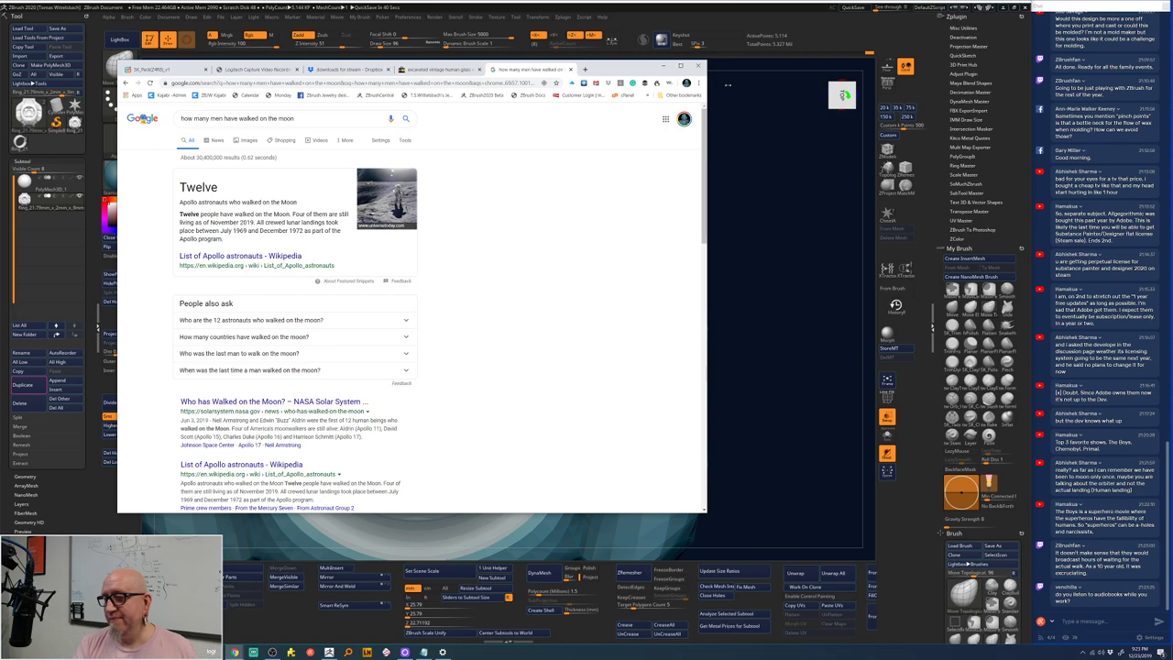
{"action": "left_click", "coordinate": [740, 176]}
{"action": "left_click_drag", "start_coordinate": [766, 248], "coordinate": [755, 273]}
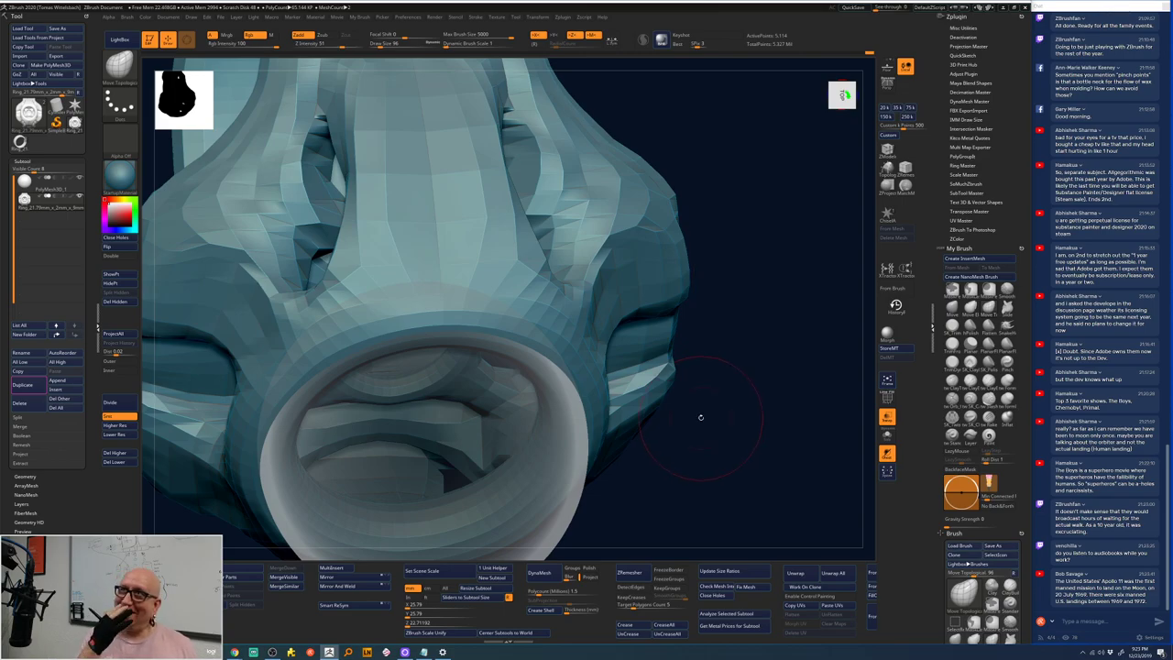
- Sculpt the cheeks on both sides of the head with the Move brush
{"action": "left_click_drag", "start_coordinate": [700, 417], "coordinate": [738, 285]}
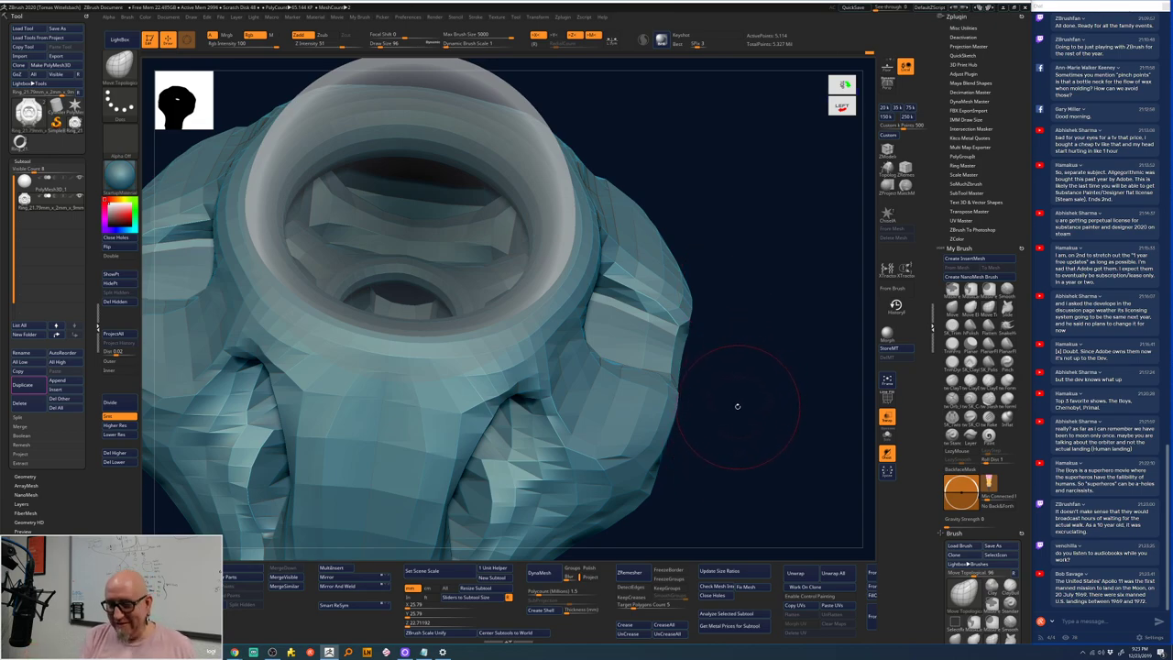
{"action": "left_click_drag", "start_coordinate": [741, 398], "coordinate": [751, 383]}
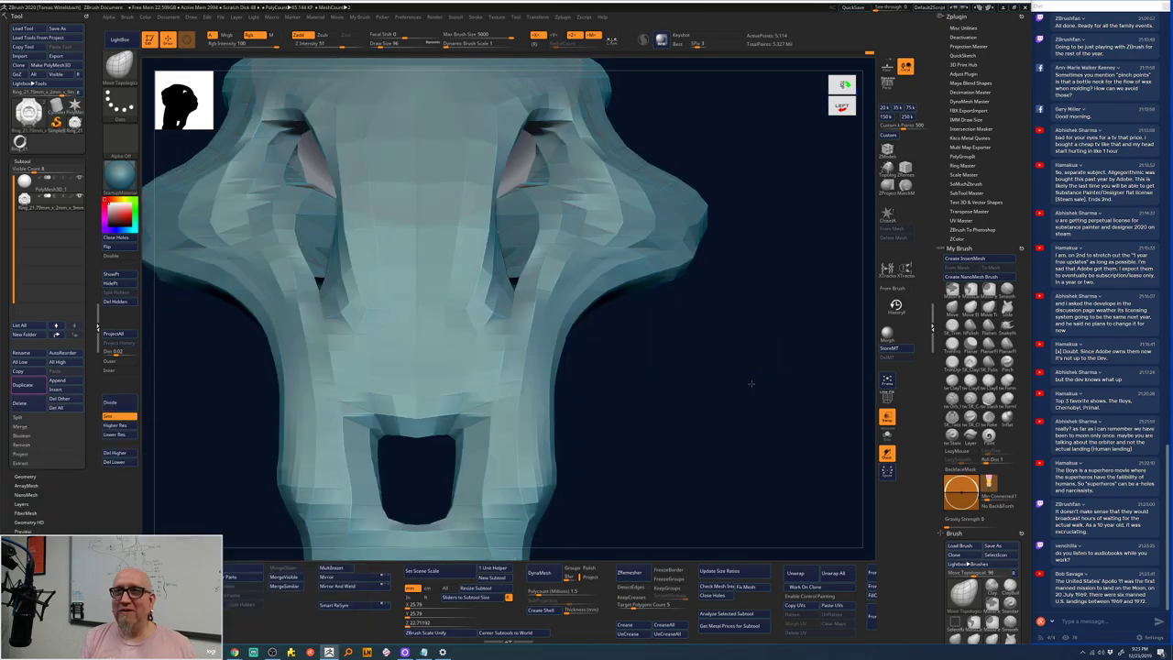
{"action": "key", "text": "f"}
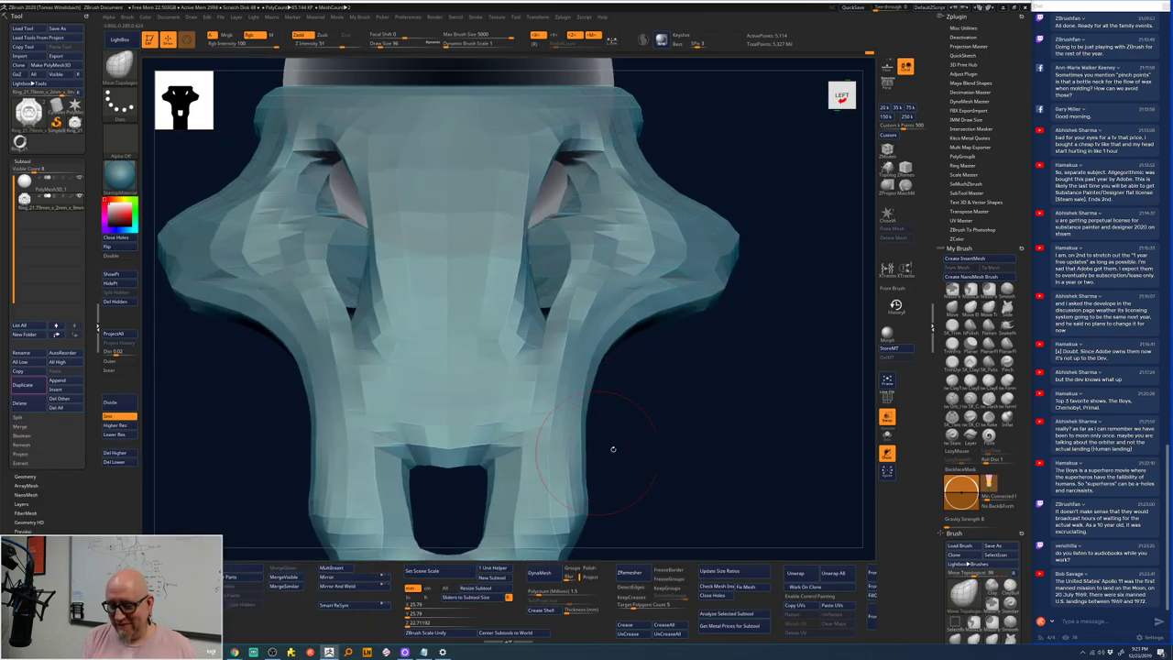
{"action": "mouse_move", "coordinate": [610, 450]}
{"action": "left_mouse_down"}
{"action": "mouse_move", "coordinate": [686, 340]}
{"action": "mouse_move", "coordinate": [553, 292]}
{"action": "mouse_move", "coordinate": [535, 378]}
{"action": "left_mouse_up"}
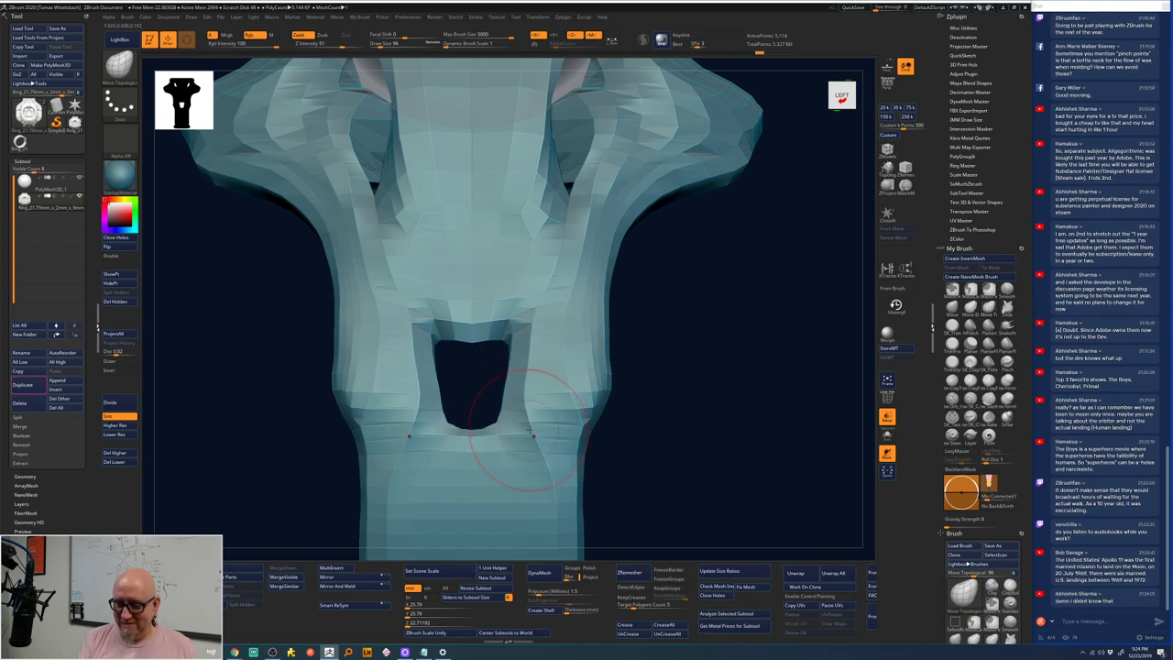
{"action": "mouse_move", "coordinate": [684, 343]}
{"action": "left_mouse_down"}
{"action": "mouse_move", "coordinate": [615, 331]}
{"action": "mouse_move", "coordinate": [560, 362]}
{"action": "mouse_move", "coordinate": [550, 302]}
{"action": "mouse_move", "coordinate": [570, 264]}
{"action": "mouse_move", "coordinate": [561, 236]}
{"action": "mouse_move", "coordinate": [572, 194]}
{"action": "left_mouse_up"}
{"action": "mouse_move", "coordinate": [718, 299]}
{"action": "left_mouse_down"}
{"action": "mouse_move", "coordinate": [636, 406]}
{"action": "mouse_move", "coordinate": [652, 438]}
{"action": "mouse_move", "coordinate": [734, 357]}
{"action": "mouse_move", "coordinate": [717, 181]}
{"action": "mouse_move", "coordinate": [721, 290]}
{"action": "mouse_move", "coordinate": [697, 308]}
{"action": "mouse_move", "coordinate": [704, 410]}
{"action": "mouse_move", "coordinate": [720, 244]}
{"action": "mouse_move", "coordinate": [707, 238]}
{"action": "left_mouse_up"}
{"action": "key", "text": "f"}
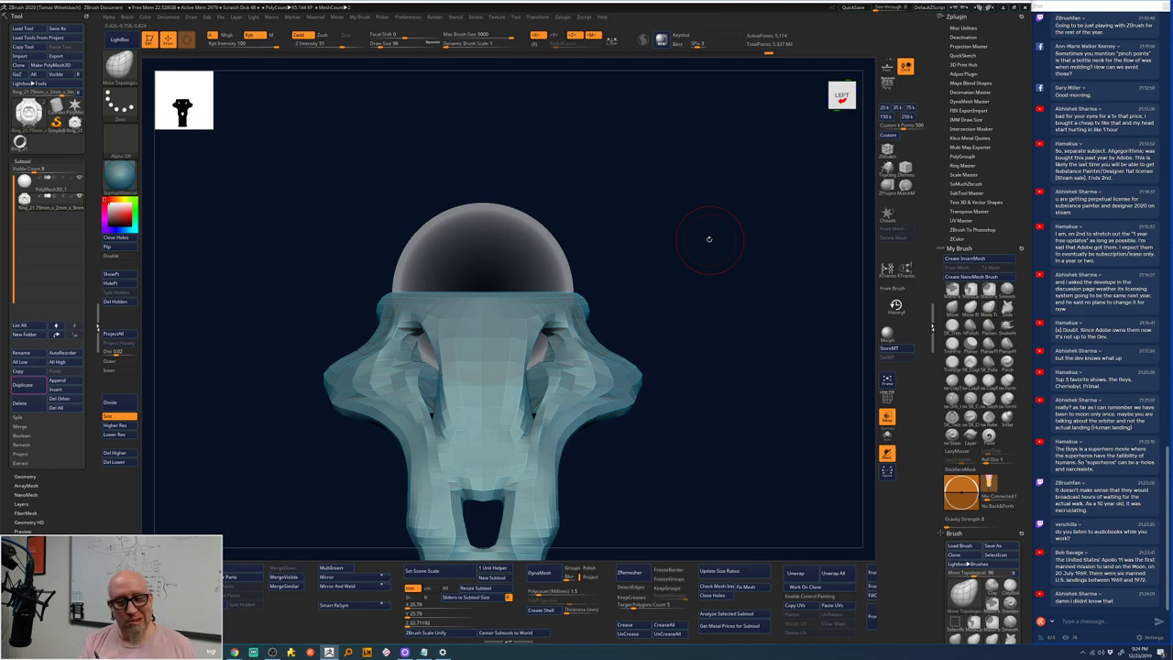
{"action": "left_click_drag", "start_coordinate": [707, 239], "coordinate": [665, 239], "text": "alt"}
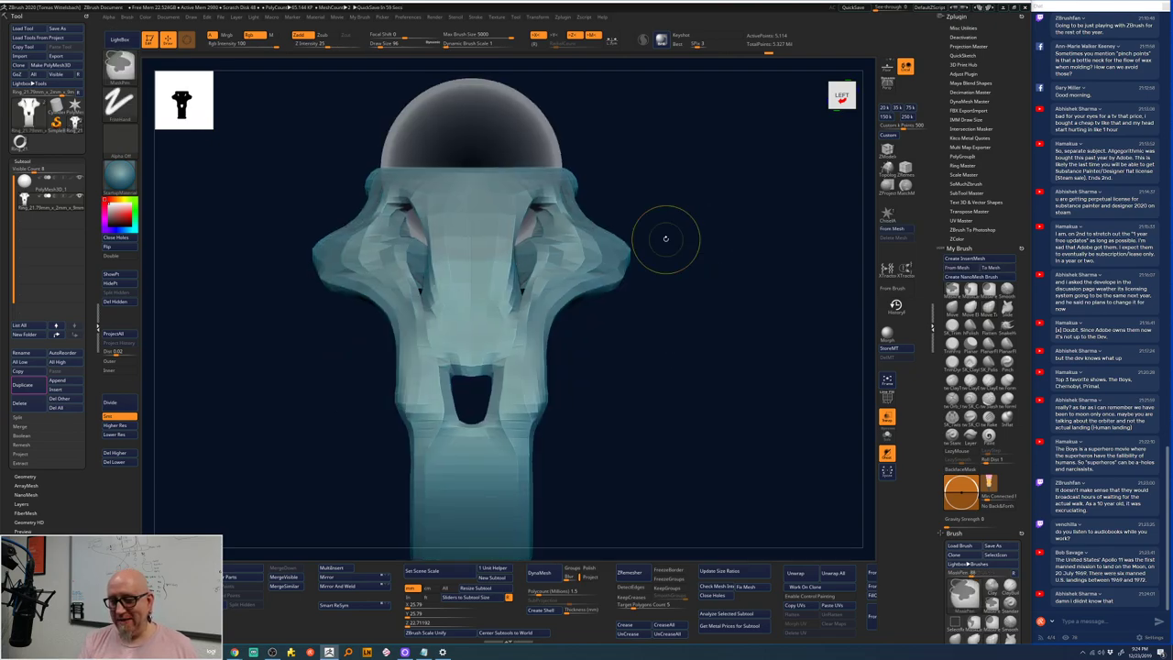
- Switch to the Move Topological brush and insert another ring mesh as a new subtool
{"action": "key", "text": "b"}
{"action": "key", "text": "m"}
{"action": "key", "text": "t"}
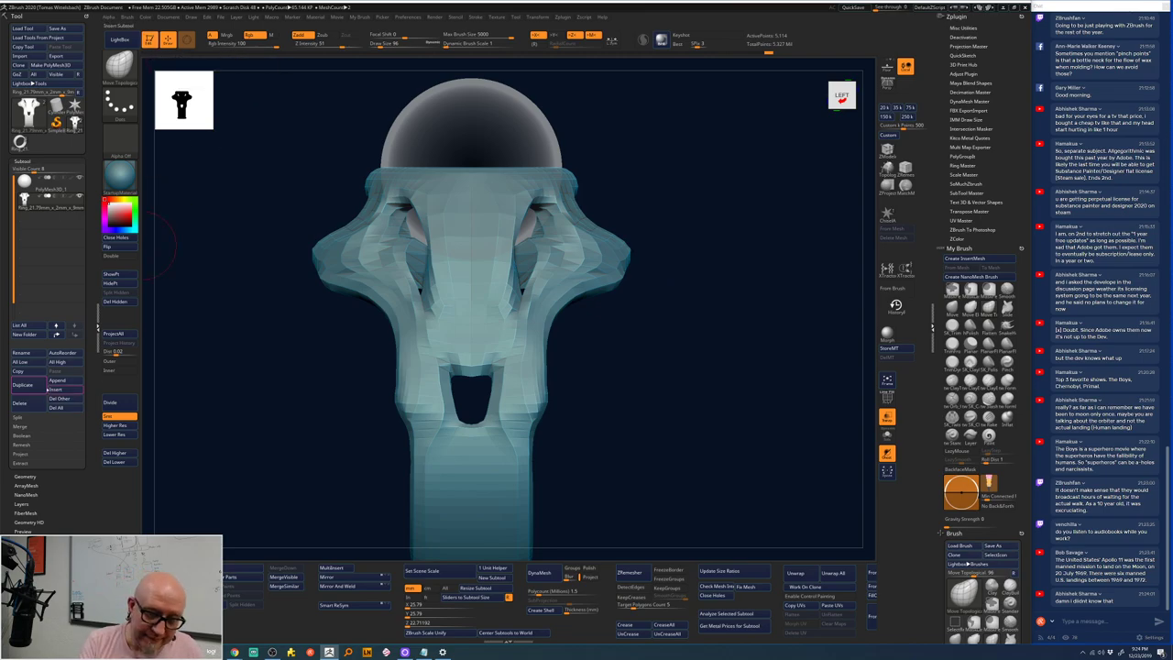
{"action": "left_click", "coordinate": [47, 389]}
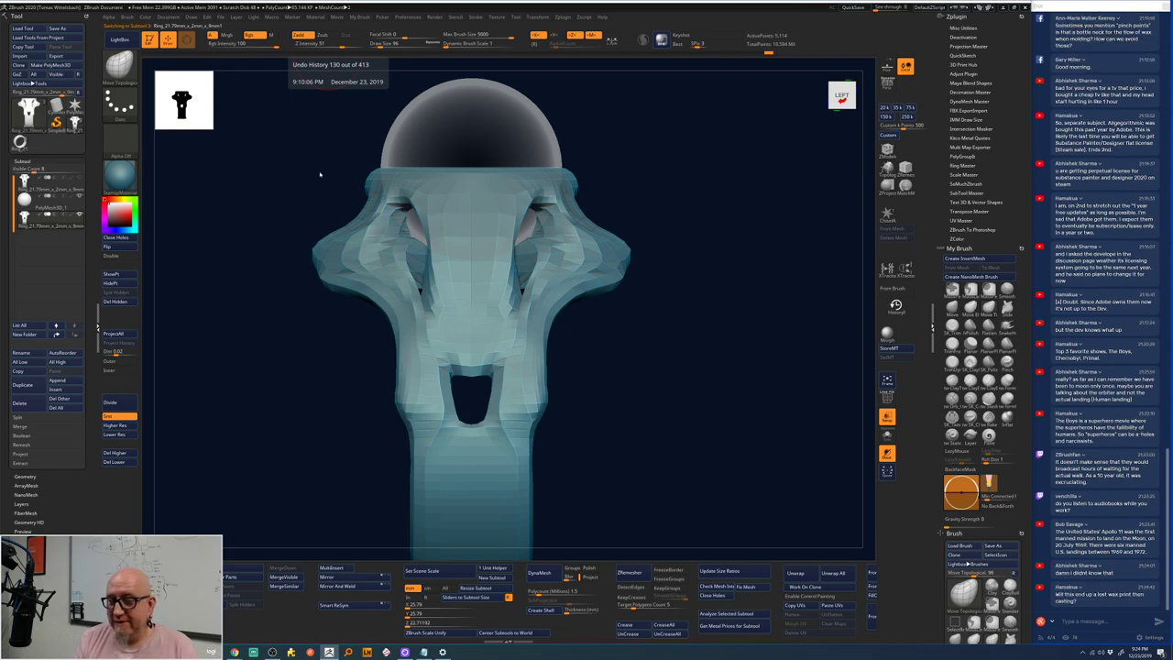
- Scrub the undo history back to the blocky base ring and inspect it from several angles
{"action": "key", "text": "ctrl+z"}
{"action": "key", "text": "ctrl+z"}
{"action": "key", "text": "ctrl+z"}
{"action": "key", "text": "ctrl+z"}
{"action": "key", "text": "ctrl+z"}
{"action": "key", "text": "ctrl+z"}
{"action": "key", "text": "ctrl+z"}
{"action": "key", "text": "ctrl+z"}
{"action": "key", "text": "ctrl+z"}
{"action": "key", "text": "ctrl+z"}
{"action": "key", "text": "ctrl+z"}
{"action": "key", "text": "ctrl+z"}
{"action": "key", "text": "ctrl+z"}
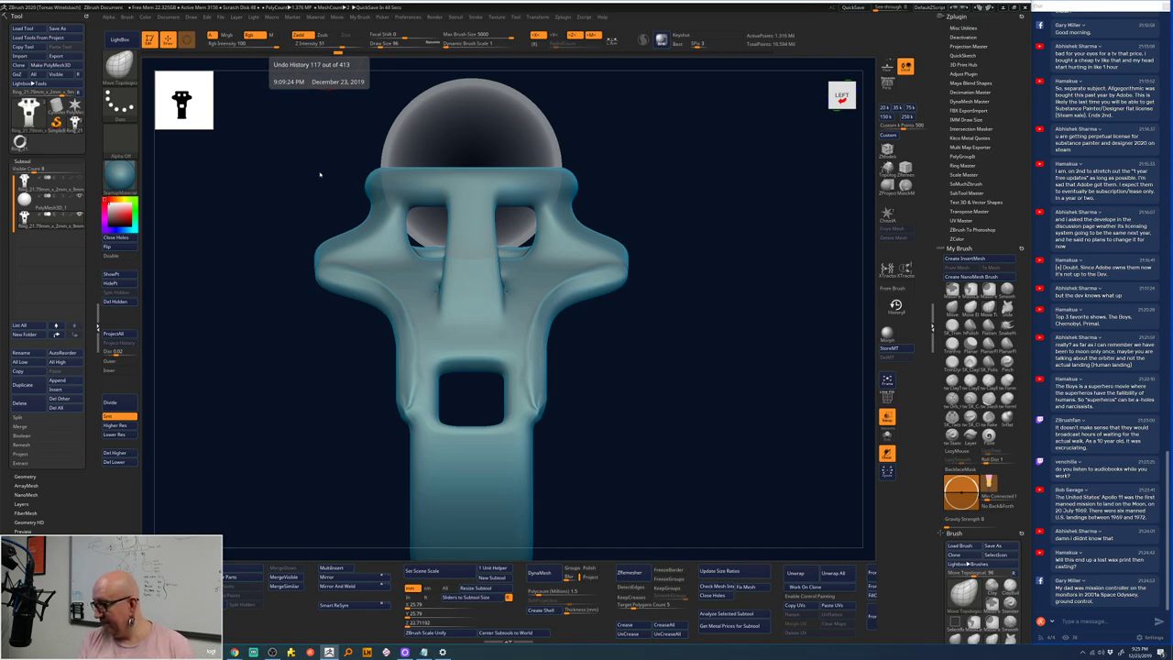
{"action": "key", "text": "ctrl+shift+z"}
{"action": "key", "text": "ctrl+shift+z"}
{"action": "key", "text": "ctrl+shift+z"}
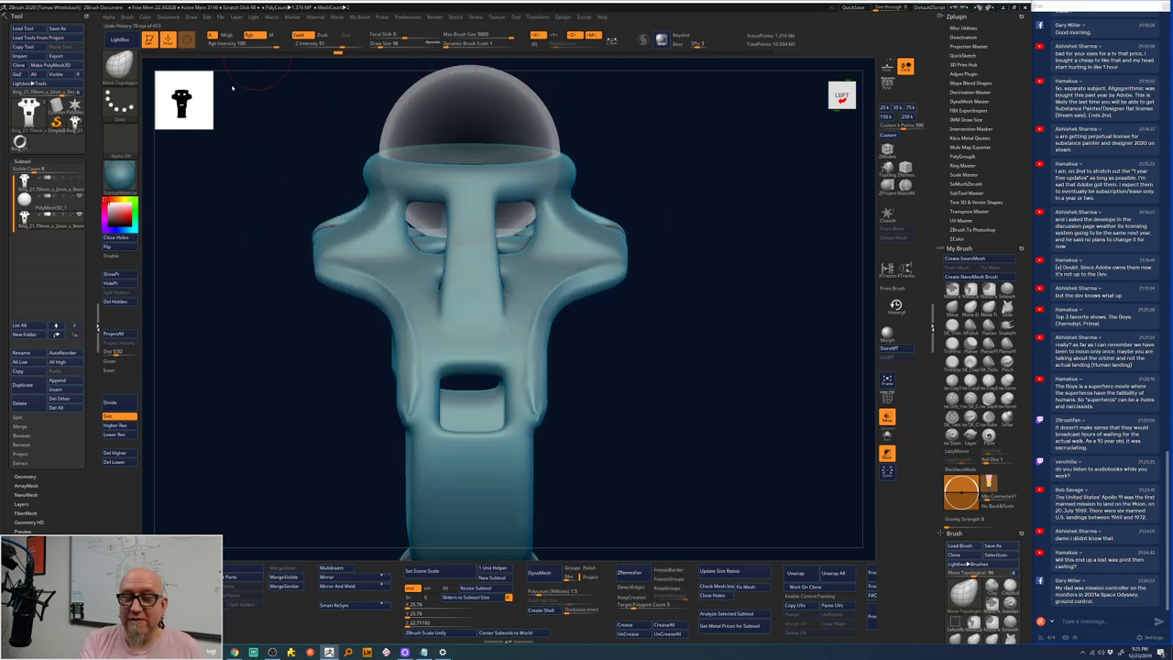
{"action": "key", "text": "ctrl+z"}
{"action": "key", "text": "ctrl+z"}
{"action": "key", "text": "ctrl+z"}
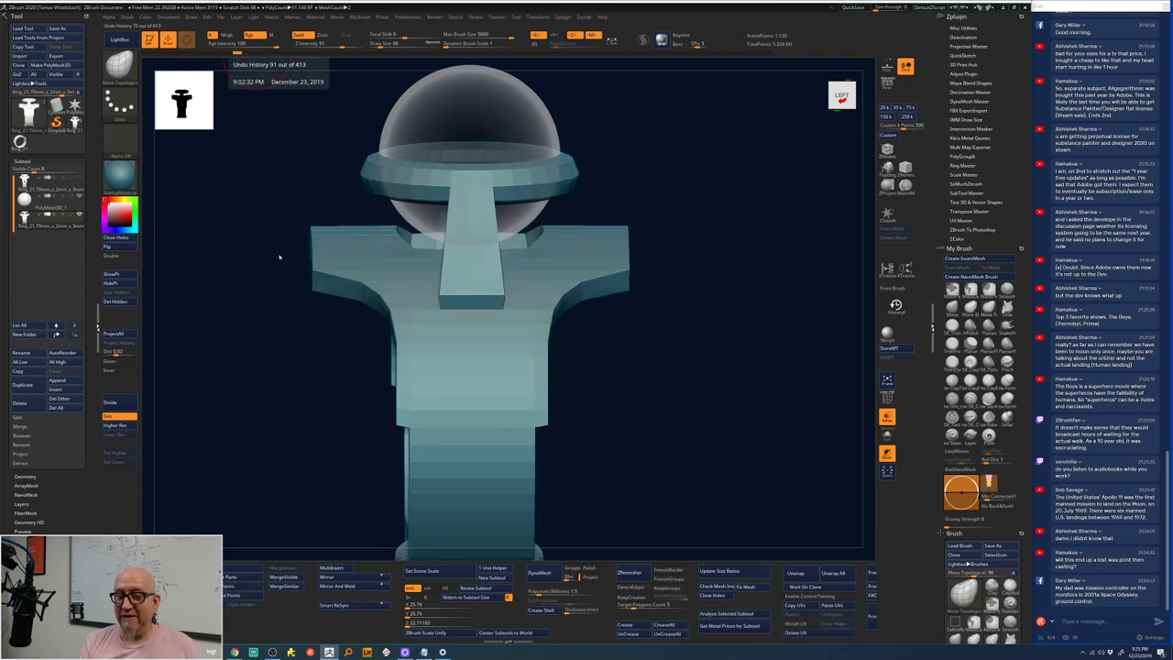
{"action": "left_click_drag", "start_coordinate": [335, 421], "coordinate": [320, 413]}
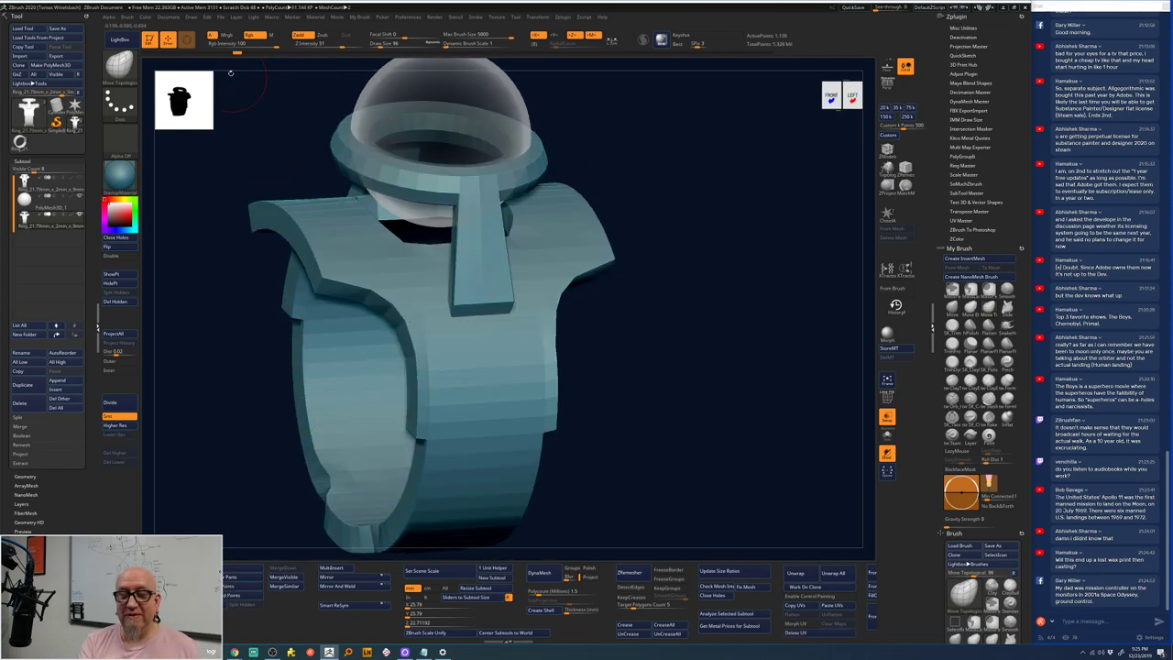
{"action": "left_click_drag", "start_coordinate": [197, 302], "coordinate": [237, 408]}
{"action": "left_click_drag", "start_coordinate": [720, 275], "coordinate": [684, 323]}
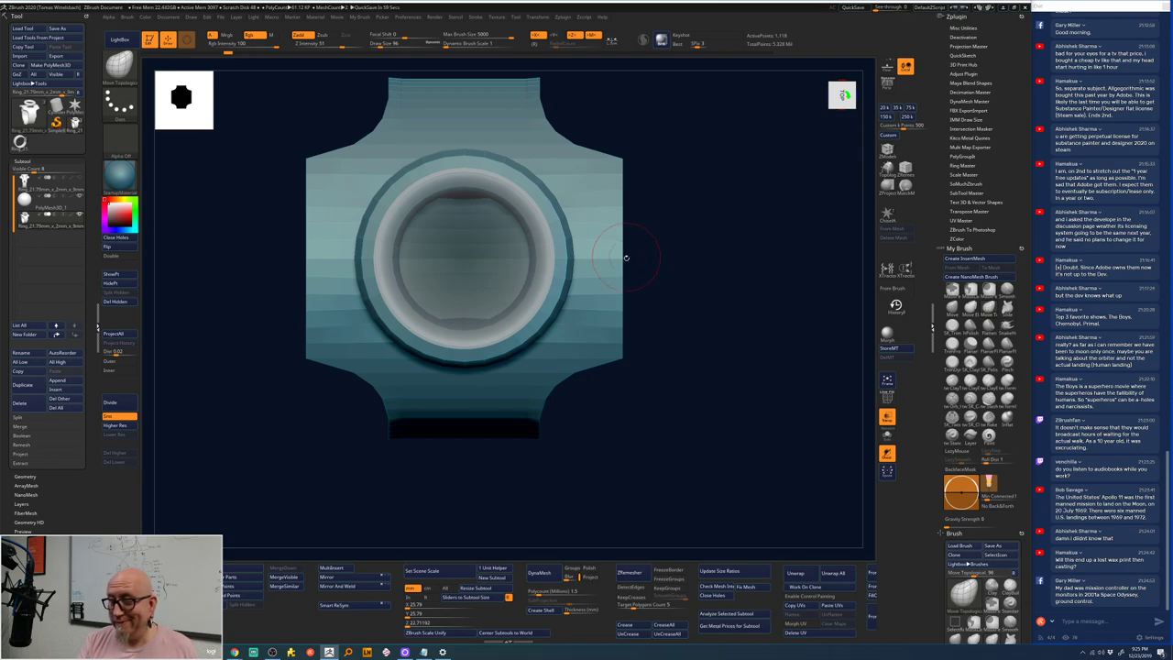
{"action": "left_click_drag", "start_coordinate": [646, 320], "coordinate": [649, 296]}
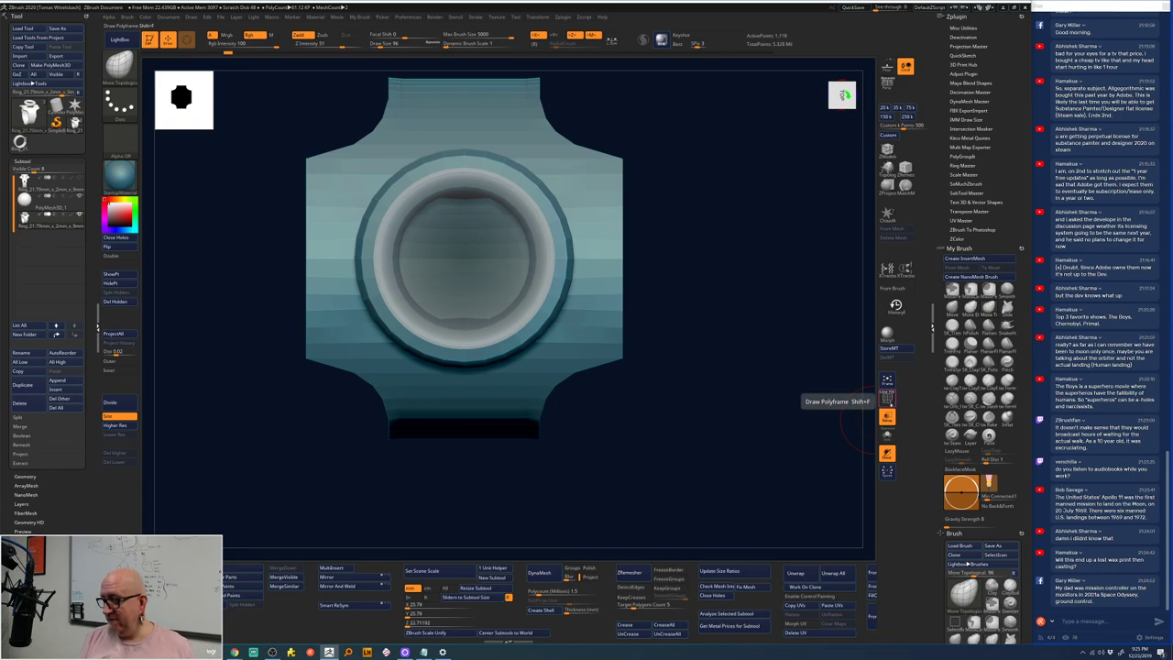
- Turn on PolyF polygroup display and undo until the purple top flap disappears
{"action": "left_click", "coordinate": [886, 397]}
{"action": "left_click_drag", "start_coordinate": [686, 256], "coordinate": [630, 209]}
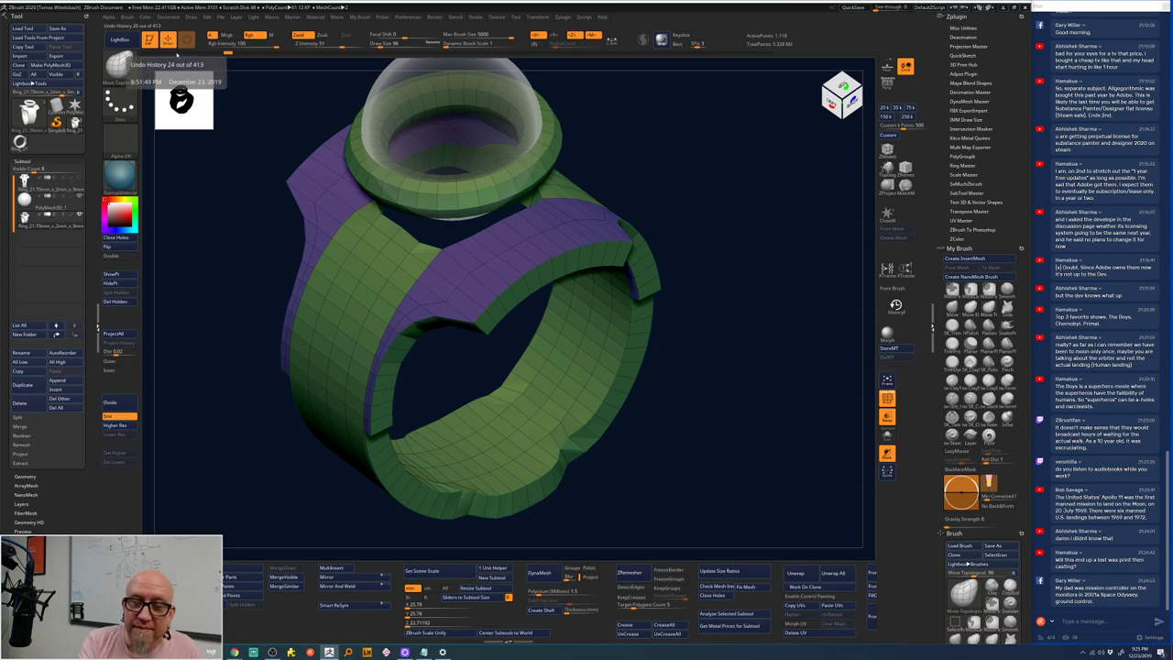
{"action": "key", "text": "ctrl+z"}
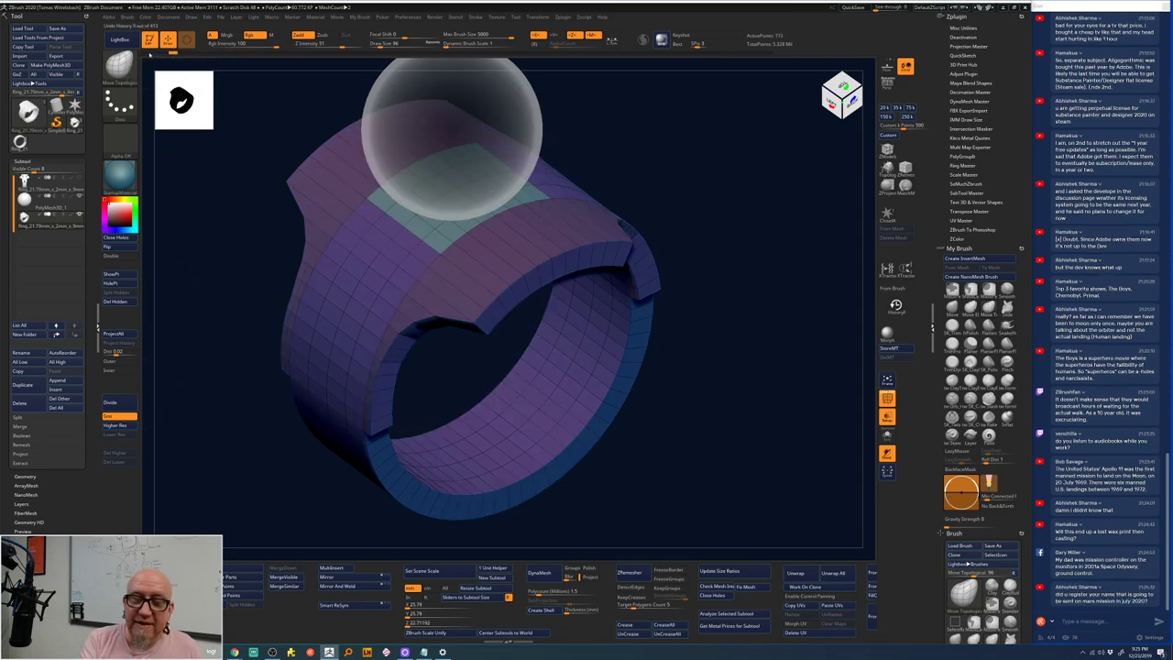
{"action": "key", "text": "ctrl+shift+z"}
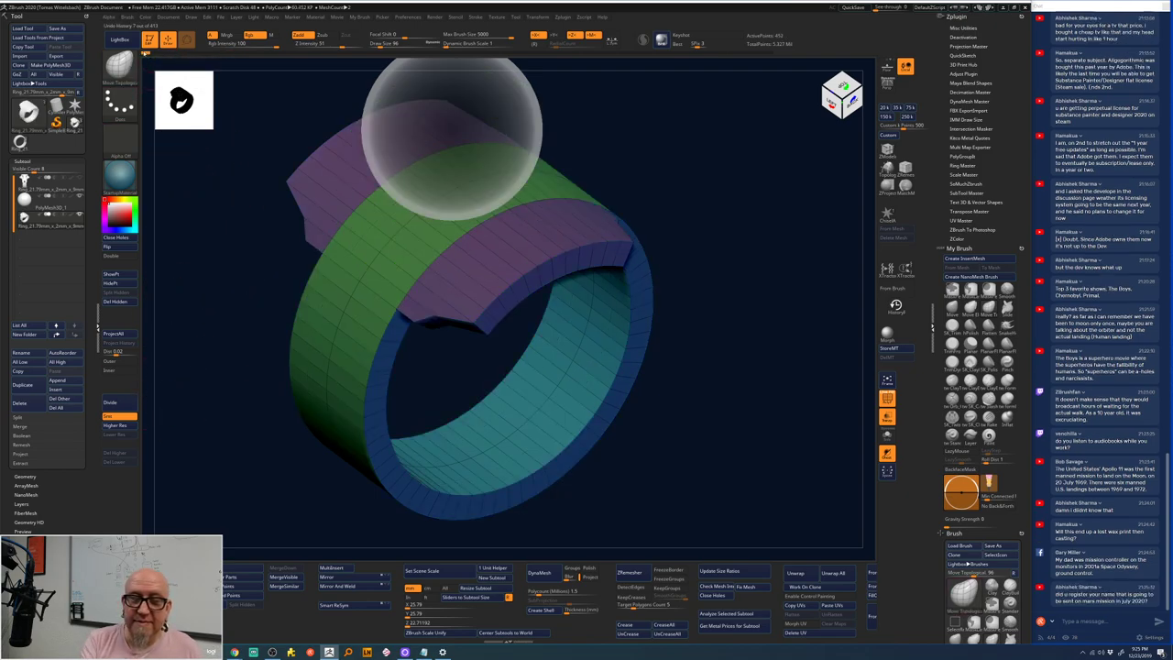
{"action": "key", "text": "ctrl+z"}
{"action": "left_click_drag", "start_coordinate": [416, 385], "coordinate": [710, 219]}
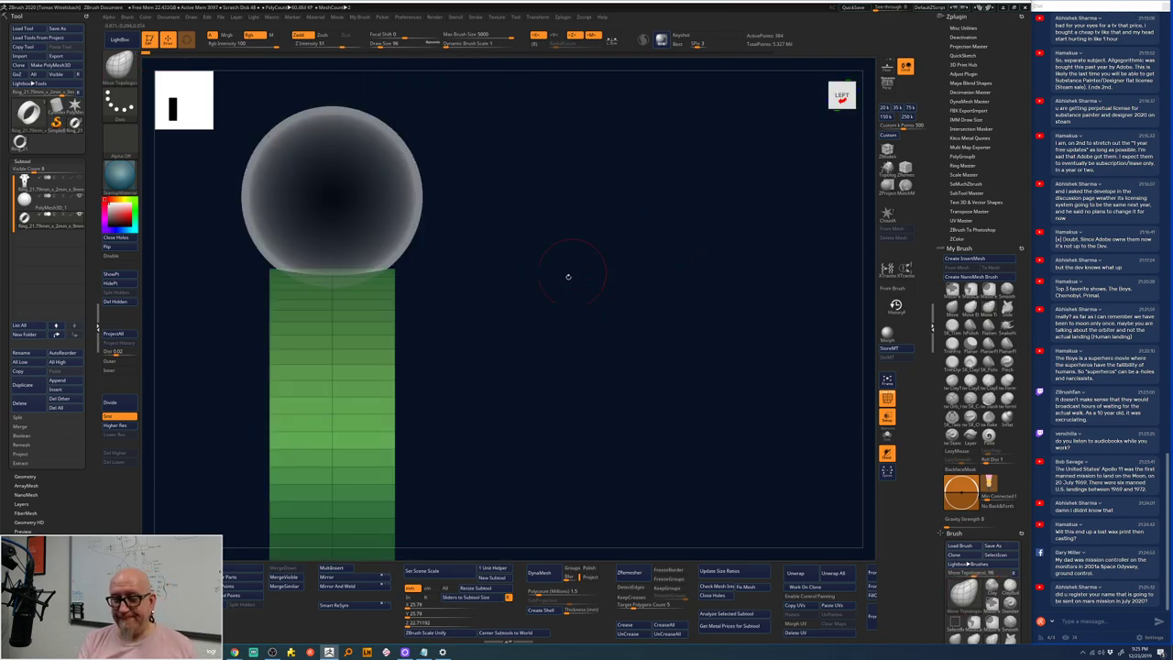
- Stretch the green band's top up slightly with the move gizmo in side view
{"action": "left_click_drag", "start_coordinate": [568, 272], "coordinate": [550, 272]}
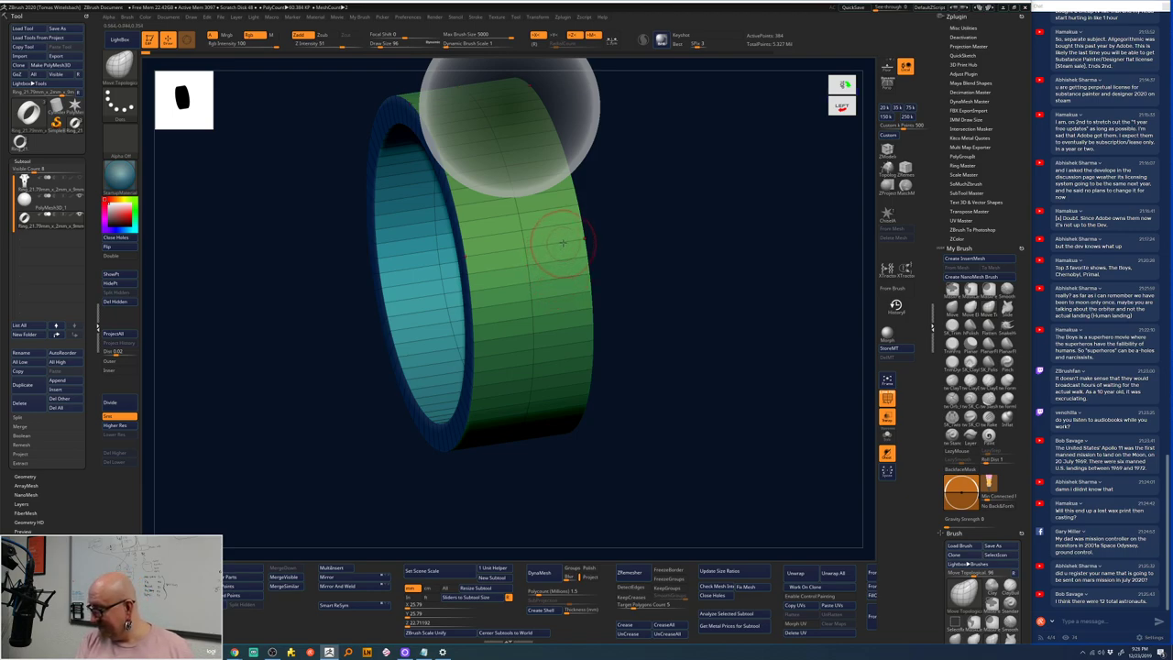
{"action": "mouse_move", "coordinate": [628, 211]}
{"action": "left_mouse_down"}
{"action": "mouse_move", "coordinate": [607, 281]}
{"action": "mouse_move", "coordinate": [607, 263]}
{"action": "left_mouse_up"}
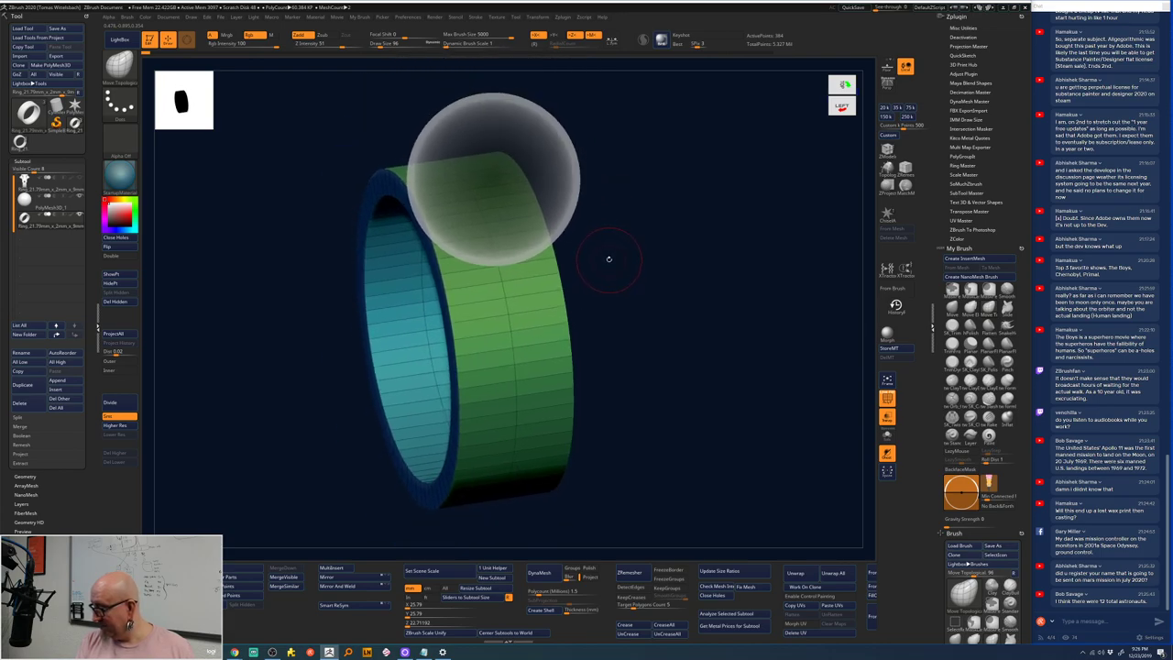
{"action": "left_click_drag", "start_coordinate": [607, 251], "coordinate": [623, 218]}
{"action": "key", "text": "w"}
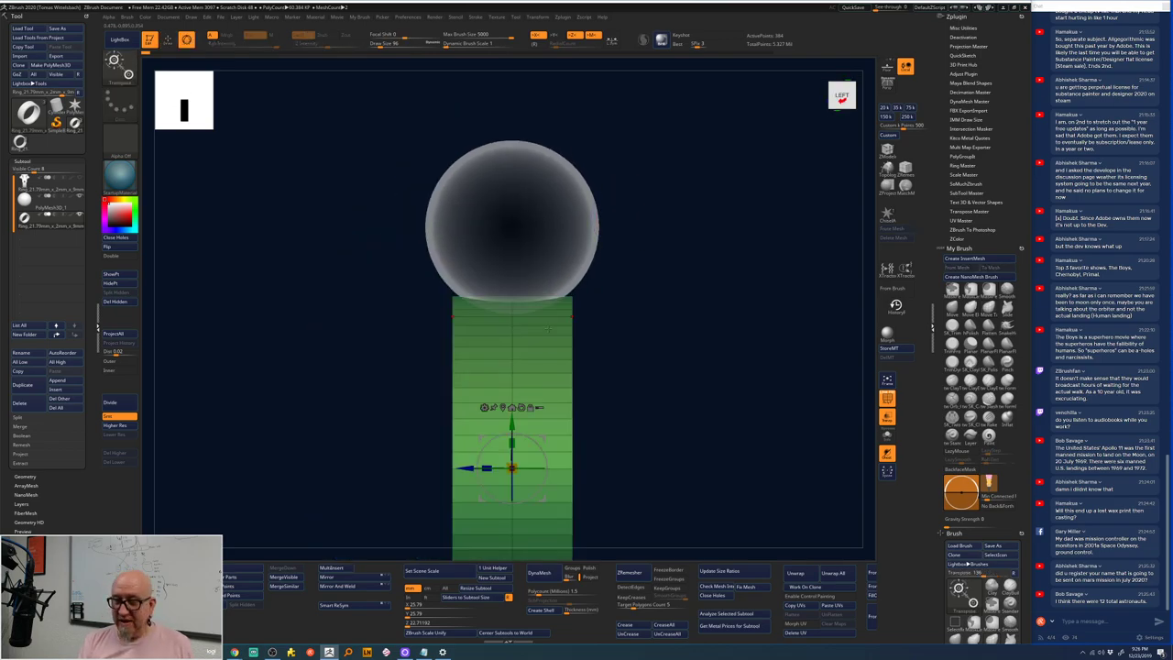
{"action": "left_click_drag", "start_coordinate": [512, 424], "coordinate": [511, 271]}
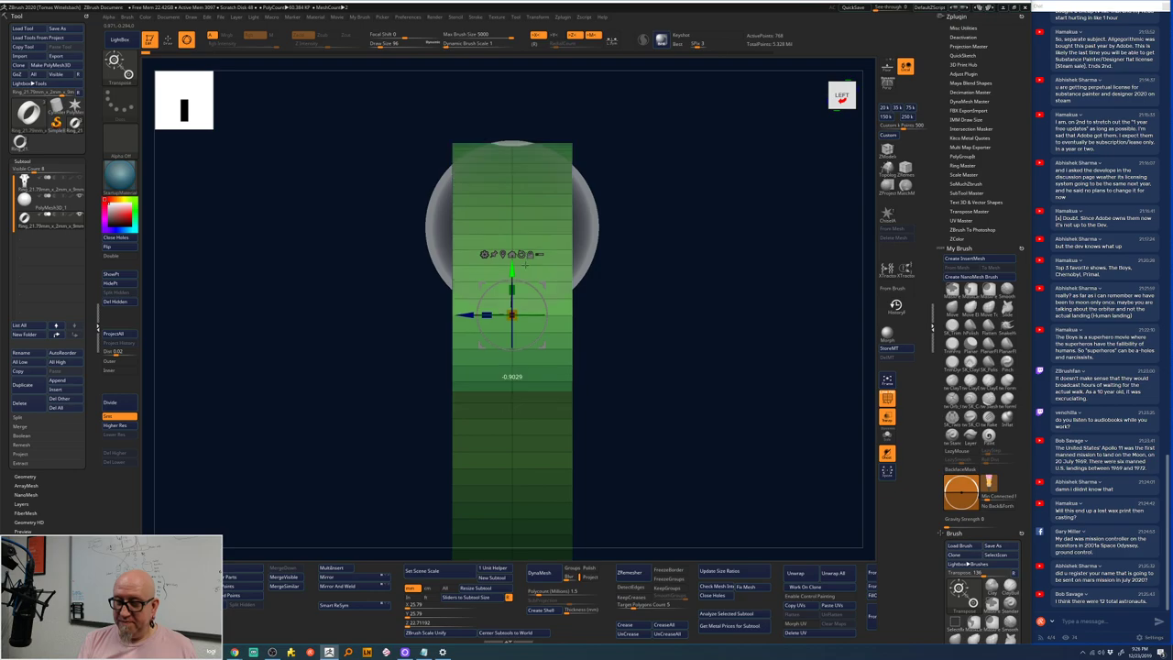
{"action": "left_click", "coordinate": [526, 292]}
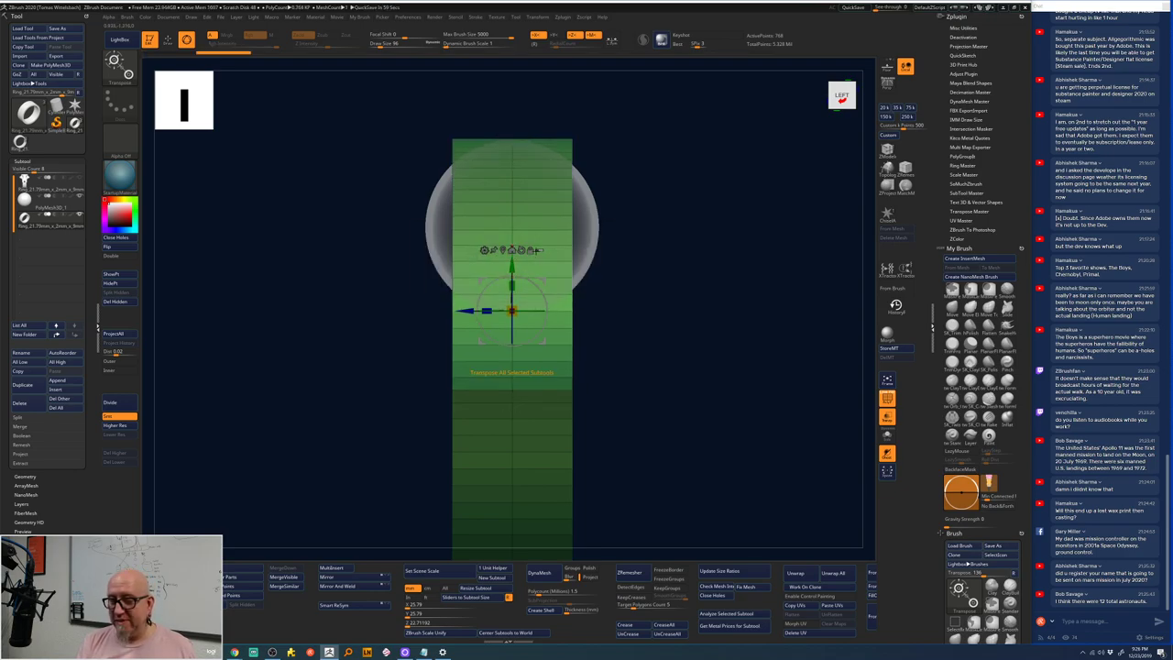
- Create a new disc via the gizmo's Transform Type and move it up inside the dome
{"action": "left_click", "coordinate": [486, 254]}
{"action": "left_click", "coordinate": [707, 250]}
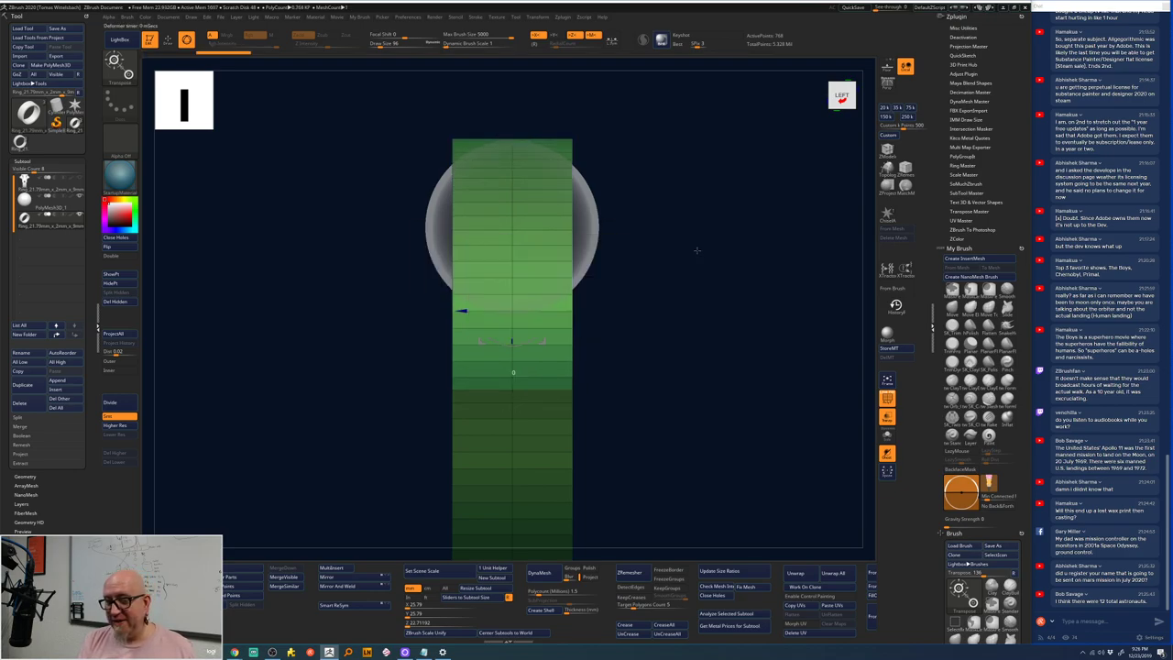
{"action": "key", "text": "w"}
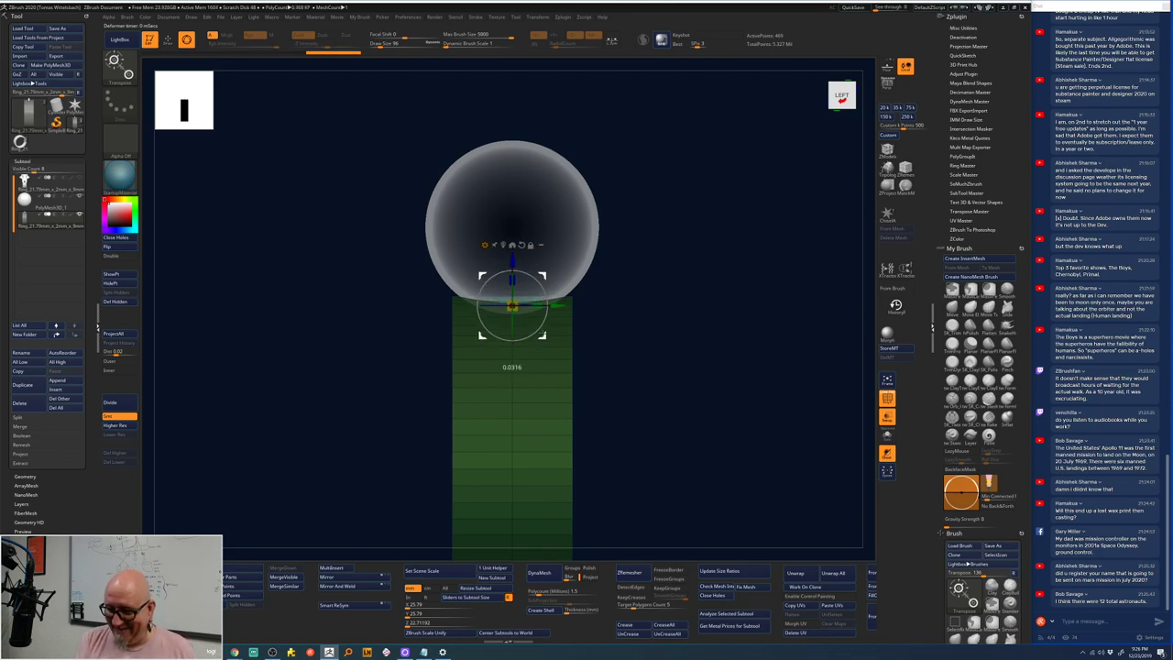
{"action": "left_click_drag", "start_coordinate": [511, 310], "coordinate": [511, 232]}
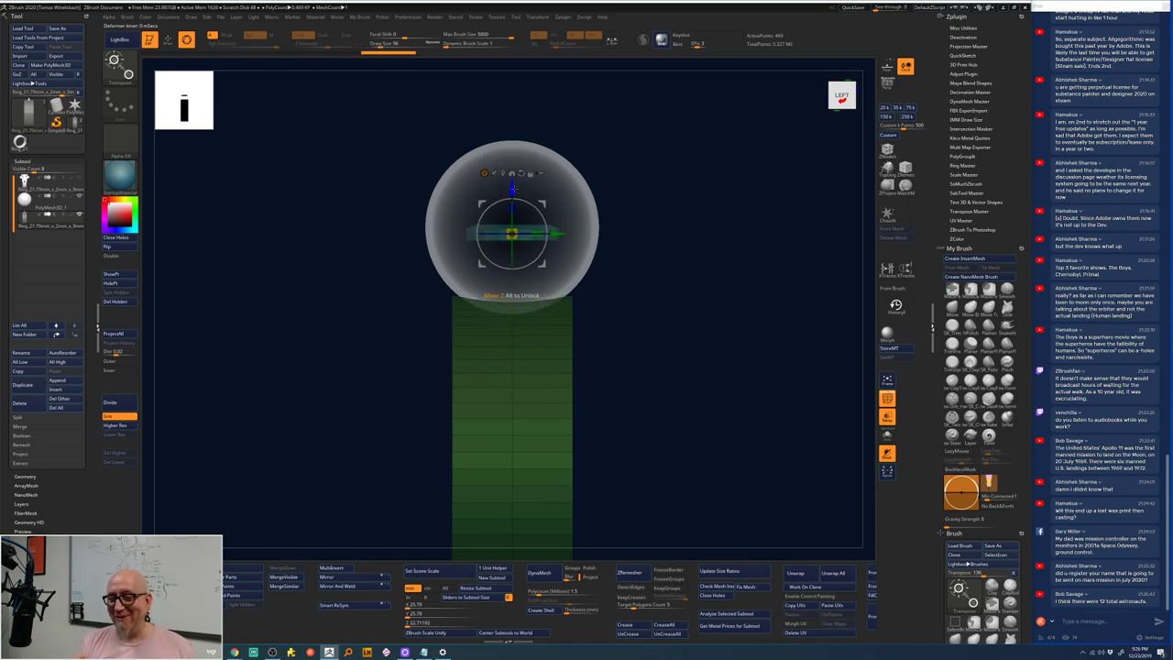
{"action": "left_click_drag", "start_coordinate": [659, 230], "coordinate": [653, 220]}
{"action": "left_click_drag", "start_coordinate": [511, 234], "coordinate": [513, 236]}
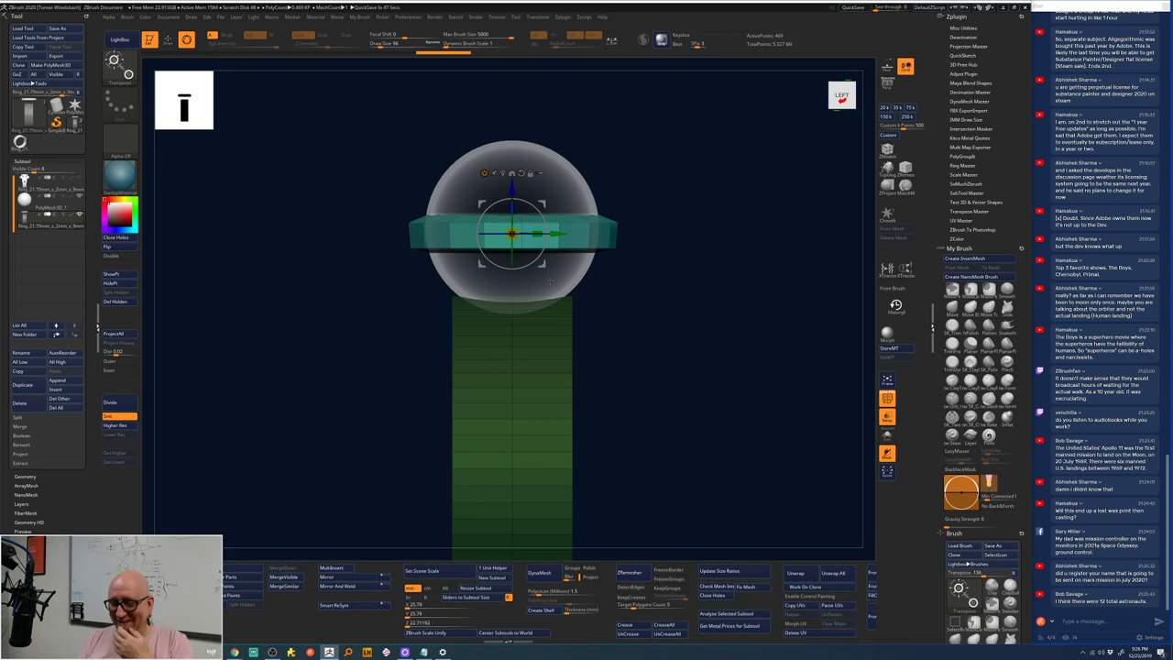
- Ctrl-drag to duplicate the bezel band downward, scale the copy wider, and snap to Top view
{"action": "left_click_drag", "start_coordinate": [551, 281], "coordinate": [661, 332]}
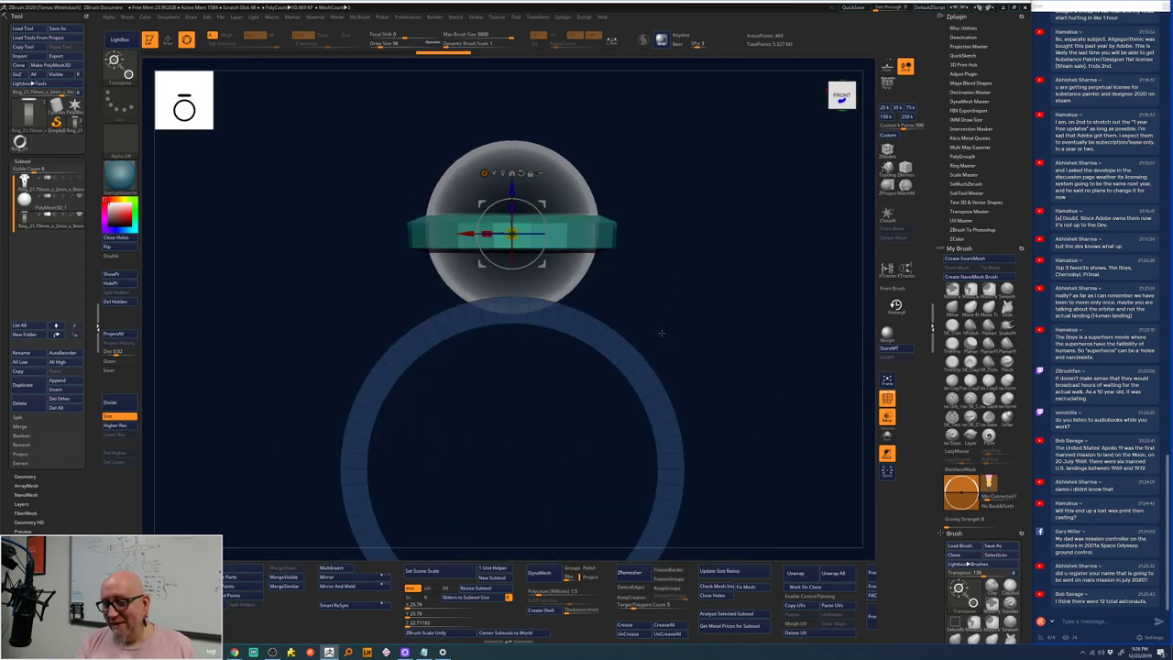
{"action": "left_click_drag", "start_coordinate": [679, 221], "coordinate": [681, 193], "text": "alt"}
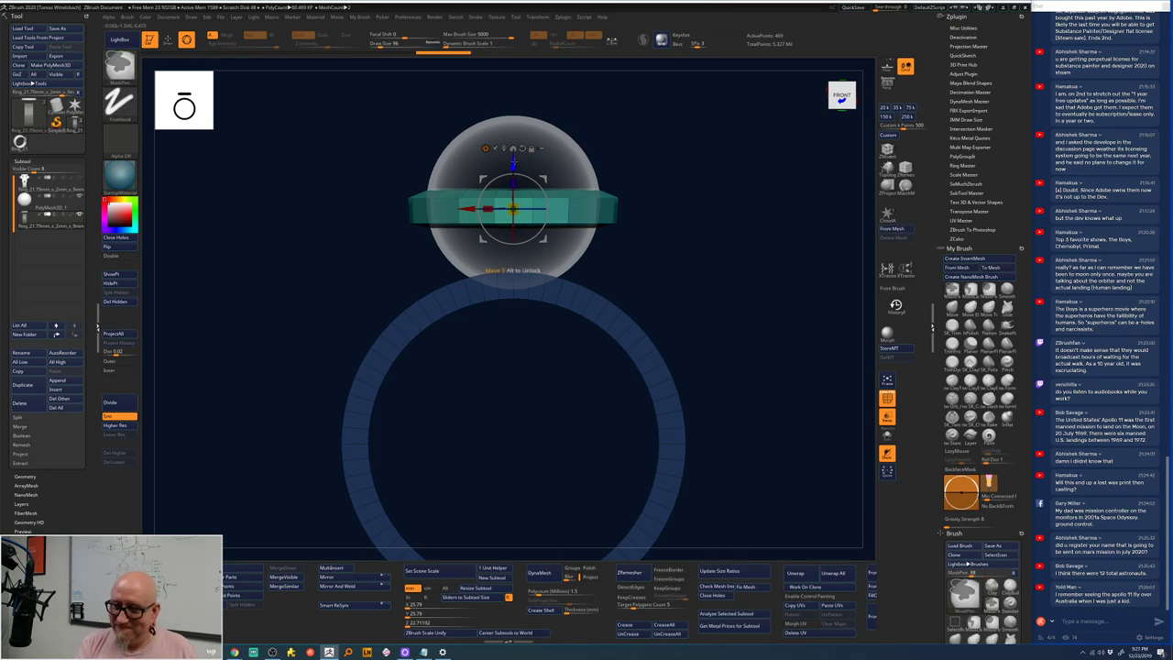
{"action": "left_click_drag", "start_coordinate": [514, 163], "coordinate": [518, 231], "text": "ctrl"}
{"action": "left_click_drag", "start_coordinate": [513, 275], "coordinate": [532, 290]}
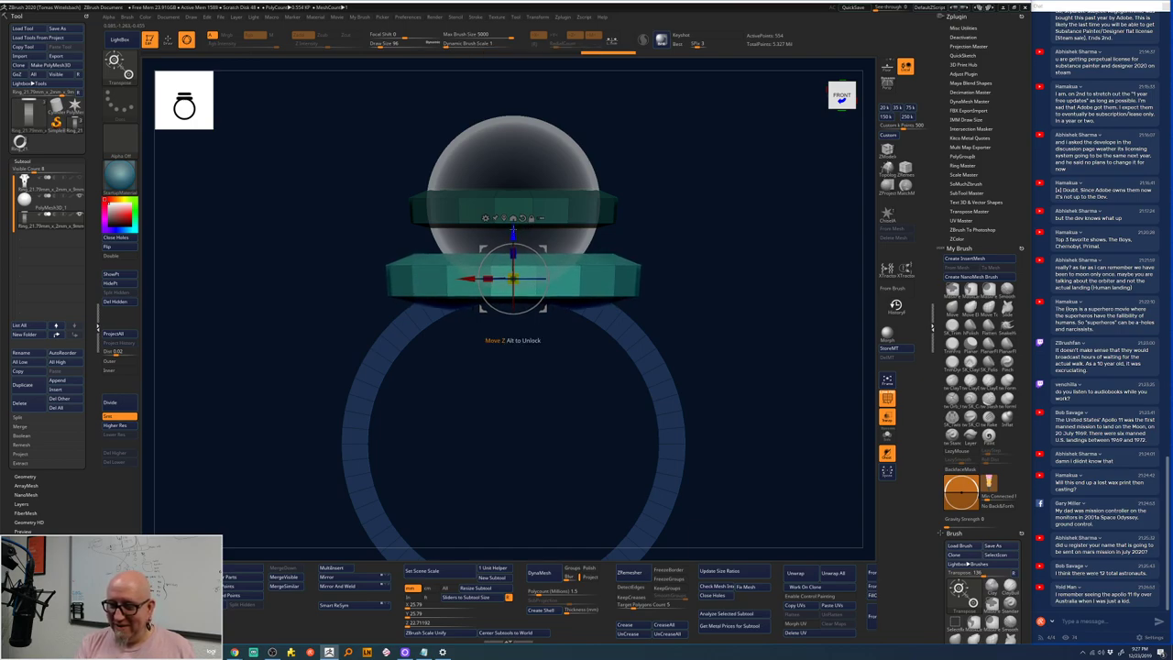
{"action": "left_click_drag", "start_coordinate": [714, 197], "coordinate": [743, 234]}
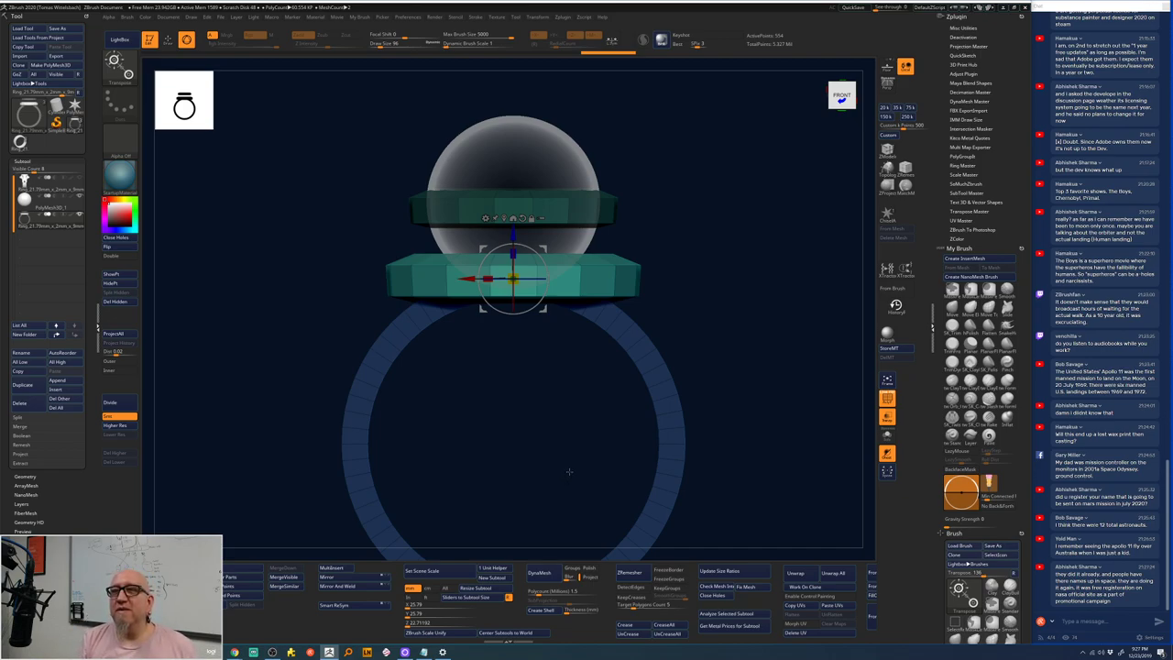
{"action": "left_click_drag", "start_coordinate": [570, 471], "coordinate": [721, 303]}
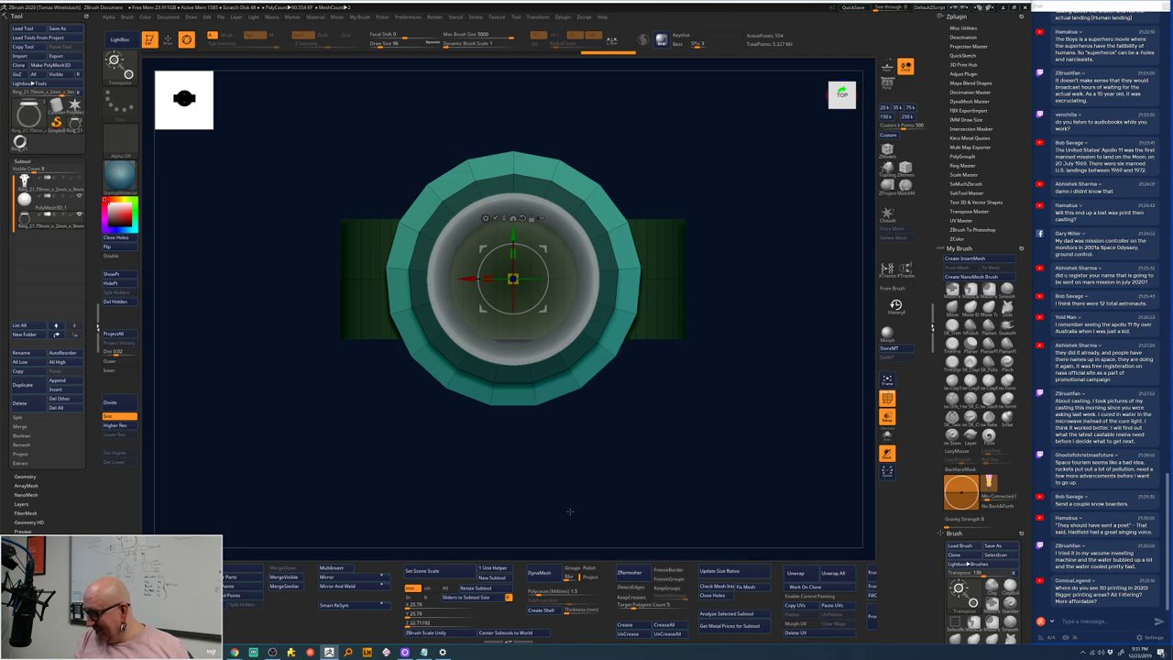
- Mask off the ring shank with marquee drags and orbit to check the mask
{"action": "left_click_drag", "start_coordinate": [557, 521], "coordinate": [490, 517], "text": "alt"}
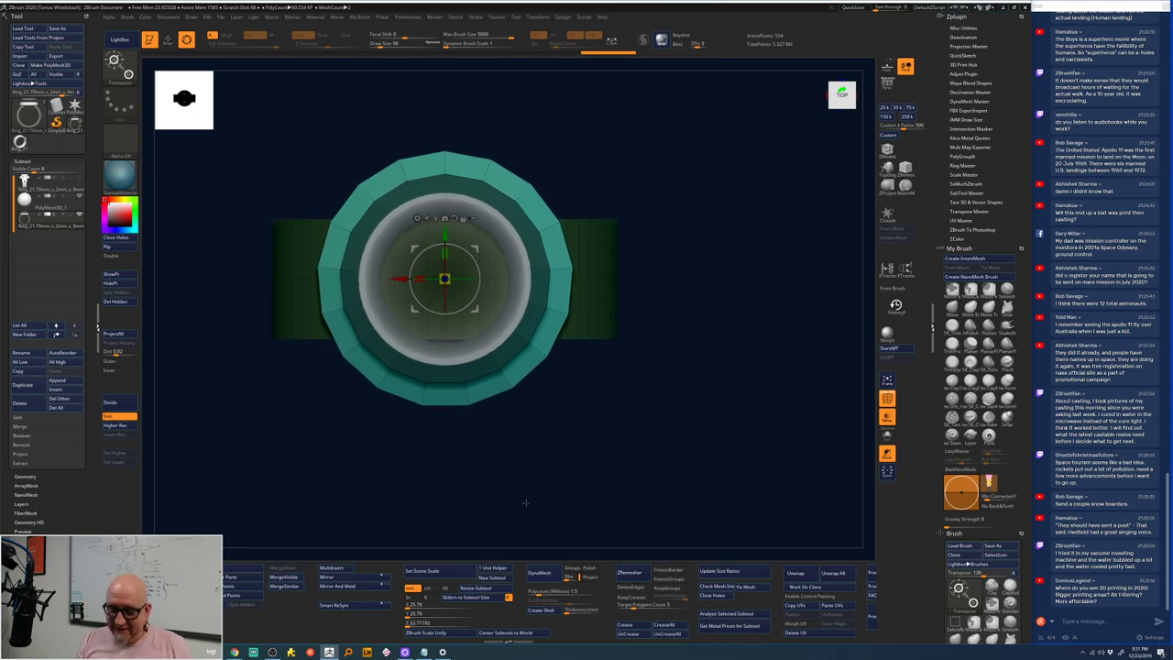
{"action": "mouse_move", "coordinate": [607, 359]}
{"action": "left_mouse_down", "text": "ctrl"}
{"action": "mouse_move", "coordinate": [735, 444]}
{"action": "mouse_move", "coordinate": [544, 324]}
{"action": "mouse_move", "coordinate": [504, 287]}
{"action": "mouse_move", "coordinate": [508, 277]}
{"action": "left_mouse_up", "text": "ctrl"}
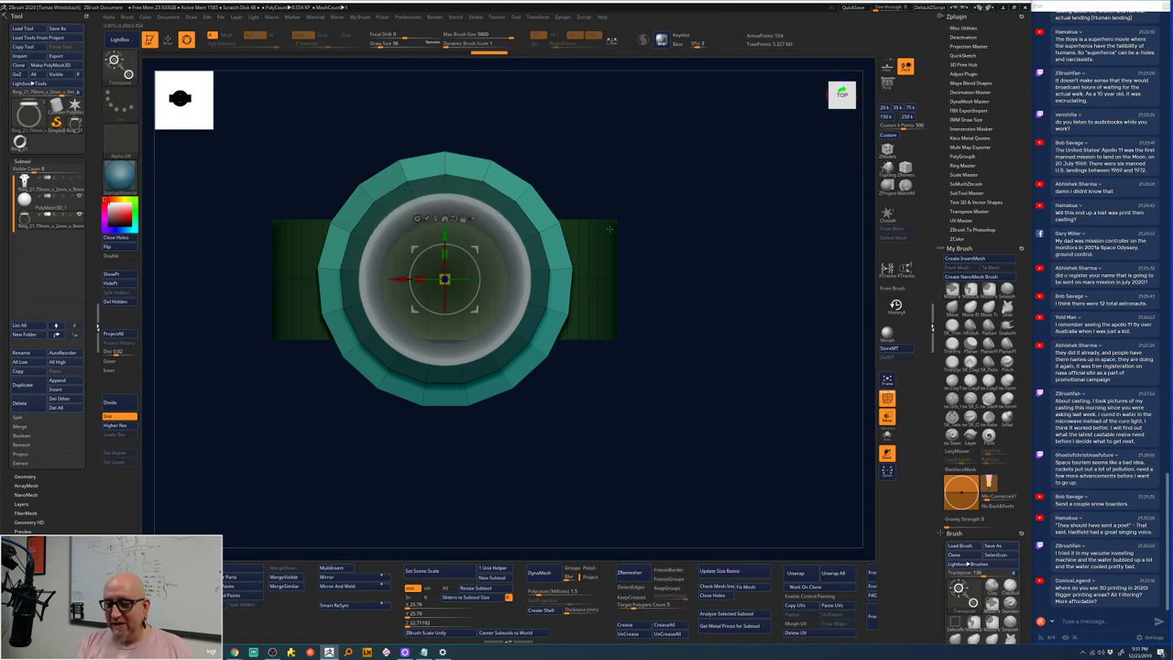
{"action": "left_click_drag", "start_coordinate": [642, 210], "coordinate": [530, 346], "text": "ctrl"}
{"action": "left_click_drag", "start_coordinate": [672, 249], "coordinate": [501, 366], "text": "ctrl"}
{"action": "mouse_move", "coordinate": [719, 216]}
{"action": "left_mouse_down", "text": "ctrl"}
{"action": "mouse_move", "coordinate": [752, 266]}
{"action": "mouse_move", "coordinate": [629, 299]}
{"action": "mouse_move", "coordinate": [406, 288]}
{"action": "mouse_move", "coordinate": [417, 350]}
{"action": "left_mouse_up", "text": "ctrl"}
{"action": "left_click_drag", "start_coordinate": [671, 283], "coordinate": [656, 156]}
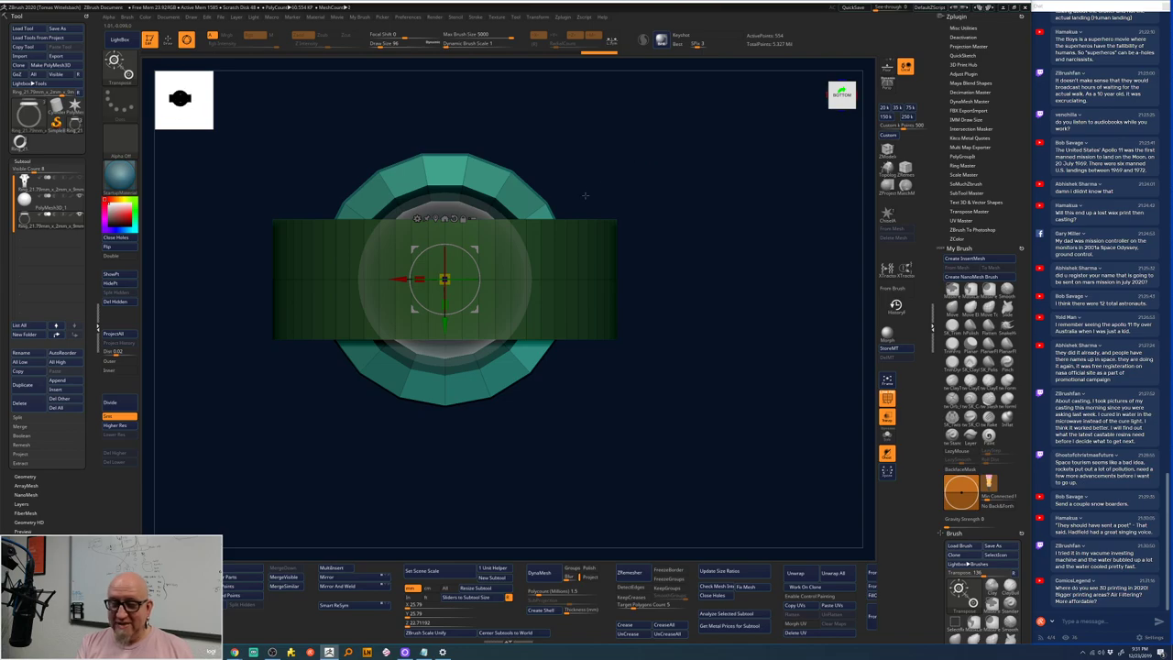
{"action": "key", "text": "q"}
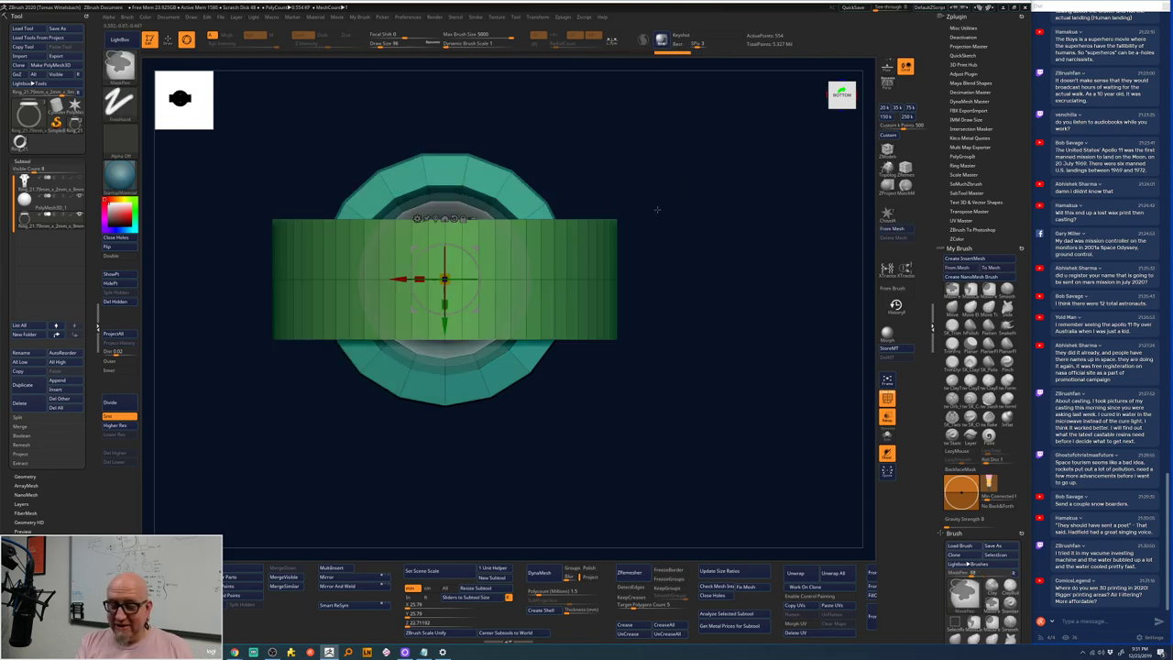
{"action": "key", "text": "w"}
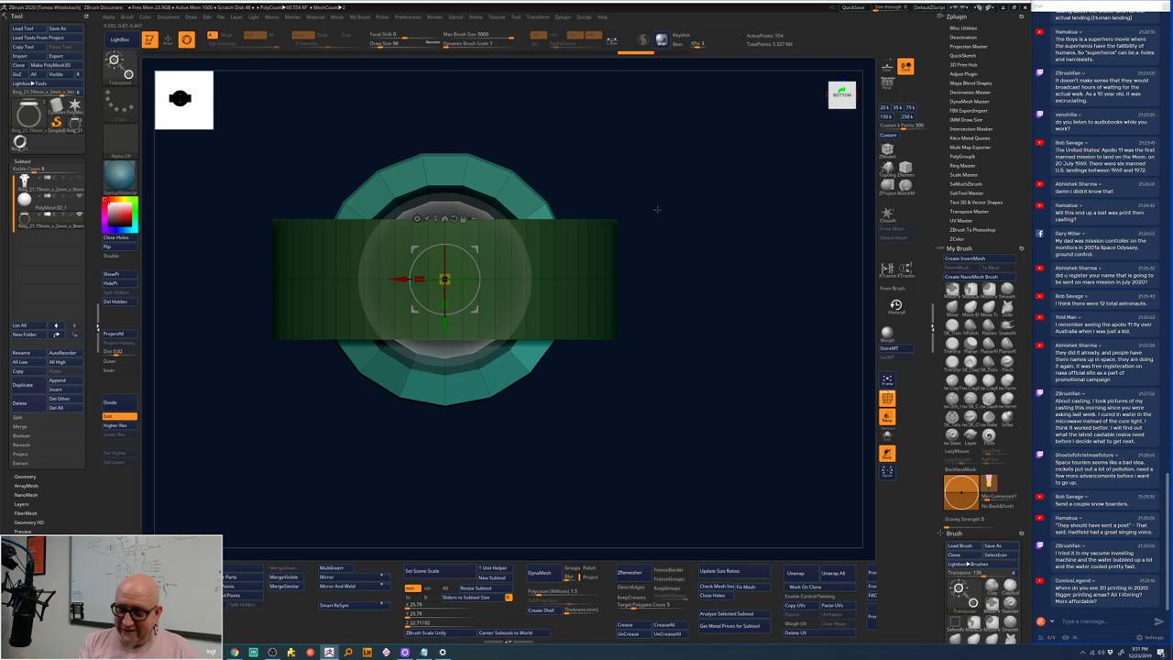
{"action": "mouse_move", "coordinate": [656, 209]}
{"action": "left_mouse_down"}
{"action": "mouse_move", "coordinate": [663, 175]}
{"action": "mouse_move", "coordinate": [660, 210]}
{"action": "mouse_move", "coordinate": [629, 183]}
{"action": "mouse_move", "coordinate": [686, 230]}
{"action": "mouse_move", "coordinate": [544, 262]}
{"action": "mouse_move", "coordinate": [535, 251]}
{"action": "mouse_move", "coordinate": [540, 290]}
{"action": "mouse_move", "coordinate": [663, 267]}
{"action": "mouse_move", "coordinate": [542, 320]}
{"action": "mouse_move", "coordinate": [535, 345]}
{"action": "left_mouse_up"}
- Redraw the shank mask and move the Transpose gizmo up to the band's top rim
{"action": "mouse_move", "coordinate": [684, 216]}
{"action": "left_mouse_down", "text": "ctrl"}
{"action": "mouse_move", "coordinate": [717, 241]}
{"action": "mouse_move", "coordinate": [452, 371]}
{"action": "mouse_move", "coordinate": [486, 376]}
{"action": "left_mouse_up", "text": "ctrl"}
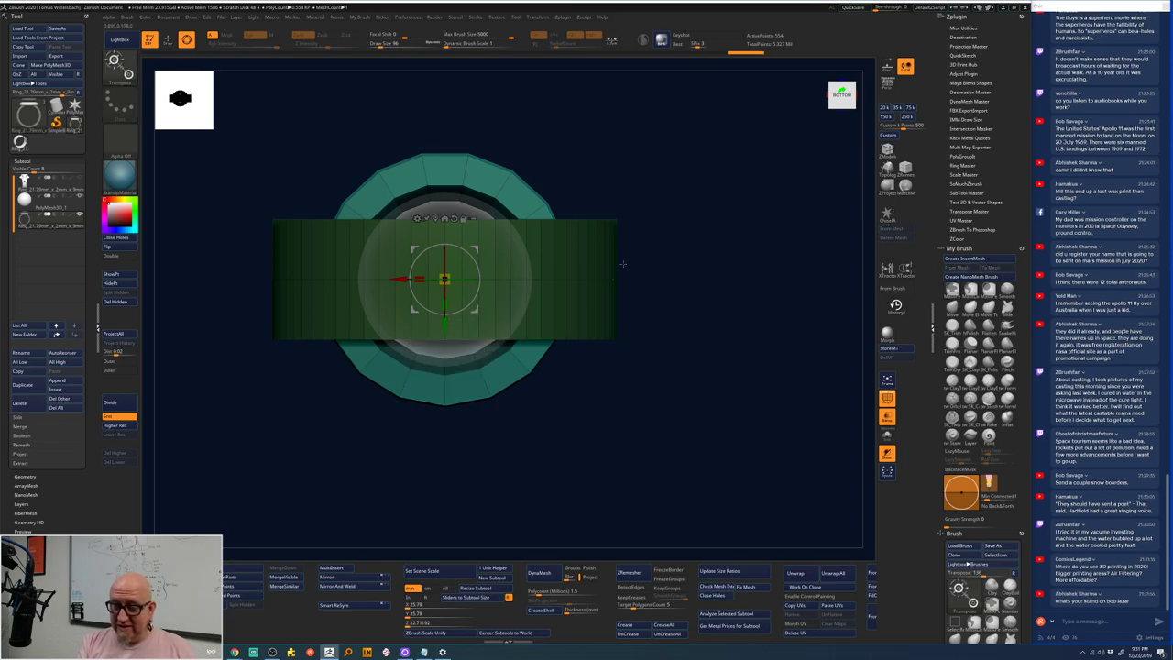
{"action": "mouse_move", "coordinate": [688, 217]}
{"action": "left_mouse_down", "text": "ctrl"}
{"action": "mouse_move", "coordinate": [733, 240]}
{"action": "mouse_move", "coordinate": [482, 294]}
{"action": "mouse_move", "coordinate": [387, 256]}
{"action": "mouse_move", "coordinate": [398, 328]}
{"action": "left_mouse_up", "text": "ctrl"}
{"action": "mouse_move", "coordinate": [570, 342]}
{"action": "left_mouse_down"}
{"action": "mouse_move", "coordinate": [692, 303]}
{"action": "mouse_move", "coordinate": [676, 200]}
{"action": "mouse_move", "coordinate": [702, 262]}
{"action": "mouse_move", "coordinate": [554, 321]}
{"action": "left_mouse_up"}
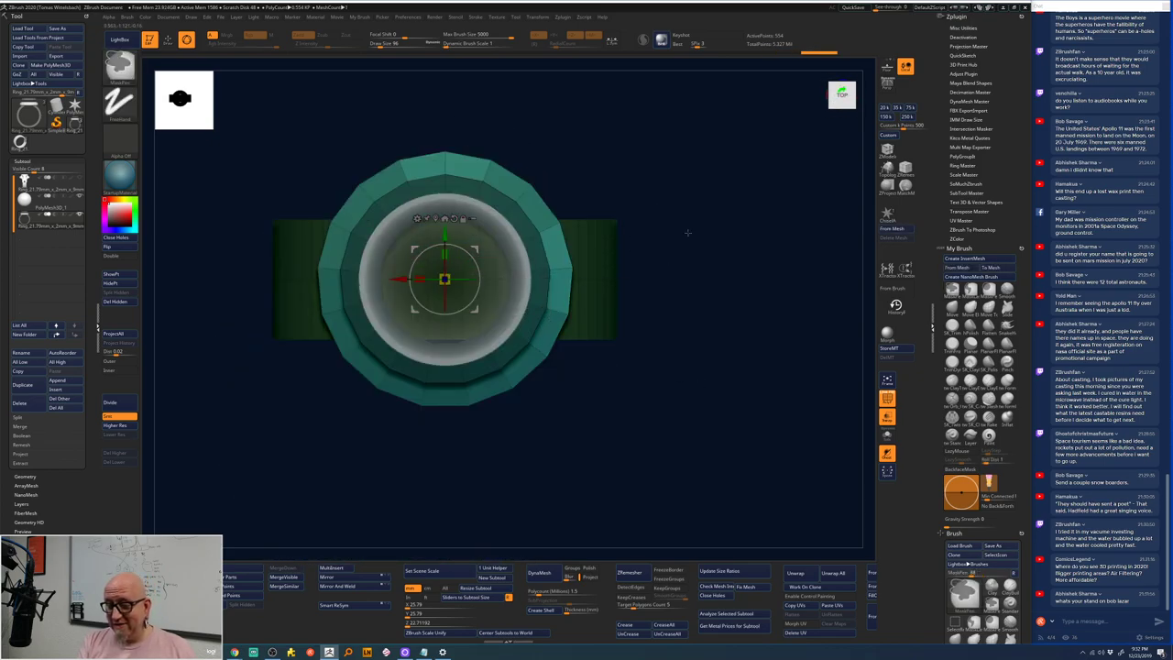
{"action": "left_click_drag", "start_coordinate": [688, 232], "coordinate": [559, 284], "text": "ctrl"}
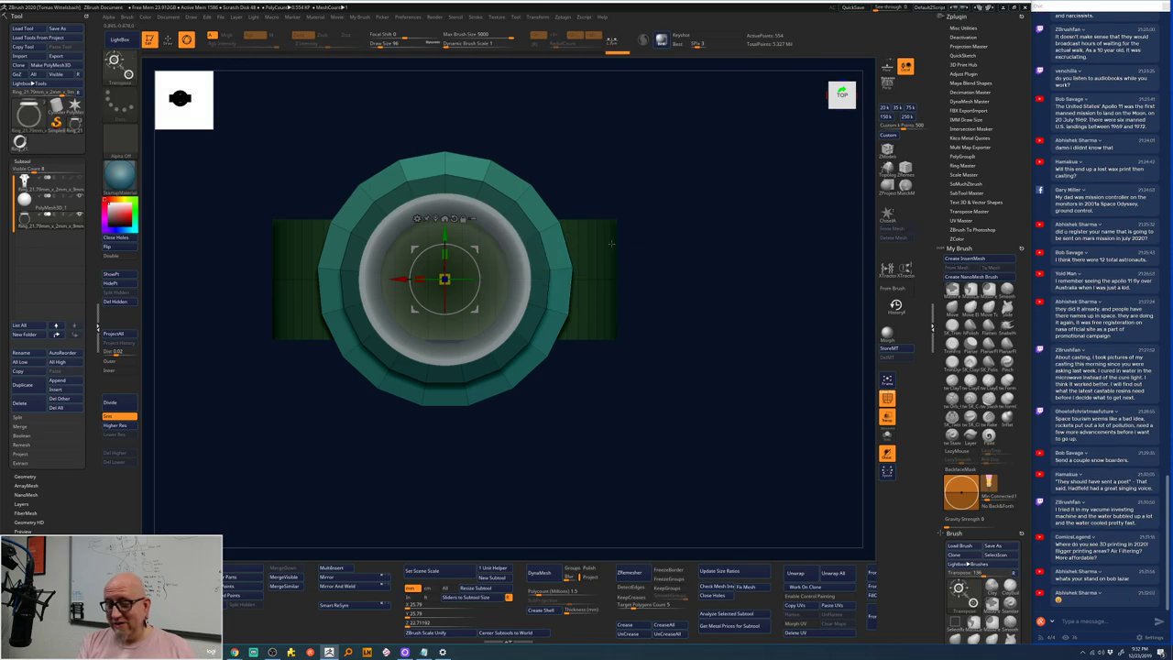
{"action": "key", "text": "ctrl"}
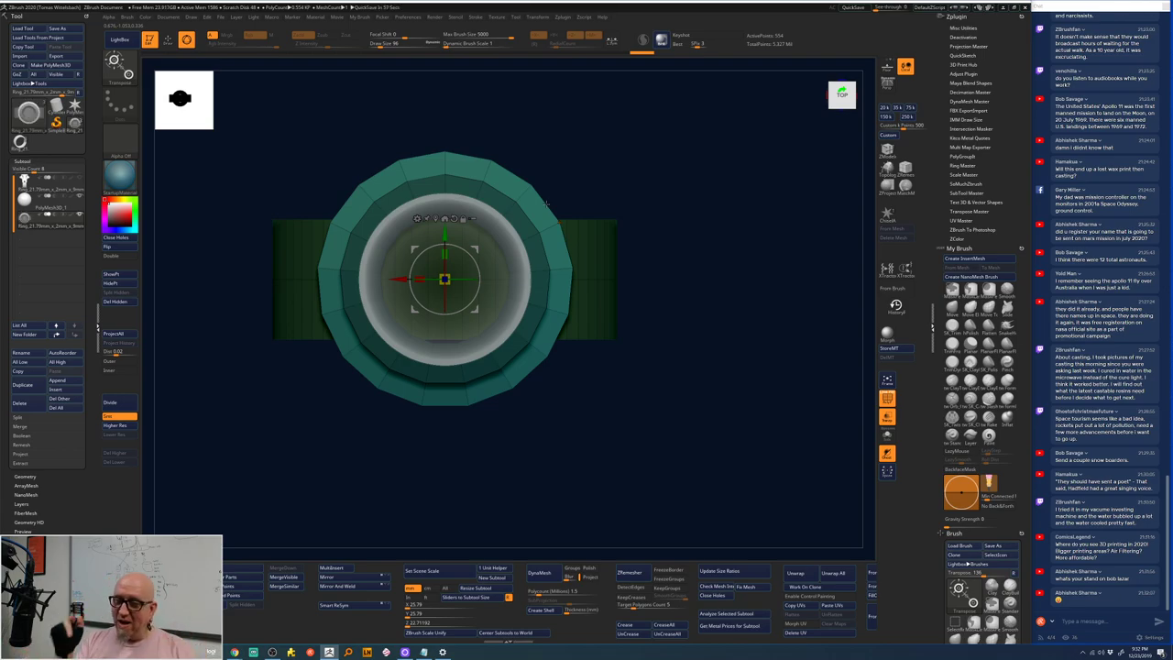
{"action": "left_click_drag", "start_coordinate": [444, 234], "coordinate": [449, 105]}
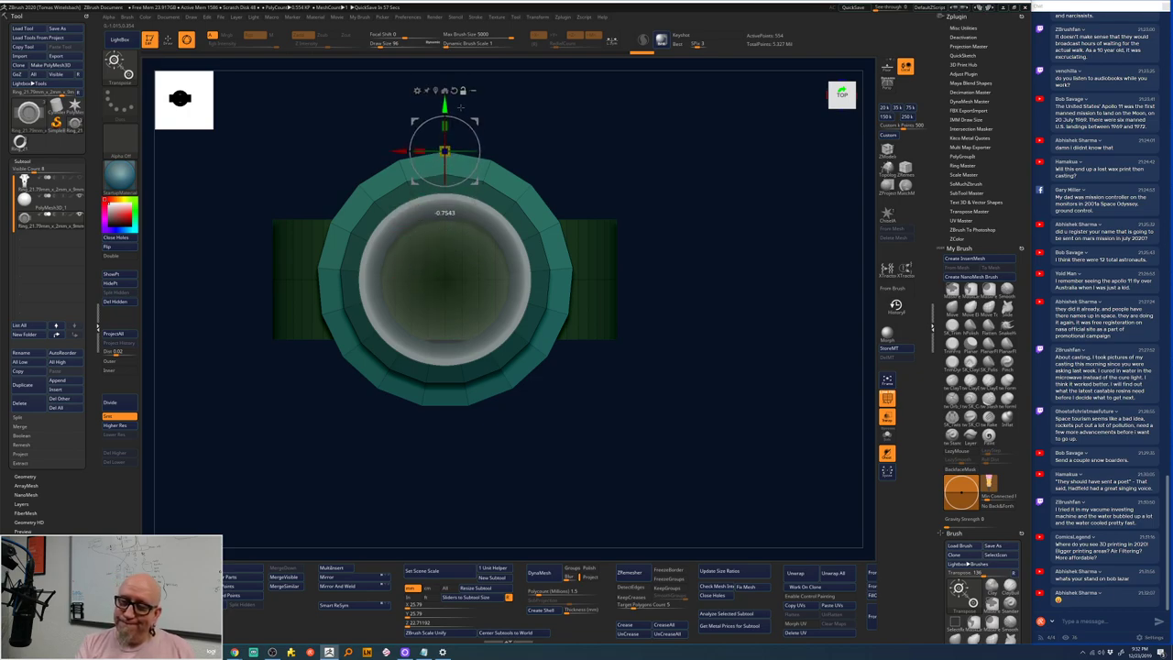
{"action": "left_click_drag", "start_coordinate": [631, 139], "coordinate": [687, 195], "text": "alt"}
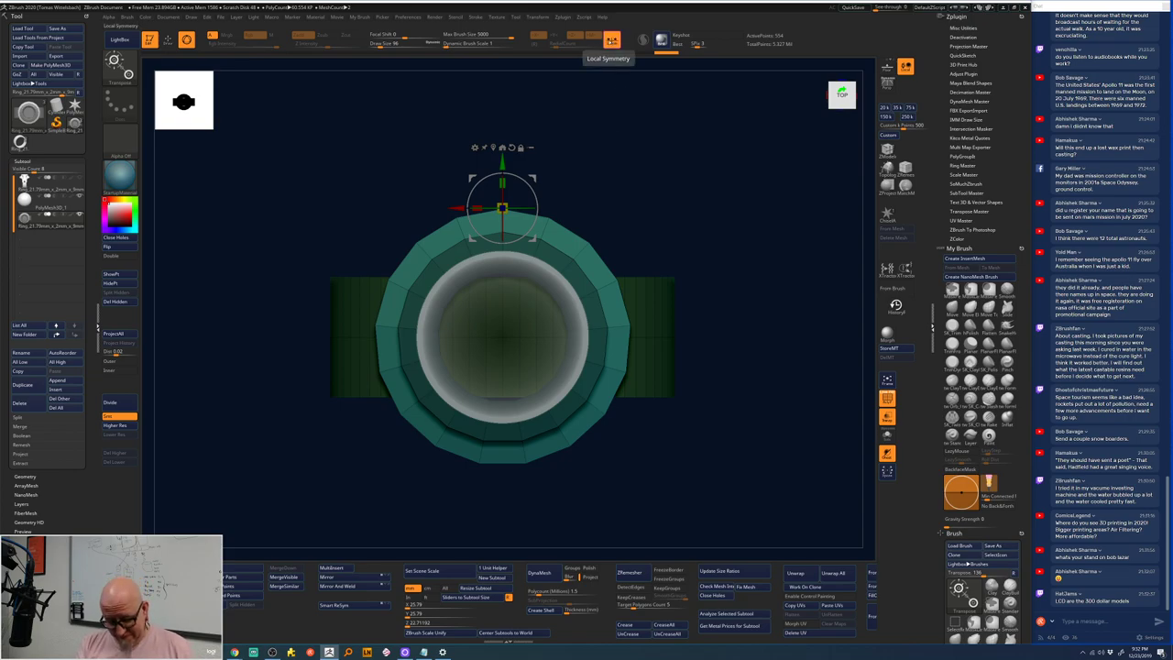
- Turn on local symmetry, try flattening the band's top, then undo it
{"action": "left_click", "coordinate": [611, 41]}
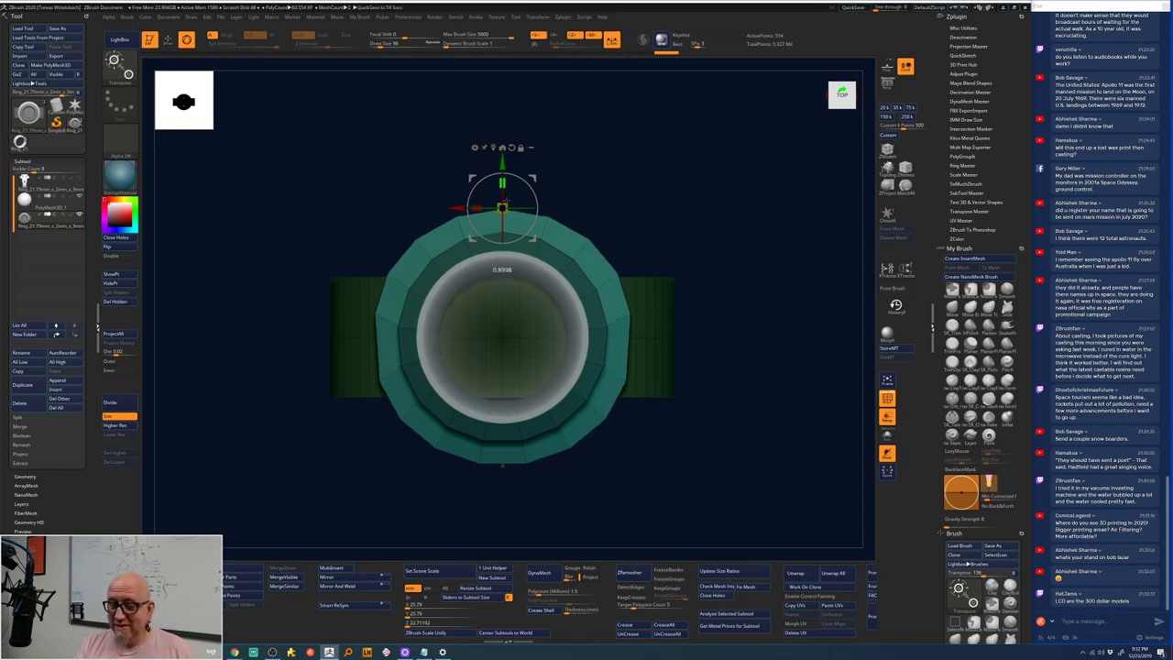
{"action": "left_click_drag", "start_coordinate": [502, 269], "coordinate": [503, 269]}
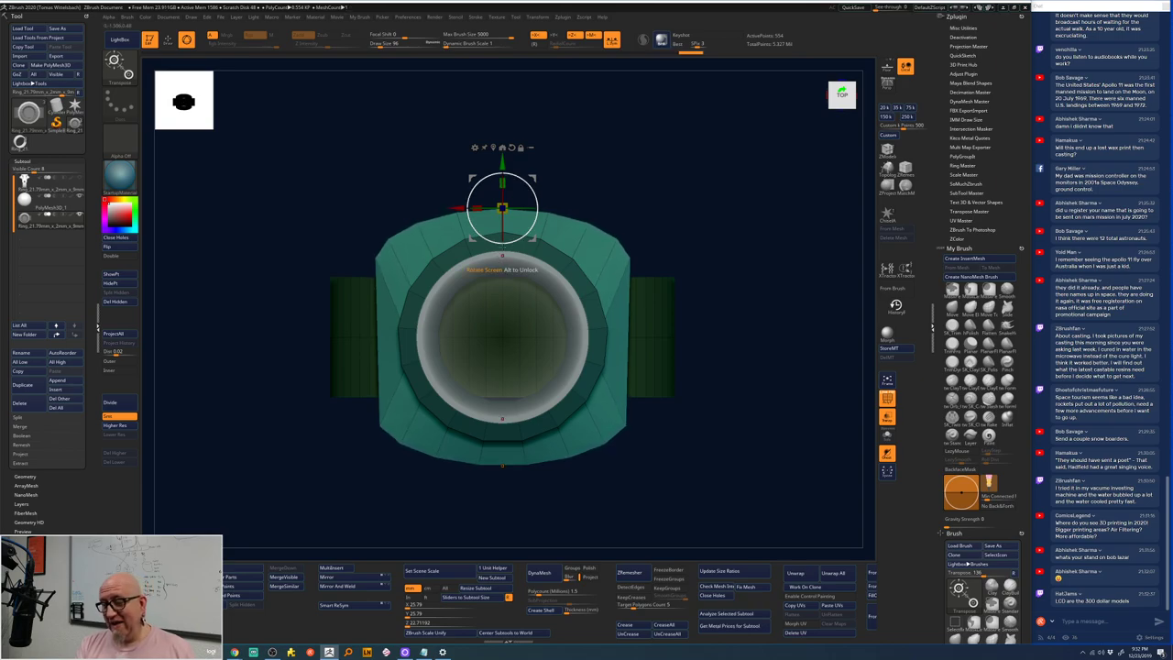
{"action": "key", "text": "ctrl+z"}
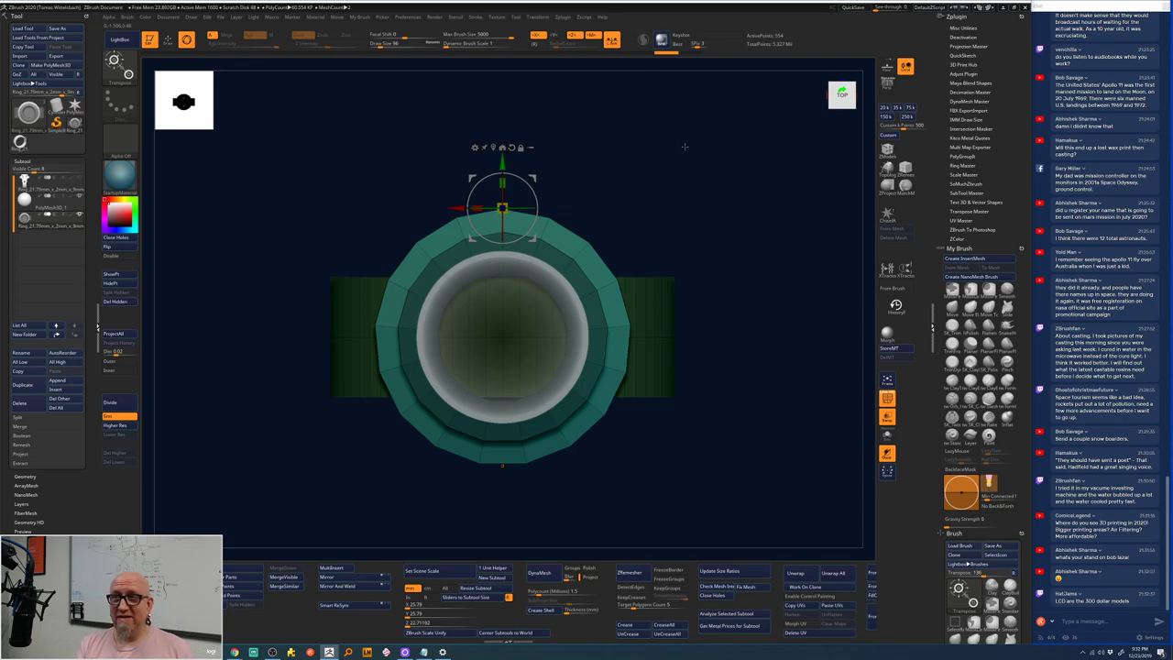
- Mask the lower ring and raise the unmasked upper section along Y with the green arrow
{"action": "left_click", "coordinate": [651, 178], "text": "ctrl"}
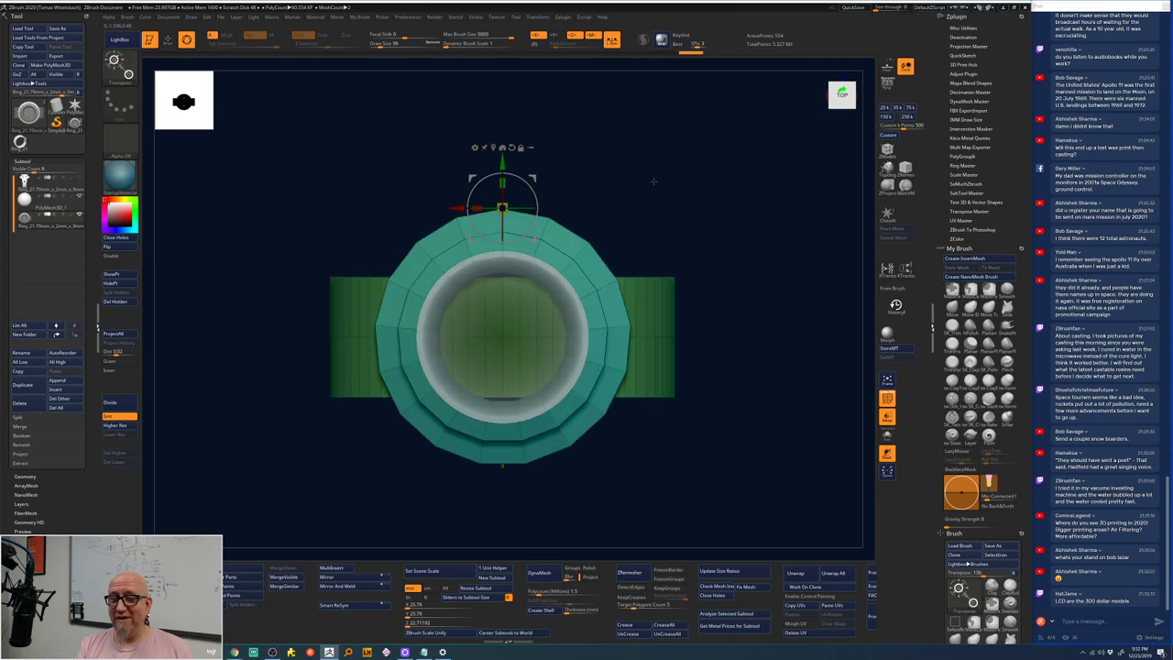
{"action": "mouse_move", "coordinate": [557, 135]}
{"action": "left_mouse_down", "text": "ctrl"}
{"action": "mouse_move", "coordinate": [601, 223]}
{"action": "mouse_move", "coordinate": [577, 235]}
{"action": "left_mouse_up", "text": "ctrl"}
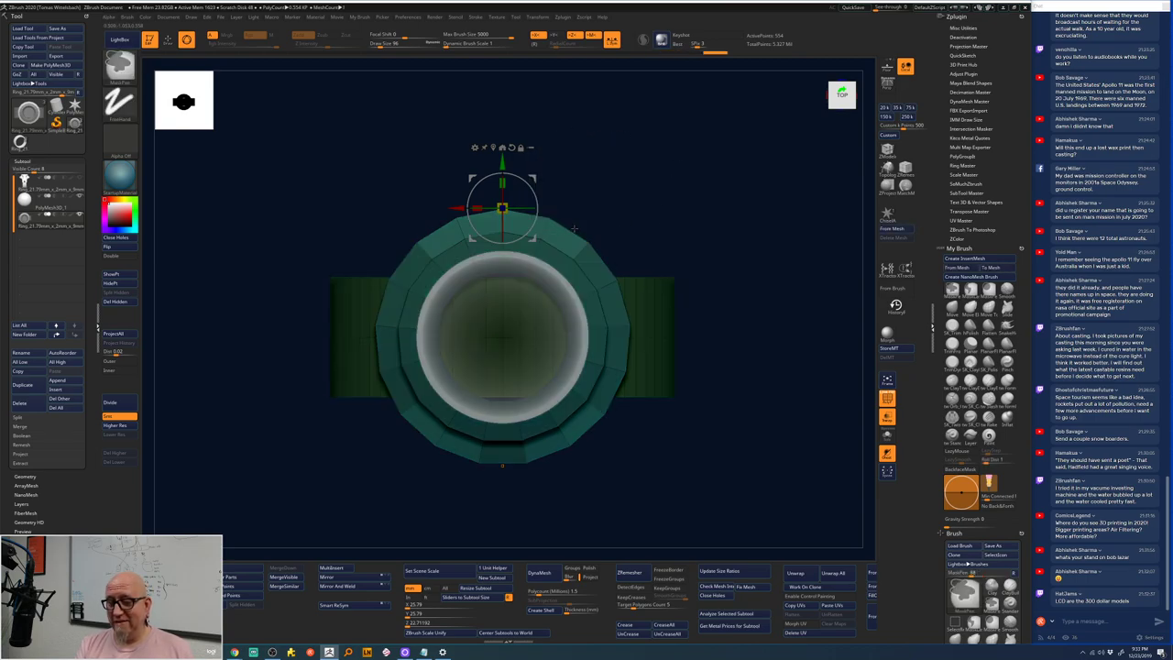
{"action": "left_click_drag", "start_coordinate": [503, 163], "coordinate": [502, 154]}
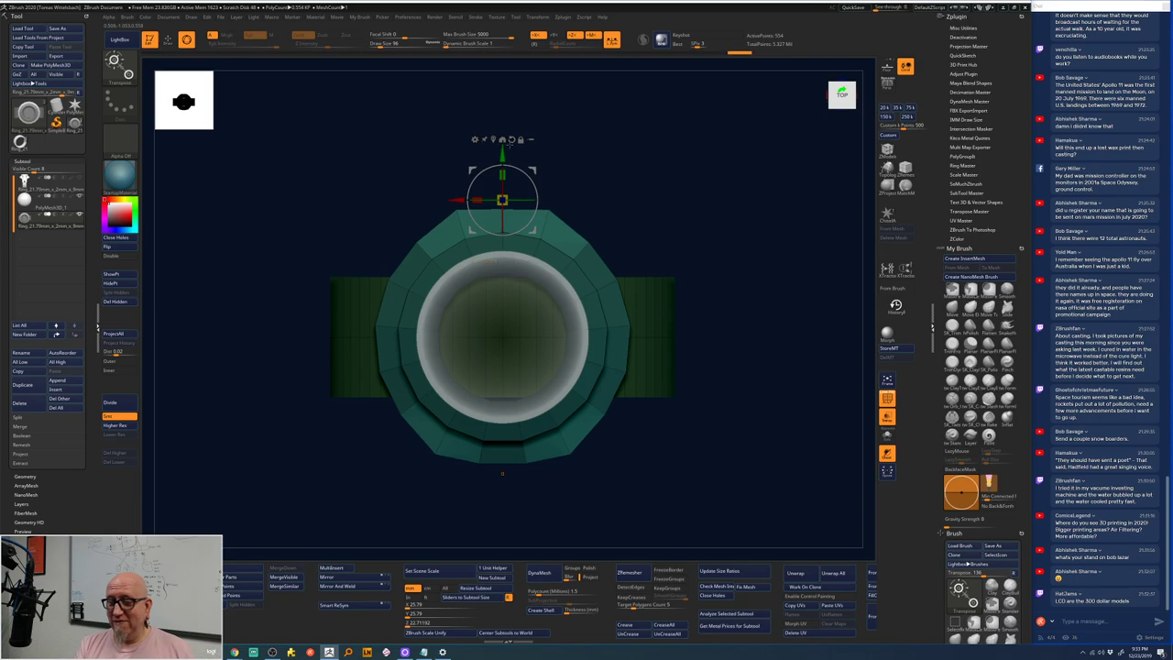
{"action": "left_click_drag", "start_coordinate": [623, 136], "coordinate": [607, 194], "text": "ctrl"}
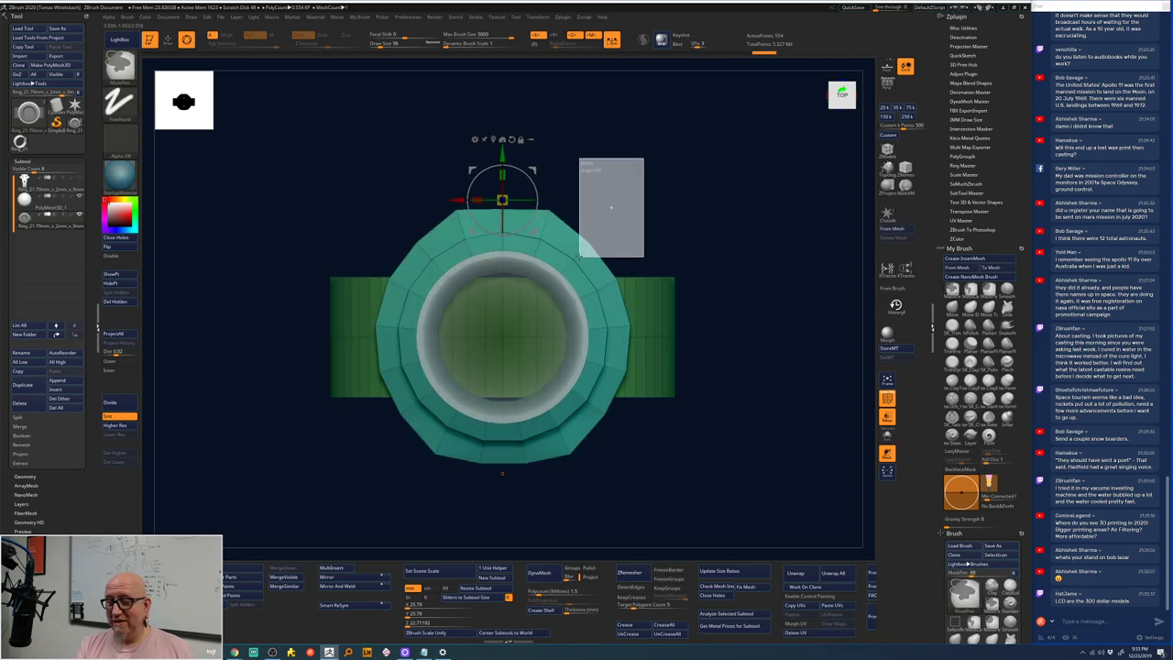
{"action": "left_click", "coordinate": [525, 113], "text": "ctrl"}
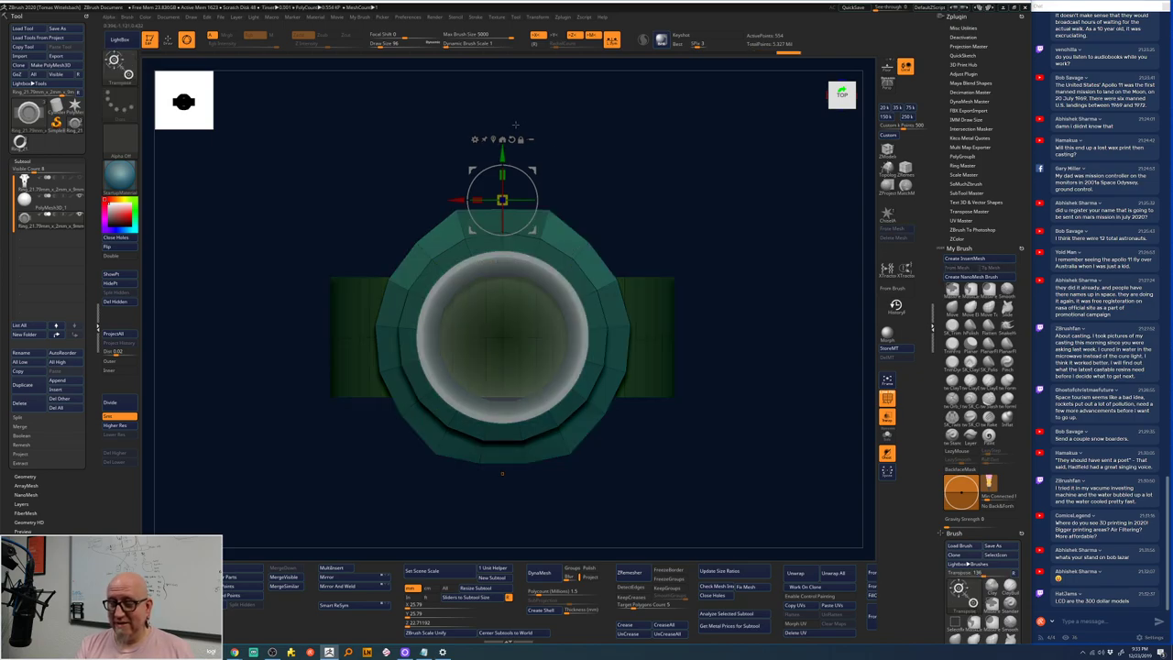
{"action": "left_click_drag", "start_coordinate": [503, 154], "coordinate": [502, 135]}
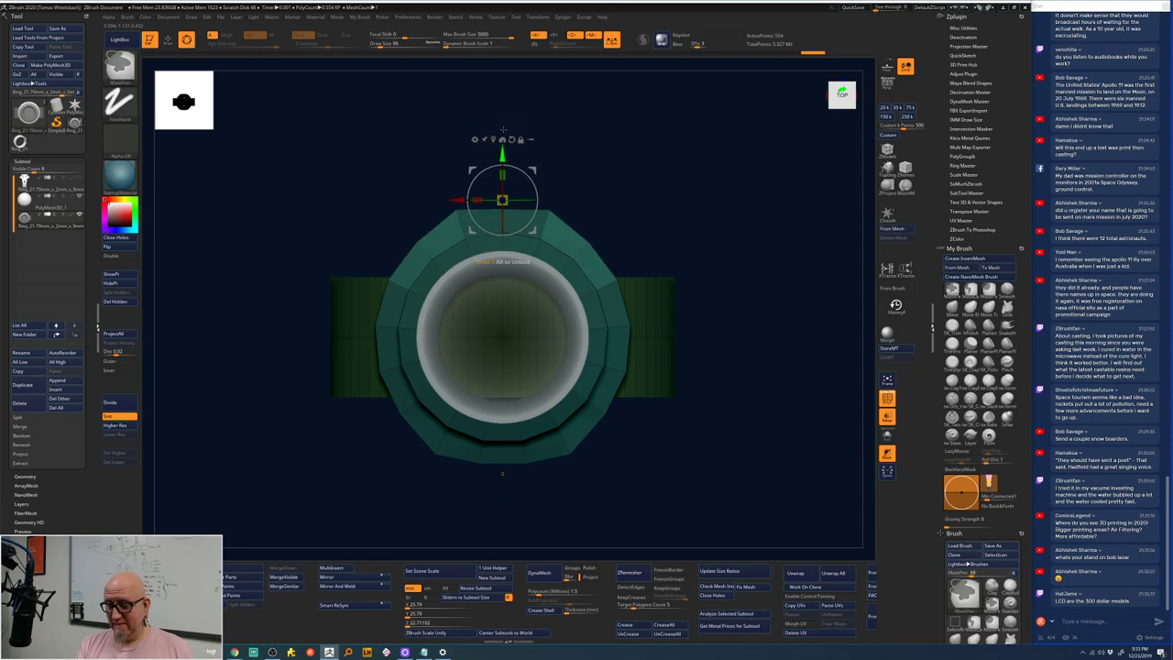
{"action": "left_click_drag", "start_coordinate": [502, 491], "coordinate": [655, 250]}
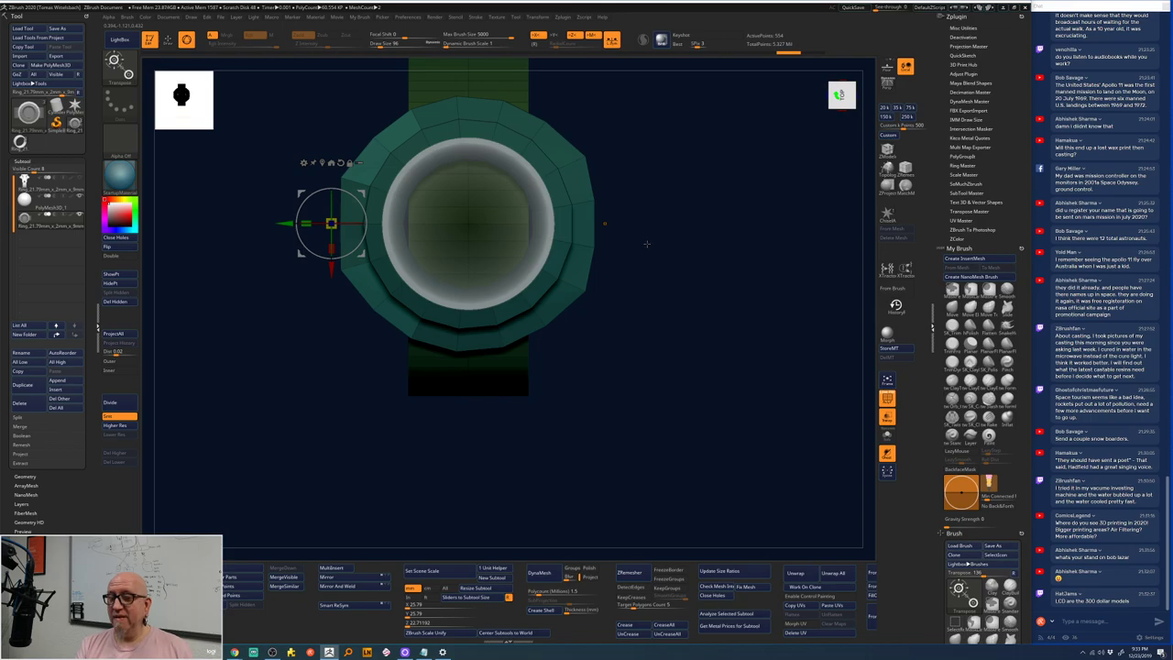
- Clear the mask and turn the ring to a side-on Right view of gem and bands
{"action": "left_click_drag", "start_coordinate": [640, 158], "coordinate": [689, 160], "text": "alt"}
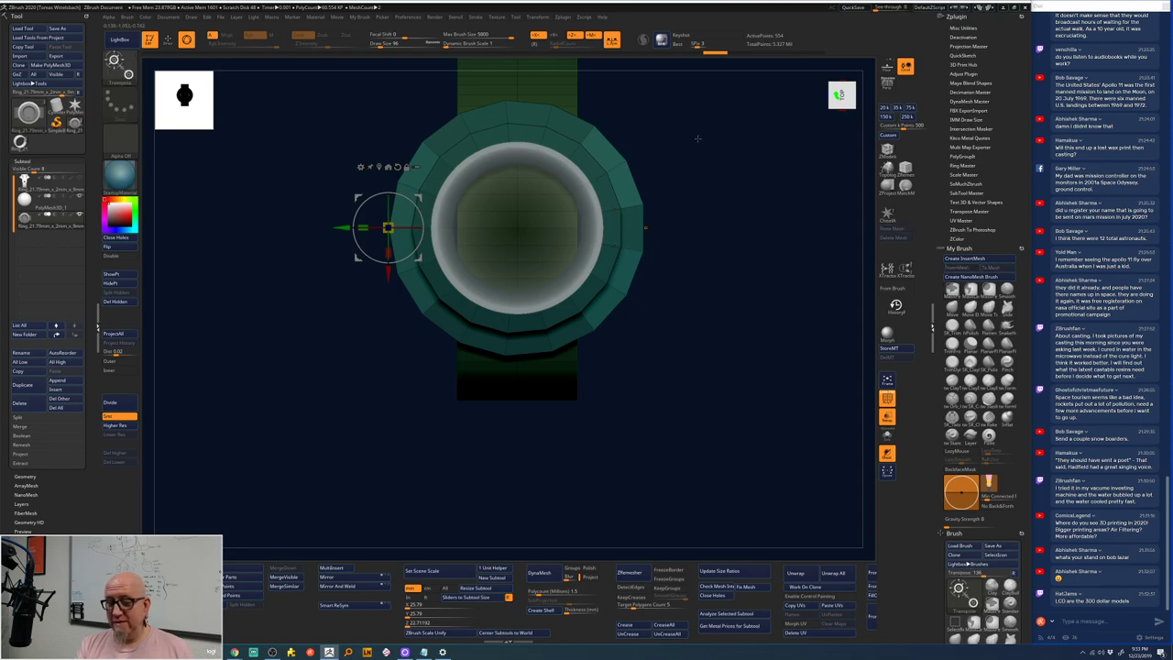
{"action": "left_click_drag", "start_coordinate": [697, 138], "coordinate": [706, 162], "text": "alt"}
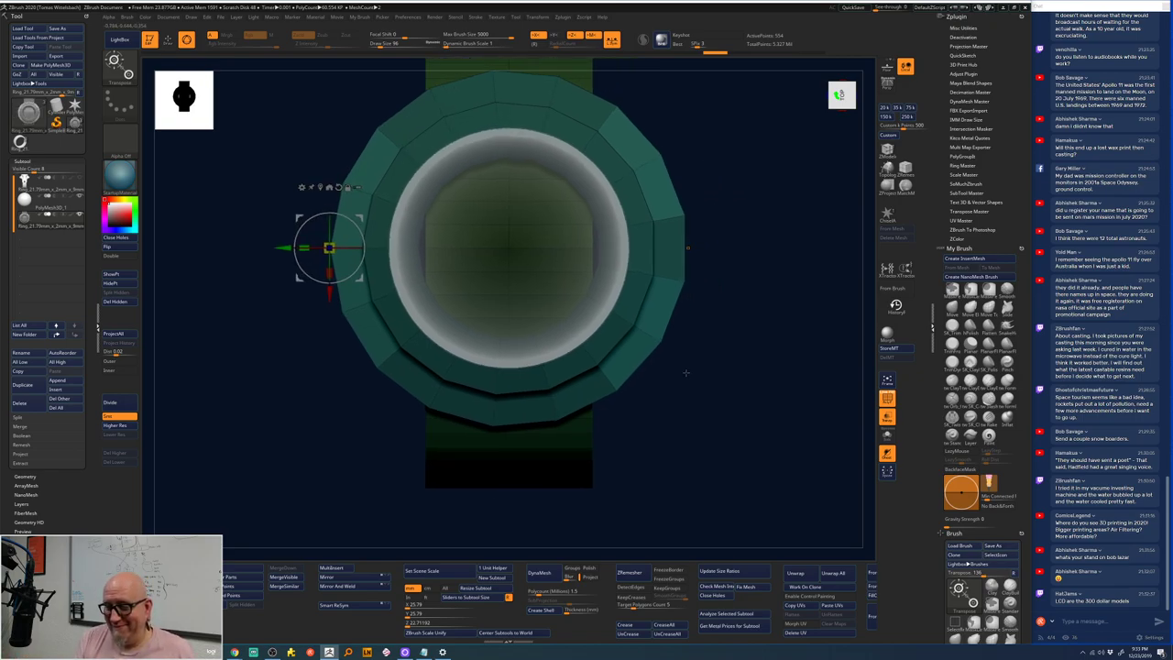
{"action": "key", "text": "ctrl"}
{"action": "left_click", "coordinate": [634, 399], "text": "ctrl"}
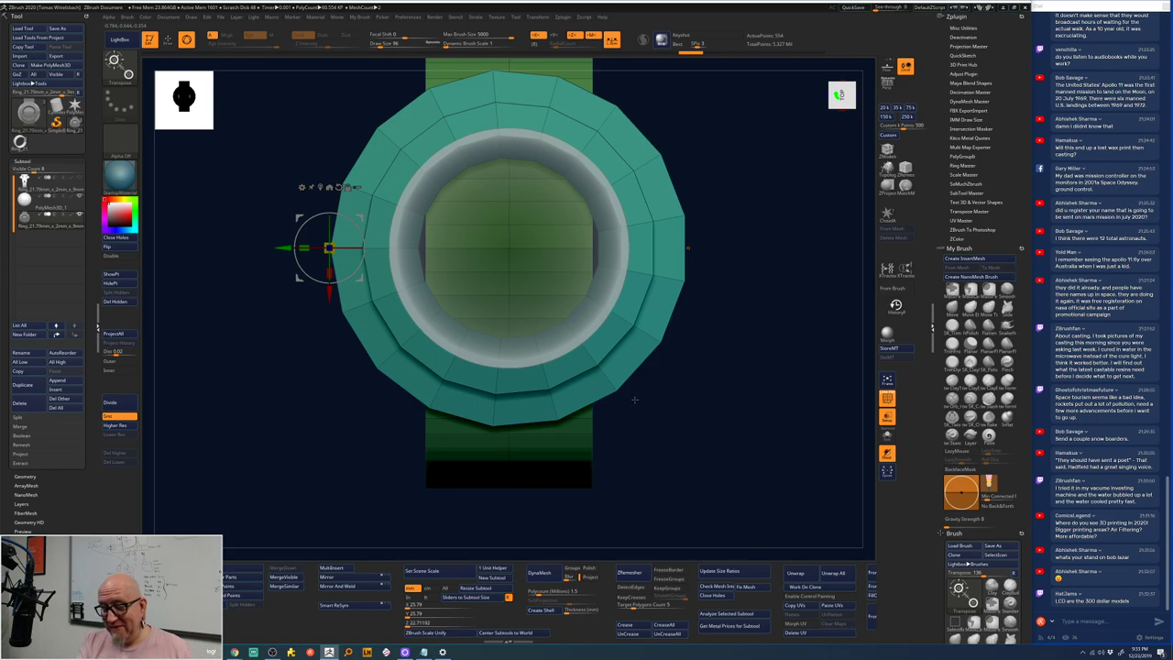
{"action": "left_click_drag", "start_coordinate": [702, 459], "coordinate": [608, 252]}
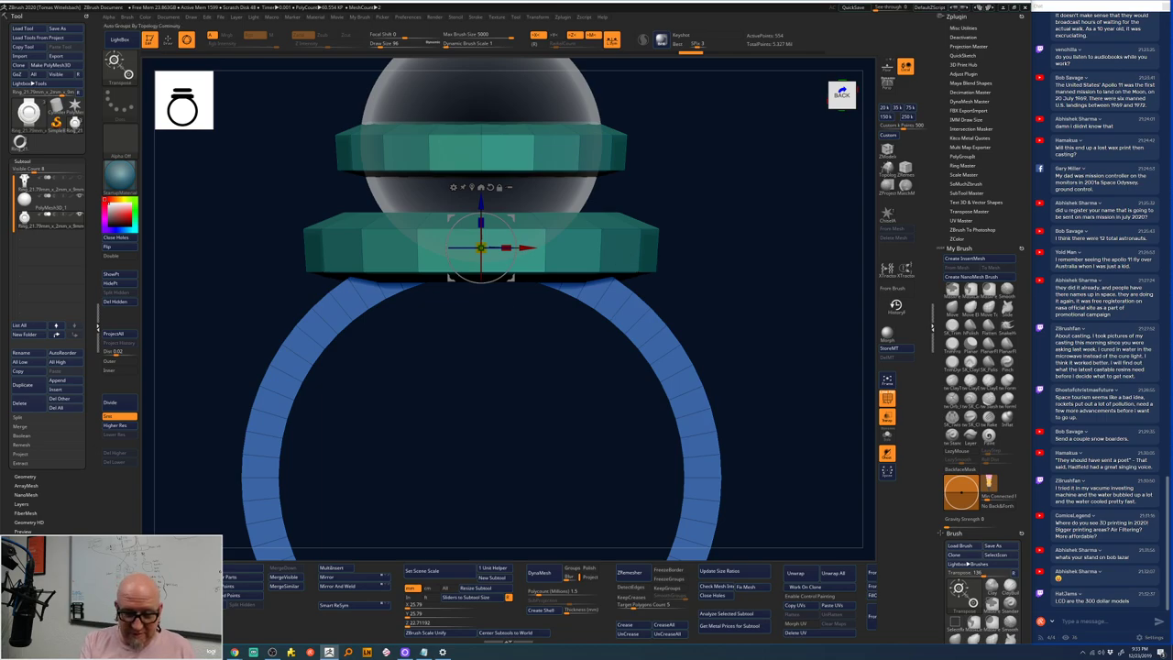
- Show polygroups, select the green band subtool, and recentre the gizmo pivot on it
{"action": "key", "text": "shift+f"}
{"action": "left_click", "coordinate": [616, 243]}
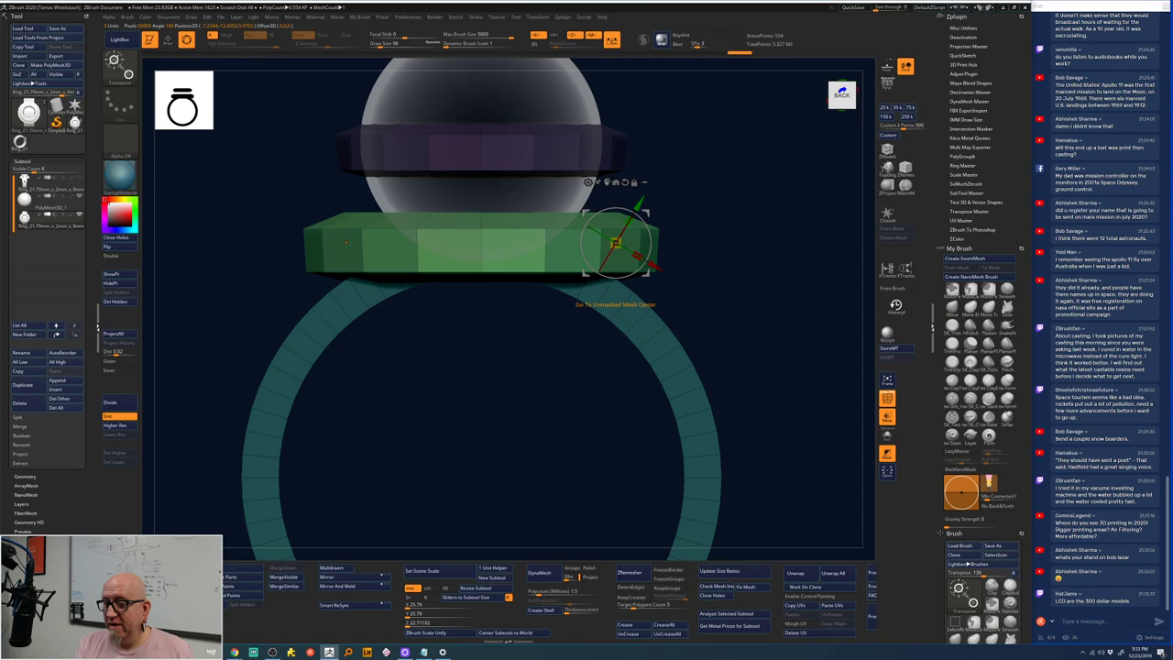
{"action": "left_click", "coordinate": [615, 182]}
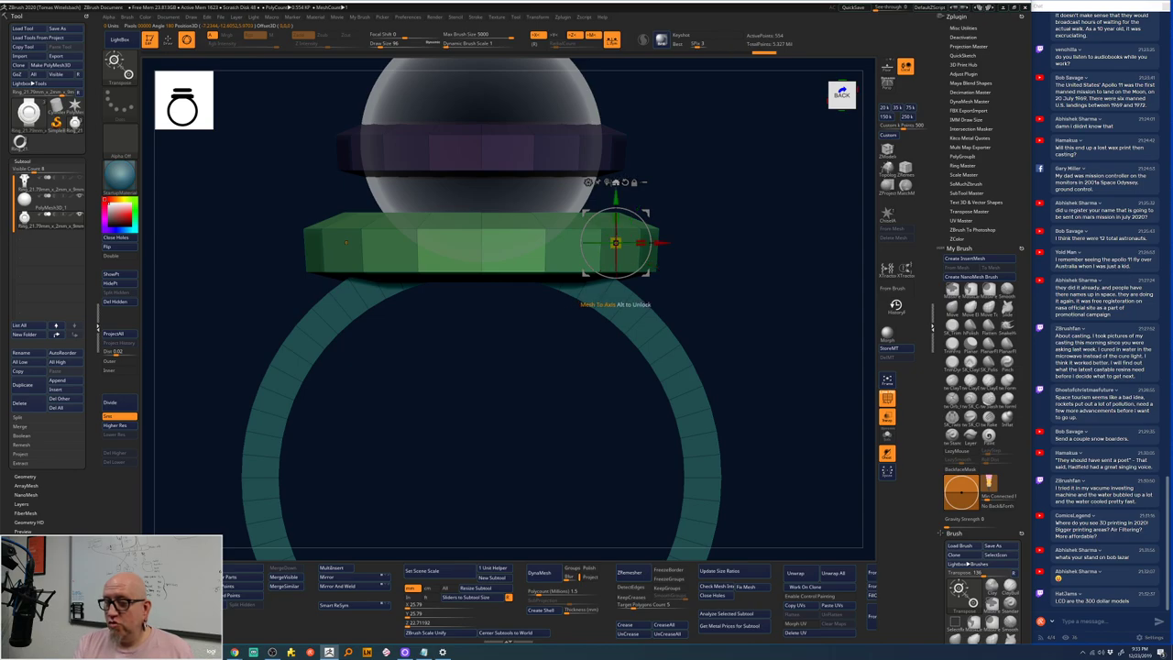
{"action": "left_click_drag", "start_coordinate": [633, 181], "coordinate": [608, 186]}
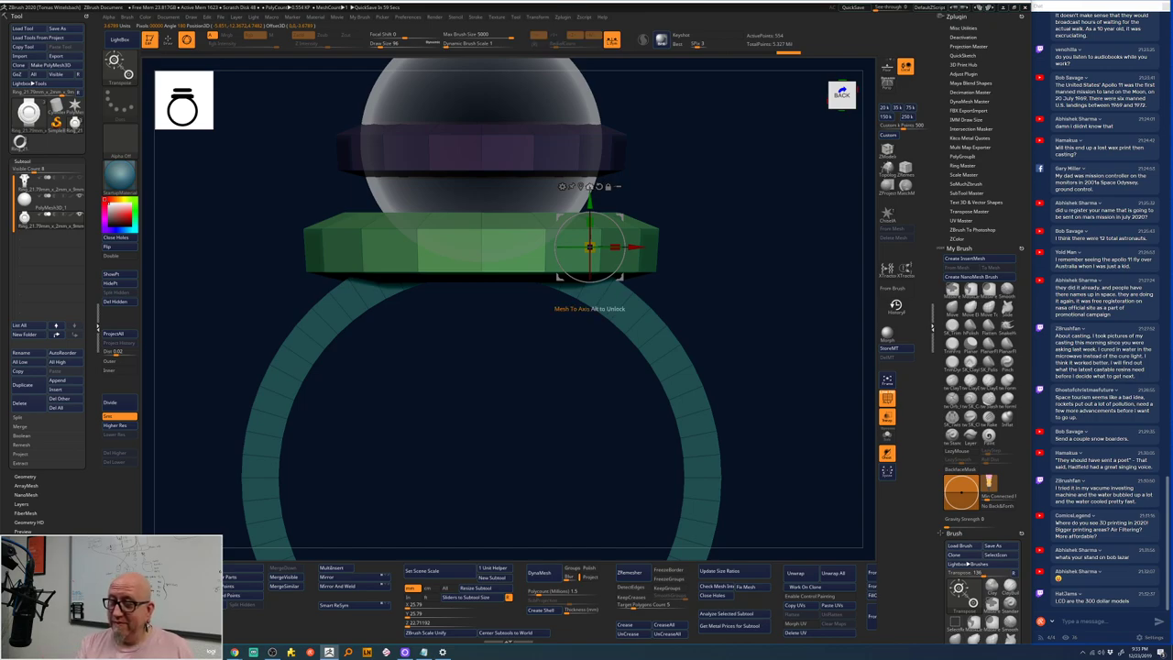
{"action": "left_click", "coordinate": [580, 185]}
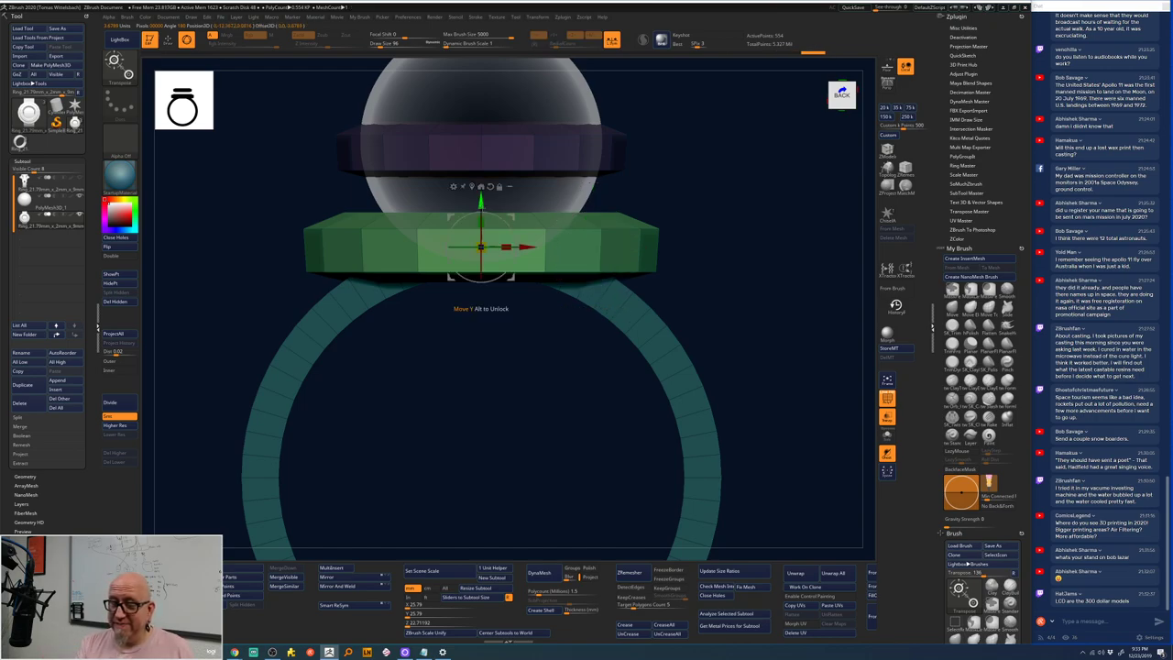
- Bend the green band into a downward arc with the Bend Arc deformer, then return to front view
{"action": "left_click", "coordinate": [453, 186]}
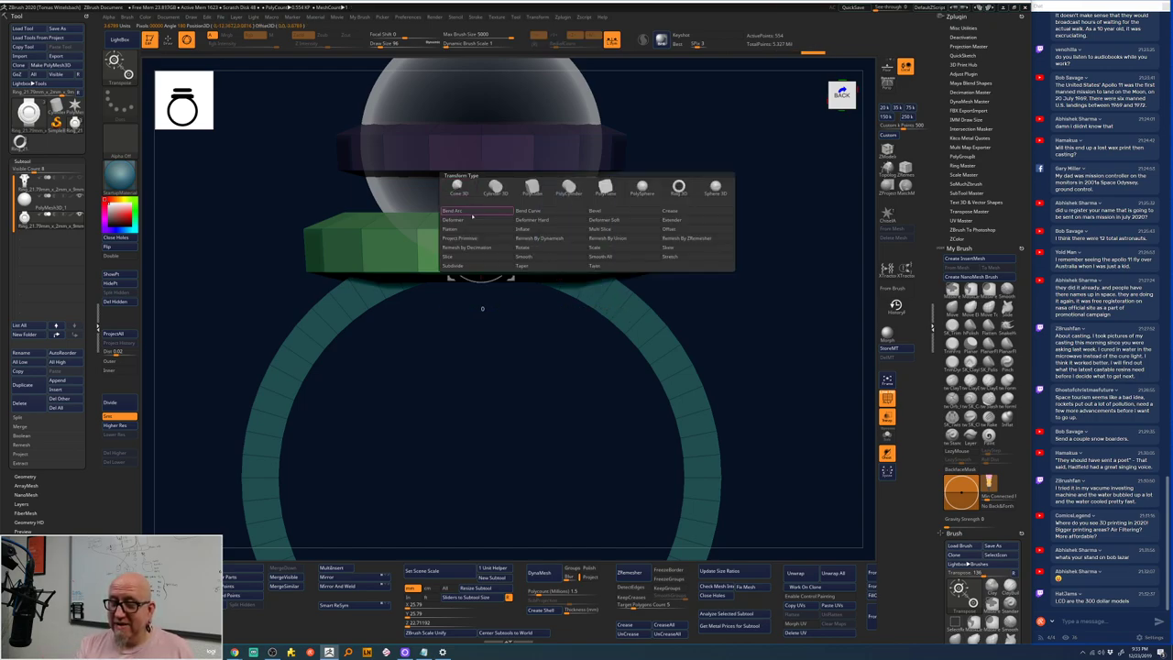
{"action": "left_click", "coordinate": [466, 189]}
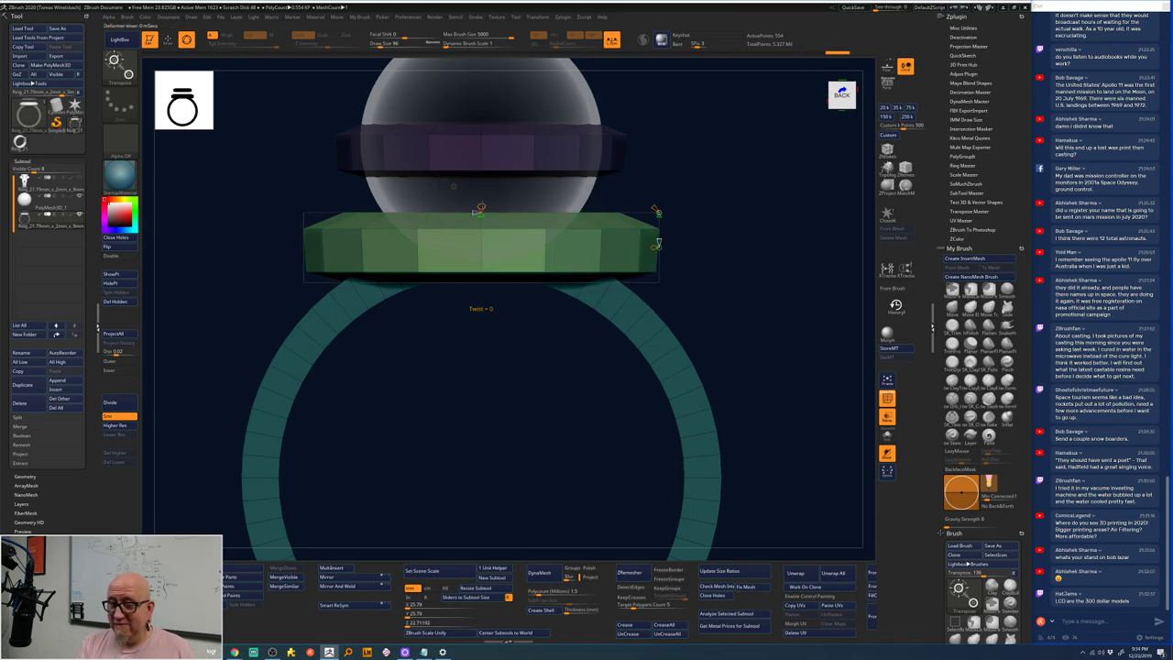
{"action": "left_click_drag", "start_coordinate": [656, 211], "coordinate": [656, 229]}
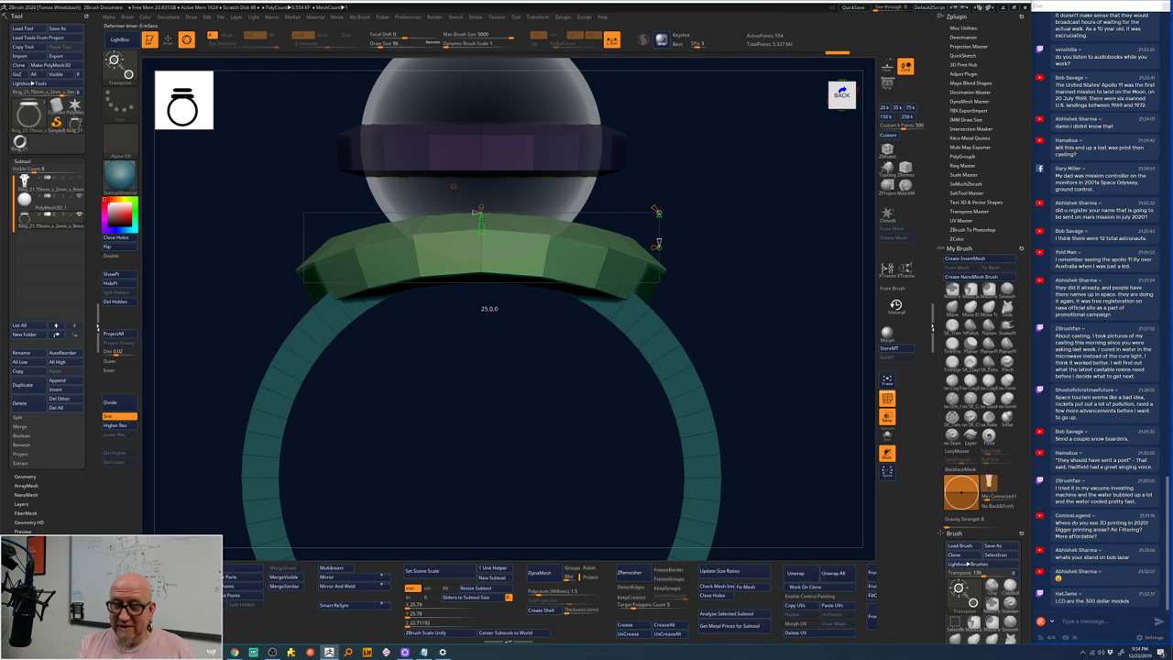
{"action": "left_click_drag", "start_coordinate": [759, 156], "coordinate": [761, 238]}
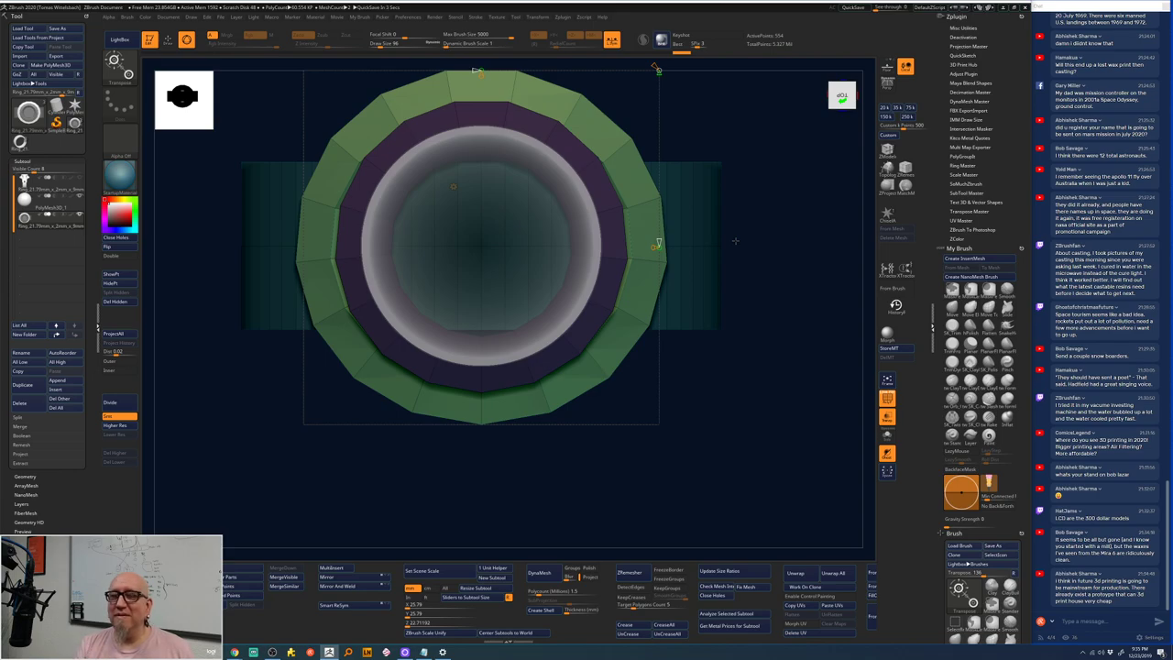
{"action": "left_click_drag", "start_coordinate": [730, 370], "coordinate": [725, 248]}
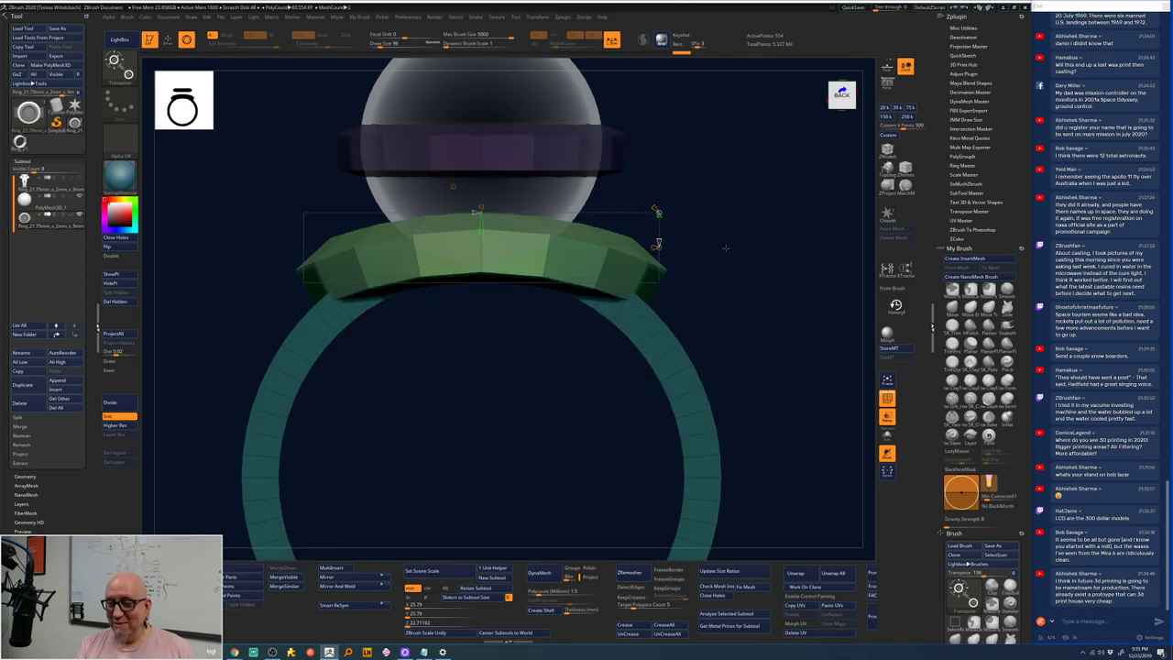
{"action": "left_click_drag", "start_coordinate": [479, 309], "coordinate": [484, 309]}
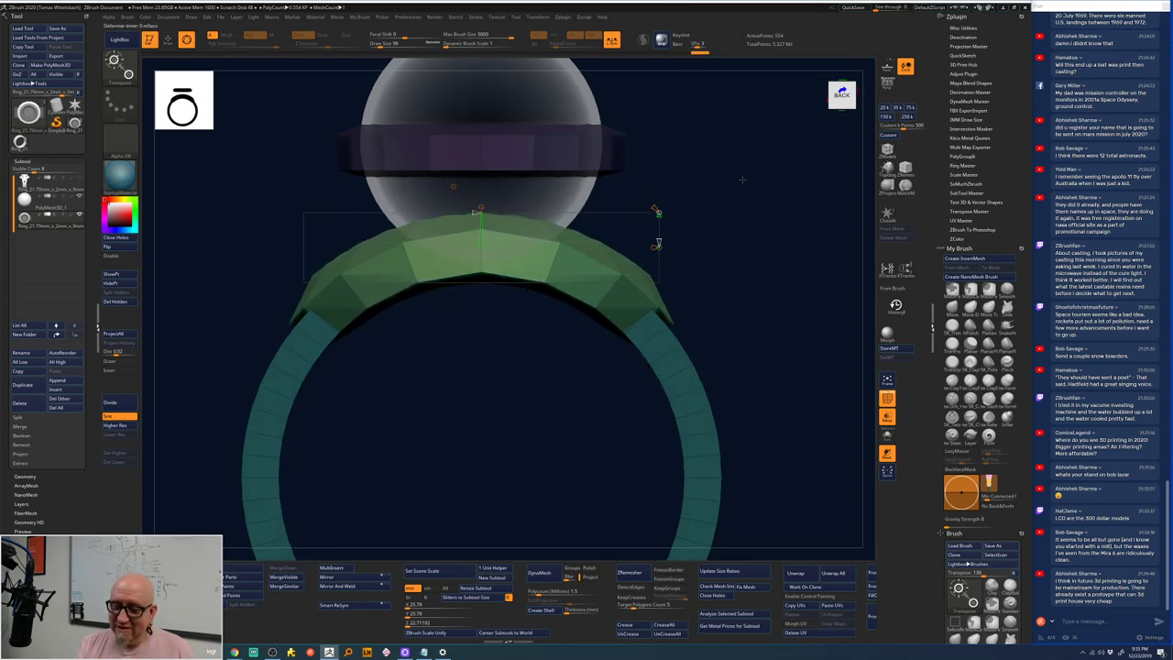
{"action": "left_click_drag", "start_coordinate": [742, 179], "coordinate": [691, 283]}
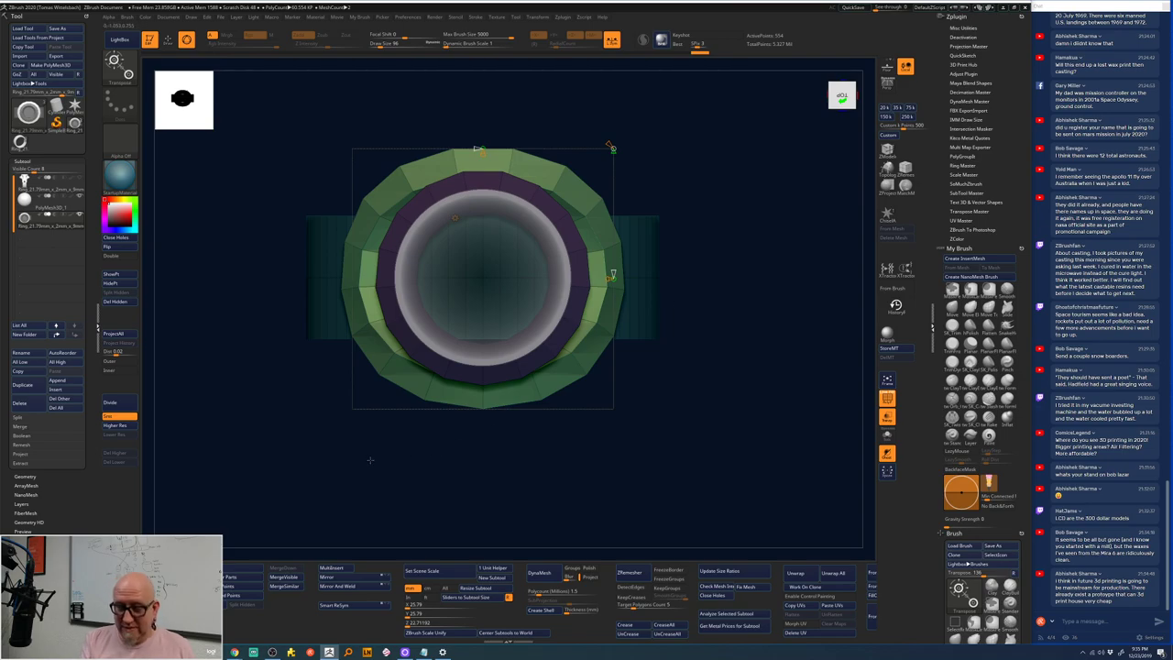
- Split the unmasked points into their own subtool and bring up the 3D gizmo on the band
{"action": "left_click", "coordinate": [246, 587]}
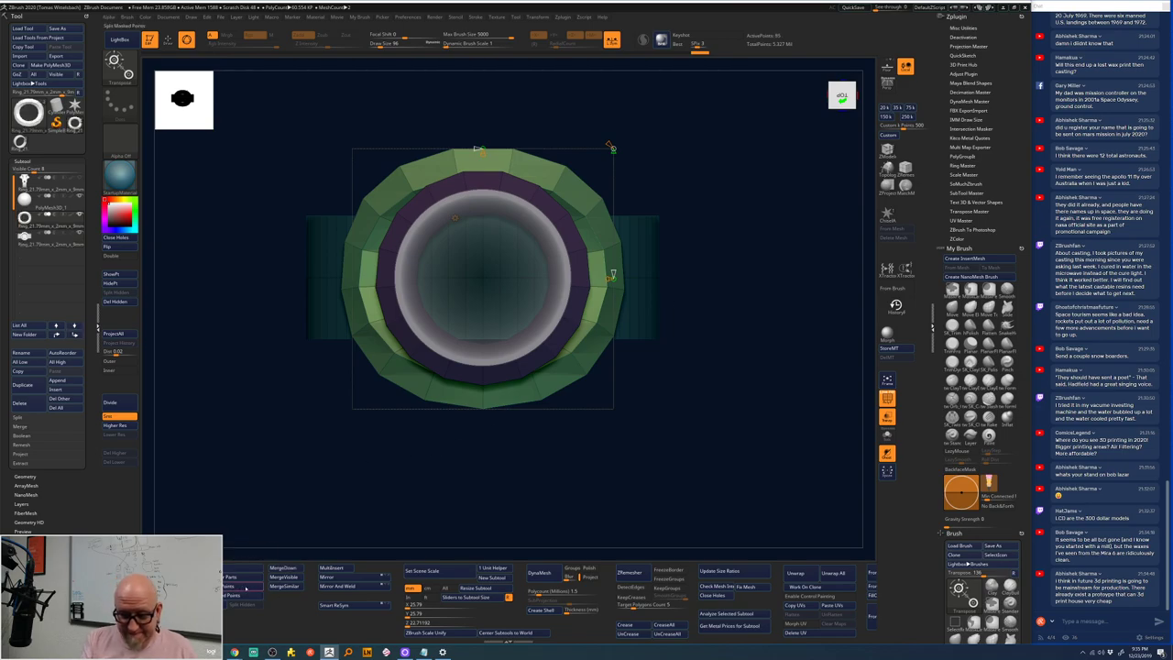
{"action": "left_click_drag", "start_coordinate": [336, 466], "coordinate": [649, 257]}
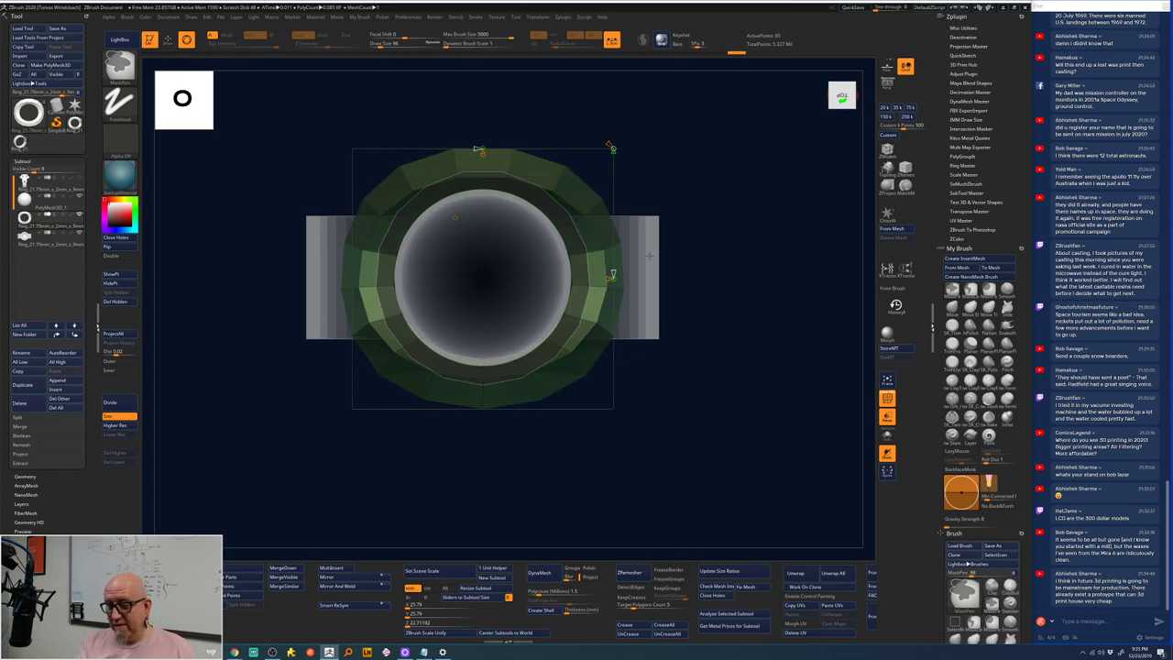
{"action": "key", "text": "w"}
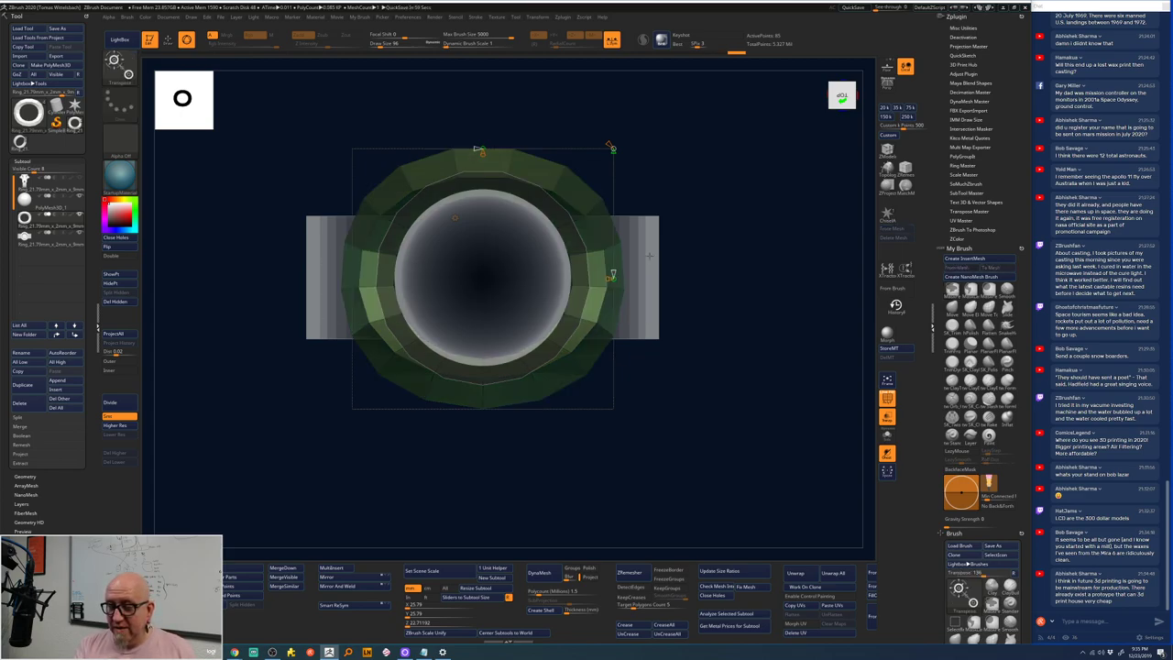
{"action": "key", "text": "y"}
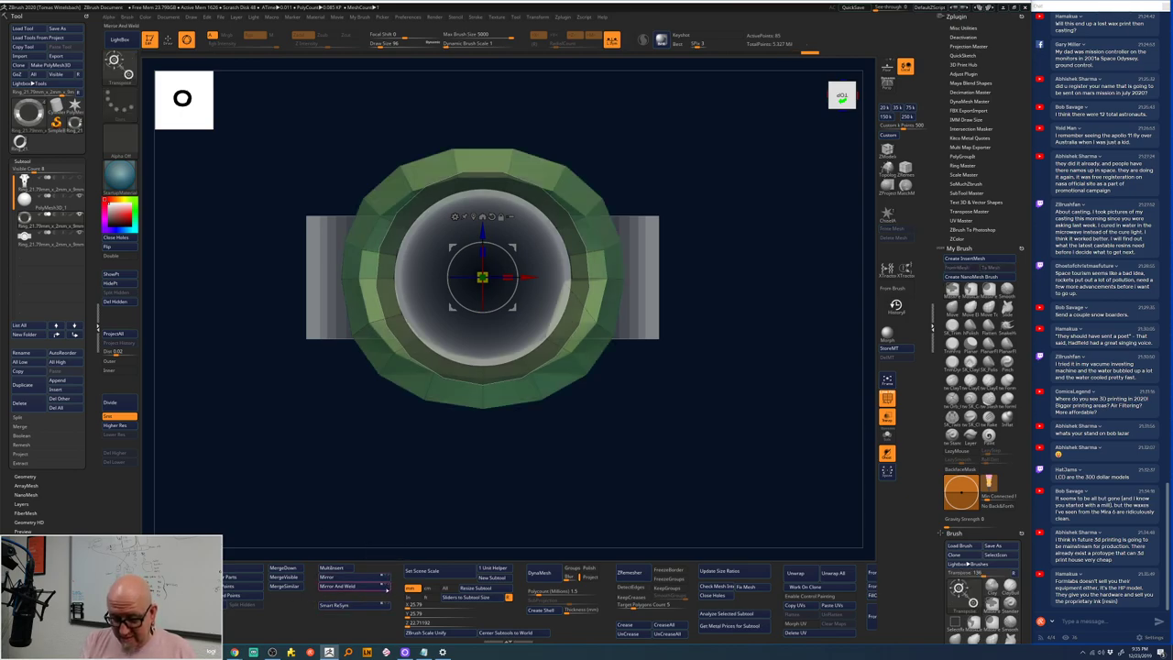
- Mask the band, leaving only a thin middle strip unmasked
{"action": "left_click", "coordinate": [382, 585]}
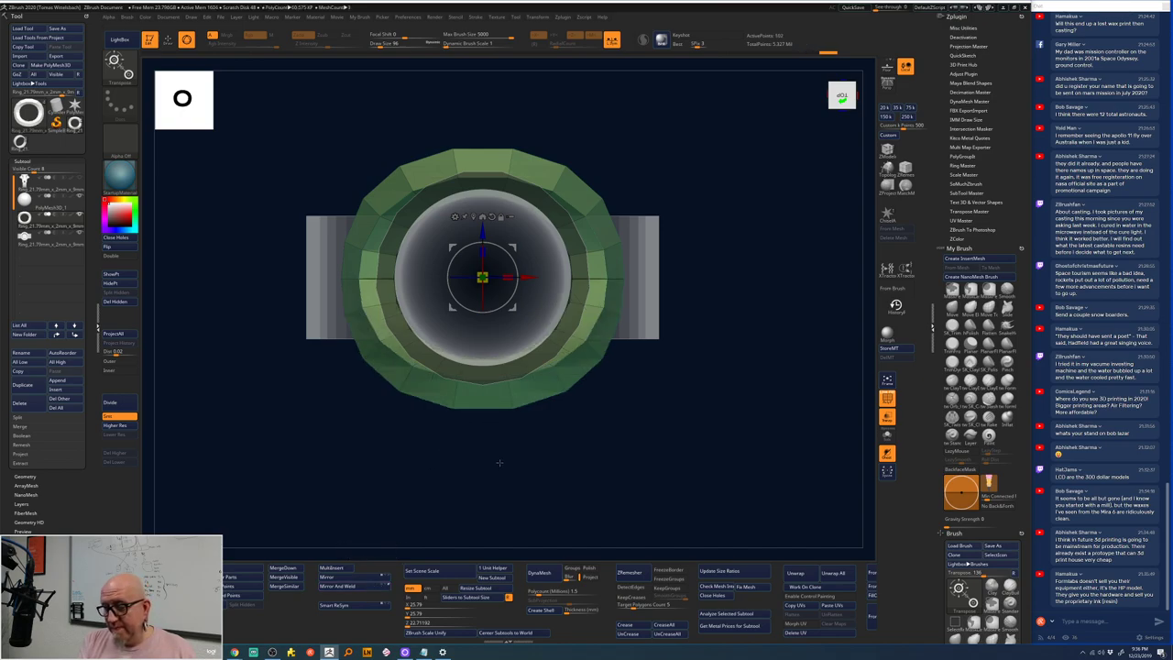
{"action": "left_click_drag", "start_coordinate": [500, 458], "coordinate": [511, 467], "text": "alt"}
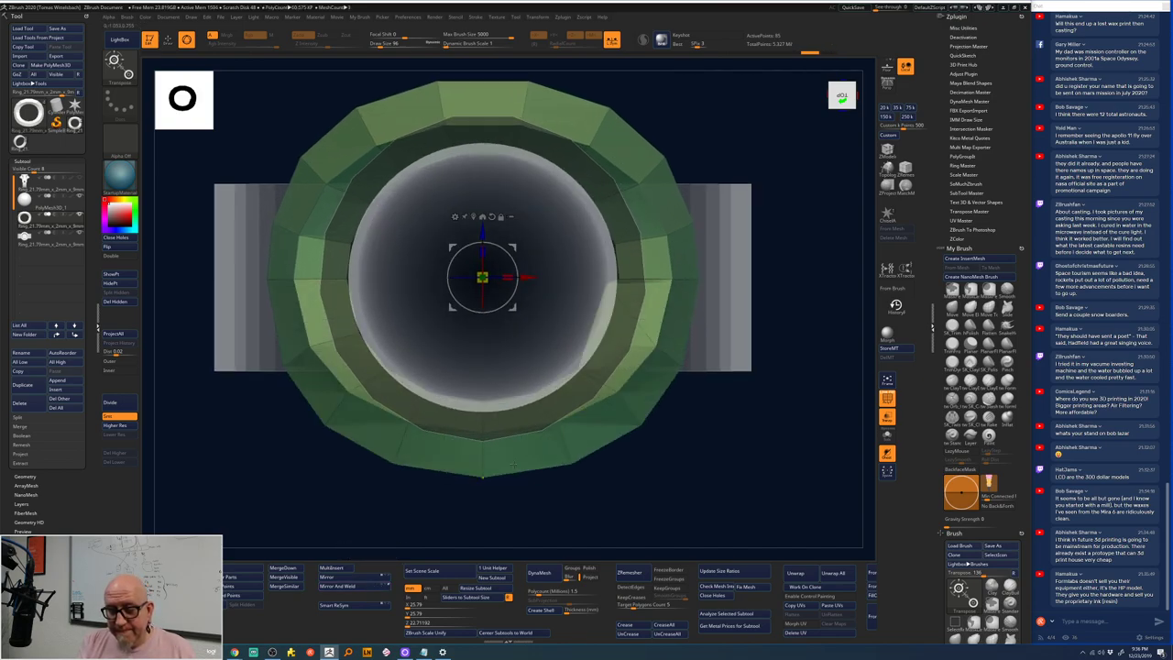
{"action": "mouse_move", "coordinate": [219, 262]}
{"action": "left_mouse_down", "text": "ctrl"}
{"action": "mouse_move", "coordinate": [275, 281]}
{"action": "mouse_move", "coordinate": [726, 301]}
{"action": "mouse_move", "coordinate": [750, 291]}
{"action": "left_mouse_up", "text": "ctrl"}
{"action": "left_click_drag", "start_coordinate": [214, 278], "coordinate": [740, 285], "text": "ctrl"}
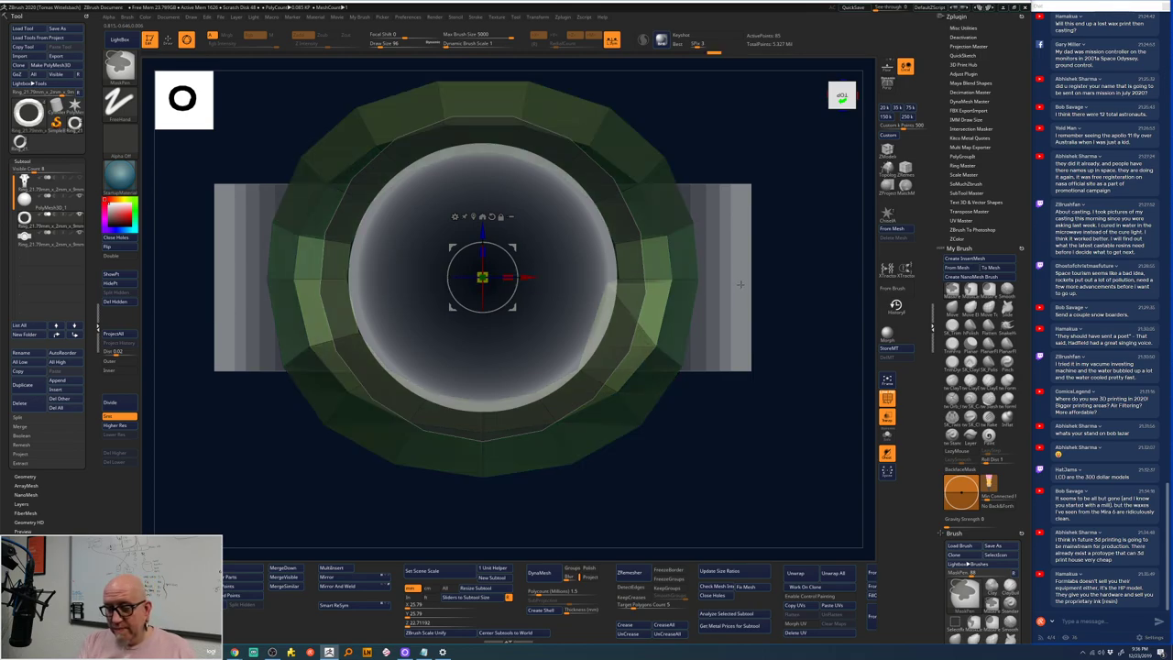
{"action": "left_click", "coordinate": [740, 284], "text": "ctrl"}
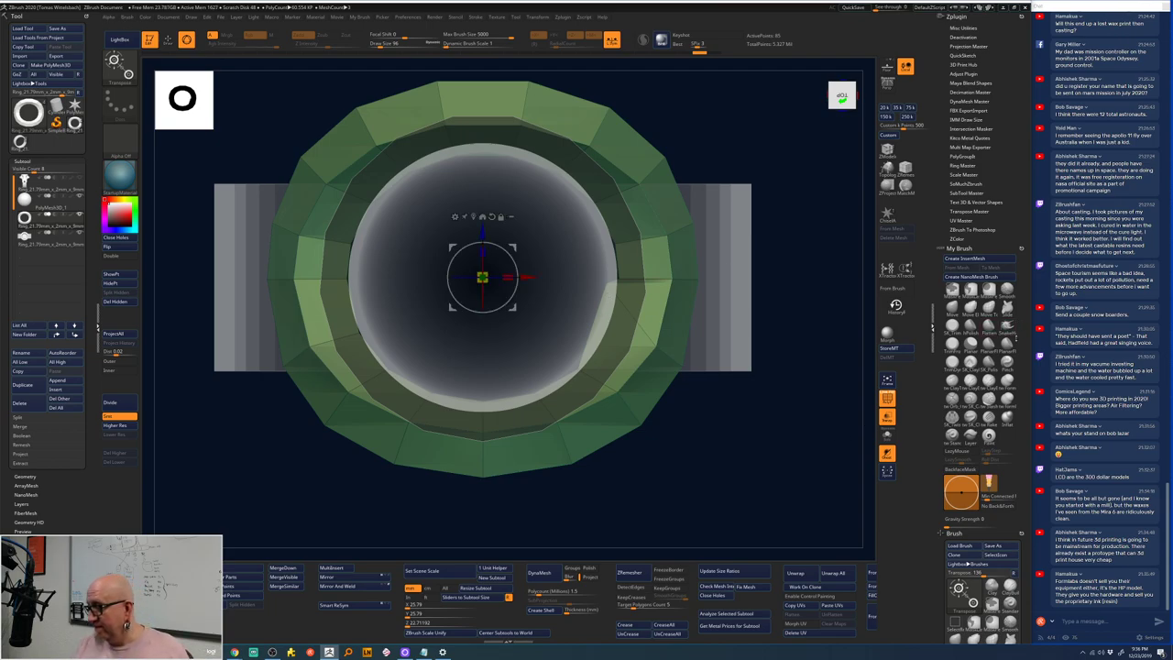
- Reshape the middle strip with the Move brush, clear the mask, and mirror-weld the band
{"action": "left_click", "coordinate": [959, 588]}
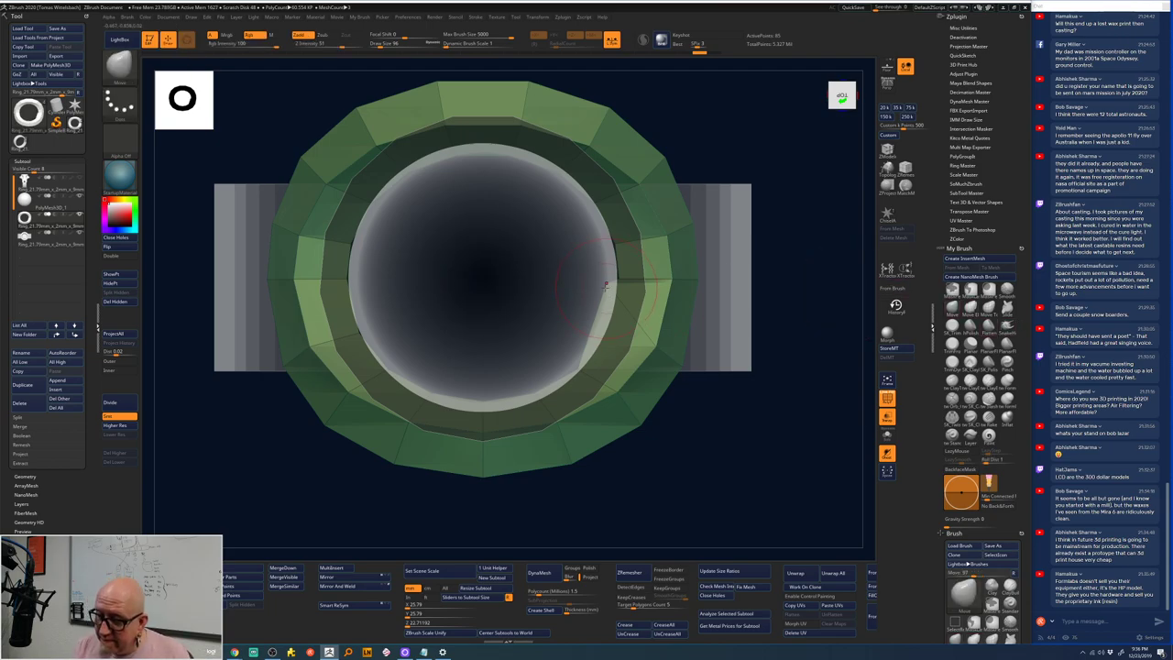
{"action": "key", "text": "space"}
{"action": "left_click_drag", "start_coordinate": [779, 275], "coordinate": [743, 228]}
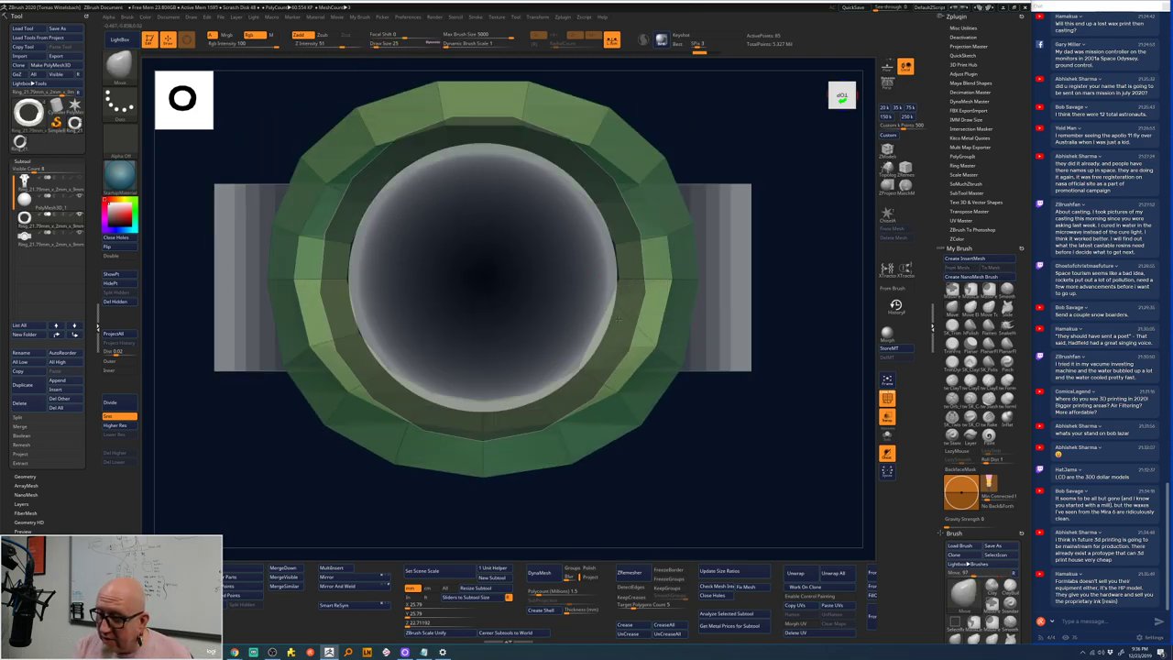
{"action": "mouse_move", "coordinate": [411, 504]}
{"action": "left_mouse_down", "text": "ctrl+shift"}
{"action": "mouse_move", "coordinate": [780, 483]}
{"action": "mouse_move", "coordinate": [516, 254]}
{"action": "mouse_move", "coordinate": [722, 280]}
{"action": "mouse_move", "coordinate": [721, 293]}
{"action": "left_mouse_up", "text": "ctrl+shift"}
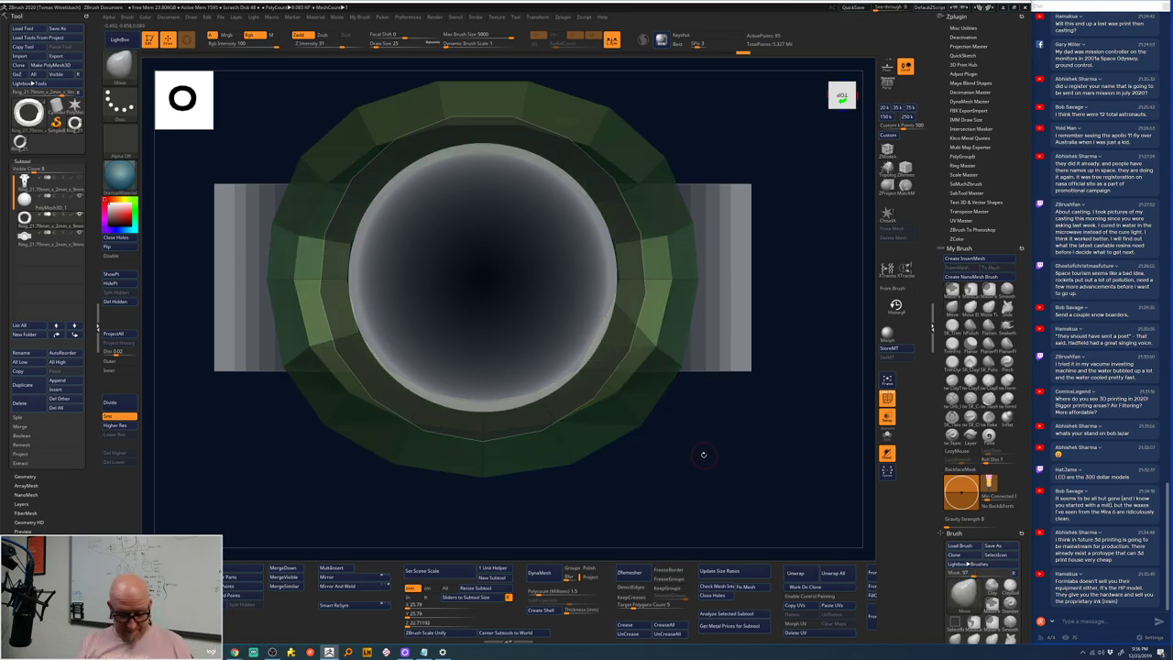
{"action": "key", "text": "w"}
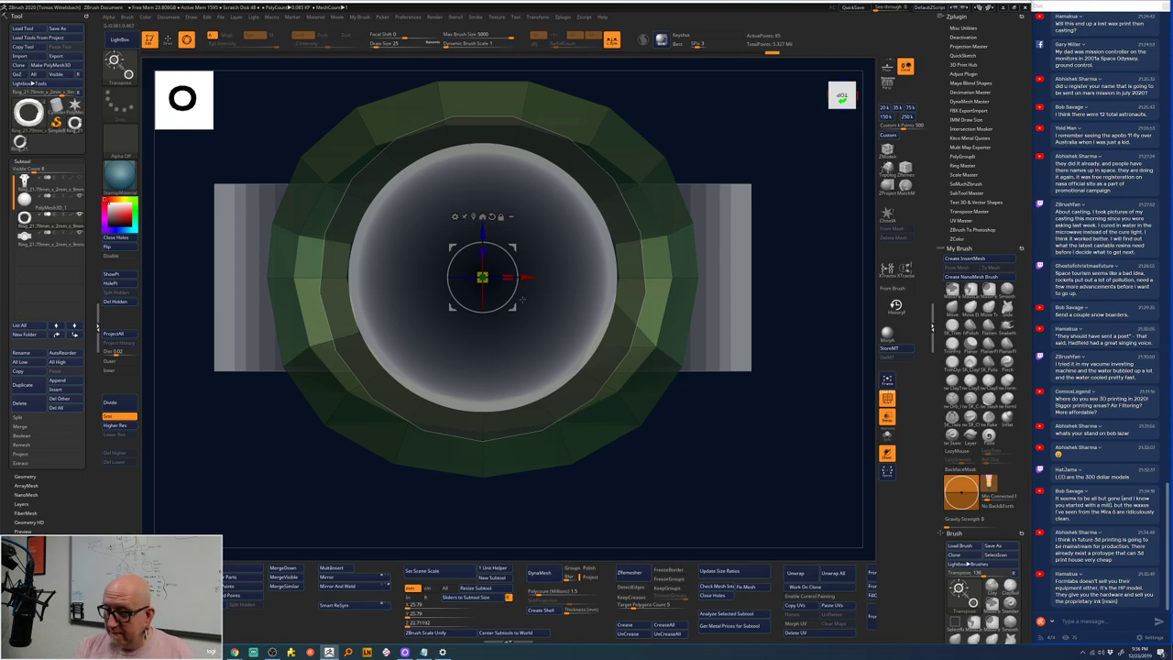
{"action": "left_click", "coordinate": [461, 515], "text": "ctrl"}
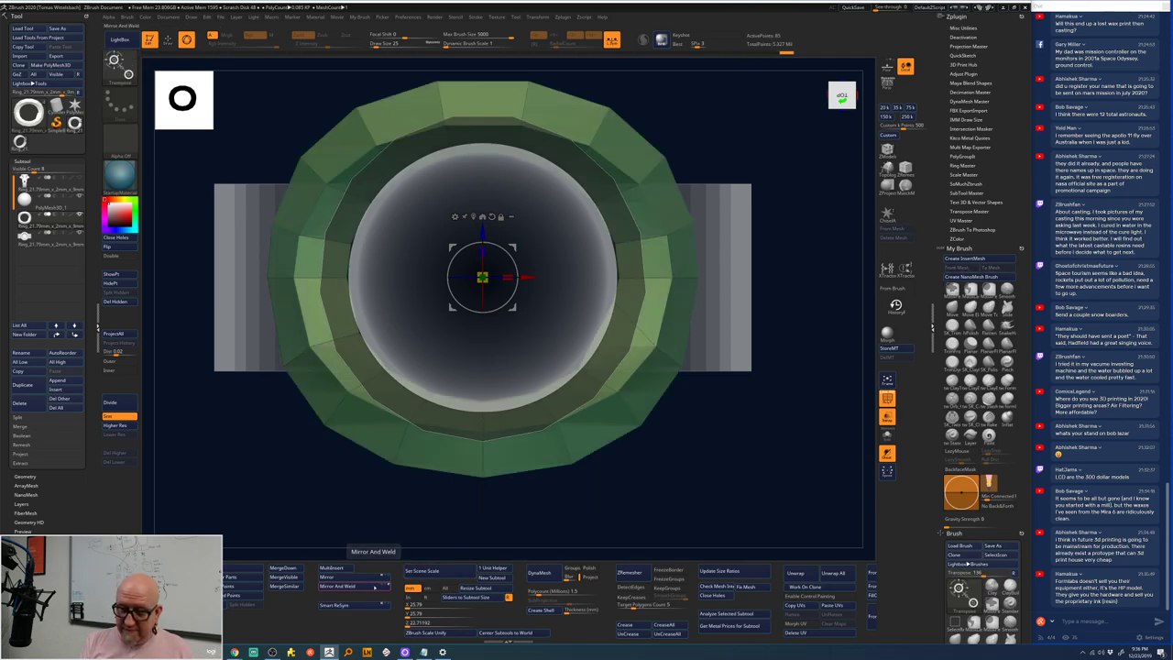
{"action": "left_click", "coordinate": [371, 589]}
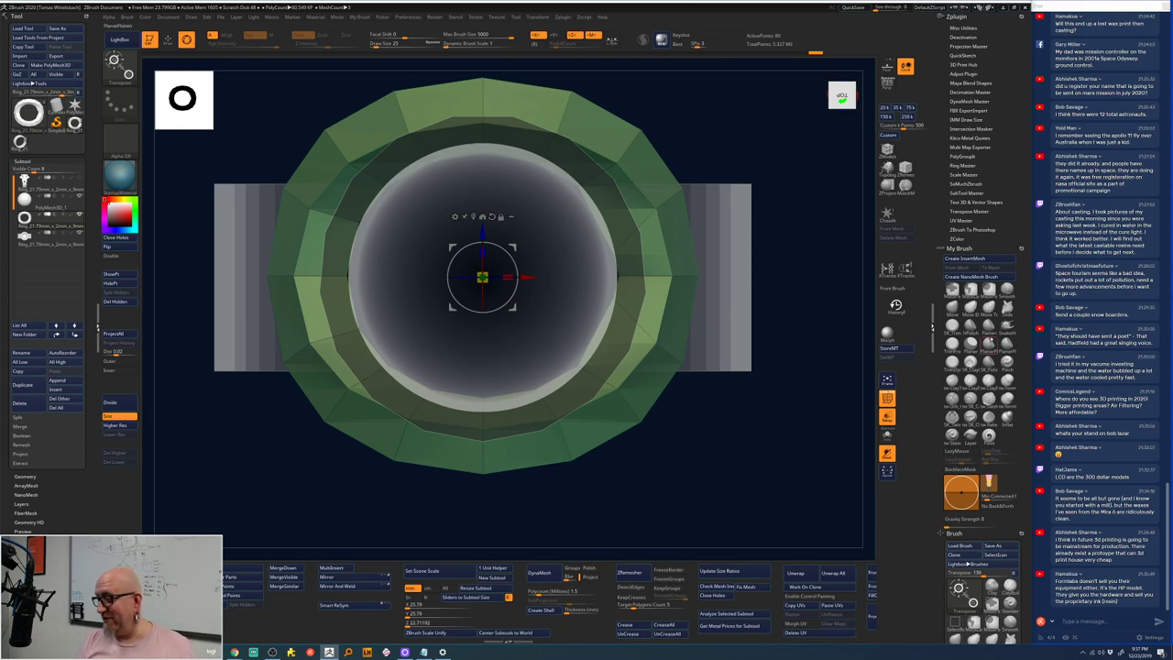
- Reshape the left and right rim polygons of the green setting symmetrically with ZModeler
{"action": "left_click", "coordinate": [1007, 308]}
{"action": "key", "text": "space"}
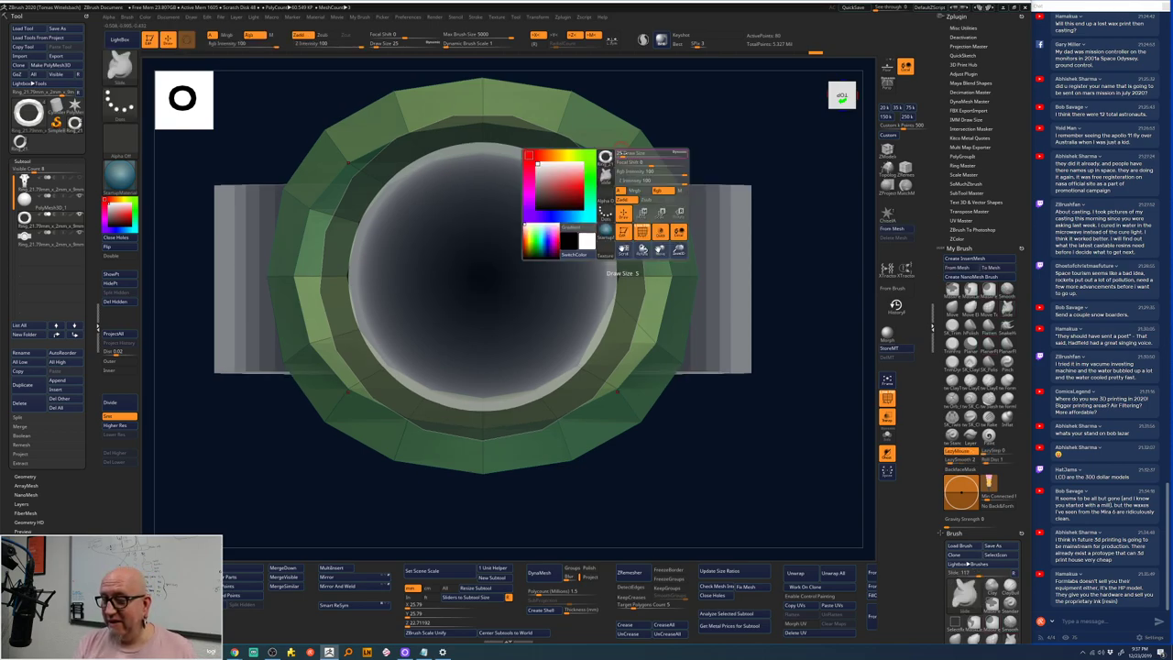
{"action": "left_click_drag", "start_coordinate": [641, 105], "coordinate": [715, 120]}
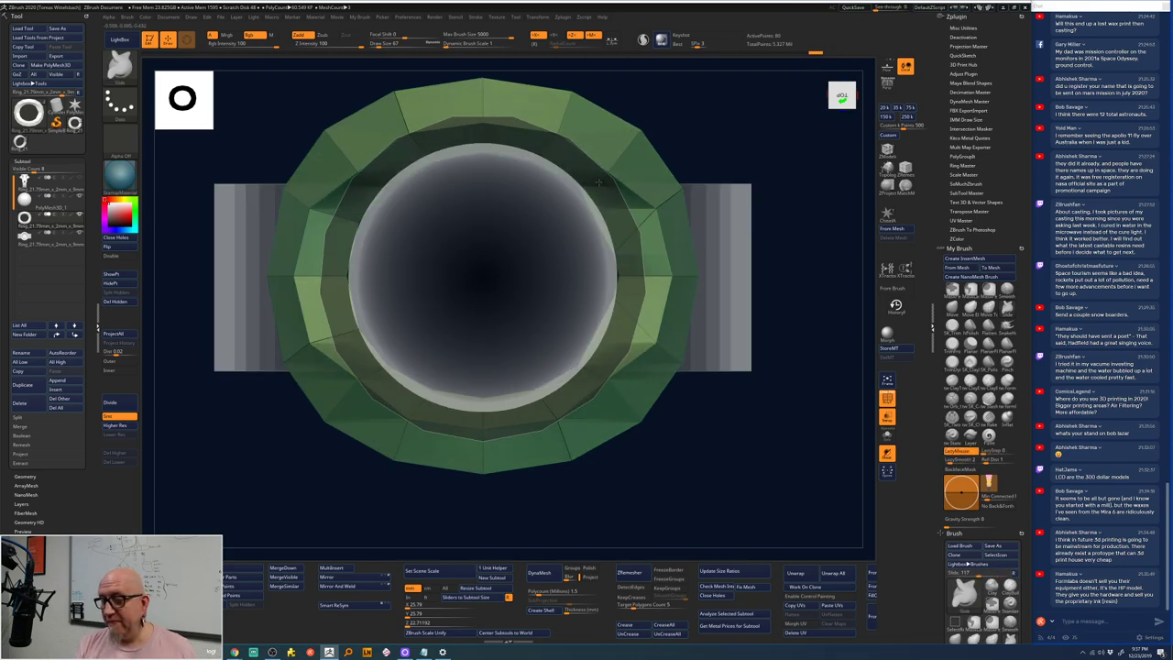
{"action": "left_click", "coordinate": [653, 216]}
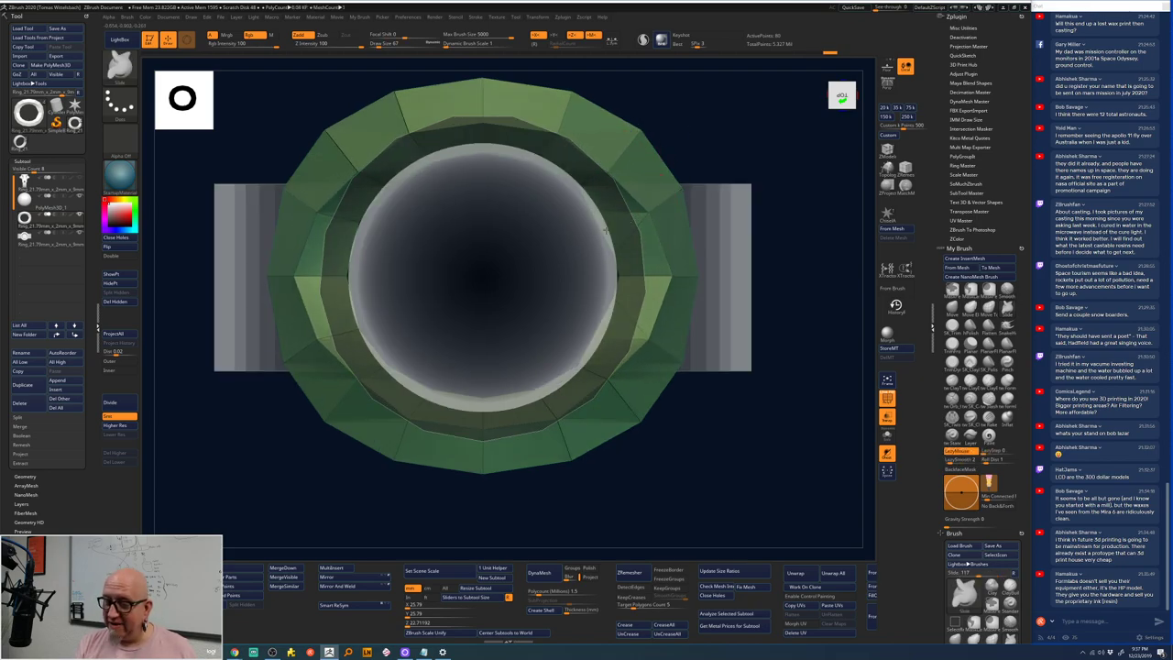
{"action": "left_click", "coordinate": [607, 225]}
{"action": "left_click", "coordinate": [661, 264]}
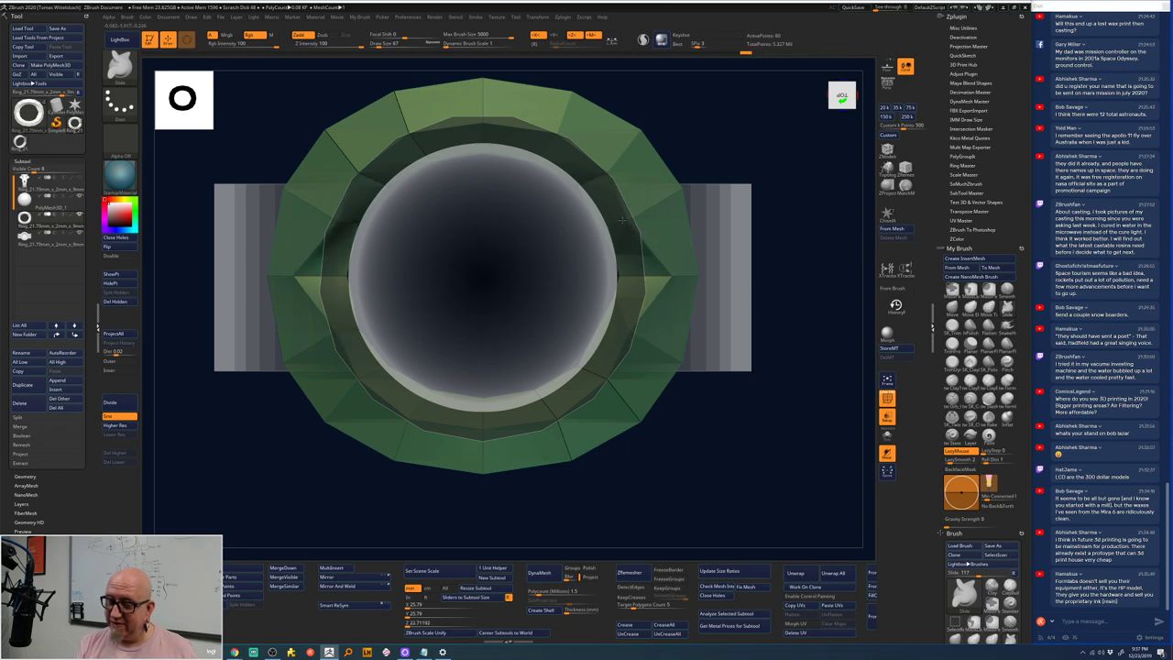
{"action": "left_click", "coordinate": [645, 279]}
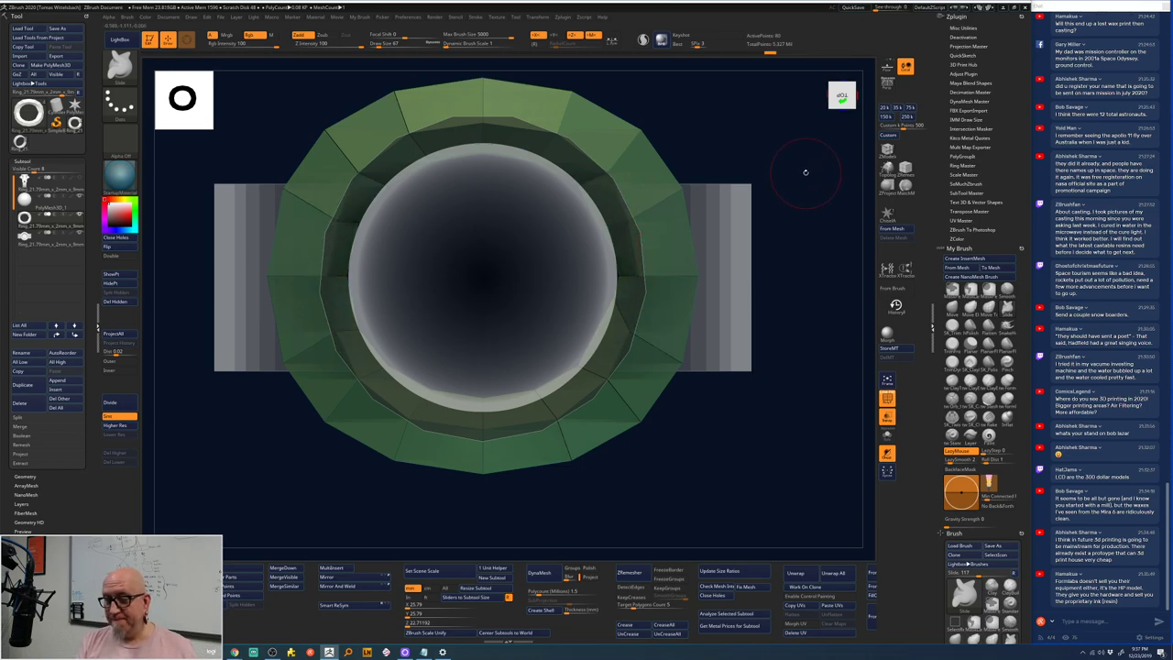
- Reshape the top rim and make the four outer corners square, pulling the upper sides outward
{"action": "left_click", "coordinate": [573, 94]}
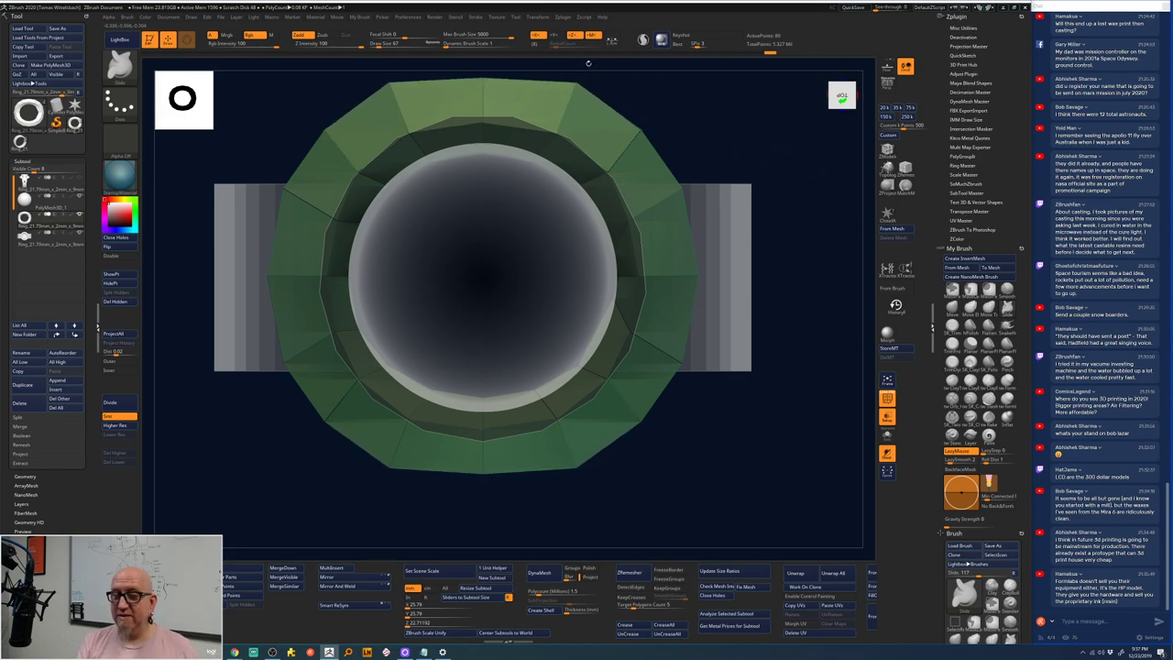
{"action": "left_click", "coordinate": [632, 89]}
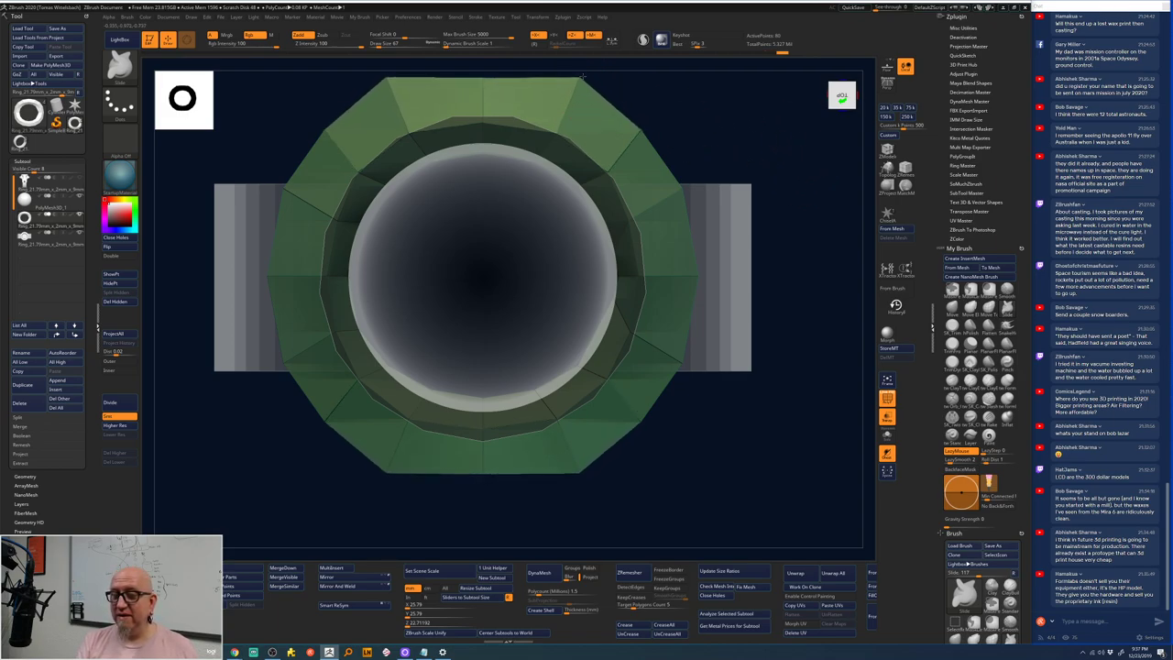
{"action": "left_click", "coordinate": [639, 133]}
{"action": "left_click", "coordinate": [653, 115]}
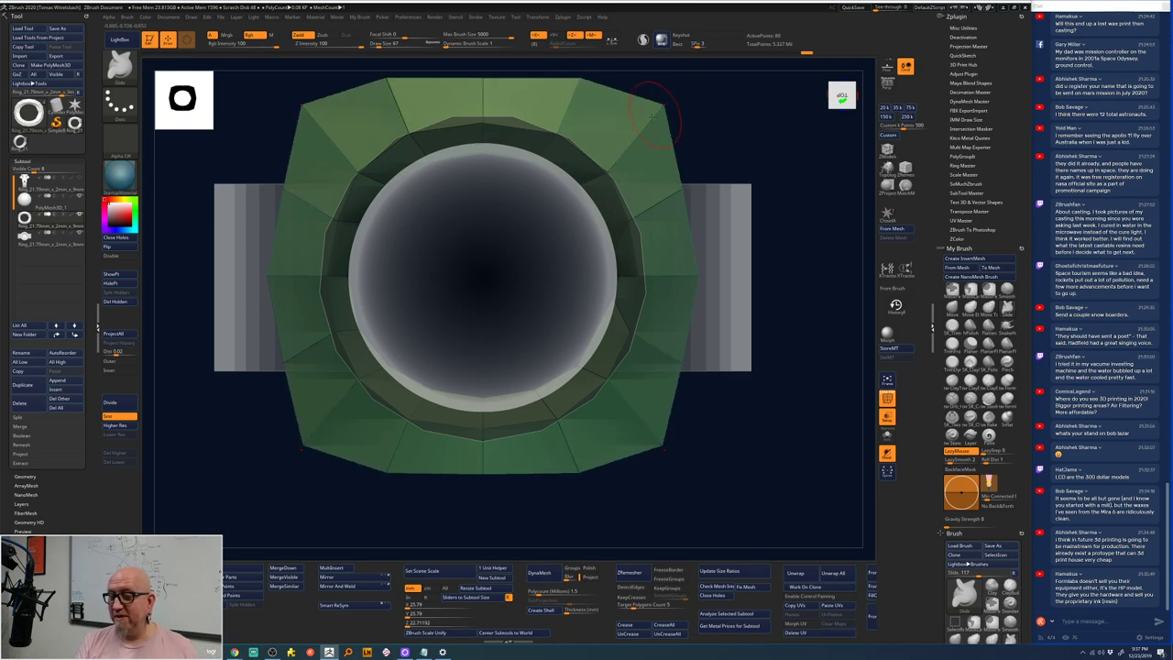
{"action": "left_click", "coordinate": [652, 114]}
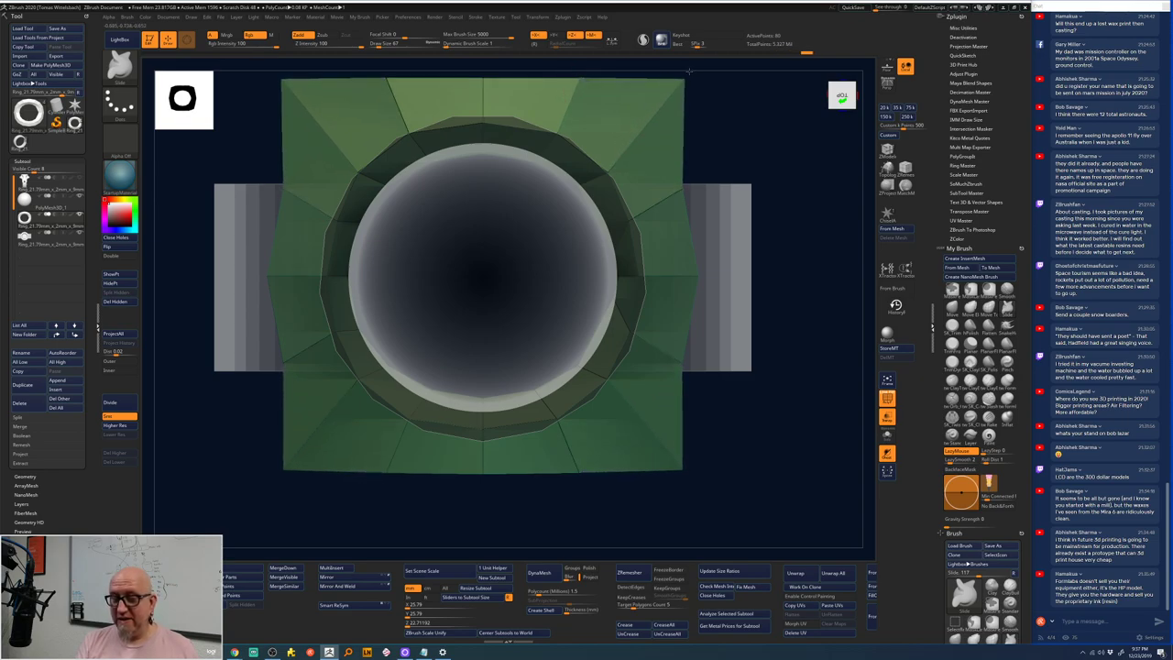
{"action": "left_click", "coordinate": [687, 75]}
{"action": "left_click_drag", "start_coordinate": [678, 192], "coordinate": [696, 252]}
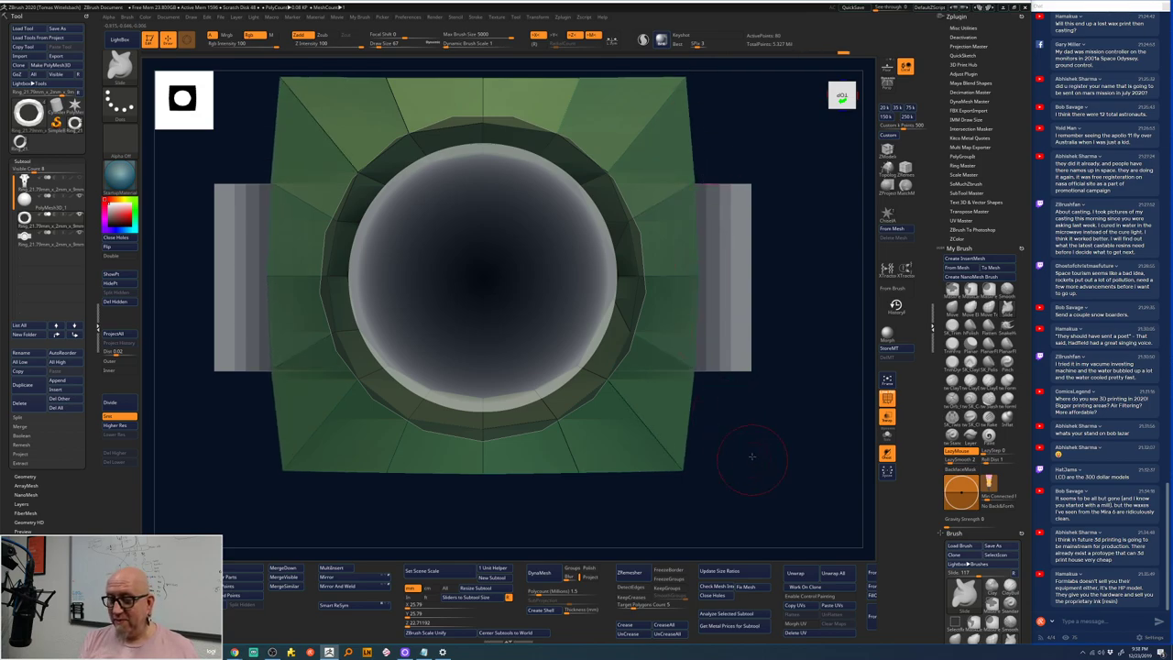
{"action": "left_click_drag", "start_coordinate": [751, 455], "coordinate": [482, 264], "text": "shift"}
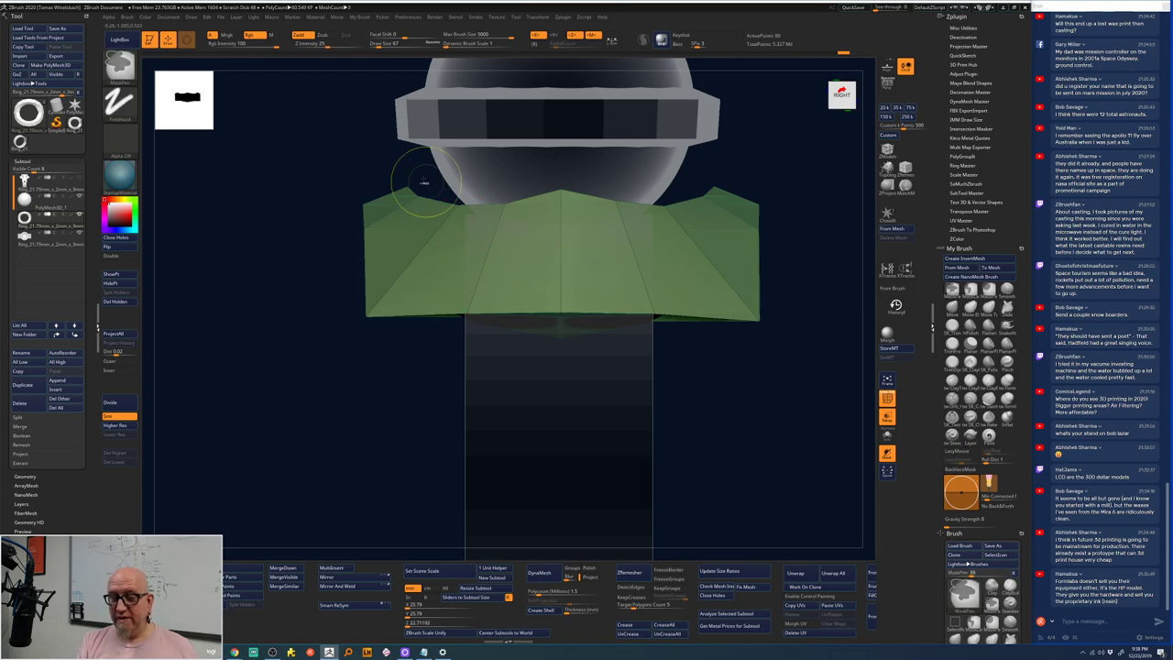
- Mask the lower green setting and scale its free top edge inward around the gem's centre
{"action": "mouse_move", "coordinate": [398, 161]}
{"action": "left_mouse_down", "text": "ctrl"}
{"action": "mouse_move", "coordinate": [498, 183]}
{"action": "mouse_move", "coordinate": [720, 196]}
{"action": "mouse_move", "coordinate": [724, 211]}
{"action": "left_mouse_up", "text": "ctrl"}
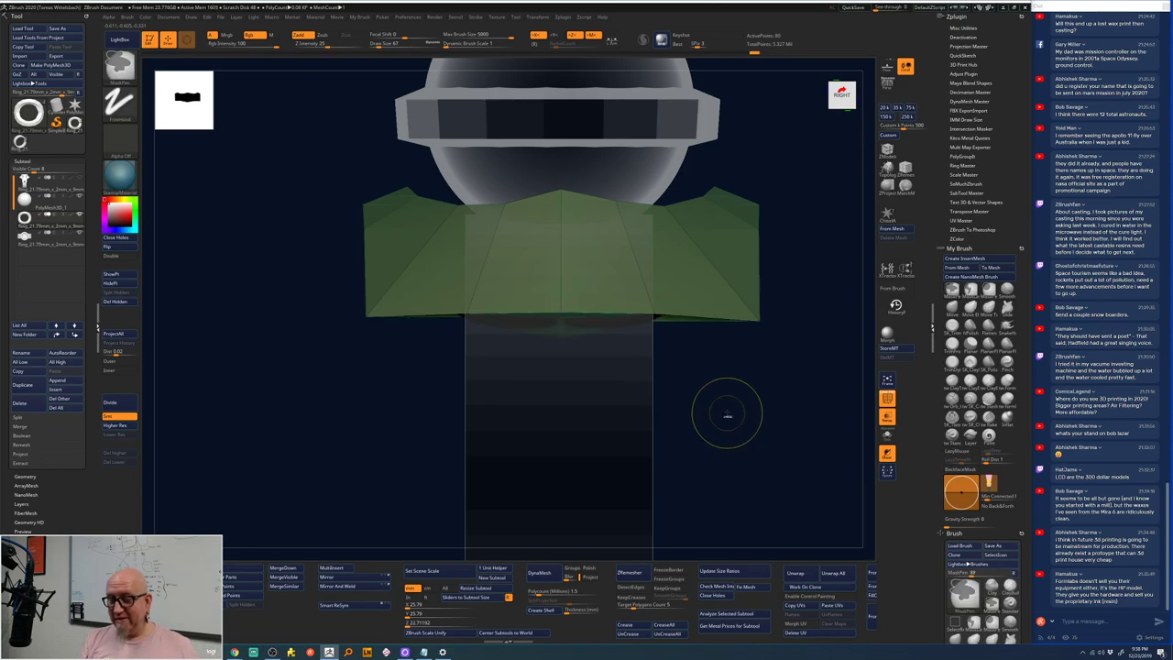
{"action": "left_click_drag", "start_coordinate": [723, 419], "coordinate": [728, 419], "text": "ctrl"}
{"action": "left_click_drag", "start_coordinate": [398, 156], "coordinate": [724, 215], "text": "ctrl"}
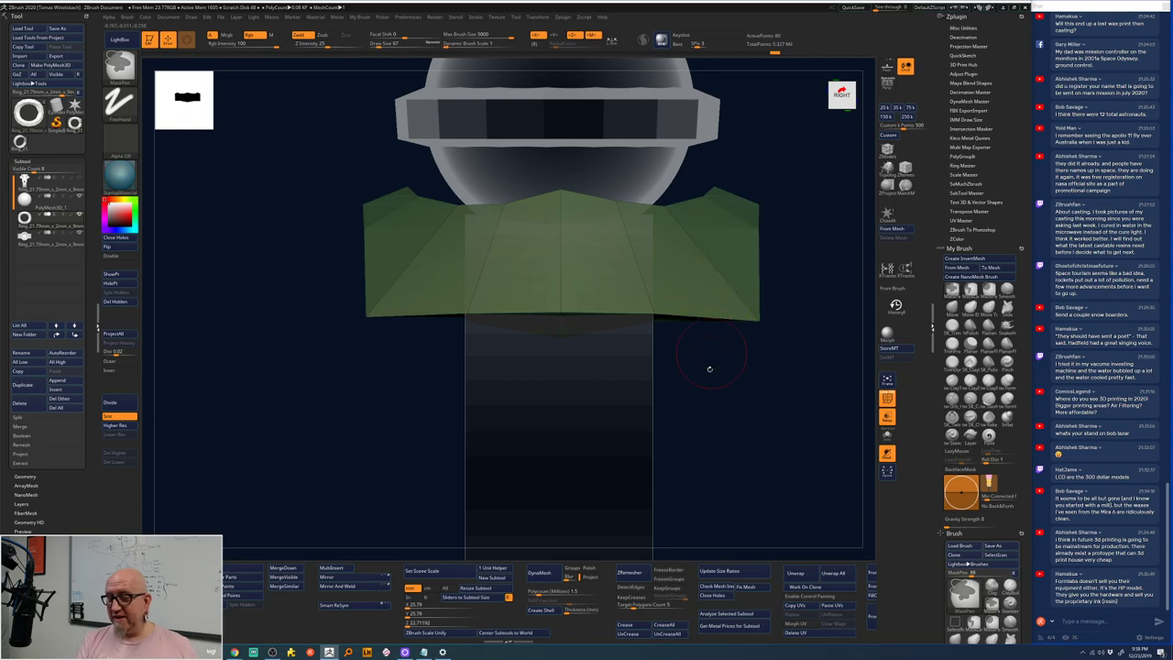
{"action": "key", "text": "w"}
{"action": "left_click_drag", "start_coordinate": [559, 481], "coordinate": [558, 167], "text": "alt"}
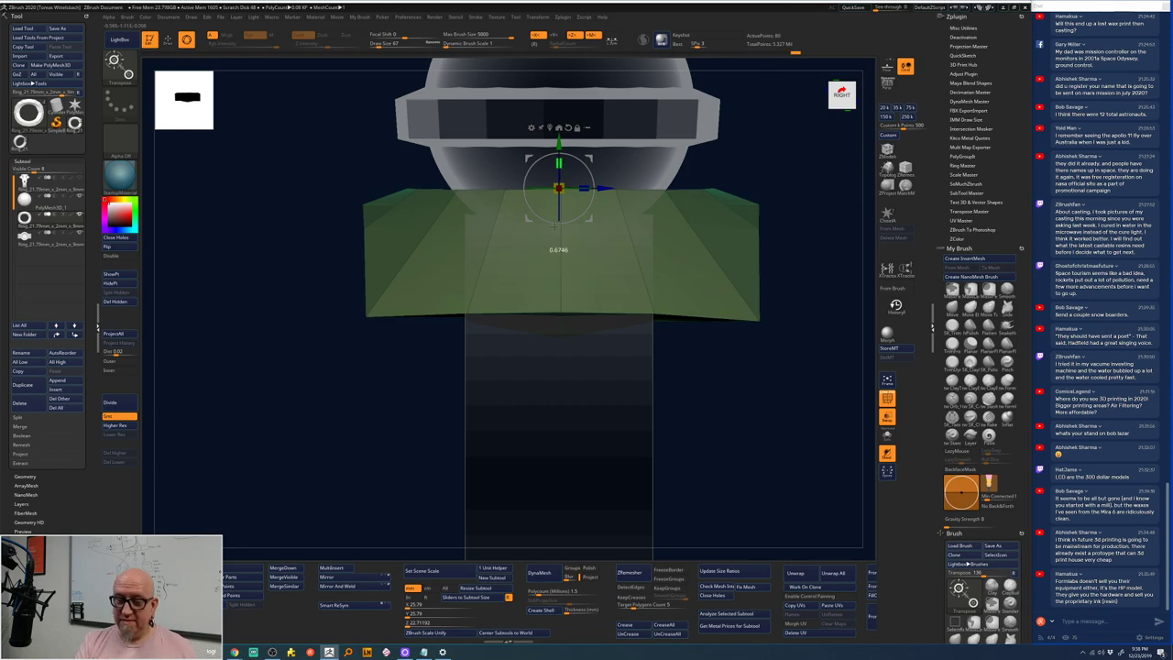
{"action": "left_click_drag", "start_coordinate": [558, 225], "coordinate": [559, 229]}
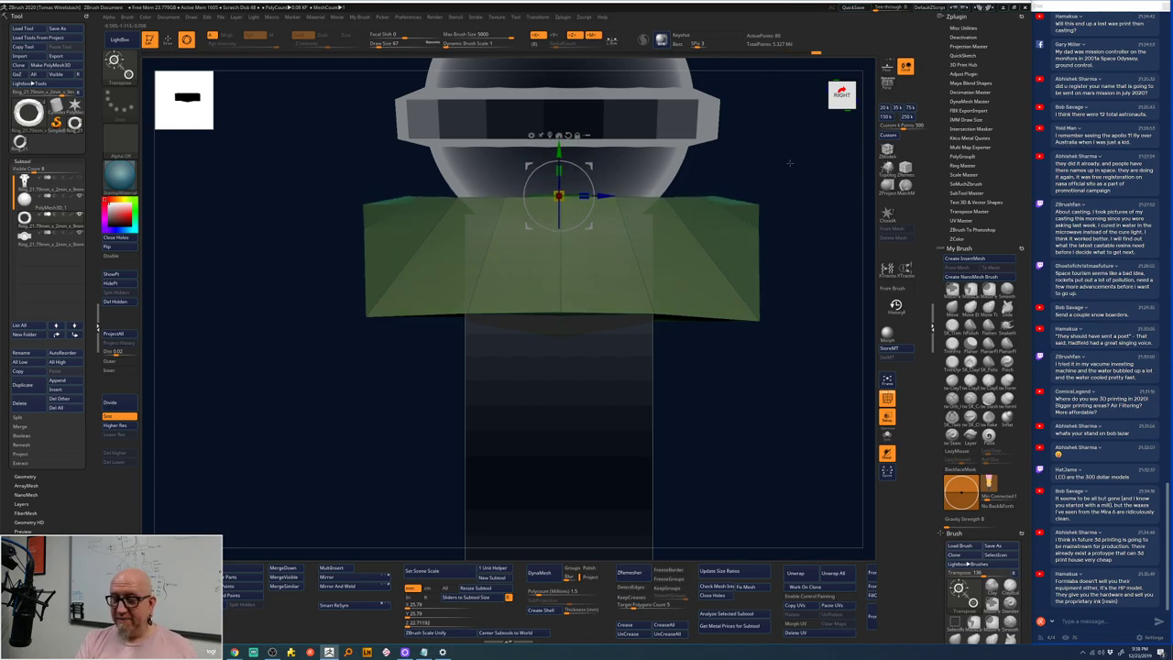
{"action": "left_click_drag", "start_coordinate": [790, 163], "coordinate": [793, 230]}
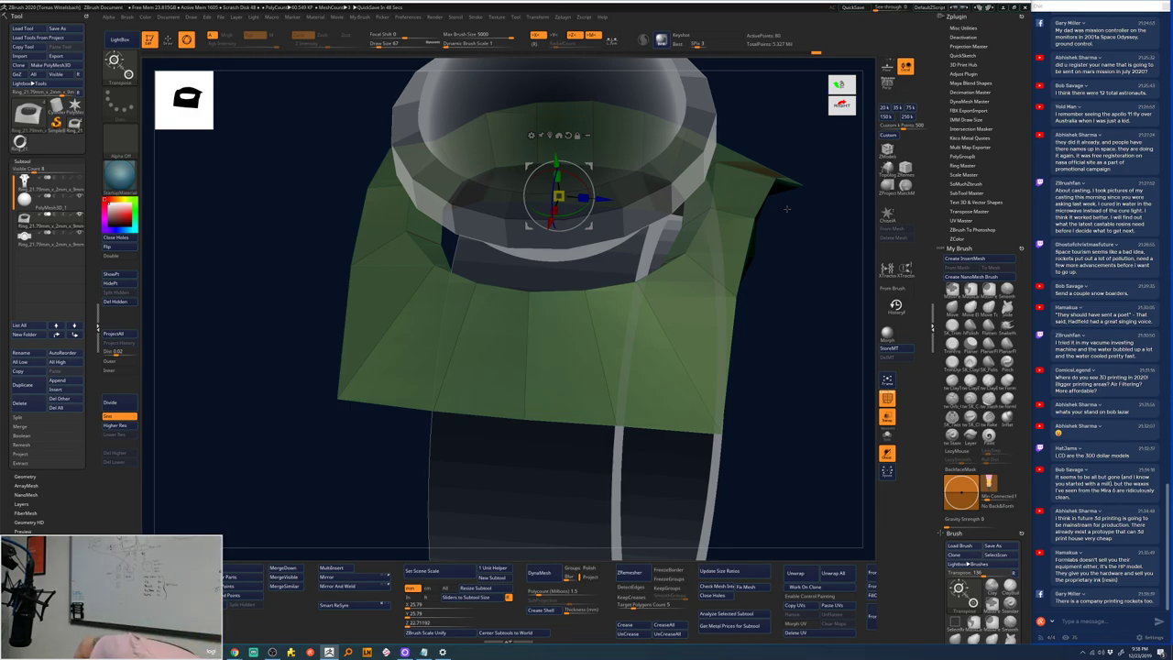
{"action": "key", "text": "super"}
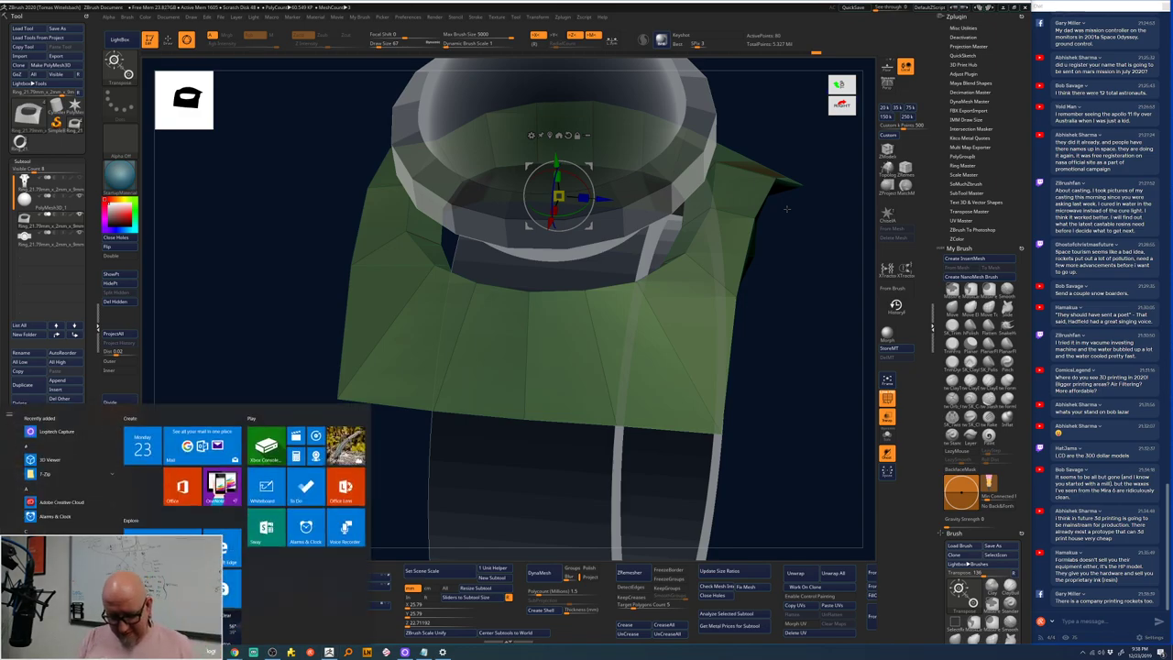
{"action": "key", "text": "super+e"}
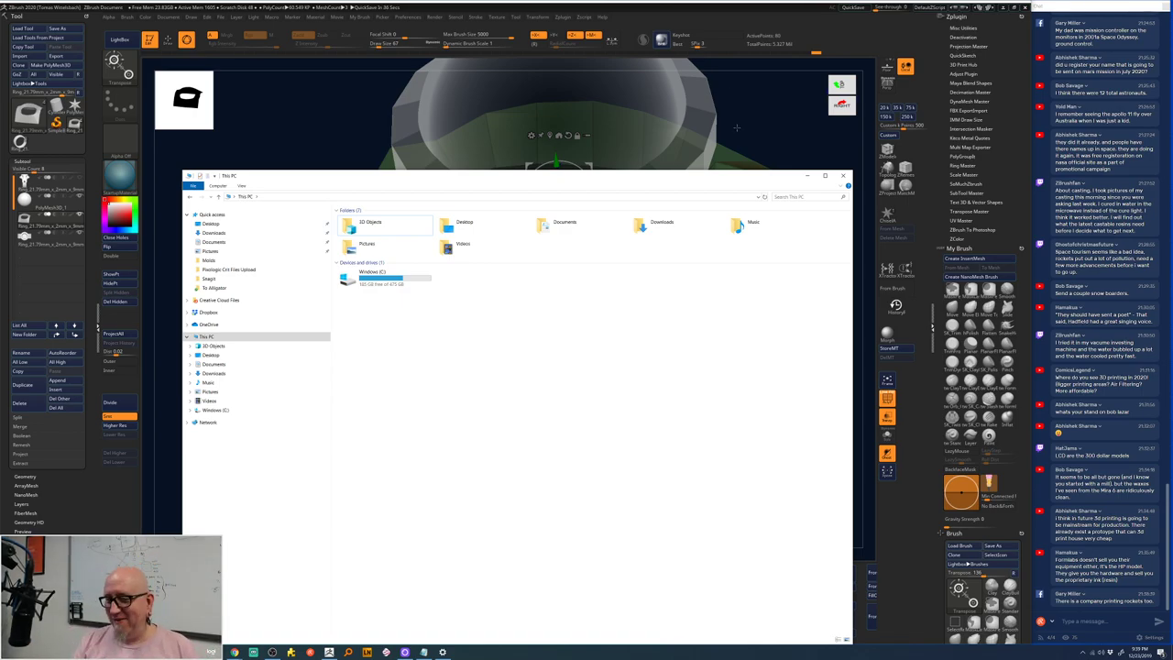
{"action": "left_click", "coordinate": [736, 129]}
{"action": "left_click_drag", "start_coordinate": [746, 132], "coordinate": [752, 296]}
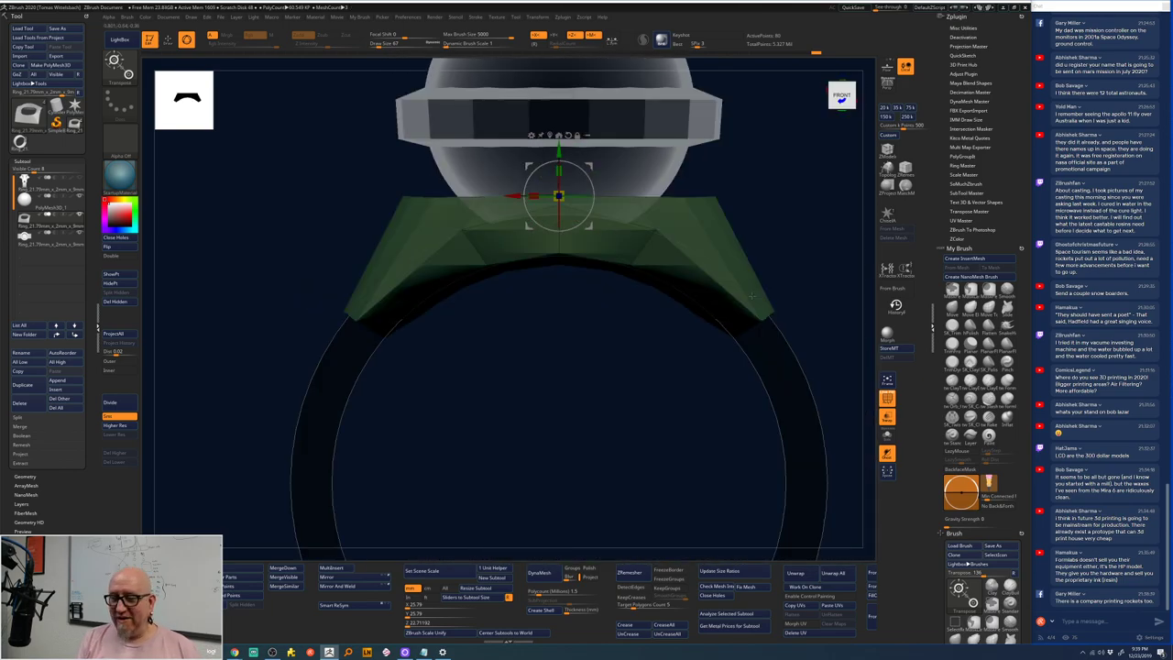
{"action": "left_click_drag", "start_coordinate": [804, 236], "coordinate": [776, 316]}
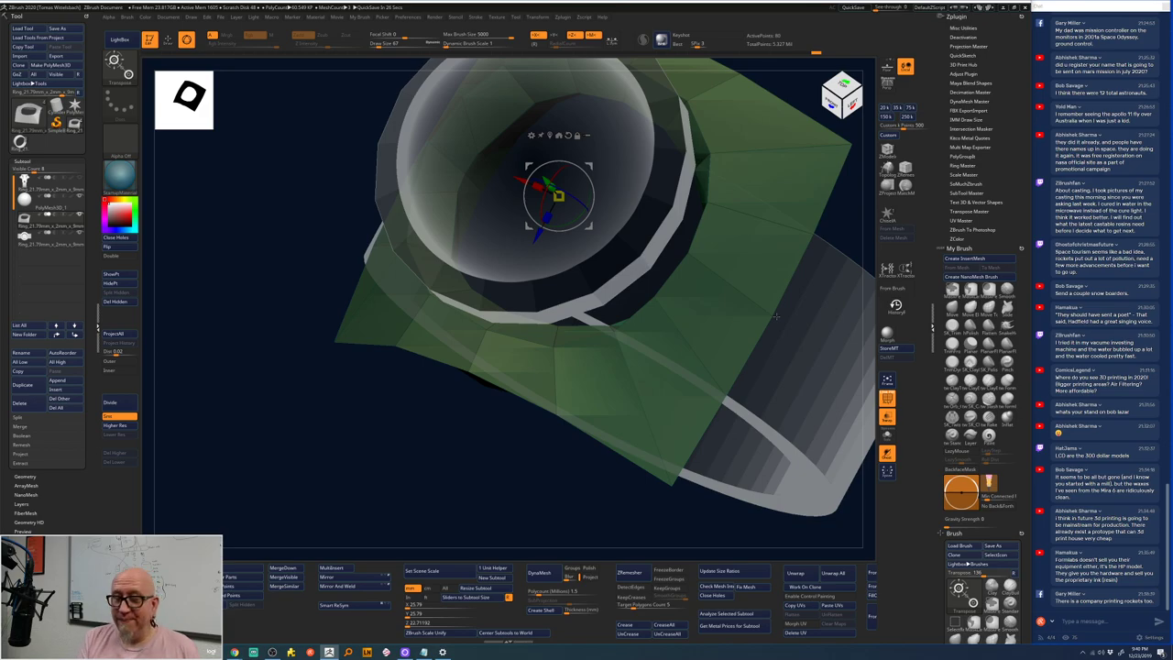
{"action": "left_click_drag", "start_coordinate": [776, 315], "coordinate": [664, 260]}
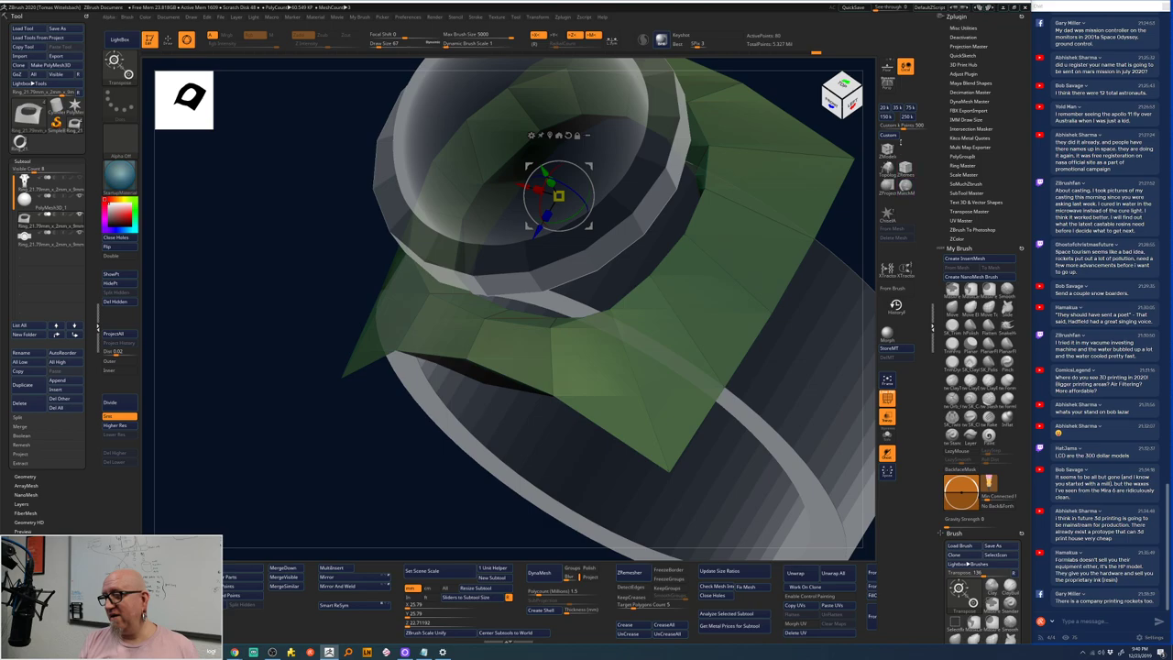
- Bevel the edge loop at the gem's base with ZModeler and orbit to inspect the new band
{"action": "key", "text": "b"}
{"action": "key", "text": "z"}
{"action": "key", "text": "m"}
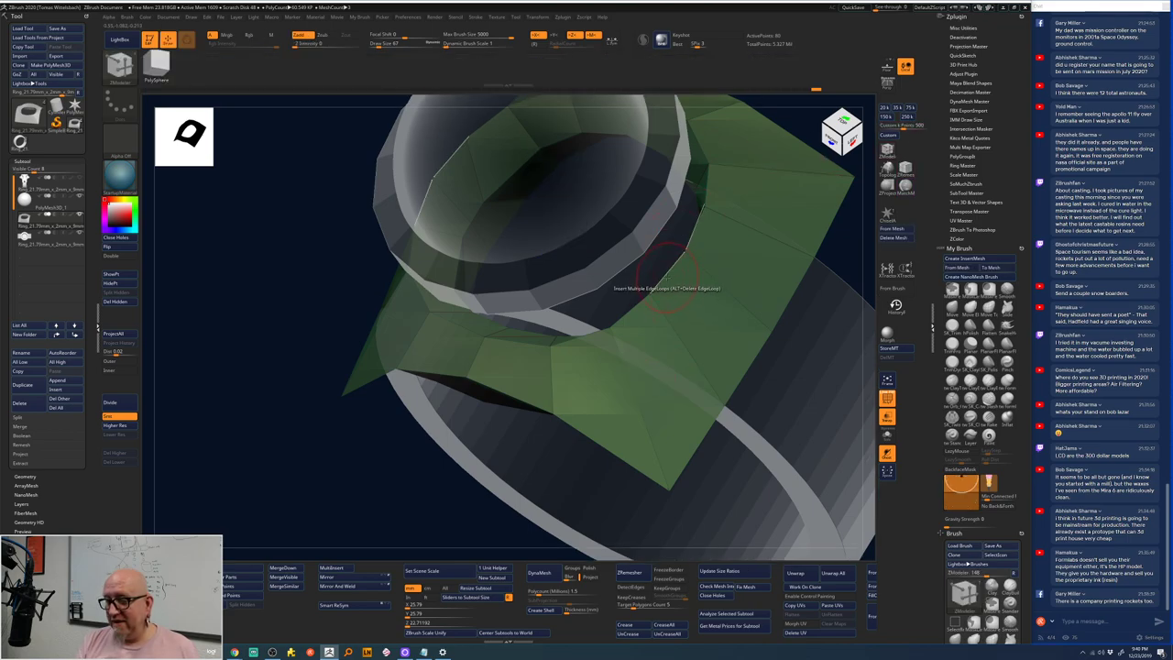
{"action": "key", "text": "space"}
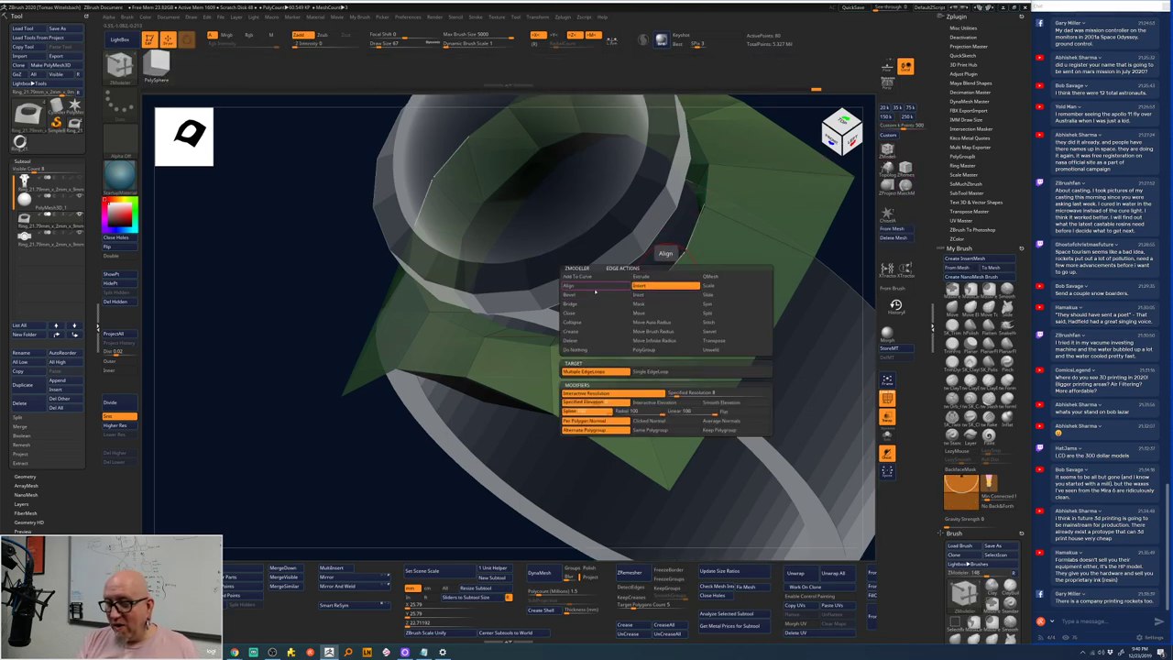
{"action": "left_click", "coordinate": [569, 294]}
{"action": "left_click_drag", "start_coordinate": [669, 270], "coordinate": [687, 287]}
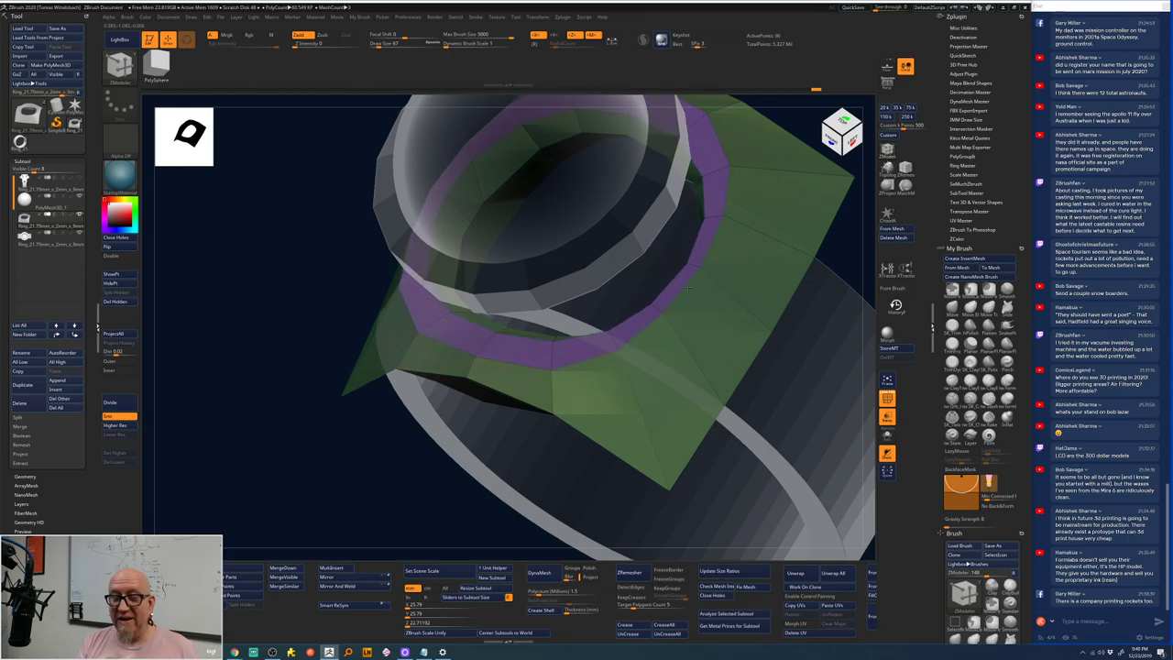
{"action": "left_click_drag", "start_coordinate": [358, 513], "coordinate": [434, 478]}
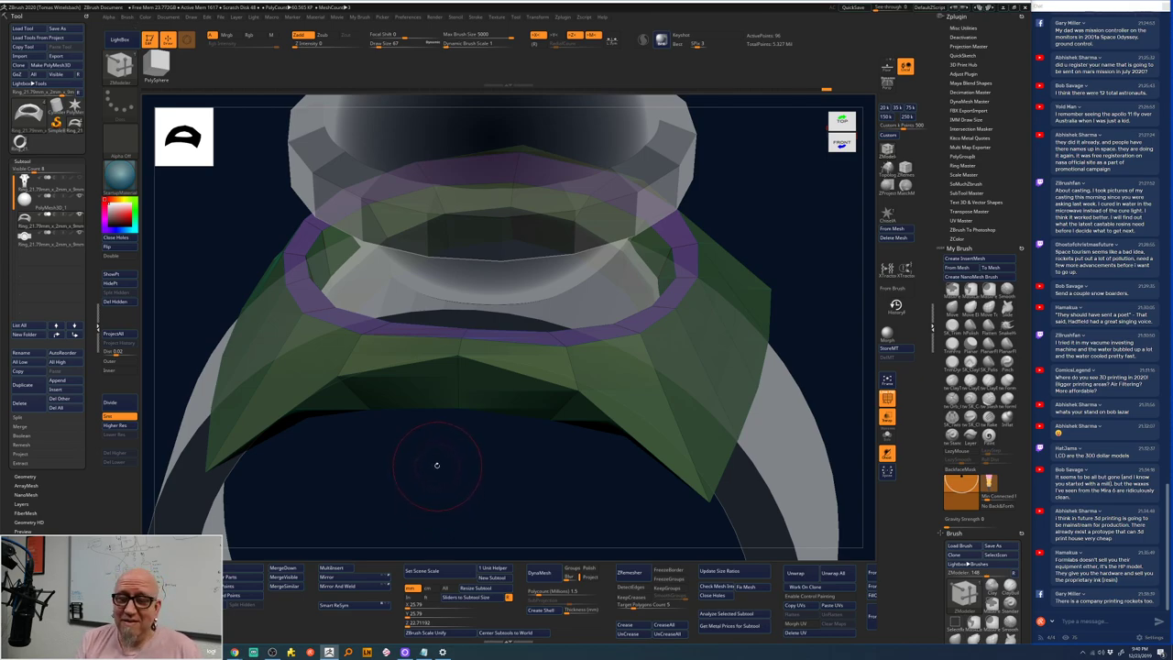
{"action": "left_click_drag", "start_coordinate": [439, 494], "coordinate": [586, 336]}
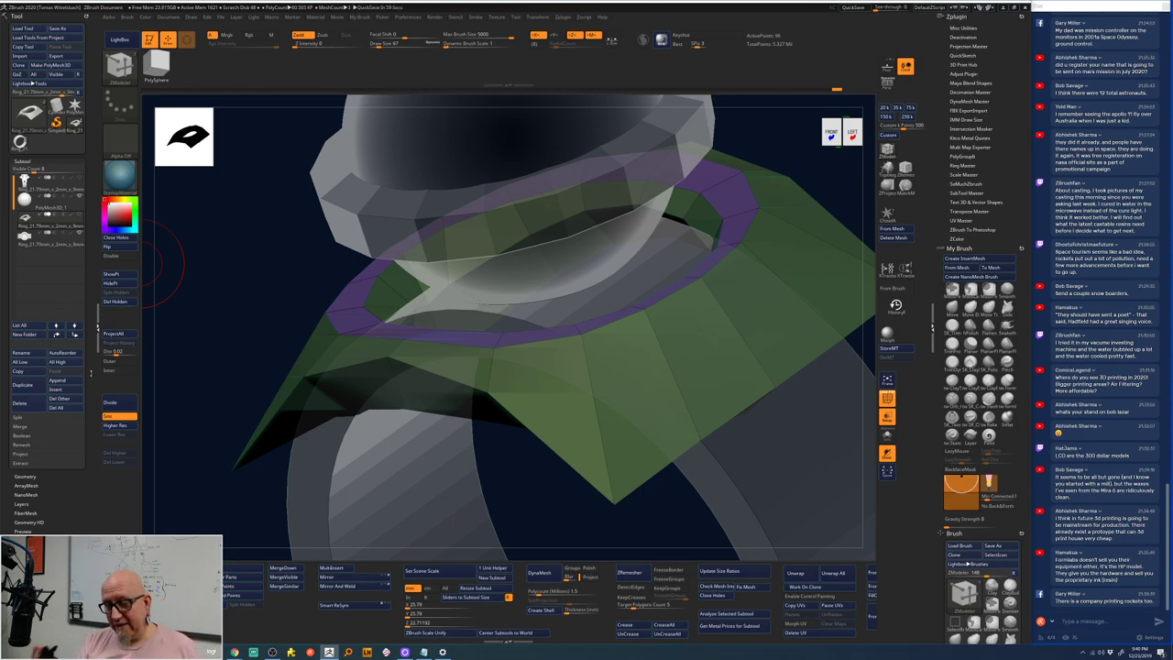
{"action": "left_click_drag", "start_coordinate": [486, 513], "coordinate": [495, 475]}
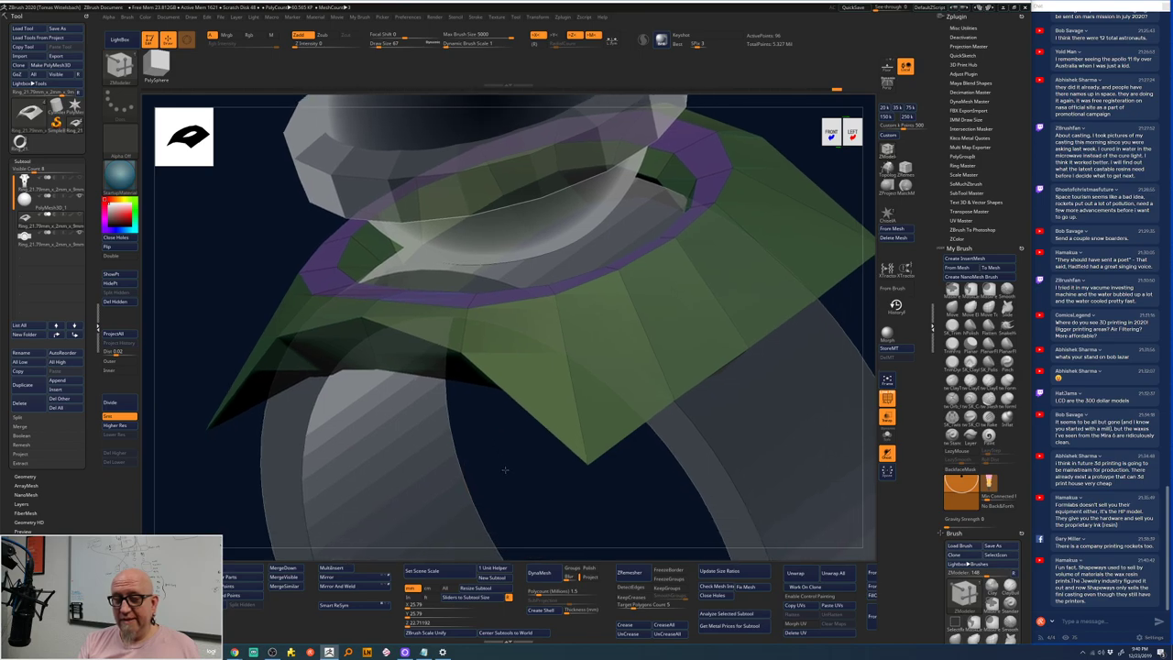
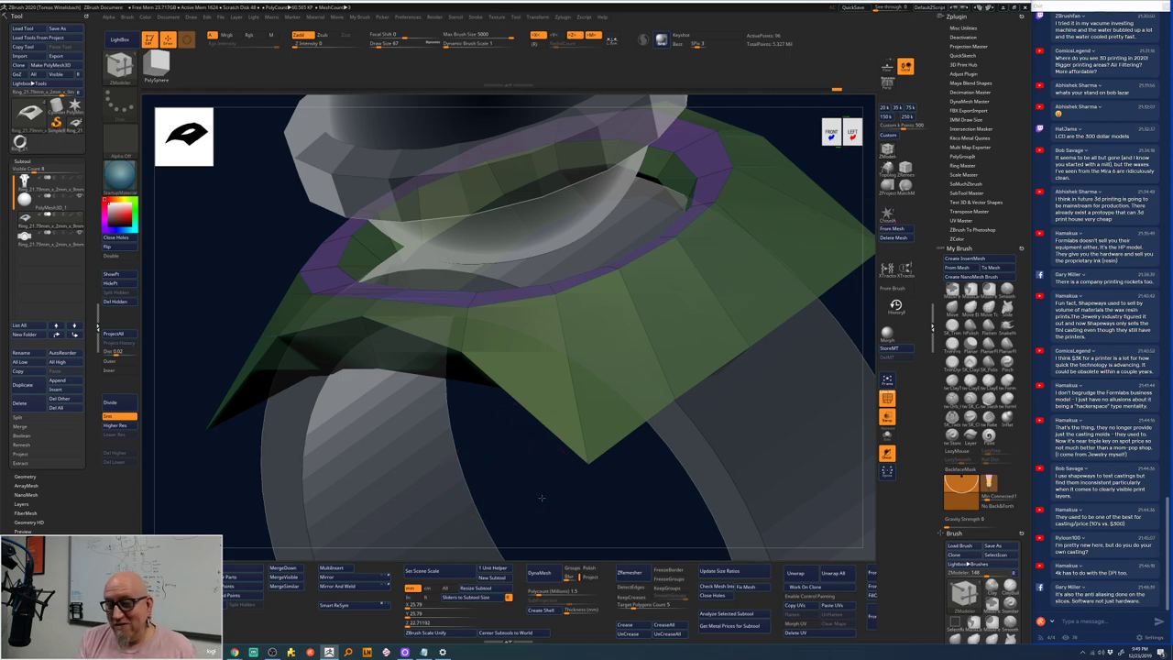
- Merge Down the active ring part into the subtool below, then orbit to inspect the merged ring
{"action": "mouse_move", "coordinate": [537, 495]}
{"action": "left_mouse_down"}
{"action": "mouse_move", "coordinate": [528, 502]}
{"action": "mouse_move", "coordinate": [514, 464]}
{"action": "left_mouse_up"}
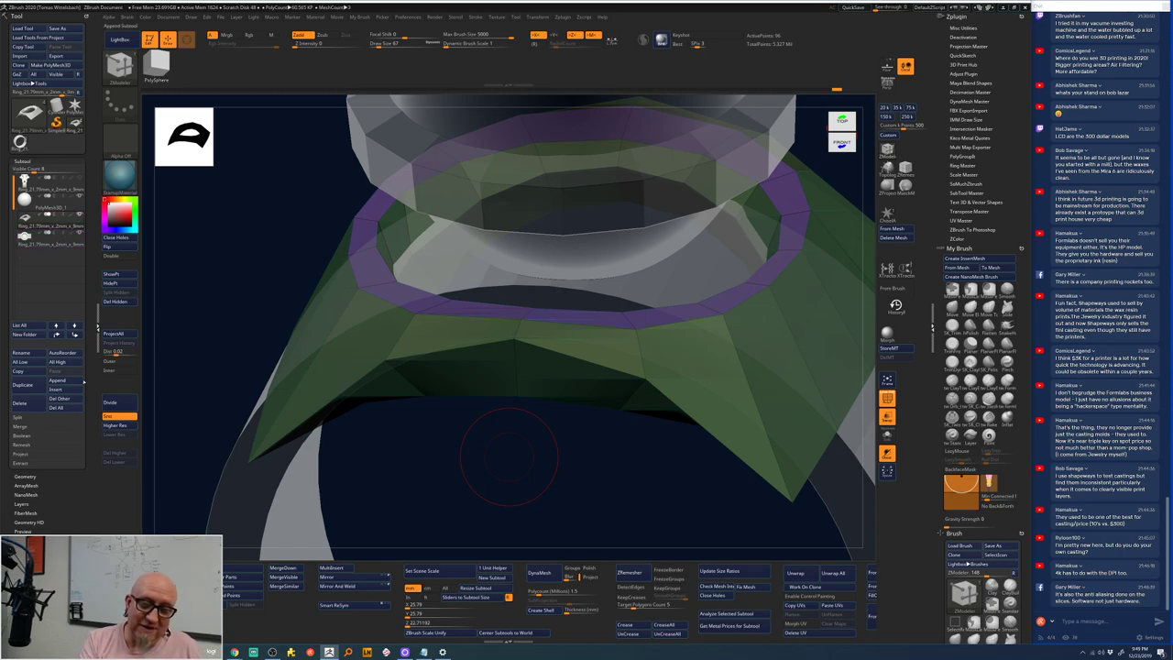
{"action": "left_click", "coordinate": [283, 568]}
{"action": "left_click", "coordinate": [261, 585]}
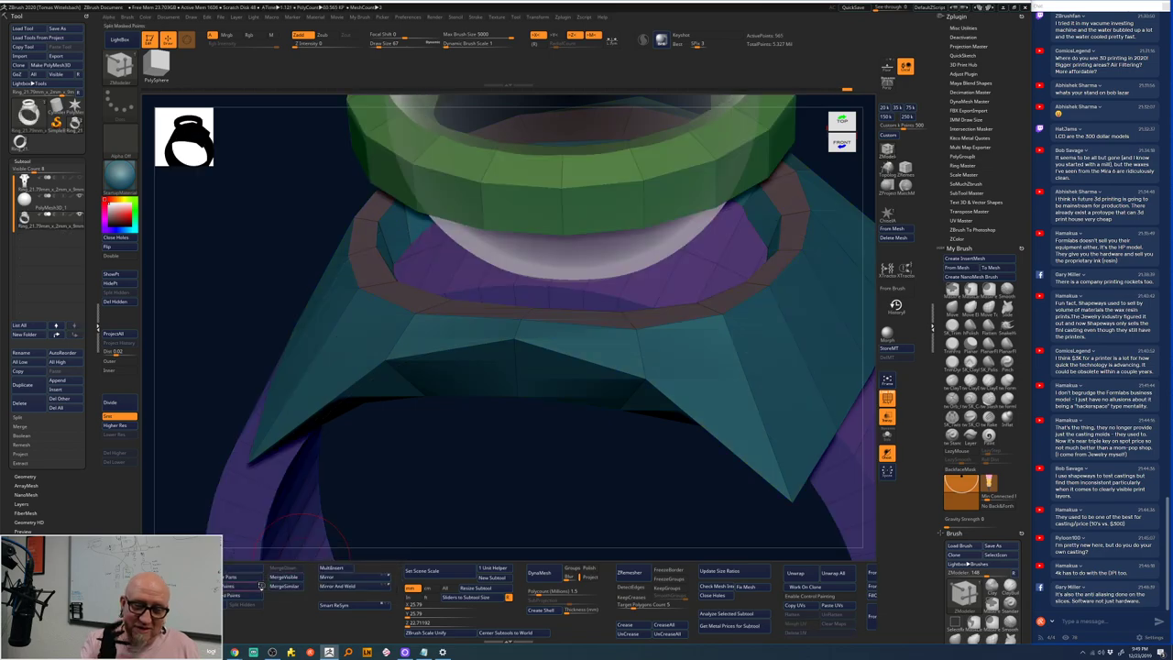
{"action": "scroll", "coordinate": [489, 452], "scroll_direction": "up", "scroll_amount": 3}
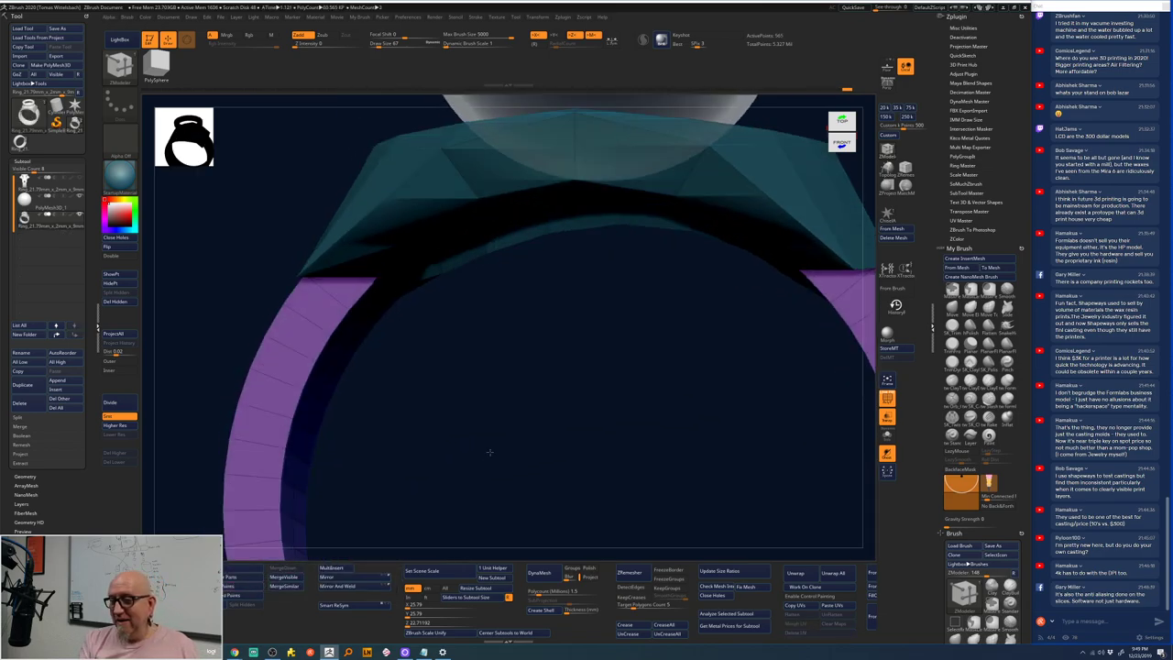
{"action": "left_click_drag", "start_coordinate": [490, 452], "coordinate": [546, 422]}
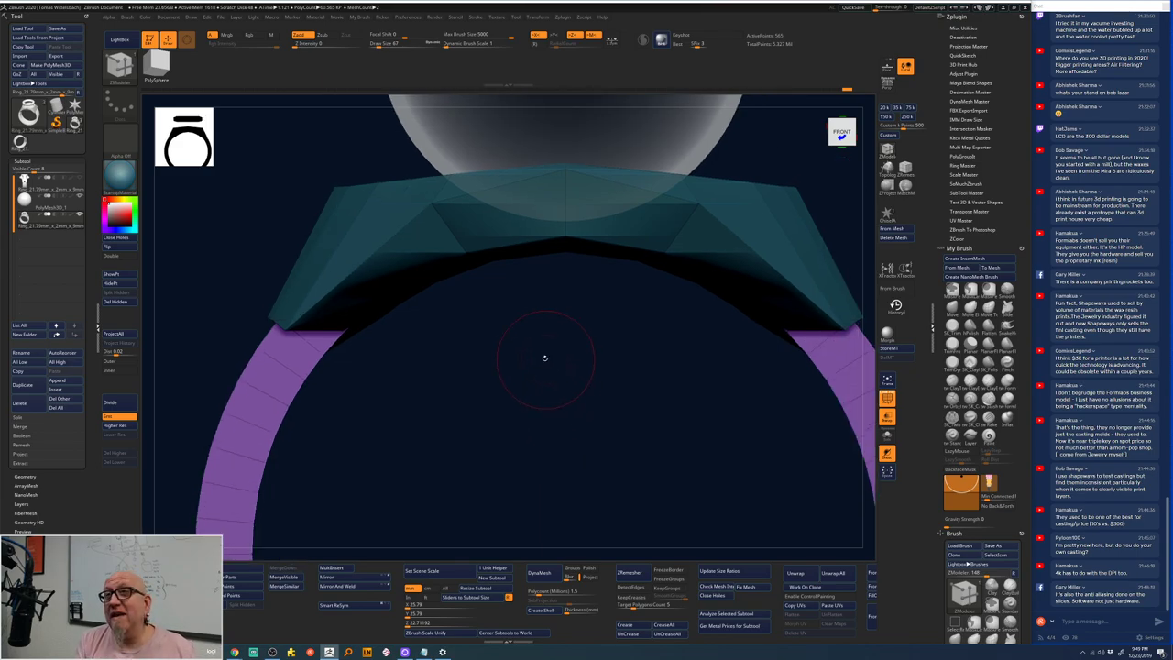
{"action": "left_click_drag", "start_coordinate": [542, 353], "coordinate": [479, 369]}
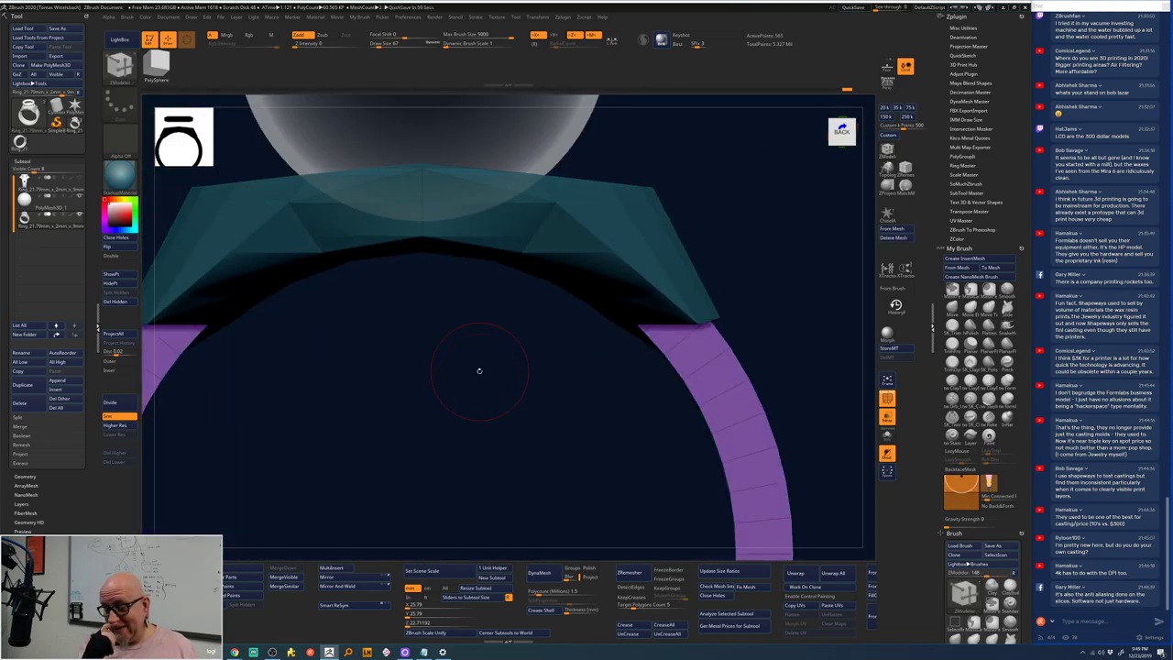
{"action": "left_click_drag", "start_coordinate": [818, 430], "coordinate": [739, 359]}
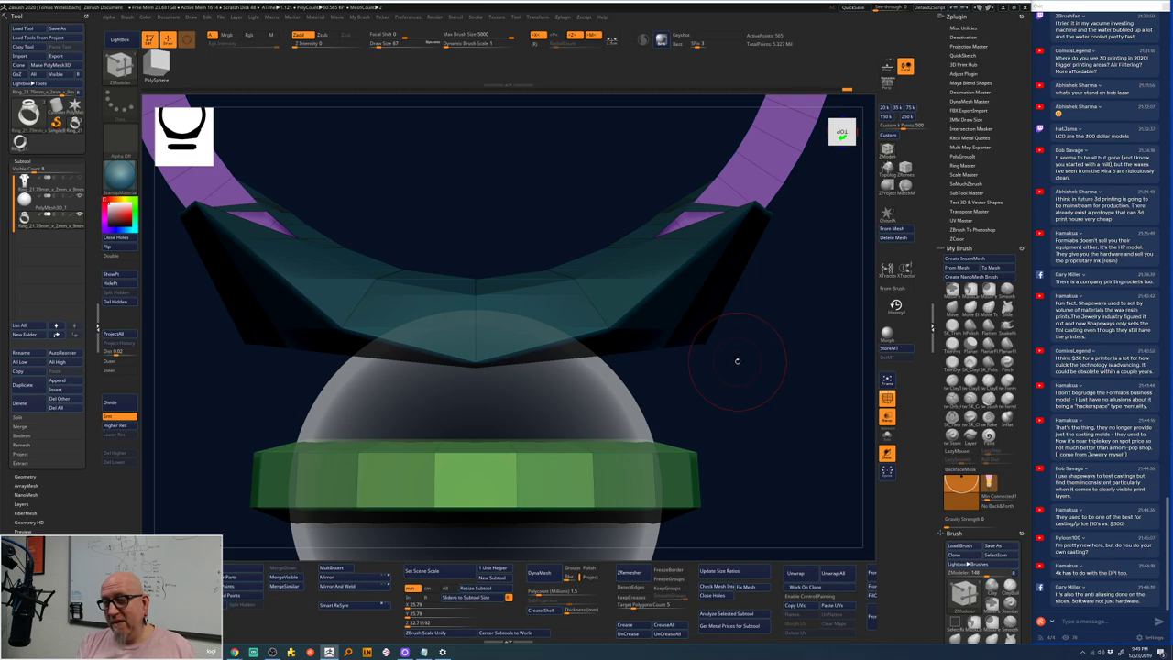
- Select the bezel crown subtool, undoing an accidental edge loop insertion
{"action": "key", "text": "Down"}
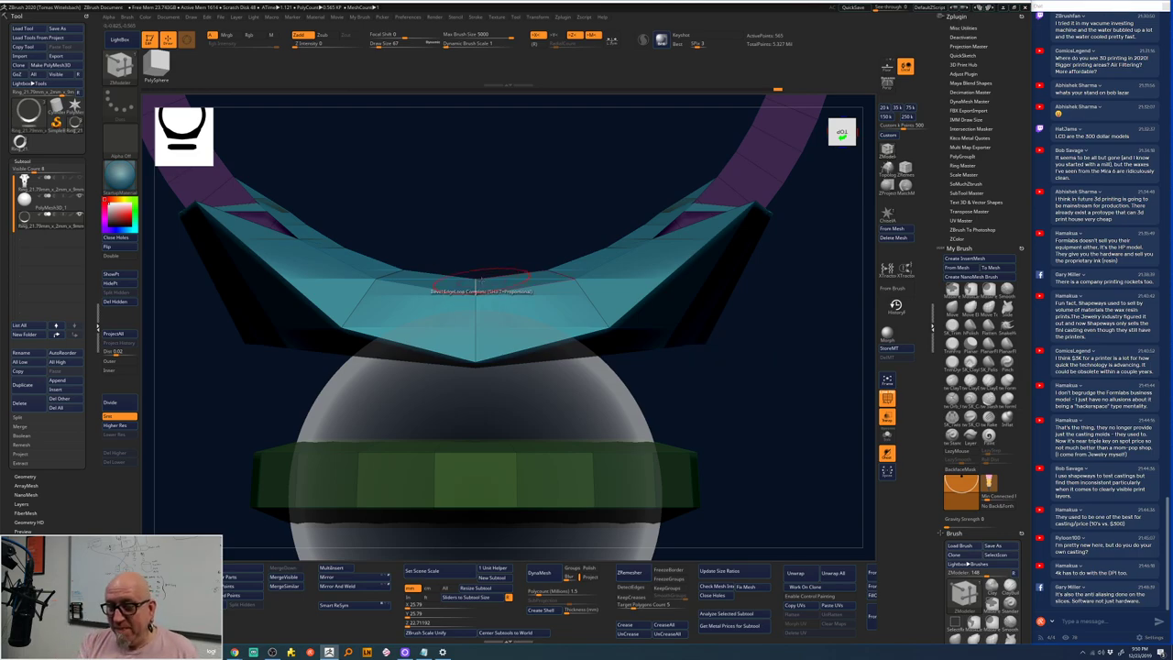
{"action": "left_click", "coordinate": [474, 286]}
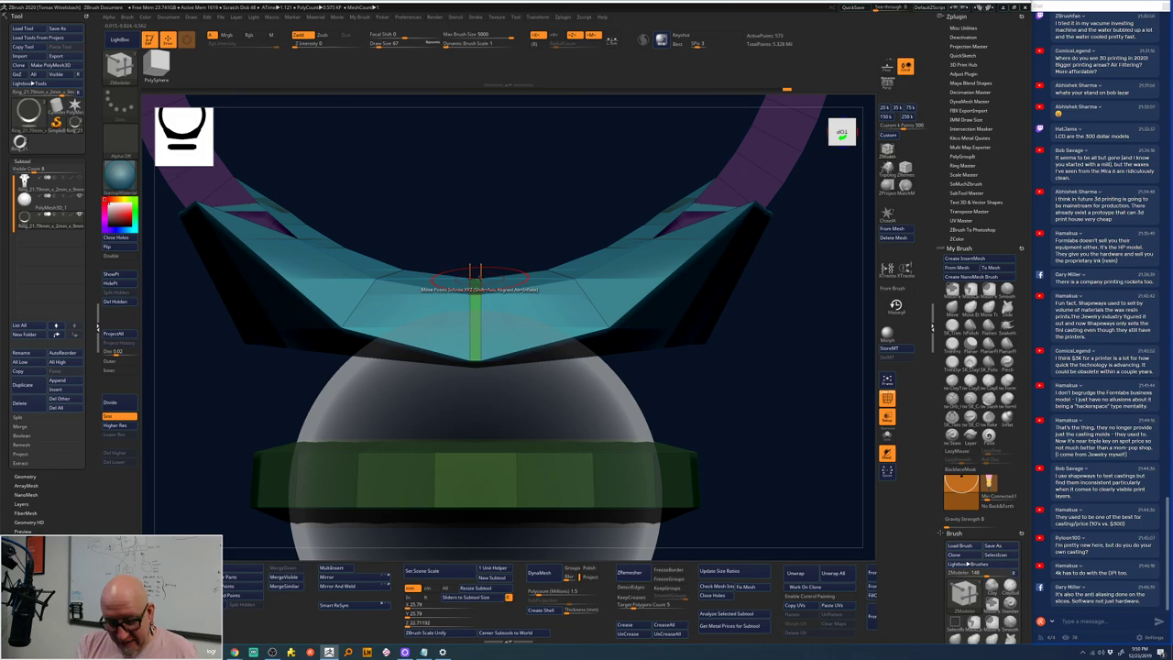
{"action": "key", "text": "ctrl+z"}
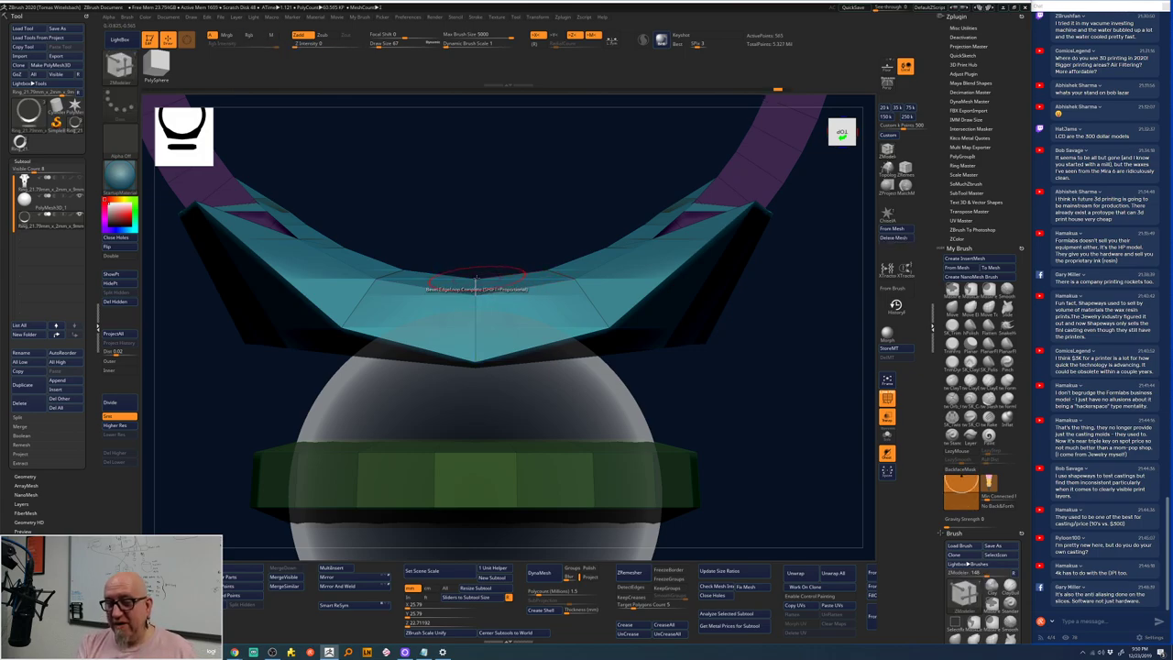
- With the Move brush, pull the bezel's centre top point and neighbouring edge downward symmetrically
{"action": "key", "text": "b"}
{"action": "key", "text": "m"}
{"action": "key", "text": "v"}
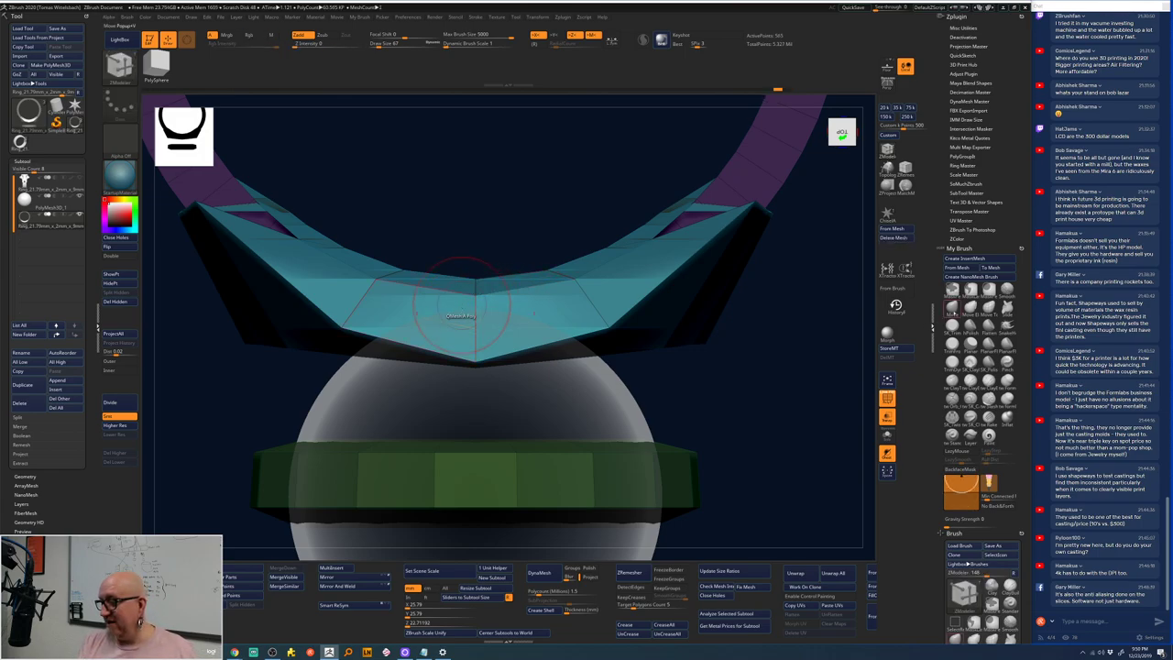
{"action": "left_click_drag", "start_coordinate": [508, 155], "coordinate": [513, 199]}
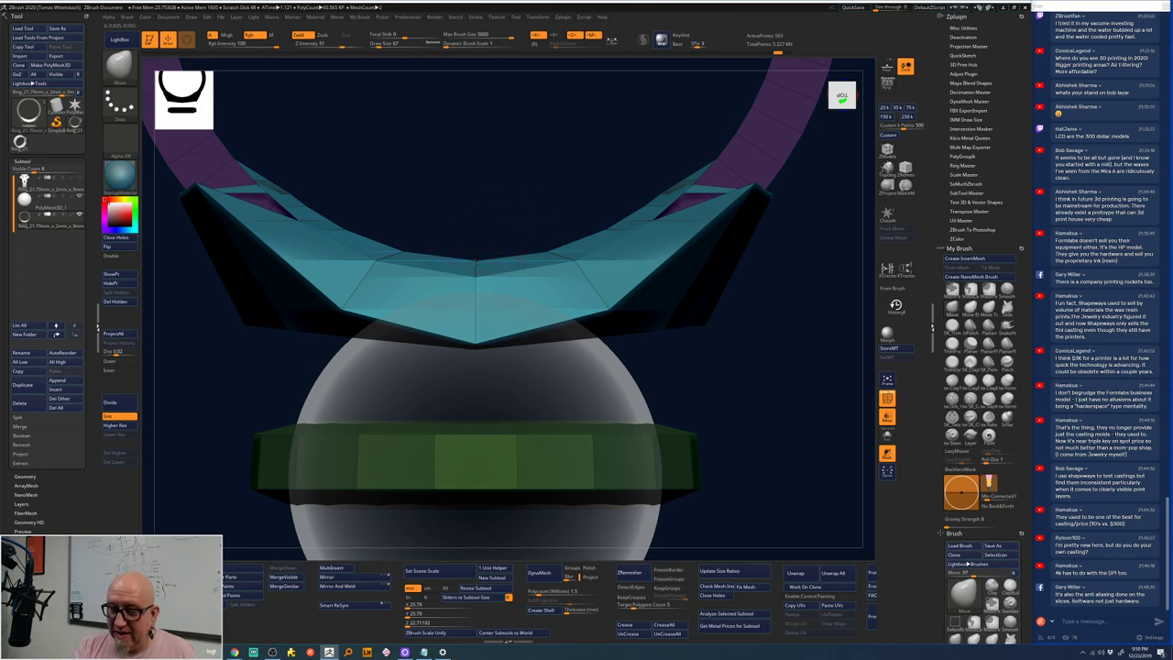
{"action": "left_click_drag", "start_coordinate": [475, 260], "coordinate": [476, 267]}
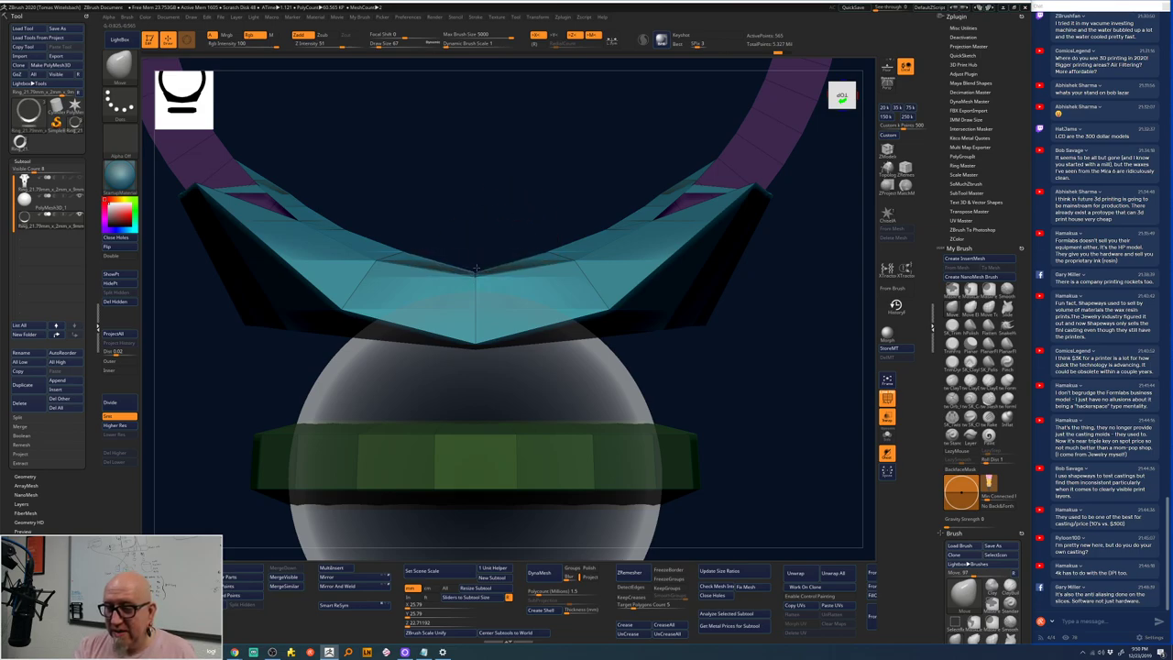
{"action": "mouse_move", "coordinate": [554, 253]}
{"action": "left_mouse_down"}
{"action": "mouse_move", "coordinate": [580, 274]}
{"action": "mouse_move", "coordinate": [556, 265]}
{"action": "left_mouse_up"}
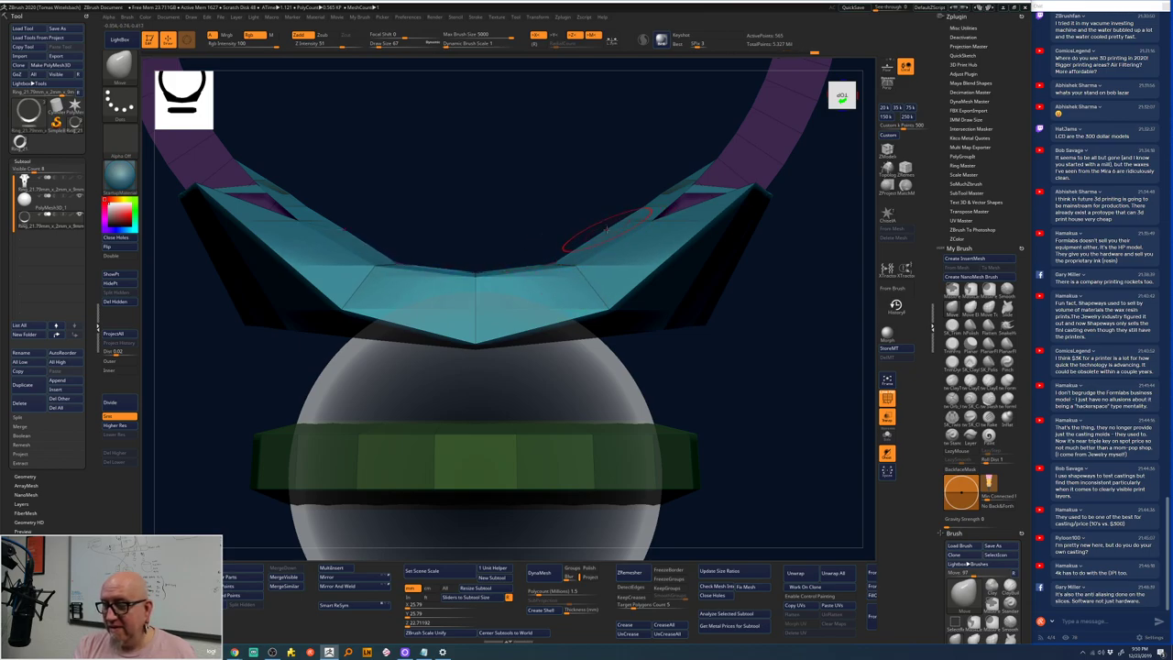
{"action": "mouse_move", "coordinate": [610, 228]}
{"action": "left_mouse_down"}
{"action": "mouse_move", "coordinate": [625, 262]}
{"action": "mouse_move", "coordinate": [657, 227]}
{"action": "mouse_move", "coordinate": [646, 207]}
{"action": "mouse_move", "coordinate": [678, 235]}
{"action": "mouse_move", "coordinate": [679, 201]}
{"action": "left_mouse_up"}
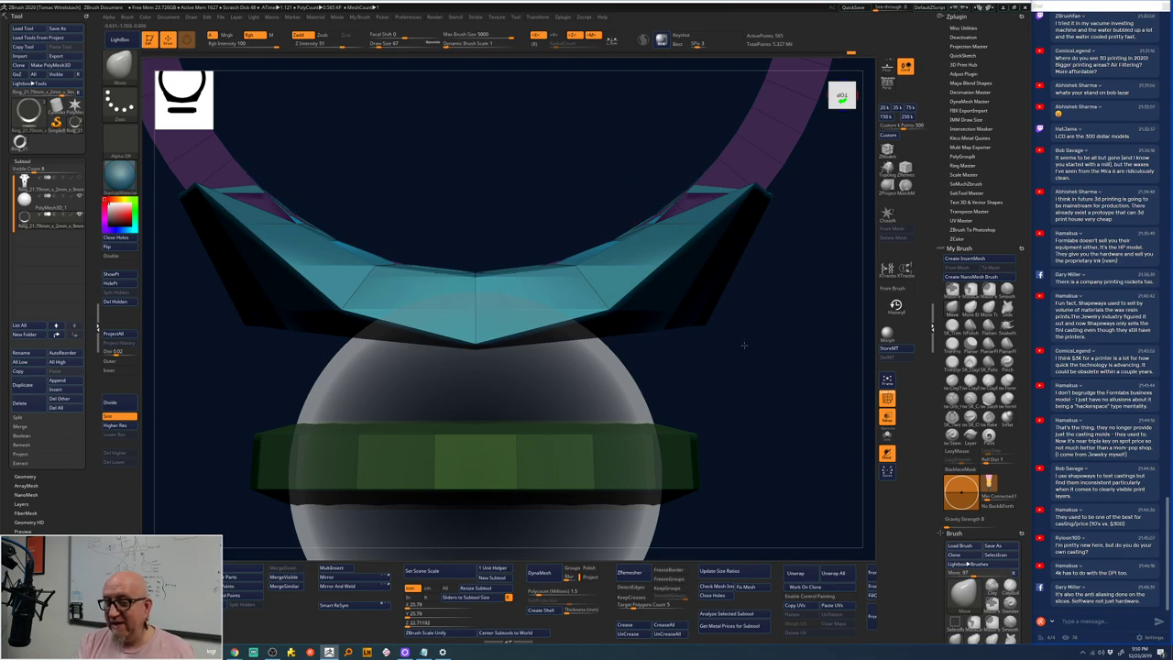
{"action": "mouse_move", "coordinate": [781, 309]}
{"action": "left_mouse_down"}
{"action": "mouse_move", "coordinate": [770, 389]}
{"action": "mouse_move", "coordinate": [790, 415]}
{"action": "mouse_move", "coordinate": [761, 398]}
{"action": "mouse_move", "coordinate": [752, 445]}
{"action": "left_mouse_up"}
- With the Slide brush, pull the bezel's inner rim down into a pointed dip
{"action": "key", "text": "b"}
{"action": "key", "text": "m"}
{"action": "key", "text": "v"}
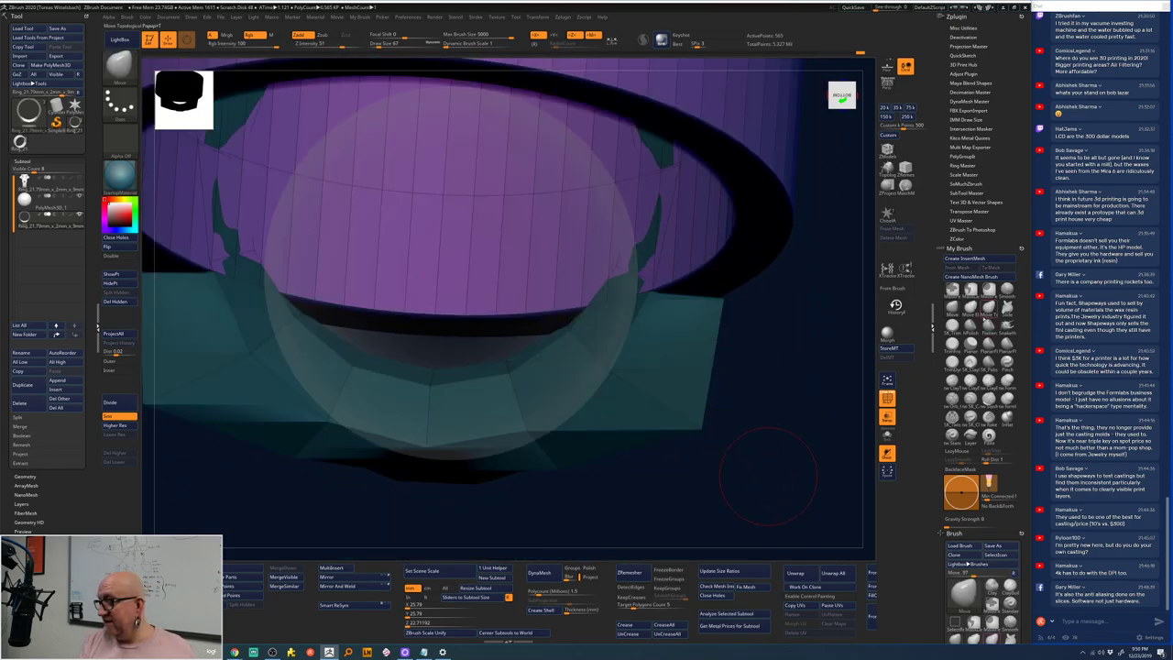
{"action": "key", "text": "b"}
{"action": "key", "text": "s"}
{"action": "key", "text": "l"}
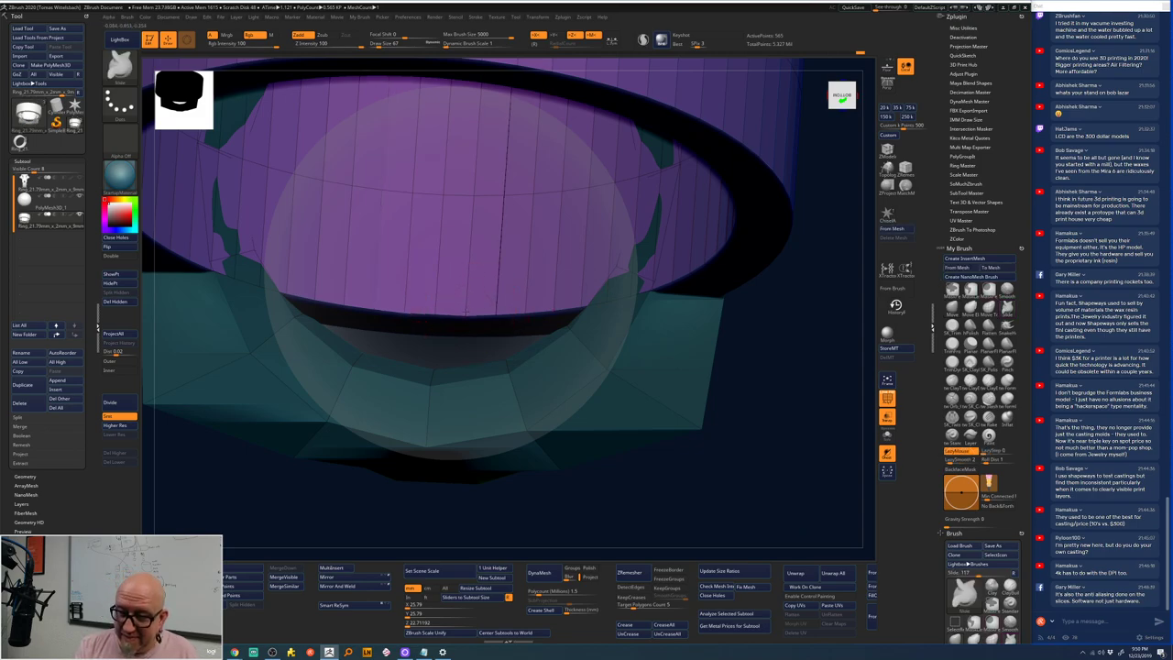
{"action": "left_click_drag", "start_coordinate": [436, 310], "coordinate": [436, 379]}
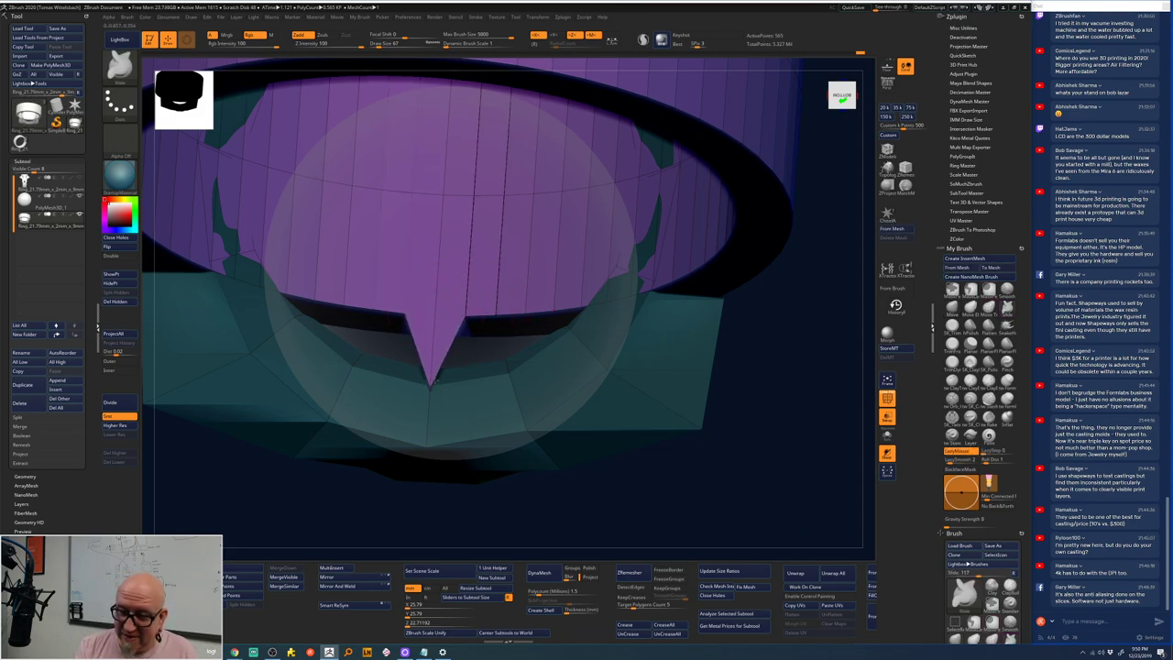
{"action": "left_click_drag", "start_coordinate": [469, 312], "coordinate": [464, 408]}
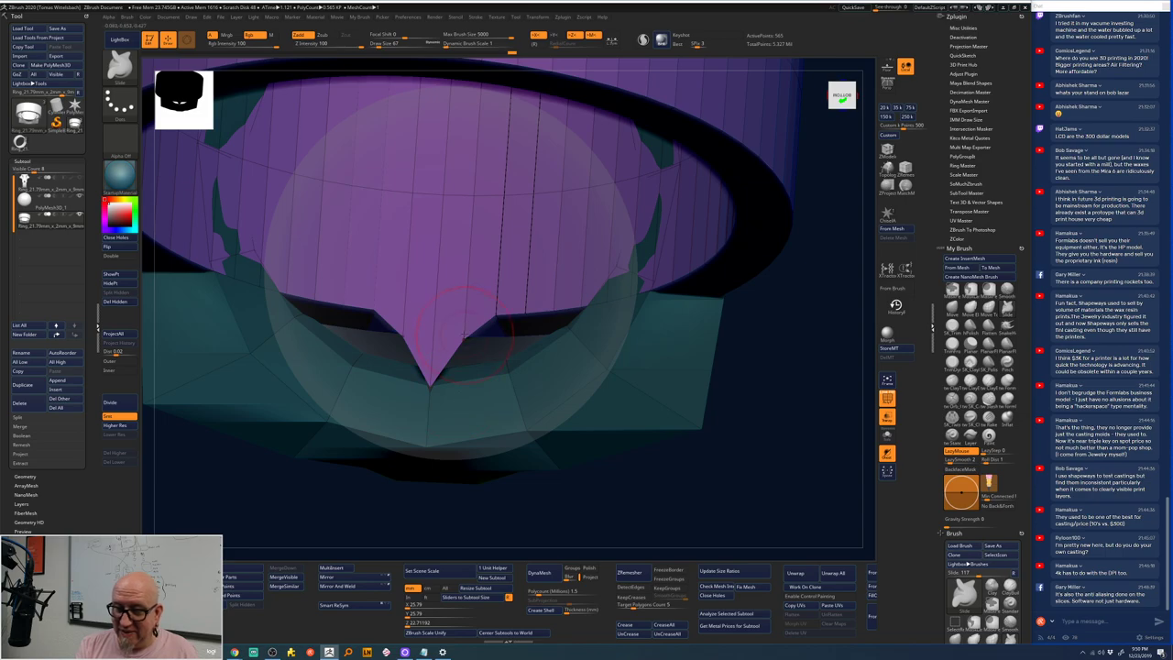
{"action": "left_click_drag", "start_coordinate": [465, 333], "coordinate": [462, 387]}
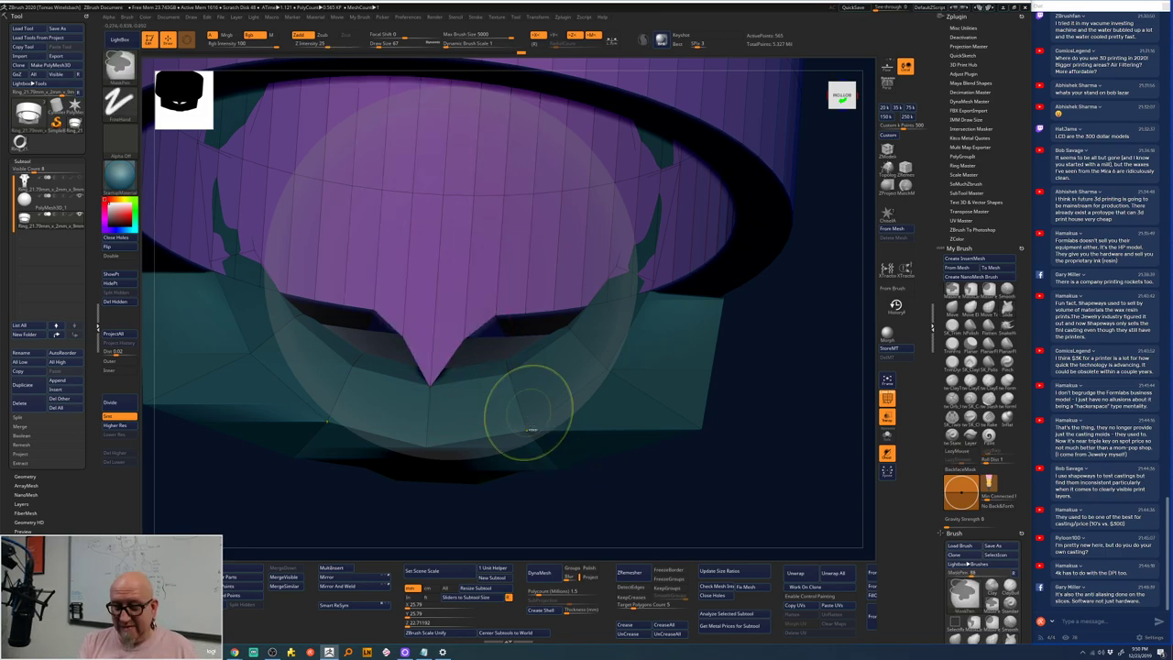
- Undo a bad reshaping stroke and pull more inner-rim points down beside the V point
{"action": "mouse_move", "coordinate": [610, 485]}
{"action": "left_mouse_down"}
{"action": "mouse_move", "coordinate": [468, 341]}
{"action": "mouse_move", "coordinate": [453, 404]}
{"action": "left_mouse_up"}
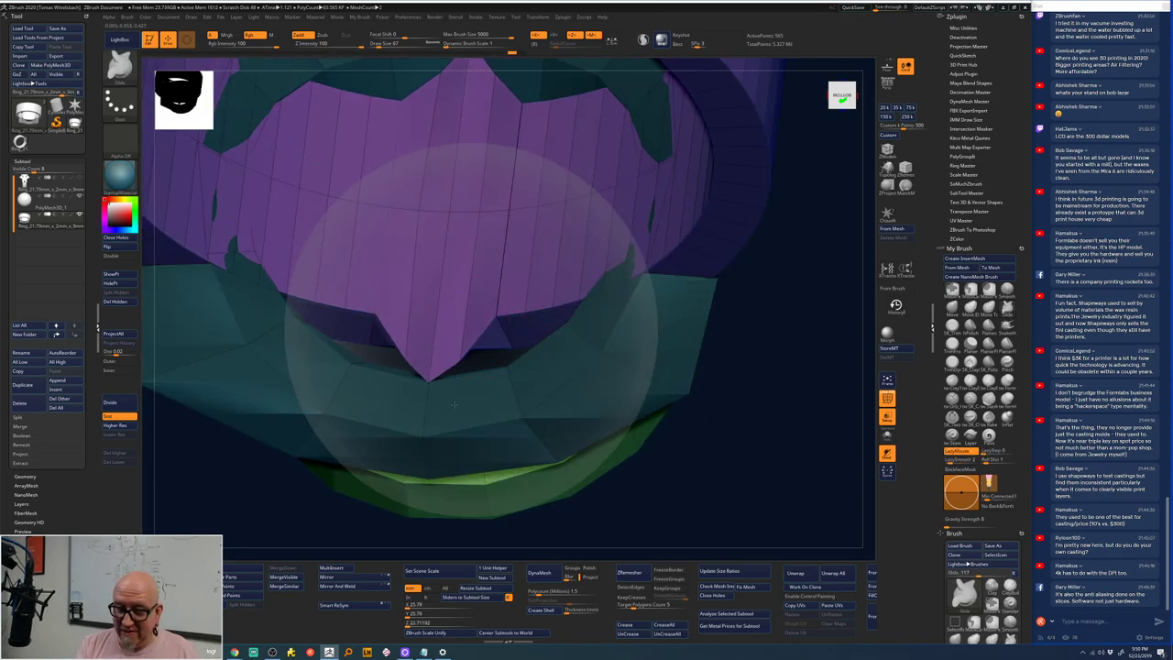
{"action": "mouse_move", "coordinate": [459, 362]}
{"action": "left_mouse_down"}
{"action": "mouse_move", "coordinate": [503, 307]}
{"action": "mouse_move", "coordinate": [518, 328]}
{"action": "mouse_move", "coordinate": [572, 344]}
{"action": "left_mouse_up"}
{"action": "key", "text": "ctrl+z"}
{"action": "key", "text": "ctrl+z"}
{"action": "key", "text": "ctrl+z"}
{"action": "key", "text": "ctrl+z"}
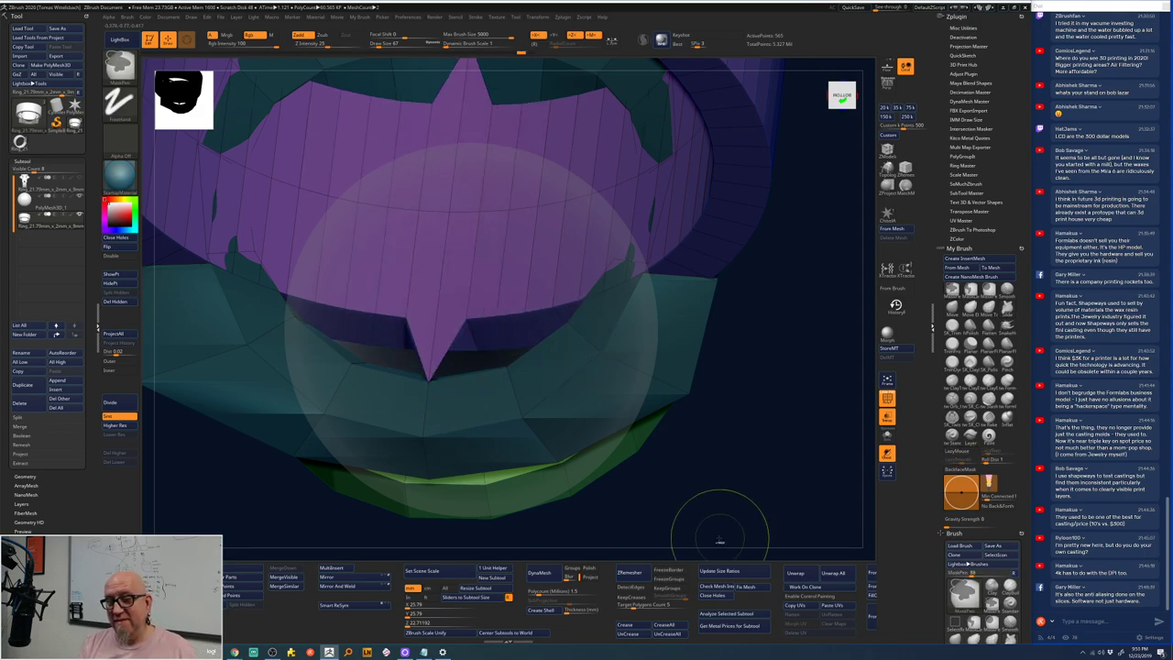
{"action": "mouse_move", "coordinate": [719, 538]}
{"action": "left_mouse_down"}
{"action": "mouse_move", "coordinate": [724, 513]}
{"action": "mouse_move", "coordinate": [688, 484]}
{"action": "mouse_move", "coordinate": [651, 491]}
{"action": "mouse_move", "coordinate": [461, 282]}
{"action": "mouse_move", "coordinate": [440, 339]}
{"action": "left_mouse_up"}
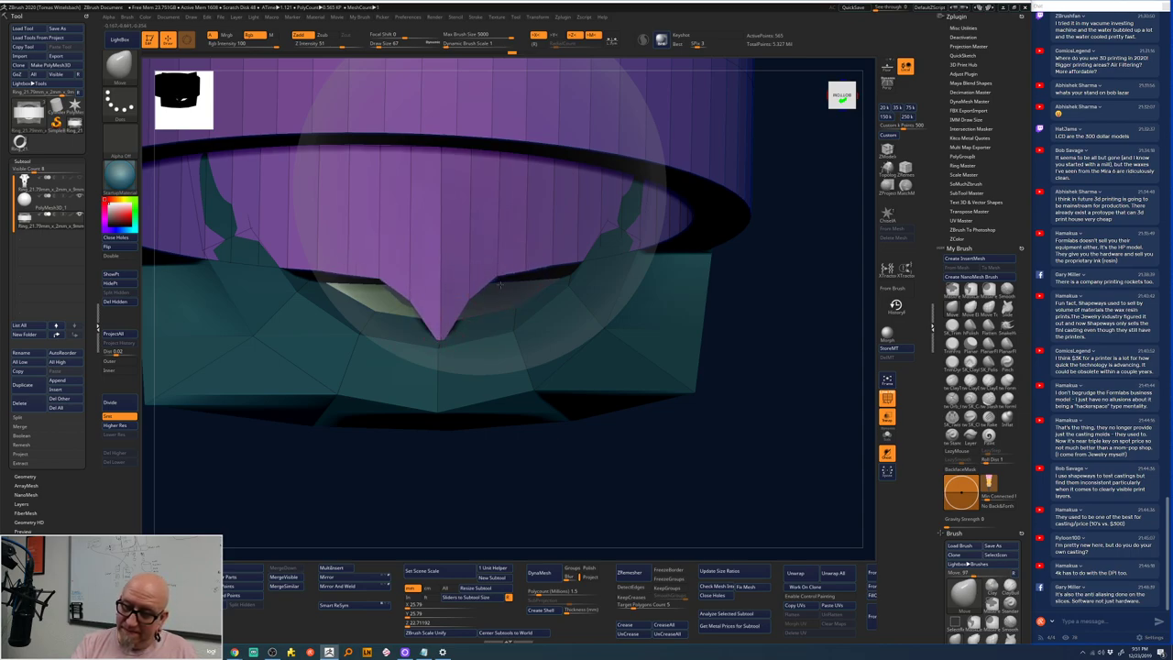
{"action": "mouse_move", "coordinate": [500, 286]}
{"action": "left_mouse_down"}
{"action": "mouse_move", "coordinate": [500, 310]}
{"action": "mouse_move", "coordinate": [472, 312]}
{"action": "mouse_move", "coordinate": [471, 357]}
{"action": "left_mouse_up"}
{"action": "mouse_move", "coordinate": [591, 260]}
{"action": "left_mouse_down"}
{"action": "mouse_move", "coordinate": [536, 302]}
{"action": "mouse_move", "coordinate": [529, 326]}
{"action": "left_mouse_up"}
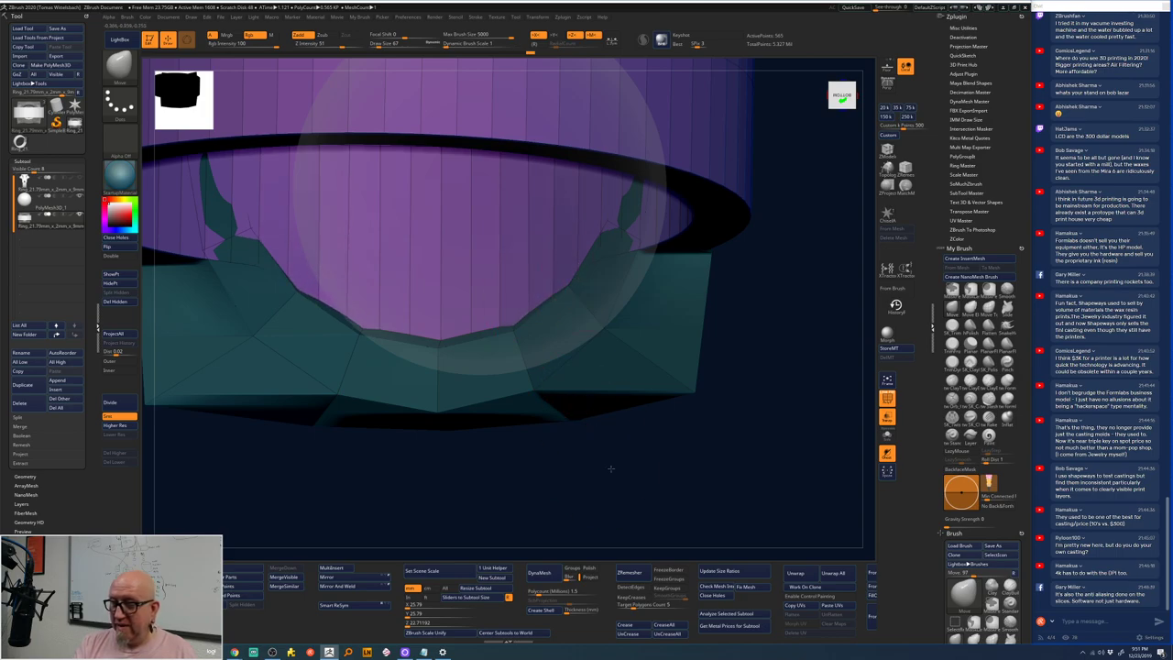
{"action": "left_click_drag", "start_coordinate": [610, 468], "coordinate": [572, 371]}
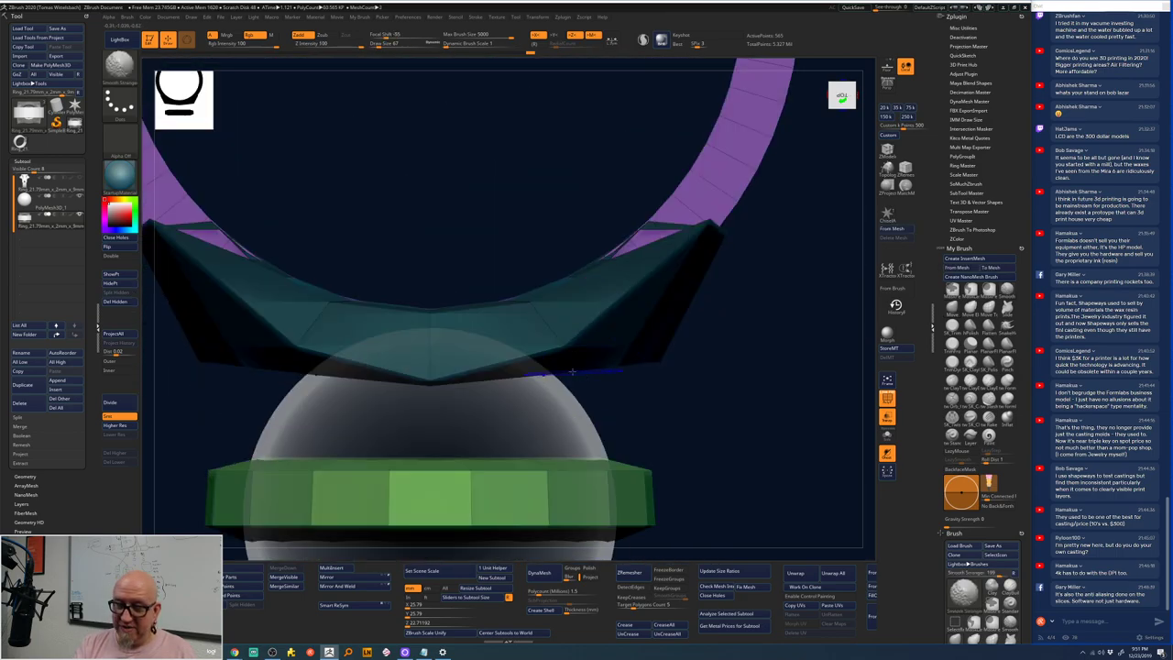
- Select the purple inner sphere and pull its sides outward, smoothing the lower sides
{"action": "left_click_drag", "start_coordinate": [660, 322], "coordinate": [650, 355]}
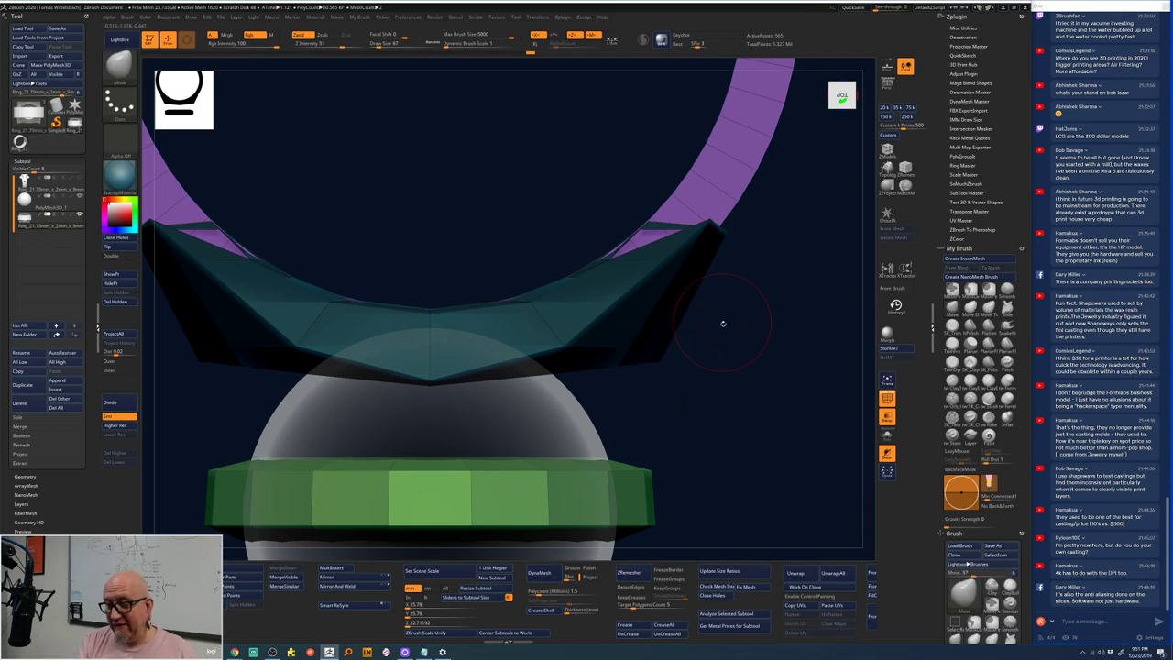
{"action": "left_click_drag", "start_coordinate": [723, 322], "coordinate": [576, 312]}
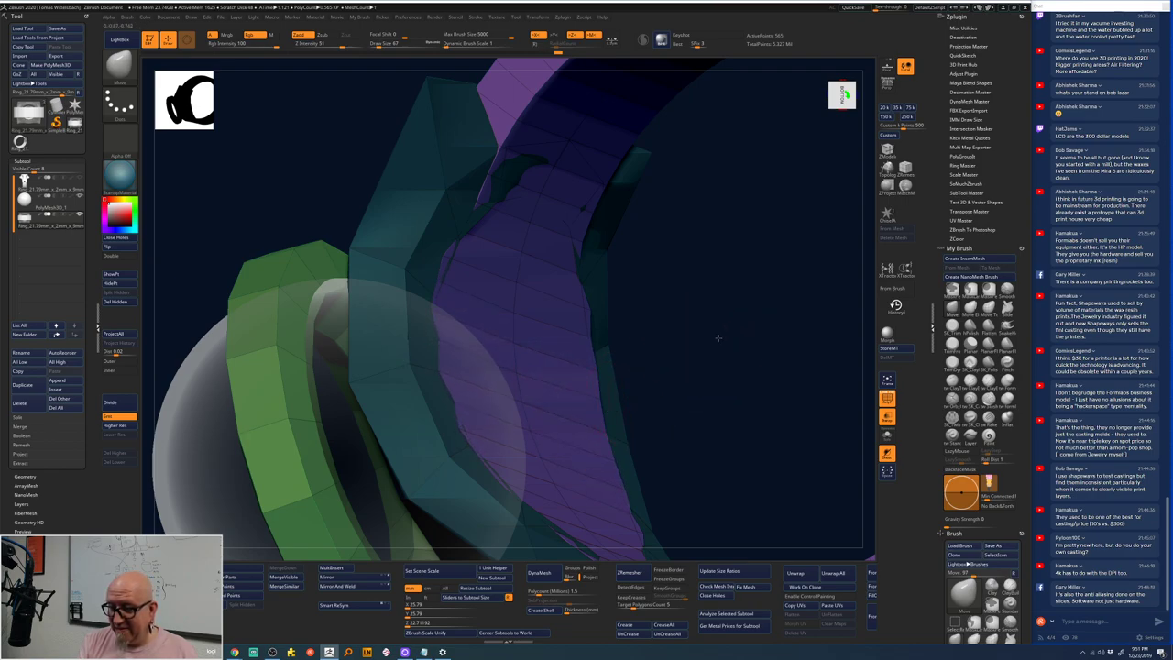
{"action": "left_click_drag", "start_coordinate": [719, 337], "coordinate": [614, 396]}
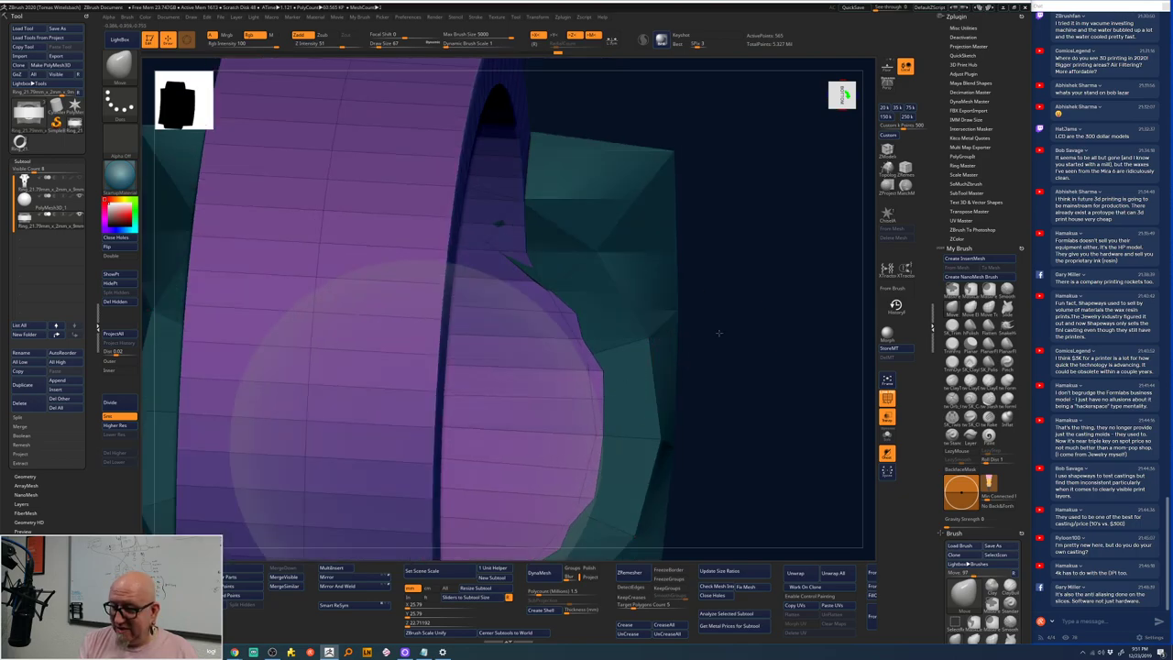
{"action": "left_click_drag", "start_coordinate": [720, 330], "coordinate": [641, 275]}
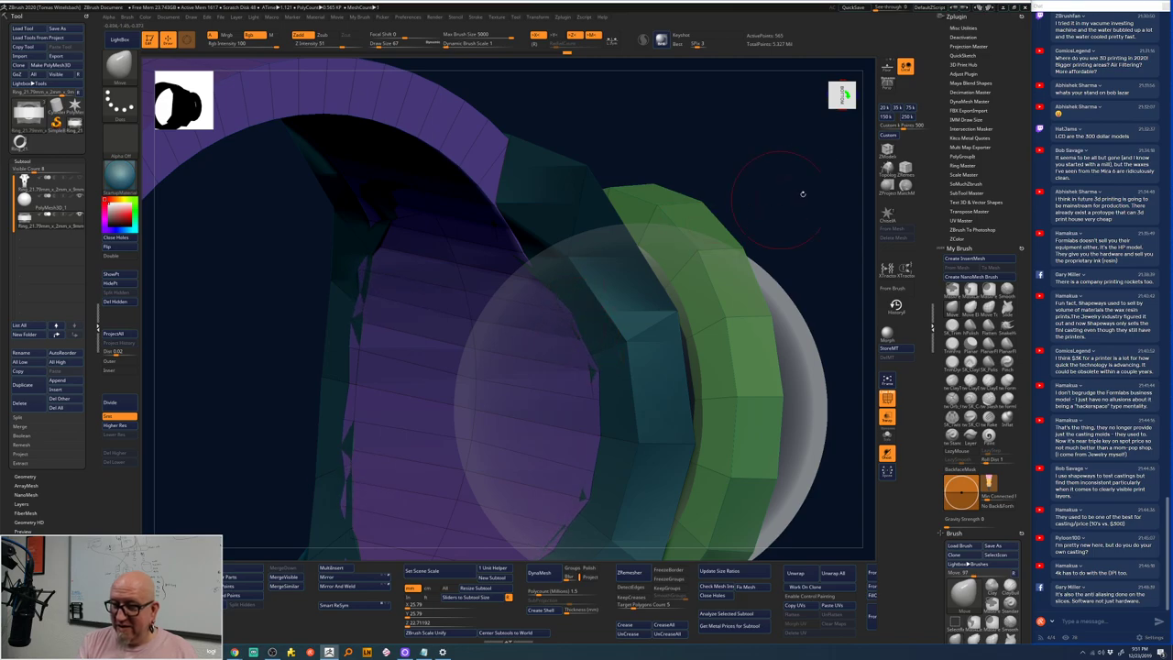
{"action": "left_click_drag", "start_coordinate": [801, 189], "coordinate": [747, 178]}
{"action": "left_click_drag", "start_coordinate": [757, 97], "coordinate": [554, 559], "text": "ctrl+shift"}
{"action": "left_click_drag", "start_coordinate": [715, 513], "coordinate": [750, 426]}
{"action": "right_click_drag", "start_coordinate": [750, 426], "coordinate": [607, 165], "text": "ctrl"}
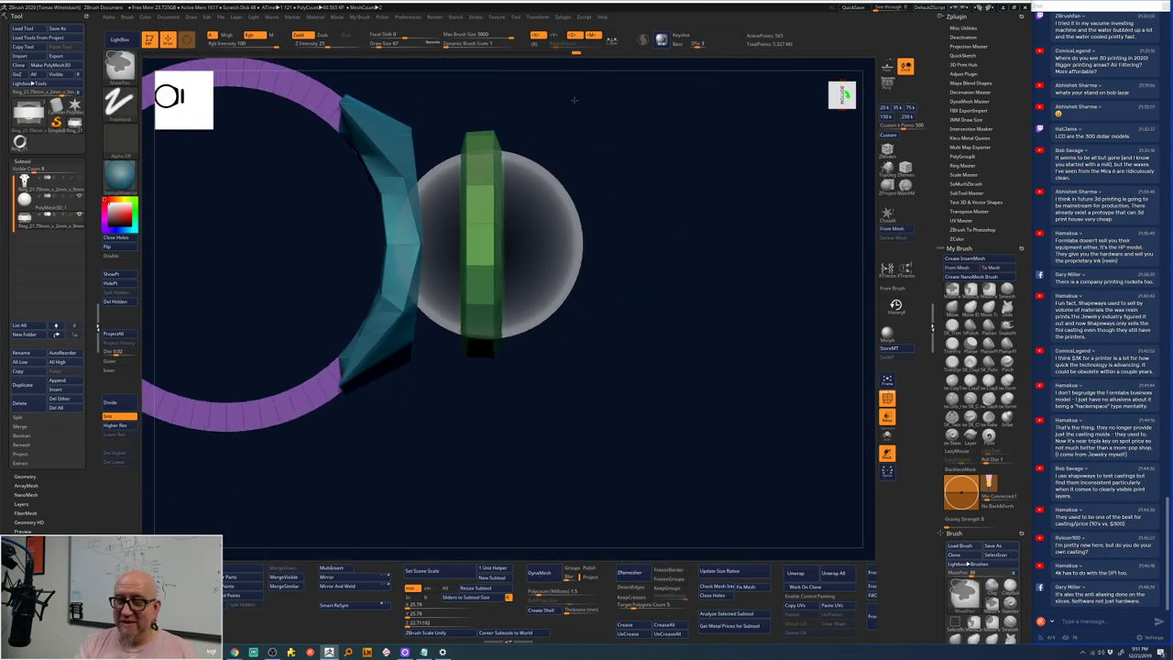
{"action": "left_click_drag", "start_coordinate": [575, 99], "coordinate": [477, 432], "text": "ctrl"}
{"action": "right_click_drag", "start_coordinate": [476, 432], "coordinate": [495, 472], "text": "ctrl"}
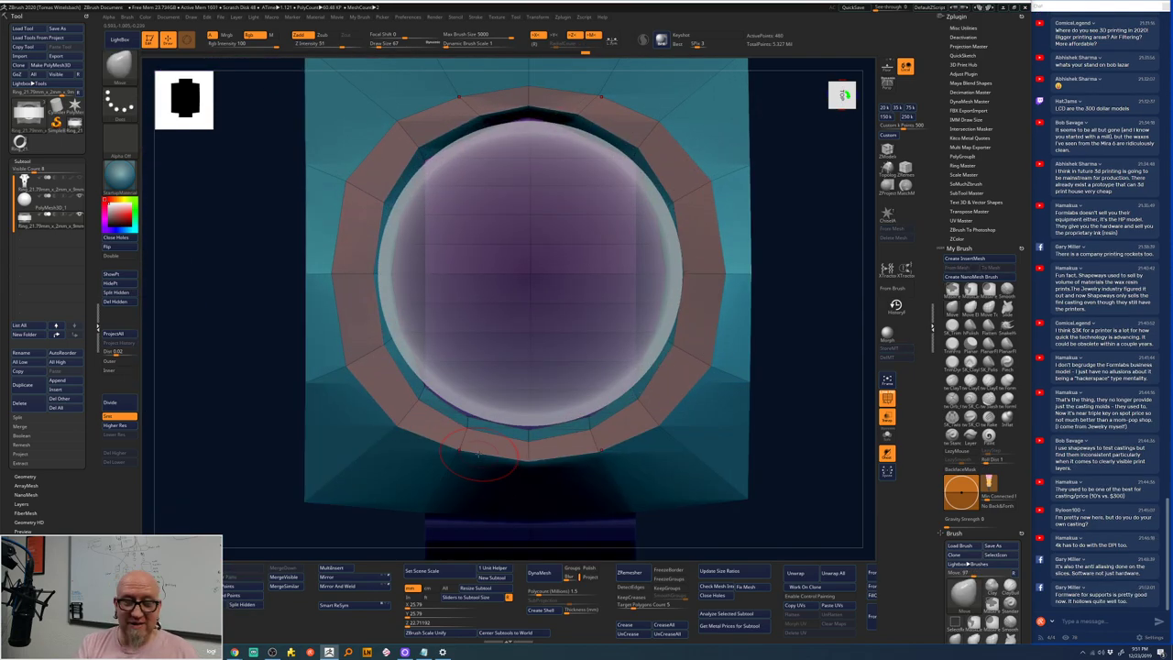
{"action": "left_click", "coordinate": [58, 198]}
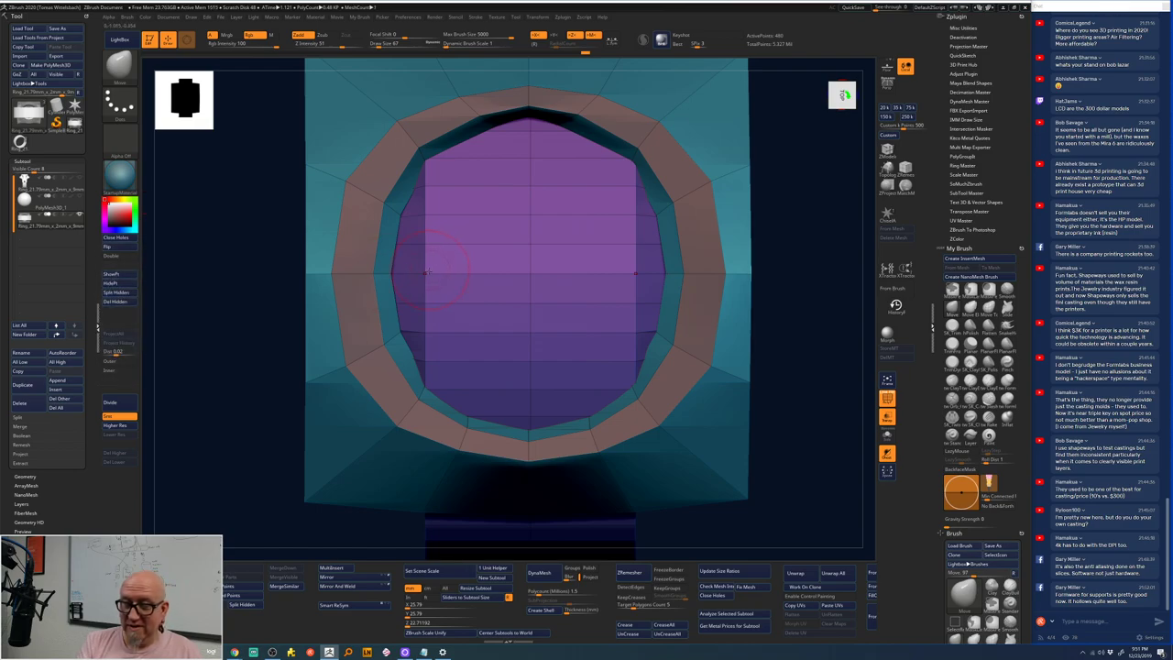
{"action": "mouse_move", "coordinate": [403, 269]}
{"action": "left_mouse_down"}
{"action": "mouse_move", "coordinate": [379, 270]}
{"action": "mouse_move", "coordinate": [396, 316]}
{"action": "mouse_move", "coordinate": [399, 307]}
{"action": "left_mouse_up"}
{"action": "left_click_drag", "start_coordinate": [418, 217], "coordinate": [408, 341], "text": "shift"}
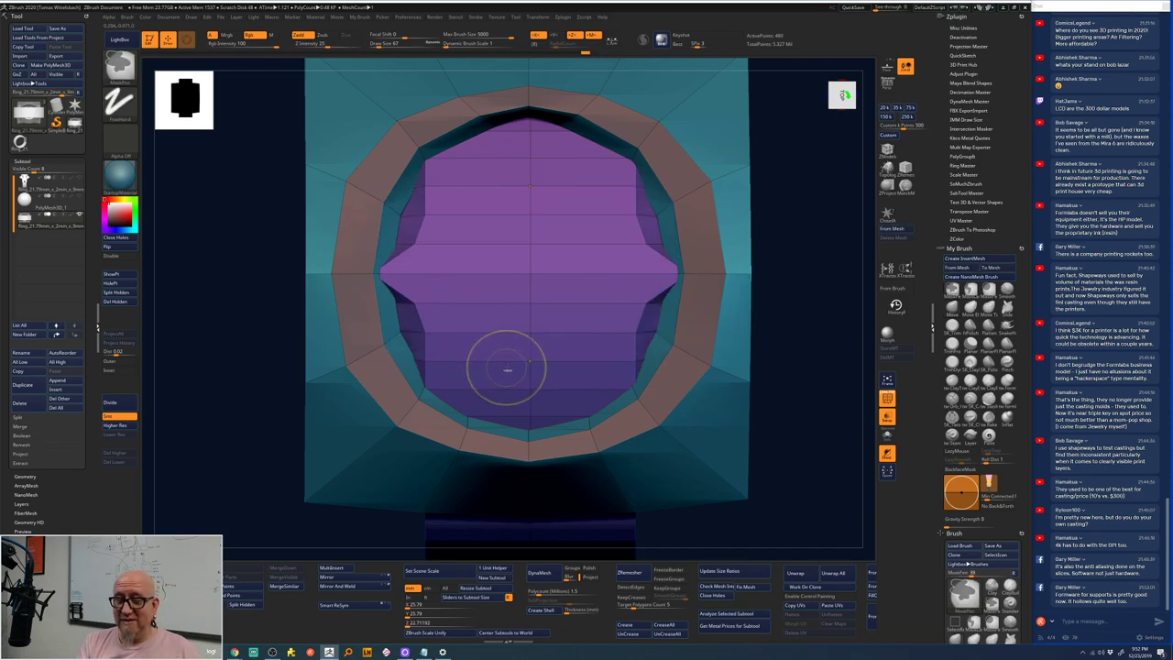
- Isolate the inner sphere and reshape its symmetric middle wings, rounding off the flanks
{"action": "left_click", "coordinate": [549, 320], "text": "ctrl+alt+shift"}
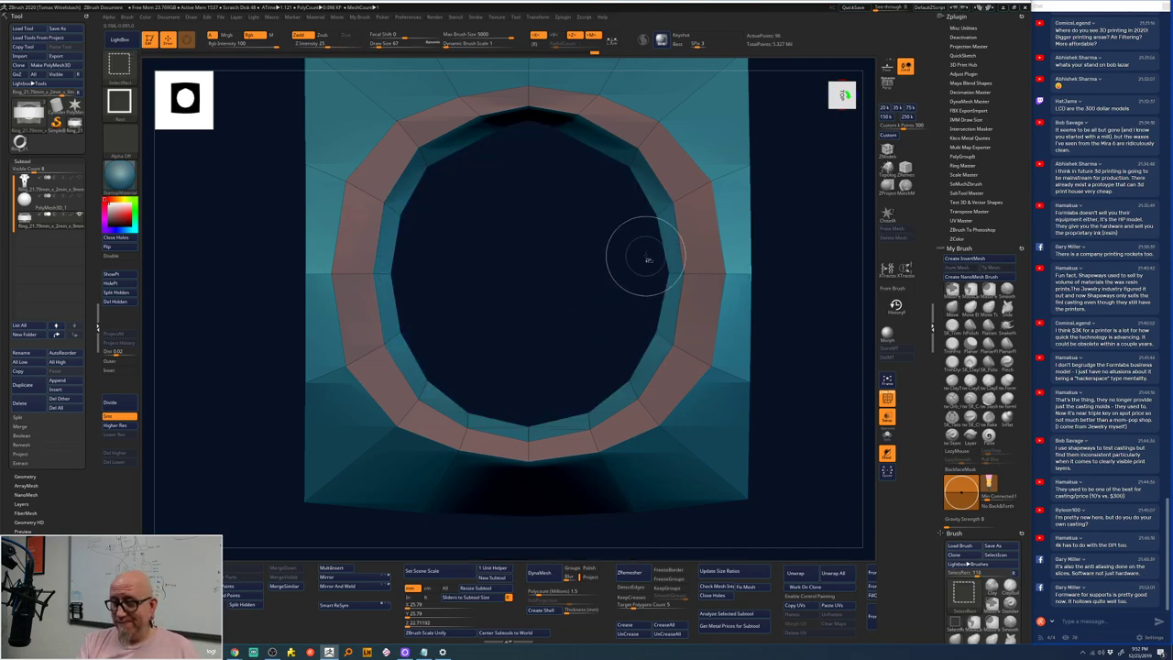
{"action": "key", "text": "ctrl+shift"}
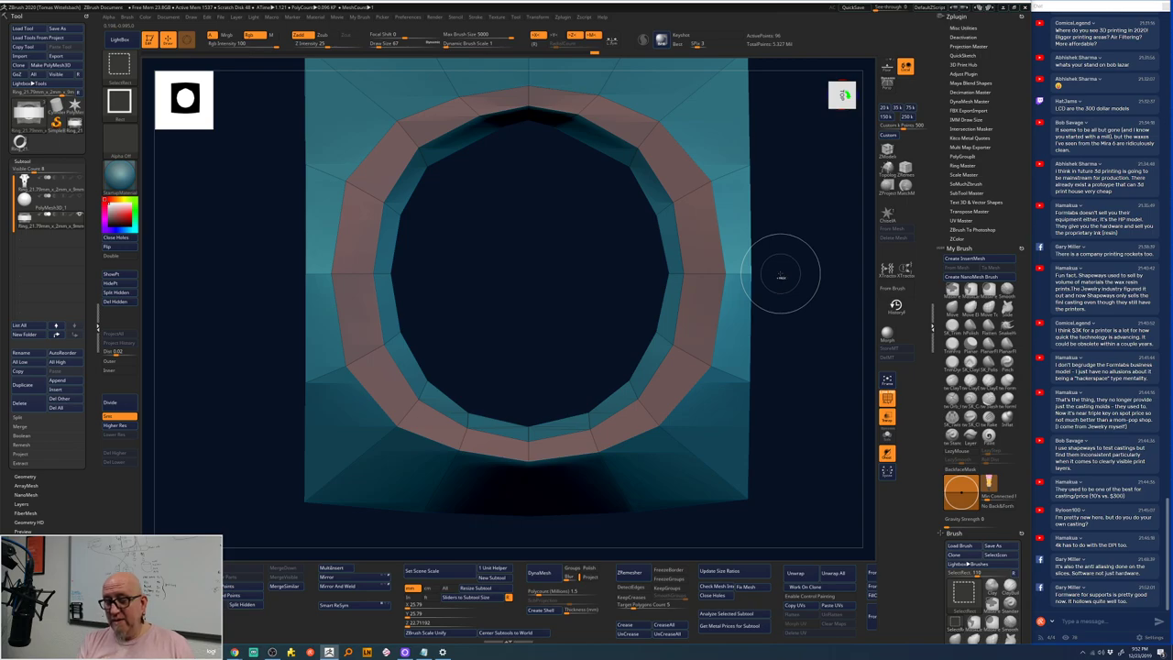
{"action": "left_click", "coordinate": [781, 277], "text": "ctrl+shift"}
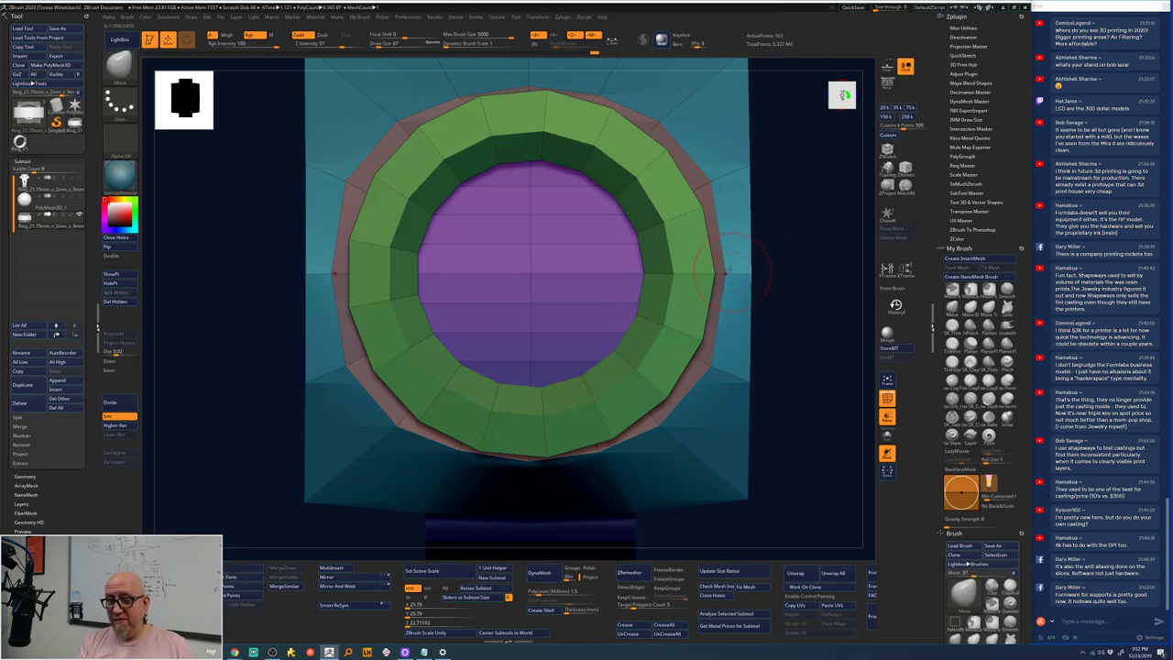
{"action": "left_click", "coordinate": [602, 296], "text": "ctrl+shift"}
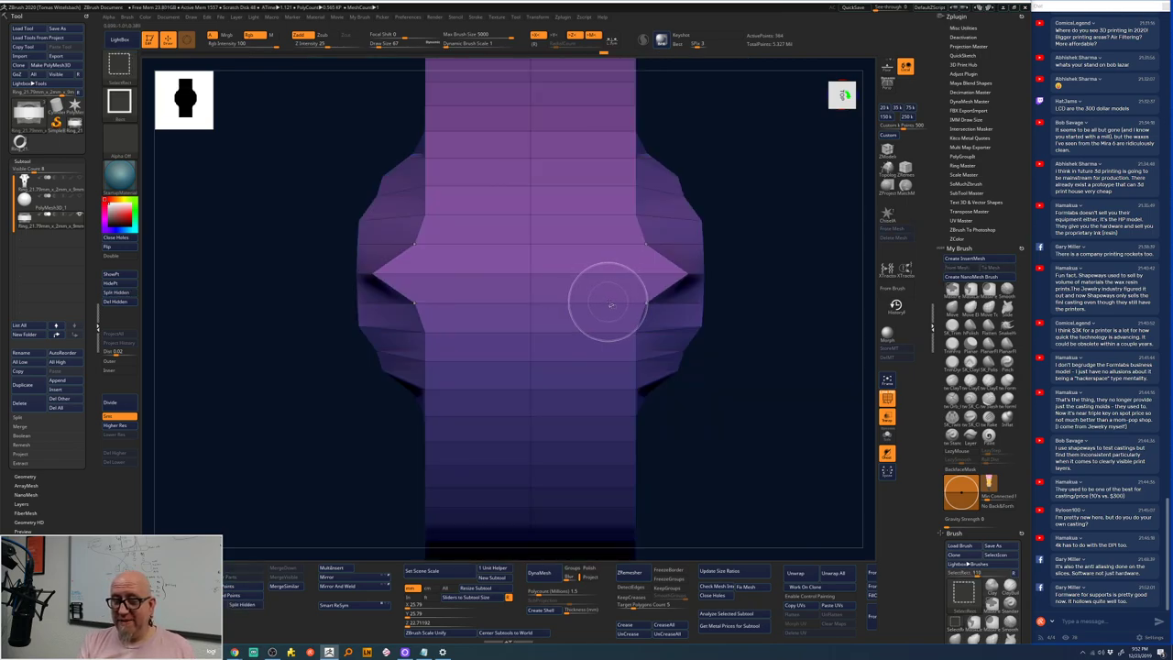
{"action": "mouse_move", "coordinate": [420, 244]}
{"action": "left_mouse_down"}
{"action": "mouse_move", "coordinate": [364, 242]}
{"action": "mouse_move", "coordinate": [367, 275]}
{"action": "mouse_move", "coordinate": [381, 248]}
{"action": "mouse_move", "coordinate": [370, 250]}
{"action": "mouse_move", "coordinate": [415, 219]}
{"action": "mouse_move", "coordinate": [384, 230]}
{"action": "left_mouse_up"}
{"action": "mouse_move", "coordinate": [417, 186]}
{"action": "left_mouse_down"}
{"action": "mouse_move", "coordinate": [393, 189]}
{"action": "mouse_move", "coordinate": [394, 356]}
{"action": "mouse_move", "coordinate": [381, 219]}
{"action": "mouse_move", "coordinate": [374, 303]}
{"action": "mouse_move", "coordinate": [367, 246]}
{"action": "left_mouse_up"}
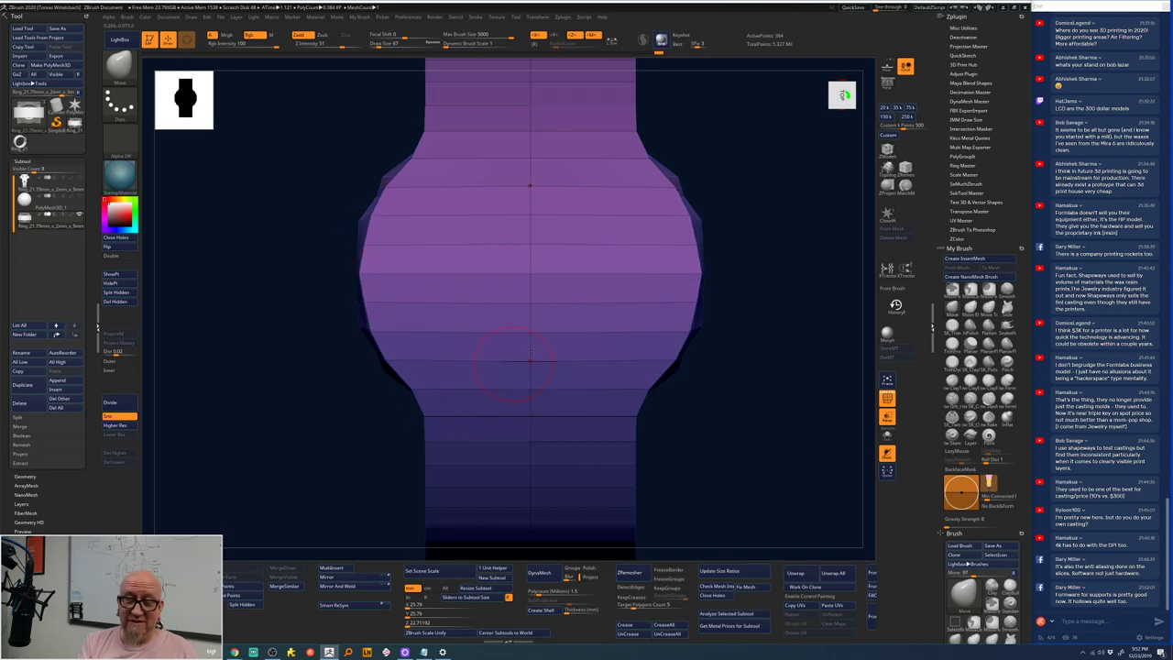
{"action": "mouse_move", "coordinate": [744, 266]}
{"action": "left_mouse_down", "text": "shift"}
{"action": "mouse_move", "coordinate": [757, 269]}
{"action": "mouse_move", "coordinate": [778, 205]}
{"action": "mouse_move", "coordinate": [762, 254]}
{"action": "left_mouse_up", "text": "shift"}
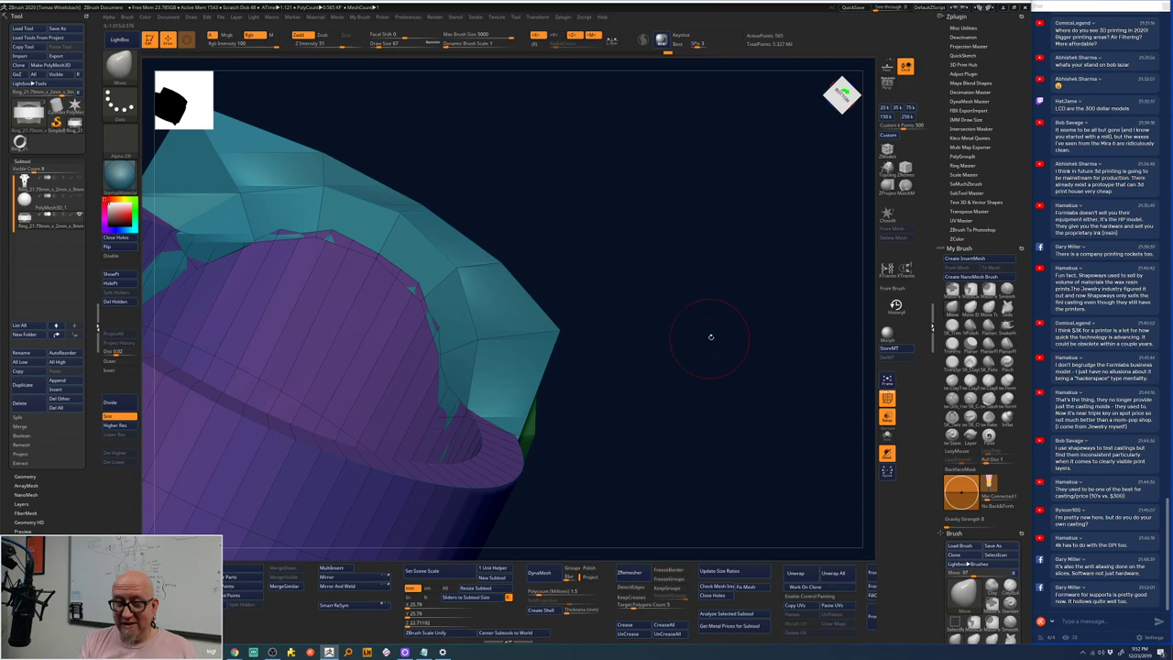
{"action": "left_click_drag", "start_coordinate": [709, 336], "coordinate": [750, 444]}
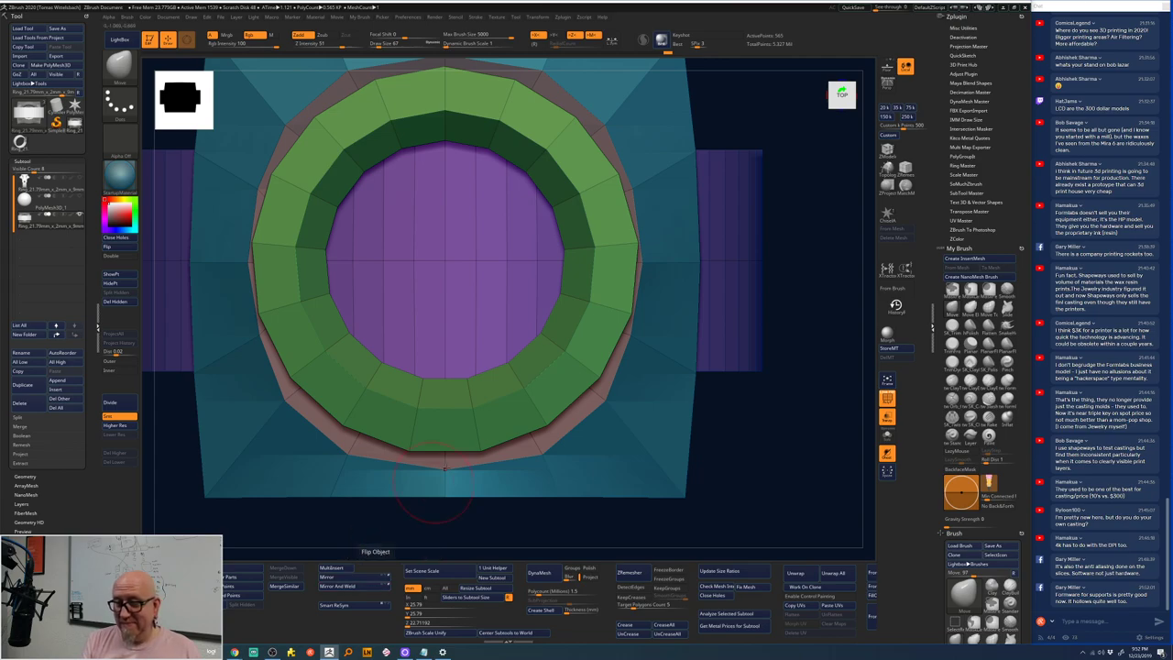
- Isolate the green bezel ring and Mirror And Weld it for symmetry using ZModeler
{"action": "left_click", "coordinate": [482, 424], "text": "ctrl+shift"}
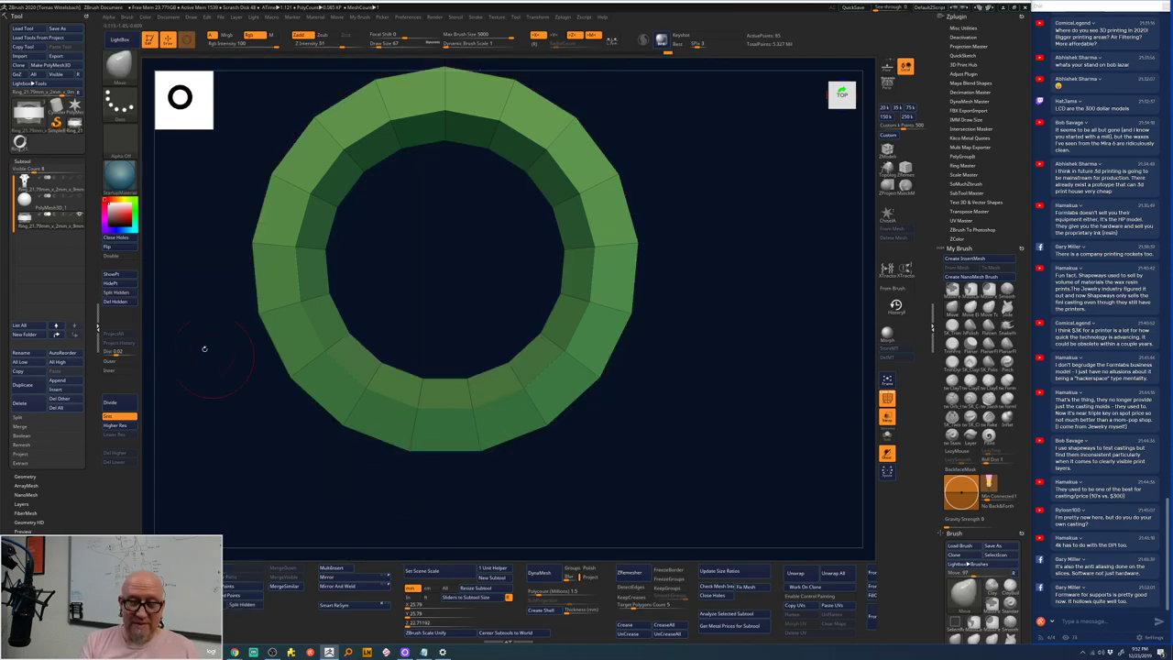
{"action": "left_click", "coordinate": [116, 292]}
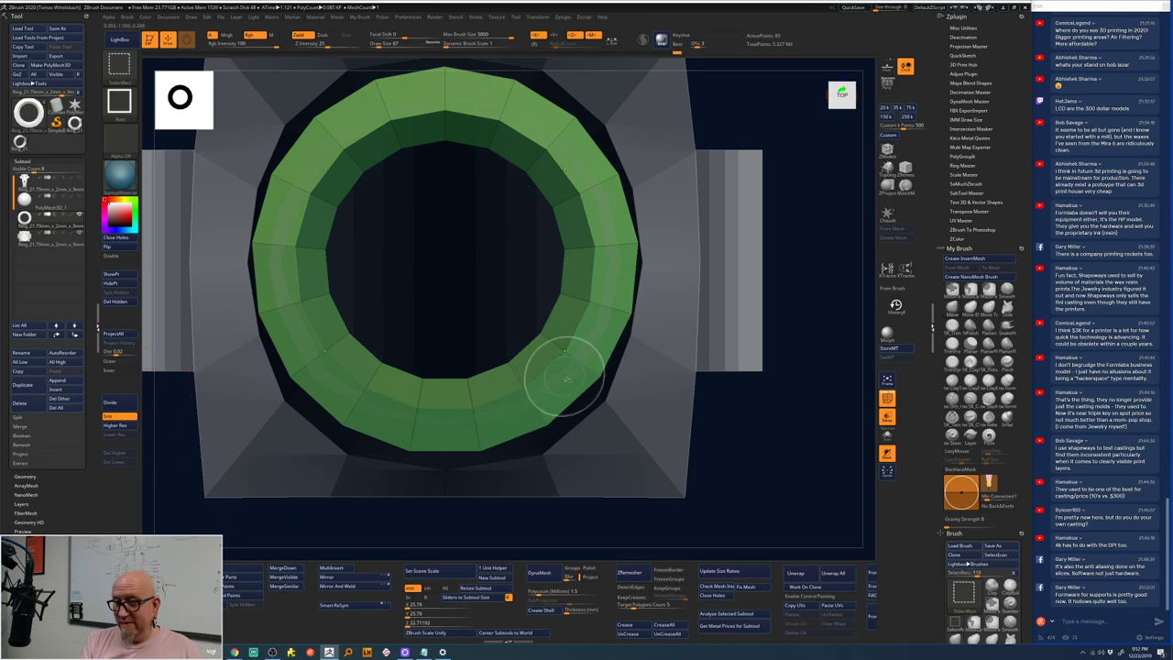
{"action": "key", "text": "b"}
{"action": "key", "text": "z"}
{"action": "key", "text": "m"}
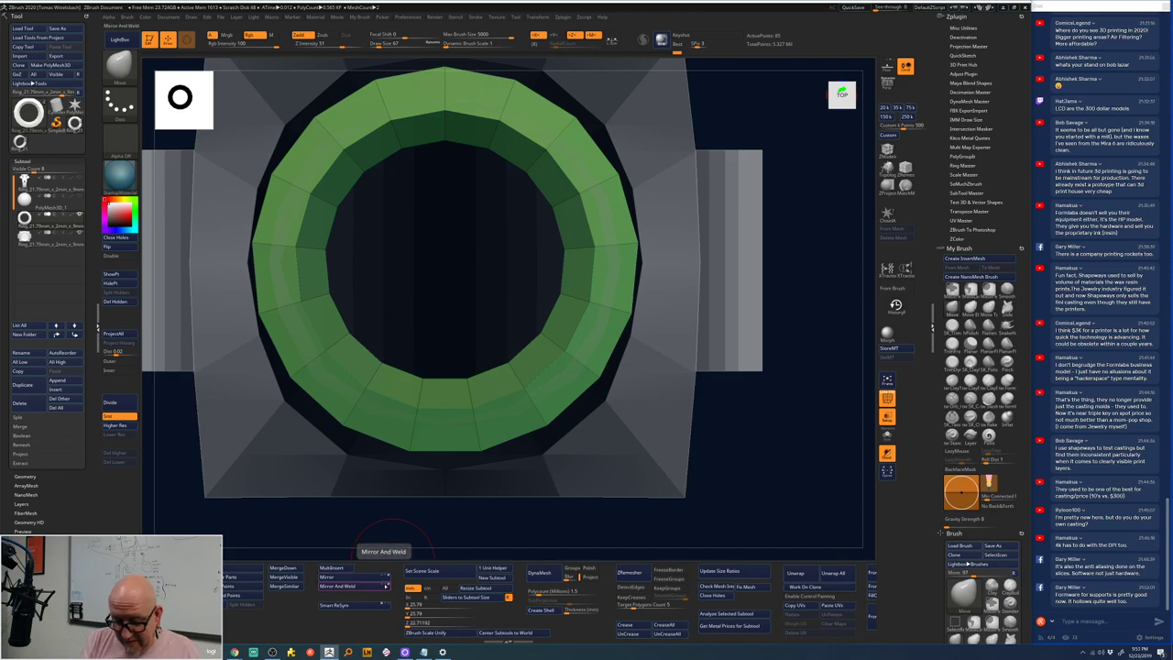
{"action": "left_click", "coordinate": [384, 586]}
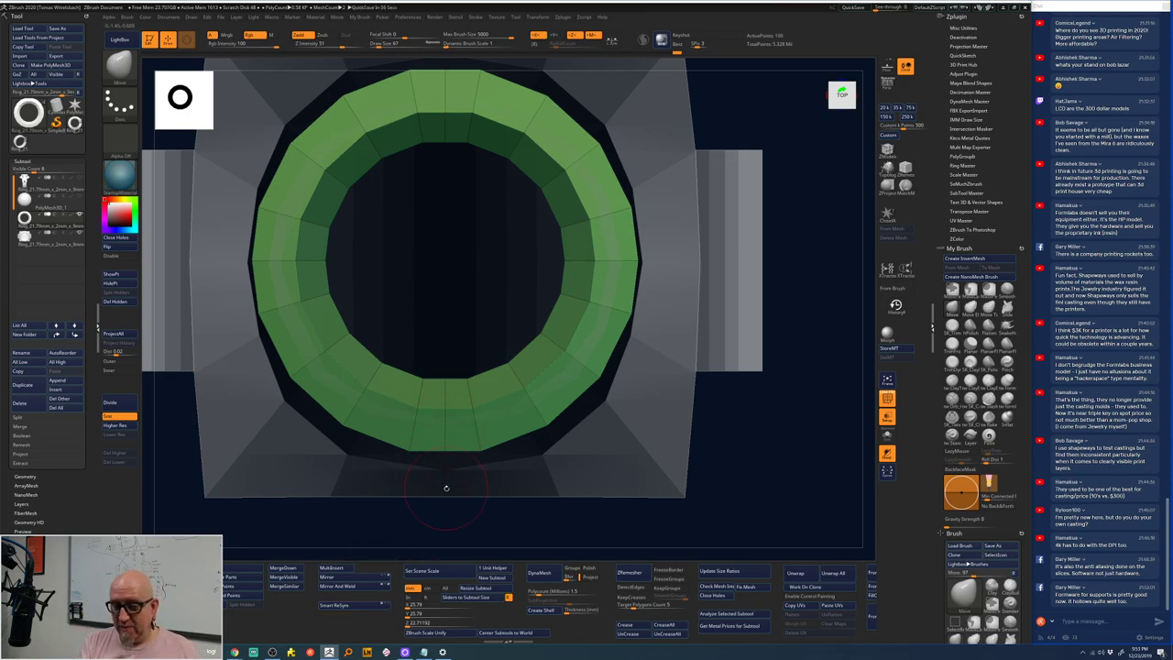
- Mask the ring's bottom strip and shift the ring slightly along Z with the gizmo
{"action": "left_click_drag", "start_coordinate": [719, 421], "coordinate": [714, 374], "text": "alt"}
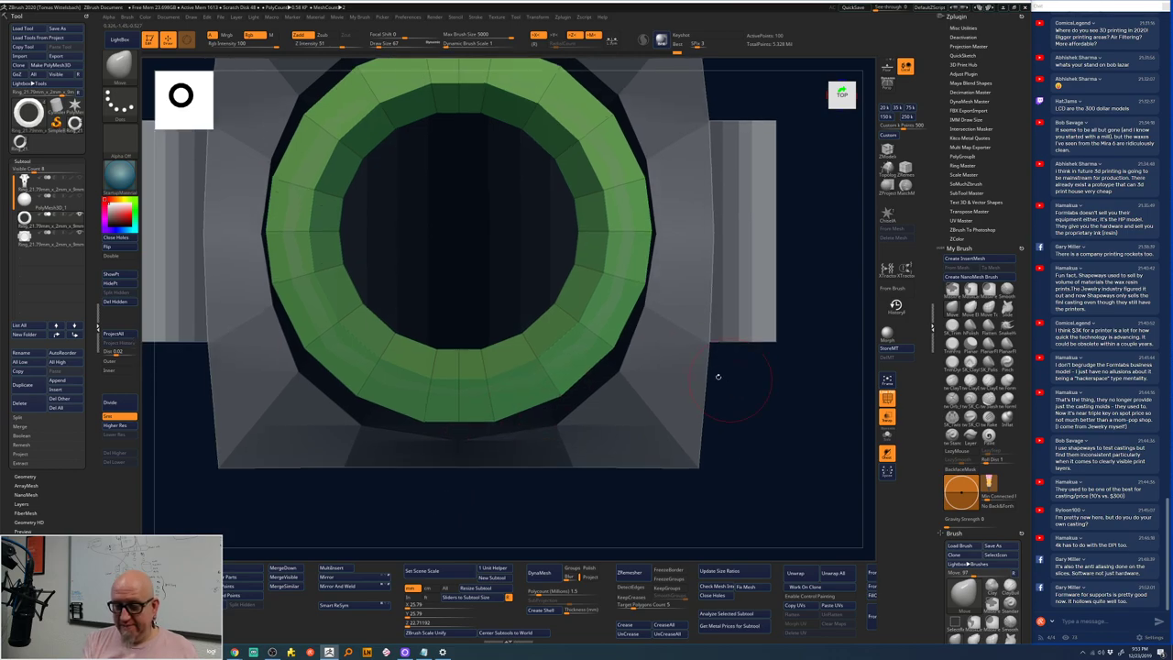
{"action": "left_click_drag", "start_coordinate": [447, 520], "coordinate": [469, 324], "text": "ctrl+shift"}
{"action": "key", "text": "w"}
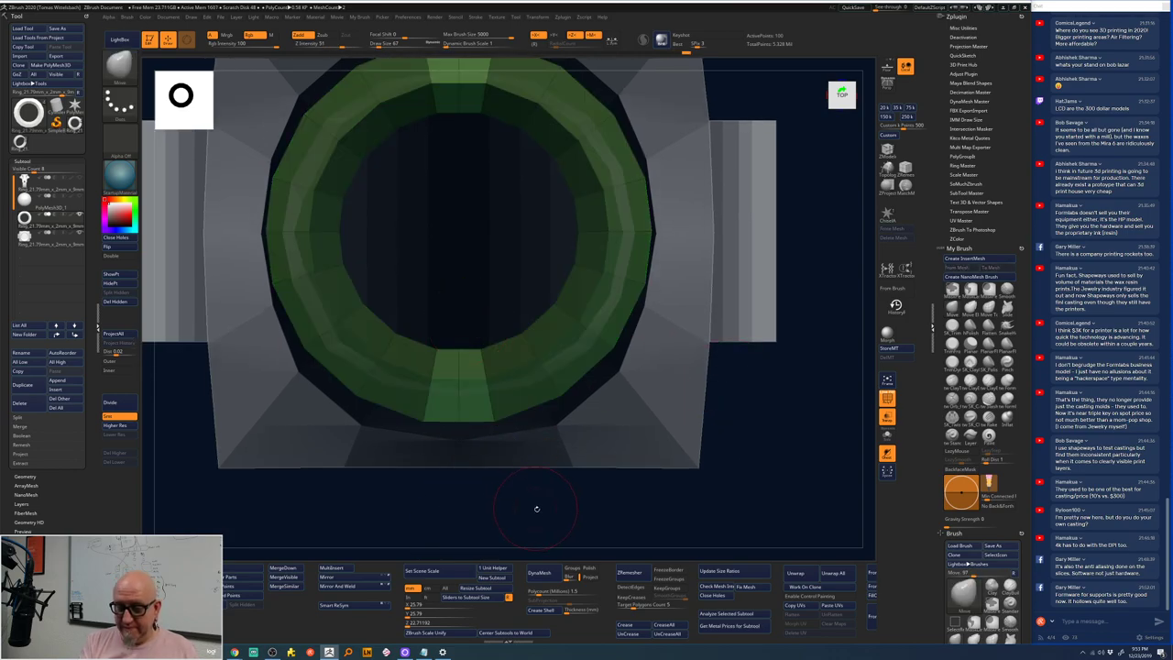
{"action": "left_click_drag", "start_coordinate": [458, 275], "coordinate": [458, 326]}
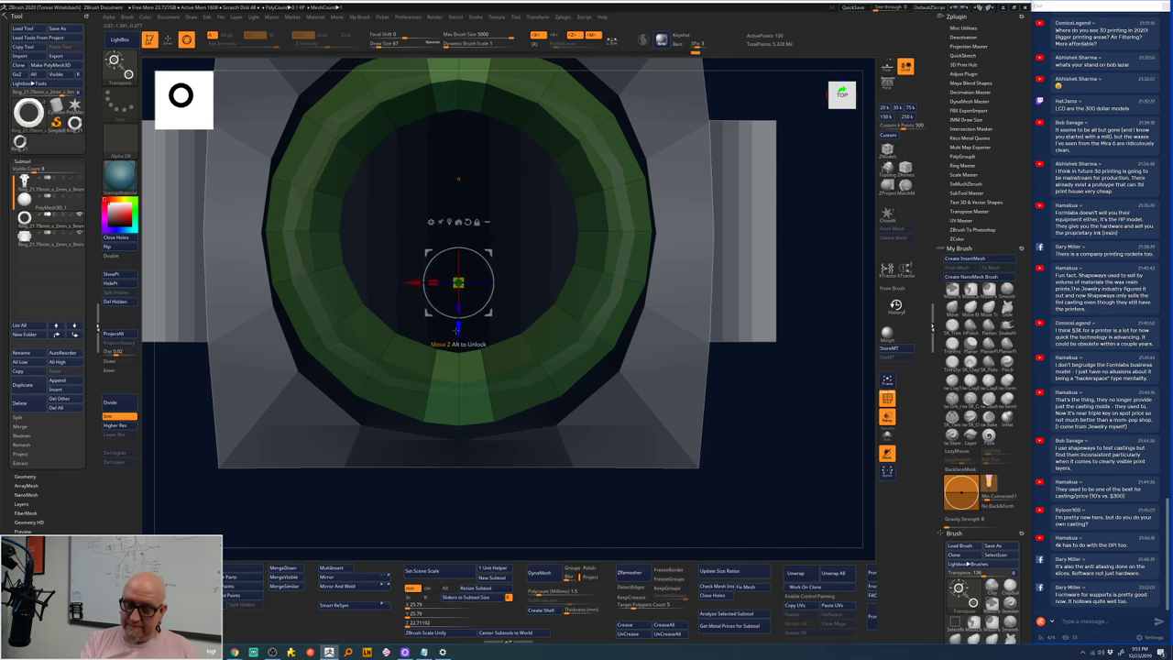
{"action": "right_click_drag", "start_coordinate": [586, 431], "coordinate": [599, 480], "text": "ctrl"}
{"action": "right_click_drag", "start_coordinate": [716, 401], "coordinate": [730, 411]}
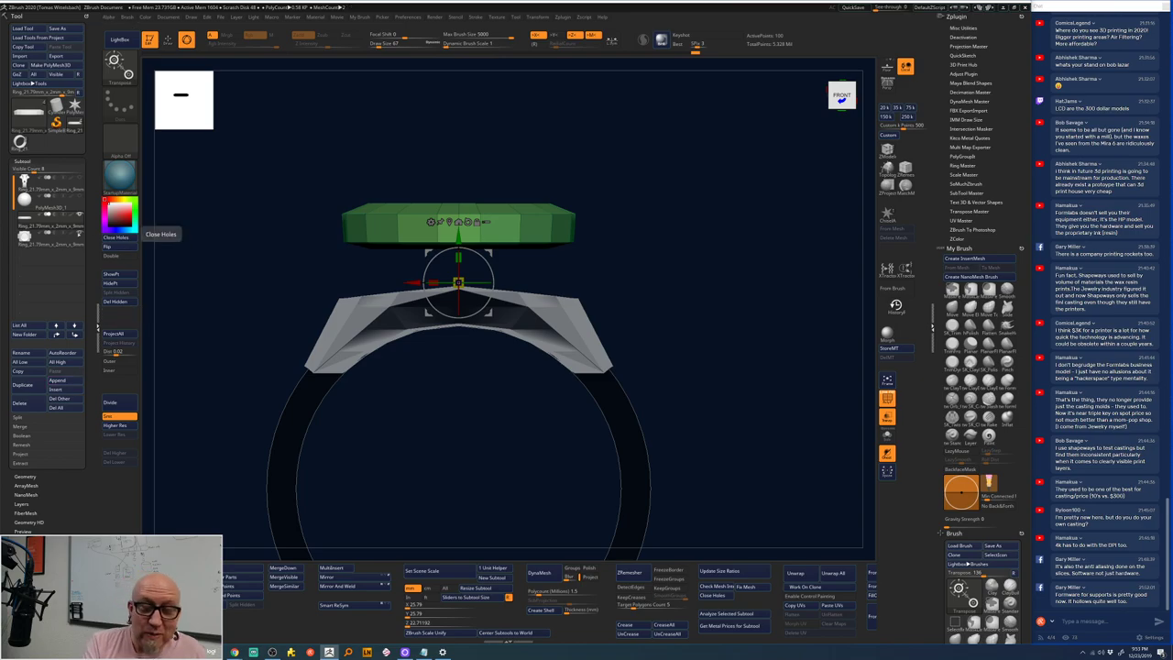
- Check the Append list, then MergeSimilar the bezel ring with the other parts and inspect it
{"action": "left_click", "coordinate": [65, 380]}
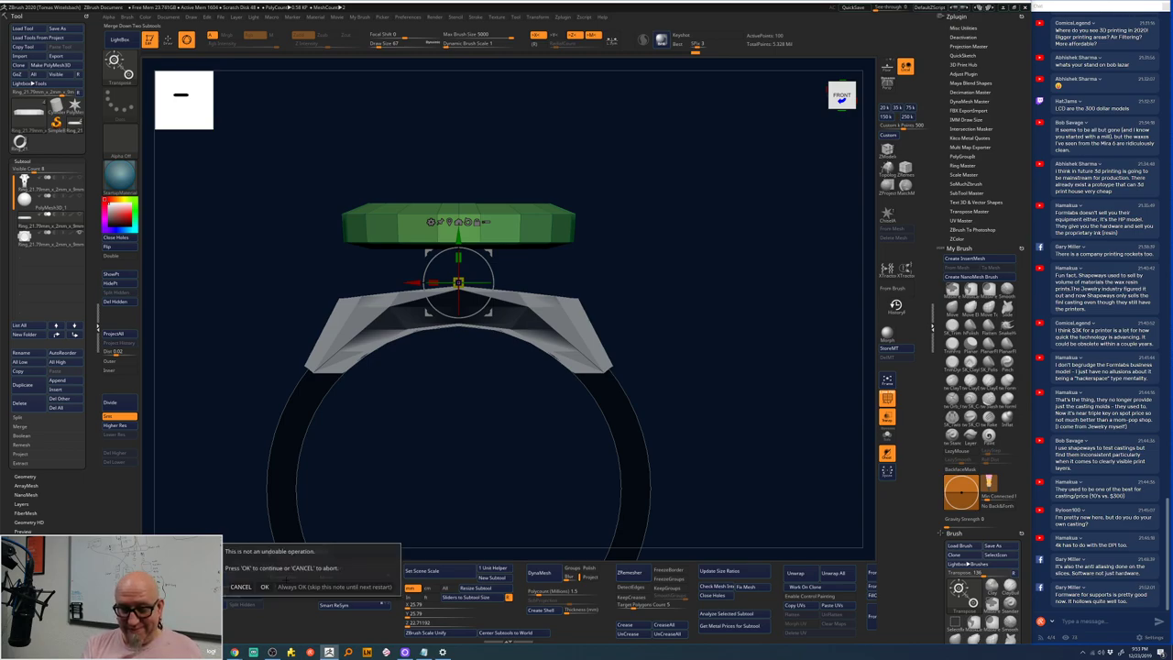
{"action": "left_click", "coordinate": [269, 588]}
{"action": "left_click_drag", "start_coordinate": [597, 251], "coordinate": [666, 244]}
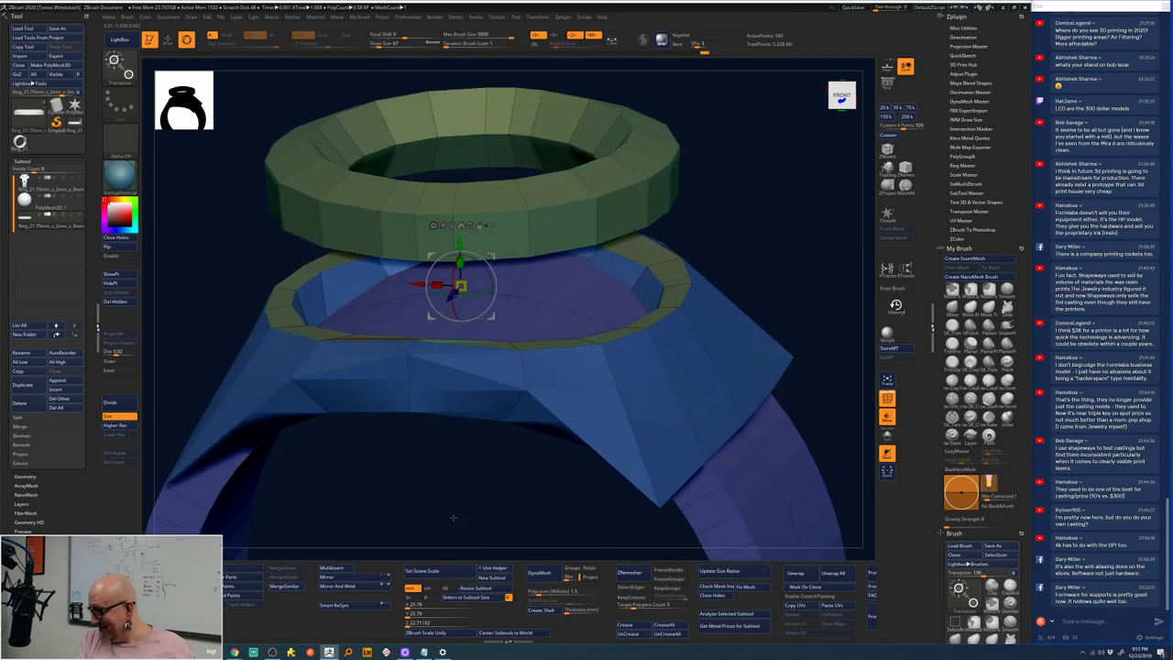
{"action": "left_click_drag", "start_coordinate": [452, 518], "coordinate": [428, 472], "text": "alt"}
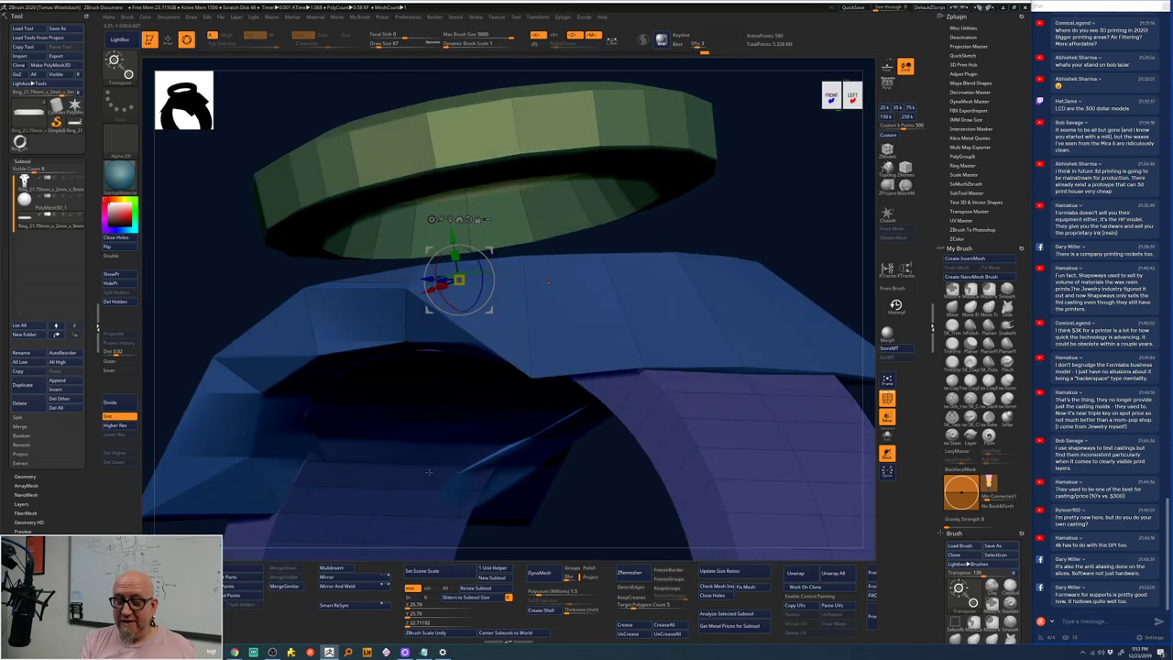
{"action": "left_click_drag", "start_coordinate": [428, 472], "coordinate": [437, 459]}
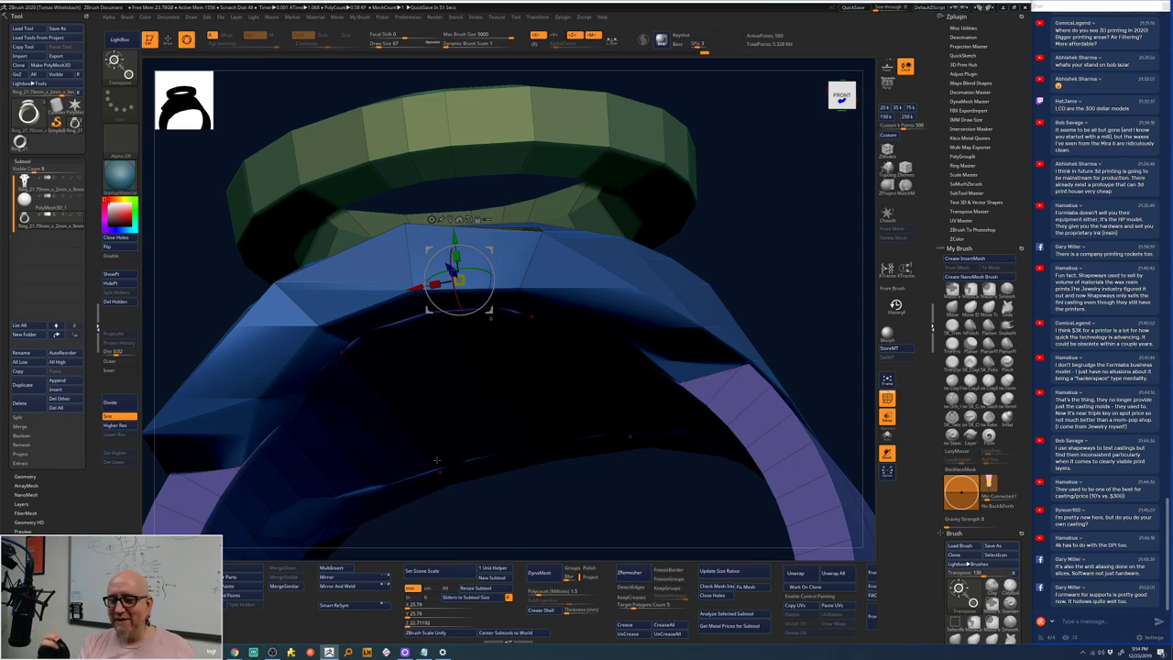
{"action": "mouse_move", "coordinate": [766, 208]}
{"action": "left_mouse_down"}
{"action": "mouse_move", "coordinate": [759, 257]}
{"action": "mouse_move", "coordinate": [709, 339]}
{"action": "left_mouse_up"}
{"action": "key", "text": "q"}
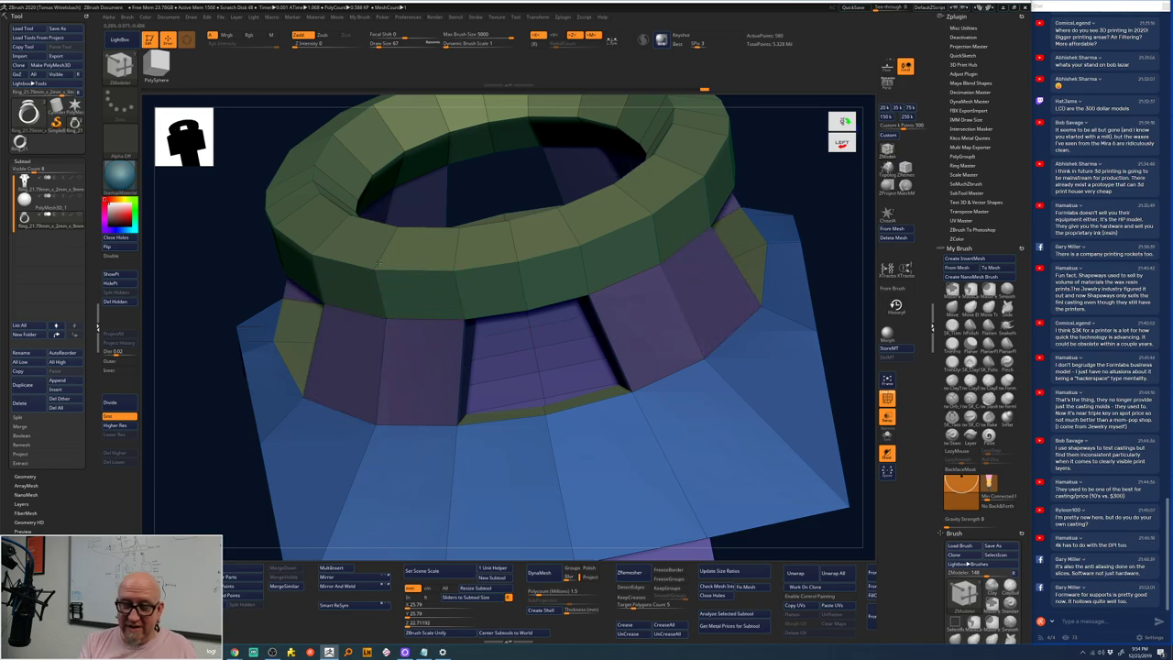
{"action": "left_click_drag", "start_coordinate": [812, 184], "coordinate": [742, 258]}
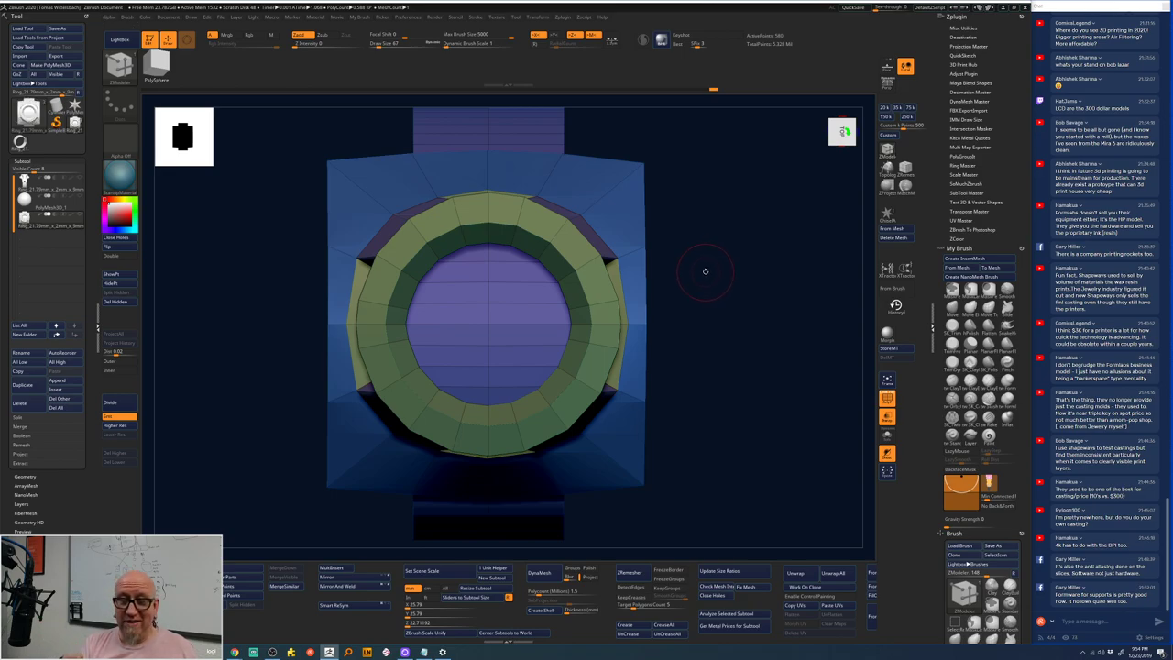
- Subdivide the ring twice with smoothing (Smt) turned on
{"action": "left_click", "coordinate": [119, 416]}
{"action": "left_click", "coordinate": [119, 416]}
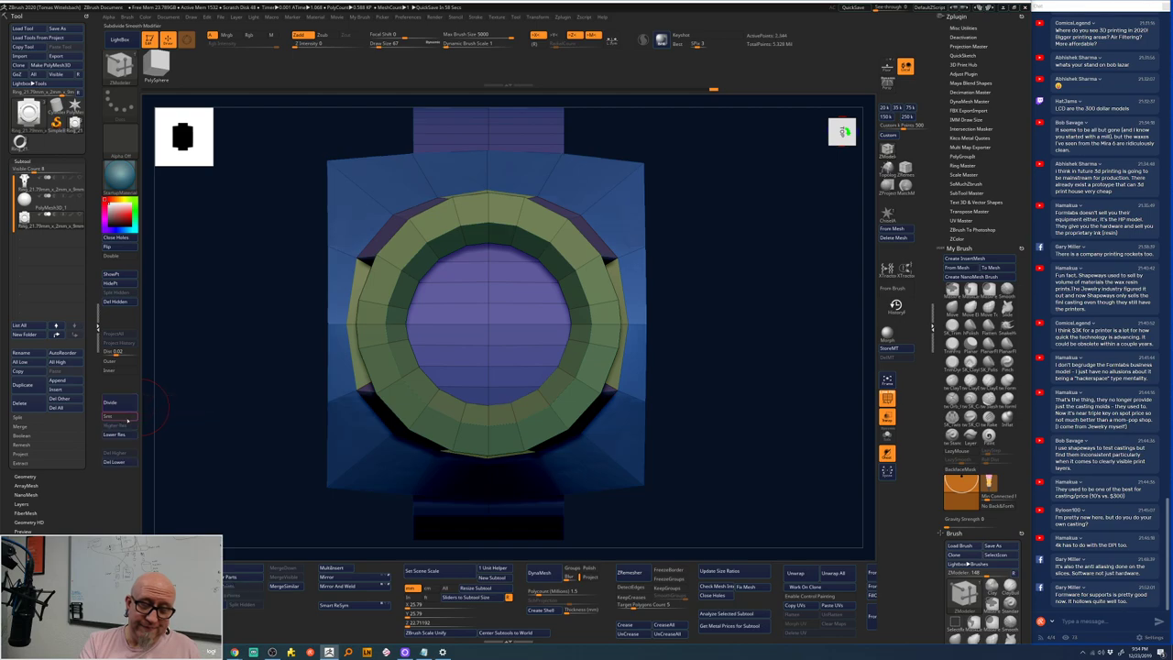
{"action": "left_click", "coordinate": [121, 404]}
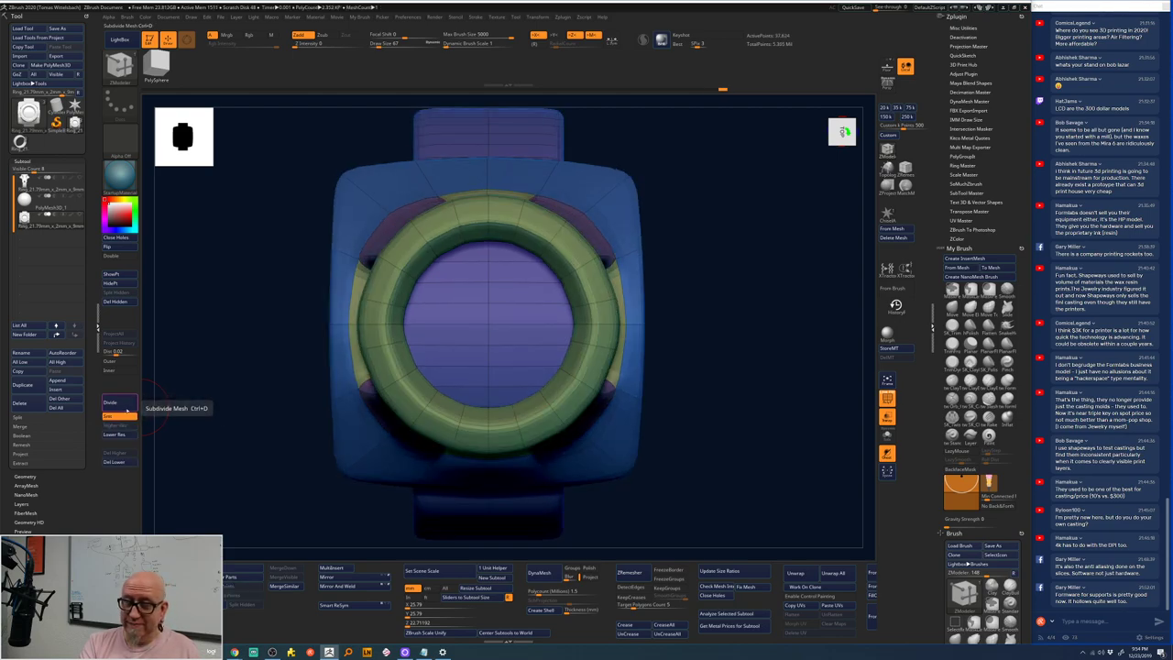
{"action": "left_click_drag", "start_coordinate": [589, 445], "coordinate": [700, 306], "text": "alt"}
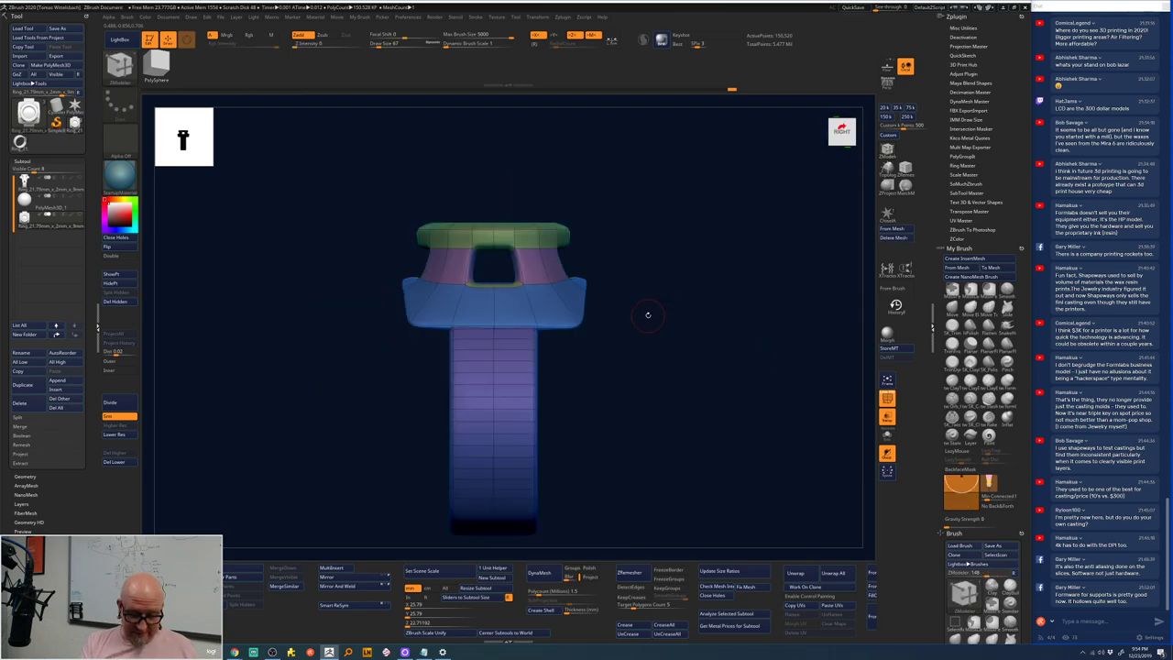
- Via the gizmo's Transform Type menu, delete lower subdivisions and apply the operation to the ring
{"action": "key", "text": "w"}
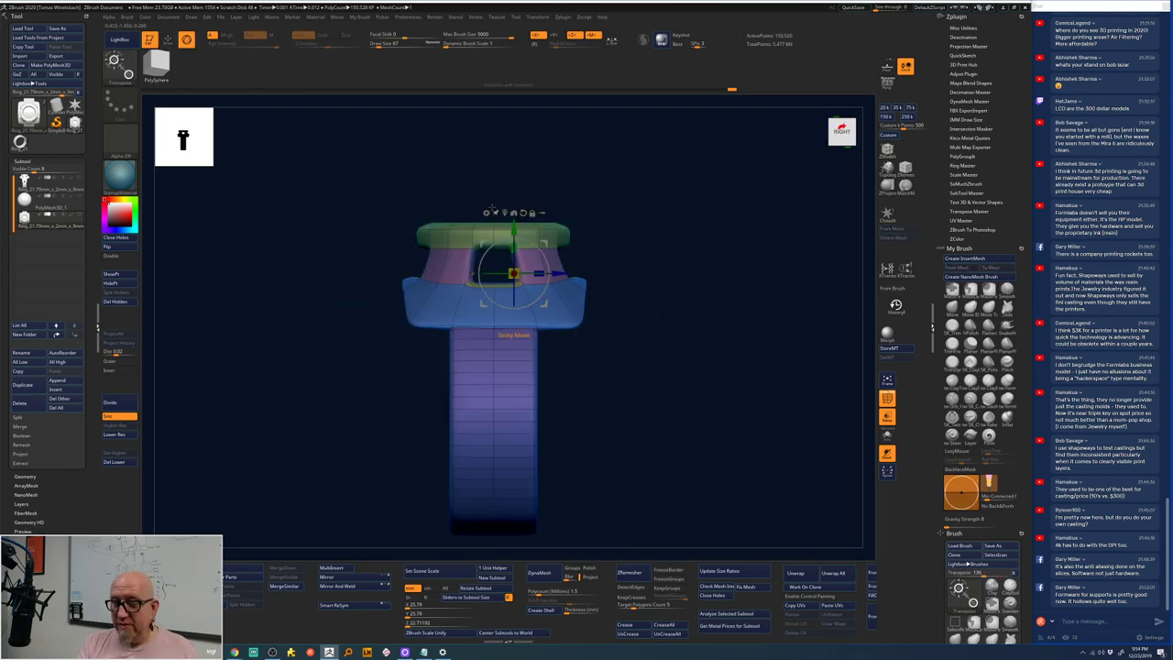
{"action": "key", "text": "q"}
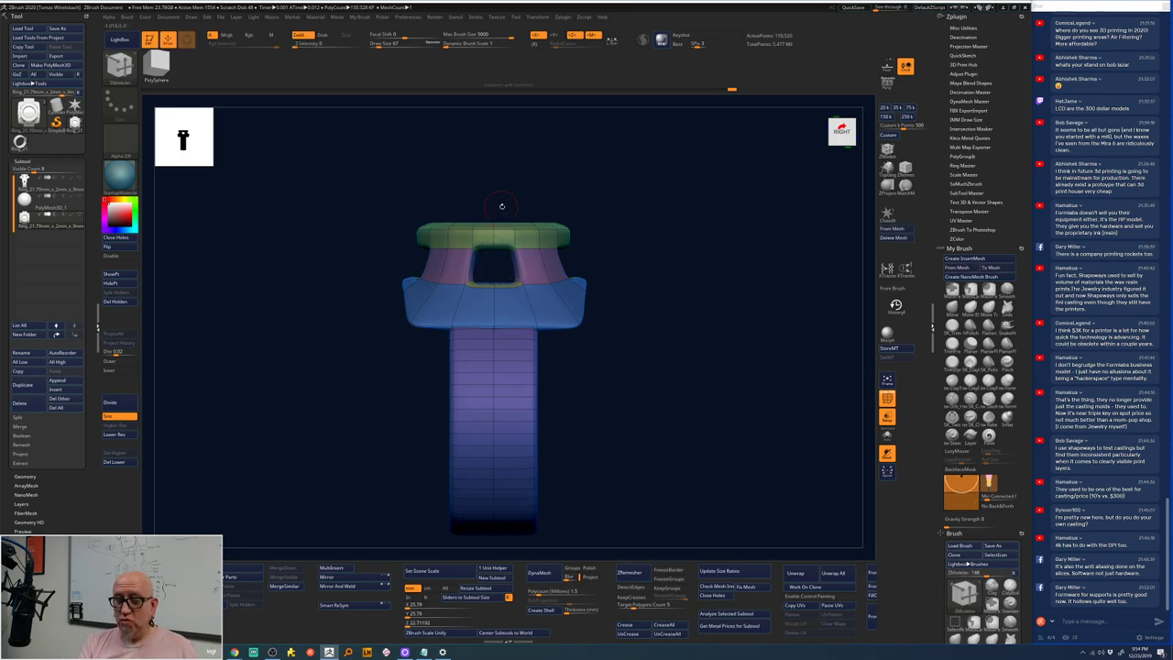
{"action": "key", "text": "w"}
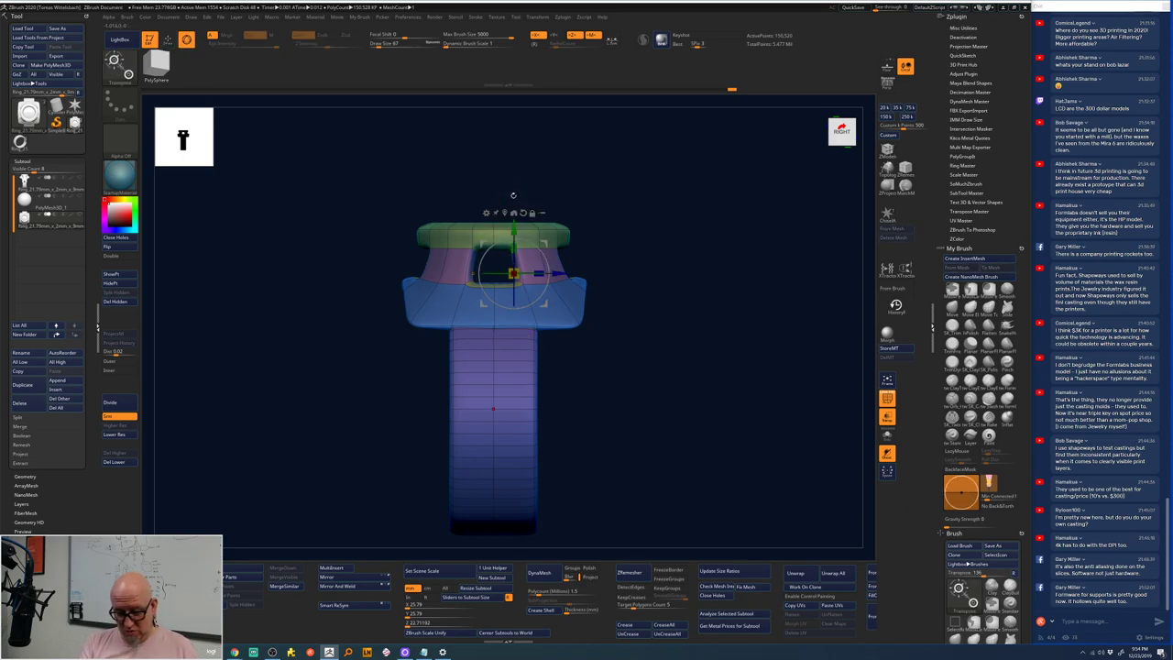
{"action": "left_click", "coordinate": [495, 213]}
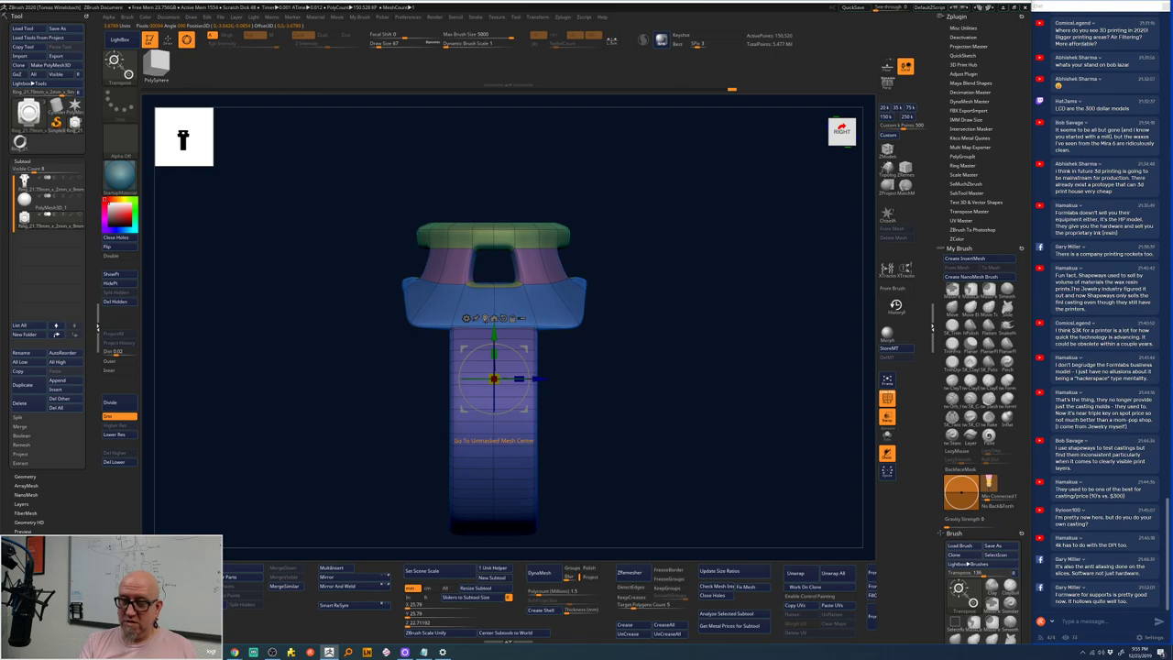
{"action": "left_click", "coordinate": [467, 318]}
{"action": "left_click", "coordinate": [466, 318]}
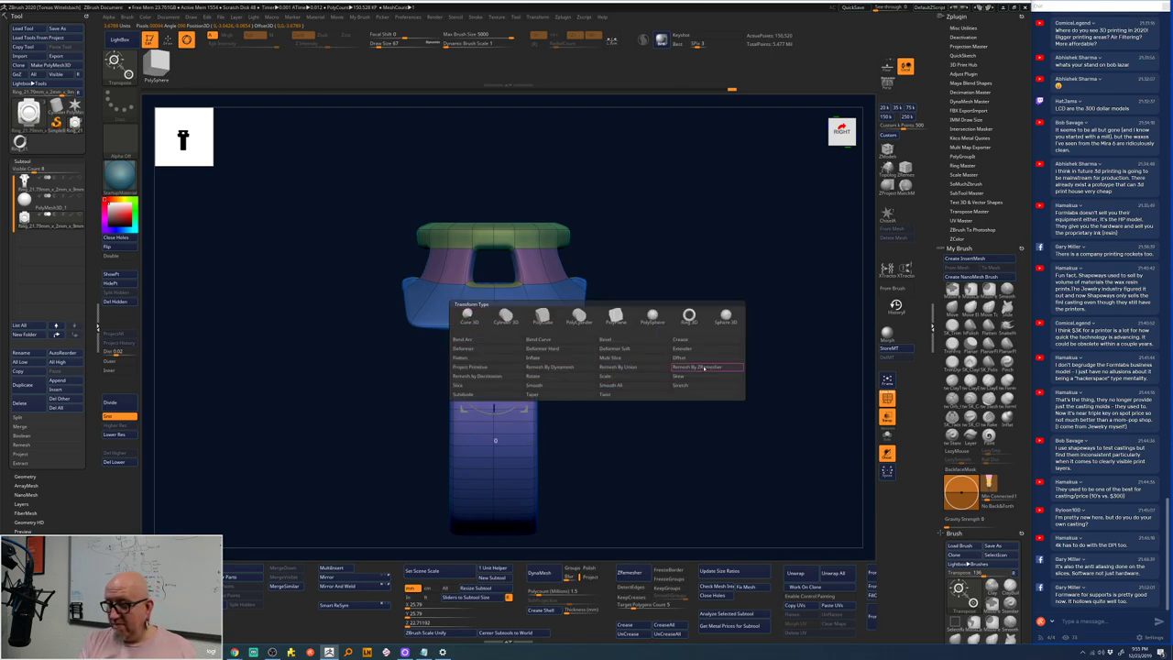
{"action": "left_click", "coordinate": [626, 367]}
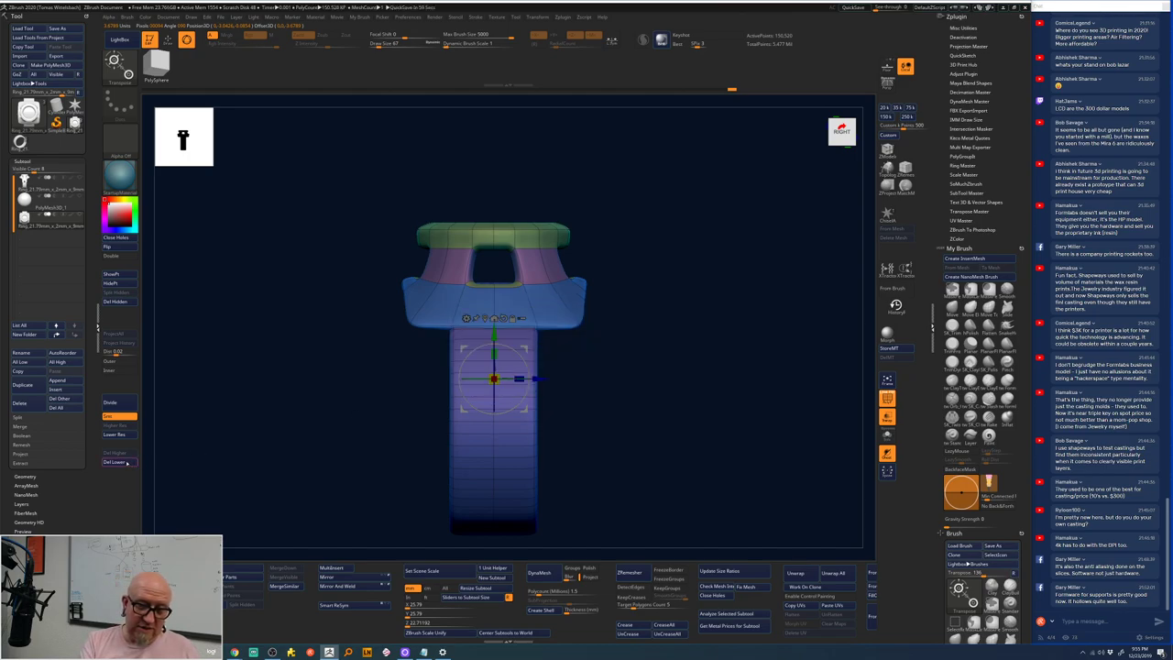
{"action": "key", "text": "d"}
{"action": "left_click", "coordinate": [466, 318]}
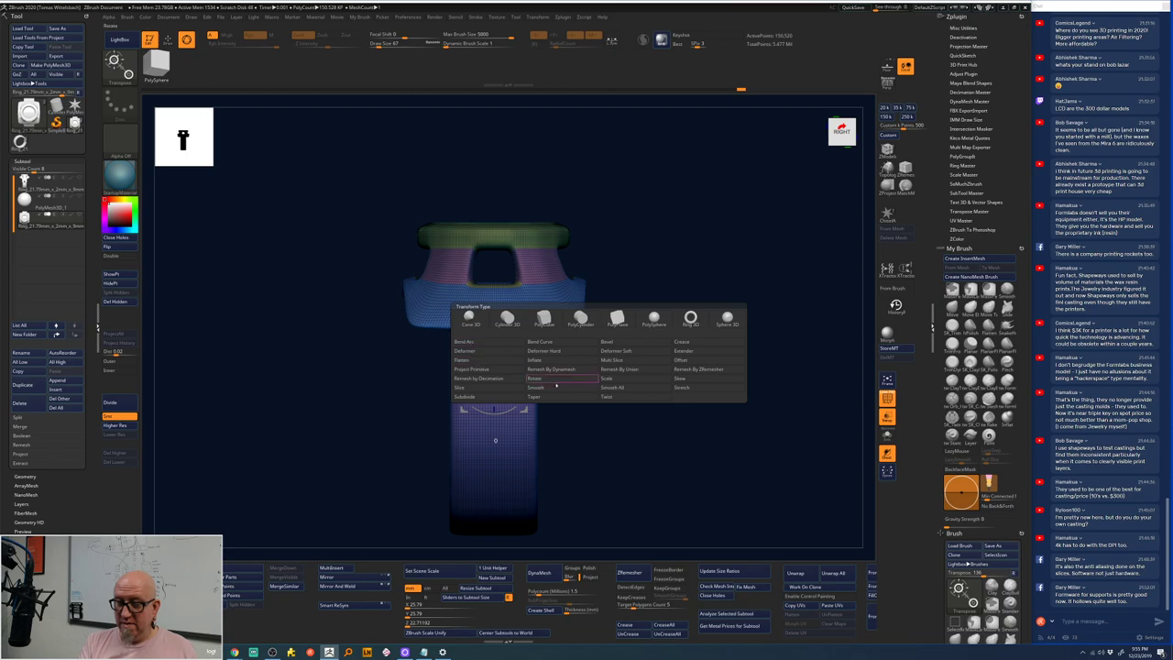
{"action": "left_click", "coordinate": [628, 377]}
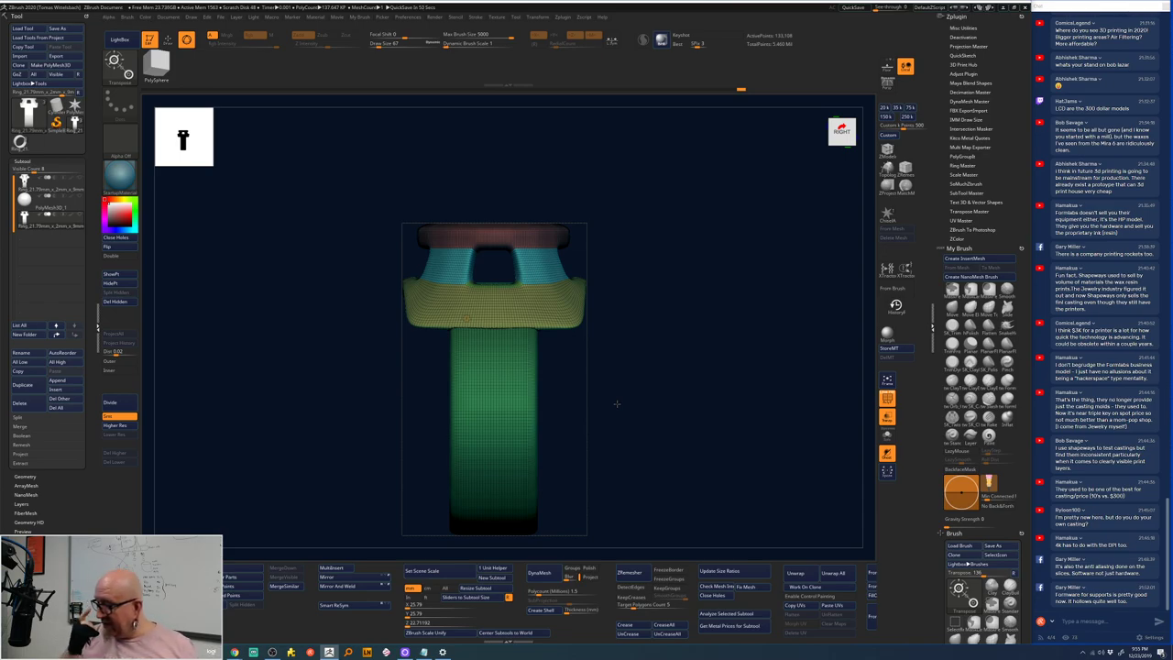
{"action": "left_click_drag", "start_coordinate": [647, 349], "coordinate": [650, 386]}
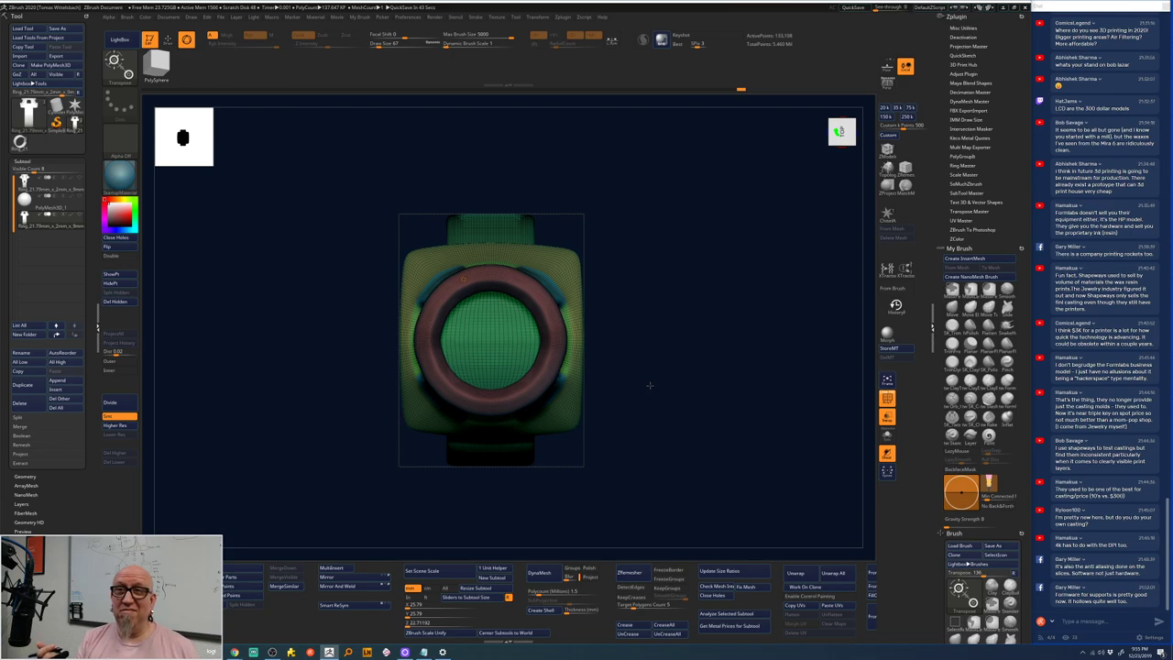
{"action": "left_click_drag", "start_coordinate": [650, 386], "coordinate": [664, 364]}
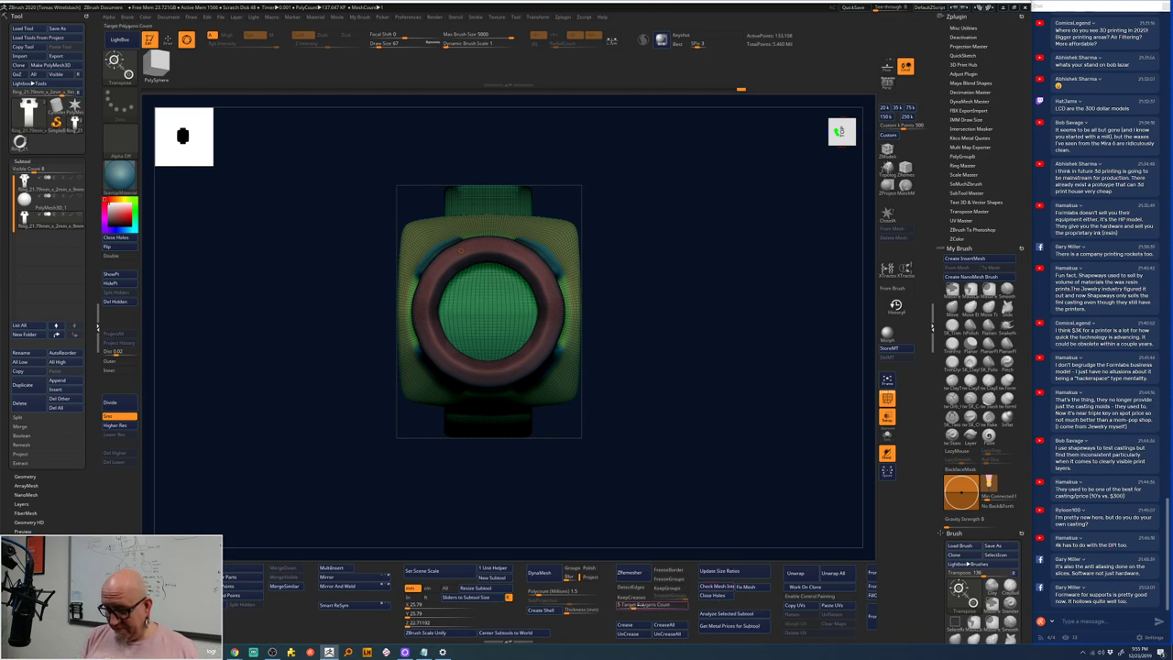
{"action": "mouse_move", "coordinate": [690, 546]}
{"action": "left_mouse_down", "text": "alt"}
{"action": "mouse_move", "coordinate": [733, 419]}
{"action": "mouse_move", "coordinate": [770, 487]}
{"action": "mouse_move", "coordinate": [737, 397]}
{"action": "mouse_move", "coordinate": [717, 406]}
{"action": "mouse_move", "coordinate": [723, 372]}
{"action": "mouse_move", "coordinate": [597, 372]}
{"action": "left_mouse_up", "text": "alt"}
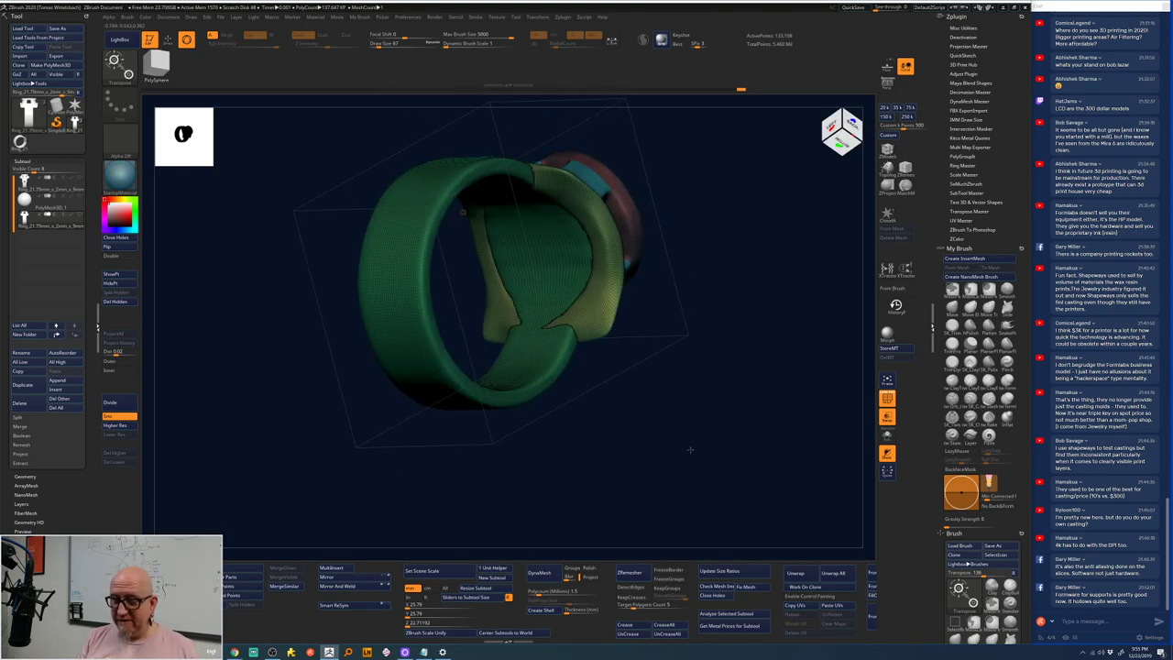
- Run ZRemesher on the dense ring and orbit to inspect the new quad topology
{"action": "key", "text": "q"}
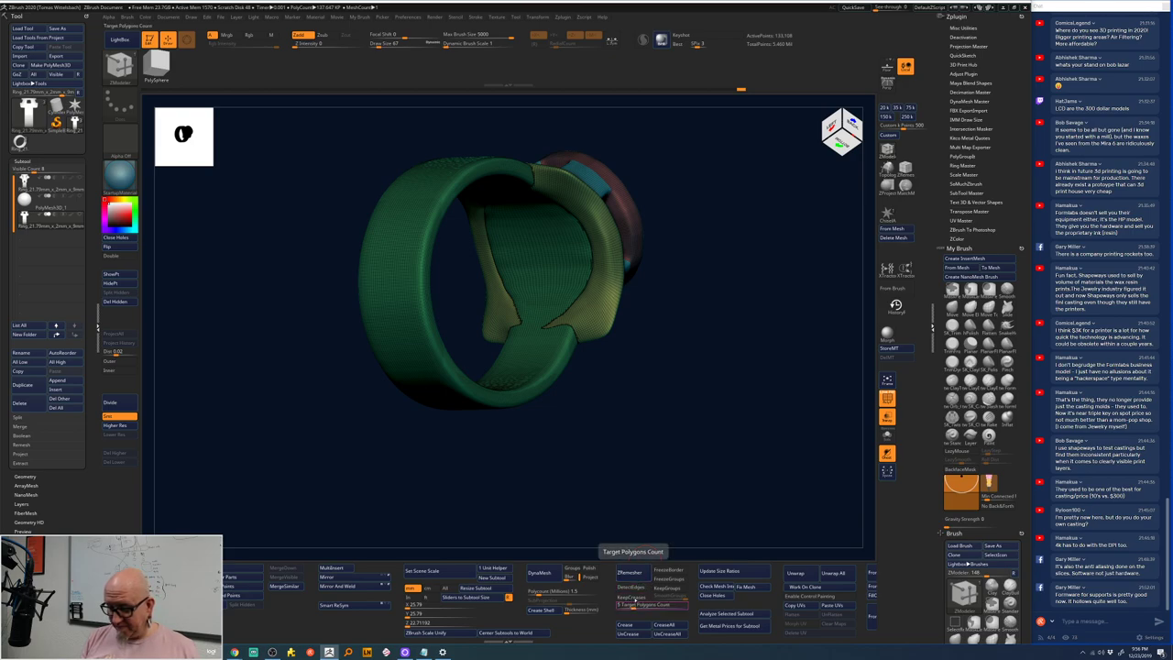
{"action": "left_click", "coordinate": [628, 572]}
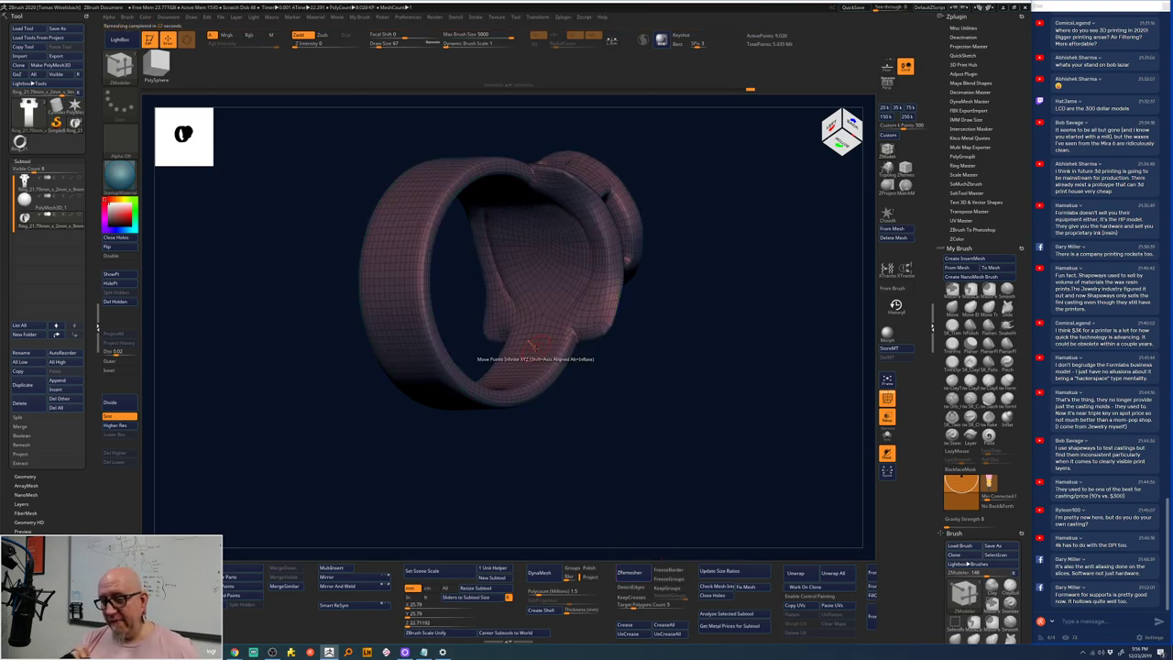
{"action": "left_click_drag", "start_coordinate": [666, 310], "coordinate": [577, 289]}
{"action": "left_click_drag", "start_coordinate": [656, 282], "coordinate": [699, 344]}
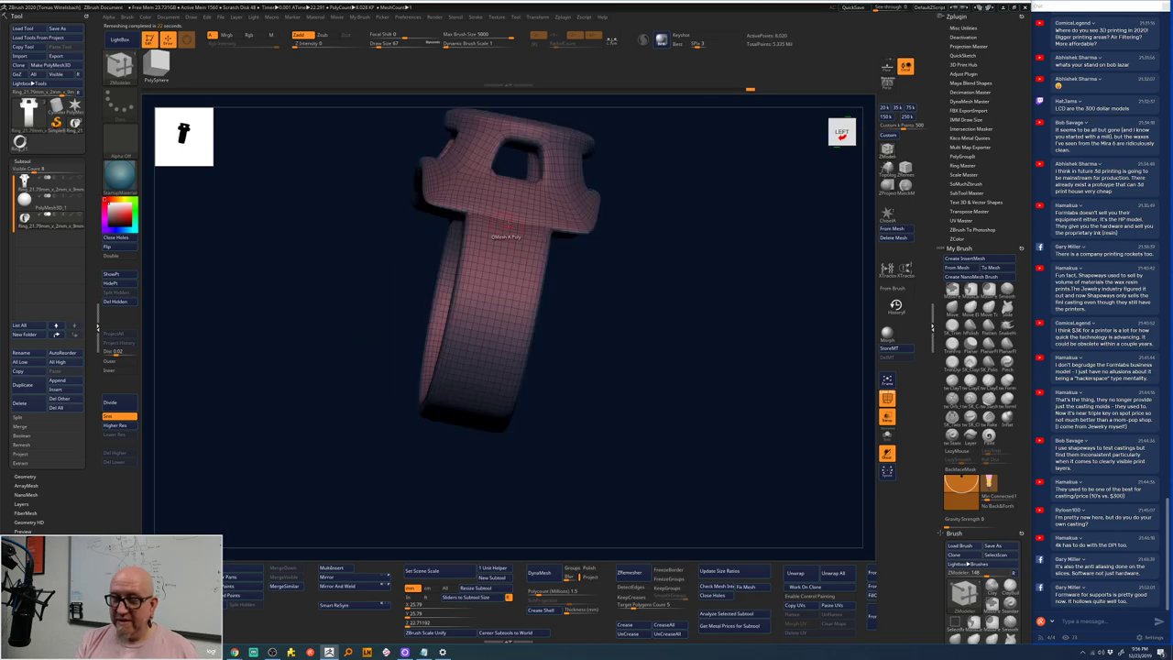
{"action": "left_click_drag", "start_coordinate": [614, 235], "coordinate": [712, 175]}
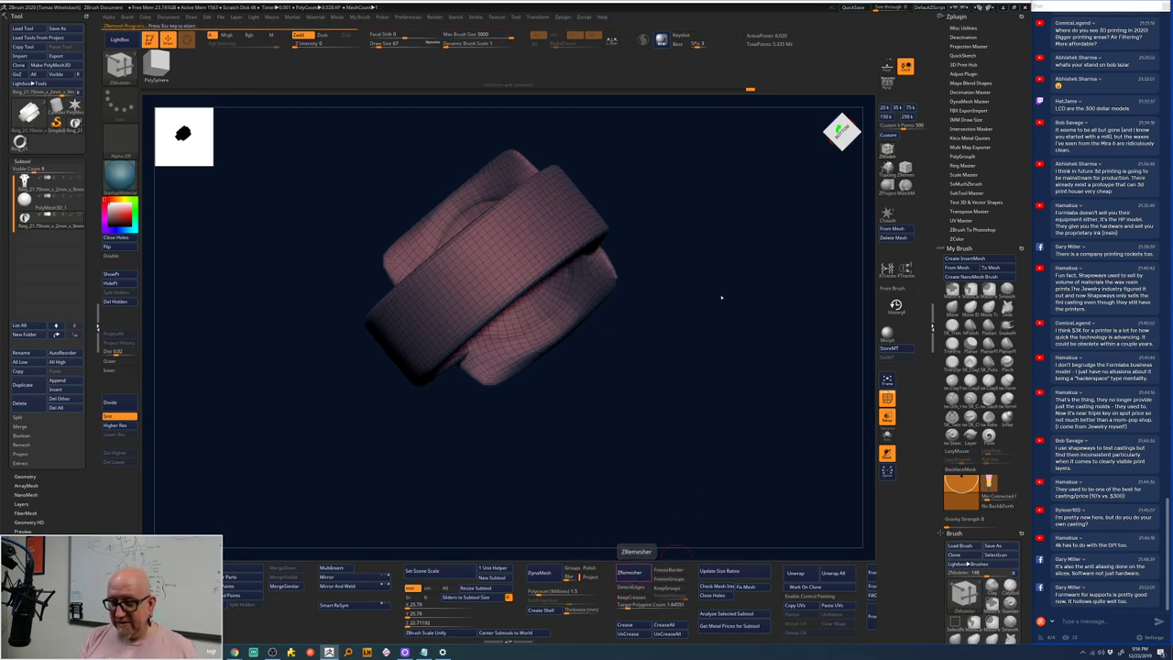
- ZRemesh the ring again at a lower target, about 1,262 points, and orbit to inspect
{"action": "left_click_drag", "start_coordinate": [729, 317], "coordinate": [717, 315]}
{"action": "key", "text": "b"}
{"action": "key", "text": "z"}
{"action": "key", "text": "m"}
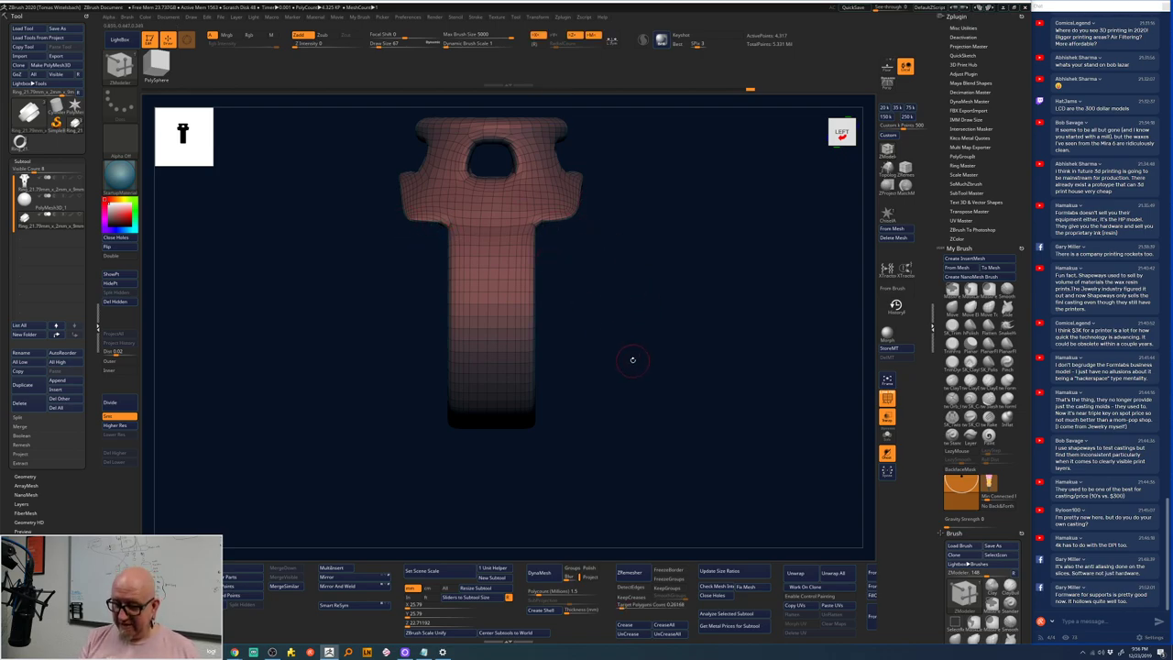
{"action": "left_click", "coordinate": [634, 572]}
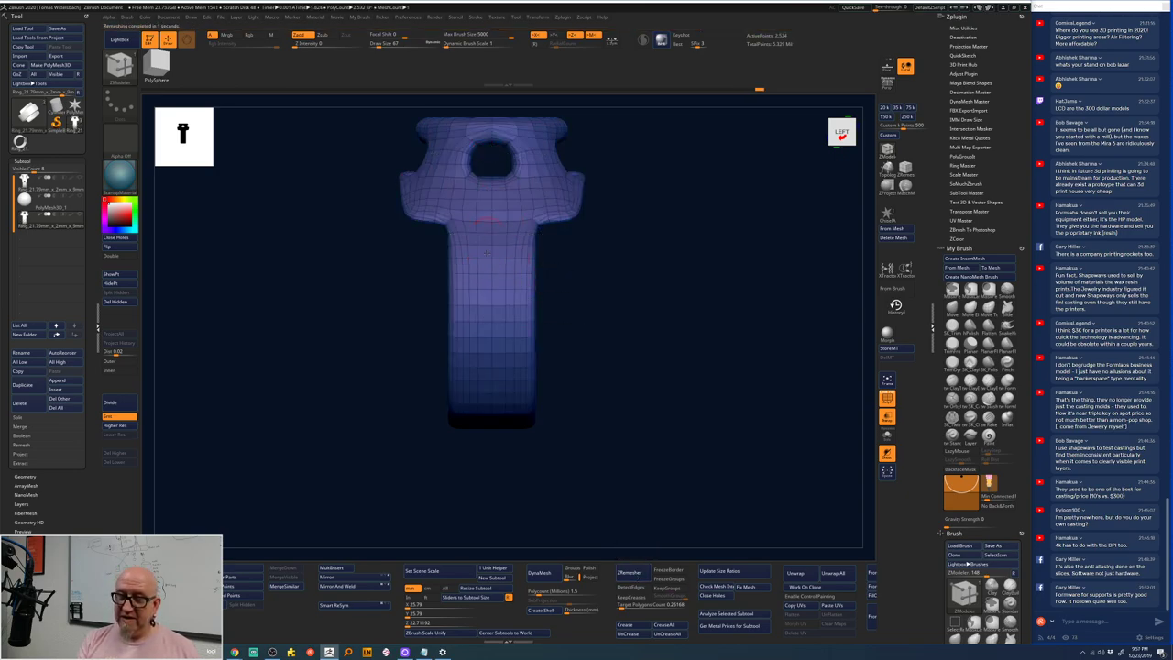
{"action": "left_click_drag", "start_coordinate": [714, 330], "coordinate": [534, 214]}
{"action": "left_click_drag", "start_coordinate": [627, 184], "coordinate": [803, 315]}
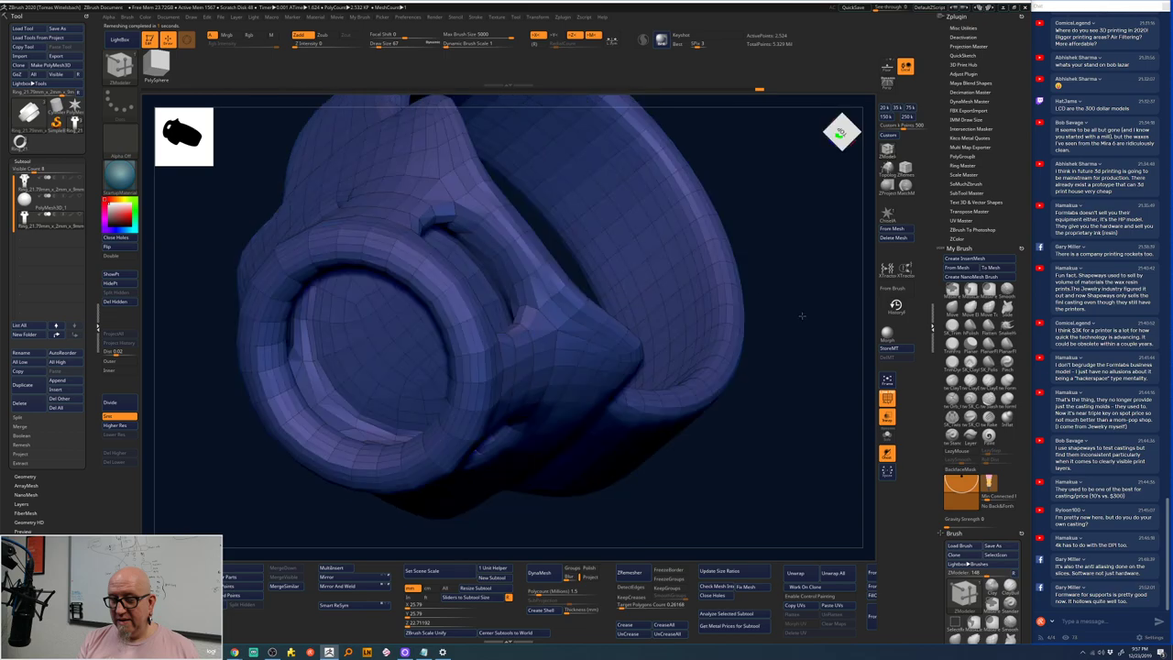
{"action": "left_click_drag", "start_coordinate": [794, 314], "coordinate": [723, 302]}
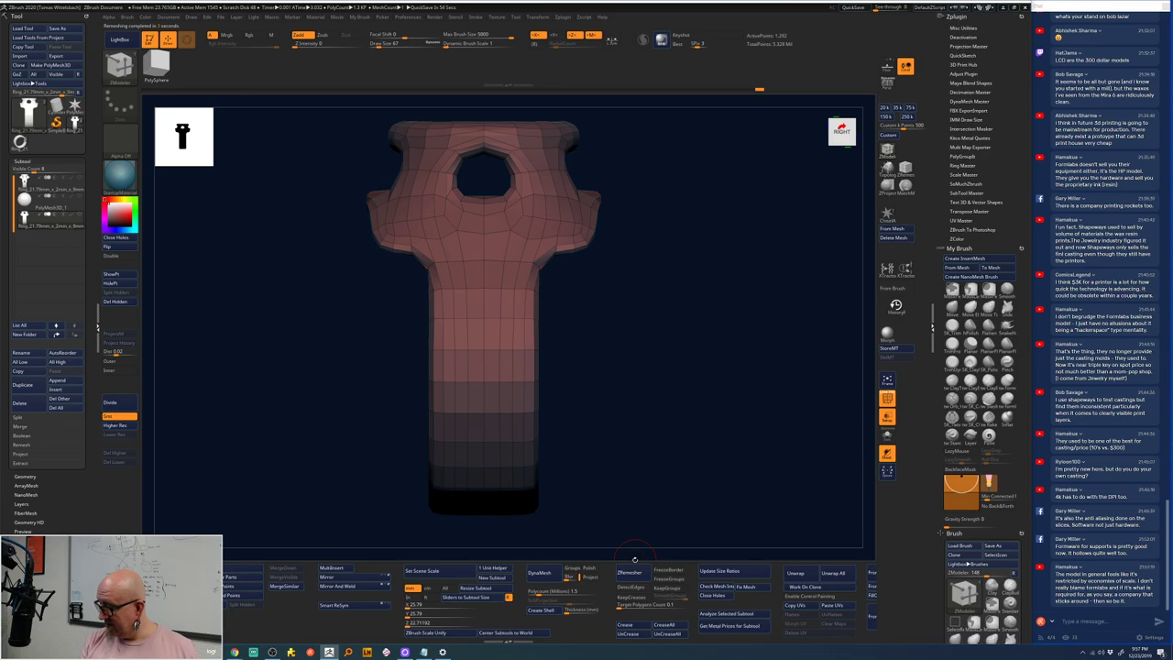
{"action": "left_click_drag", "start_coordinate": [638, 317], "coordinate": [641, 341]}
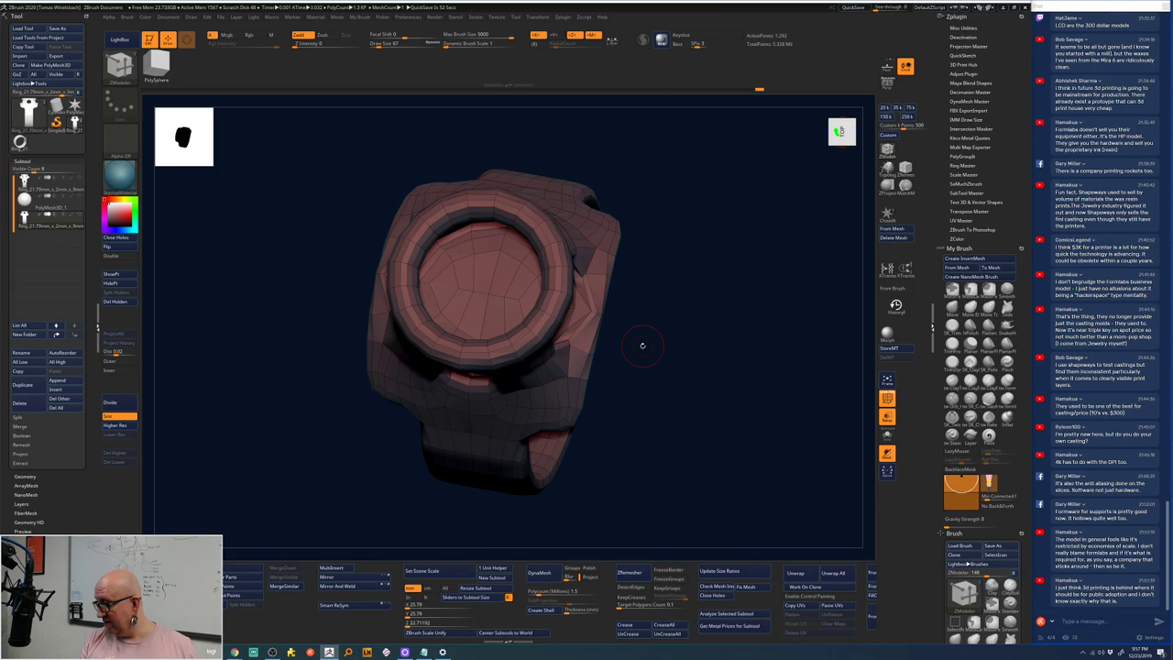
{"action": "left_click_drag", "start_coordinate": [643, 345], "coordinate": [735, 348]}
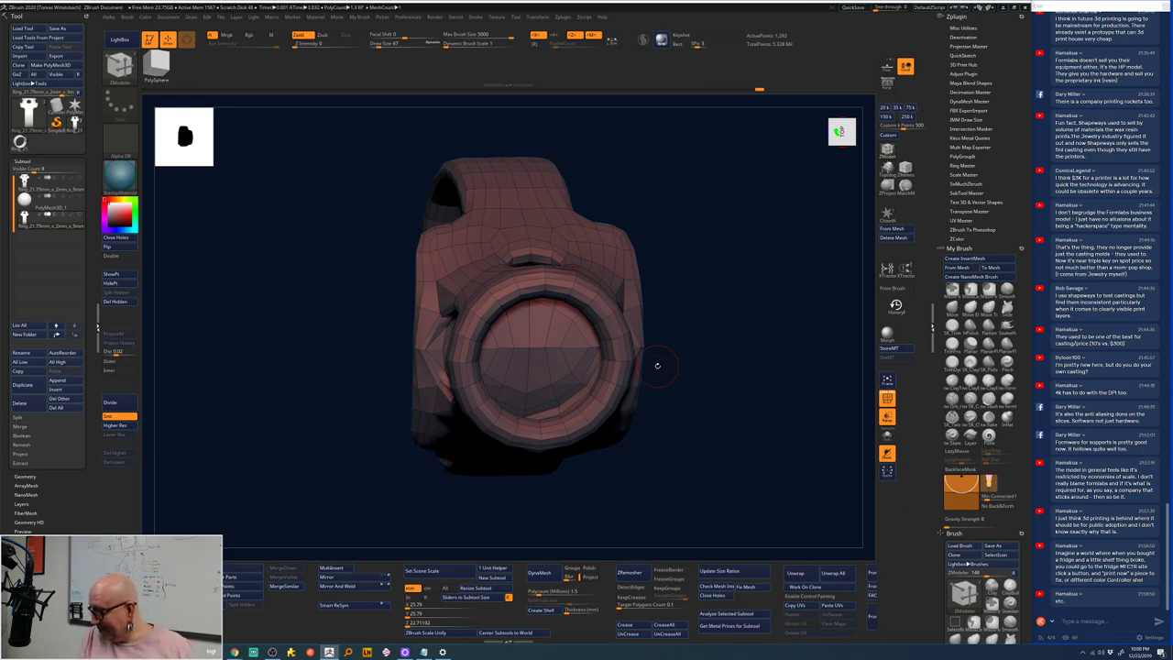
{"action": "left_click_drag", "start_coordinate": [679, 362], "coordinate": [682, 398]}
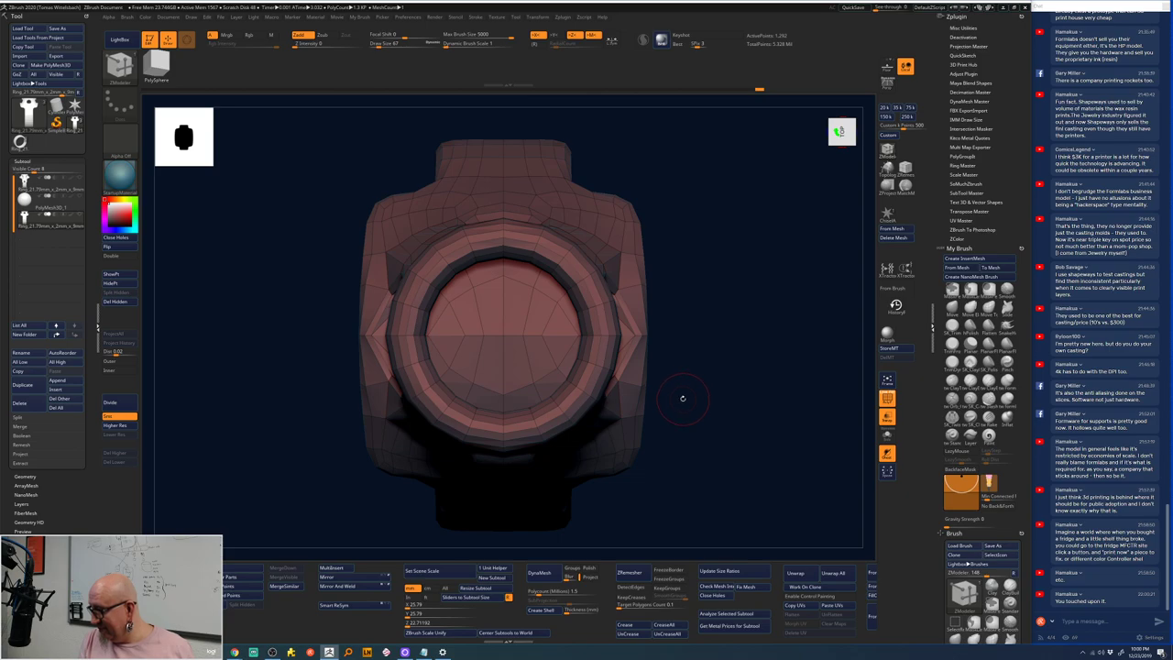
{"action": "left_click_drag", "start_coordinate": [683, 398], "coordinate": [683, 394]}
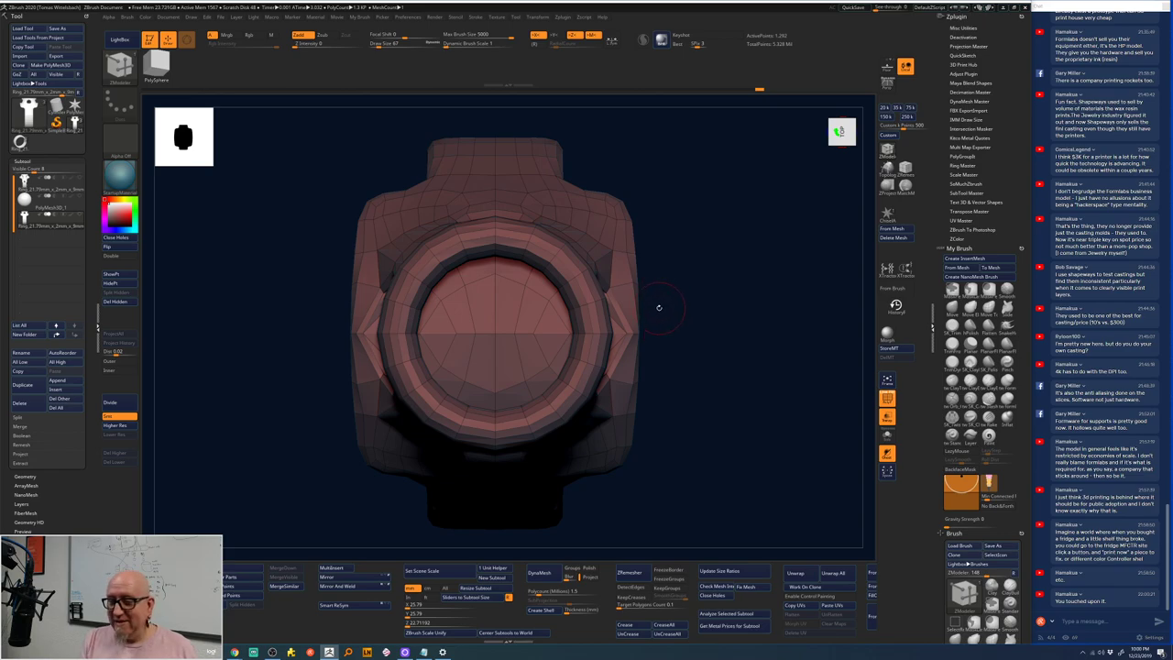
{"action": "mouse_move", "coordinate": [657, 270]}
{"action": "left_mouse_down"}
{"action": "mouse_move", "coordinate": [446, 331]}
{"action": "mouse_move", "coordinate": [728, 248]}
{"action": "mouse_move", "coordinate": [477, 334]}
{"action": "left_mouse_up"}
{"action": "key", "text": "shift"}
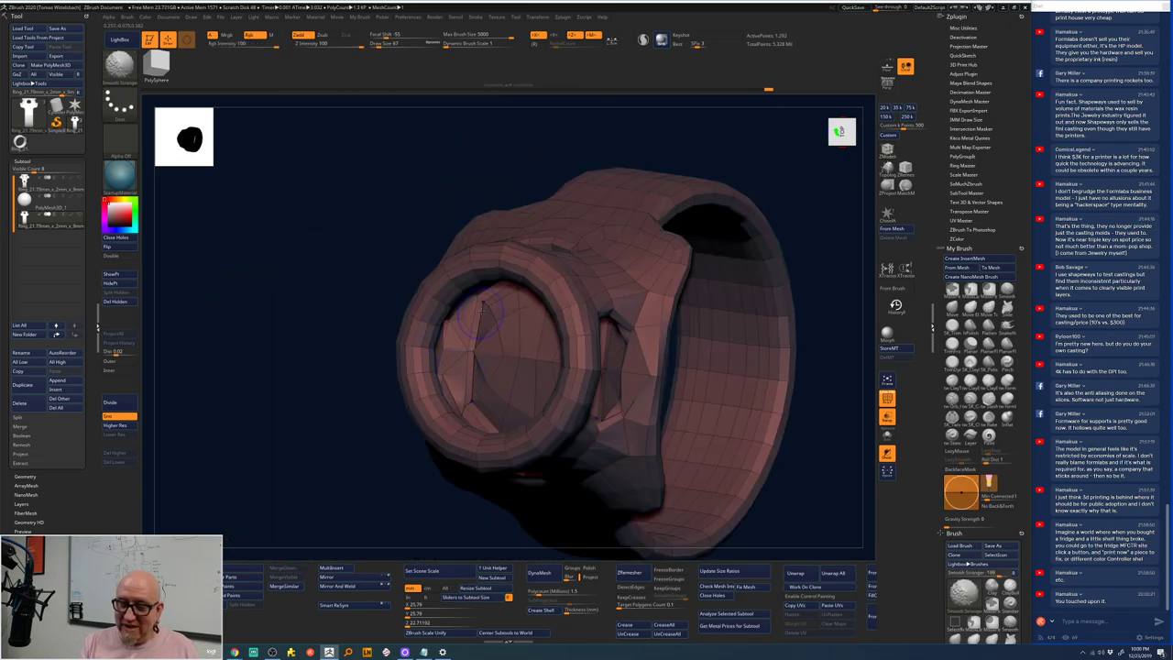
{"action": "left_click_drag", "start_coordinate": [812, 236], "coordinate": [627, 345], "text": "shift"}
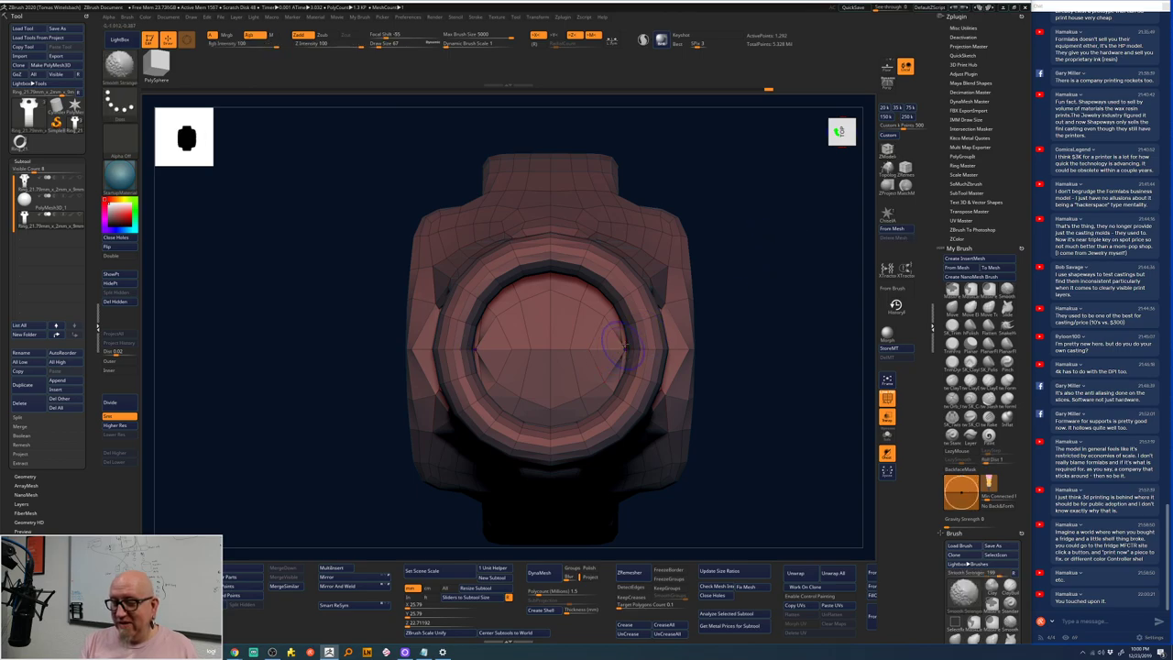
{"action": "mouse_move", "coordinate": [733, 287]}
{"action": "left_mouse_down"}
{"action": "mouse_move", "coordinate": [480, 361]}
{"action": "mouse_move", "coordinate": [530, 340]}
{"action": "mouse_move", "coordinate": [514, 321]}
{"action": "mouse_move", "coordinate": [587, 307]}
{"action": "left_mouse_up"}
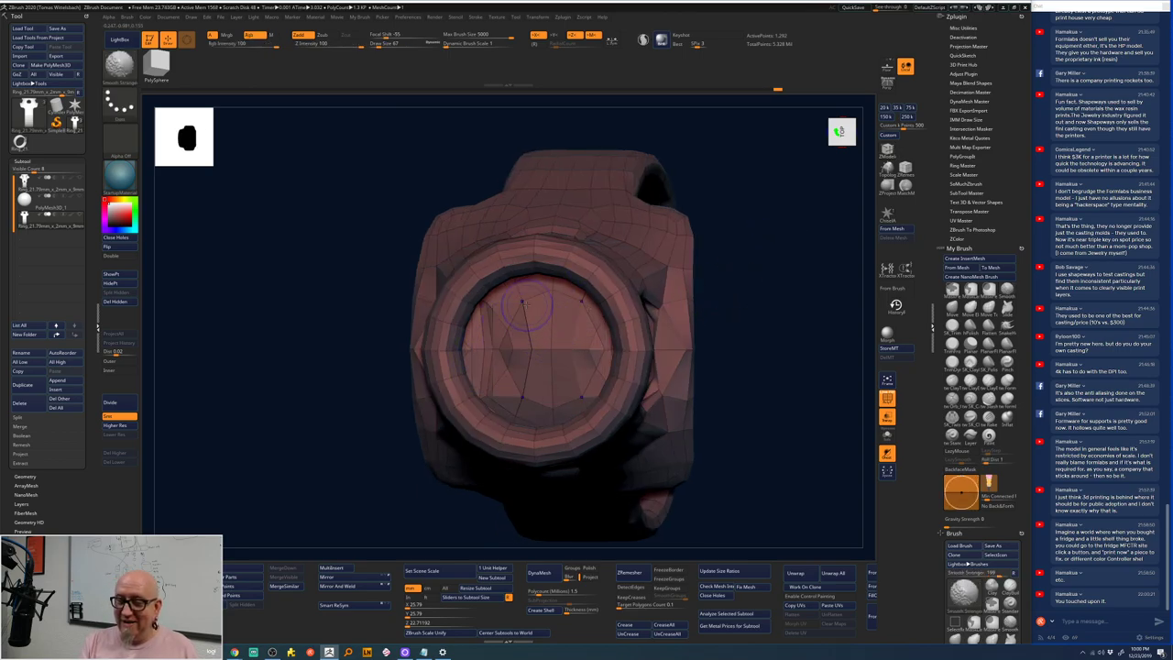
{"action": "mouse_move", "coordinate": [759, 272]}
{"action": "left_mouse_down", "text": "shift"}
{"action": "mouse_move", "coordinate": [767, 262]}
{"action": "mouse_move", "coordinate": [753, 328]}
{"action": "mouse_move", "coordinate": [760, 285]}
{"action": "mouse_move", "coordinate": [757, 312]}
{"action": "left_mouse_up", "text": "shift"}
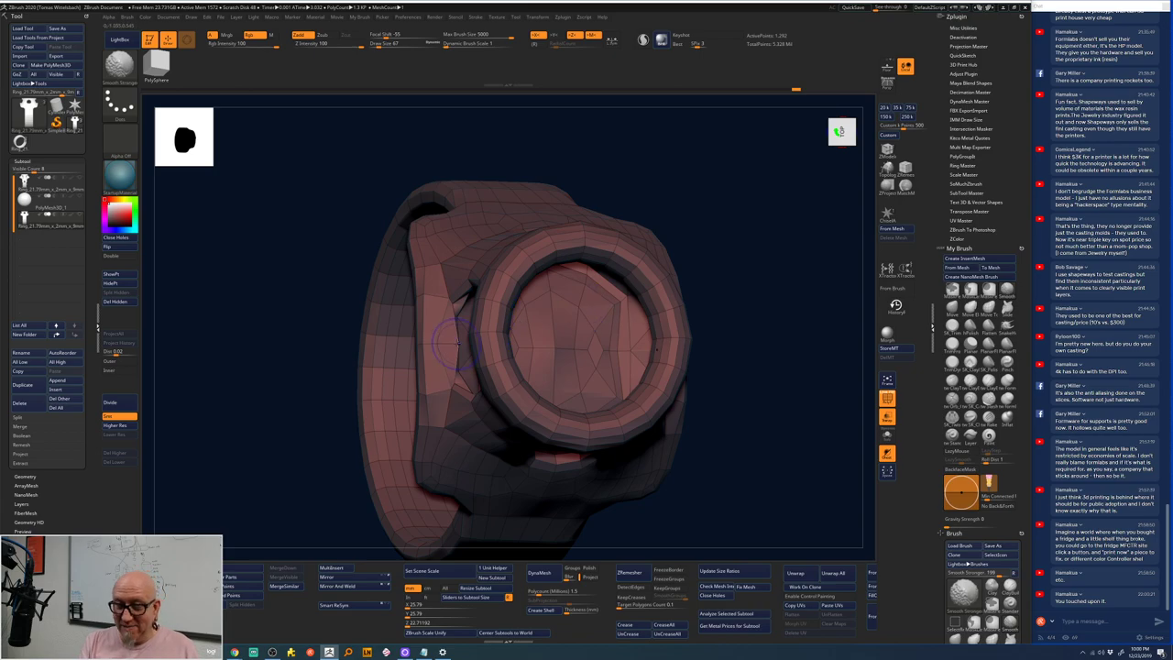
{"action": "left_click_drag", "start_coordinate": [736, 301], "coordinate": [757, 289], "text": "shift"}
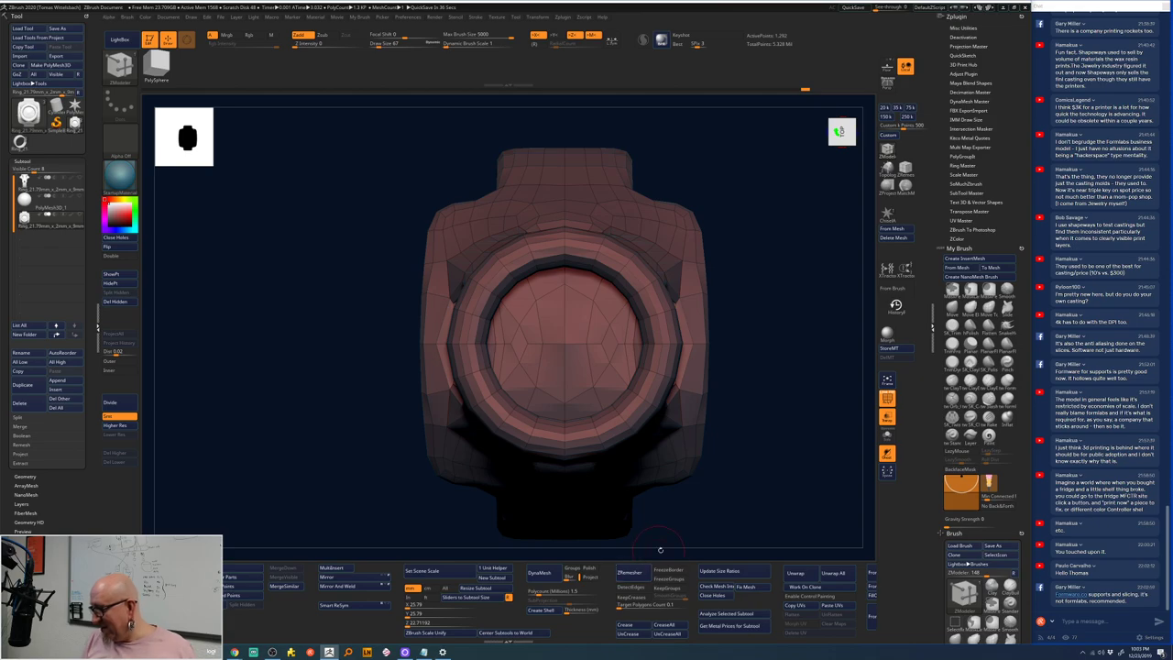
{"action": "mouse_move", "coordinate": [739, 514]}
{"action": "left_mouse_down"}
{"action": "mouse_move", "coordinate": [767, 500]}
{"action": "mouse_move", "coordinate": [758, 504]}
{"action": "left_mouse_up"}
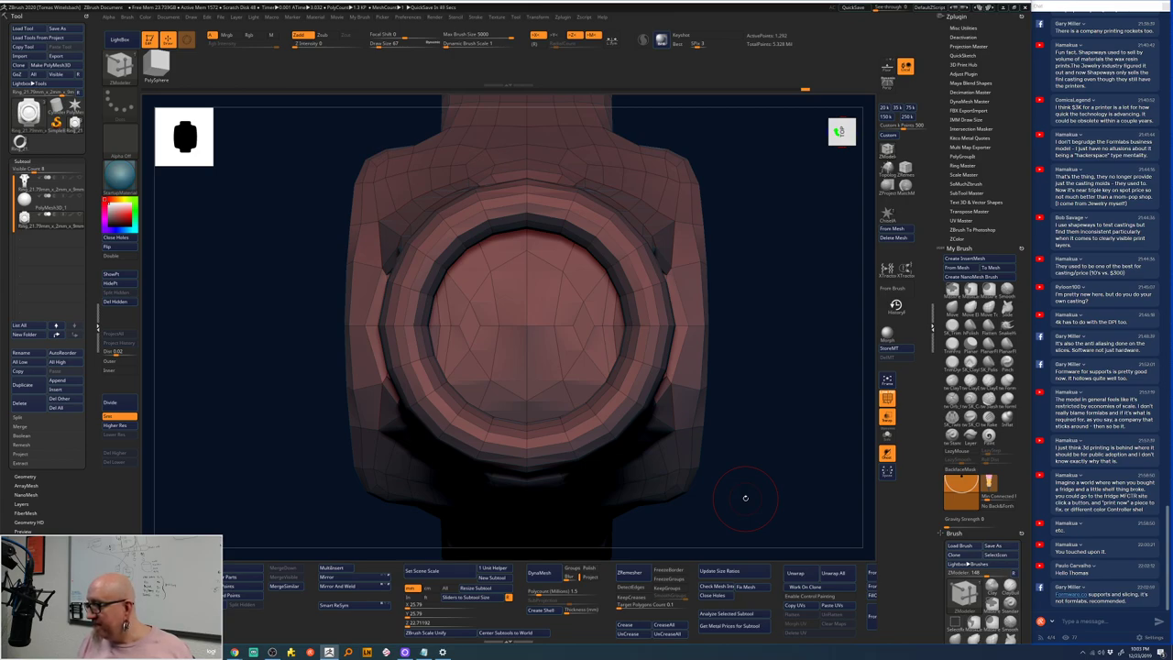
{"action": "left_click_drag", "start_coordinate": [743, 493], "coordinate": [778, 479]}
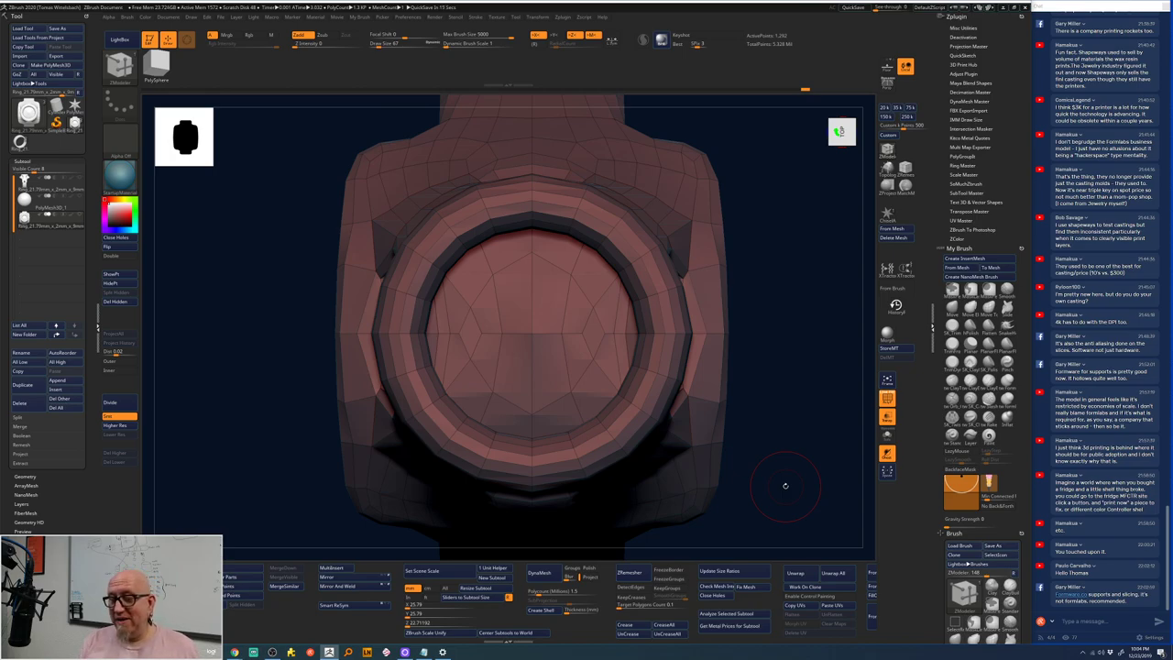
- Divide the ring mesh four times to about 5.3 million polygons and orbit to check
{"action": "left_click", "coordinate": [115, 403]}
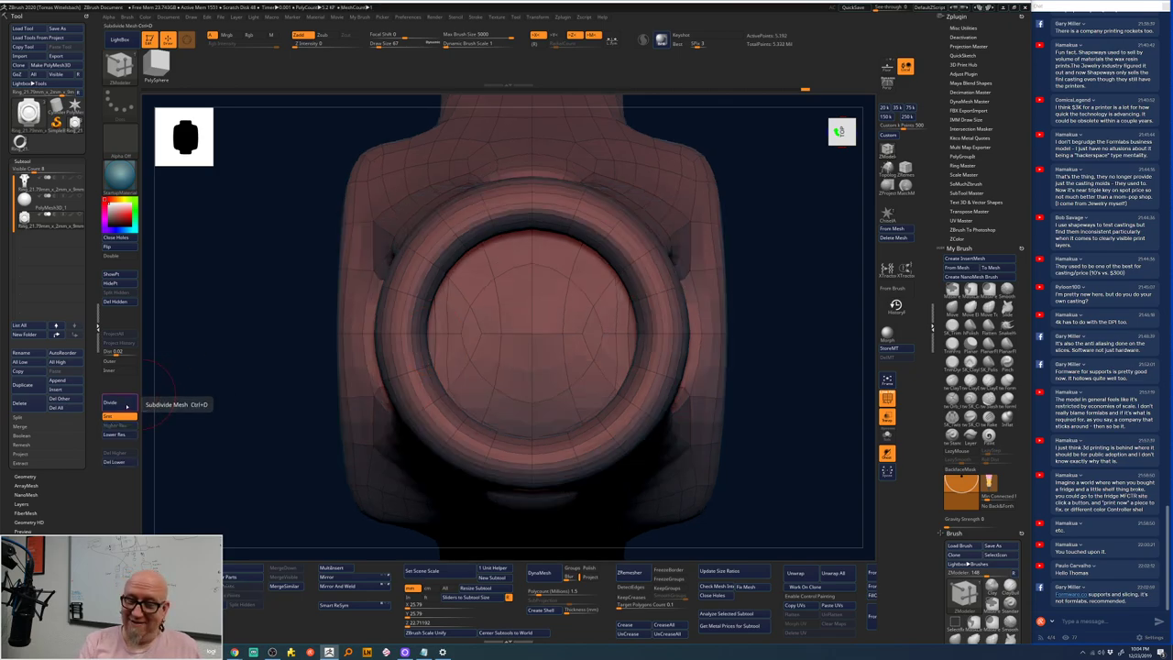
{"action": "left_click", "coordinate": [127, 404]}
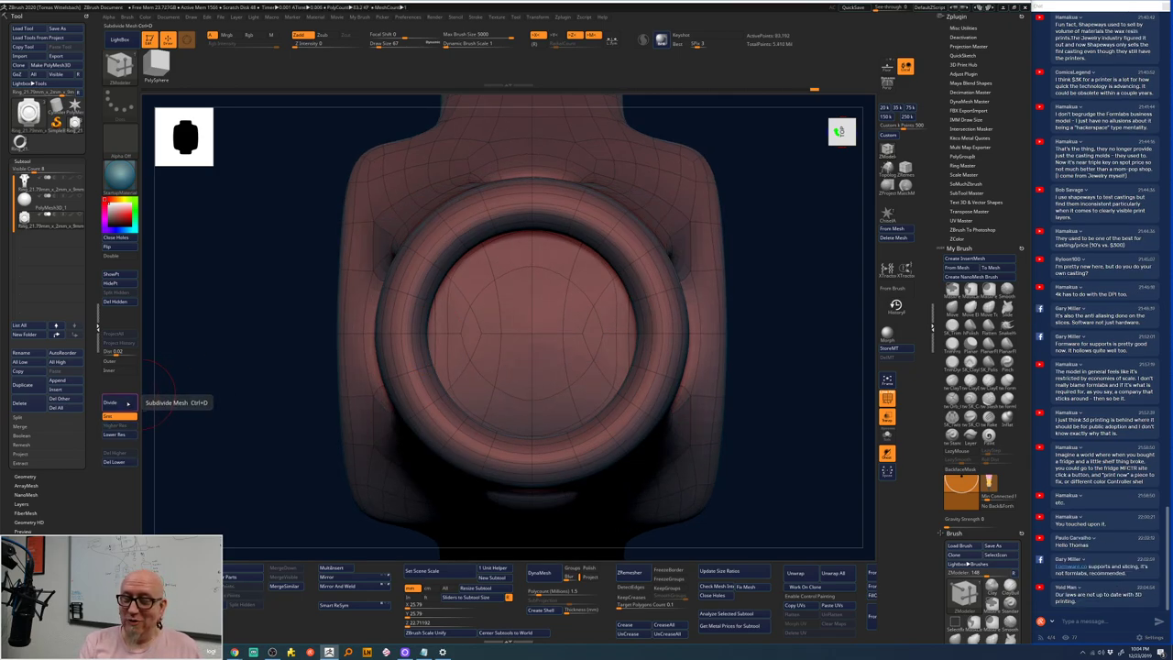
{"action": "left_click", "coordinate": [128, 404]}
{"action": "left_click", "coordinate": [126, 404]}
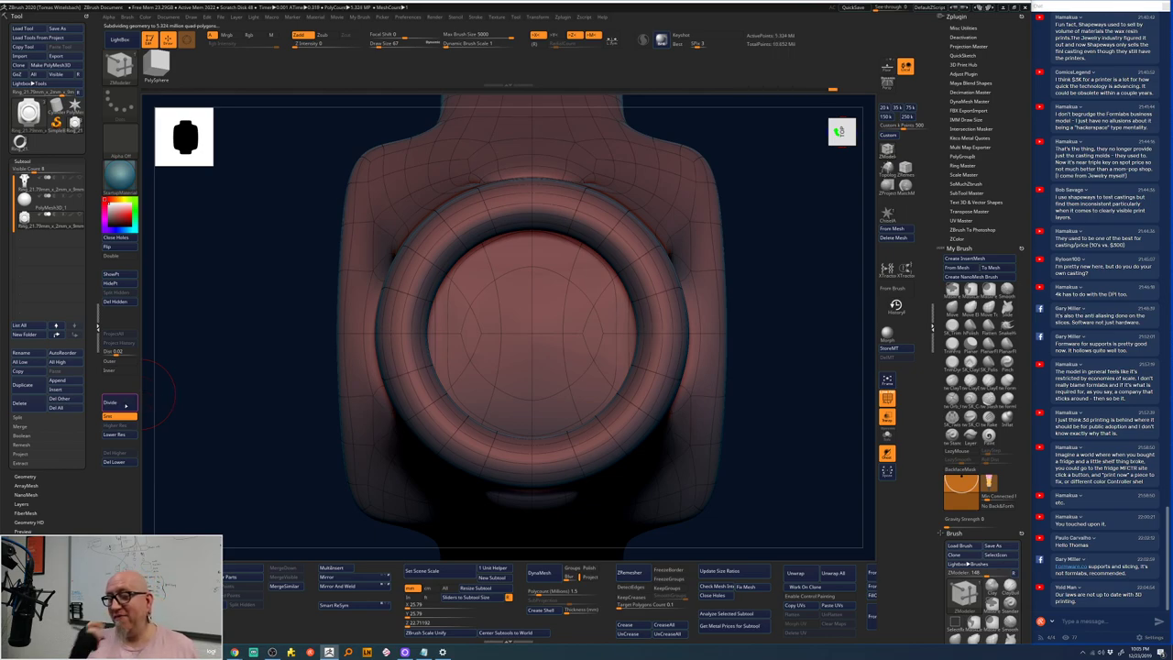
{"action": "left_click_drag", "start_coordinate": [755, 216], "coordinate": [725, 301]}
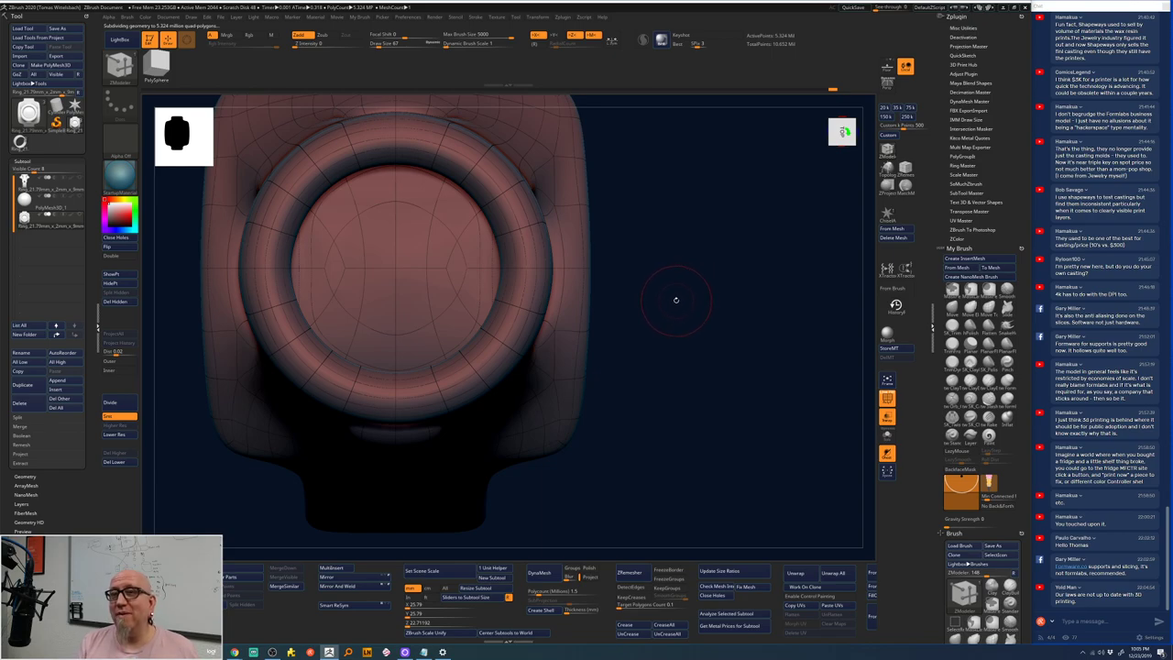
{"action": "mouse_move", "coordinate": [675, 300]}
{"action": "left_mouse_down"}
{"action": "mouse_move", "coordinate": [763, 295]}
{"action": "mouse_move", "coordinate": [706, 260]}
{"action": "mouse_move", "coordinate": [758, 318]}
{"action": "mouse_move", "coordinate": [752, 275]}
{"action": "left_mouse_up"}
- Switch to ClayTubes, hide the PolyF wireframe, and reshape the crease near the side opening
{"action": "key", "text": "b"}
{"action": "key", "text": "c"}
{"action": "key", "text": "t"}
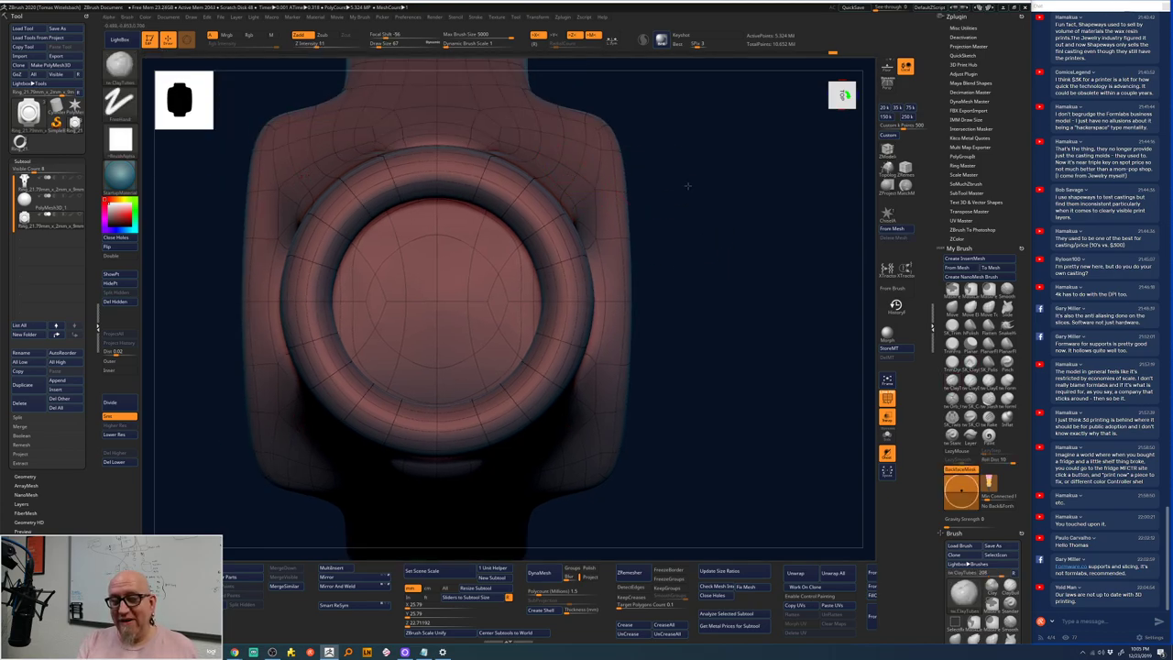
{"action": "left_click_drag", "start_coordinate": [687, 186], "coordinate": [705, 179], "text": "alt"}
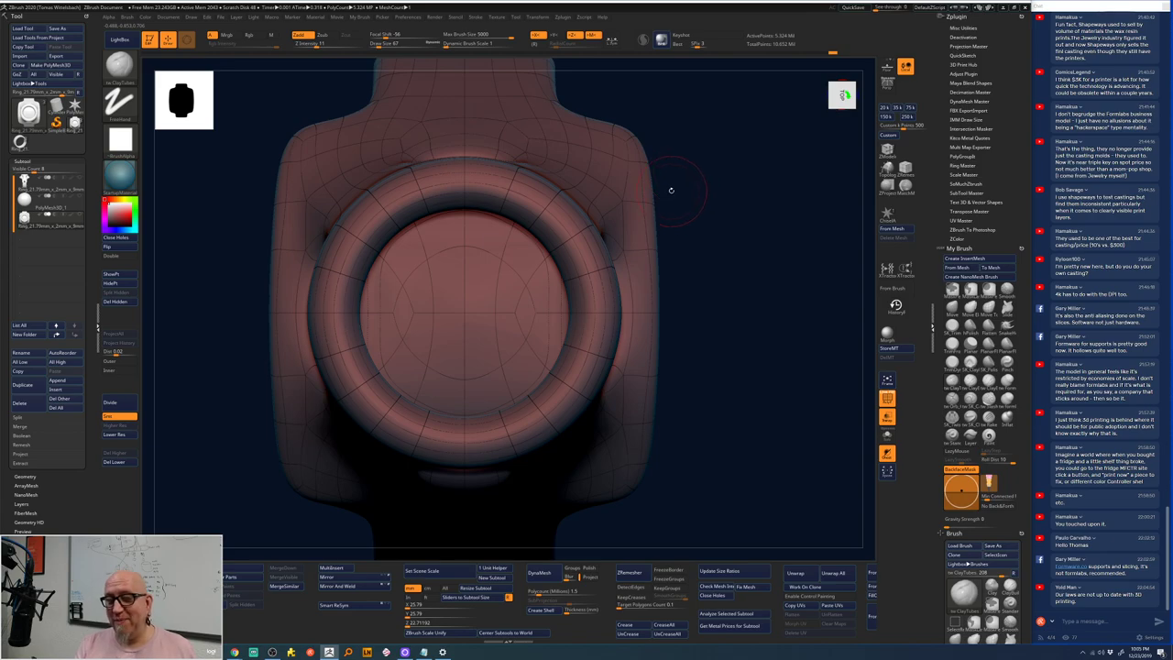
{"action": "left_click", "coordinate": [886, 398]}
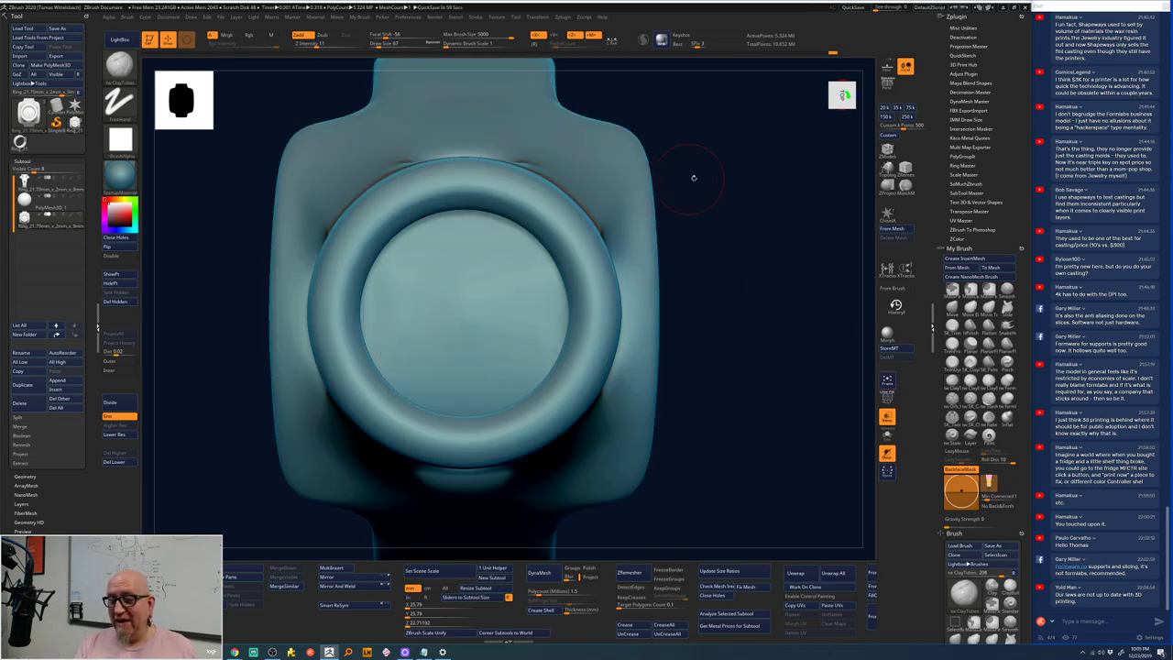
{"action": "left_click_drag", "start_coordinate": [694, 177], "coordinate": [556, 170]}
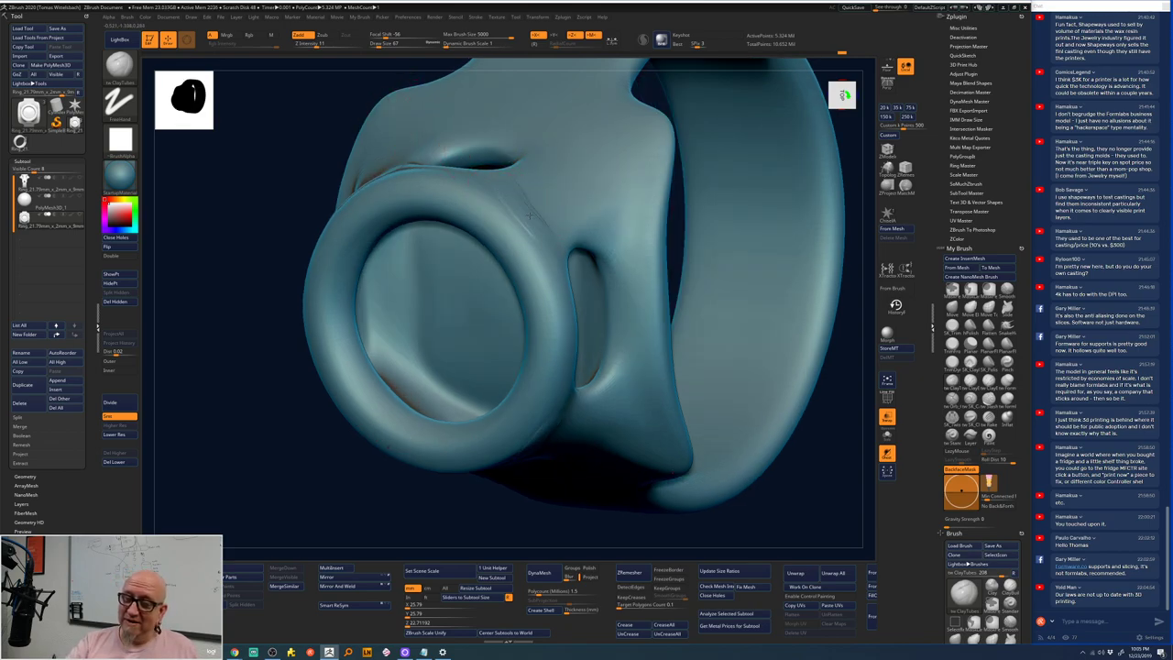
{"action": "mouse_move", "coordinate": [529, 215]}
{"action": "right_mouse_down"}
{"action": "mouse_move", "coordinate": [550, 197]}
{"action": "mouse_move", "coordinate": [525, 197]}
{"action": "right_mouse_up"}
{"action": "key", "text": "space"}
{"action": "key", "text": "space"}
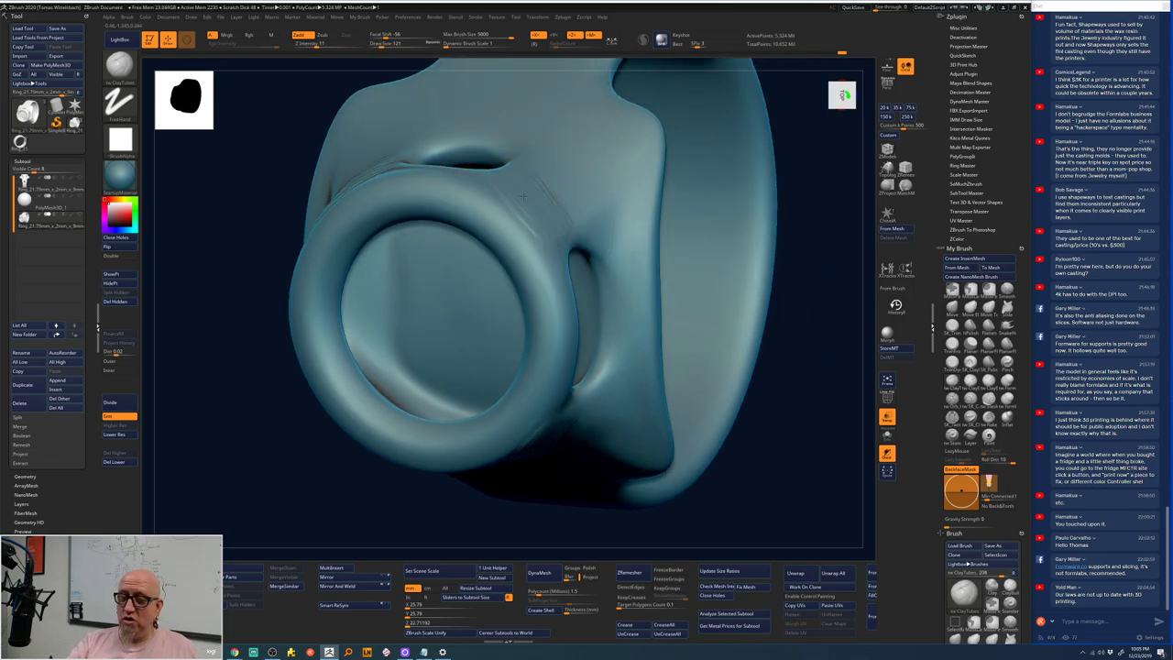
{"action": "mouse_move", "coordinate": [522, 196]}
{"action": "left_mouse_down"}
{"action": "mouse_move", "coordinate": [566, 210]}
{"action": "mouse_move", "coordinate": [560, 177]}
{"action": "mouse_move", "coordinate": [523, 171]}
{"action": "left_mouse_up"}
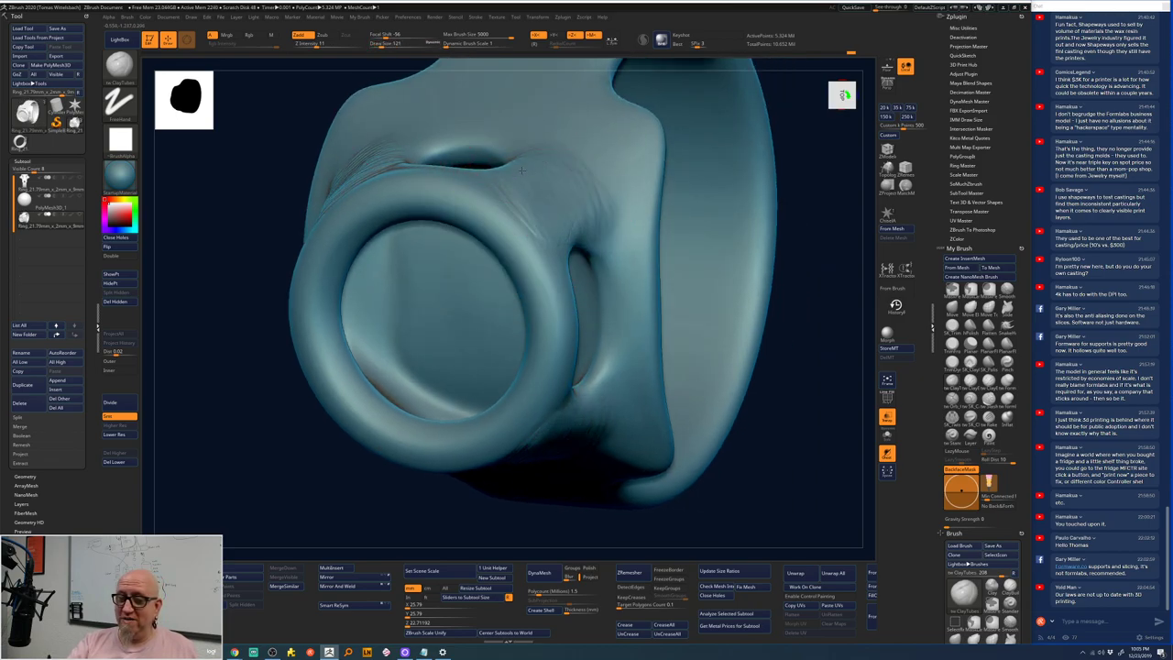
- Build up the upper, lower and right rims of the side opening, mirrored on both sides
{"action": "right_click_drag", "start_coordinate": [833, 295], "coordinate": [576, 231]}
{"action": "key", "text": "space"}
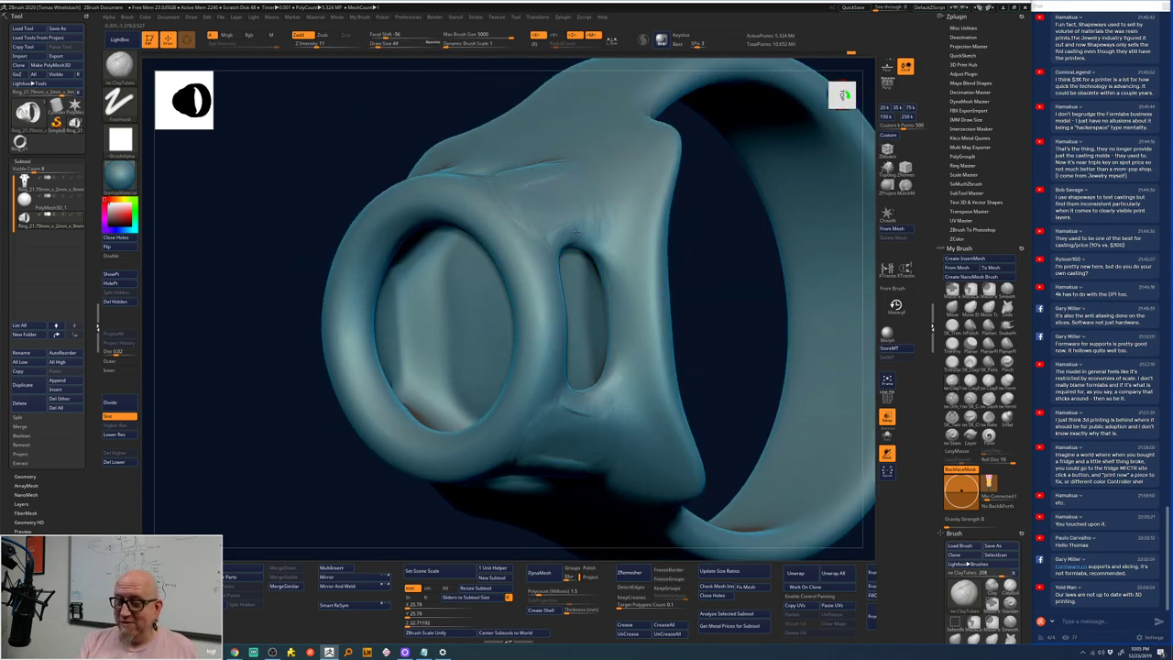
{"action": "mouse_move", "coordinate": [575, 231]}
{"action": "left_mouse_down"}
{"action": "mouse_move", "coordinate": [609, 243]}
{"action": "mouse_move", "coordinate": [614, 227]}
{"action": "mouse_move", "coordinate": [601, 408]}
{"action": "left_mouse_up"}
{"action": "left_click_drag", "start_coordinate": [591, 233], "coordinate": [614, 403]}
{"action": "mouse_move", "coordinate": [618, 275]}
{"action": "left_mouse_down"}
{"action": "mouse_move", "coordinate": [578, 235]}
{"action": "mouse_move", "coordinate": [612, 403]}
{"action": "left_mouse_up"}
{"action": "left_click_drag", "start_coordinate": [616, 247], "coordinate": [631, 385]}
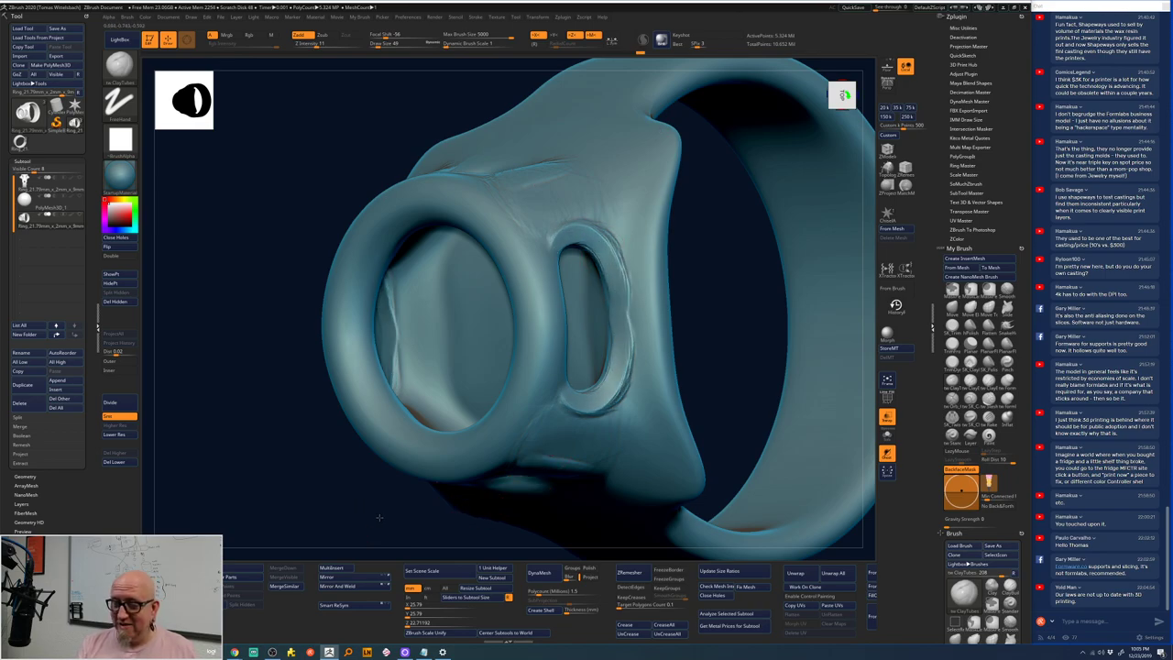
{"action": "left_click_drag", "start_coordinate": [378, 518], "coordinate": [513, 385], "text": "shift"}
{"action": "mouse_move", "coordinate": [567, 262]}
{"action": "left_mouse_down"}
{"action": "mouse_move", "coordinate": [591, 357]}
{"action": "mouse_move", "coordinate": [570, 367]}
{"action": "left_mouse_up"}
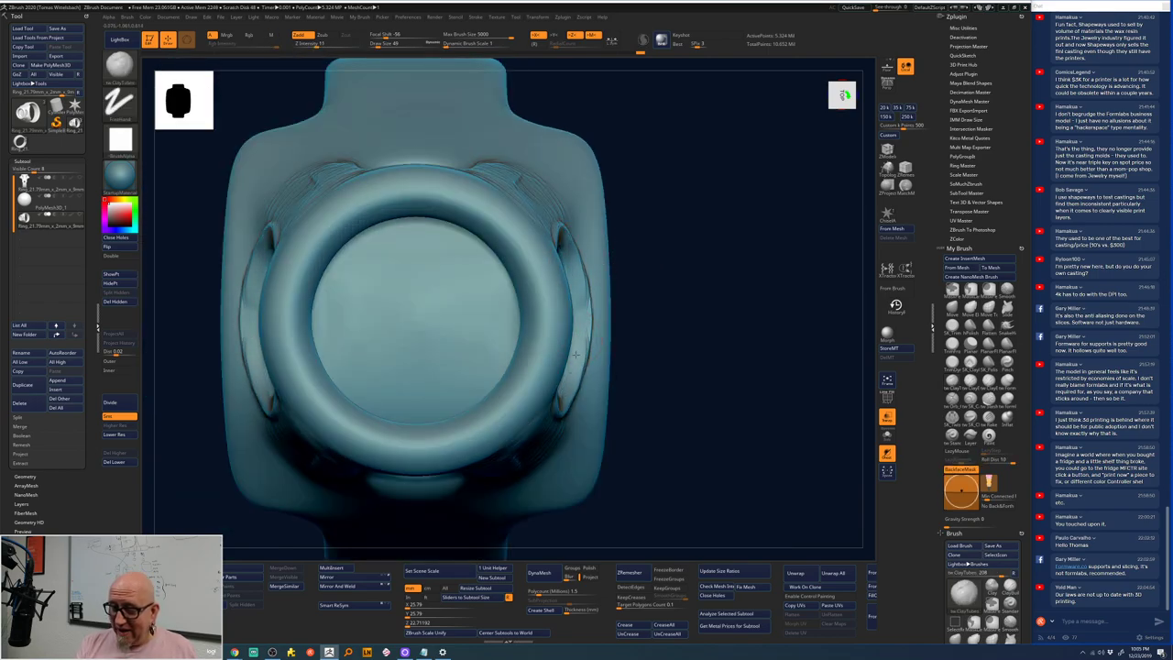
{"action": "left_click_drag", "start_coordinate": [579, 312], "coordinate": [591, 356]}
{"action": "left_click_drag", "start_coordinate": [590, 278], "coordinate": [575, 361]}
- Add a sculpted streak down the opening's inner rim with another brush, then smooth it
{"action": "left_click_drag", "start_coordinate": [681, 269], "coordinate": [596, 357]}
{"action": "key", "text": "b"}
{"action": "key", "text": "c"}
{"action": "key", "text": "b"}
{"action": "mouse_move", "coordinate": [565, 400]}
{"action": "left_mouse_down"}
{"action": "mouse_move", "coordinate": [687, 345]}
{"action": "mouse_move", "coordinate": [715, 346]}
{"action": "mouse_move", "coordinate": [725, 288]}
{"action": "mouse_move", "coordinate": [575, 287]}
{"action": "mouse_move", "coordinate": [577, 339]}
{"action": "mouse_move", "coordinate": [554, 280]}
{"action": "mouse_move", "coordinate": [593, 376]}
{"action": "left_mouse_up"}
{"action": "mouse_move", "coordinate": [579, 244]}
{"action": "left_mouse_down"}
{"action": "mouse_move", "coordinate": [586, 370]}
{"action": "mouse_move", "coordinate": [565, 260]}
{"action": "mouse_move", "coordinate": [563, 376]}
{"action": "left_mouse_up"}
{"action": "key", "text": "shift"}
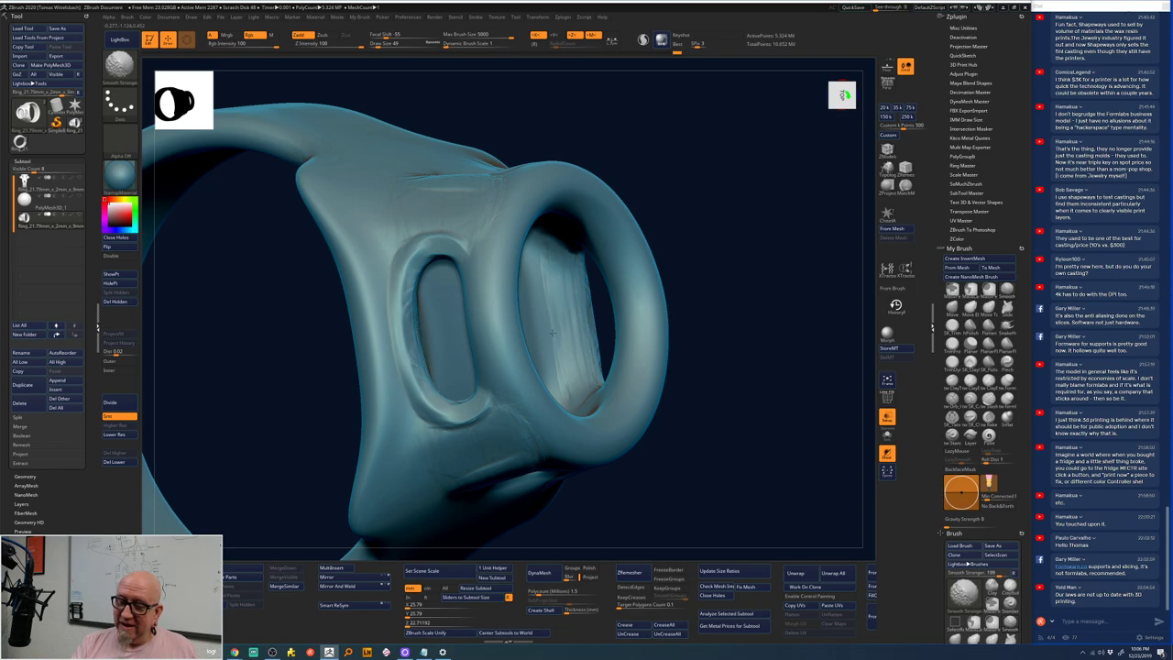
- Reshape the inner edge of the oval opening and raise a rim around the lower hole
{"action": "mouse_move", "coordinate": [669, 275]}
{"action": "left_mouse_down", "text": "shift"}
{"action": "mouse_move", "coordinate": [709, 247]}
{"action": "mouse_move", "coordinate": [681, 251]}
{"action": "left_mouse_up", "text": "shift"}
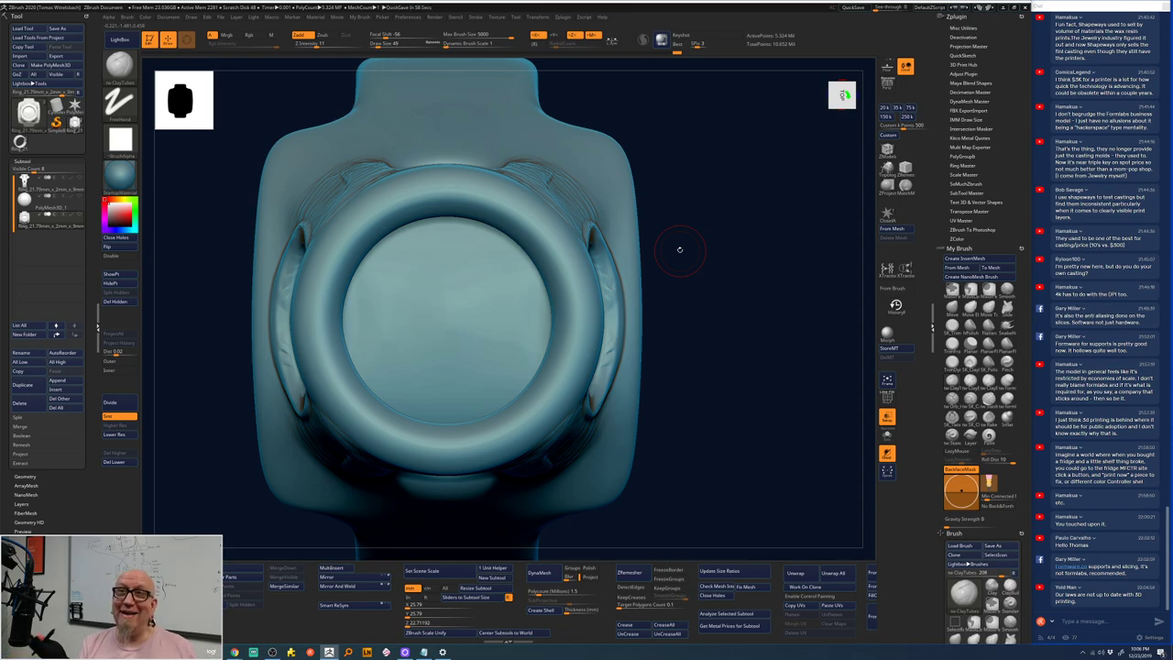
{"action": "left_click_drag", "start_coordinate": [712, 196], "coordinate": [556, 233]}
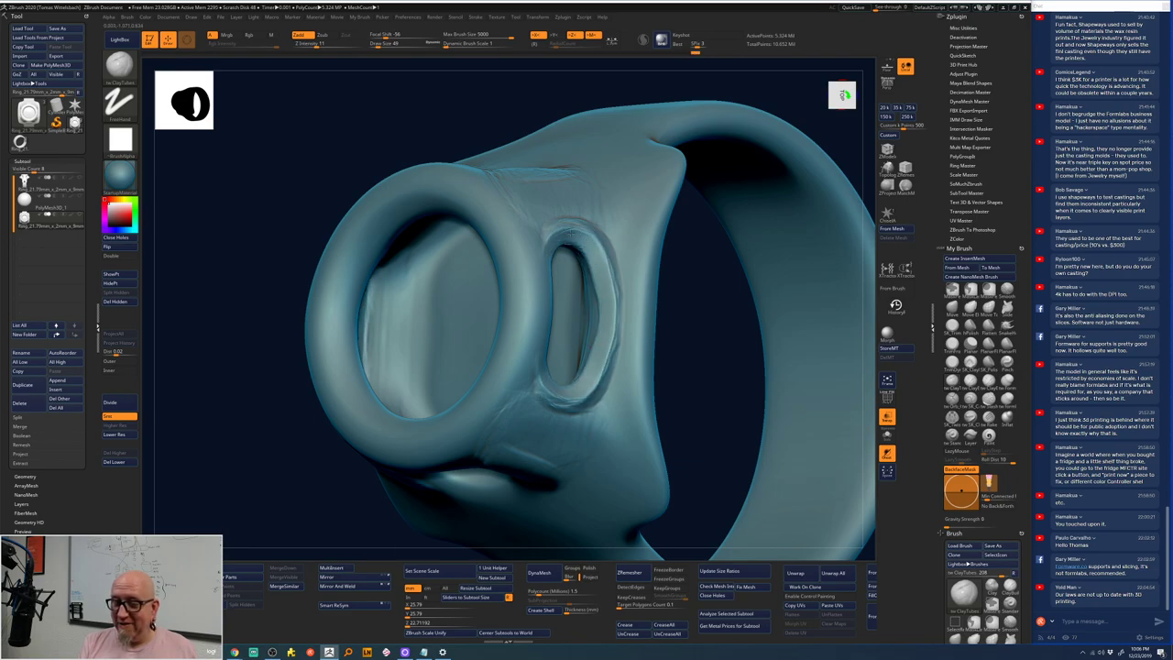
{"action": "mouse_move", "coordinate": [550, 394]}
{"action": "left_mouse_down"}
{"action": "mouse_move", "coordinate": [563, 399]}
{"action": "mouse_move", "coordinate": [591, 238]}
{"action": "mouse_move", "coordinate": [609, 358]}
{"action": "mouse_move", "coordinate": [602, 248]}
{"action": "mouse_move", "coordinate": [596, 376]}
{"action": "mouse_move", "coordinate": [603, 253]}
{"action": "left_mouse_up"}
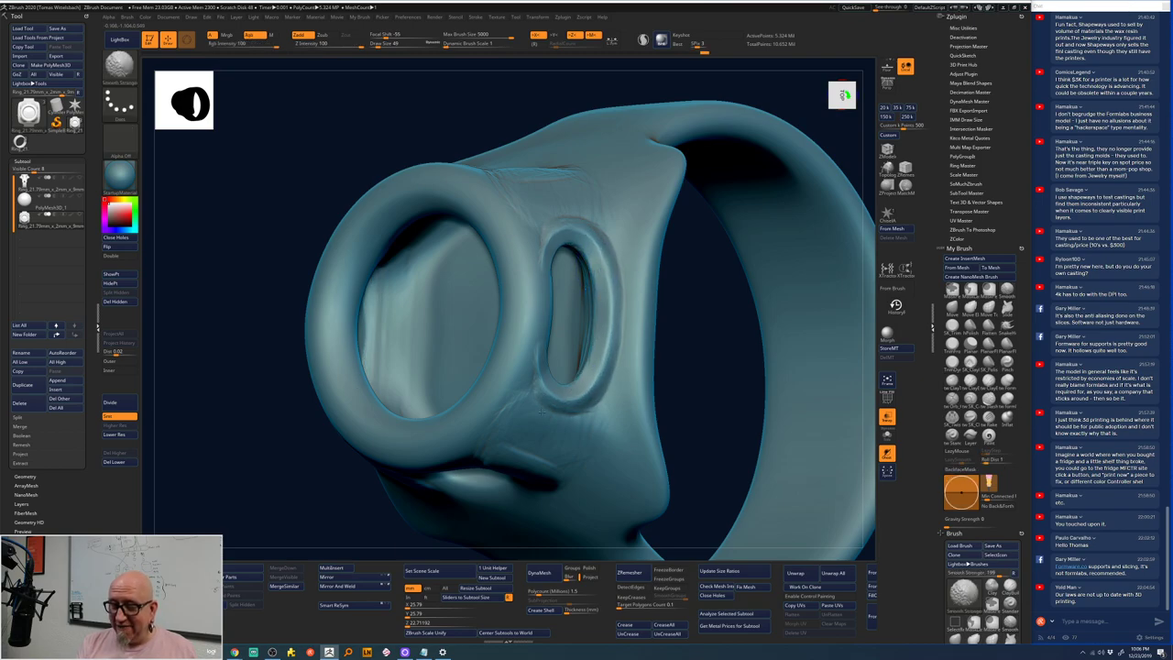
{"action": "left_click_drag", "start_coordinate": [701, 403], "coordinate": [707, 398], "text": "shift"}
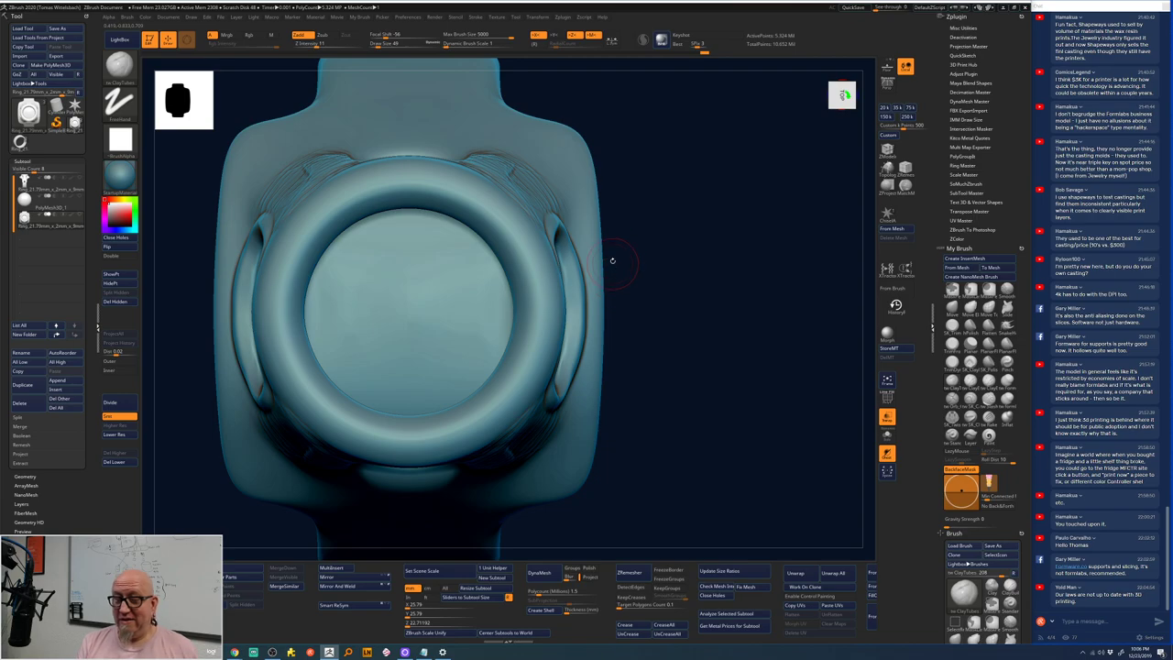
{"action": "mouse_move", "coordinate": [671, 227]}
{"action": "left_mouse_down"}
{"action": "mouse_move", "coordinate": [721, 218]}
{"action": "mouse_move", "coordinate": [720, 192]}
{"action": "mouse_move", "coordinate": [720, 262]}
{"action": "mouse_move", "coordinate": [579, 263]}
{"action": "left_mouse_up"}
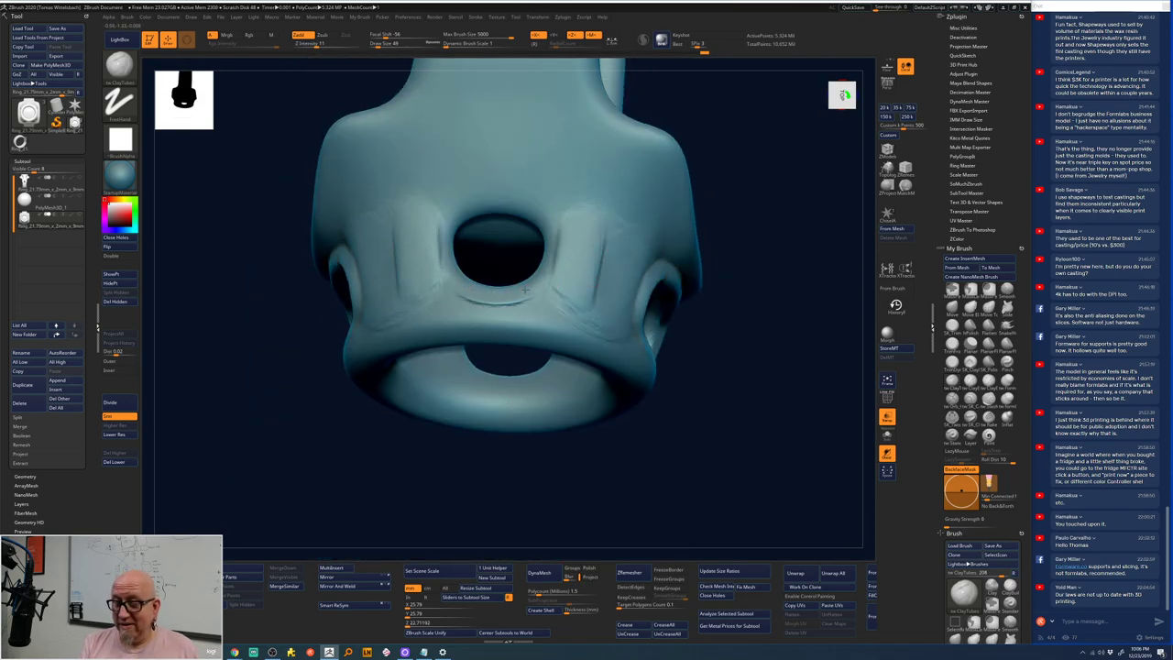
{"action": "left_click_drag", "start_coordinate": [498, 290], "coordinate": [525, 286]}
{"action": "mouse_move", "coordinate": [551, 260]}
{"action": "left_mouse_down"}
{"action": "mouse_move", "coordinate": [561, 220]}
{"action": "mouse_move", "coordinate": [545, 275]}
{"action": "mouse_move", "coordinate": [492, 288]}
{"action": "mouse_move", "coordinate": [553, 243]}
{"action": "mouse_move", "coordinate": [536, 197]}
{"action": "mouse_move", "coordinate": [513, 192]}
{"action": "mouse_move", "coordinate": [546, 222]}
{"action": "mouse_move", "coordinate": [553, 266]}
{"action": "mouse_move", "coordinate": [518, 292]}
{"action": "mouse_move", "coordinate": [530, 286]}
{"action": "left_mouse_up"}
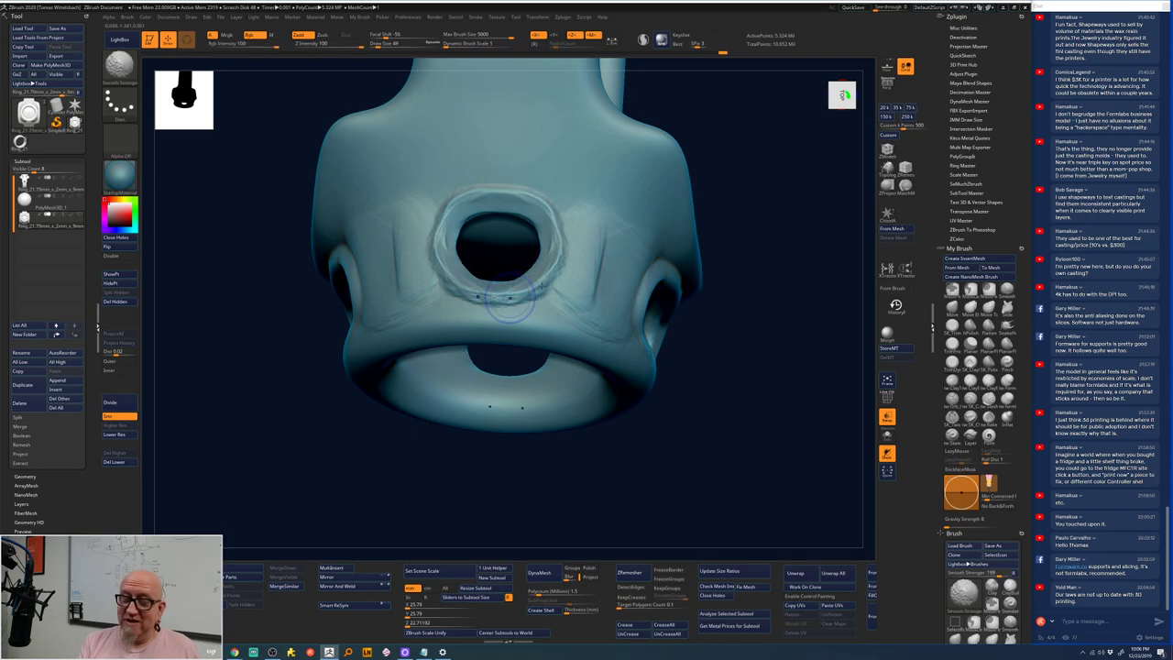
- Sculpt the ring's inner top surface and smooth the striations inside the left side hole
{"action": "mouse_move", "coordinate": [754, 186]}
{"action": "left_mouse_down"}
{"action": "mouse_move", "coordinate": [759, 214]}
{"action": "mouse_move", "coordinate": [687, 137]}
{"action": "mouse_move", "coordinate": [515, 209]}
{"action": "mouse_move", "coordinate": [555, 218]}
{"action": "left_mouse_up"}
{"action": "key", "text": "space"}
{"action": "mouse_move", "coordinate": [477, 240]}
{"action": "left_mouse_down"}
{"action": "mouse_move", "coordinate": [508, 215]}
{"action": "mouse_move", "coordinate": [514, 237]}
{"action": "mouse_move", "coordinate": [559, 225]}
{"action": "left_mouse_up"}
{"action": "left_click_drag", "start_coordinate": [440, 259], "coordinate": [586, 212]}
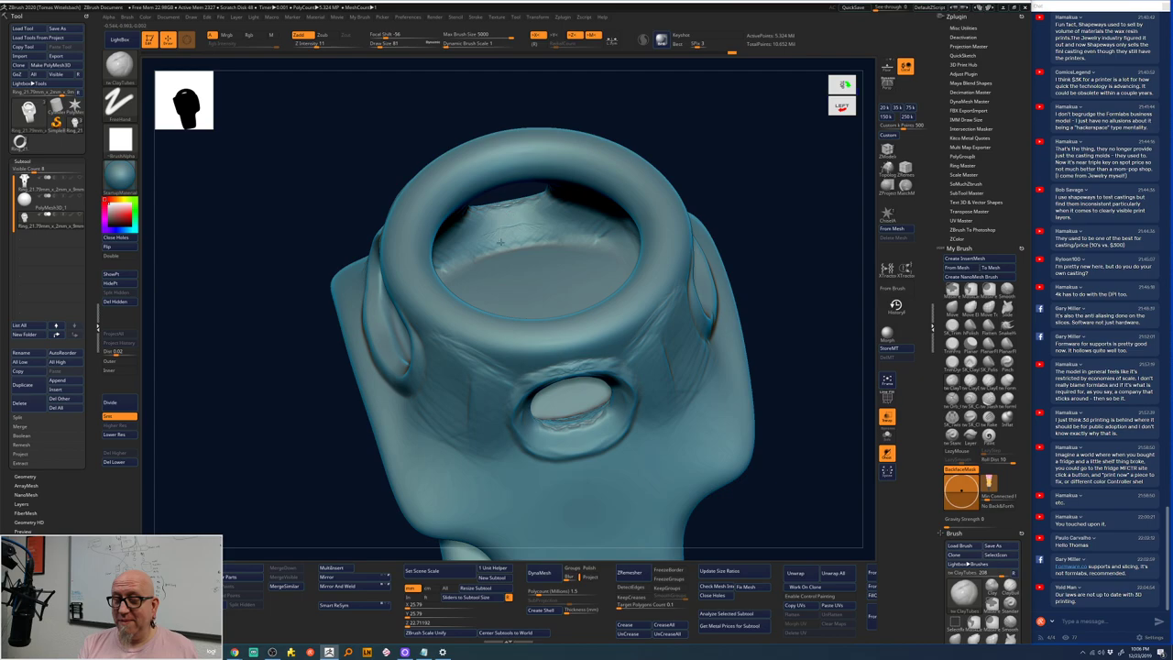
{"action": "mouse_move", "coordinate": [778, 229]}
{"action": "left_mouse_down"}
{"action": "mouse_move", "coordinate": [782, 161]}
{"action": "mouse_move", "coordinate": [762, 182]}
{"action": "mouse_move", "coordinate": [782, 210]}
{"action": "mouse_move", "coordinate": [757, 177]}
{"action": "mouse_move", "coordinate": [403, 301]}
{"action": "mouse_move", "coordinate": [381, 329]}
{"action": "mouse_move", "coordinate": [394, 375]}
{"action": "mouse_move", "coordinate": [408, 328]}
{"action": "mouse_move", "coordinate": [413, 359]}
{"action": "mouse_move", "coordinate": [424, 353]}
{"action": "mouse_move", "coordinate": [417, 284]}
{"action": "mouse_move", "coordinate": [440, 279]}
{"action": "left_mouse_up"}
{"action": "left_click_drag", "start_coordinate": [676, 354], "coordinate": [621, 298]}
{"action": "mouse_move", "coordinate": [420, 273]}
{"action": "left_mouse_down", "text": "shift"}
{"action": "mouse_move", "coordinate": [404, 275]}
{"action": "mouse_move", "coordinate": [430, 285]}
{"action": "mouse_move", "coordinate": [421, 302]}
{"action": "left_mouse_up", "text": "shift"}
{"action": "mouse_move", "coordinate": [772, 242]}
{"action": "left_mouse_down"}
{"action": "mouse_move", "coordinate": [523, 236]}
{"action": "mouse_move", "coordinate": [759, 183]}
{"action": "mouse_move", "coordinate": [779, 201]}
{"action": "mouse_move", "coordinate": [725, 232]}
{"action": "left_mouse_up"}
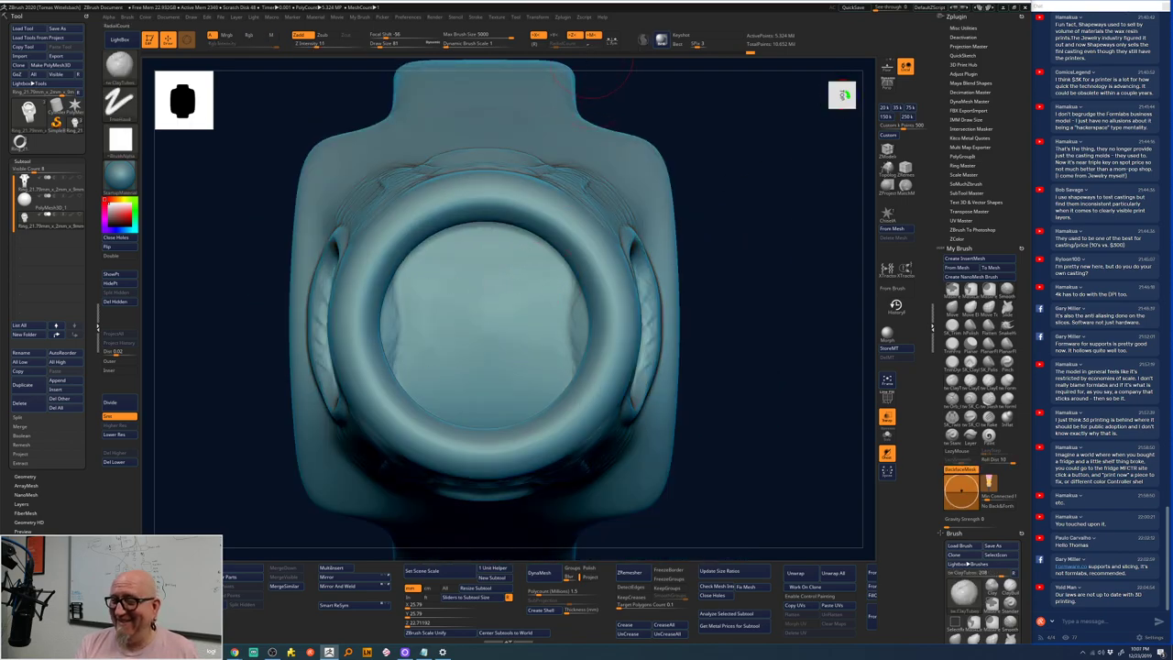
- Switch symmetry from the X axis to Y and enable radial symmetry
{"action": "left_click", "coordinate": [556, 35]}
{"action": "left_click", "coordinate": [539, 35]}
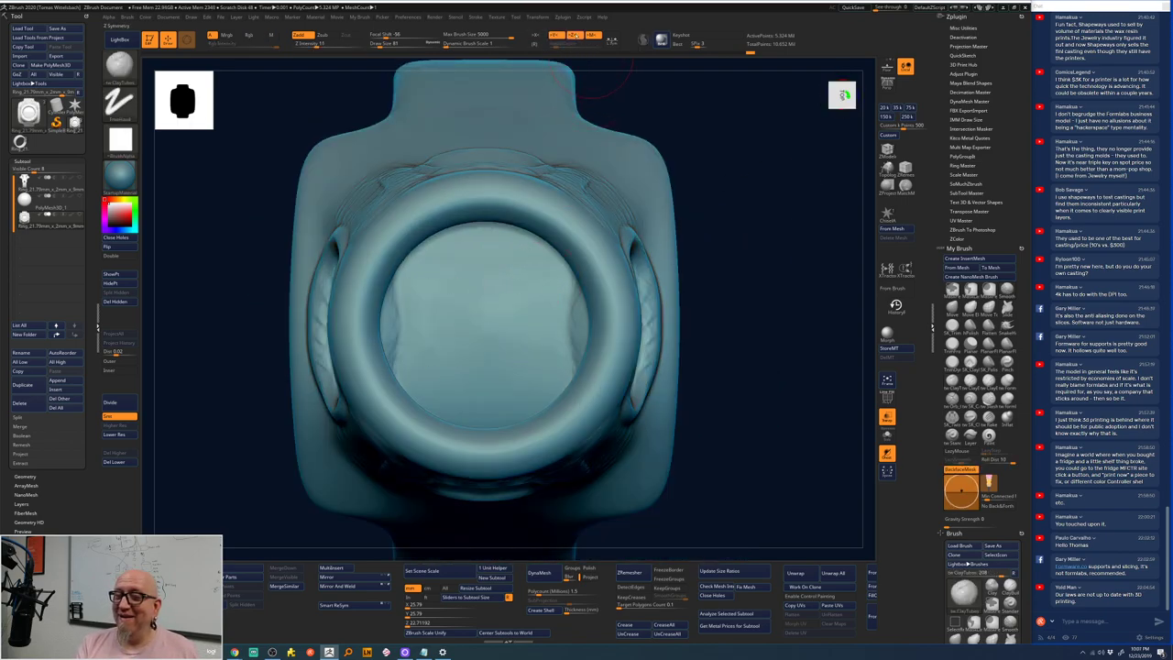
{"action": "left_click", "coordinate": [537, 43]}
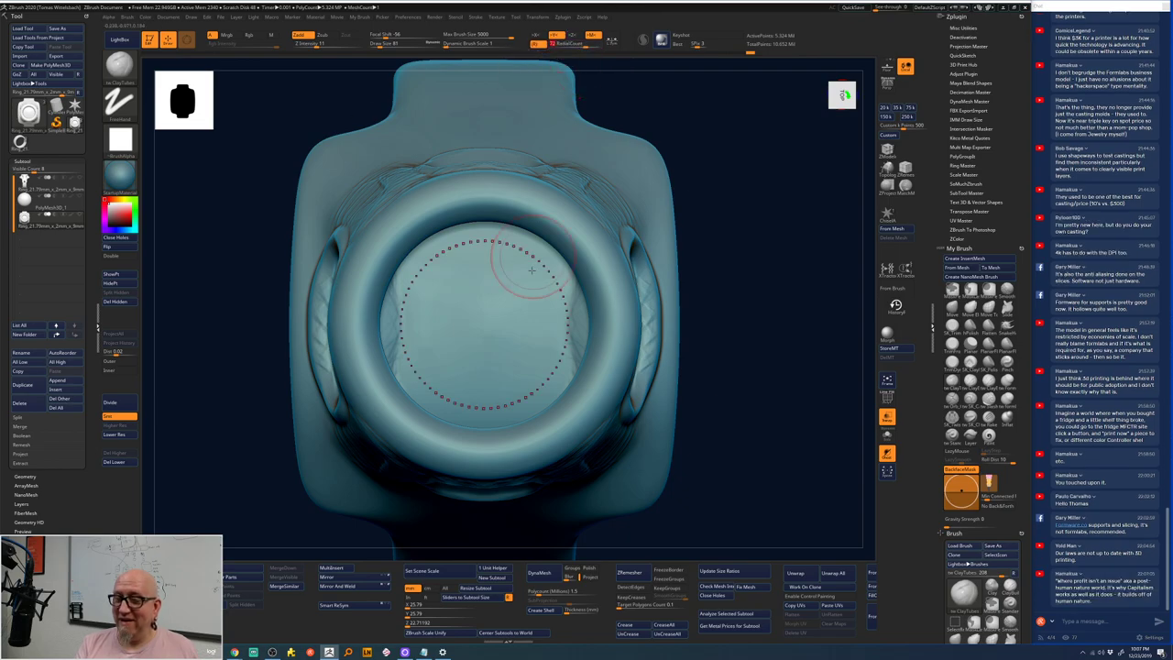
{"action": "key", "text": "space"}
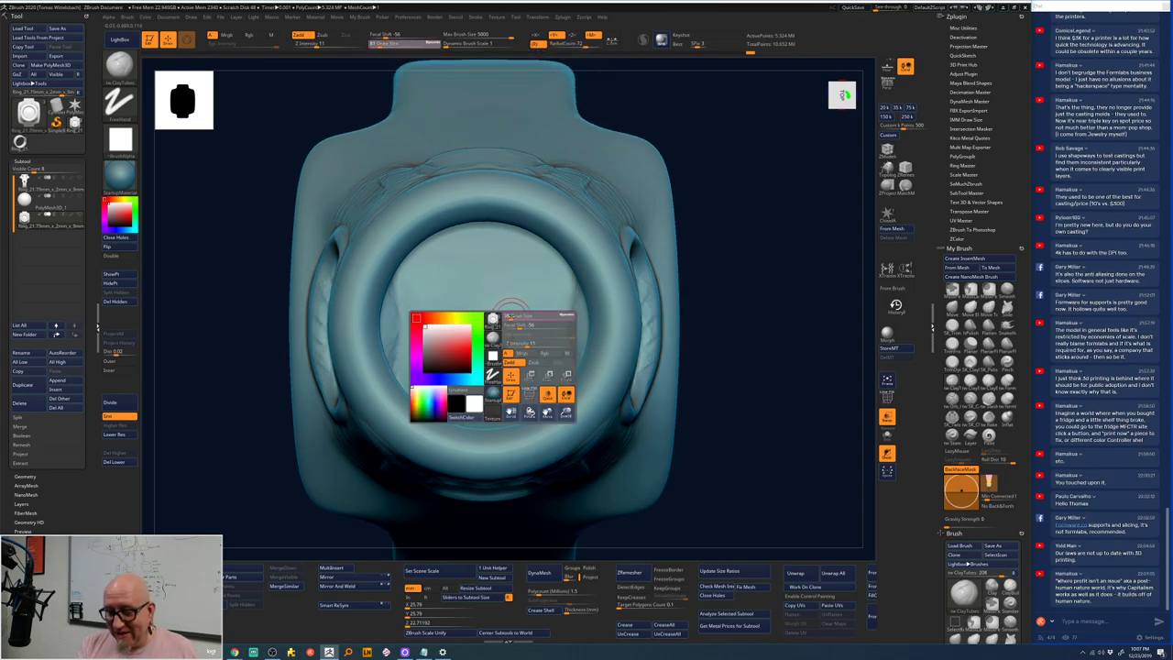
- Sculpt radial ridged strokes across the inner surface of the bezel bowl
{"action": "left_click_drag", "start_coordinate": [683, 229], "coordinate": [715, 275]}
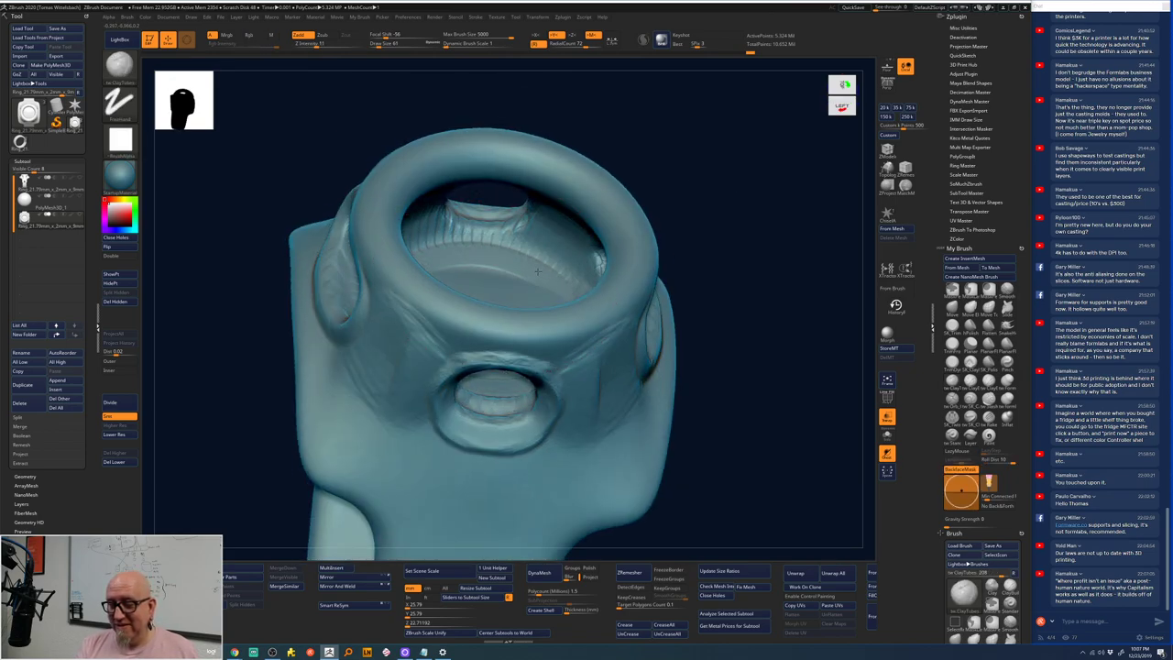
{"action": "left_click_drag", "start_coordinate": [759, 244], "coordinate": [723, 237]}
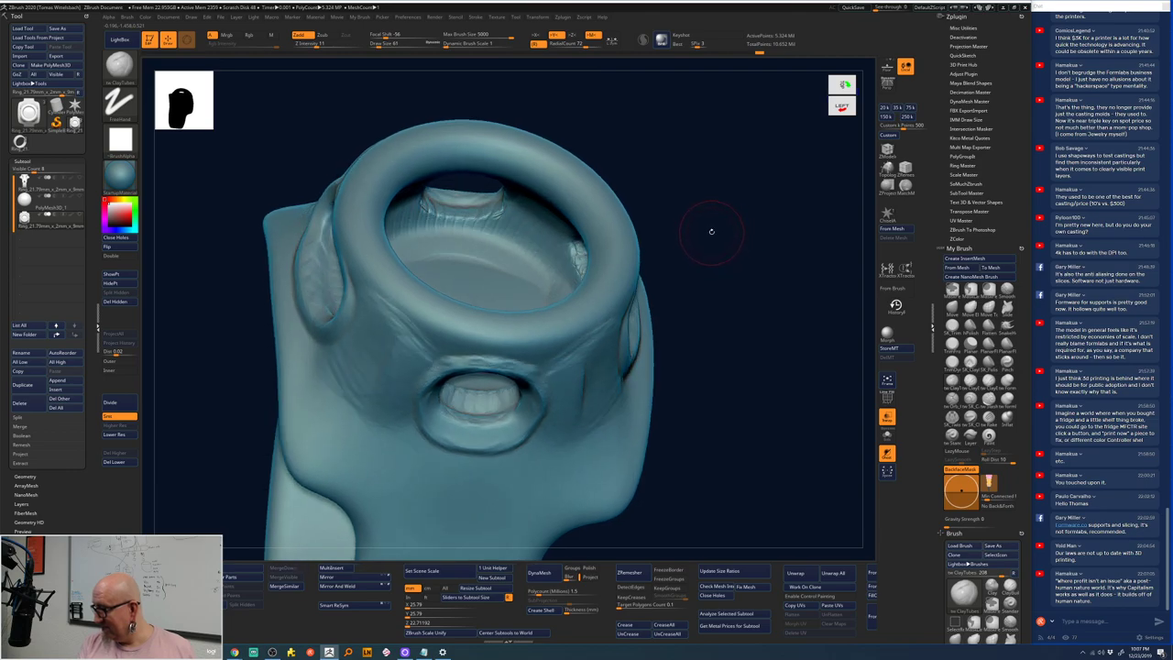
{"action": "left_click_drag", "start_coordinate": [379, 230], "coordinate": [513, 268]}
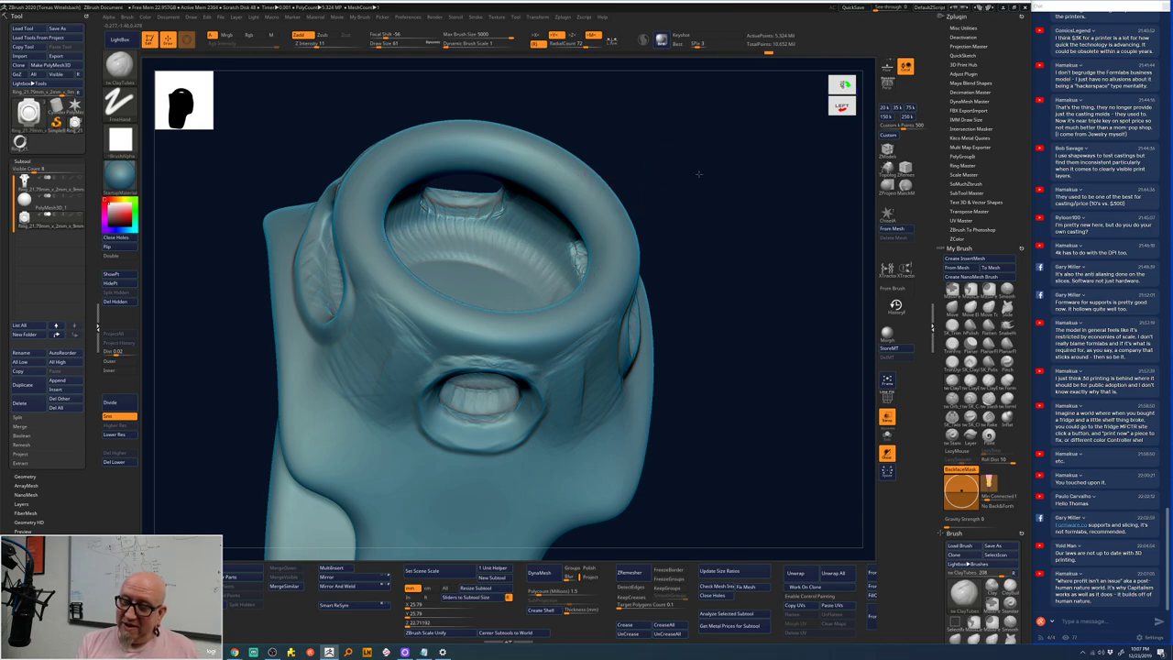
{"action": "mouse_move", "coordinate": [697, 177]}
{"action": "left_mouse_down"}
{"action": "mouse_move", "coordinate": [707, 189]}
{"action": "mouse_move", "coordinate": [548, 295]}
{"action": "mouse_move", "coordinate": [553, 312]}
{"action": "left_mouse_up"}
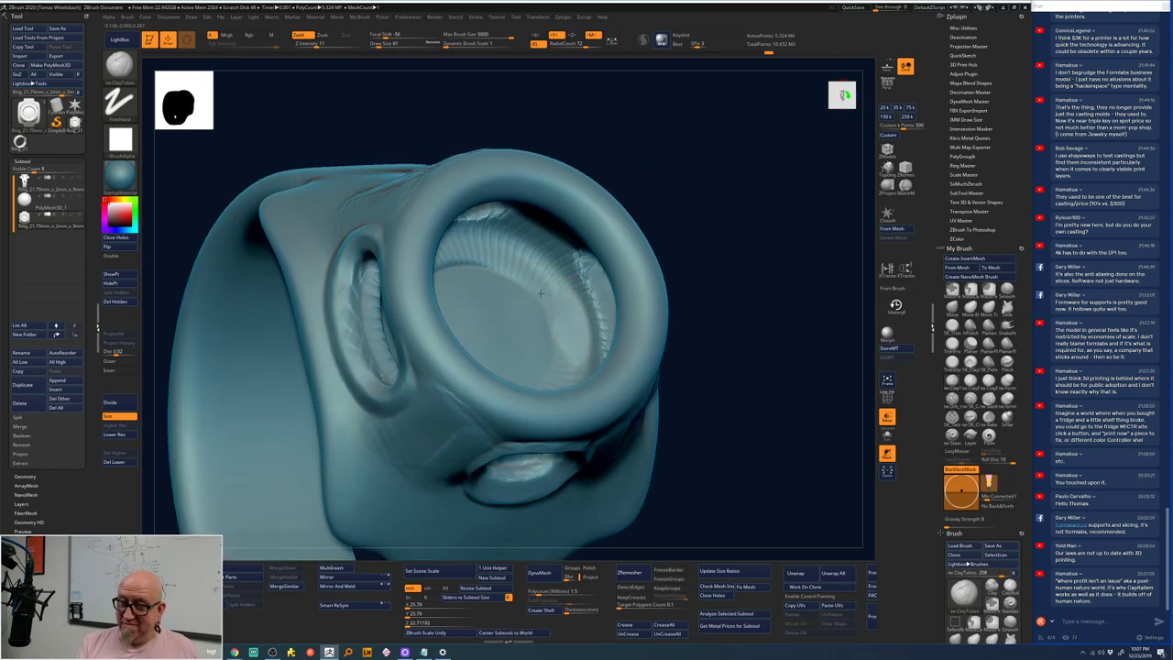
{"action": "mouse_move", "coordinate": [479, 332]}
{"action": "left_mouse_down"}
{"action": "mouse_move", "coordinate": [523, 315]}
{"action": "mouse_move", "coordinate": [485, 334]}
{"action": "mouse_move", "coordinate": [527, 329]}
{"action": "mouse_move", "coordinate": [476, 339]}
{"action": "left_mouse_up"}
{"action": "key", "text": "shift"}
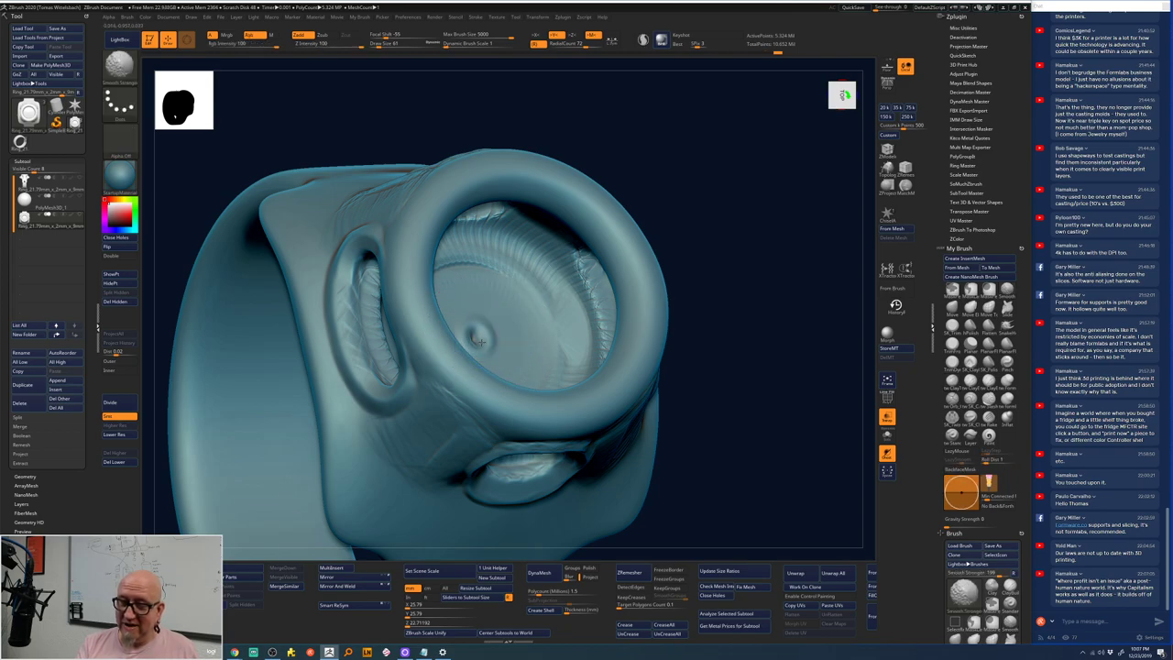
- Carve further detail inside the bowl and smooth it with Shift
{"action": "mouse_move", "coordinate": [683, 302]}
{"action": "left_mouse_down"}
{"action": "mouse_move", "coordinate": [712, 225]}
{"action": "mouse_move", "coordinate": [733, 247]}
{"action": "left_mouse_up"}
{"action": "mouse_move", "coordinate": [484, 331]}
{"action": "left_mouse_down"}
{"action": "mouse_move", "coordinate": [556, 325]}
{"action": "mouse_move", "coordinate": [643, 261]}
{"action": "left_mouse_up"}
{"action": "mouse_move", "coordinate": [720, 211]}
{"action": "left_mouse_down"}
{"action": "mouse_move", "coordinate": [720, 189]}
{"action": "mouse_move", "coordinate": [641, 183]}
{"action": "mouse_move", "coordinate": [536, 234]}
{"action": "mouse_move", "coordinate": [509, 270]}
{"action": "mouse_move", "coordinate": [577, 211]}
{"action": "left_mouse_up"}
{"action": "key", "text": "shift"}
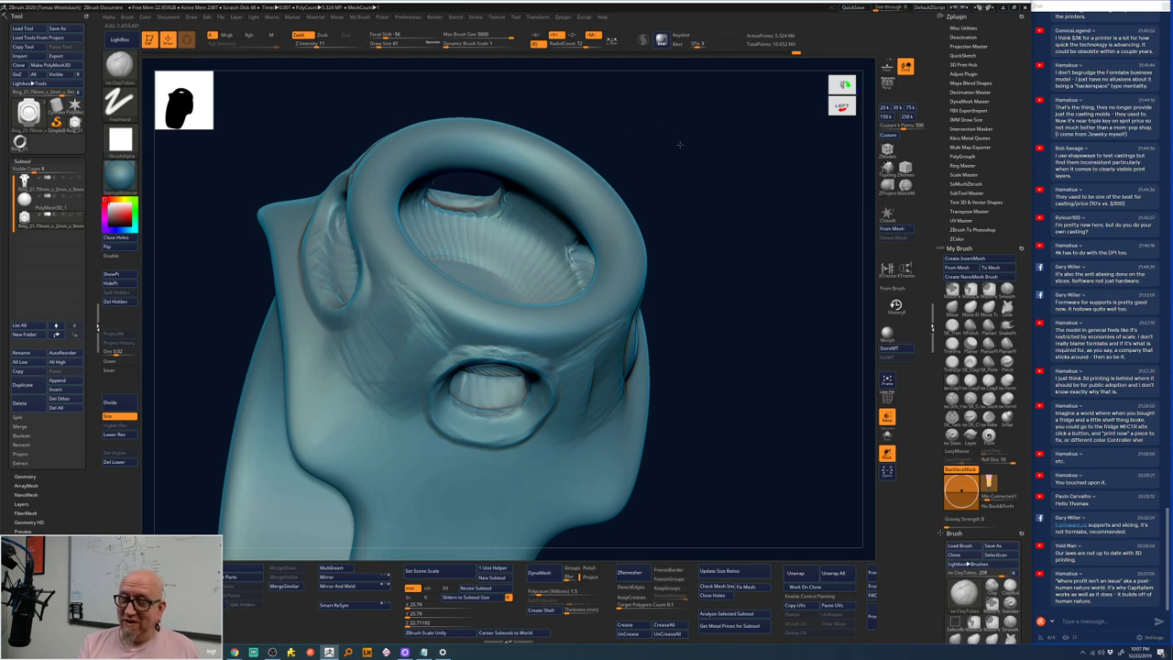
{"action": "left_click_drag", "start_coordinate": [681, 144], "coordinate": [559, 184]}
{"action": "mouse_move", "coordinate": [696, 165]}
{"action": "left_mouse_down"}
{"action": "mouse_move", "coordinate": [642, 206]}
{"action": "mouse_move", "coordinate": [534, 225]}
{"action": "left_mouse_up"}
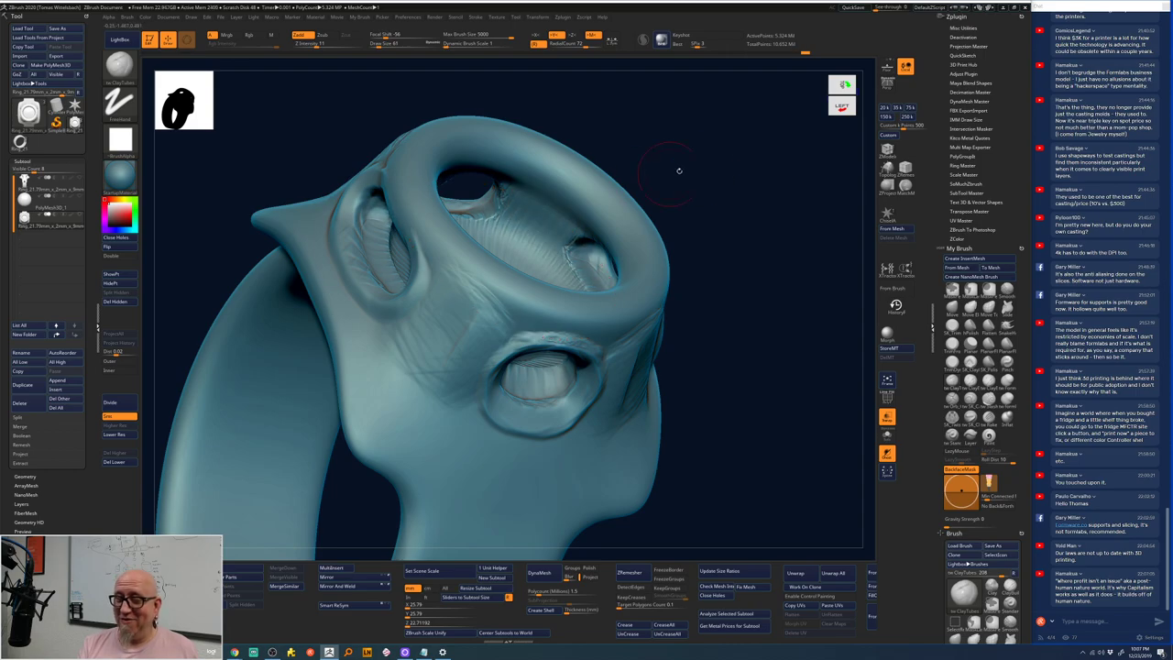
{"action": "left_click_drag", "start_coordinate": [678, 173], "coordinate": [513, 212]}
{"action": "key", "text": "shift"}
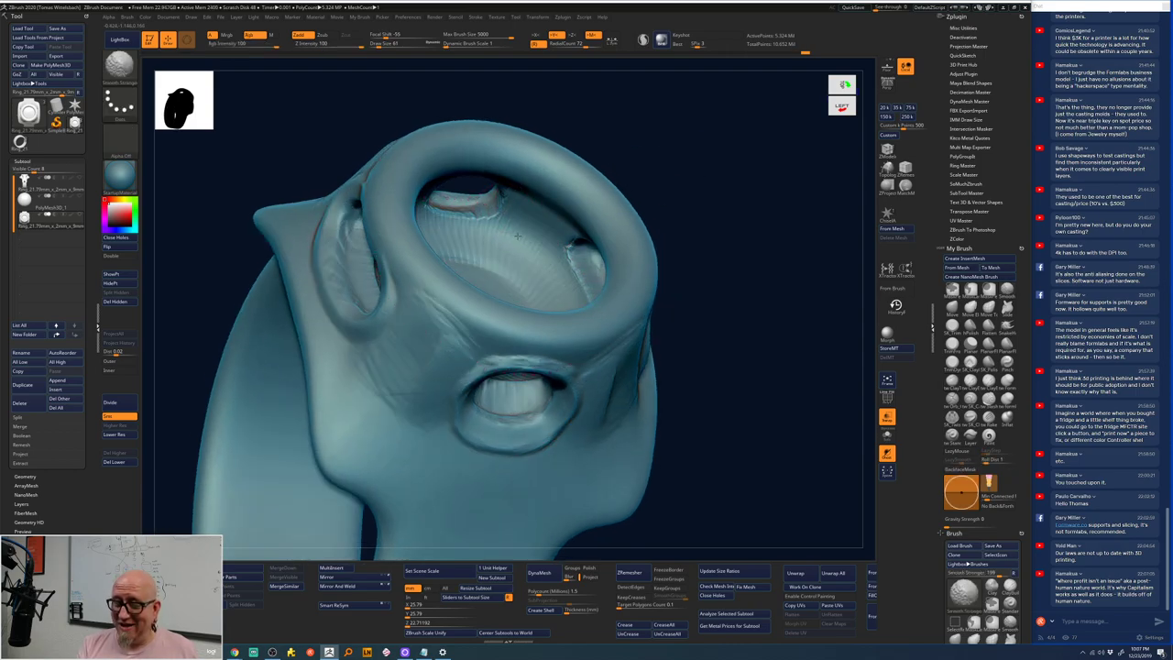
{"action": "mouse_move", "coordinate": [696, 266]}
{"action": "left_mouse_down"}
{"action": "mouse_move", "coordinate": [702, 243]}
{"action": "mouse_move", "coordinate": [591, 312]}
{"action": "left_mouse_up"}
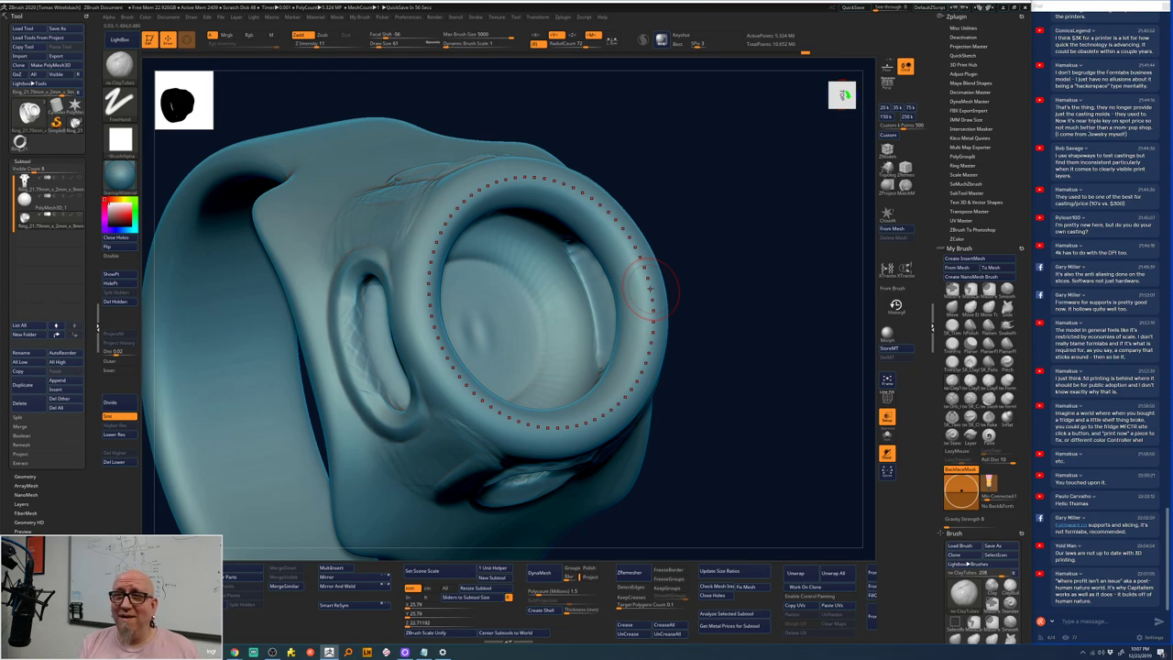
- Carve concentric rings into the bezel's front face with a curve stroke around the inner rim
{"action": "mouse_move", "coordinate": [698, 226]}
{"action": "left_mouse_down"}
{"action": "mouse_move", "coordinate": [692, 192]}
{"action": "mouse_move", "coordinate": [548, 200]}
{"action": "mouse_move", "coordinate": [568, 247]}
{"action": "mouse_move", "coordinate": [513, 220]}
{"action": "mouse_move", "coordinate": [550, 266]}
{"action": "mouse_move", "coordinate": [522, 238]}
{"action": "left_mouse_up"}
{"action": "left_click_drag", "start_coordinate": [719, 150], "coordinate": [477, 230]}
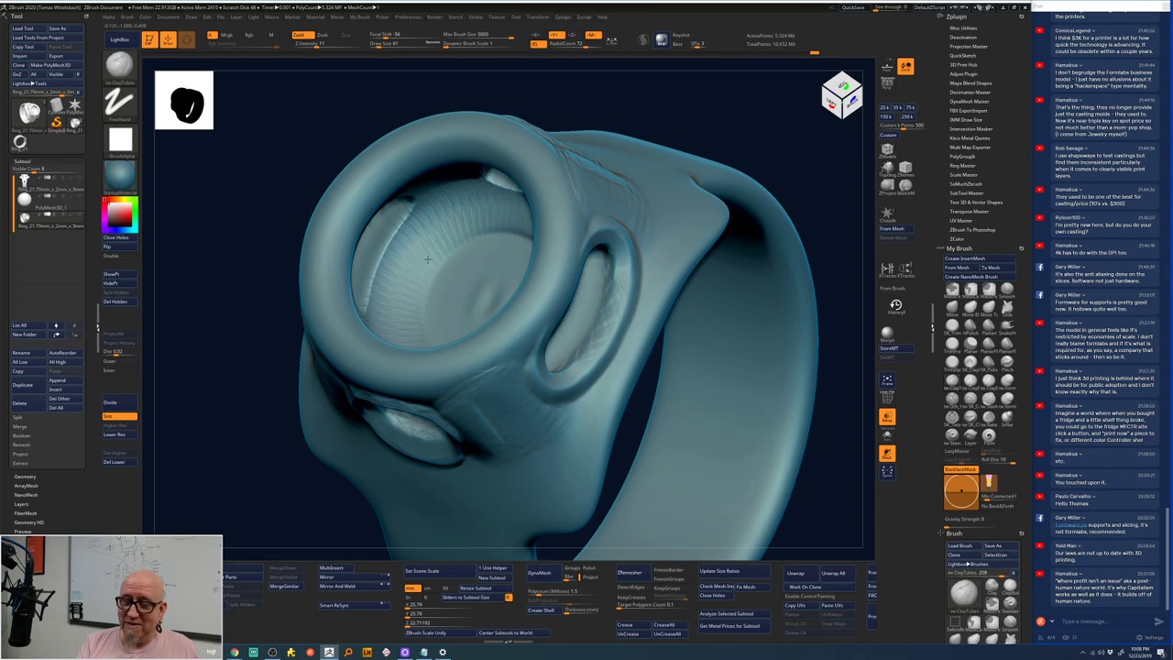
{"action": "left_click_drag", "start_coordinate": [790, 150], "coordinate": [801, 157], "text": "shift"}
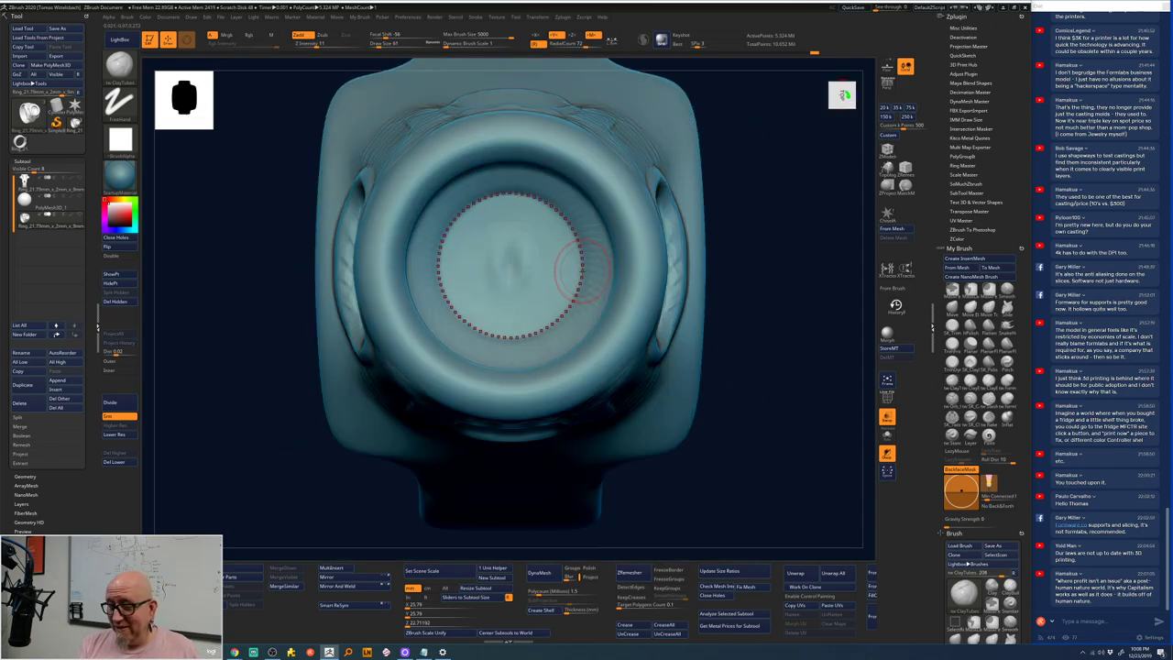
{"action": "mouse_move", "coordinate": [582, 268]}
{"action": "left_mouse_down"}
{"action": "mouse_move", "coordinate": [516, 268]}
{"action": "mouse_move", "coordinate": [539, 277]}
{"action": "mouse_move", "coordinate": [514, 266]}
{"action": "left_mouse_up"}
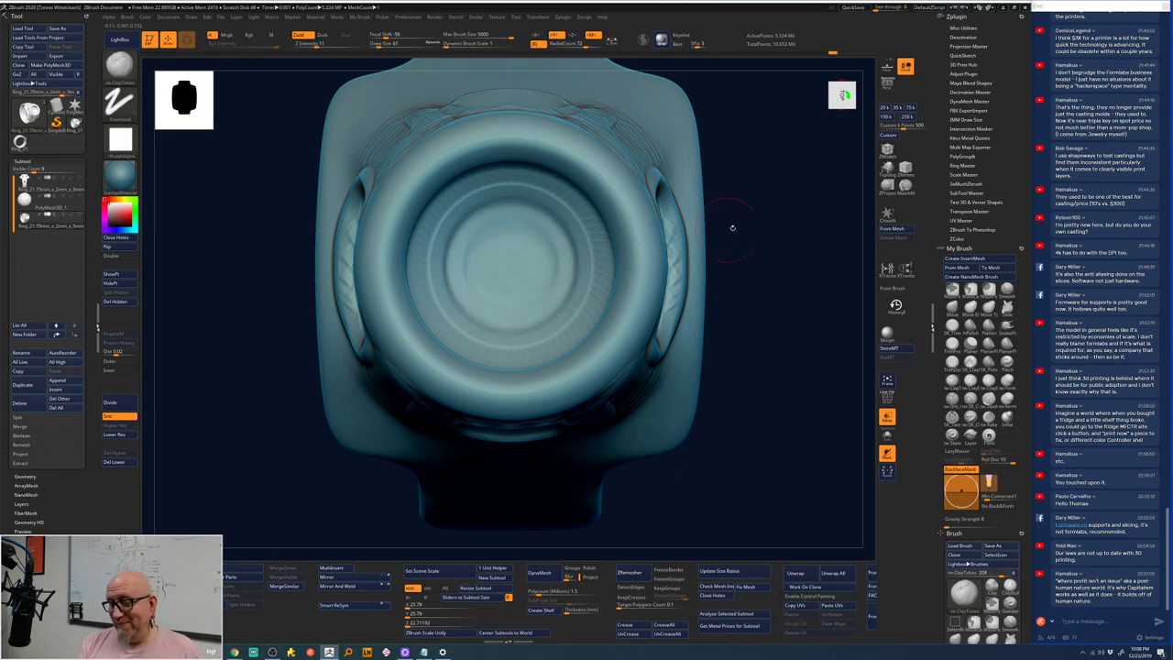
{"action": "mouse_move", "coordinate": [730, 229]}
{"action": "left_mouse_down"}
{"action": "mouse_move", "coordinate": [779, 220]}
{"action": "mouse_move", "coordinate": [672, 264]}
{"action": "left_mouse_up"}
{"action": "left_click", "coordinate": [669, 263]}
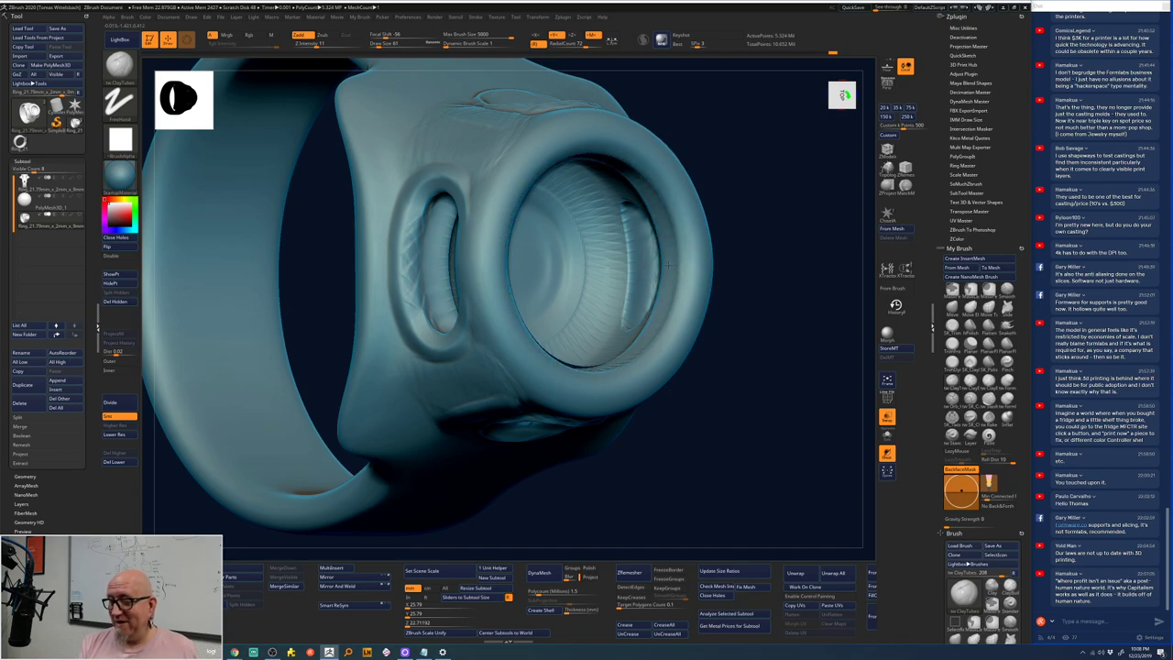
{"action": "left_click_drag", "start_coordinate": [724, 229], "coordinate": [772, 211]}
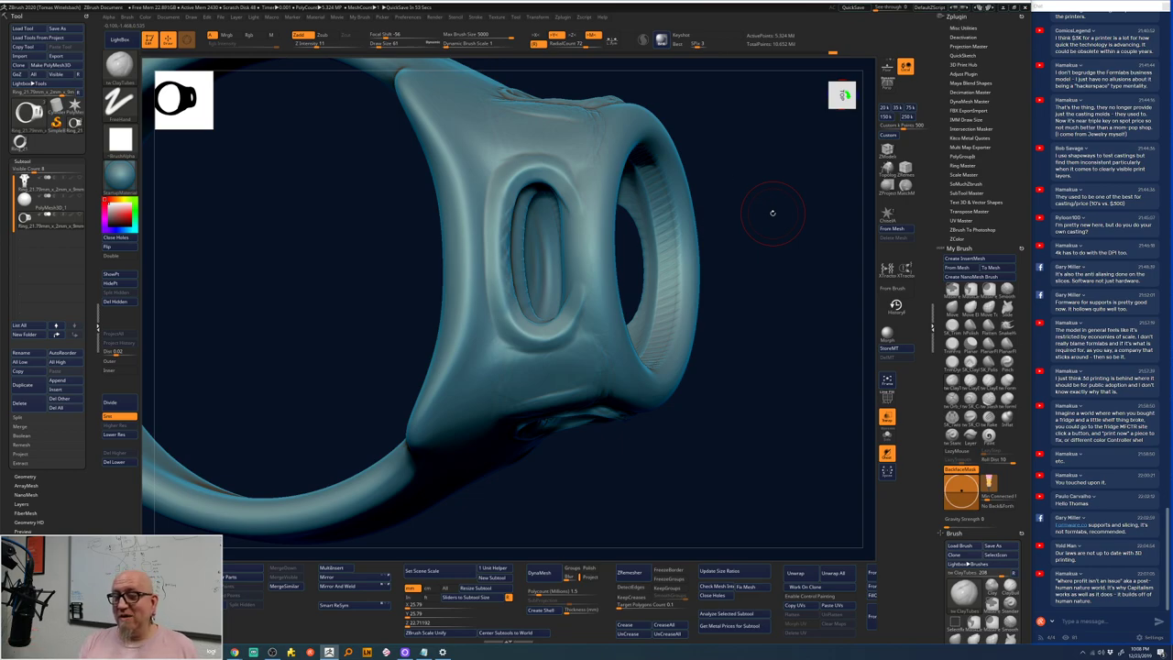
{"action": "mouse_move", "coordinate": [772, 212]}
{"action": "left_mouse_down"}
{"action": "mouse_move", "coordinate": [723, 131]}
{"action": "mouse_move", "coordinate": [720, 100]}
{"action": "mouse_move", "coordinate": [786, 177]}
{"action": "mouse_move", "coordinate": [785, 156]}
{"action": "left_mouse_up"}
- Switch to ClipCurve and clip the rim flat along its top edge
{"action": "key", "text": "b"}
{"action": "key", "text": "c"}
{"action": "key", "text": "t"}
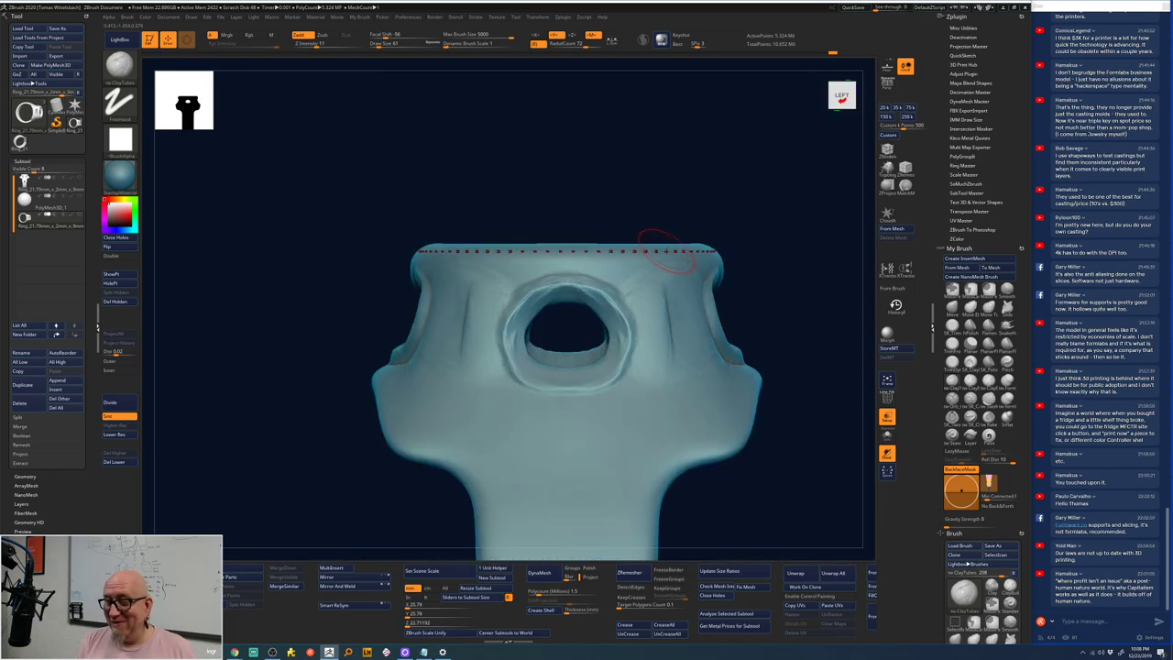
{"action": "left_click_drag", "start_coordinate": [666, 248], "coordinate": [667, 249], "text": "ctrl+shift"}
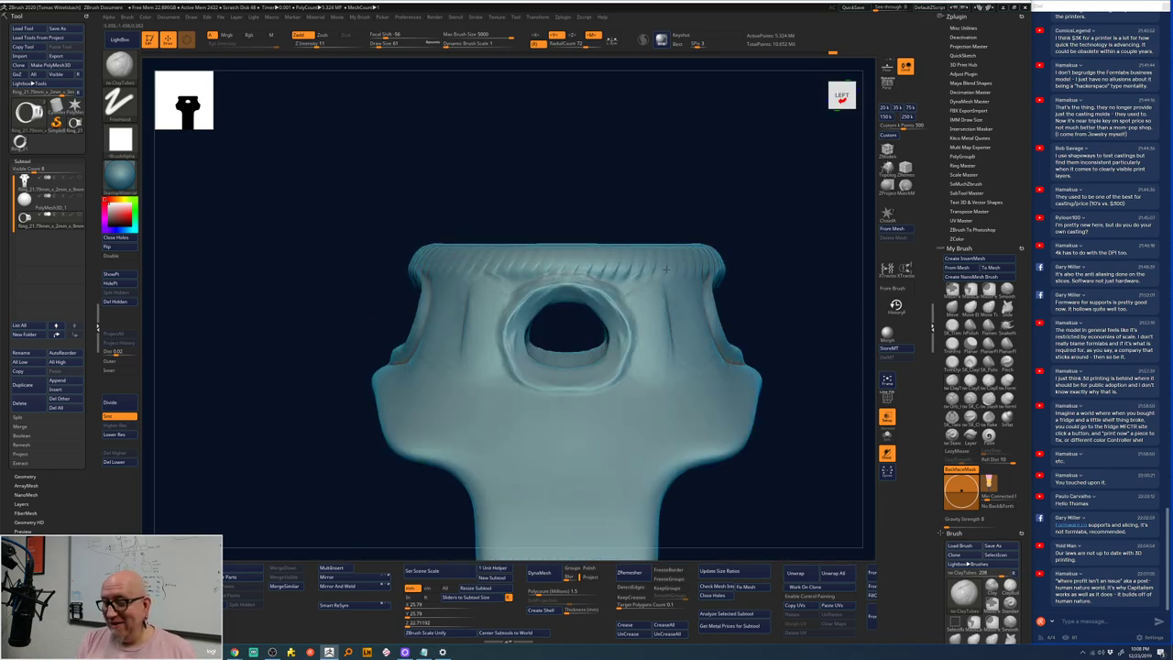
{"action": "left_click_drag", "start_coordinate": [666, 285], "coordinate": [684, 287], "text": "ctrl+shift"}
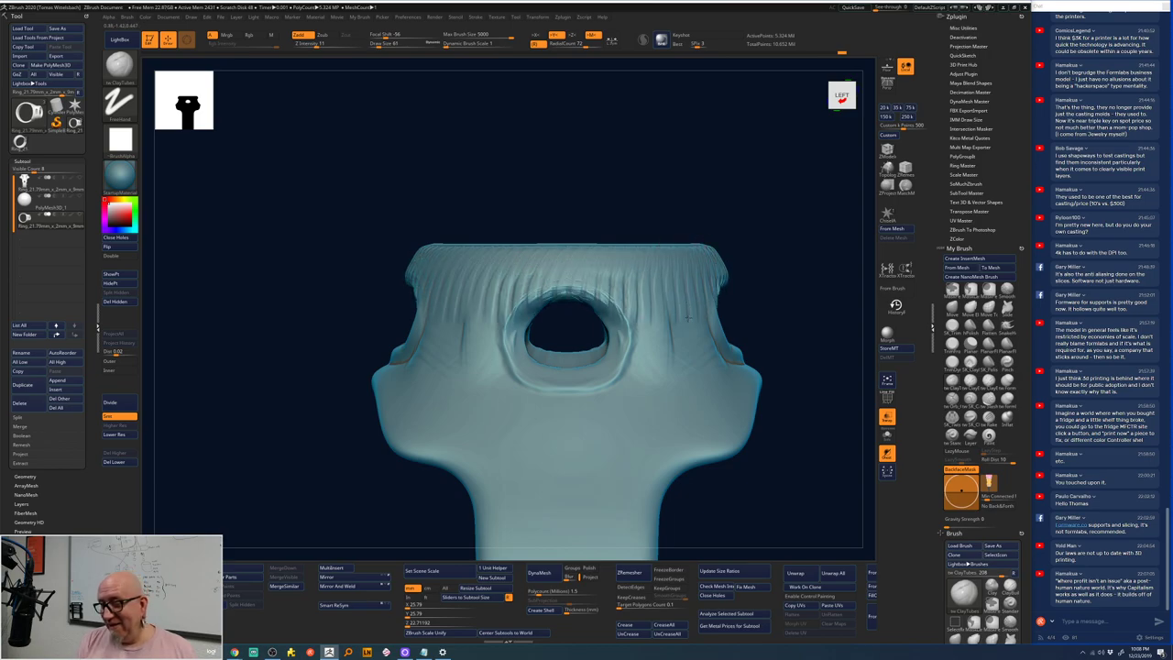
- Draw further clip curves around the upper rim, then smooth the surface
{"action": "left_click_drag", "start_coordinate": [769, 272], "coordinate": [814, 301]}
{"action": "left_click_drag", "start_coordinate": [537, 223], "coordinate": [520, 212], "text": "ctrl+shift"}
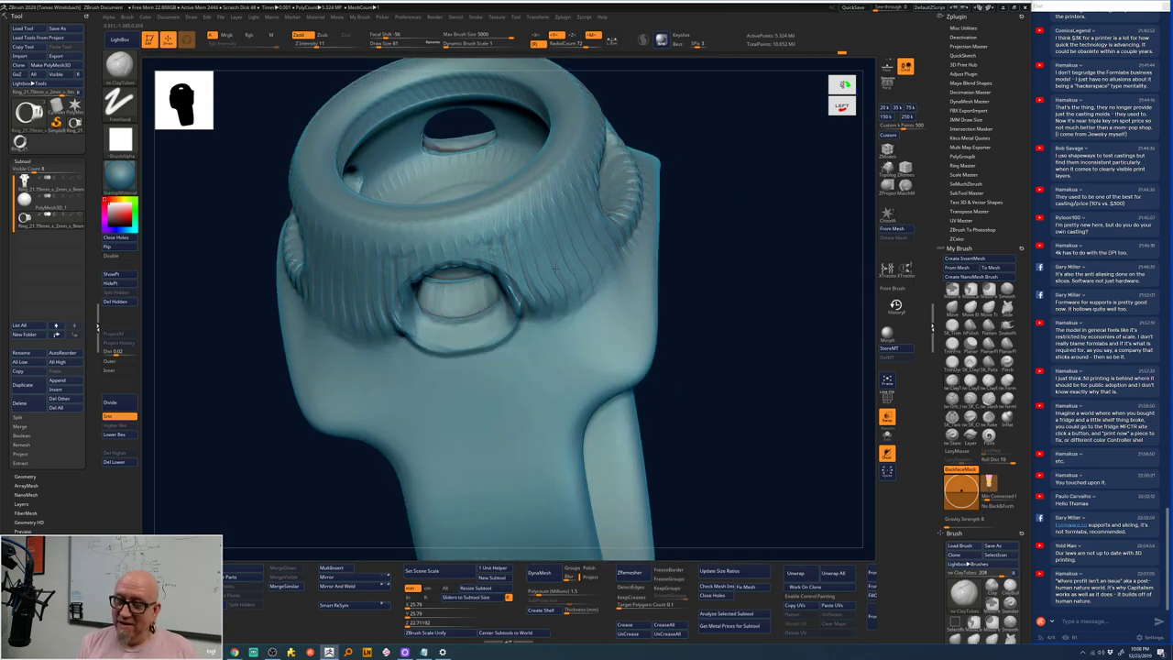
{"action": "mouse_move", "coordinate": [577, 290]}
{"action": "left_mouse_down", "text": "ctrl+shift"}
{"action": "mouse_move", "coordinate": [538, 243]}
{"action": "mouse_move", "coordinate": [476, 321]}
{"action": "mouse_move", "coordinate": [592, 318]}
{"action": "mouse_move", "coordinate": [651, 246]}
{"action": "left_mouse_up", "text": "ctrl+shift"}
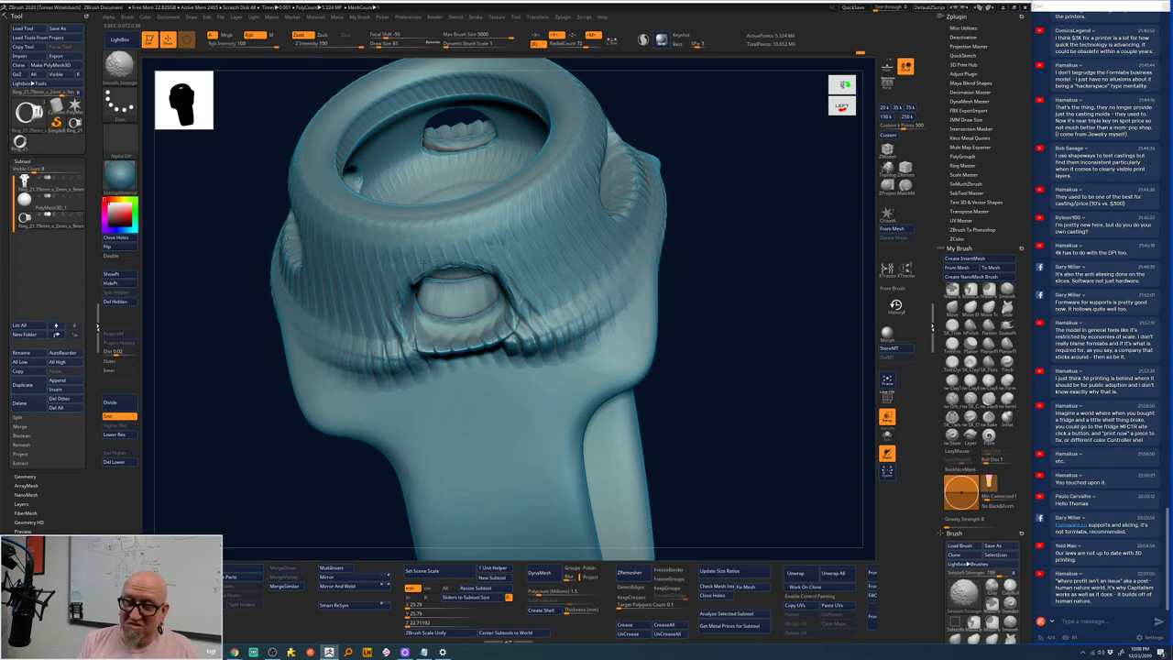
{"action": "mouse_move", "coordinate": [566, 189]}
{"action": "left_mouse_down", "text": "ctrl+shift"}
{"action": "mouse_move", "coordinate": [528, 192]}
{"action": "mouse_move", "coordinate": [538, 196]}
{"action": "left_mouse_up", "text": "ctrl+shift"}
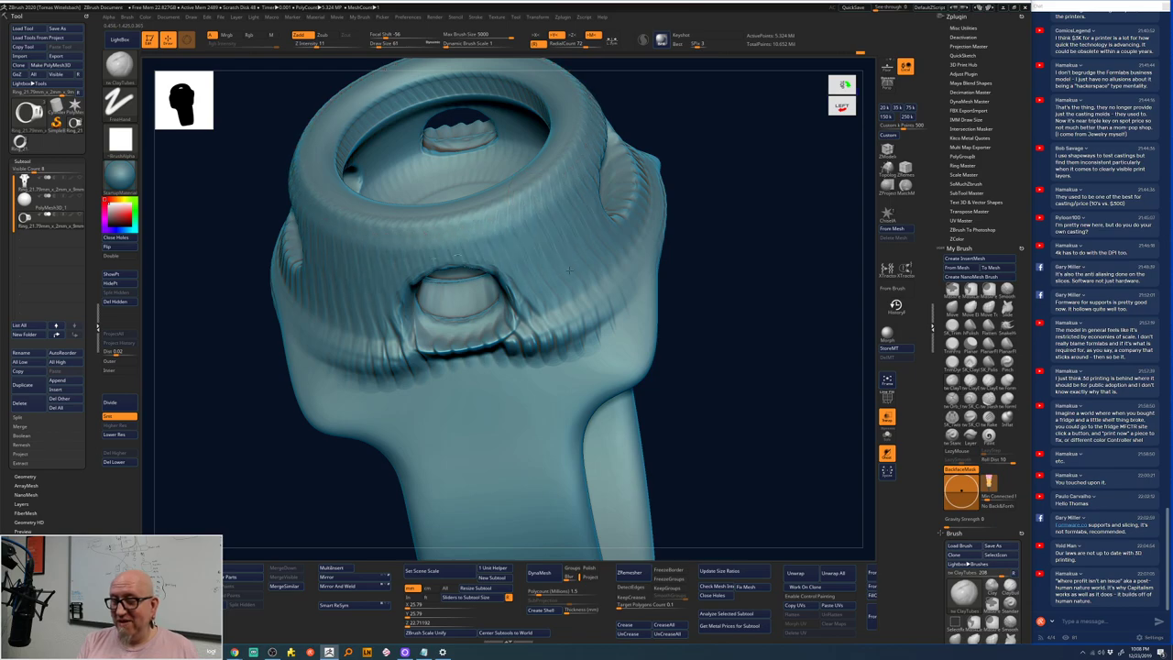
{"action": "mouse_move", "coordinate": [588, 311]}
{"action": "left_mouse_down", "text": "ctrl+shift"}
{"action": "mouse_move", "coordinate": [594, 283]}
{"action": "mouse_move", "coordinate": [619, 299]}
{"action": "left_mouse_up", "text": "ctrl+shift"}
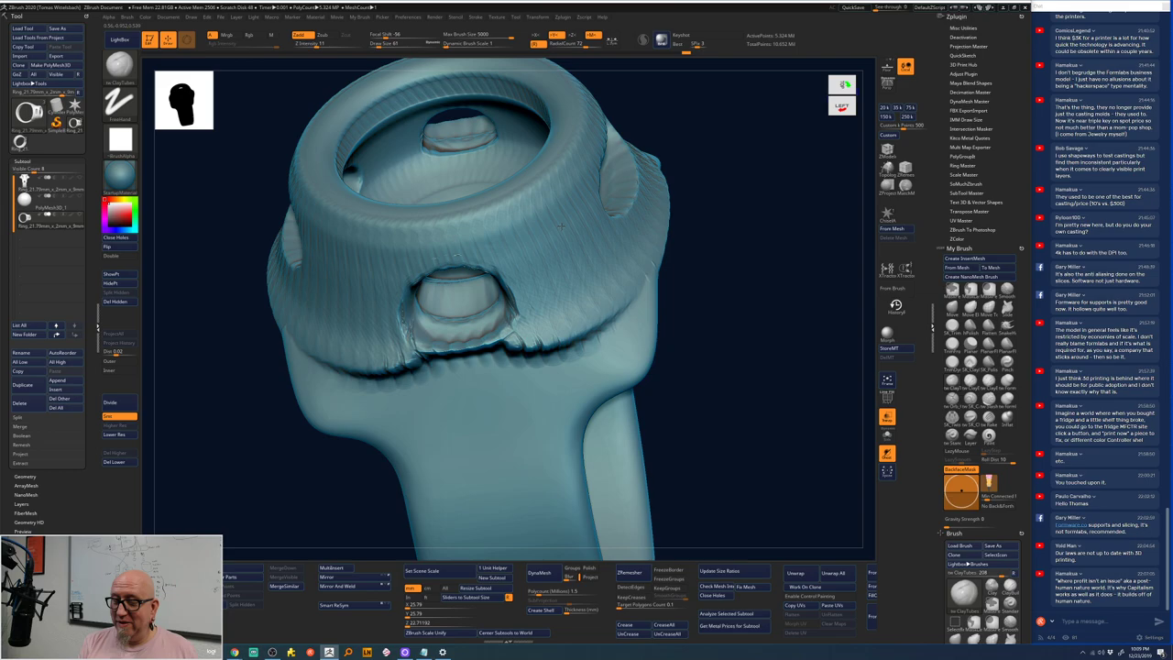
{"action": "key", "text": "shift"}
{"action": "mouse_move", "coordinate": [495, 391]}
{"action": "left_mouse_down", "text": "shift"}
{"action": "mouse_move", "coordinate": [759, 340]}
{"action": "mouse_move", "coordinate": [715, 230]}
{"action": "mouse_move", "coordinate": [709, 376]}
{"action": "left_mouse_up", "text": "shift"}
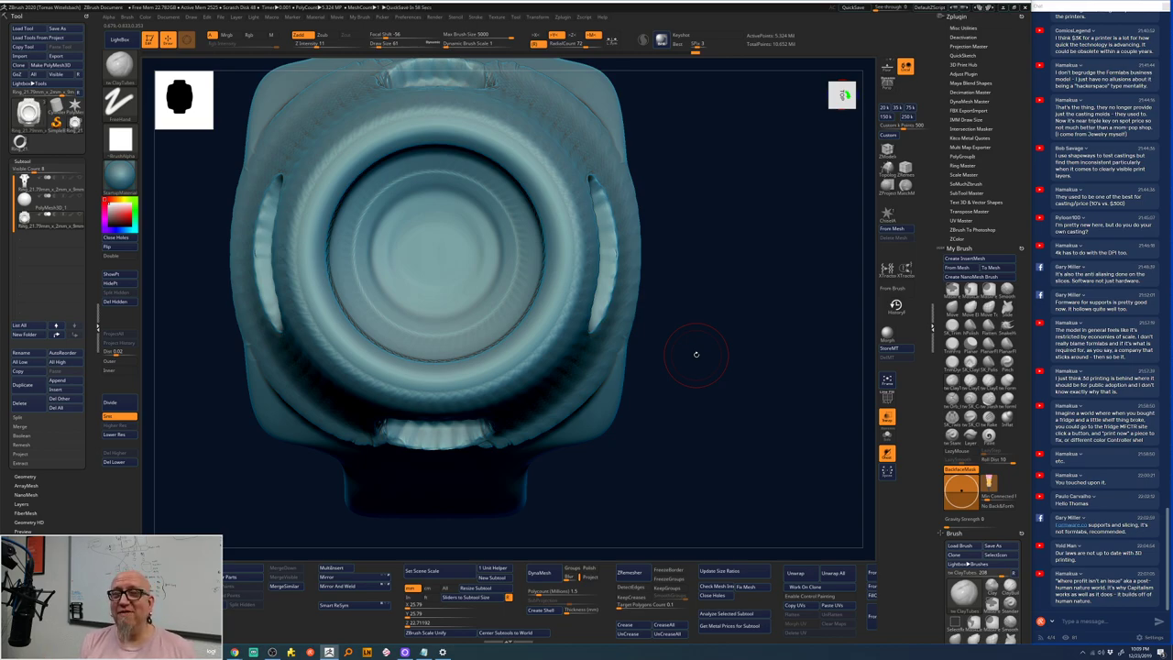
{"action": "left_click_drag", "start_coordinate": [707, 309], "coordinate": [705, 290]}
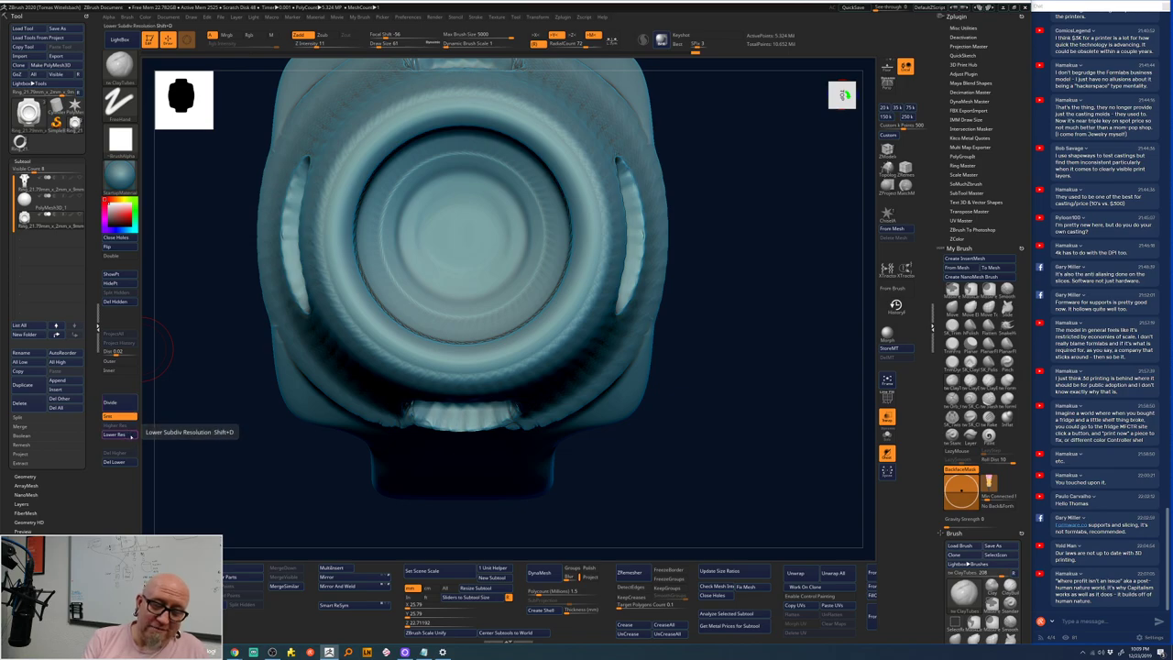
- Drop to a lower subdivision level and slice a new edge across the ring head's left side
{"action": "left_click", "coordinate": [132, 437]}
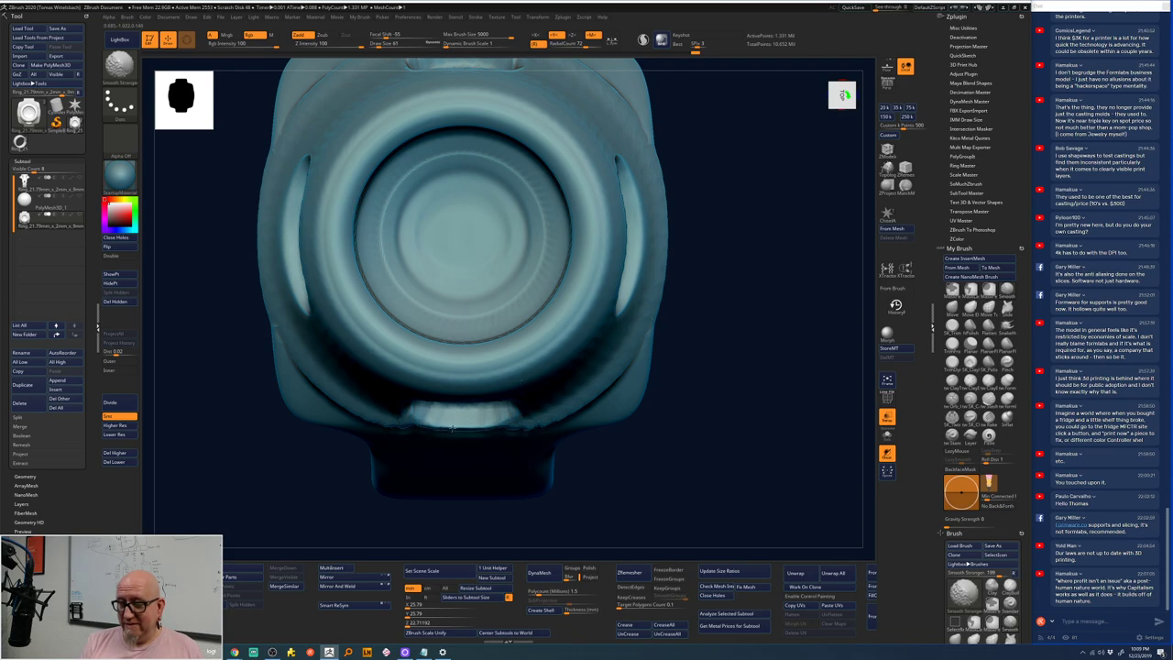
{"action": "left_click_drag", "start_coordinate": [642, 431], "coordinate": [548, 326], "text": "shift"}
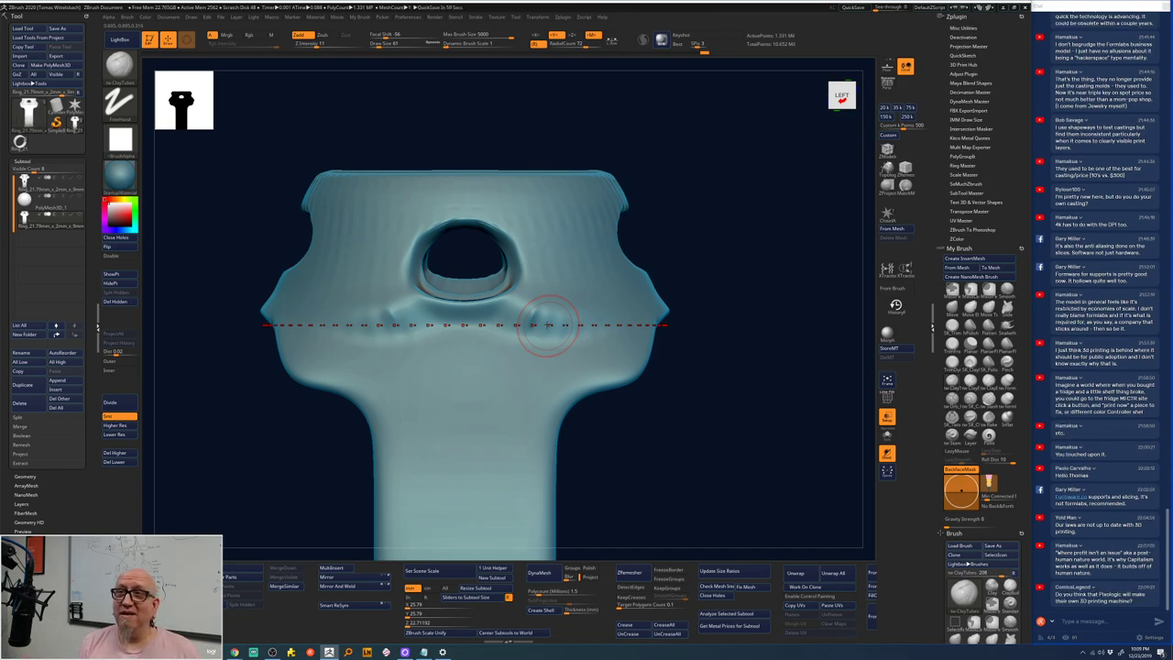
{"action": "left_click_drag", "start_coordinate": [547, 325], "coordinate": [547, 325], "text": "ctrl+shift"}
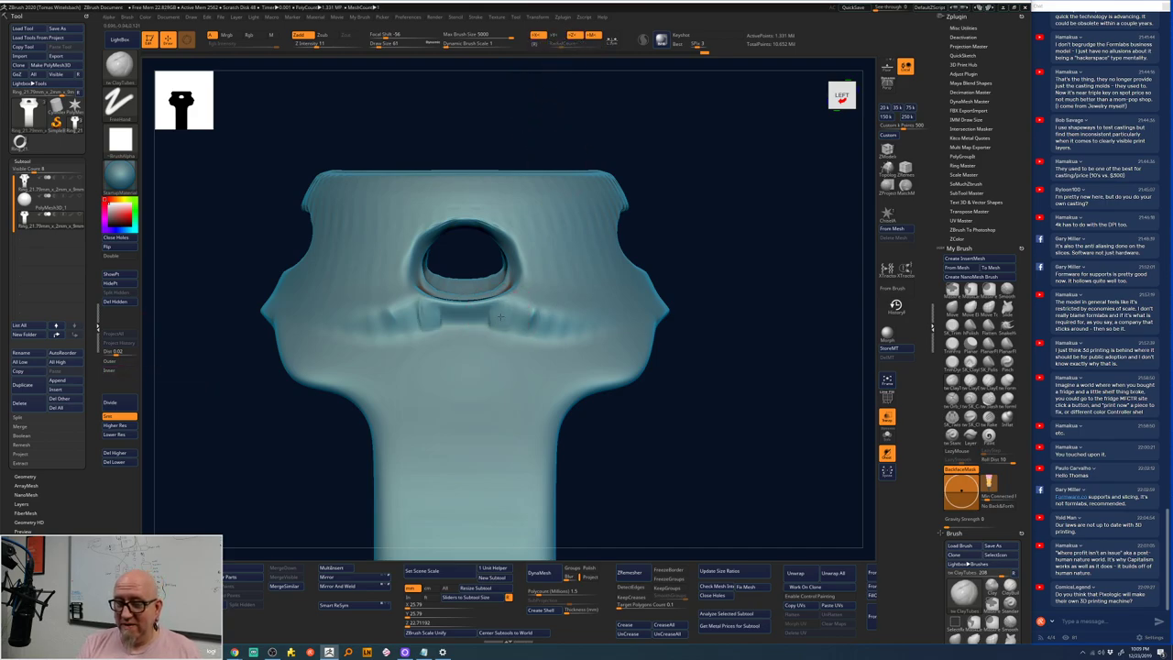
{"action": "left_click_drag", "start_coordinate": [717, 213], "coordinate": [766, 230]}
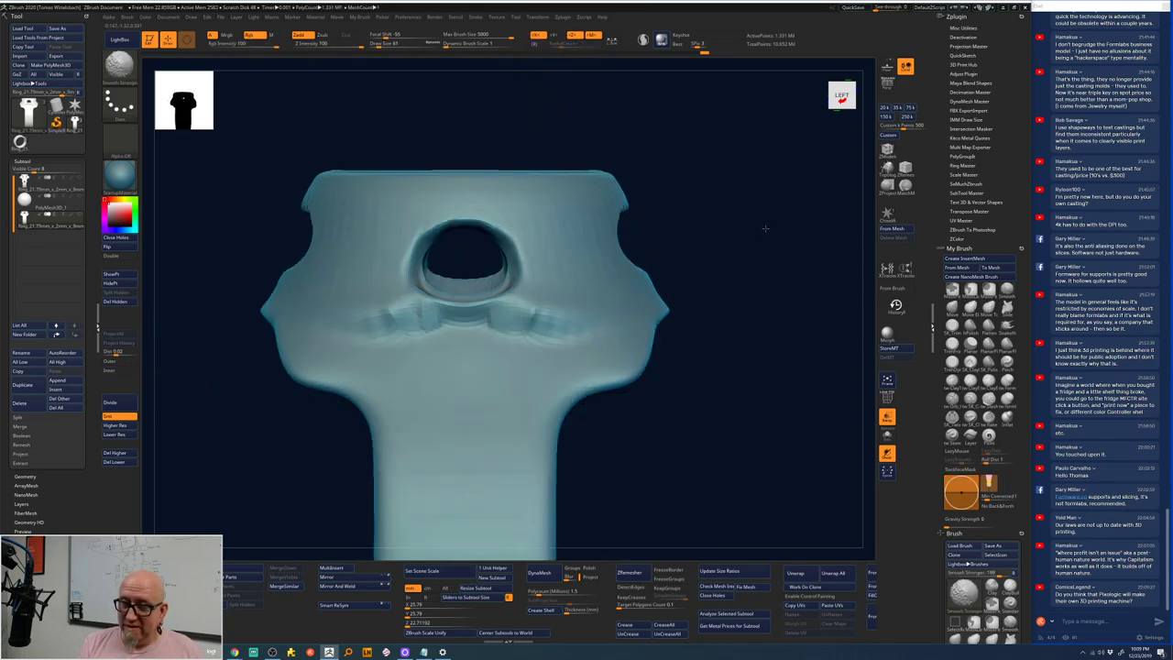
- Deepen and widen the slot inside the round opening, then smooth it stronger
{"action": "left_click_drag", "start_coordinate": [620, 235], "coordinate": [738, 362]}
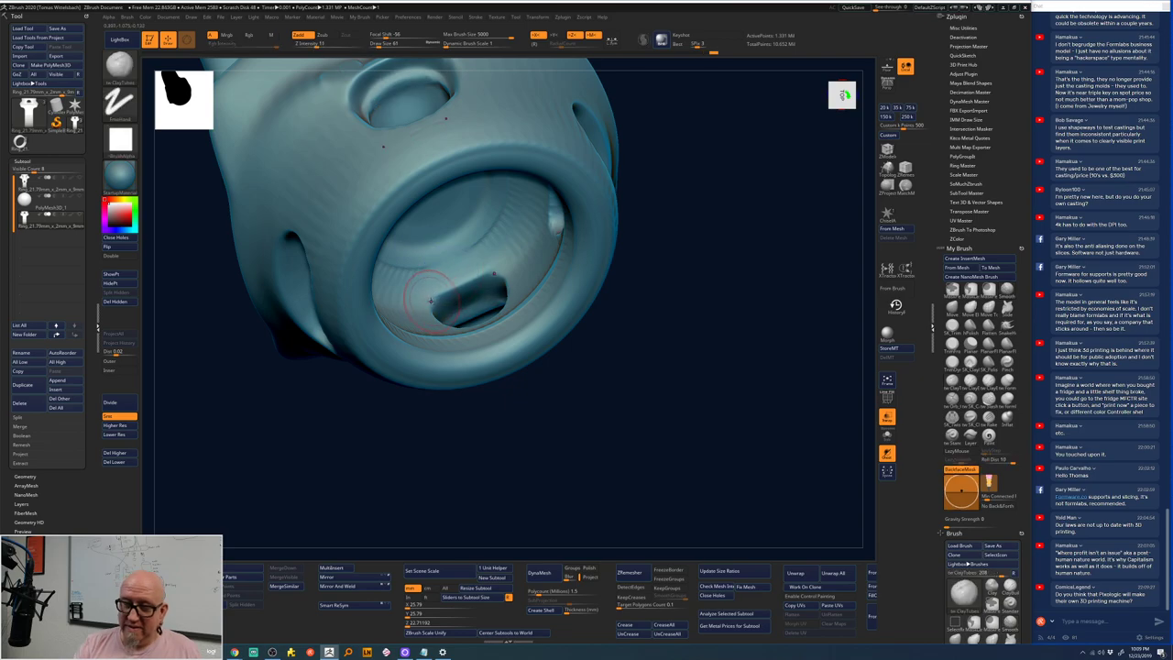
{"action": "left_click_drag", "start_coordinate": [440, 306], "coordinate": [476, 288]}
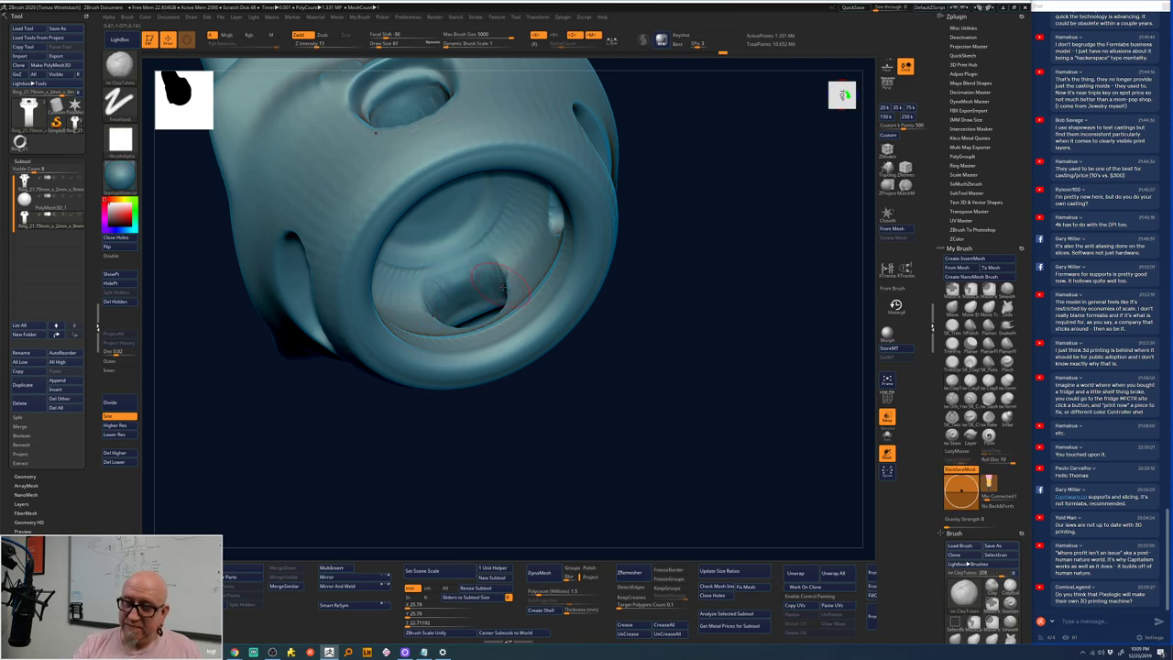
{"action": "left_click_drag", "start_coordinate": [633, 330], "coordinate": [640, 336]}
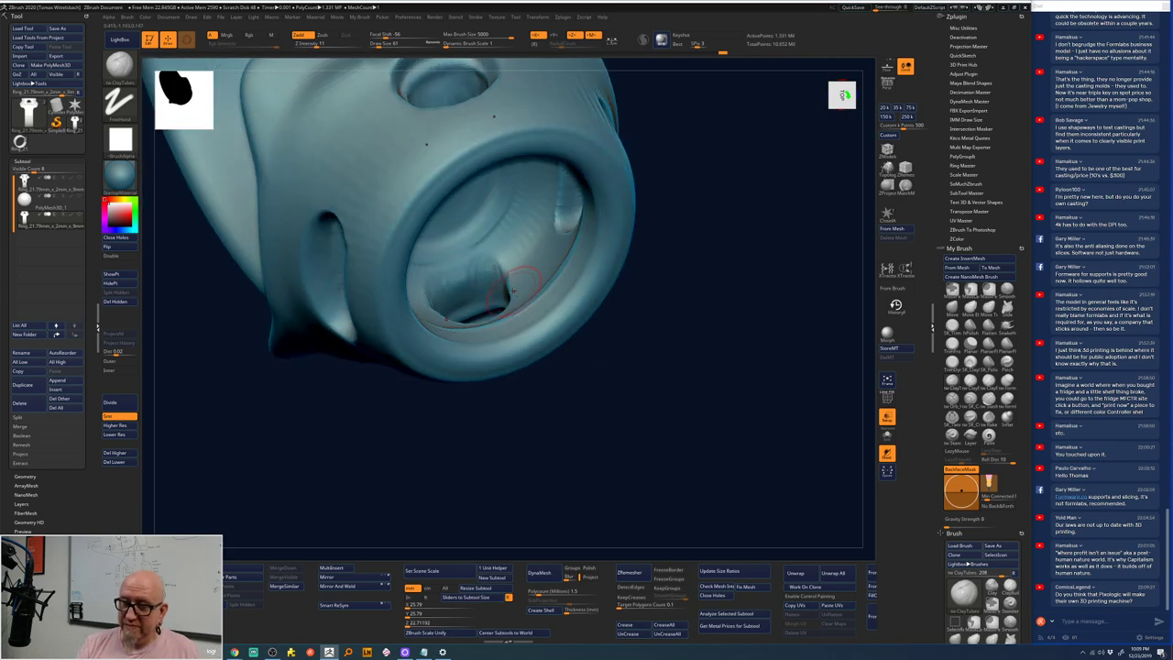
{"action": "key", "text": "shift"}
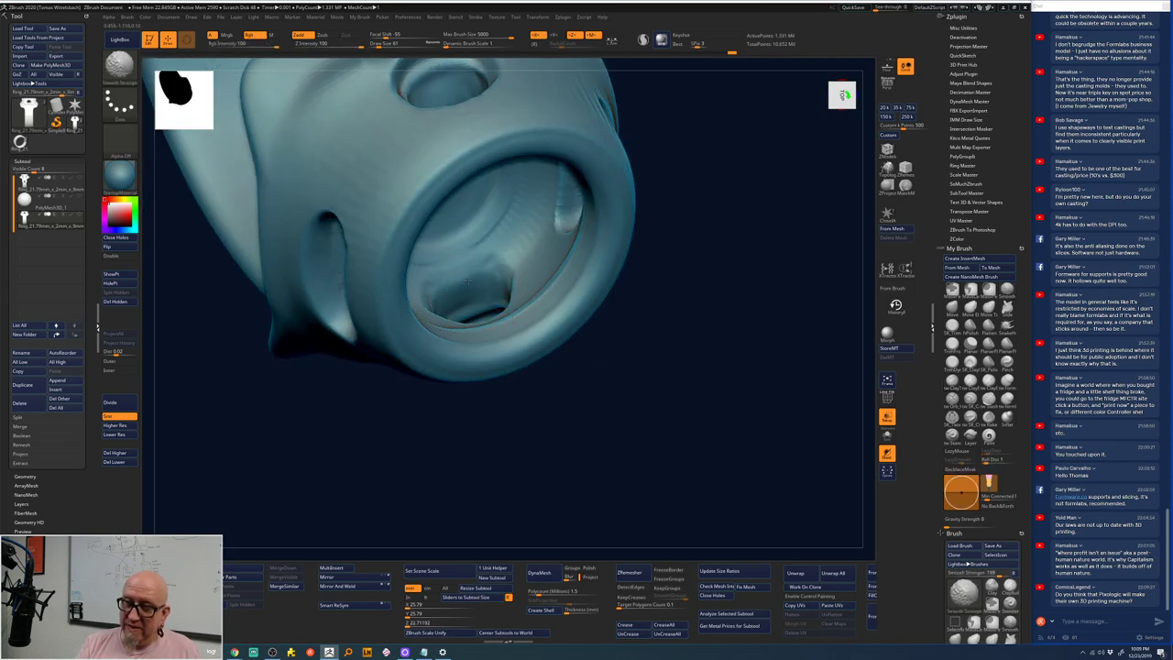
{"action": "left_click_drag", "start_coordinate": [714, 178], "coordinate": [474, 190]}
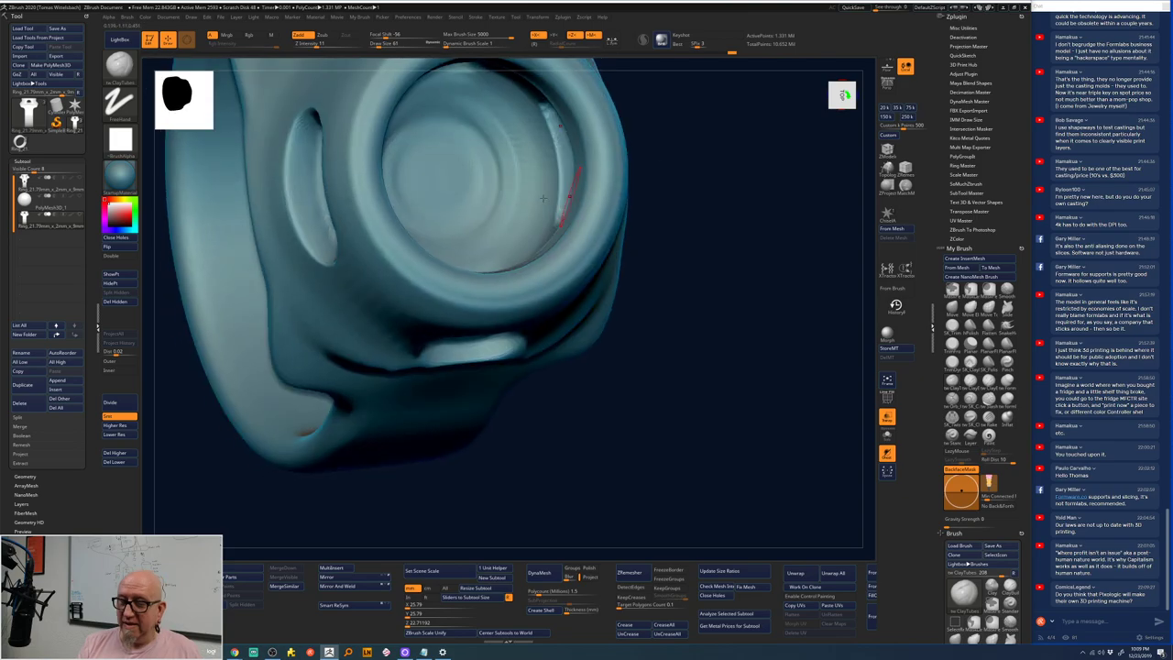
{"action": "mouse_move", "coordinate": [659, 174]}
{"action": "left_mouse_down", "text": "shift"}
{"action": "mouse_move", "coordinate": [743, 175]}
{"action": "mouse_move", "coordinate": [676, 175]}
{"action": "mouse_move", "coordinate": [712, 204]}
{"action": "mouse_move", "coordinate": [461, 192]}
{"action": "mouse_move", "coordinate": [454, 201]}
{"action": "mouse_move", "coordinate": [501, 198]}
{"action": "mouse_move", "coordinate": [514, 268]}
{"action": "mouse_move", "coordinate": [495, 240]}
{"action": "mouse_move", "coordinate": [469, 244]}
{"action": "mouse_move", "coordinate": [467, 211]}
{"action": "mouse_move", "coordinate": [485, 275]}
{"action": "mouse_move", "coordinate": [419, 258]}
{"action": "mouse_move", "coordinate": [431, 201]}
{"action": "mouse_move", "coordinate": [449, 257]}
{"action": "mouse_move", "coordinate": [463, 229]}
{"action": "mouse_move", "coordinate": [485, 238]}
{"action": "mouse_move", "coordinate": [476, 275]}
{"action": "mouse_move", "coordinate": [529, 266]}
{"action": "left_mouse_up", "text": "shift"}
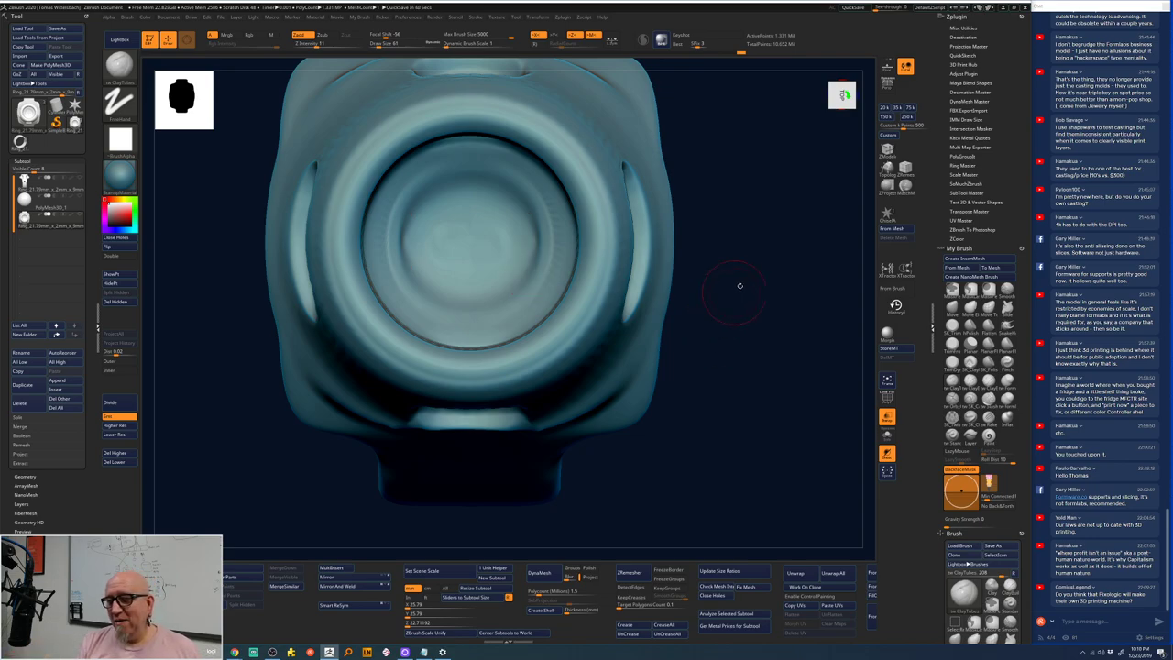
- Zoom in on the side hole and add small mirrored clay strokes near the band junction
{"action": "mouse_move", "coordinate": [740, 285]}
{"action": "left_mouse_down"}
{"action": "mouse_move", "coordinate": [725, 157]}
{"action": "mouse_move", "coordinate": [469, 117]}
{"action": "left_mouse_up"}
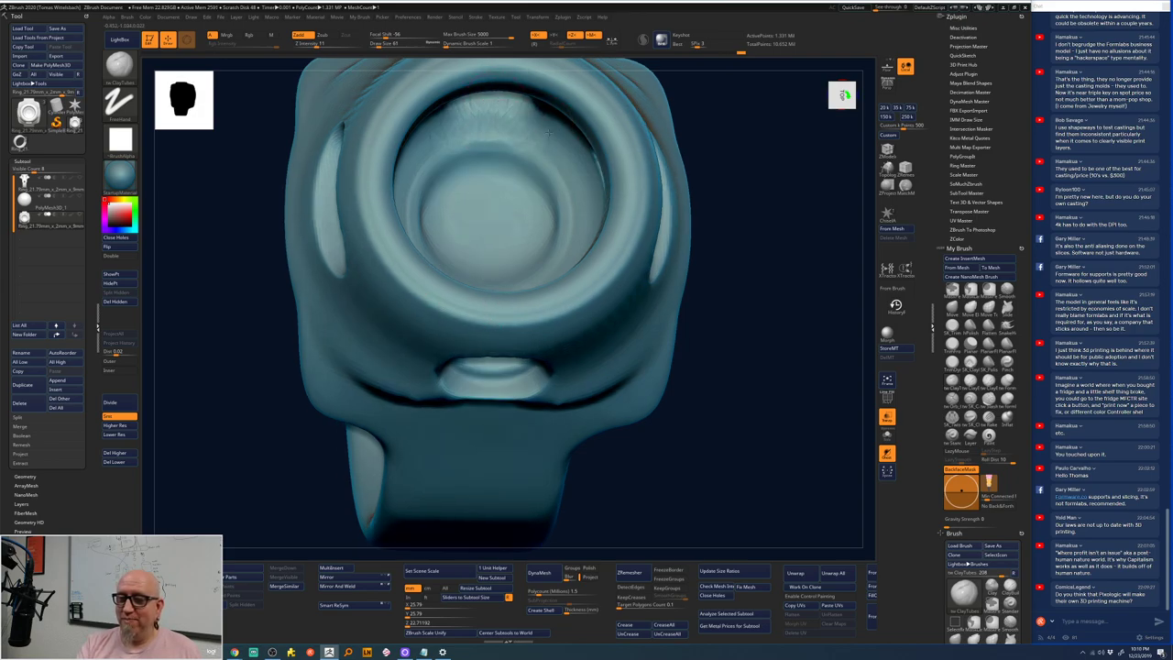
{"action": "mouse_move", "coordinate": [740, 137]}
{"action": "left_mouse_down"}
{"action": "mouse_move", "coordinate": [479, 118]}
{"action": "mouse_move", "coordinate": [529, 126]}
{"action": "left_mouse_up"}
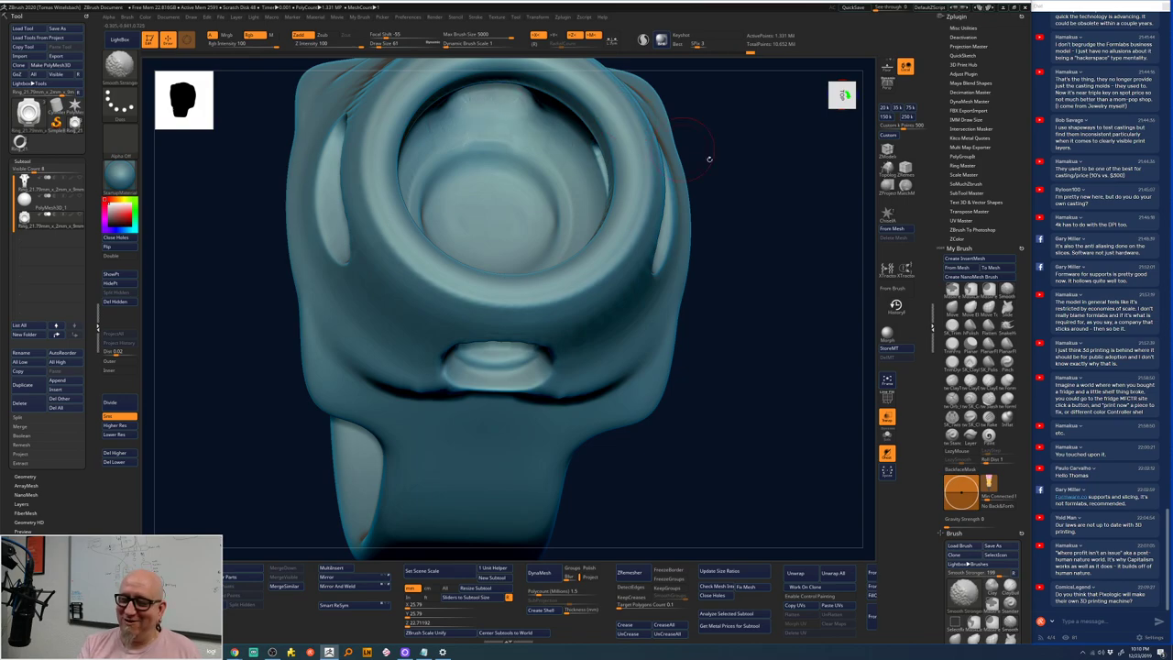
{"action": "mouse_move", "coordinate": [709, 158]}
{"action": "left_mouse_down"}
{"action": "mouse_move", "coordinate": [362, 223]}
{"action": "mouse_move", "coordinate": [371, 183]}
{"action": "mouse_move", "coordinate": [387, 167]}
{"action": "mouse_move", "coordinate": [384, 229]}
{"action": "mouse_move", "coordinate": [359, 232]}
{"action": "mouse_move", "coordinate": [381, 240]}
{"action": "mouse_move", "coordinate": [373, 226]}
{"action": "mouse_move", "coordinate": [479, 272]}
{"action": "mouse_move", "coordinate": [479, 513]}
{"action": "mouse_move", "coordinate": [482, 494]}
{"action": "left_mouse_up"}
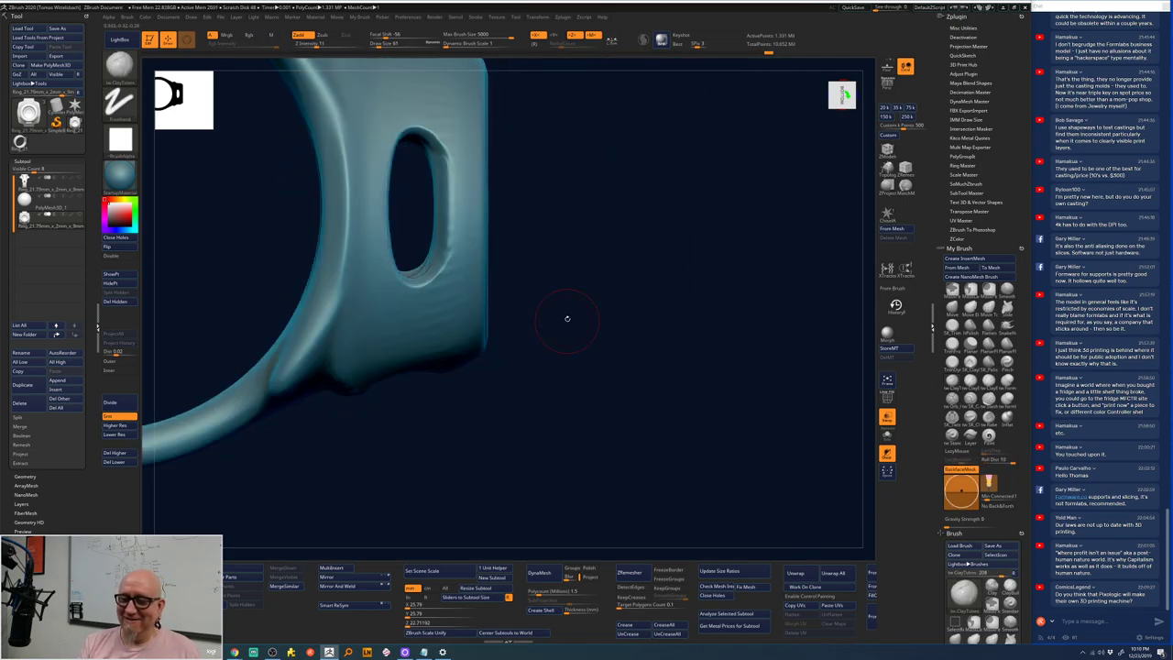
{"action": "left_click_drag", "start_coordinate": [567, 318], "coordinate": [586, 317]}
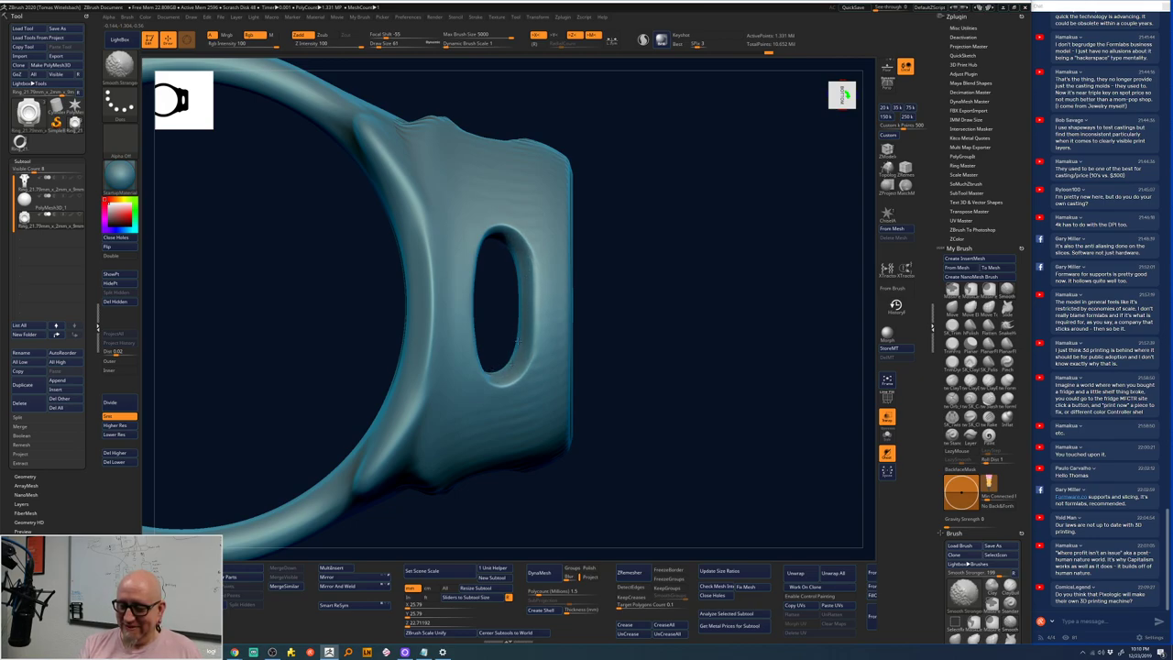
{"action": "key", "text": "shift"}
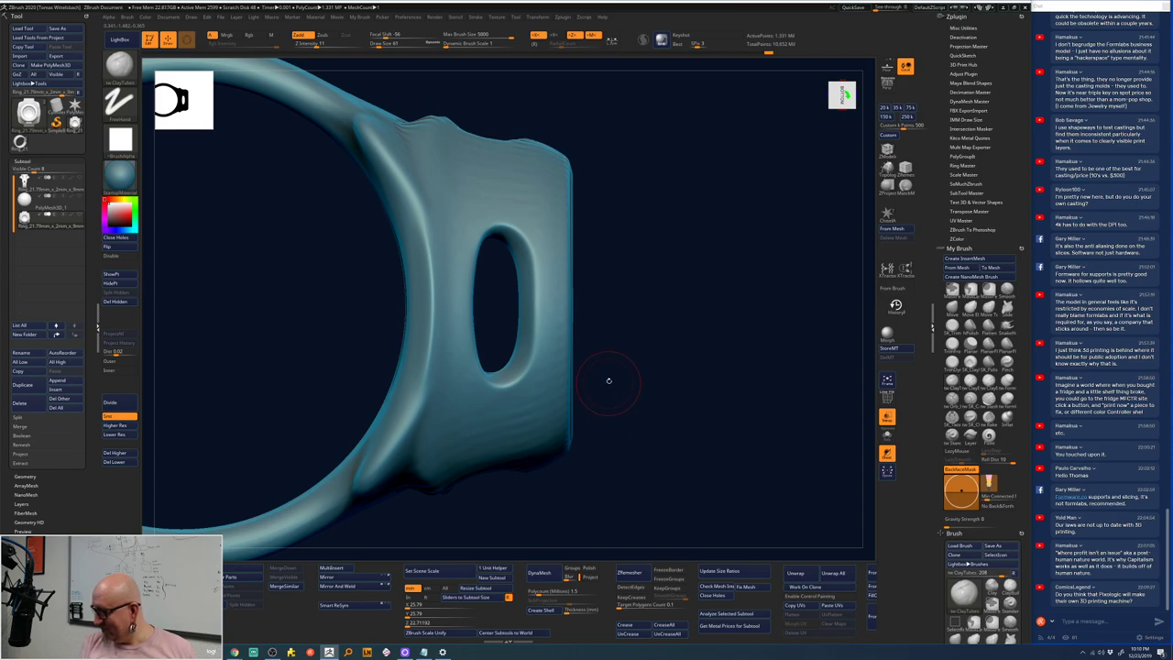
{"action": "left_click_drag", "start_coordinate": [644, 330], "coordinate": [652, 315]}
{"action": "mouse_move", "coordinate": [683, 264]}
{"action": "left_mouse_down"}
{"action": "mouse_move", "coordinate": [627, 213]}
{"action": "mouse_move", "coordinate": [628, 173]}
{"action": "left_mouse_up"}
{"action": "key", "text": "shift"}
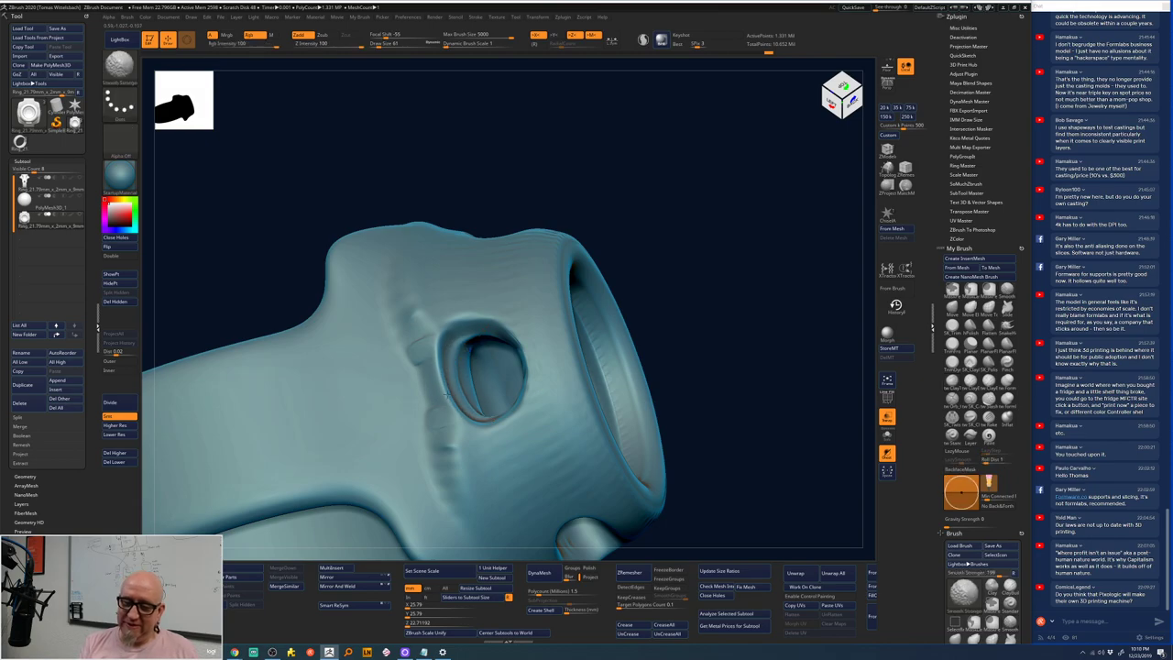
{"action": "mouse_move", "coordinate": [736, 230]}
{"action": "left_mouse_down"}
{"action": "mouse_move", "coordinate": [703, 142]}
{"action": "mouse_move", "coordinate": [712, 152]}
{"action": "mouse_move", "coordinate": [688, 165]}
{"action": "mouse_move", "coordinate": [463, 190]}
{"action": "mouse_move", "coordinate": [468, 235]}
{"action": "mouse_move", "coordinate": [473, 160]}
{"action": "mouse_move", "coordinate": [488, 240]}
{"action": "mouse_move", "coordinate": [464, 166]}
{"action": "mouse_move", "coordinate": [468, 220]}
{"action": "mouse_move", "coordinate": [447, 252]}
{"action": "mouse_move", "coordinate": [454, 197]}
{"action": "mouse_move", "coordinate": [485, 206]}
{"action": "mouse_move", "coordinate": [458, 243]}
{"action": "mouse_move", "coordinate": [455, 207]}
{"action": "mouse_move", "coordinate": [458, 240]}
{"action": "mouse_move", "coordinate": [463, 220]}
{"action": "mouse_move", "coordinate": [504, 227]}
{"action": "mouse_move", "coordinate": [455, 293]}
{"action": "mouse_move", "coordinate": [453, 275]}
{"action": "left_mouse_up"}
{"action": "left_click_drag", "start_coordinate": [523, 490], "coordinate": [568, 486], "text": "shift"}
- Build up clay along the band junction and smooth away the earlier stroke marks
{"action": "mouse_move", "coordinate": [589, 366]}
{"action": "left_mouse_down"}
{"action": "mouse_move", "coordinate": [514, 330]}
{"action": "mouse_move", "coordinate": [467, 284]}
{"action": "mouse_move", "coordinate": [447, 246]}
{"action": "mouse_move", "coordinate": [472, 255]}
{"action": "mouse_move", "coordinate": [494, 222]}
{"action": "left_mouse_up"}
{"action": "left_click_drag", "start_coordinate": [469, 275], "coordinate": [518, 225]}
{"action": "left_click_drag", "start_coordinate": [449, 255], "coordinate": [447, 292], "text": "shift"}
{"action": "left_click_drag", "start_coordinate": [445, 335], "coordinate": [448, 363], "text": "shift"}
- Smooth the remaining marks on the band junction, checking from front and three-quarter views
{"action": "left_click_drag", "start_coordinate": [464, 303], "coordinate": [467, 316], "text": "shift"}
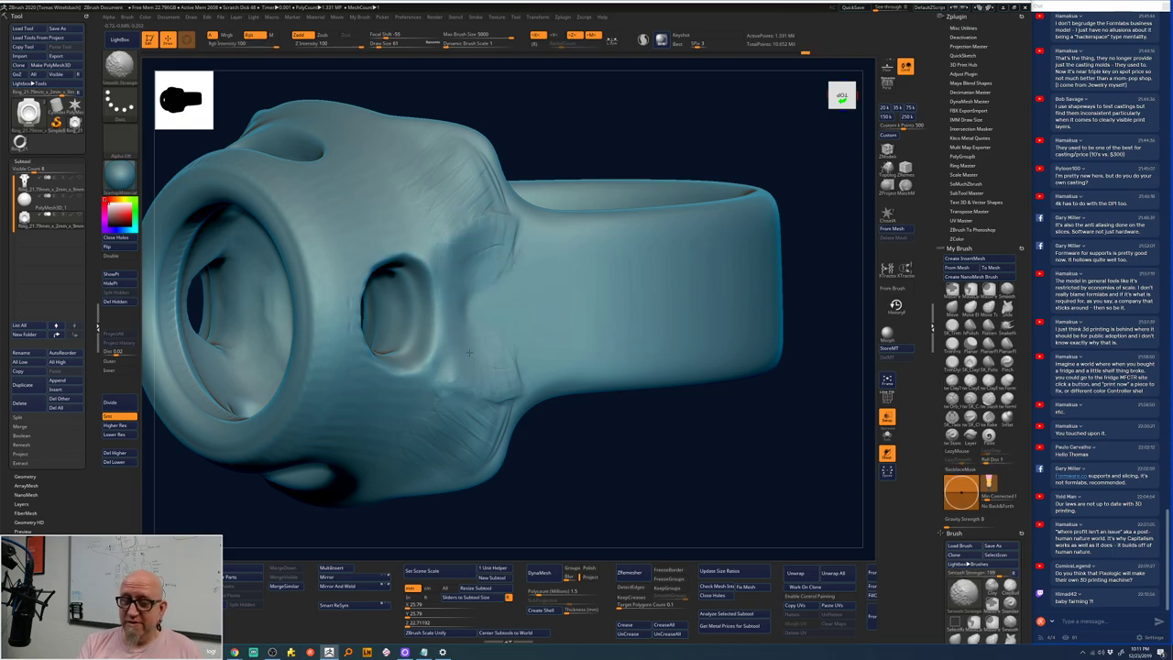
{"action": "left_click_drag", "start_coordinate": [502, 255], "coordinate": [516, 229], "text": "shift"}
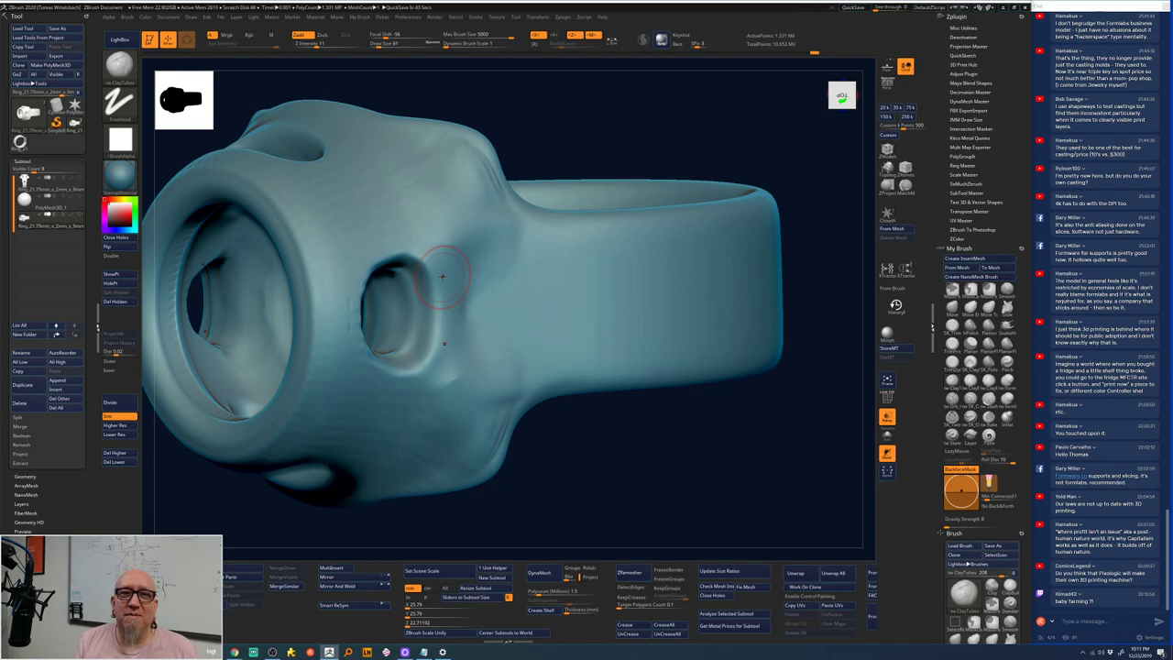
{"action": "left_click_drag", "start_coordinate": [669, 449], "coordinate": [720, 490]}
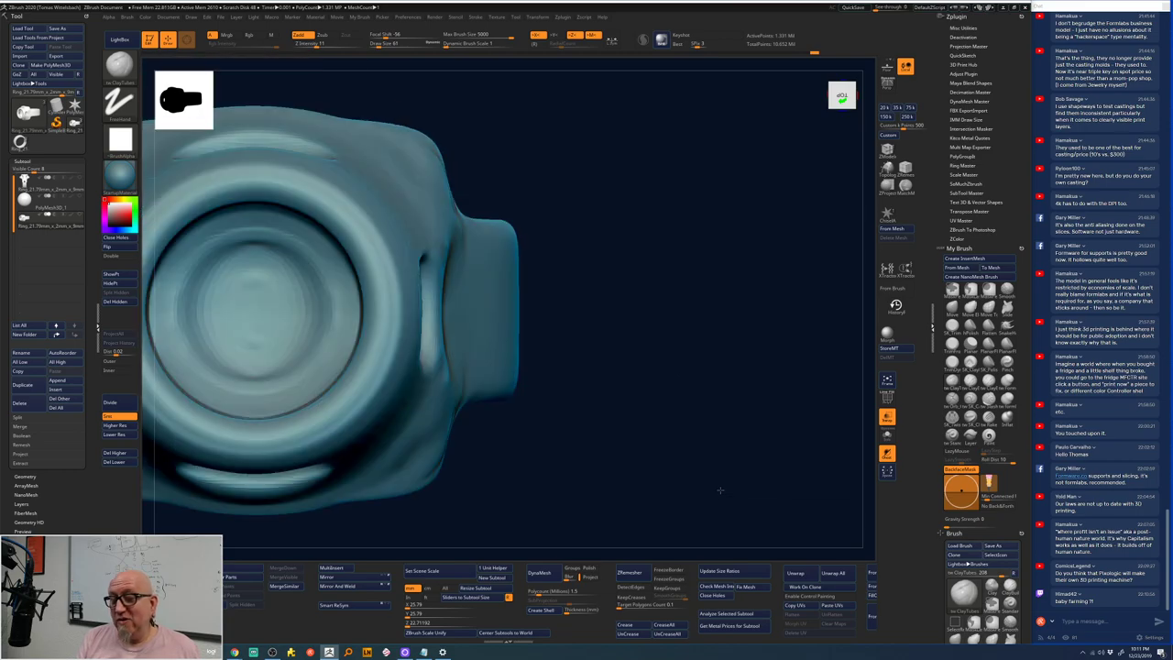
{"action": "left_click_drag", "start_coordinate": [623, 293], "coordinate": [734, 265]}
{"action": "left_click_drag", "start_coordinate": [689, 211], "coordinate": [730, 415]}
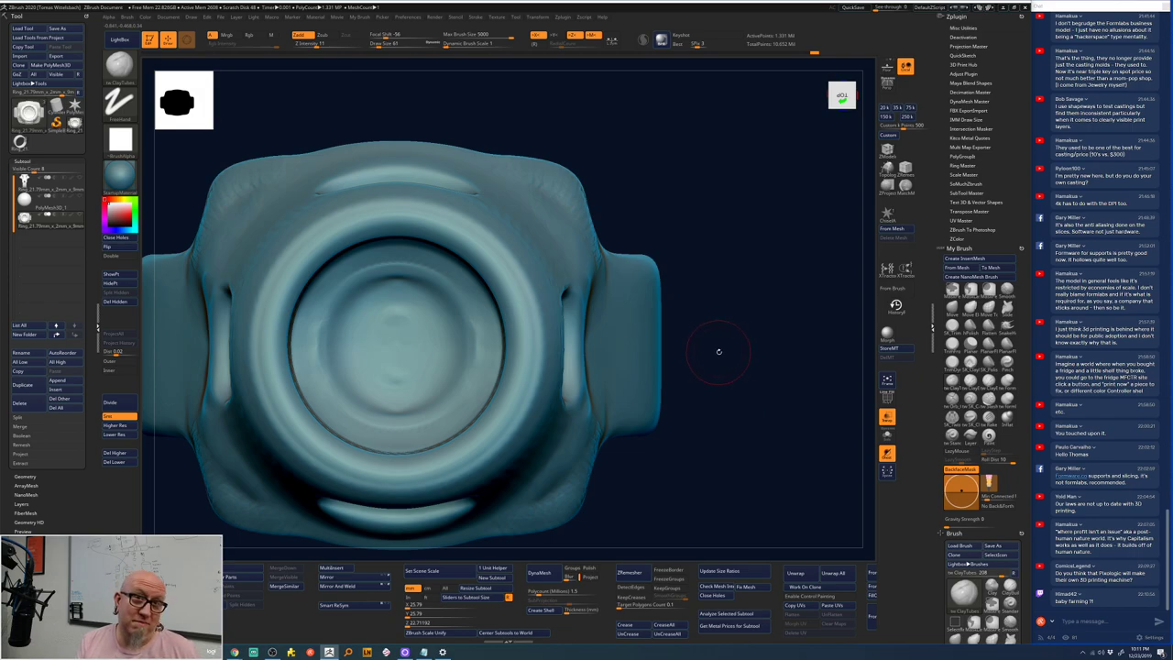
{"action": "mouse_move", "coordinate": [717, 343]}
{"action": "left_mouse_down", "text": "shift"}
{"action": "mouse_move", "coordinate": [741, 244]}
{"action": "mouse_move", "coordinate": [798, 275]}
{"action": "mouse_move", "coordinate": [767, 333]}
{"action": "mouse_move", "coordinate": [806, 300]}
{"action": "left_mouse_up", "text": "shift"}
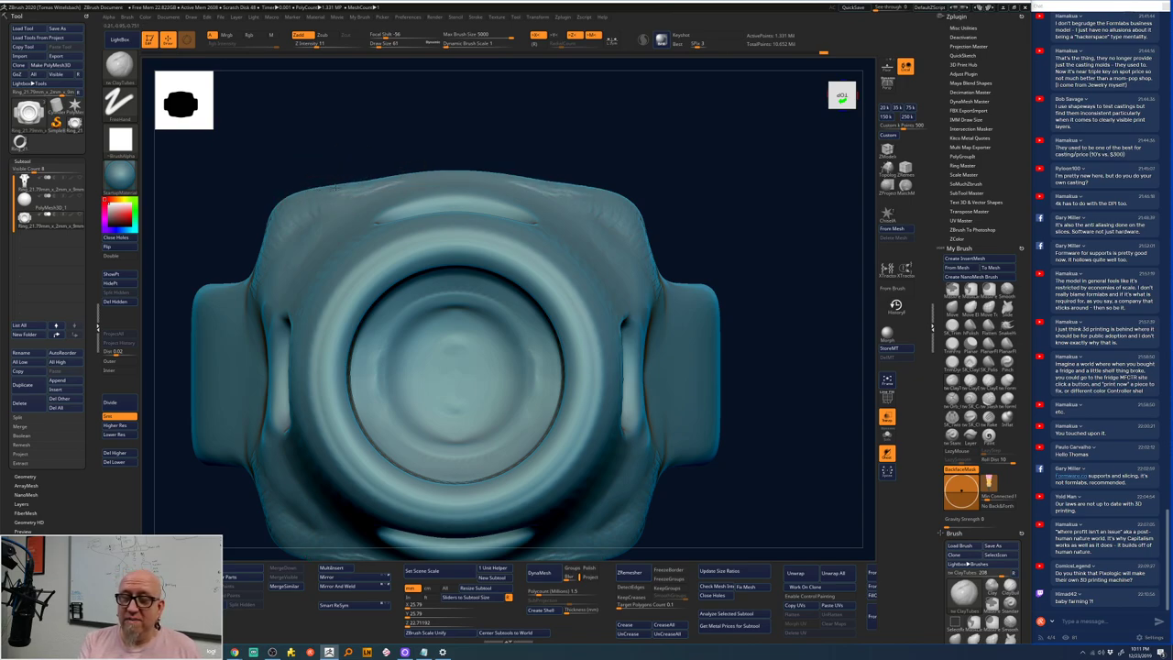
- Smooth the top-edge crease, then carve a ClayTubes crease along the band-to-head junction
{"action": "left_click_drag", "start_coordinate": [334, 188], "coordinate": [550, 188], "text": "shift"}
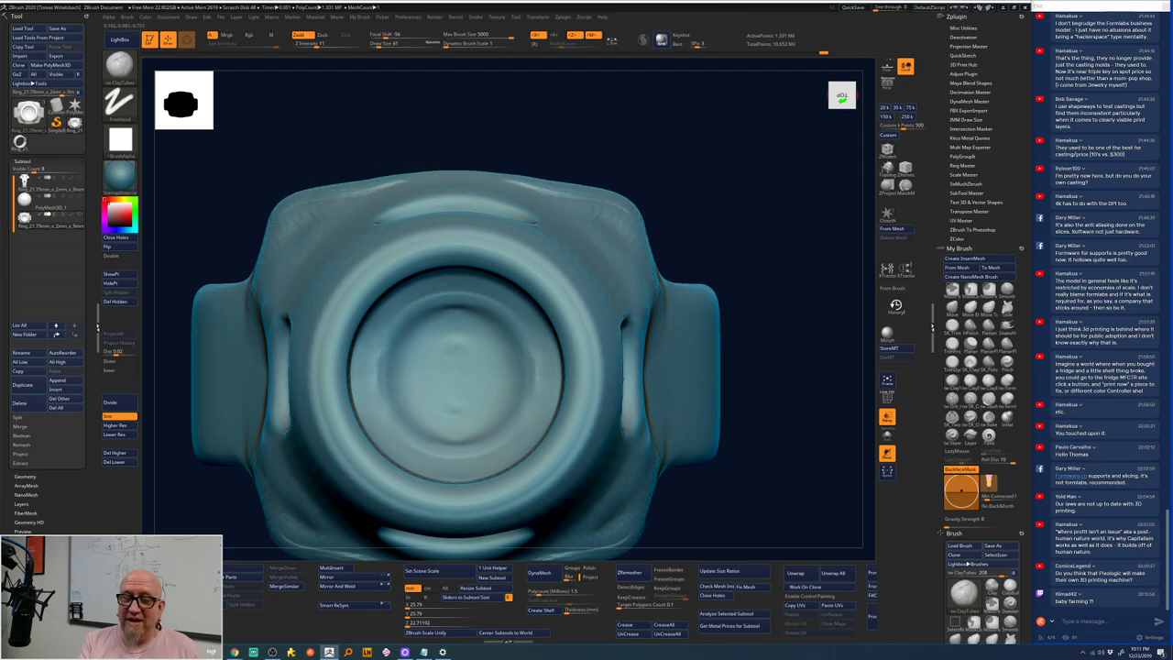
{"action": "left_click_drag", "start_coordinate": [611, 149], "coordinate": [641, 167], "text": "alt"}
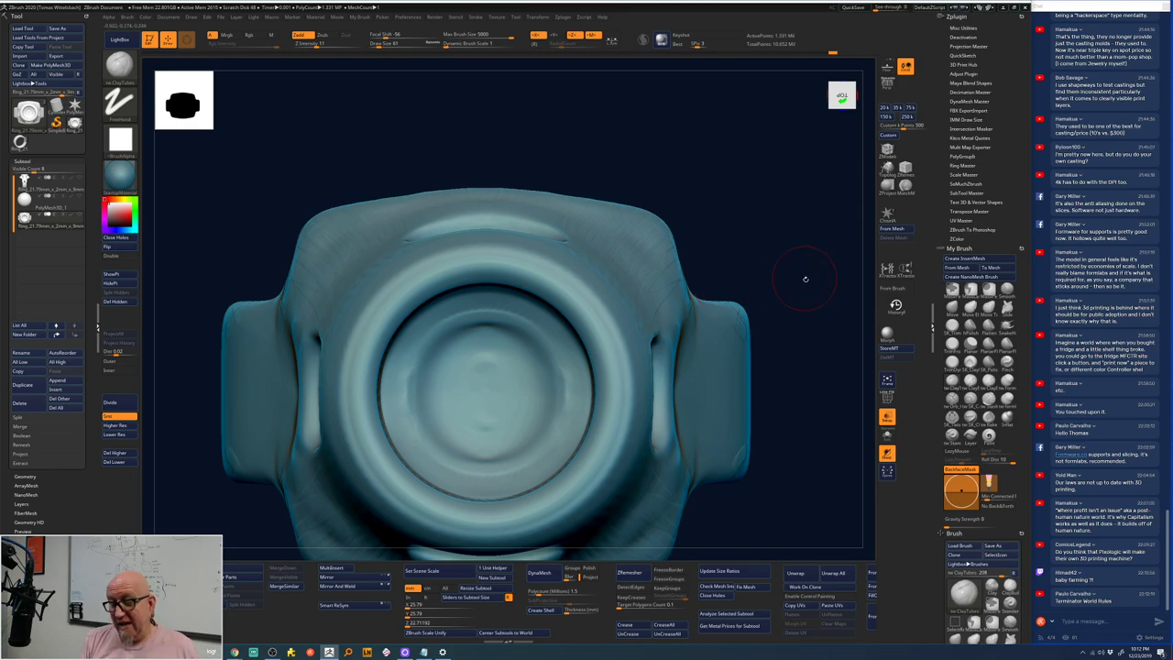
{"action": "left_click_drag", "start_coordinate": [803, 338], "coordinate": [546, 243]}
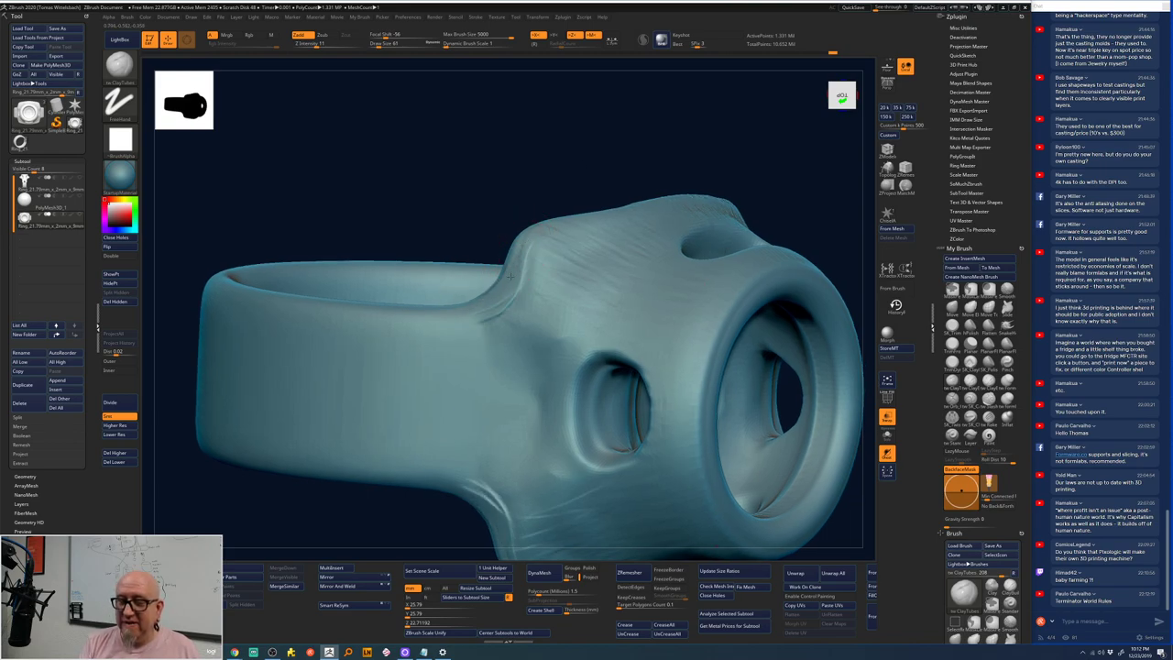
{"action": "mouse_move", "coordinate": [520, 261]}
{"action": "left_mouse_down"}
{"action": "mouse_move", "coordinate": [461, 312]}
{"action": "mouse_move", "coordinate": [507, 275]}
{"action": "mouse_move", "coordinate": [516, 235]}
{"action": "mouse_move", "coordinate": [502, 279]}
{"action": "mouse_move", "coordinate": [526, 237]}
{"action": "mouse_move", "coordinate": [630, 207]}
{"action": "mouse_move", "coordinate": [545, 227]}
{"action": "left_mouse_up"}
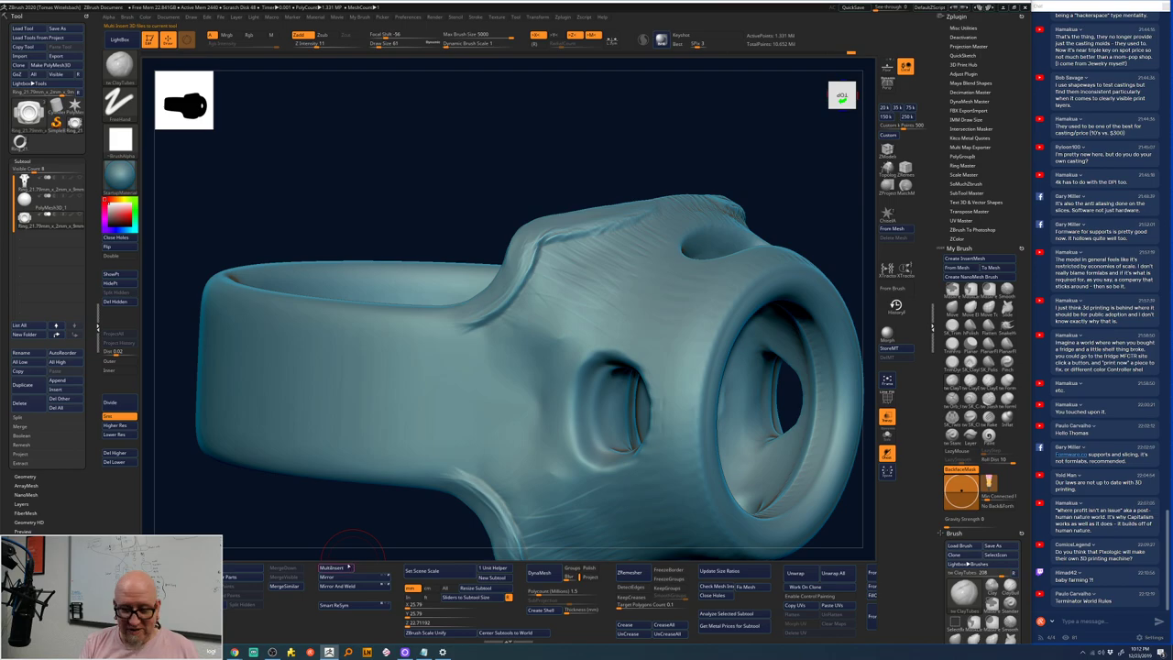
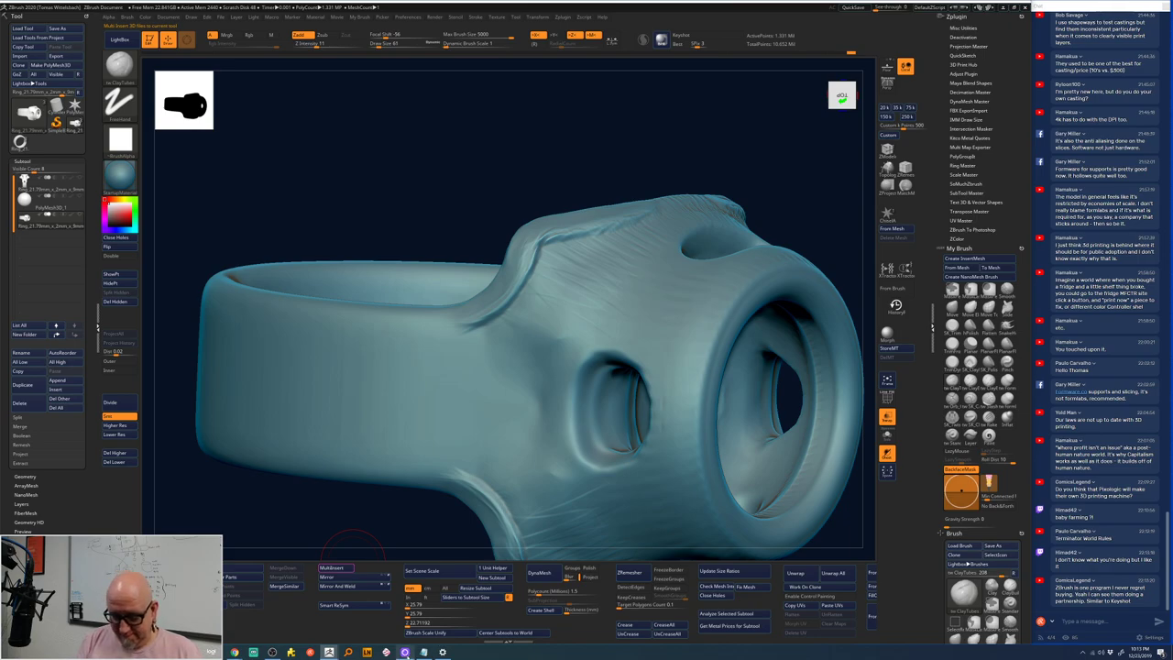
- Open the webcam control window and close it again
{"action": "left_click", "coordinate": [329, 652]}
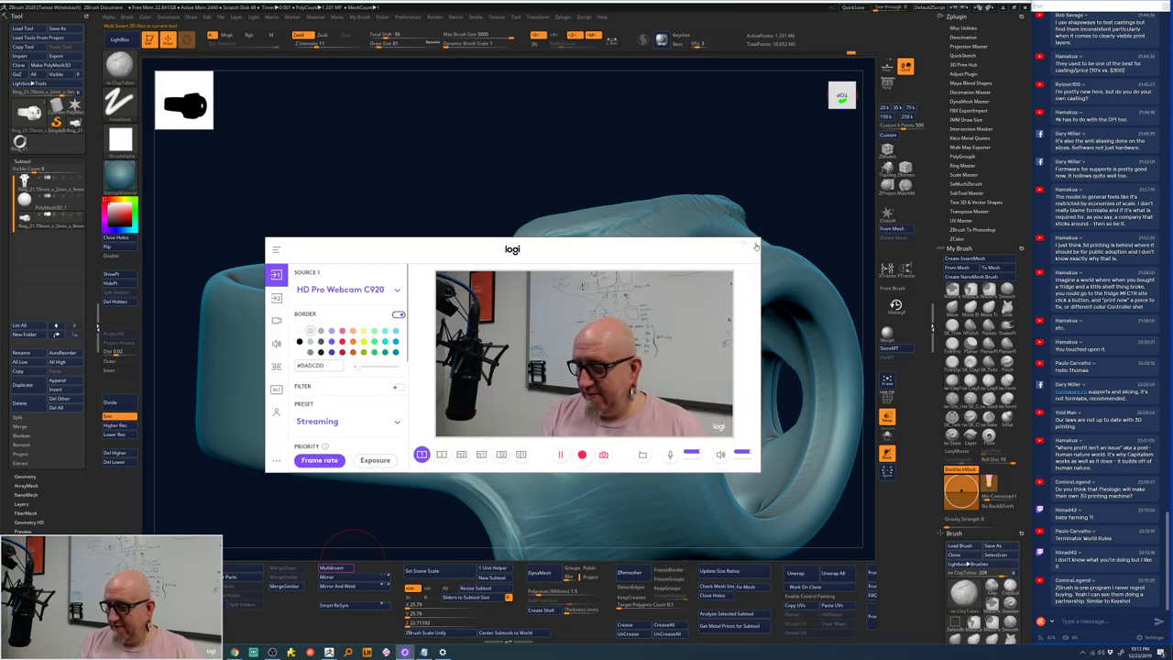
{"action": "key", "text": "Escape"}
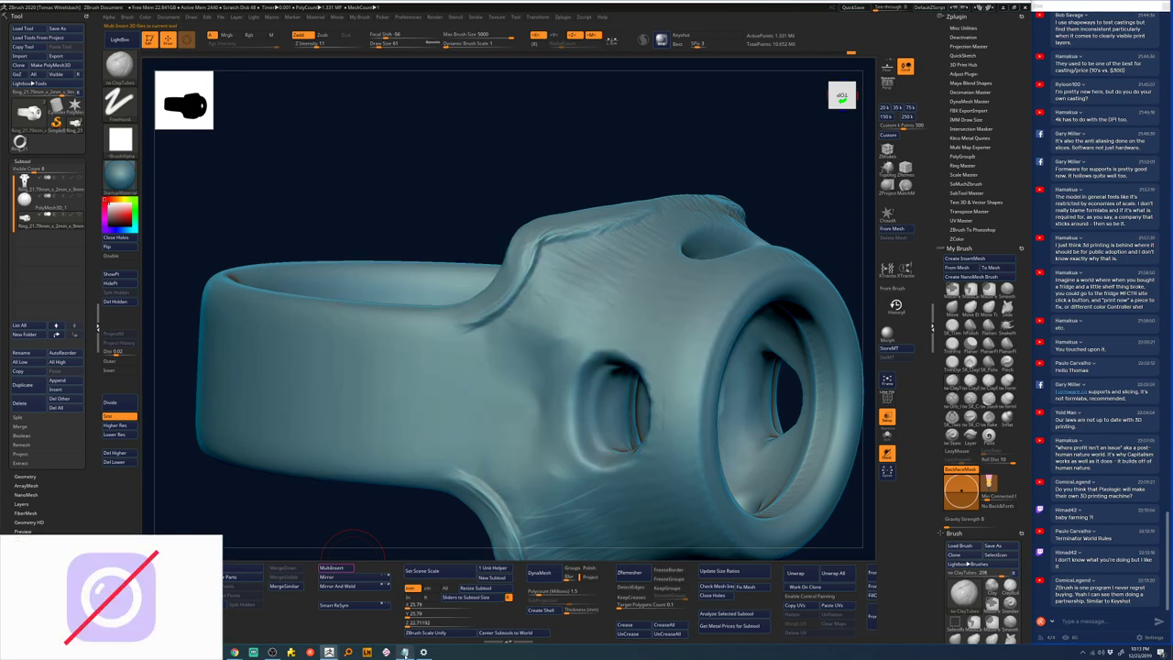
{"action": "mouse_move", "coordinate": [405, 652]}
{"action": "mouse_move", "coordinate": [329, 652]}
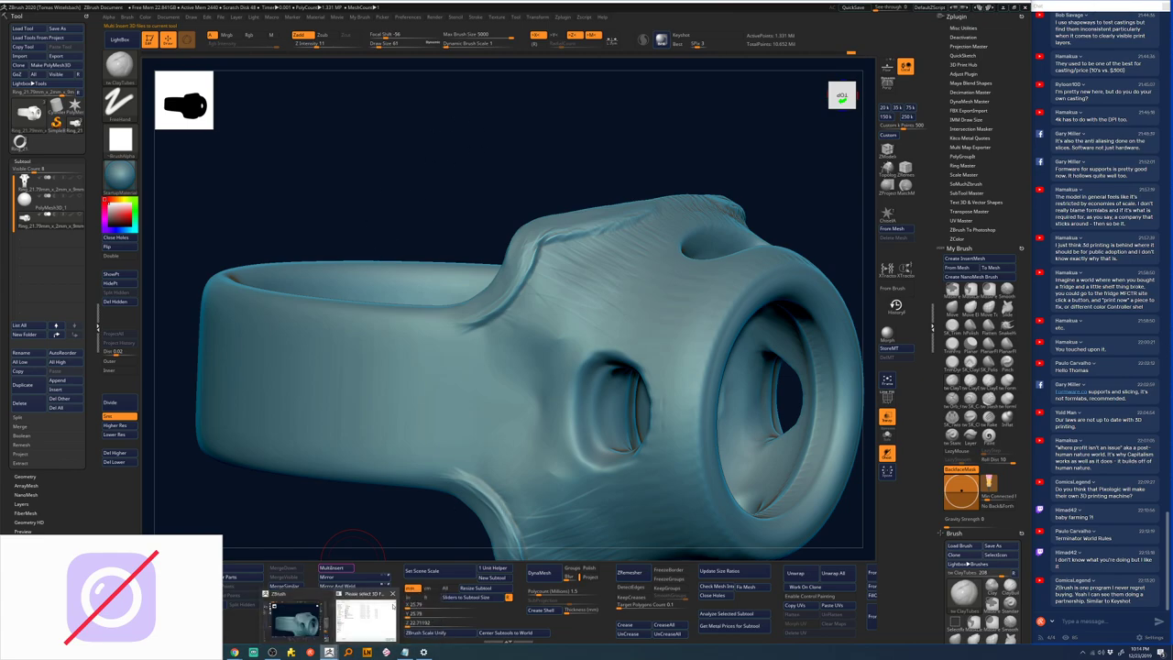
{"action": "mouse_move", "coordinate": [365, 616]}
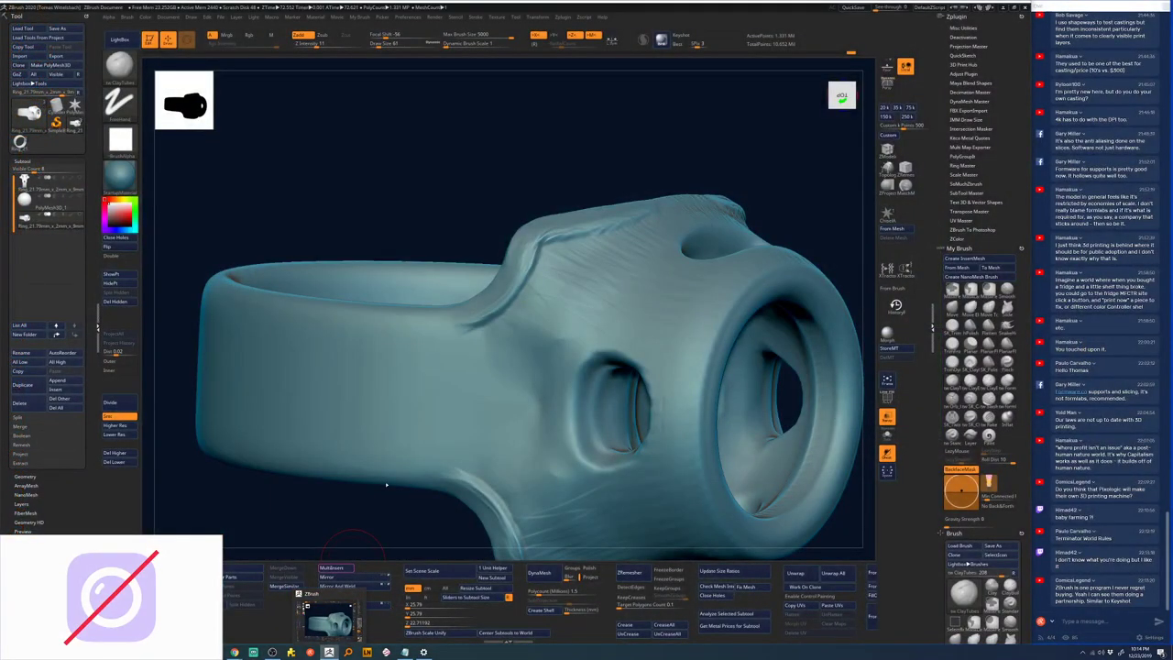
- Pick the ClayTubes brush (B, C, T) and turn the ring to a left side view of the shank
{"action": "right_click_drag", "start_coordinate": [385, 482], "coordinate": [381, 519]}
{"action": "right_click_drag", "start_coordinate": [715, 136], "coordinate": [741, 137], "text": "shift"}
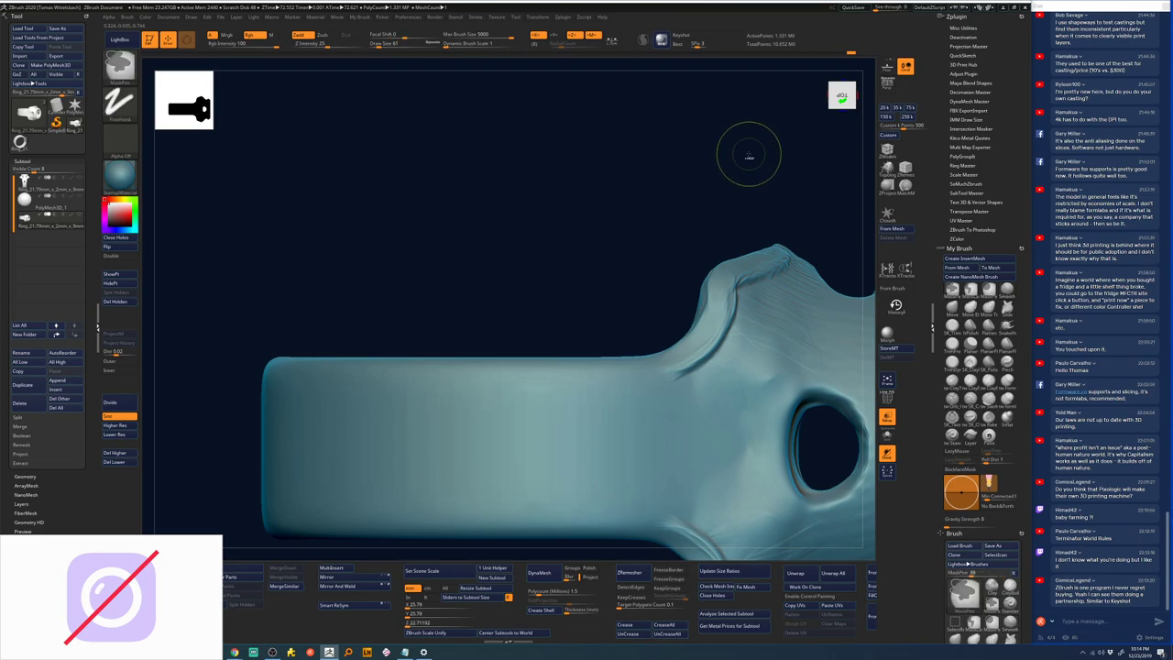
{"action": "key", "text": "b"}
{"action": "key", "text": "c"}
{"action": "key", "text": "t"}
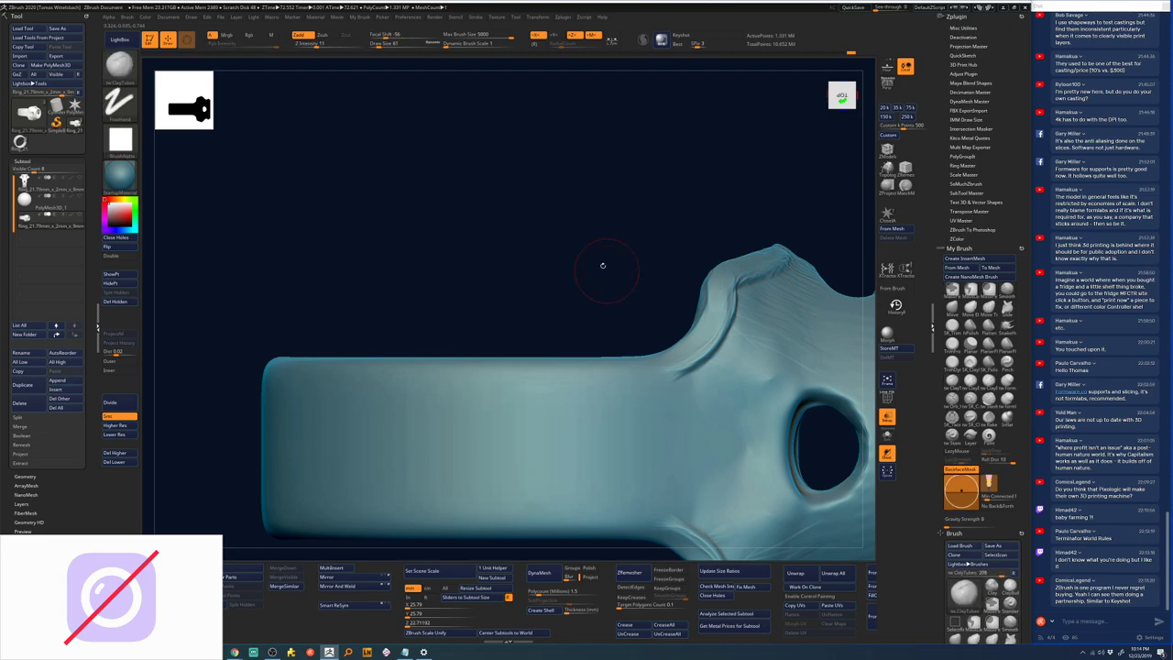
{"action": "right_click_drag", "start_coordinate": [602, 265], "coordinate": [536, 224], "text": "alt"}
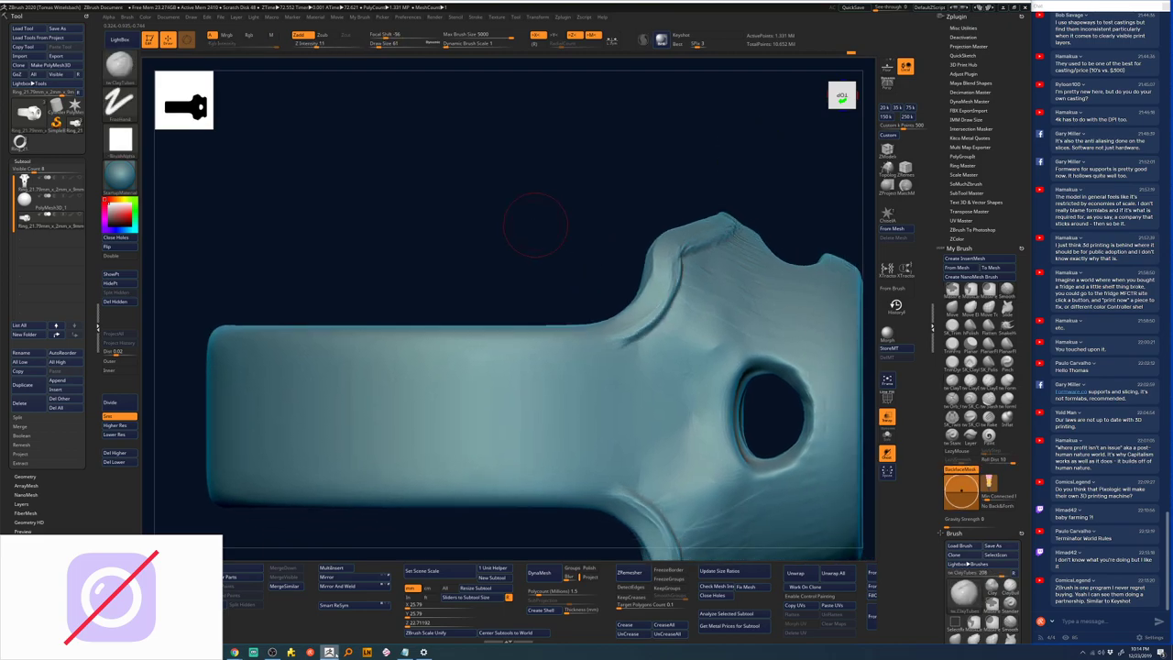
{"action": "mouse_move", "coordinate": [329, 652]}
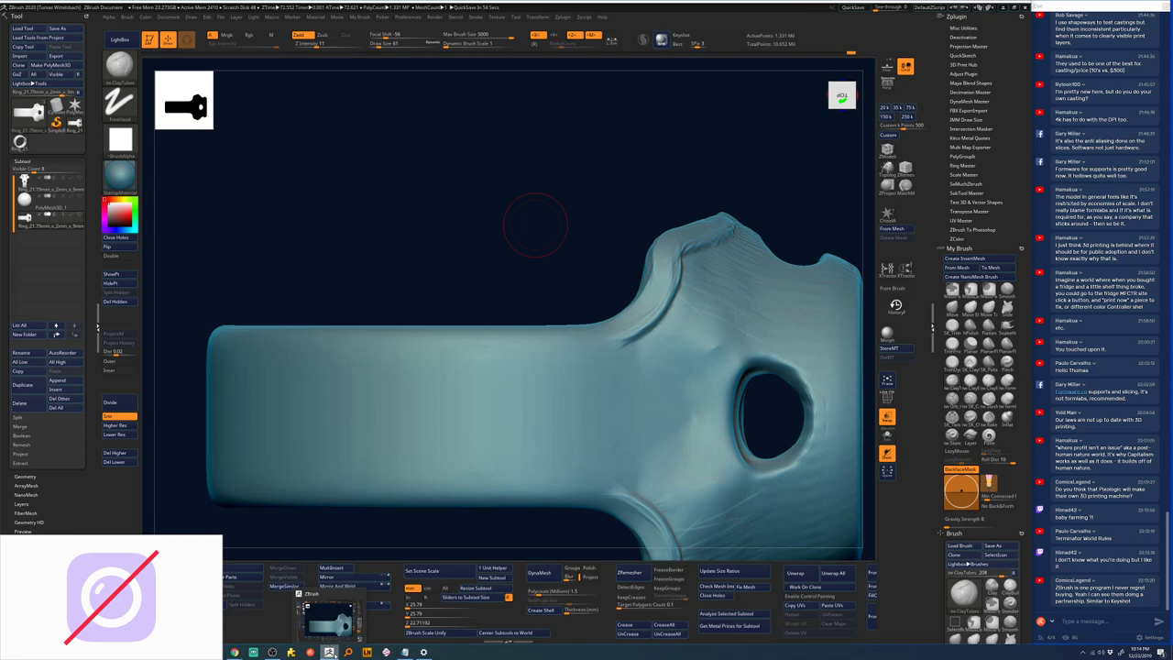
{"action": "mouse_move", "coordinate": [490, 259]}
{"action": "left_mouse_down"}
{"action": "mouse_move", "coordinate": [505, 241]}
{"action": "mouse_move", "coordinate": [540, 303]}
{"action": "mouse_move", "coordinate": [656, 289]}
{"action": "mouse_move", "coordinate": [614, 268]}
{"action": "mouse_move", "coordinate": [618, 246]}
{"action": "mouse_move", "coordinate": [654, 254]}
{"action": "mouse_move", "coordinate": [712, 348]}
{"action": "left_mouse_up"}
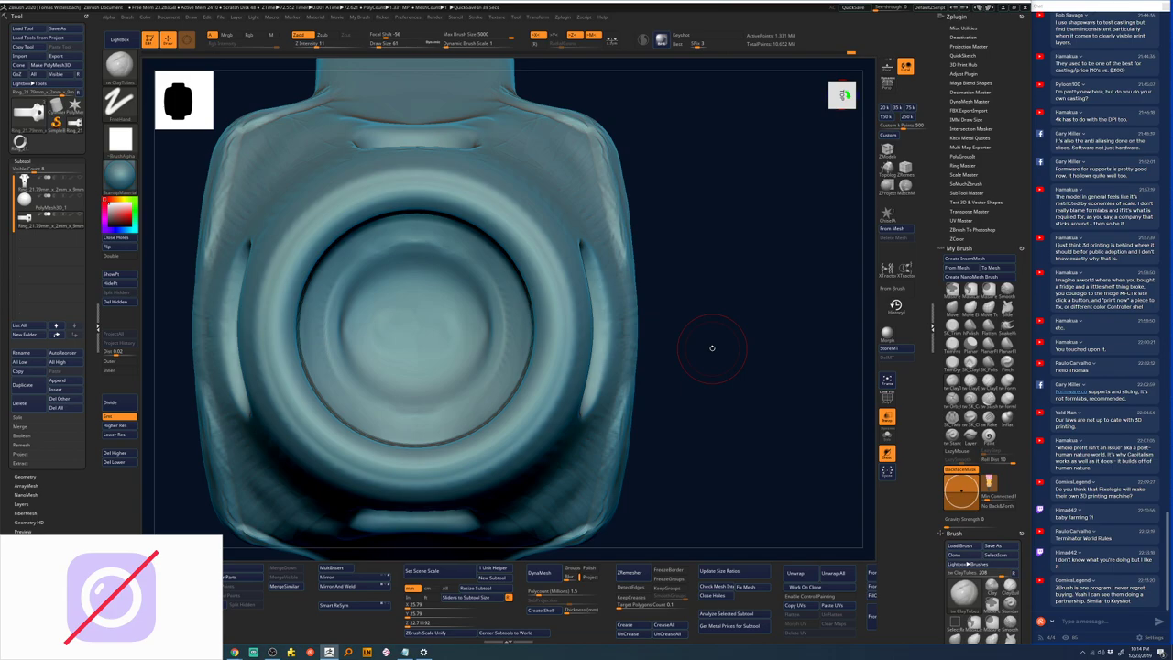
{"action": "left_click_drag", "start_coordinate": [698, 198], "coordinate": [644, 336], "text": "shift"}
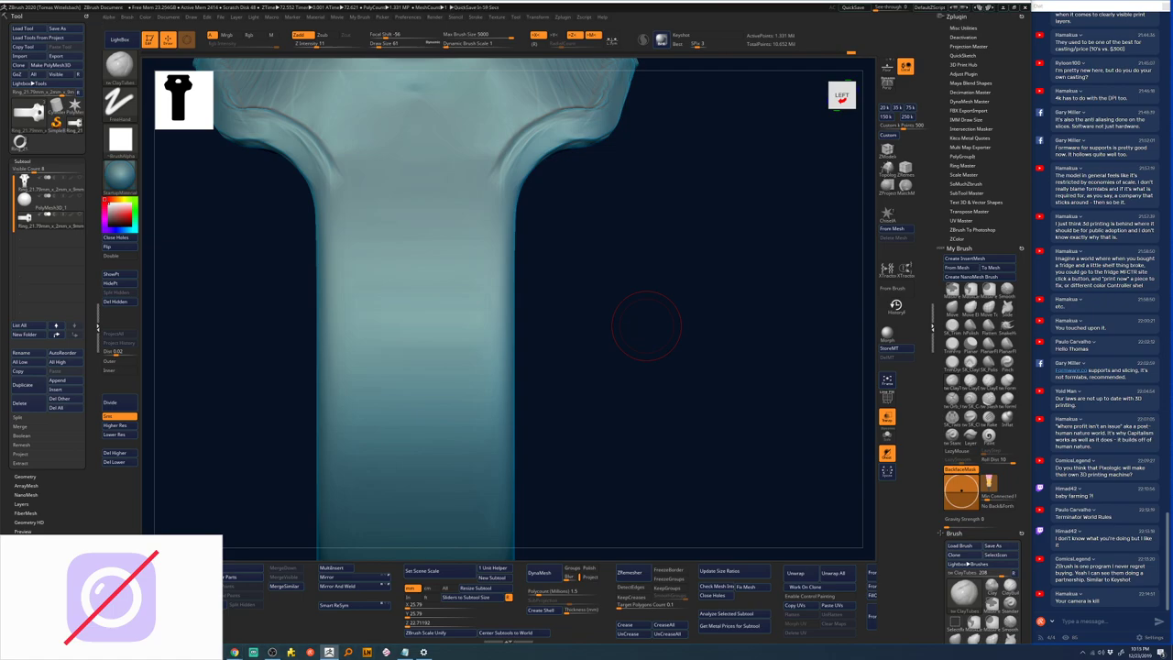
{"action": "key", "text": "super"}
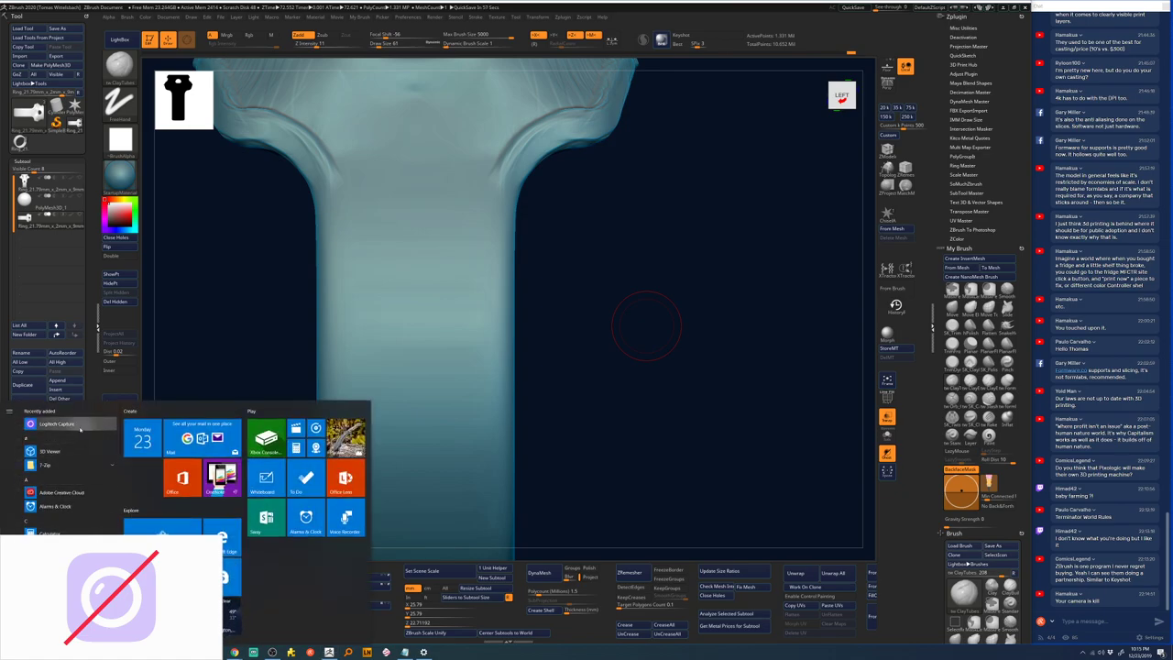
{"action": "left_click", "coordinate": [84, 424]}
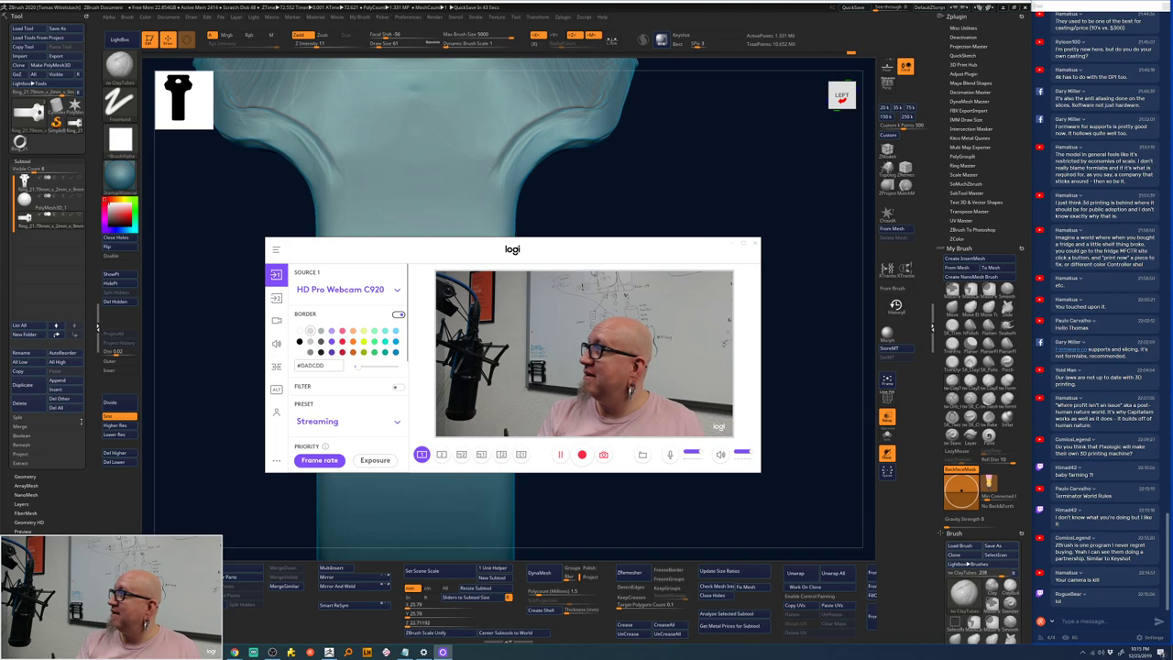
{"action": "left_click", "coordinate": [744, 243]}
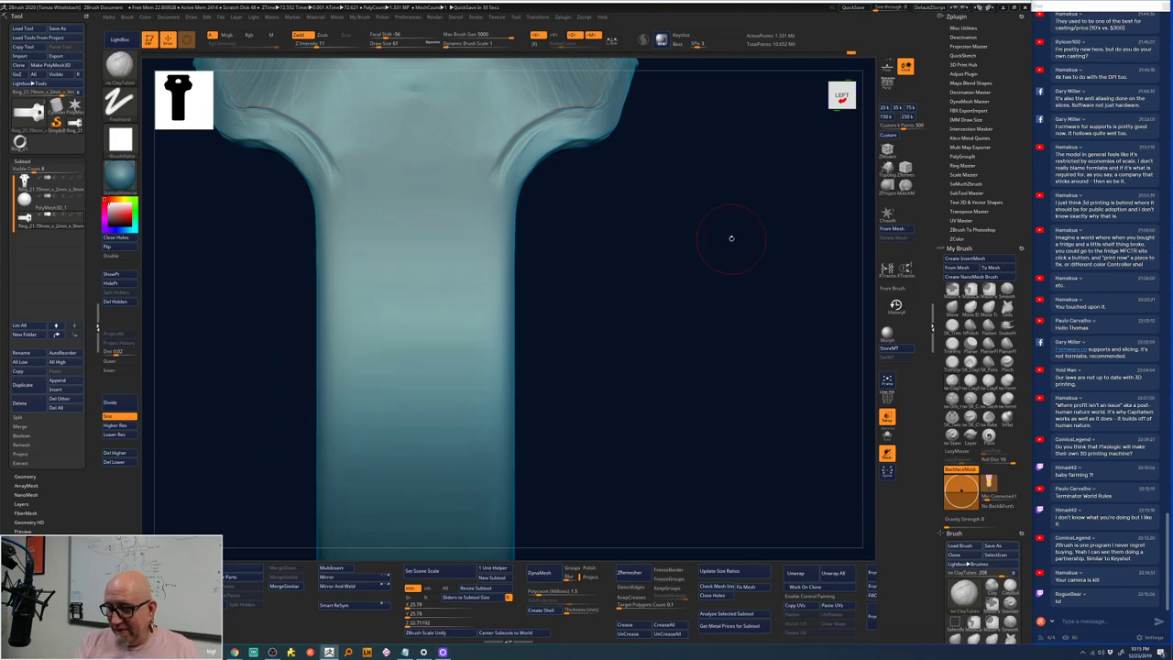
- Smooth the creases along the shank's flared edges with SmoothStronger
{"action": "left_click_drag", "start_coordinate": [626, 211], "coordinate": [641, 288]}
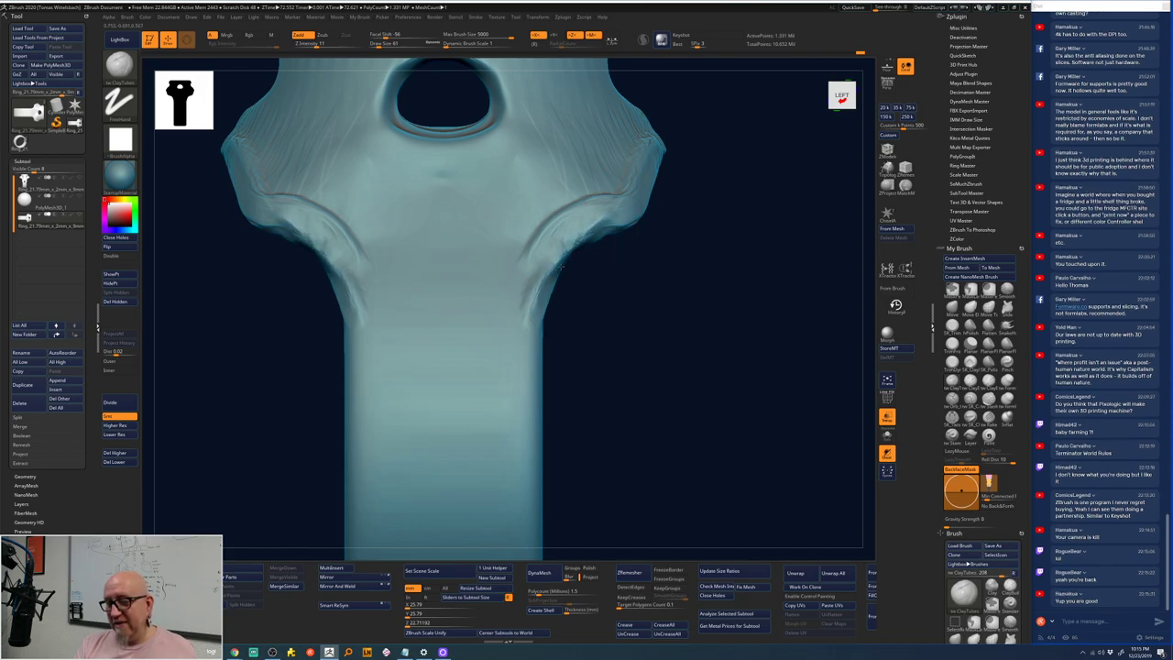
{"action": "key", "text": "shift"}
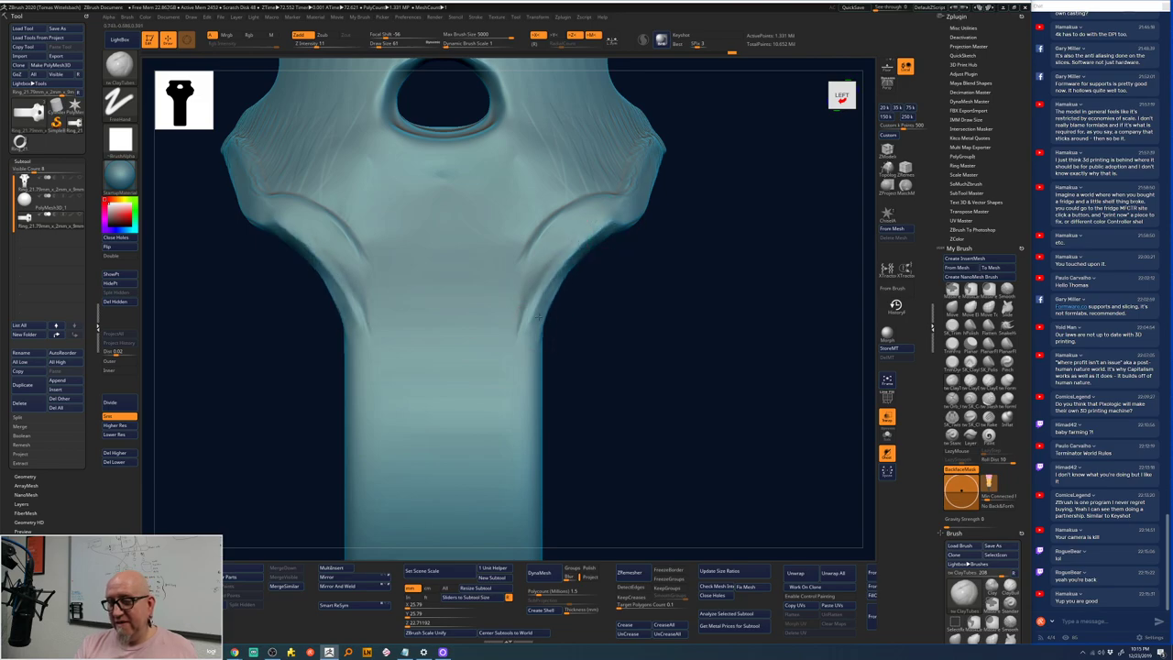
{"action": "mouse_move", "coordinate": [550, 303]}
{"action": "left_mouse_down"}
{"action": "mouse_move", "coordinate": [616, 220]}
{"action": "mouse_move", "coordinate": [697, 216]}
{"action": "mouse_move", "coordinate": [669, 213]}
{"action": "mouse_move", "coordinate": [733, 192]}
{"action": "mouse_move", "coordinate": [678, 184]}
{"action": "left_mouse_up"}
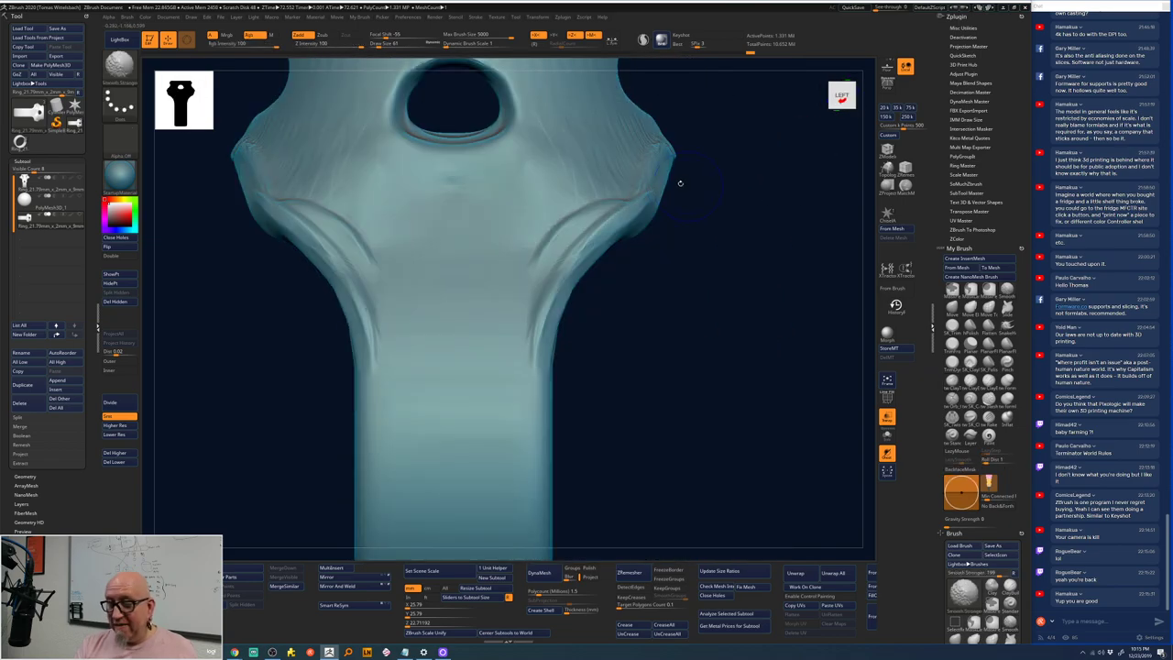
{"action": "left_click_drag", "start_coordinate": [548, 235], "coordinate": [561, 262]}
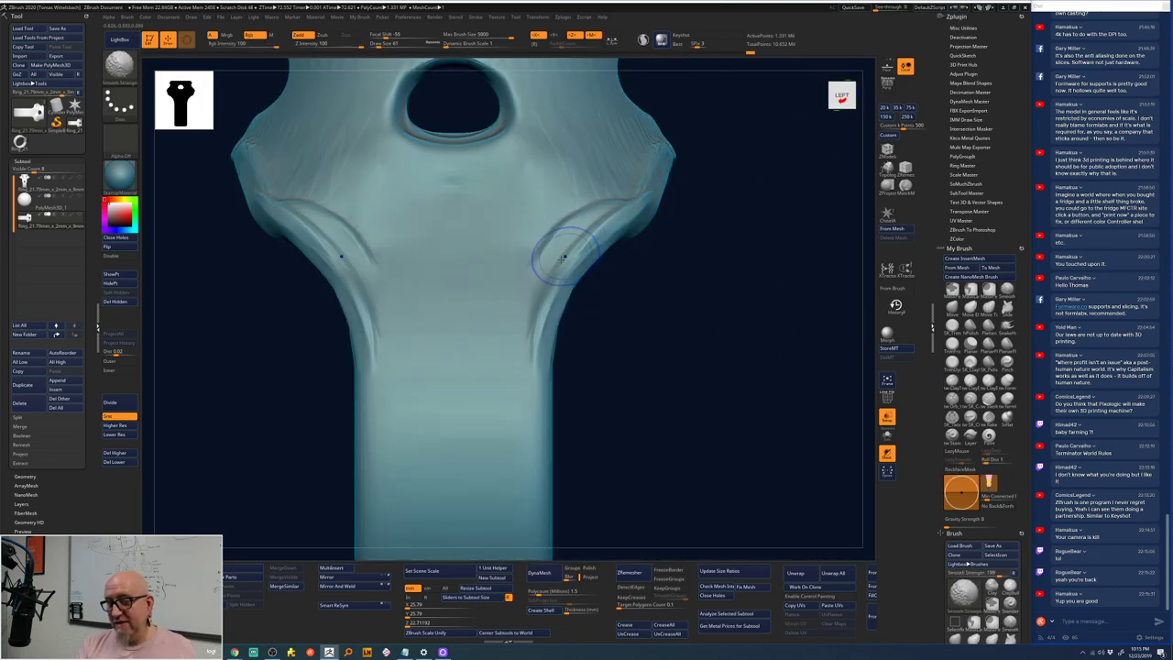
- Deepen the mirrored curved grooves with ClayTubes and extend them up toward the head
{"action": "key", "text": "space"}
{"action": "left_click_drag", "start_coordinate": [687, 210], "coordinate": [637, 195], "text": "shift"}
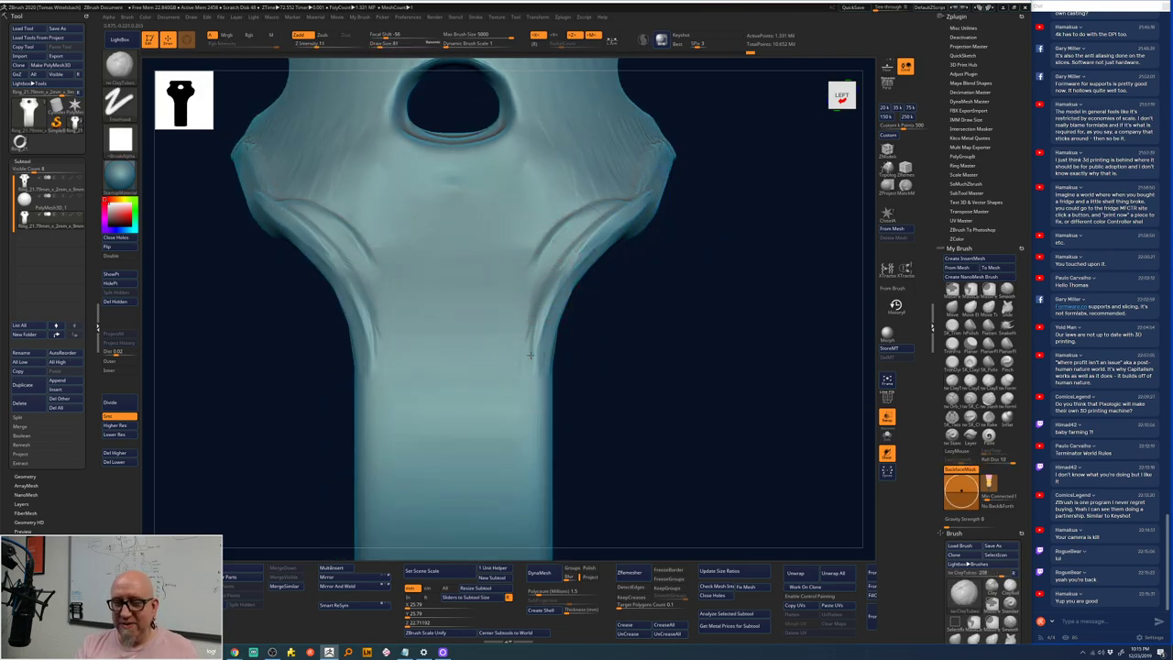
{"action": "mouse_move", "coordinate": [537, 365]}
{"action": "left_mouse_down"}
{"action": "mouse_move", "coordinate": [573, 250]}
{"action": "mouse_move", "coordinate": [673, 203]}
{"action": "left_mouse_up"}
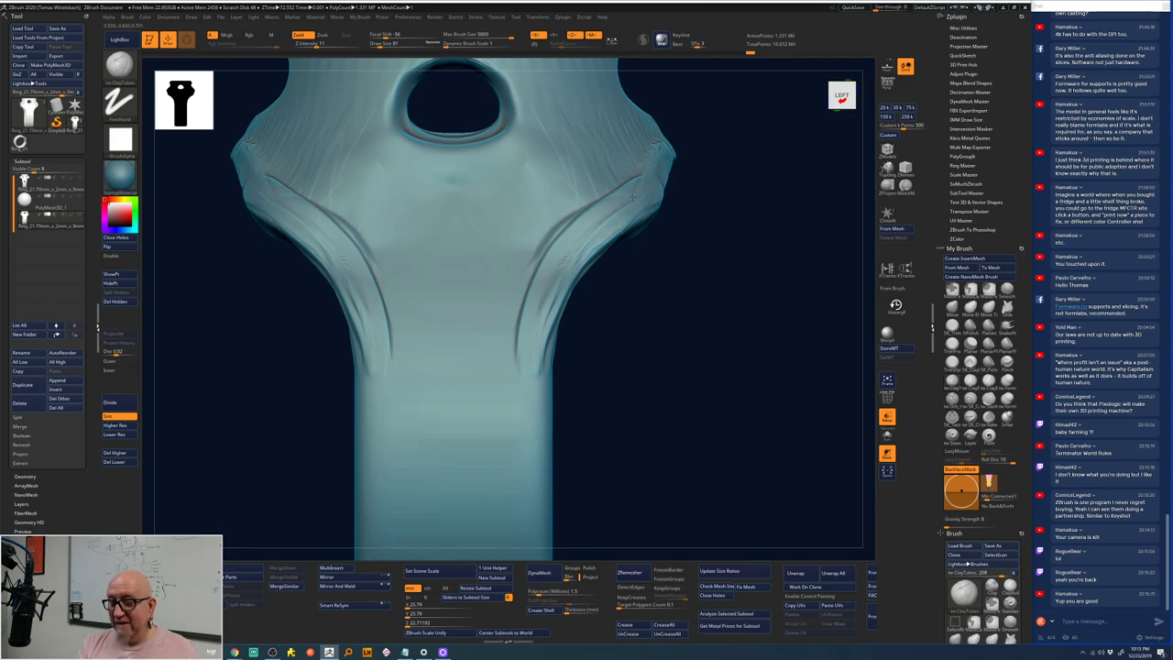
{"action": "mouse_move", "coordinate": [543, 290]}
{"action": "left_mouse_down"}
{"action": "mouse_move", "coordinate": [528, 376]}
{"action": "mouse_move", "coordinate": [548, 284]}
{"action": "mouse_move", "coordinate": [615, 194]}
{"action": "mouse_move", "coordinate": [543, 297]}
{"action": "mouse_move", "coordinate": [619, 195]}
{"action": "mouse_move", "coordinate": [586, 223]}
{"action": "mouse_move", "coordinate": [524, 355]}
{"action": "mouse_move", "coordinate": [521, 309]}
{"action": "mouse_move", "coordinate": [544, 313]}
{"action": "mouse_move", "coordinate": [554, 241]}
{"action": "mouse_move", "coordinate": [581, 250]}
{"action": "mouse_move", "coordinate": [588, 188]}
{"action": "mouse_move", "coordinate": [619, 210]}
{"action": "left_mouse_up"}
{"action": "left_click_drag", "start_coordinate": [752, 178], "coordinate": [751, 217], "text": "shift"}
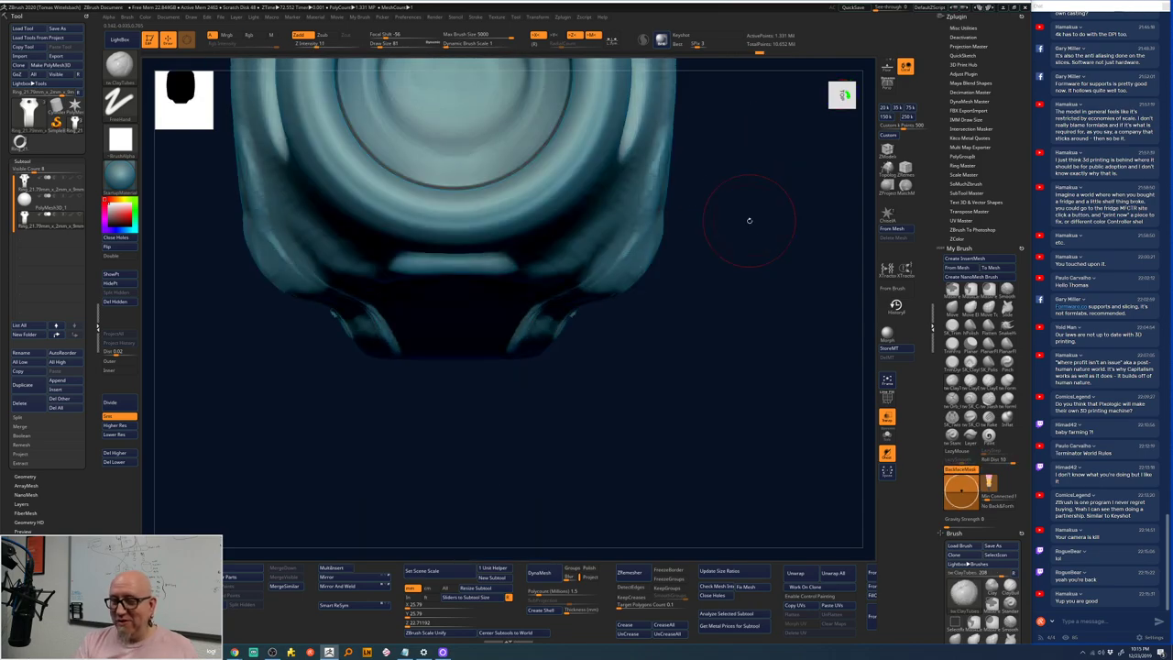
- Smooth the flared shank surface from a tilted top-front view
{"action": "left_click_drag", "start_coordinate": [738, 424], "coordinate": [720, 275]}
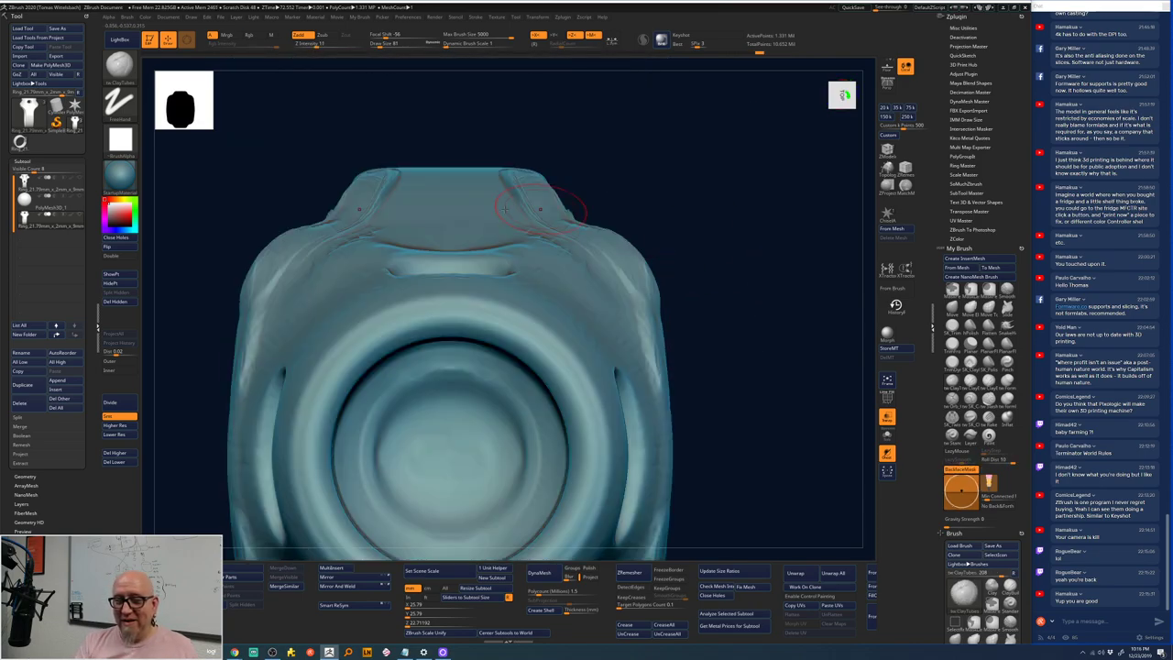
{"action": "key", "text": "shift"}
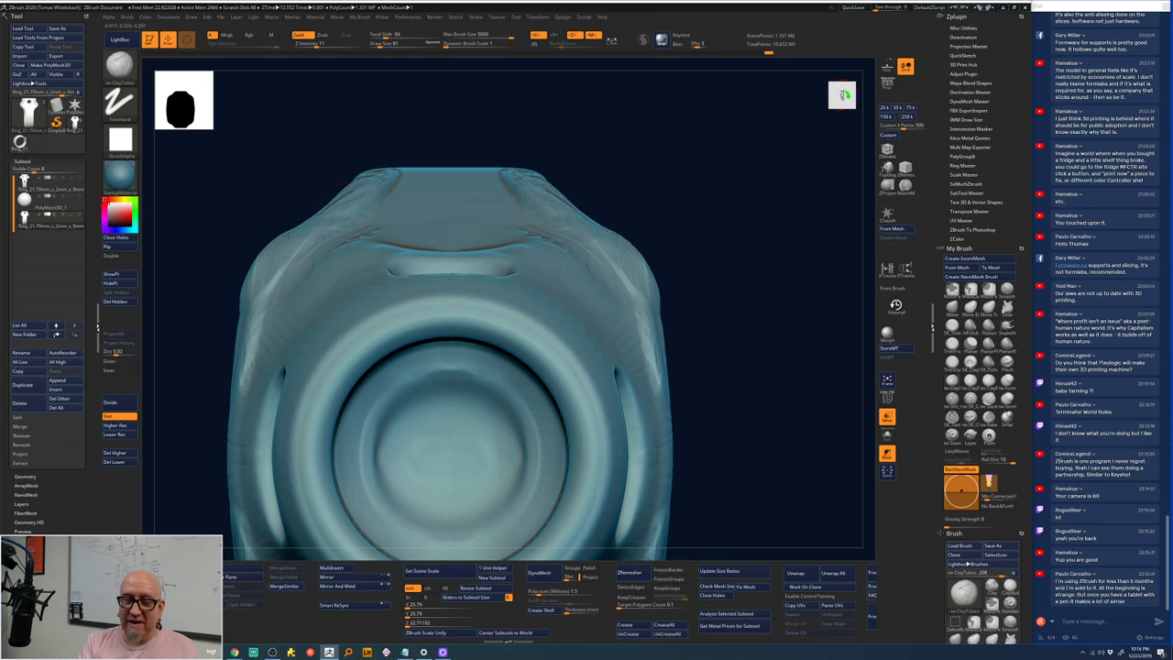
{"action": "key", "text": "shift"}
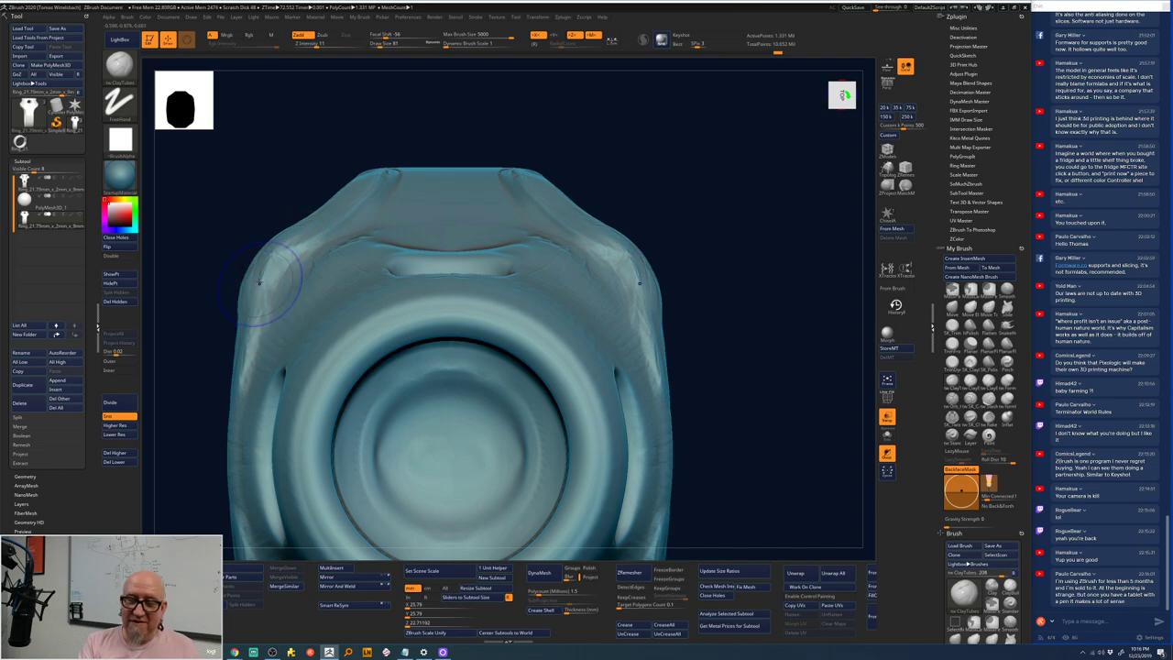
{"action": "key", "text": "shift"}
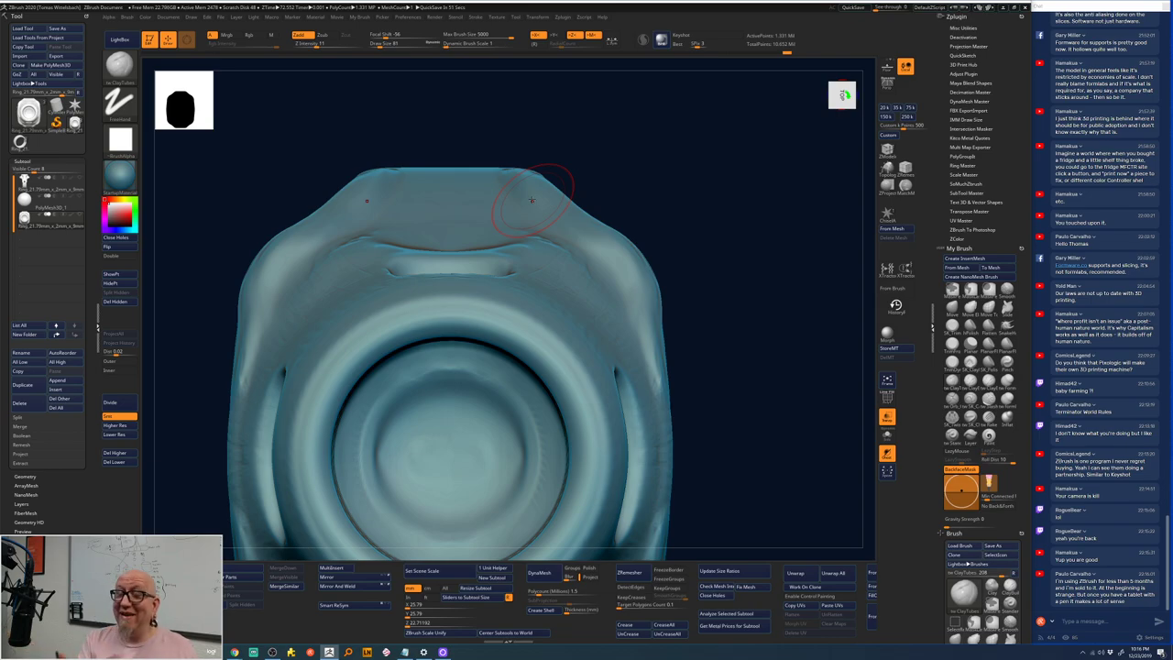
- Add fine mirrored ridges along the shank's flared edges with ClayTubes
{"action": "mouse_move", "coordinate": [691, 210]}
{"action": "left_mouse_down"}
{"action": "mouse_move", "coordinate": [668, 220]}
{"action": "mouse_move", "coordinate": [393, 152]}
{"action": "mouse_move", "coordinate": [343, 229]}
{"action": "left_mouse_up"}
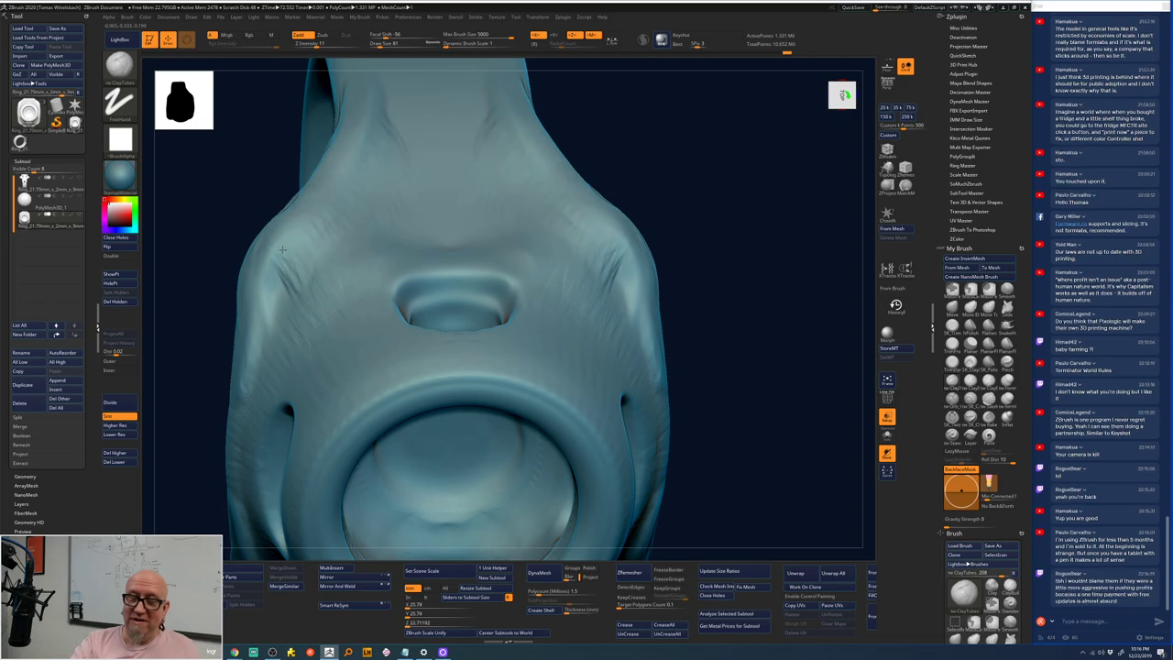
{"action": "left_click_drag", "start_coordinate": [275, 260], "coordinate": [262, 304]}
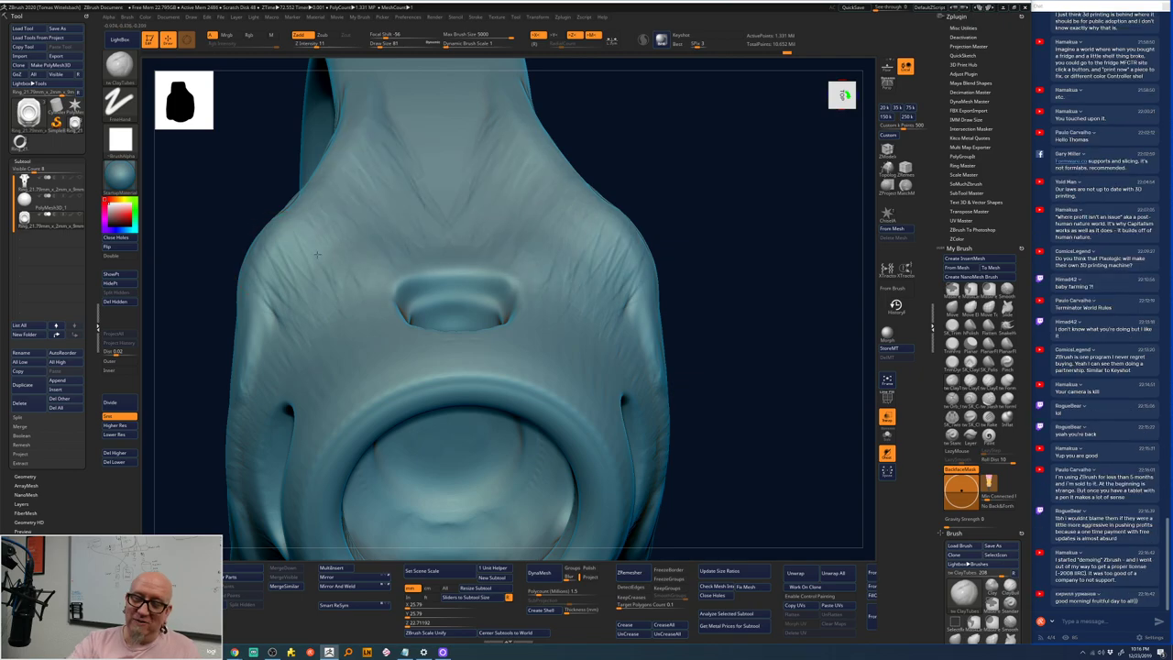
{"action": "left_click_drag", "start_coordinate": [293, 293], "coordinate": [271, 389]}
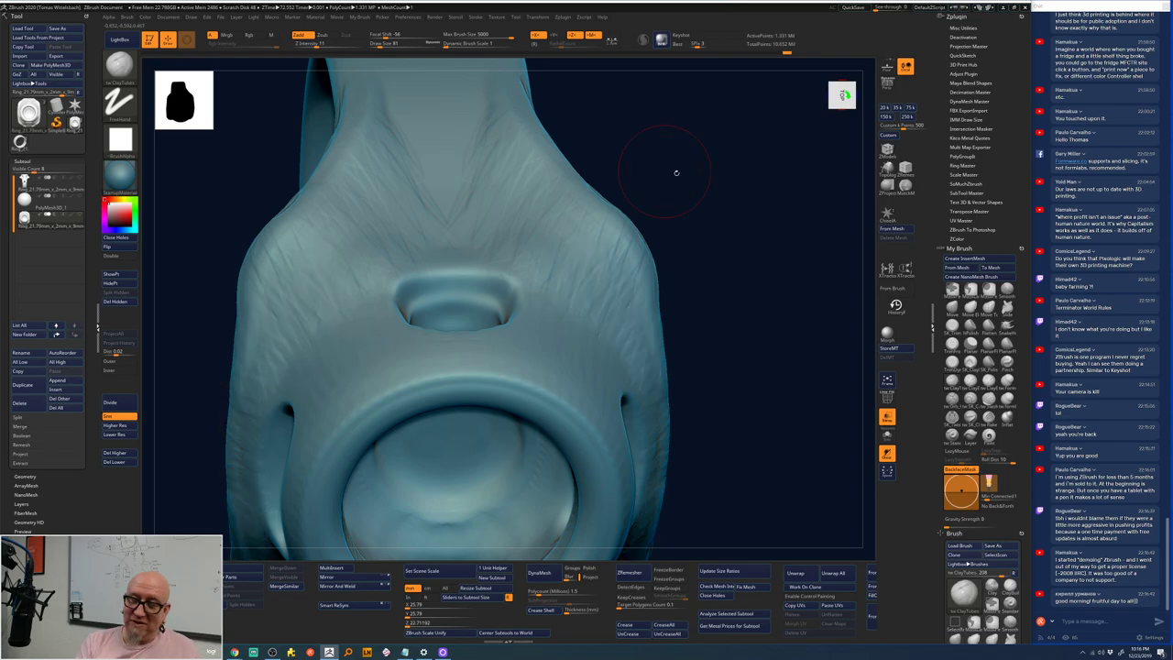
{"action": "mouse_move", "coordinate": [676, 173]}
{"action": "left_mouse_down"}
{"action": "mouse_move", "coordinate": [686, 230]}
{"action": "mouse_move", "coordinate": [338, 196]}
{"action": "left_mouse_up"}
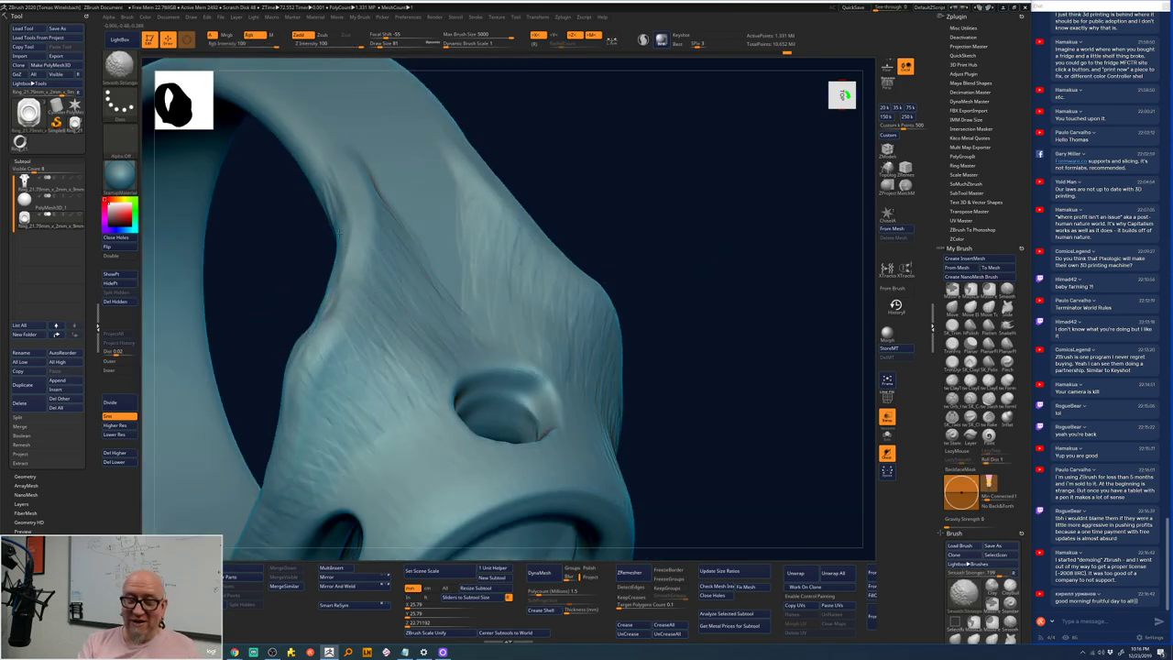
- Sculpt fine striations along the ring's left flared edge with ClayTubes
{"action": "key", "text": "shift"}
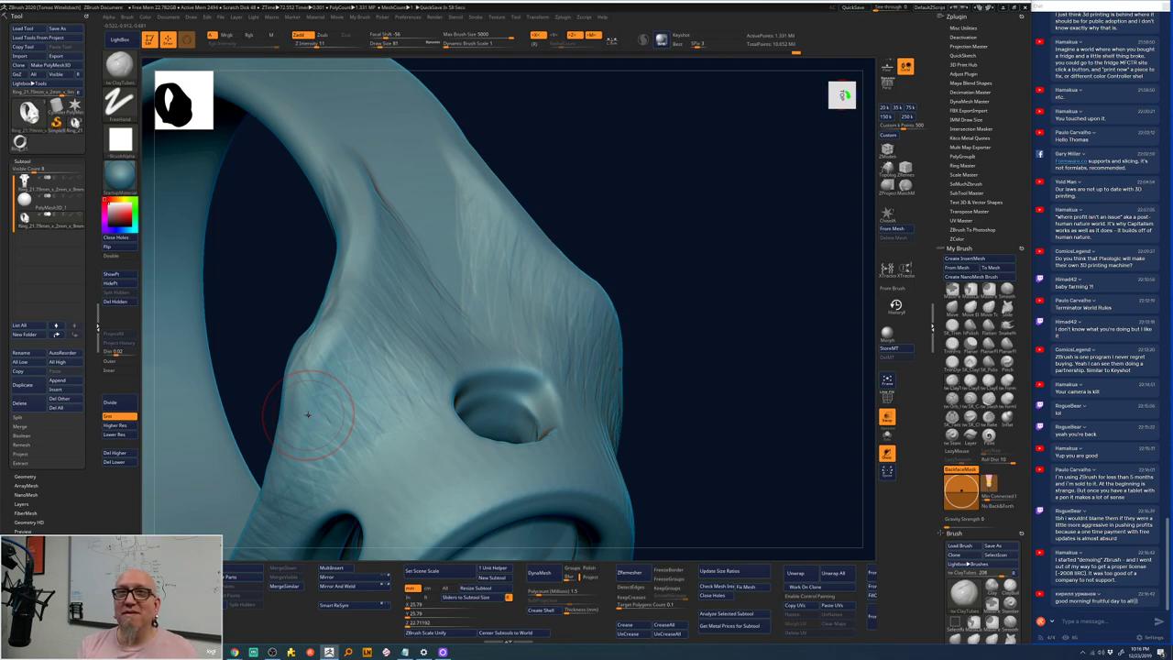
{"action": "right_click", "coordinate": [671, 191]}
{"action": "left_click_drag", "start_coordinate": [676, 189], "coordinate": [615, 176]}
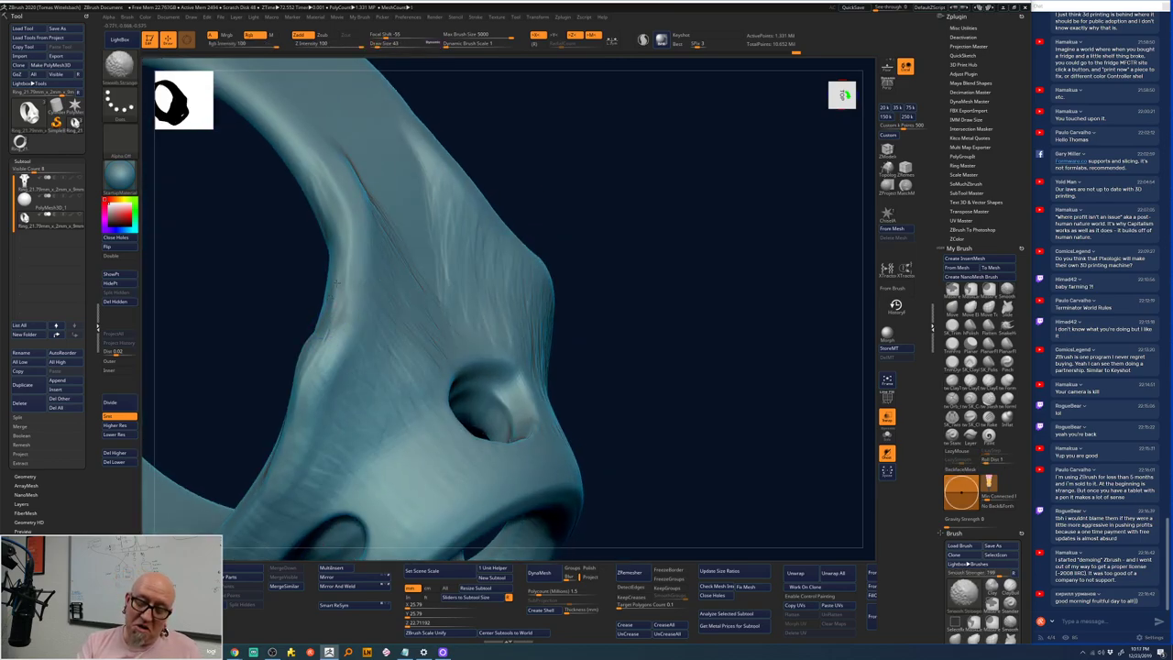
{"action": "mouse_move", "coordinate": [325, 326]}
{"action": "left_mouse_down"}
{"action": "mouse_move", "coordinate": [338, 280]}
{"action": "mouse_move", "coordinate": [308, 172]}
{"action": "mouse_move", "coordinate": [265, 119]}
{"action": "mouse_move", "coordinate": [337, 236]}
{"action": "mouse_move", "coordinate": [344, 302]}
{"action": "left_mouse_up"}
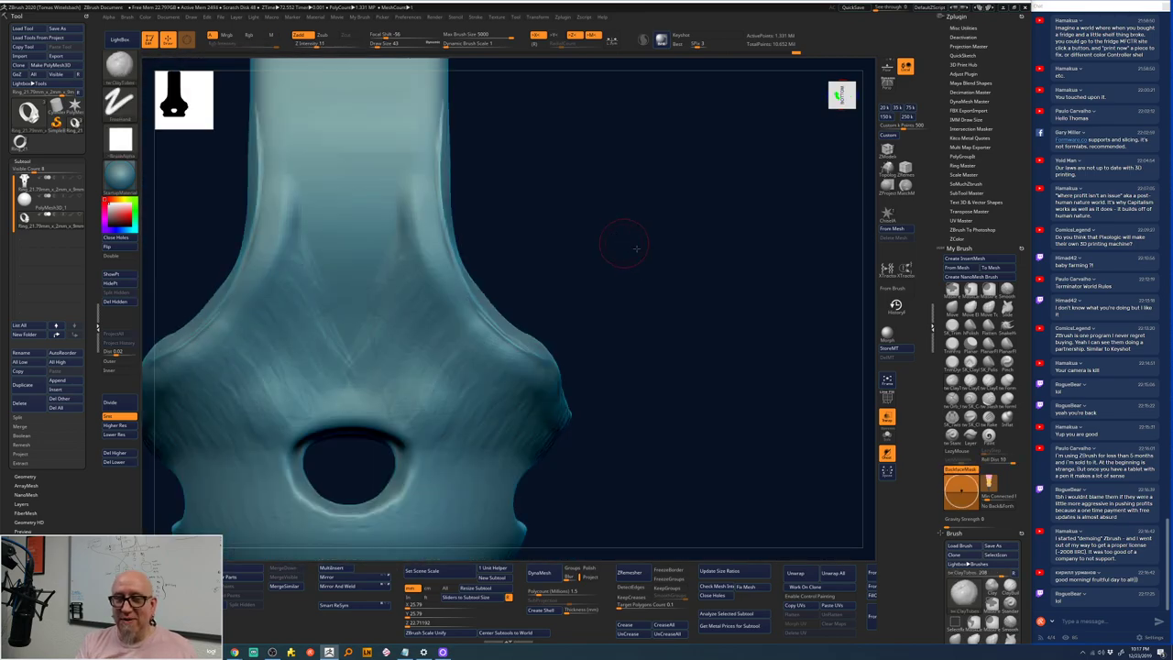
- Add streaky marks down the inner band, then smooth them
{"action": "mouse_move", "coordinate": [671, 239]}
{"action": "left_mouse_down"}
{"action": "mouse_move", "coordinate": [397, 254]}
{"action": "mouse_move", "coordinate": [477, 167]}
{"action": "mouse_move", "coordinate": [330, 176]}
{"action": "left_mouse_up"}
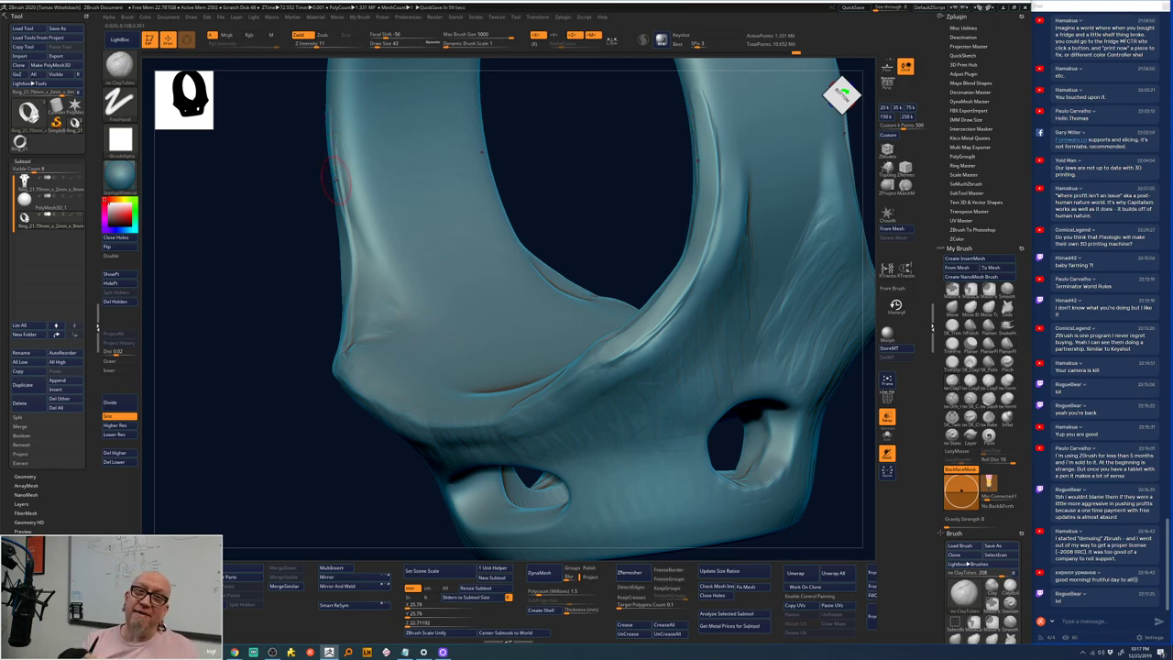
{"action": "left_click_drag", "start_coordinate": [335, 174], "coordinate": [399, 240]}
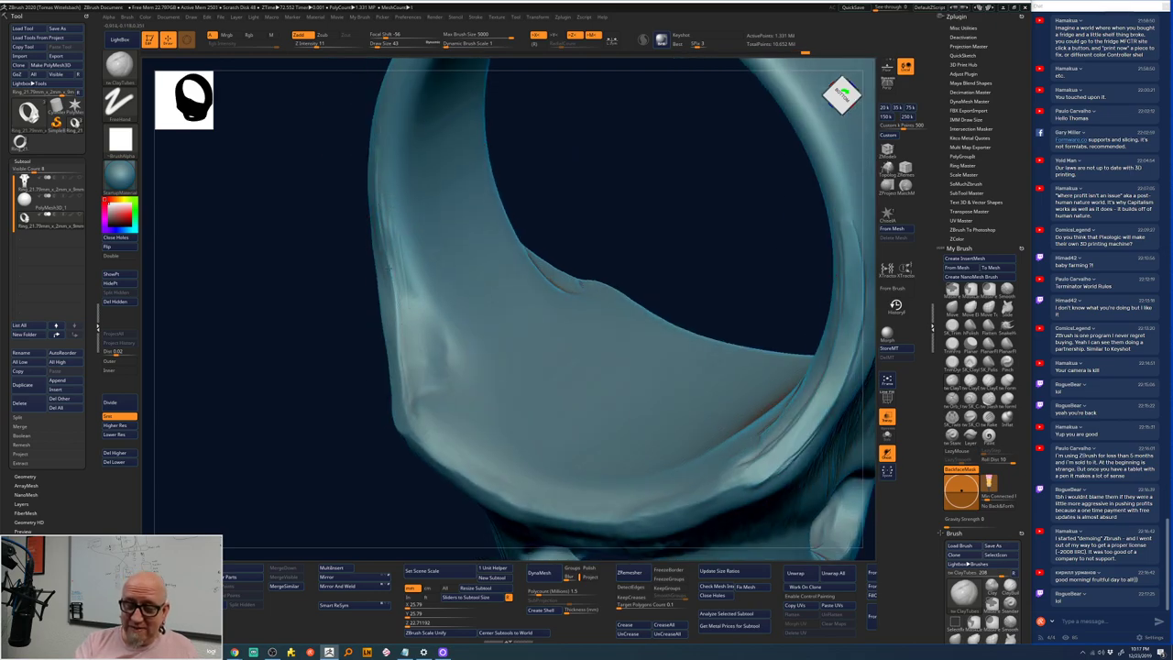
{"action": "mouse_move", "coordinate": [371, 174]}
{"action": "left_mouse_down"}
{"action": "mouse_move", "coordinate": [391, 221]}
{"action": "mouse_move", "coordinate": [378, 226]}
{"action": "mouse_move", "coordinate": [387, 251]}
{"action": "mouse_move", "coordinate": [417, 297]}
{"action": "mouse_move", "coordinate": [389, 287]}
{"action": "left_mouse_up"}
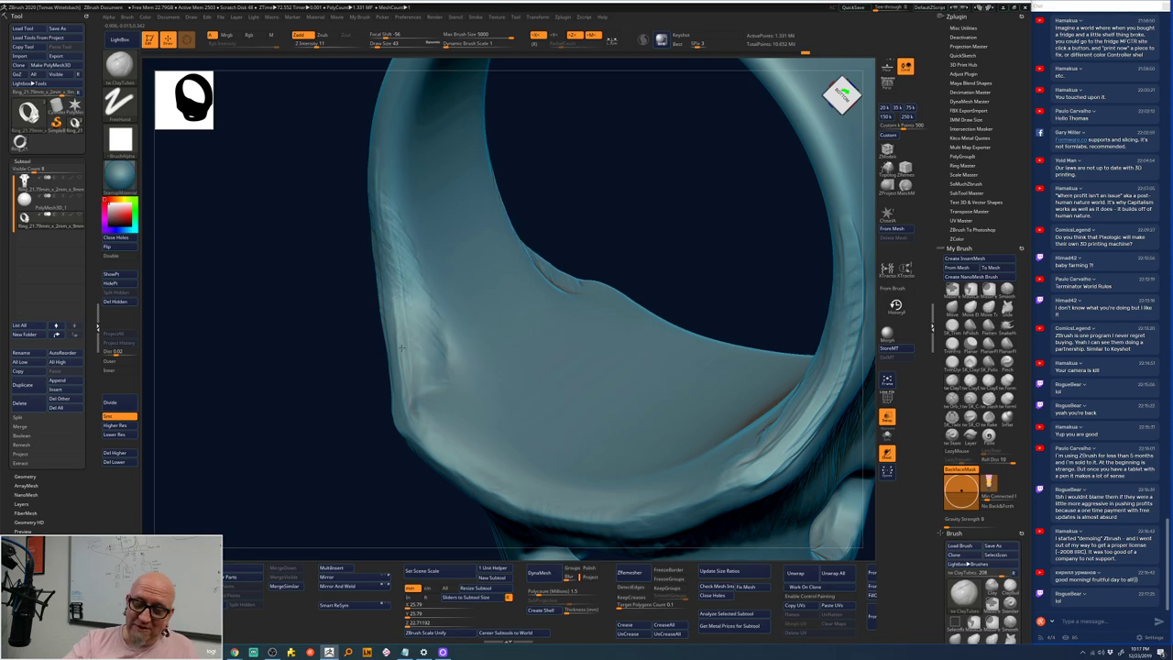
{"action": "left_click_drag", "start_coordinate": [374, 212], "coordinate": [398, 399]}
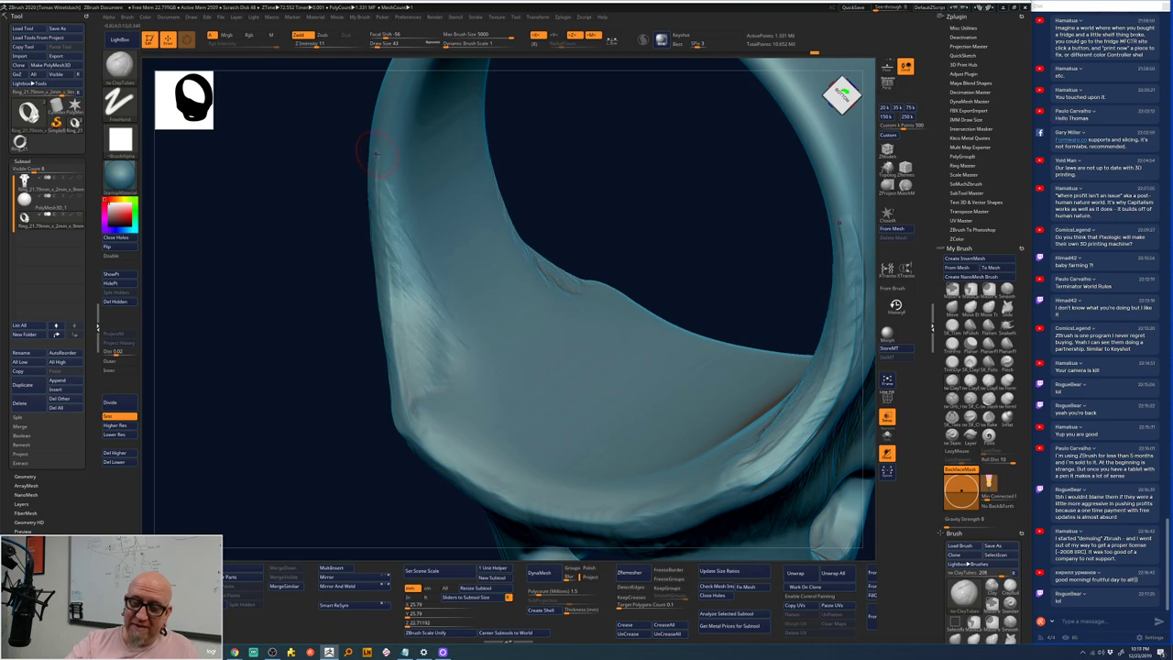
{"action": "key", "text": "shift"}
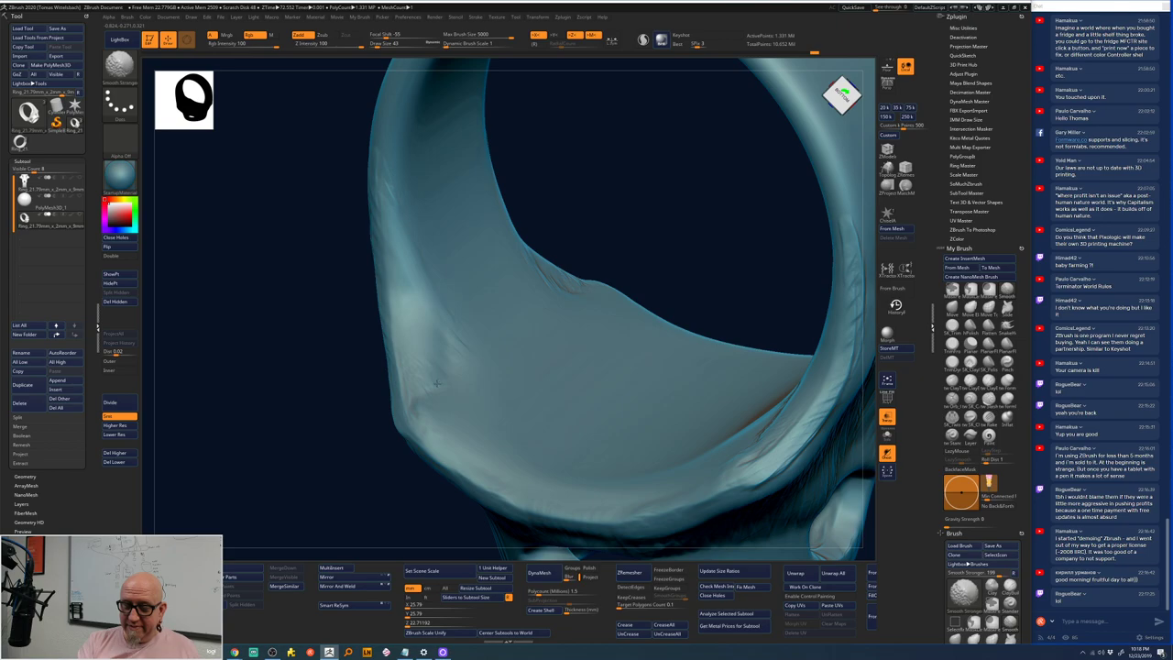
{"action": "mouse_move", "coordinate": [609, 169]}
{"action": "left_mouse_down", "text": "shift"}
{"action": "mouse_move", "coordinate": [648, 137]}
{"action": "mouse_move", "coordinate": [657, 248]}
{"action": "mouse_move", "coordinate": [630, 217]}
{"action": "mouse_move", "coordinate": [617, 241]}
{"action": "mouse_move", "coordinate": [604, 240]}
{"action": "left_mouse_up", "text": "shift"}
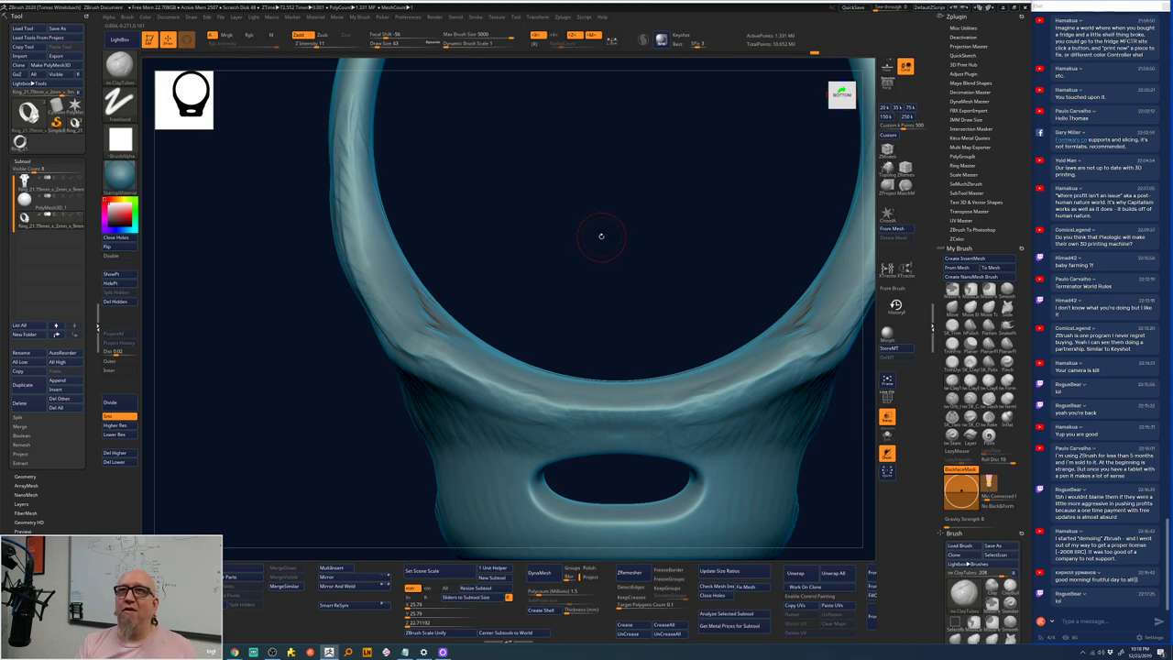
{"action": "mouse_move", "coordinate": [602, 236]}
{"action": "left_mouse_down"}
{"action": "mouse_move", "coordinate": [603, 194]}
{"action": "mouse_move", "coordinate": [549, 266]}
{"action": "mouse_move", "coordinate": [422, 330]}
{"action": "left_mouse_up"}
{"action": "right_click", "coordinate": [403, 348]}
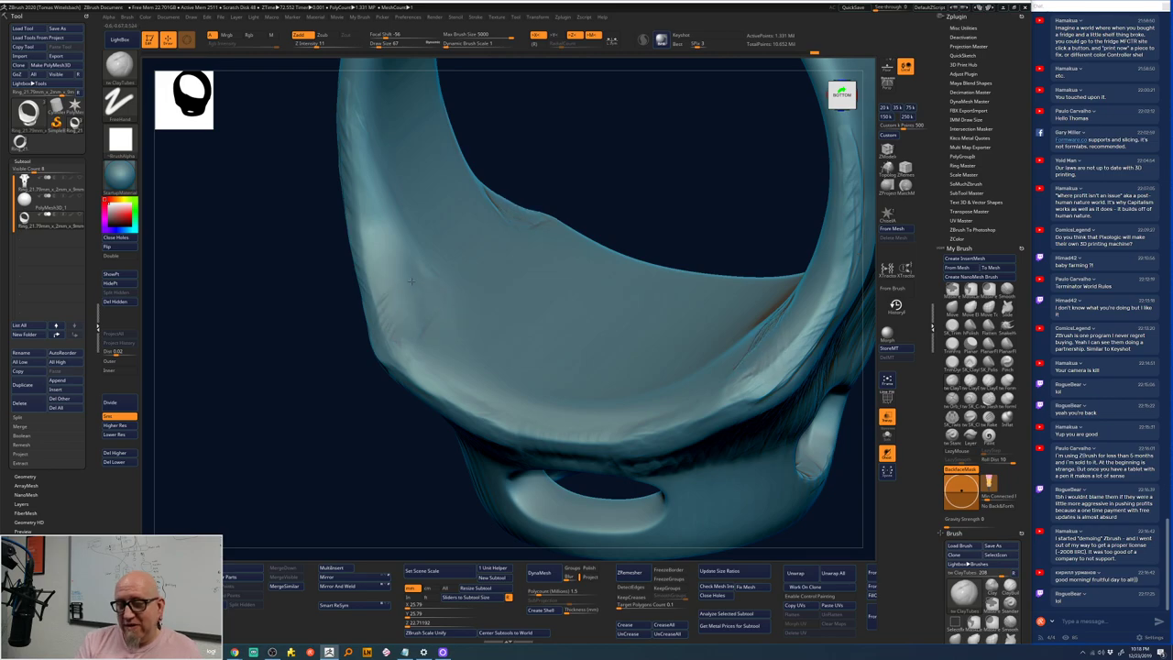
{"action": "left_click_drag", "start_coordinate": [579, 152], "coordinate": [578, 126], "text": "shift"}
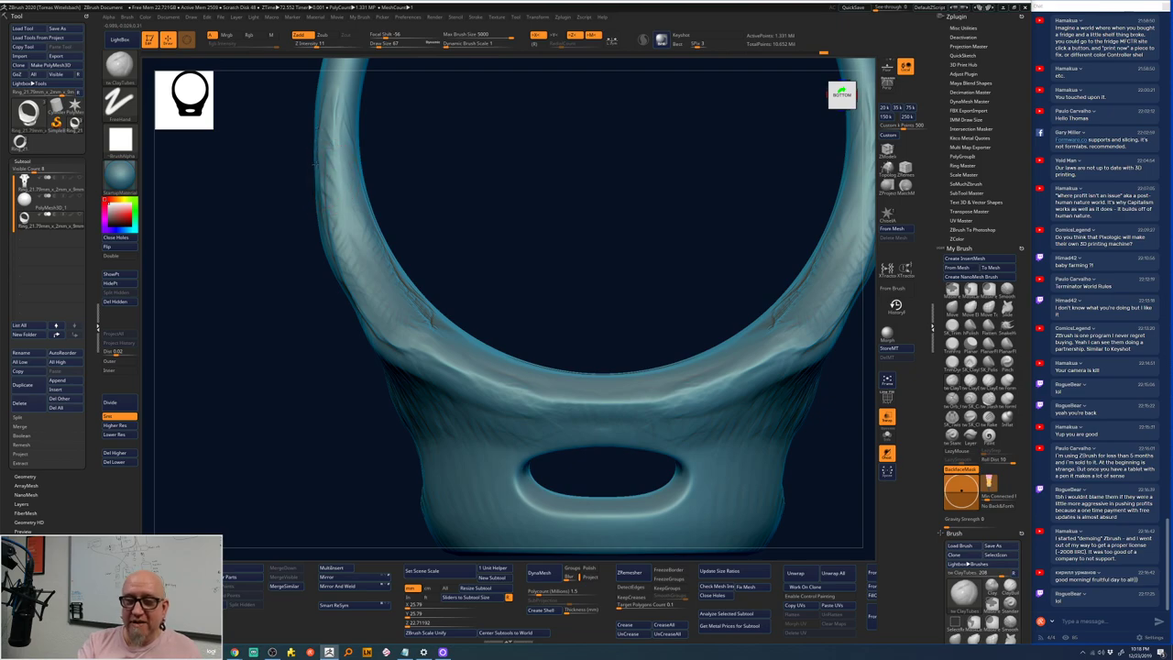
{"action": "mouse_move", "coordinate": [314, 307]}
{"action": "left_mouse_down"}
{"action": "mouse_move", "coordinate": [496, 206]}
{"action": "mouse_move", "coordinate": [513, 211]}
{"action": "mouse_move", "coordinate": [506, 202]}
{"action": "mouse_move", "coordinate": [368, 271]}
{"action": "mouse_move", "coordinate": [359, 246]}
{"action": "mouse_move", "coordinate": [313, 371]}
{"action": "left_mouse_up"}
- Lay mirrored ClayTubes strokes over the stem's neck and shoulders, then smooth the neck strokes
{"action": "mouse_move", "coordinate": [385, 220]}
{"action": "left_mouse_down"}
{"action": "mouse_move", "coordinate": [387, 280]}
{"action": "mouse_move", "coordinate": [352, 306]}
{"action": "mouse_move", "coordinate": [372, 352]}
{"action": "mouse_move", "coordinate": [335, 336]}
{"action": "mouse_move", "coordinate": [338, 368]}
{"action": "mouse_move", "coordinate": [305, 390]}
{"action": "mouse_move", "coordinate": [315, 428]}
{"action": "mouse_move", "coordinate": [264, 428]}
{"action": "mouse_move", "coordinate": [283, 480]}
{"action": "left_mouse_up"}
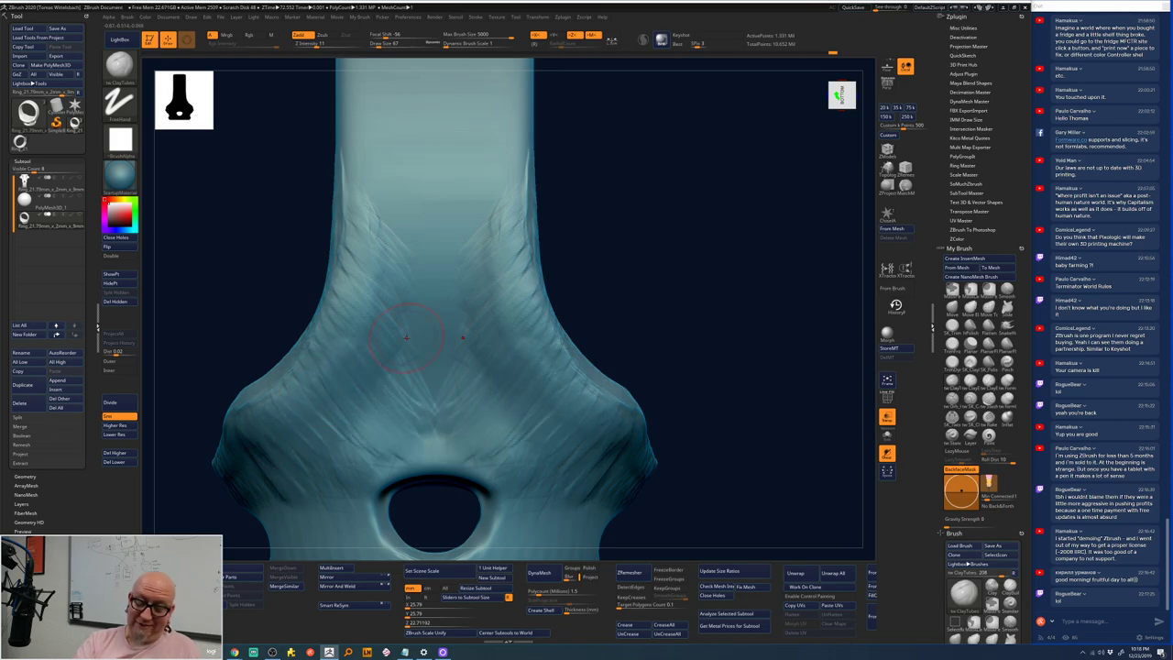
{"action": "left_click_drag", "start_coordinate": [666, 254], "coordinate": [695, 231], "text": "alt"}
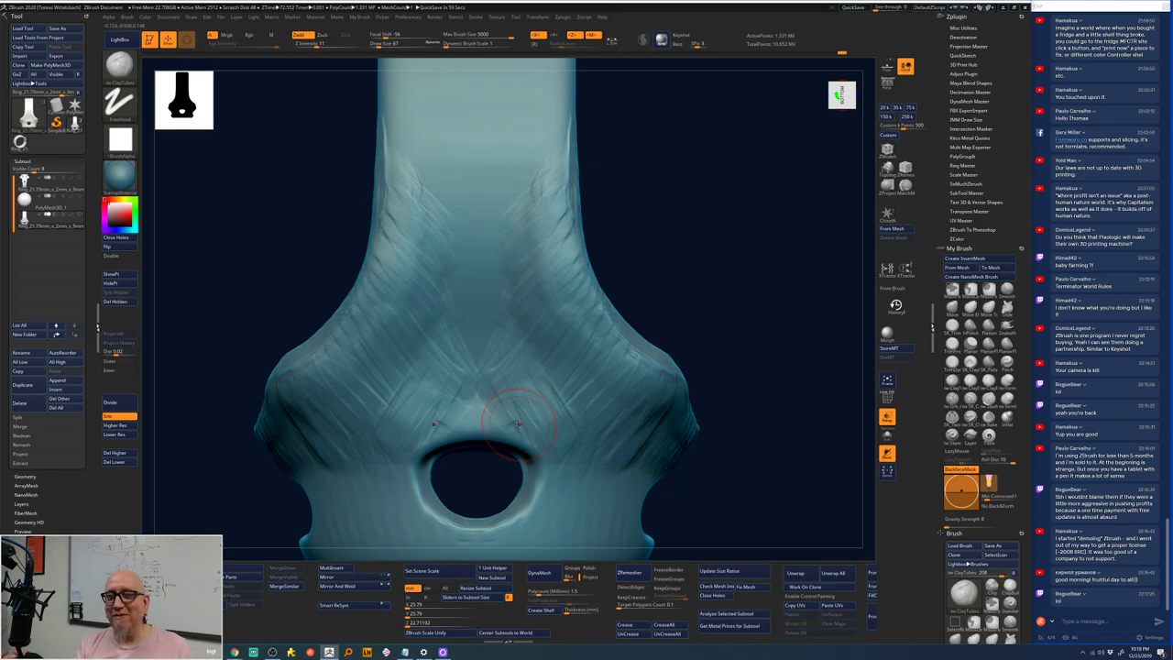
{"action": "left_click_drag", "start_coordinate": [530, 348], "coordinate": [486, 369]}
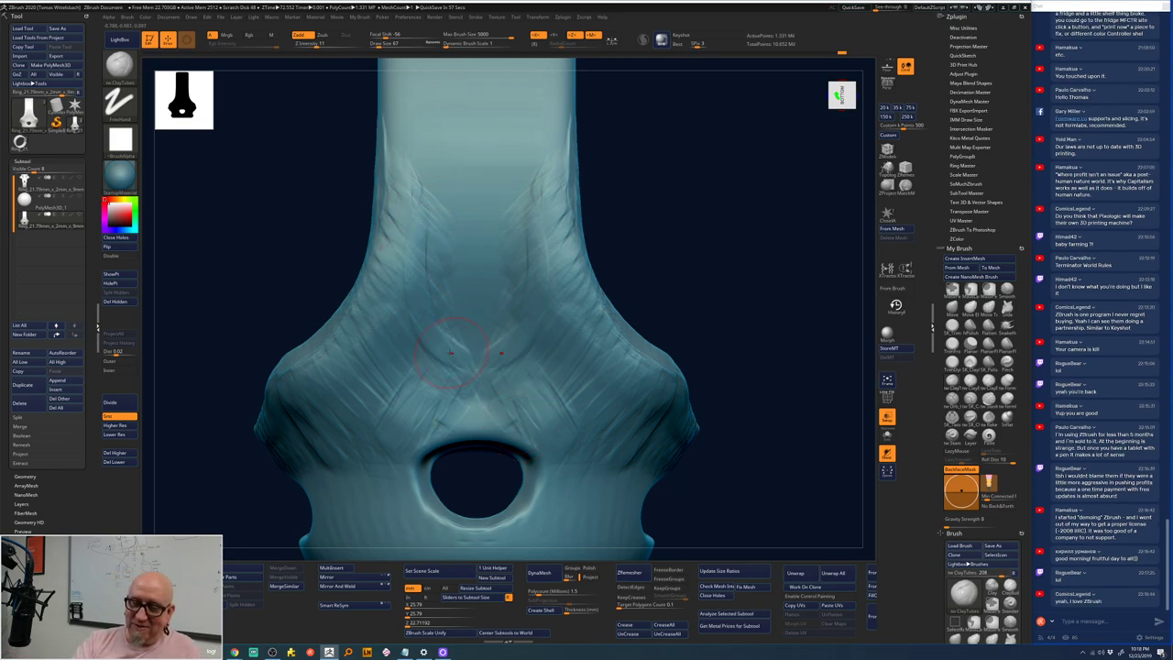
{"action": "left_click_drag", "start_coordinate": [524, 275], "coordinate": [568, 165]}
{"action": "mouse_move", "coordinate": [467, 207]}
{"action": "left_mouse_down", "text": "shift"}
{"action": "mouse_move", "coordinate": [416, 200]}
{"action": "mouse_move", "coordinate": [389, 245]}
{"action": "mouse_move", "coordinate": [443, 335]}
{"action": "mouse_move", "coordinate": [449, 427]}
{"action": "left_mouse_up", "text": "shift"}
{"action": "left_click_drag", "start_coordinate": [745, 411], "coordinate": [754, 318]}
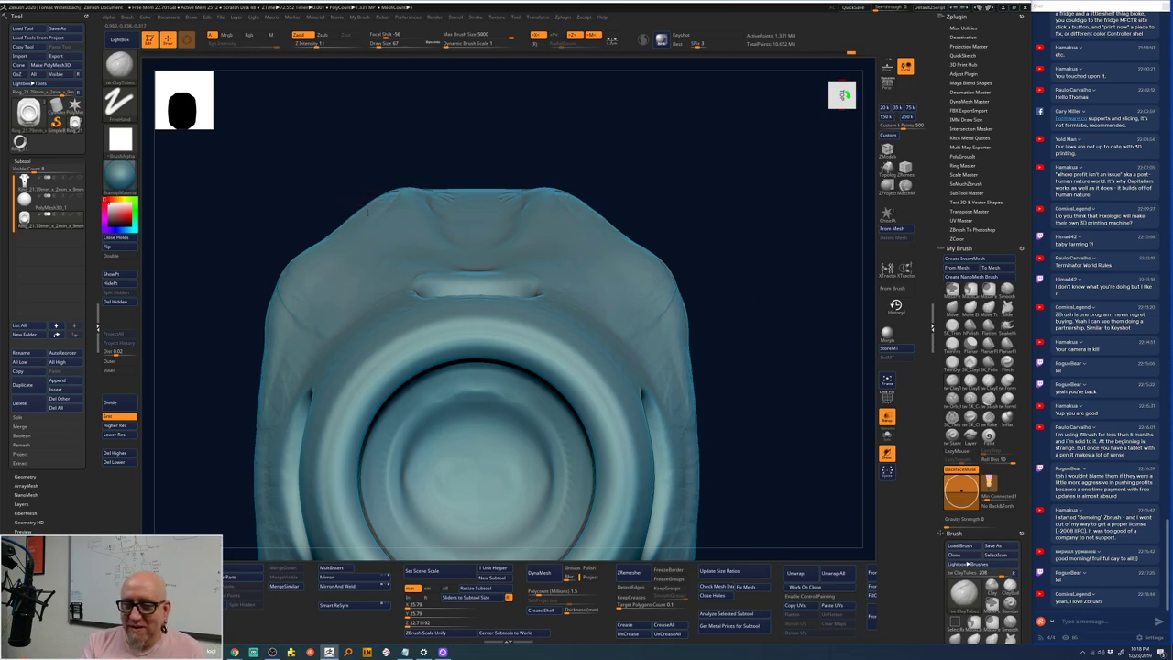
- Build up and smooth the upper-left shoulder and its mirror, ending in front view
{"action": "left_click_drag", "start_coordinate": [348, 220], "coordinate": [291, 319]}
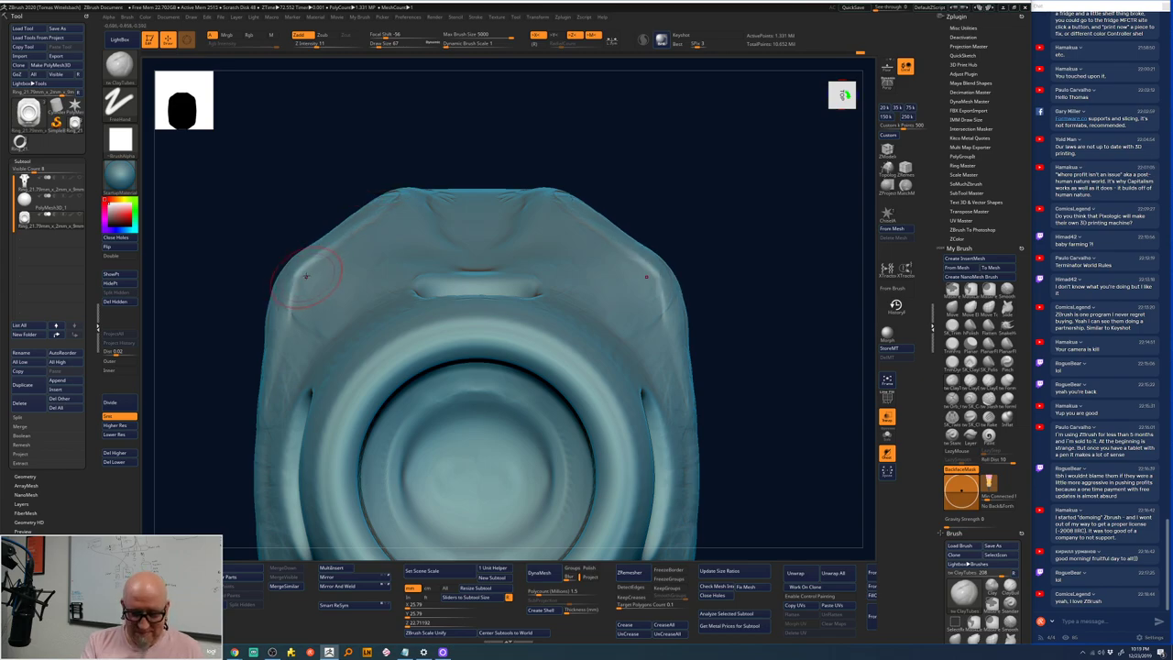
{"action": "left_click_drag", "start_coordinate": [312, 257], "coordinate": [302, 279], "text": "shift"}
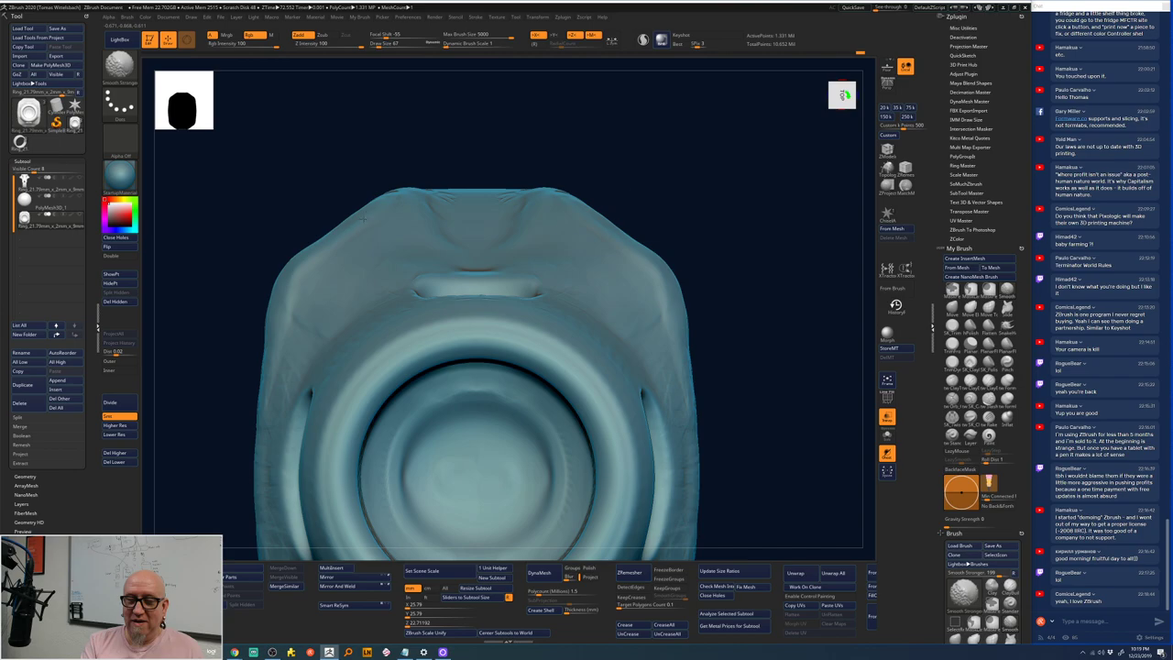
{"action": "left_click_drag", "start_coordinate": [746, 262], "coordinate": [766, 209]}
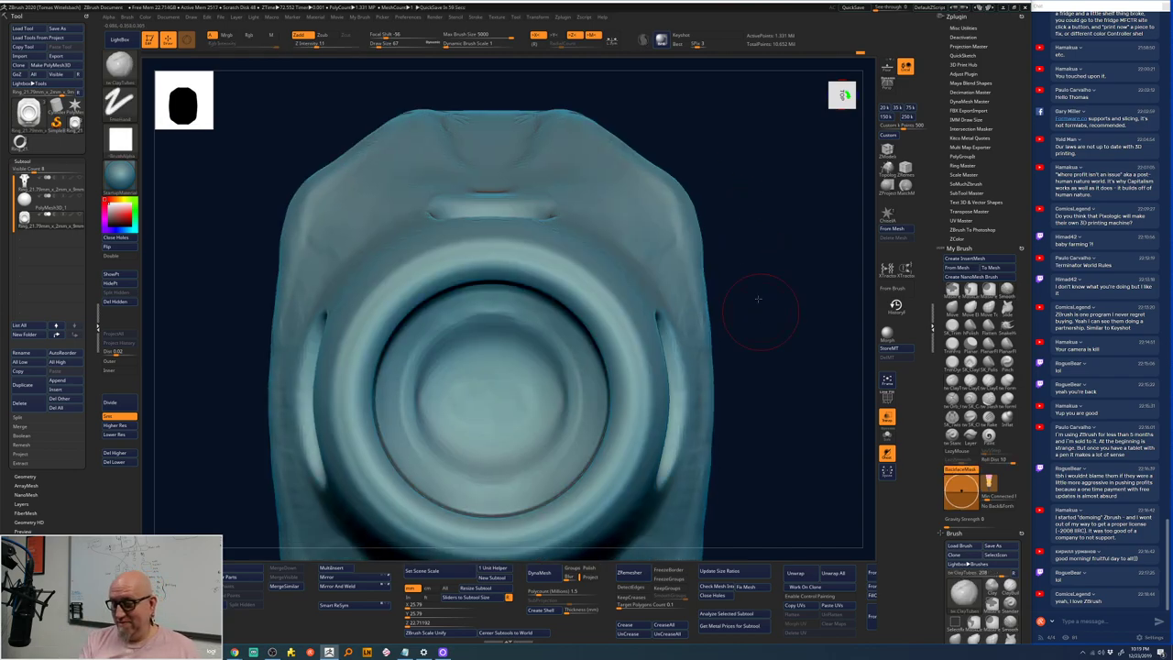
{"action": "left_click_drag", "start_coordinate": [758, 298], "coordinate": [759, 226]}
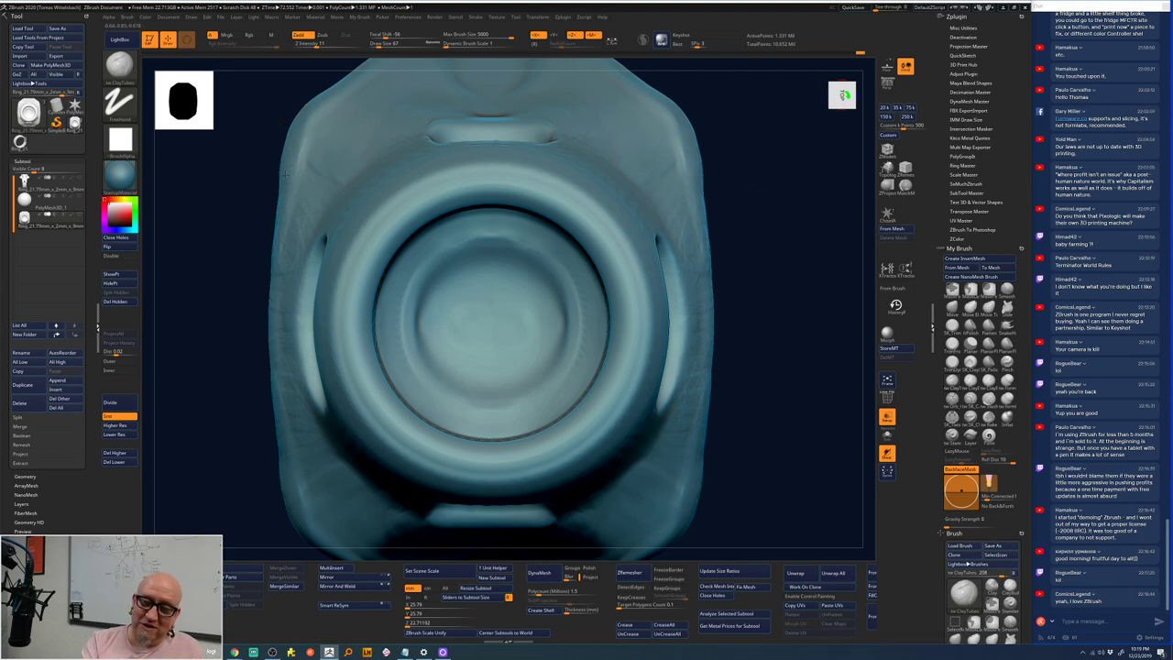
{"action": "left_click_drag", "start_coordinate": [217, 327], "coordinate": [265, 203]}
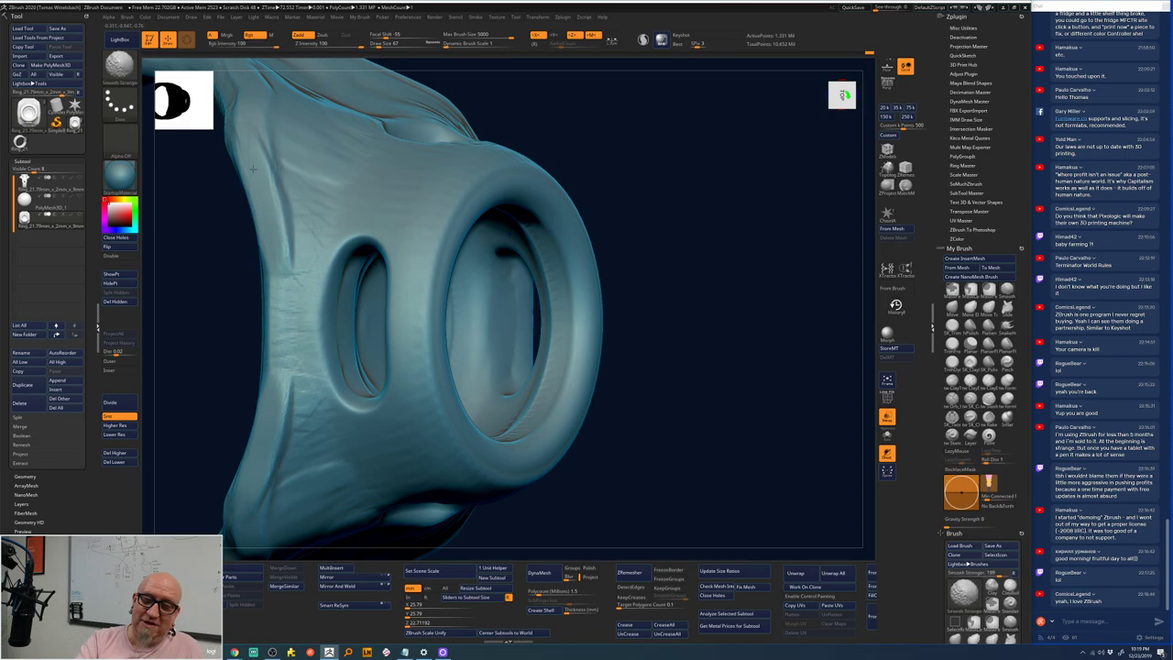
{"action": "left_click_drag", "start_coordinate": [675, 196], "coordinate": [656, 191], "text": "shift"}
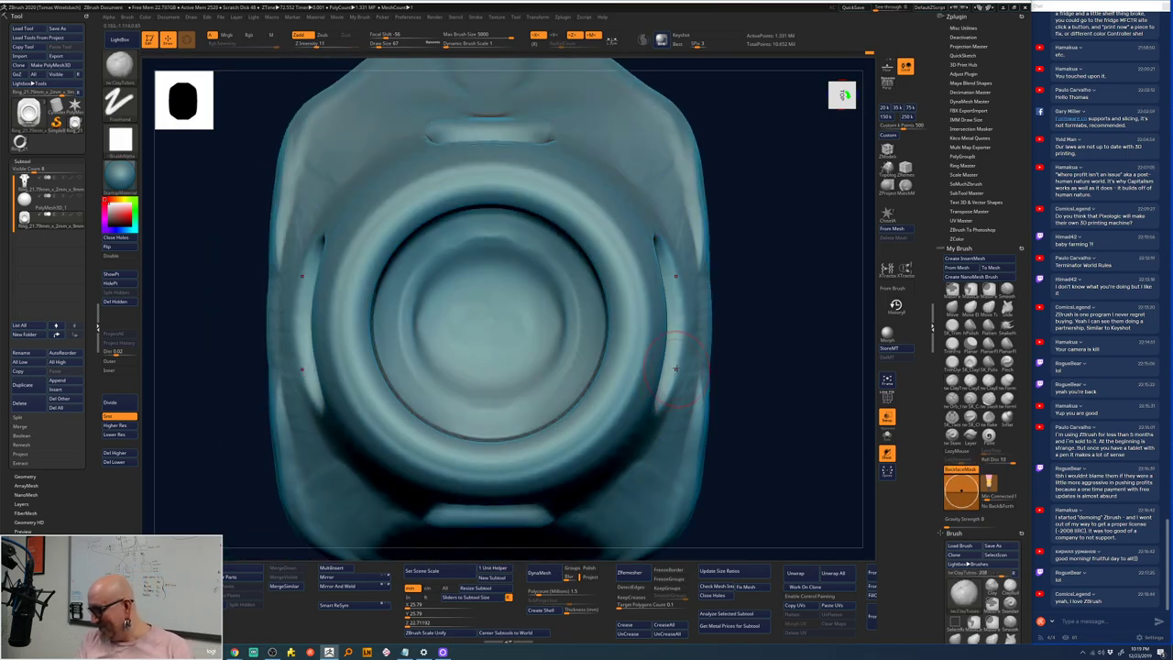
{"action": "left_click_drag", "start_coordinate": [719, 322], "coordinate": [730, 317]}
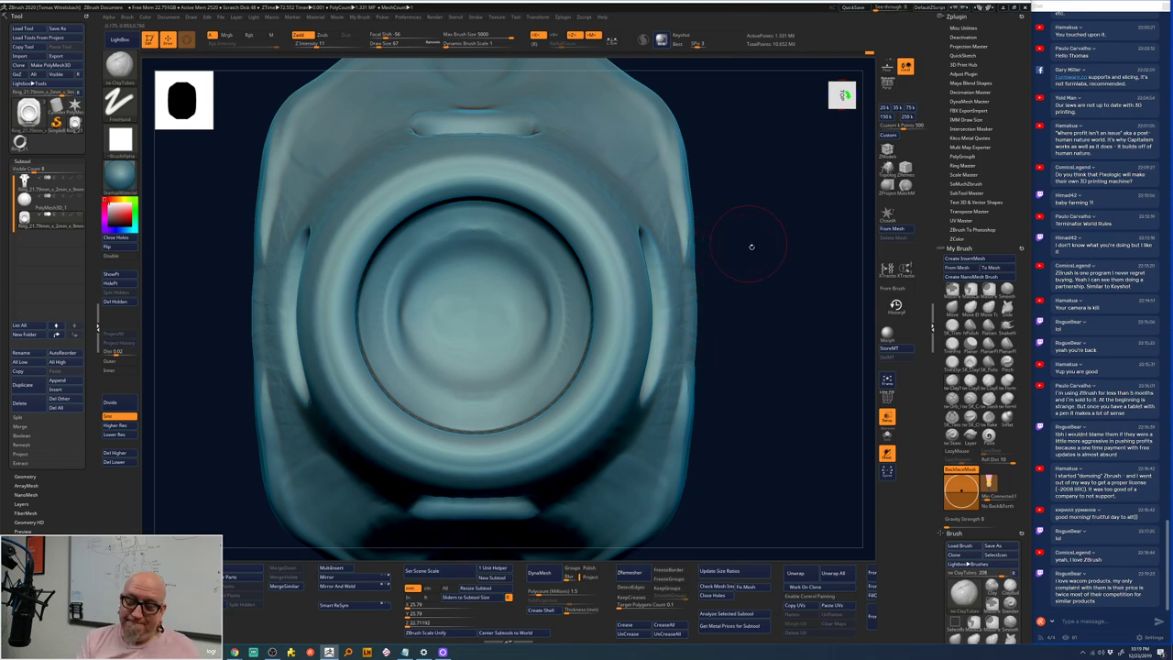
{"action": "right_click_drag", "start_coordinate": [749, 244], "coordinate": [706, 238], "text": "ctrl"}
{"action": "mouse_move", "coordinate": [645, 300]}
{"action": "left_mouse_down", "text": "shift"}
{"action": "mouse_move", "coordinate": [736, 303]}
{"action": "mouse_move", "coordinate": [757, 288]}
{"action": "mouse_move", "coordinate": [720, 303]}
{"action": "mouse_move", "coordinate": [714, 269]}
{"action": "left_mouse_up", "text": "shift"}
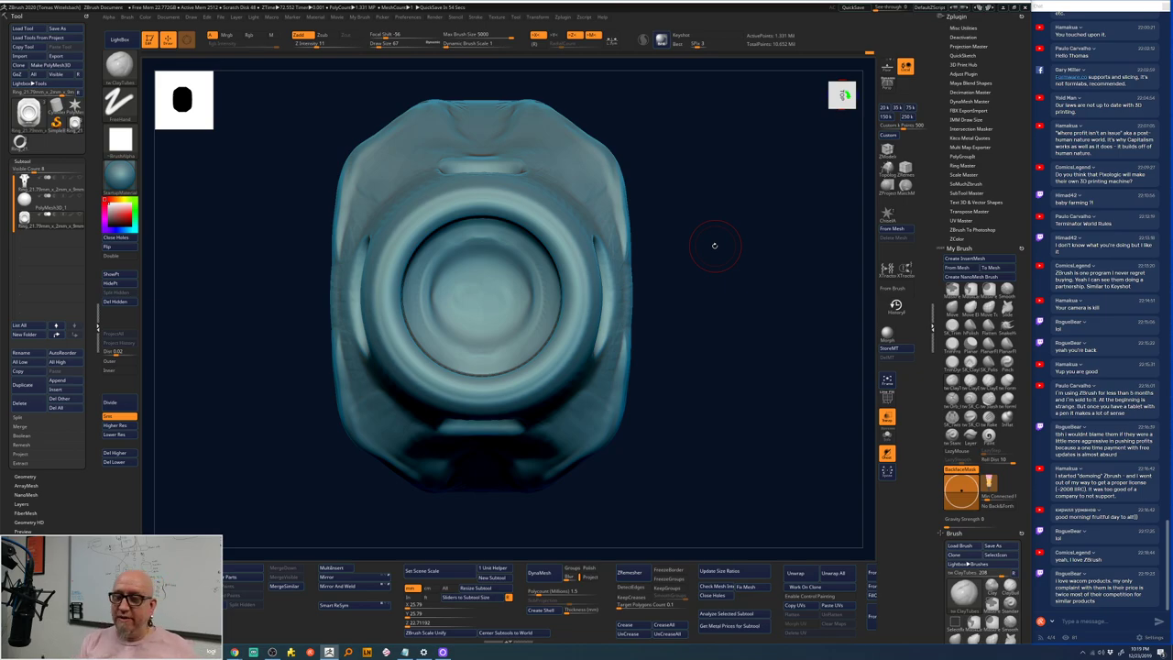
- Reshape the head's right and upper edges with mirrored ClayTubes strokes
{"action": "left_click_drag", "start_coordinate": [625, 188], "coordinate": [625, 276]}
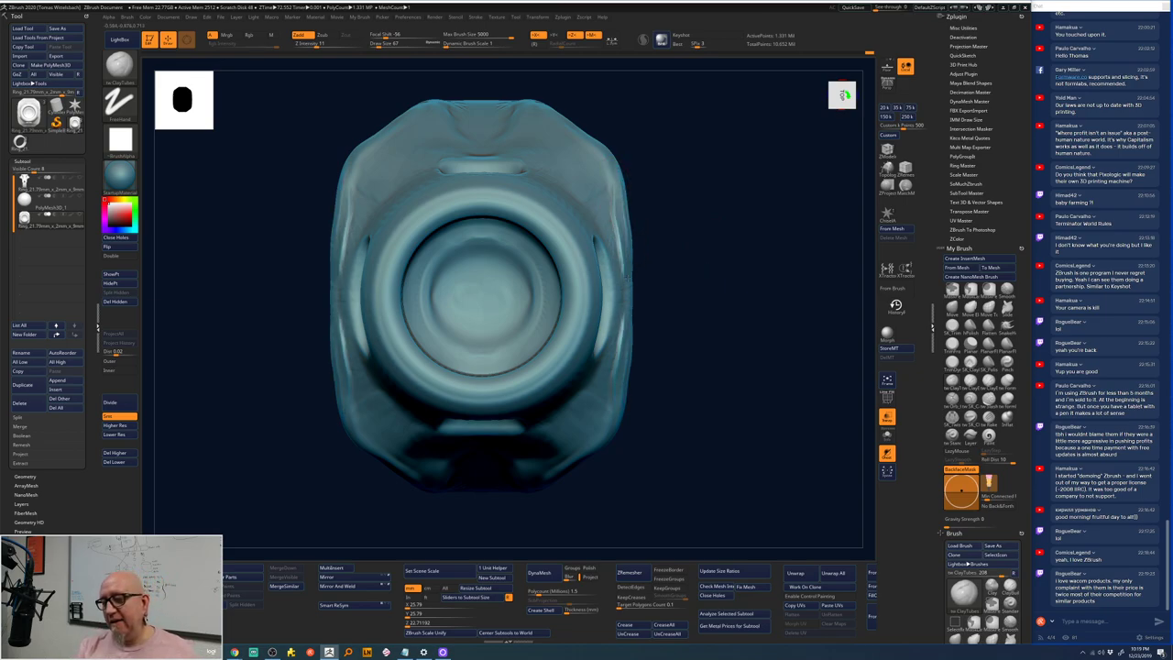
{"action": "mouse_move", "coordinate": [627, 229]}
{"action": "left_mouse_down"}
{"action": "mouse_move", "coordinate": [627, 365]}
{"action": "mouse_move", "coordinate": [625, 187]}
{"action": "left_mouse_up"}
{"action": "left_click_drag", "start_coordinate": [611, 392], "coordinate": [611, 422]}
{"action": "left_click_drag", "start_coordinate": [626, 177], "coordinate": [621, 357]}
{"action": "mouse_move", "coordinate": [620, 203]}
{"action": "left_mouse_down"}
{"action": "mouse_move", "coordinate": [619, 156]}
{"action": "mouse_move", "coordinate": [596, 137]}
{"action": "left_mouse_up"}
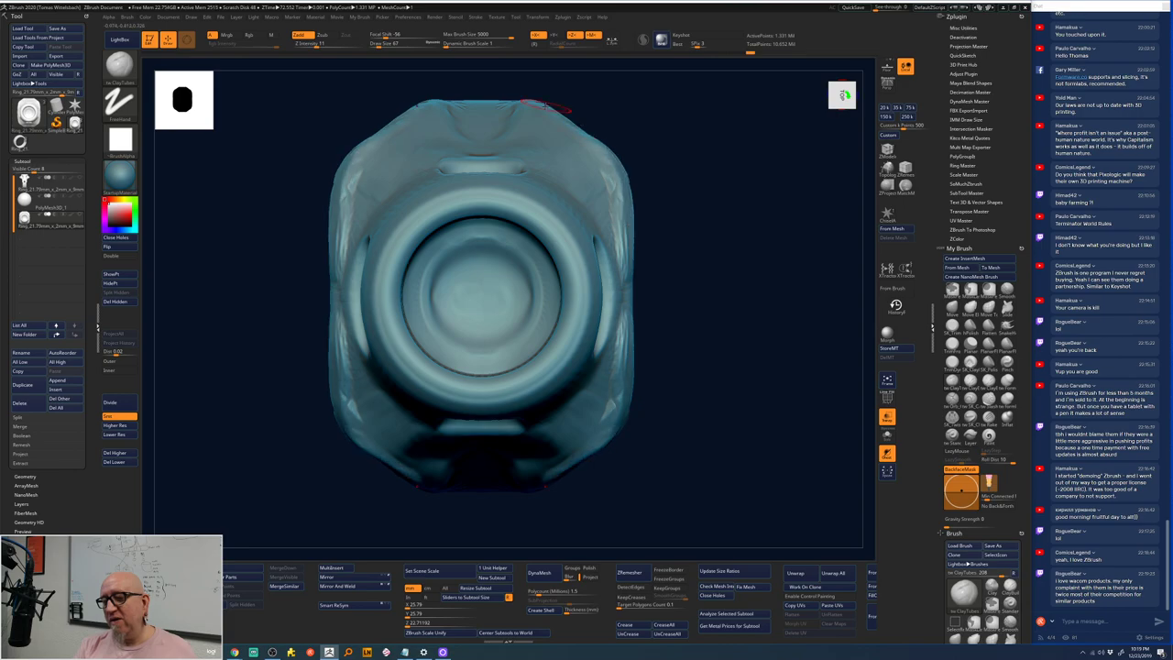
{"action": "left_click_drag", "start_coordinate": [568, 469], "coordinate": [548, 477]}
{"action": "left_click_drag", "start_coordinate": [591, 136], "coordinate": [554, 109]}
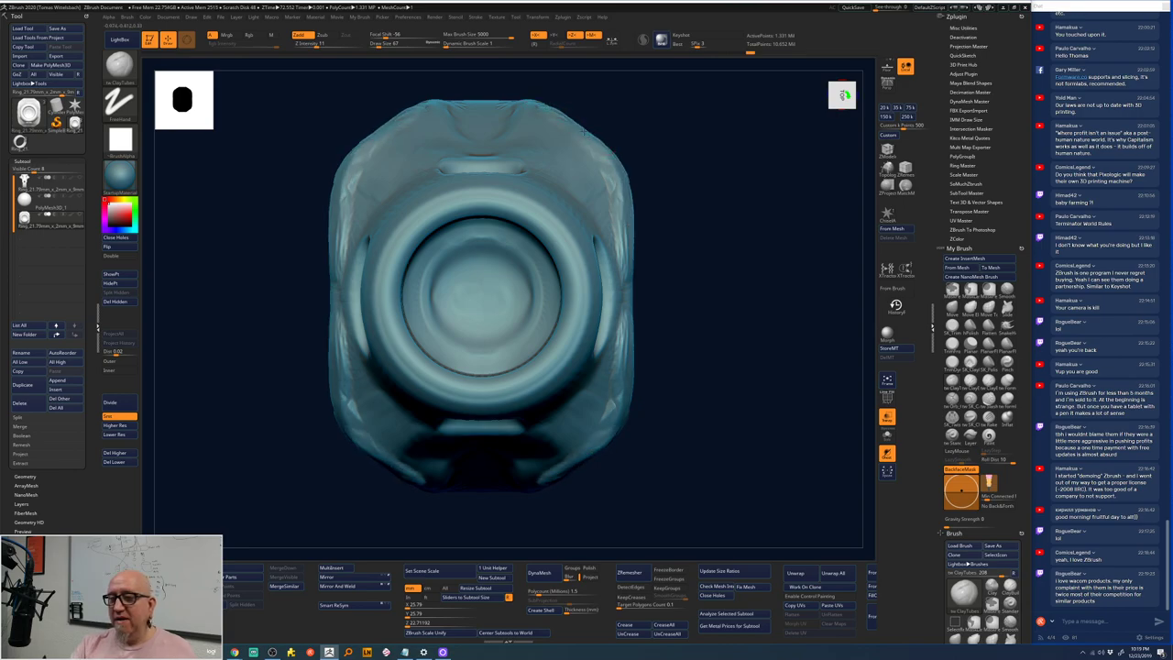
- Refine the head's bottom corners, lower-right edge and left side symmetrically
{"action": "mouse_move", "coordinate": [586, 442]}
{"action": "left_mouse_down"}
{"action": "mouse_move", "coordinate": [617, 428]}
{"action": "mouse_move", "coordinate": [621, 438]}
{"action": "left_mouse_up"}
{"action": "left_click_drag", "start_coordinate": [628, 179], "coordinate": [621, 274]}
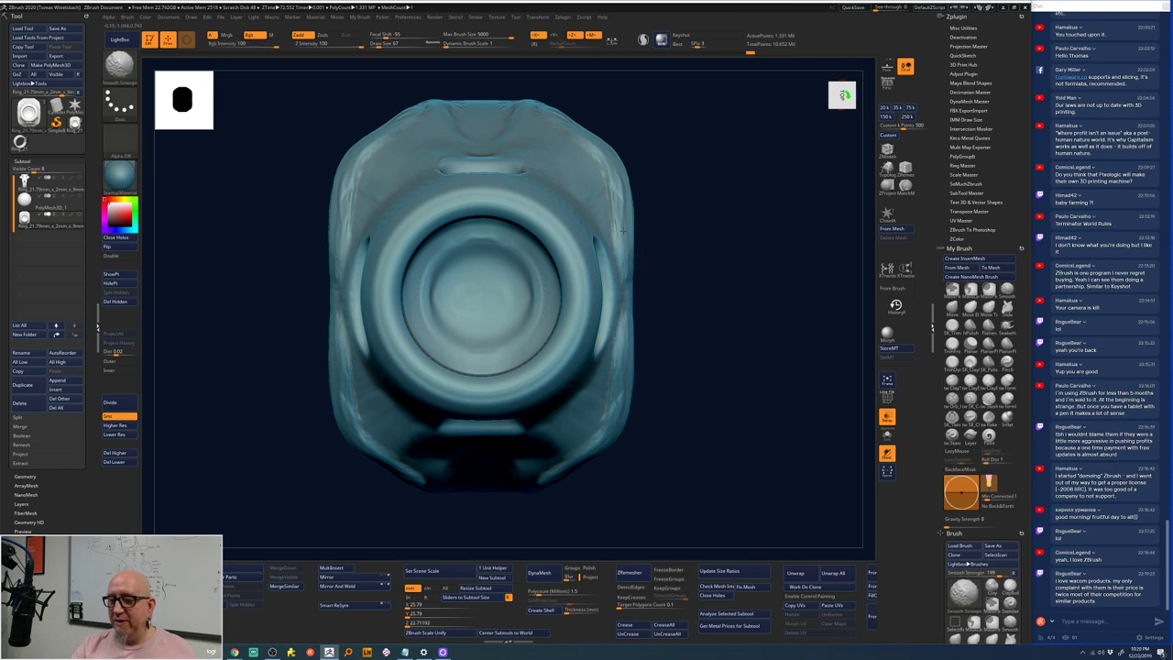
{"action": "left_click_drag", "start_coordinate": [612, 229], "coordinate": [610, 172]}
{"action": "left_click_drag", "start_coordinate": [548, 466], "coordinate": [559, 479]}
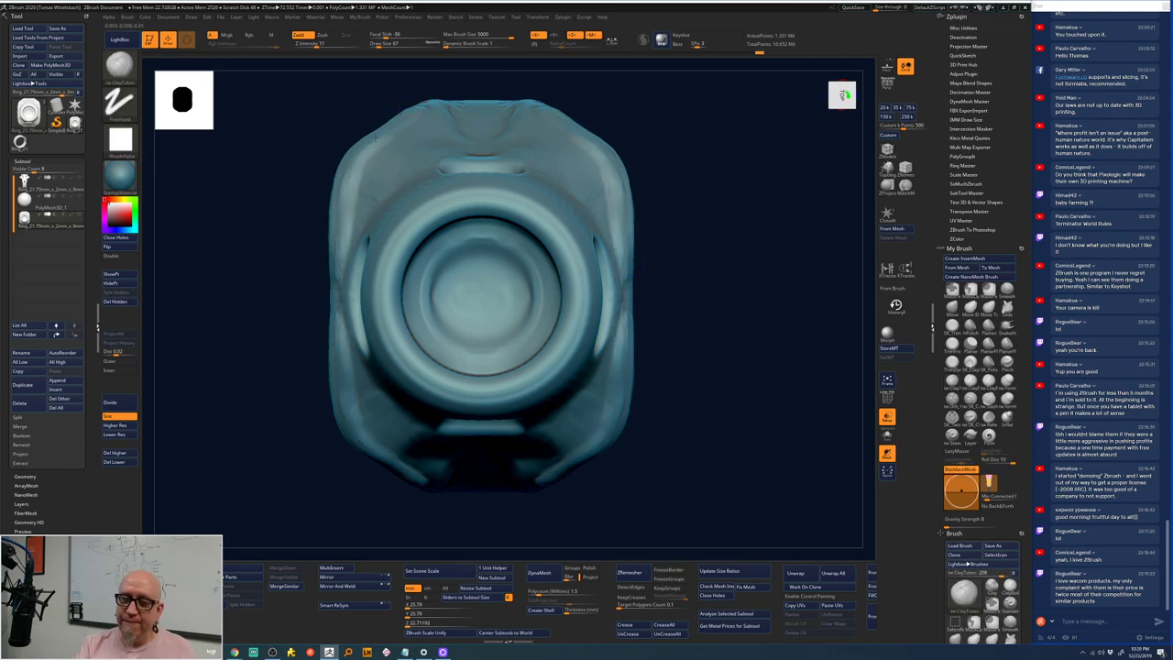
{"action": "mouse_move", "coordinate": [582, 431]}
{"action": "left_mouse_down"}
{"action": "mouse_move", "coordinate": [607, 447]}
{"action": "mouse_move", "coordinate": [568, 474]}
{"action": "left_mouse_up"}
{"action": "left_click_drag", "start_coordinate": [627, 154], "coordinate": [623, 229]}
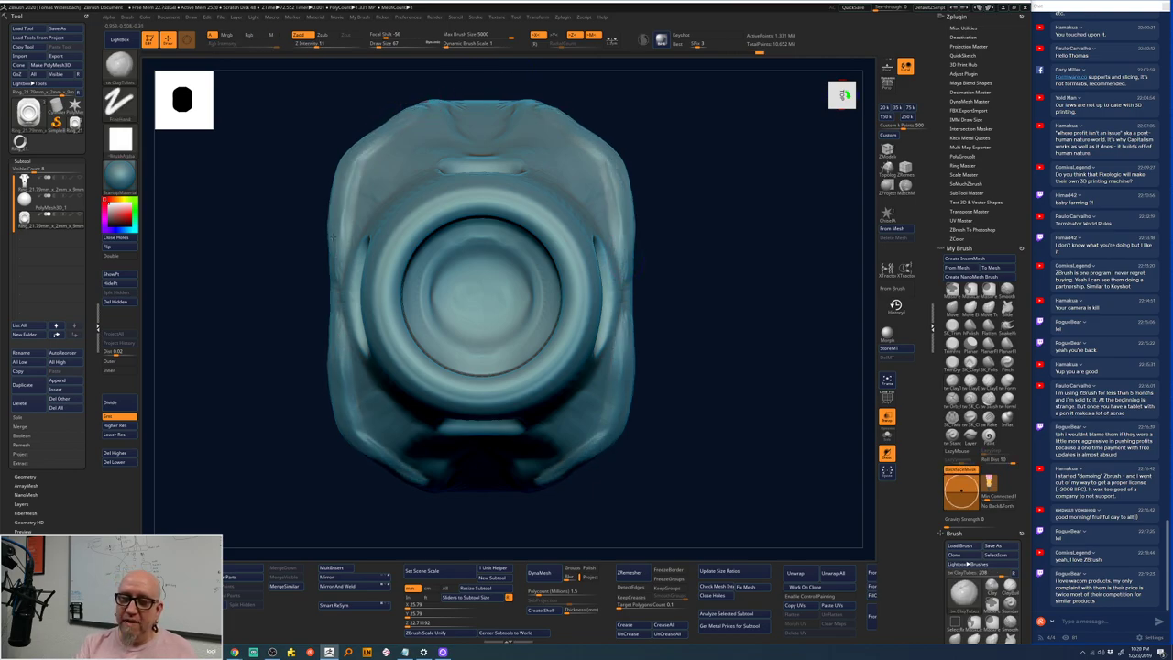
{"action": "left_click_drag", "start_coordinate": [334, 311], "coordinate": [337, 357]}
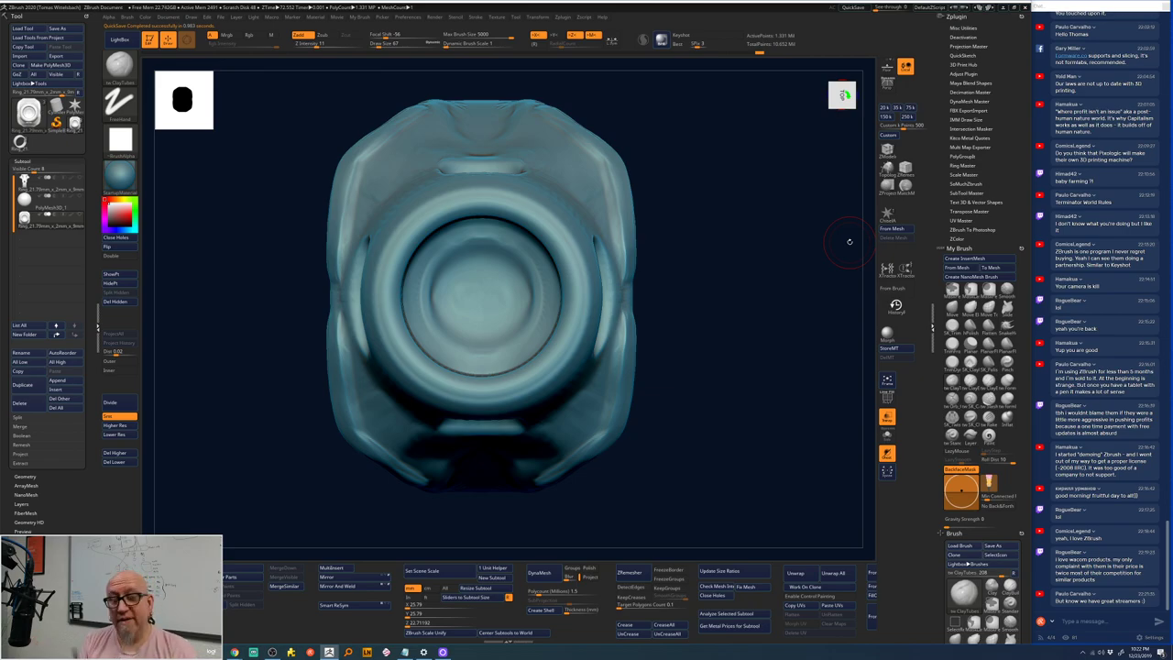
- Build up and smooth the rim above the round head
{"action": "mouse_move", "coordinate": [673, 241]}
{"action": "left_mouse_down"}
{"action": "mouse_move", "coordinate": [707, 228]}
{"action": "mouse_move", "coordinate": [704, 237]}
{"action": "mouse_move", "coordinate": [708, 195]}
{"action": "mouse_move", "coordinate": [721, 231]}
{"action": "left_mouse_up"}
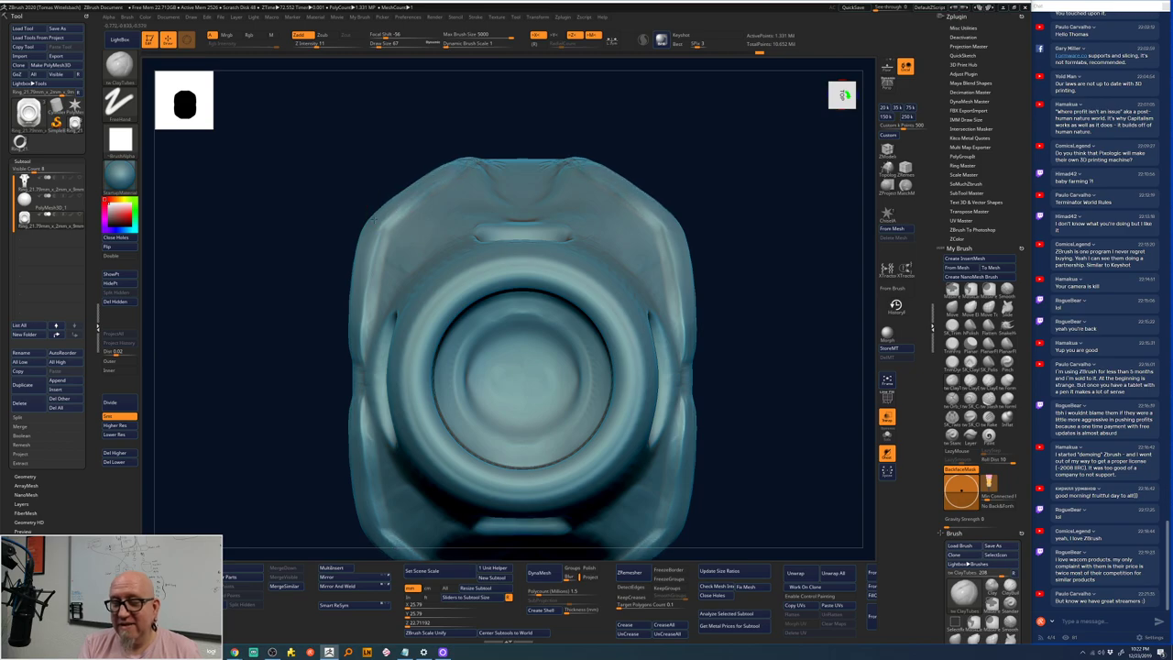
{"action": "mouse_move", "coordinate": [394, 137]}
{"action": "left_mouse_down"}
{"action": "mouse_move", "coordinate": [430, 119]}
{"action": "mouse_move", "coordinate": [457, 151]}
{"action": "left_mouse_up"}
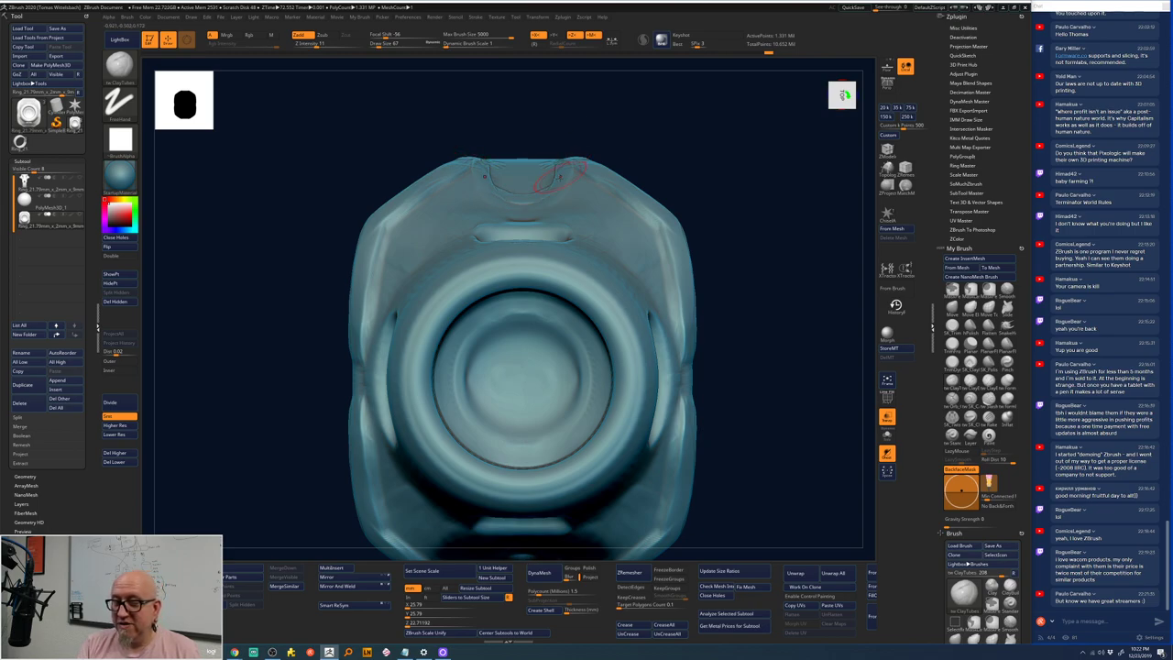
{"action": "mouse_move", "coordinate": [555, 174]}
{"action": "left_mouse_down"}
{"action": "mouse_move", "coordinate": [513, 199]}
{"action": "mouse_move", "coordinate": [555, 183]}
{"action": "mouse_move", "coordinate": [542, 194]}
{"action": "mouse_move", "coordinate": [577, 158]}
{"action": "left_mouse_up"}
{"action": "mouse_move", "coordinate": [477, 165]}
{"action": "left_mouse_down", "text": "shift"}
{"action": "mouse_move", "coordinate": [499, 171]}
{"action": "mouse_move", "coordinate": [522, 206]}
{"action": "left_mouse_up", "text": "shift"}
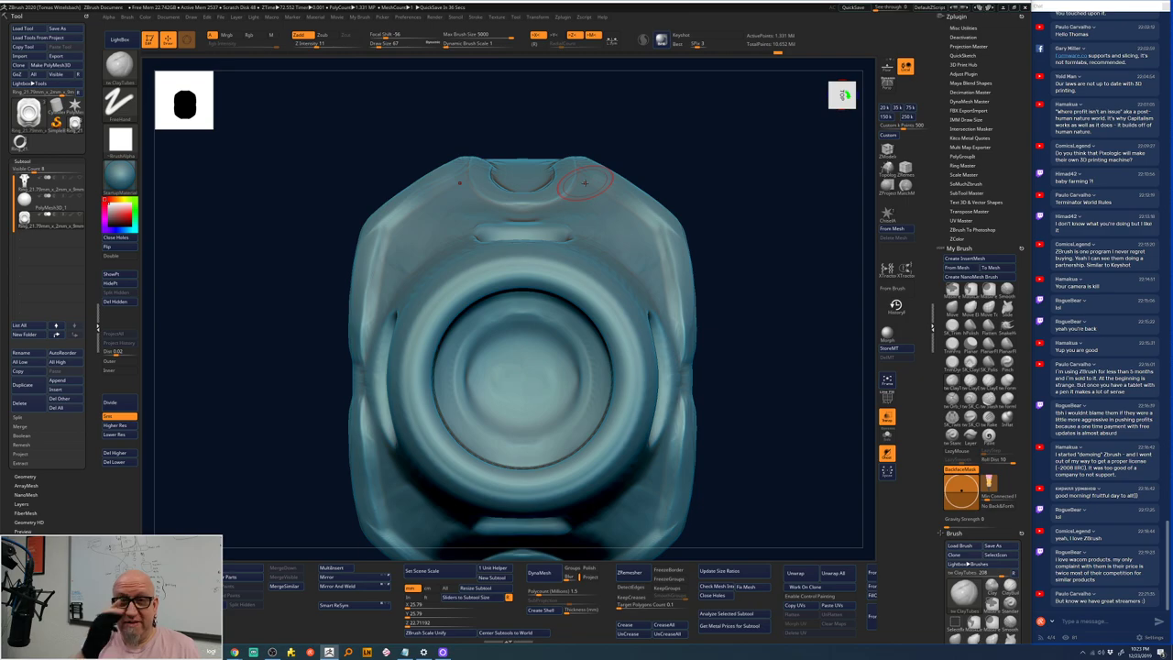
- Add mirrored marks on the head's sides, smooth the crease, and build up its right side
{"action": "left_click_drag", "start_coordinate": [762, 233], "coordinate": [761, 154]}
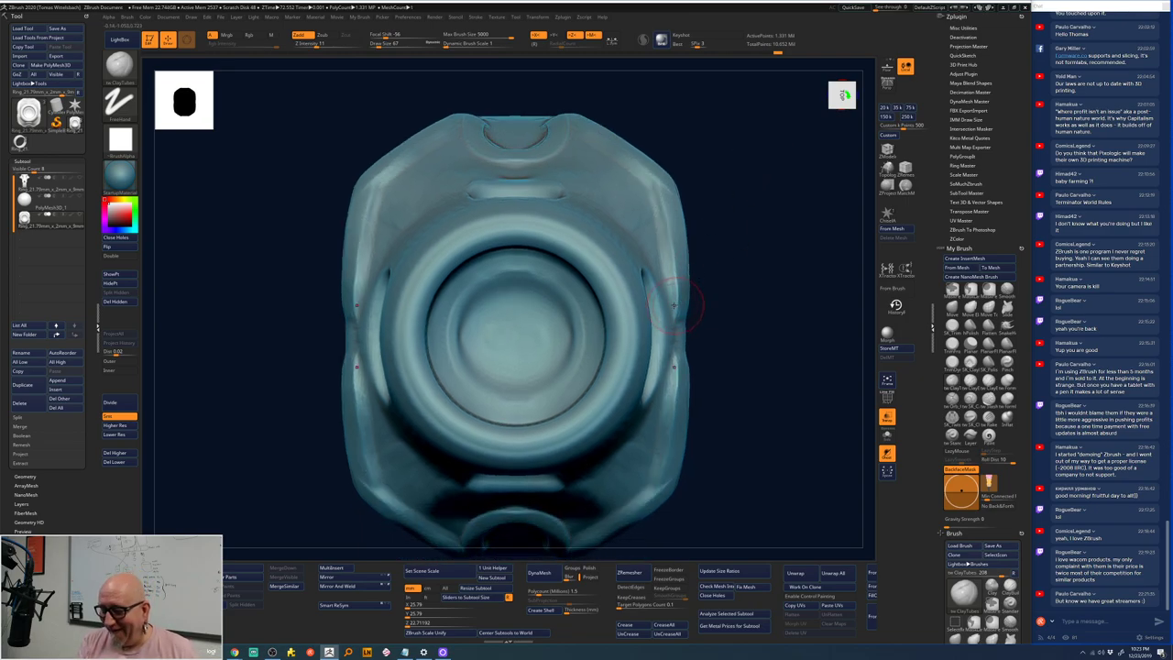
{"action": "mouse_move", "coordinate": [673, 305]}
{"action": "left_mouse_down"}
{"action": "mouse_move", "coordinate": [670, 362]}
{"action": "mouse_move", "coordinate": [674, 311]}
{"action": "mouse_move", "coordinate": [687, 368]}
{"action": "mouse_move", "coordinate": [673, 234]}
{"action": "mouse_move", "coordinate": [667, 368]}
{"action": "left_mouse_up"}
{"action": "mouse_move", "coordinate": [721, 283]}
{"action": "left_mouse_down"}
{"action": "mouse_move", "coordinate": [661, 334]}
{"action": "mouse_move", "coordinate": [636, 337]}
{"action": "mouse_move", "coordinate": [669, 337]}
{"action": "left_mouse_up"}
{"action": "mouse_move", "coordinate": [630, 336]}
{"action": "left_mouse_down", "text": "shift"}
{"action": "mouse_move", "coordinate": [679, 335]}
{"action": "mouse_move", "coordinate": [641, 327]}
{"action": "mouse_move", "coordinate": [680, 345]}
{"action": "mouse_move", "coordinate": [646, 321]}
{"action": "mouse_move", "coordinate": [674, 316]}
{"action": "mouse_move", "coordinate": [673, 385]}
{"action": "left_mouse_up", "text": "shift"}
{"action": "left_click_drag", "start_coordinate": [817, 235], "coordinate": [362, 229], "text": "shift"}
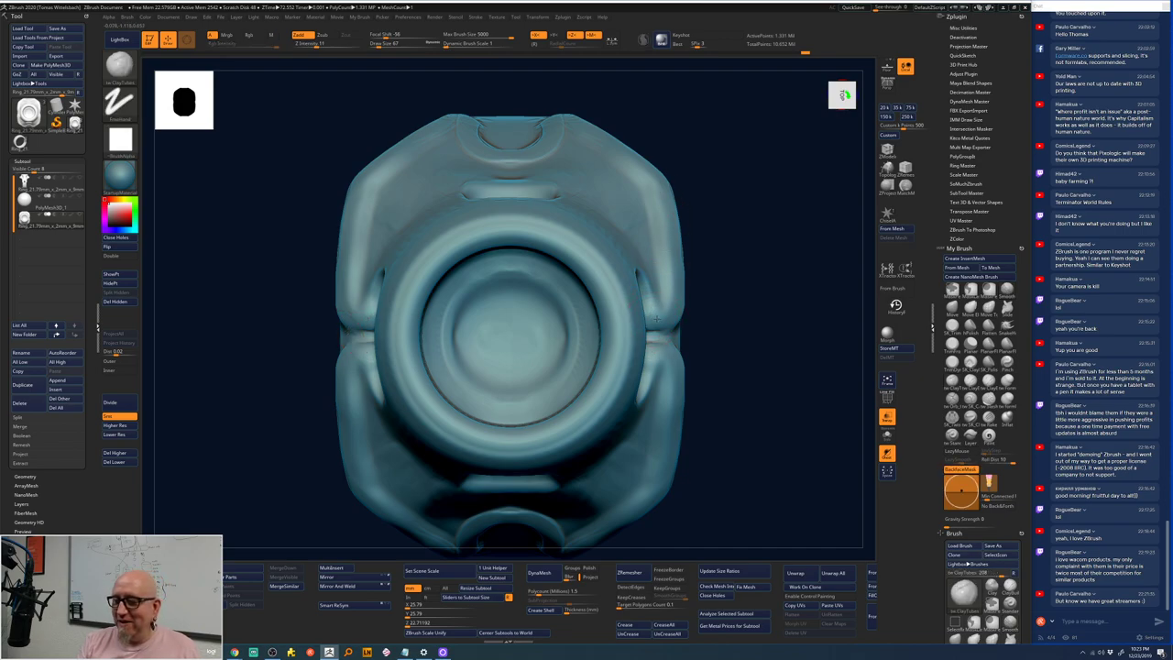
{"action": "mouse_move", "coordinate": [652, 341]}
{"action": "left_mouse_down"}
{"action": "mouse_move", "coordinate": [675, 359]}
{"action": "mouse_move", "coordinate": [676, 385]}
{"action": "mouse_move", "coordinate": [674, 244]}
{"action": "mouse_move", "coordinate": [642, 165]}
{"action": "mouse_move", "coordinate": [572, 98]}
{"action": "mouse_move", "coordinate": [350, 221]}
{"action": "left_mouse_up"}
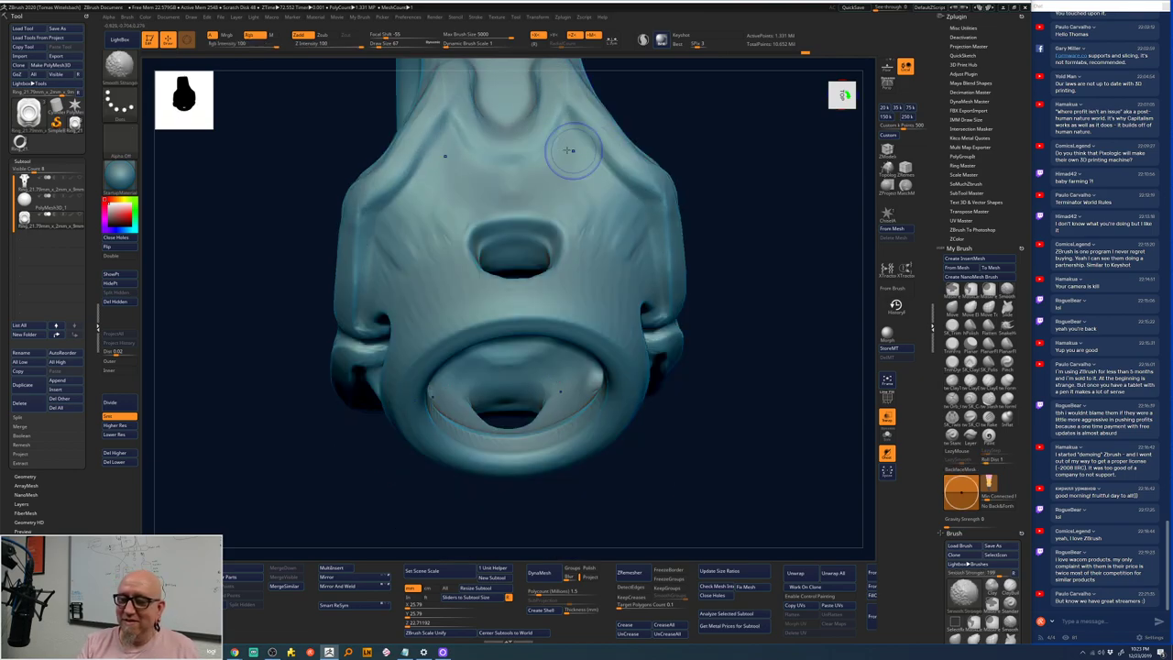
- Carve and deepen mirrored vertical grooves down the front of the band
{"action": "mouse_move", "coordinate": [686, 105]}
{"action": "left_mouse_down"}
{"action": "mouse_move", "coordinate": [710, 229]}
{"action": "mouse_move", "coordinate": [590, 223]}
{"action": "left_mouse_up"}
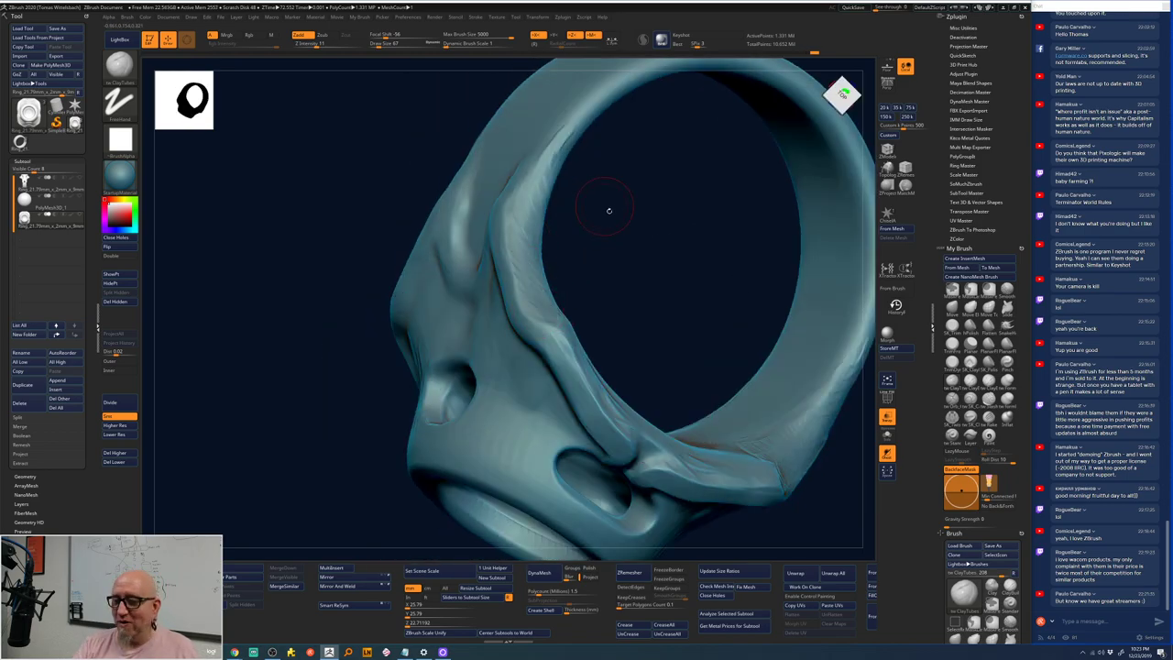
{"action": "mouse_move", "coordinate": [607, 204]}
{"action": "left_mouse_down"}
{"action": "mouse_move", "coordinate": [621, 205]}
{"action": "mouse_move", "coordinate": [632, 244]}
{"action": "mouse_move", "coordinate": [676, 249]}
{"action": "mouse_move", "coordinate": [610, 230]}
{"action": "mouse_move", "coordinate": [686, 280]}
{"action": "left_mouse_up"}
{"action": "key", "text": "f"}
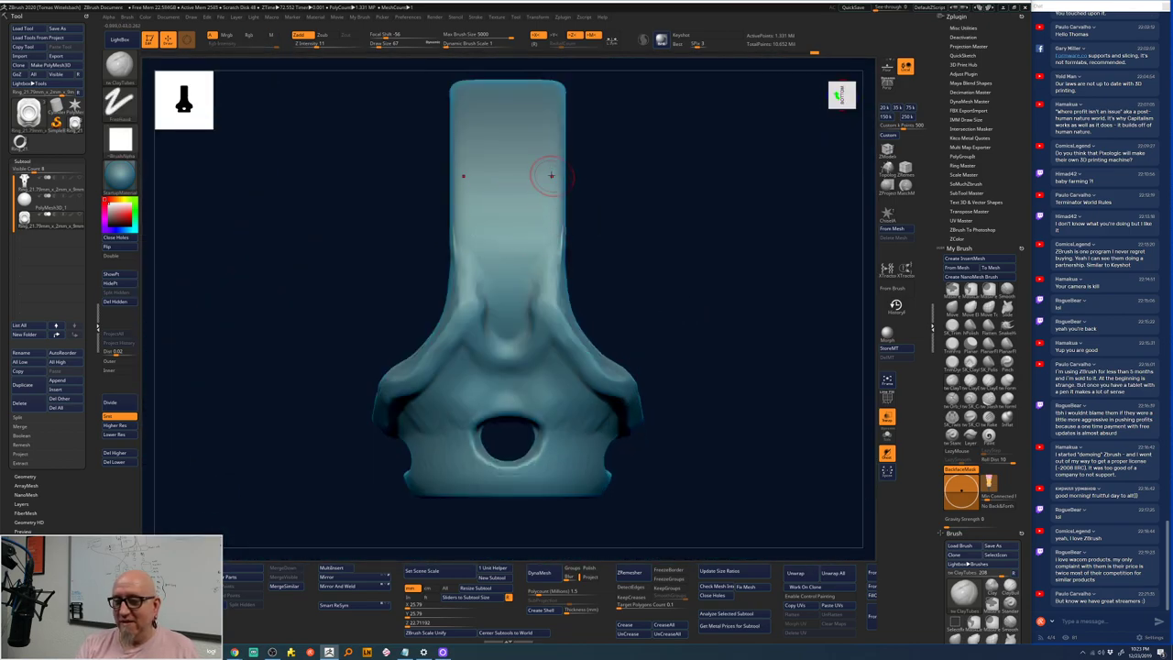
{"action": "left_click_drag", "start_coordinate": [547, 107], "coordinate": [539, 273]}
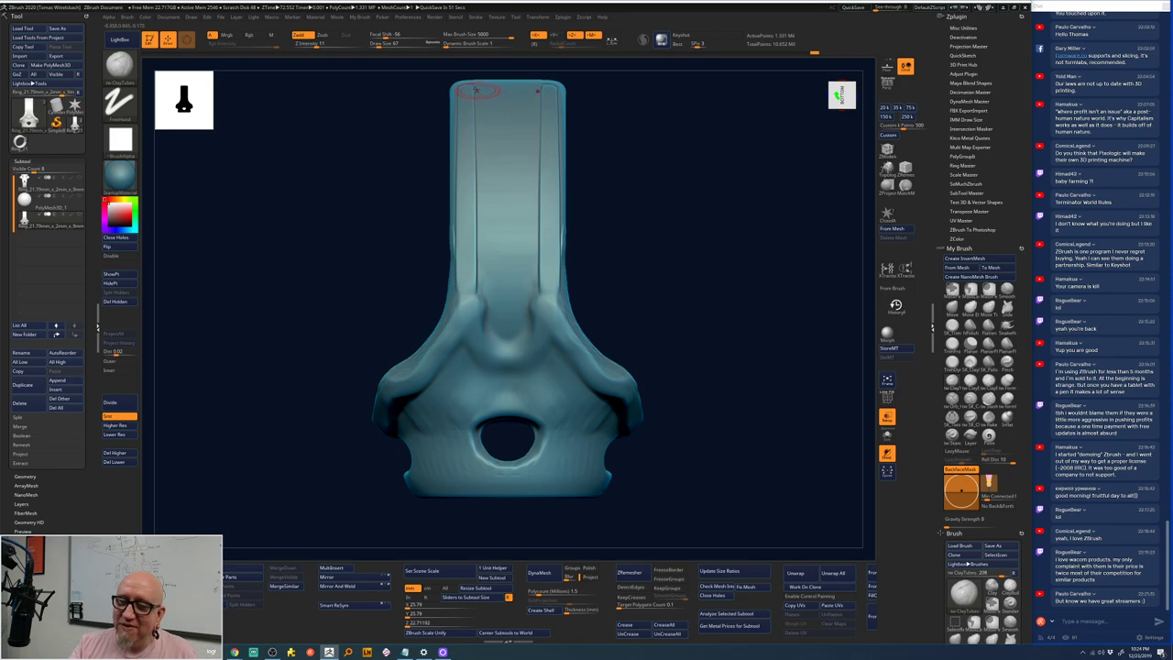
{"action": "mouse_move", "coordinate": [548, 116]}
{"action": "left_mouse_down"}
{"action": "mouse_move", "coordinate": [528, 143]}
{"action": "mouse_move", "coordinate": [537, 339]}
{"action": "left_mouse_up"}
{"action": "mouse_move", "coordinate": [482, 89]}
{"action": "left_mouse_down"}
{"action": "mouse_move", "coordinate": [482, 323]}
{"action": "mouse_move", "coordinate": [507, 357]}
{"action": "left_mouse_up"}
- Raise ridges up both sides of the shank and smooth its edges
{"action": "mouse_move", "coordinate": [595, 183]}
{"action": "left_mouse_down"}
{"action": "mouse_move", "coordinate": [660, 162]}
{"action": "mouse_move", "coordinate": [663, 144]}
{"action": "left_mouse_up"}
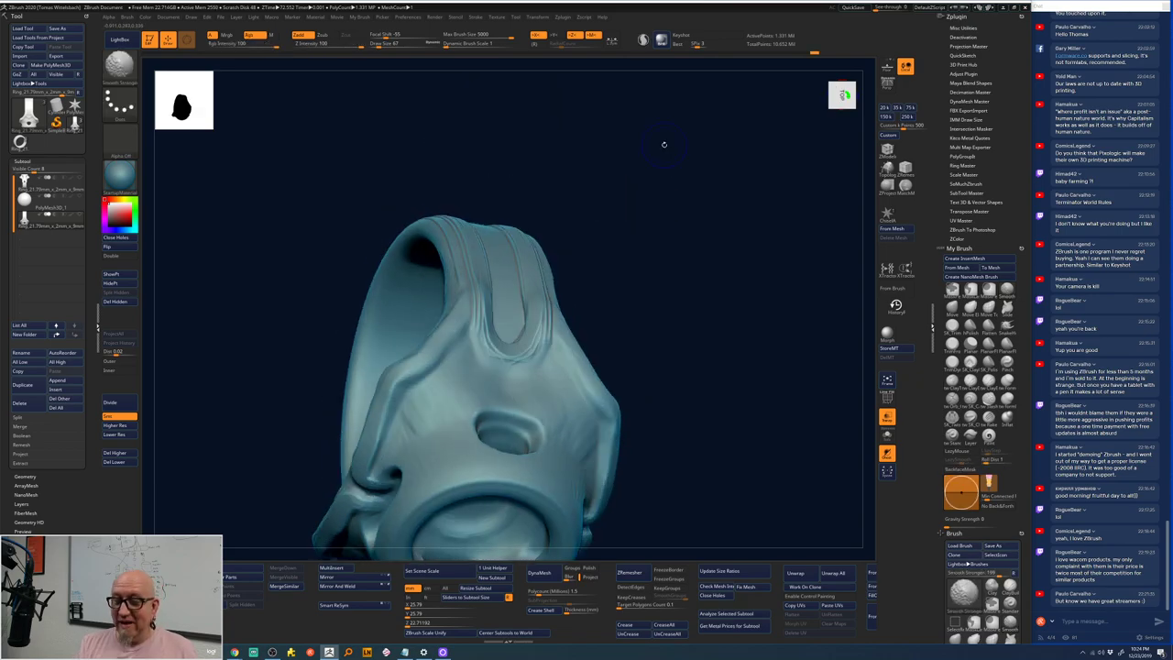
{"action": "mouse_move", "coordinate": [694, 232]}
{"action": "left_mouse_down"}
{"action": "mouse_move", "coordinate": [624, 318]}
{"action": "mouse_move", "coordinate": [670, 348]}
{"action": "mouse_move", "coordinate": [654, 254]}
{"action": "mouse_move", "coordinate": [675, 223]}
{"action": "mouse_move", "coordinate": [660, 240]}
{"action": "left_mouse_up"}
{"action": "mouse_move", "coordinate": [606, 288]}
{"action": "left_mouse_down"}
{"action": "mouse_move", "coordinate": [588, 229]}
{"action": "mouse_move", "coordinate": [608, 151]}
{"action": "left_mouse_up"}
{"action": "mouse_move", "coordinate": [587, 229]}
{"action": "left_mouse_down"}
{"action": "mouse_move", "coordinate": [597, 277]}
{"action": "mouse_move", "coordinate": [586, 174]}
{"action": "mouse_move", "coordinate": [542, 178]}
{"action": "mouse_move", "coordinate": [554, 256]}
{"action": "left_mouse_up"}
{"action": "left_click_drag", "start_coordinate": [618, 183], "coordinate": [646, 275]}
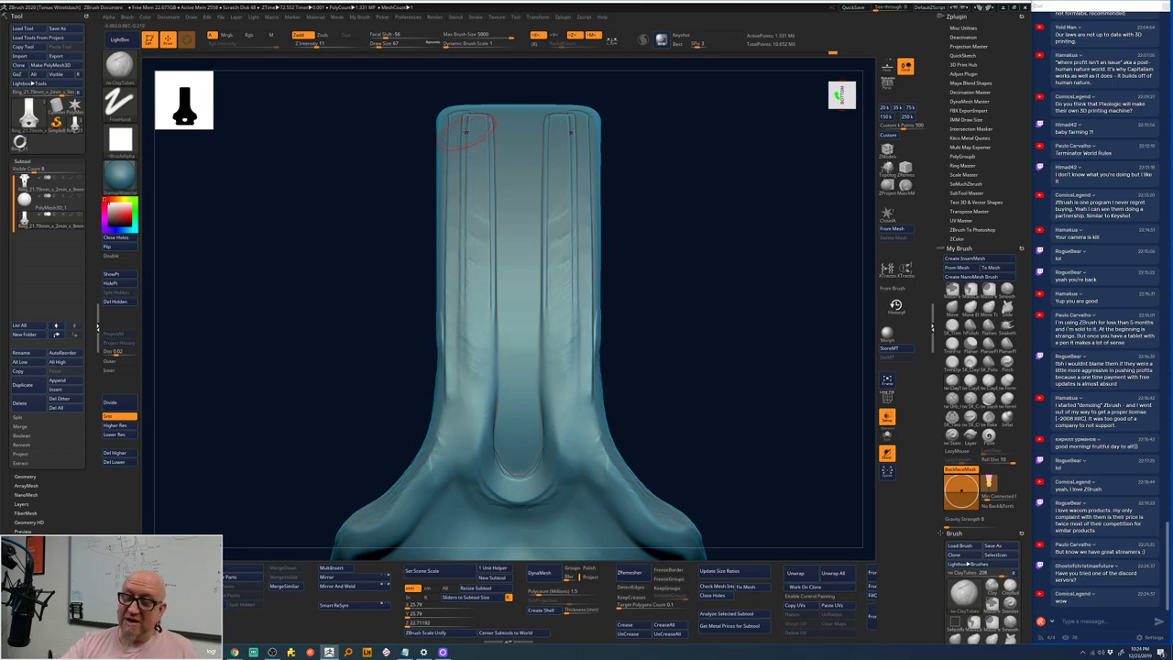
{"action": "key", "text": "shift"}
{"action": "left_click_drag", "start_coordinate": [464, 172], "coordinate": [448, 364], "text": "shift"}
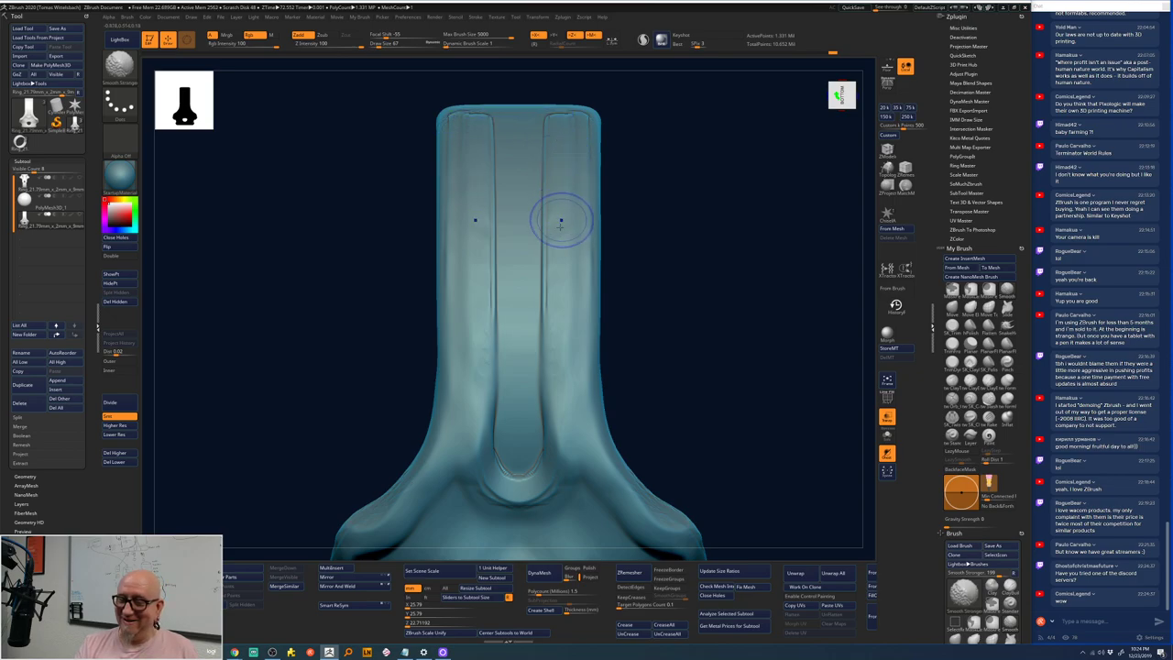
{"action": "mouse_move", "coordinate": [636, 409]}
{"action": "left_mouse_down"}
{"action": "mouse_move", "coordinate": [642, 219]}
{"action": "mouse_move", "coordinate": [674, 245]}
{"action": "mouse_move", "coordinate": [688, 205]}
{"action": "left_mouse_up"}
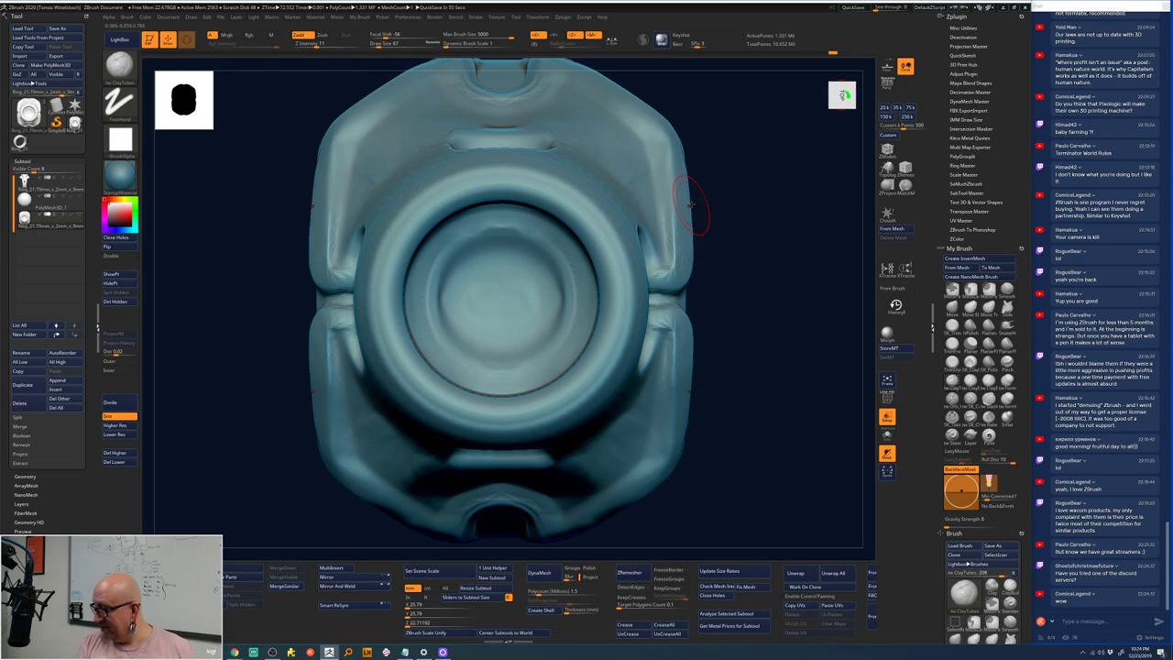
- Dismiss the accidentally opened system menu and reframe the ring side-on
{"action": "left_click_drag", "start_coordinate": [692, 206], "coordinate": [737, 264]}
{"action": "key", "text": "super"}
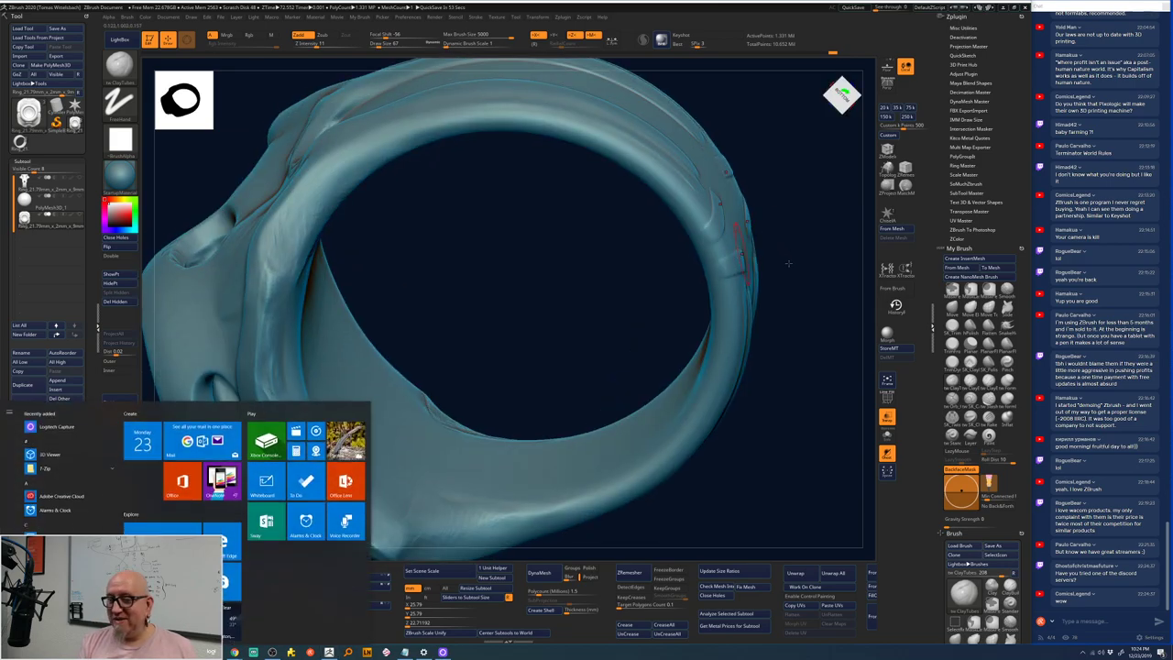
{"action": "key", "text": "super"}
{"action": "key", "text": "super"}
{"action": "key", "text": "Escape"}
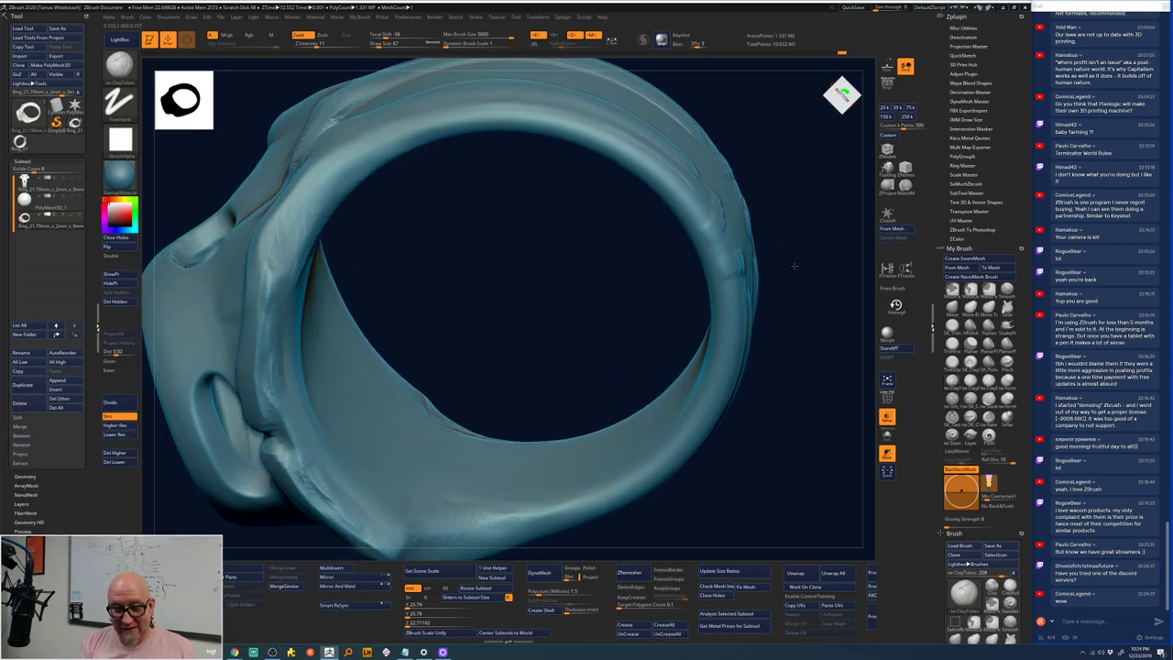
{"action": "left_click_drag", "start_coordinate": [786, 255], "coordinate": [474, 409]}
{"action": "key", "text": "f"}
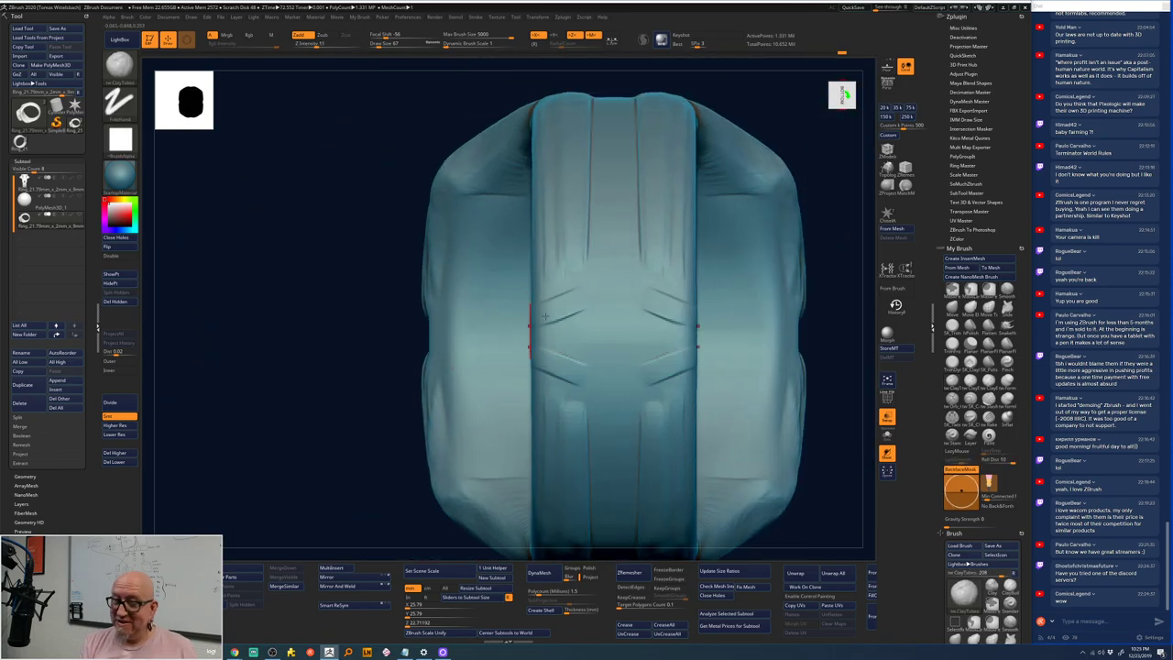
- Curve the chevron grooves into an arched shield and smooth its domed top
{"action": "left_click_drag", "start_coordinate": [540, 303], "coordinate": [553, 389]}
{"action": "mouse_move", "coordinate": [548, 348]}
{"action": "left_mouse_down"}
{"action": "mouse_move", "coordinate": [565, 284]}
{"action": "mouse_move", "coordinate": [598, 242]}
{"action": "mouse_move", "coordinate": [627, 236]}
{"action": "mouse_move", "coordinate": [596, 246]}
{"action": "mouse_move", "coordinate": [585, 275]}
{"action": "mouse_move", "coordinate": [546, 300]}
{"action": "mouse_move", "coordinate": [612, 292]}
{"action": "mouse_move", "coordinate": [608, 258]}
{"action": "mouse_move", "coordinate": [613, 411]}
{"action": "mouse_move", "coordinate": [621, 257]}
{"action": "mouse_move", "coordinate": [570, 329]}
{"action": "mouse_move", "coordinate": [626, 290]}
{"action": "mouse_move", "coordinate": [611, 347]}
{"action": "mouse_move", "coordinate": [656, 315]}
{"action": "mouse_move", "coordinate": [617, 374]}
{"action": "mouse_move", "coordinate": [637, 324]}
{"action": "mouse_move", "coordinate": [614, 286]}
{"action": "mouse_move", "coordinate": [644, 270]}
{"action": "mouse_move", "coordinate": [609, 322]}
{"action": "mouse_move", "coordinate": [659, 297]}
{"action": "mouse_move", "coordinate": [625, 349]}
{"action": "mouse_move", "coordinate": [657, 358]}
{"action": "left_mouse_up"}
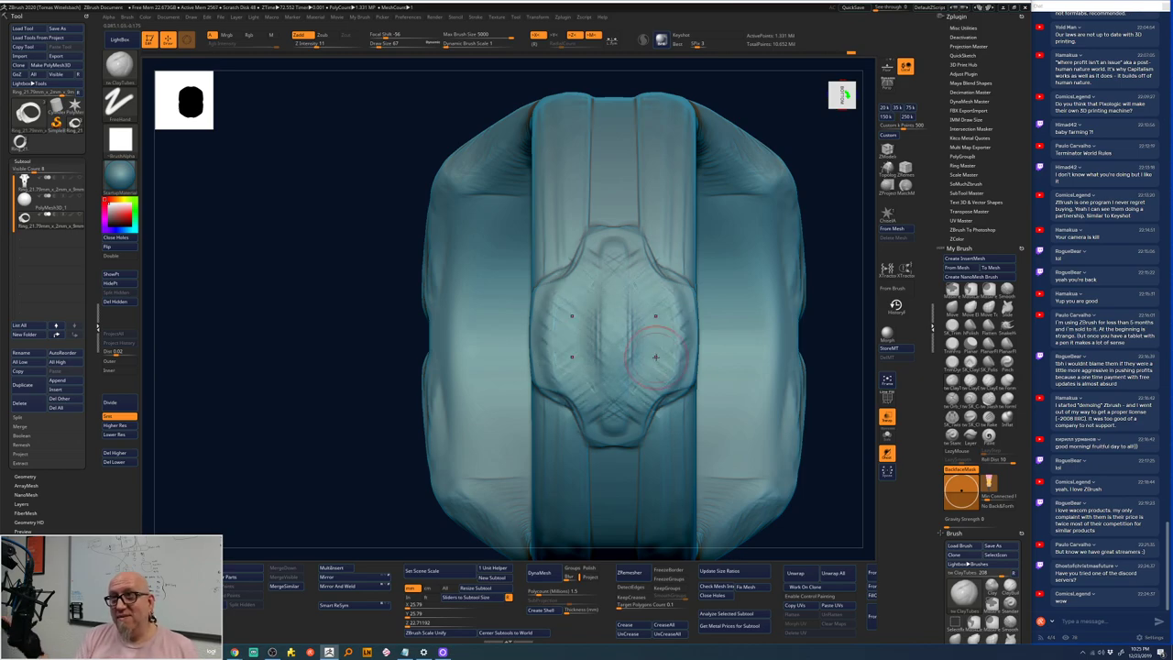
{"action": "mouse_move", "coordinate": [603, 232]}
{"action": "left_mouse_down"}
{"action": "mouse_move", "coordinate": [621, 249]}
{"action": "mouse_move", "coordinate": [612, 240]}
{"action": "mouse_move", "coordinate": [579, 261]}
{"action": "mouse_move", "coordinate": [559, 288]}
{"action": "mouse_move", "coordinate": [550, 357]}
{"action": "mouse_move", "coordinate": [559, 302]}
{"action": "mouse_move", "coordinate": [632, 241]}
{"action": "mouse_move", "coordinate": [652, 301]}
{"action": "mouse_move", "coordinate": [632, 275]}
{"action": "mouse_move", "coordinate": [609, 385]}
{"action": "mouse_move", "coordinate": [600, 334]}
{"action": "mouse_move", "coordinate": [560, 352]}
{"action": "mouse_move", "coordinate": [642, 316]}
{"action": "mouse_move", "coordinate": [614, 339]}
{"action": "left_mouse_up"}
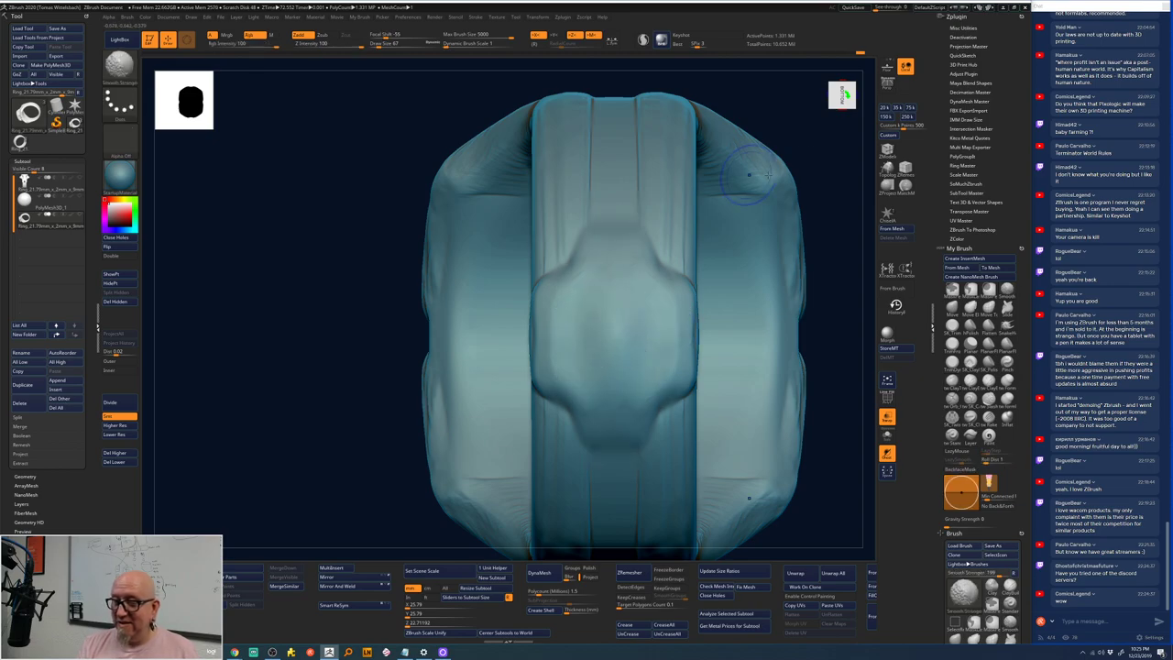
{"action": "mouse_move", "coordinate": [820, 312]}
{"action": "left_mouse_down"}
{"action": "mouse_move", "coordinate": [794, 299]}
{"action": "mouse_move", "coordinate": [697, 366]}
{"action": "mouse_move", "coordinate": [600, 248]}
{"action": "left_mouse_up"}
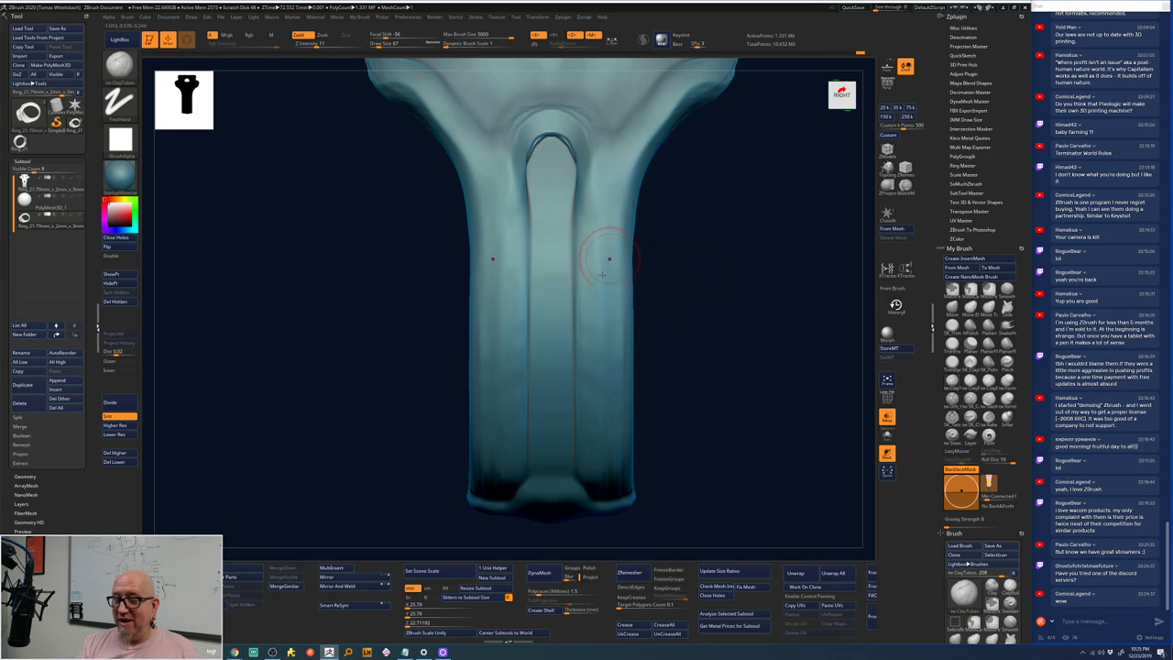
{"action": "mouse_move", "coordinate": [603, 491]}
{"action": "left_mouse_down"}
{"action": "mouse_move", "coordinate": [612, 163]}
{"action": "mouse_move", "coordinate": [613, 504]}
{"action": "left_mouse_up"}
{"action": "left_click_drag", "start_coordinate": [691, 266], "coordinate": [687, 397], "text": "alt"}
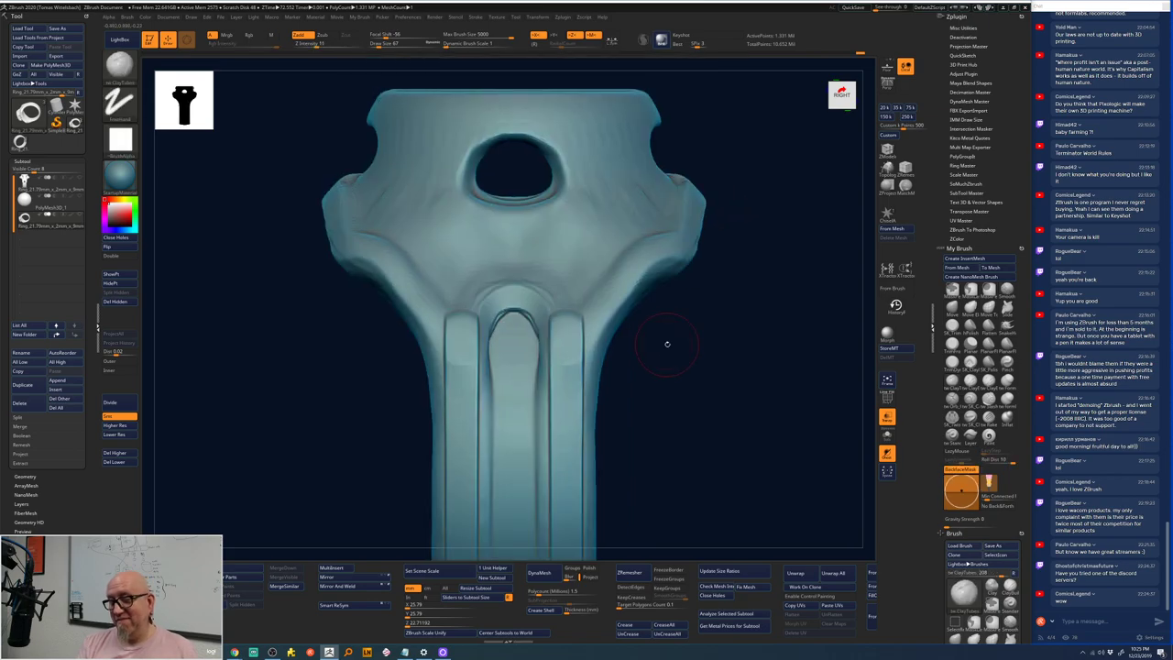
{"action": "mouse_move", "coordinate": [582, 312]}
{"action": "left_mouse_down"}
{"action": "mouse_move", "coordinate": [591, 316]}
{"action": "mouse_move", "coordinate": [600, 284]}
{"action": "mouse_move", "coordinate": [672, 245]}
{"action": "mouse_move", "coordinate": [581, 306]}
{"action": "left_mouse_up"}
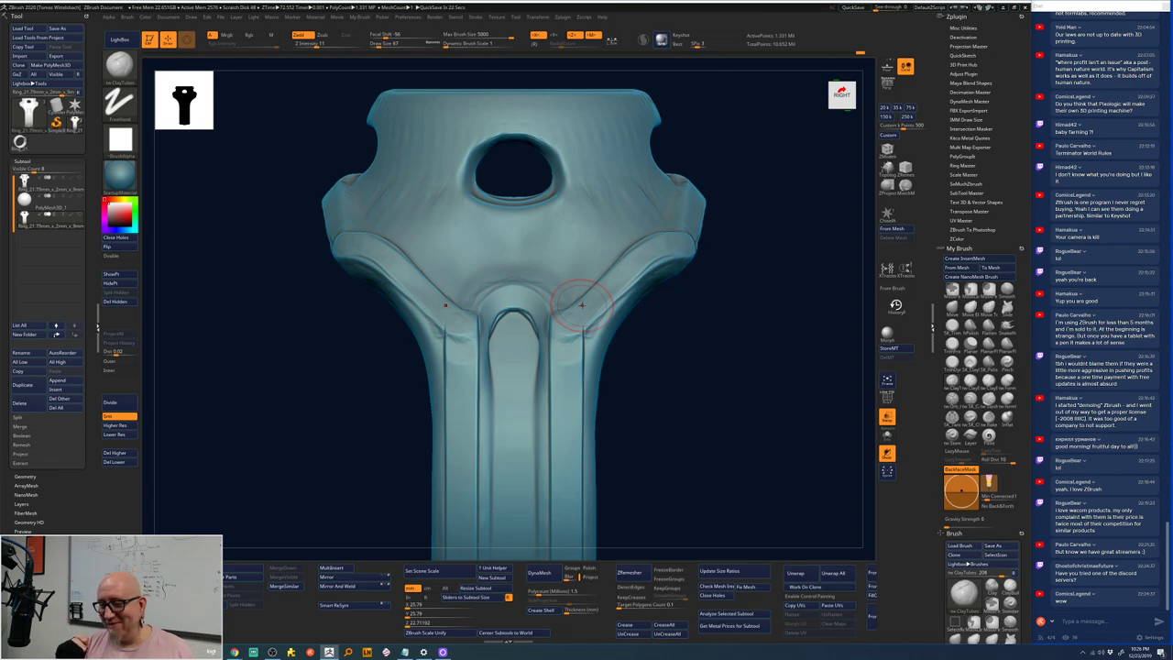
- Smooth the groove between the two inner legs of the shank with Smooth Stronger
{"action": "left_click_drag", "start_coordinate": [678, 330], "coordinate": [641, 294]}
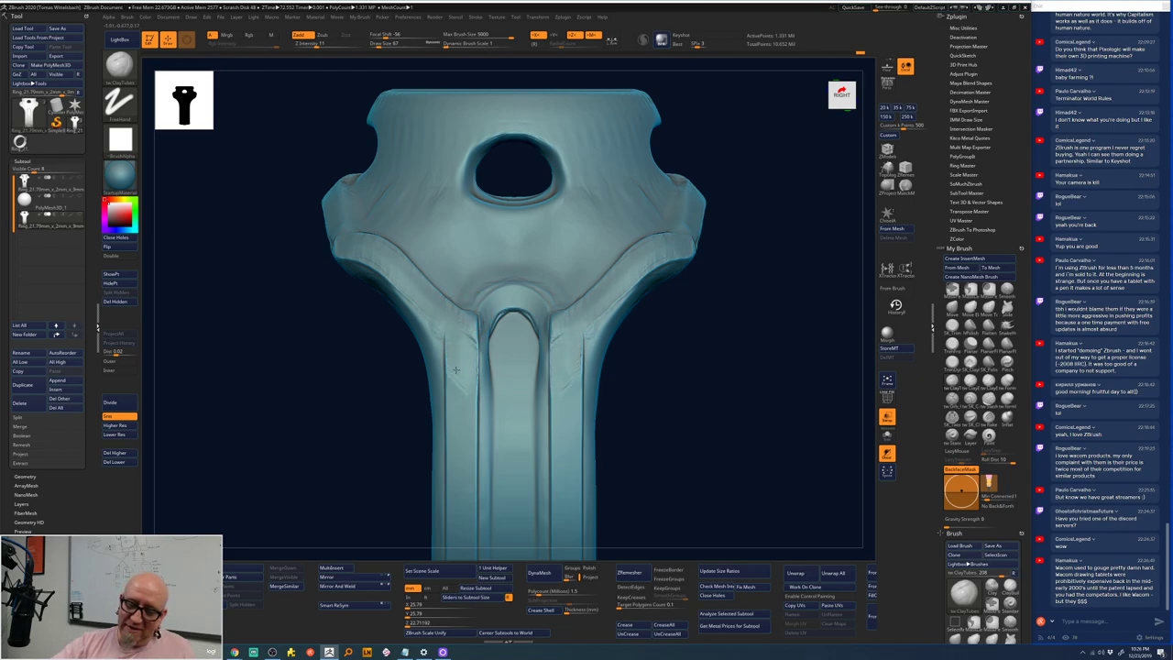
{"action": "key", "text": "shift"}
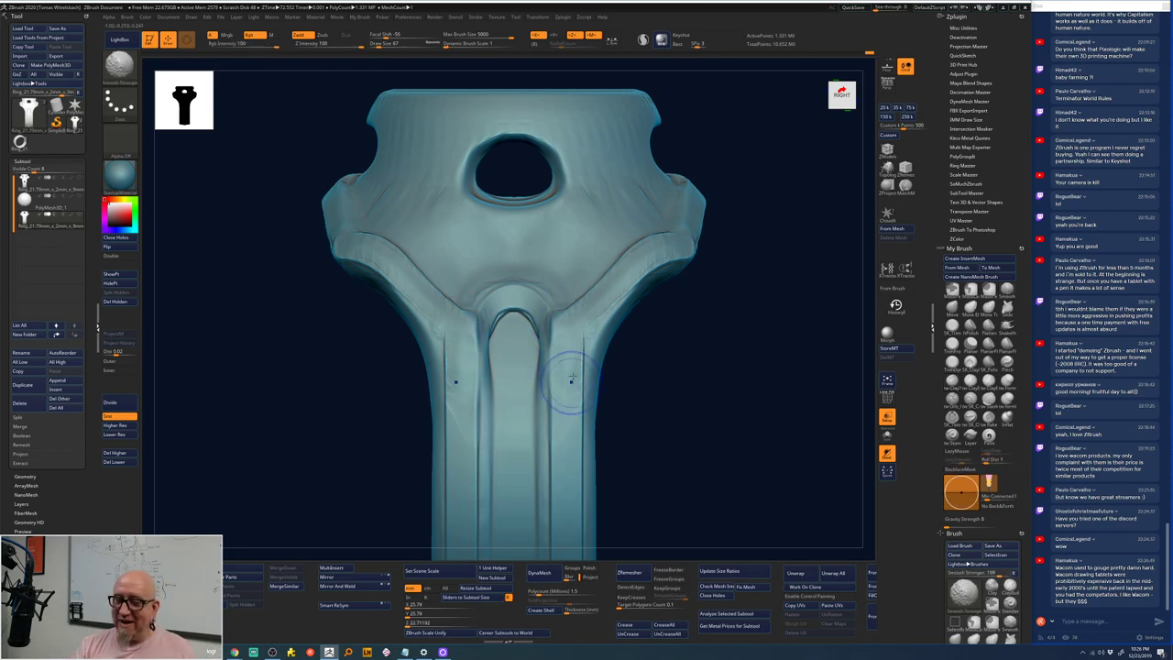
{"action": "mouse_move", "coordinate": [582, 360]}
{"action": "left_mouse_down", "text": "shift"}
{"action": "mouse_move", "coordinate": [522, 315]}
{"action": "mouse_move", "coordinate": [499, 336]}
{"action": "mouse_move", "coordinate": [495, 383]}
{"action": "mouse_move", "coordinate": [494, 345]}
{"action": "mouse_move", "coordinate": [479, 394]}
{"action": "left_mouse_up", "text": "shift"}
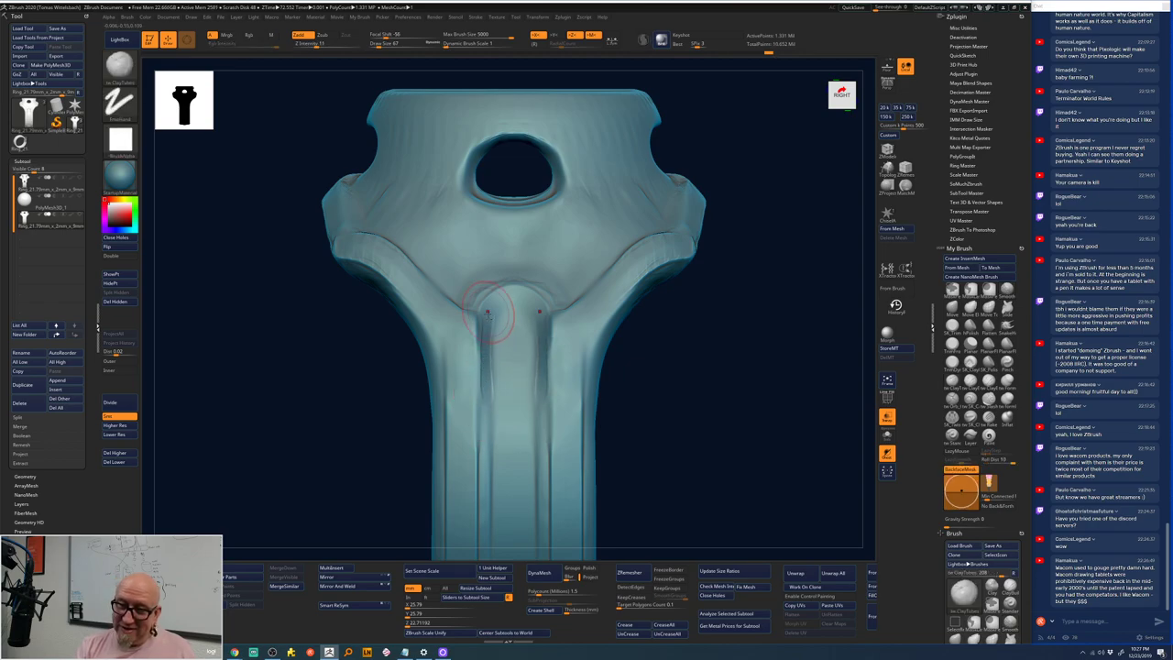
- Build the central column top into a rounded cap and soften it down the column
{"action": "mouse_move", "coordinate": [513, 339]}
{"action": "left_mouse_down"}
{"action": "mouse_move", "coordinate": [525, 310]}
{"action": "mouse_move", "coordinate": [542, 339]}
{"action": "mouse_move", "coordinate": [524, 316]}
{"action": "mouse_move", "coordinate": [534, 337]}
{"action": "mouse_move", "coordinate": [509, 334]}
{"action": "mouse_move", "coordinate": [527, 383]}
{"action": "mouse_move", "coordinate": [508, 406]}
{"action": "mouse_move", "coordinate": [525, 455]}
{"action": "mouse_move", "coordinate": [495, 443]}
{"action": "mouse_move", "coordinate": [513, 514]}
{"action": "left_mouse_up"}
{"action": "left_click_drag", "start_coordinate": [654, 339], "coordinate": [650, 275], "text": "alt"}
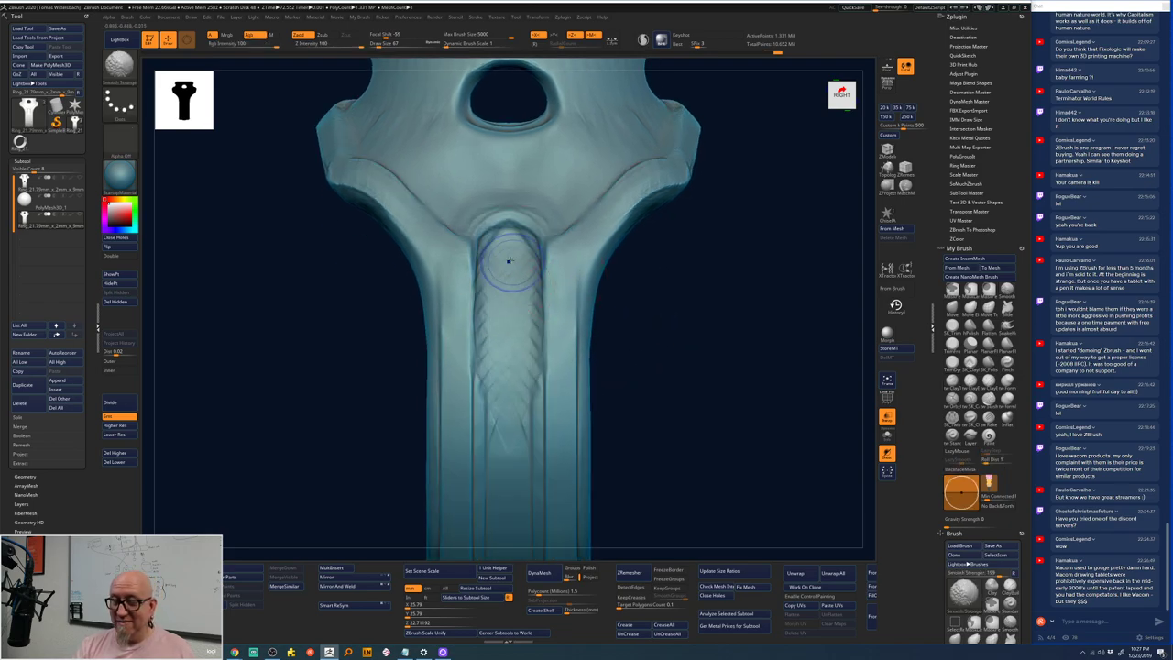
{"action": "mouse_move", "coordinate": [508, 259]}
{"action": "left_mouse_down", "text": "shift"}
{"action": "mouse_move", "coordinate": [482, 344]}
{"action": "mouse_move", "coordinate": [478, 441]}
{"action": "left_mouse_up", "text": "shift"}
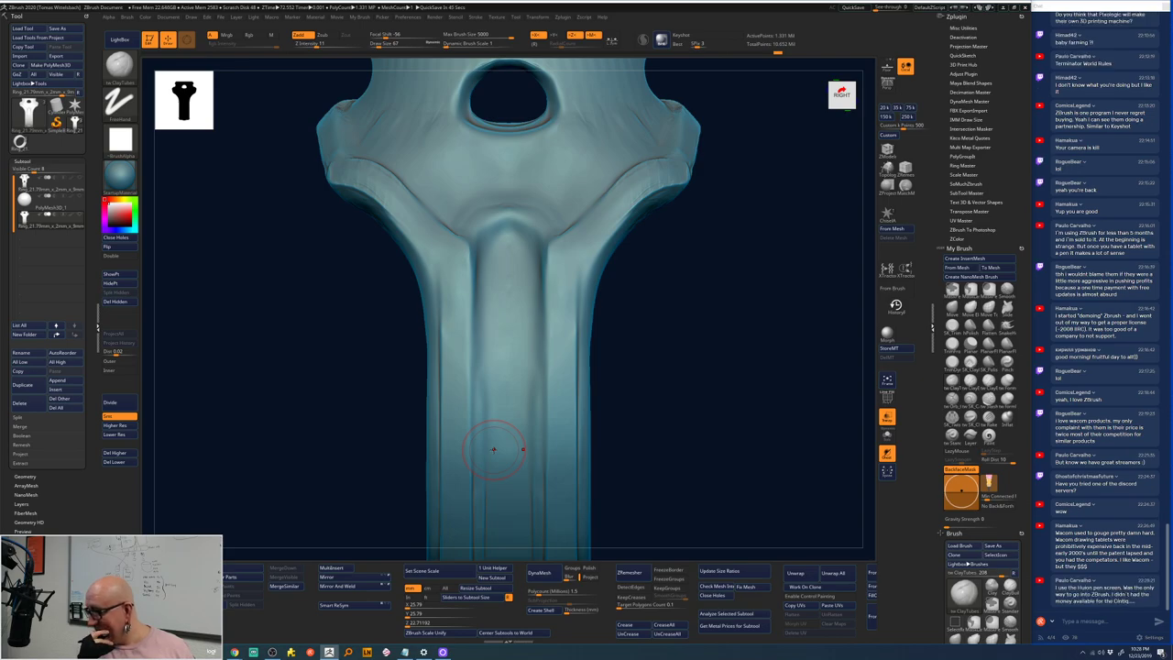
{"action": "left_click_drag", "start_coordinate": [702, 324], "coordinate": [698, 385]}
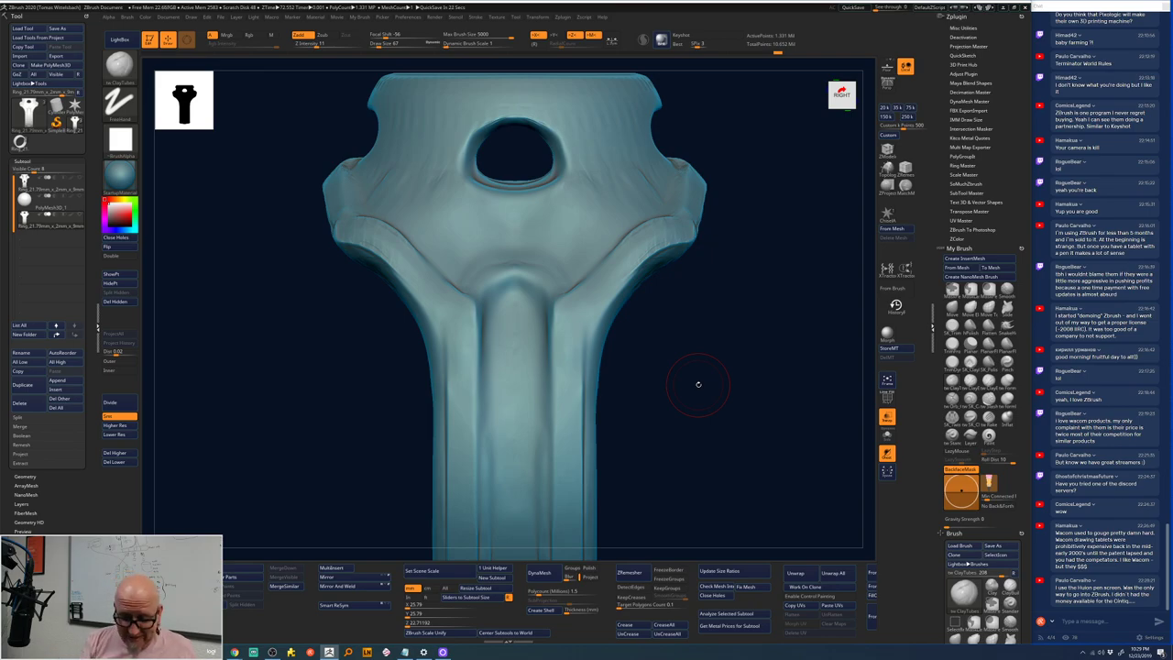
{"action": "mouse_move", "coordinate": [234, 651]}
{"action": "left_click", "coordinate": [265, 614]}
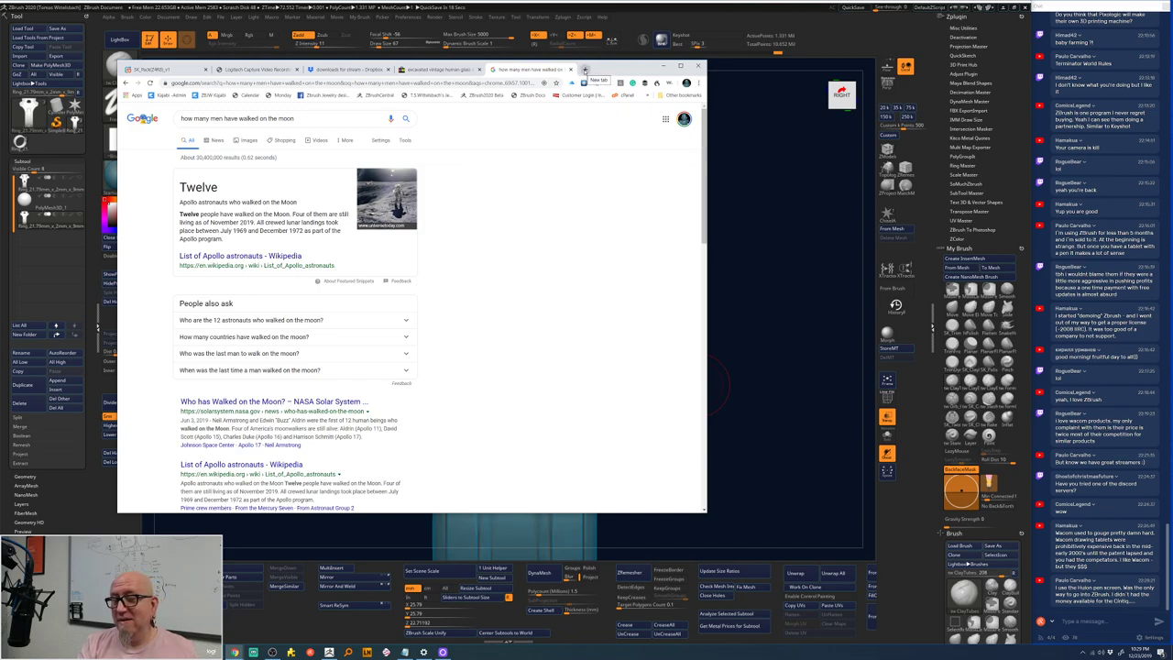
{"action": "left_click", "coordinate": [586, 69]}
{"action": "left_click", "coordinate": [441, 225]}
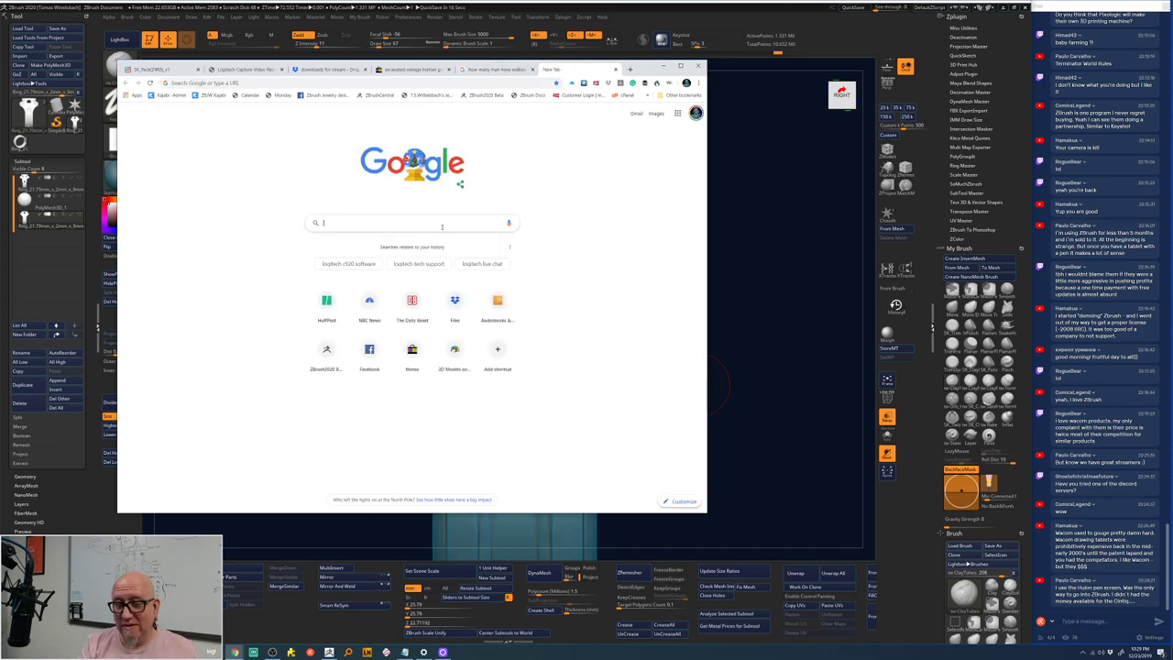
{"action": "type", "text": "when"}
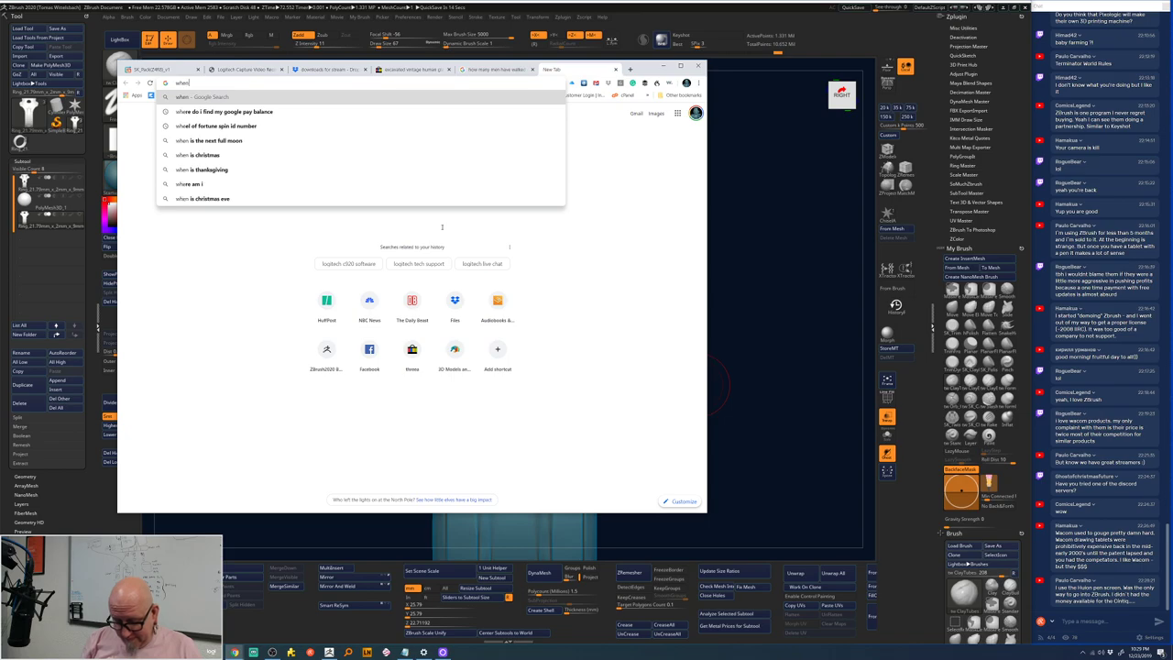
{"action": "type", "text": " did th"}
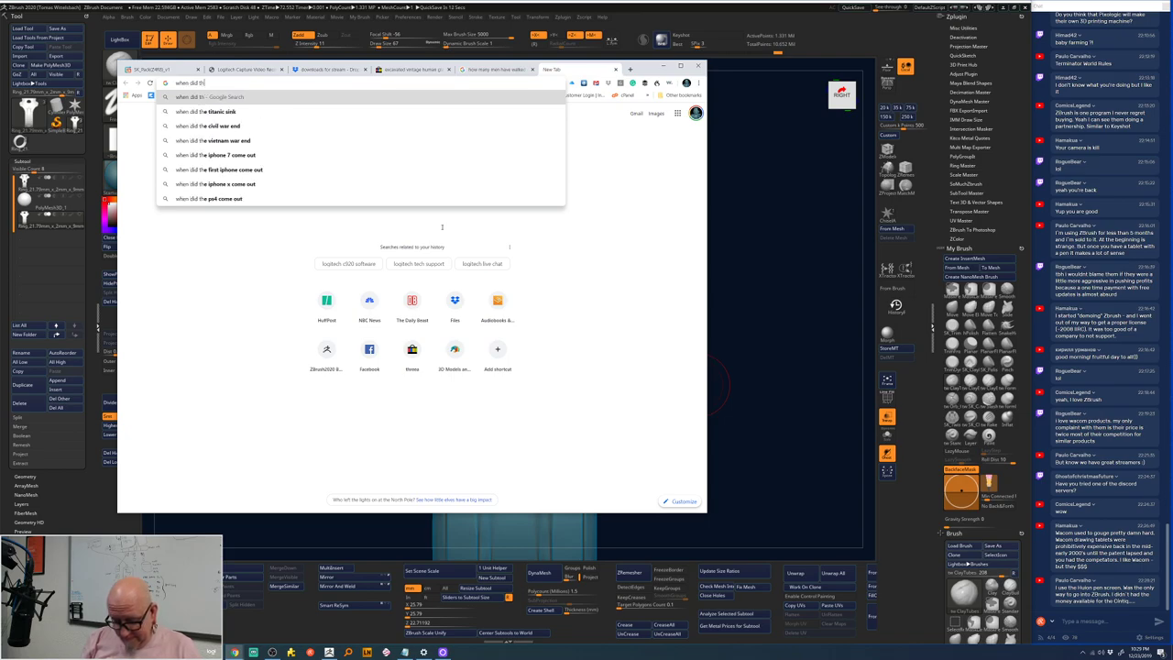
{"action": "type", "text": "e wacom"}
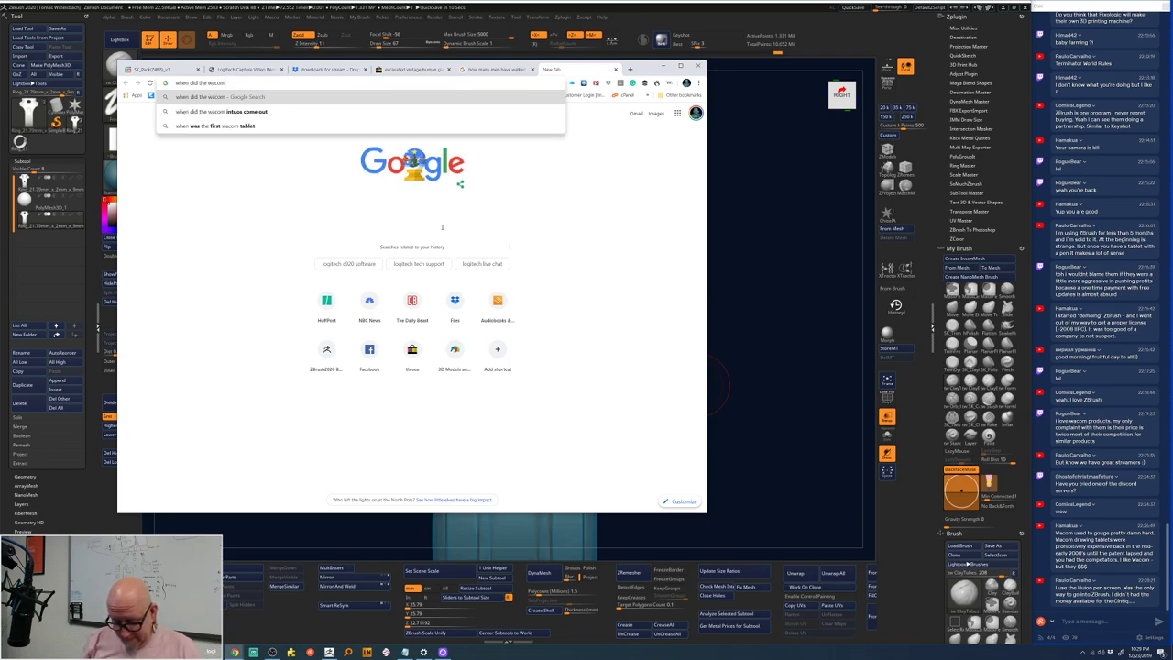
{"action": "type", "text": " cintiq"}
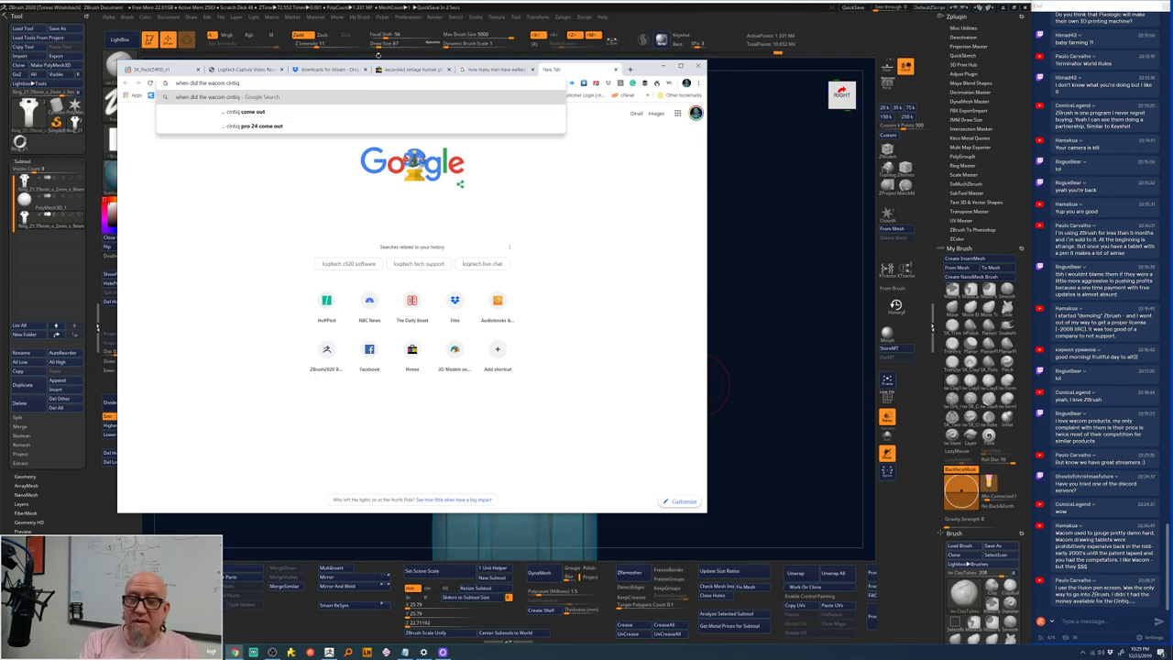
{"action": "type", "text": "c"}
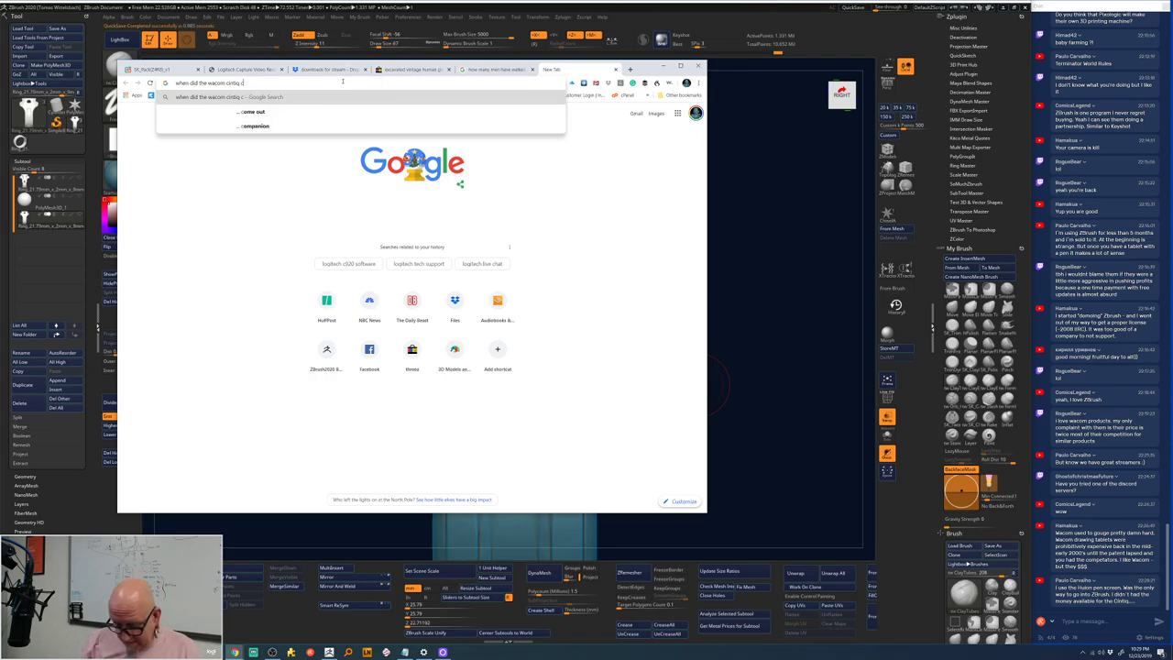
{"action": "type", "text": "ome out"}
{"action": "key", "text": "Return"}
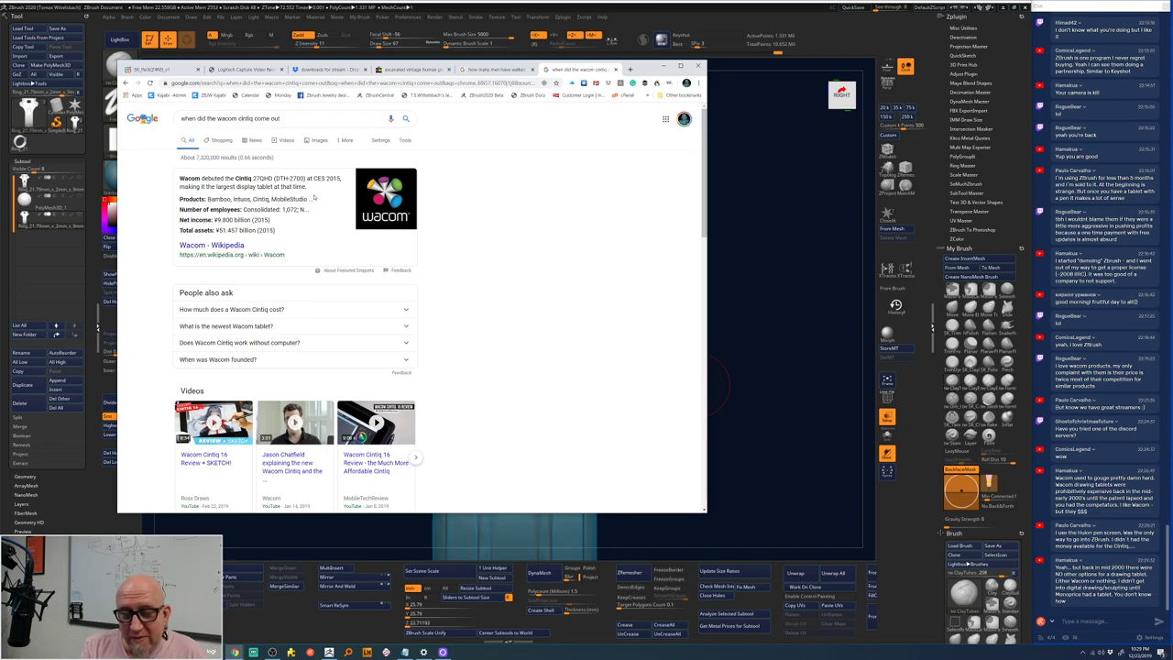
{"action": "left_click", "coordinate": [249, 118]}
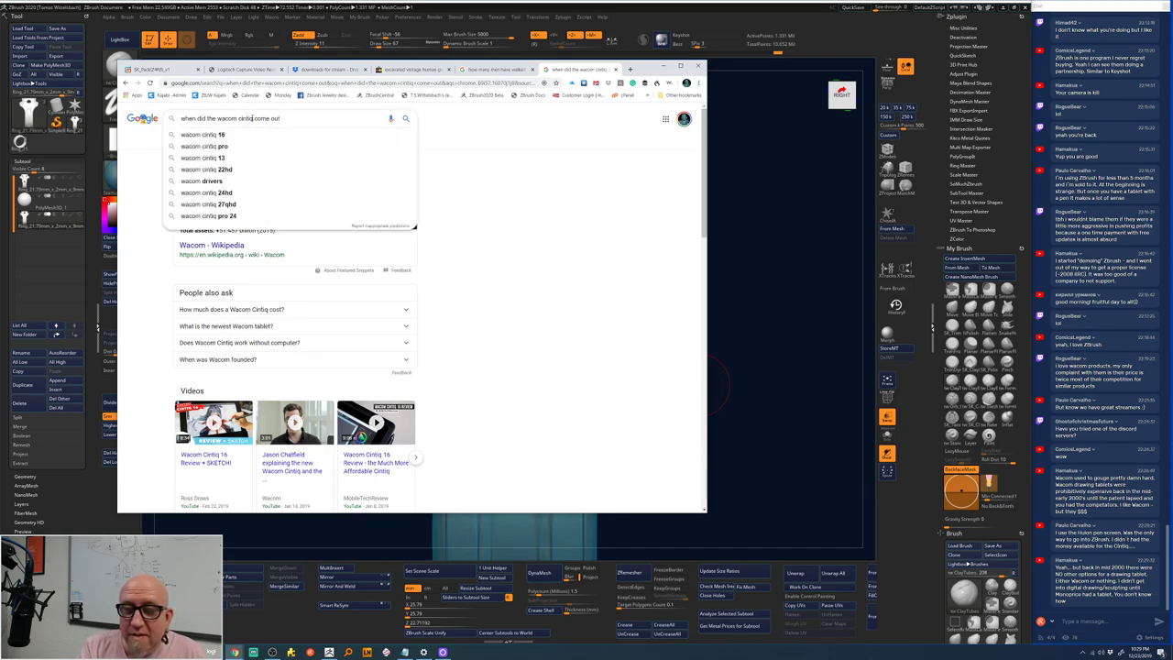
{"action": "type", "text": "21"}
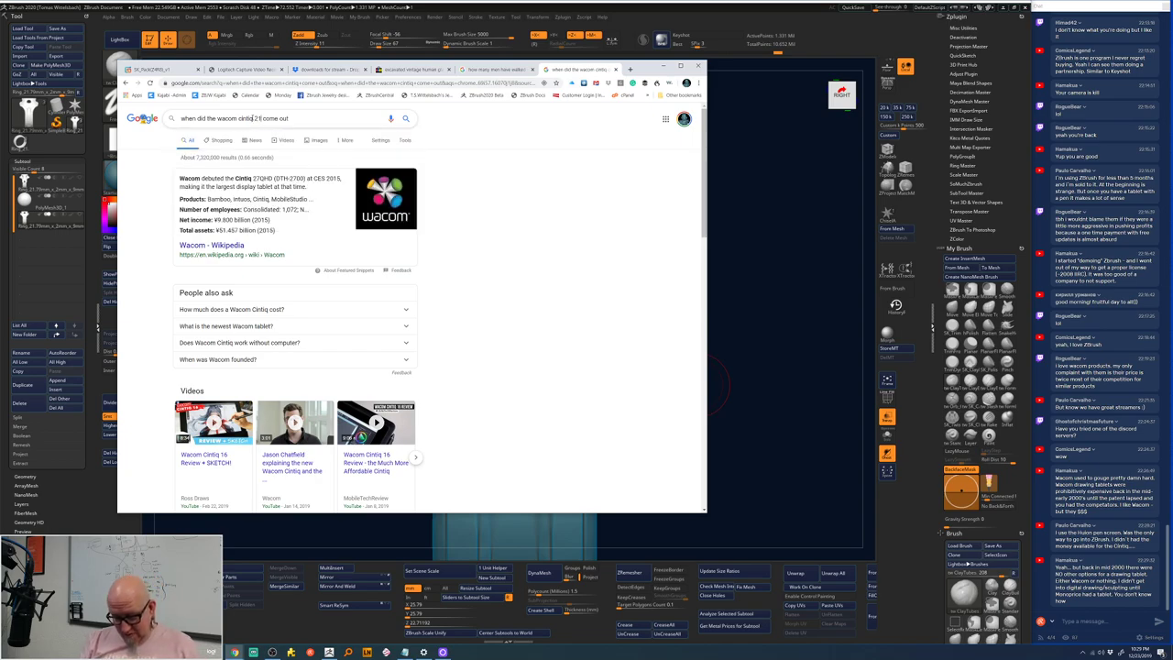
{"action": "type", "text": " ux"}
{"action": "key", "text": "Return"}
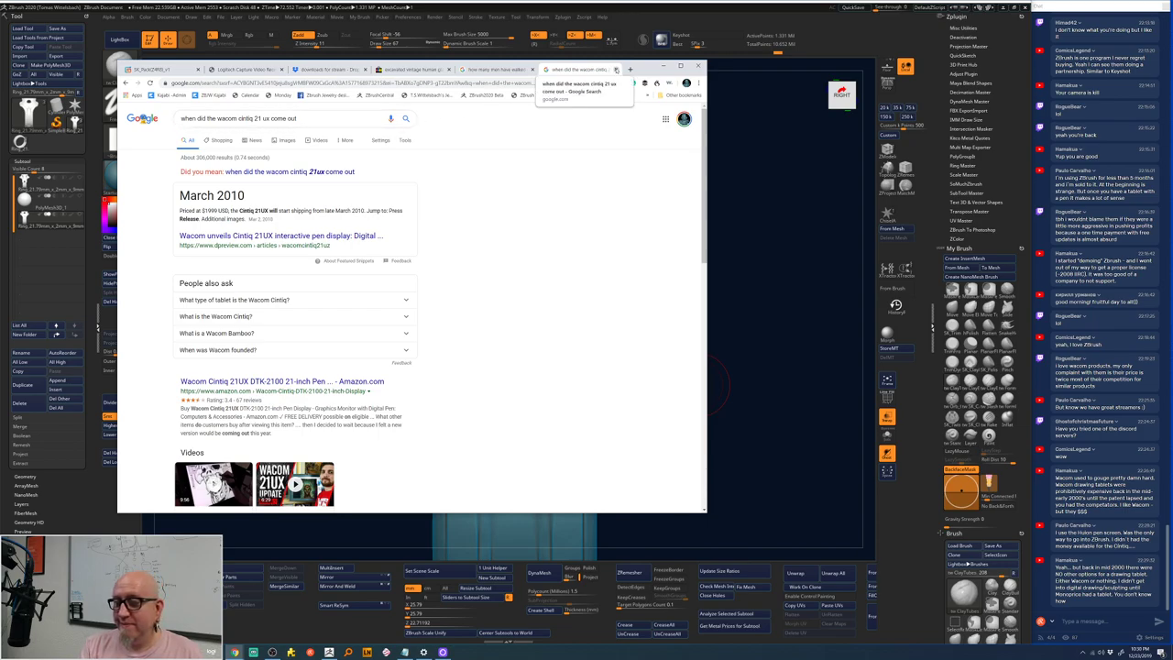
{"action": "left_click", "coordinate": [616, 70]}
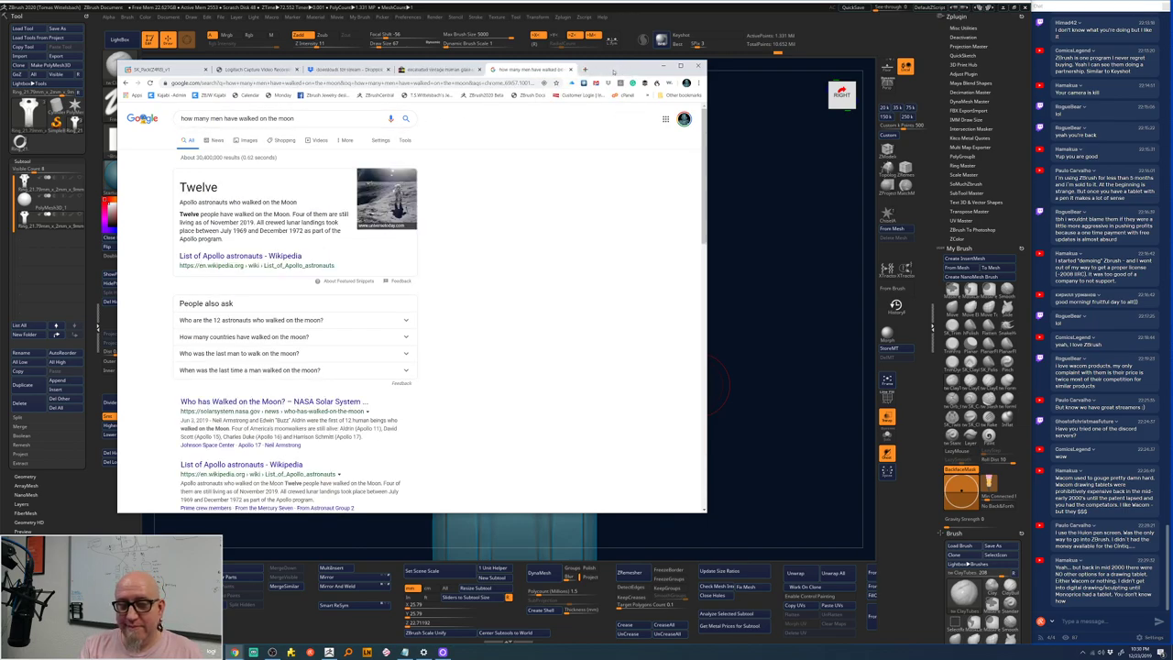
{"action": "left_click", "coordinate": [662, 66]}
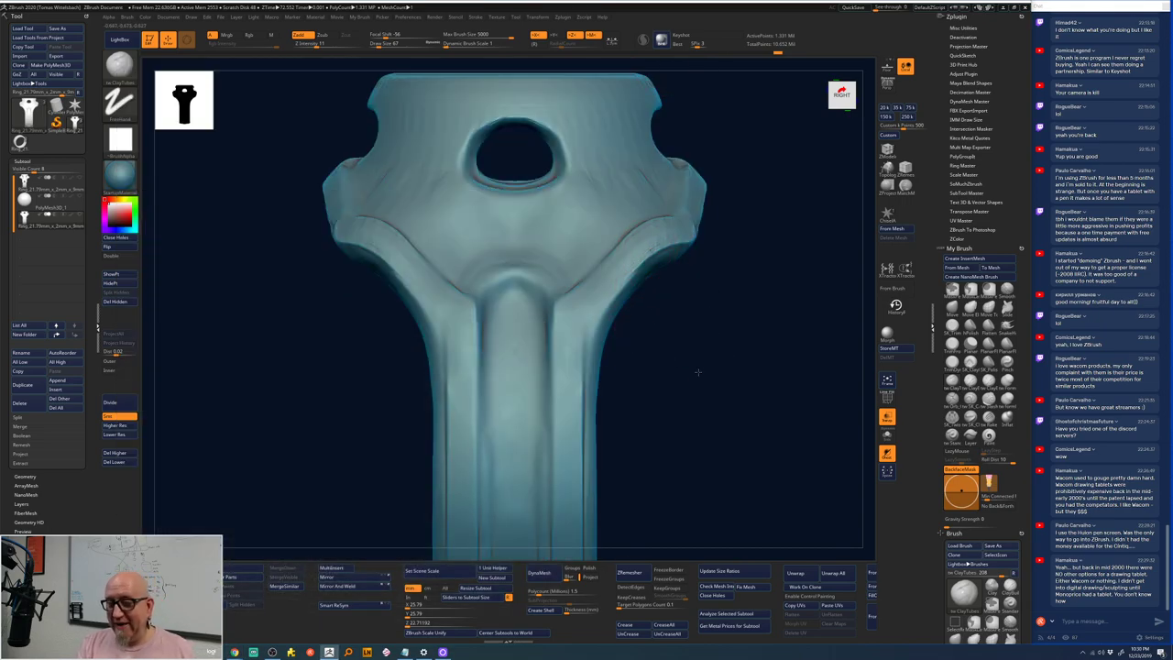
{"action": "left_click_drag", "start_coordinate": [646, 298], "coordinate": [675, 304]}
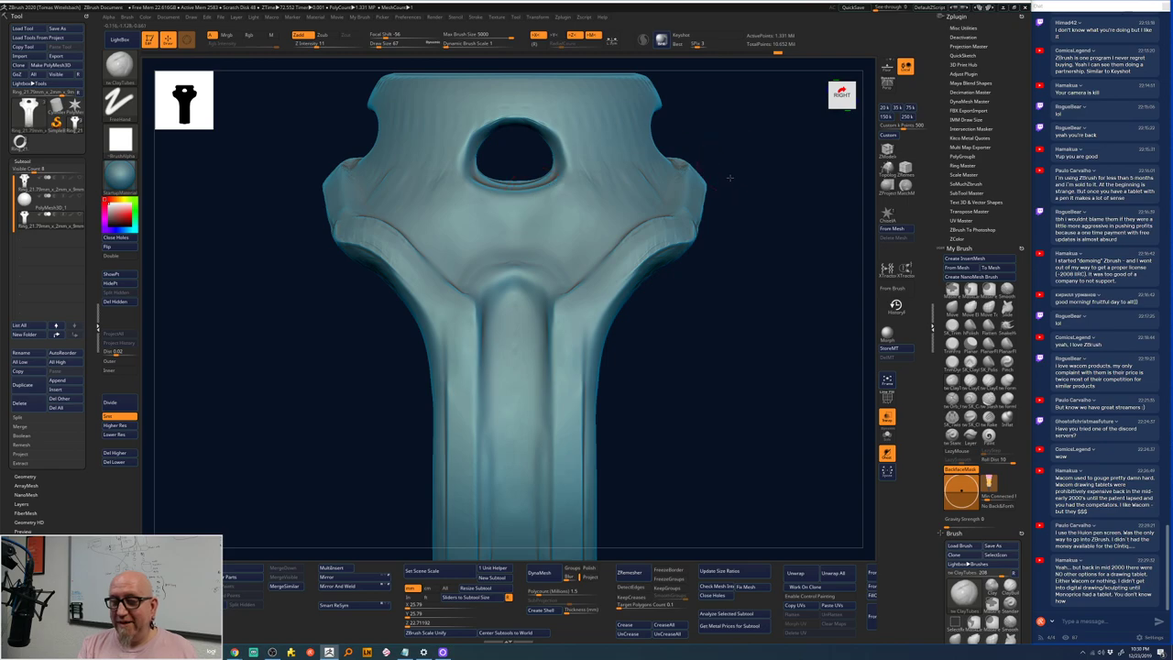
- Sculpt and deepen symmetric V-shaped ClayTubes strokes below the oval opening, ending on a top-down view
{"action": "mouse_move", "coordinate": [550, 224]}
{"action": "left_mouse_down"}
{"action": "mouse_move", "coordinate": [467, 216]}
{"action": "mouse_move", "coordinate": [463, 197]}
{"action": "left_mouse_up"}
{"action": "left_click_drag", "start_coordinate": [554, 176], "coordinate": [535, 196]}
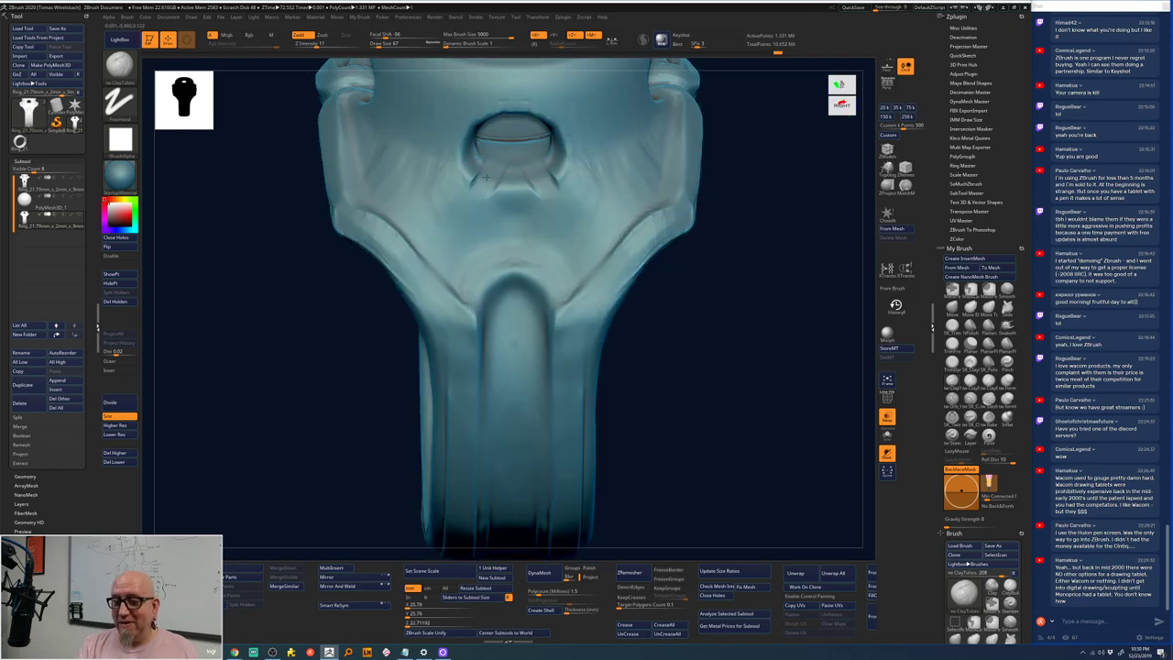
{"action": "mouse_move", "coordinate": [471, 173]}
{"action": "left_mouse_down"}
{"action": "mouse_move", "coordinate": [509, 164]}
{"action": "mouse_move", "coordinate": [504, 188]}
{"action": "mouse_move", "coordinate": [516, 189]}
{"action": "mouse_move", "coordinate": [482, 201]}
{"action": "mouse_move", "coordinate": [501, 159]}
{"action": "mouse_move", "coordinate": [508, 200]}
{"action": "mouse_move", "coordinate": [528, 171]}
{"action": "mouse_move", "coordinate": [490, 187]}
{"action": "mouse_move", "coordinate": [484, 177]}
{"action": "mouse_move", "coordinate": [508, 158]}
{"action": "mouse_move", "coordinate": [498, 197]}
{"action": "mouse_move", "coordinate": [519, 168]}
{"action": "mouse_move", "coordinate": [490, 175]}
{"action": "mouse_move", "coordinate": [520, 170]}
{"action": "mouse_move", "coordinate": [504, 196]}
{"action": "mouse_move", "coordinate": [530, 196]}
{"action": "mouse_move", "coordinate": [531, 170]}
{"action": "mouse_move", "coordinate": [573, 257]}
{"action": "left_mouse_up"}
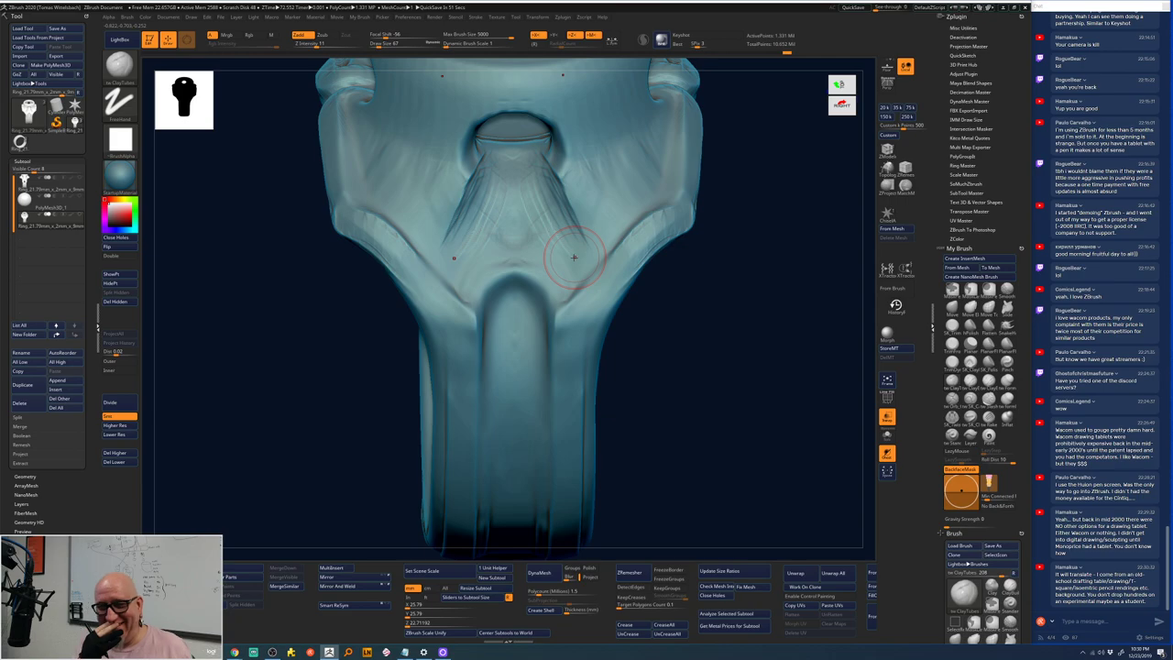
{"action": "right_click_drag", "start_coordinate": [659, 343], "coordinate": [650, 401]}
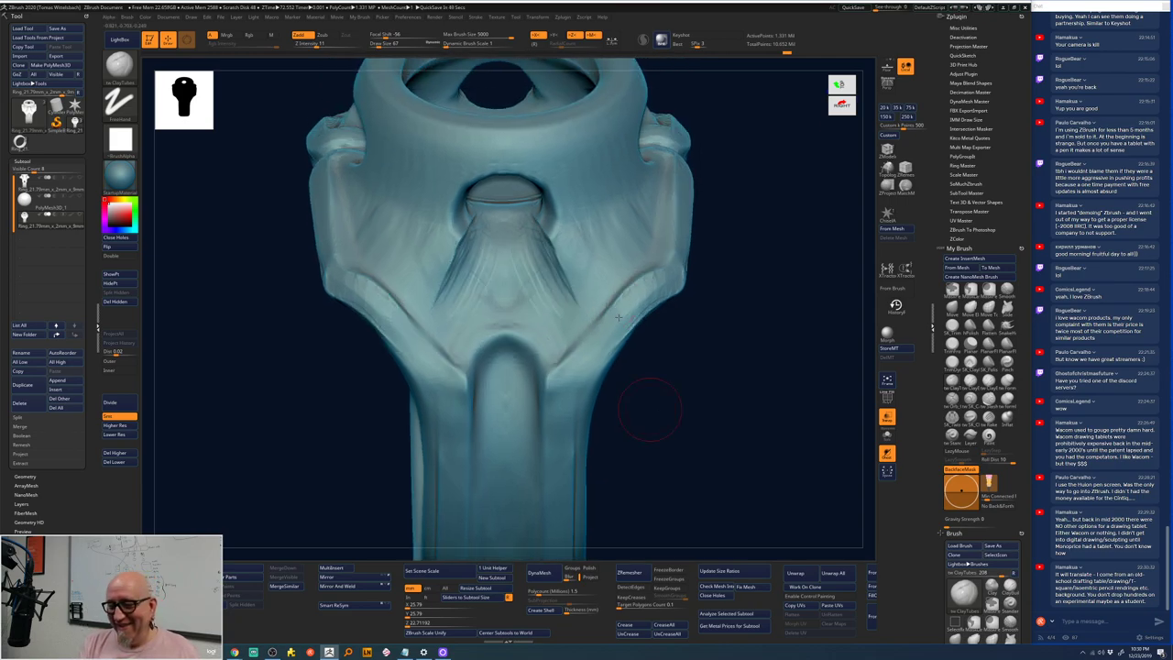
{"action": "mouse_move", "coordinate": [477, 289]}
{"action": "left_mouse_down"}
{"action": "mouse_move", "coordinate": [483, 236]}
{"action": "mouse_move", "coordinate": [446, 300]}
{"action": "mouse_move", "coordinate": [486, 225]}
{"action": "mouse_move", "coordinate": [457, 323]}
{"action": "left_mouse_up"}
{"action": "mouse_move", "coordinate": [707, 168]}
{"action": "right_mouse_down"}
{"action": "mouse_move", "coordinate": [759, 287]}
{"action": "mouse_move", "coordinate": [725, 220]}
{"action": "mouse_move", "coordinate": [724, 262]}
{"action": "mouse_move", "coordinate": [690, 188]}
{"action": "mouse_move", "coordinate": [694, 202]}
{"action": "mouse_move", "coordinate": [706, 165]}
{"action": "mouse_move", "coordinate": [673, 241]}
{"action": "right_mouse_up"}
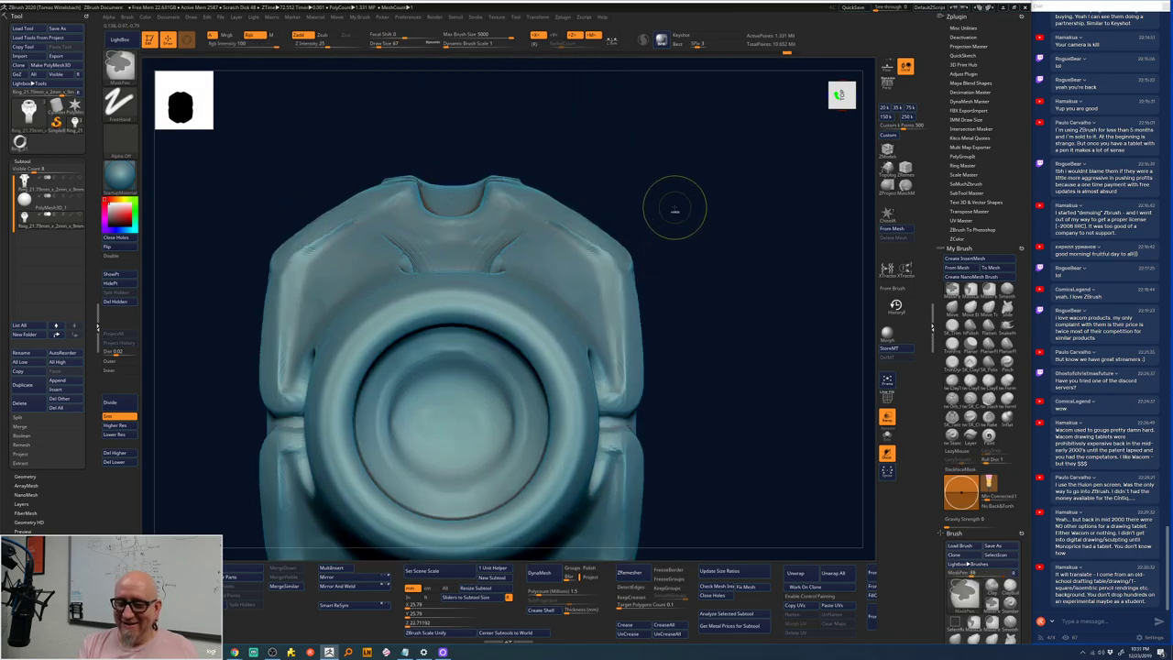
- Smooth away the creases at the neck of the shank
{"action": "key", "text": "shift"}
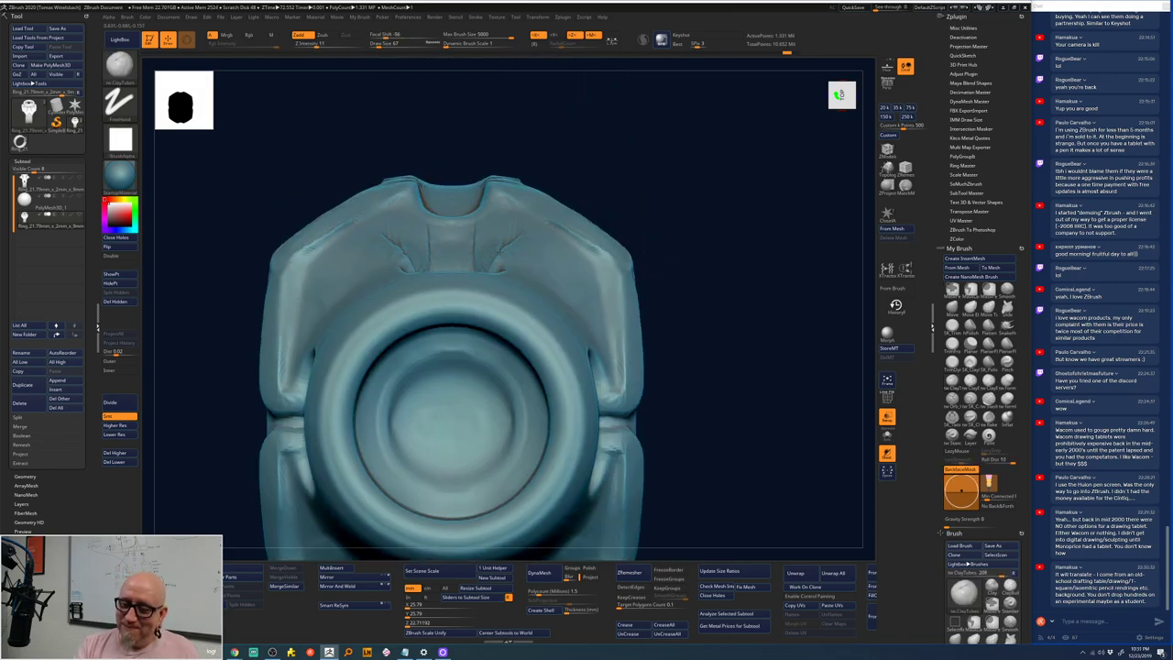
{"action": "mouse_move", "coordinate": [494, 252]}
{"action": "left_mouse_down", "text": "shift"}
{"action": "mouse_move", "coordinate": [510, 217]}
{"action": "mouse_move", "coordinate": [488, 217]}
{"action": "mouse_move", "coordinate": [507, 206]}
{"action": "mouse_move", "coordinate": [510, 233]}
{"action": "mouse_move", "coordinate": [478, 248]}
{"action": "left_mouse_up", "text": "shift"}
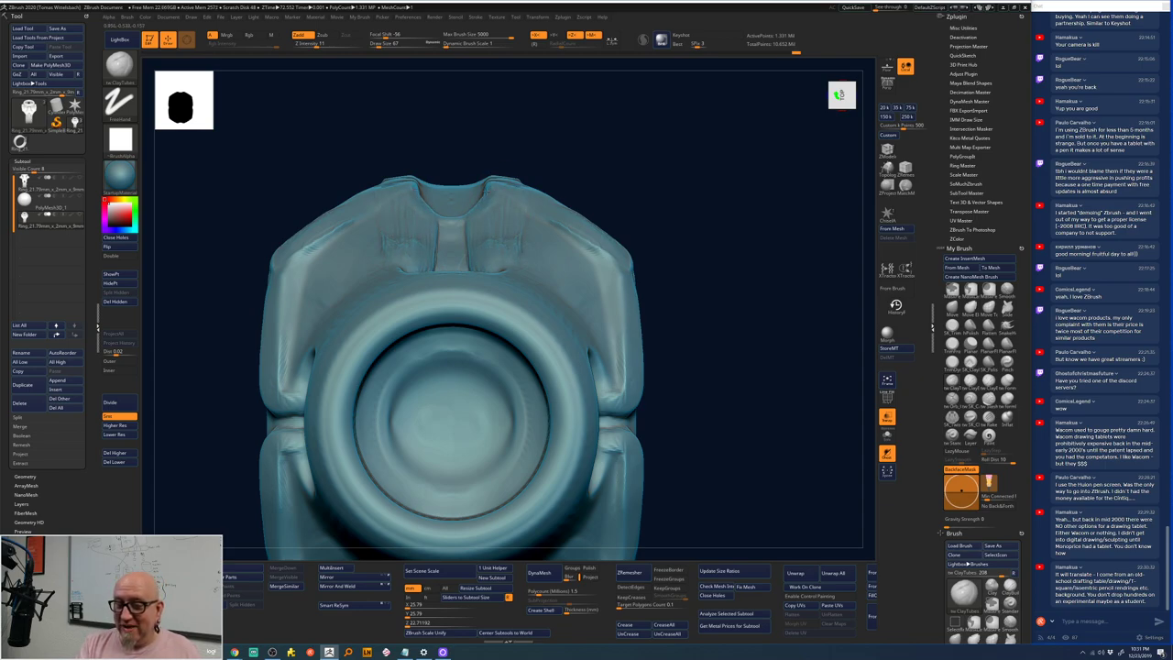
{"action": "key", "text": "shift"}
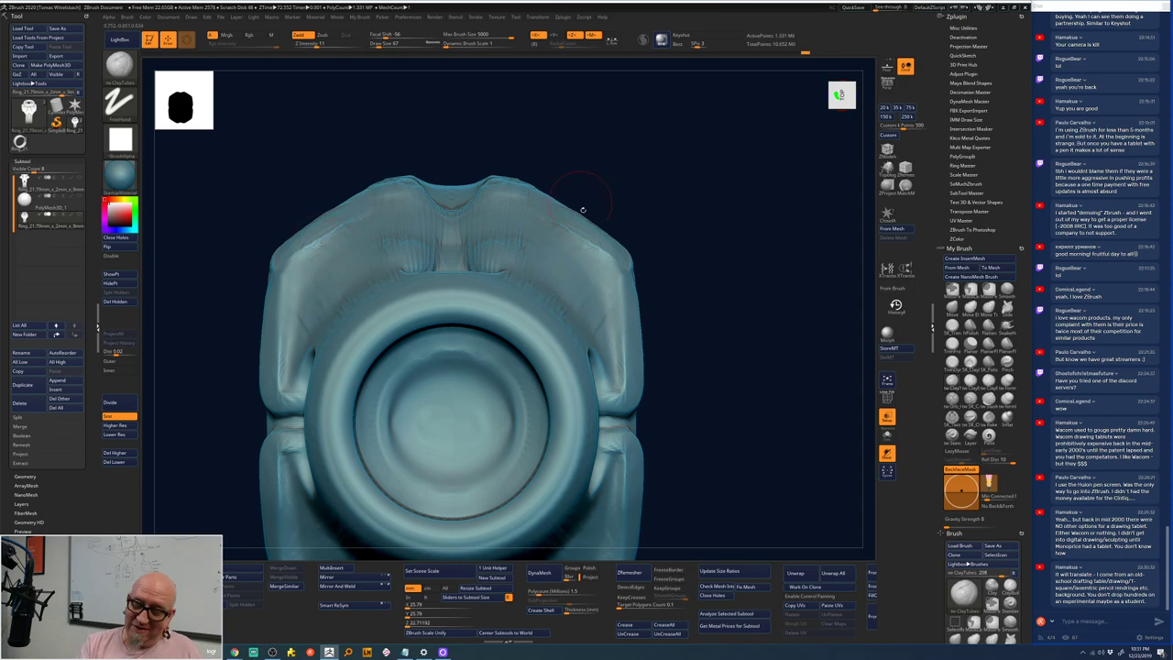
- Shrink the brush and reshape both upper shoulders symmetrically, then zoom out to the whole ring
{"action": "key", "text": "space"}
{"action": "key", "text": "space"}
{"action": "left_click_drag", "start_coordinate": [551, 266], "coordinate": [542, 267]}
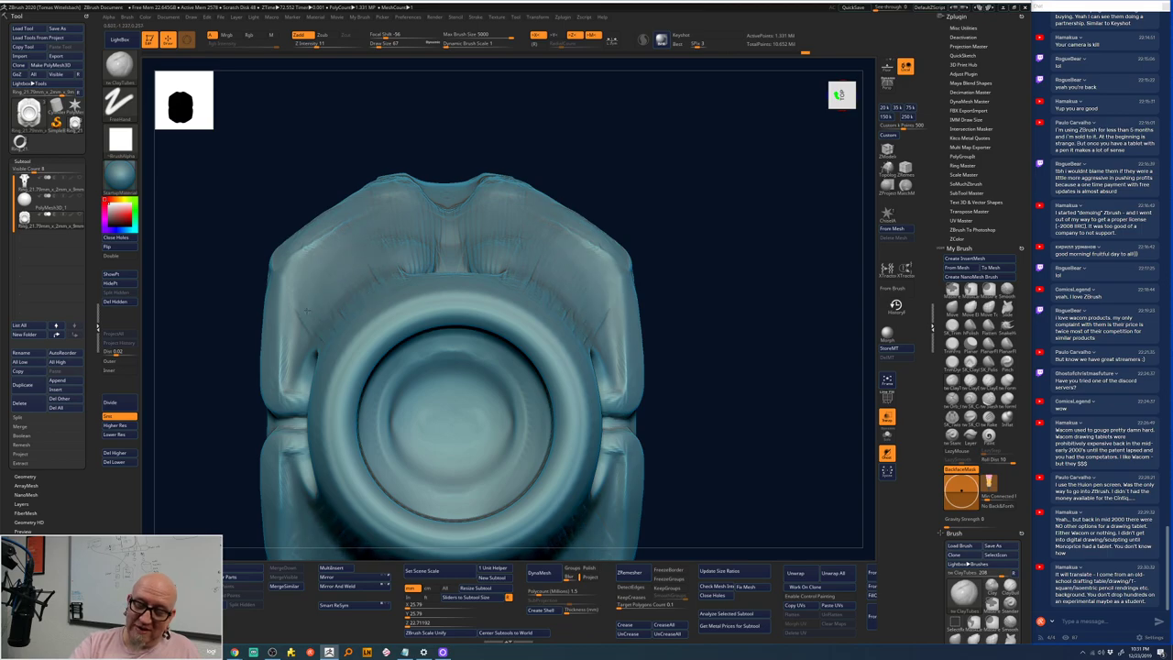
{"action": "left_click_drag", "start_coordinate": [296, 335], "coordinate": [270, 362]}
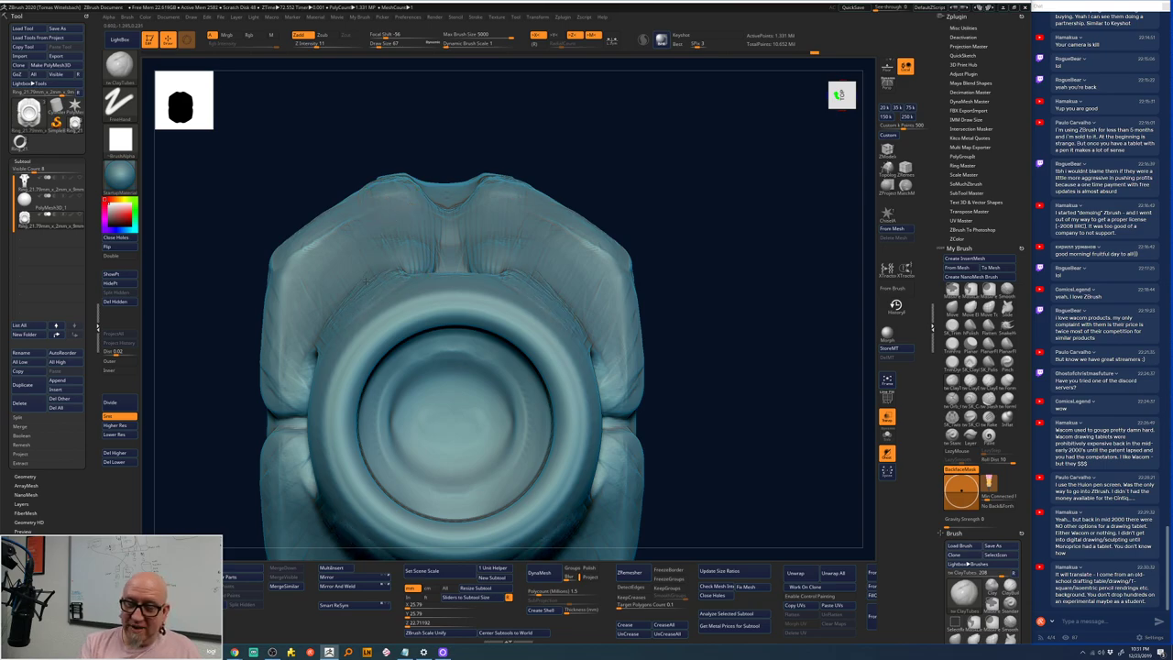
{"action": "key", "text": "space"}
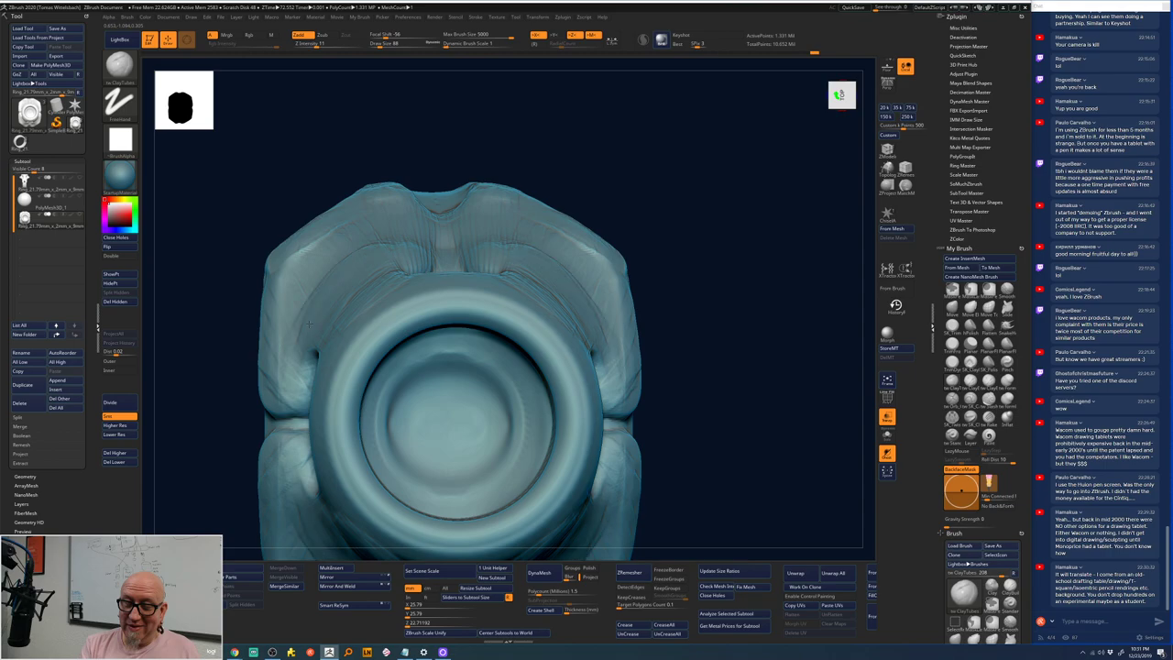
{"action": "left_click_drag", "start_coordinate": [309, 303], "coordinate": [301, 276]}
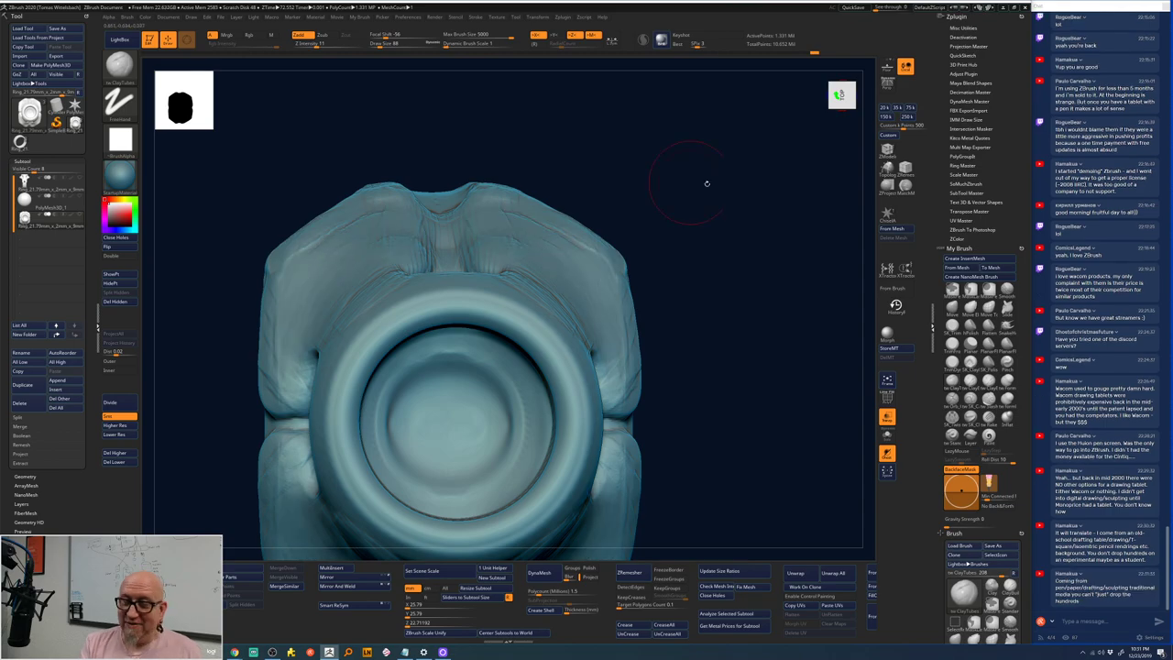
{"action": "key", "text": "ctrl+z"}
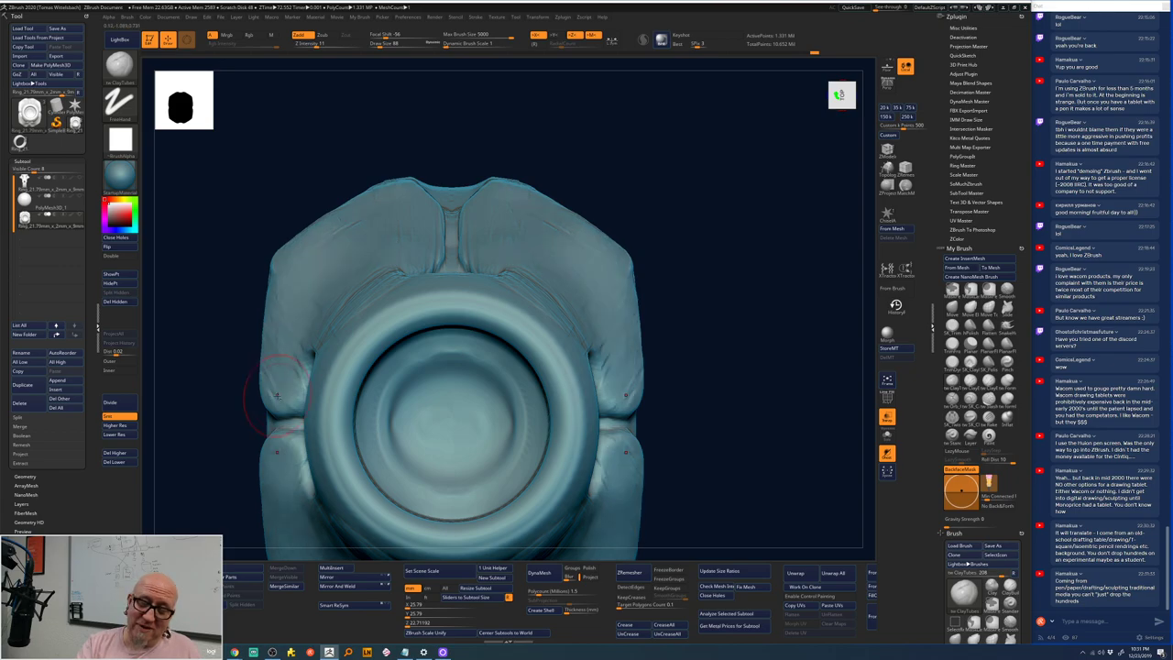
{"action": "right_click_drag", "start_coordinate": [702, 257], "coordinate": [673, 210], "text": "ctrl"}
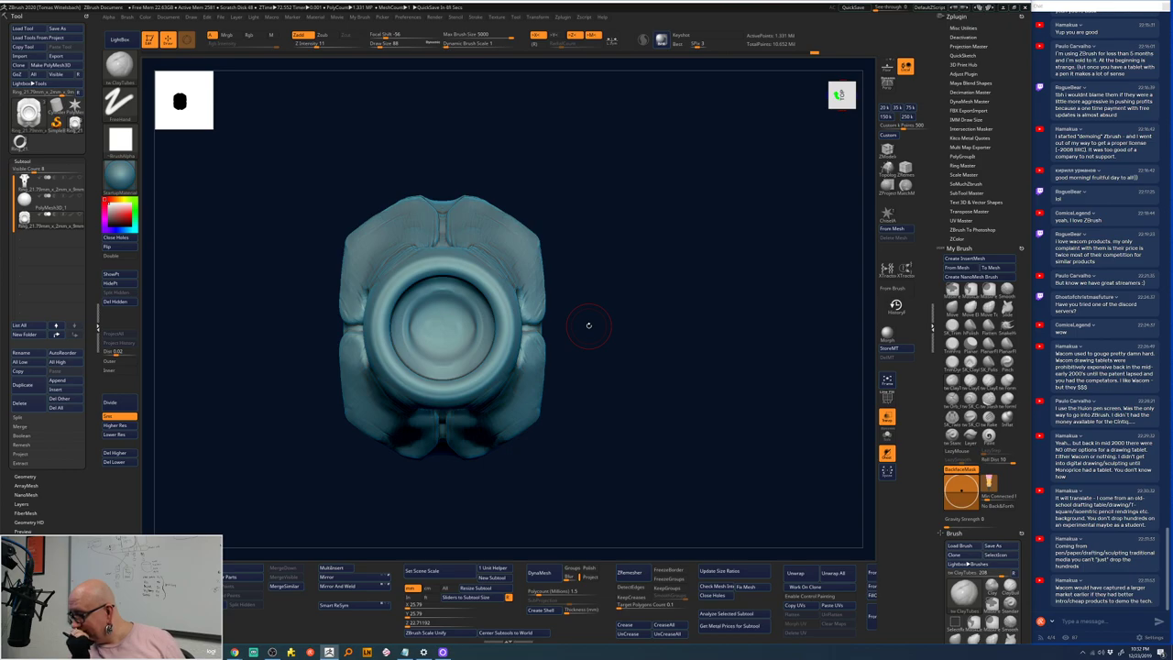
- Deepen the central crease and sculpt both upper side ridges with mirrored strokes, ending front-on
{"action": "mouse_move", "coordinate": [588, 325]}
{"action": "left_mouse_down"}
{"action": "mouse_move", "coordinate": [657, 230]}
{"action": "mouse_move", "coordinate": [650, 265]}
{"action": "left_mouse_up"}
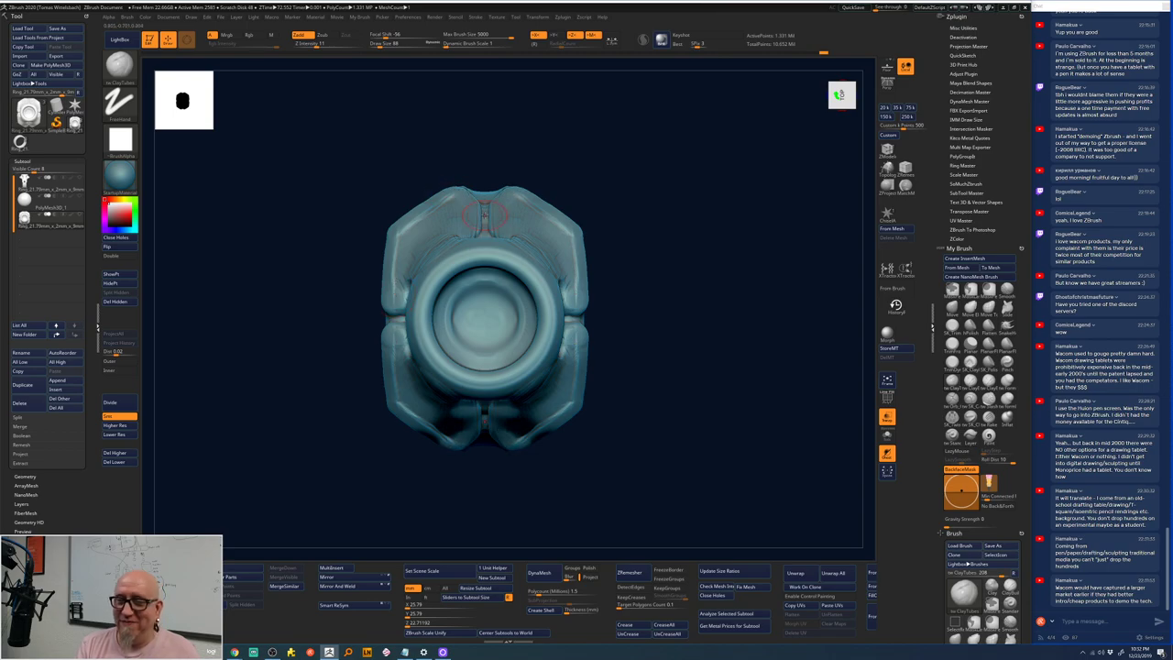
{"action": "left_click_drag", "start_coordinate": [632, 183], "coordinate": [570, 189]}
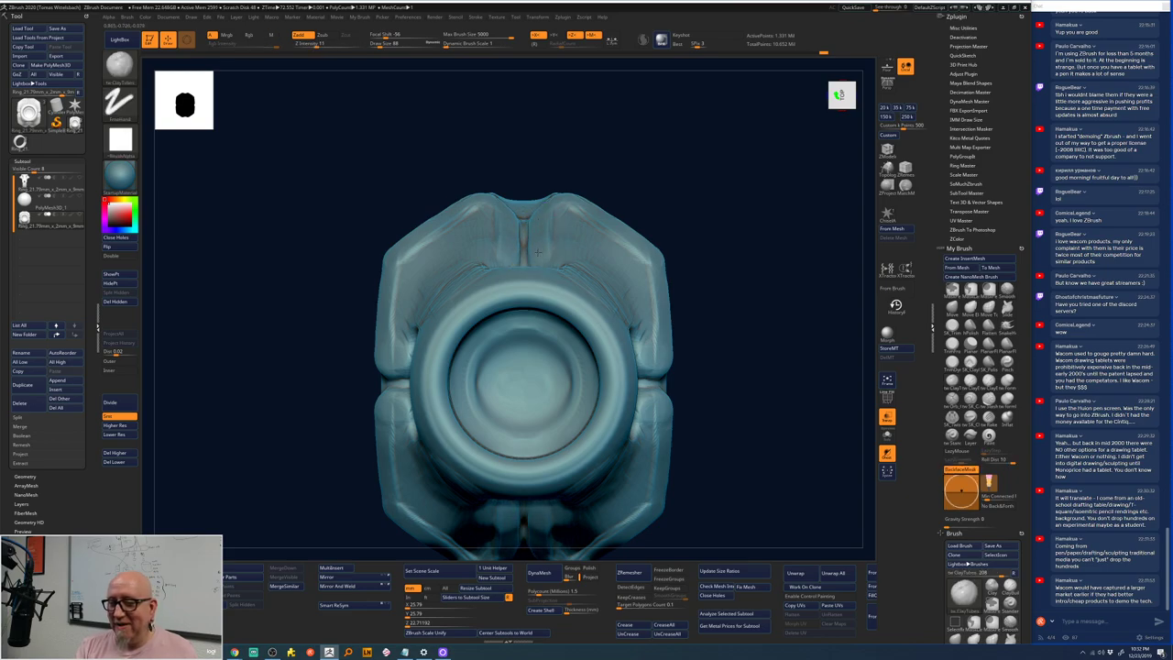
{"action": "mouse_move", "coordinate": [613, 126]}
{"action": "left_mouse_down"}
{"action": "mouse_move", "coordinate": [539, 217]}
{"action": "mouse_move", "coordinate": [568, 240]}
{"action": "left_mouse_up"}
{"action": "mouse_move", "coordinate": [499, 199]}
{"action": "left_mouse_down"}
{"action": "mouse_move", "coordinate": [495, 229]}
{"action": "mouse_move", "coordinate": [495, 200]}
{"action": "left_mouse_up"}
{"action": "left_click_drag", "start_coordinate": [550, 188], "coordinate": [575, 240]}
{"action": "left_click_drag", "start_coordinate": [495, 237], "coordinate": [495, 280]}
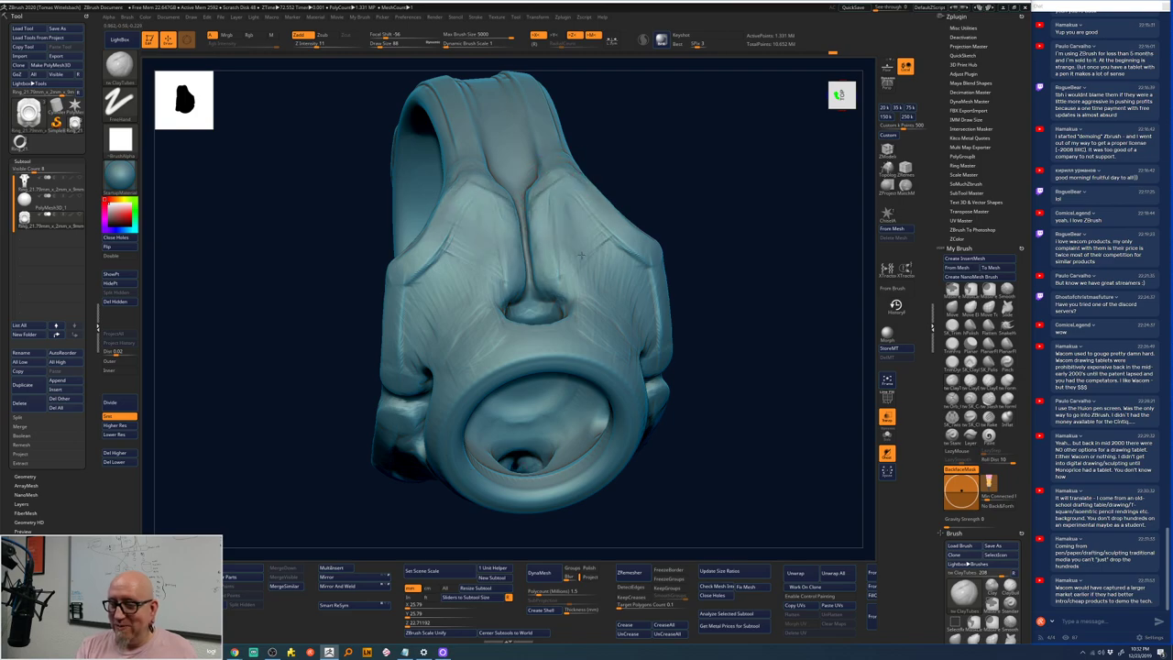
{"action": "left_click_drag", "start_coordinate": [612, 234], "coordinate": [646, 339]}
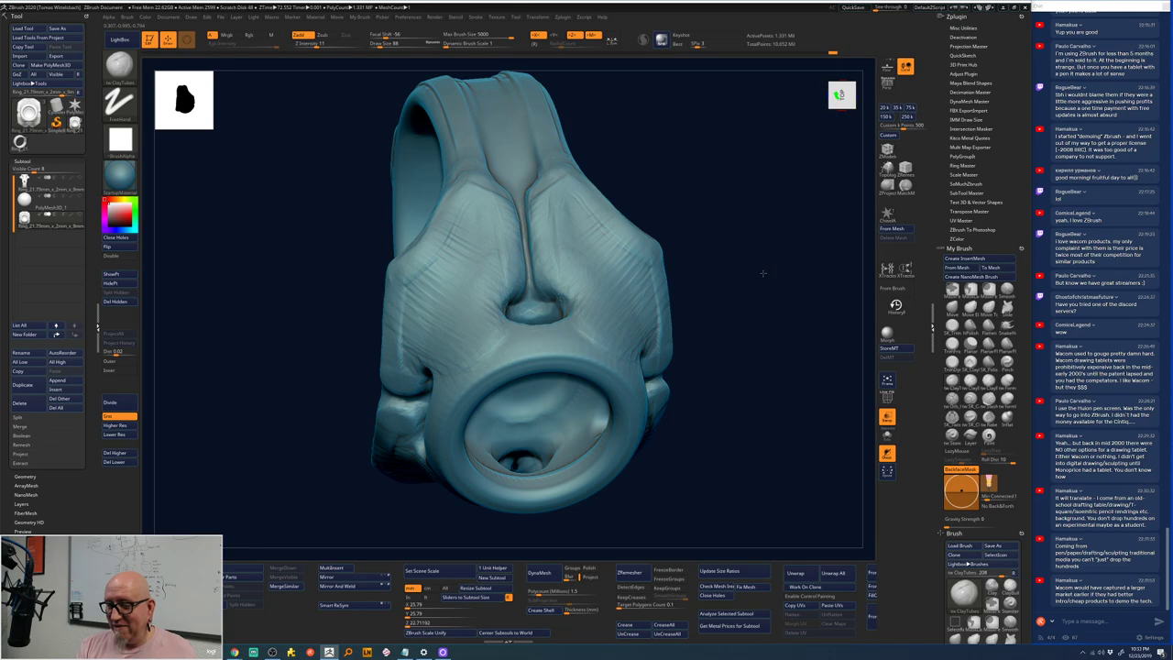
{"action": "left_click_drag", "start_coordinate": [763, 272], "coordinate": [758, 227], "text": "shift"}
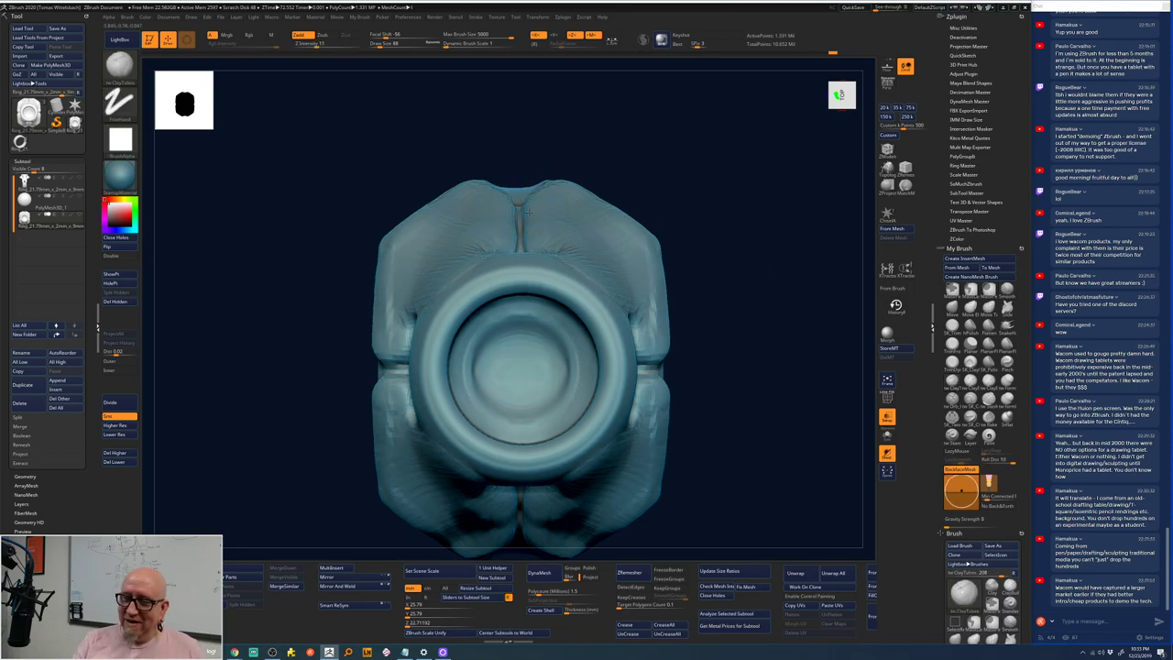
- Smooth the bumps to the right of the round head from an oblique view
{"action": "key", "text": "space"}
{"action": "mouse_move", "coordinate": [626, 115]}
{"action": "left_mouse_down"}
{"action": "mouse_move", "coordinate": [540, 227]}
{"action": "mouse_move", "coordinate": [535, 260]}
{"action": "left_mouse_up"}
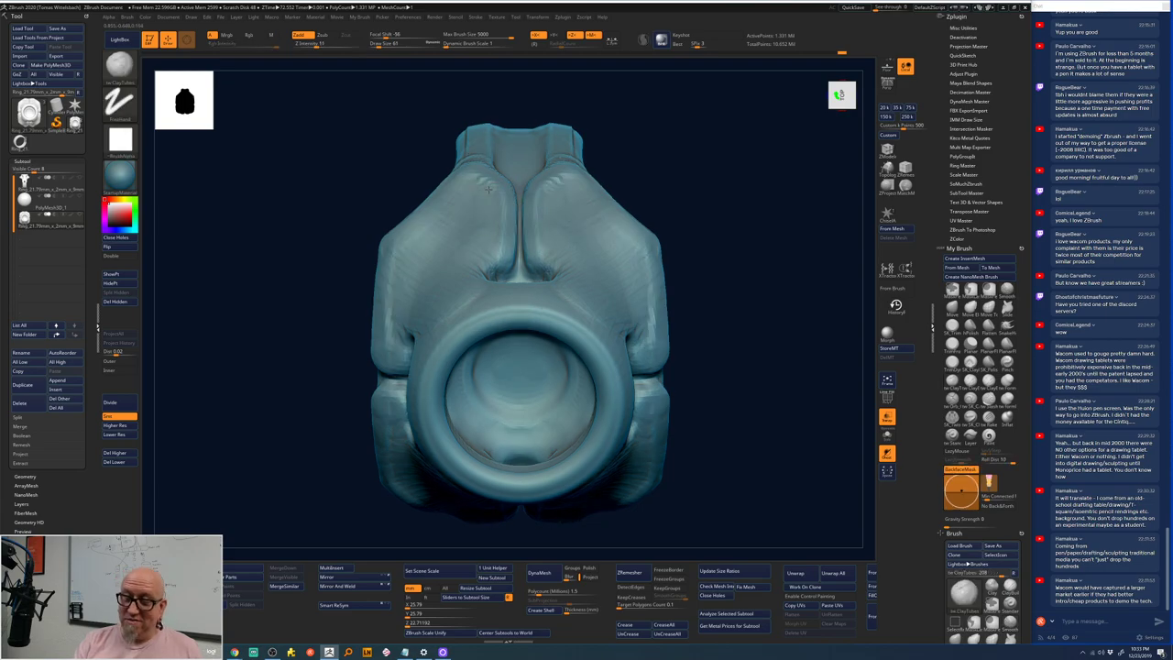
{"action": "key", "text": "space"}
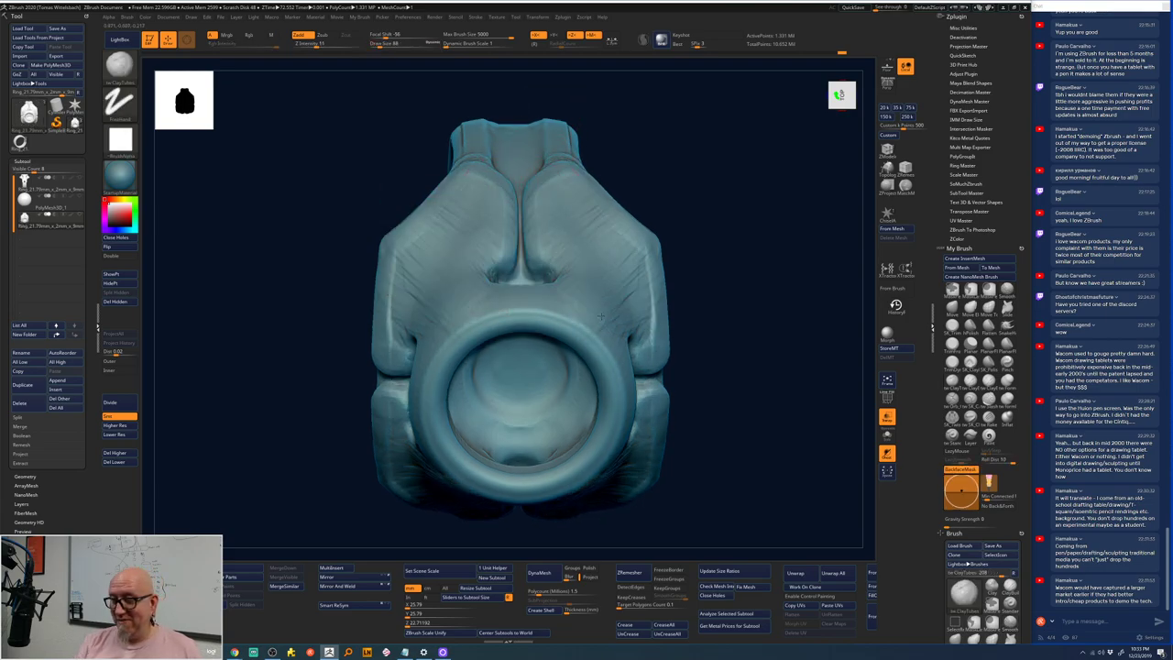
{"action": "mouse_move", "coordinate": [694, 333]}
{"action": "left_mouse_down"}
{"action": "mouse_move", "coordinate": [612, 329]}
{"action": "mouse_move", "coordinate": [615, 321]}
{"action": "mouse_move", "coordinate": [613, 331]}
{"action": "left_mouse_up"}
{"action": "mouse_move", "coordinate": [653, 242]}
{"action": "left_mouse_down"}
{"action": "mouse_move", "coordinate": [630, 327]}
{"action": "mouse_move", "coordinate": [626, 250]}
{"action": "left_mouse_up"}
- Return to a near-front view and bring up the brush settings over the top crease
{"action": "left_click_drag", "start_coordinate": [724, 214], "coordinate": [751, 214], "text": "shift"}
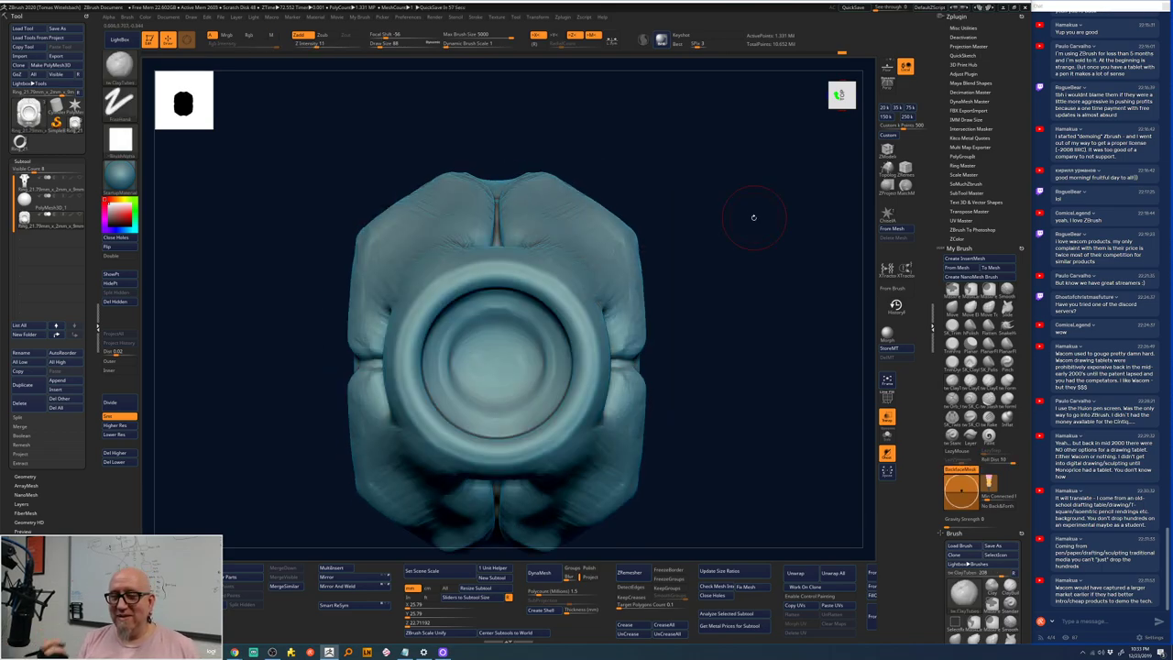
{"action": "left_click_drag", "start_coordinate": [668, 210], "coordinate": [683, 201]}
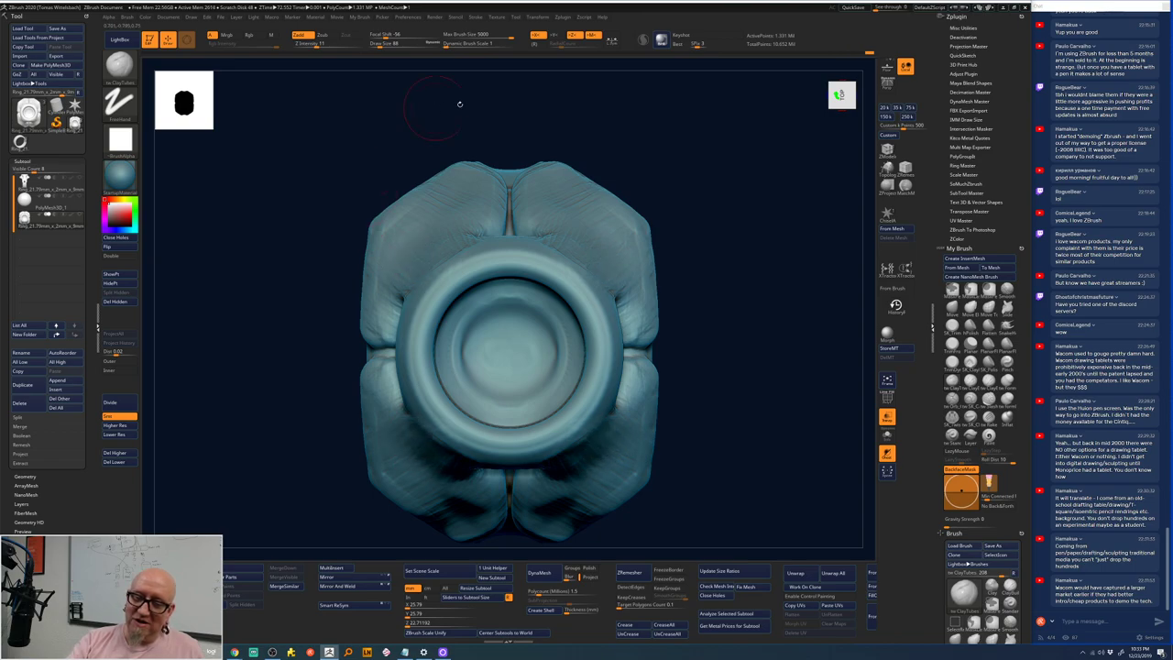
{"action": "right_click", "coordinate": [490, 202]}
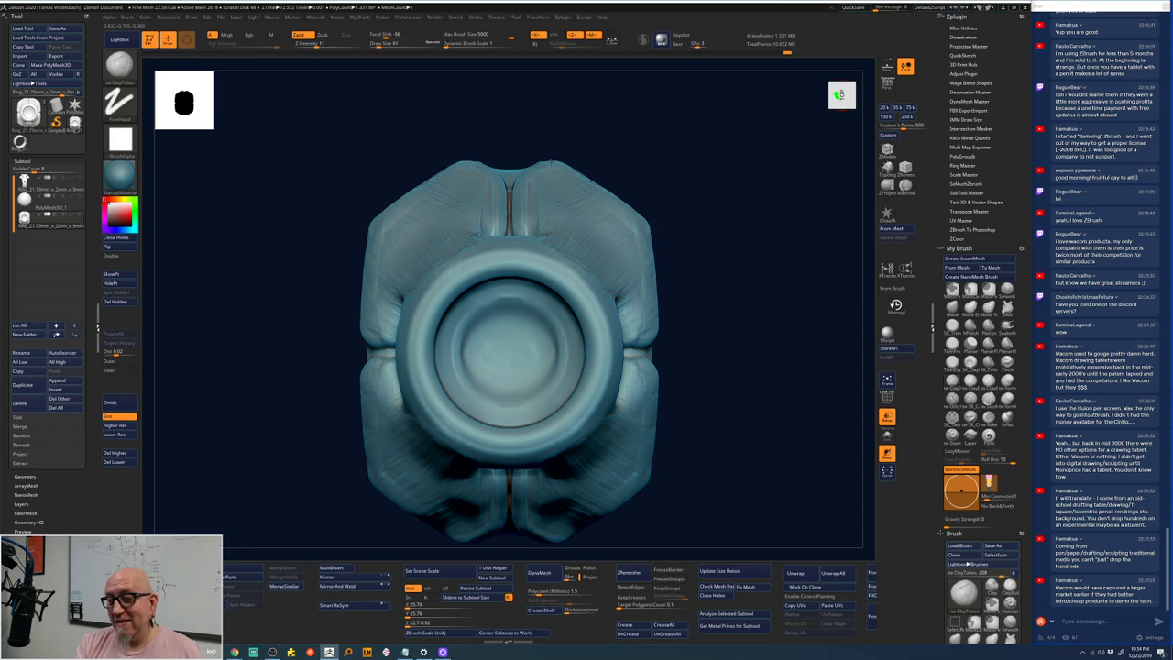
- Smooth the top of the head with Smooth Stronger while turning the ring opening into view
{"action": "key", "text": "shift"}
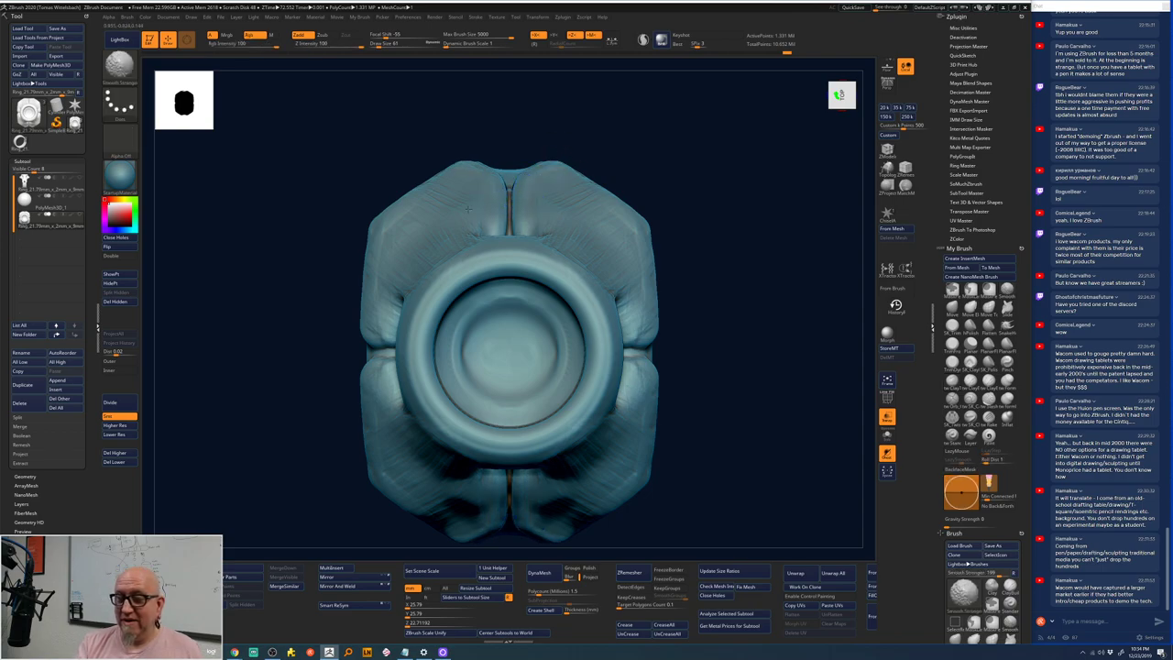
{"action": "mouse_move", "coordinate": [650, 118]}
{"action": "left_mouse_down", "text": "shift"}
{"action": "mouse_move", "coordinate": [568, 229]}
{"action": "mouse_move", "coordinate": [657, 200]}
{"action": "left_mouse_up", "text": "shift"}
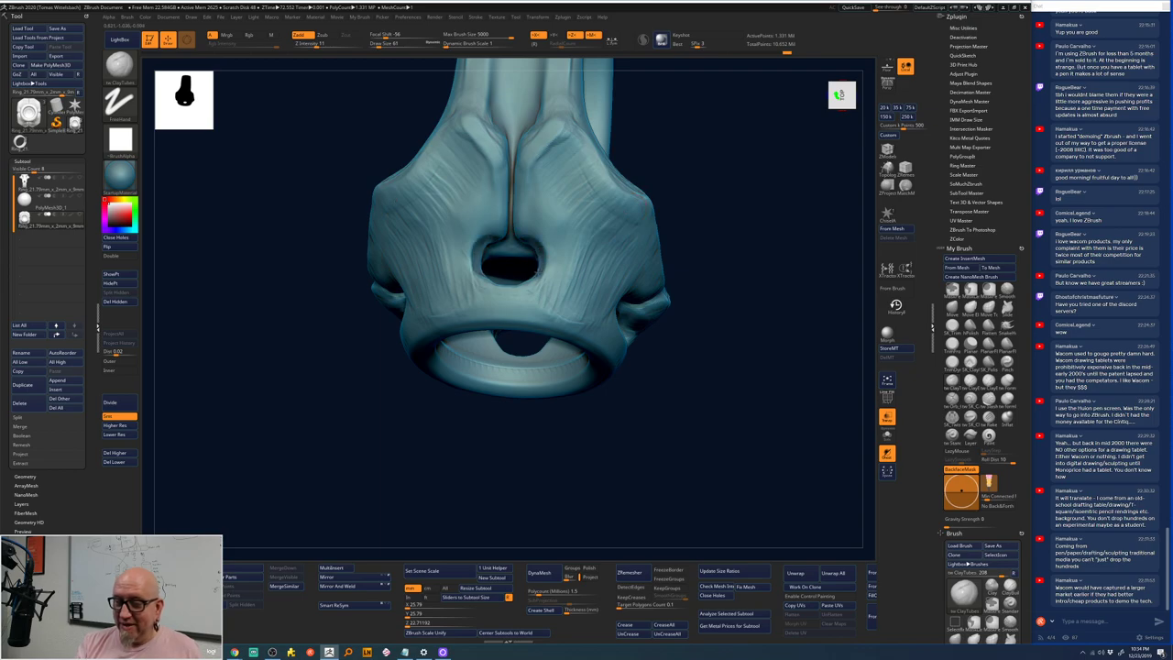
{"action": "mouse_move", "coordinate": [508, 279]}
{"action": "left_mouse_down"}
{"action": "mouse_move", "coordinate": [713, 182]}
{"action": "mouse_move", "coordinate": [510, 273]}
{"action": "left_mouse_up"}
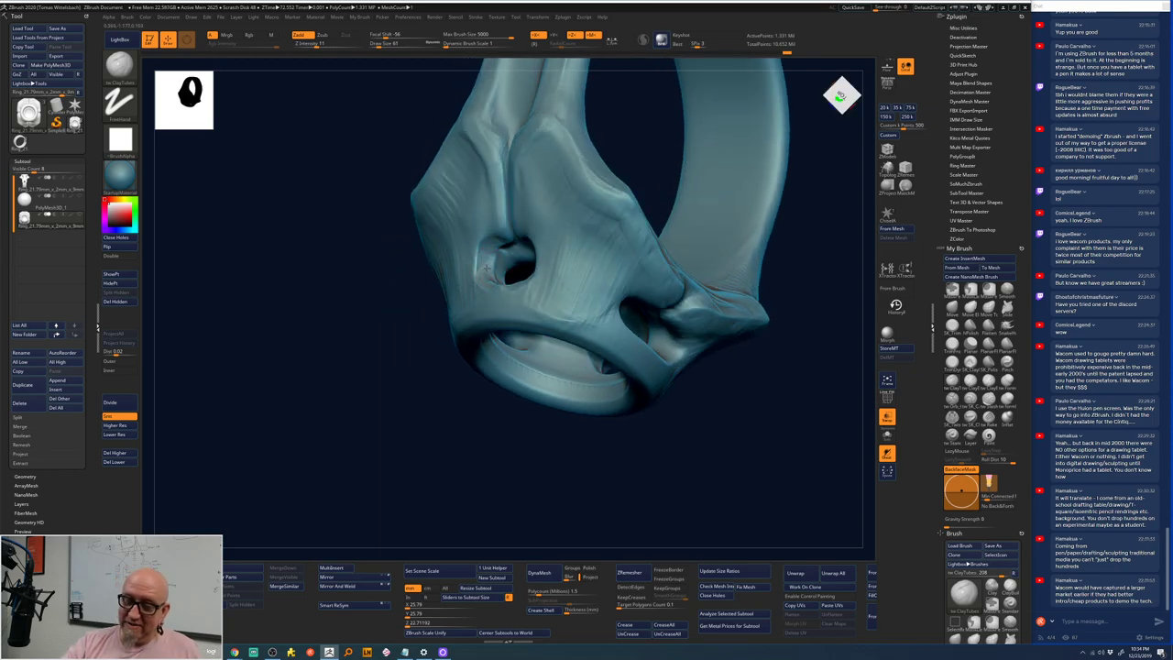
{"action": "left_click_drag", "start_coordinate": [563, 480], "coordinate": [519, 282]}
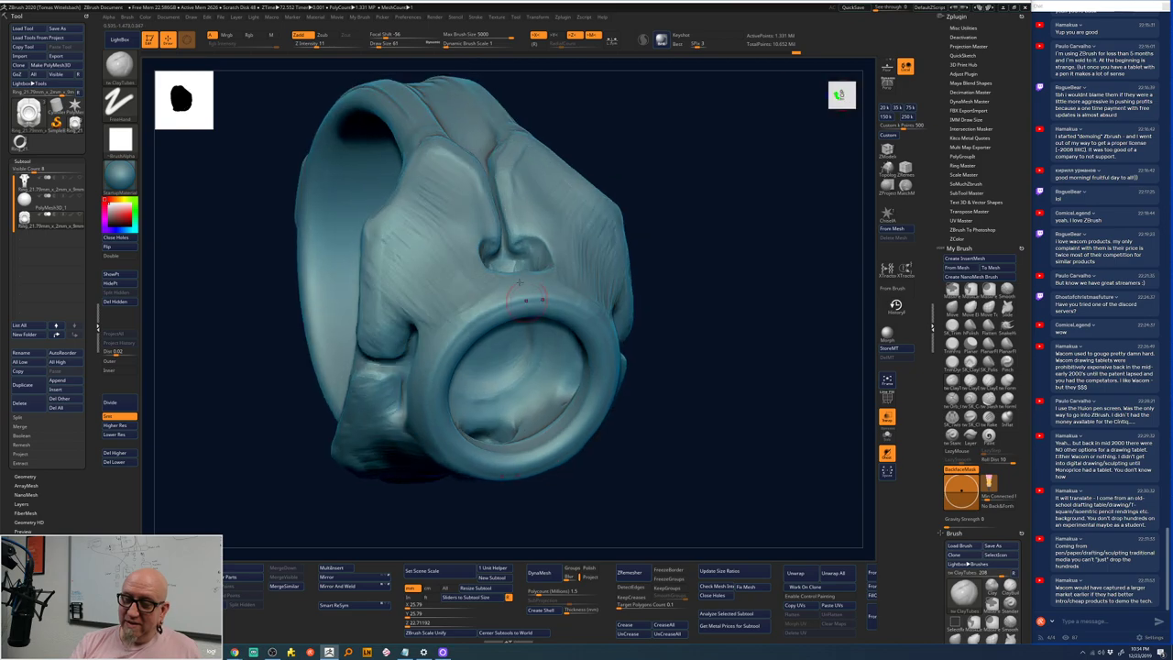
{"action": "left_click_drag", "start_coordinate": [585, 221], "coordinate": [491, 273]}
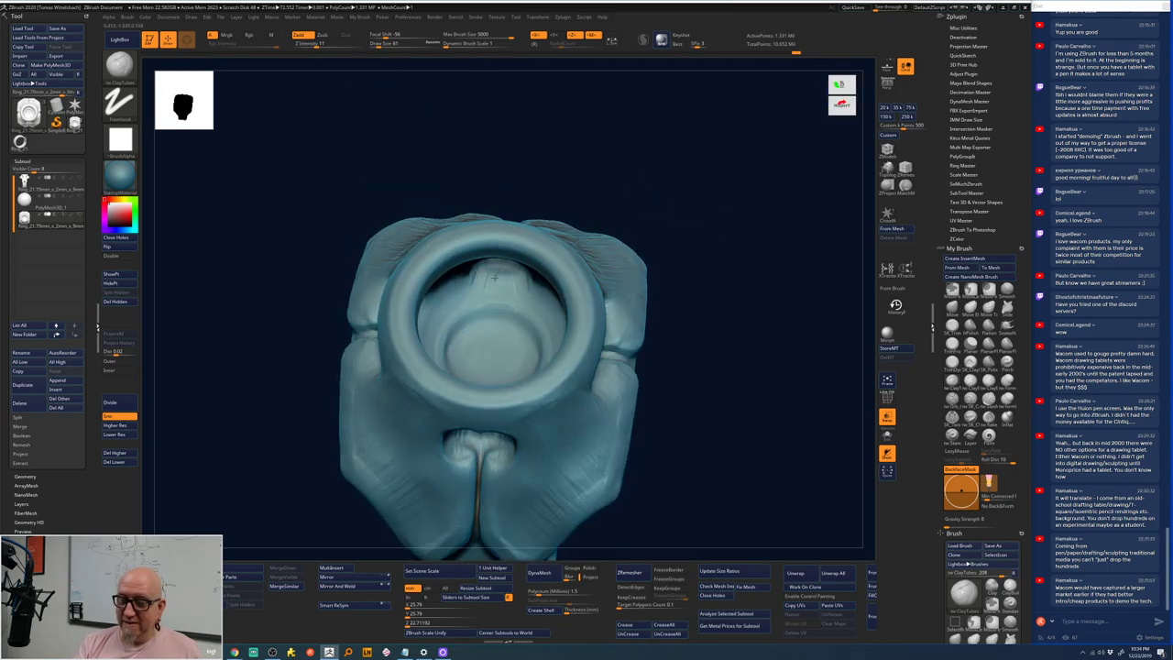
{"action": "left_click_drag", "start_coordinate": [725, 226], "coordinate": [720, 273]}
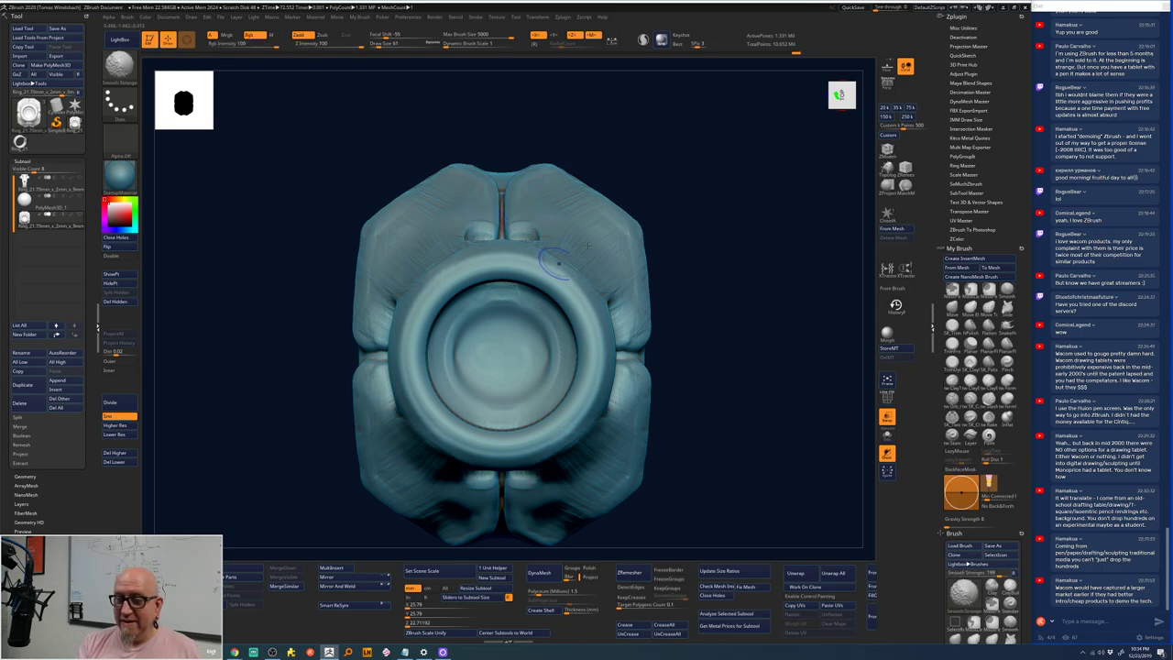
{"action": "left_click_drag", "start_coordinate": [652, 302], "coordinate": [647, 227]}
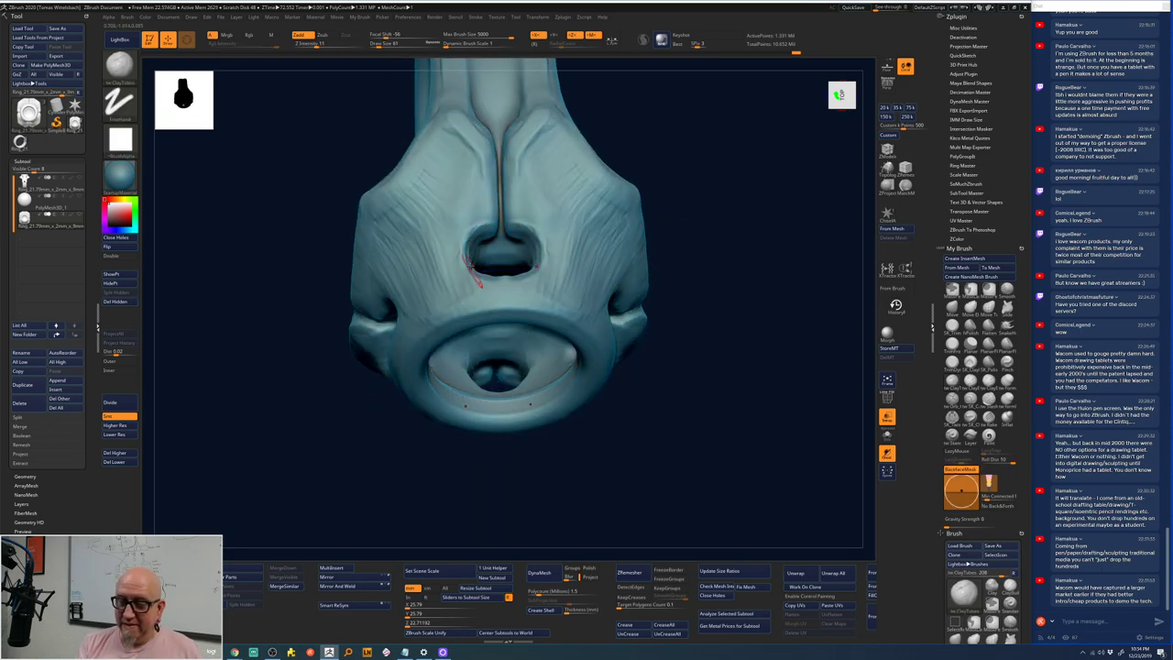
- Build up a raised rim and channel around the side opening
{"action": "mouse_move", "coordinate": [481, 223]}
{"action": "left_mouse_down"}
{"action": "mouse_move", "coordinate": [464, 261]}
{"action": "mouse_move", "coordinate": [472, 273]}
{"action": "mouse_move", "coordinate": [503, 282]}
{"action": "mouse_move", "coordinate": [536, 272]}
{"action": "mouse_move", "coordinate": [545, 250]}
{"action": "mouse_move", "coordinate": [514, 218]}
{"action": "mouse_move", "coordinate": [528, 142]}
{"action": "left_mouse_up"}
{"action": "mouse_move", "coordinate": [627, 117]}
{"action": "left_mouse_down"}
{"action": "mouse_move", "coordinate": [681, 97]}
{"action": "mouse_move", "coordinate": [660, 230]}
{"action": "mouse_move", "coordinate": [707, 175]}
{"action": "mouse_move", "coordinate": [465, 240]}
{"action": "mouse_move", "coordinate": [469, 213]}
{"action": "mouse_move", "coordinate": [513, 220]}
{"action": "mouse_move", "coordinate": [533, 357]}
{"action": "mouse_move", "coordinate": [530, 302]}
{"action": "left_mouse_up"}
{"action": "mouse_move", "coordinate": [641, 296]}
{"action": "left_mouse_down"}
{"action": "mouse_move", "coordinate": [661, 293]}
{"action": "mouse_move", "coordinate": [642, 230]}
{"action": "mouse_move", "coordinate": [702, 247]}
{"action": "mouse_move", "coordinate": [675, 253]}
{"action": "left_mouse_up"}
- Select the ClayTubes brush with the BCT shortcut, then choose the Move brush
{"action": "key", "text": "b"}
{"action": "key", "text": "c"}
{"action": "key", "text": "t"}
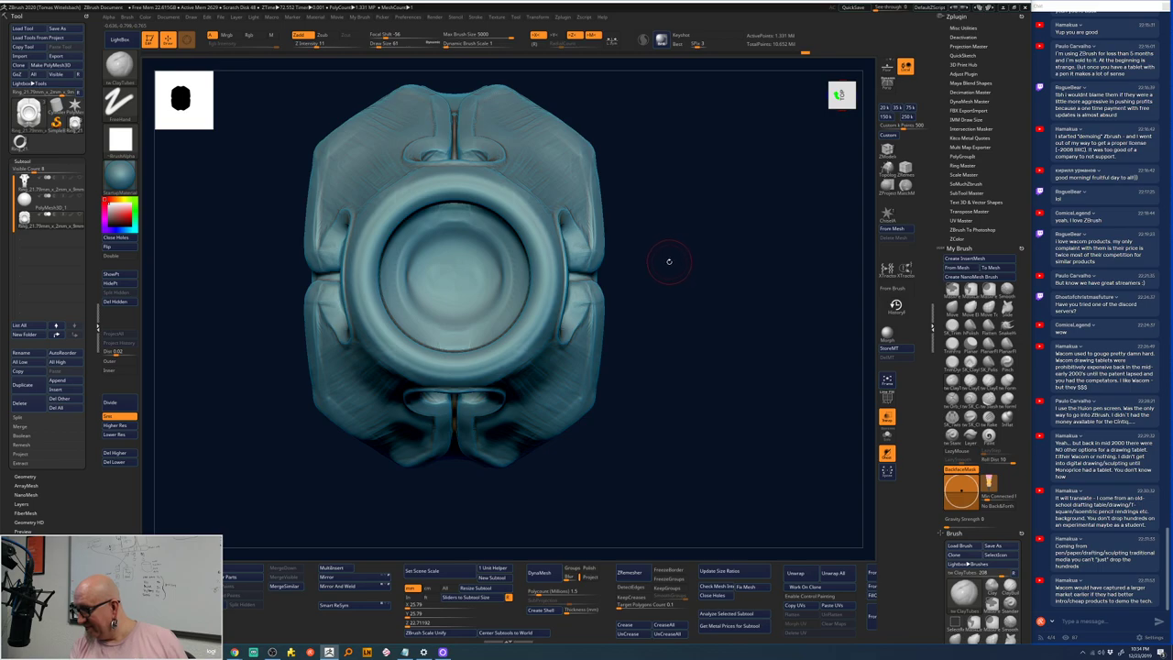
{"action": "mouse_move", "coordinate": [670, 249]}
{"action": "left_mouse_down"}
{"action": "mouse_move", "coordinate": [670, 265]}
{"action": "mouse_move", "coordinate": [678, 241]}
{"action": "left_mouse_up"}
{"action": "left_click", "coordinate": [952, 309]}
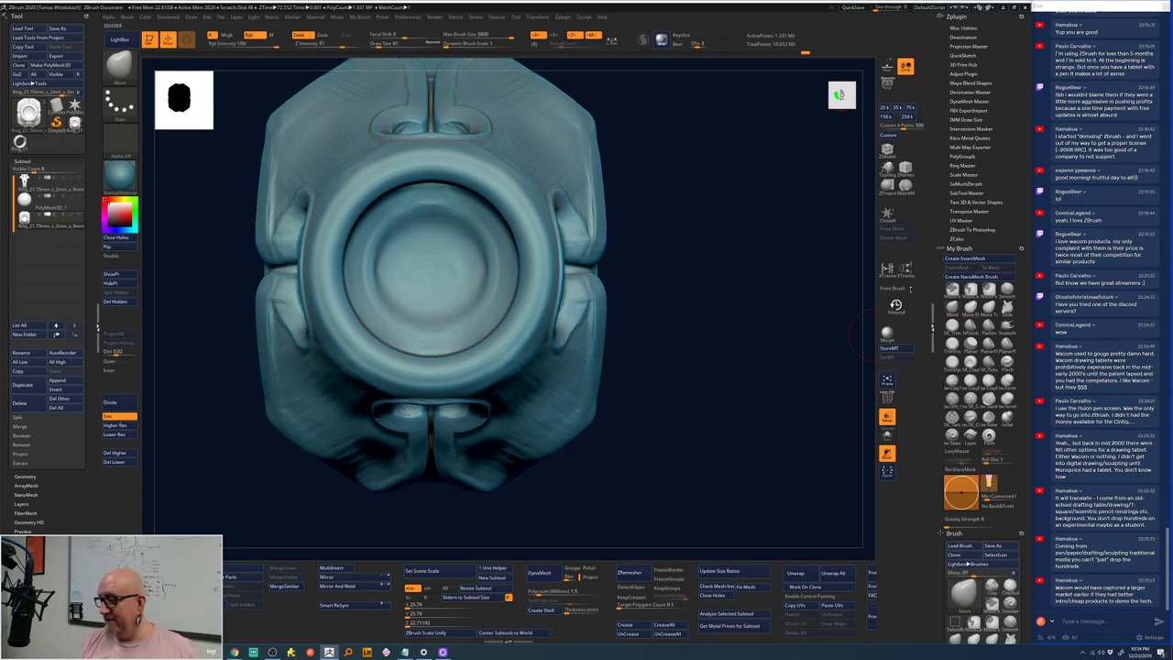
{"action": "key", "text": "space"}
{"action": "mouse_move", "coordinate": [669, 220]}
{"action": "left_mouse_down"}
{"action": "mouse_move", "coordinate": [701, 224]}
{"action": "mouse_move", "coordinate": [641, 220]}
{"action": "mouse_move", "coordinate": [630, 258]}
{"action": "left_mouse_up"}
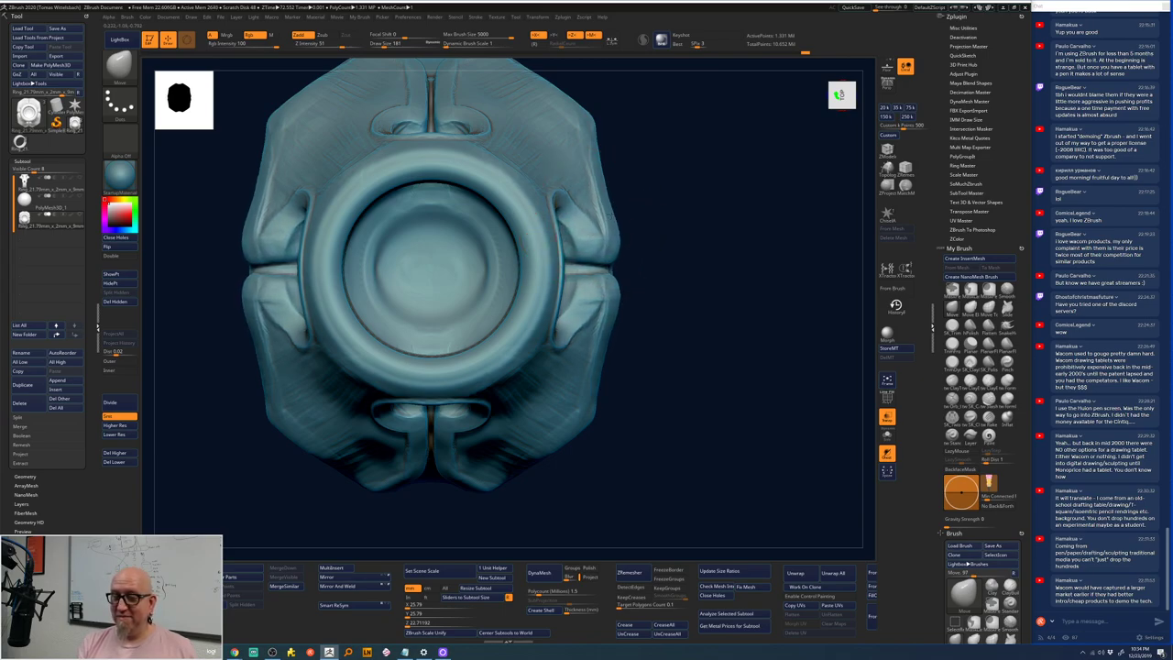
{"action": "mouse_move", "coordinate": [566, 134]}
{"action": "left_mouse_down"}
{"action": "mouse_move", "coordinate": [596, 169]}
{"action": "mouse_move", "coordinate": [602, 156]}
{"action": "mouse_move", "coordinate": [606, 256]}
{"action": "mouse_move", "coordinate": [655, 235]}
{"action": "mouse_move", "coordinate": [623, 311]}
{"action": "mouse_move", "coordinate": [640, 299]}
{"action": "left_mouse_up"}
- Set the brush size to 96 and reshape the upper-right edge and top surface symmetrically
{"action": "key", "text": "space"}
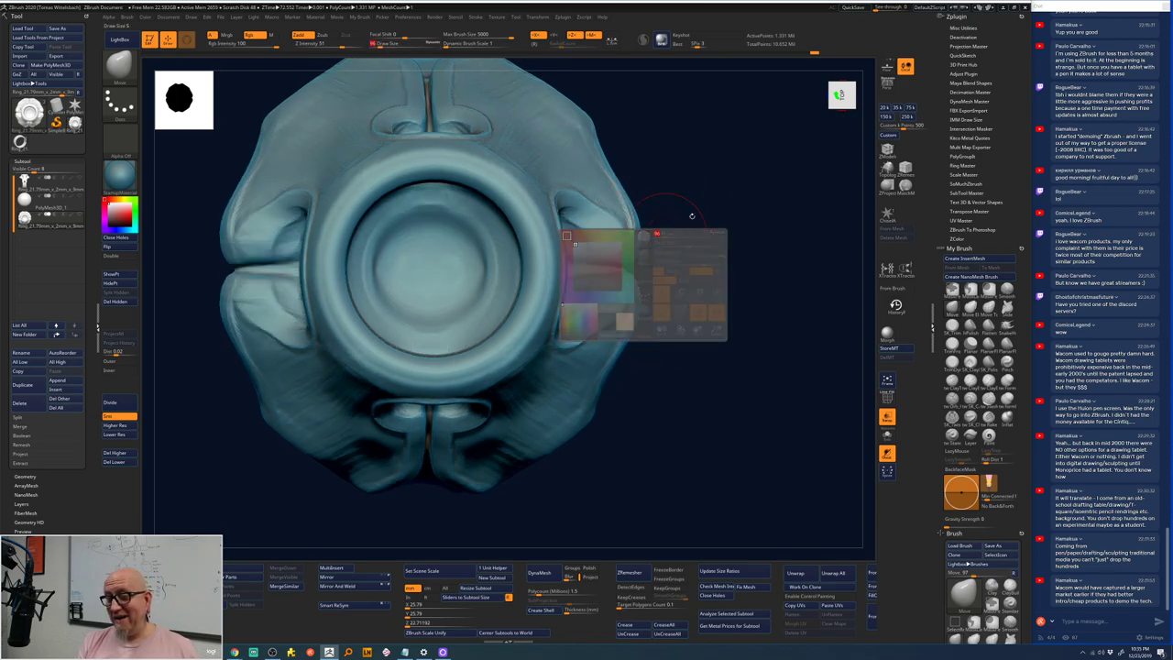
{"action": "left_click_drag", "start_coordinate": [675, 209], "coordinate": [640, 303]}
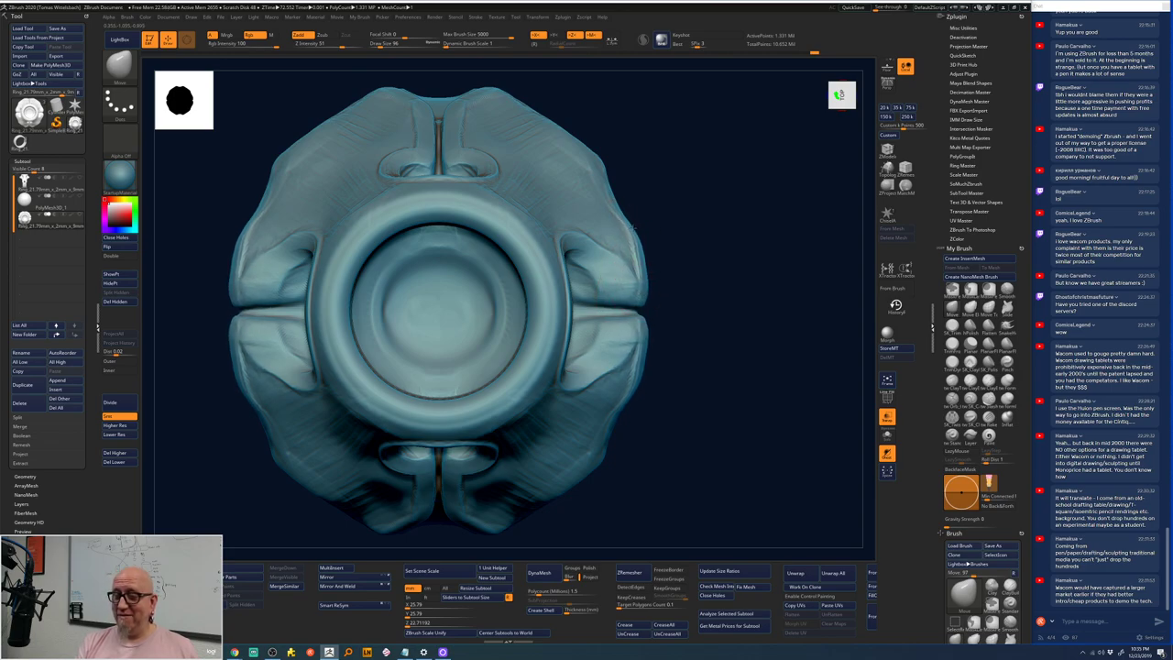
{"action": "mouse_move", "coordinate": [626, 223]}
{"action": "left_mouse_down"}
{"action": "mouse_move", "coordinate": [603, 169]}
{"action": "mouse_move", "coordinate": [730, 193]}
{"action": "mouse_move", "coordinate": [550, 112]}
{"action": "left_mouse_up"}
{"action": "mouse_move", "coordinate": [452, 117]}
{"action": "left_mouse_down"}
{"action": "mouse_move", "coordinate": [503, 109]}
{"action": "mouse_move", "coordinate": [522, 84]}
{"action": "left_mouse_up"}
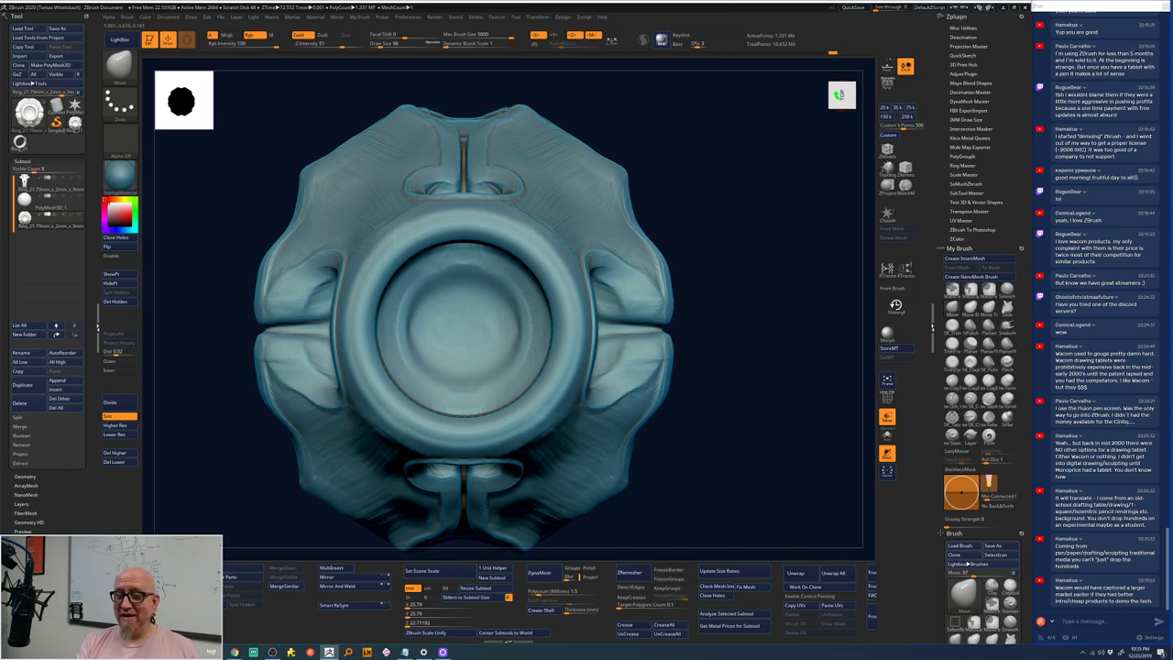
- Smooth the top surface again and settle the ring back in a straight front view
{"action": "key", "text": "shift"}
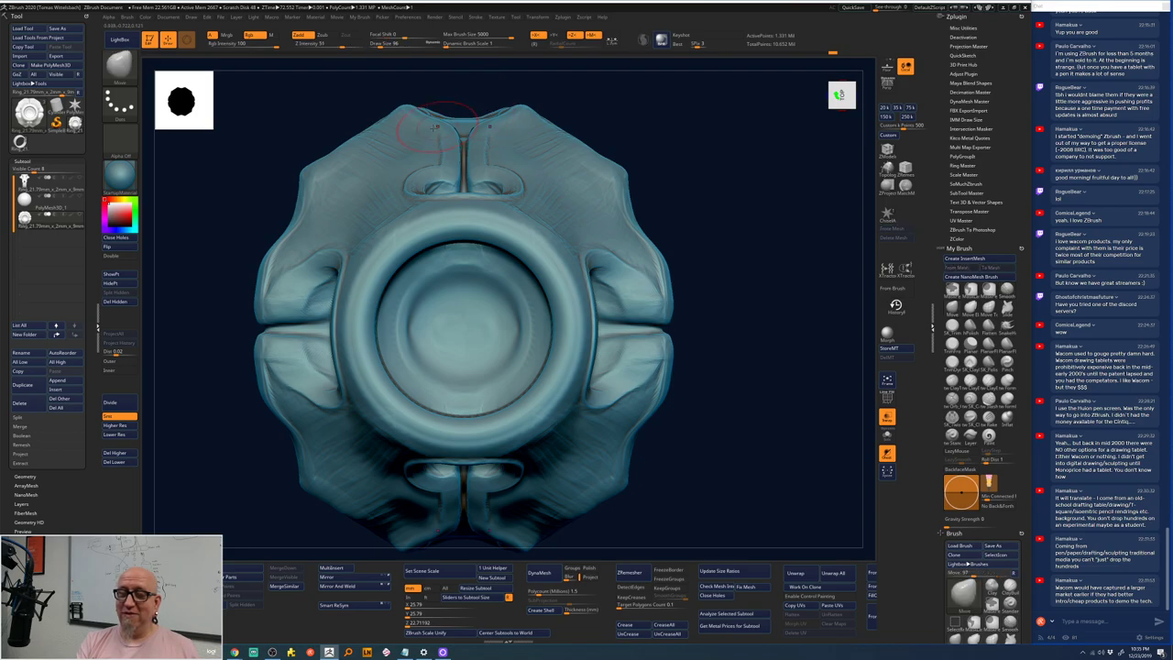
{"action": "key", "text": "shift"}
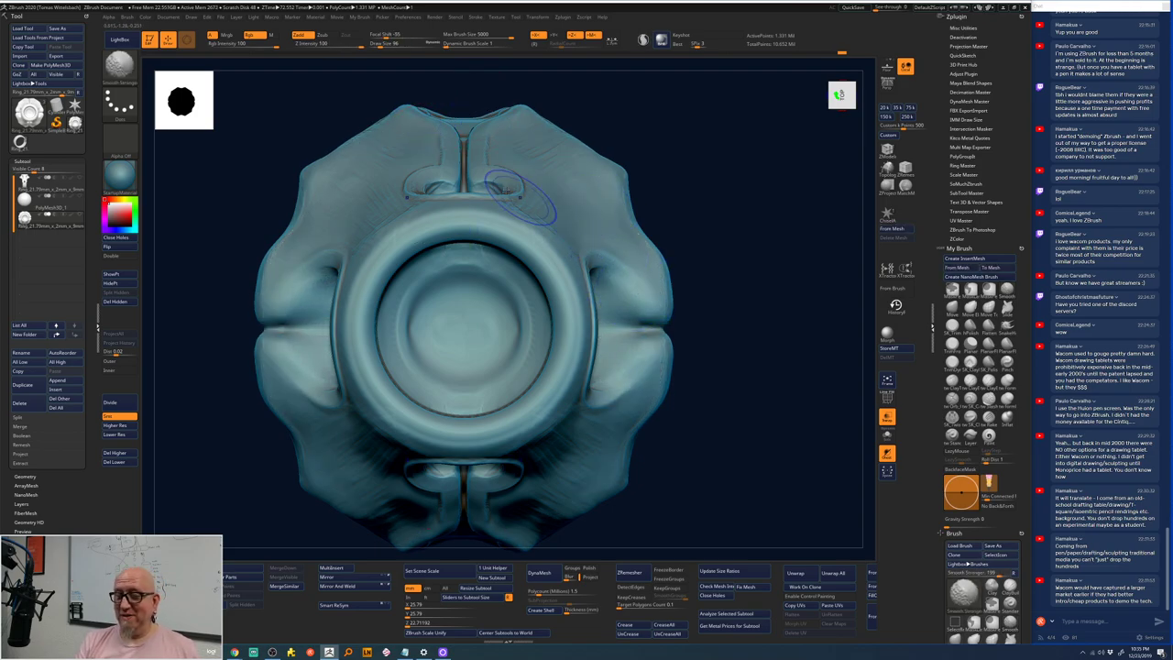
{"action": "key", "text": "shift"}
{"action": "left_click_drag", "start_coordinate": [715, 258], "coordinate": [421, 298]}
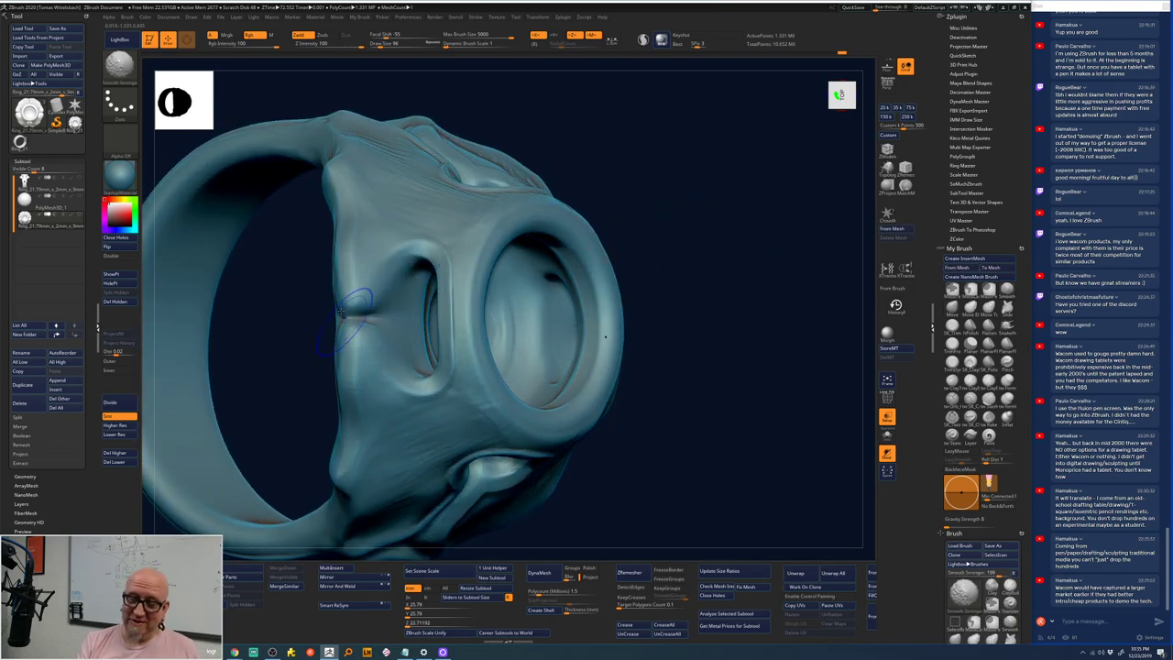
{"action": "left_click_drag", "start_coordinate": [529, 286], "coordinate": [715, 229], "text": "shift"}
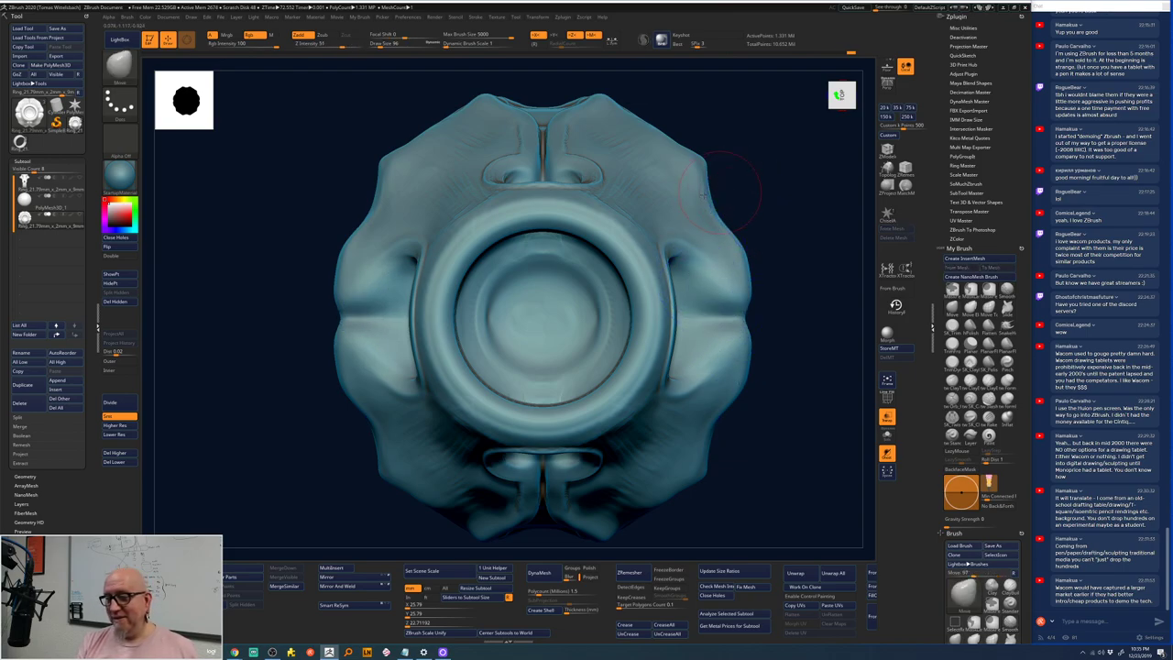
{"action": "left_click_drag", "start_coordinate": [791, 194], "coordinate": [767, 177], "text": "alt"}
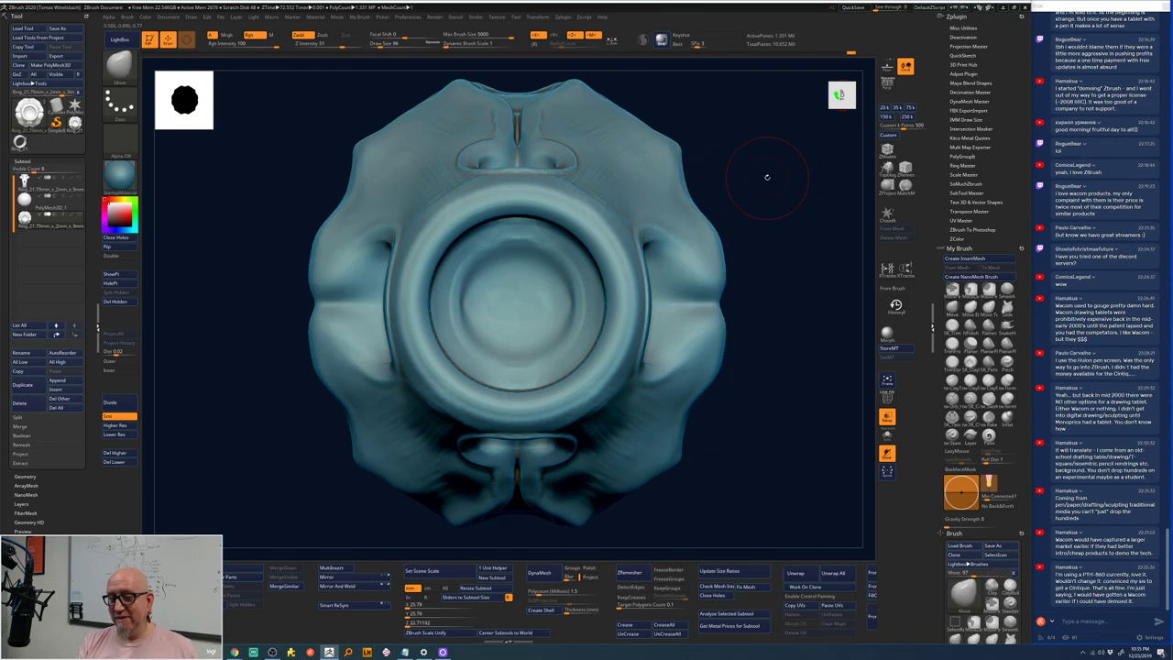
- Switch clay brush and carve mirrored creases down both flanks of the head, zooming in to check
{"action": "left_click", "coordinate": [952, 381]}
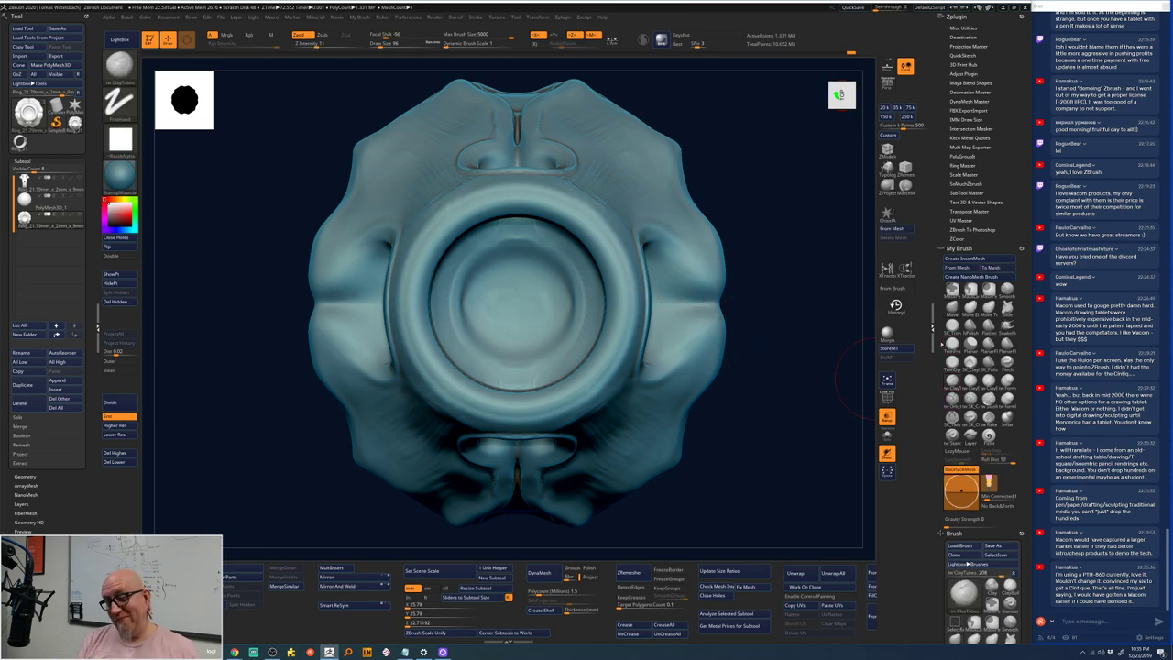
{"action": "key", "text": "space"}
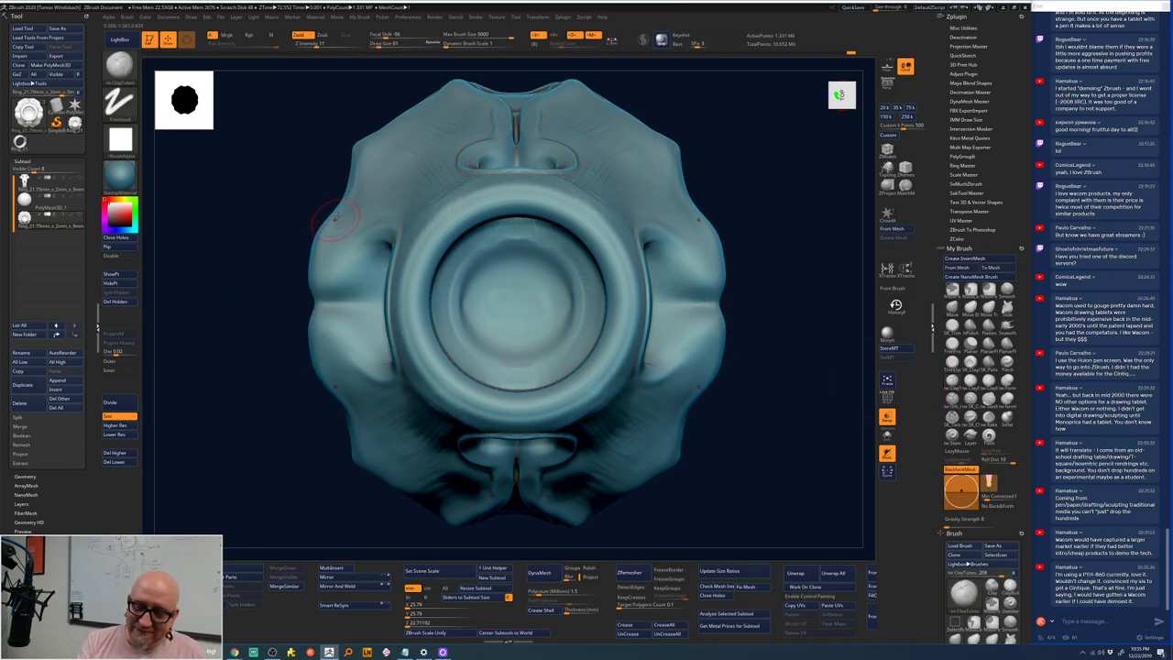
{"action": "mouse_move", "coordinate": [328, 230]}
{"action": "left_mouse_down"}
{"action": "mouse_move", "coordinate": [318, 278]}
{"action": "mouse_move", "coordinate": [345, 207]}
{"action": "left_mouse_up"}
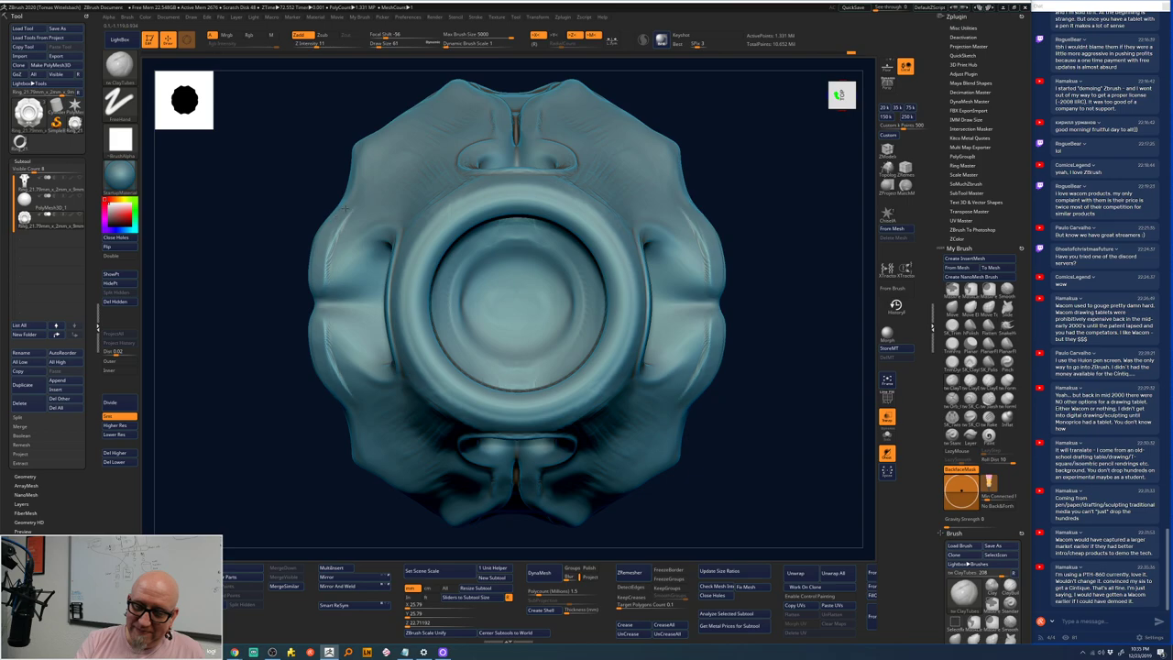
{"action": "left_click_drag", "start_coordinate": [342, 341], "coordinate": [345, 404]}
{"action": "left_click_drag", "start_coordinate": [306, 258], "coordinate": [306, 345]}
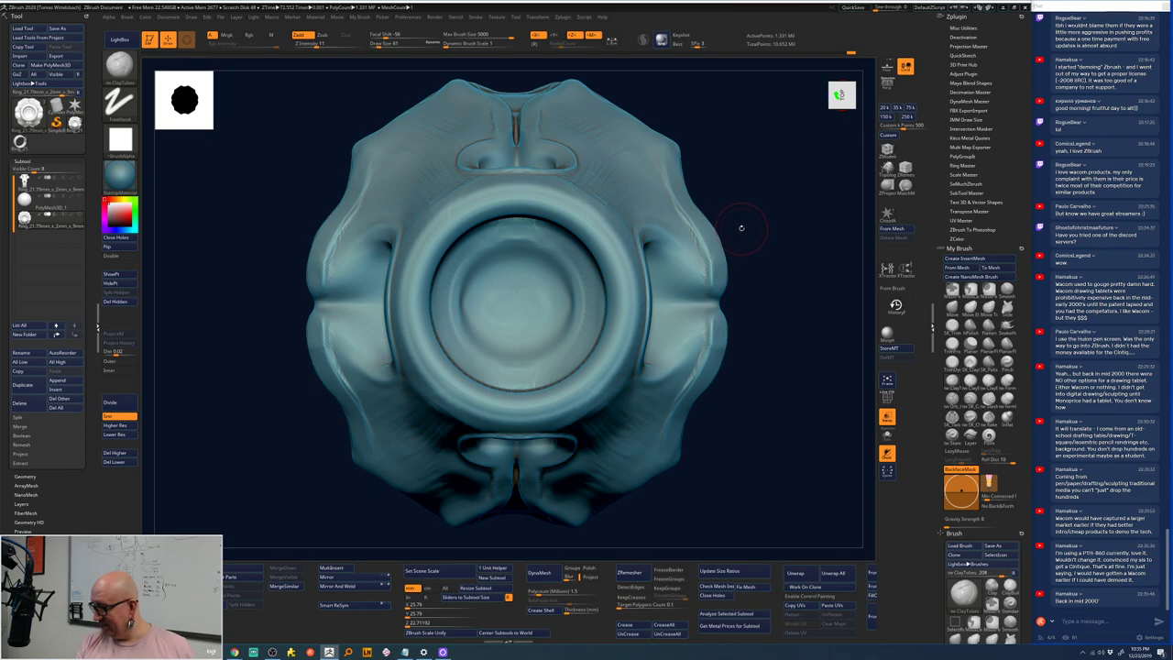
{"action": "mouse_move", "coordinate": [775, 220]}
{"action": "left_mouse_down"}
{"action": "mouse_move", "coordinate": [660, 302]}
{"action": "mouse_move", "coordinate": [581, 256]}
{"action": "mouse_move", "coordinate": [679, 244]}
{"action": "mouse_move", "coordinate": [723, 254]}
{"action": "left_mouse_up"}
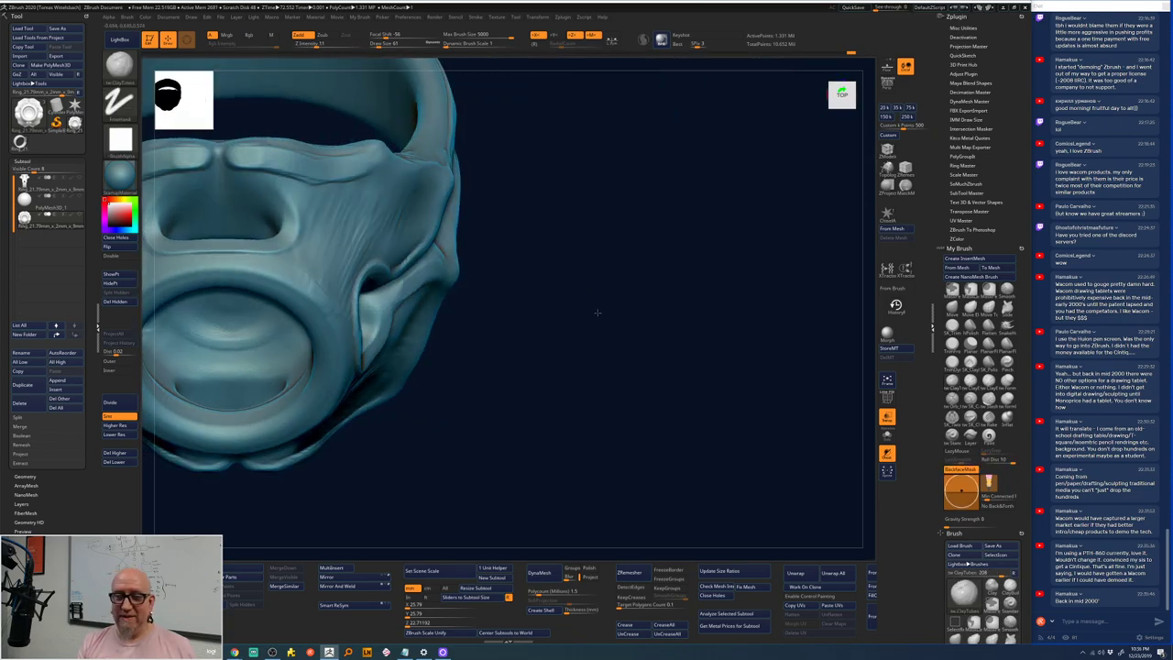
{"action": "left_click_drag", "start_coordinate": [596, 314], "coordinate": [500, 193], "text": "alt"}
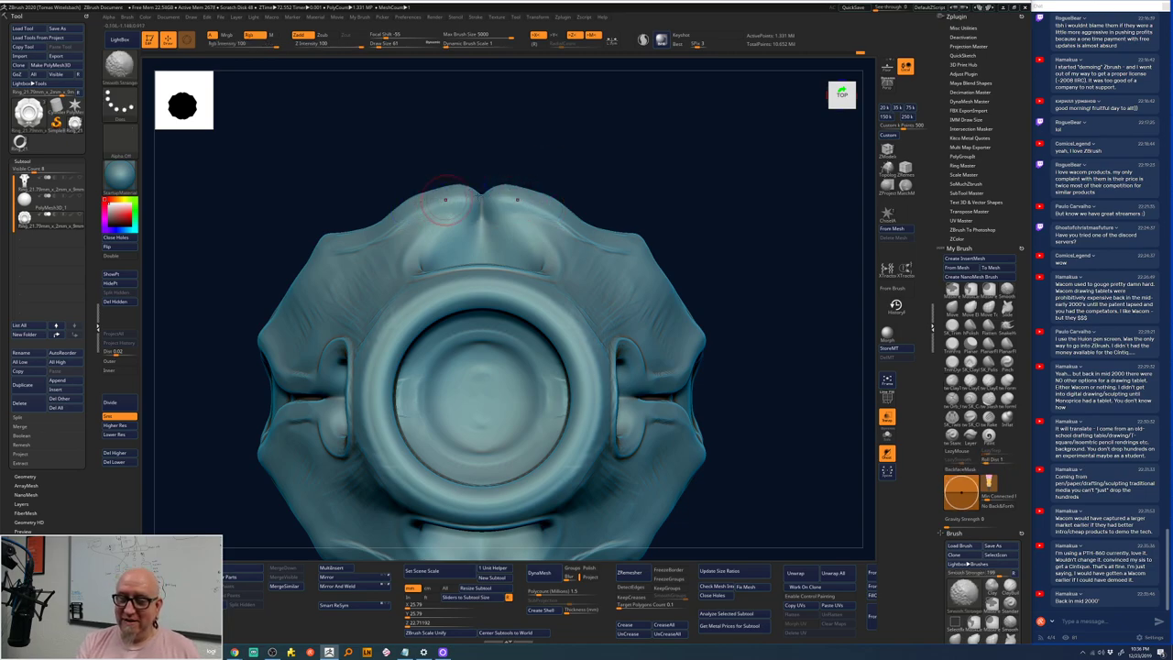
{"action": "mouse_move", "coordinate": [656, 165]}
{"action": "left_mouse_down"}
{"action": "mouse_move", "coordinate": [663, 182]}
{"action": "mouse_move", "coordinate": [495, 190]}
{"action": "left_mouse_up"}
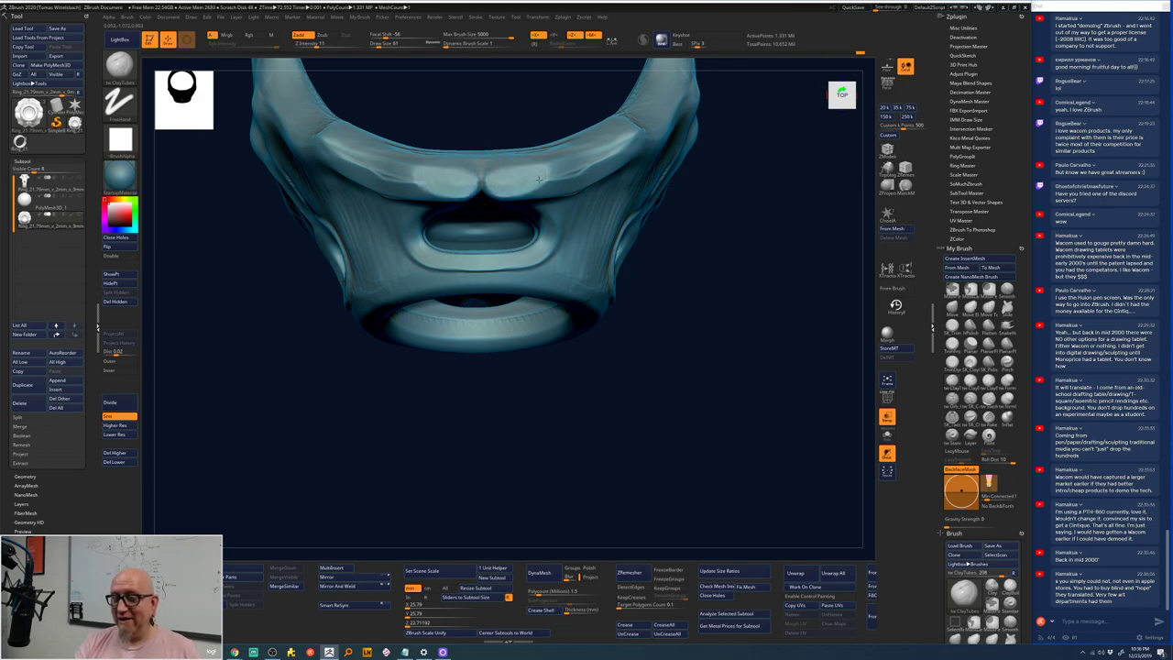
{"action": "mouse_move", "coordinate": [725, 202]}
{"action": "left_mouse_down", "text": "shift"}
{"action": "mouse_move", "coordinate": [757, 157]}
{"action": "mouse_move", "coordinate": [715, 166]}
{"action": "mouse_move", "coordinate": [806, 287]}
{"action": "left_mouse_up", "text": "shift"}
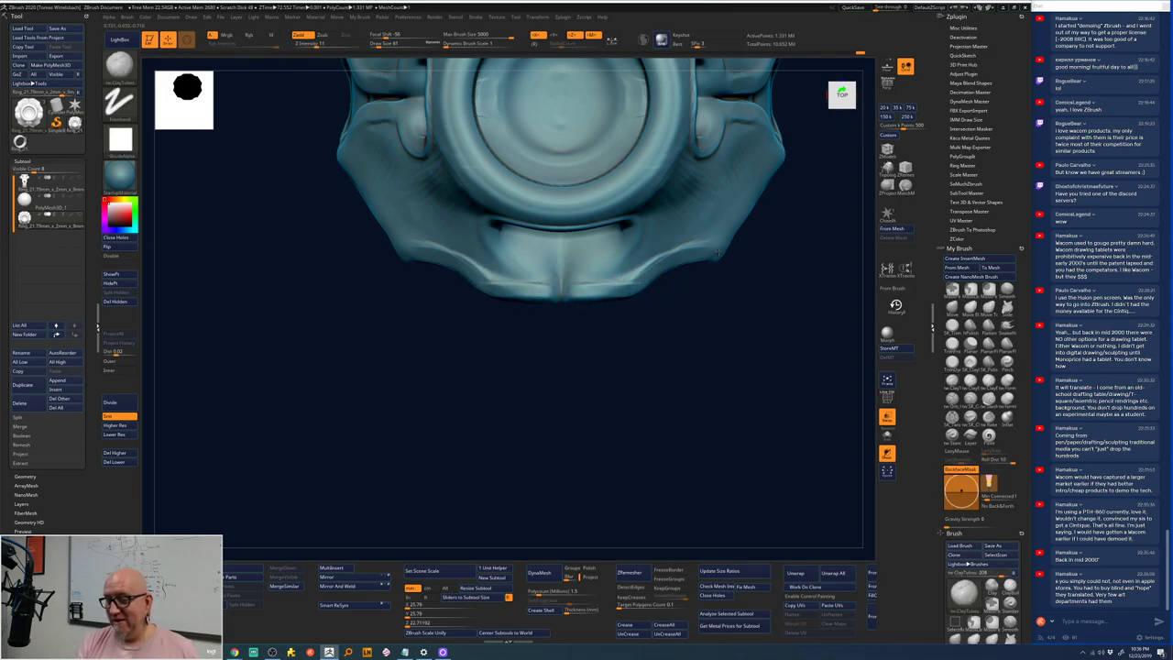
{"action": "left_click_drag", "start_coordinate": [719, 256], "coordinate": [637, 300], "text": "alt"}
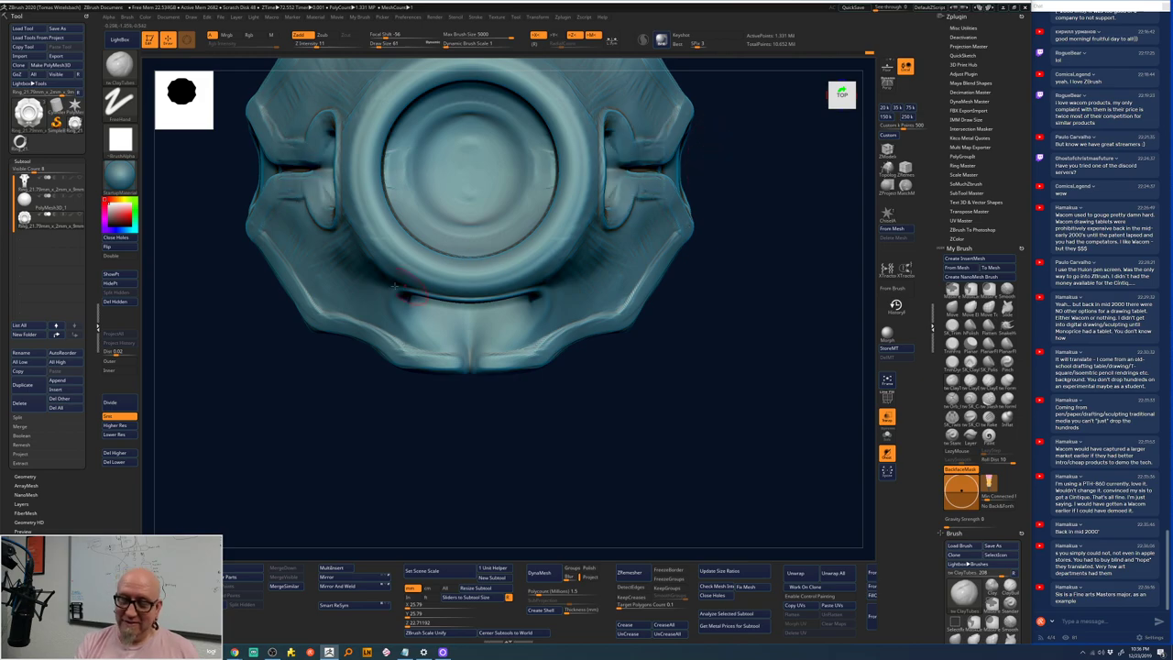
- Undo the side pull, set the brush size to 104 and sculpt the lower sides symmetrically
{"action": "left_click_drag", "start_coordinate": [281, 208], "coordinate": [317, 394]}
{"action": "key", "text": "ctrl+z"}
{"action": "key", "text": "space"}
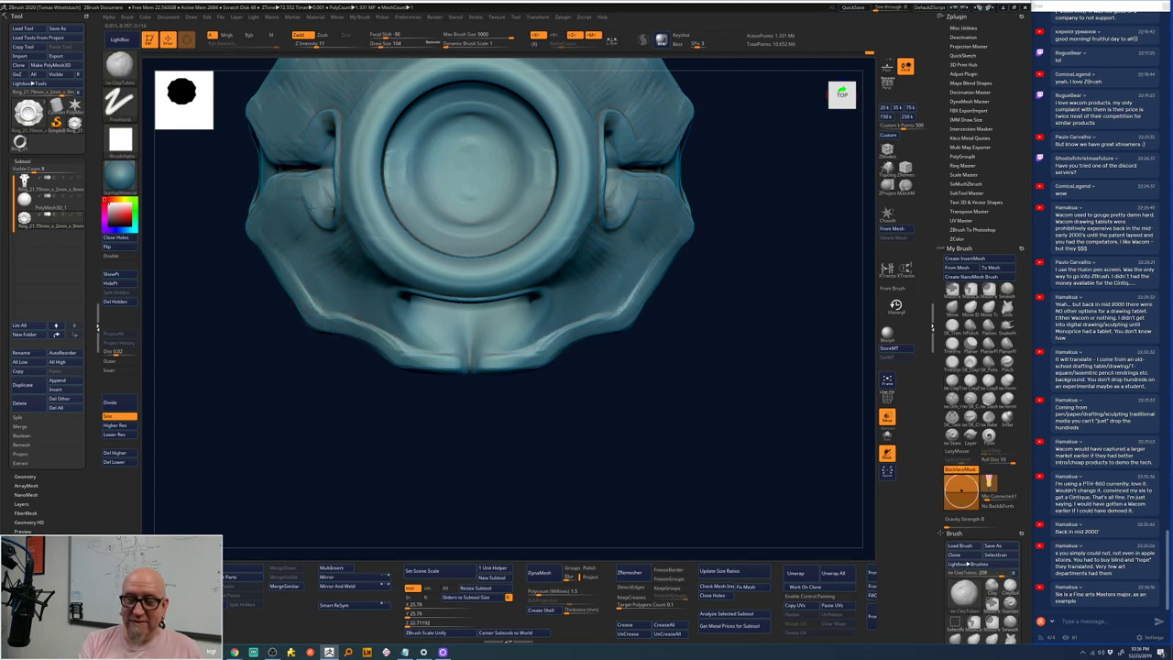
{"action": "mouse_move", "coordinate": [284, 253]}
{"action": "left_mouse_down"}
{"action": "mouse_move", "coordinate": [314, 287]}
{"action": "mouse_move", "coordinate": [376, 249]}
{"action": "left_mouse_up"}
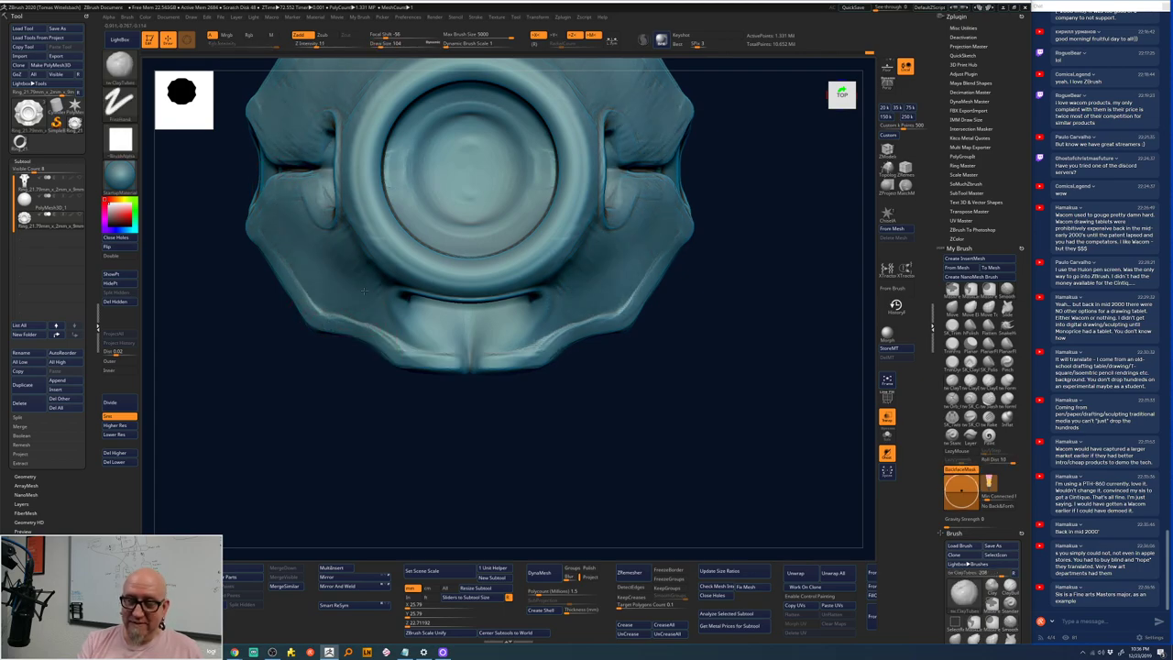
{"action": "left_click_drag", "start_coordinate": [346, 321], "coordinate": [396, 278]}
{"action": "left_click_drag", "start_coordinate": [403, 326], "coordinate": [418, 306]}
- Add a small mirrored stroke near the head's base and frame the ring from the front
{"action": "mouse_move", "coordinate": [642, 361]}
{"action": "left_mouse_down"}
{"action": "mouse_move", "coordinate": [549, 275]}
{"action": "mouse_move", "coordinate": [502, 304]}
{"action": "mouse_move", "coordinate": [490, 296]}
{"action": "mouse_move", "coordinate": [548, 274]}
{"action": "mouse_move", "coordinate": [647, 170]}
{"action": "mouse_move", "coordinate": [706, 215]}
{"action": "mouse_move", "coordinate": [699, 333]}
{"action": "mouse_move", "coordinate": [723, 306]}
{"action": "mouse_move", "coordinate": [548, 346]}
{"action": "mouse_move", "coordinate": [523, 331]}
{"action": "left_mouse_up"}
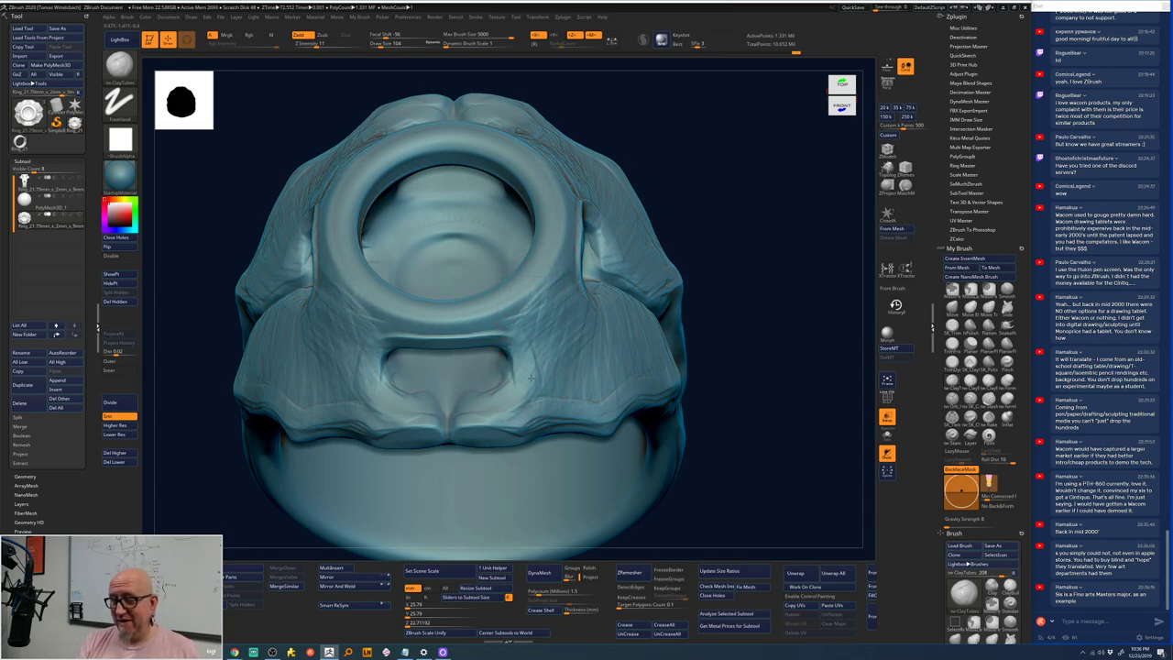
{"action": "left_click_drag", "start_coordinate": [522, 397], "coordinate": [545, 378]}
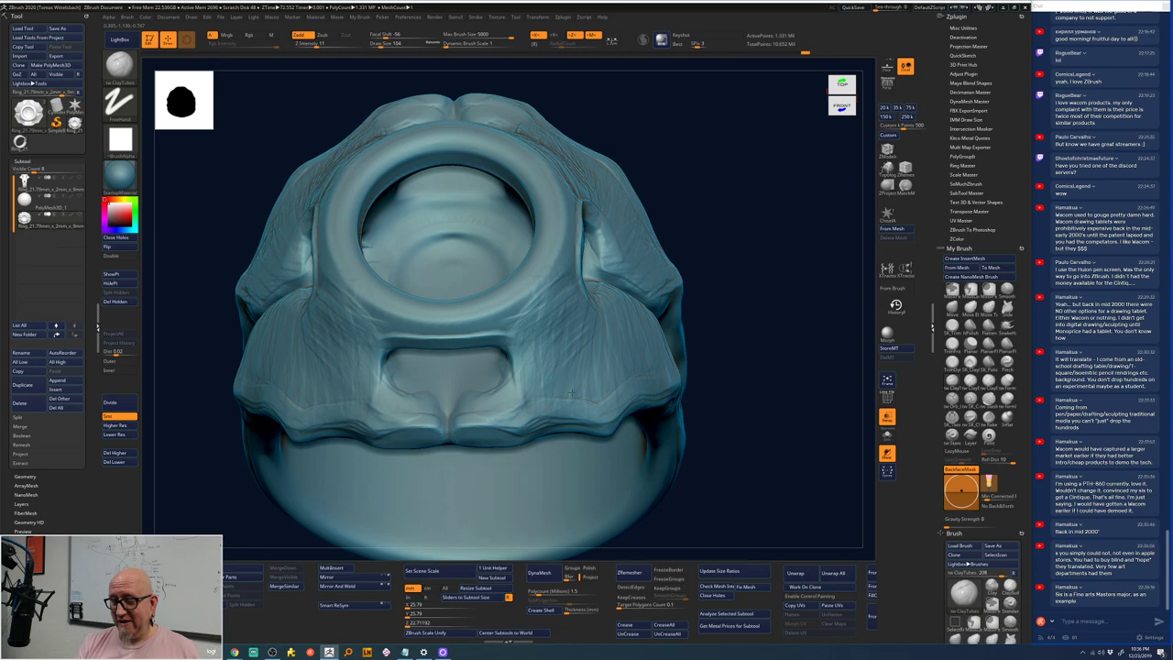
{"action": "left_click_drag", "start_coordinate": [714, 309], "coordinate": [669, 330]}
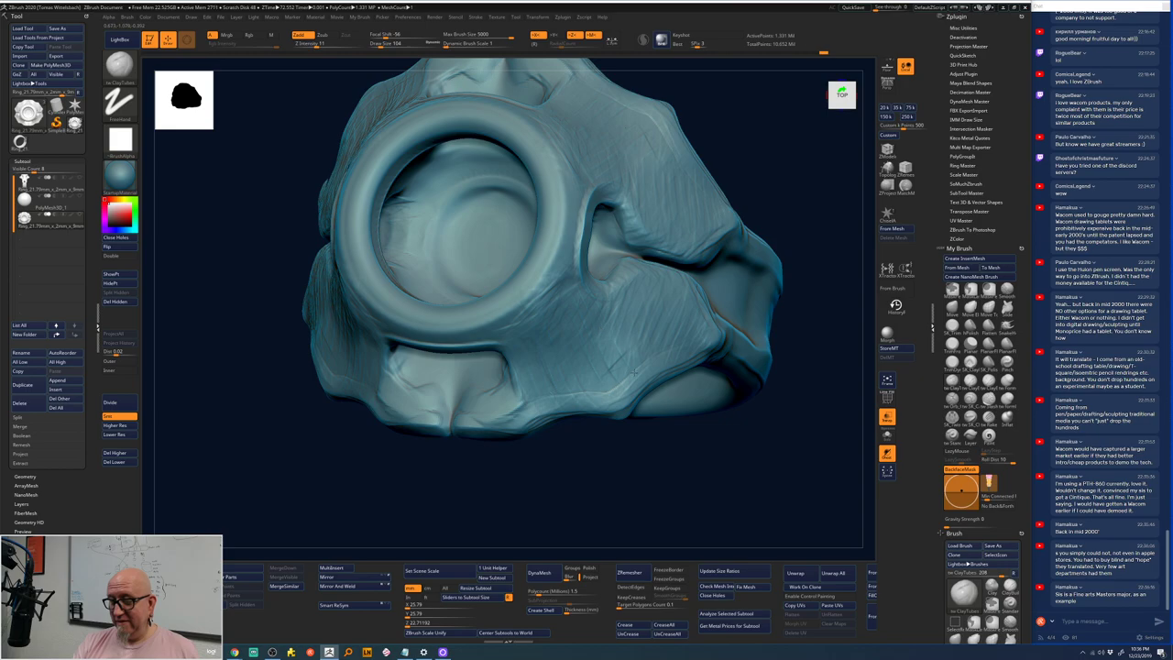
{"action": "mouse_move", "coordinate": [681, 334]}
{"action": "left_mouse_down"}
{"action": "mouse_move", "coordinate": [697, 312]}
{"action": "mouse_move", "coordinate": [675, 287]}
{"action": "mouse_move", "coordinate": [736, 266]}
{"action": "mouse_move", "coordinate": [759, 333]}
{"action": "mouse_move", "coordinate": [600, 315]}
{"action": "left_mouse_up"}
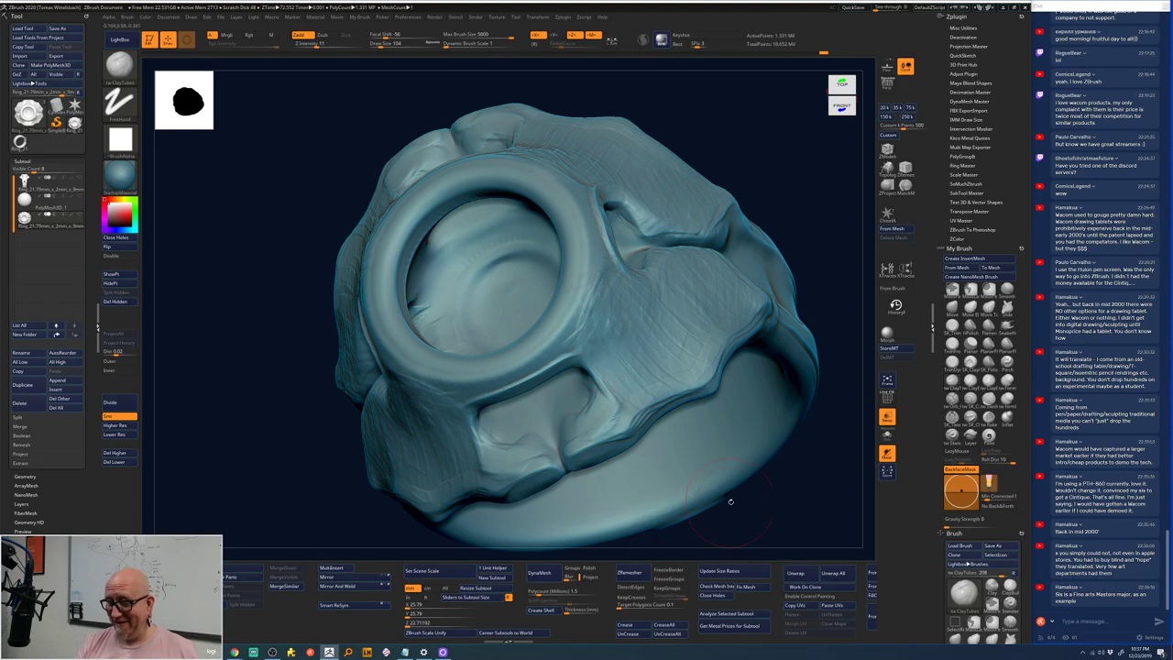
{"action": "mouse_move", "coordinate": [770, 509]}
{"action": "left_mouse_down"}
{"action": "mouse_move", "coordinate": [504, 367]}
{"action": "mouse_move", "coordinate": [591, 343]}
{"action": "mouse_move", "coordinate": [495, 376]}
{"action": "mouse_move", "coordinate": [512, 355]}
{"action": "mouse_move", "coordinate": [719, 487]}
{"action": "mouse_move", "coordinate": [737, 280]}
{"action": "left_mouse_up"}
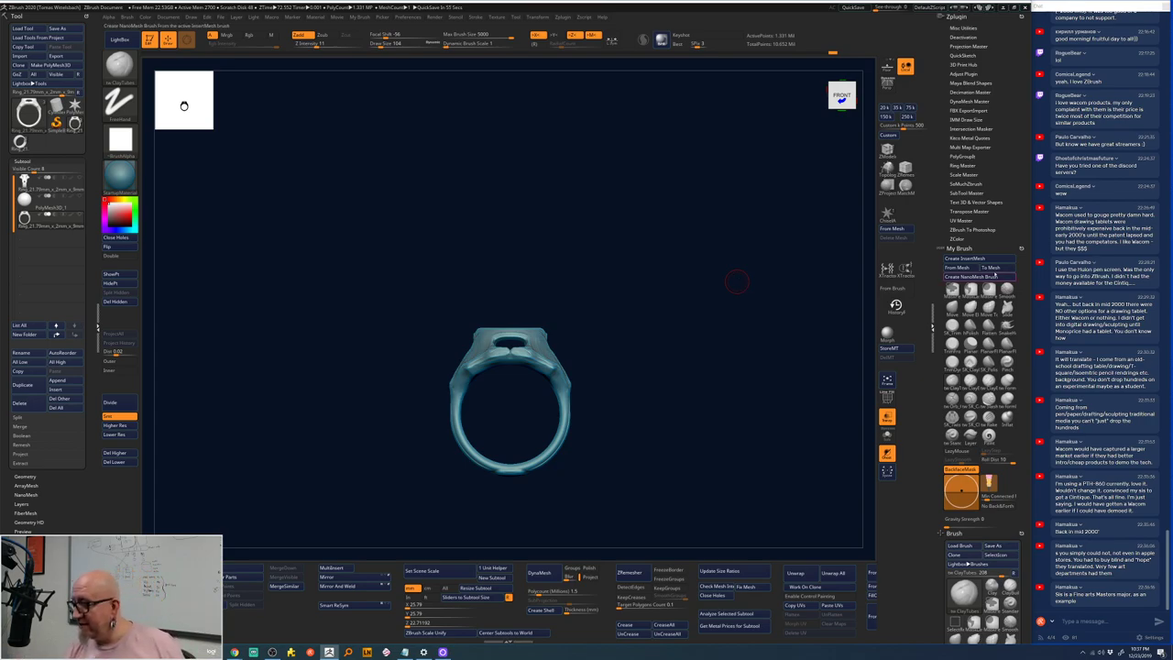
- Create a Text 3D object reading 'brb bathroom break' with the Text 3D & Vector Shapes plugin
{"action": "scroll", "coordinate": [974, 202], "scroll_direction": "down", "scroll_amount": 1}
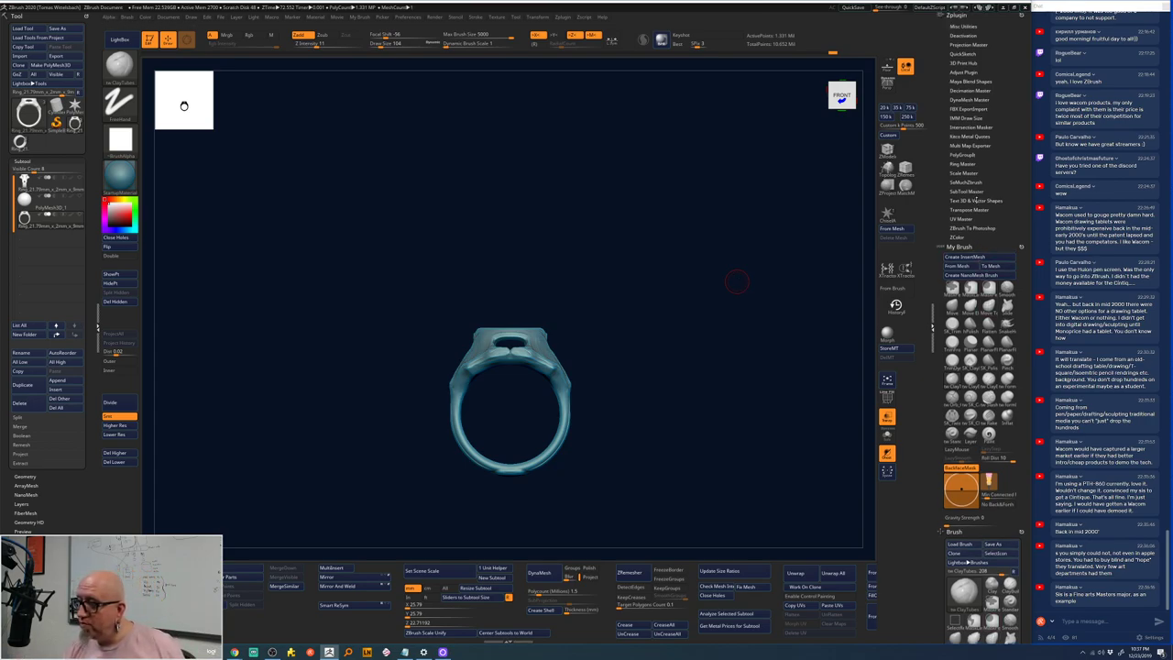
{"action": "left_click", "coordinate": [976, 200]}
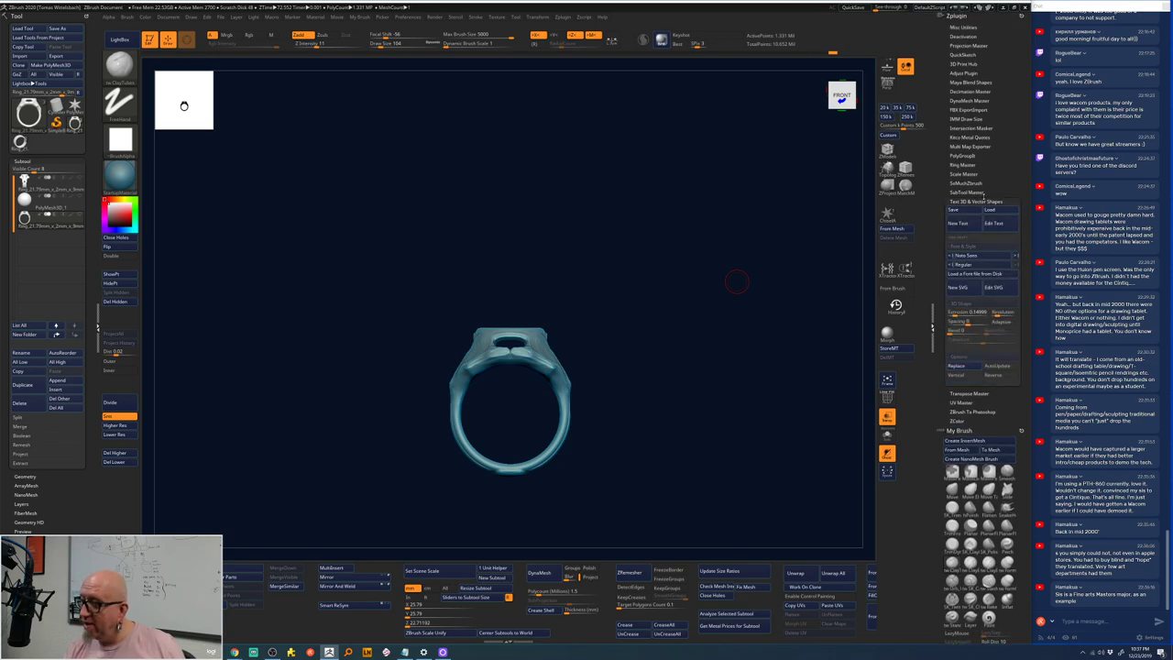
{"action": "left_click", "coordinate": [958, 224]}
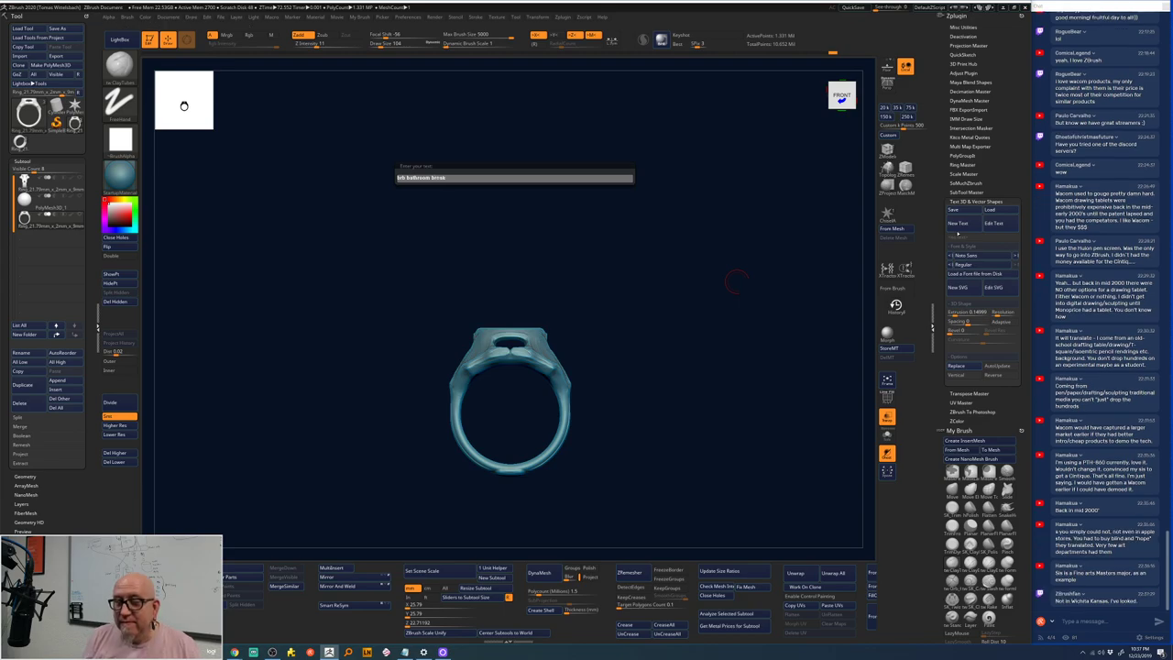
{"action": "key", "text": "BackSpace"}
{"action": "key", "text": "BackSpace"}
{"action": "key", "text": "BackSpace"}
{"action": "key", "text": "BackSpace"}
{"action": "key", "text": "BackSpace"}
{"action": "key", "text": "BackSpace"}
{"action": "key", "text": "BackSpace"}
{"action": "key", "text": "BackSpace"}
{"action": "key", "text": "BackSpace"}
{"action": "key", "text": "BackSpace"}
{"action": "key", "text": "BackSpace"}
{"action": "key", "text": "BackSpace"}
{"action": "key", "text": "BackSpace"}
{"action": "key", "text": "BackSpace"}
{"action": "key", "text": "BackSpace"}
{"action": "key", "text": "BackSpace"}
{"action": "key", "text": "BackSpace"}
{"action": "type", "text": "brb bathroom break"}
{"action": "key", "text": "Return"}
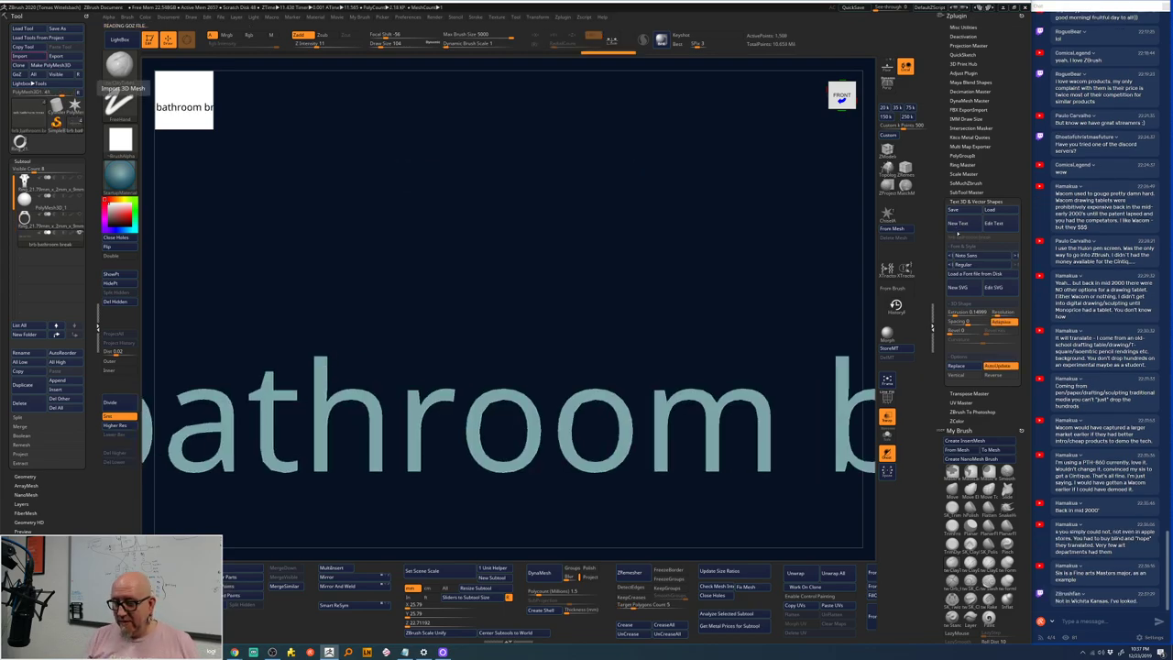
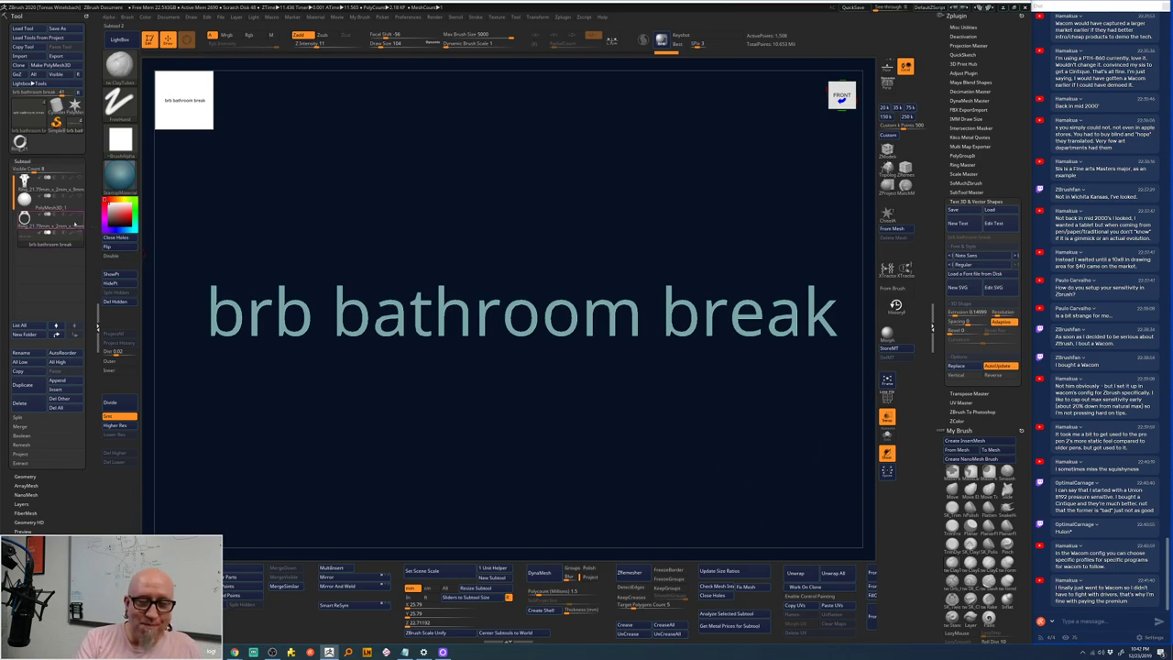
- Load Ring_21.79mm from the subtool list and fit it to fill the canvas
{"action": "left_click", "coordinate": [87, 223]}
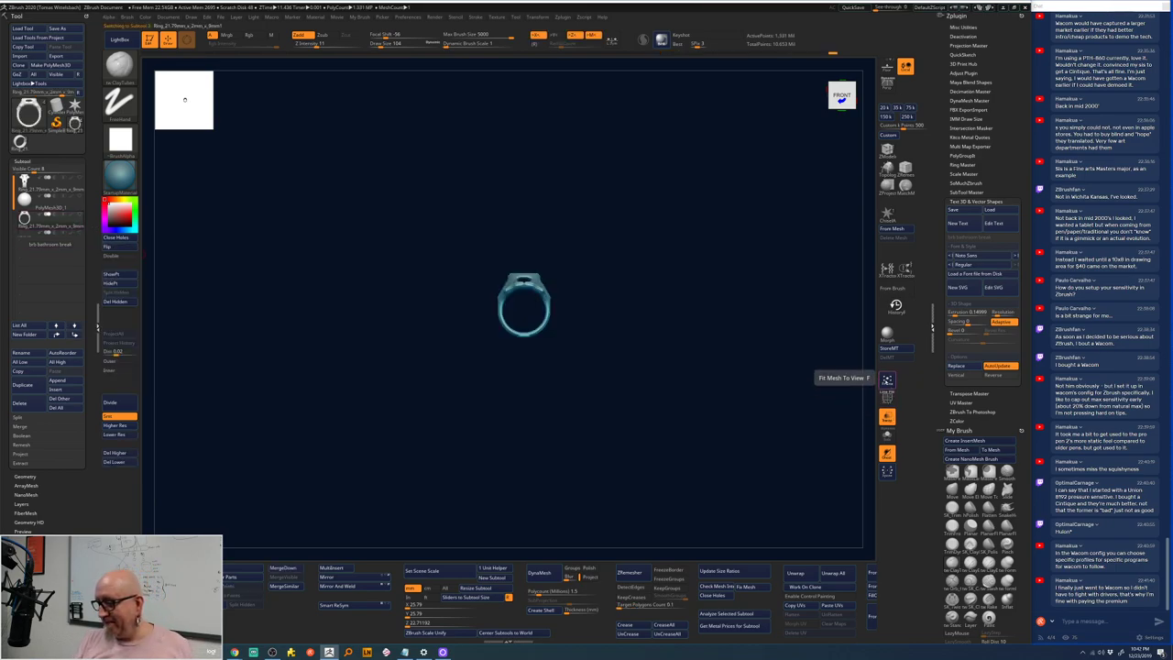
{"action": "left_click", "coordinate": [886, 378]}
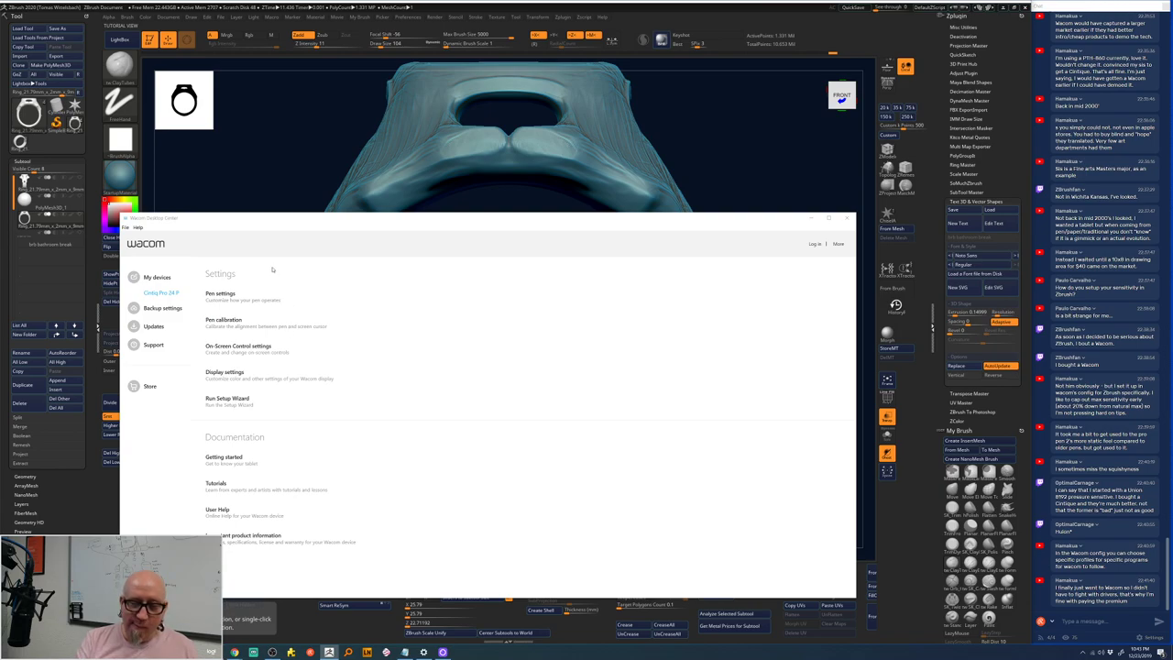
- Open the Wacom Pen settings and check the Current Pressure reading
{"action": "left_click", "coordinate": [232, 293]}
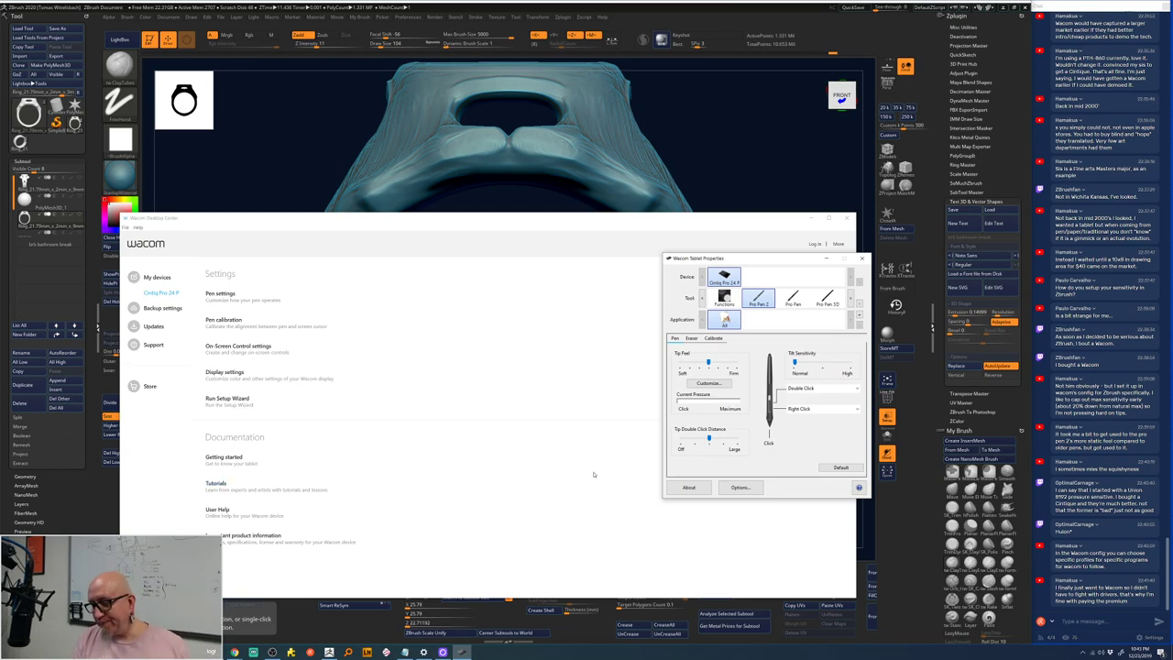
{"action": "left_click", "coordinate": [714, 148]}
{"action": "key", "text": "alt+Tab"}
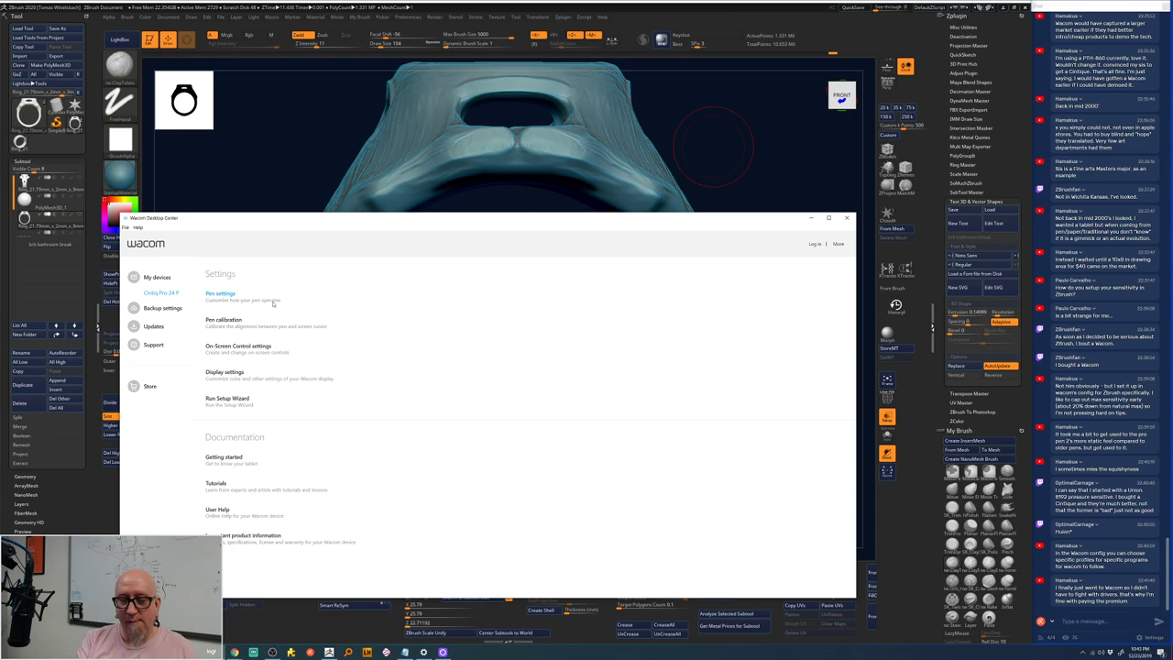
{"action": "left_click", "coordinate": [221, 293]}
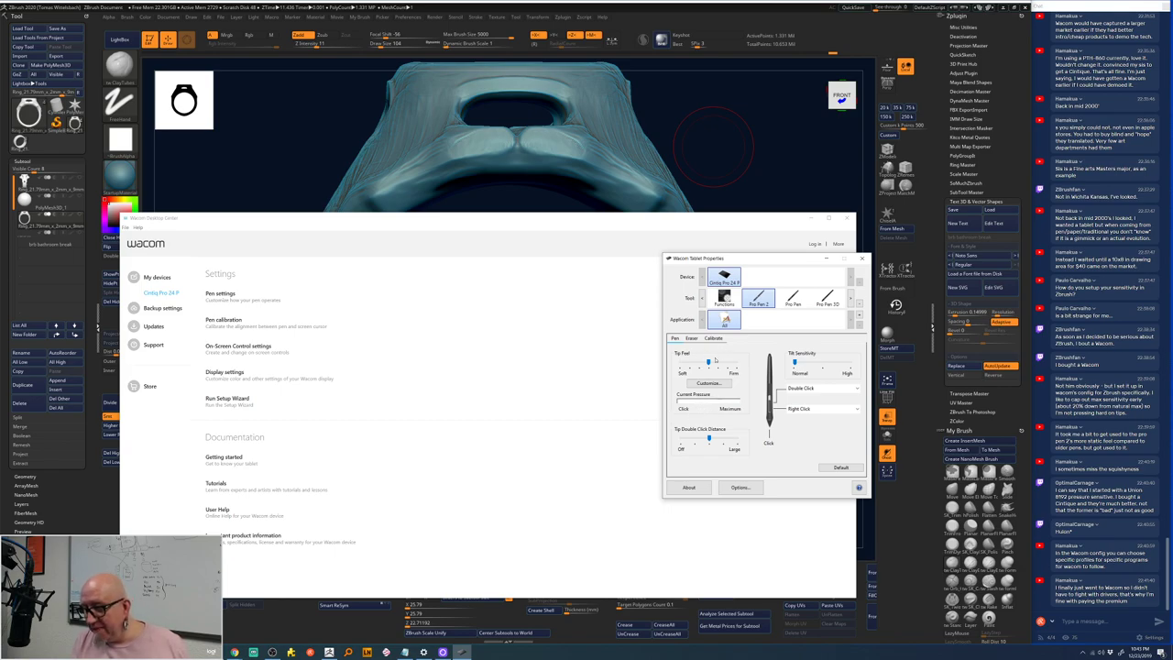
{"action": "left_click", "coordinate": [717, 420]}
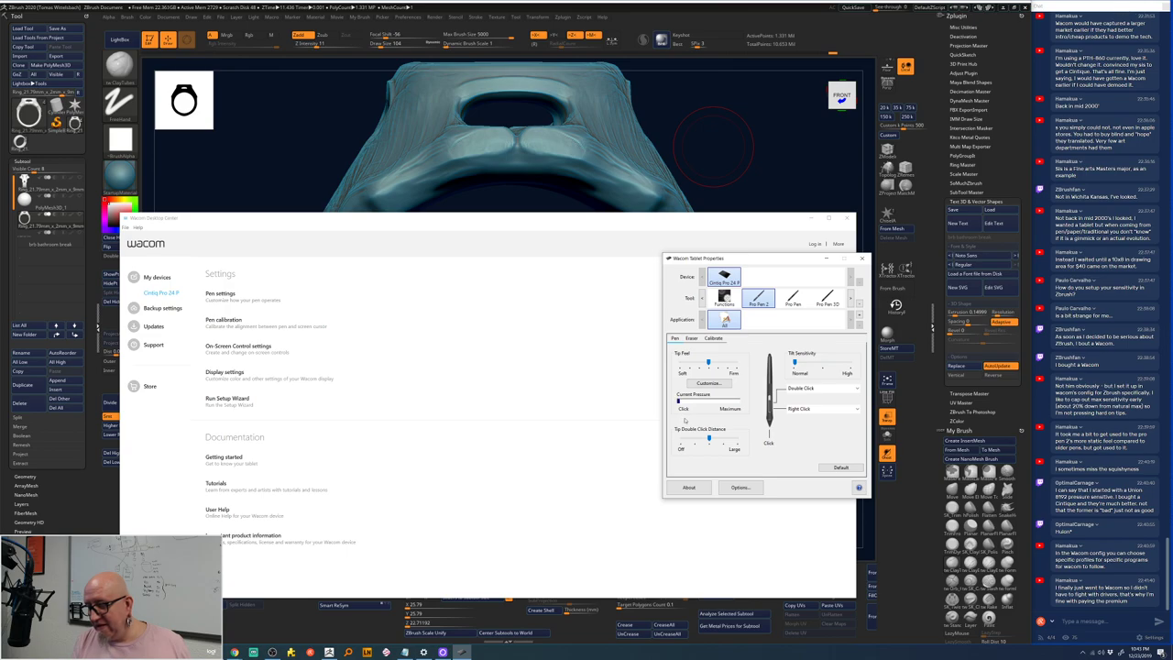
{"action": "left_click", "coordinate": [684, 419]}
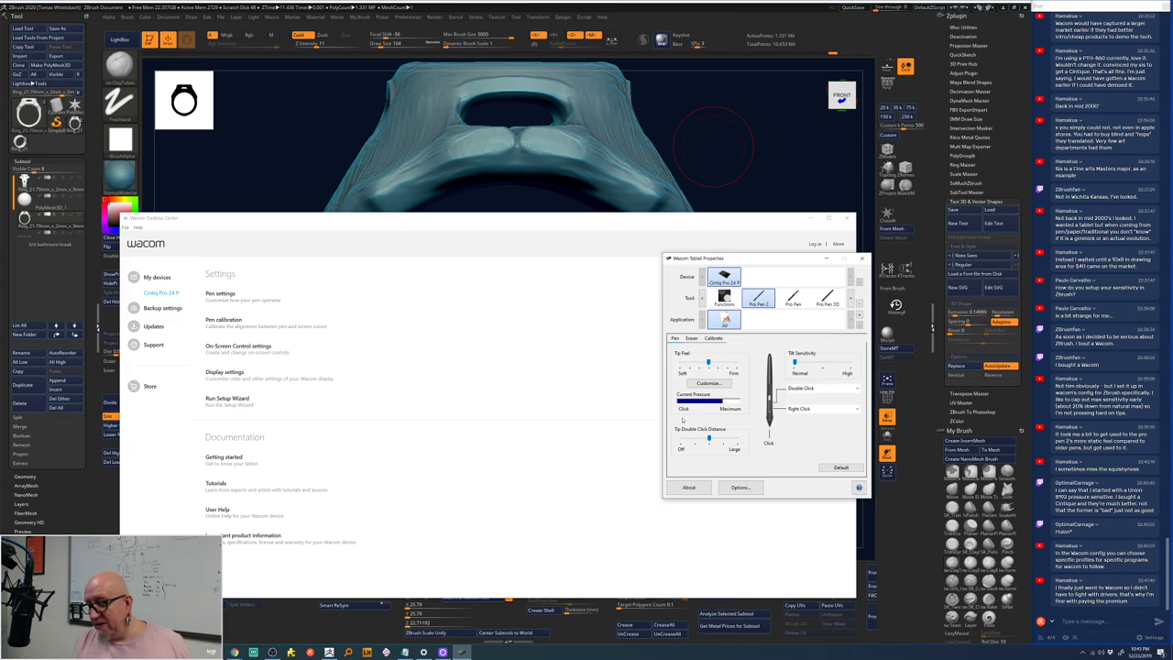
- Set Tip Feel to softest, then raise it slightly, testing pressure each time
{"action": "left_click_drag", "start_coordinate": [710, 364], "coordinate": [726, 363]}
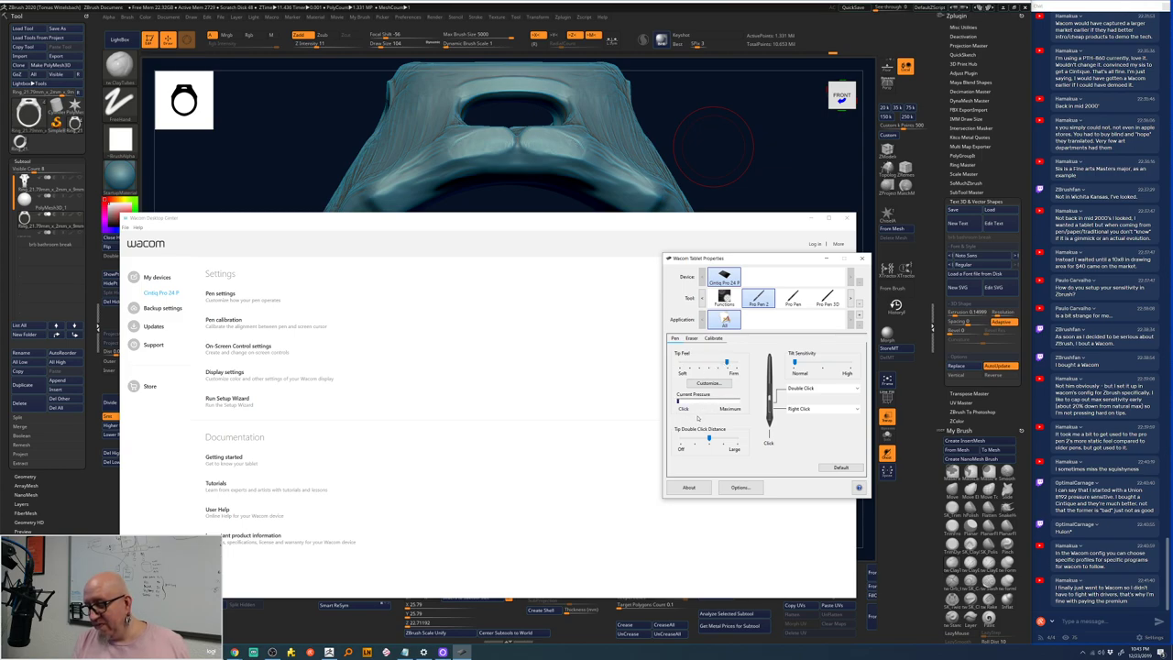
{"action": "left_click_drag", "start_coordinate": [727, 364], "coordinate": [681, 363]}
{"action": "left_click", "coordinate": [689, 419]}
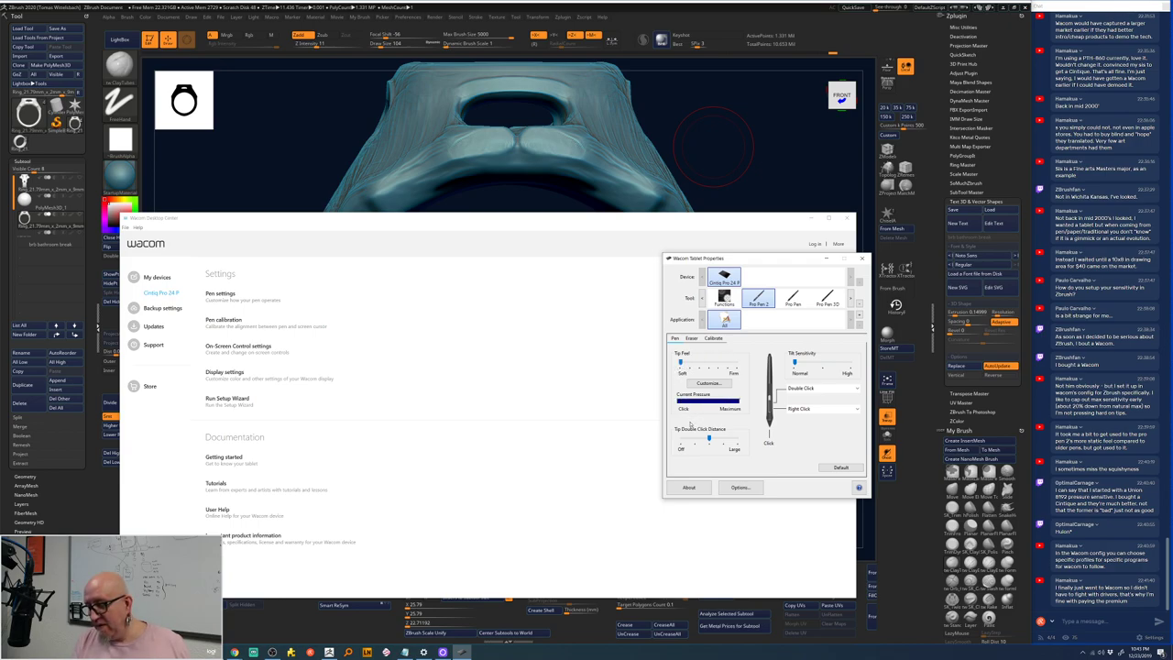
{"action": "left_click", "coordinate": [691, 424]}
{"action": "left_click_drag", "start_coordinate": [681, 364], "coordinate": [699, 364]}
{"action": "left_click", "coordinate": [684, 422]}
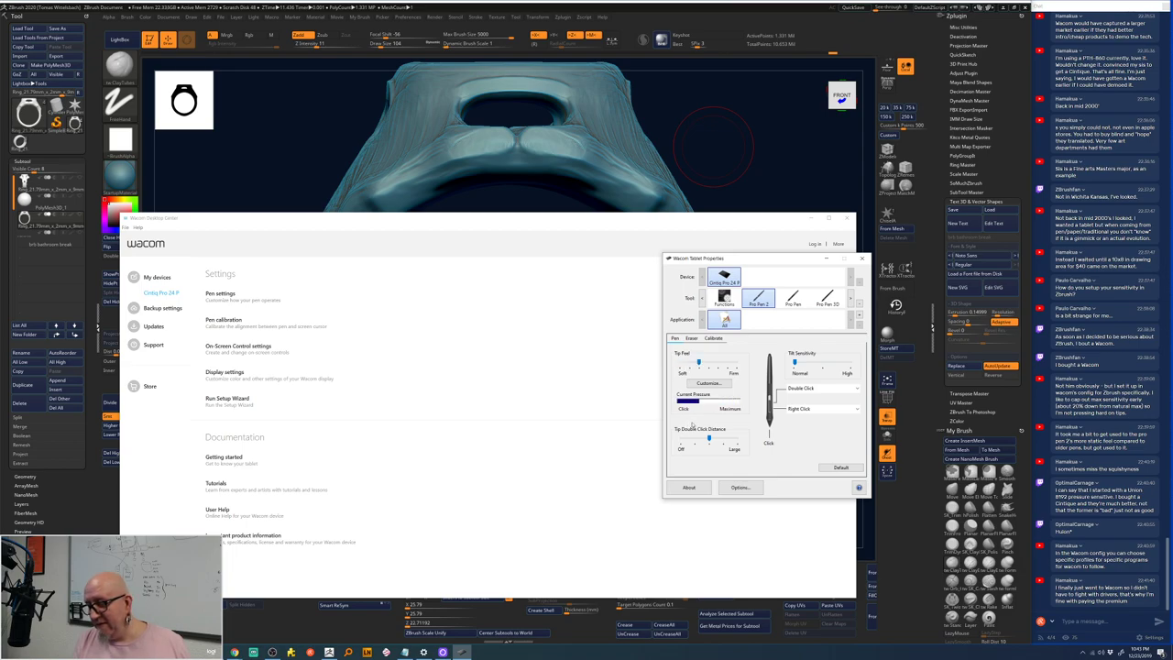
{"action": "left_click", "coordinate": [689, 424]}
- Confirm light and full presses register, then close Tablet Properties and minimize Desktop Center
{"action": "left_click", "coordinate": [694, 423]}
{"action": "left_click", "coordinate": [691, 422]}
{"action": "left_click", "coordinate": [689, 422]}
{"action": "left_click", "coordinate": [700, 422]}
{"action": "left_click", "coordinate": [722, 422]}
{"action": "left_click", "coordinate": [724, 422]}
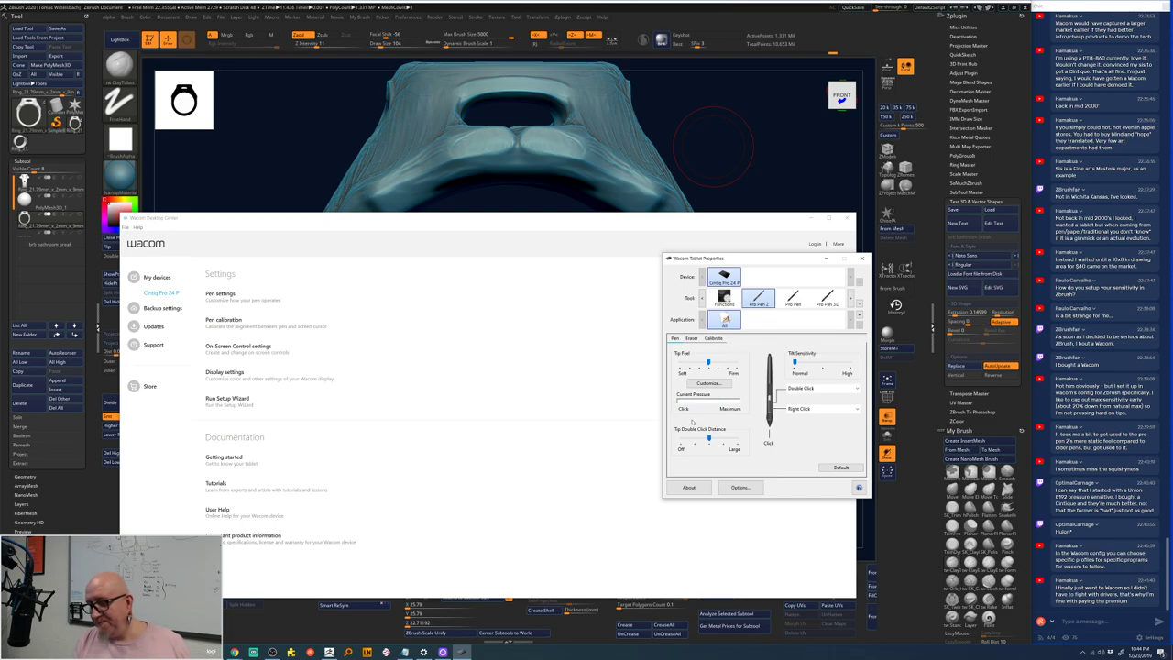
{"action": "left_click", "coordinate": [733, 421]}
{"action": "left_click", "coordinate": [727, 423]}
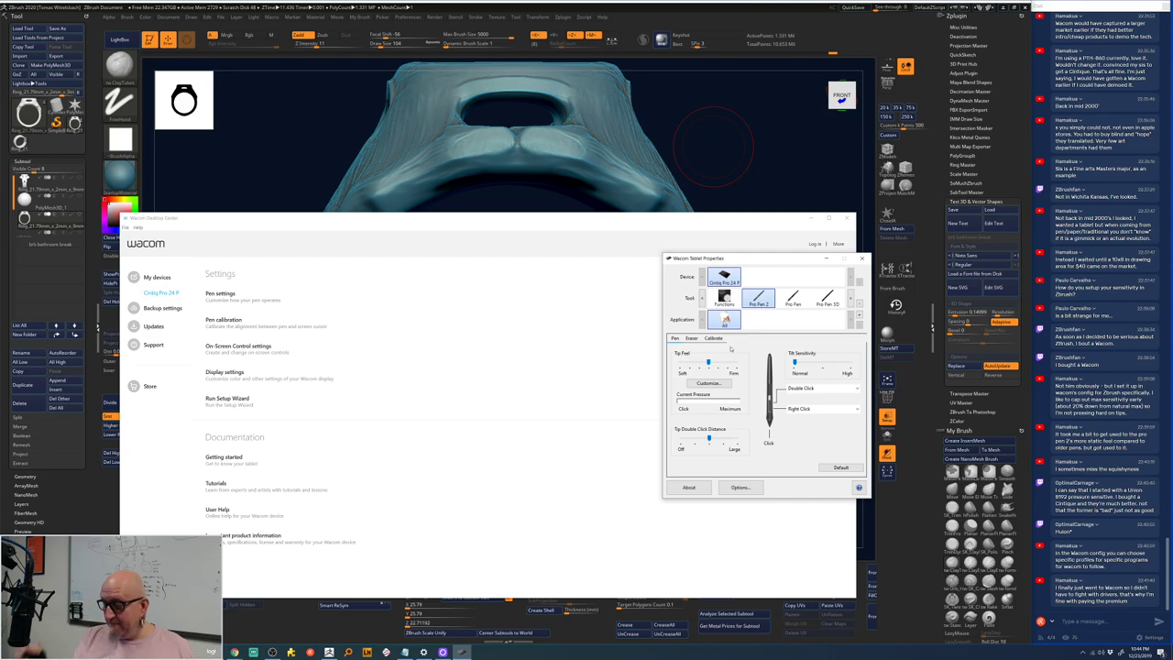
{"action": "left_click", "coordinate": [862, 259]}
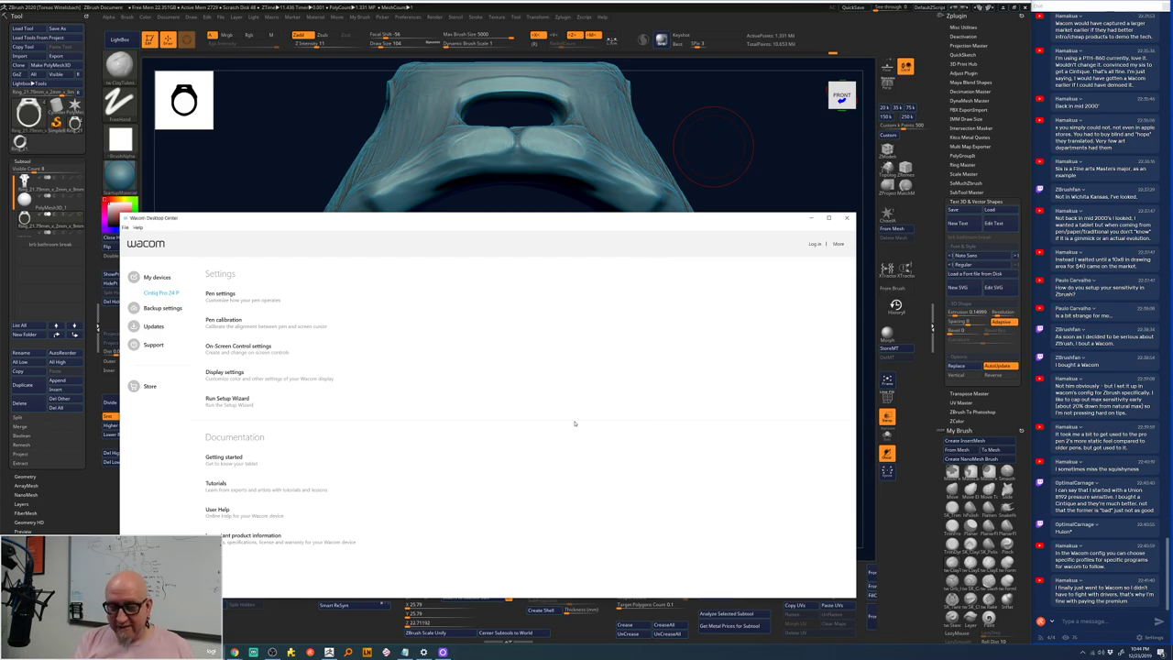
{"action": "left_click", "coordinate": [809, 217]}
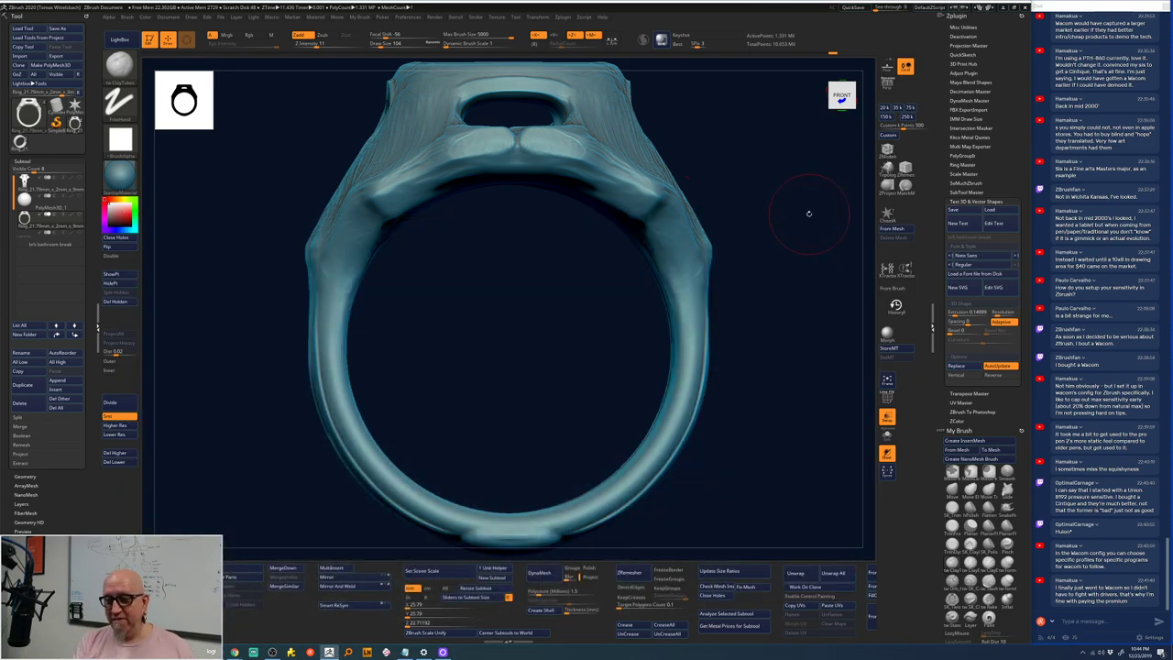
- Orbit in toward the bezel shoulder and switch to the ClayTubes brush (B, C, T)
{"action": "left_click_drag", "start_coordinate": [717, 126], "coordinate": [501, 343]}
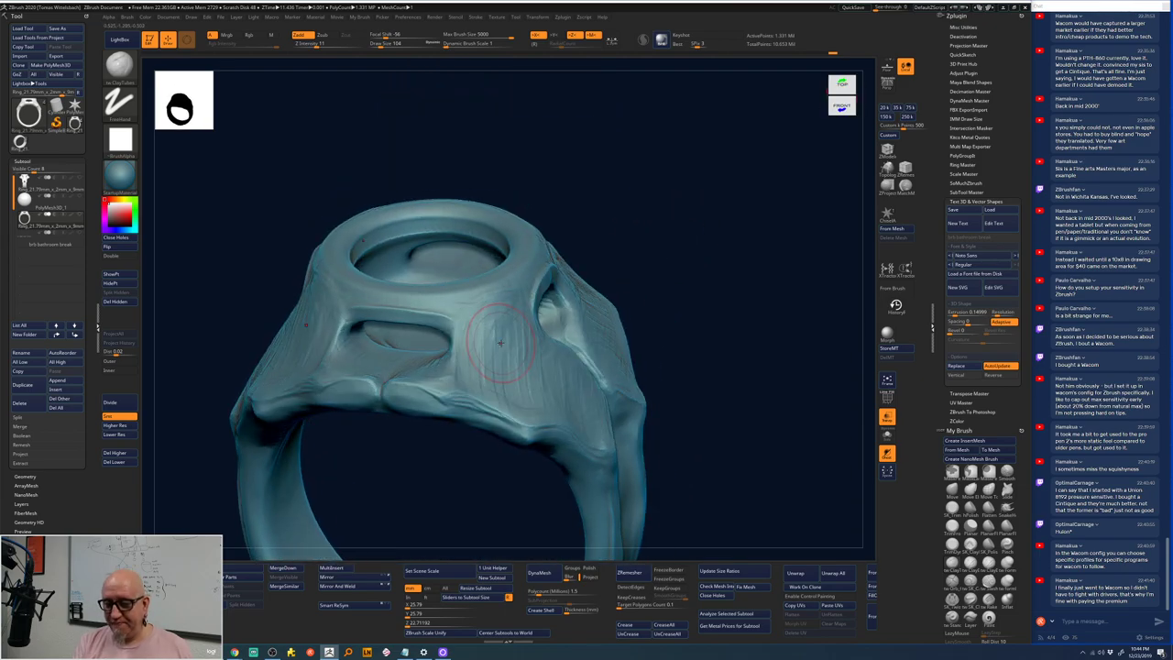
{"action": "mouse_move", "coordinate": [724, 156]}
{"action": "left_mouse_down"}
{"action": "mouse_move", "coordinate": [733, 183]}
{"action": "mouse_move", "coordinate": [607, 256]}
{"action": "mouse_move", "coordinate": [567, 245]}
{"action": "left_mouse_up"}
{"action": "key", "text": "space"}
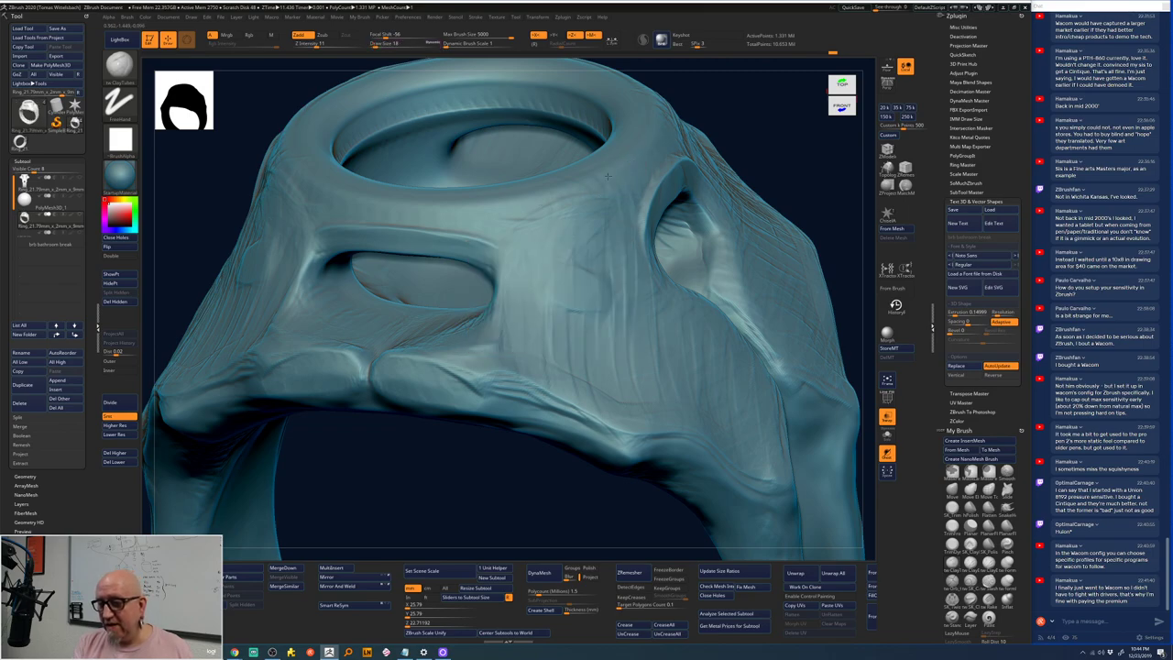
{"action": "left_click_drag", "start_coordinate": [634, 163], "coordinate": [532, 220]}
{"action": "key", "text": "space"}
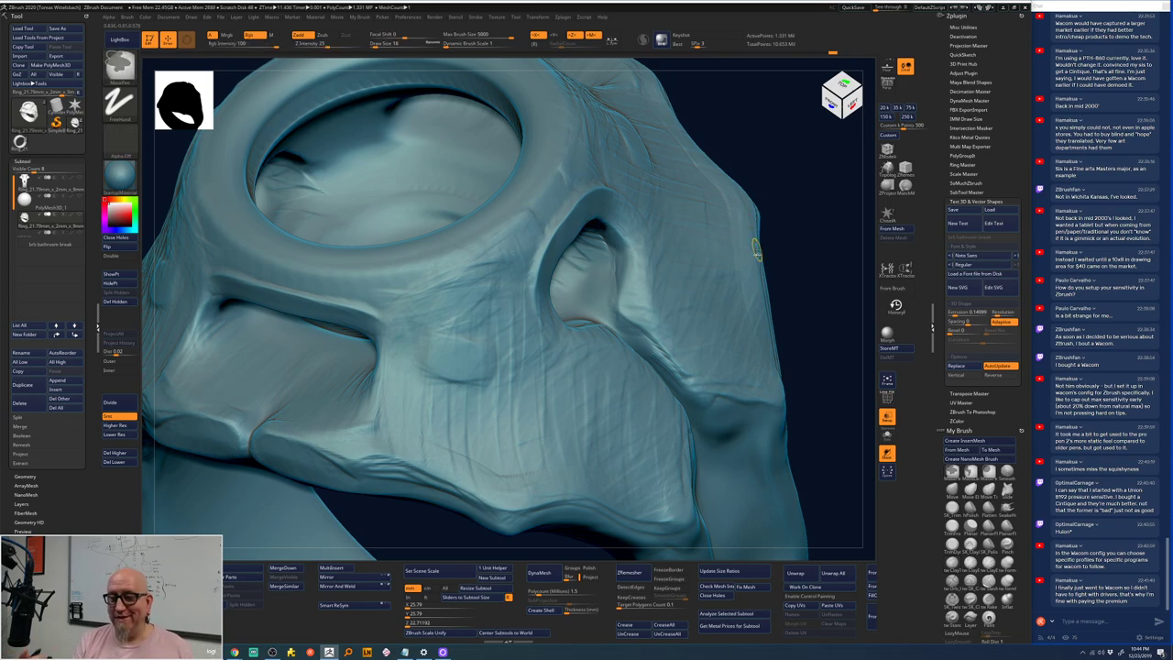
{"action": "key", "text": "b"}
{"action": "key", "text": "c"}
{"action": "key", "text": "t"}
{"action": "left_click_drag", "start_coordinate": [800, 226], "coordinate": [805, 231]}
{"action": "key", "text": "space"}
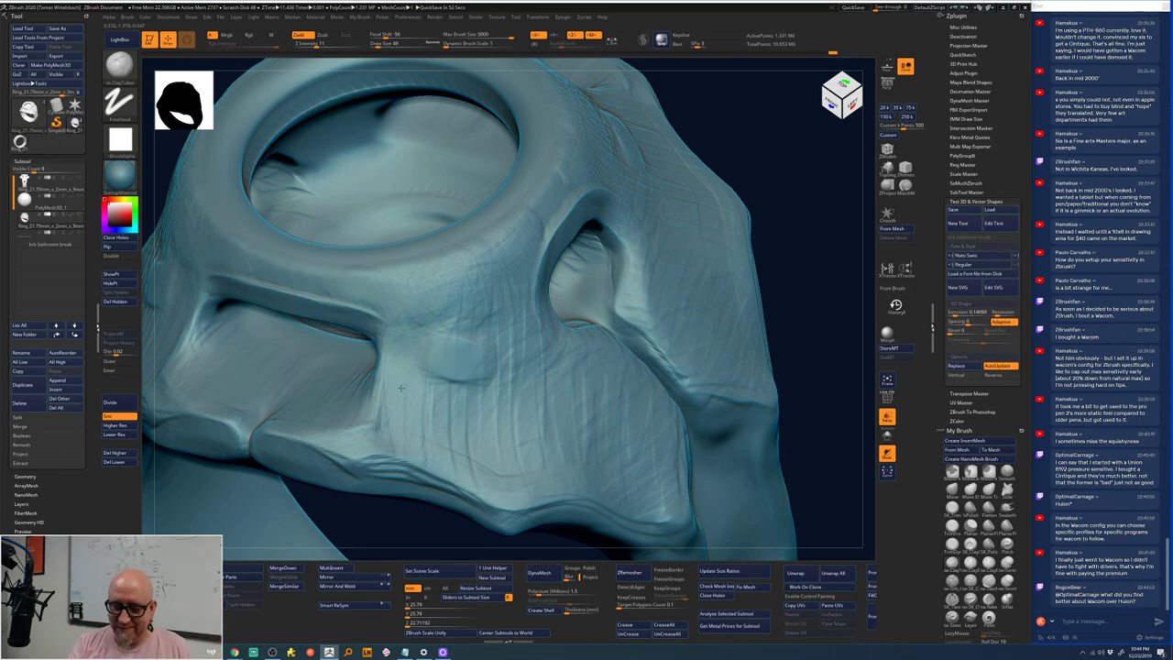
- From a three-quarter view, sculpt and smooth the mirrored shoulders beside the bezel
{"action": "mouse_move", "coordinate": [779, 303]}
{"action": "left_mouse_down"}
{"action": "mouse_move", "coordinate": [762, 230]}
{"action": "mouse_move", "coordinate": [822, 262]}
{"action": "mouse_move", "coordinate": [704, 259]}
{"action": "mouse_move", "coordinate": [721, 272]}
{"action": "mouse_move", "coordinate": [626, 343]}
{"action": "left_mouse_up"}
{"action": "mouse_move", "coordinate": [618, 489]}
{"action": "left_mouse_down"}
{"action": "mouse_move", "coordinate": [693, 541]}
{"action": "mouse_move", "coordinate": [667, 446]}
{"action": "mouse_move", "coordinate": [694, 406]}
{"action": "mouse_move", "coordinate": [605, 295]}
{"action": "left_mouse_up"}
{"action": "mouse_move", "coordinate": [605, 295]}
{"action": "right_mouse_down"}
{"action": "mouse_move", "coordinate": [559, 353]}
{"action": "mouse_move", "coordinate": [550, 340]}
{"action": "mouse_move", "coordinate": [572, 334]}
{"action": "mouse_move", "coordinate": [595, 360]}
{"action": "right_mouse_up"}
{"action": "mouse_move", "coordinate": [596, 360]}
{"action": "left_mouse_down"}
{"action": "mouse_move", "coordinate": [577, 396]}
{"action": "mouse_move", "coordinate": [623, 458]}
{"action": "left_mouse_up"}
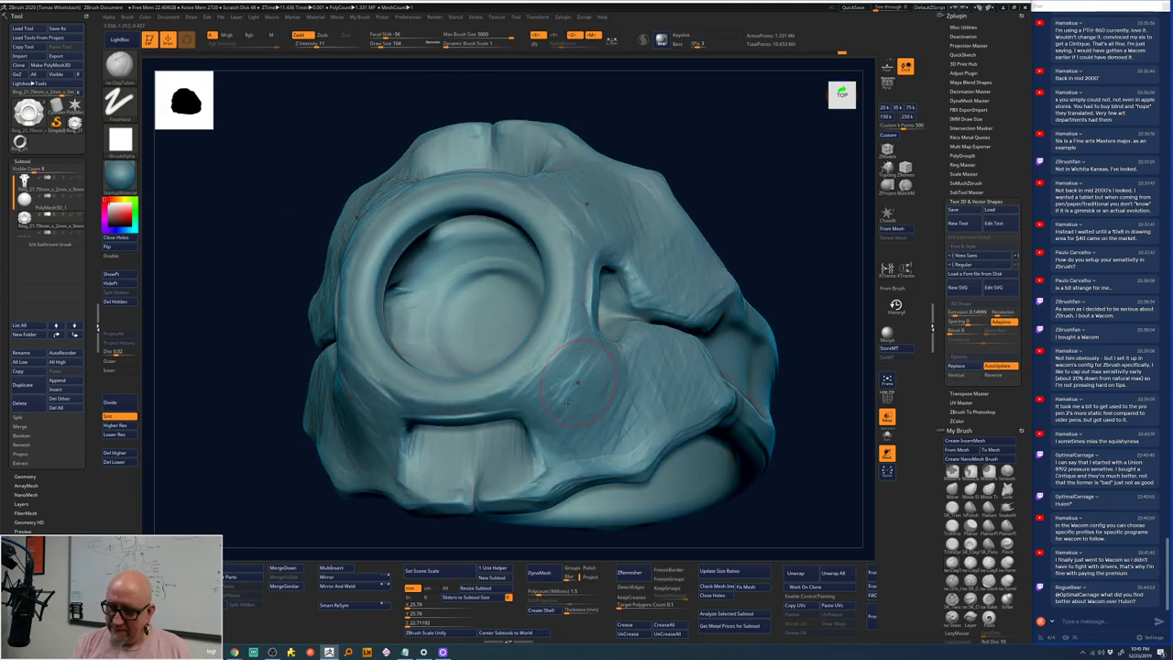
{"action": "mouse_move", "coordinate": [550, 367]}
{"action": "left_mouse_down"}
{"action": "mouse_move", "coordinate": [579, 412]}
{"action": "mouse_move", "coordinate": [601, 404]}
{"action": "mouse_move", "coordinate": [633, 458]}
{"action": "left_mouse_up"}
{"action": "left_click_drag", "start_coordinate": [642, 380], "coordinate": [641, 458], "text": "shift"}
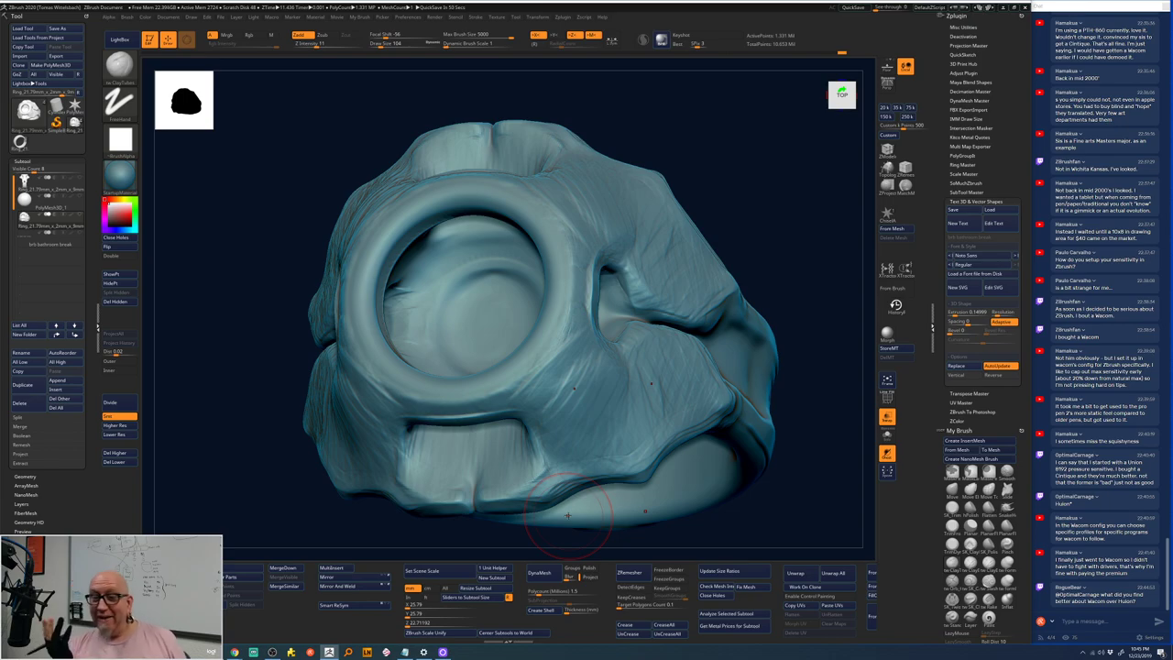
{"action": "mouse_move", "coordinate": [725, 170]}
{"action": "left_mouse_down", "text": "shift"}
{"action": "mouse_move", "coordinate": [736, 178]}
{"action": "mouse_move", "coordinate": [725, 162]}
{"action": "mouse_move", "coordinate": [735, 240]}
{"action": "left_mouse_up", "text": "shift"}
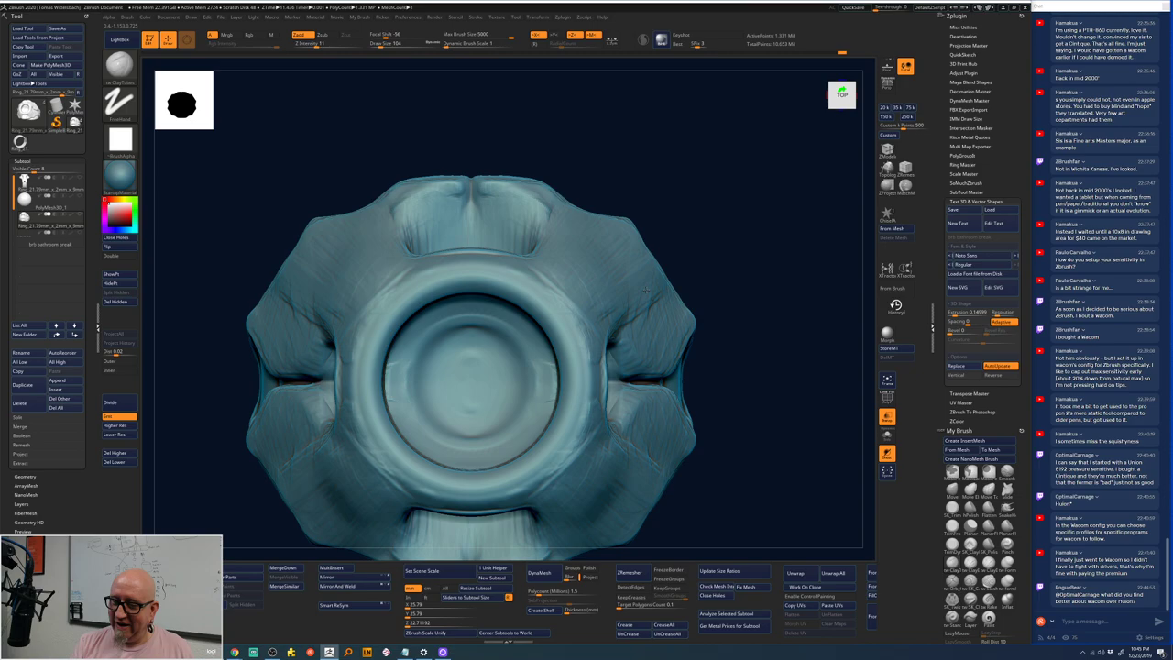
- Brush mirrored strokes over the upper, lower and right sides of the setting, then straighten the view
{"action": "left_click_drag", "start_coordinate": [647, 290], "coordinate": [640, 330]}
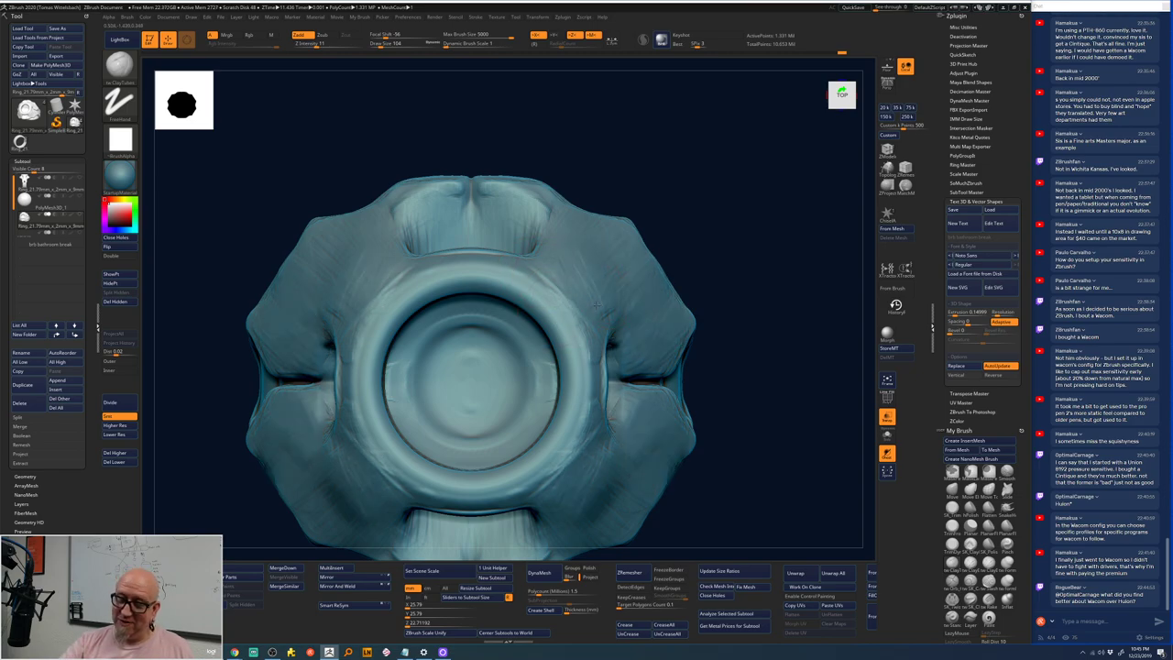
{"action": "mouse_move", "coordinate": [589, 495]}
{"action": "left_mouse_down"}
{"action": "mouse_move", "coordinate": [591, 524]}
{"action": "mouse_move", "coordinate": [610, 526]}
{"action": "left_mouse_up"}
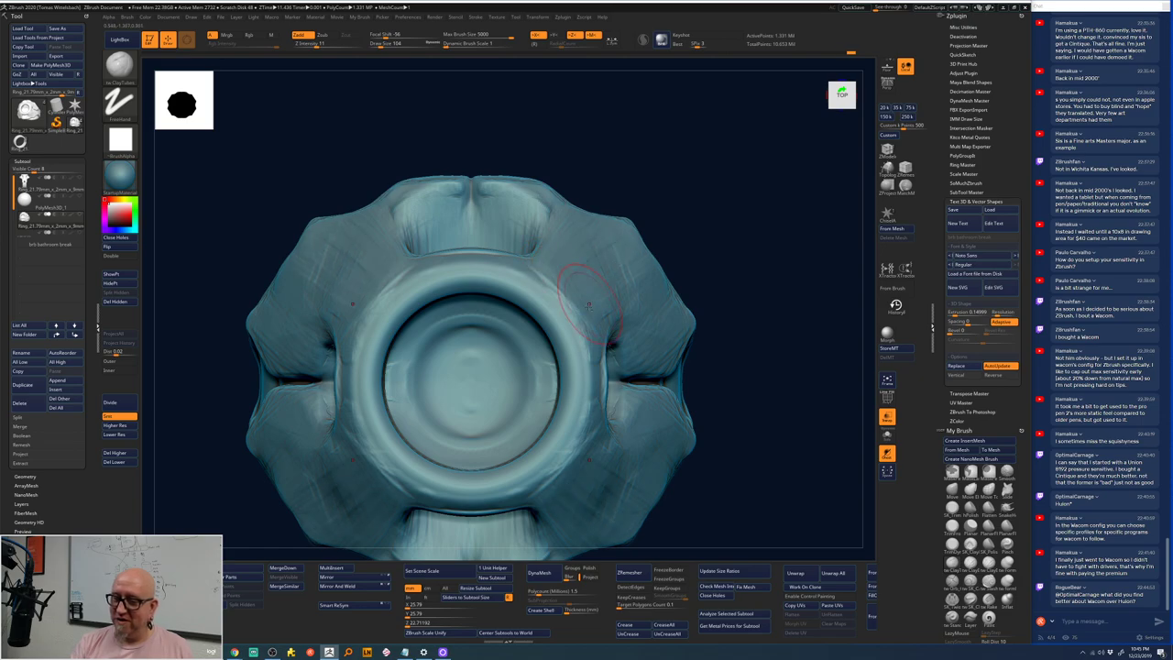
{"action": "left_click_drag", "start_coordinate": [646, 312], "coordinate": [637, 353]}
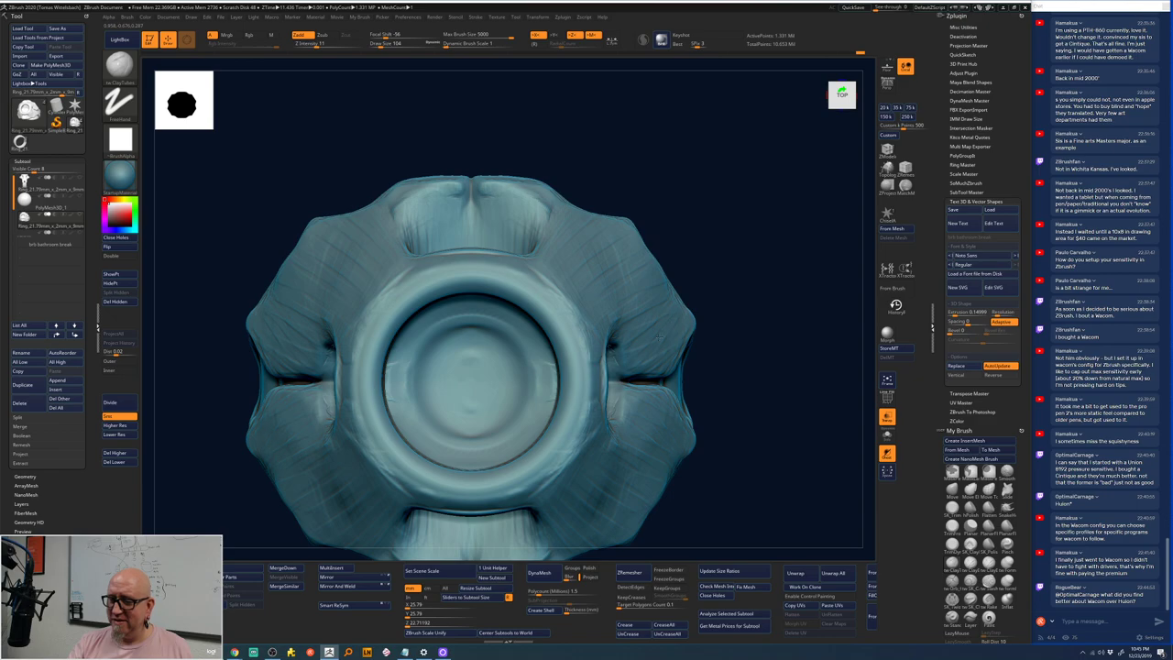
{"action": "left_click_drag", "start_coordinate": [639, 362], "coordinate": [633, 410]}
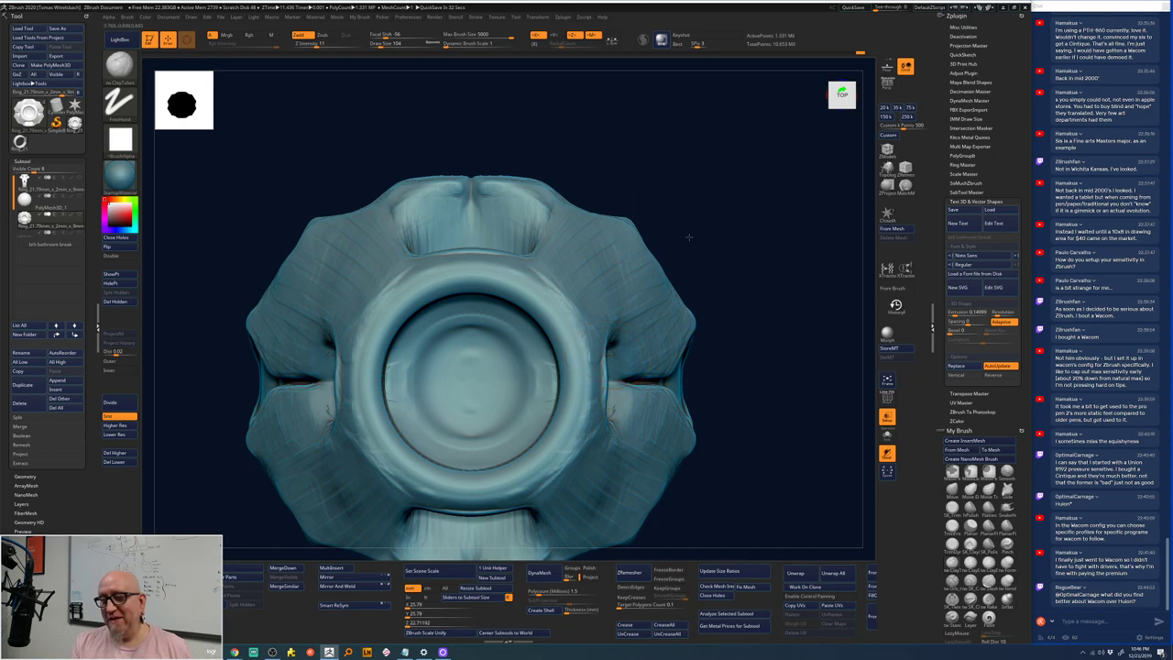
{"action": "mouse_move", "coordinate": [686, 232]}
{"action": "left_mouse_down"}
{"action": "mouse_move", "coordinate": [699, 165]}
{"action": "mouse_move", "coordinate": [708, 186]}
{"action": "left_mouse_up"}
{"action": "key", "text": "space"}
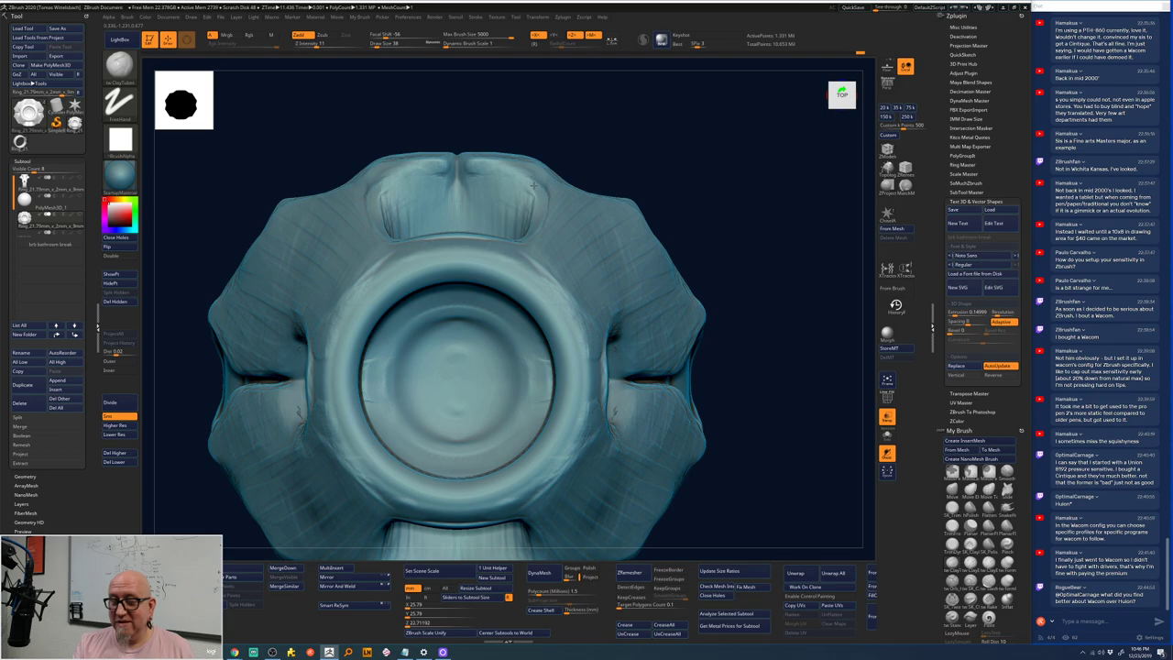
- Shift-smooth the top centre and round off the recess above the bezel
{"action": "key", "text": "shift"}
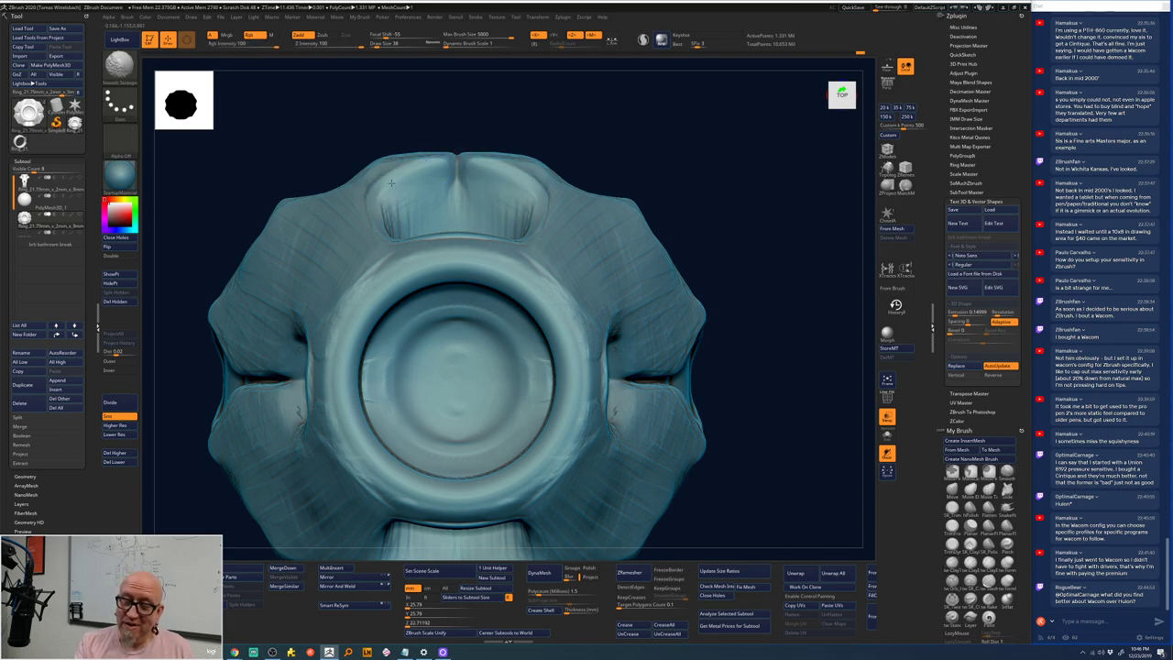
{"action": "mouse_move", "coordinate": [439, 182]}
{"action": "left_mouse_down", "text": "shift"}
{"action": "mouse_move", "coordinate": [458, 180]}
{"action": "mouse_move", "coordinate": [462, 220]}
{"action": "mouse_move", "coordinate": [477, 178]}
{"action": "mouse_move", "coordinate": [543, 181]}
{"action": "left_mouse_up", "text": "shift"}
{"action": "left_click_drag", "start_coordinate": [685, 164], "coordinate": [673, 147]}
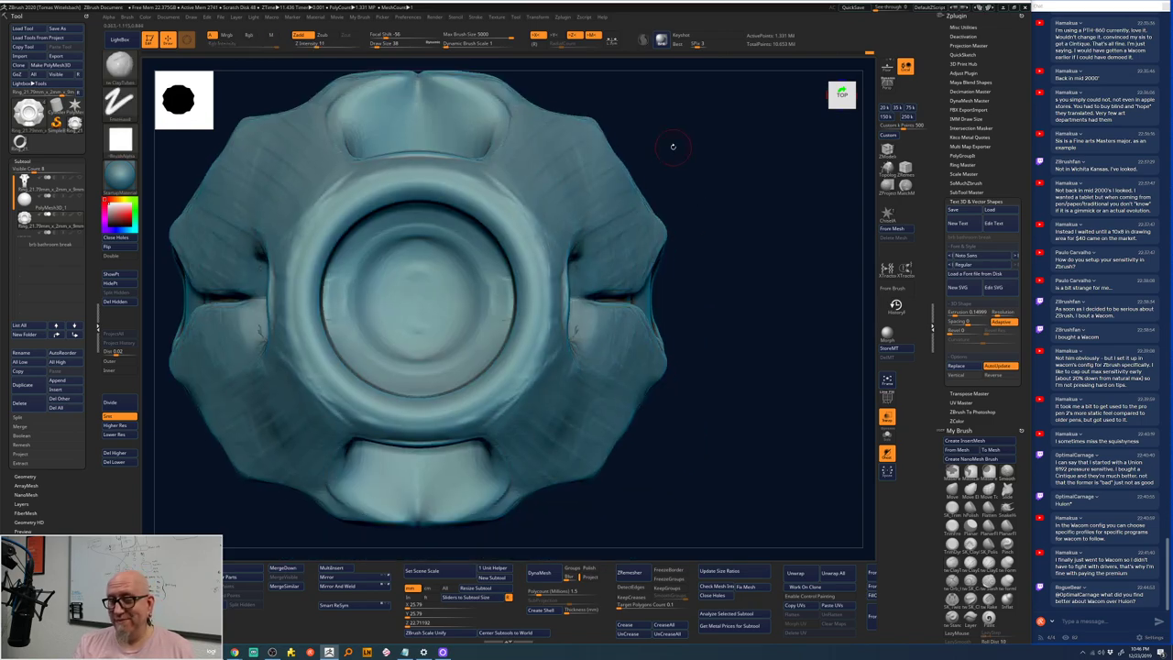
{"action": "left_click_drag", "start_coordinate": [685, 187], "coordinate": [684, 212]}
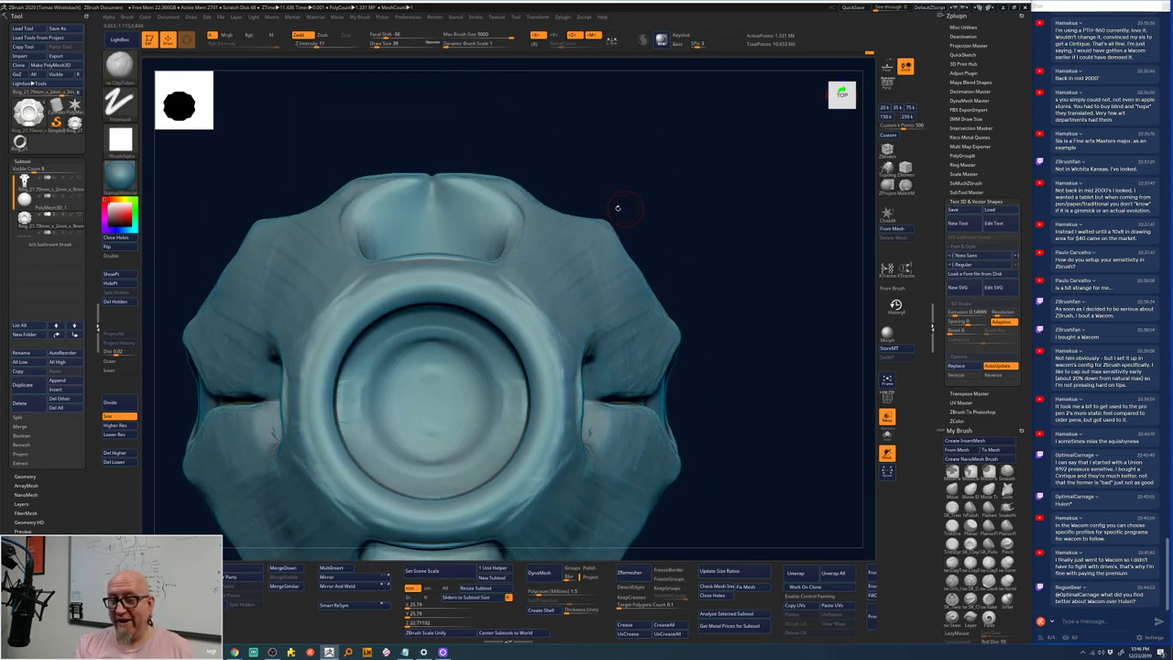
{"action": "mouse_move", "coordinate": [506, 228]}
{"action": "left_mouse_down", "text": "shift"}
{"action": "mouse_move", "coordinate": [414, 220]}
{"action": "mouse_move", "coordinate": [375, 243]}
{"action": "mouse_move", "coordinate": [387, 222]}
{"action": "mouse_move", "coordinate": [439, 204]}
{"action": "mouse_move", "coordinate": [414, 203]}
{"action": "mouse_move", "coordinate": [374, 235]}
{"action": "mouse_move", "coordinate": [429, 205]}
{"action": "left_mouse_up", "text": "shift"}
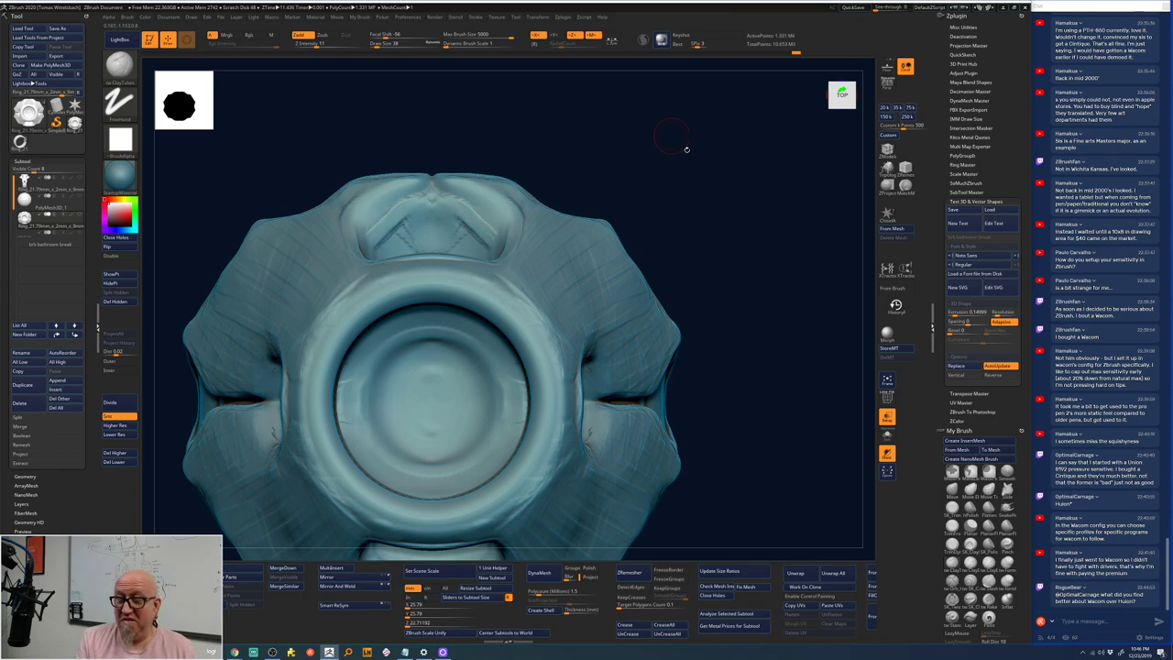
{"action": "mouse_move", "coordinate": [686, 147]}
{"action": "left_mouse_down"}
{"action": "mouse_move", "coordinate": [693, 205]}
{"action": "mouse_move", "coordinate": [432, 225]}
{"action": "mouse_move", "coordinate": [441, 240]}
{"action": "mouse_move", "coordinate": [459, 232]}
{"action": "mouse_move", "coordinate": [453, 256]}
{"action": "mouse_move", "coordinate": [475, 240]}
{"action": "mouse_move", "coordinate": [475, 260]}
{"action": "mouse_move", "coordinate": [420, 226]}
{"action": "mouse_move", "coordinate": [430, 208]}
{"action": "mouse_move", "coordinate": [383, 248]}
{"action": "mouse_move", "coordinate": [426, 209]}
{"action": "mouse_move", "coordinate": [400, 226]}
{"action": "mouse_move", "coordinate": [420, 213]}
{"action": "mouse_move", "coordinate": [433, 261]}
{"action": "left_mouse_up"}
- At Draw Size 67, deepen the top recess into an arched, pinched crease
{"action": "key", "text": "space"}
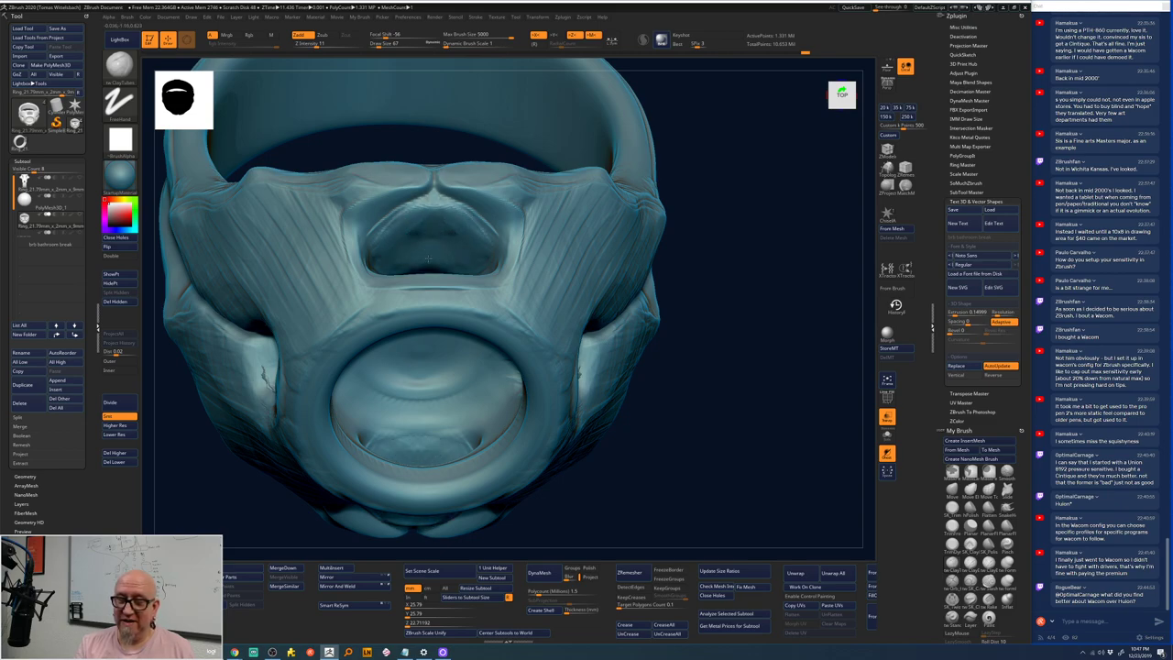
{"action": "mouse_move", "coordinate": [697, 275]}
{"action": "left_mouse_down"}
{"action": "mouse_move", "coordinate": [723, 209]}
{"action": "mouse_move", "coordinate": [714, 183]}
{"action": "mouse_move", "coordinate": [707, 209]}
{"action": "mouse_move", "coordinate": [746, 210]}
{"action": "mouse_move", "coordinate": [568, 220]}
{"action": "left_mouse_up"}
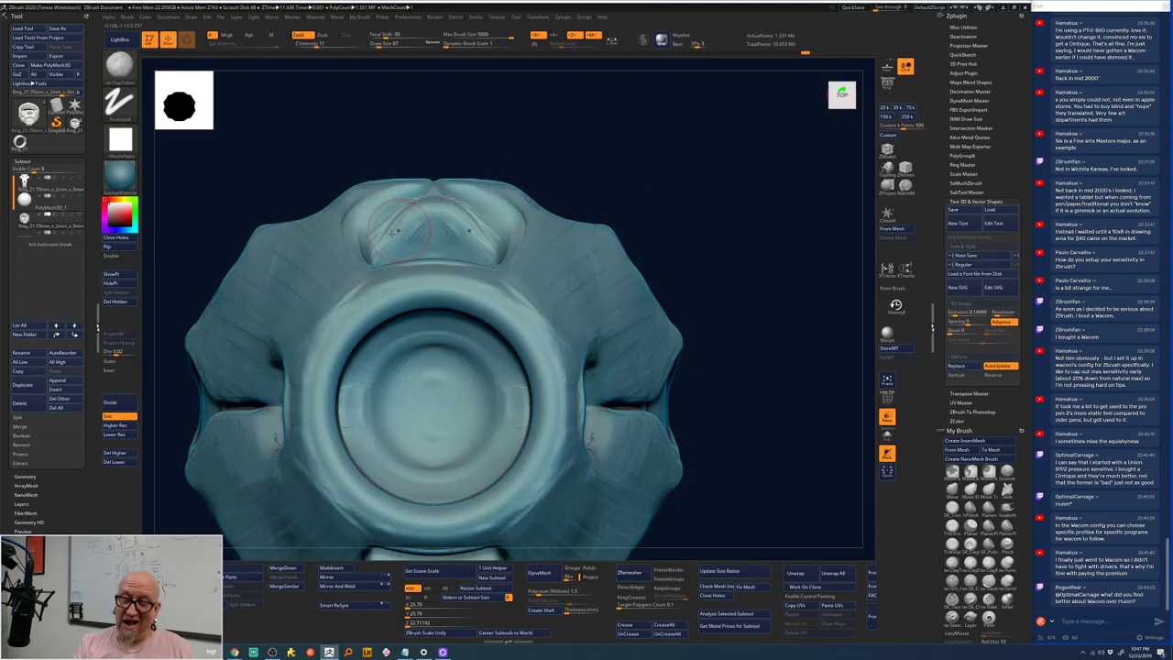
{"action": "mouse_move", "coordinate": [378, 246]}
{"action": "left_mouse_down"}
{"action": "mouse_move", "coordinate": [386, 216]}
{"action": "mouse_move", "coordinate": [417, 240]}
{"action": "mouse_move", "coordinate": [452, 215]}
{"action": "mouse_move", "coordinate": [394, 252]}
{"action": "mouse_move", "coordinate": [431, 229]}
{"action": "mouse_move", "coordinate": [385, 220]}
{"action": "mouse_move", "coordinate": [452, 200]}
{"action": "left_mouse_up"}
{"action": "left_click_drag", "start_coordinate": [706, 205], "coordinate": [693, 157]}
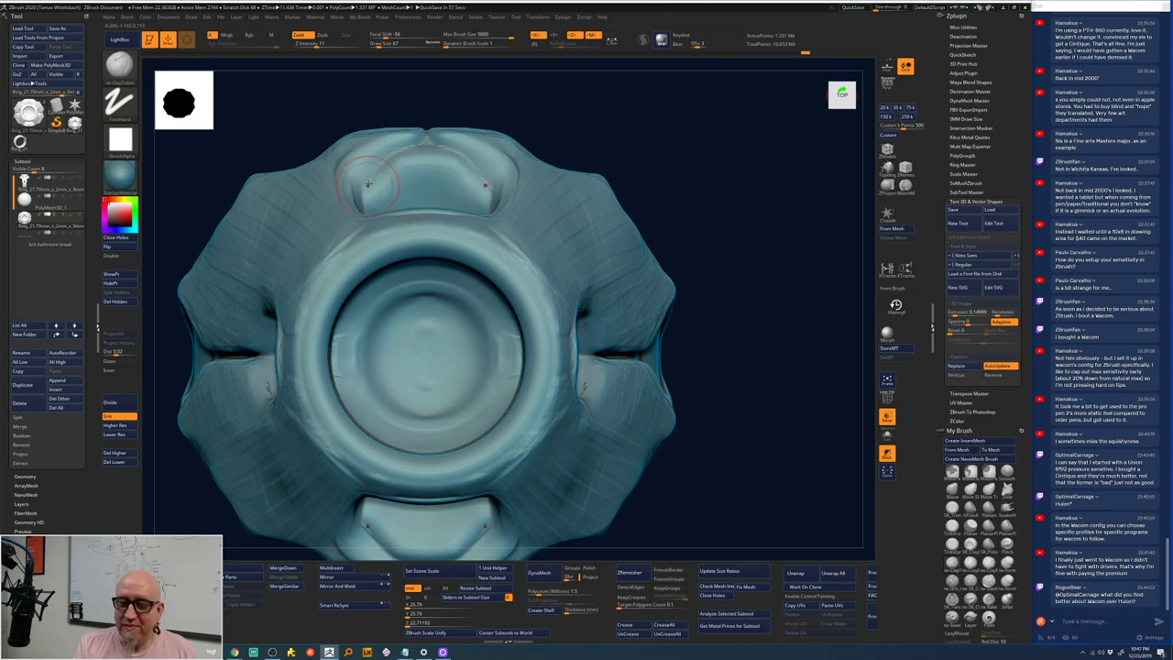
{"action": "mouse_move", "coordinate": [371, 179]}
{"action": "left_mouse_down"}
{"action": "mouse_move", "coordinate": [394, 151]}
{"action": "mouse_move", "coordinate": [458, 147]}
{"action": "mouse_move", "coordinate": [417, 170]}
{"action": "mouse_move", "coordinate": [467, 175]}
{"action": "mouse_move", "coordinate": [372, 197]}
{"action": "mouse_move", "coordinate": [359, 188]}
{"action": "mouse_move", "coordinate": [372, 167]}
{"action": "mouse_move", "coordinate": [430, 165]}
{"action": "mouse_move", "coordinate": [440, 188]}
{"action": "mouse_move", "coordinate": [403, 178]}
{"action": "left_mouse_up"}
{"action": "key", "text": "shift"}
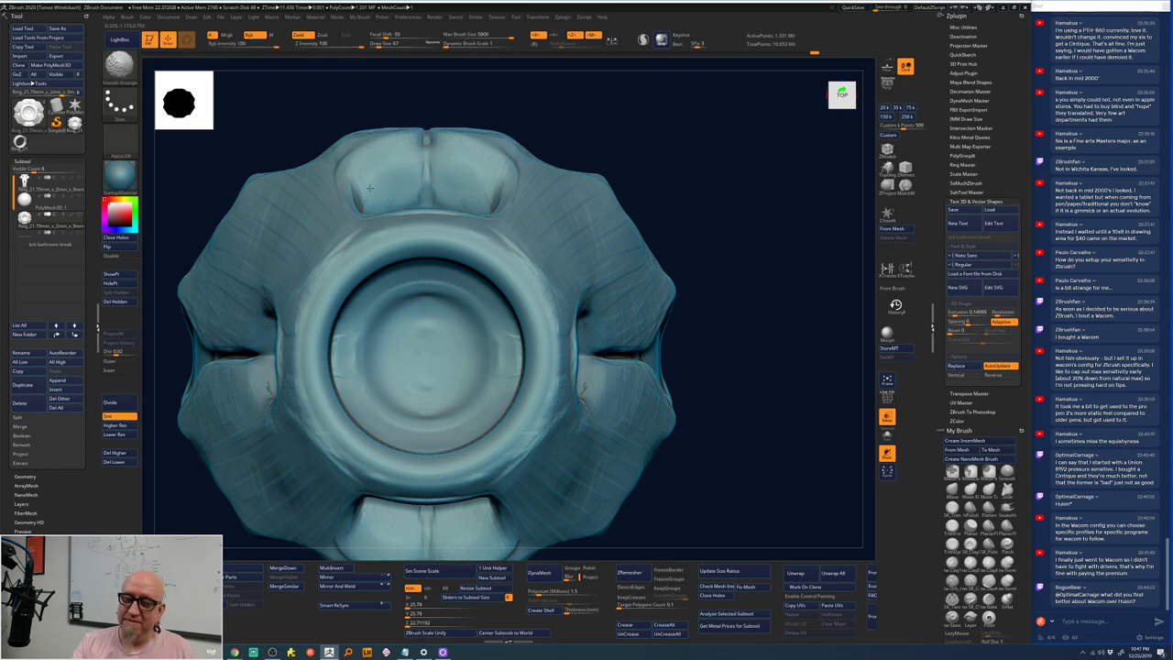
{"action": "left_click_drag", "start_coordinate": [647, 144], "coordinate": [432, 177]}
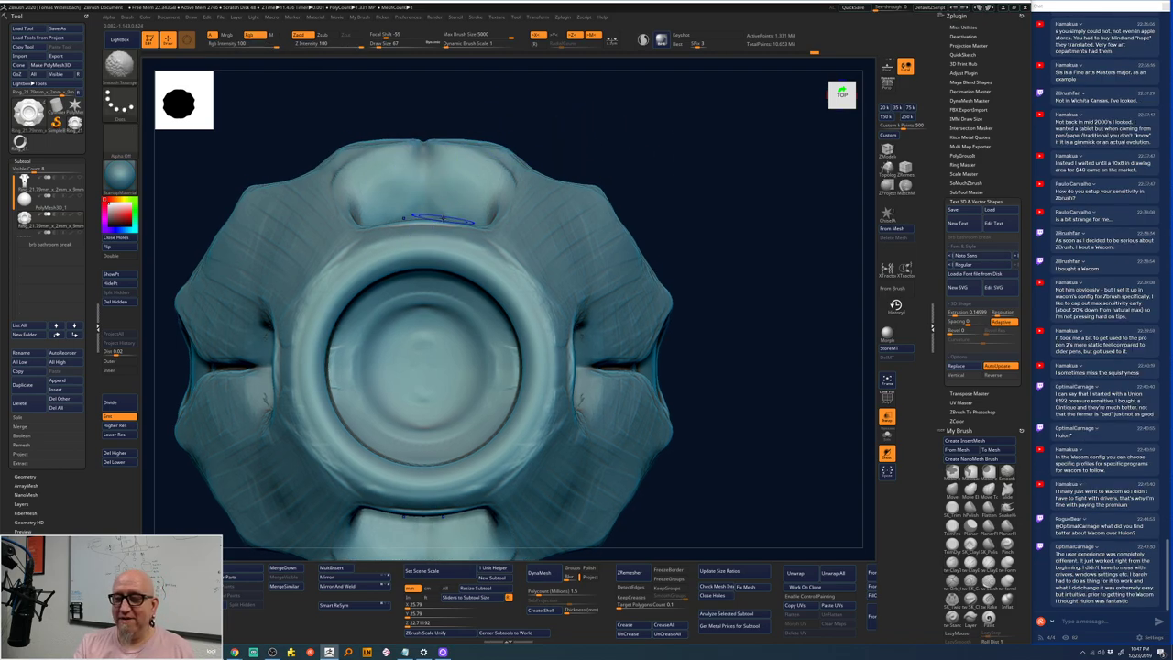
{"action": "left_click_drag", "start_coordinate": [673, 267], "coordinate": [642, 240]}
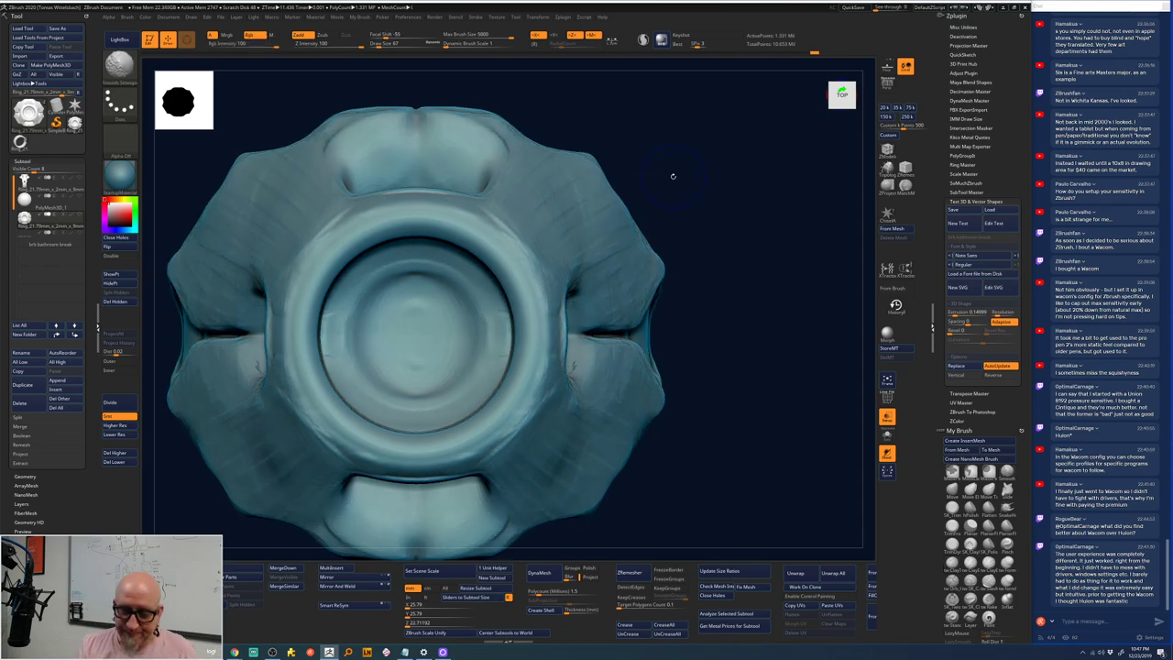
- Carve fibre strokes along the right shoulder and its side, then snap to a front view
{"action": "left_click_drag", "start_coordinate": [691, 285], "coordinate": [707, 253]}
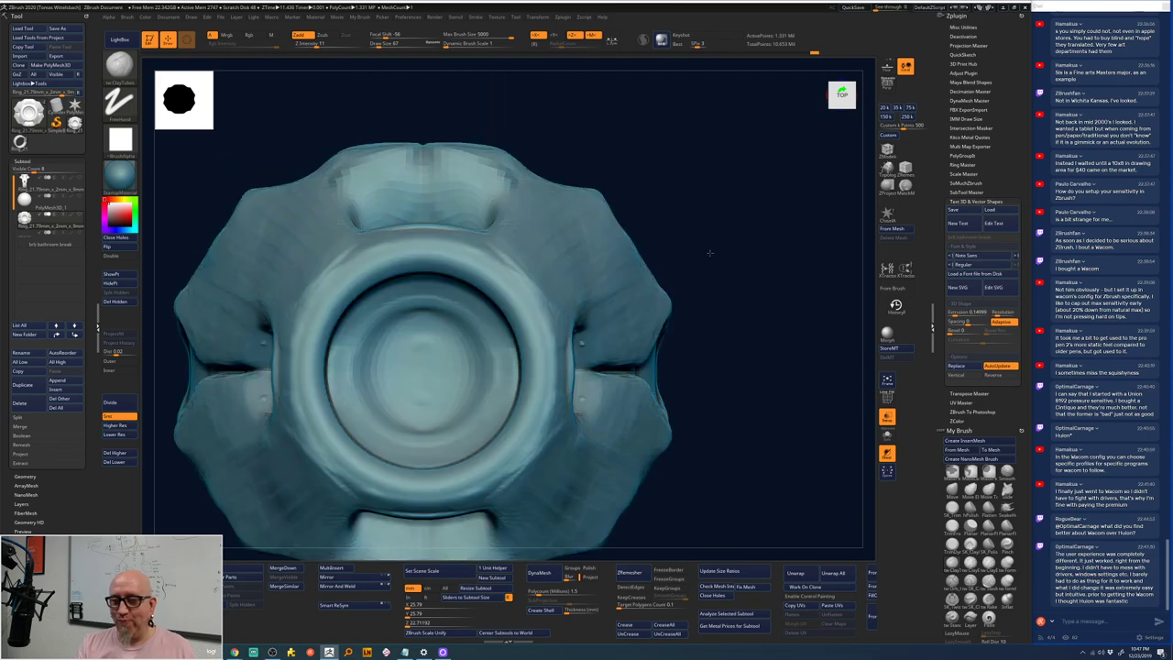
{"action": "left_click_drag", "start_coordinate": [639, 229], "coordinate": [506, 262]}
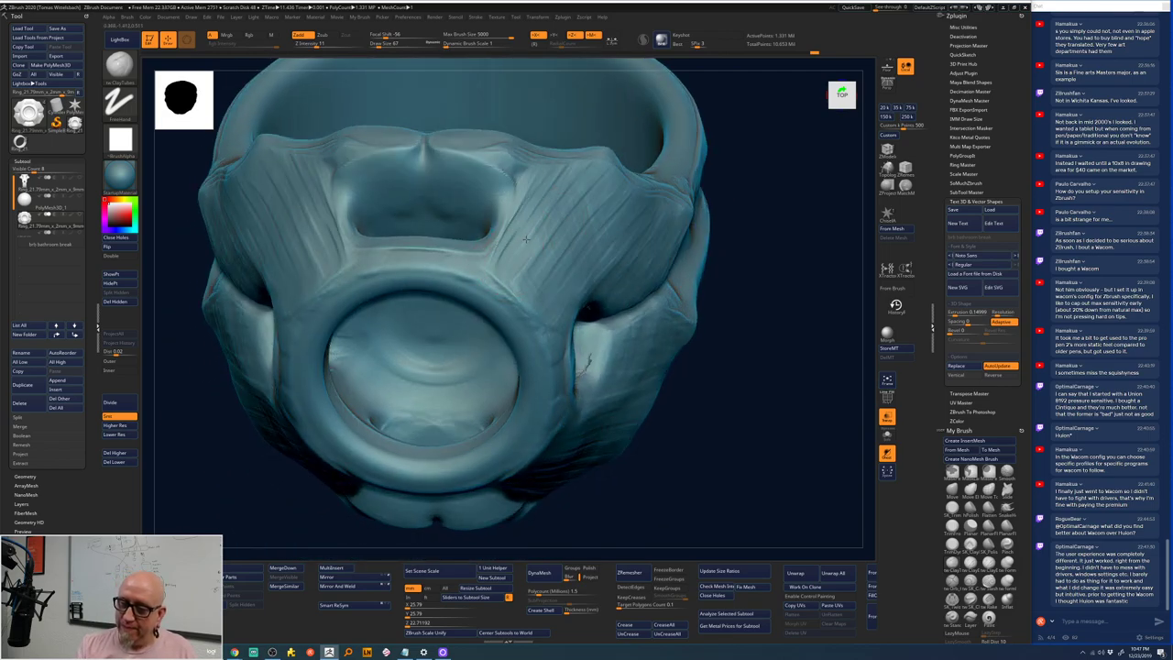
{"action": "left_click_drag", "start_coordinate": [529, 289], "coordinate": [586, 213]}
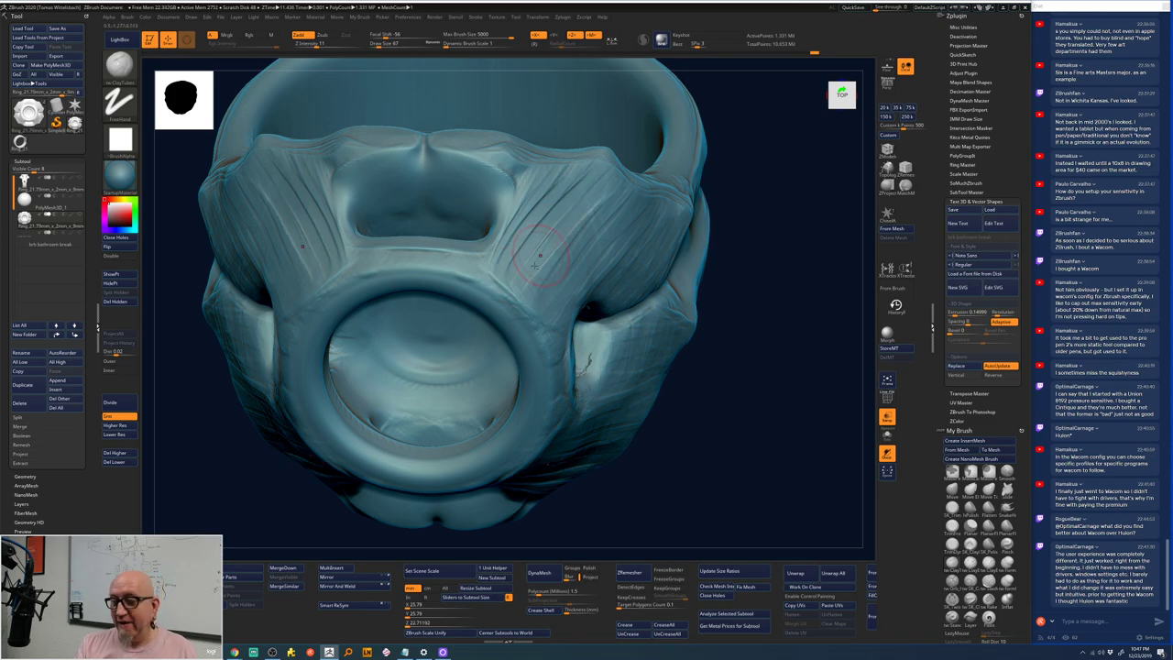
{"action": "mouse_move", "coordinate": [540, 303]}
{"action": "left_mouse_down"}
{"action": "mouse_move", "coordinate": [545, 259]}
{"action": "mouse_move", "coordinate": [612, 198]}
{"action": "mouse_move", "coordinate": [550, 275]}
{"action": "mouse_move", "coordinate": [616, 194]}
{"action": "mouse_move", "coordinate": [586, 264]}
{"action": "mouse_move", "coordinate": [631, 210]}
{"action": "left_mouse_up"}
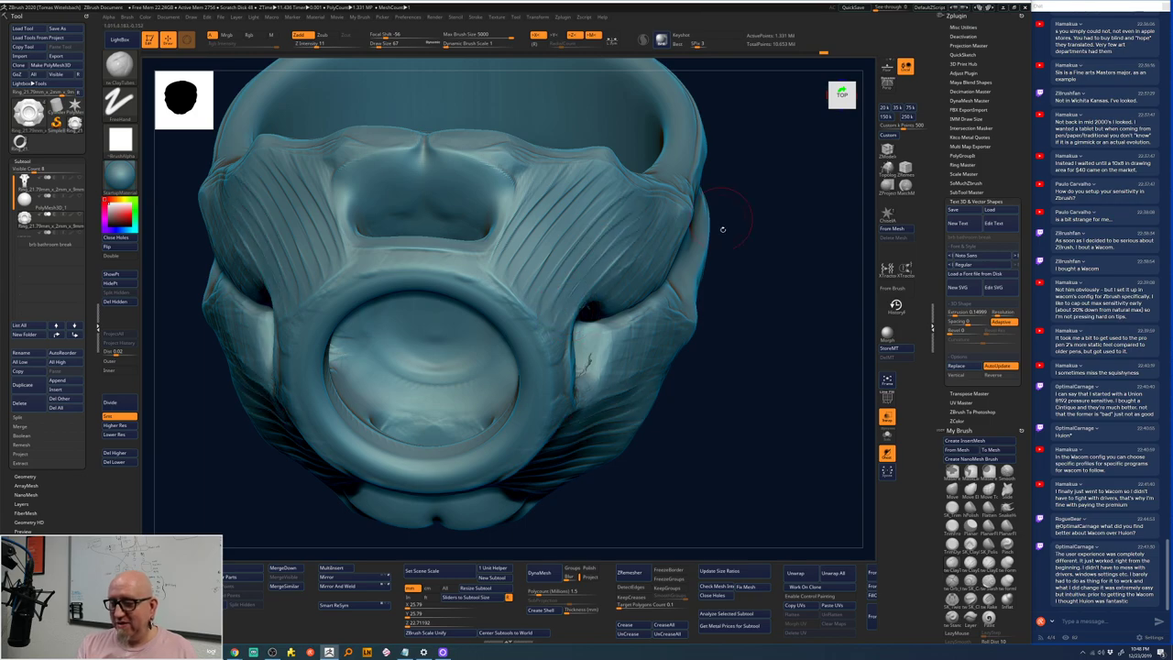
{"action": "left_click_drag", "start_coordinate": [720, 223], "coordinate": [554, 245]}
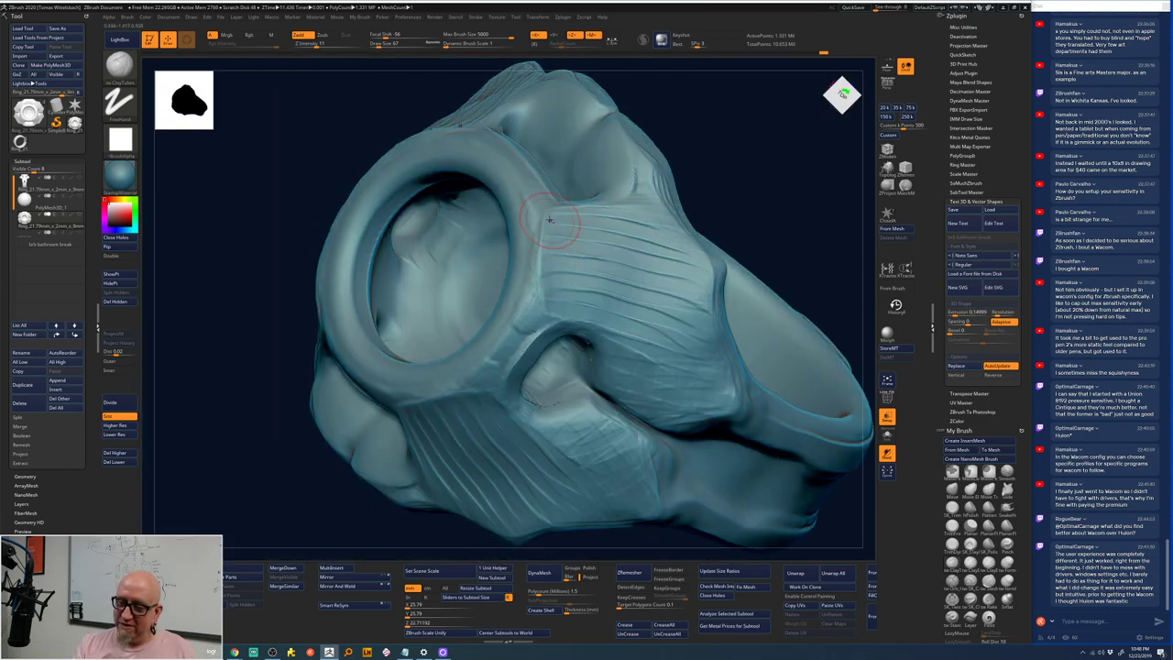
{"action": "left_click_drag", "start_coordinate": [570, 301], "coordinate": [624, 266]}
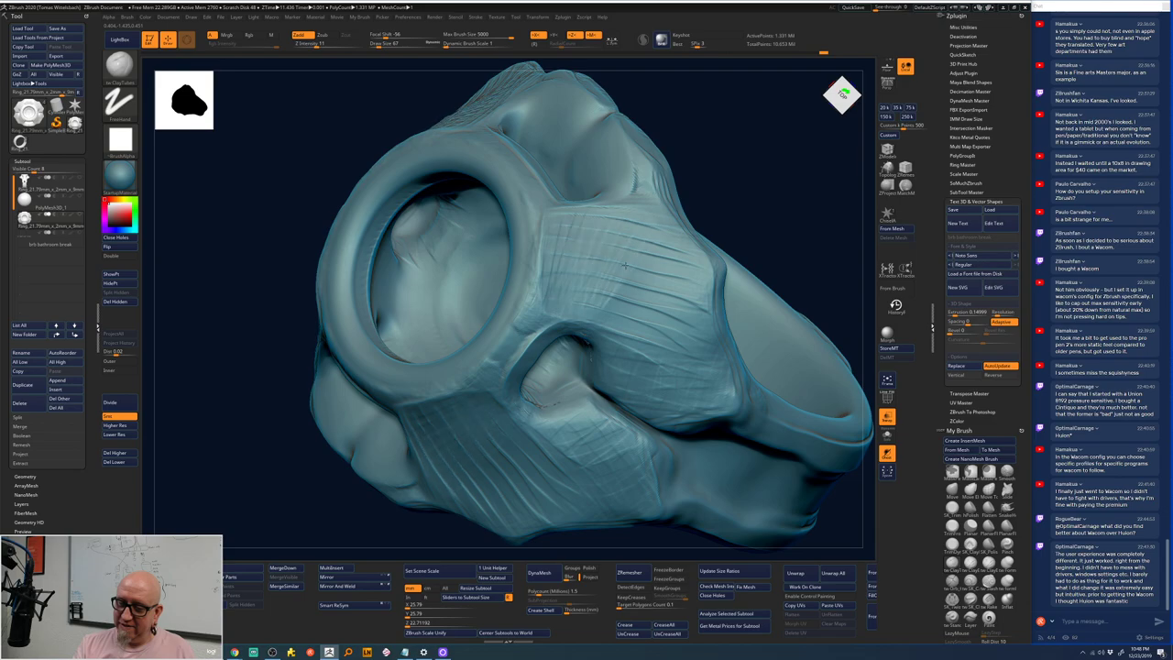
{"action": "left_click_drag", "start_coordinate": [622, 359], "coordinate": [686, 306]}
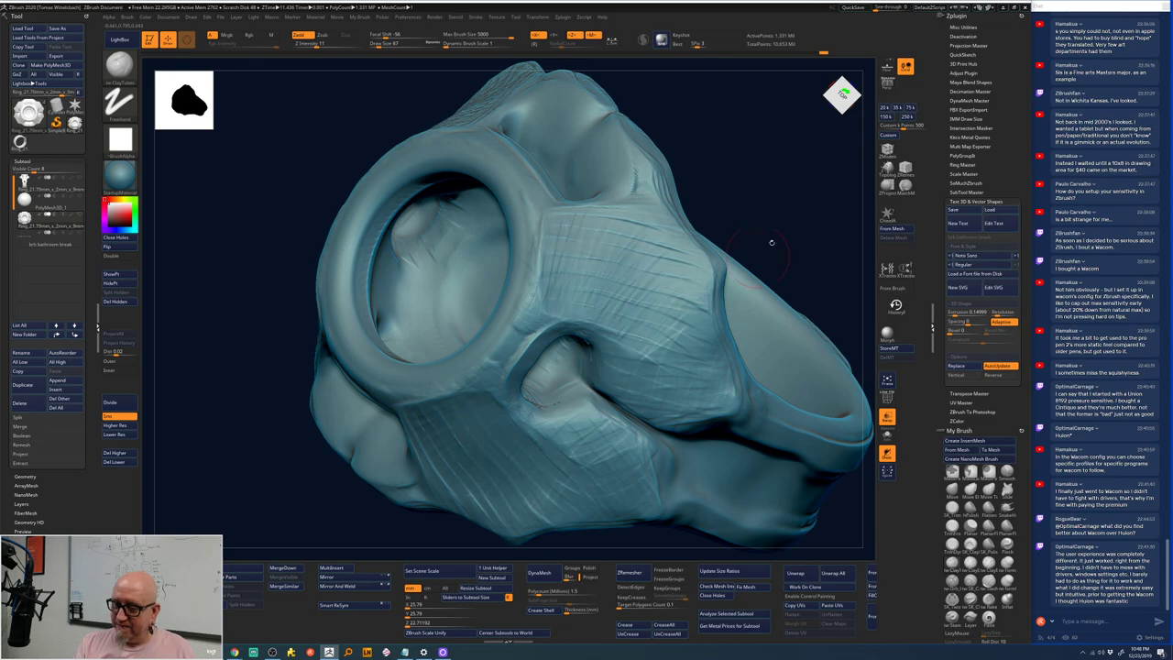
{"action": "left_click_drag", "start_coordinate": [771, 242], "coordinate": [751, 256], "text": "shift"}
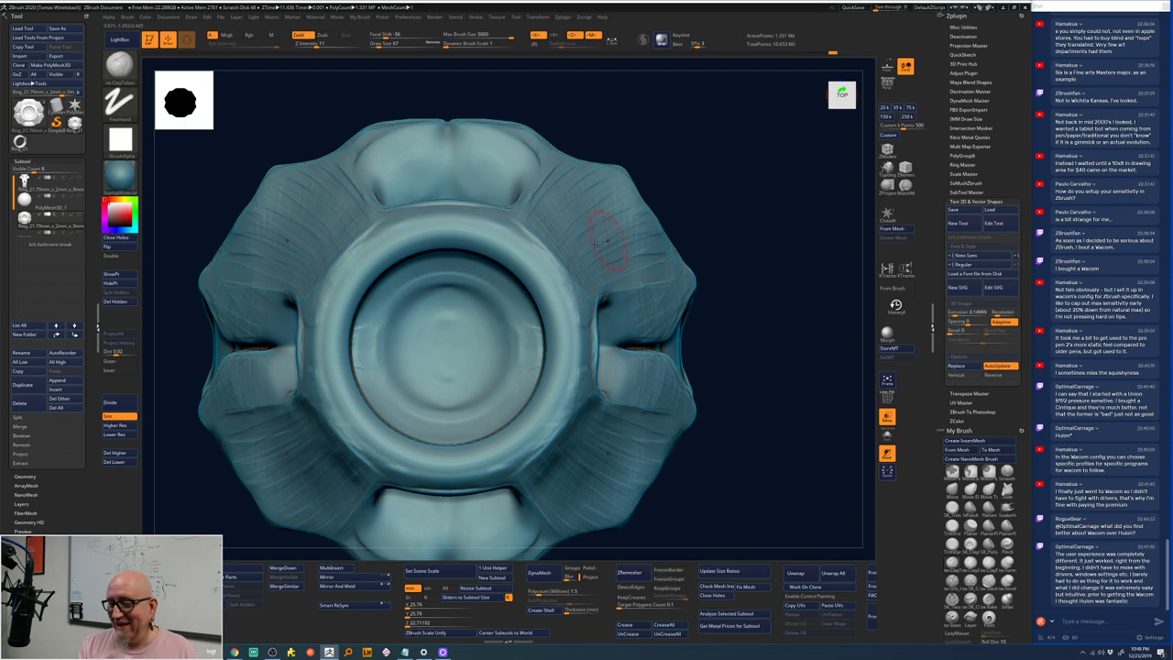
{"action": "left_click_drag", "start_coordinate": [714, 181], "coordinate": [725, 212]}
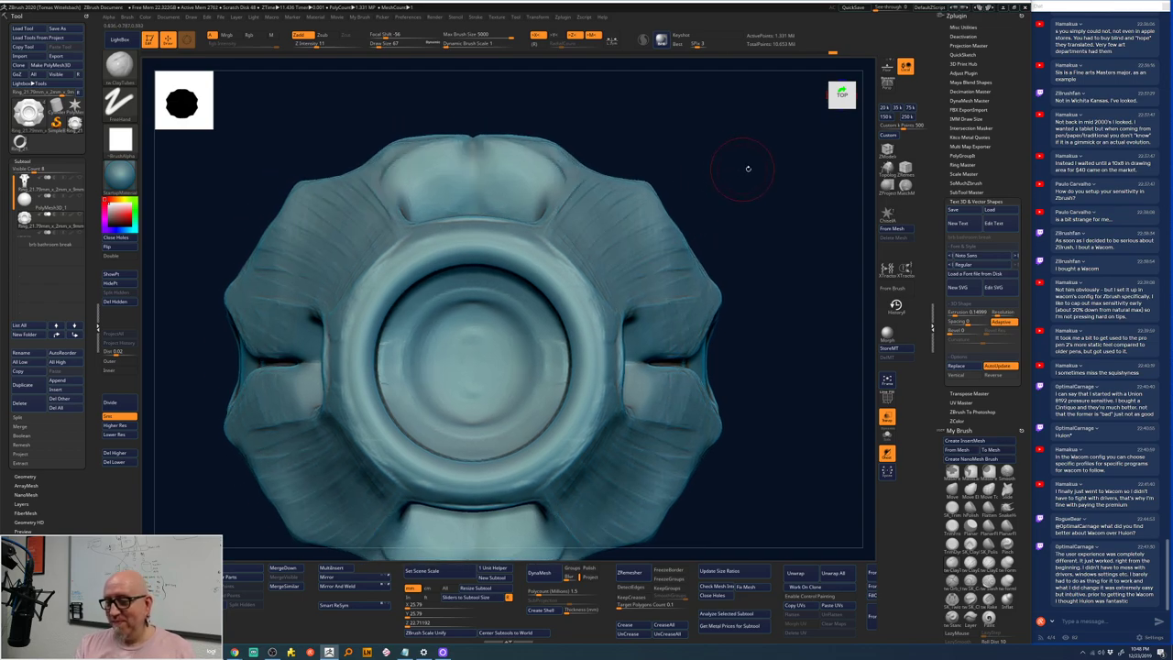
- Shift-smooth the lower flaps and top edge around the bezel symmetrically
{"action": "key", "text": "shift"}
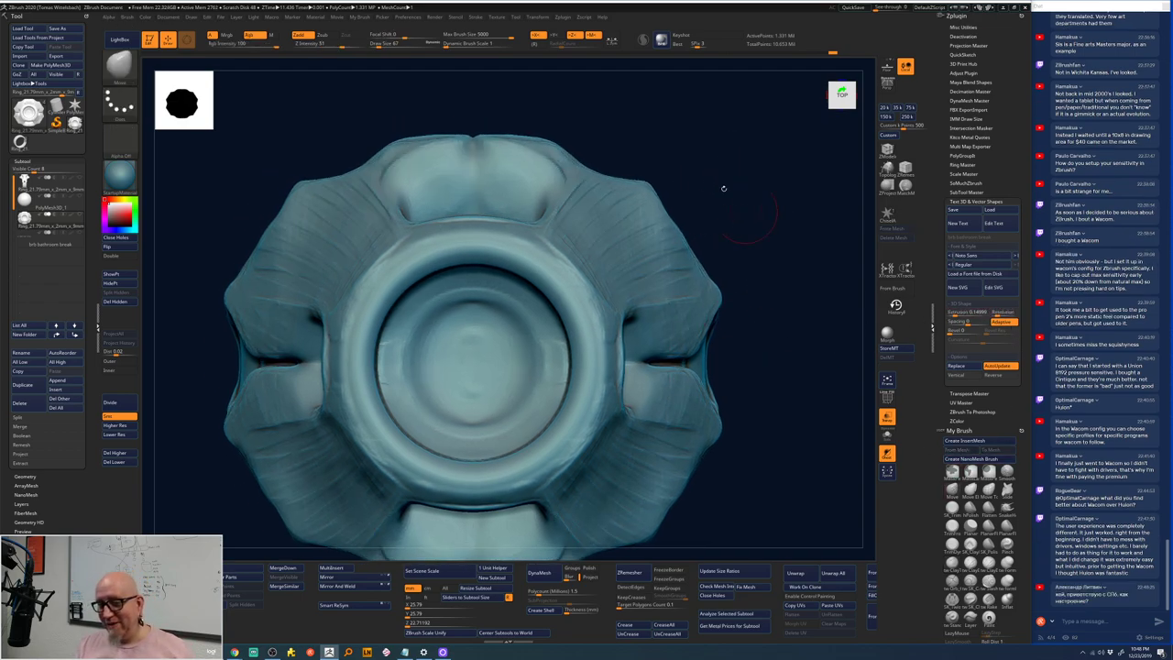
{"action": "left_click_drag", "start_coordinate": [621, 173], "coordinate": [598, 172], "text": "shift"}
{"action": "mouse_move", "coordinate": [696, 154]}
{"action": "left_mouse_down"}
{"action": "mouse_move", "coordinate": [706, 151]}
{"action": "mouse_move", "coordinate": [688, 149]}
{"action": "left_mouse_up"}
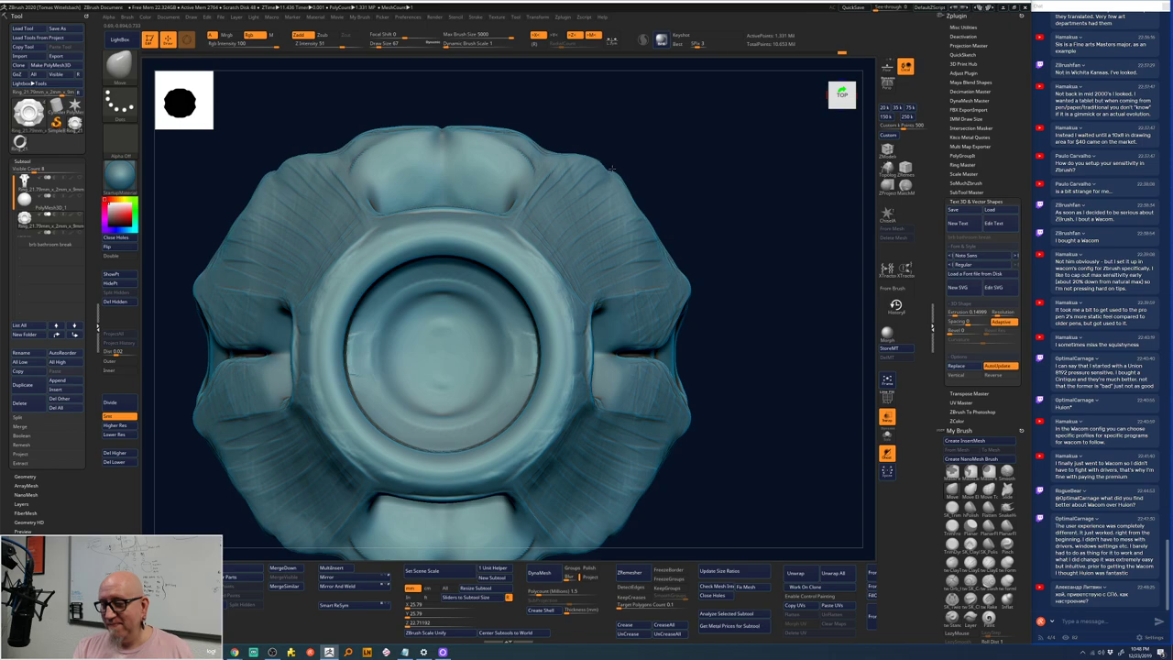
{"action": "mouse_move", "coordinate": [550, 143]}
{"action": "left_mouse_down"}
{"action": "mouse_move", "coordinate": [620, 170]}
{"action": "mouse_move", "coordinate": [626, 161]}
{"action": "left_mouse_up"}
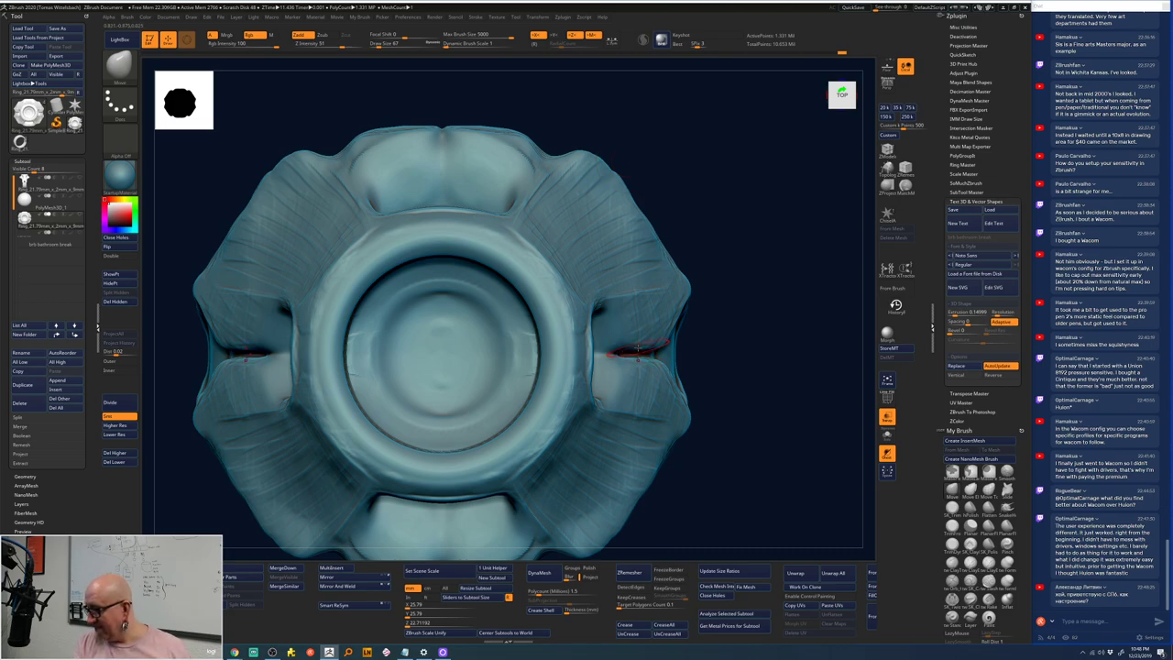
{"action": "mouse_move", "coordinate": [760, 319]}
{"action": "left_mouse_down"}
{"action": "mouse_move", "coordinate": [752, 327]}
{"action": "mouse_move", "coordinate": [746, 131]}
{"action": "mouse_move", "coordinate": [736, 231]}
{"action": "mouse_move", "coordinate": [812, 162]}
{"action": "mouse_move", "coordinate": [669, 315]}
{"action": "left_mouse_up"}
{"action": "key", "text": "b"}
{"action": "key", "text": "c"}
{"action": "key", "text": "t"}
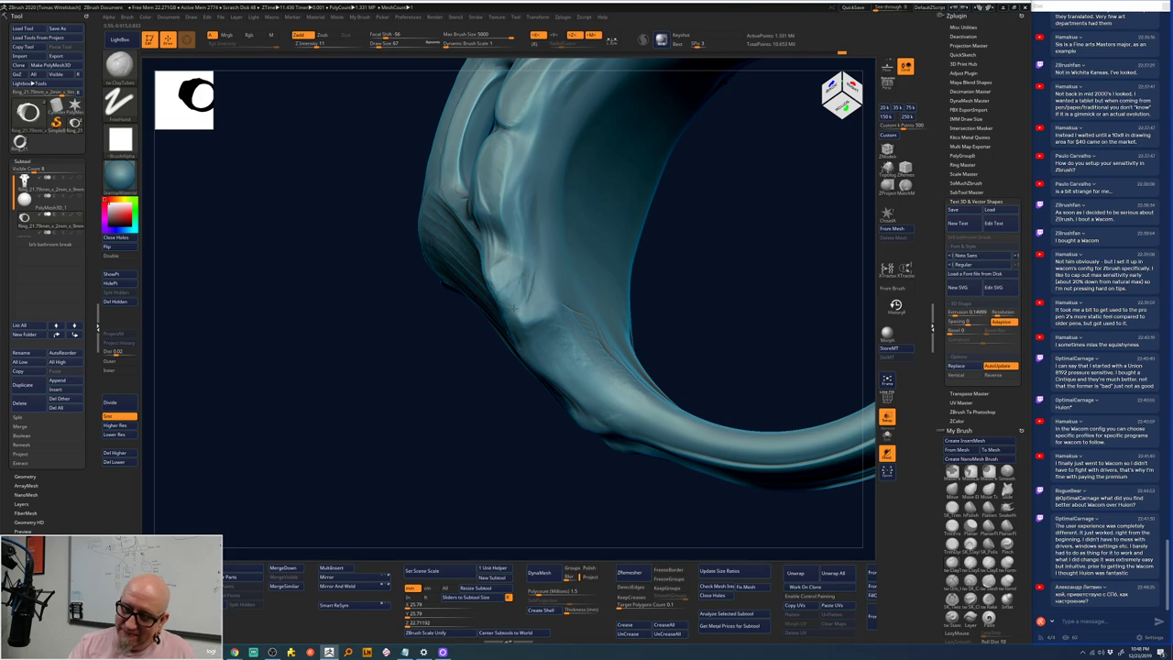
- From below, carve mirrored ClayTubes marks into the head's underside, then return to front view
{"action": "left_click_drag", "start_coordinate": [736, 254], "coordinate": [776, 210], "text": "shift"}
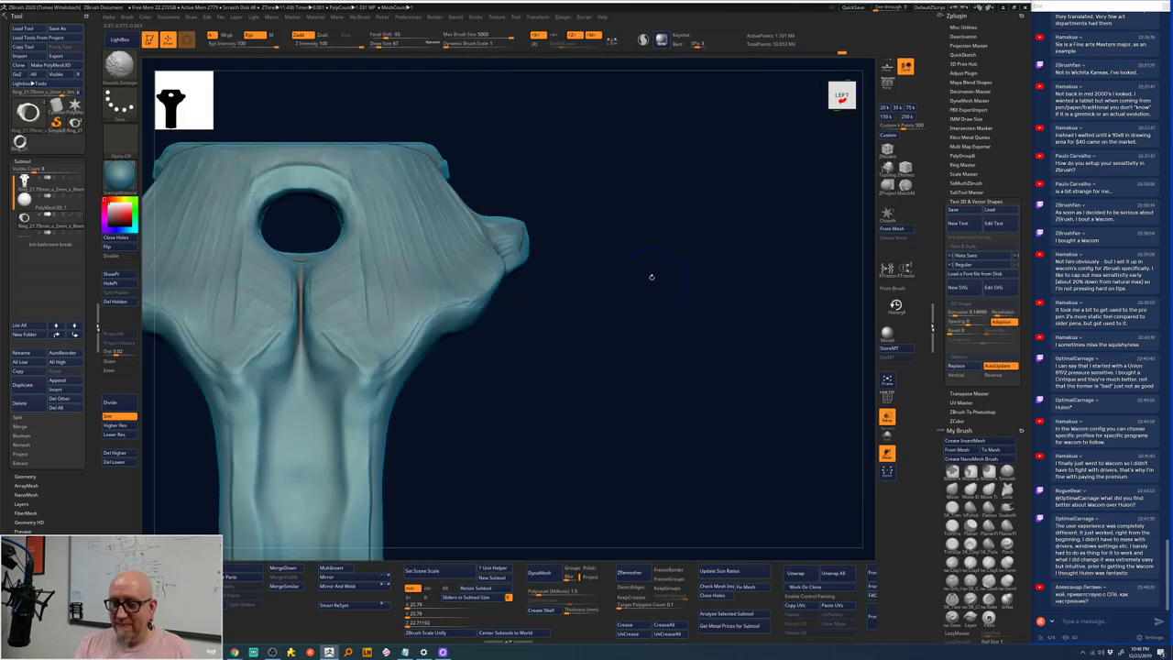
{"action": "mouse_move", "coordinate": [650, 275]}
{"action": "left_mouse_down"}
{"action": "mouse_move", "coordinate": [571, 367]}
{"action": "mouse_move", "coordinate": [565, 400]}
{"action": "mouse_move", "coordinate": [529, 281]}
{"action": "left_mouse_up"}
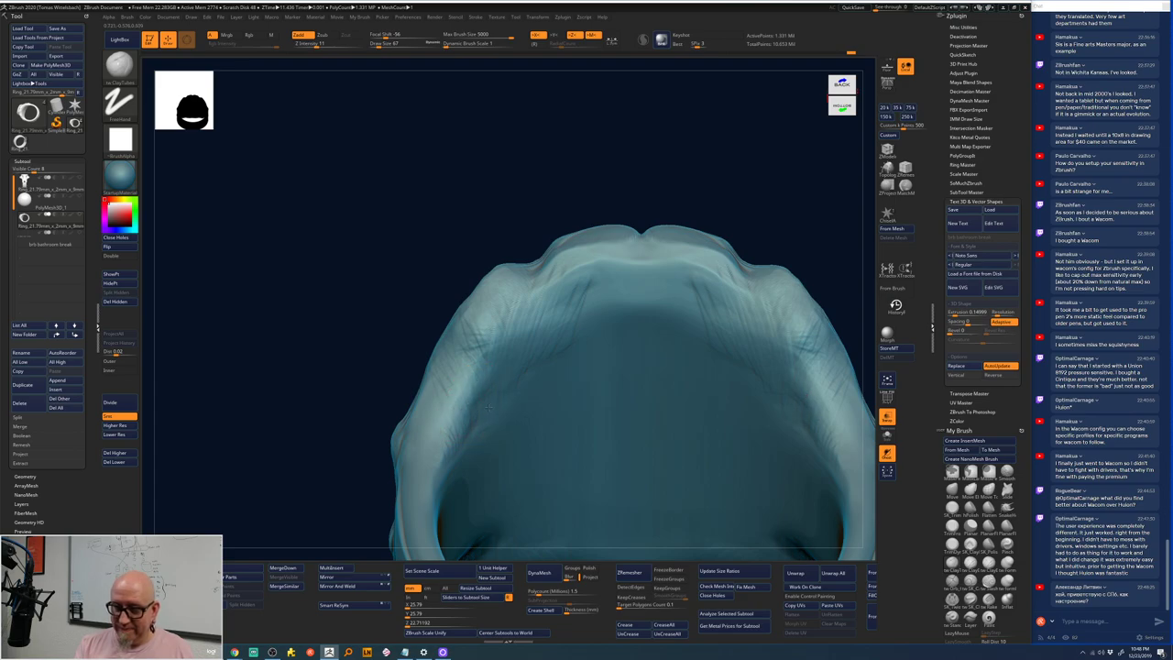
{"action": "mouse_move", "coordinate": [493, 341]}
{"action": "left_mouse_down"}
{"action": "mouse_move", "coordinate": [515, 310]}
{"action": "mouse_move", "coordinate": [683, 261]}
{"action": "mouse_move", "coordinate": [607, 266]}
{"action": "mouse_move", "coordinate": [547, 321]}
{"action": "mouse_move", "coordinate": [659, 266]}
{"action": "mouse_move", "coordinate": [592, 280]}
{"action": "left_mouse_up"}
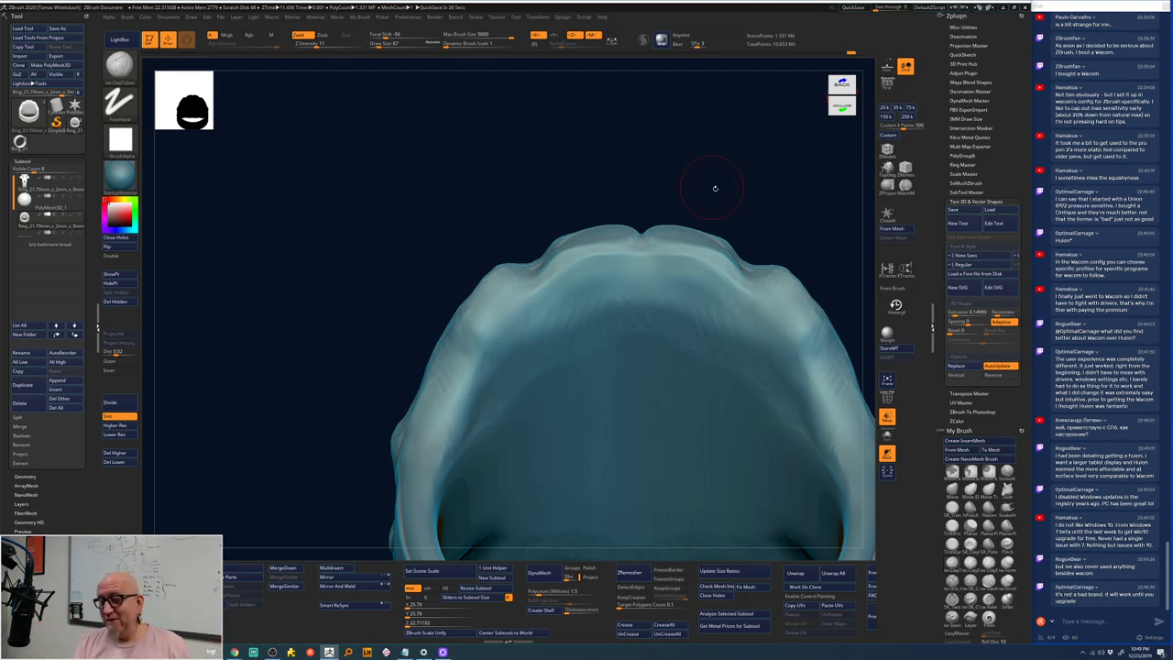
{"action": "mouse_move", "coordinate": [757, 179]}
{"action": "left_mouse_down"}
{"action": "mouse_move", "coordinate": [636, 131]}
{"action": "mouse_move", "coordinate": [736, 173]}
{"action": "mouse_move", "coordinate": [747, 238]}
{"action": "mouse_move", "coordinate": [741, 217]}
{"action": "mouse_move", "coordinate": [760, 215]}
{"action": "mouse_move", "coordinate": [743, 224]}
{"action": "left_mouse_up"}
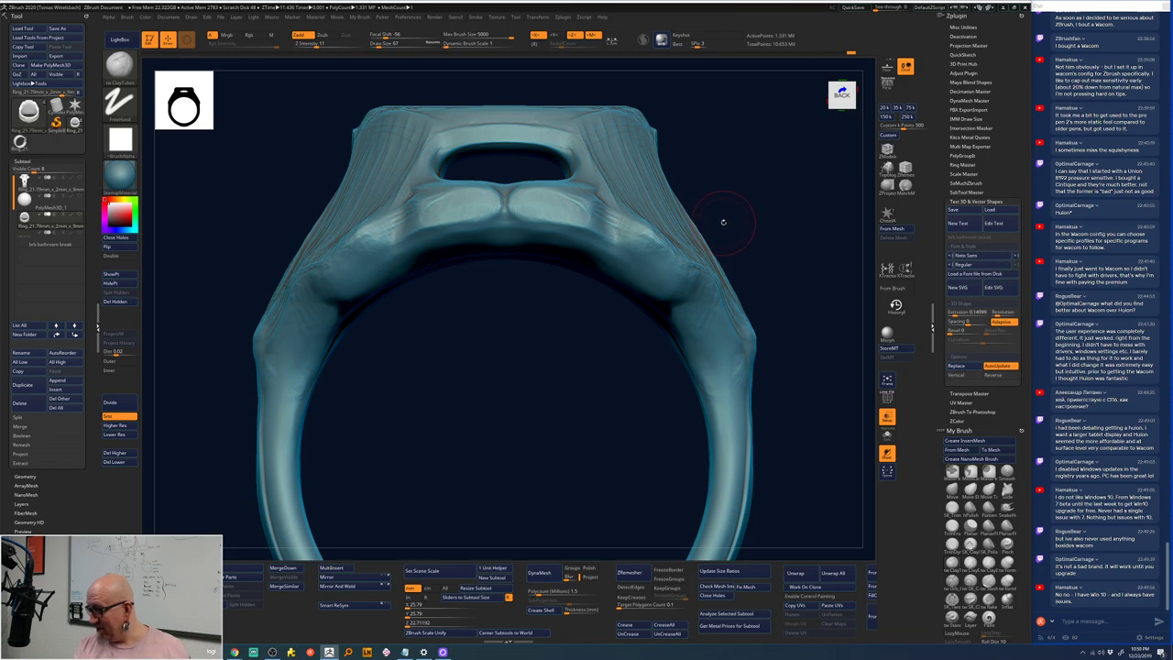
- Sculpt mirrored texture strokes on the upper right lobe, then inspect and return to front view
{"action": "left_click_drag", "start_coordinate": [739, 186], "coordinate": [755, 440]}
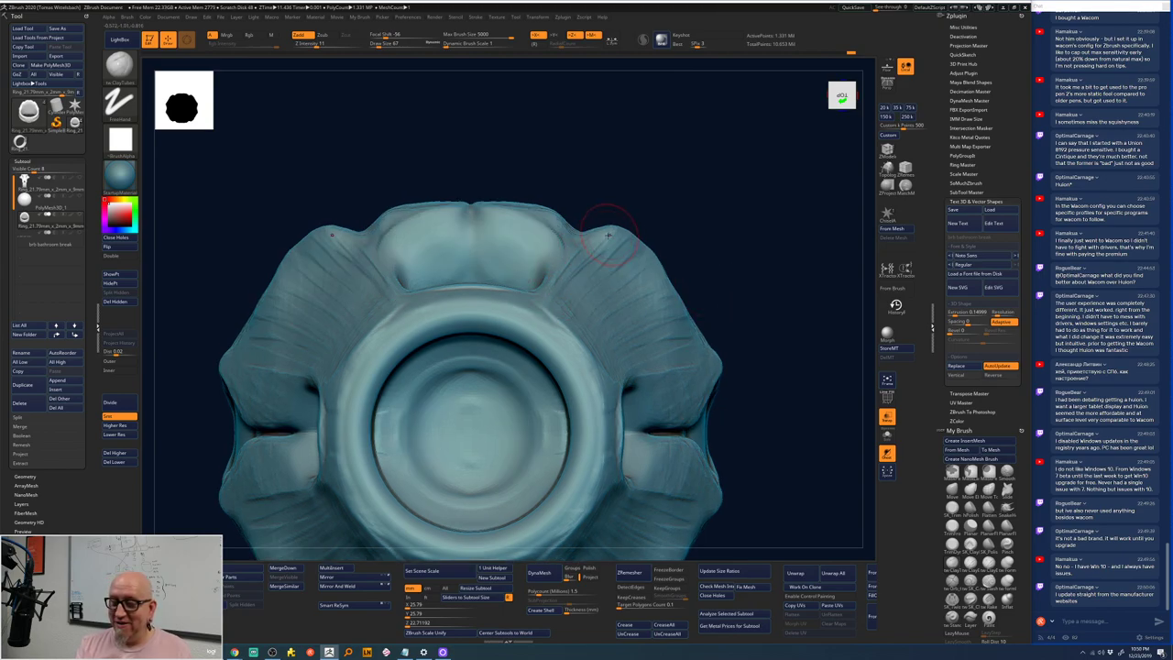
{"action": "mouse_move", "coordinate": [602, 229]}
{"action": "left_mouse_down"}
{"action": "mouse_move", "coordinate": [596, 261]}
{"action": "mouse_move", "coordinate": [549, 303]}
{"action": "left_mouse_up"}
{"action": "left_click_drag", "start_coordinate": [597, 266], "coordinate": [569, 279]}
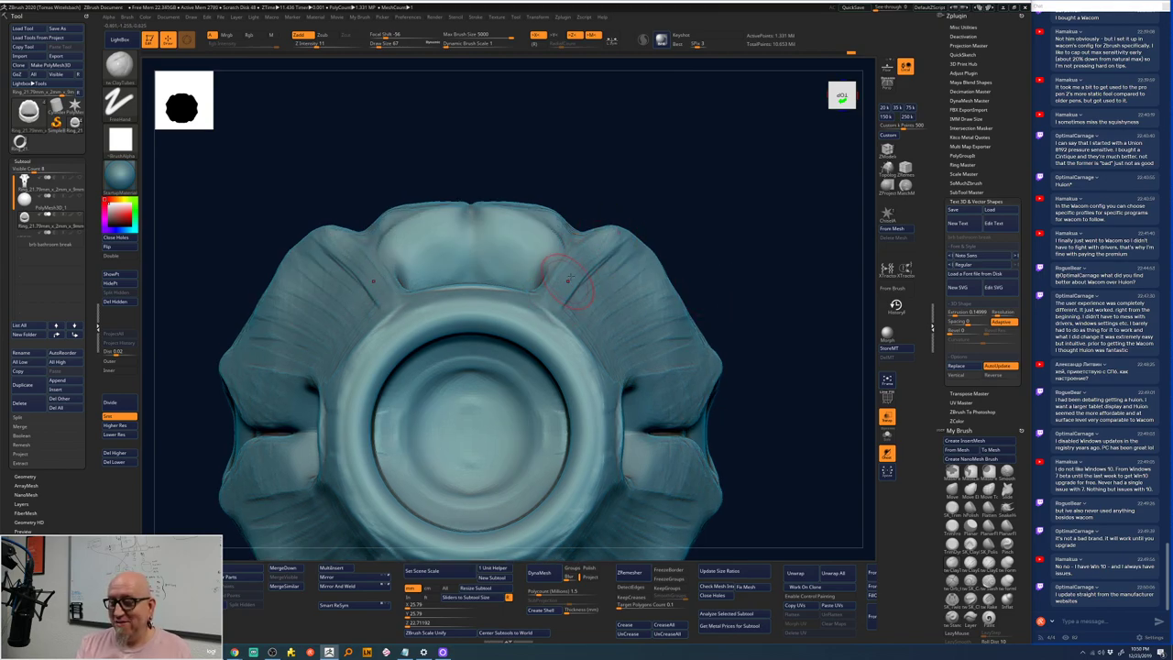
{"action": "left_click_drag", "start_coordinate": [611, 241], "coordinate": [602, 258]}
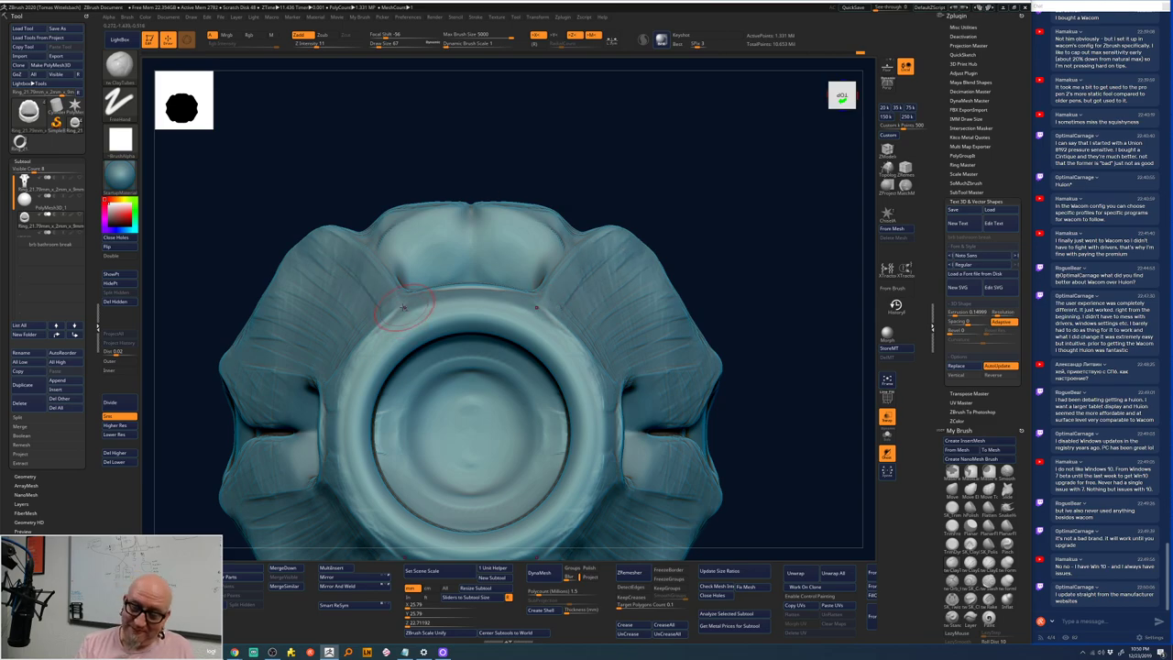
{"action": "left_click_drag", "start_coordinate": [569, 211], "coordinate": [659, 225]}
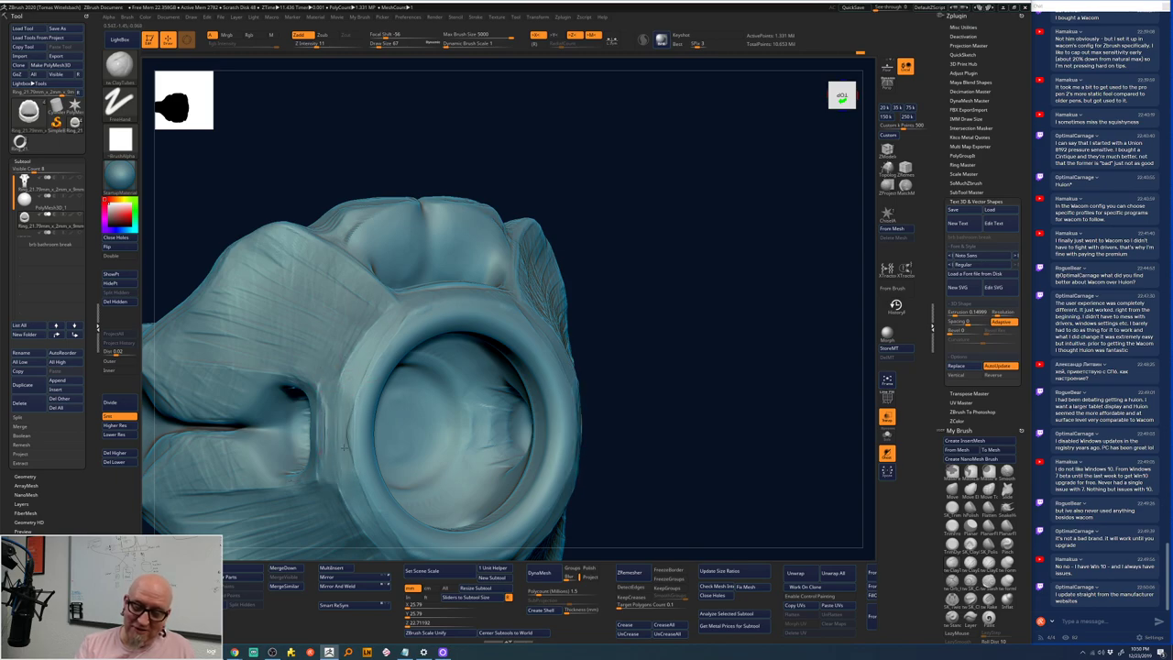
{"action": "left_click_drag", "start_coordinate": [634, 218], "coordinate": [733, 181], "text": "shift"}
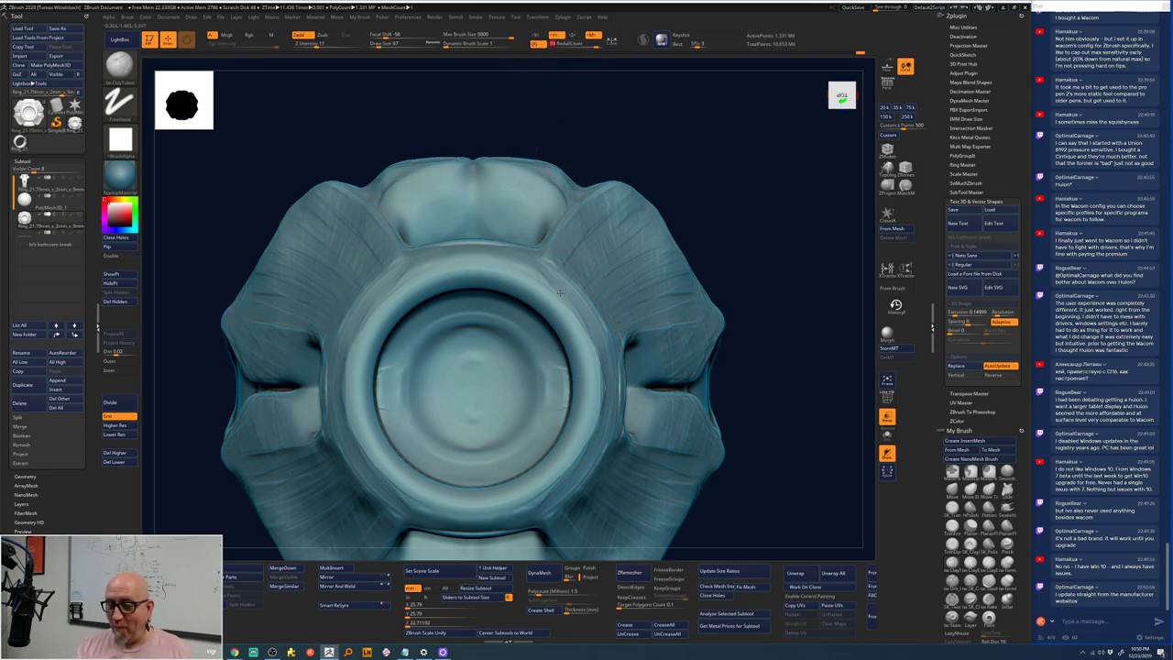
- Turn to a side view and Shift-smooth the strap creases beside the bezel
{"action": "key", "text": "space"}
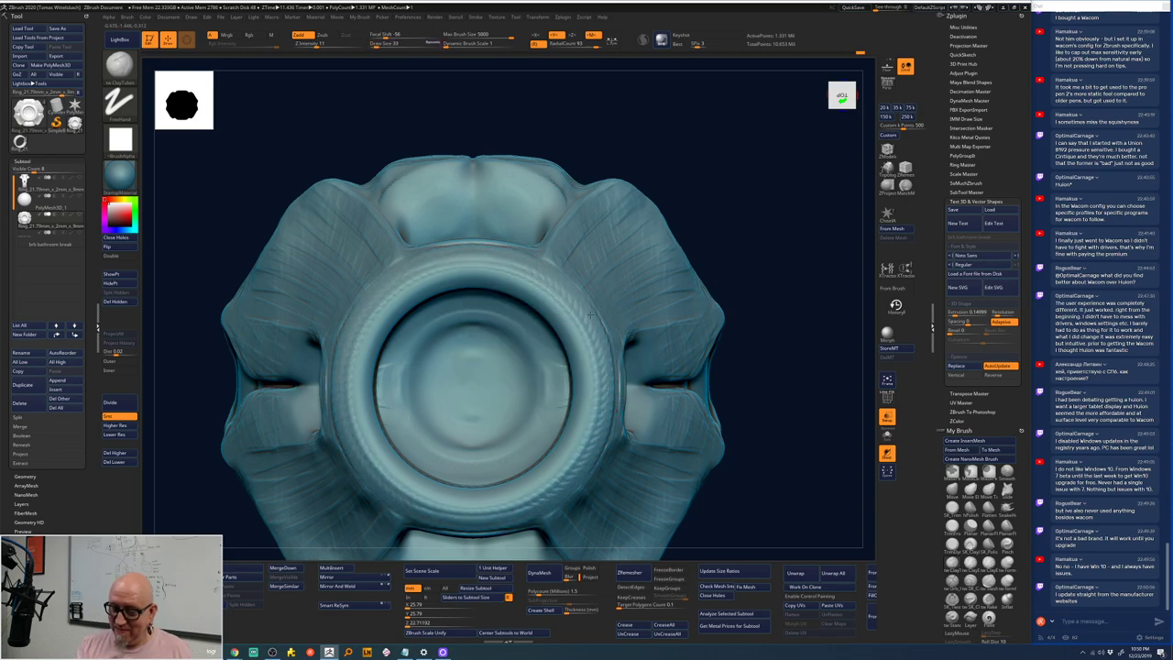
{"action": "left_click_drag", "start_coordinate": [754, 204], "coordinate": [605, 269]}
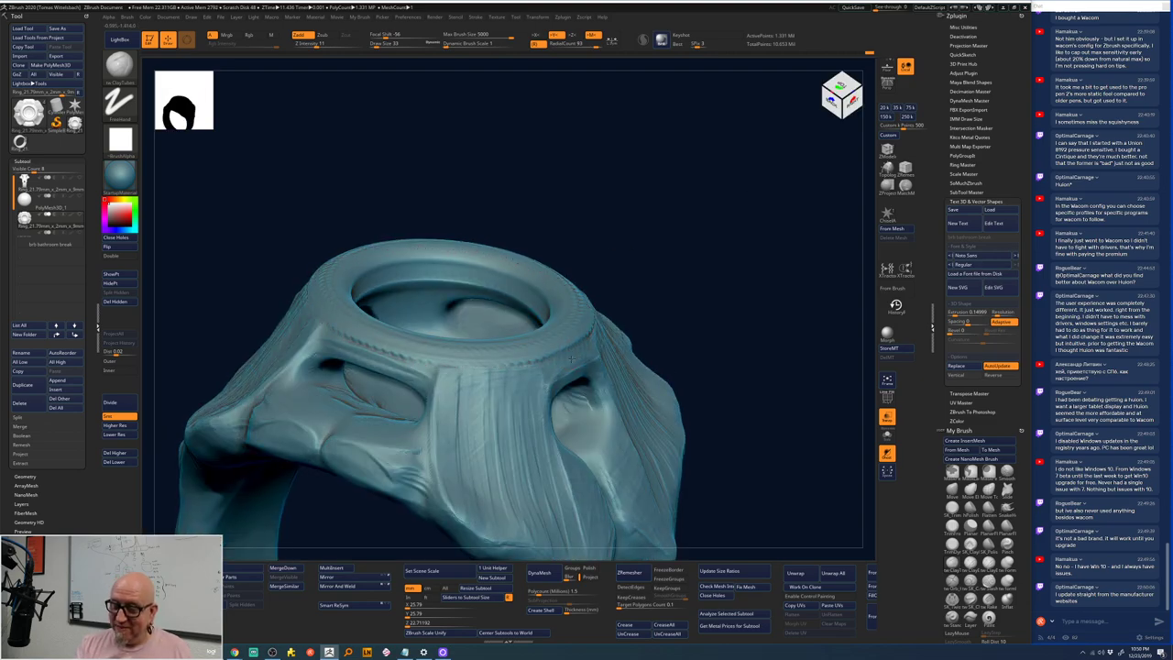
{"action": "mouse_move", "coordinate": [672, 270]}
{"action": "left_mouse_down"}
{"action": "mouse_move", "coordinate": [646, 261]}
{"action": "mouse_move", "coordinate": [639, 275]}
{"action": "mouse_move", "coordinate": [708, 334]}
{"action": "mouse_move", "coordinate": [670, 283]}
{"action": "mouse_move", "coordinate": [712, 386]}
{"action": "mouse_move", "coordinate": [697, 320]}
{"action": "mouse_move", "coordinate": [642, 275]}
{"action": "left_mouse_up"}
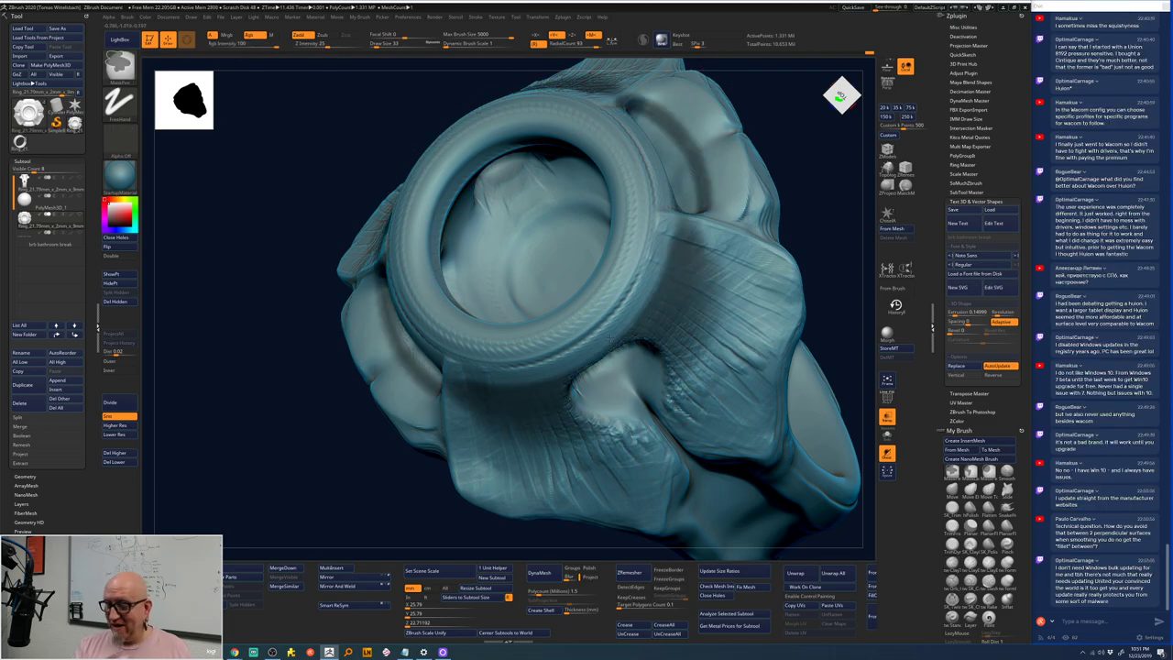
{"action": "mouse_move", "coordinate": [799, 376]}
{"action": "left_mouse_down", "text": "shift"}
{"action": "mouse_move", "coordinate": [794, 385]}
{"action": "mouse_move", "coordinate": [788, 371]}
{"action": "mouse_move", "coordinate": [642, 325]}
{"action": "mouse_move", "coordinate": [687, 240]}
{"action": "left_mouse_up", "text": "shift"}
{"action": "key", "text": "b"}
{"action": "key", "text": "c"}
{"action": "key", "text": "t"}
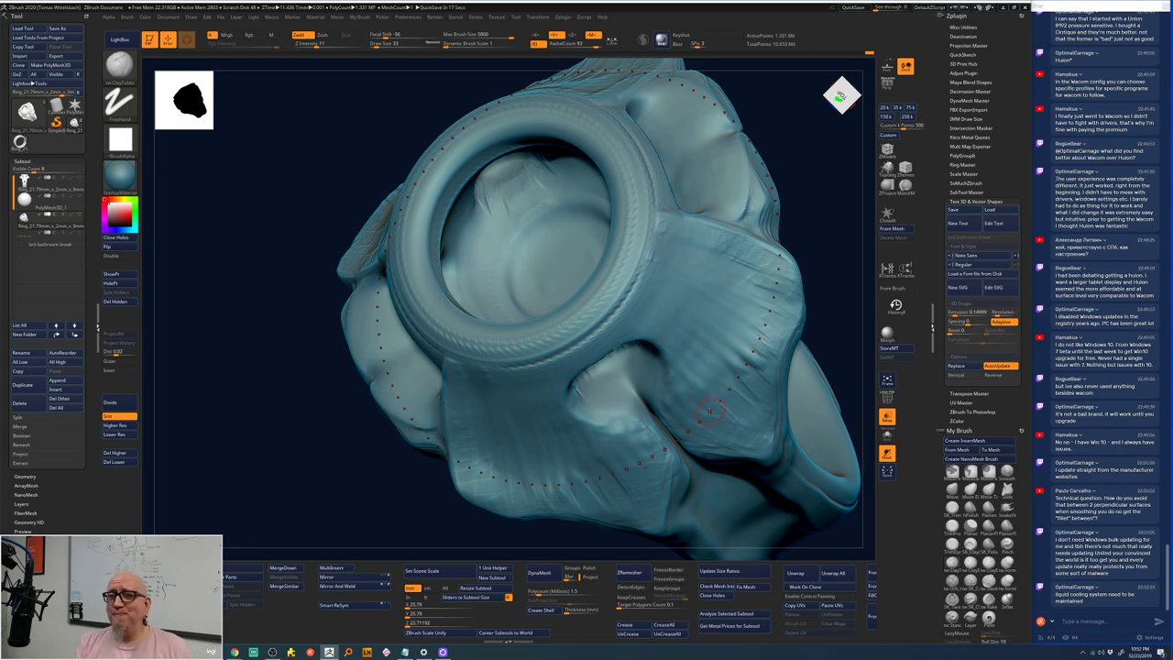
- Apply the curve groove around the bezel base, redo it, and sculpt the surrounding surface
{"action": "left_click_drag", "start_coordinate": [365, 482], "coordinate": [364, 489]}
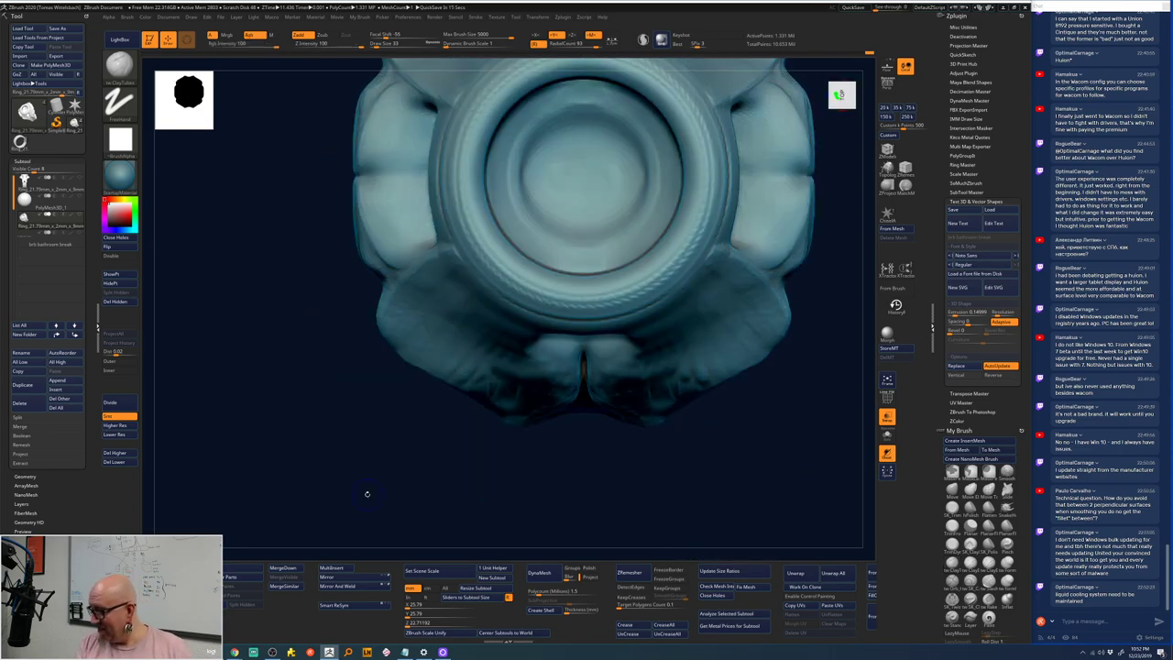
{"action": "left_click_drag", "start_coordinate": [453, 440], "coordinate": [405, 505], "text": "alt"}
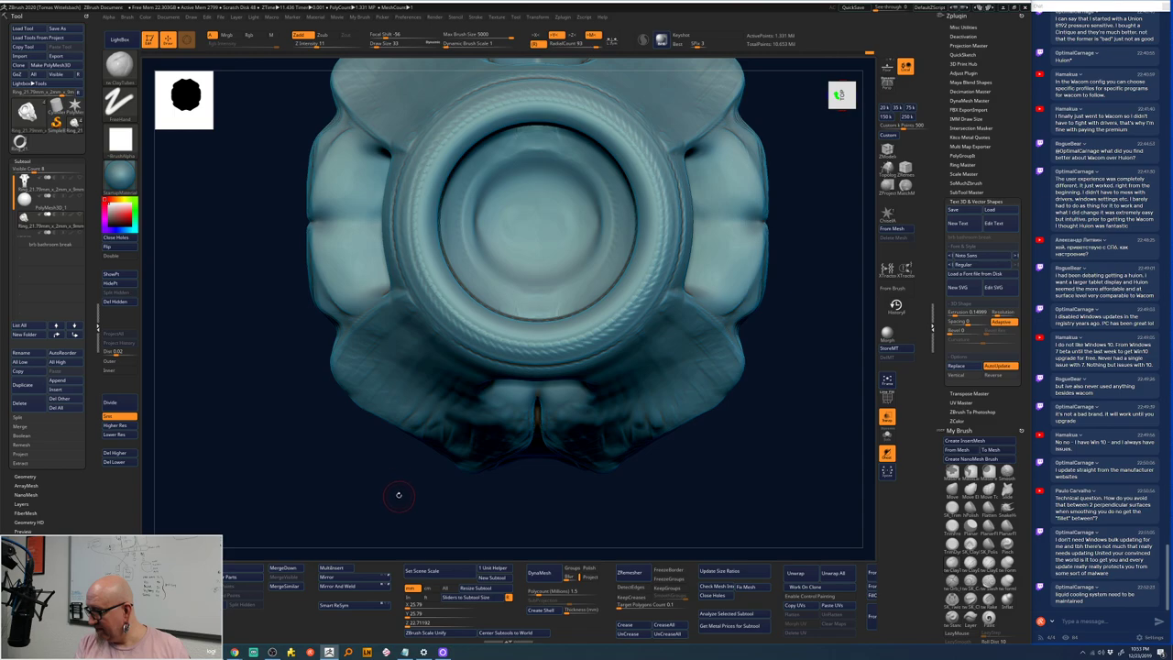
{"action": "left_click_drag", "start_coordinate": [382, 497], "coordinate": [800, 258]}
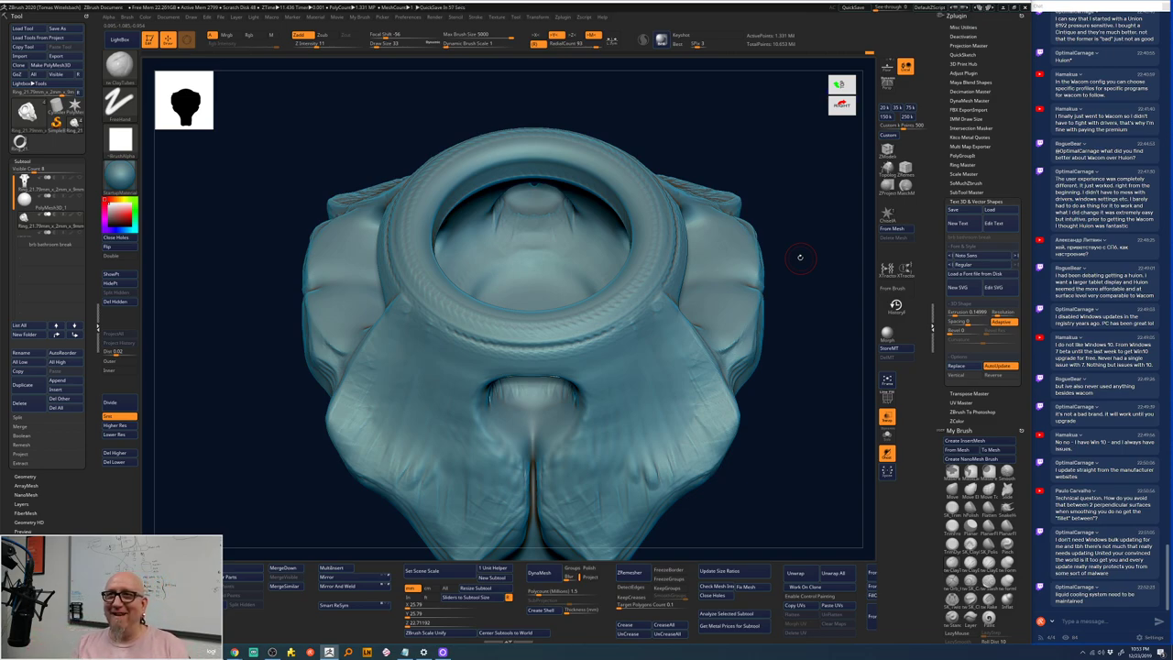
{"action": "left_click", "coordinate": [607, 337]}
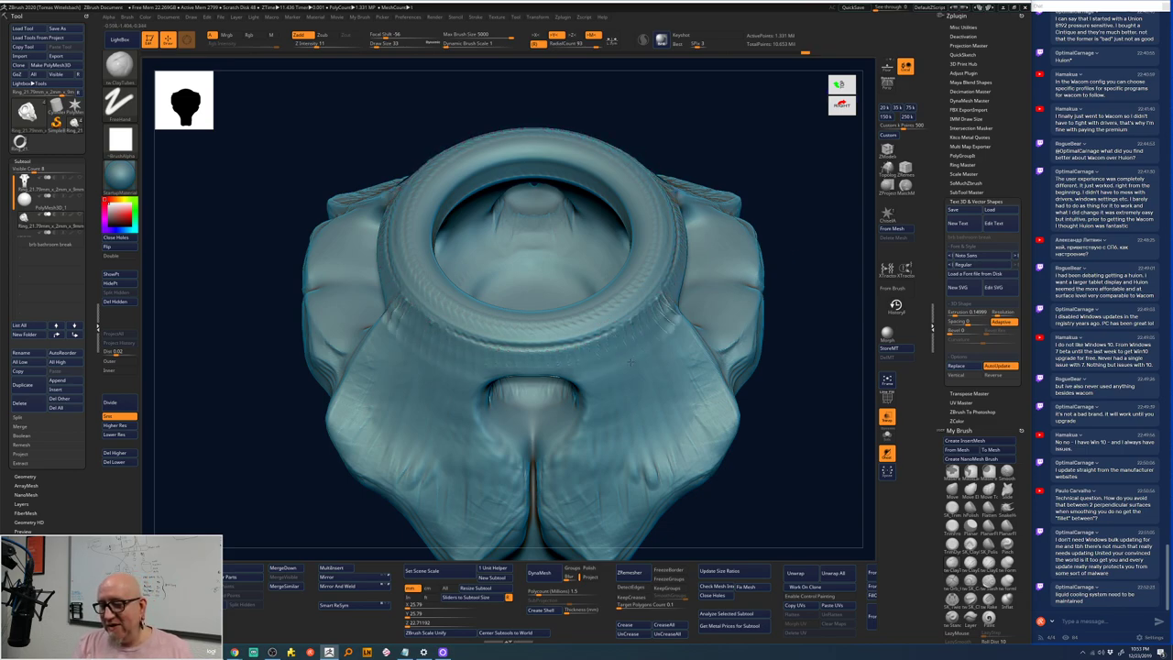
{"action": "key", "text": "ctrl+z"}
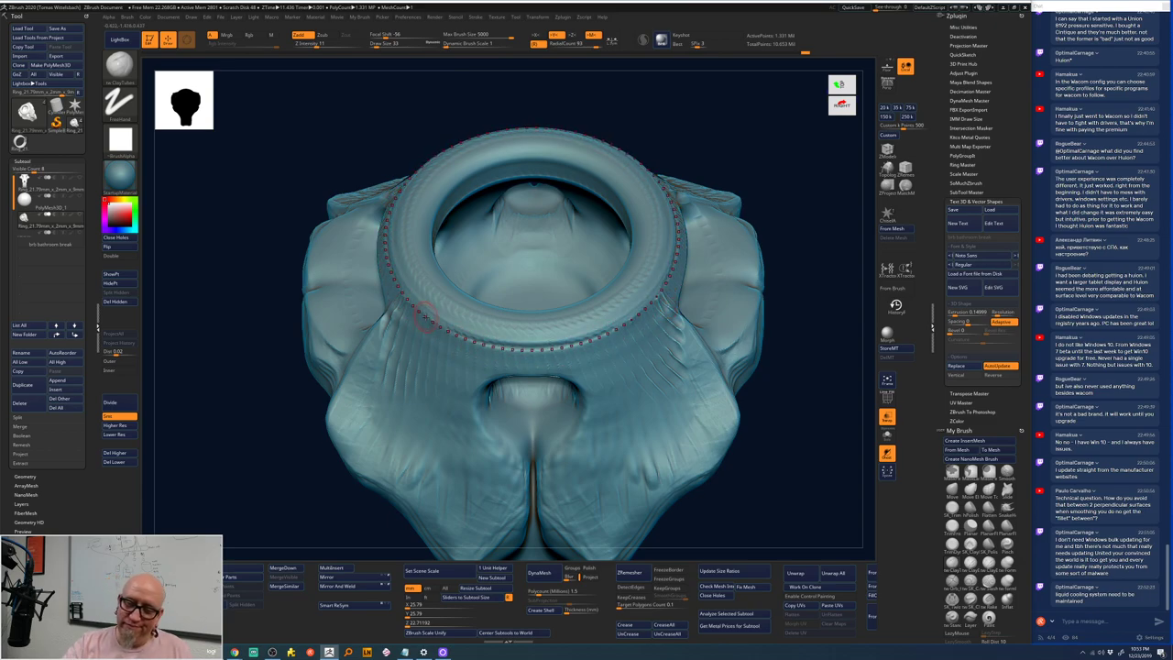
{"action": "key", "text": "space"}
{"action": "left_click", "coordinate": [425, 321]}
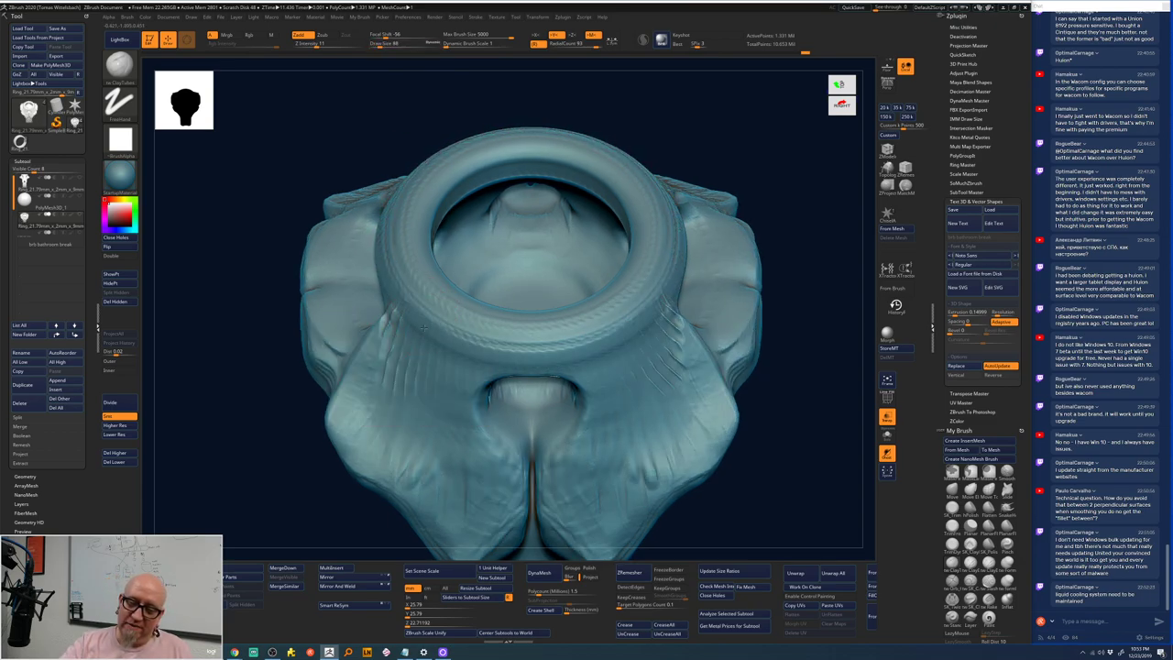
{"action": "mouse_move", "coordinate": [412, 362]}
{"action": "left_mouse_down"}
{"action": "mouse_move", "coordinate": [412, 400]}
{"action": "mouse_move", "coordinate": [587, 463]}
{"action": "mouse_move", "coordinate": [578, 469]}
{"action": "mouse_move", "coordinate": [592, 520]}
{"action": "mouse_move", "coordinate": [596, 490]}
{"action": "left_mouse_up"}
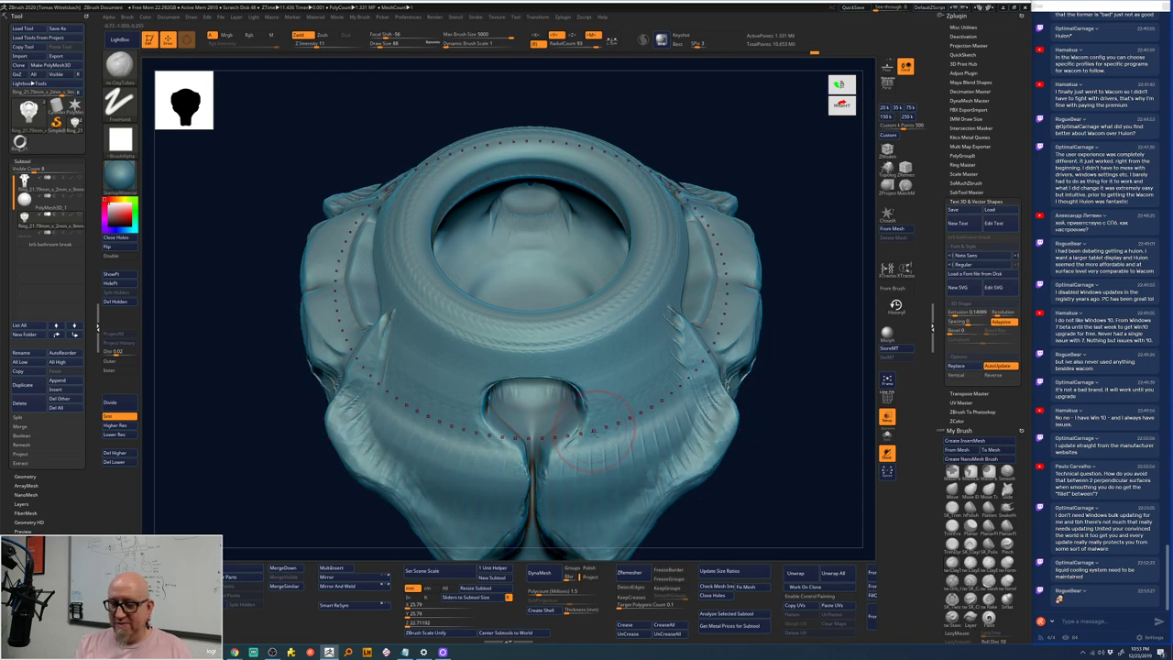
- Carve wrinkle lines across the lower band, smooth them, and start a curve along the outline
{"action": "mouse_move", "coordinate": [706, 516]}
{"action": "left_mouse_down"}
{"action": "mouse_move", "coordinate": [702, 479]}
{"action": "mouse_move", "coordinate": [716, 513]}
{"action": "mouse_move", "coordinate": [706, 495]}
{"action": "left_mouse_up"}
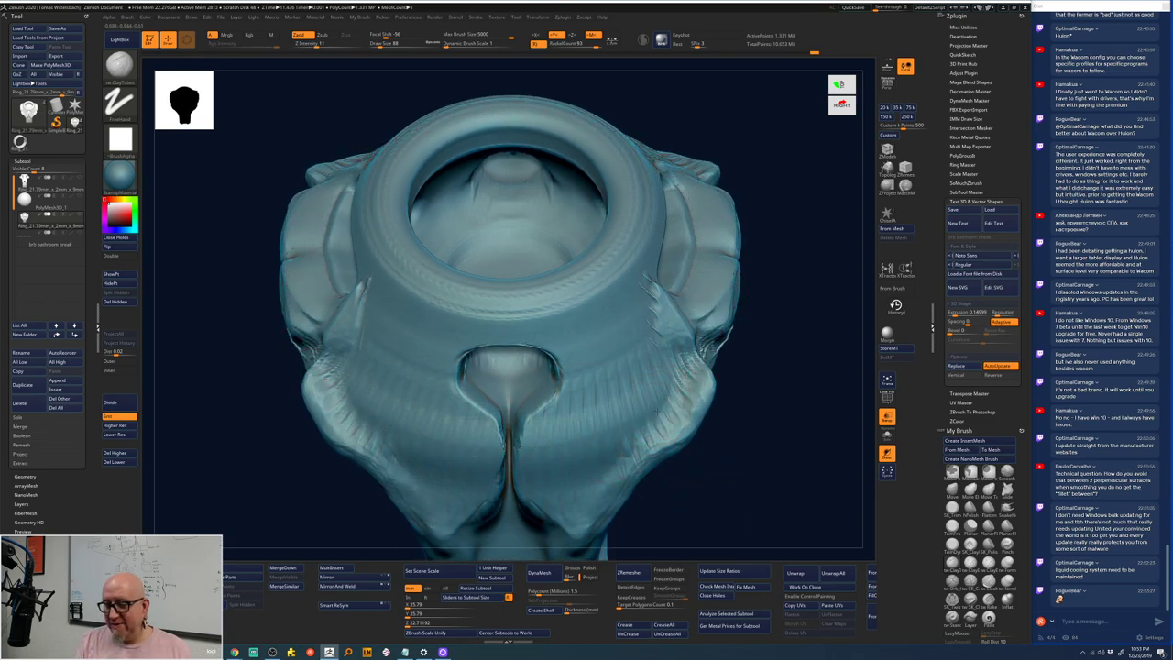
{"action": "mouse_move", "coordinate": [668, 441]}
{"action": "left_mouse_down"}
{"action": "mouse_move", "coordinate": [658, 433]}
{"action": "mouse_move", "coordinate": [595, 469]}
{"action": "left_mouse_up"}
{"action": "mouse_move", "coordinate": [754, 380]}
{"action": "left_mouse_down"}
{"action": "mouse_move", "coordinate": [764, 412]}
{"action": "mouse_move", "coordinate": [780, 262]}
{"action": "mouse_move", "coordinate": [762, 419]}
{"action": "mouse_move", "coordinate": [786, 326]}
{"action": "mouse_move", "coordinate": [709, 288]}
{"action": "left_mouse_up"}
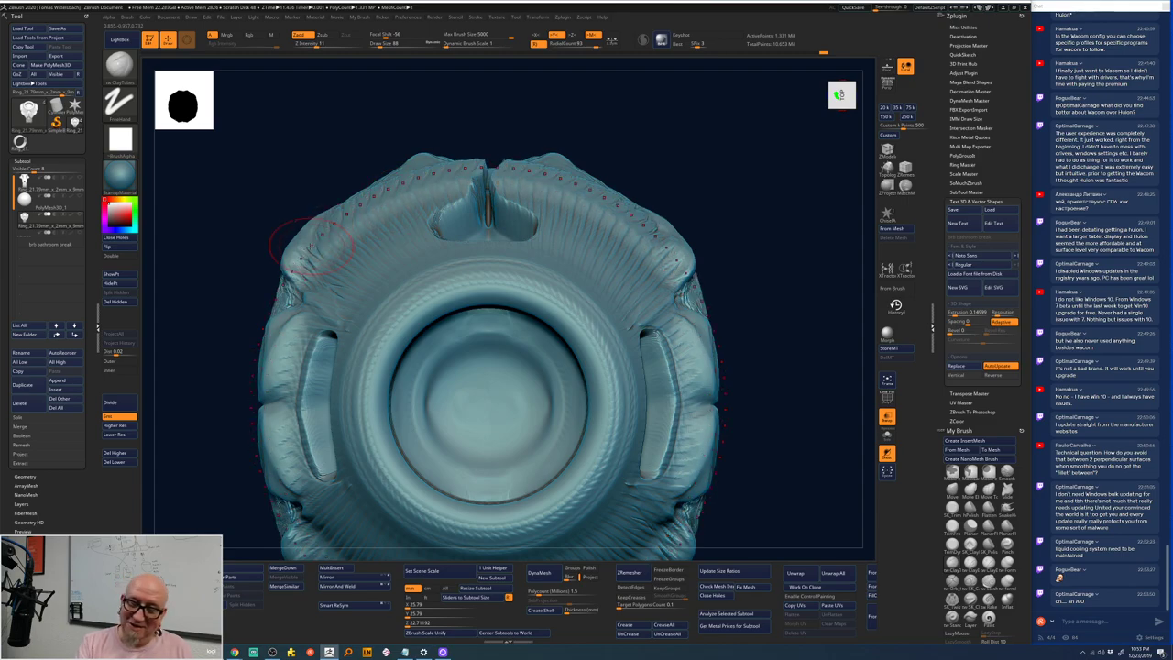
{"action": "key", "text": "shift"}
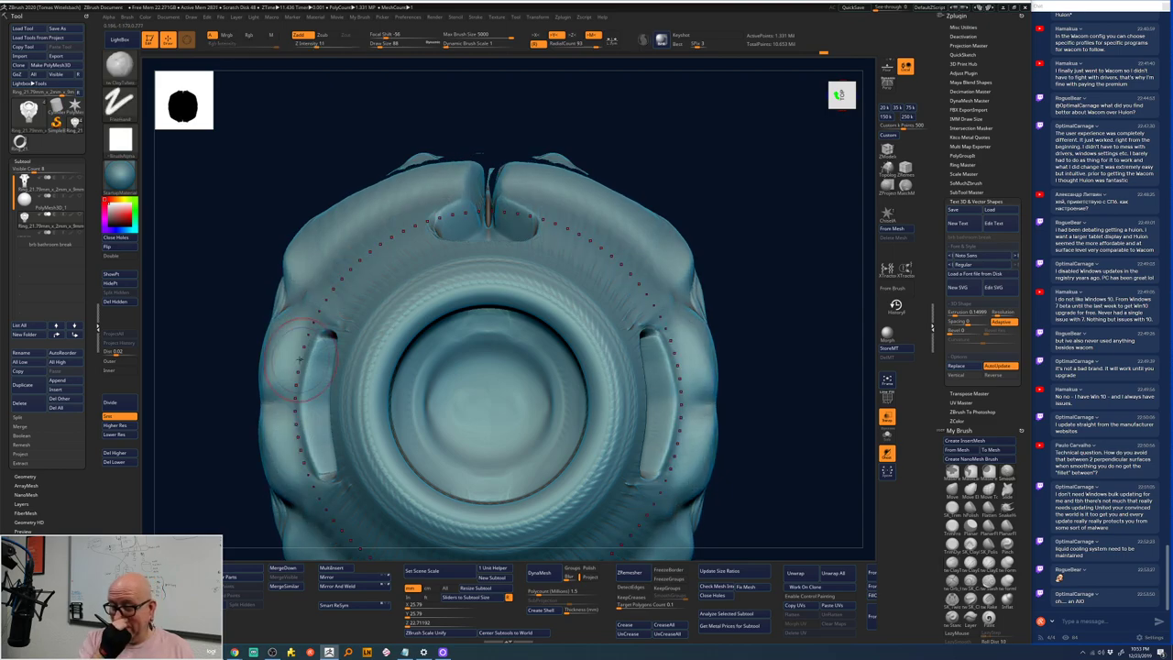
{"action": "right_click_drag", "start_coordinate": [299, 359], "coordinate": [644, 277]}
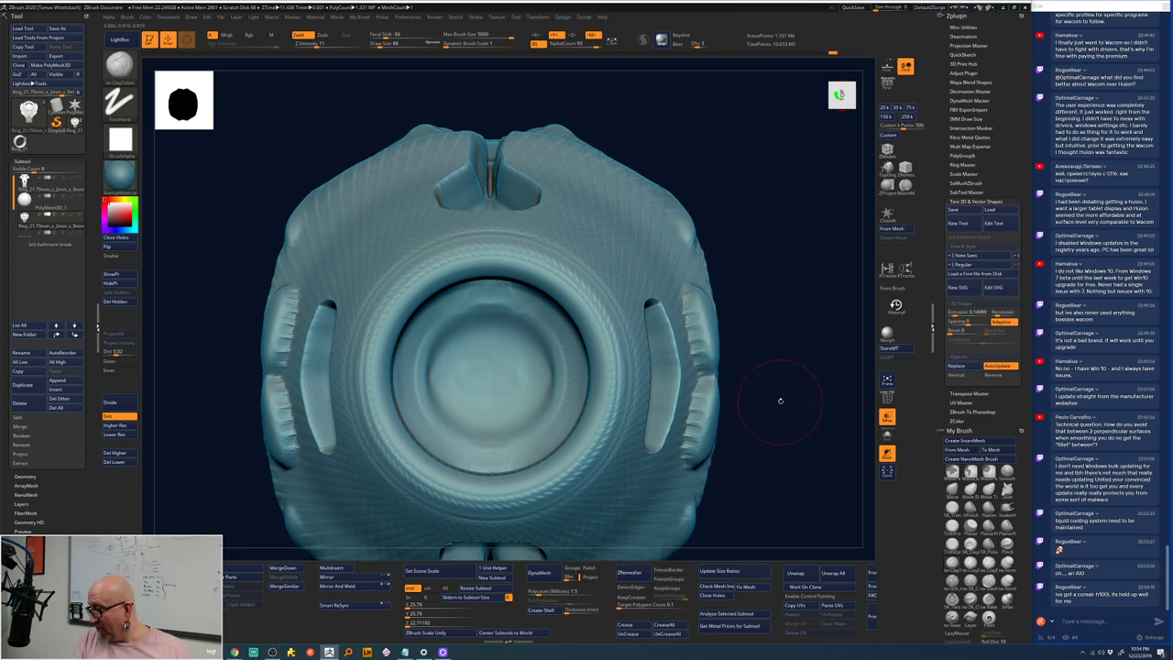
{"action": "left_click_drag", "start_coordinate": [777, 402], "coordinate": [776, 388]}
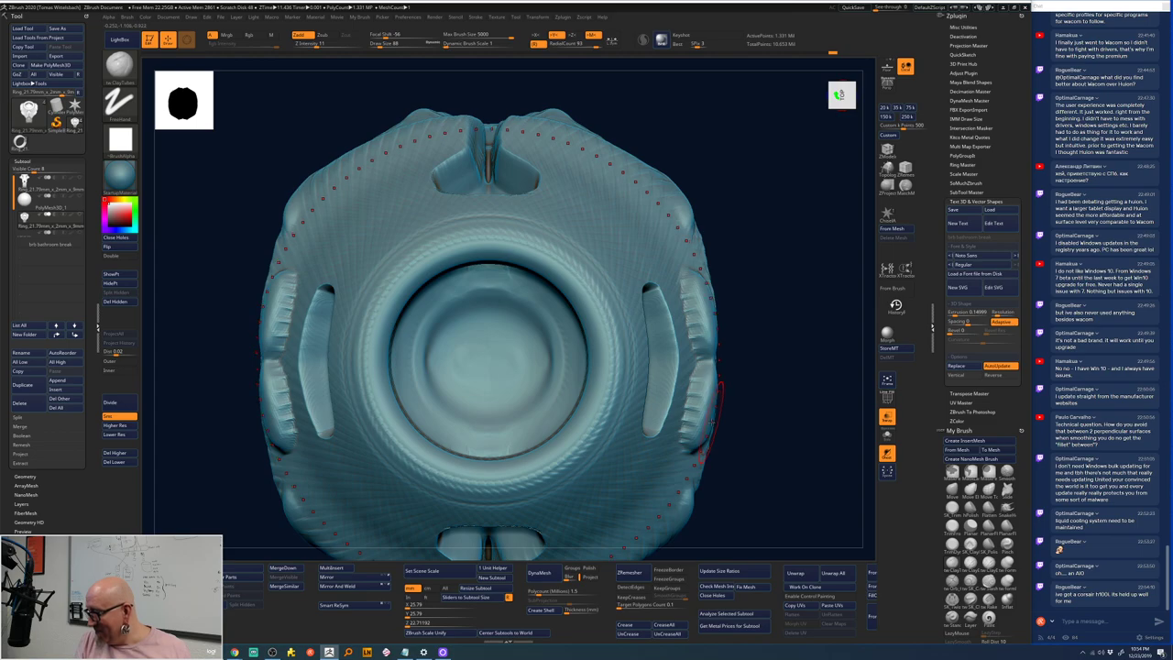
{"action": "left_click_drag", "start_coordinate": [723, 389], "coordinate": [712, 423]}
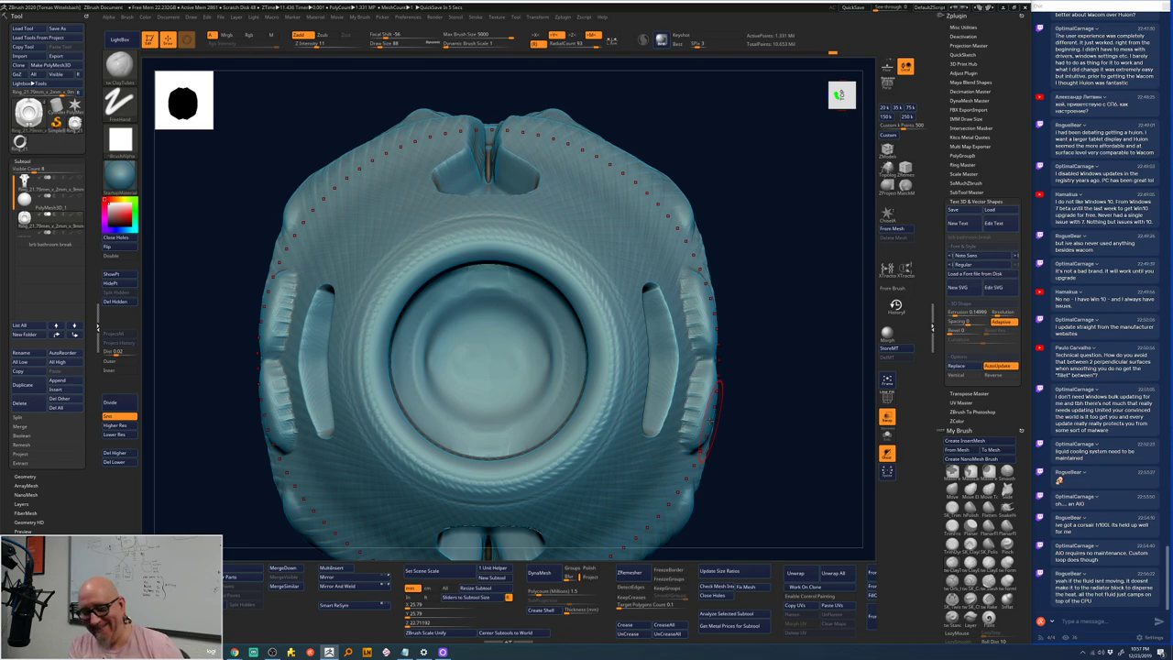
- Apply the bezel curve guide to recompute the surface, undoing and reapplying it twice
{"action": "left_click", "coordinate": [741, 304], "text": "ctrl"}
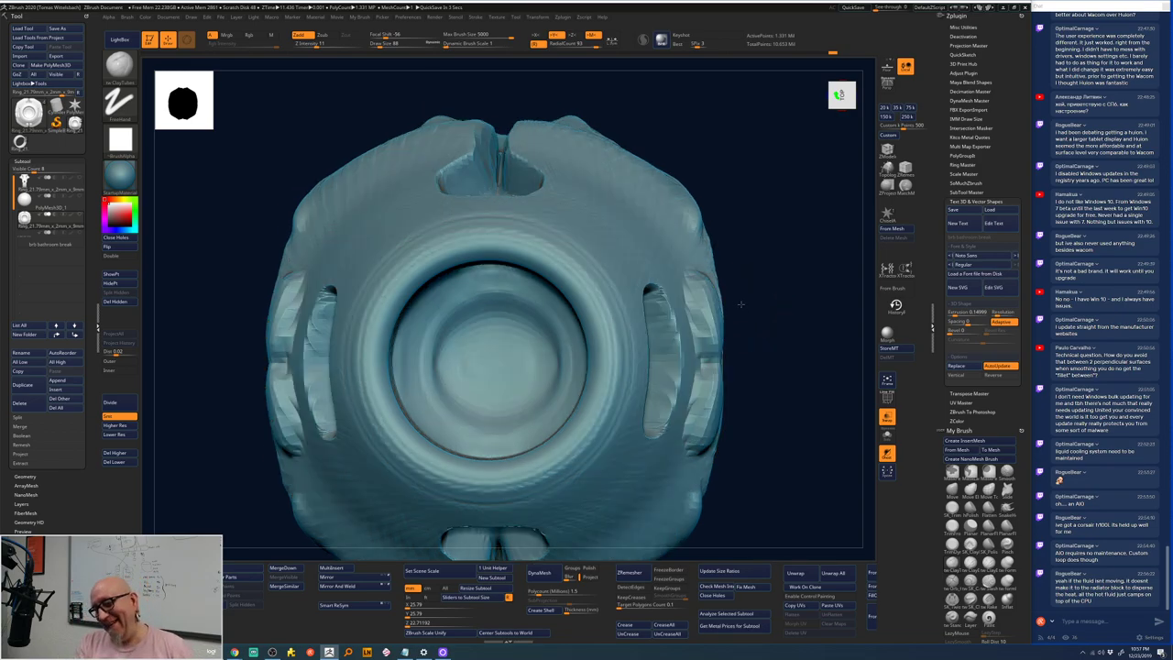
{"action": "mouse_move", "coordinate": [740, 304]}
{"action": "left_mouse_down"}
{"action": "mouse_move", "coordinate": [761, 317]}
{"action": "mouse_move", "coordinate": [699, 307]}
{"action": "left_mouse_up"}
{"action": "key", "text": "ctrl+z"}
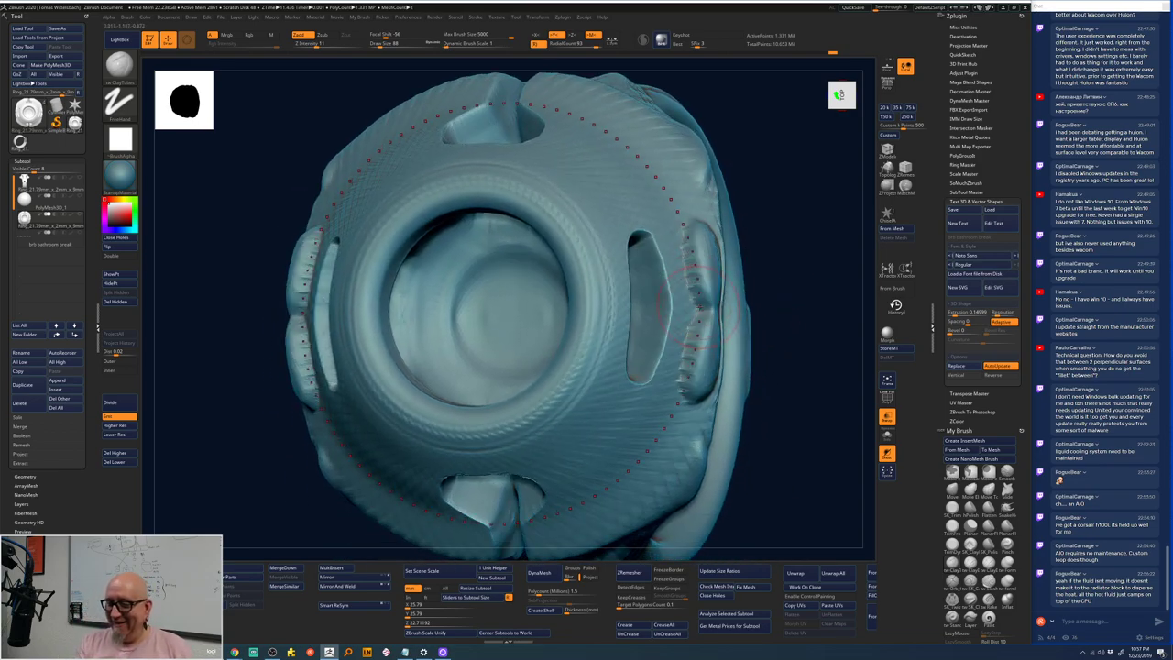
{"action": "left_click", "coordinate": [702, 310], "text": "ctrl"}
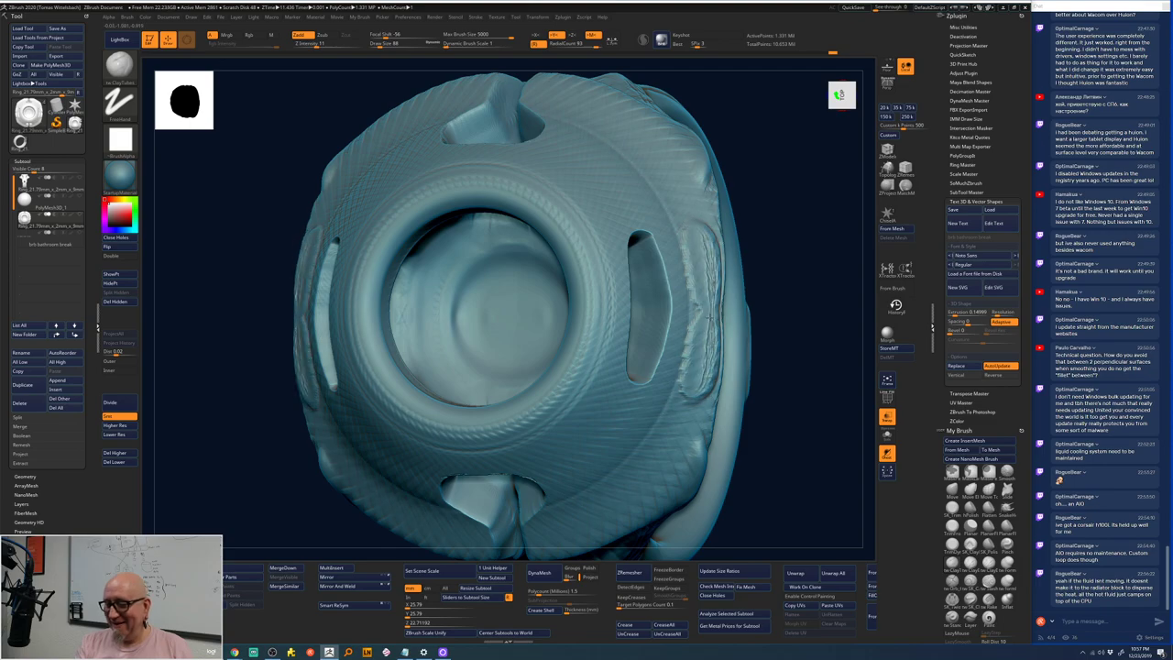
{"action": "key", "text": "ctrl+z"}
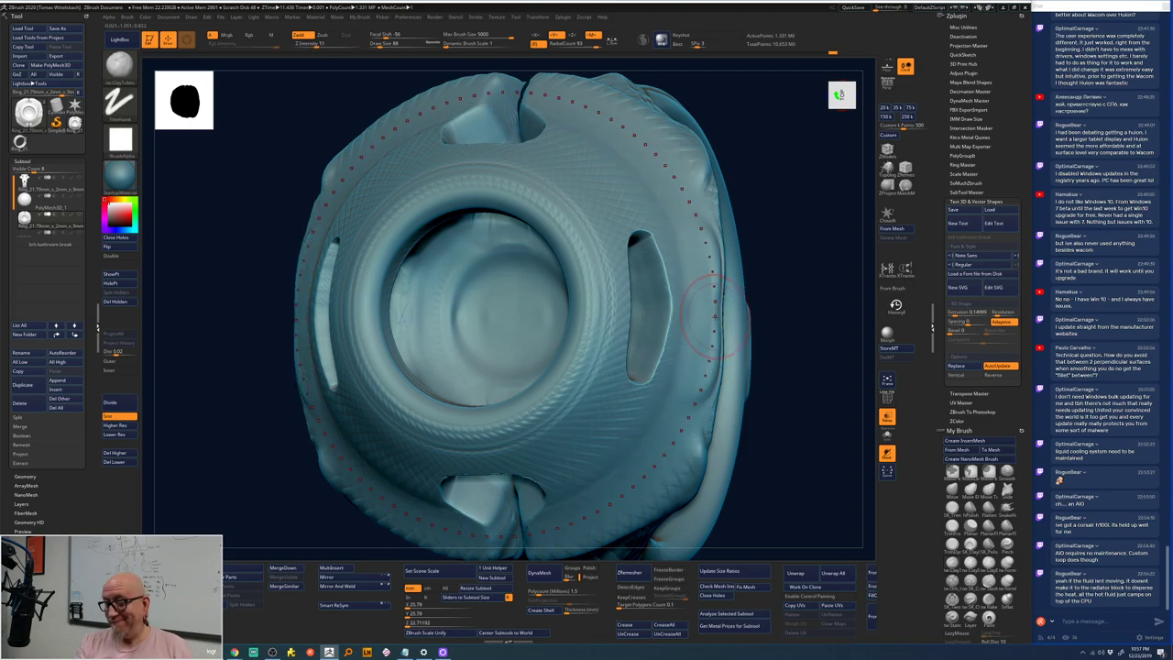
{"action": "left_click", "coordinate": [714, 313], "text": "ctrl"}
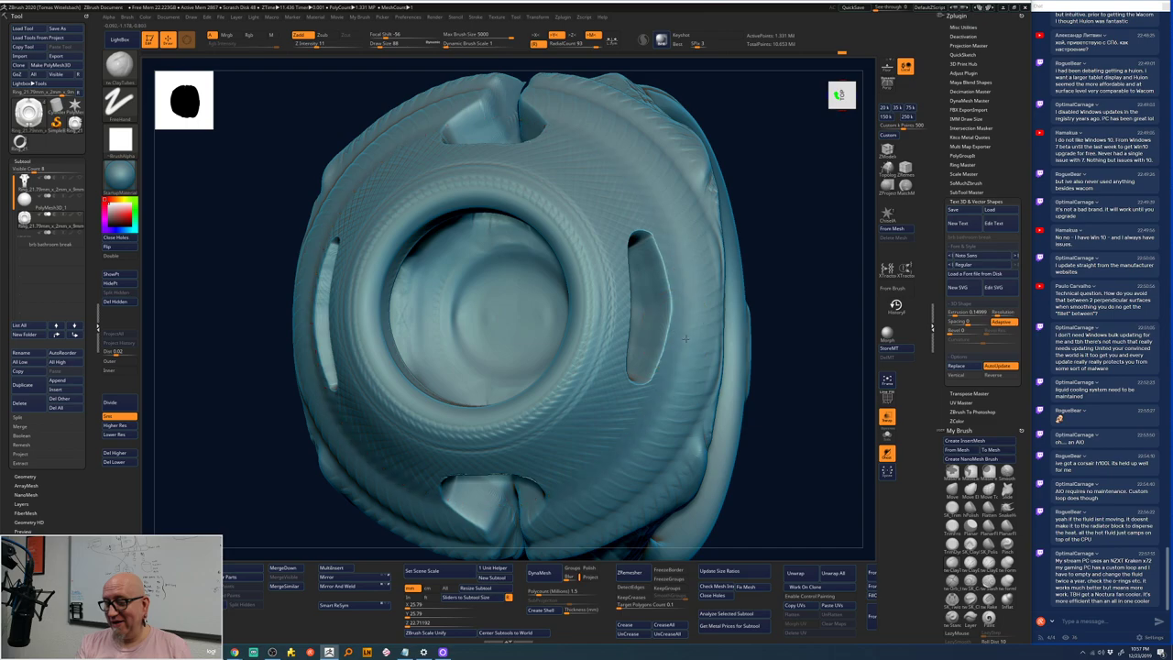
{"action": "mouse_move", "coordinate": [793, 346]}
{"action": "left_mouse_down", "text": "alt"}
{"action": "mouse_move", "coordinate": [771, 275]}
{"action": "mouse_move", "coordinate": [587, 385]}
{"action": "left_mouse_up", "text": "alt"}
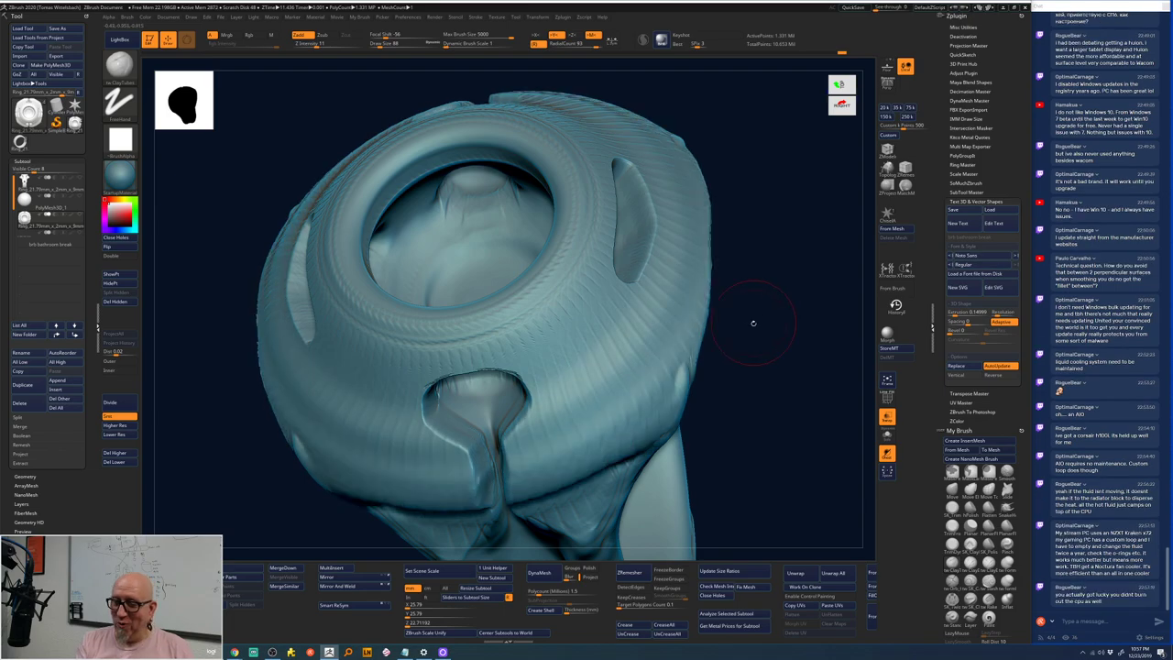
{"action": "left_click_drag", "start_coordinate": [753, 322], "coordinate": [697, 478]}
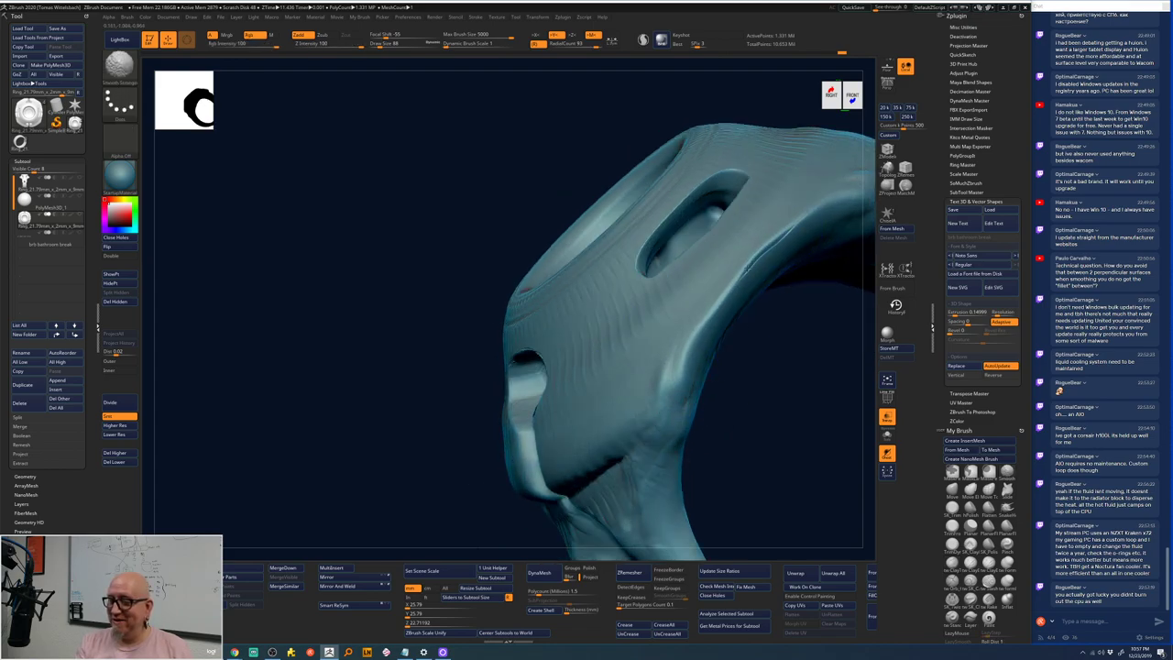
- Lay a curve guide and carve vertical ClayTubes ridges across the shoulders' middle band
{"action": "mouse_move", "coordinate": [563, 454]}
{"action": "left_mouse_down"}
{"action": "mouse_move", "coordinate": [719, 349]}
{"action": "mouse_move", "coordinate": [760, 474]}
{"action": "mouse_move", "coordinate": [751, 464]}
{"action": "left_mouse_up"}
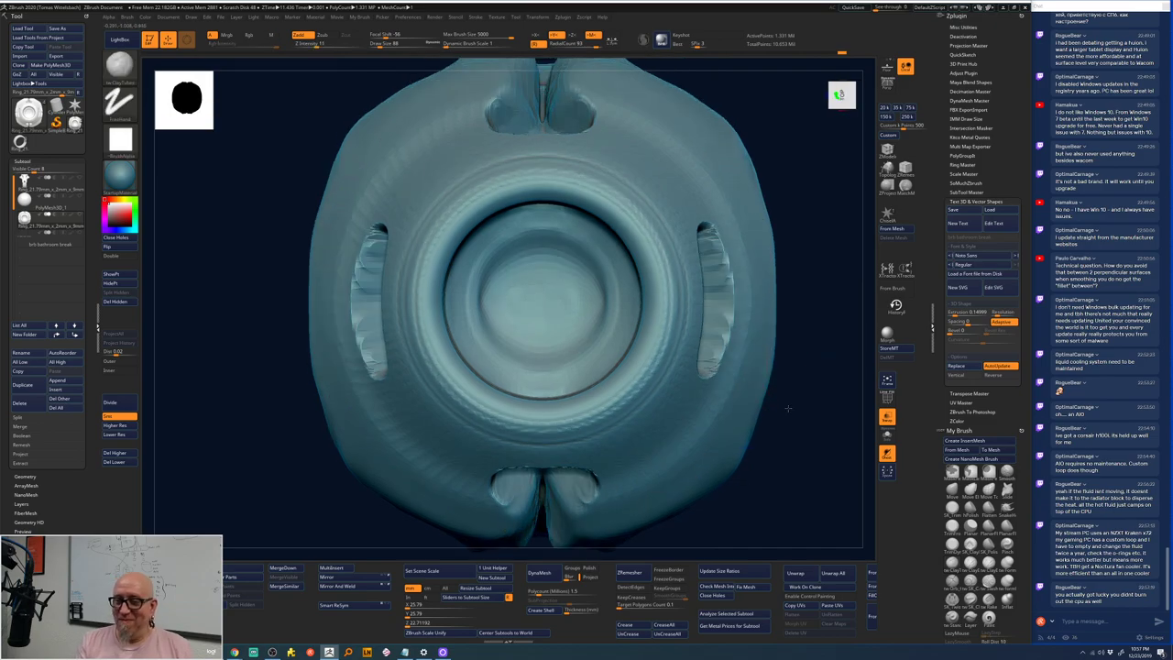
{"action": "left_click_drag", "start_coordinate": [787, 407], "coordinate": [752, 294]}
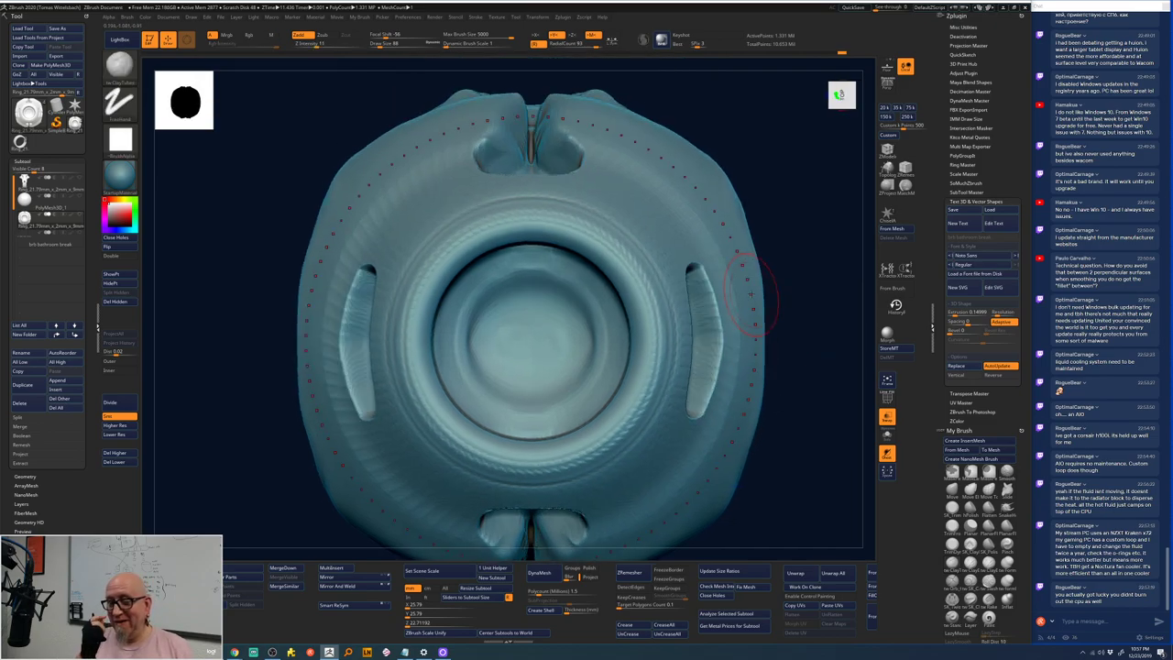
{"action": "left_click_drag", "start_coordinate": [778, 303], "coordinate": [787, 290], "text": "shift"}
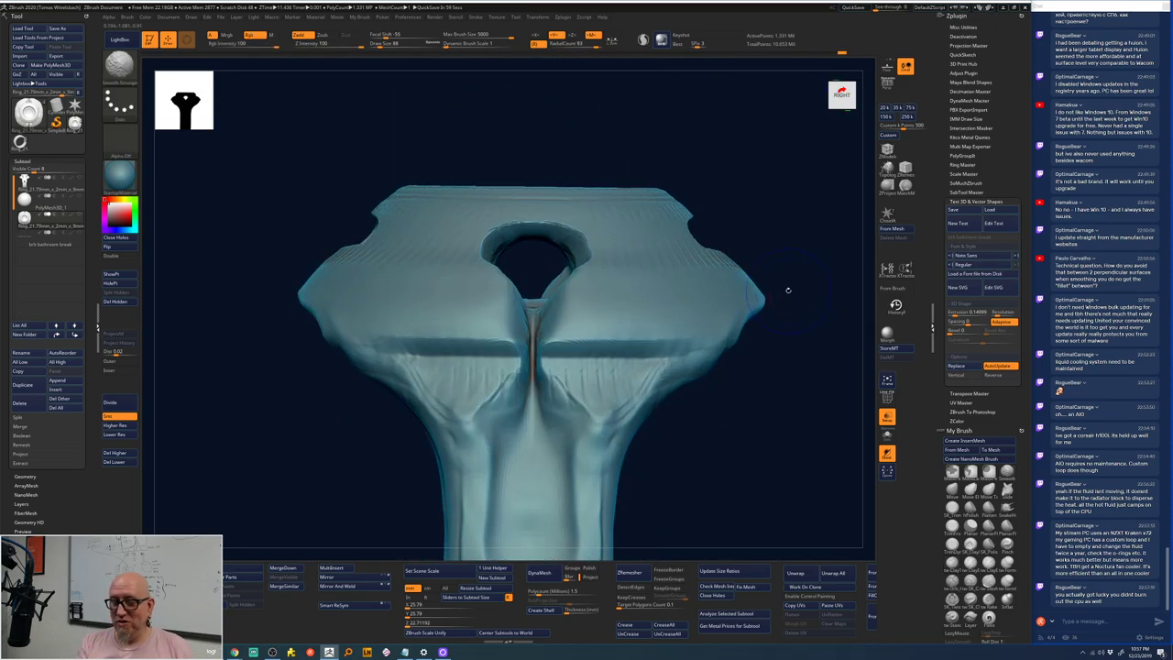
{"action": "key", "text": "b"}
{"action": "key", "text": "c"}
{"action": "key", "text": "t"}
{"action": "mouse_move", "coordinate": [550, 355]}
{"action": "left_mouse_down"}
{"action": "mouse_move", "coordinate": [715, 371]}
{"action": "mouse_move", "coordinate": [568, 335]}
{"action": "mouse_move", "coordinate": [593, 370]}
{"action": "mouse_move", "coordinate": [724, 360]}
{"action": "left_mouse_up"}
{"action": "mouse_move", "coordinate": [633, 367]}
{"action": "left_mouse_down"}
{"action": "mouse_move", "coordinate": [738, 357]}
{"action": "mouse_move", "coordinate": [619, 350]}
{"action": "left_mouse_up"}
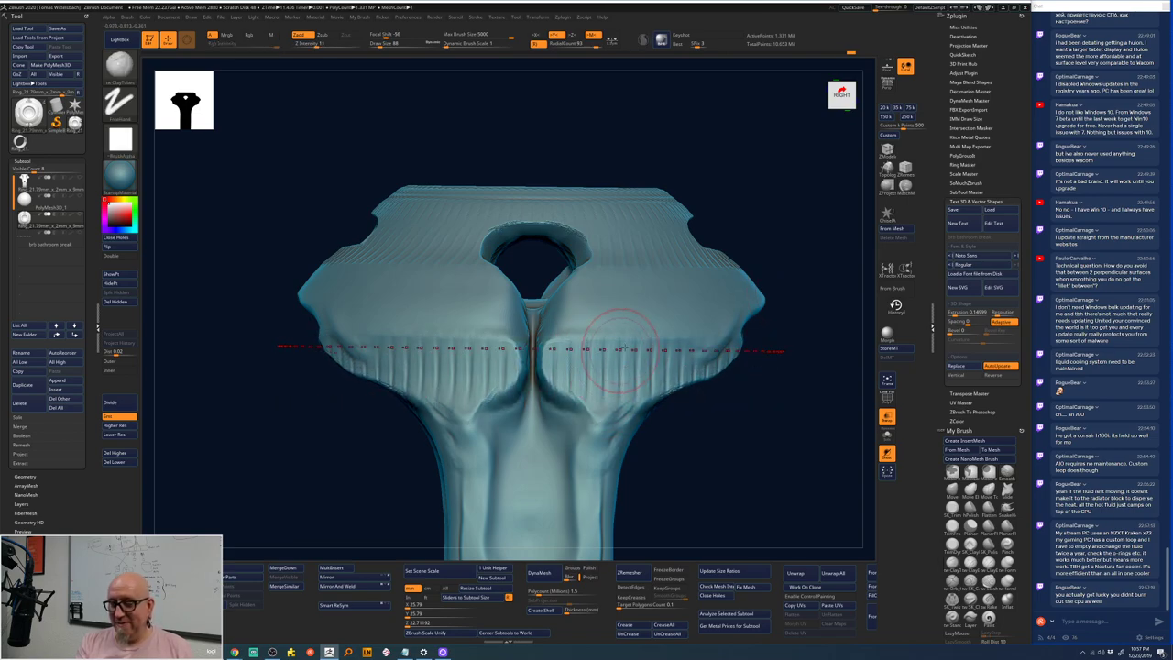
{"action": "mouse_move", "coordinate": [620, 351]}
{"action": "right_mouse_down"}
{"action": "mouse_move", "coordinate": [617, 373]}
{"action": "mouse_move", "coordinate": [731, 445]}
{"action": "mouse_move", "coordinate": [576, 408]}
{"action": "right_mouse_up"}
- Sculpt another row of vertical grooves along the curve, then smooth them
{"action": "key", "text": "b"}
{"action": "key", "text": "c"}
{"action": "key", "text": "t"}
{"action": "key", "text": "b"}
{"action": "key", "text": "c"}
{"action": "key", "text": "t"}
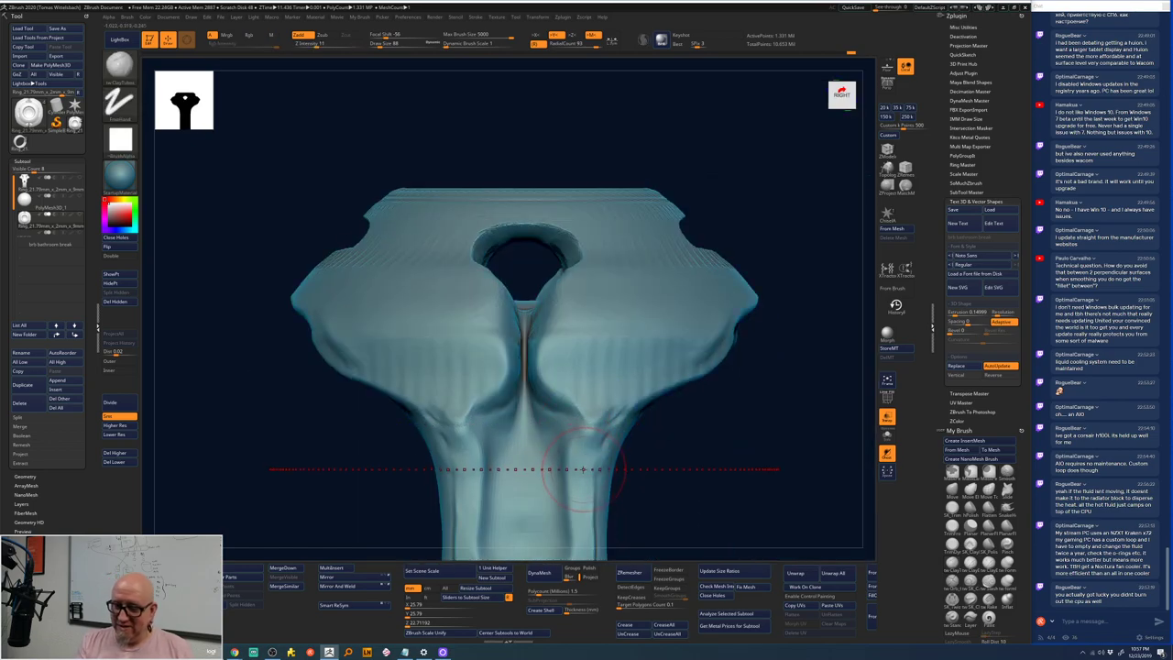
{"action": "left_click_drag", "start_coordinate": [583, 469], "coordinate": [583, 400]}
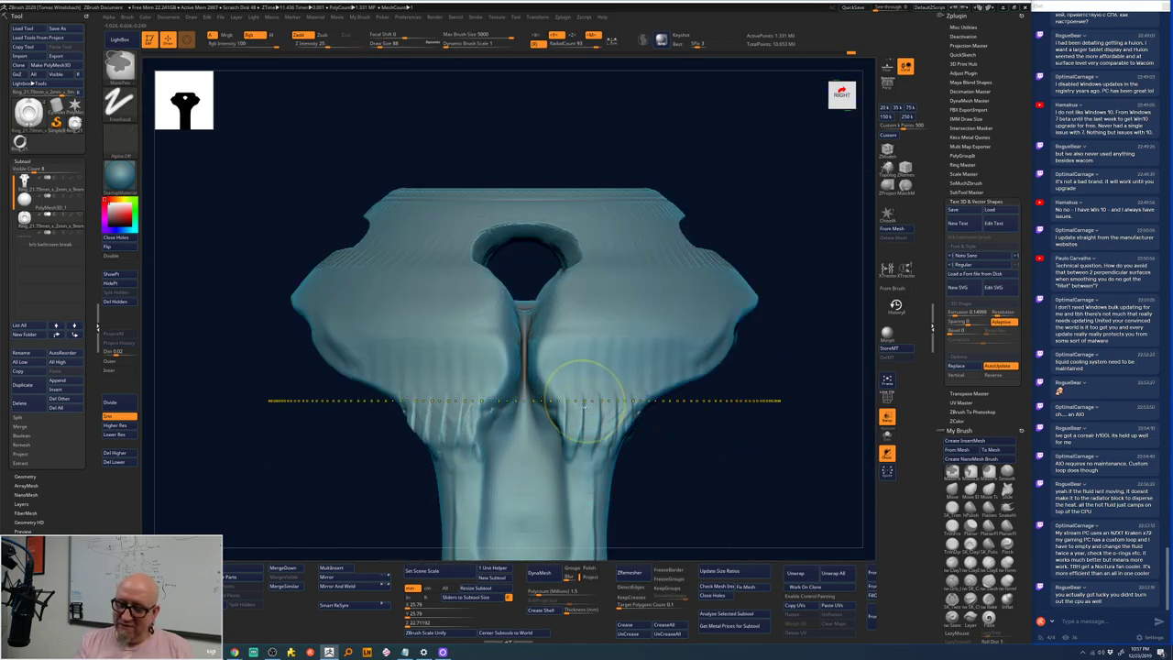
{"action": "mouse_move", "coordinate": [582, 449]}
{"action": "left_mouse_down", "text": "shift"}
{"action": "mouse_move", "coordinate": [585, 351]}
{"action": "mouse_move", "coordinate": [590, 431]}
{"action": "mouse_move", "coordinate": [568, 377]}
{"action": "left_mouse_up", "text": "shift"}
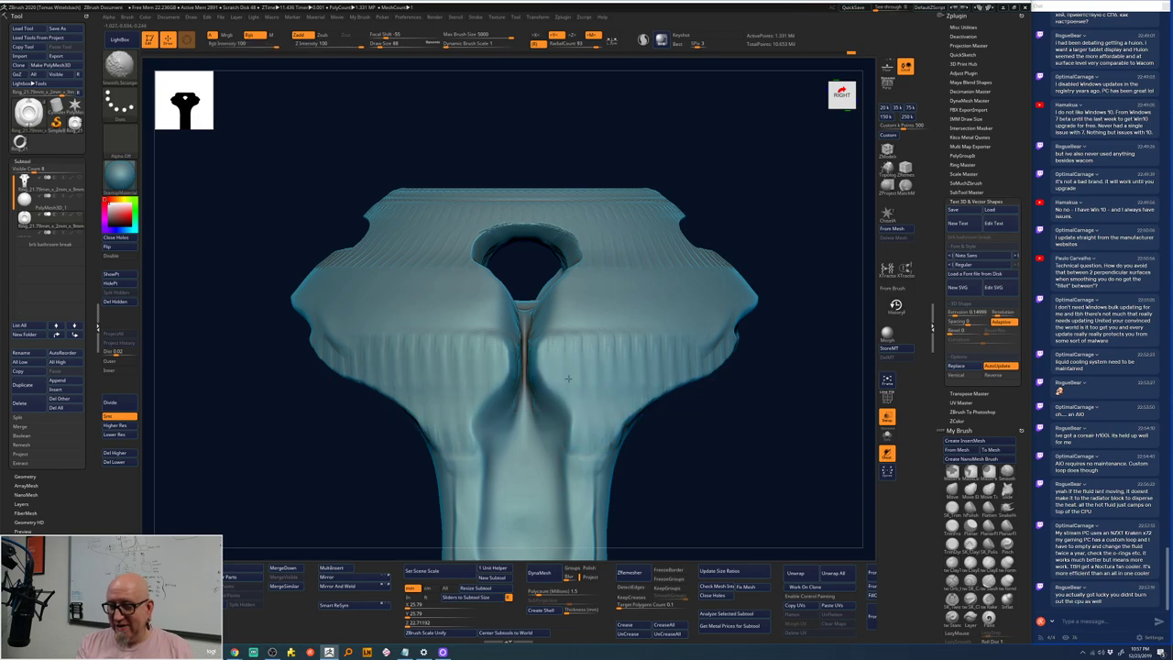
- Sculpt a horizontal ridge band across the centre and smooth it
{"action": "left_click_drag", "start_coordinate": [778, 348], "coordinate": [749, 376], "text": "shift"}
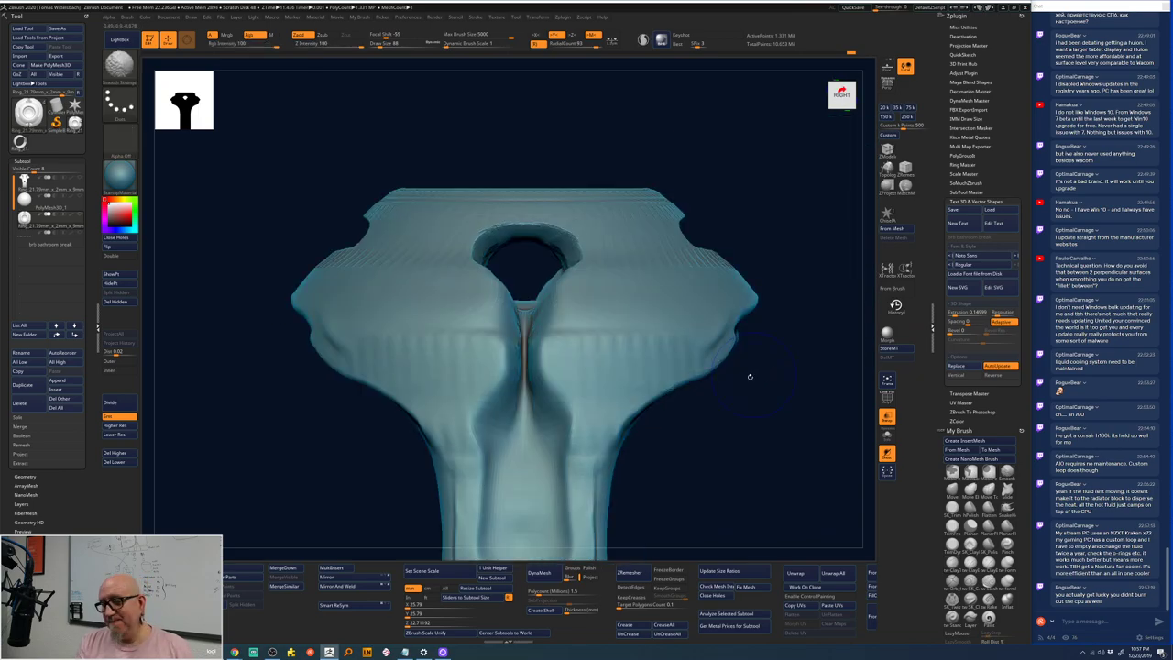
{"action": "mouse_move", "coordinate": [587, 328]}
{"action": "left_mouse_down"}
{"action": "mouse_move", "coordinate": [605, 343]}
{"action": "mouse_move", "coordinate": [550, 353]}
{"action": "mouse_move", "coordinate": [569, 357]}
{"action": "left_mouse_up"}
{"action": "mouse_move", "coordinate": [679, 381]}
{"action": "left_mouse_down"}
{"action": "mouse_move", "coordinate": [749, 421]}
{"action": "mouse_move", "coordinate": [709, 380]}
{"action": "left_mouse_up"}
{"action": "left_click_drag", "start_coordinate": [760, 229], "coordinate": [757, 325]}
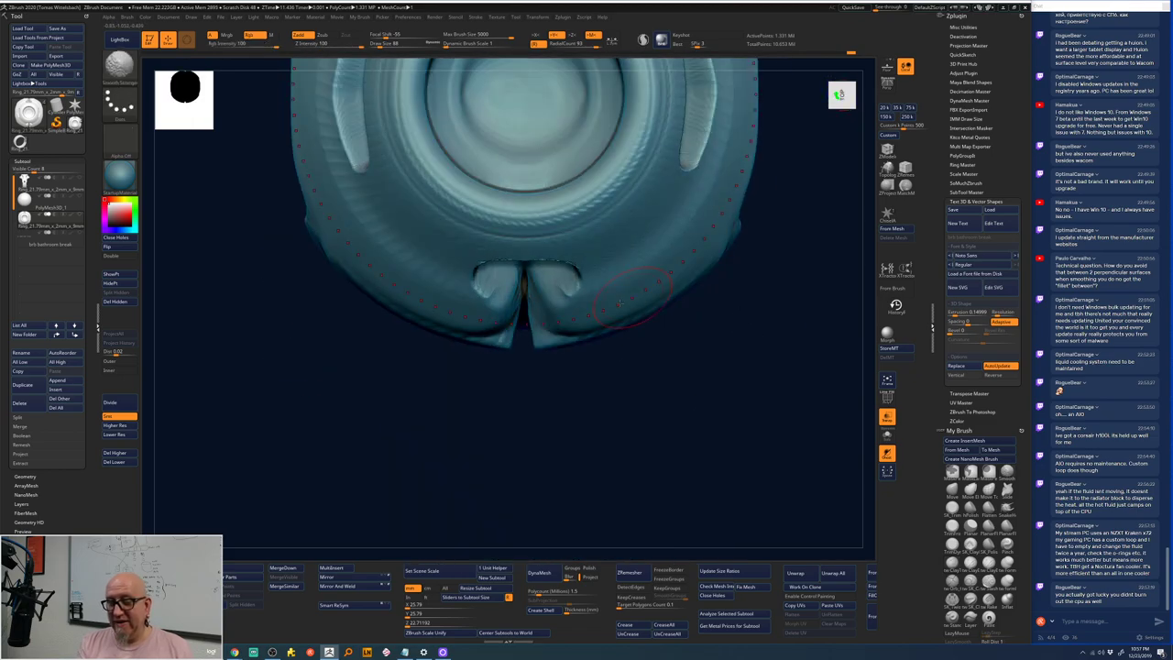
- Run a curve-guided Smooth around the lower bezel ring, then Shift-smooth the upper stripes
{"action": "left_click_drag", "start_coordinate": [615, 307], "coordinate": [612, 266]}
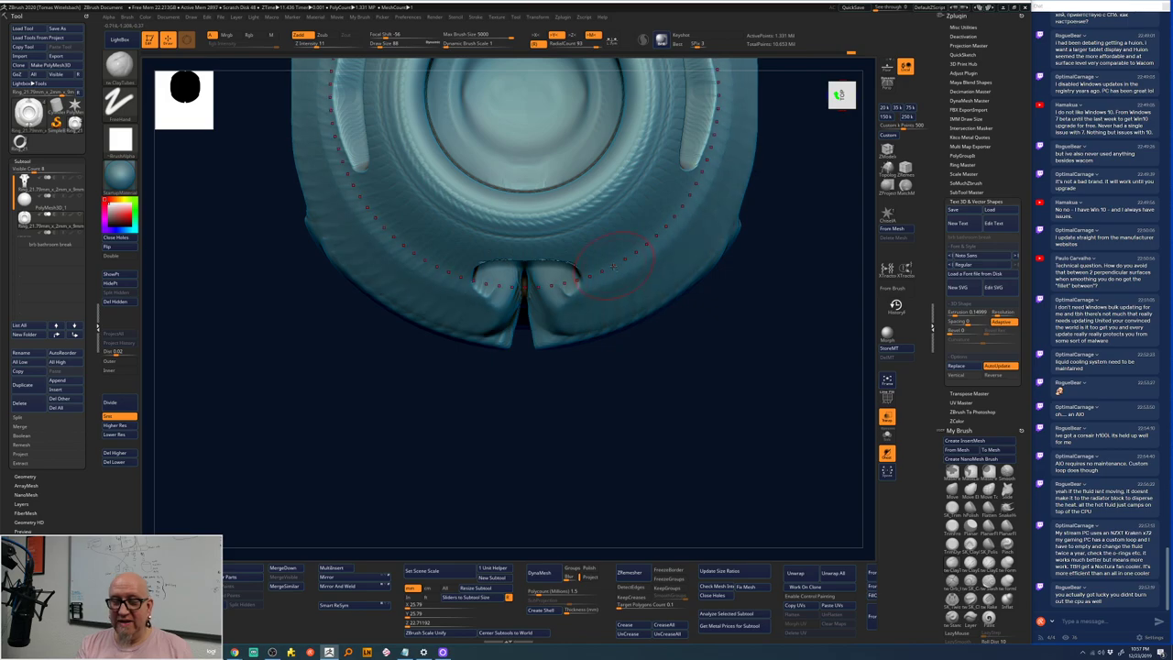
{"action": "left_click", "coordinate": [612, 266]}
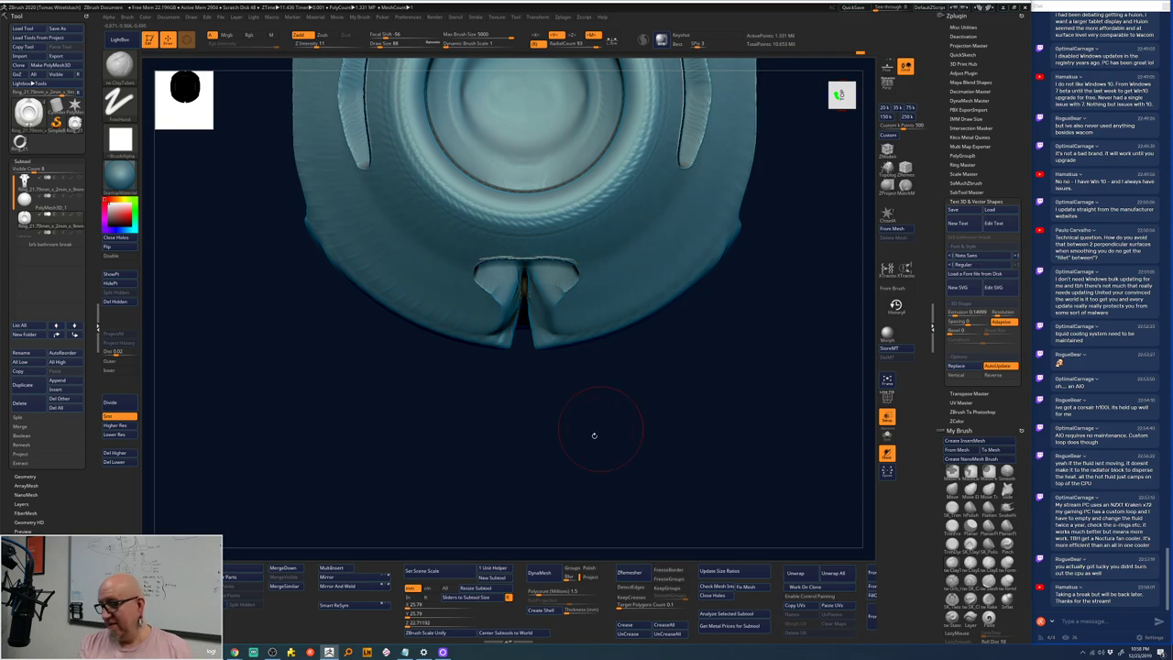
{"action": "mouse_move", "coordinate": [614, 377]}
{"action": "left_mouse_down", "text": "alt"}
{"action": "mouse_move", "coordinate": [564, 497]}
{"action": "mouse_move", "coordinate": [589, 287]}
{"action": "left_mouse_up", "text": "alt"}
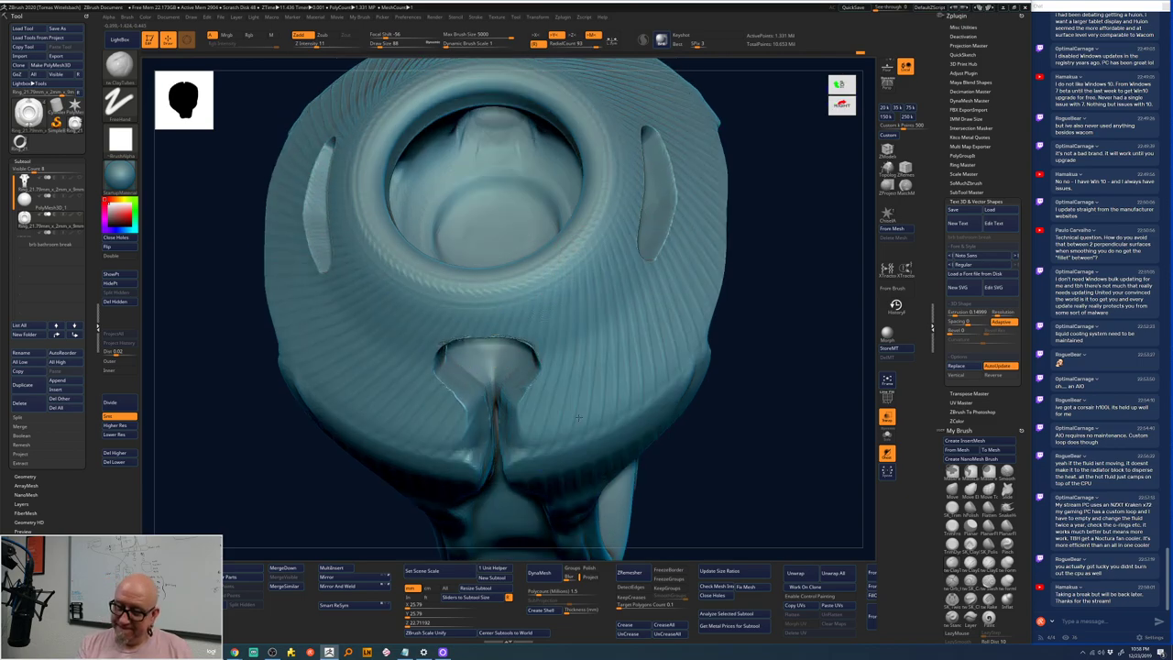
{"action": "key", "text": "shift"}
{"action": "mouse_move", "coordinate": [558, 368]}
{"action": "left_mouse_down", "text": "shift"}
{"action": "mouse_move", "coordinate": [586, 278]}
{"action": "mouse_move", "coordinate": [750, 317]}
{"action": "mouse_move", "coordinate": [754, 281]}
{"action": "mouse_move", "coordinate": [736, 390]}
{"action": "mouse_move", "coordinate": [715, 314]}
{"action": "left_mouse_up", "text": "shift"}
{"action": "left_click_drag", "start_coordinate": [712, 379], "coordinate": [731, 261]}
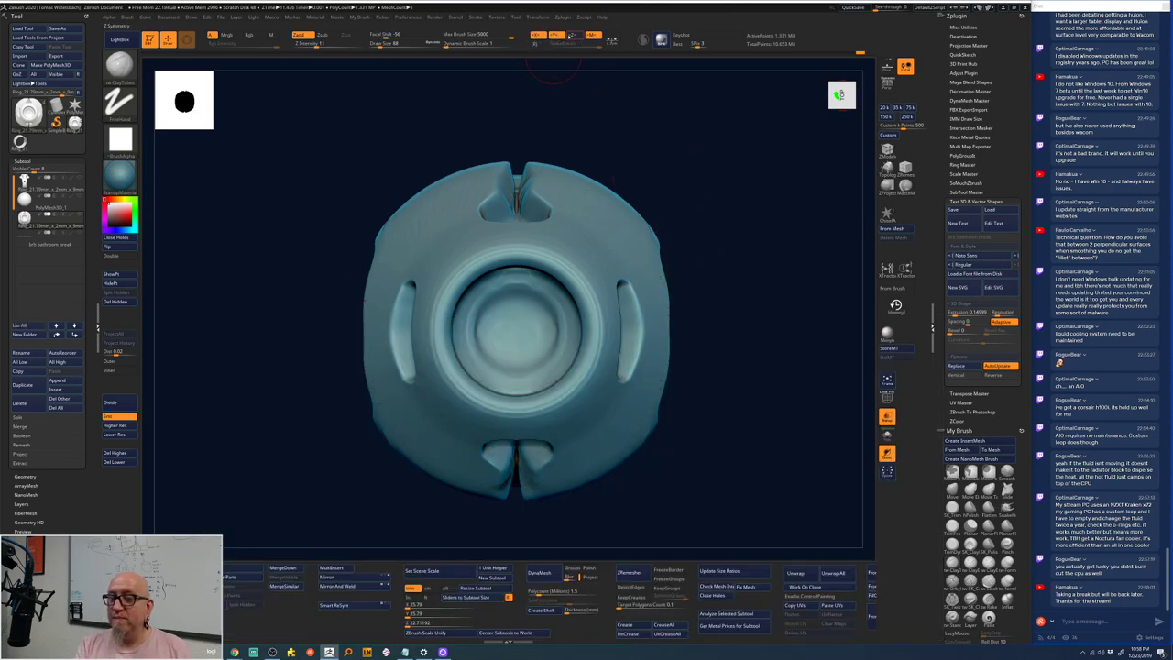
- Smooth the band's upper-left inner surface, then snap the ring back to front view
{"action": "mouse_move", "coordinate": [681, 214]}
{"action": "left_mouse_down"}
{"action": "mouse_move", "coordinate": [697, 243]}
{"action": "mouse_move", "coordinate": [514, 234]}
{"action": "mouse_move", "coordinate": [476, 261]}
{"action": "mouse_move", "coordinate": [503, 209]}
{"action": "mouse_move", "coordinate": [463, 291]}
{"action": "left_mouse_up"}
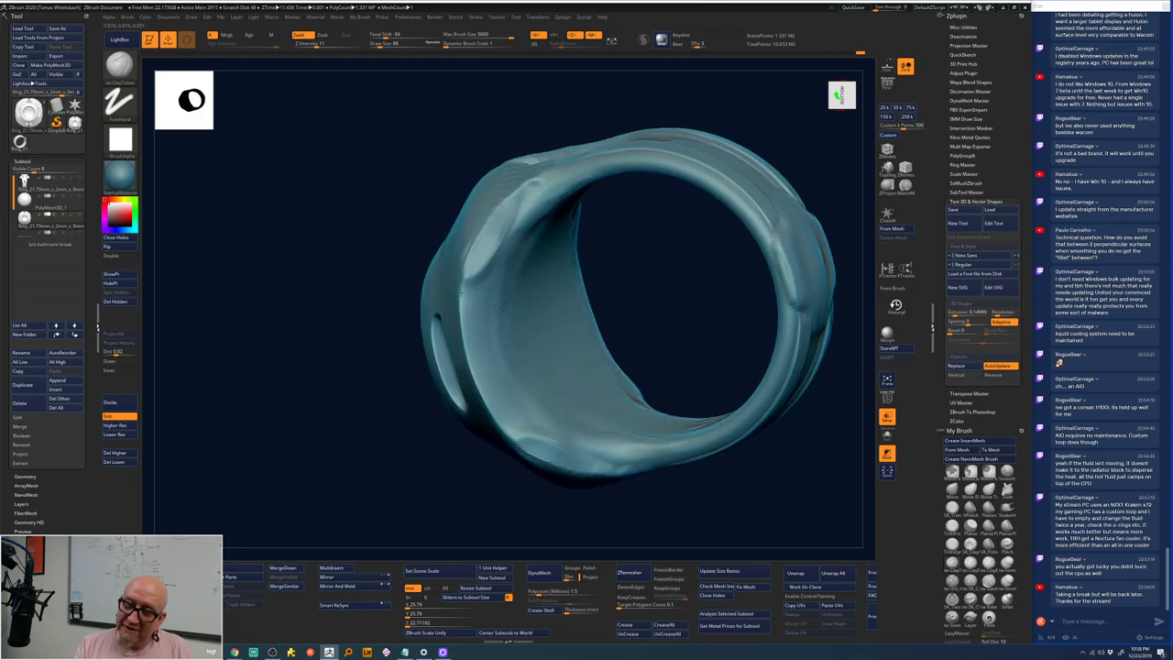
{"action": "mouse_move", "coordinate": [484, 240]}
{"action": "left_mouse_down", "text": "shift"}
{"action": "mouse_move", "coordinate": [494, 266]}
{"action": "mouse_move", "coordinate": [507, 201]}
{"action": "left_mouse_up", "text": "shift"}
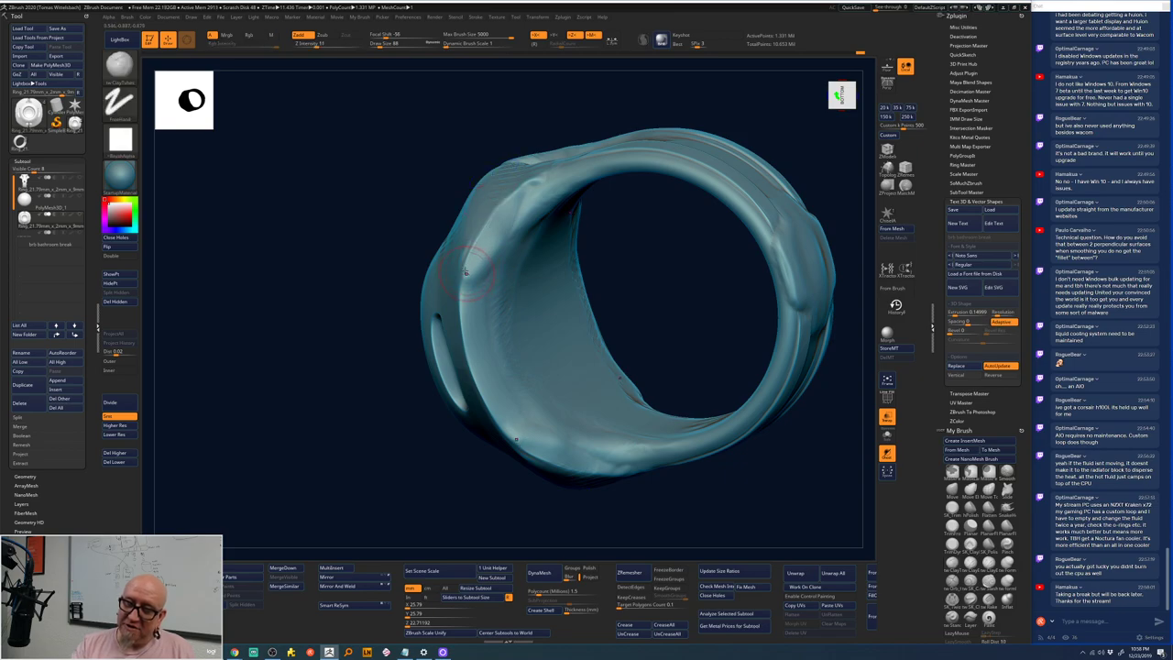
{"action": "mouse_move", "coordinate": [465, 272]}
{"action": "left_mouse_down", "text": "shift"}
{"action": "mouse_move", "coordinate": [485, 237]}
{"action": "mouse_move", "coordinate": [494, 252]}
{"action": "mouse_move", "coordinate": [541, 173]}
{"action": "mouse_move", "coordinate": [542, 194]}
{"action": "mouse_move", "coordinate": [533, 184]}
{"action": "mouse_move", "coordinate": [531, 207]}
{"action": "mouse_move", "coordinate": [502, 236]}
{"action": "left_mouse_up", "text": "shift"}
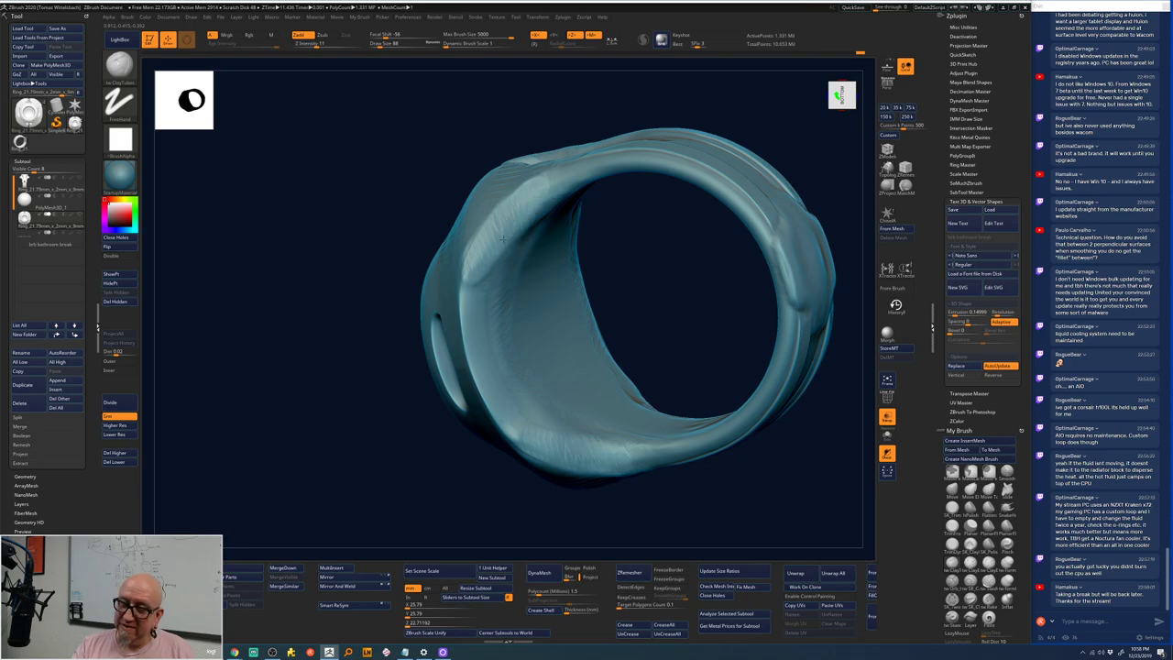
{"action": "mouse_move", "coordinate": [588, 283]}
{"action": "left_mouse_down"}
{"action": "mouse_move", "coordinate": [557, 254]}
{"action": "mouse_move", "coordinate": [502, 296]}
{"action": "left_mouse_up"}
{"action": "key", "text": "shift"}
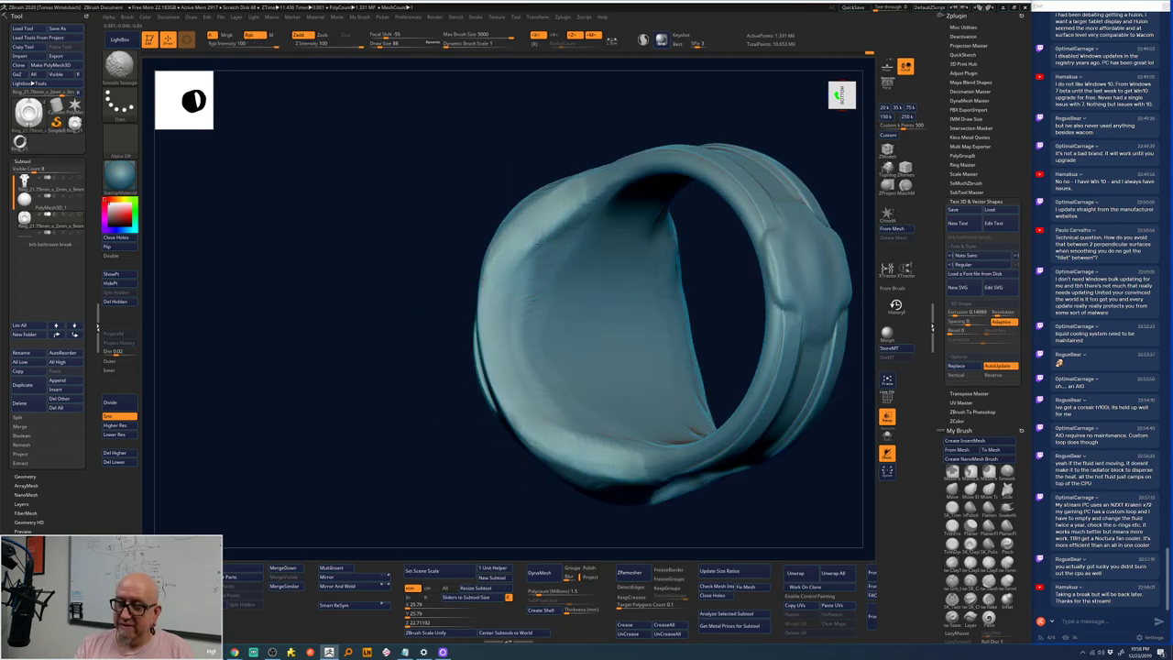
{"action": "mouse_move", "coordinate": [642, 275]}
{"action": "left_mouse_down"}
{"action": "mouse_move", "coordinate": [742, 252]}
{"action": "mouse_move", "coordinate": [729, 242]}
{"action": "mouse_move", "coordinate": [477, 307]}
{"action": "mouse_move", "coordinate": [474, 380]}
{"action": "mouse_move", "coordinate": [490, 254]}
{"action": "mouse_move", "coordinate": [554, 192]}
{"action": "mouse_move", "coordinate": [485, 280]}
{"action": "mouse_move", "coordinate": [475, 331]}
{"action": "mouse_move", "coordinate": [476, 368]}
{"action": "mouse_move", "coordinate": [521, 479]}
{"action": "mouse_move", "coordinate": [472, 397]}
{"action": "mouse_move", "coordinate": [478, 293]}
{"action": "mouse_move", "coordinate": [507, 233]}
{"action": "left_mouse_up"}
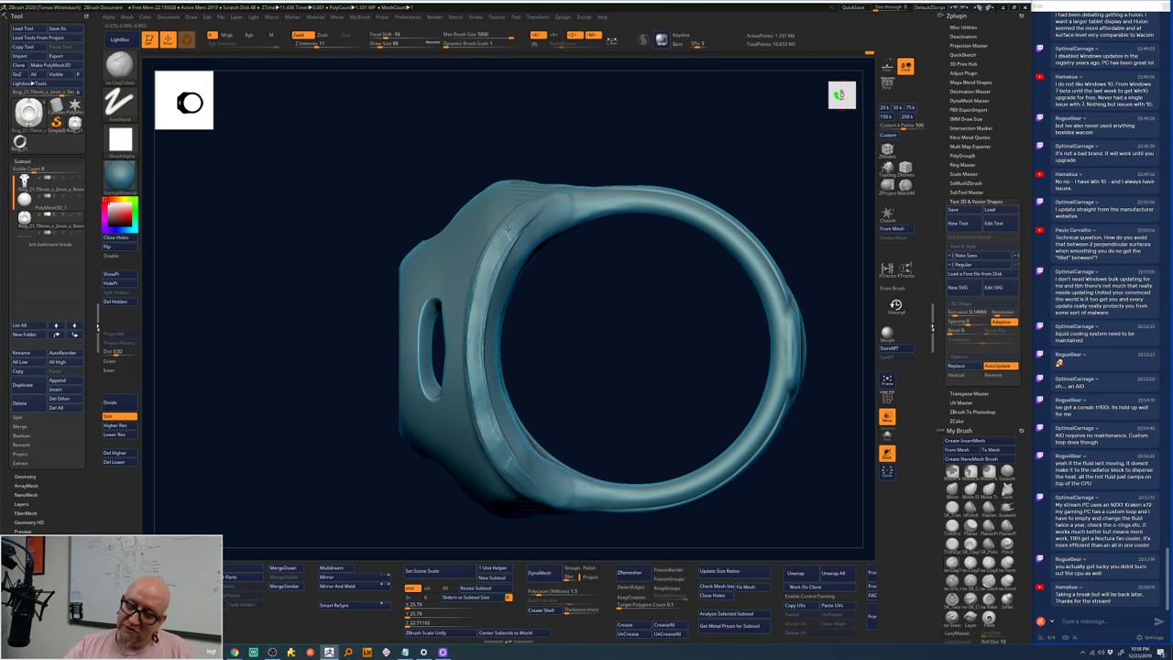
{"action": "mouse_move", "coordinate": [679, 137]}
{"action": "left_mouse_down", "text": "shift"}
{"action": "mouse_move", "coordinate": [718, 141]}
{"action": "mouse_move", "coordinate": [647, 178]}
{"action": "mouse_move", "coordinate": [664, 240]}
{"action": "mouse_move", "coordinate": [612, 261]}
{"action": "mouse_move", "coordinate": [618, 330]}
{"action": "mouse_move", "coordinate": [622, 309]}
{"action": "left_mouse_up", "text": "shift"}
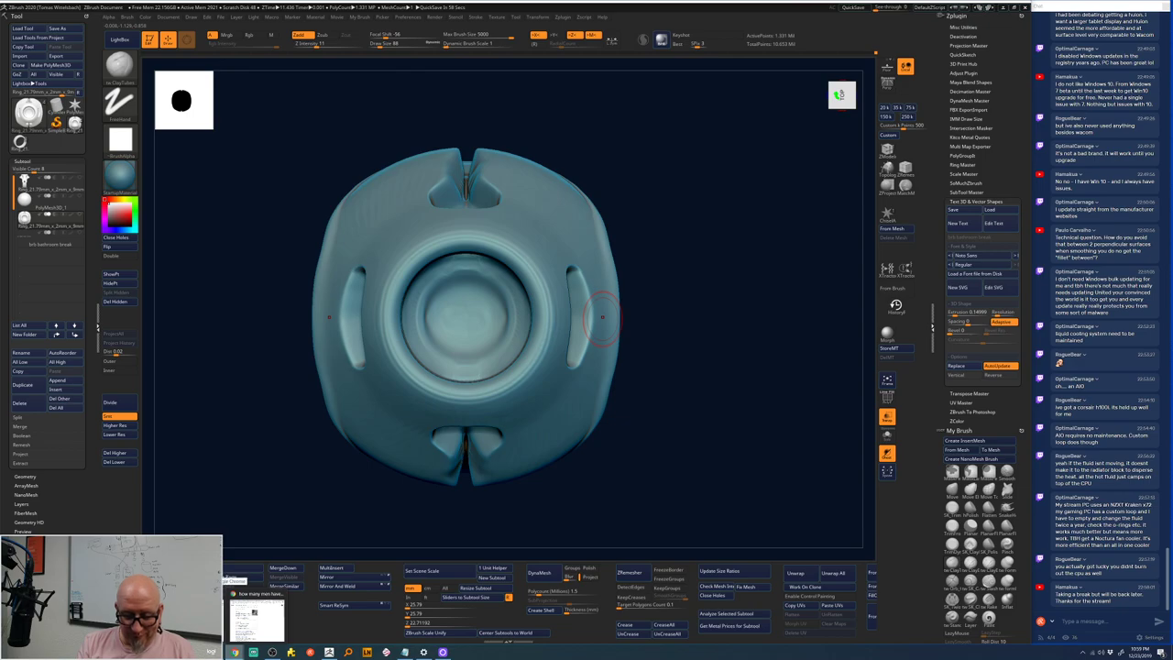
{"action": "left_click", "coordinate": [405, 652]}
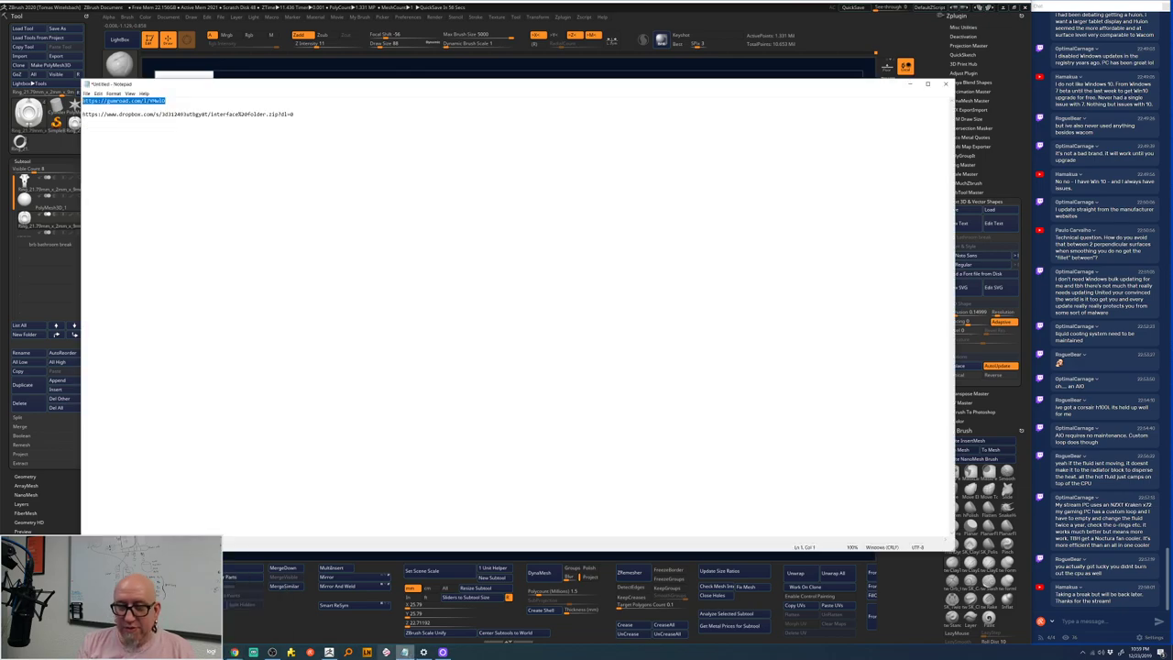
{"action": "left_click", "coordinate": [393, 462]}
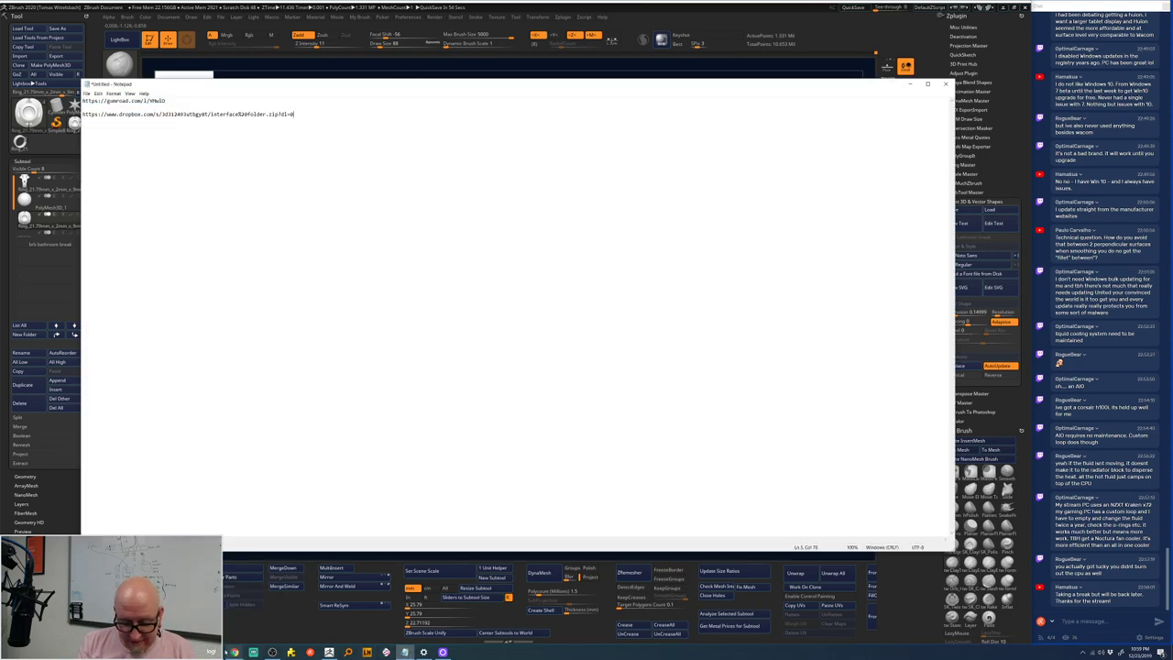
{"action": "left_click", "coordinate": [235, 651]}
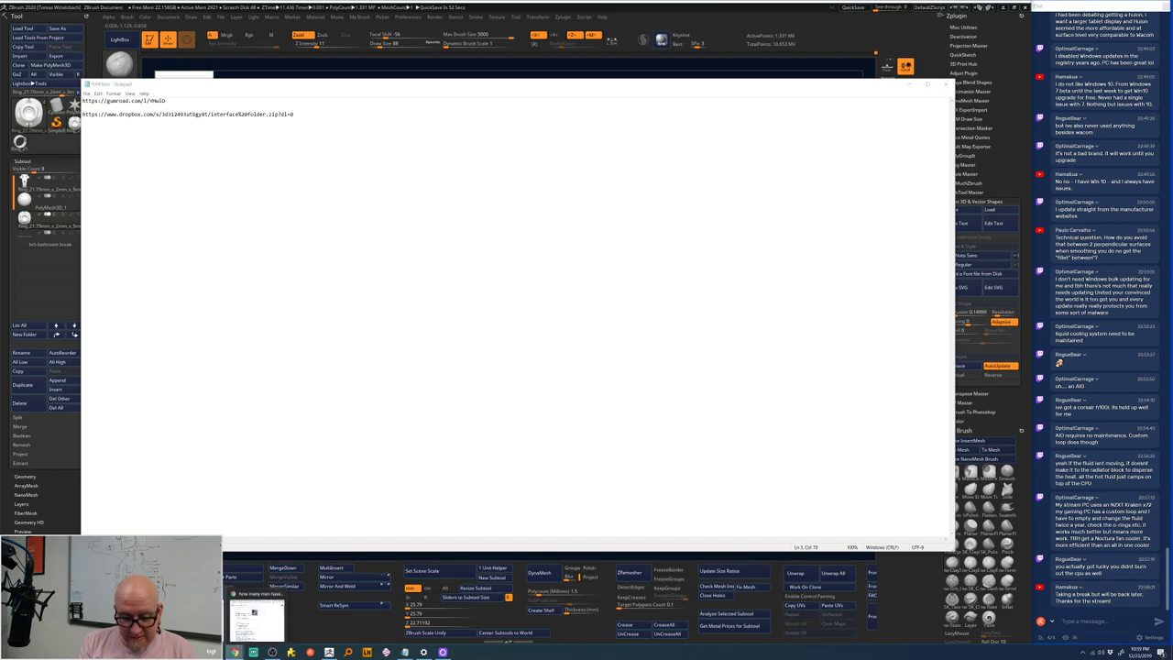
{"action": "mouse_move", "coordinate": [259, 615]}
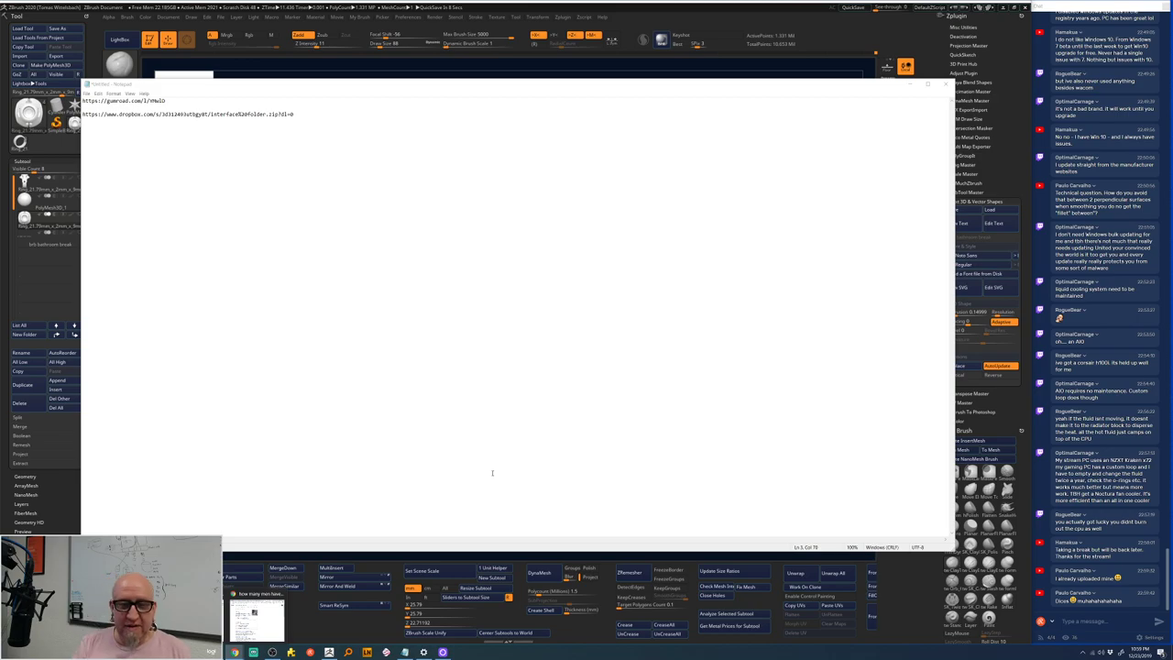
- Back in ZBrush, orbit the ring, snap it to front view and nudge it down-right
{"action": "left_click", "coordinate": [254, 652]}
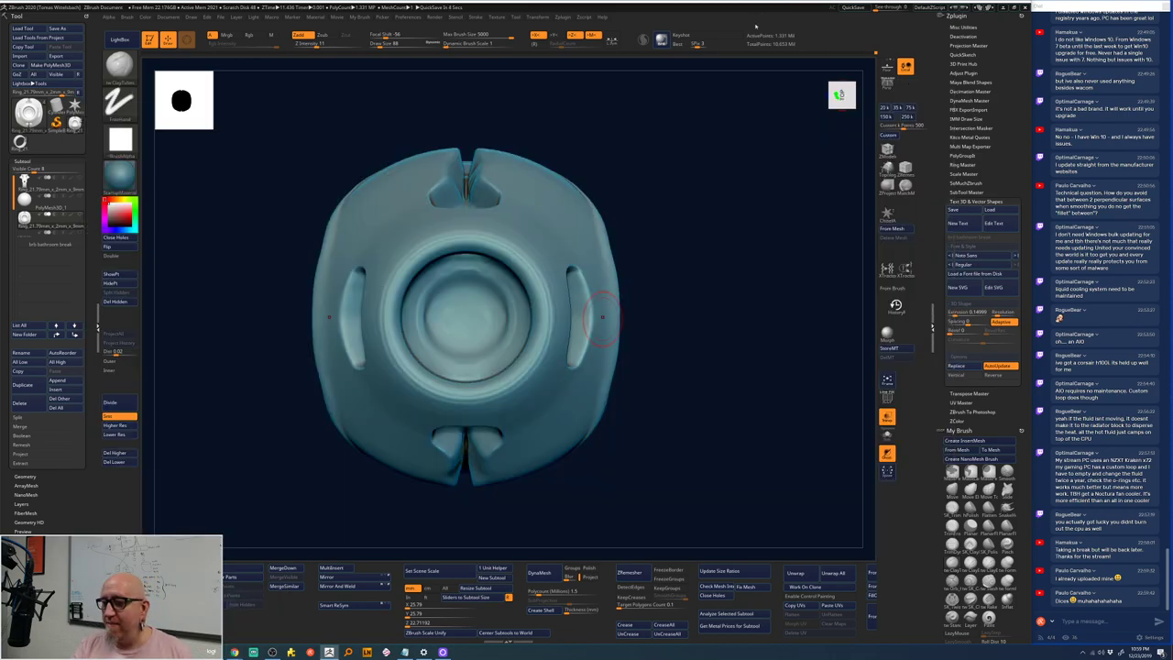
{"action": "left_click_drag", "start_coordinate": [670, 238], "coordinate": [670, 248]}
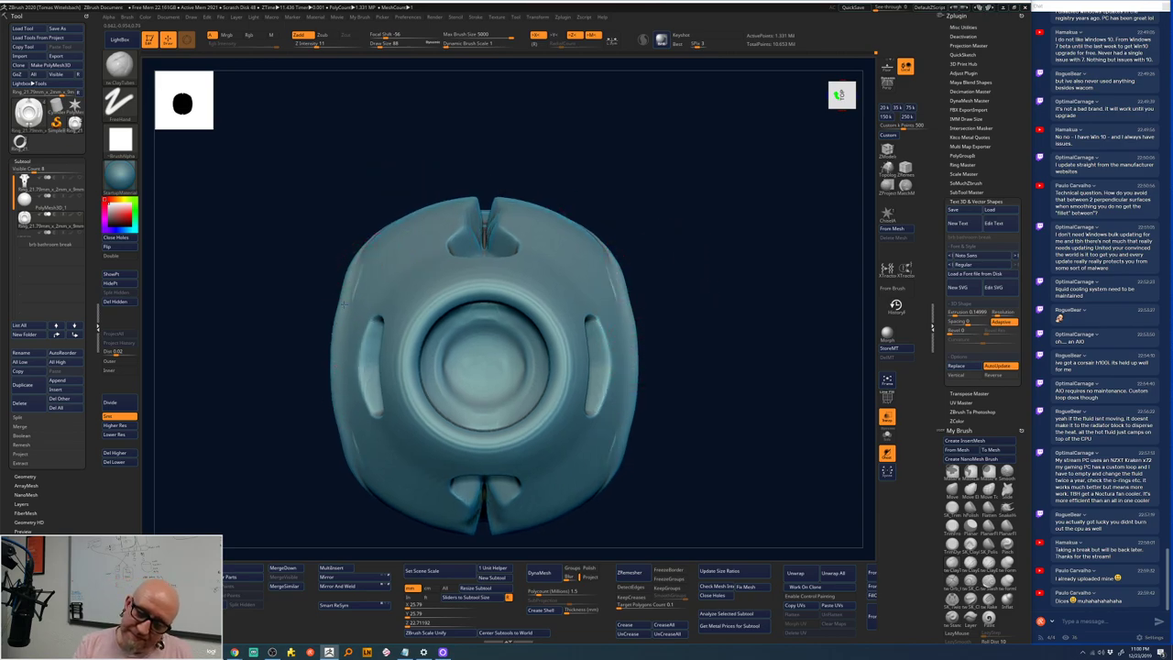
{"action": "left_click_drag", "start_coordinate": [341, 385], "coordinate": [349, 381]}
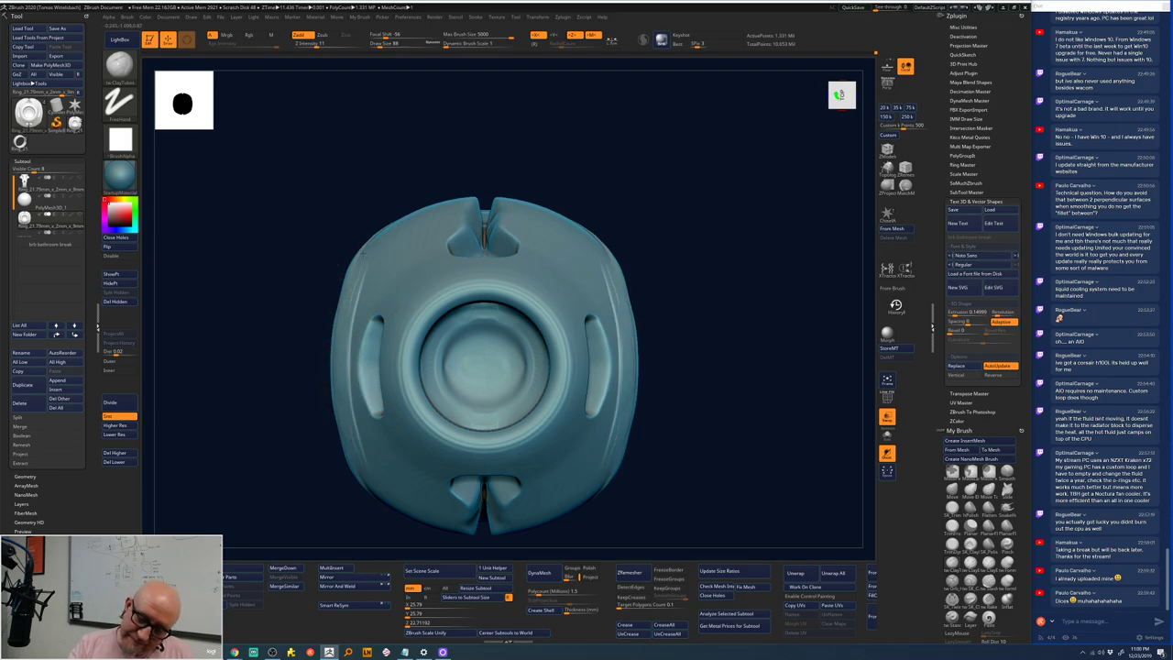
{"action": "mouse_move", "coordinate": [704, 214]}
{"action": "left_mouse_down", "text": "alt"}
{"action": "mouse_move", "coordinate": [665, 228]}
{"action": "mouse_move", "coordinate": [592, 353]}
{"action": "mouse_move", "coordinate": [559, 382]}
{"action": "mouse_move", "coordinate": [686, 265]}
{"action": "mouse_move", "coordinate": [687, 385]}
{"action": "mouse_move", "coordinate": [689, 222]}
{"action": "mouse_move", "coordinate": [710, 210]}
{"action": "left_mouse_up", "text": "alt"}
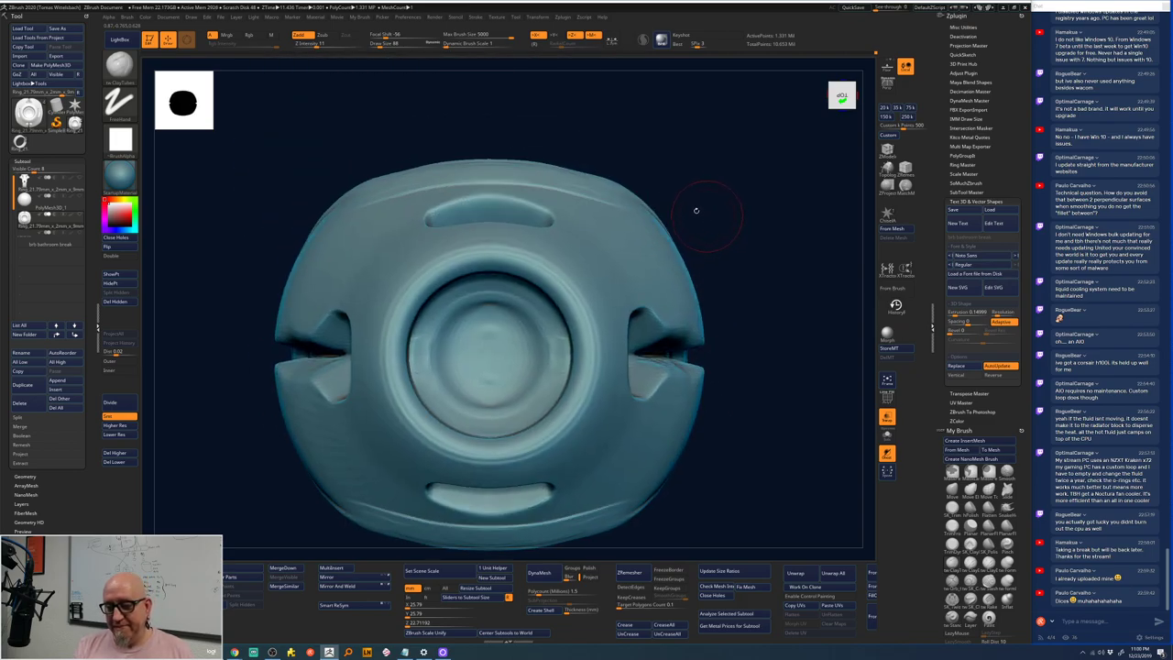
{"action": "mouse_move", "coordinate": [674, 231]}
{"action": "left_mouse_down"}
{"action": "mouse_move", "coordinate": [753, 266]}
{"action": "mouse_move", "coordinate": [760, 327]}
{"action": "mouse_move", "coordinate": [742, 311]}
{"action": "mouse_move", "coordinate": [794, 462]}
{"action": "mouse_move", "coordinate": [582, 281]}
{"action": "mouse_move", "coordinate": [791, 284]}
{"action": "mouse_move", "coordinate": [780, 302]}
{"action": "left_mouse_up"}
{"action": "left_click_drag", "start_coordinate": [711, 234], "coordinate": [796, 281], "text": "alt"}
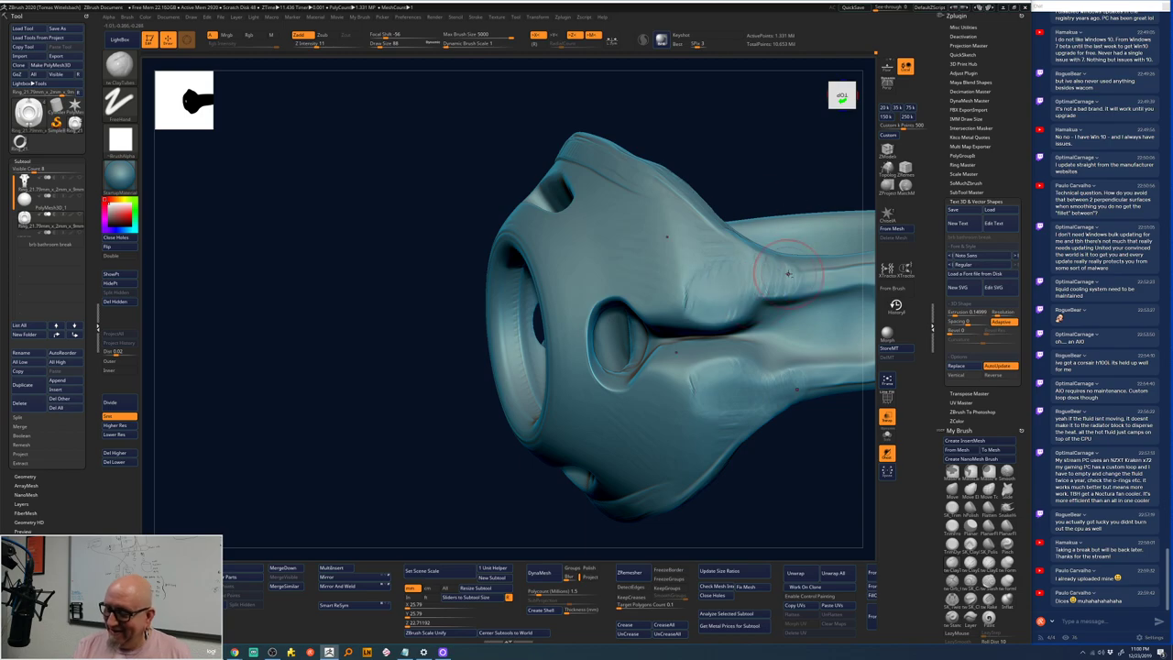
- Smooth the shoulder crease lines, then inspect the ring from front, side and three-quarter views
{"action": "mouse_move", "coordinate": [690, 296]}
{"action": "left_mouse_down", "text": "shift"}
{"action": "mouse_move", "coordinate": [731, 262]}
{"action": "mouse_move", "coordinate": [689, 233]}
{"action": "mouse_move", "coordinate": [678, 195]}
{"action": "left_mouse_up", "text": "shift"}
{"action": "left_click_drag", "start_coordinate": [764, 125], "coordinate": [799, 209], "text": "shift"}
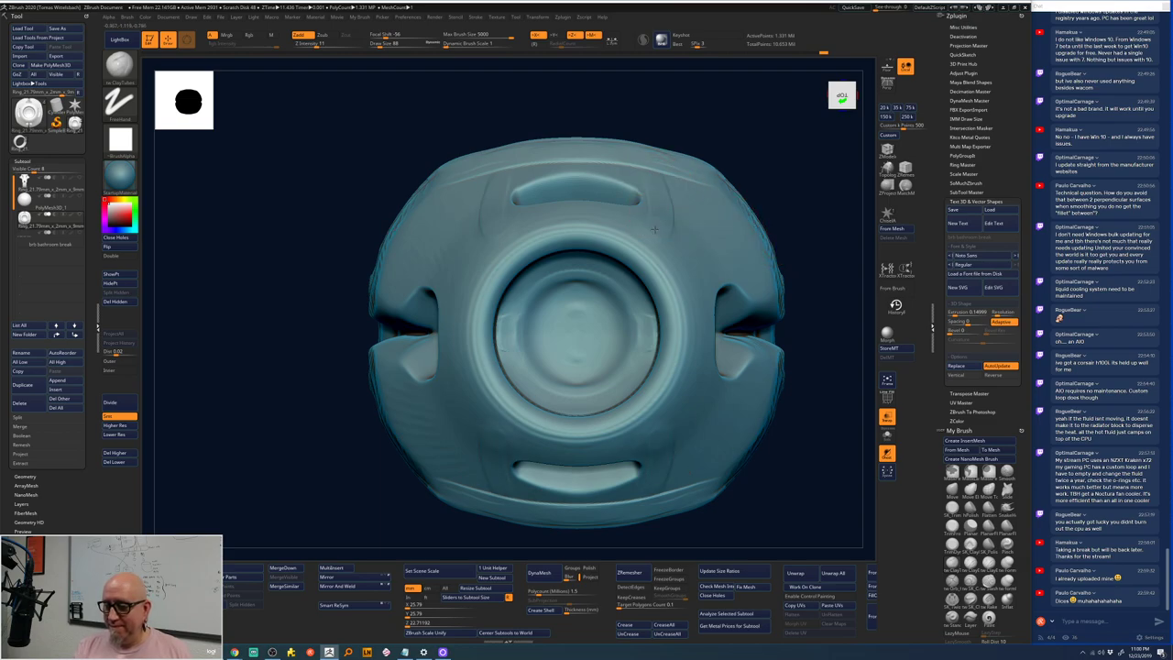
{"action": "mouse_move", "coordinate": [811, 302]}
{"action": "left_mouse_down"}
{"action": "mouse_move", "coordinate": [706, 275]}
{"action": "mouse_move", "coordinate": [674, 252]}
{"action": "mouse_move", "coordinate": [646, 303]}
{"action": "mouse_move", "coordinate": [655, 385]}
{"action": "mouse_move", "coordinate": [639, 430]}
{"action": "left_mouse_up"}
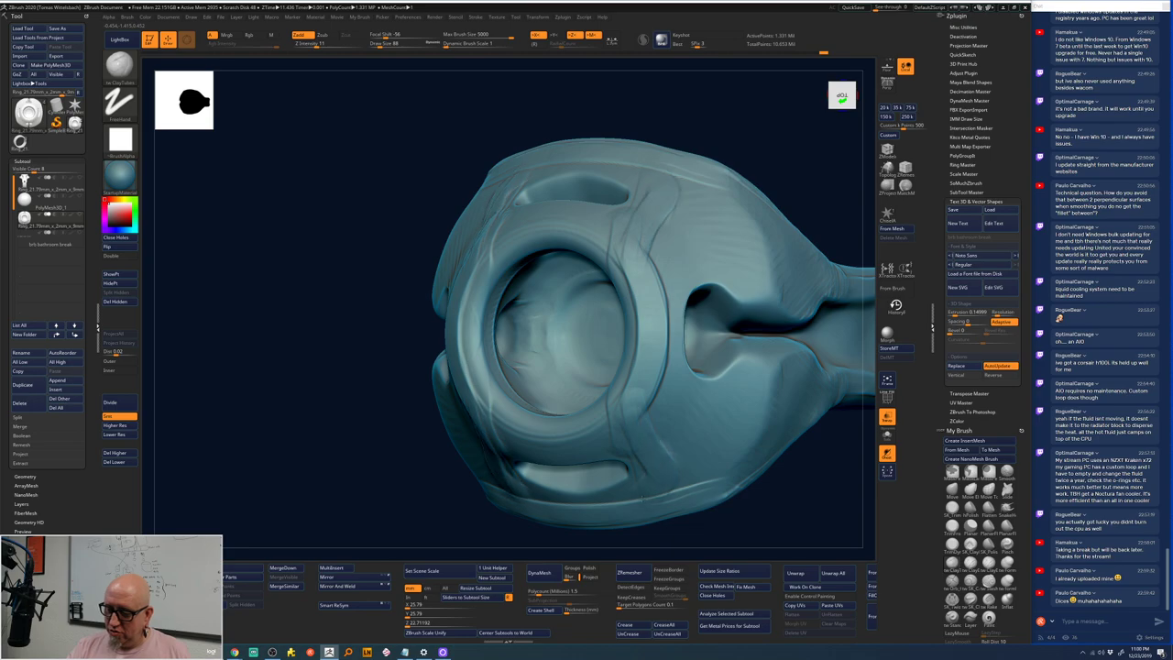
{"action": "left_click_drag", "start_coordinate": [768, 522], "coordinate": [646, 458]}
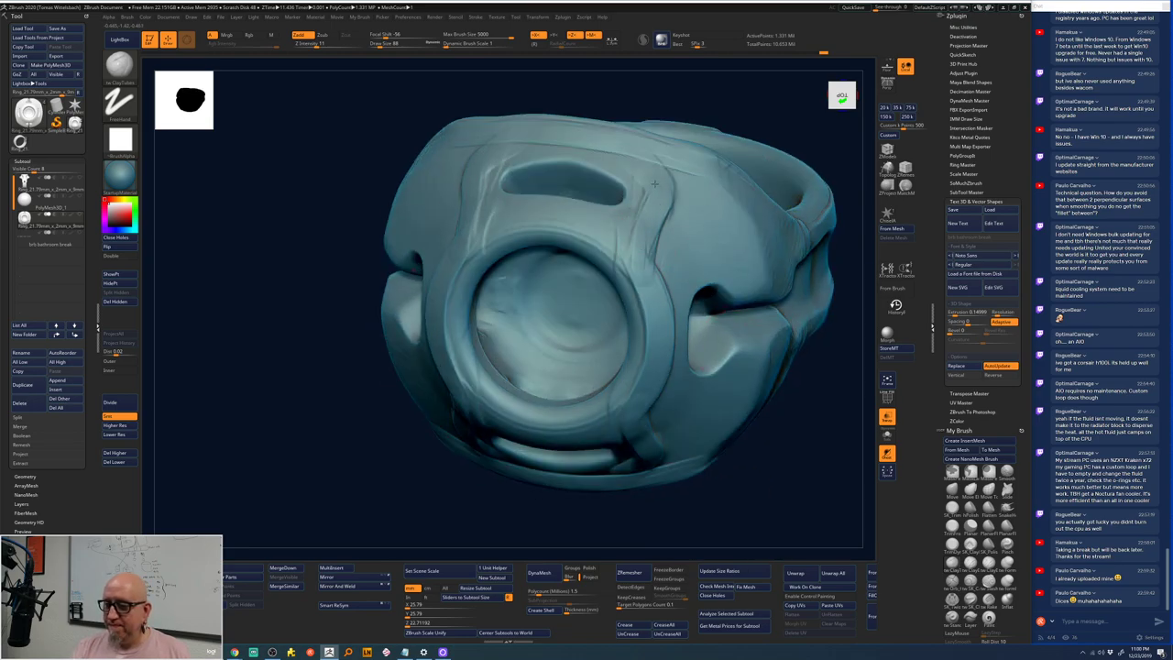
{"action": "left_click_drag", "start_coordinate": [573, 123], "coordinate": [637, 229]}
{"action": "left_click_drag", "start_coordinate": [641, 303], "coordinate": [641, 275]}
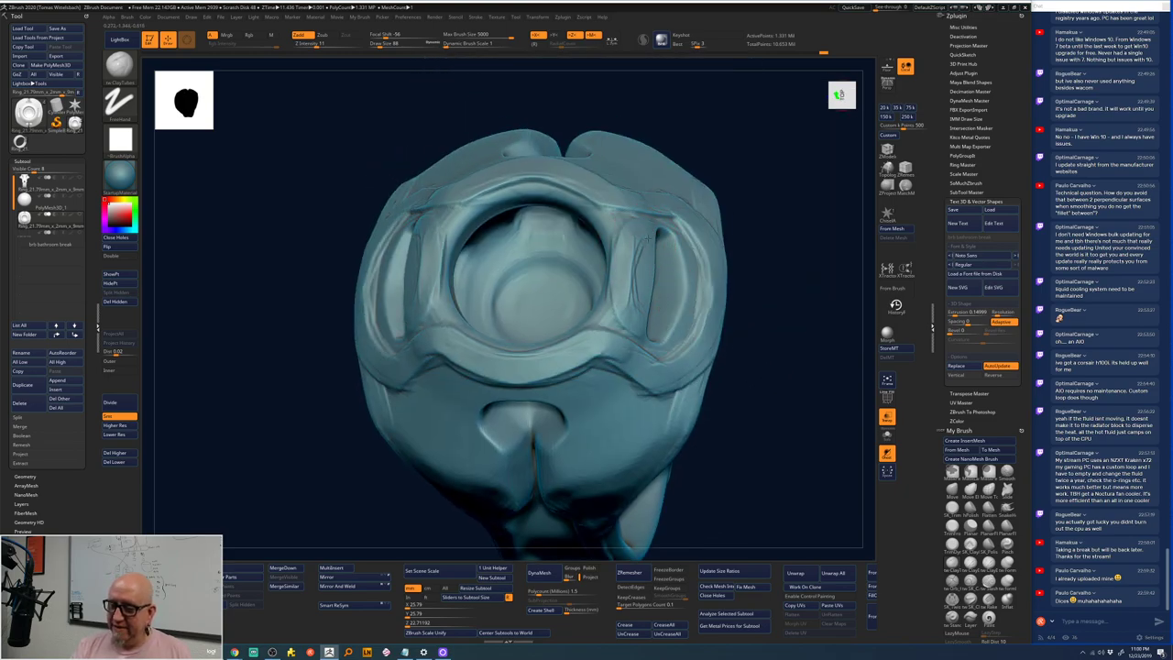
{"action": "mouse_move", "coordinate": [646, 230]}
{"action": "left_mouse_down"}
{"action": "mouse_move", "coordinate": [775, 197]}
{"action": "mouse_move", "coordinate": [641, 233]}
{"action": "left_mouse_up"}
{"action": "key", "text": "shift"}
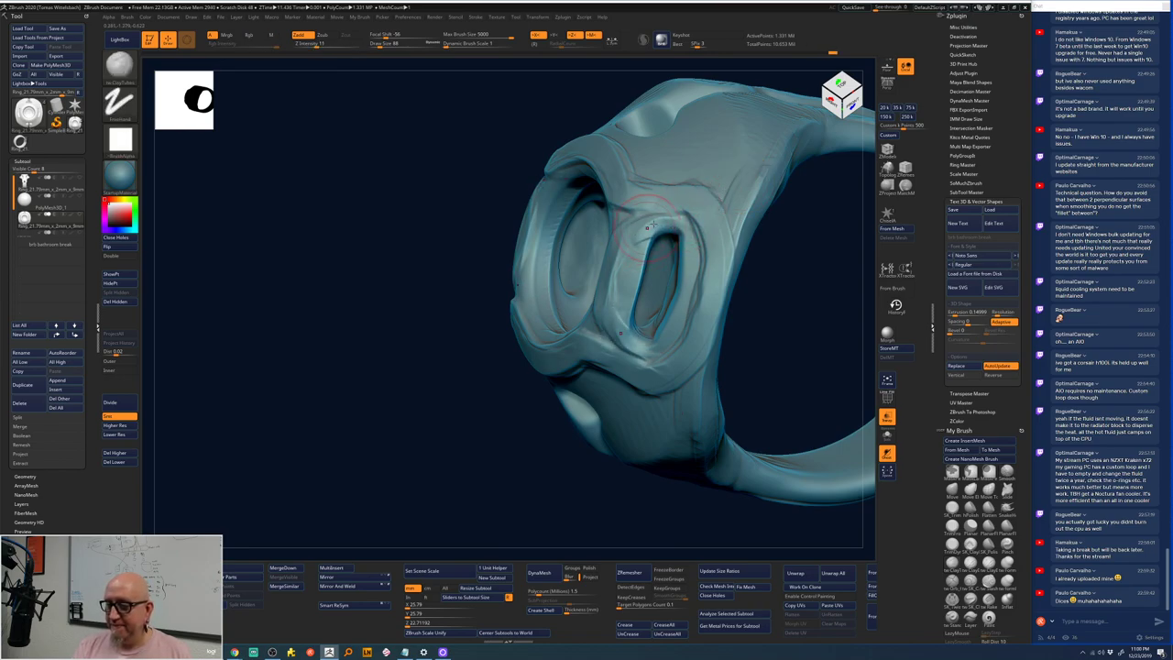
{"action": "left_click_drag", "start_coordinate": [827, 241], "coordinate": [622, 317]}
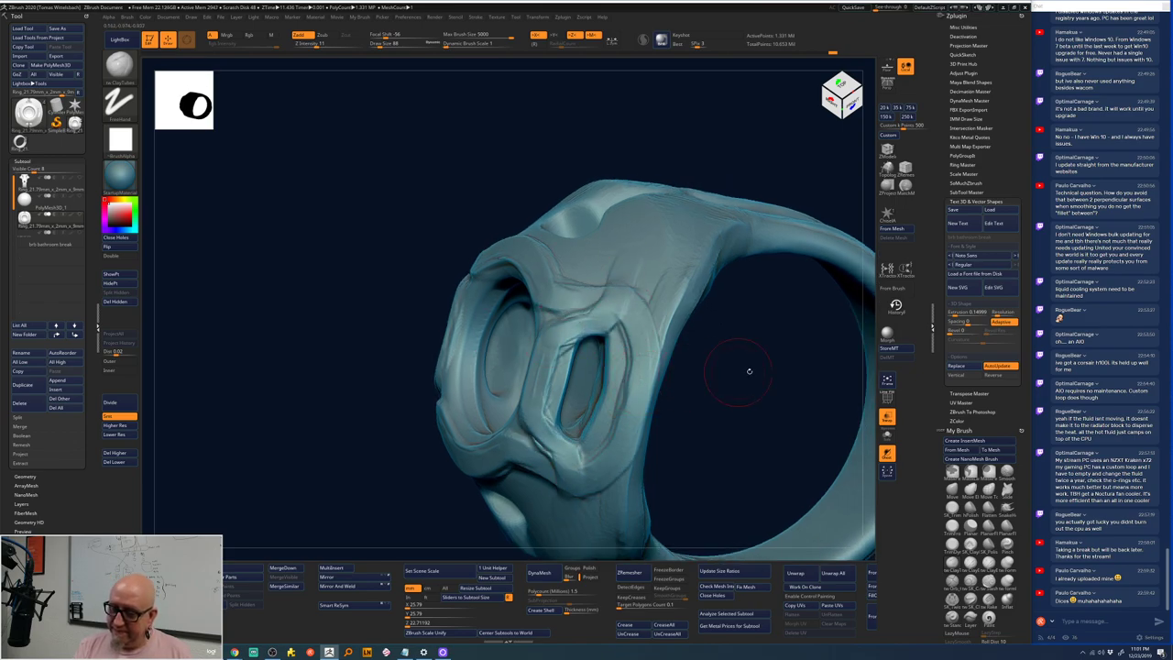
{"action": "left_click_drag", "start_coordinate": [746, 370], "coordinate": [725, 262], "text": "shift"}
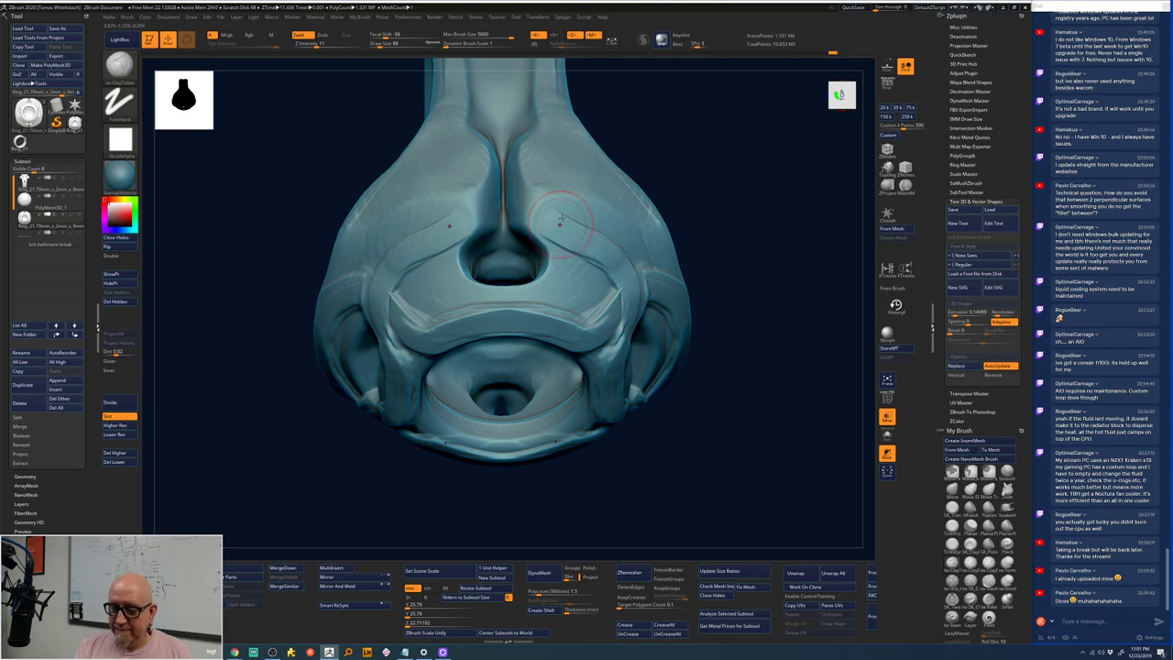
- Turn to the top rim and undo the last three smoothing strokes above the opening
{"action": "left_click_drag", "start_coordinate": [747, 203], "coordinate": [715, 240]}
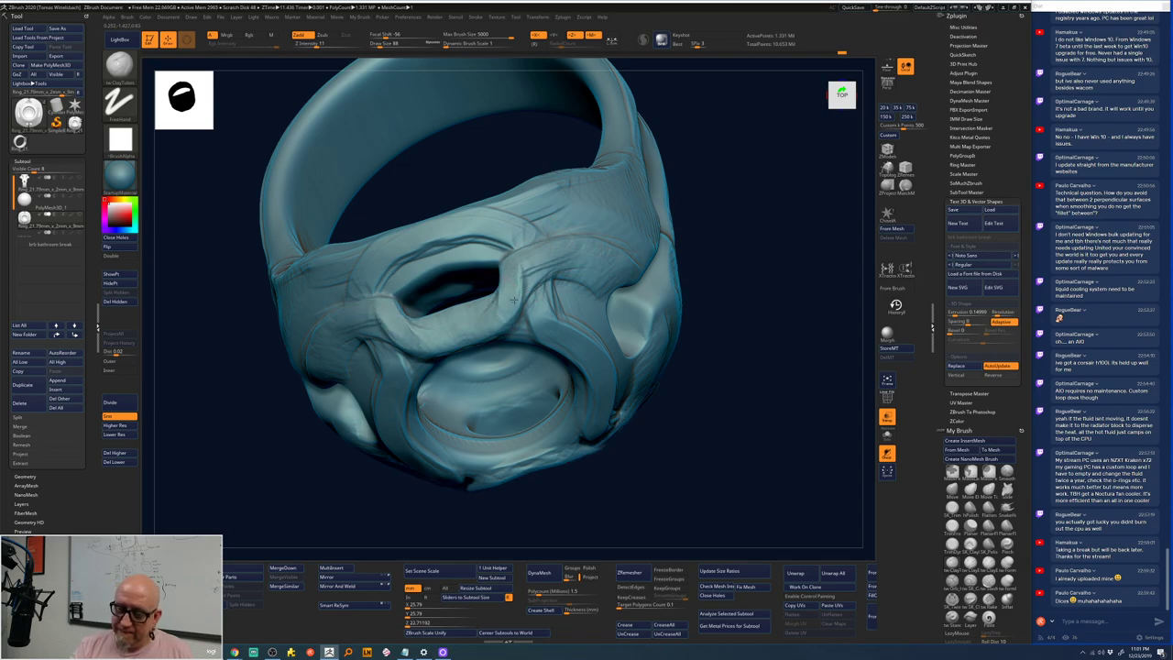
{"action": "left_click_drag", "start_coordinate": [733, 193], "coordinate": [738, 262]}
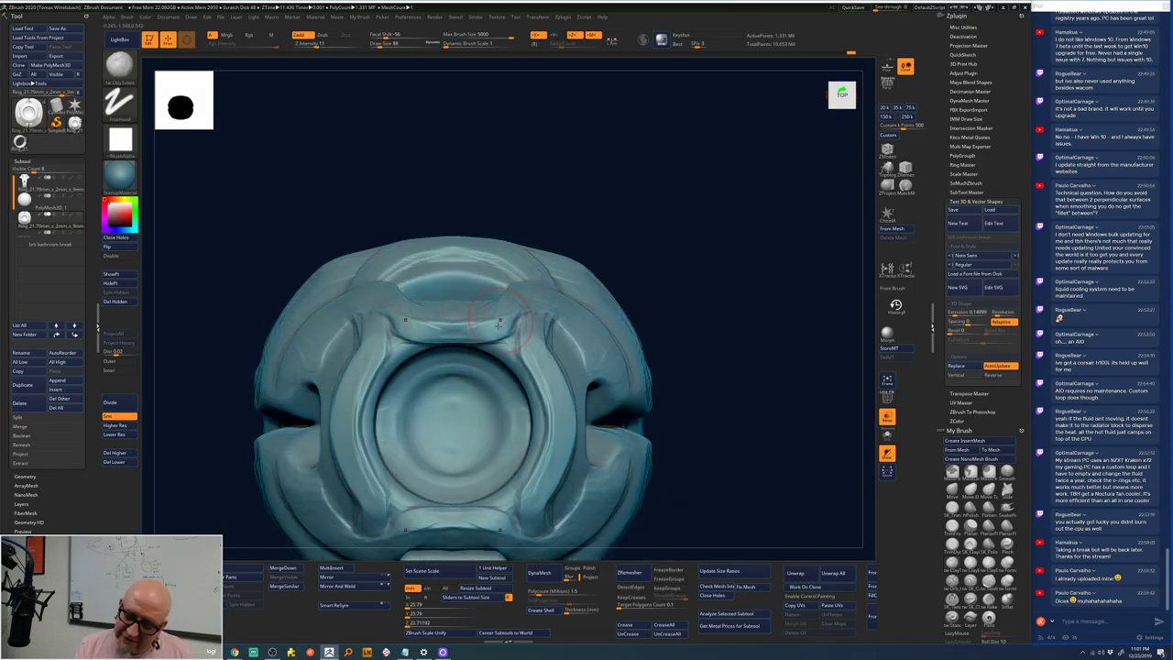
{"action": "left_click_drag", "start_coordinate": [736, 197], "coordinate": [731, 275]}
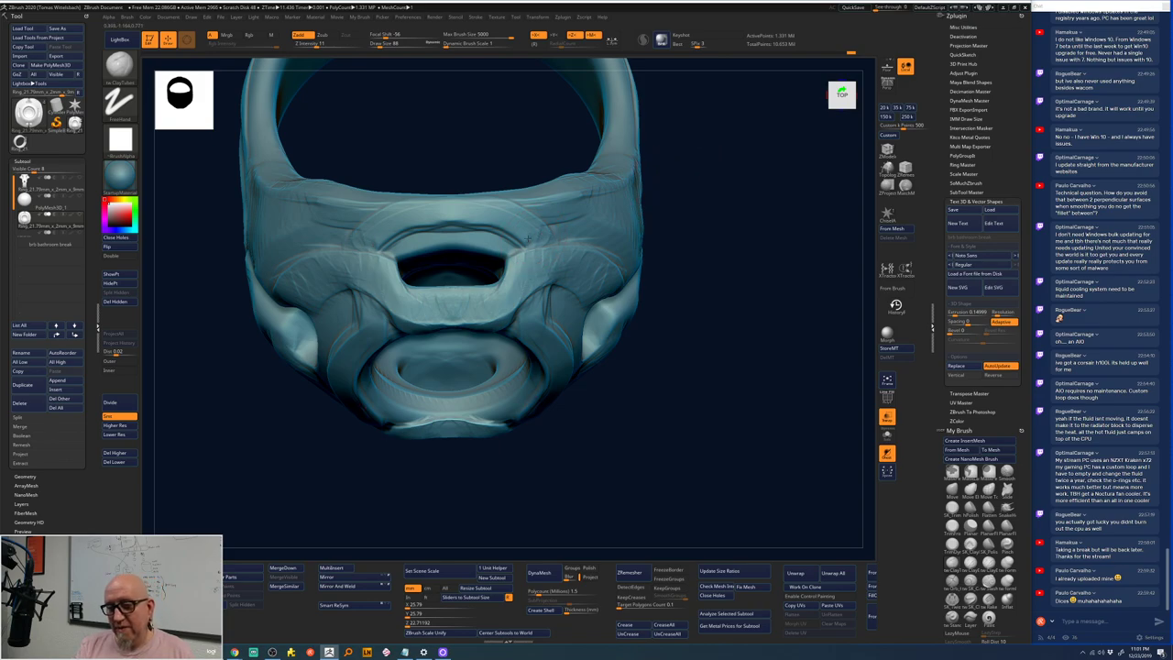
{"action": "mouse_move", "coordinate": [710, 202]}
{"action": "left_mouse_down"}
{"action": "mouse_move", "coordinate": [406, 218]}
{"action": "mouse_move", "coordinate": [430, 240]}
{"action": "mouse_move", "coordinate": [494, 246]}
{"action": "mouse_move", "coordinate": [502, 223]}
{"action": "left_mouse_up"}
{"action": "key", "text": "ctrl+z"}
{"action": "key", "text": "ctrl+z"}
{"action": "key", "text": "ctrl+z"}
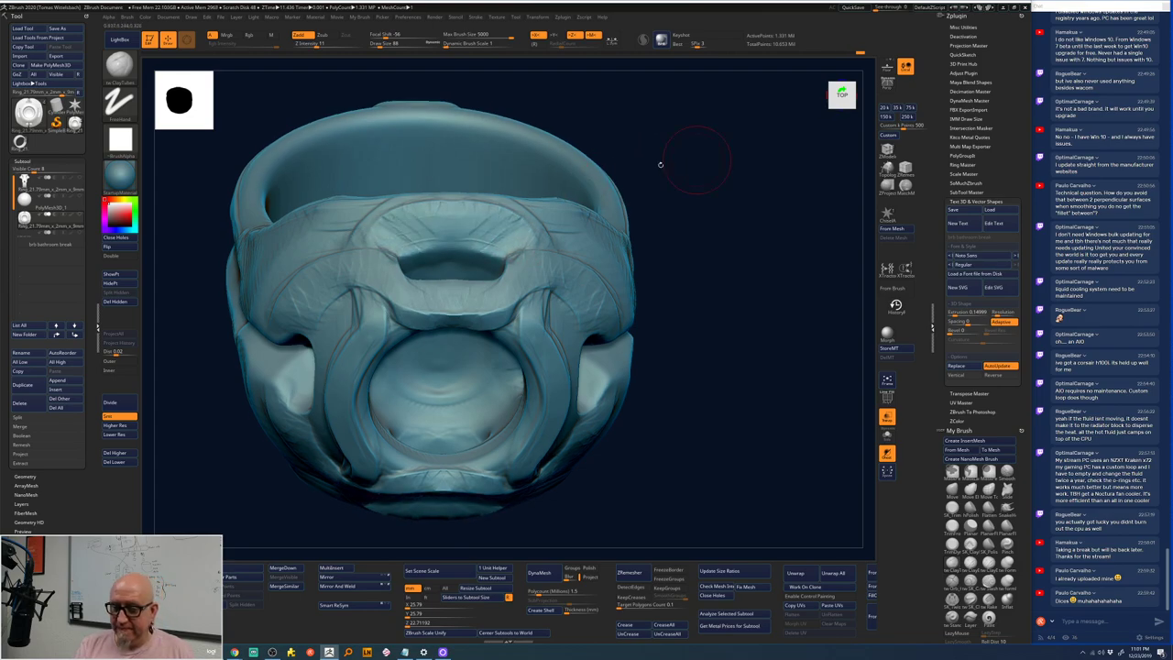
{"action": "key", "text": "ctrl+z"}
{"action": "key", "text": "ctrl+z"}
{"action": "key", "text": "ctrl+z"}
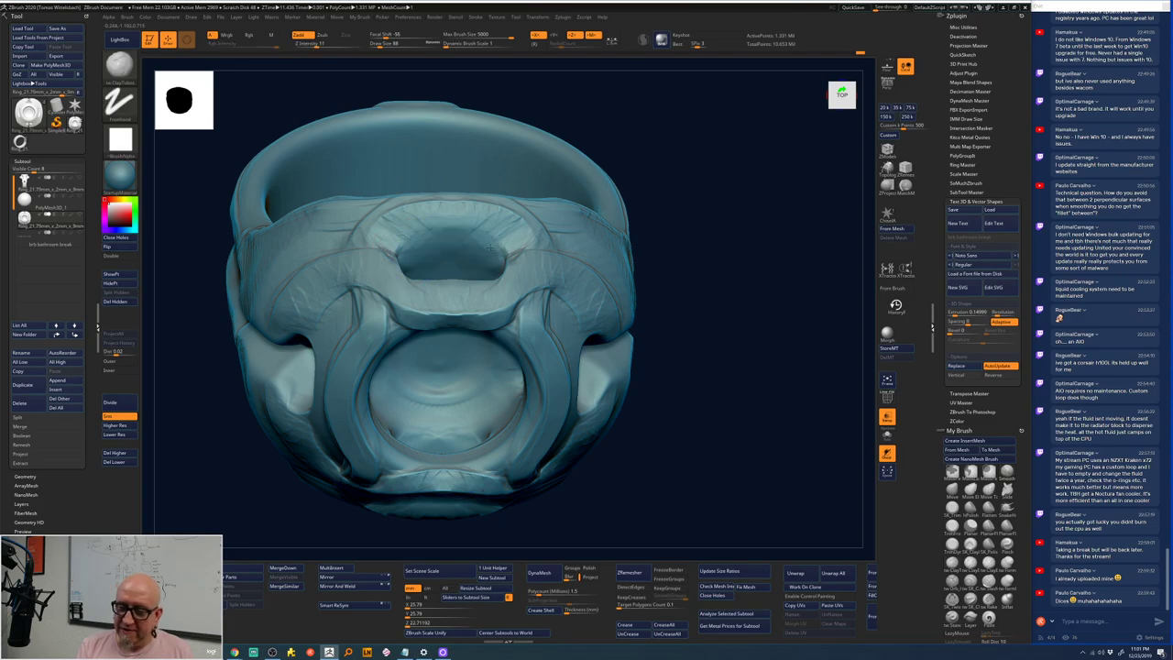
{"action": "key", "text": "ctrl+z"}
{"action": "key", "text": "ctrl+z"}
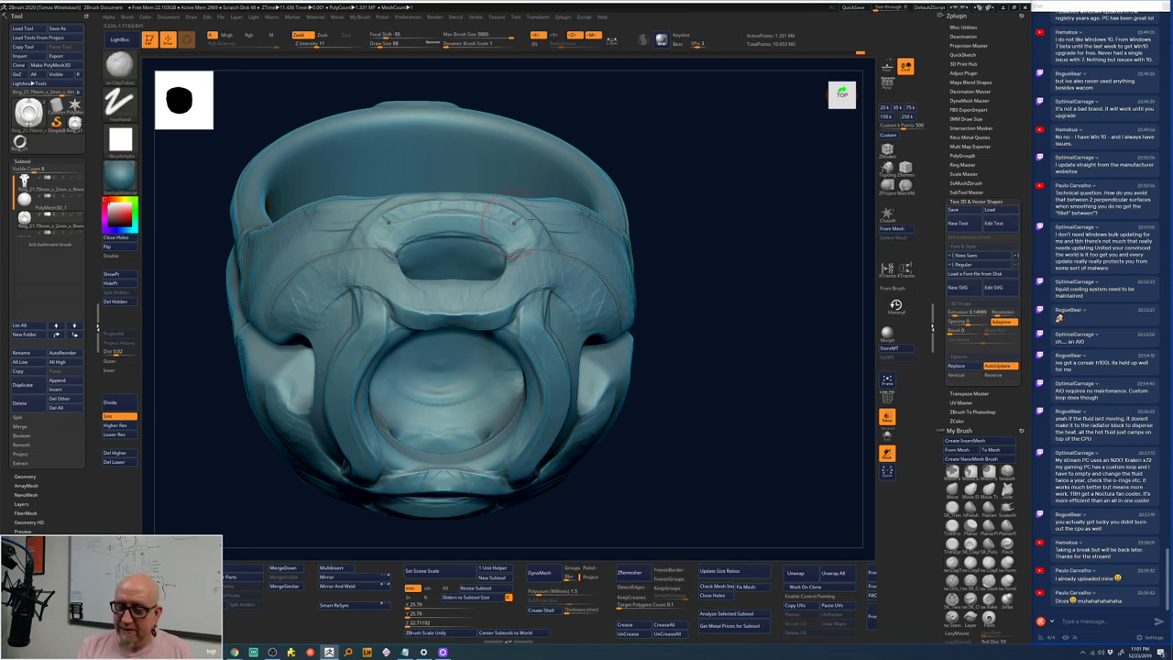
- Snap the ring to a straight front view, zoom out, then enlarge it centred
{"action": "mouse_move", "coordinate": [660, 238]}
{"action": "left_mouse_down"}
{"action": "mouse_move", "coordinate": [694, 175]}
{"action": "mouse_move", "coordinate": [430, 209]}
{"action": "mouse_move", "coordinate": [398, 225]}
{"action": "mouse_move", "coordinate": [406, 218]}
{"action": "left_mouse_up"}
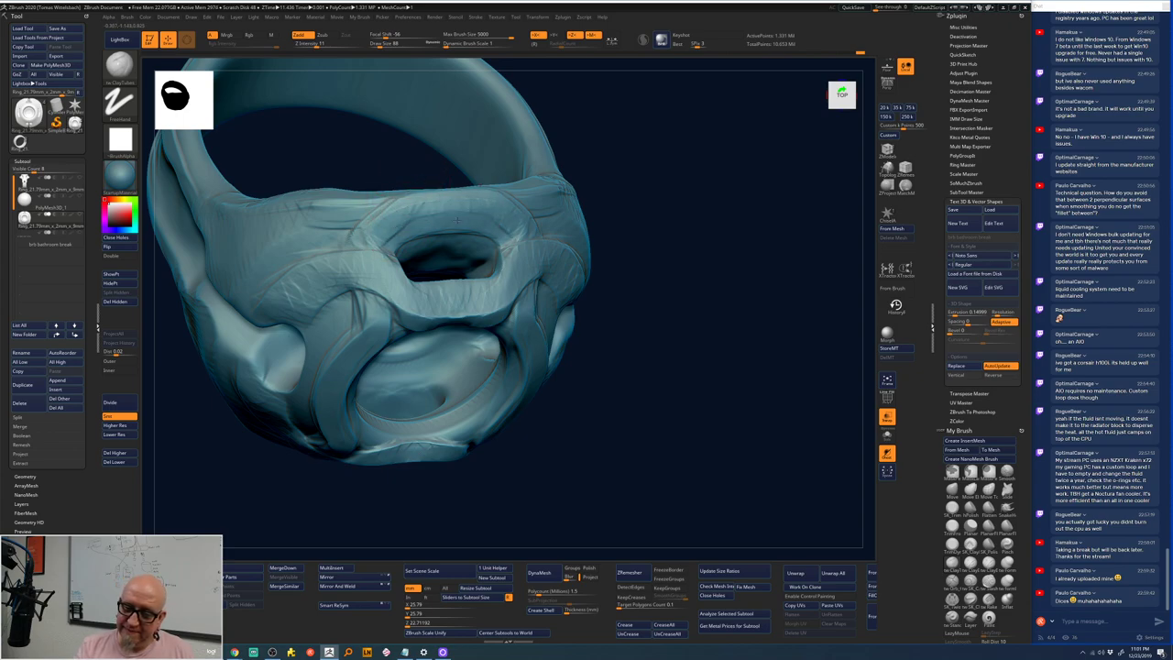
{"action": "mouse_move", "coordinate": [641, 146]}
{"action": "left_mouse_down"}
{"action": "mouse_move", "coordinate": [715, 174]}
{"action": "mouse_move", "coordinate": [744, 170]}
{"action": "left_mouse_up"}
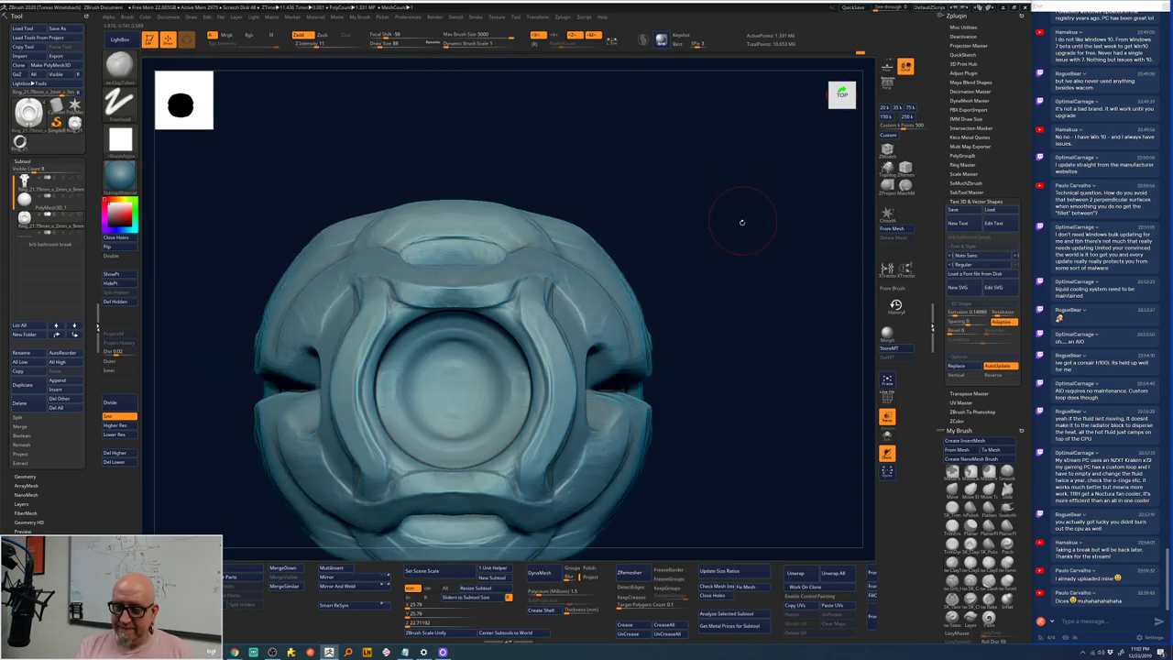
{"action": "left_click_drag", "start_coordinate": [742, 222], "coordinate": [715, 230], "text": "alt"}
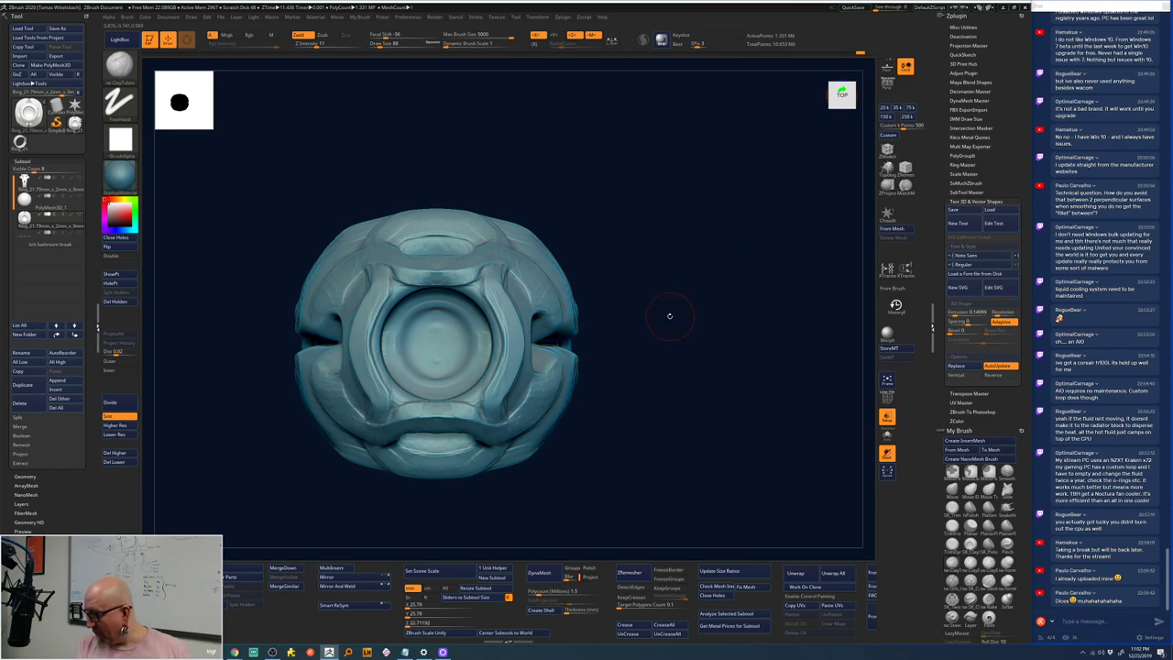
{"action": "mouse_move", "coordinate": [666, 319]}
{"action": "left_mouse_down", "text": "alt"}
{"action": "mouse_move", "coordinate": [668, 291]}
{"action": "mouse_move", "coordinate": [662, 316]}
{"action": "left_mouse_up", "text": "alt"}
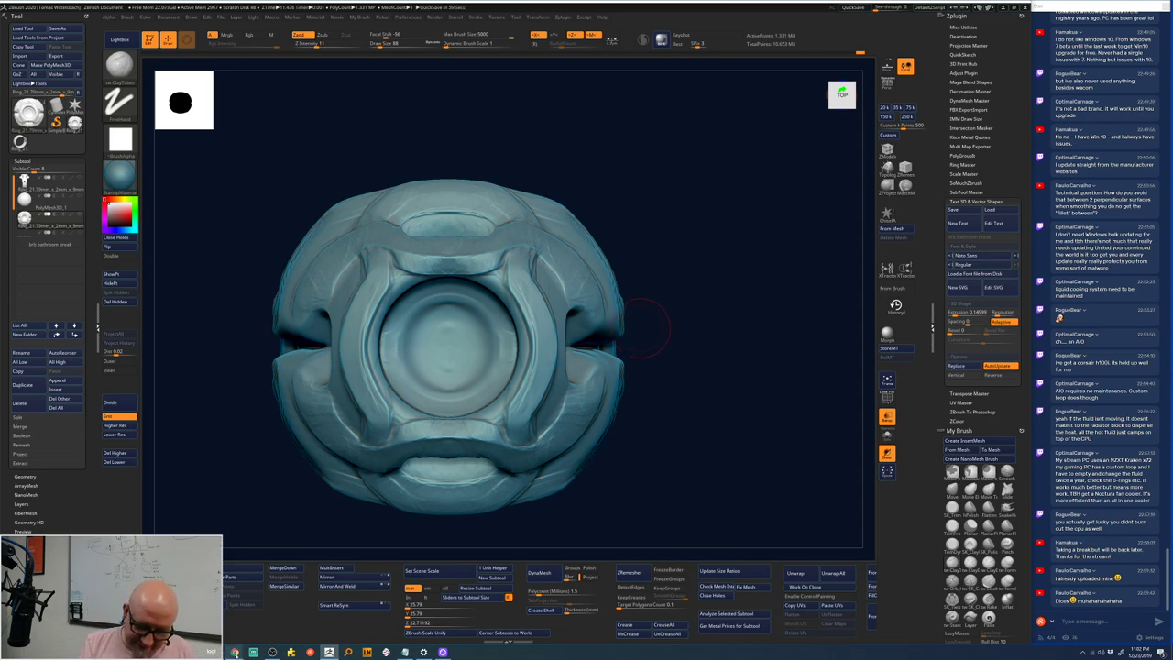
- Search 'zbrush live' in Chrome and open a presenter's past broadcasts page
{"action": "key", "text": "alt+Tab"}
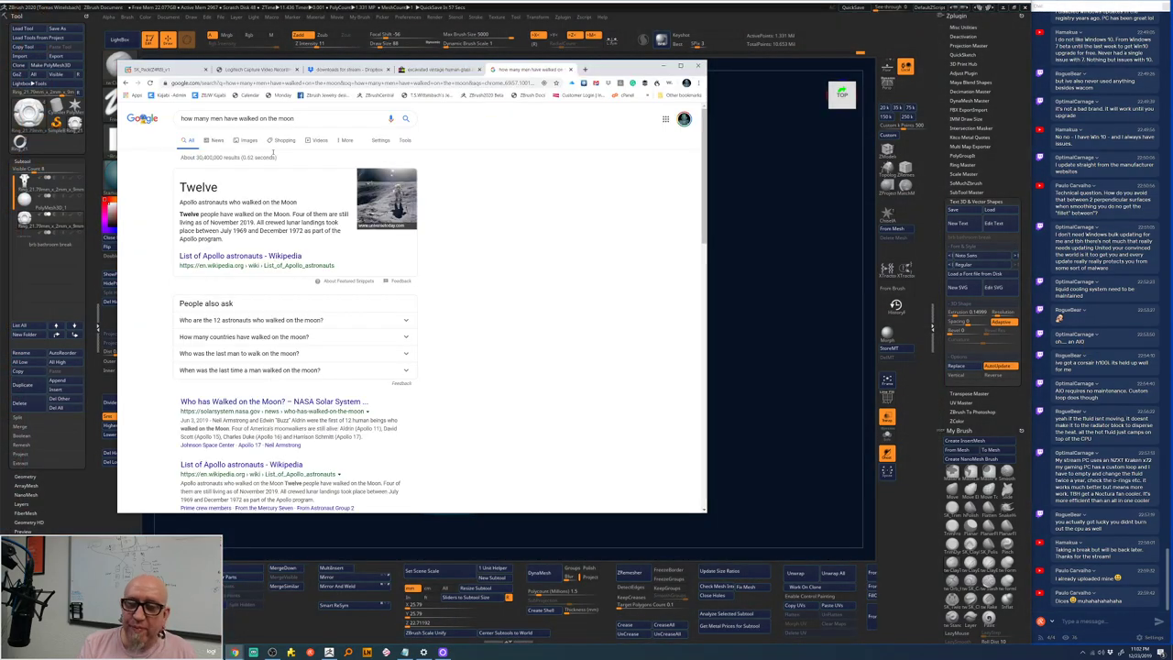
{"action": "left_click", "coordinate": [275, 83]}
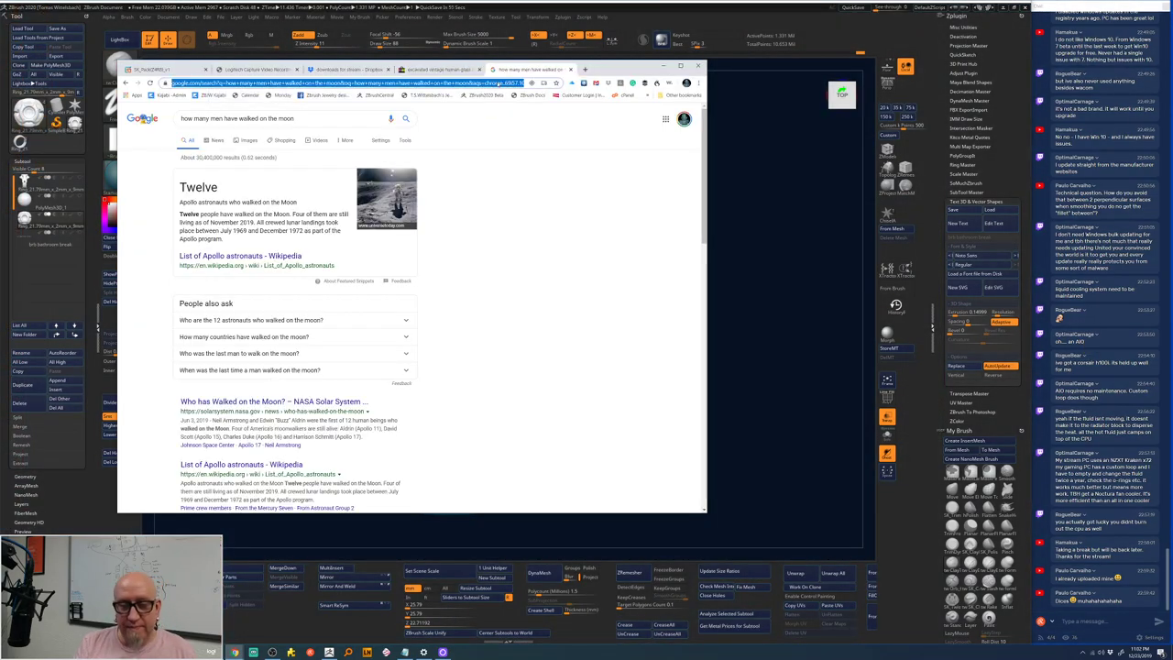
{"action": "type", "text": "zbrush"}
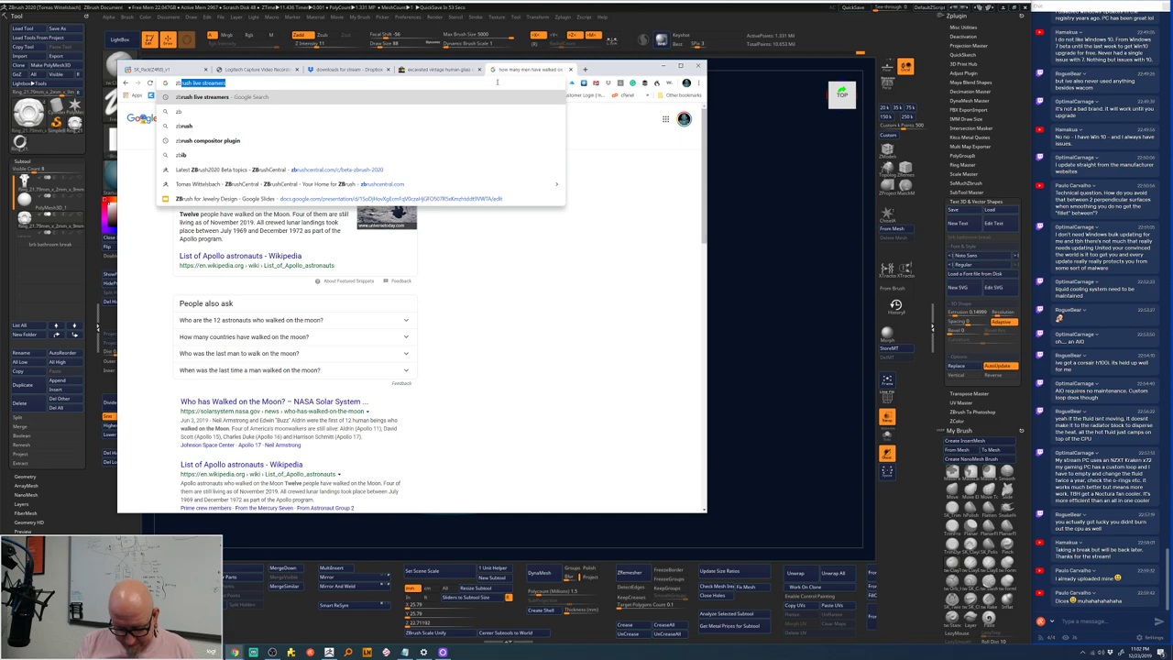
{"action": "type", "text": " live"}
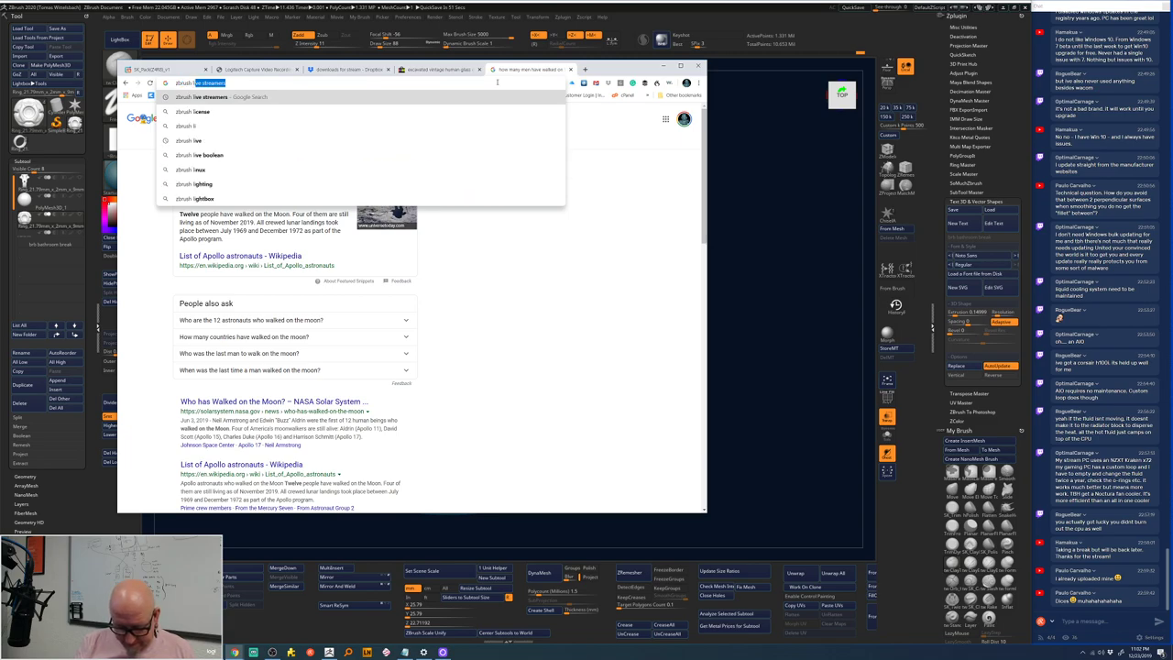
{"action": "key", "text": "Return"}
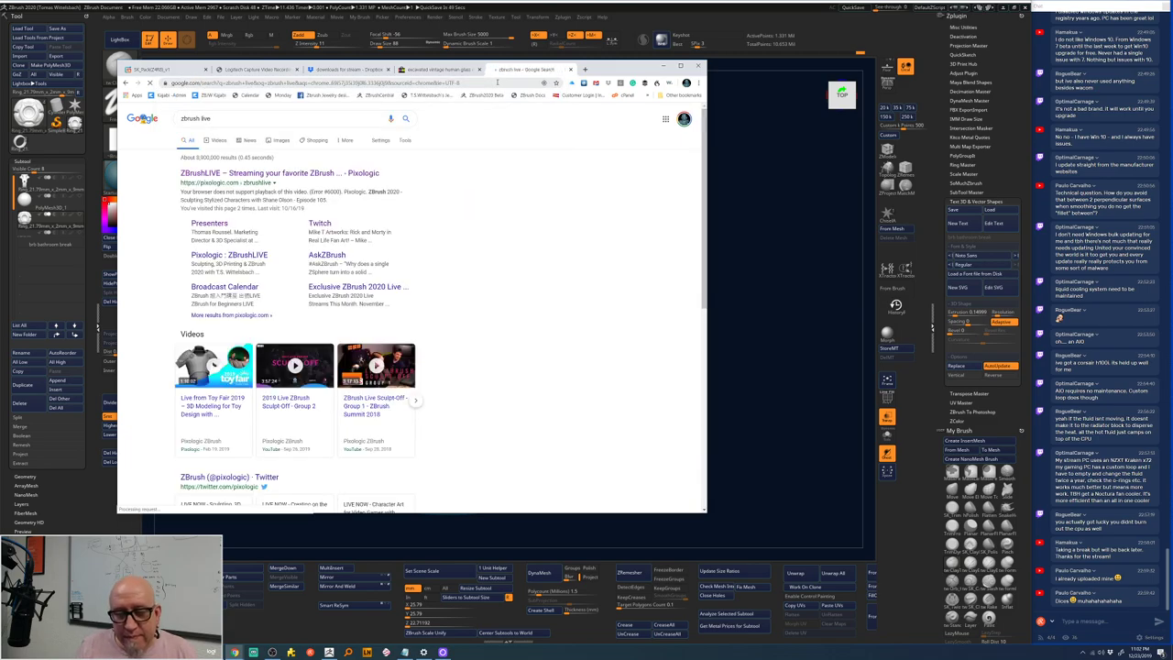
{"action": "left_click", "coordinate": [229, 224]}
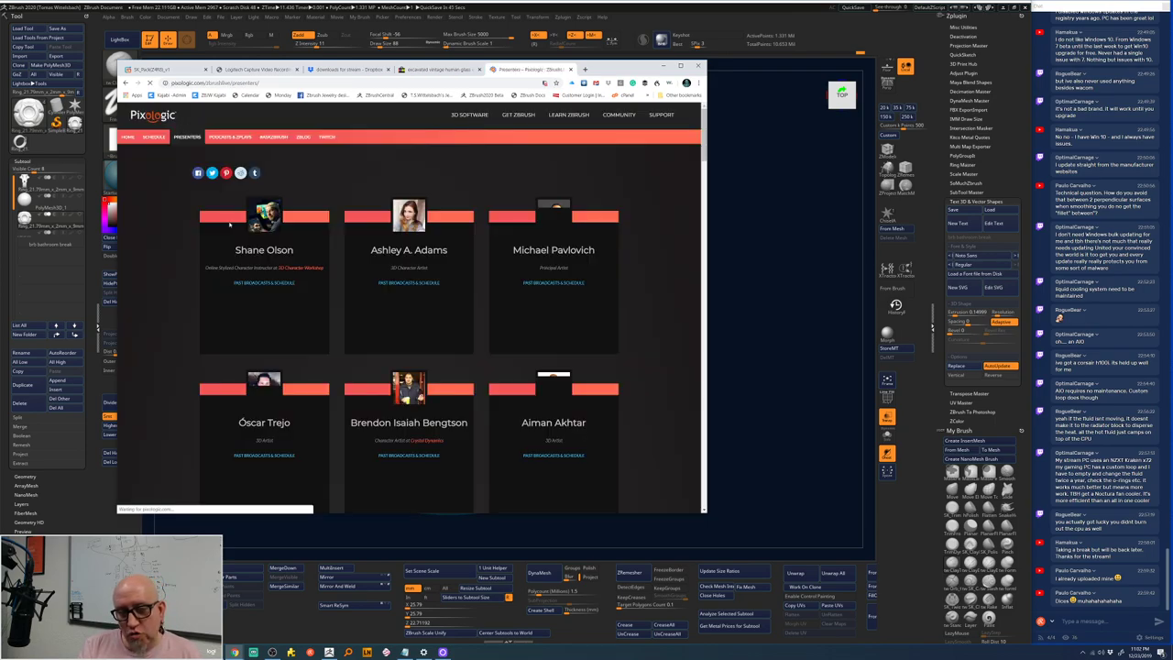
{"action": "scroll", "coordinate": [688, 174], "scroll_direction": "down", "scroll_amount": 4}
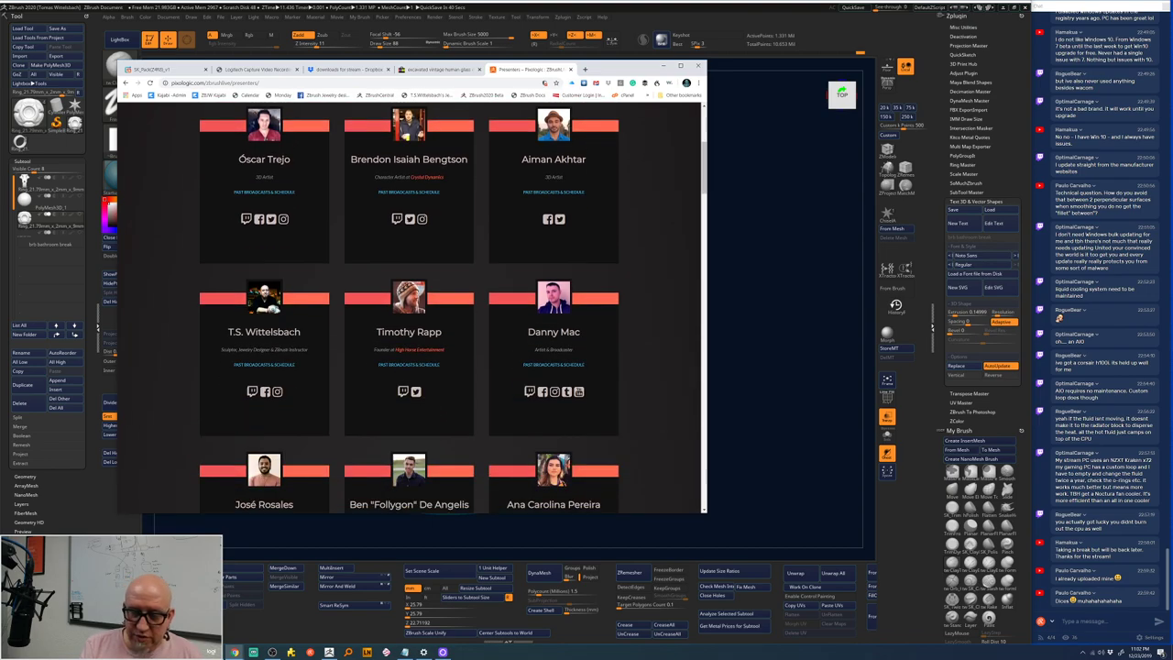
{"action": "left_click", "coordinate": [280, 366]}
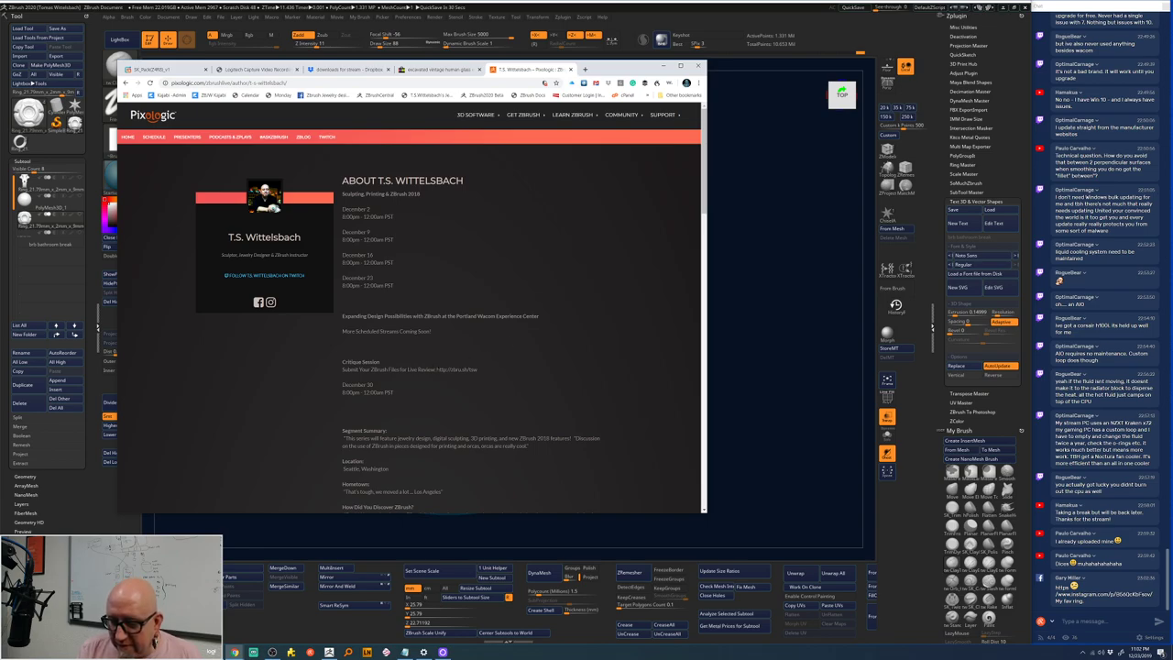
- Copy the Critique Session submission link and return to ZBrush
{"action": "left_click_drag", "start_coordinate": [436, 369], "coordinate": [467, 369]}
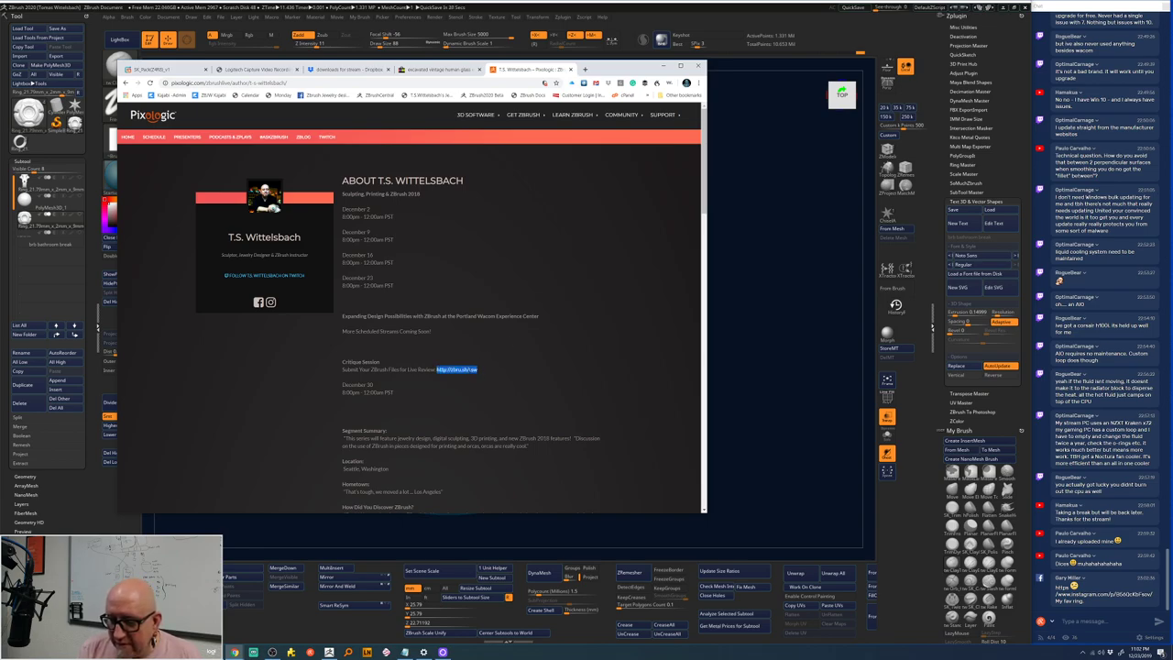
{"action": "right_click", "coordinate": [471, 370]}
{"action": "left_click", "coordinate": [492, 378]}
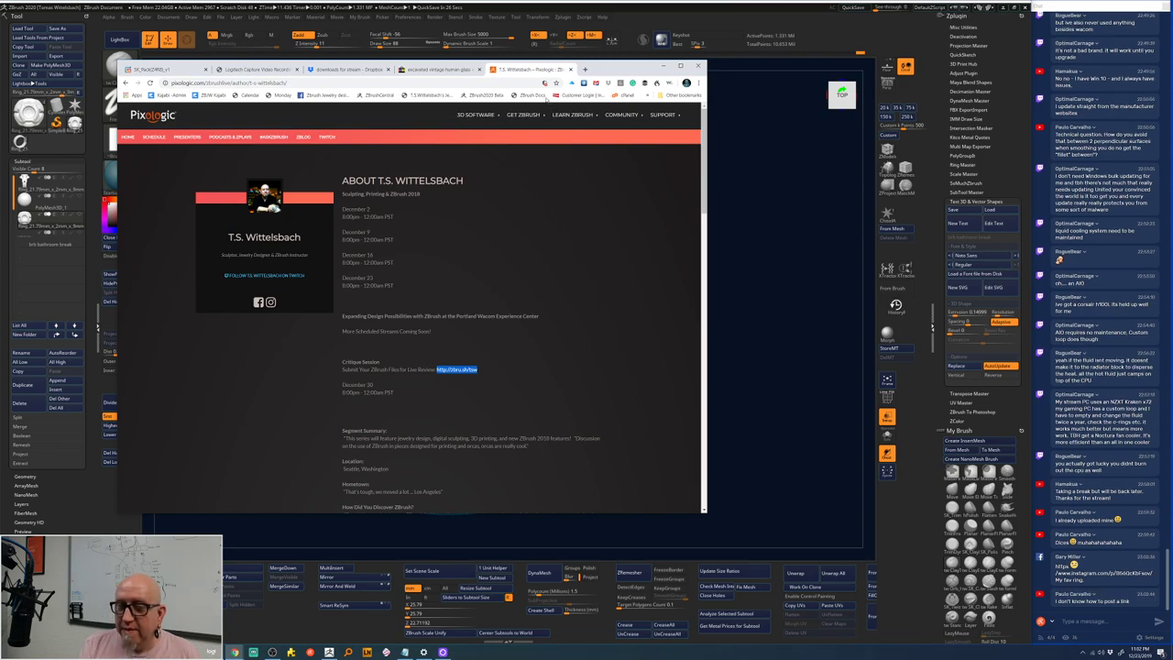
{"action": "left_click", "coordinate": [750, 180]}
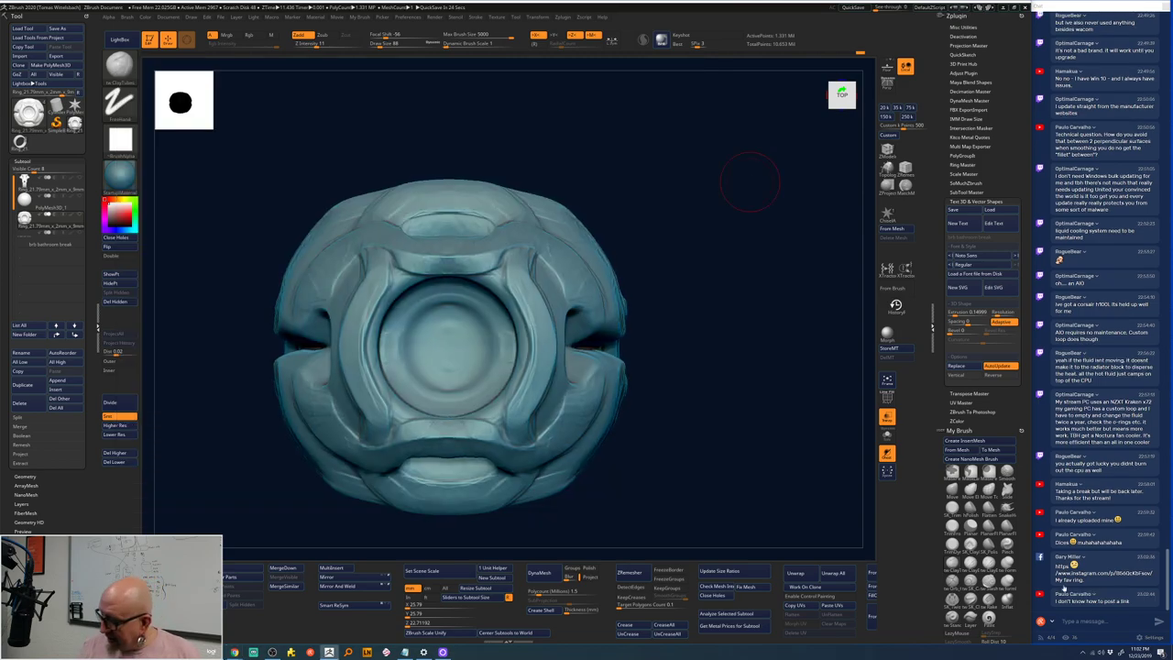
- Paste the critique link into the OBS stream chat and send it
{"action": "key", "text": "alt+Tab"}
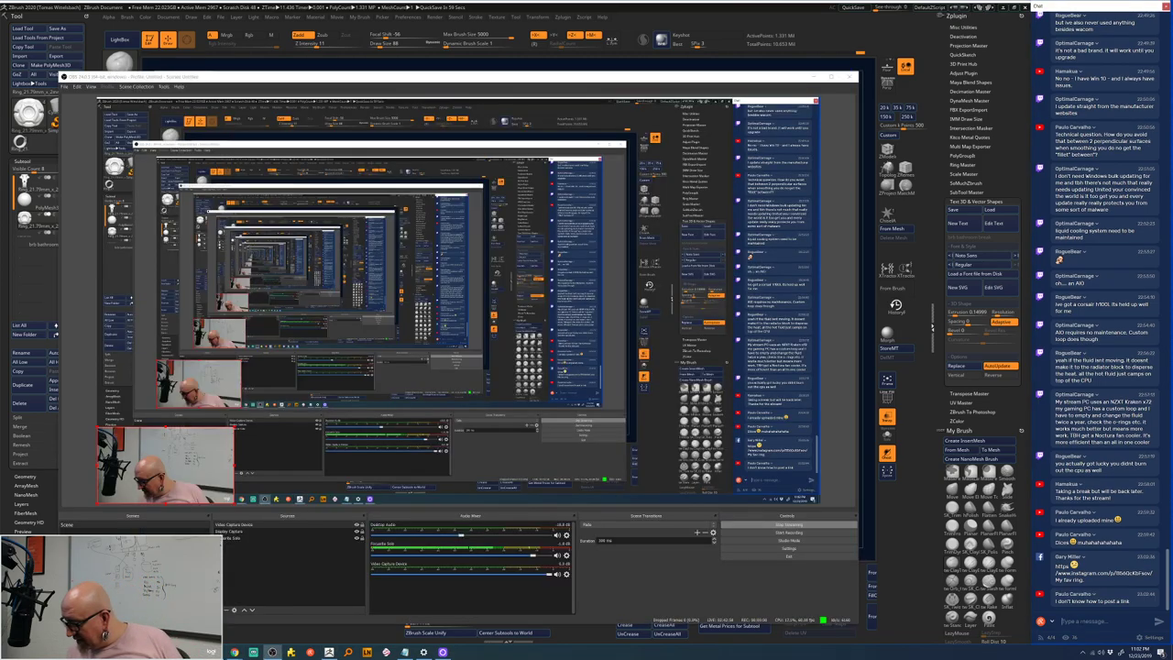
{"action": "key", "text": "ctrl+v"}
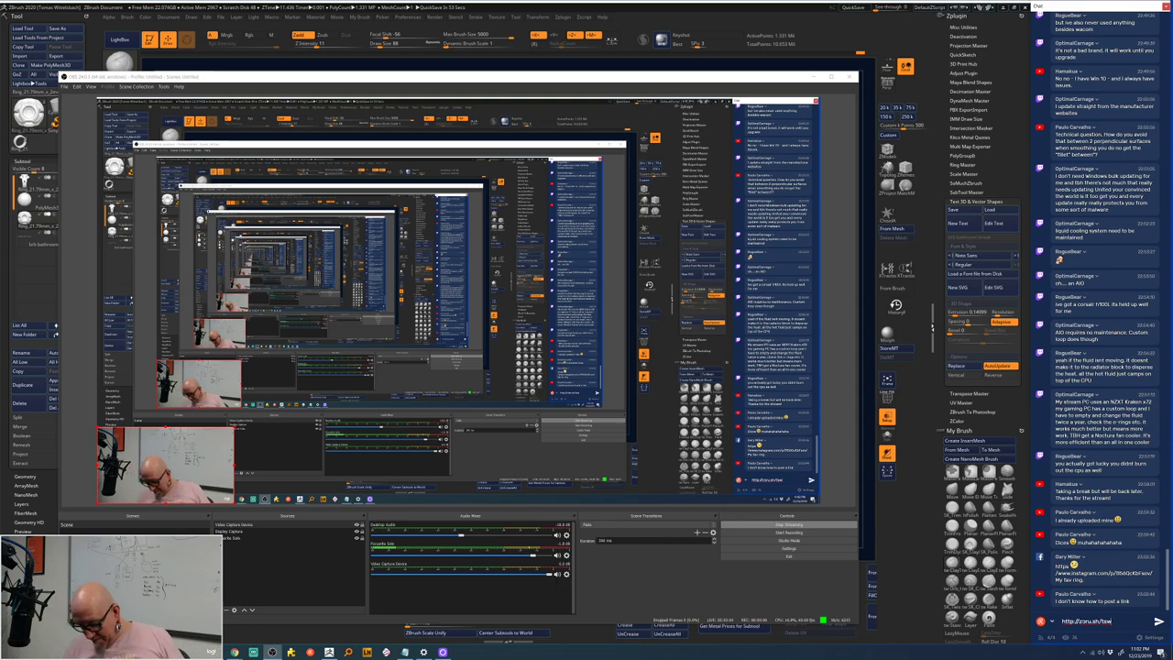
{"action": "key", "text": "Return"}
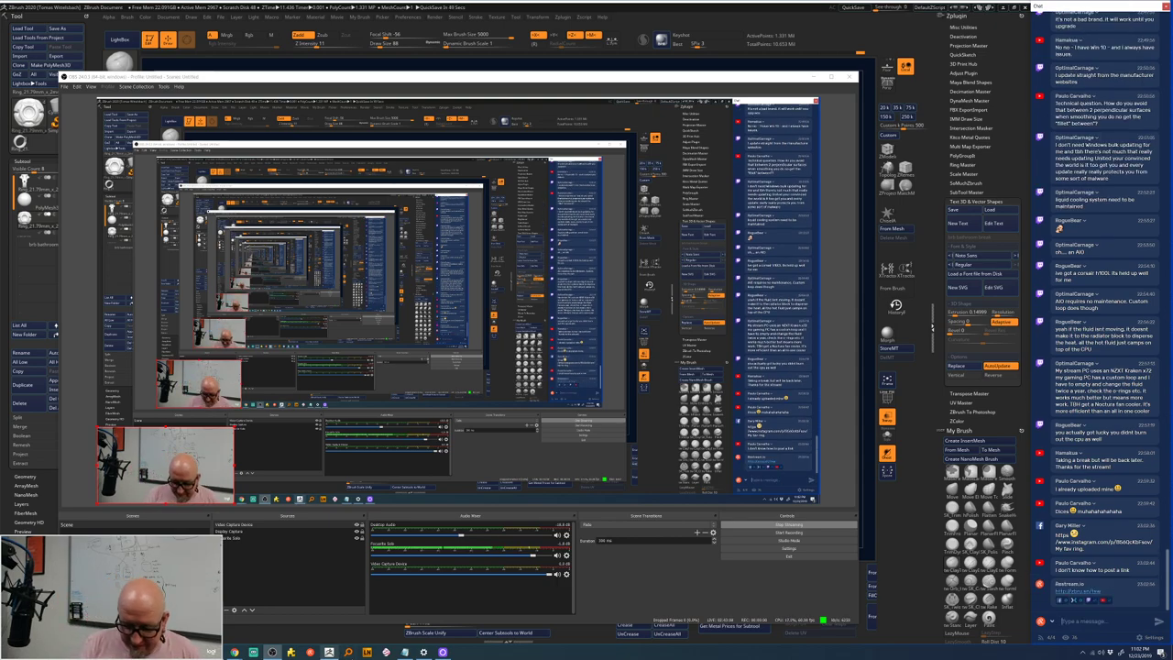
{"action": "left_click", "coordinate": [405, 652]}
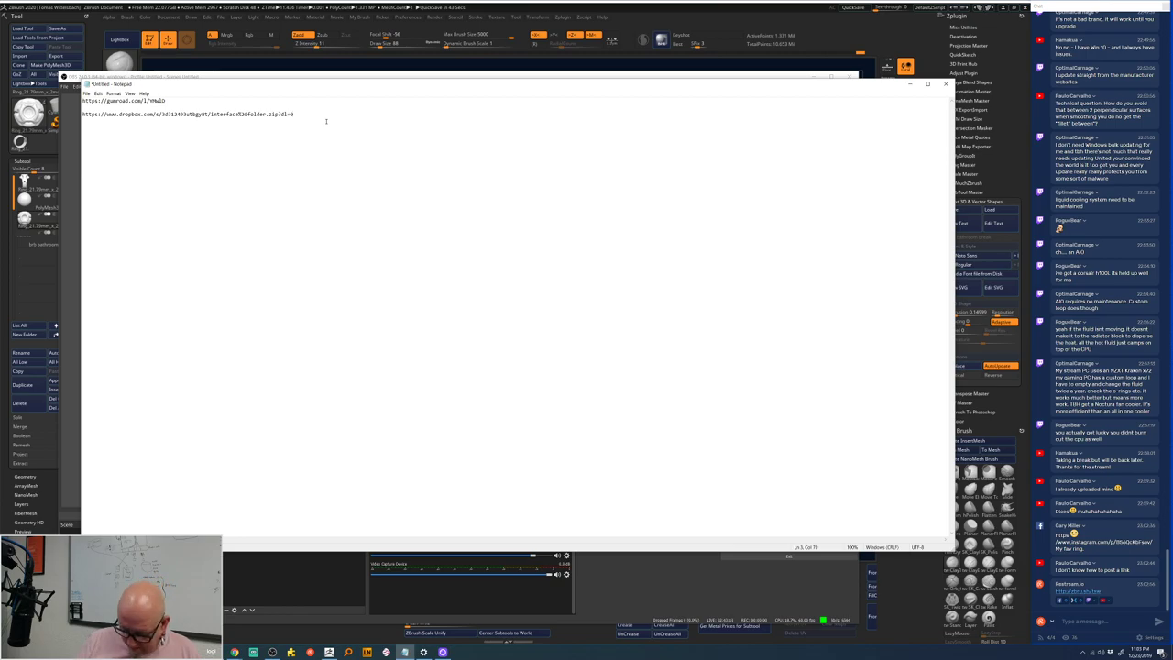
{"action": "key", "text": "Return"}
{"action": "key", "text": "Return"}
{"action": "key", "text": "ctrl+v"}
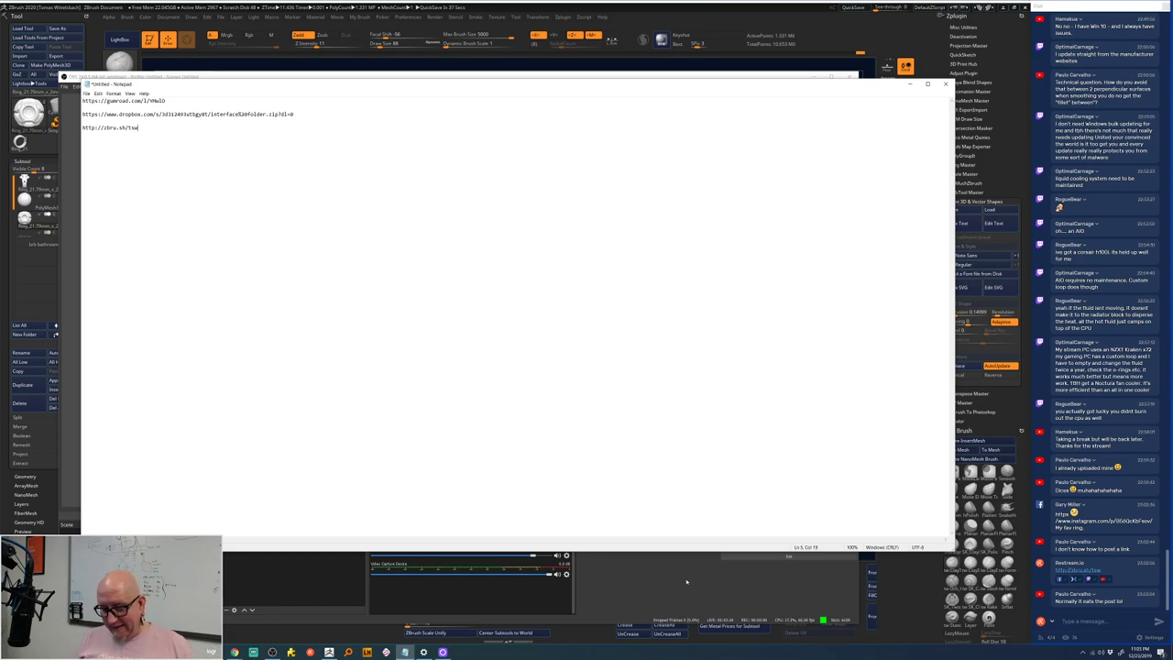
- Back in ZBrush, sculpt detail around the upper-left of the eye-shaped bezel opening
{"action": "key", "text": "alt+Tab"}
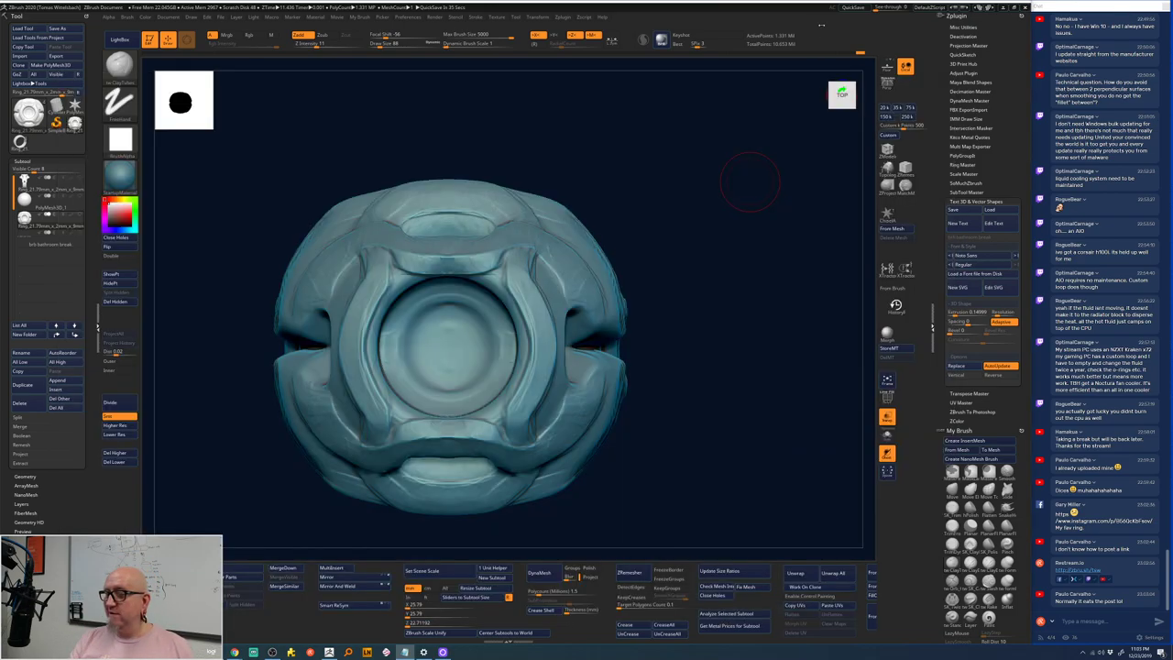
{"action": "mouse_move", "coordinate": [749, 180]}
{"action": "left_mouse_down"}
{"action": "mouse_move", "coordinate": [702, 254]}
{"action": "mouse_move", "coordinate": [664, 250]}
{"action": "left_mouse_up"}
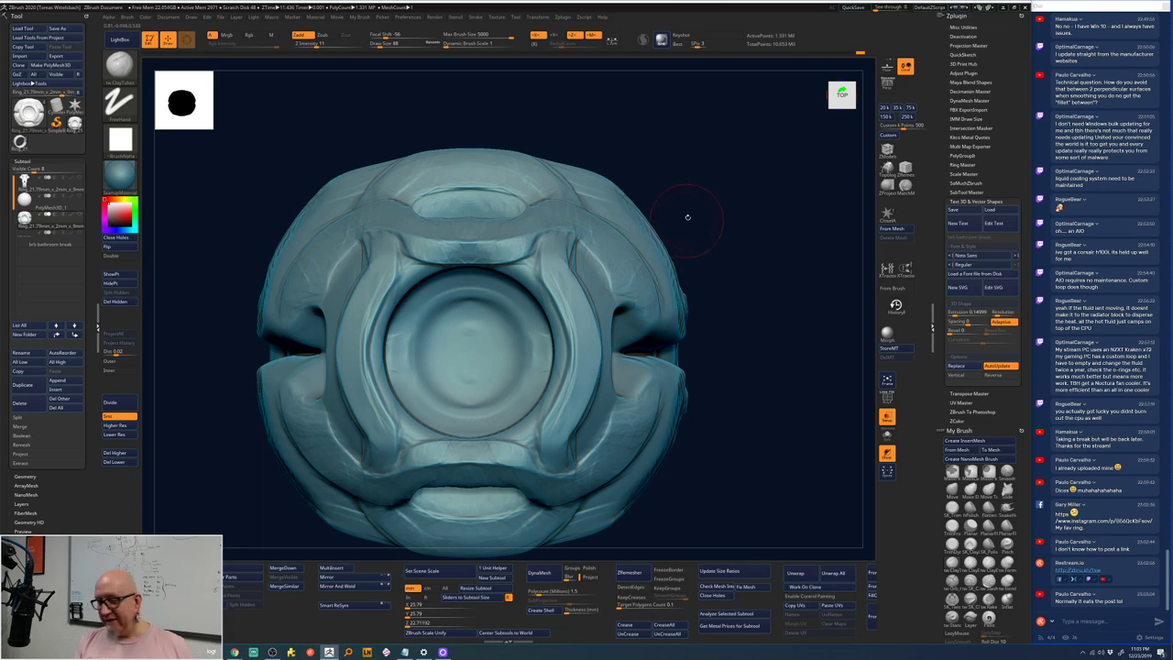
{"action": "left_click_drag", "start_coordinate": [687, 217], "coordinate": [641, 227]}
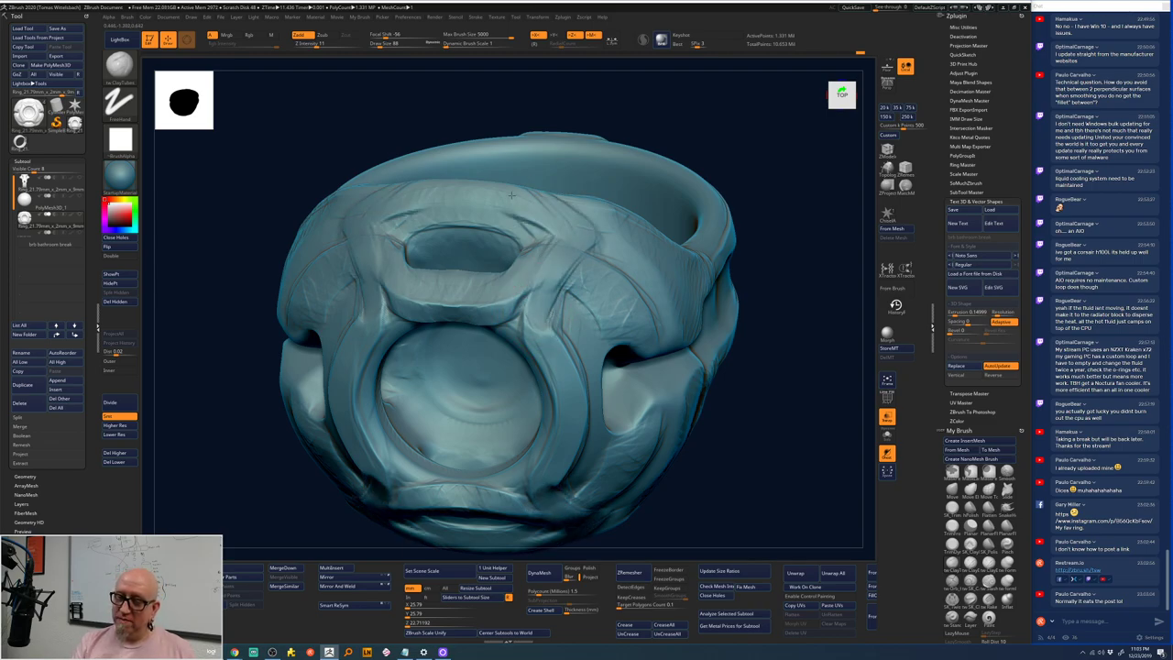
{"action": "left_click_drag", "start_coordinate": [779, 183], "coordinate": [484, 237]}
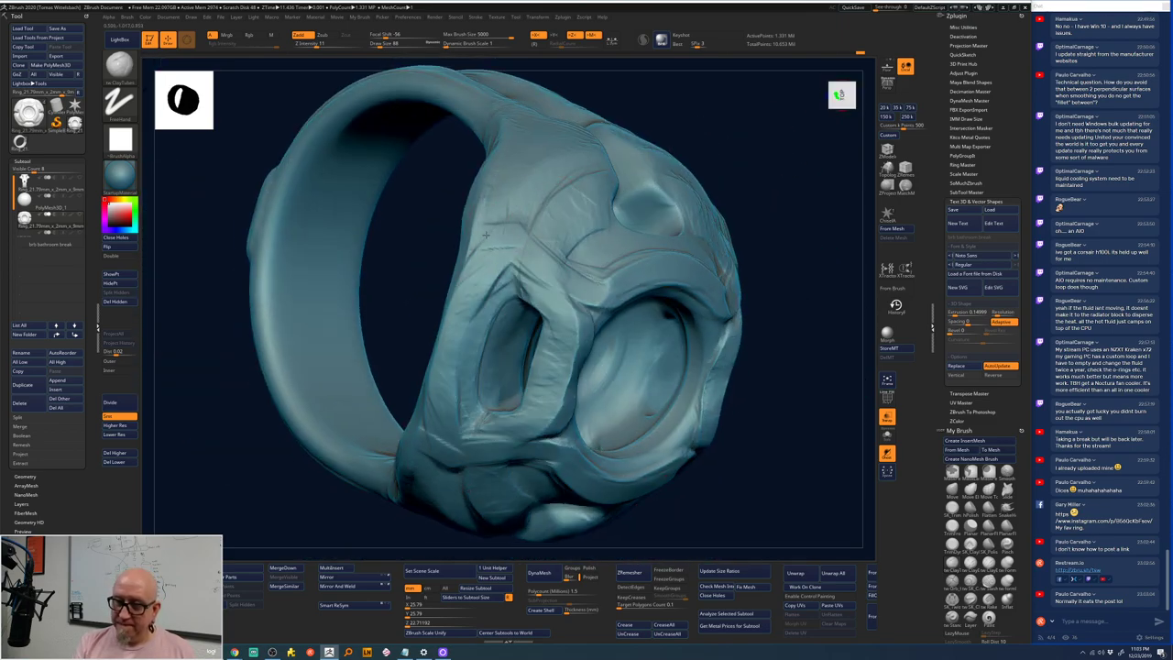
{"action": "left_click_drag", "start_coordinate": [442, 332], "coordinate": [491, 234]}
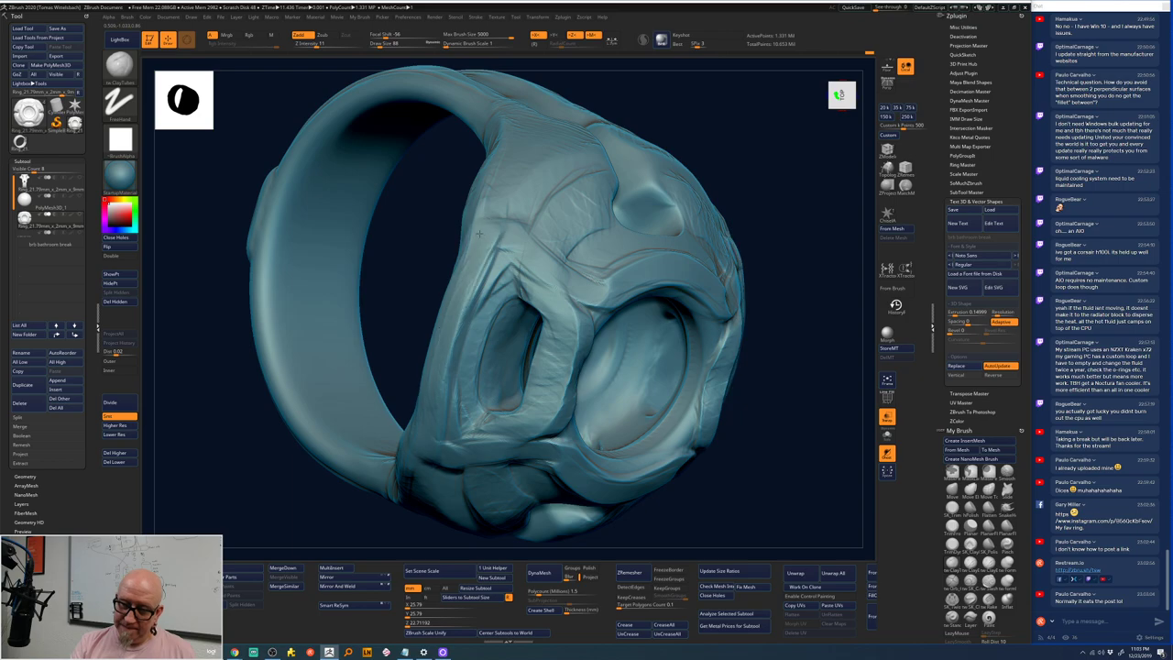
{"action": "mouse_move", "coordinate": [566, 279]}
{"action": "left_mouse_down"}
{"action": "mouse_move", "coordinate": [550, 275]}
{"action": "mouse_move", "coordinate": [523, 206]}
{"action": "mouse_move", "coordinate": [582, 298]}
{"action": "mouse_move", "coordinate": [540, 256]}
{"action": "mouse_move", "coordinate": [545, 240]}
{"action": "mouse_move", "coordinate": [541, 275]}
{"action": "mouse_move", "coordinate": [502, 295]}
{"action": "mouse_move", "coordinate": [472, 367]}
{"action": "left_mouse_up"}
{"action": "mouse_move", "coordinate": [806, 238]}
{"action": "left_mouse_down"}
{"action": "mouse_move", "coordinate": [779, 172]}
{"action": "mouse_move", "coordinate": [710, 258]}
{"action": "left_mouse_up"}
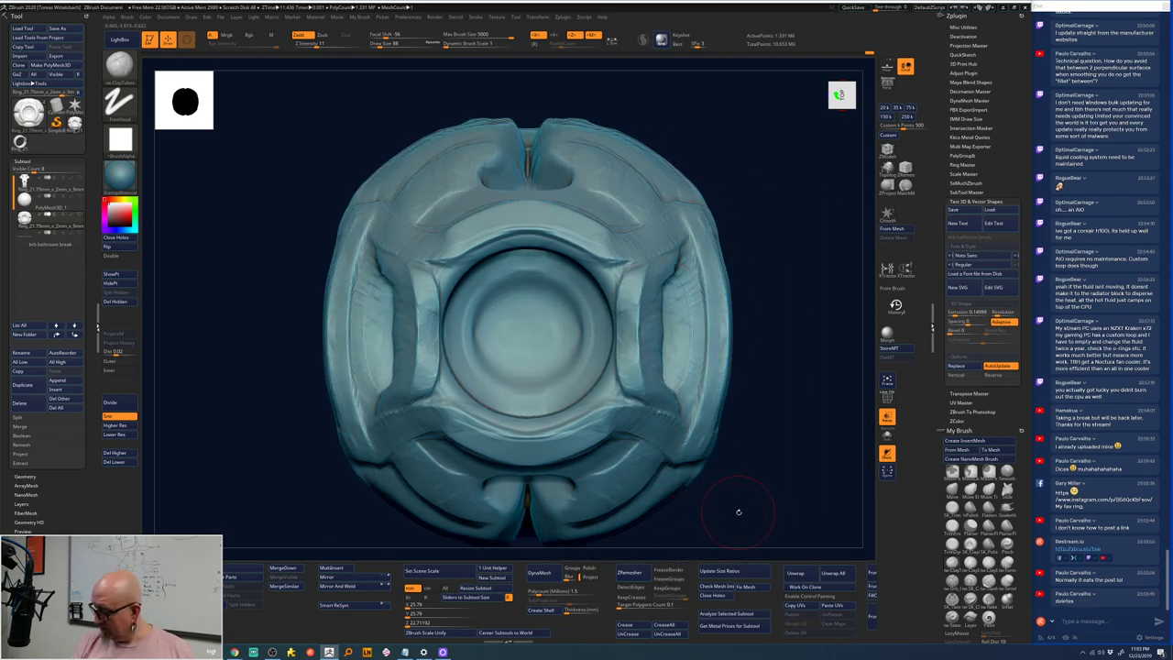
- Inspect the ring from above and through the band, then frame it front-facing
{"action": "left_click_drag", "start_coordinate": [741, 511], "coordinate": [712, 471]}
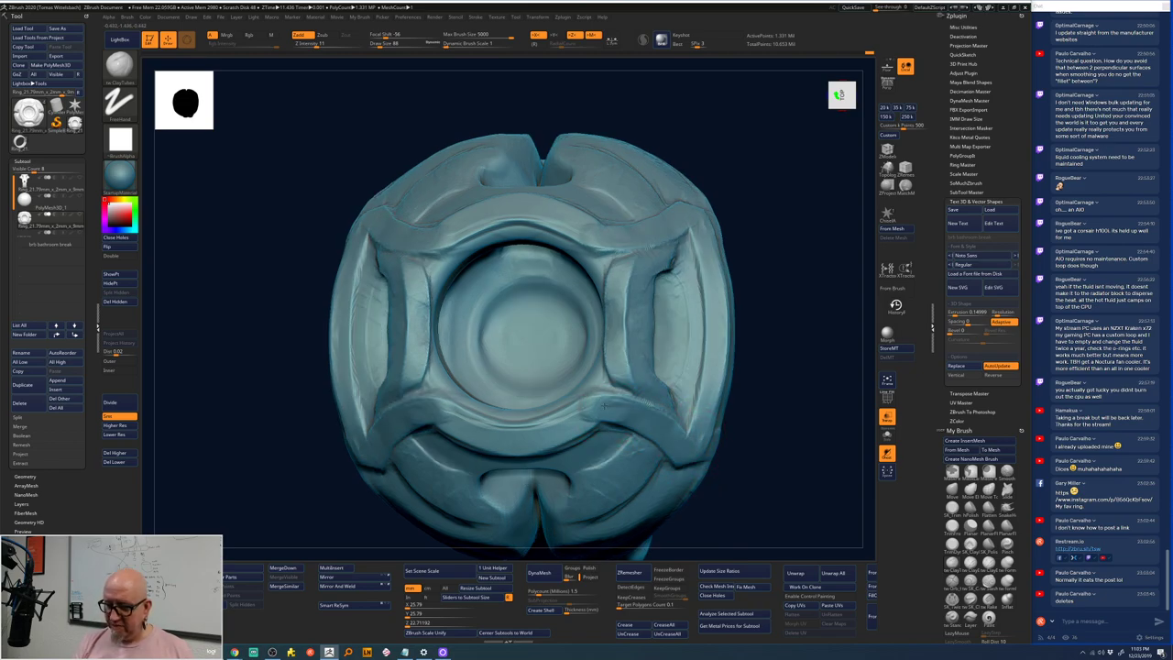
{"action": "left_click_drag", "start_coordinate": [785, 272], "coordinate": [477, 373]}
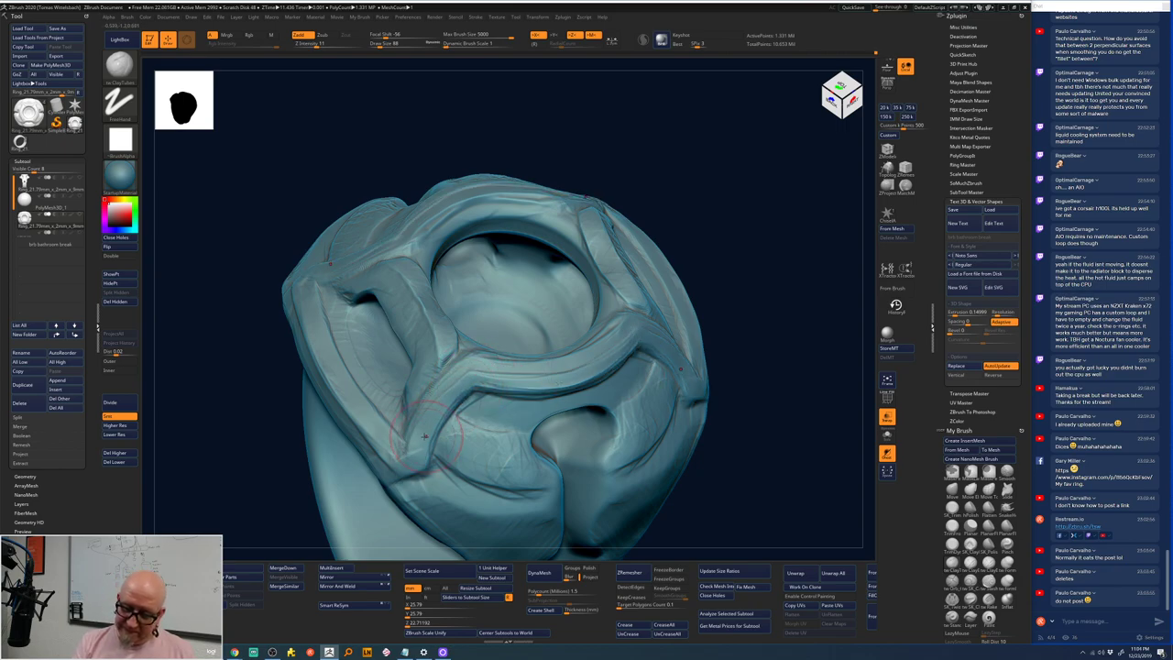
{"action": "mouse_move", "coordinate": [730, 380]}
{"action": "left_mouse_down"}
{"action": "mouse_move", "coordinate": [793, 352]}
{"action": "mouse_move", "coordinate": [752, 363]}
{"action": "left_mouse_up"}
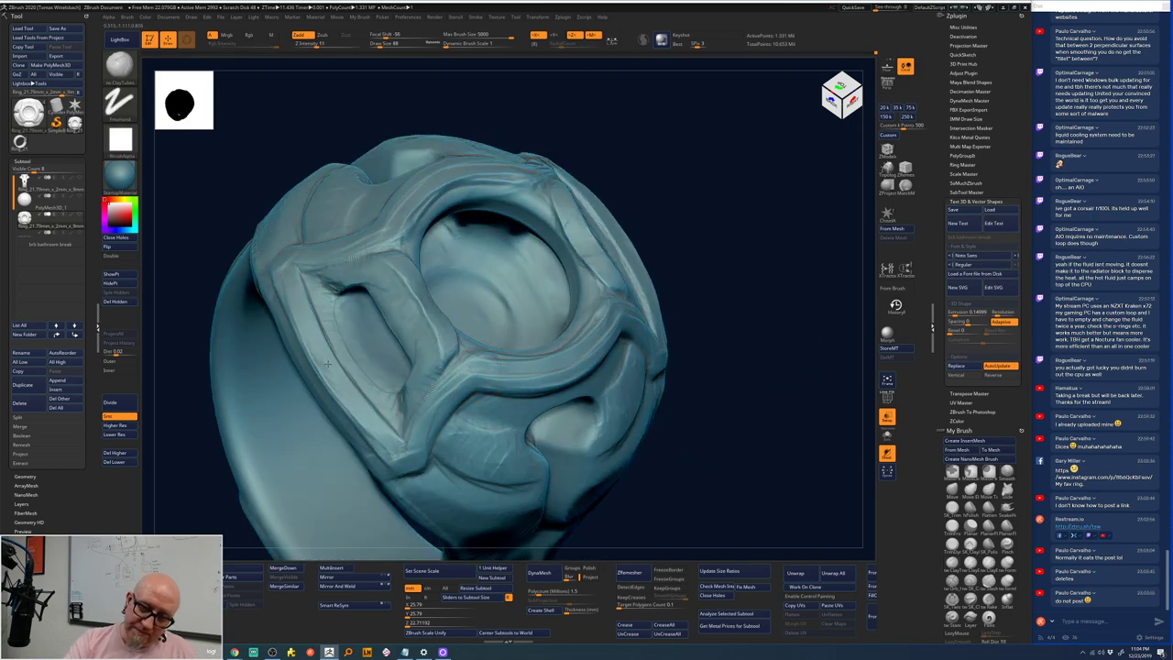
{"action": "left_click_drag", "start_coordinate": [743, 266], "coordinate": [362, 236]}
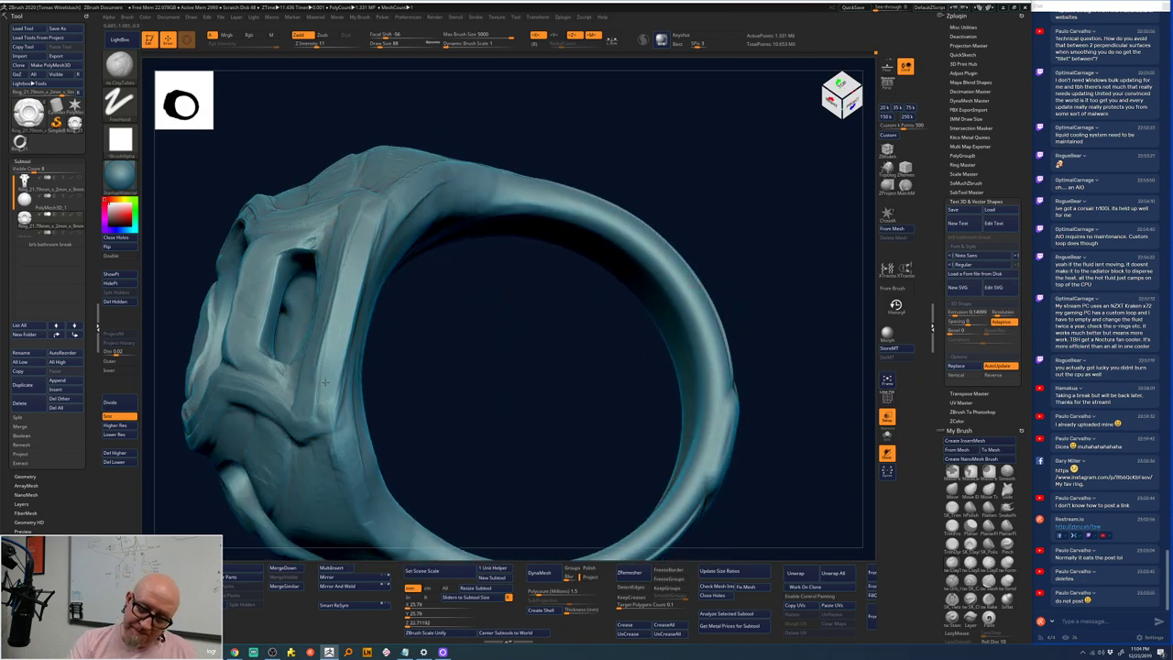
{"action": "left_click_drag", "start_coordinate": [714, 303], "coordinate": [692, 222]}
{"action": "key", "text": "f"}
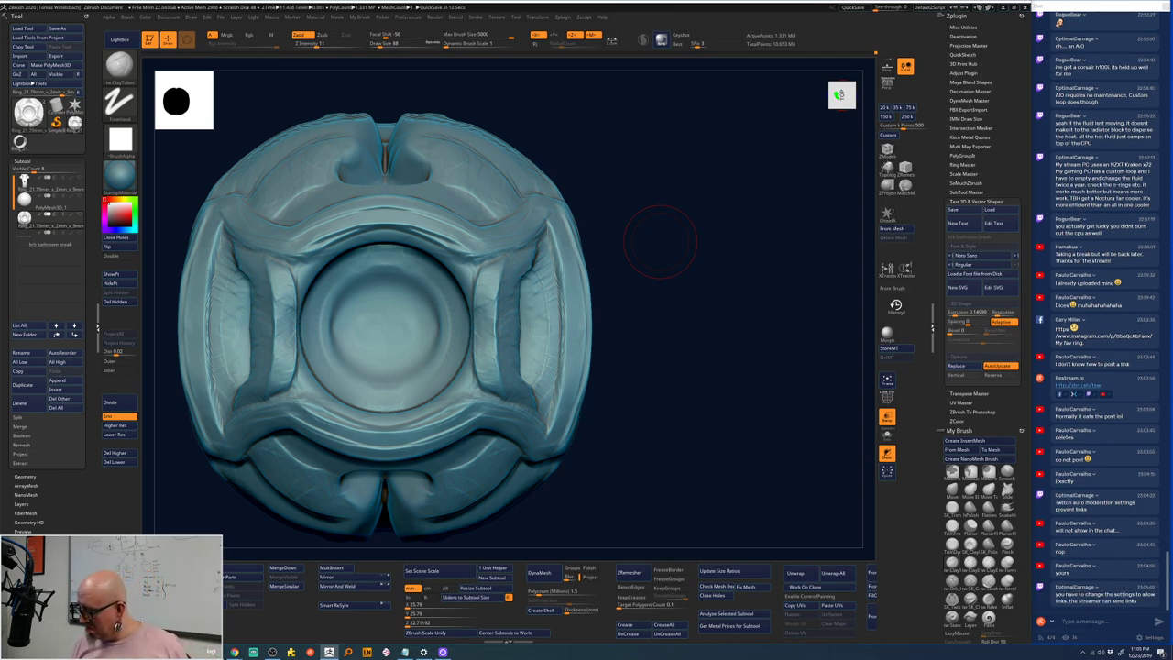
- Bring the OBS Studio streaming window in front of the ZBrush ring sculpt with Alt-Tab
{"action": "key", "text": "alt+Tab"}
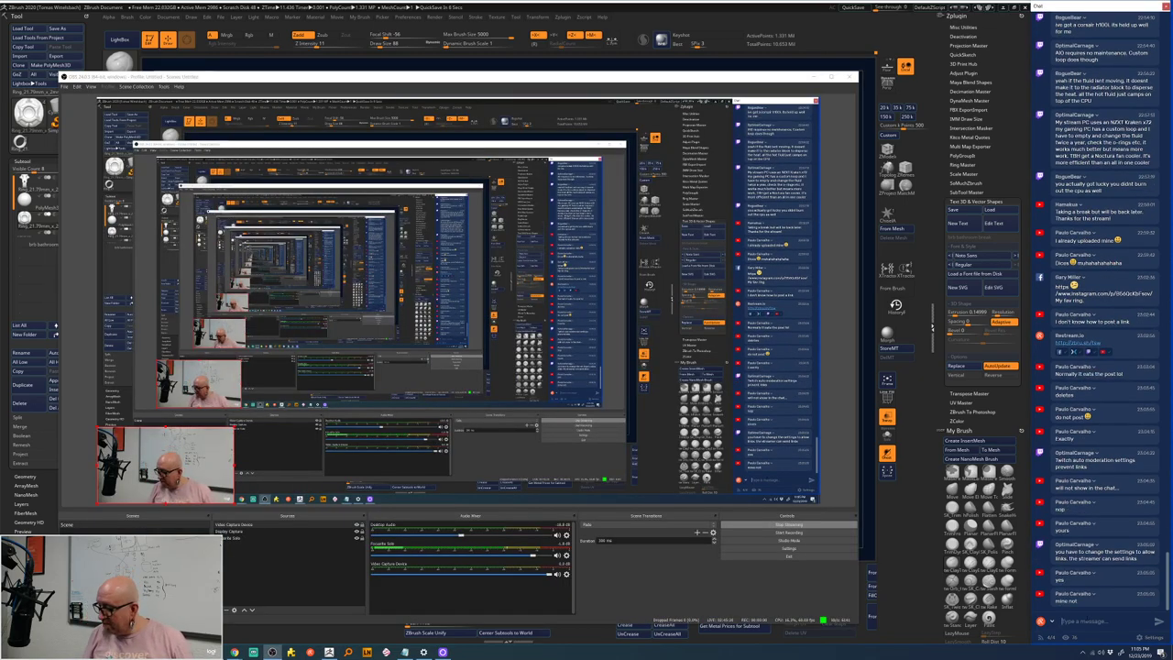
{"action": "type", "text": "http://zbrush.sh/fsw"}
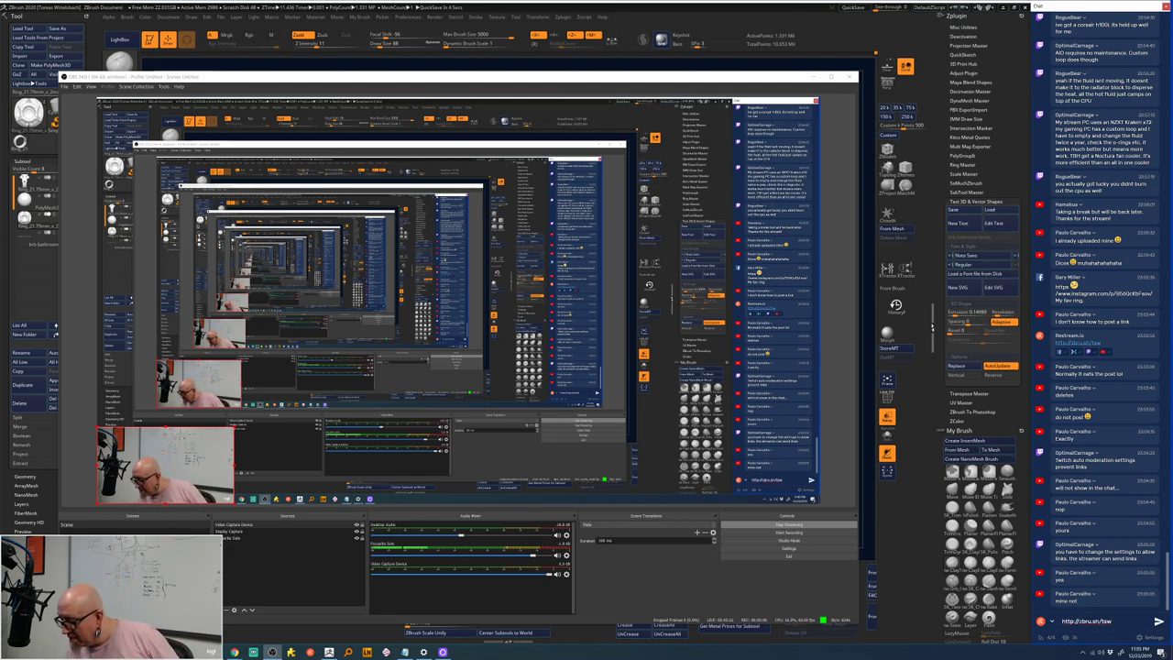
{"action": "key", "text": "ctrl+a"}
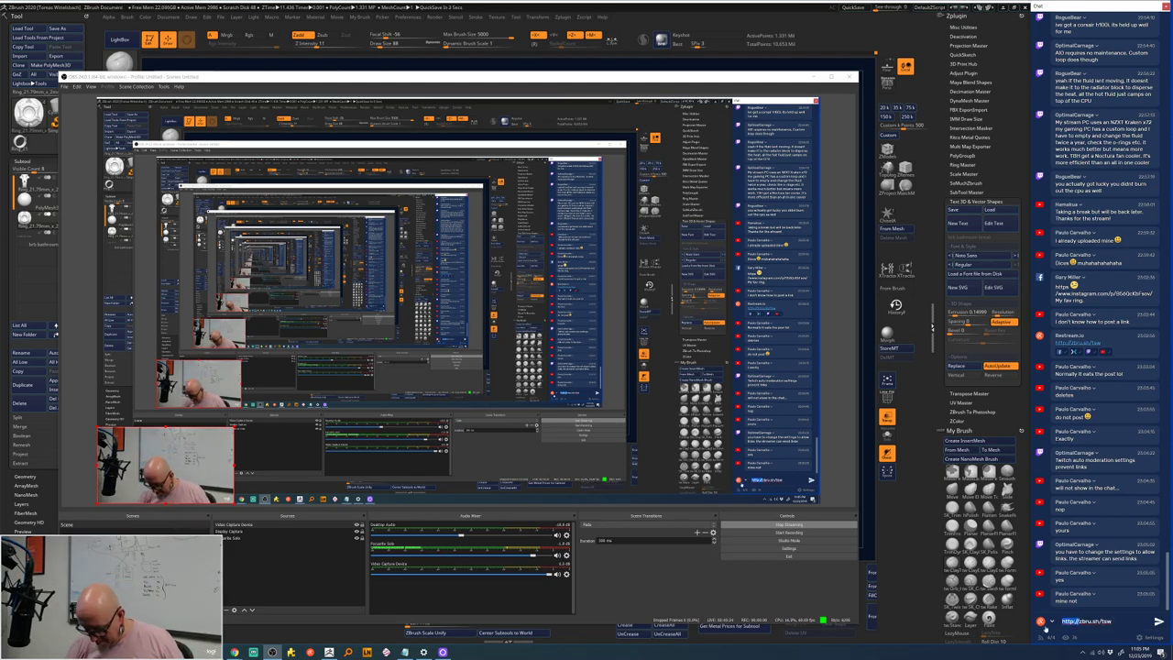
{"action": "key", "text": "Home"}
{"action": "key", "text": "Delete"}
{"action": "key", "text": "Delete"}
{"action": "key", "text": "Delete"}
{"action": "key", "text": "Delete"}
{"action": "key", "text": "Delete"}
{"action": "key", "text": "Delete"}
{"action": "key", "text": "Delete"}
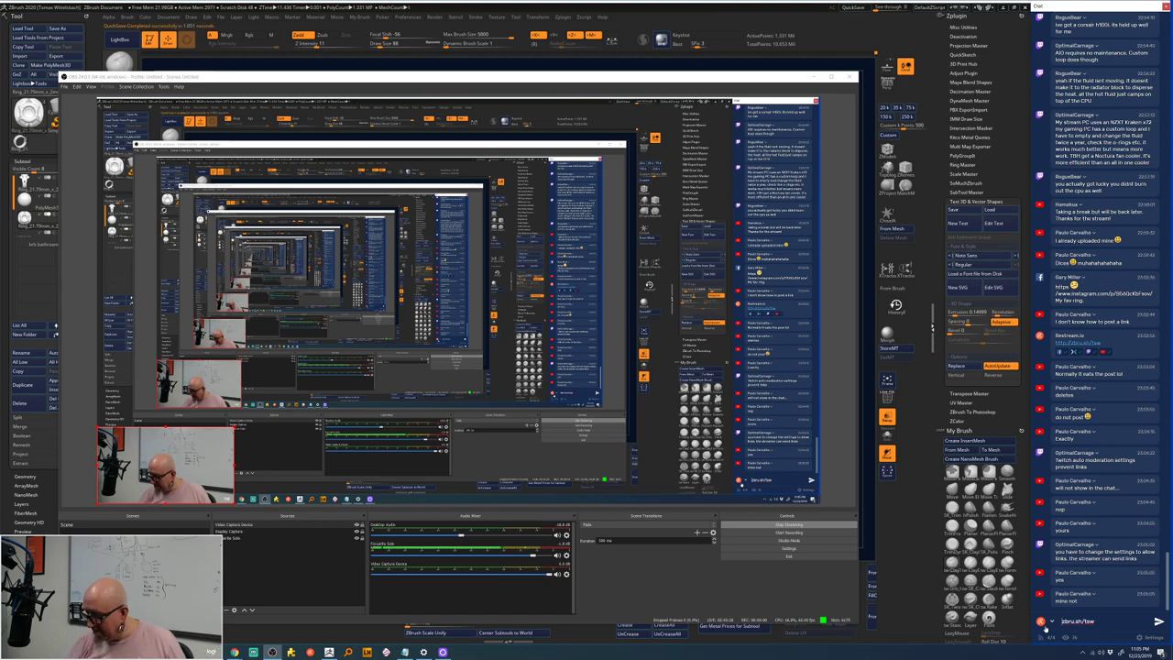
{"action": "key", "text": "Return"}
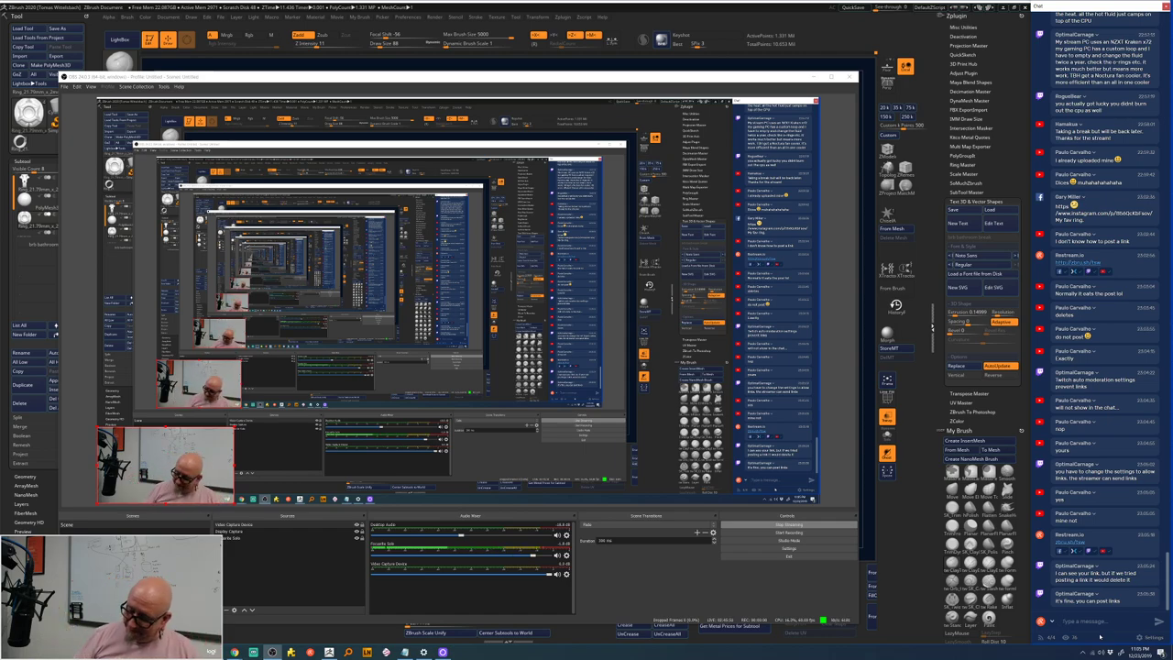
{"action": "left_click", "coordinate": [811, 16]}
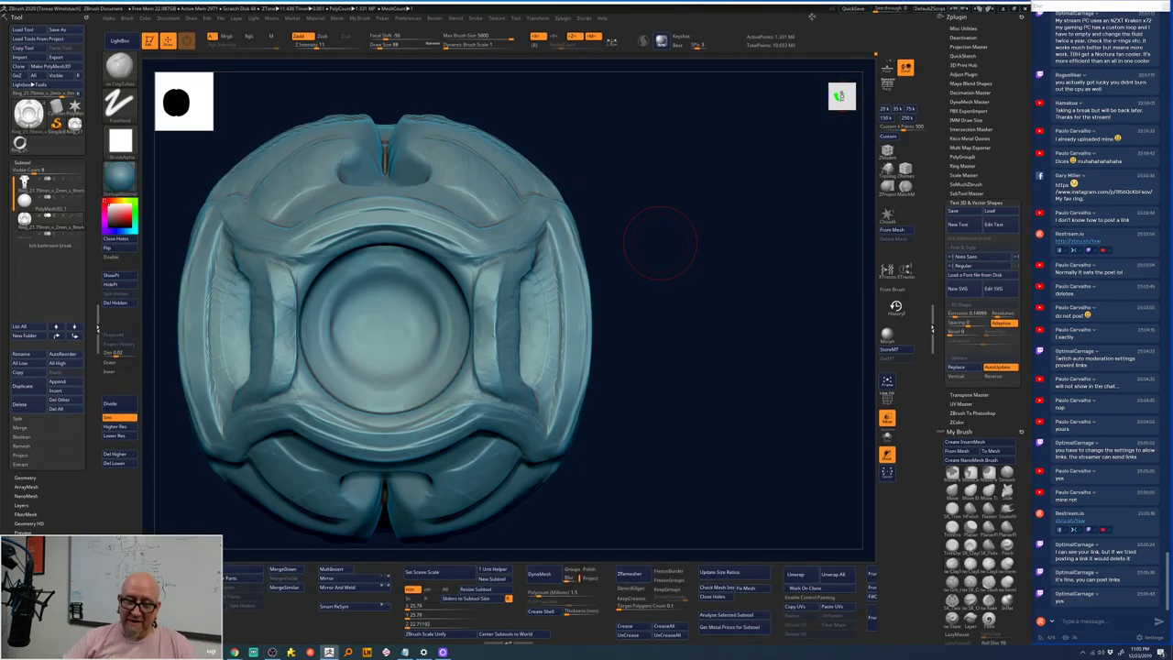
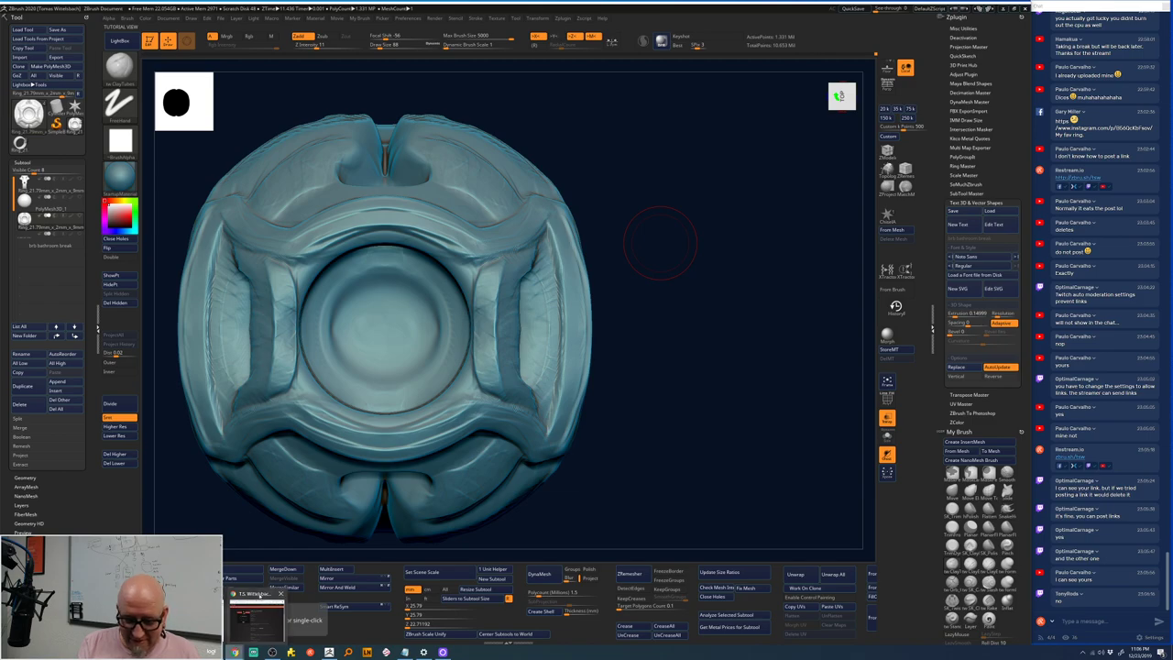
- Look over the vintage glass eyes listing in the browser, then return to the ring sculpt
{"action": "left_click", "coordinate": [235, 652]}
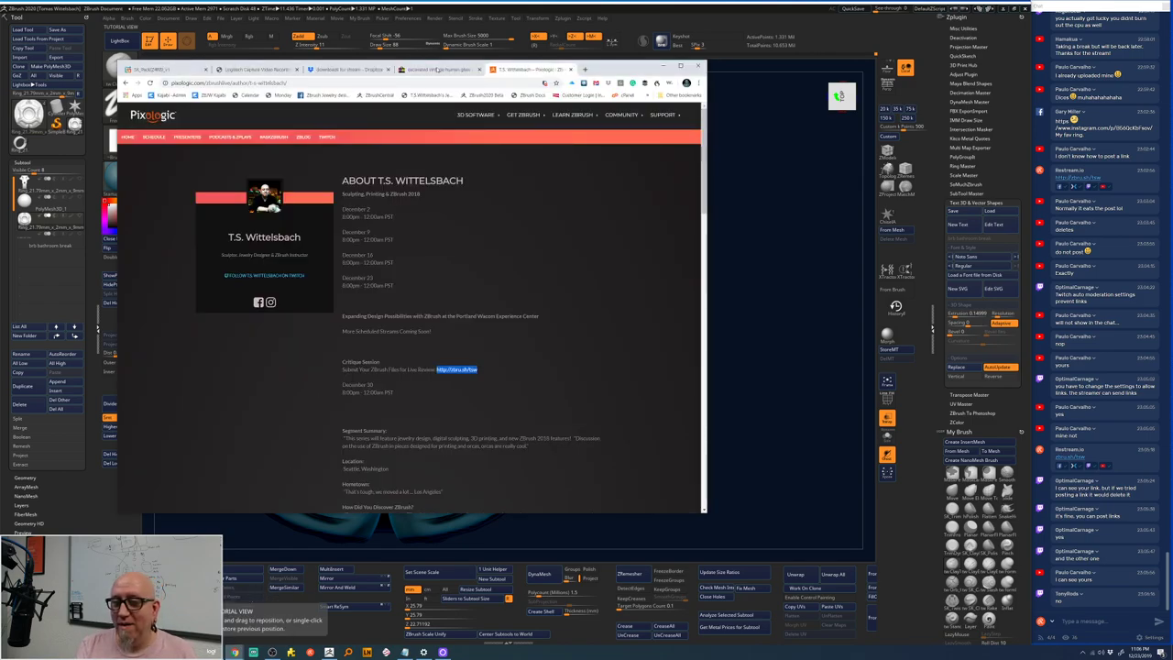
{"action": "left_click", "coordinate": [438, 69]}
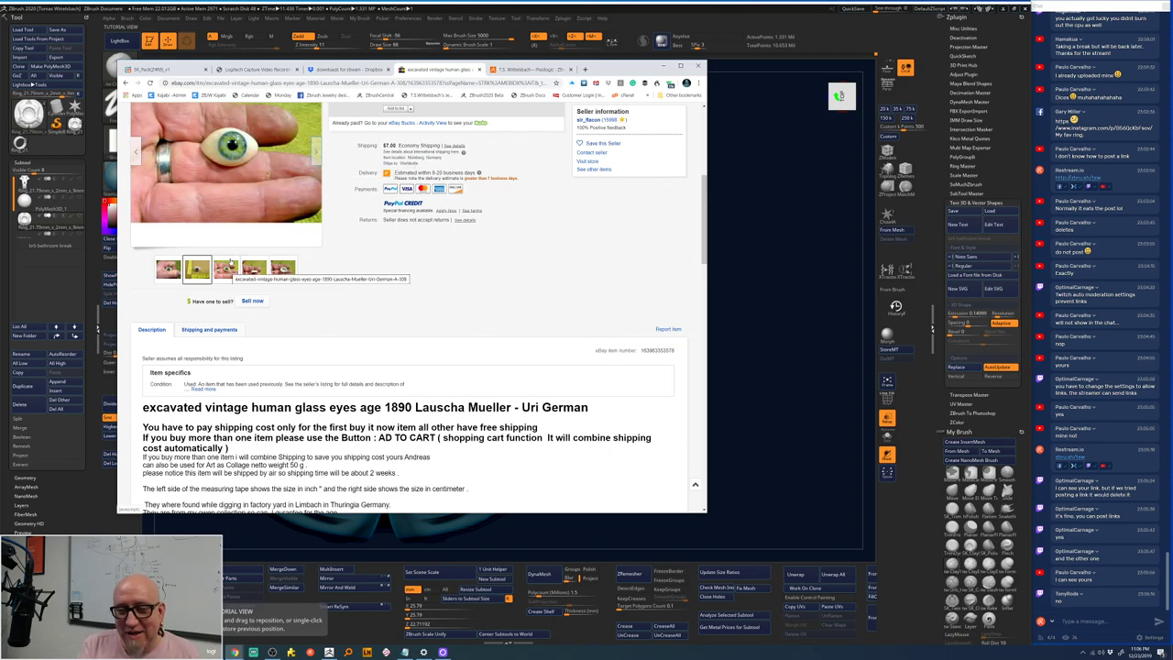
{"action": "mouse_move", "coordinate": [229, 187]}
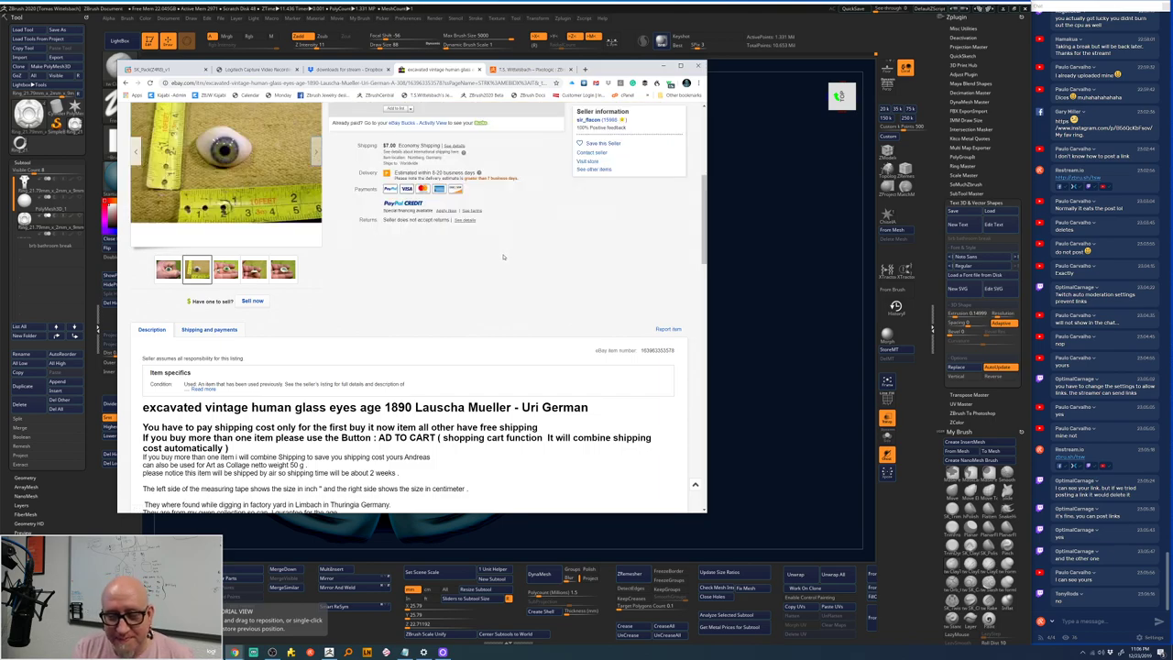
{"action": "mouse_move", "coordinate": [235, 158]}
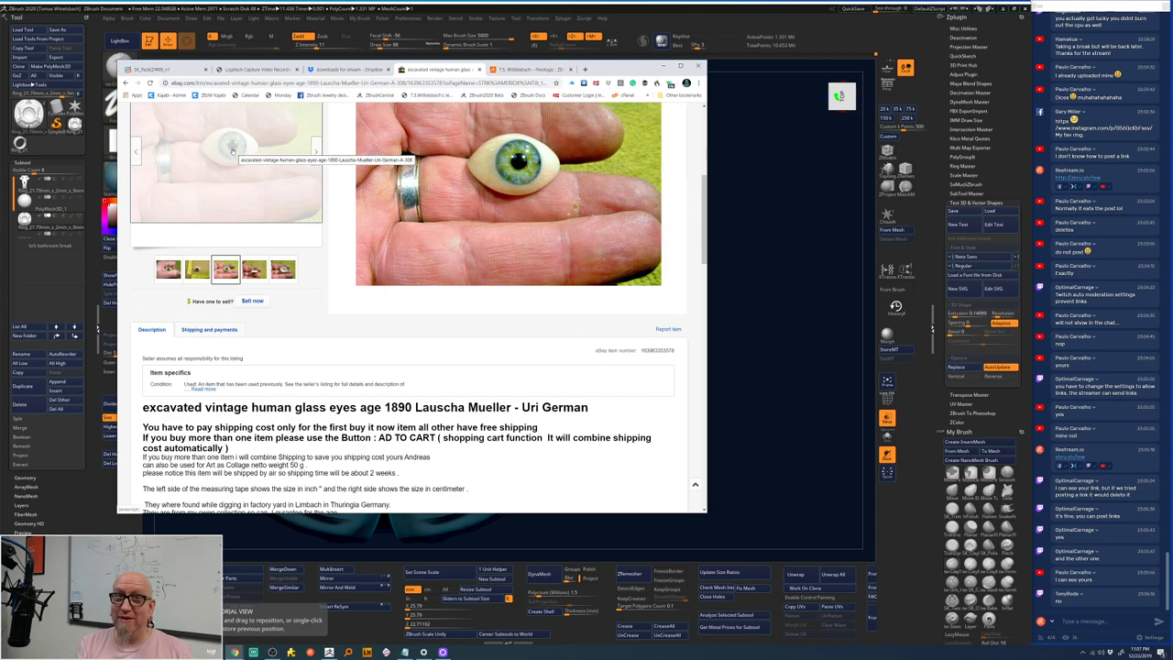
{"action": "left_click", "coordinate": [725, 230]}
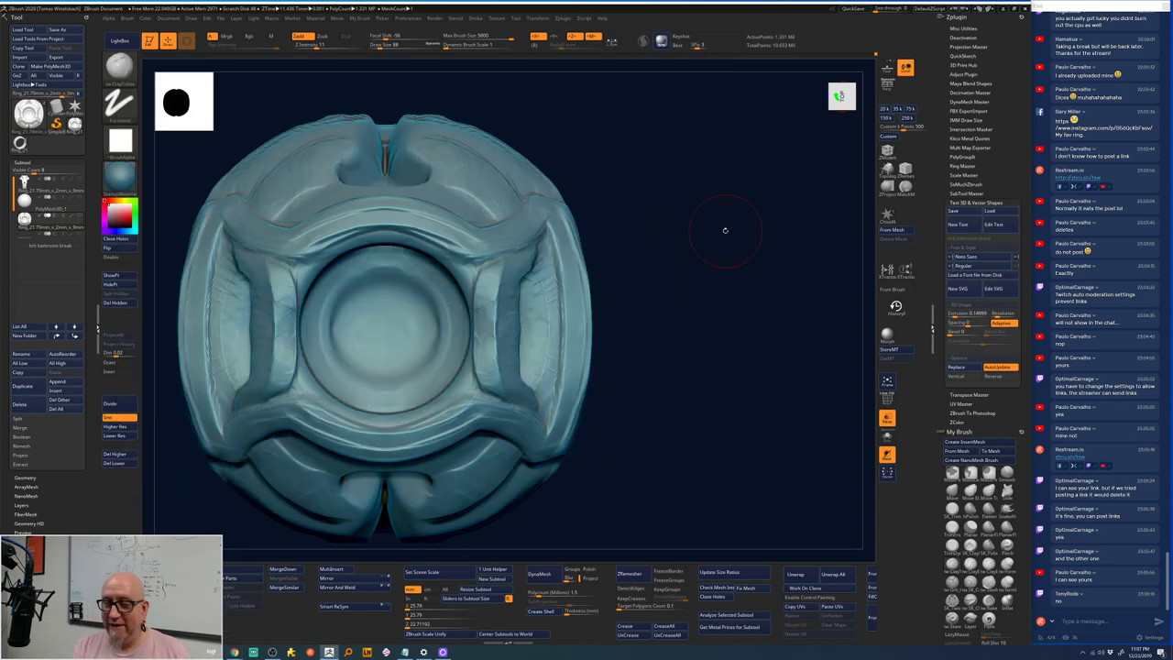
- Rotate the ring and Shift-smooth the inner ridge of the face
{"action": "mouse_move", "coordinate": [613, 268]}
{"action": "left_mouse_down"}
{"action": "mouse_move", "coordinate": [650, 245]}
{"action": "mouse_move", "coordinate": [647, 271]}
{"action": "mouse_move", "coordinate": [665, 247]}
{"action": "mouse_move", "coordinate": [548, 260]}
{"action": "left_mouse_up"}
{"action": "key", "text": "space"}
{"action": "key", "text": "space"}
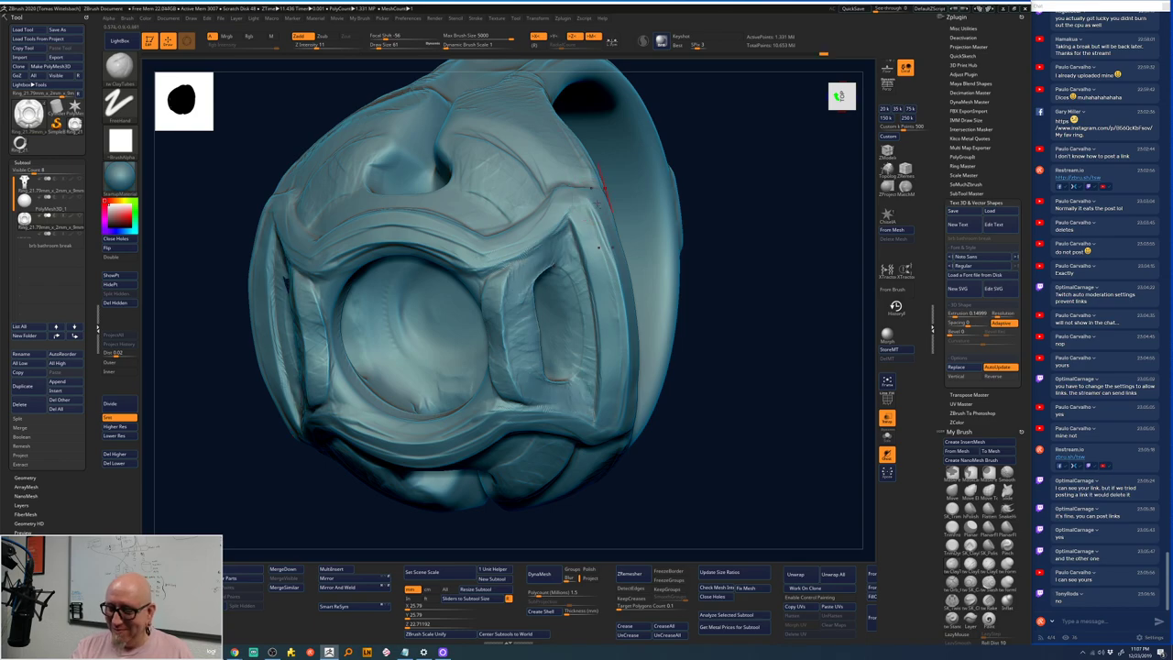
{"action": "key", "text": "shift"}
{"action": "mouse_move", "coordinate": [541, 274]}
{"action": "left_mouse_down"}
{"action": "mouse_move", "coordinate": [495, 358]}
{"action": "mouse_move", "coordinate": [508, 294]}
{"action": "mouse_move", "coordinate": [500, 376]}
{"action": "left_mouse_up"}
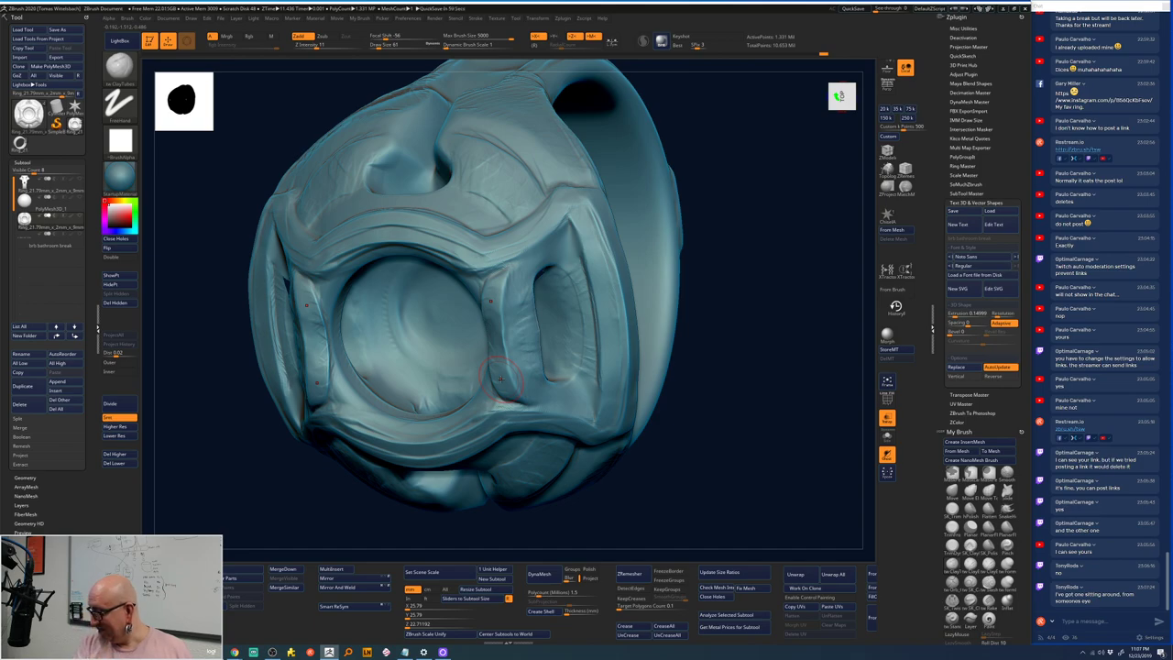
- Smooth away the lump in the right recess and soften its upper rim
{"action": "mouse_move", "coordinate": [703, 468]}
{"action": "left_mouse_down"}
{"action": "mouse_move", "coordinate": [739, 400]}
{"action": "mouse_move", "coordinate": [725, 404]}
{"action": "left_mouse_up"}
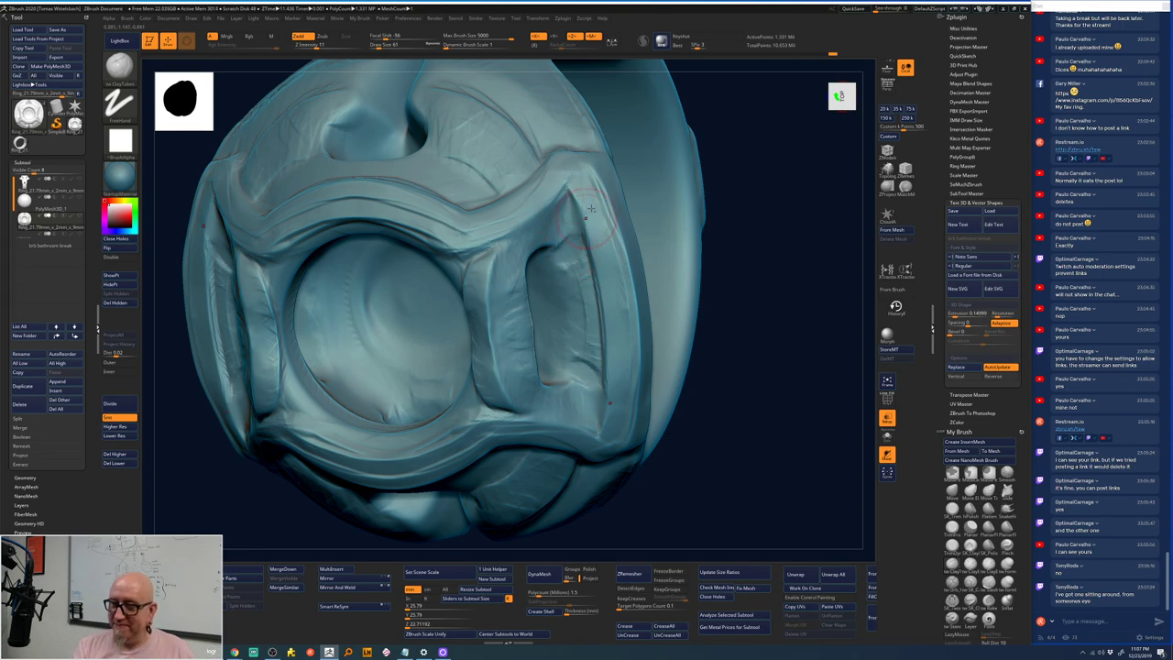
{"action": "mouse_move", "coordinate": [575, 257]}
{"action": "left_mouse_down", "text": "shift"}
{"action": "mouse_move", "coordinate": [591, 326]}
{"action": "mouse_move", "coordinate": [584, 286]}
{"action": "mouse_move", "coordinate": [569, 260]}
{"action": "mouse_move", "coordinate": [561, 265]}
{"action": "mouse_move", "coordinate": [580, 291]}
{"action": "mouse_move", "coordinate": [580, 328]}
{"action": "left_mouse_up", "text": "shift"}
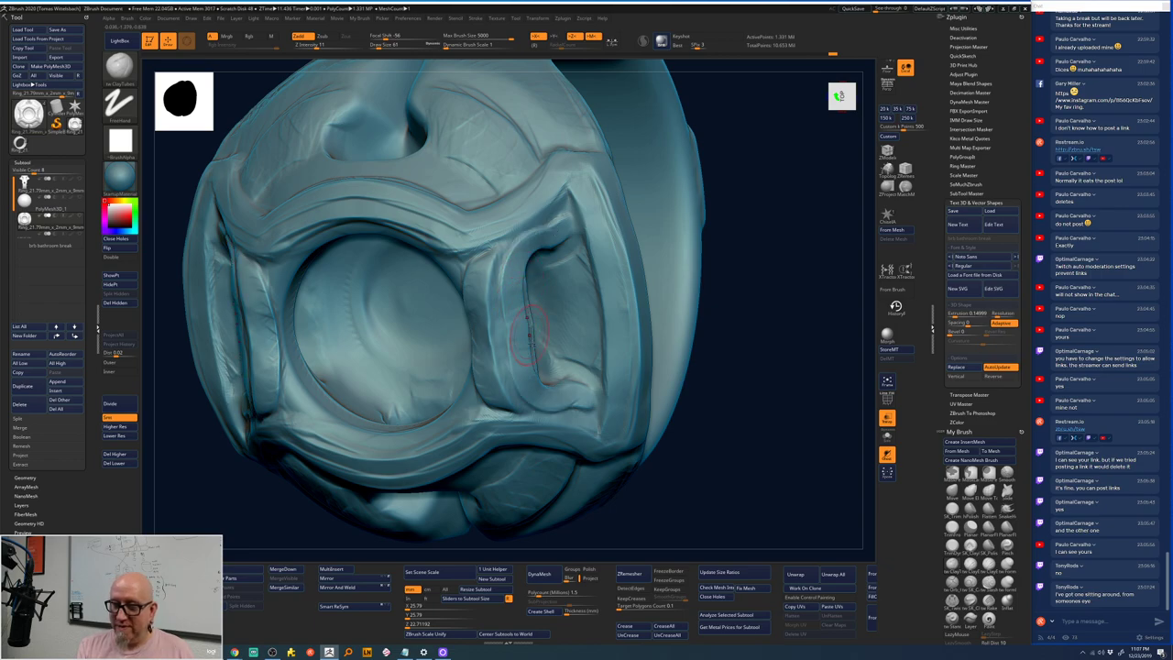
{"action": "left_click_drag", "start_coordinate": [525, 350], "coordinate": [530, 312], "text": "shift"}
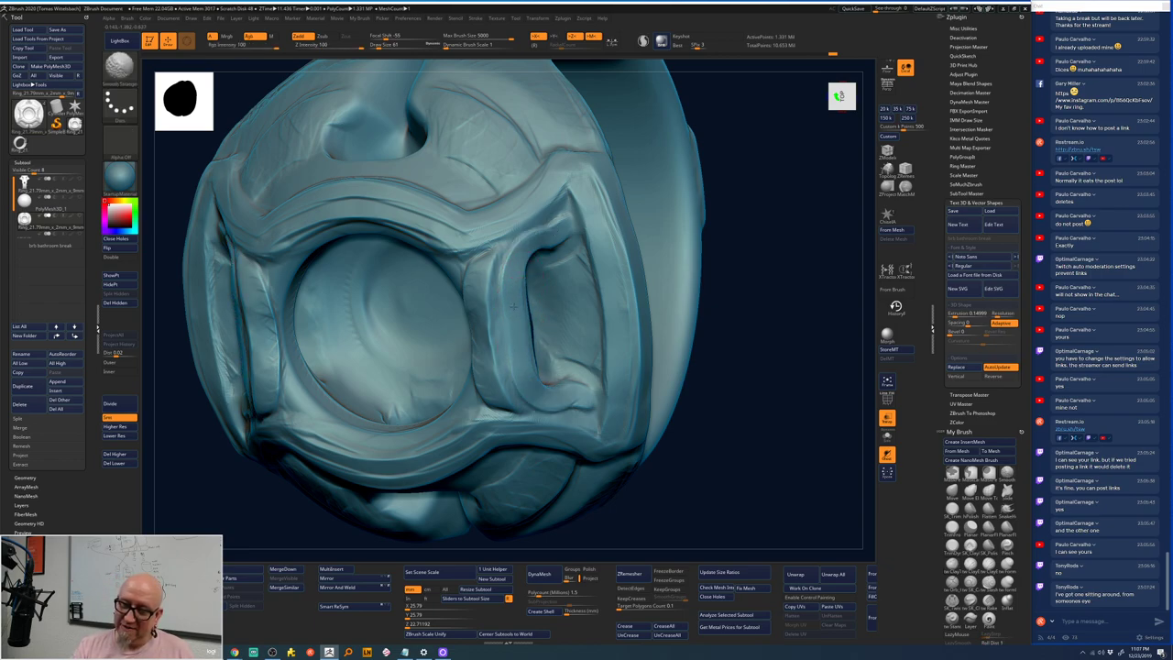
{"action": "mouse_move", "coordinate": [515, 271]}
{"action": "left_mouse_down"}
{"action": "mouse_move", "coordinate": [539, 240]}
{"action": "mouse_move", "coordinate": [587, 220]}
{"action": "mouse_move", "coordinate": [548, 228]}
{"action": "mouse_move", "coordinate": [536, 250]}
{"action": "mouse_move", "coordinate": [548, 233]}
{"action": "left_mouse_up"}
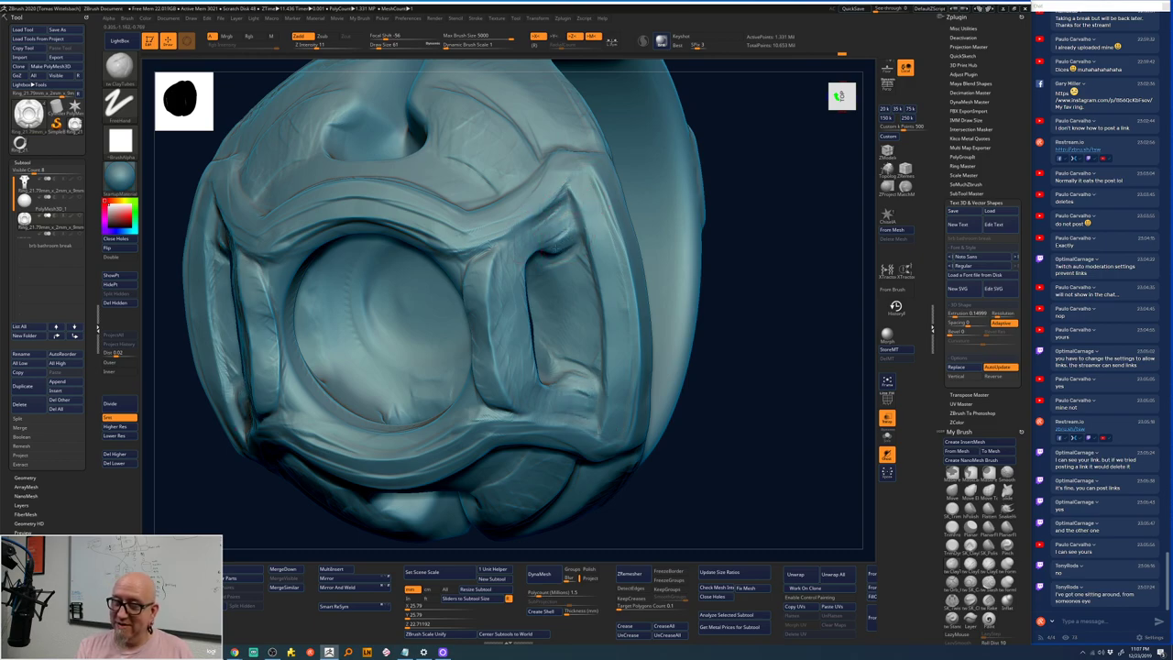
{"action": "scroll", "coordinate": [746, 194], "scroll_direction": "down", "scroll_amount": 5}
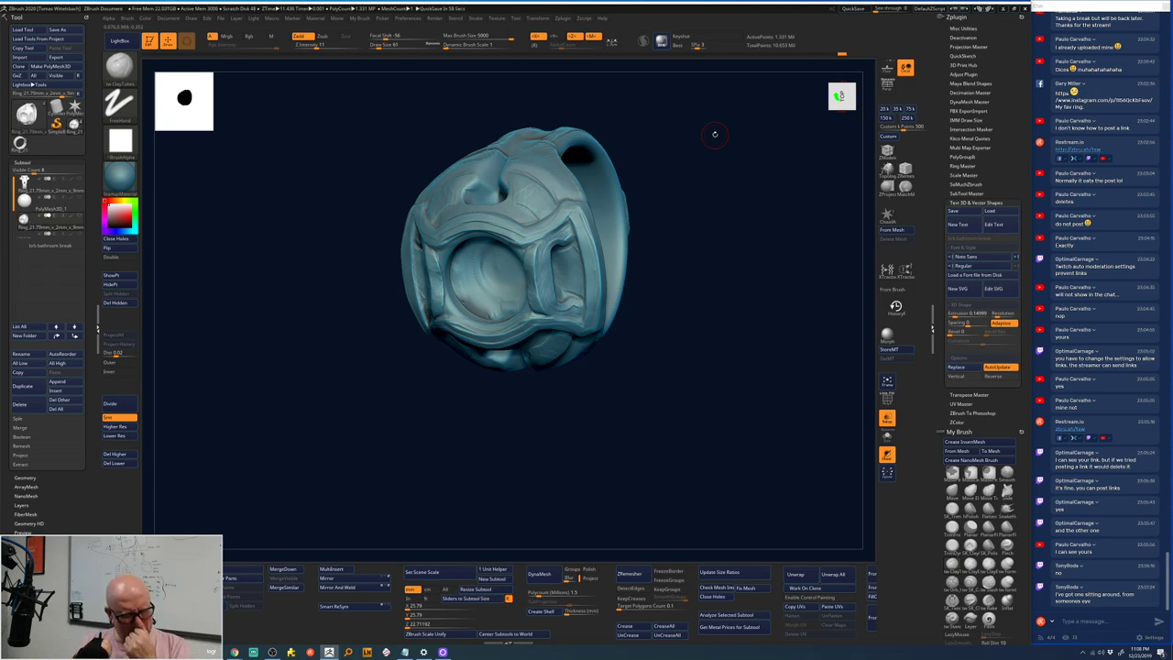
- Frame the ring in front view and re-sculpt the inner vertical bars with X symmetry
{"action": "left_click_drag", "start_coordinate": [715, 134], "coordinate": [675, 287], "text": "shift"}
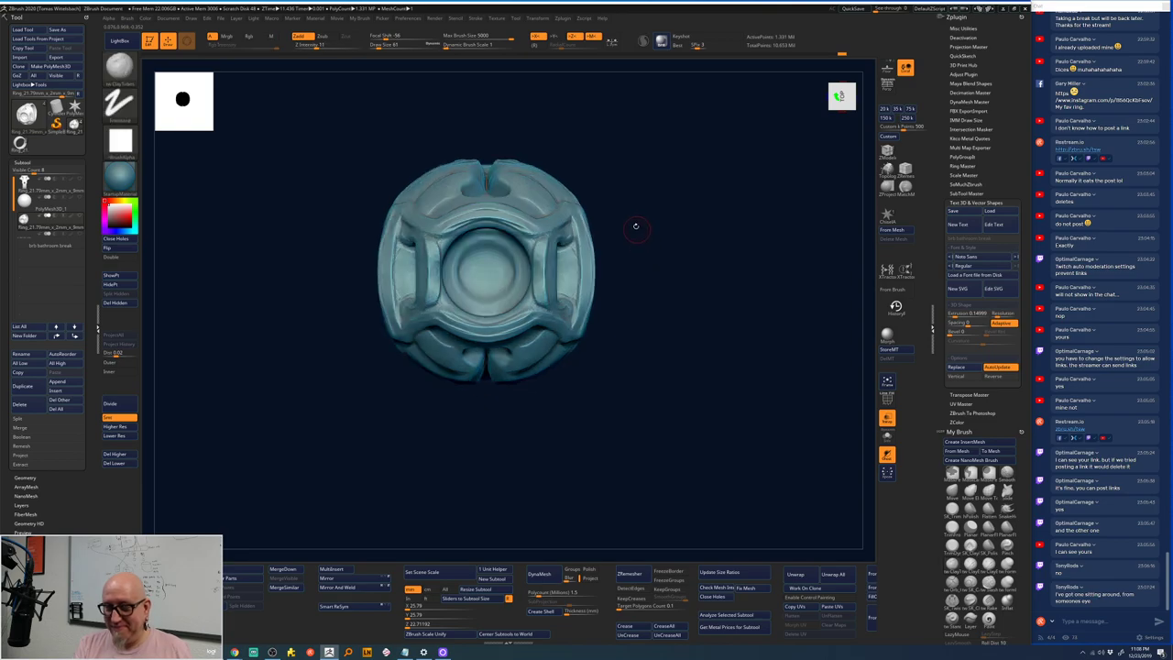
{"action": "key", "text": "f"}
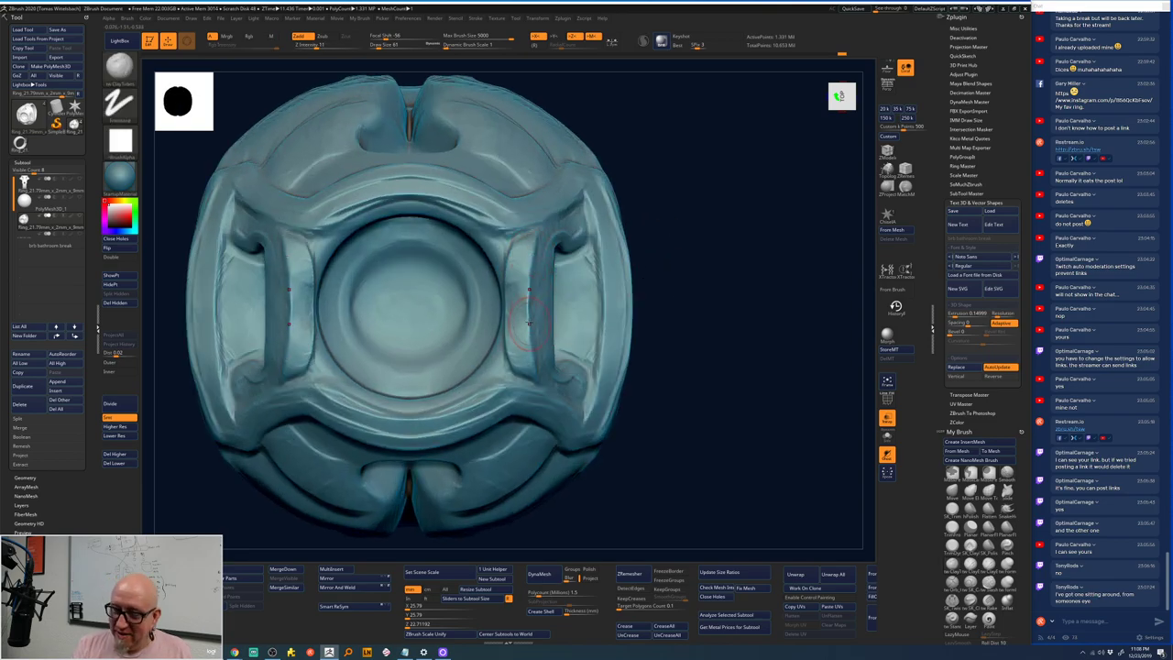
{"action": "mouse_move", "coordinate": [524, 243]}
{"action": "left_mouse_down"}
{"action": "mouse_move", "coordinate": [528, 348]}
{"action": "mouse_move", "coordinate": [530, 275]}
{"action": "mouse_move", "coordinate": [519, 337]}
{"action": "mouse_move", "coordinate": [512, 251]}
{"action": "mouse_move", "coordinate": [503, 359]}
{"action": "mouse_move", "coordinate": [515, 254]}
{"action": "mouse_move", "coordinate": [502, 261]}
{"action": "mouse_move", "coordinate": [518, 321]}
{"action": "mouse_move", "coordinate": [502, 362]}
{"action": "mouse_move", "coordinate": [491, 258]}
{"action": "mouse_move", "coordinate": [509, 266]}
{"action": "mouse_move", "coordinate": [523, 348]}
{"action": "mouse_move", "coordinate": [502, 275]}
{"action": "left_mouse_up"}
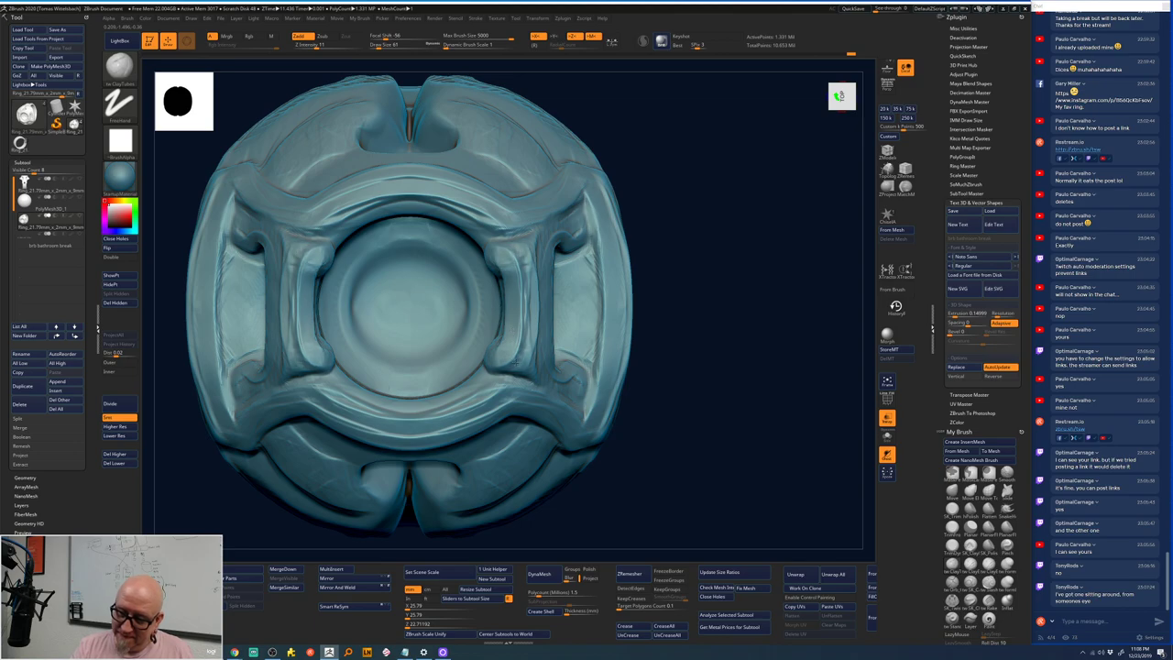
{"action": "mouse_move", "coordinate": [646, 275]}
{"action": "left_mouse_down"}
{"action": "mouse_move", "coordinate": [655, 220]}
{"action": "mouse_move", "coordinate": [513, 255]}
{"action": "mouse_move", "coordinate": [540, 376]}
{"action": "mouse_move", "coordinate": [561, 240]}
{"action": "mouse_move", "coordinate": [524, 348]}
{"action": "mouse_move", "coordinate": [536, 249]}
{"action": "mouse_move", "coordinate": [551, 233]}
{"action": "mouse_move", "coordinate": [548, 376]}
{"action": "mouse_move", "coordinate": [593, 227]}
{"action": "mouse_move", "coordinate": [599, 385]}
{"action": "mouse_move", "coordinate": [543, 257]}
{"action": "mouse_move", "coordinate": [530, 354]}
{"action": "mouse_move", "coordinate": [527, 268]}
{"action": "mouse_move", "coordinate": [550, 270]}
{"action": "mouse_move", "coordinate": [550, 371]}
{"action": "mouse_move", "coordinate": [596, 210]}
{"action": "mouse_move", "coordinate": [550, 225]}
{"action": "mouse_move", "coordinate": [541, 256]}
{"action": "mouse_move", "coordinate": [554, 323]}
{"action": "left_mouse_up"}
{"action": "left_click_drag", "start_coordinate": [527, 268], "coordinate": [531, 257], "text": "shift"}
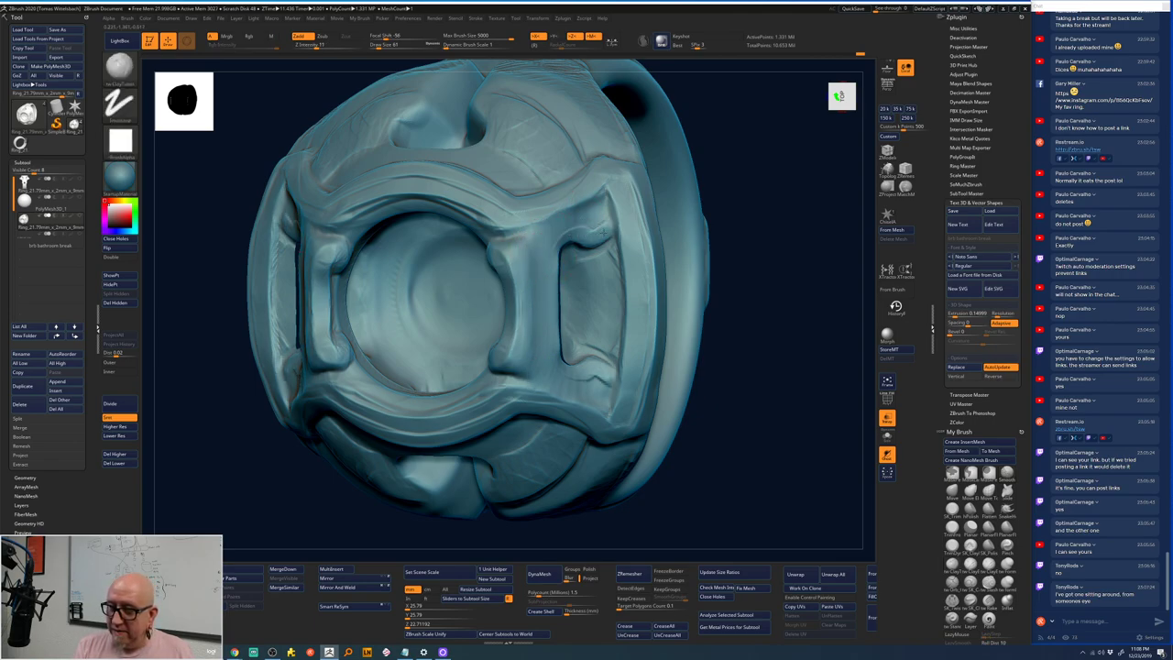
- Reshape the right inner bar, building up its left edge and creasing its lower end
{"action": "left_click_drag", "start_coordinate": [581, 236], "coordinate": [551, 338]}
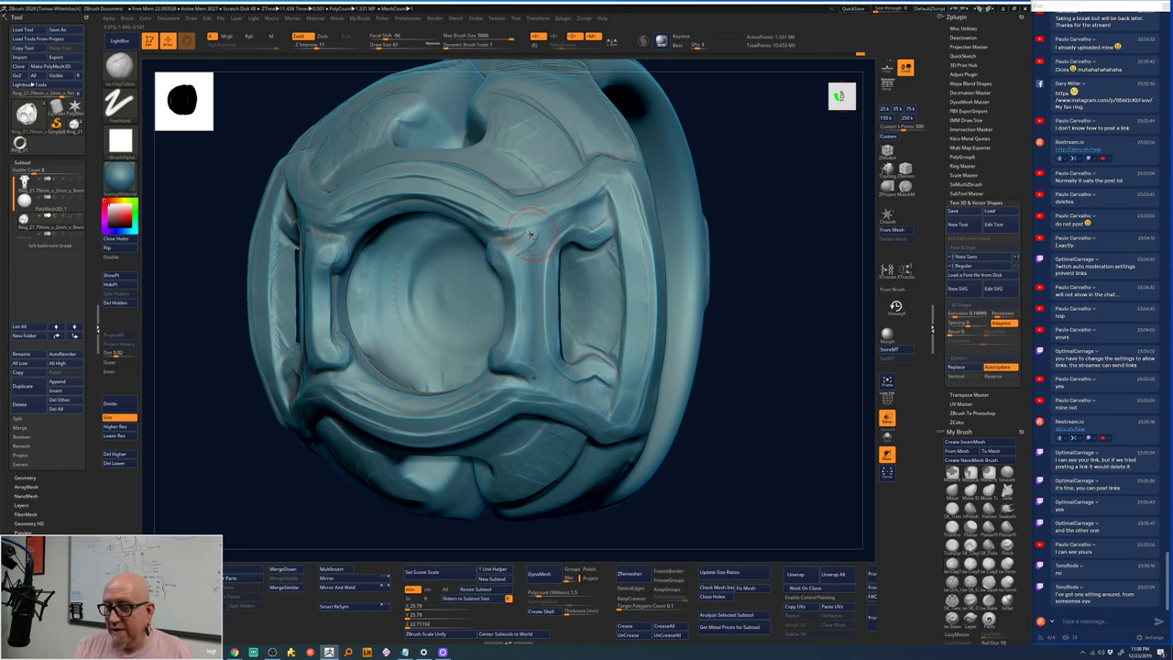
{"action": "left_click_drag", "start_coordinate": [577, 217], "coordinate": [513, 259]}
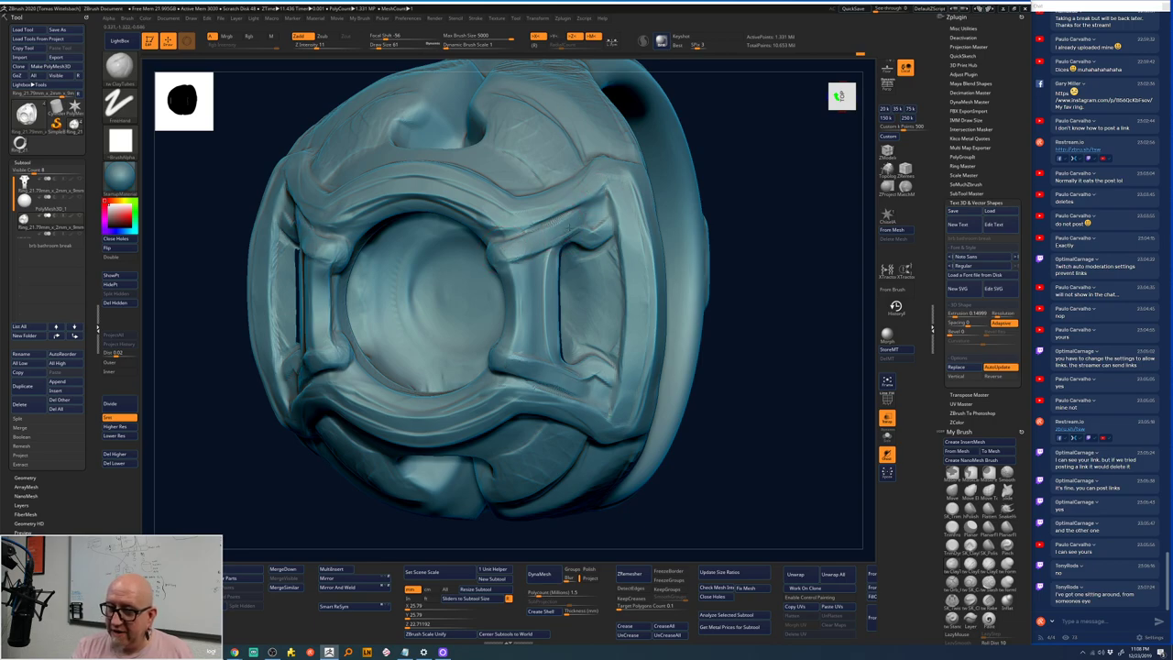
{"action": "mouse_move", "coordinate": [561, 225]}
{"action": "left_mouse_down"}
{"action": "mouse_move", "coordinate": [598, 214]}
{"action": "mouse_move", "coordinate": [550, 240]}
{"action": "mouse_move", "coordinate": [534, 271]}
{"action": "mouse_move", "coordinate": [514, 266]}
{"action": "mouse_move", "coordinate": [527, 279]}
{"action": "mouse_move", "coordinate": [521, 313]}
{"action": "left_mouse_up"}
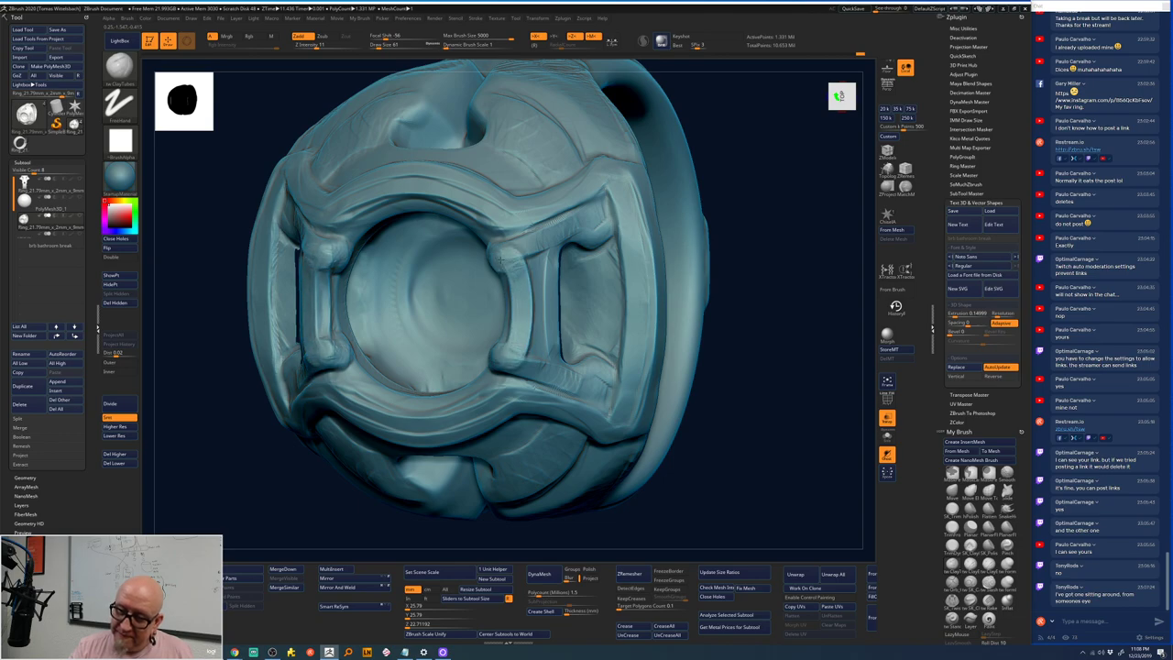
{"action": "mouse_move", "coordinate": [500, 253]}
{"action": "left_mouse_down"}
{"action": "mouse_move", "coordinate": [539, 255]}
{"action": "mouse_move", "coordinate": [542, 330]}
{"action": "left_mouse_up"}
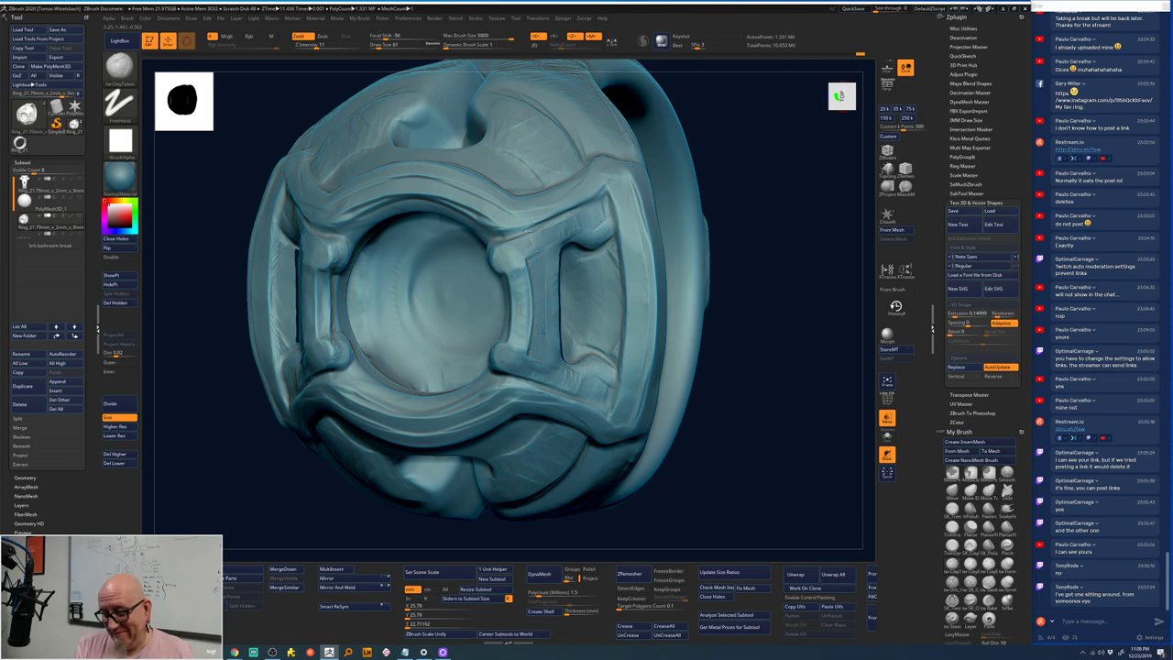
{"action": "left_click_drag", "start_coordinate": [559, 374], "coordinate": [573, 380]}
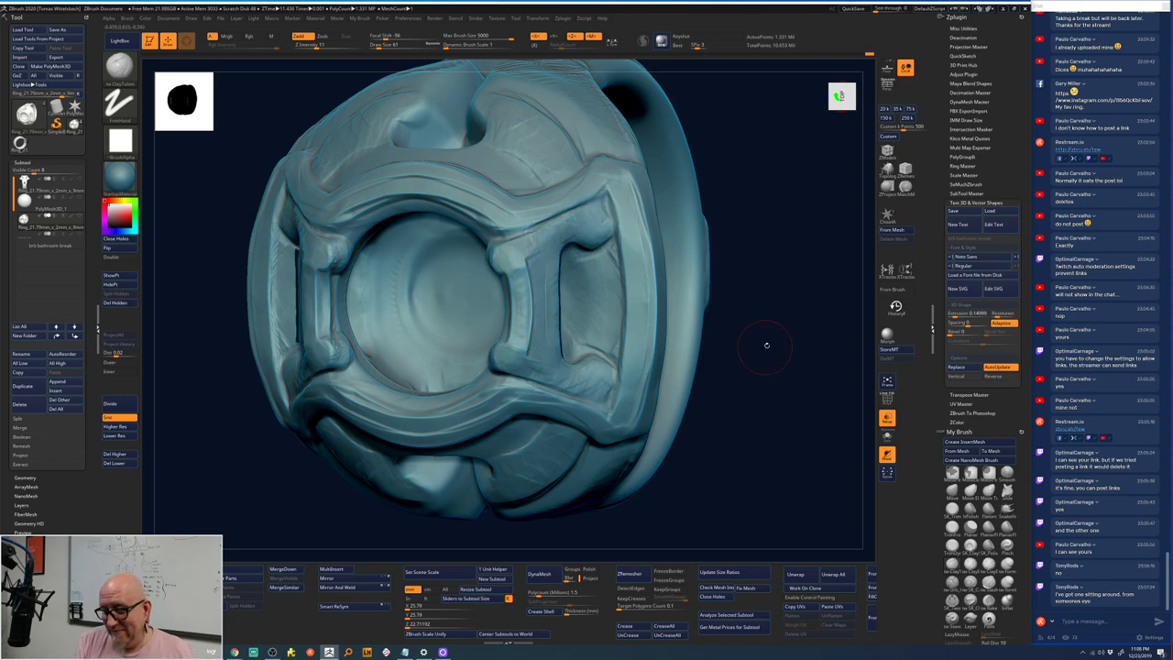
- Reframe the face to fill the canvas and sculpt its outer edges symmetrically
{"action": "mouse_move", "coordinate": [764, 340]}
{"action": "right_mouse_down", "text": "ctrl"}
{"action": "mouse_move", "coordinate": [709, 236]}
{"action": "mouse_move", "coordinate": [728, 293]}
{"action": "mouse_move", "coordinate": [696, 389]}
{"action": "right_mouse_up", "text": "ctrl"}
{"action": "mouse_move", "coordinate": [633, 443]}
{"action": "right_mouse_down", "text": "ctrl"}
{"action": "mouse_move", "coordinate": [629, 471]}
{"action": "mouse_move", "coordinate": [601, 500]}
{"action": "right_mouse_up", "text": "ctrl"}
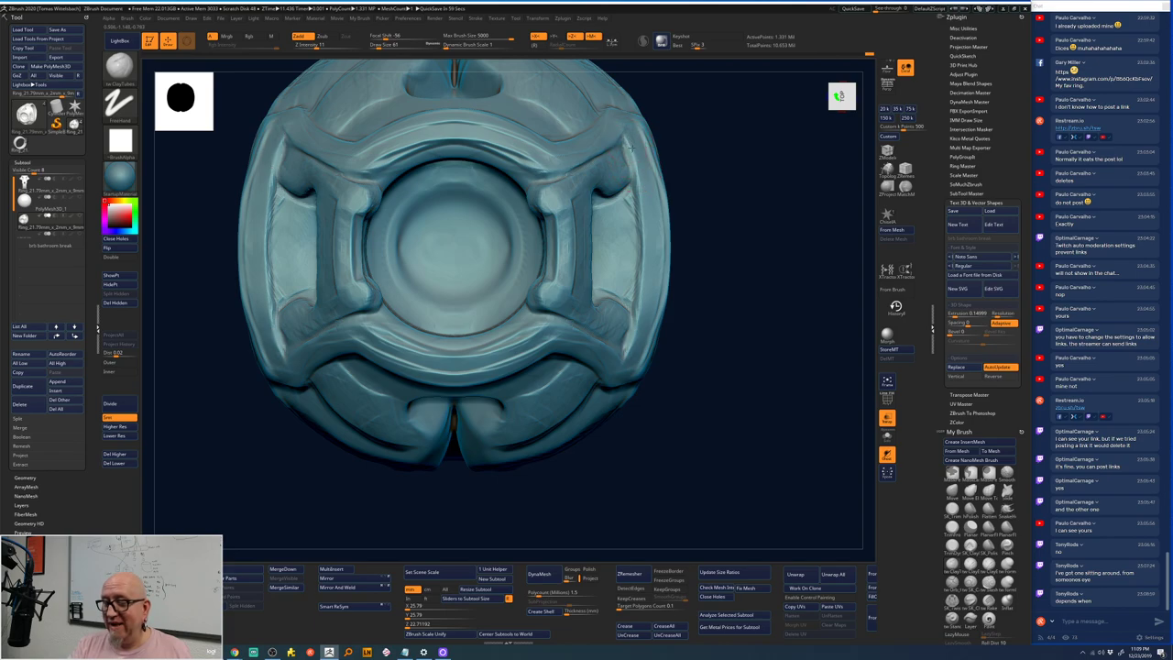
{"action": "mouse_move", "coordinate": [634, 153]}
{"action": "right_mouse_down"}
{"action": "mouse_move", "coordinate": [650, 265]}
{"action": "mouse_move", "coordinate": [642, 348]}
{"action": "mouse_move", "coordinate": [630, 339]}
{"action": "mouse_move", "coordinate": [642, 302]}
{"action": "mouse_move", "coordinate": [629, 147]}
{"action": "right_mouse_up"}
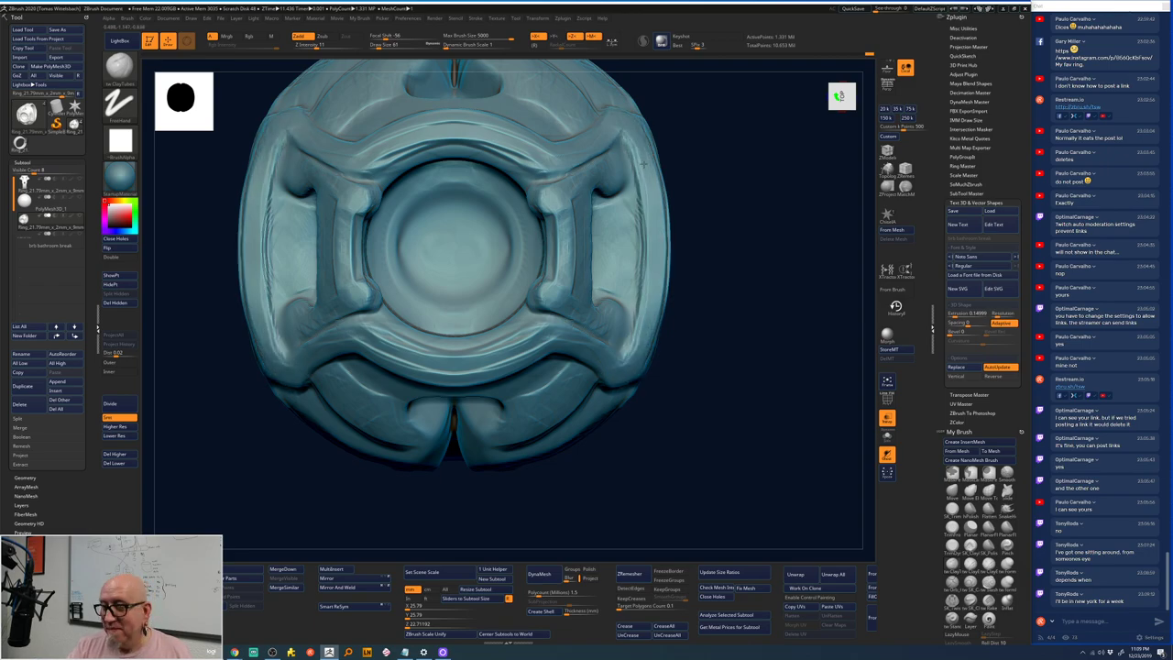
{"action": "left_click_drag", "start_coordinate": [645, 163], "coordinate": [641, 346]}
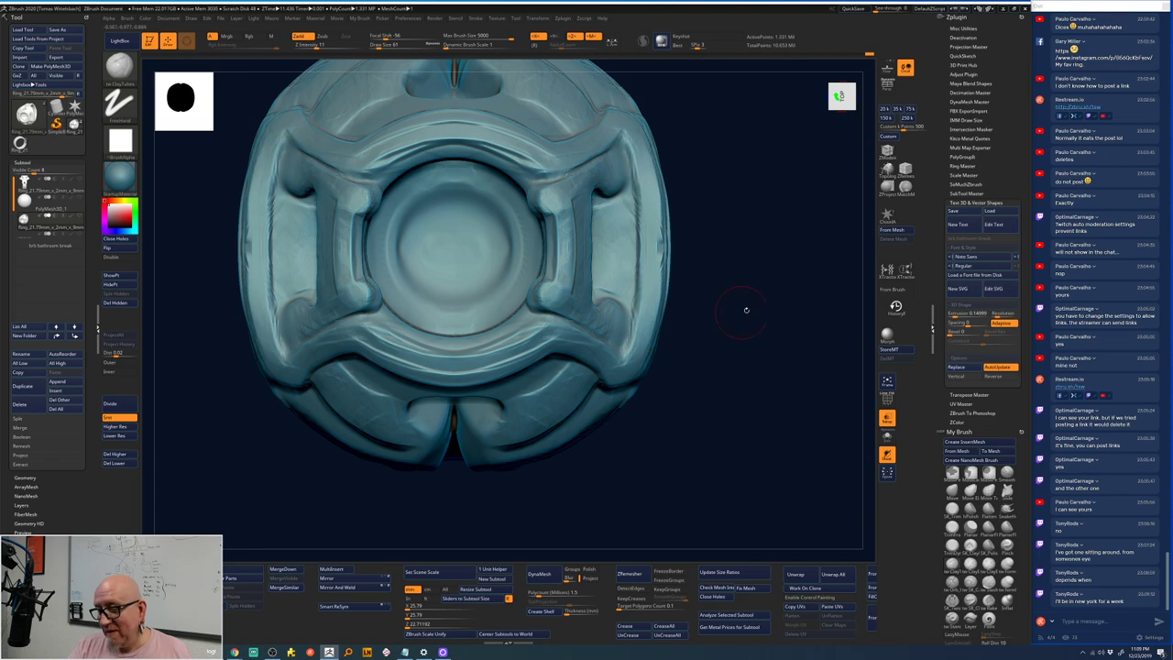
{"action": "left_click_drag", "start_coordinate": [745, 310], "coordinate": [751, 206]}
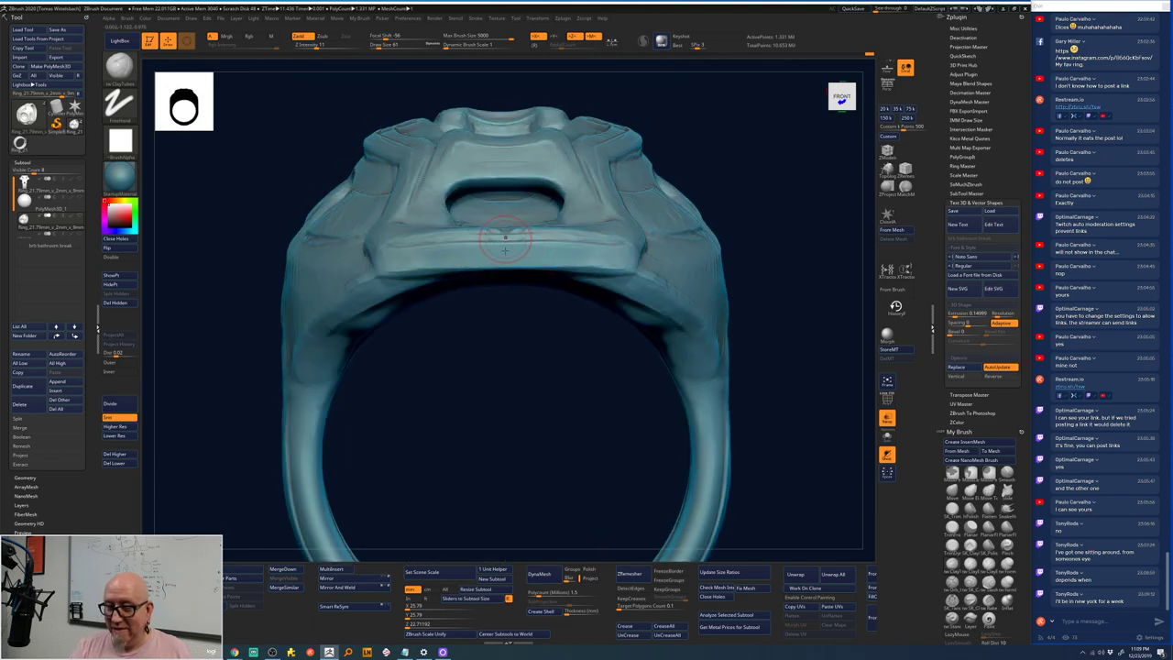
- Carve the front-band groove, apply Ctrl+D twice to reach about 5.3M polygons, and re-inspect
{"action": "left_click_drag", "start_coordinate": [505, 250], "coordinate": [636, 260]}
{"action": "mouse_move", "coordinate": [790, 330]}
{"action": "left_mouse_down"}
{"action": "mouse_move", "coordinate": [802, 277]}
{"action": "mouse_move", "coordinate": [568, 340]}
{"action": "mouse_move", "coordinate": [652, 287]}
{"action": "left_mouse_up"}
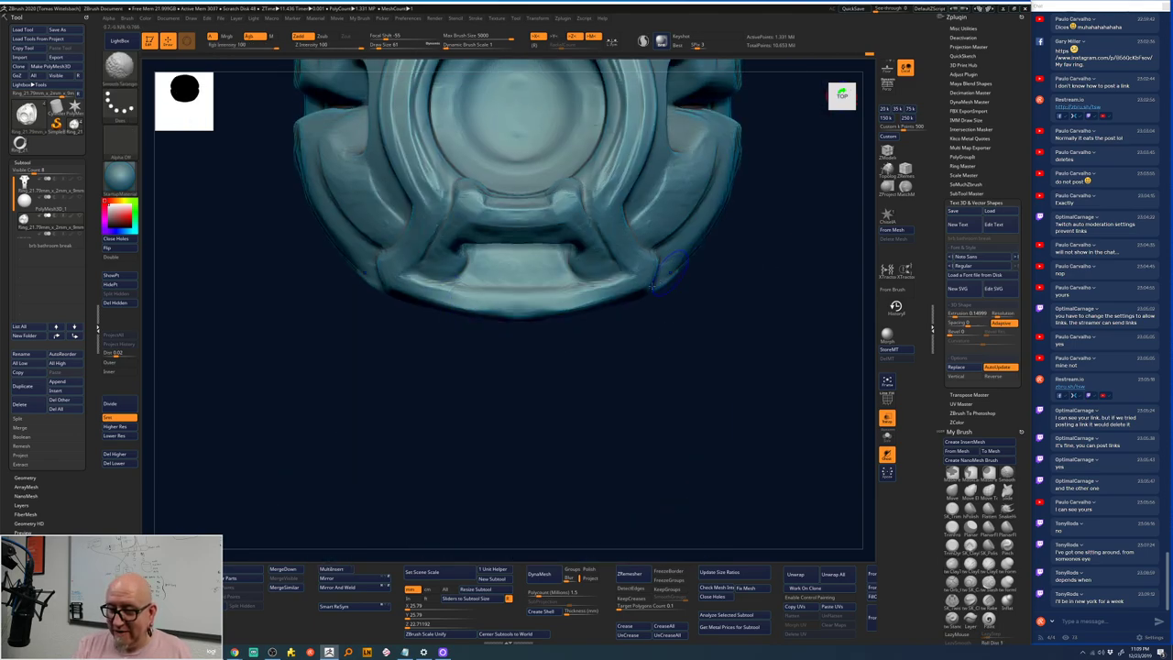
{"action": "key", "text": "ctrl+d"}
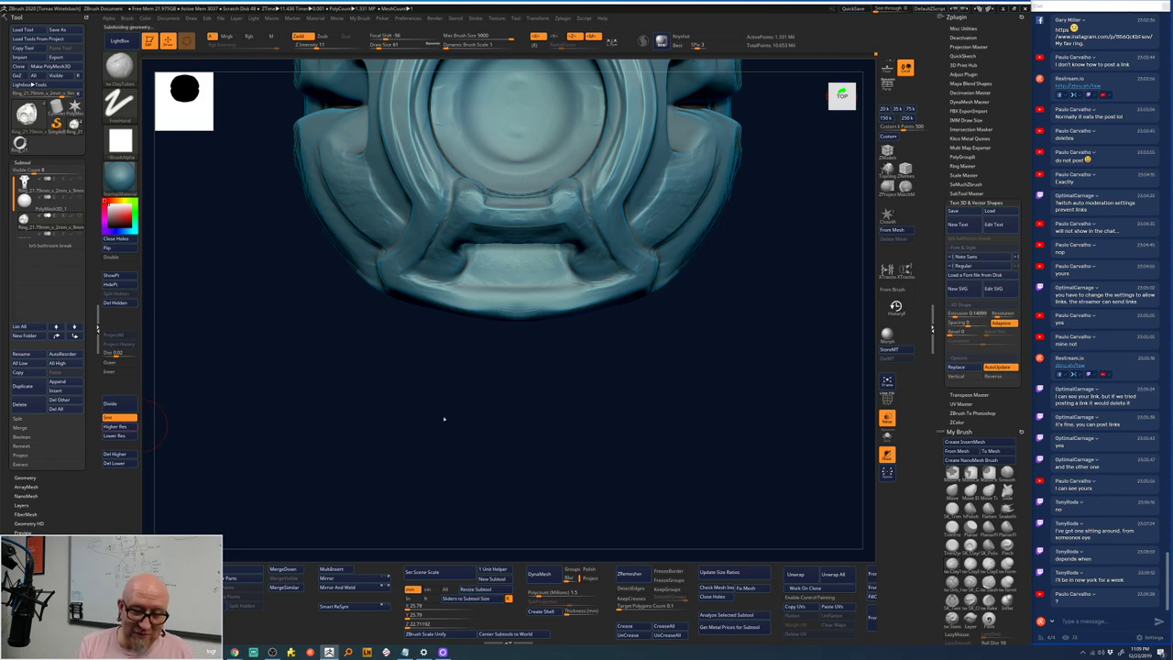
{"action": "key", "text": "ctrl+d"}
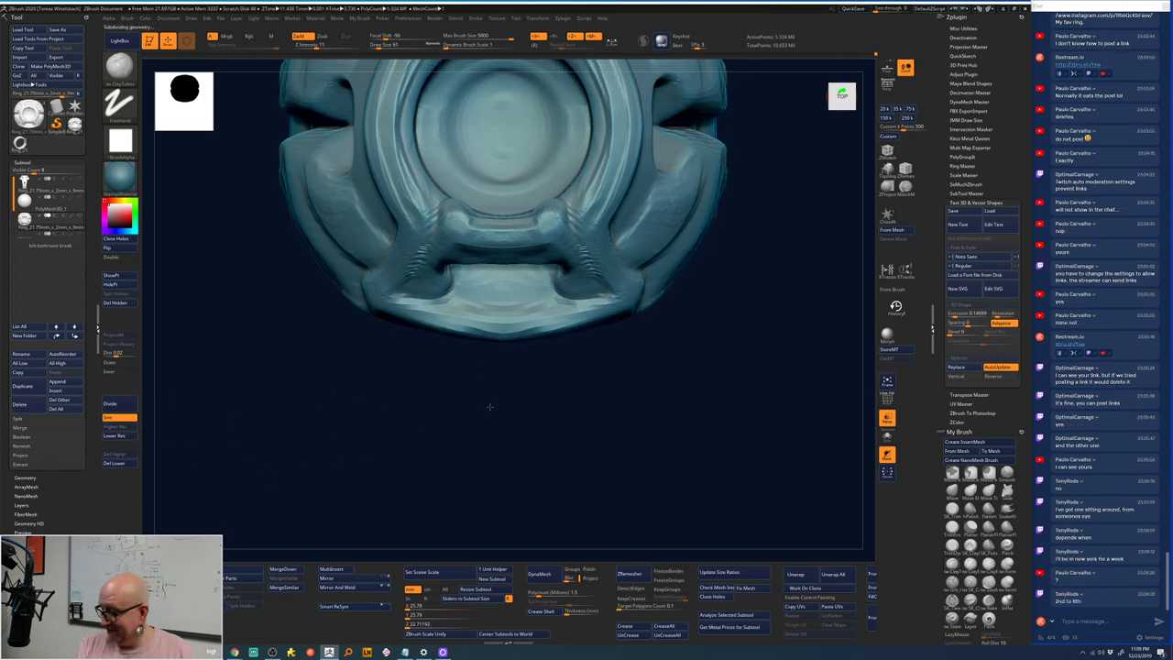
{"action": "mouse_move", "coordinate": [489, 406]}
{"action": "left_mouse_down"}
{"action": "mouse_move", "coordinate": [516, 458]}
{"action": "mouse_move", "coordinate": [503, 498]}
{"action": "mouse_move", "coordinate": [484, 492]}
{"action": "mouse_move", "coordinate": [574, 411]}
{"action": "mouse_move", "coordinate": [596, 436]}
{"action": "mouse_move", "coordinate": [653, 303]}
{"action": "left_mouse_up"}
{"action": "mouse_move", "coordinate": [608, 157]}
{"action": "left_mouse_down"}
{"action": "mouse_move", "coordinate": [746, 248]}
{"action": "mouse_move", "coordinate": [654, 241]}
{"action": "mouse_move", "coordinate": [610, 210]}
{"action": "mouse_move", "coordinate": [641, 240]}
{"action": "mouse_move", "coordinate": [627, 286]}
{"action": "left_mouse_up"}
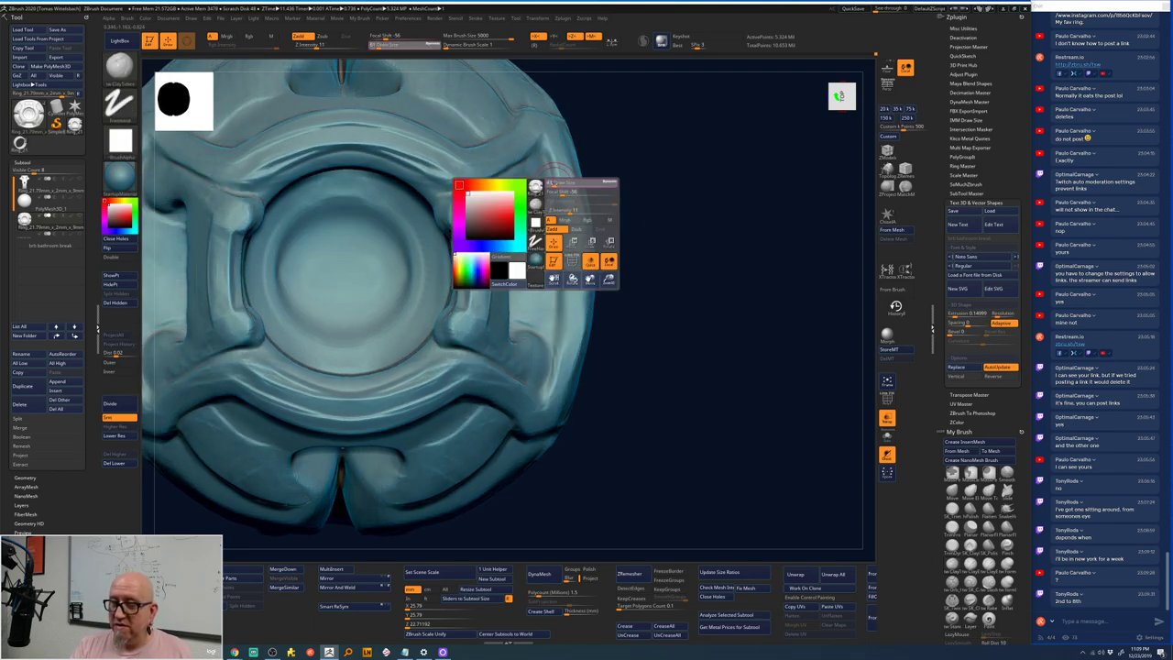
- Sculpt detail along the face's right rim at a lower subdivision level, with brush size 49
{"action": "key", "text": "d"}
{"action": "key", "text": "shift+d"}
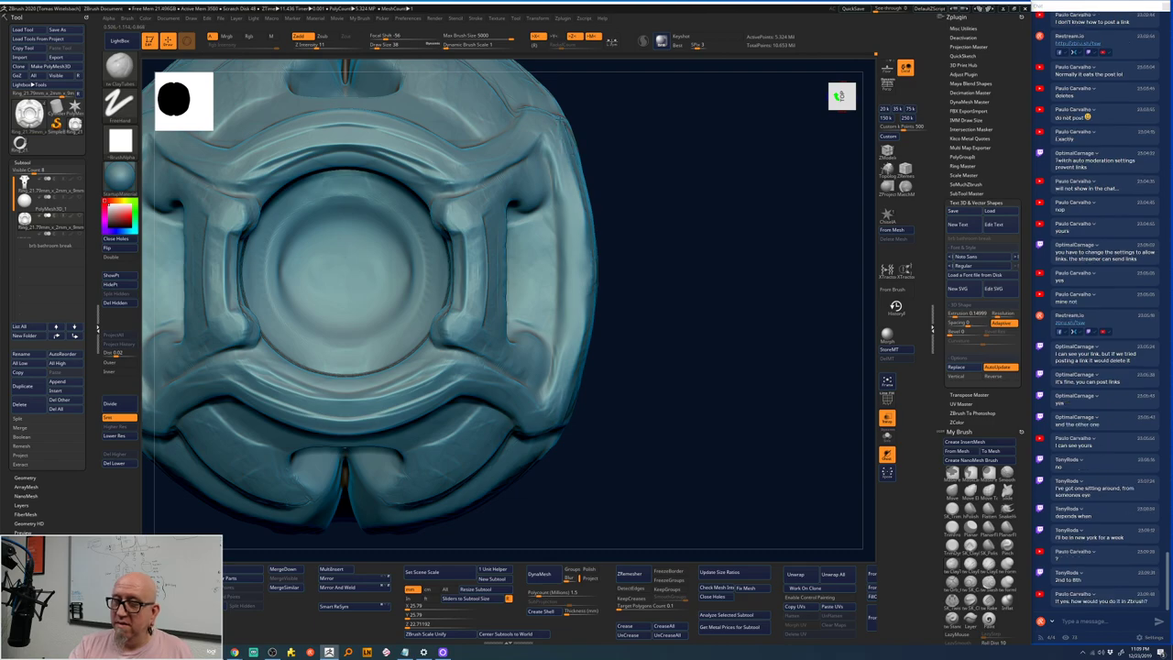
{"action": "left_click_drag", "start_coordinate": [580, 225], "coordinate": [582, 293]}
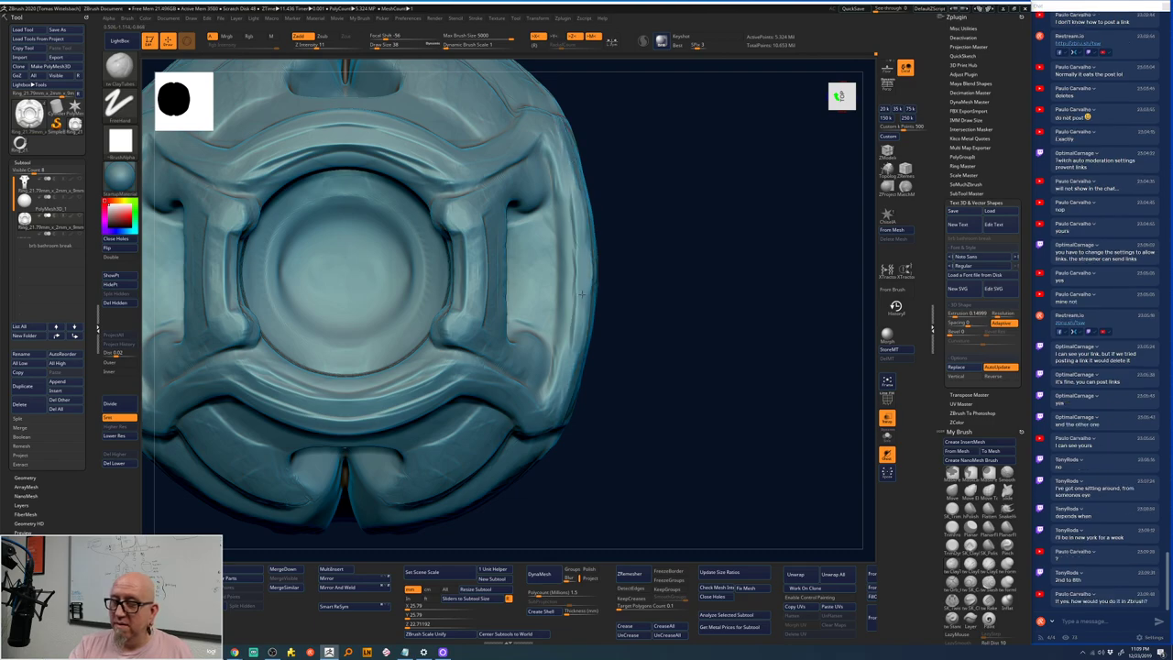
{"action": "key", "text": "space"}
{"action": "left_click_drag", "start_coordinate": [586, 204], "coordinate": [610, 203]}
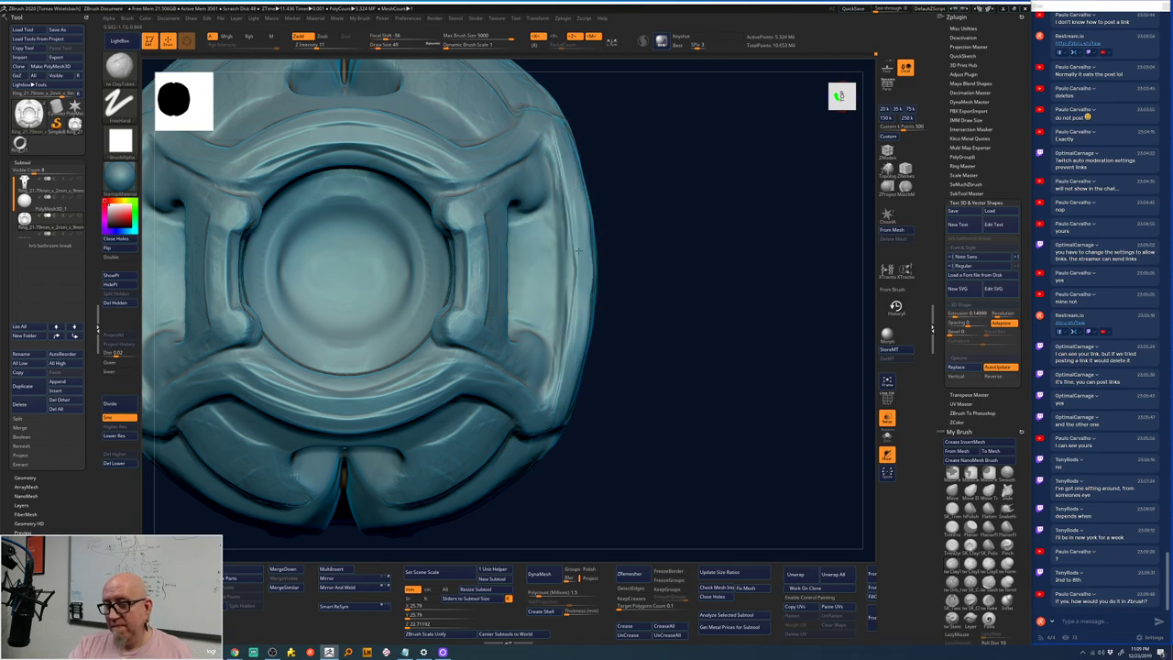
- Compare subdivision levels facing the socket, select the ClayTubes brush, and bring OBS forward
{"action": "key", "text": "d"}
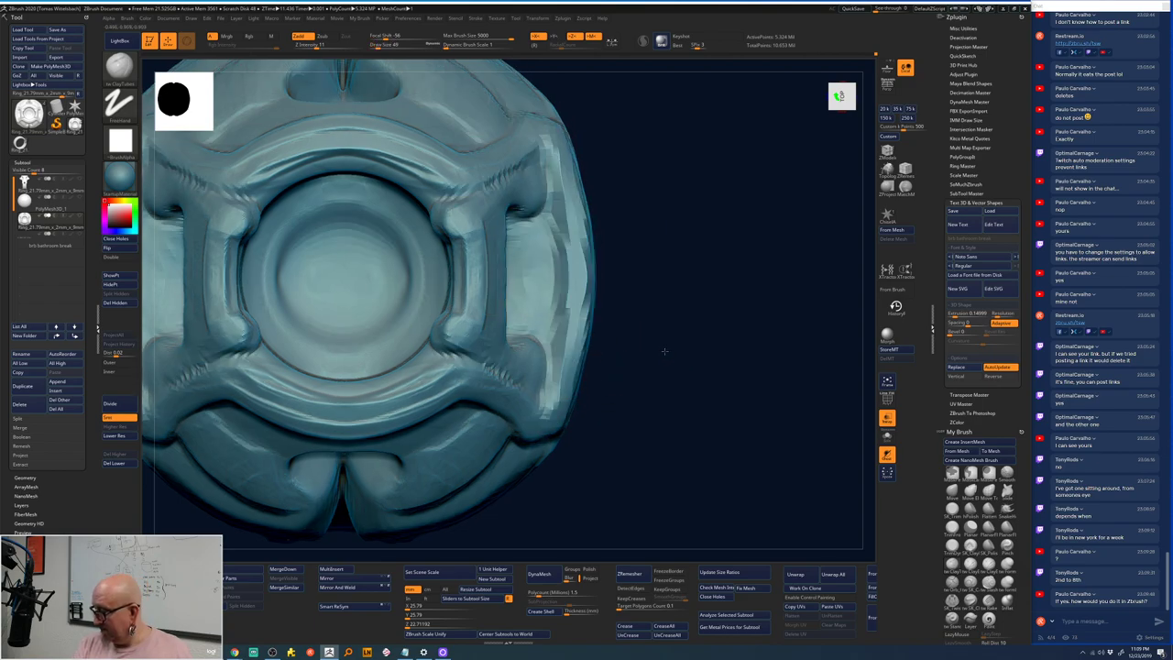
{"action": "key", "text": "shift+d"}
{"action": "mouse_move", "coordinate": [662, 358]}
{"action": "left_mouse_down"}
{"action": "mouse_move", "coordinate": [639, 429]}
{"action": "mouse_move", "coordinate": [699, 393]}
{"action": "mouse_move", "coordinate": [685, 410]}
{"action": "left_mouse_up"}
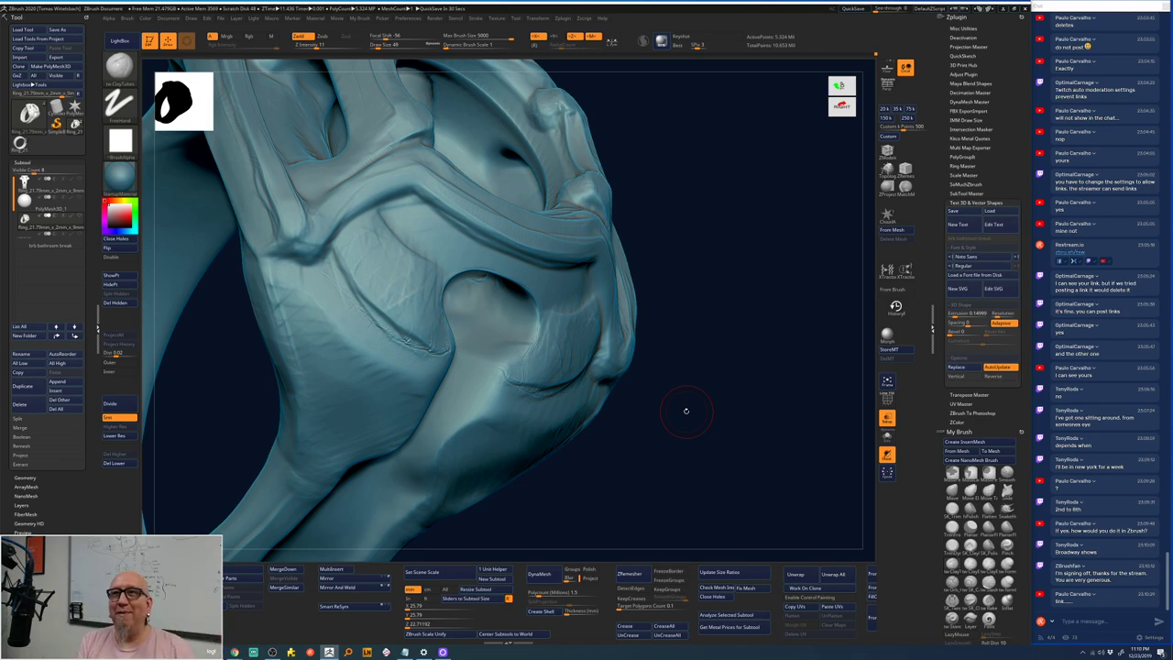
{"action": "left_click_drag", "start_coordinate": [660, 356], "coordinate": [649, 221]}
{"action": "key", "text": "b"}
{"action": "key", "text": "c"}
{"action": "key", "text": "t"}
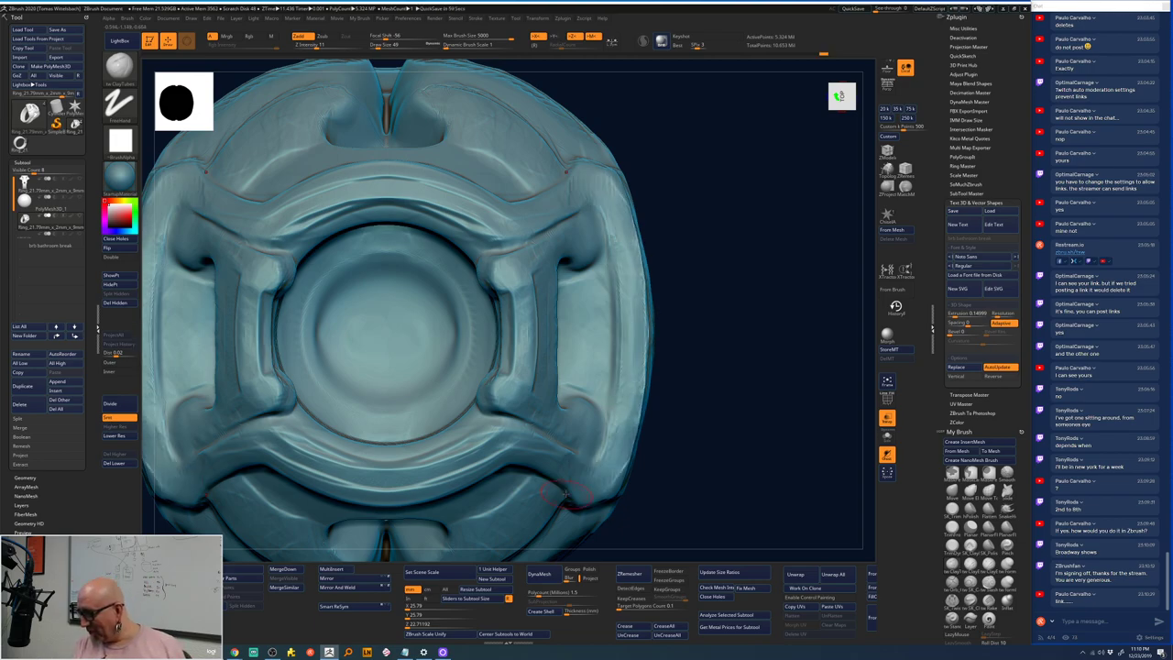
{"action": "left_click", "coordinate": [272, 651]}
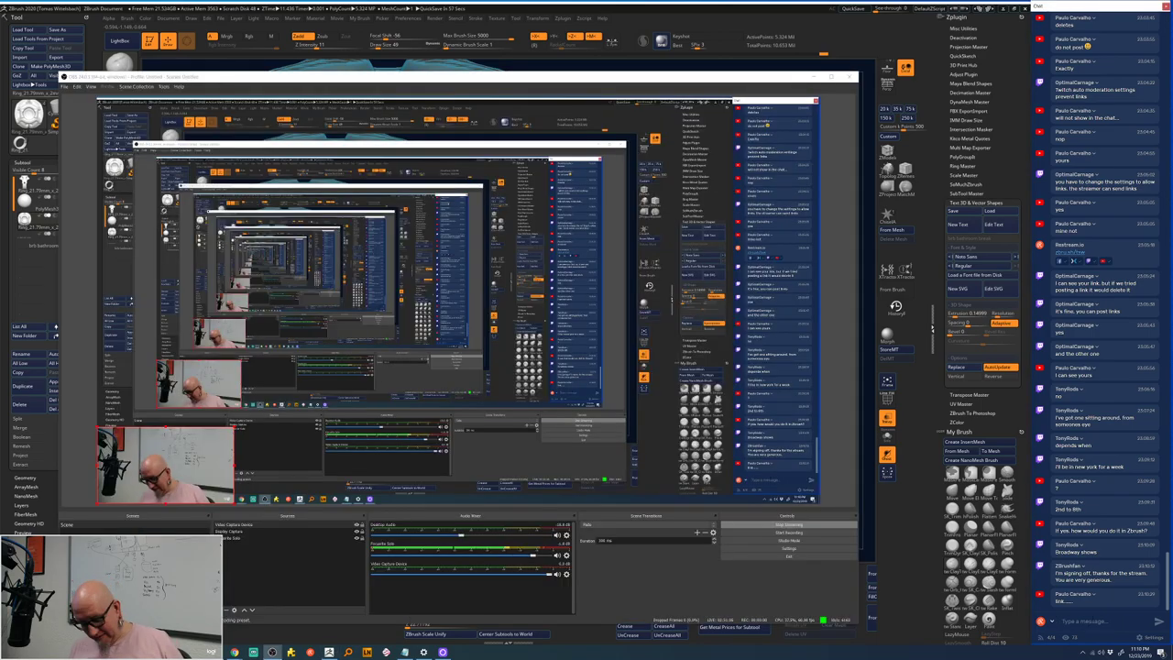
{"action": "type", "text": "http://zbru.sh/tsw"}
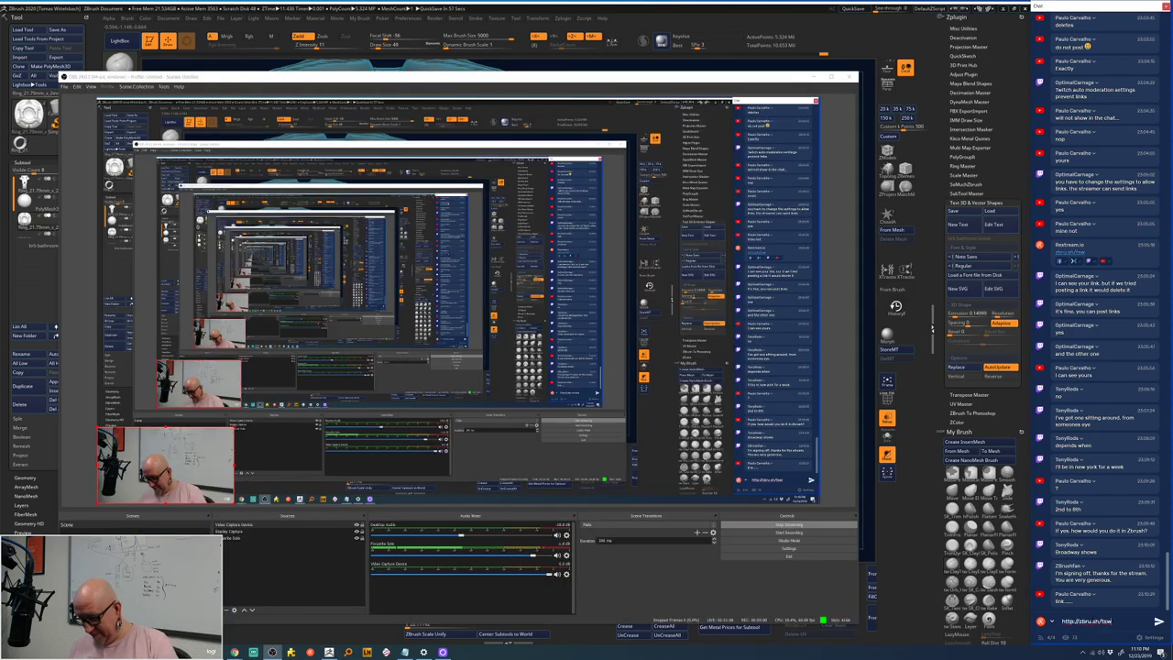
{"action": "key", "text": "Return"}
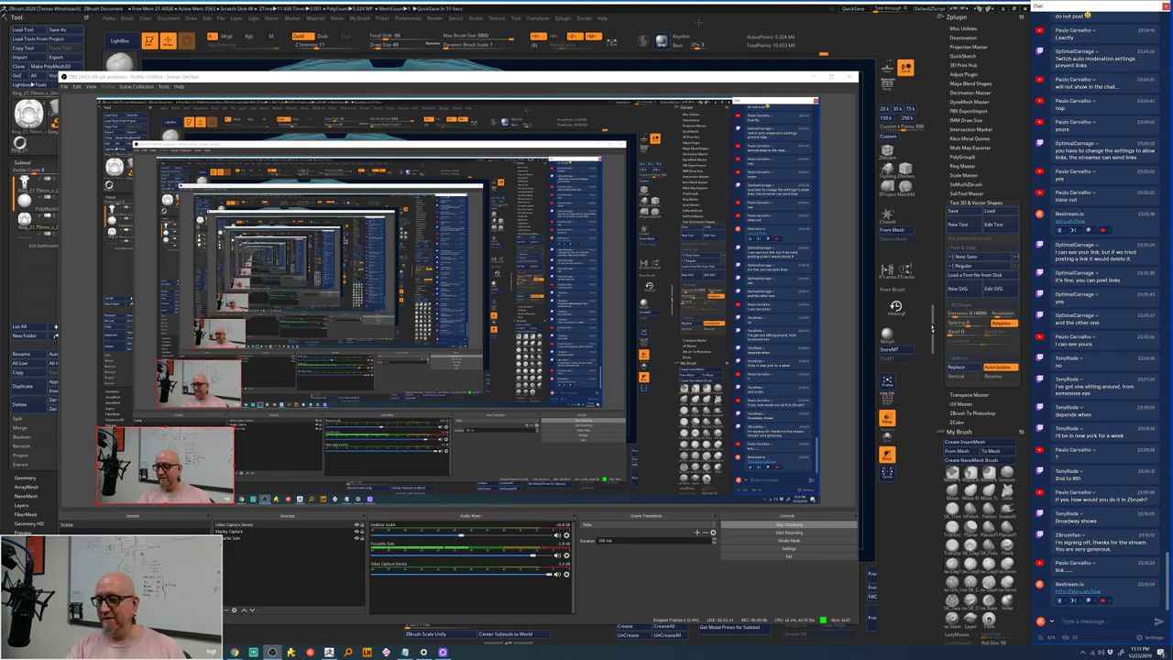
{"action": "left_click", "coordinate": [696, 22]}
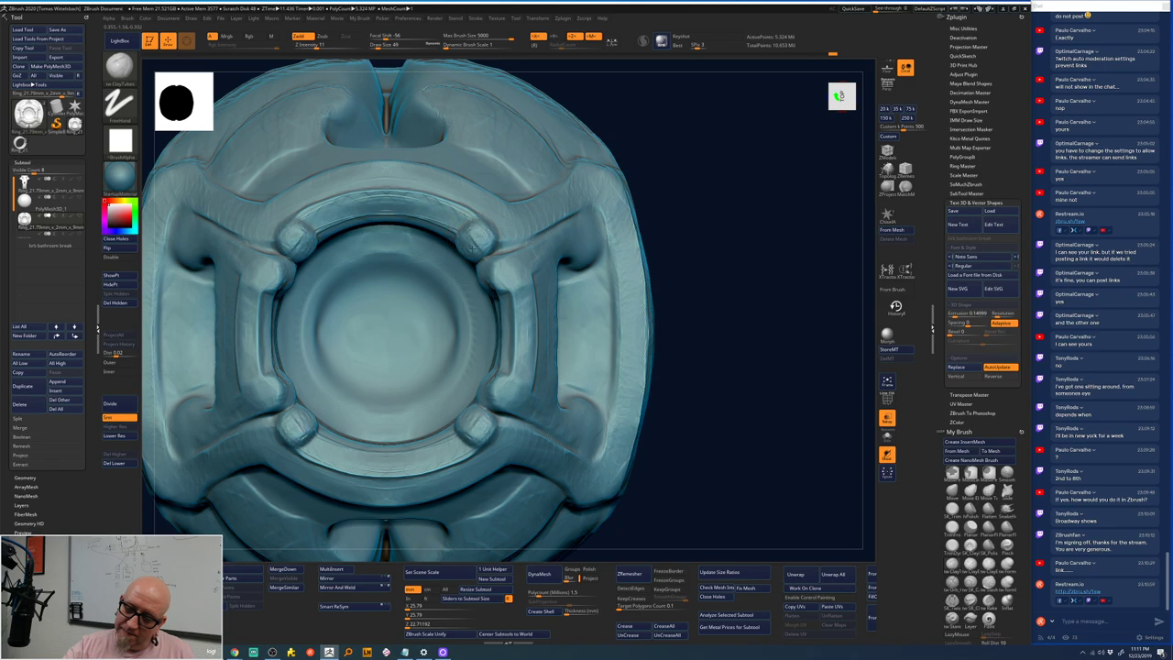
- Inspect the ring from side angles, then switch to ClayTubes and frame it front-on
{"action": "mouse_move", "coordinate": [715, 173]}
{"action": "left_mouse_down"}
{"action": "mouse_move", "coordinate": [741, 217]}
{"action": "mouse_move", "coordinate": [759, 367]}
{"action": "mouse_move", "coordinate": [244, 474]}
{"action": "mouse_move", "coordinate": [436, 249]}
{"action": "left_mouse_up"}
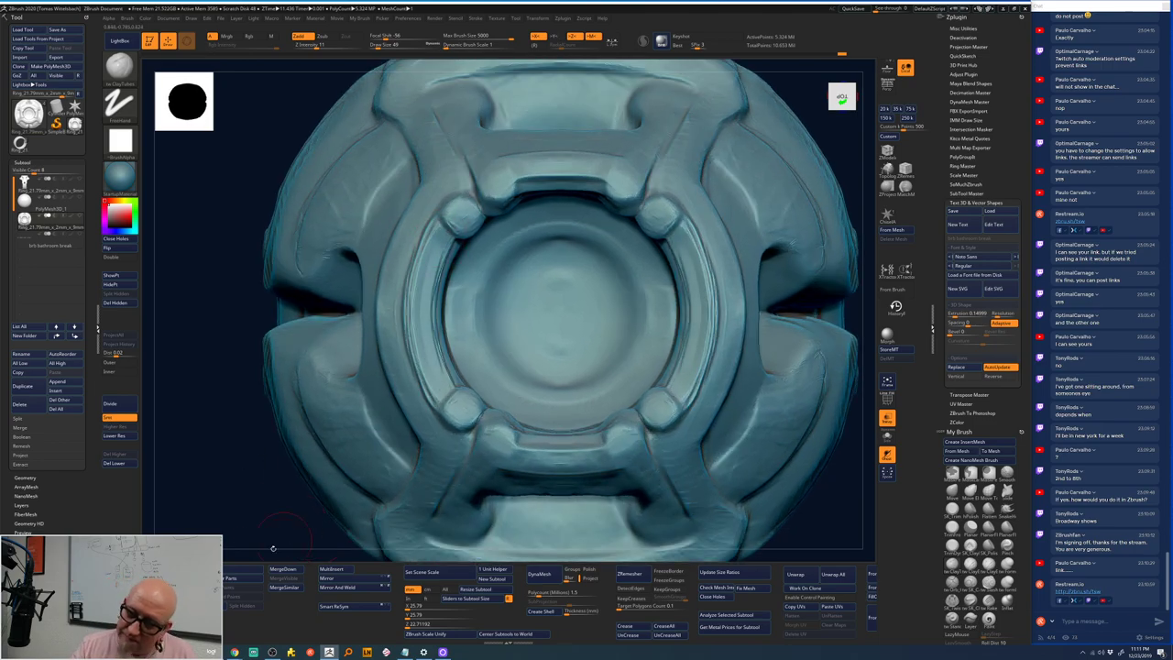
{"action": "mouse_move", "coordinate": [272, 548]}
{"action": "left_mouse_down"}
{"action": "mouse_move", "coordinate": [339, 530]}
{"action": "mouse_move", "coordinate": [348, 419]}
{"action": "mouse_move", "coordinate": [362, 394]}
{"action": "left_mouse_up"}
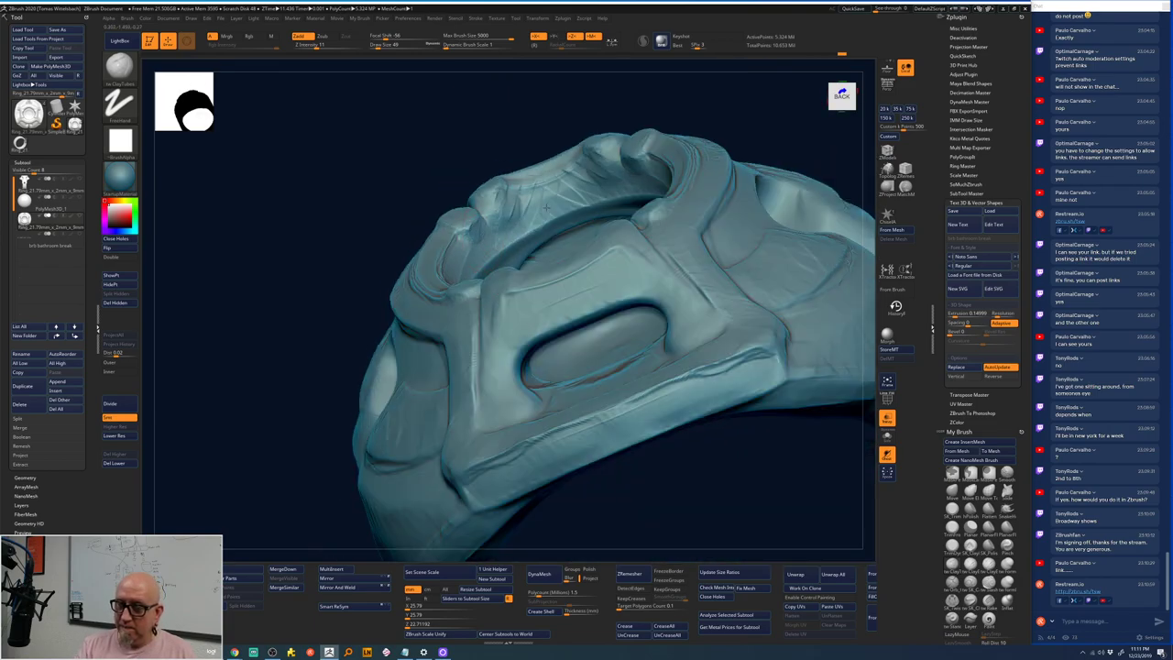
{"action": "left_click_drag", "start_coordinate": [527, 233], "coordinate": [793, 171]}
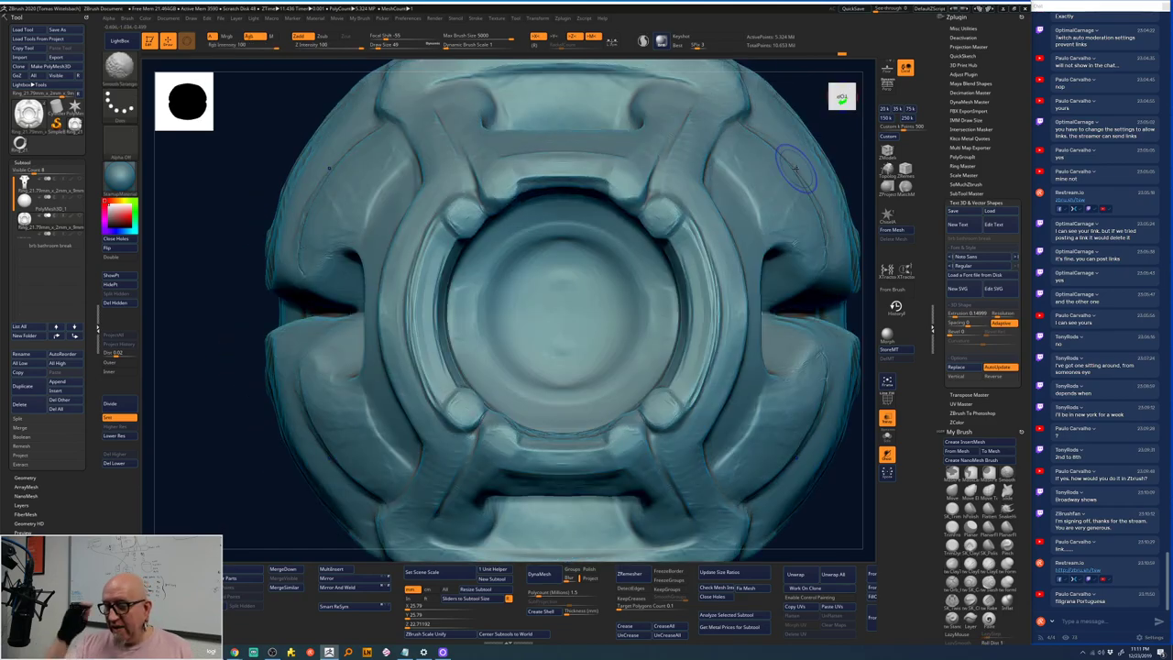
{"action": "key", "text": "b"}
{"action": "key", "text": "c"}
{"action": "key", "text": "b"}
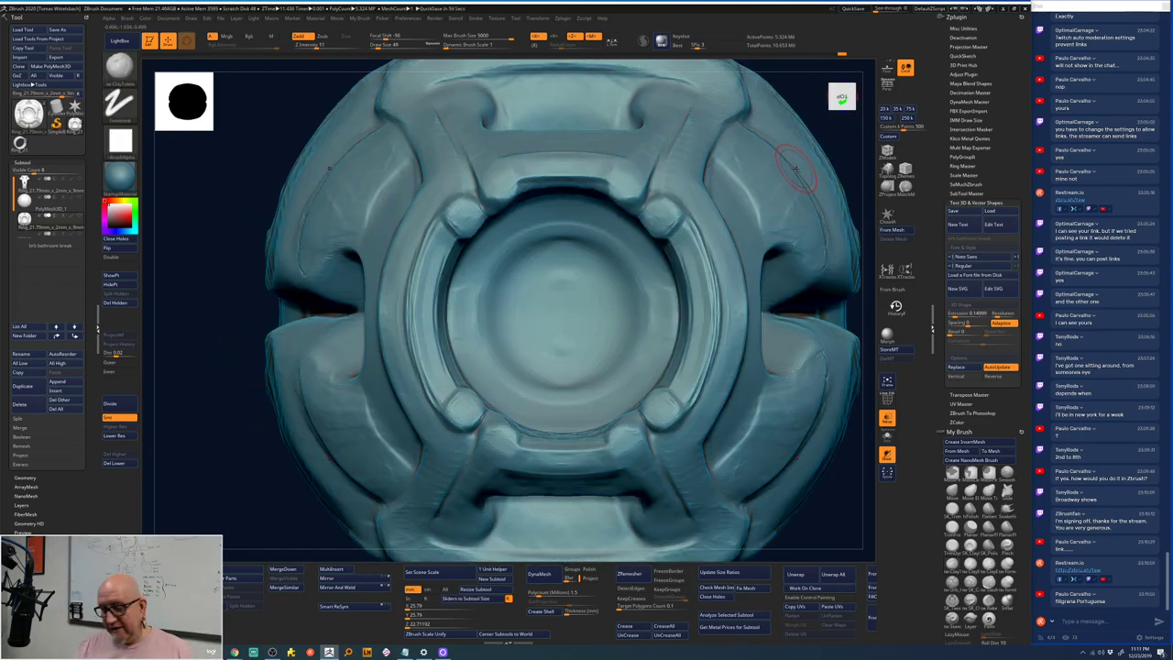
{"action": "key", "text": "f"}
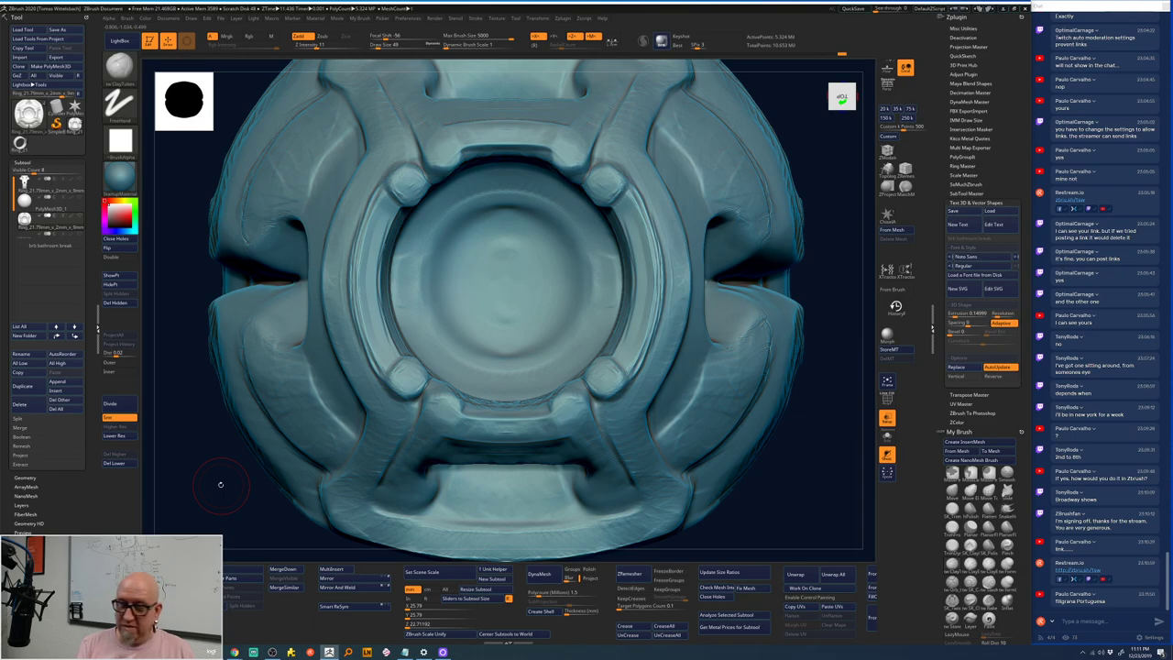
{"action": "left_click_drag", "start_coordinate": [782, 110], "coordinate": [778, 156]}
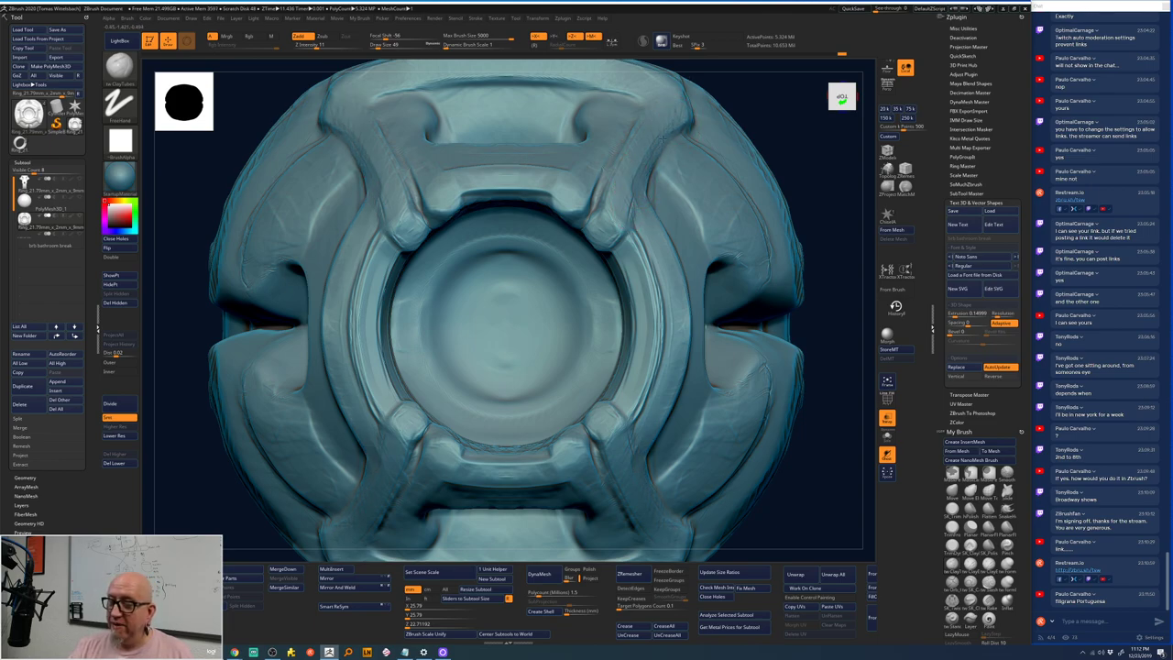
- Sharpen the inner ring edges on both sides with ClayTubes, Shift-smoothing them into shape
{"action": "mouse_move", "coordinate": [634, 460]}
{"action": "left_mouse_down"}
{"action": "mouse_move", "coordinate": [674, 361]}
{"action": "mouse_move", "coordinate": [678, 279]}
{"action": "left_mouse_up"}
{"action": "left_click_drag", "start_coordinate": [639, 443], "coordinate": [651, 275]}
{"action": "left_click_drag", "start_coordinate": [673, 359], "coordinate": [674, 301]}
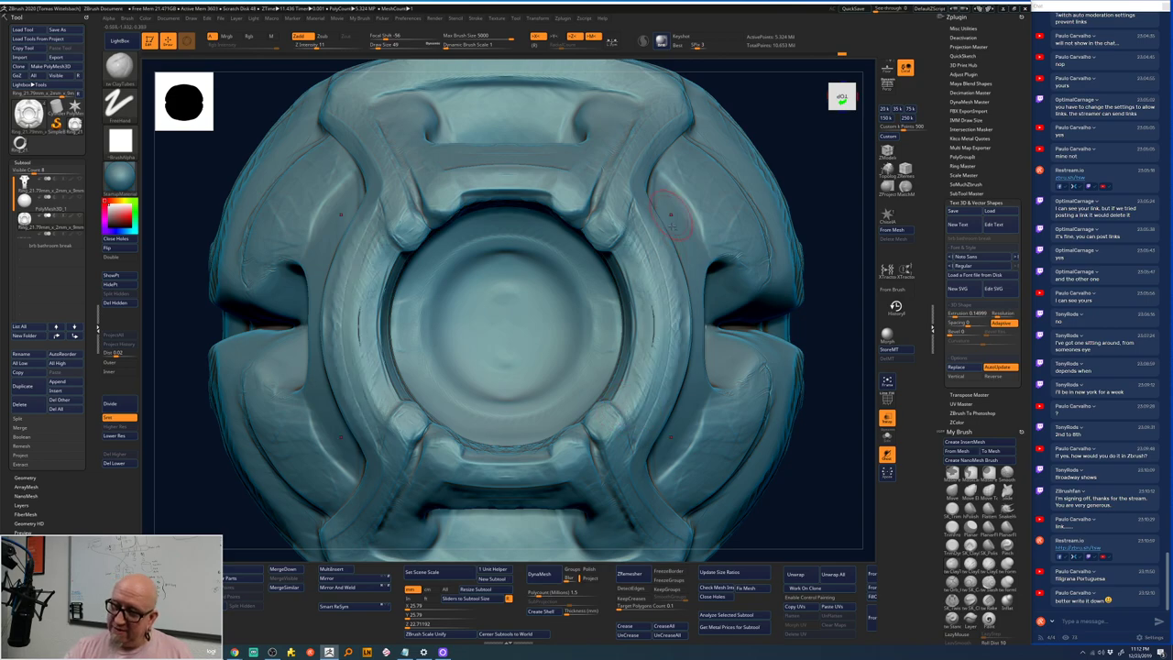
{"action": "key", "text": "shift"}
{"action": "left_click_drag", "start_coordinate": [653, 346], "coordinate": [653, 261], "text": "shift"}
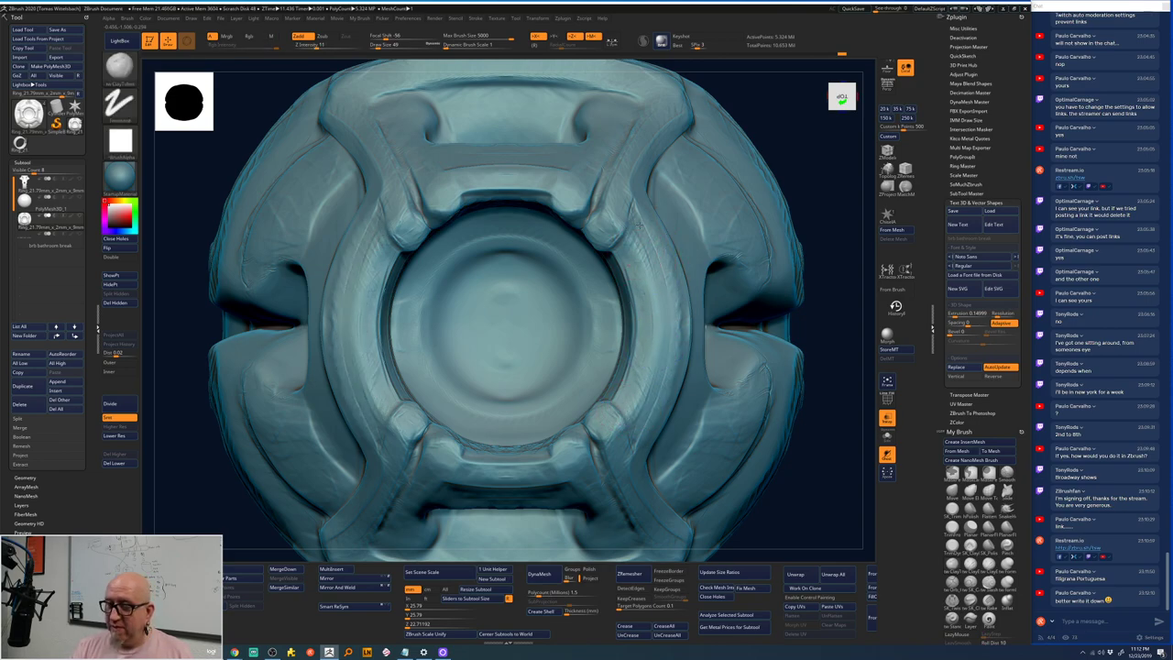
{"action": "mouse_move", "coordinate": [636, 431]}
{"action": "left_mouse_down"}
{"action": "mouse_move", "coordinate": [629, 234]}
{"action": "mouse_move", "coordinate": [649, 261]}
{"action": "left_mouse_up"}
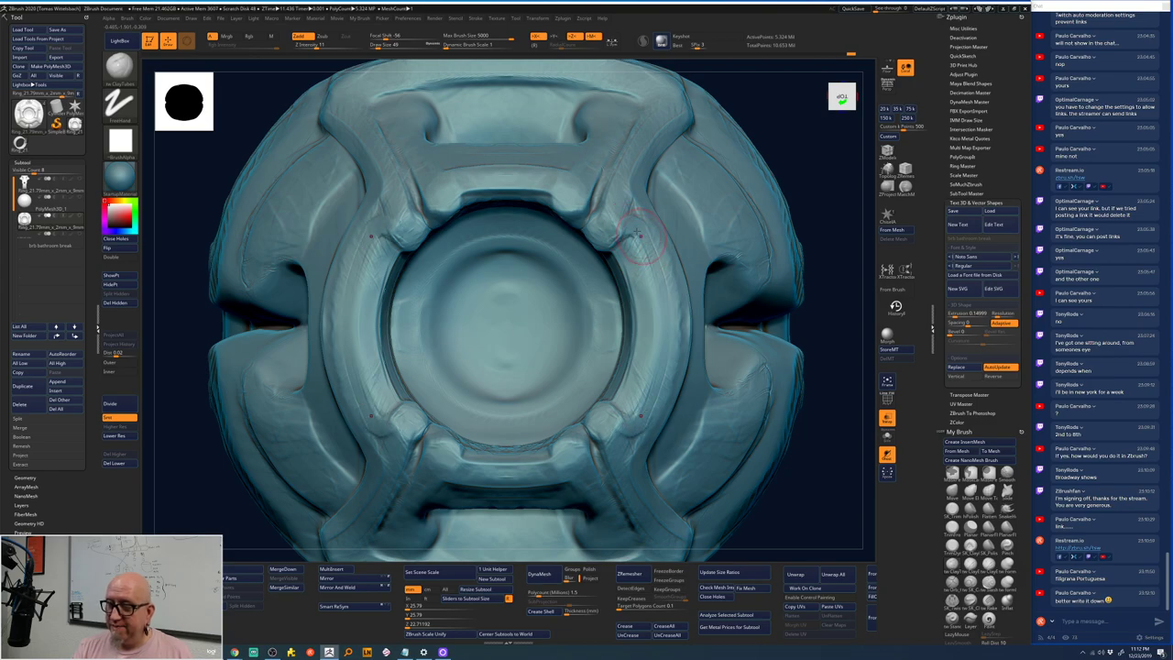
{"action": "mouse_move", "coordinate": [654, 410]}
{"action": "left_mouse_down"}
{"action": "mouse_move", "coordinate": [652, 260]}
{"action": "mouse_move", "coordinate": [660, 358]}
{"action": "mouse_move", "coordinate": [619, 420]}
{"action": "left_mouse_up"}
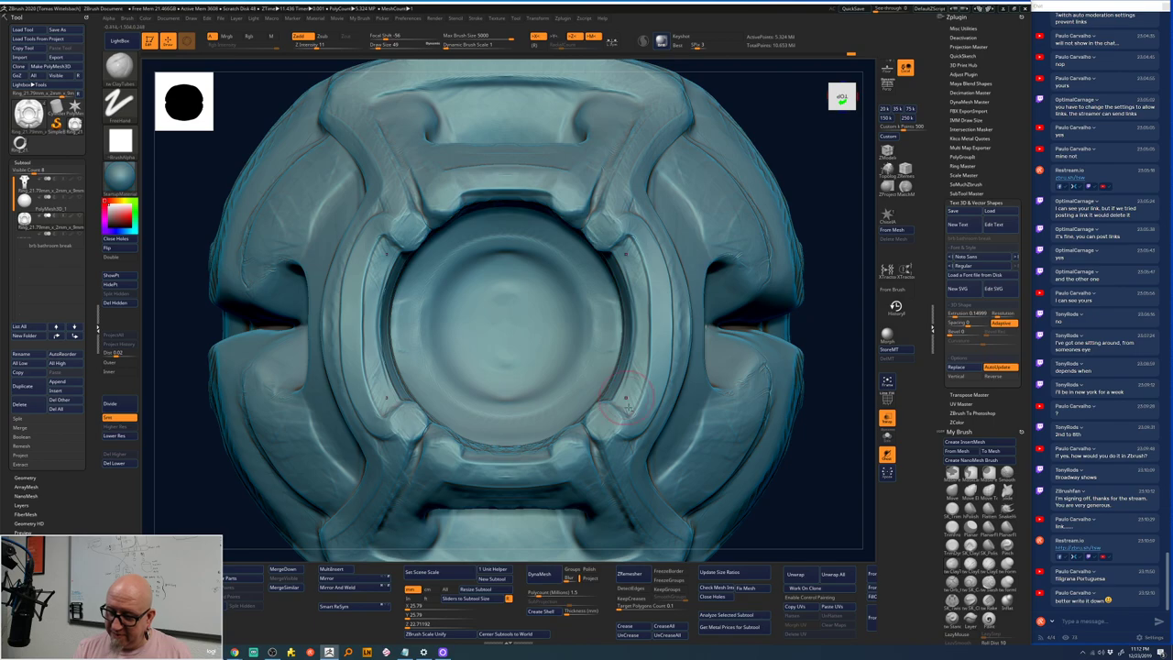
{"action": "mouse_move", "coordinate": [758, 508]}
{"action": "left_mouse_down"}
{"action": "mouse_move", "coordinate": [773, 431]}
{"action": "mouse_move", "coordinate": [736, 394]}
{"action": "mouse_move", "coordinate": [536, 362]}
{"action": "left_mouse_up"}
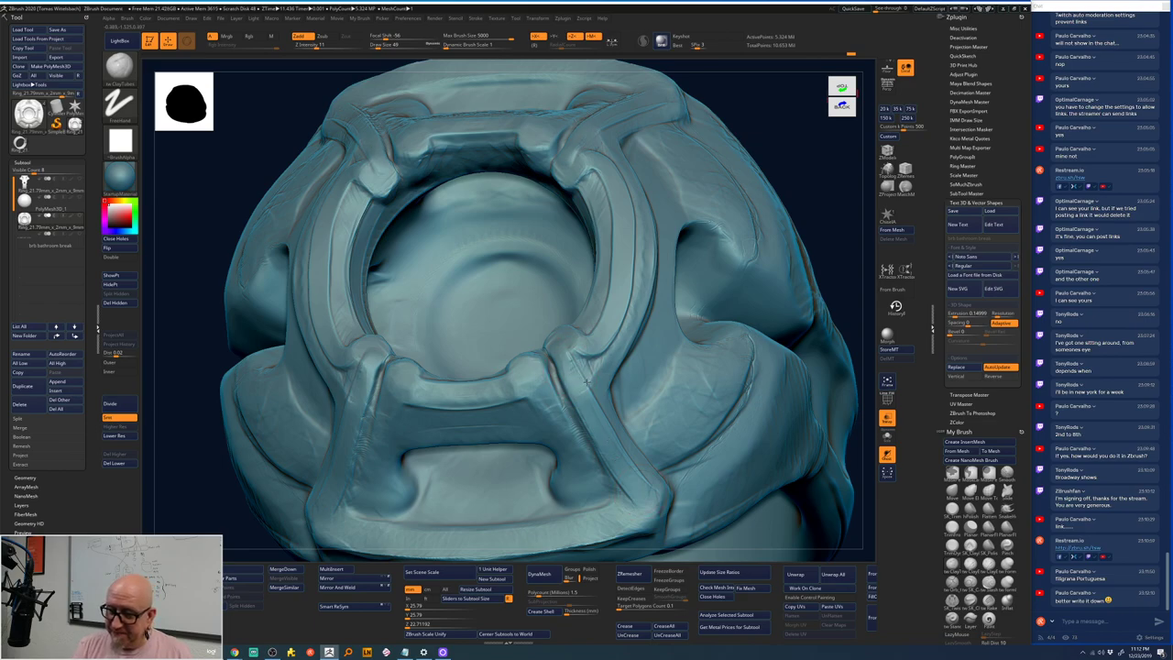
- Deepen the diagonal bezel creases, copy 'Filigrana Portuguesa' from the OBS chat, and bring up Chrome
{"action": "left_click_drag", "start_coordinate": [577, 375], "coordinate": [594, 413]}
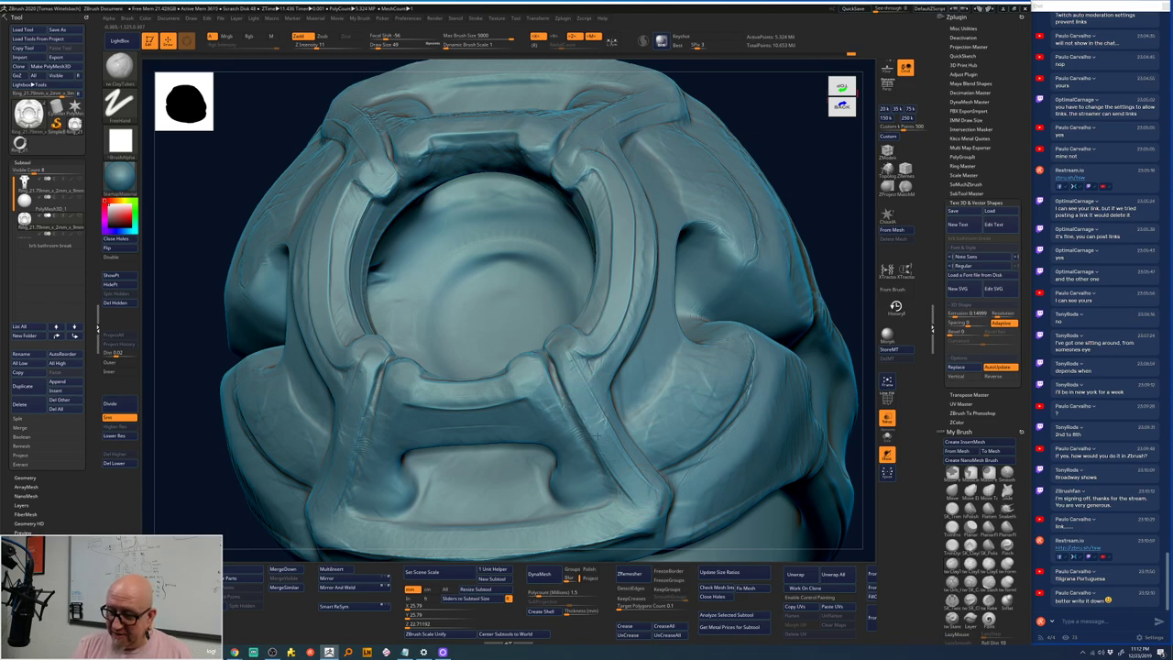
{"action": "mouse_move", "coordinate": [637, 426]}
{"action": "left_mouse_down"}
{"action": "mouse_move", "coordinate": [587, 358]}
{"action": "mouse_move", "coordinate": [595, 371]}
{"action": "mouse_move", "coordinate": [637, 234]}
{"action": "left_mouse_up"}
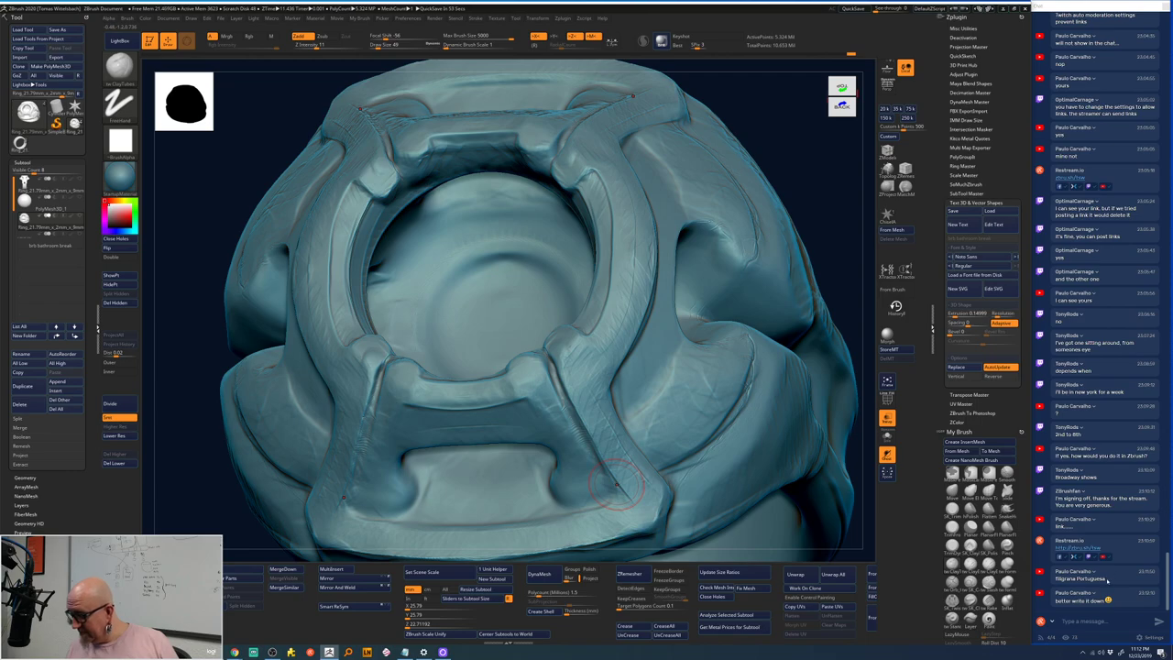
{"action": "key", "text": "alt+Tab"}
{"action": "left_click_drag", "start_coordinate": [1106, 579], "coordinate": [1059, 582]}
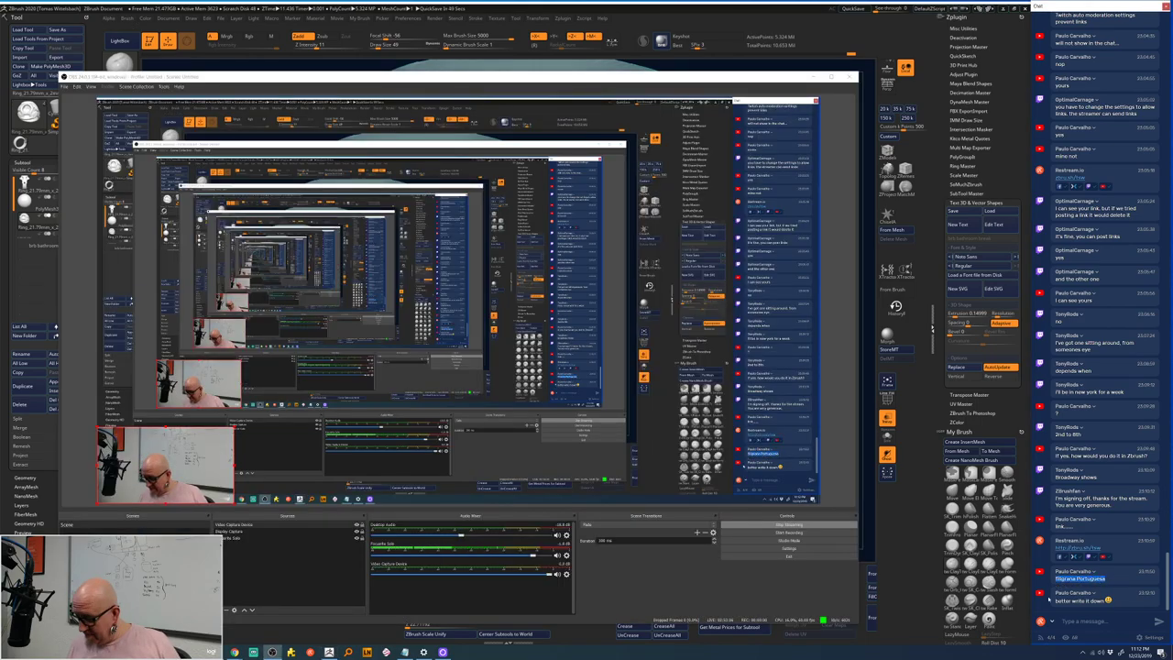
{"action": "key", "text": "alt+Tab"}
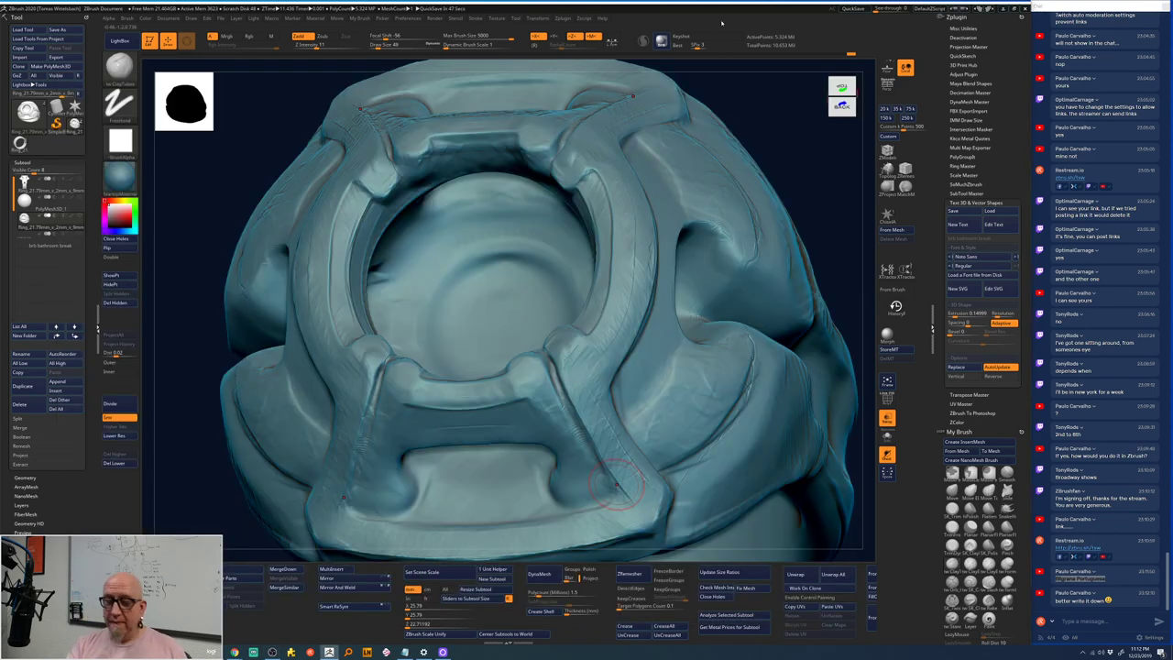
{"action": "mouse_move", "coordinate": [235, 652]}
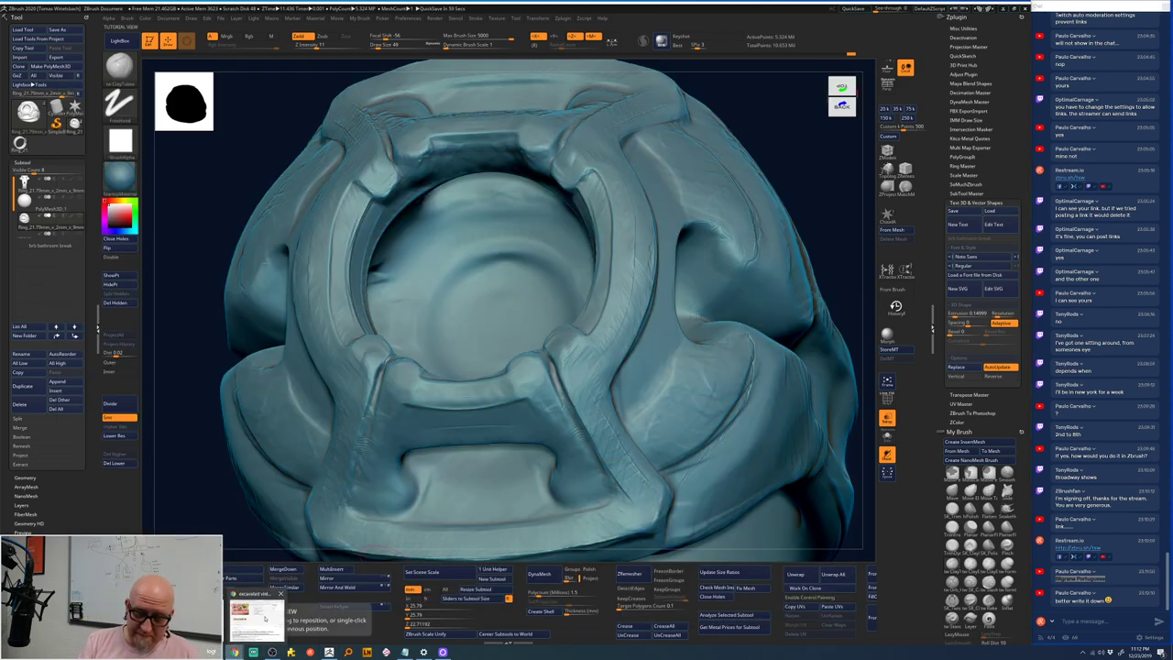
{"action": "left_click", "coordinate": [261, 618]}
- Search Google for 'filigrana portuguesa' and show the image results
{"action": "left_click", "coordinate": [524, 70]}
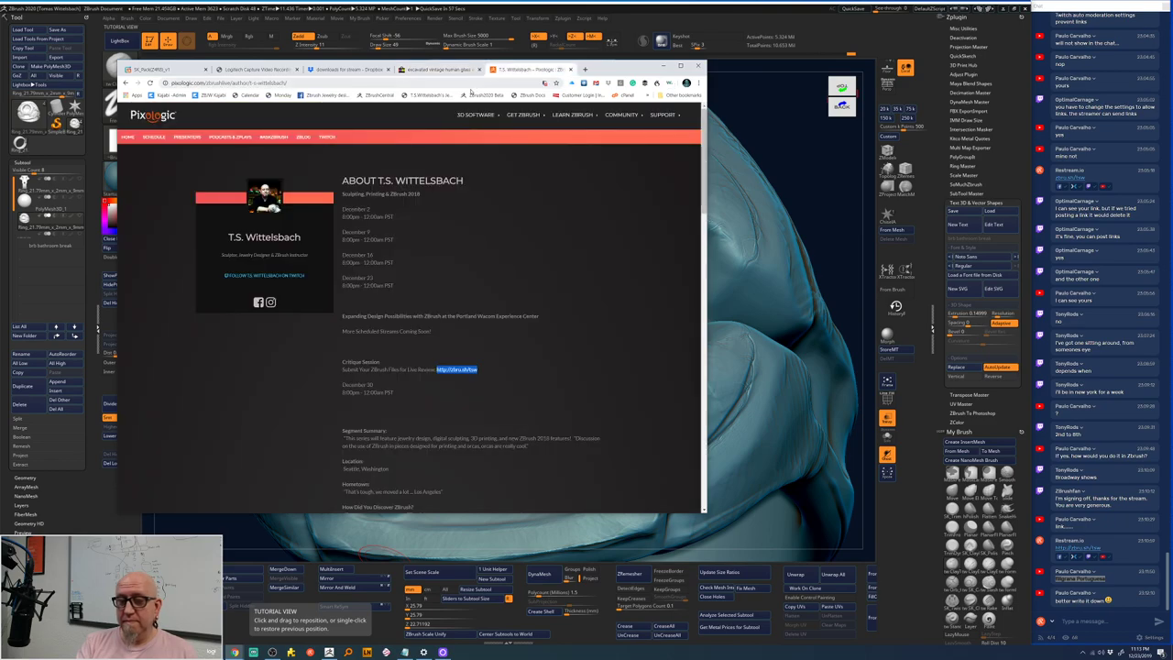
{"action": "left_click", "coordinate": [472, 83]}
{"action": "type", "text": "filigrana Portuguesa"}
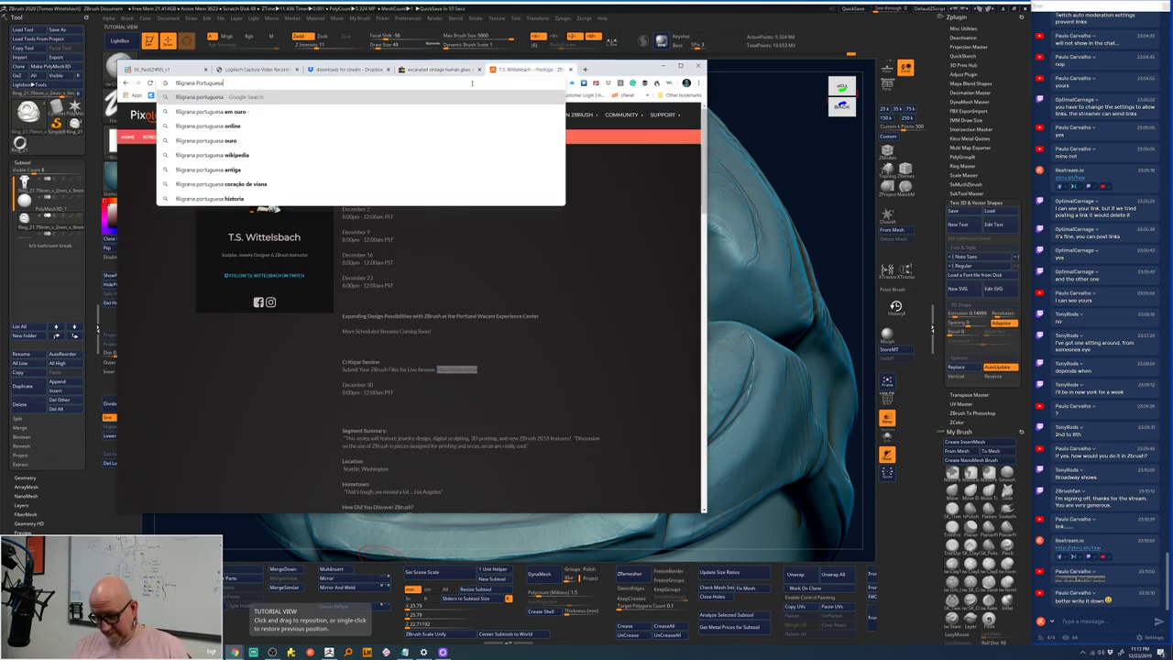
{"action": "key", "text": "Return"}
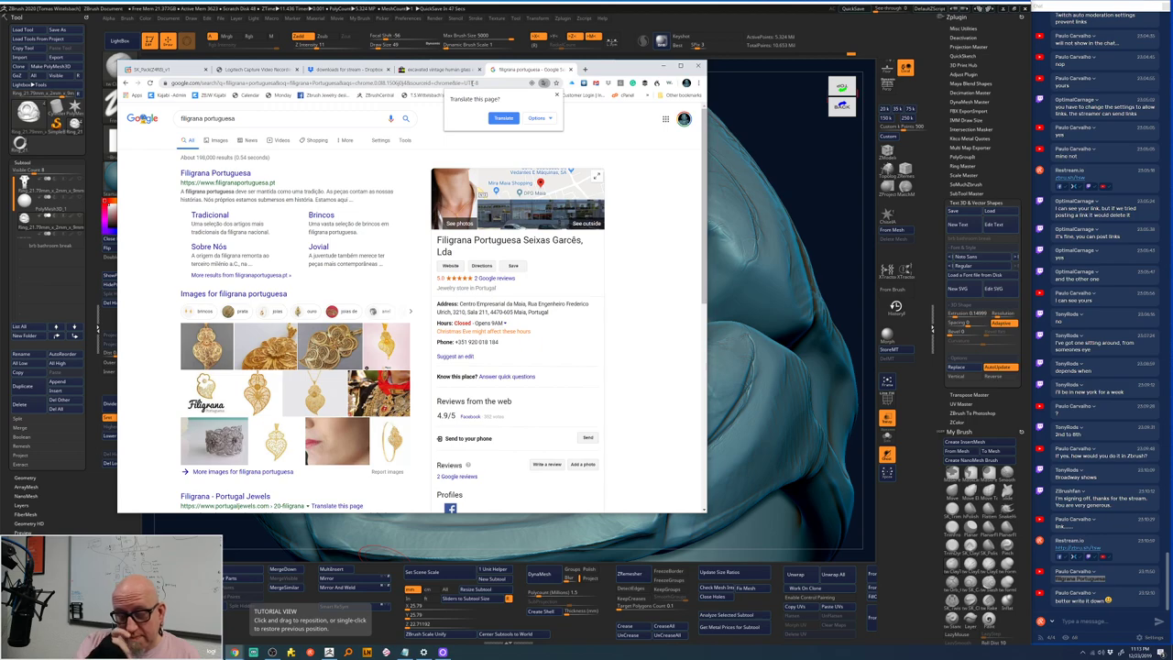
{"action": "left_click", "coordinate": [220, 141]}
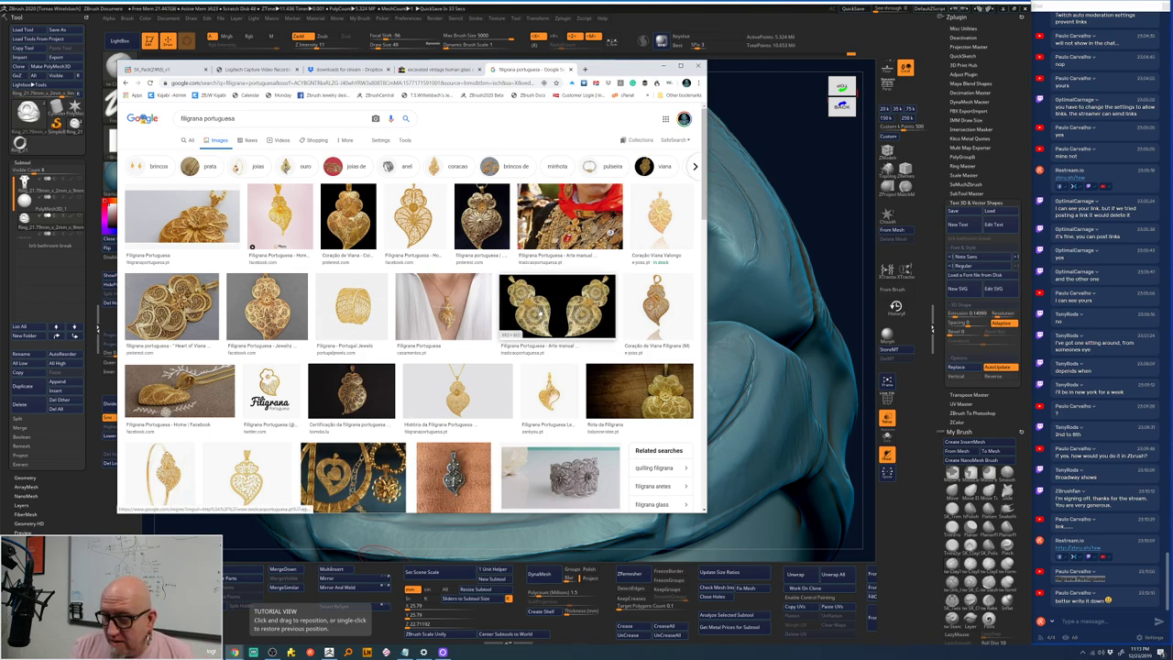
- Preview filigree heart images, then open the Coração de Viana heart's Pinterest source
{"action": "left_click", "coordinate": [539, 313]}
{"action": "left_click", "coordinate": [561, 203]}
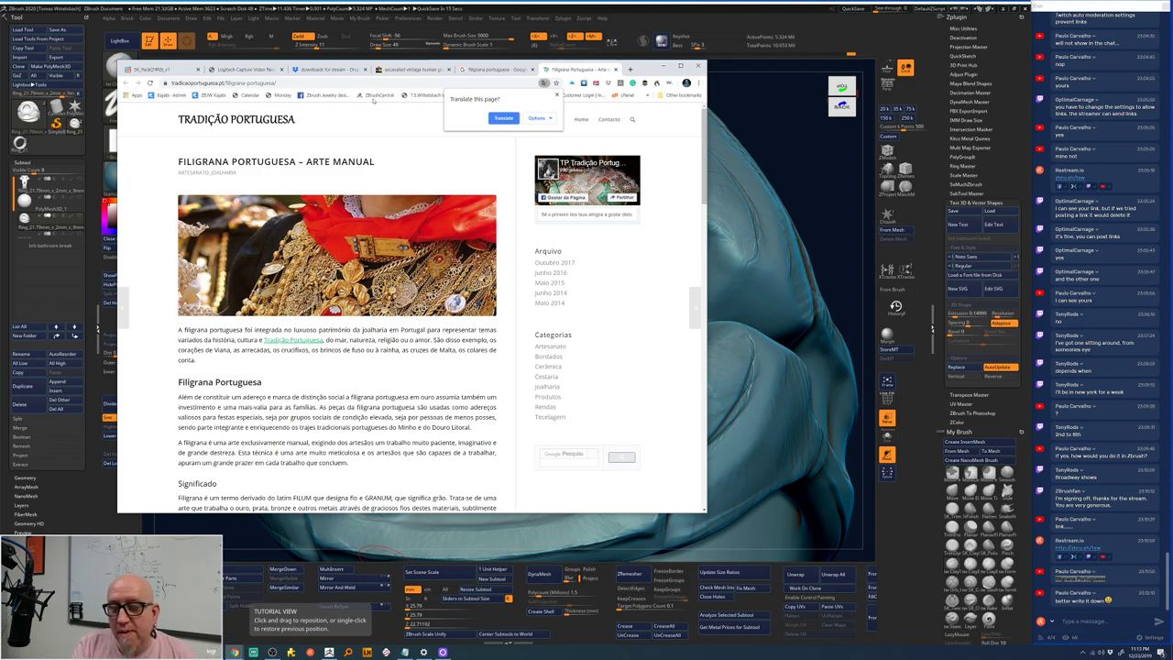
{"action": "left_click", "coordinate": [615, 70]}
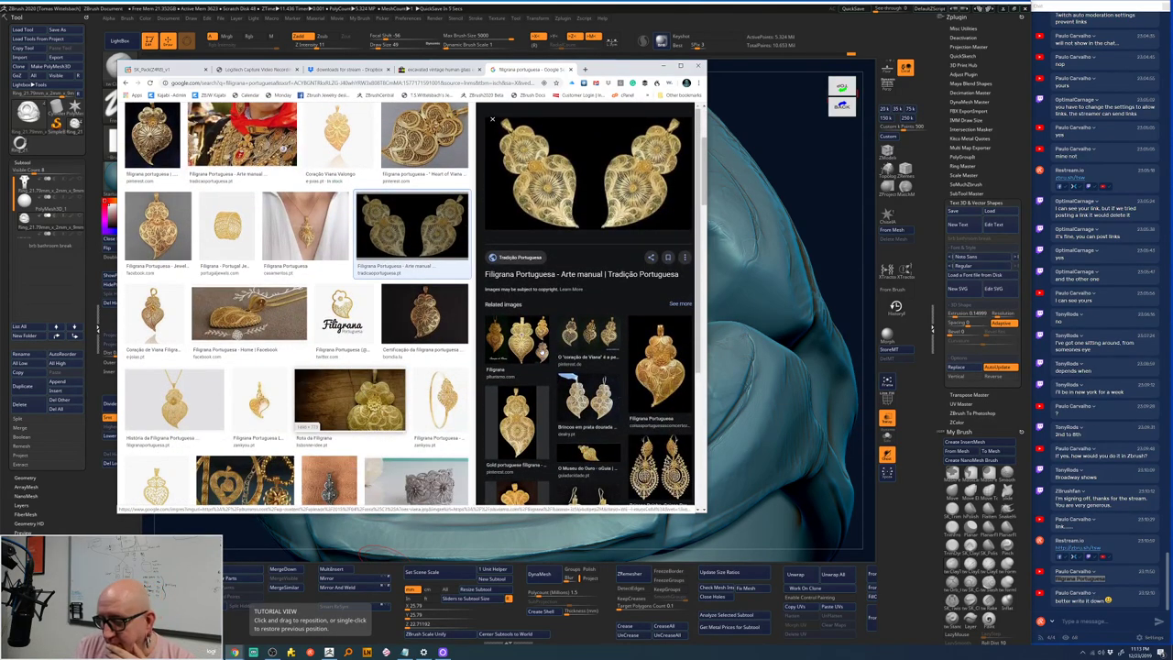
{"action": "left_click", "coordinate": [589, 335]}
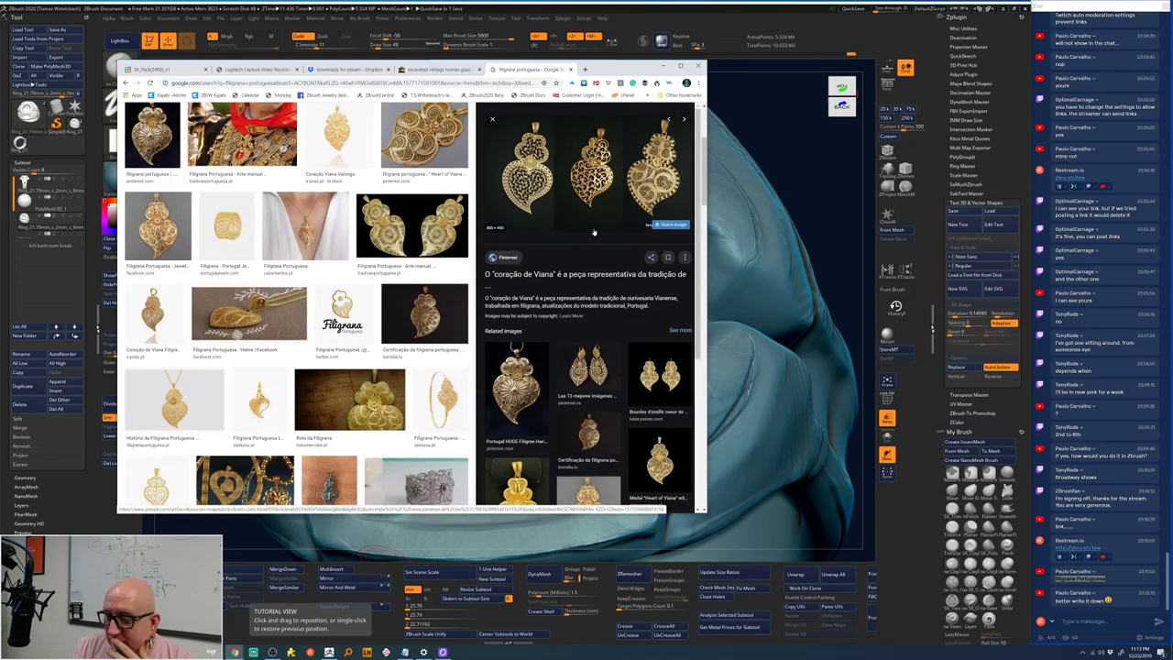
{"action": "left_click", "coordinate": [608, 195]}
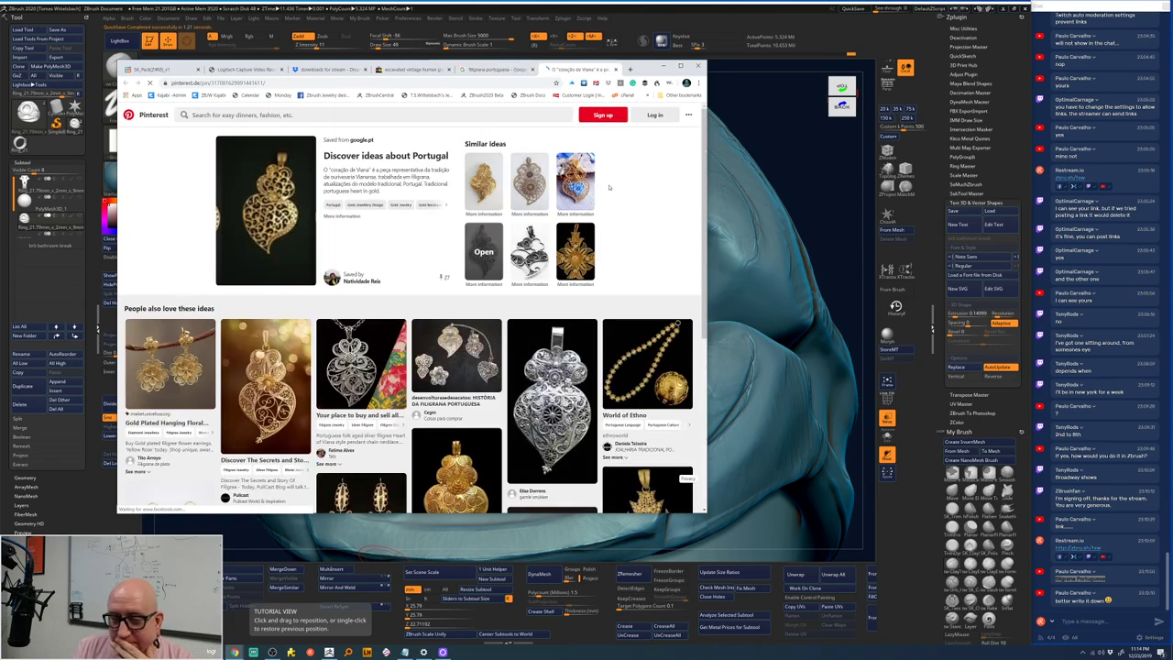
- Scroll Pinterest's similar filigree heart pendants, return to the three gold hearts pin, then close the tab
{"action": "left_click", "coordinate": [284, 225]}
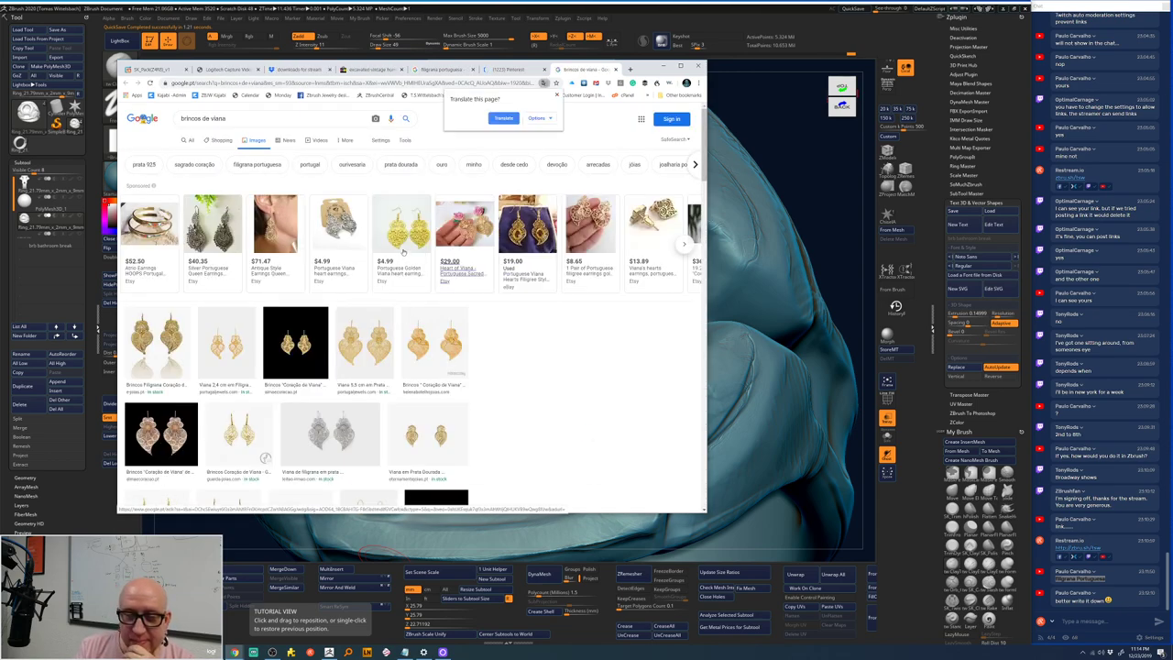
{"action": "left_click", "coordinate": [616, 69]}
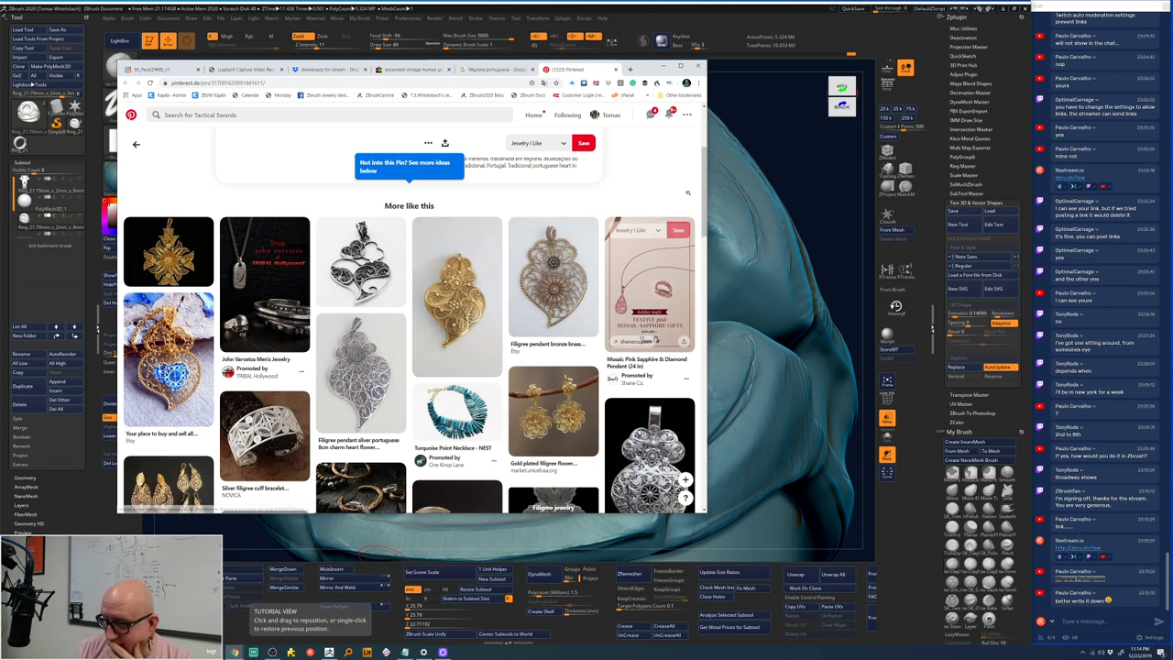
{"action": "scroll", "coordinate": [704, 188], "scroll_direction": "down", "scroll_amount": 2}
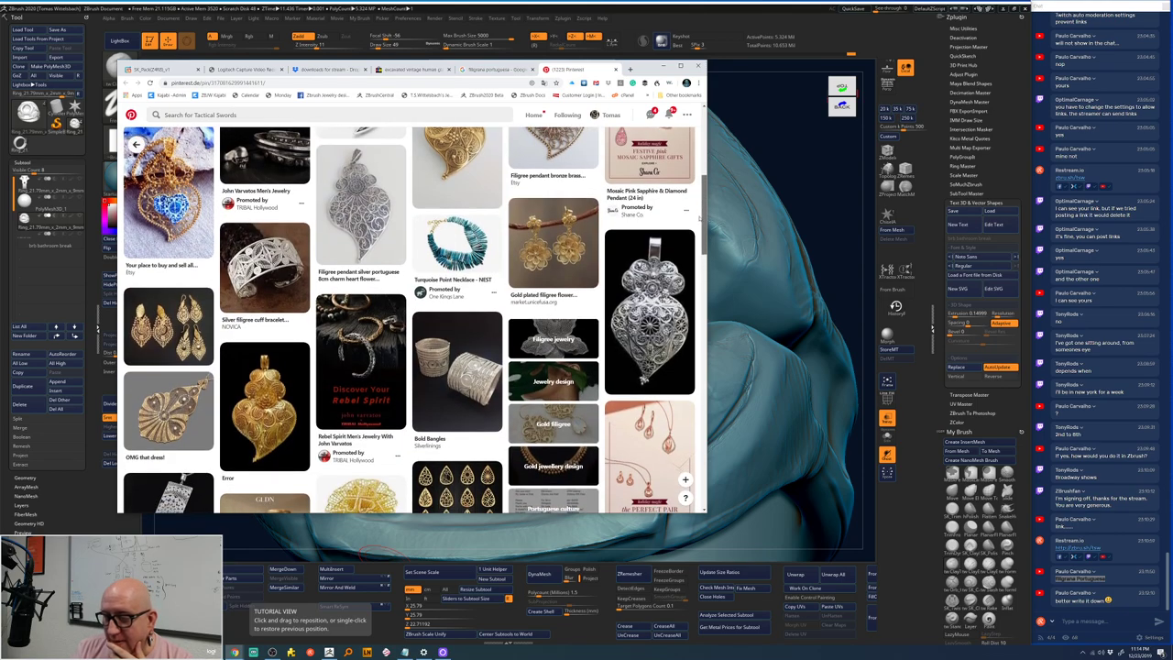
{"action": "scroll", "coordinate": [697, 224], "scroll_direction": "down", "scroll_amount": 2}
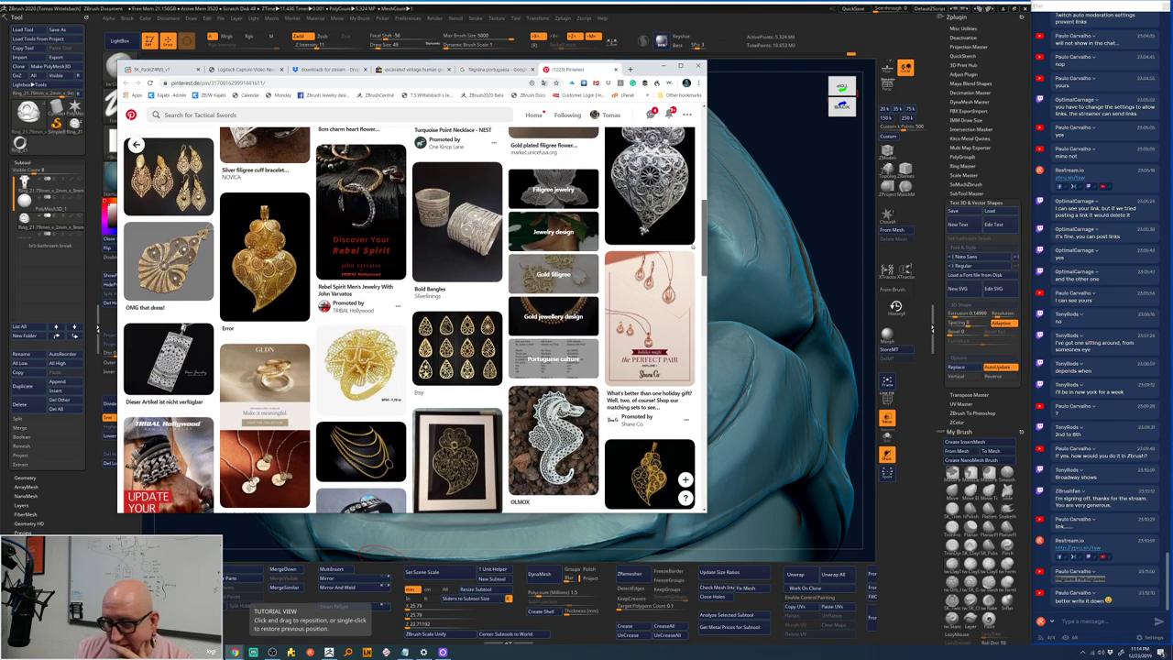
{"action": "scroll", "coordinate": [690, 262], "scroll_direction": "down", "scroll_amount": 2}
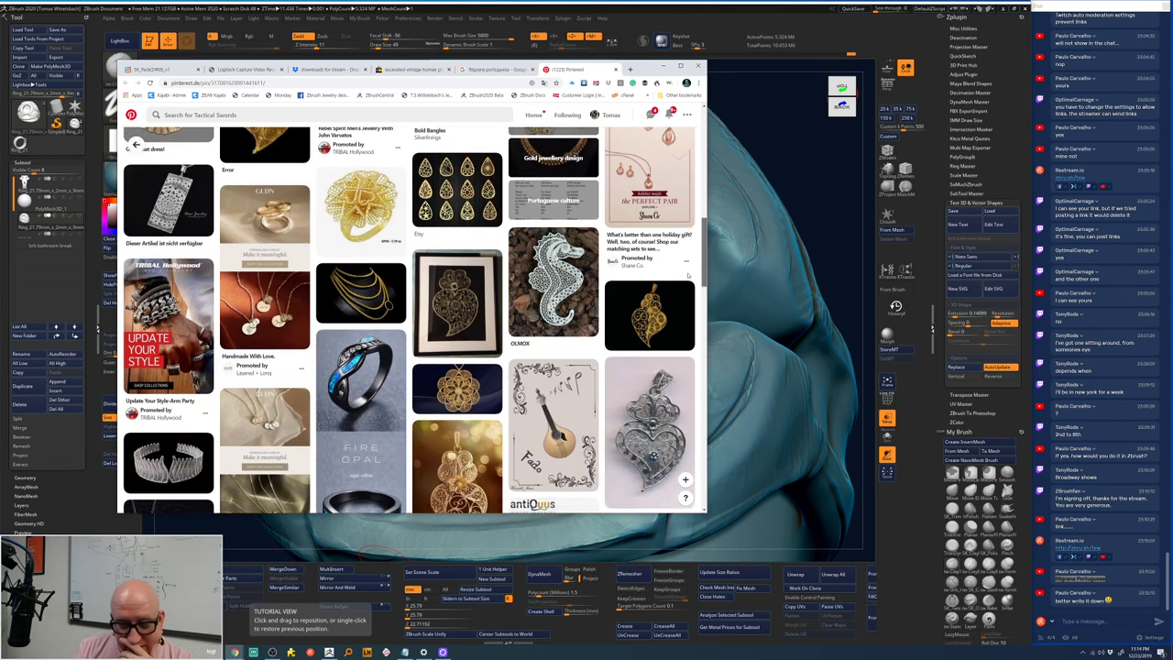
{"action": "scroll", "coordinate": [687, 279], "scroll_direction": "down", "scroll_amount": 1}
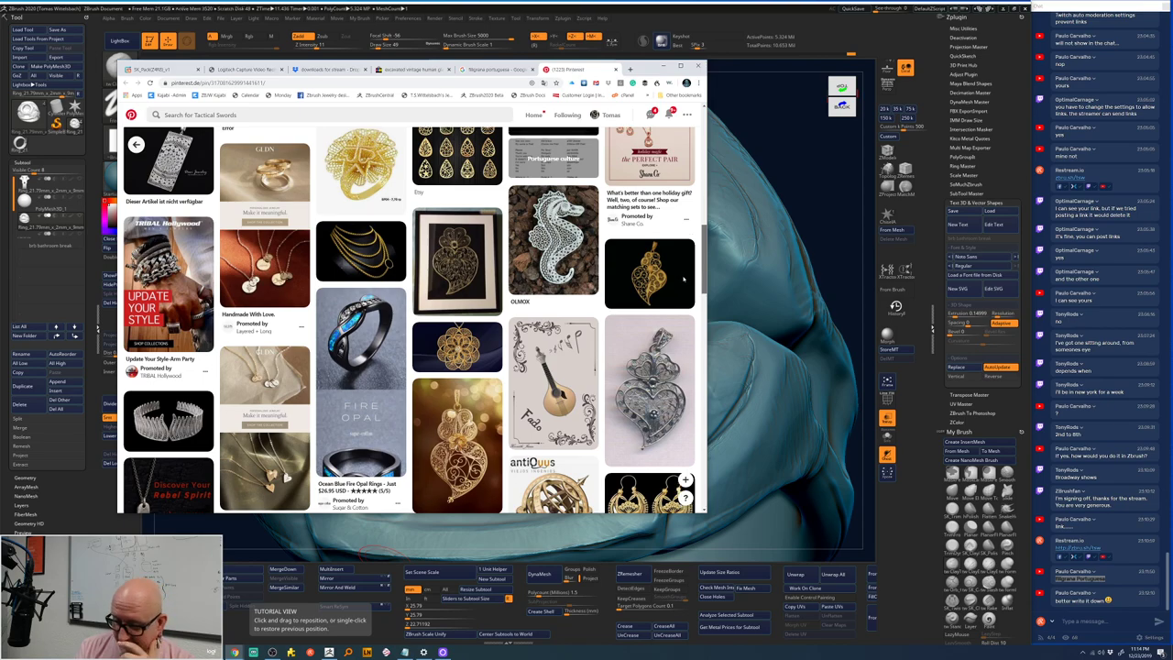
{"action": "scroll", "coordinate": [685, 280], "scroll_direction": "down", "scroll_amount": 1}
{"action": "key", "text": "alt+Left"}
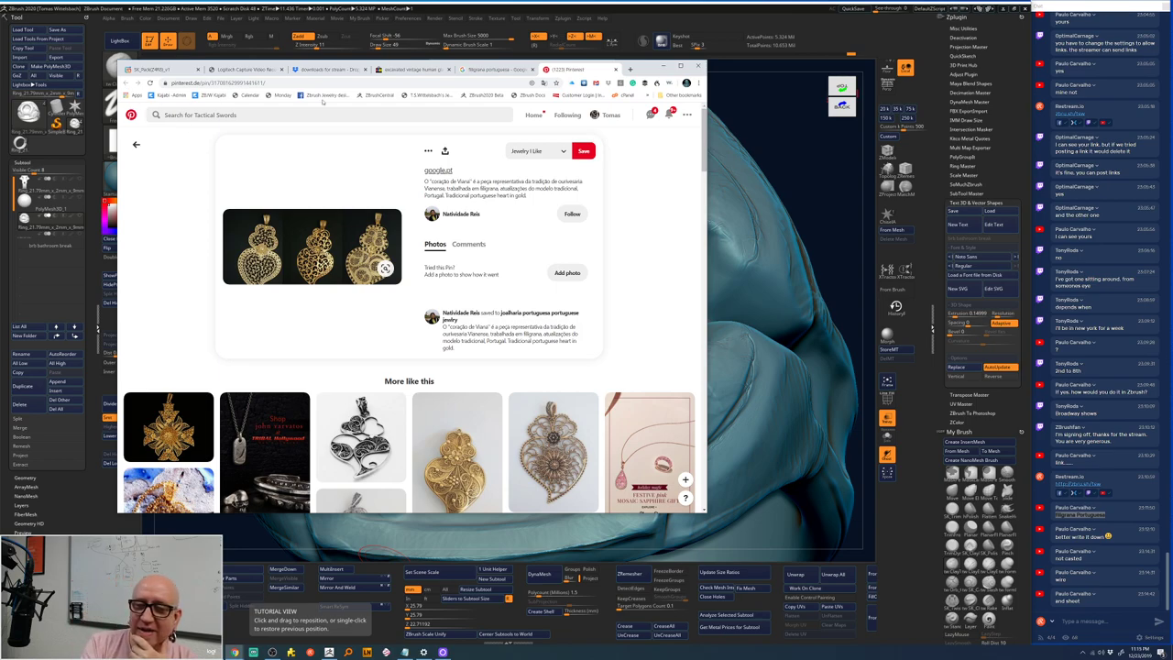
{"action": "left_click", "coordinate": [614, 68]}
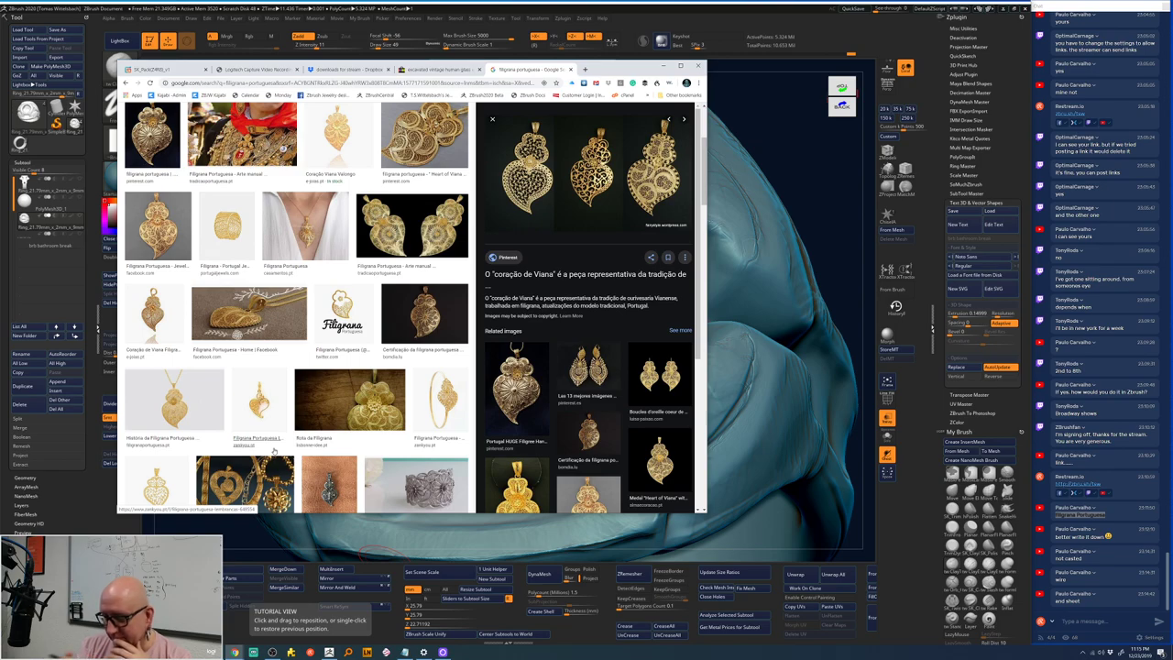
- Scroll the image results, preview the filigree clock, gold leaves and flower pendant, then minimise Chrome
{"action": "scroll", "coordinate": [273, 450], "scroll_direction": "down", "scroll_amount": 5}
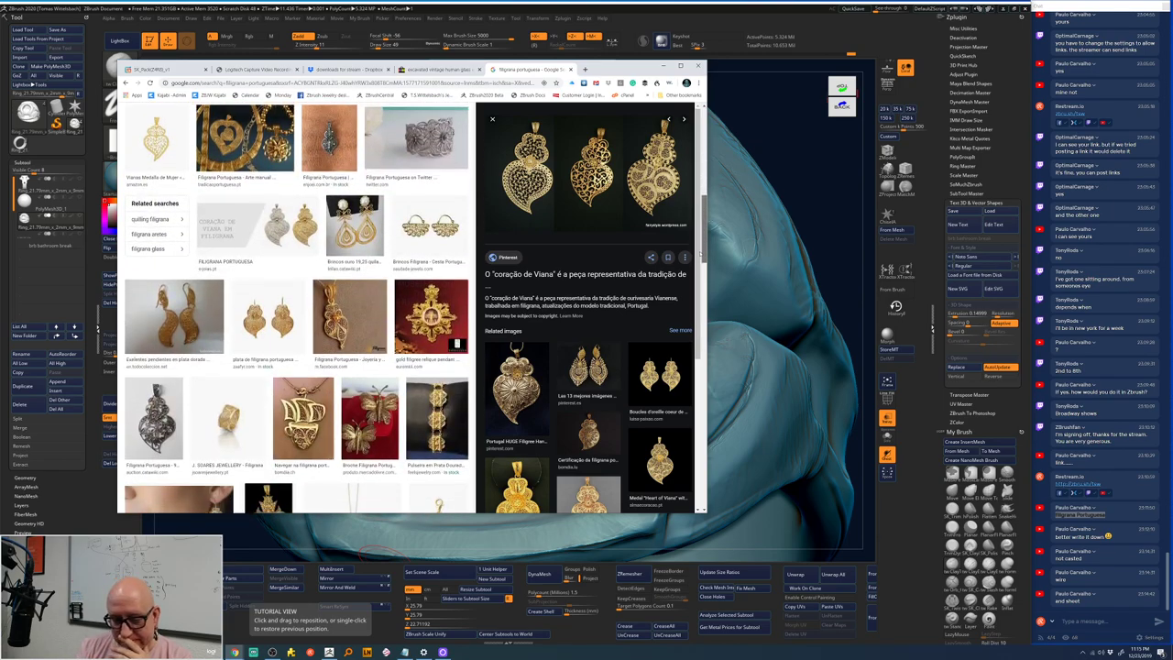
{"action": "scroll", "coordinate": [297, 307], "scroll_direction": "down", "scroll_amount": 5}
{"action": "scroll", "coordinate": [698, 289], "scroll_direction": "down", "scroll_amount": 3}
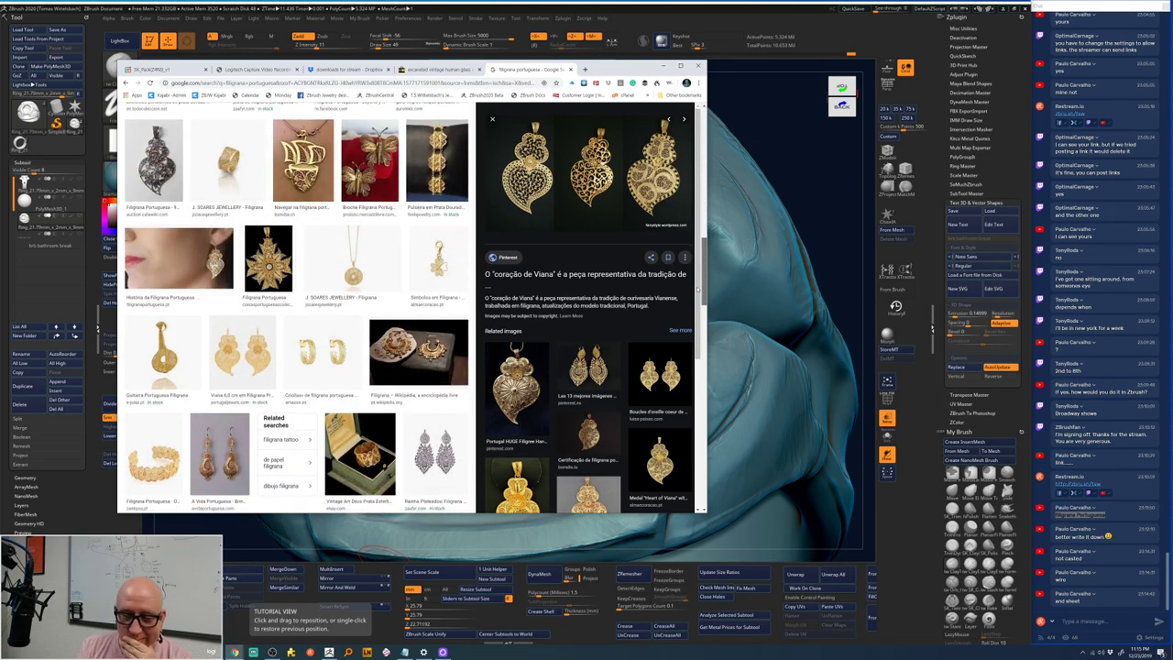
{"action": "scroll", "coordinate": [692, 319], "scroll_direction": "down", "scroll_amount": 3}
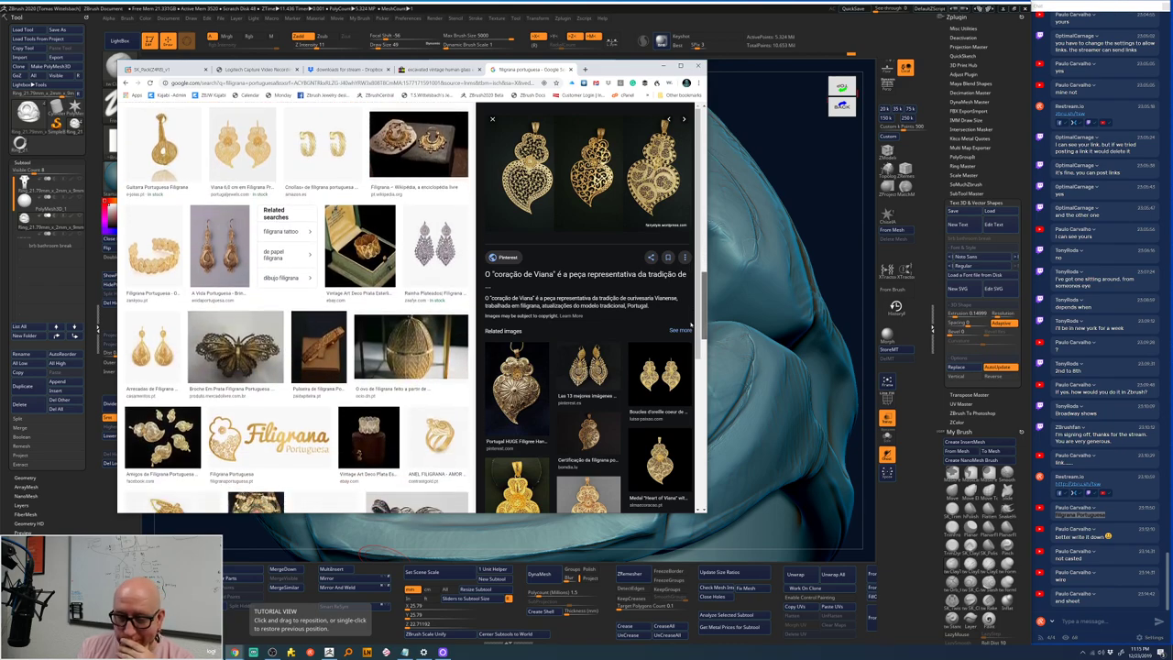
{"action": "scroll", "coordinate": [688, 337], "scroll_direction": "down", "scroll_amount": 5}
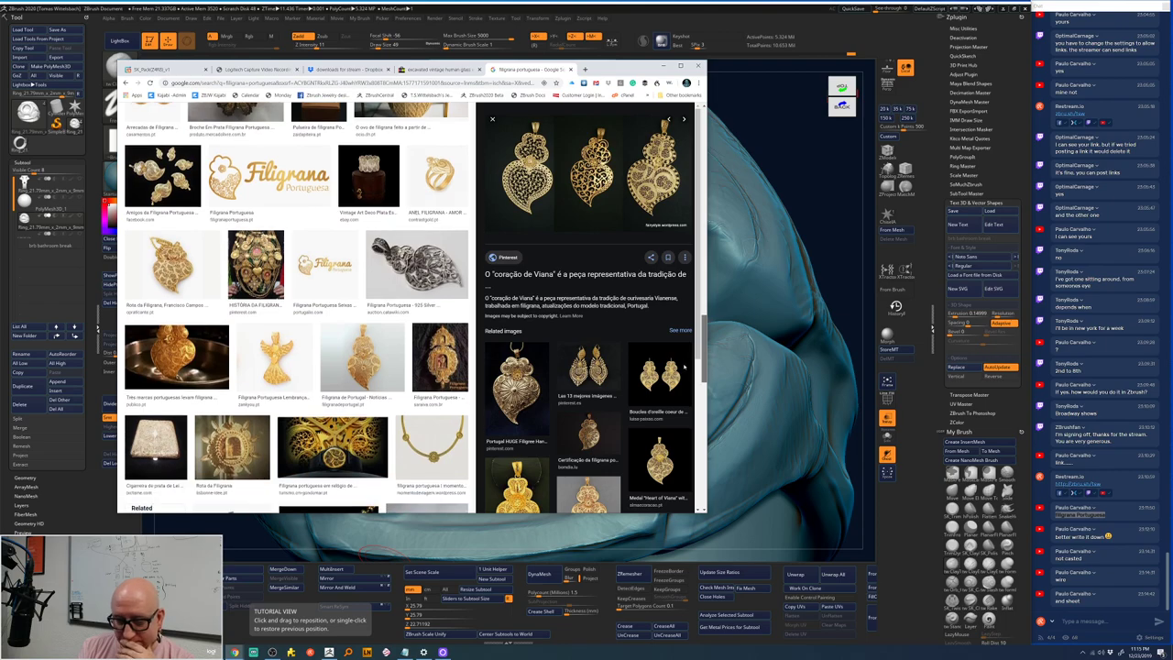
{"action": "left_click", "coordinate": [369, 440]}
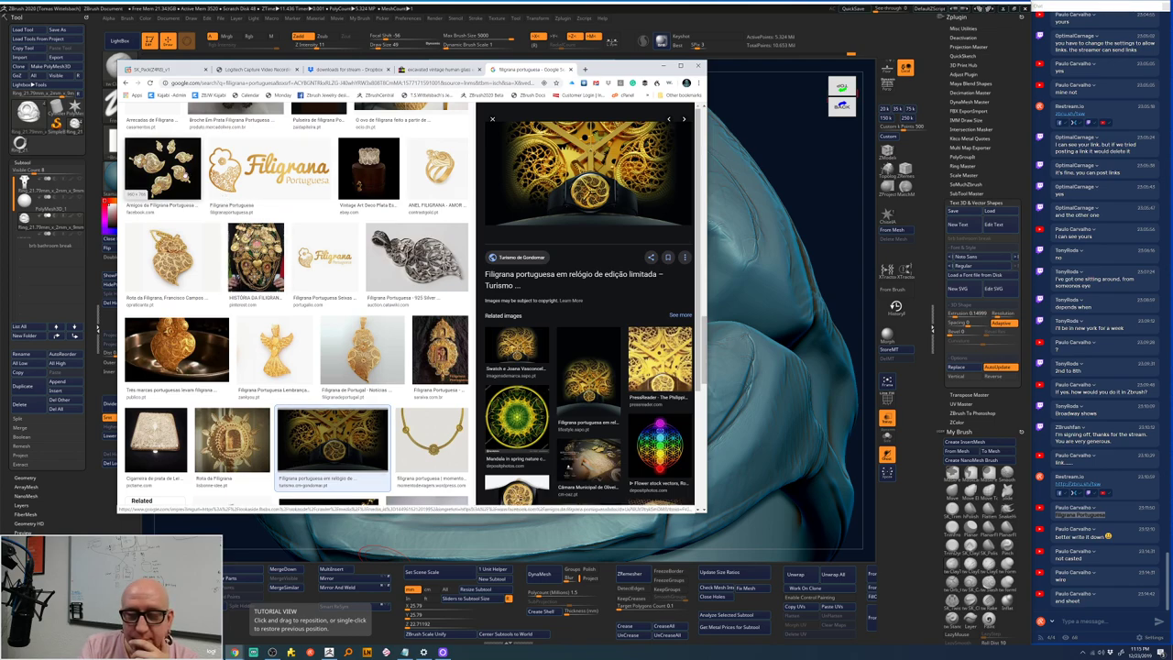
{"action": "left_click", "coordinate": [174, 156]}
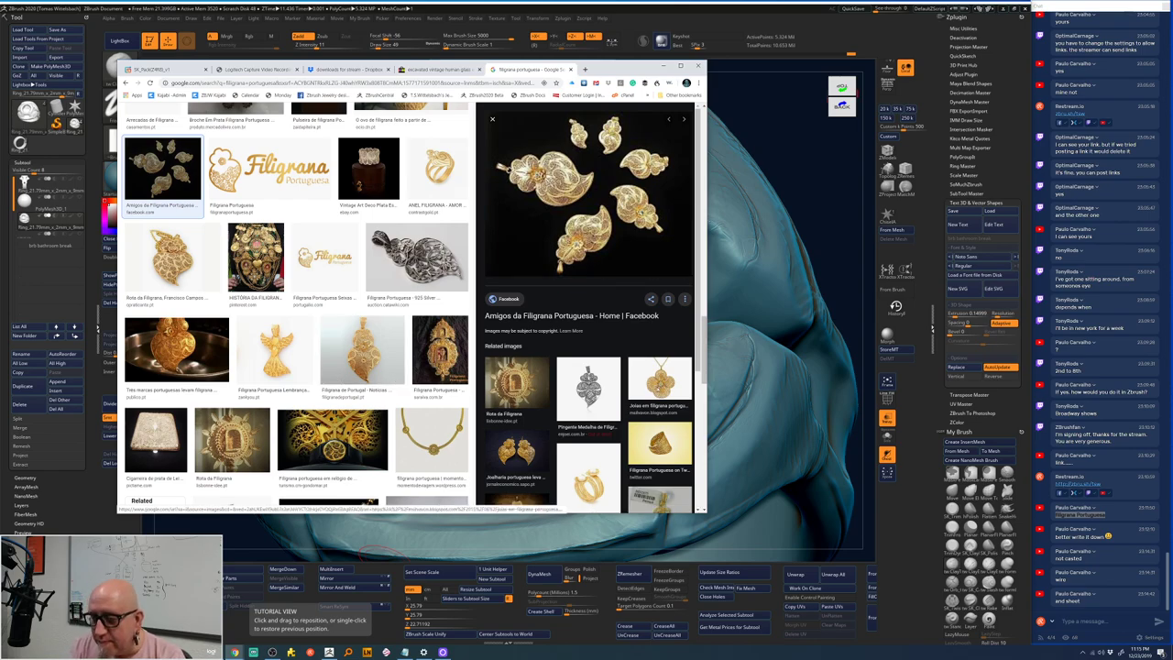
{"action": "left_click", "coordinate": [656, 383]}
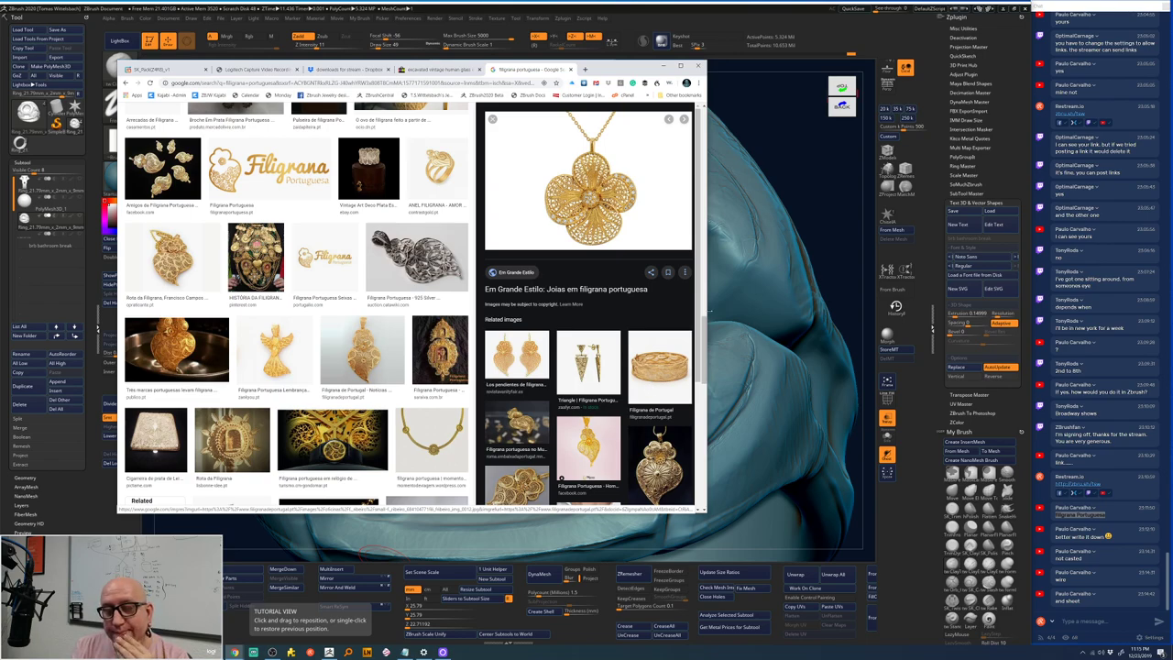
{"action": "left_click", "coordinate": [821, 217]}
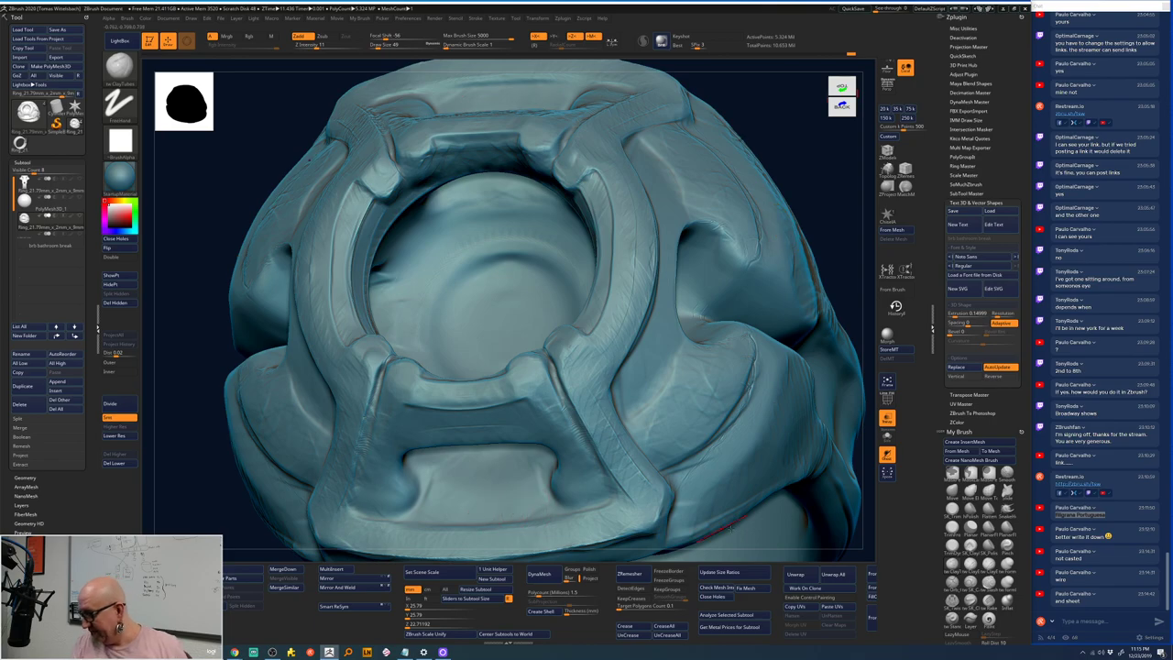
- Preview the ring at a lower subdivision level and orbit down onto the bezel
{"action": "left_click_drag", "start_coordinate": [868, 505], "coordinate": [769, 453]}
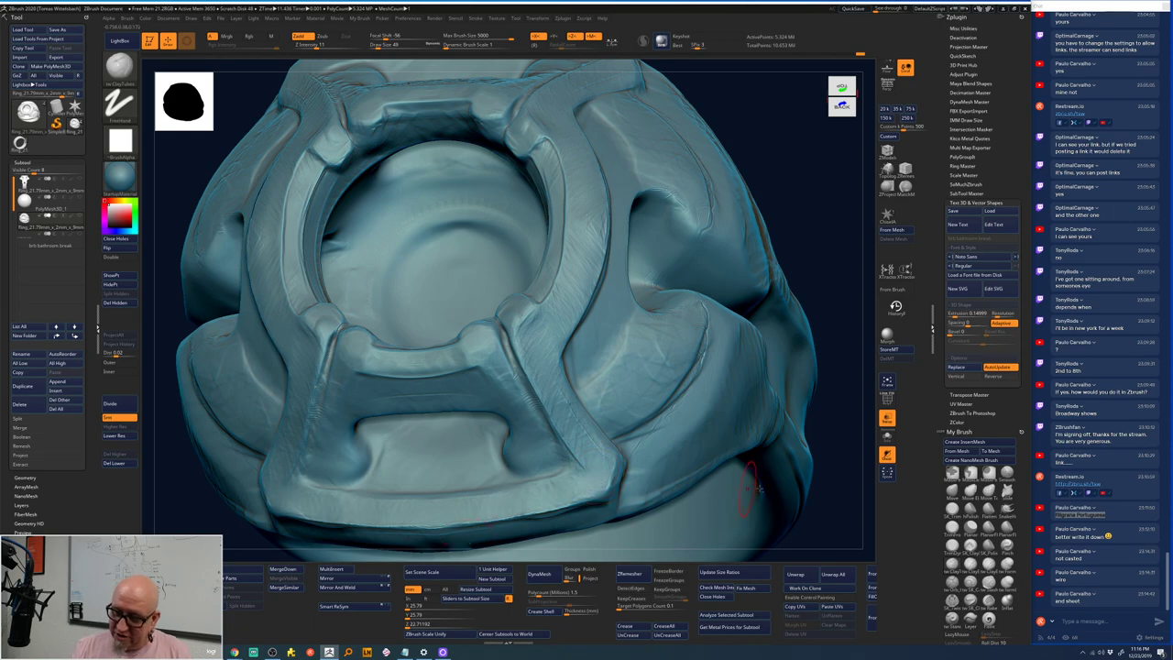
{"action": "key", "text": "shift+d"}
{"action": "mouse_move", "coordinate": [834, 495]}
{"action": "left_mouse_down"}
{"action": "mouse_move", "coordinate": [788, 471]}
{"action": "mouse_move", "coordinate": [759, 536]}
{"action": "mouse_move", "coordinate": [793, 532]}
{"action": "mouse_move", "coordinate": [772, 537]}
{"action": "left_mouse_up"}
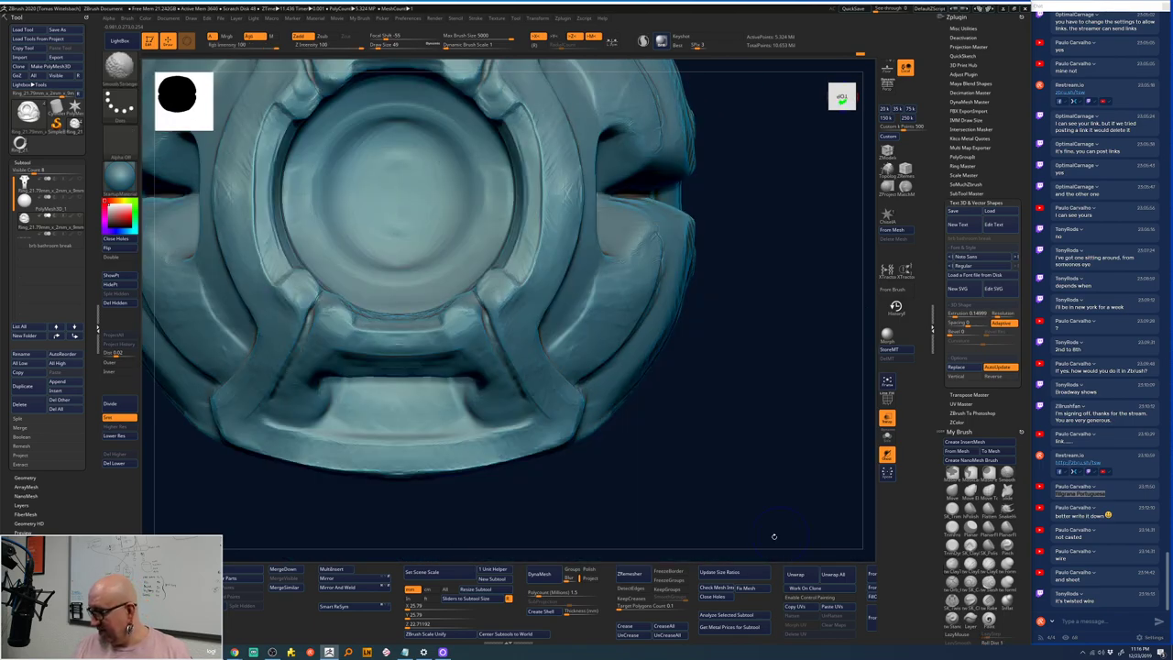
{"action": "mouse_move", "coordinate": [700, 482]}
{"action": "left_mouse_down"}
{"action": "mouse_move", "coordinate": [767, 490]}
{"action": "mouse_move", "coordinate": [759, 503]}
{"action": "mouse_move", "coordinate": [773, 431]}
{"action": "mouse_move", "coordinate": [516, 532]}
{"action": "mouse_move", "coordinate": [342, 491]}
{"action": "mouse_move", "coordinate": [555, 275]}
{"action": "left_mouse_up"}
{"action": "key", "text": "space"}
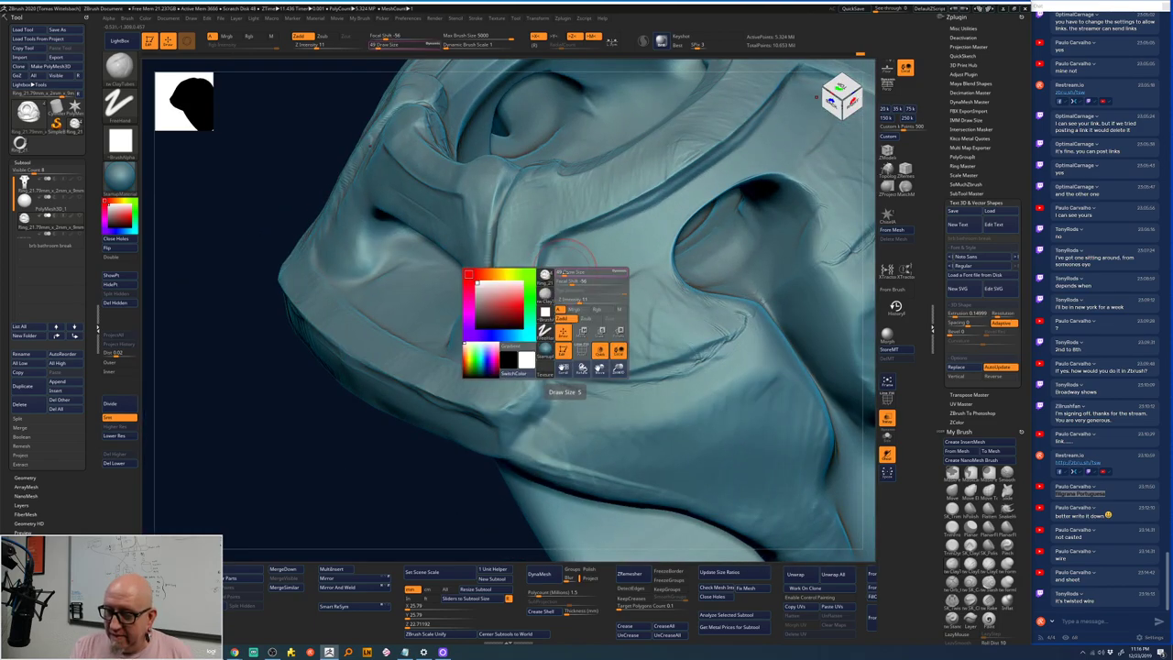
{"action": "mouse_move", "coordinate": [336, 519]}
{"action": "left_mouse_down"}
{"action": "mouse_move", "coordinate": [344, 527]}
{"action": "mouse_move", "coordinate": [342, 505]}
{"action": "left_mouse_up"}
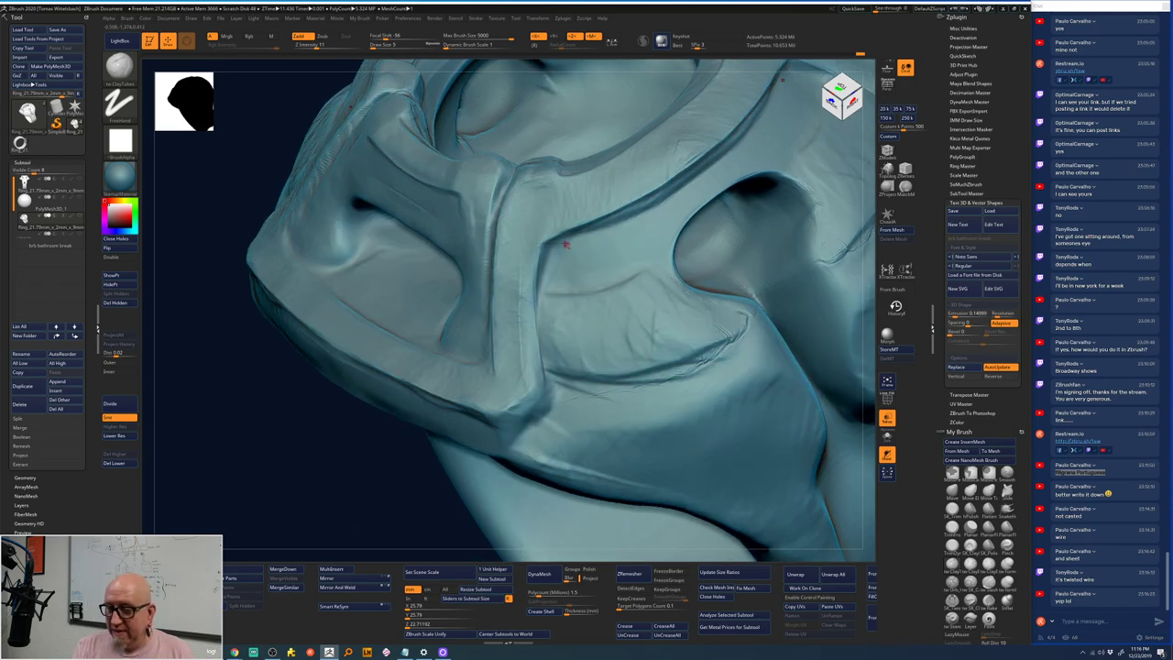
- Smooth the sculpted ridges around the bezel
{"action": "key", "text": "ctrl"}
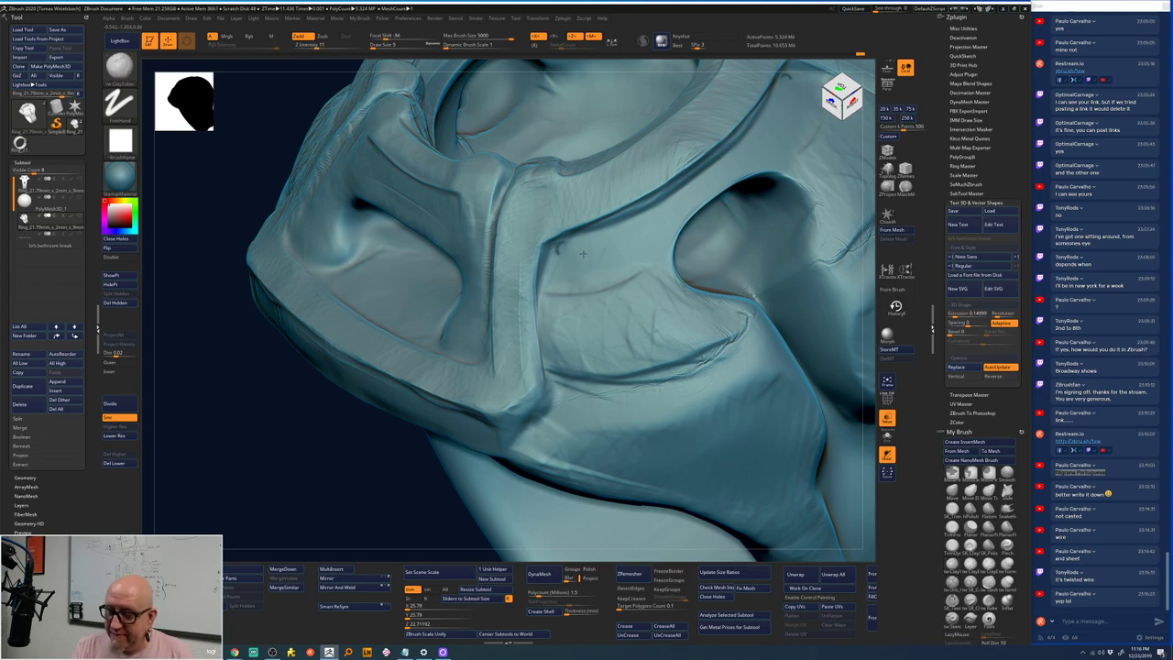
{"action": "key", "text": "space"}
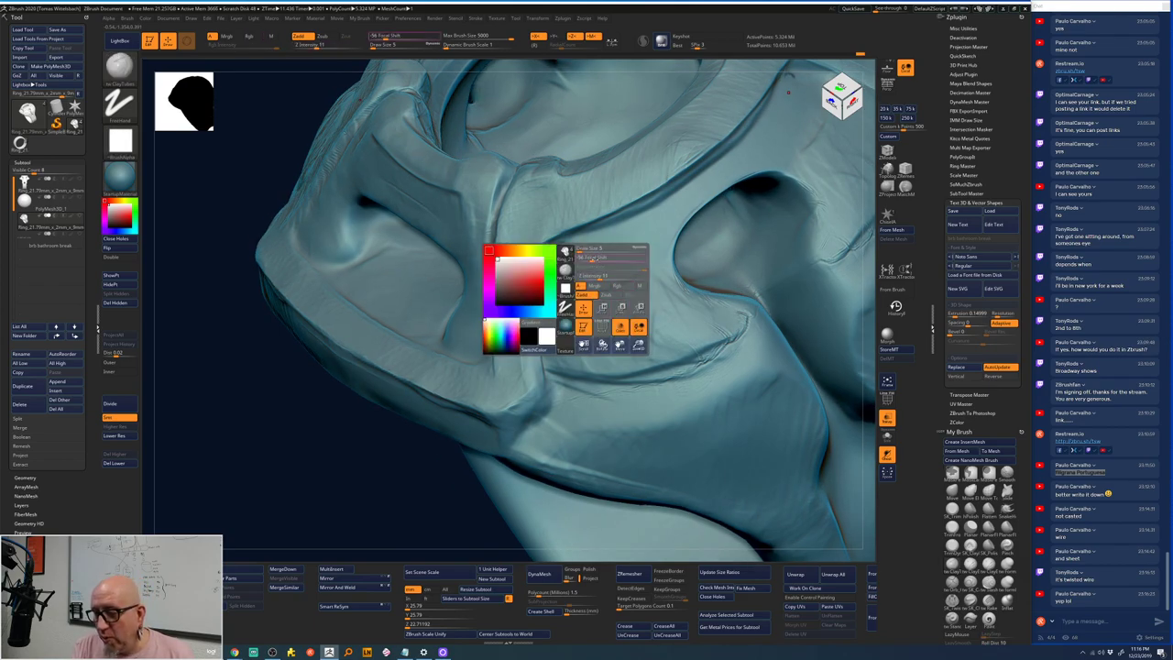
{"action": "key", "text": "ctrl"}
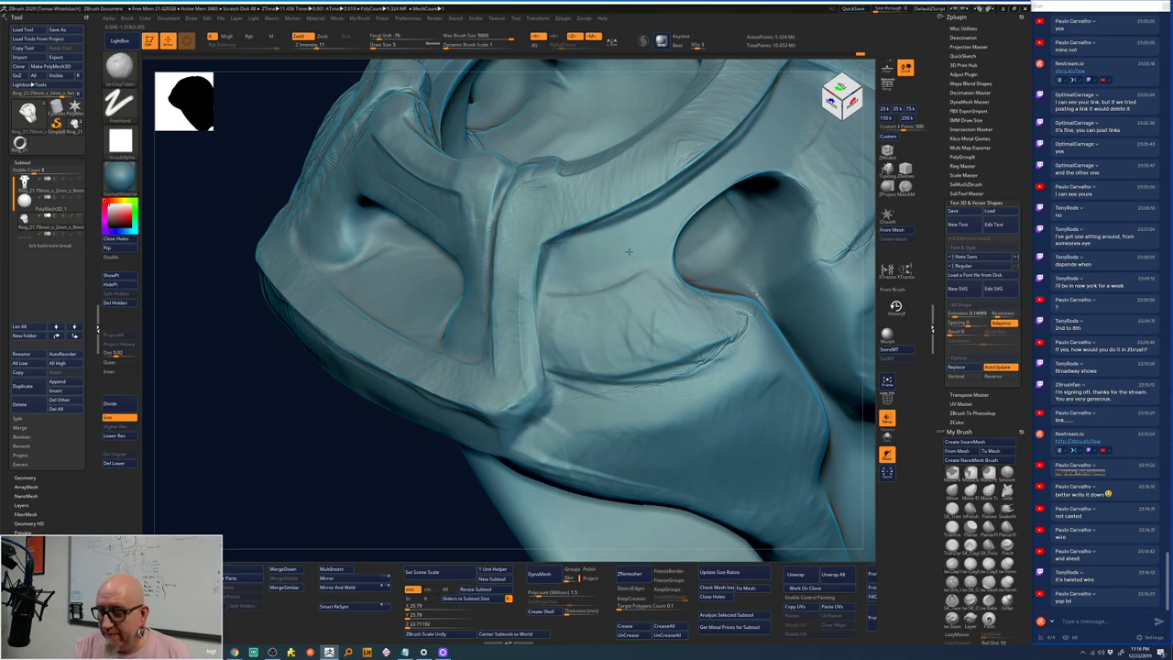
{"action": "key", "text": "space"}
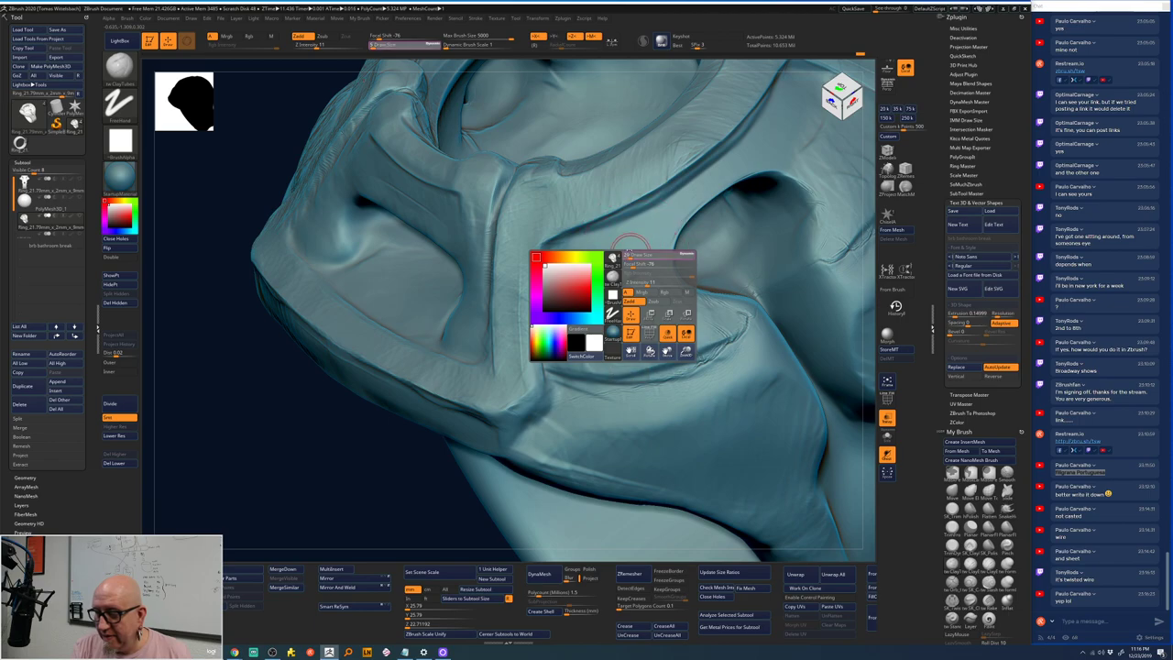
{"action": "key", "text": "ctrl"}
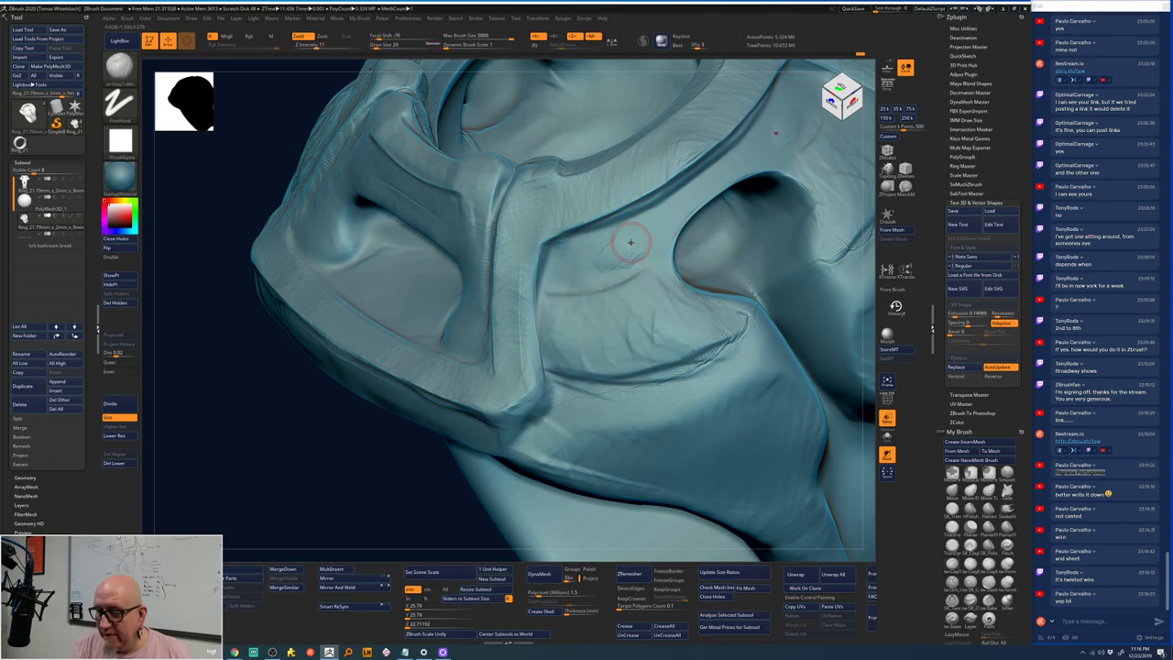
{"action": "key", "text": "ctrl"}
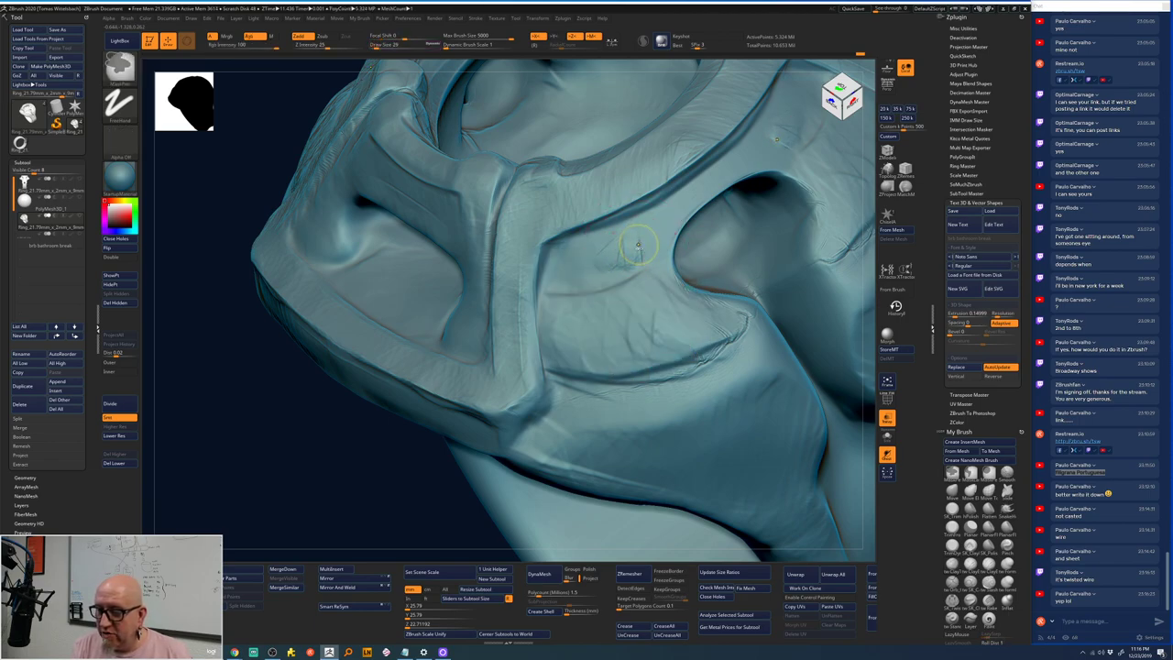
{"action": "key", "text": "space"}
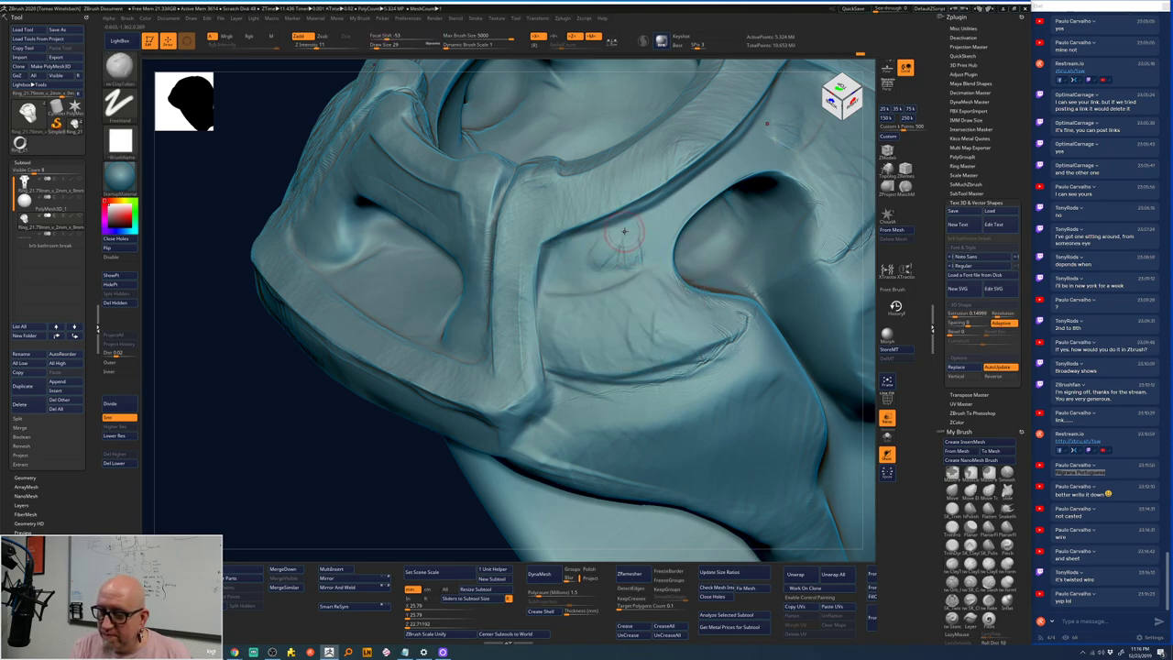
{"action": "left_click_drag", "start_coordinate": [603, 259], "coordinate": [633, 236]}
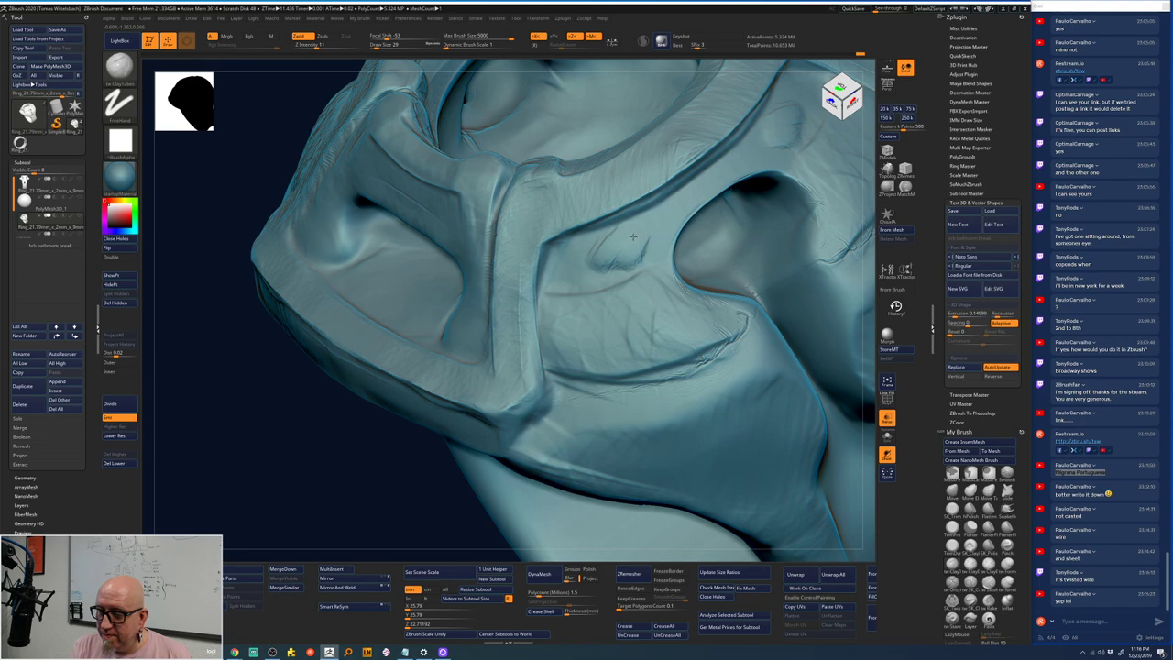
- Select the MaskPen brush with alpha off, Focal Shift -100 and Draw Size 12
{"action": "key", "text": "ctrl"}
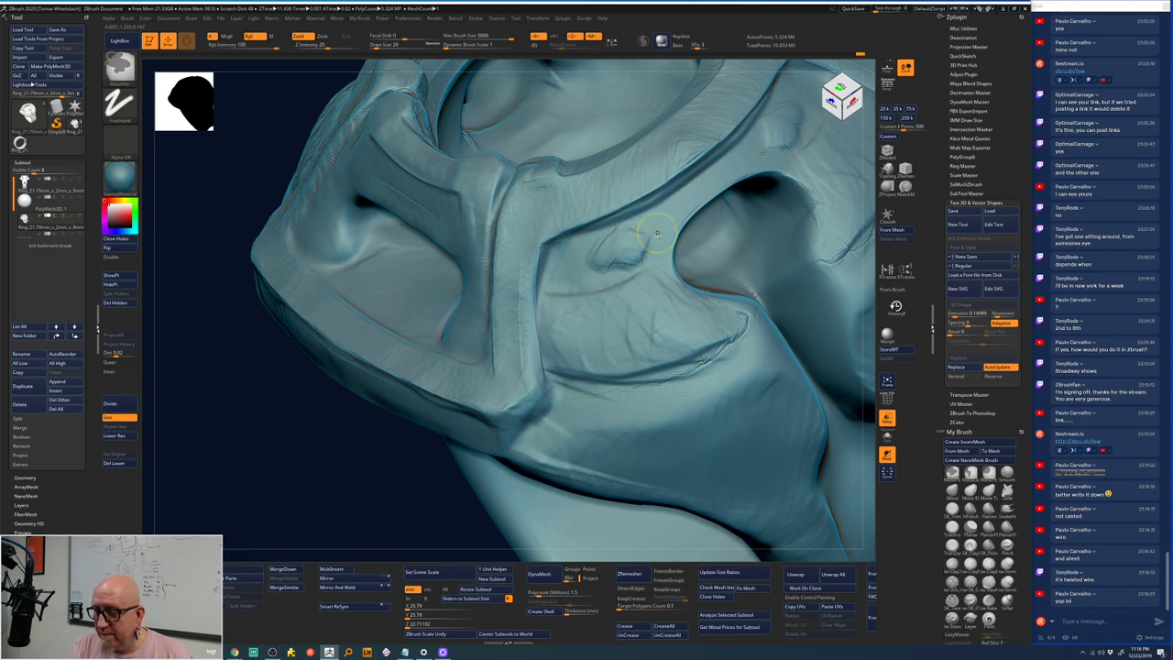
{"action": "key", "text": "space"}
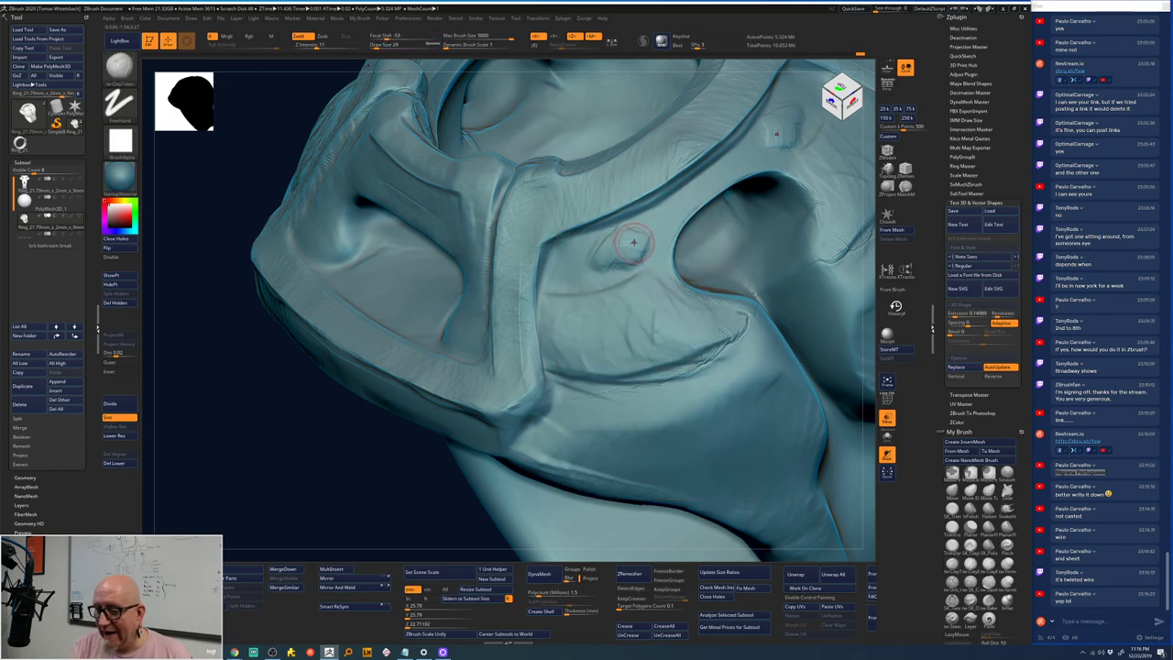
{"action": "key", "text": "space"}
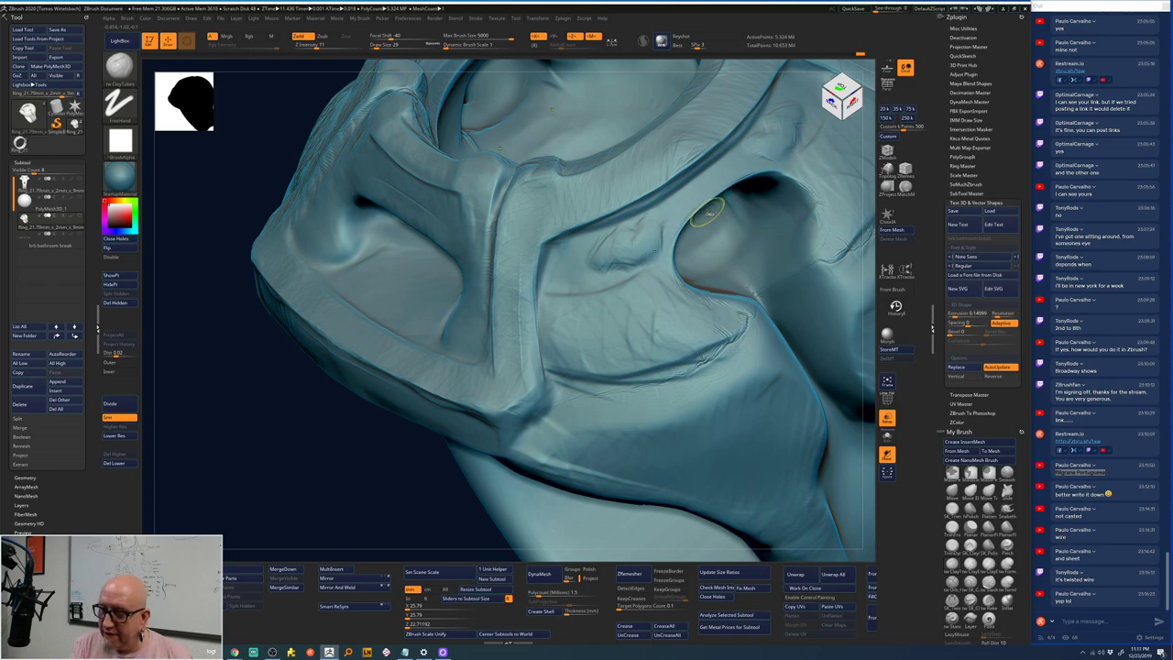
{"action": "key", "text": "shift"}
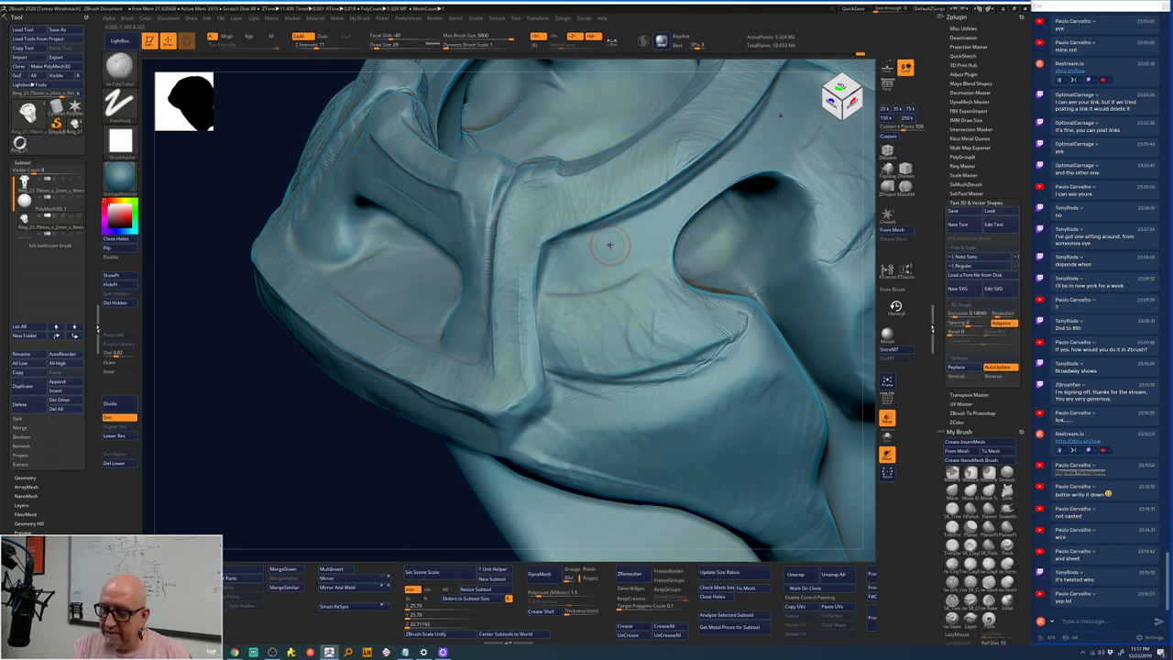
{"action": "key", "text": "space"}
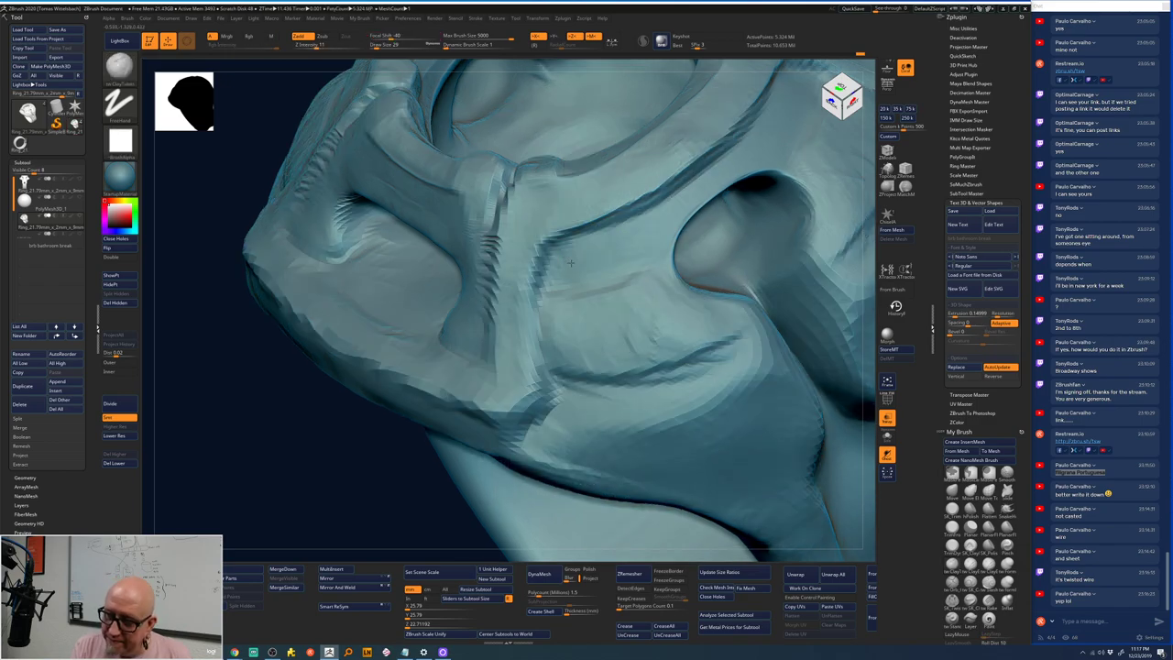
{"action": "key", "text": "space"}
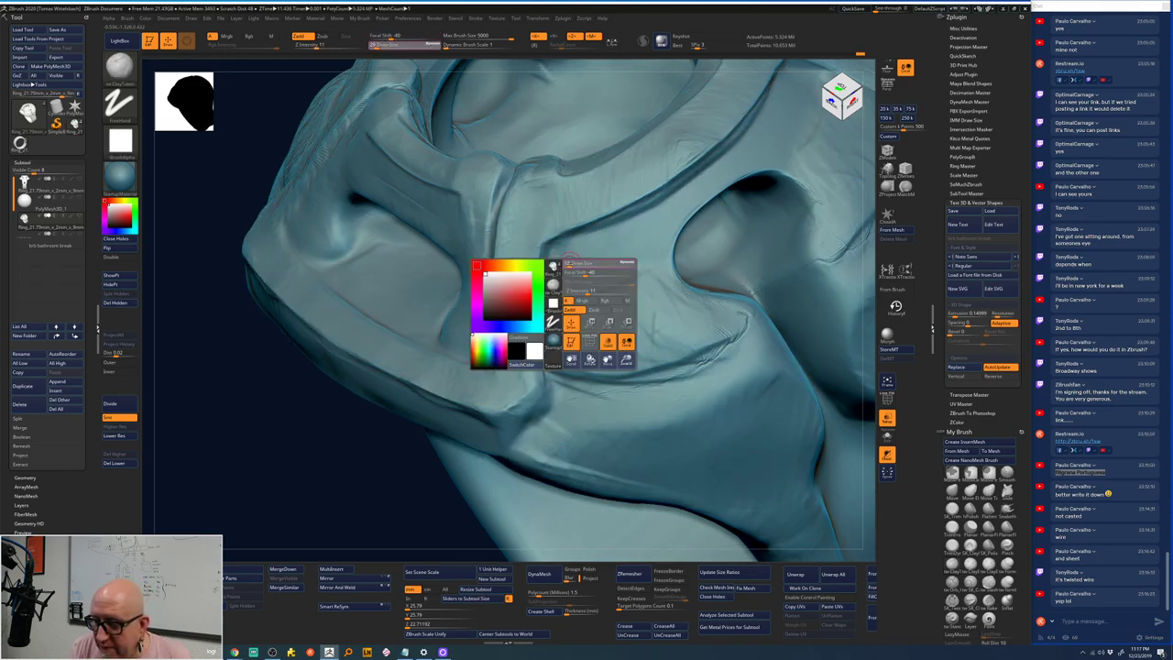
{"action": "key", "text": "1"}
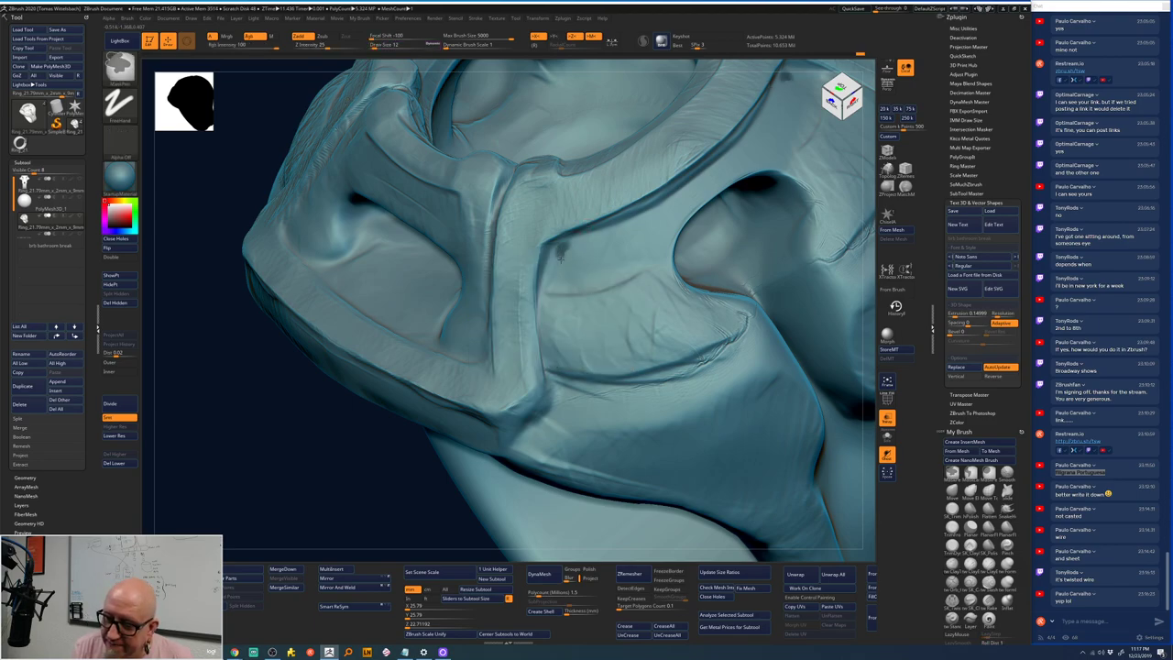
- Undo a first trial mask stroke and readjust the mask brush settings
{"action": "mouse_move", "coordinate": [560, 257]}
{"action": "left_mouse_down"}
{"action": "mouse_move", "coordinate": [591, 270]}
{"action": "mouse_move", "coordinate": [581, 284]}
{"action": "left_mouse_up"}
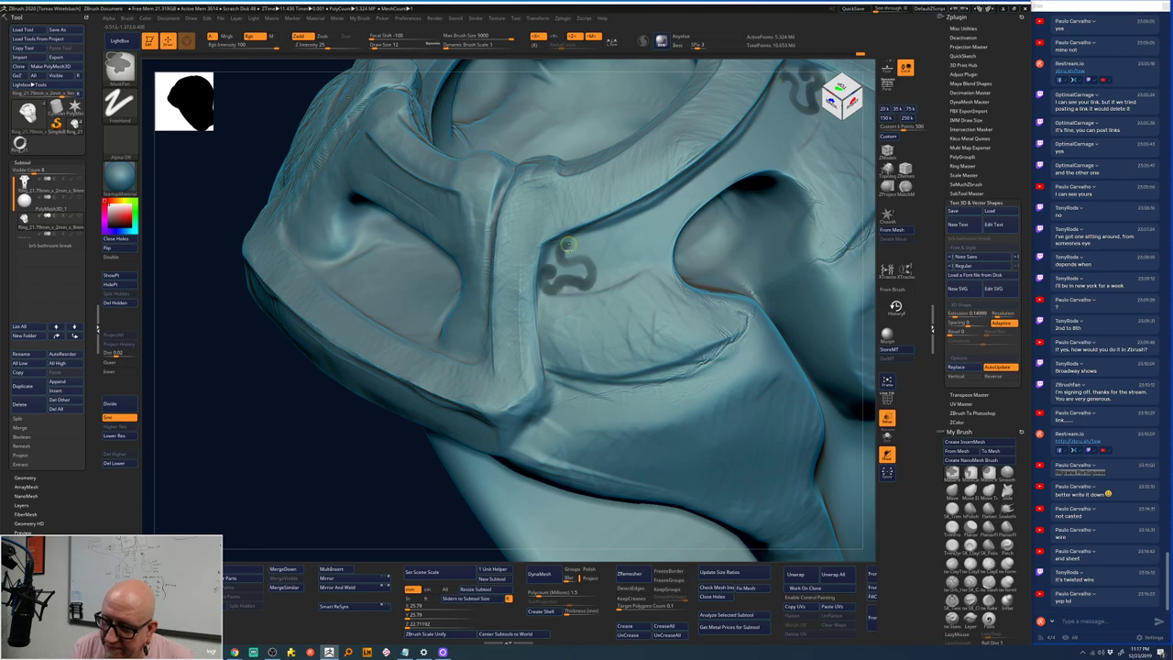
{"action": "key", "text": "ctrl+z"}
{"action": "key", "text": "space"}
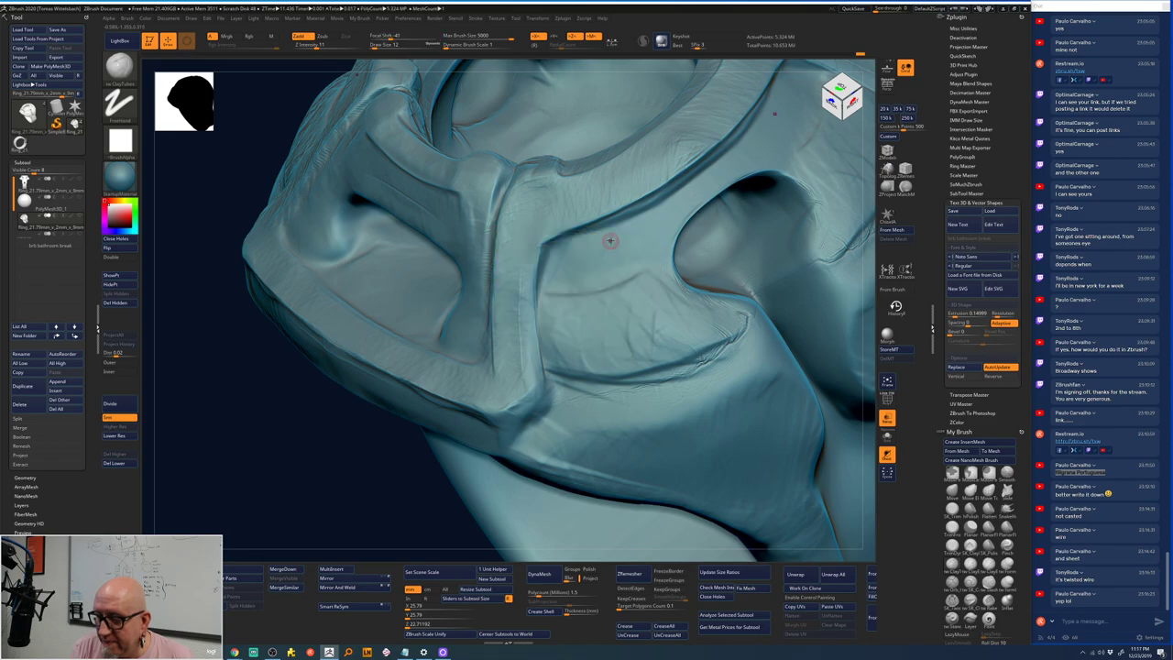
{"action": "key", "text": "space"}
{"action": "key", "text": "b"}
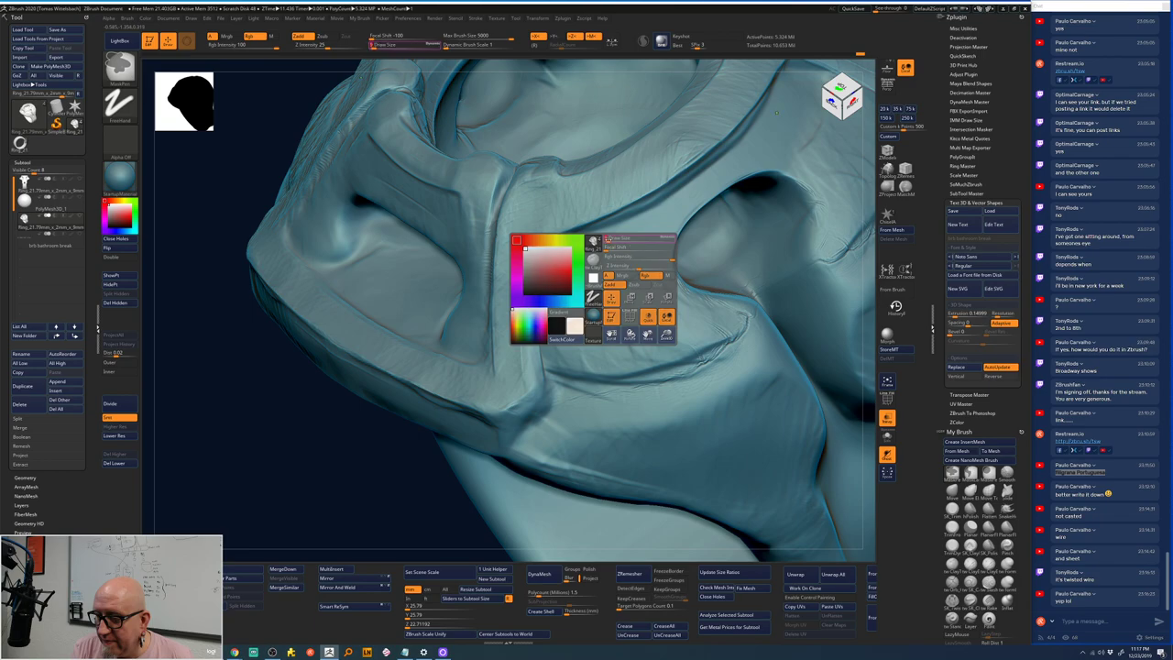
{"action": "key", "text": "b"}
{"action": "key", "text": "s"}
{"action": "key", "text": "t"}
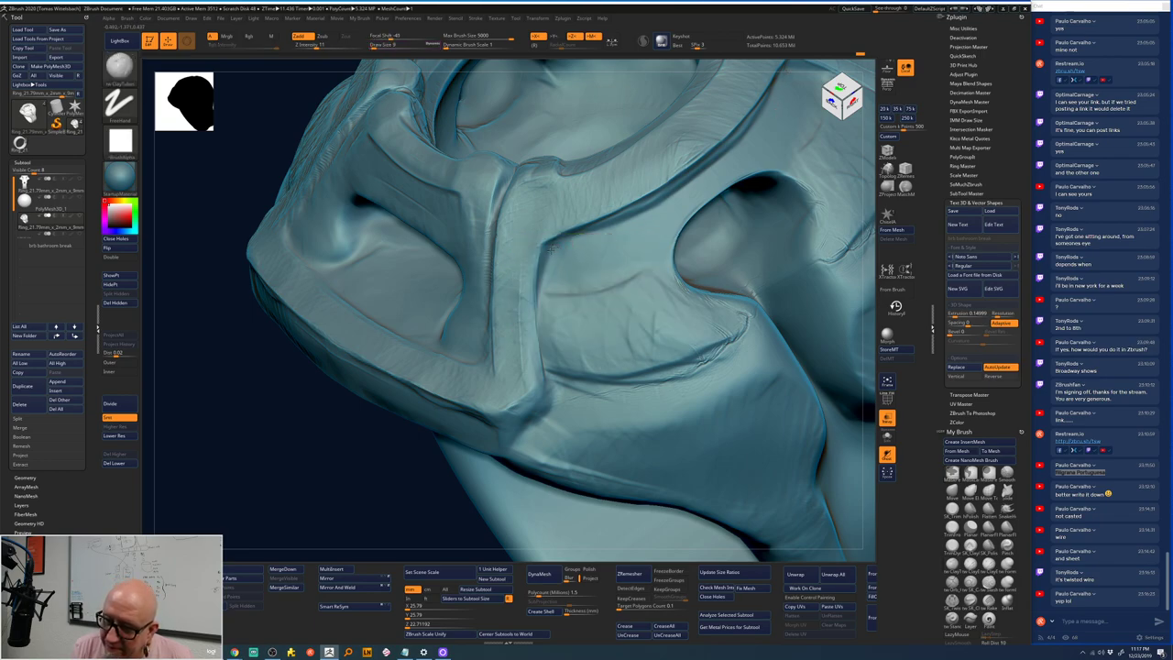
{"action": "key", "text": "shift"}
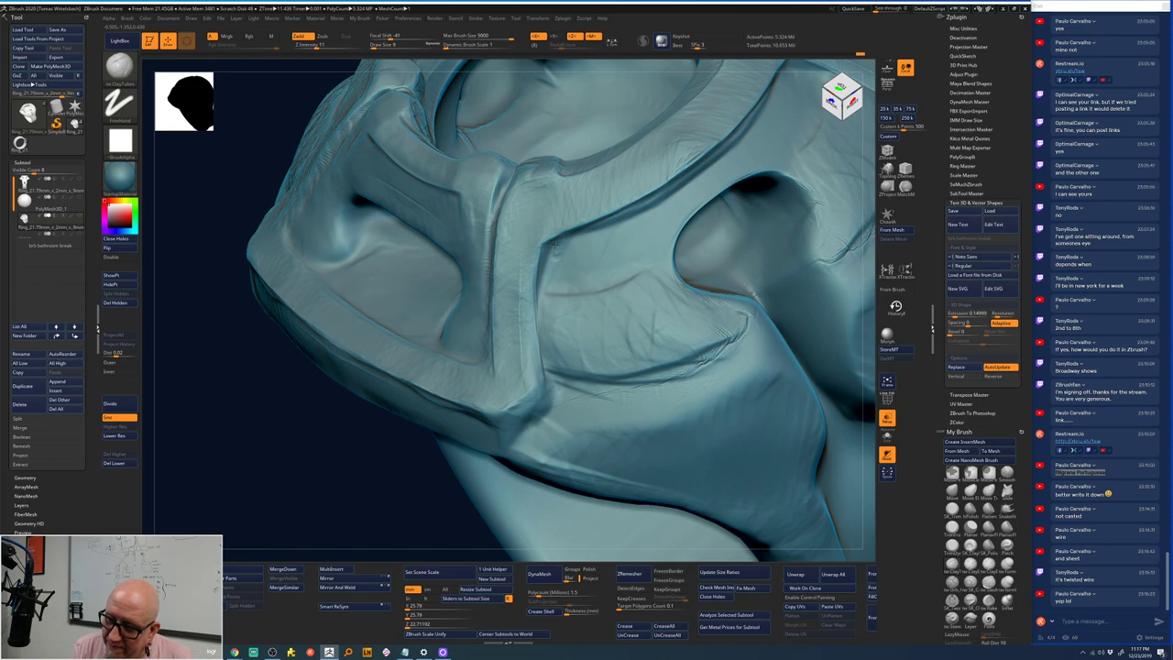
{"action": "key", "text": "shift"}
{"action": "key", "text": "shift"}
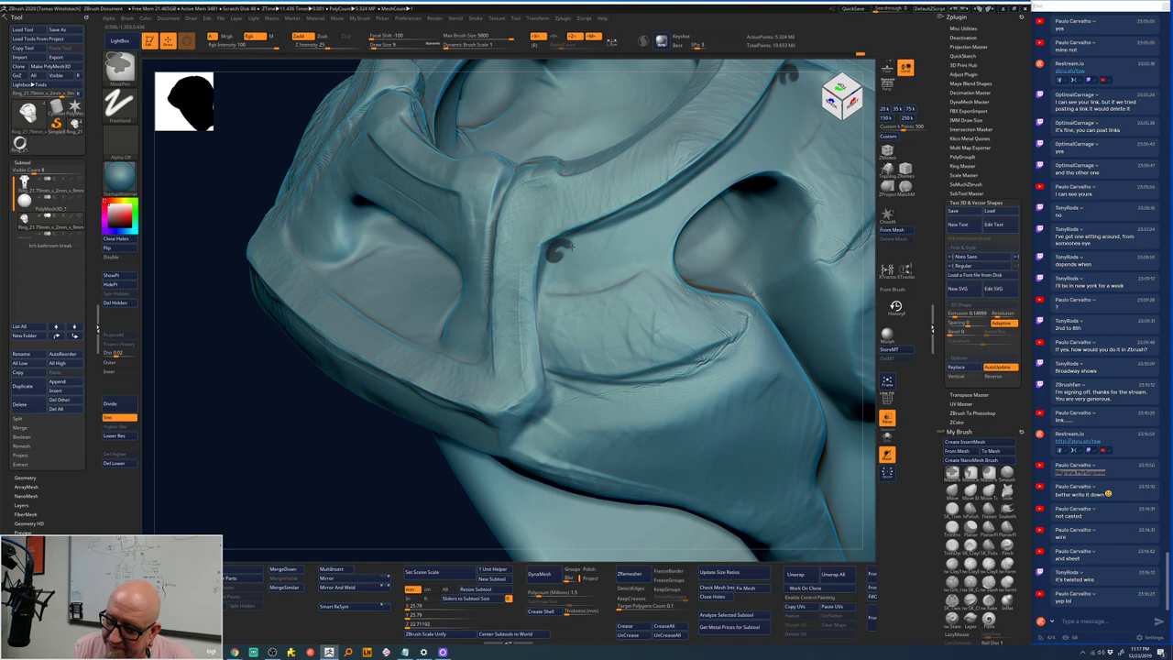
- Mask the S-shaped curling scroll on the band, mirrored on the opposite side
{"action": "mouse_move", "coordinate": [568, 259]}
{"action": "left_mouse_down"}
{"action": "mouse_move", "coordinate": [572, 289]}
{"action": "mouse_move", "coordinate": [587, 275]}
{"action": "mouse_move", "coordinate": [574, 290]}
{"action": "mouse_move", "coordinate": [619, 221]}
{"action": "left_mouse_up"}
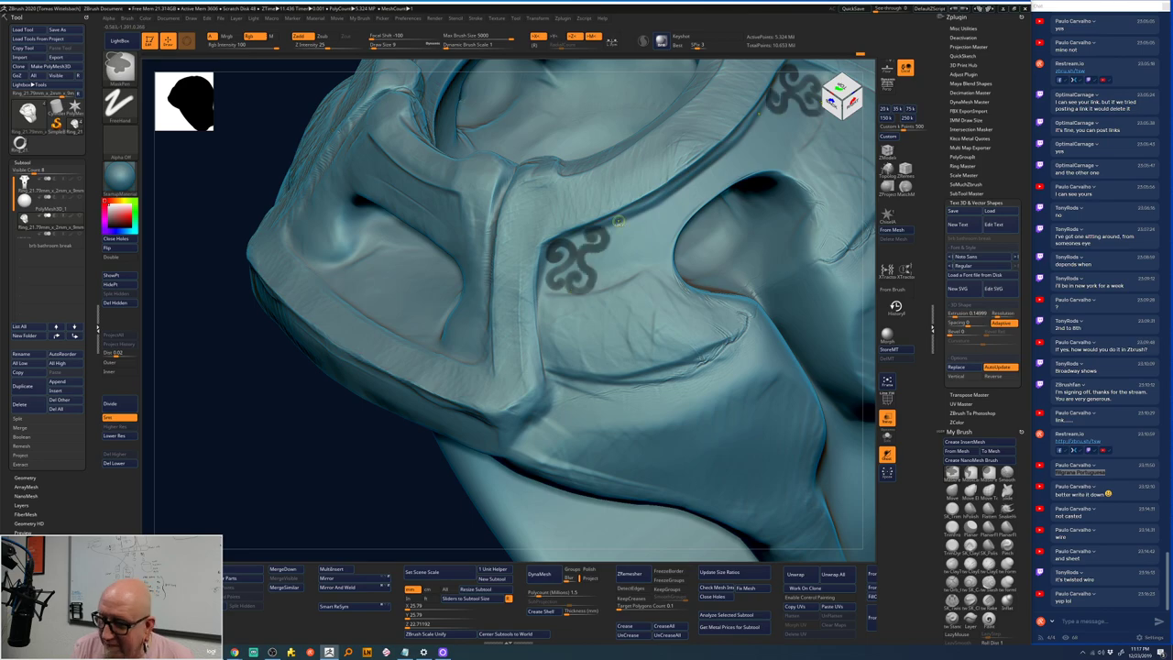
{"action": "left_click_drag", "start_coordinate": [618, 221], "coordinate": [614, 282]}
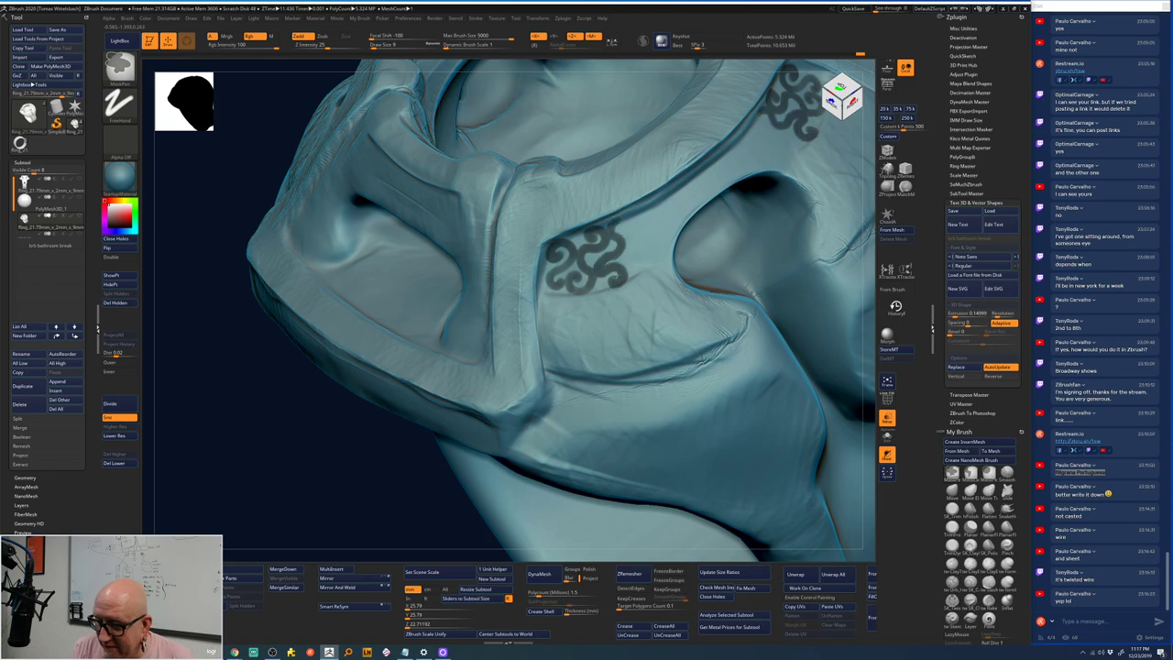
{"action": "mouse_move", "coordinate": [616, 231]}
{"action": "left_mouse_down"}
{"action": "mouse_move", "coordinate": [645, 208]}
{"action": "mouse_move", "coordinate": [649, 267]}
{"action": "left_mouse_up"}
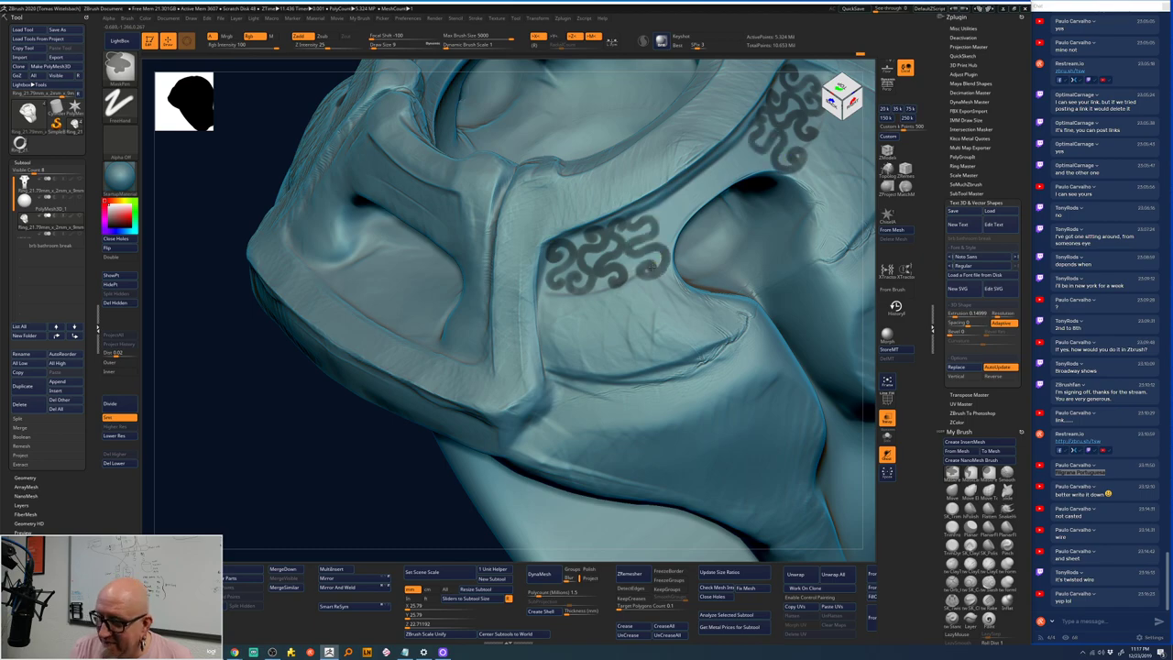
{"action": "left_click_drag", "start_coordinate": [649, 266], "coordinate": [654, 220]}
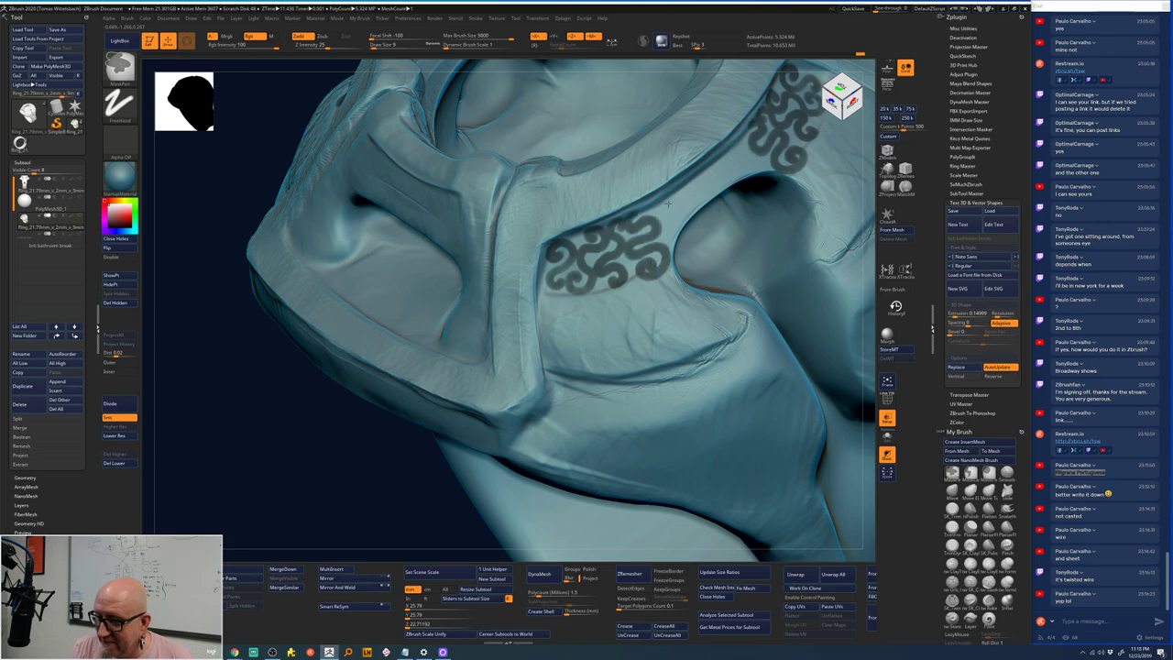
{"action": "left_click_drag", "start_coordinate": [578, 251], "coordinate": [549, 275]}
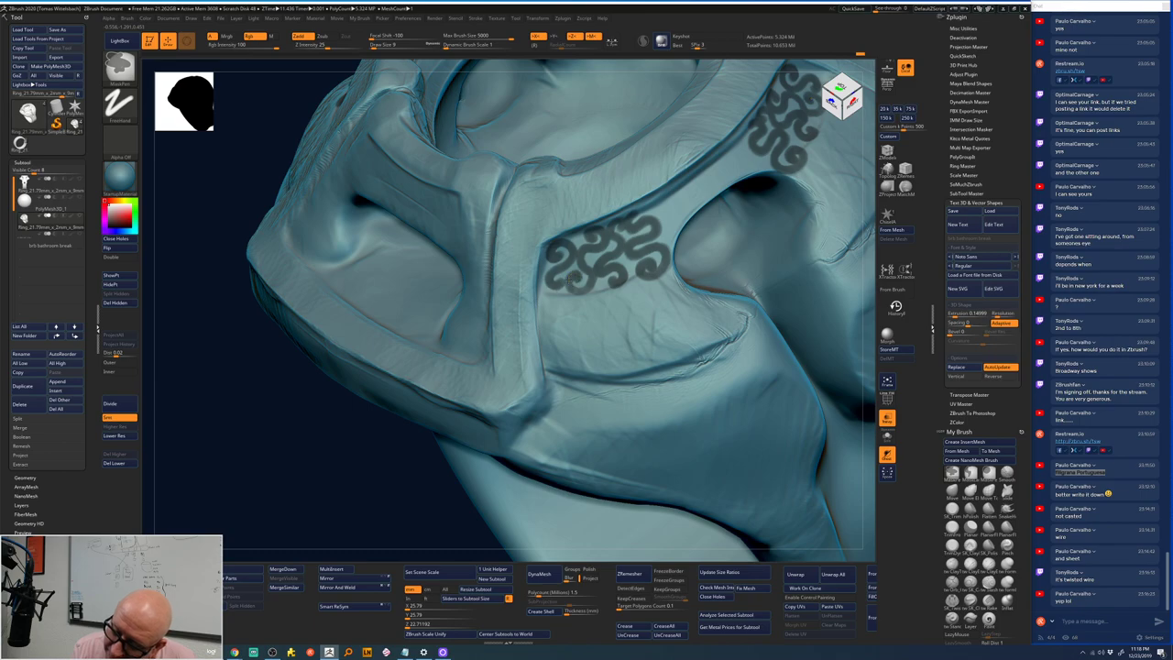
- Preview extracting the masked scrolls from Subtool > Extract
{"action": "key", "text": "b"}
{"action": "key", "text": "s"}
{"action": "key", "text": "t"}
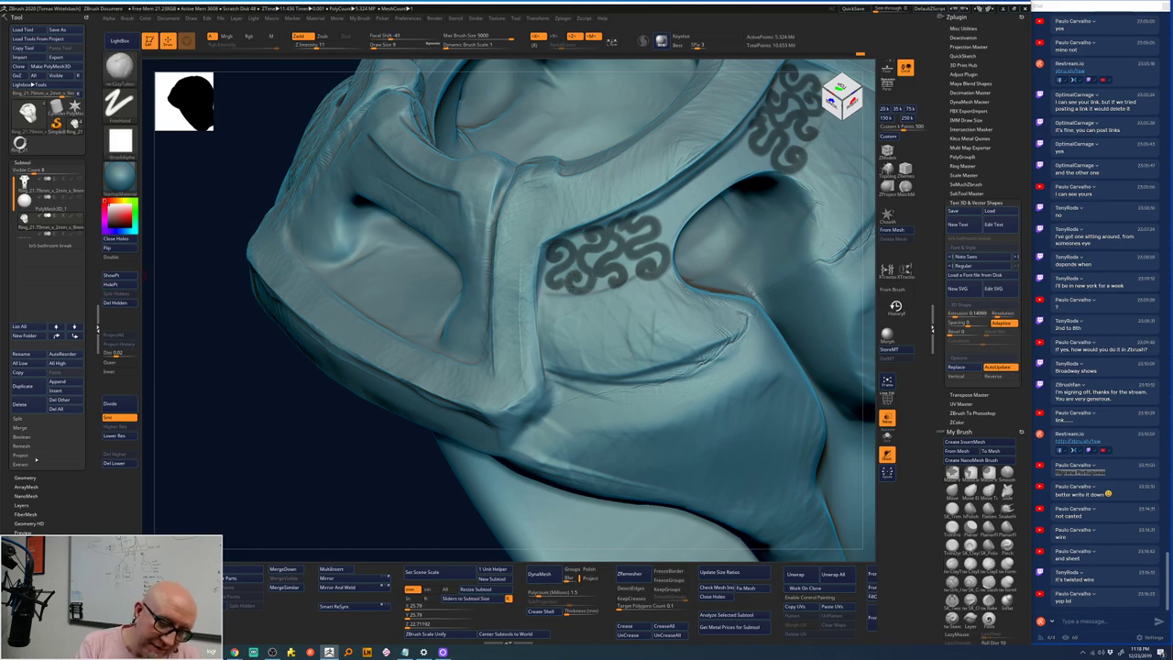
{"action": "left_click", "coordinate": [38, 469]}
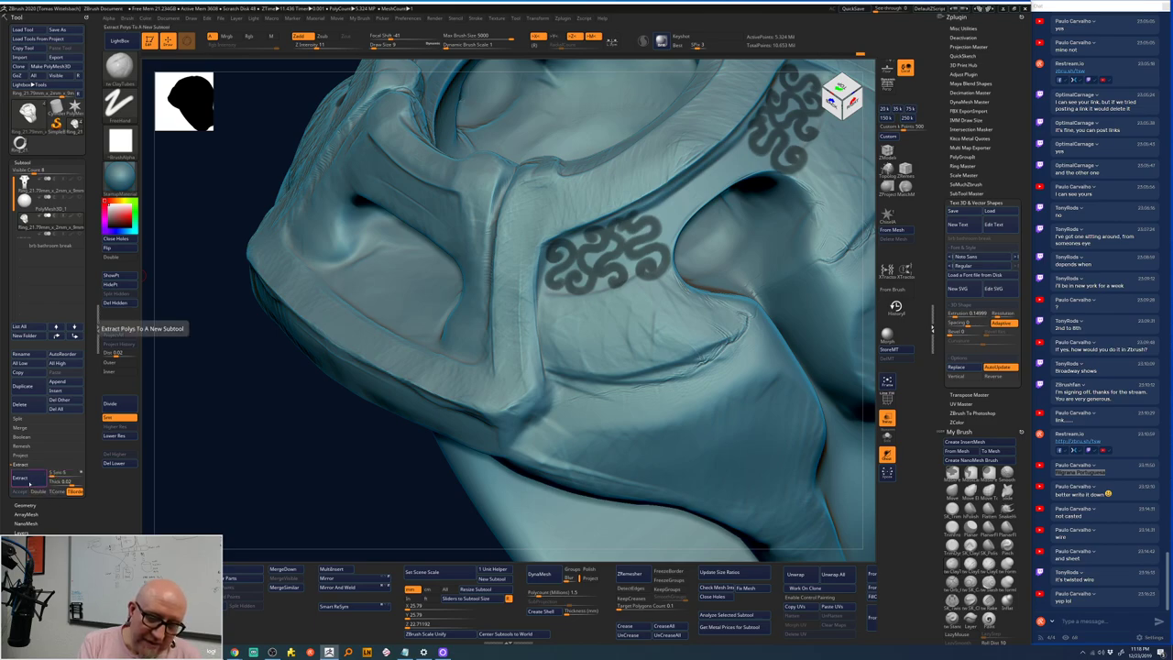
{"action": "left_click", "coordinate": [22, 477]}
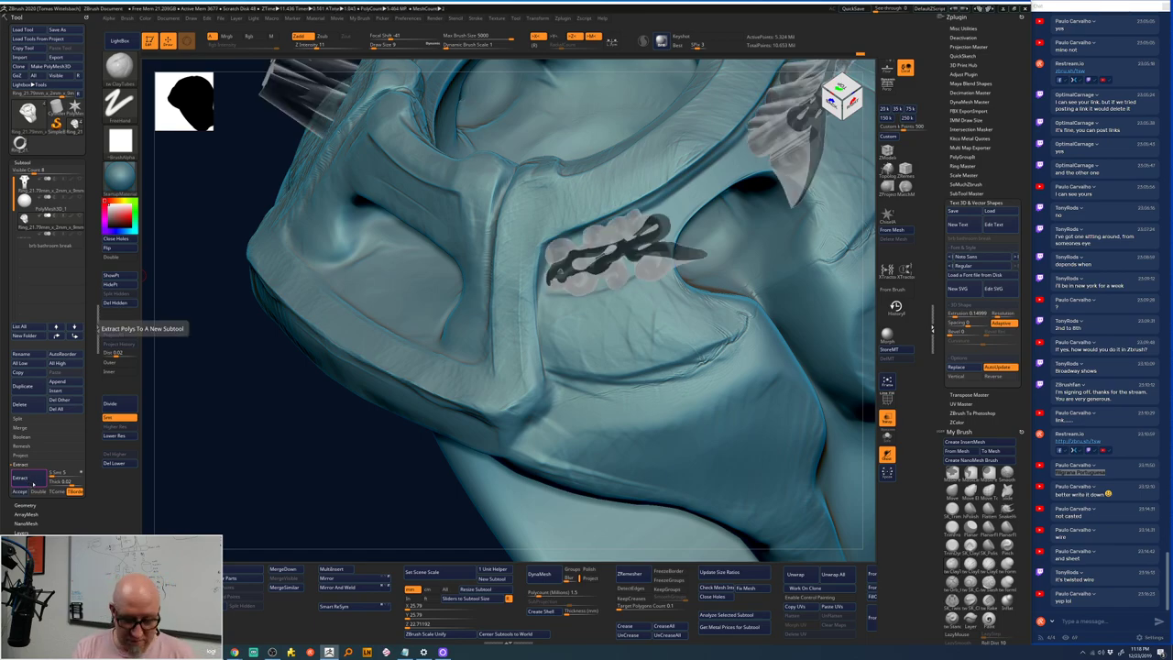
{"action": "key", "text": "ctrl"}
{"action": "left_click", "coordinate": [33, 482]}
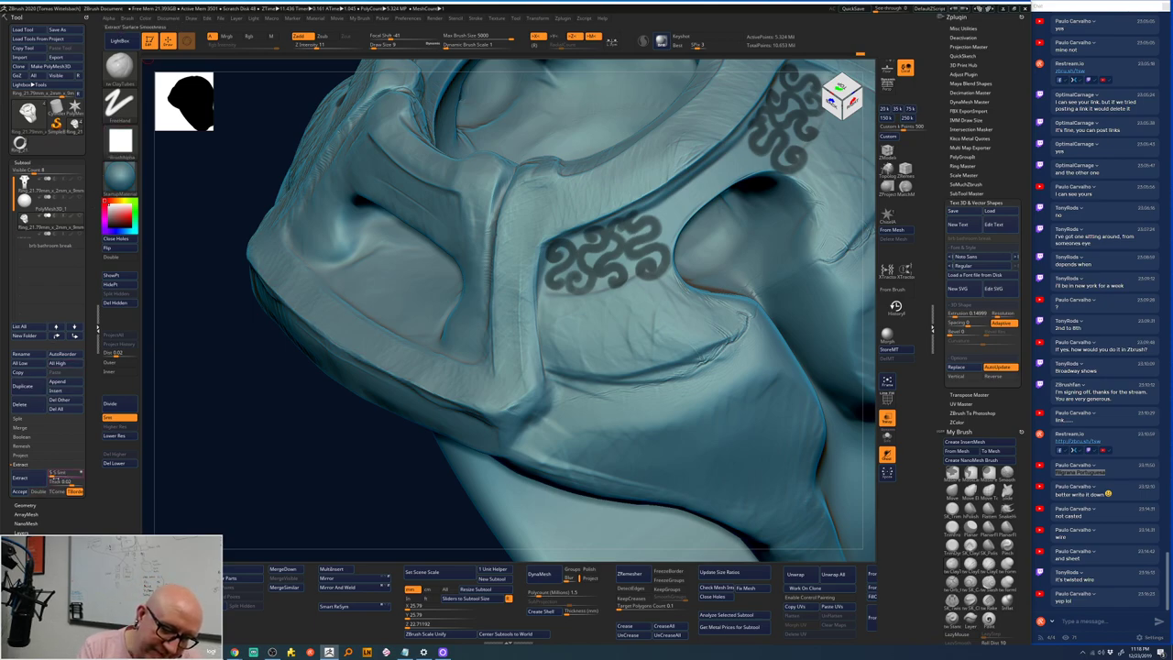
- Set the extraction Thick to 0.00051 and preview the extraction again
{"action": "left_click", "coordinate": [65, 482]}
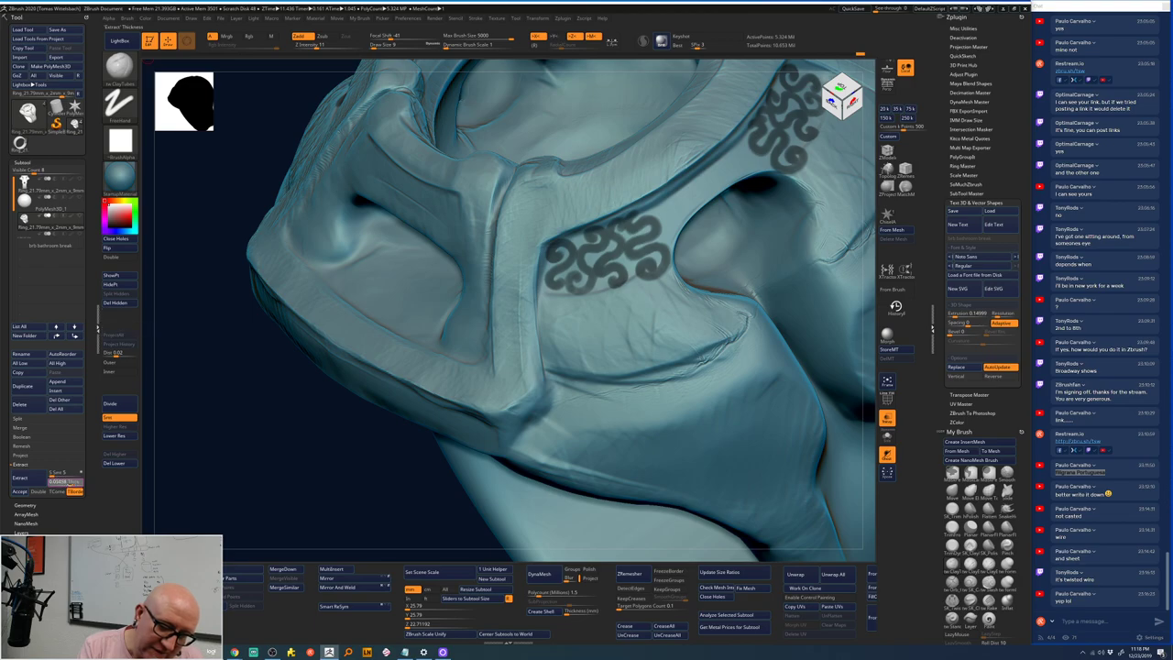
{"action": "type", "text": "0."}
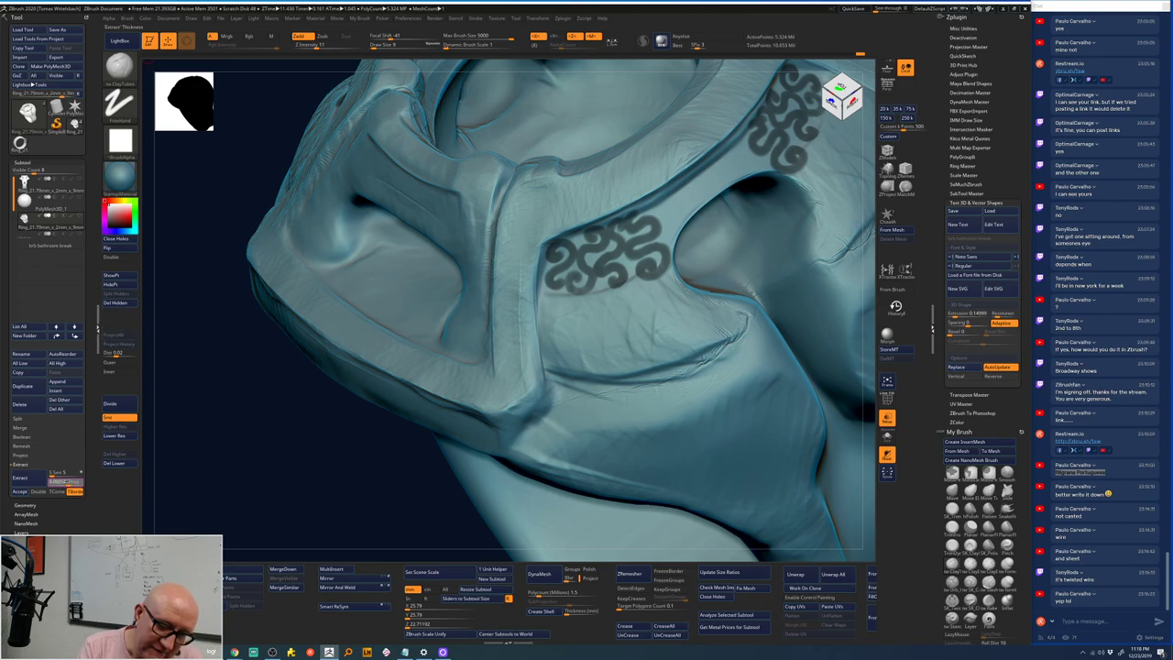
{"action": "type", "text": "00051"}
{"action": "key", "text": "Return"}
{"action": "left_click", "coordinate": [20, 477]}
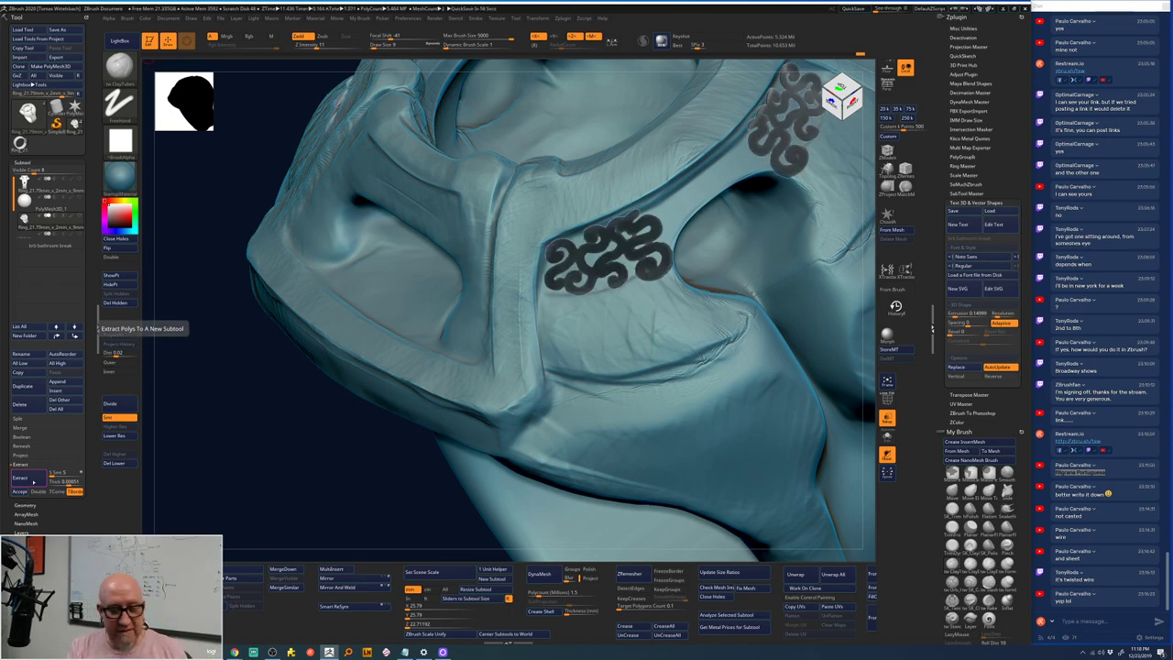
- Accept the extraction as Extract1, smooth the scrolls and clear the mask
{"action": "left_click", "coordinate": [20, 492]}
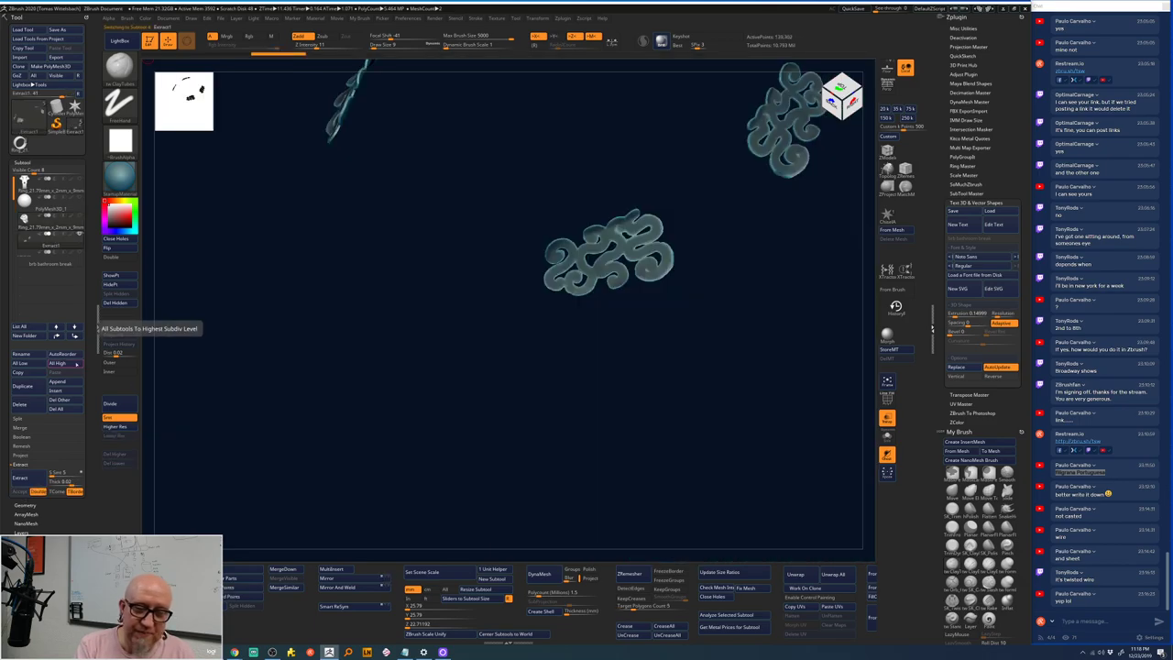
{"action": "left_click_drag", "start_coordinate": [506, 359], "coordinate": [542, 364], "text": "alt"}
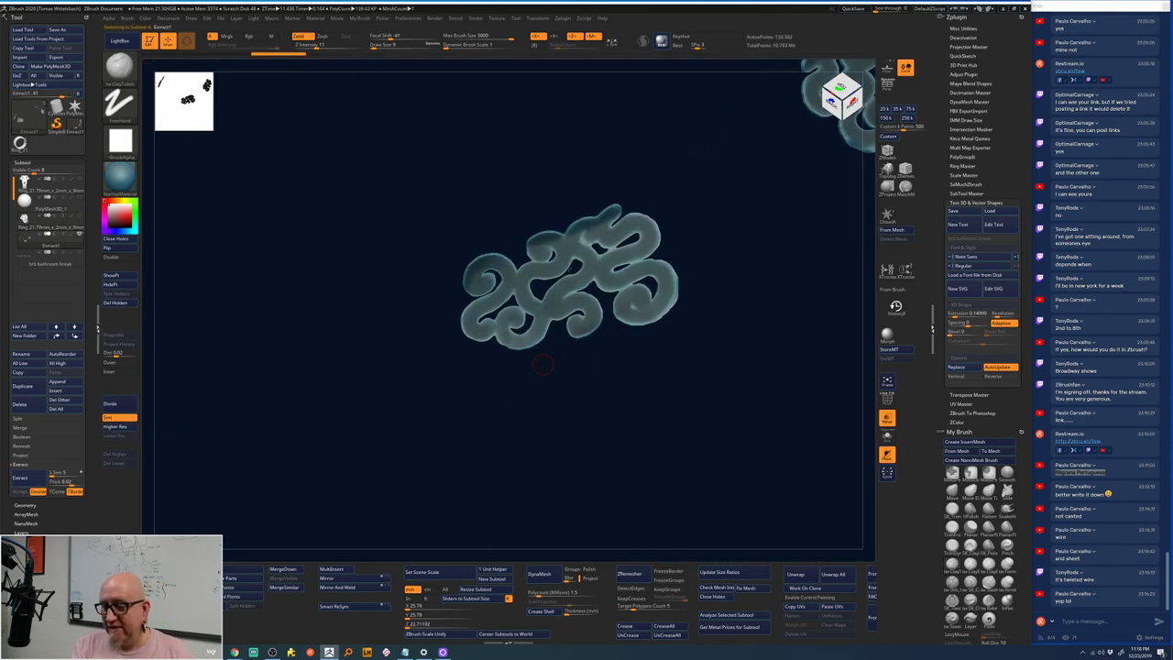
{"action": "left_click_drag", "start_coordinate": [650, 237], "coordinate": [582, 236], "text": "alt"}
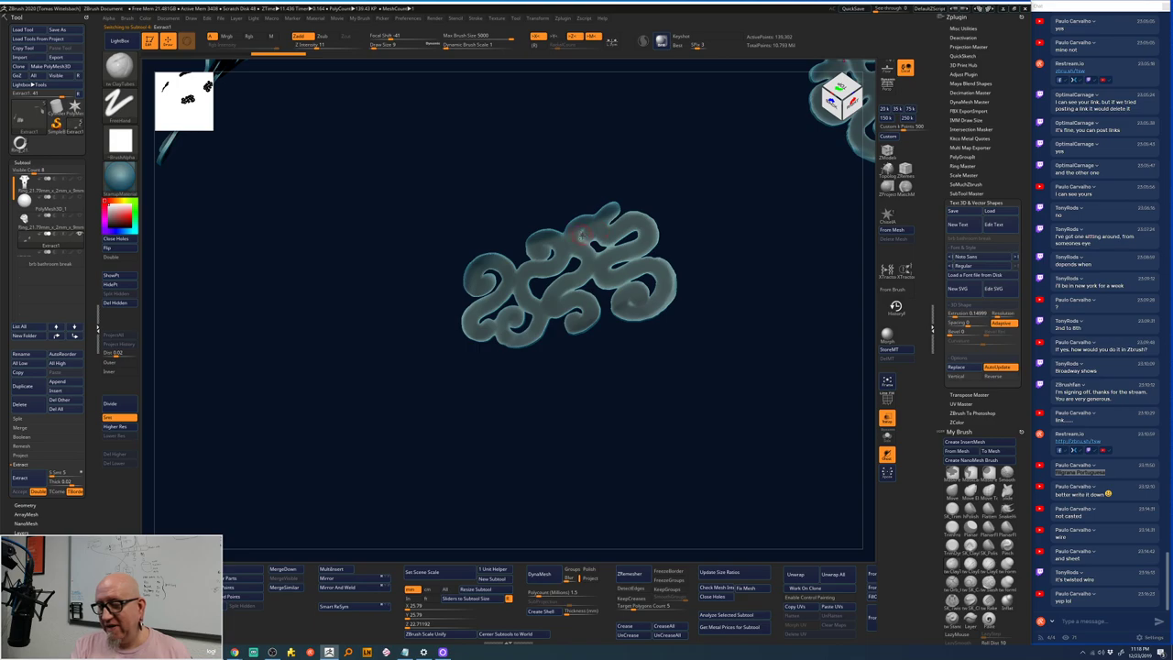
{"action": "key", "text": "space"}
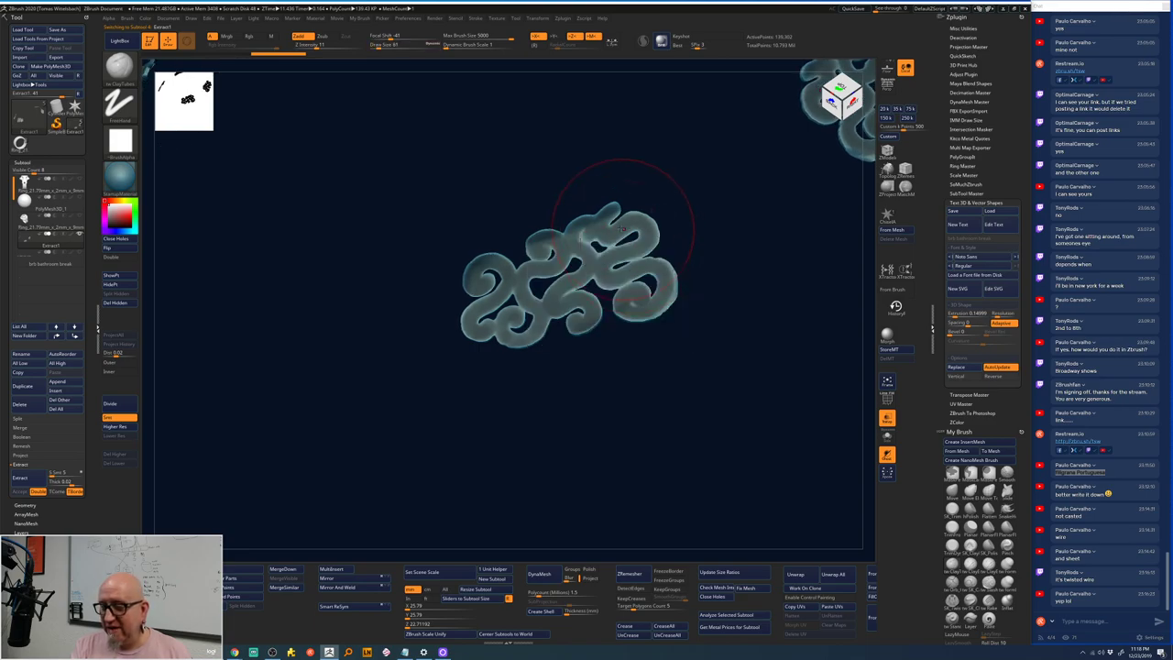
{"action": "key", "text": "shift"}
{"action": "mouse_move", "coordinate": [626, 223]}
{"action": "left_mouse_down", "text": "shift"}
{"action": "mouse_move", "coordinate": [659, 285]}
{"action": "mouse_move", "coordinate": [591, 312]}
{"action": "mouse_move", "coordinate": [495, 303]}
{"action": "mouse_move", "coordinate": [587, 220]}
{"action": "mouse_move", "coordinate": [651, 303]}
{"action": "mouse_move", "coordinate": [546, 243]}
{"action": "mouse_move", "coordinate": [541, 330]}
{"action": "left_mouse_up", "text": "shift"}
{"action": "left_click_drag", "start_coordinate": [550, 385], "coordinate": [546, 437]}
{"action": "left_click", "coordinate": [536, 394], "text": "ctrl"}
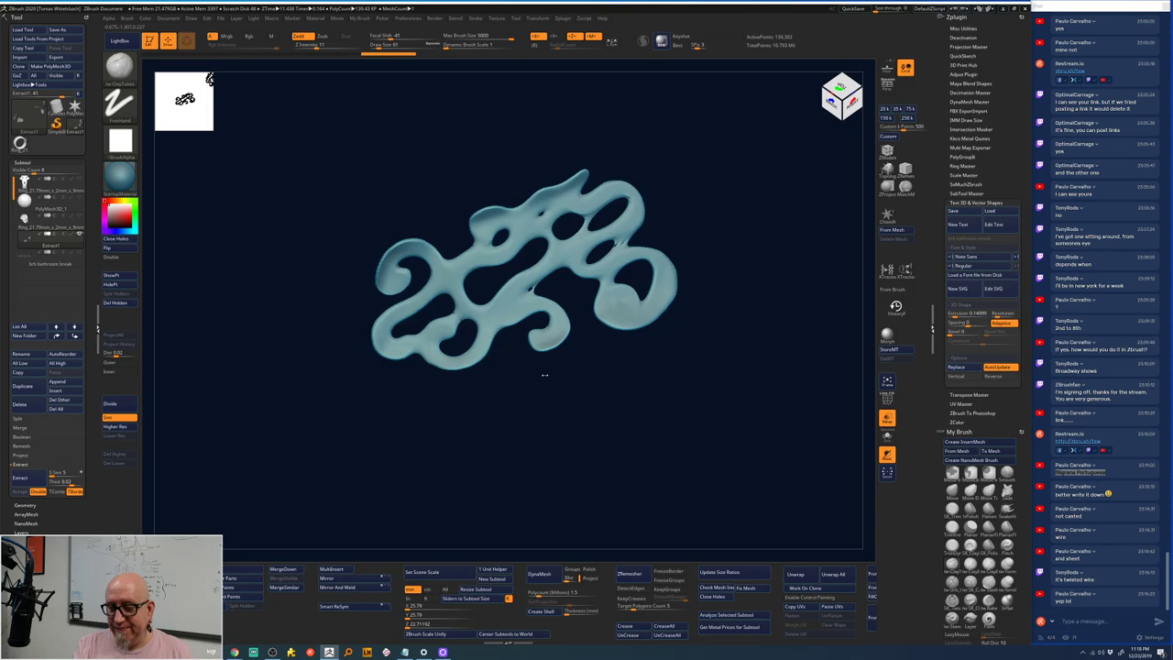
- Switch to a flattening brush and browse the brush picker
{"action": "key", "text": "space"}
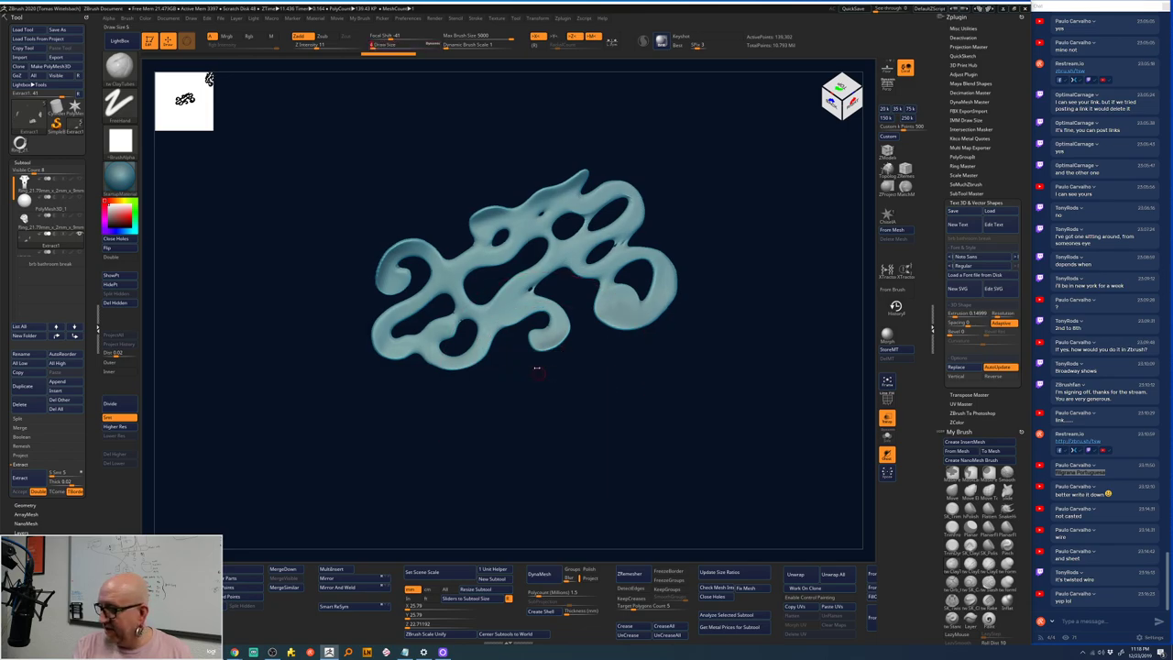
{"action": "left_click", "coordinate": [989, 509]}
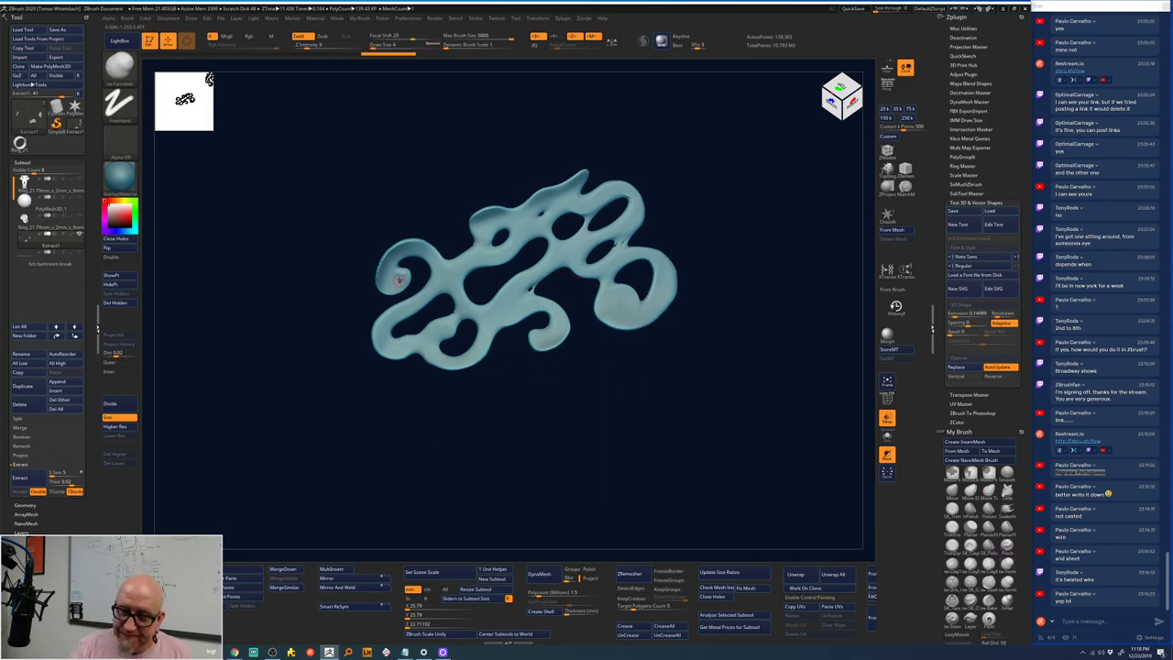
{"action": "key", "text": "space"}
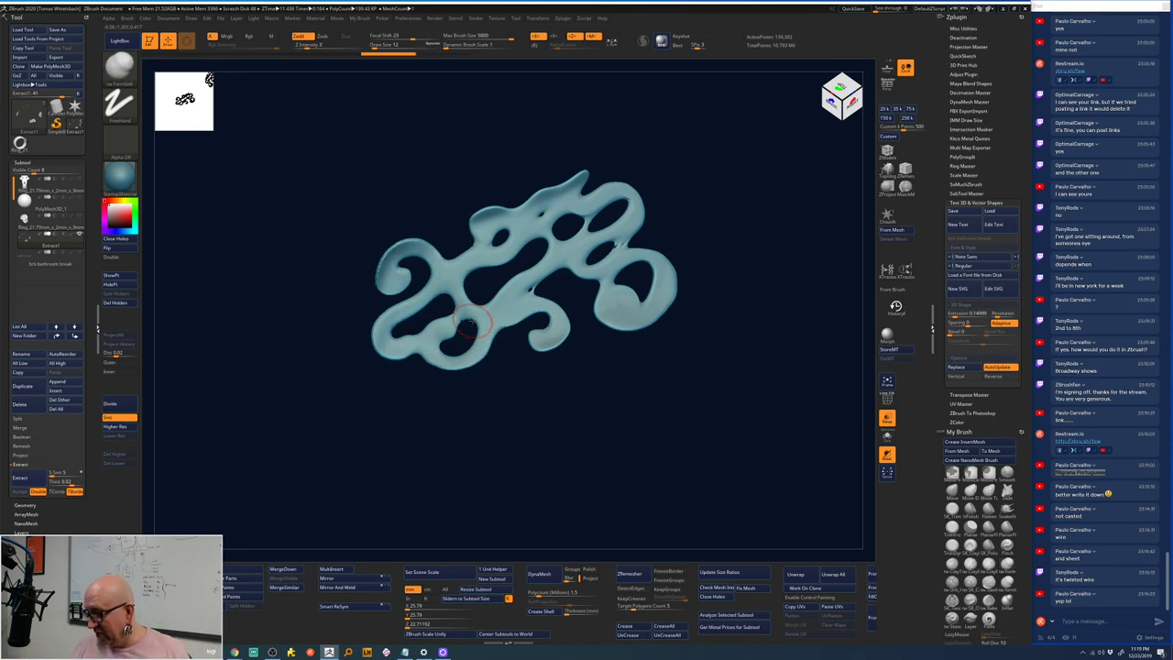
{"action": "scroll", "coordinate": [940, 459], "scroll_direction": "down", "scroll_amount": 5}
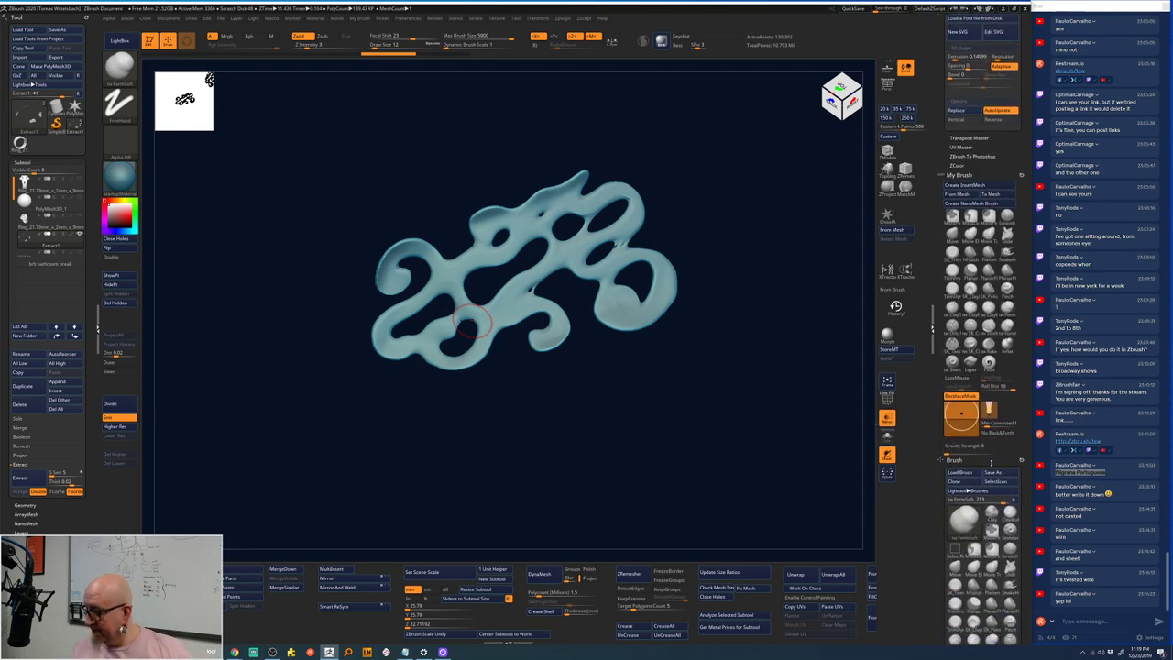
{"action": "key", "text": "b"}
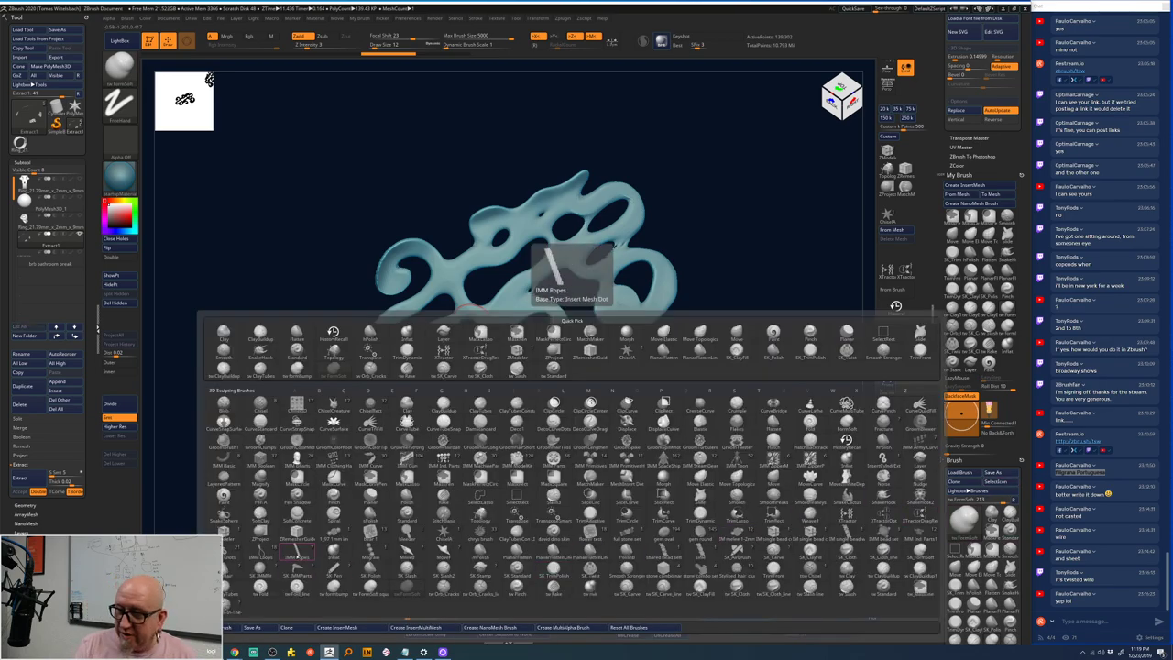
- Lay an IMM Ropes tube at brush size 2 along the left spiral
{"action": "left_click", "coordinate": [296, 550]}
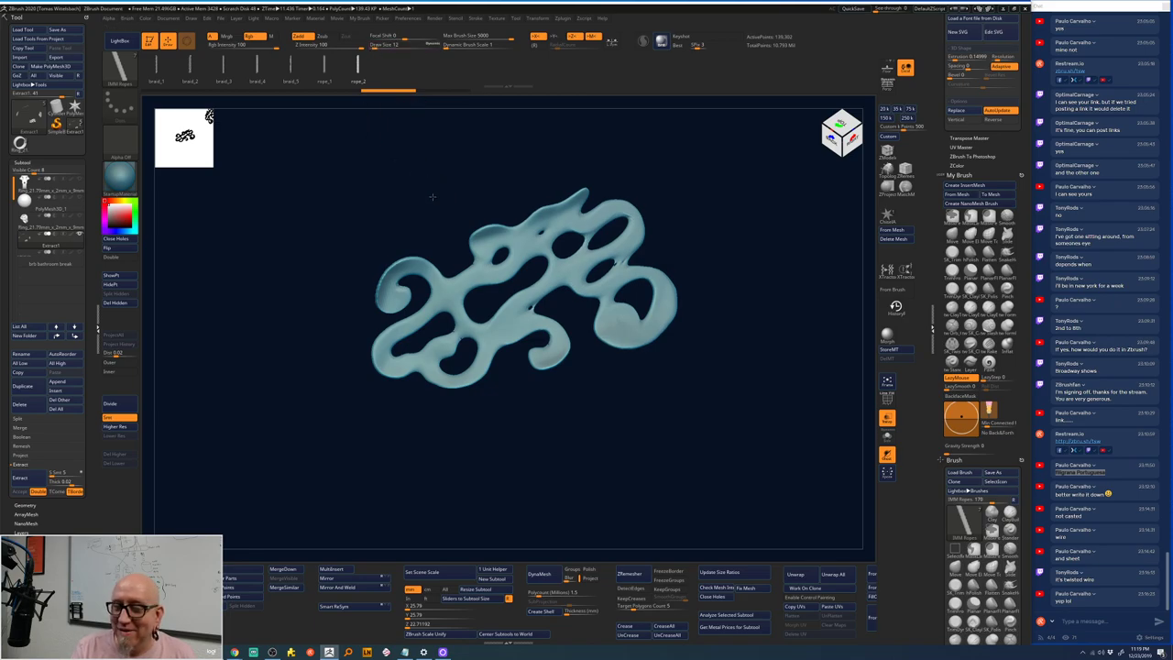
{"action": "key", "text": "space"}
{"action": "left_click_drag", "start_coordinate": [433, 198], "coordinate": [427, 198]}
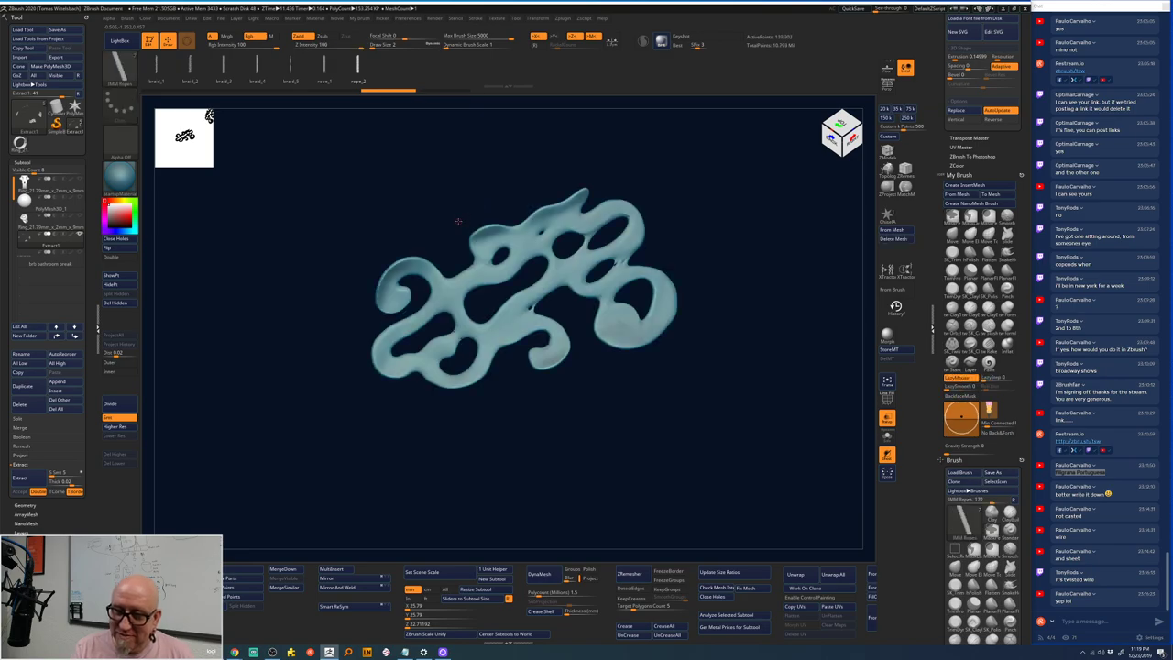
{"action": "key", "text": "space"}
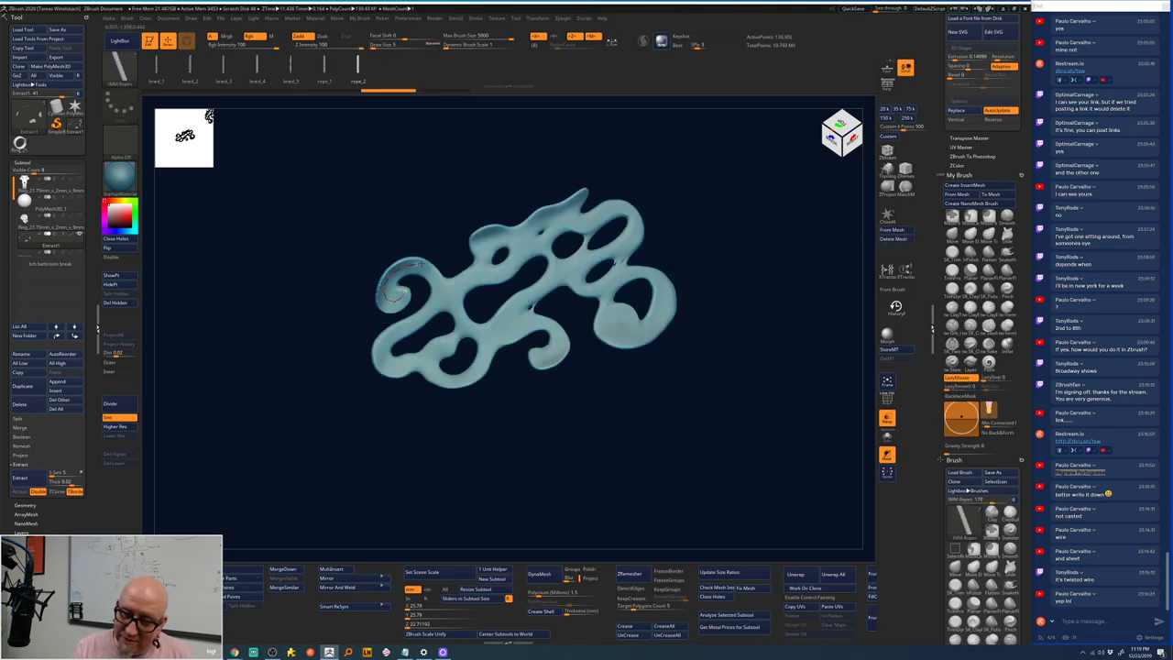
{"action": "left_click_drag", "start_coordinate": [414, 264], "coordinate": [439, 291]}
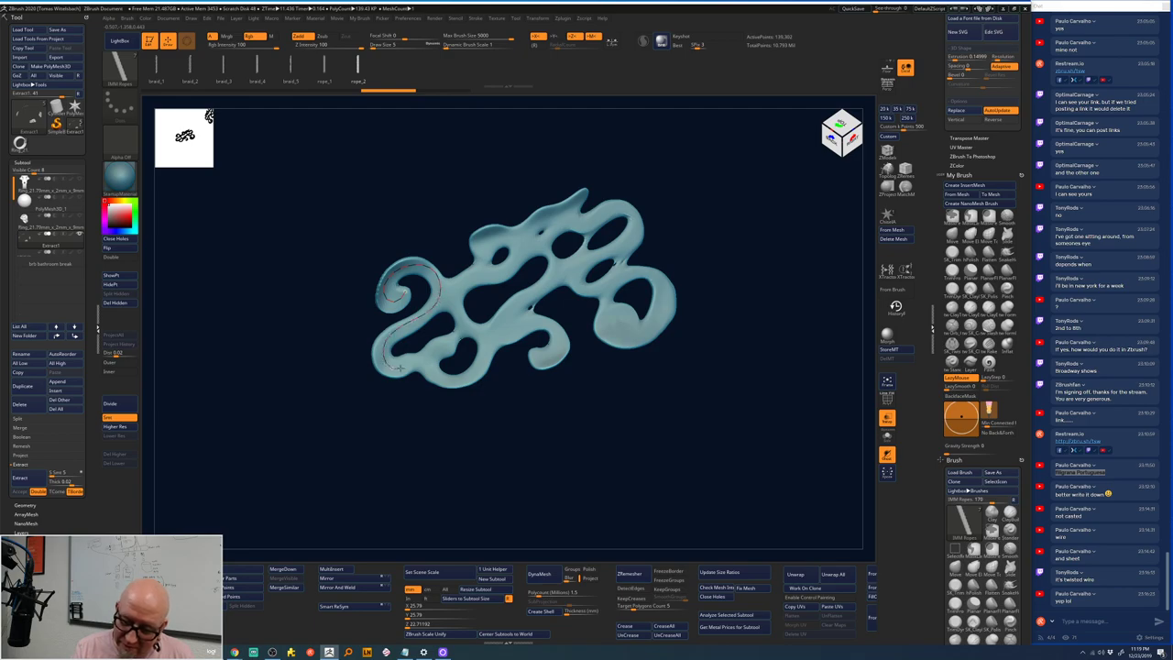
{"action": "left_click_drag", "start_coordinate": [420, 352], "coordinate": [423, 351]}
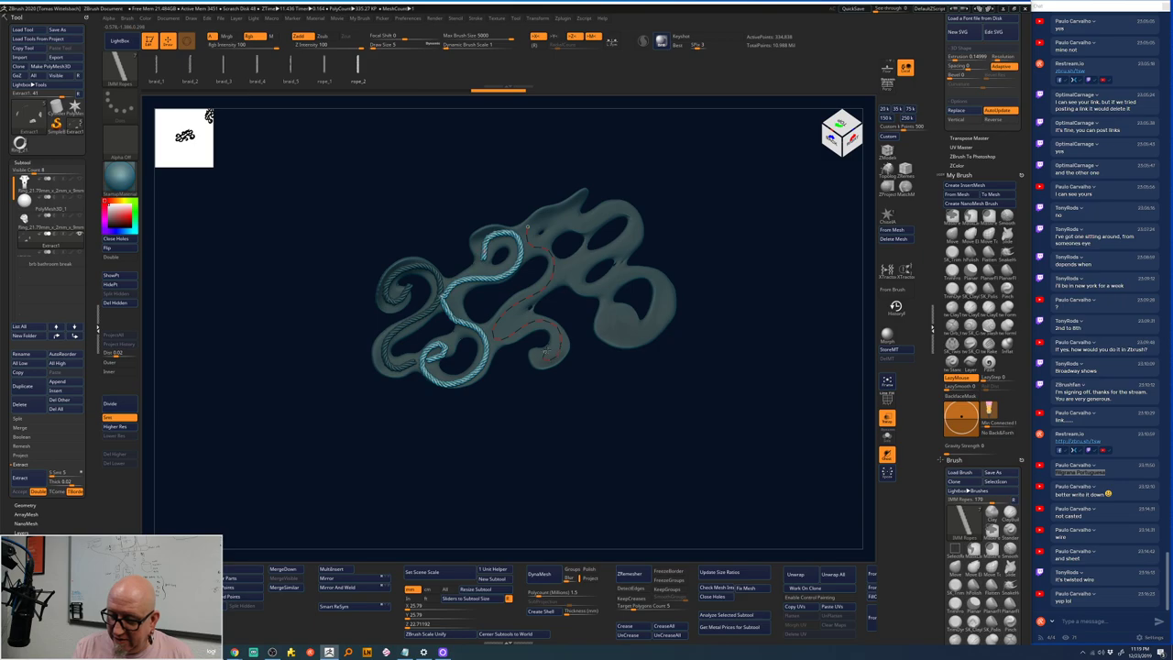
- Undo a misplaced rope and lay a new rope along the central S-shaped loop
{"action": "left_click_drag", "start_coordinate": [551, 356], "coordinate": [596, 308]}
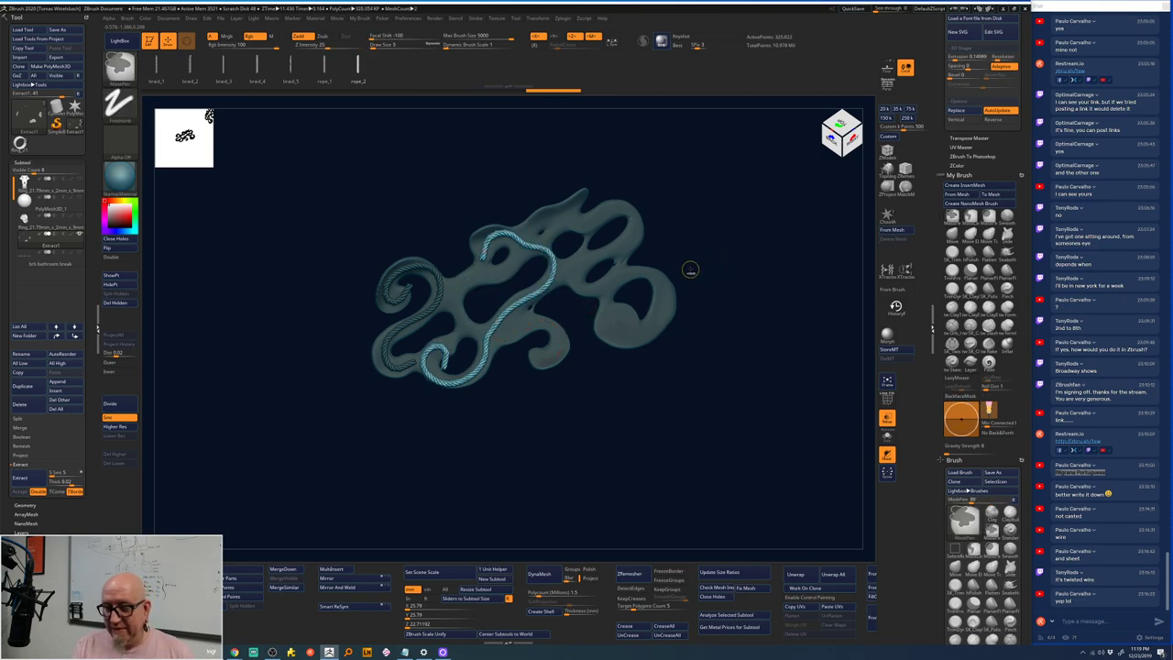
{"action": "key", "text": "ctrl+z"}
{"action": "key", "text": "ctrl+z"}
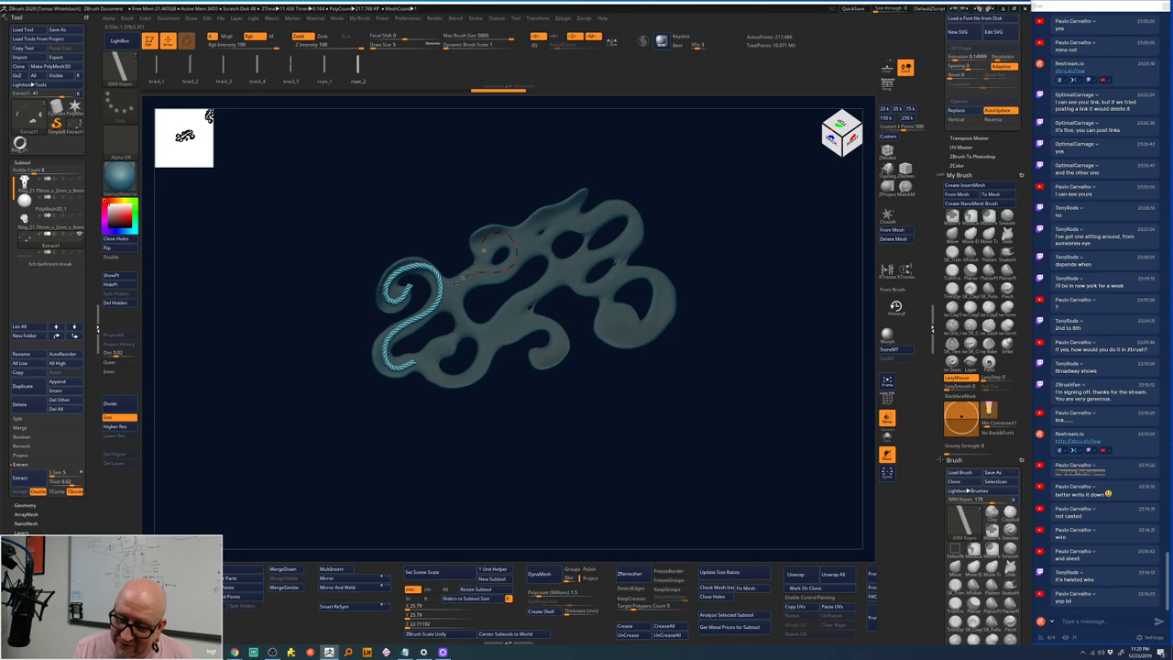
{"action": "left_click_drag", "start_coordinate": [449, 296], "coordinate": [465, 320]}
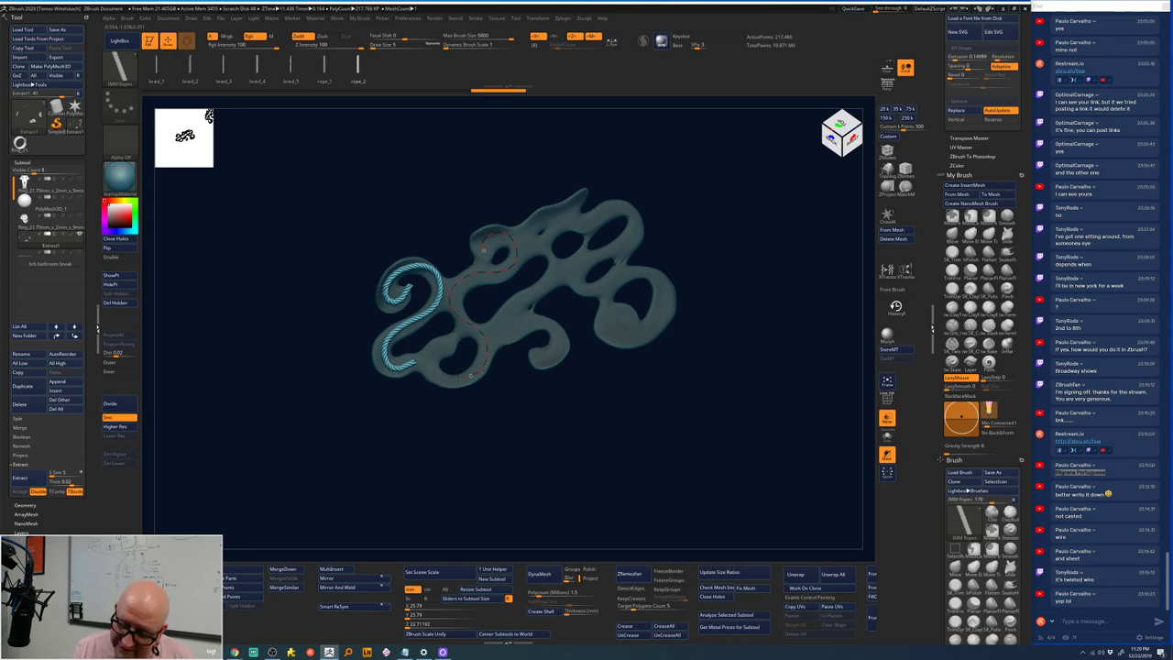
{"action": "mouse_move", "coordinate": [470, 374]}
{"action": "left_mouse_down"}
{"action": "mouse_move", "coordinate": [427, 350]}
{"action": "mouse_move", "coordinate": [444, 351]}
{"action": "left_mouse_up"}
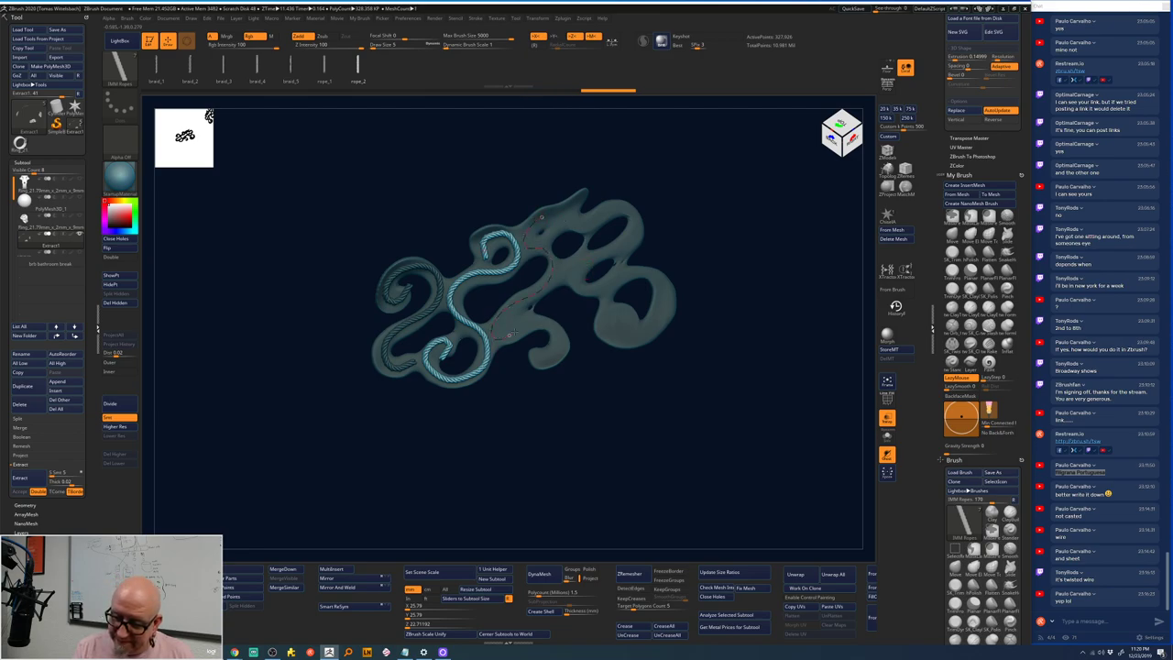
{"action": "left_click", "coordinate": [548, 359]}
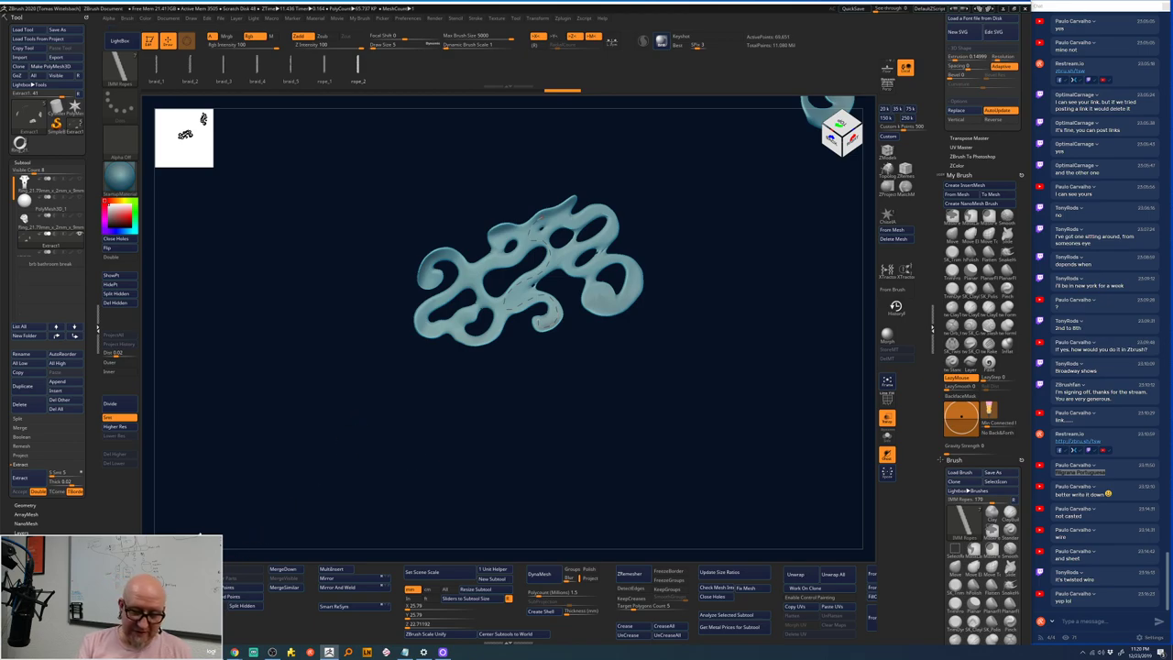
- Split Hidden to separate the ropes, then delete the rope subtool
{"action": "left_click", "coordinate": [241, 606]}
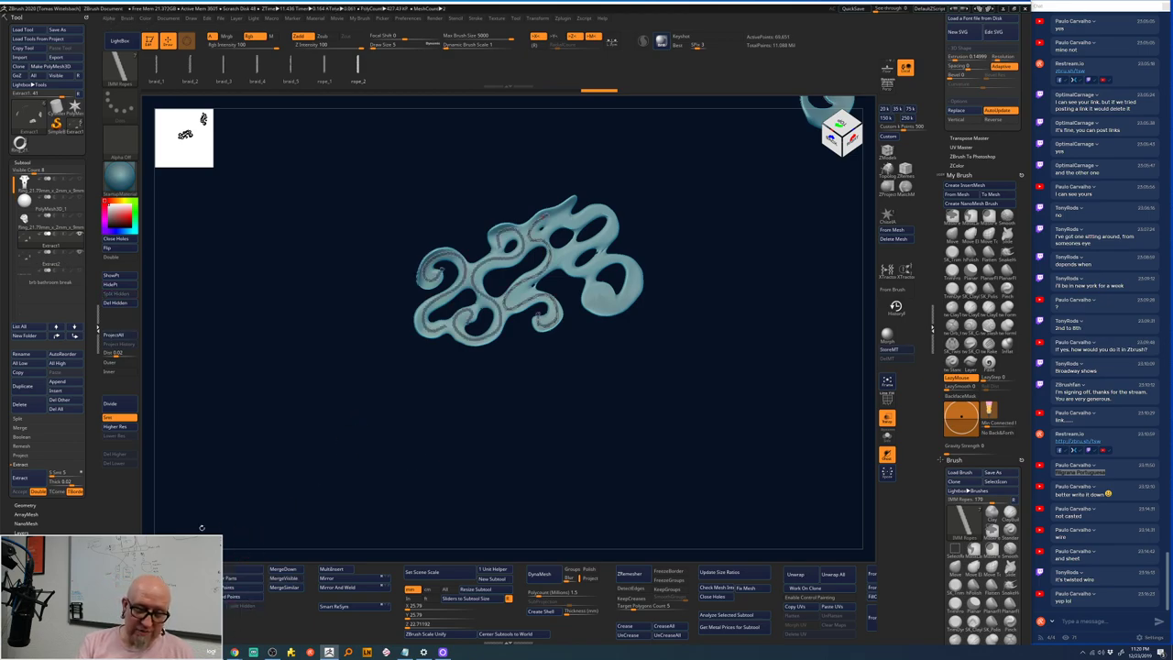
{"action": "left_click", "coordinate": [62, 274]}
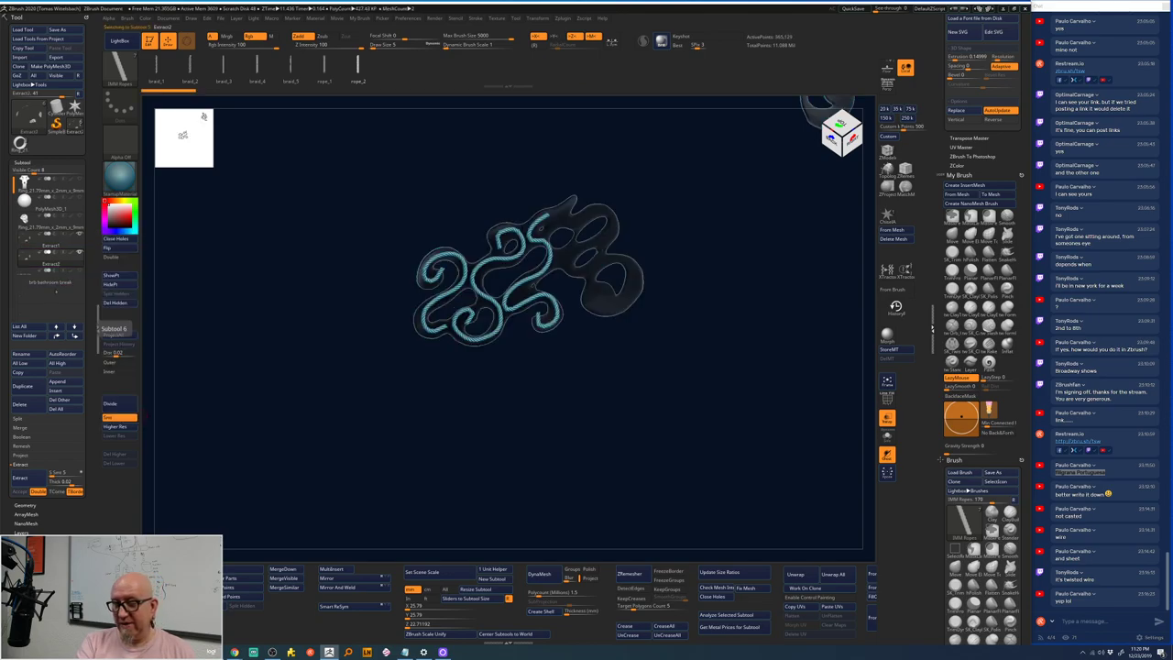
{"action": "mouse_move", "coordinate": [50, 245]}
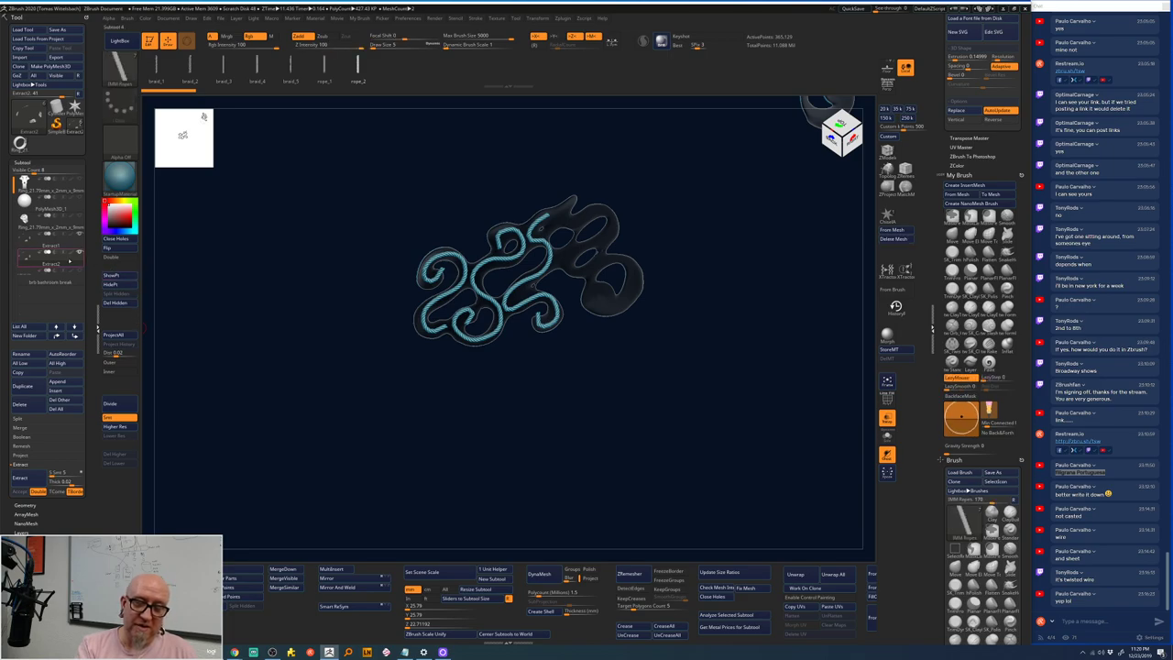
{"action": "left_click", "coordinate": [20, 404]}
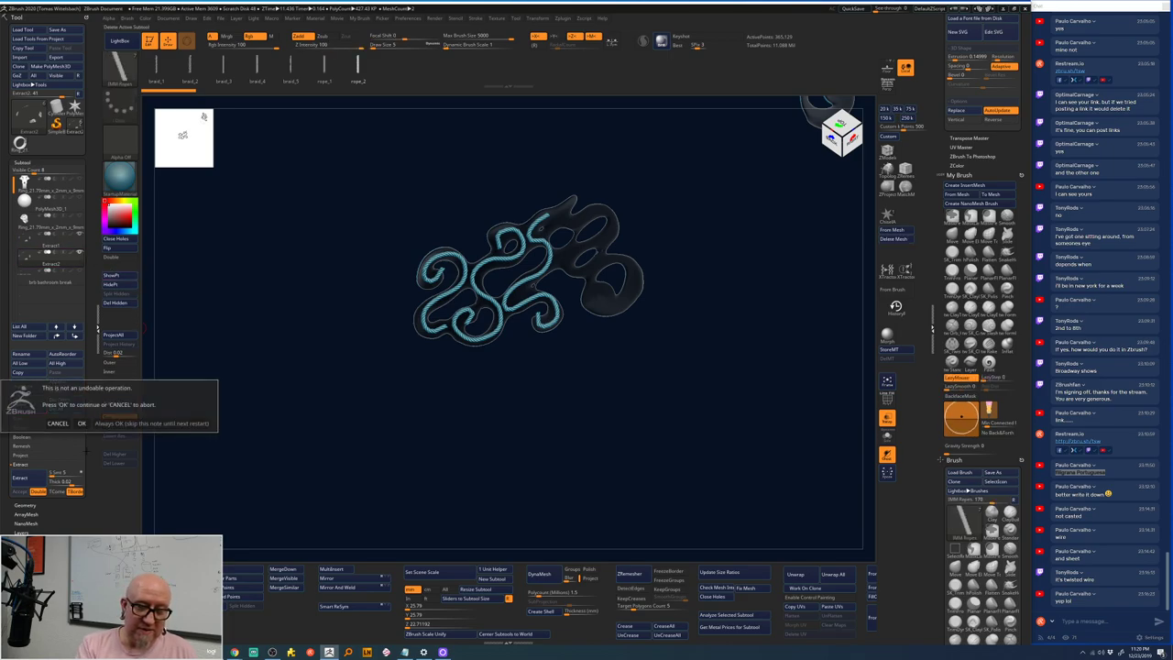
{"action": "left_click", "coordinate": [83, 425]}
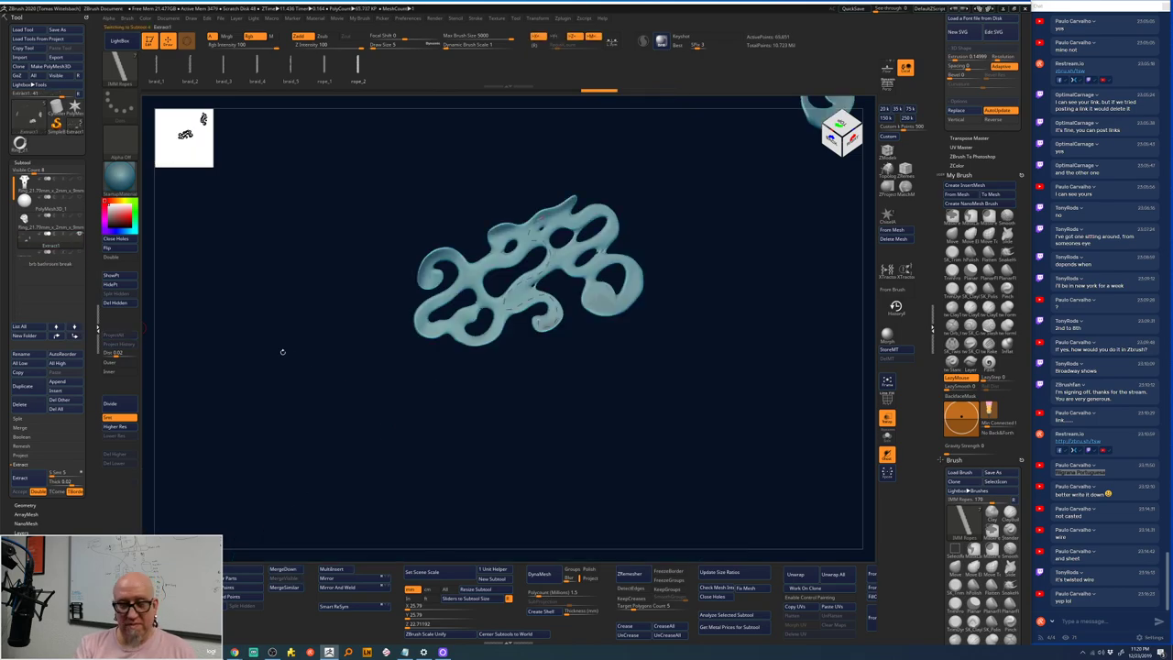
- Reselect the Extract1 subtool and frame it in view
{"action": "left_click", "coordinate": [51, 263]}
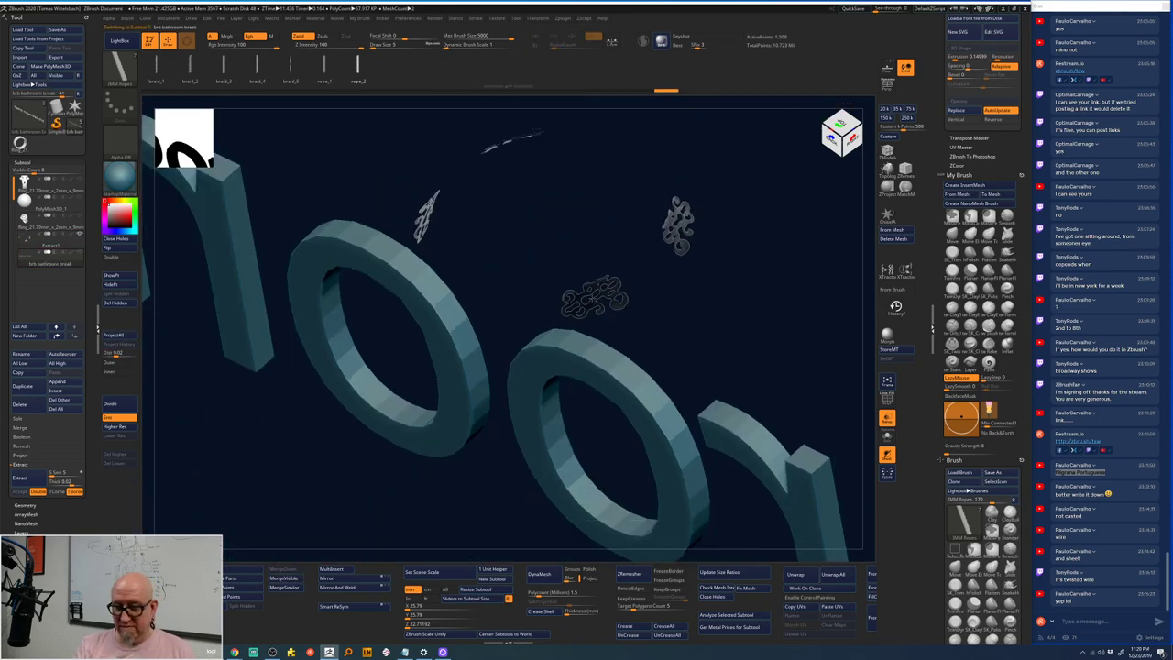
{"action": "left_click", "coordinate": [46, 245]}
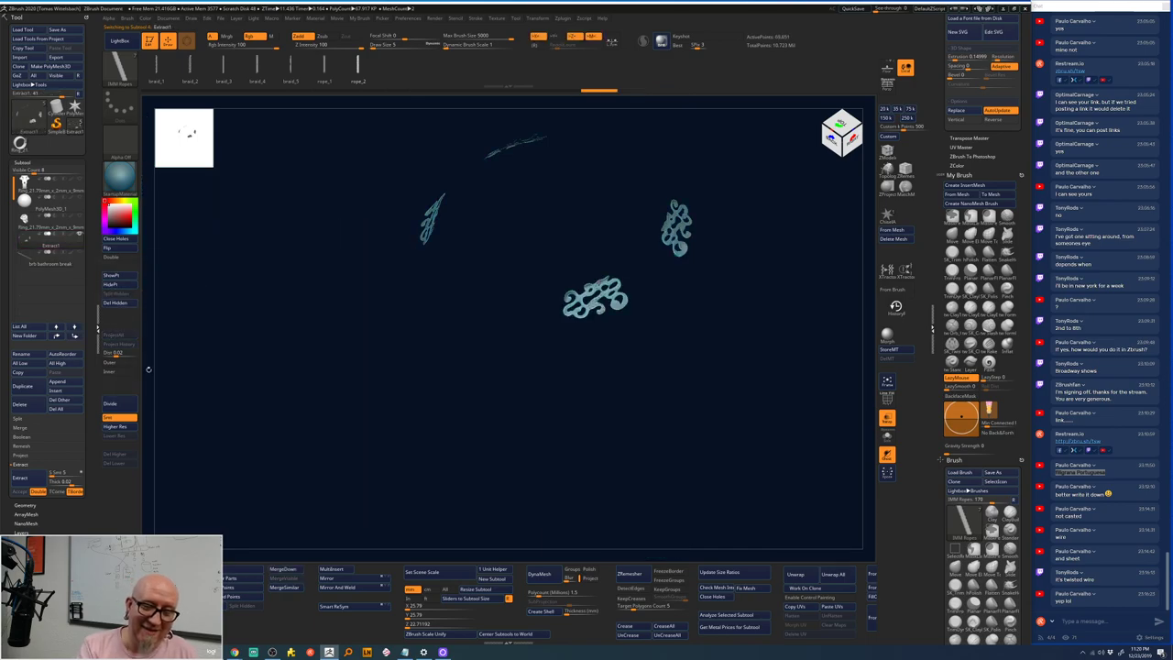
{"action": "left_click_drag", "start_coordinate": [448, 372], "coordinate": [400, 403]}
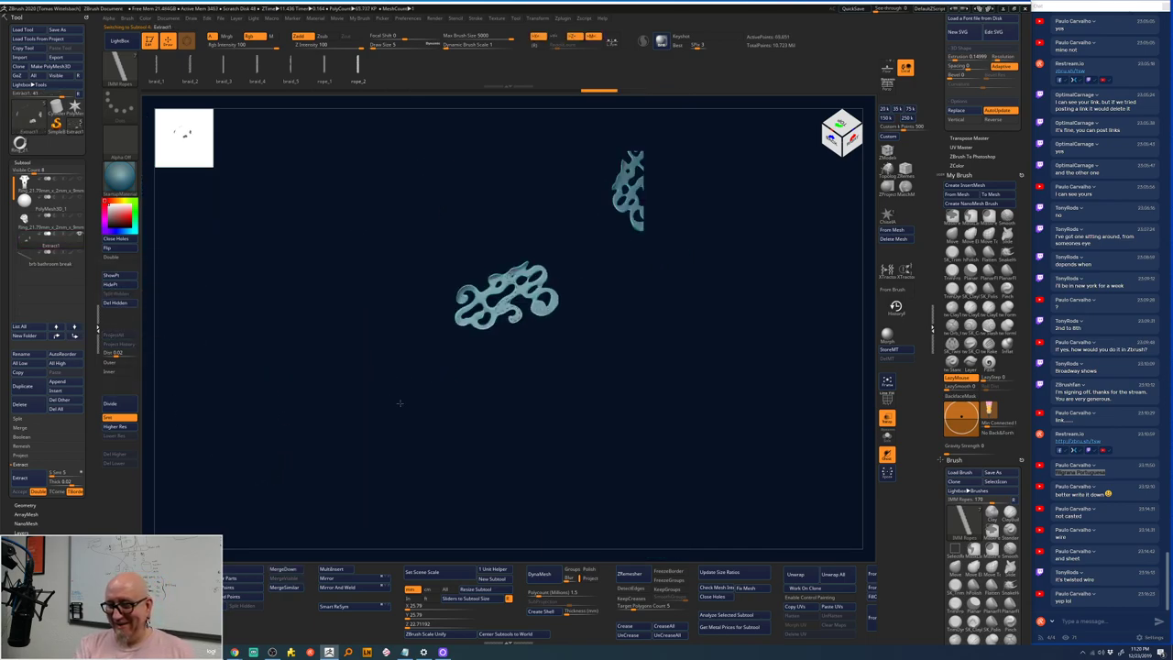
{"action": "key", "text": "f"}
{"action": "left_click_drag", "start_coordinate": [581, 427], "coordinate": [655, 402]}
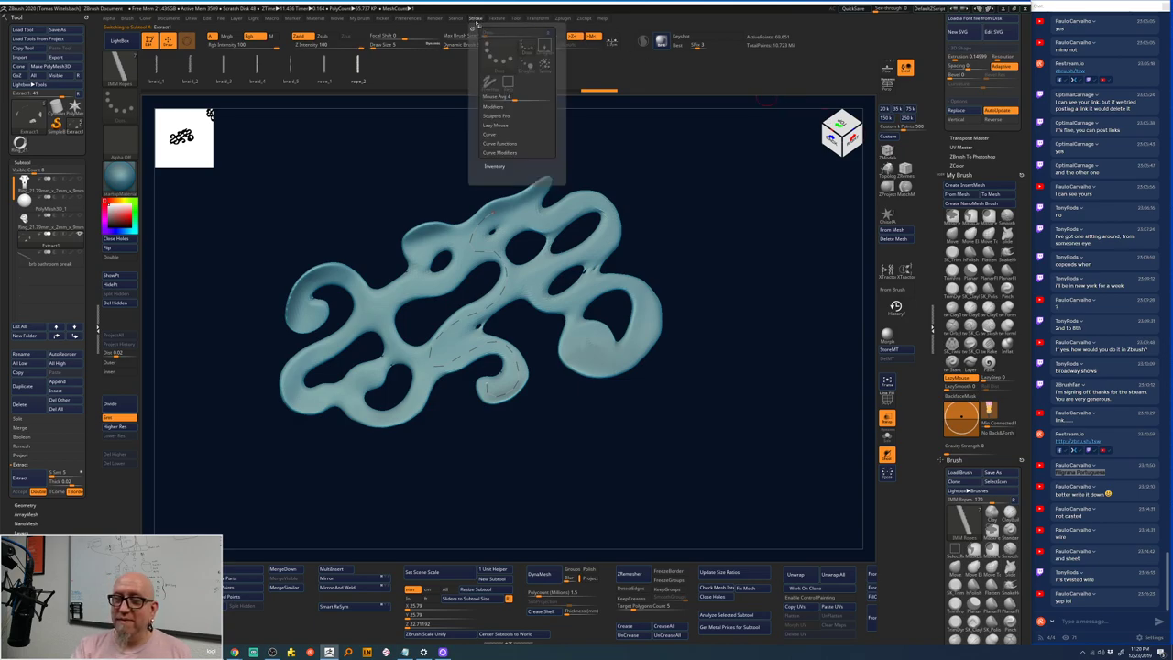
- Turn off Curve Mode and delete the leftover curve via Curve Functions
{"action": "left_click", "coordinate": [476, 18]}
{"action": "left_click", "coordinate": [511, 135]}
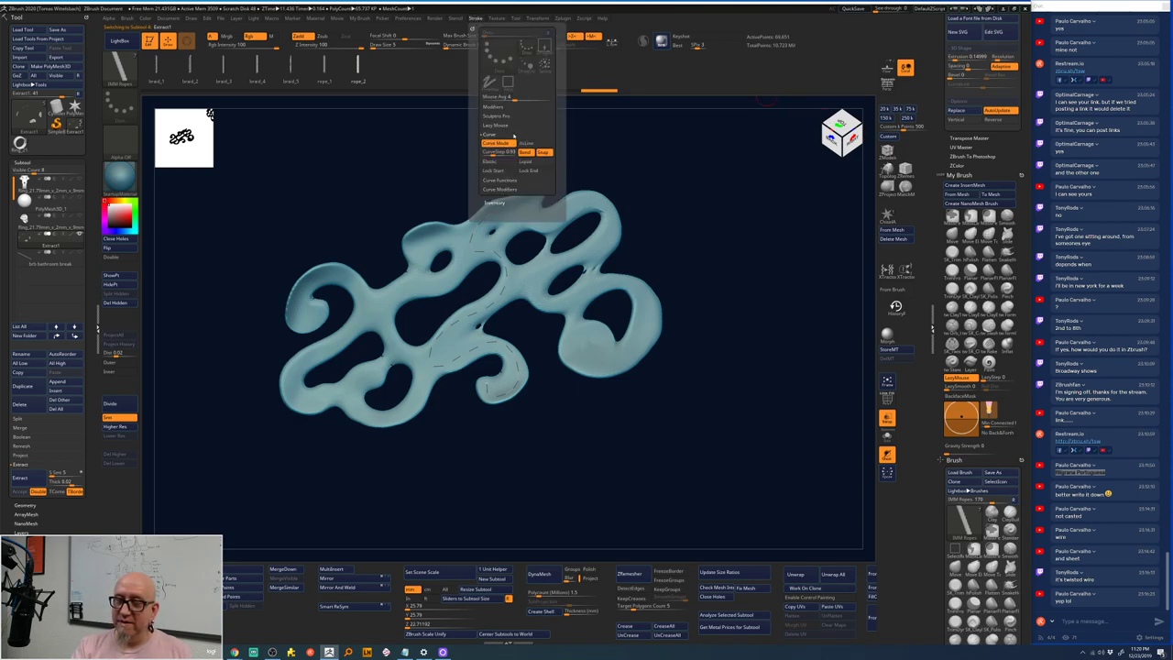
{"action": "left_click", "coordinate": [495, 143]}
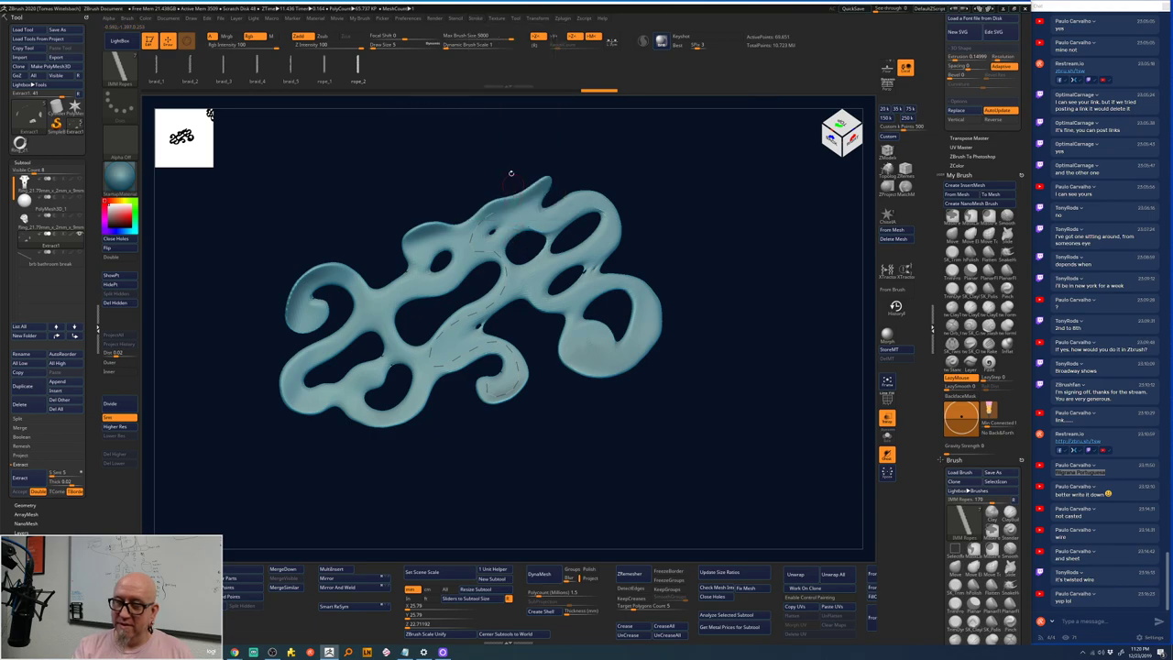
{"action": "left_click", "coordinate": [477, 20]}
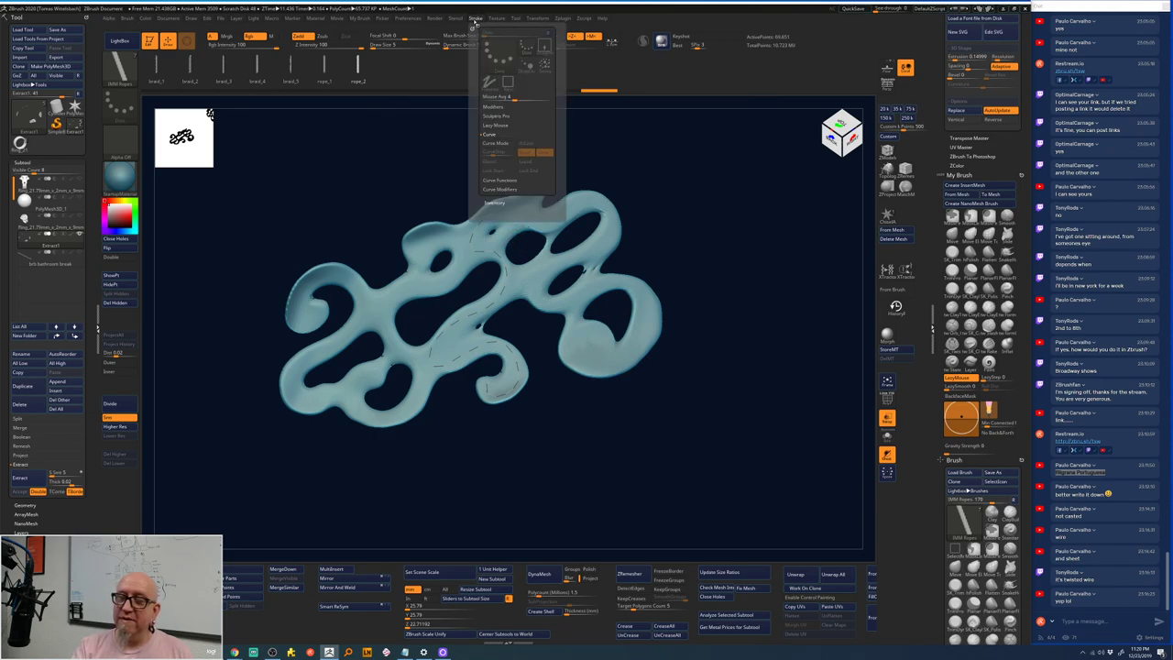
{"action": "left_click", "coordinate": [476, 20]}
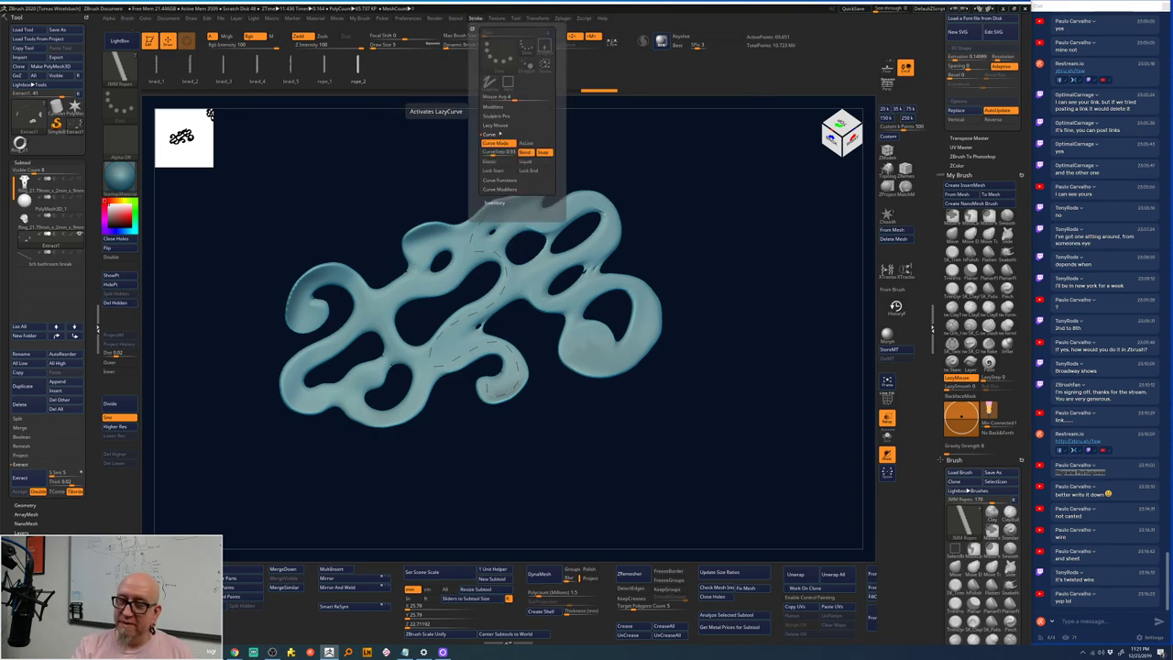
{"action": "left_click", "coordinate": [490, 134]}
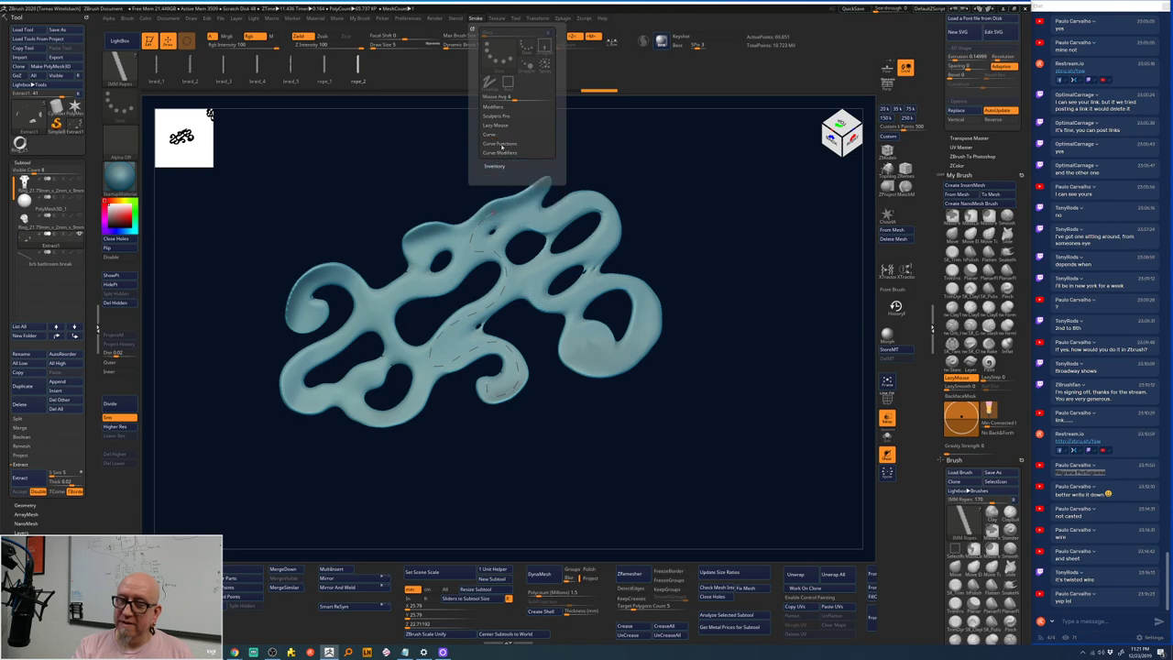
{"action": "left_click", "coordinate": [500, 145]}
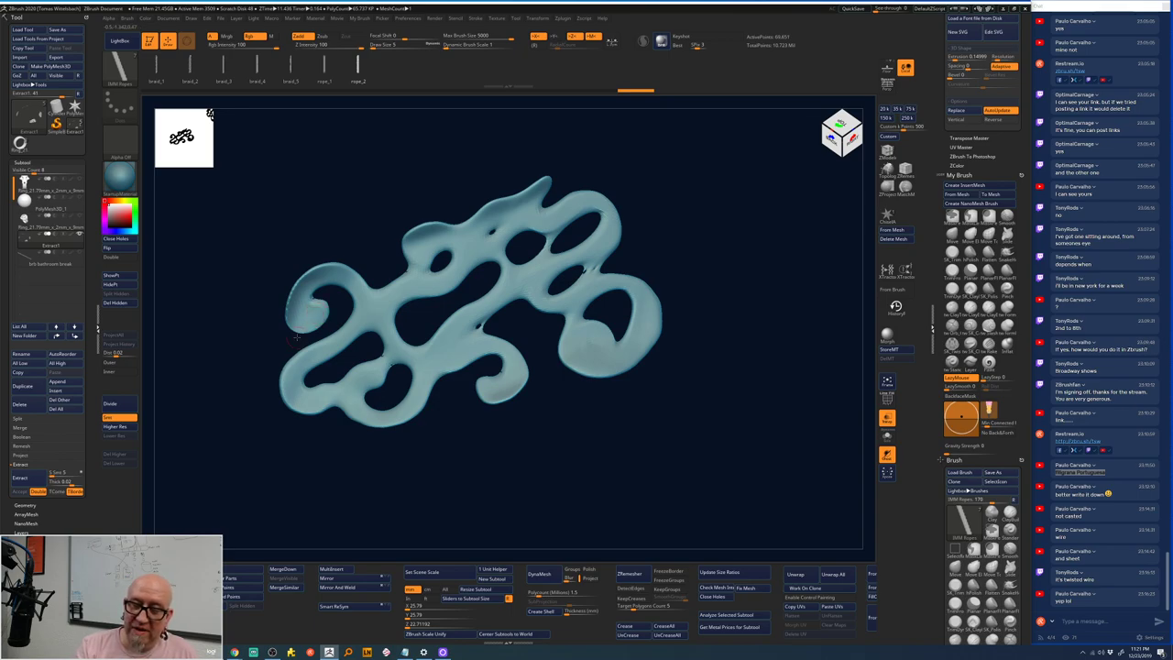
- Test and undo a rope stroke on the left curl, then bring up the brush library
{"action": "mouse_move", "coordinate": [306, 284]}
{"action": "left_mouse_down"}
{"action": "mouse_move", "coordinate": [304, 314]}
{"action": "mouse_move", "coordinate": [326, 275]}
{"action": "mouse_move", "coordinate": [330, 305]}
{"action": "left_mouse_up"}
{"action": "key", "text": "ctrl+z"}
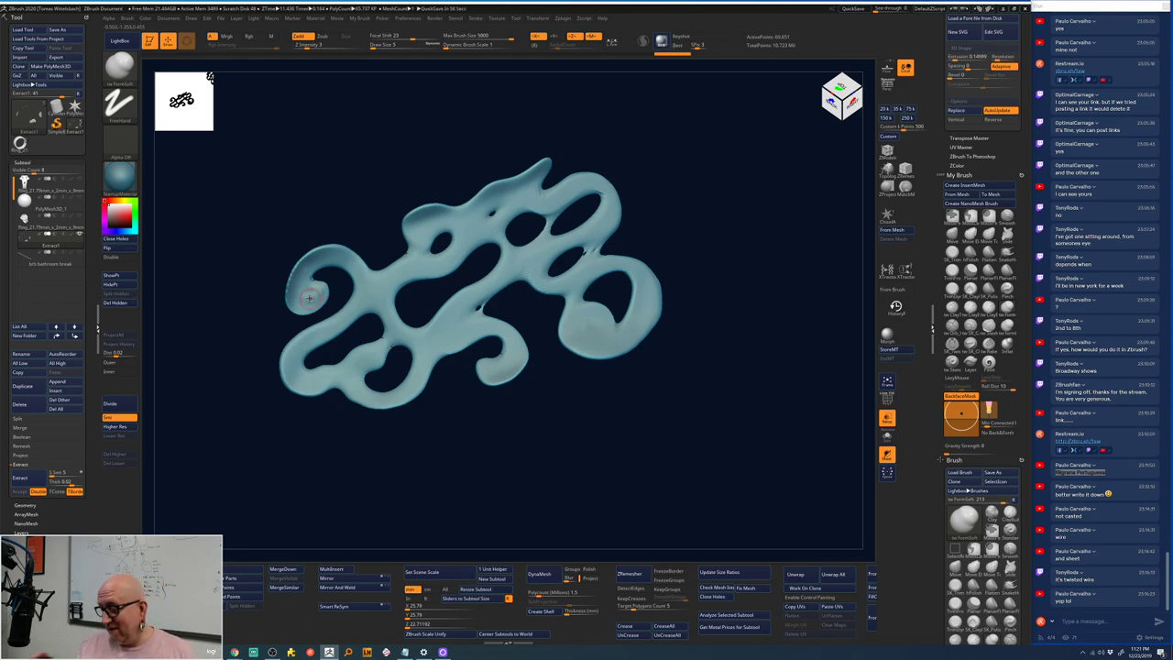
{"action": "key", "text": "b"}
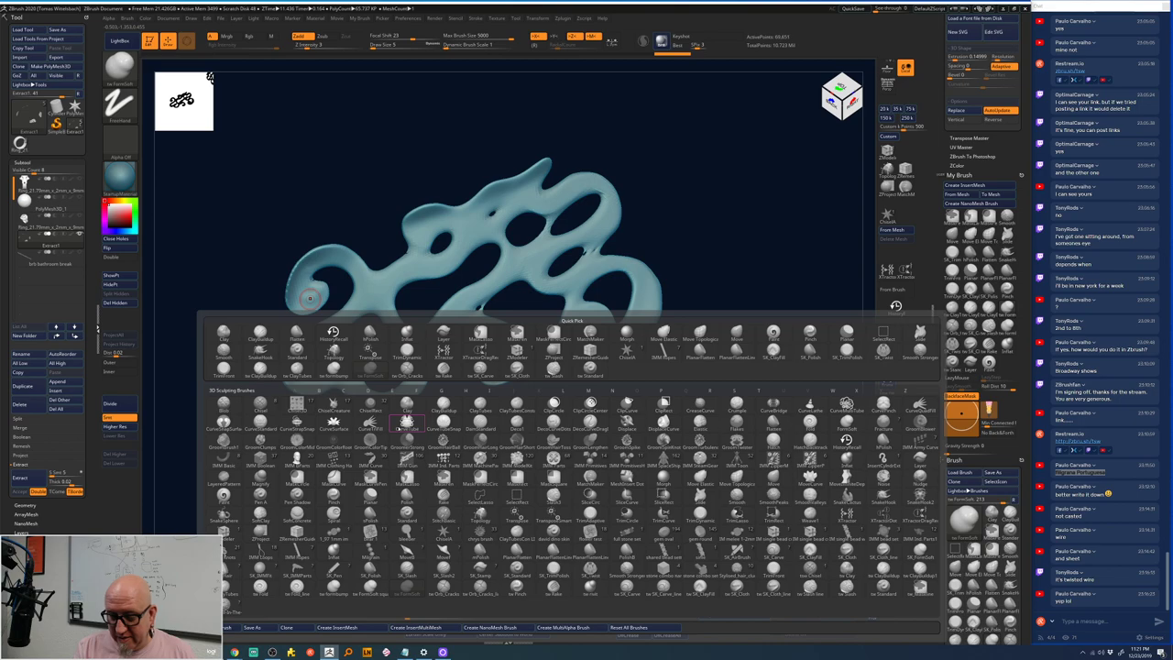
- Draw CurveTube tubes around the left and lower lobes of the ornament
{"action": "key", "text": "t"}
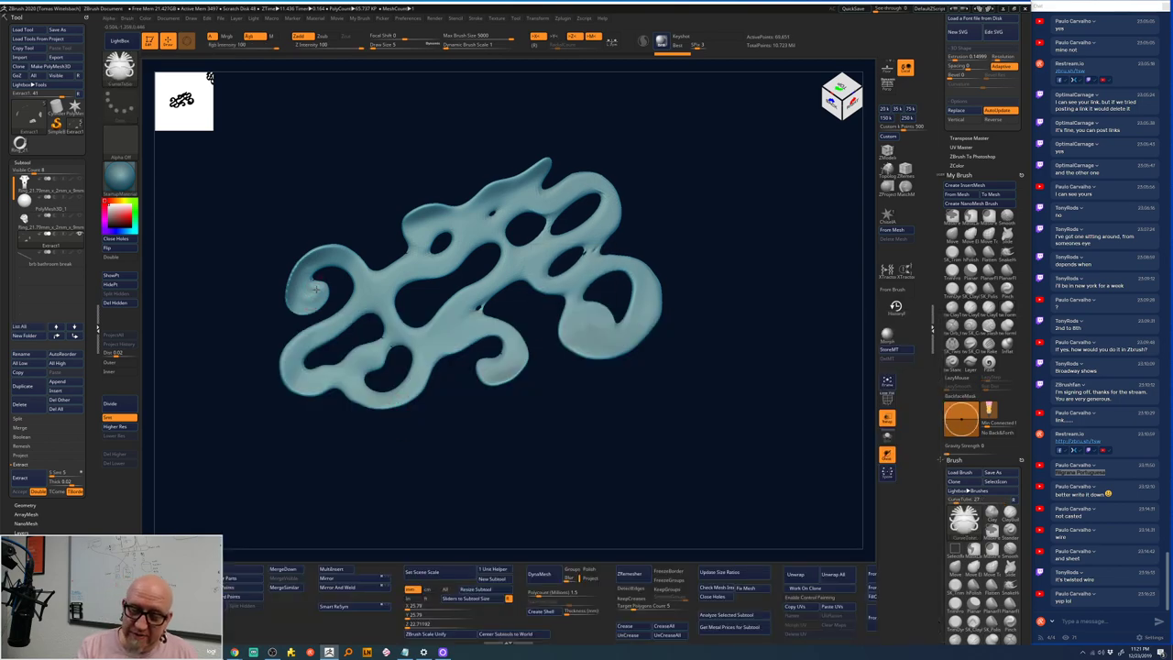
{"action": "right_click", "coordinate": [315, 289]}
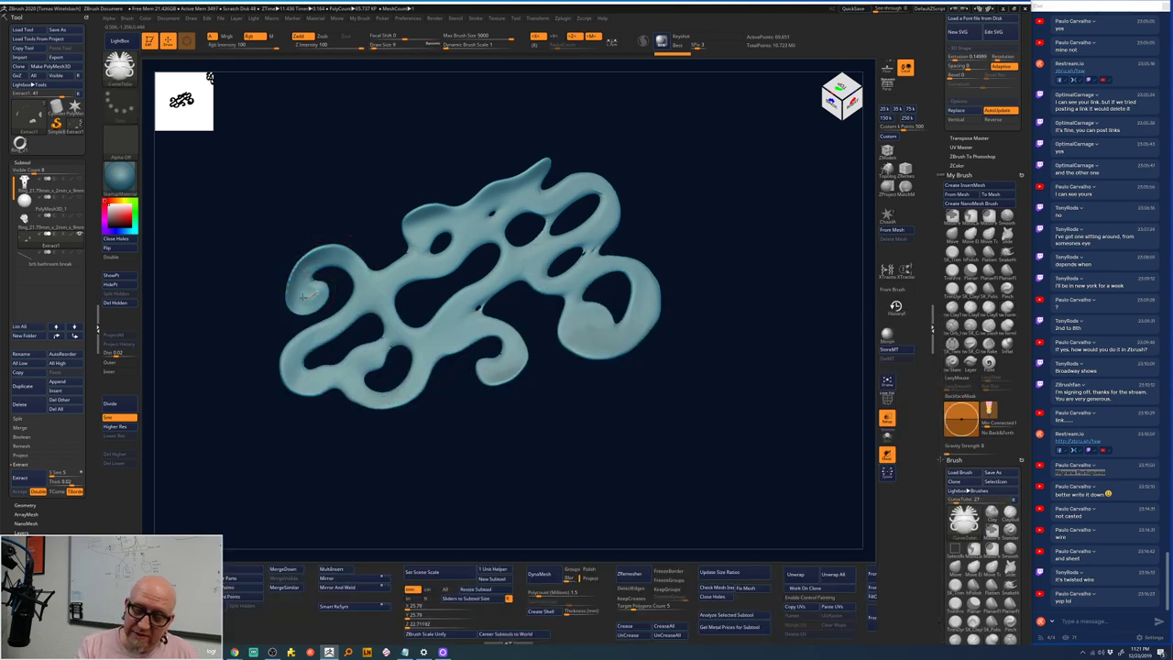
{"action": "mouse_move", "coordinate": [325, 256]}
{"action": "left_mouse_down"}
{"action": "mouse_move", "coordinate": [361, 277]}
{"action": "mouse_move", "coordinate": [352, 304]}
{"action": "mouse_move", "coordinate": [297, 347]}
{"action": "mouse_move", "coordinate": [292, 378]}
{"action": "mouse_move", "coordinate": [330, 379]}
{"action": "left_mouse_up"}
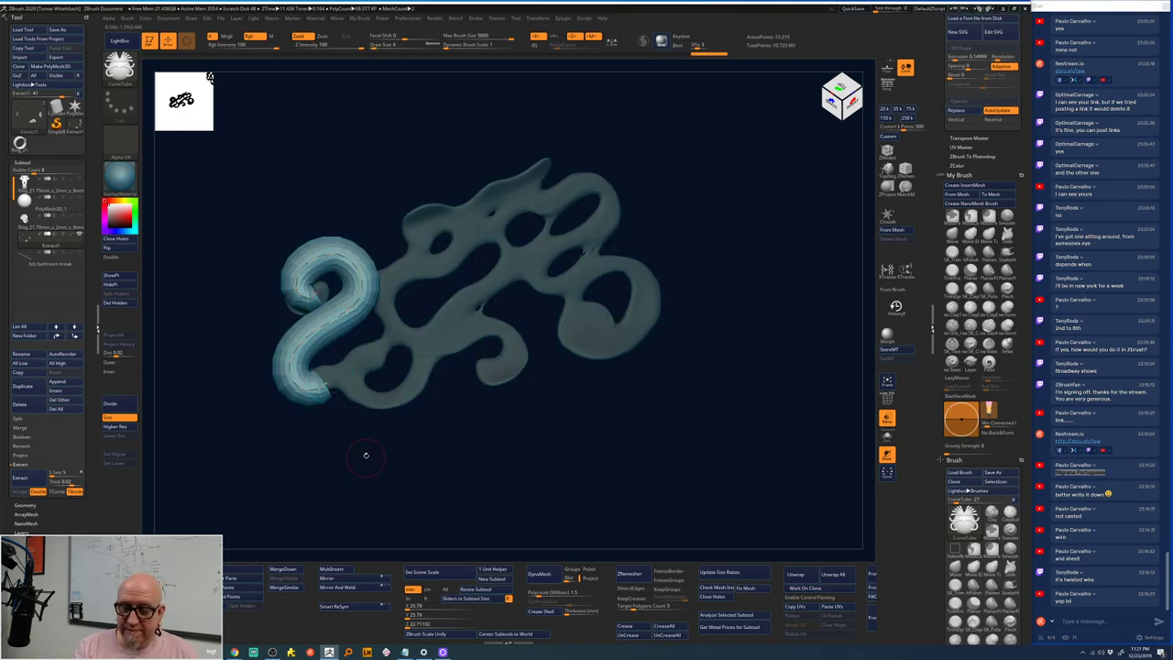
{"action": "right_click", "coordinate": [330, 280]}
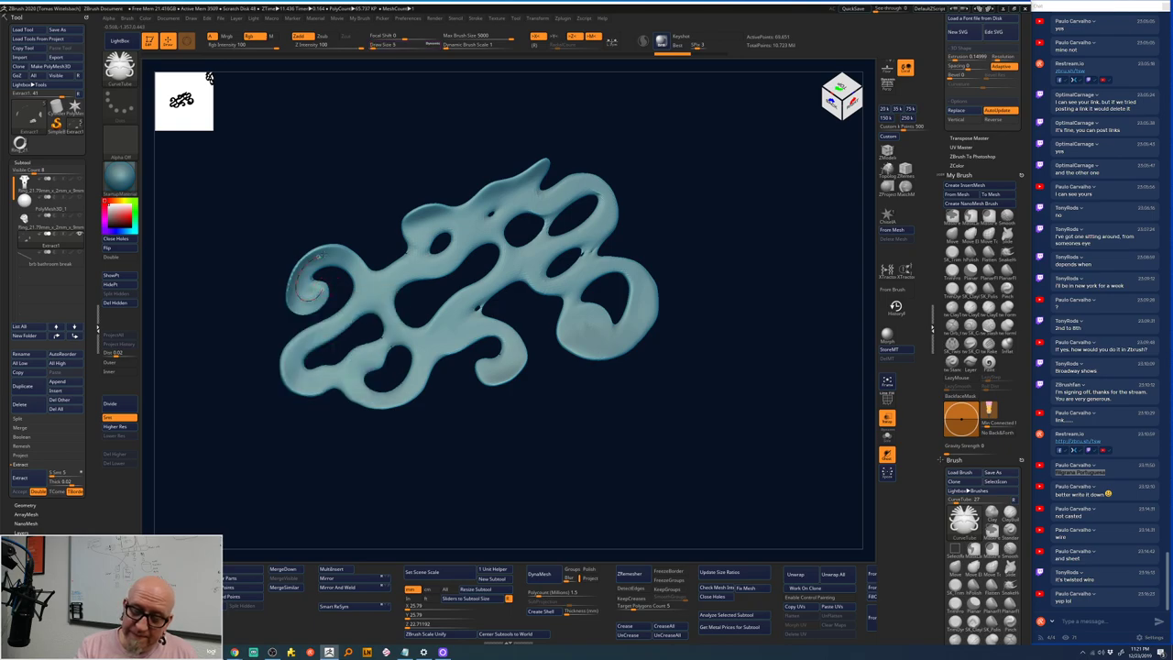
{"action": "mouse_move", "coordinate": [344, 259]}
{"action": "left_mouse_down"}
{"action": "mouse_move", "coordinate": [361, 284]}
{"action": "mouse_move", "coordinate": [302, 340]}
{"action": "mouse_move", "coordinate": [285, 376]}
{"action": "mouse_move", "coordinate": [323, 378]}
{"action": "left_mouse_up"}
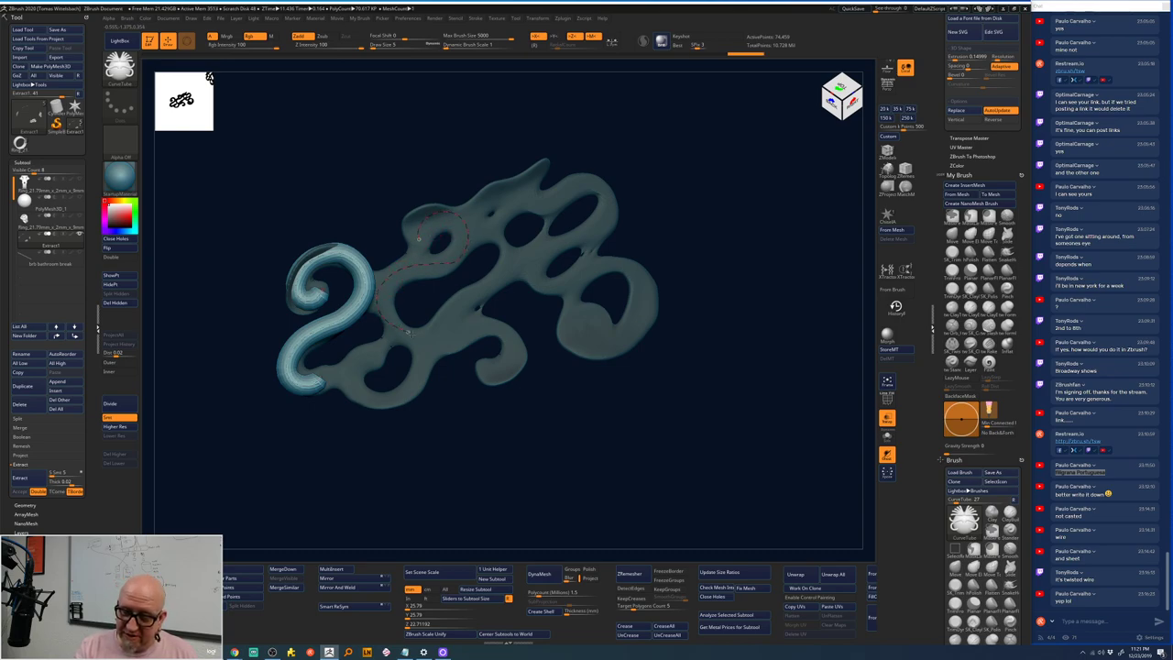
{"action": "mouse_move", "coordinate": [409, 332]}
{"action": "left_mouse_down"}
{"action": "mouse_move", "coordinate": [425, 367]}
{"action": "mouse_move", "coordinate": [386, 398]}
{"action": "mouse_move", "coordinate": [345, 373]}
{"action": "mouse_move", "coordinate": [371, 363]}
{"action": "left_mouse_up"}
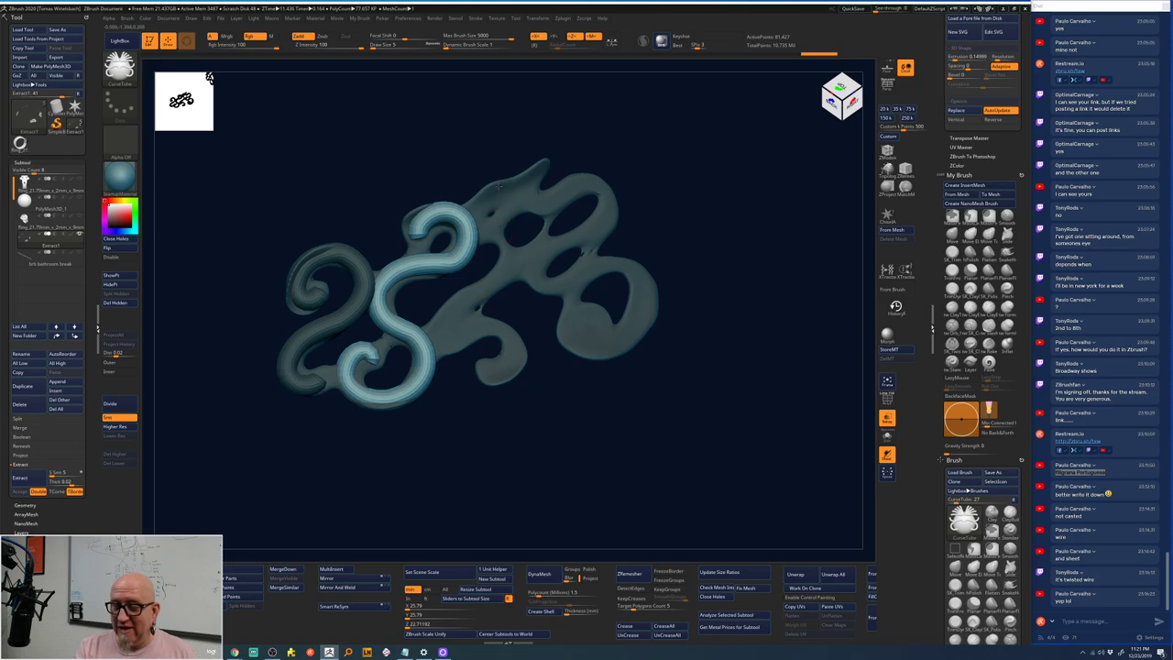
- Add two more tubes from the ornament's top, then undo a DynaMesh fuse
{"action": "left_click_drag", "start_coordinate": [499, 237], "coordinate": [488, 280]}
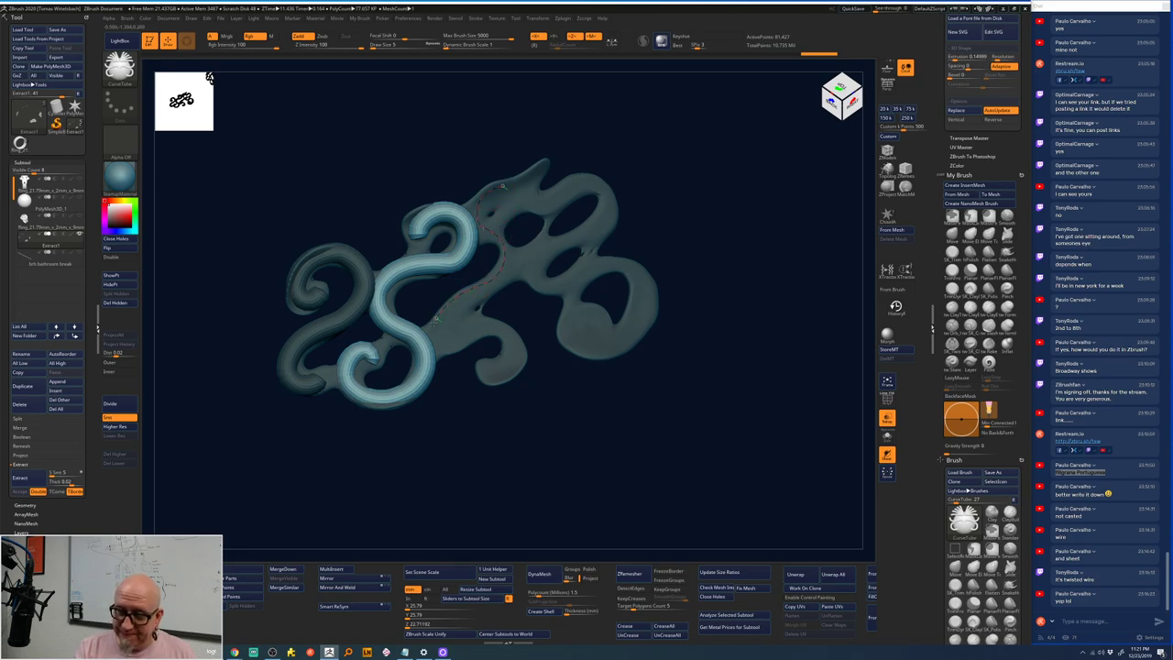
{"action": "mouse_move", "coordinate": [502, 330]}
{"action": "left_mouse_down"}
{"action": "mouse_move", "coordinate": [513, 364]}
{"action": "mouse_move", "coordinate": [488, 369]}
{"action": "left_mouse_up"}
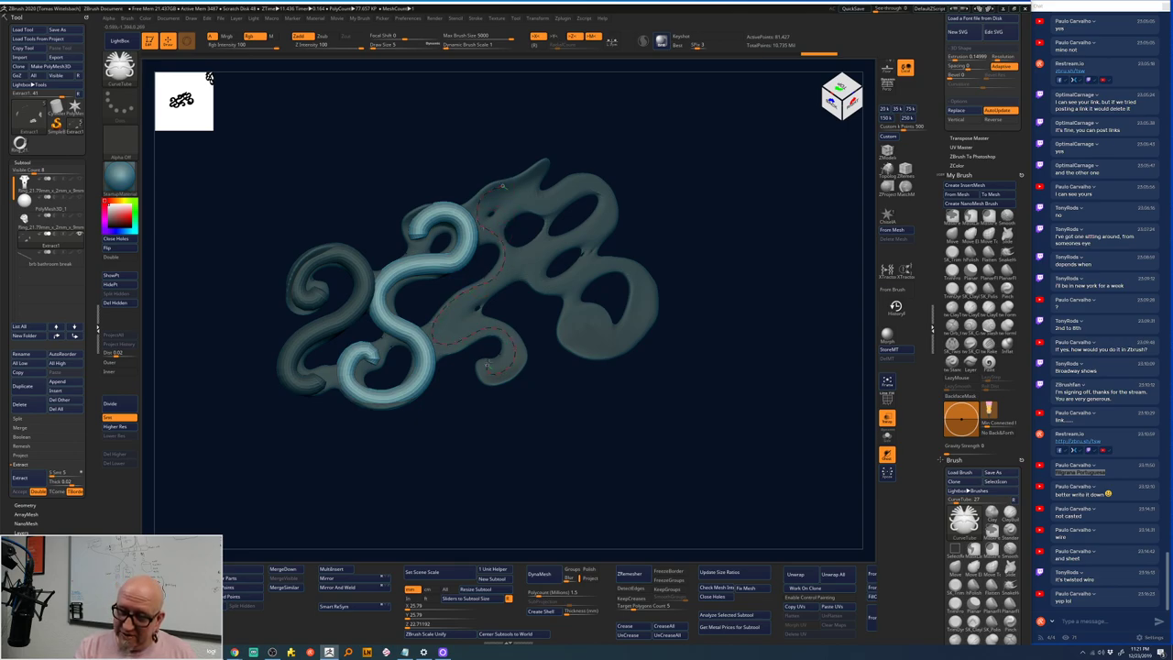
{"action": "left_click", "coordinate": [547, 190]}
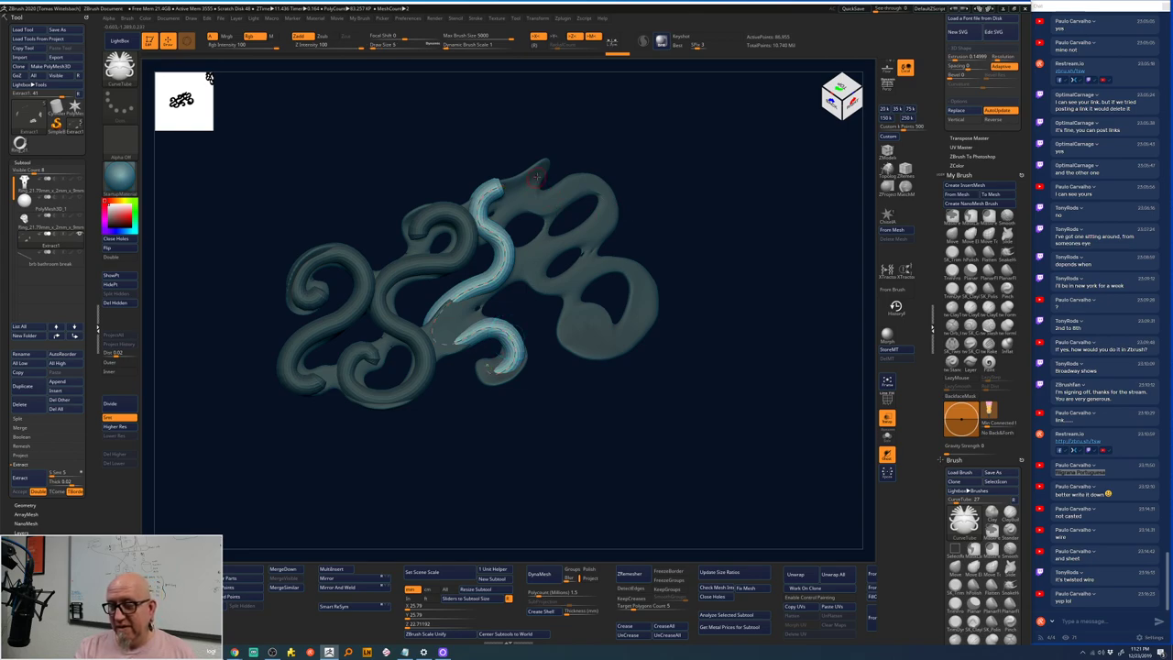
{"action": "left_click_drag", "start_coordinate": [537, 177], "coordinate": [507, 215]}
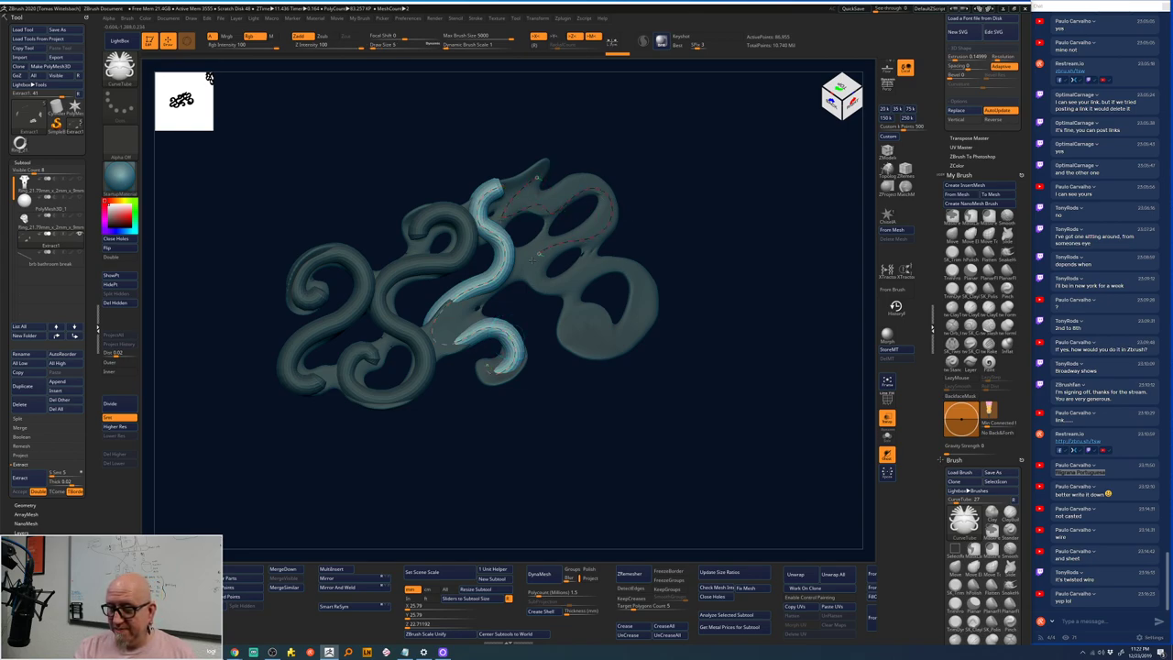
{"action": "mouse_move", "coordinate": [602, 266]}
{"action": "left_mouse_down"}
{"action": "mouse_move", "coordinate": [644, 292]}
{"action": "mouse_move", "coordinate": [613, 349]}
{"action": "mouse_move", "coordinate": [601, 323]}
{"action": "left_mouse_up"}
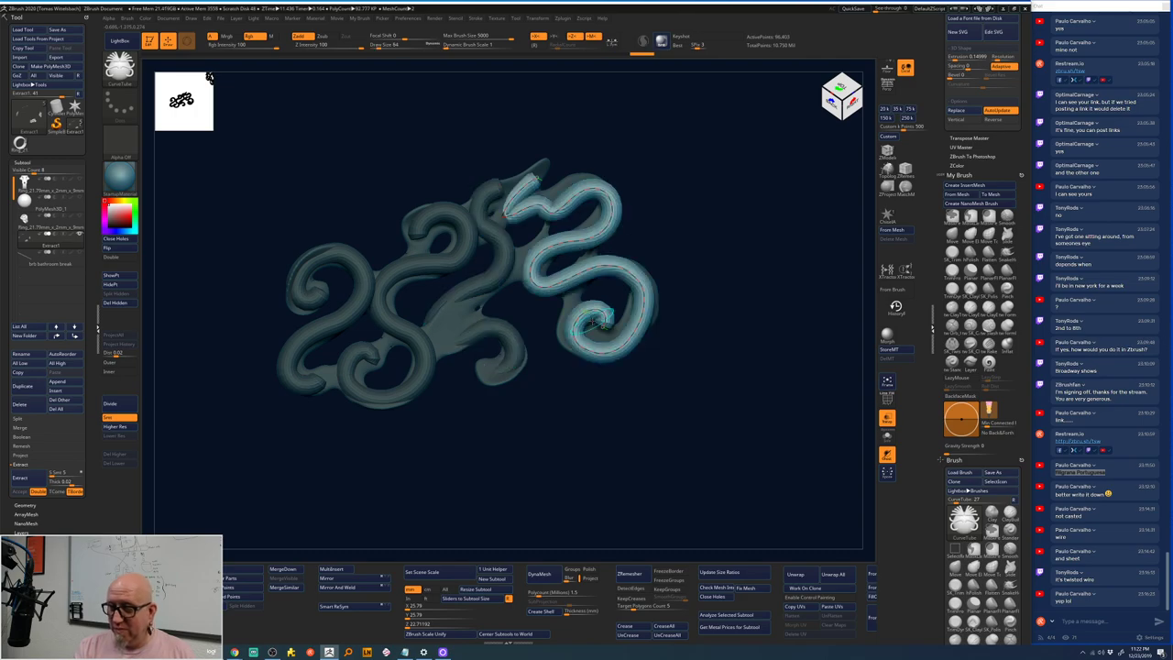
{"action": "left_click", "coordinate": [547, 454], "text": "ctrl"}
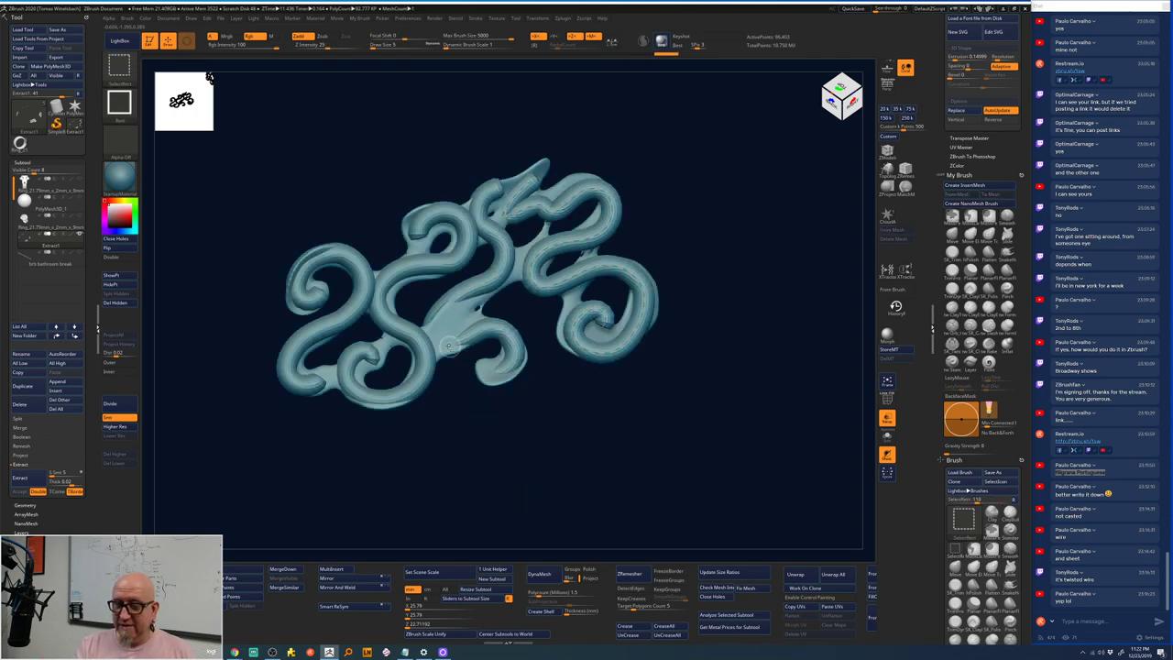
{"action": "left_click_drag", "start_coordinate": [449, 424], "coordinate": [446, 418], "text": "ctrl"}
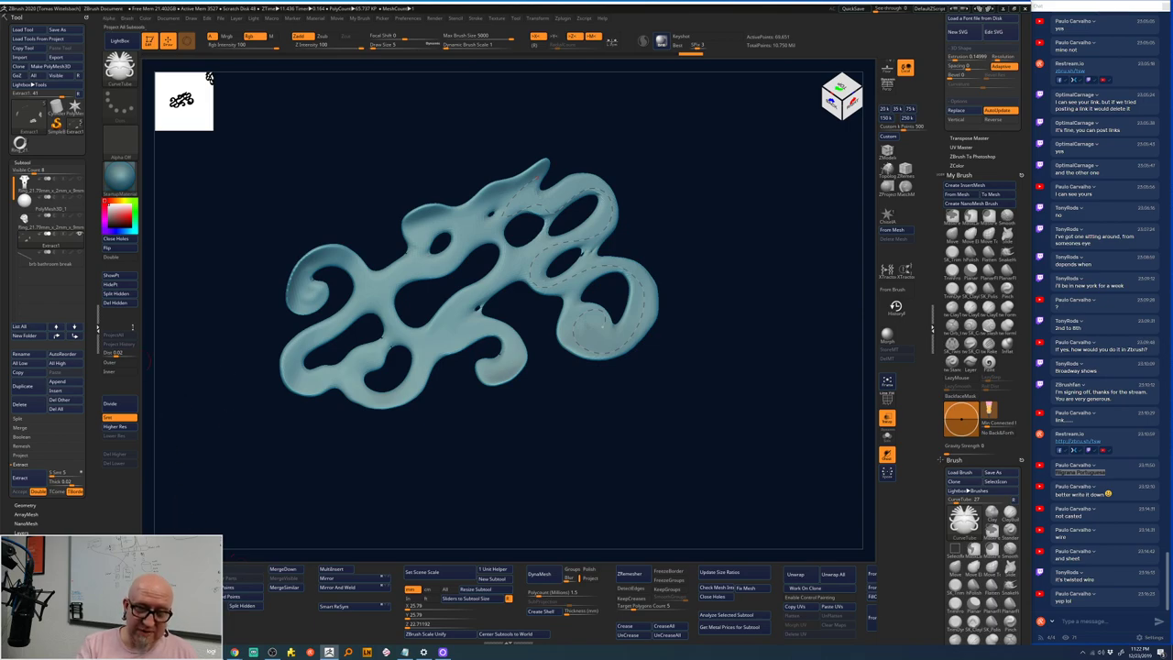
{"action": "key", "text": "ctrl+z"}
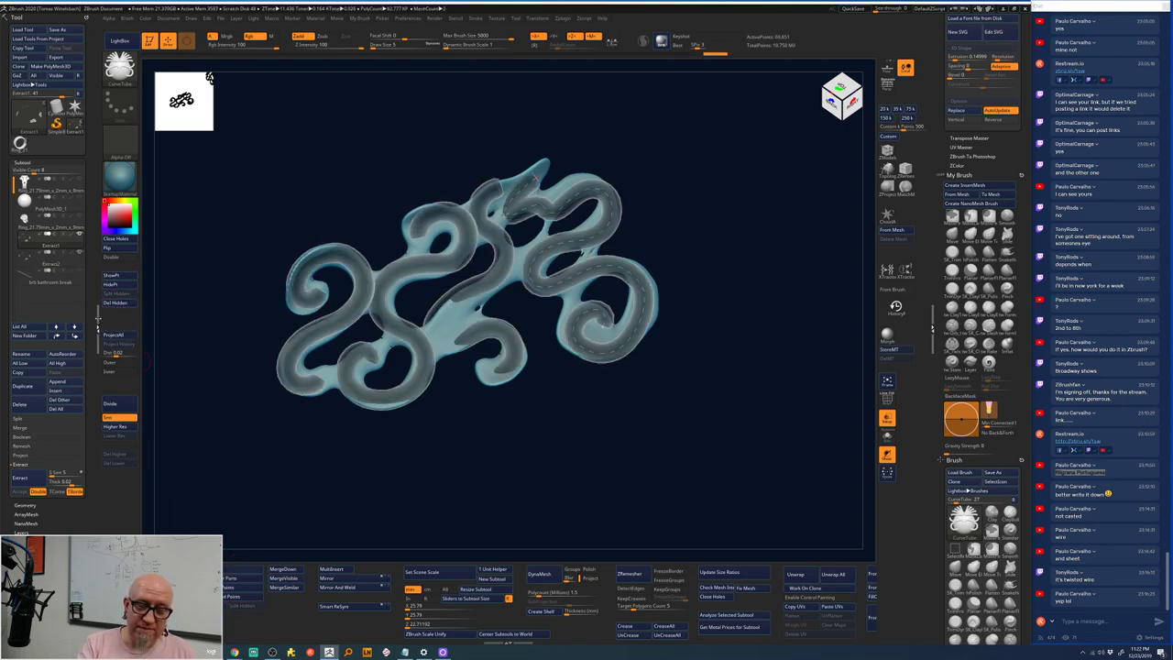
- Delete the Extract1 backing subtool, Divide the tubes, and add a tube across them
{"action": "mouse_move", "coordinate": [63, 264]}
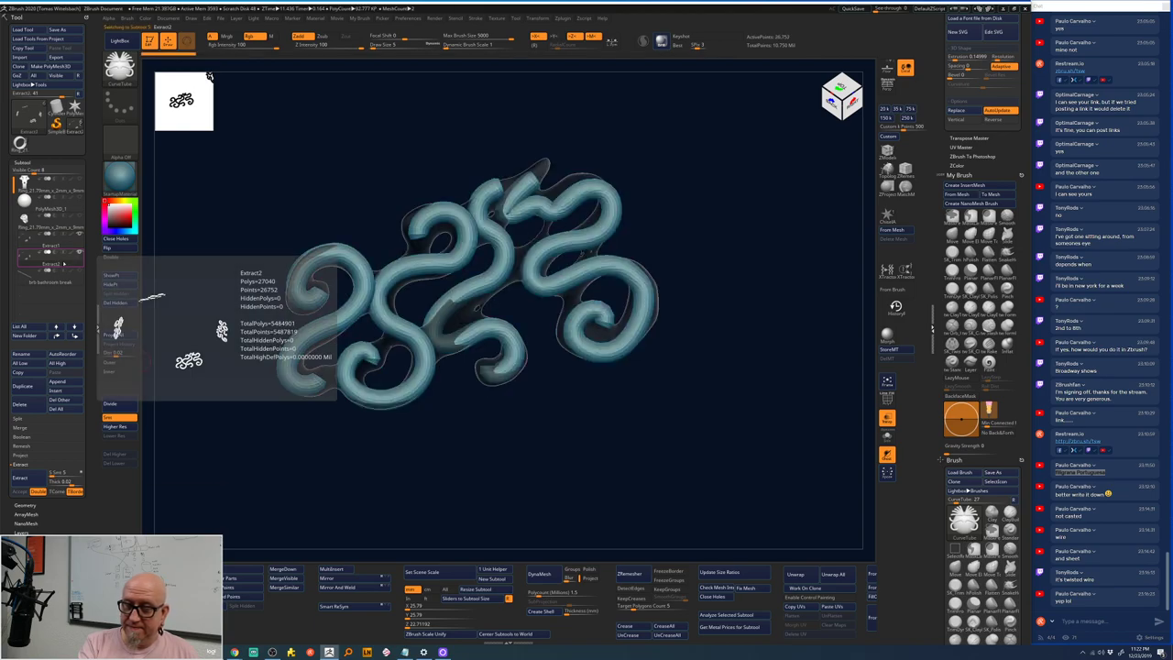
{"action": "left_click", "coordinate": [55, 246]}
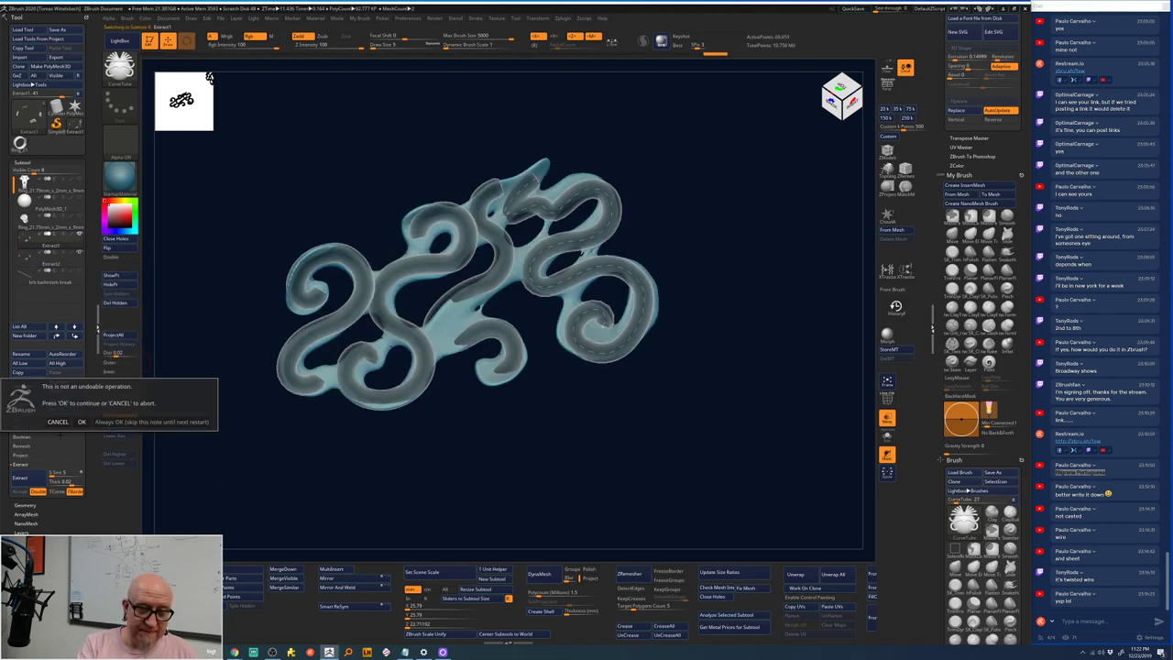
{"action": "left_click", "coordinate": [22, 404]}
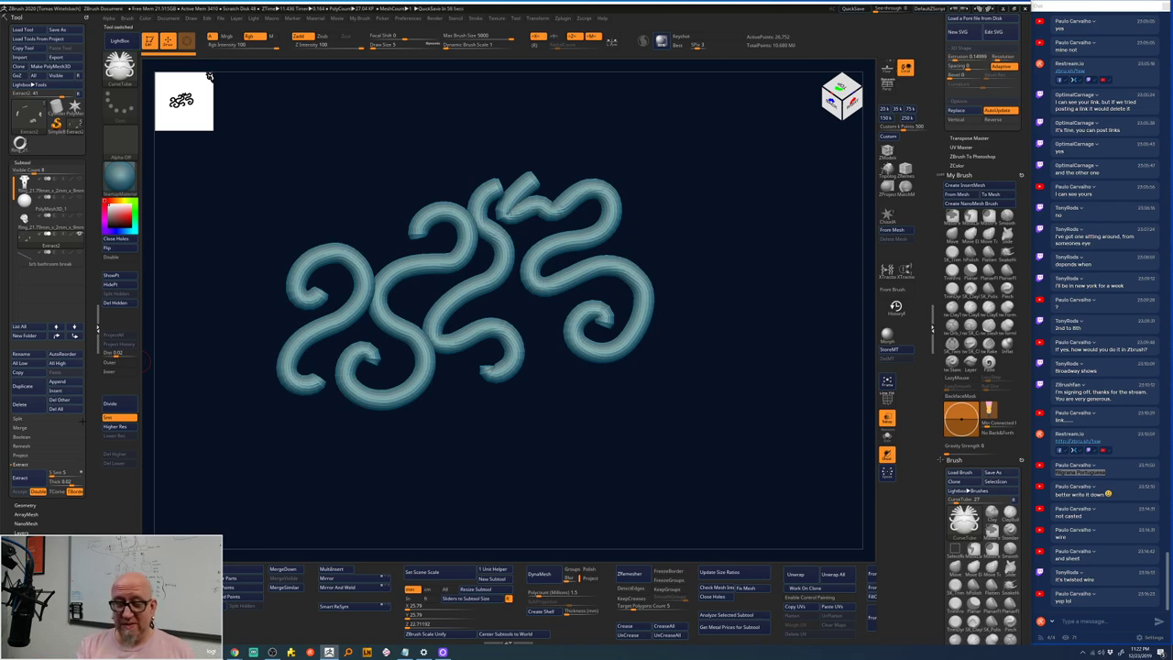
{"action": "left_click", "coordinate": [112, 404]}
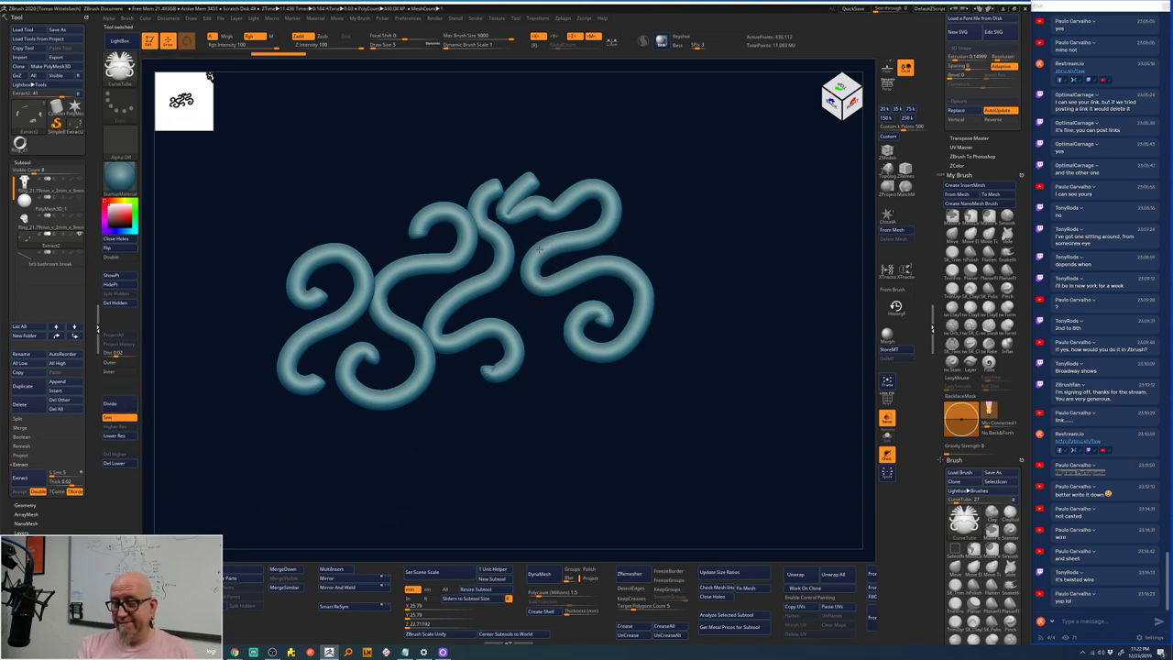
{"action": "mouse_move", "coordinate": [550, 246]}
{"action": "left_mouse_down"}
{"action": "mouse_move", "coordinate": [529, 281]}
{"action": "mouse_move", "coordinate": [549, 347]}
{"action": "mouse_move", "coordinate": [530, 356]}
{"action": "mouse_move", "coordinate": [504, 330]}
{"action": "mouse_move", "coordinate": [467, 335]}
{"action": "left_mouse_up"}
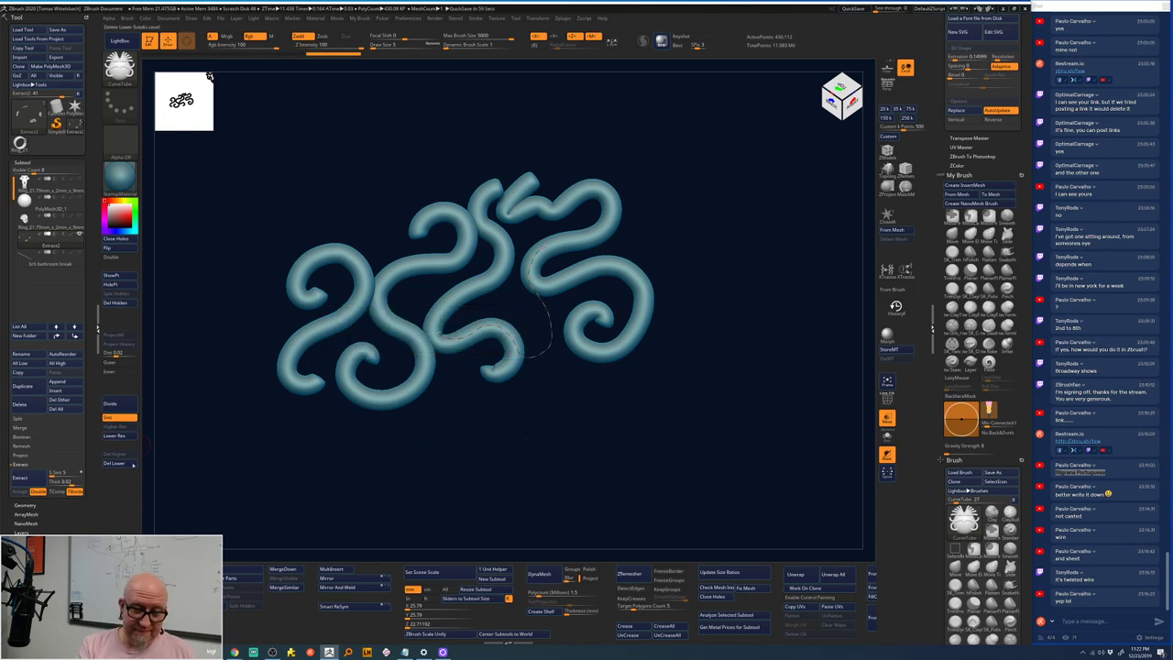
{"action": "left_click", "coordinate": [125, 438]}
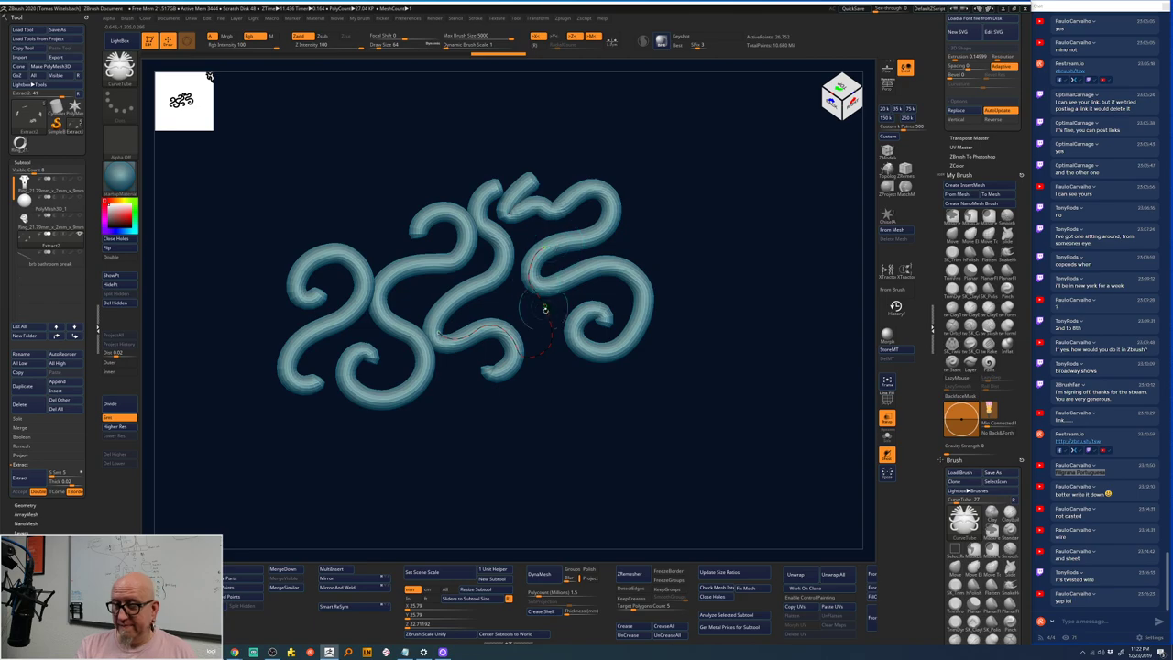
{"action": "left_click", "coordinate": [539, 314]}
- Undo two trial double-loop tubes, then Del Lower on the tubes and confirm OK
{"action": "left_click_drag", "start_coordinate": [556, 419], "coordinate": [698, 303]}
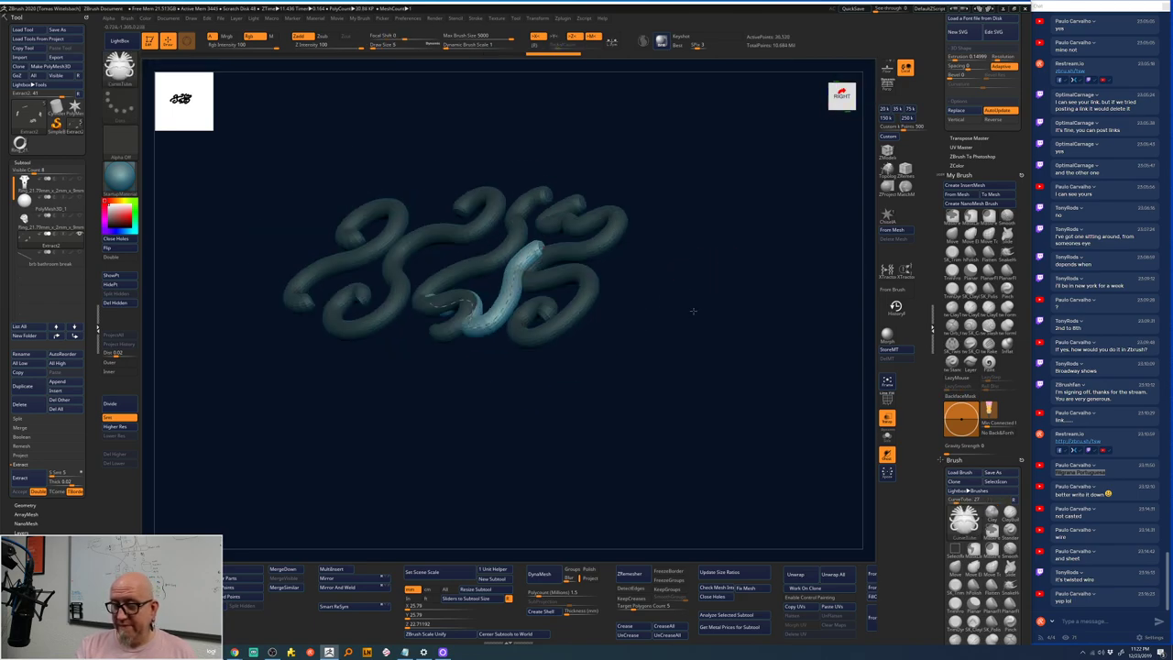
{"action": "left_click_drag", "start_coordinate": [691, 235], "coordinate": [703, 282]}
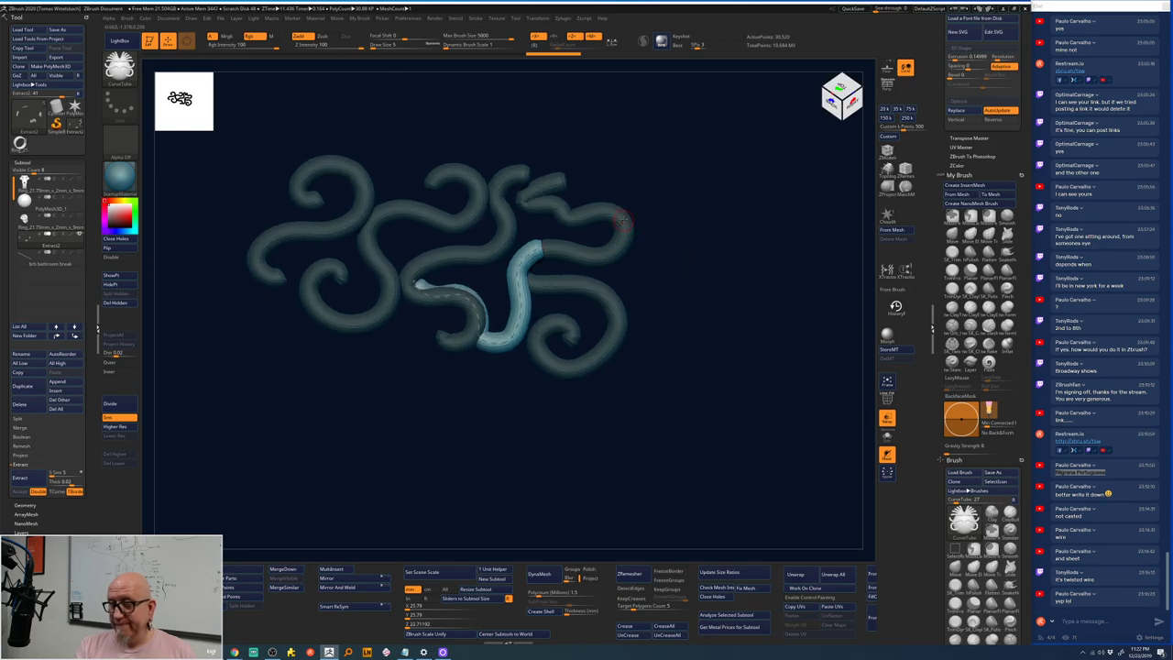
{"action": "mouse_move", "coordinate": [658, 242]}
{"action": "left_mouse_down"}
{"action": "mouse_move", "coordinate": [661, 309]}
{"action": "mouse_move", "coordinate": [642, 333]}
{"action": "mouse_move", "coordinate": [623, 299]}
{"action": "left_mouse_up"}
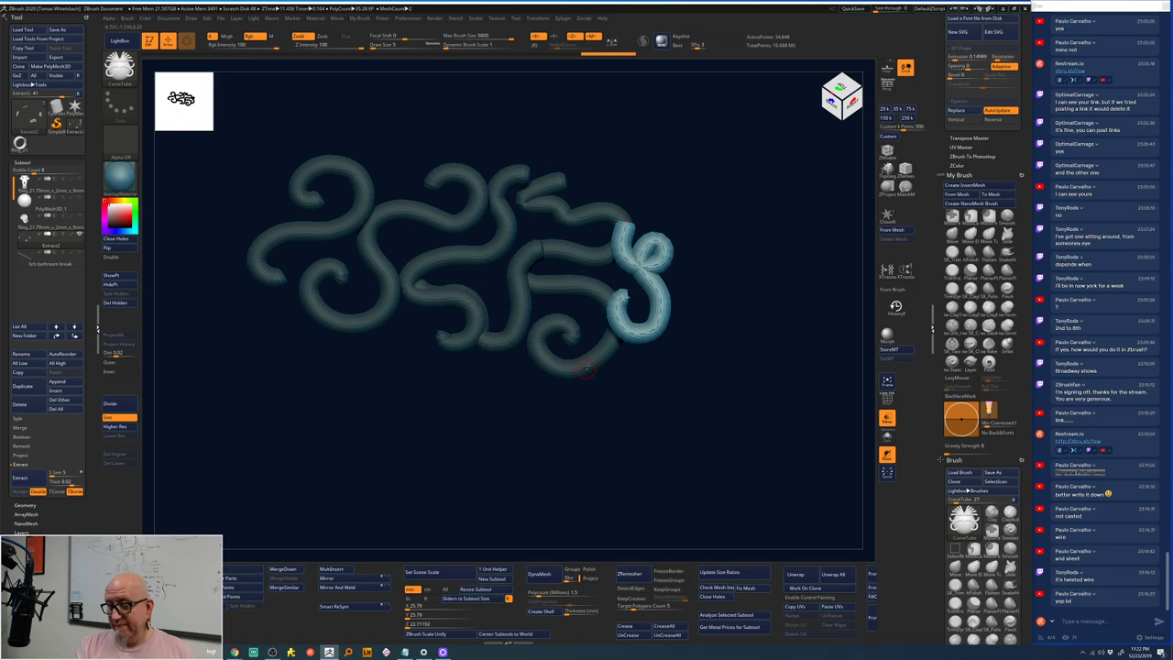
{"action": "mouse_move", "coordinate": [604, 363]}
{"action": "left_mouse_down"}
{"action": "mouse_move", "coordinate": [631, 404]}
{"action": "mouse_move", "coordinate": [608, 458]}
{"action": "left_mouse_up"}
{"action": "mouse_move", "coordinate": [597, 411]}
{"action": "left_mouse_down"}
{"action": "mouse_move", "coordinate": [544, 424]}
{"action": "mouse_move", "coordinate": [493, 439]}
{"action": "mouse_move", "coordinate": [494, 363]}
{"action": "mouse_move", "coordinate": [548, 353]}
{"action": "left_mouse_up"}
{"action": "key", "text": "ctrl"}
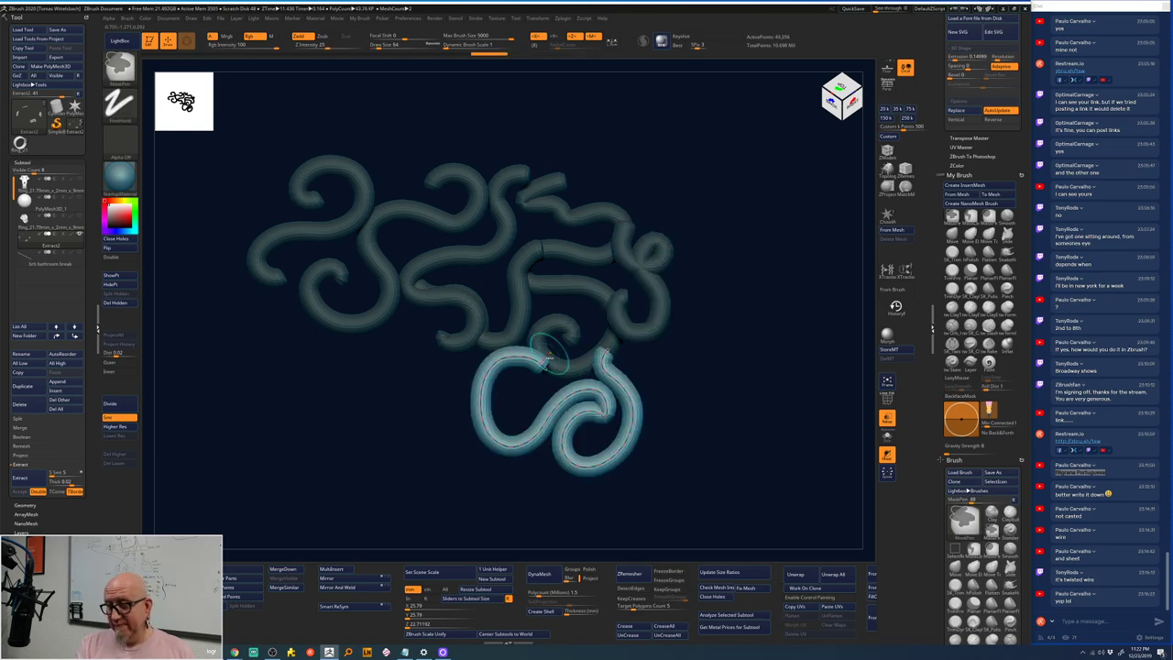
{"action": "key", "text": "ctrl+z"}
{"action": "key", "text": "ctrl+z"}
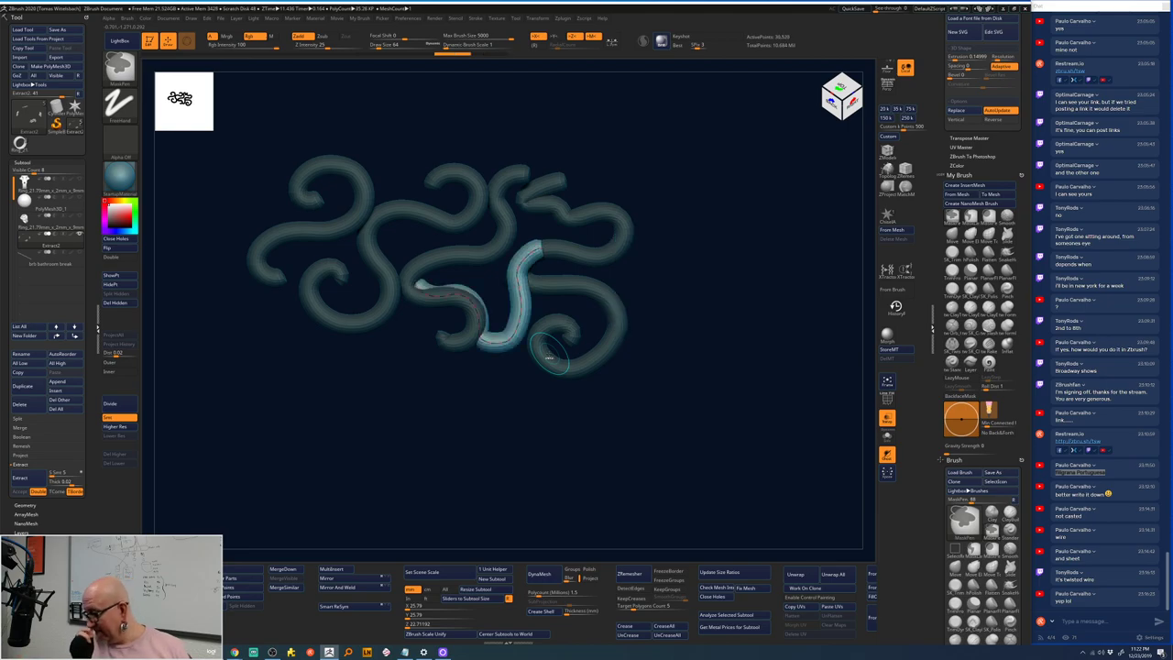
{"action": "key", "text": "ctrl+z"}
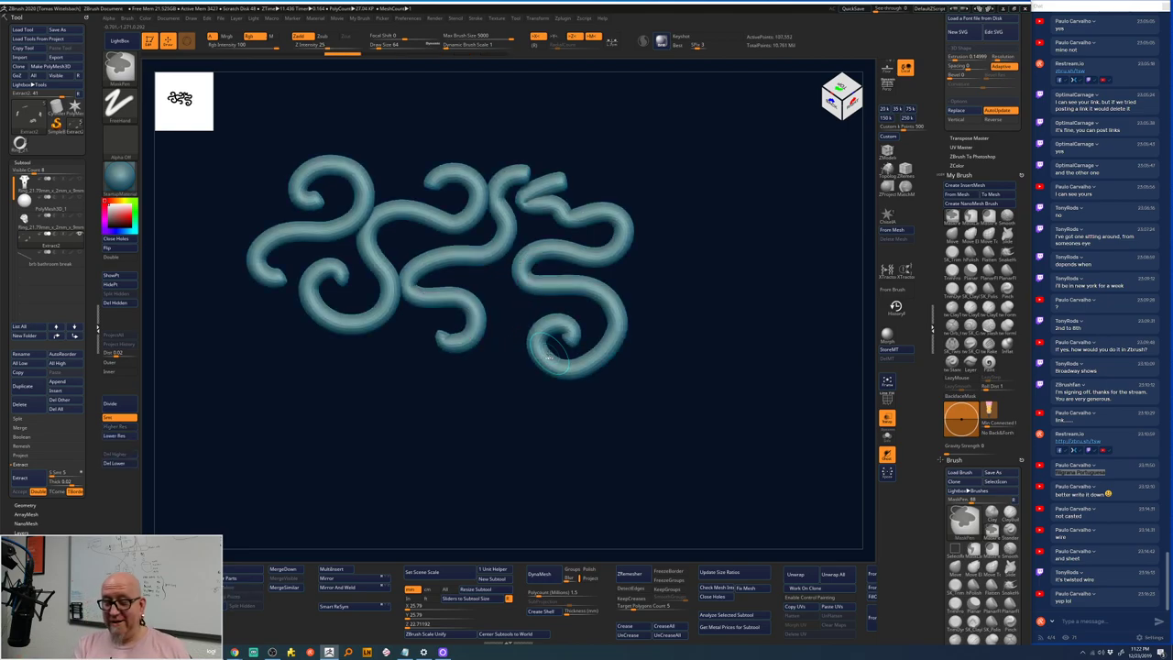
{"action": "left_click", "coordinate": [114, 463]}
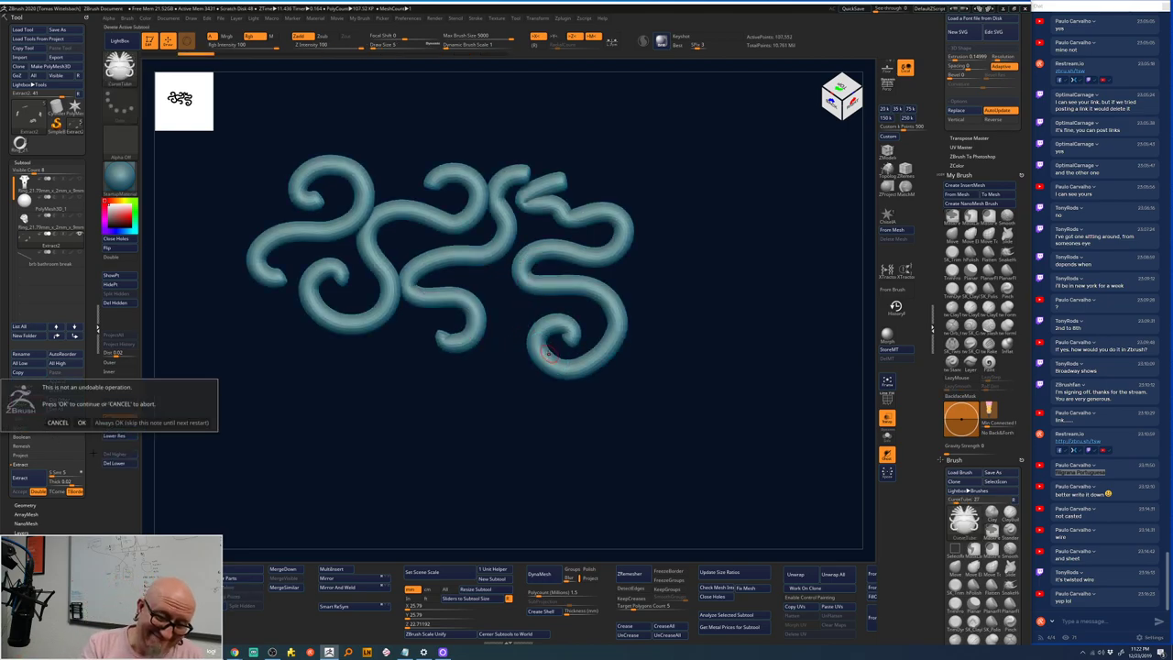
{"action": "key", "text": "Return"}
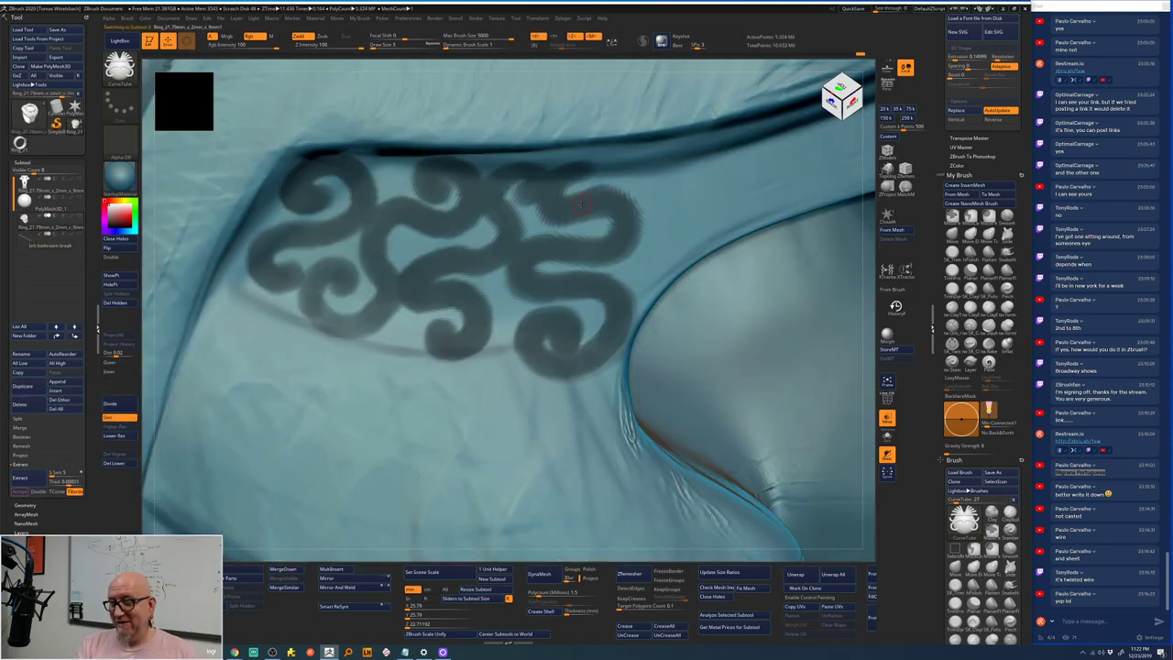
- Invert and clear the mask, framing the whole ring
{"action": "key", "text": "ctrl"}
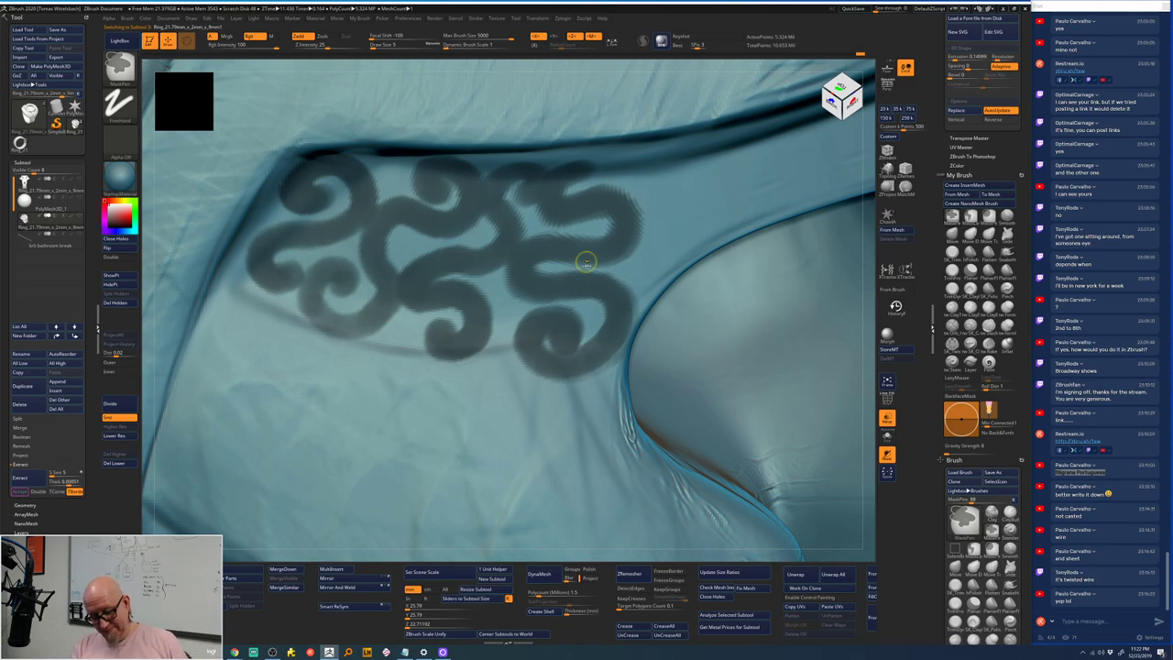
{"action": "left_click", "coordinate": [864, 233], "text": "ctrl"}
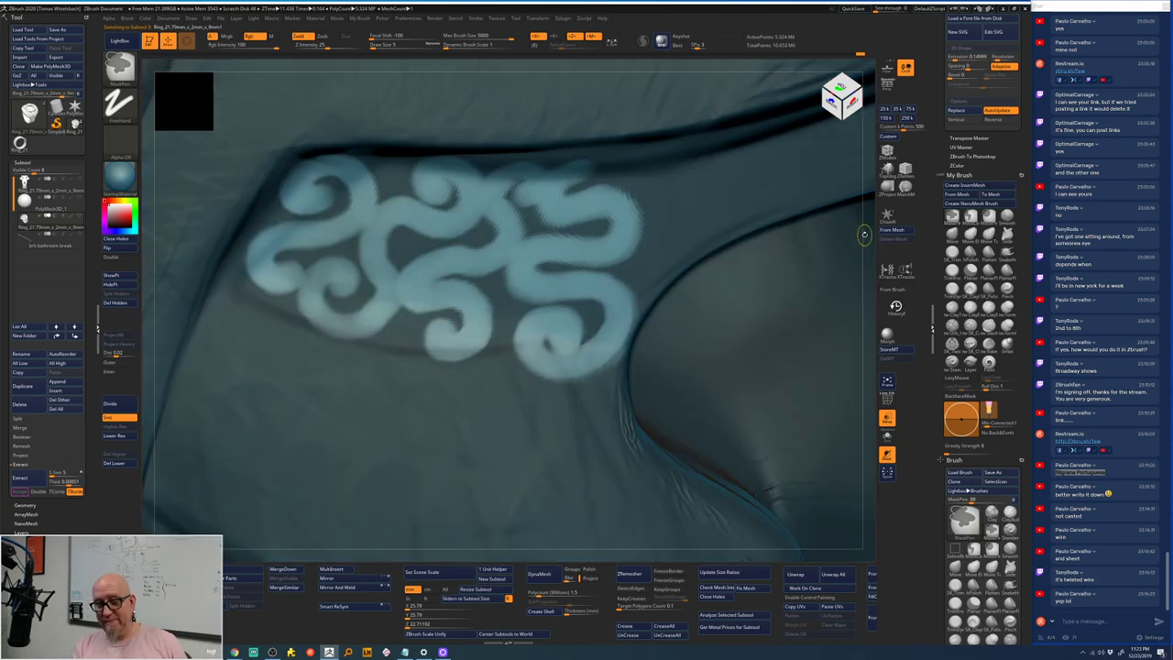
{"action": "left_click_drag", "start_coordinate": [864, 234], "coordinate": [812, 190]}
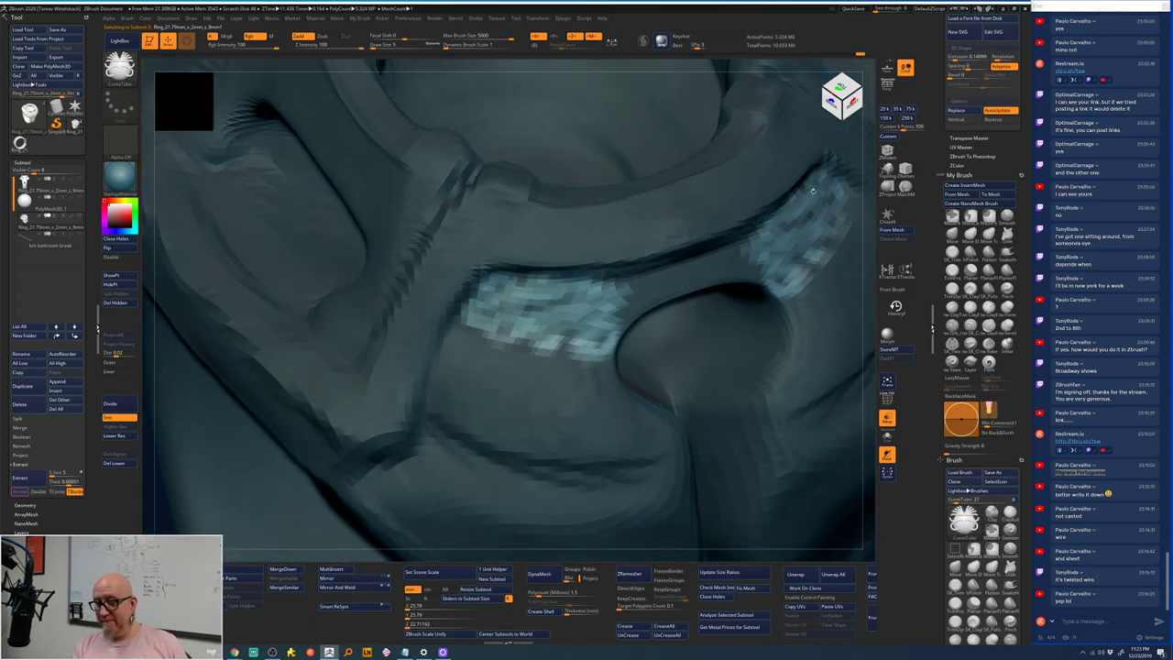
{"action": "key", "text": "f"}
{"action": "left_click_drag", "start_coordinate": [780, 110], "coordinate": [335, 262], "text": "ctrl"}
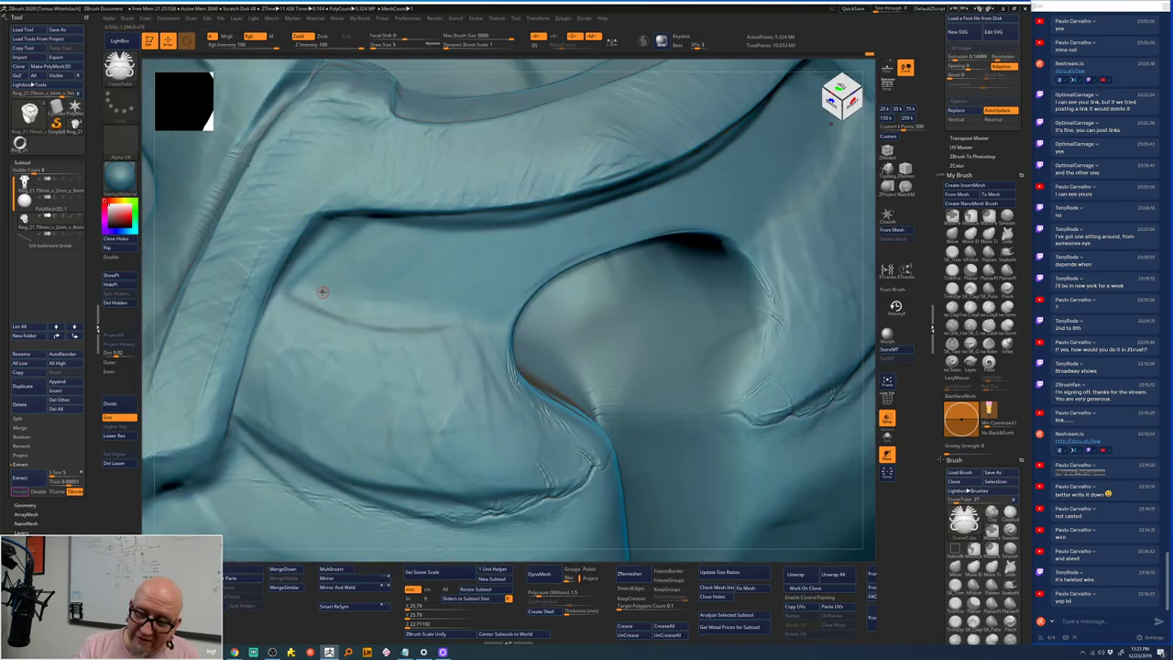
{"action": "left_click", "coordinate": [319, 289]}
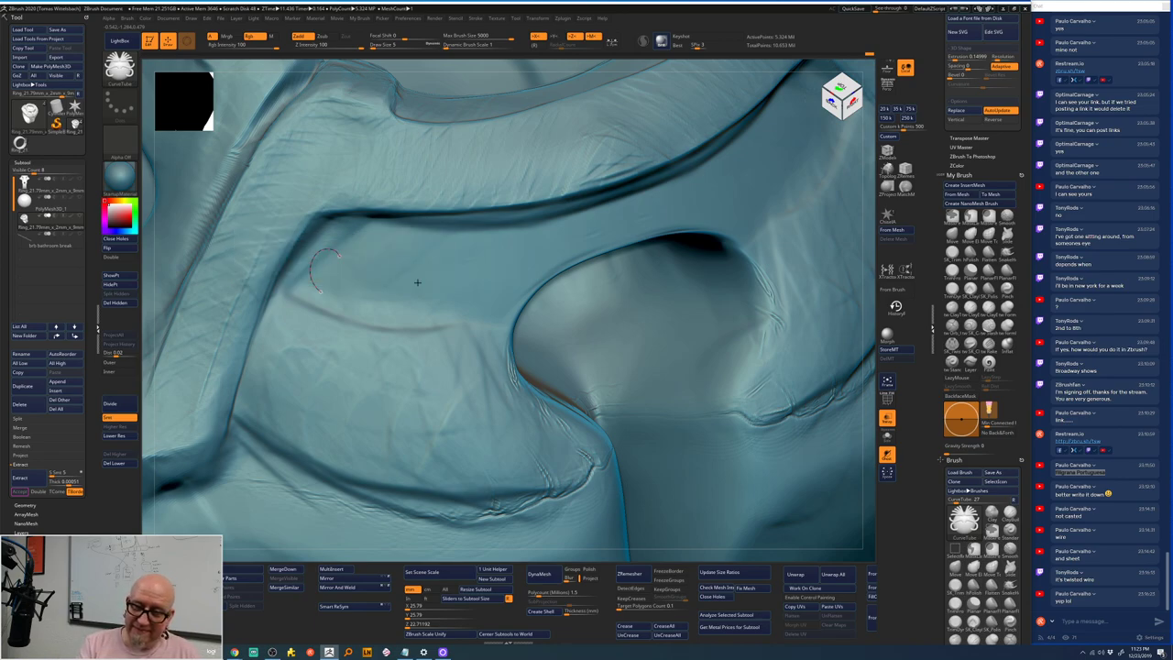
- Duplicate the ring subtool, Lower Res to the lowest level, and Del Lower
{"action": "left_click", "coordinate": [22, 386]}
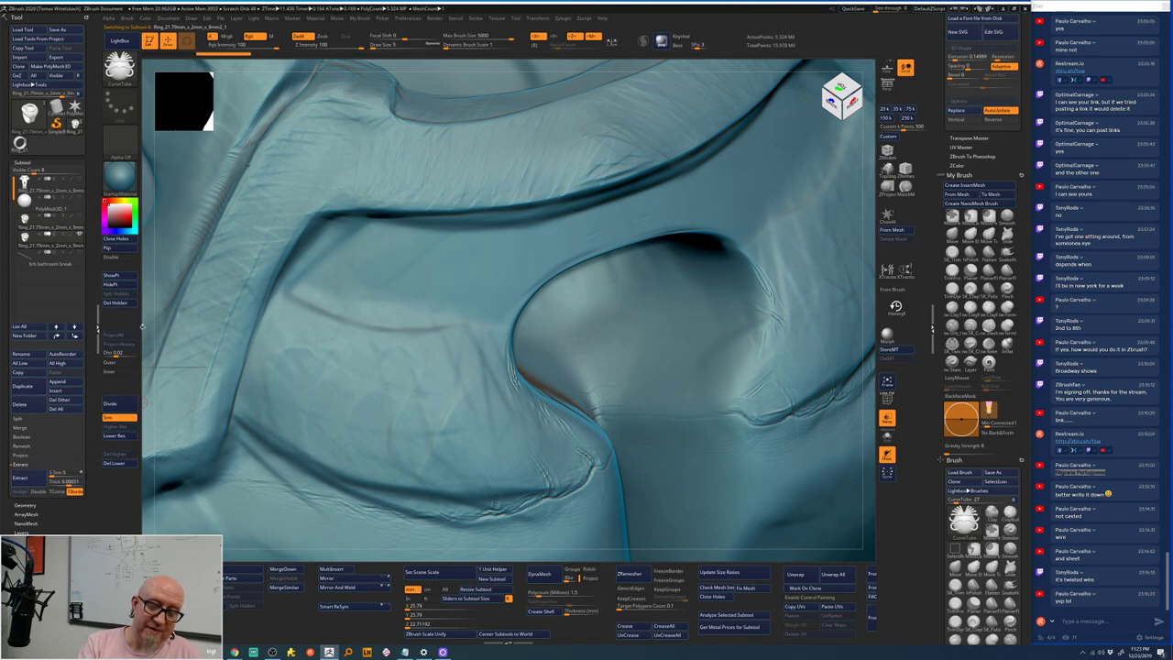
{"action": "left_click", "coordinate": [115, 436]}
{"action": "left_click", "coordinate": [114, 435]}
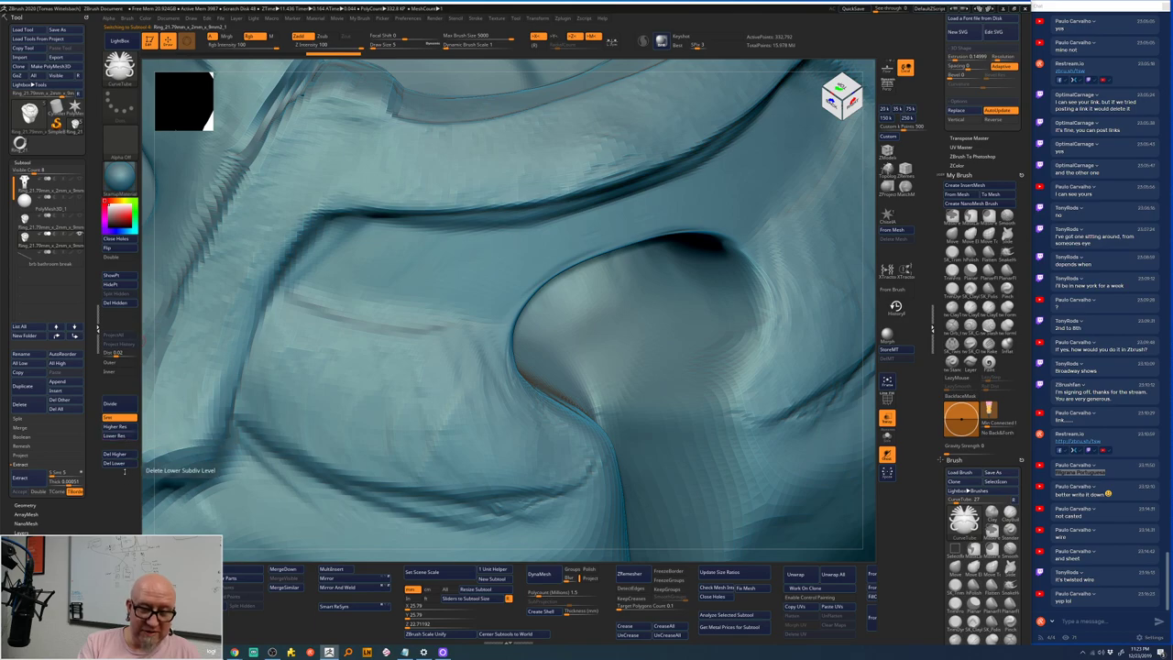
{"action": "left_click", "coordinate": [114, 453]}
{"action": "left_click", "coordinate": [115, 463]}
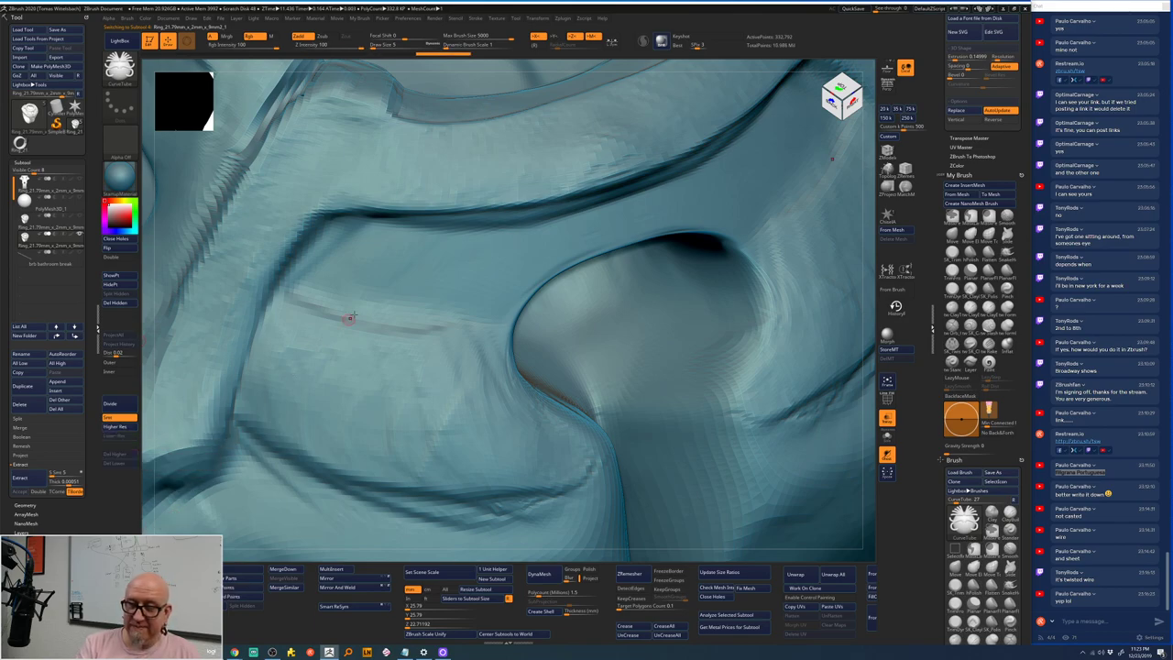
{"action": "mouse_move", "coordinate": [350, 292]}
{"action": "left_mouse_down"}
{"action": "mouse_move", "coordinate": [313, 268]}
{"action": "mouse_move", "coordinate": [331, 256]}
{"action": "mouse_move", "coordinate": [346, 274]}
{"action": "mouse_move", "coordinate": [336, 277]}
{"action": "mouse_move", "coordinate": [327, 233]}
{"action": "mouse_move", "coordinate": [331, 248]}
{"action": "mouse_move", "coordinate": [353, 248]}
{"action": "mouse_move", "coordinate": [352, 234]}
{"action": "mouse_move", "coordinate": [344, 240]}
{"action": "mouse_move", "coordinate": [380, 254]}
{"action": "left_mouse_up"}
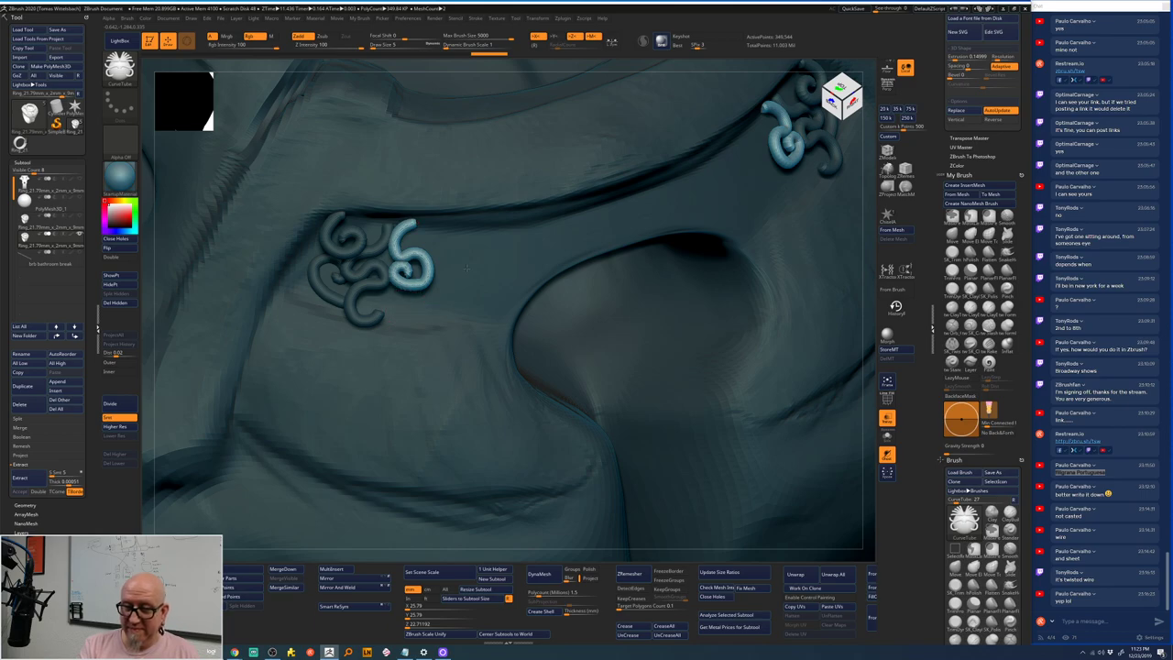
- Draw four more curled CurveTube spirals along the band groove beside the scroll cluster
{"action": "left_click_drag", "start_coordinate": [466, 268], "coordinate": [458, 262]}
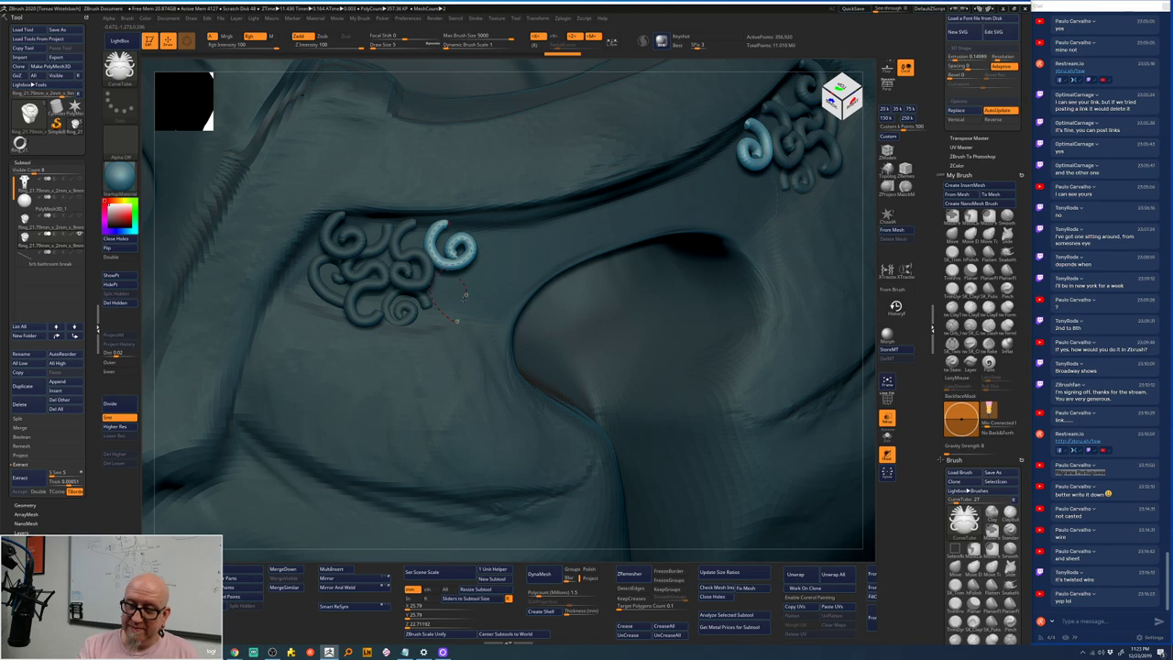
{"action": "left_click_drag", "start_coordinate": [456, 320], "coordinate": [460, 322]}
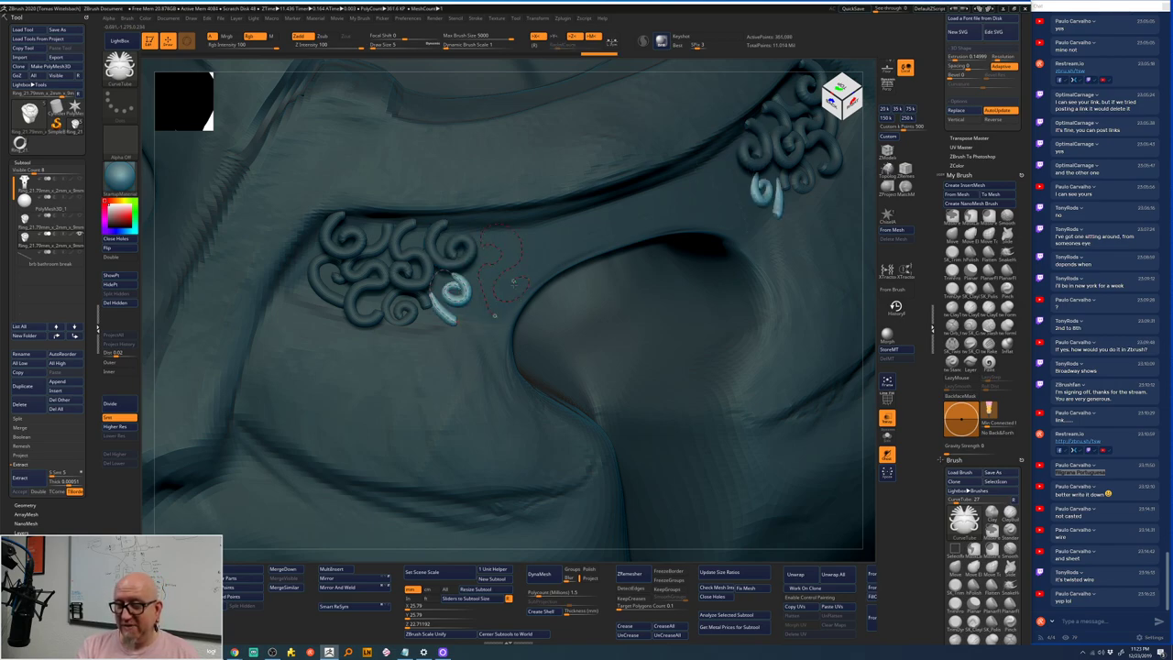
{"action": "left_click_drag", "start_coordinate": [513, 281], "coordinate": [515, 281]}
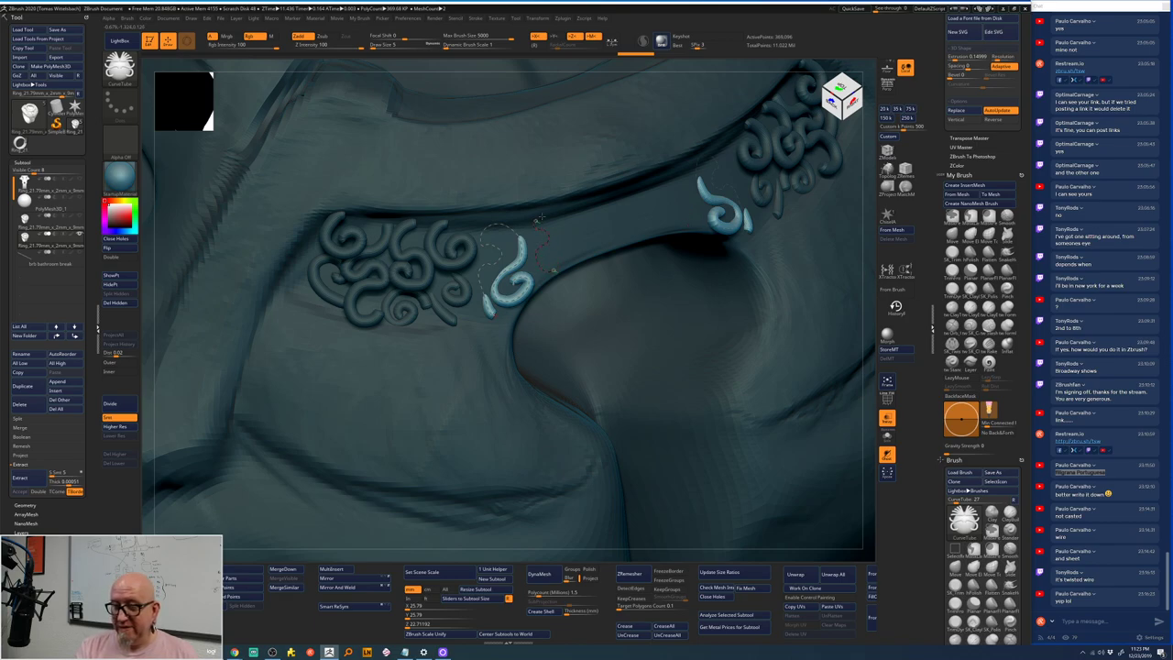
{"action": "left_click_drag", "start_coordinate": [588, 253], "coordinate": [587, 220]}
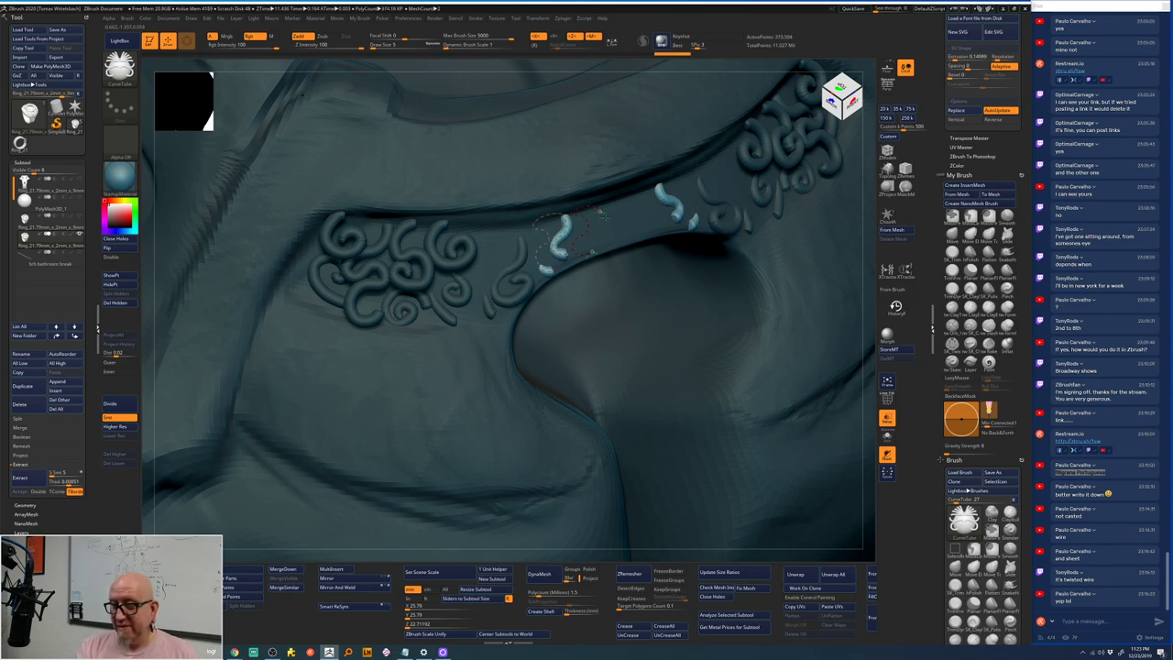
- Adjust the curve tube Draw Size and orbit to a low side angle to inspect the new ornaments
{"action": "key", "text": "]"}
{"action": "key", "text": "["}
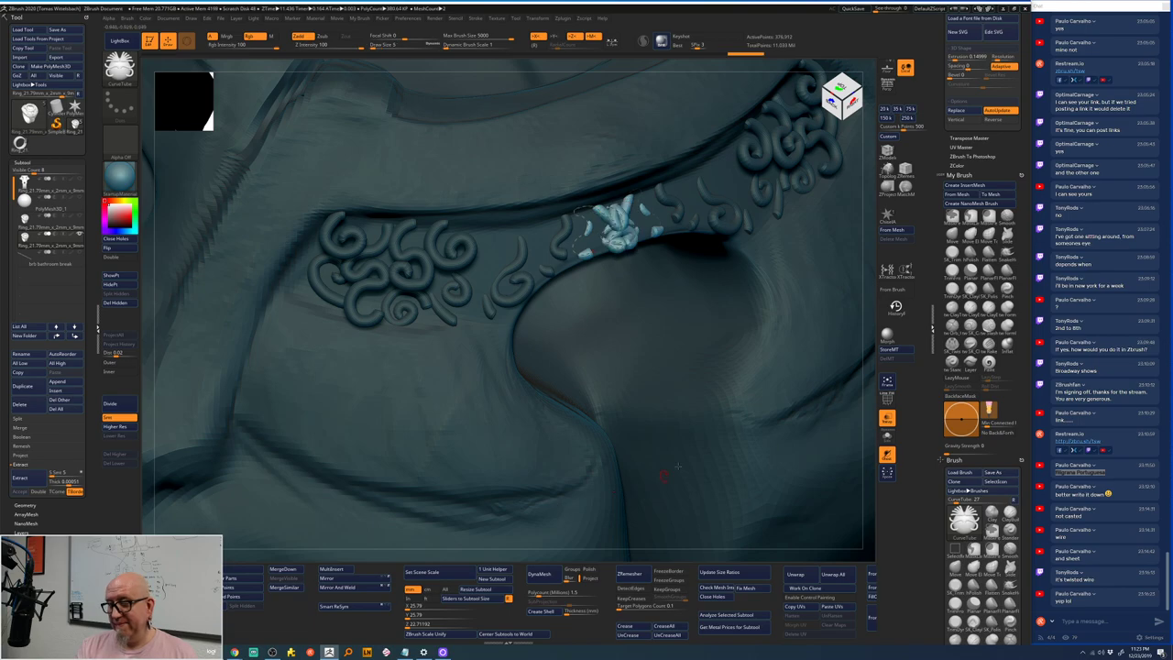
{"action": "left_click_drag", "start_coordinate": [811, 398], "coordinate": [819, 400]}
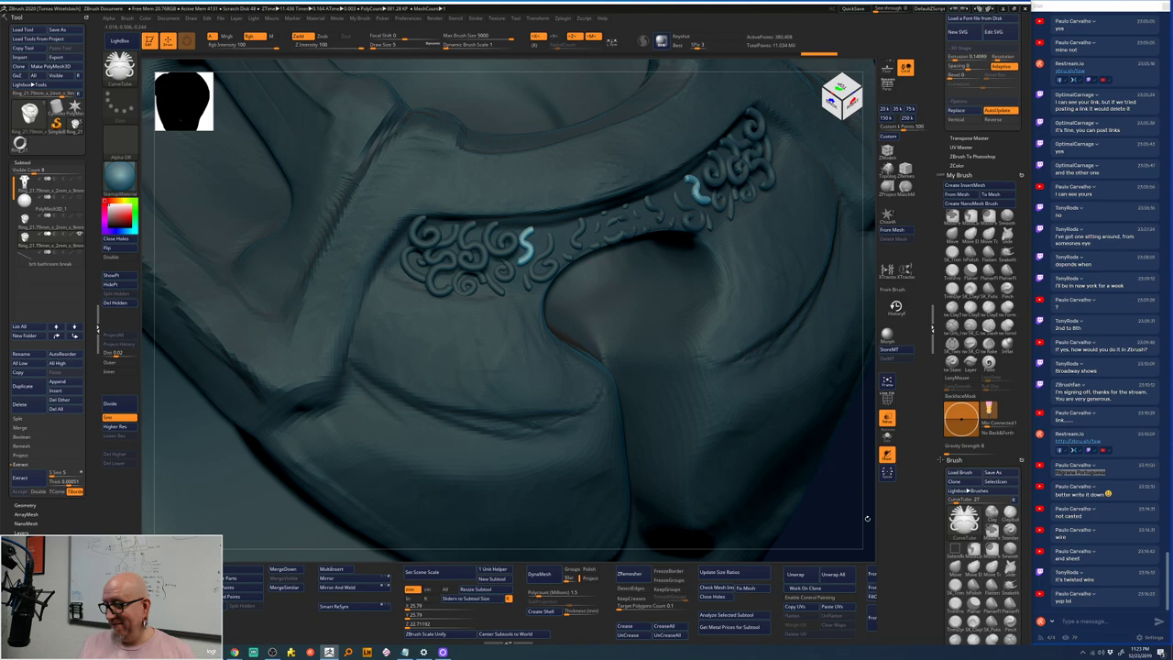
{"action": "left_click_drag", "start_coordinate": [867, 518], "coordinate": [855, 496]}
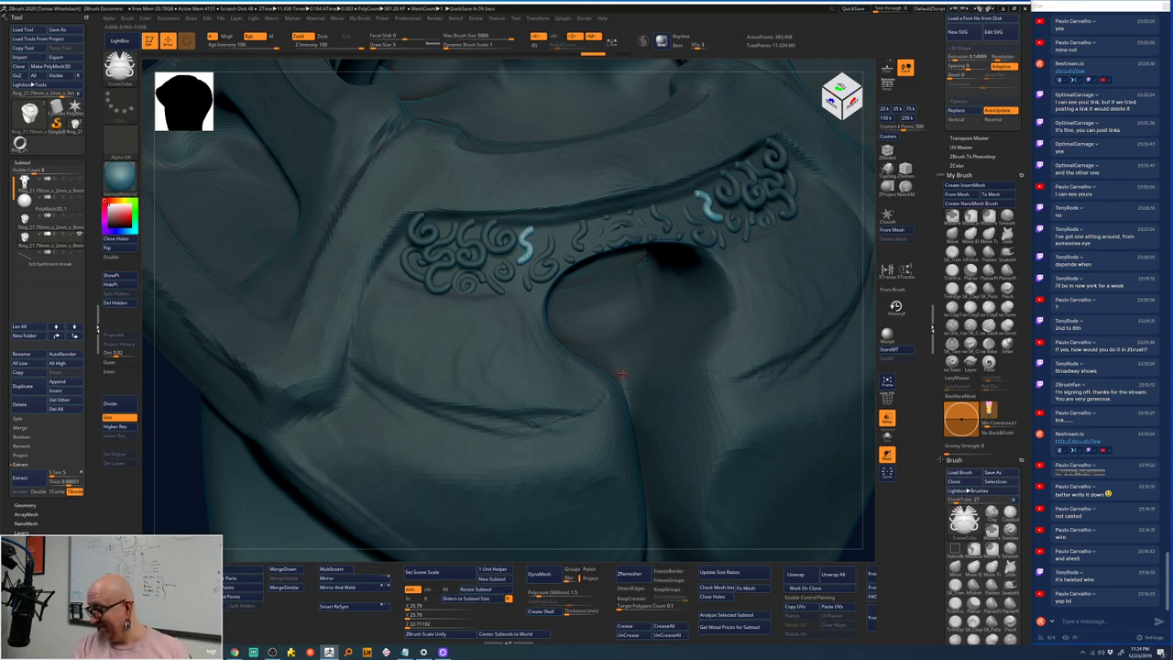
- Undo the newest curve tube ornaments and delete the active tube subtool
{"action": "key", "text": "b"}
{"action": "key", "text": "ctrl+z"}
{"action": "key", "text": "ctrl+z"}
{"action": "key", "text": "ctrl+z"}
{"action": "key", "text": "ctrl+z"}
{"action": "key", "text": "ctrl+z"}
{"action": "key", "text": "ctrl+z"}
{"action": "key", "text": "ctrl+z"}
{"action": "key", "text": "ctrl+z"}
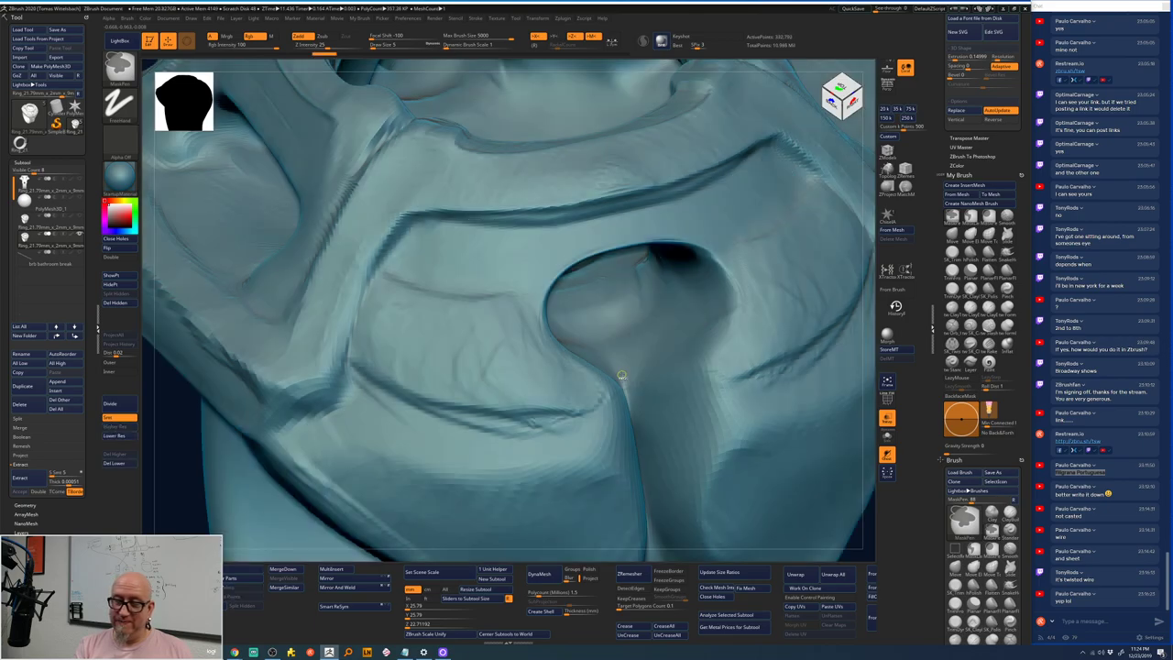
{"action": "key", "text": "b"}
{"action": "key", "text": "c"}
{"action": "key", "text": "t"}
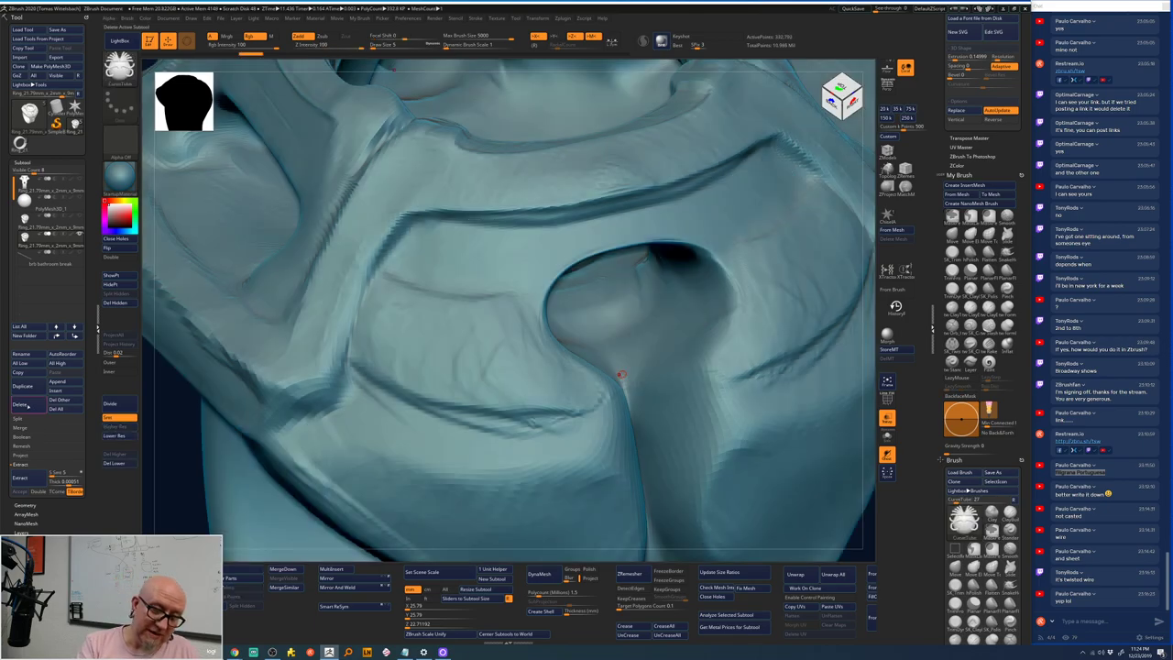
{"action": "left_click", "coordinate": [19, 404]}
{"action": "left_click", "coordinate": [82, 421]}
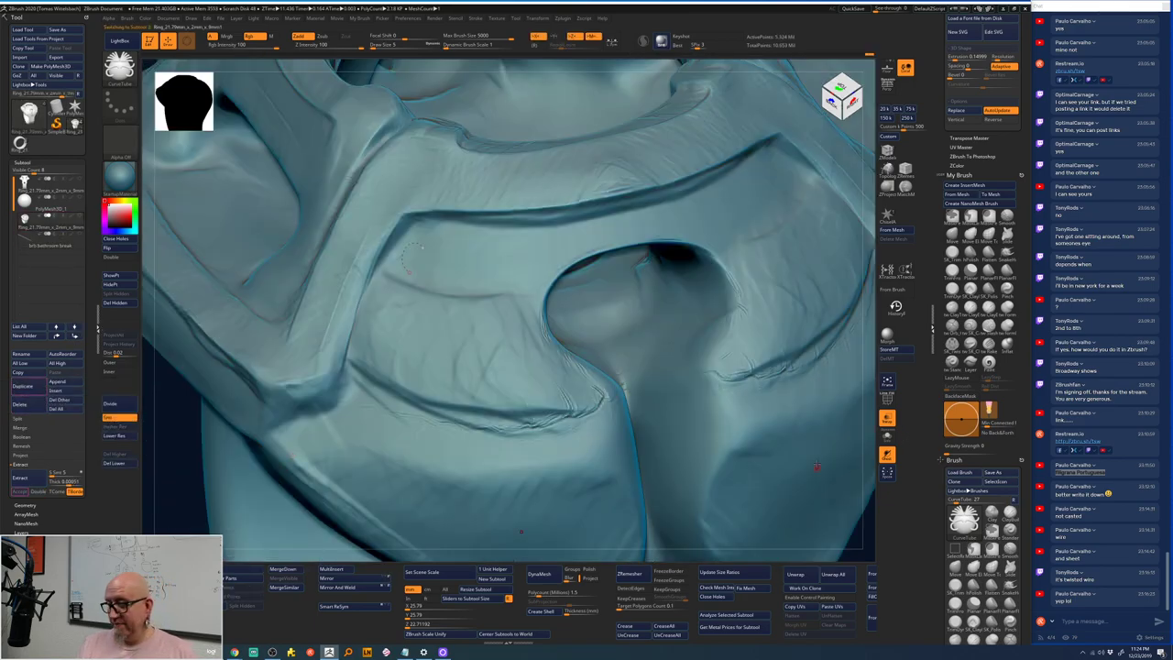
- Frame the ring in a front view and set the ClayTubes brush to size 18
{"action": "key", "text": "f"}
{"action": "left_click_drag", "start_coordinate": [814, 418], "coordinate": [545, 495]}
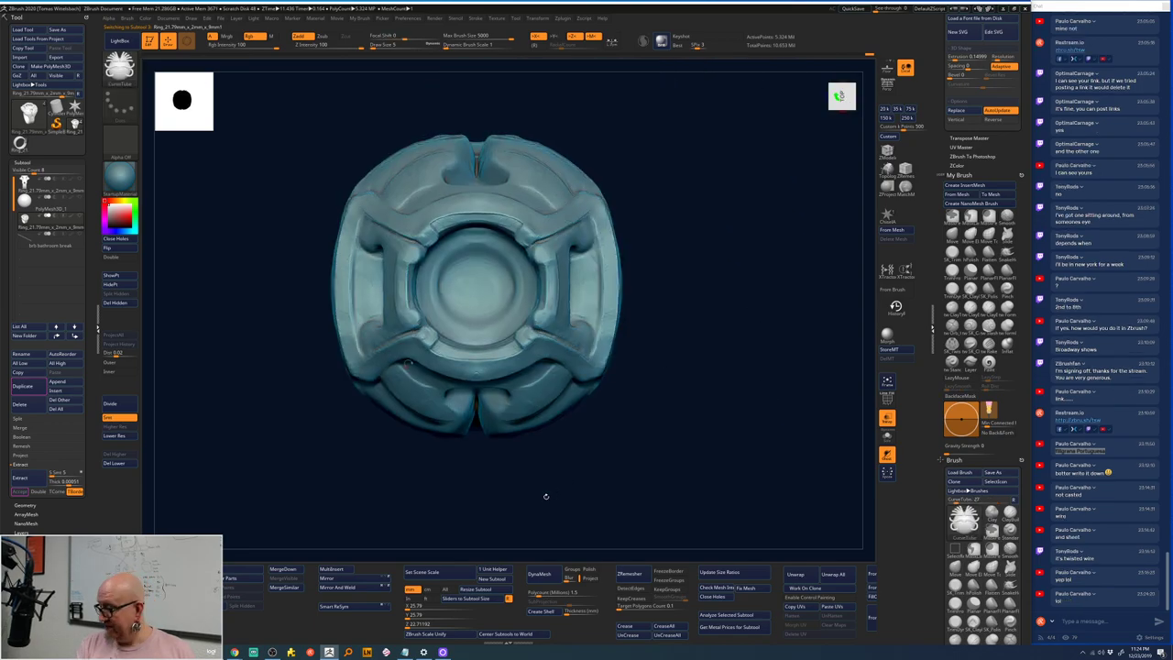
{"action": "left_click_drag", "start_coordinate": [666, 268], "coordinate": [742, 361], "text": "alt"}
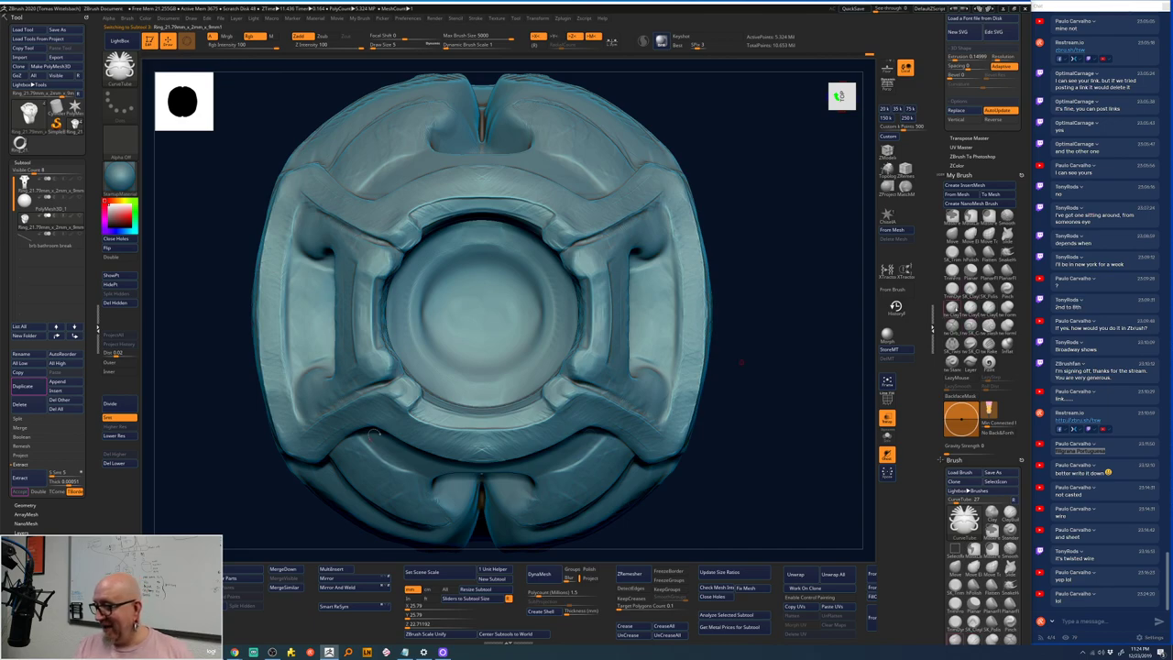
{"action": "key", "text": "b"}
{"action": "key", "text": "c"}
{"action": "key", "text": "t"}
{"action": "key", "text": "space"}
{"action": "left_click_drag", "start_coordinate": [587, 291], "coordinate": [600, 291]}
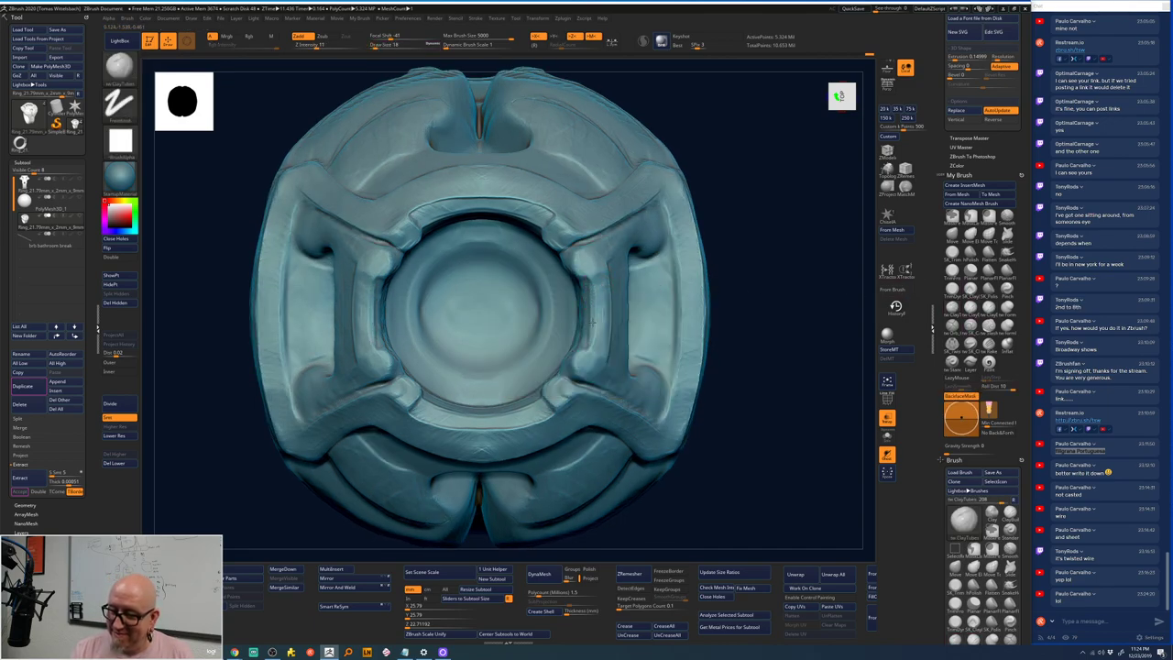
- Select the ring's inner core subtool and turn it to a straight front view
{"action": "right_click_drag", "start_coordinate": [595, 310], "coordinate": [605, 307]}
{"action": "key", "text": "space"}
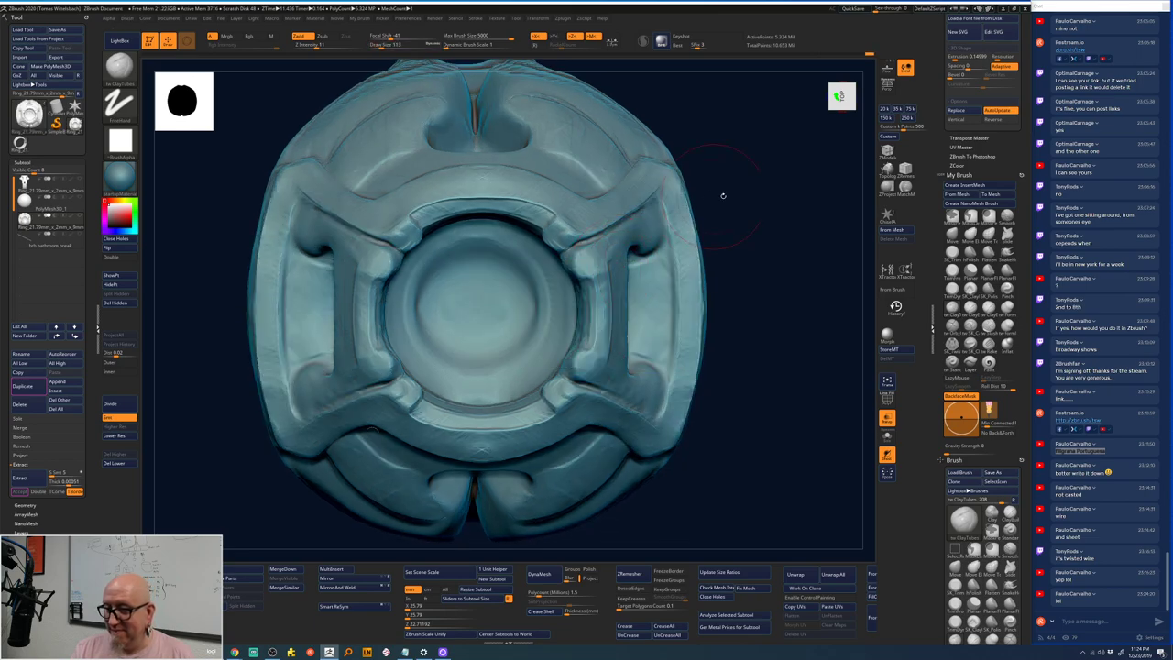
{"action": "mouse_move", "coordinate": [723, 193]}
{"action": "left_mouse_down"}
{"action": "mouse_move", "coordinate": [751, 205]}
{"action": "mouse_move", "coordinate": [767, 247]}
{"action": "mouse_move", "coordinate": [751, 222]}
{"action": "mouse_move", "coordinate": [639, 286]}
{"action": "left_mouse_up"}
{"action": "key", "text": "space"}
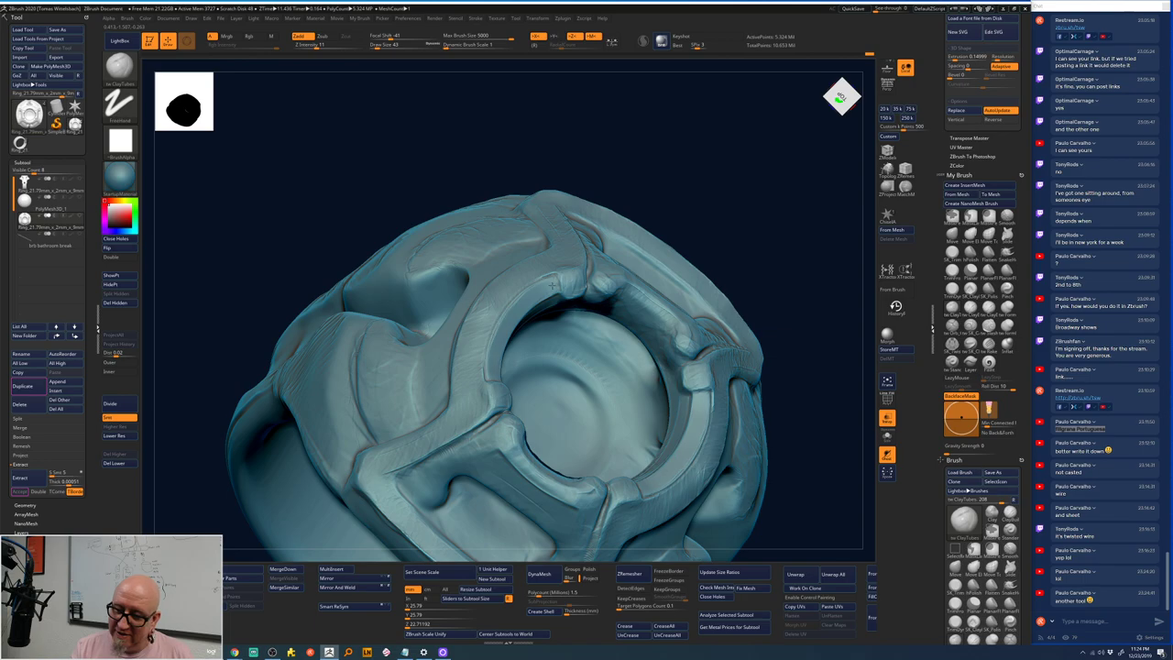
{"action": "left_click_drag", "start_coordinate": [757, 215], "coordinate": [583, 228]}
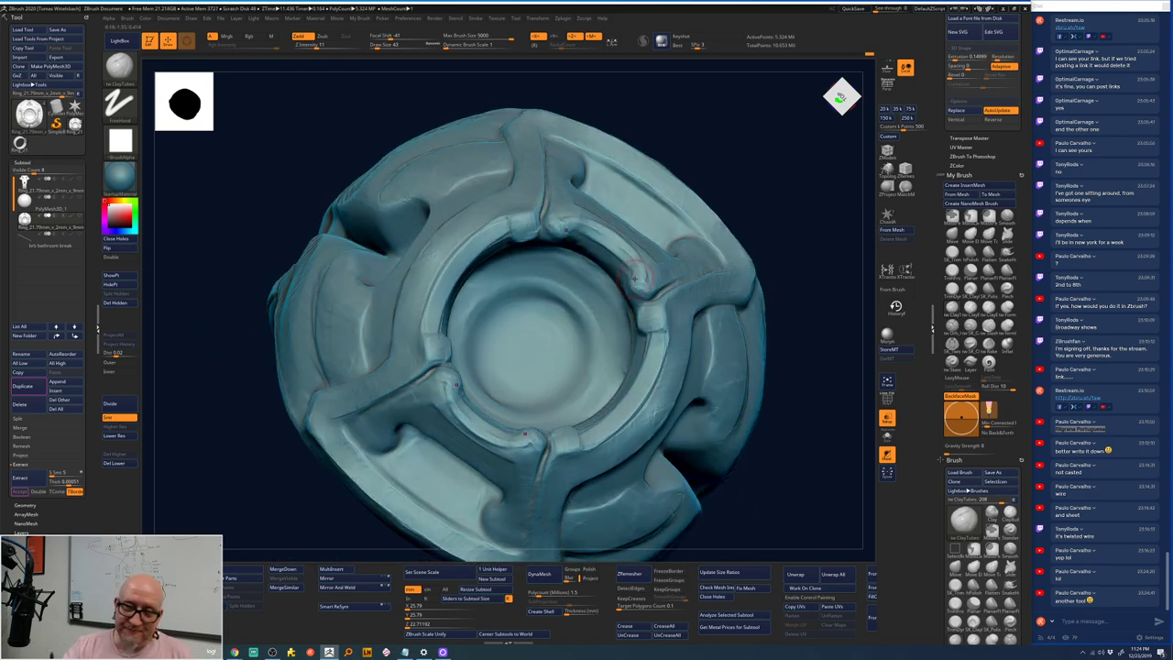
{"action": "left_click", "coordinate": [41, 209]}
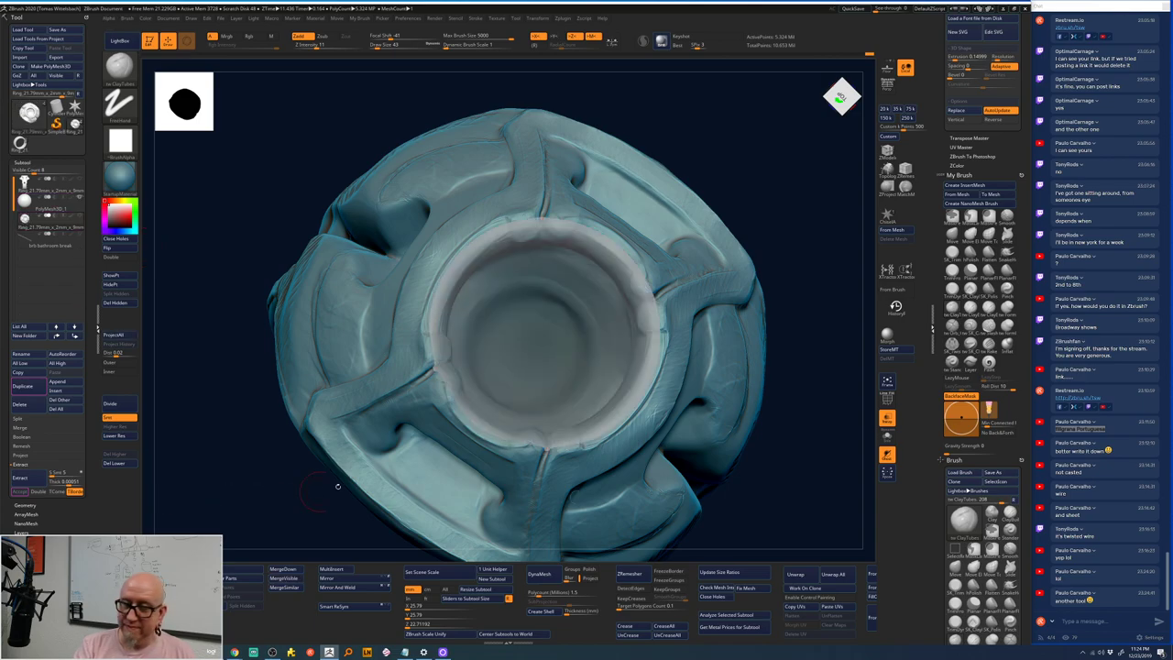
{"action": "mouse_move", "coordinate": [827, 327]}
{"action": "left_mouse_down", "text": "shift"}
{"action": "mouse_move", "coordinate": [791, 534]}
{"action": "mouse_move", "coordinate": [743, 512]}
{"action": "left_mouse_up", "text": "shift"}
- Switch to a Move-type brush and drop the inner core to a lower subdivision level
{"action": "key", "text": "b"}
{"action": "key", "text": "m"}
{"action": "key", "text": "e"}
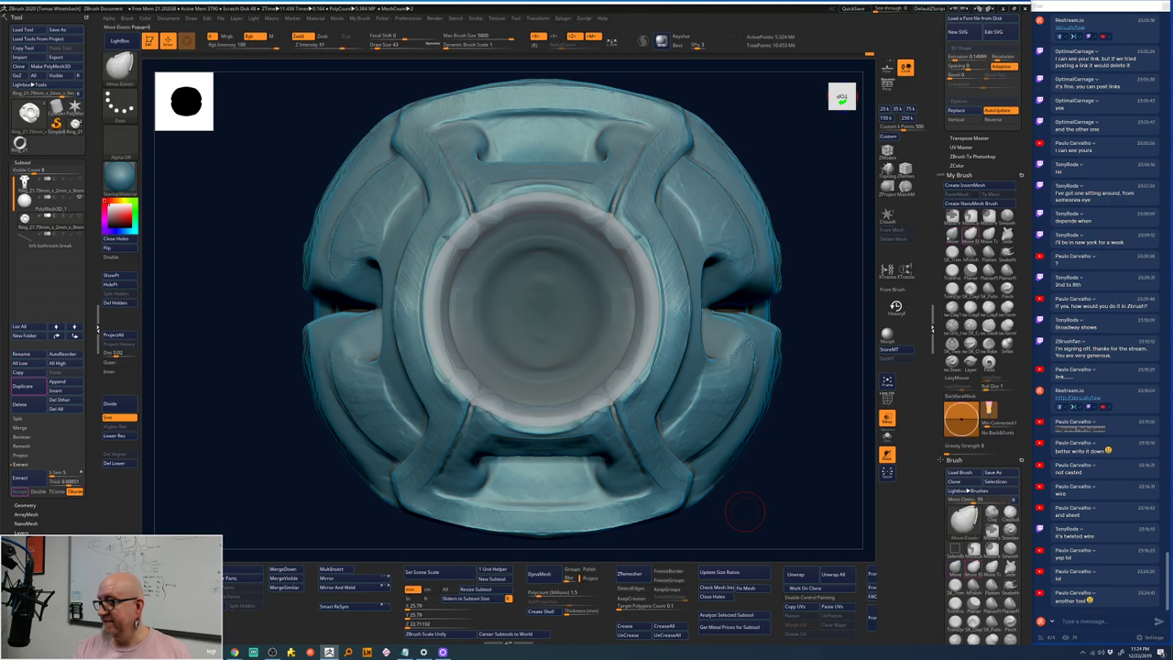
{"action": "key", "text": "space"}
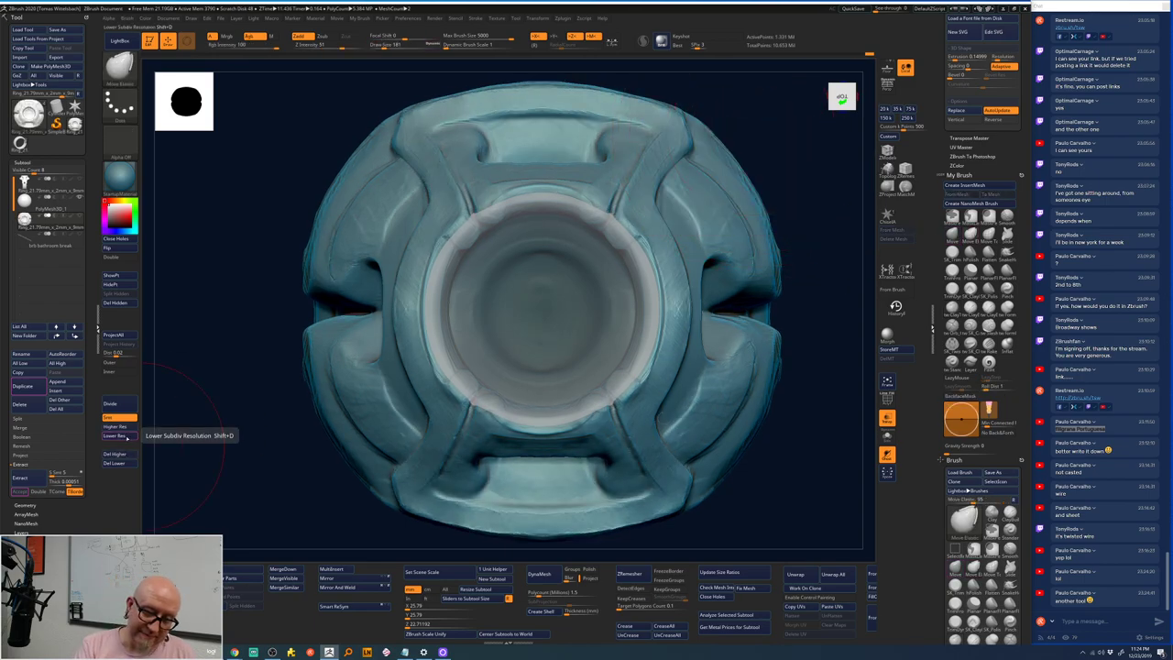
{"action": "left_click", "coordinate": [128, 437]}
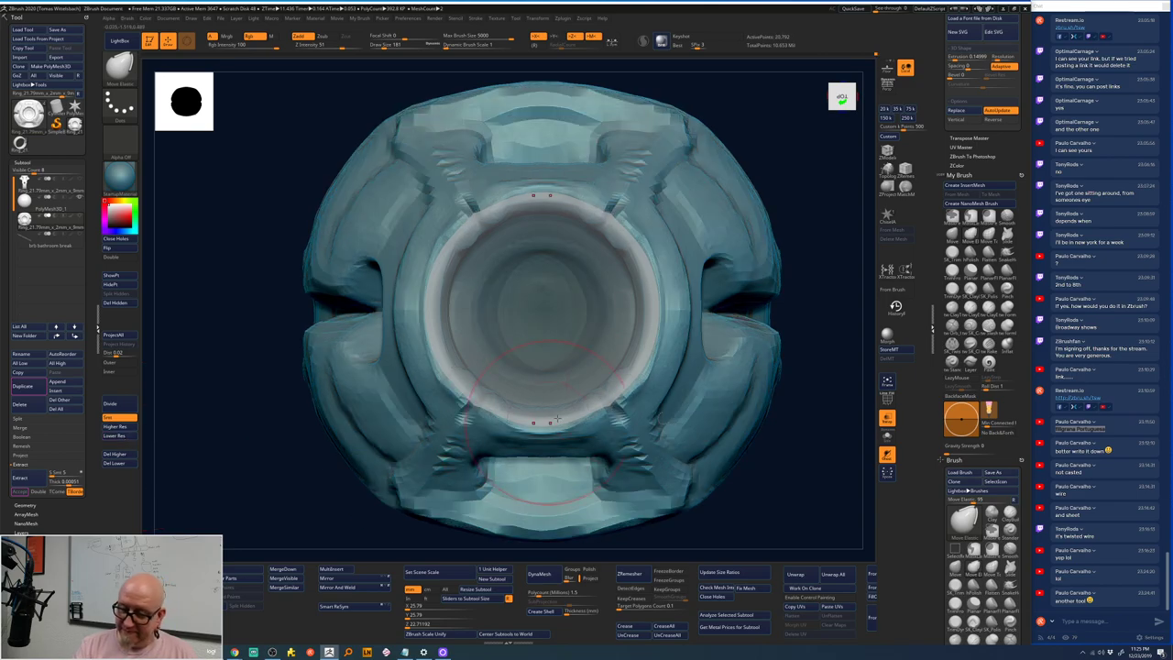
- Pull the core's lower inner rim down and reshape it symmetrically with Move Elastic
{"action": "left_click_drag", "start_coordinate": [550, 420], "coordinate": [550, 435]}
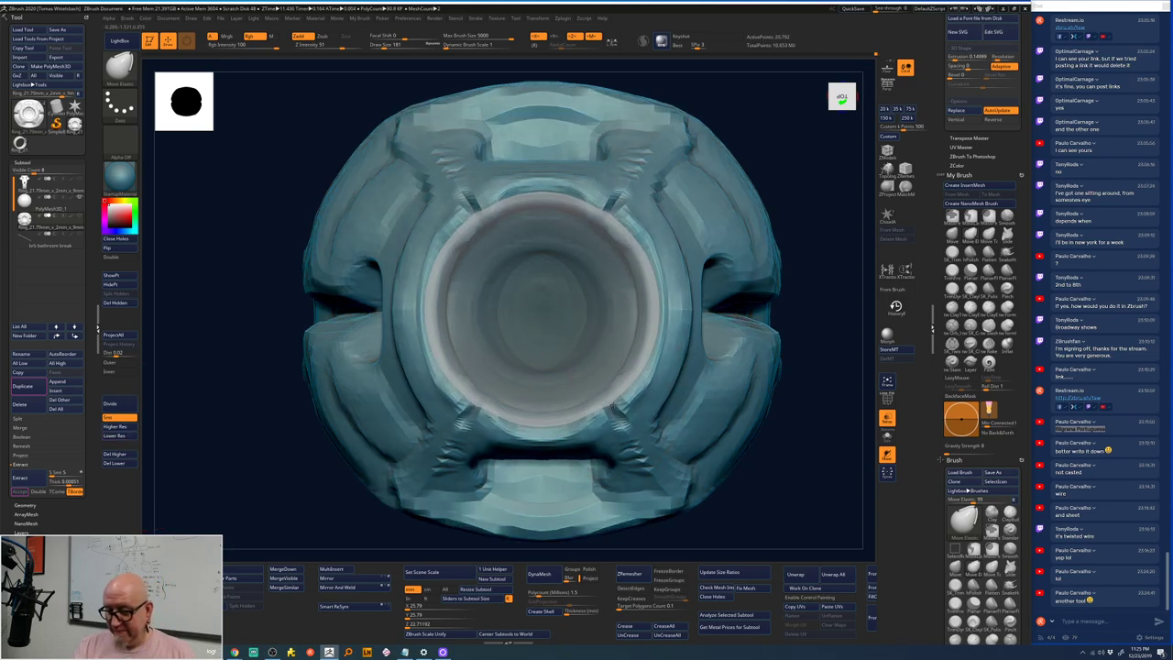
{"action": "mouse_move", "coordinate": [613, 407]}
{"action": "left_mouse_down"}
{"action": "mouse_move", "coordinate": [641, 330]}
{"action": "mouse_move", "coordinate": [623, 378]}
{"action": "mouse_move", "coordinate": [637, 385]}
{"action": "left_mouse_up"}
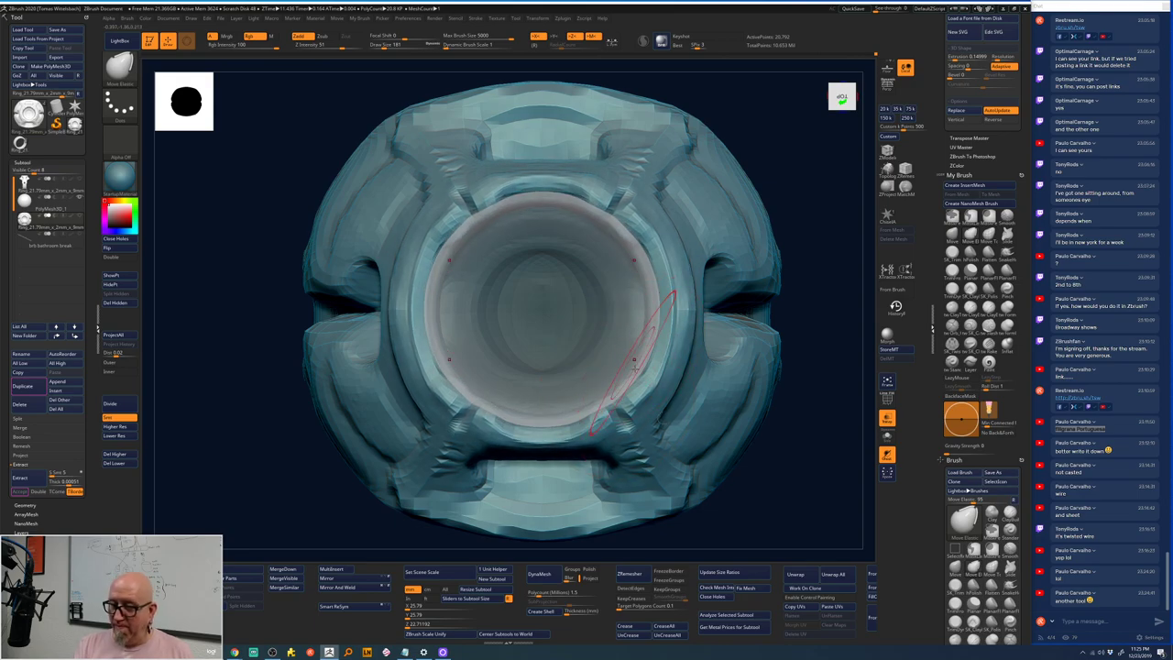
{"action": "left_click_drag", "start_coordinate": [806, 293], "coordinate": [767, 347]}
{"action": "key", "text": "space"}
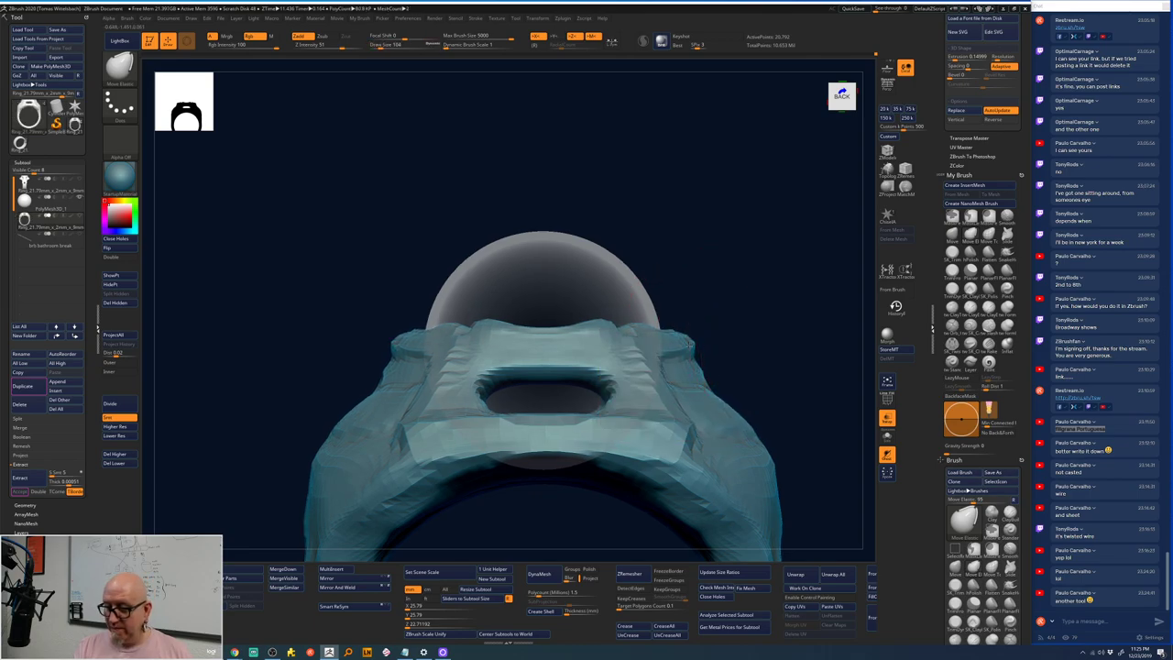
{"action": "left_click_drag", "start_coordinate": [728, 388], "coordinate": [772, 450]}
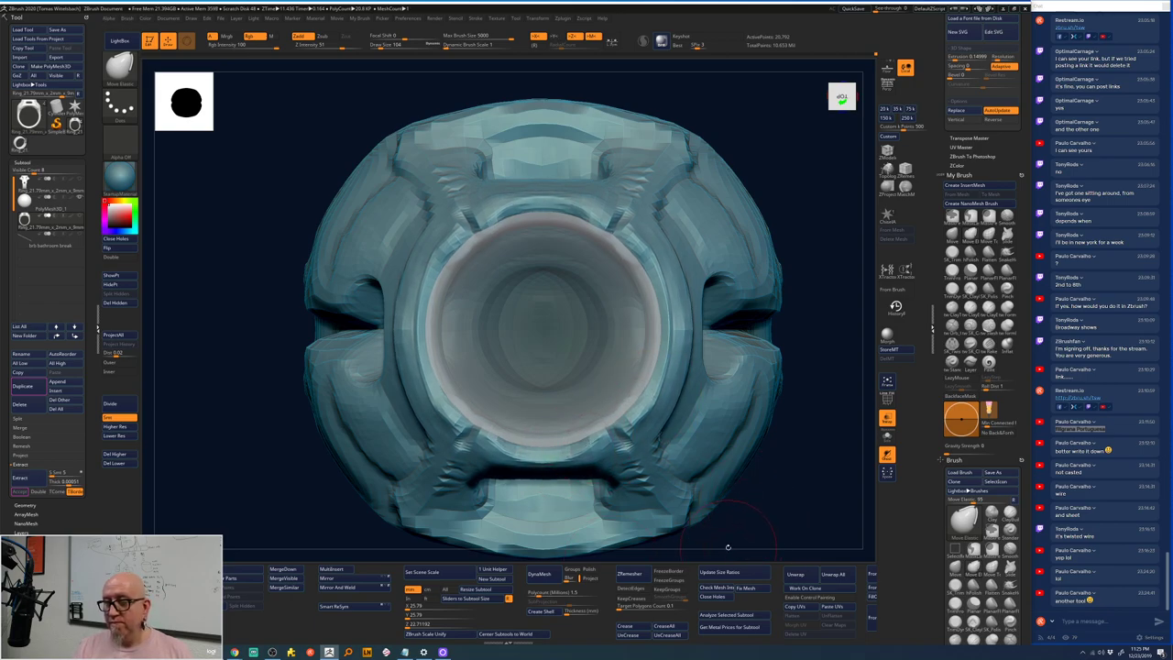
{"action": "left_click_drag", "start_coordinate": [785, 518], "coordinate": [746, 461], "text": "alt"}
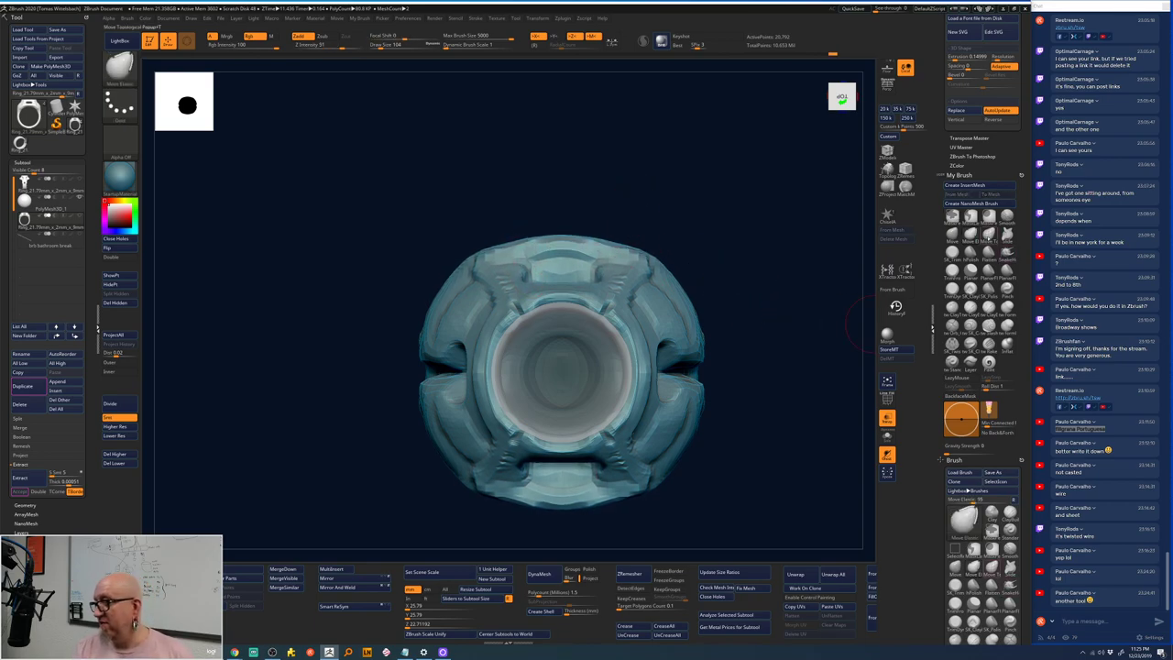
- Switch to the plain Move brush and even out the left and right side slots
{"action": "left_click", "coordinate": [952, 229]}
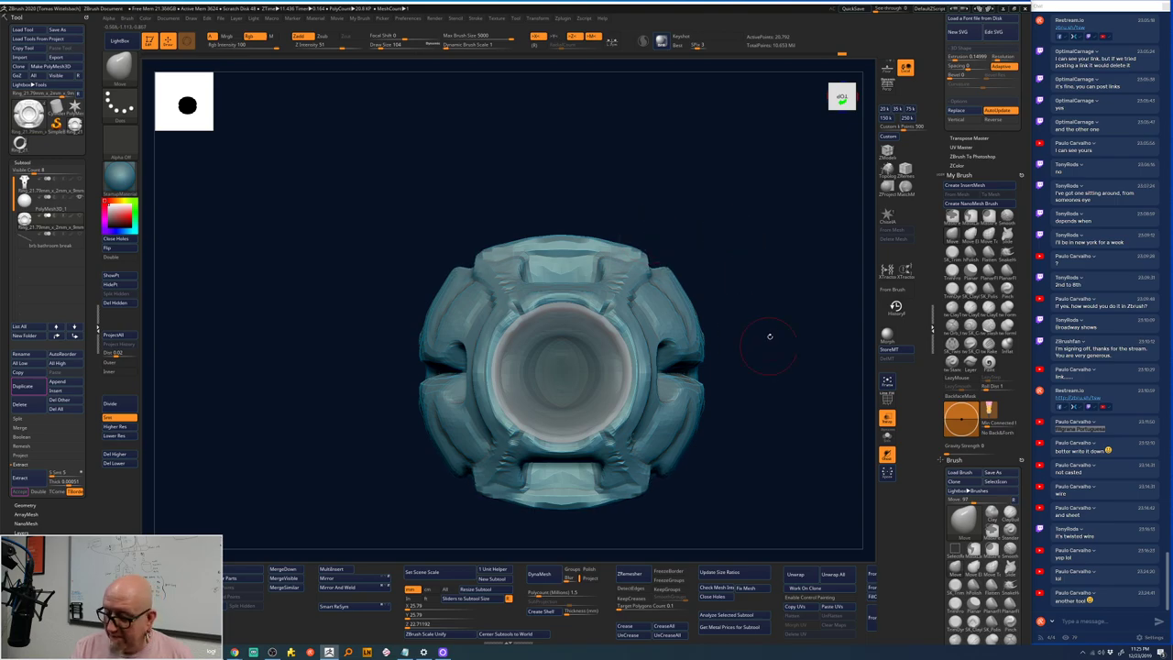
{"action": "left_click_drag", "start_coordinate": [769, 336], "coordinate": [738, 218], "text": "alt"}
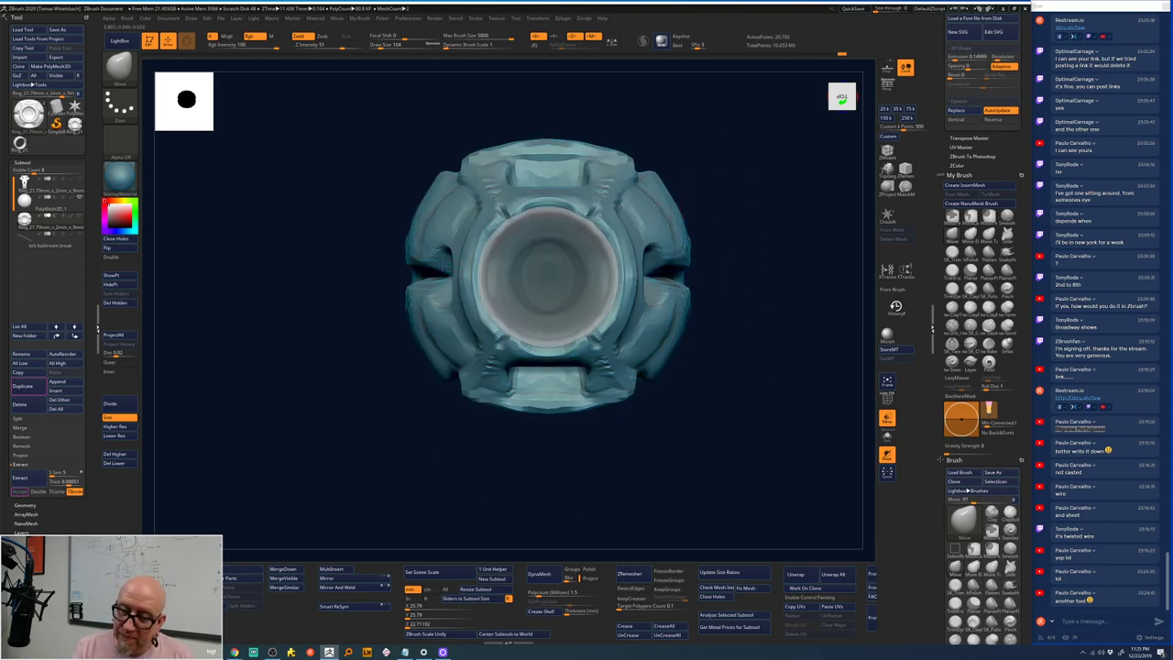
{"action": "left_click_drag", "start_coordinate": [438, 271], "coordinate": [435, 300], "text": "shift"}
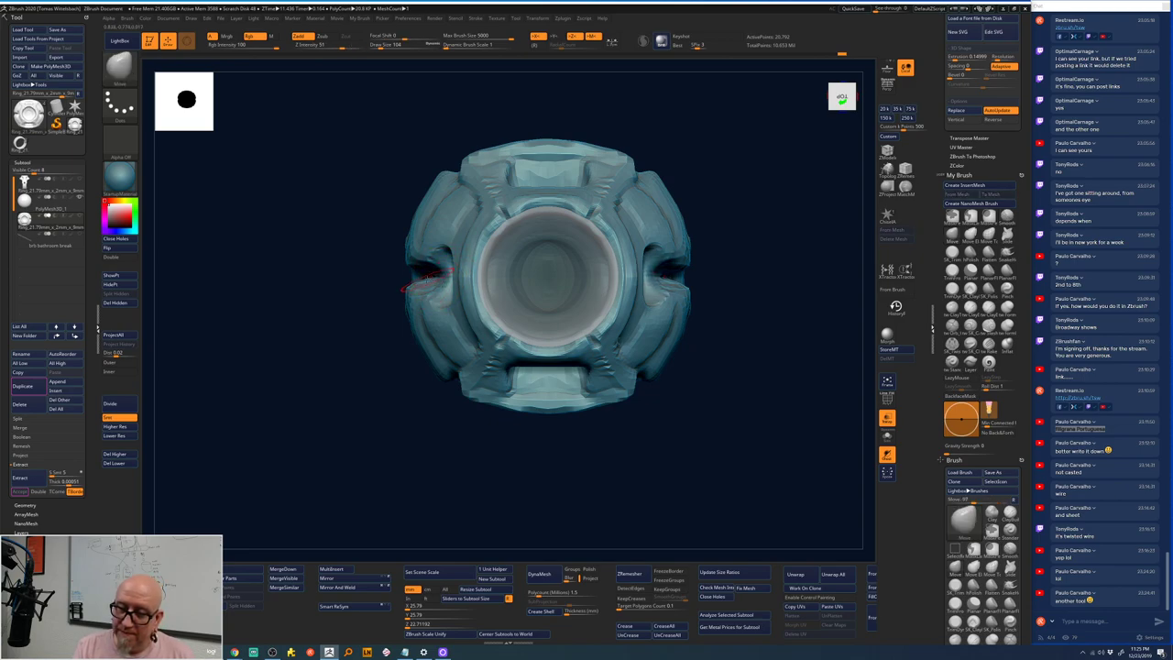
{"action": "left_click_drag", "start_coordinate": [540, 458], "coordinate": [723, 413]}
- Raise the inner core back to a higher subdivision level
{"action": "left_click", "coordinate": [128, 428]}
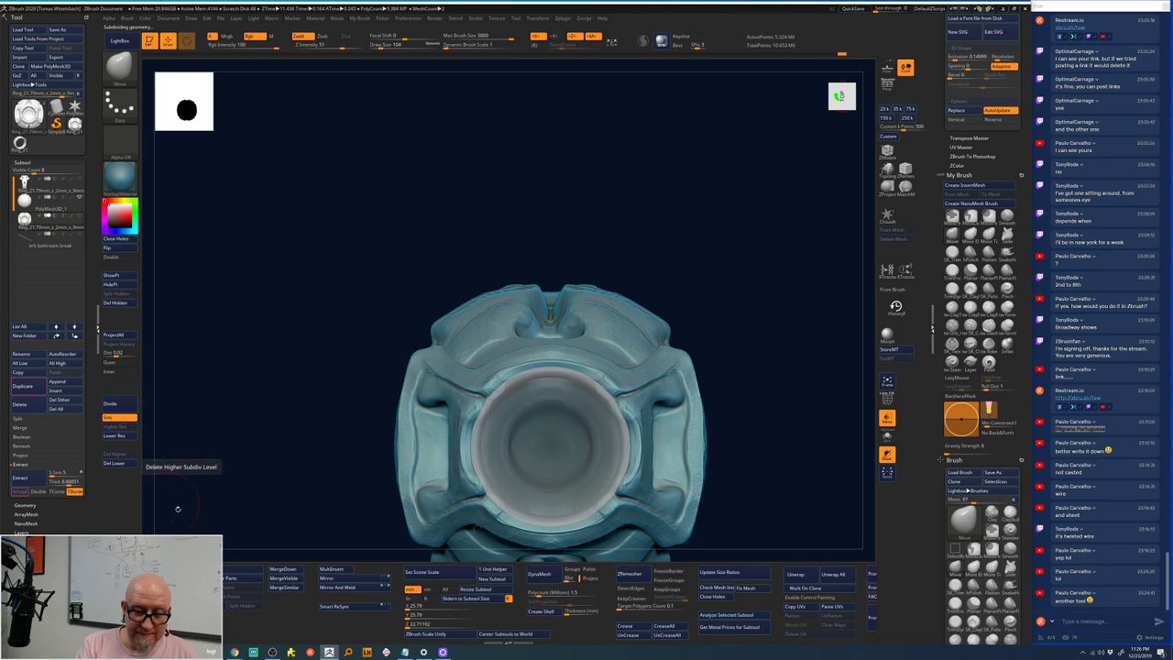
{"action": "mouse_move", "coordinate": [265, 440]}
{"action": "left_mouse_down"}
{"action": "mouse_move", "coordinate": [686, 157]}
{"action": "mouse_move", "coordinate": [550, 430]}
{"action": "mouse_move", "coordinate": [457, 523]}
{"action": "mouse_move", "coordinate": [471, 537]}
{"action": "mouse_move", "coordinate": [456, 540]}
{"action": "mouse_move", "coordinate": [730, 244]}
{"action": "mouse_move", "coordinate": [697, 273]}
{"action": "mouse_move", "coordinate": [697, 230]}
{"action": "mouse_move", "coordinate": [675, 201]}
{"action": "mouse_move", "coordinate": [678, 264]}
{"action": "mouse_move", "coordinate": [503, 291]}
{"action": "left_mouse_up"}
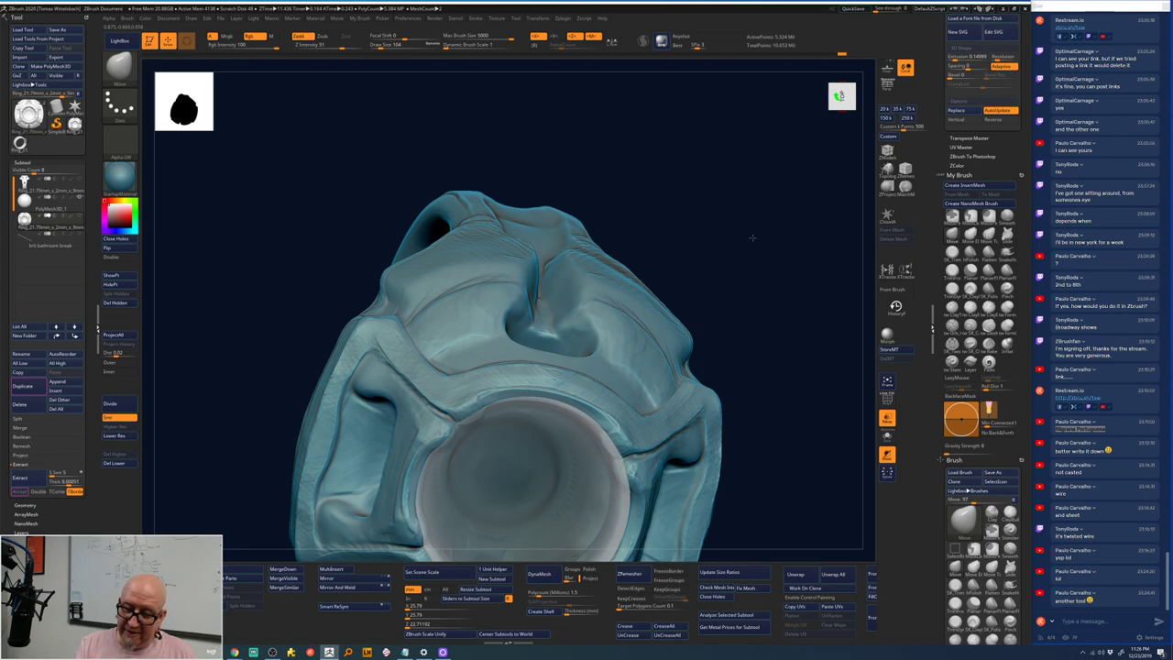
{"action": "left_click_drag", "start_coordinate": [761, 258], "coordinate": [730, 191]}
- Build up clay in the central circular pocket with the ClayTubes brush
{"action": "key", "text": "b"}
{"action": "key", "text": "c"}
{"action": "key", "text": "t"}
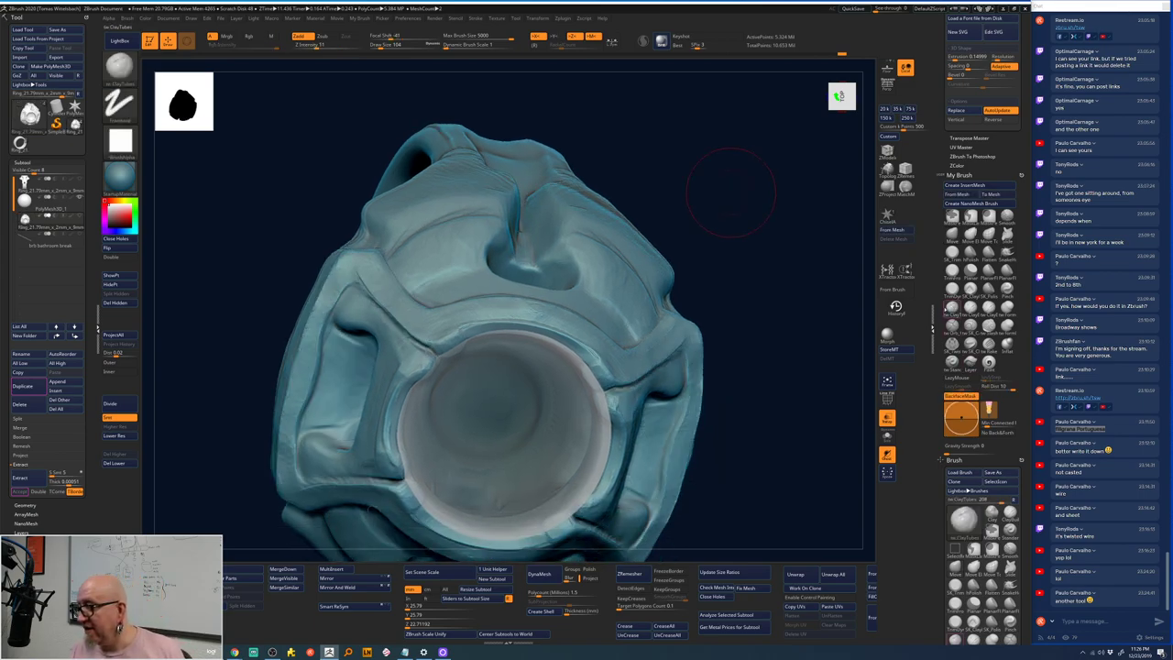
{"action": "left_click_drag", "start_coordinate": [529, 288], "coordinate": [509, 303]}
{"action": "key", "text": "space"}
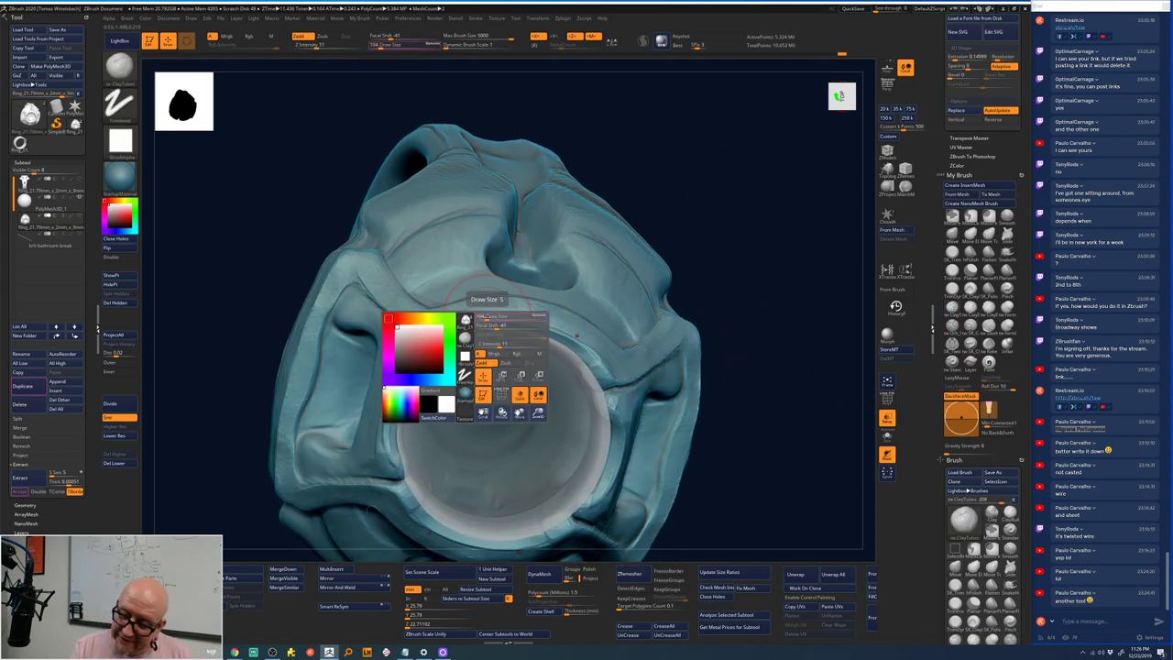
{"action": "left_click_drag", "start_coordinate": [736, 204], "coordinate": [497, 230]}
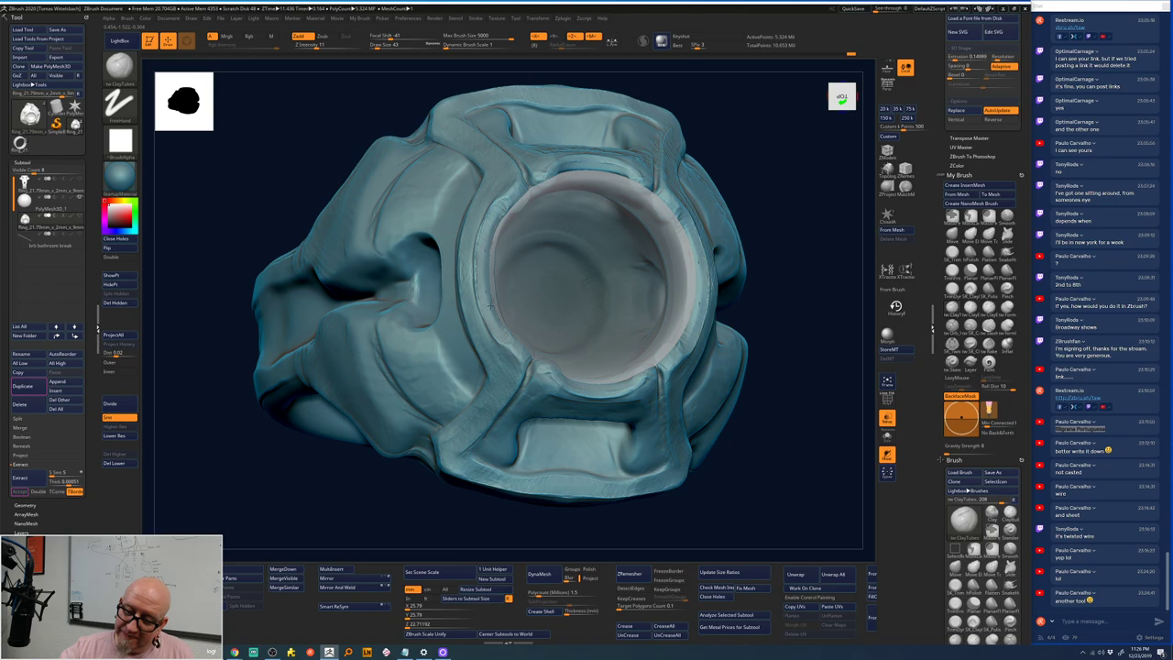
- Shift-smooth the bezel ornaments and orbit to check them from above and below
{"action": "key", "text": "shift"}
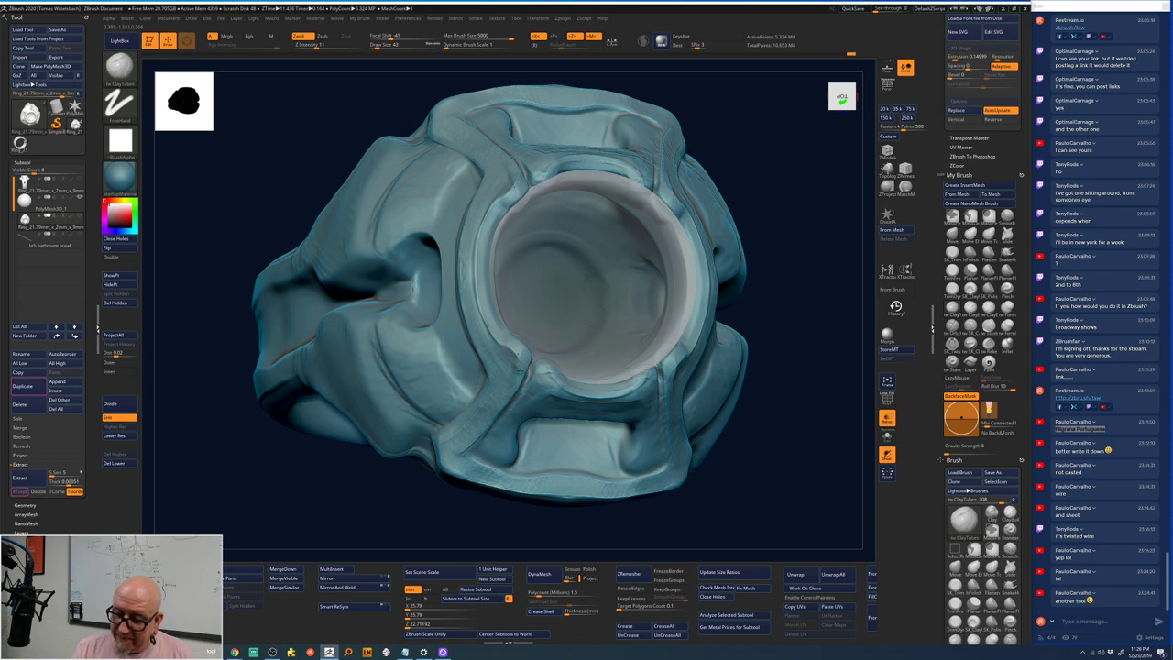
{"action": "key", "text": "shift"}
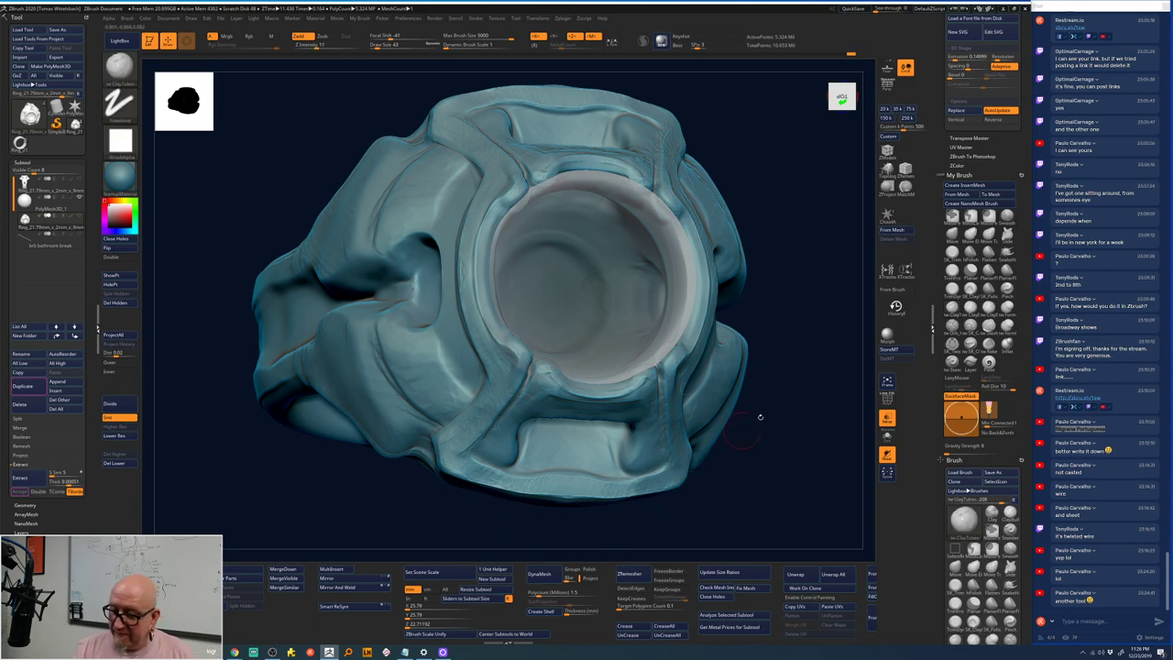
{"action": "mouse_move", "coordinate": [757, 413]}
{"action": "left_mouse_down"}
{"action": "mouse_move", "coordinate": [786, 376]}
{"action": "mouse_move", "coordinate": [647, 379]}
{"action": "left_mouse_up"}
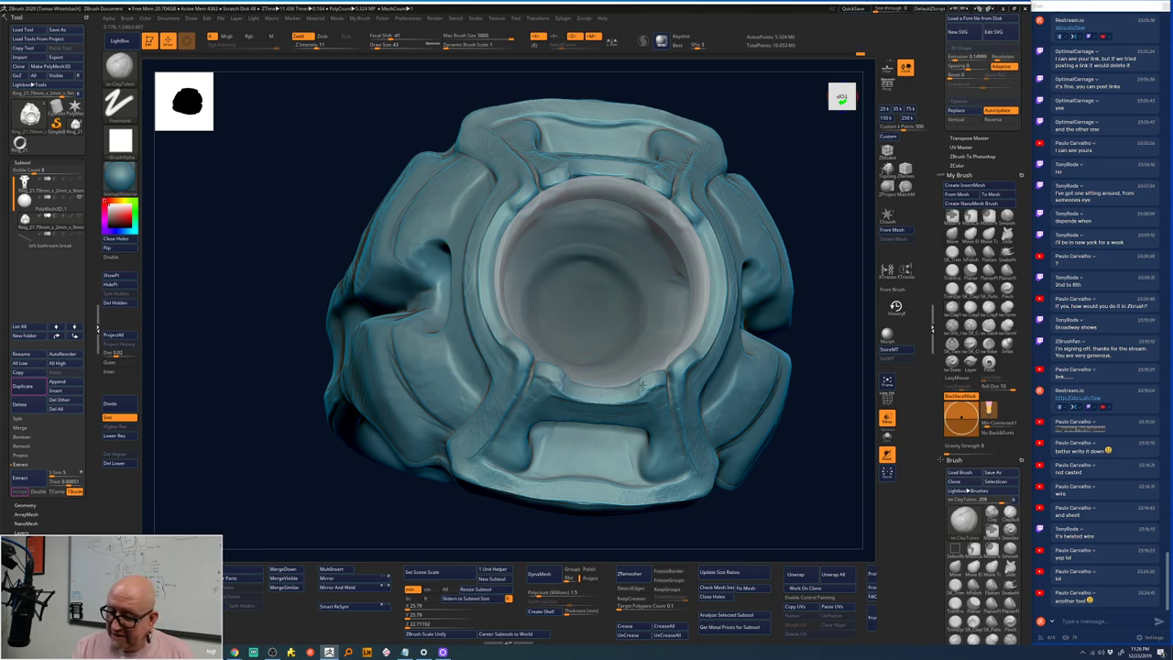
{"action": "right_click_drag", "start_coordinate": [641, 386], "coordinate": [661, 379]}
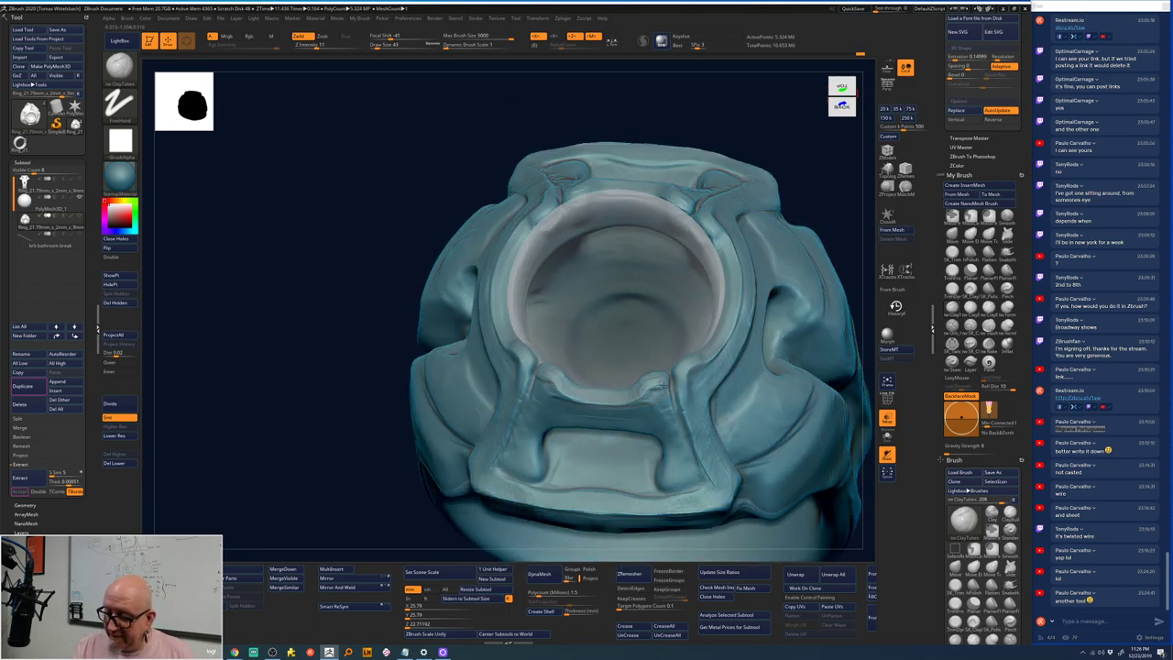
- Smooth away the bumps along the front band ornament's top ridge
{"action": "right_click_drag", "start_coordinate": [830, 209], "coordinate": [557, 377]}
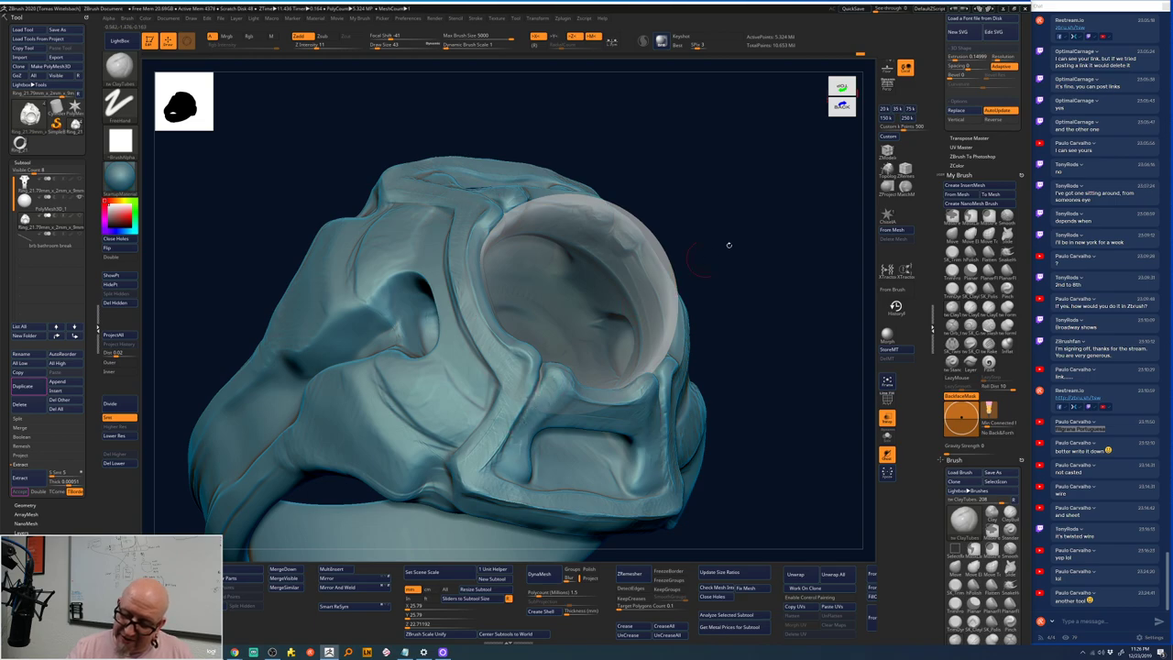
{"action": "mouse_move", "coordinate": [727, 244]}
{"action": "right_mouse_down"}
{"action": "mouse_move", "coordinate": [741, 217]}
{"action": "mouse_move", "coordinate": [792, 224]}
{"action": "mouse_move", "coordinate": [691, 215]}
{"action": "mouse_move", "coordinate": [641, 229]}
{"action": "right_mouse_up"}
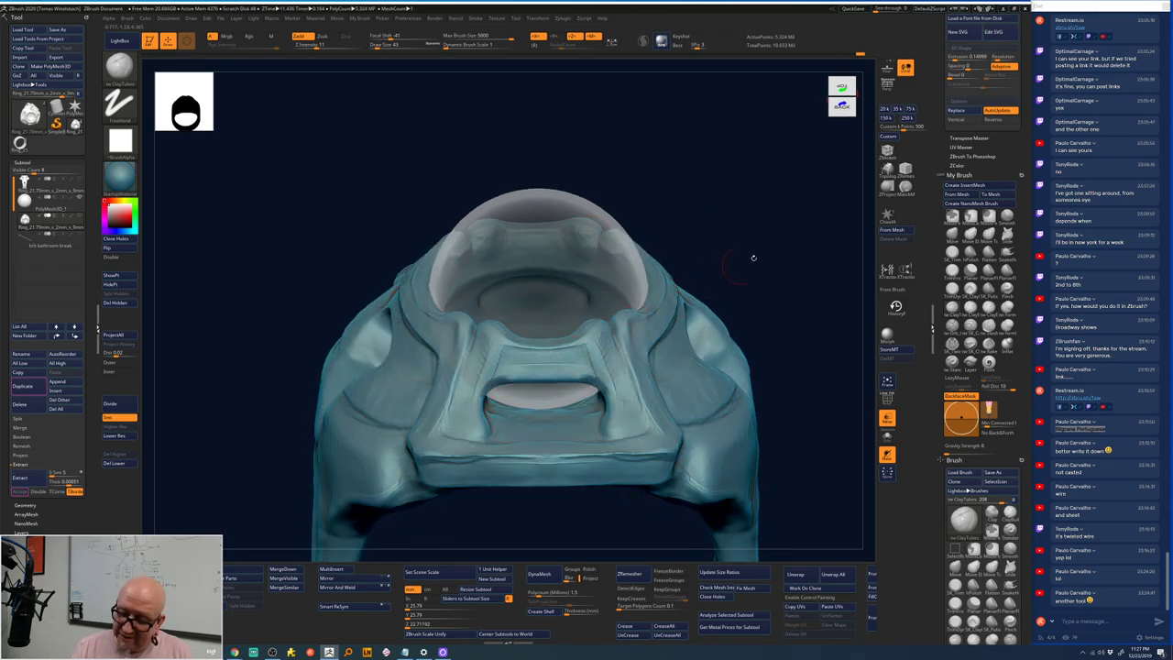
{"action": "right_click_drag", "start_coordinate": [753, 258], "coordinate": [508, 362]}
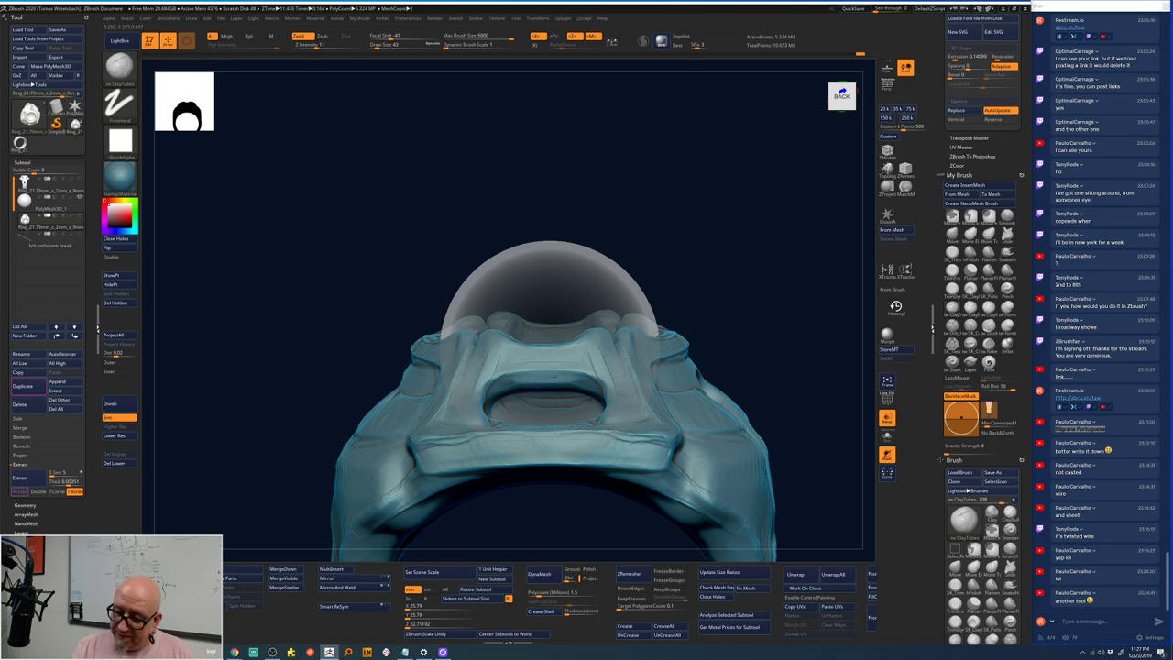
{"action": "mouse_move", "coordinate": [579, 374]}
{"action": "right_mouse_down"}
{"action": "mouse_move", "coordinate": [561, 403]}
{"action": "mouse_move", "coordinate": [556, 378]}
{"action": "right_mouse_up"}
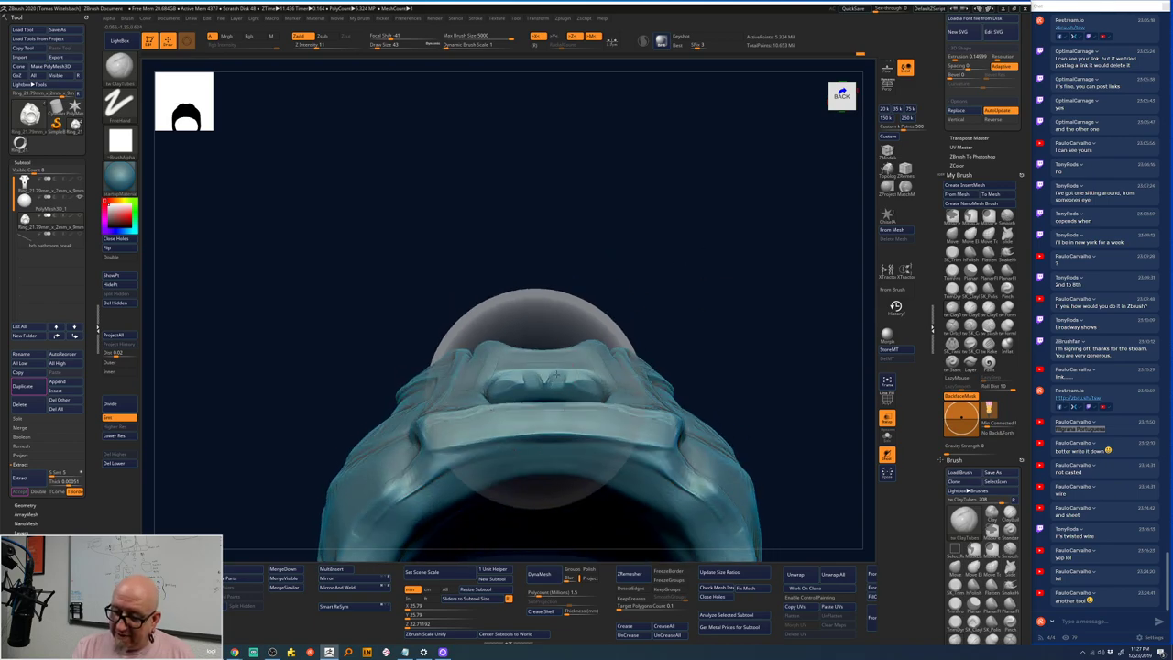
{"action": "mouse_move", "coordinate": [557, 372]}
{"action": "left_mouse_down", "text": "shift"}
{"action": "mouse_move", "coordinate": [505, 386]}
{"action": "mouse_move", "coordinate": [584, 371]}
{"action": "mouse_move", "coordinate": [538, 390]}
{"action": "mouse_move", "coordinate": [503, 389]}
{"action": "left_mouse_up", "text": "shift"}
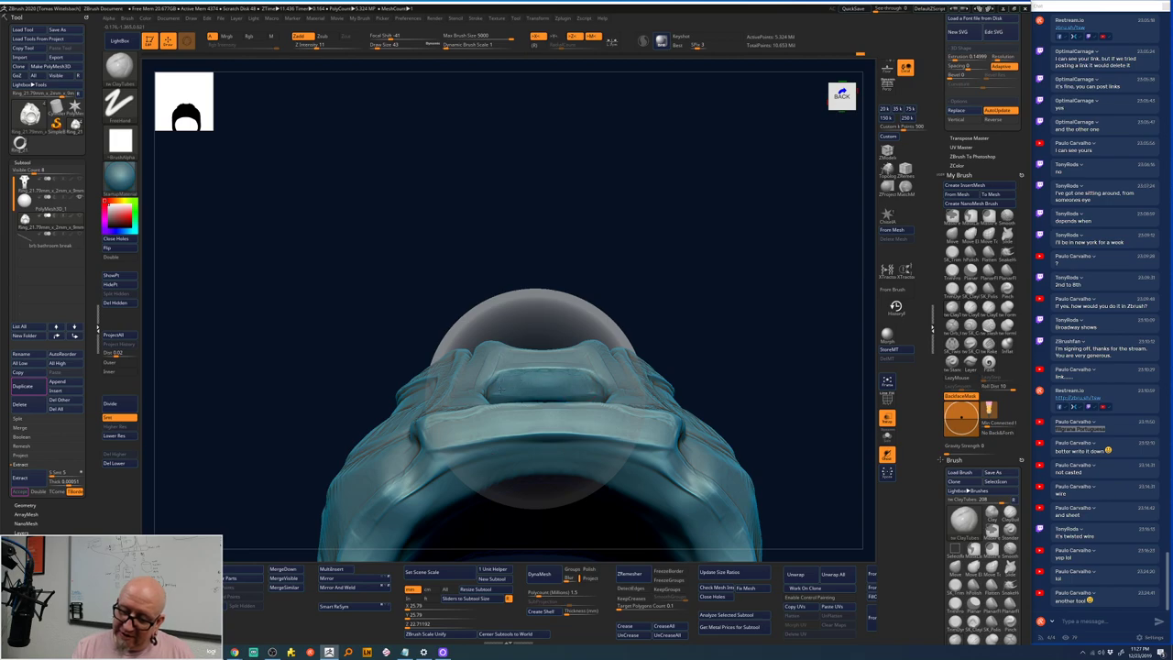
{"action": "mouse_move", "coordinate": [700, 230]}
{"action": "right_mouse_down"}
{"action": "mouse_move", "coordinate": [702, 284]}
{"action": "mouse_move", "coordinate": [704, 262]}
{"action": "mouse_move", "coordinate": [659, 229]}
{"action": "mouse_move", "coordinate": [486, 389]}
{"action": "right_mouse_up"}
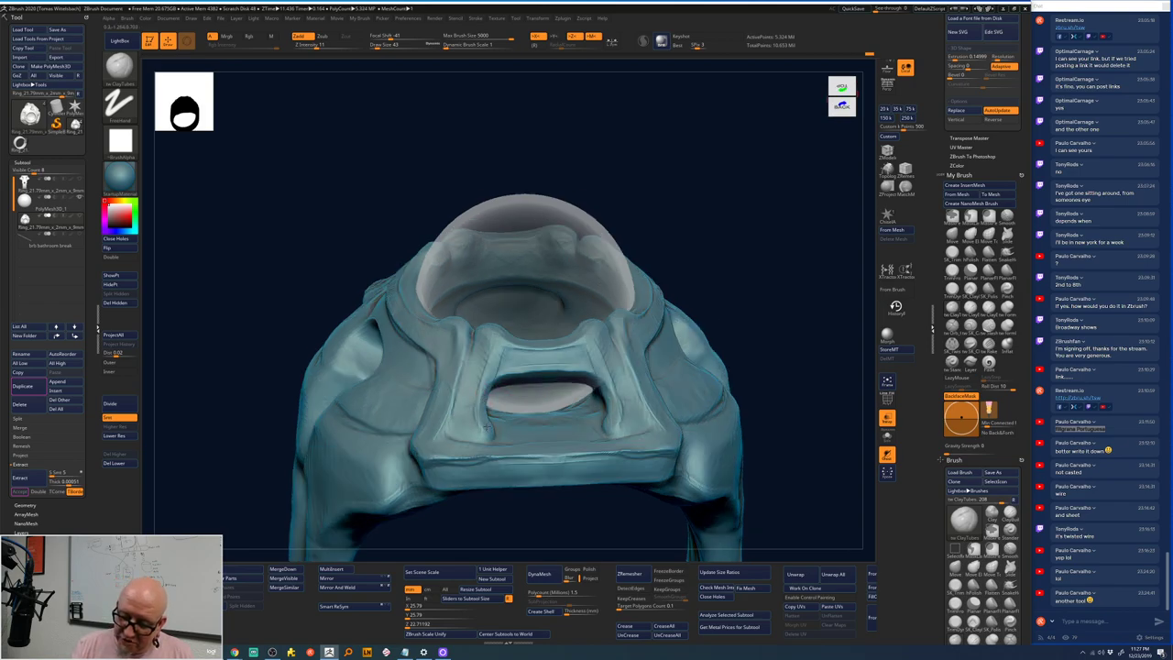
- Inspect the ring opening from several angles and enlarge the brush to Draw Size 74
{"action": "mouse_move", "coordinate": [715, 262]}
{"action": "right_mouse_down"}
{"action": "mouse_move", "coordinate": [794, 309]}
{"action": "mouse_move", "coordinate": [778, 351]}
{"action": "mouse_move", "coordinate": [647, 307]}
{"action": "right_mouse_up"}
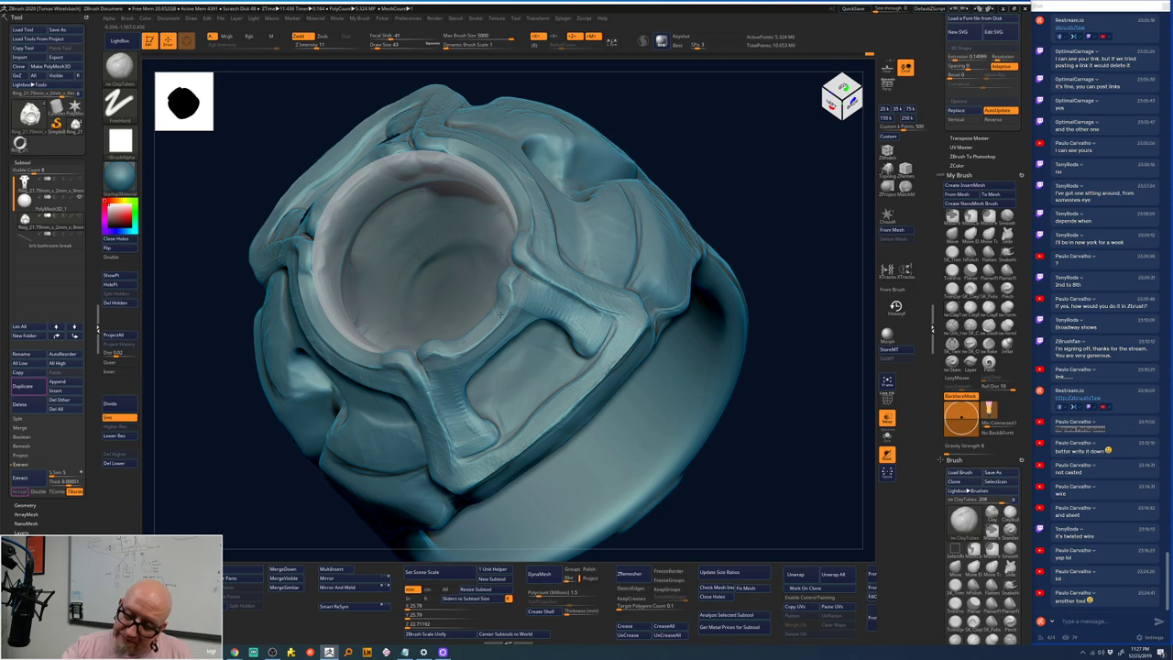
{"action": "right_click_drag", "start_coordinate": [527, 503], "coordinate": [733, 506]}
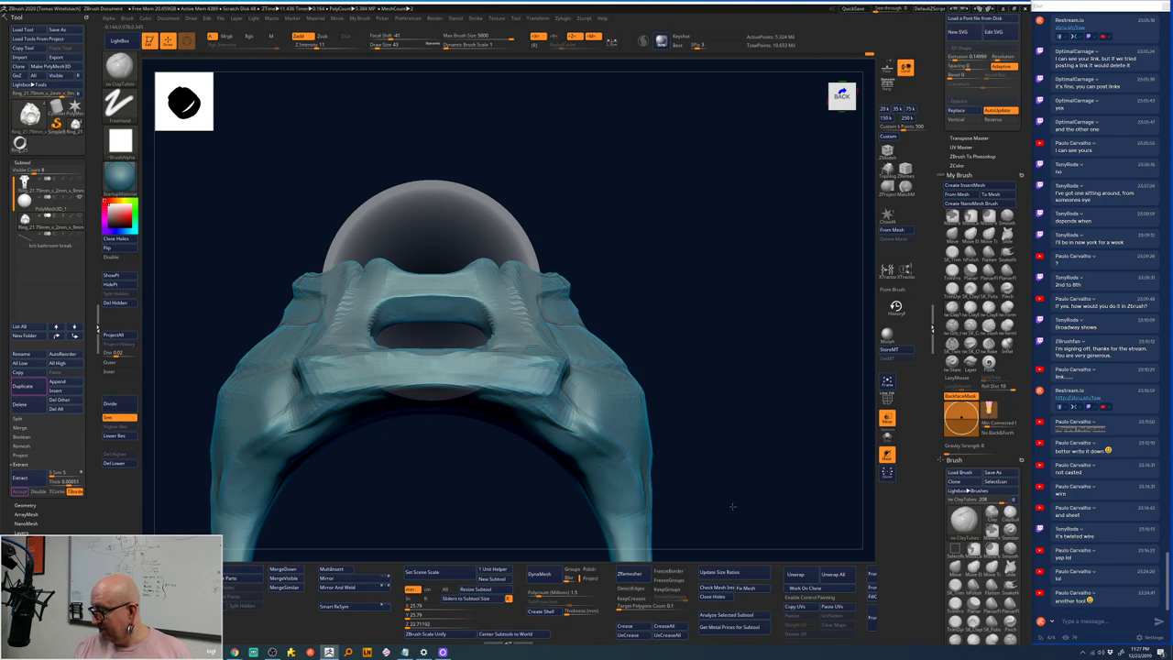
{"action": "right_click_drag", "start_coordinate": [659, 227], "coordinate": [510, 302]}
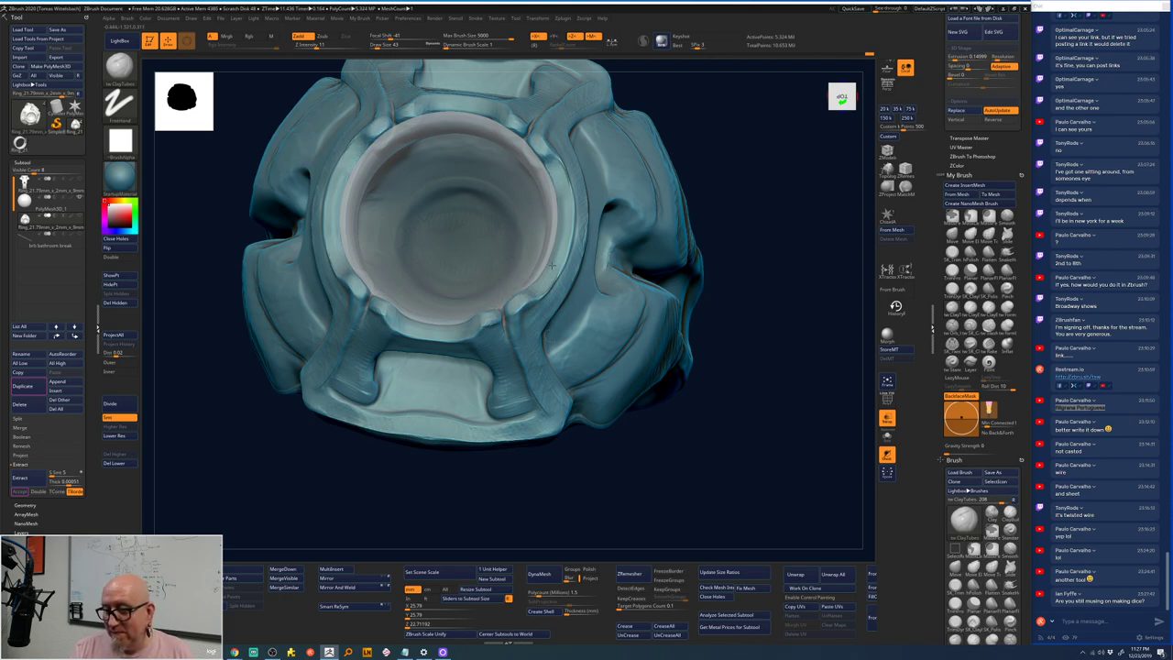
{"action": "right_click_drag", "start_coordinate": [557, 179], "coordinate": [653, 260]}
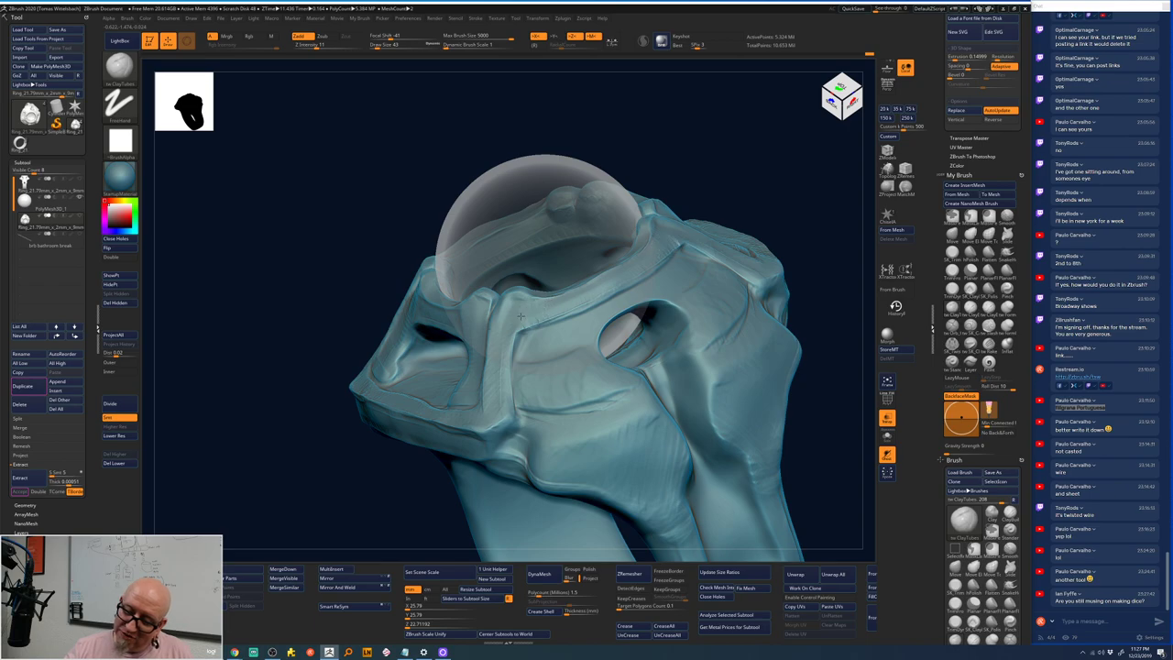
{"action": "mouse_move", "coordinate": [733, 169]}
{"action": "right_mouse_down"}
{"action": "mouse_move", "coordinate": [754, 199]}
{"action": "mouse_move", "coordinate": [624, 232]}
{"action": "mouse_move", "coordinate": [614, 266]}
{"action": "right_mouse_up"}
{"action": "key", "text": "space"}
{"action": "left_click_drag", "start_coordinate": [577, 275], "coordinate": [614, 275]}
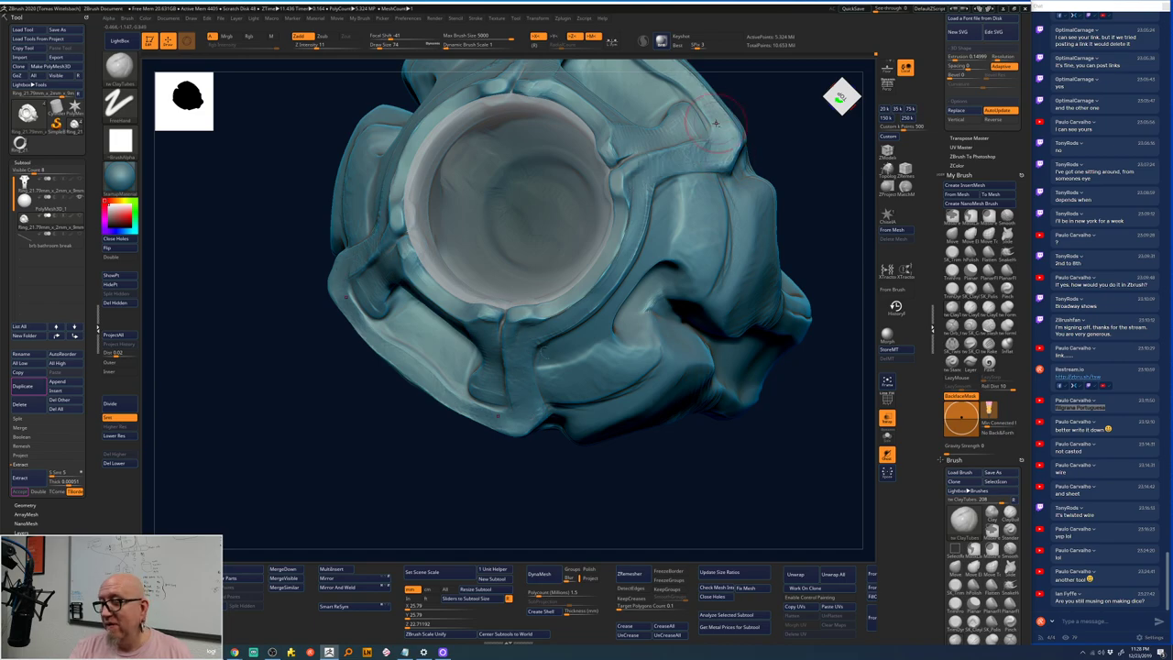
- Cut the brush Draw Size from 74 to 48 and zoom in on the ring band
{"action": "key", "text": "space"}
{"action": "left_click_drag", "start_coordinate": [737, 139], "coordinate": [722, 129]}
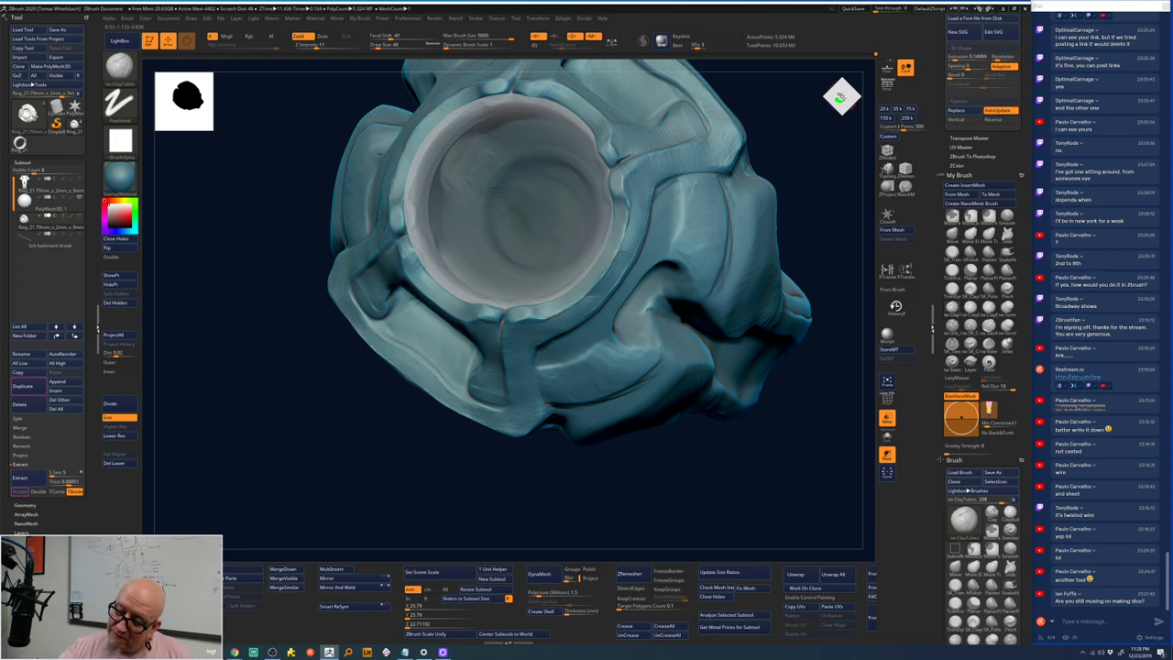
{"action": "mouse_move", "coordinate": [639, 200]}
{"action": "left_mouse_down"}
{"action": "mouse_move", "coordinate": [583, 461]}
{"action": "mouse_move", "coordinate": [610, 467]}
{"action": "mouse_move", "coordinate": [571, 440]}
{"action": "mouse_move", "coordinate": [550, 474]}
{"action": "mouse_move", "coordinate": [749, 474]}
{"action": "mouse_move", "coordinate": [761, 427]}
{"action": "mouse_move", "coordinate": [761, 490]}
{"action": "mouse_move", "coordinate": [765, 472]}
{"action": "mouse_move", "coordinate": [743, 518]}
{"action": "mouse_move", "coordinate": [778, 489]}
{"action": "mouse_move", "coordinate": [760, 456]}
{"action": "mouse_move", "coordinate": [760, 354]}
{"action": "mouse_move", "coordinate": [760, 431]}
{"action": "left_mouse_up"}
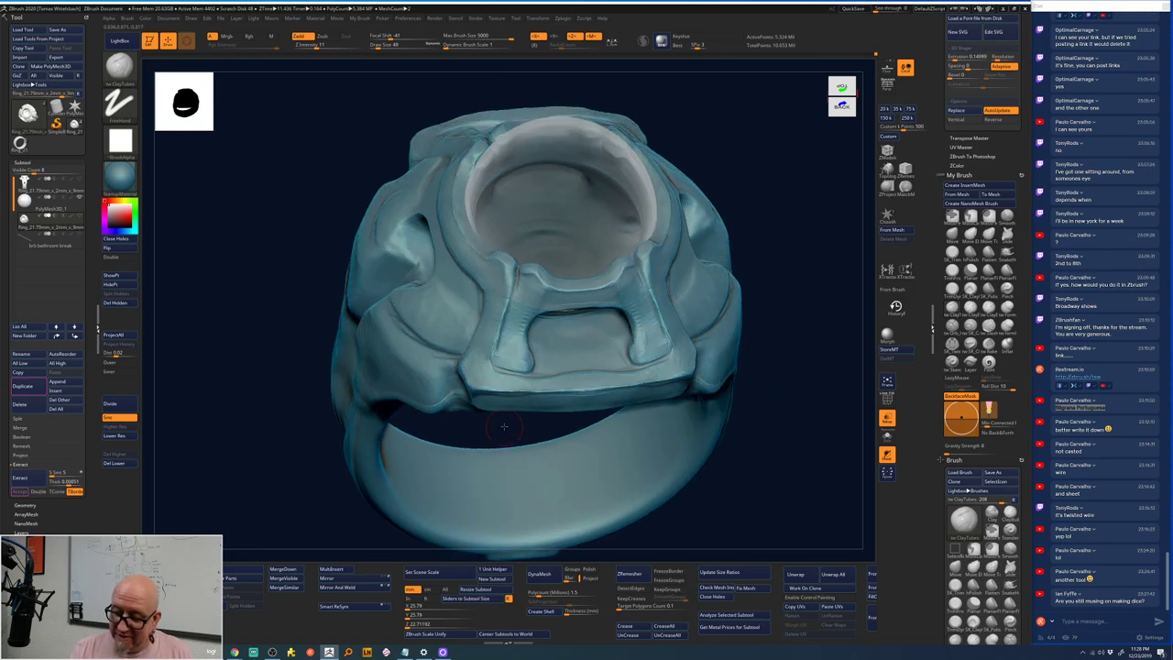
{"action": "left_click_drag", "start_coordinate": [503, 426], "coordinate": [448, 381]}
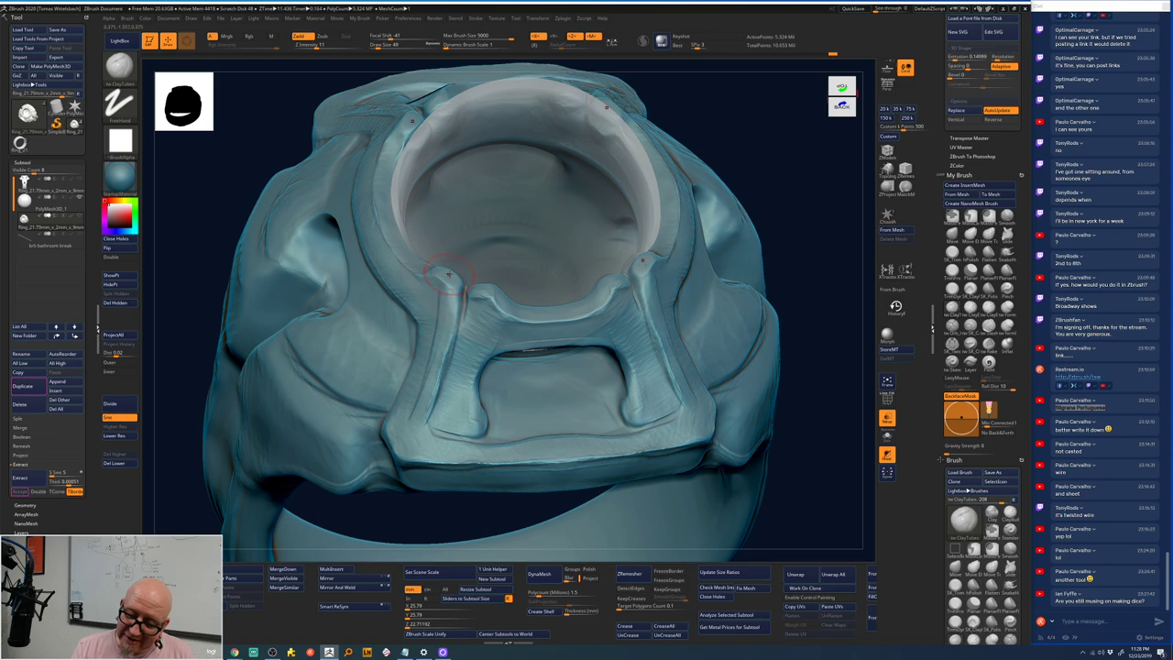
- Smooth the ornament ridges beneath the bezel with Smooth Stronger, masking where needed
{"action": "key", "text": "shift"}
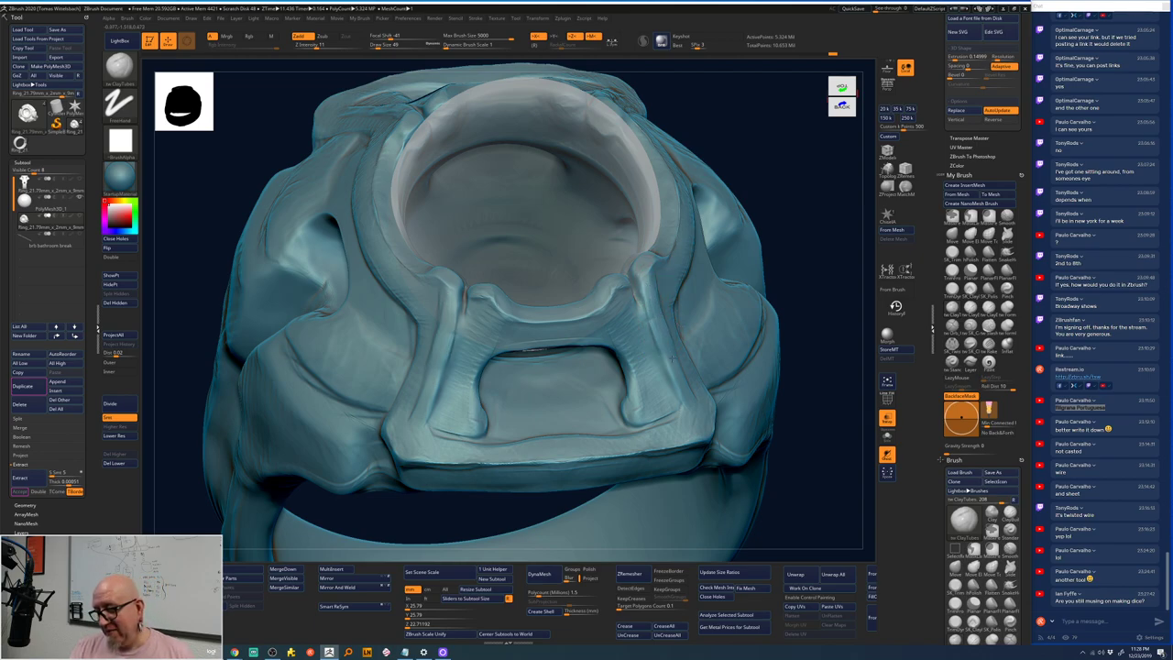
{"action": "right_click_drag", "start_coordinate": [672, 360], "coordinate": [711, 376]}
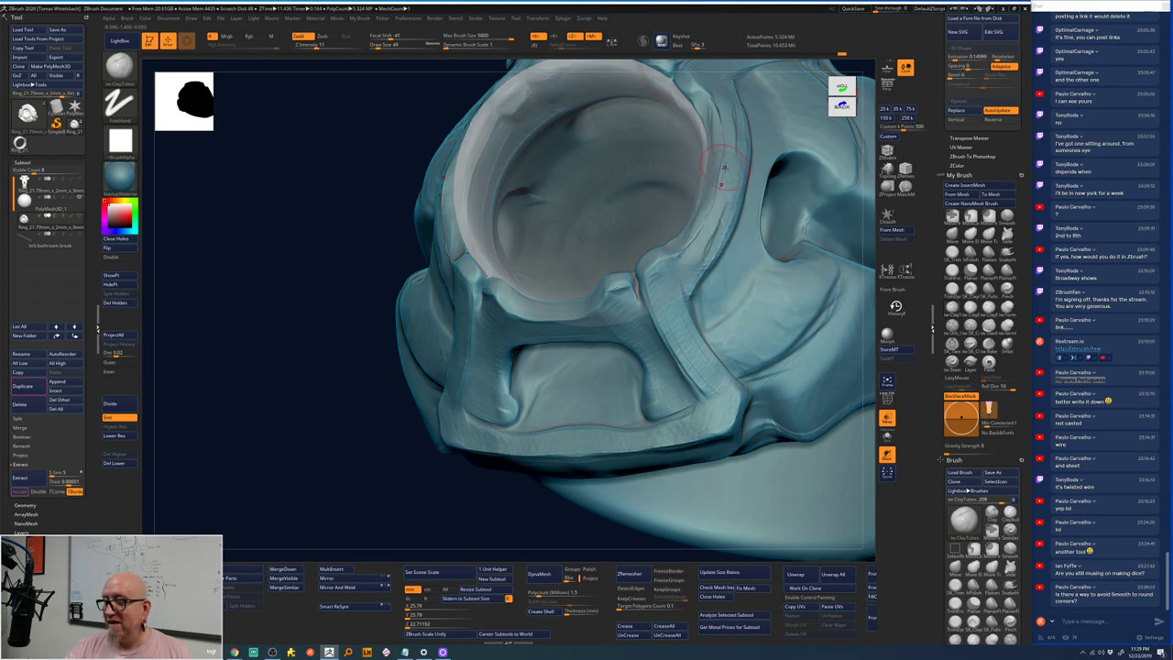
{"action": "key", "text": "ctrl"}
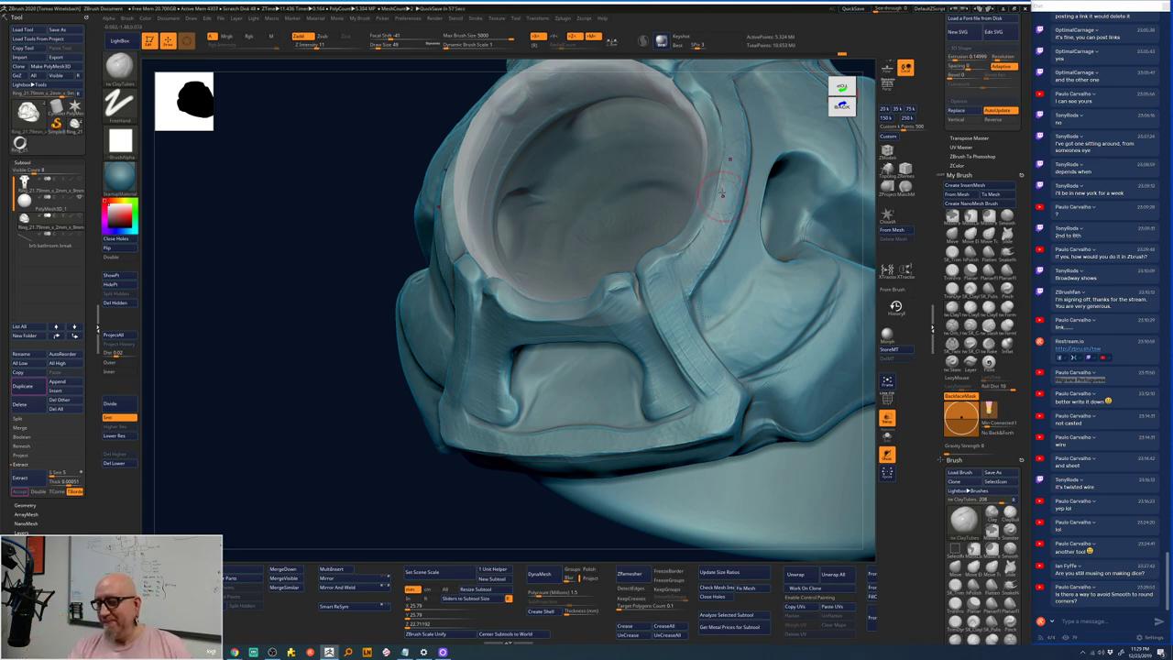
{"action": "key", "text": "shift"}
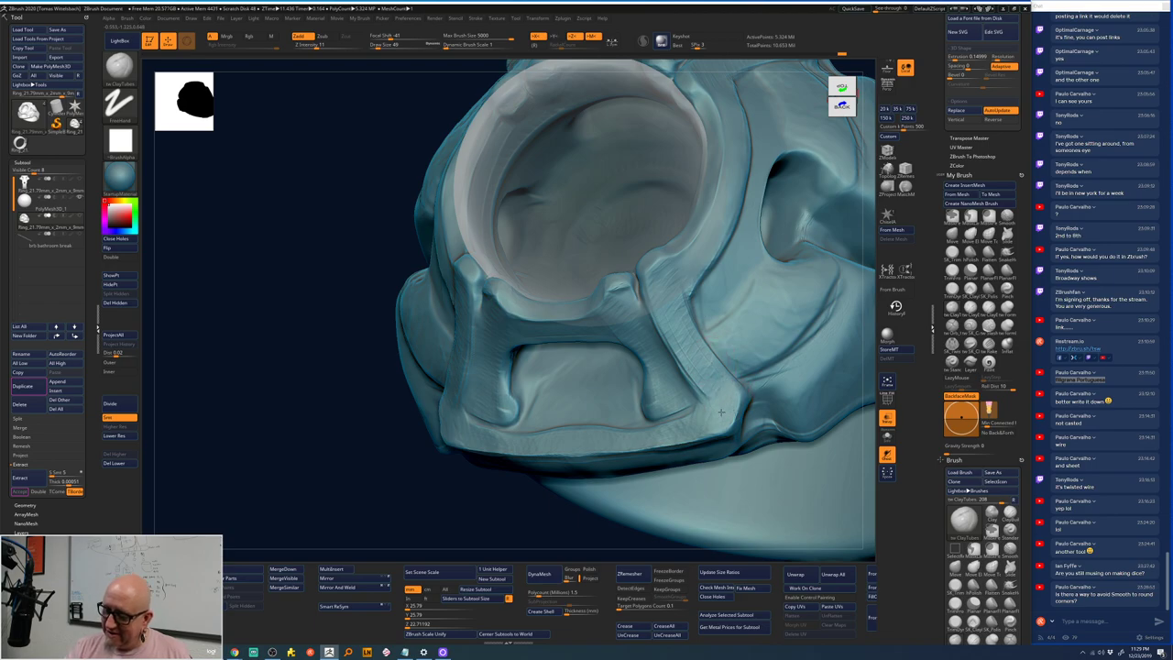
- Inspect the bezel ridges from several angles, then return to the ClayTubes brush
{"action": "right_click_drag", "start_coordinate": [708, 429], "coordinate": [524, 523]}
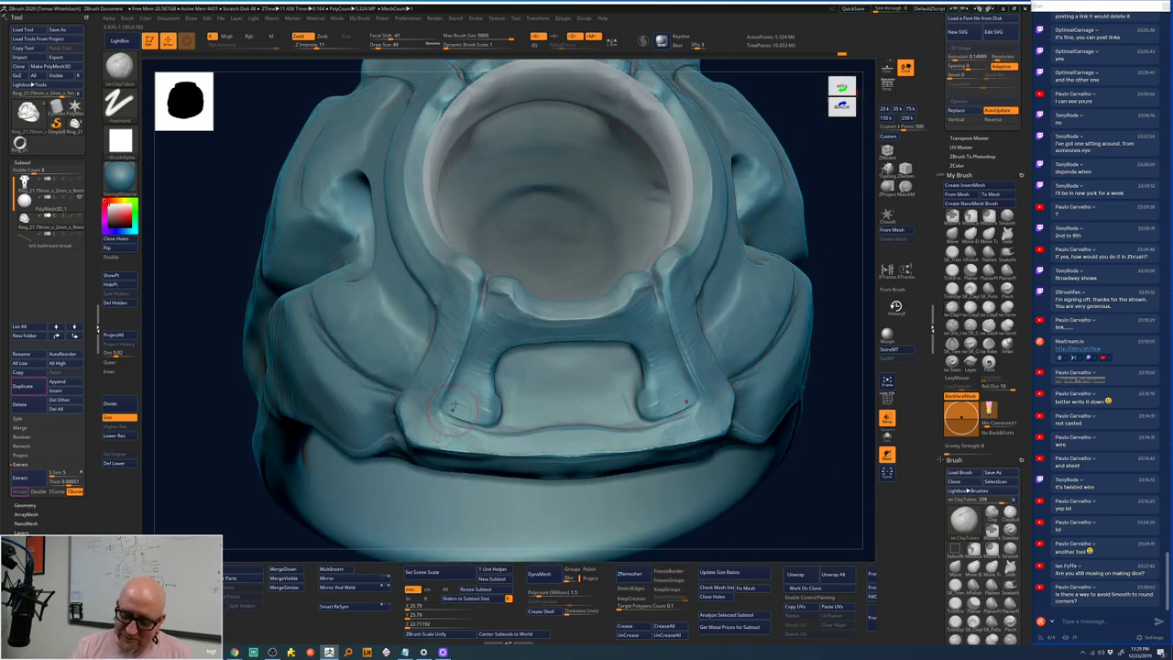
{"action": "right_click_drag", "start_coordinate": [455, 406], "coordinate": [461, 386]}
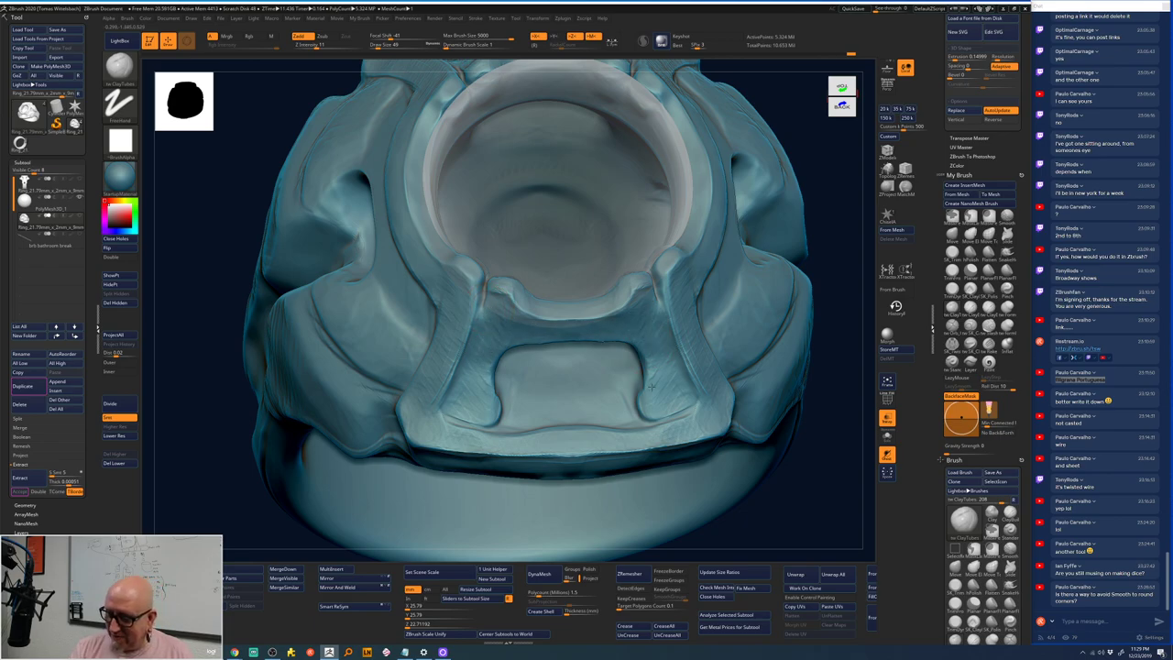
{"action": "mouse_move", "coordinate": [760, 516]}
{"action": "left_mouse_down"}
{"action": "mouse_move", "coordinate": [733, 362]}
{"action": "mouse_move", "coordinate": [739, 452]}
{"action": "mouse_move", "coordinate": [715, 537]}
{"action": "mouse_move", "coordinate": [718, 481]}
{"action": "mouse_move", "coordinate": [712, 498]}
{"action": "mouse_move", "coordinate": [746, 478]}
{"action": "mouse_move", "coordinate": [723, 476]}
{"action": "mouse_move", "coordinate": [720, 461]}
{"action": "left_mouse_up"}
{"action": "left_click_drag", "start_coordinate": [643, 257], "coordinate": [701, 212]}
{"action": "key", "text": "space"}
{"action": "key", "text": "shift"}
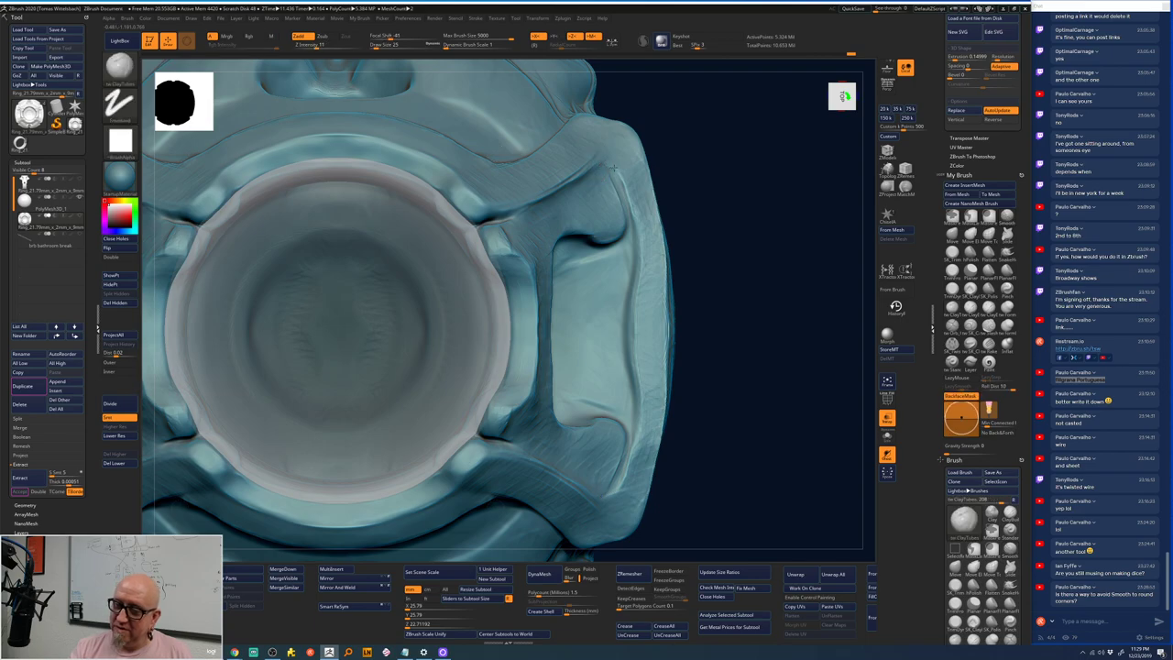
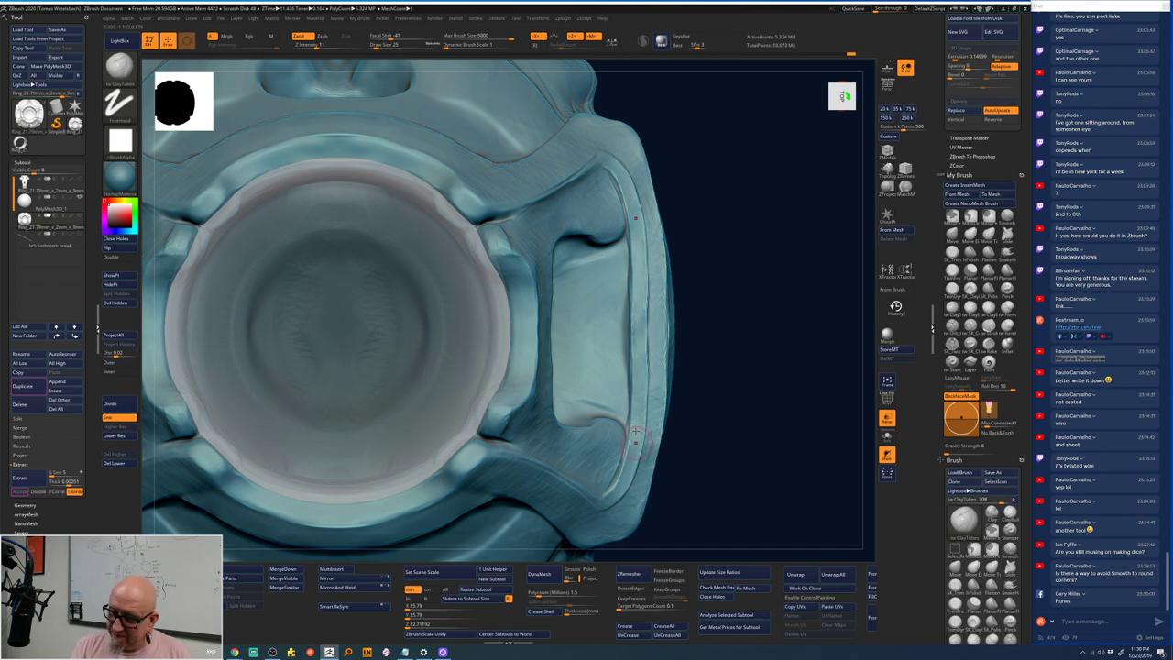
- Carve a vertical groove down the bracket's inner face and smooth along it
{"action": "key", "text": "shift"}
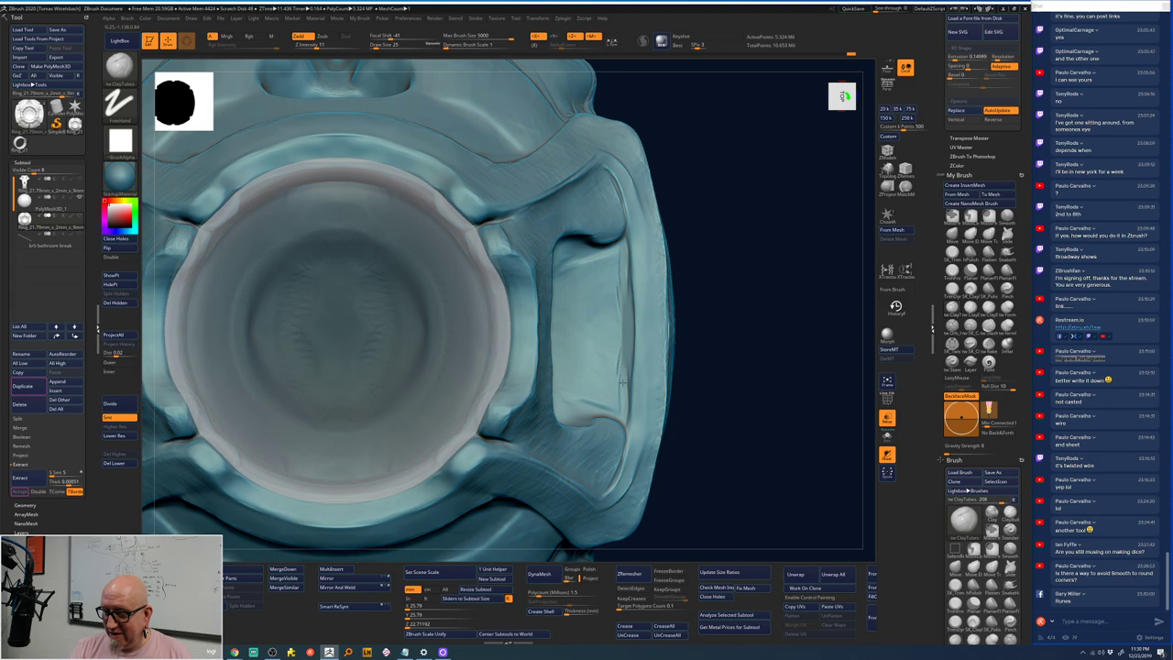
{"action": "left_click_drag", "start_coordinate": [619, 255], "coordinate": [610, 396]}
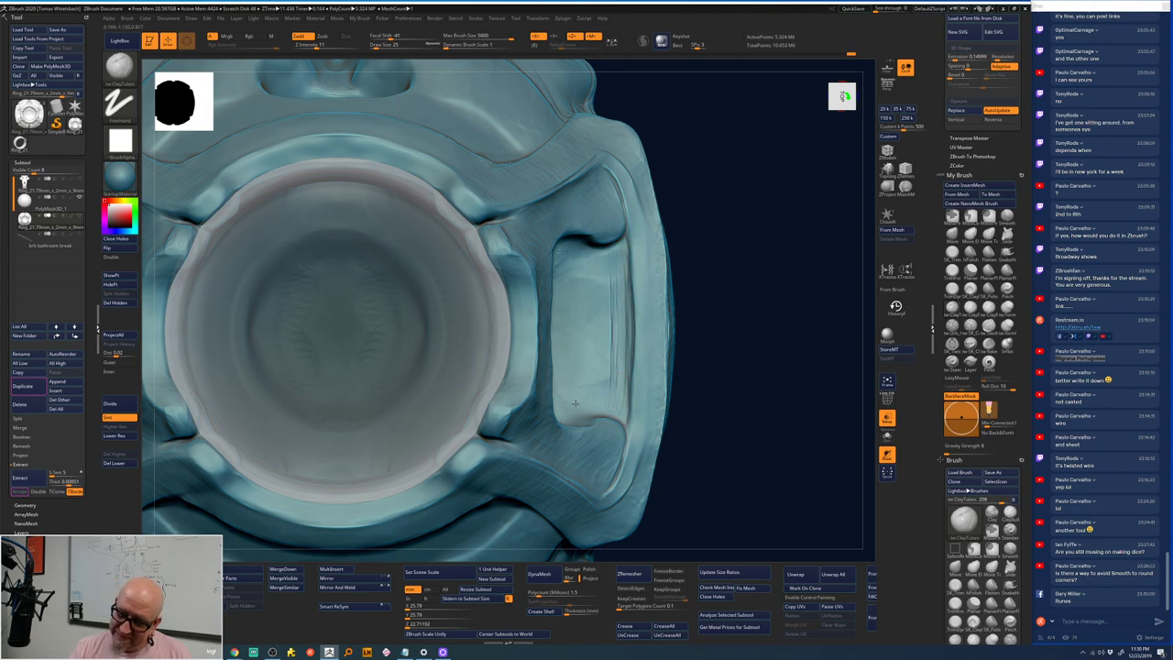
{"action": "left_click_drag", "start_coordinate": [577, 375], "coordinate": [576, 292]}
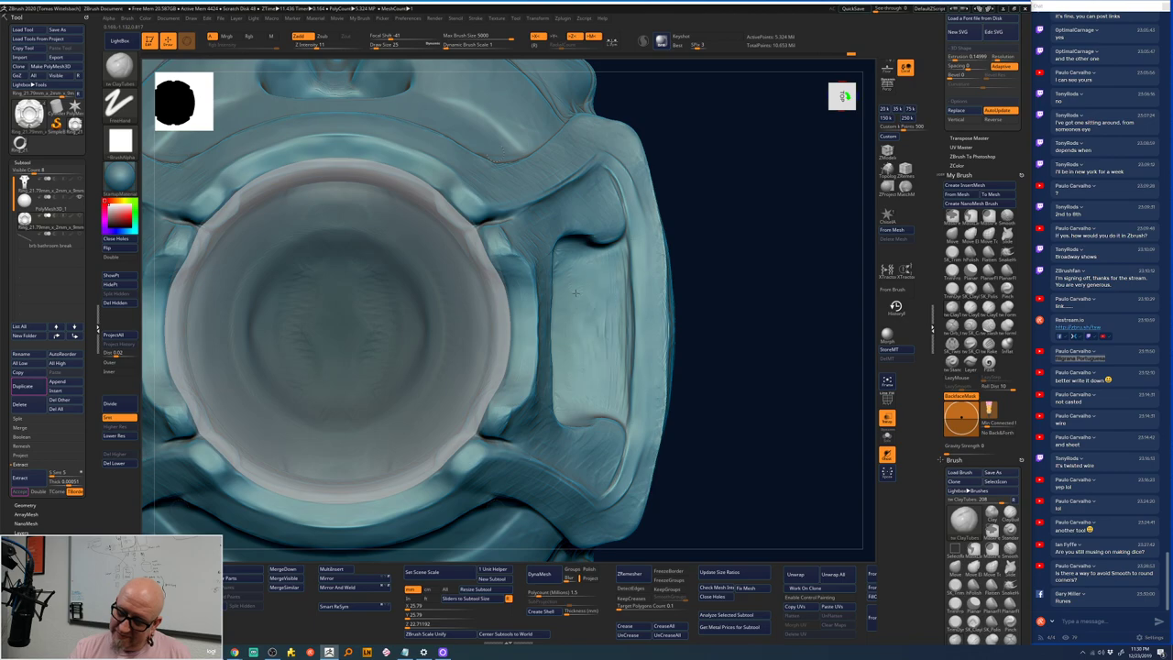
{"action": "key", "text": "shift"}
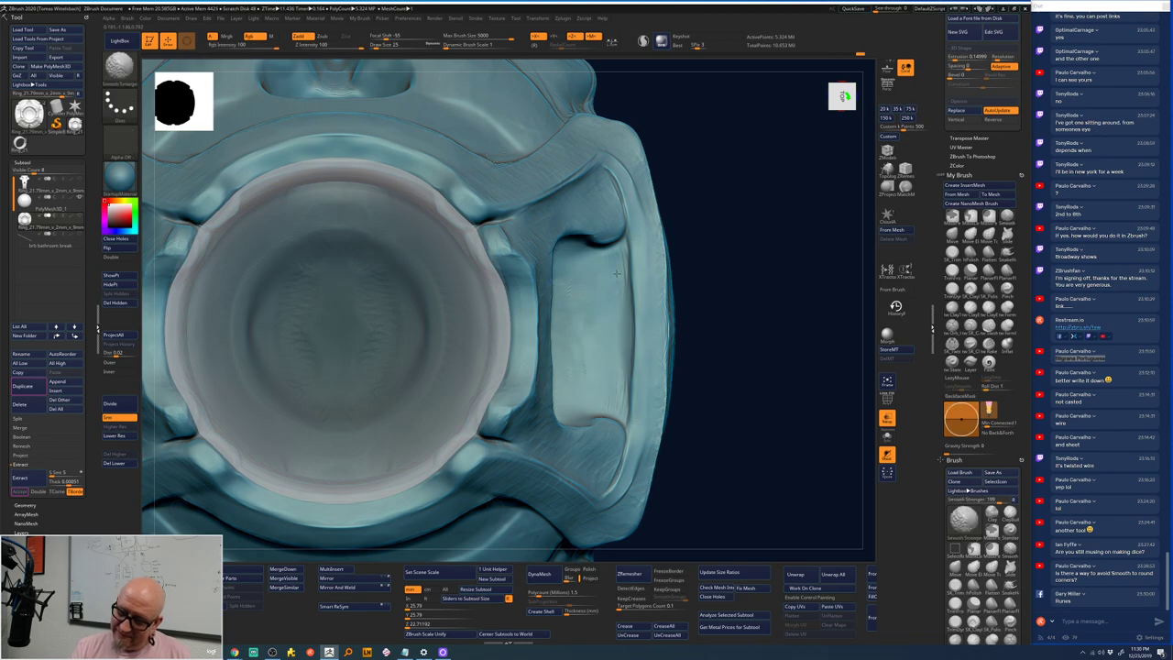
- Reframe the view around the ring head and switch to the ClayTubes brush (BCT)
{"action": "mouse_move", "coordinate": [728, 393]}
{"action": "right_mouse_down", "text": "ctrl"}
{"action": "mouse_move", "coordinate": [687, 215]}
{"action": "mouse_move", "coordinate": [686, 275]}
{"action": "mouse_move", "coordinate": [702, 259]}
{"action": "mouse_move", "coordinate": [686, 281]}
{"action": "mouse_move", "coordinate": [642, 260]}
{"action": "mouse_move", "coordinate": [663, 321]}
{"action": "right_mouse_up", "text": "ctrl"}
{"action": "right_click_drag", "start_coordinate": [657, 249], "coordinate": [398, 340]}
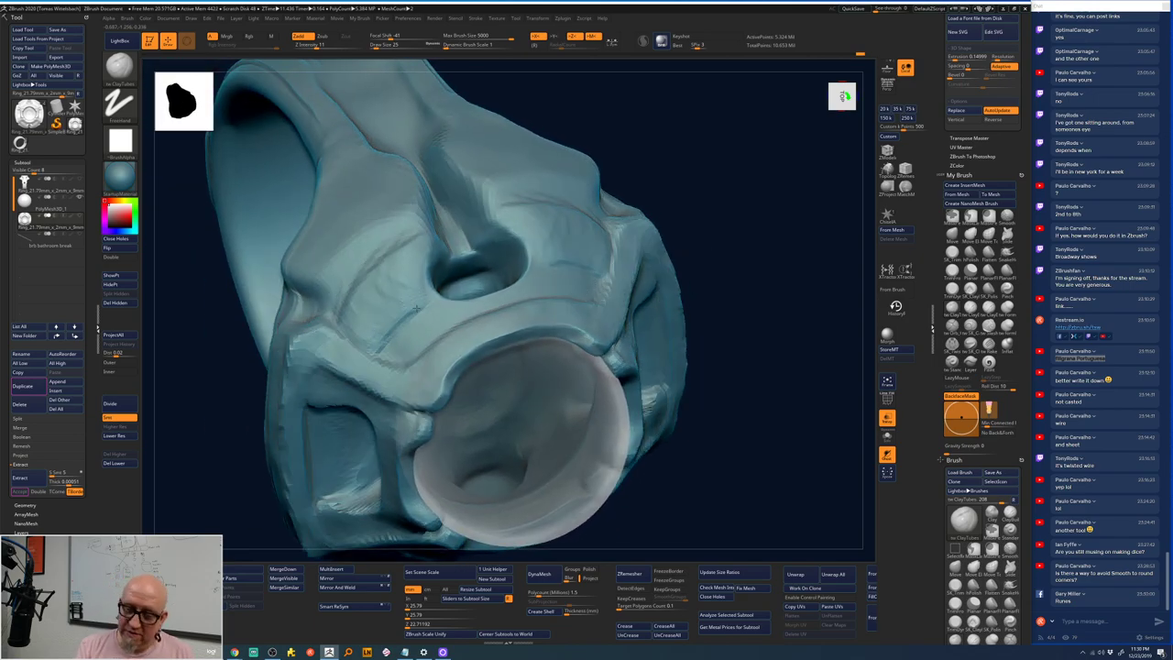
{"action": "right_click_drag", "start_coordinate": [725, 212], "coordinate": [733, 220]}
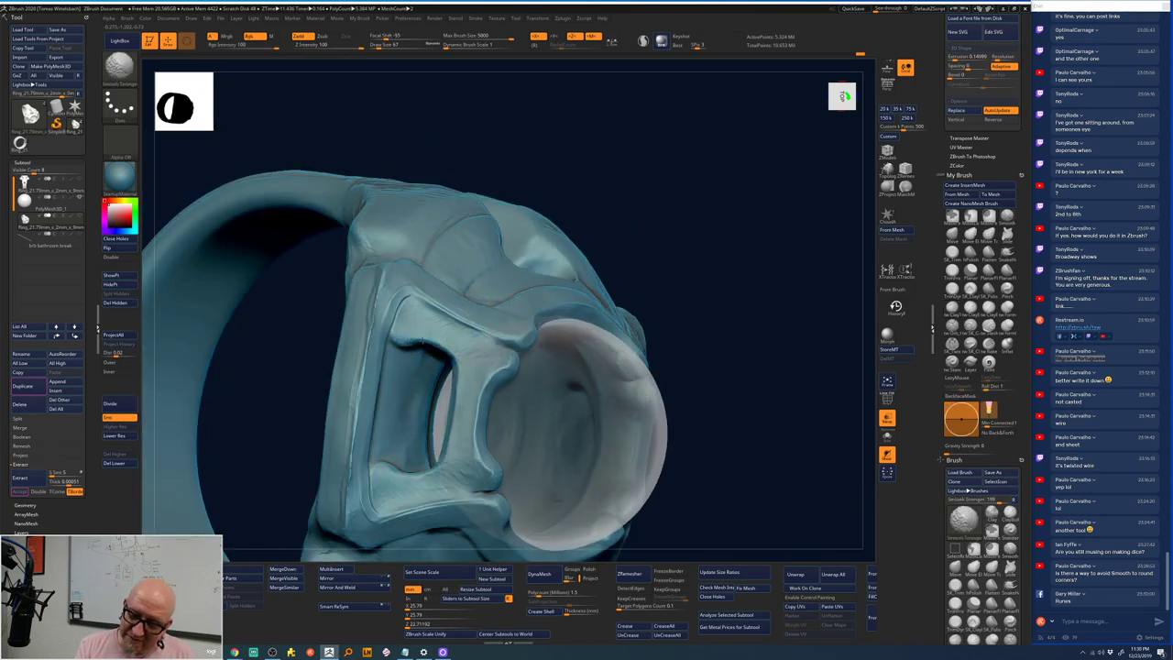
{"action": "key", "text": "b"}
{"action": "key", "text": "c"}
{"action": "key", "text": "t"}
- Smooth the upper and left bevel edges of the side opening at higher subdivision
{"action": "right_click_drag", "start_coordinate": [443, 476], "coordinate": [431, 412]}
{"action": "right_click", "coordinate": [430, 412]}
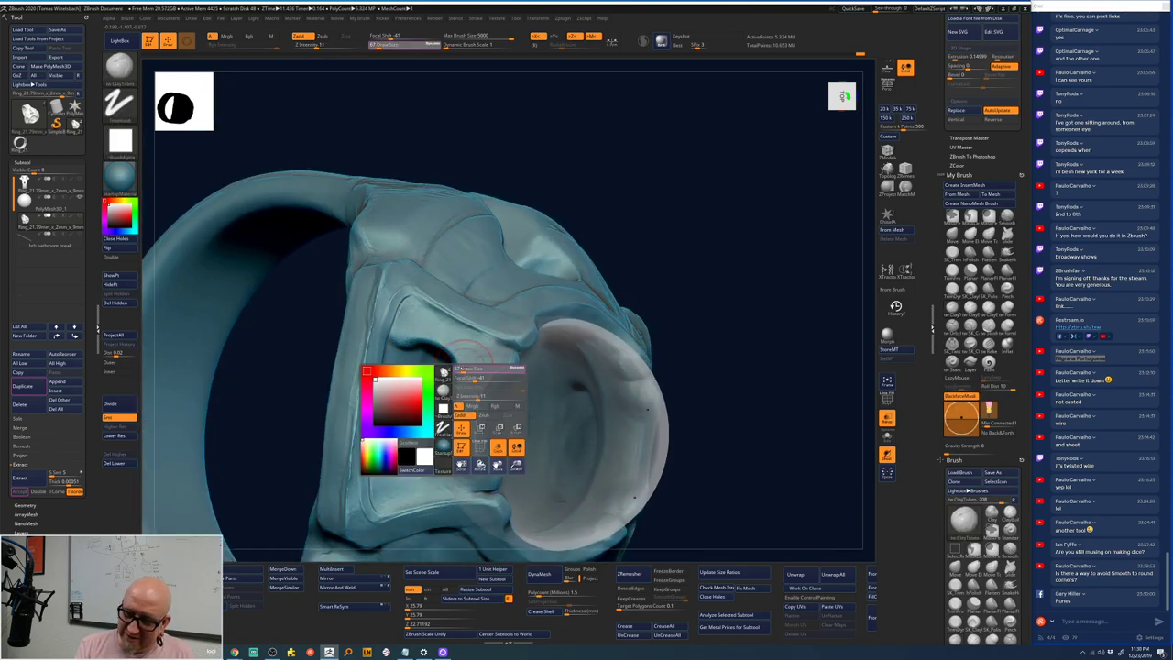
{"action": "key", "text": "d"}
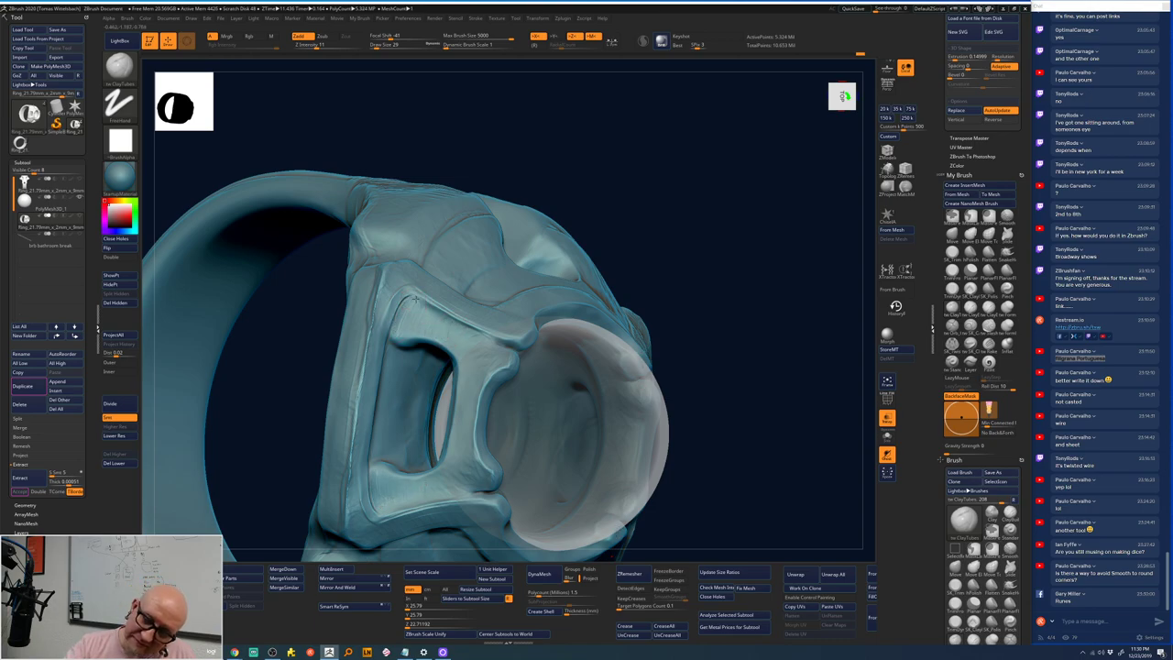
{"action": "key", "text": "shift"}
{"action": "left_click_drag", "start_coordinate": [369, 350], "coordinate": [380, 300], "text": "shift"}
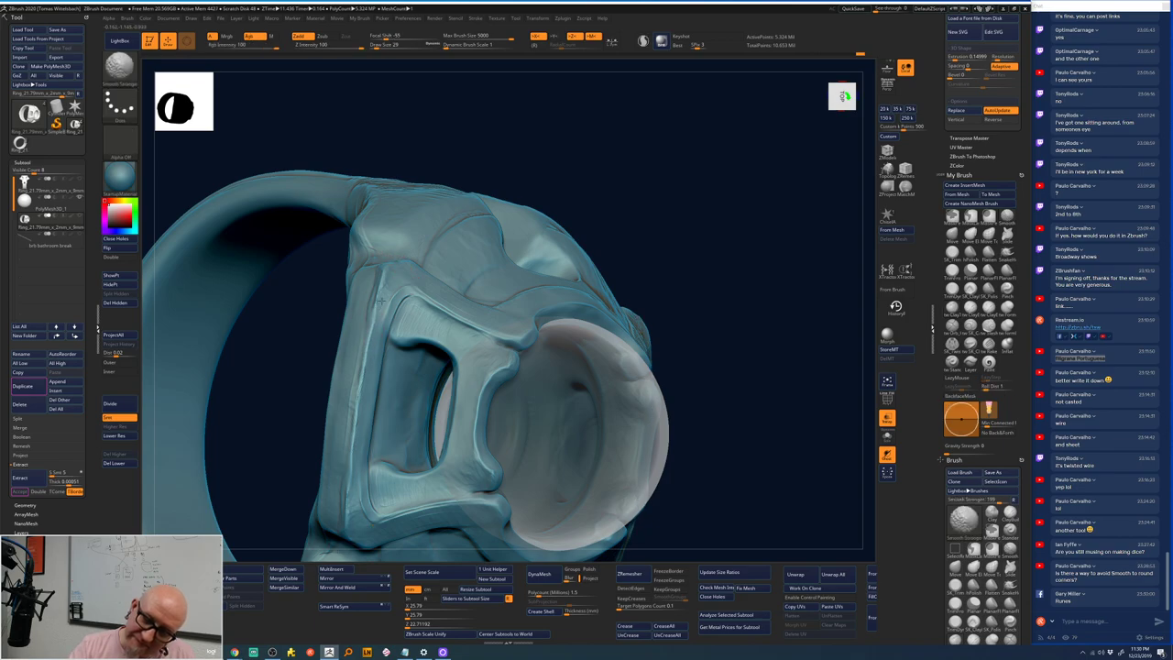
{"action": "left_click_drag", "start_coordinate": [368, 355], "coordinate": [359, 446], "text": "shift"}
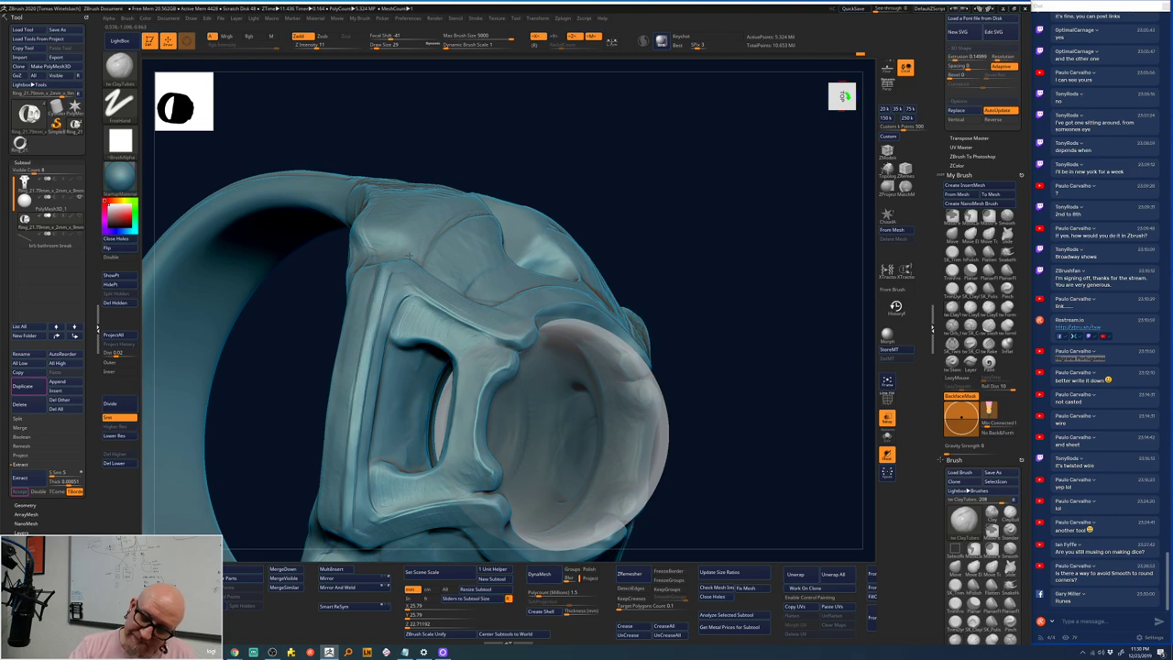
{"action": "left_click_drag", "start_coordinate": [436, 231], "coordinate": [461, 303]}
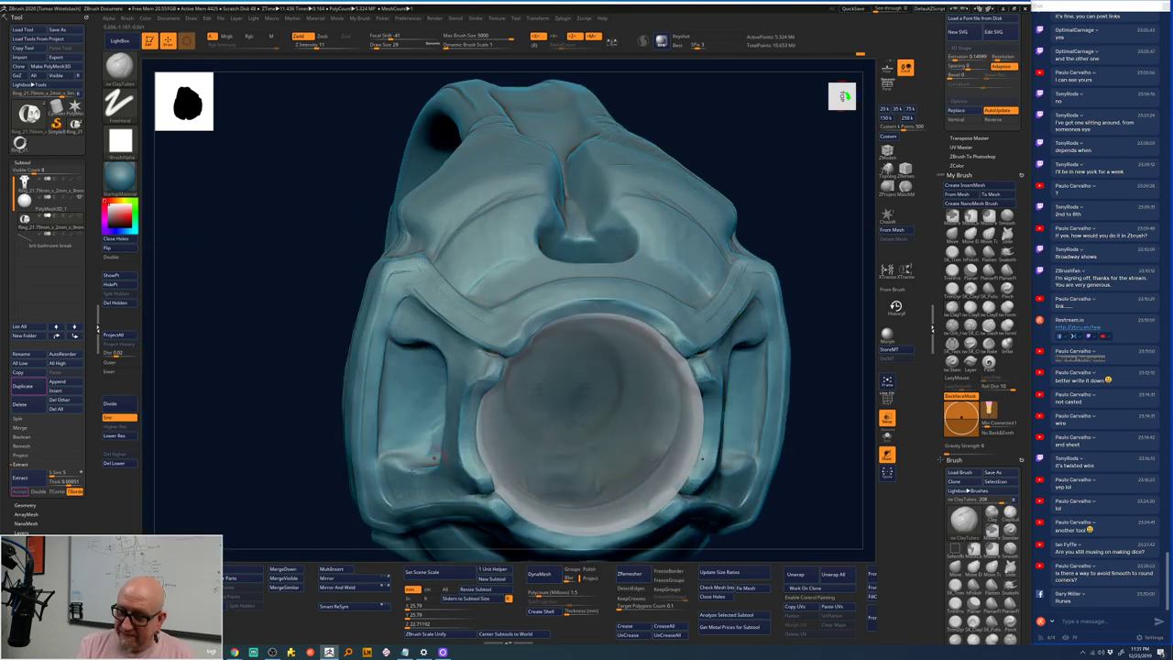
- Orbit the ring through side, top-down and left views to inspect the head
{"action": "mouse_move", "coordinate": [476, 284]}
{"action": "left_mouse_down"}
{"action": "mouse_move", "coordinate": [700, 274]}
{"action": "mouse_move", "coordinate": [678, 91]}
{"action": "left_mouse_up"}
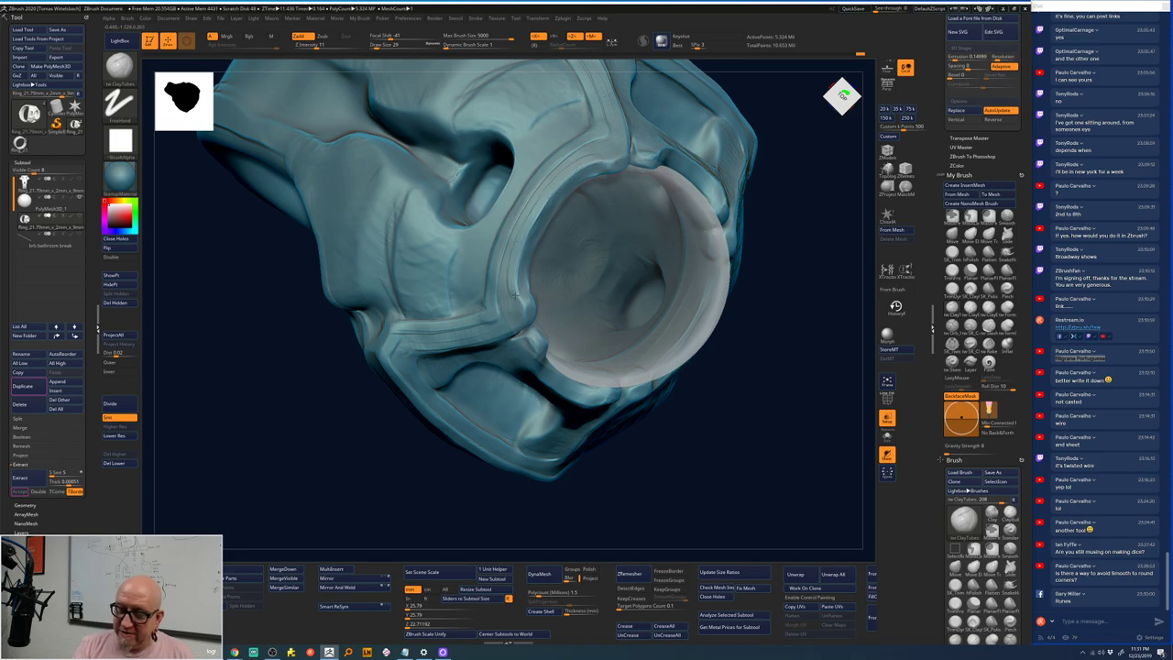
{"action": "mouse_move", "coordinate": [440, 530]}
{"action": "left_mouse_down"}
{"action": "mouse_move", "coordinate": [398, 535]}
{"action": "mouse_move", "coordinate": [366, 509]}
{"action": "mouse_move", "coordinate": [812, 533]}
{"action": "mouse_move", "coordinate": [586, 240]}
{"action": "left_mouse_up"}
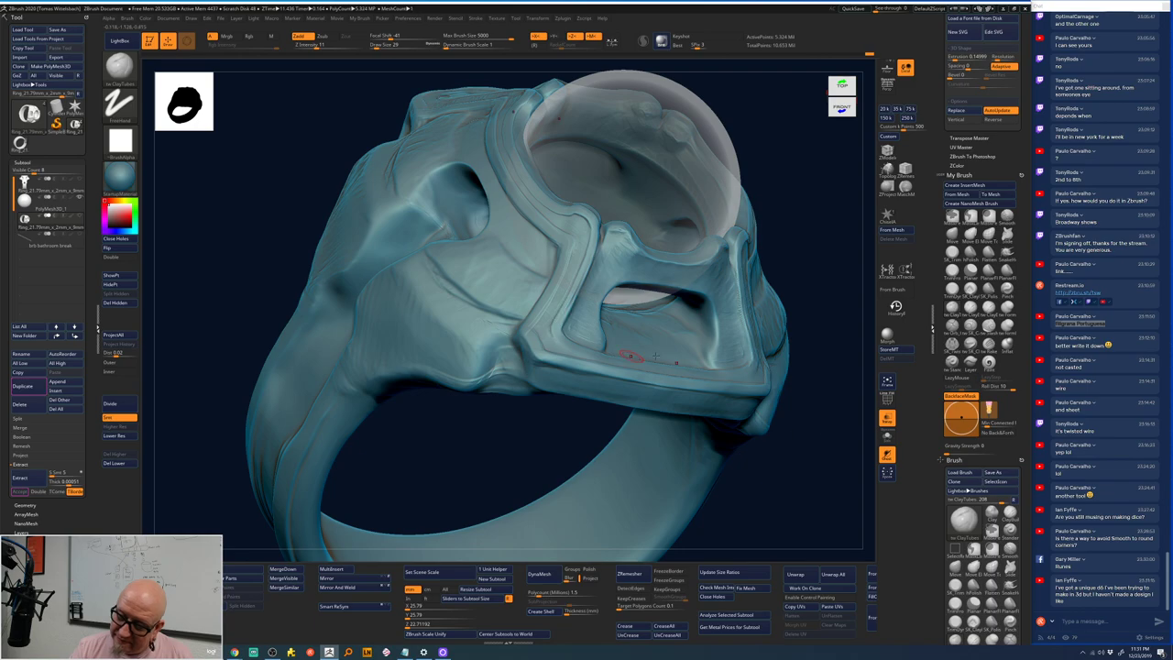
{"action": "mouse_move", "coordinate": [797, 385]}
{"action": "left_mouse_down"}
{"action": "mouse_move", "coordinate": [830, 363]}
{"action": "mouse_move", "coordinate": [696, 367]}
{"action": "mouse_move", "coordinate": [343, 486]}
{"action": "mouse_move", "coordinate": [431, 416]}
{"action": "left_mouse_up"}
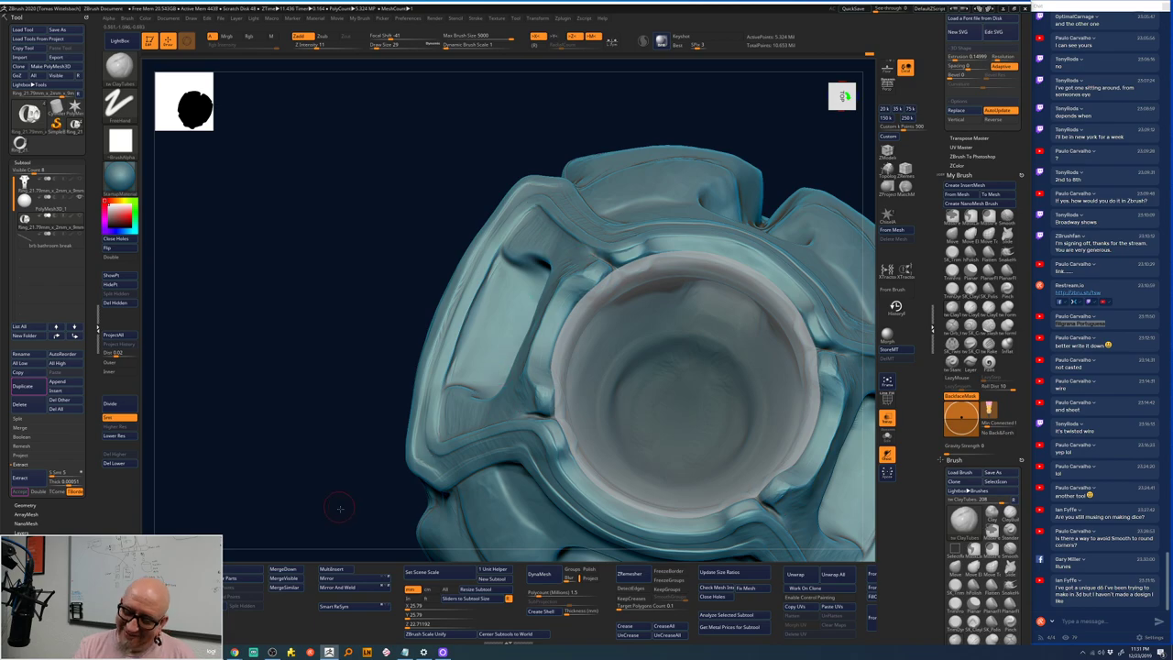
{"action": "right_click_drag", "start_coordinate": [581, 254], "coordinate": [496, 251]}
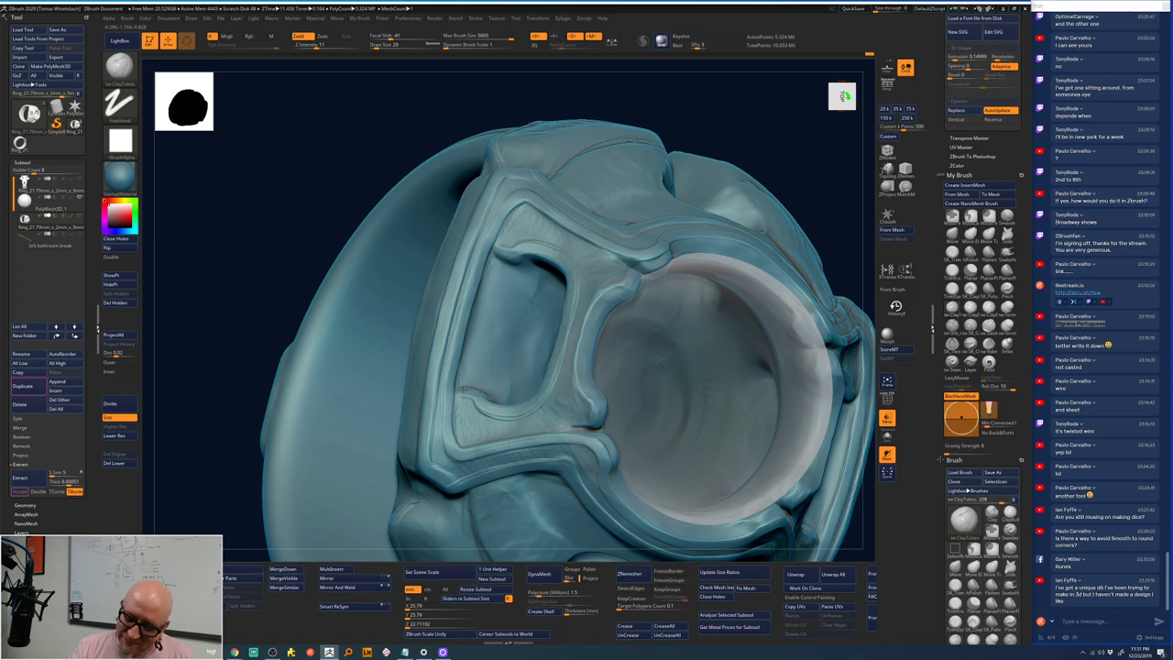
{"action": "mouse_move", "coordinate": [238, 476]}
{"action": "left_mouse_down"}
{"action": "mouse_move", "coordinate": [199, 497]}
{"action": "mouse_move", "coordinate": [493, 385]}
{"action": "left_mouse_up"}
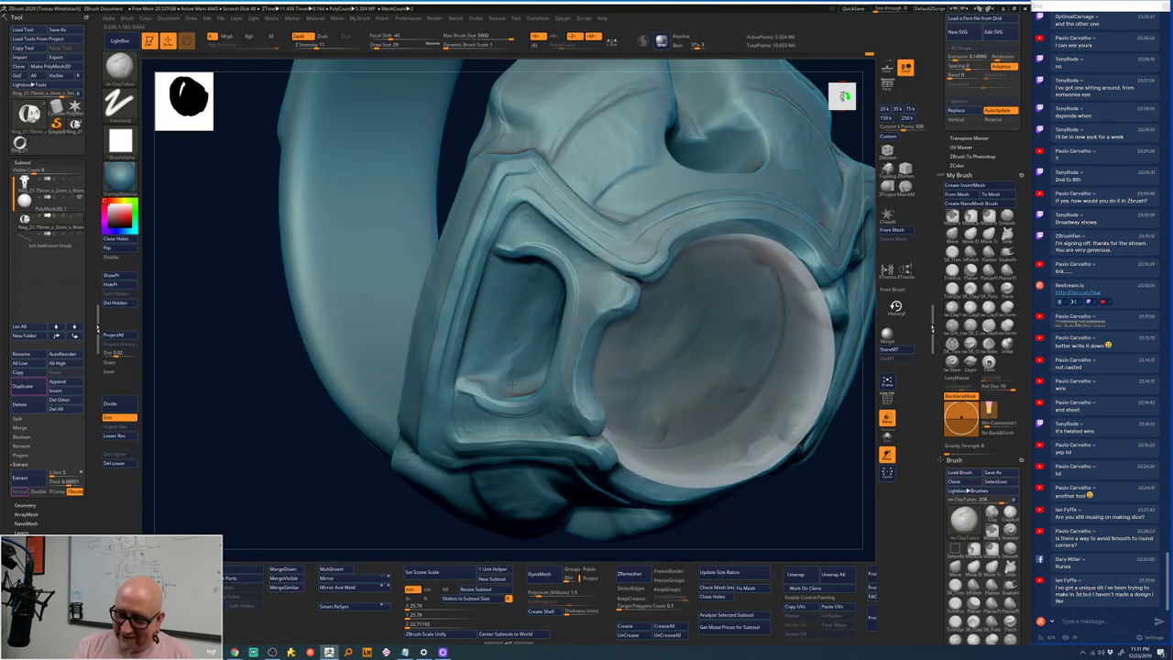
{"action": "mouse_move", "coordinate": [523, 360]}
{"action": "left_mouse_down"}
{"action": "mouse_move", "coordinate": [523, 316]}
{"action": "mouse_move", "coordinate": [510, 373]}
{"action": "left_mouse_up"}
- Touch up the strokes inside the left side socket, then return to the front view
{"action": "key", "text": "space"}
{"action": "key", "text": "space"}
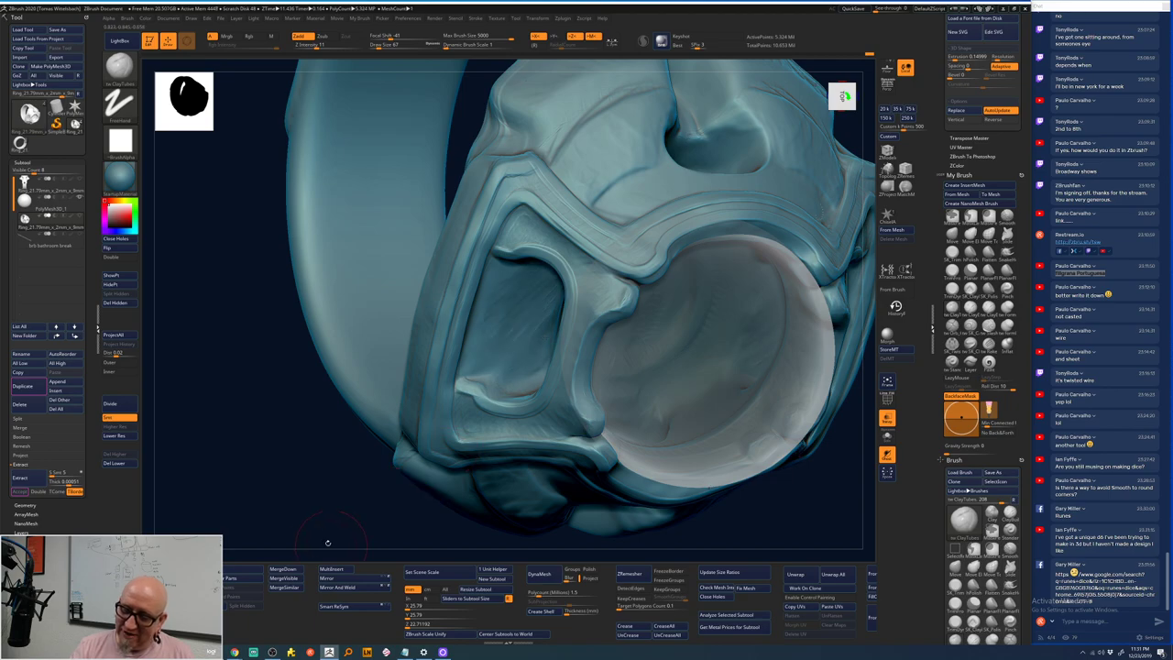
{"action": "left_click_drag", "start_coordinate": [328, 542], "coordinate": [492, 281]}
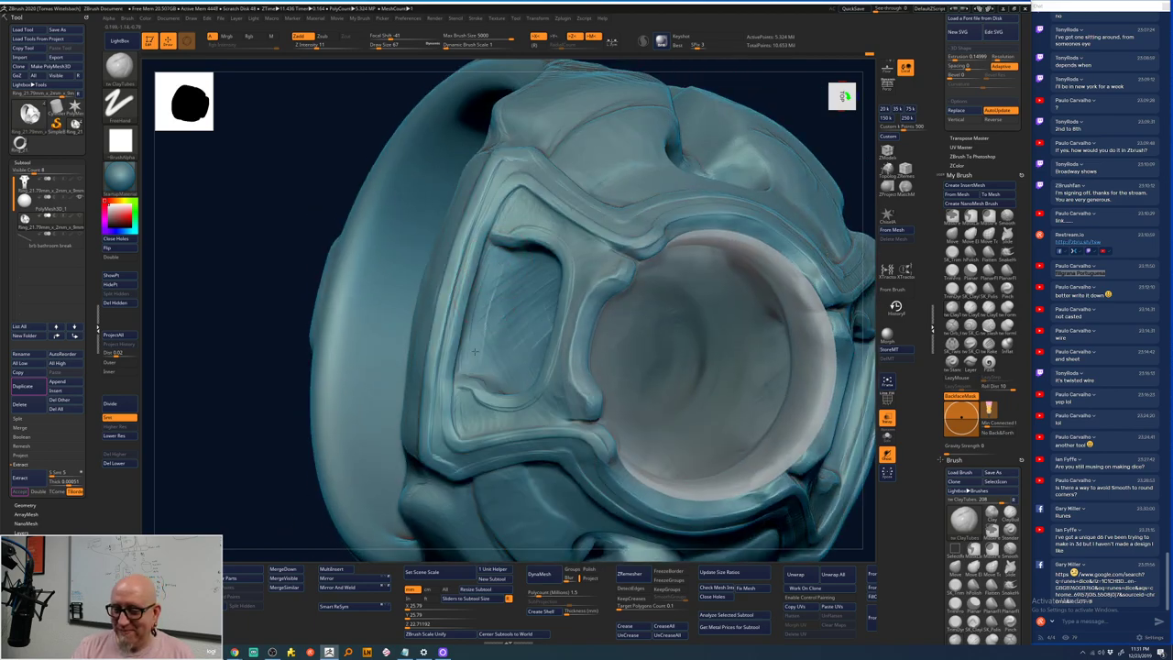
{"action": "left_click_drag", "start_coordinate": [507, 288], "coordinate": [513, 275]}
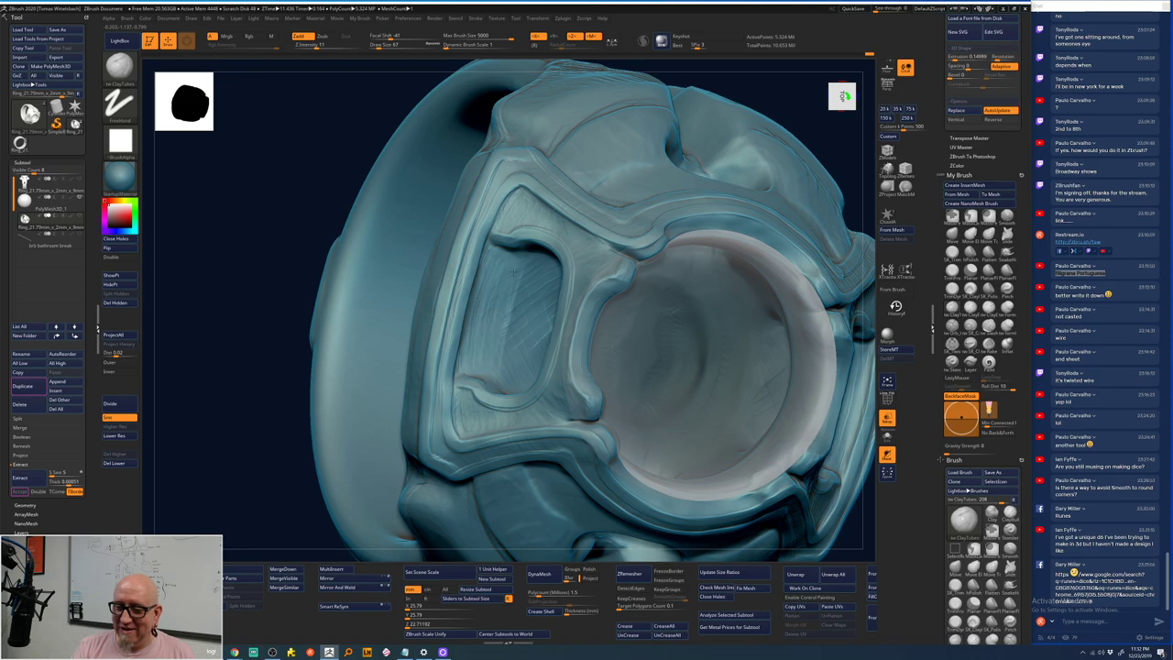
{"action": "left_click_drag", "start_coordinate": [265, 508], "coordinate": [258, 455]}
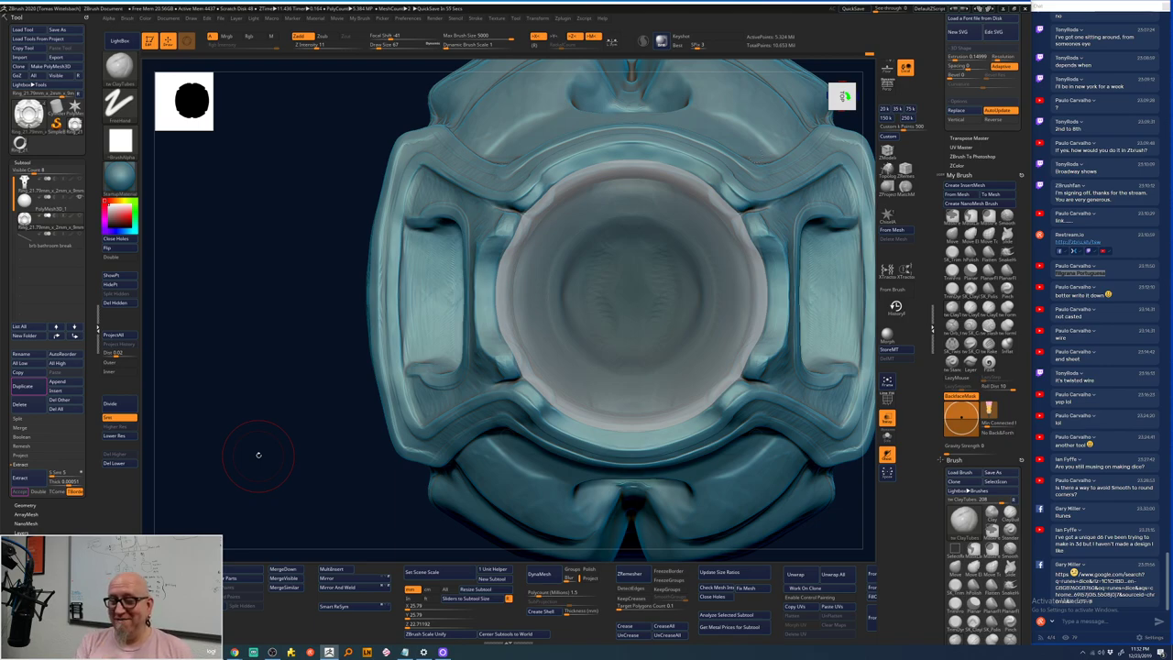
- Tilt the ring to a low side view of its opening, then Alt+Tab to OBS Studio
{"action": "left_click_drag", "start_coordinate": [314, 461], "coordinate": [539, 234]}
{"action": "key", "text": "space"}
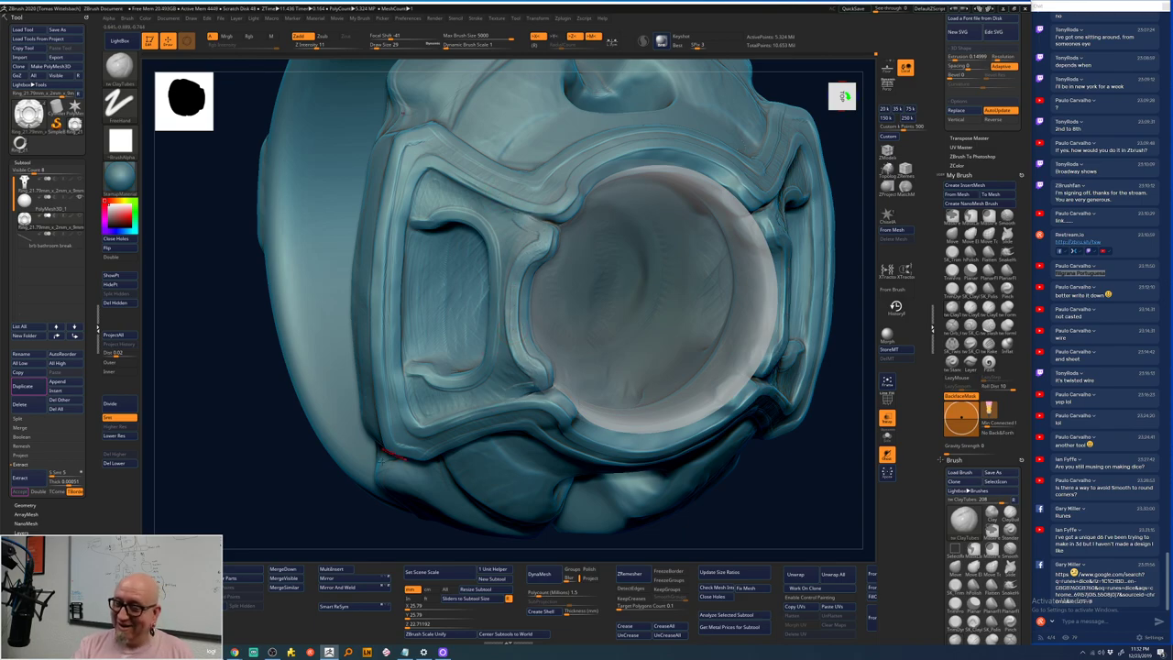
{"action": "mouse_move", "coordinate": [385, 454]}
{"action": "left_mouse_down"}
{"action": "mouse_move", "coordinate": [725, 320]}
{"action": "mouse_move", "coordinate": [711, 310]}
{"action": "mouse_move", "coordinate": [582, 339]}
{"action": "left_mouse_up"}
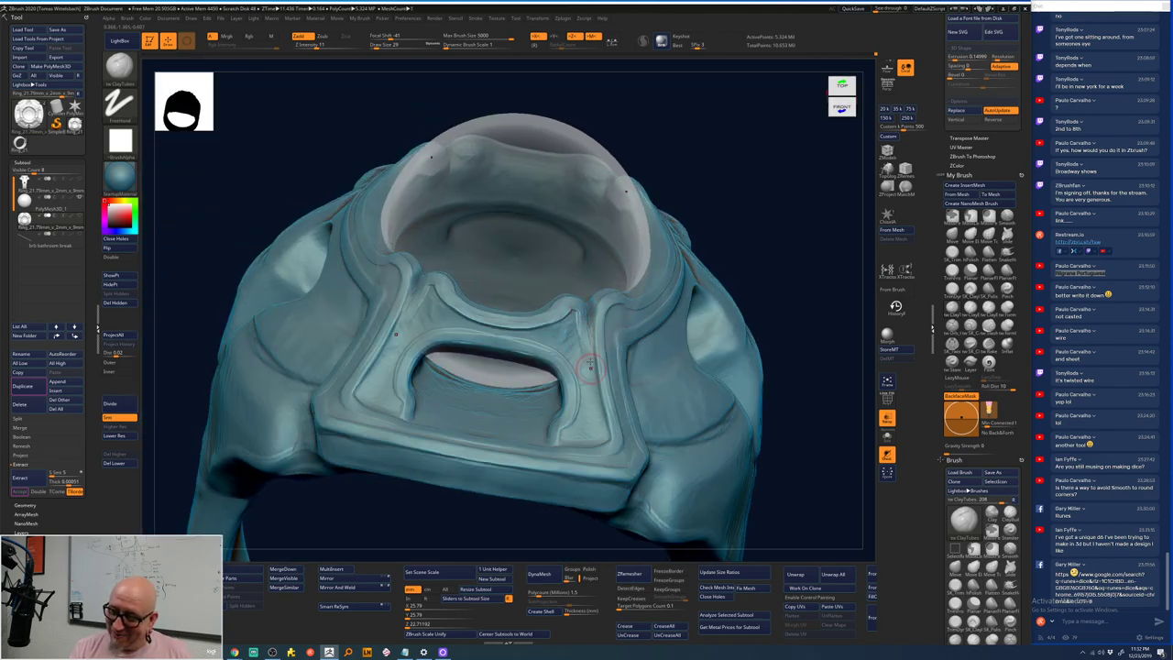
{"action": "left_click_drag", "start_coordinate": [586, 325], "coordinate": [589, 367]}
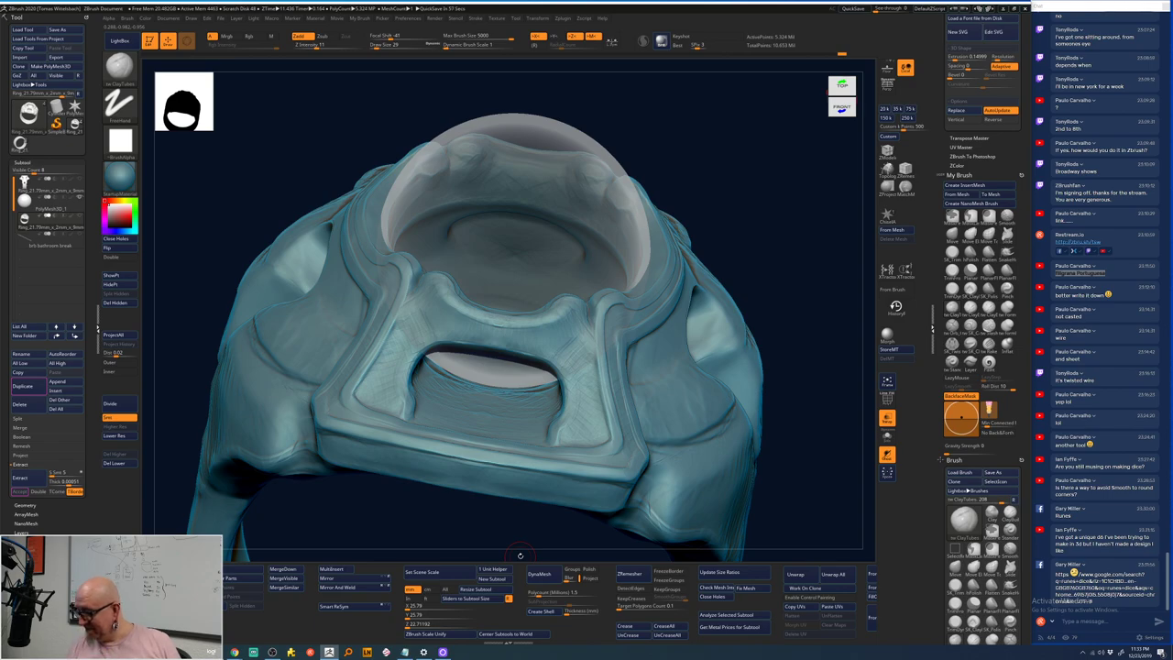
{"action": "key", "text": "alt+Tab"}
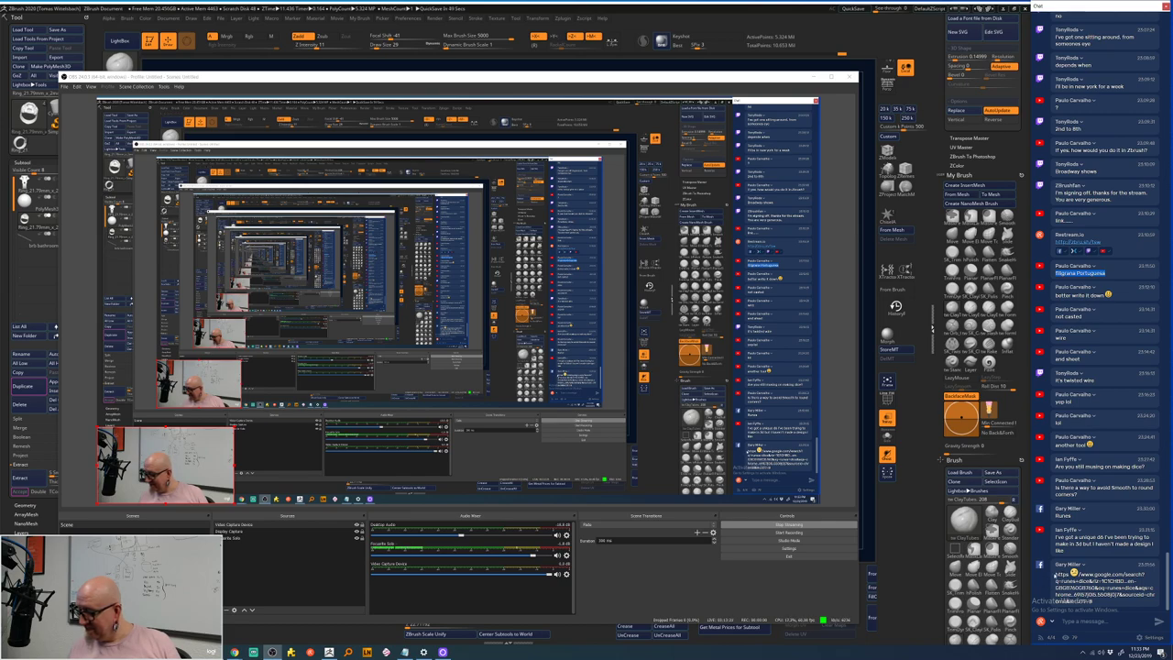
- Copy the Google search link from the OBS chat panel and minimize OBS
{"action": "left_click_drag", "start_coordinate": [1056, 575], "coordinate": [1090, 601]}
{"action": "key", "text": "ctrl+c"}
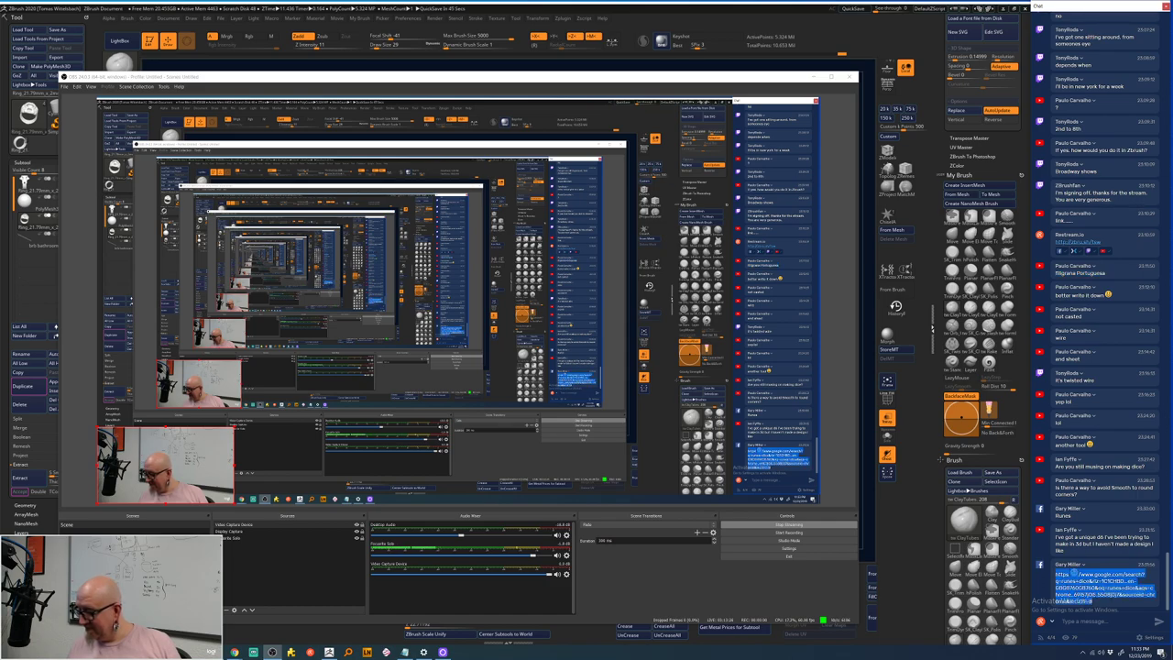
{"action": "left_click", "coordinate": [825, 419]}
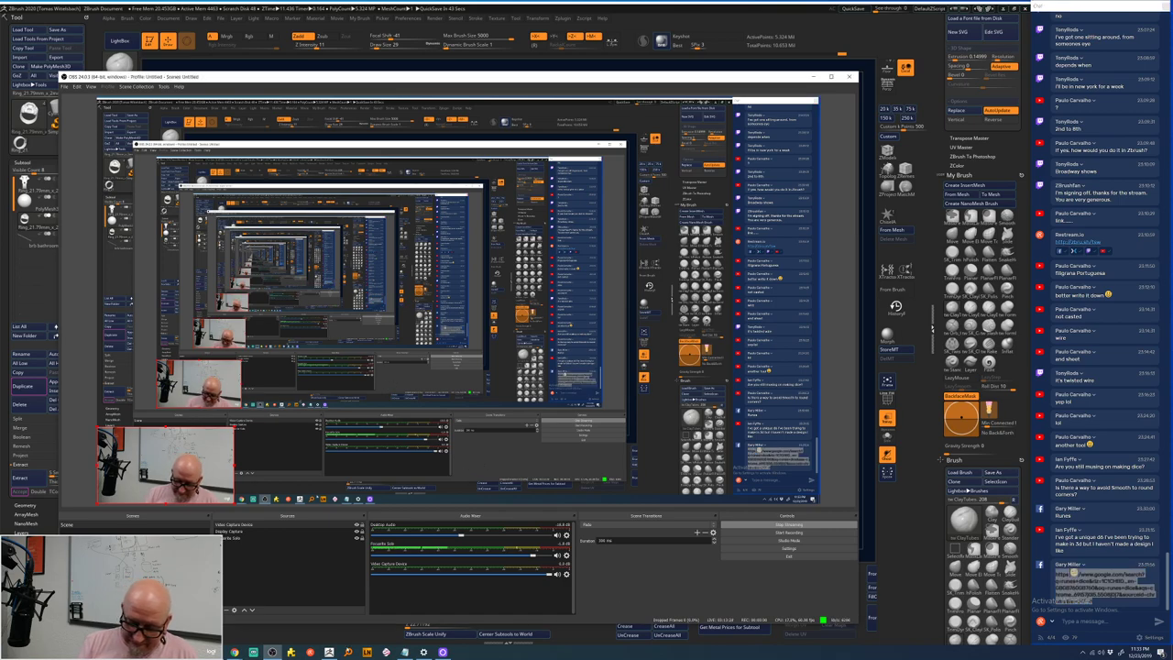
{"action": "left_click", "coordinate": [763, 11]}
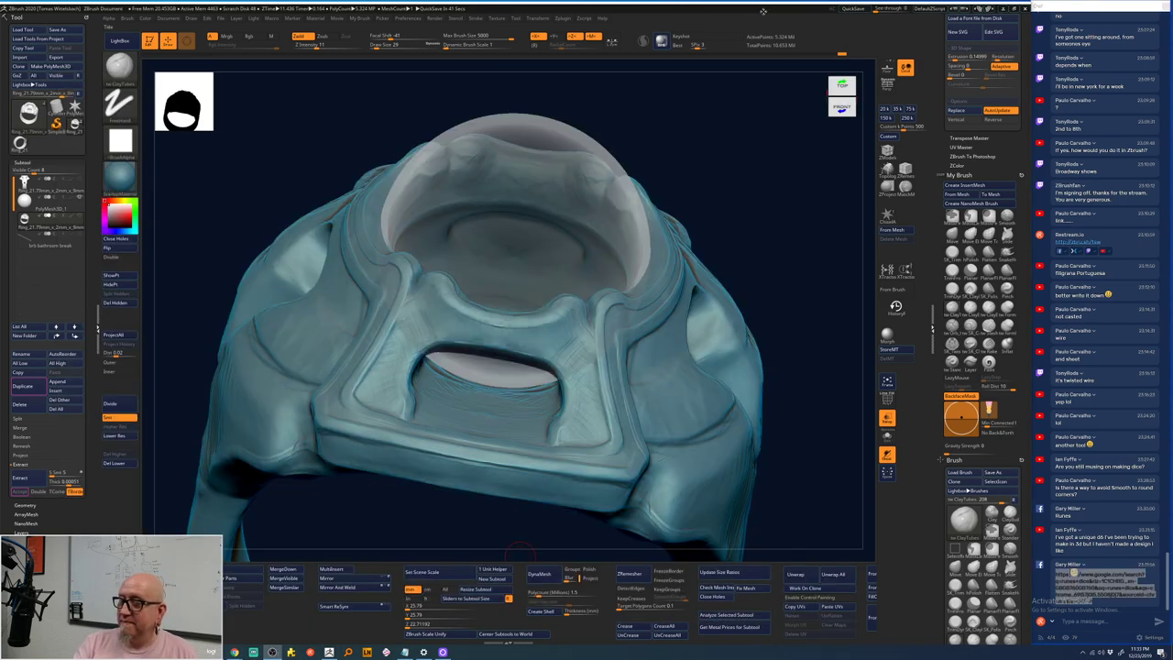
- Paste the chat's Google link into Chrome's address bar and load its image results
{"action": "mouse_move", "coordinate": [253, 651]}
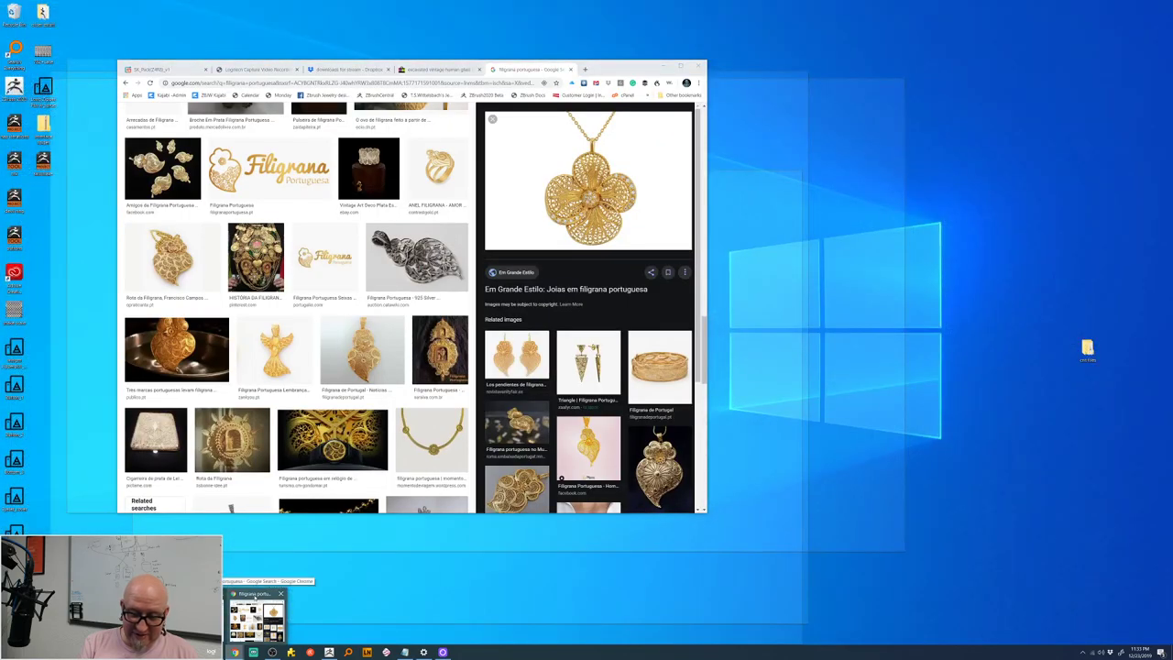
{"action": "left_click", "coordinate": [257, 619]}
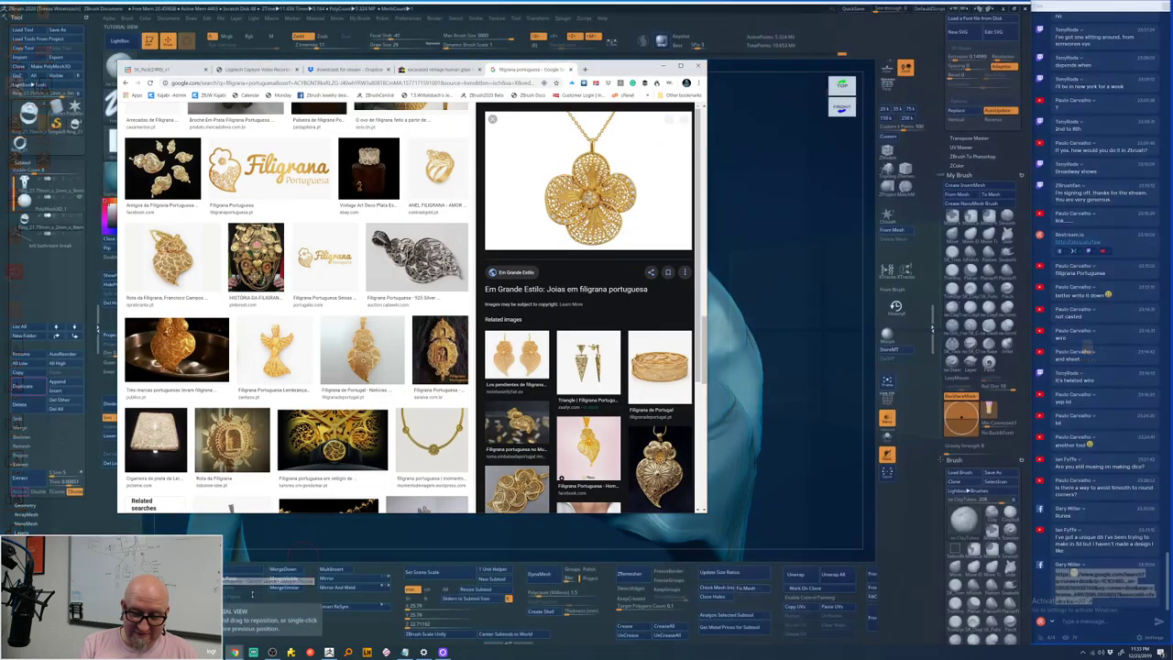
{"action": "key", "text": "ctrl+l"}
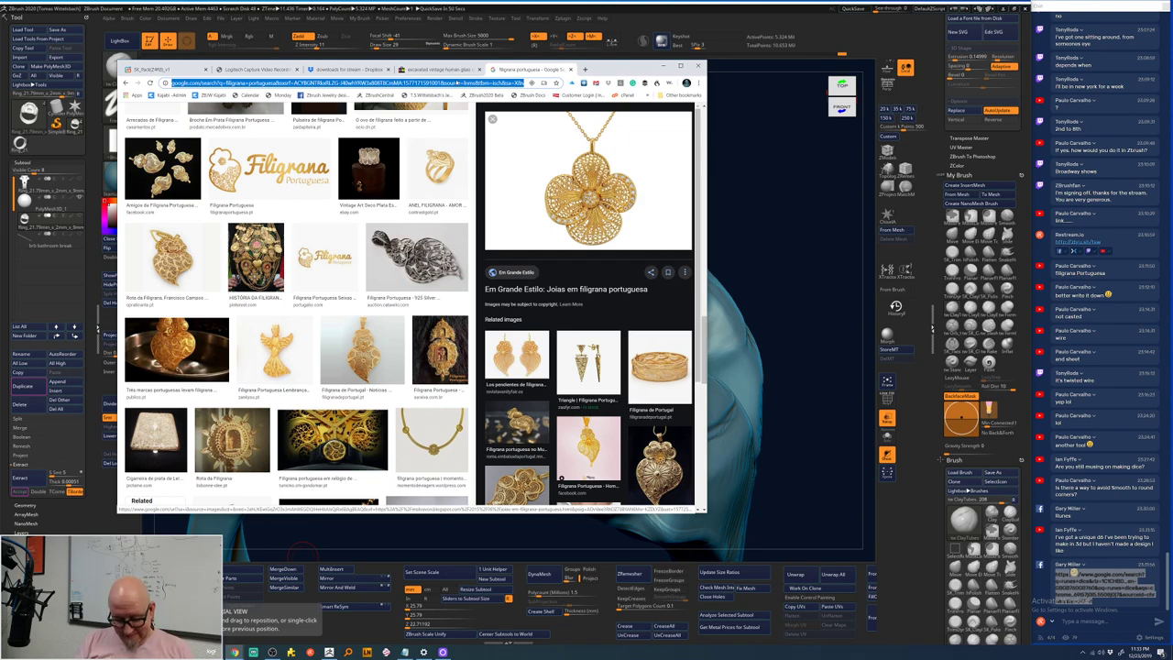
{"action": "key", "text": "ctrl+v"}
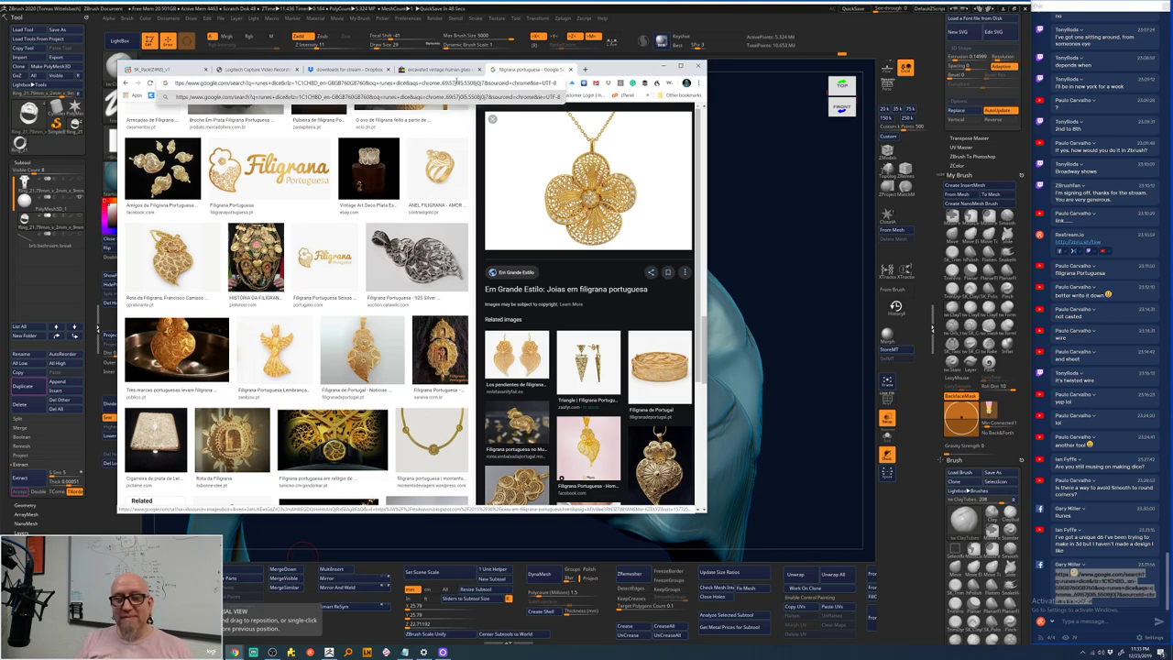
{"action": "key", "text": "Return"}
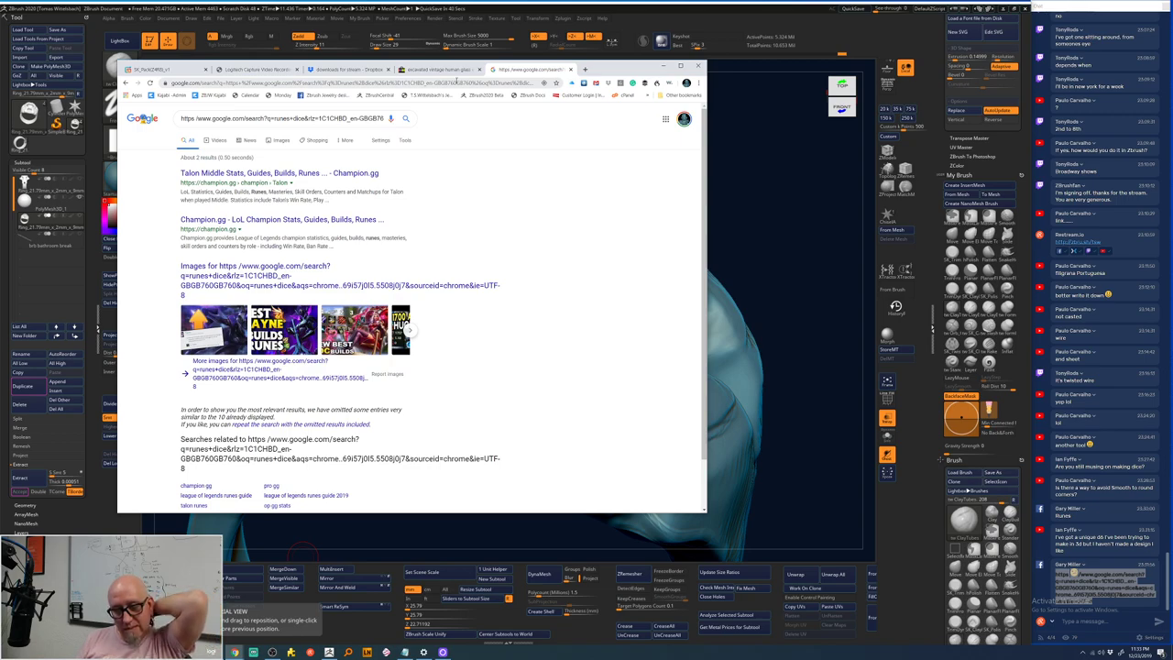
{"action": "left_click", "coordinate": [282, 141]}
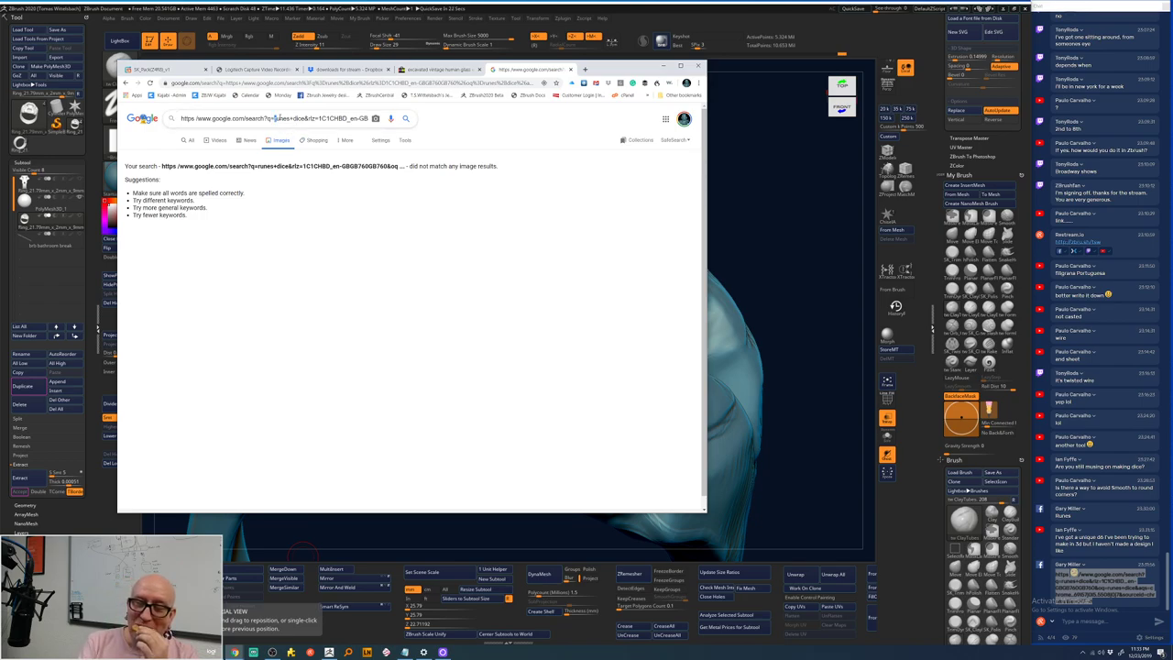
- Copy 'runes+dice' from the search box and paste it into the address bar
{"action": "left_click_drag", "start_coordinate": [274, 119], "coordinate": [302, 119]}
{"action": "right_click", "coordinate": [300, 119]}
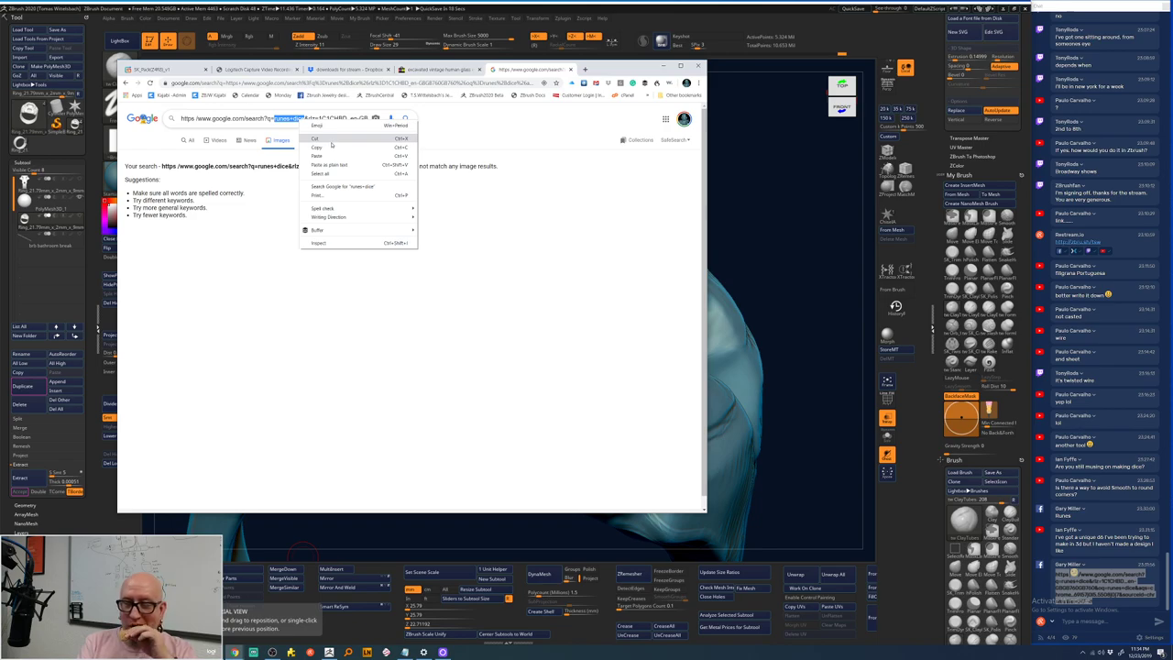
{"action": "left_click", "coordinate": [332, 147]}
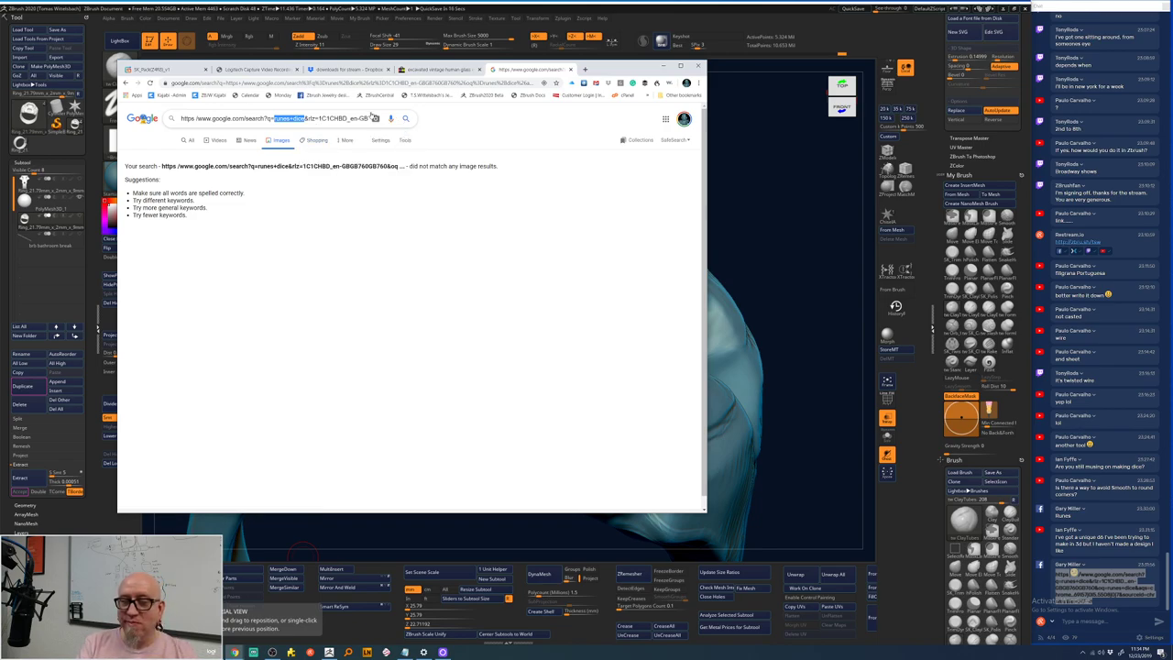
{"action": "left_click", "coordinate": [357, 82]}
{"action": "right_click", "coordinate": [365, 82]}
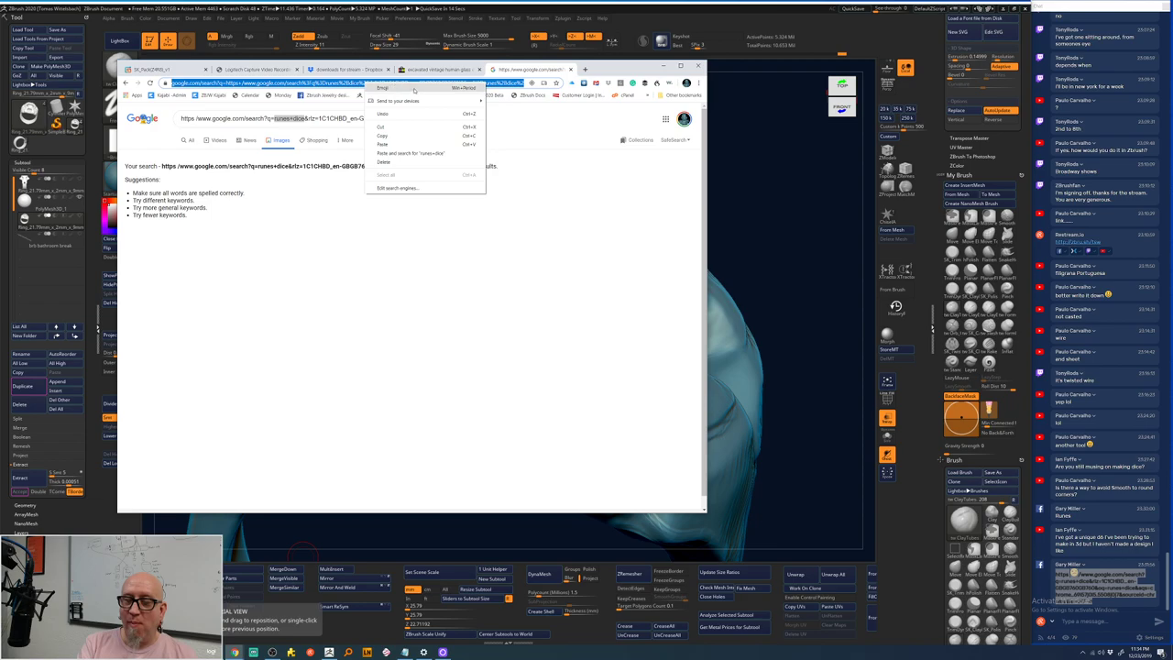
{"action": "left_click", "coordinate": [401, 145]}
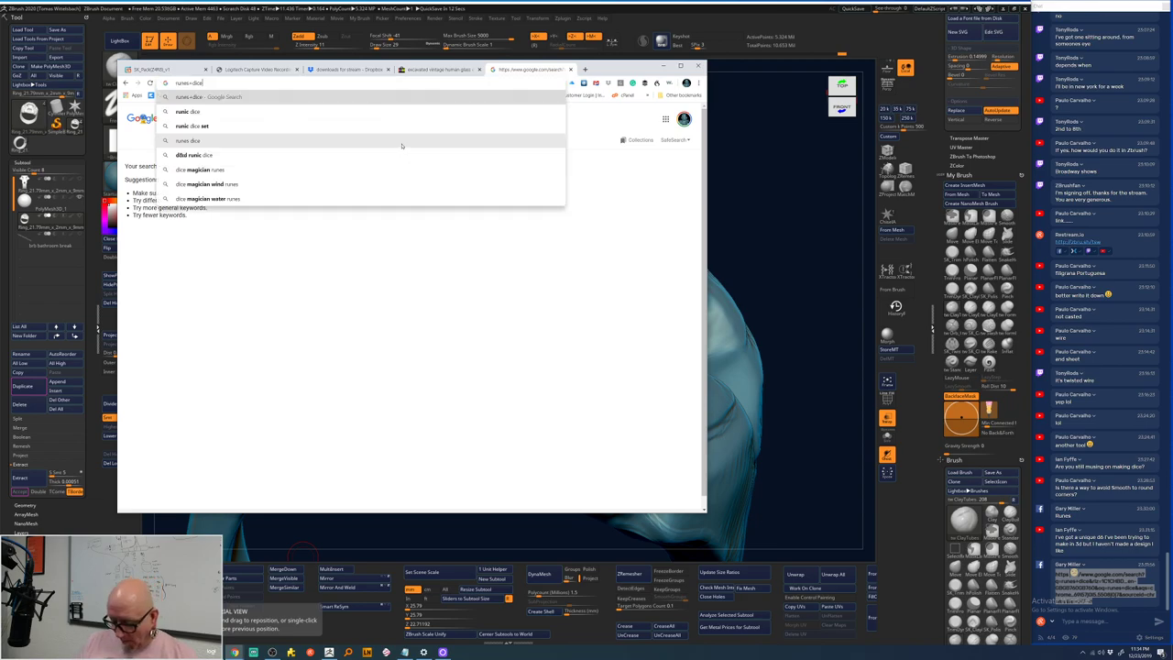
- Search runes+dice, switch to Images, and preview the black and white runic dice set
{"action": "key", "text": "Return"}
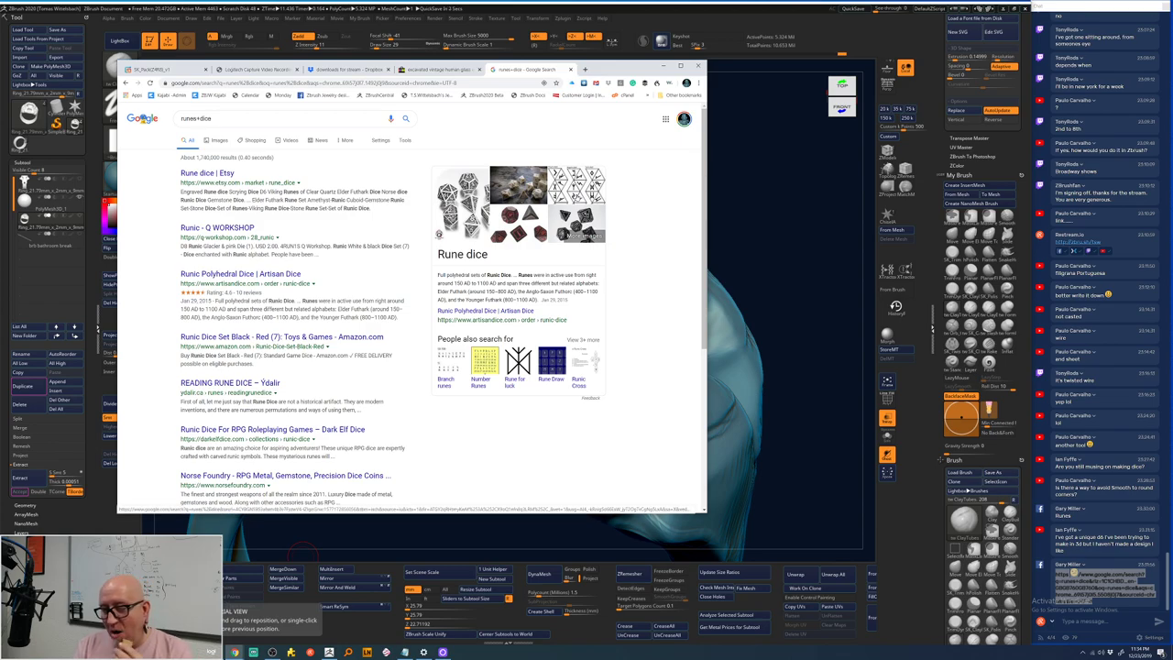
{"action": "left_click", "coordinate": [579, 194]}
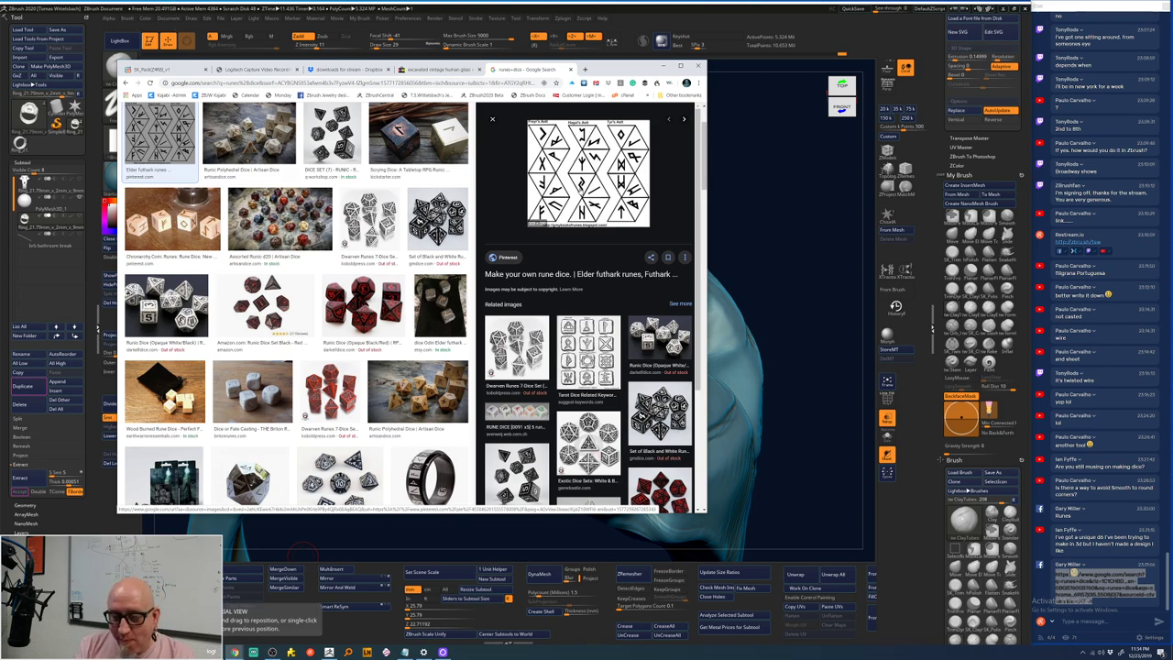
{"action": "left_click_drag", "start_coordinate": [587, 174], "coordinate": [369, 313]}
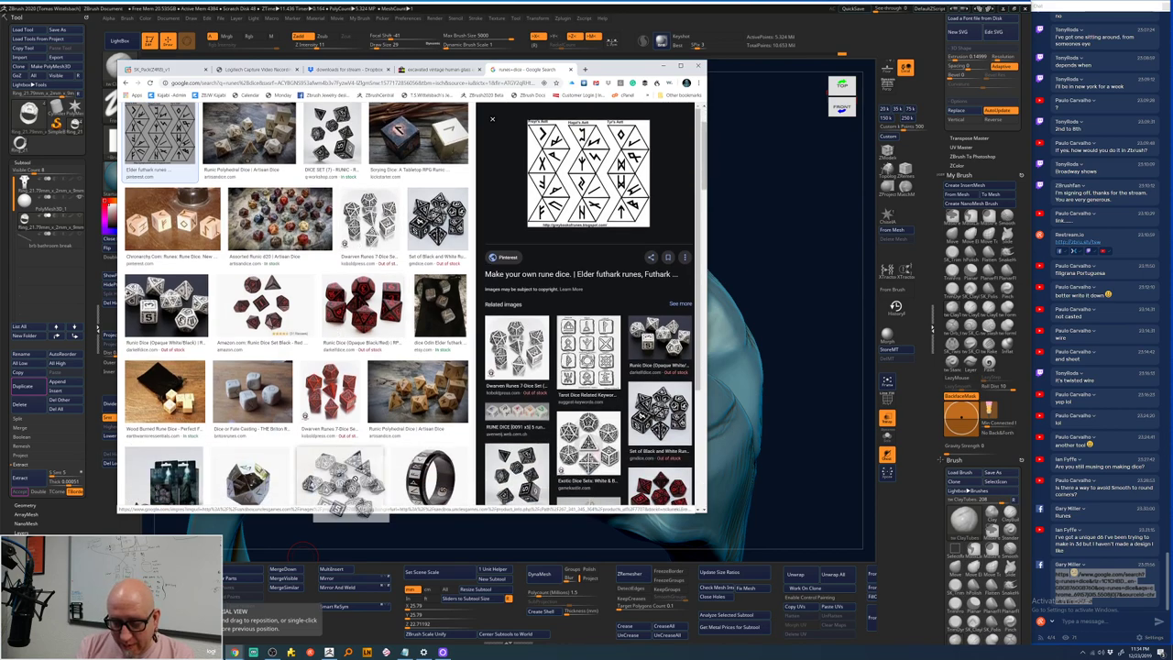
{"action": "scroll", "coordinate": [339, 477], "scroll_direction": "up", "scroll_amount": 1}
{"action": "scroll", "coordinate": [339, 477], "scroll_direction": "down", "scroll_amount": 1}
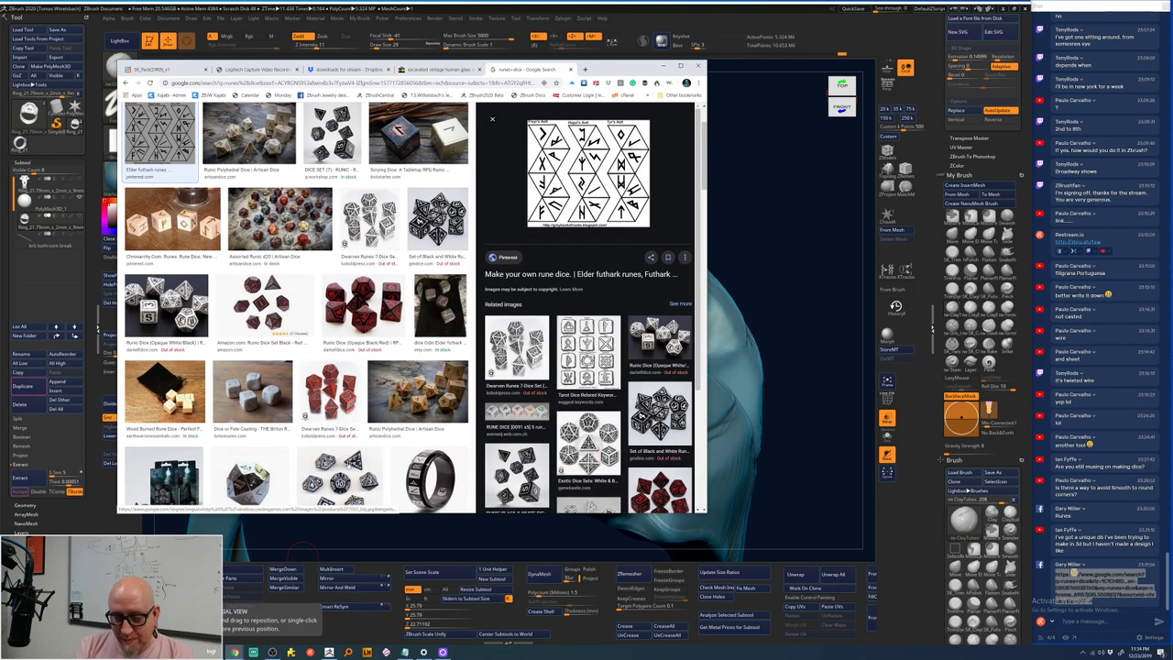
{"action": "left_click", "coordinate": [341, 475]}
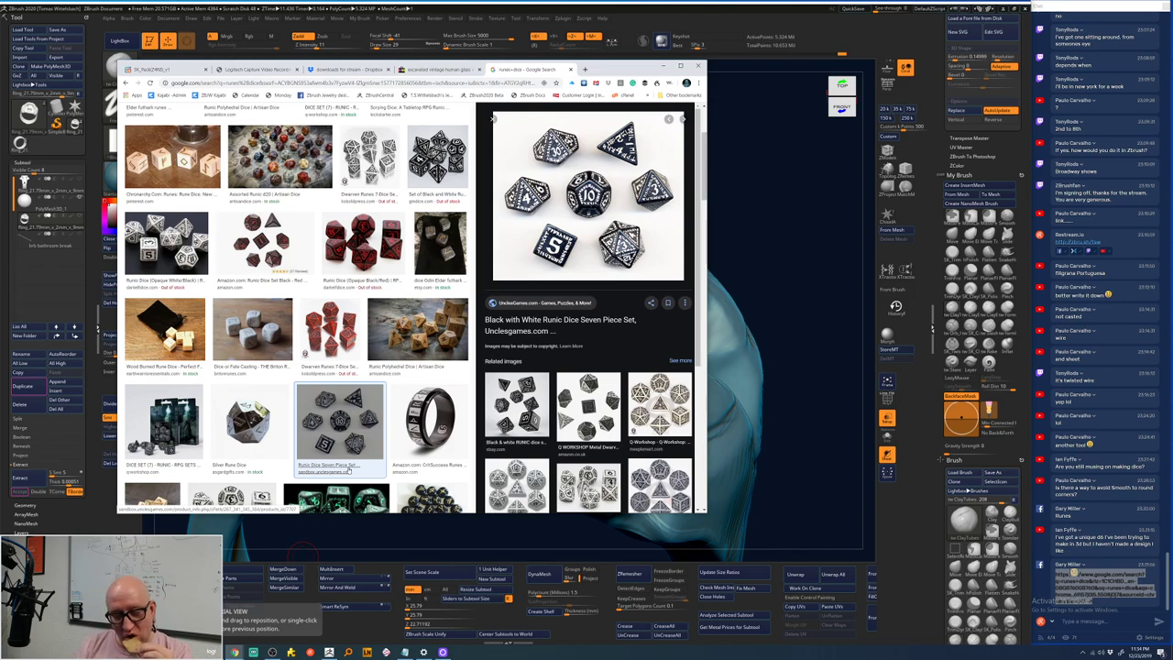
- Scroll further to preview the purple PolyHero d20 hat and d20 orb dice, then return to ZBrush
{"action": "scroll", "coordinate": [297, 307], "scroll_direction": "down", "scroll_amount": 3}
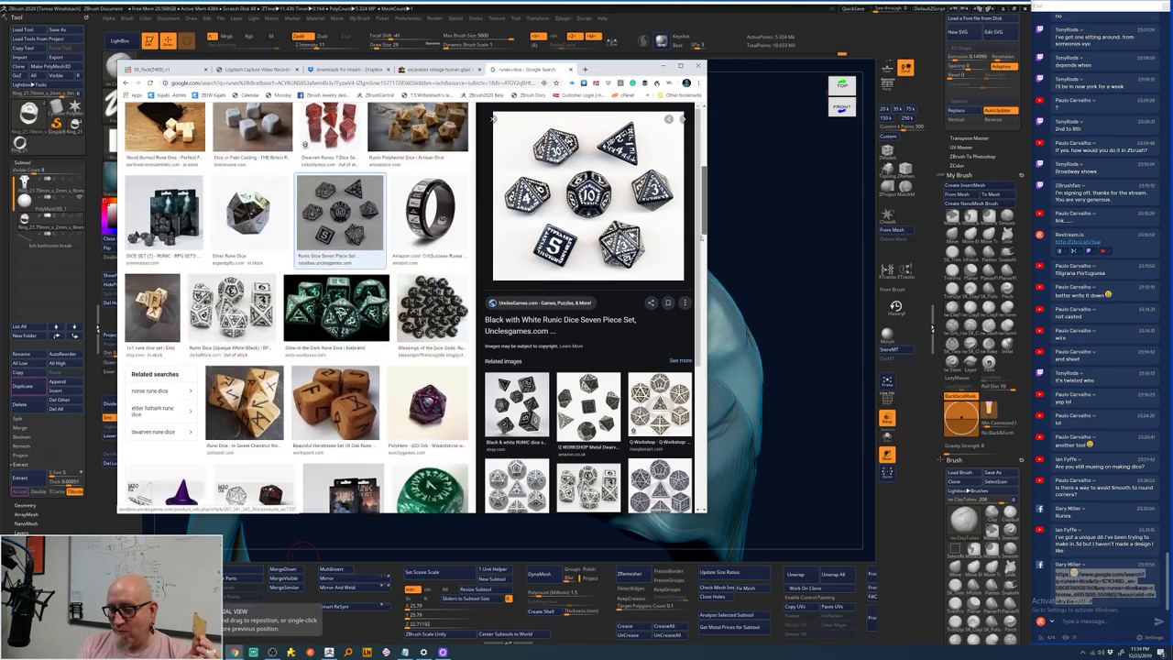
{"action": "scroll", "coordinate": [297, 307], "scroll_direction": "down", "scroll_amount": 3}
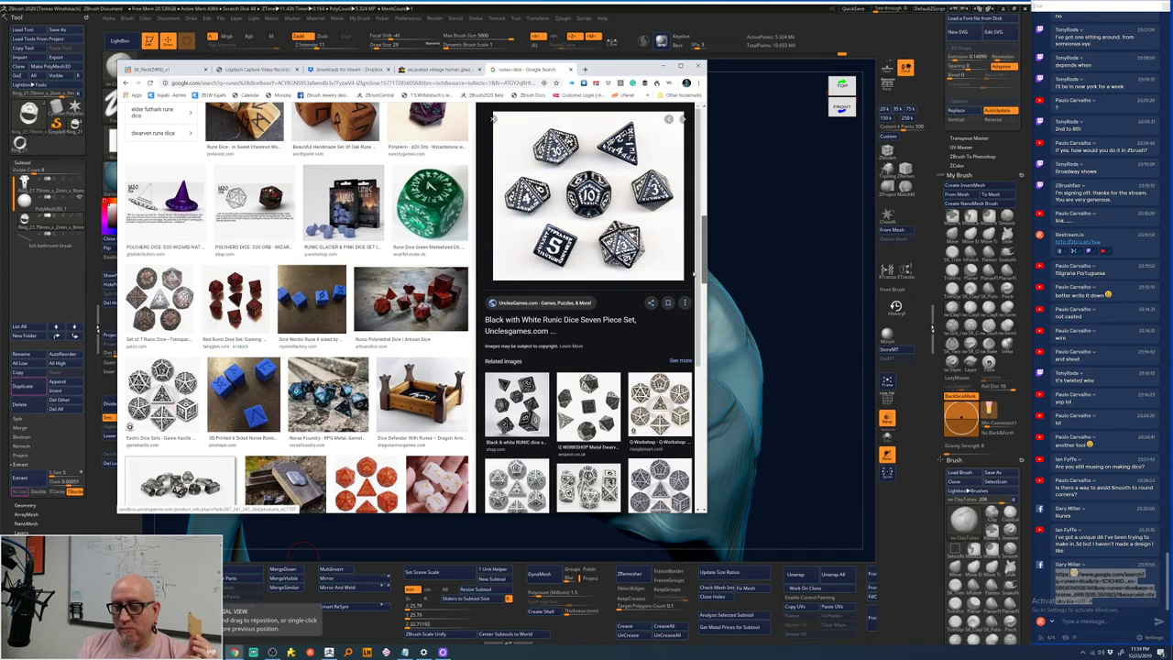
{"action": "scroll", "coordinate": [692, 294], "scroll_direction": "down", "scroll_amount": 4}
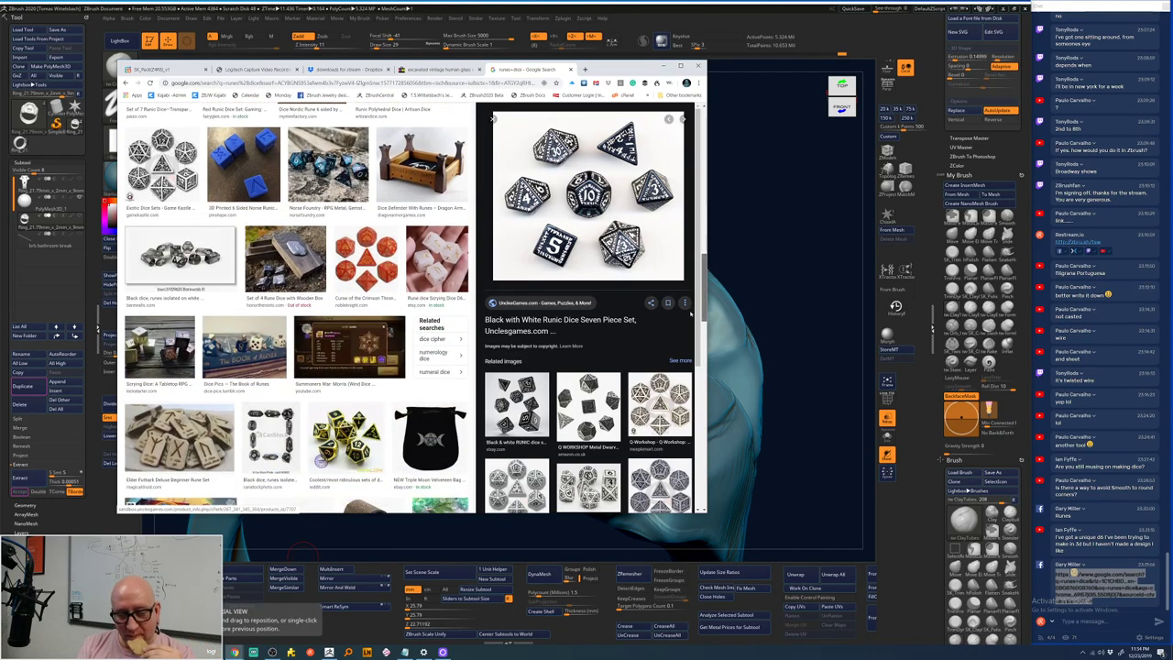
{"action": "scroll", "coordinate": [690, 321], "scroll_direction": "down", "scroll_amount": 1}
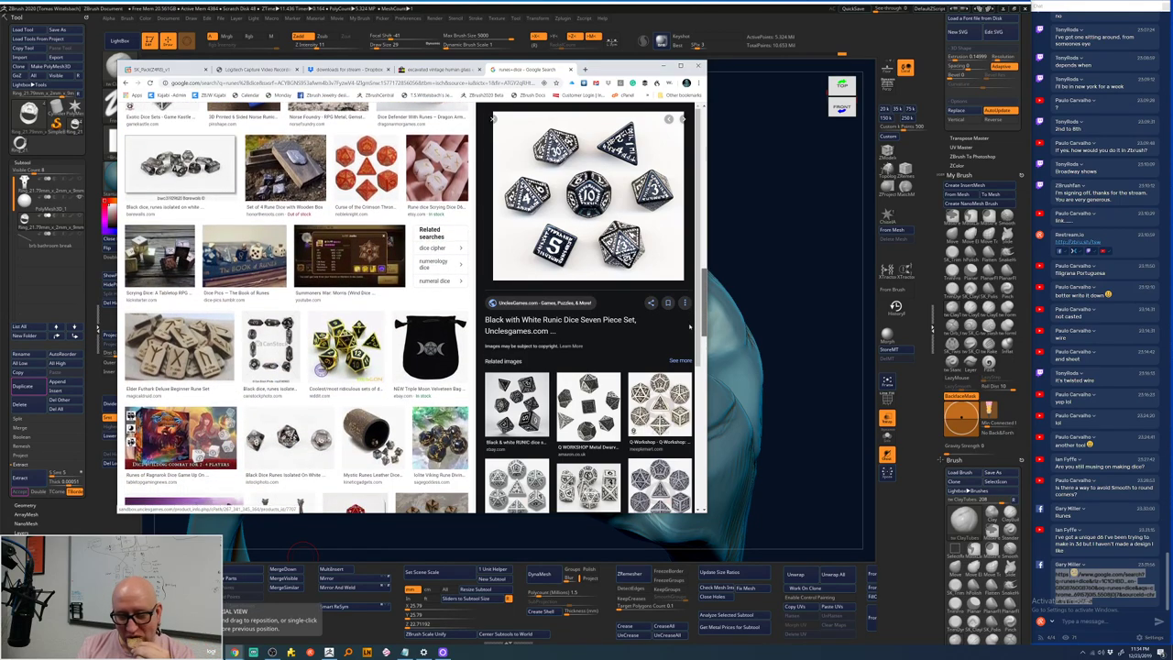
{"action": "scroll", "coordinate": [690, 326], "scroll_direction": "down", "scroll_amount": 4}
{"action": "scroll", "coordinate": [687, 359], "scroll_direction": "down", "scroll_amount": 3}
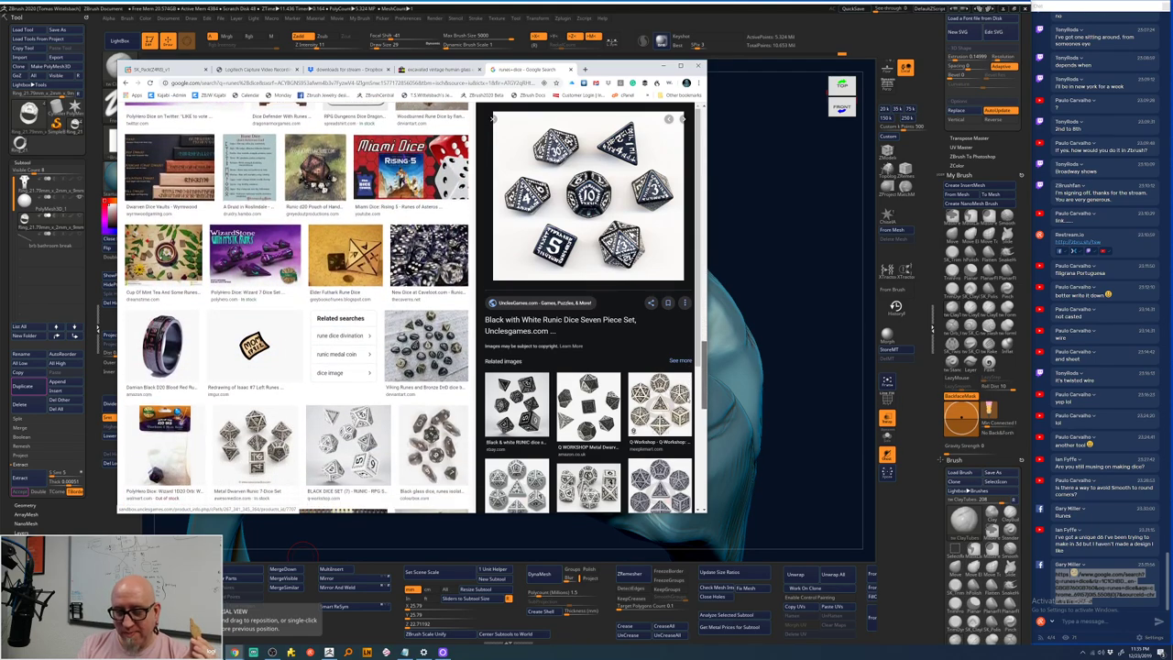
{"action": "scroll", "coordinate": [688, 405], "scroll_direction": "down", "scroll_amount": 5}
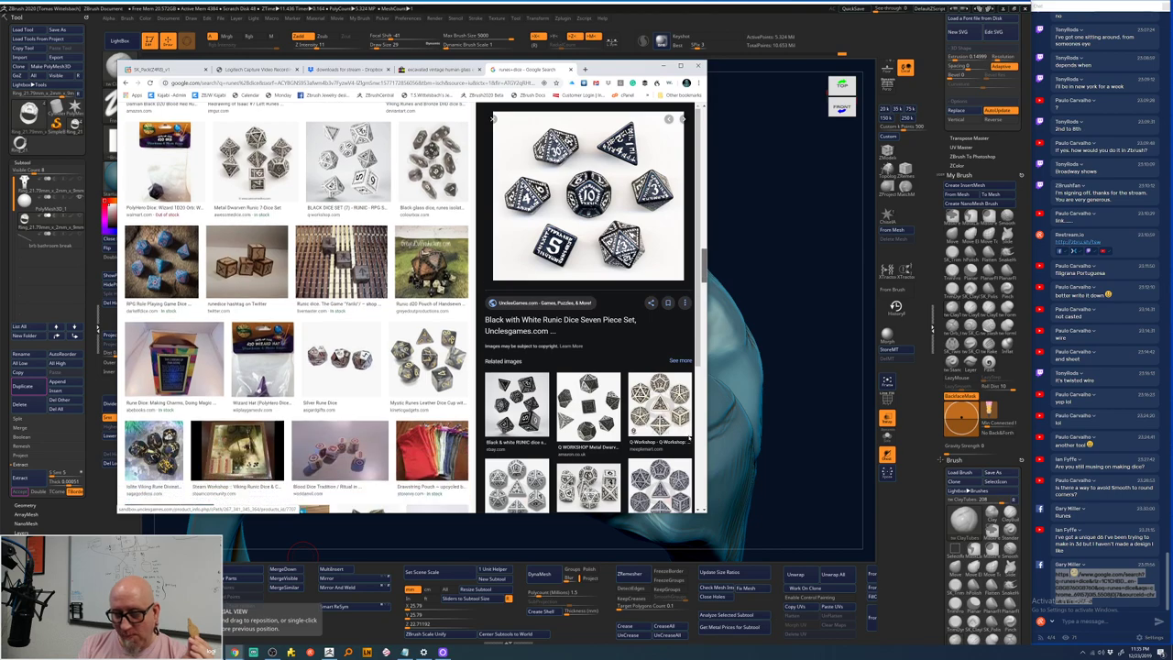
{"action": "scroll", "coordinate": [689, 439], "scroll_direction": "down", "scroll_amount": 2}
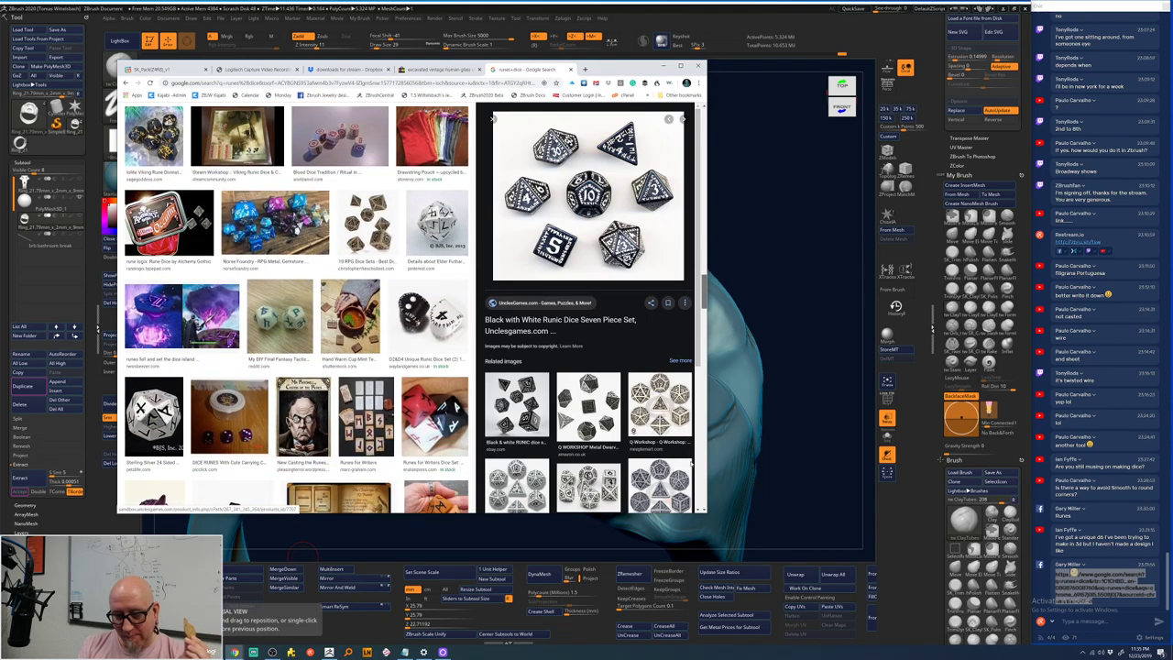
{"action": "scroll", "coordinate": [156, 385], "scroll_direction": "down", "scroll_amount": 1}
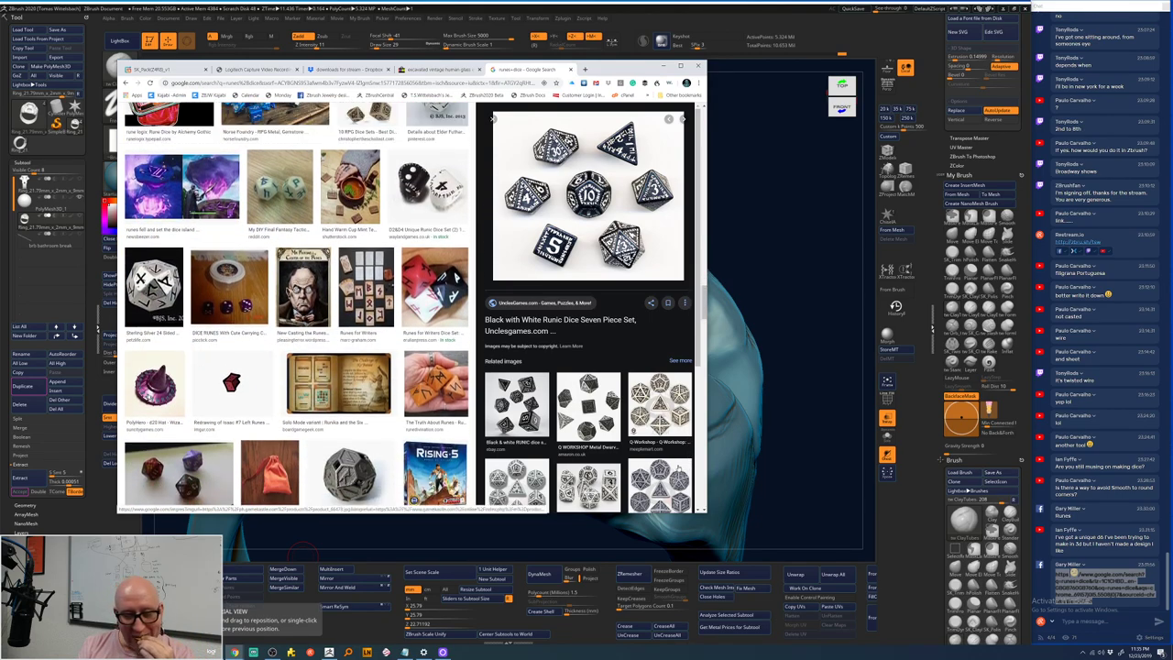
{"action": "left_click", "coordinate": [160, 392]}
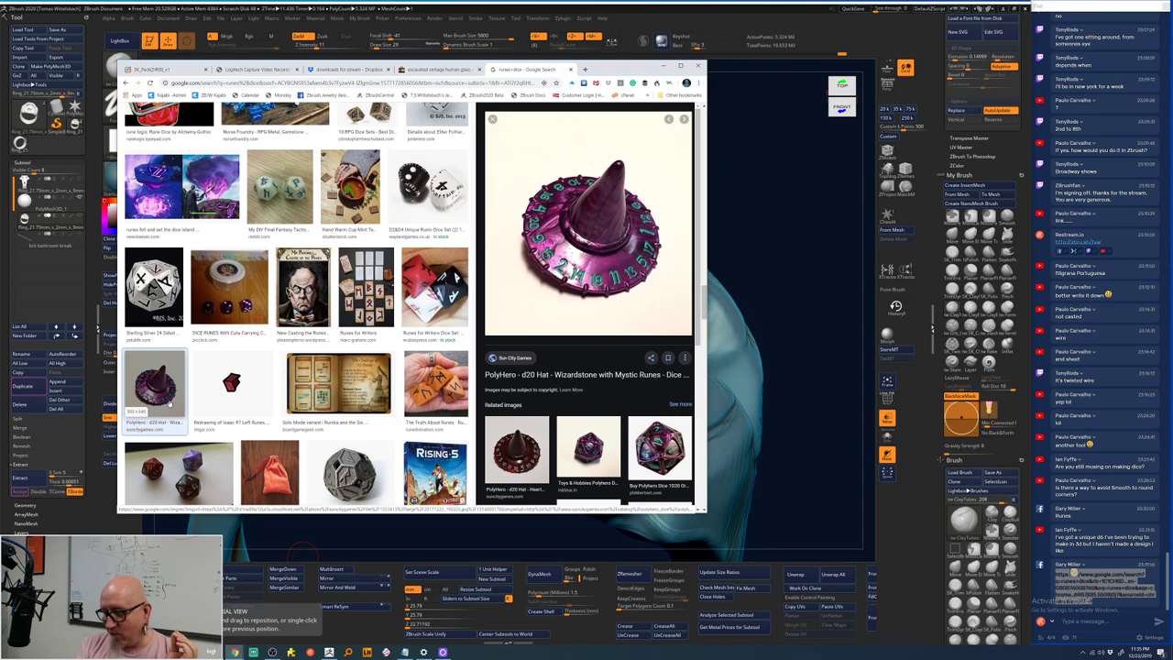
{"action": "left_click", "coordinate": [653, 447]}
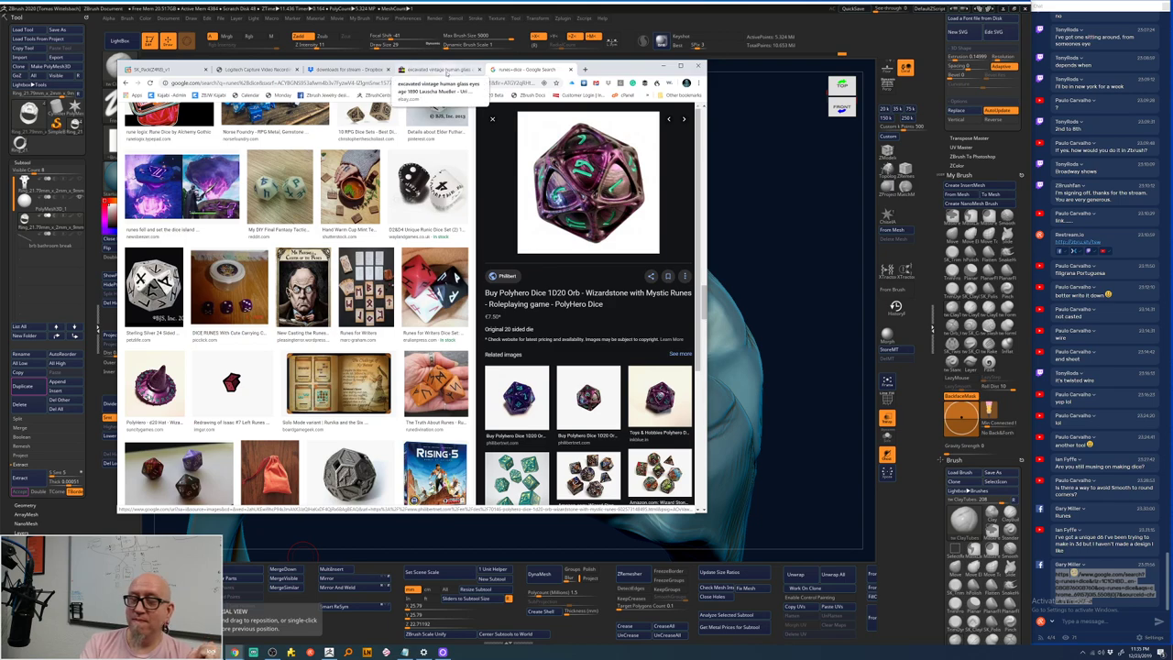
{"action": "left_click", "coordinate": [726, 81]}
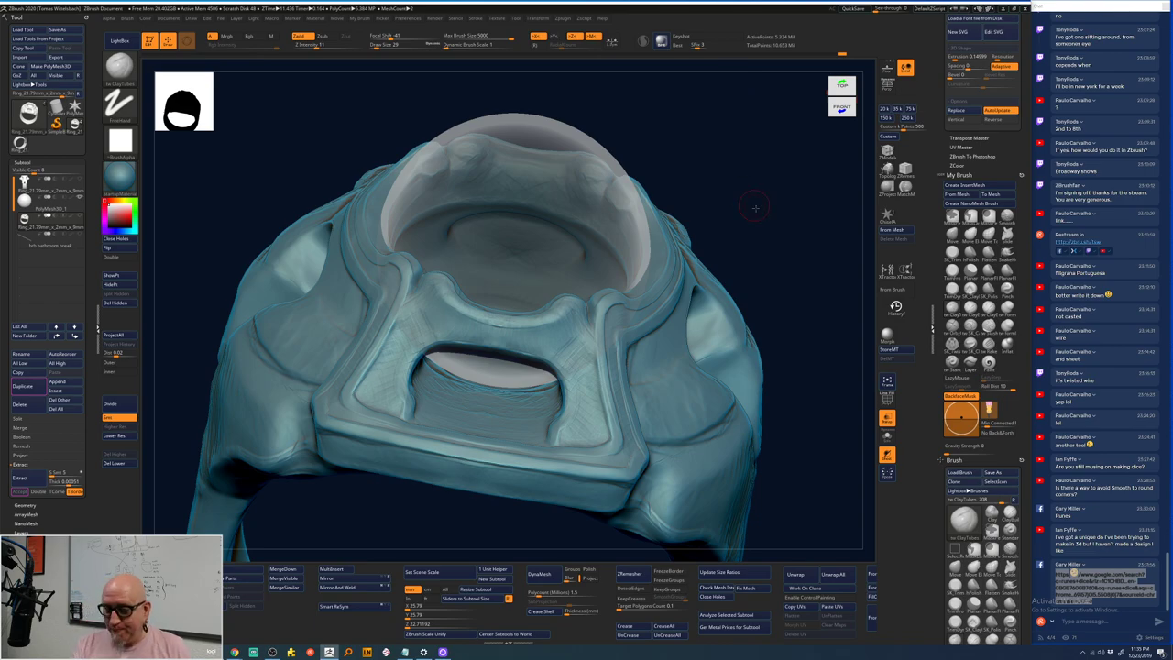
- Orbit the ring to front and side views, enlarging it so the shank faces the viewer
{"action": "mouse_move", "coordinate": [732, 79]}
{"action": "left_mouse_down"}
{"action": "mouse_move", "coordinate": [760, 243]}
{"action": "mouse_move", "coordinate": [748, 324]}
{"action": "mouse_move", "coordinate": [684, 282]}
{"action": "left_mouse_up"}
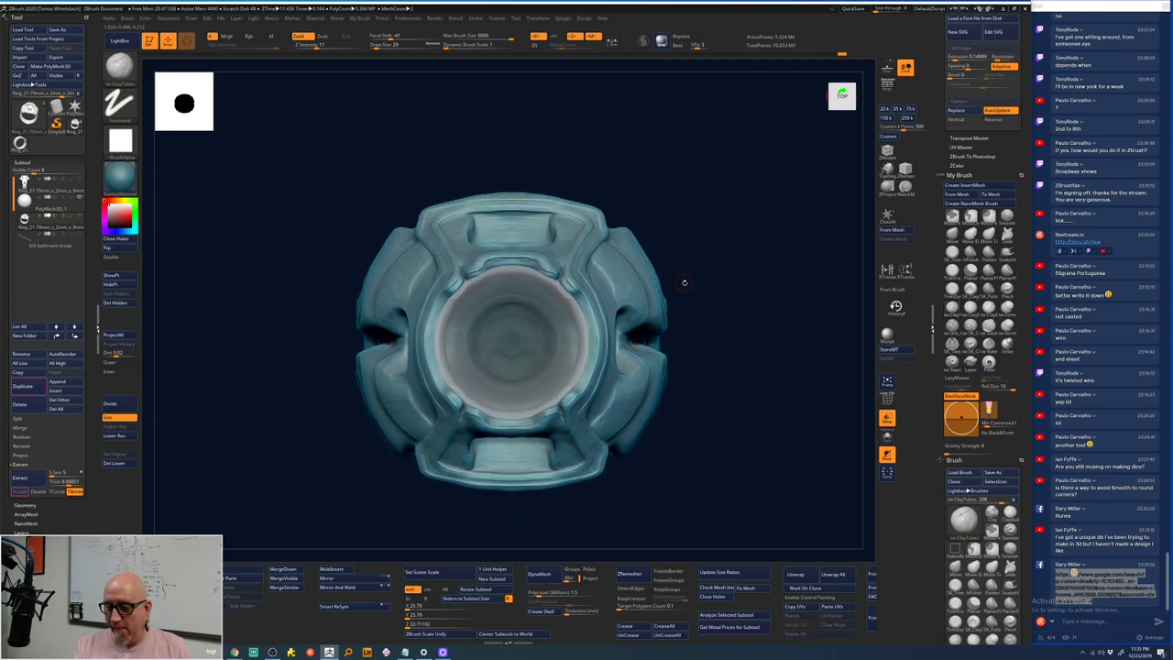
{"action": "left_click_drag", "start_coordinate": [709, 244], "coordinate": [714, 254]}
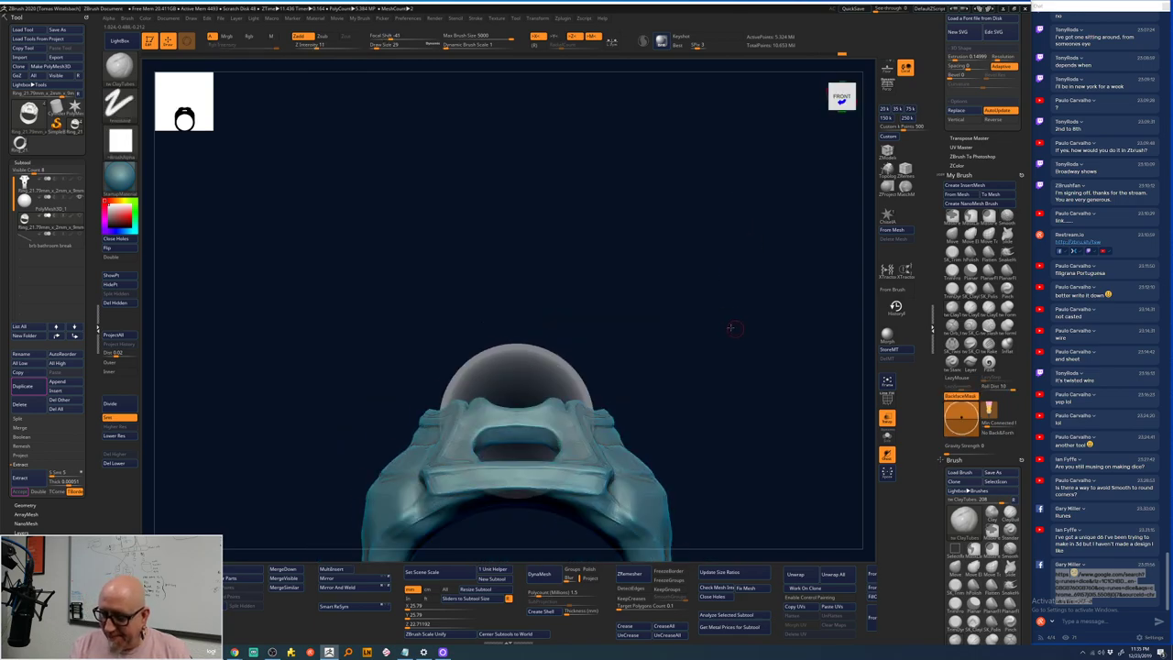
{"action": "left_click_drag", "start_coordinate": [727, 325], "coordinate": [678, 259], "text": "alt"}
{"action": "left_click_drag", "start_coordinate": [741, 411], "coordinate": [730, 270]}
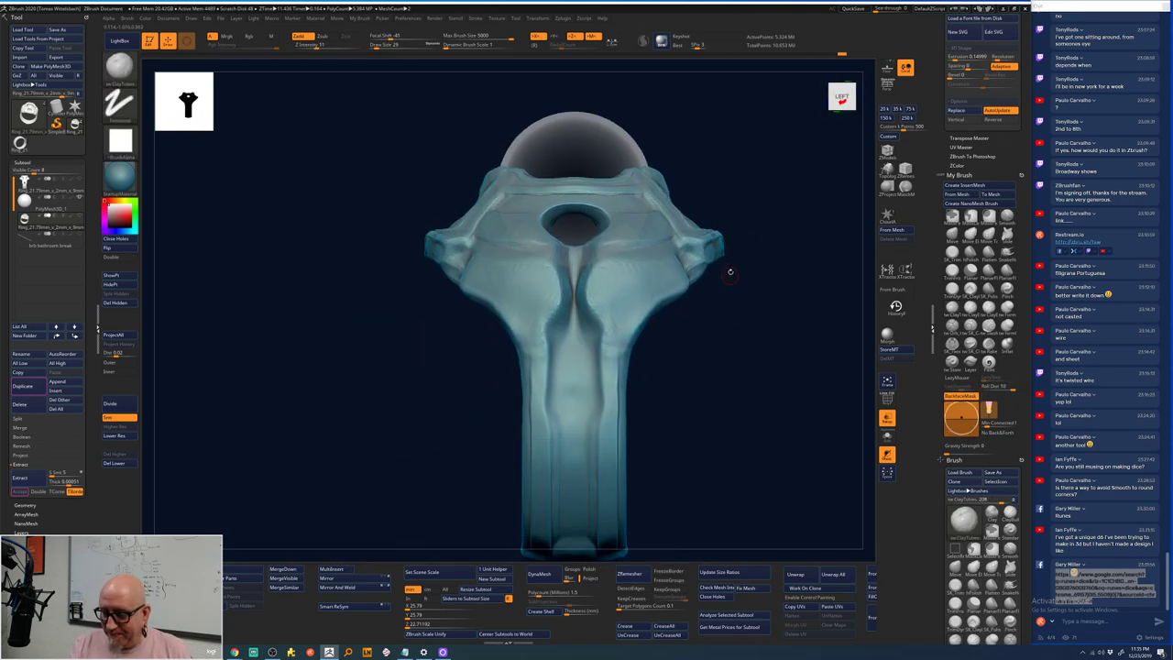
- Build up and smooth the dome atop the crease, checking it from front and three-quarter views
{"action": "key", "text": "space"}
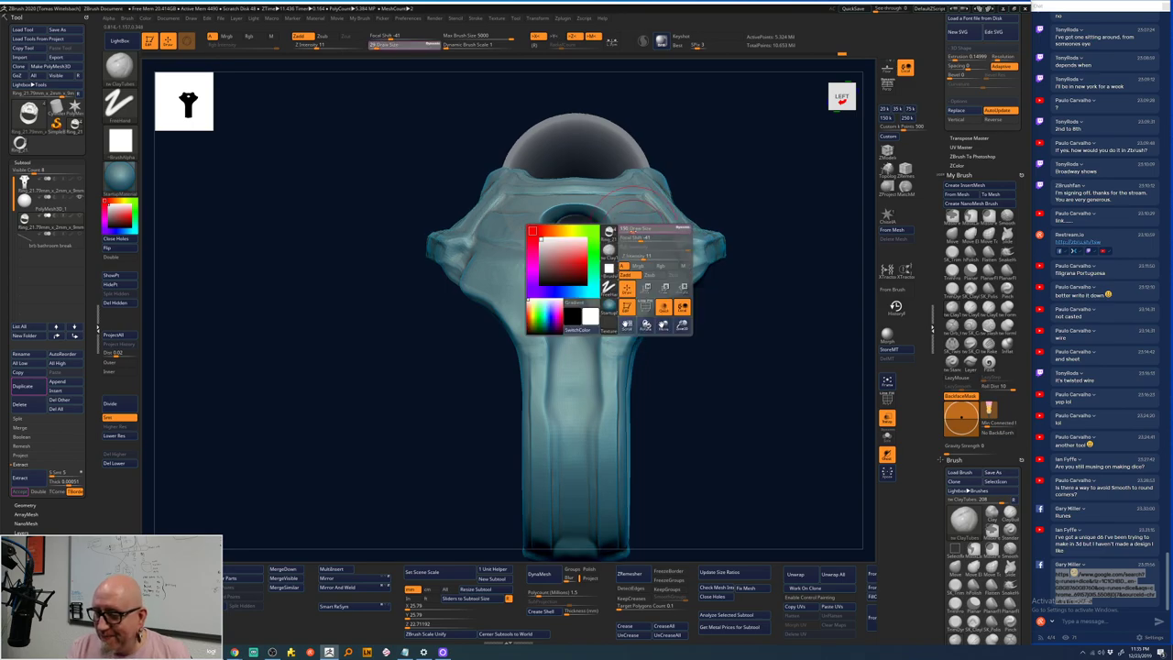
{"action": "left_click_drag", "start_coordinate": [632, 211], "coordinate": [597, 258]}
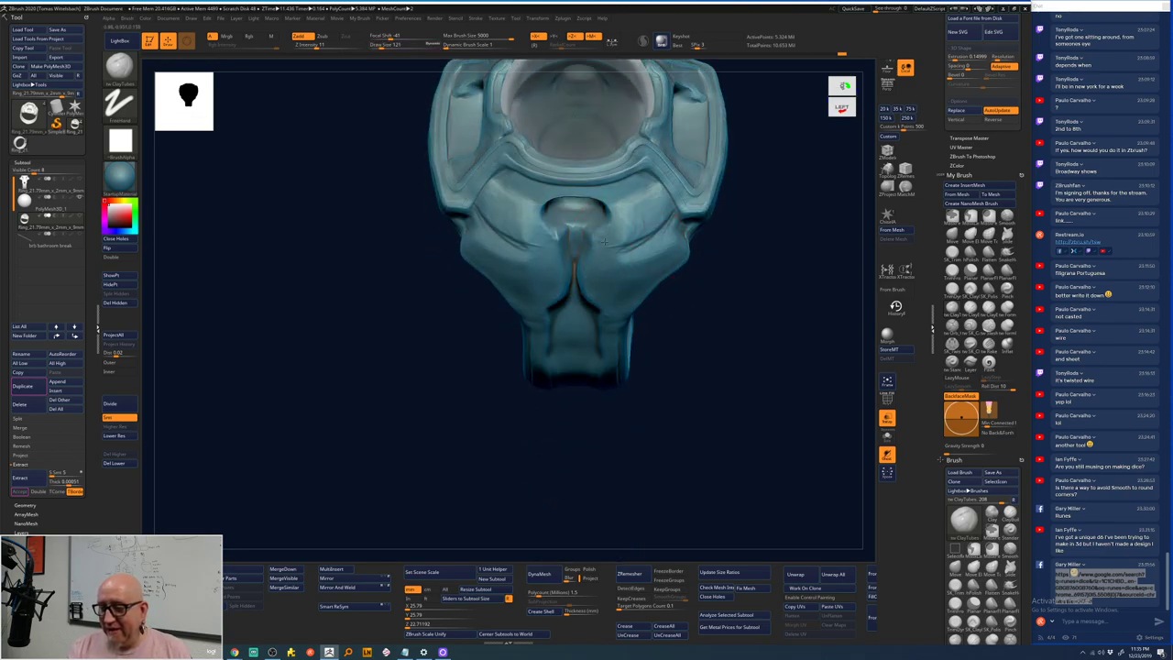
{"action": "mouse_move", "coordinate": [602, 229]}
{"action": "left_mouse_down"}
{"action": "mouse_move", "coordinate": [584, 288]}
{"action": "mouse_move", "coordinate": [603, 245]}
{"action": "left_mouse_up"}
{"action": "key", "text": "shift"}
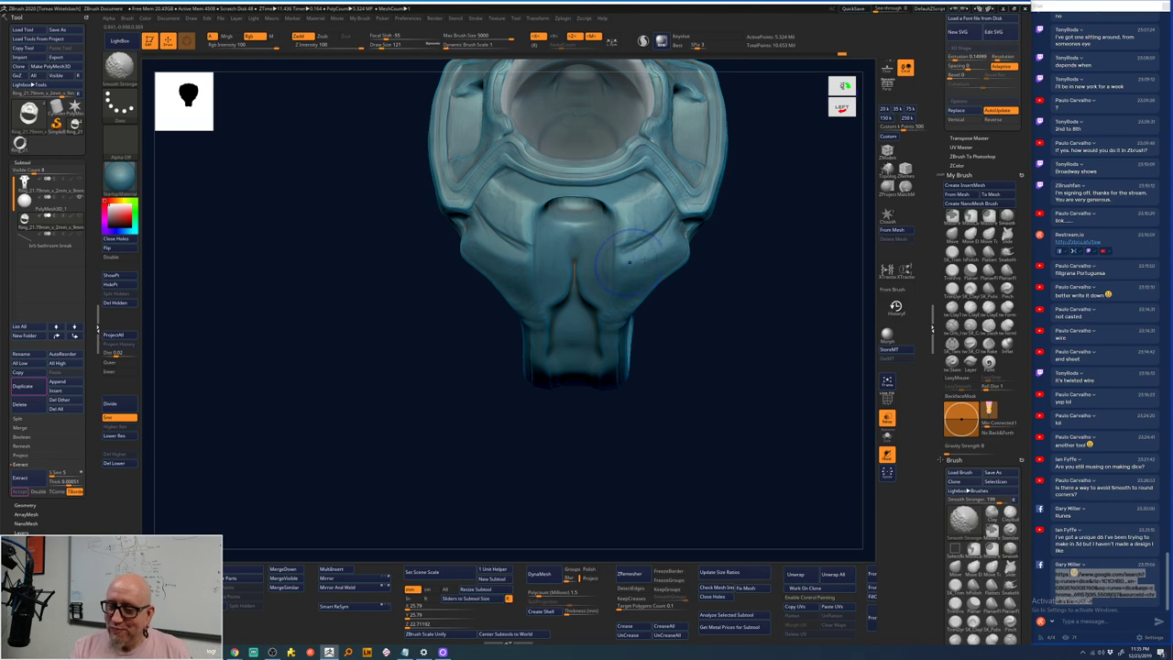
{"action": "mouse_move", "coordinate": [739, 283]}
{"action": "left_mouse_down"}
{"action": "mouse_move", "coordinate": [749, 281]}
{"action": "mouse_move", "coordinate": [719, 206]}
{"action": "left_mouse_up"}
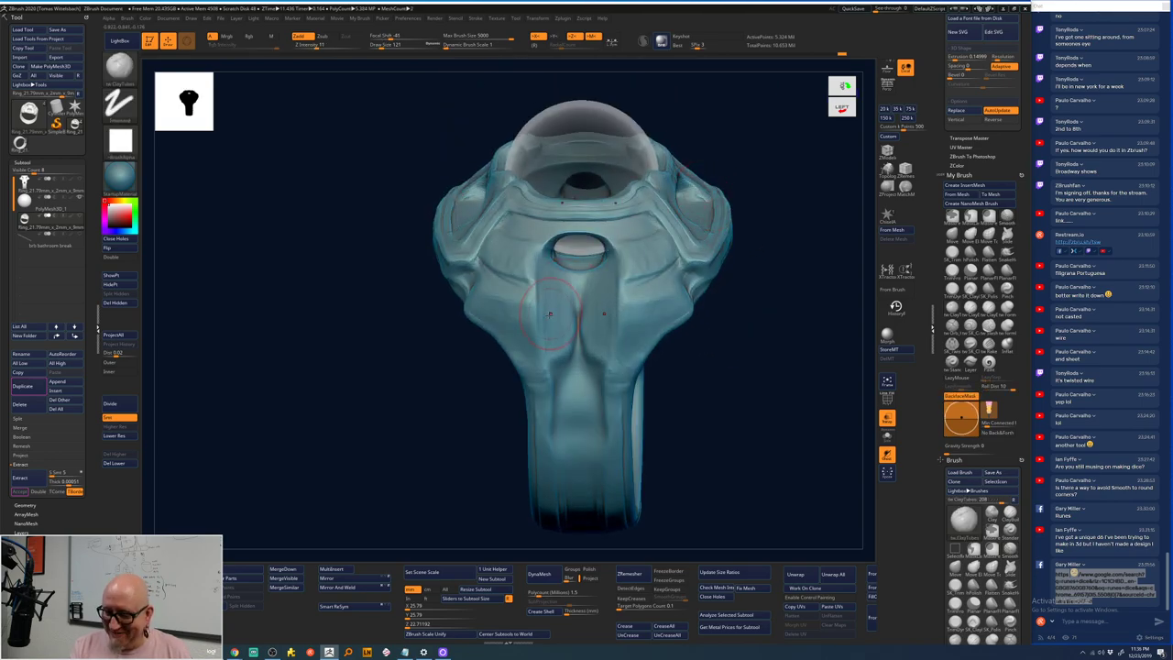
{"action": "key", "text": "space"}
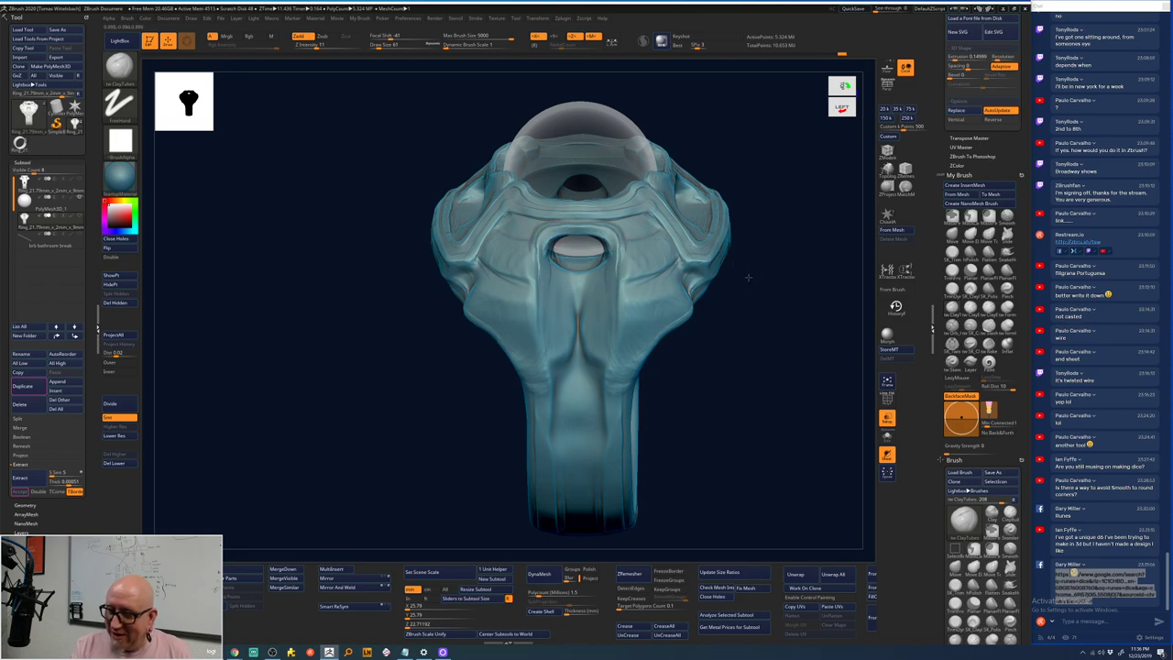
{"action": "left_click_drag", "start_coordinate": [748, 276], "coordinate": [733, 262]}
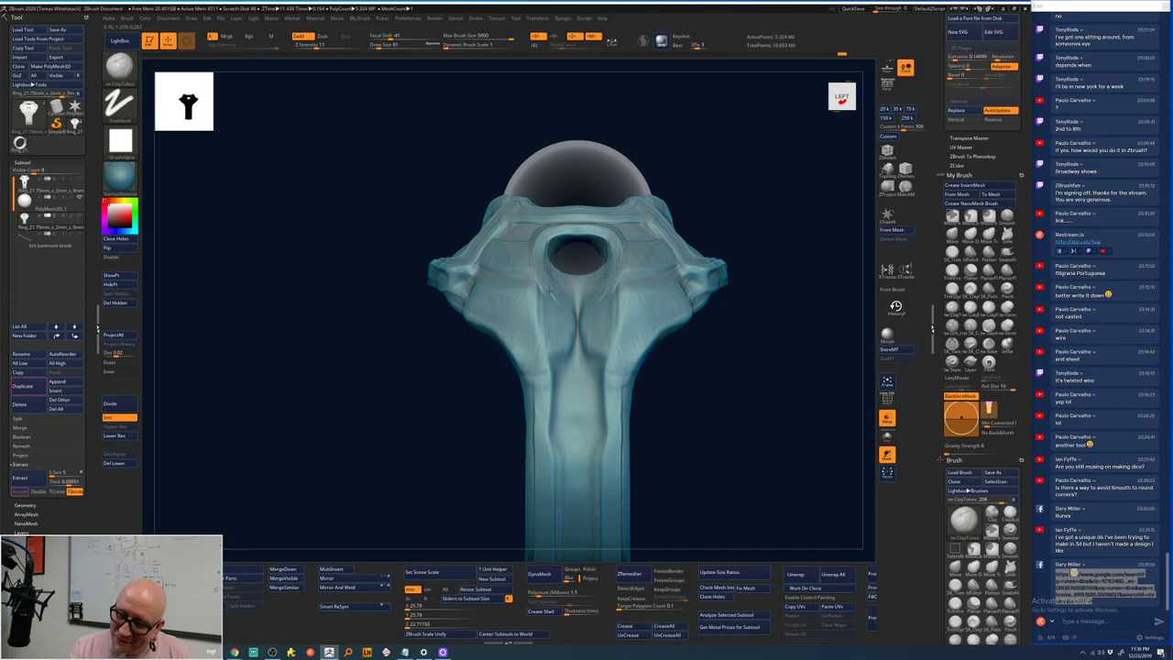
{"action": "left_click_drag", "start_coordinate": [701, 210], "coordinate": [559, 278]}
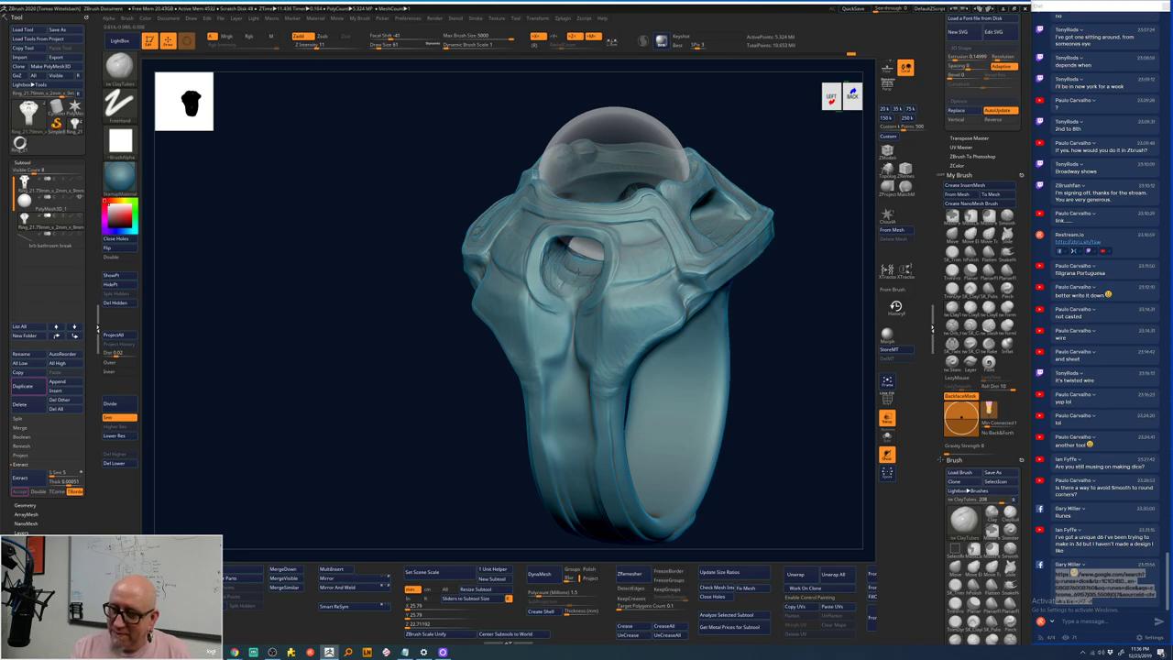
- Snap to a front view, carve one symmetric stroke down the centre, then inspect from above
{"action": "left_click_drag", "start_coordinate": [586, 275], "coordinate": [612, 274]}
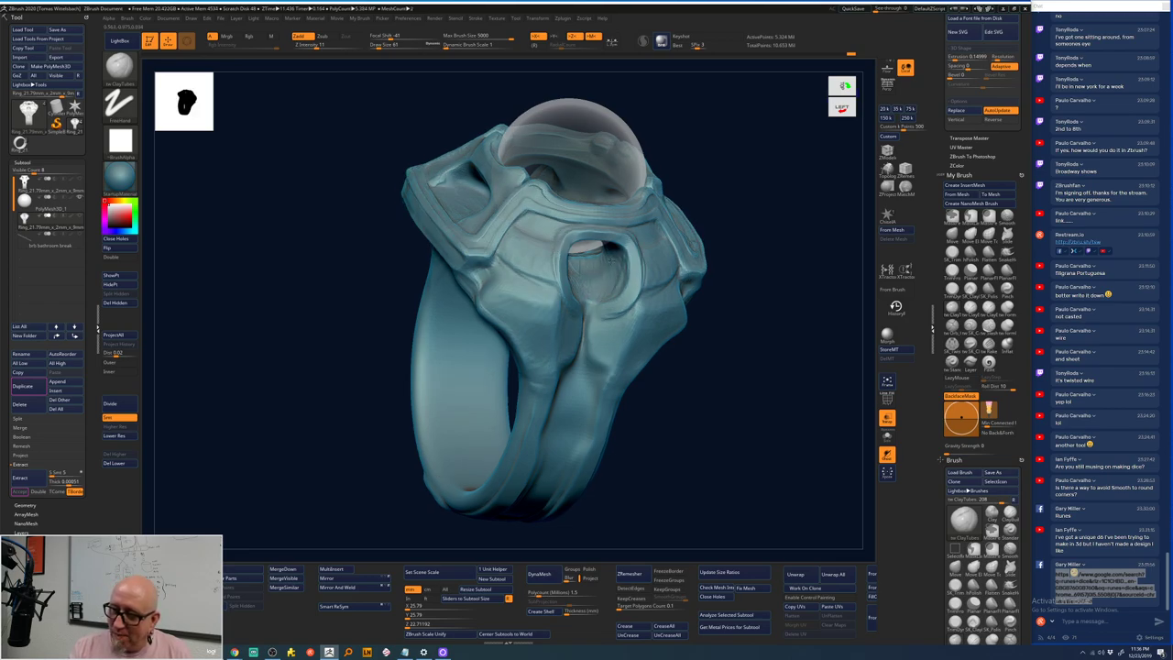
{"action": "left_click_drag", "start_coordinate": [678, 183], "coordinate": [733, 174], "text": "shift"}
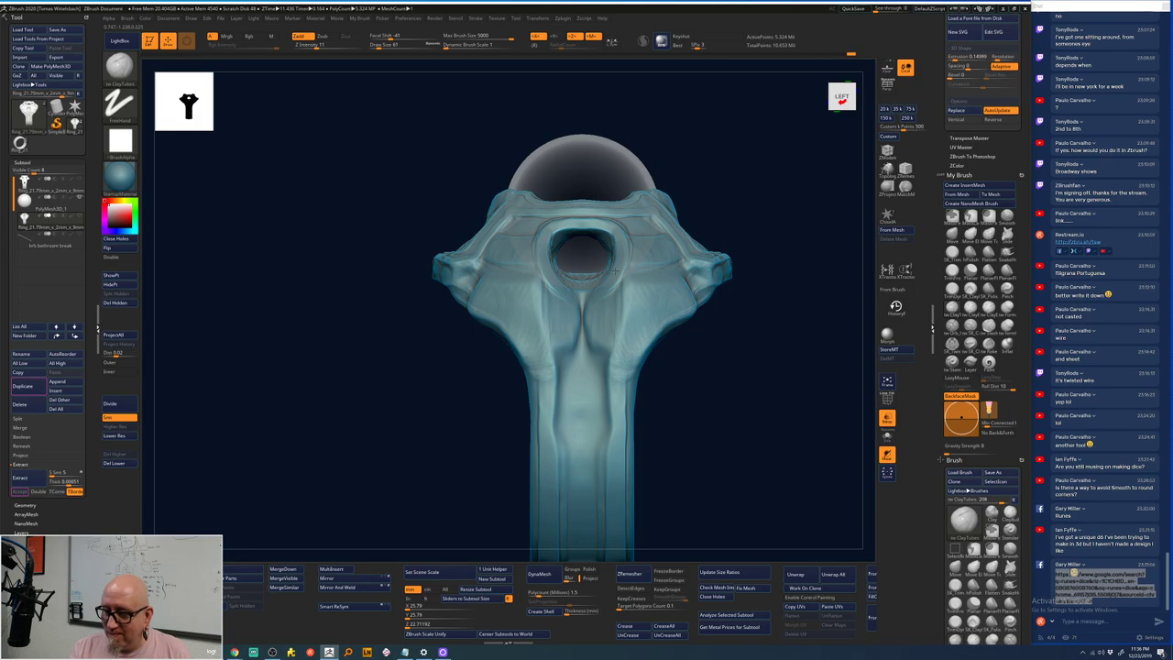
{"action": "left_click_drag", "start_coordinate": [595, 293], "coordinate": [611, 385]}
{"action": "left_click_drag", "start_coordinate": [672, 411], "coordinate": [623, 278]}
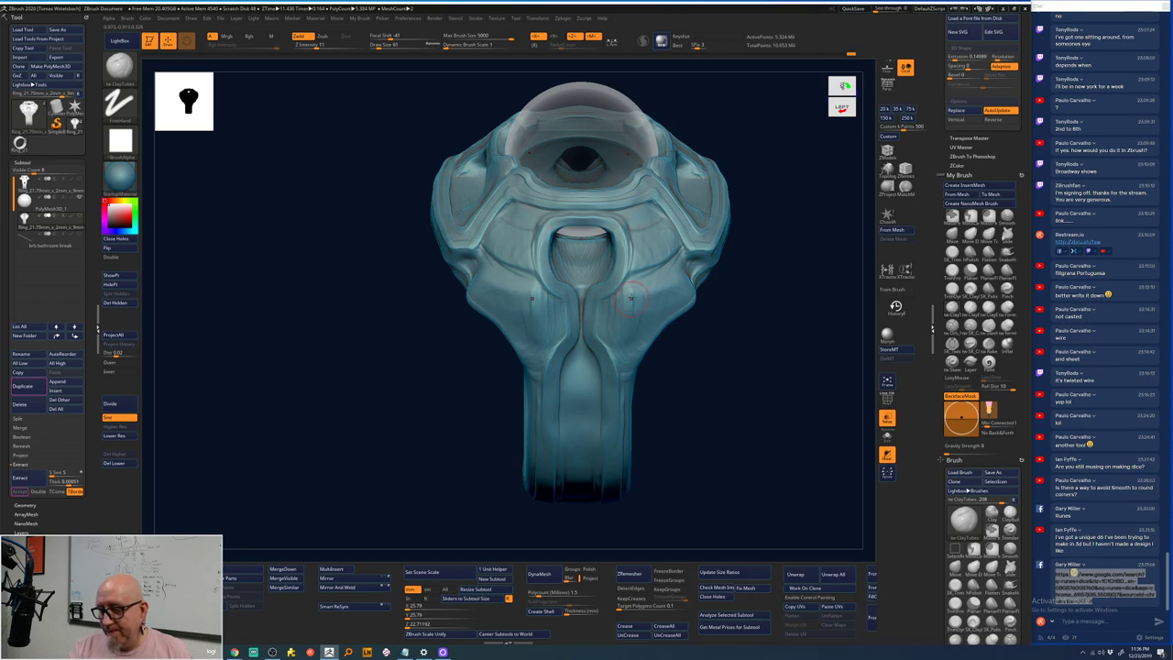
{"action": "key", "text": "space"}
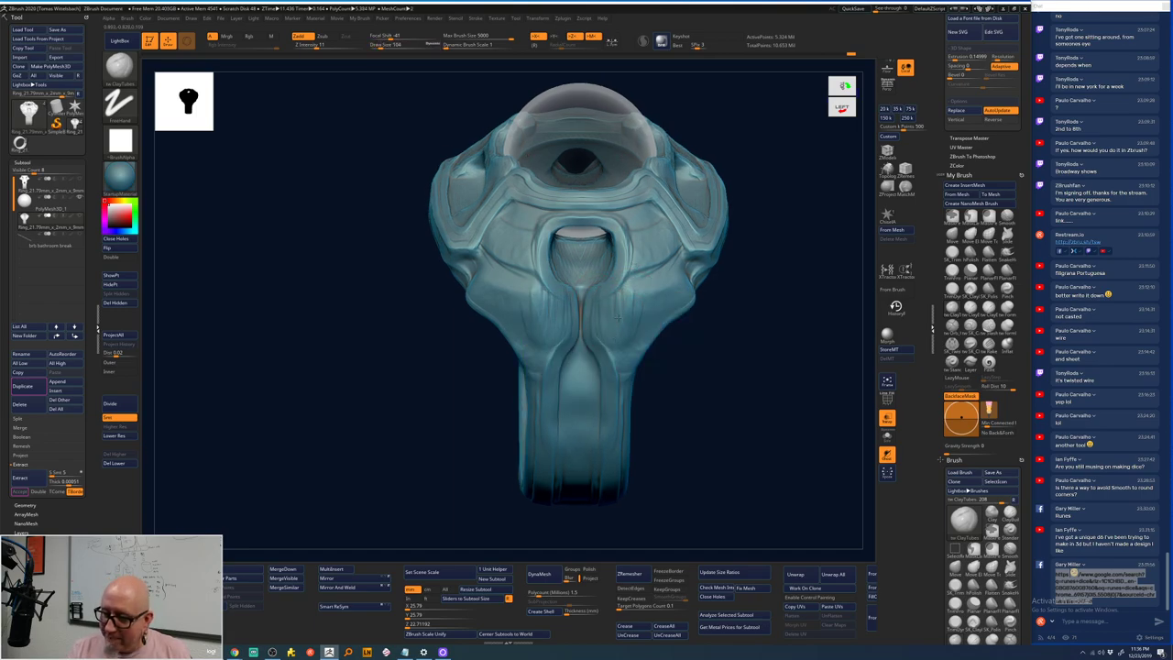
{"action": "left_click_drag", "start_coordinate": [623, 373], "coordinate": [695, 335]}
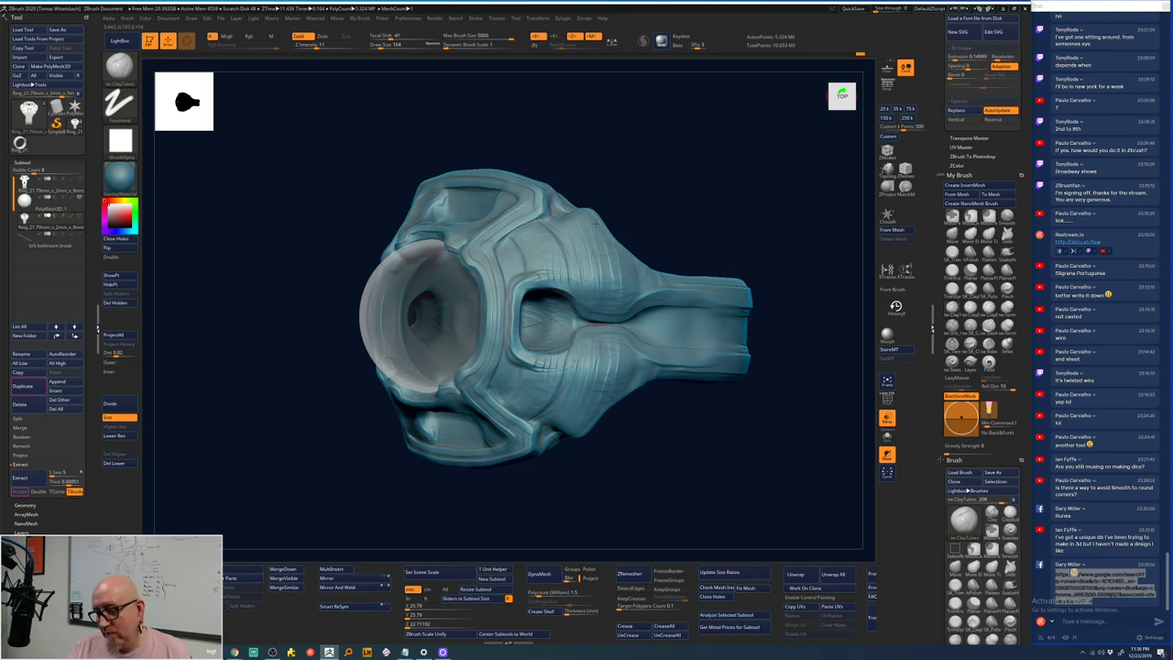
{"action": "left_click_drag", "start_coordinate": [696, 207], "coordinate": [715, 178]}
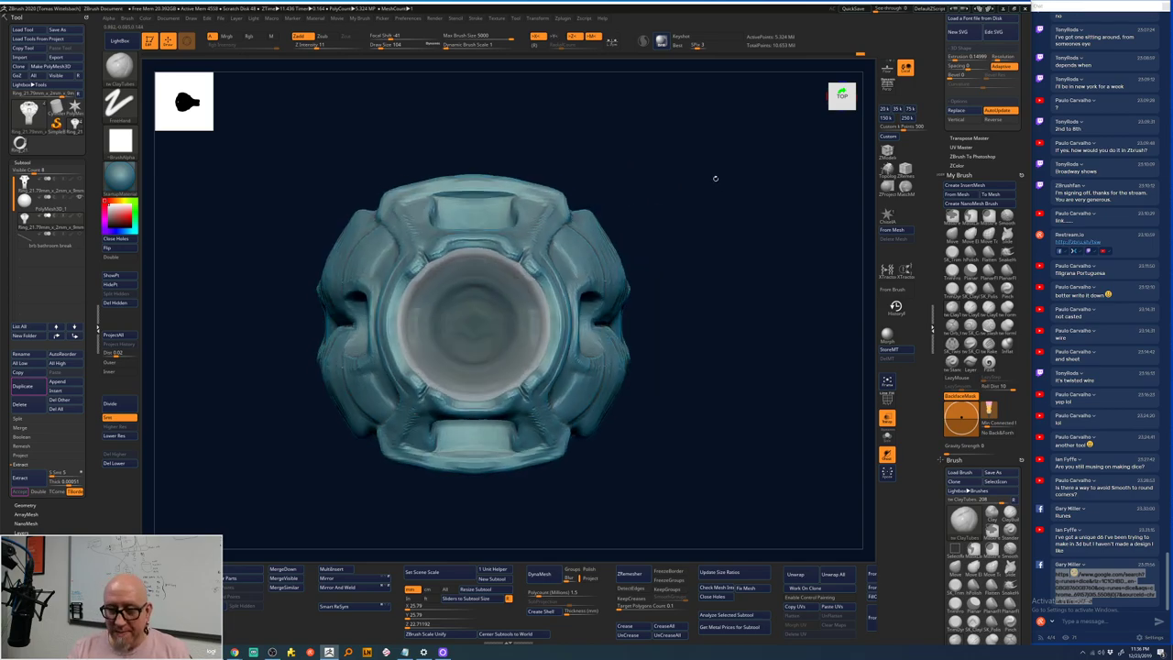
{"action": "left_click_drag", "start_coordinate": [655, 496], "coordinate": [681, 439], "text": "alt"}
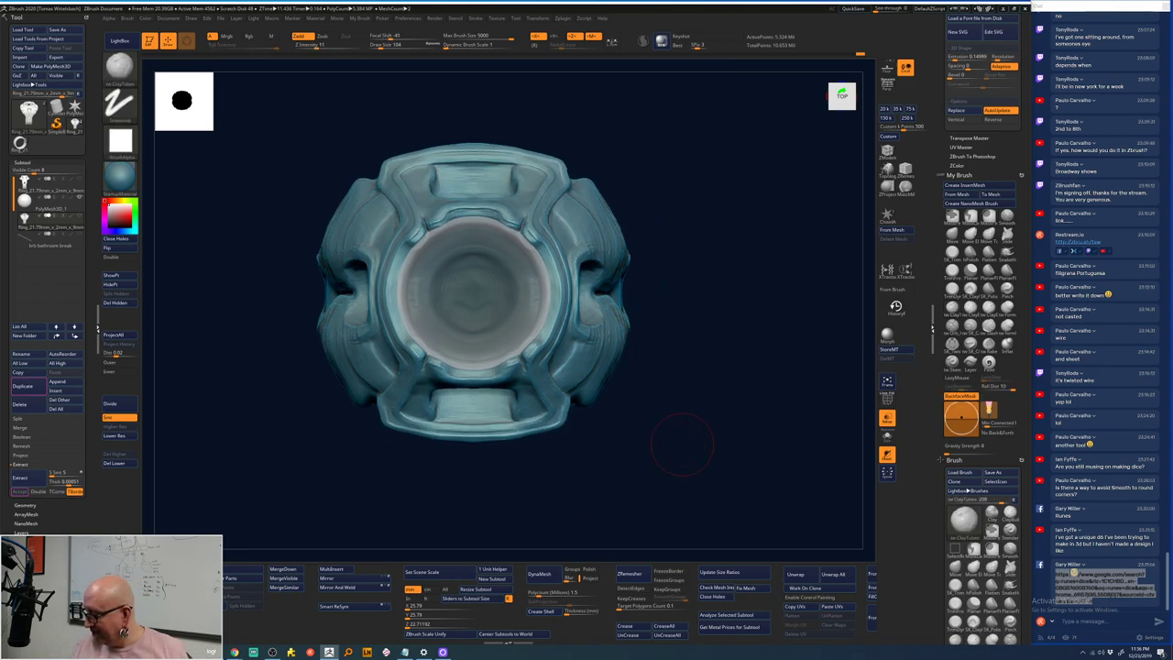
{"action": "left_click", "coordinate": [271, 652]}
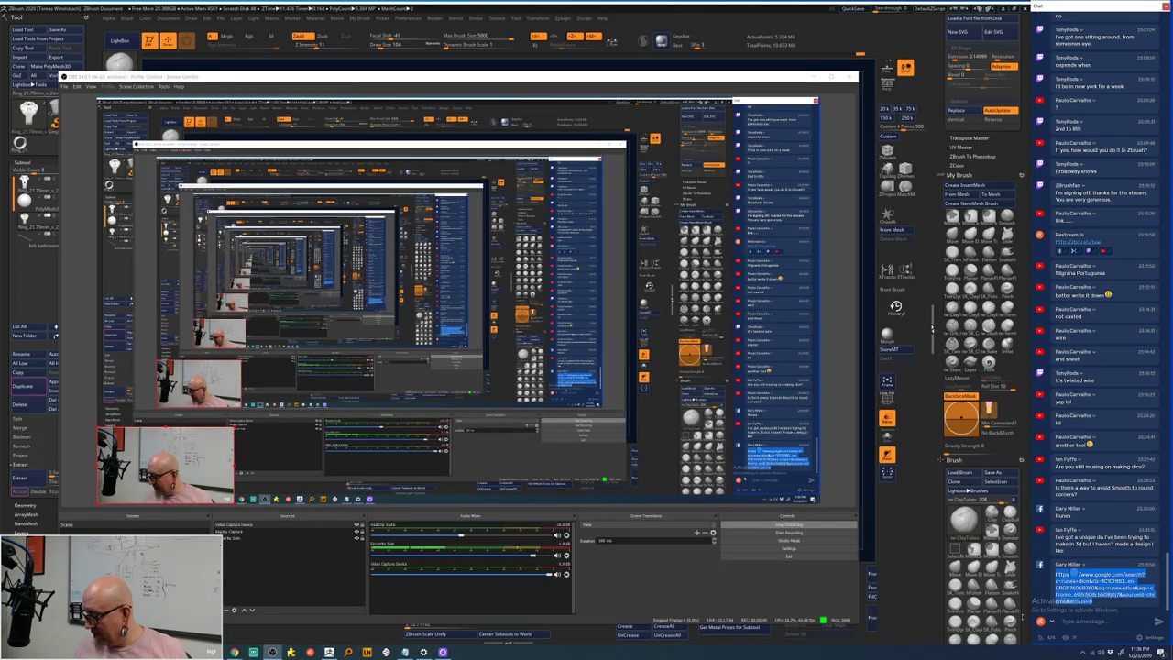
{"action": "left_click", "coordinate": [1117, 565]}
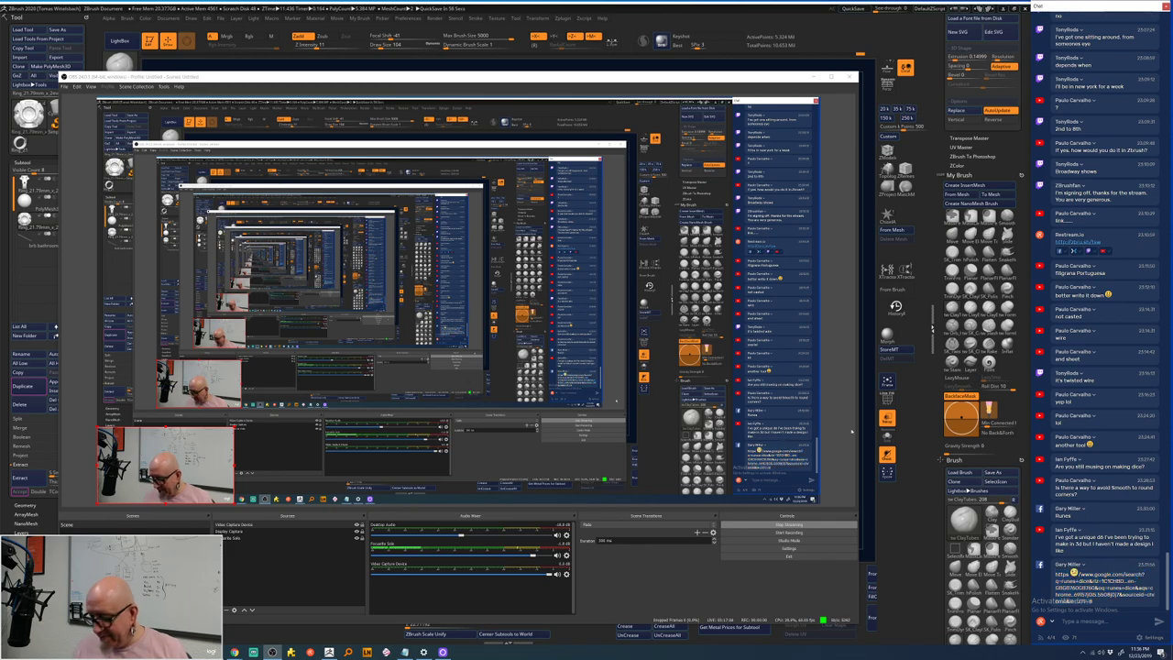
{"action": "key", "text": "alt+Tab"}
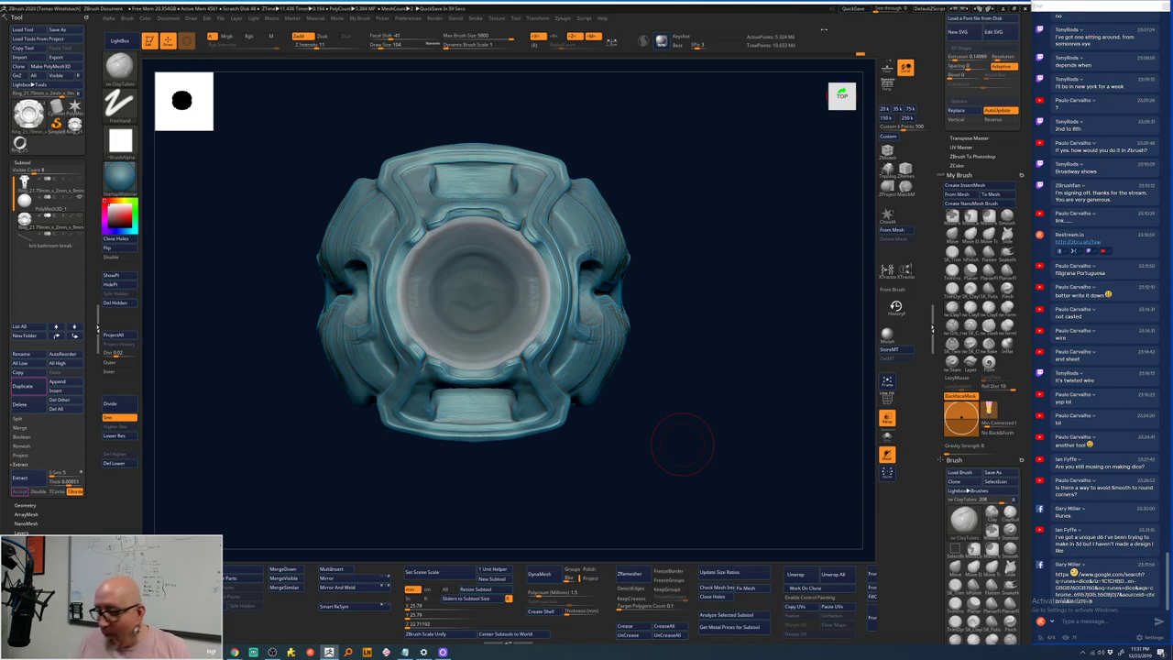
{"action": "mouse_move", "coordinate": [629, 186]}
{"action": "left_mouse_down"}
{"action": "mouse_move", "coordinate": [651, 210]}
{"action": "mouse_move", "coordinate": [678, 179]}
{"action": "left_mouse_up"}
{"action": "right_click", "coordinate": [524, 260]}
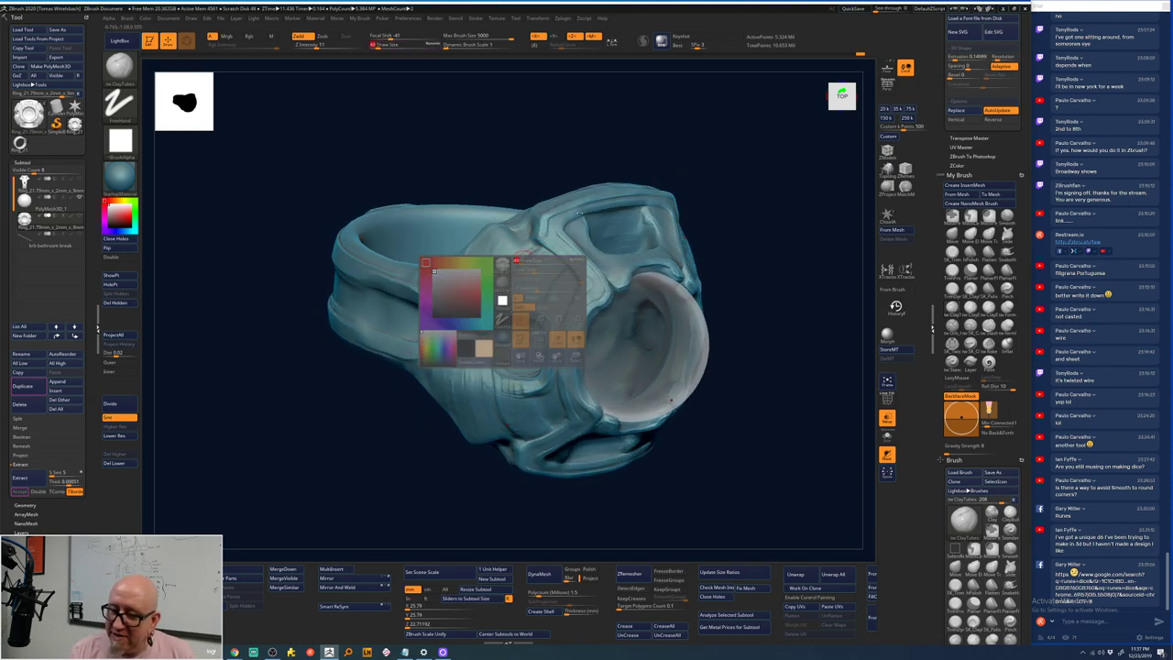
{"action": "right_click_drag", "start_coordinate": [527, 262], "coordinate": [552, 263]}
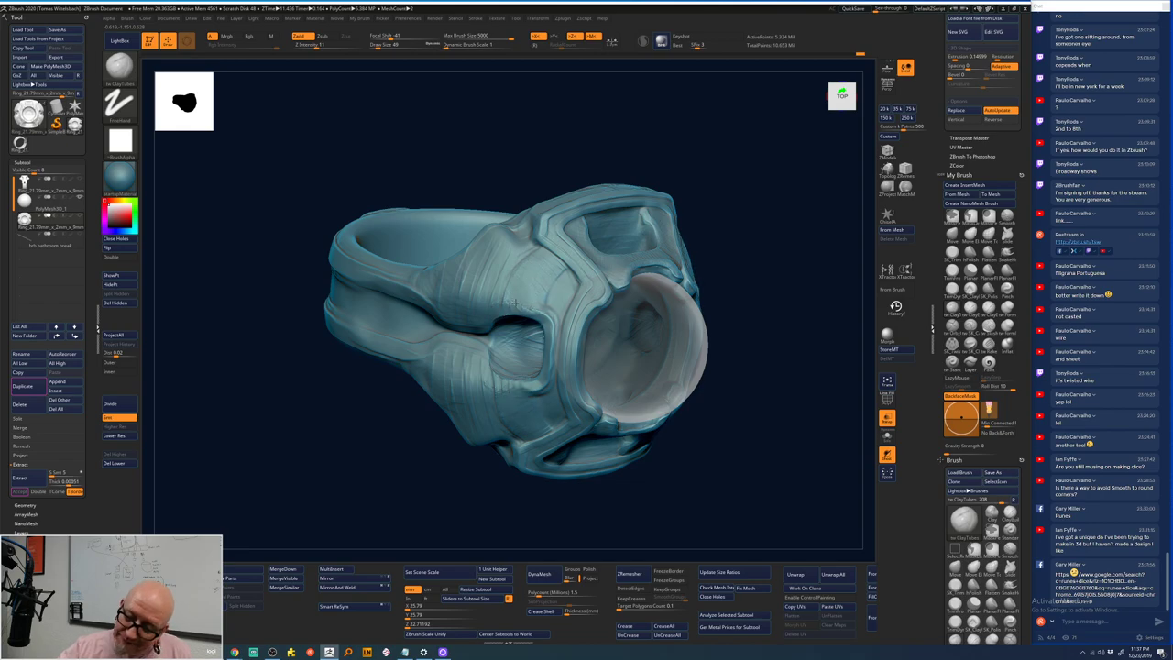
{"action": "key", "text": "shift"}
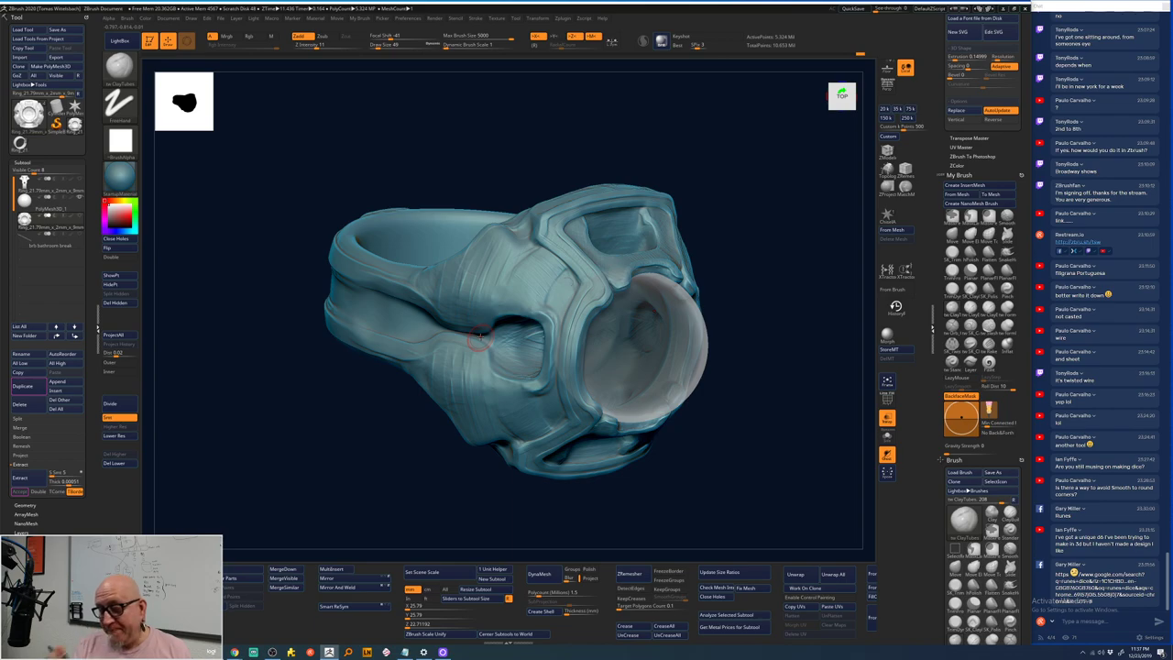
{"action": "left_click_drag", "start_coordinate": [760, 357], "coordinate": [699, 413]}
{"action": "left_click_drag", "start_coordinate": [699, 372], "coordinate": [588, 236]}
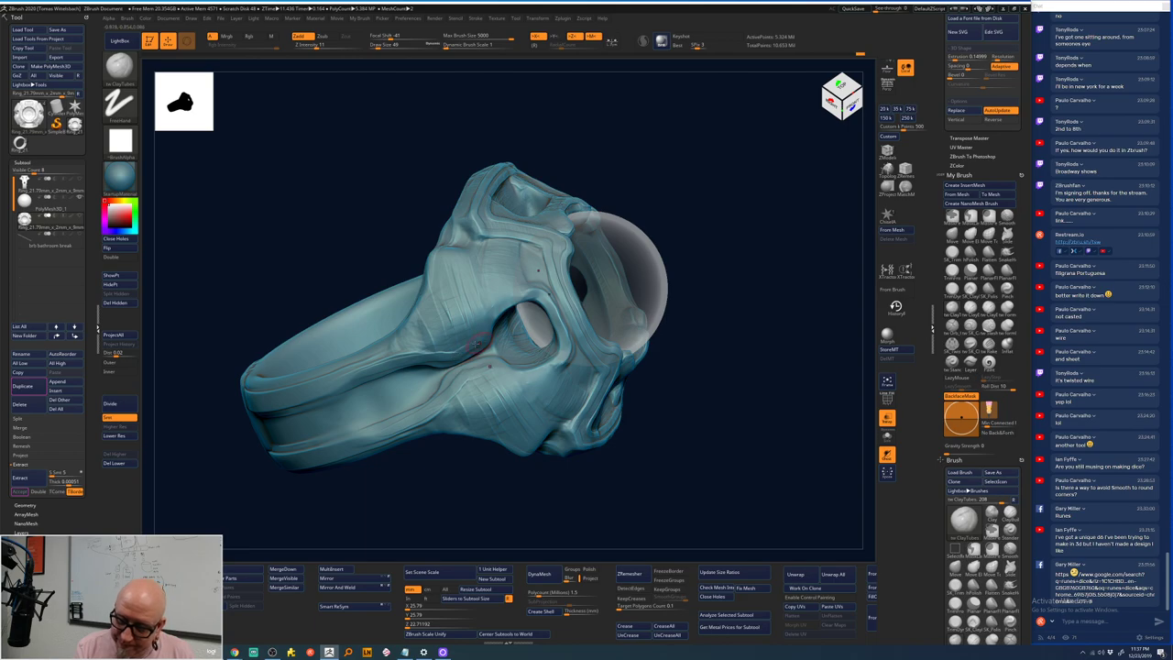
{"action": "key", "text": "space"}
{"action": "key", "text": "ctrl"}
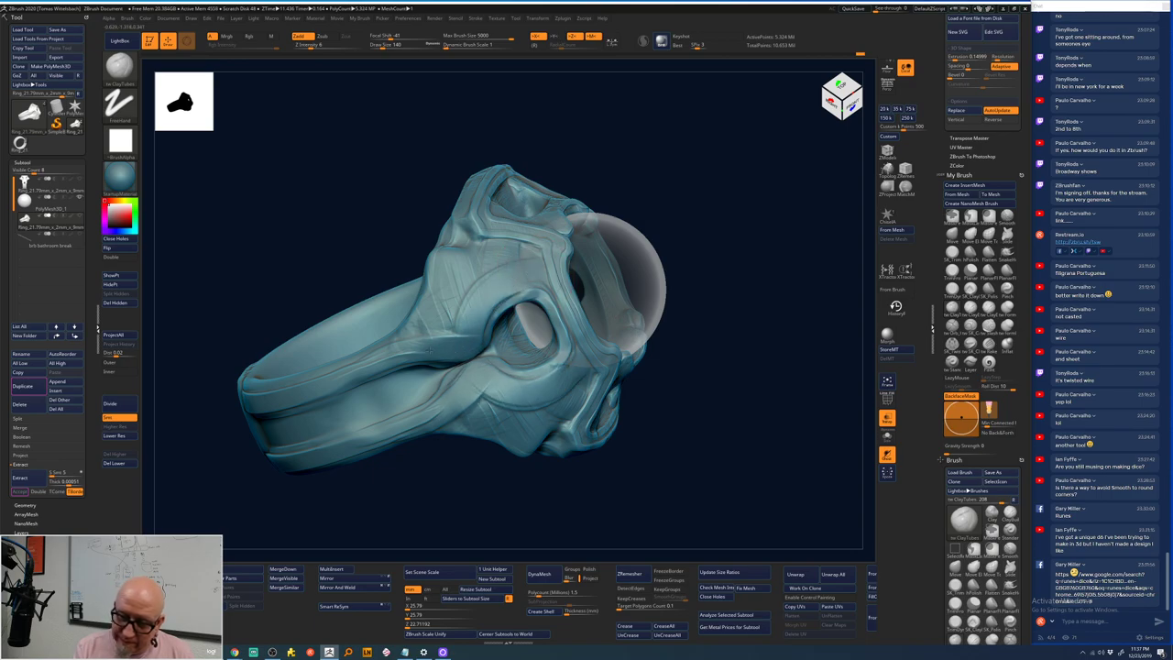
{"action": "mouse_move", "coordinate": [418, 484]}
{"action": "left_mouse_down", "text": "shift"}
{"action": "mouse_move", "coordinate": [430, 495]}
{"action": "mouse_move", "coordinate": [448, 450]}
{"action": "mouse_move", "coordinate": [709, 253]}
{"action": "mouse_move", "coordinate": [731, 223]}
{"action": "mouse_move", "coordinate": [741, 314]}
{"action": "mouse_move", "coordinate": [770, 251]}
{"action": "mouse_move", "coordinate": [673, 246]}
{"action": "mouse_move", "coordinate": [722, 217]}
{"action": "mouse_move", "coordinate": [594, 260]}
{"action": "left_mouse_up", "text": "shift"}
{"action": "key", "text": "space"}
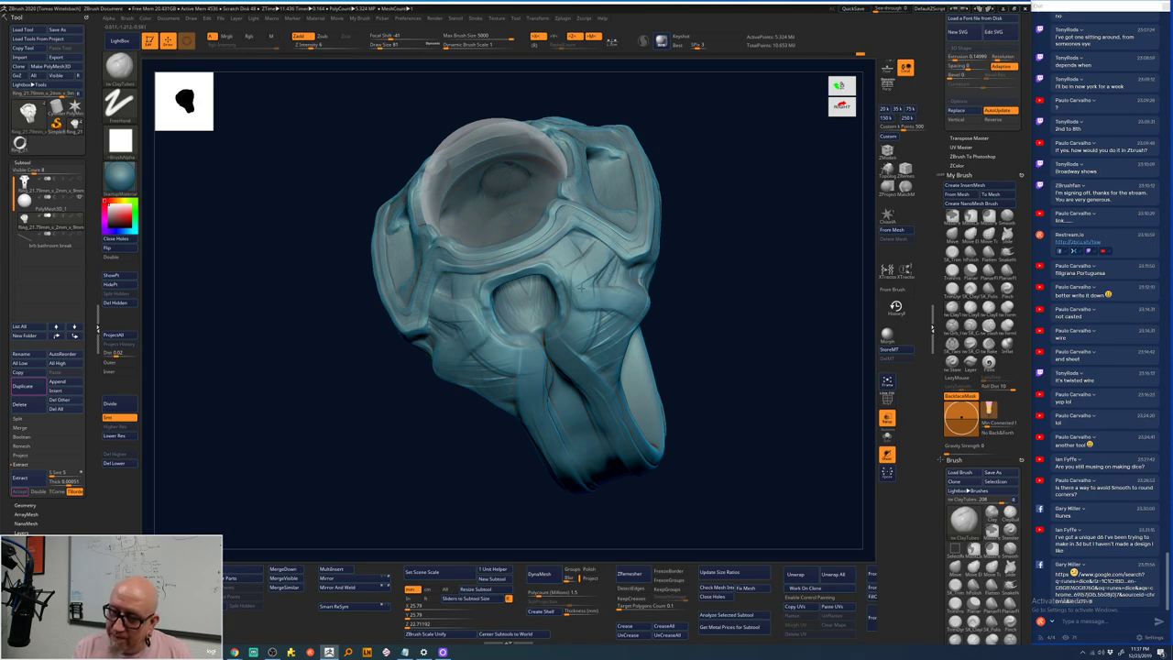
- Orbit the ring through right-side, top-down and angled side views
{"action": "mouse_move", "coordinate": [659, 265]}
{"action": "left_mouse_down"}
{"action": "mouse_move", "coordinate": [723, 230]}
{"action": "mouse_move", "coordinate": [612, 255]}
{"action": "left_mouse_up"}
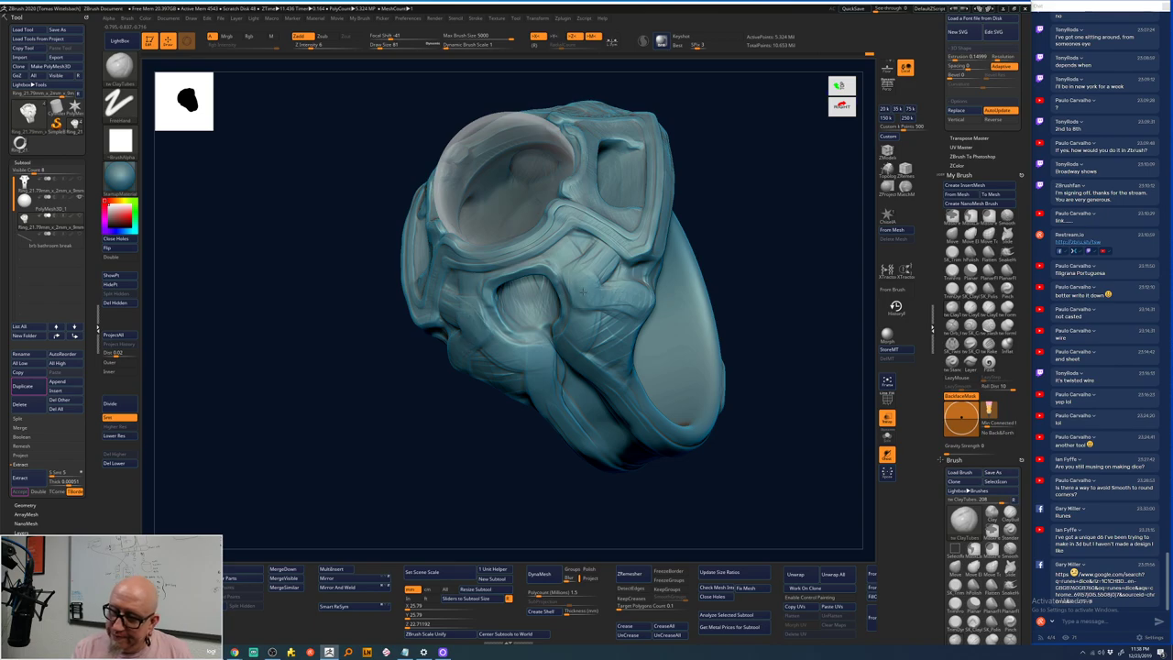
{"action": "mouse_move", "coordinate": [609, 266]}
{"action": "left_mouse_down"}
{"action": "mouse_move", "coordinate": [761, 229]}
{"action": "mouse_move", "coordinate": [771, 175]}
{"action": "mouse_move", "coordinate": [524, 286]}
{"action": "left_mouse_up"}
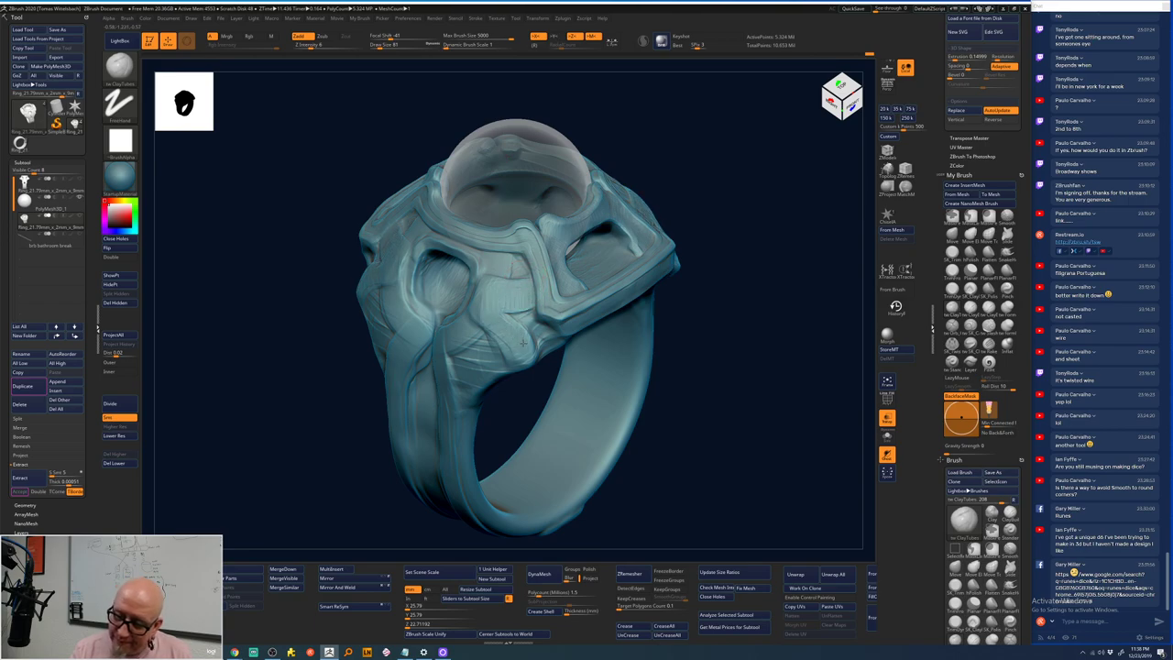
{"action": "left_click_drag", "start_coordinate": [765, 218], "coordinate": [587, 259]}
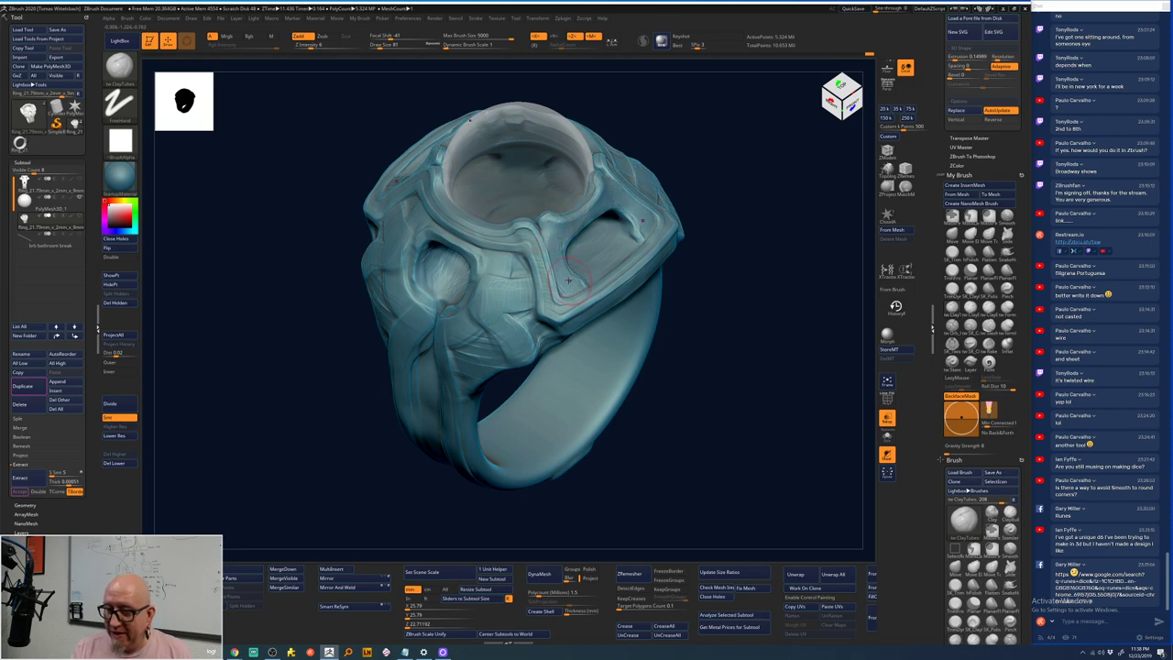
{"action": "left_click_drag", "start_coordinate": [746, 163], "coordinate": [660, 198]}
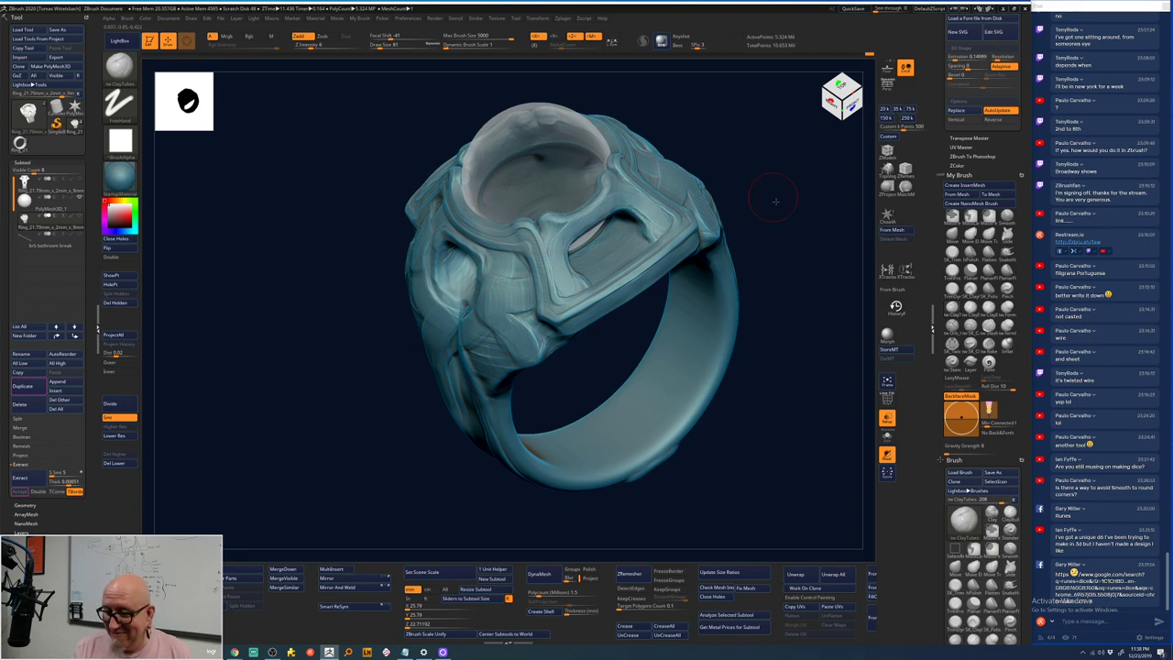
{"action": "left_click_drag", "start_coordinate": [744, 185], "coordinate": [708, 242]}
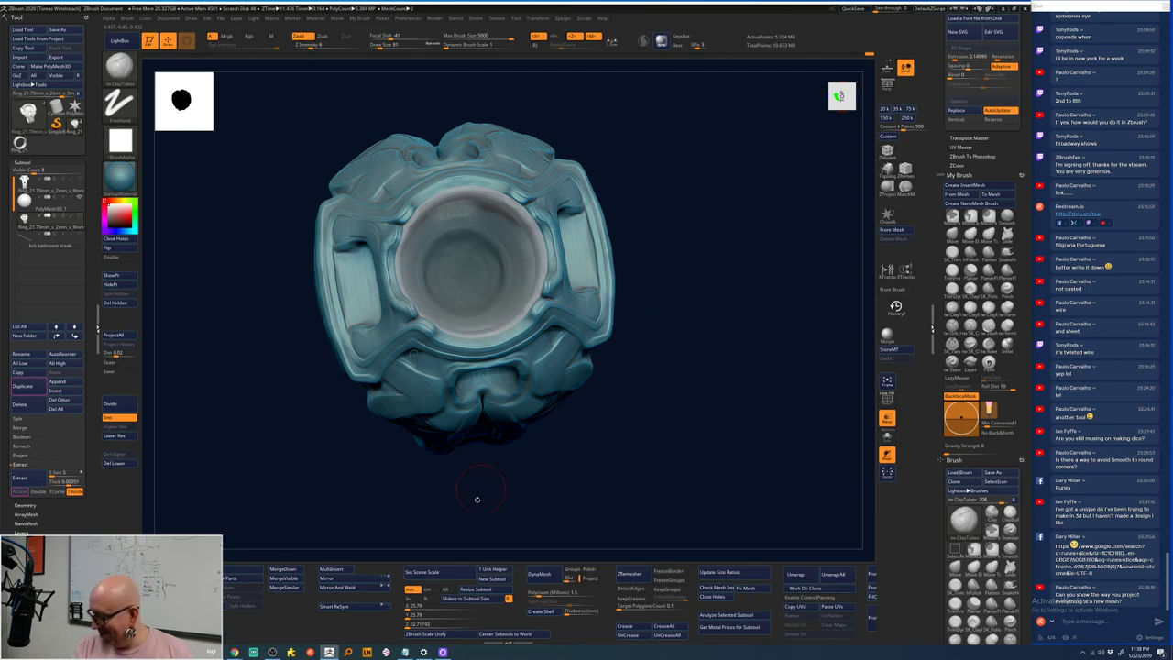
{"action": "left_click_drag", "start_coordinate": [439, 531], "coordinate": [438, 516]}
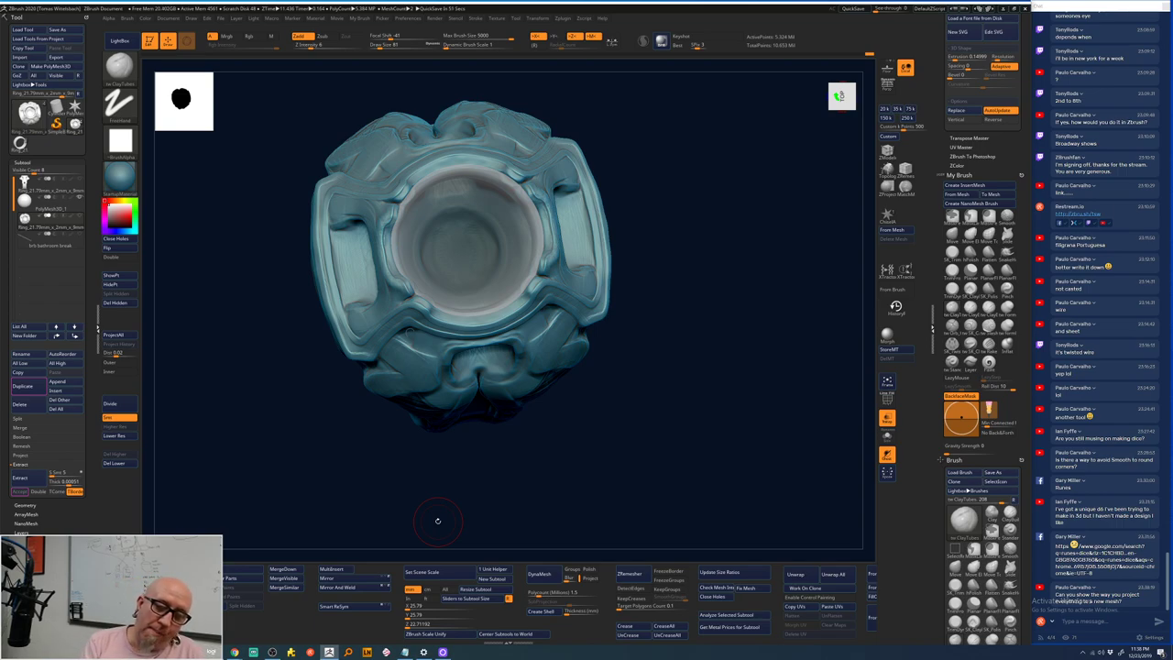
{"action": "left_click_drag", "start_coordinate": [437, 519], "coordinate": [707, 437]}
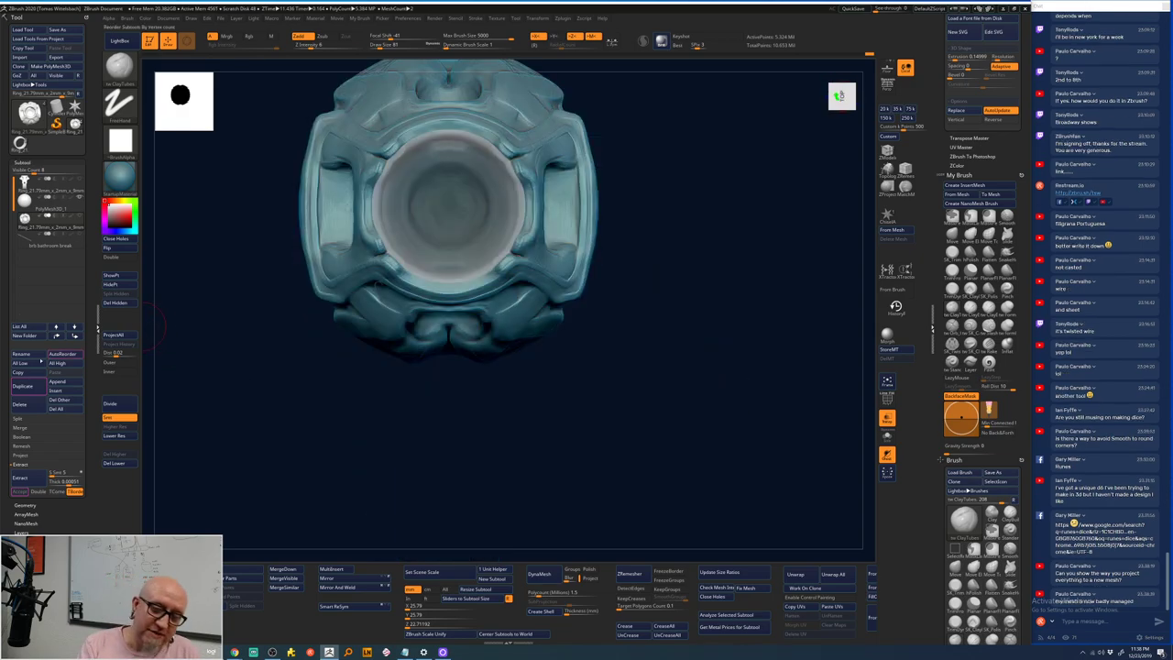
- Duplicate the ring subtool and open the full brush library
{"action": "left_click", "coordinate": [24, 387]}
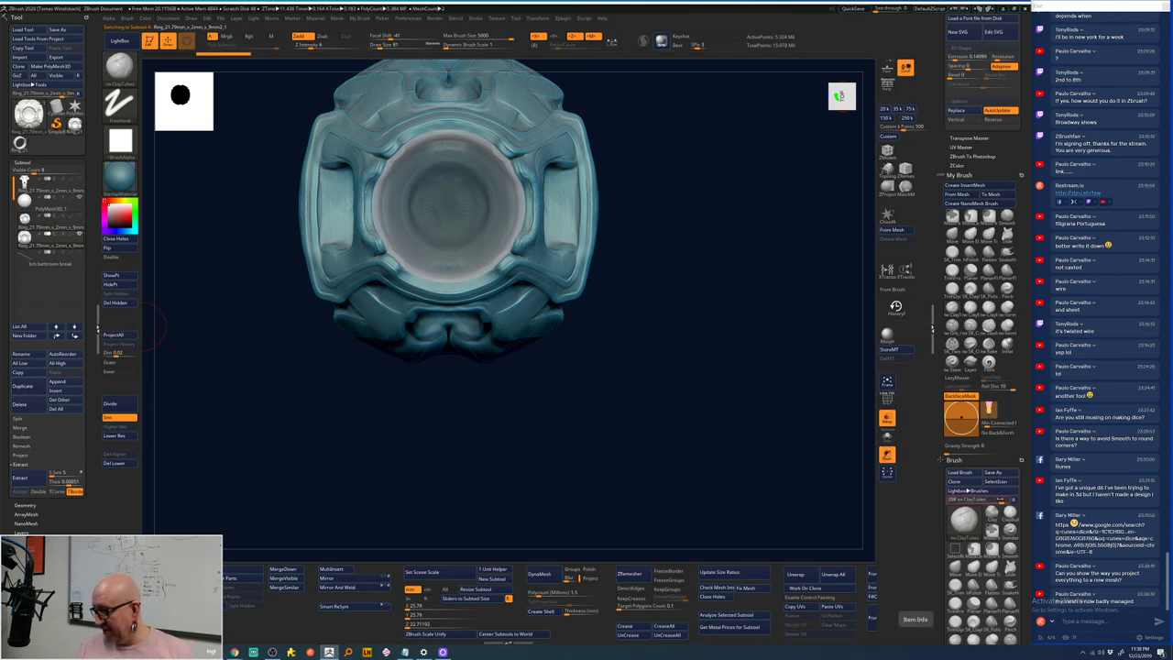
{"action": "scroll", "coordinate": [1005, 490], "scroll_direction": "down", "scroll_amount": 5}
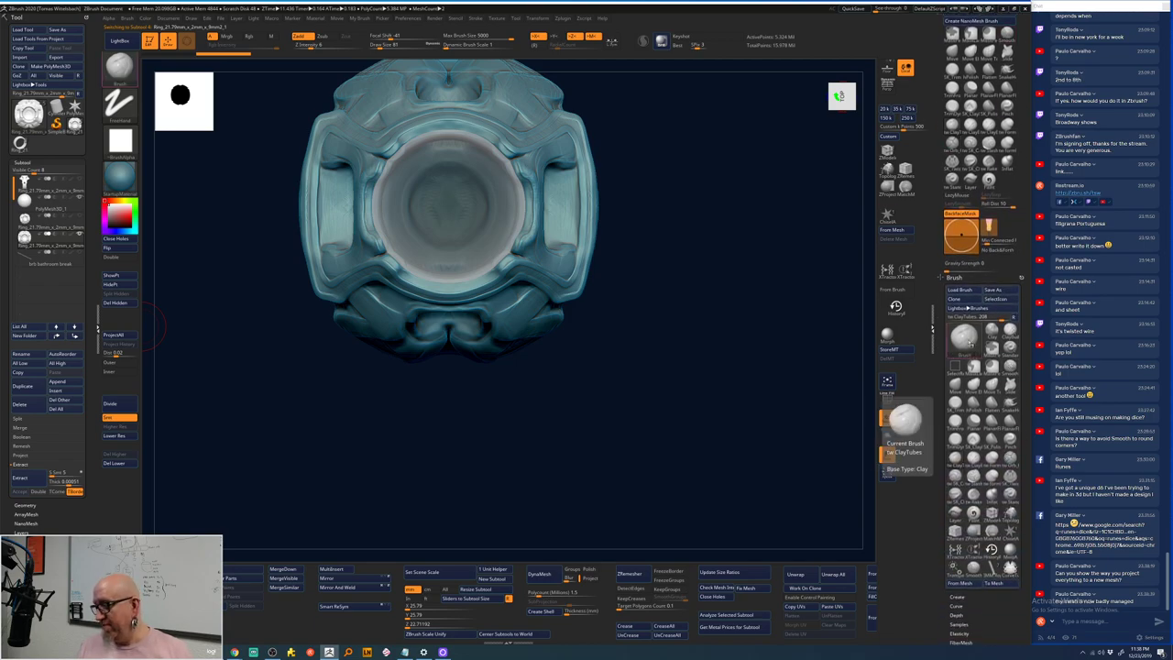
{"action": "left_click", "coordinate": [963, 337]}
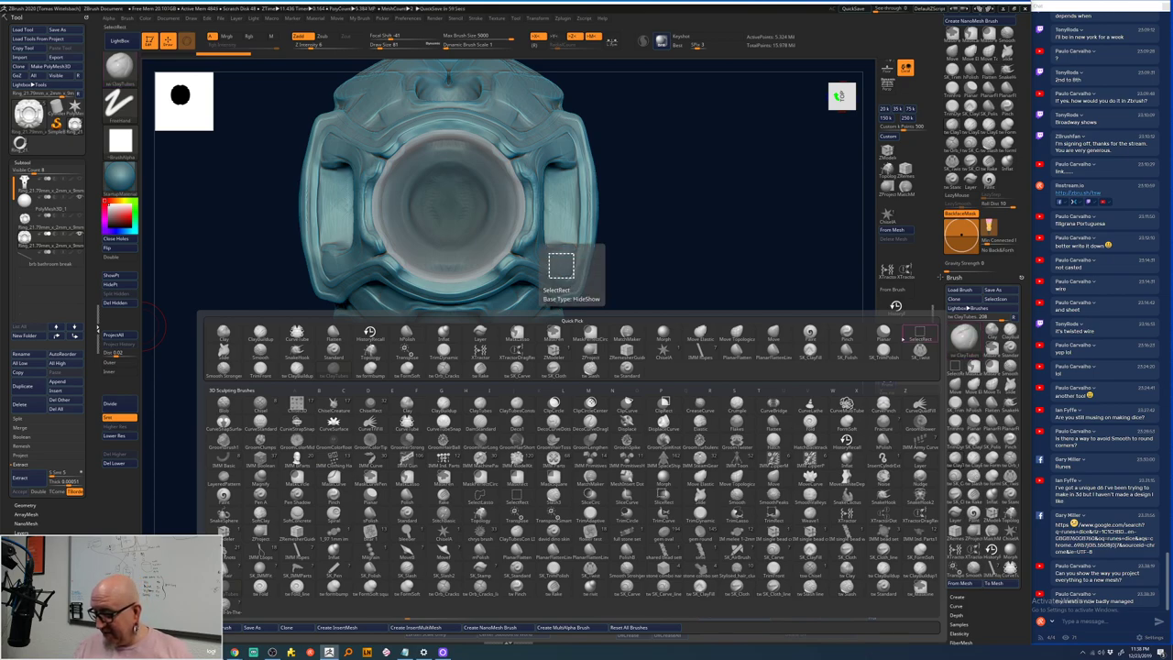
- Load the Spiral brush from the S-filtered list, try mirrored spiral curls, then undo them
{"action": "key", "text": "s"}
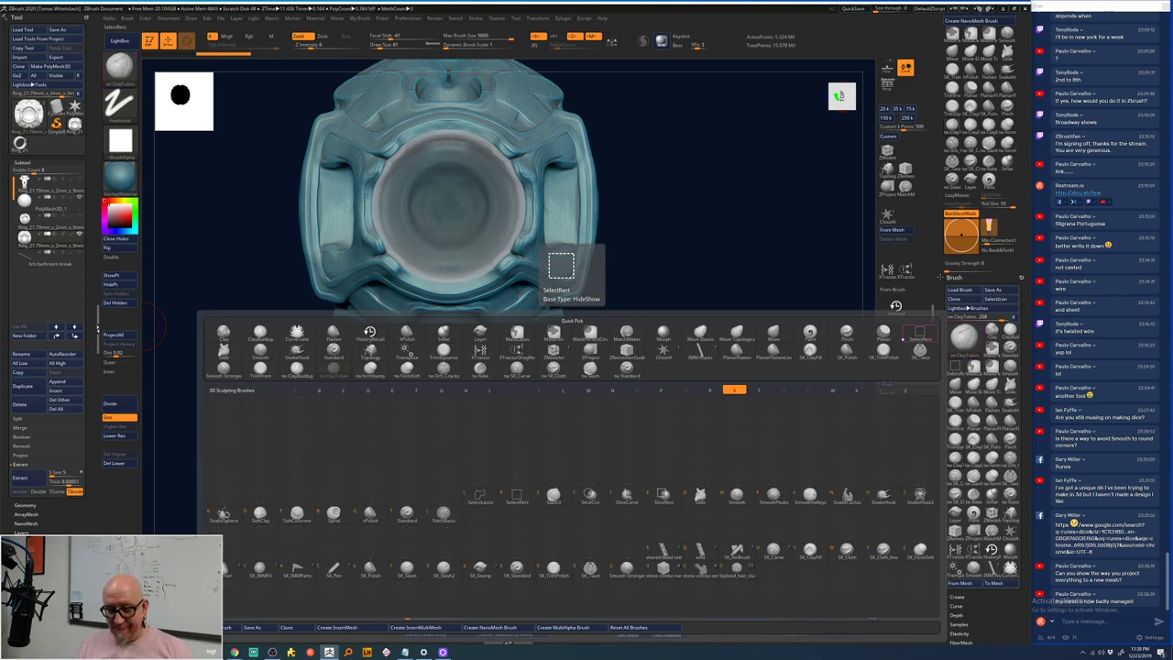
{"action": "left_click", "coordinate": [334, 511]}
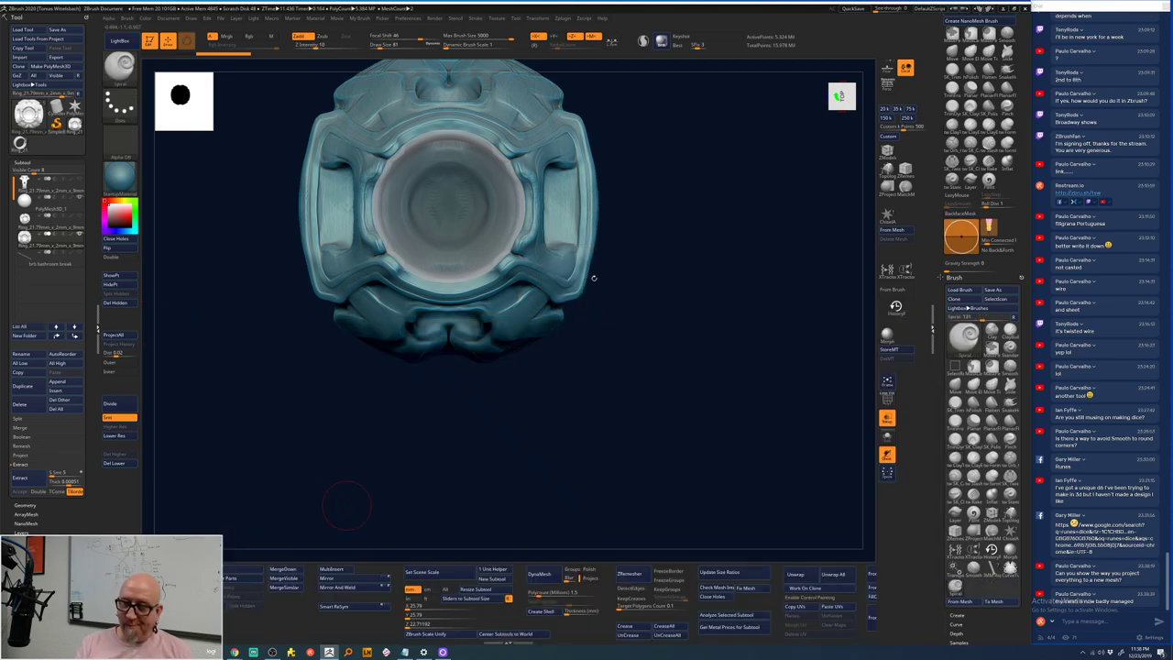
{"action": "mouse_move", "coordinate": [652, 258]}
{"action": "left_mouse_down"}
{"action": "mouse_move", "coordinate": [693, 281]}
{"action": "mouse_move", "coordinate": [676, 227]}
{"action": "left_mouse_up"}
{"action": "key", "text": "space"}
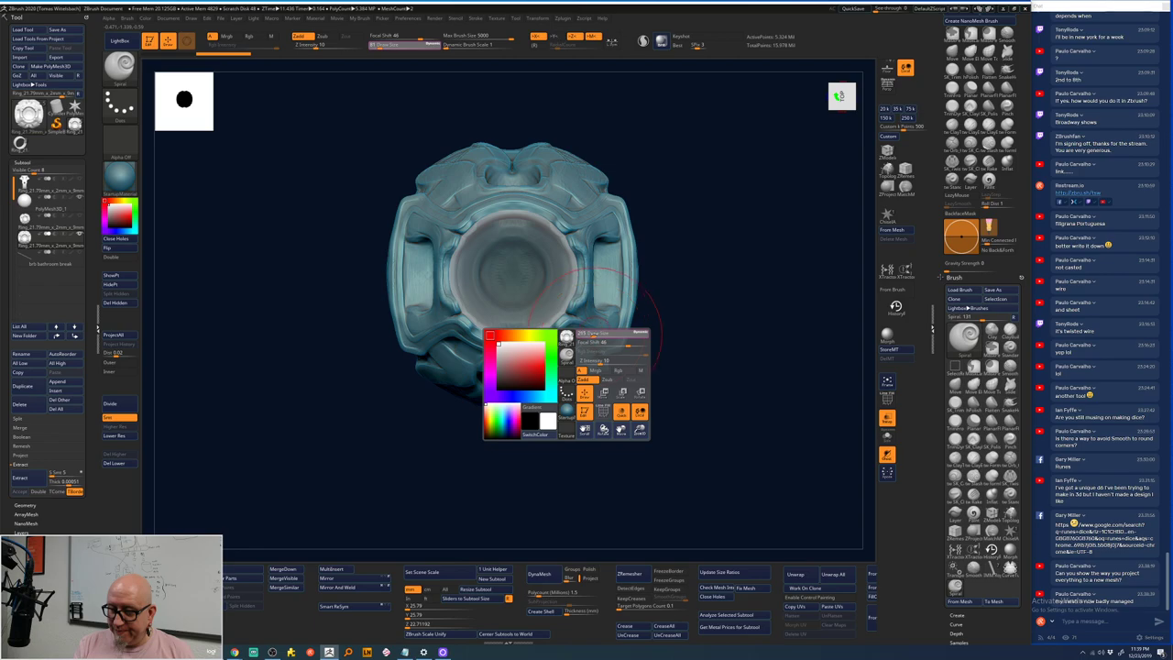
{"action": "left_click_drag", "start_coordinate": [583, 341], "coordinate": [663, 302]}
{"action": "key", "text": "ctrl+z"}
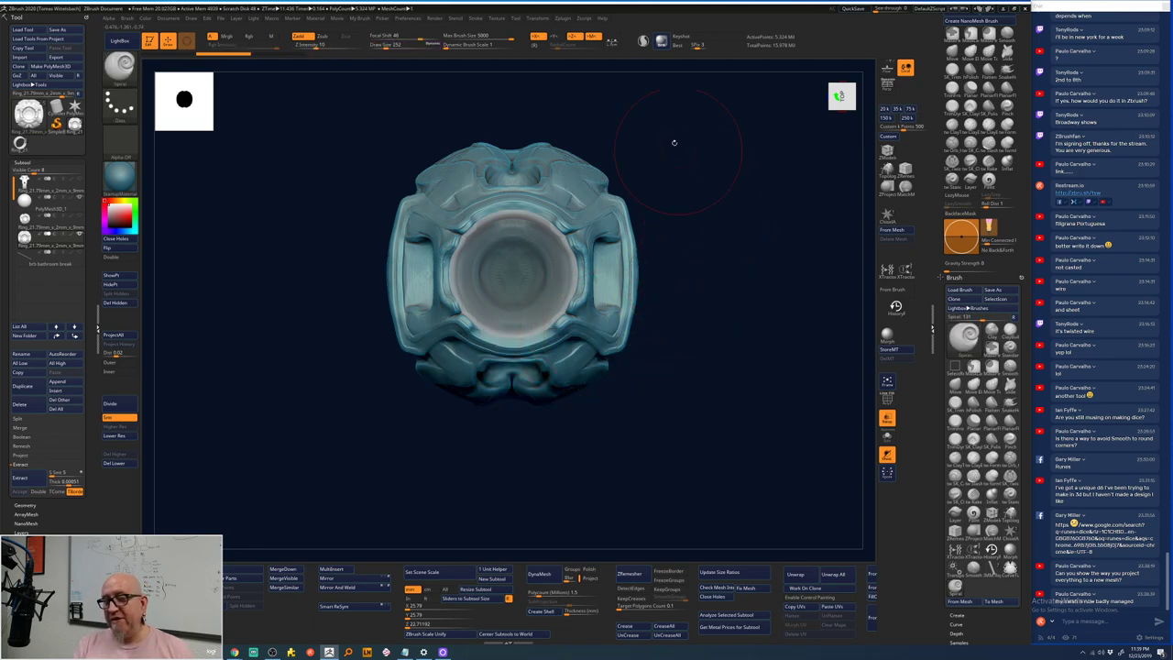
- Turn off Z-axis symmetry and add spiral curls at the right and left corners
{"action": "left_click", "coordinate": [572, 37]}
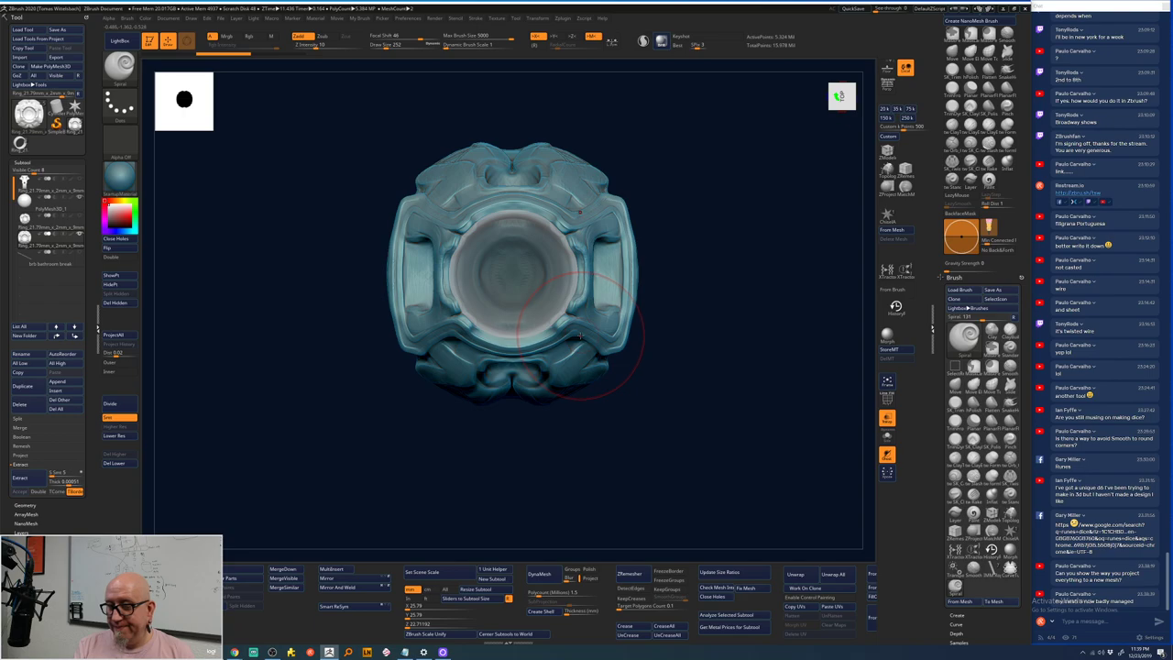
{"action": "mouse_move", "coordinate": [580, 335]}
{"action": "left_mouse_down"}
{"action": "mouse_move", "coordinate": [587, 361]}
{"action": "mouse_move", "coordinate": [587, 346]}
{"action": "left_mouse_up"}
{"action": "left_click_drag", "start_coordinate": [419, 222], "coordinate": [440, 179]}
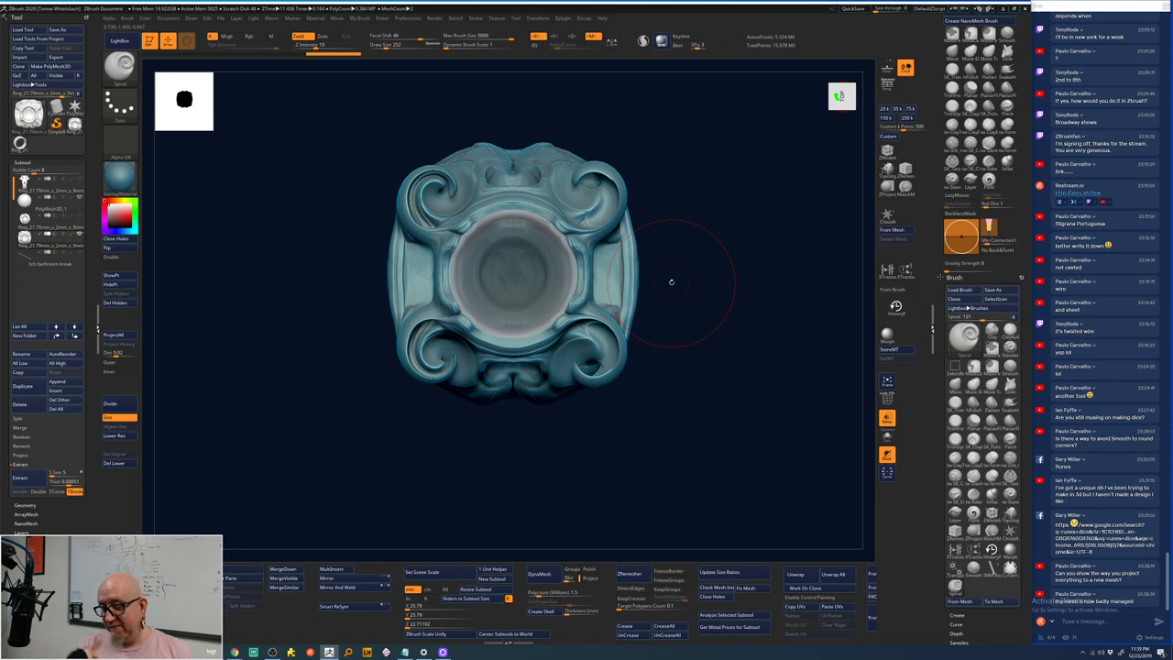
{"action": "left_click_drag", "start_coordinate": [671, 281], "coordinate": [470, 257]}
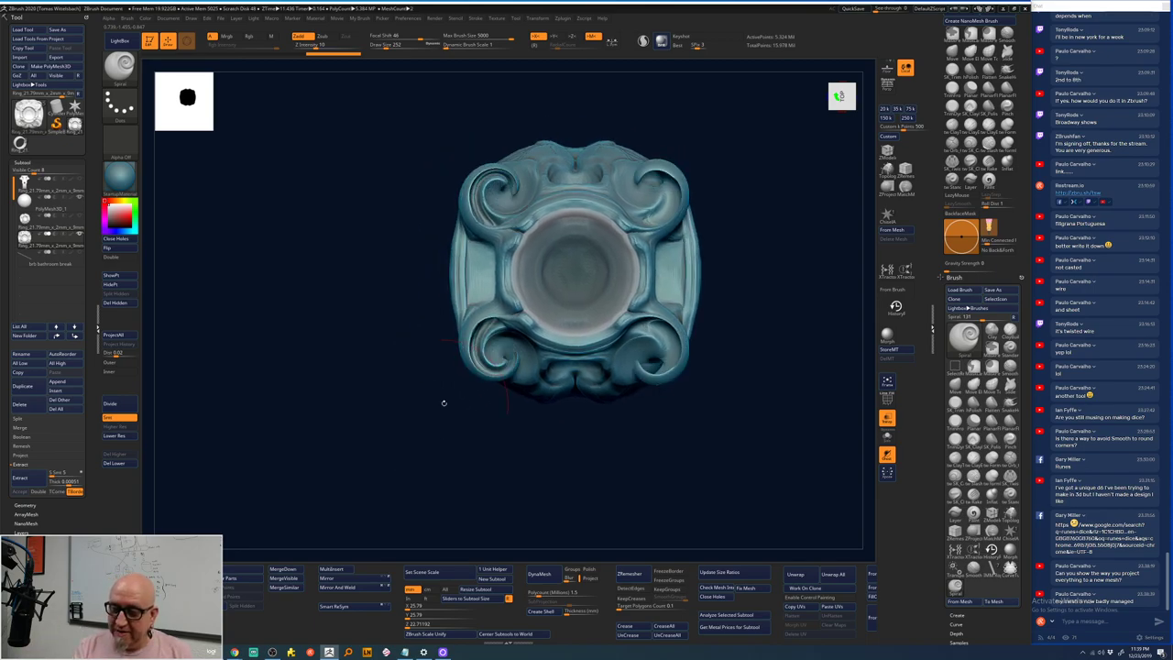
{"action": "key", "text": "space"}
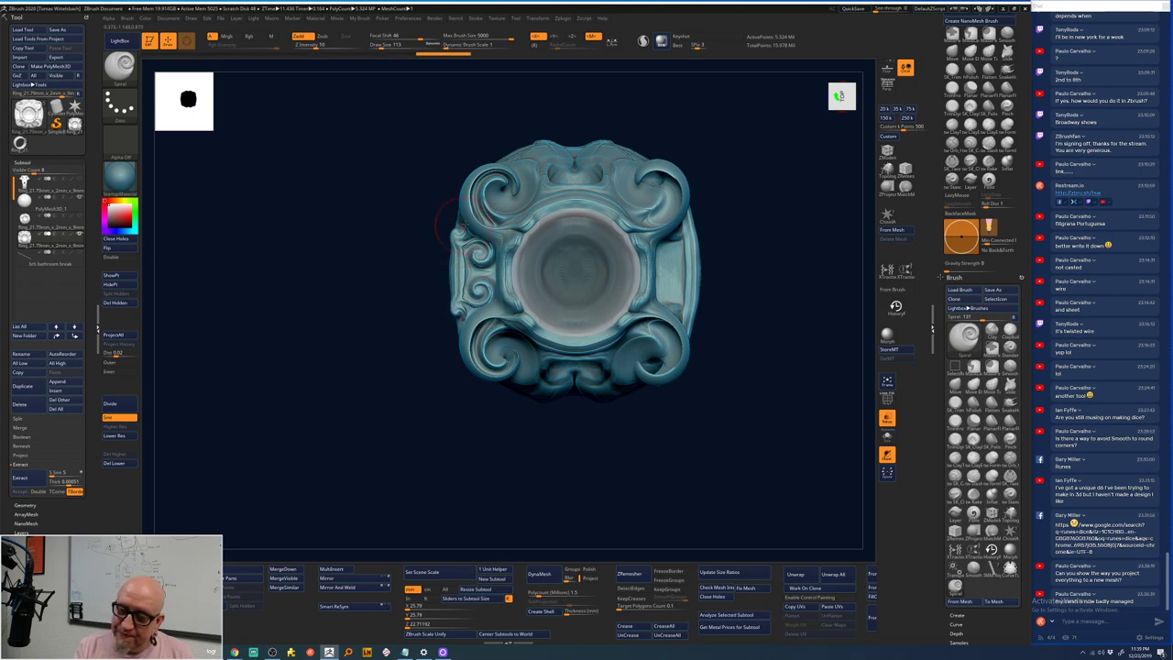
- Tilt the ring through angled views and raise the Spiral brush draw size to 150
{"action": "key", "text": "ctrl"}
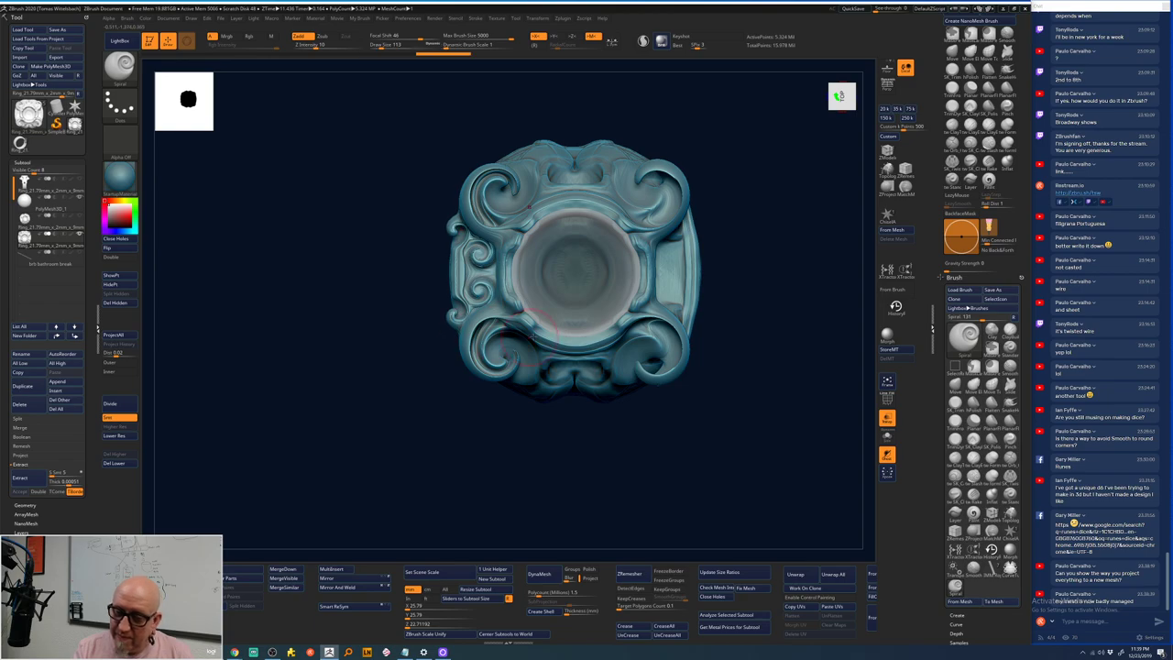
{"action": "left_click_drag", "start_coordinate": [724, 220], "coordinate": [724, 303]}
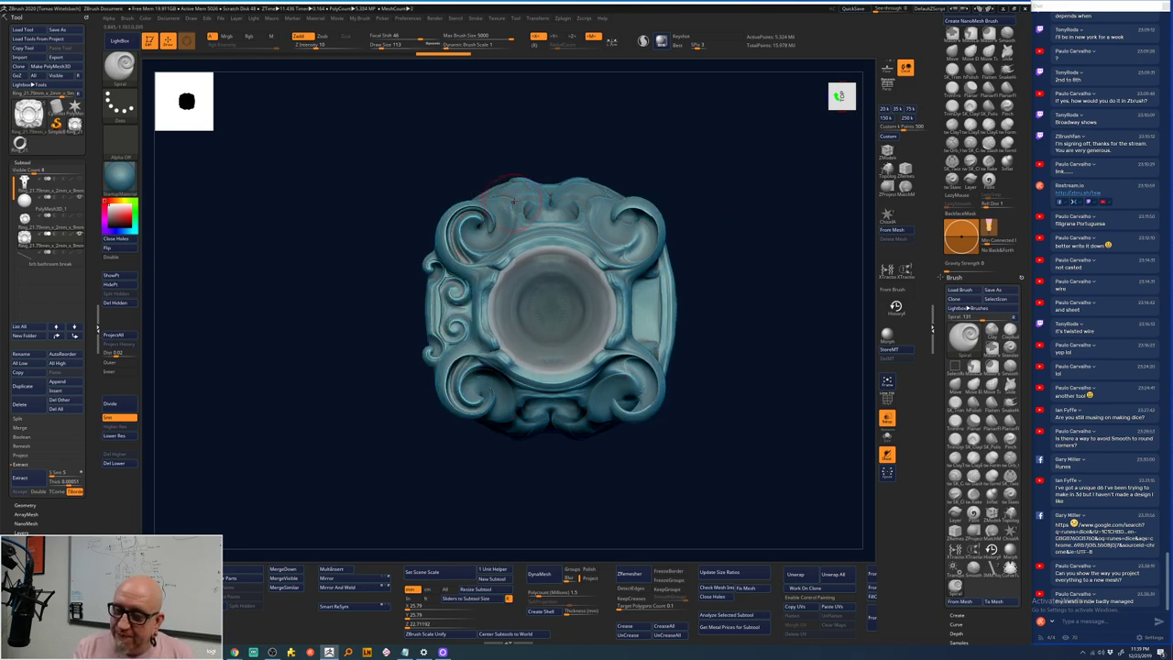
{"action": "left_click_drag", "start_coordinate": [502, 222], "coordinate": [505, 180]}
{"action": "key", "text": "ctrl"}
{"action": "mouse_move", "coordinate": [579, 155]}
{"action": "left_mouse_down"}
{"action": "mouse_move", "coordinate": [514, 190]}
{"action": "mouse_move", "coordinate": [519, 209]}
{"action": "left_mouse_up"}
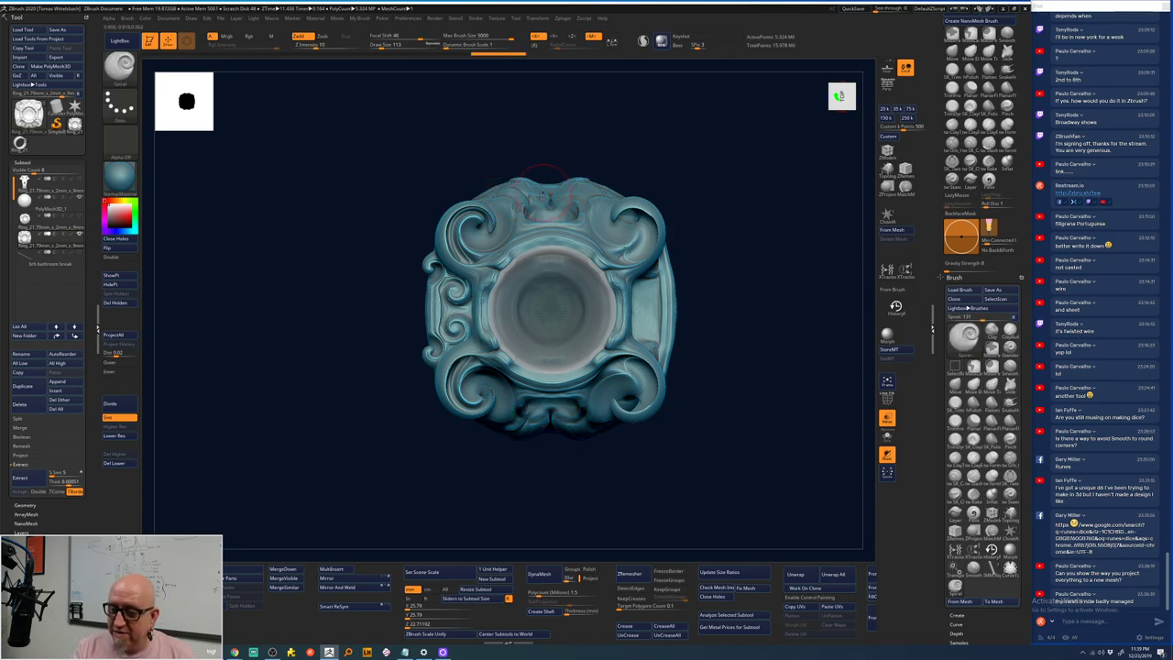
{"action": "key", "text": "shift"}
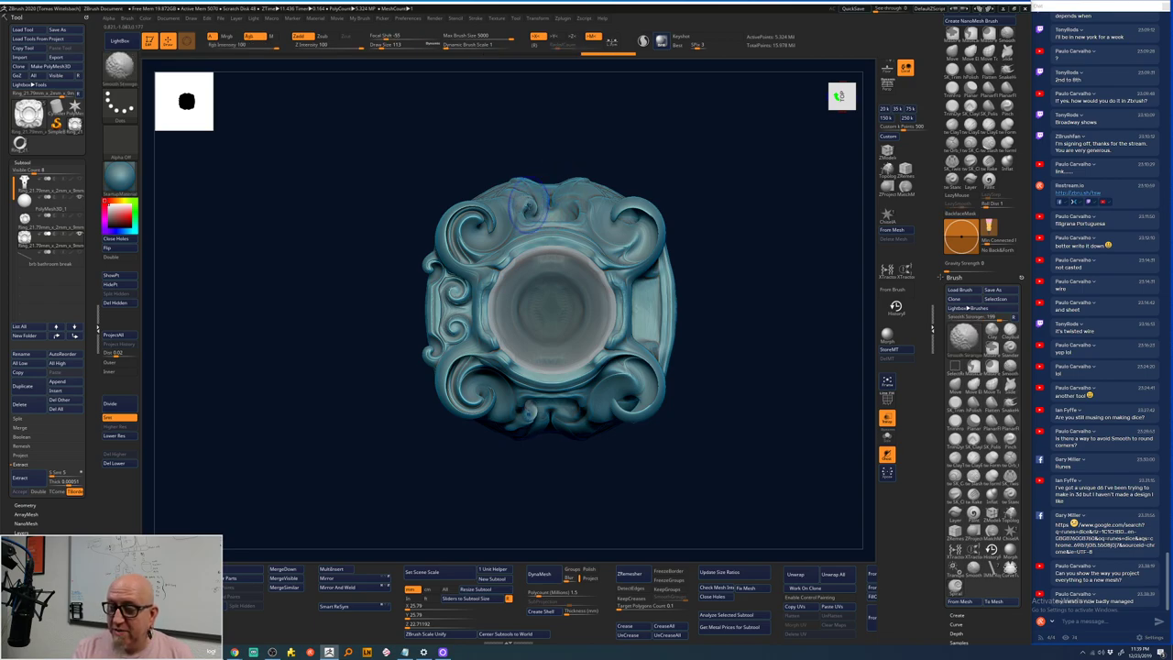
{"action": "key", "text": "shift"}
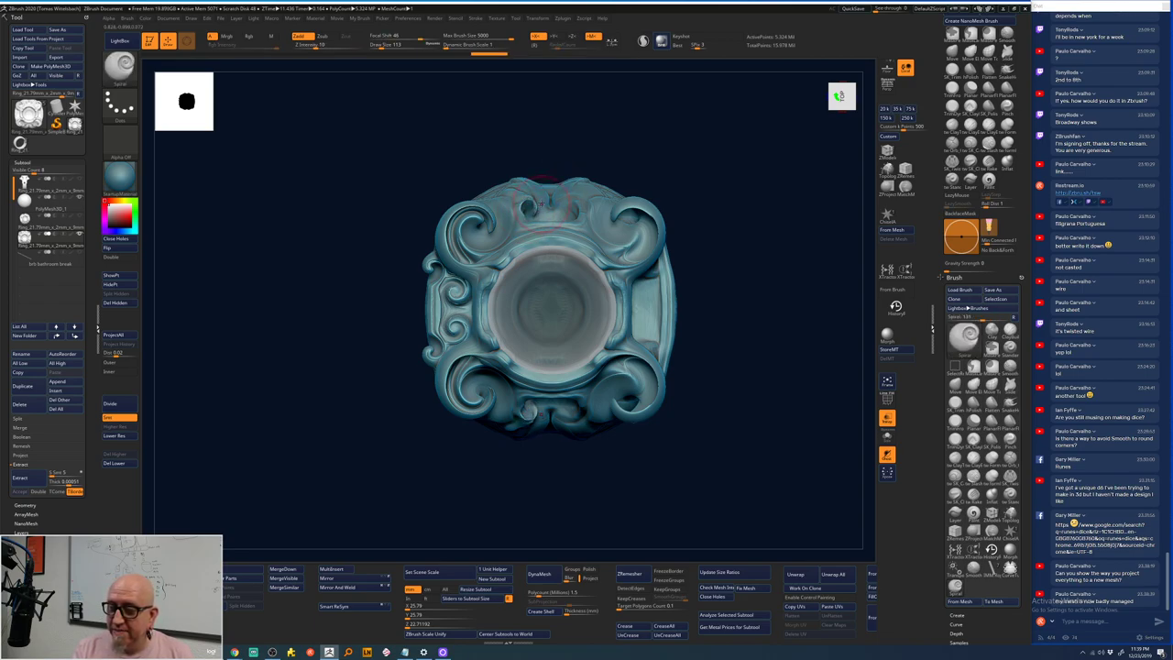
{"action": "key", "text": "space"}
{"action": "left_click_drag", "start_coordinate": [539, 207], "coordinate": [596, 207]}
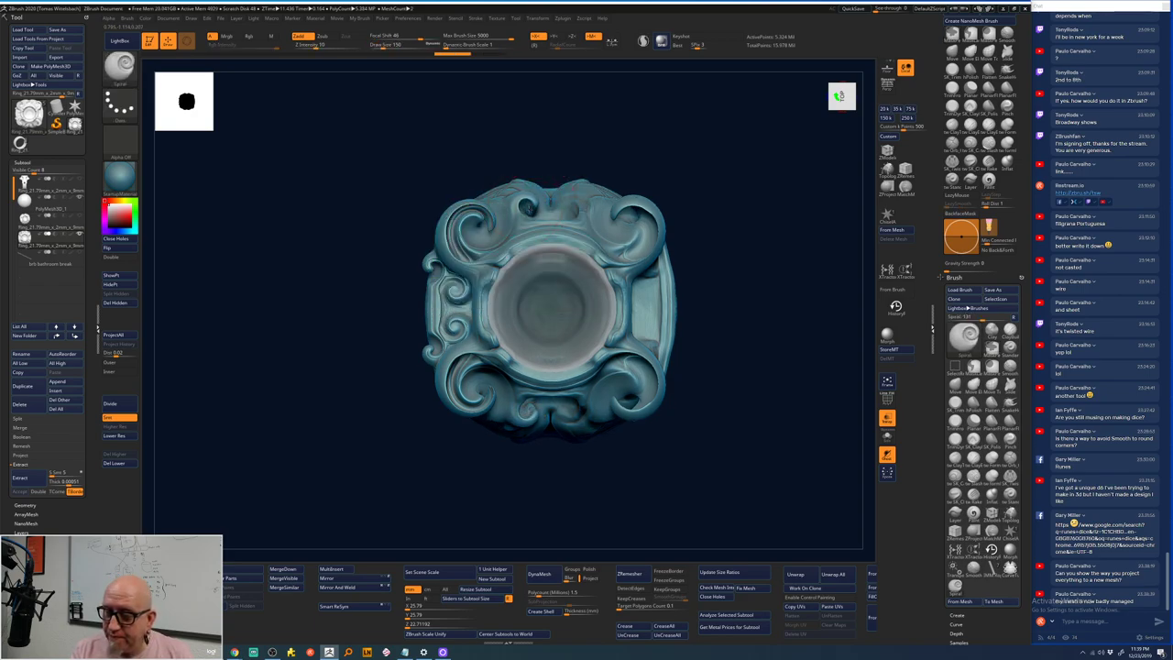
{"action": "left_click_drag", "start_coordinate": [665, 174], "coordinate": [687, 225]}
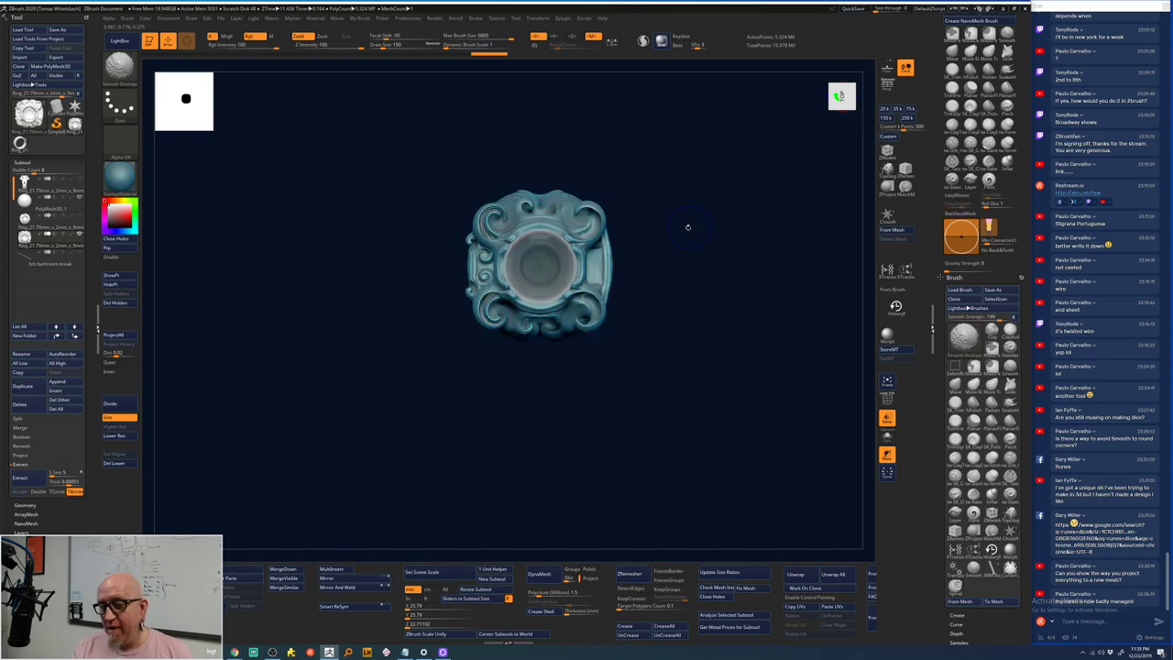
{"action": "key", "text": "f"}
{"action": "right_click_drag", "start_coordinate": [674, 277], "coordinate": [759, 388]}
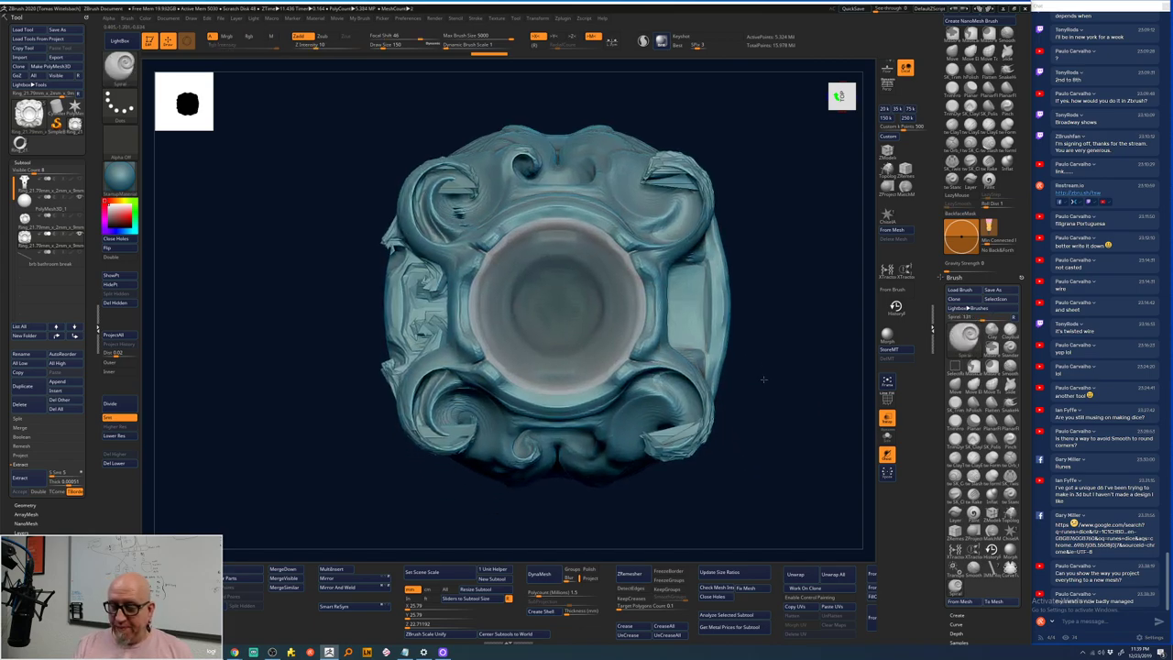
{"action": "right_click_drag", "start_coordinate": [458, 493], "coordinate": [359, 374], "text": "ctrl"}
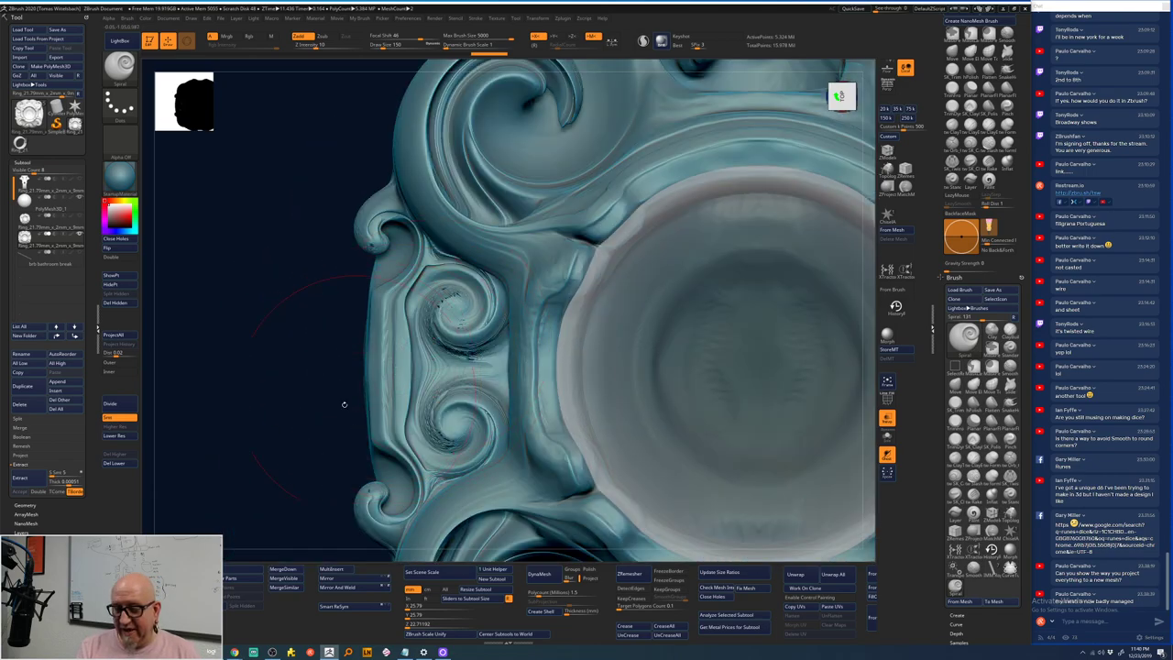
{"action": "mouse_move", "coordinate": [321, 453]}
{"action": "right_mouse_down"}
{"action": "mouse_move", "coordinate": [366, 431]}
{"action": "mouse_move", "coordinate": [409, 467]}
{"action": "mouse_move", "coordinate": [356, 401]}
{"action": "mouse_move", "coordinate": [445, 390]}
{"action": "mouse_move", "coordinate": [288, 524]}
{"action": "right_mouse_up"}
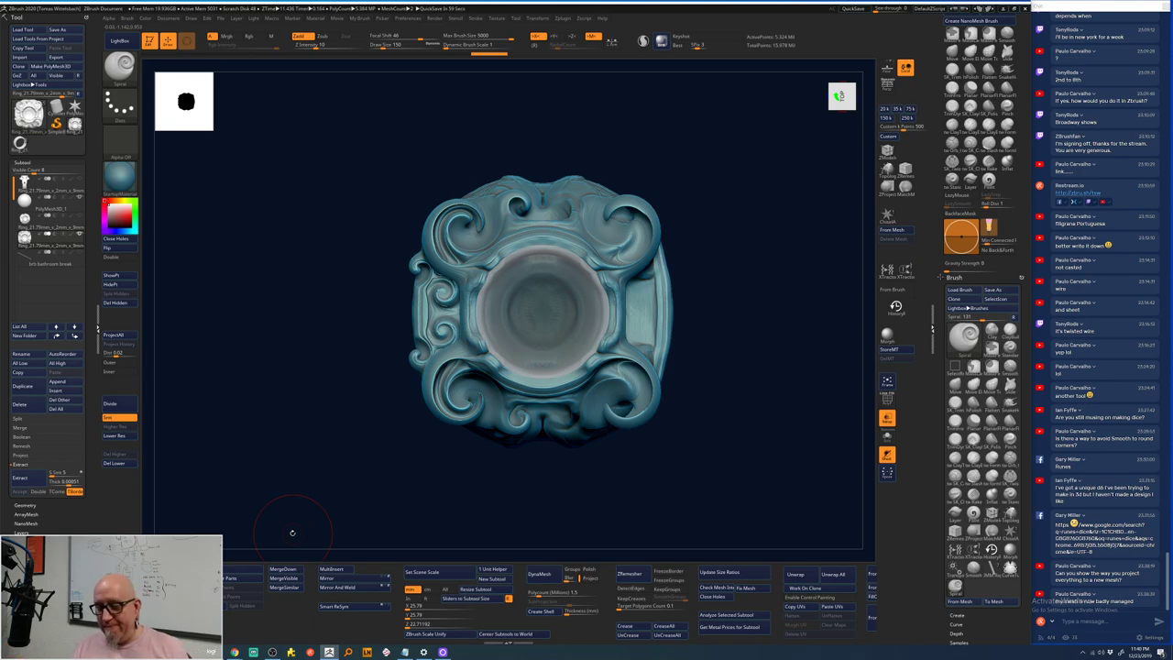
{"action": "mouse_move", "coordinate": [630, 502]}
{"action": "right_mouse_down"}
{"action": "mouse_move", "coordinate": [660, 513]}
{"action": "mouse_move", "coordinate": [621, 505]}
{"action": "mouse_move", "coordinate": [672, 489]}
{"action": "mouse_move", "coordinate": [596, 458]}
{"action": "right_mouse_up"}
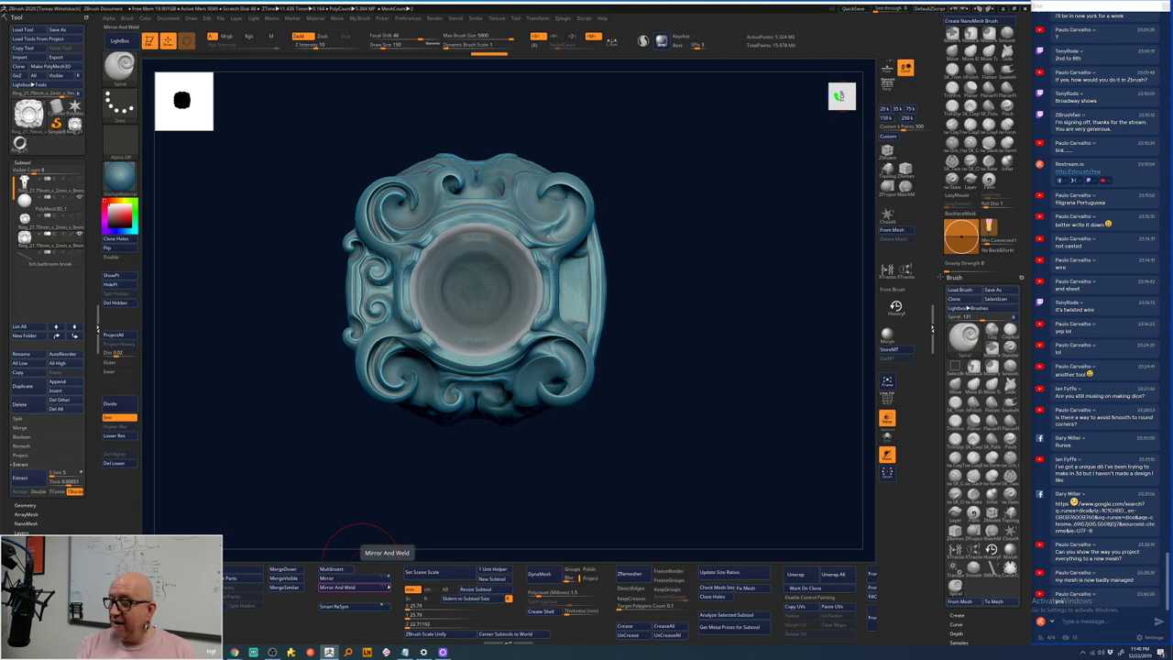
- Delete the ring's lower subdivision levels so it can be mirrored
{"action": "left_click", "coordinate": [371, 588]}
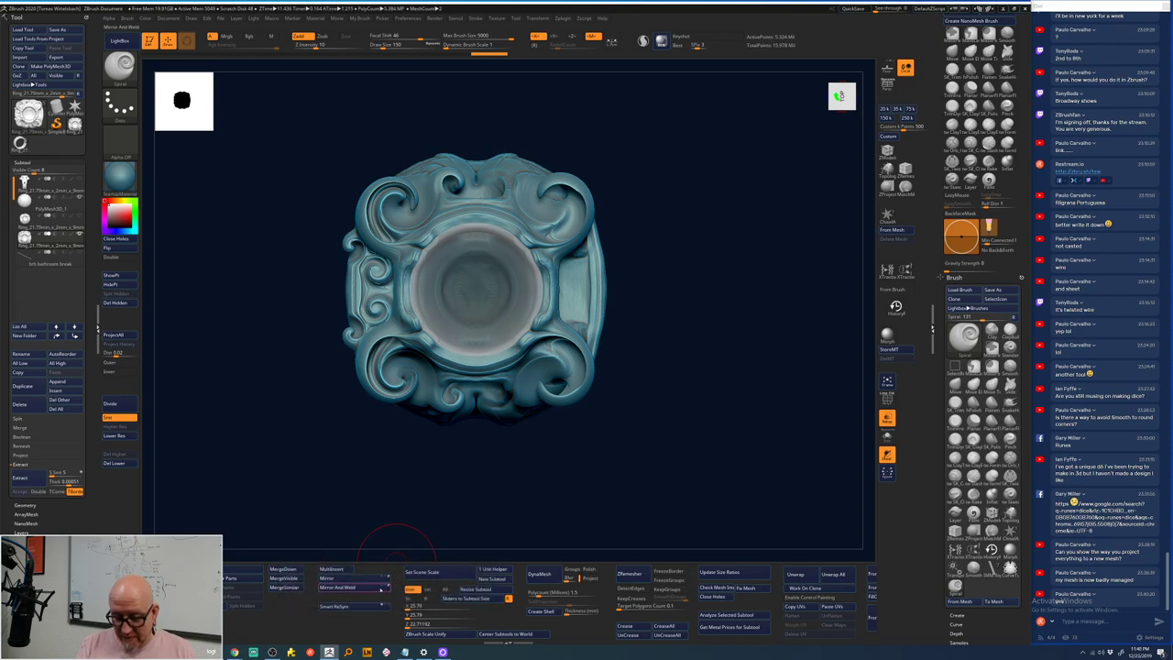
{"action": "left_click", "coordinate": [364, 590]}
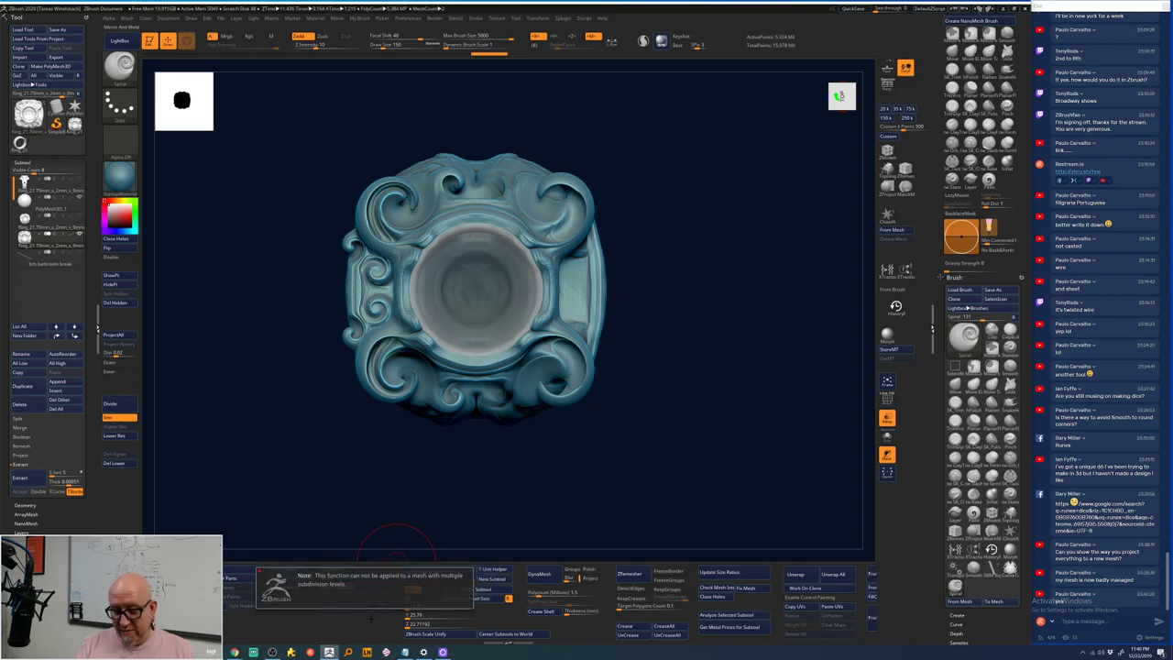
{"action": "left_click", "coordinate": [131, 467]}
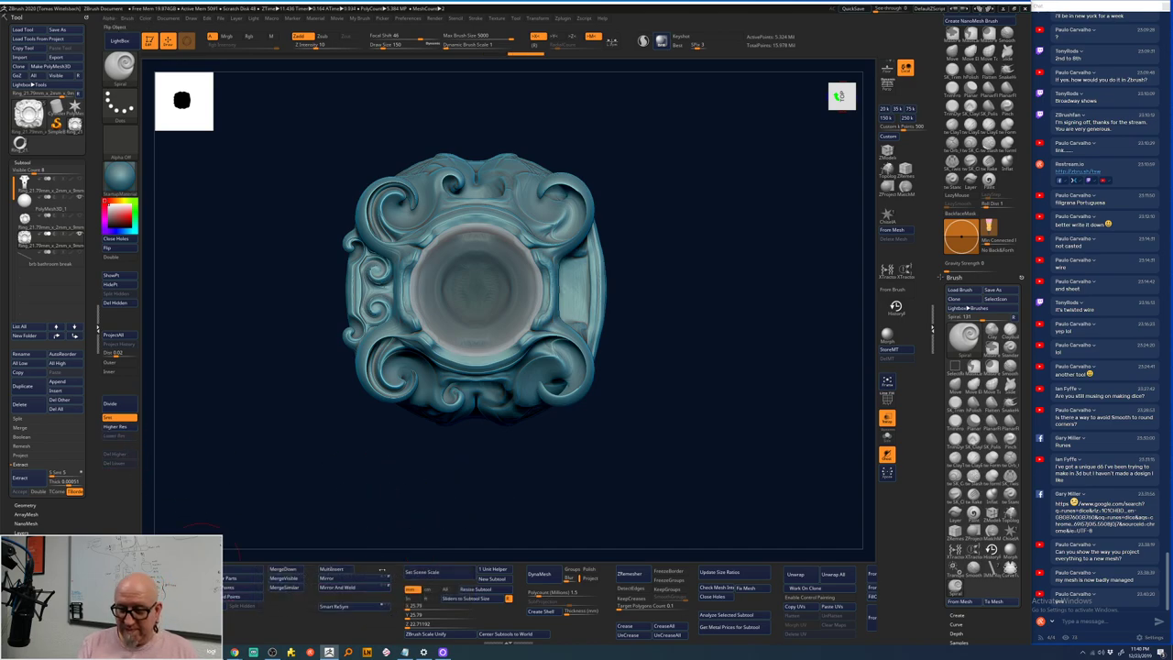
{"action": "mouse_move", "coordinate": [46, 230]}
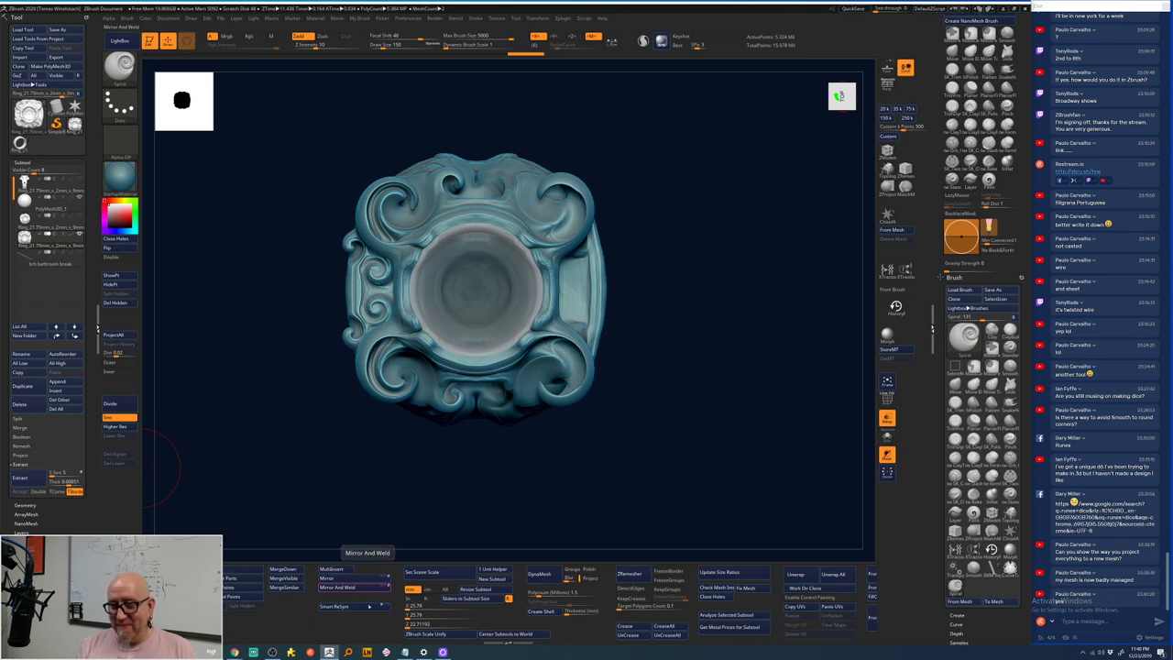
- Flip the ring, then Mirror And Weld its detailed scroll side onto the other side
{"action": "left_click", "coordinate": [353, 587]}
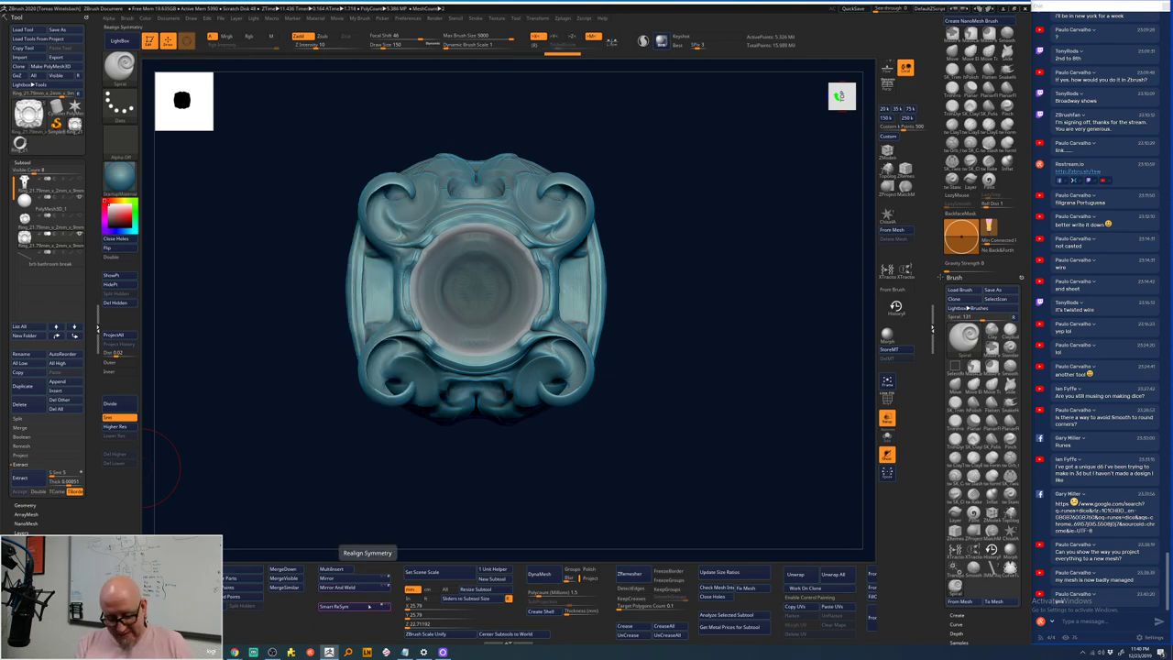
{"action": "key", "text": "ctrl+z"}
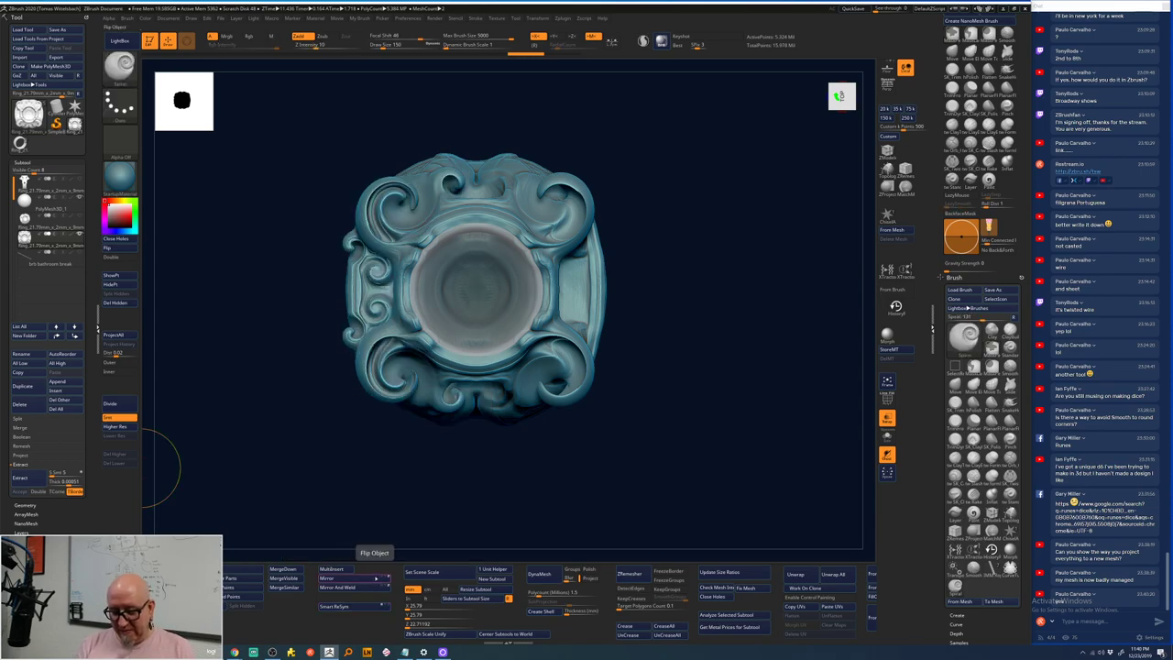
{"action": "left_click", "coordinate": [375, 578]}
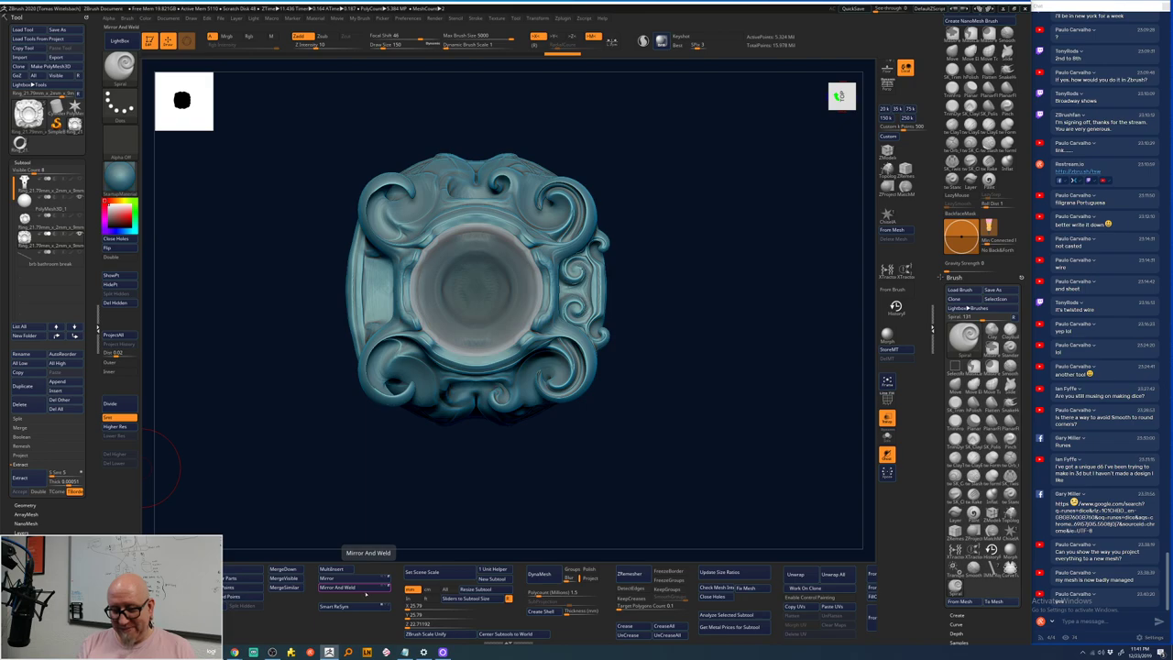
{"action": "left_click", "coordinate": [364, 588]}
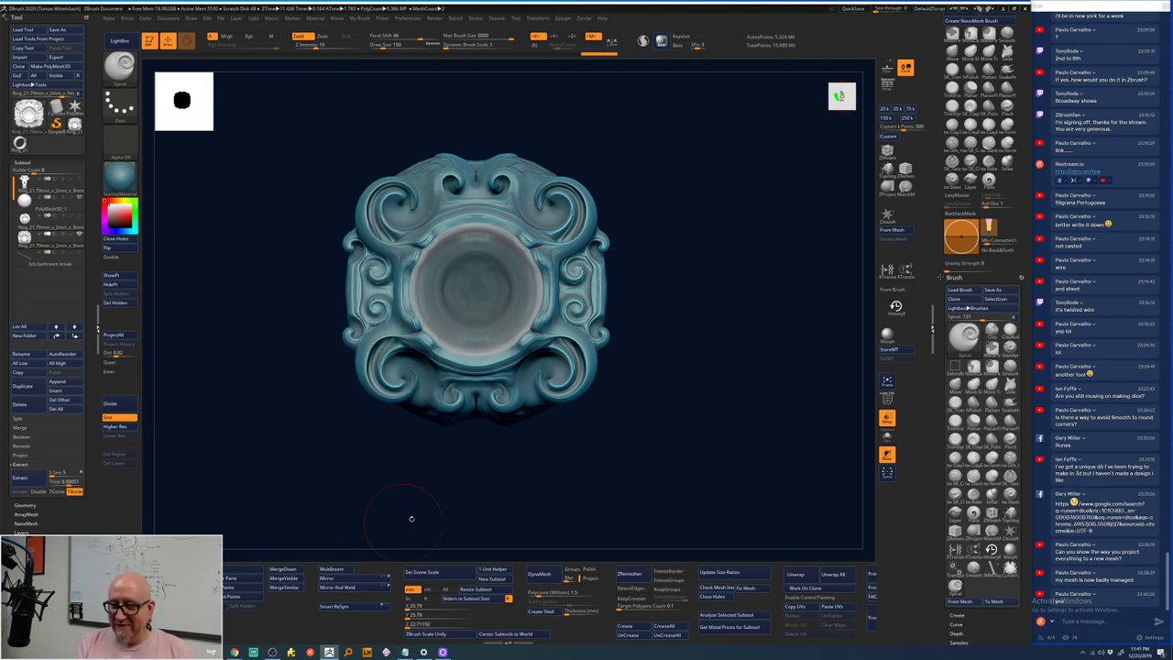
{"action": "left_click_drag", "start_coordinate": [679, 305], "coordinate": [458, 477]}
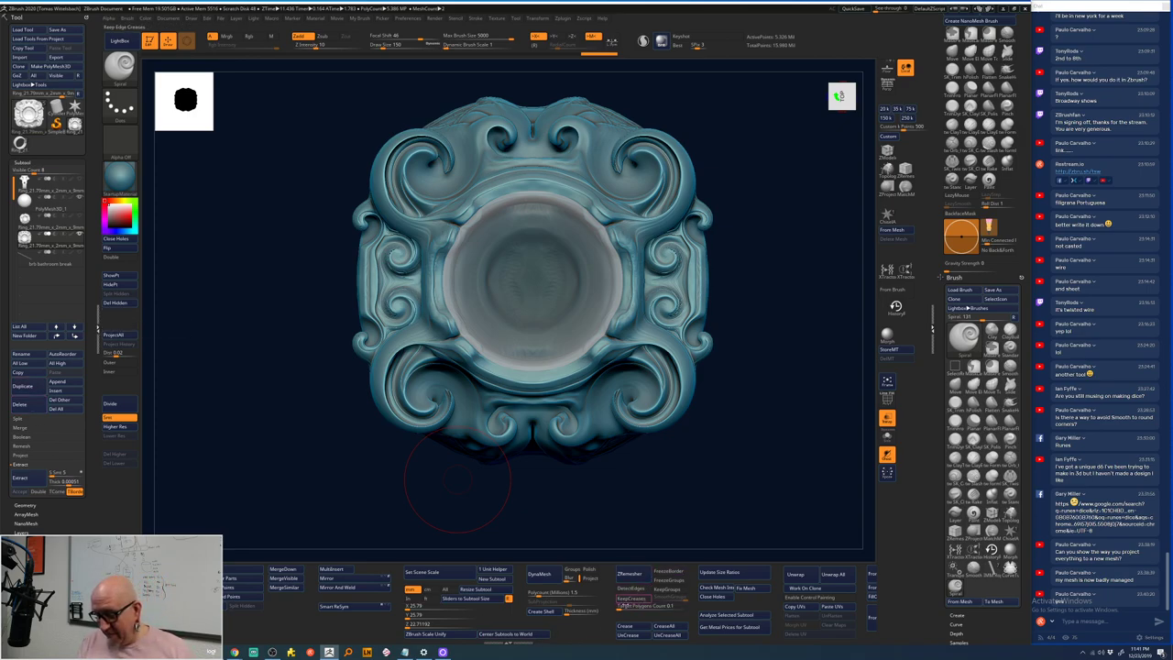
- Raise the ZRemesher target polygon count and remesh the ring to about 12,365 points
{"action": "left_click", "coordinate": [630, 606]}
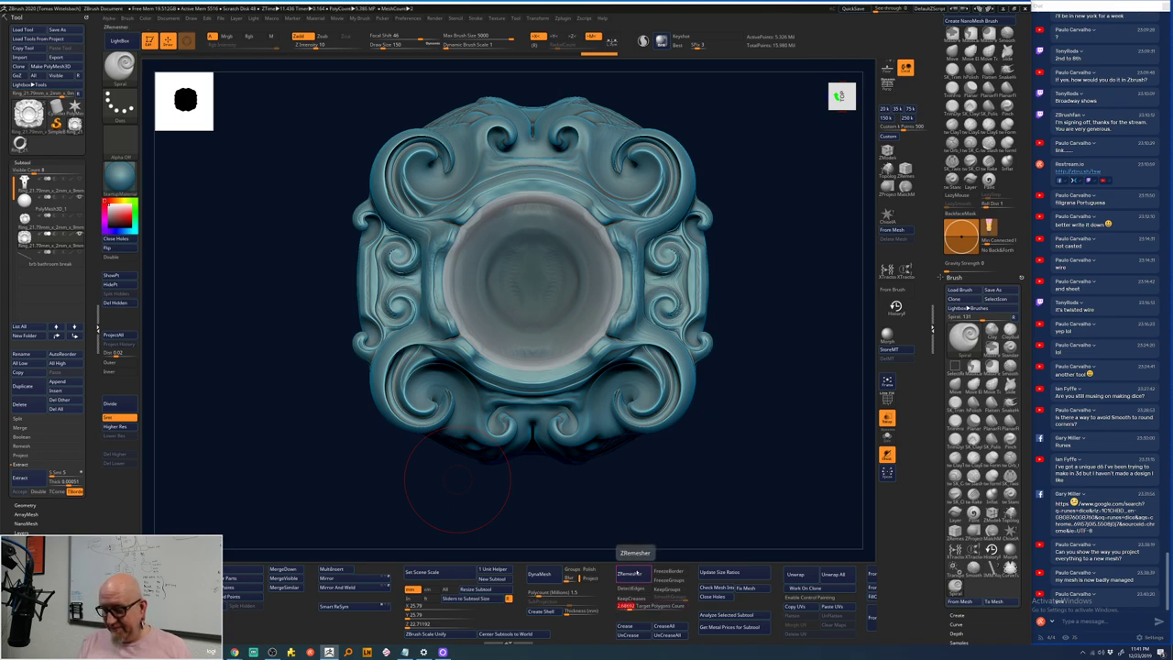
{"action": "left_click", "coordinate": [631, 572]}
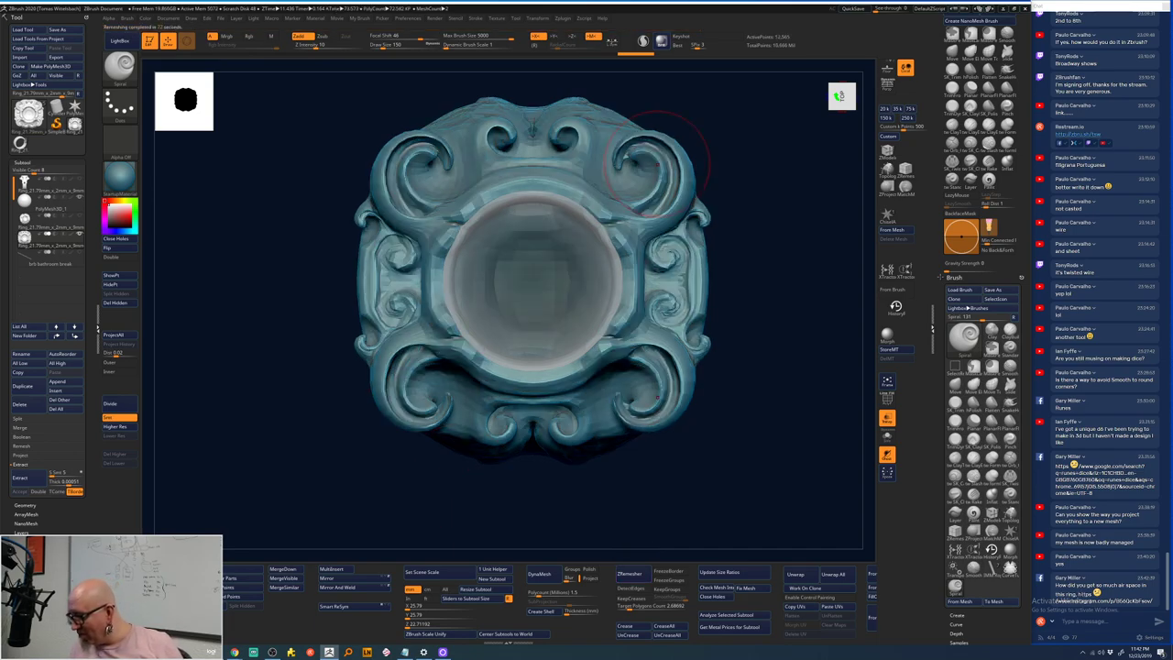
{"action": "left_click_drag", "start_coordinate": [1079, 592], "coordinate": [1111, 607]}
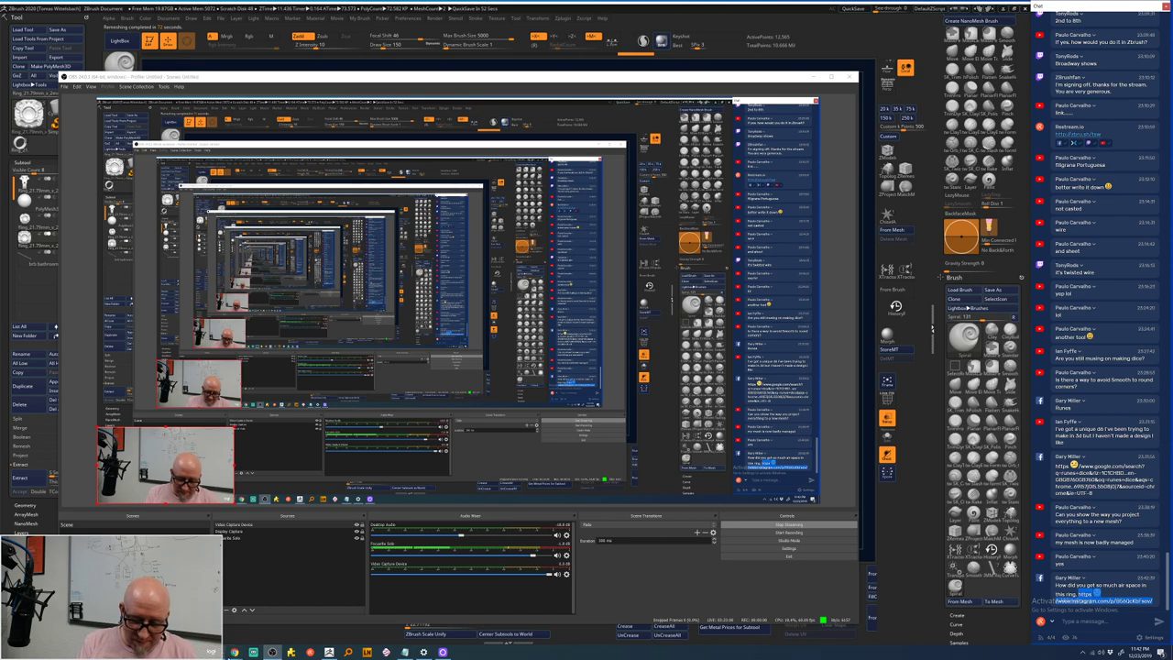
- Bring Chrome forward and paste the Instagram link into its address bar
{"action": "mouse_move", "coordinate": [235, 652]}
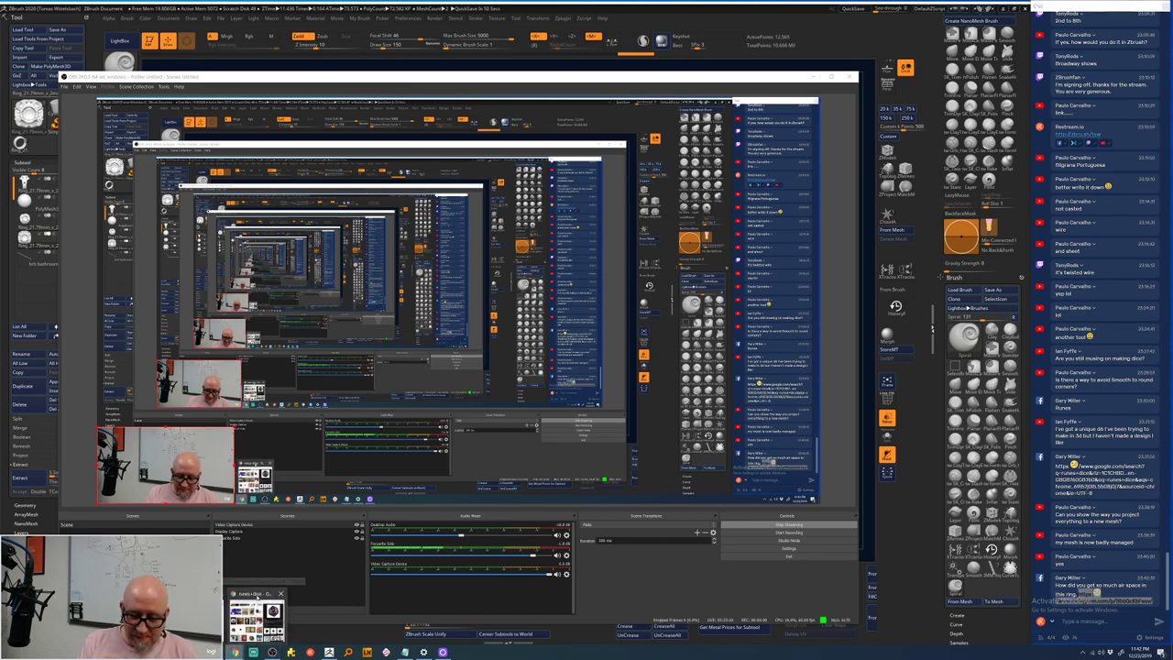
{"action": "left_click", "coordinate": [256, 615]}
{"action": "left_click", "coordinate": [400, 84]}
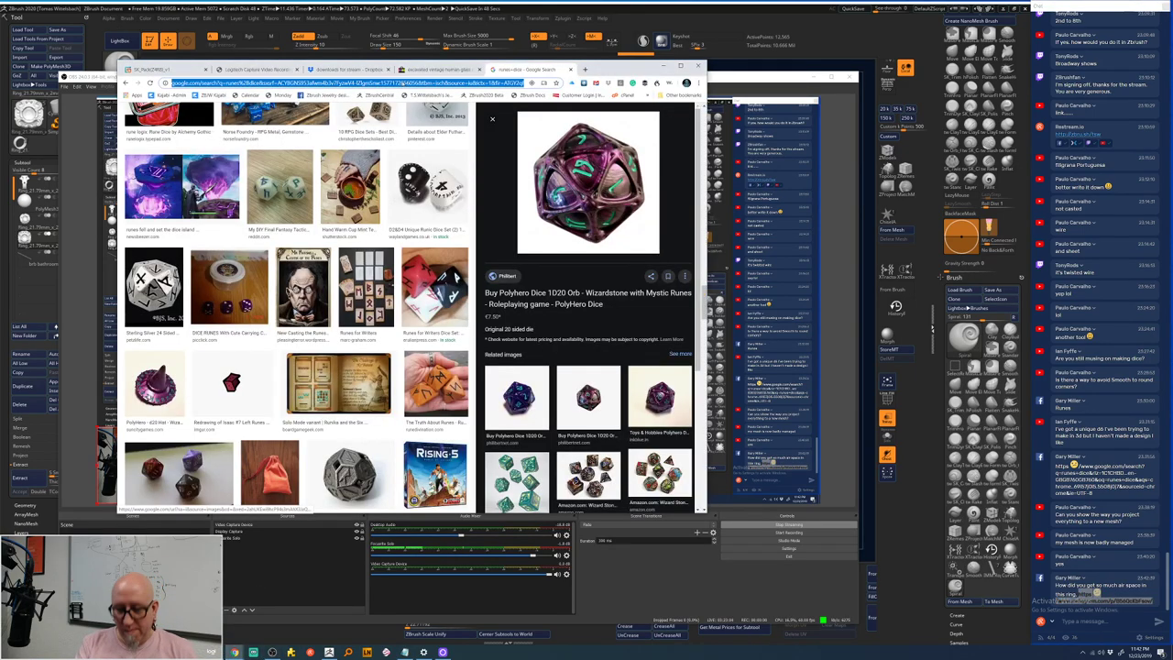
{"action": "type", "text": "https://www.instagram.com/p/B56QcKbFsov/"}
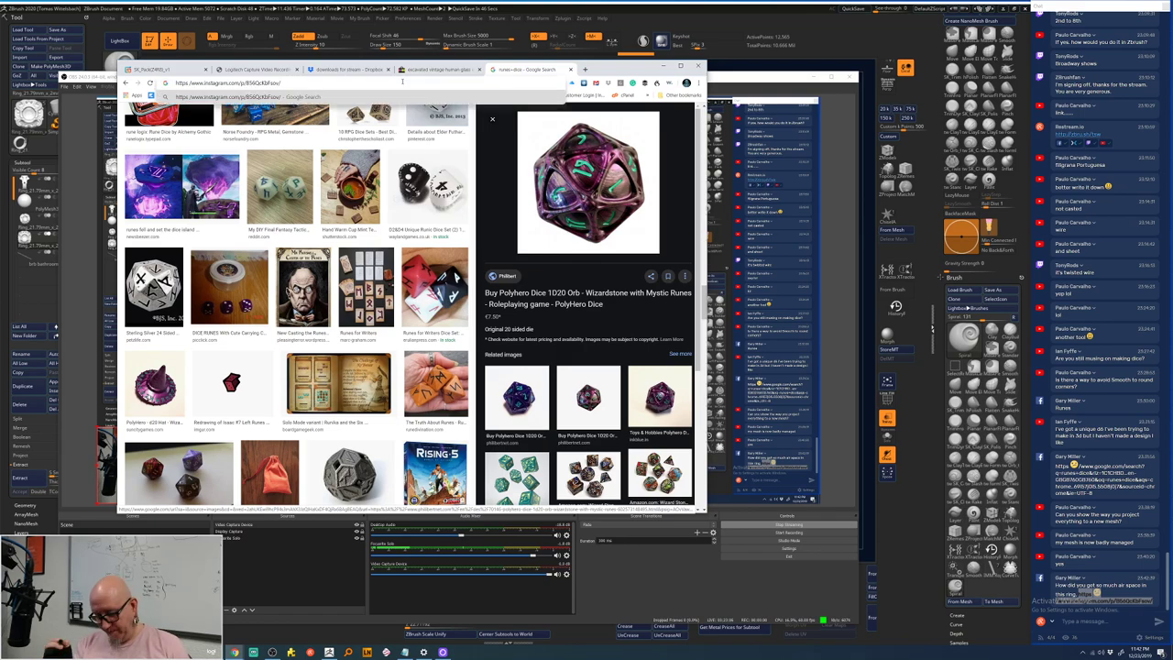
{"action": "key", "text": "Return"}
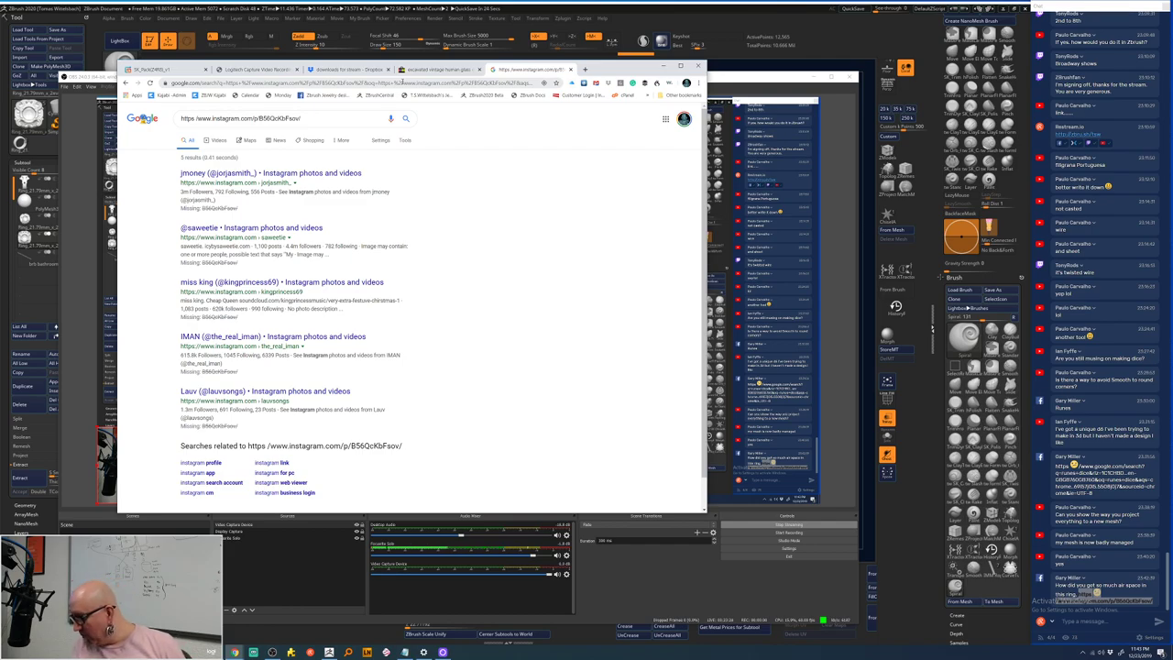
- Copy the Instagram link from chat again and load the post in Chrome
{"action": "key", "text": "alt+Tab"}
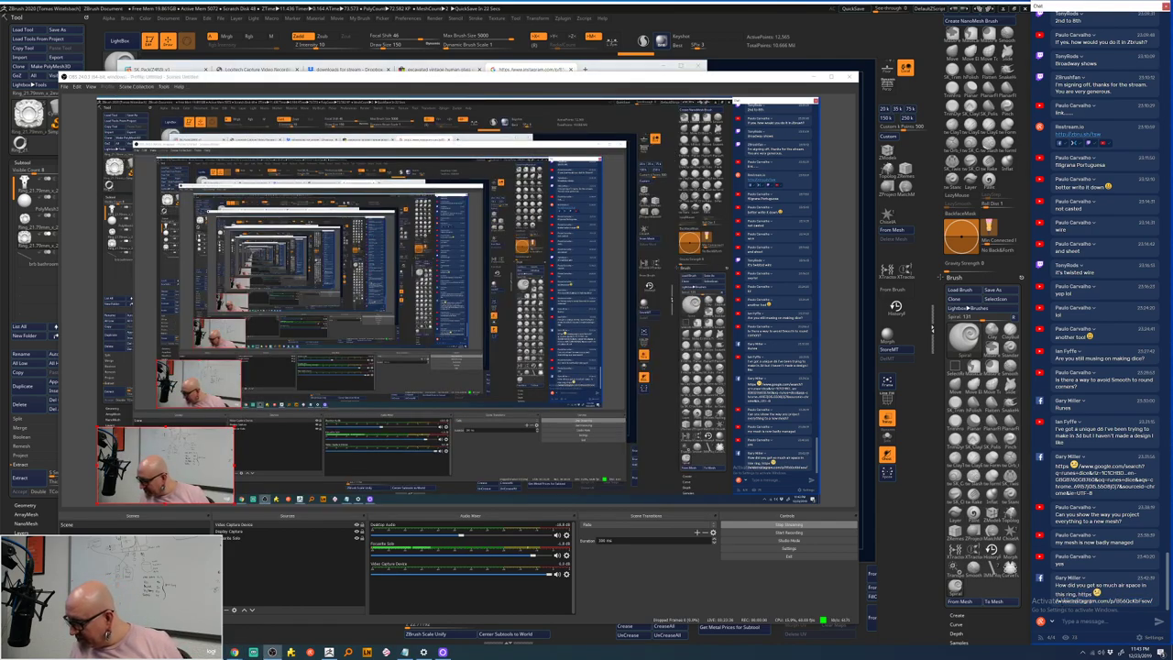
{"action": "left_click_drag", "start_coordinate": [1060, 601], "coordinate": [1153, 601]}
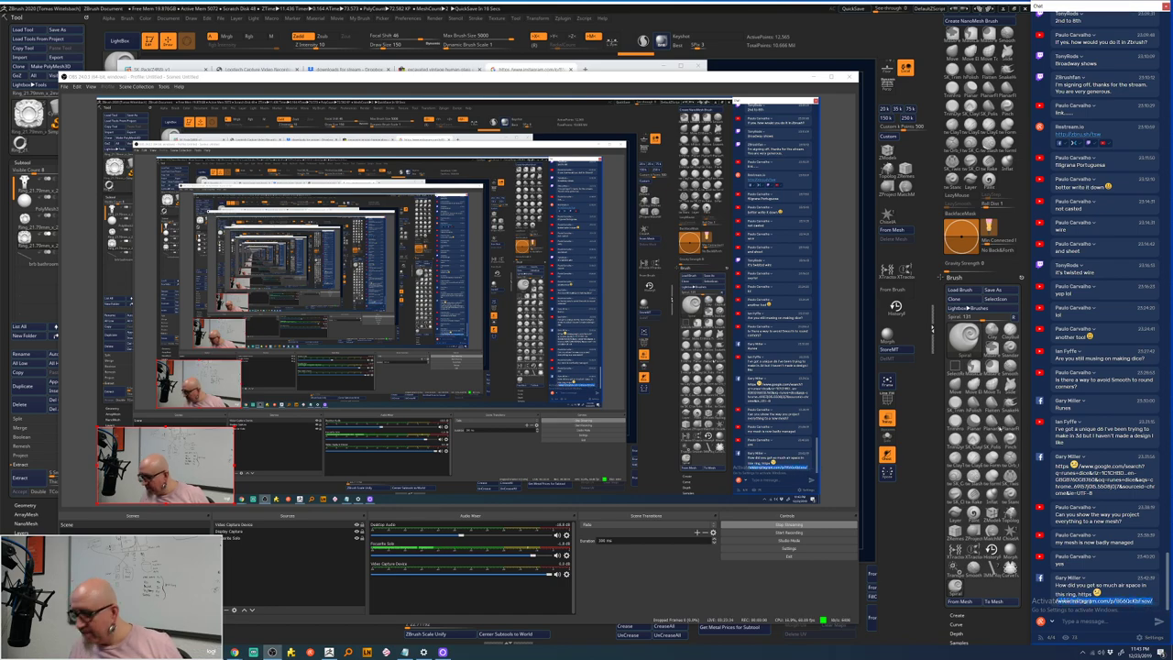
{"action": "left_click", "coordinate": [525, 71]}
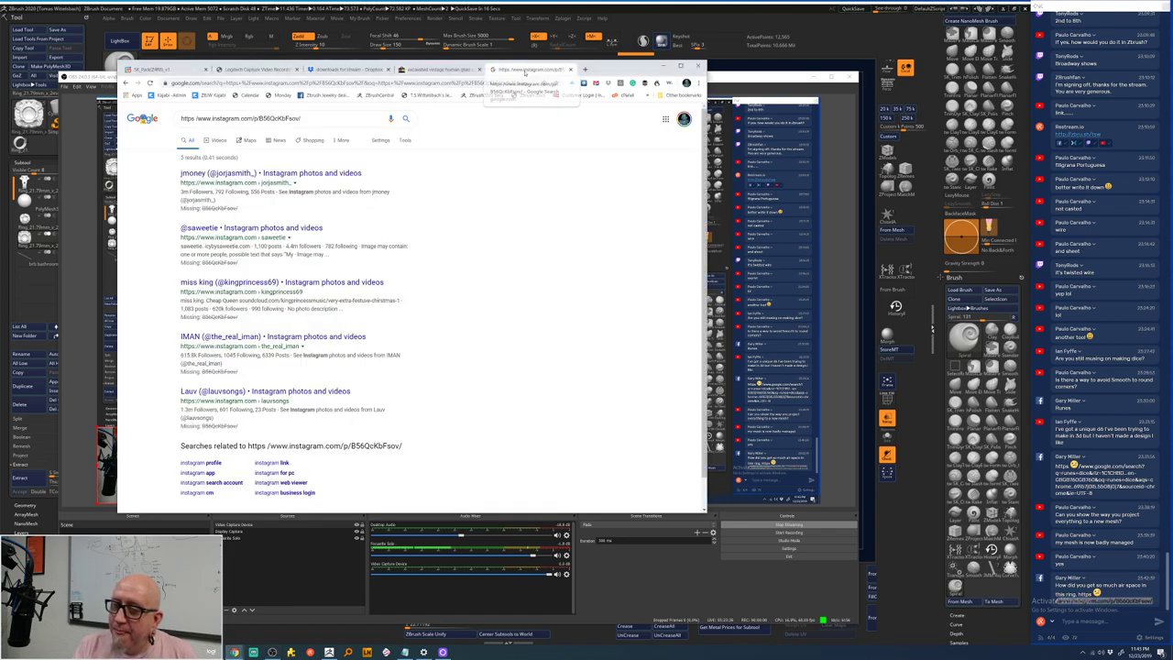
{"action": "left_click", "coordinate": [496, 84]}
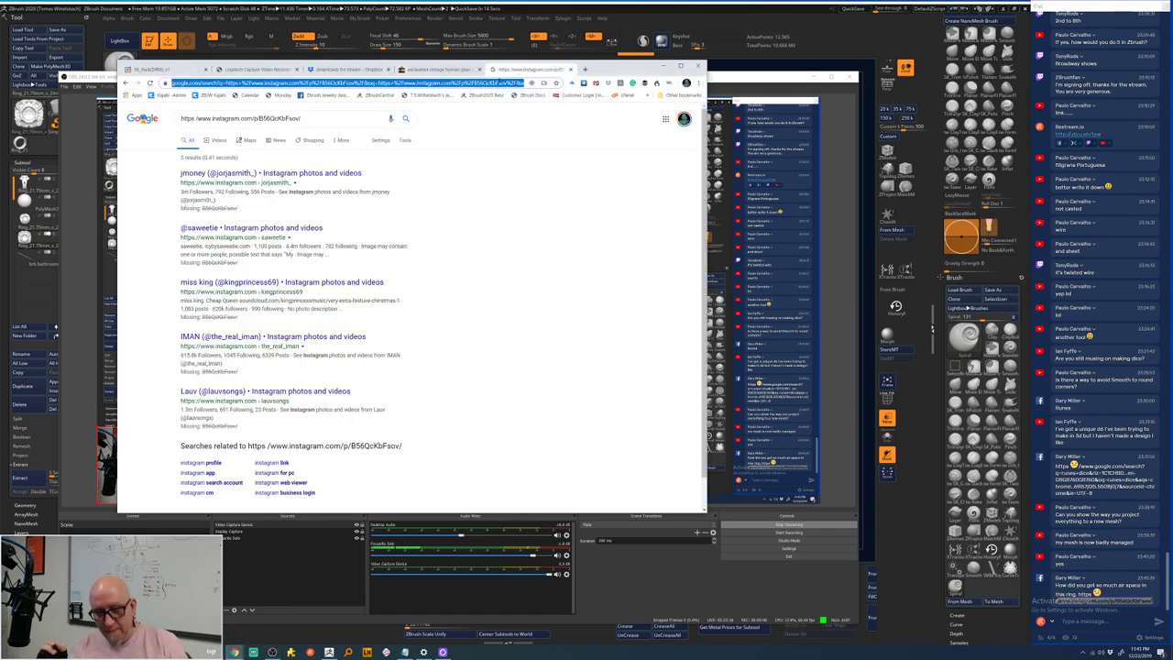
{"action": "type", "text": "www.instagram.com/p/B56QcKbFsov/"}
{"action": "key", "text": "Return"}
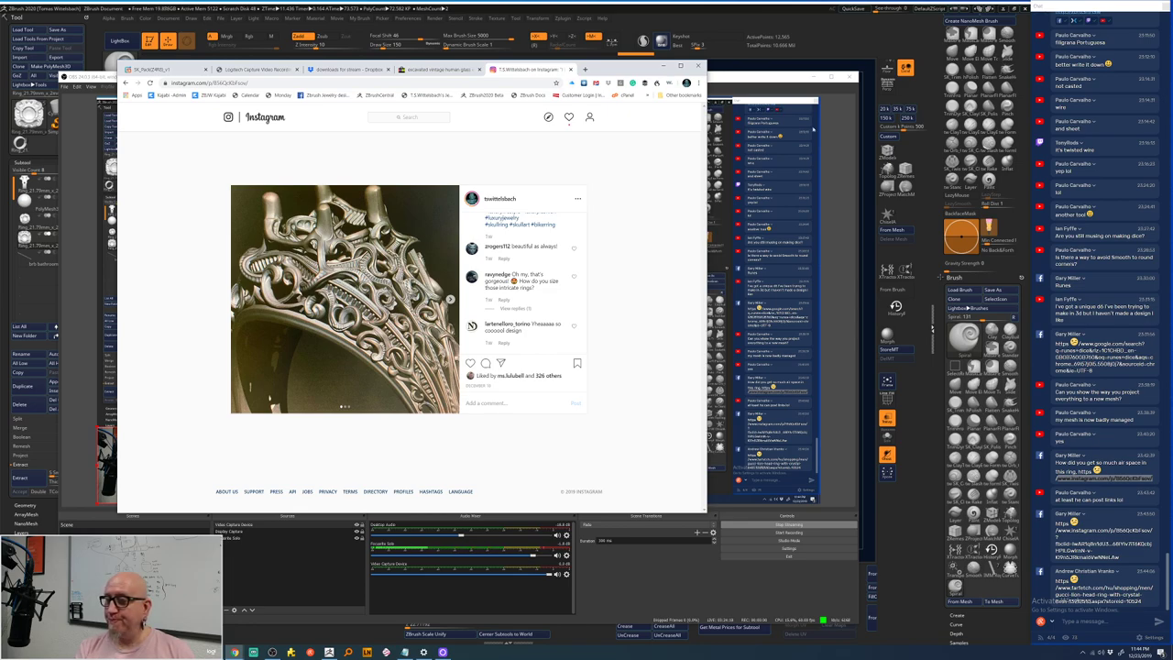
- Switch briefly to ZBrush and OBS, then return to the Instagram post in Chrome
{"action": "left_click", "coordinate": [829, 50]}
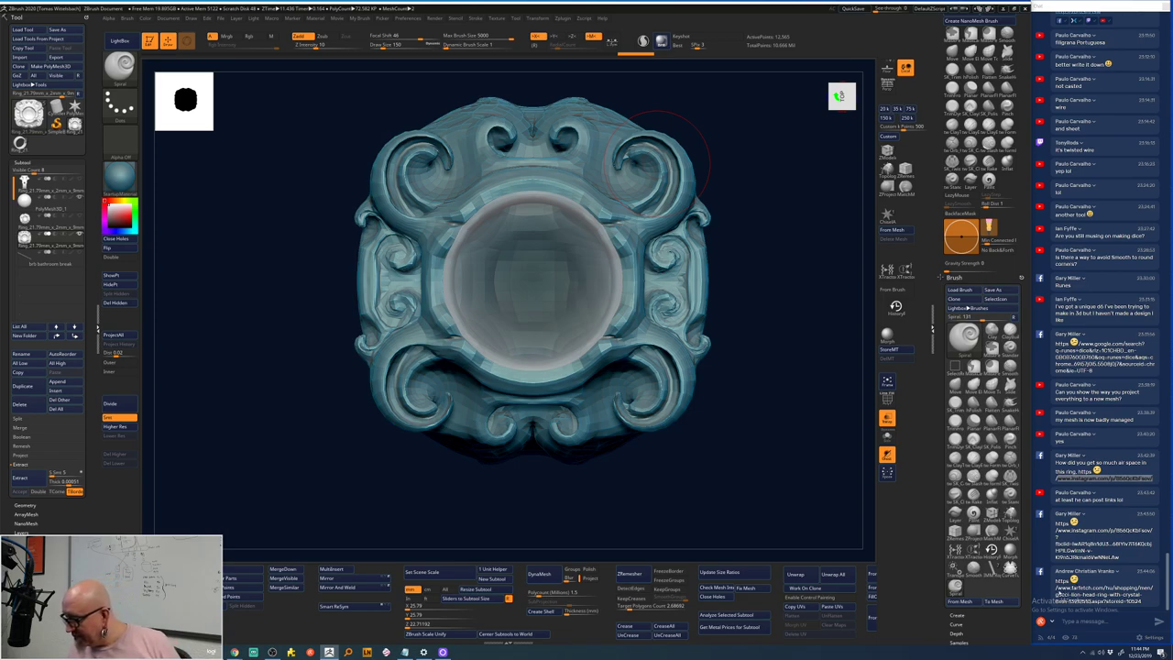
{"action": "key", "text": "alt+Tab"}
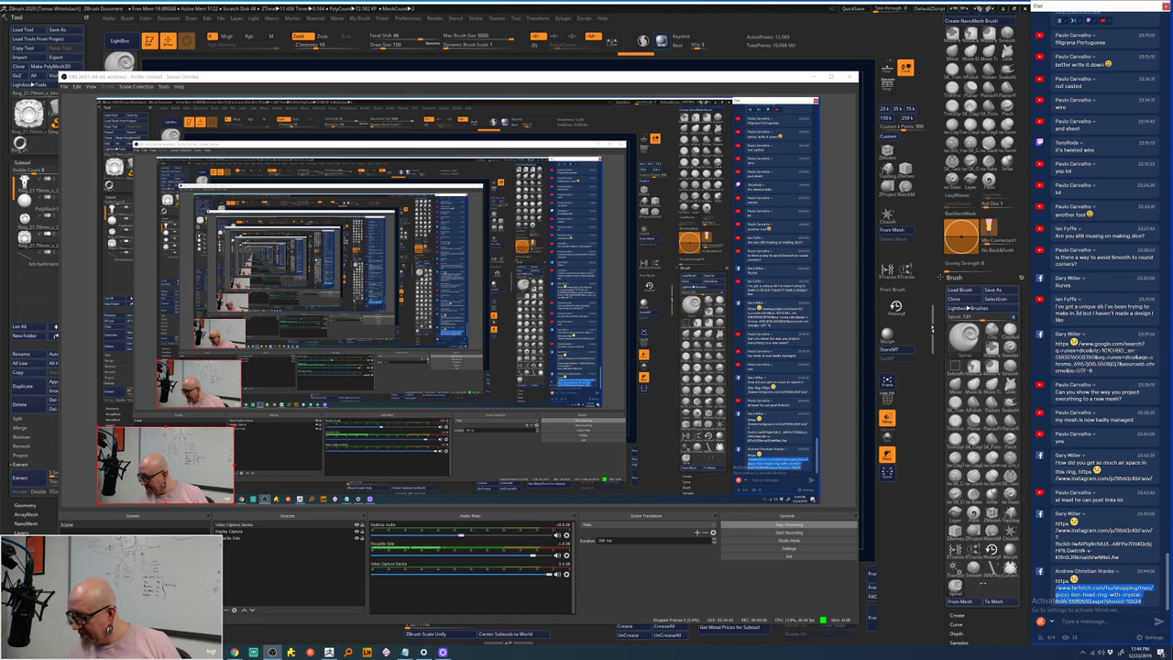
{"action": "mouse_move", "coordinate": [253, 652]}
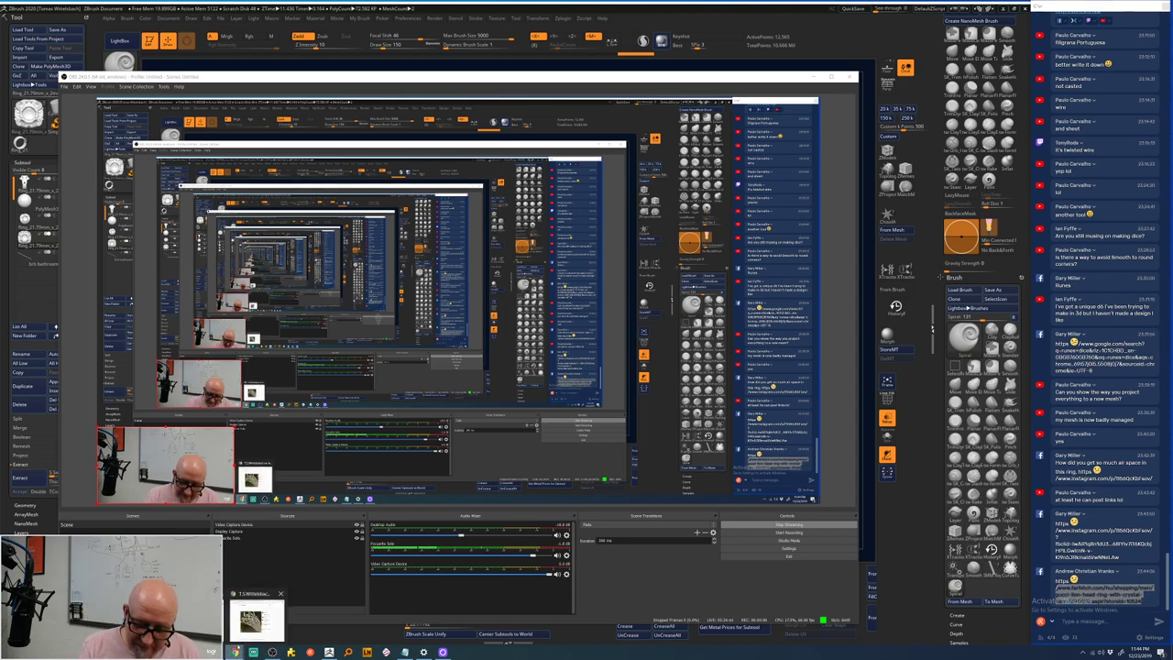
{"action": "left_click", "coordinate": [261, 605]}
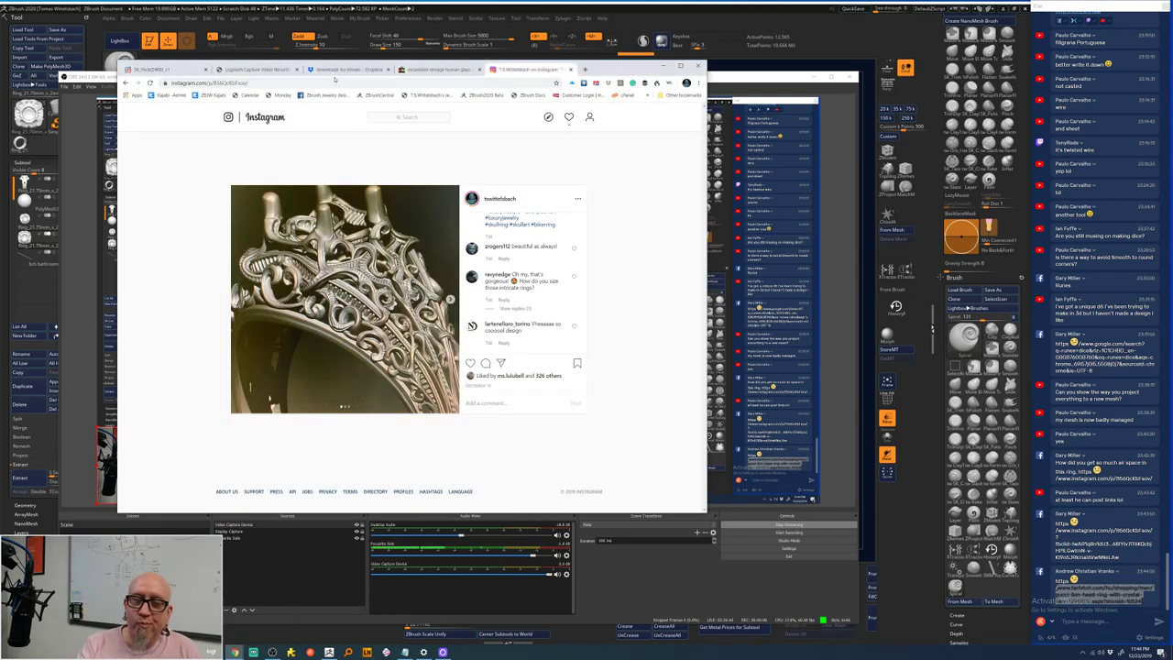
- Paste the Farfetch Gucci lion head ring link into the address bar and load it
{"action": "left_click", "coordinate": [215, 83]}
{"action": "right_click", "coordinate": [220, 84]}
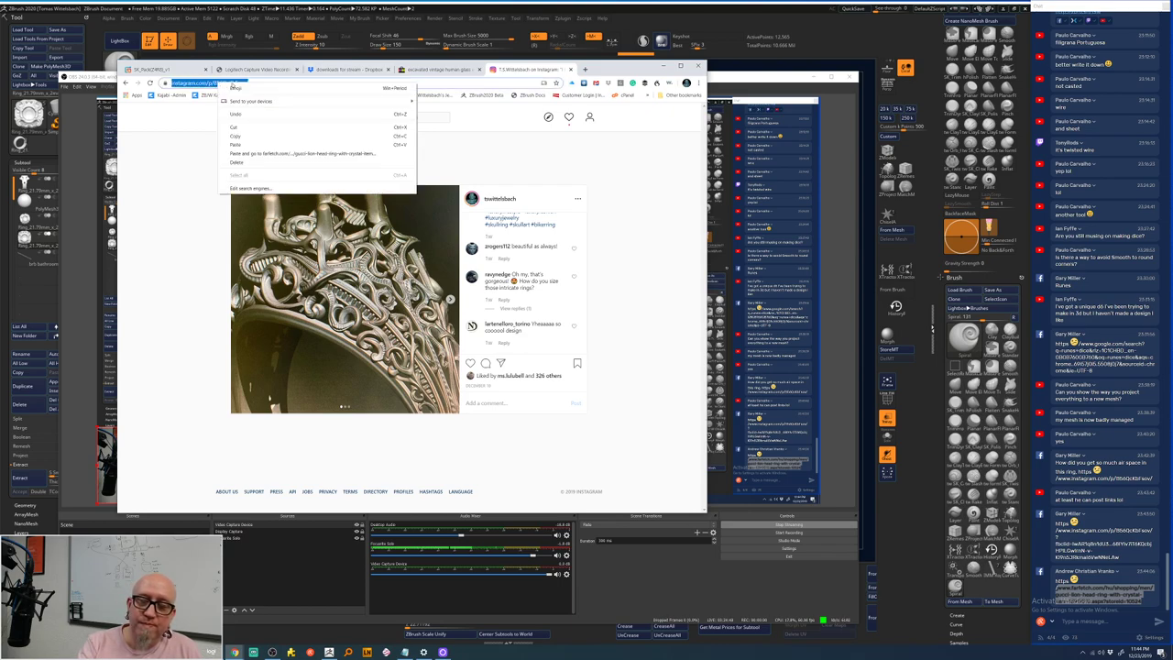
{"action": "left_click", "coordinate": [235, 144]}
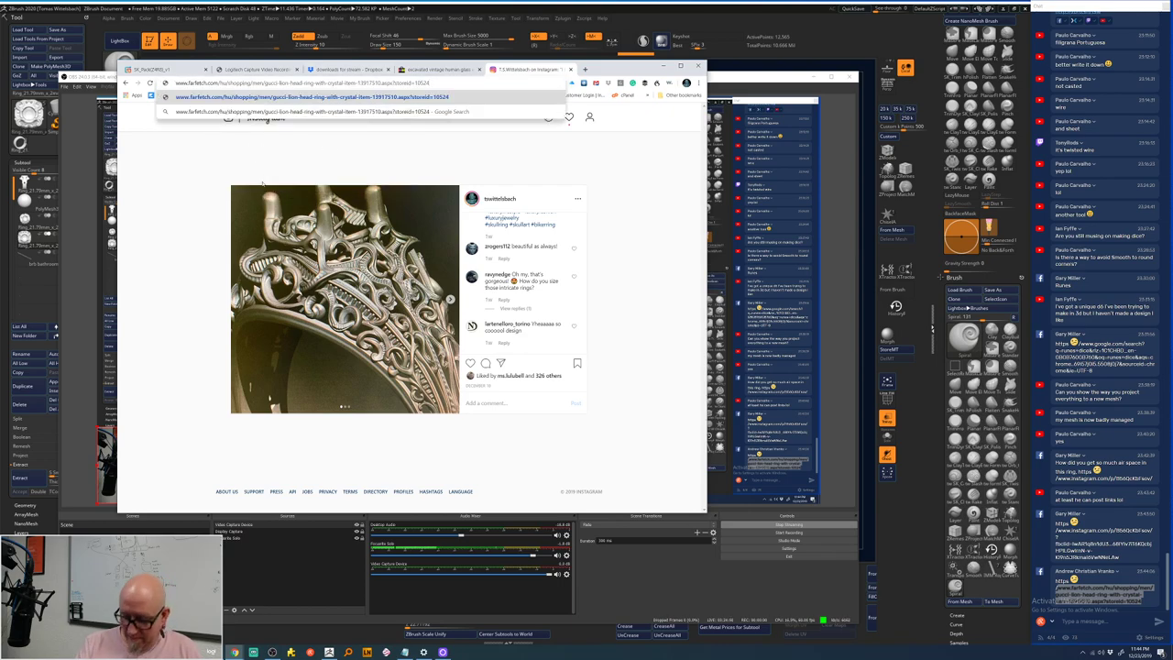
{"action": "key", "text": "Return"}
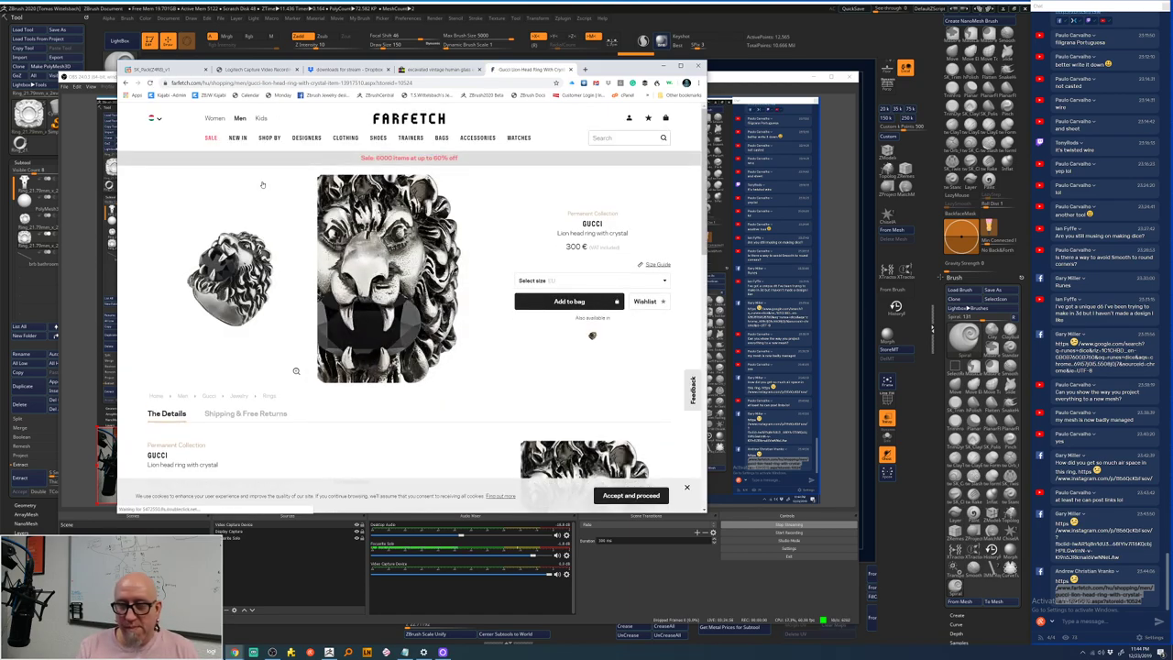
- Scroll through the Gucci ring's product images and details, then back to the top
{"action": "scroll", "coordinate": [412, 321], "scroll_direction": "down", "scroll_amount": 3}
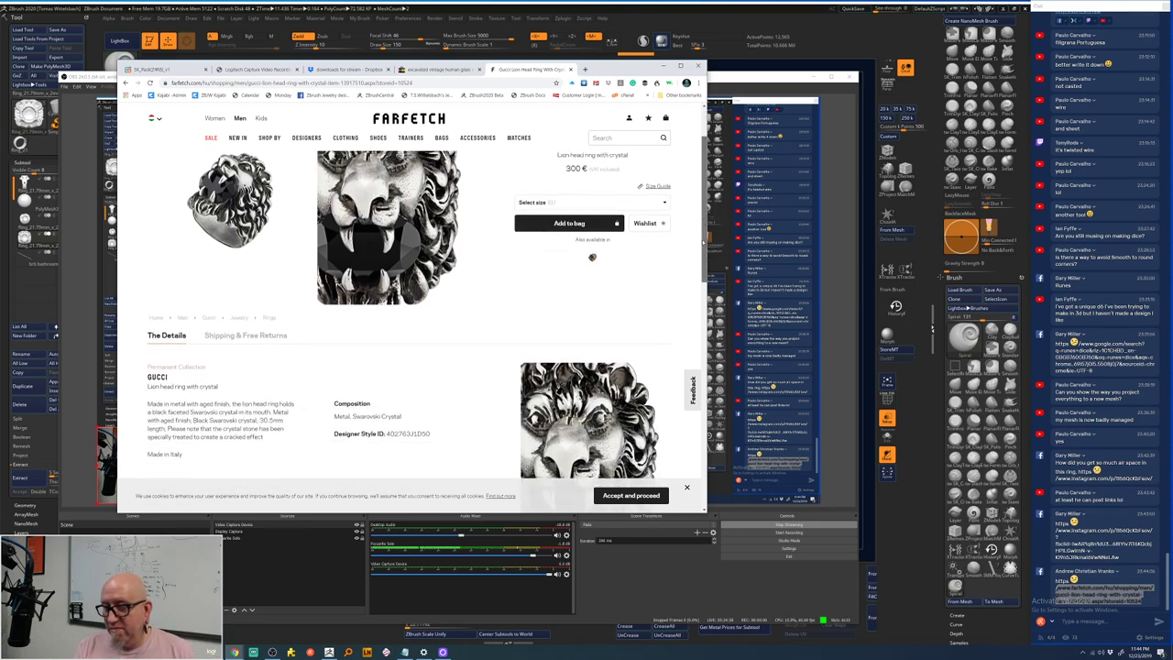
{"action": "scroll", "coordinate": [413, 321], "scroll_direction": "up", "scroll_amount": 2}
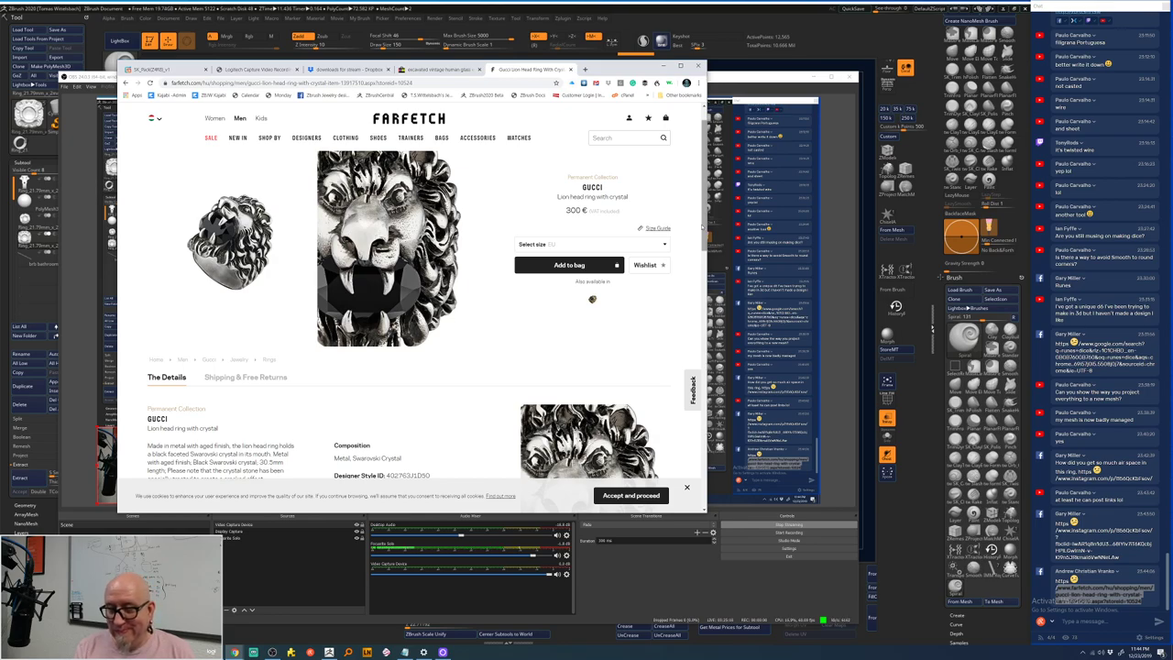
{"action": "scroll", "coordinate": [704, 231], "scroll_direction": "down", "scroll_amount": 1}
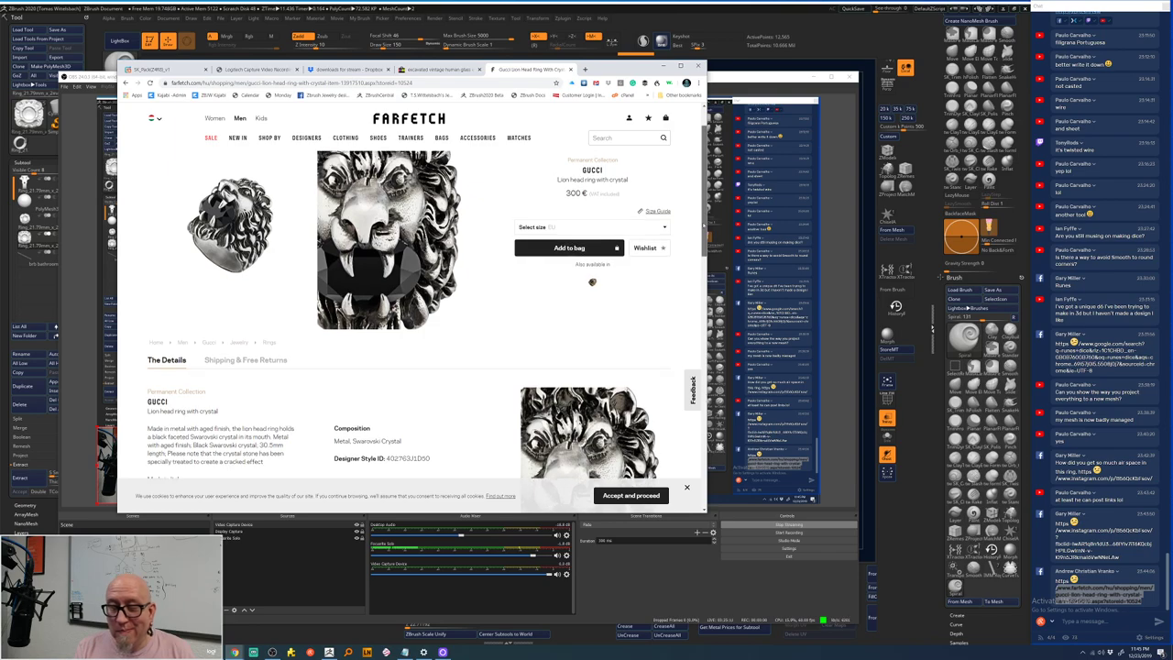
{"action": "scroll", "coordinate": [704, 224], "scroll_direction": "down", "scroll_amount": 3}
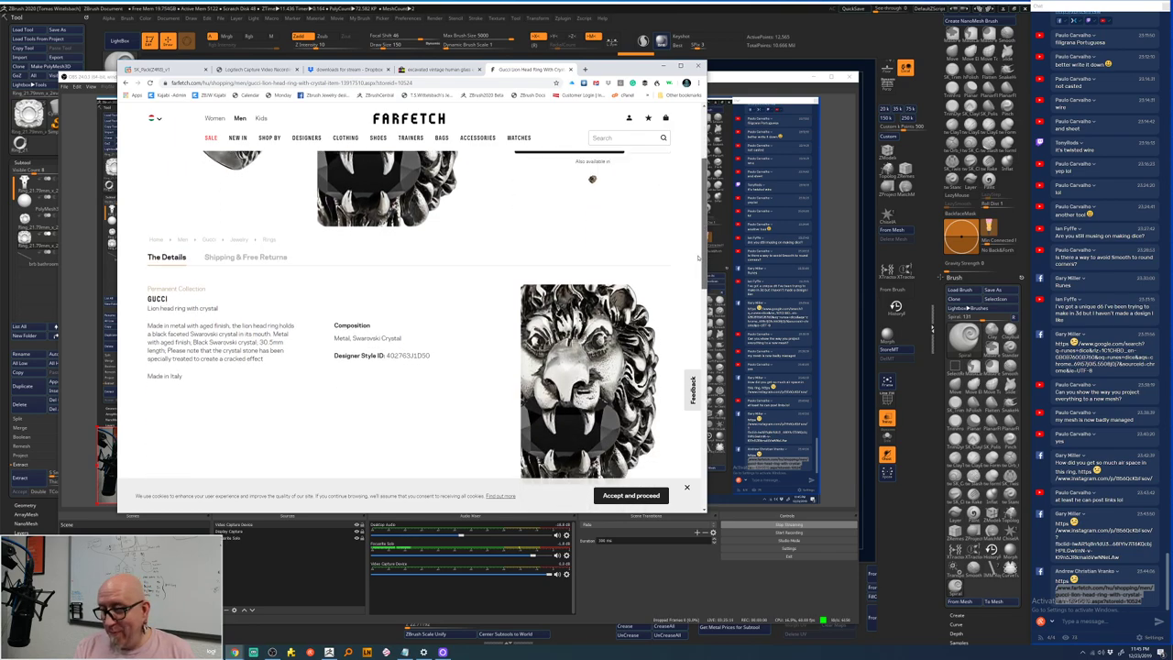
{"action": "scroll", "coordinate": [699, 261], "scroll_direction": "down", "scroll_amount": 2}
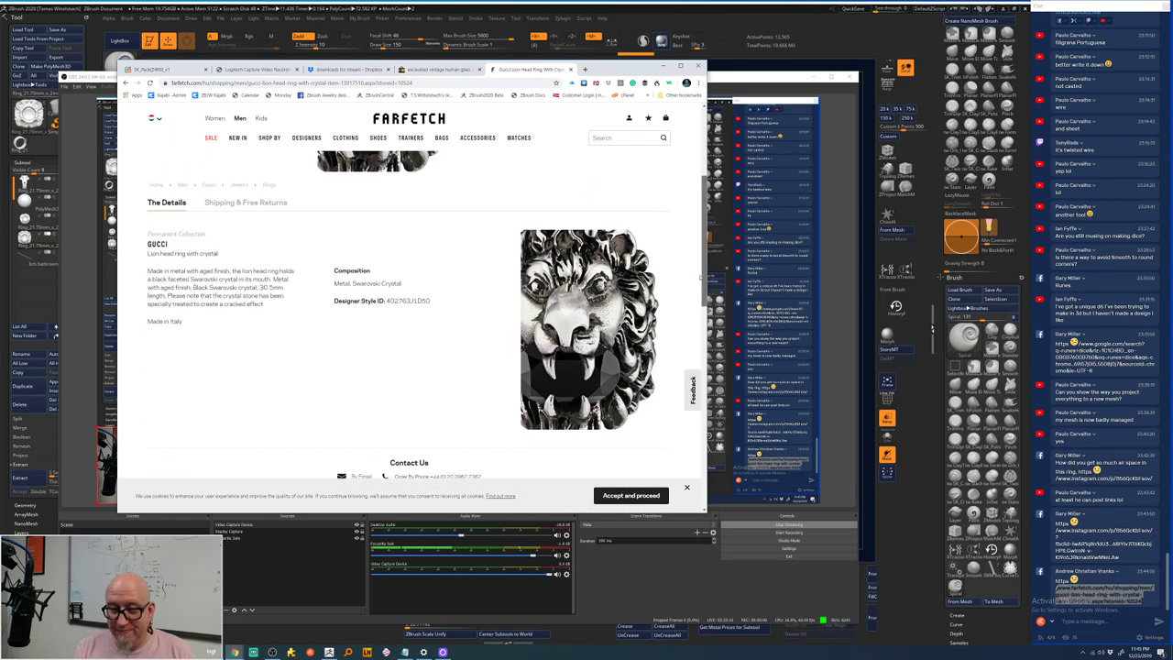
{"action": "scroll", "coordinate": [700, 275], "scroll_direction": "down", "scroll_amount": 4}
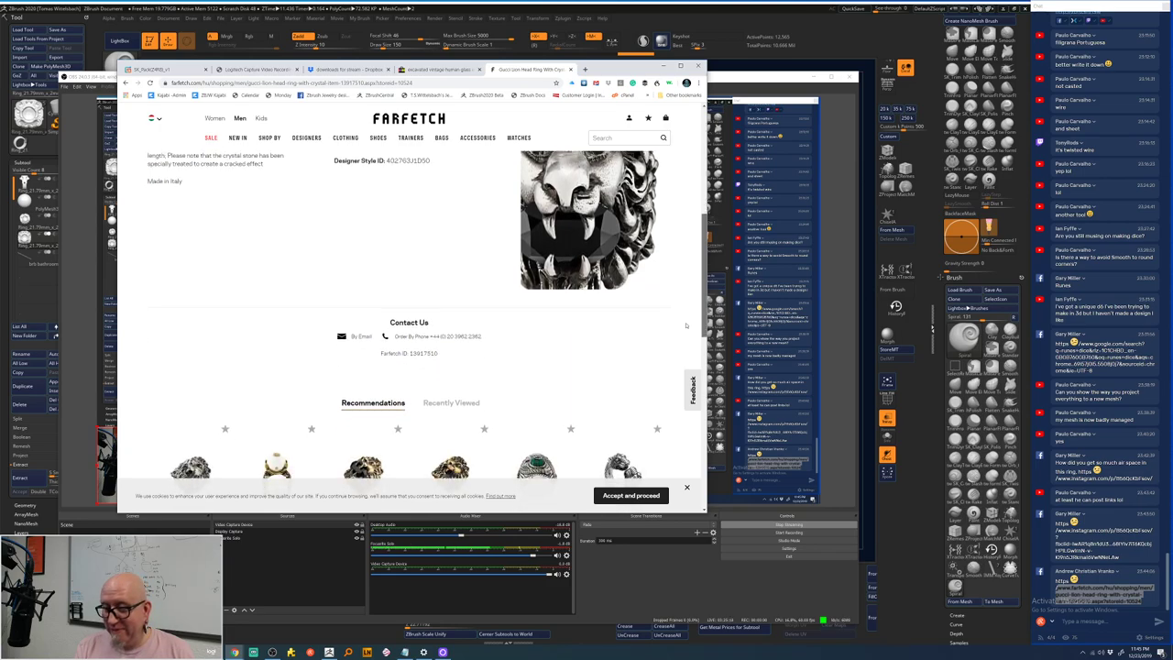
{"action": "scroll", "coordinate": [685, 325], "scroll_direction": "down", "scroll_amount": 3}
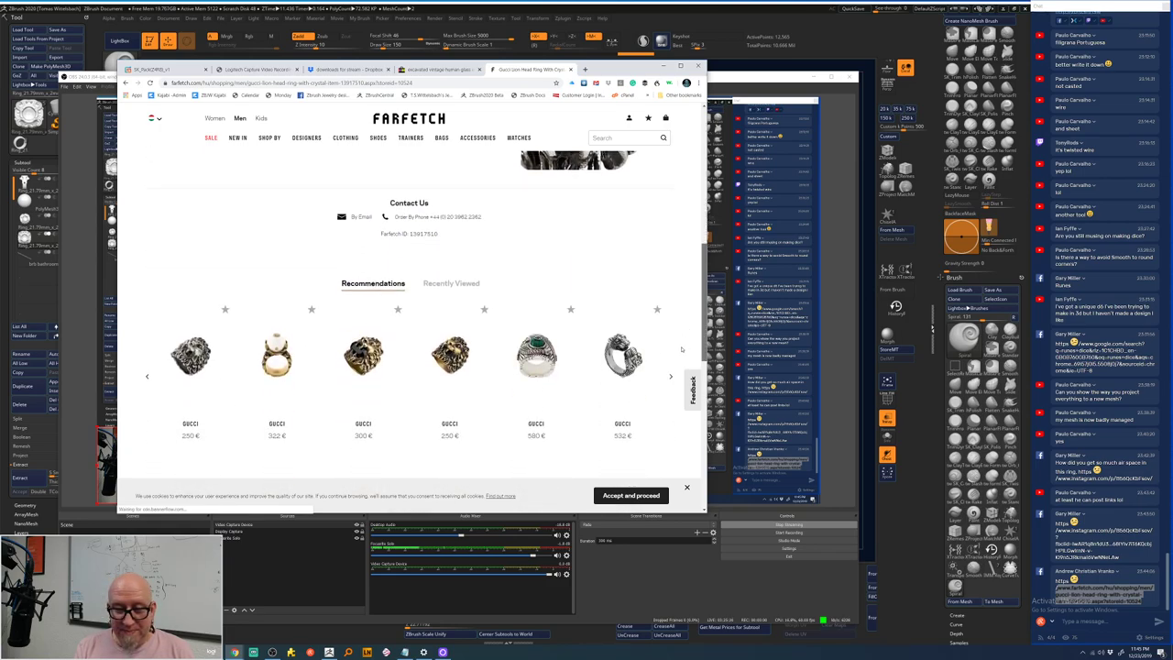
{"action": "scroll", "coordinate": [681, 349], "scroll_direction": "up", "scroll_amount": 1}
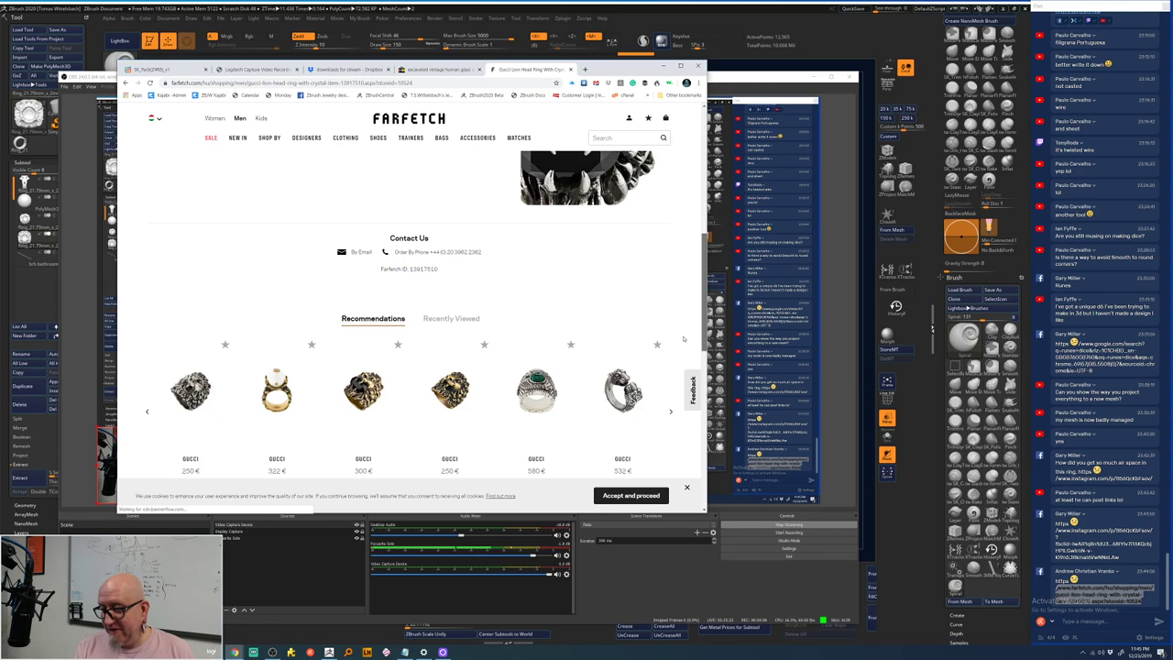
{"action": "scroll", "coordinate": [685, 311], "scroll_direction": "up", "scroll_amount": 6}
{"action": "scroll", "coordinate": [703, 222], "scroll_direction": "up", "scroll_amount": 2}
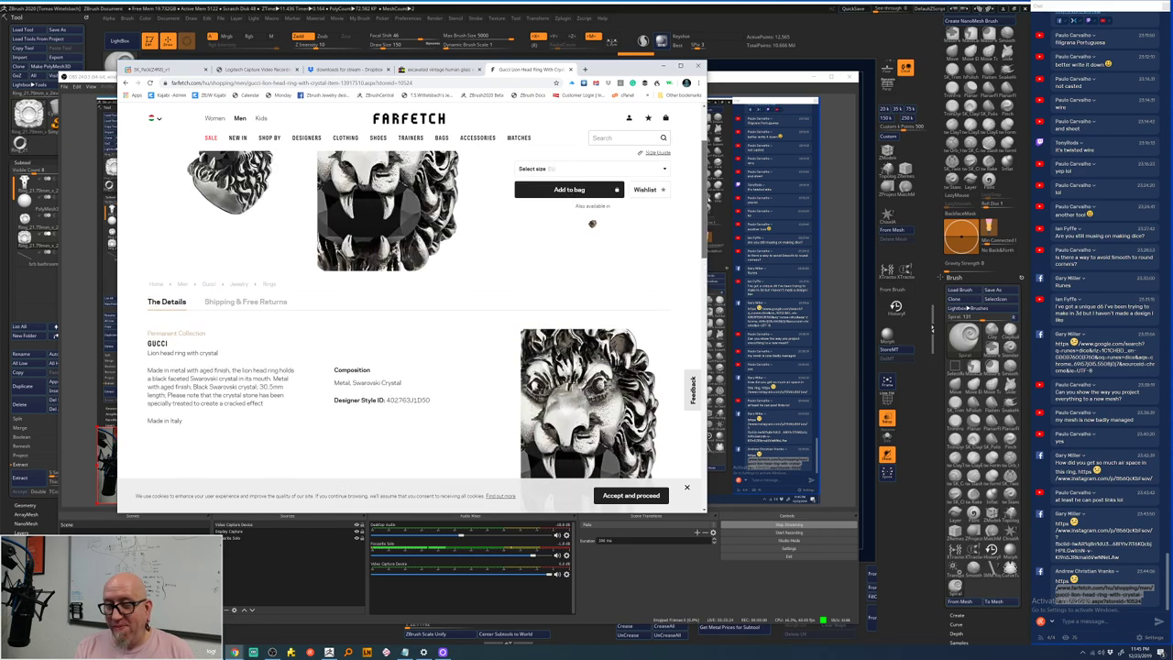
{"action": "scroll", "coordinate": [705, 190], "scroll_direction": "up", "scroll_amount": 3}
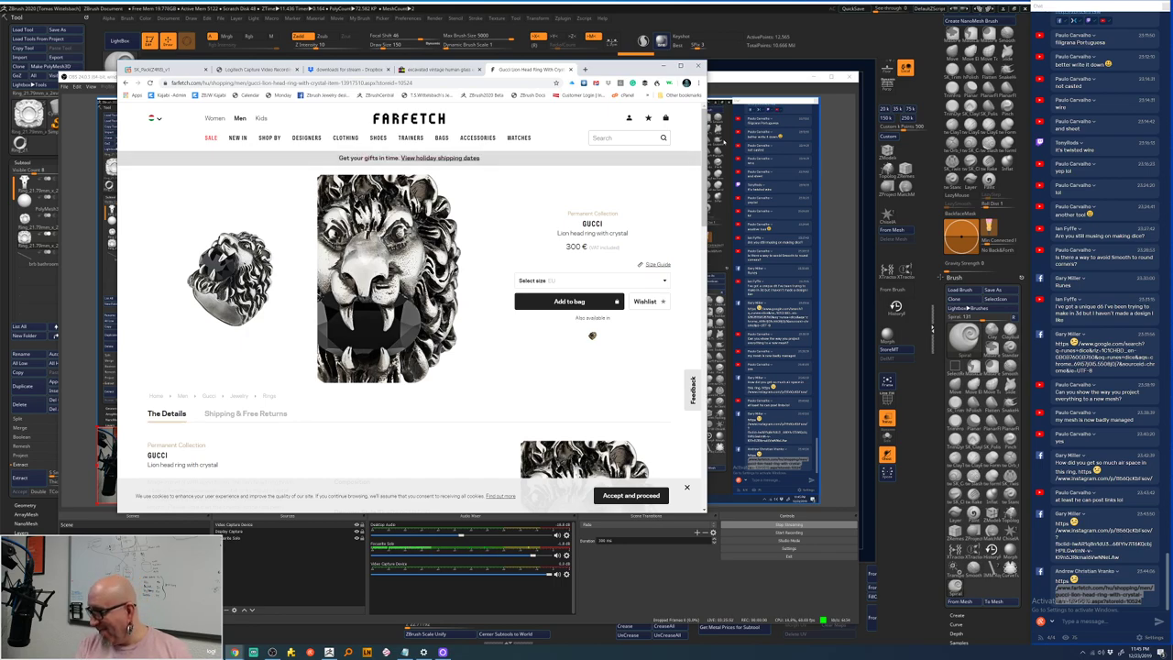
{"action": "double_click", "coordinate": [1118, 594]}
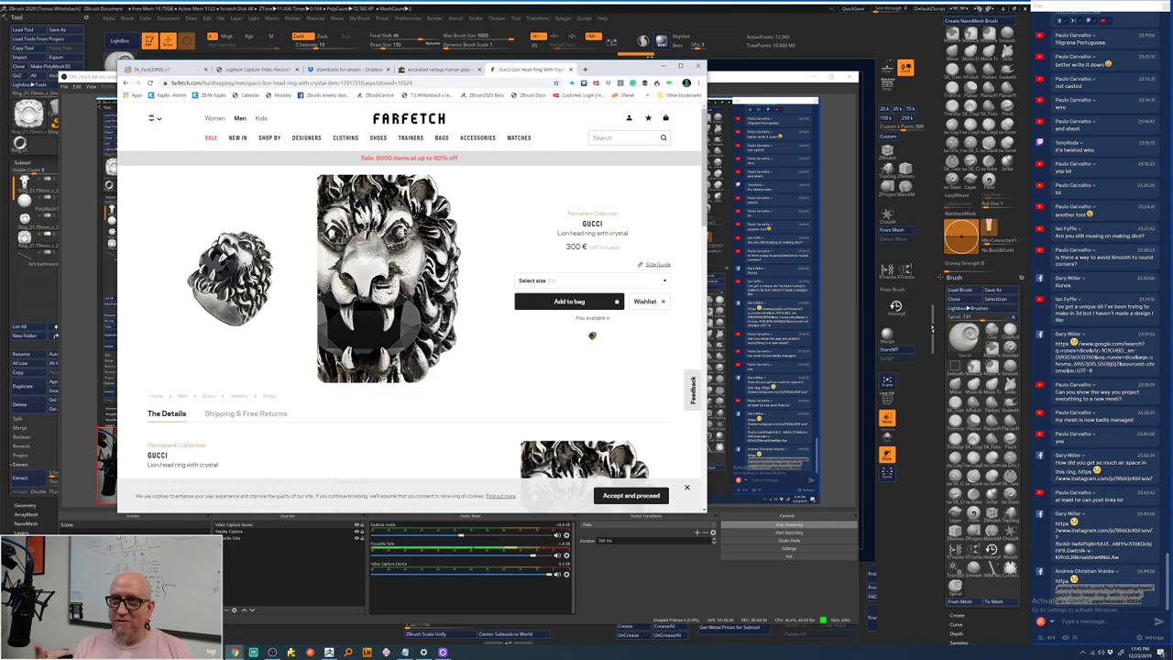
- Back in ZBrush, set a lower target polygon count and ZRemesh the ring to about 6,300 points
{"action": "left_click", "coordinate": [840, 42]}
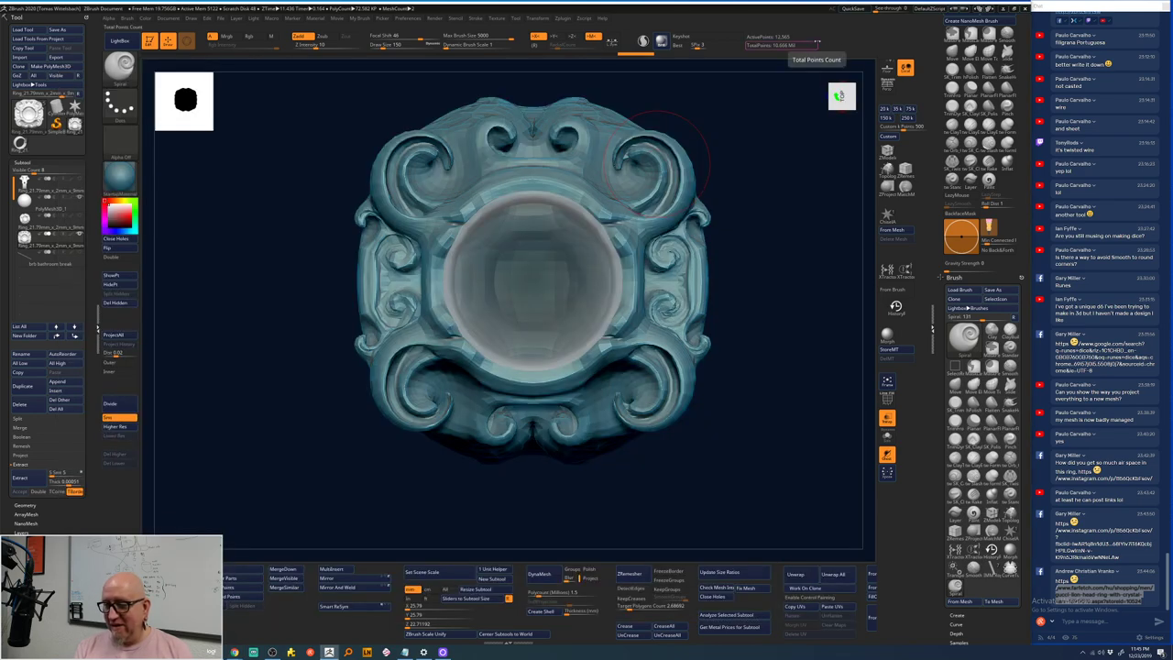
{"action": "left_click_drag", "start_coordinate": [756, 264], "coordinate": [739, 212]}
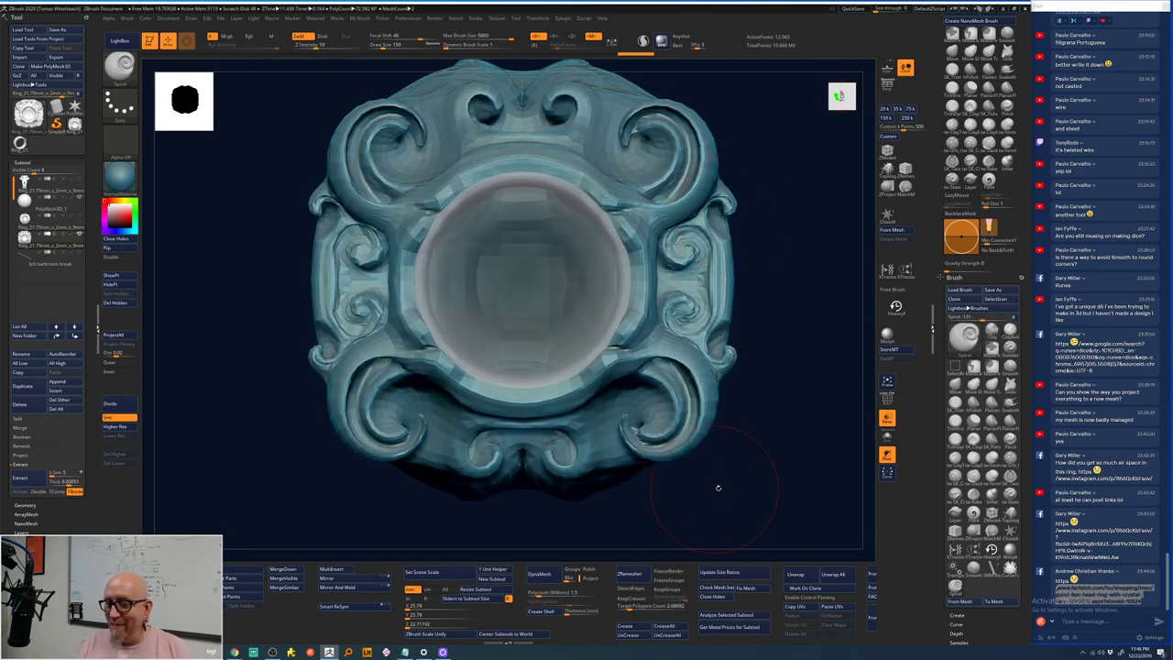
{"action": "left_click_drag", "start_coordinate": [715, 484], "coordinate": [744, 473]}
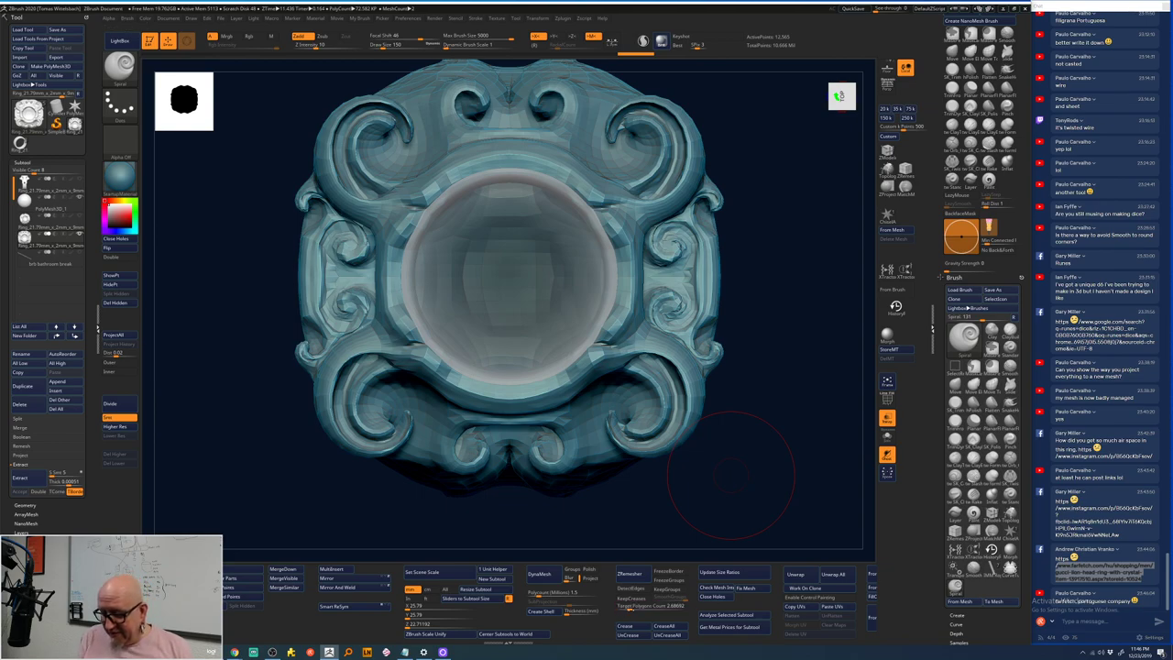
{"action": "left_click", "coordinate": [651, 606]}
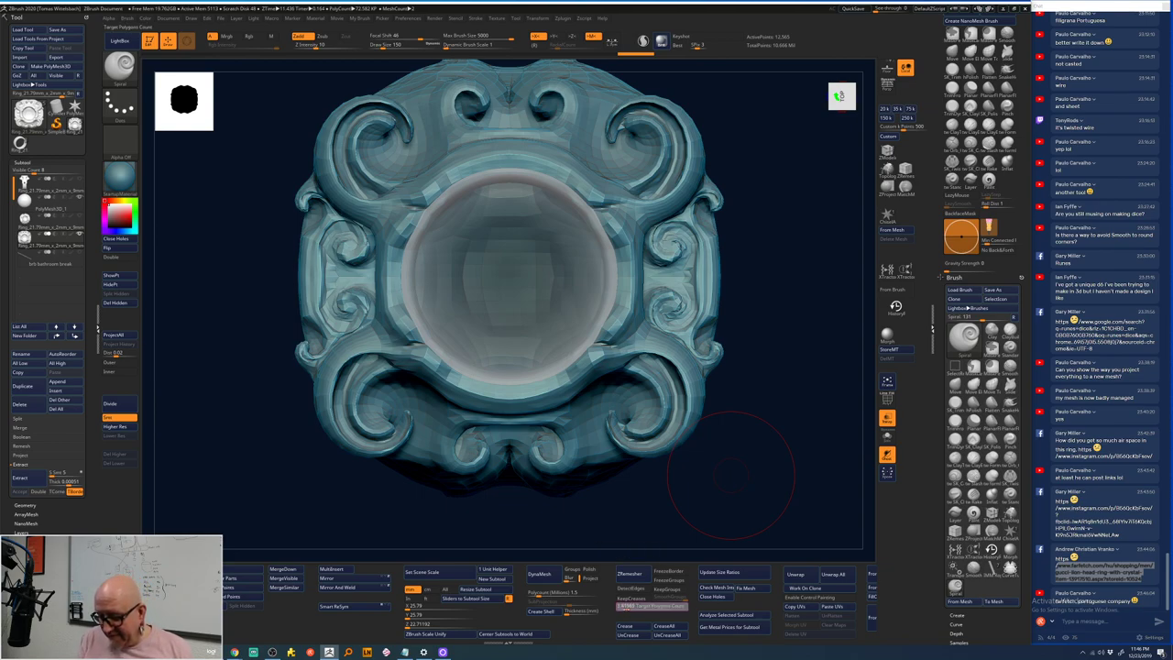
{"action": "left_click", "coordinate": [632, 573]}
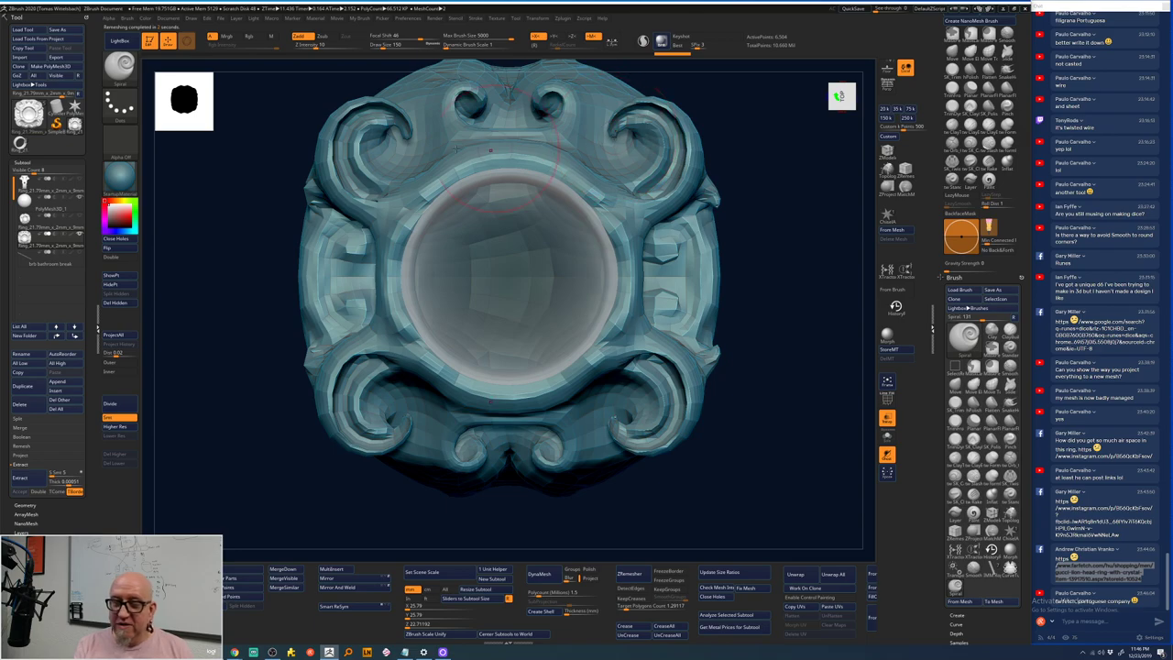
- Orbit the remeshed ring and cycle brush hotkeys back to the spiral brush
{"action": "left_click_drag", "start_coordinate": [468, 528], "coordinate": [485, 509]}
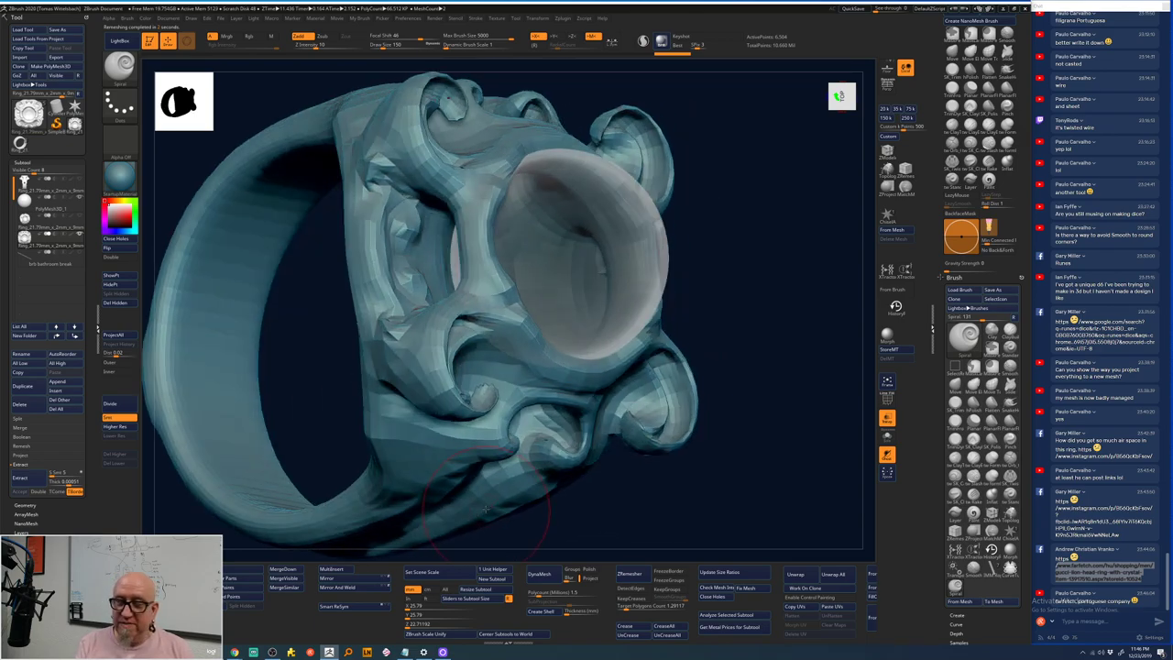
{"action": "left_click_drag", "start_coordinate": [757, 303], "coordinate": [638, 374]}
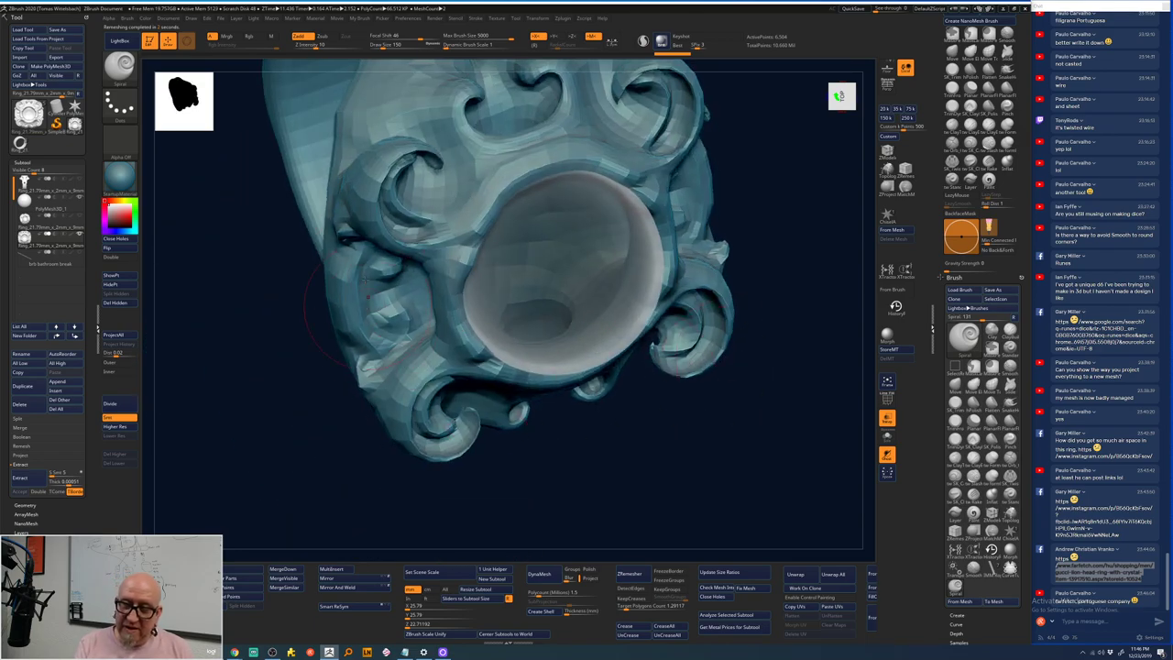
{"action": "key", "text": "space"}
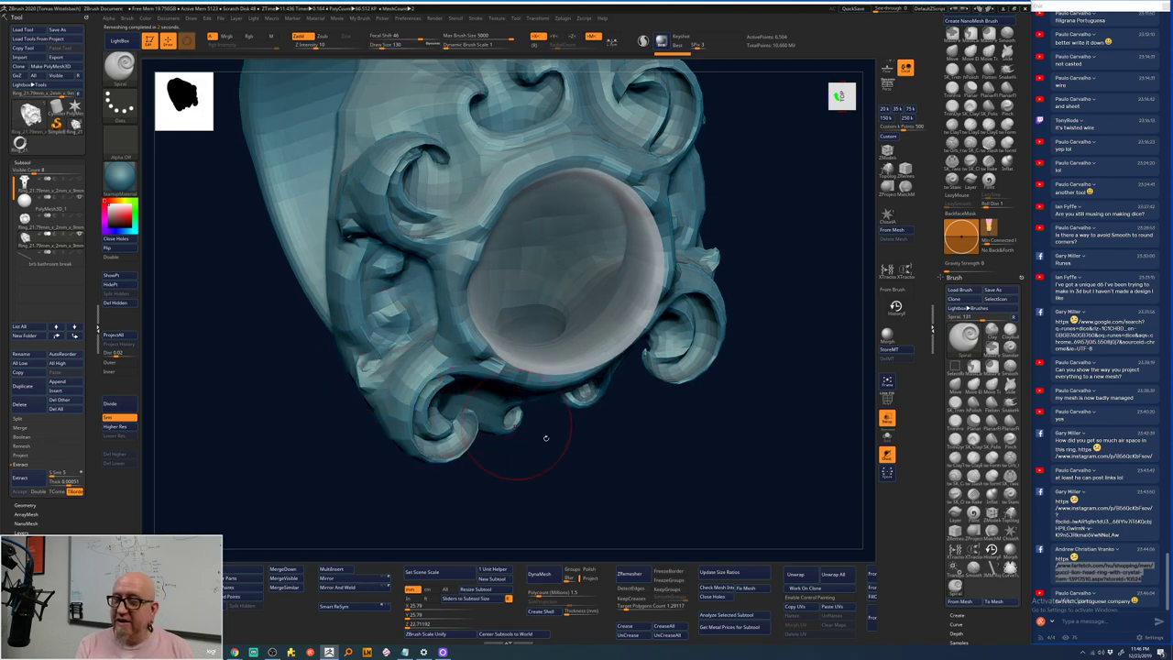
{"action": "mouse_move", "coordinate": [549, 439]}
{"action": "left_mouse_down", "text": "shift"}
{"action": "mouse_move", "coordinate": [614, 479]}
{"action": "mouse_move", "coordinate": [642, 440]}
{"action": "left_mouse_up", "text": "shift"}
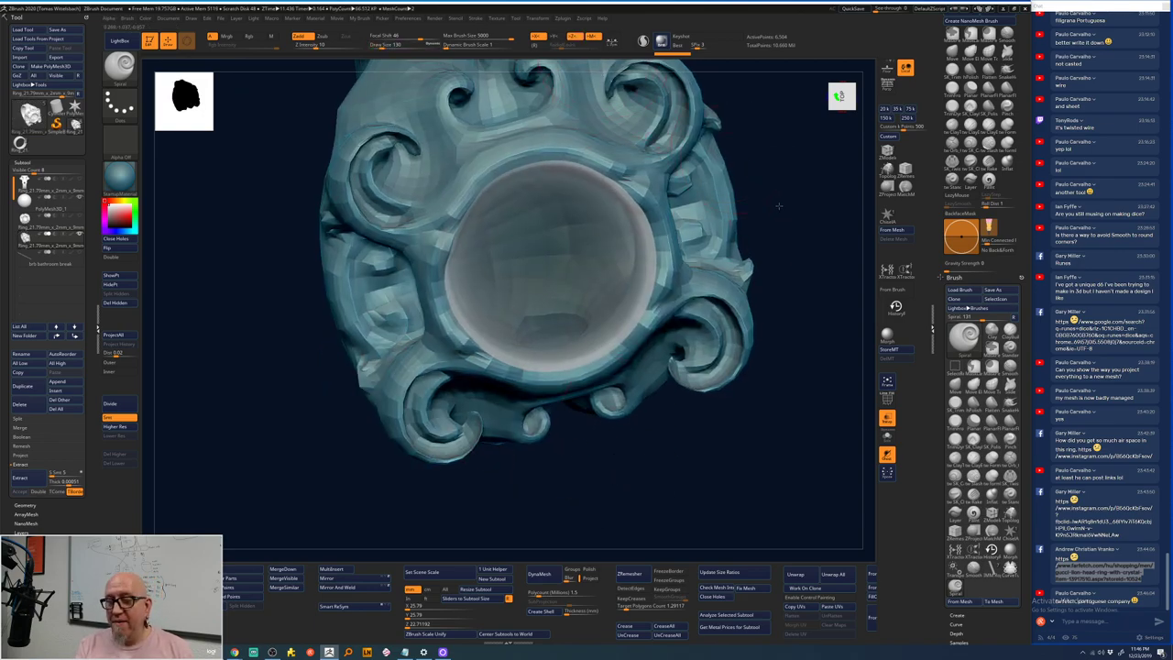
{"action": "mouse_move", "coordinate": [729, 151]}
{"action": "left_mouse_down"}
{"action": "mouse_move", "coordinate": [762, 190]}
{"action": "mouse_move", "coordinate": [646, 170]}
{"action": "left_mouse_up"}
{"action": "key", "text": "b"}
{"action": "key", "text": "m"}
{"action": "key", "text": "t"}
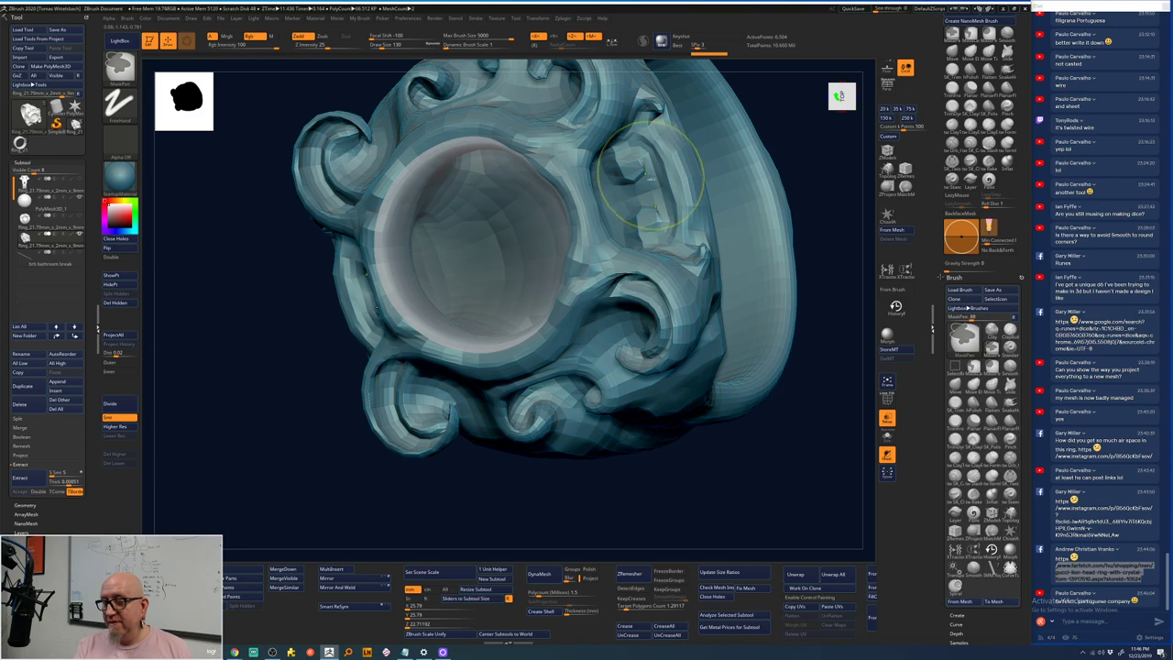
{"action": "key", "text": "b"}
{"action": "key", "text": "s"}
{"action": "key", "text": "p"}
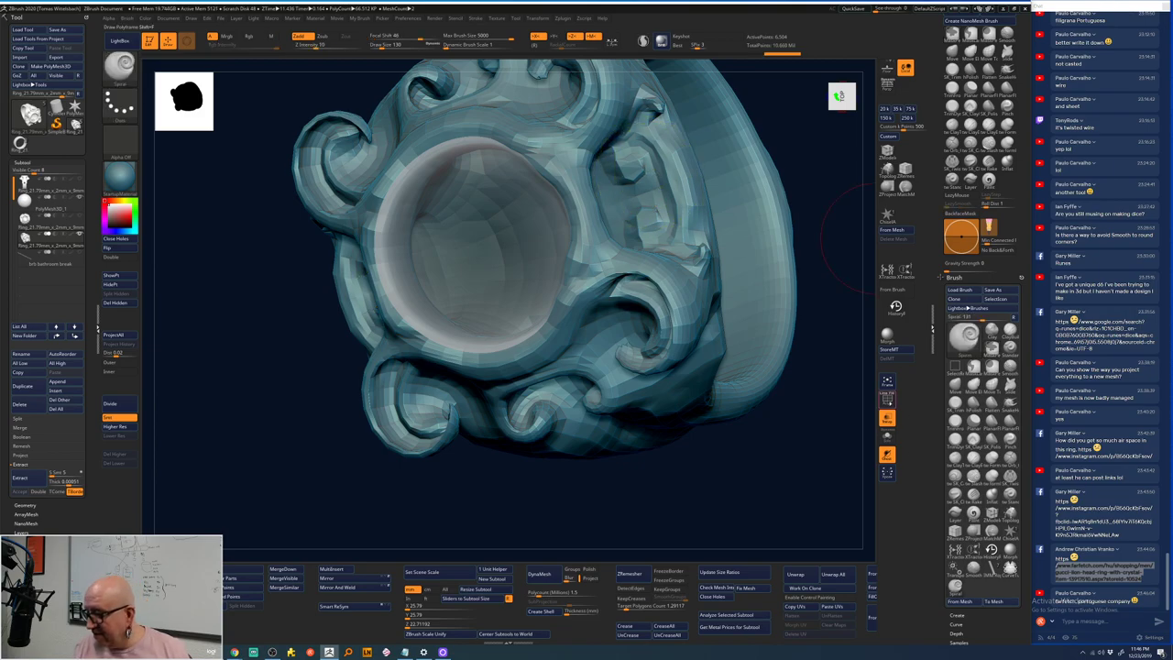
- Turn on the PolyF wireframe, zoom into the new topology, then frame the ring from the side
{"action": "left_click", "coordinate": [886, 399]}
{"action": "left_click_drag", "start_coordinate": [785, 411], "coordinate": [786, 522], "text": "alt"}
{"action": "key", "text": "space"}
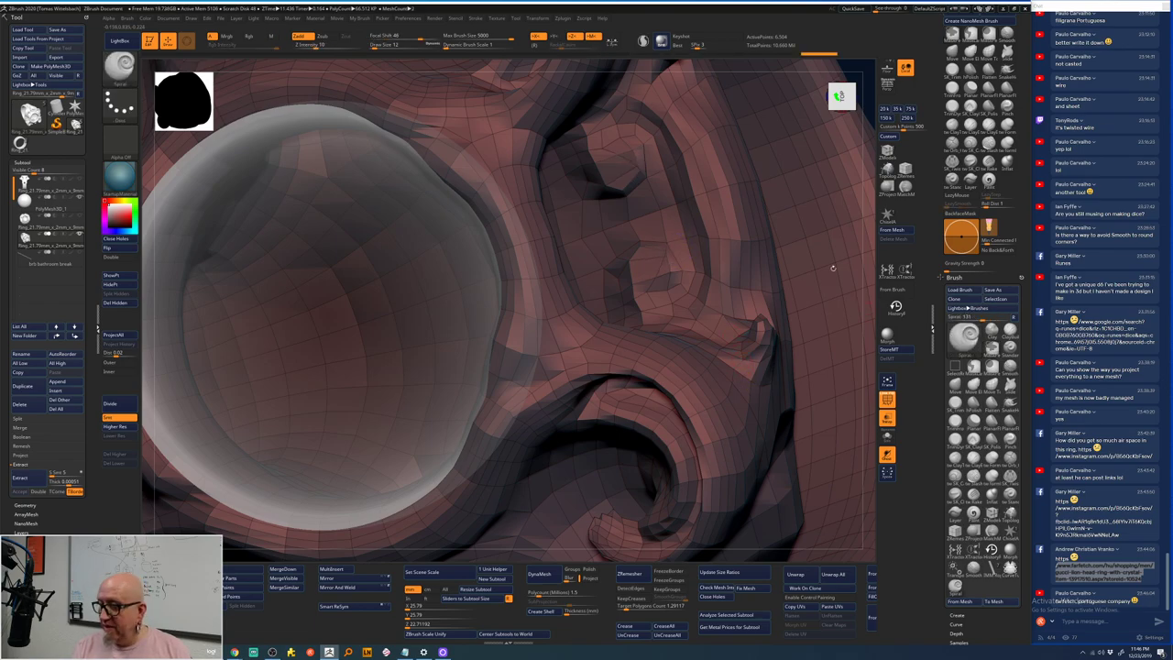
{"action": "key", "text": "f"}
{"action": "left_click_drag", "start_coordinate": [780, 230], "coordinate": [770, 272]}
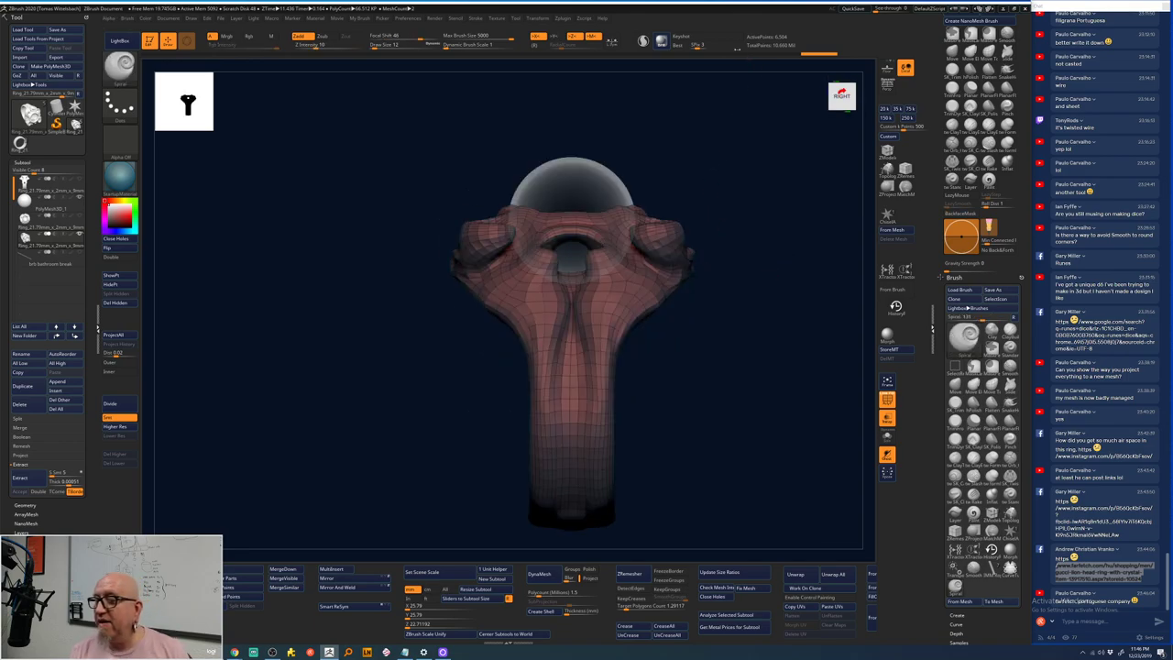
- Subdivide the ring twice and scrub the Undo History back to an earlier sculpt state
{"action": "left_click", "coordinate": [119, 405]}
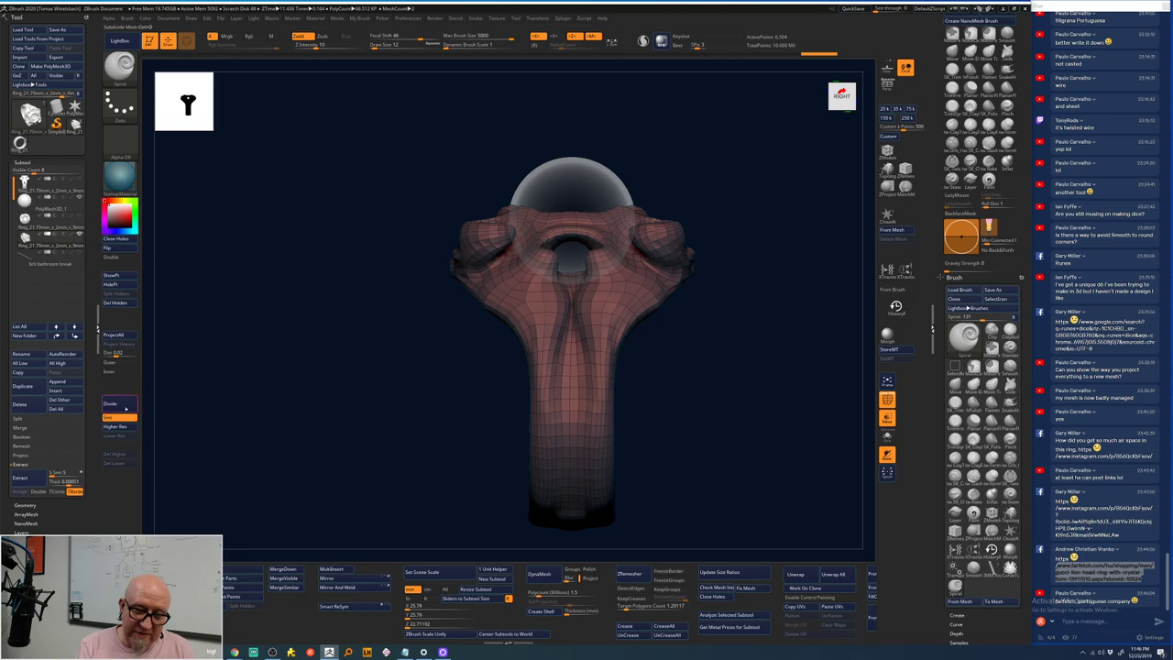
{"action": "left_click", "coordinate": [122, 406]}
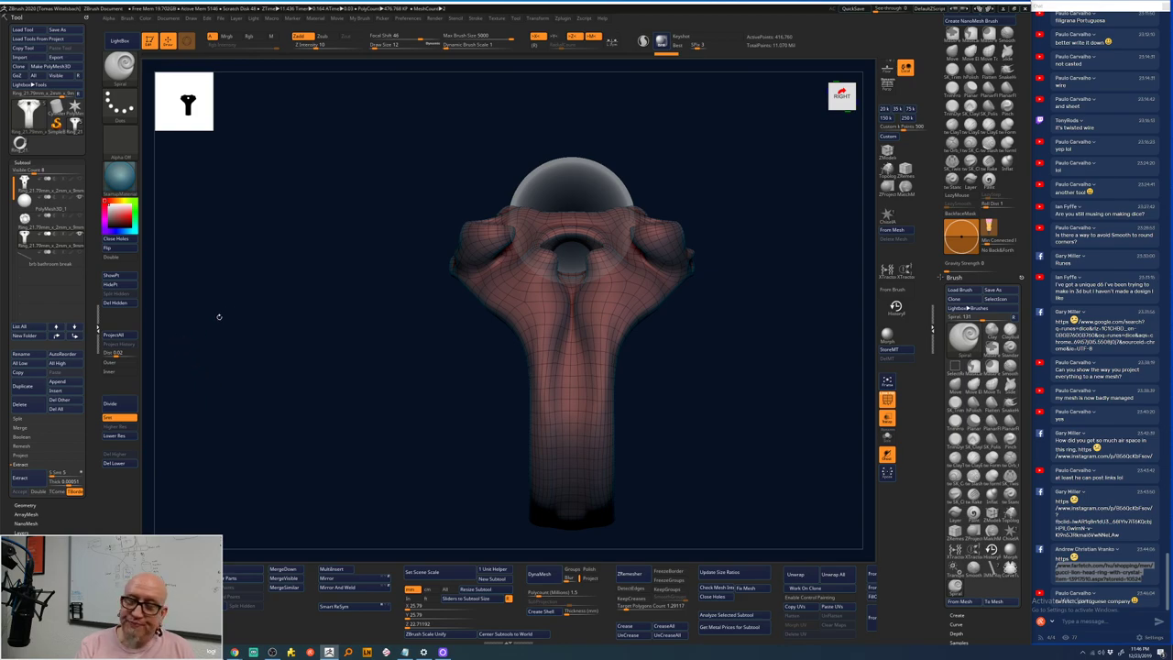
{"action": "left_click", "coordinate": [552, 55]}
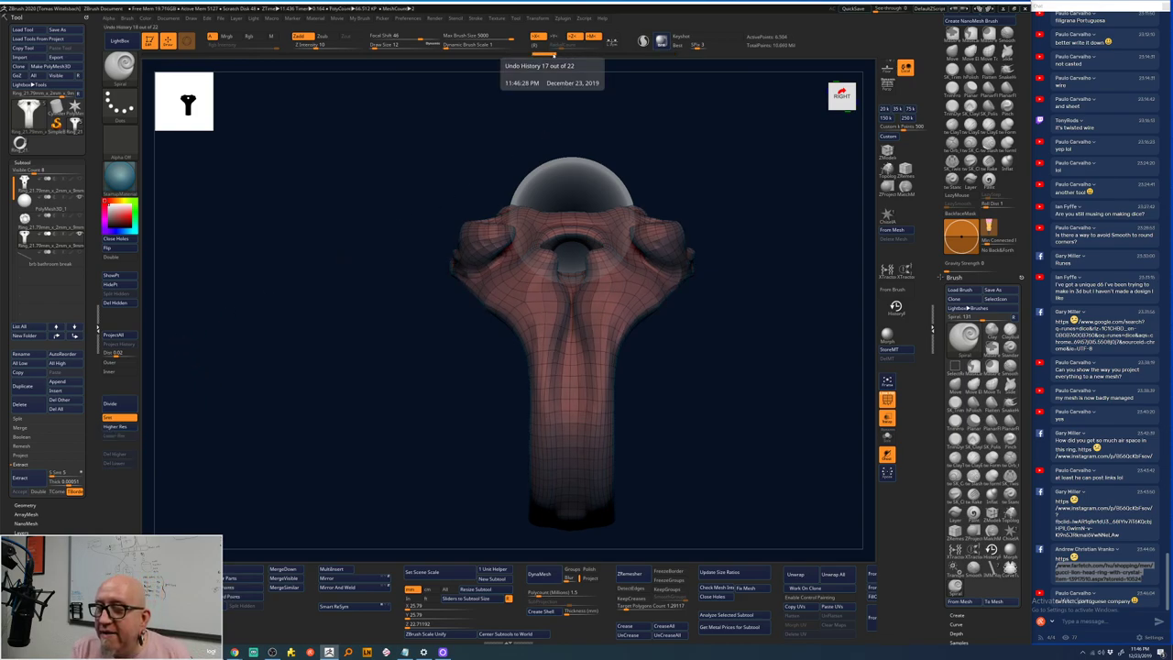
{"action": "left_click", "coordinate": [448, 55]}
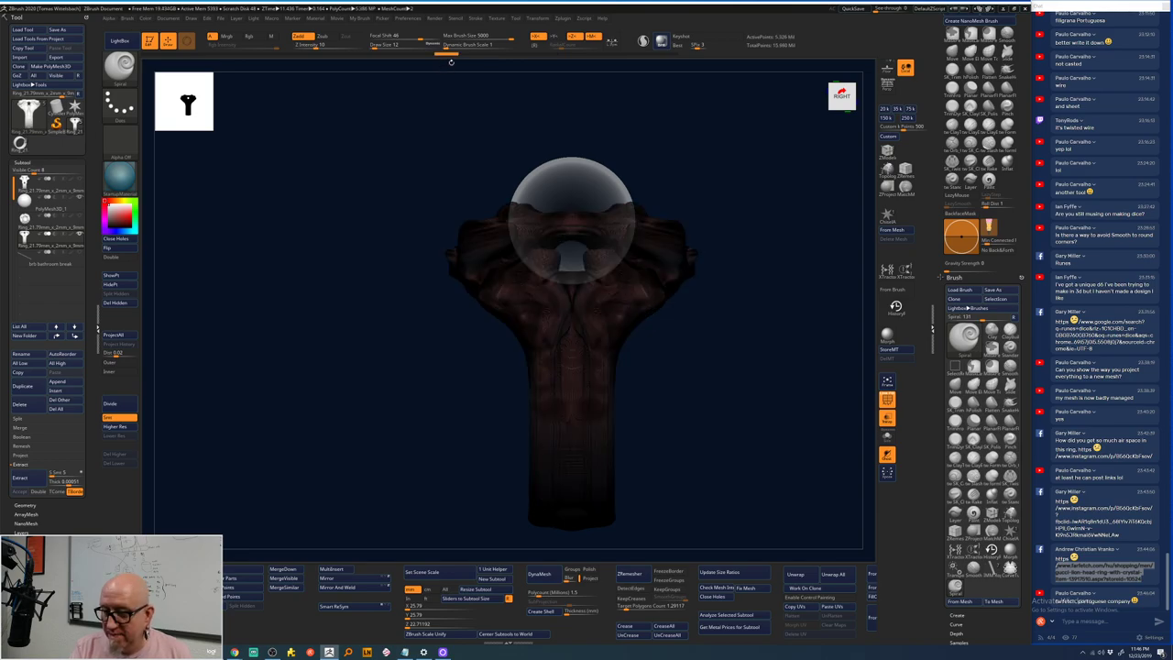
{"action": "left_click", "coordinate": [887, 400]}
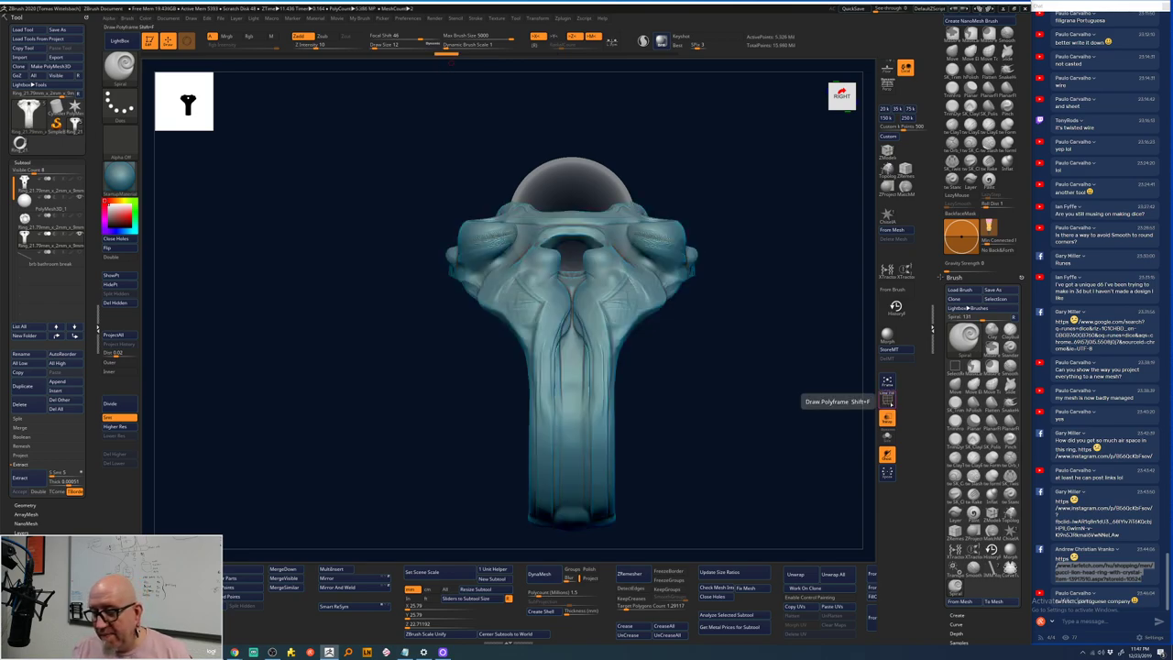
{"action": "left_click_drag", "start_coordinate": [761, 327], "coordinate": [763, 331], "text": "shift"}
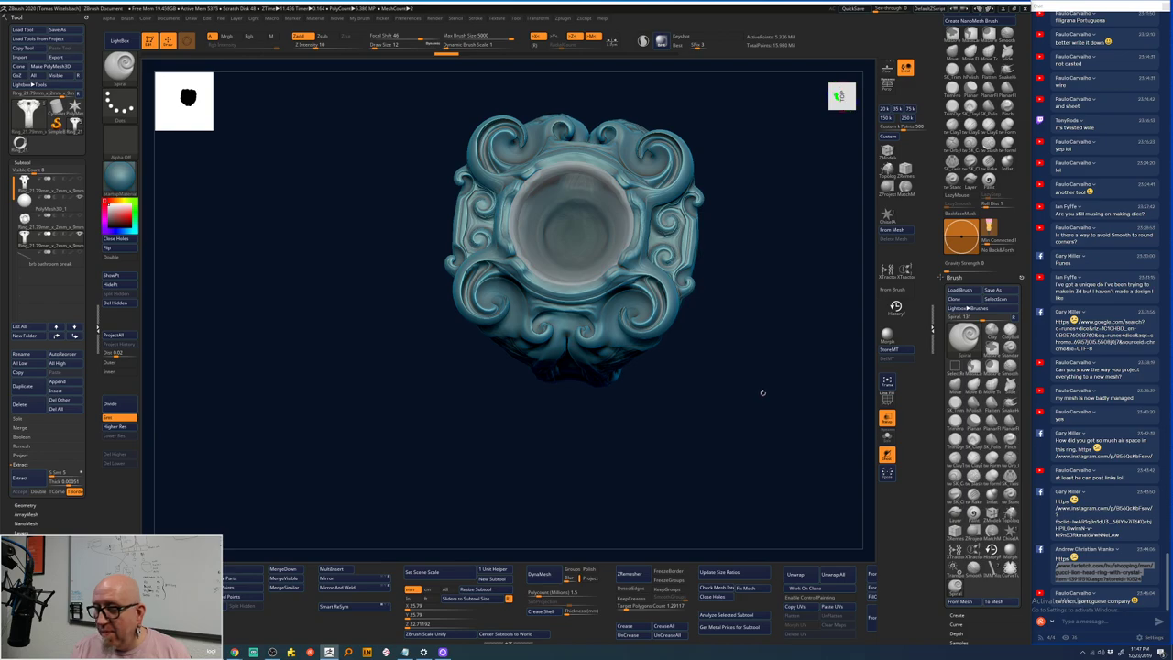
- Return to the latest subdivided state and Project History the earlier detail onto it
{"action": "key", "text": "shift+d"}
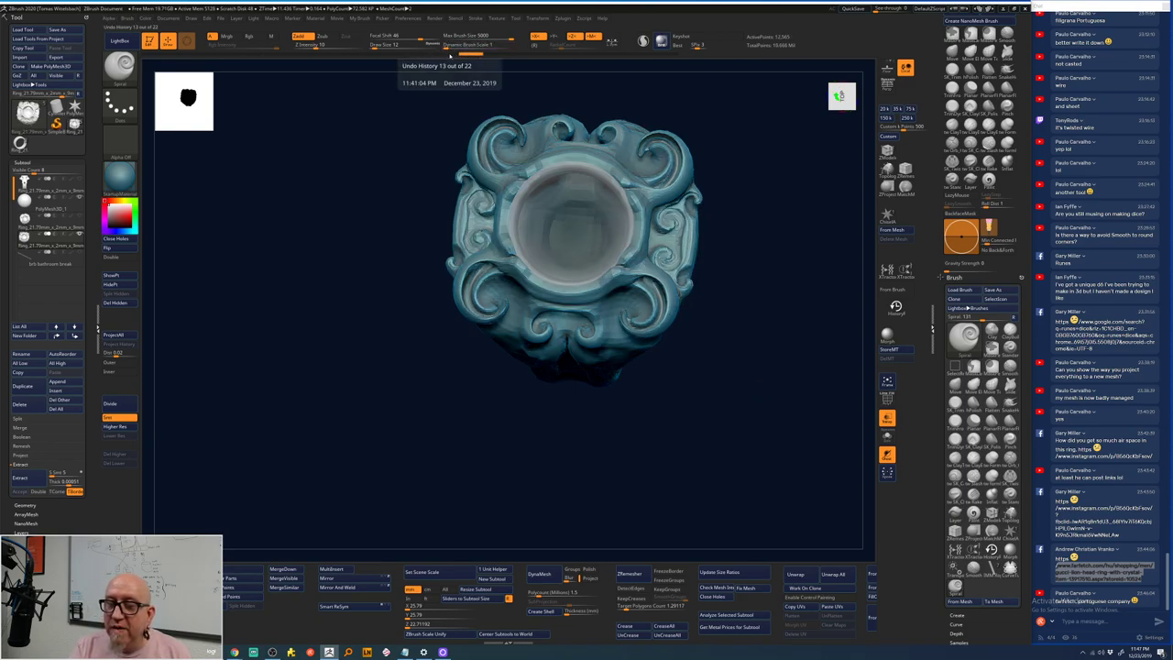
{"action": "key", "text": "d"}
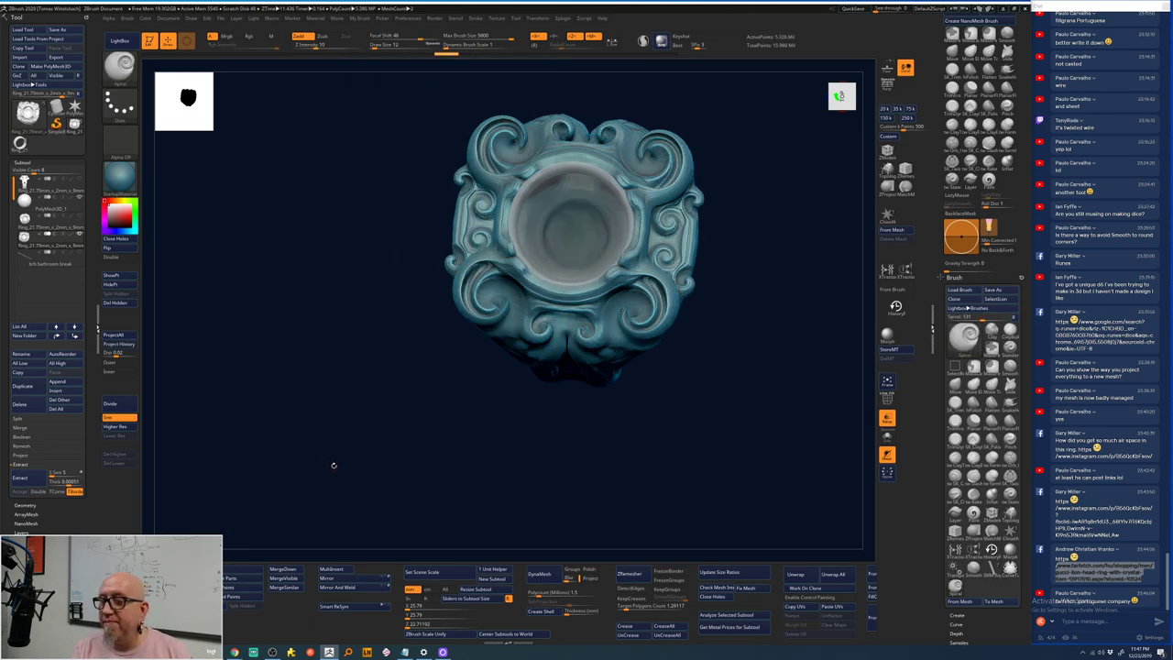
{"action": "left_click", "coordinate": [662, 40]}
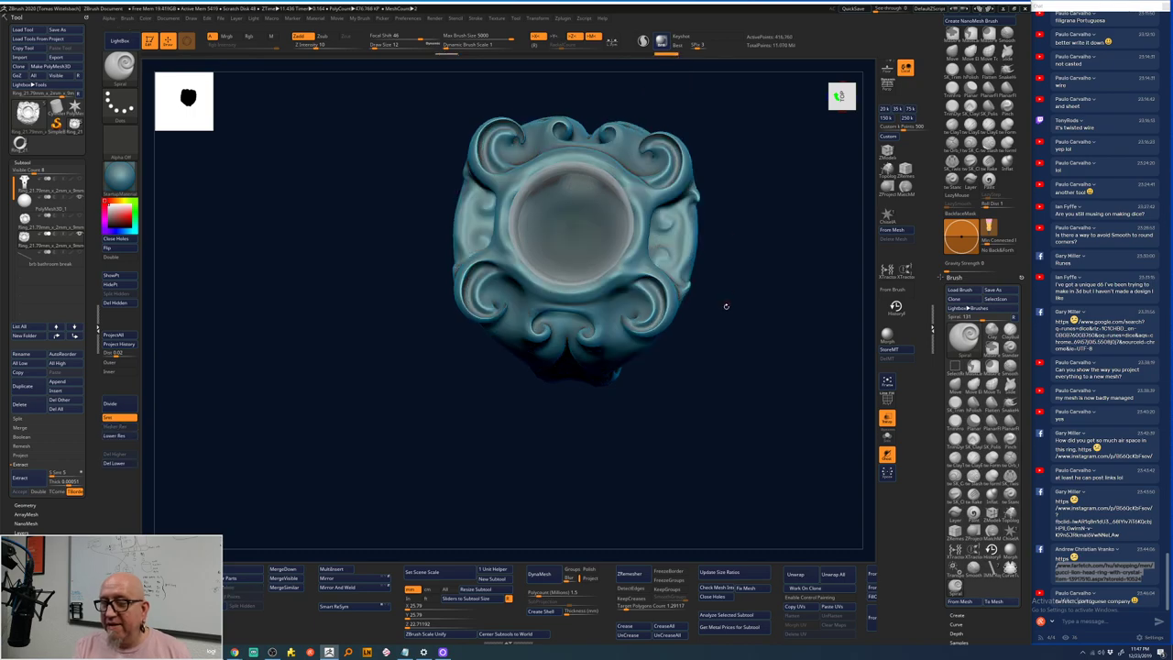
{"action": "left_click_drag", "start_coordinate": [758, 253], "coordinate": [730, 301]}
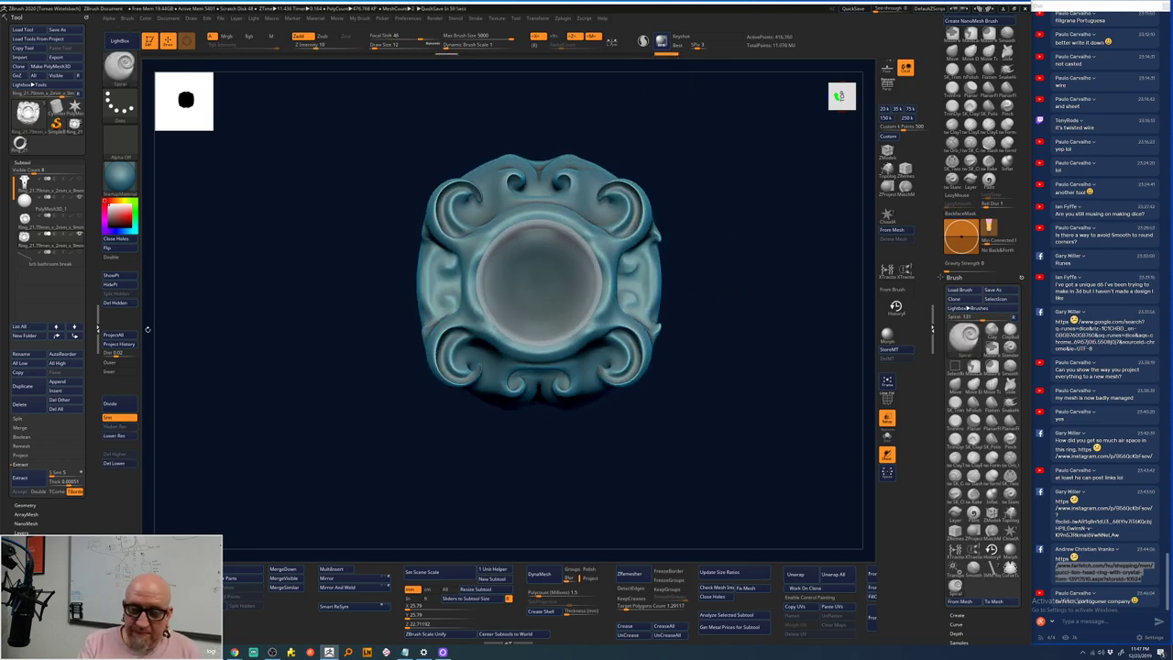
{"action": "left_click", "coordinate": [127, 346]}
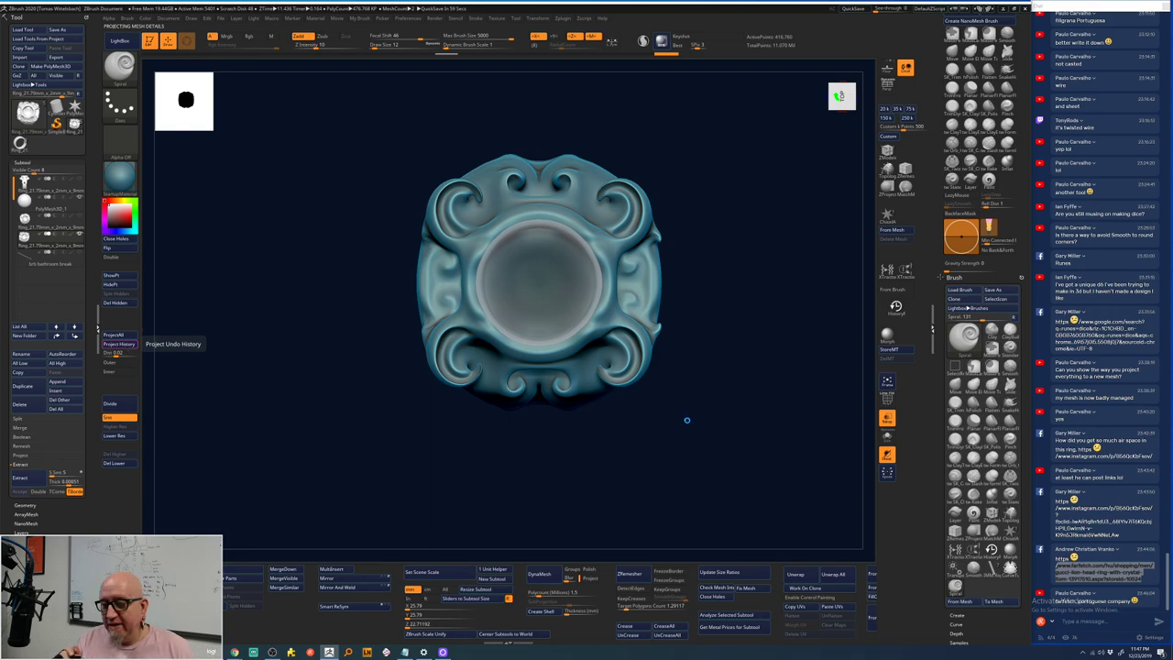
{"action": "key", "text": "ctrl+z"}
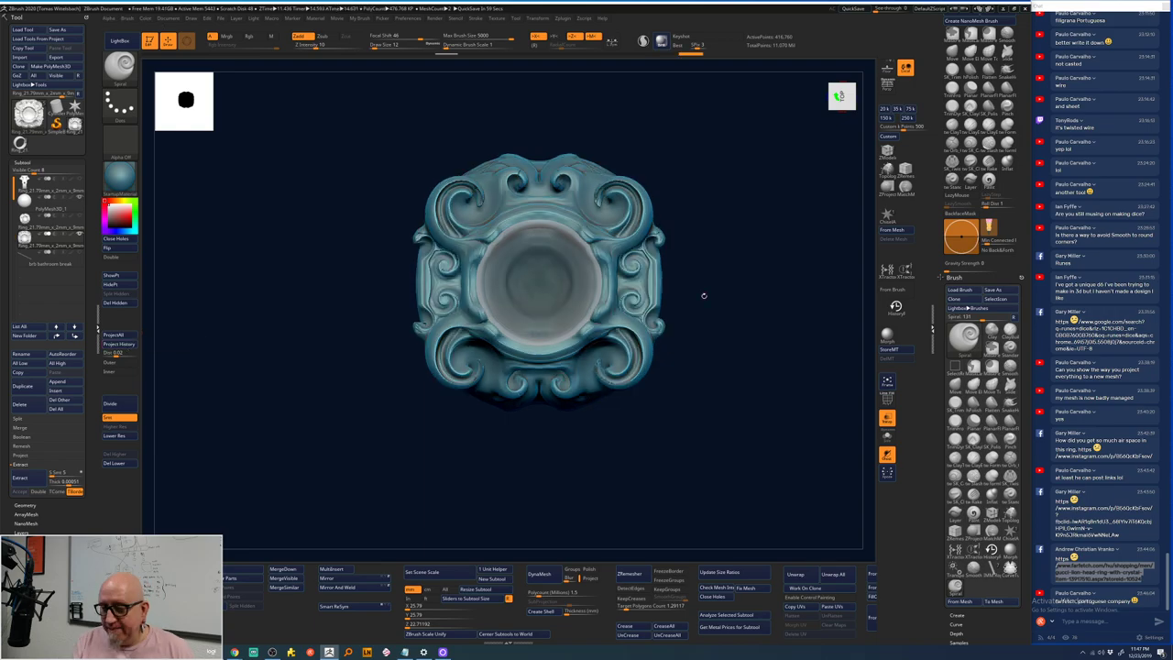
- Smooth Stronger the rough spots around the bowl opening while rotating the ring head
{"action": "mouse_move", "coordinate": [704, 295]}
{"action": "right_mouse_down", "text": "ctrl"}
{"action": "mouse_move", "coordinate": [726, 243]}
{"action": "mouse_move", "coordinate": [749, 293]}
{"action": "mouse_move", "coordinate": [733, 273]}
{"action": "right_mouse_up", "text": "ctrl"}
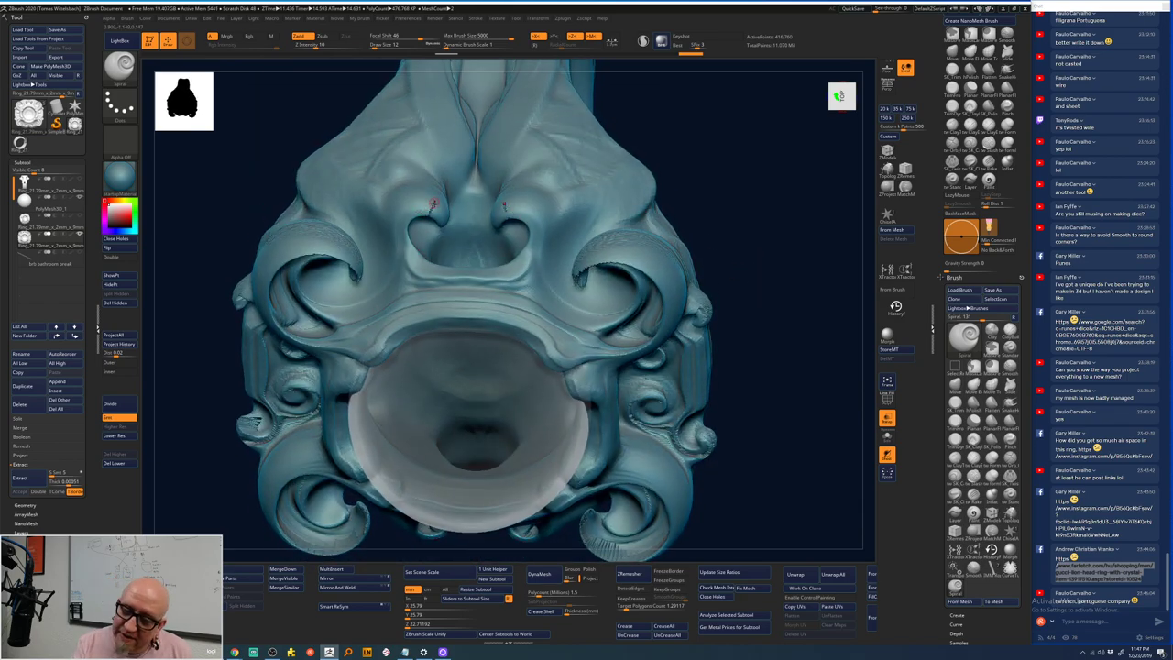
{"action": "key", "text": "space"}
{"action": "key", "text": "shift"}
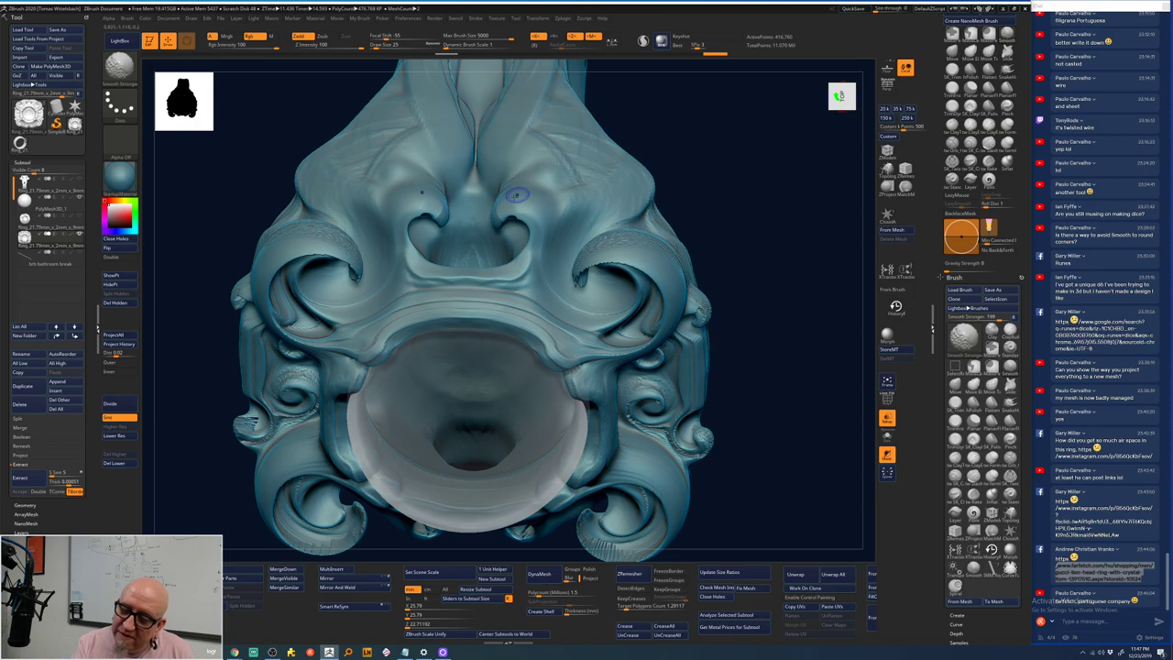
{"action": "mouse_move", "coordinate": [561, 254]}
{"action": "right_mouse_down"}
{"action": "mouse_move", "coordinate": [753, 155]}
{"action": "mouse_move", "coordinate": [724, 169]}
{"action": "right_mouse_up"}
{"action": "key", "text": "shift"}
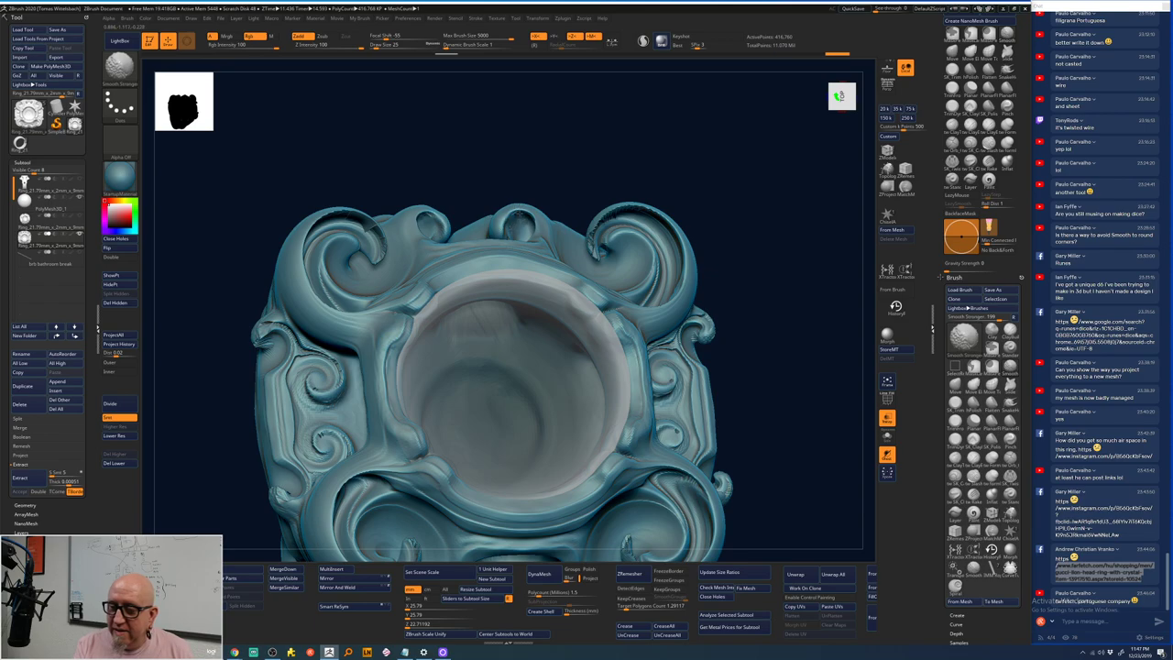
{"action": "right_click_drag", "start_coordinate": [741, 184], "coordinate": [586, 236]}
{"action": "key", "text": "space"}
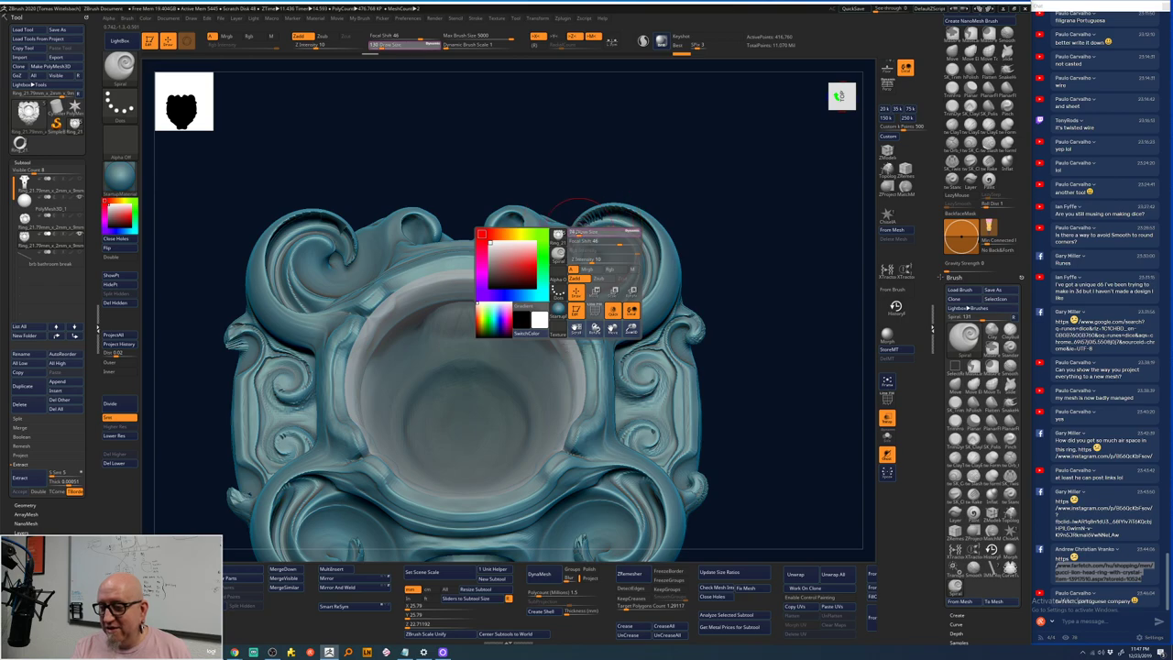
{"action": "key", "text": "shift"}
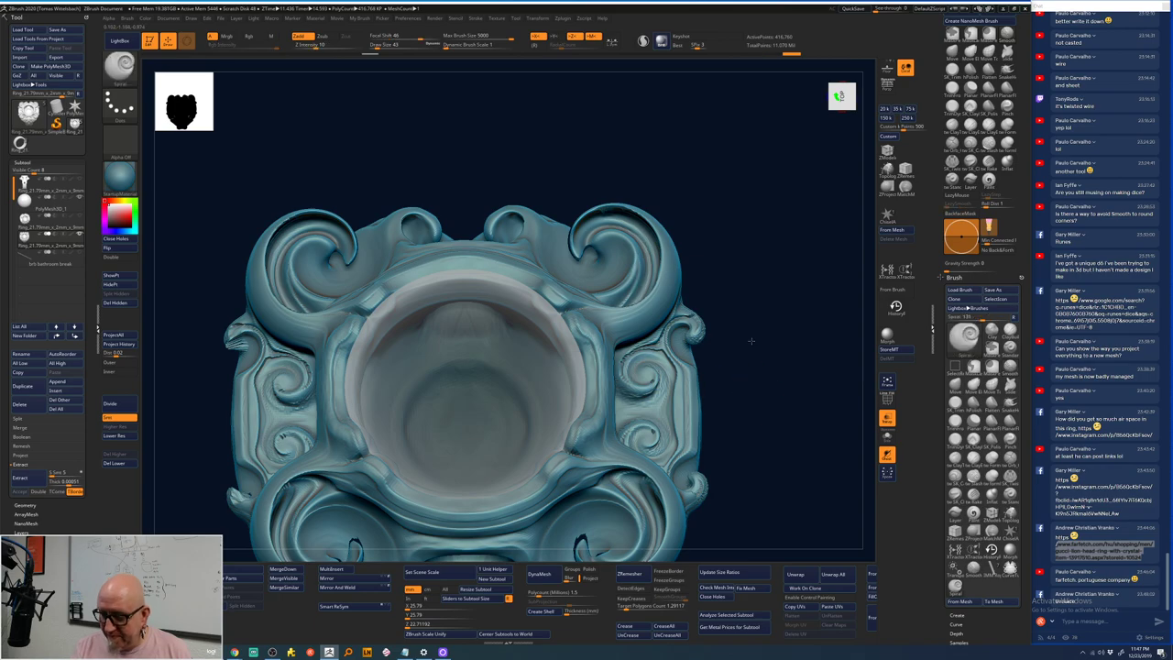
{"action": "left_click_drag", "start_coordinate": [756, 397], "coordinate": [689, 262]}
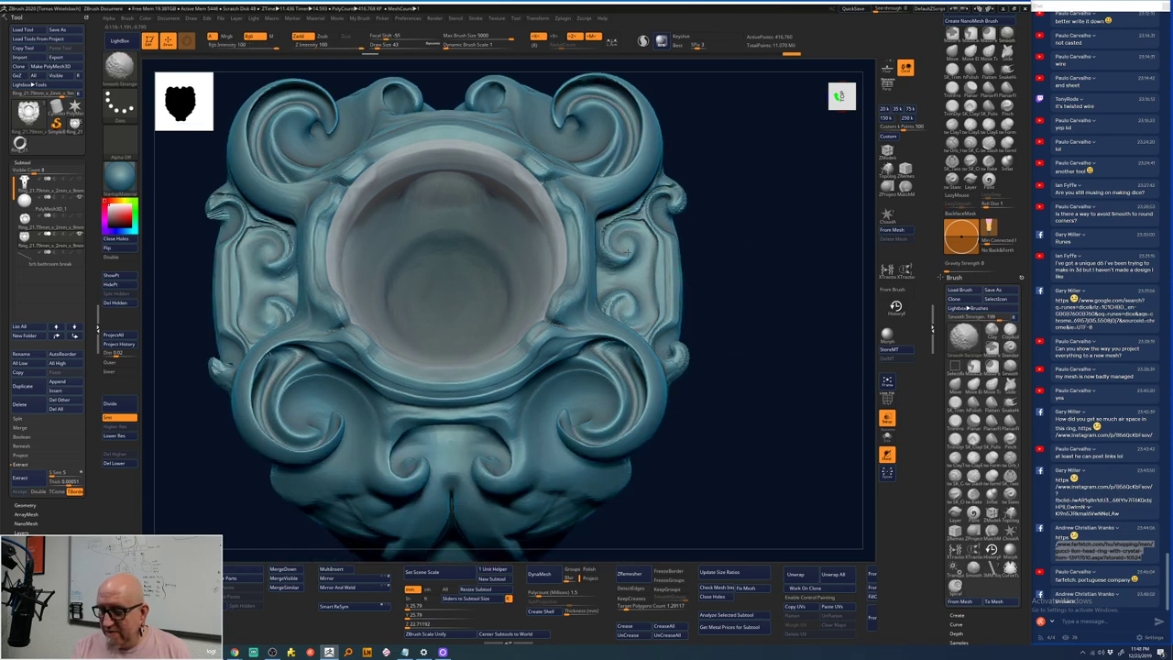
{"action": "left_click_drag", "start_coordinate": [746, 343], "coordinate": [353, 339]}
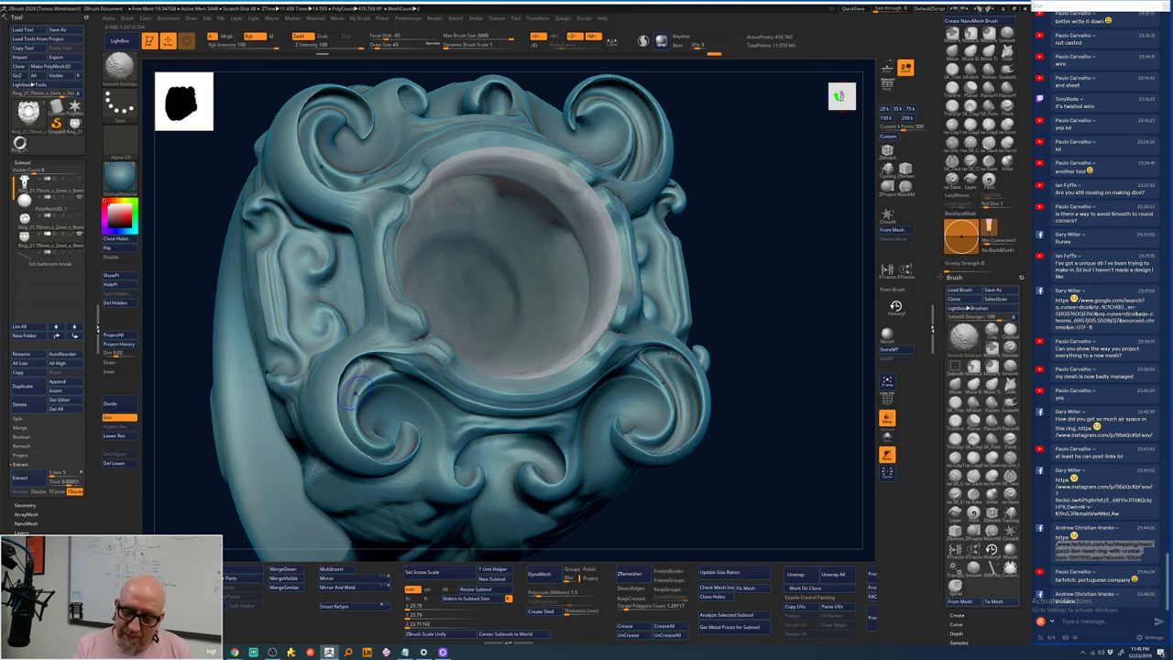
{"action": "mouse_move", "coordinate": [739, 419]}
{"action": "left_mouse_down"}
{"action": "mouse_move", "coordinate": [757, 424]}
{"action": "mouse_move", "coordinate": [759, 393]}
{"action": "mouse_move", "coordinate": [742, 394]}
{"action": "left_mouse_up"}
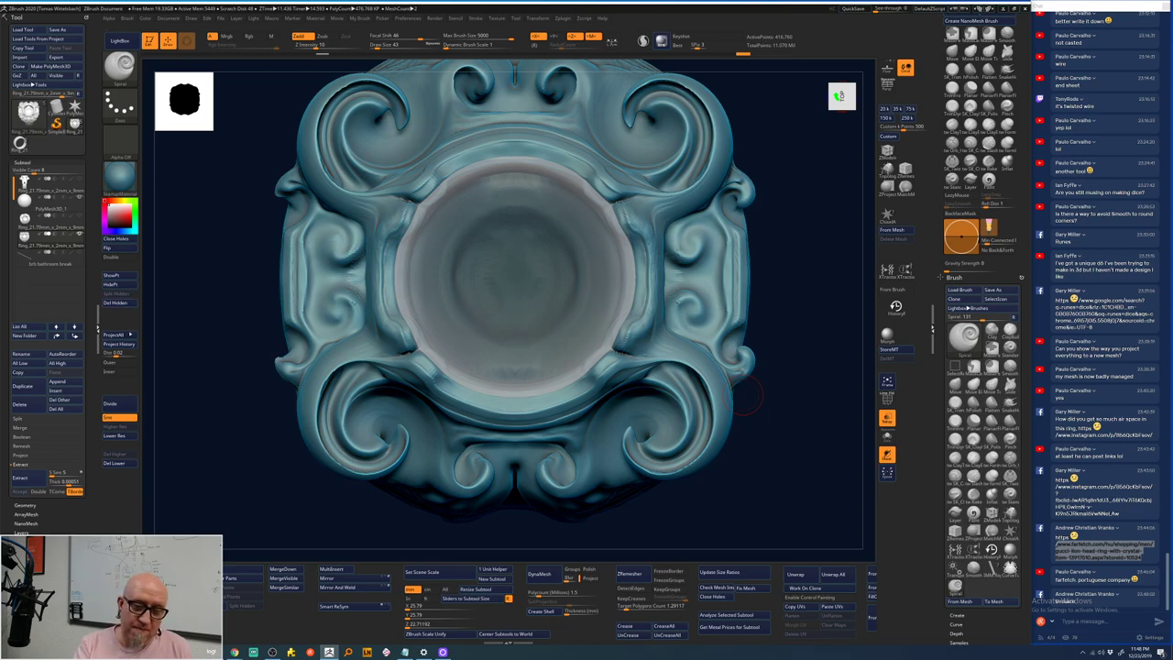
- Project the undo-history detail onto the ring once more
{"action": "left_click", "coordinate": [131, 336]}
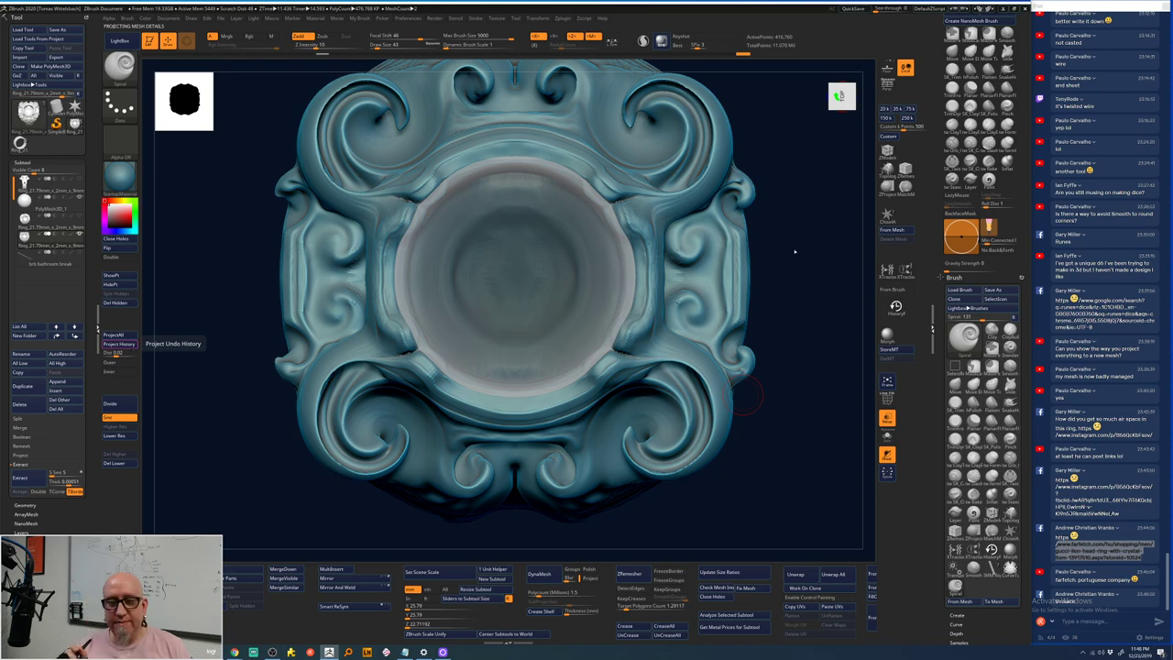
{"action": "mouse_move", "coordinate": [795, 251]}
{"action": "left_mouse_down"}
{"action": "mouse_move", "coordinate": [761, 296]}
{"action": "mouse_move", "coordinate": [767, 285]}
{"action": "left_mouse_up"}
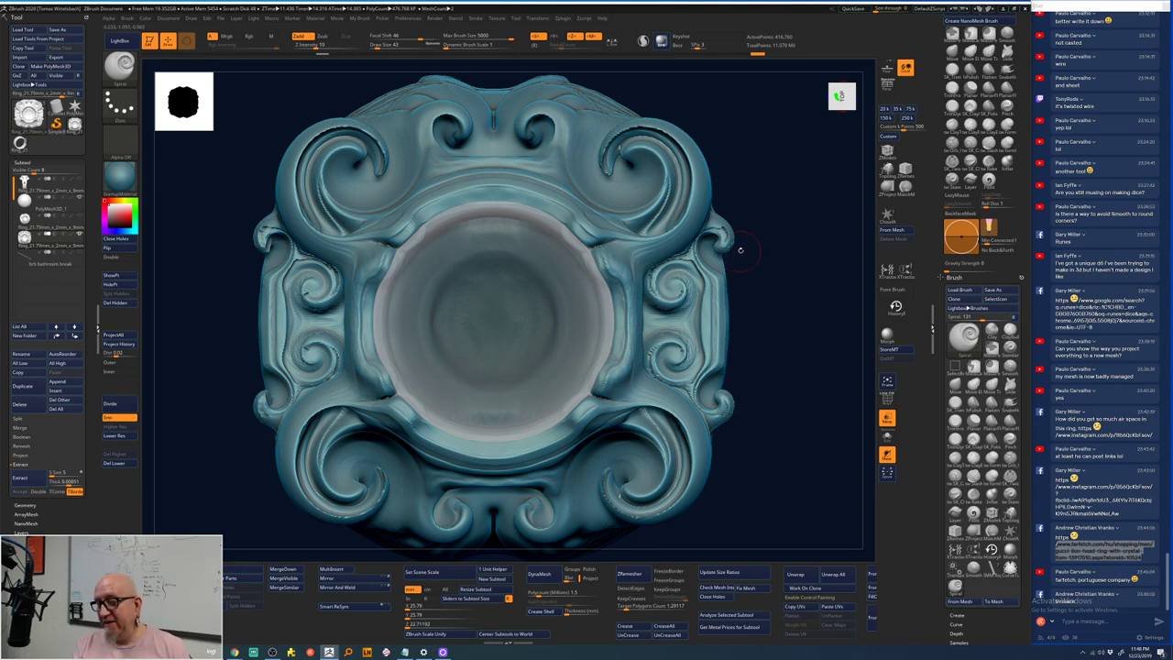
{"action": "left_click_drag", "start_coordinate": [760, 241], "coordinate": [760, 233]}
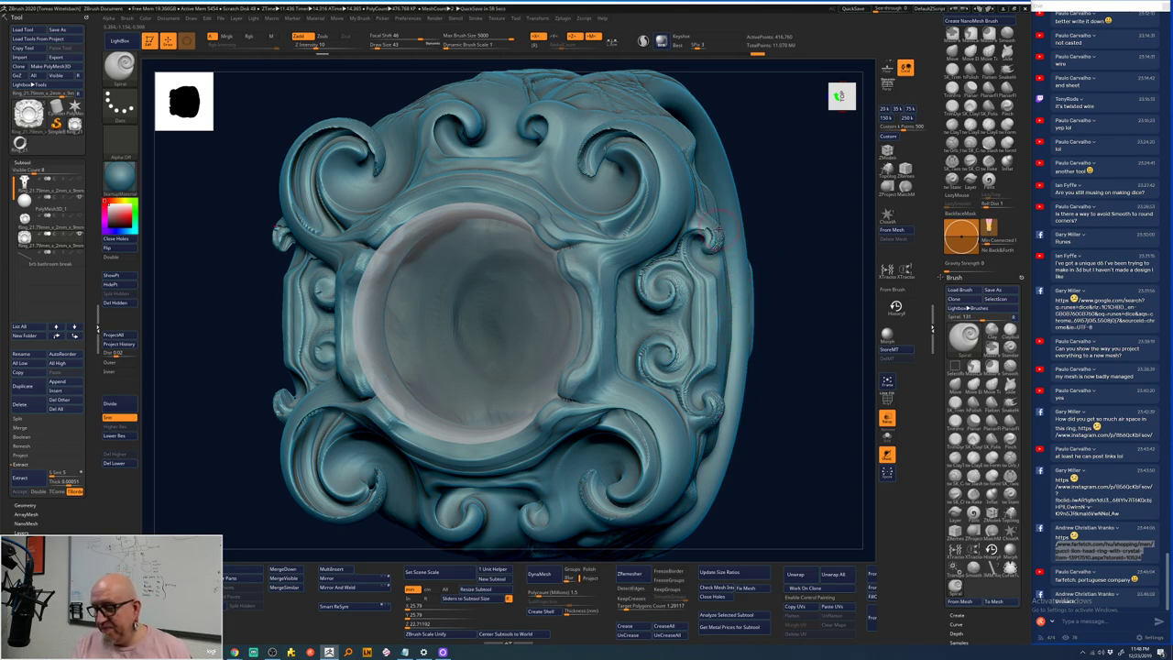
- Shift-smooth the scrolls on the ring's right side and rotate to check them
{"action": "key", "text": "shift"}
{"action": "mouse_move", "coordinate": [689, 310]}
{"action": "left_mouse_down", "text": "shift"}
{"action": "mouse_move", "coordinate": [671, 273]}
{"action": "mouse_move", "coordinate": [655, 286]}
{"action": "mouse_move", "coordinate": [662, 307]}
{"action": "mouse_move", "coordinate": [669, 282]}
{"action": "mouse_move", "coordinate": [662, 293]}
{"action": "mouse_move", "coordinate": [686, 310]}
{"action": "mouse_move", "coordinate": [701, 394]}
{"action": "mouse_move", "coordinate": [647, 430]}
{"action": "mouse_move", "coordinate": [625, 416]}
{"action": "mouse_move", "coordinate": [587, 473]}
{"action": "left_mouse_up", "text": "shift"}
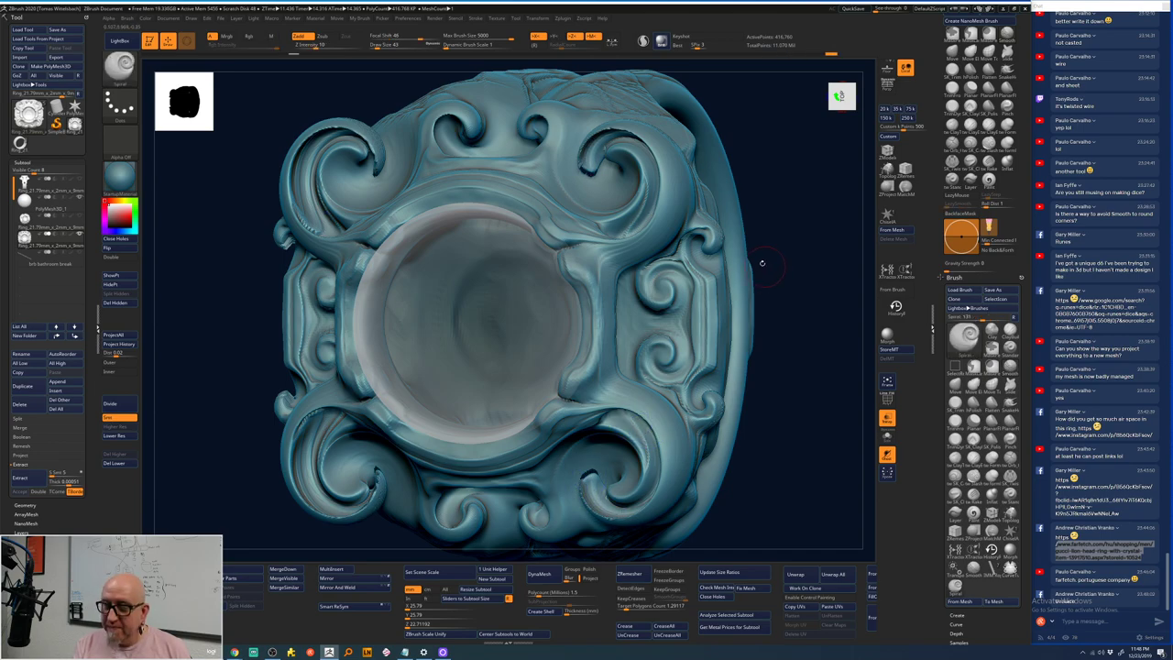
{"action": "left_click_drag", "start_coordinate": [762, 262], "coordinate": [600, 173]}
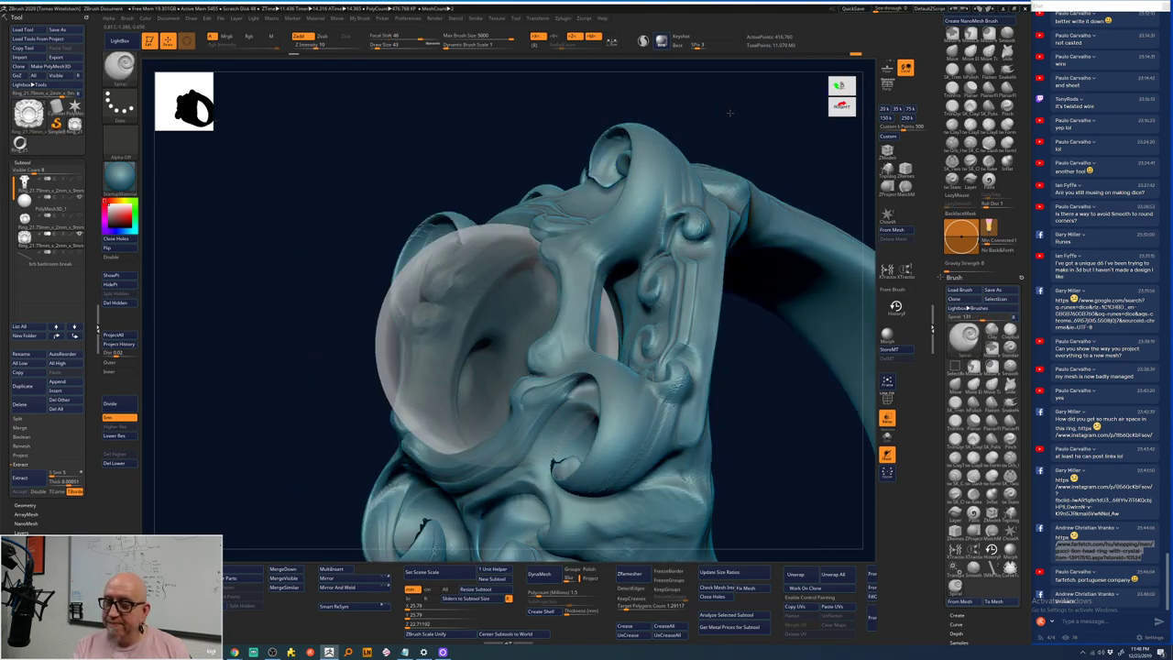
{"action": "mouse_move", "coordinate": [728, 113]}
{"action": "left_mouse_down"}
{"action": "mouse_move", "coordinate": [614, 147]}
{"action": "mouse_move", "coordinate": [625, 130]}
{"action": "mouse_move", "coordinate": [759, 115]}
{"action": "mouse_move", "coordinate": [752, 145]}
{"action": "mouse_move", "coordinate": [541, 193]}
{"action": "left_mouse_up"}
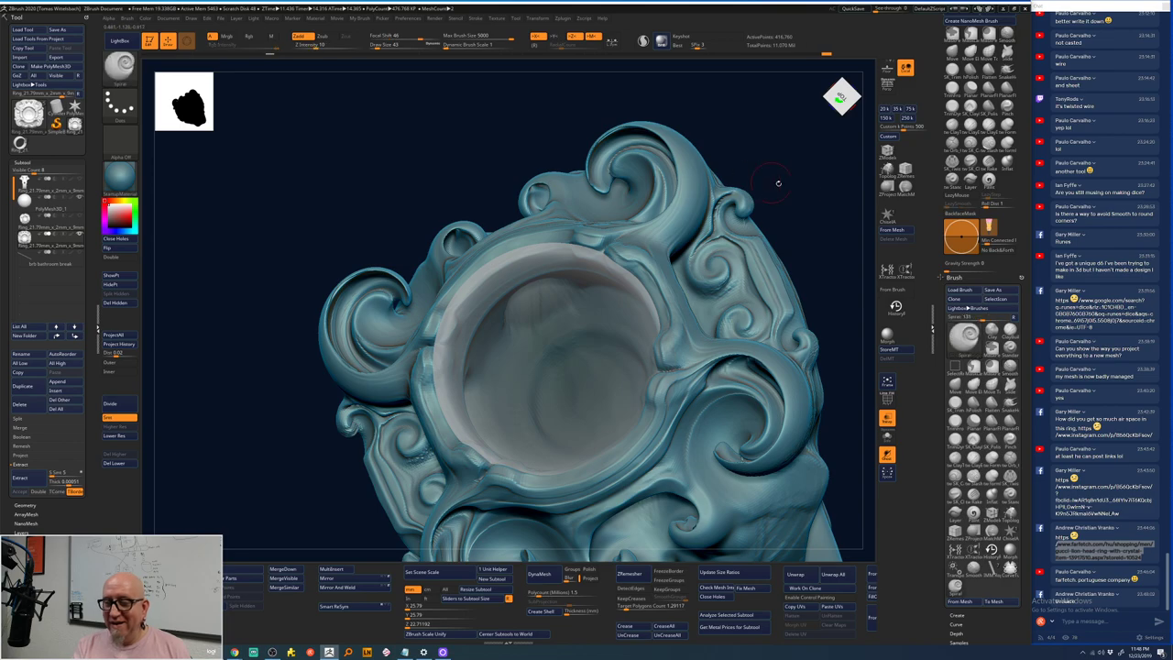
{"action": "left_click_drag", "start_coordinate": [775, 184], "coordinate": [732, 245]}
{"action": "left_click_drag", "start_coordinate": [767, 199], "coordinate": [772, 349], "text": "alt"}
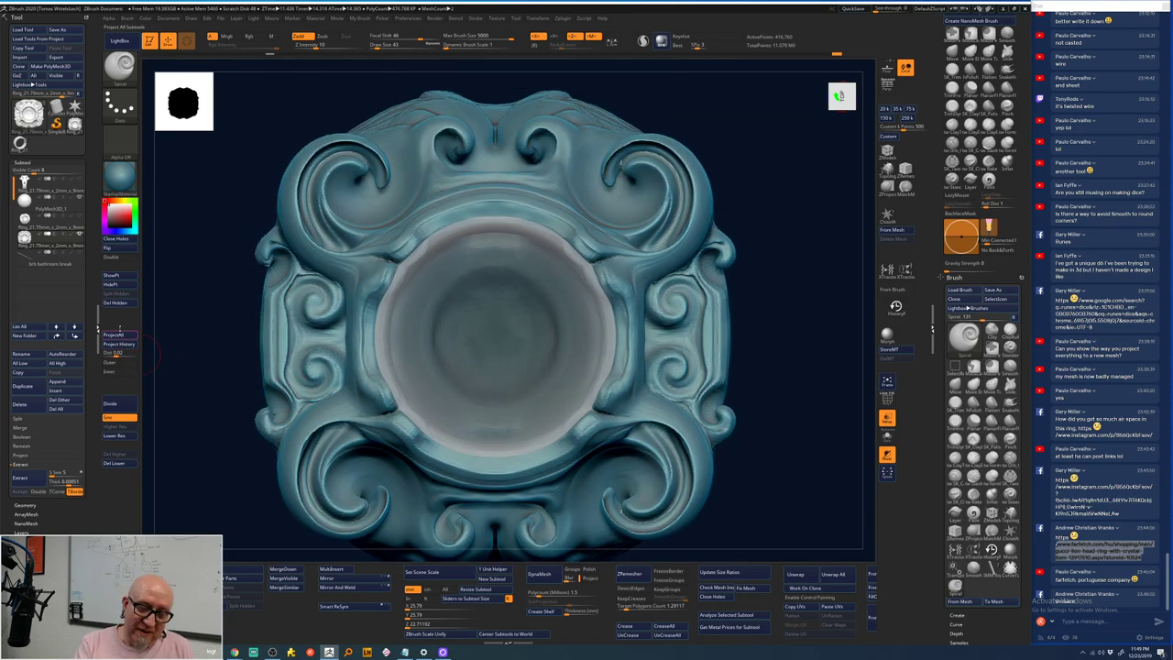
- Divide the ring to 1.67 million polygons and Project History onto the new level
{"action": "left_click", "coordinate": [123, 403]}
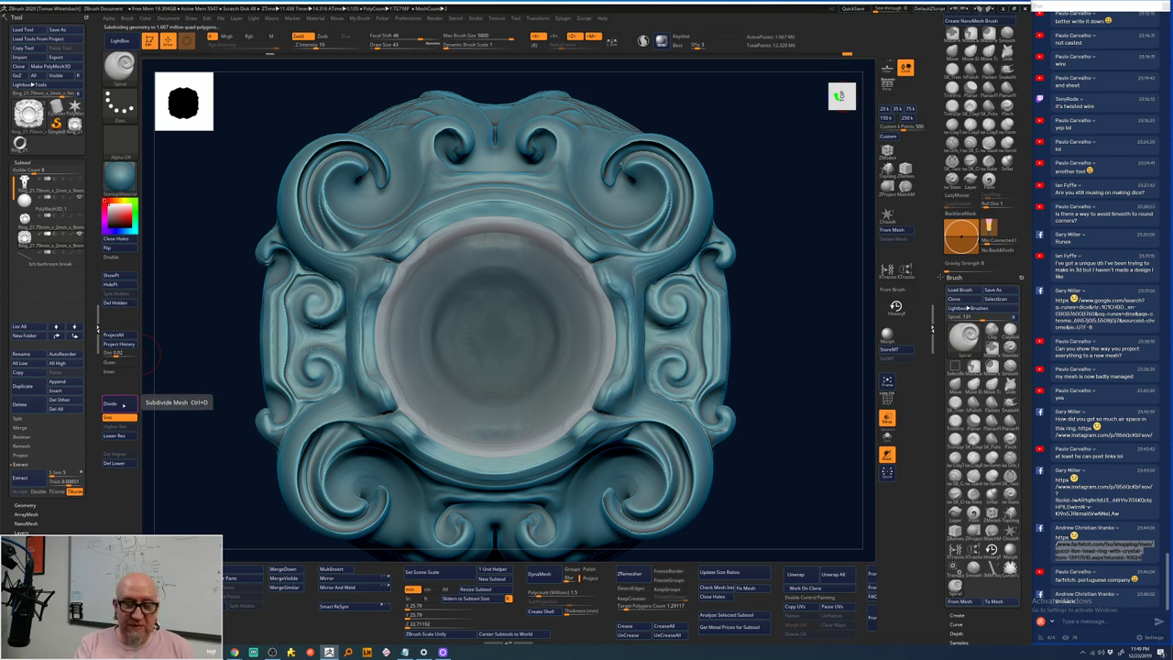
{"action": "left_click", "coordinate": [119, 344]}
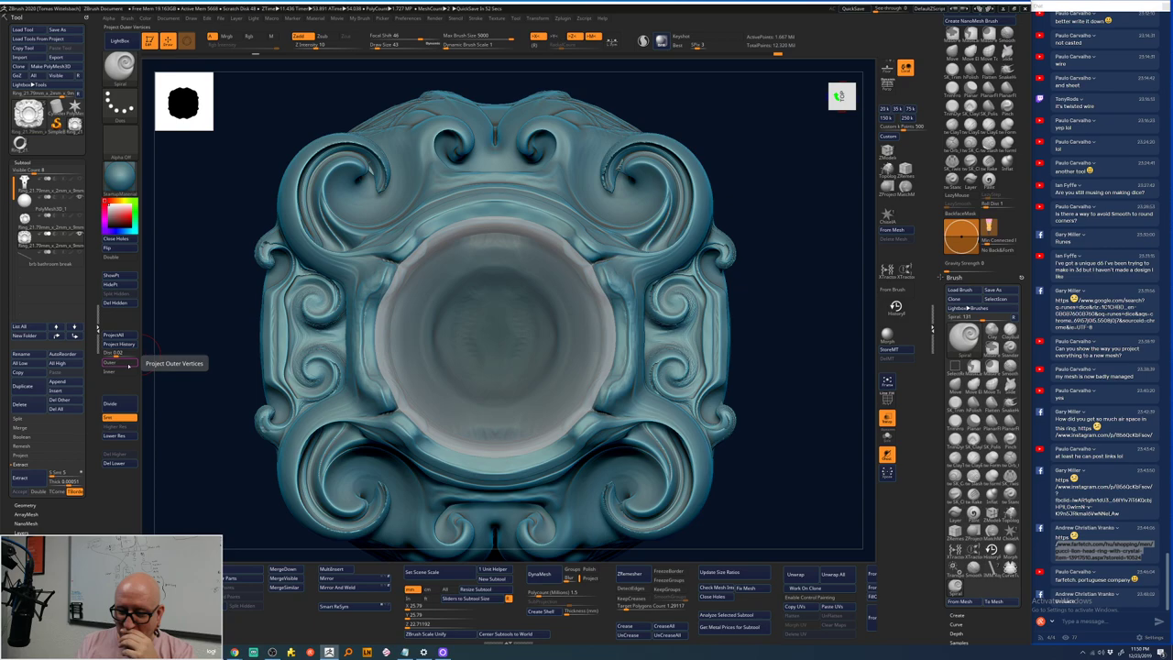
- Smooth the inner surface of the scroll curl with the Smooth Stronger brush
{"action": "mouse_move", "coordinate": [229, 366]}
{"action": "left_mouse_down"}
{"action": "mouse_move", "coordinate": [796, 278]}
{"action": "mouse_move", "coordinate": [715, 305]}
{"action": "mouse_move", "coordinate": [736, 294]}
{"action": "mouse_move", "coordinate": [741, 264]}
{"action": "mouse_move", "coordinate": [689, 155]}
{"action": "left_mouse_up"}
{"action": "key", "text": "shift"}
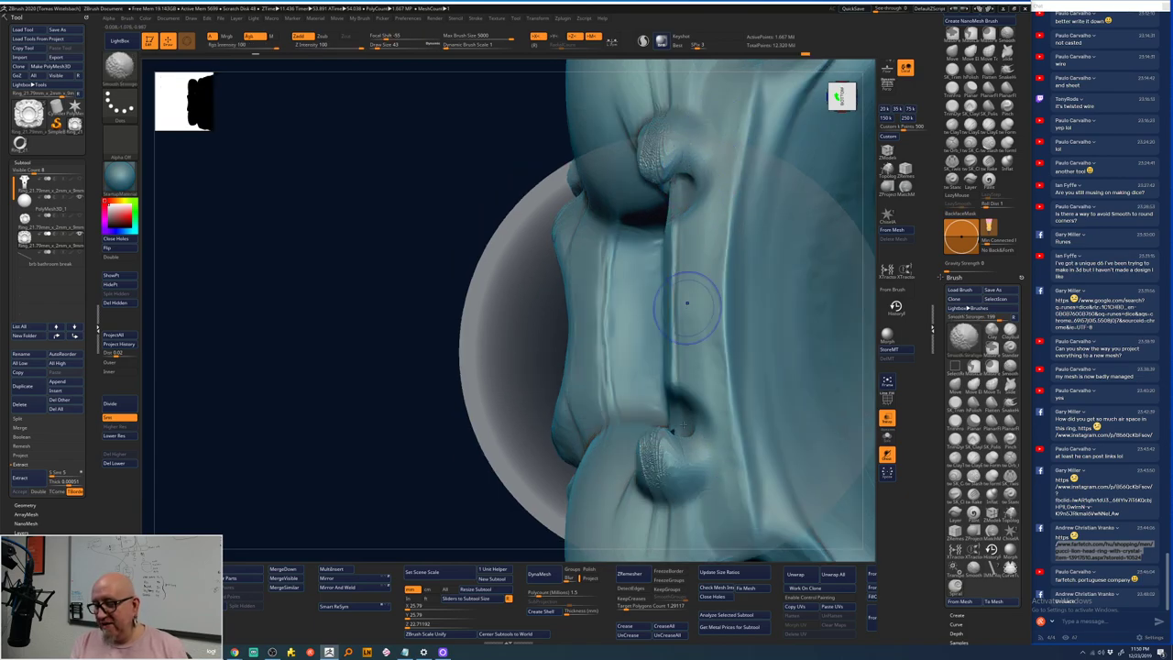
{"action": "left_click_drag", "start_coordinate": [432, 484], "coordinate": [628, 215]}
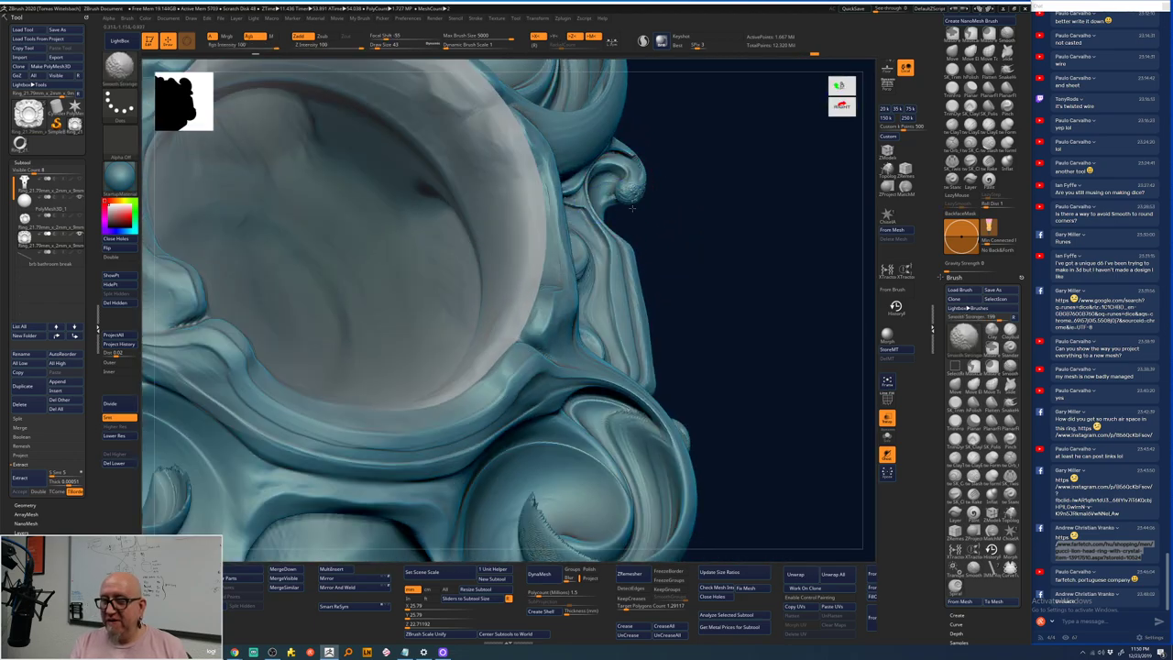
{"action": "mouse_move", "coordinate": [702, 165]}
{"action": "left_mouse_down"}
{"action": "mouse_move", "coordinate": [709, 203]}
{"action": "mouse_move", "coordinate": [723, 188]}
{"action": "mouse_move", "coordinate": [744, 366]}
{"action": "mouse_move", "coordinate": [723, 325]}
{"action": "left_mouse_up"}
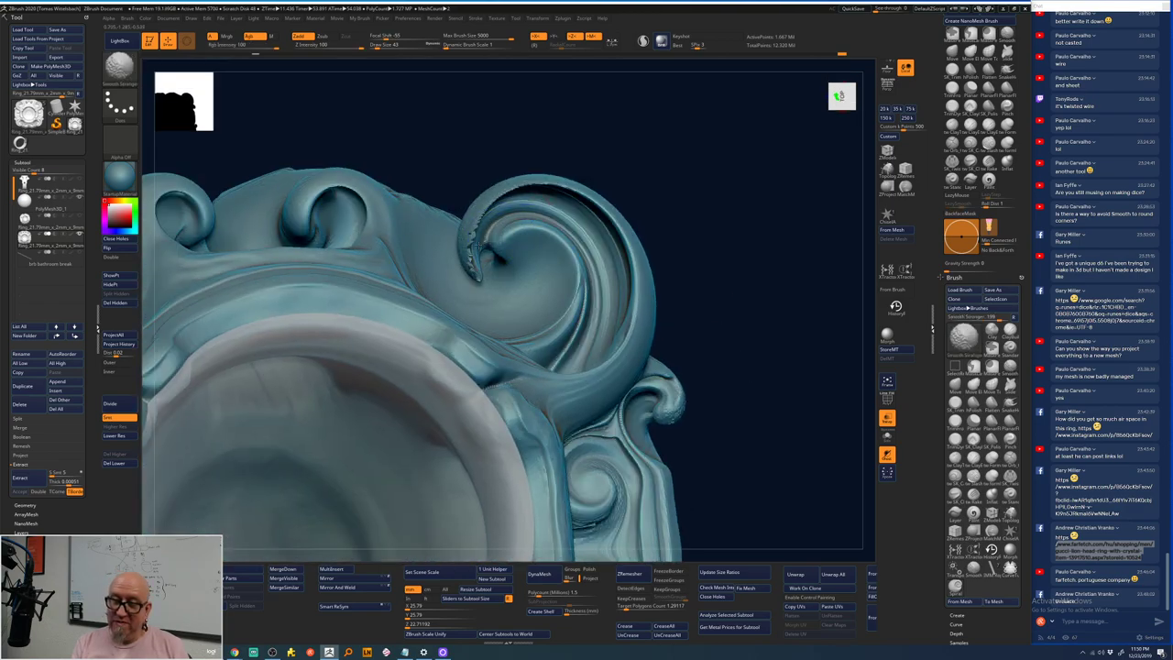
{"action": "left_click_drag", "start_coordinate": [647, 196], "coordinate": [459, 266]}
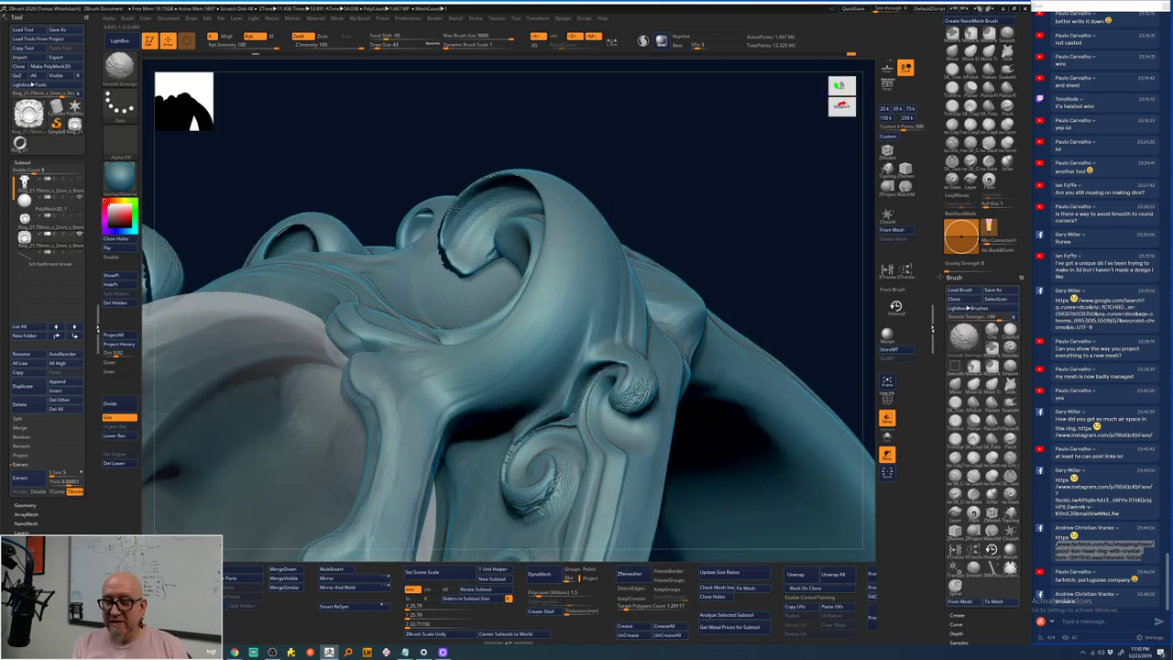
{"action": "left_click_drag", "start_coordinate": [452, 211], "coordinate": [481, 220]}
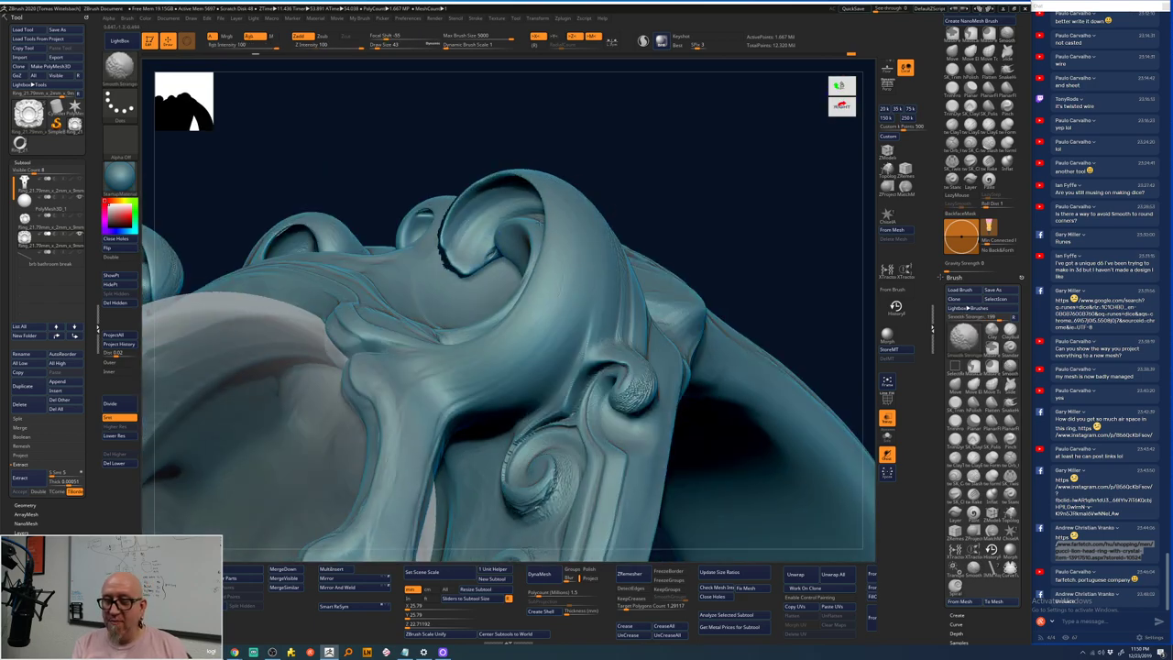
- Return to the previous brush, frame the whole ring, and snap to a top-down view
{"action": "key", "text": "shift"}
{"action": "key", "text": "f"}
{"action": "left_click_drag", "start_coordinate": [675, 196], "coordinate": [670, 226], "text": "shift"}
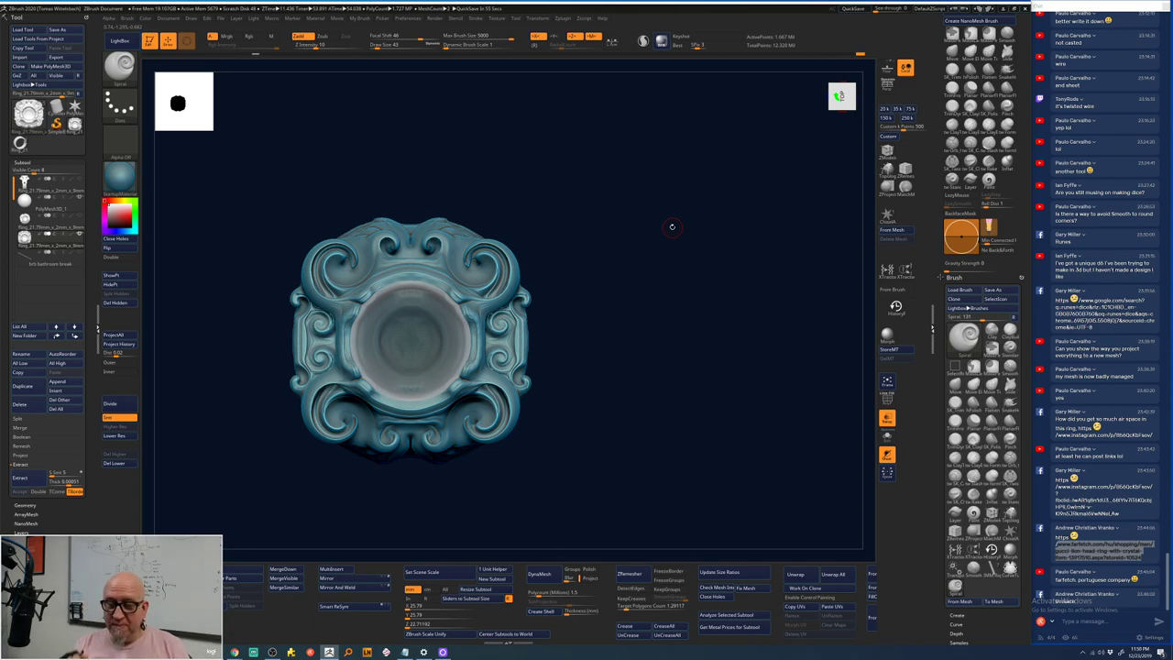
- Tilt the ring to a side view and switch over to Mischief
{"action": "left_click_drag", "start_coordinate": [672, 227], "coordinate": [566, 326]}
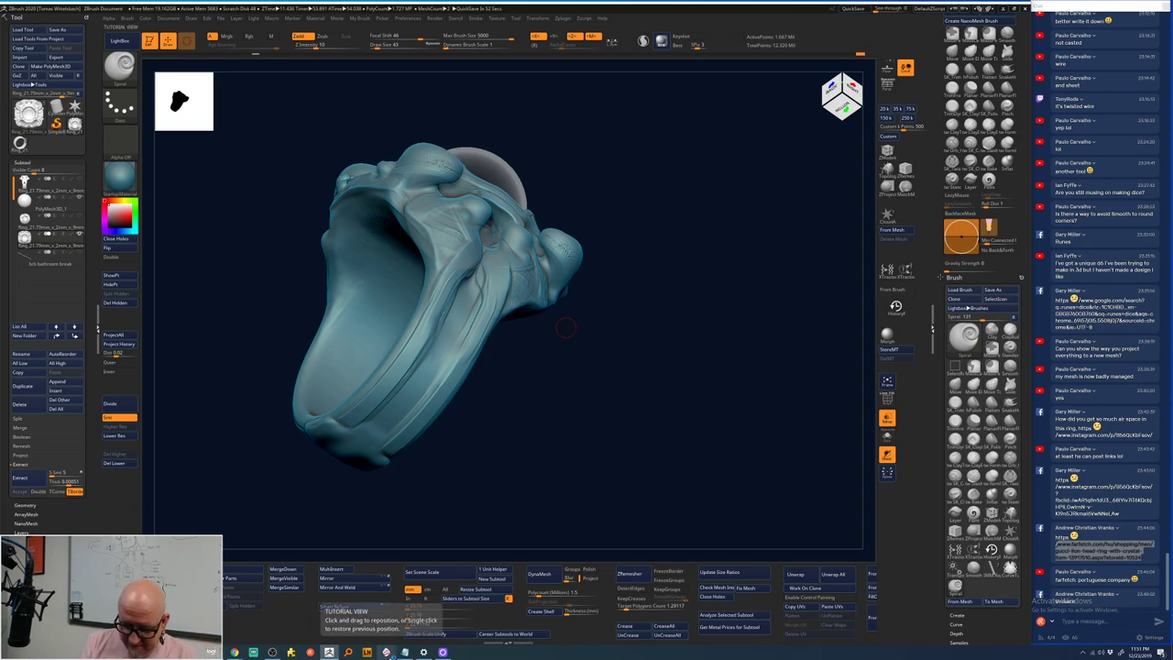
{"action": "key", "text": "alt+Tab"}
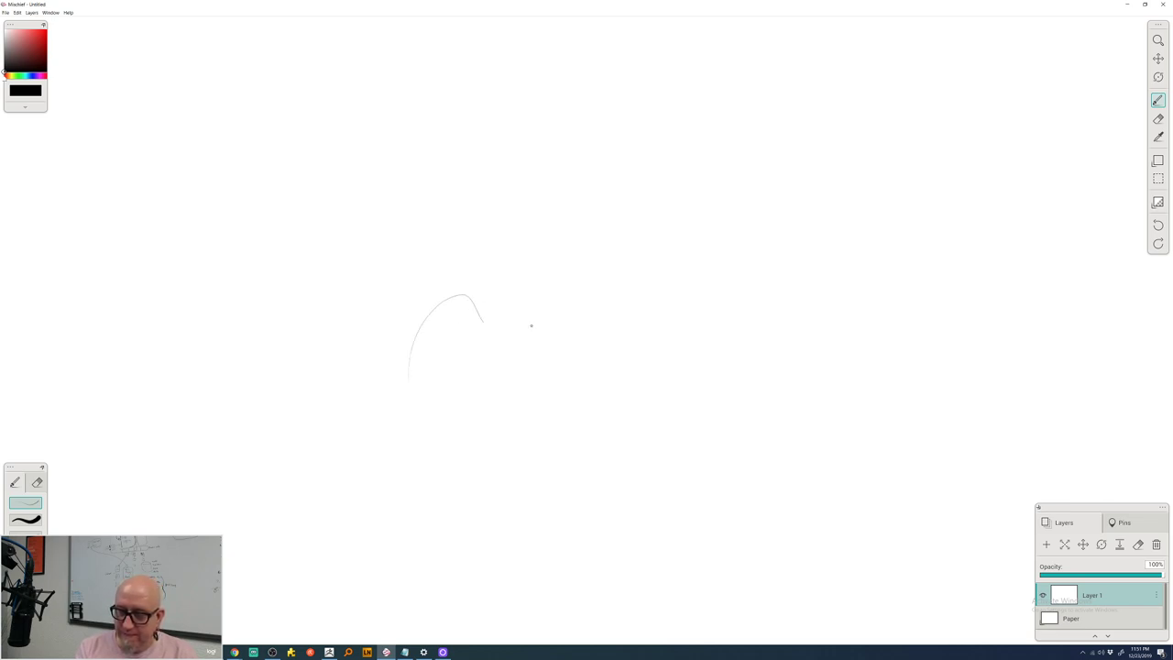
- Draw a trial curve, undo it, and dismiss the canvas context menu
{"action": "mouse_move", "coordinate": [531, 325]}
{"action": "left_mouse_down"}
{"action": "mouse_move", "coordinate": [709, 248]}
{"action": "mouse_move", "coordinate": [765, 287]}
{"action": "mouse_move", "coordinate": [784, 343]}
{"action": "mouse_move", "coordinate": [761, 402]}
{"action": "mouse_move", "coordinate": [768, 315]}
{"action": "mouse_move", "coordinate": [756, 265]}
{"action": "left_mouse_up"}
{"action": "key", "text": "ctrl+z"}
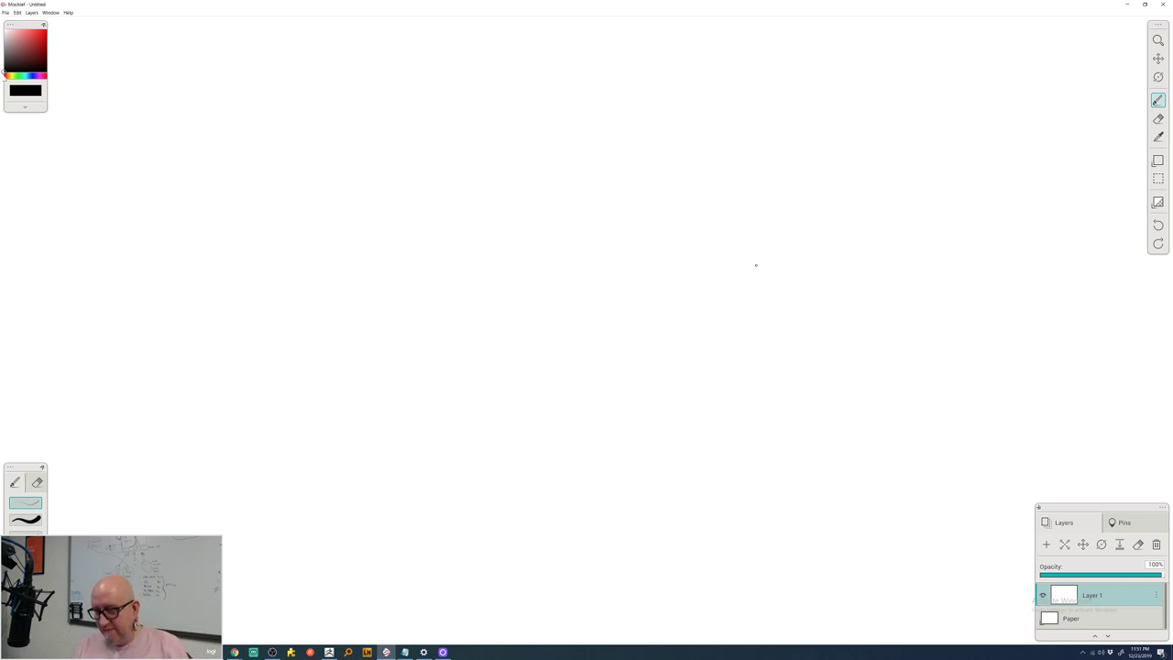
{"action": "right_click", "coordinate": [479, 388]}
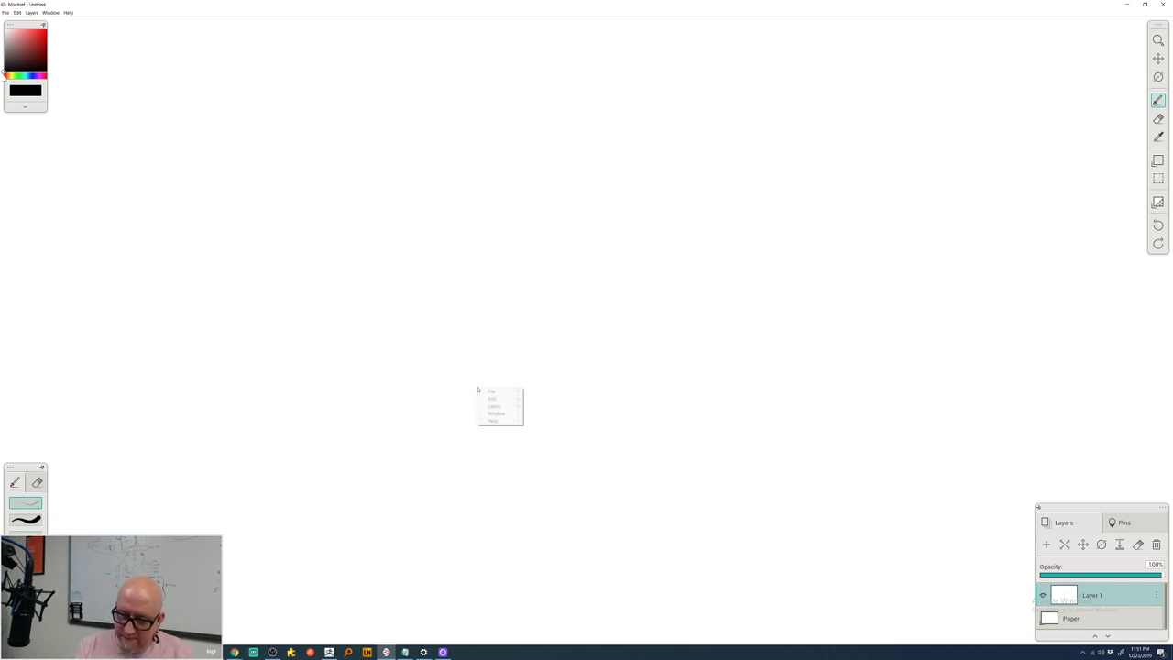
{"action": "left_click", "coordinate": [489, 342]}
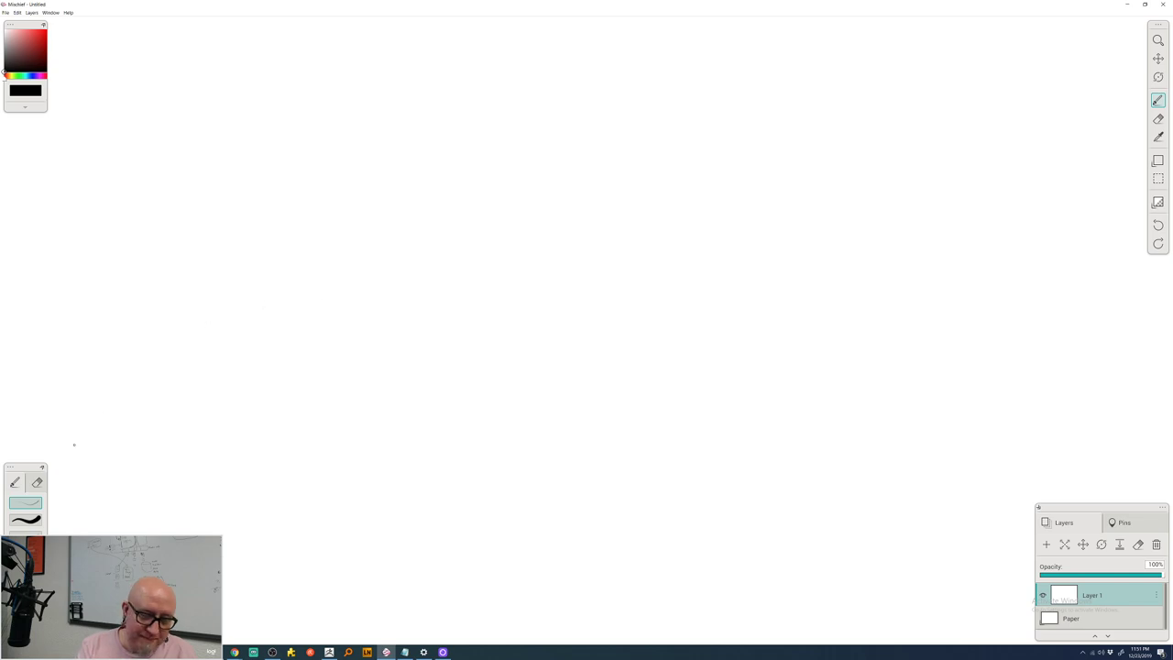
- With the bold brush, draw the black scroll curve and a red line just inside it
{"action": "left_click", "coordinate": [41, 520]}
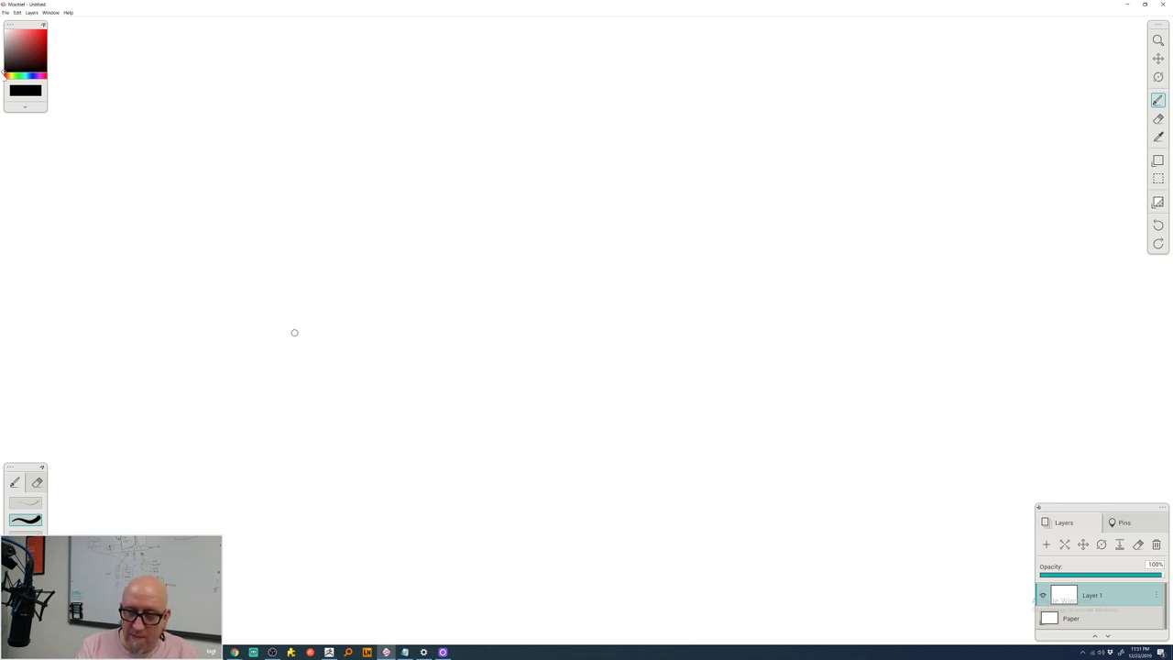
{"action": "mouse_move", "coordinate": [299, 378]}
{"action": "left_mouse_down"}
{"action": "mouse_move", "coordinate": [305, 321]}
{"action": "mouse_move", "coordinate": [337, 260]}
{"action": "mouse_move", "coordinate": [358, 247]}
{"action": "mouse_move", "coordinate": [436, 261]}
{"action": "mouse_move", "coordinate": [525, 203]}
{"action": "mouse_move", "coordinate": [560, 203]}
{"action": "mouse_move", "coordinate": [597, 251]}
{"action": "mouse_move", "coordinate": [597, 284]}
{"action": "mouse_move", "coordinate": [565, 278]}
{"action": "mouse_move", "coordinate": [544, 302]}
{"action": "mouse_move", "coordinate": [556, 325]}
{"action": "mouse_move", "coordinate": [606, 326]}
{"action": "mouse_move", "coordinate": [603, 396]}
{"action": "left_mouse_up"}
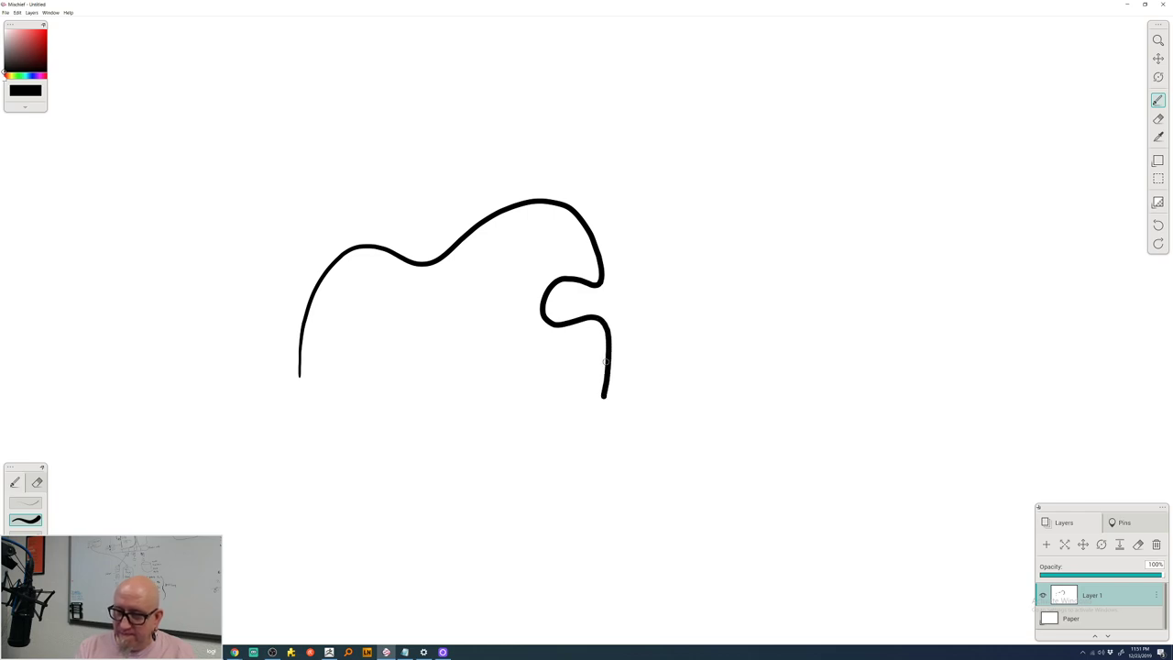
{"action": "left_click", "coordinate": [42, 34]}
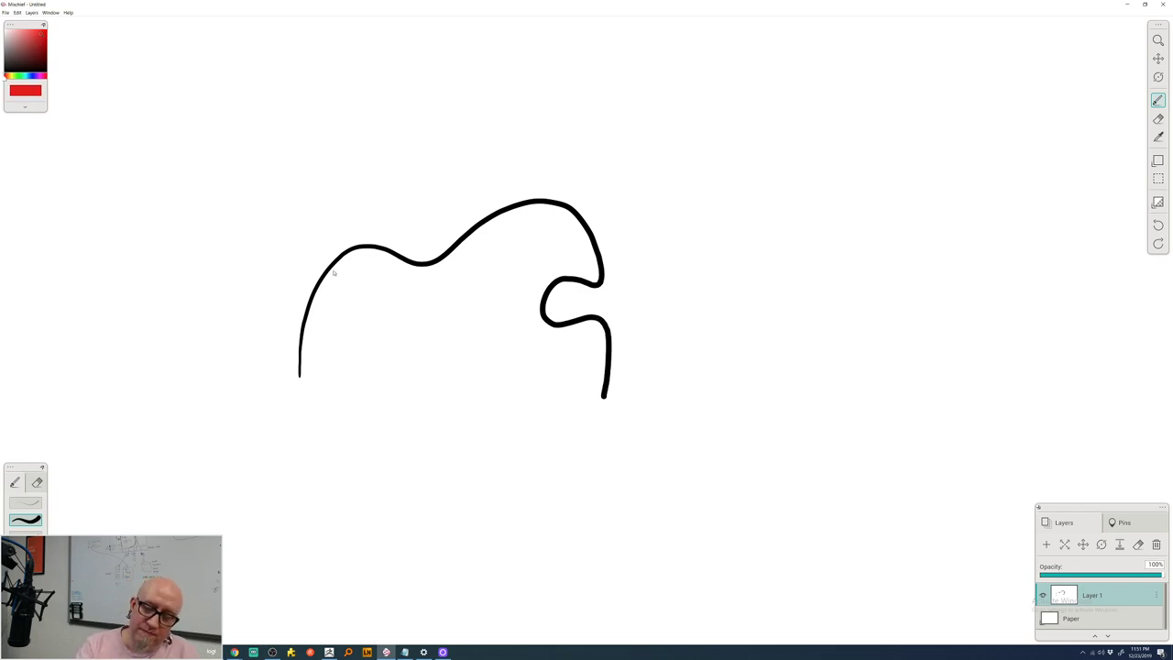
{"action": "mouse_move", "coordinate": [308, 383]}
{"action": "left_mouse_down"}
{"action": "mouse_move", "coordinate": [327, 294]}
{"action": "mouse_move", "coordinate": [378, 245]}
{"action": "mouse_move", "coordinate": [399, 242]}
{"action": "mouse_move", "coordinate": [426, 273]}
{"action": "mouse_move", "coordinate": [441, 272]}
{"action": "mouse_move", "coordinate": [523, 226]}
{"action": "mouse_move", "coordinate": [559, 234]}
{"action": "mouse_move", "coordinate": [576, 255]}
{"action": "mouse_move", "coordinate": [526, 277]}
{"action": "mouse_move", "coordinate": [521, 298]}
{"action": "mouse_move", "coordinate": [588, 346]}
{"action": "mouse_move", "coordinate": [586, 401]}
{"action": "left_mouse_up"}
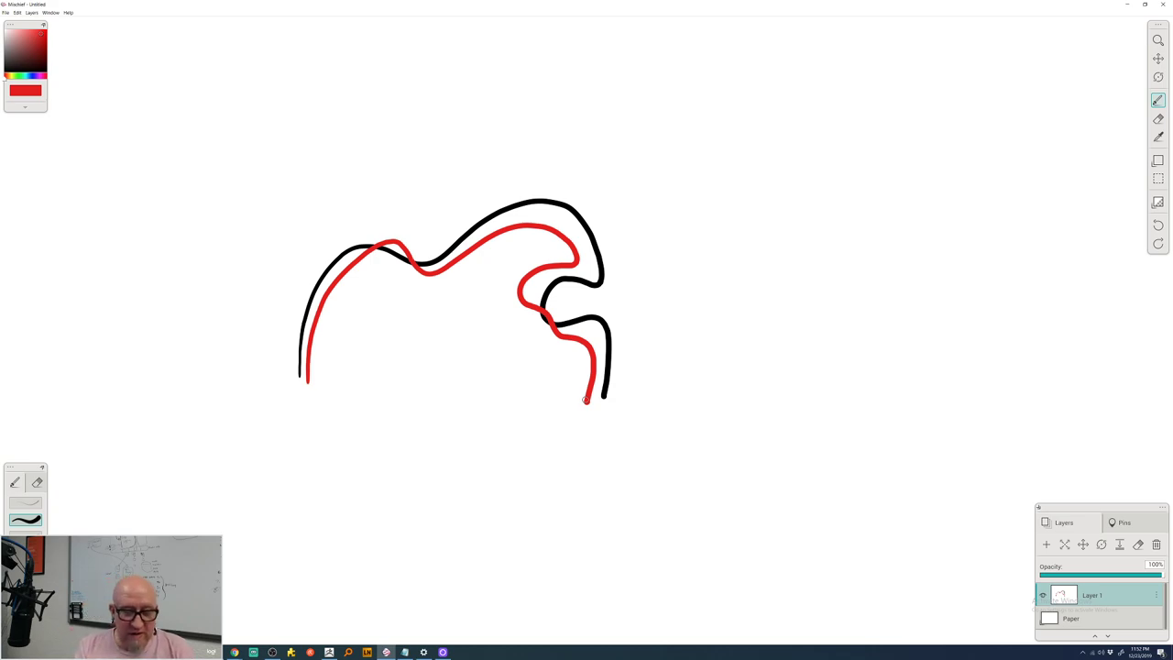
{"action": "left_click", "coordinate": [14, 76]}
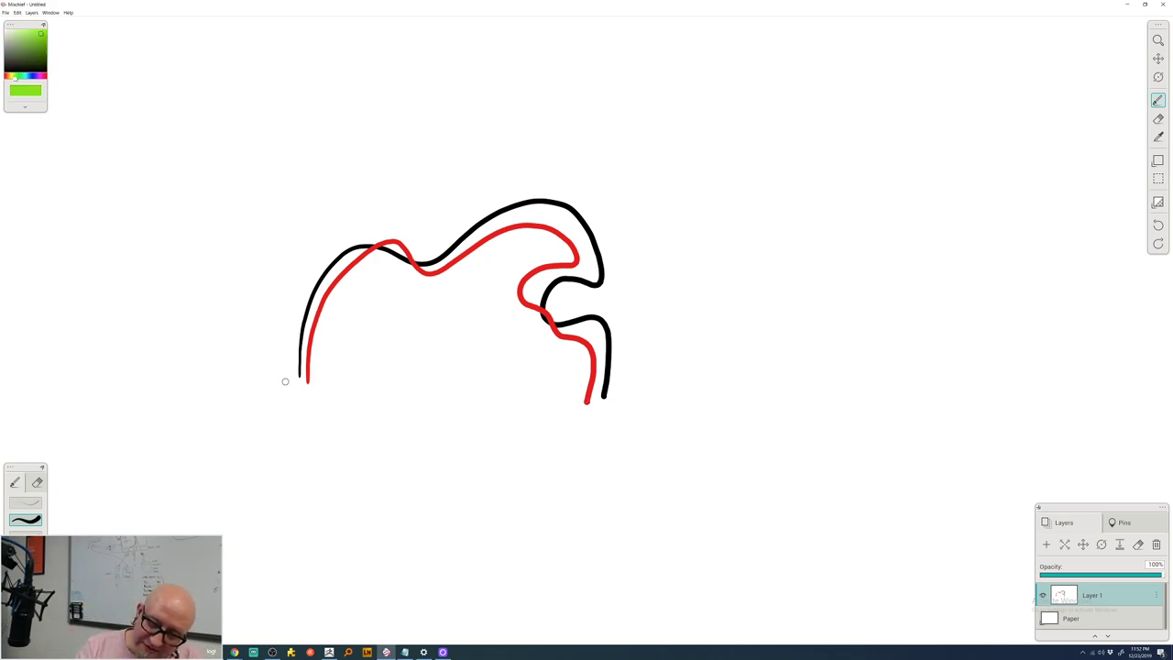
- Draw green contours outside and inside the scroll, then trace the black curve in cyan
{"action": "mouse_move", "coordinate": [285, 379]}
{"action": "left_mouse_down"}
{"action": "mouse_move", "coordinate": [303, 283]}
{"action": "mouse_move", "coordinate": [352, 228]}
{"action": "mouse_move", "coordinate": [394, 216]}
{"action": "mouse_move", "coordinate": [436, 242]}
{"action": "mouse_move", "coordinate": [533, 198]}
{"action": "mouse_move", "coordinate": [566, 210]}
{"action": "mouse_move", "coordinate": [589, 238]}
{"action": "mouse_move", "coordinate": [589, 276]}
{"action": "mouse_move", "coordinate": [549, 279]}
{"action": "mouse_move", "coordinate": [543, 292]}
{"action": "mouse_move", "coordinate": [613, 340]}
{"action": "mouse_move", "coordinate": [613, 412]}
{"action": "left_mouse_up"}
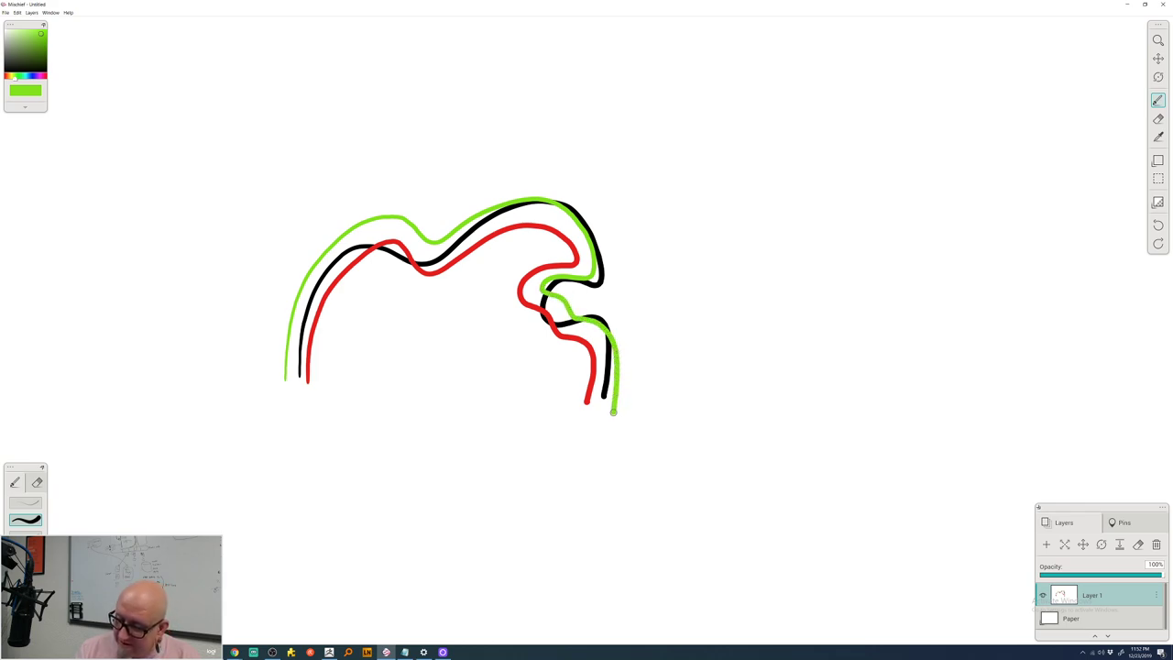
{"action": "mouse_move", "coordinate": [331, 377]}
{"action": "left_mouse_down"}
{"action": "mouse_move", "coordinate": [347, 313]}
{"action": "mouse_move", "coordinate": [374, 278]}
{"action": "mouse_move", "coordinate": [432, 298]}
{"action": "mouse_move", "coordinate": [536, 246]}
{"action": "mouse_move", "coordinate": [500, 291]}
{"action": "mouse_move", "coordinate": [507, 319]}
{"action": "mouse_move", "coordinate": [564, 360]}
{"action": "mouse_move", "coordinate": [565, 410]}
{"action": "left_mouse_up"}
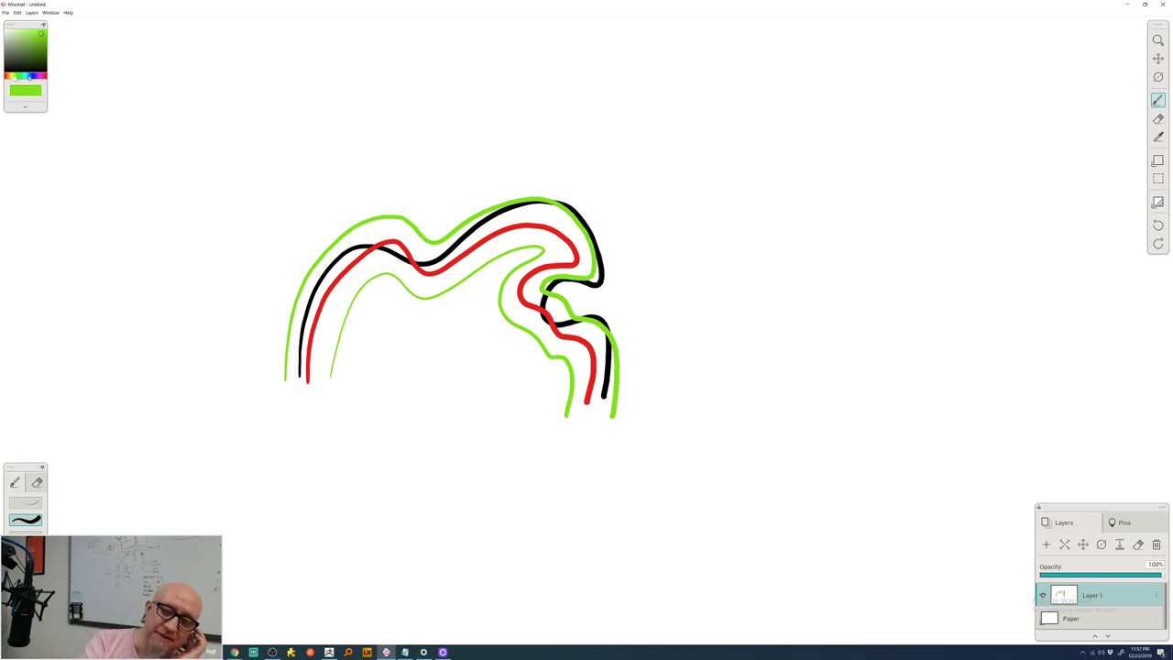
{"action": "left_click", "coordinate": [28, 76]}
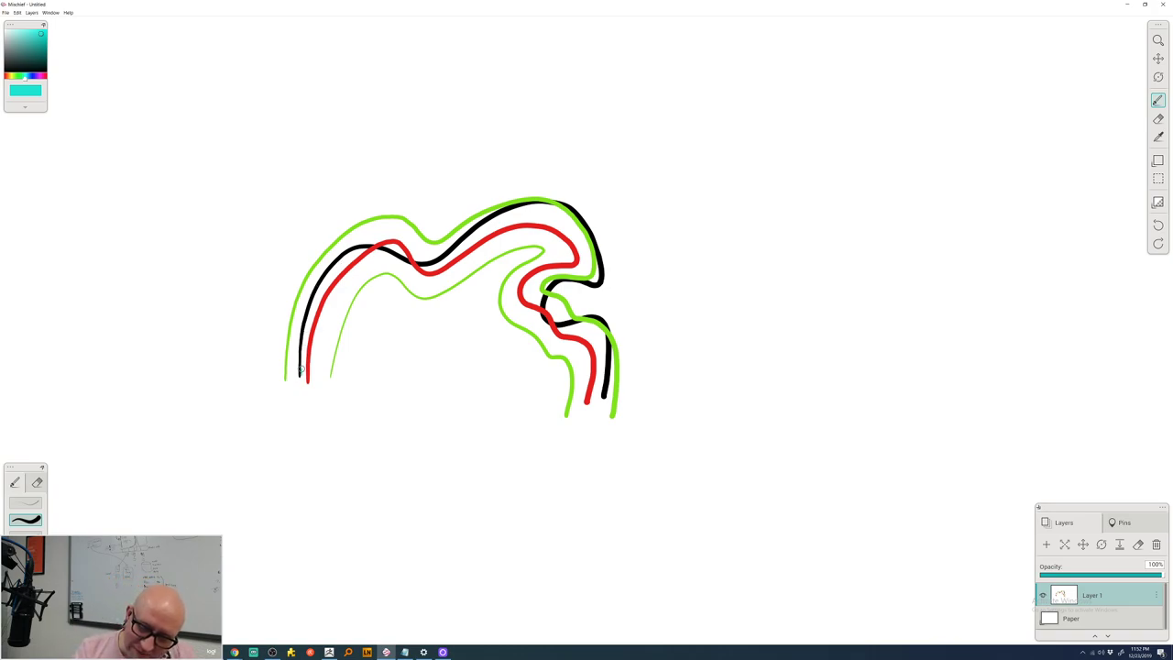
{"action": "mouse_move", "coordinate": [302, 372]}
{"action": "left_mouse_down"}
{"action": "mouse_move", "coordinate": [320, 283]}
{"action": "mouse_move", "coordinate": [360, 248]}
{"action": "mouse_move", "coordinate": [425, 266]}
{"action": "mouse_move", "coordinate": [507, 212]}
{"action": "mouse_move", "coordinate": [553, 204]}
{"action": "mouse_move", "coordinate": [583, 224]}
{"action": "mouse_move", "coordinate": [599, 271]}
{"action": "mouse_move", "coordinate": [539, 302]}
{"action": "left_mouse_up"}
{"action": "mouse_move", "coordinate": [542, 319]}
{"action": "left_mouse_down"}
{"action": "mouse_move", "coordinate": [598, 323]}
{"action": "mouse_move", "coordinate": [602, 394]}
{"action": "left_mouse_up"}
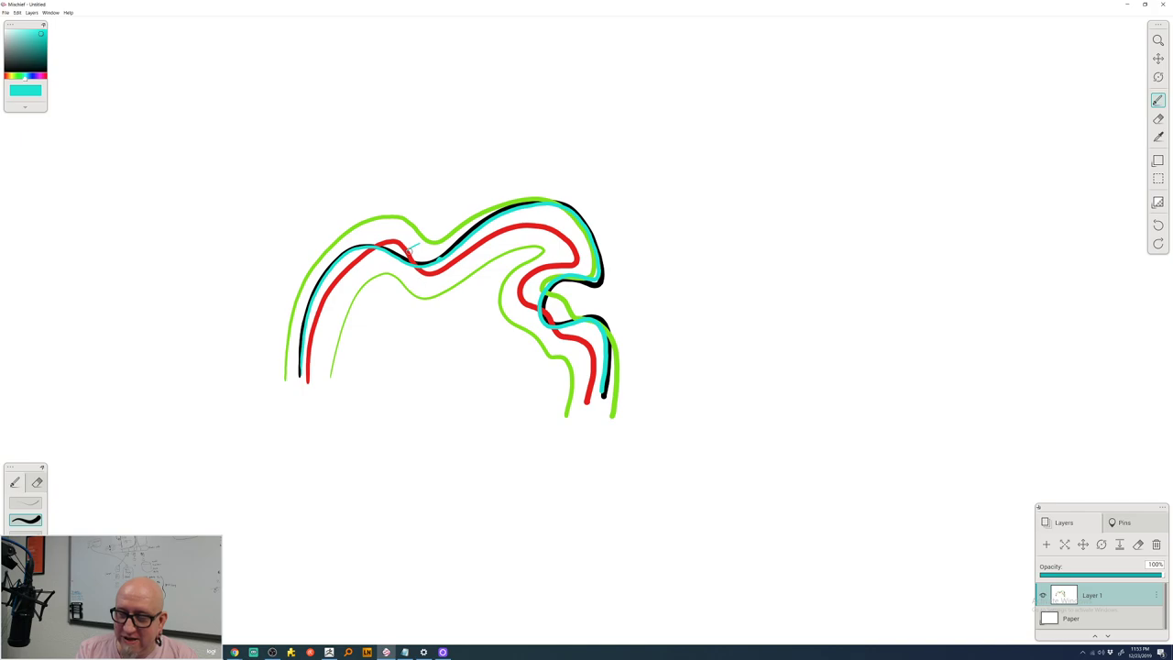
- Mark the scroll's upper bend with a short cyan squiggle and switch the colour back to red
{"action": "mouse_move", "coordinate": [409, 250]}
{"action": "left_mouse_down"}
{"action": "mouse_move", "coordinate": [440, 258]}
{"action": "mouse_move", "coordinate": [414, 253]}
{"action": "left_mouse_up"}
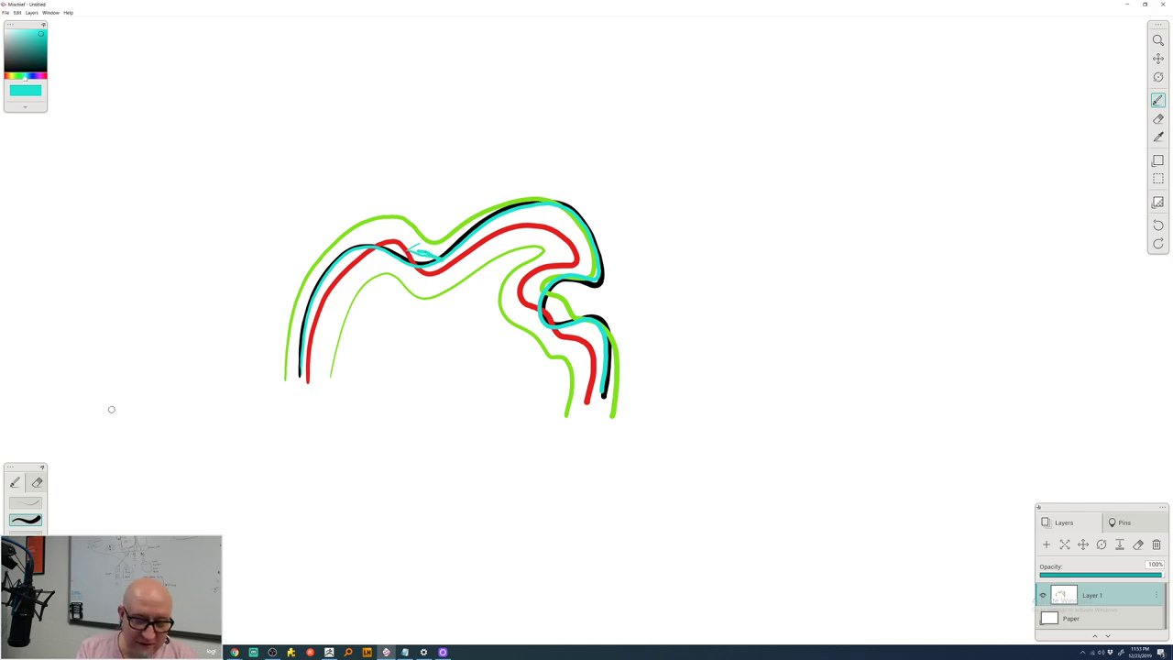
{"action": "left_click", "coordinate": [6, 76]}
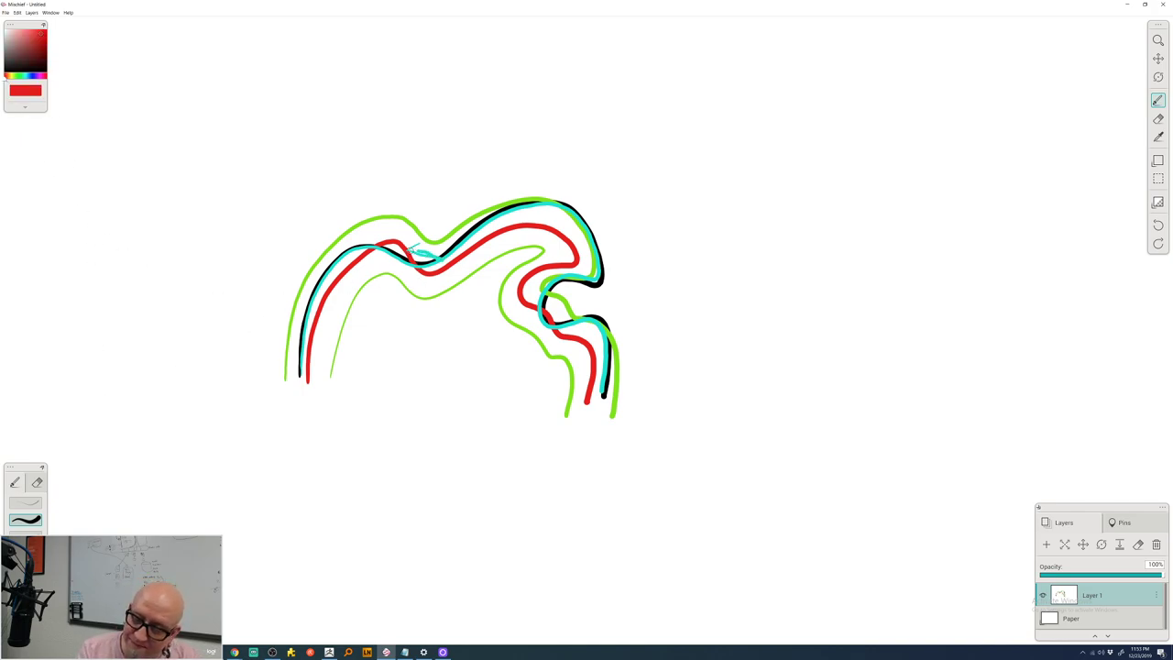
- Add red hatch ribs across the scroll band and draw a large red loop around the sketch
{"action": "mouse_move", "coordinate": [411, 249]}
{"action": "left_mouse_down"}
{"action": "mouse_move", "coordinate": [443, 261]}
{"action": "mouse_move", "coordinate": [410, 259]}
{"action": "mouse_move", "coordinate": [414, 247]}
{"action": "left_mouse_up"}
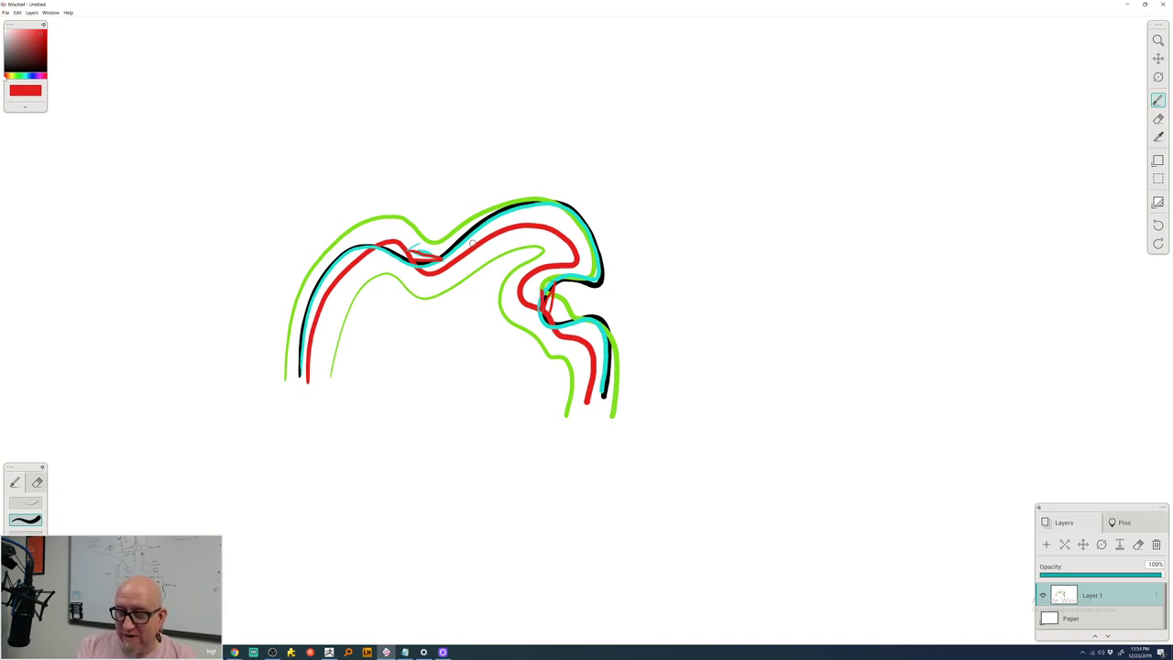
{"action": "mouse_move", "coordinate": [467, 232]}
{"action": "left_mouse_down"}
{"action": "mouse_move", "coordinate": [498, 240]}
{"action": "mouse_move", "coordinate": [490, 223]}
{"action": "mouse_move", "coordinate": [515, 212]}
{"action": "mouse_move", "coordinate": [529, 220]}
{"action": "mouse_move", "coordinate": [536, 203]}
{"action": "mouse_move", "coordinate": [544, 223]}
{"action": "mouse_move", "coordinate": [558, 202]}
{"action": "mouse_move", "coordinate": [542, 280]}
{"action": "left_mouse_up"}
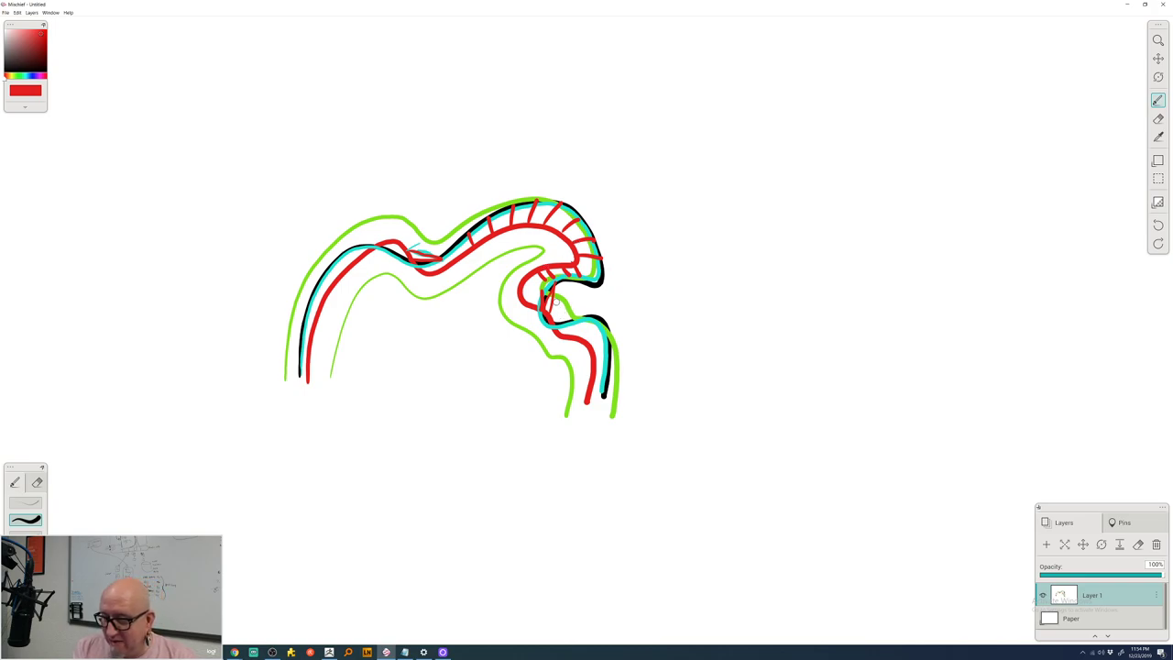
{"action": "left_click_drag", "start_coordinate": [518, 283], "coordinate": [538, 289]}
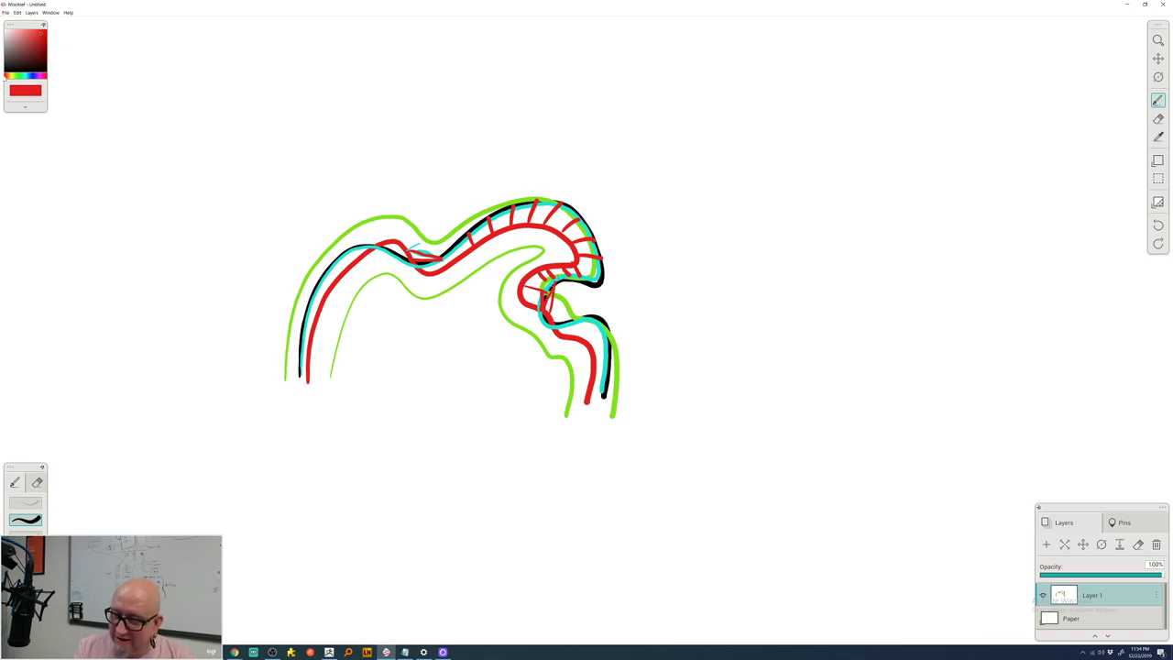
{"action": "right_click", "coordinate": [553, 292]}
{"action": "left_click", "coordinate": [633, 247]}
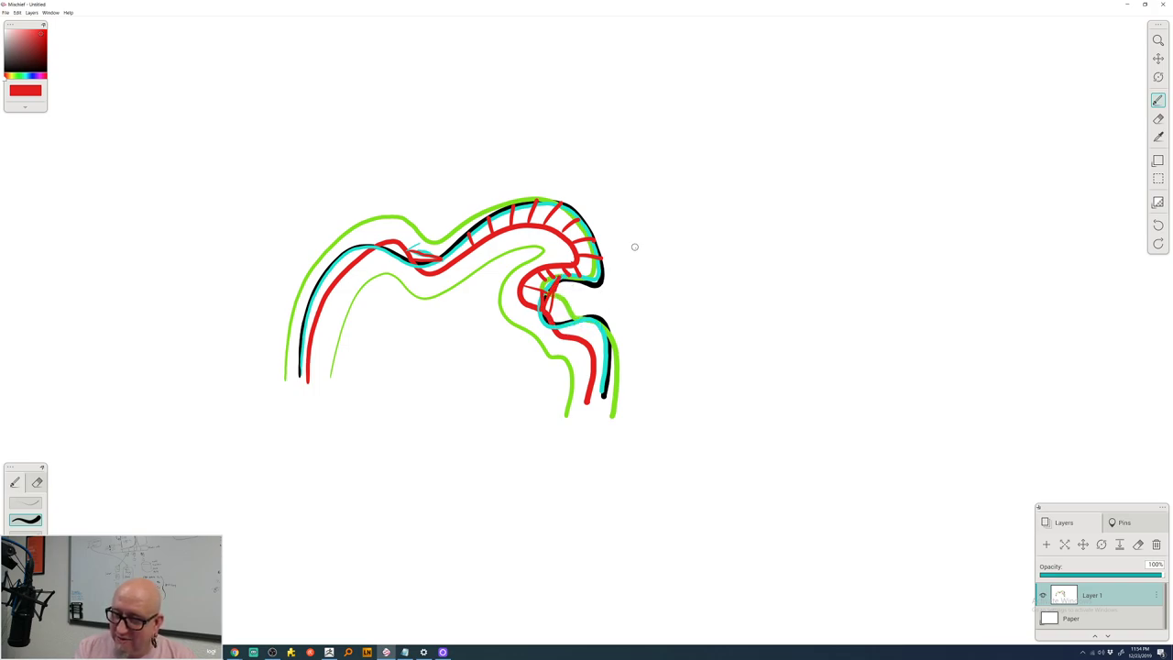
{"action": "mouse_move", "coordinate": [456, 225]}
{"action": "left_mouse_down"}
{"action": "mouse_move", "coordinate": [443, 240]}
{"action": "mouse_move", "coordinate": [414, 238]}
{"action": "left_mouse_up"}
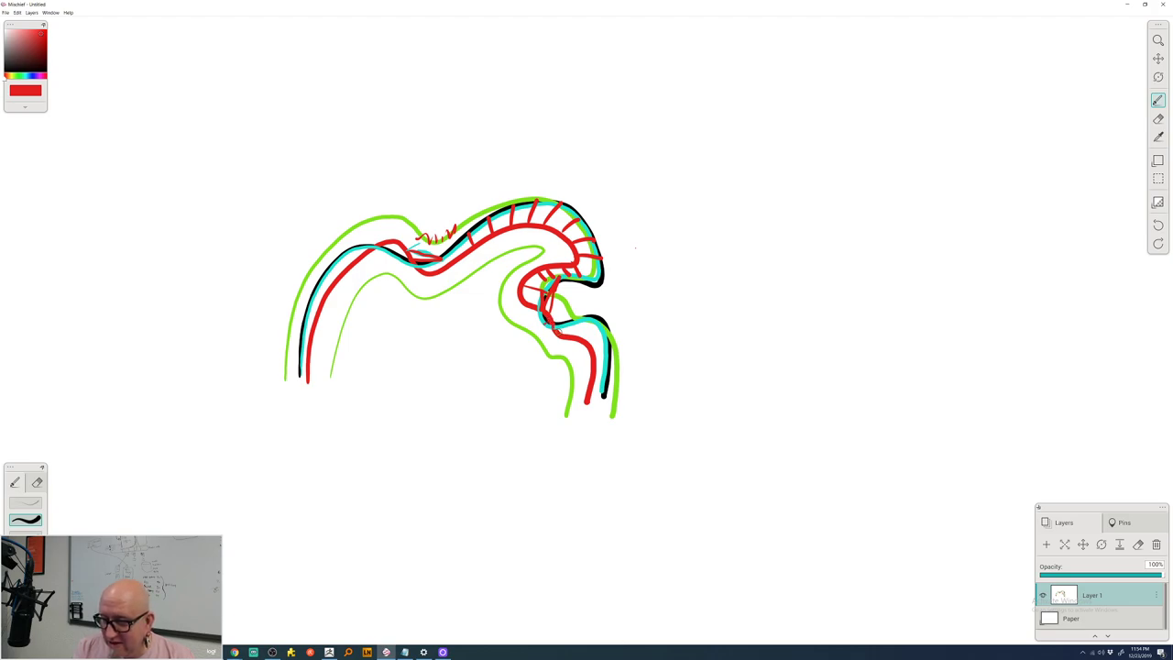
{"action": "mouse_move", "coordinate": [563, 334]}
{"action": "left_mouse_down"}
{"action": "mouse_move", "coordinate": [570, 303]}
{"action": "mouse_move", "coordinate": [575, 339]}
{"action": "left_mouse_up"}
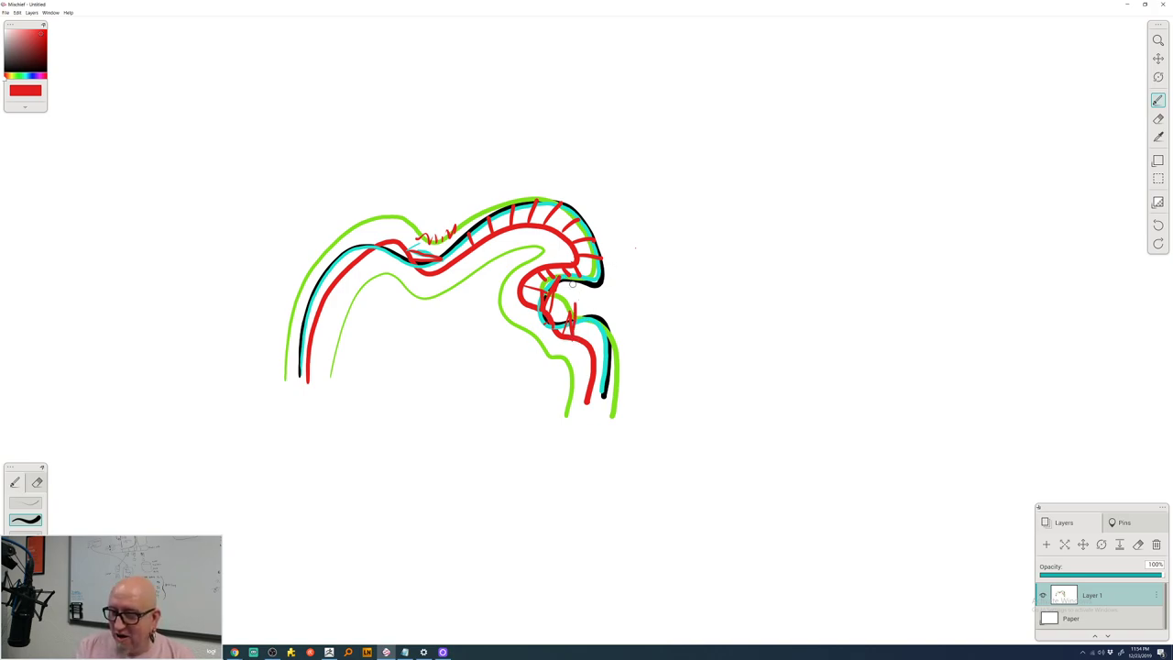
{"action": "left_click_drag", "start_coordinate": [557, 280], "coordinate": [587, 322]}
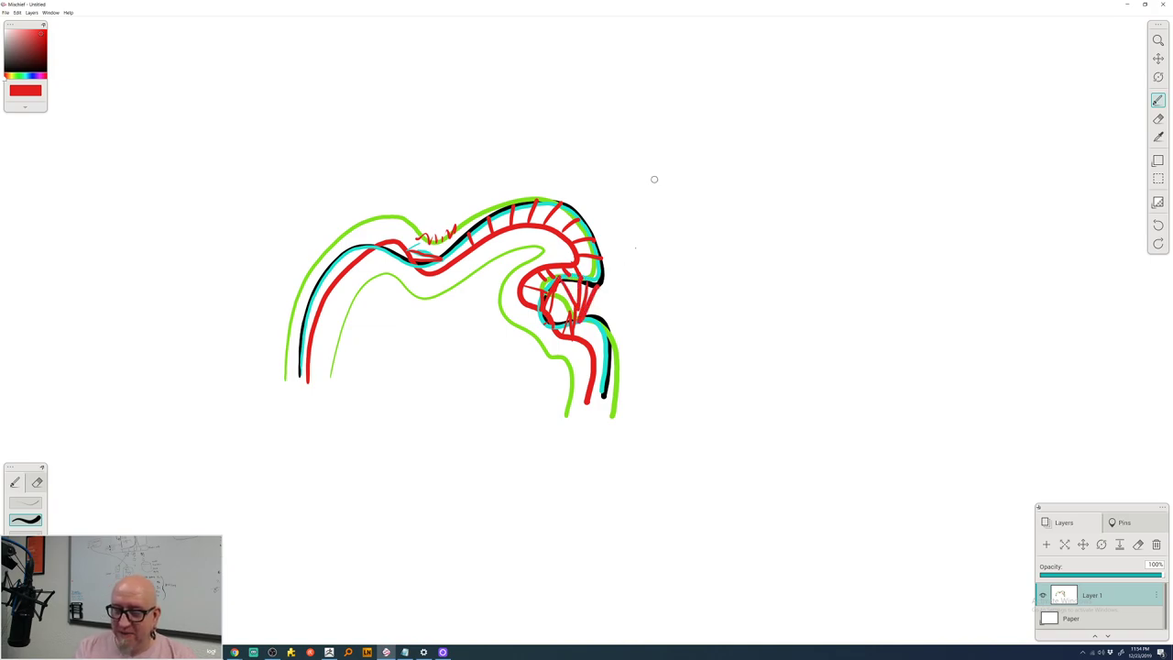
{"action": "mouse_move", "coordinate": [548, 168]}
{"action": "left_mouse_down"}
{"action": "mouse_move", "coordinate": [235, 401]}
{"action": "mouse_move", "coordinate": [659, 263]}
{"action": "left_mouse_up"}
{"action": "left_click_drag", "start_coordinate": [626, 202], "coordinate": [375, 265]}
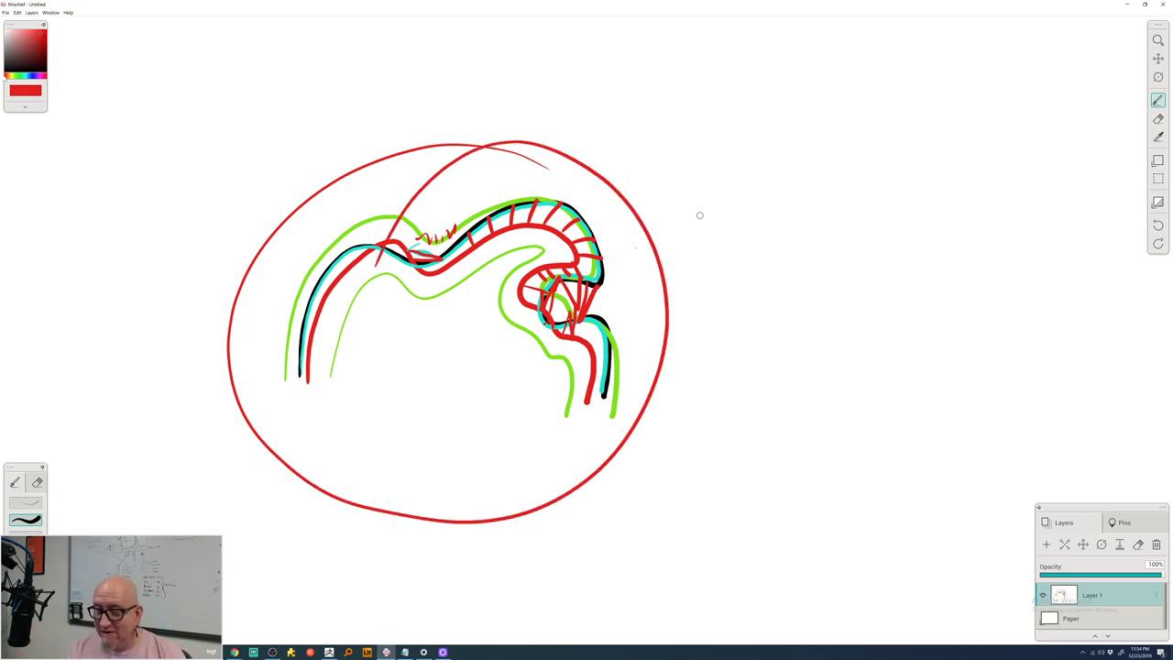
- Retrace the scroll body and its curled end with red strokes
{"action": "mouse_move", "coordinate": [454, 239]}
{"action": "left_mouse_down"}
{"action": "mouse_move", "coordinate": [449, 262]}
{"action": "mouse_move", "coordinate": [433, 259]}
{"action": "left_mouse_up"}
{"action": "left_click_drag", "start_coordinate": [420, 218], "coordinate": [412, 253]}
{"action": "left_click_drag", "start_coordinate": [406, 199], "coordinate": [399, 240]}
{"action": "mouse_move", "coordinate": [299, 365]}
{"action": "left_mouse_down"}
{"action": "mouse_move", "coordinate": [311, 308]}
{"action": "mouse_move", "coordinate": [372, 246]}
{"action": "mouse_move", "coordinate": [426, 261]}
{"action": "mouse_move", "coordinate": [554, 201]}
{"action": "mouse_move", "coordinate": [594, 259]}
{"action": "mouse_move", "coordinate": [552, 322]}
{"action": "mouse_move", "coordinate": [598, 319]}
{"action": "mouse_move", "coordinate": [618, 372]}
{"action": "mouse_move", "coordinate": [611, 417]}
{"action": "left_mouse_up"}
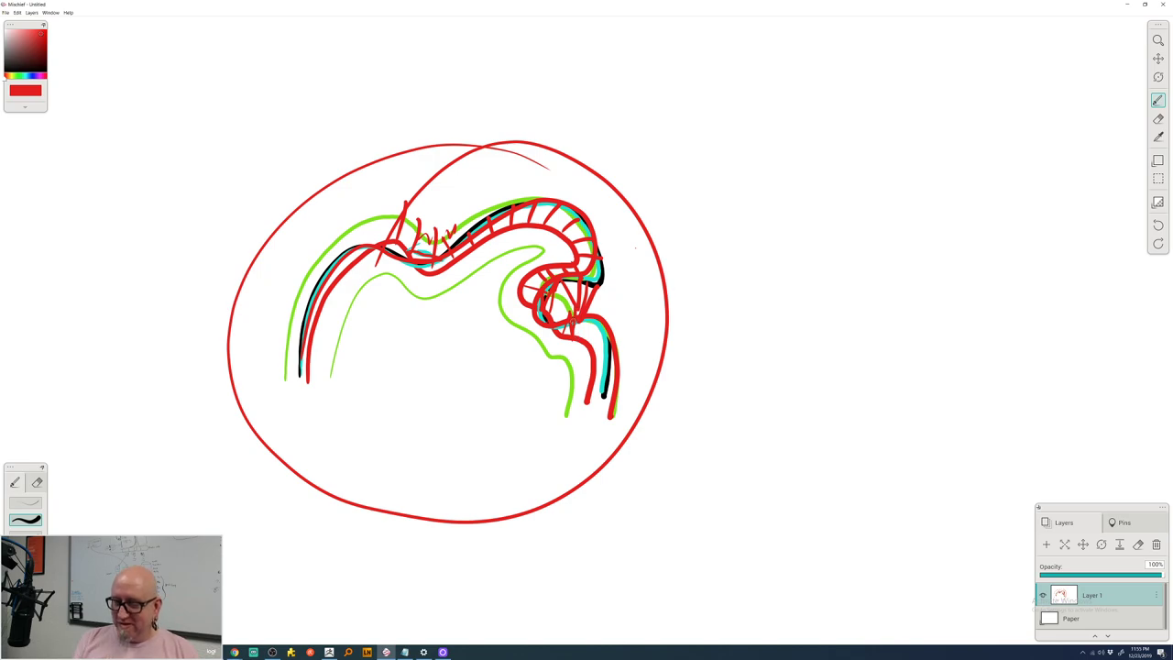
{"action": "mouse_move", "coordinate": [578, 277]}
{"action": "left_mouse_down"}
{"action": "mouse_move", "coordinate": [574, 317]}
{"action": "mouse_move", "coordinate": [586, 315]}
{"action": "left_mouse_up"}
{"action": "left_click_drag", "start_coordinate": [603, 262], "coordinate": [610, 326]}
{"action": "mouse_move", "coordinate": [610, 324]}
{"action": "left_mouse_down"}
{"action": "mouse_move", "coordinate": [629, 294]}
{"action": "mouse_move", "coordinate": [609, 332]}
{"action": "left_mouse_up"}
{"action": "mouse_move", "coordinate": [609, 328]}
{"action": "left_mouse_down"}
{"action": "mouse_move", "coordinate": [647, 322]}
{"action": "mouse_move", "coordinate": [603, 343]}
{"action": "left_mouse_up"}
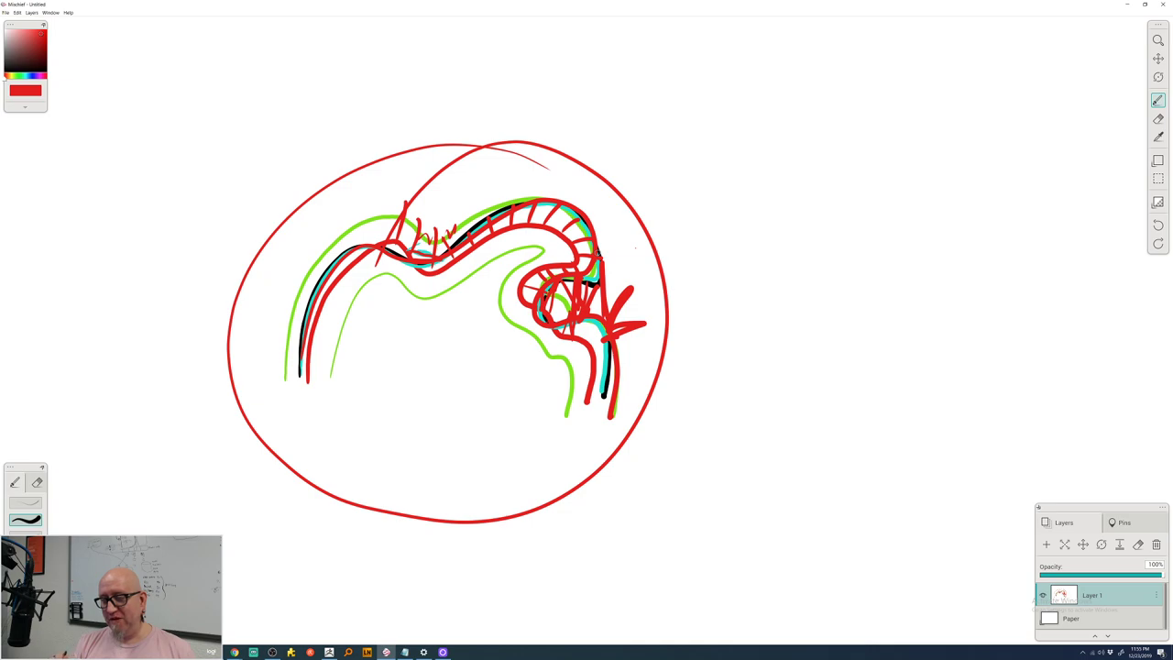
- Rough out a second red zigzag-and-arc scroll study right of the circle
{"action": "mouse_move", "coordinate": [651, 198]}
{"action": "left_mouse_down"}
{"action": "mouse_move", "coordinate": [686, 209]}
{"action": "mouse_move", "coordinate": [712, 277]}
{"action": "mouse_move", "coordinate": [687, 261]}
{"action": "left_mouse_up"}
{"action": "mouse_move", "coordinate": [640, 161]}
{"action": "left_mouse_down"}
{"action": "mouse_move", "coordinate": [662, 150]}
{"action": "mouse_move", "coordinate": [729, 213]}
{"action": "mouse_move", "coordinate": [780, 303]}
{"action": "mouse_move", "coordinate": [736, 350]}
{"action": "left_mouse_up"}
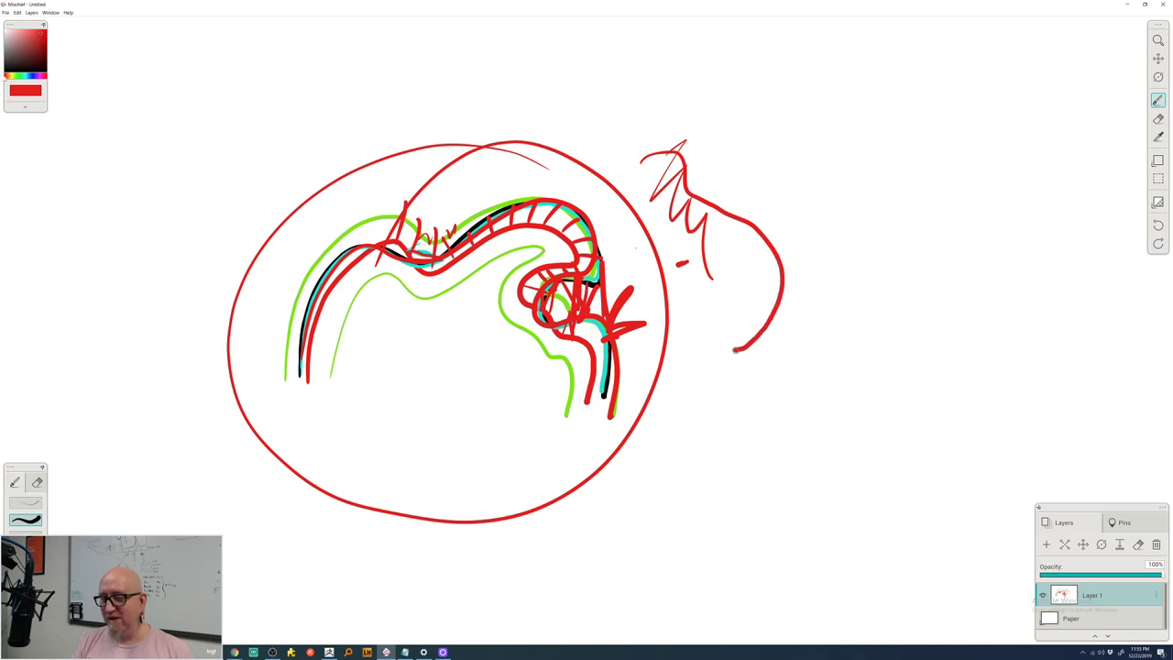
{"action": "mouse_move", "coordinate": [661, 111]}
{"action": "left_mouse_down"}
{"action": "mouse_move", "coordinate": [706, 207]}
{"action": "mouse_move", "coordinate": [794, 251]}
{"action": "mouse_move", "coordinate": [813, 348]}
{"action": "left_mouse_up"}
{"action": "mouse_move", "coordinate": [678, 295]}
{"action": "left_mouse_down"}
{"action": "mouse_move", "coordinate": [717, 245]}
{"action": "mouse_move", "coordinate": [811, 254]}
{"action": "left_mouse_up"}
{"action": "left_click_drag", "start_coordinate": [730, 307], "coordinate": [837, 314]}
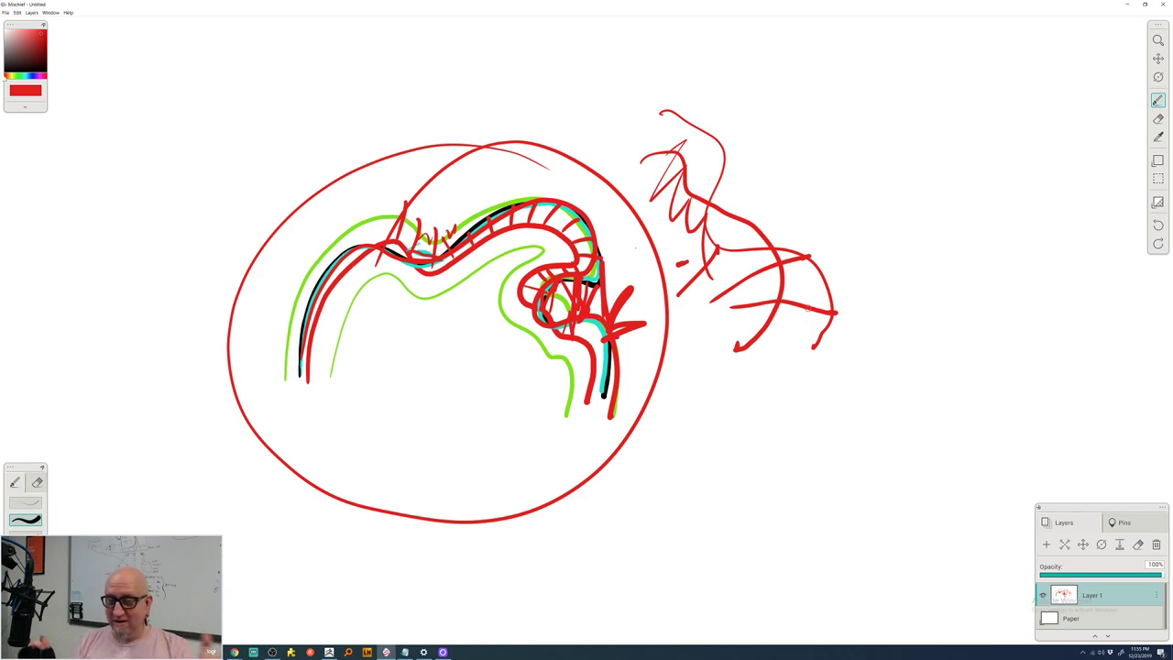
- Back in ZBrush, make the panel-detailed Ring subtool active and angle it to a front view
{"action": "left_click", "coordinate": [1126, 4]}
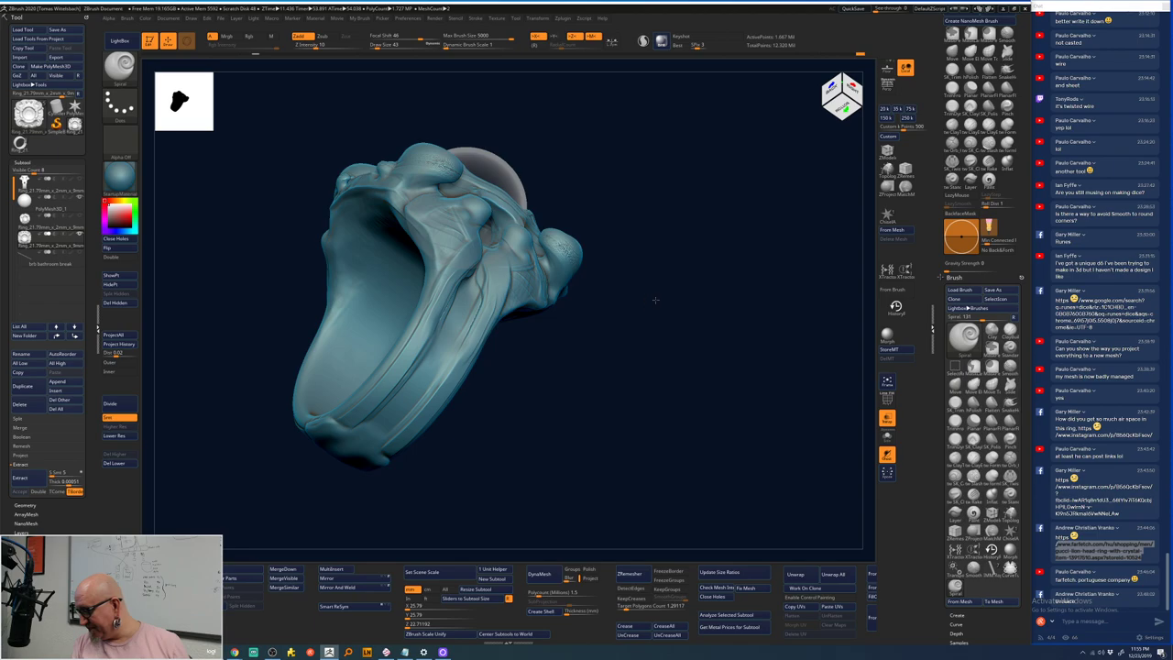
{"action": "mouse_move", "coordinate": [654, 299]}
{"action": "left_mouse_down"}
{"action": "mouse_move", "coordinate": [686, 352]}
{"action": "mouse_move", "coordinate": [733, 301]}
{"action": "mouse_move", "coordinate": [721, 362]}
{"action": "left_mouse_up"}
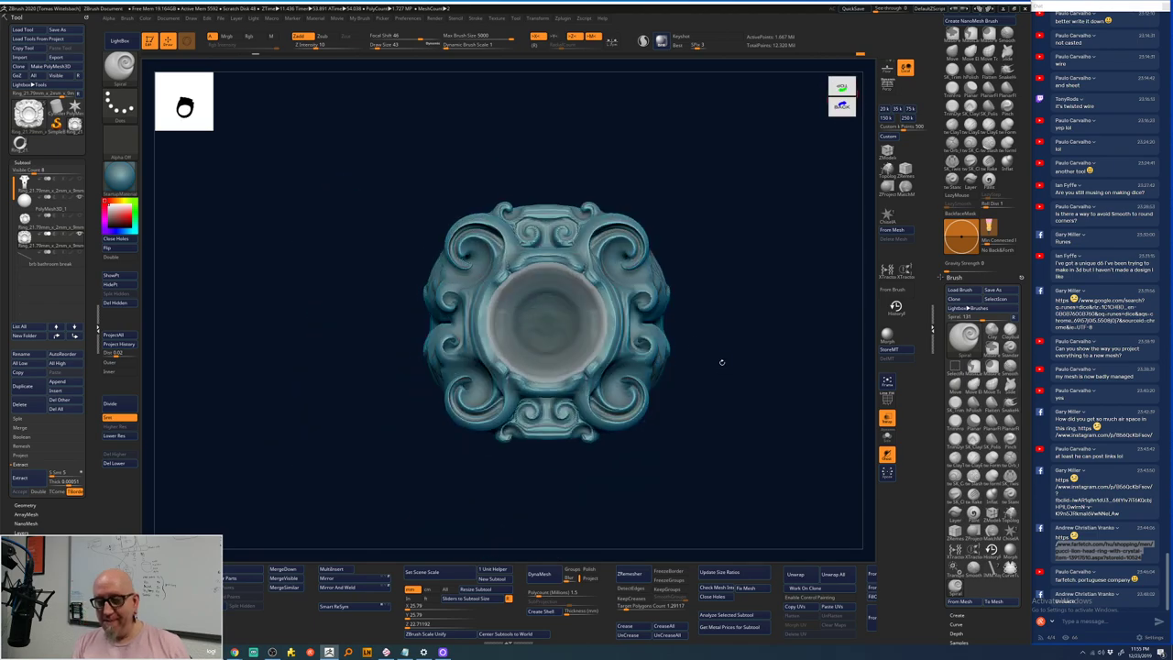
{"action": "left_click_drag", "start_coordinate": [676, 300], "coordinate": [683, 309]}
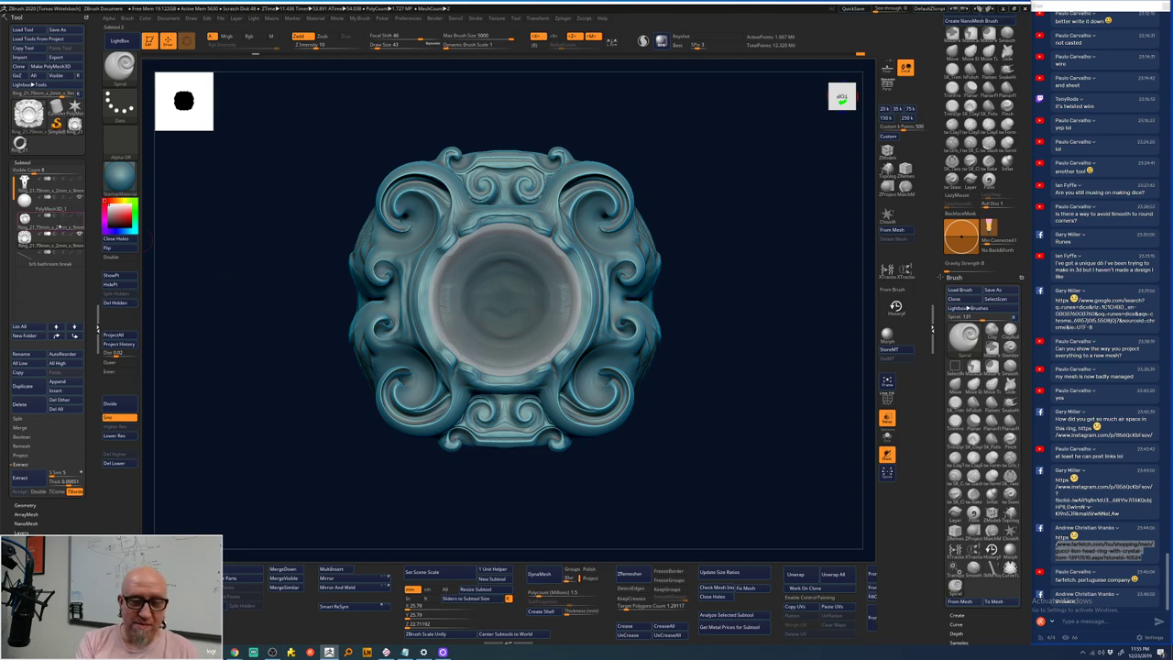
{"action": "left_click", "coordinate": [57, 225]}
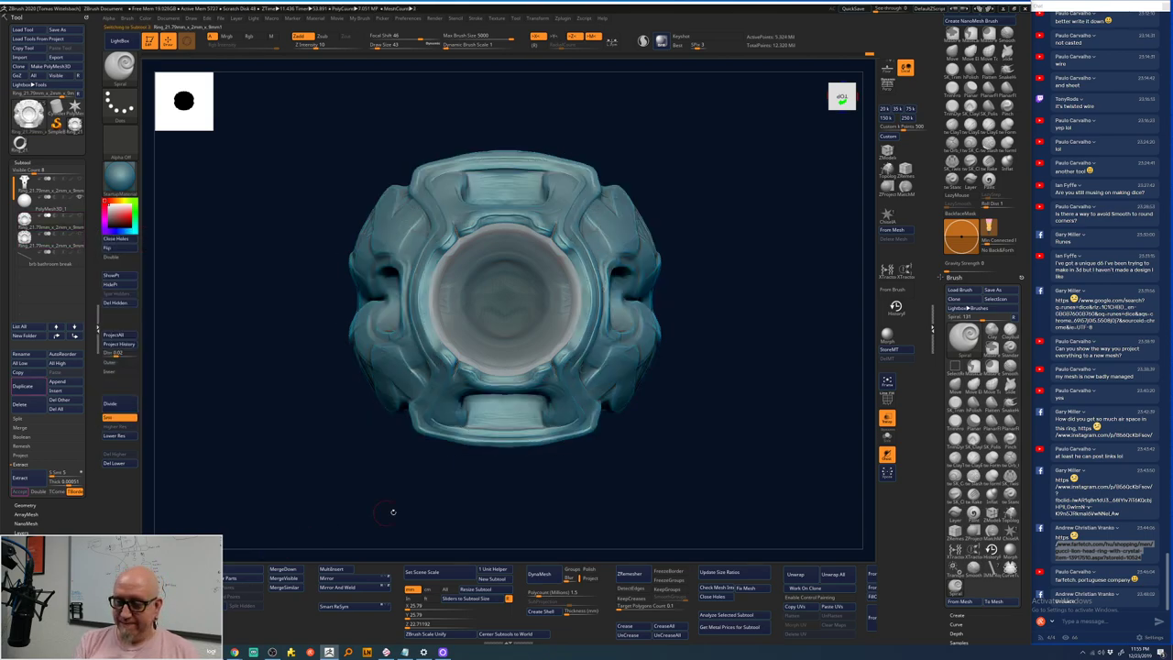
{"action": "left_click_drag", "start_coordinate": [480, 518], "coordinate": [495, 493]}
{"action": "mouse_move", "coordinate": [707, 414]}
{"action": "left_mouse_down"}
{"action": "mouse_move", "coordinate": [696, 466]}
{"action": "mouse_move", "coordinate": [694, 353]}
{"action": "mouse_move", "coordinate": [765, 271]}
{"action": "mouse_move", "coordinate": [779, 325]}
{"action": "mouse_move", "coordinate": [750, 377]}
{"action": "mouse_move", "coordinate": [707, 340]}
{"action": "mouse_move", "coordinate": [707, 280]}
{"action": "mouse_move", "coordinate": [736, 288]}
{"action": "mouse_move", "coordinate": [717, 350]}
{"action": "left_mouse_up"}
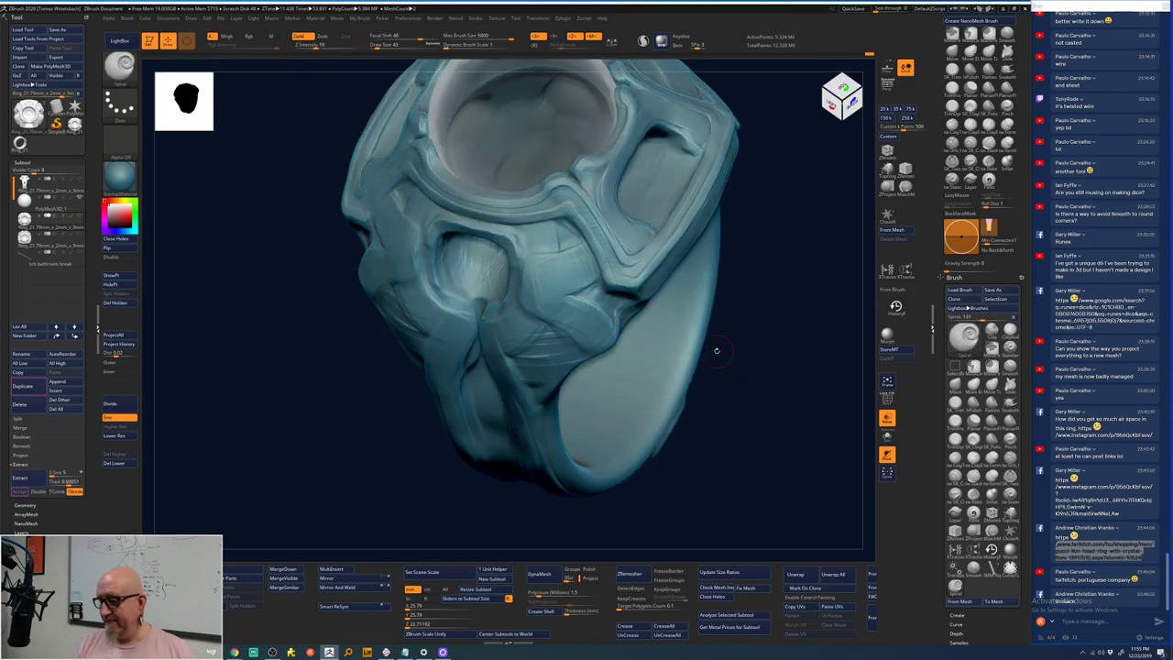
- Build up the panel frames with ClayTubes, smoothing with Shift and reducing Draw Size from 88 to 81
{"action": "left_click", "coordinate": [956, 458]}
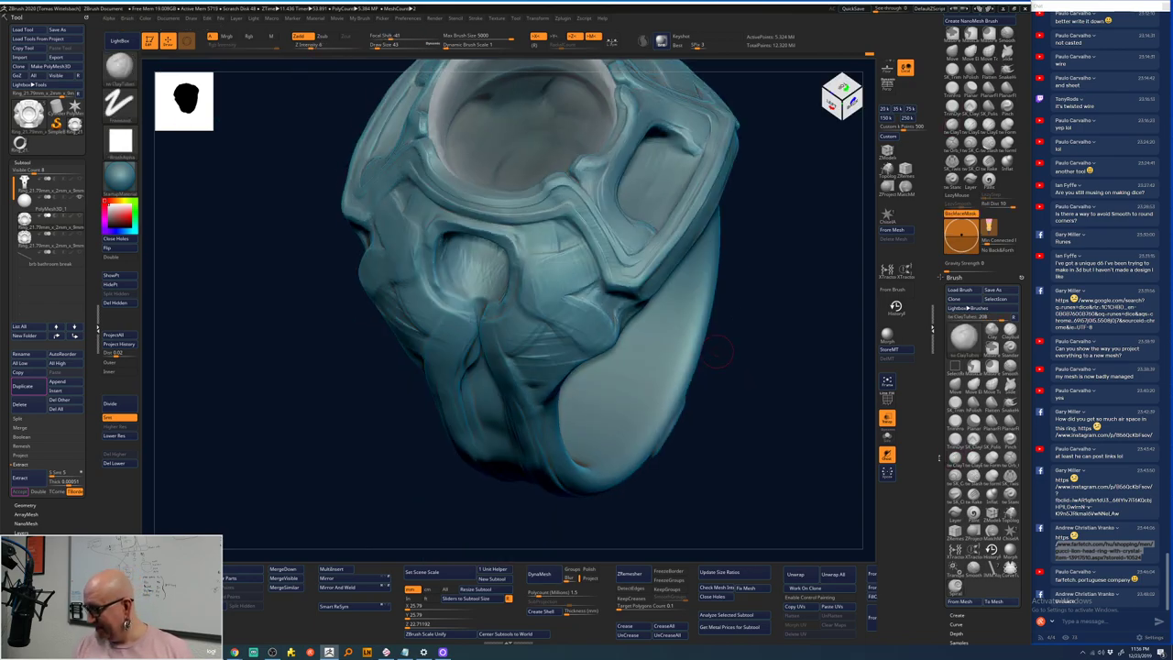
{"action": "left_click_drag", "start_coordinate": [774, 427], "coordinate": [570, 147]}
{"action": "key", "text": "space"}
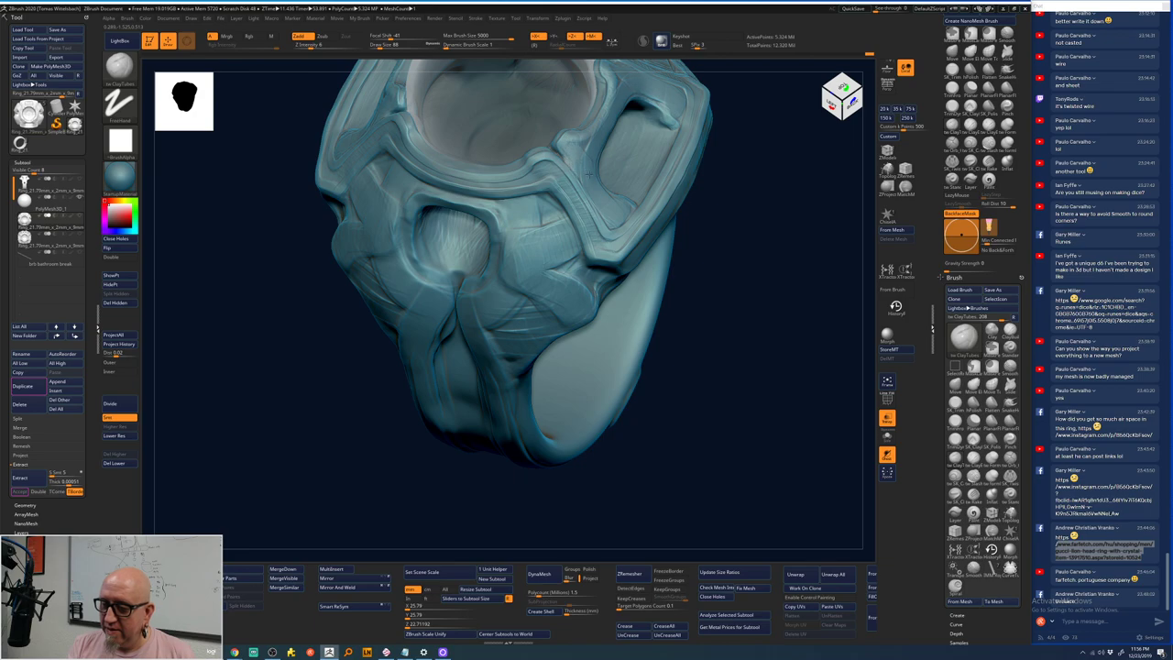
{"action": "left_click_drag", "start_coordinate": [728, 178], "coordinate": [618, 247]}
{"action": "left_click_drag", "start_coordinate": [752, 175], "coordinate": [546, 223]}
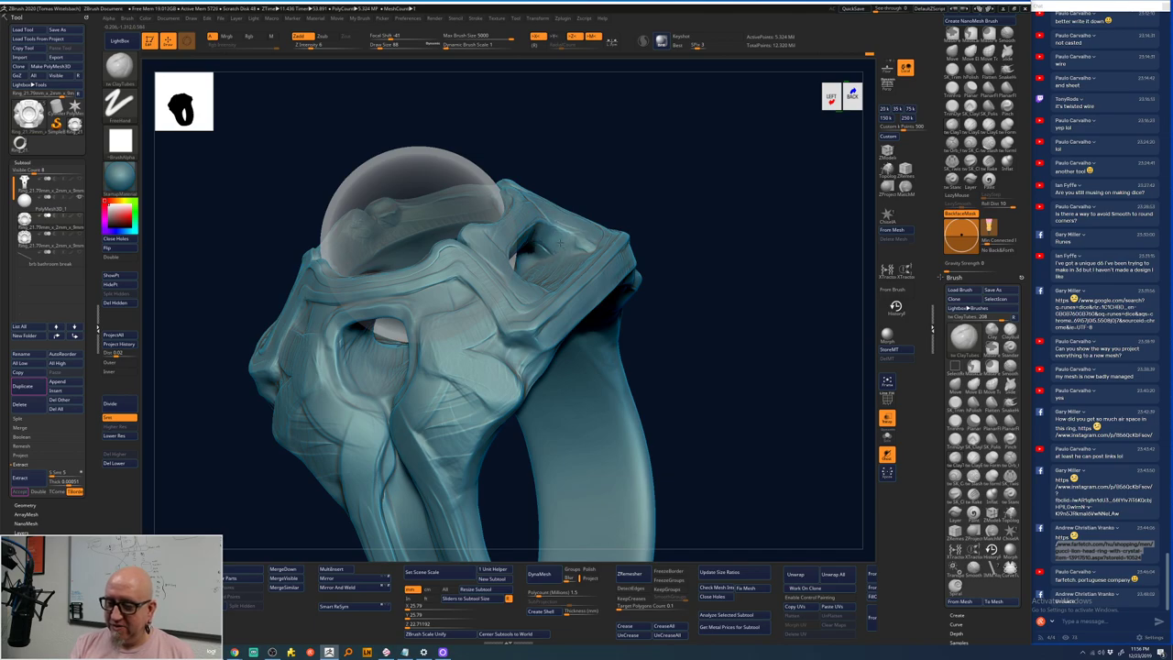
{"action": "left_click_drag", "start_coordinate": [548, 229], "coordinate": [563, 218]}
{"action": "key", "text": "shift"}
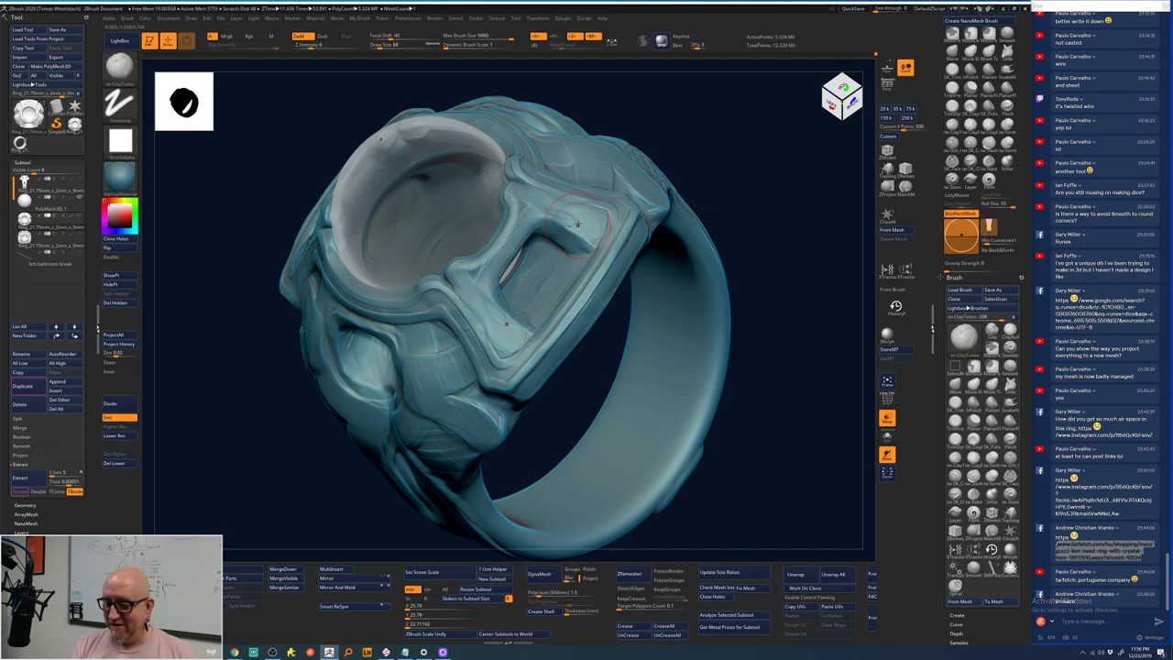
{"action": "key", "text": "space"}
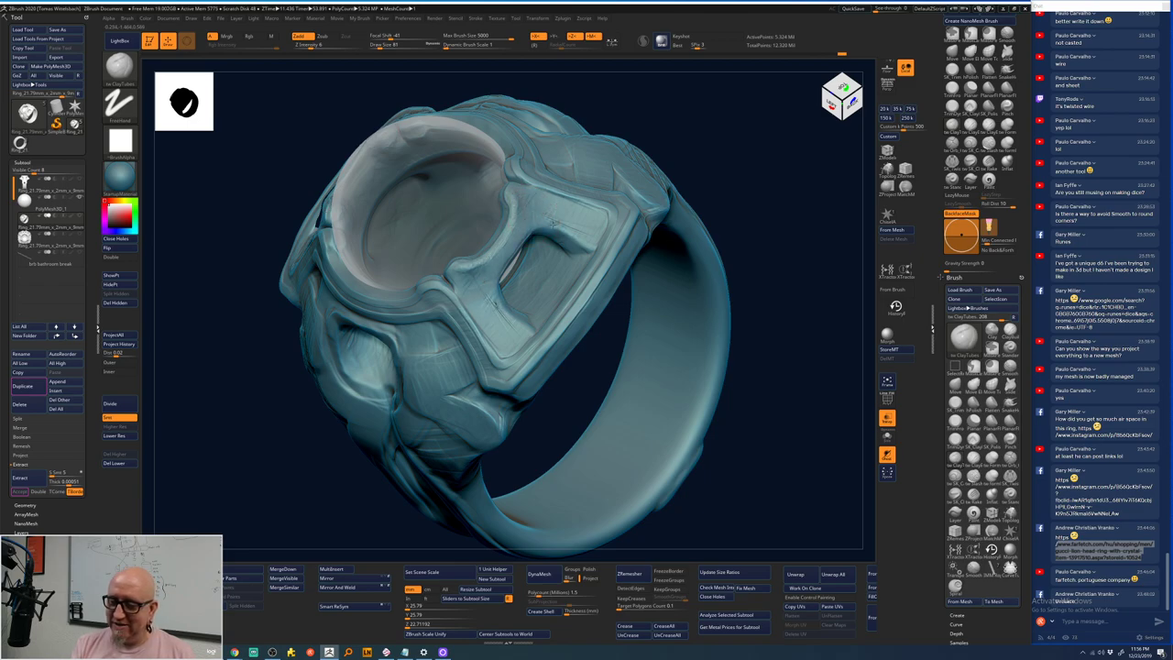
{"action": "key", "text": "shift"}
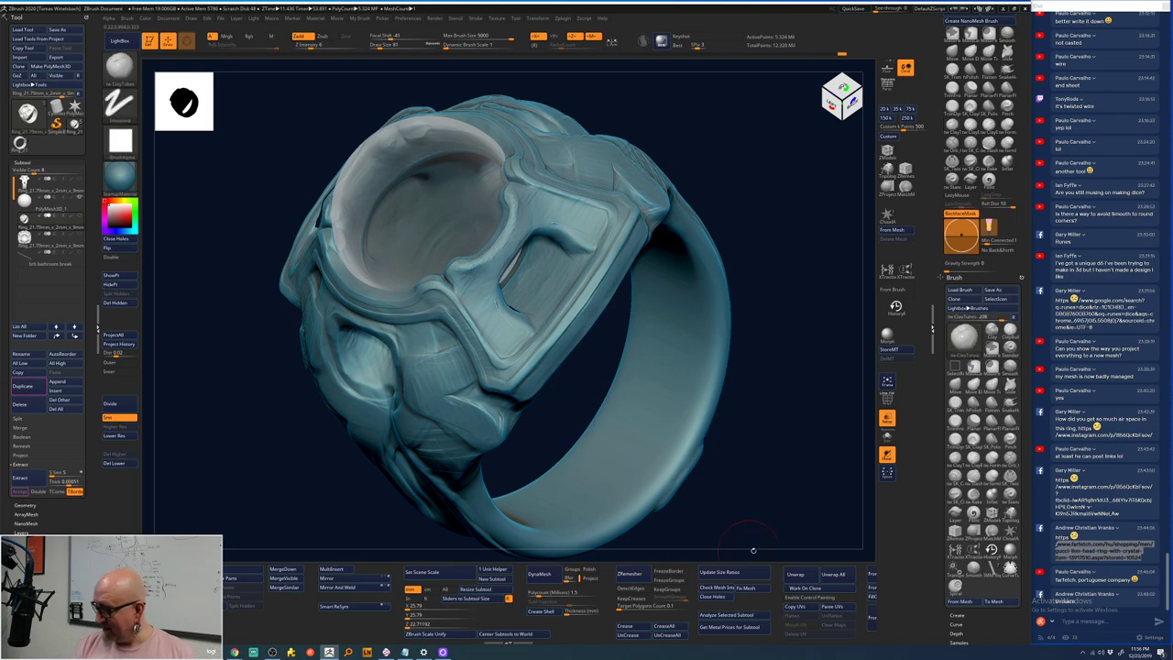
{"action": "mouse_move", "coordinate": [770, 537]}
{"action": "left_mouse_down"}
{"action": "mouse_move", "coordinate": [744, 513]}
{"action": "mouse_move", "coordinate": [733, 471]}
{"action": "left_mouse_up"}
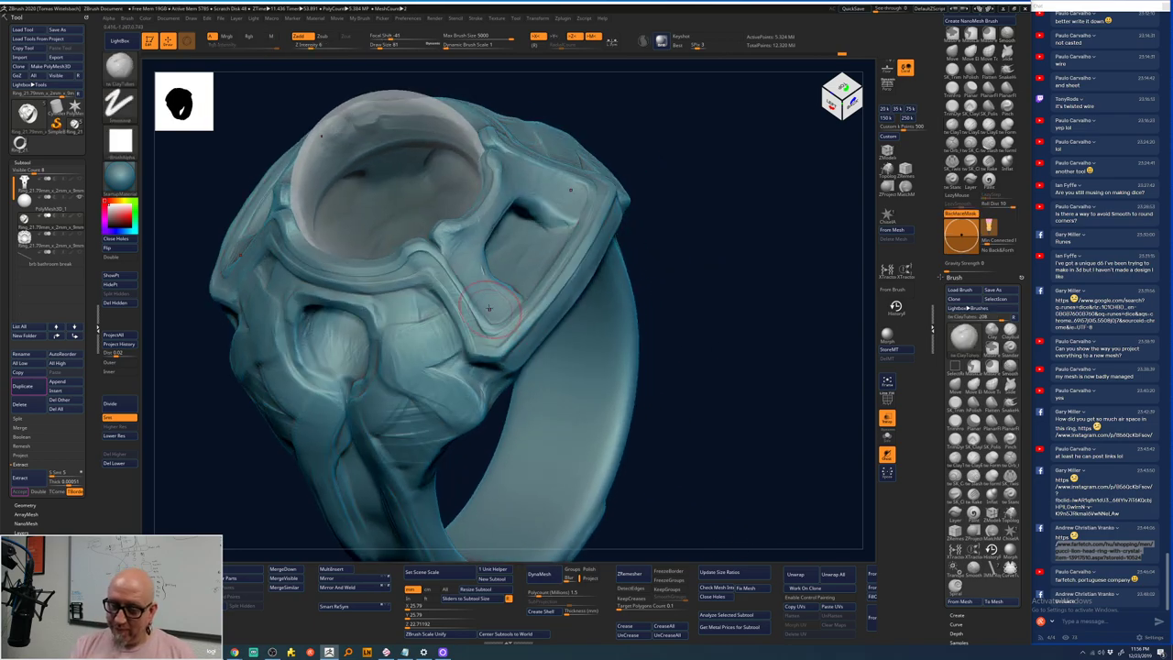
{"action": "key", "text": "space"}
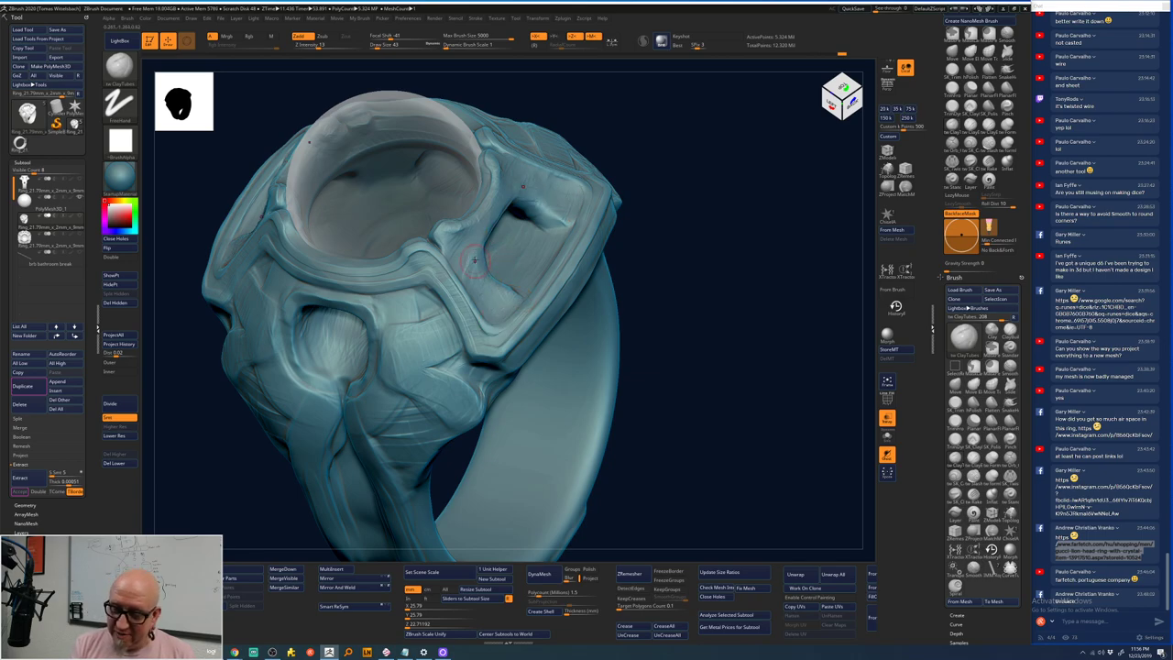
- Swap to Smooth (BST) and back to ClayTubes (BCT), turning the ring to its top and left side
{"action": "key", "text": "b"}
{"action": "key", "text": "s"}
{"action": "key", "text": "t"}
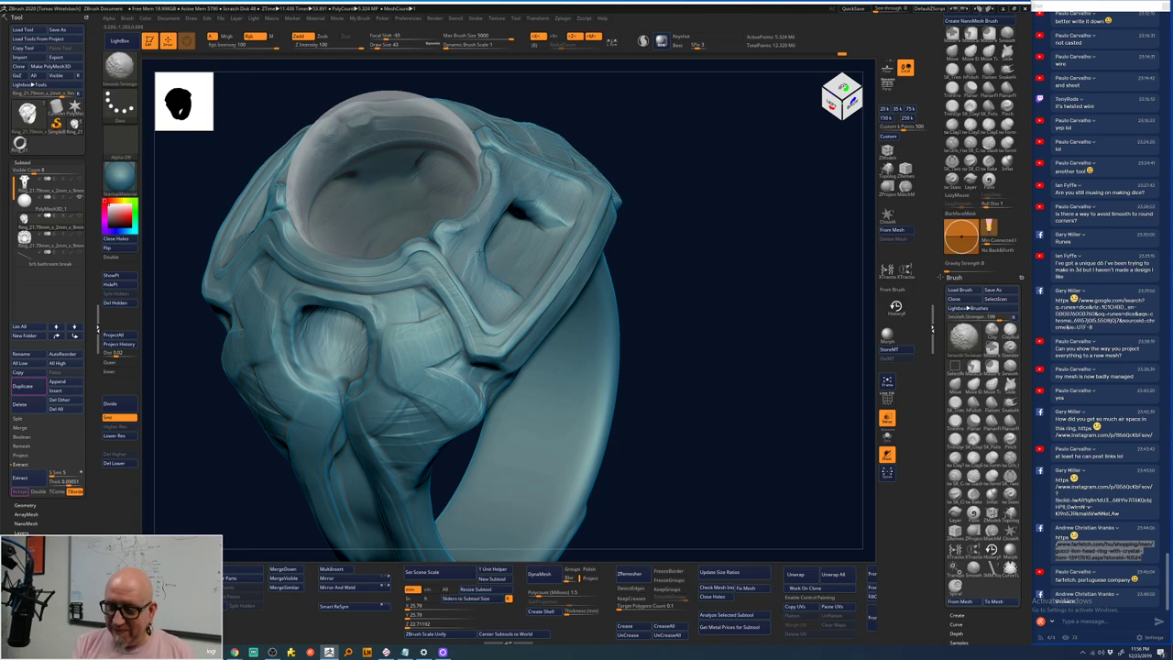
{"action": "key", "text": "b"}
{"action": "key", "text": "c"}
{"action": "key", "text": "t"}
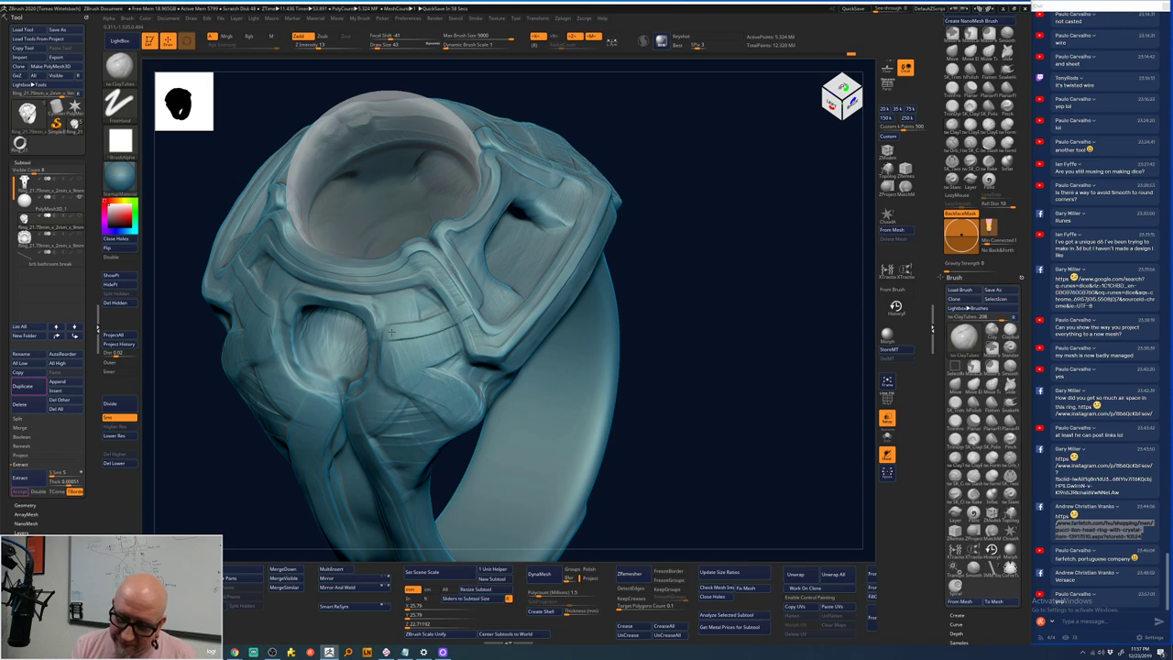
{"action": "left_click_drag", "start_coordinate": [677, 263], "coordinate": [644, 244]}
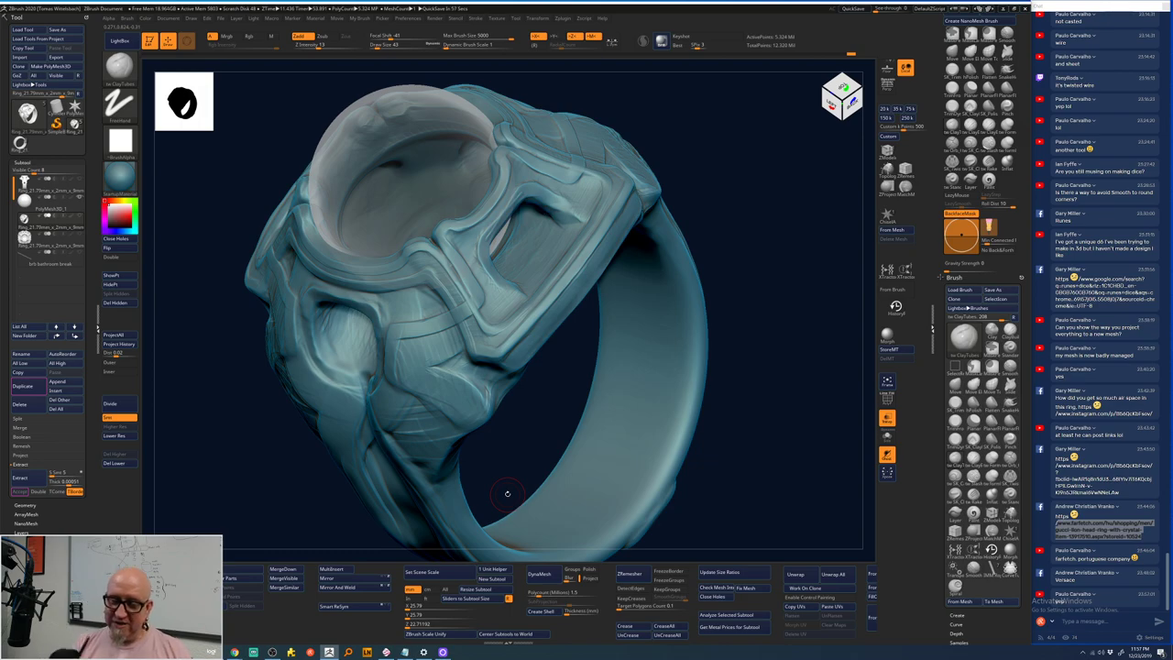
{"action": "mouse_move", "coordinate": [507, 493]}
{"action": "left_mouse_down"}
{"action": "mouse_move", "coordinate": [735, 197]}
{"action": "mouse_move", "coordinate": [685, 199]}
{"action": "left_mouse_up"}
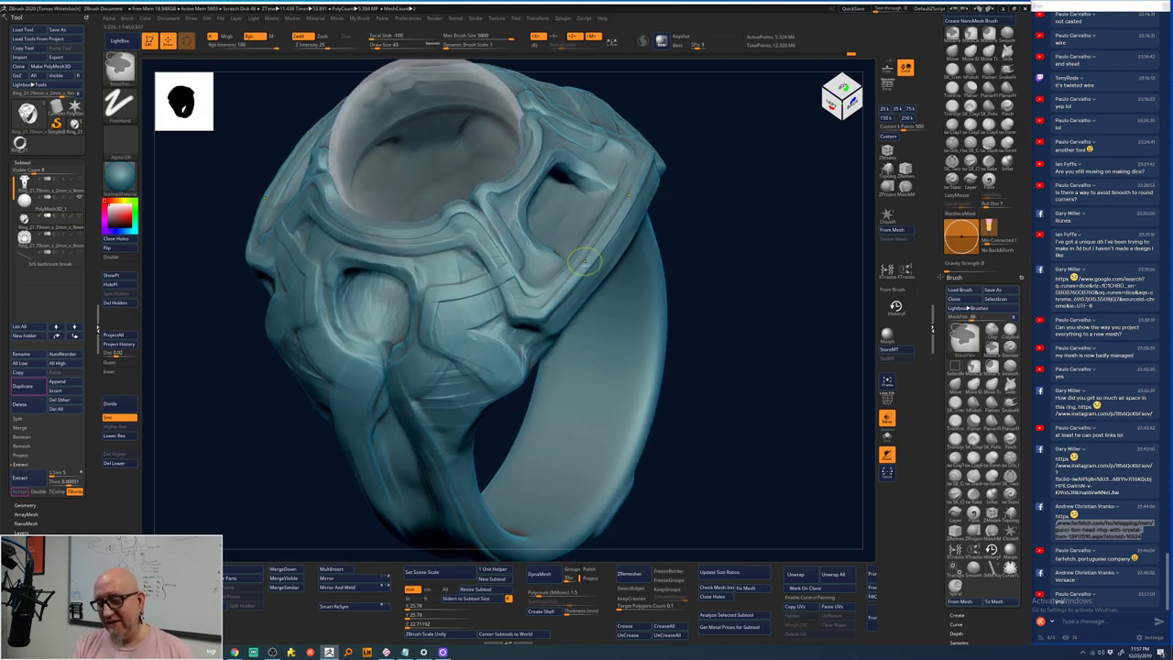
- Continue ClayTubes work on the side panels, masking parts with Ctrl
{"action": "key", "text": "b"}
{"action": "key", "text": "c"}
{"action": "key", "text": "t"}
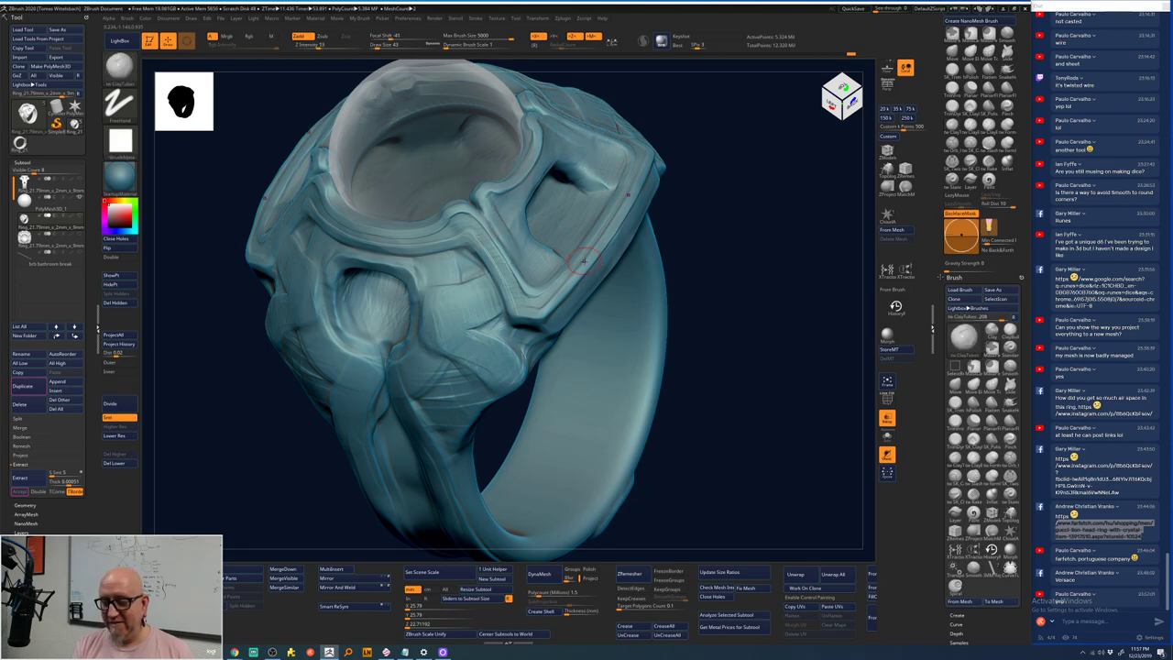
{"action": "key", "text": "ctrl"}
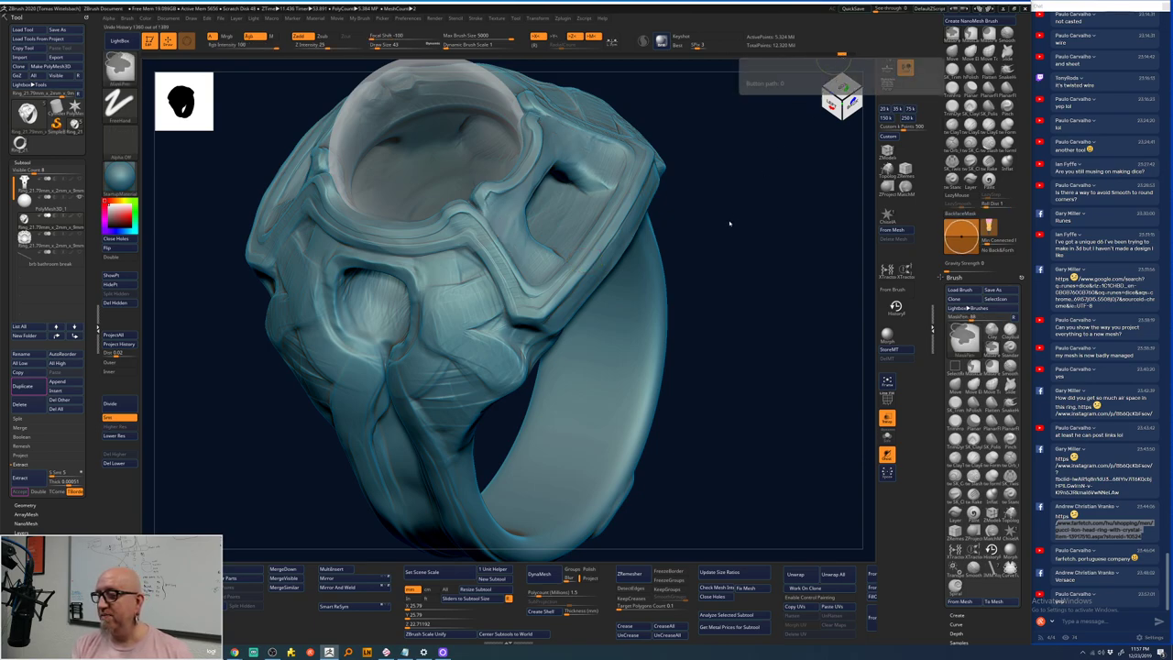
{"action": "key", "text": "ctrl"}
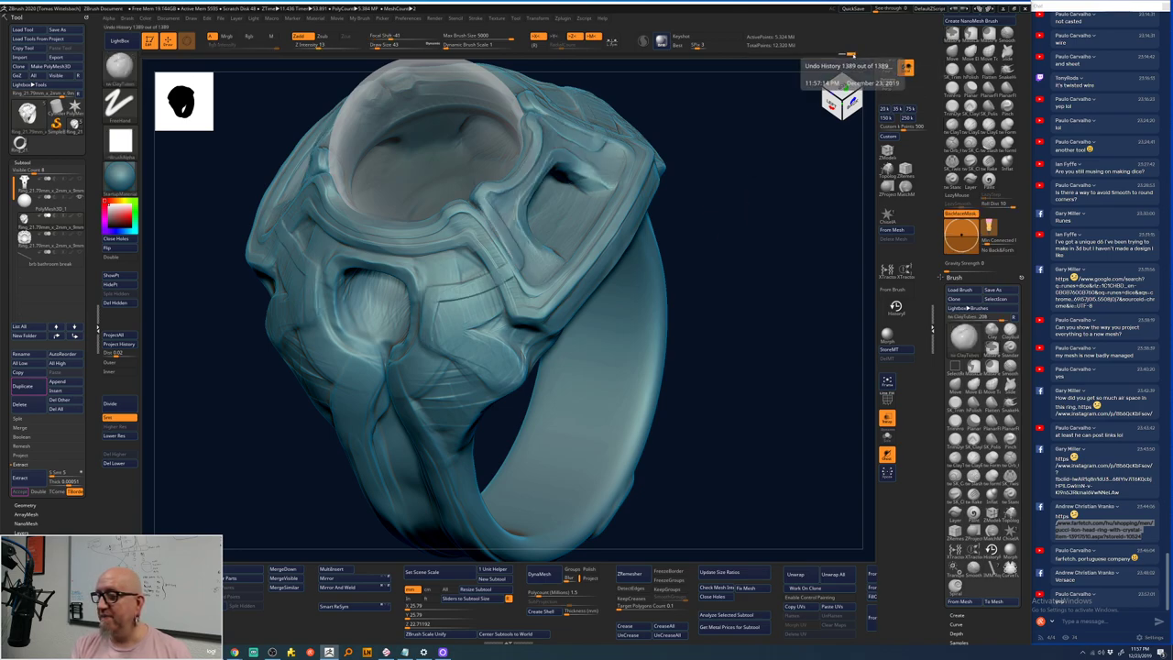
{"action": "key", "text": "ctrl"}
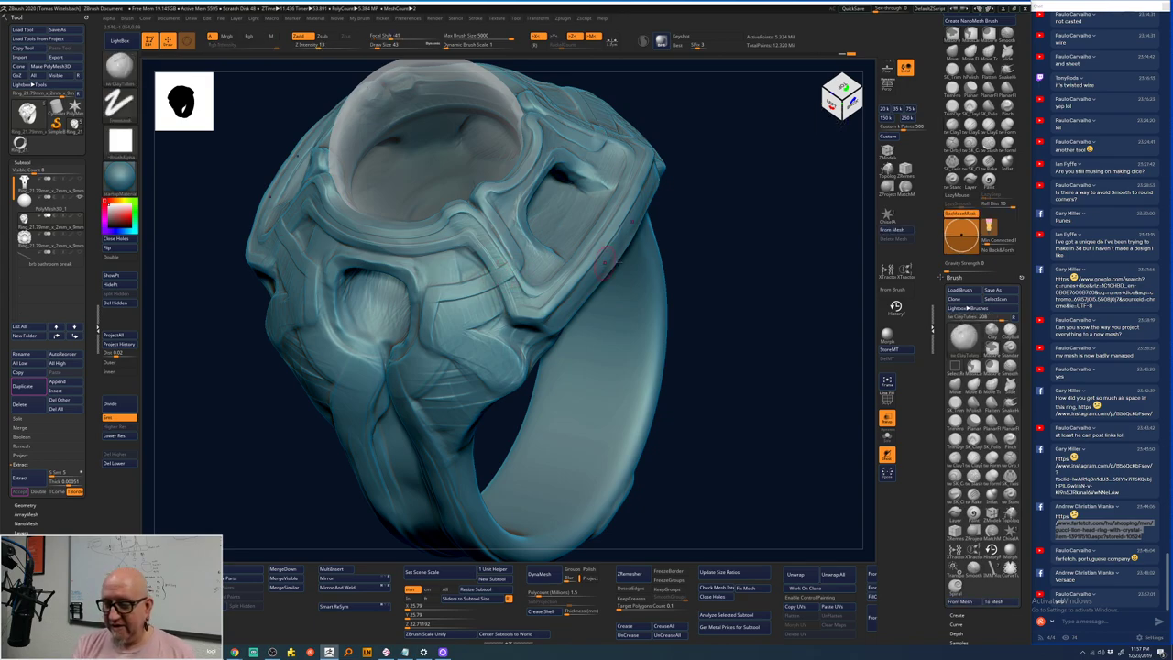
{"action": "right_click_drag", "start_coordinate": [608, 260], "coordinate": [541, 206]}
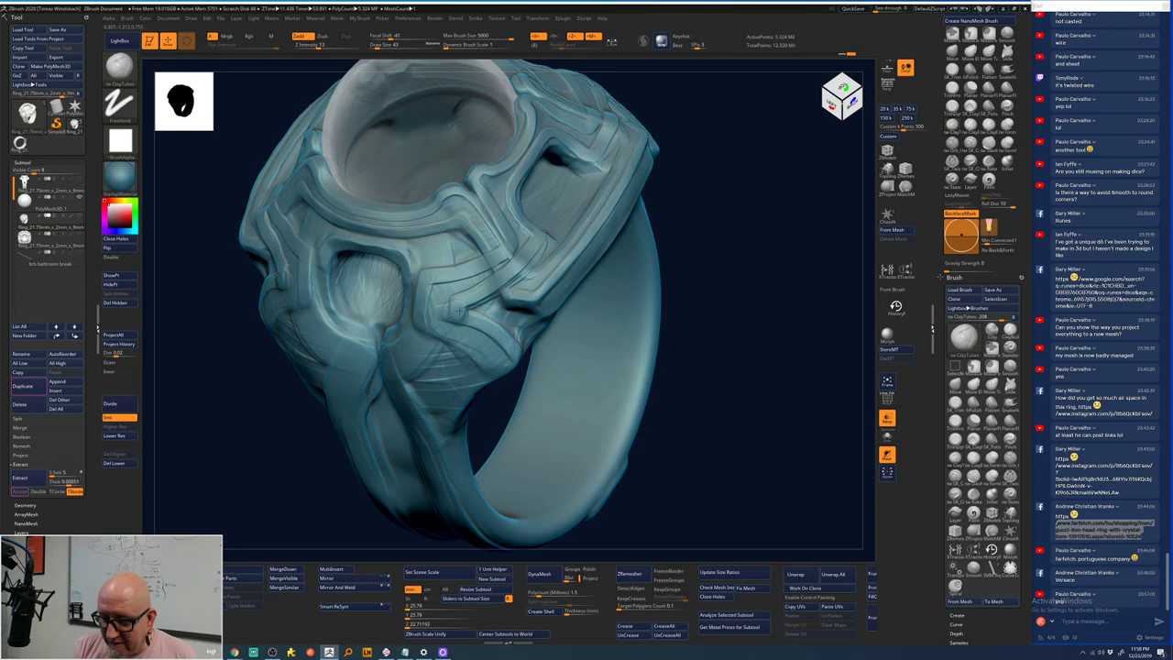
- Attempt to recall earlier sculpt history on the ring, then disable symmetry with X
{"action": "left_click", "coordinate": [895, 305]}
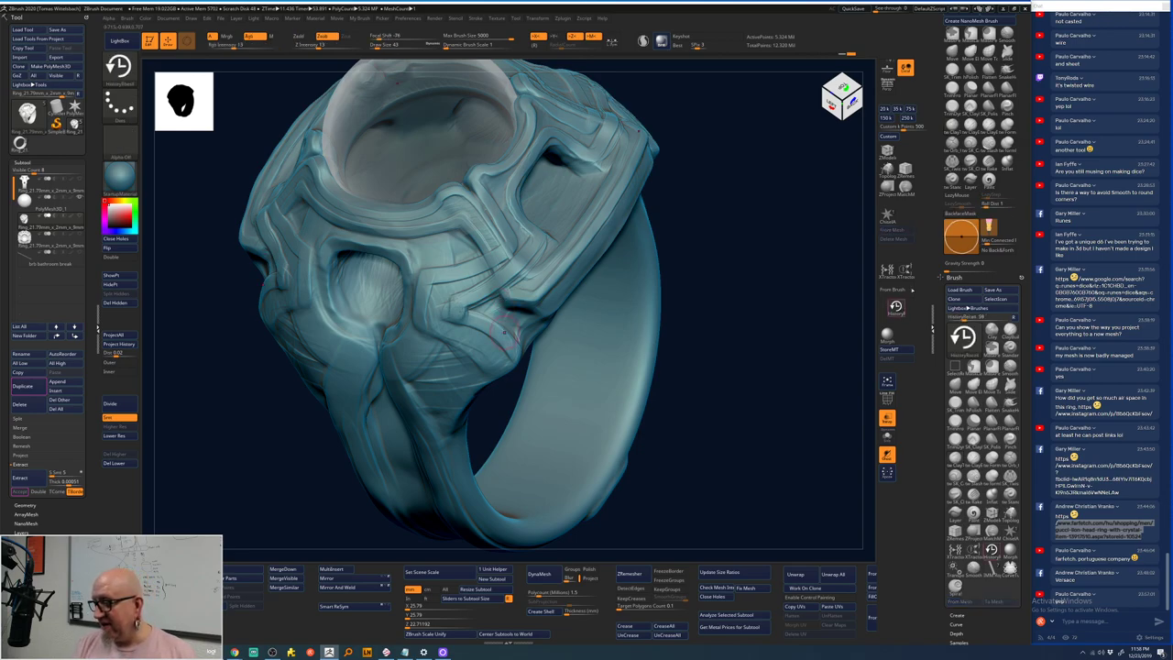
{"action": "left_click", "coordinate": [499, 266]}
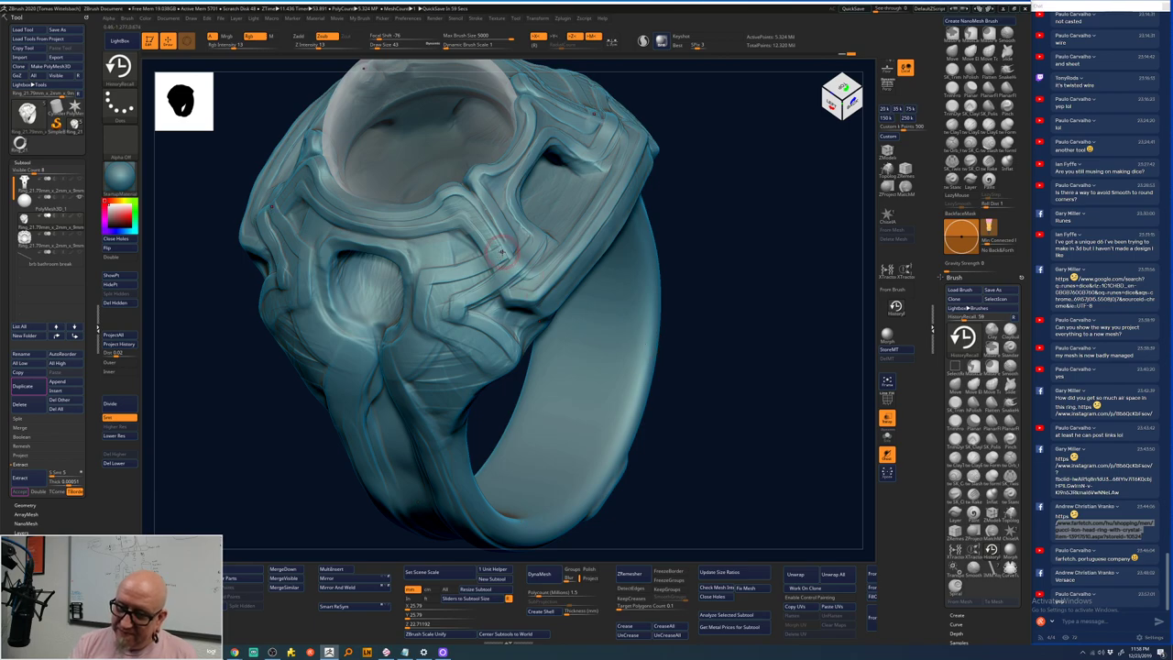
{"action": "key", "text": "x"}
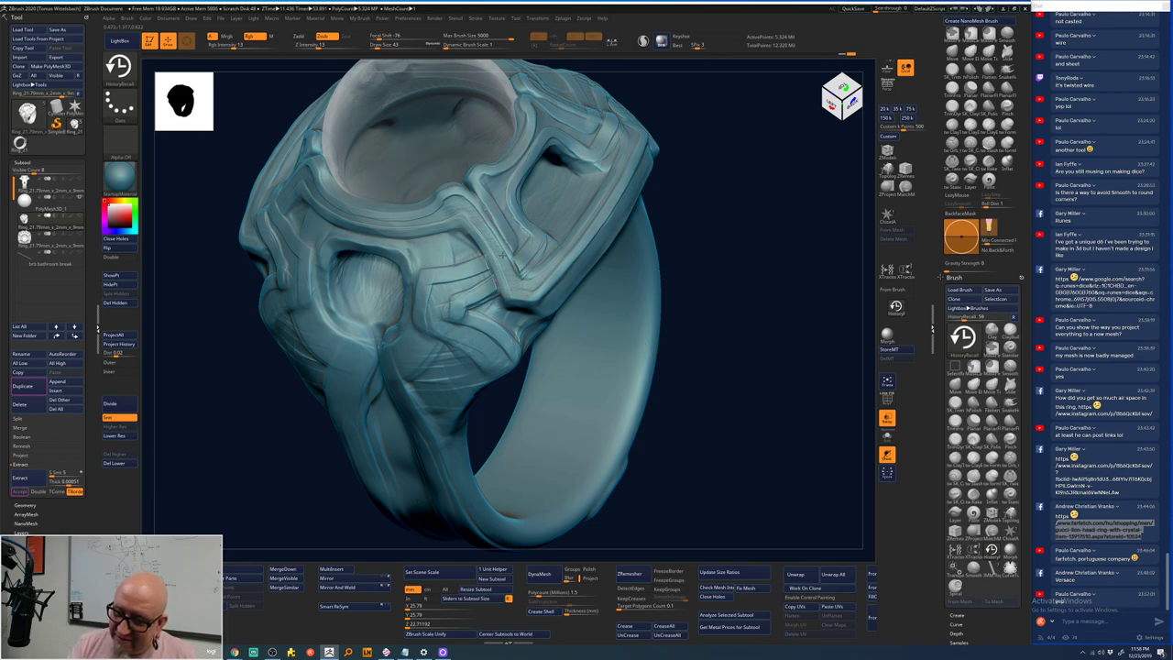
- Orbit and zoom to review the ring from the side and back
{"action": "left_click_drag", "start_coordinate": [741, 170], "coordinate": [473, 238]}
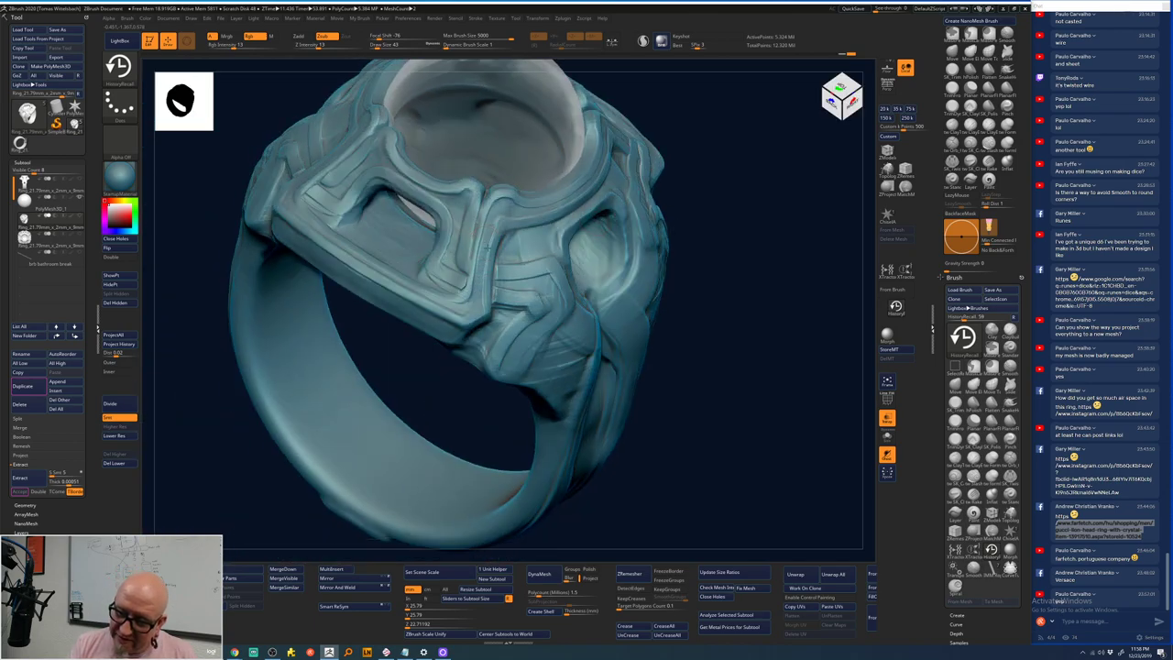
{"action": "left_click_drag", "start_coordinate": [758, 134], "coordinate": [671, 128]}
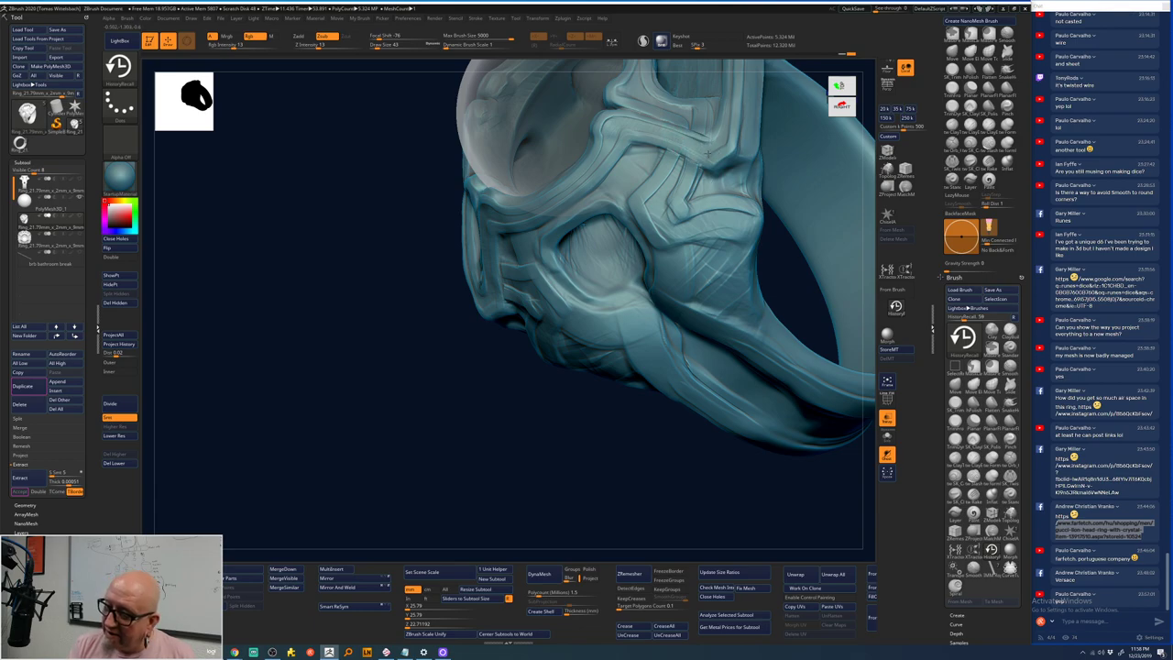
{"action": "left_click_drag", "start_coordinate": [702, 188], "coordinate": [503, 449]}
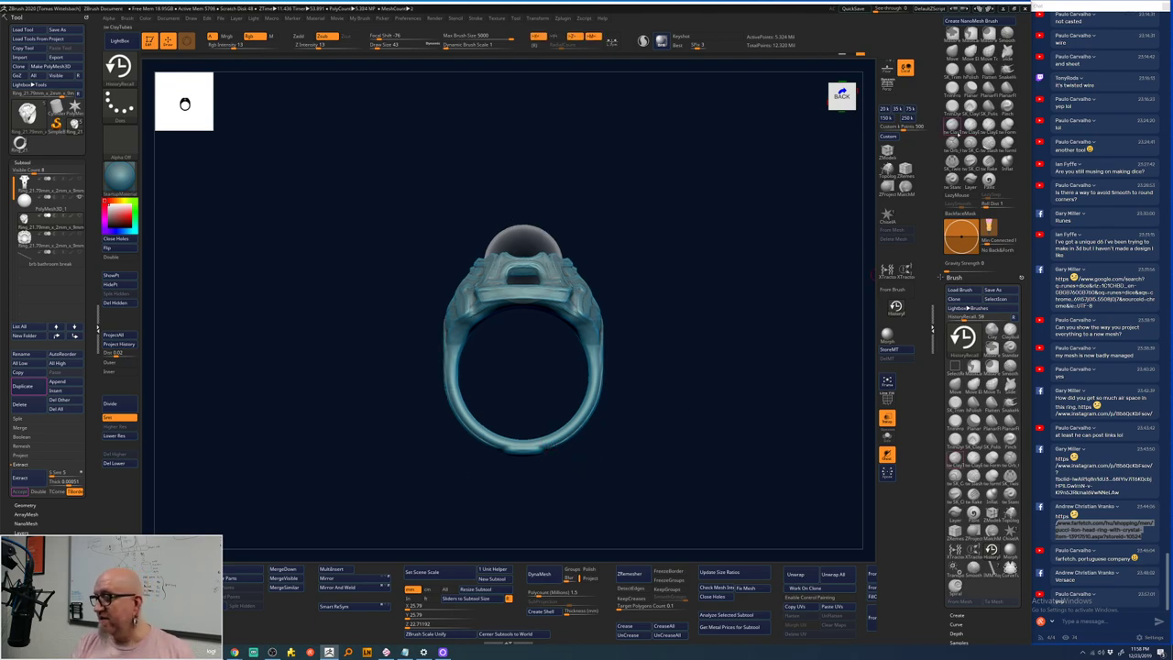
- Select the ClayTubes brush (BCT) and zoom into a close-up of the ring head
{"action": "key", "text": "b"}
{"action": "key", "text": "c"}
{"action": "key", "text": "t"}
{"action": "mouse_move", "coordinate": [716, 228]}
{"action": "left_mouse_down"}
{"action": "mouse_move", "coordinate": [649, 167]}
{"action": "mouse_move", "coordinate": [691, 230]}
{"action": "mouse_move", "coordinate": [702, 284]}
{"action": "mouse_move", "coordinate": [710, 166]}
{"action": "mouse_move", "coordinate": [752, 230]}
{"action": "mouse_move", "coordinate": [751, 210]}
{"action": "mouse_move", "coordinate": [570, 221]}
{"action": "mouse_move", "coordinate": [445, 303]}
{"action": "mouse_move", "coordinate": [453, 298]}
{"action": "left_mouse_up"}
{"action": "key", "text": "space"}
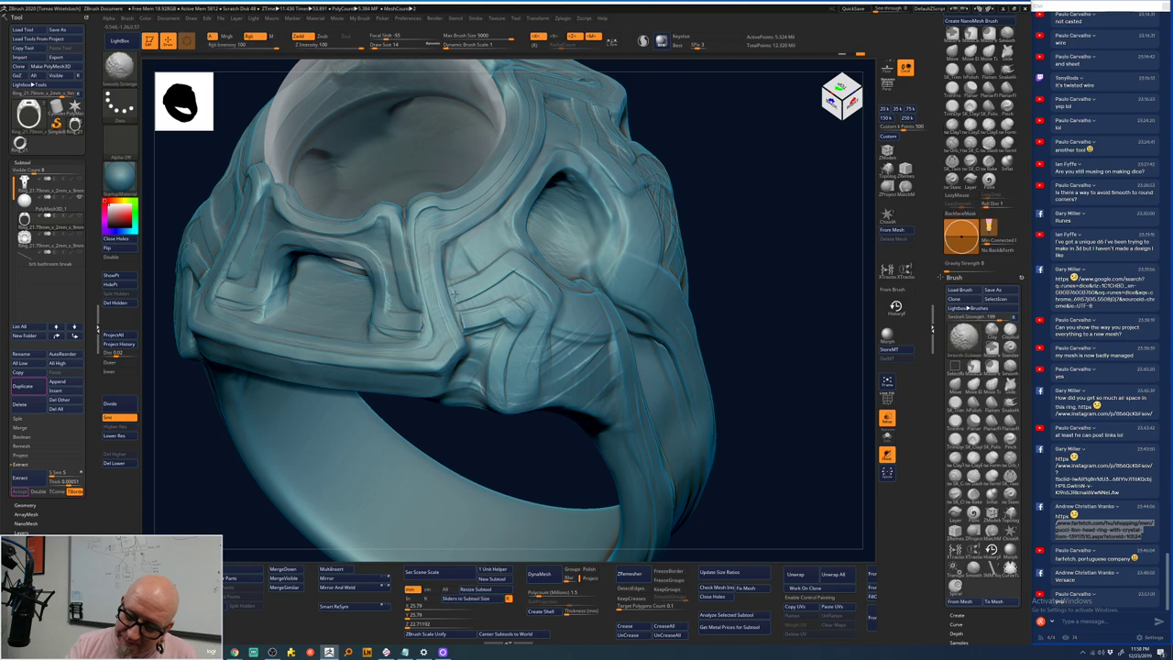
{"action": "key", "text": "space"}
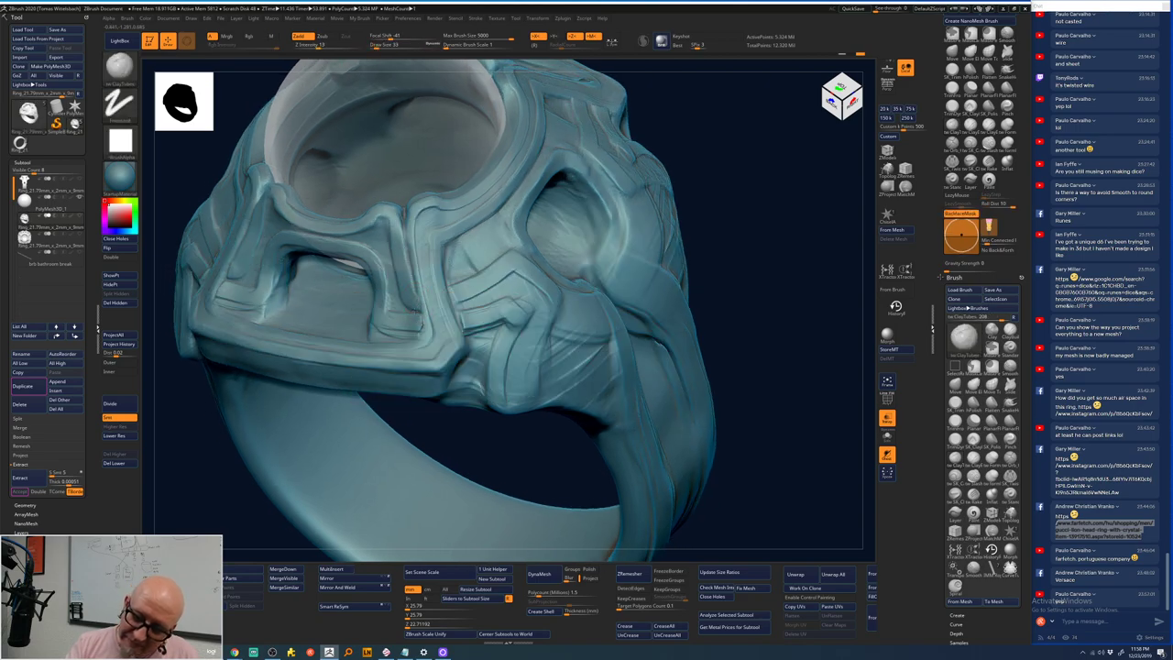
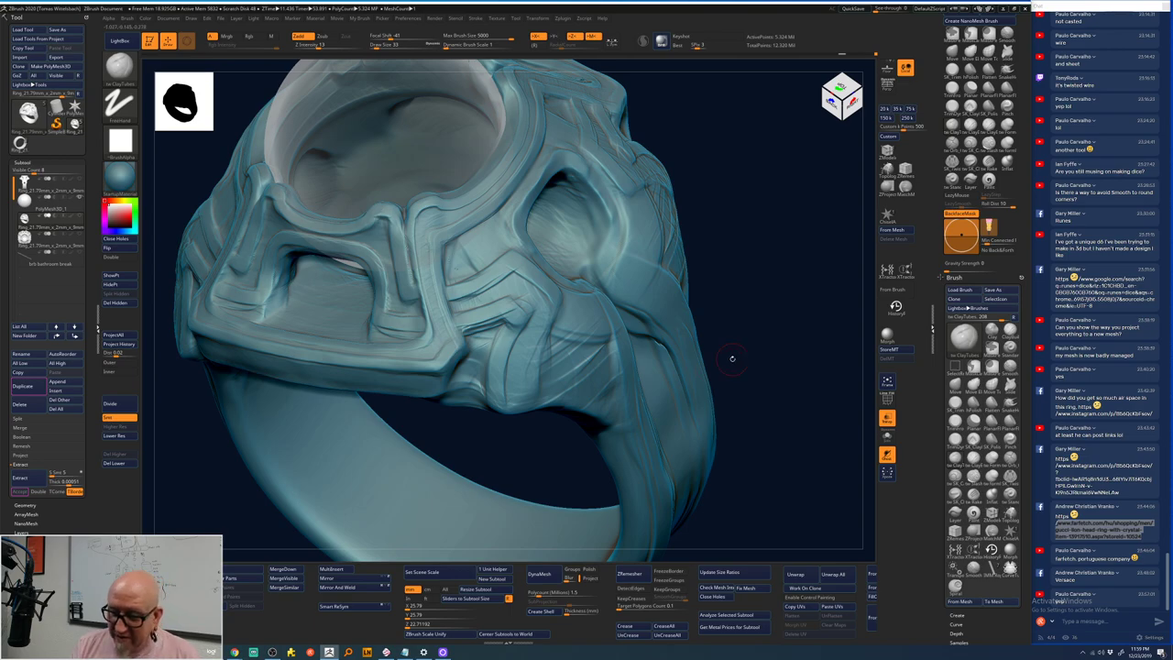
- Paint earlier history detail back onto the ring's side panel with the HistoryRecall brush
{"action": "left_click", "coordinate": [896, 305]}
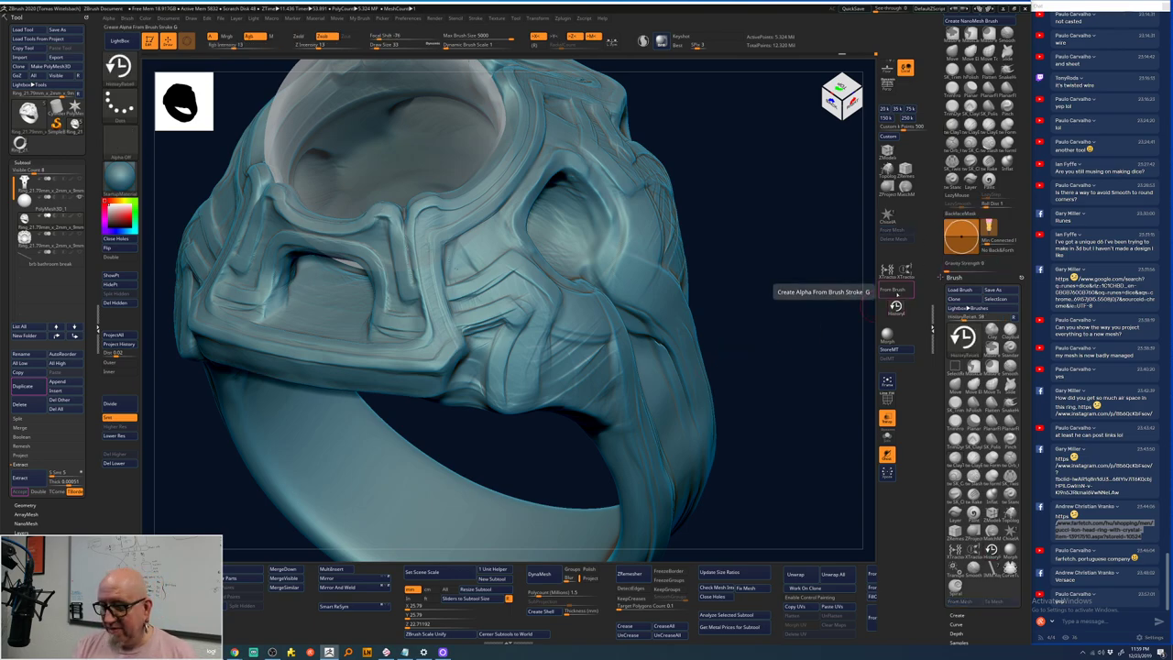
{"action": "left_click_drag", "start_coordinate": [559, 211], "coordinate": [486, 279]}
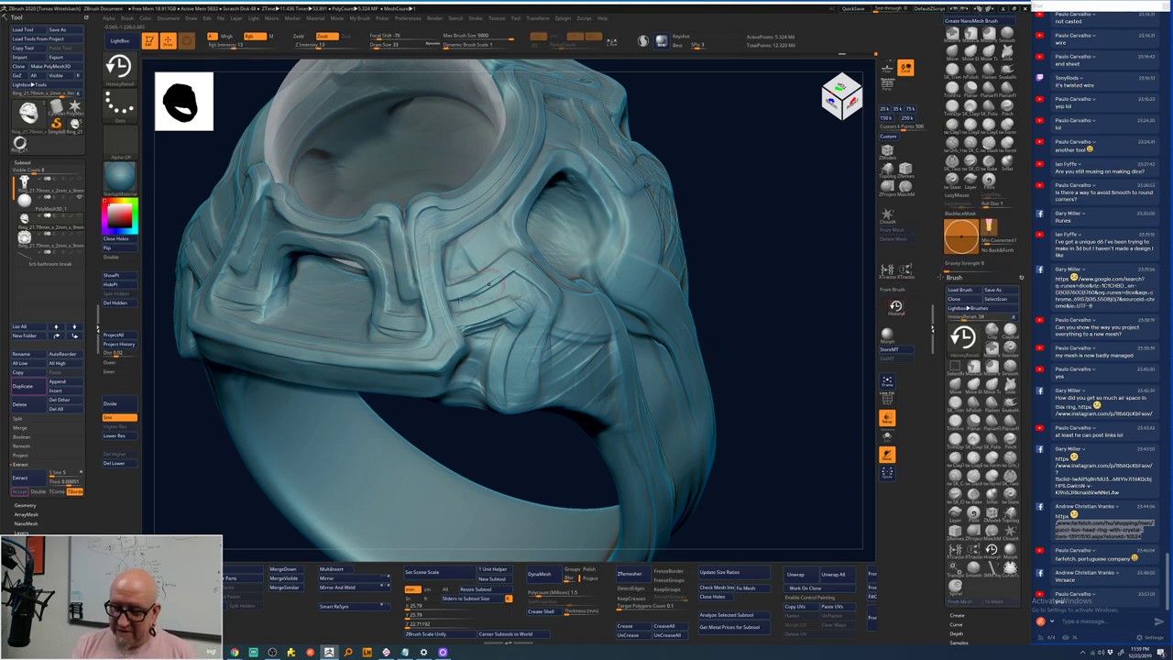
{"action": "right_click", "coordinate": [424, 269]}
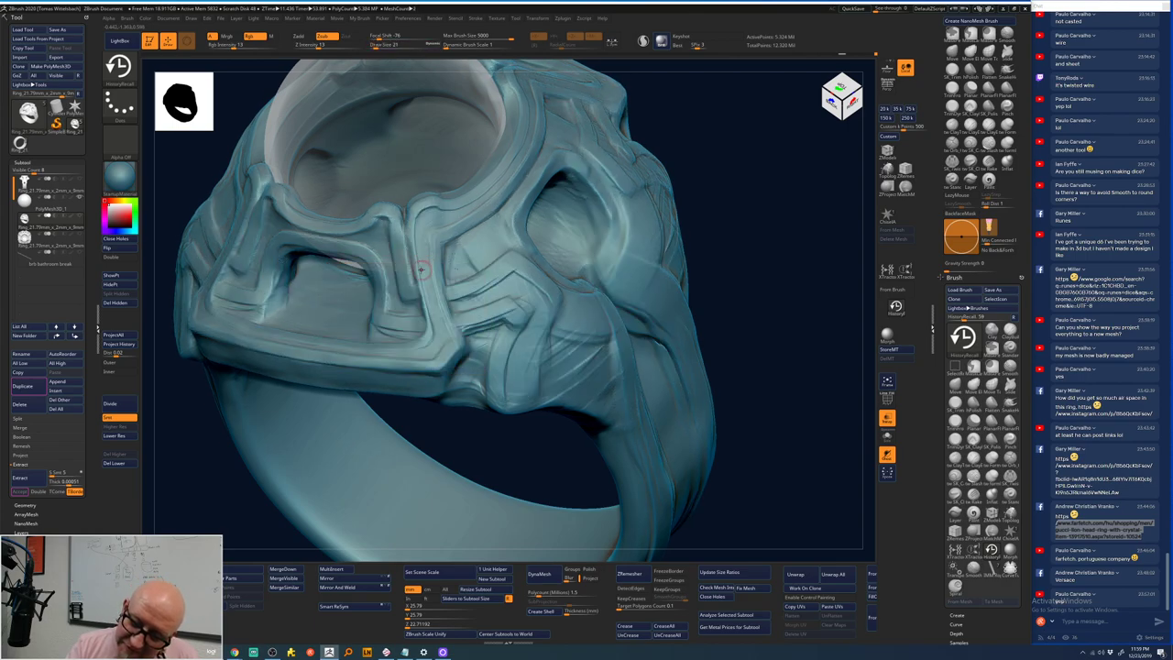
- Orbit the ring through top, front and side views to inspect the restored carving
{"action": "left_click_drag", "start_coordinate": [726, 136], "coordinate": [417, 246]}
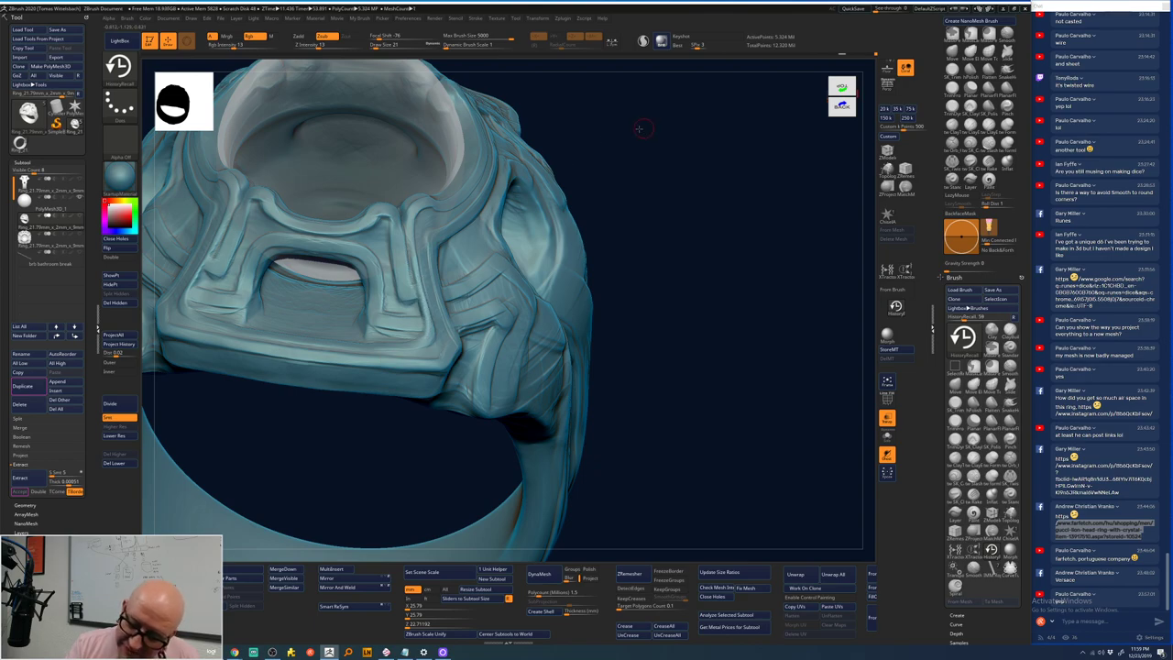
{"action": "left_click_drag", "start_coordinate": [642, 129], "coordinate": [449, 281]}
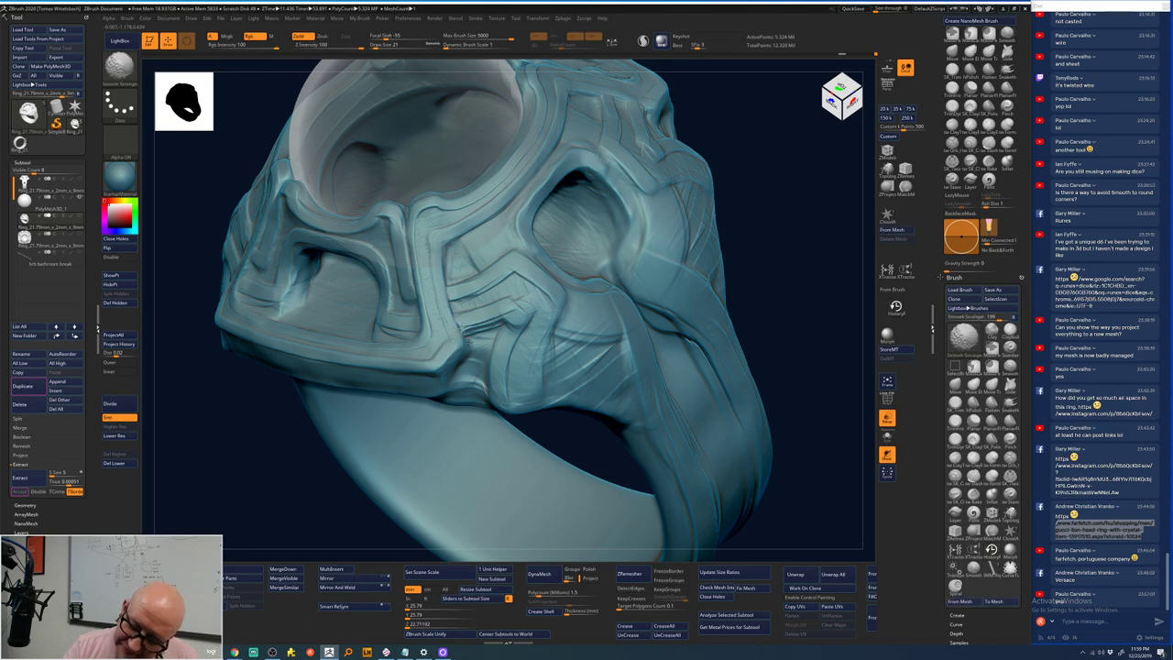
{"action": "mouse_move", "coordinate": [463, 328]}
{"action": "right_mouse_down"}
{"action": "mouse_move", "coordinate": [447, 314]}
{"action": "mouse_move", "coordinate": [731, 216]}
{"action": "mouse_move", "coordinate": [623, 273]}
{"action": "mouse_move", "coordinate": [761, 332]}
{"action": "mouse_move", "coordinate": [752, 324]}
{"action": "right_mouse_up"}
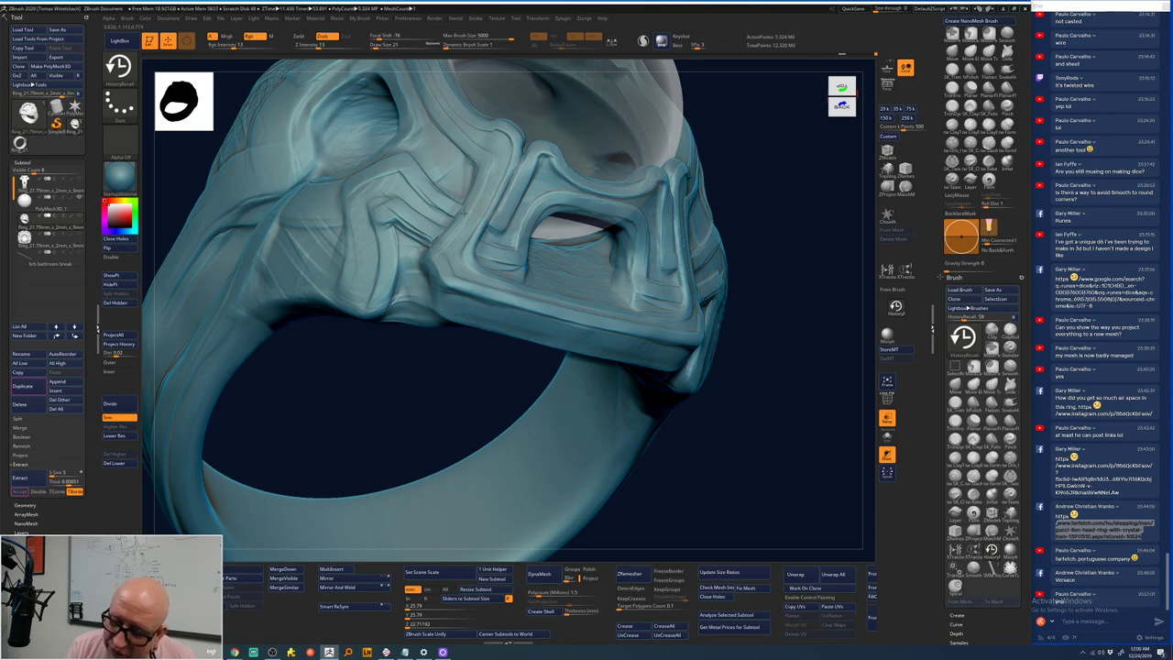
{"action": "right_click_drag", "start_coordinate": [733, 147], "coordinate": [475, 404]}
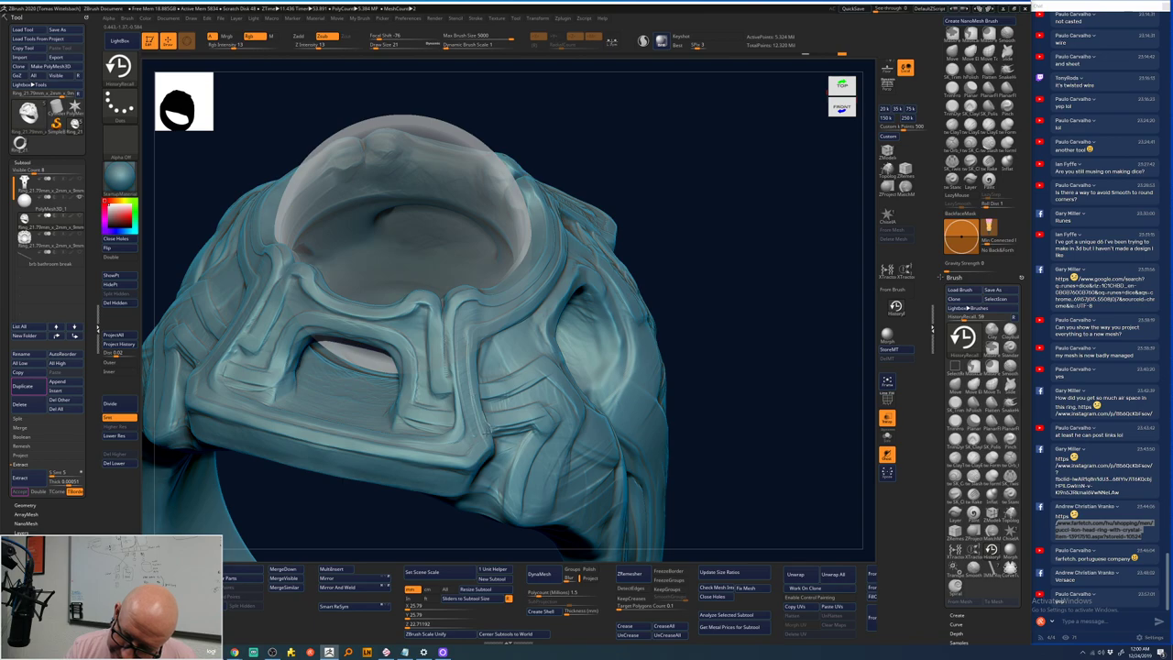
{"action": "left_click_drag", "start_coordinate": [665, 138], "coordinate": [467, 342]}
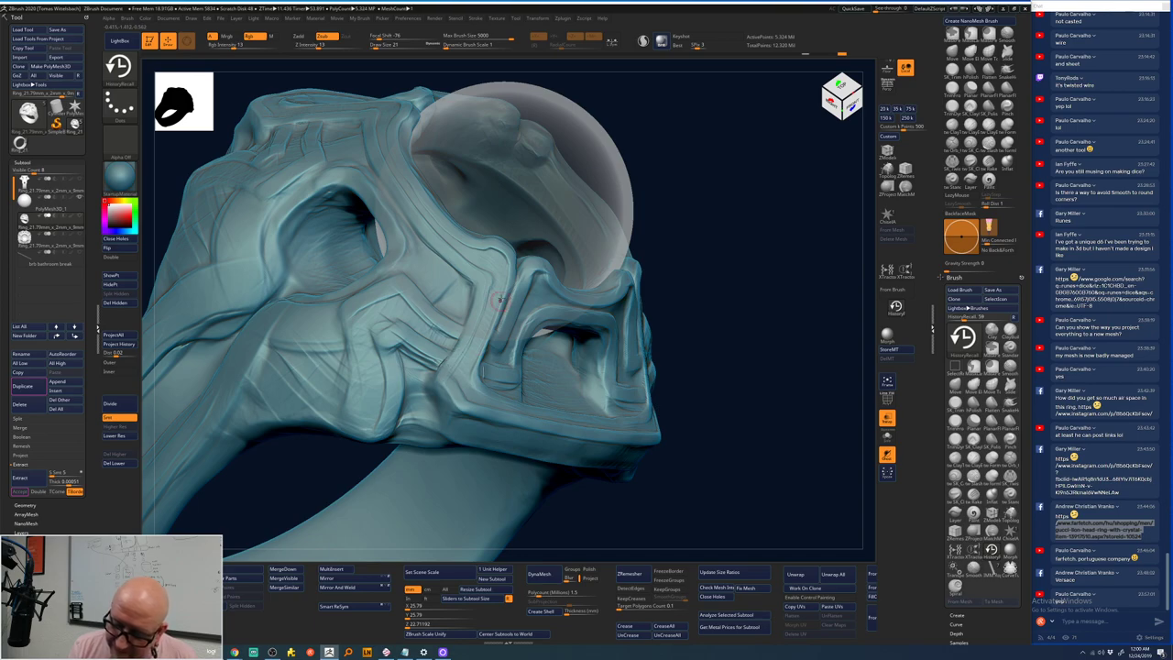
{"action": "mouse_move", "coordinate": [730, 183]}
{"action": "left_mouse_down"}
{"action": "mouse_move", "coordinate": [635, 203]}
{"action": "mouse_move", "coordinate": [484, 335]}
{"action": "left_mouse_up"}
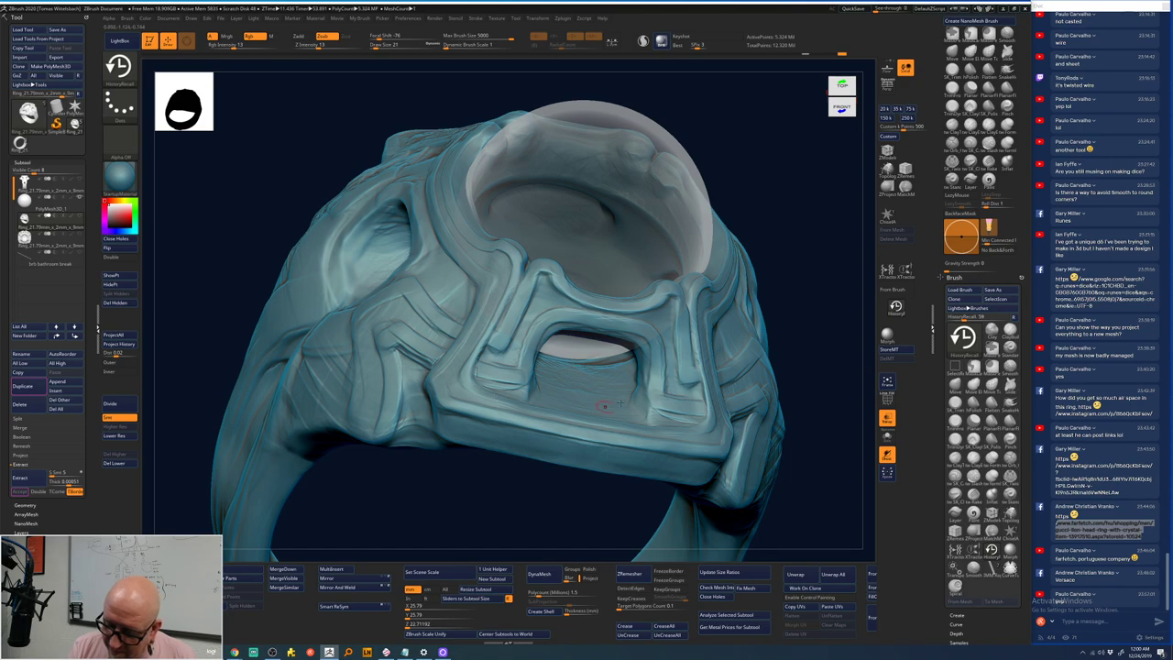
{"action": "mouse_move", "coordinate": [823, 303]}
{"action": "left_mouse_down"}
{"action": "mouse_move", "coordinate": [775, 317]}
{"action": "mouse_move", "coordinate": [772, 343]}
{"action": "mouse_move", "coordinate": [715, 343]}
{"action": "mouse_move", "coordinate": [676, 385]}
{"action": "left_mouse_up"}
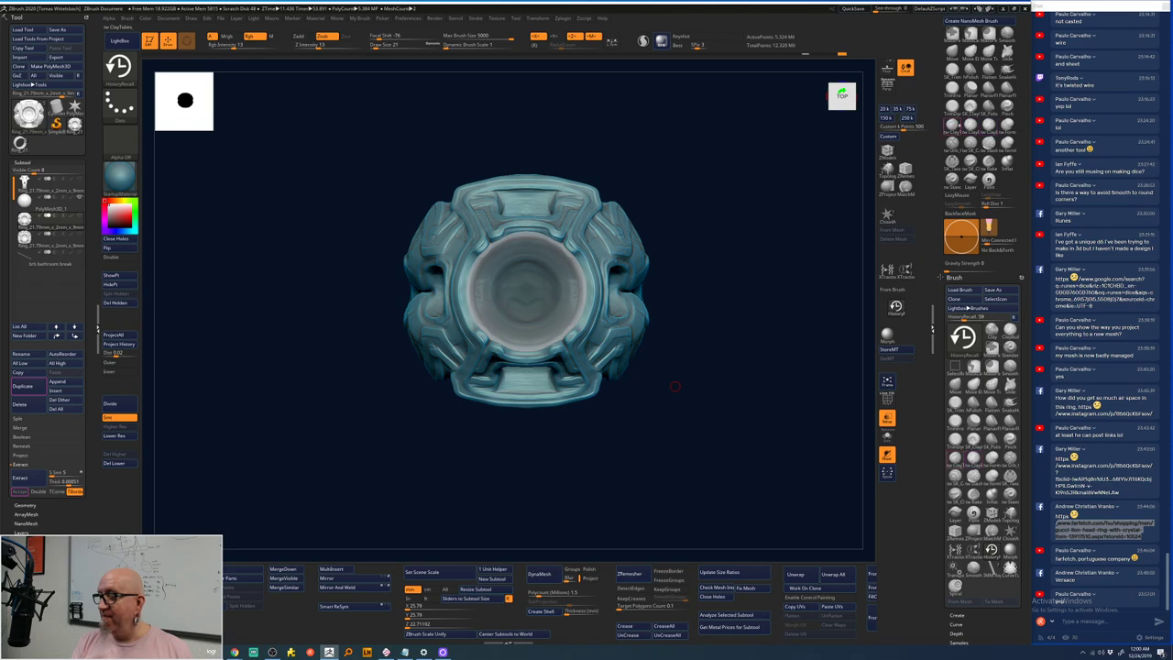
{"action": "key", "text": "b"}
{"action": "key", "text": "c"}
{"action": "key", "text": "t"}
{"action": "mouse_move", "coordinate": [723, 317]}
{"action": "left_mouse_down", "text": "alt"}
{"action": "mouse_move", "coordinate": [767, 474]}
{"action": "mouse_move", "coordinate": [472, 388]}
{"action": "mouse_move", "coordinate": [471, 545]}
{"action": "left_mouse_up", "text": "alt"}
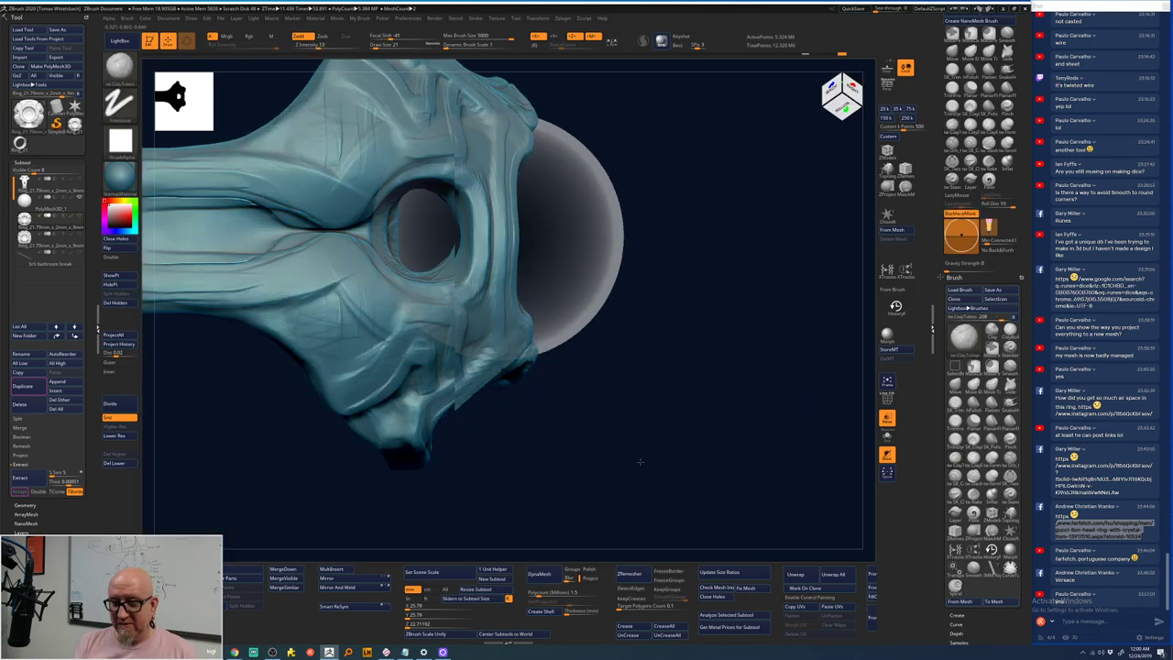
{"action": "mouse_move", "coordinate": [636, 467]}
{"action": "left_mouse_down", "text": "alt"}
{"action": "mouse_move", "coordinate": [696, 511]}
{"action": "mouse_move", "coordinate": [729, 458]}
{"action": "mouse_move", "coordinate": [759, 474]}
{"action": "mouse_move", "coordinate": [773, 458]}
{"action": "mouse_move", "coordinate": [754, 437]}
{"action": "left_mouse_up", "text": "alt"}
{"action": "key", "text": "space"}
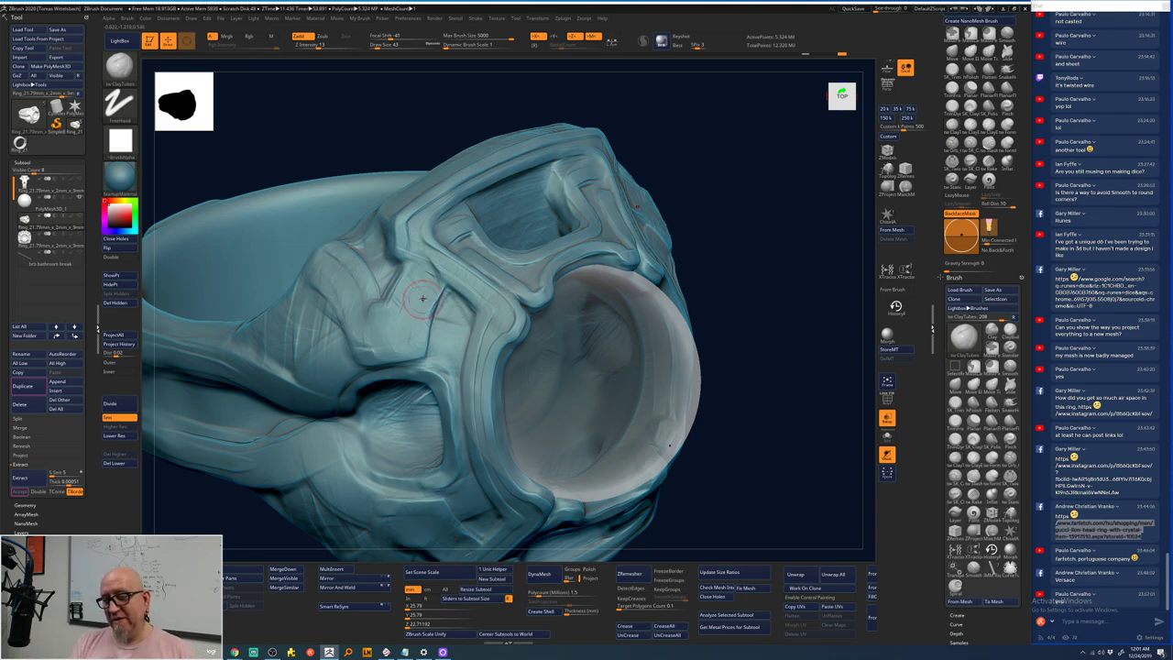
{"action": "mouse_move", "coordinate": [423, 294]}
{"action": "left_mouse_down"}
{"action": "mouse_move", "coordinate": [765, 272]}
{"action": "mouse_move", "coordinate": [813, 491]}
{"action": "mouse_move", "coordinate": [807, 358]}
{"action": "mouse_move", "coordinate": [810, 390]}
{"action": "mouse_move", "coordinate": [764, 348]}
{"action": "left_mouse_up"}
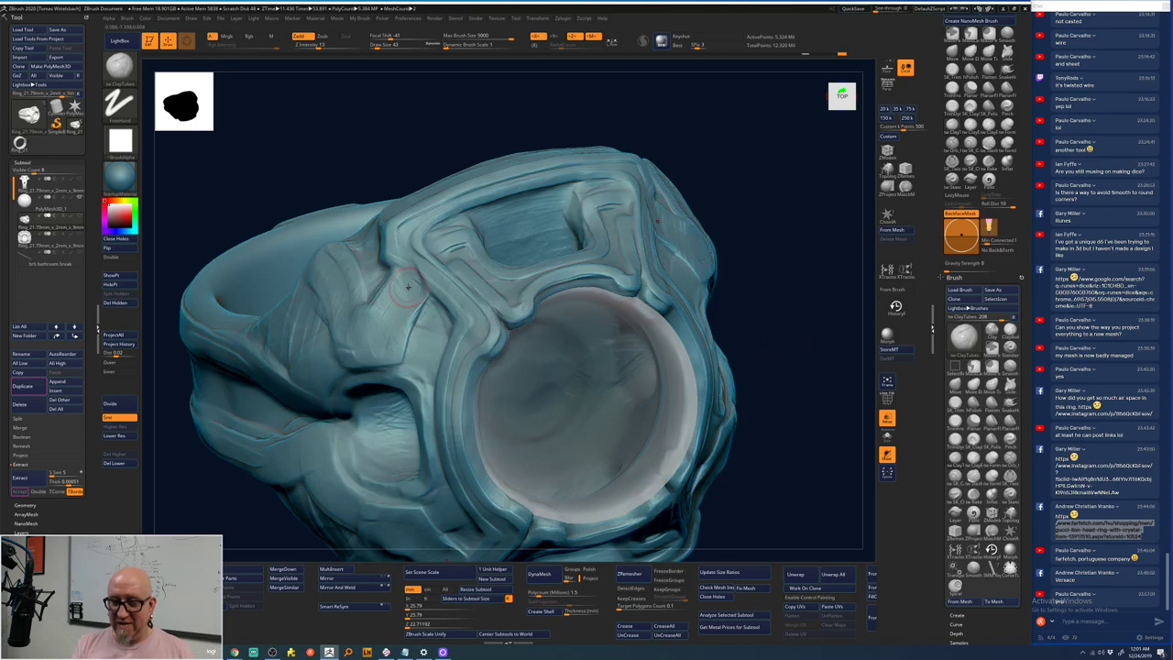
{"action": "left_click_drag", "start_coordinate": [755, 223], "coordinate": [753, 229]}
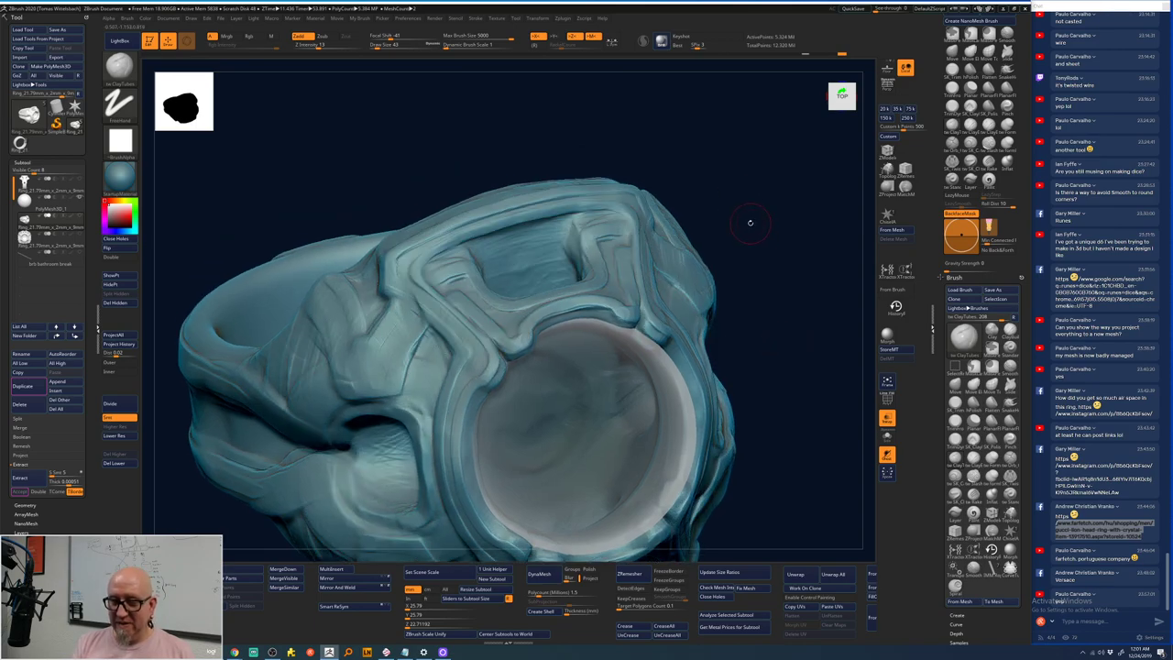
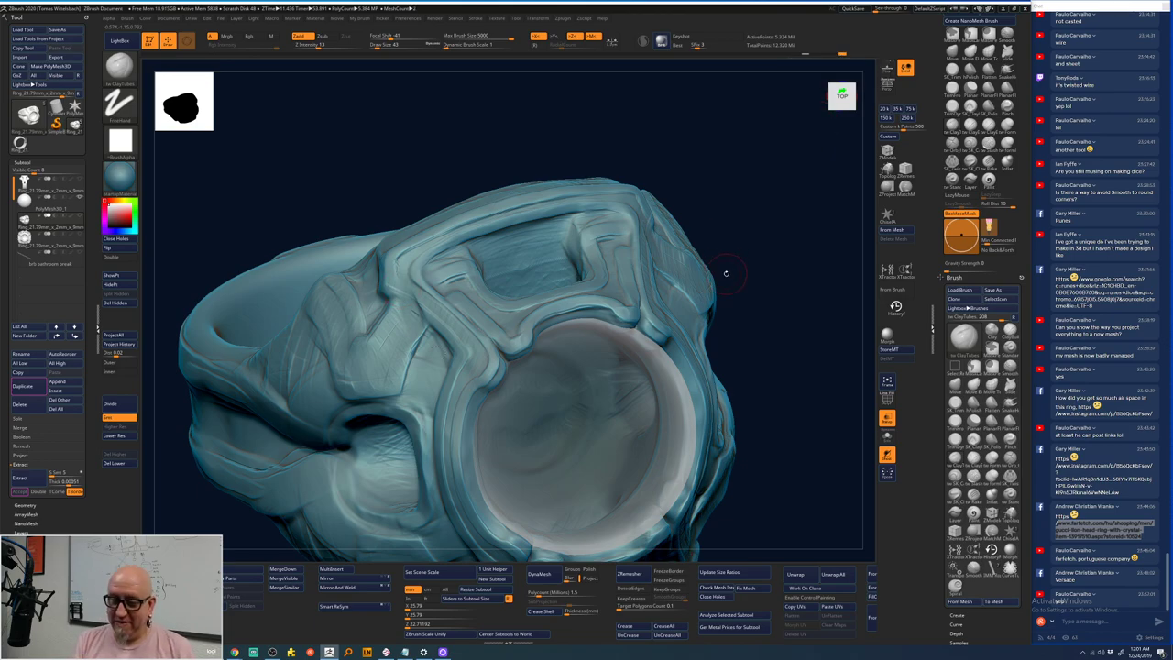
- Pick the History Recall brush and orbit the ring around to a straight front view
{"action": "left_click", "coordinate": [895, 306]}
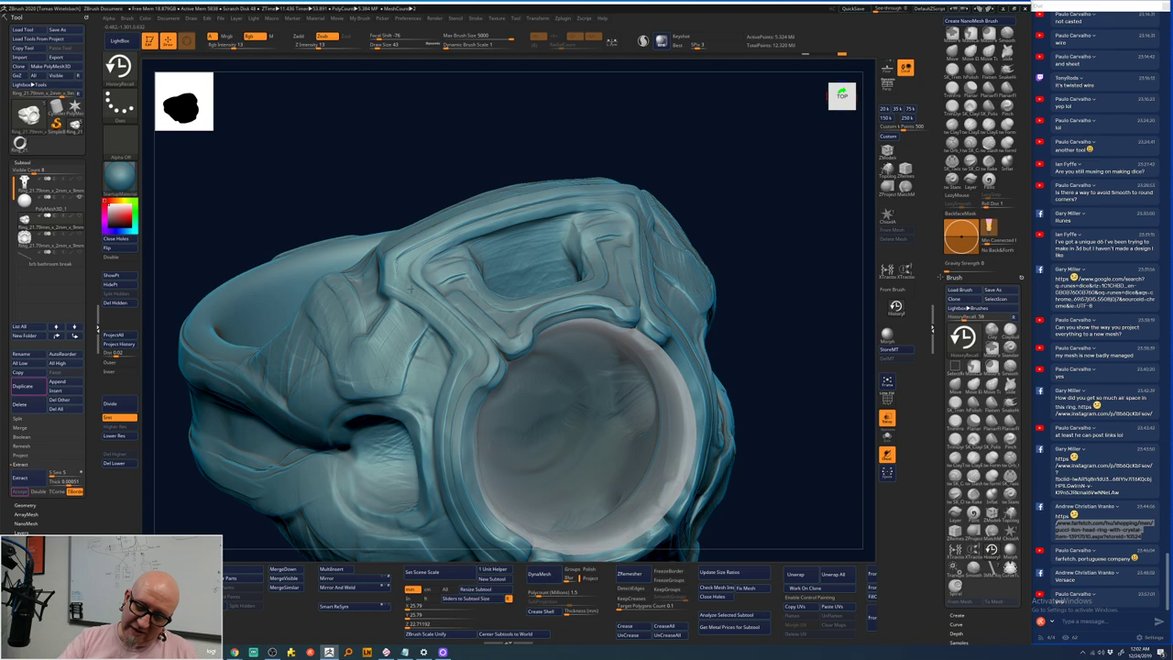
{"action": "left_click_drag", "start_coordinate": [414, 312], "coordinate": [614, 287]}
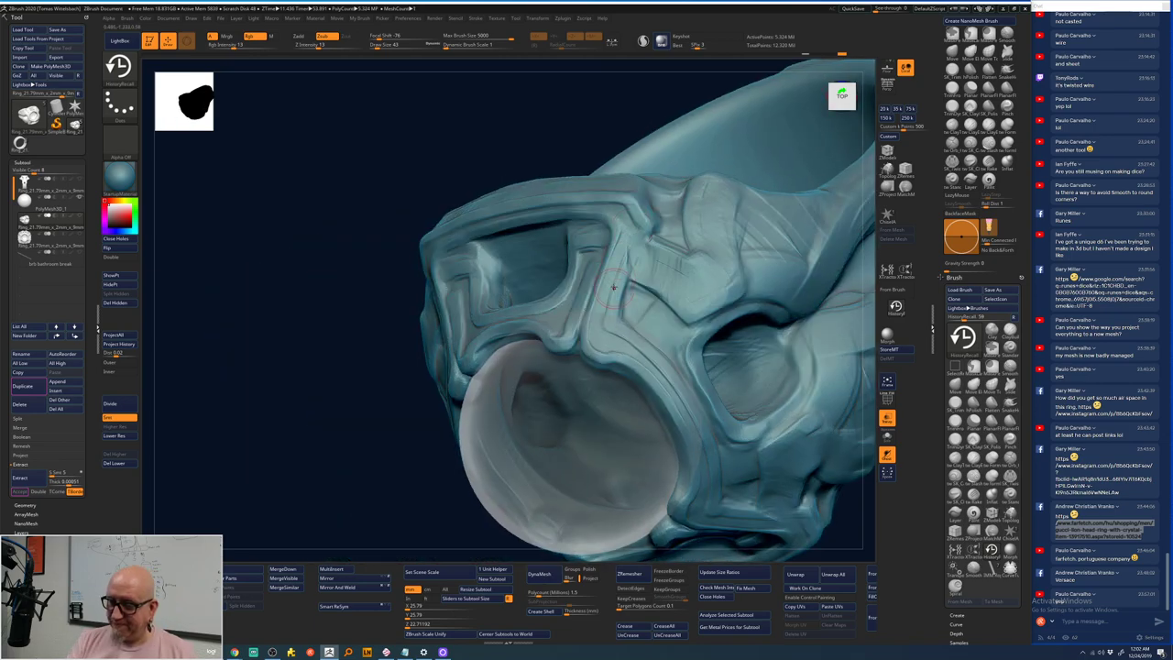
{"action": "mouse_move", "coordinate": [374, 543]}
{"action": "left_mouse_down"}
{"action": "mouse_move", "coordinate": [339, 481]}
{"action": "mouse_move", "coordinate": [322, 398]}
{"action": "mouse_move", "coordinate": [593, 321]}
{"action": "left_mouse_up"}
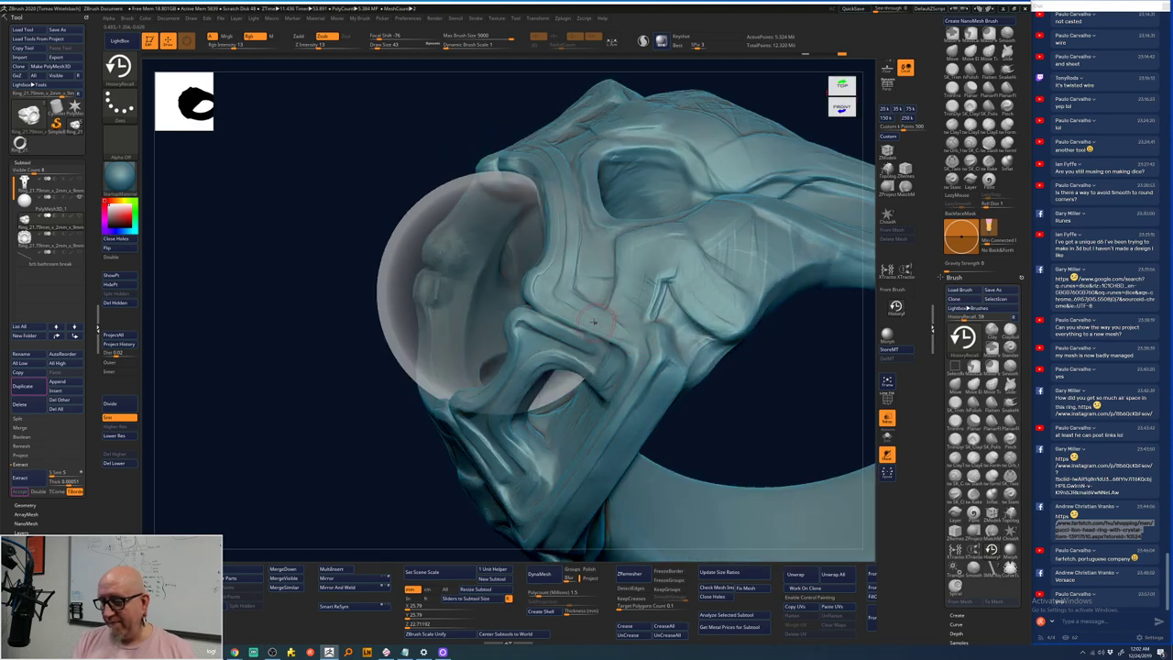
{"action": "mouse_move", "coordinate": [743, 434]}
{"action": "left_mouse_down"}
{"action": "mouse_move", "coordinate": [741, 359]}
{"action": "mouse_move", "coordinate": [754, 323]}
{"action": "mouse_move", "coordinate": [504, 386]}
{"action": "left_mouse_up"}
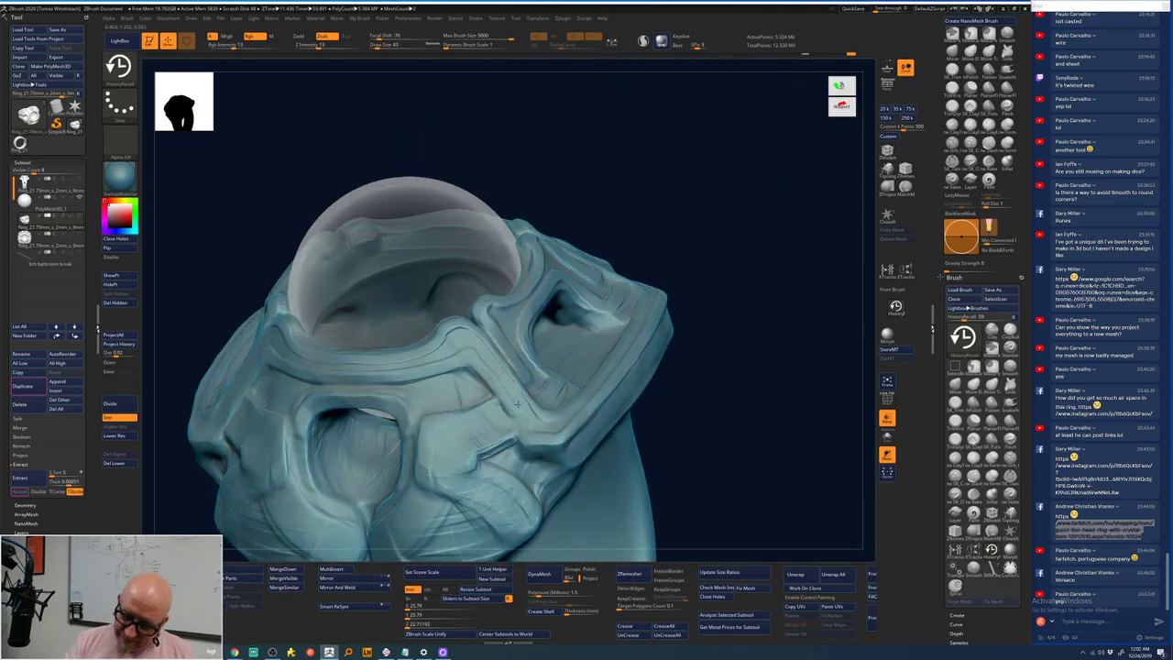
{"action": "mouse_move", "coordinate": [699, 354]}
{"action": "left_mouse_down"}
{"action": "mouse_move", "coordinate": [757, 393]}
{"action": "mouse_move", "coordinate": [753, 379]}
{"action": "mouse_move", "coordinate": [742, 437]}
{"action": "left_mouse_up"}
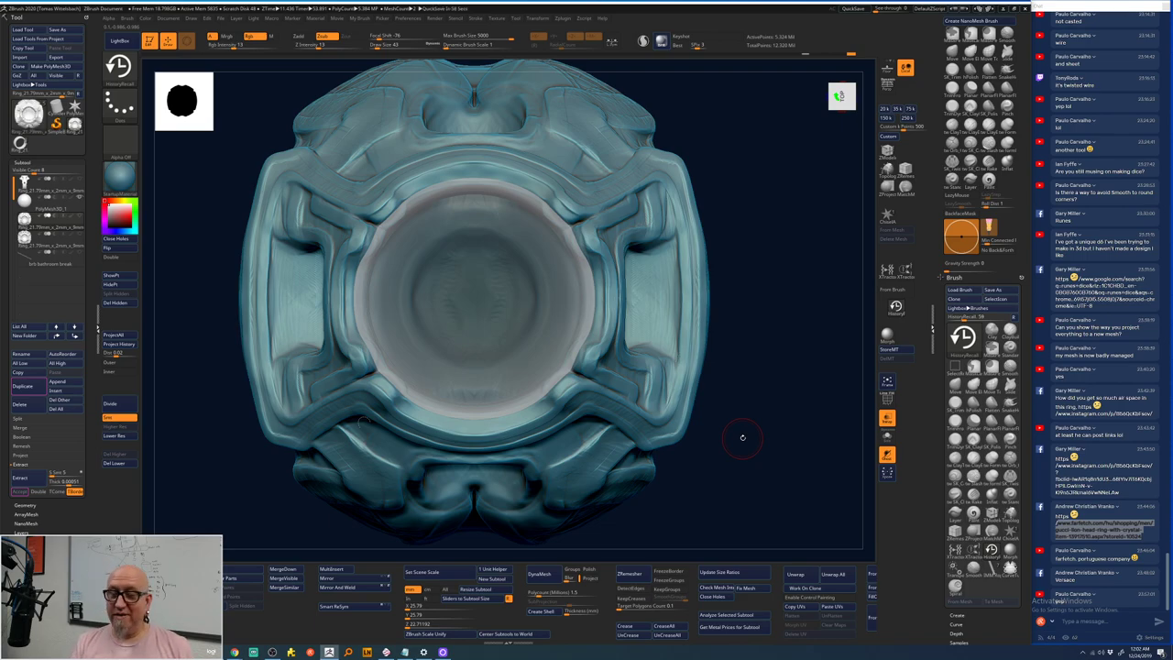
{"action": "mouse_move", "coordinate": [382, 52]}
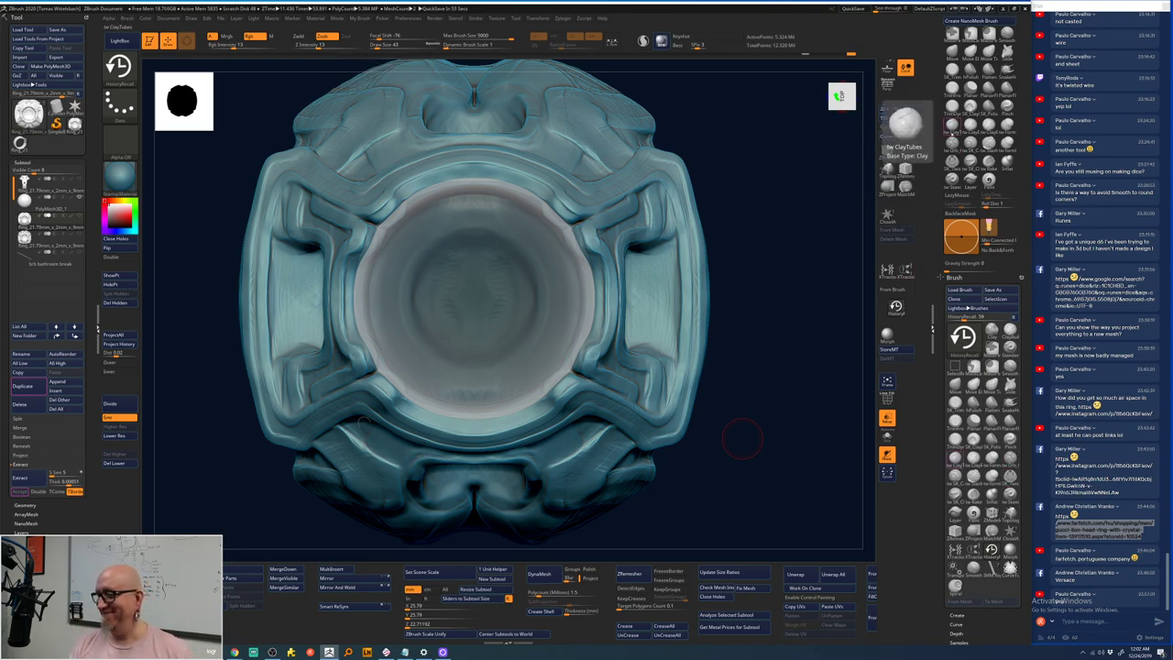
- Switch back to ClayTubes (BCT) and tilt the ring to expose its top and underside
{"action": "key", "text": "b"}
{"action": "key", "text": "c"}
{"action": "key", "text": "t"}
{"action": "left_click_drag", "start_coordinate": [732, 137], "coordinate": [733, 188]}
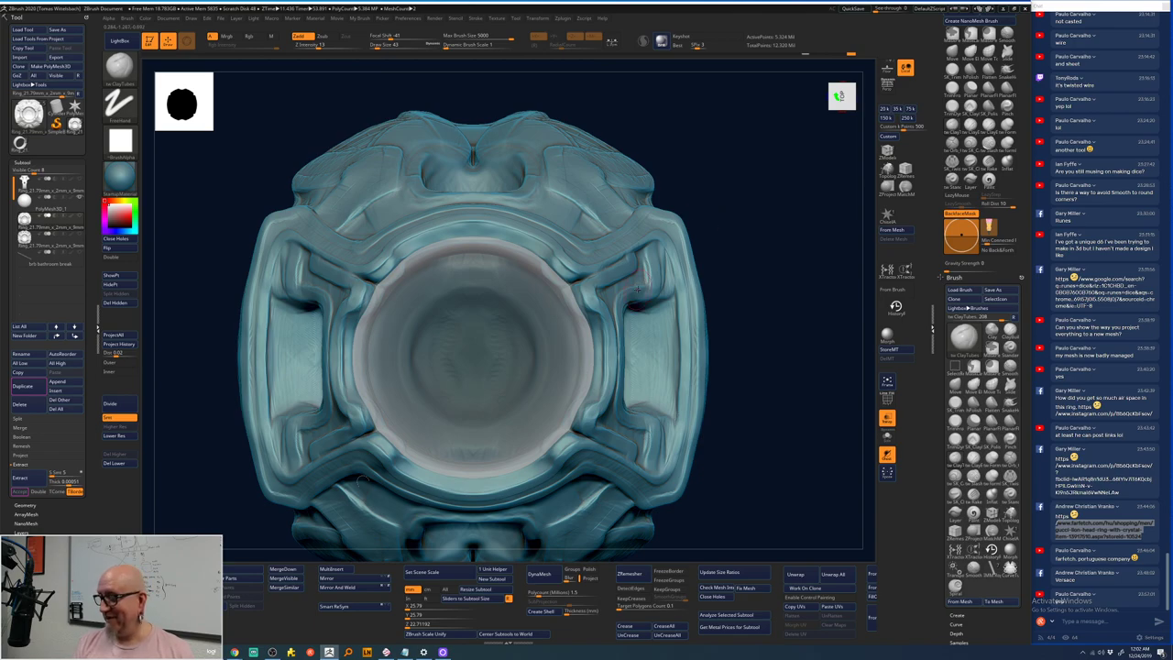
{"action": "key", "text": "b"}
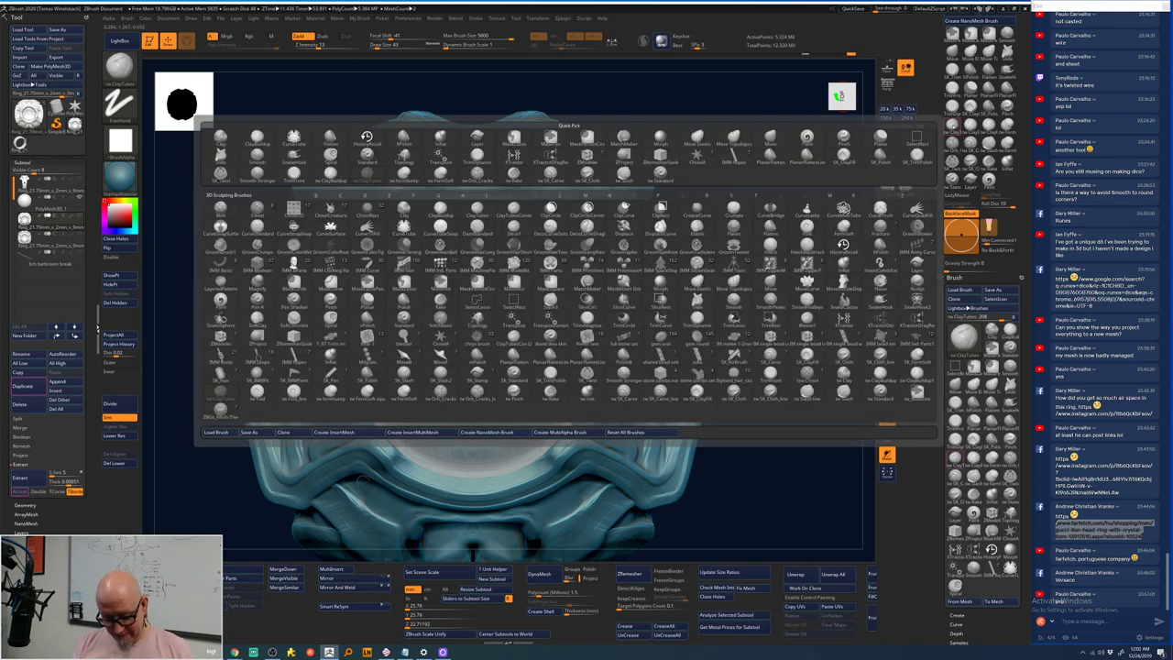
{"action": "key", "text": "Escape"}
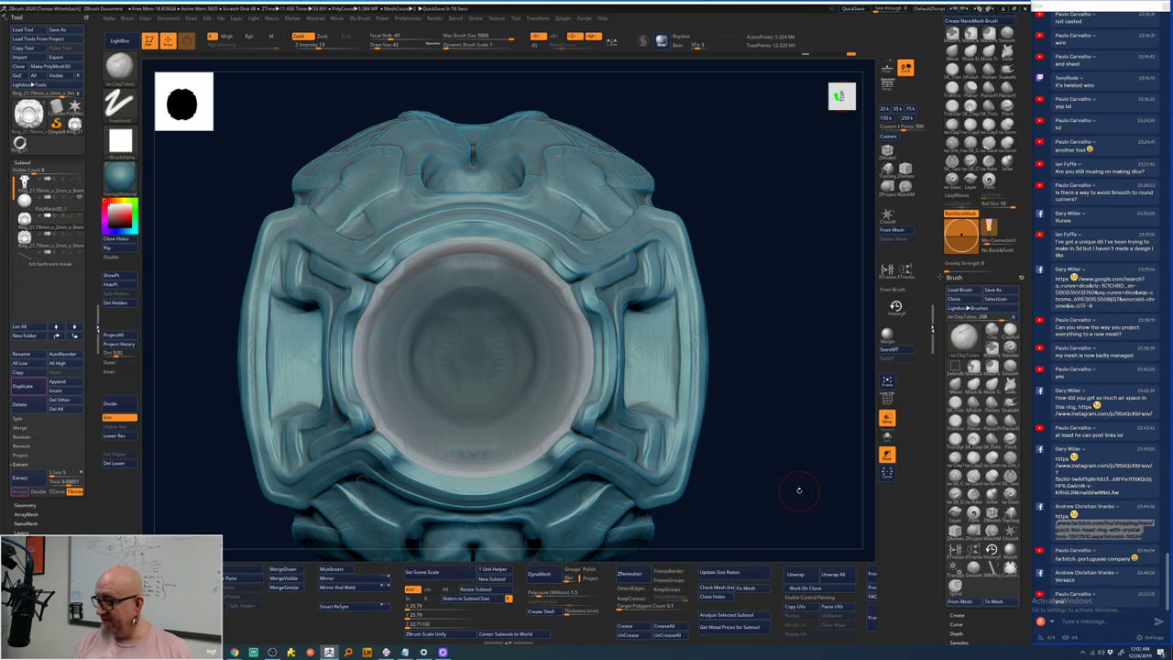
{"action": "left_click_drag", "start_coordinate": [799, 490], "coordinate": [678, 330]}
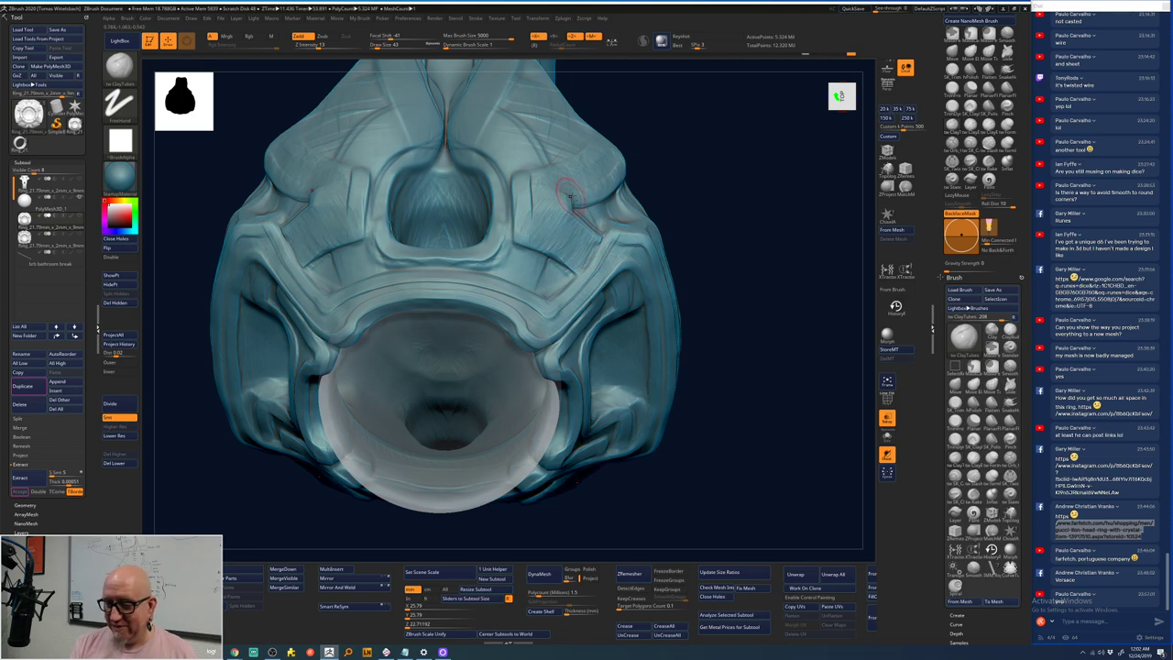
- Build up clay on the band above the stone, then orbit back to a front view
{"action": "mouse_move", "coordinate": [548, 213]}
{"action": "left_mouse_down"}
{"action": "mouse_move", "coordinate": [546, 177]}
{"action": "mouse_move", "coordinate": [528, 176]}
{"action": "mouse_move", "coordinate": [518, 194]}
{"action": "mouse_move", "coordinate": [618, 159]}
{"action": "left_mouse_up"}
{"action": "left_click_drag", "start_coordinate": [715, 150], "coordinate": [641, 126]}
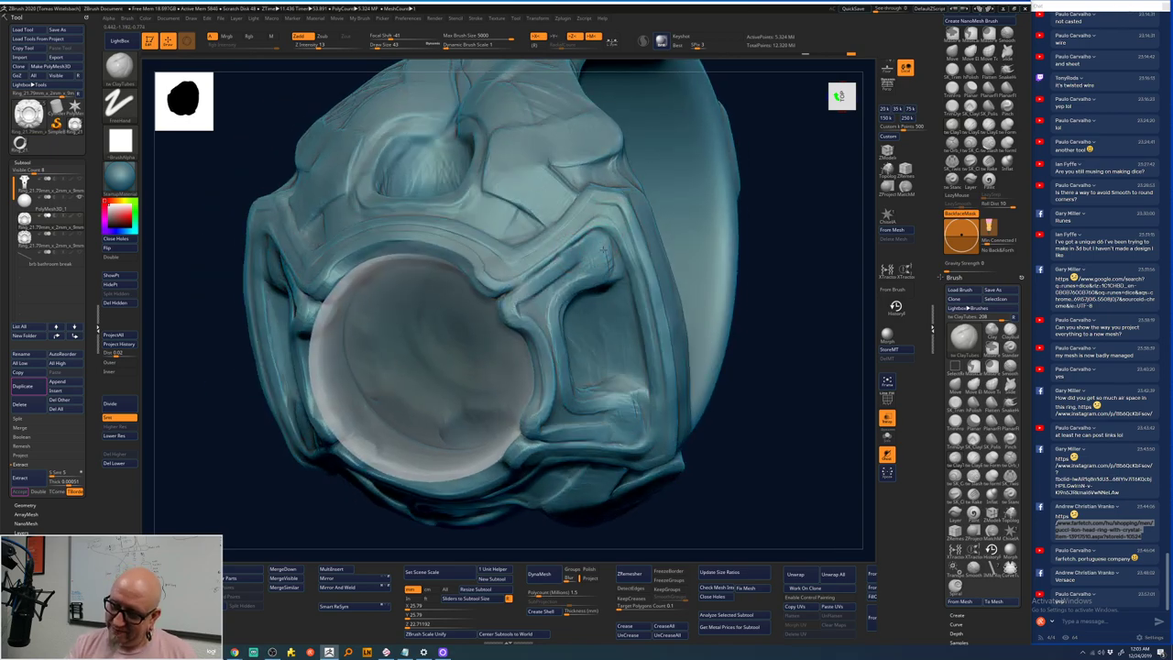
{"action": "left_click_drag", "start_coordinate": [790, 163], "coordinate": [605, 272]}
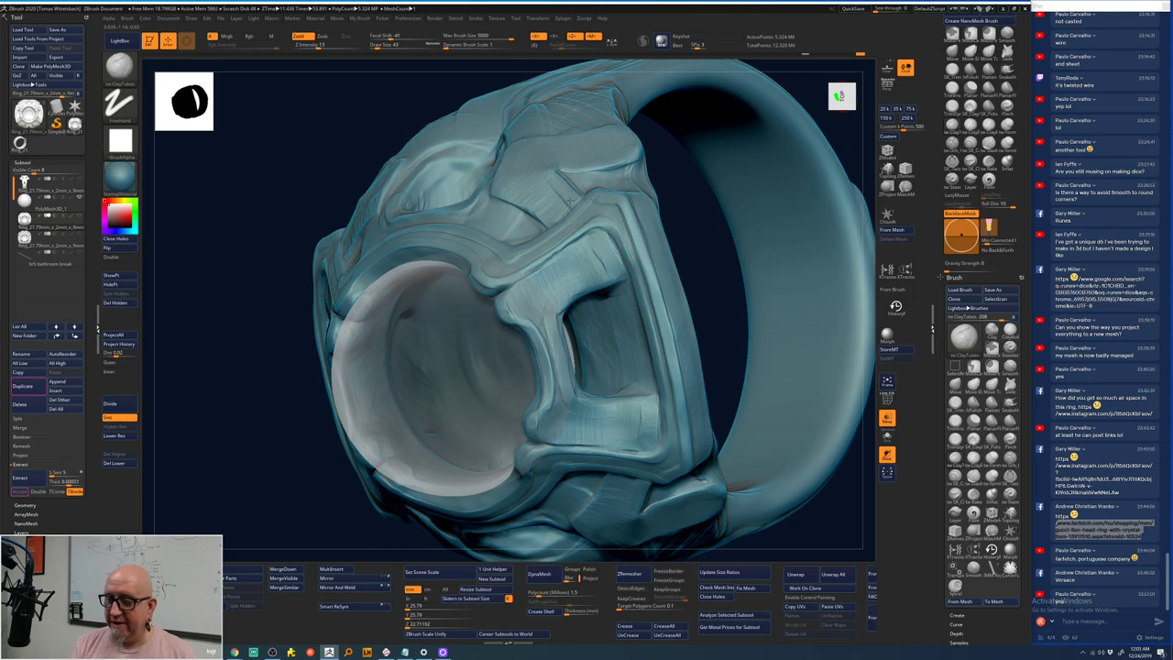
{"action": "left_click_drag", "start_coordinate": [704, 240], "coordinate": [715, 403]}
{"action": "left_click_drag", "start_coordinate": [406, 393], "coordinate": [461, 242], "text": "alt"}
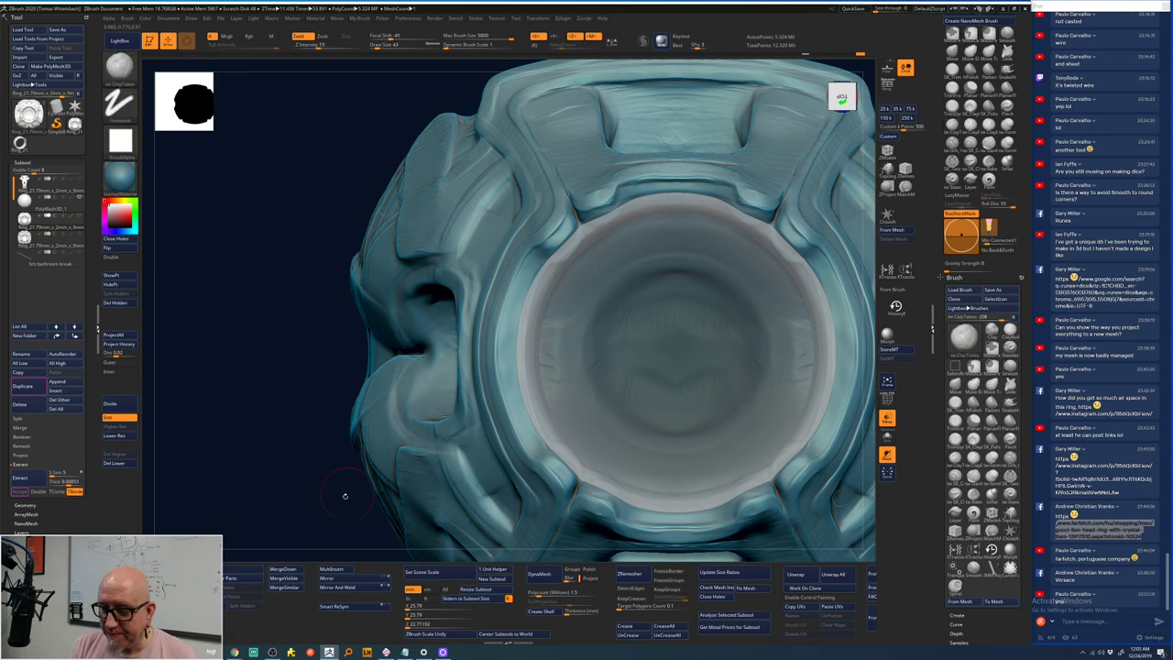
{"action": "mouse_move", "coordinate": [315, 524]}
{"action": "left_mouse_down"}
{"action": "mouse_move", "coordinate": [236, 474]}
{"action": "mouse_move", "coordinate": [275, 449]}
{"action": "left_mouse_up"}
{"action": "key", "text": "f"}
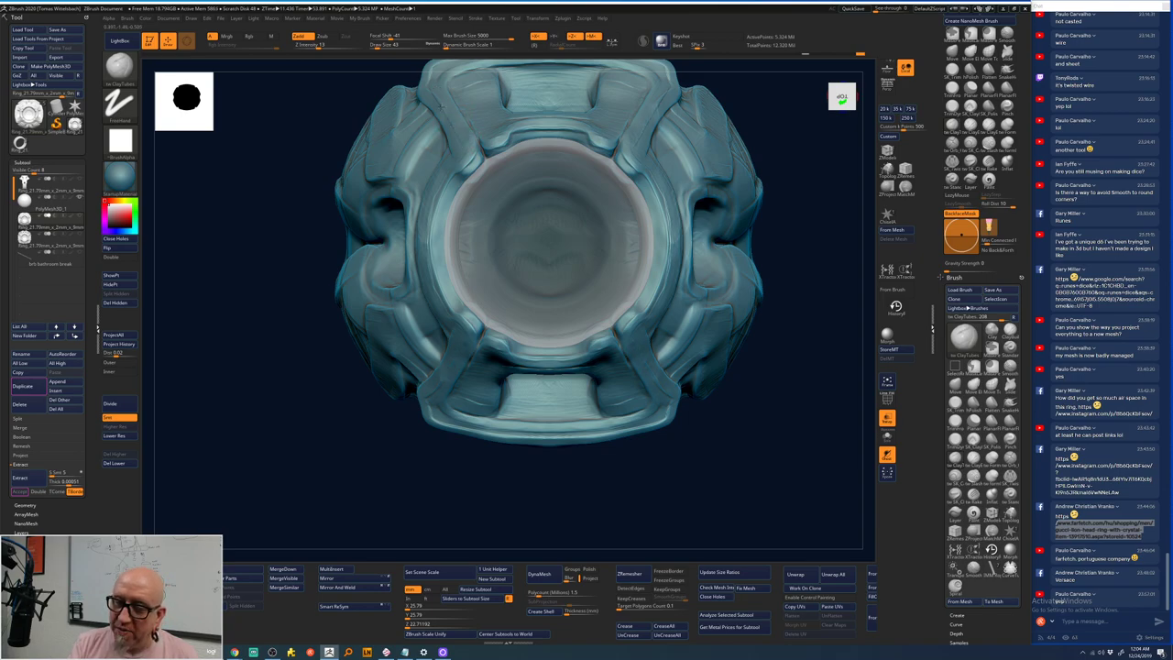
{"action": "left_click_drag", "start_coordinate": [296, 327], "coordinate": [300, 428], "text": "alt"}
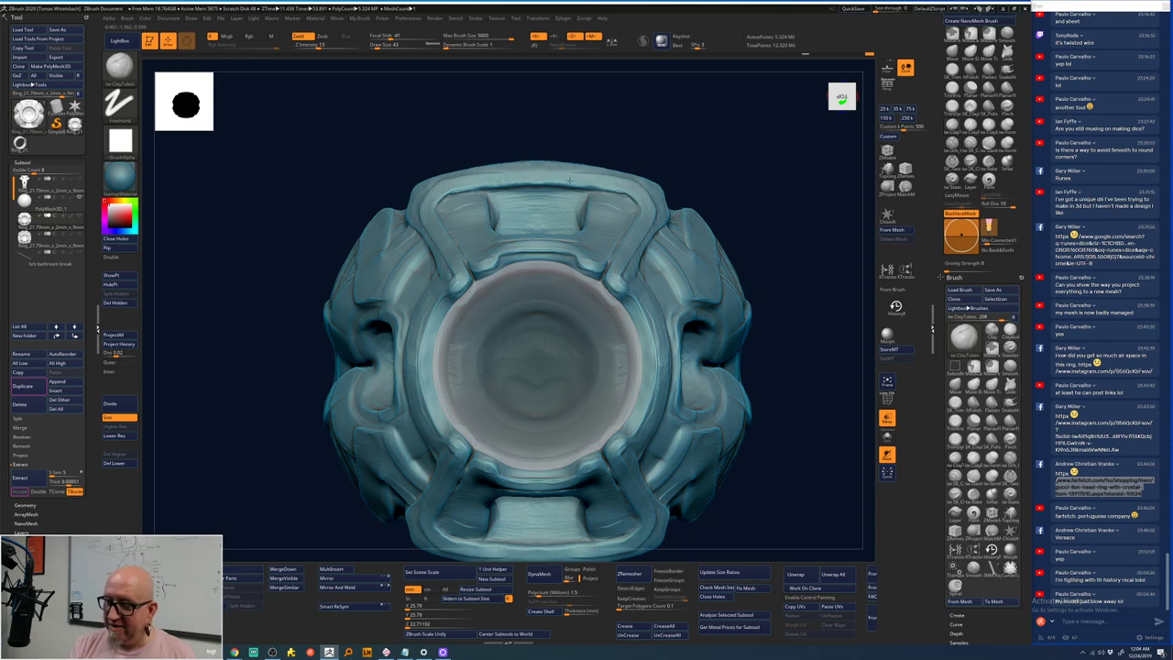
- Switch to Smooth (BST) and smooth the ring with Shift while turning it to three-quarter views
{"action": "key", "text": "b"}
{"action": "key", "text": "s"}
{"action": "key", "text": "t"}
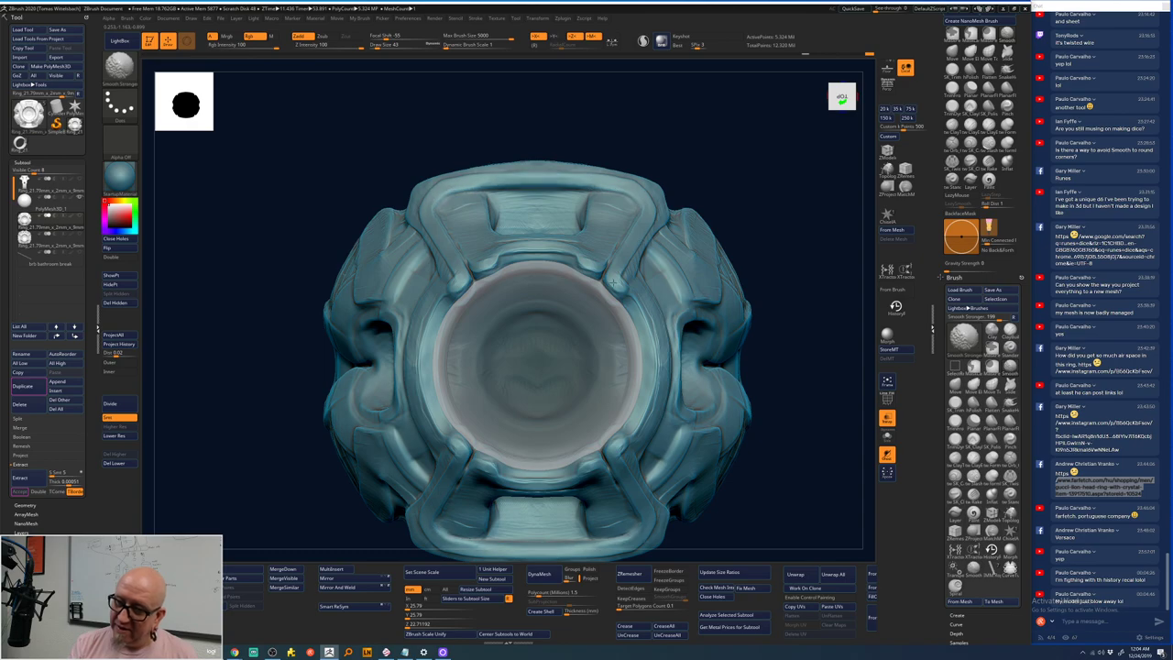
{"action": "key", "text": "shift"}
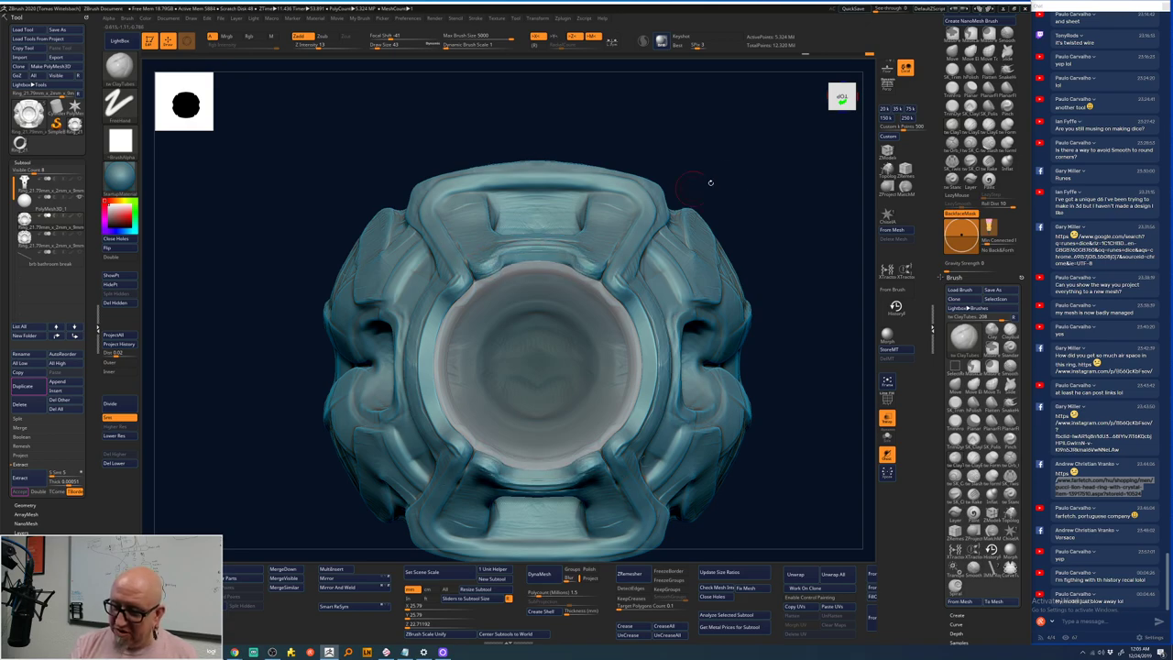
{"action": "left_click_drag", "start_coordinate": [722, 185], "coordinate": [624, 209]}
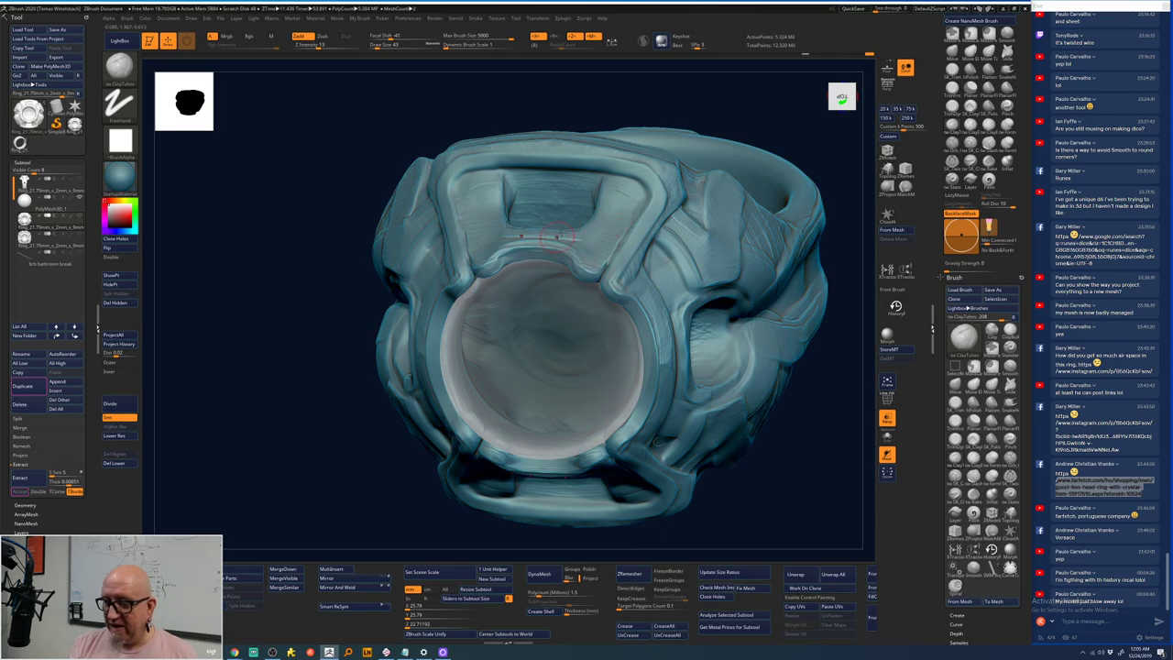
{"action": "key", "text": "shift"}
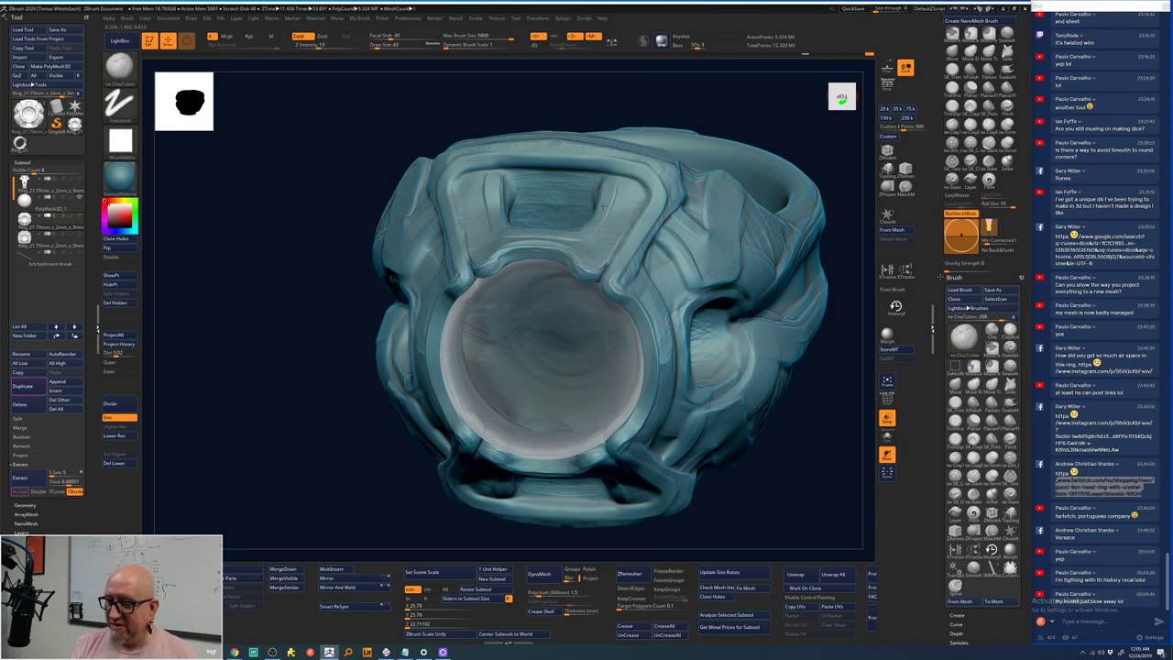
{"action": "mouse_move", "coordinate": [751, 100]}
{"action": "left_mouse_down"}
{"action": "mouse_move", "coordinate": [684, 102]}
{"action": "mouse_move", "coordinate": [530, 213]}
{"action": "left_mouse_up"}
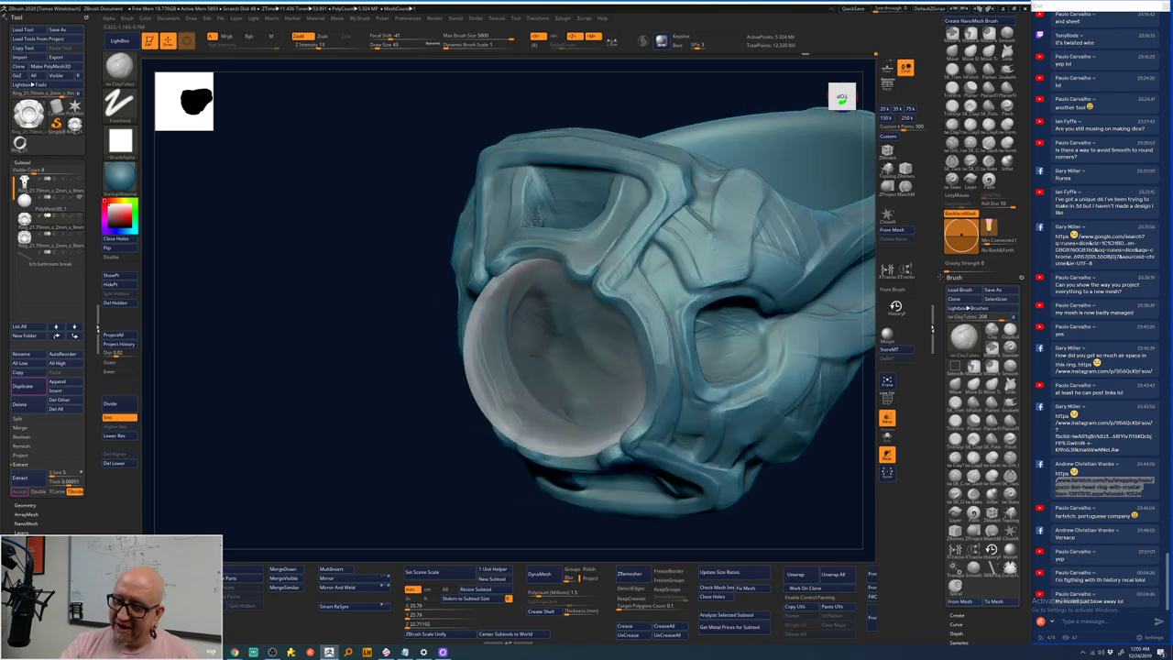
{"action": "key", "text": "shift"}
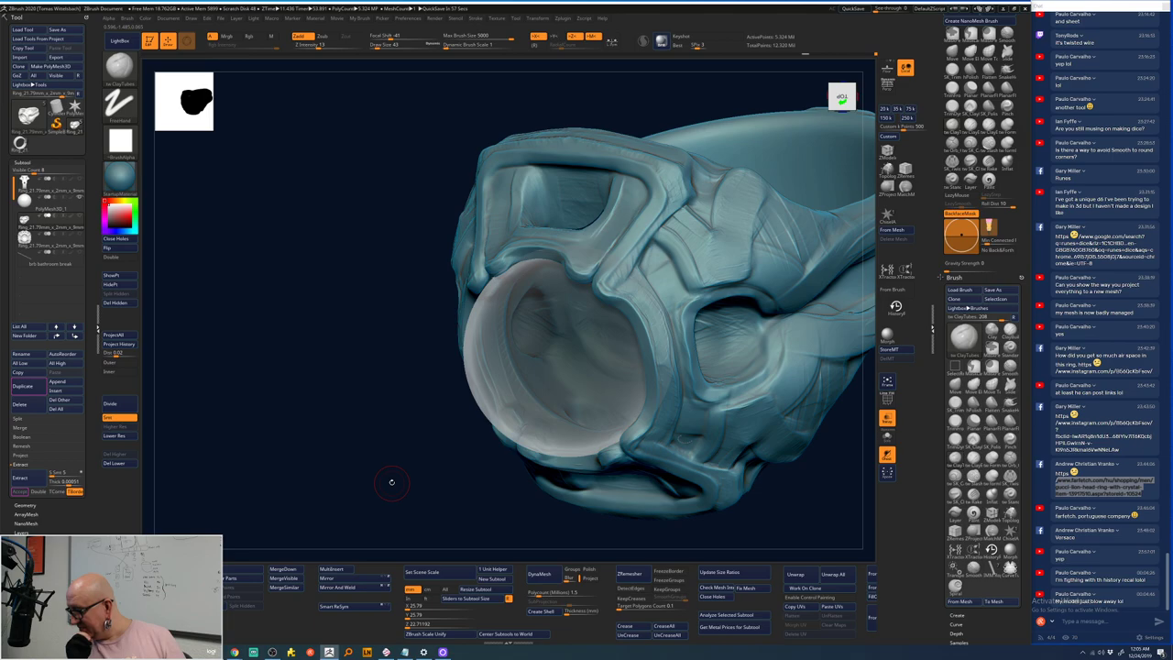
- Orbit and zoom out to see the whole ring from front and oblique angles
{"action": "left_click_drag", "start_coordinate": [391, 482], "coordinate": [438, 427]}
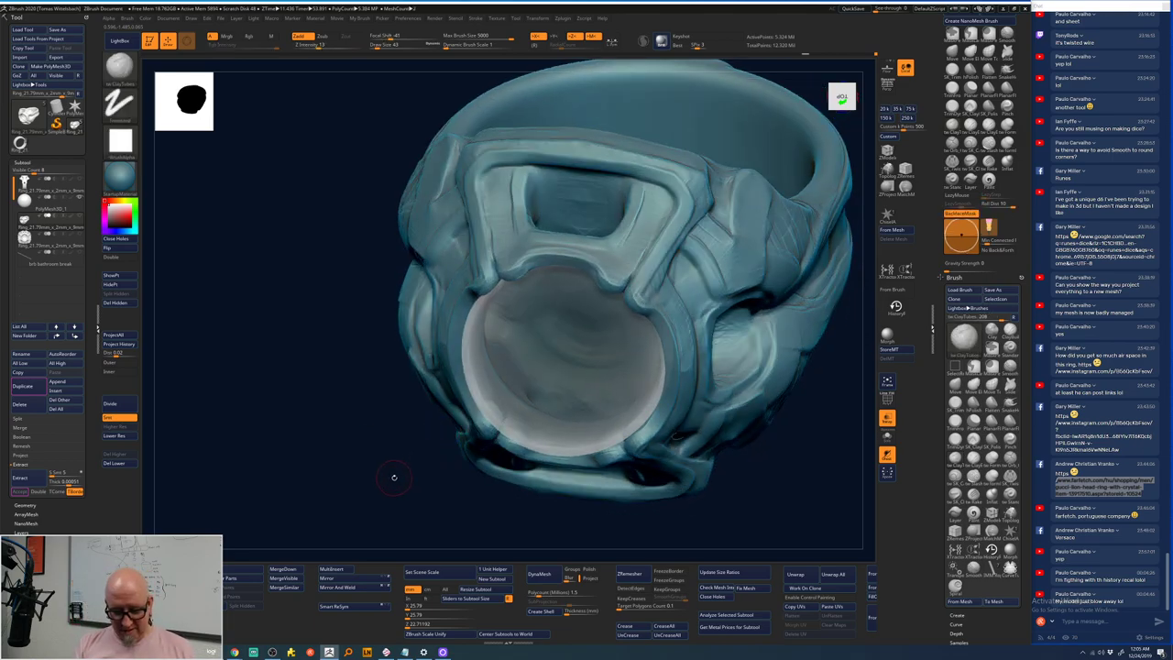
{"action": "left_click_drag", "start_coordinate": [393, 476], "coordinate": [399, 463]}
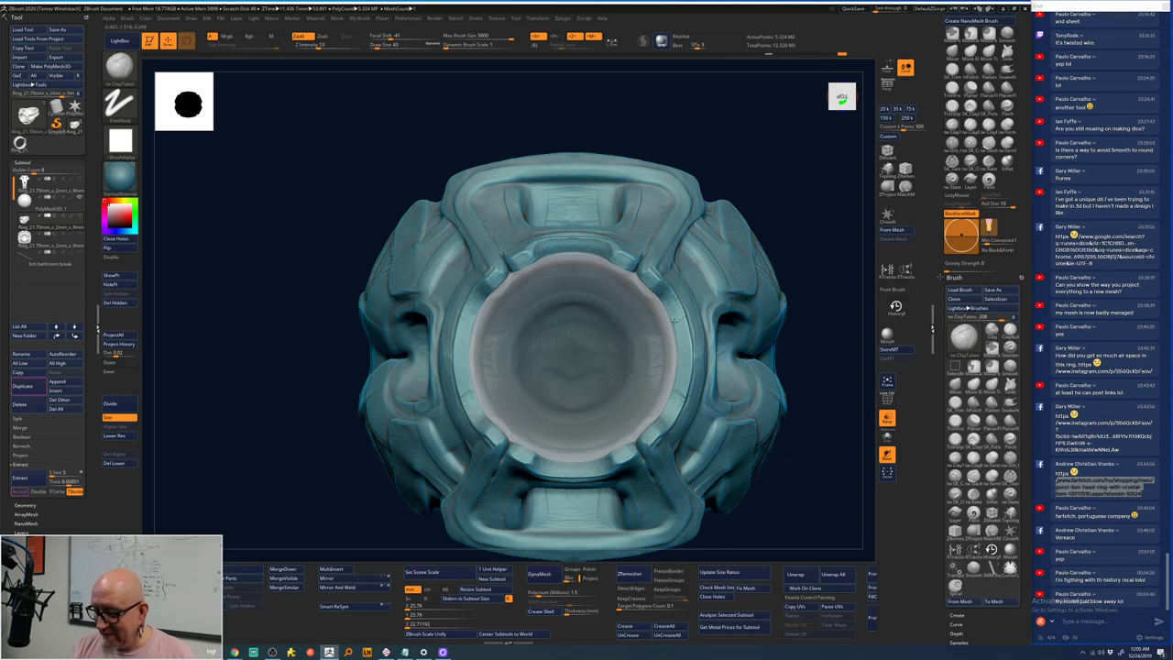
{"action": "left_click_drag", "start_coordinate": [772, 517], "coordinate": [637, 224]}
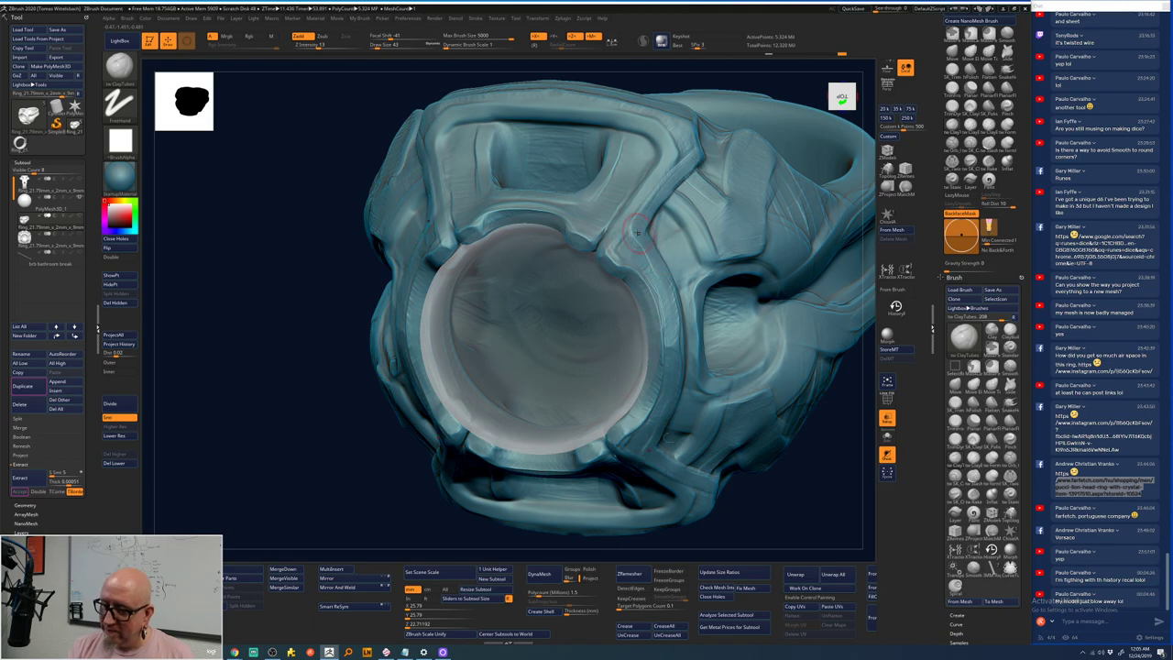
{"action": "left_click_drag", "start_coordinate": [802, 517], "coordinate": [760, 498]}
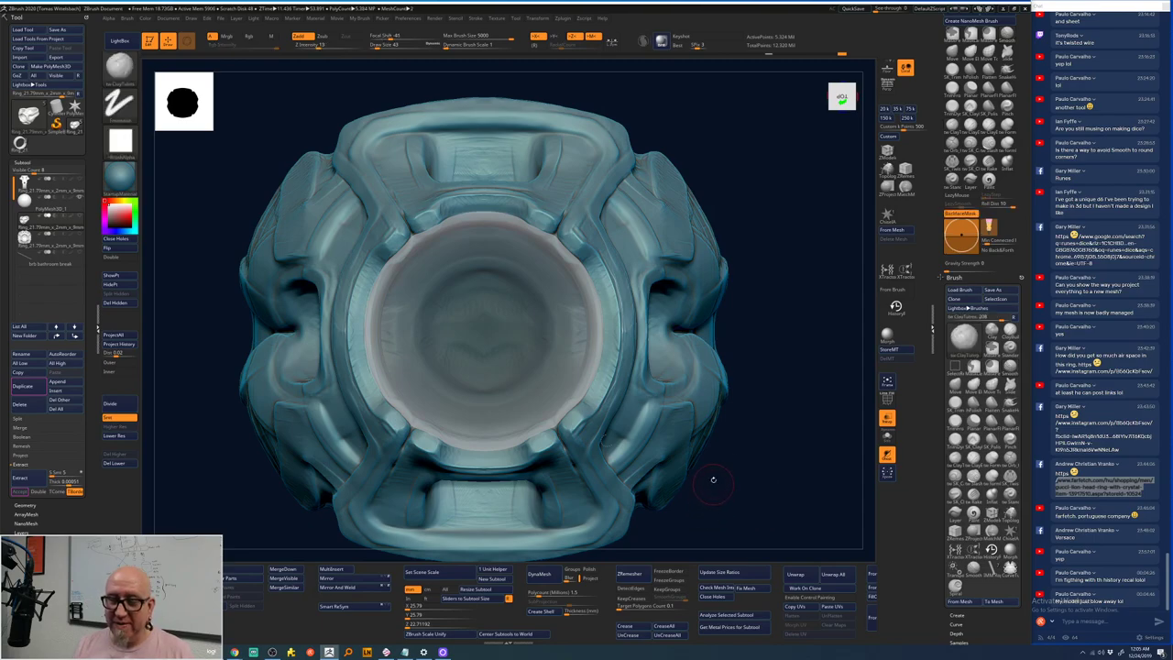
{"action": "left_click_drag", "start_coordinate": [733, 291], "coordinate": [660, 188]}
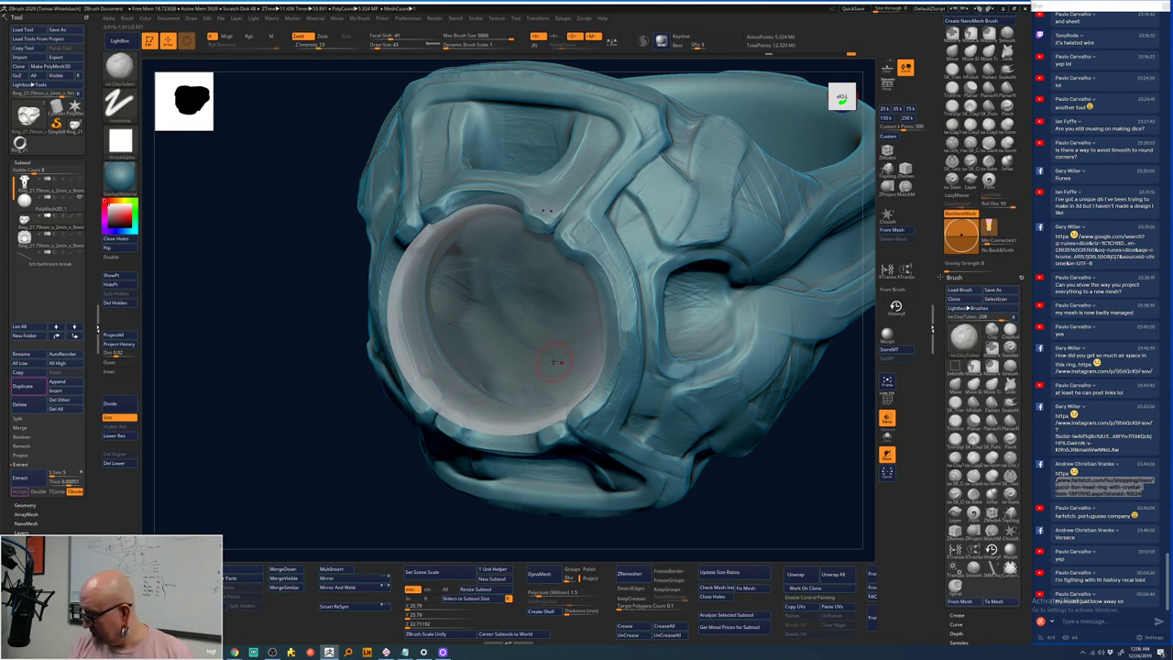
{"action": "key", "text": "space"}
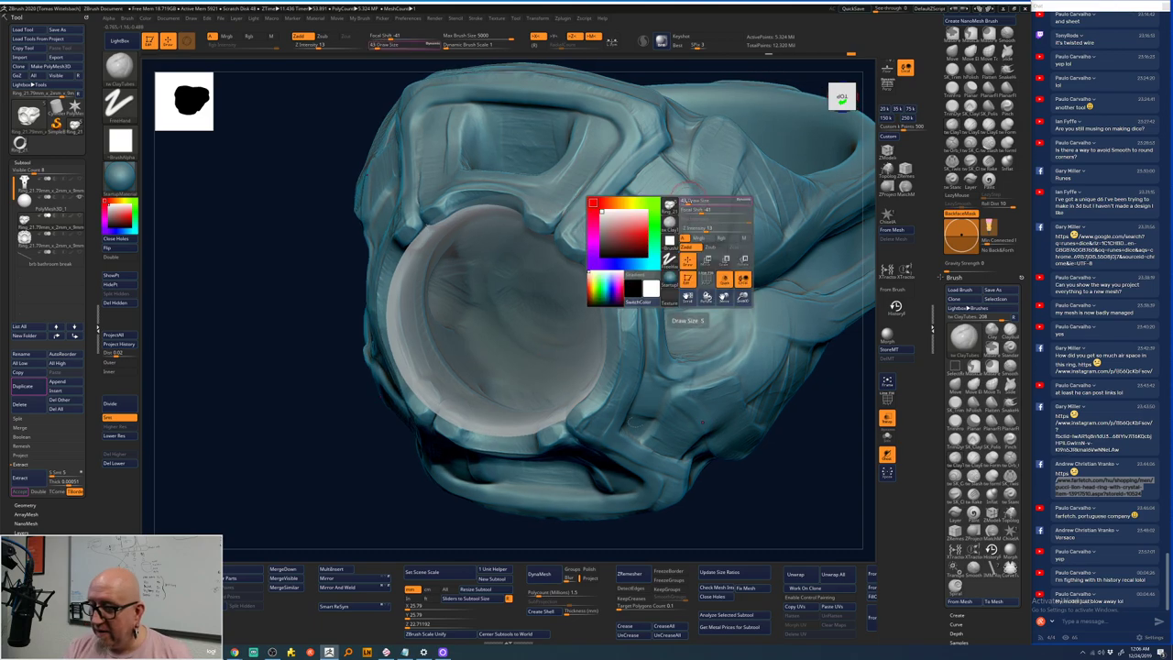
{"action": "key", "text": "space"}
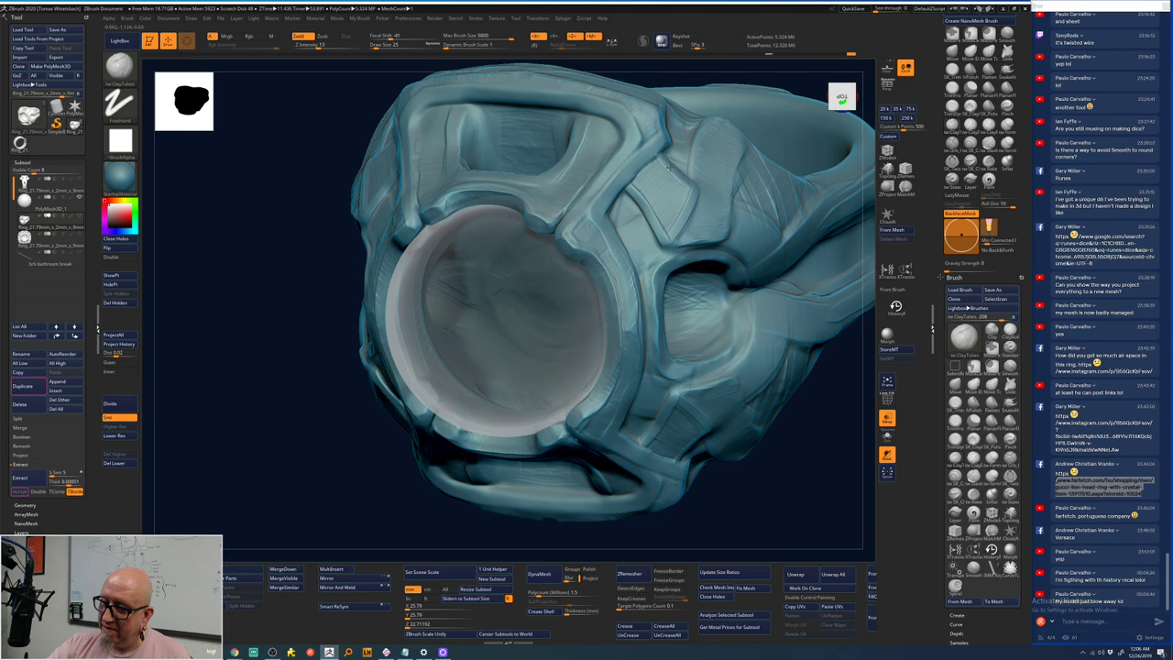
{"action": "key", "text": "space"}
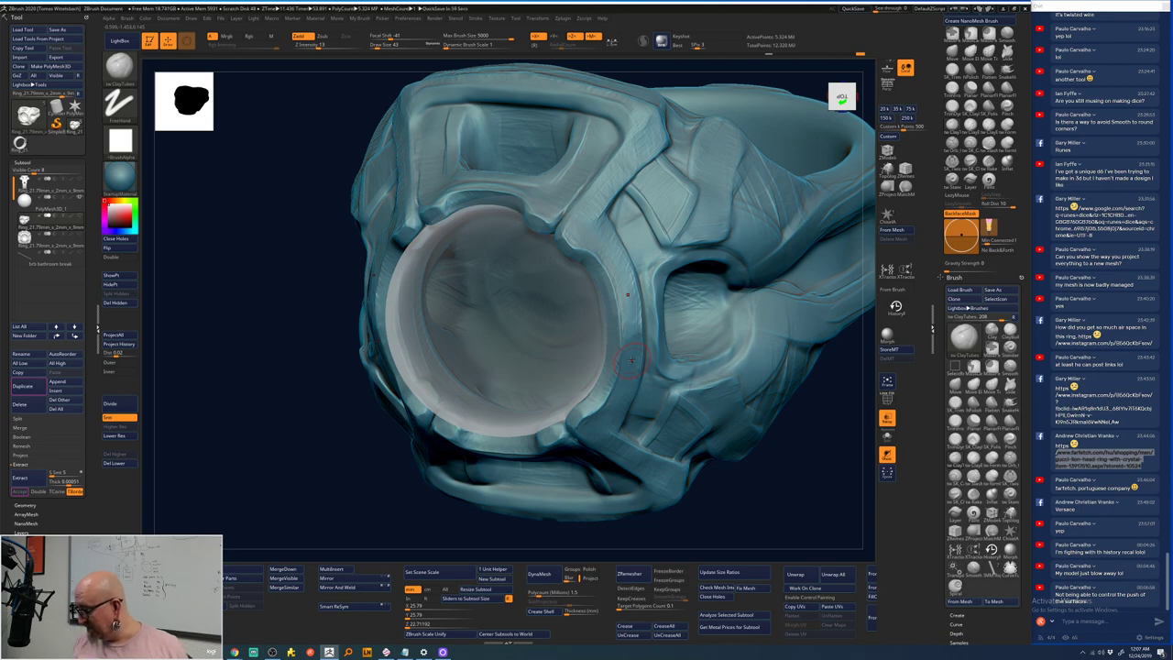
{"action": "left_click_drag", "start_coordinate": [793, 519], "coordinate": [802, 478], "text": "shift"}
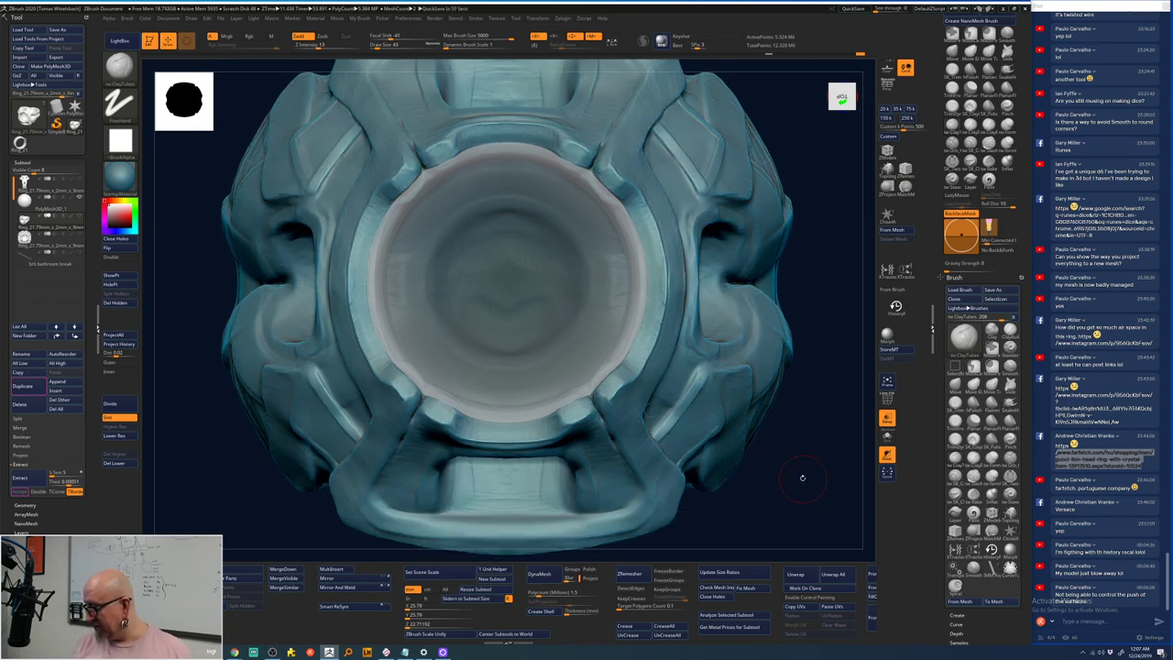
{"action": "left_click_drag", "start_coordinate": [803, 254], "coordinate": [831, 403]}
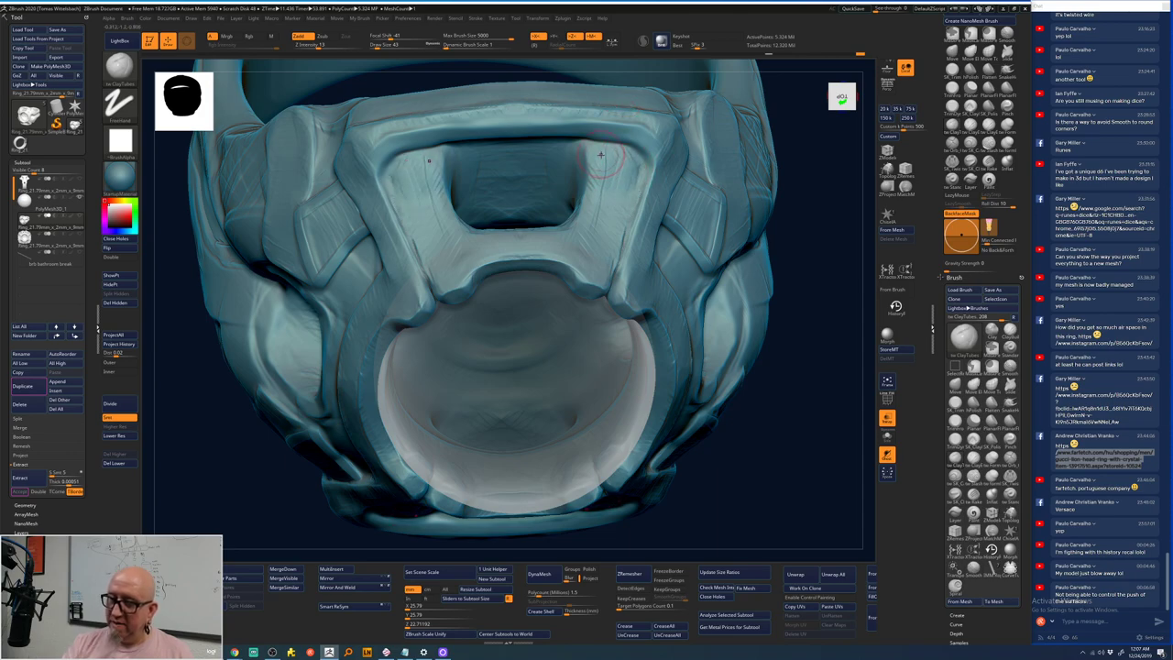
- Select the plain main ring subtool in the Subtool list
{"action": "left_click", "coordinate": [64, 241]}
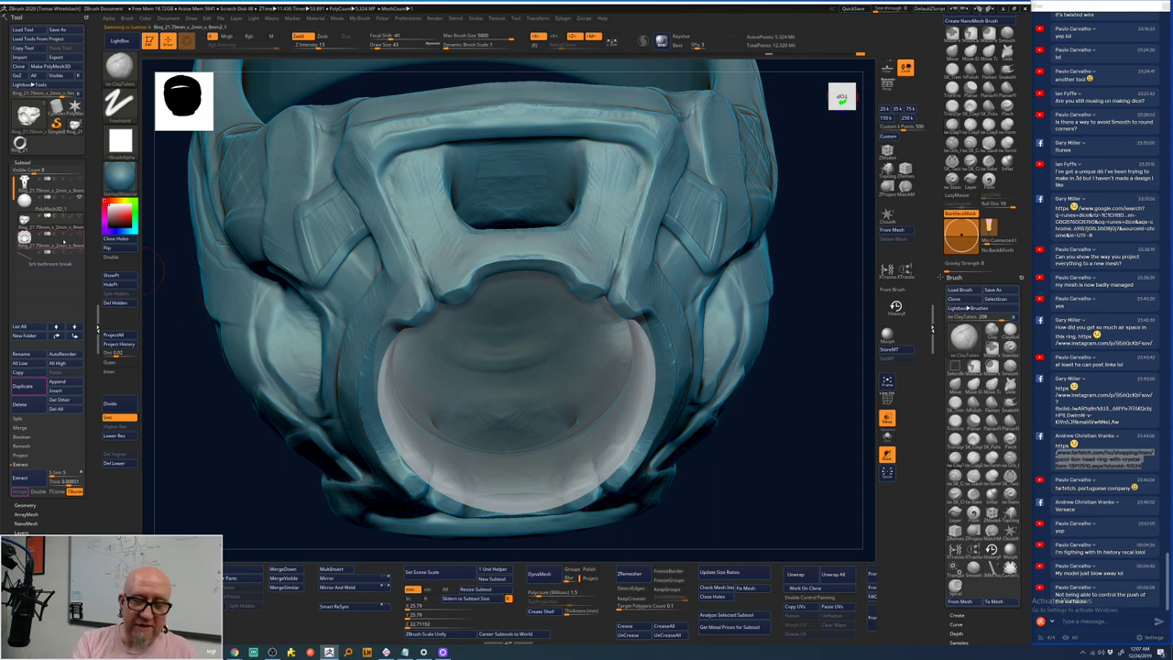
{"action": "mouse_move", "coordinate": [64, 241]}
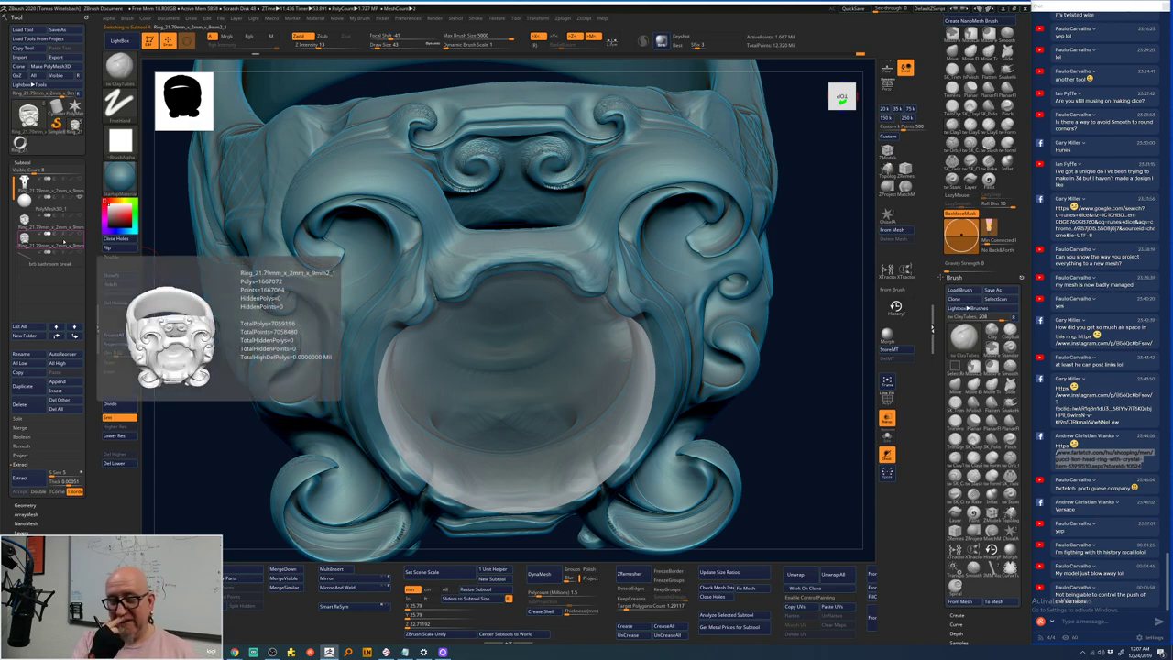
{"action": "left_click_drag", "start_coordinate": [174, 294], "coordinate": [193, 334]}
{"action": "left_click", "coordinate": [51, 240]}
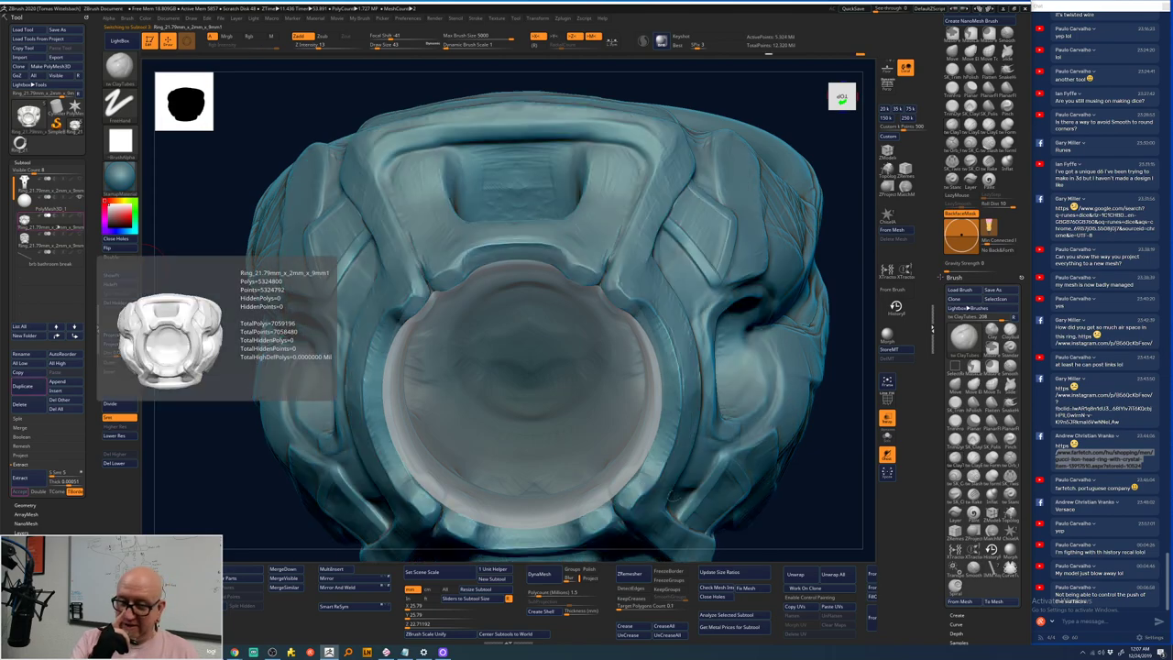
{"action": "left_click_drag", "start_coordinate": [816, 503], "coordinate": [762, 504]}
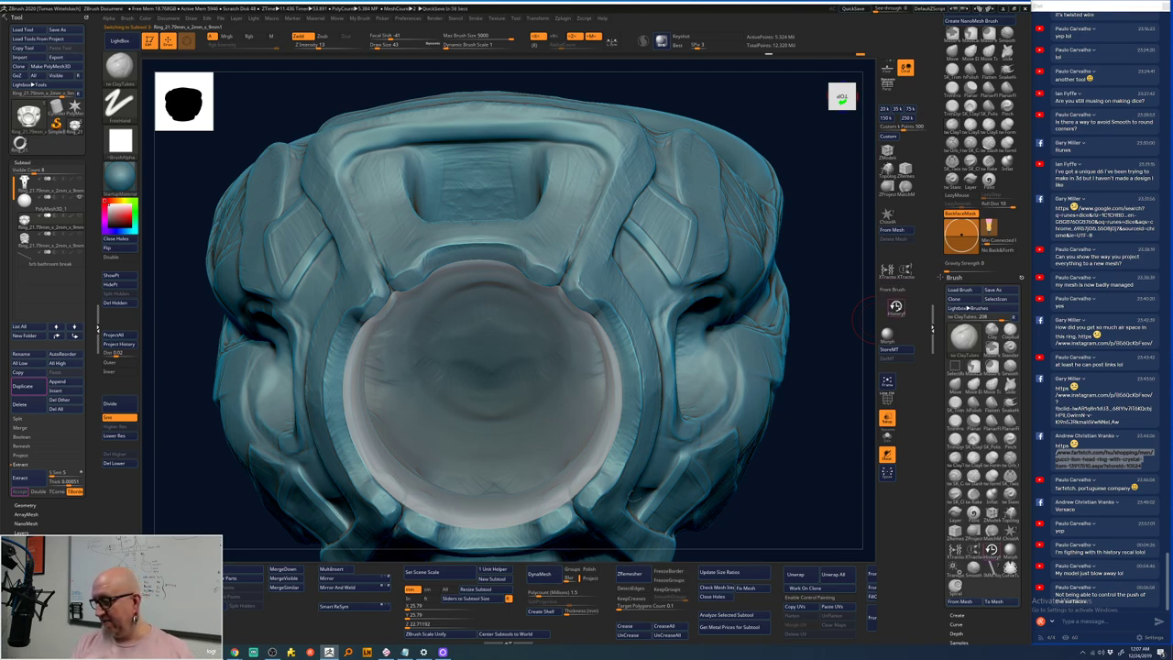
- Choose the History Recall brush at draw size 5 and try a recall stroke on the ring
{"action": "left_click", "coordinate": [896, 307]}
{"action": "key", "text": "space"}
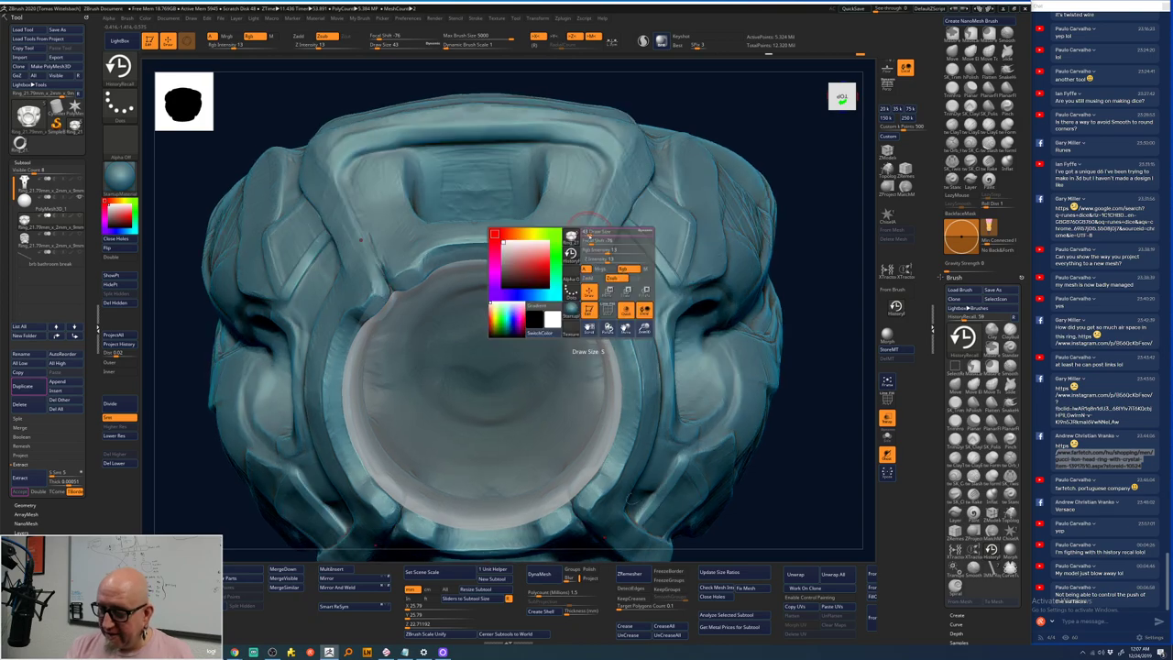
{"action": "mouse_move", "coordinate": [761, 152]}
{"action": "left_mouse_down"}
{"action": "mouse_move", "coordinate": [786, 162]}
{"action": "mouse_move", "coordinate": [589, 224]}
{"action": "left_mouse_up"}
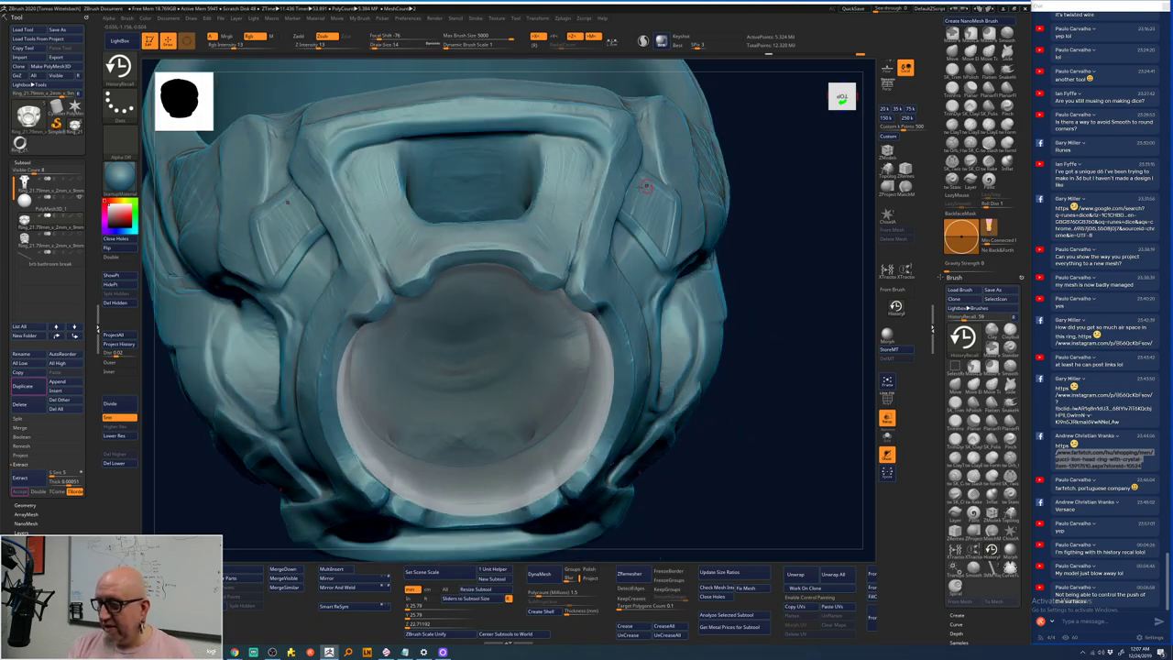
{"action": "left_click", "coordinate": [581, 262]}
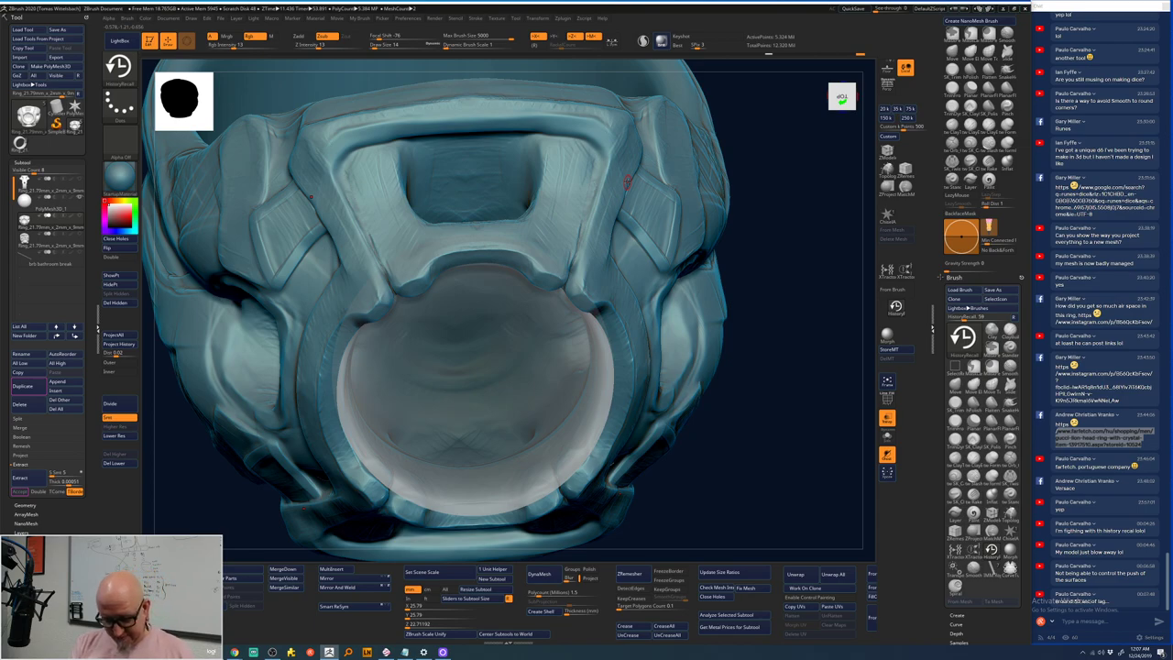
- Turn off symmetry with X and reselect History Recall after a brief Smooth switch
{"action": "key", "text": "x"}
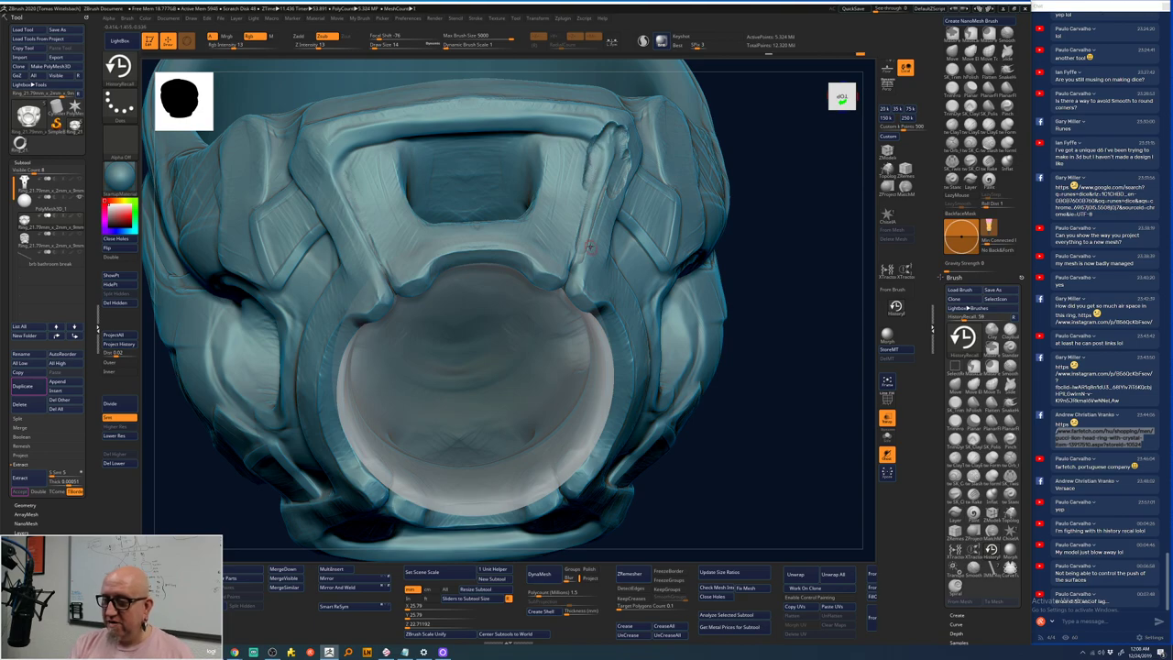
{"action": "key", "text": "b"}
{"action": "key", "text": "s"}
{"action": "key", "text": "t"}
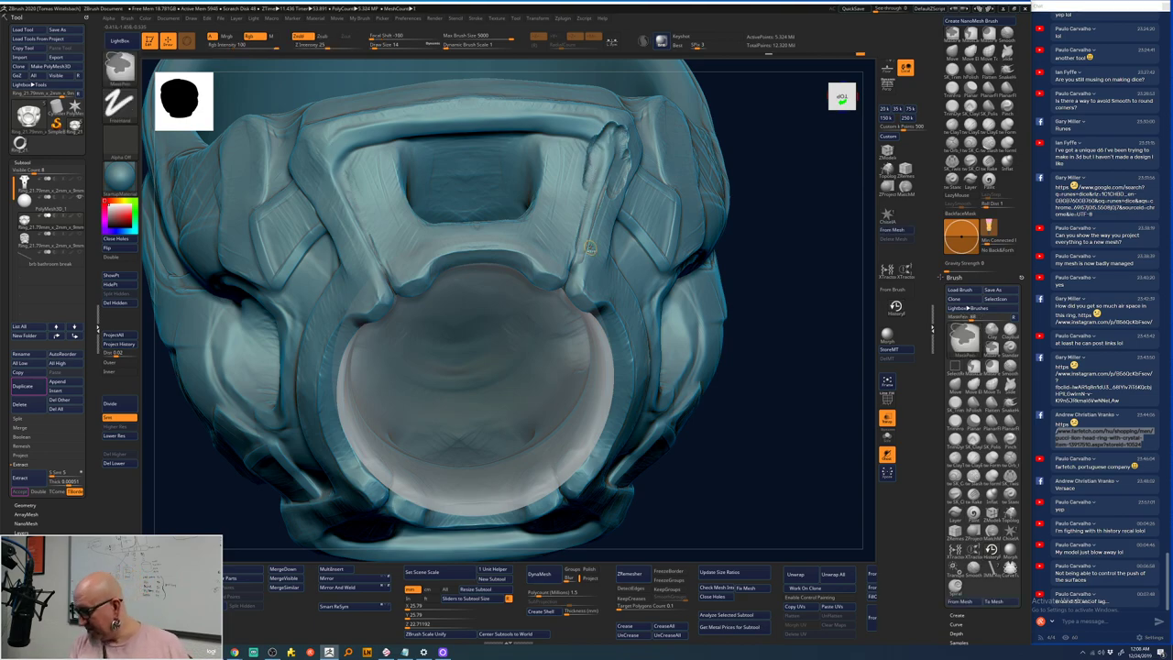
{"action": "key", "text": "ctrl+z"}
{"action": "key", "text": "ctrl+shift+z"}
{"action": "key", "text": "b"}
{"action": "key", "text": "h"}
{"action": "key", "text": "r"}
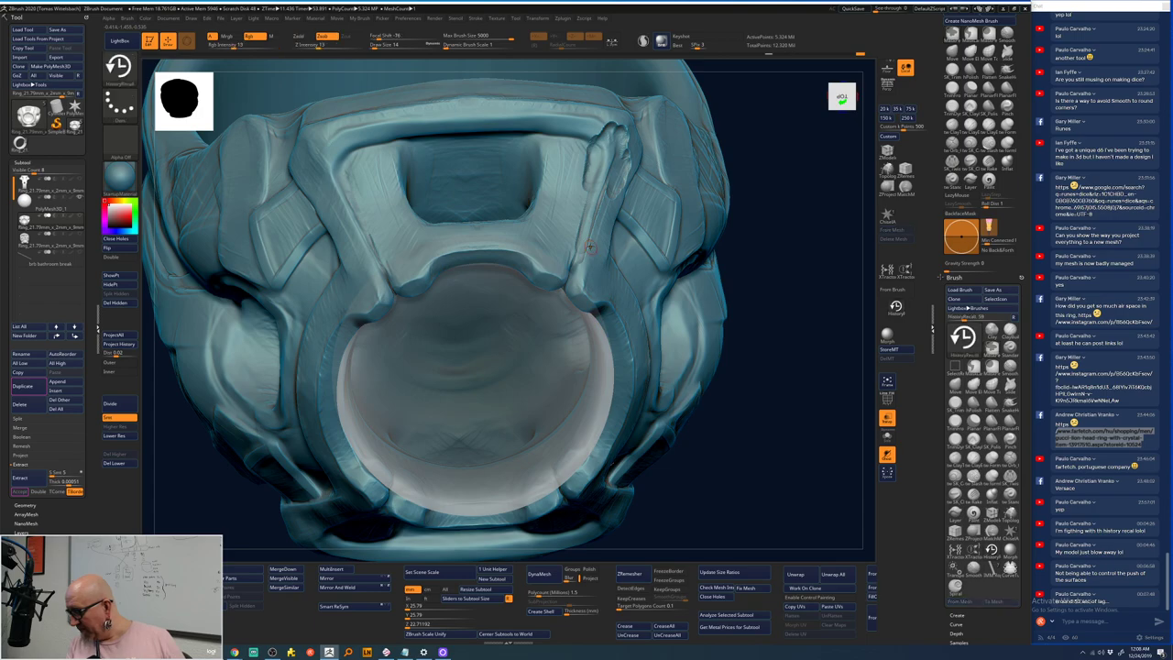
- Recall earlier detail down the strap beside the upper opening and along its edge
{"action": "key", "text": "ctrl"}
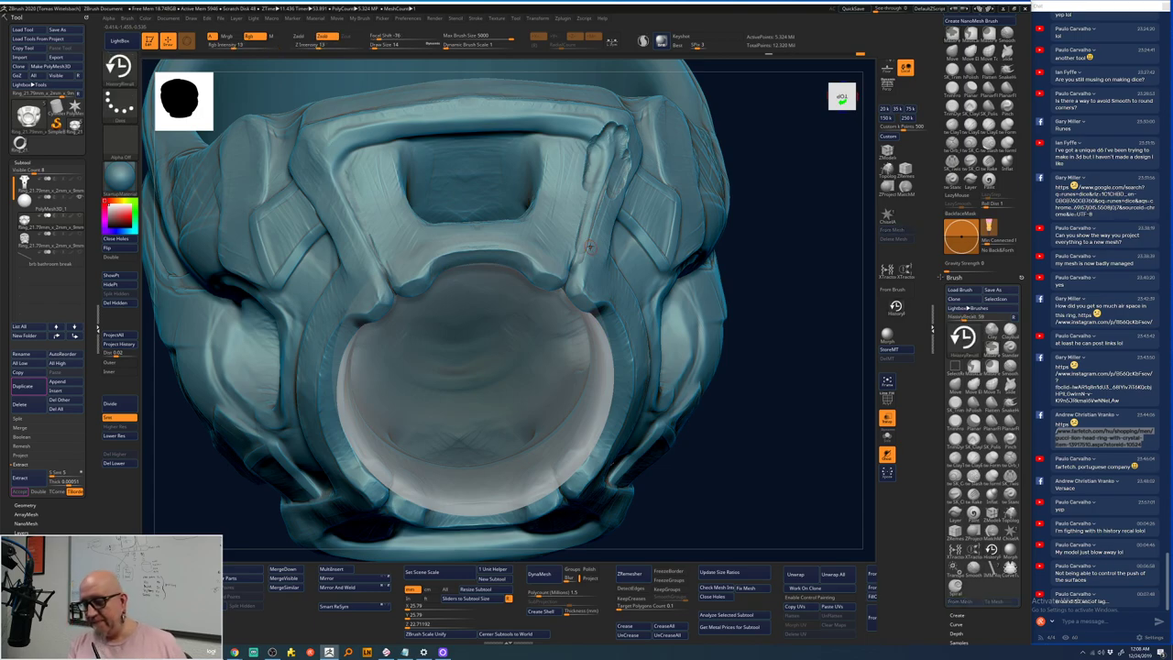
{"action": "key", "text": "ctrl+z"}
{"action": "key", "text": "ctrl+z"}
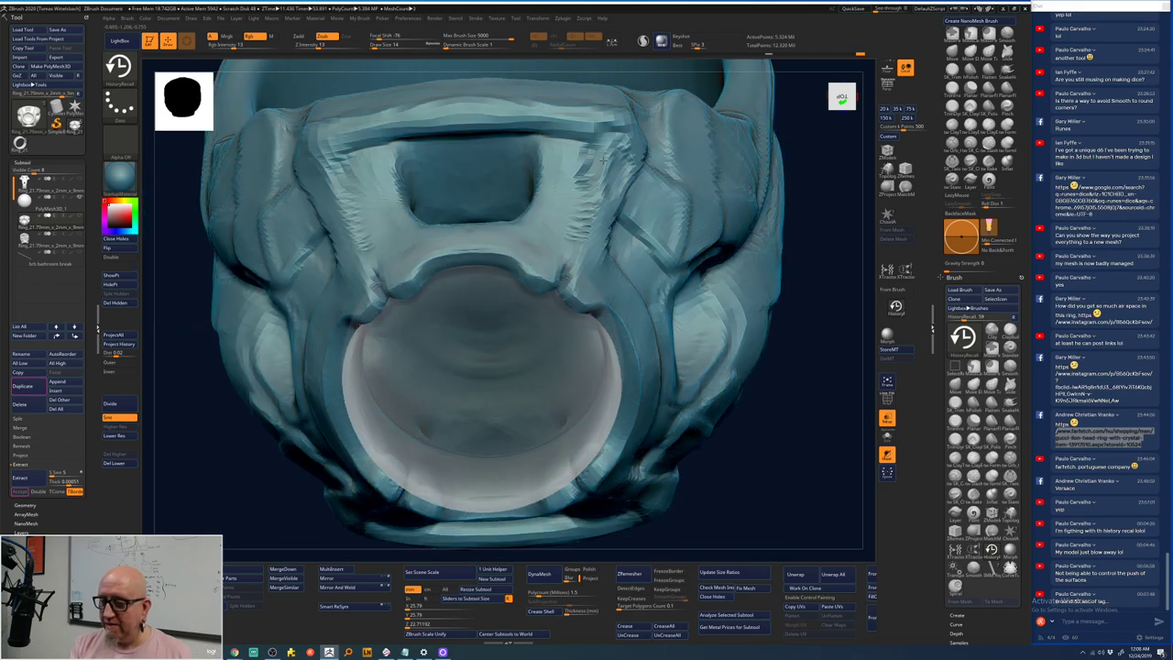
{"action": "key", "text": "space"}
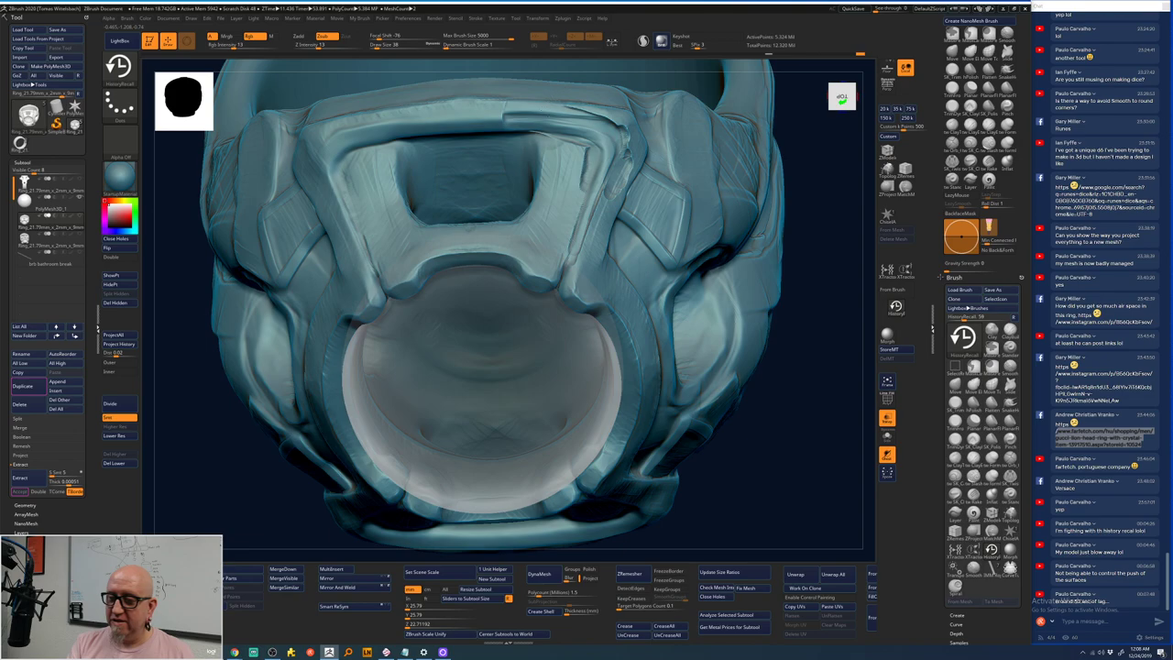
{"action": "mouse_move", "coordinate": [561, 119]}
{"action": "left_mouse_down"}
{"action": "mouse_move", "coordinate": [559, 170]}
{"action": "mouse_move", "coordinate": [573, 196]}
{"action": "mouse_move", "coordinate": [550, 188]}
{"action": "mouse_move", "coordinate": [538, 147]}
{"action": "mouse_move", "coordinate": [532, 218]}
{"action": "mouse_move", "coordinate": [536, 194]}
{"action": "mouse_move", "coordinate": [555, 240]}
{"action": "mouse_move", "coordinate": [587, 252]}
{"action": "mouse_move", "coordinate": [608, 194]}
{"action": "mouse_move", "coordinate": [606, 221]}
{"action": "left_mouse_up"}
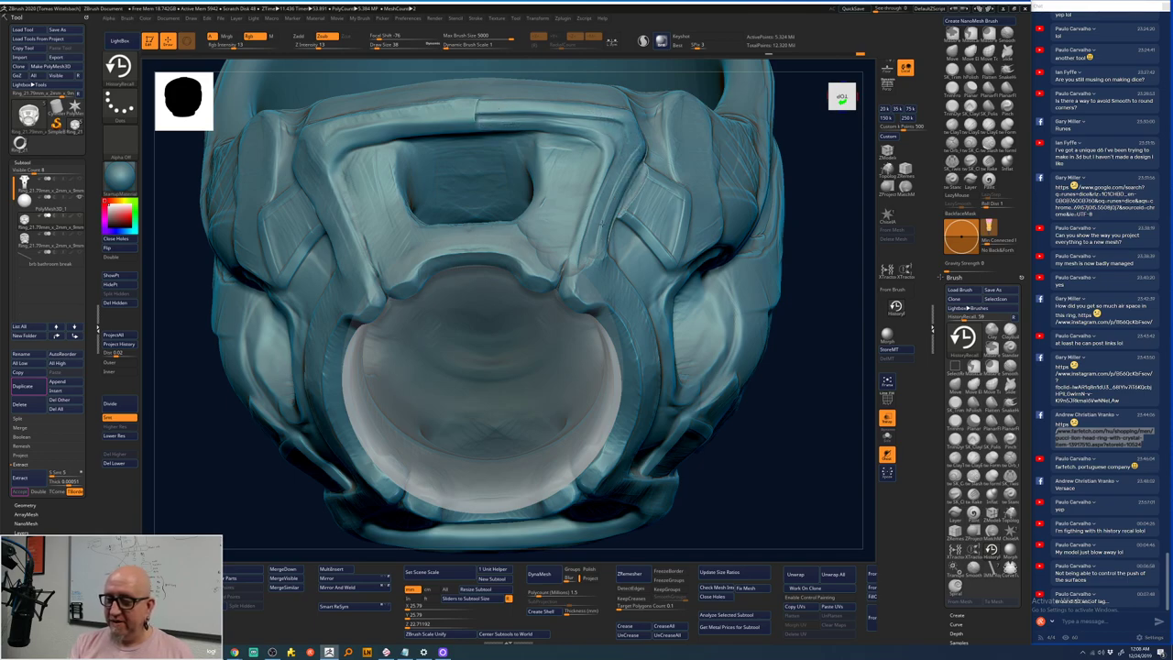
{"action": "left_click_drag", "start_coordinate": [563, 275], "coordinate": [598, 306]}
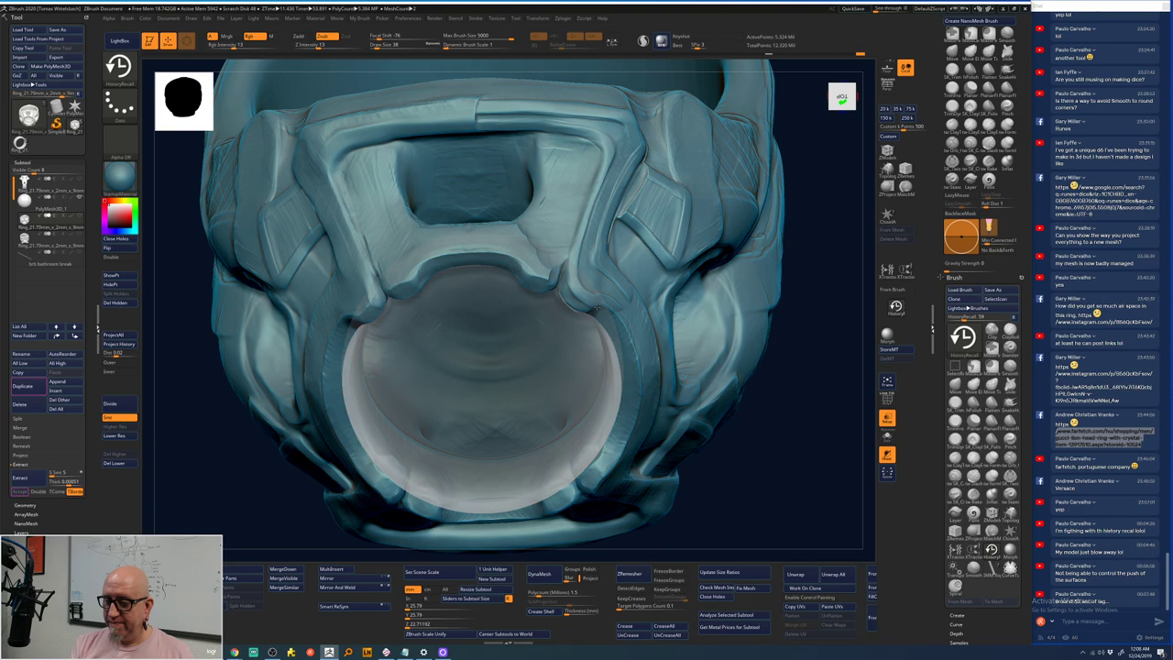
{"action": "left_click_drag", "start_coordinate": [807, 387], "coordinate": [751, 362]}
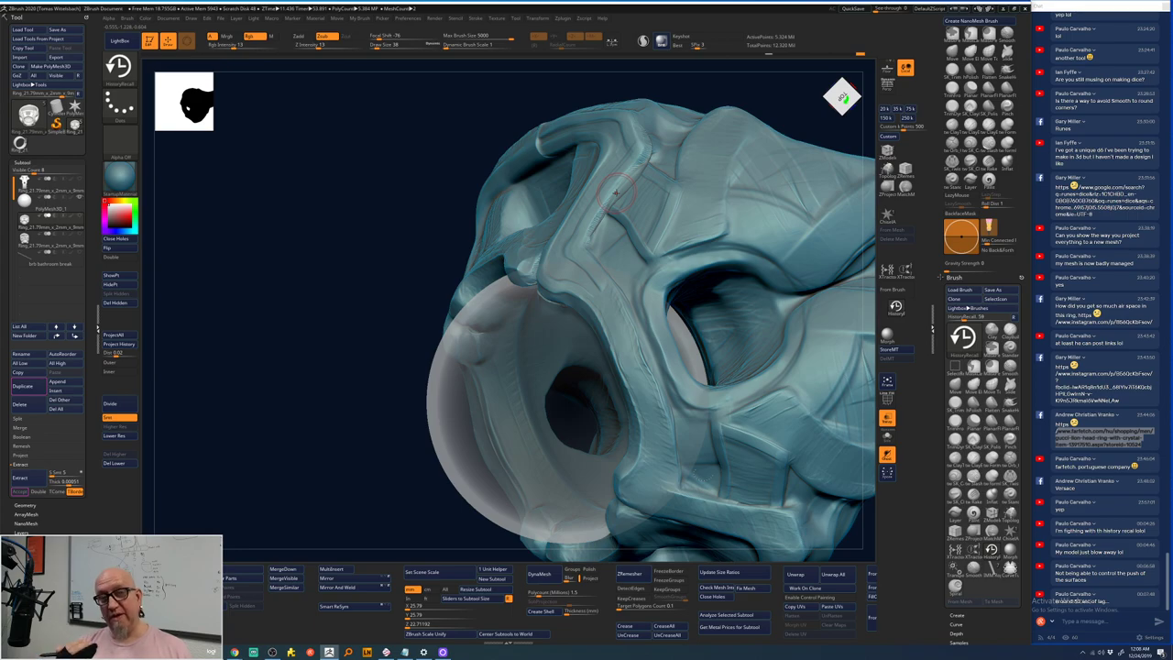
- Undo the last two strap ridge changes and reselect History Recall (BHR)
{"action": "key", "text": "b"}
{"action": "key", "text": "s"}
{"action": "key", "text": "t"}
{"action": "key", "text": "ctrl+z"}
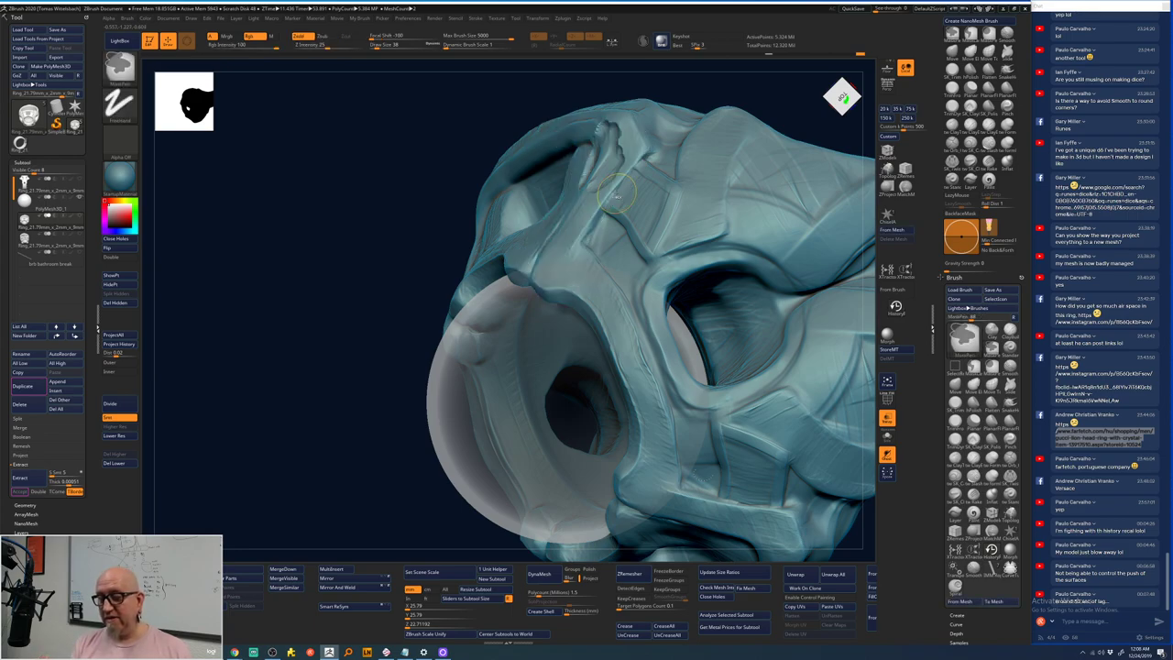
{"action": "key", "text": "ctrl+z"}
{"action": "key", "text": "b"}
{"action": "key", "text": "h"}
{"action": "key", "text": "r"}
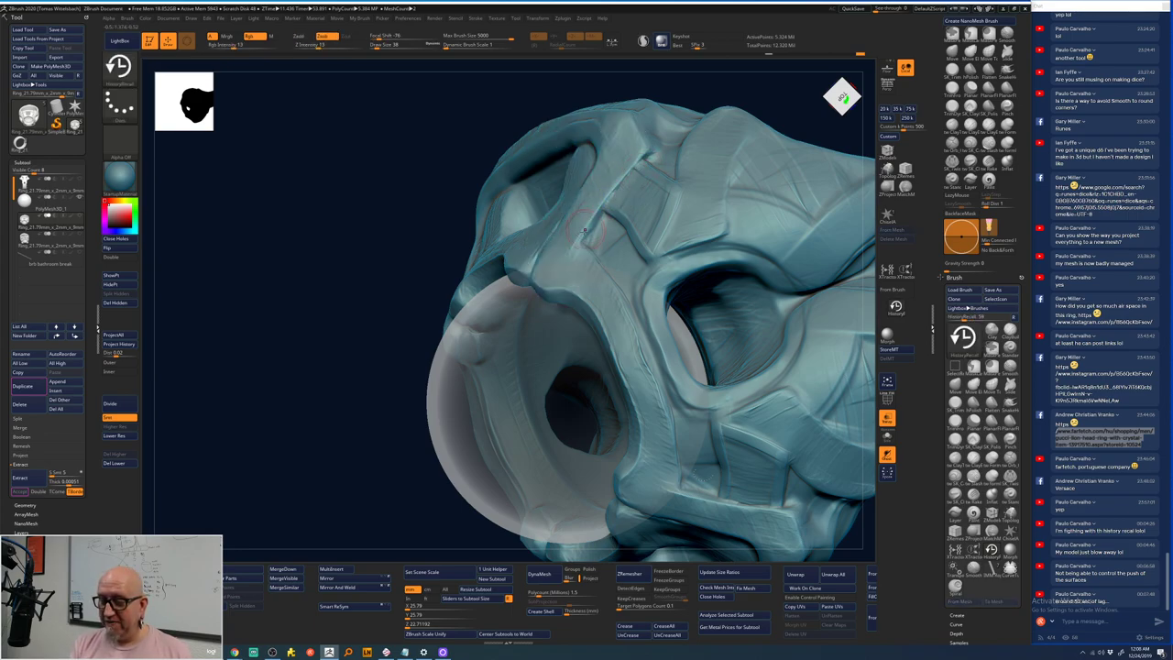
- Recall earlier detail along the right strap edge, then orbit to a three-quarter view to check
{"action": "mouse_move", "coordinate": [365, 414]}
{"action": "left_mouse_down"}
{"action": "mouse_move", "coordinate": [361, 442]}
{"action": "mouse_move", "coordinate": [575, 215]}
{"action": "left_mouse_up"}
{"action": "mouse_move", "coordinate": [561, 267]}
{"action": "left_mouse_down"}
{"action": "mouse_move", "coordinate": [599, 170]}
{"action": "mouse_move", "coordinate": [586, 147]}
{"action": "left_mouse_up"}
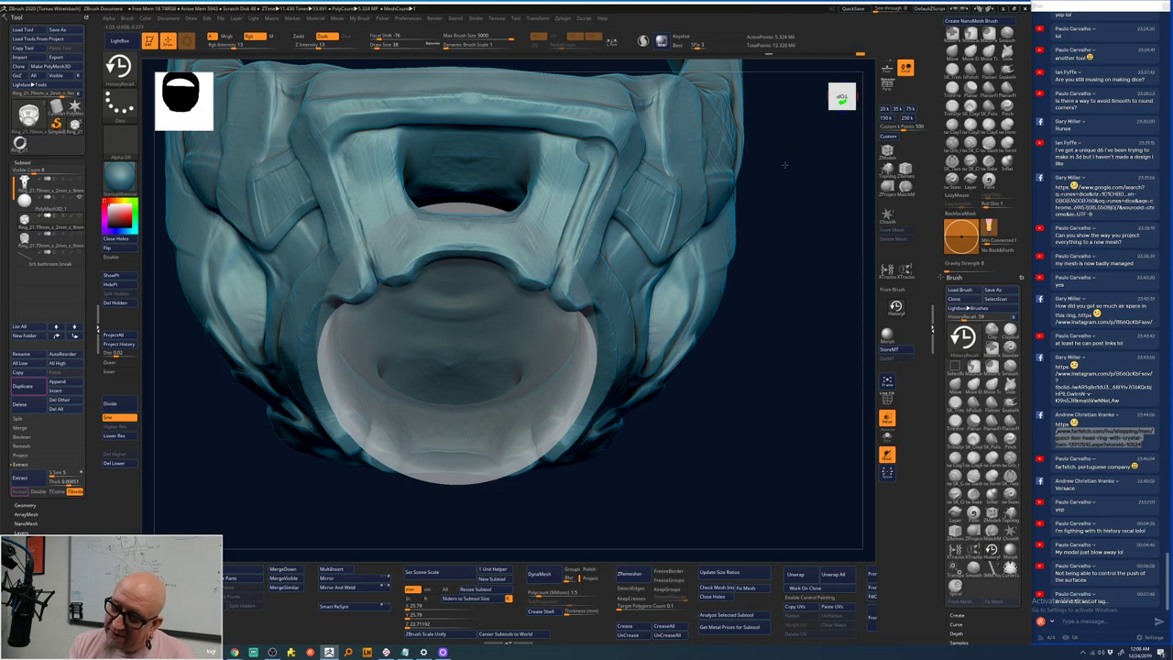
{"action": "mouse_move", "coordinate": [784, 165]}
{"action": "left_mouse_down"}
{"action": "mouse_move", "coordinate": [760, 138]}
{"action": "mouse_move", "coordinate": [648, 173]}
{"action": "mouse_move", "coordinate": [608, 248]}
{"action": "mouse_move", "coordinate": [631, 280]}
{"action": "left_mouse_up"}
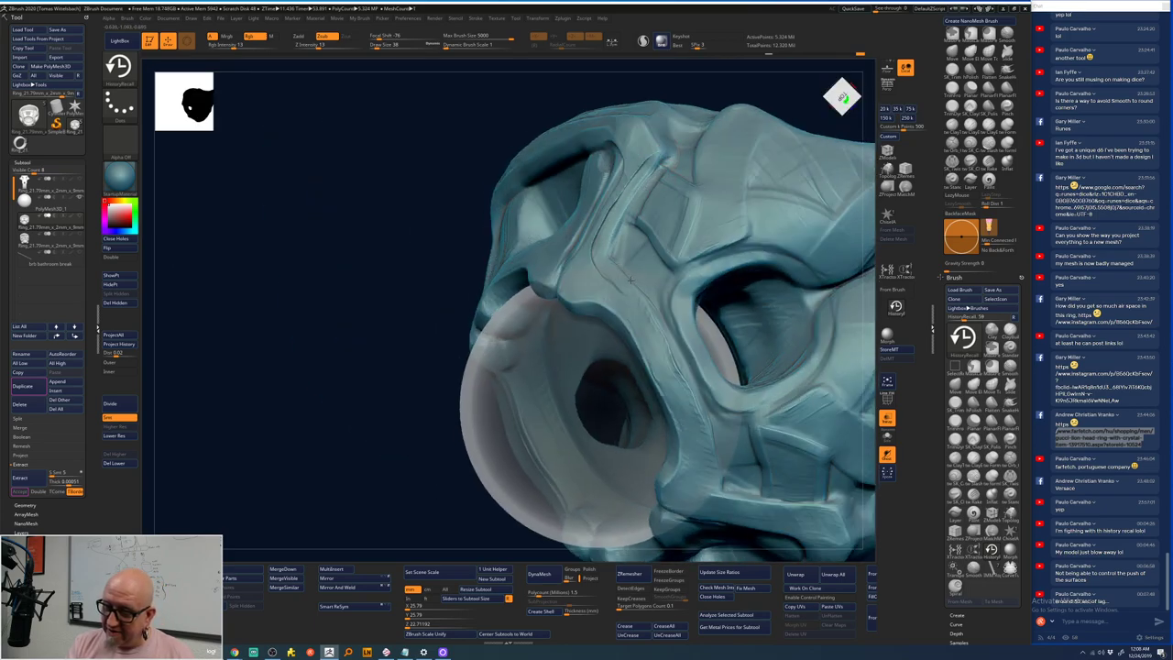
{"action": "left_click_drag", "start_coordinate": [406, 463], "coordinate": [406, 503]}
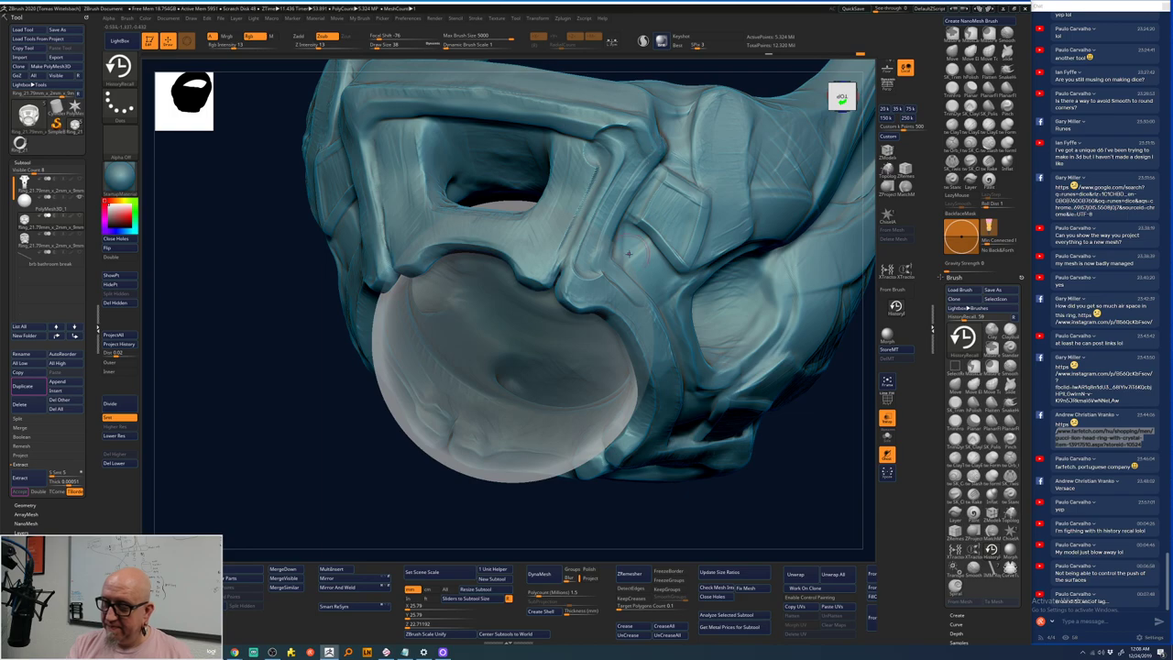
{"action": "mouse_move", "coordinate": [406, 524]}
{"action": "left_mouse_down"}
{"action": "mouse_move", "coordinate": [384, 502]}
{"action": "mouse_move", "coordinate": [393, 531]}
{"action": "left_mouse_up"}
- Undo two more recent changes to the strap detail
{"action": "key", "text": "shift"}
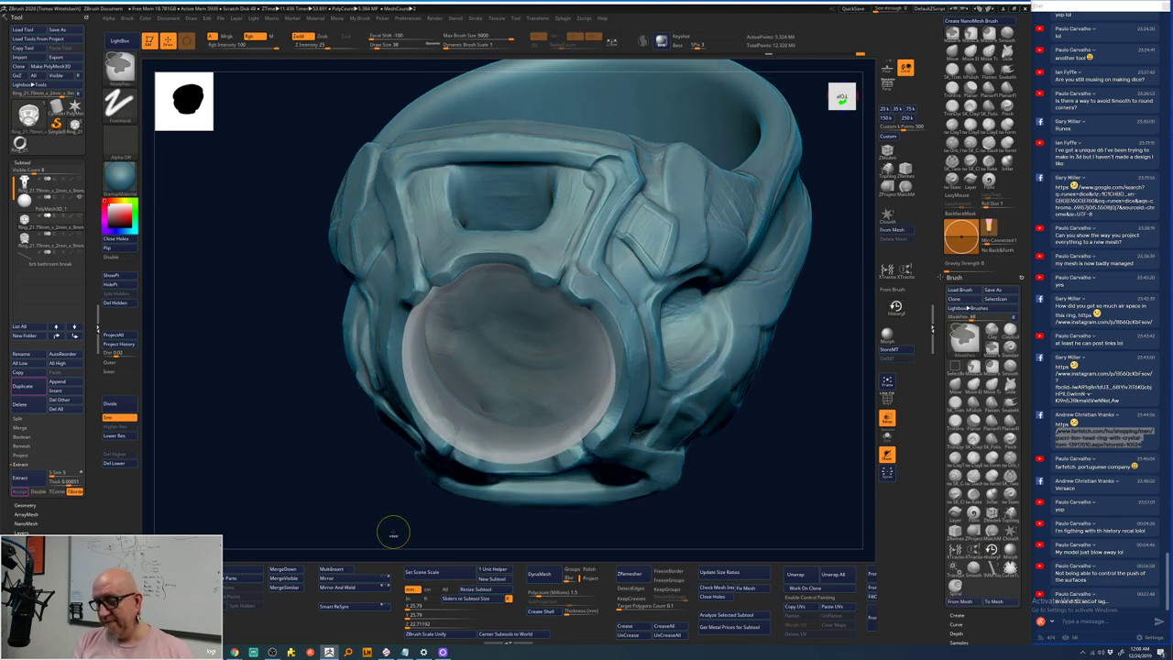
{"action": "key", "text": "ctrl+z"}
{"action": "key", "text": "ctrl+z"}
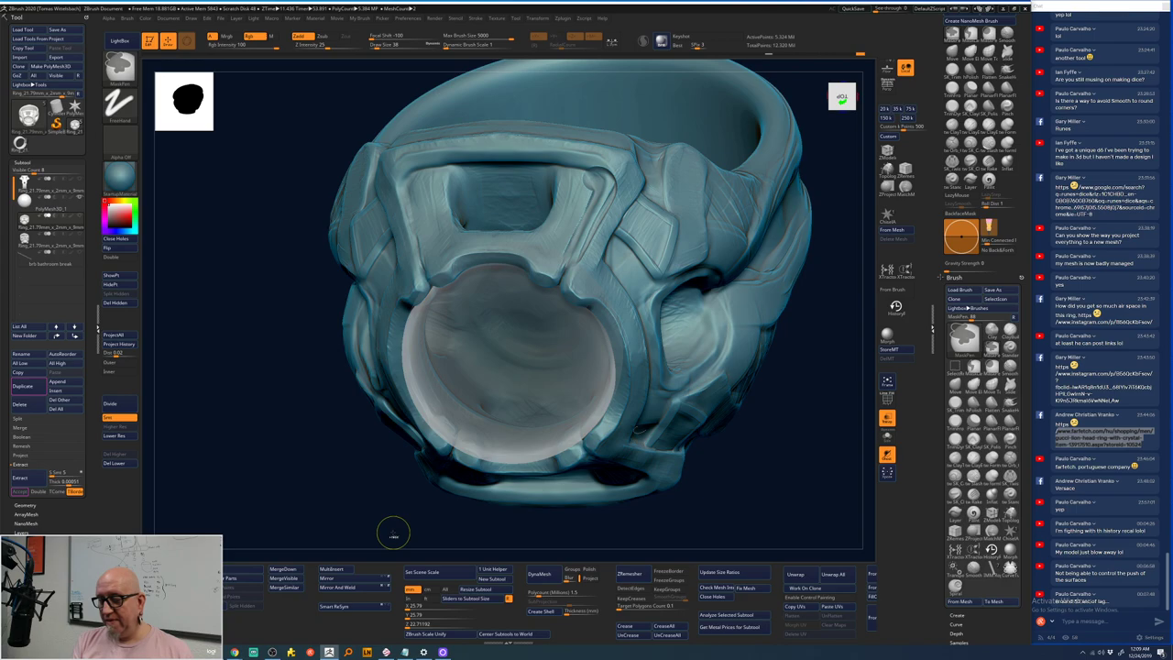
{"action": "key", "text": "ctrl+z"}
{"action": "key", "text": "ctrl+z"}
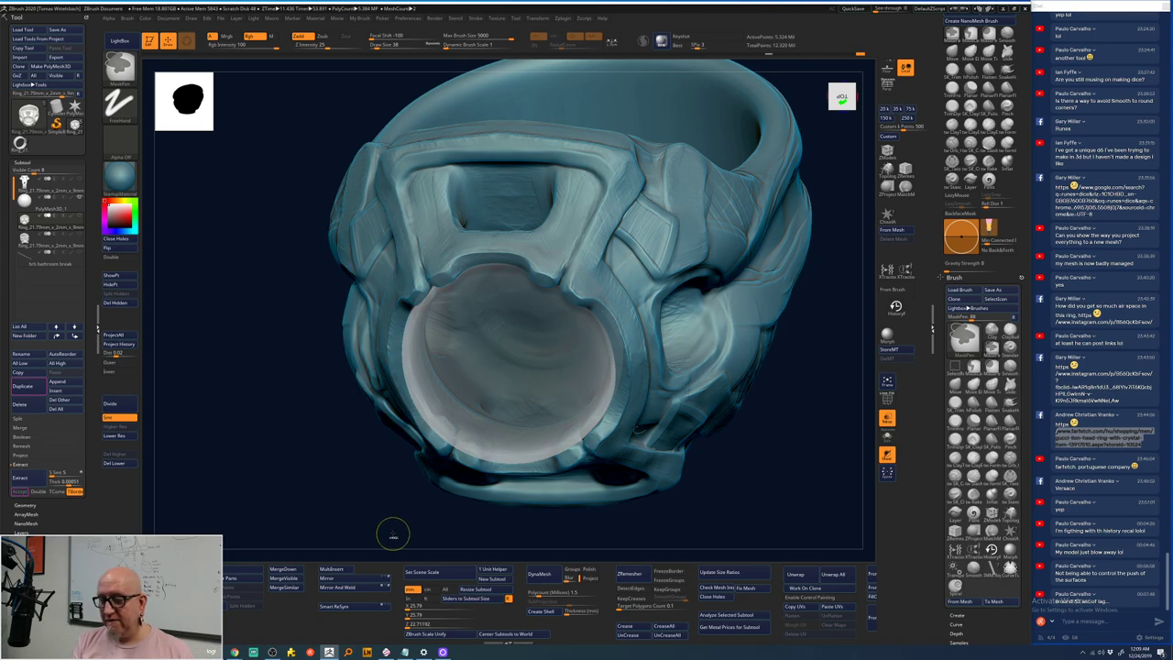
- Cycle through SelectRect, MaskPen and History Recall modifiers, then switch to ClayTubes with BCT
{"action": "key", "text": "ctrl+shift"}
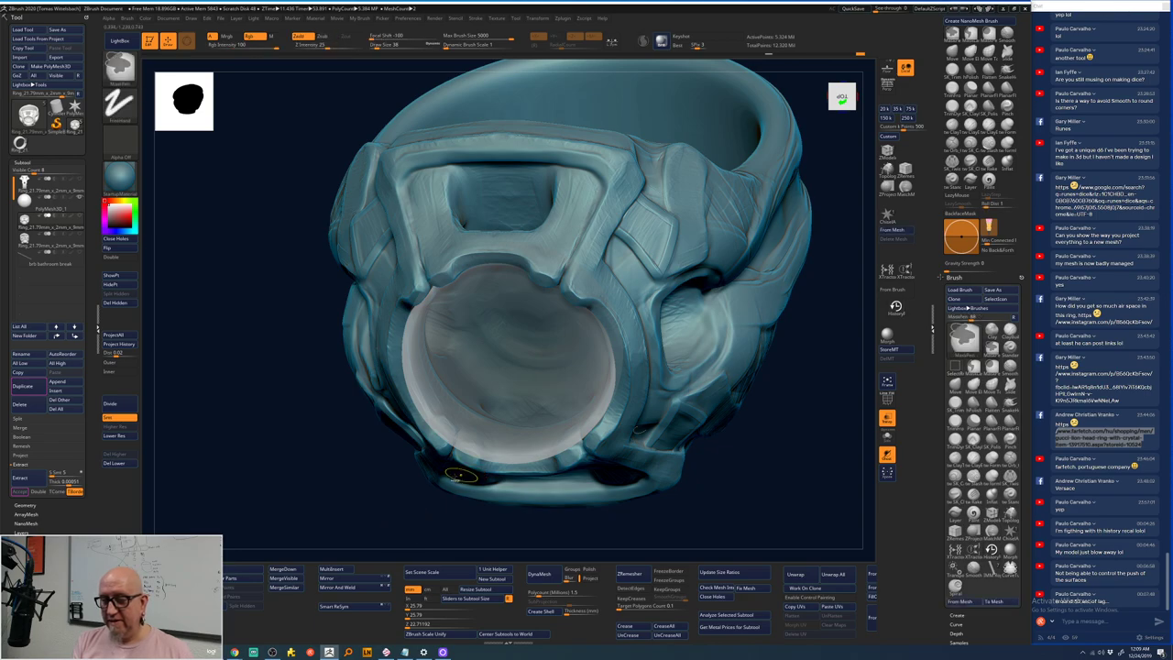
{"action": "key", "text": "ctrl+shift"}
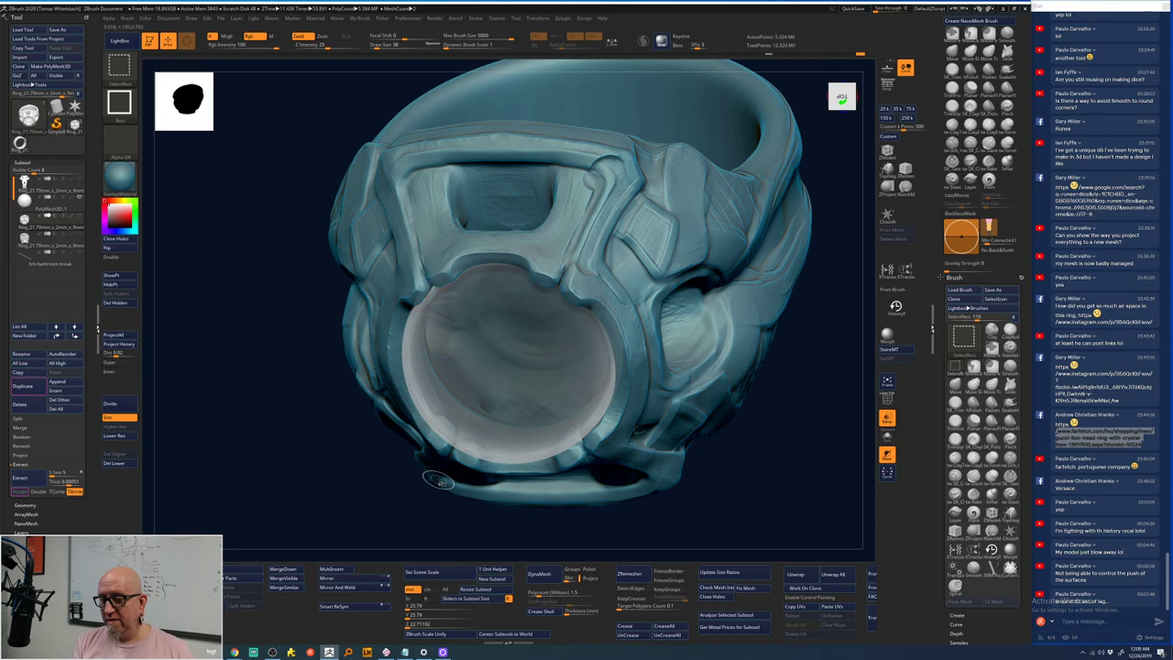
{"action": "key", "text": "ctrl"}
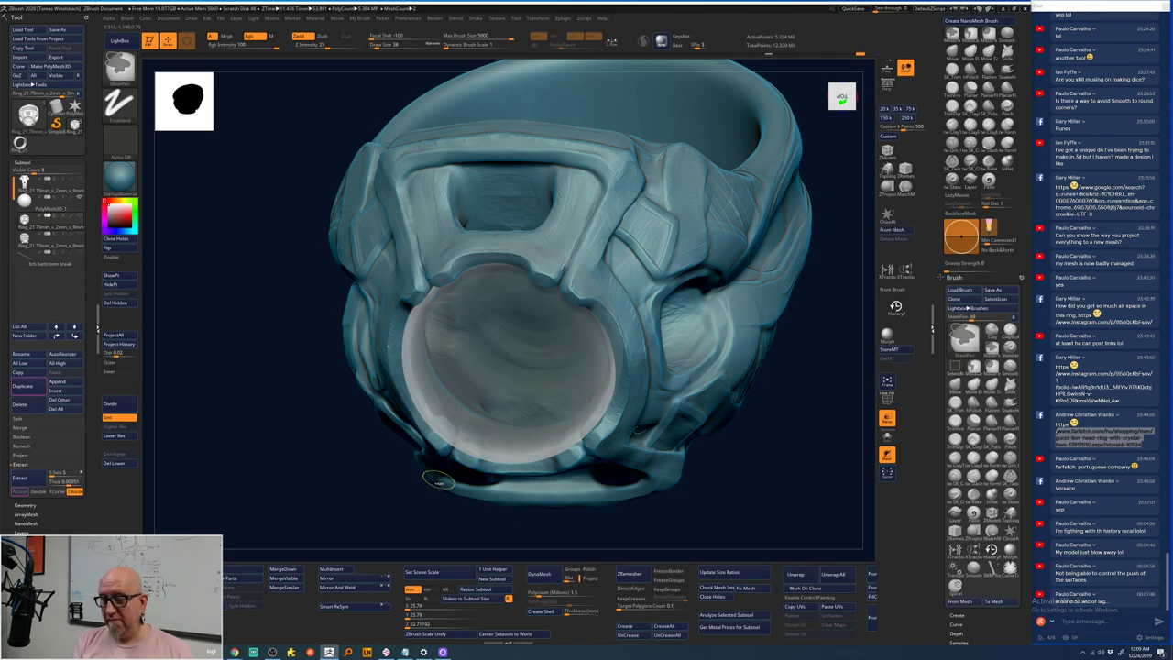
{"action": "key", "text": "alt"}
{"action": "key", "text": "ctrl+shift"}
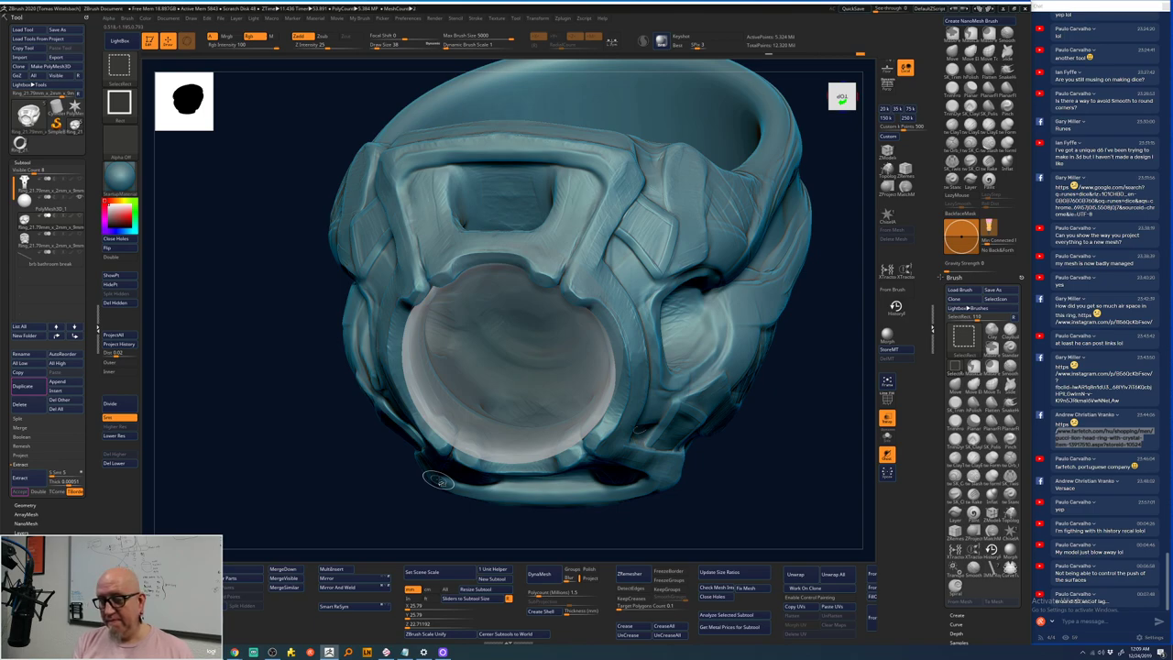
{"action": "key", "text": "ctrl"}
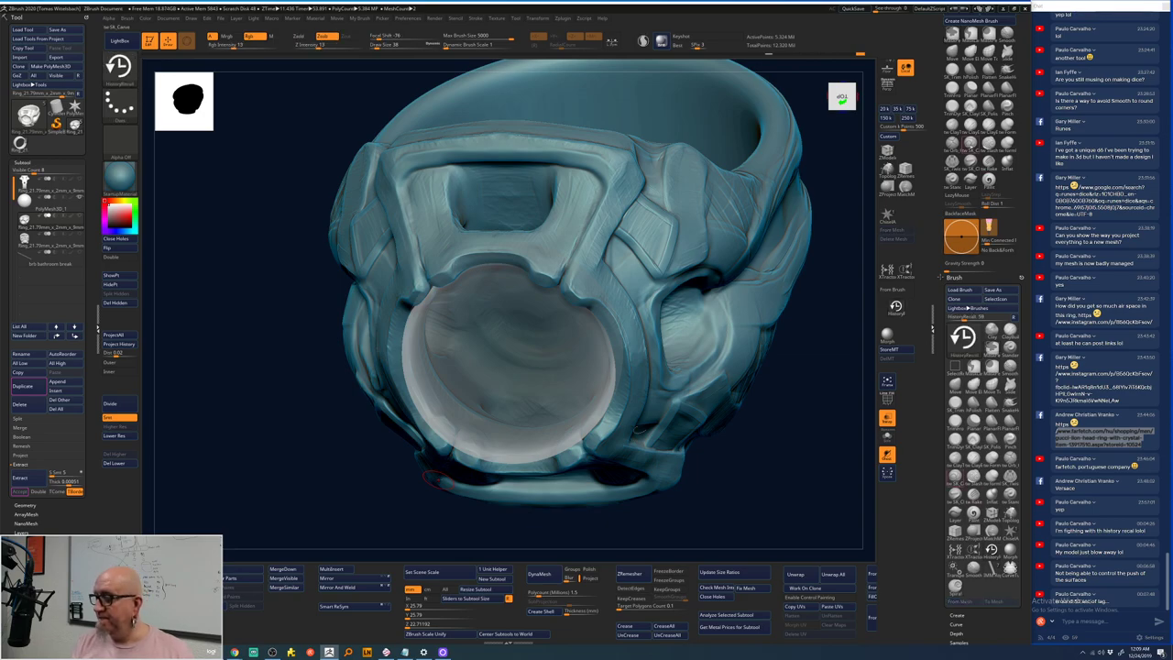
{"action": "key", "text": "b"}
{"action": "key", "text": "s"}
{"action": "key", "text": "t"}
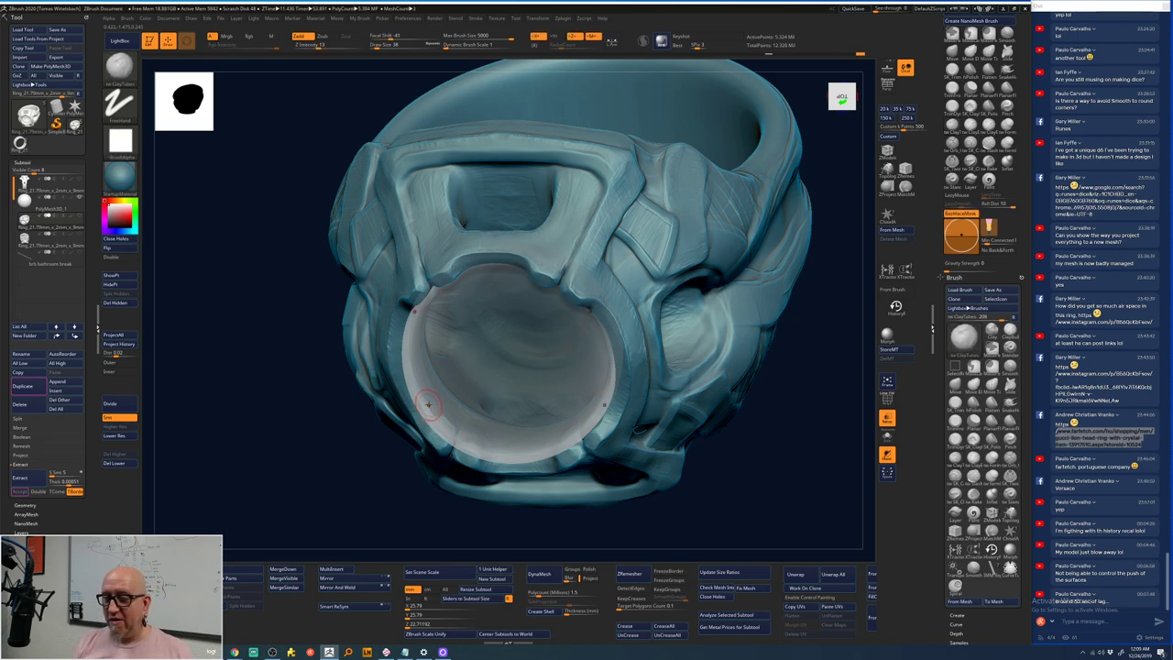
{"action": "left_click_drag", "start_coordinate": [573, 543], "coordinate": [565, 289]}
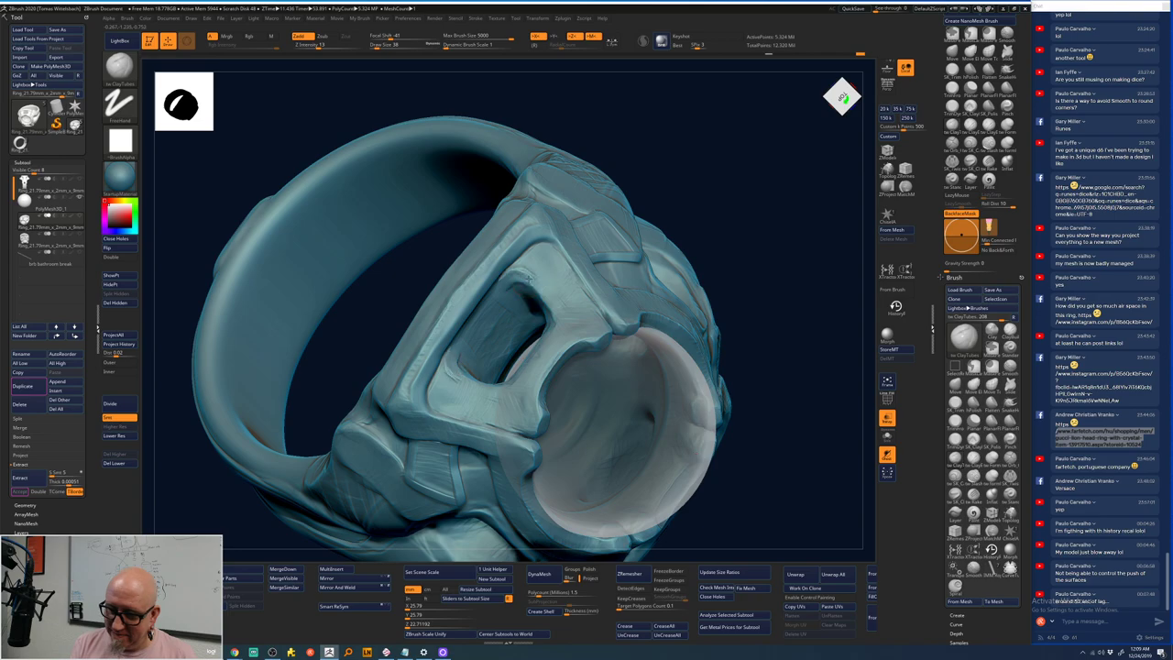
{"action": "left_click_drag", "start_coordinate": [744, 462], "coordinate": [734, 496]}
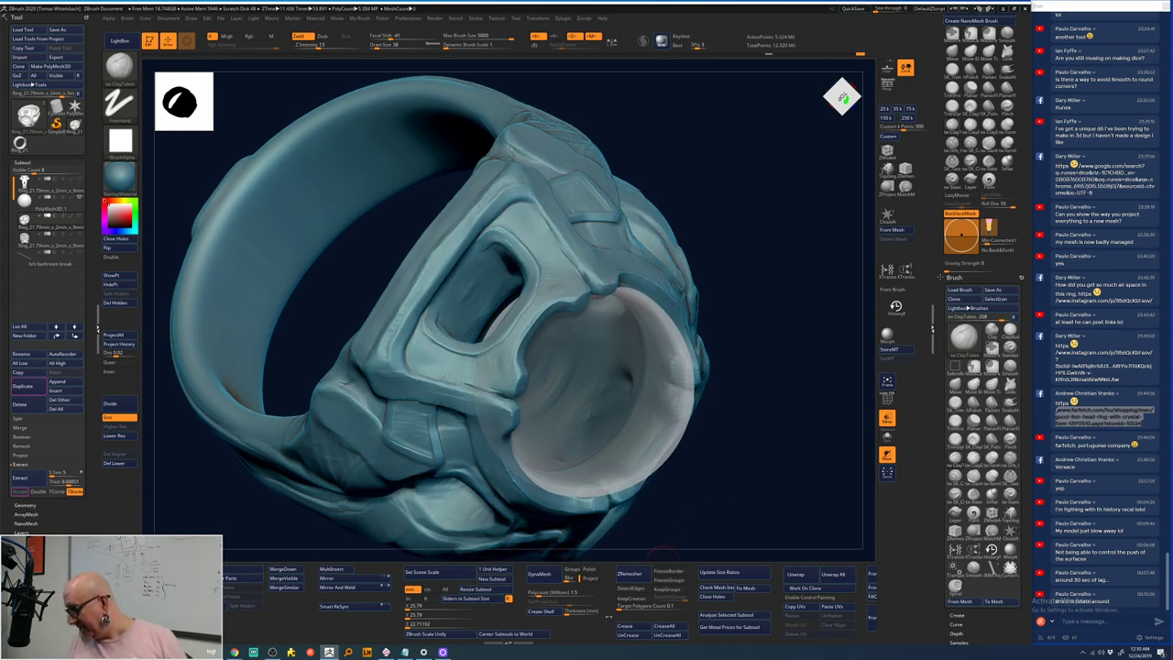
{"action": "left_click_drag", "start_coordinate": [764, 327], "coordinate": [531, 310]}
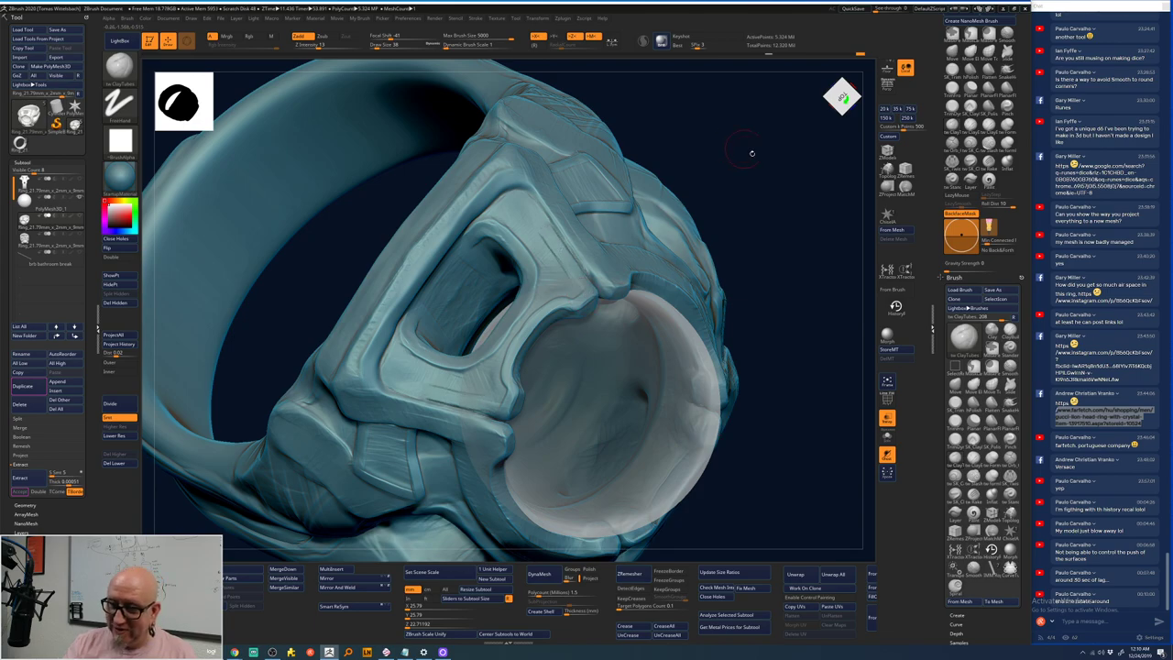
{"action": "left_click_drag", "start_coordinate": [751, 152], "coordinate": [747, 185]}
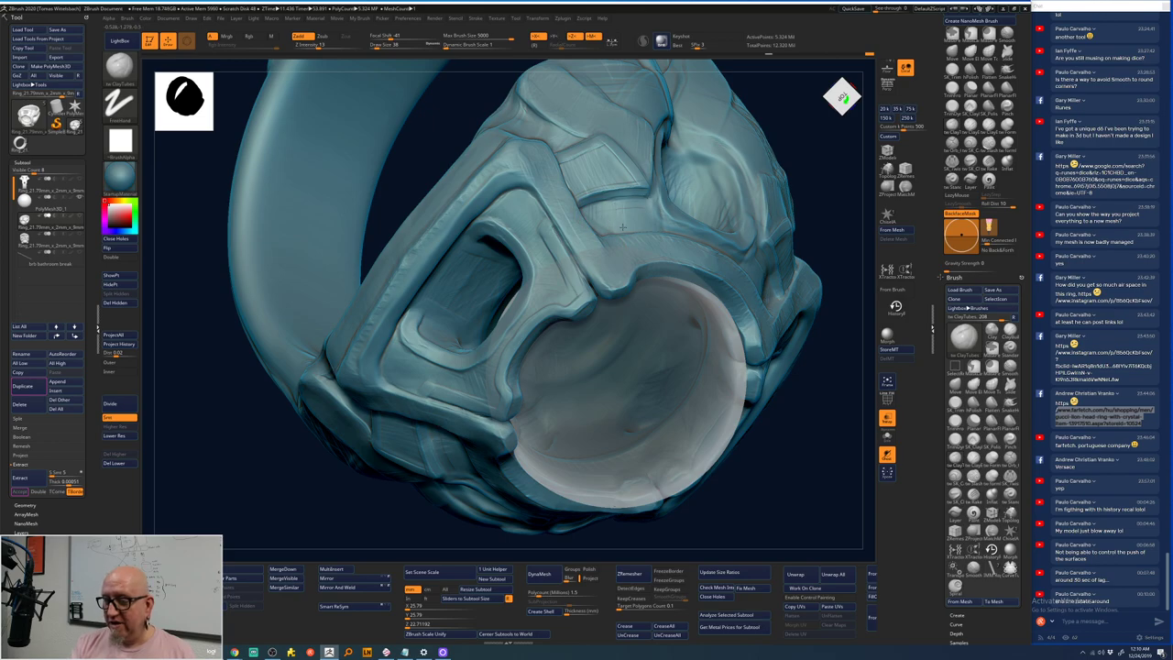
{"action": "left_click_drag", "start_coordinate": [780, 458], "coordinate": [788, 468]}
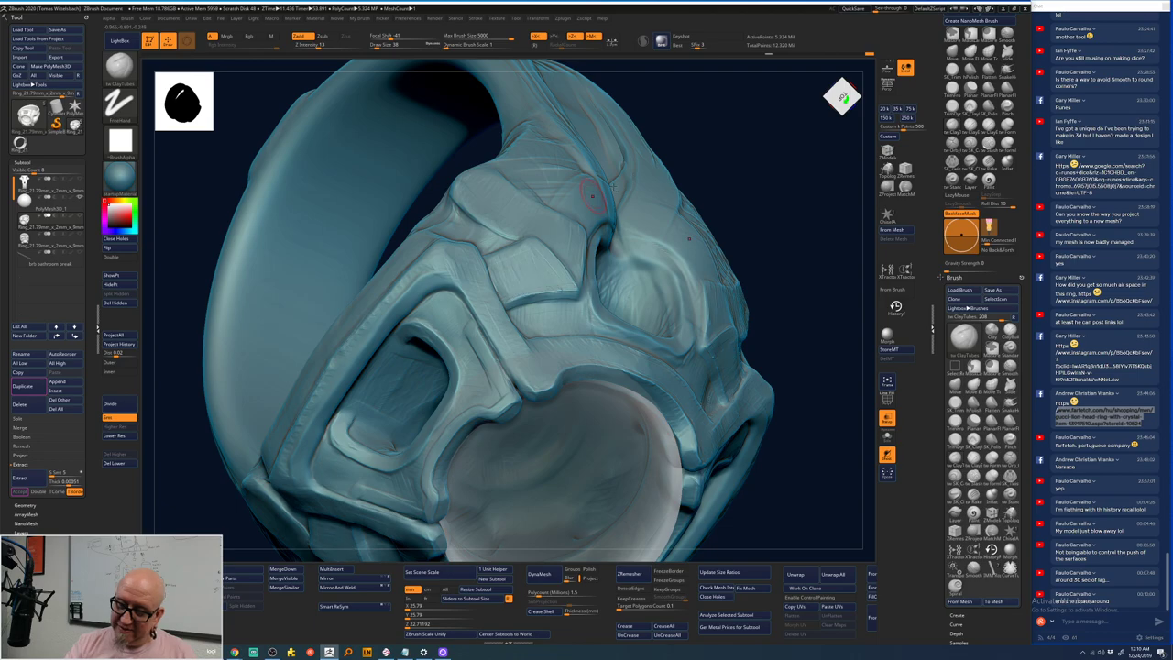
{"action": "right_click_drag", "start_coordinate": [554, 288], "coordinate": [544, 240]}
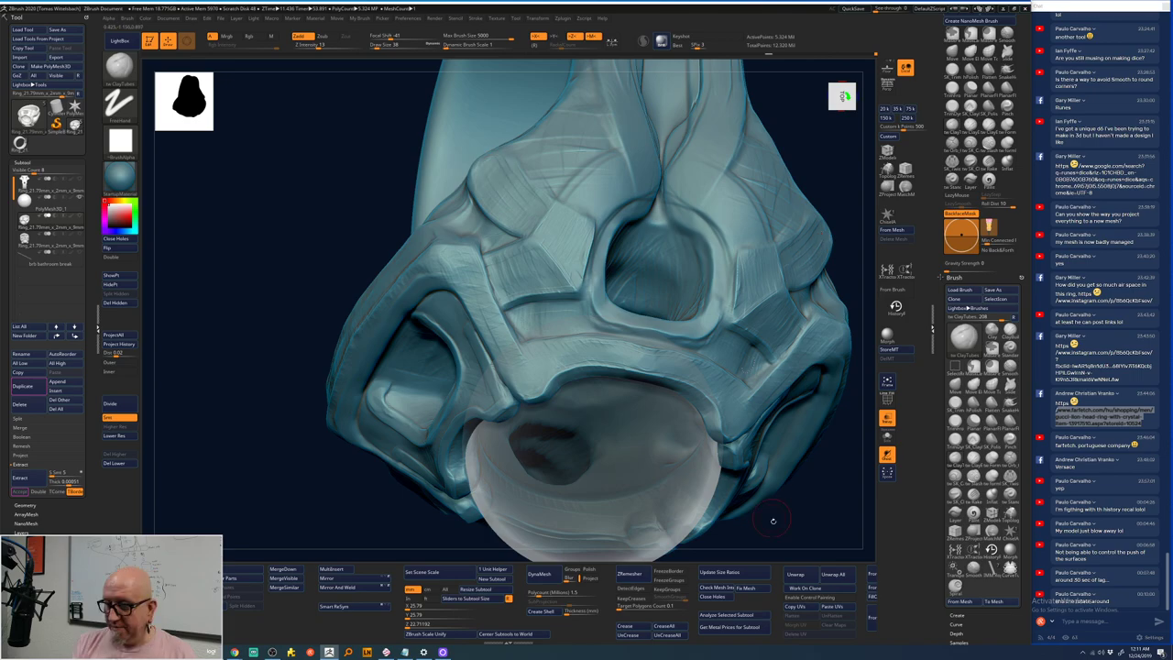
{"action": "mouse_move", "coordinate": [773, 520]}
{"action": "left_mouse_down"}
{"action": "mouse_move", "coordinate": [741, 539]}
{"action": "mouse_move", "coordinate": [710, 391]}
{"action": "left_mouse_up"}
- Call up Smooth, return to ClayTubes and zoom in closer on the ring
{"action": "key", "text": "b"}
{"action": "key", "text": "s"}
{"action": "key", "text": "t"}
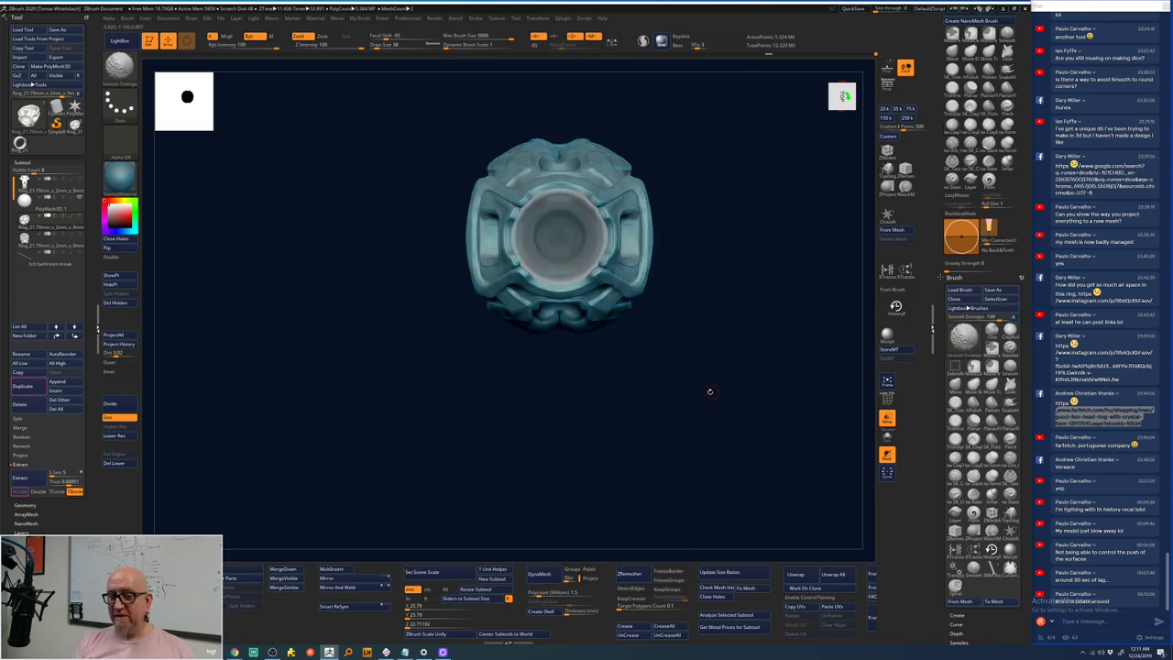
{"action": "key", "text": "b"}
{"action": "key", "text": "c"}
{"action": "key", "text": "t"}
{"action": "mouse_move", "coordinate": [686, 269]}
{"action": "left_mouse_down"}
{"action": "mouse_move", "coordinate": [496, 477]}
{"action": "mouse_move", "coordinate": [353, 428]}
{"action": "left_mouse_up"}
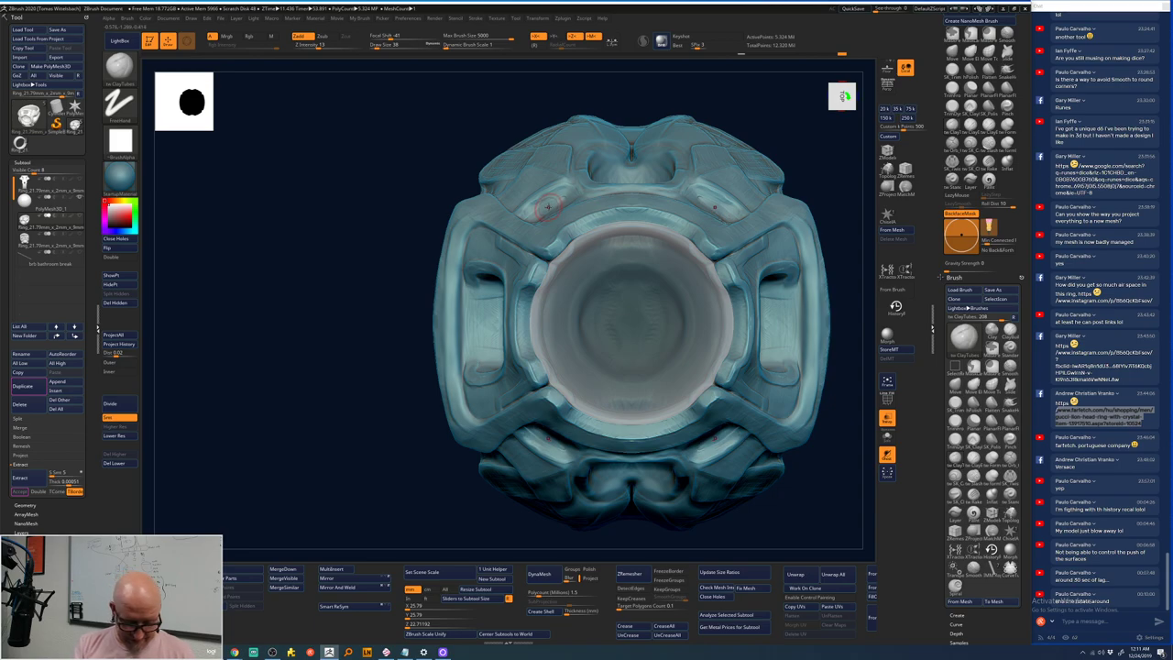
- Shift-smooth rough spots on the carved bands, checking the quick brush settings popup
{"action": "key", "text": "shift"}
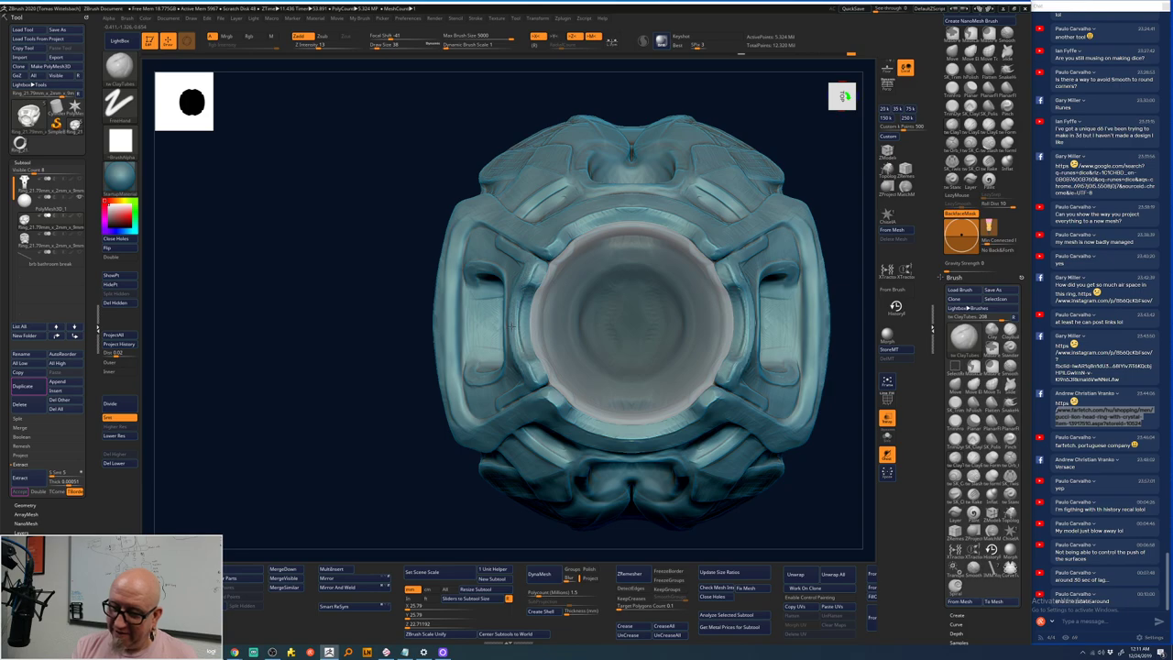
{"action": "key", "text": "shift"}
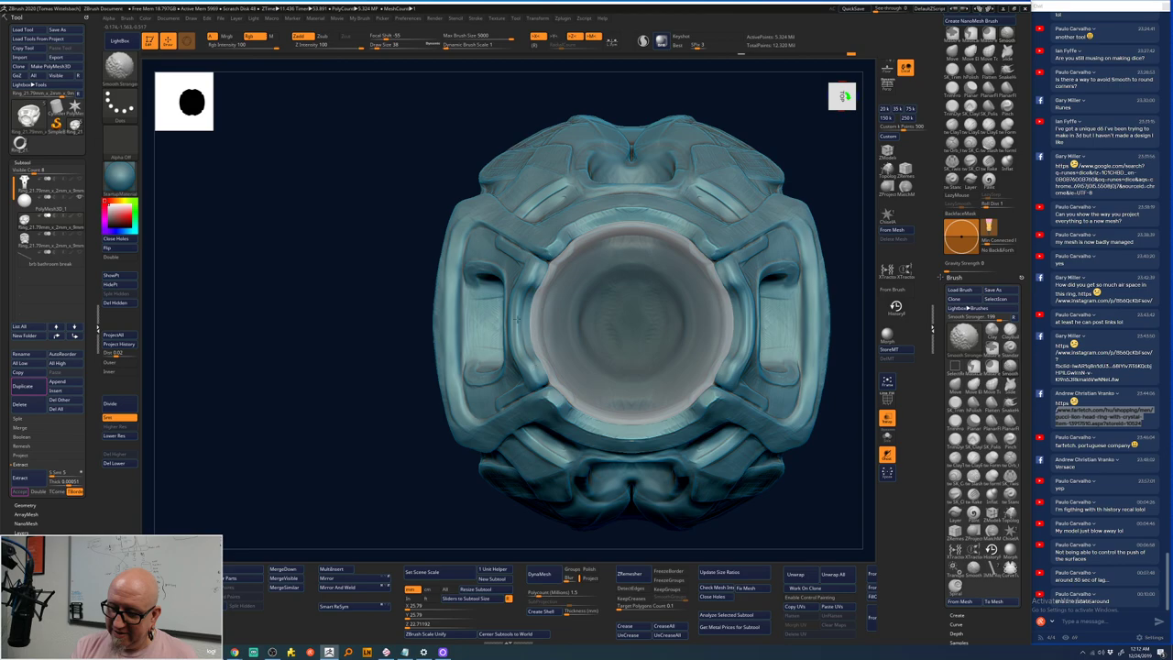
{"action": "key", "text": "shift"}
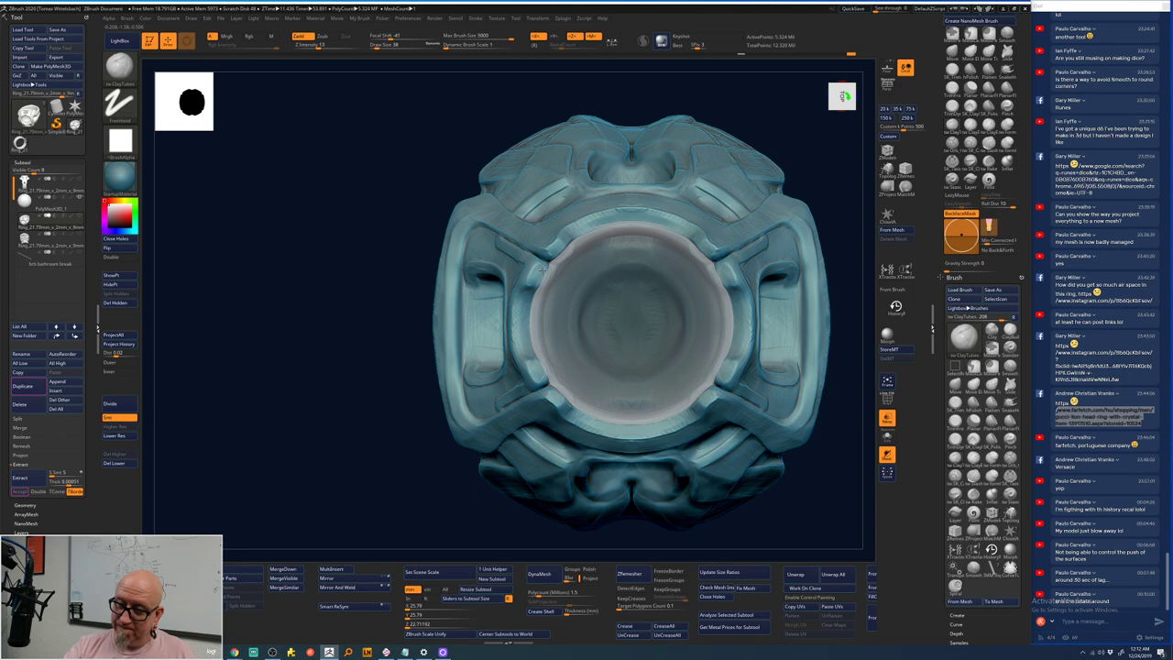
{"action": "left_click_drag", "start_coordinate": [412, 440], "coordinate": [383, 496]}
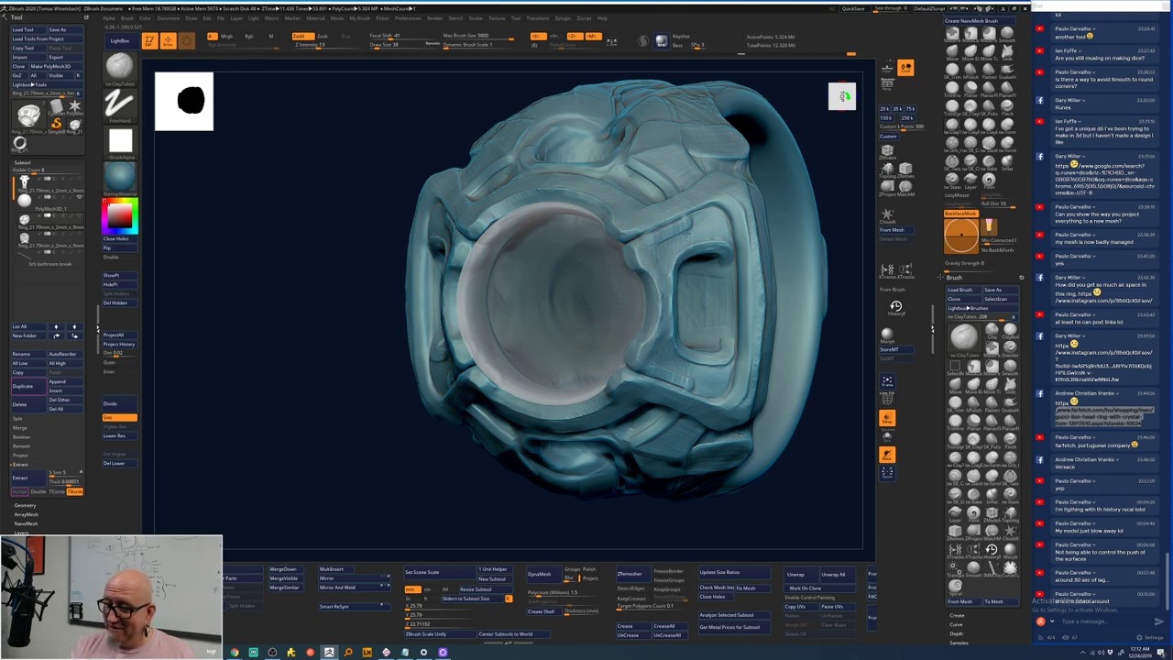
{"action": "key", "text": "space"}
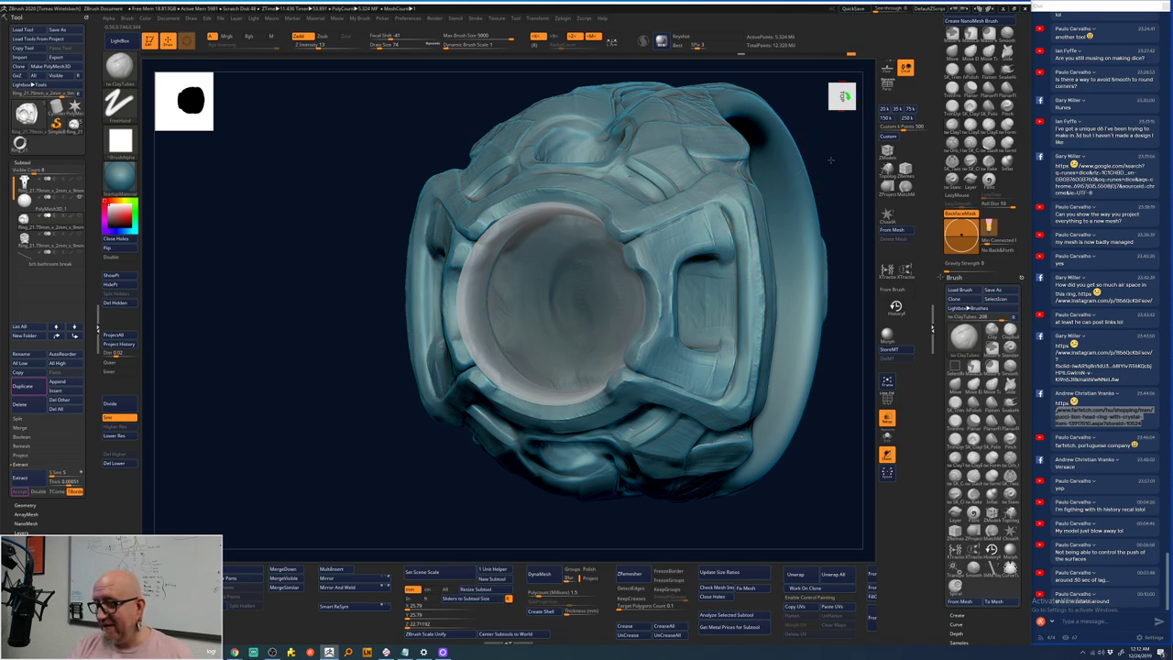
{"action": "mouse_move", "coordinate": [829, 197]}
{"action": "left_mouse_down"}
{"action": "mouse_move", "coordinate": [768, 182]}
{"action": "mouse_move", "coordinate": [652, 237]}
{"action": "left_mouse_up"}
{"action": "key", "text": "space"}
{"action": "key", "text": "space"}
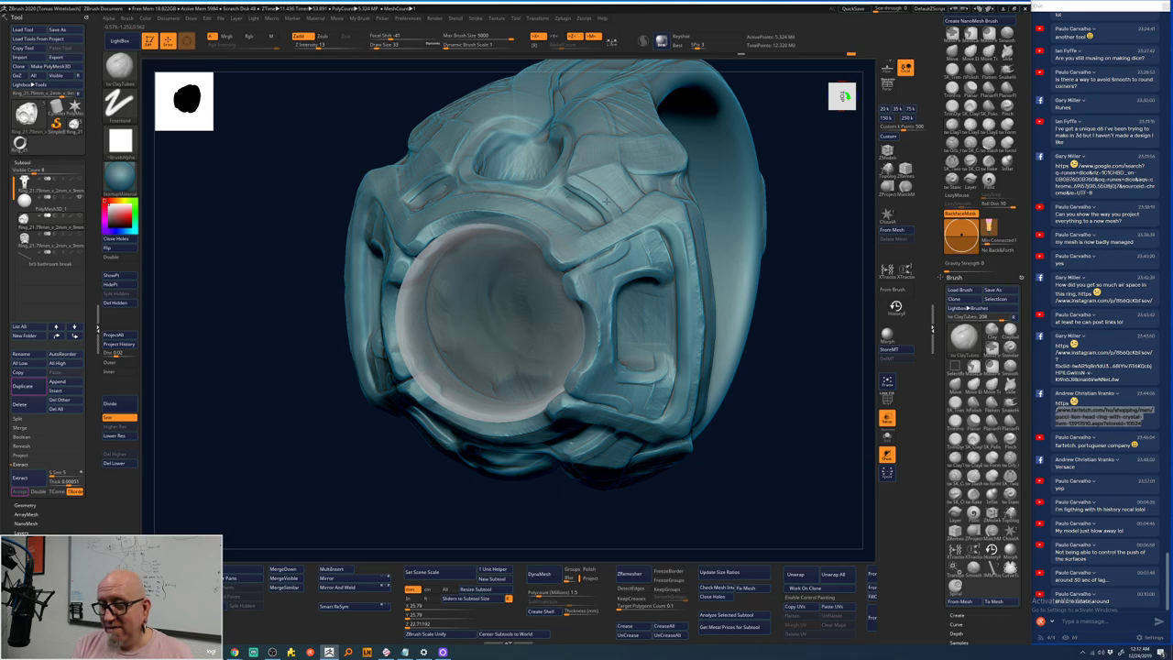
- Recentre the ring with F and orbit closer into a three-quarter view
{"action": "left_click_drag", "start_coordinate": [785, 166], "coordinate": [667, 425]}
{"action": "key", "text": "f"}
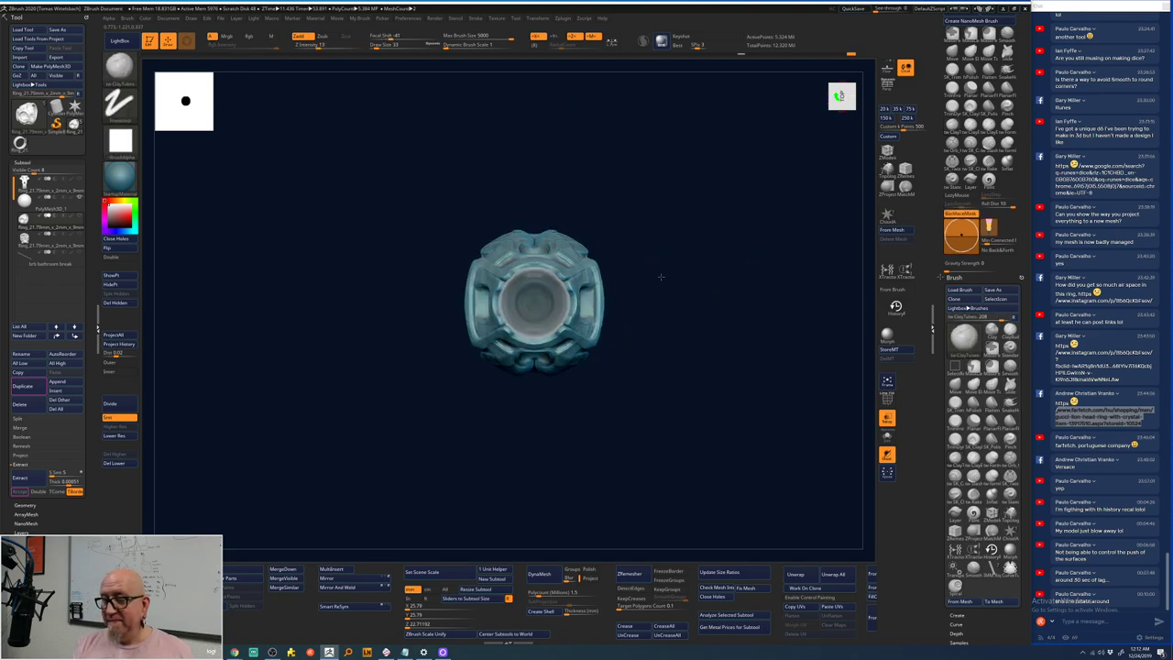
{"action": "mouse_move", "coordinate": [660, 275]}
{"action": "left_mouse_down", "text": "alt"}
{"action": "mouse_move", "coordinate": [810, 188]}
{"action": "mouse_move", "coordinate": [696, 183]}
{"action": "mouse_move", "coordinate": [720, 196]}
{"action": "left_mouse_up", "text": "alt"}
{"action": "key", "text": "space"}
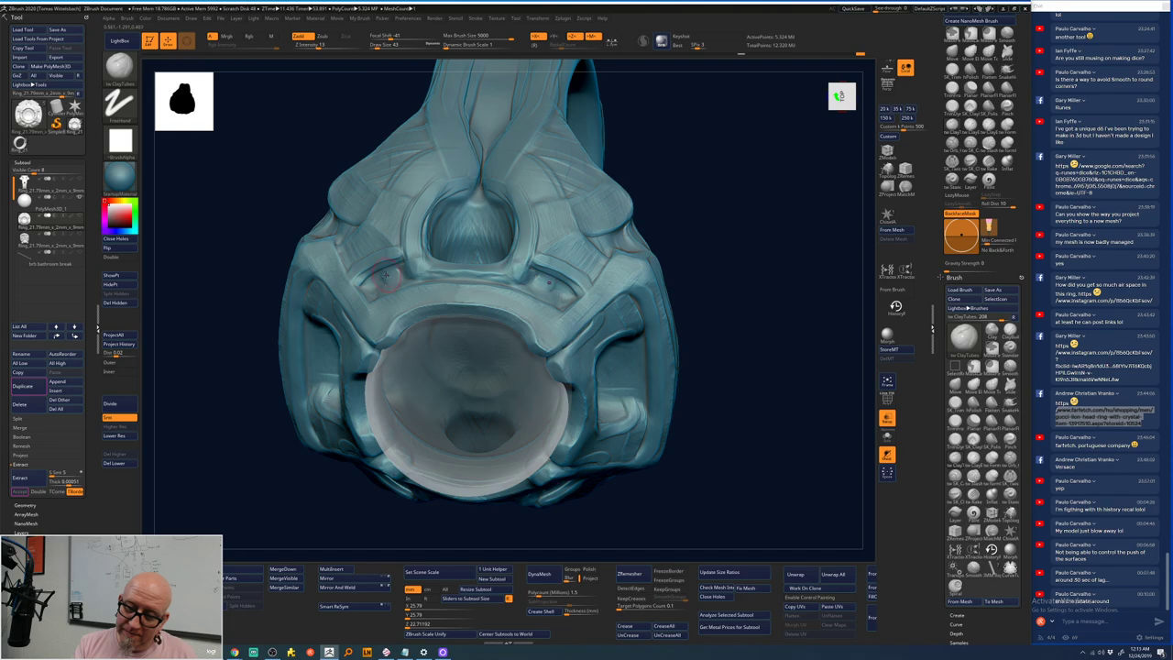
{"action": "mouse_move", "coordinate": [704, 138]}
{"action": "left_mouse_down"}
{"action": "mouse_move", "coordinate": [706, 175]}
{"action": "mouse_move", "coordinate": [641, 229]}
{"action": "left_mouse_up"}
{"action": "key", "text": "space"}
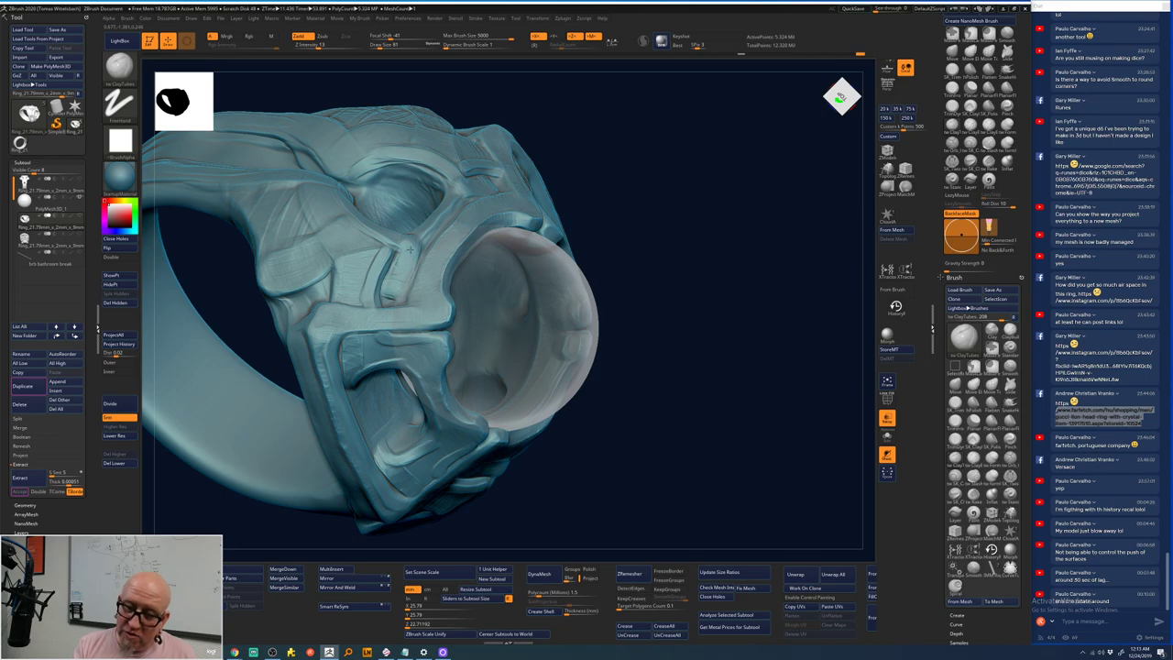
{"action": "right_click_drag", "start_coordinate": [410, 244], "coordinate": [426, 222]}
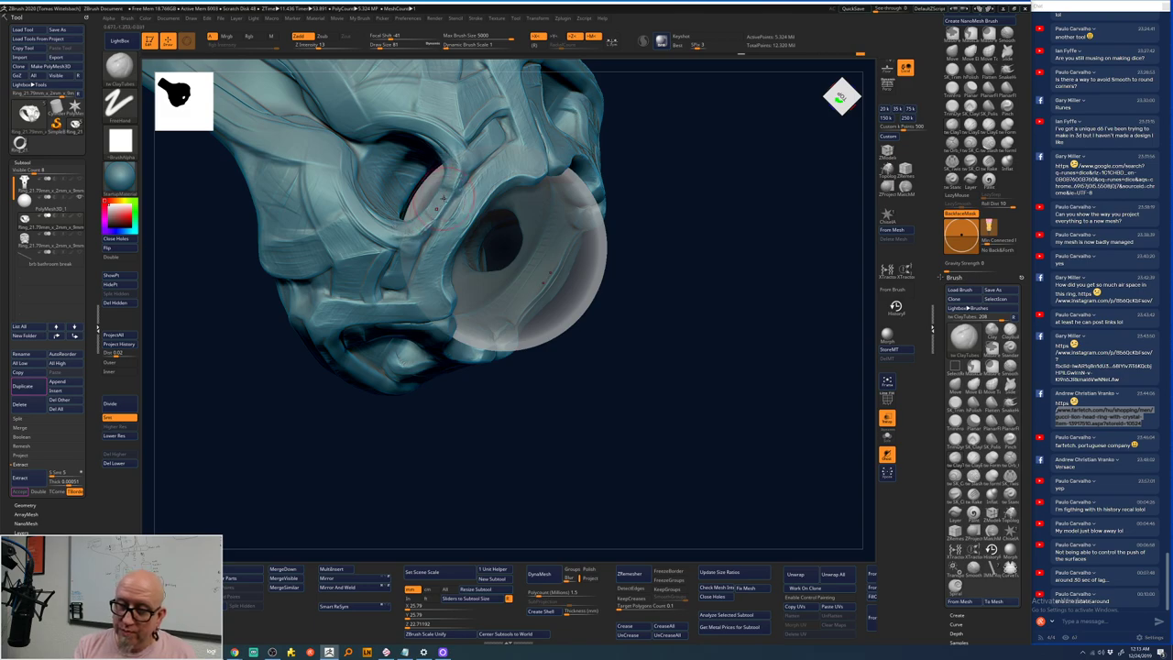
{"action": "right_click_drag", "start_coordinate": [440, 204], "coordinate": [432, 197]}
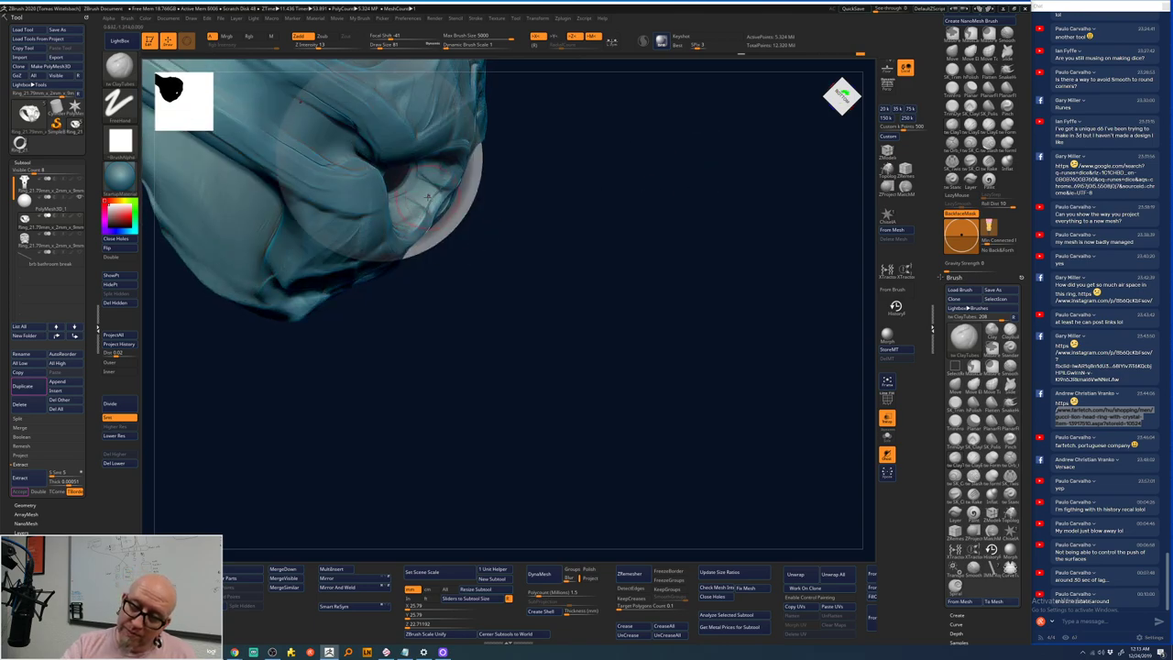
- Smooth the bands around the stone opening while orbiting to face it side-on
{"action": "key", "text": "shift"}
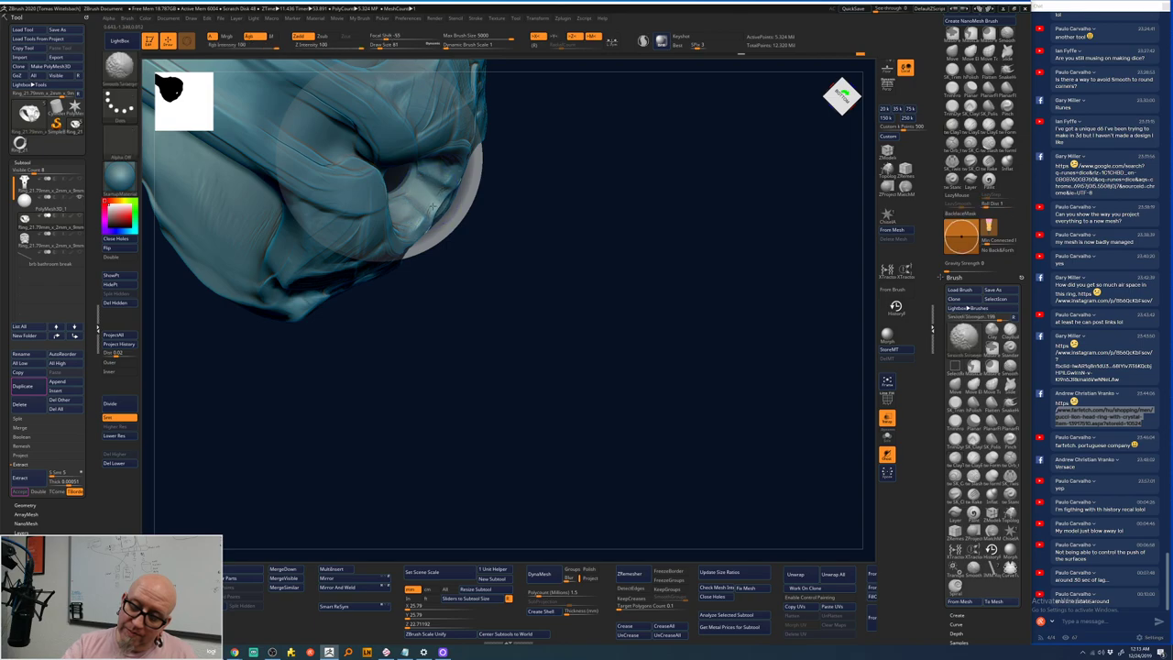
{"action": "mouse_move", "coordinate": [433, 192]}
{"action": "right_mouse_down"}
{"action": "mouse_move", "coordinate": [509, 169]}
{"action": "mouse_move", "coordinate": [402, 179]}
{"action": "right_mouse_up"}
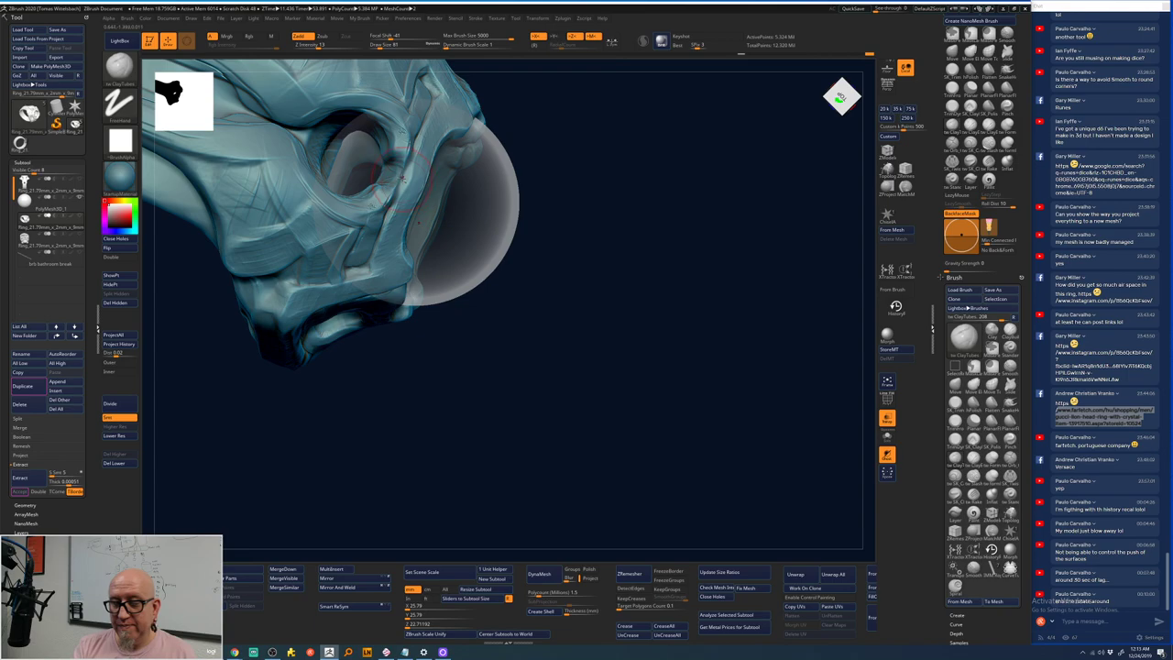
{"action": "right_click_drag", "start_coordinate": [568, 233], "coordinate": [385, 174]}
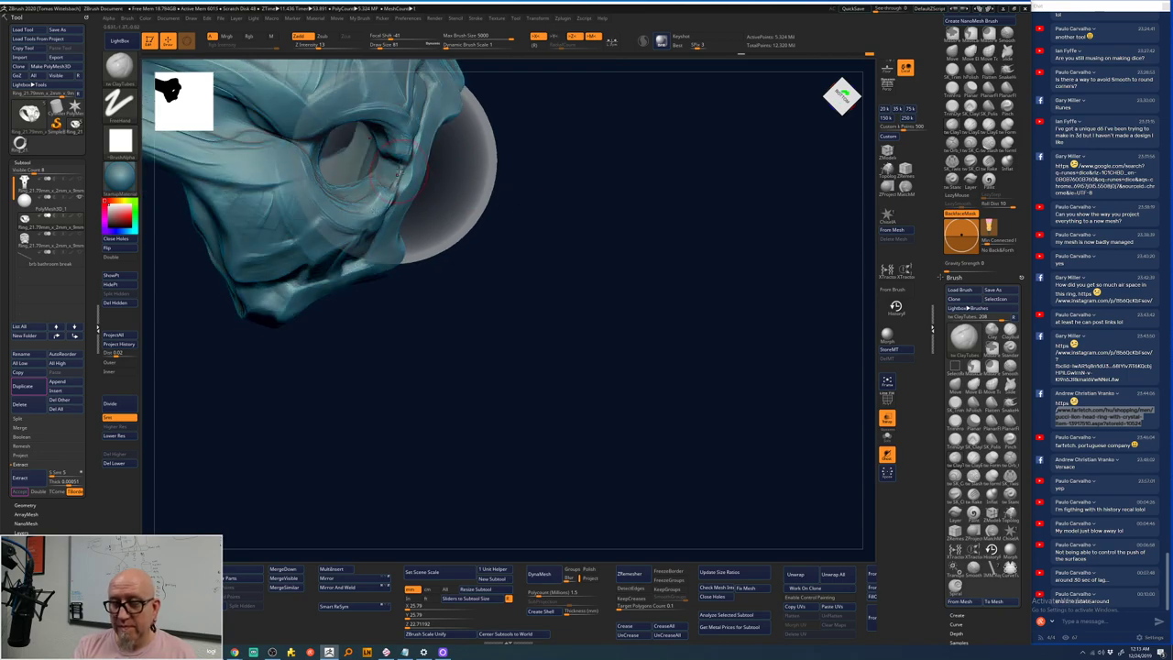
{"action": "mouse_move", "coordinate": [394, 344]}
{"action": "right_mouse_down"}
{"action": "mouse_move", "coordinate": [434, 367]}
{"action": "mouse_move", "coordinate": [685, 322]}
{"action": "mouse_move", "coordinate": [728, 270]}
{"action": "mouse_move", "coordinate": [495, 291]}
{"action": "right_mouse_up"}
{"action": "key", "text": "shift"}
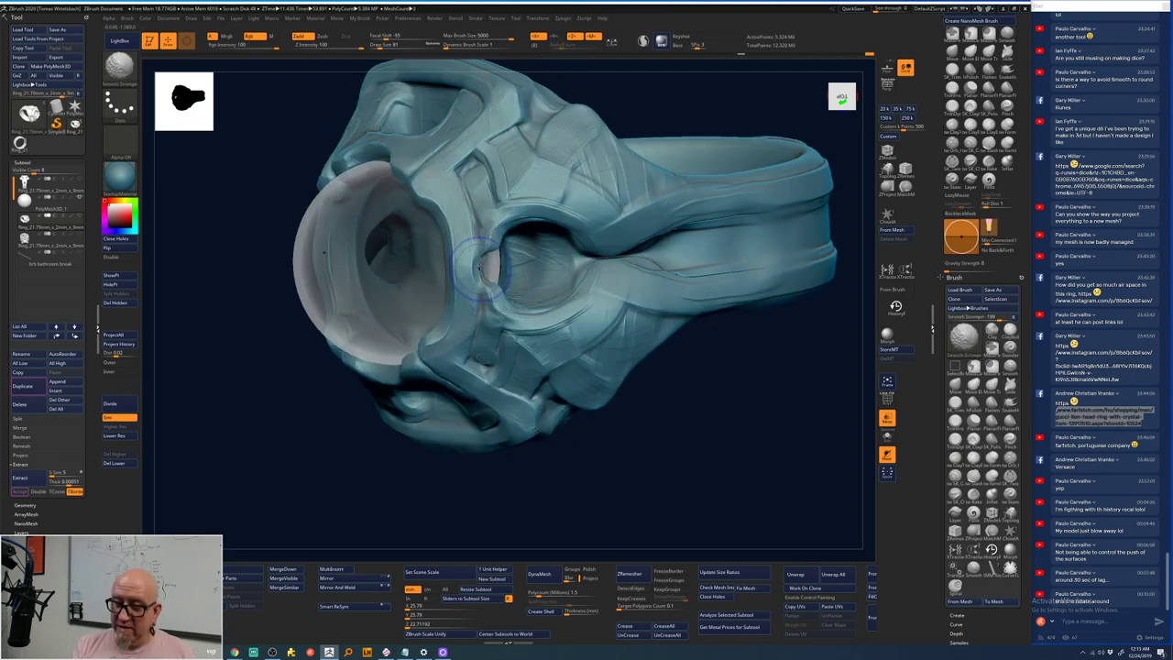
{"action": "right_click_drag", "start_coordinate": [473, 523], "coordinate": [488, 270]}
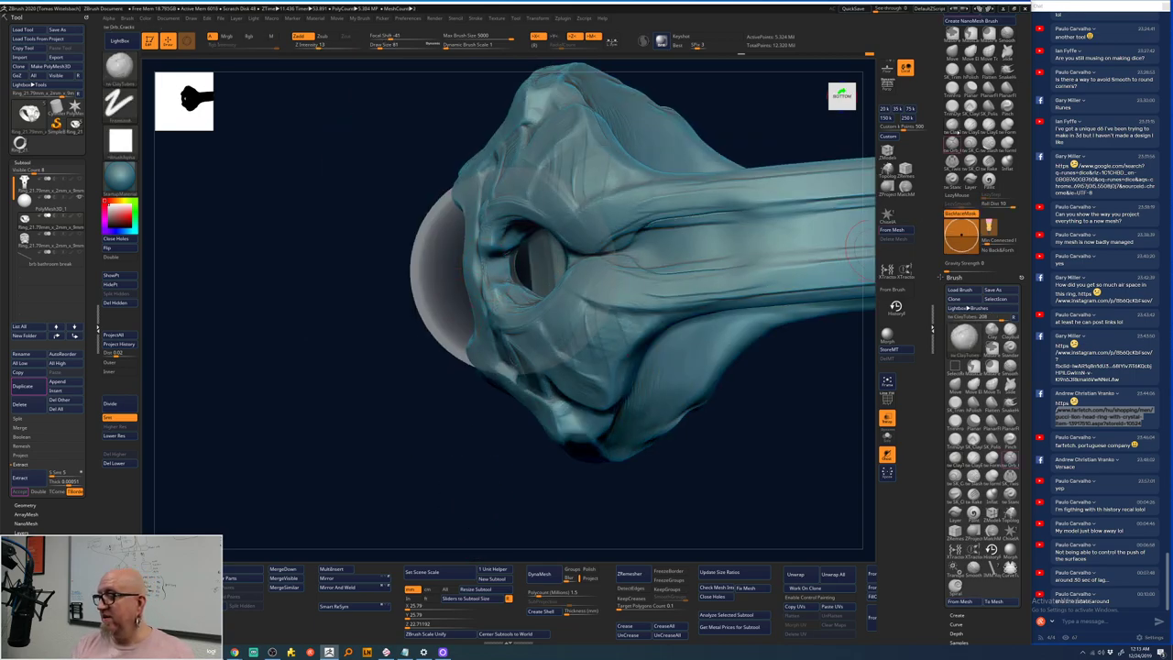
- Pick a carving brush, then Shift-smooth down the side of the stone setting, orbiting to check
{"action": "left_click", "coordinate": [953, 78]}
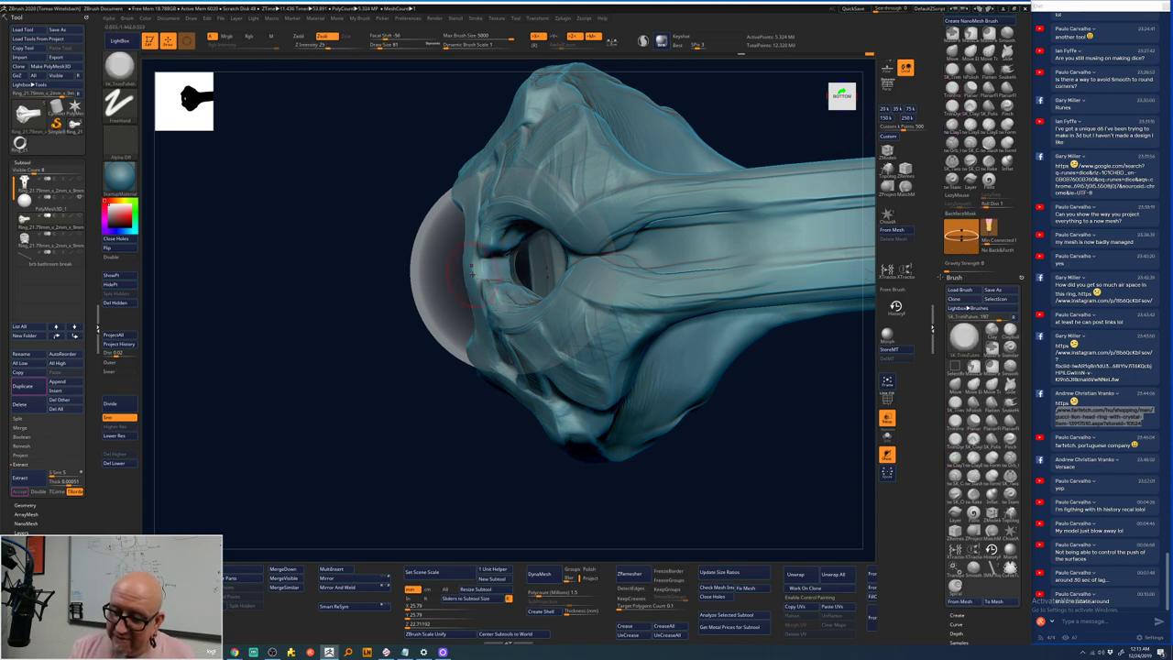
{"action": "mouse_move", "coordinate": [513, 270]}
{"action": "right_mouse_down"}
{"action": "mouse_move", "coordinate": [406, 419]}
{"action": "mouse_move", "coordinate": [504, 275]}
{"action": "right_mouse_up"}
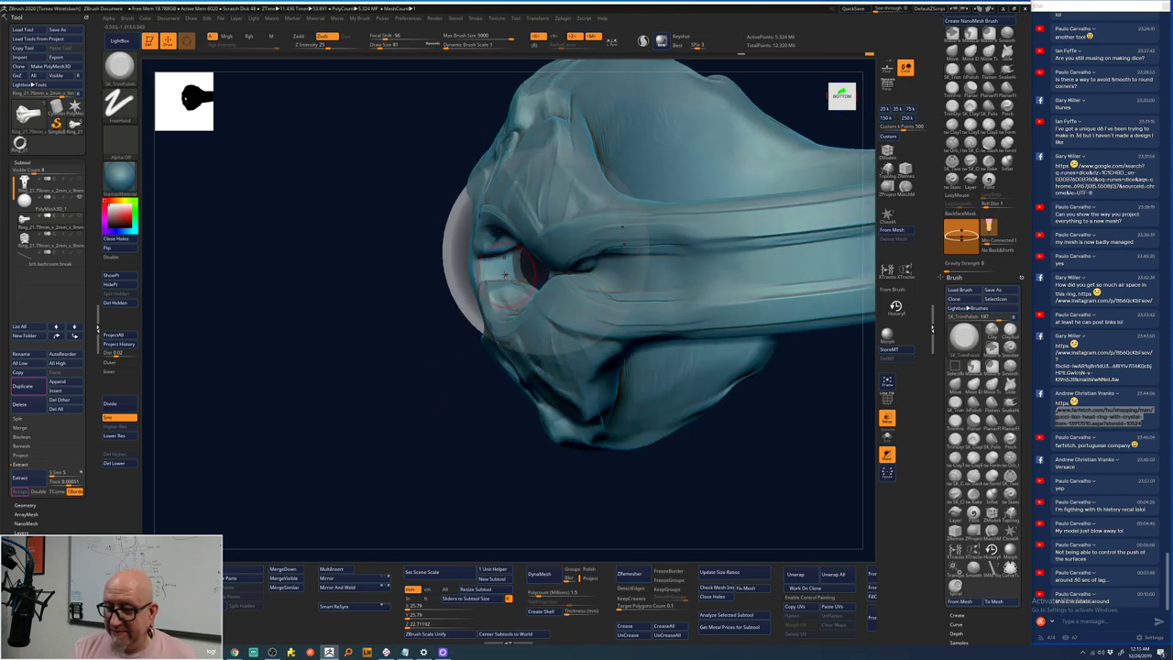
{"action": "right_click_drag", "start_coordinate": [395, 460], "coordinate": [499, 249]}
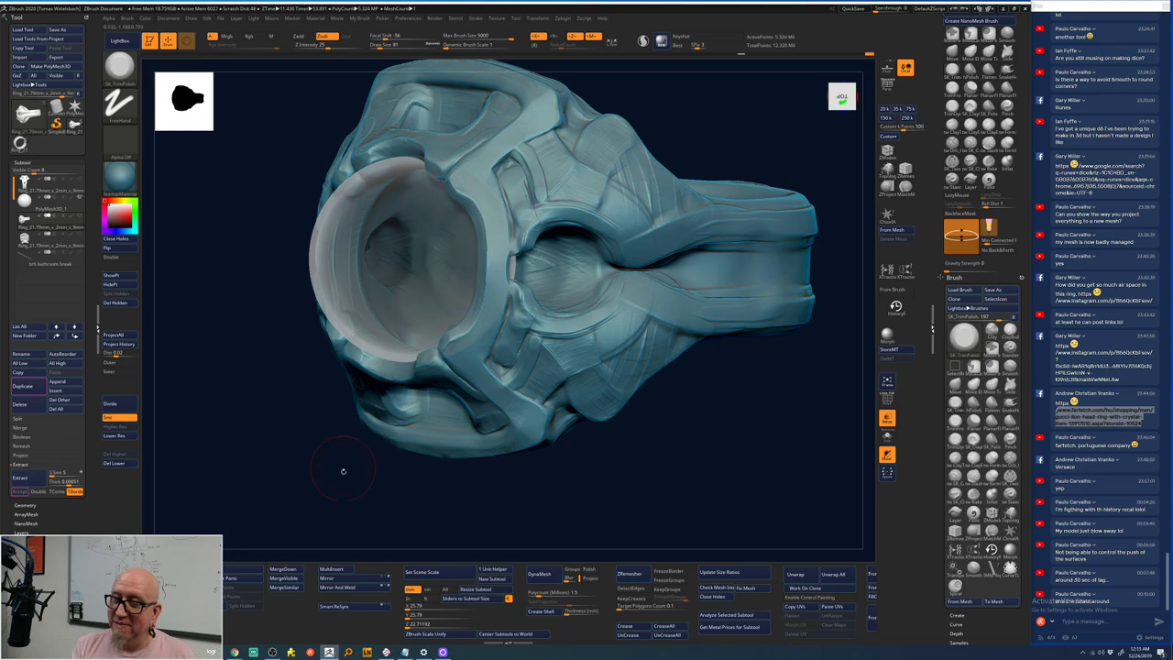
{"action": "mouse_move", "coordinate": [535, 86]}
{"action": "right_mouse_down"}
{"action": "mouse_move", "coordinate": [641, 166]}
{"action": "mouse_move", "coordinate": [700, 186]}
{"action": "mouse_move", "coordinate": [735, 180]}
{"action": "mouse_move", "coordinate": [476, 284]}
{"action": "right_mouse_up"}
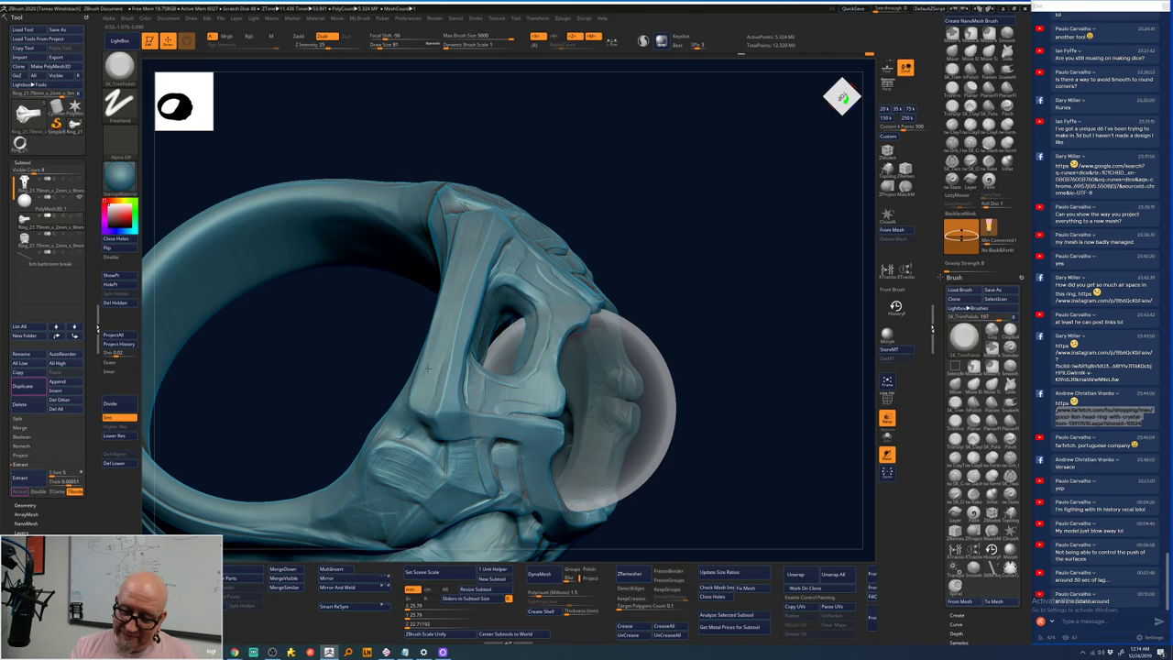
{"action": "mouse_move", "coordinate": [472, 218]}
{"action": "left_mouse_down", "text": "shift"}
{"action": "mouse_move", "coordinate": [449, 367]}
{"action": "mouse_move", "coordinate": [486, 252]}
{"action": "left_mouse_up", "text": "shift"}
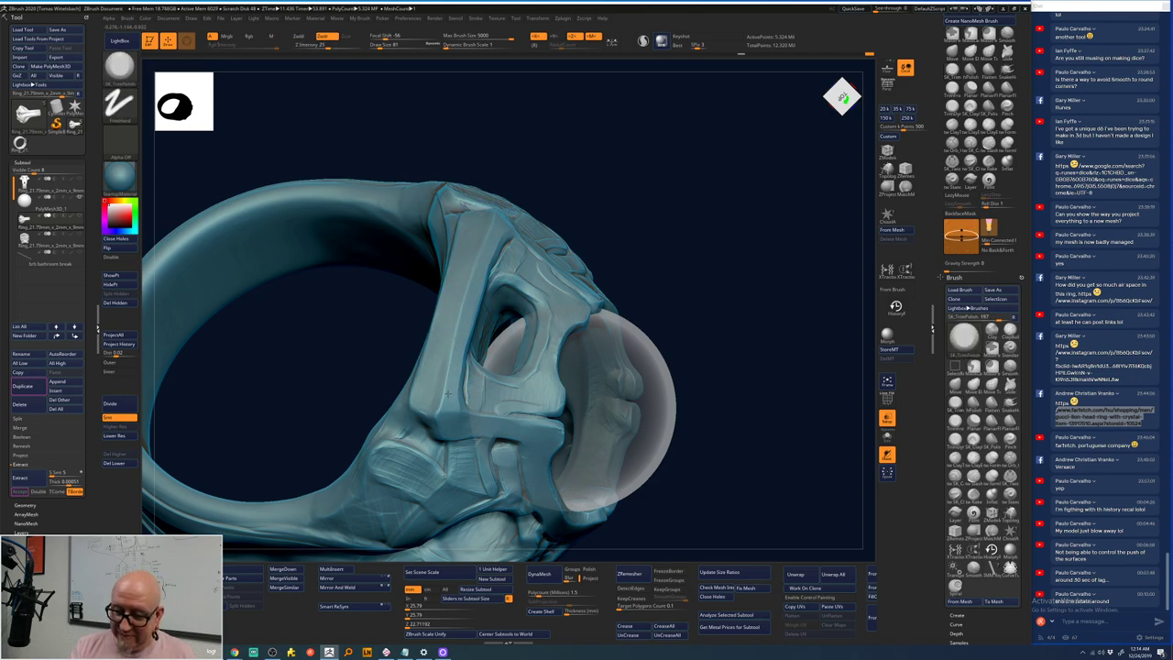
{"action": "left_click_drag", "start_coordinate": [637, 137], "coordinate": [579, 175]}
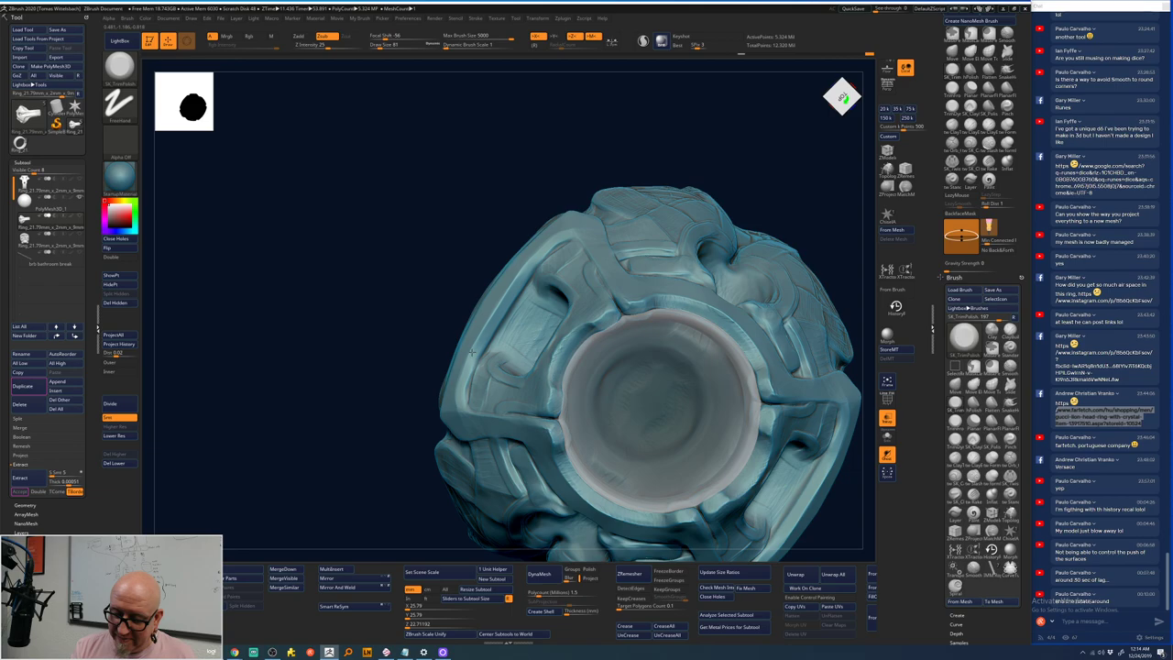
{"action": "left_click_drag", "start_coordinate": [757, 131], "coordinate": [589, 240]}
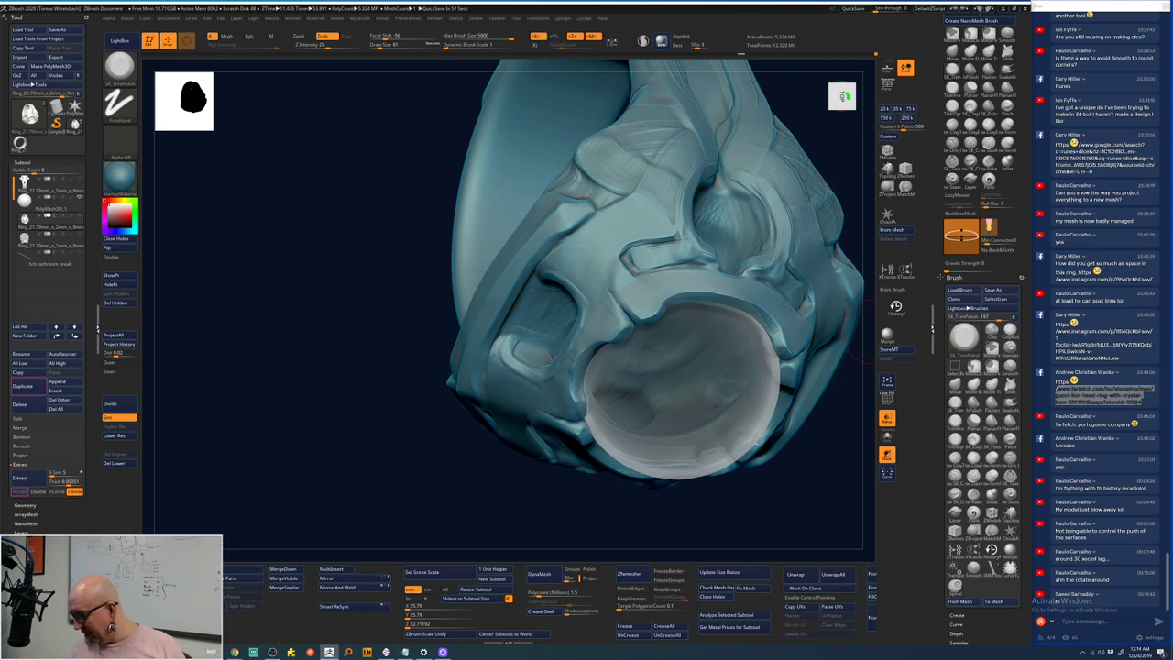
- Select ClayTubes with Zadd and orbit the ring to a view from above, shifted left
{"action": "left_click", "coordinate": [954, 142]}
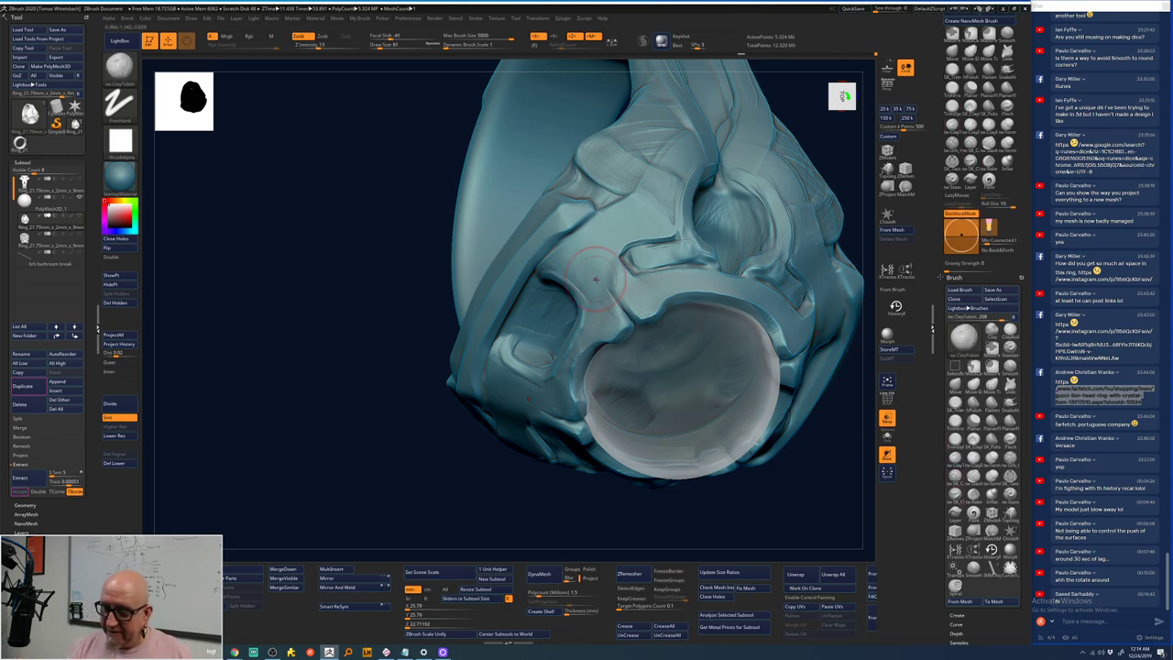
{"action": "left_click_drag", "start_coordinate": [461, 520], "coordinate": [600, 307]}
{"action": "key", "text": "space"}
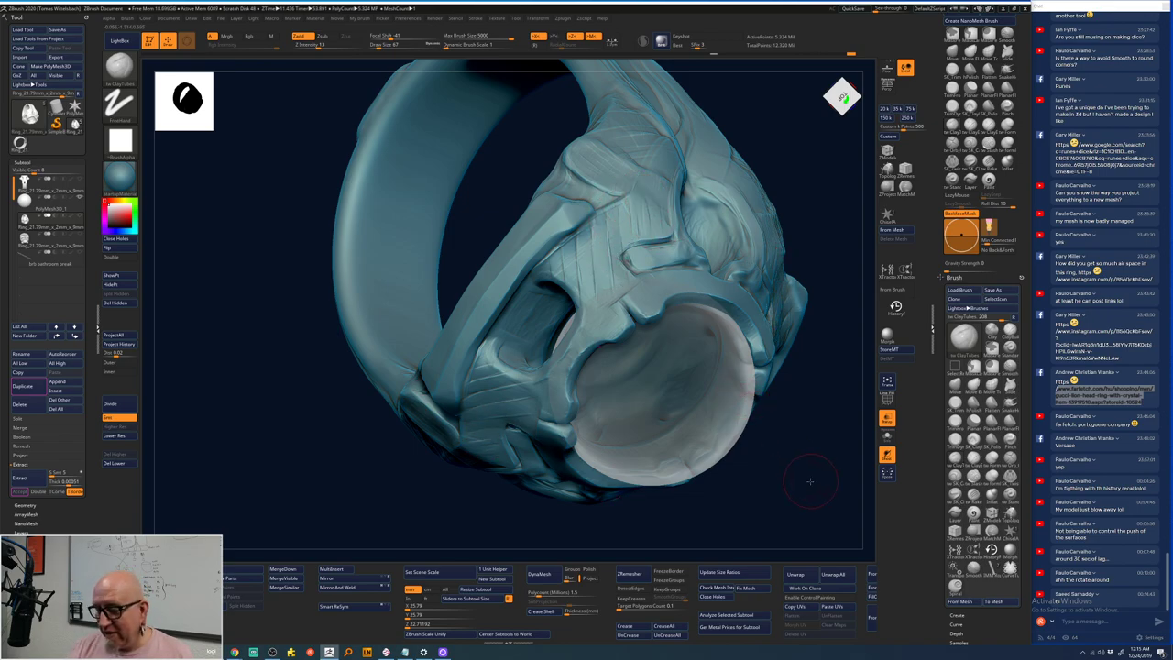
{"action": "left_click_drag", "start_coordinate": [809, 481], "coordinate": [644, 410]}
{"action": "left_click_drag", "start_coordinate": [660, 445], "coordinate": [725, 437]}
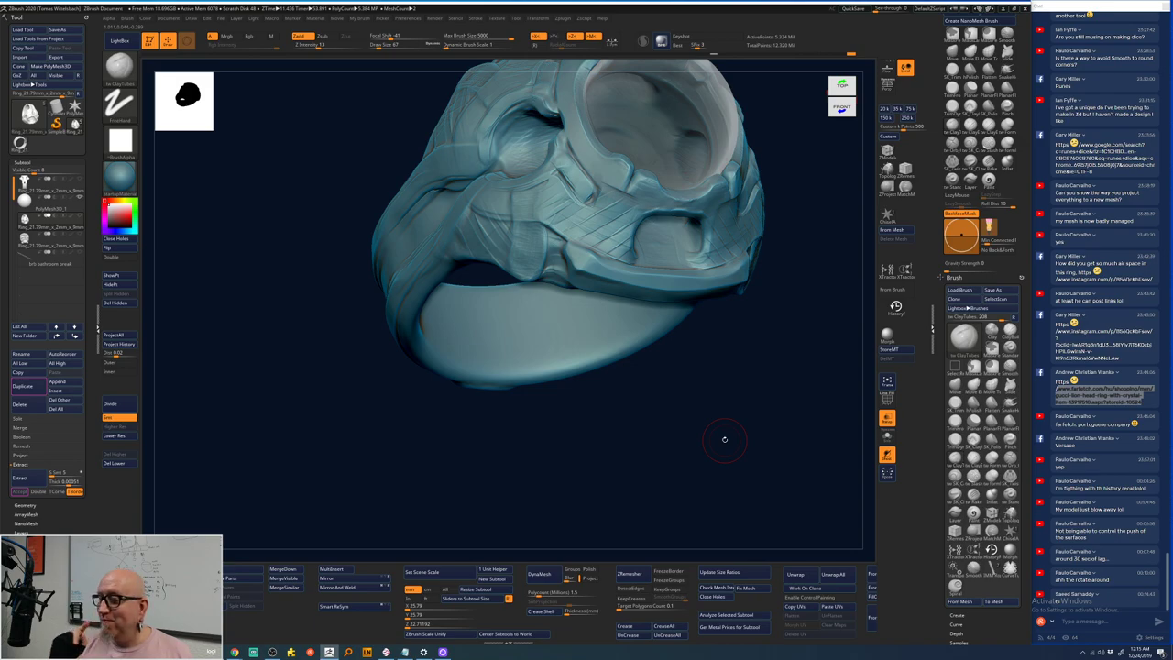
{"action": "left_click_drag", "start_coordinate": [724, 439], "coordinate": [358, 474]}
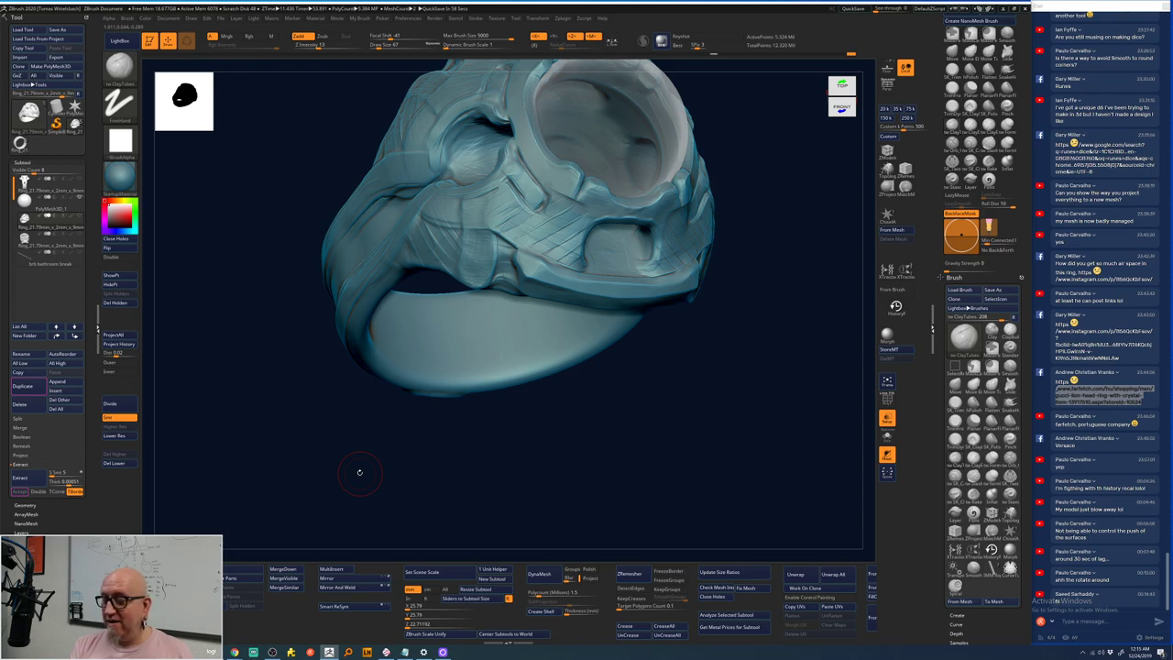
- Toggle MaskPen and SelectRect, jump to undo-history state 1688 of 1716, and pick History Recall
{"action": "key", "text": "ctrl"}
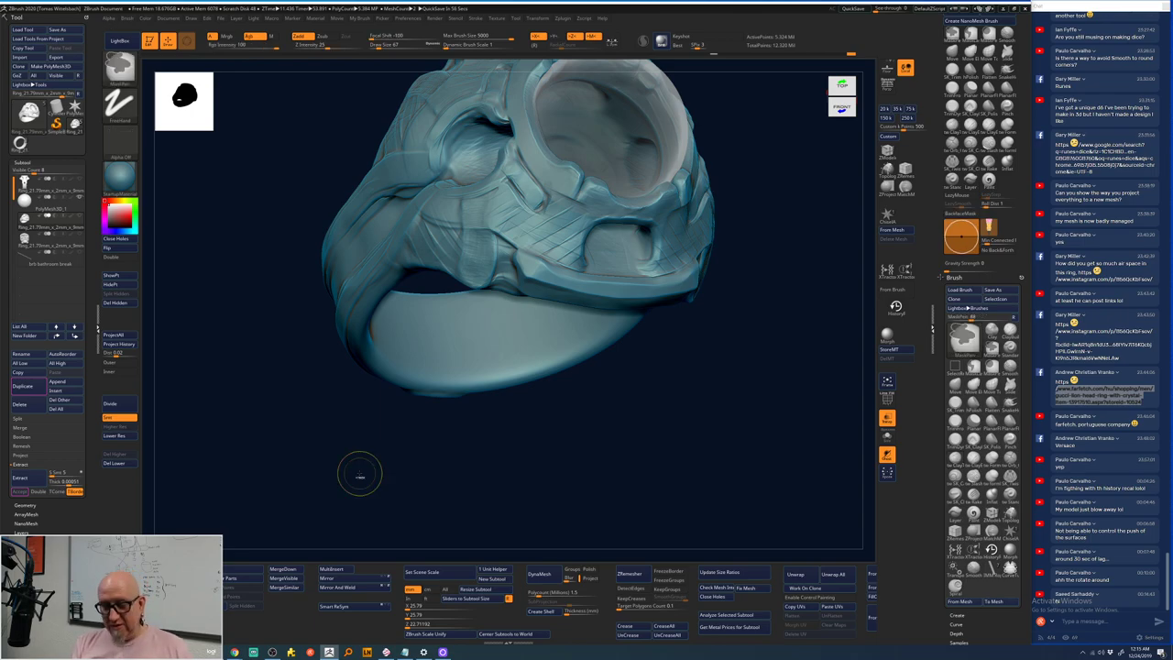
{"action": "key", "text": "ctrl+shift"}
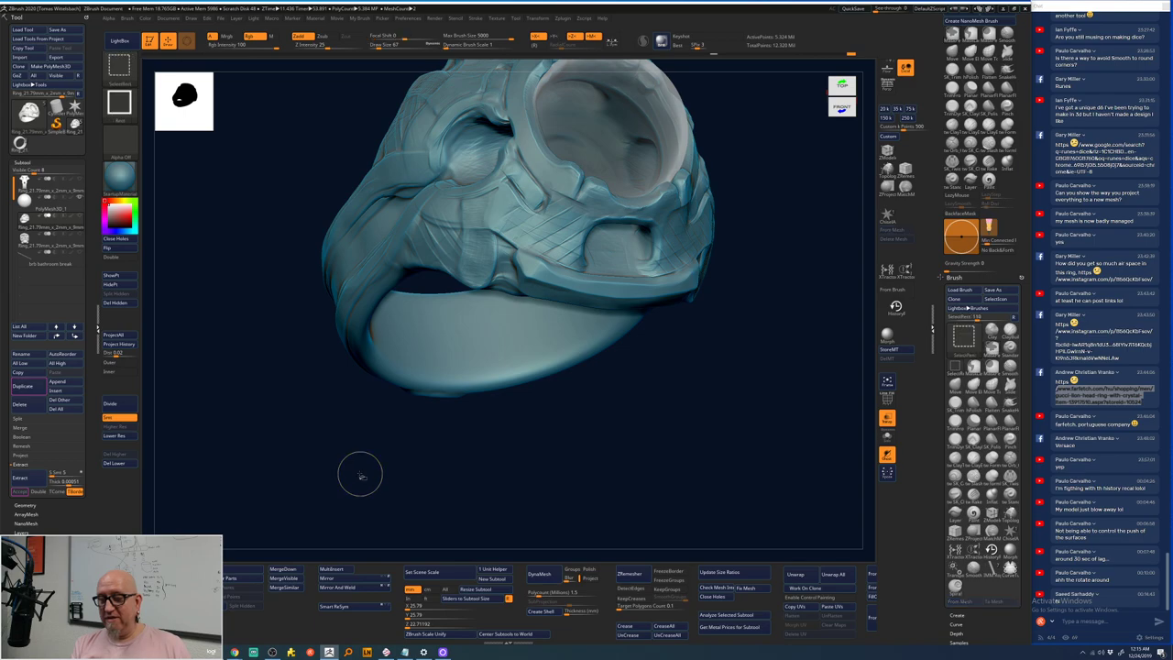
{"action": "key", "text": "ctrl"}
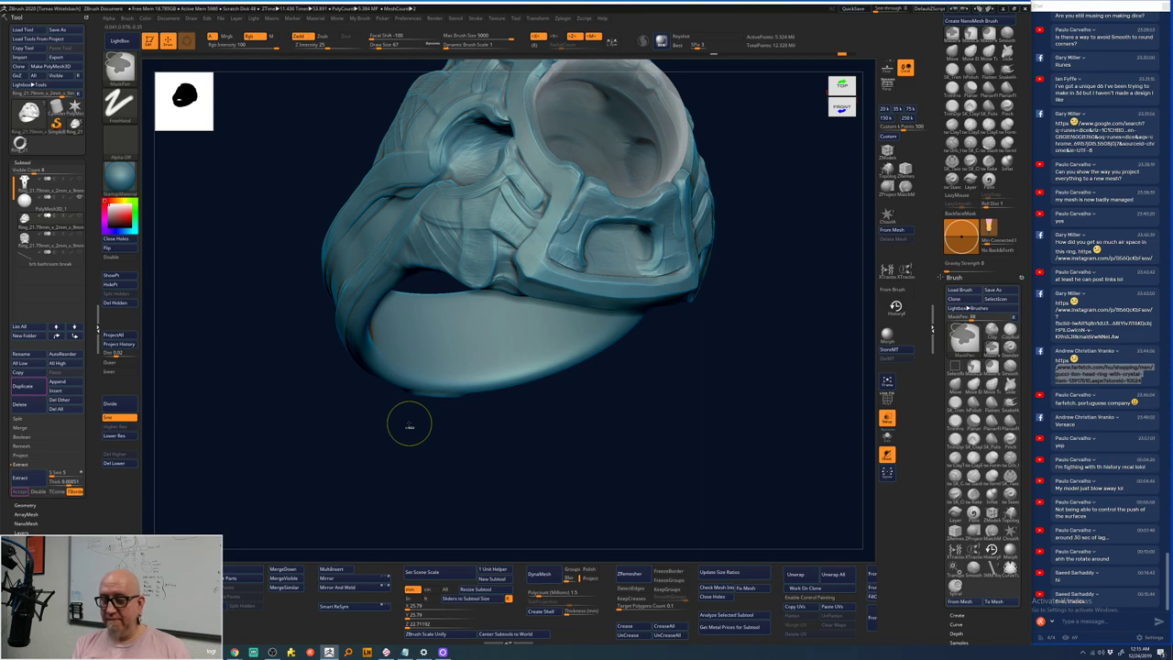
{"action": "key", "text": "ctrl"}
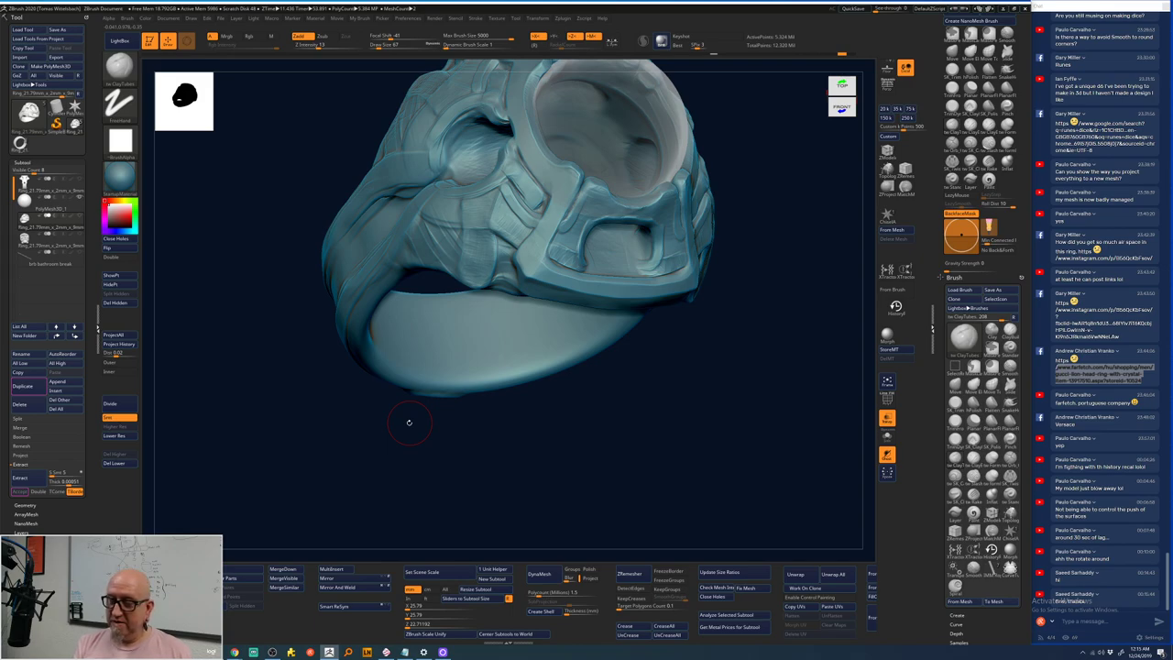
{"action": "key", "text": "ctrl"}
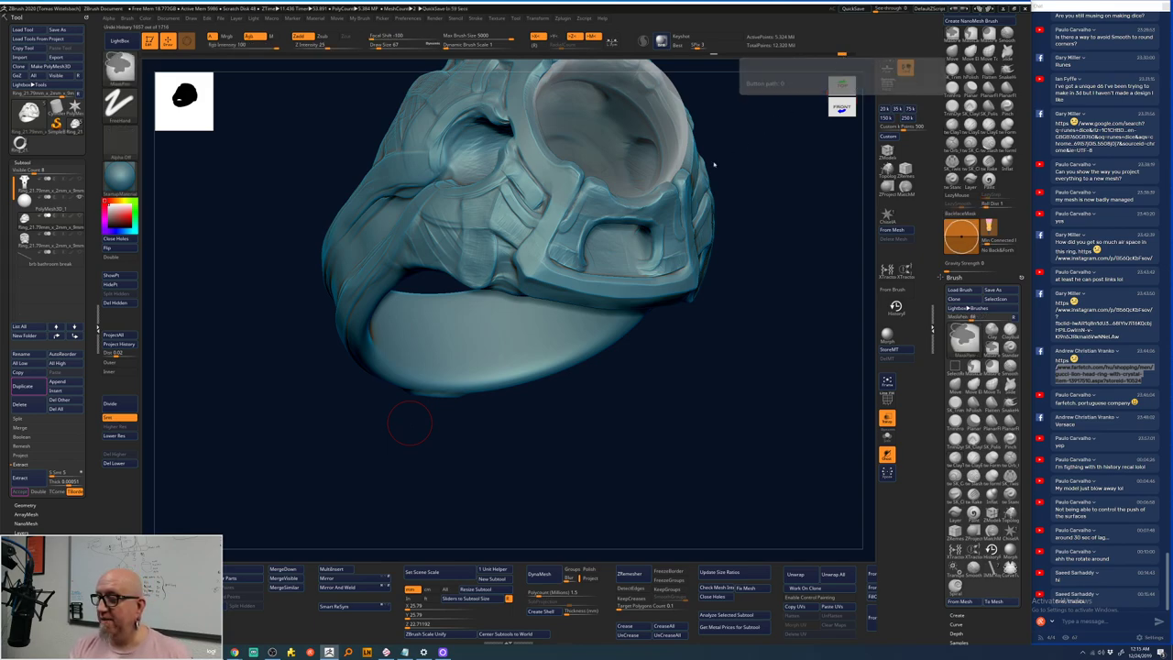
{"action": "key", "text": "ctrl"}
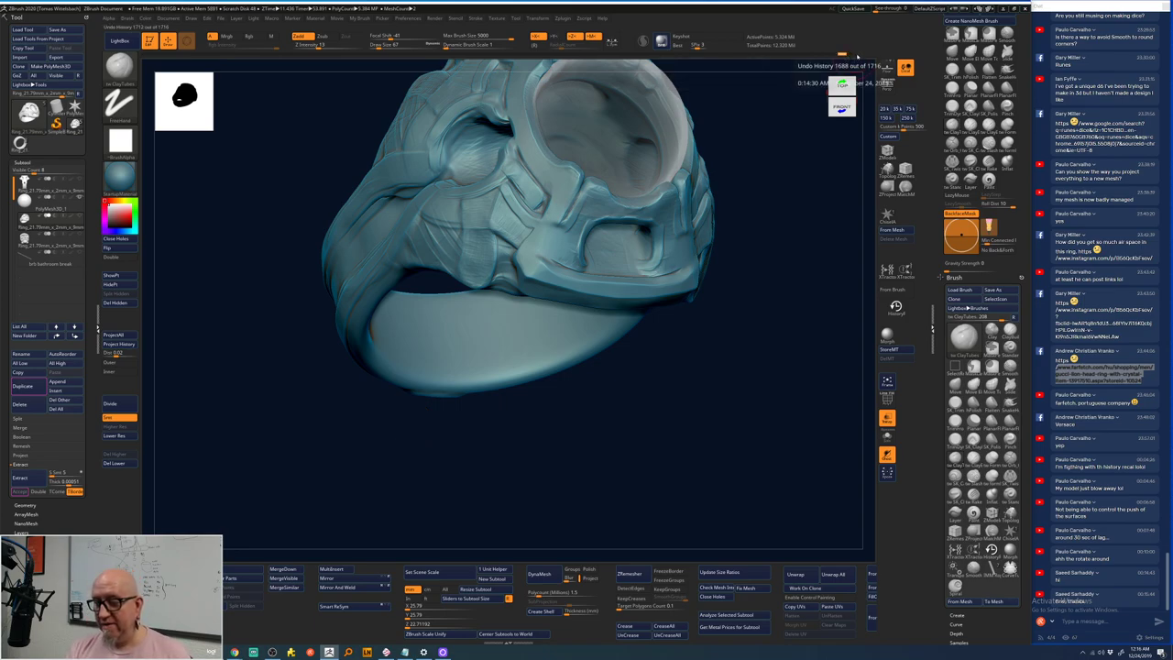
{"action": "left_click", "coordinate": [852, 56]}
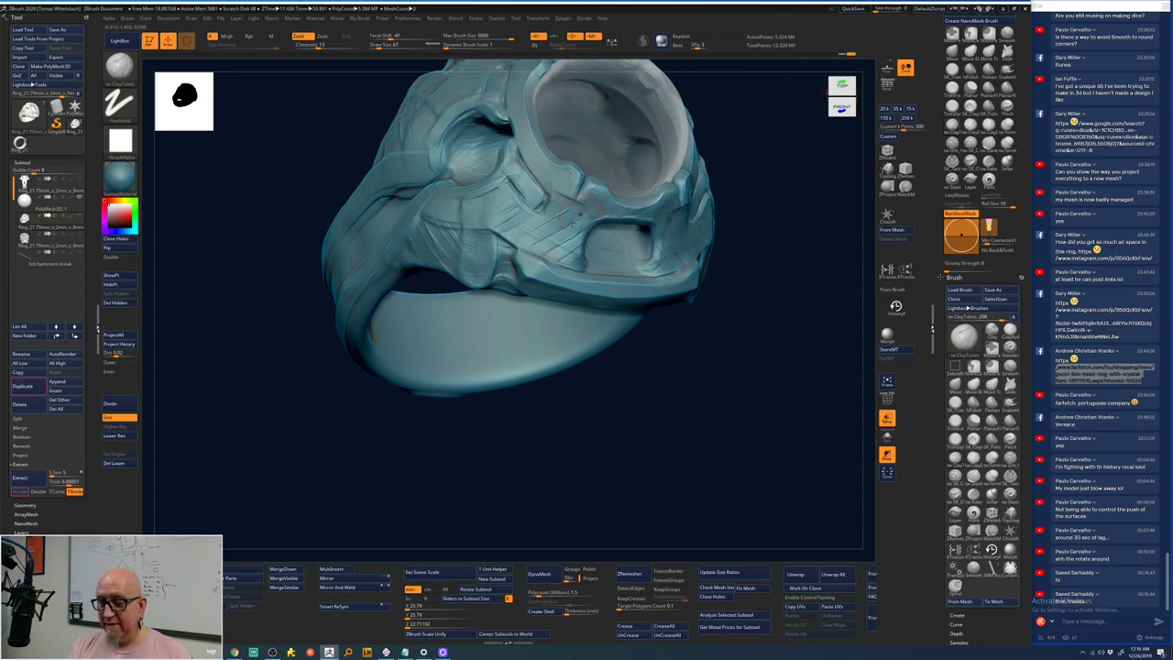
{"action": "left_click", "coordinate": [896, 306]}
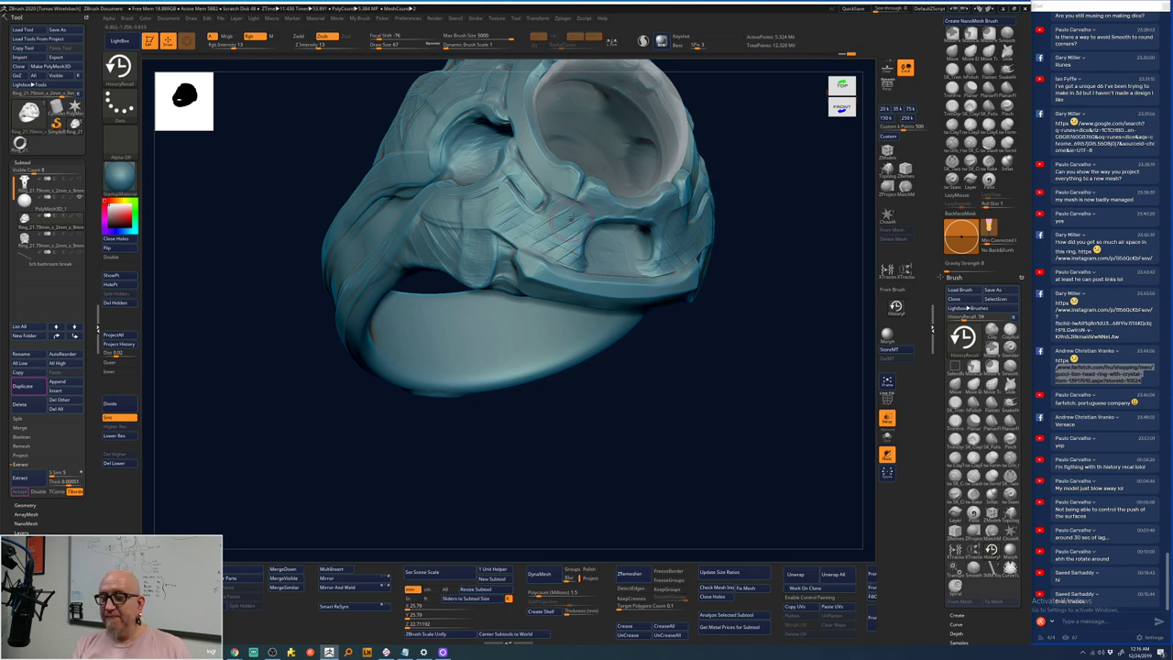
- Recall the earlier detail just below the ridge end, then briefly try BST before returning to History Recall (BHR)
{"action": "key", "text": "space"}
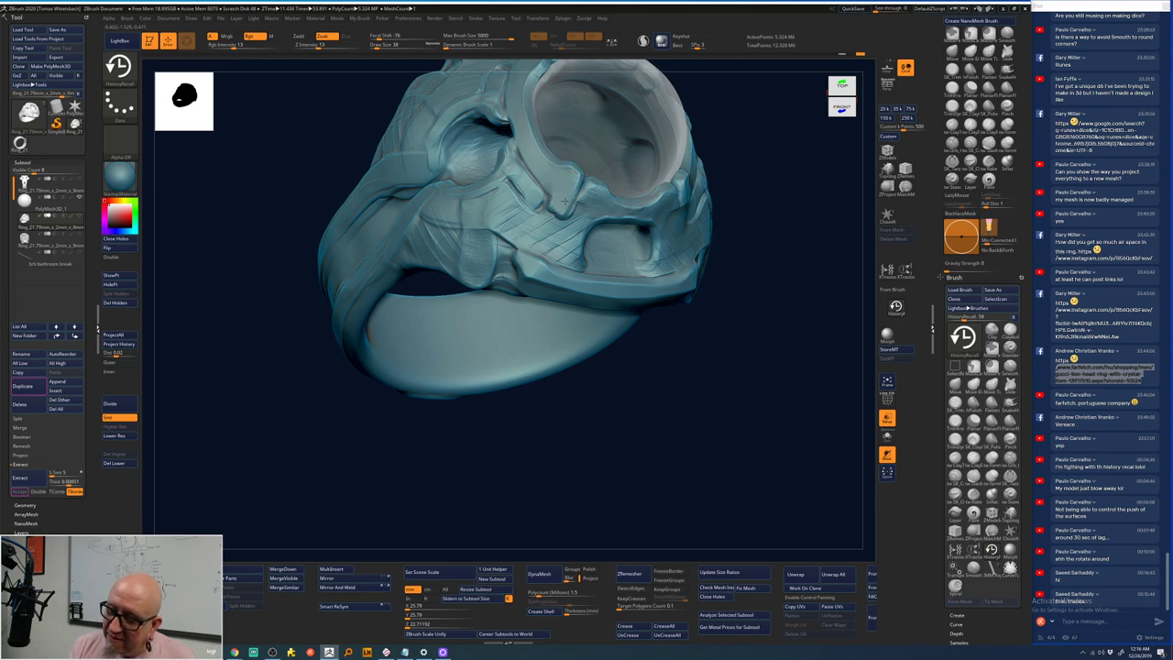
{"action": "left_click_drag", "start_coordinate": [553, 206], "coordinate": [552, 213]}
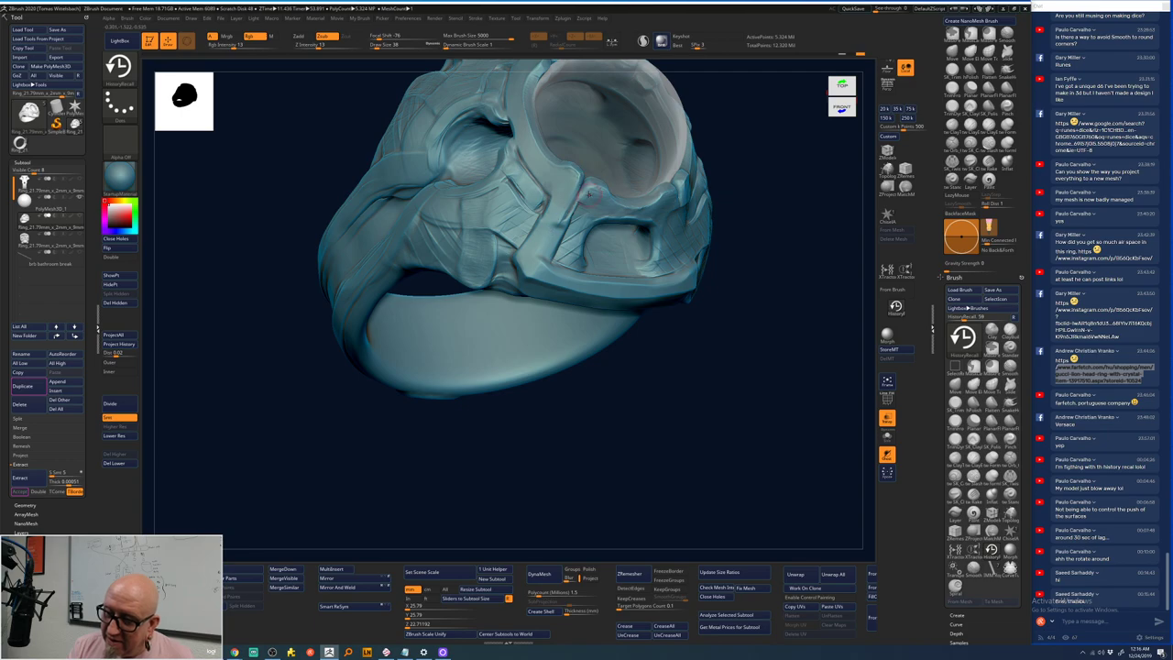
{"action": "key", "text": "b"}
{"action": "key", "text": "s"}
{"action": "key", "text": "t"}
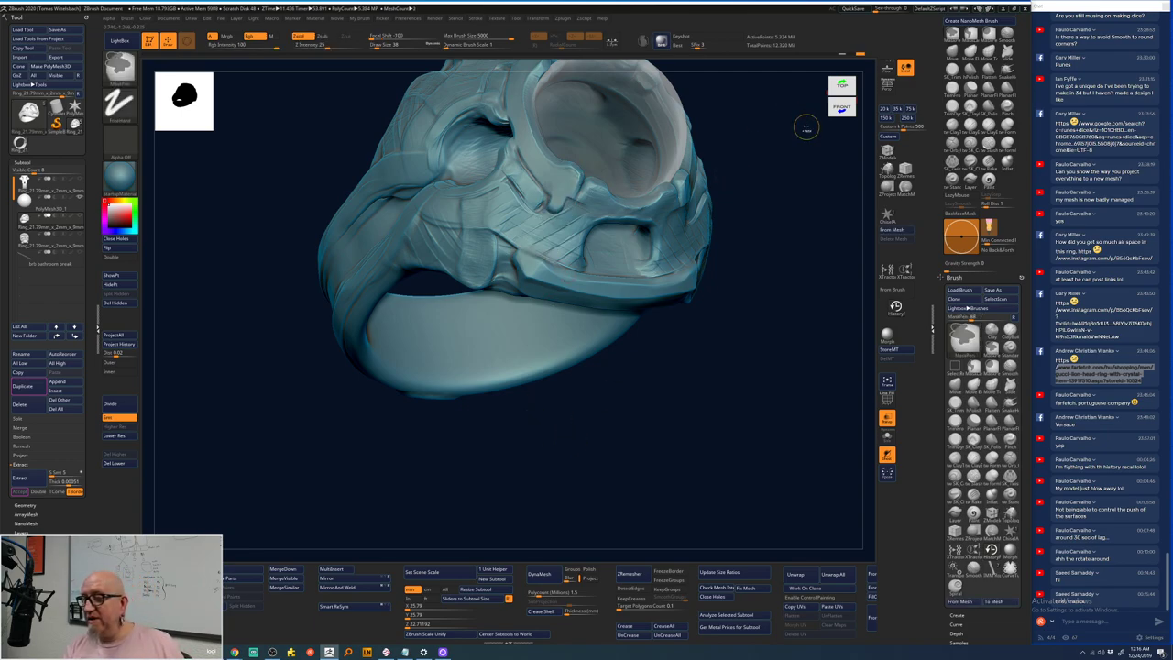
{"action": "key", "text": "b"}
{"action": "key", "text": "h"}
{"action": "key", "text": "r"}
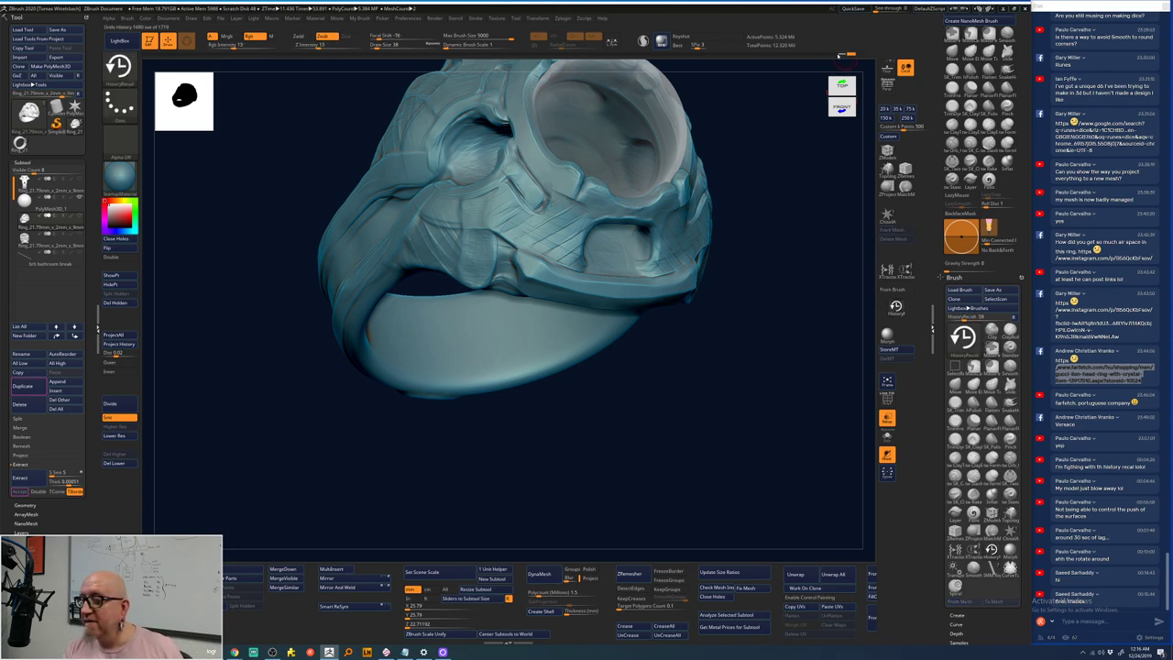
- Step back through the undo history and return to the latest state with History Recall active
{"action": "left_click", "coordinate": [839, 55]}
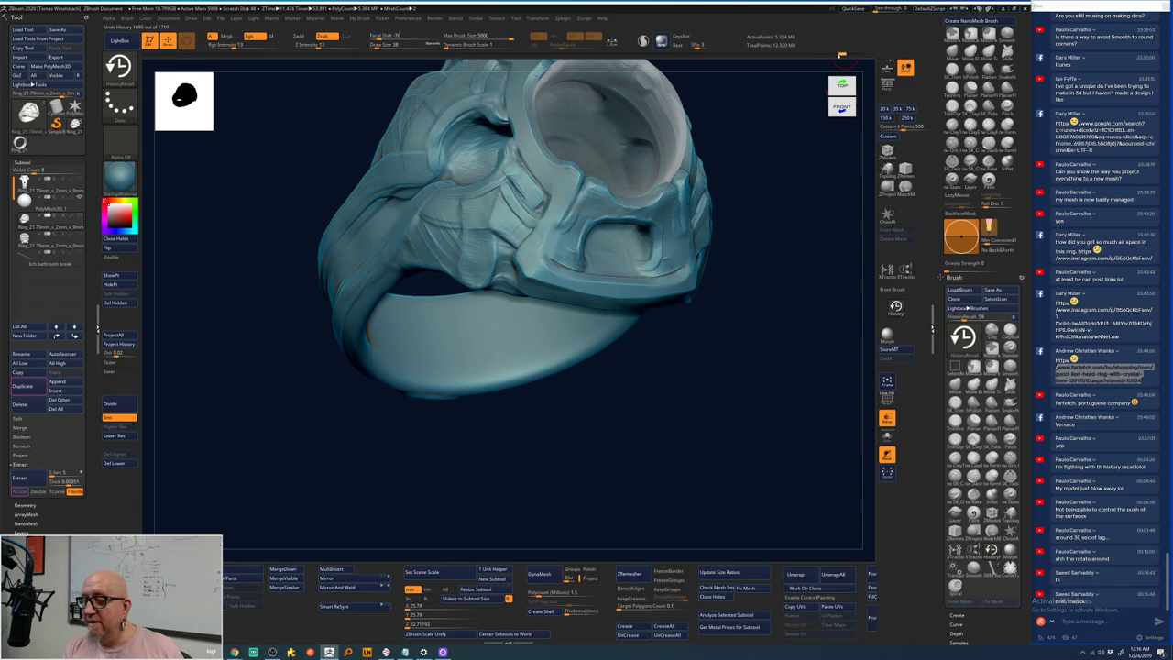
{"action": "mouse_move", "coordinate": [835, 57]}
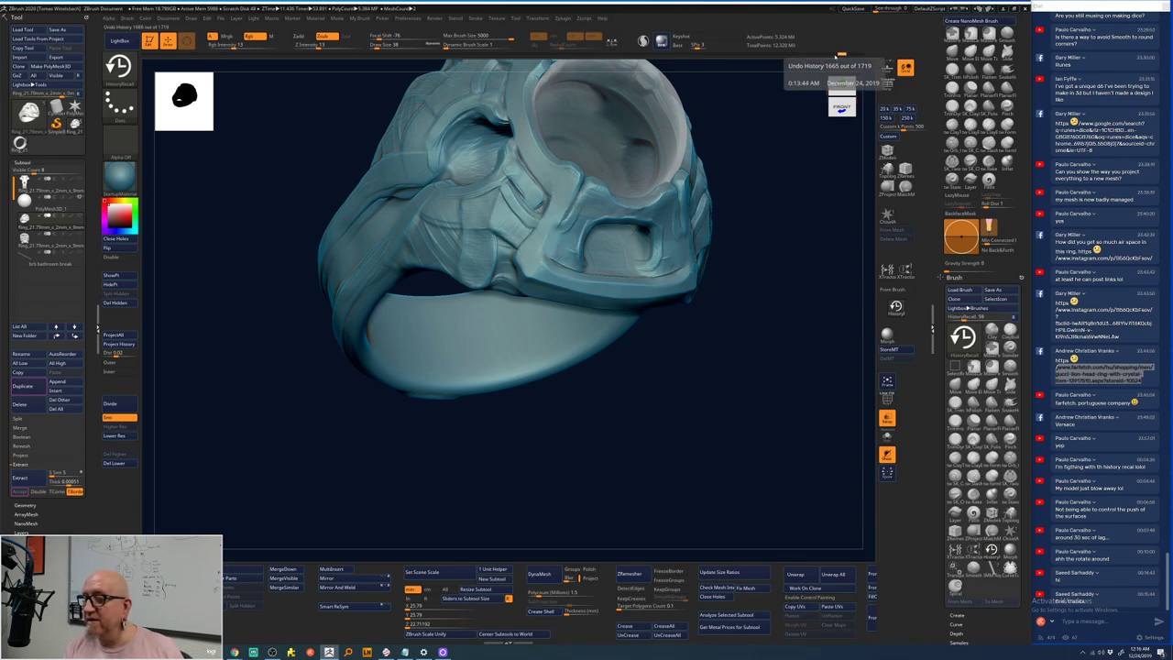
{"action": "left_click", "coordinate": [833, 55]}
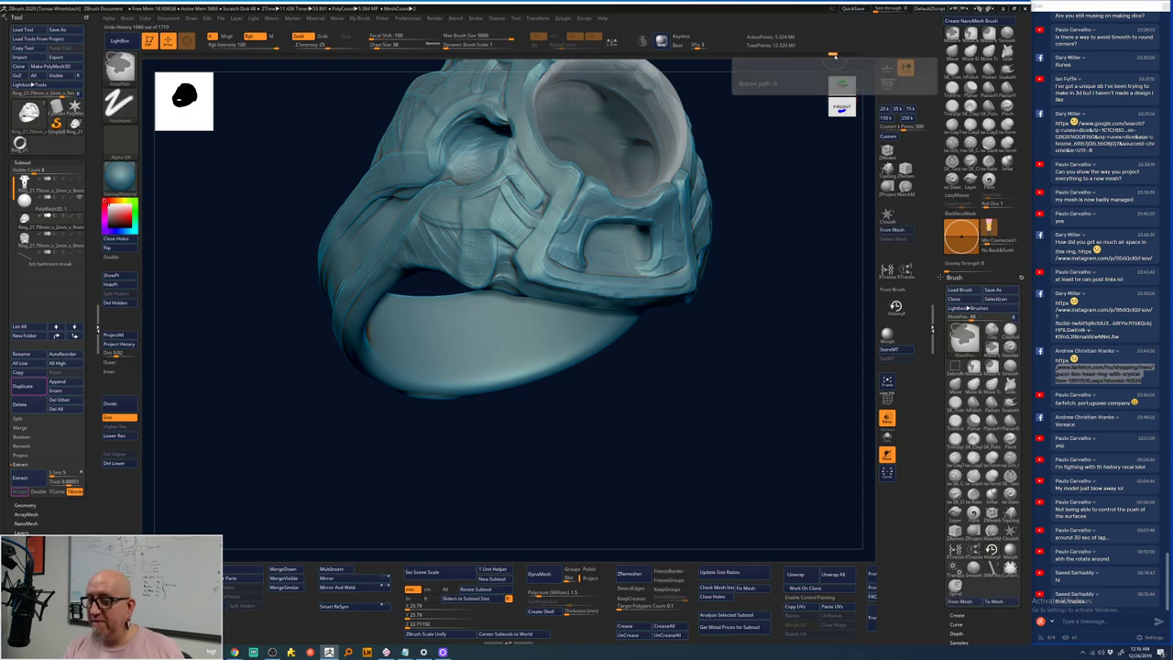
{"action": "key", "text": "b"}
{"action": "key", "text": "h"}
{"action": "key", "text": "r"}
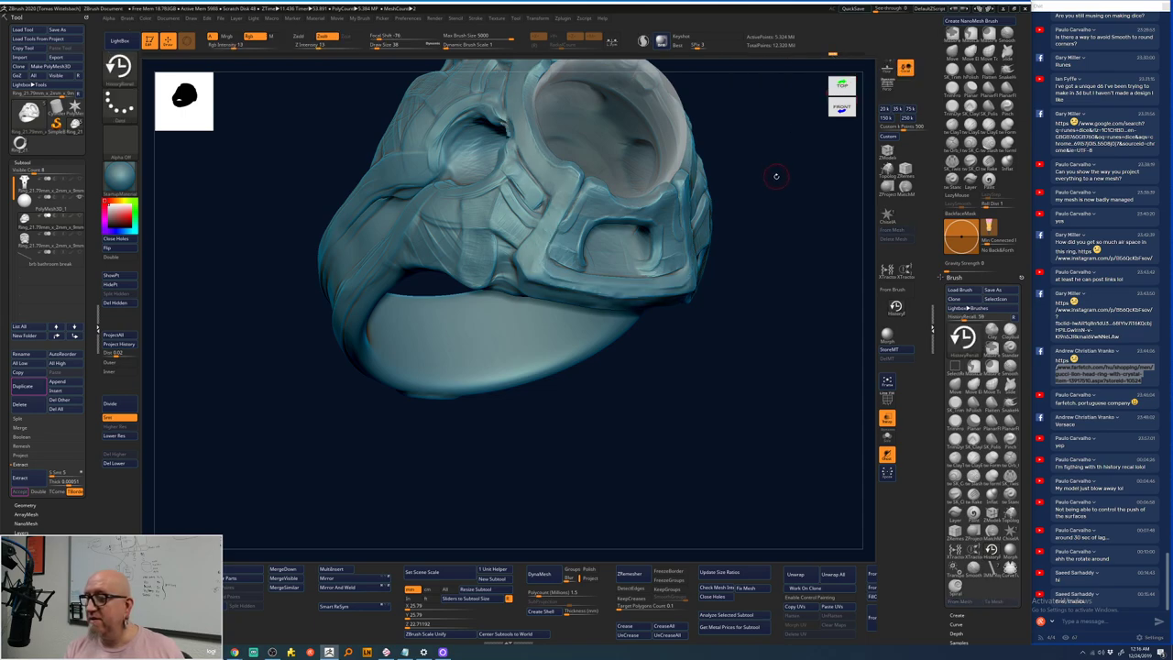
{"action": "mouse_move", "coordinate": [863, 55]}
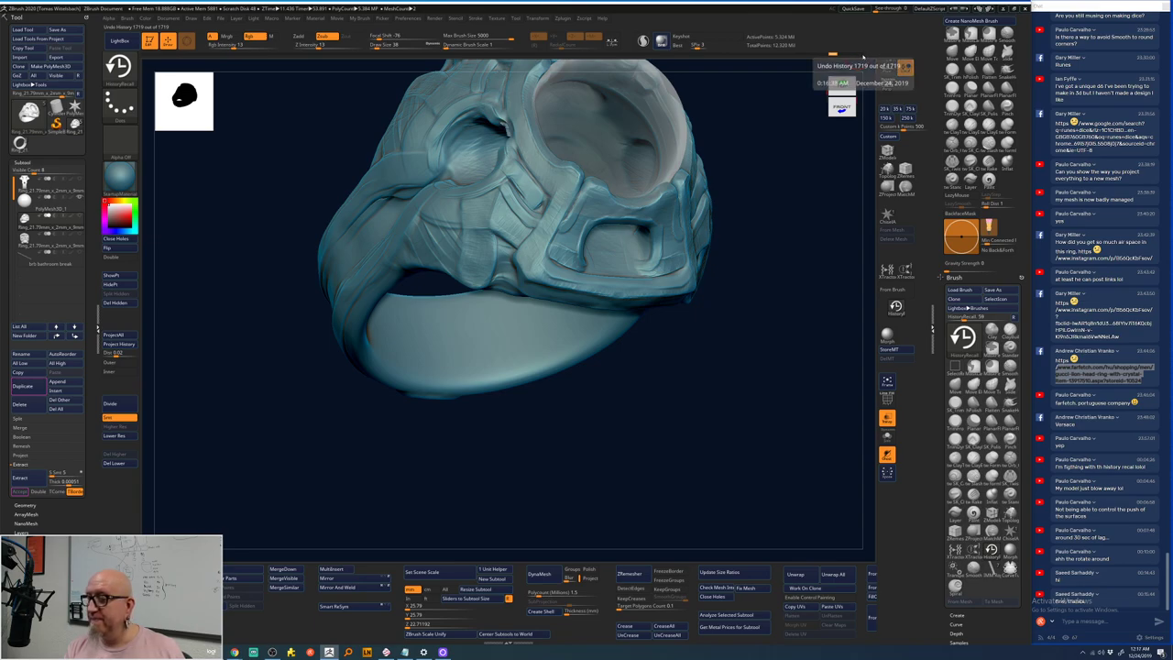
{"action": "left_click", "coordinate": [862, 56]}
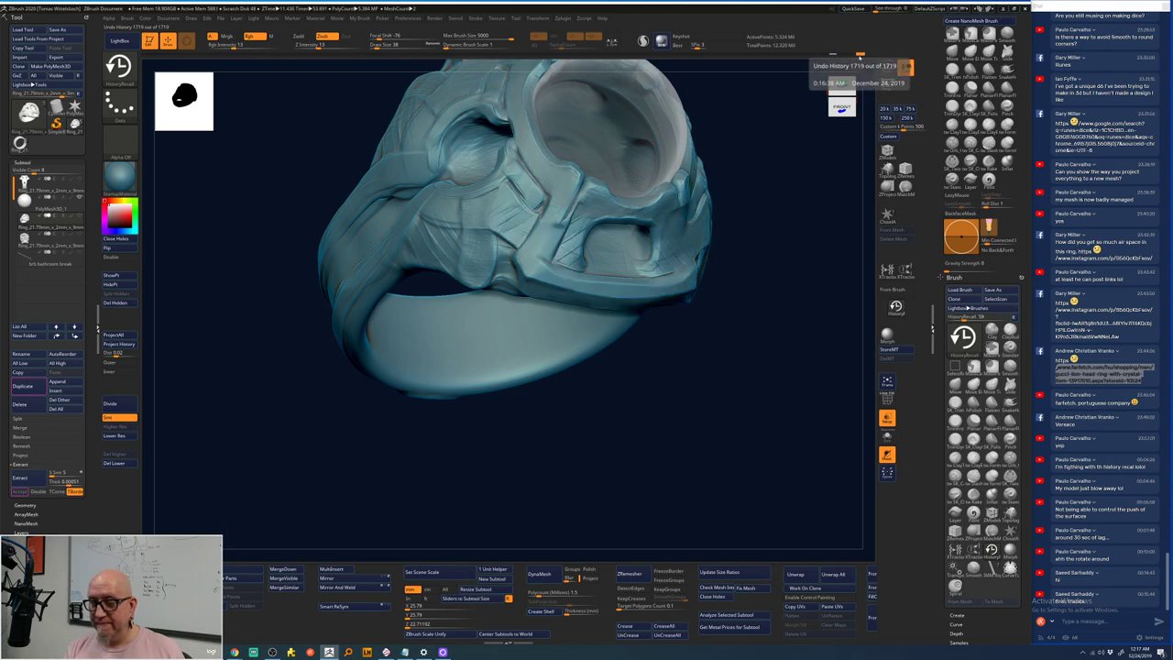
- Paint crosshatch detail onto the bridge and recall its earlier raised frame
{"action": "key", "text": "shift"}
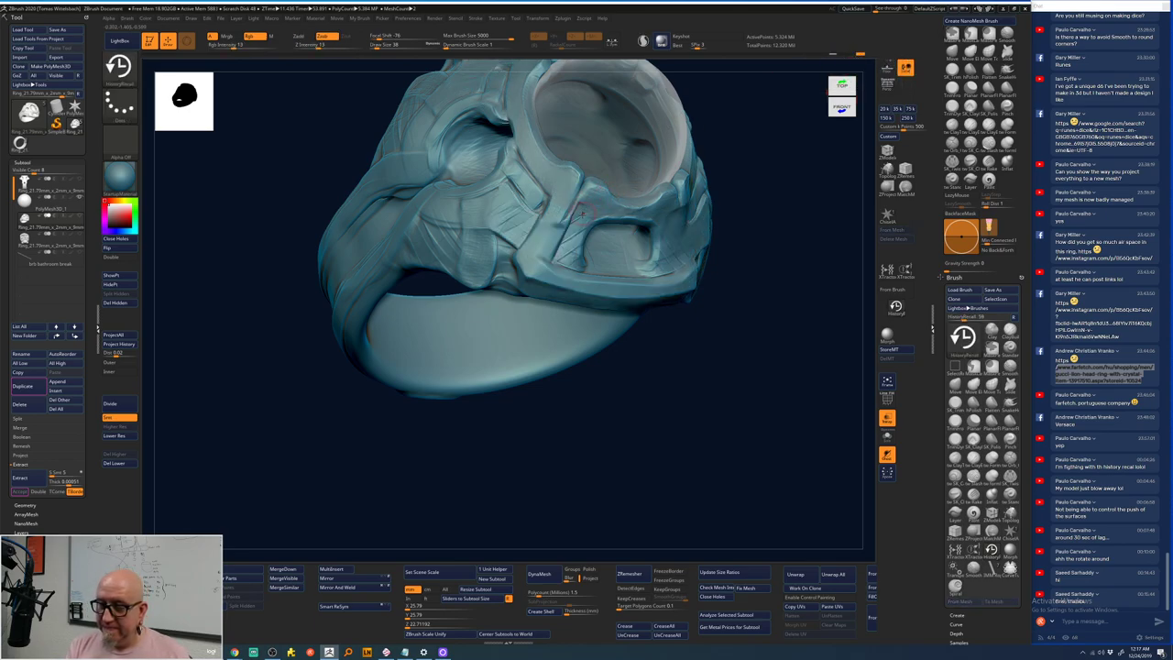
{"action": "key", "text": "shift"}
{"action": "left_click_drag", "start_coordinate": [581, 217], "coordinate": [564, 225]}
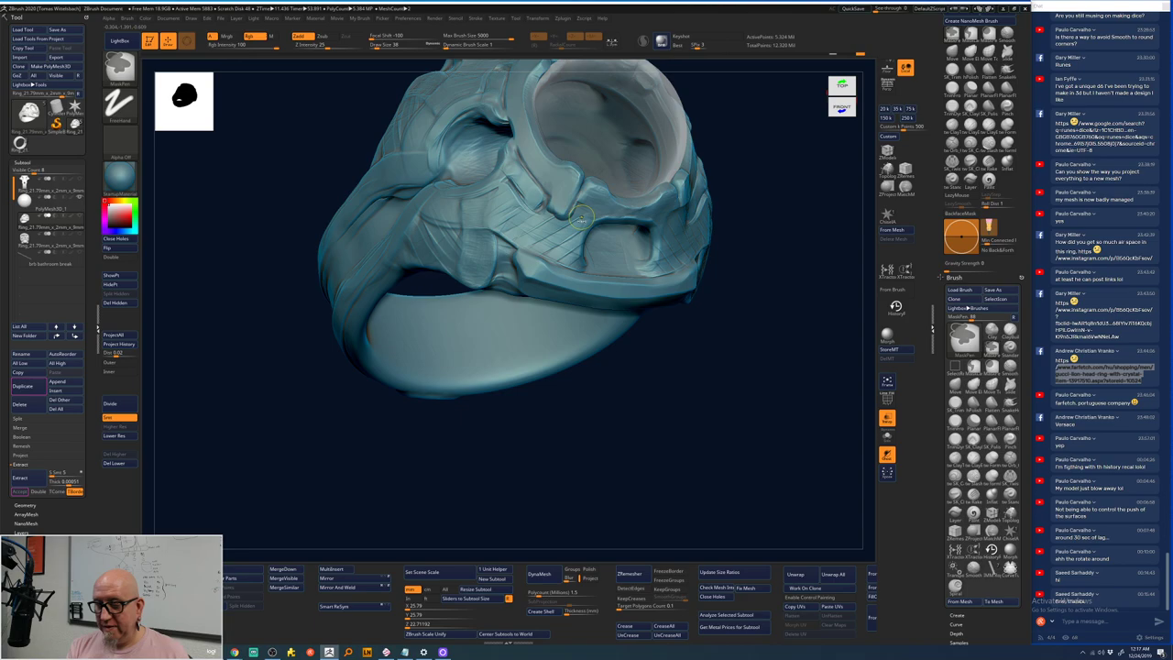
{"action": "key", "text": "shift"}
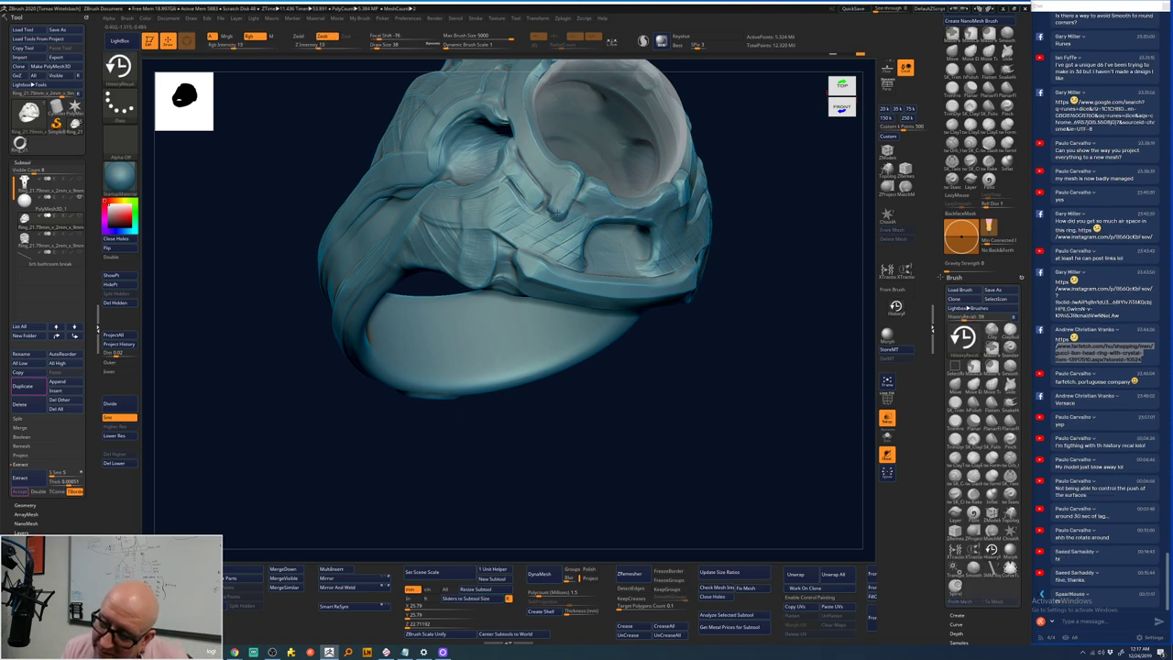
{"action": "left_click_drag", "start_coordinate": [547, 242], "coordinate": [532, 250]}
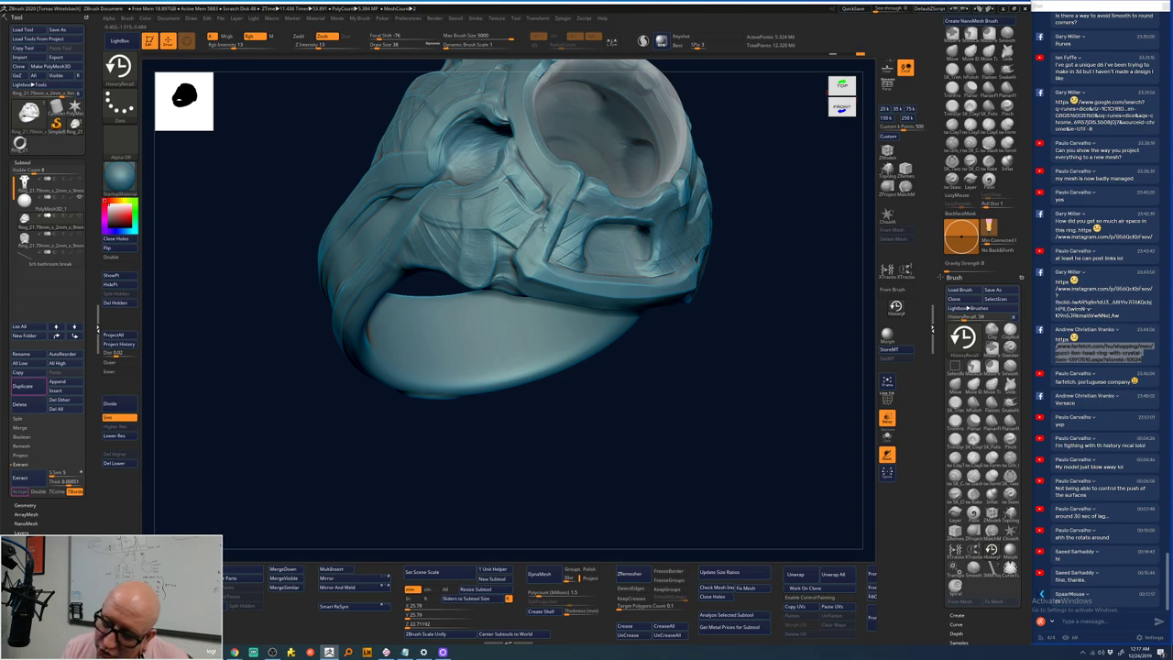
- Orbit to inspect the bezel, band and stone opening, adding a faint stroke across the bezel
{"action": "right_click_drag", "start_coordinate": [562, 343], "coordinate": [696, 222]}
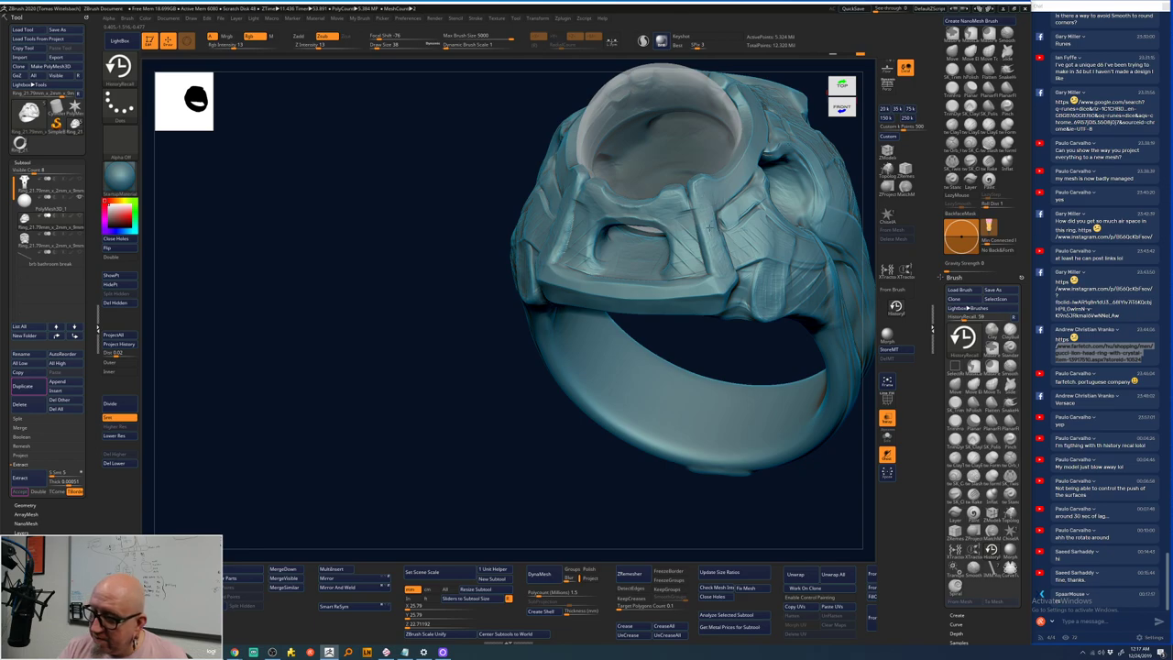
{"action": "mouse_move", "coordinate": [498, 487]}
{"action": "right_mouse_down"}
{"action": "mouse_move", "coordinate": [550, 513]}
{"action": "mouse_move", "coordinate": [743, 470]}
{"action": "mouse_move", "coordinate": [760, 413]}
{"action": "right_mouse_up"}
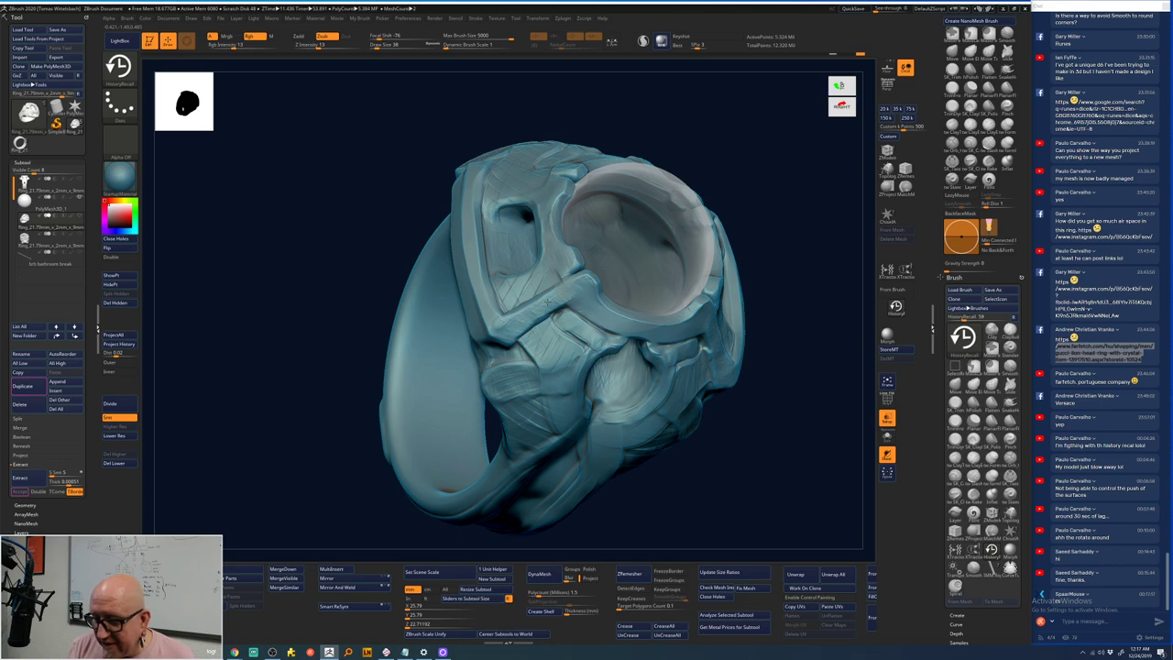
{"action": "right_click_drag", "start_coordinate": [777, 178], "coordinate": [696, 275]}
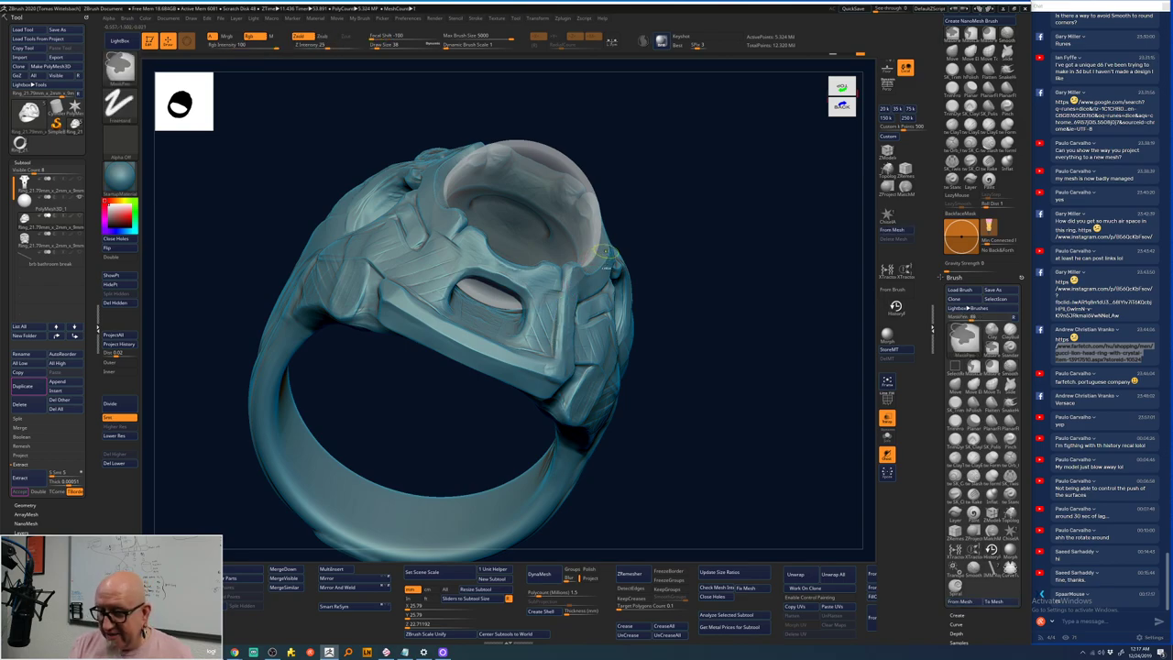
{"action": "left_click_drag", "start_coordinate": [677, 162], "coordinate": [706, 220]}
{"action": "mouse_move", "coordinate": [447, 279]}
{"action": "left_mouse_down"}
{"action": "mouse_move", "coordinate": [419, 326]}
{"action": "mouse_move", "coordinate": [458, 271]}
{"action": "left_mouse_up"}
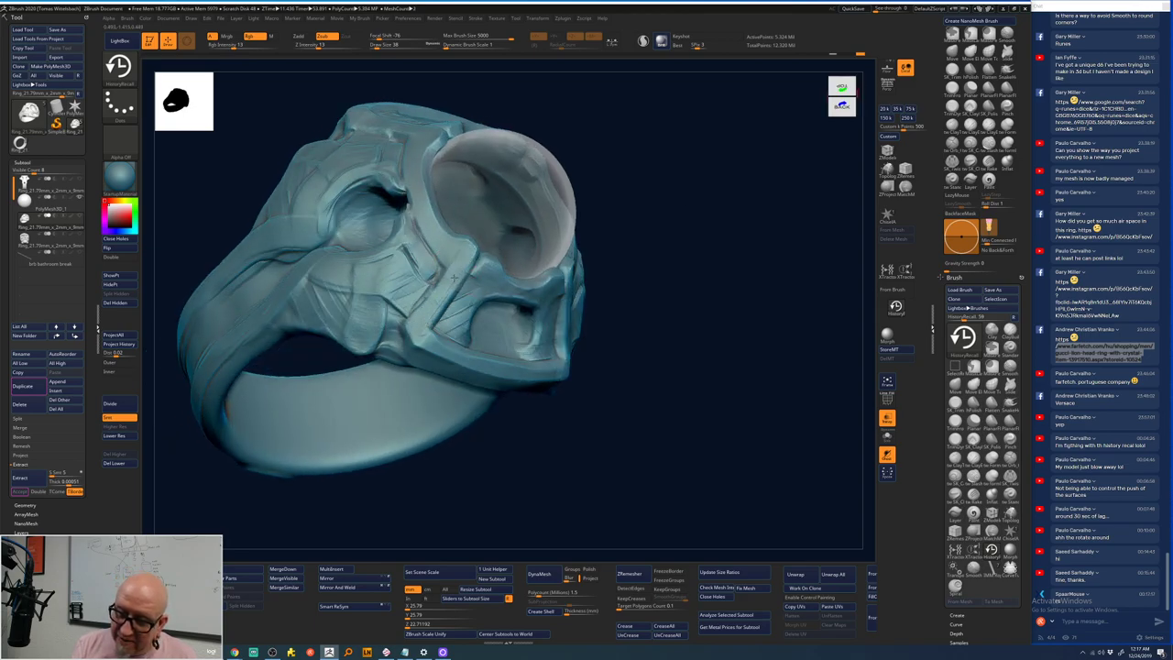
{"action": "left_click_drag", "start_coordinate": [641, 312], "coordinate": [684, 256]}
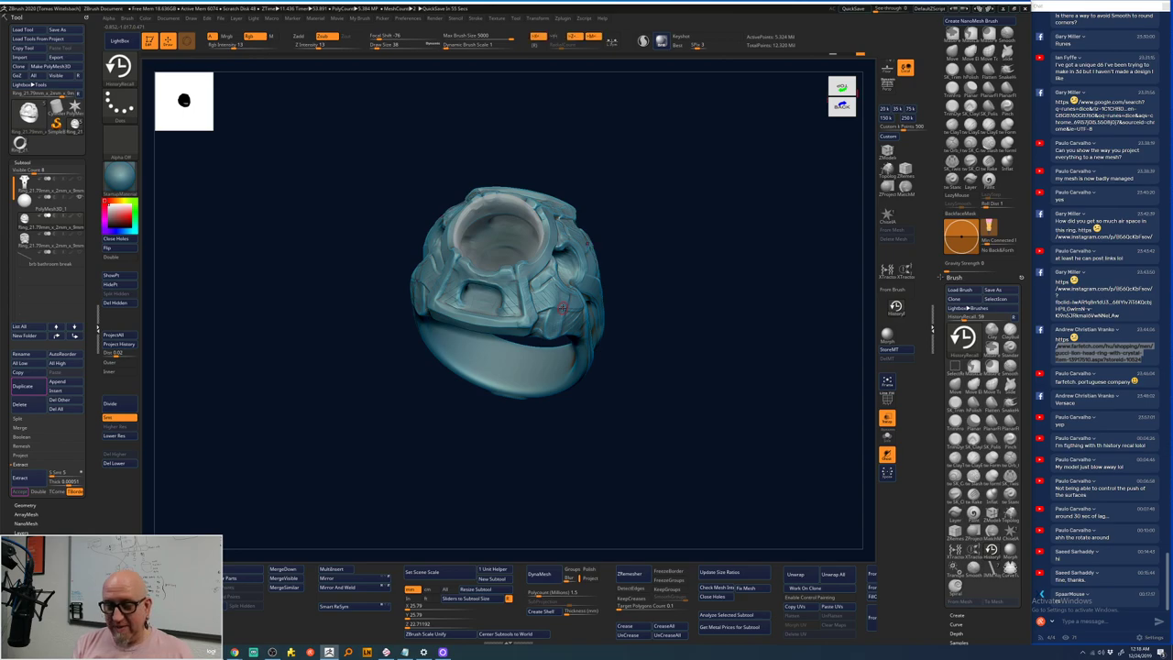
- From a front view, add Clay (BC) strokes along the upper bevel and right side of the opening
{"action": "mouse_move", "coordinate": [628, 235]}
{"action": "left_mouse_down"}
{"action": "mouse_move", "coordinate": [720, 209]}
{"action": "mouse_move", "coordinate": [676, 215]}
{"action": "mouse_move", "coordinate": [670, 229]}
{"action": "mouse_move", "coordinate": [668, 201]}
{"action": "mouse_move", "coordinate": [751, 191]}
{"action": "mouse_move", "coordinate": [733, 186]}
{"action": "mouse_move", "coordinate": [743, 210]}
{"action": "mouse_move", "coordinate": [720, 213]}
{"action": "mouse_move", "coordinate": [702, 318]}
{"action": "mouse_move", "coordinate": [706, 217]}
{"action": "mouse_move", "coordinate": [710, 236]}
{"action": "left_mouse_up"}
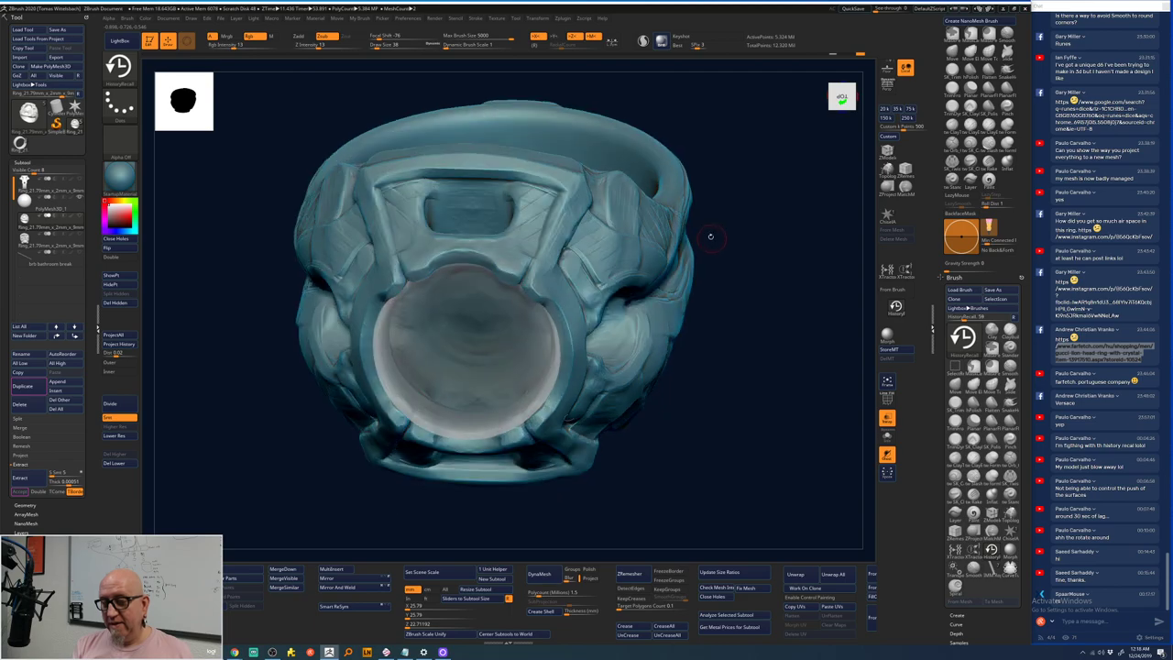
{"action": "left_click_drag", "start_coordinate": [701, 170], "coordinate": [600, 178]}
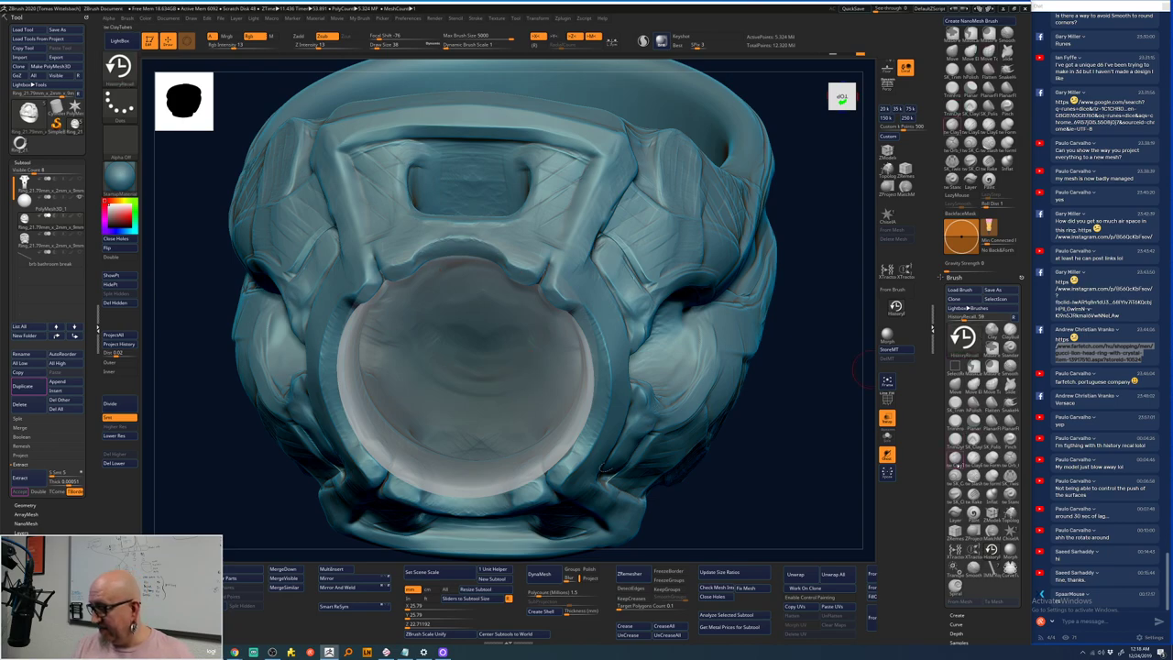
{"action": "key", "text": "b"}
{"action": "key", "text": "c"}
{"action": "key", "text": "b"}
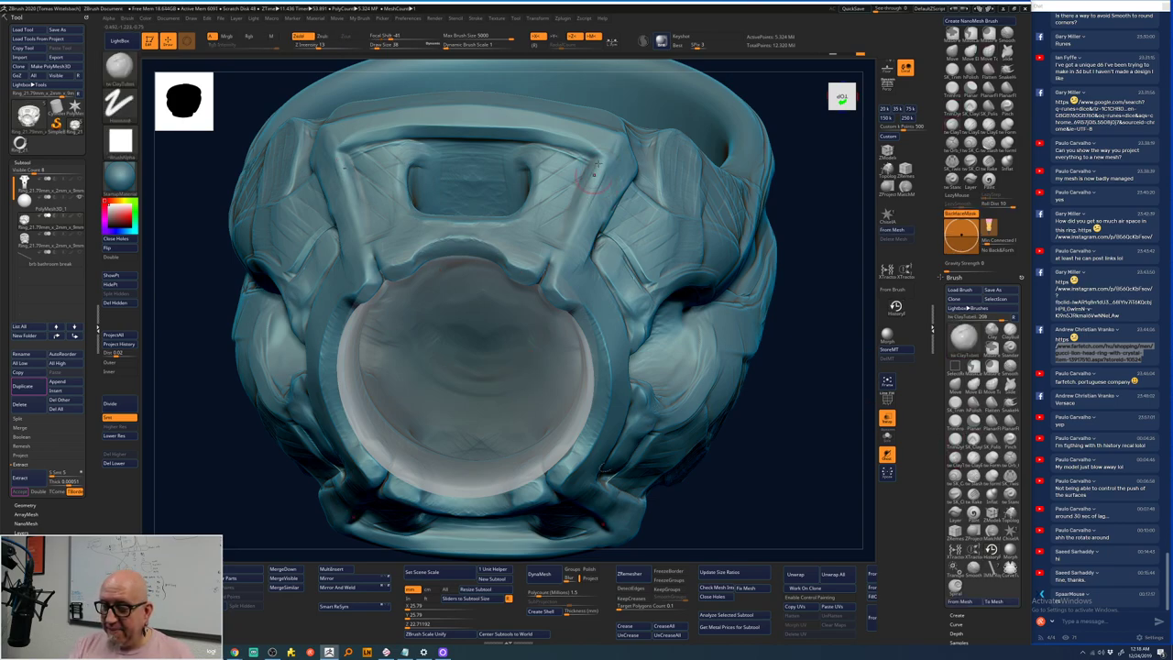
{"action": "left_click_drag", "start_coordinate": [592, 181], "coordinate": [573, 216]}
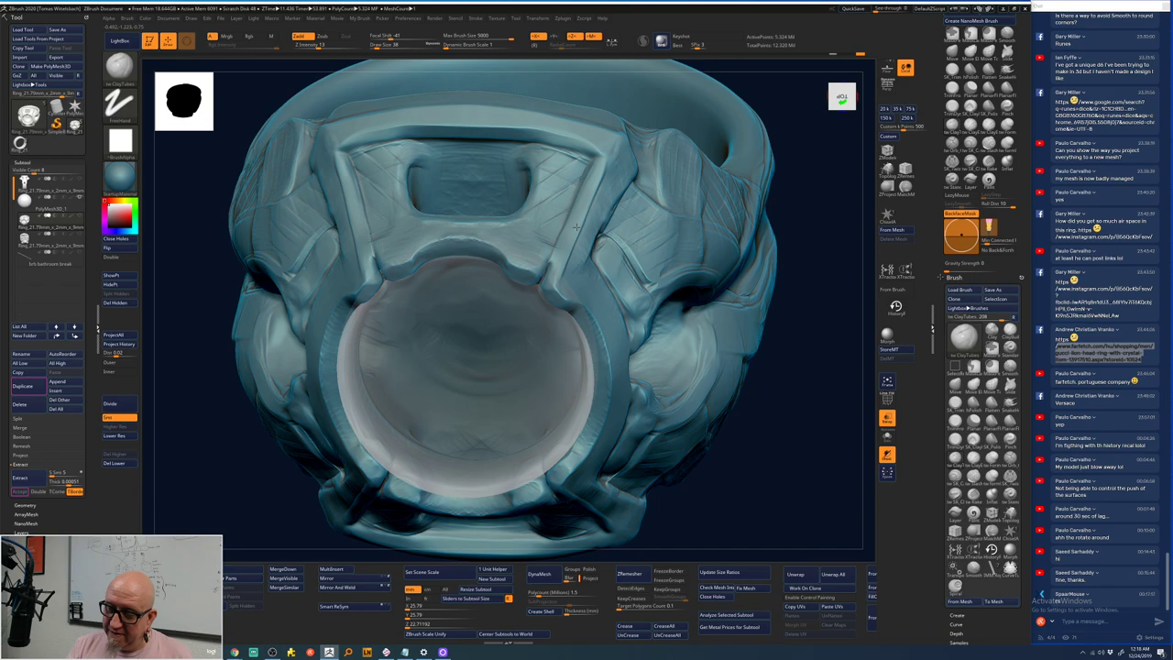
{"action": "left_click_drag", "start_coordinate": [560, 266], "coordinate": [553, 297]}
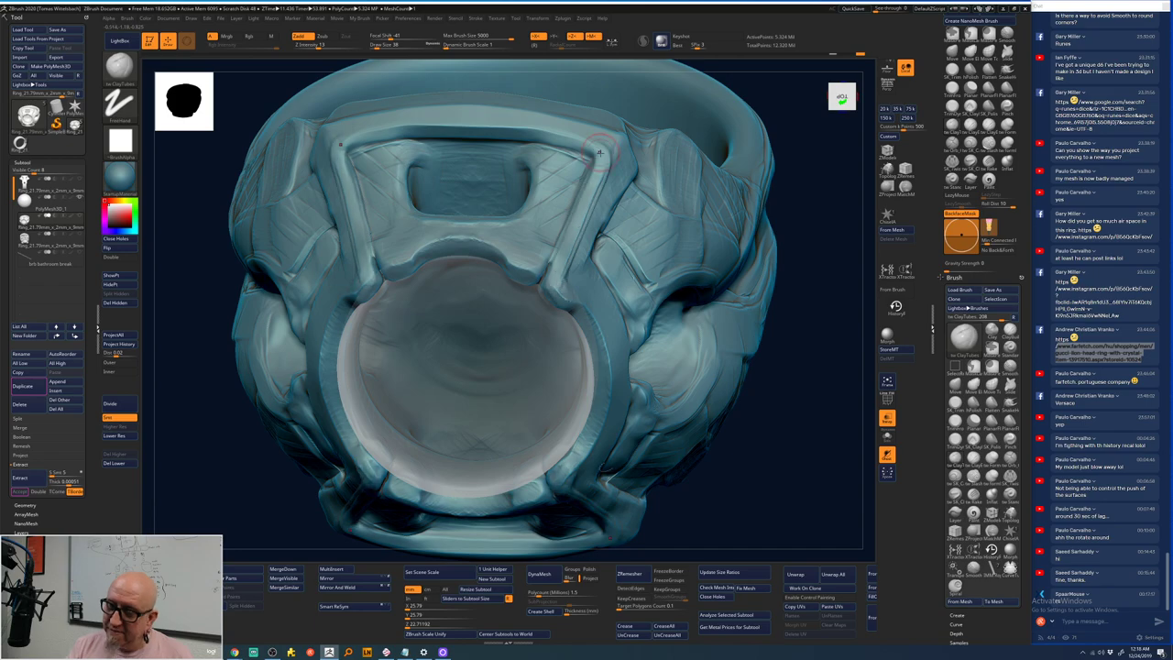
{"action": "left_click_drag", "start_coordinate": [549, 135], "coordinate": [493, 124]}
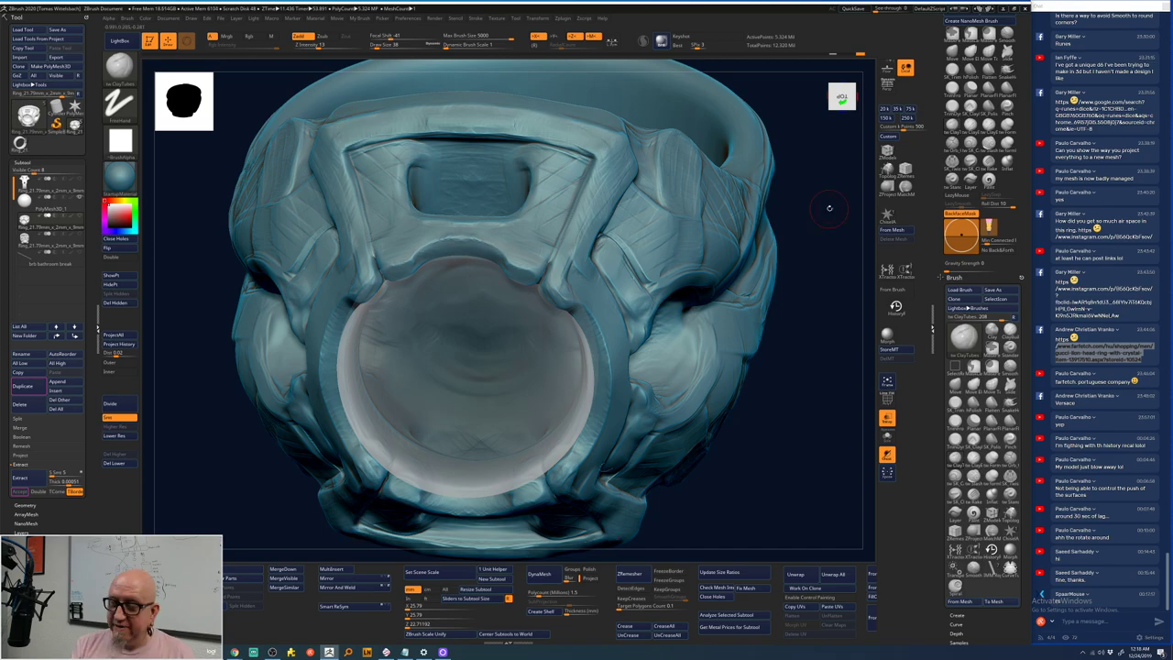
- Return to ClayTubes on the side frame, raise the subdivision level with D, and orbit to inspect
{"action": "left_click_drag", "start_coordinate": [830, 208], "coordinate": [512, 164]}
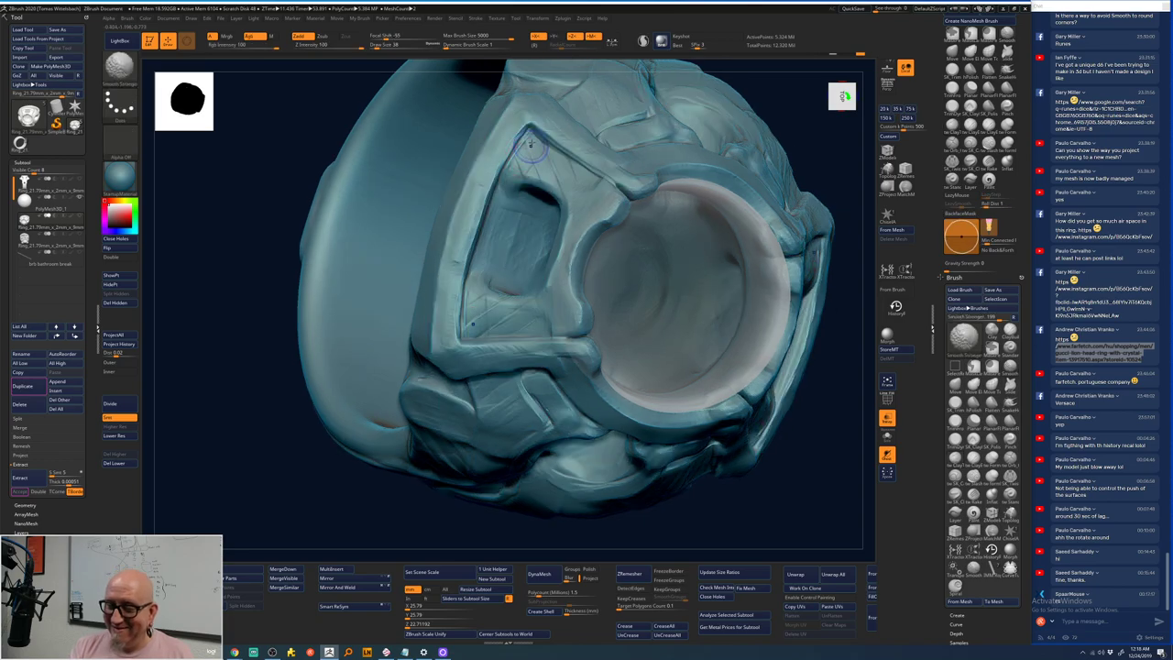
{"action": "key", "text": "shift"}
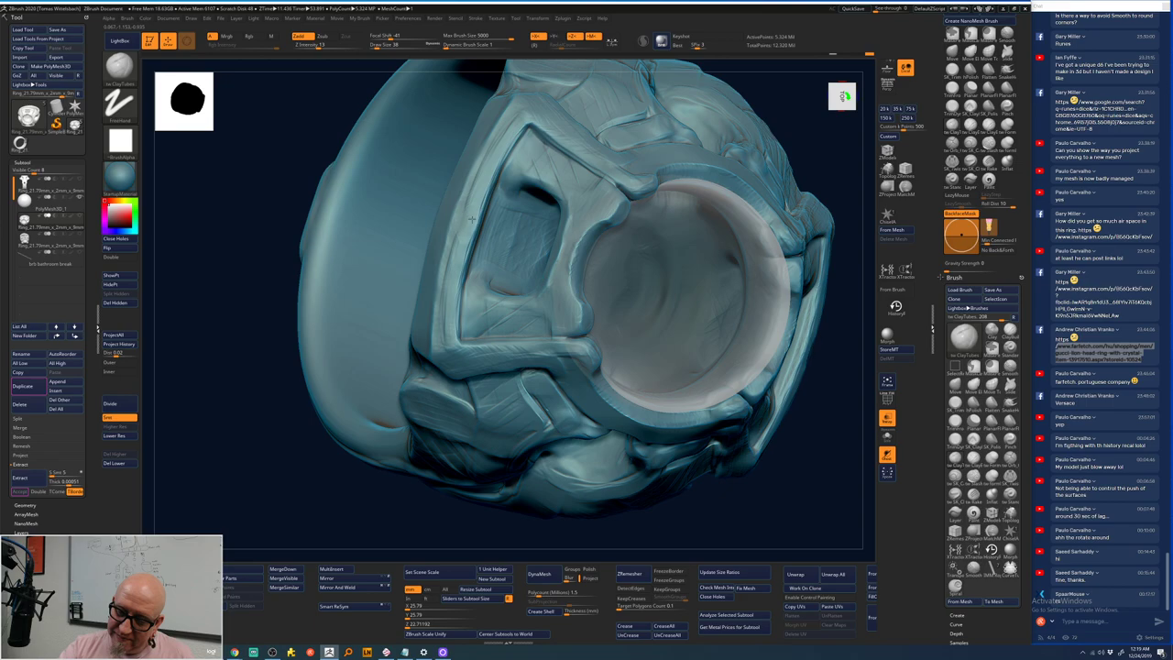
{"action": "key", "text": "space"}
{"action": "mouse_move", "coordinate": [471, 196]}
{"action": "right_mouse_down"}
{"action": "mouse_move", "coordinate": [476, 183]}
{"action": "mouse_move", "coordinate": [460, 224]}
{"action": "right_mouse_up"}
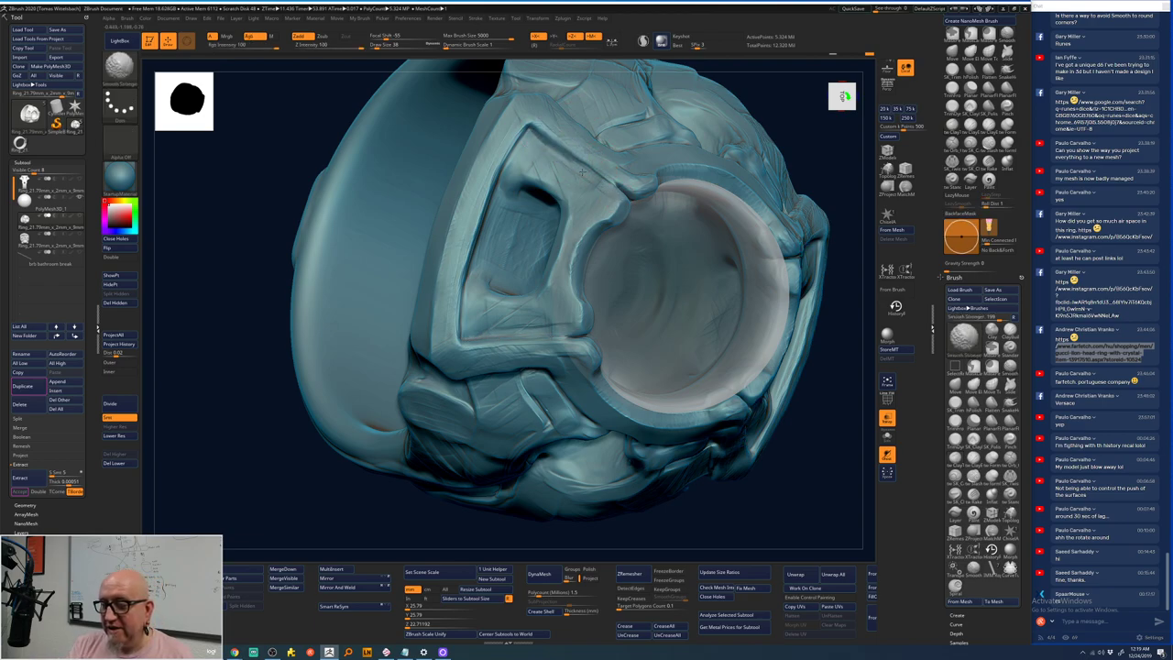
{"action": "left_click_drag", "start_coordinate": [811, 157], "coordinate": [564, 221]}
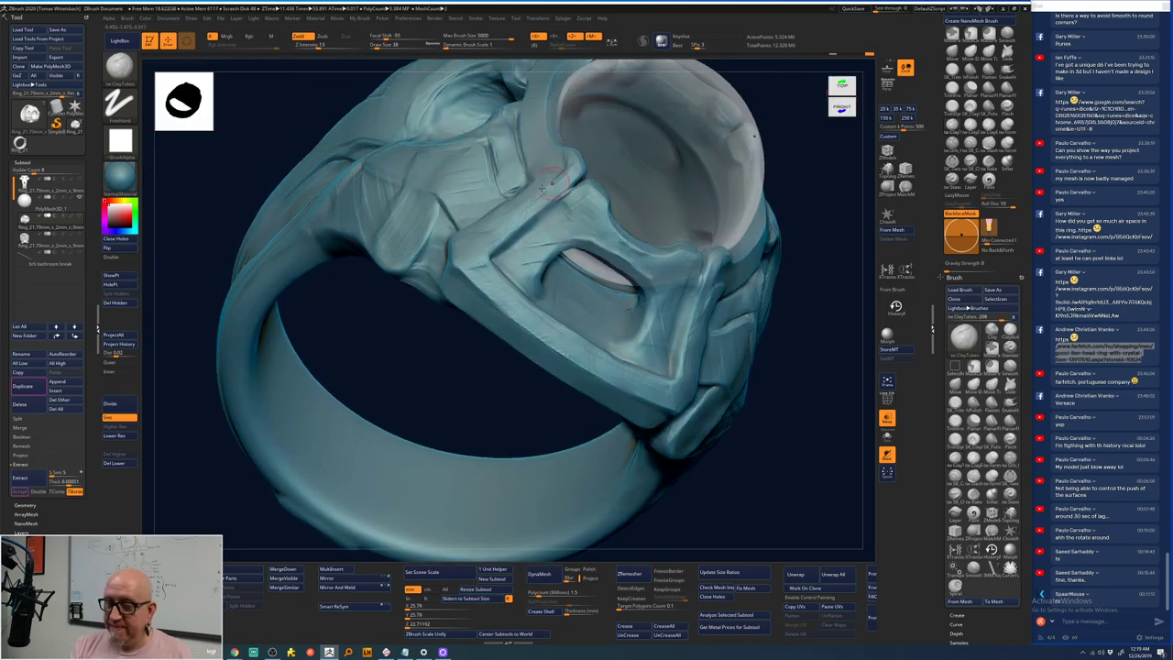
{"action": "key", "text": "d"}
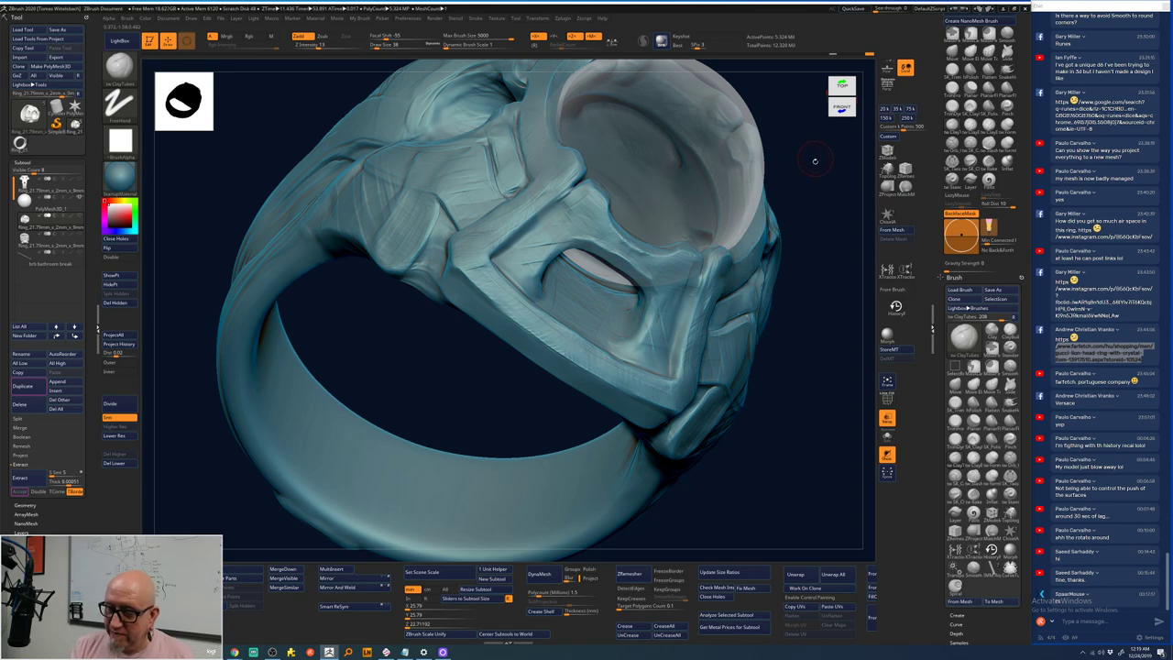
{"action": "left_click_drag", "start_coordinate": [812, 162], "coordinate": [829, 156]}
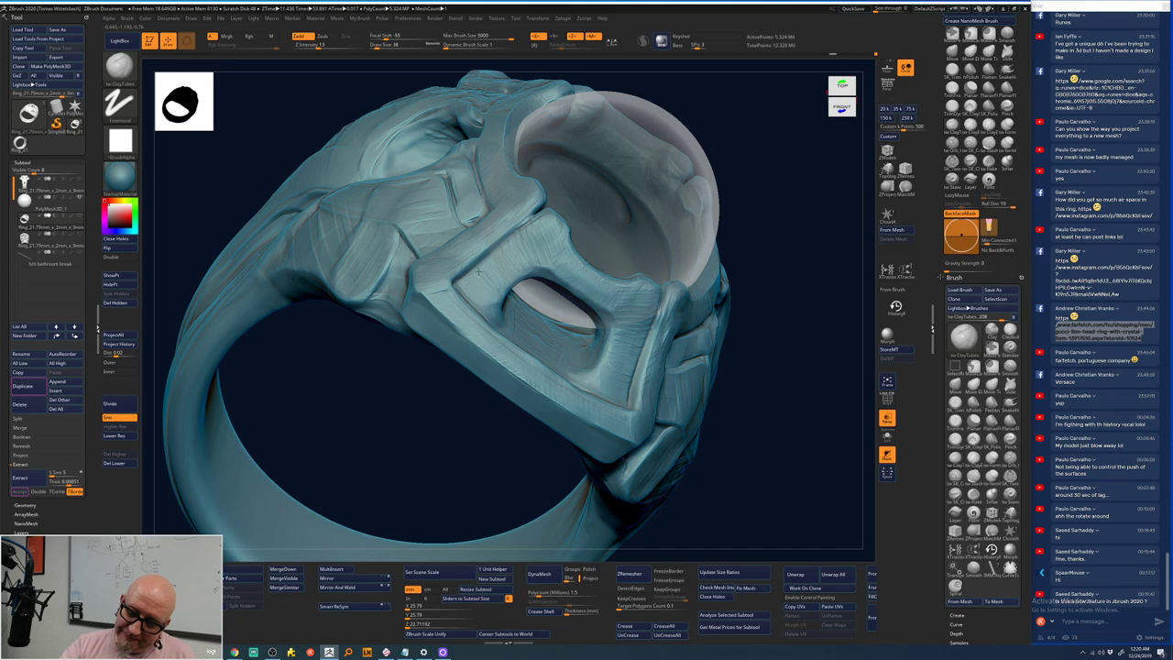
{"action": "left_click_drag", "start_coordinate": [759, 169], "coordinate": [510, 275]}
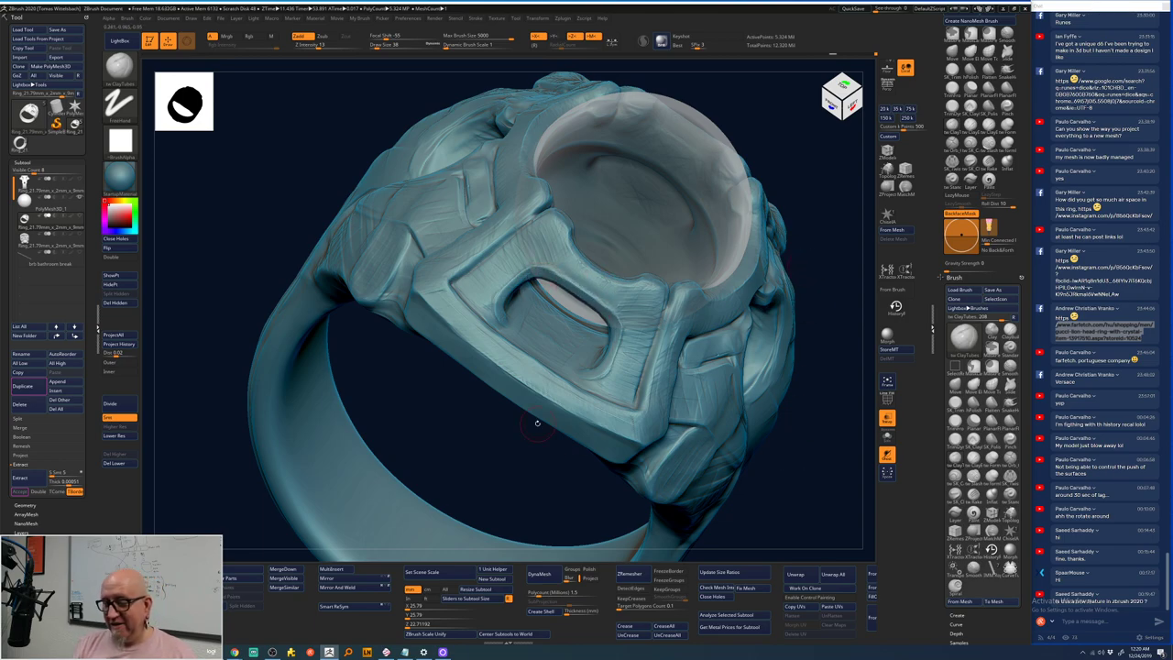
- Select zsFormSoft and smooth the band's joint with the setting below the rectangular opening
{"action": "left_click_drag", "start_coordinate": [790, 474], "coordinate": [861, 310]}
{"action": "left_click", "coordinate": [1007, 138]}
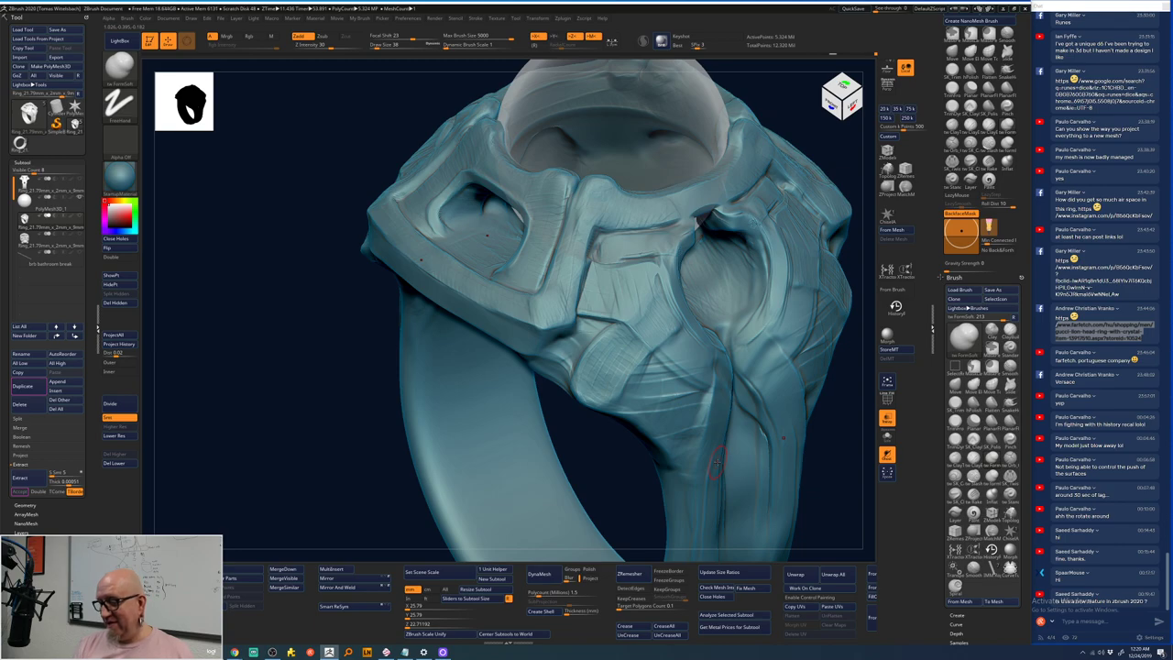
{"action": "key", "text": "ctrl"}
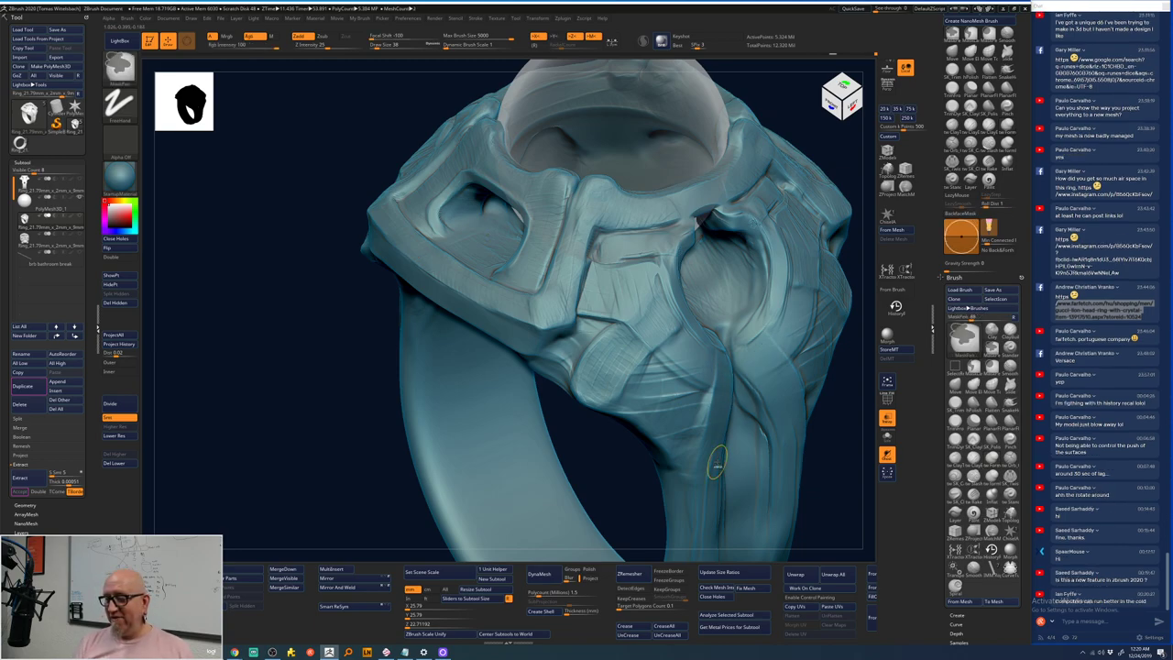
{"action": "key", "text": "shift"}
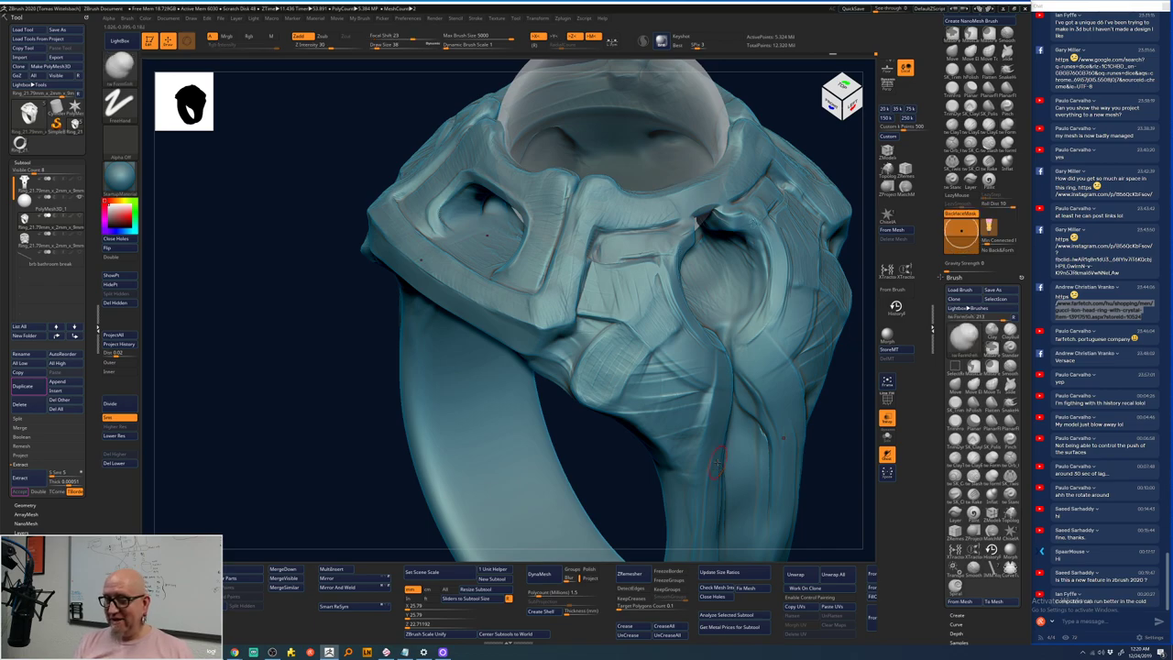
{"action": "key", "text": "shift"}
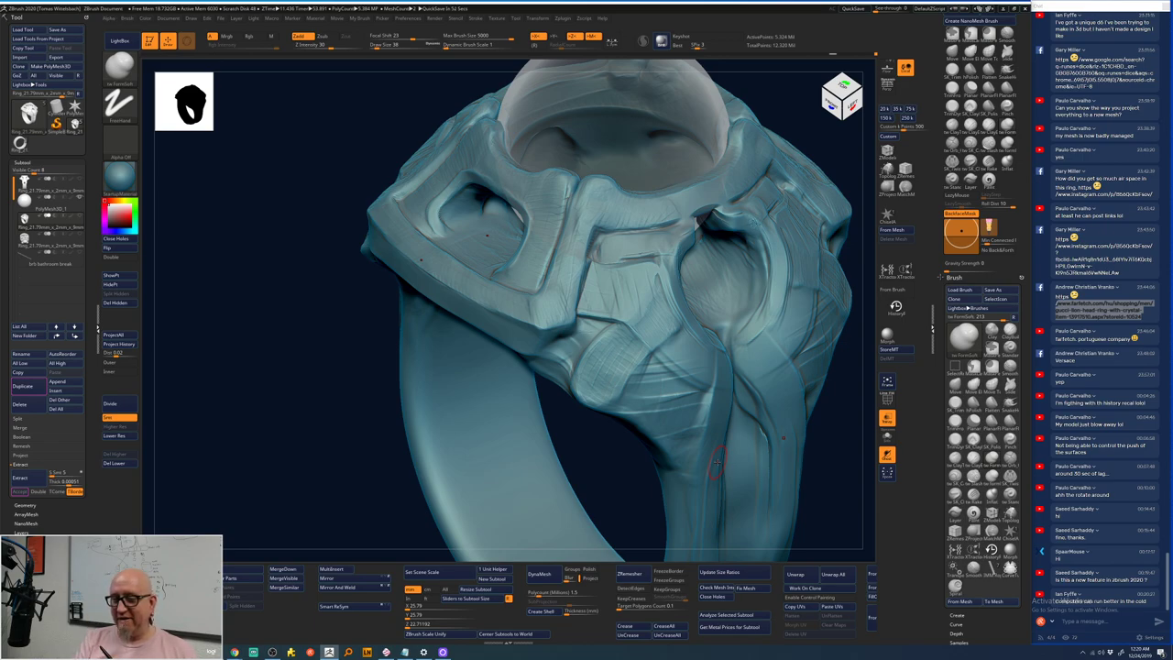
{"action": "left_click_drag", "start_coordinate": [620, 485], "coordinate": [539, 461]}
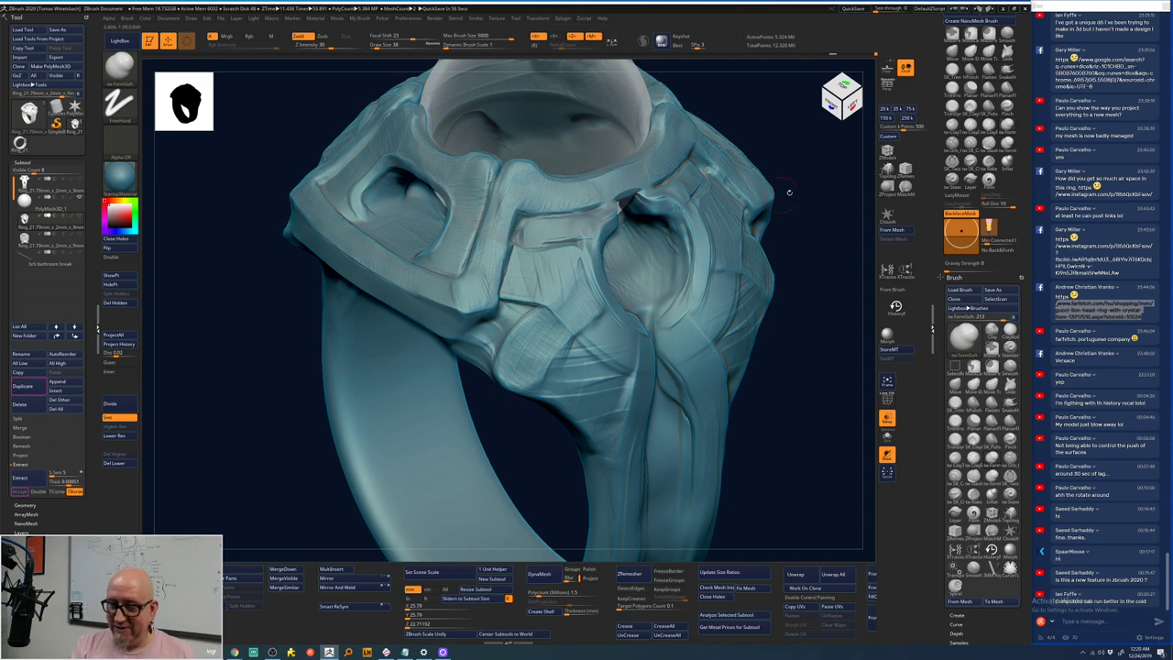
{"action": "left_click_drag", "start_coordinate": [786, 189], "coordinate": [780, 189]}
{"action": "key", "text": "shift"}
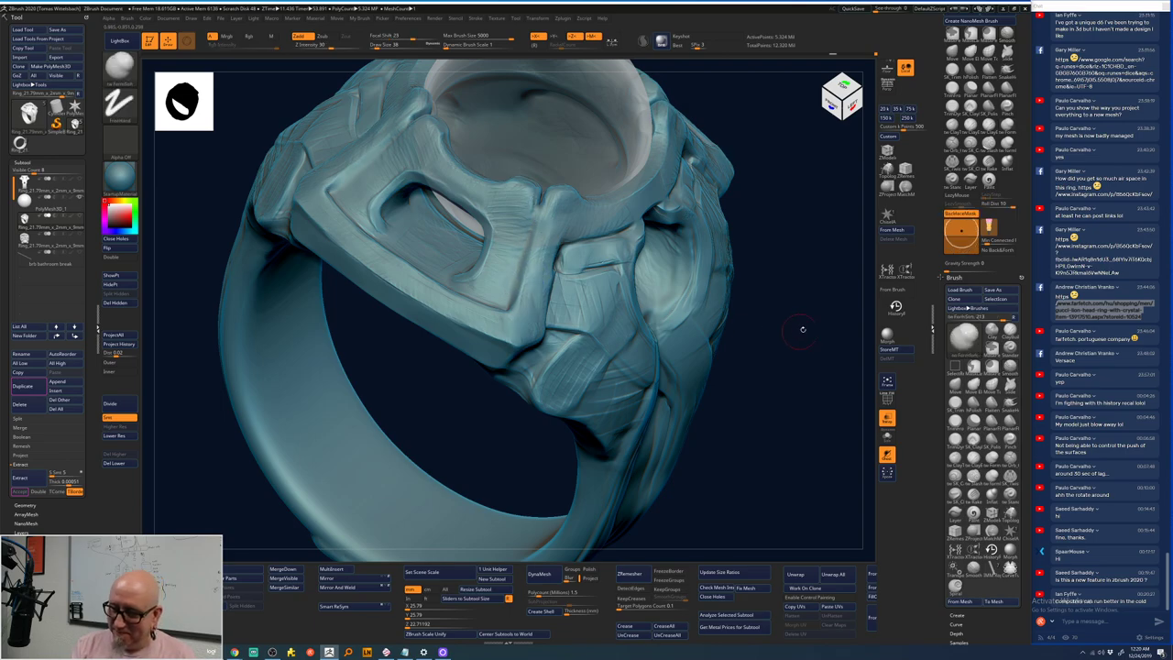
- Re-sculpt the vertical ridge on the front of the carved band, then view the ring from the top
{"action": "left_click_drag", "start_coordinate": [798, 327], "coordinate": [563, 264]}
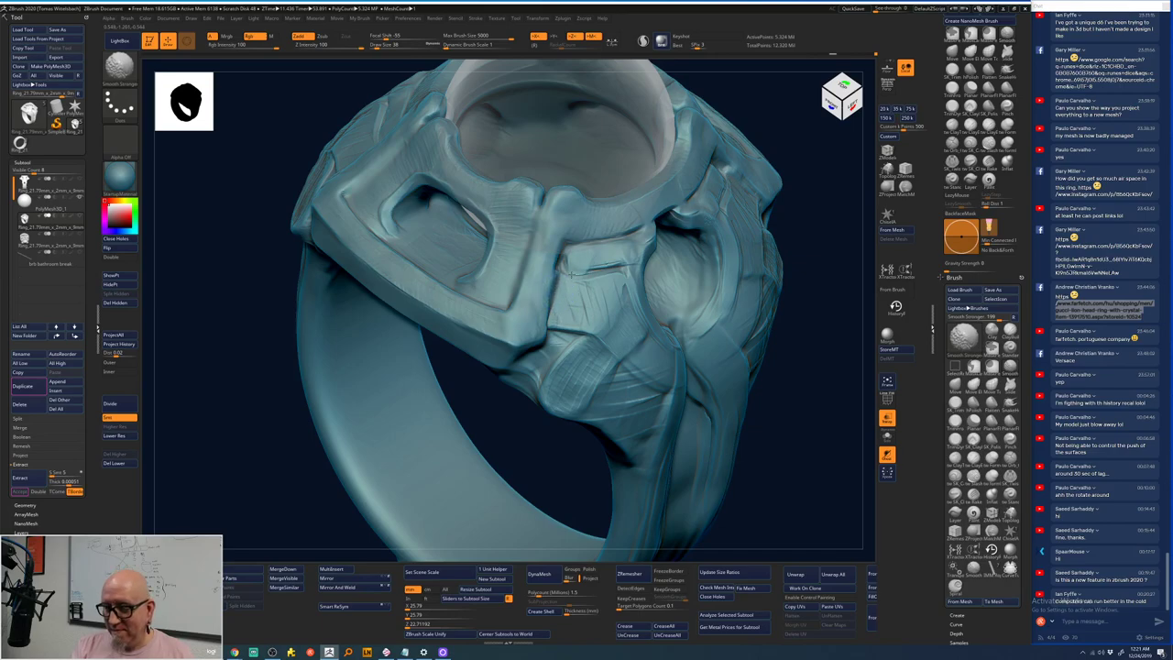
{"action": "key", "text": "shift"}
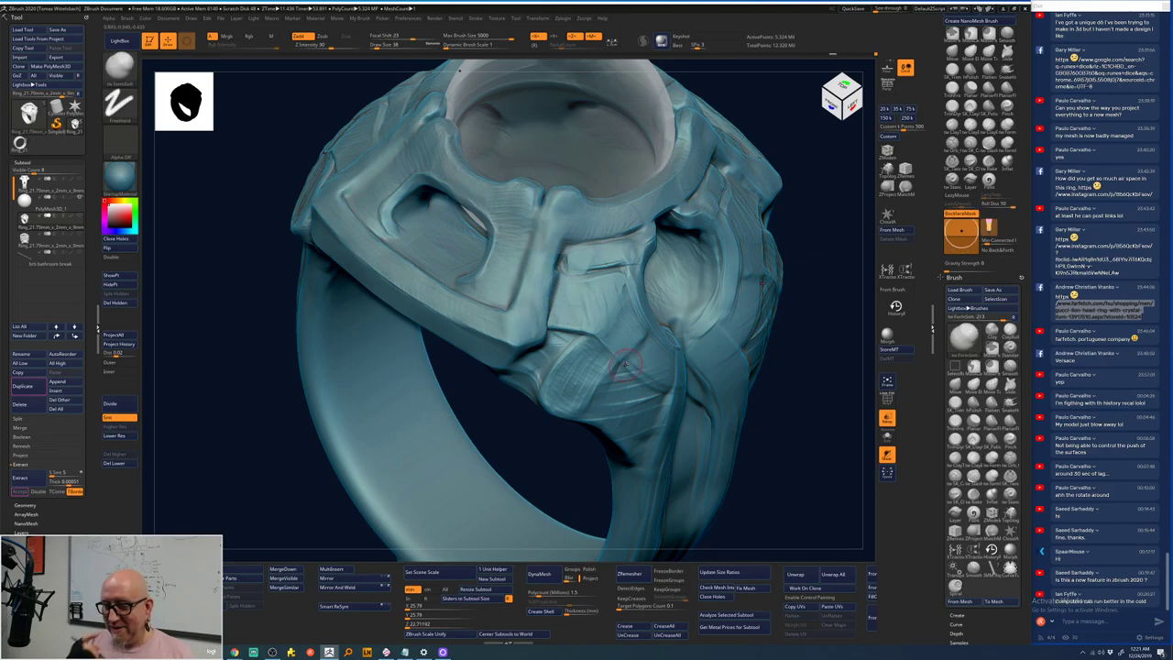
{"action": "right_click_drag", "start_coordinate": [623, 366], "coordinate": [540, 265]}
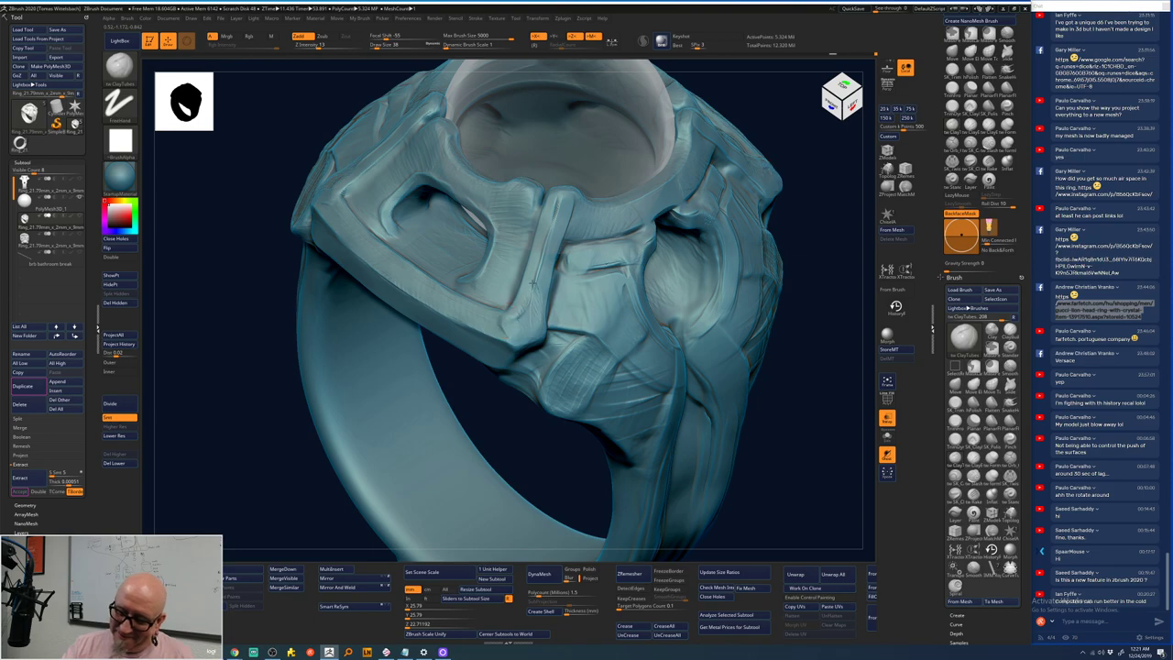
{"action": "left_click_drag", "start_coordinate": [532, 291], "coordinate": [554, 203]}
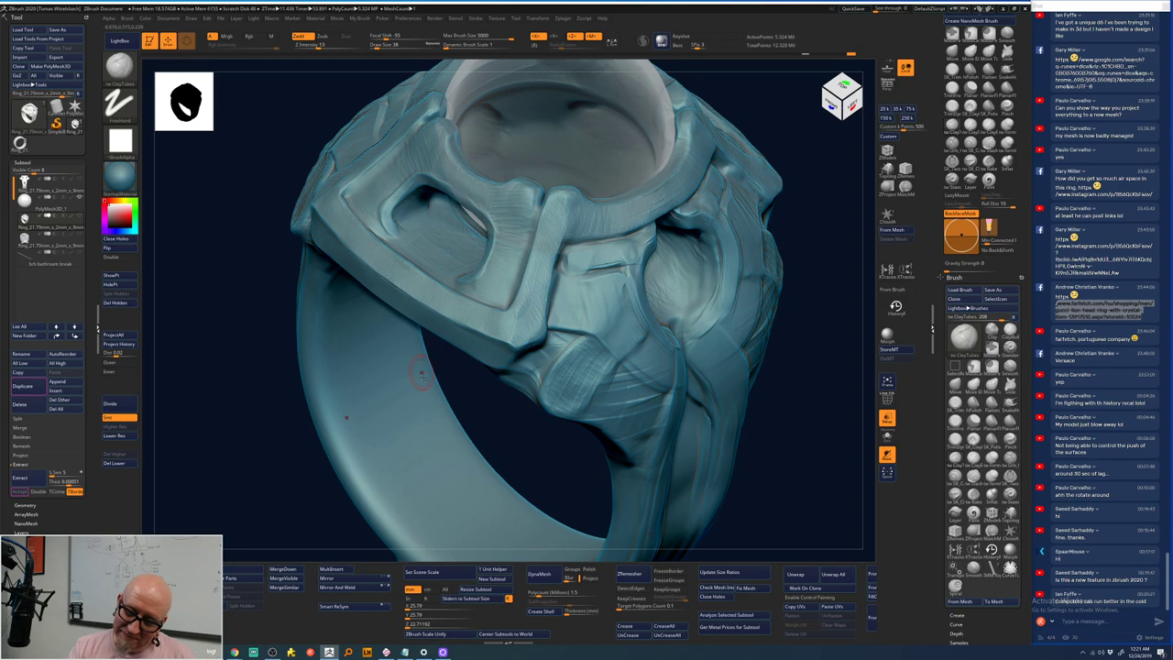
{"action": "mouse_move", "coordinate": [777, 453]}
{"action": "left_mouse_down", "text": "shift"}
{"action": "mouse_move", "coordinate": [590, 531]}
{"action": "mouse_move", "coordinate": [601, 509]}
{"action": "left_mouse_up", "text": "shift"}
- Switch to ClayTubes (BCT), frame the ring with F, and build up the setting's inner rim
{"action": "key", "text": "b"}
{"action": "key", "text": "c"}
{"action": "key", "text": "t"}
{"action": "key", "text": "f"}
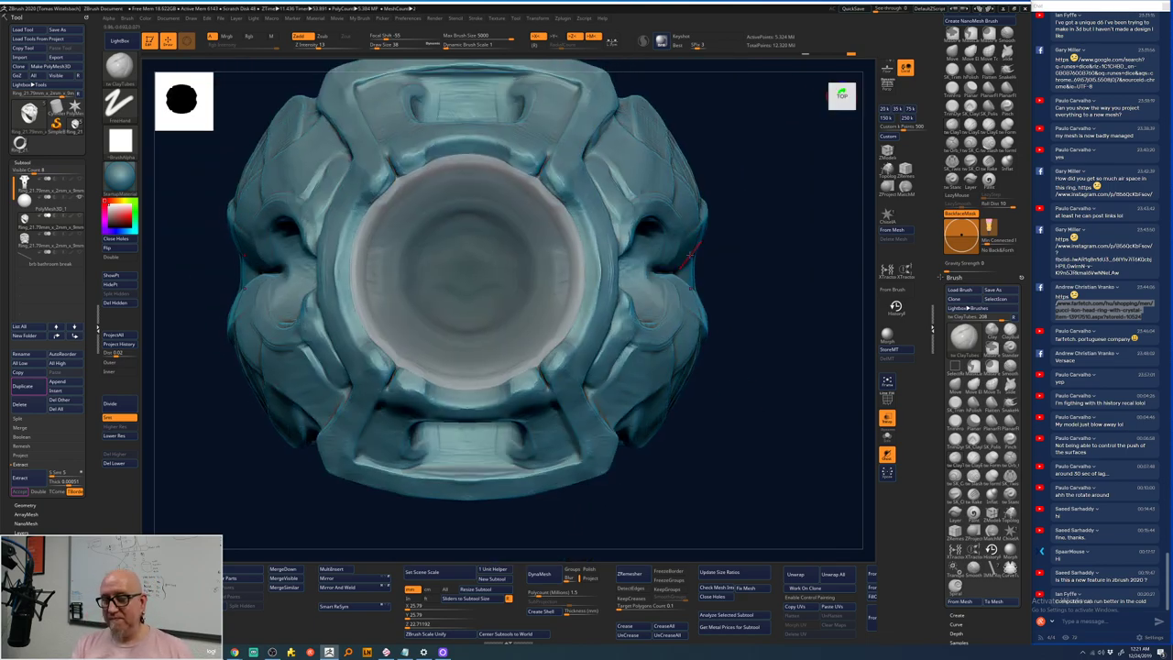
{"action": "left_click_drag", "start_coordinate": [747, 211], "coordinate": [788, 225]}
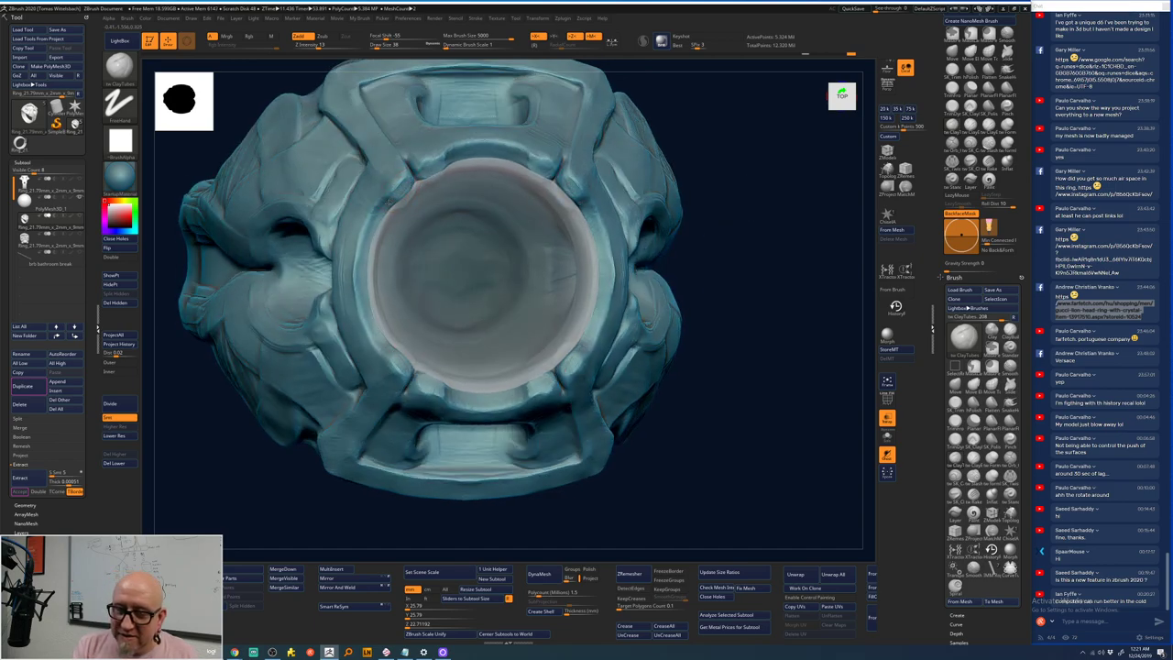
{"action": "mouse_move", "coordinate": [376, 209]}
{"action": "left_mouse_down"}
{"action": "mouse_move", "coordinate": [382, 349]}
{"action": "mouse_move", "coordinate": [371, 300]}
{"action": "mouse_move", "coordinate": [355, 291]}
{"action": "mouse_move", "coordinate": [367, 251]}
{"action": "left_mouse_up"}
- Smooth the inner rim, then tilt and zoom until the ring fills the canvas
{"action": "key", "text": "shift"}
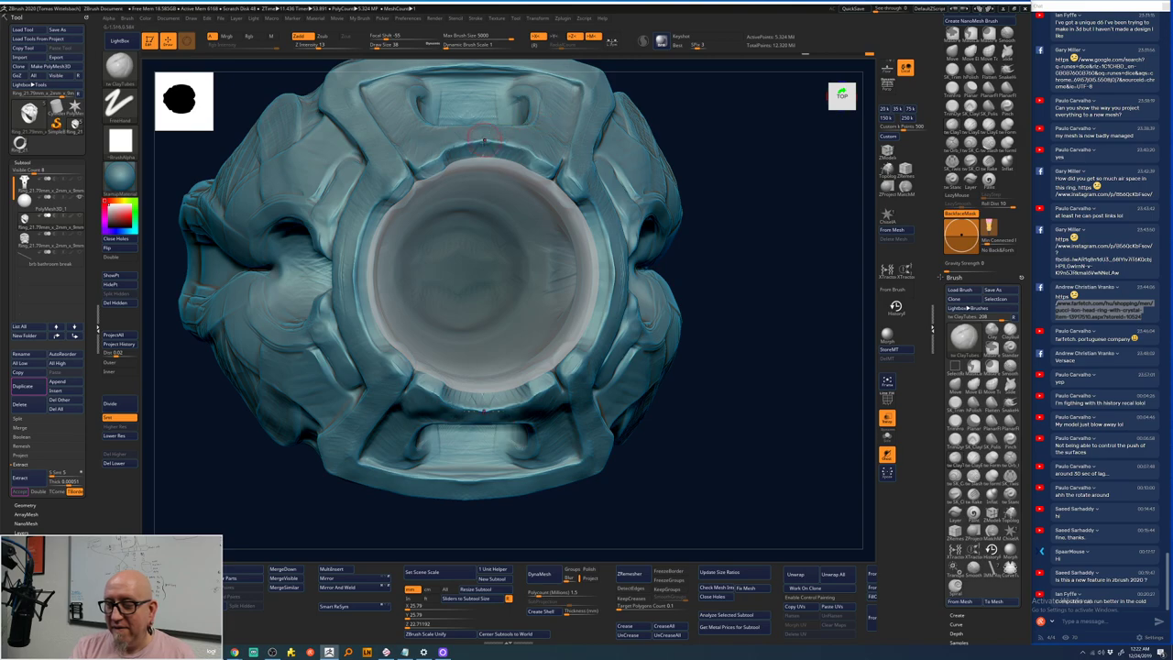
{"action": "key", "text": "shift"}
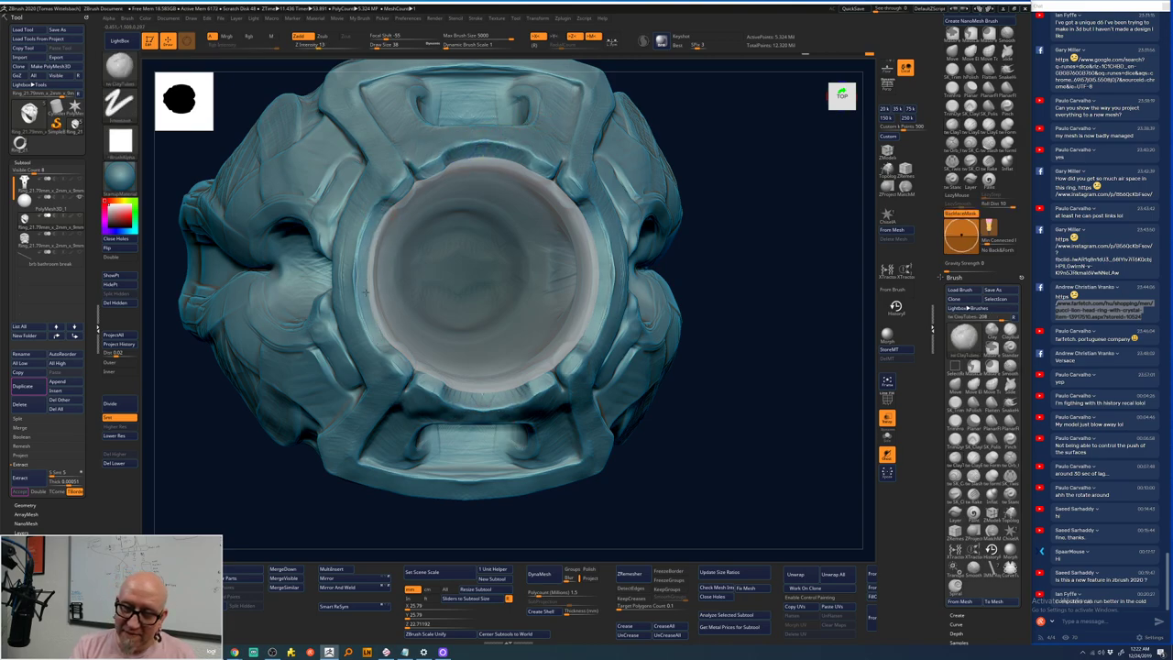
{"action": "key", "text": "shift"}
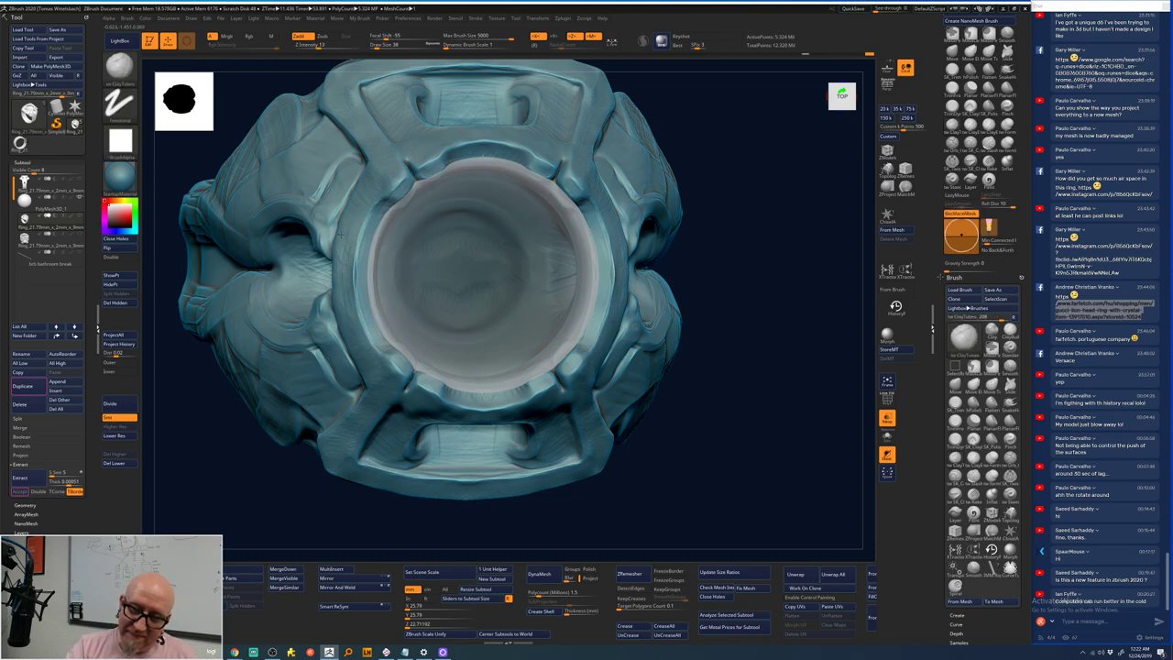
{"action": "mouse_move", "coordinate": [351, 210]}
{"action": "left_mouse_down"}
{"action": "mouse_move", "coordinate": [385, 197]}
{"action": "mouse_move", "coordinate": [369, 183]}
{"action": "left_mouse_up"}
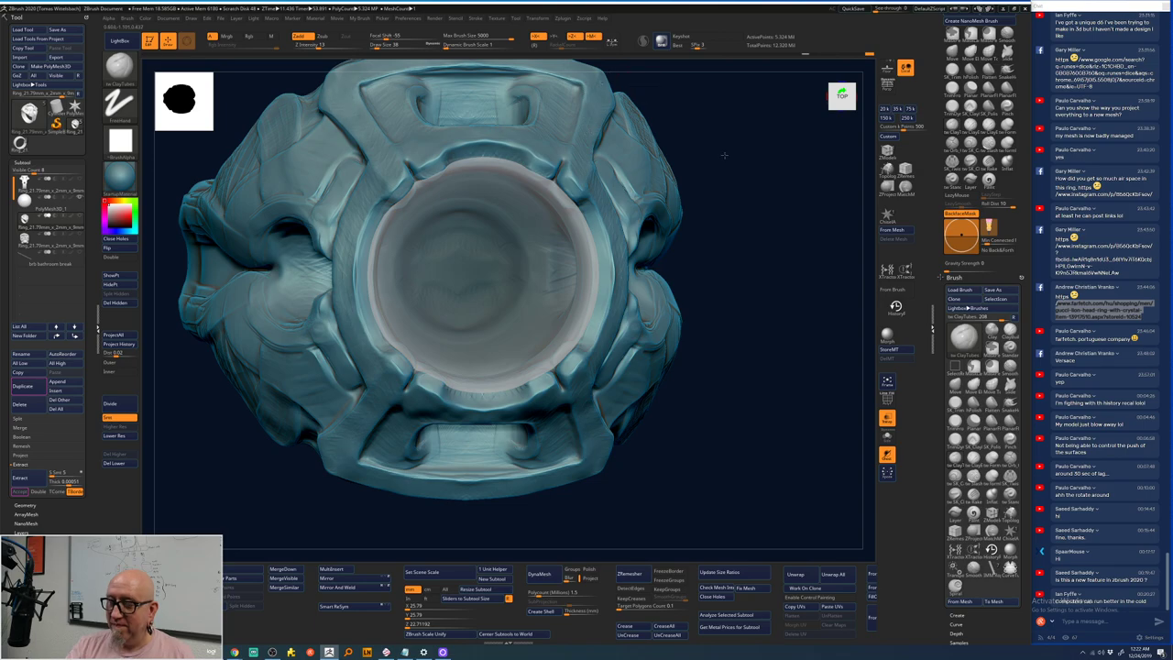
{"action": "left_click_drag", "start_coordinate": [724, 156], "coordinate": [732, 333]}
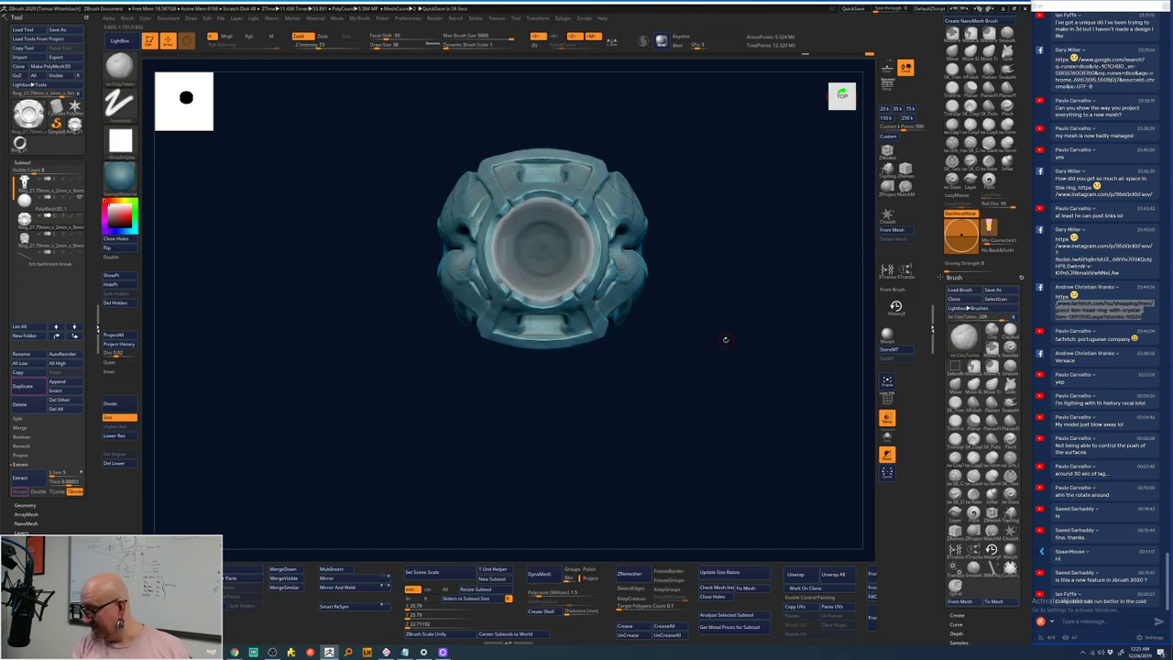
{"action": "mouse_move", "coordinate": [725, 340]}
{"action": "left_mouse_down", "text": "alt"}
{"action": "mouse_move", "coordinate": [779, 229]}
{"action": "mouse_move", "coordinate": [751, 216]}
{"action": "mouse_move", "coordinate": [418, 293]}
{"action": "left_mouse_up", "text": "alt"}
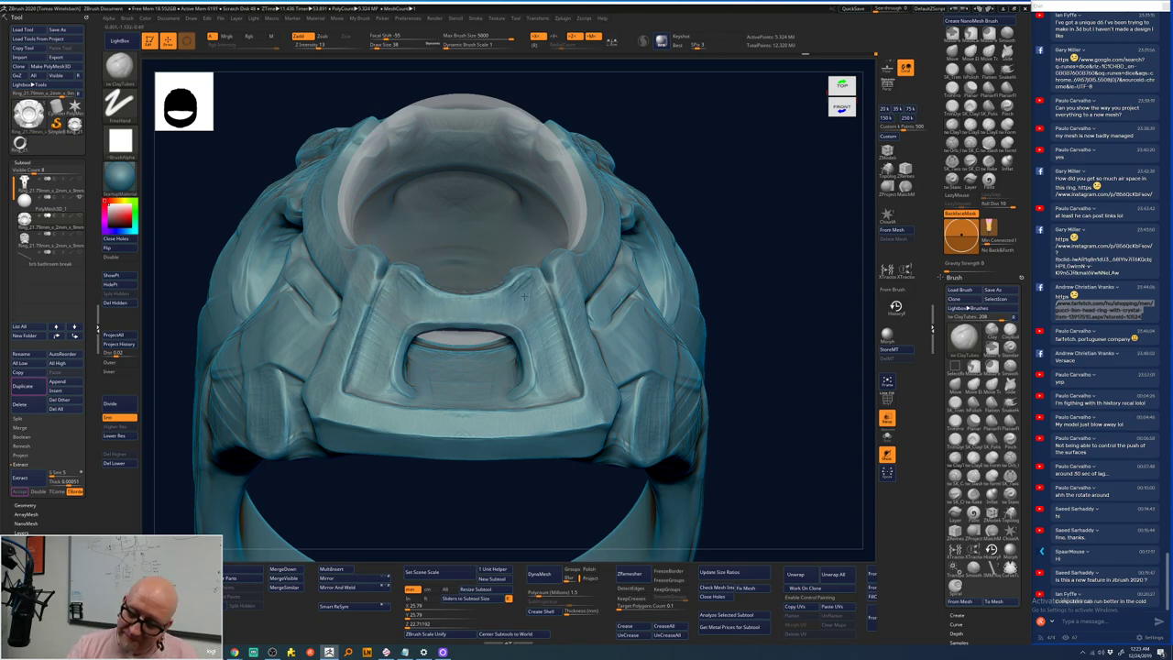
- Smooth strongly, bring the rectangular opening into view, and select the Slide brush with LazyMouse
{"action": "key", "text": "shift"}
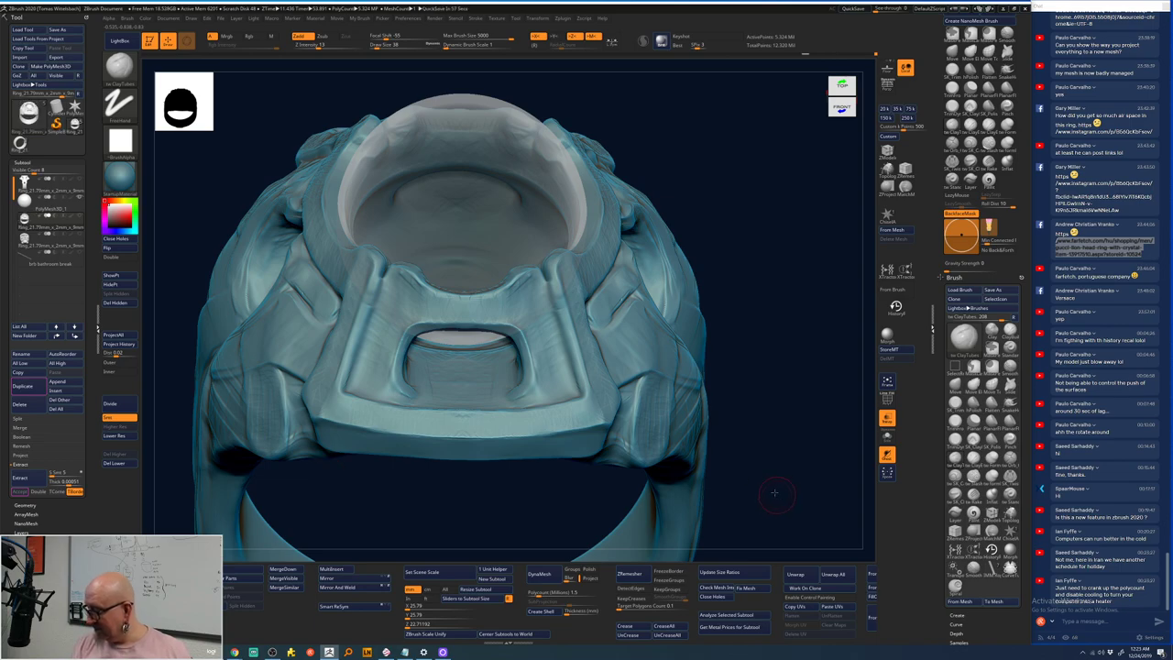
{"action": "mouse_move", "coordinate": [773, 490]}
{"action": "left_mouse_down"}
{"action": "mouse_move", "coordinate": [752, 483]}
{"action": "mouse_move", "coordinate": [770, 474]}
{"action": "mouse_move", "coordinate": [720, 476]}
{"action": "mouse_move", "coordinate": [706, 463]}
{"action": "left_mouse_up"}
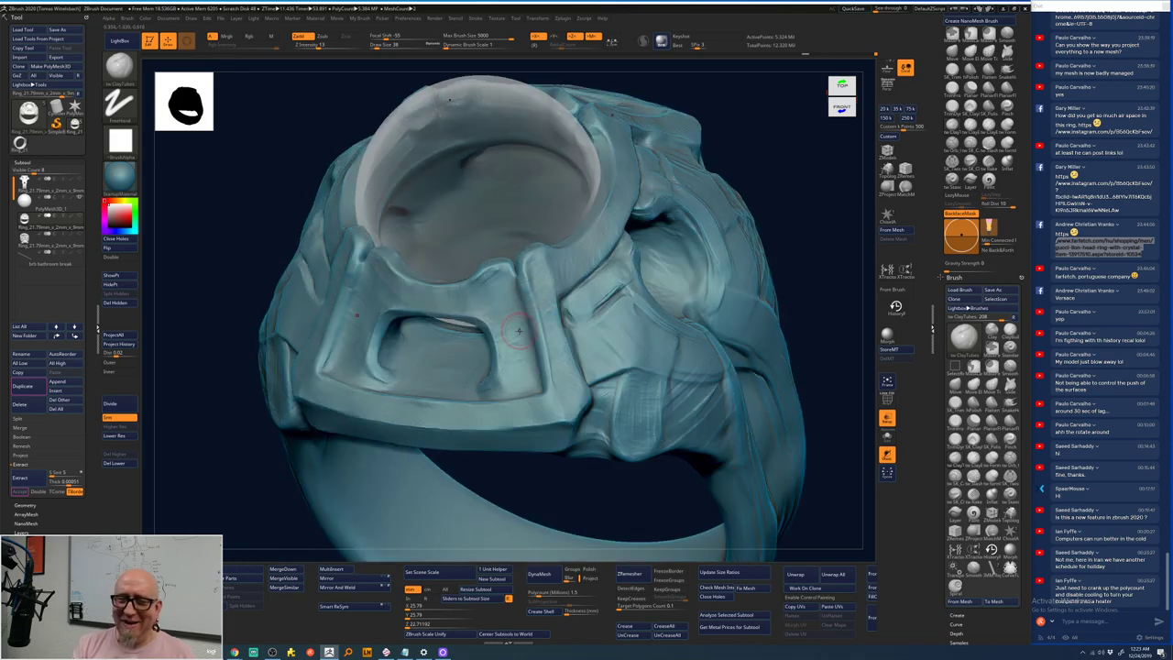
{"action": "left_click_drag", "start_coordinate": [519, 462], "coordinate": [581, 514]}
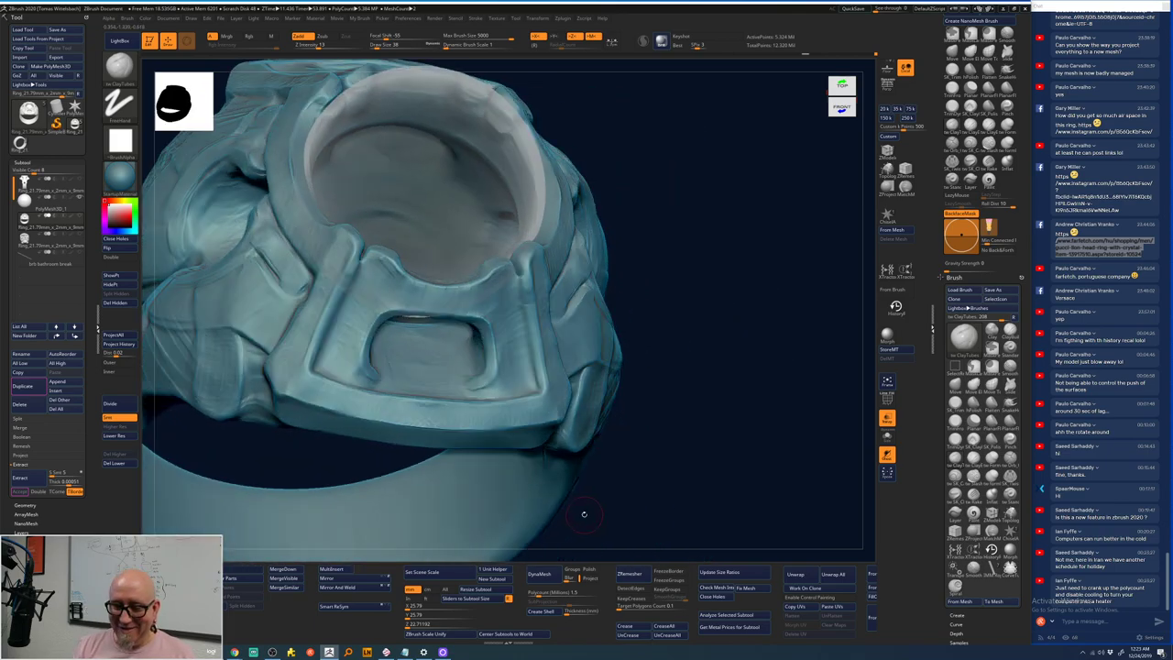
{"action": "key", "text": "b"}
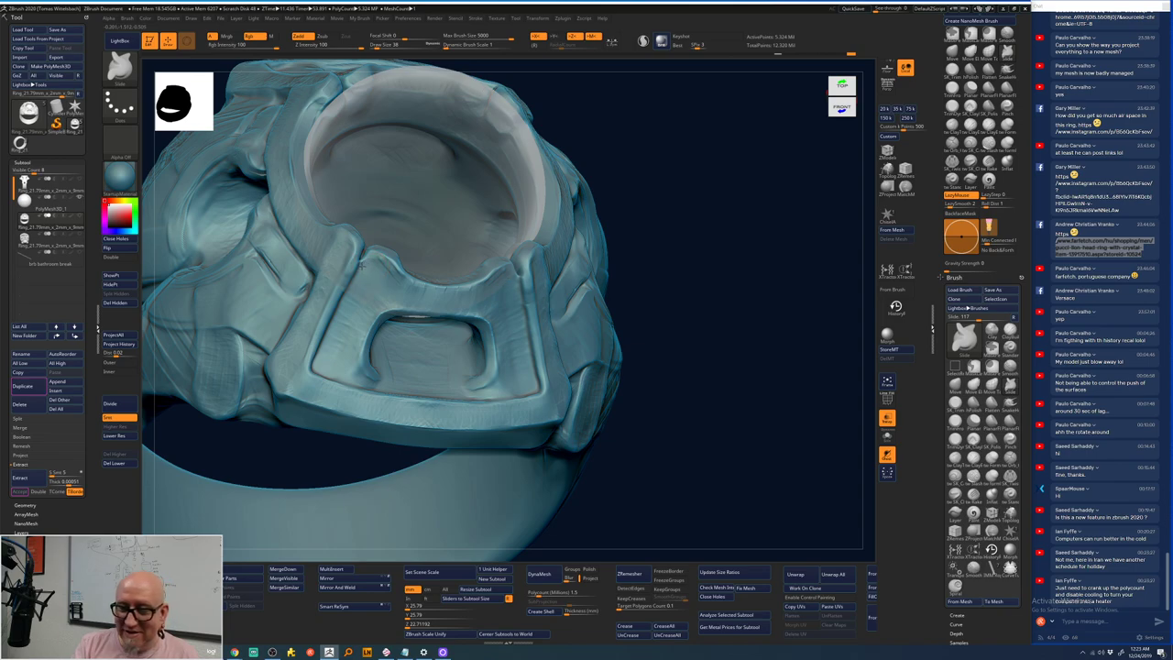
- Smooth the rectangular opening's edges with Smooth Stronger while rotating the ring to check them
{"action": "key", "text": "shift"}
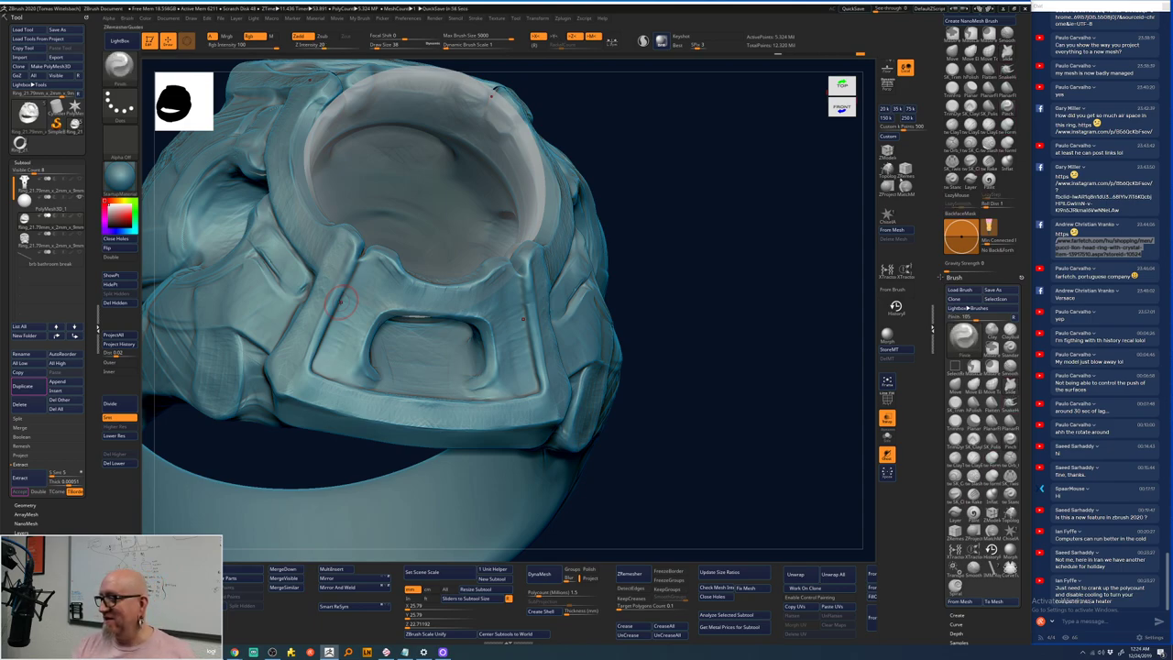
{"action": "right_click_drag", "start_coordinate": [341, 298], "coordinate": [431, 307], "text": "shift"}
{"action": "right_click_drag", "start_coordinate": [513, 367], "coordinate": [554, 377]}
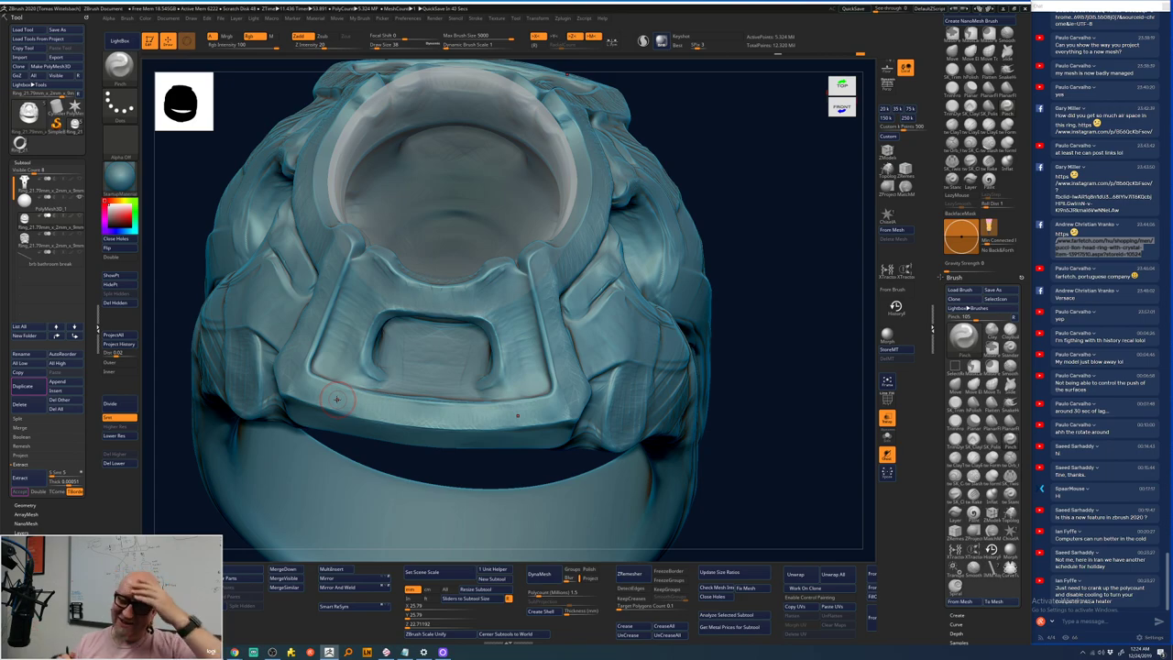
{"action": "left_click_drag", "start_coordinate": [779, 440], "coordinate": [587, 366]}
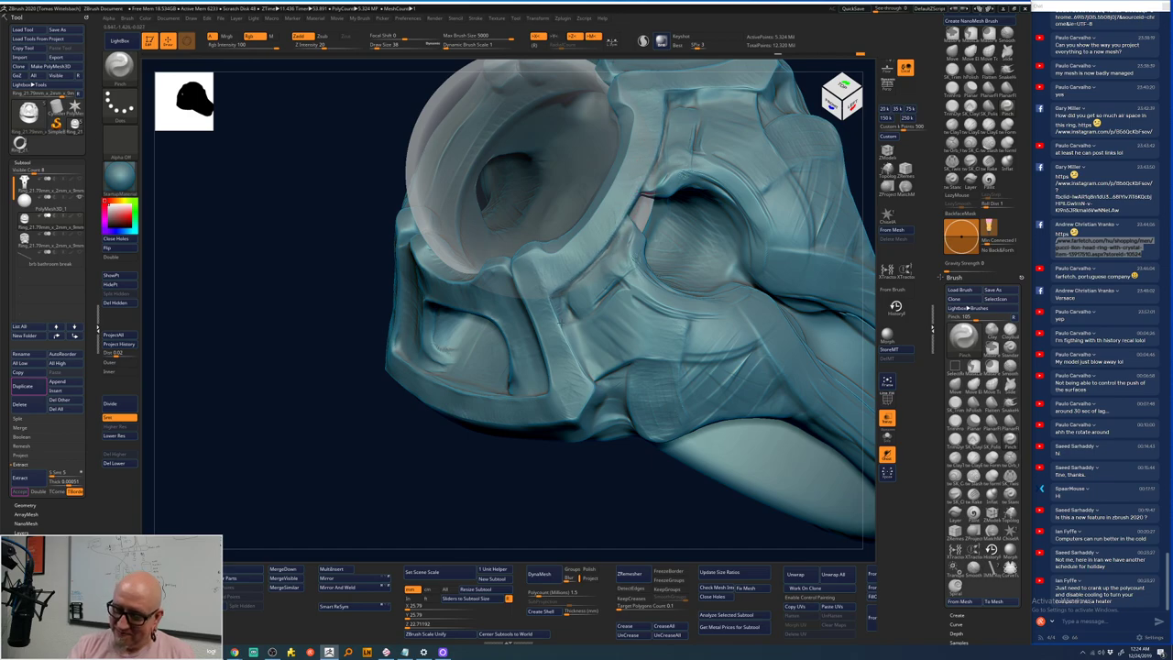
- Smooth the side band, pick TrimFront from the spacebar palette, then reselect Pinch
{"action": "key", "text": "shift"}
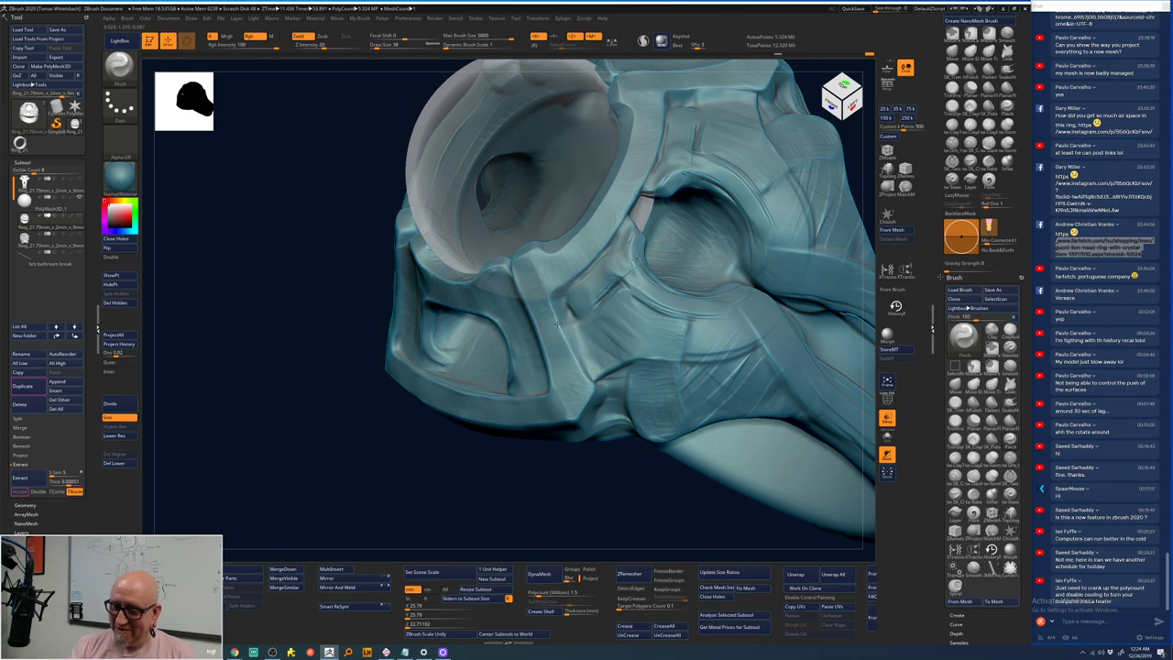
{"action": "key", "text": "shift"}
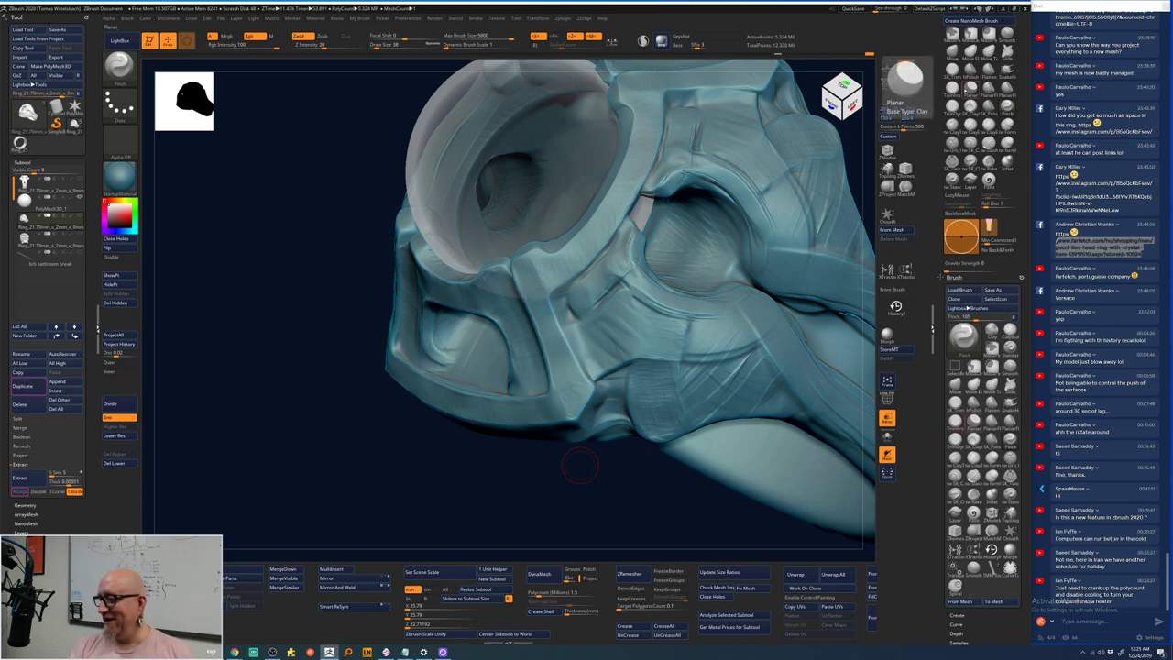
{"action": "left_click", "coordinate": [971, 85]}
{"action": "key", "text": "space"}
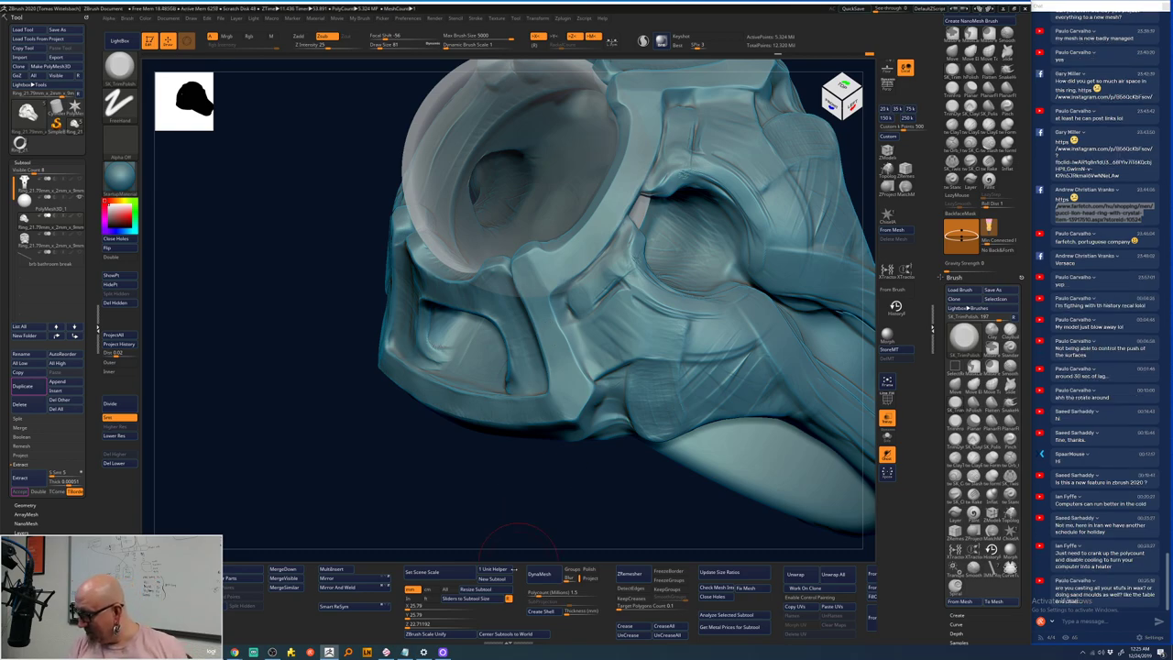
{"action": "mouse_move", "coordinate": [510, 520]}
{"action": "left_mouse_down"}
{"action": "mouse_move", "coordinate": [502, 510]}
{"action": "mouse_move", "coordinate": [531, 412]}
{"action": "mouse_move", "coordinate": [539, 316]}
{"action": "mouse_move", "coordinate": [584, 332]}
{"action": "left_mouse_up"}
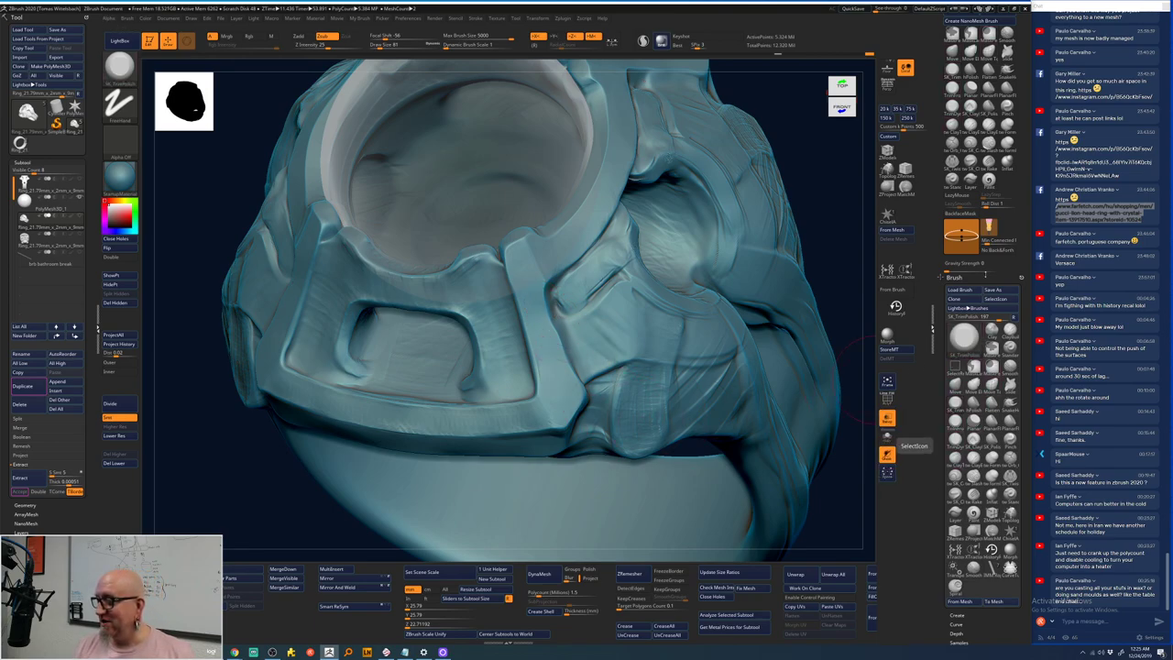
{"action": "left_click", "coordinate": [1010, 391]}
- Pinch a crease along the band beside the setting, smooth around it, and undo twice
{"action": "left_click_drag", "start_coordinate": [555, 337], "coordinate": [529, 359]}
{"action": "key", "text": "space"}
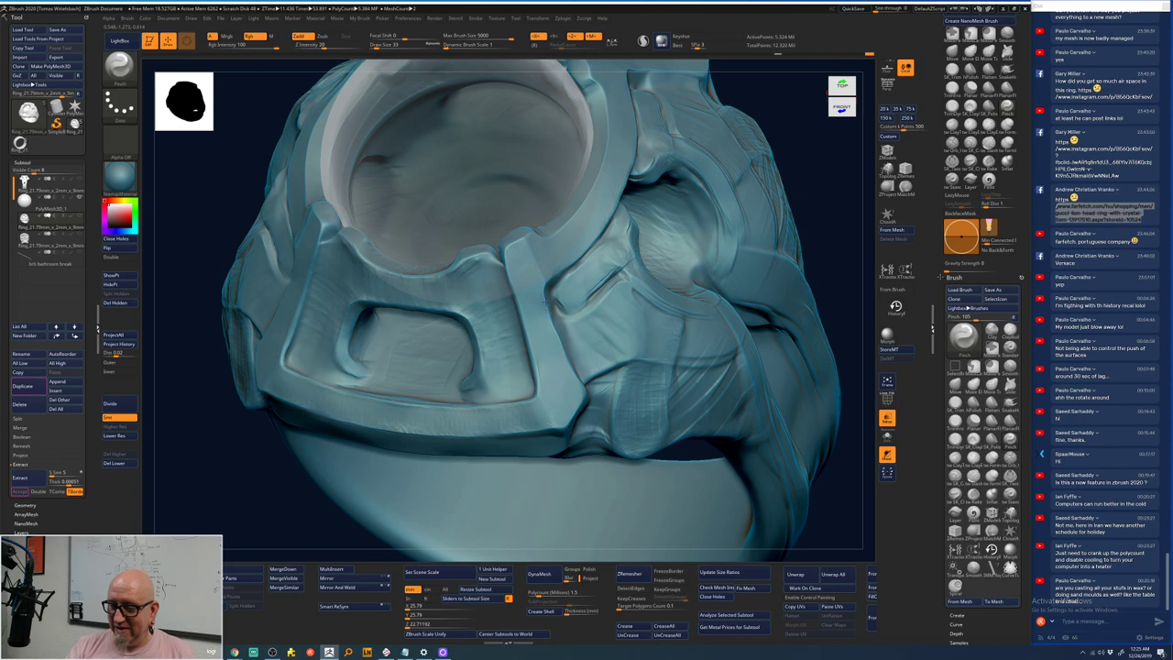
{"action": "key", "text": "shift"}
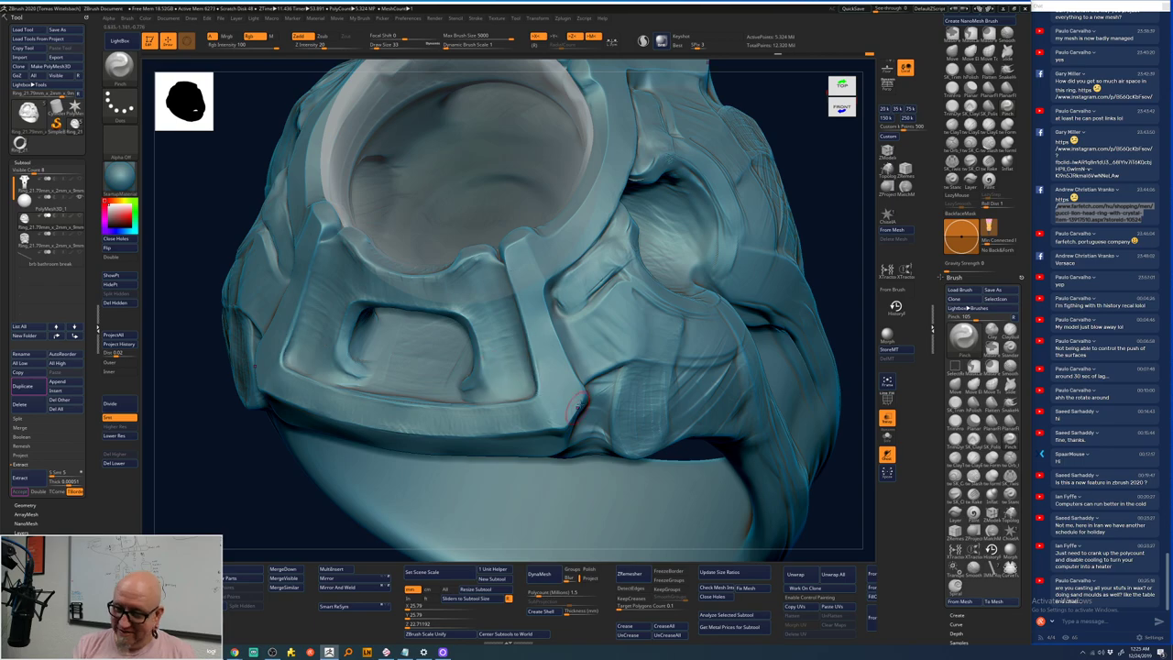
{"action": "left_click_drag", "start_coordinate": [576, 295], "coordinate": [626, 271]}
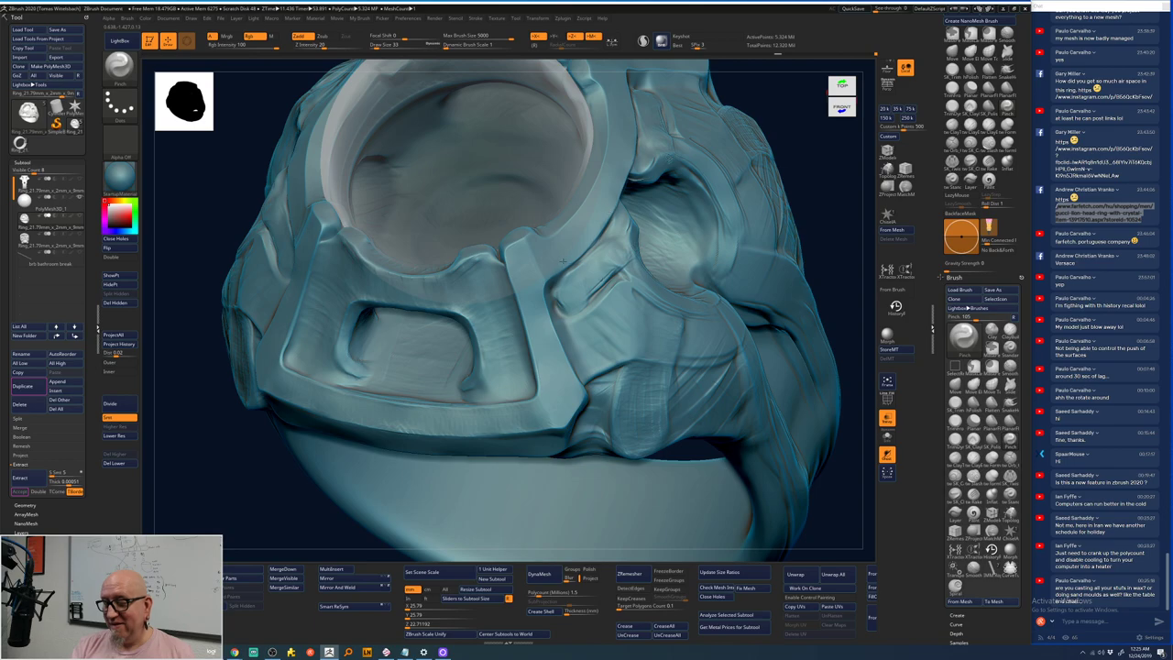
{"action": "key", "text": "shift"}
{"action": "key", "text": "ctrl+z"}
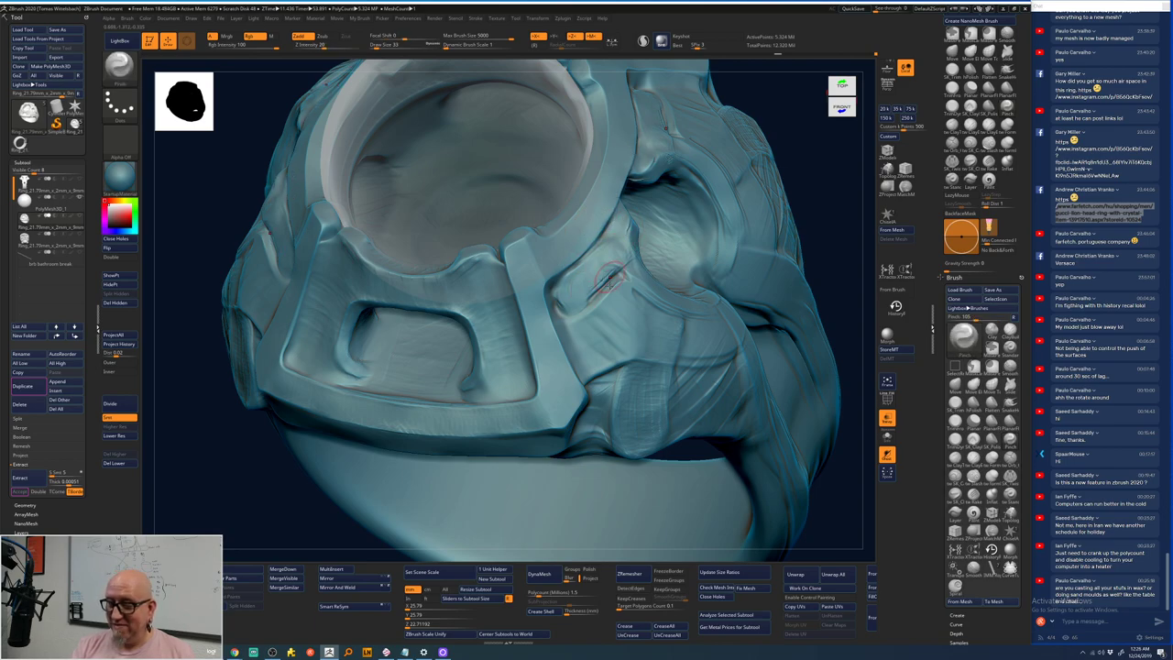
{"action": "key", "text": "ctrl+z"}
{"action": "key", "text": "ctrl+z"}
{"action": "key", "text": "ctrl+z"}
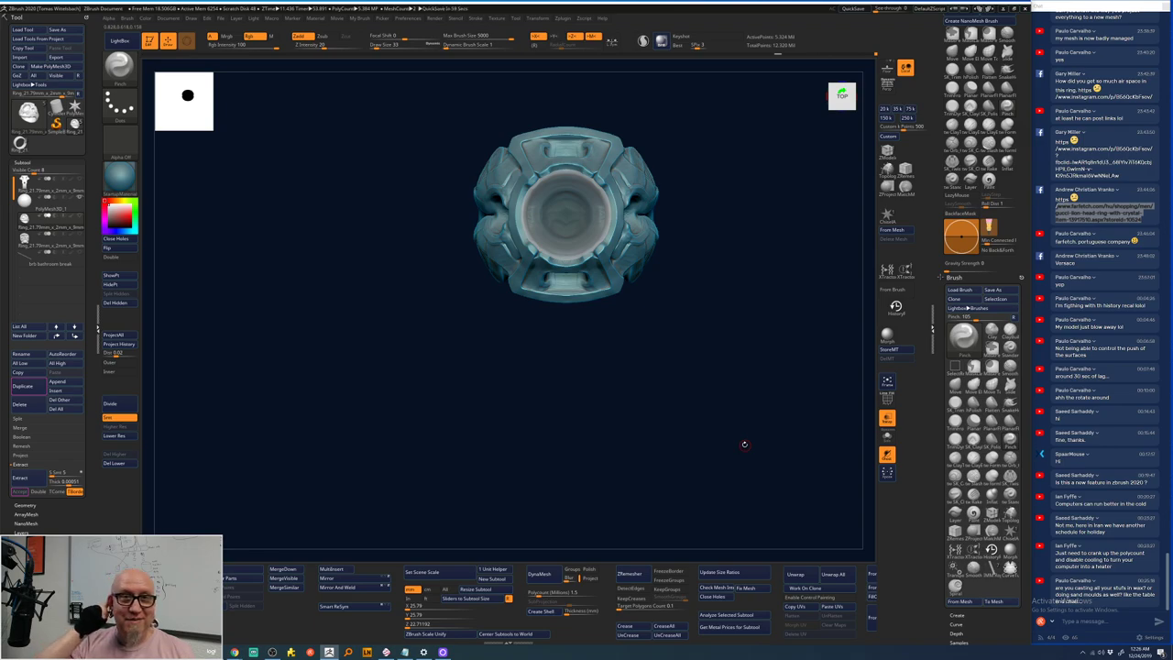
{"action": "key", "text": "ctrl+z"}
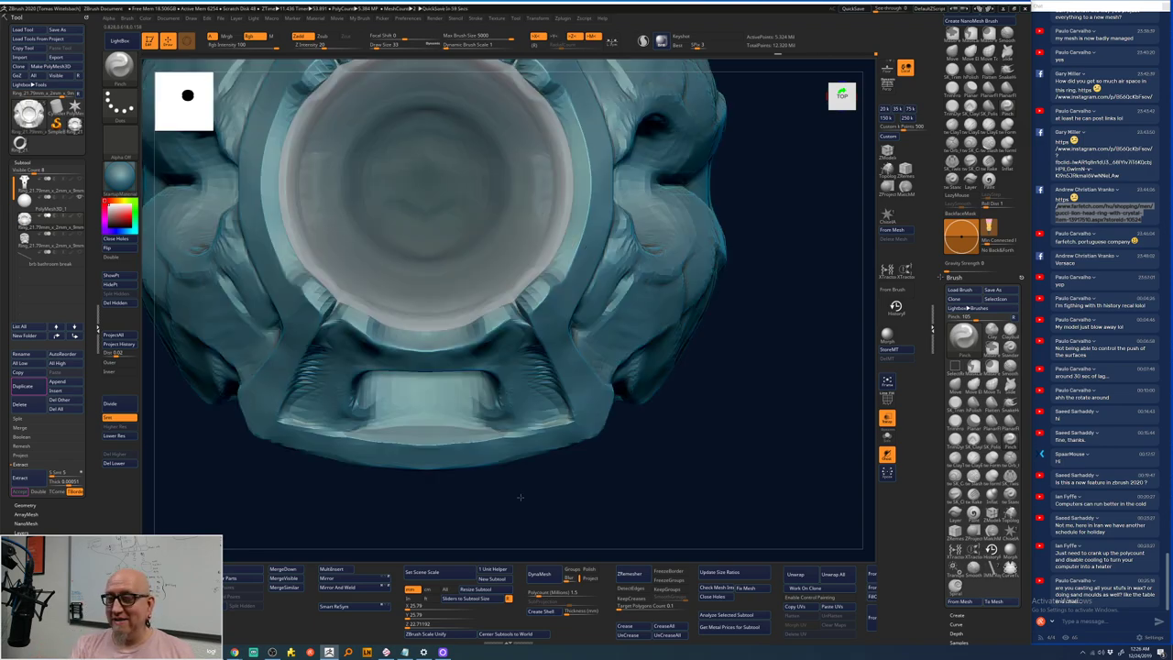
{"action": "key", "text": "ctrl+z"}
{"action": "key", "text": "ctrl+z"}
{"action": "key", "text": "ctrl+z"}
{"action": "key", "text": "ctrl+z"}
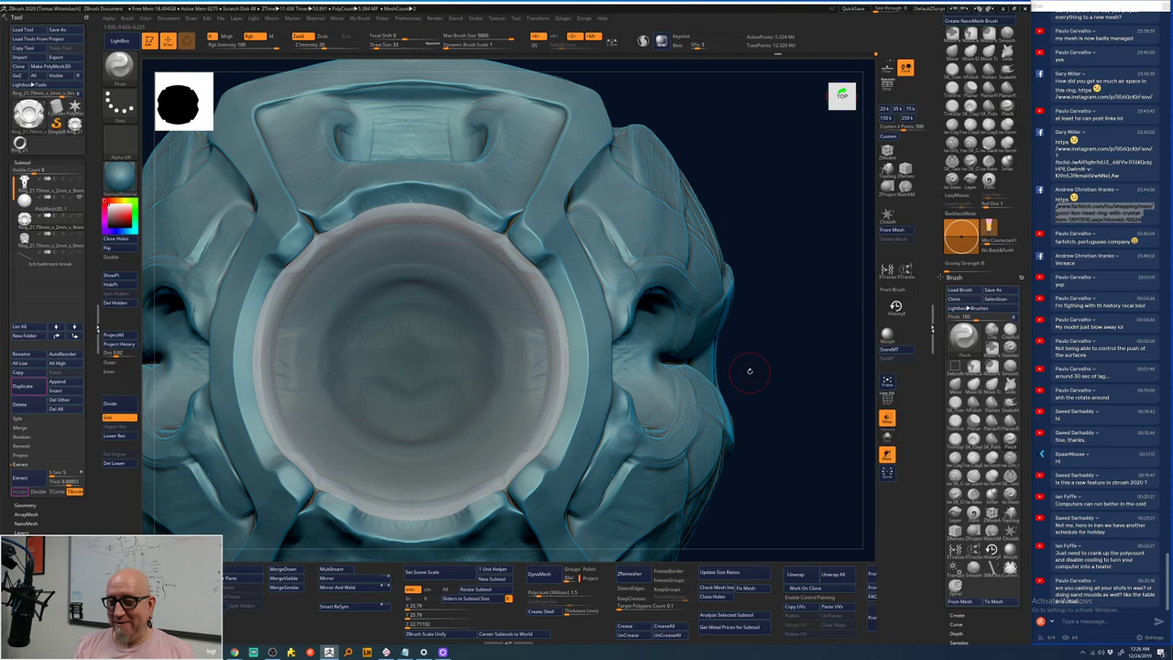
{"action": "mouse_move", "coordinate": [772, 355]}
{"action": "left_mouse_down"}
{"action": "mouse_move", "coordinate": [754, 483]}
{"action": "mouse_move", "coordinate": [749, 474]}
{"action": "mouse_move", "coordinate": [798, 481]}
{"action": "mouse_move", "coordinate": [746, 453]}
{"action": "left_mouse_up"}
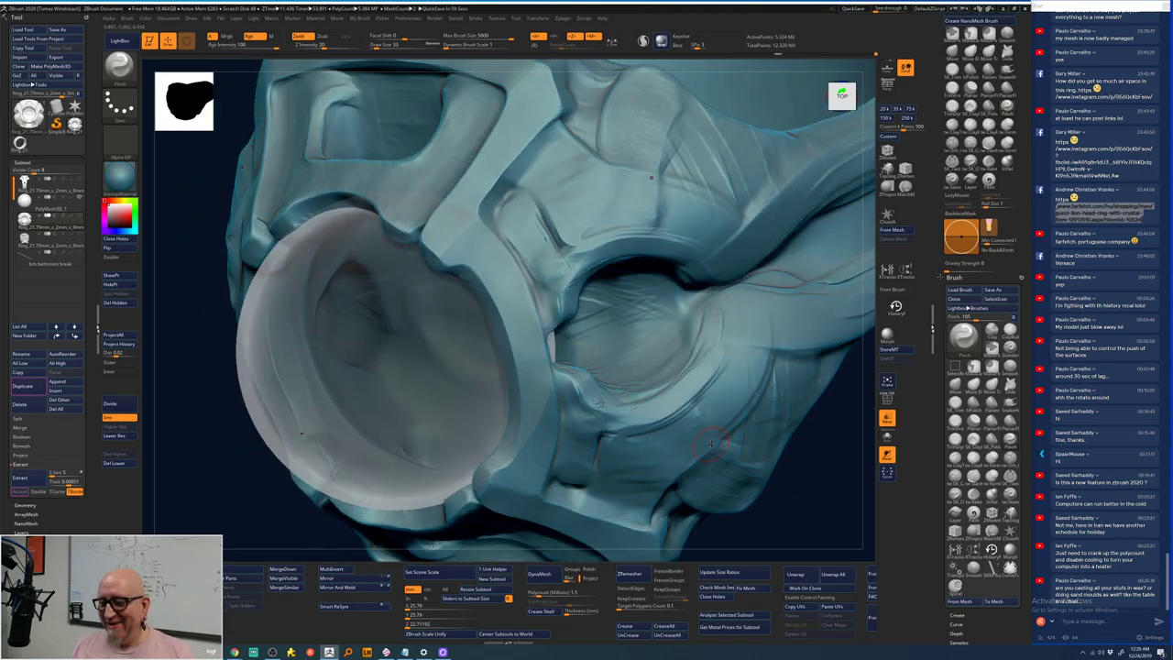
{"action": "mouse_move", "coordinate": [803, 501]}
{"action": "left_mouse_down"}
{"action": "mouse_move", "coordinate": [761, 503]}
{"action": "mouse_move", "coordinate": [759, 178]}
{"action": "mouse_move", "coordinate": [540, 302]}
{"action": "left_mouse_up"}
{"action": "key", "text": "shift"}
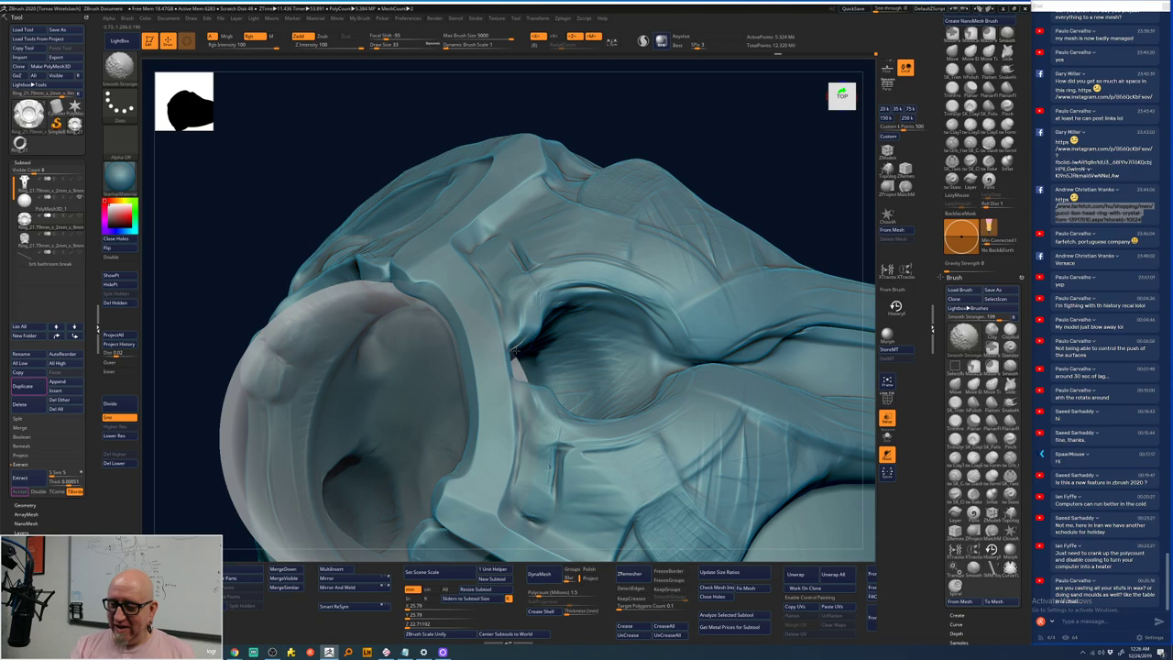
{"action": "key", "text": "shift"}
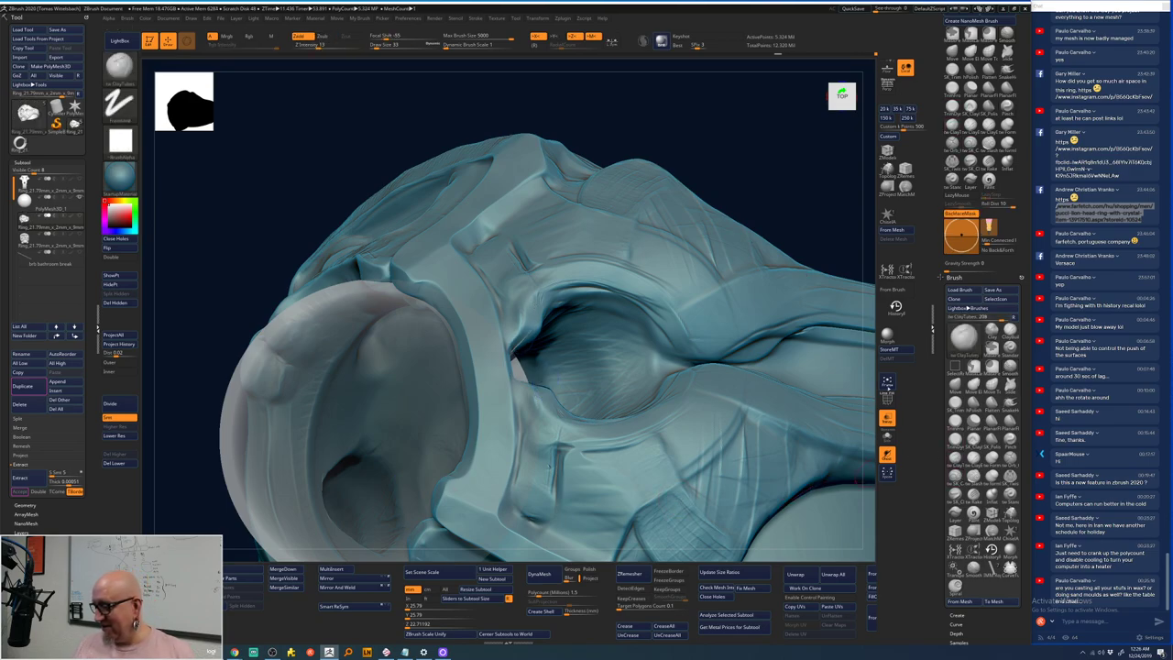
- Raise the ridge above the oval eye opening with a ClayTubes stroke, then snap to front view
{"action": "left_click_drag", "start_coordinate": [788, 170], "coordinate": [730, 156]}
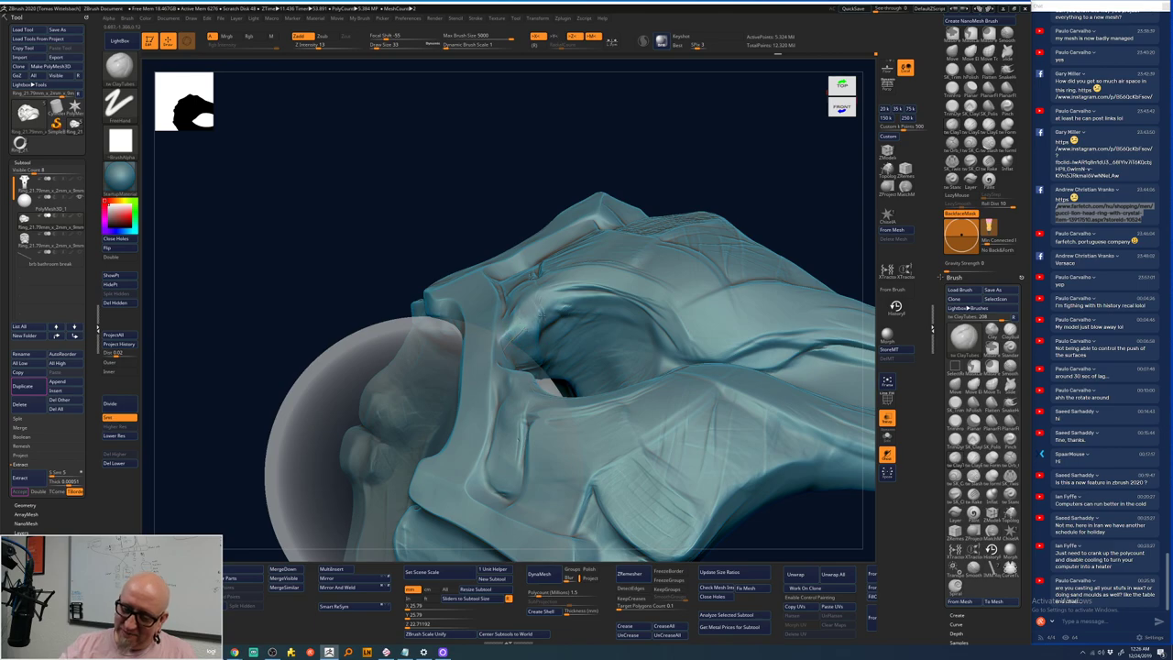
{"action": "mouse_move", "coordinate": [539, 314]}
{"action": "left_mouse_down"}
{"action": "mouse_move", "coordinate": [567, 292]}
{"action": "mouse_move", "coordinate": [538, 318]}
{"action": "mouse_move", "coordinate": [557, 292]}
{"action": "left_mouse_up"}
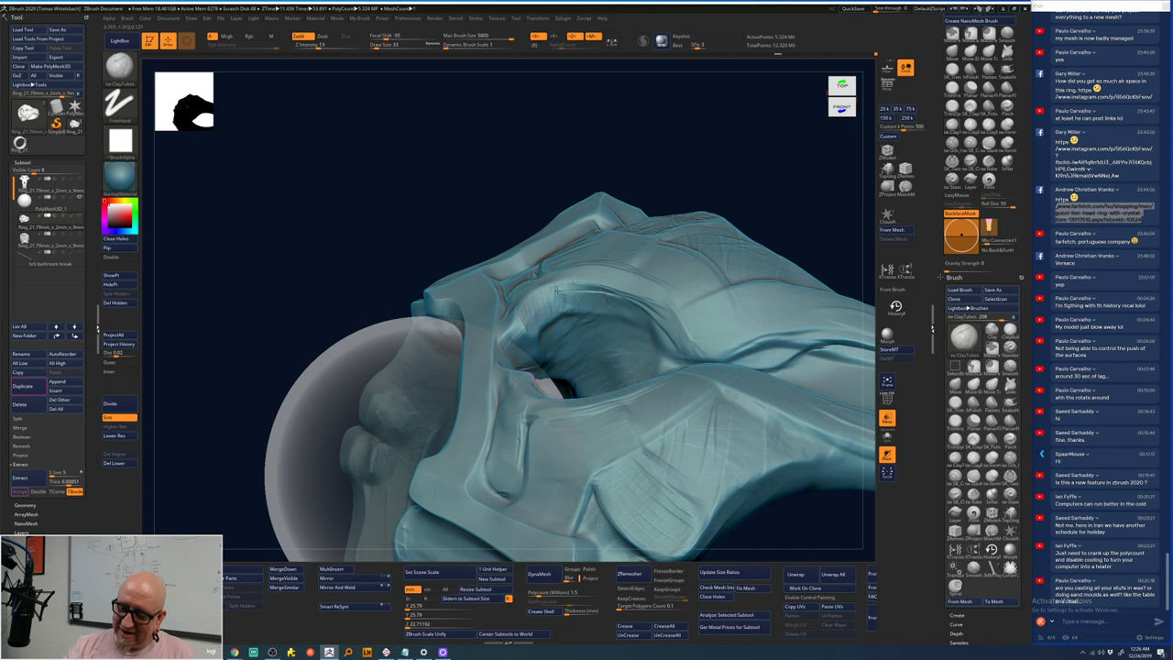
{"action": "left_click_drag", "start_coordinate": [789, 181], "coordinate": [641, 344]}
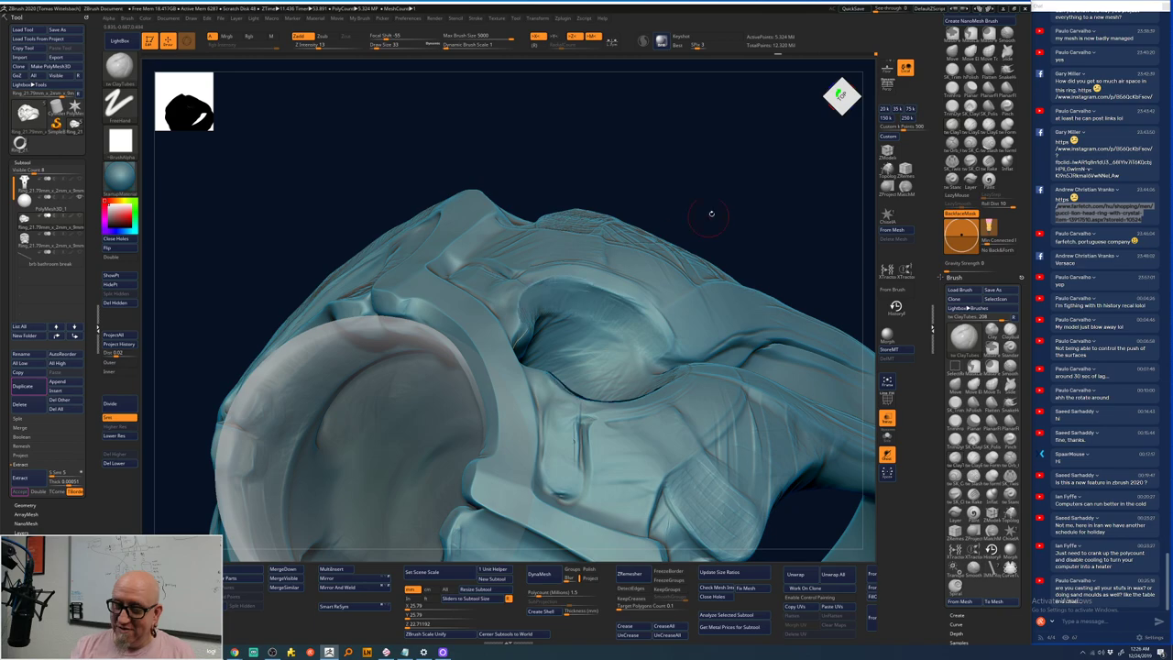
{"action": "mouse_move", "coordinate": [712, 213]}
{"action": "left_mouse_down", "text": "shift"}
{"action": "mouse_move", "coordinate": [775, 341]}
{"action": "mouse_move", "coordinate": [616, 351]}
{"action": "left_mouse_up", "text": "shift"}
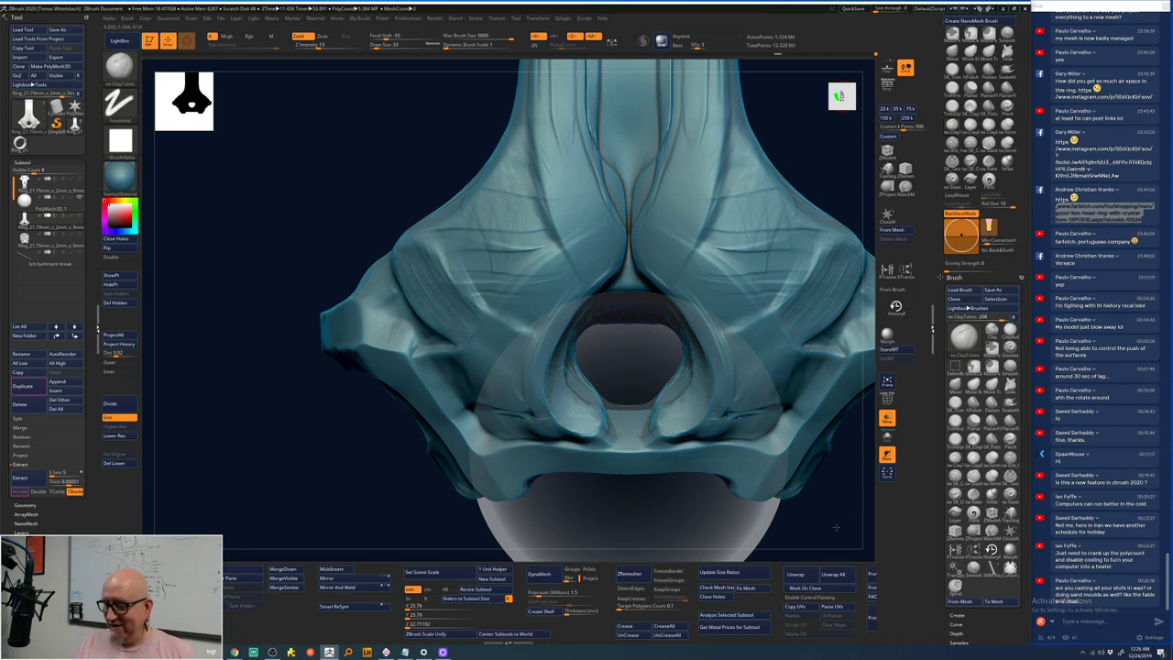
{"action": "mouse_move", "coordinate": [760, 495]}
{"action": "left_mouse_down"}
{"action": "mouse_move", "coordinate": [778, 461]}
{"action": "mouse_move", "coordinate": [801, 456]}
{"action": "mouse_move", "coordinate": [802, 402]}
{"action": "left_mouse_up"}
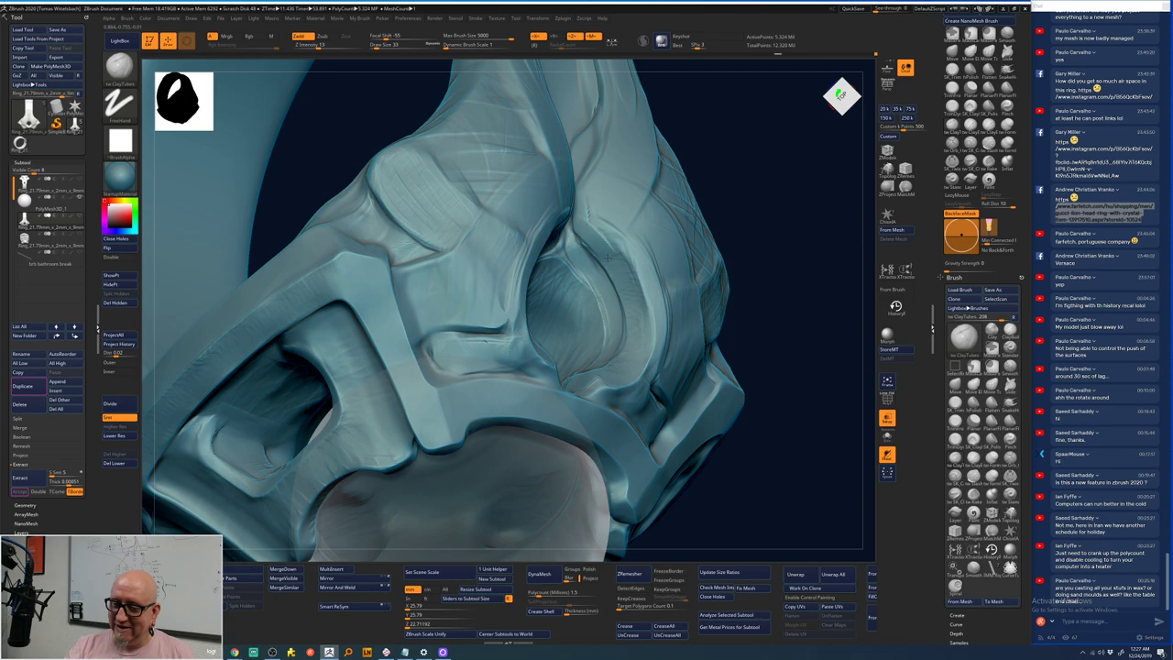
{"action": "right_click_drag", "start_coordinate": [607, 258], "coordinate": [553, 250]}
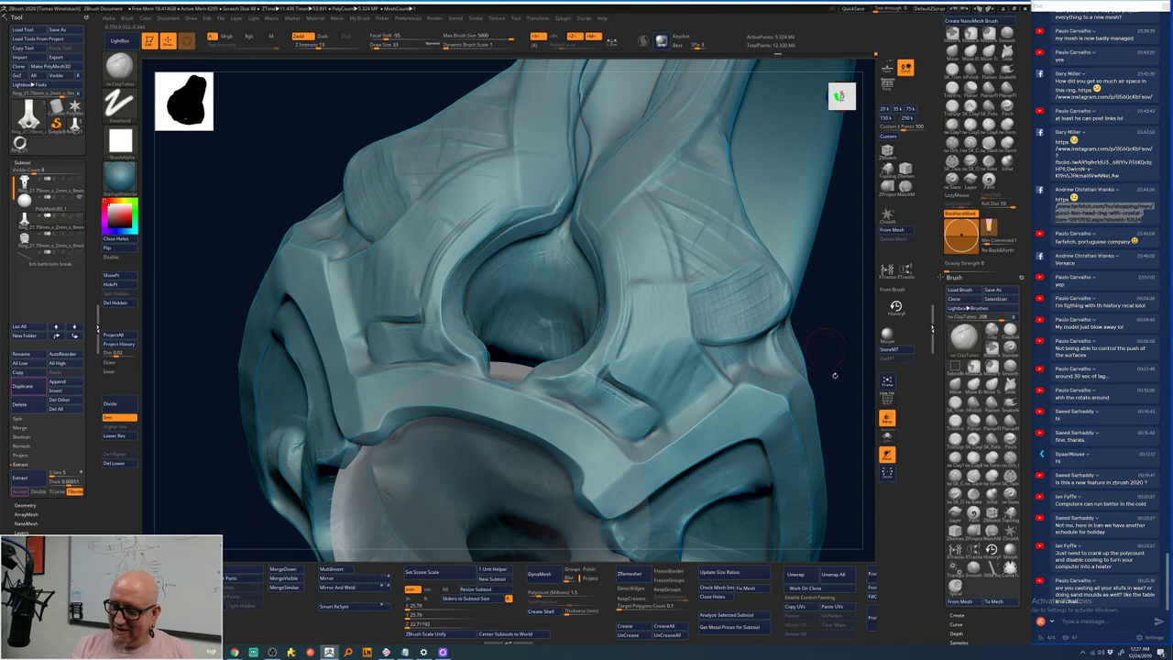
{"action": "key", "text": "f"}
{"action": "mouse_move", "coordinate": [691, 272]}
{"action": "right_mouse_down"}
{"action": "mouse_move", "coordinate": [688, 293]}
{"action": "mouse_move", "coordinate": [710, 266]}
{"action": "mouse_move", "coordinate": [751, 261]}
{"action": "mouse_move", "coordinate": [736, 213]}
{"action": "right_mouse_up"}
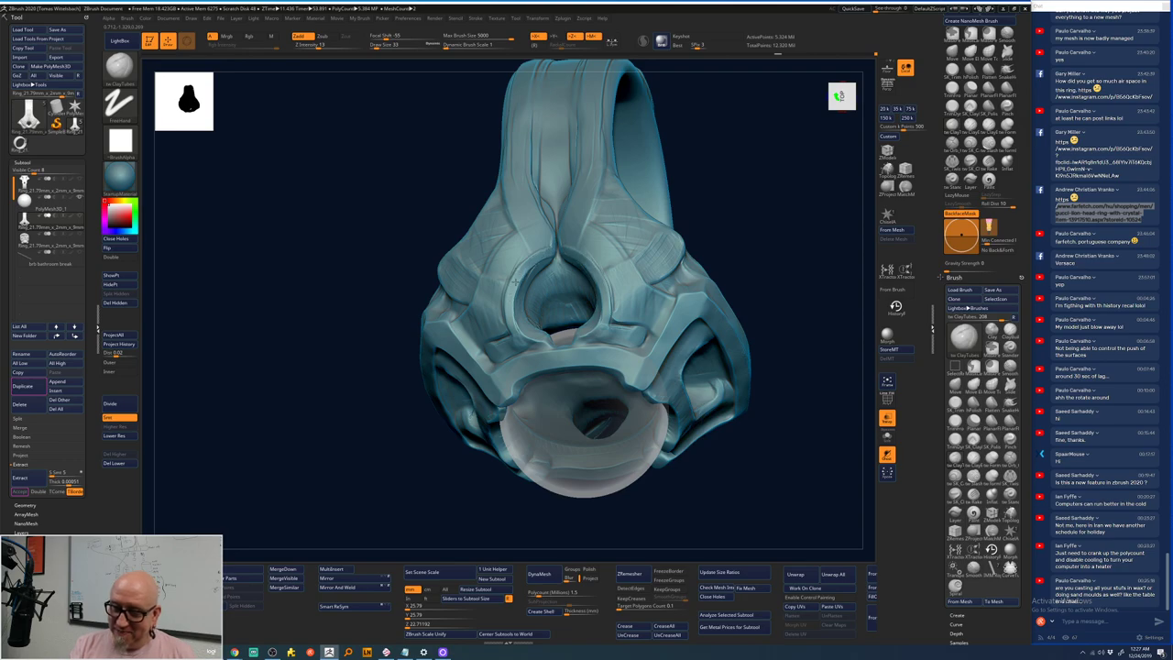
{"action": "key", "text": "space"}
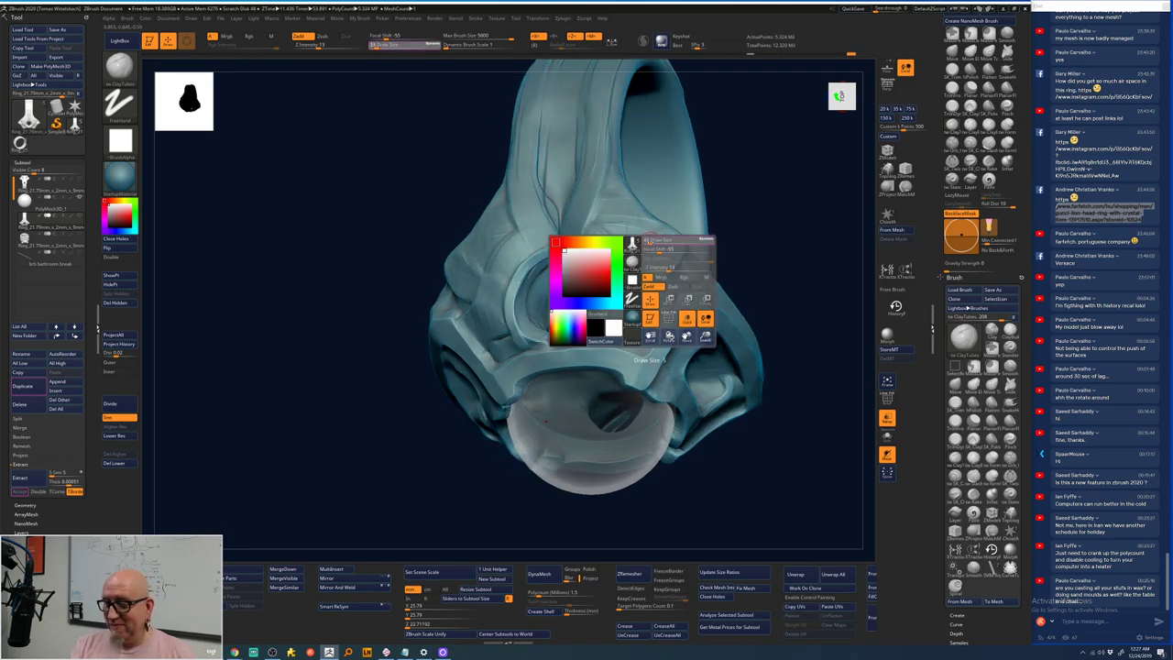
{"action": "right_click_drag", "start_coordinate": [762, 228], "coordinate": [660, 291]}
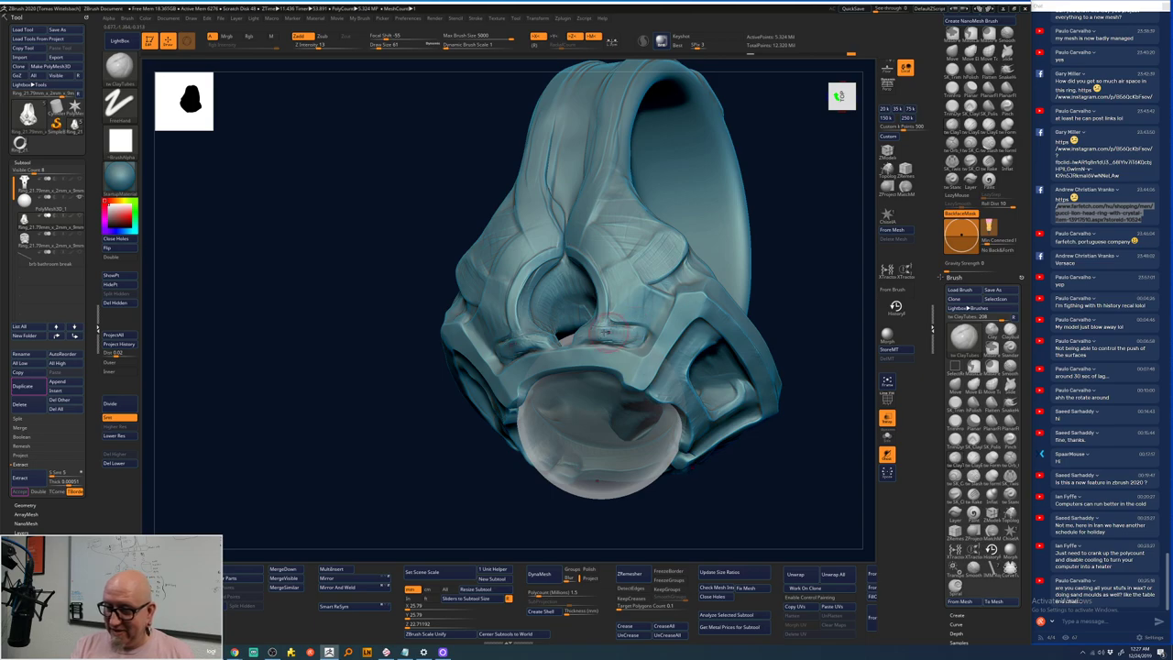
{"action": "key", "text": "shift"}
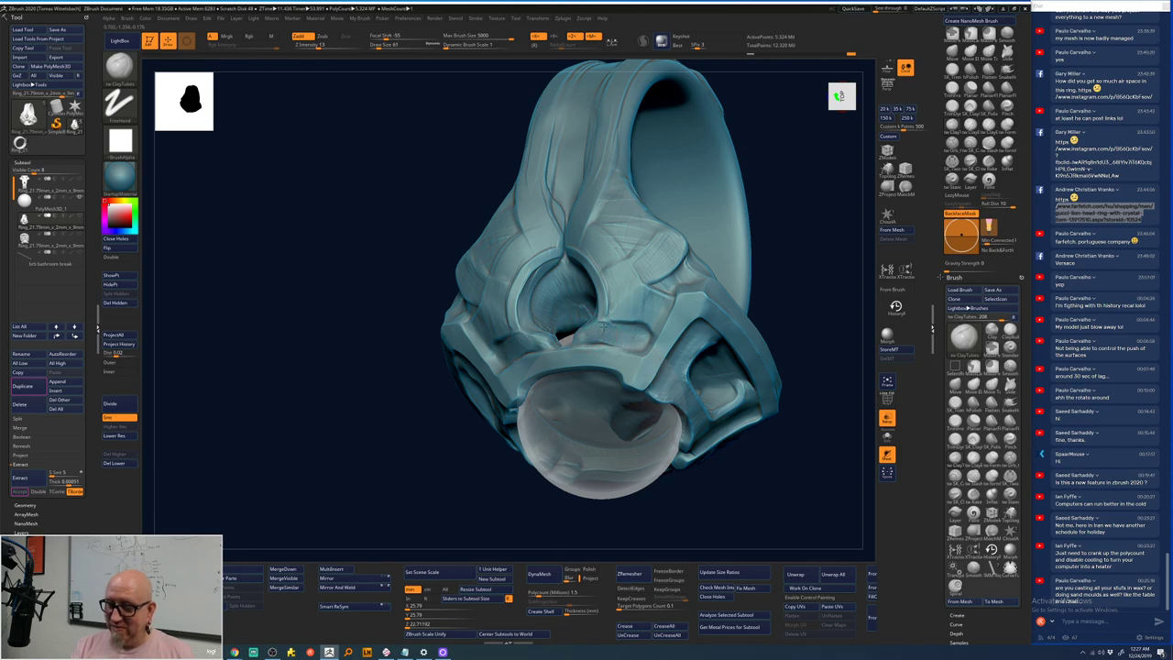
{"action": "left_click_drag", "start_coordinate": [798, 259], "coordinate": [723, 361], "text": "alt"}
{"action": "mouse_move", "coordinate": [706, 309]}
{"action": "left_mouse_down", "text": "alt"}
{"action": "mouse_move", "coordinate": [687, 254]}
{"action": "mouse_move", "coordinate": [728, 437]}
{"action": "mouse_move", "coordinate": [767, 340]}
{"action": "mouse_move", "coordinate": [749, 393]}
{"action": "mouse_move", "coordinate": [760, 327]}
{"action": "mouse_move", "coordinate": [736, 275]}
{"action": "mouse_move", "coordinate": [638, 253]}
{"action": "mouse_move", "coordinate": [623, 289]}
{"action": "left_mouse_up", "text": "alt"}
{"action": "key", "text": "space"}
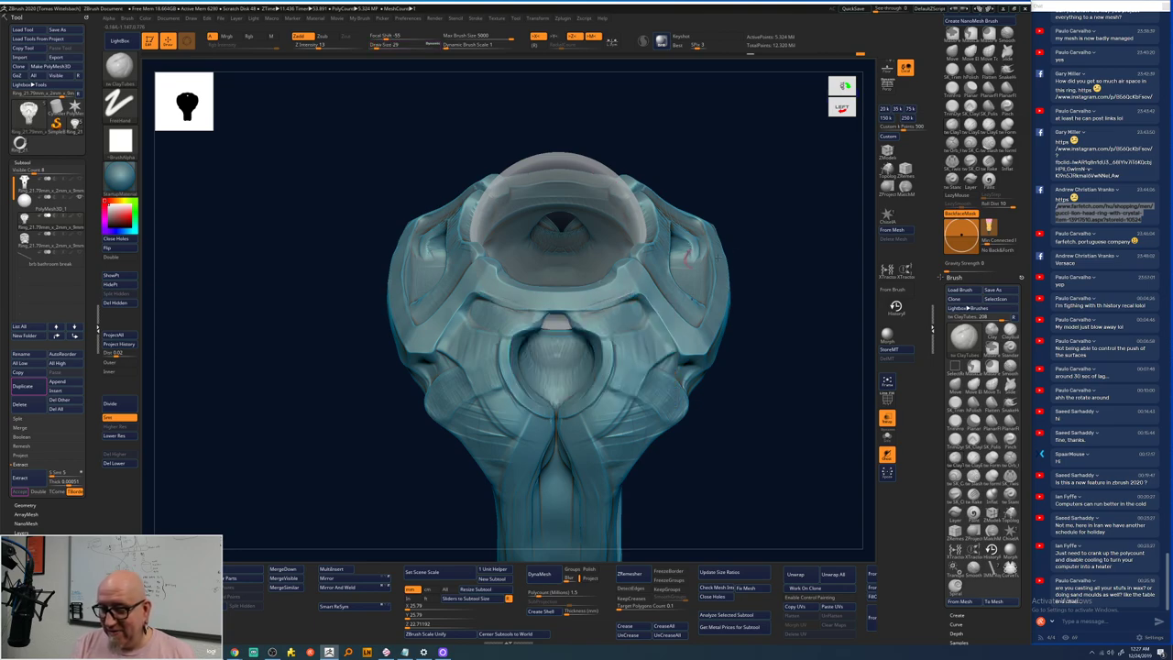
{"action": "left_click_drag", "start_coordinate": [604, 303], "coordinate": [583, 271]}
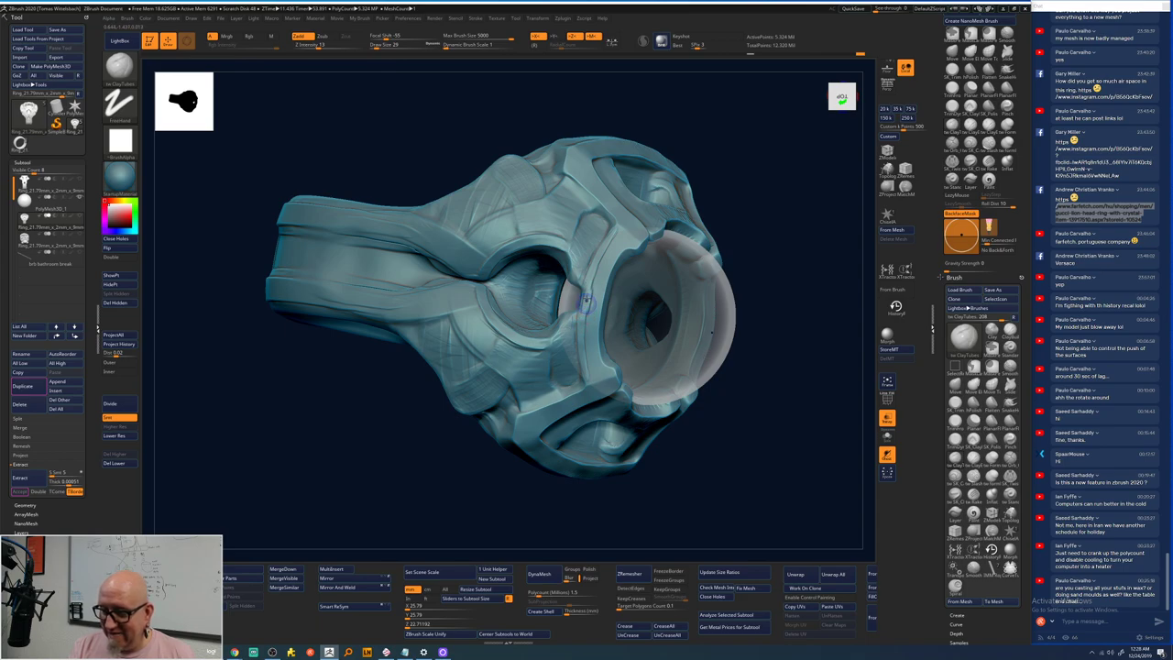
{"action": "key", "text": "shift"}
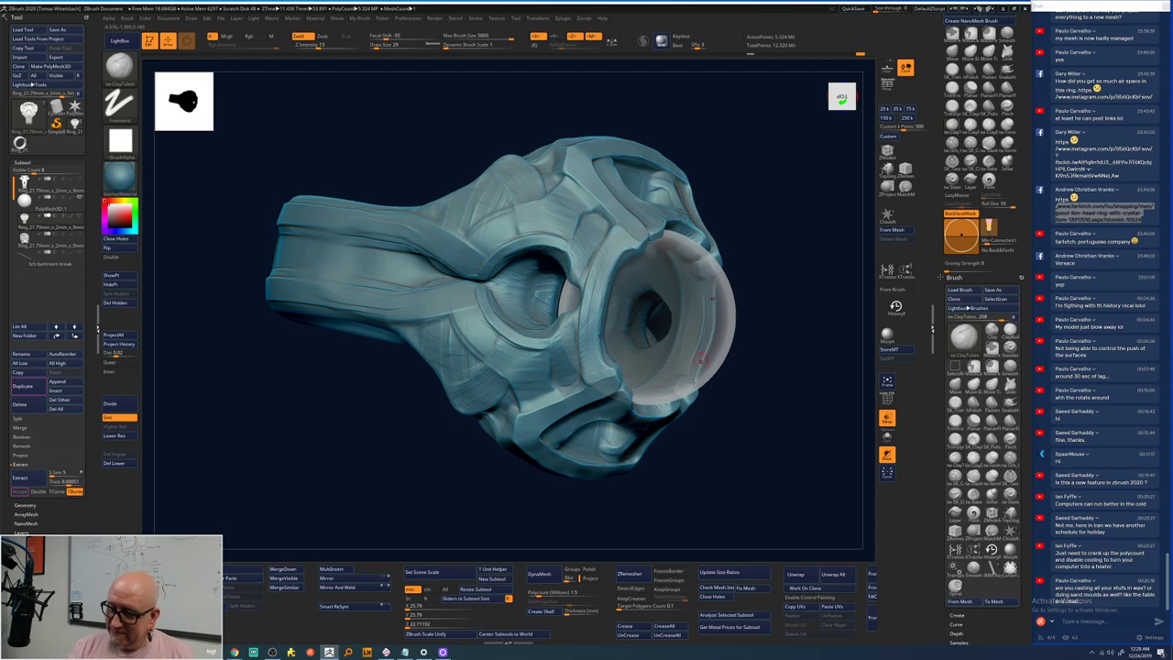
{"action": "left_click_drag", "start_coordinate": [785, 348], "coordinate": [623, 278], "text": "shift"}
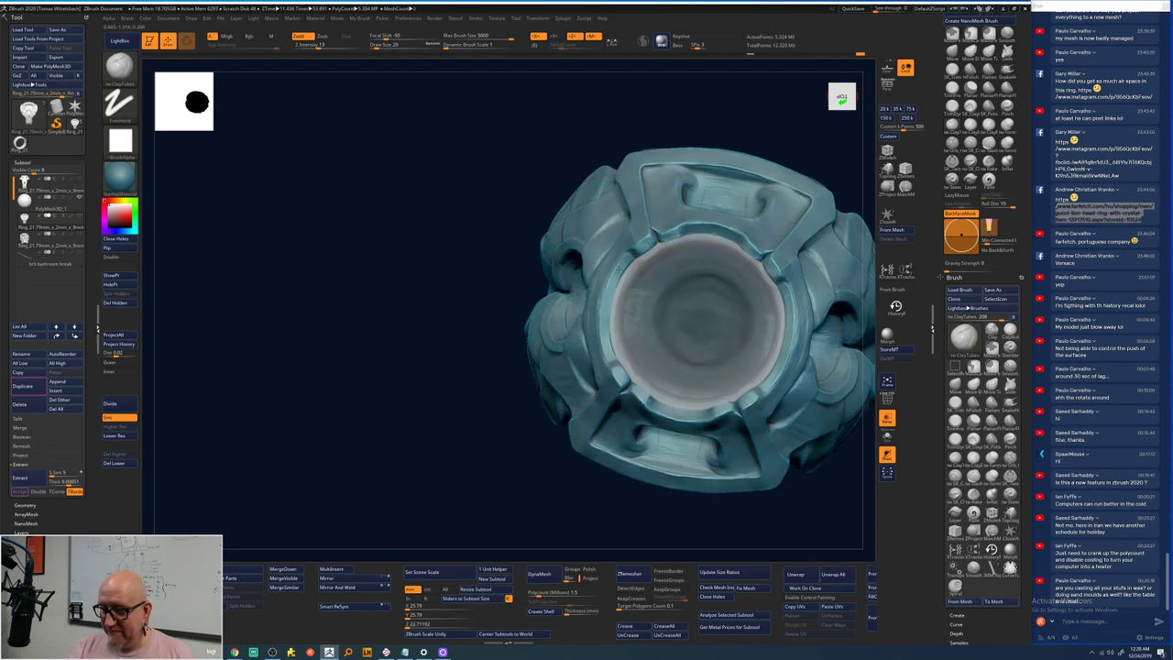
{"action": "left_click_drag", "start_coordinate": [431, 516], "coordinate": [400, 494]}
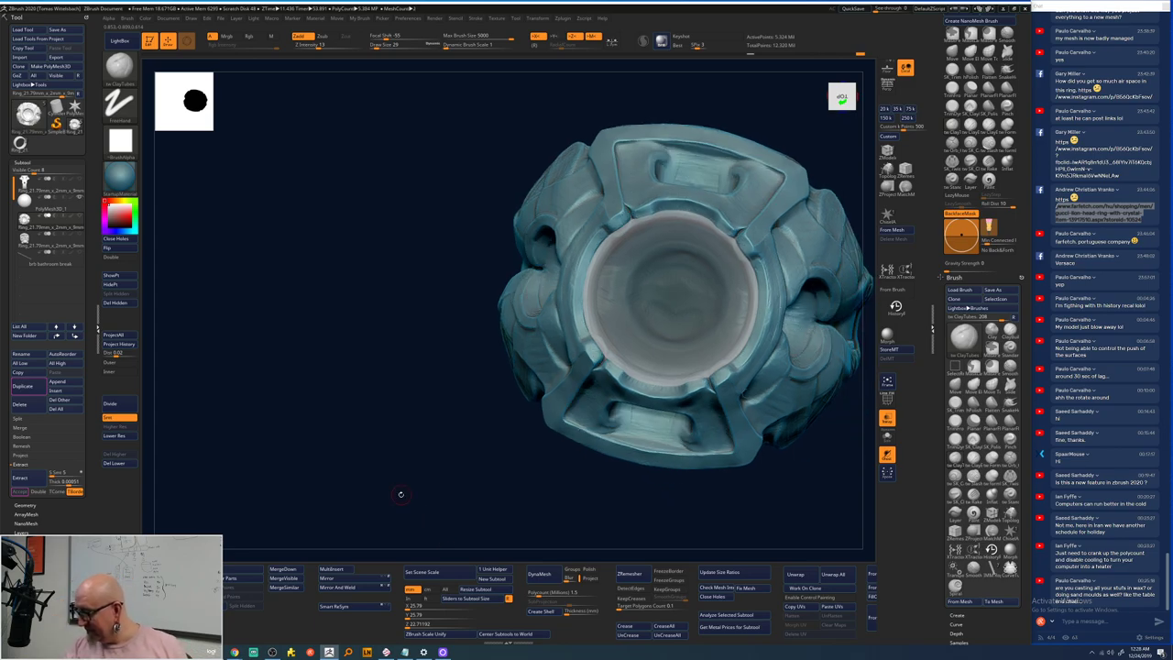
{"action": "left_click_drag", "start_coordinate": [411, 492], "coordinate": [411, 518]}
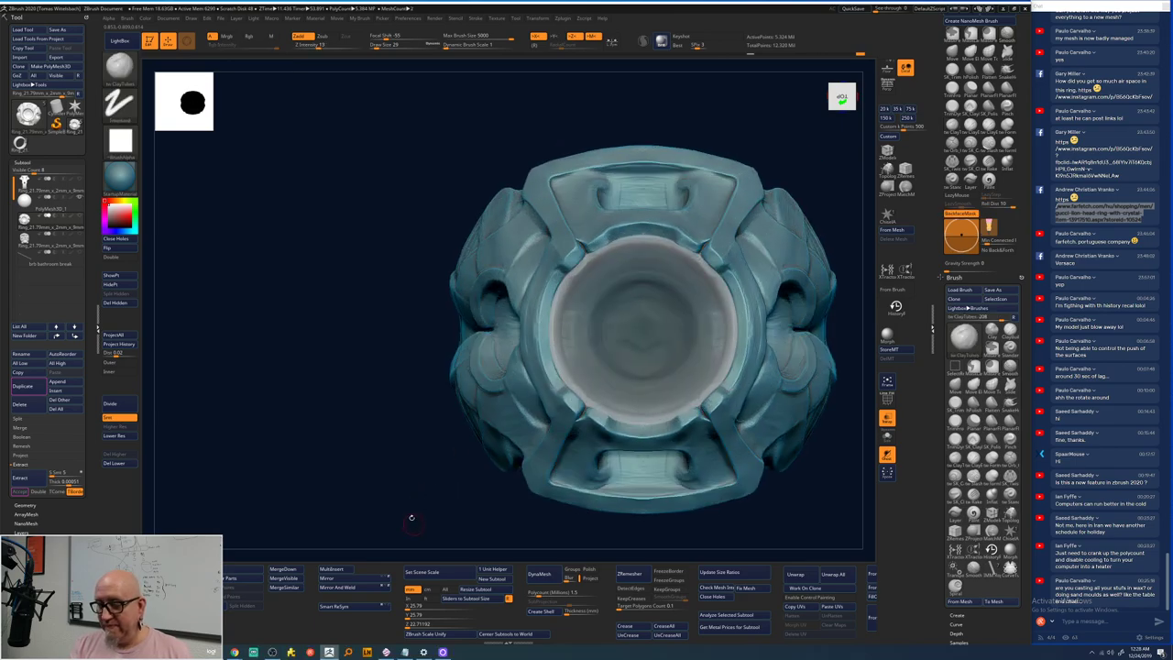
{"action": "left_click_drag", "start_coordinate": [825, 223], "coordinate": [699, 308]}
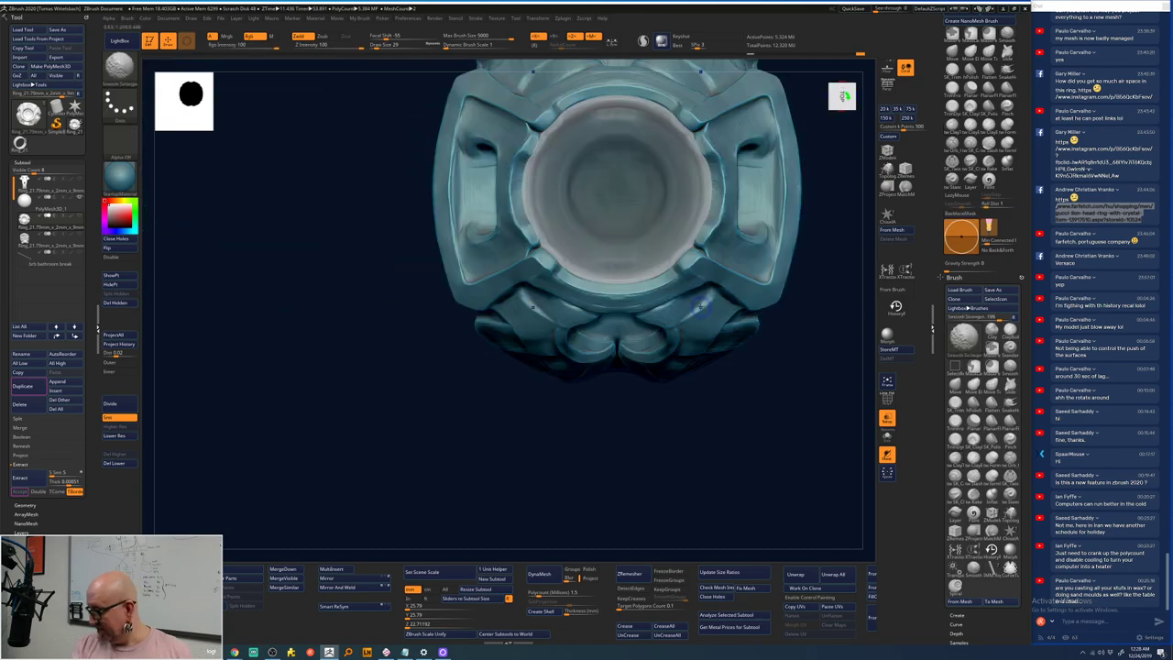
{"action": "key", "text": "b"}
{"action": "key", "text": "c"}
{"action": "key", "text": "t"}
{"action": "left_click_drag", "start_coordinate": [467, 425], "coordinate": [411, 487]}
{"action": "left_click_drag", "start_coordinate": [418, 506], "coordinate": [456, 225]}
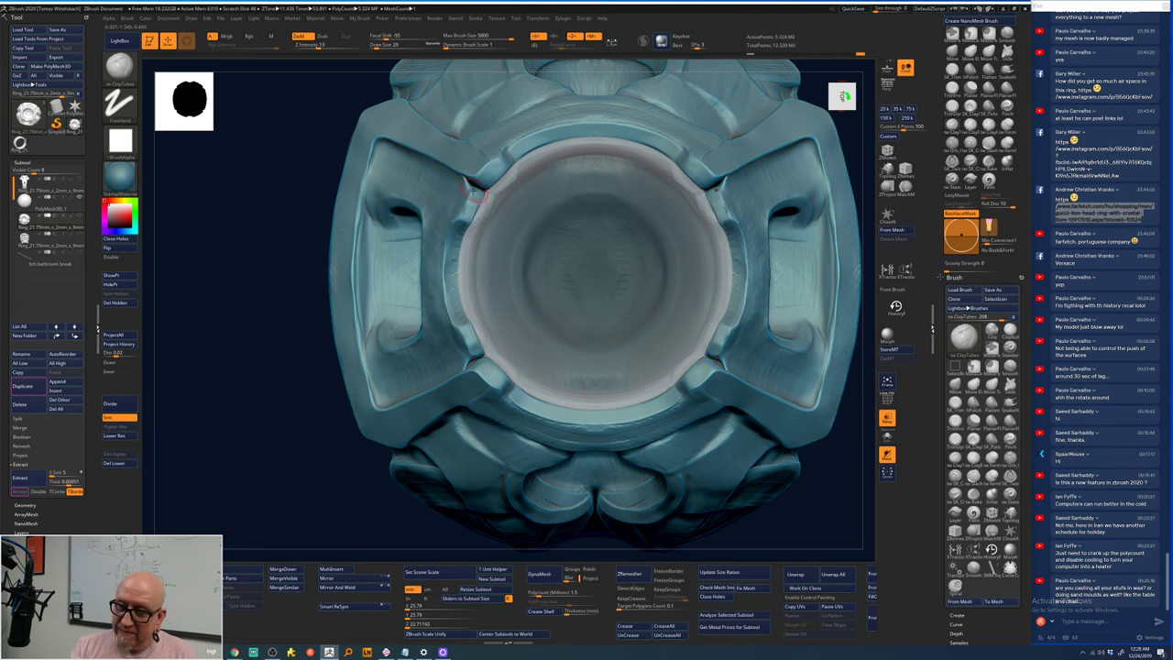
{"action": "left_click_drag", "start_coordinate": [380, 479], "coordinate": [488, 463]}
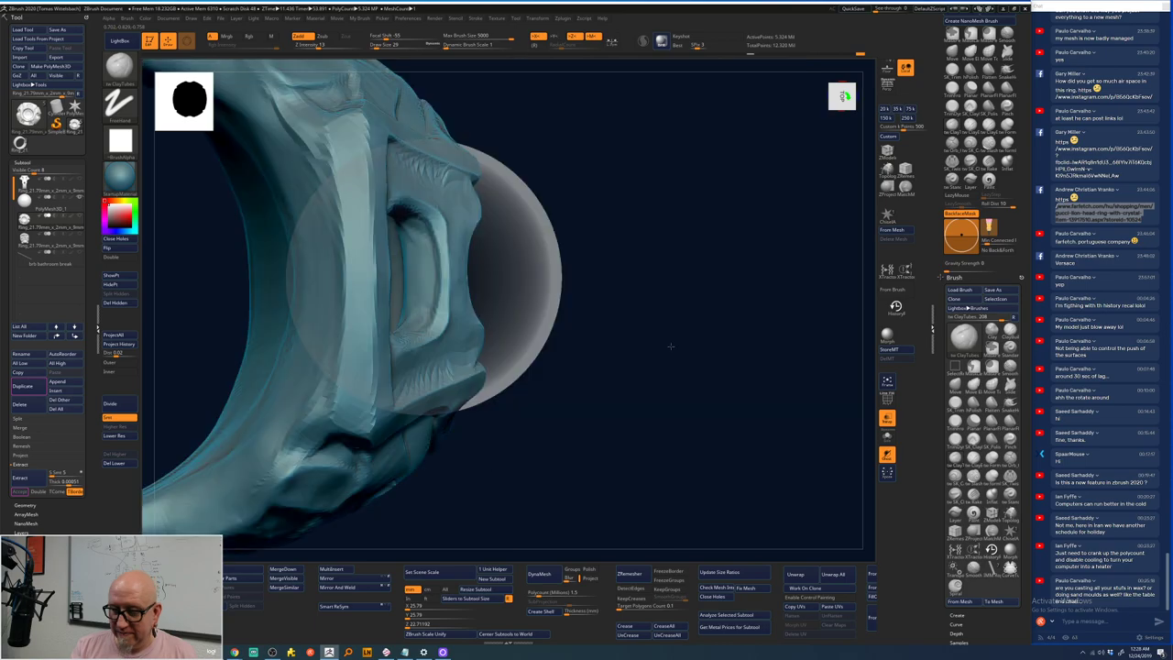
{"action": "mouse_move", "coordinate": [671, 345]}
{"action": "left_mouse_down"}
{"action": "mouse_move", "coordinate": [788, 379]}
{"action": "mouse_move", "coordinate": [627, 471]}
{"action": "left_mouse_up"}
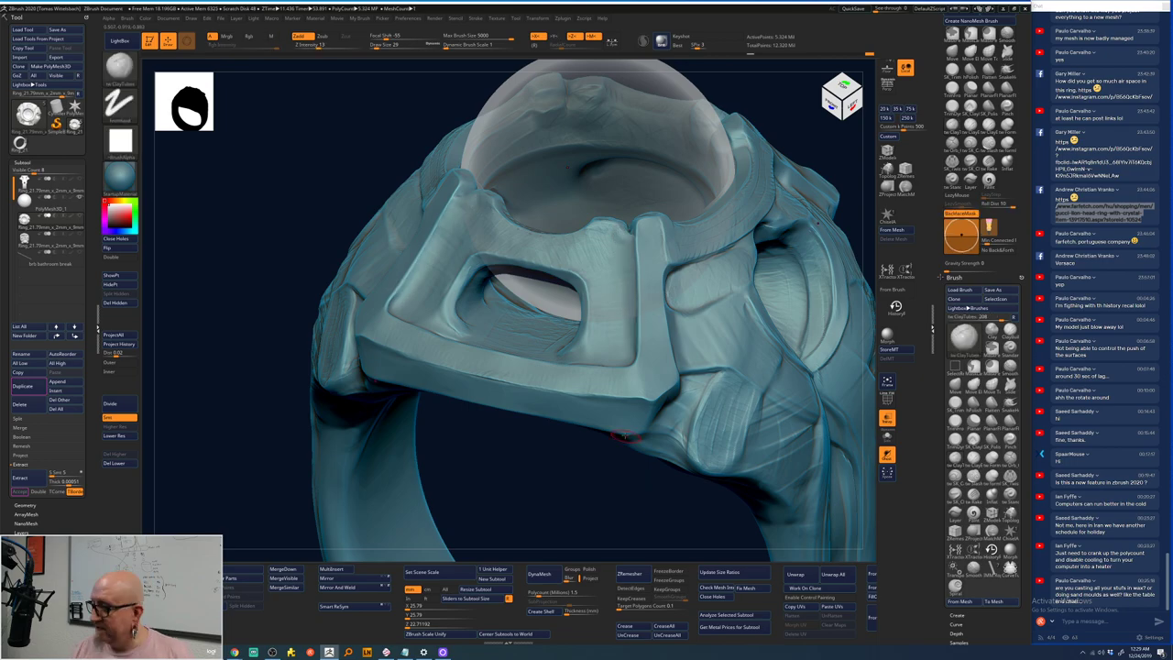
- Smooth the square bezel frame around the stone opening with Shift strokes from several angles
{"action": "key", "text": "shift"}
{"action": "right_click_drag", "start_coordinate": [645, 243], "coordinate": [366, 78]}
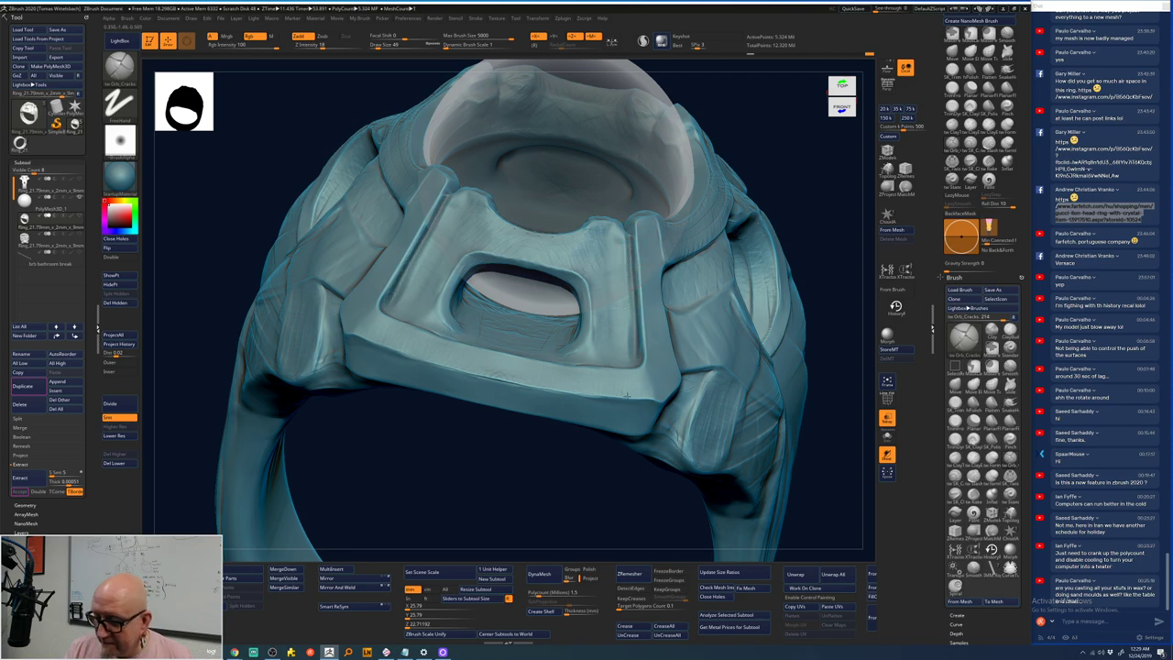
{"action": "right_click_drag", "start_coordinate": [628, 395], "coordinate": [632, 319]}
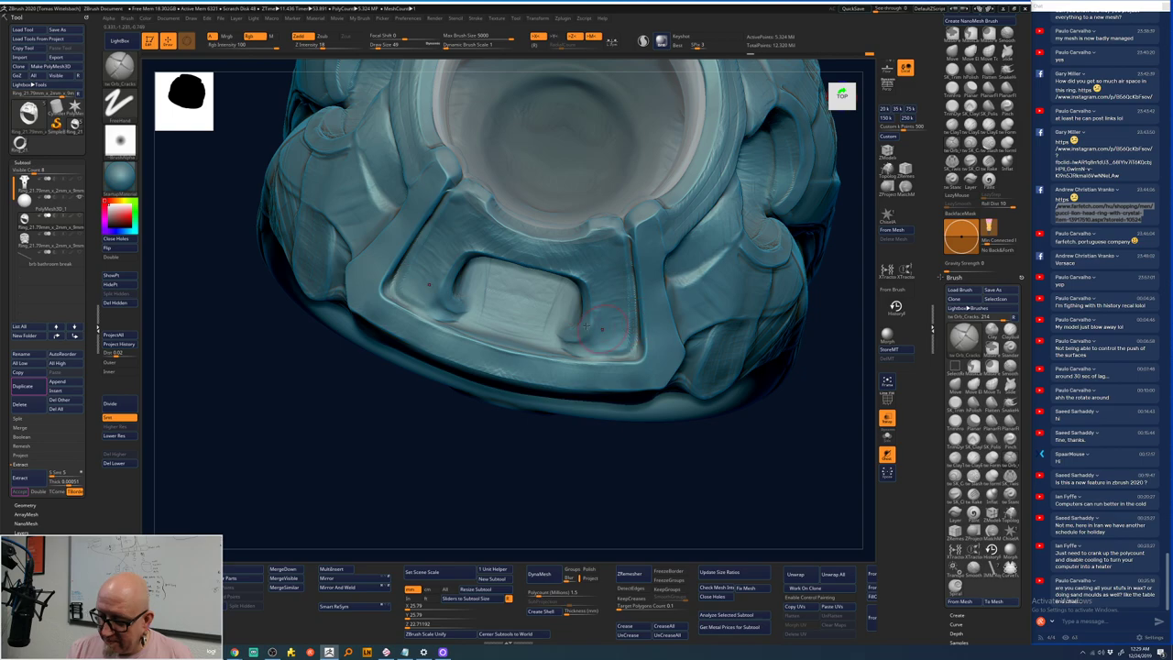
{"action": "right_click_drag", "start_coordinate": [449, 264], "coordinate": [442, 249]}
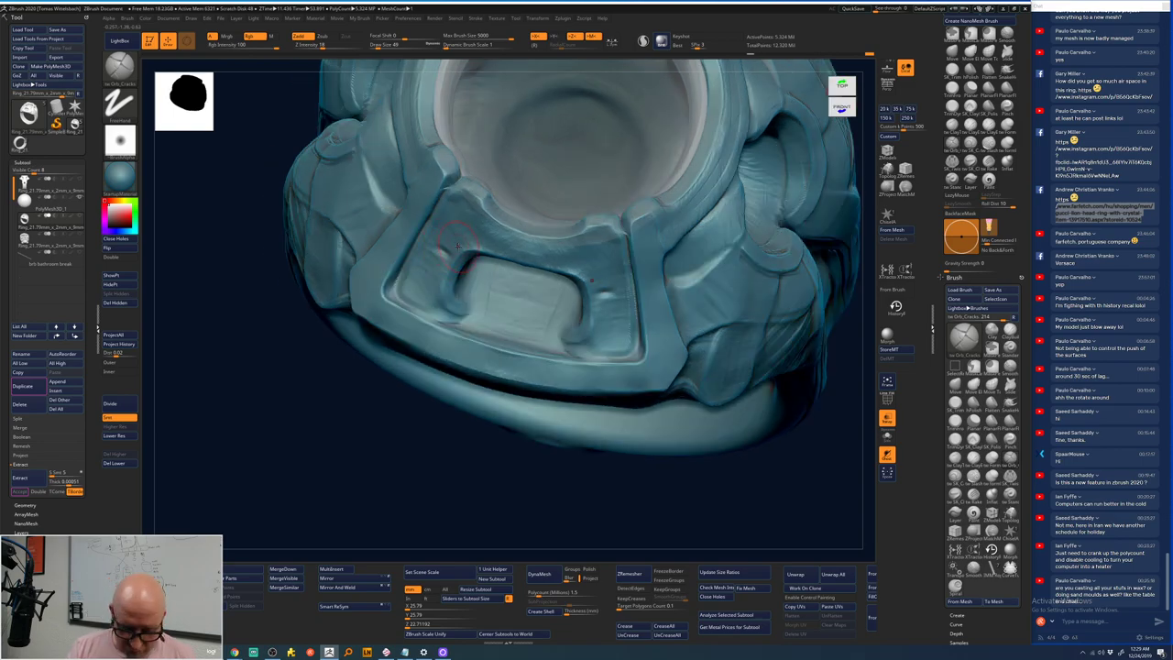
{"action": "key", "text": "space"}
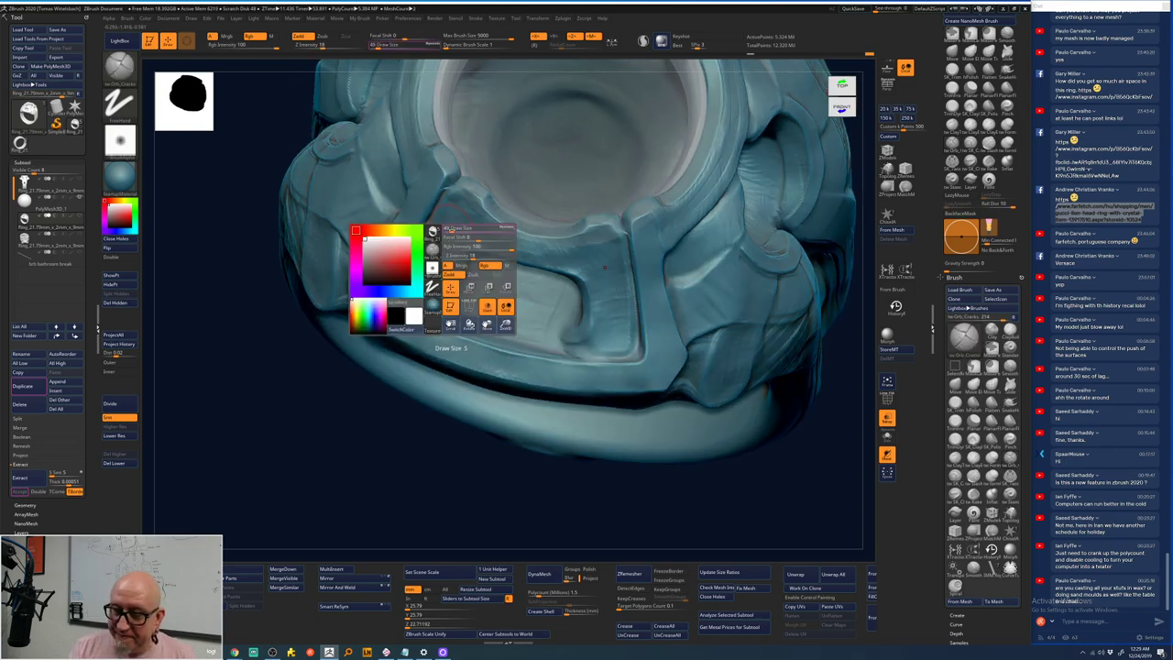
{"action": "key", "text": "shift"}
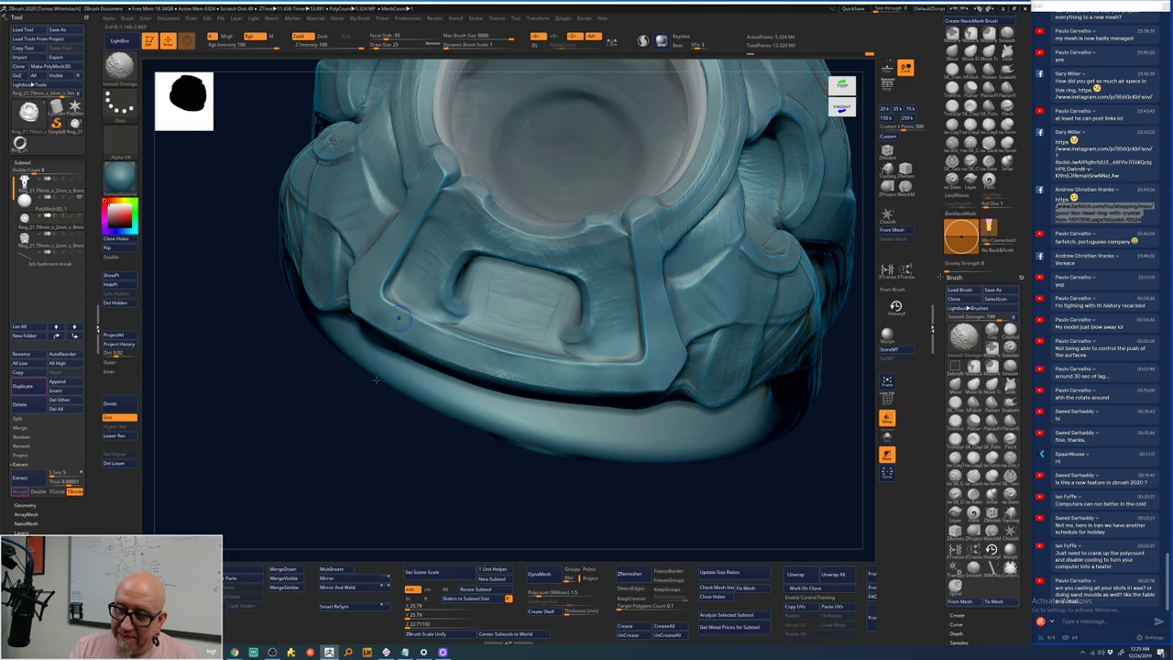
{"action": "right_click_drag", "start_coordinate": [398, 319], "coordinate": [417, 394]}
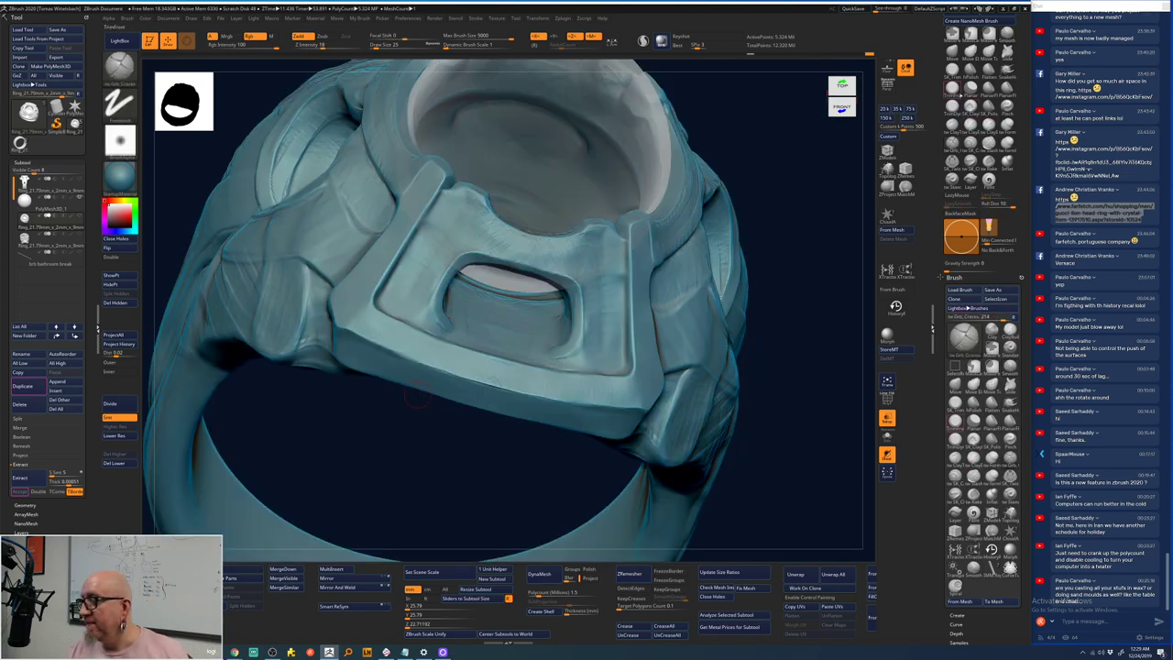
- Flatten the bezel frame edges with the Planar brush, smoothing between strokes
{"action": "left_click", "coordinate": [970, 90]}
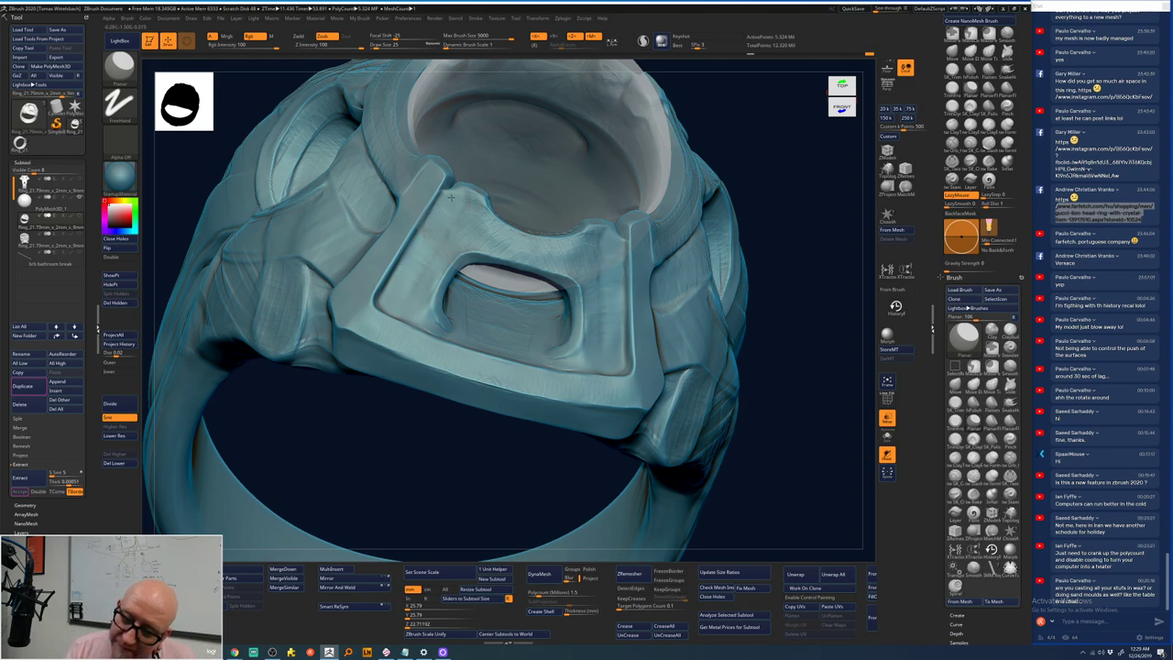
{"action": "key", "text": "shift"}
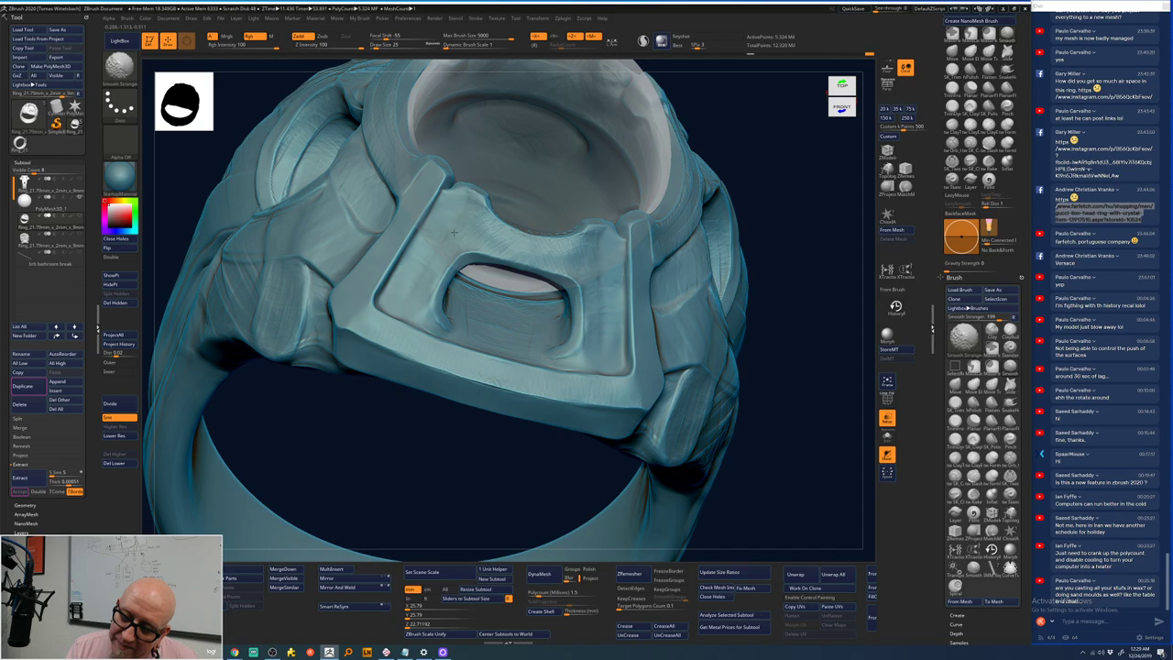
{"action": "right_click_drag", "start_coordinate": [431, 236], "coordinate": [447, 181]}
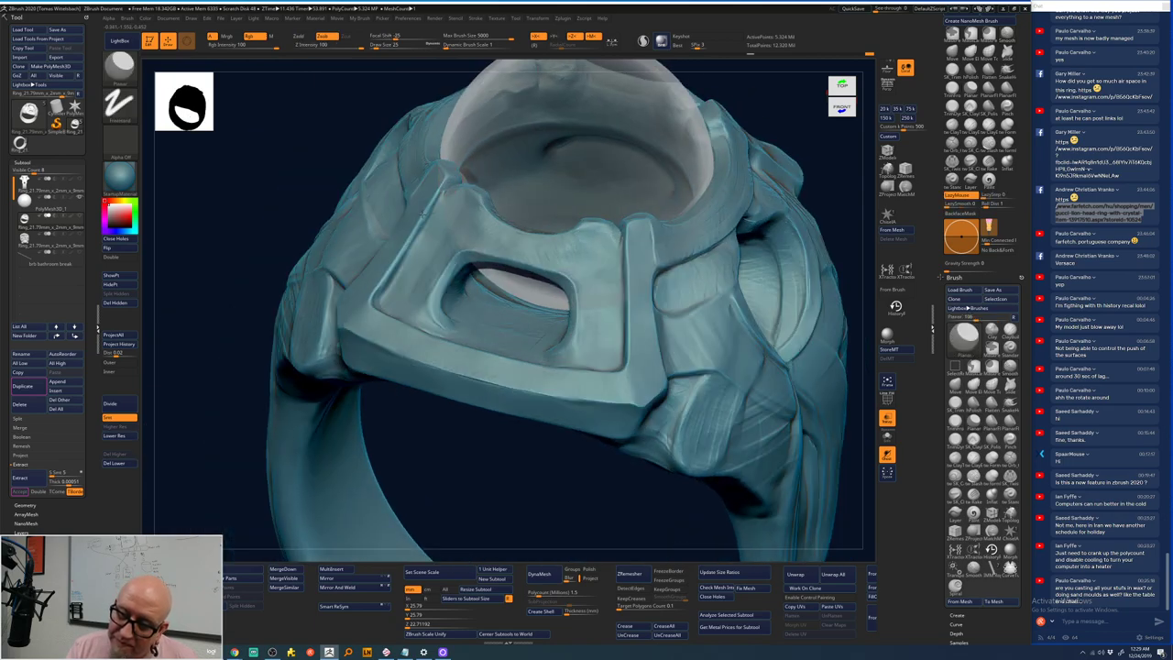
{"action": "right_click_drag", "start_coordinate": [416, 321], "coordinate": [448, 194]}
{"action": "key", "text": "shift"}
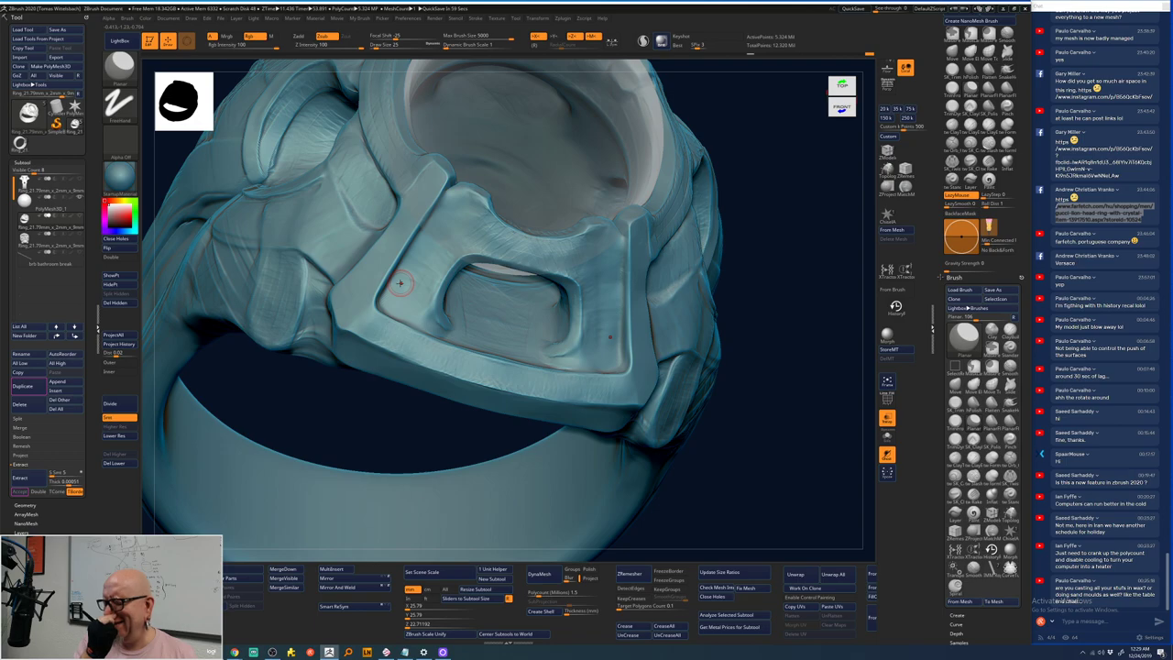
{"action": "right_click_drag", "start_coordinate": [778, 296], "coordinate": [757, 286]}
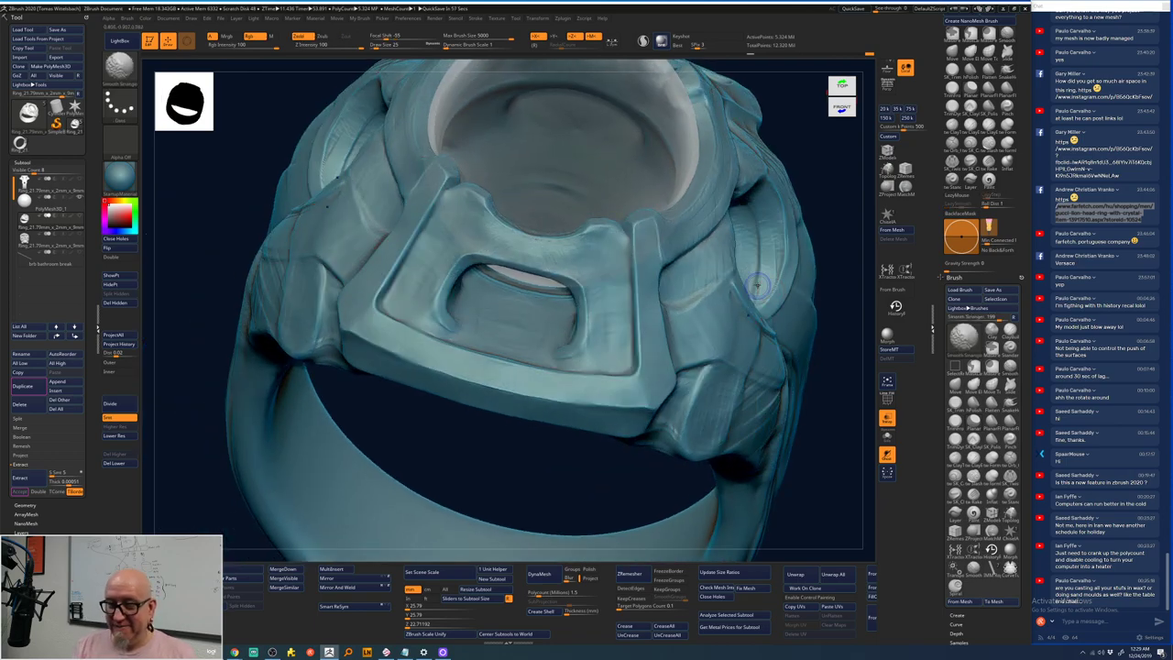
{"action": "left_click_drag", "start_coordinate": [486, 468], "coordinate": [738, 241]}
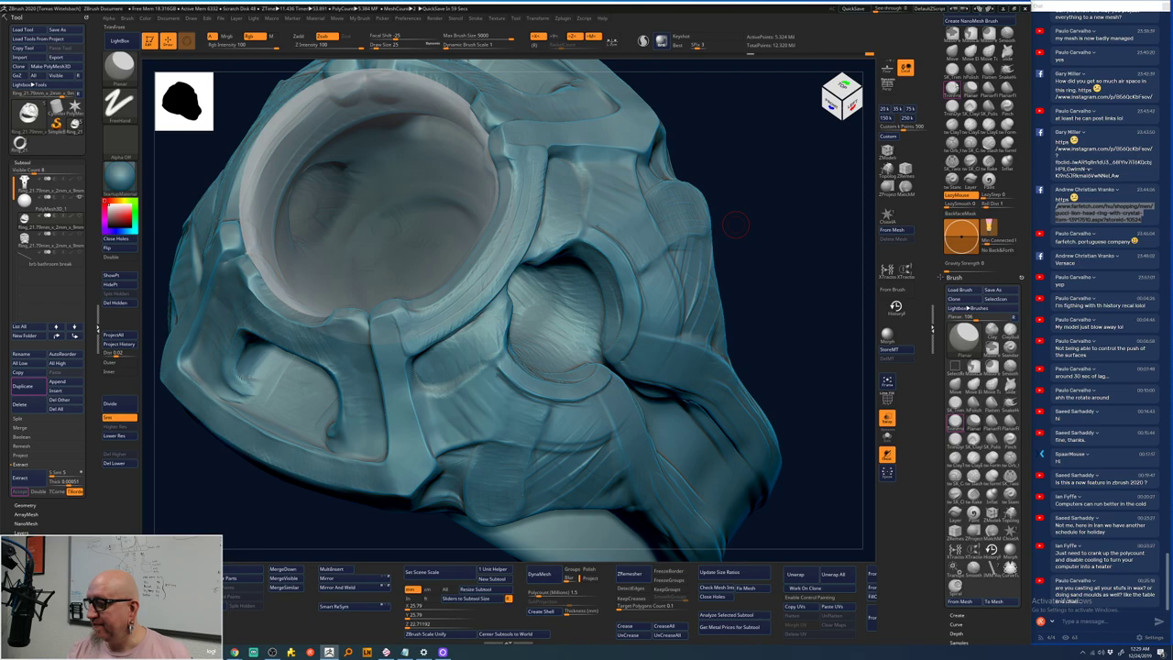
- Check the shank junction under the stone from left side, rear and front views
{"action": "key", "text": "space"}
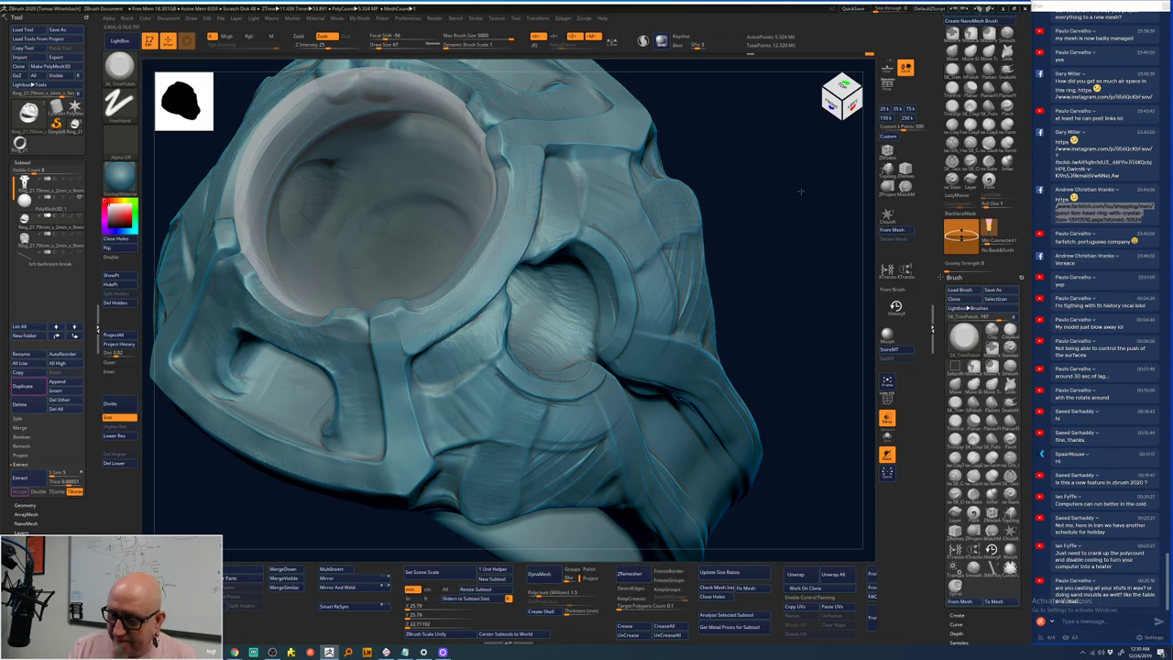
{"action": "left_click_drag", "start_coordinate": [800, 190], "coordinate": [524, 241]}
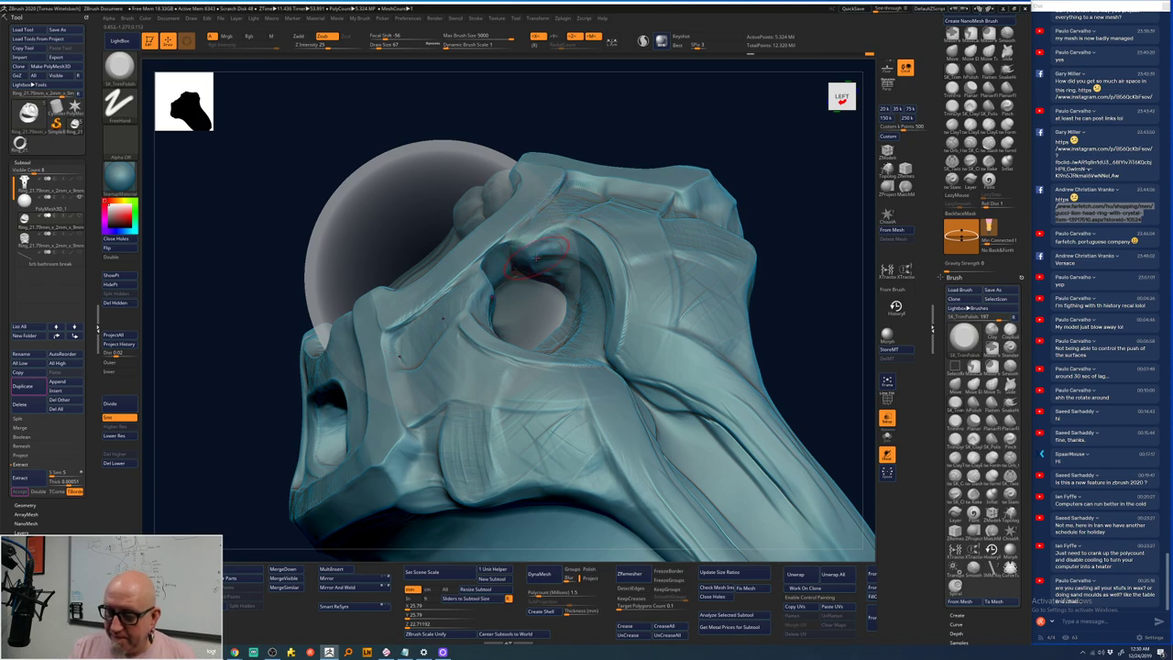
{"action": "left_click_drag", "start_coordinate": [769, 175], "coordinate": [712, 198]}
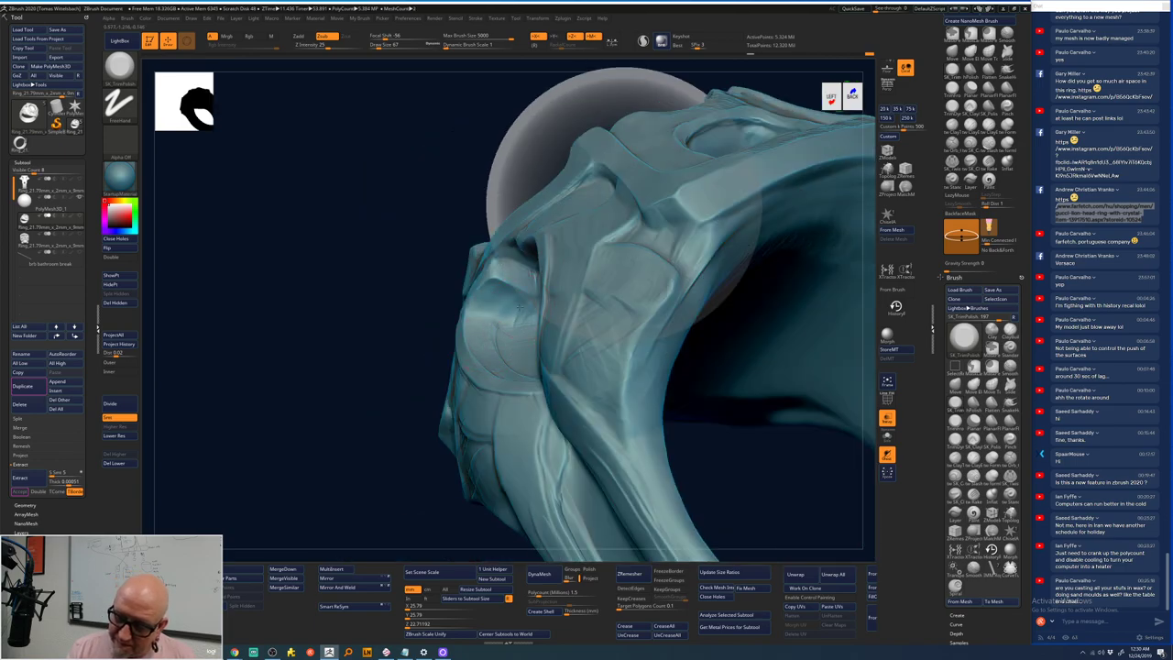
{"action": "mouse_move", "coordinate": [354, 491]}
{"action": "left_mouse_down"}
{"action": "mouse_move", "coordinate": [385, 503]}
{"action": "mouse_move", "coordinate": [387, 492]}
{"action": "left_mouse_up"}
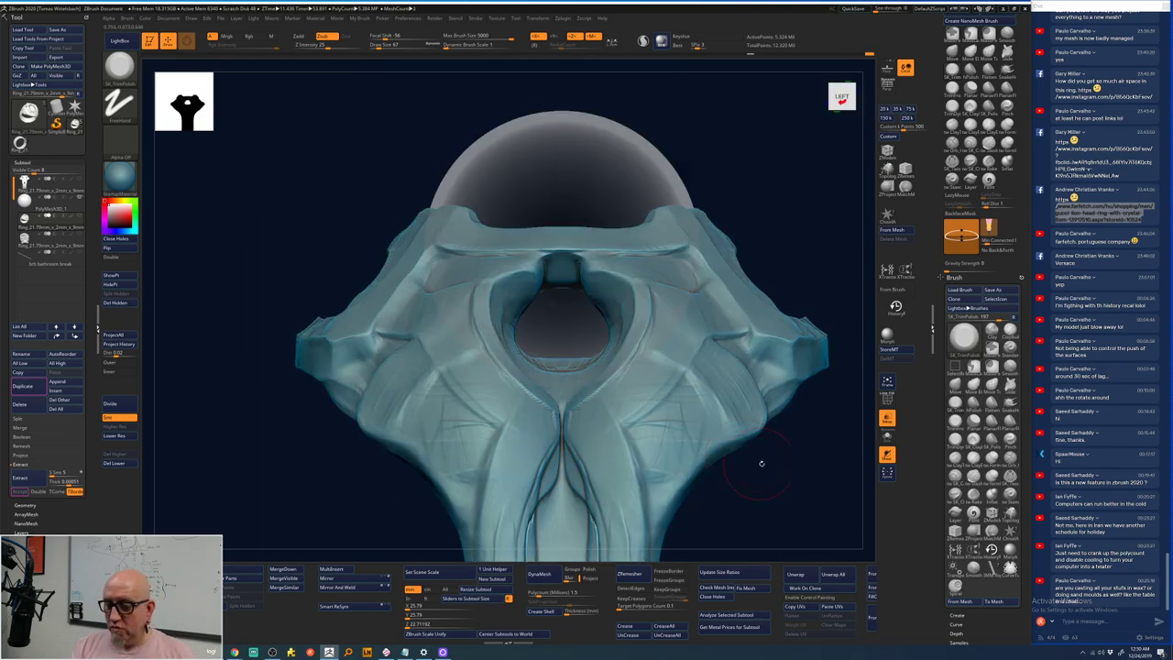
{"action": "left_click_drag", "start_coordinate": [760, 467], "coordinate": [728, 467], "text": "alt"}
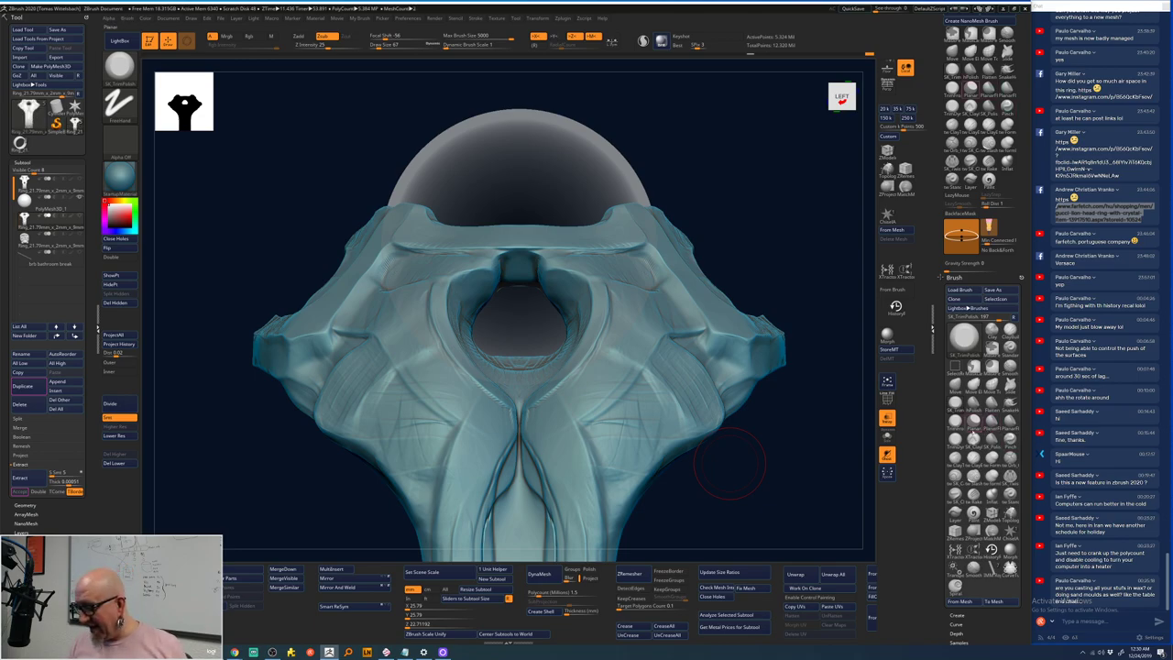
- Flatten the underside junction with the Planar brush (BPL), then Shift-smooth it
{"action": "key", "text": "b"}
{"action": "key", "text": "p"}
{"action": "key", "text": "l"}
{"action": "mouse_move", "coordinate": [843, 471]}
{"action": "left_mouse_down"}
{"action": "mouse_move", "coordinate": [798, 472]}
{"action": "mouse_move", "coordinate": [786, 438]}
{"action": "left_mouse_up"}
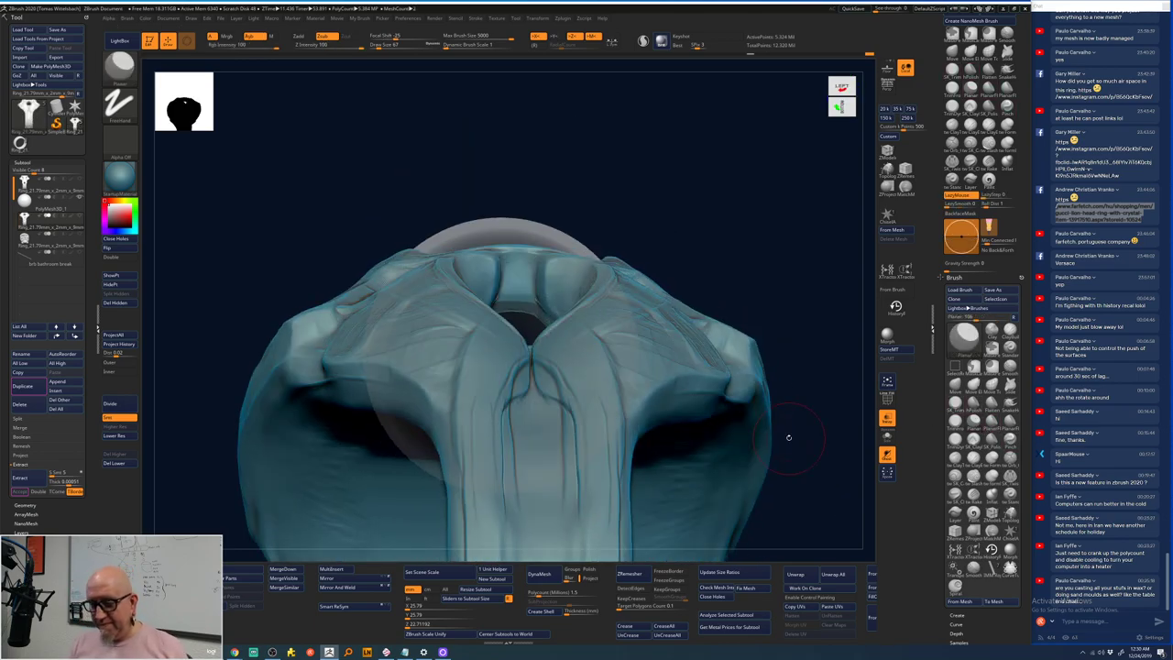
{"action": "left_click_drag", "start_coordinate": [522, 268], "coordinate": [493, 323]}
{"action": "key", "text": "space"}
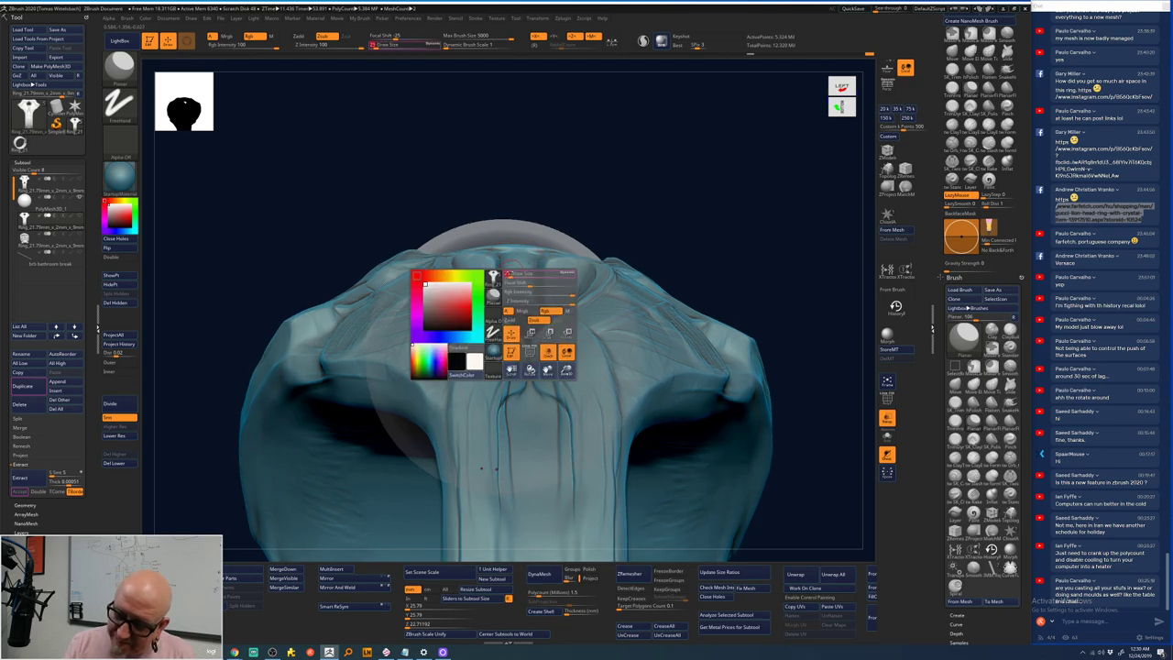
{"action": "left_click_drag", "start_coordinate": [493, 277], "coordinate": [511, 268]}
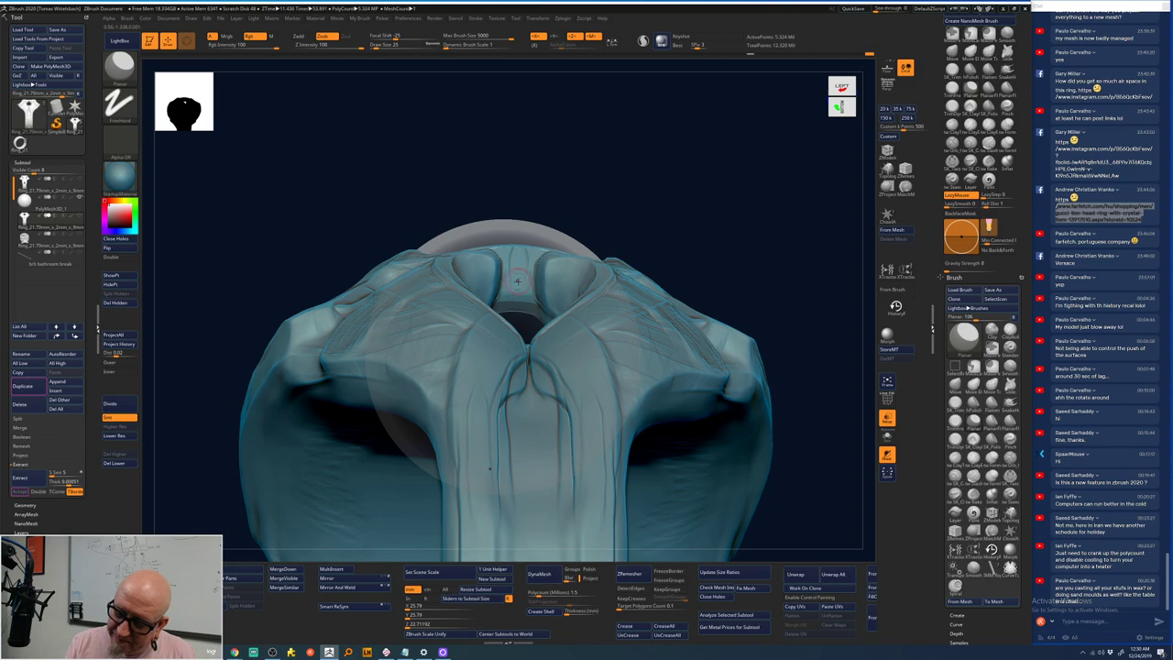
{"action": "key", "text": "shift"}
{"action": "left_click_drag", "start_coordinate": [598, 183], "coordinate": [701, 259], "text": "shift"}
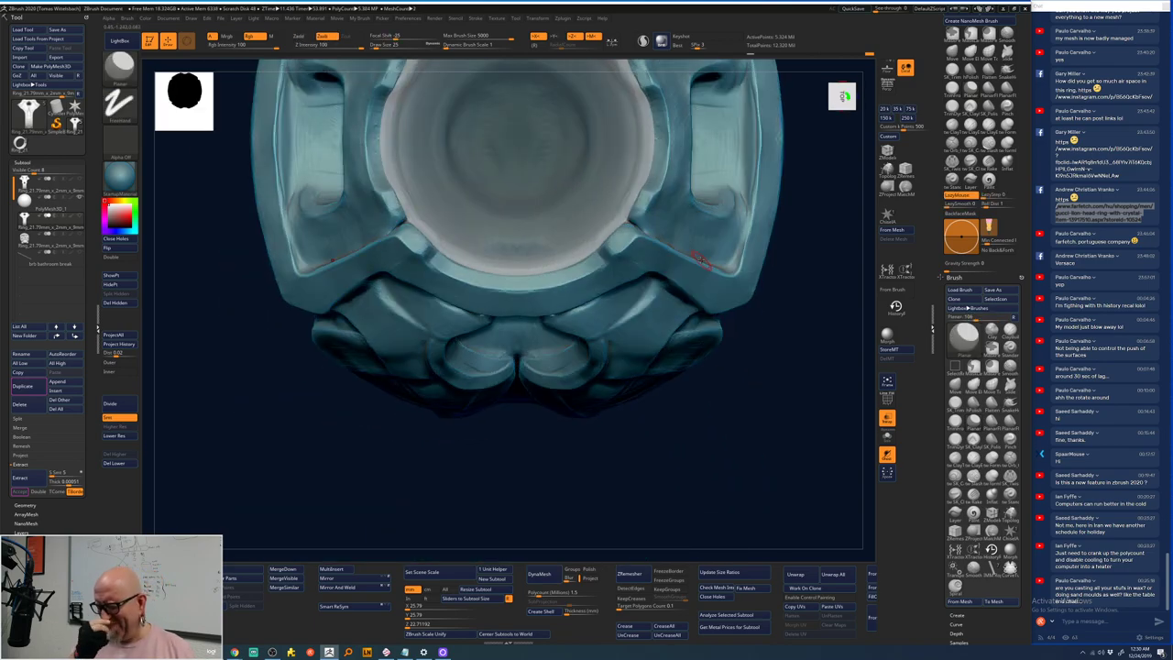
- Flatten and smooth the lower bands and inner lip beneath the round bezel
{"action": "left_click_drag", "start_coordinate": [723, 456], "coordinate": [772, 248], "text": "shift"}
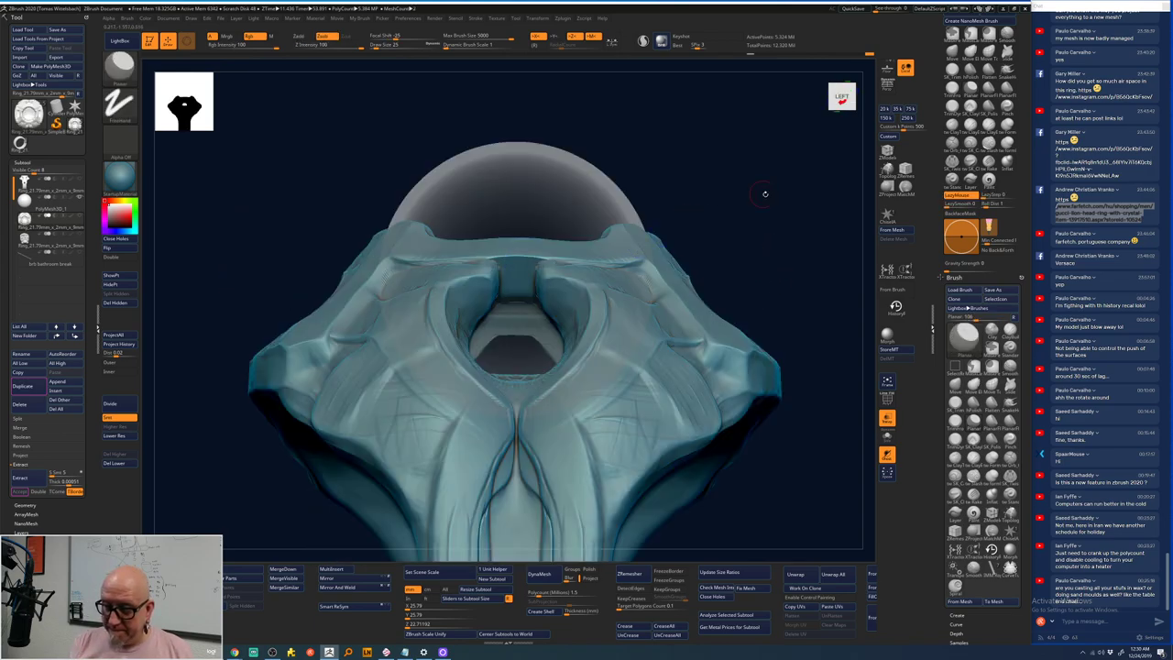
{"action": "mouse_move", "coordinate": [764, 191]}
{"action": "left_mouse_down"}
{"action": "mouse_move", "coordinate": [767, 249]}
{"action": "mouse_move", "coordinate": [704, 424]}
{"action": "left_mouse_up"}
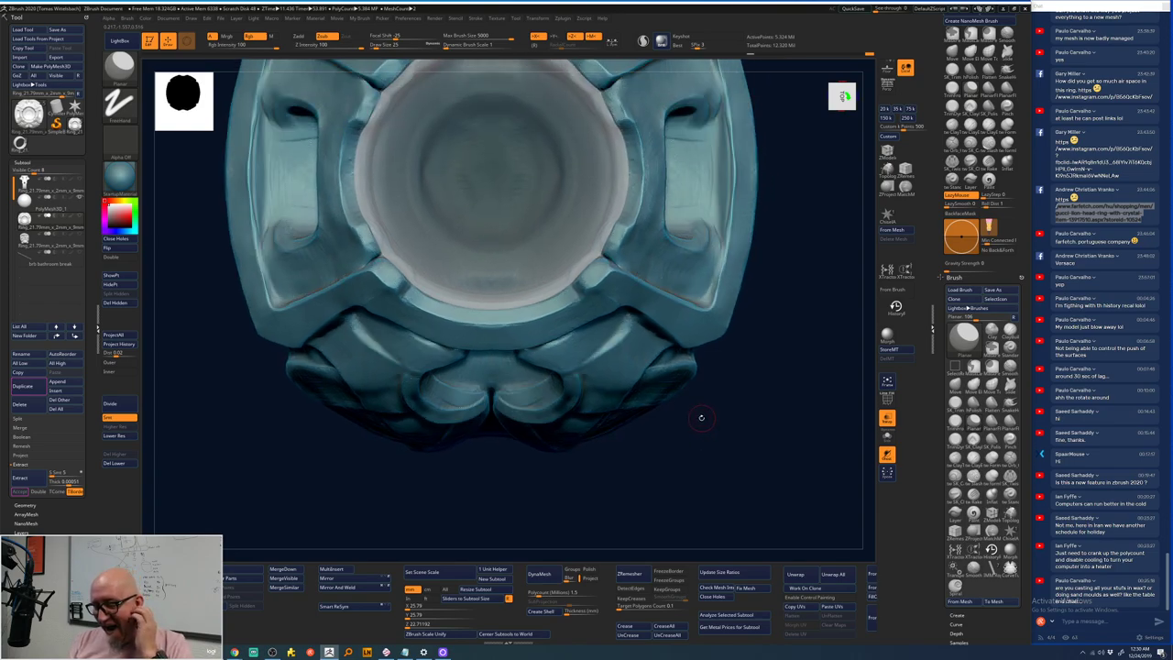
{"action": "key", "text": "shift"}
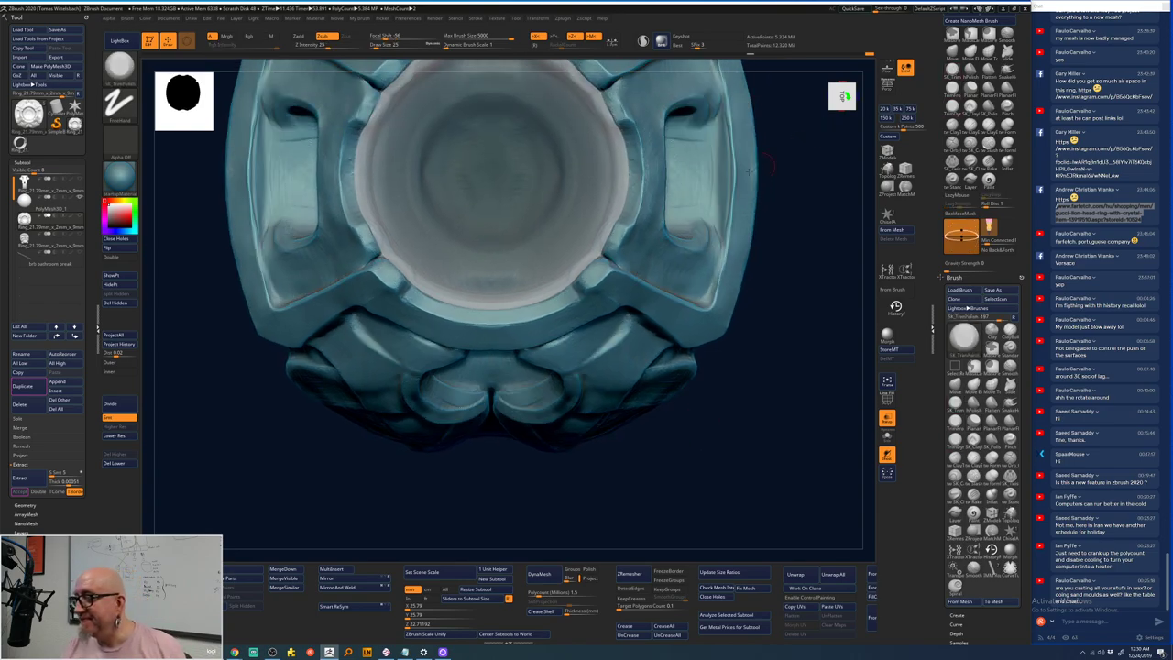
{"action": "right_click", "coordinate": [600, 288]}
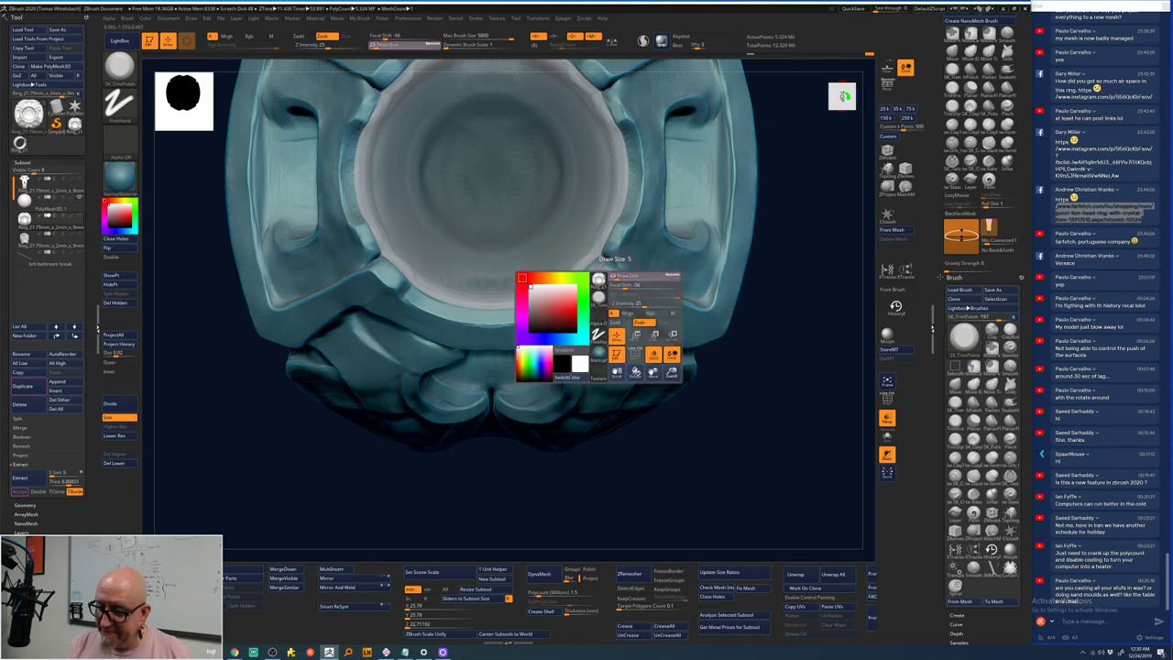
{"action": "mouse_move", "coordinate": [605, 266]}
{"action": "right_mouse_down"}
{"action": "mouse_move", "coordinate": [605, 220]}
{"action": "mouse_move", "coordinate": [580, 327]}
{"action": "right_mouse_up"}
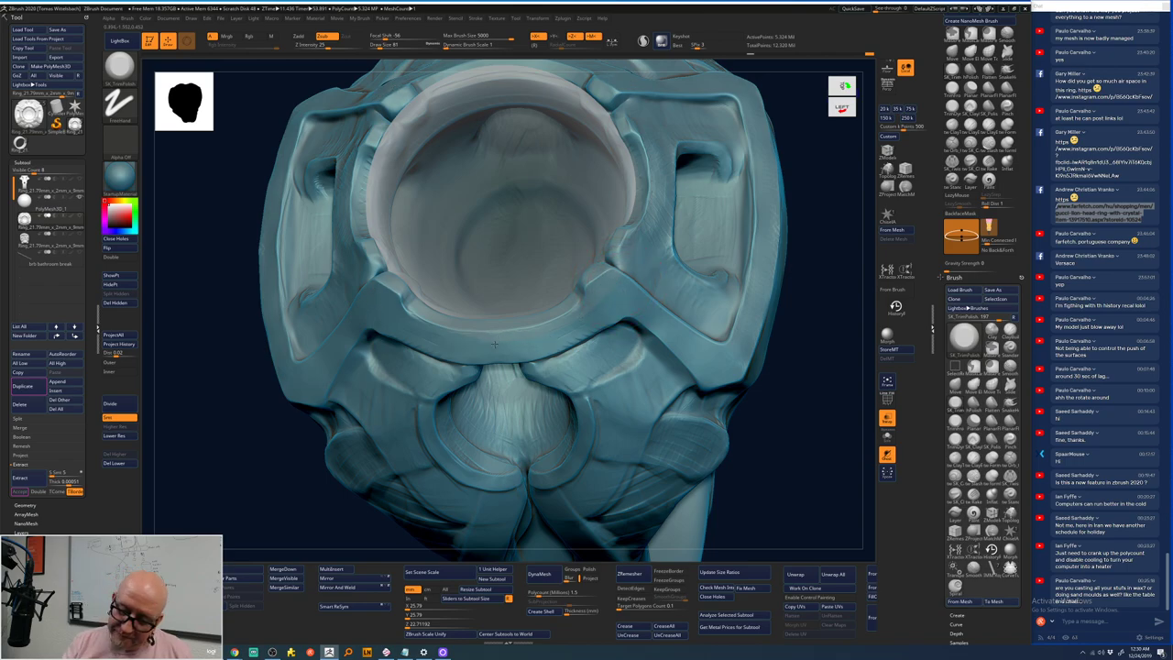
{"action": "right_click_drag", "start_coordinate": [472, 348], "coordinate": [461, 319]}
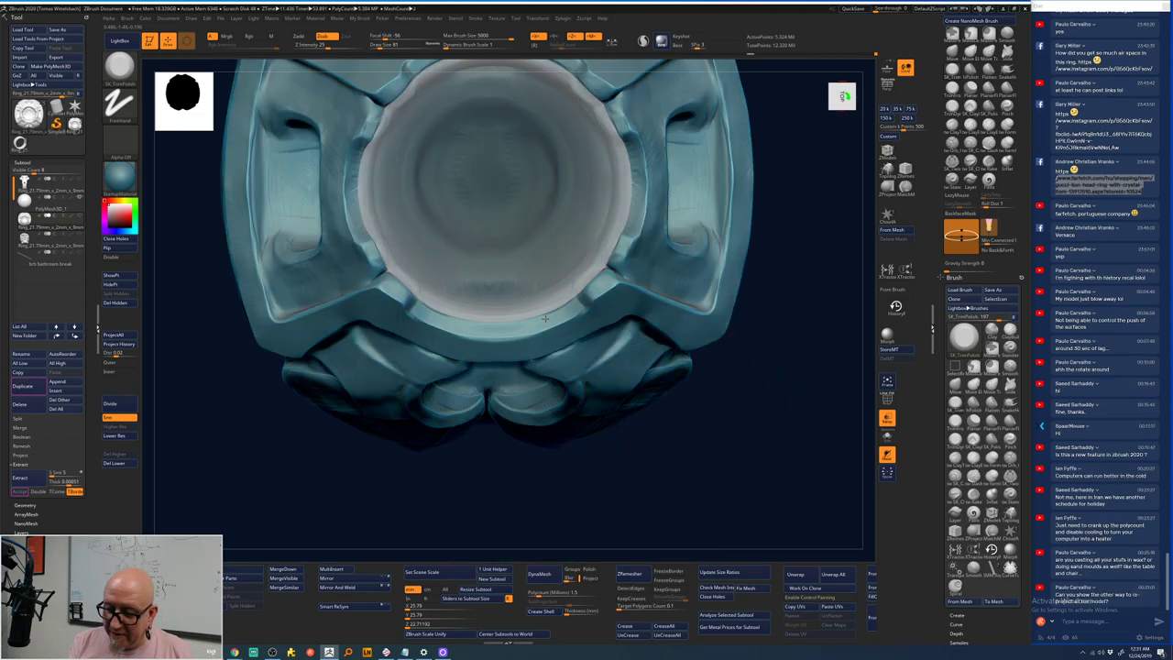
{"action": "key", "text": "ctrl"}
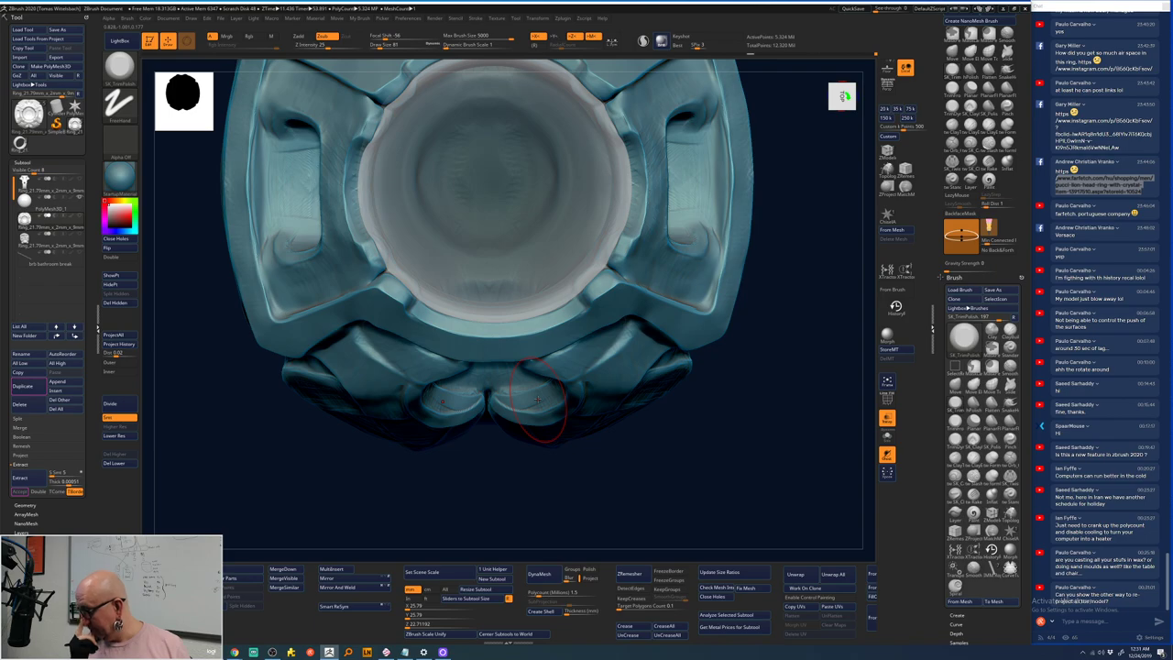
{"action": "right_click_drag", "start_coordinate": [538, 401], "coordinate": [501, 322]}
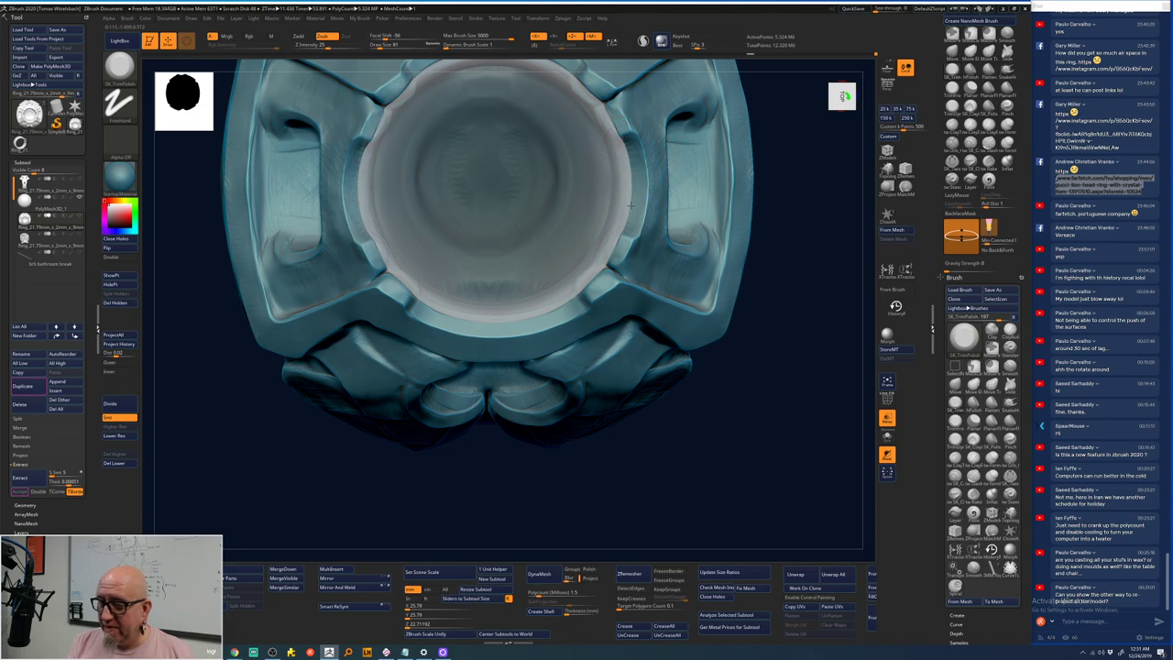
{"action": "mouse_move", "coordinate": [667, 197]}
{"action": "right_mouse_down"}
{"action": "mouse_move", "coordinate": [696, 174]}
{"action": "mouse_move", "coordinate": [644, 138]}
{"action": "right_mouse_up"}
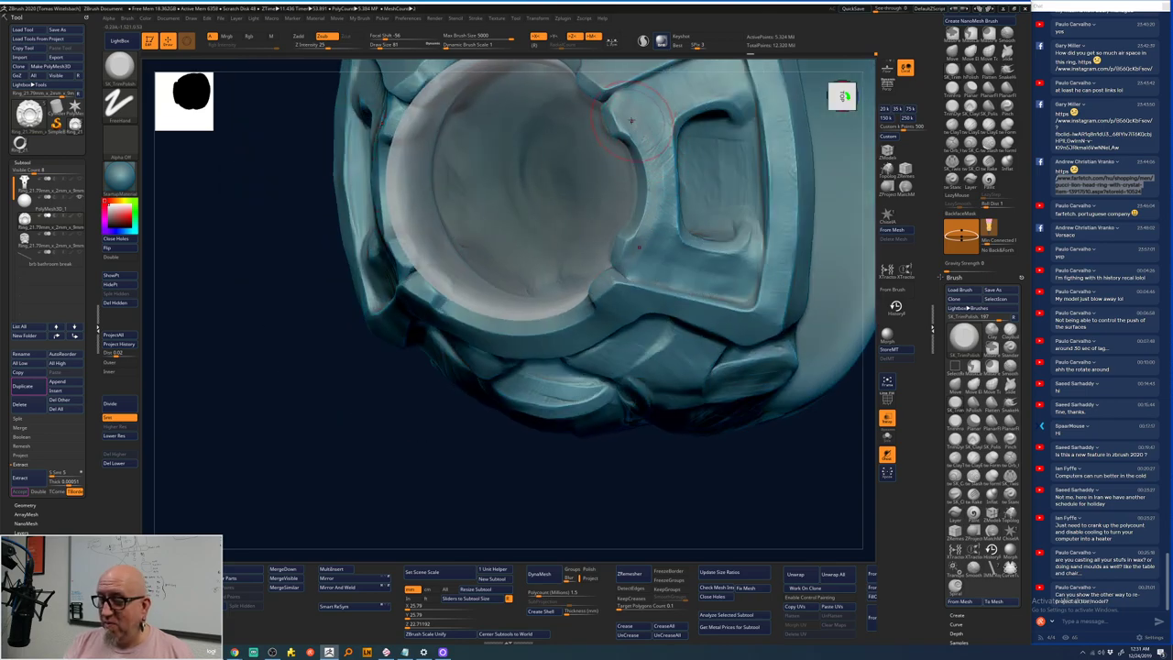
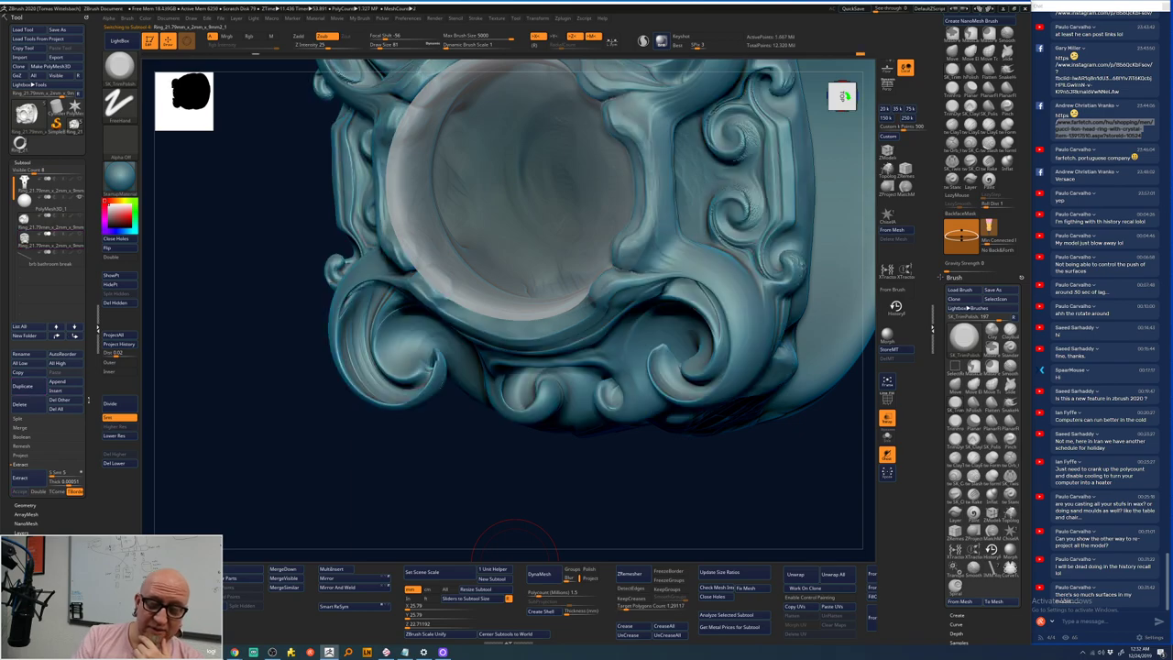
- Append the ornate ring mesh as a subtool of the PolyMesh3D star tool
{"action": "left_click_drag", "start_coordinate": [282, 446], "coordinate": [332, 382], "text": "shift"}
{"action": "left_click", "coordinate": [75, 110]}
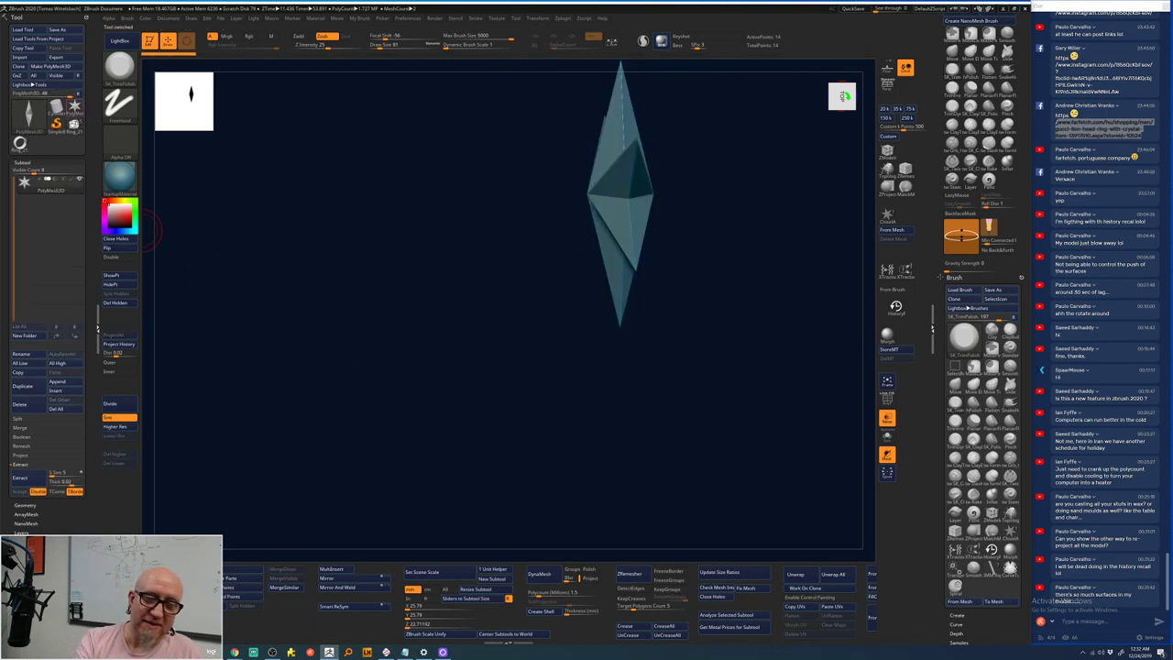
{"action": "left_click", "coordinate": [70, 383]}
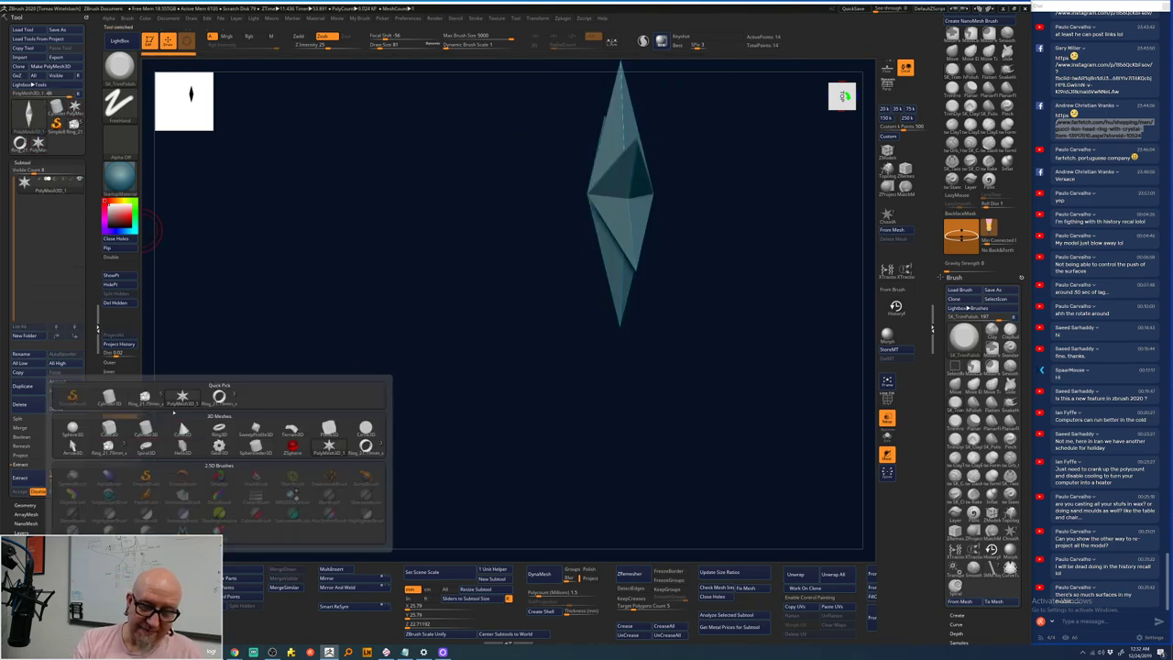
{"action": "left_click", "coordinate": [145, 398]}
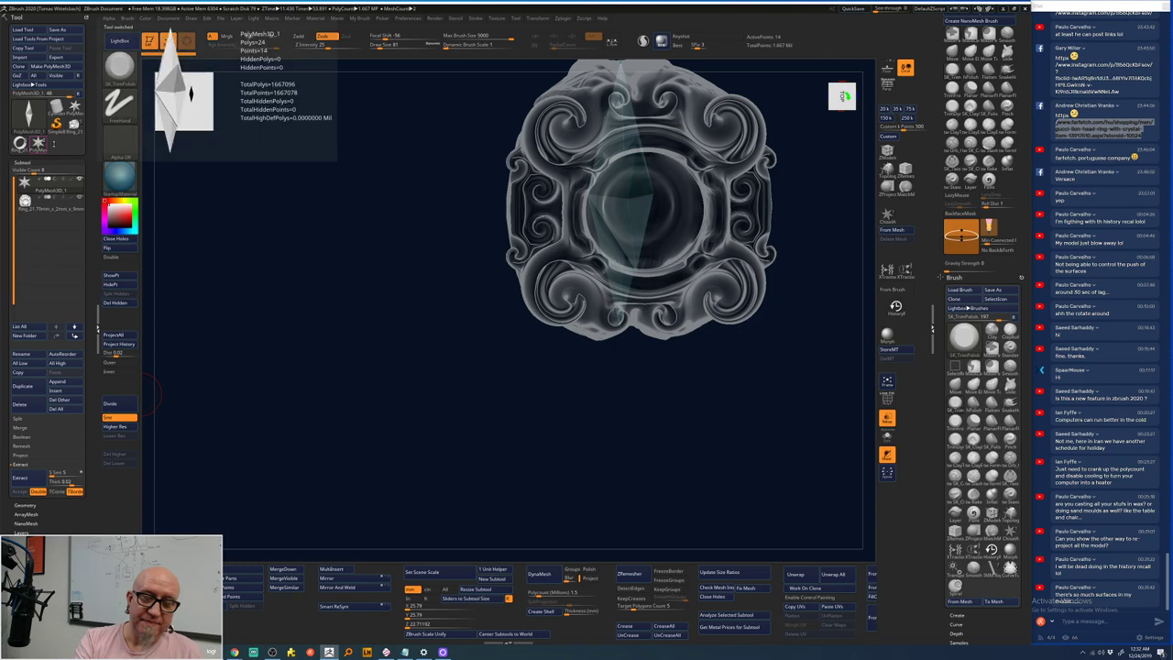
{"action": "left_click", "coordinate": [55, 227]}
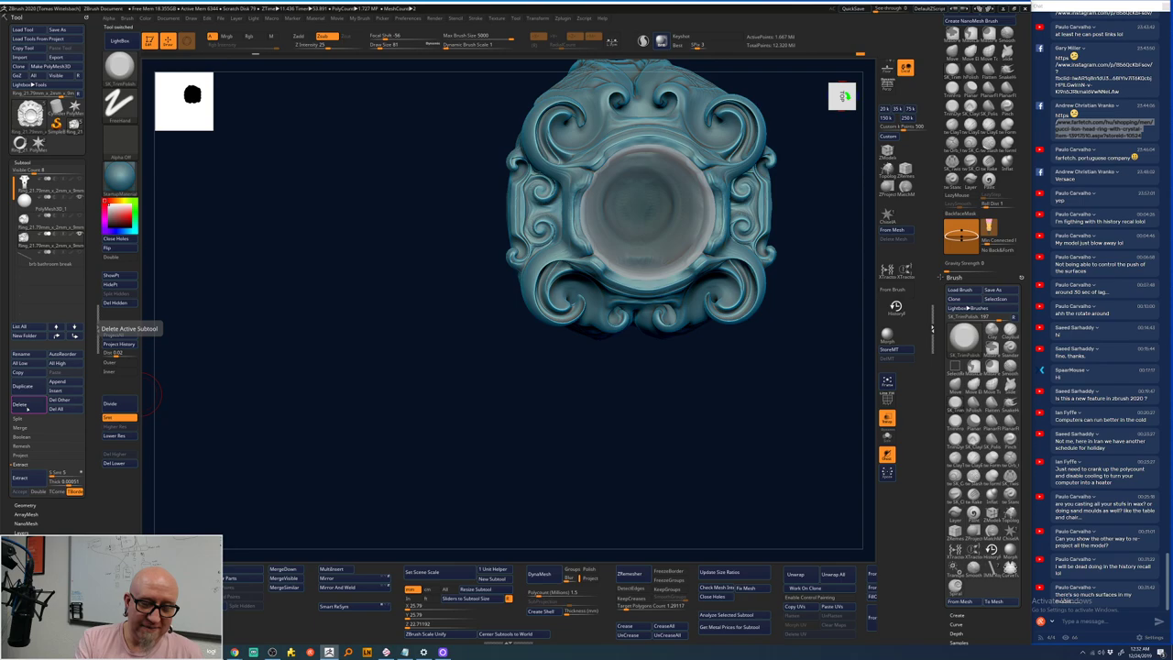
- Delete the star and glass gem subtools, then duplicate the ring subtool
{"action": "left_click", "coordinate": [28, 408]}
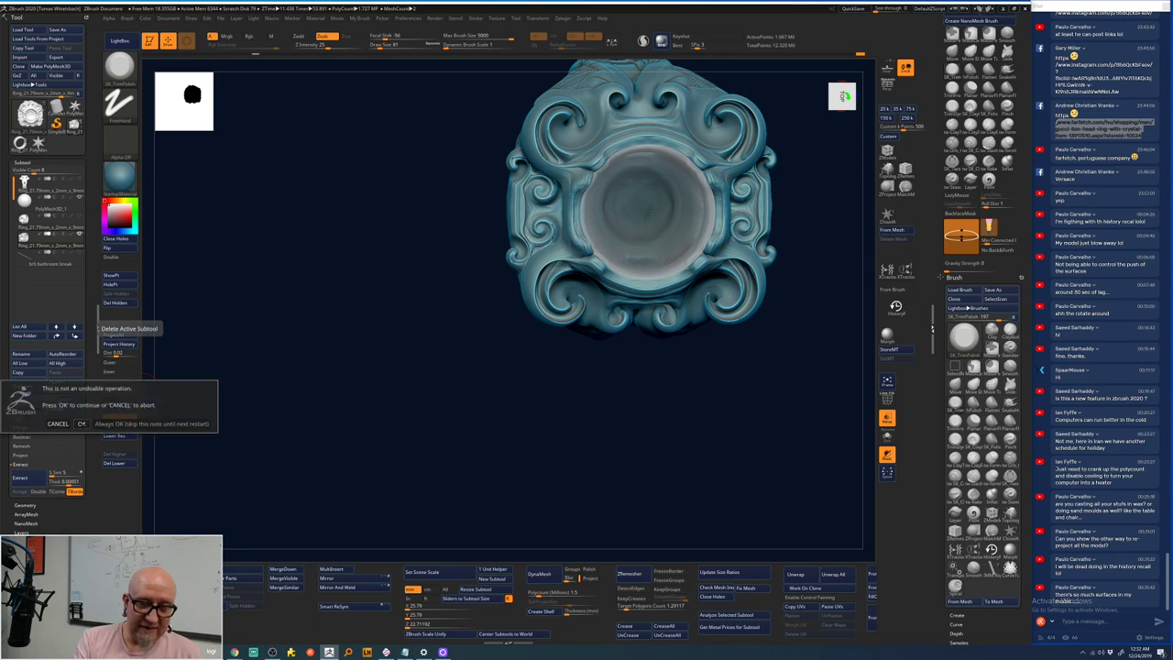
{"action": "left_click", "coordinate": [82, 423]}
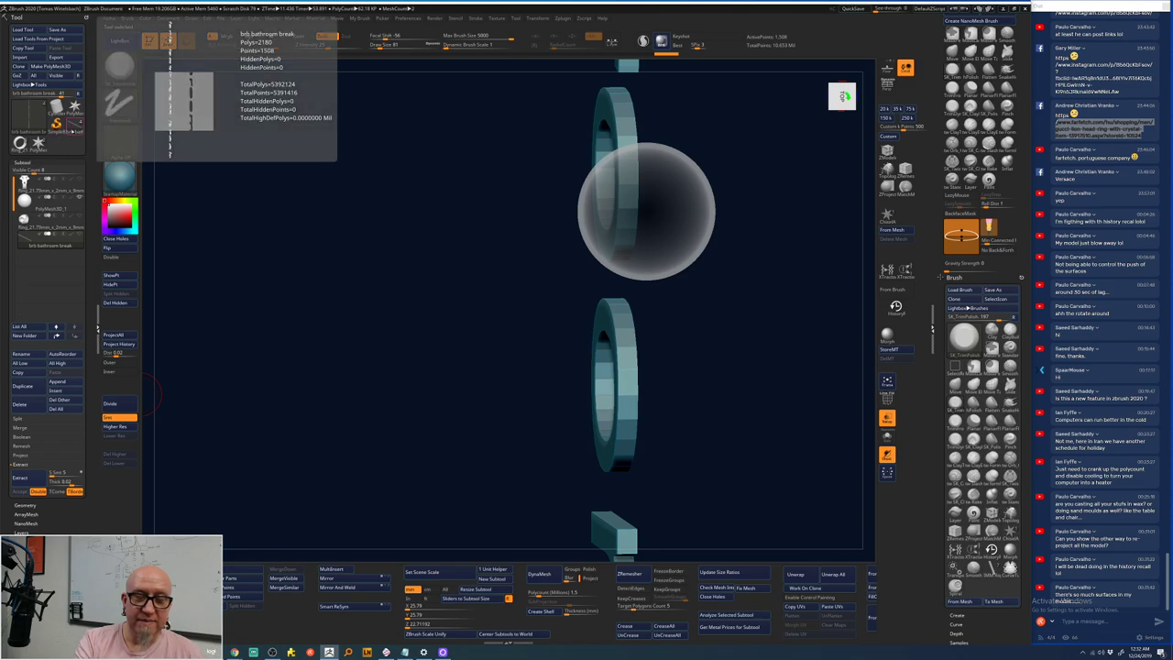
{"action": "left_click", "coordinate": [42, 151]}
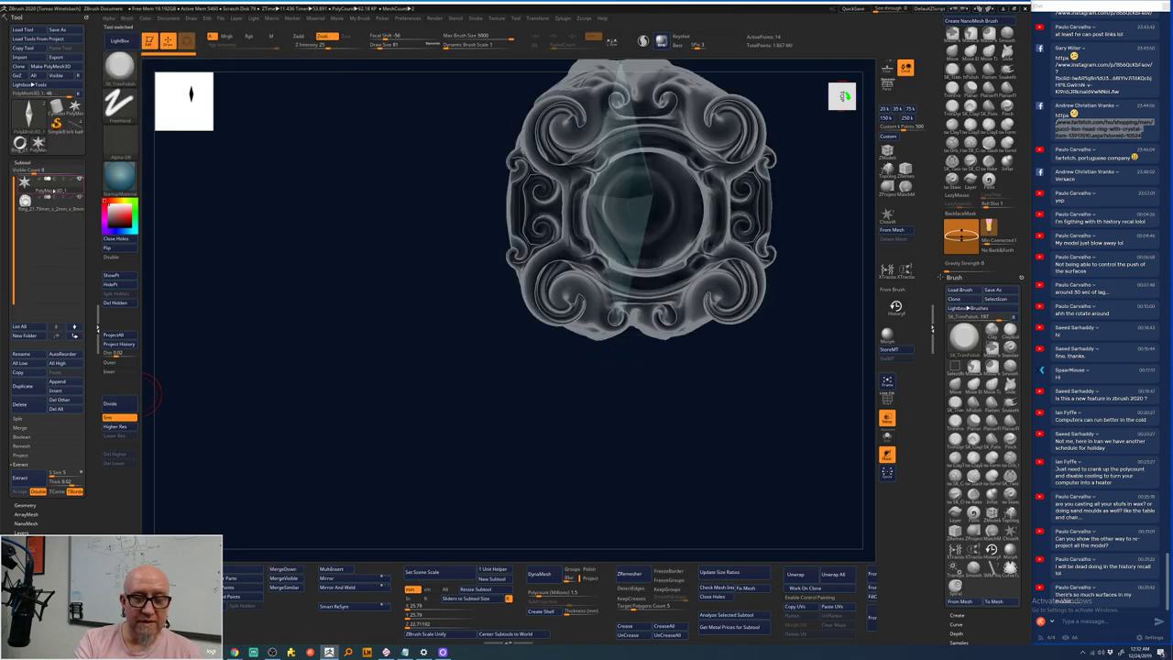
{"action": "left_click", "coordinate": [31, 405]}
{"action": "left_click", "coordinate": [81, 421]}
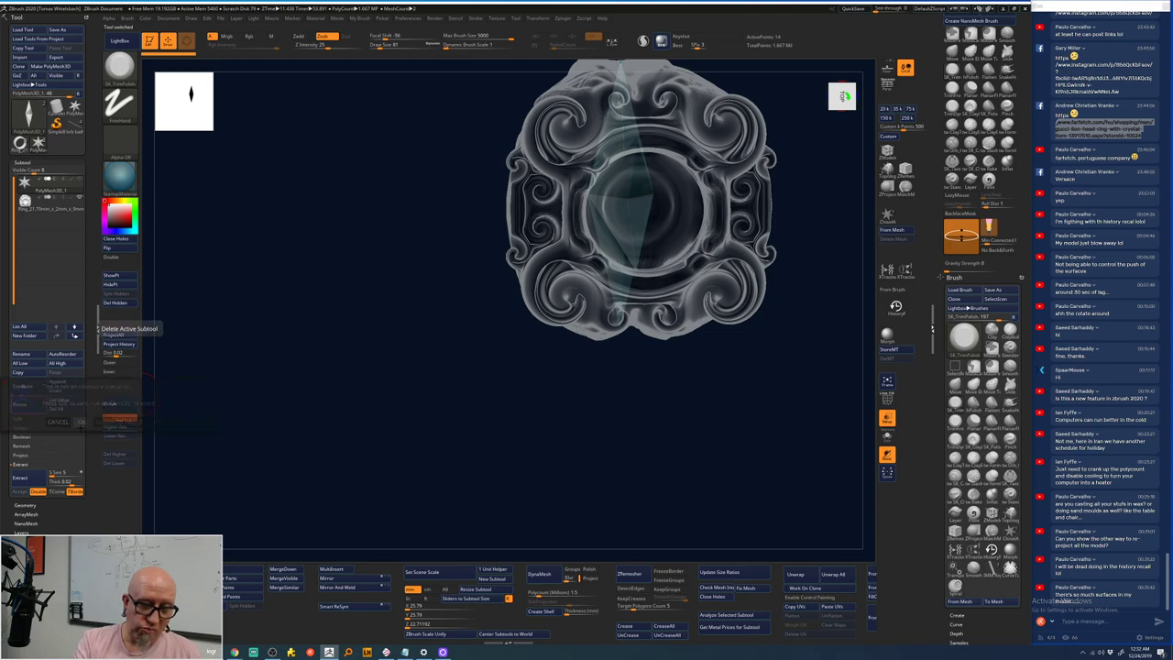
{"action": "left_click", "coordinate": [23, 386]}
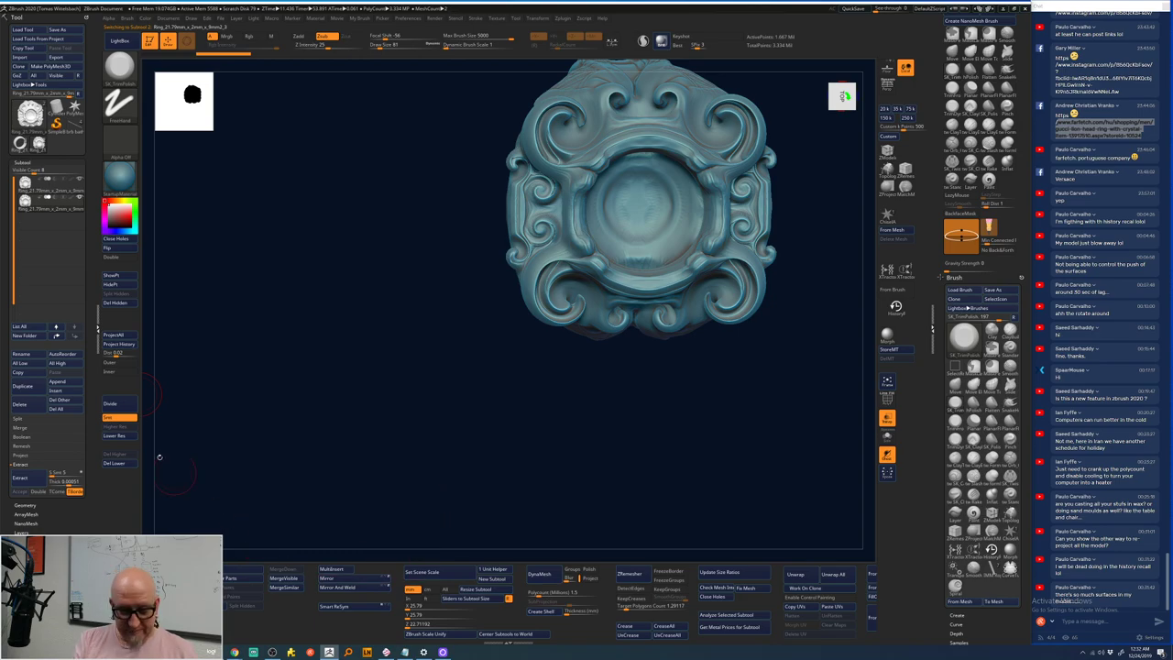
- Drop the ring copy to its lowest subdivision level and keep it selected
{"action": "left_click", "coordinate": [116, 436]}
{"action": "left_click", "coordinate": [115, 436]}
{"action": "left_click", "coordinate": [115, 436]}
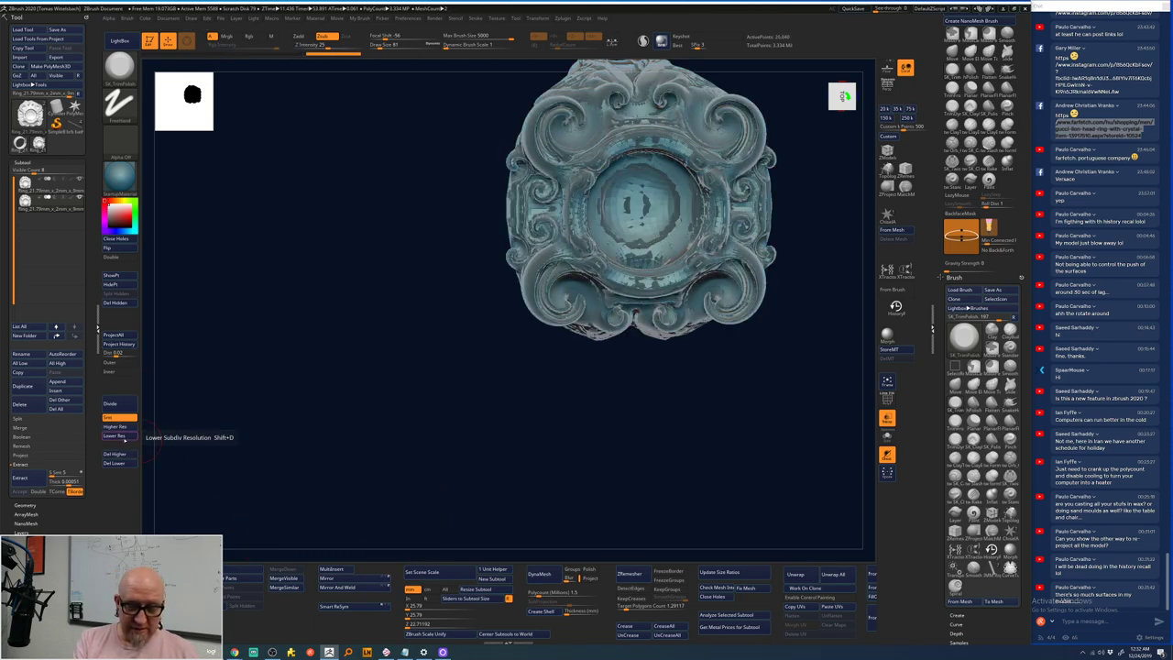
{"action": "left_click", "coordinate": [50, 184]}
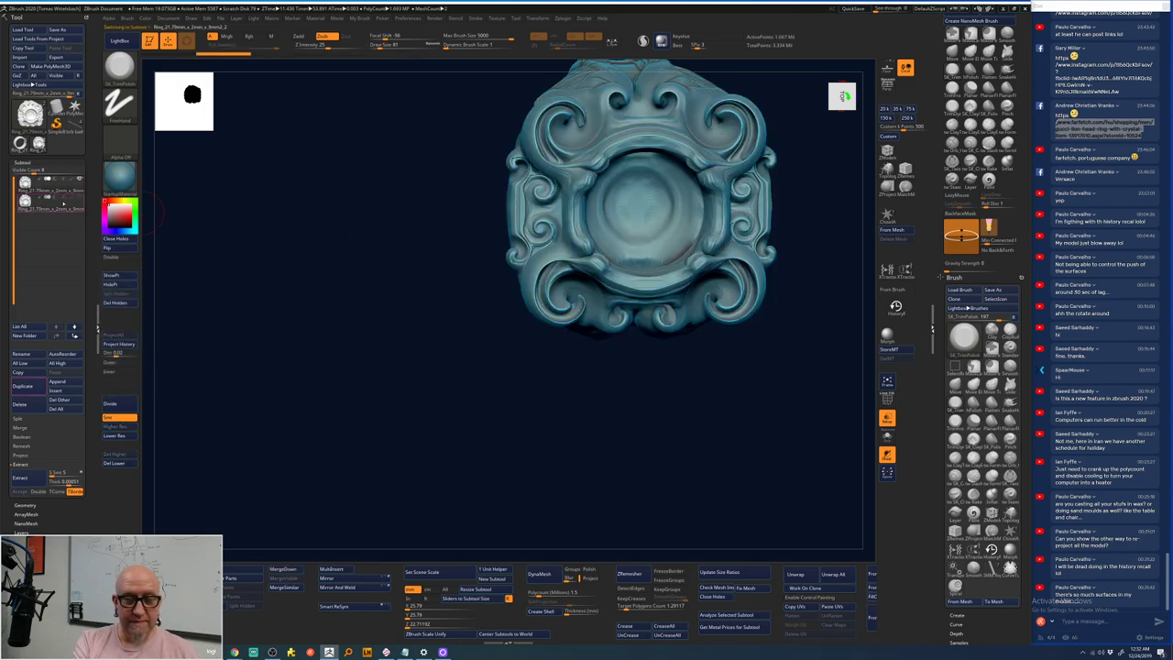
{"action": "left_click", "coordinate": [55, 207]}
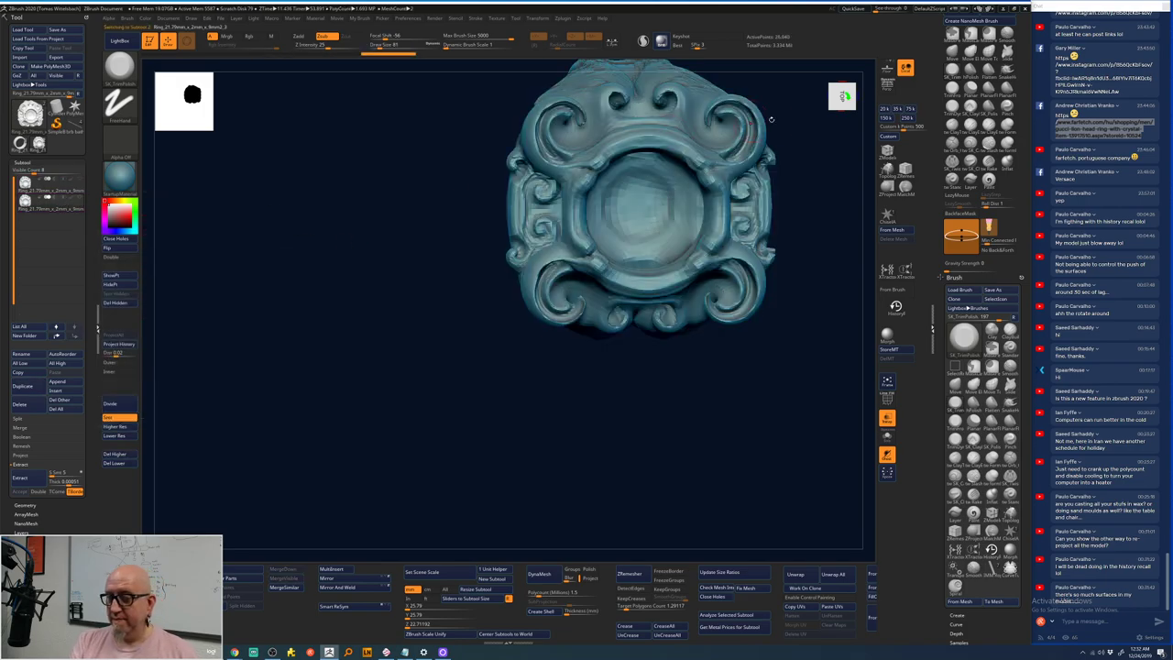
- Smooth away all ornaments on the ring copy with SmoothStronger
{"action": "key", "text": "space"}
{"action": "key", "text": "shift"}
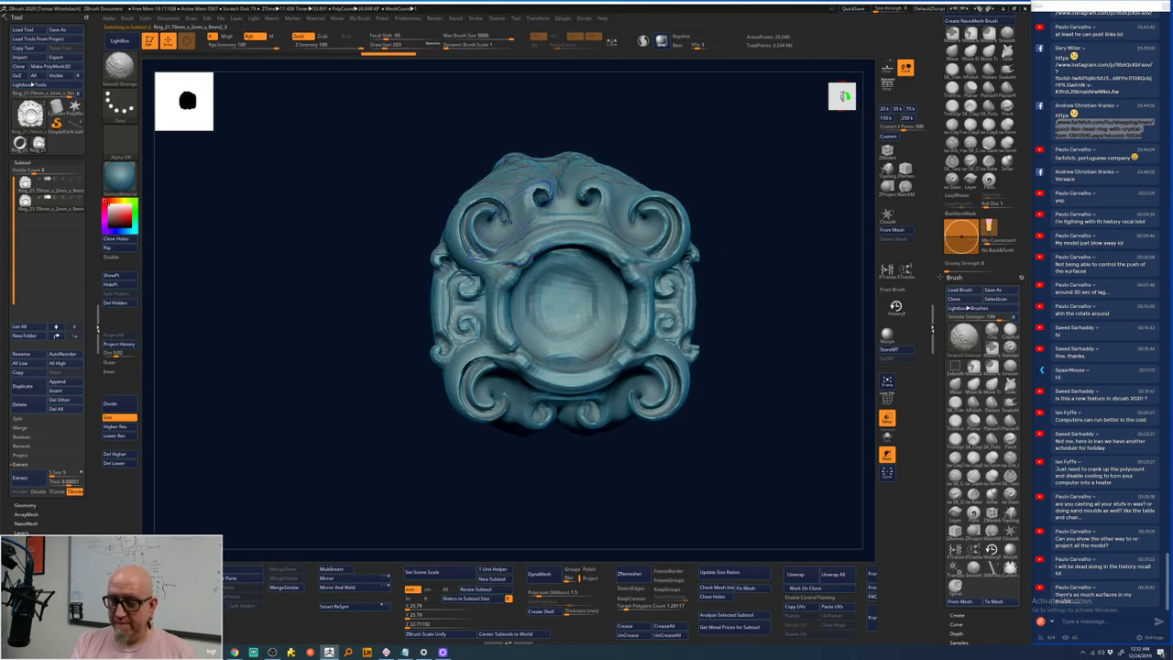
{"action": "mouse_move", "coordinate": [503, 212]}
{"action": "left_mouse_down", "text": "shift"}
{"action": "mouse_move", "coordinate": [463, 243]}
{"action": "mouse_move", "coordinate": [545, 195]}
{"action": "mouse_move", "coordinate": [587, 209]}
{"action": "mouse_move", "coordinate": [550, 227]}
{"action": "left_mouse_up", "text": "shift"}
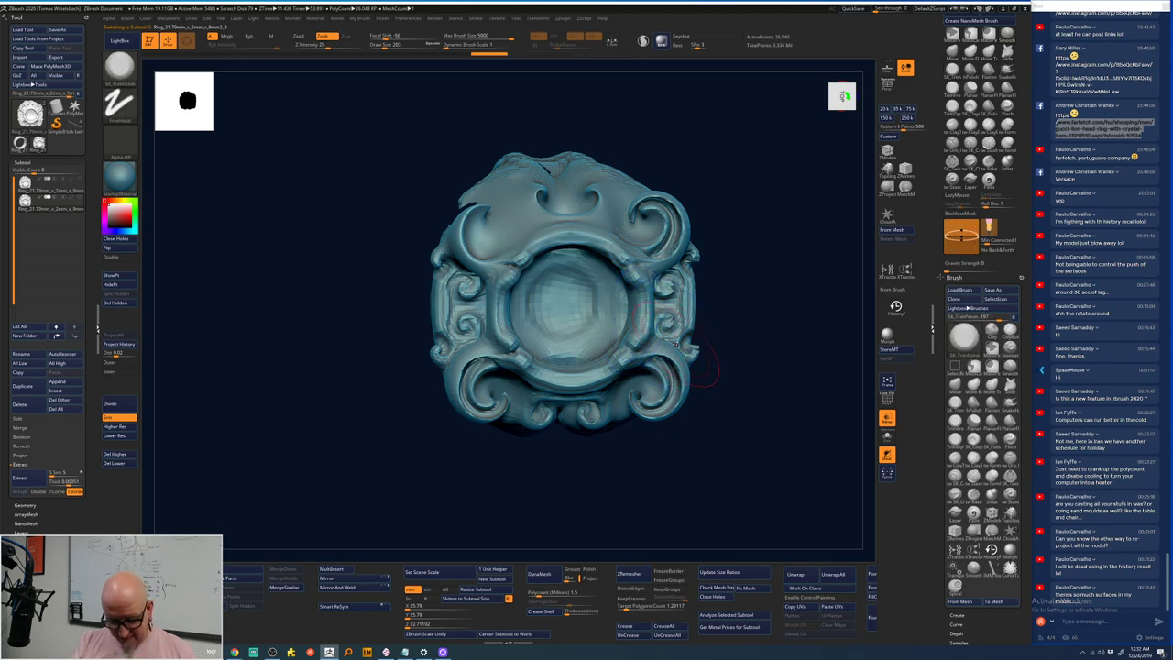
{"action": "mouse_move", "coordinate": [532, 201]}
{"action": "left_mouse_down", "text": "shift"}
{"action": "mouse_move", "coordinate": [540, 188]}
{"action": "mouse_move", "coordinate": [633, 209]}
{"action": "left_mouse_up", "text": "shift"}
{"action": "left_click_drag", "start_coordinate": [759, 230], "coordinate": [747, 234]}
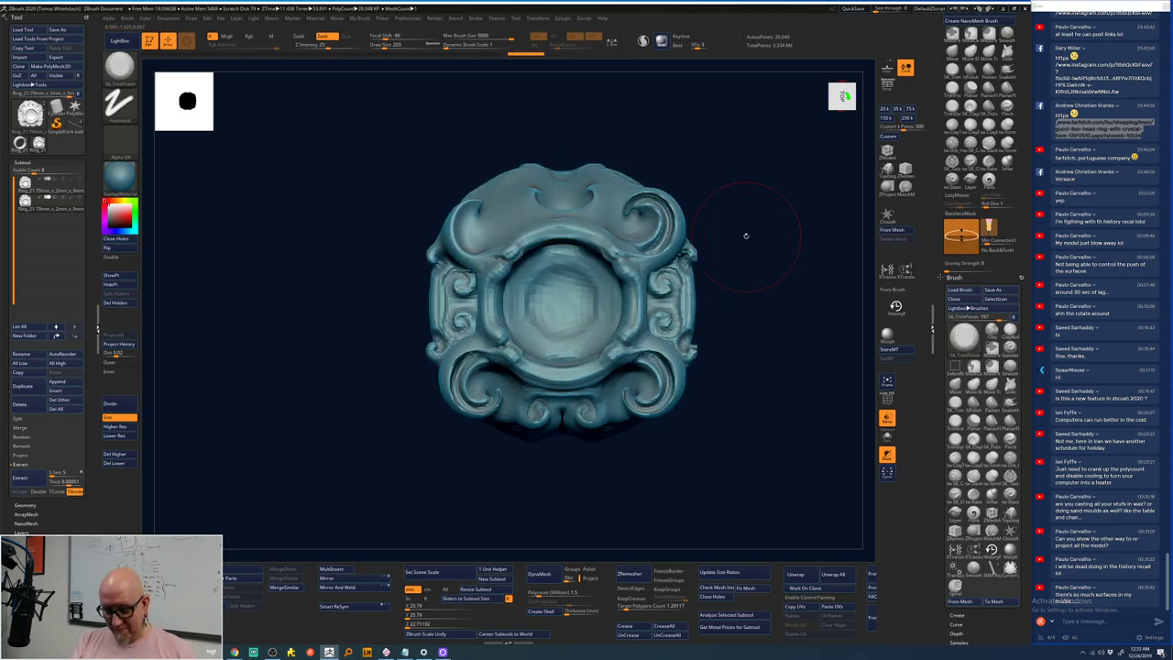
{"action": "mouse_move", "coordinate": [562, 207]}
{"action": "left_mouse_down", "text": "shift"}
{"action": "mouse_move", "coordinate": [568, 404]}
{"action": "mouse_move", "coordinate": [665, 275]}
{"action": "mouse_move", "coordinate": [467, 385]}
{"action": "mouse_move", "coordinate": [458, 275]}
{"action": "mouse_move", "coordinate": [641, 303]}
{"action": "mouse_move", "coordinate": [495, 303]}
{"action": "mouse_move", "coordinate": [663, 377]}
{"action": "mouse_move", "coordinate": [656, 223]}
{"action": "mouse_move", "coordinate": [651, 394]}
{"action": "mouse_move", "coordinate": [658, 220]}
{"action": "mouse_move", "coordinate": [595, 417]}
{"action": "mouse_move", "coordinate": [679, 302]}
{"action": "mouse_move", "coordinate": [513, 302]}
{"action": "mouse_move", "coordinate": [680, 367]}
{"action": "mouse_move", "coordinate": [694, 209]}
{"action": "mouse_move", "coordinate": [673, 339]}
{"action": "mouse_move", "coordinate": [671, 234]}
{"action": "mouse_move", "coordinate": [482, 478]}
{"action": "left_mouse_up", "text": "shift"}
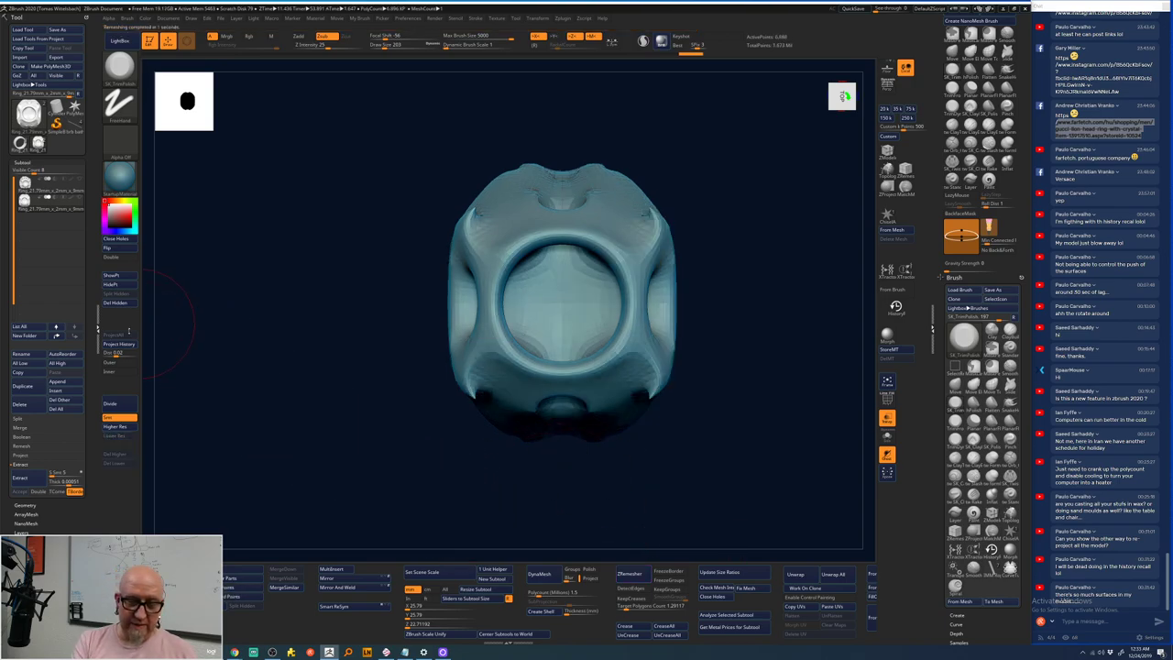
- Divide the smoothed copy twice to about 7 million polygons and delete the detailed original
{"action": "left_click", "coordinate": [127, 407]}
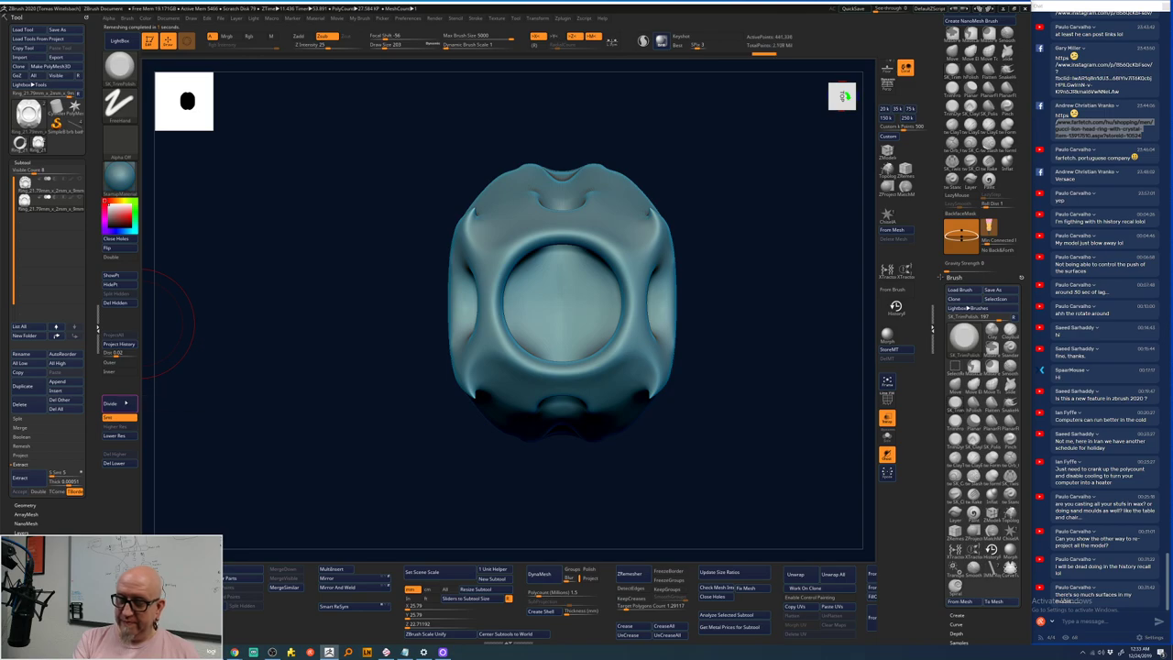
{"action": "left_click", "coordinate": [125, 402]}
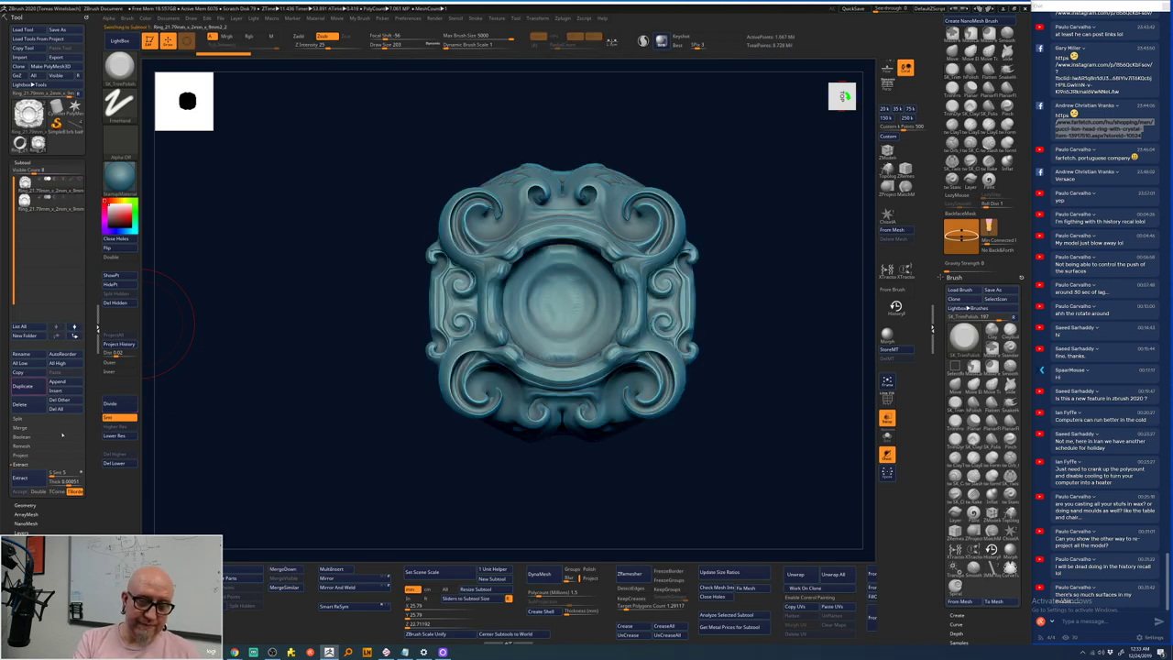
{"action": "left_click", "coordinate": [30, 408]}
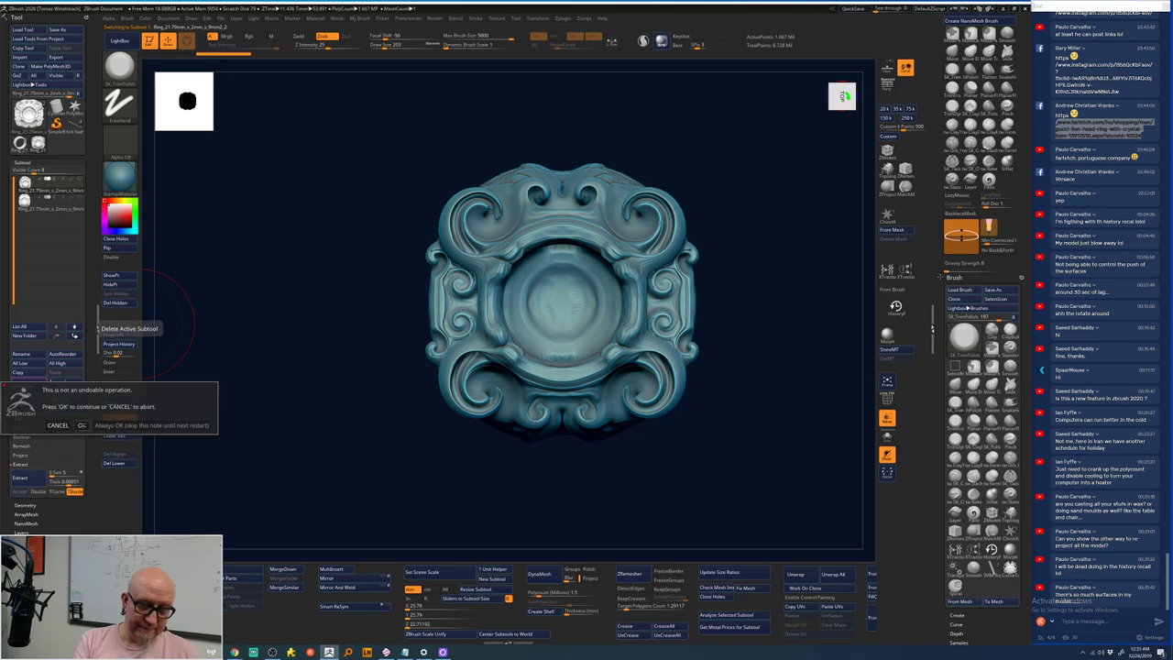
{"action": "left_click", "coordinate": [81, 425]}
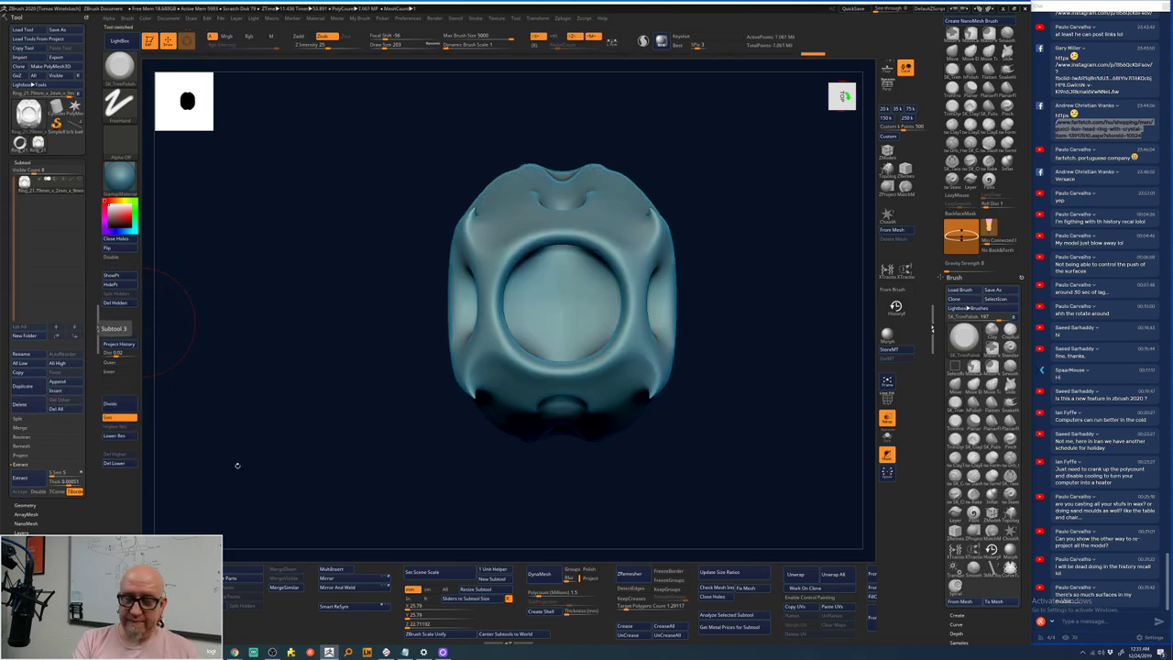
- Stamp mirrored ClayTubes ring shapes along the sides, undoing the lower ones
{"action": "key", "text": "f"}
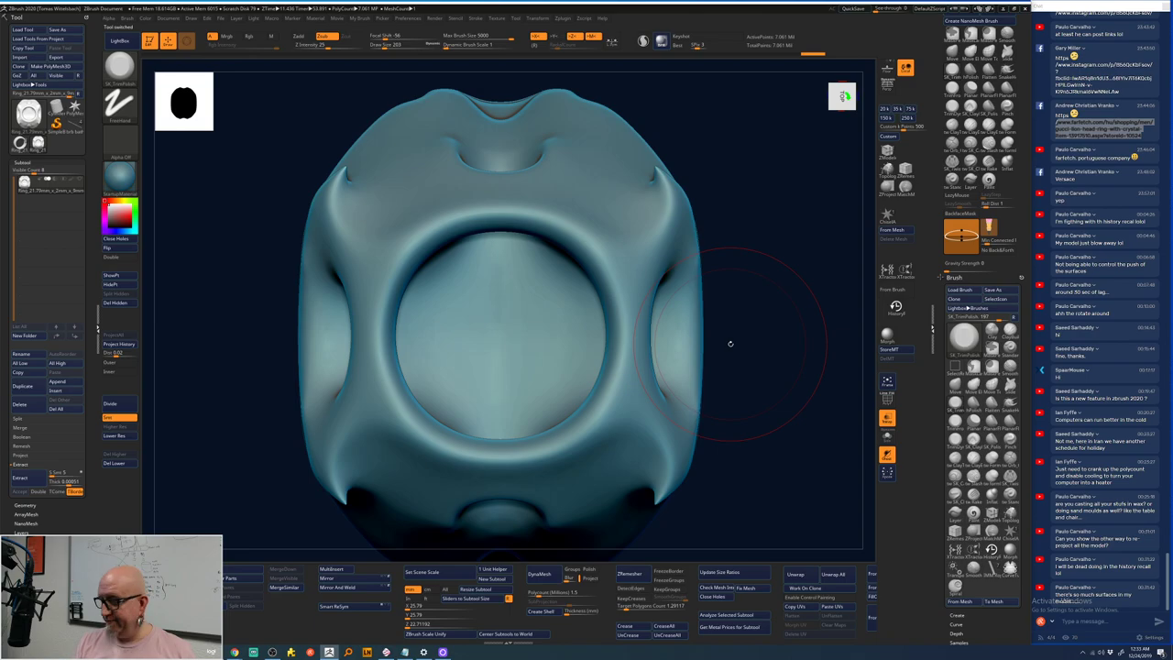
{"action": "left_click", "coordinate": [886, 453]}
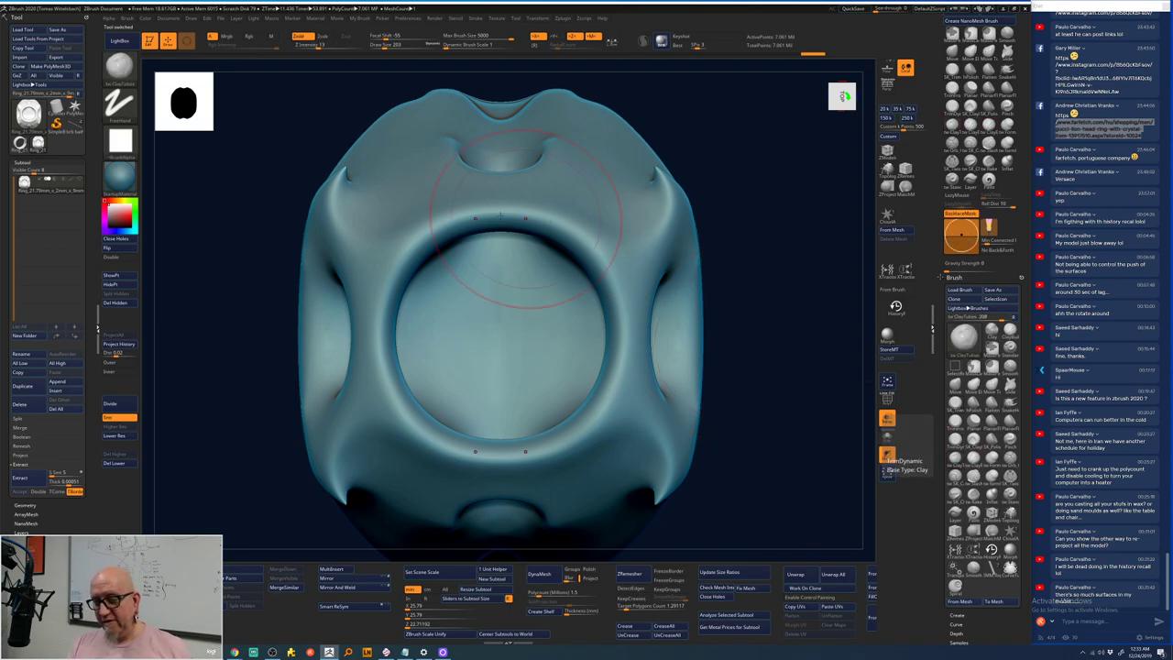
{"action": "right_click_drag", "start_coordinate": [500, 217], "coordinate": [422, 248]}
{"action": "right_click", "coordinate": [381, 266]}
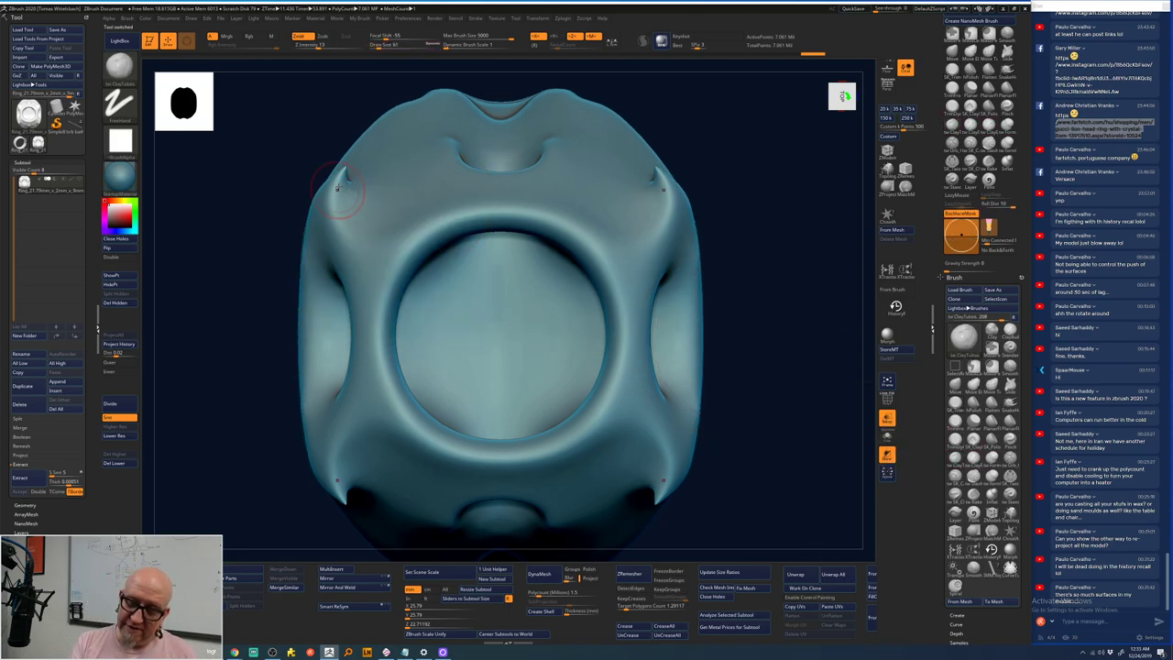
{"action": "left_click", "coordinate": [367, 188]}
{"action": "left_click", "coordinate": [379, 448]}
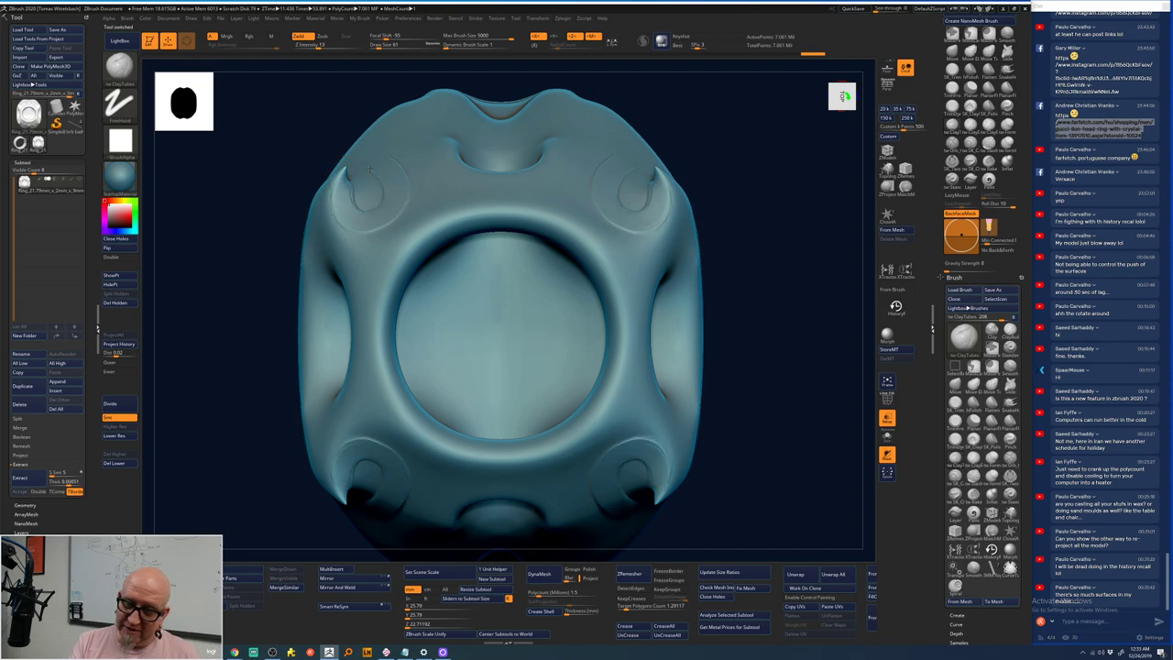
{"action": "left_click", "coordinate": [394, 507]}
{"action": "left_click", "coordinate": [405, 538]}
{"action": "key", "text": "ctrl+z"}
{"action": "key", "text": "ctrl+z"}
{"action": "key", "text": "ctrl+z"}
{"action": "key", "text": "ctrl+z"}
{"action": "key", "text": "ctrl+z"}
{"action": "key", "text": "ctrl+z"}
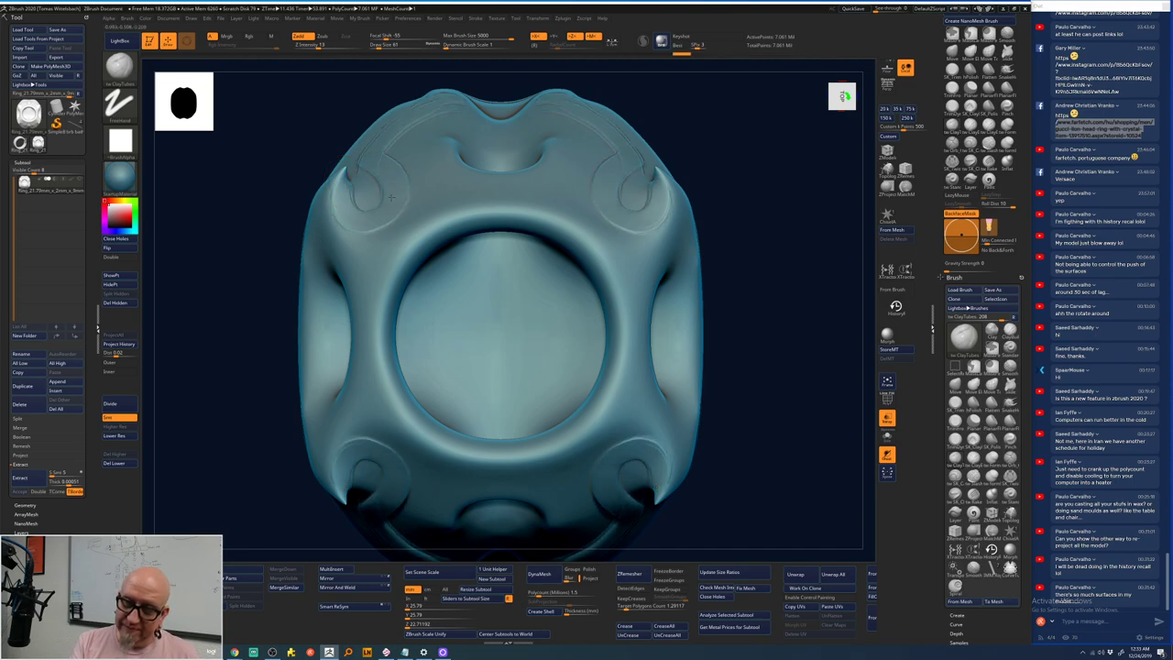
{"action": "key", "text": "ctrl+z"}
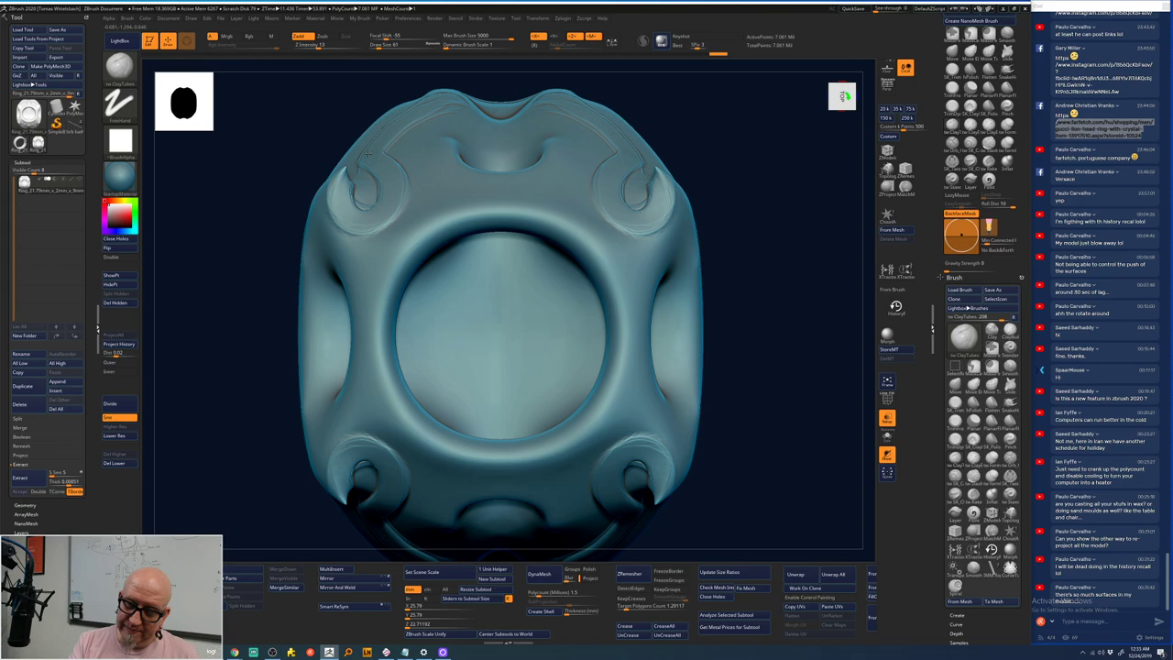
- Carve a V-groove and curved groove at the top and raise the inner-circle rim
{"action": "left_click", "coordinate": [467, 131]}
{"action": "left_click", "coordinate": [467, 131]}
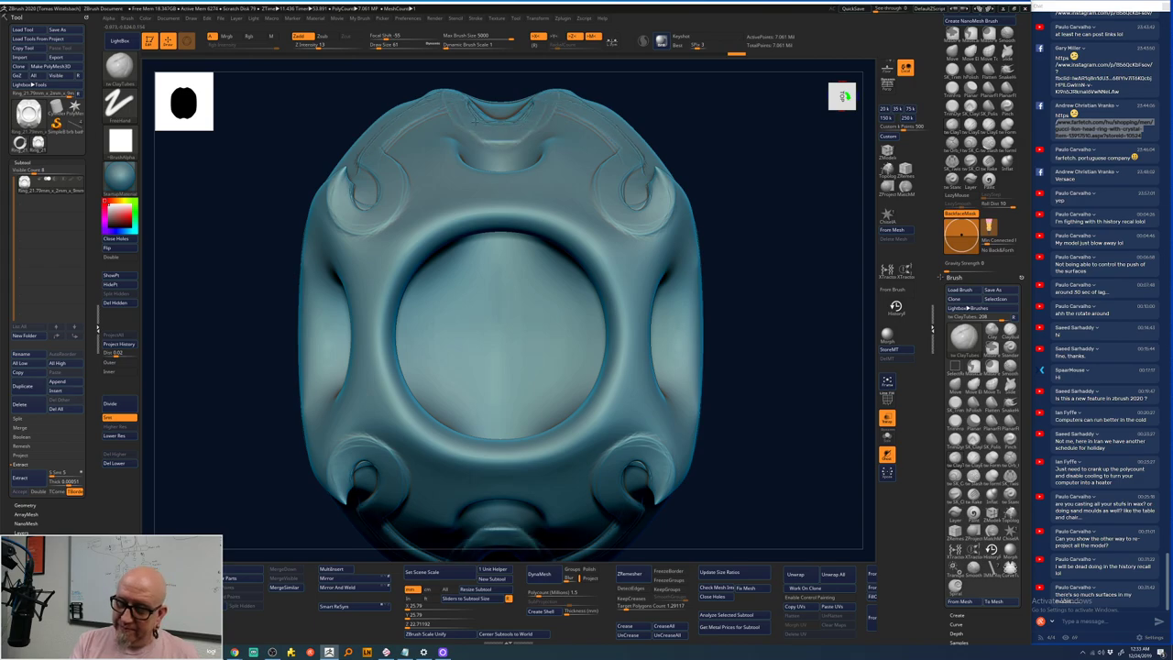
{"action": "mouse_move", "coordinate": [557, 136]}
{"action": "left_mouse_down"}
{"action": "mouse_move", "coordinate": [518, 171]}
{"action": "mouse_move", "coordinate": [553, 162]}
{"action": "mouse_move", "coordinate": [567, 132]}
{"action": "mouse_move", "coordinate": [592, 144]}
{"action": "mouse_move", "coordinate": [568, 200]}
{"action": "mouse_move", "coordinate": [605, 251]}
{"action": "mouse_move", "coordinate": [642, 270]}
{"action": "mouse_move", "coordinate": [685, 228]}
{"action": "mouse_move", "coordinate": [683, 260]}
{"action": "mouse_move", "coordinate": [646, 298]}
{"action": "mouse_move", "coordinate": [641, 358]}
{"action": "mouse_move", "coordinate": [635, 335]}
{"action": "mouse_move", "coordinate": [686, 257]}
{"action": "mouse_move", "coordinate": [687, 227]}
{"action": "mouse_move", "coordinate": [675, 266]}
{"action": "mouse_move", "coordinate": [686, 226]}
{"action": "left_mouse_up"}
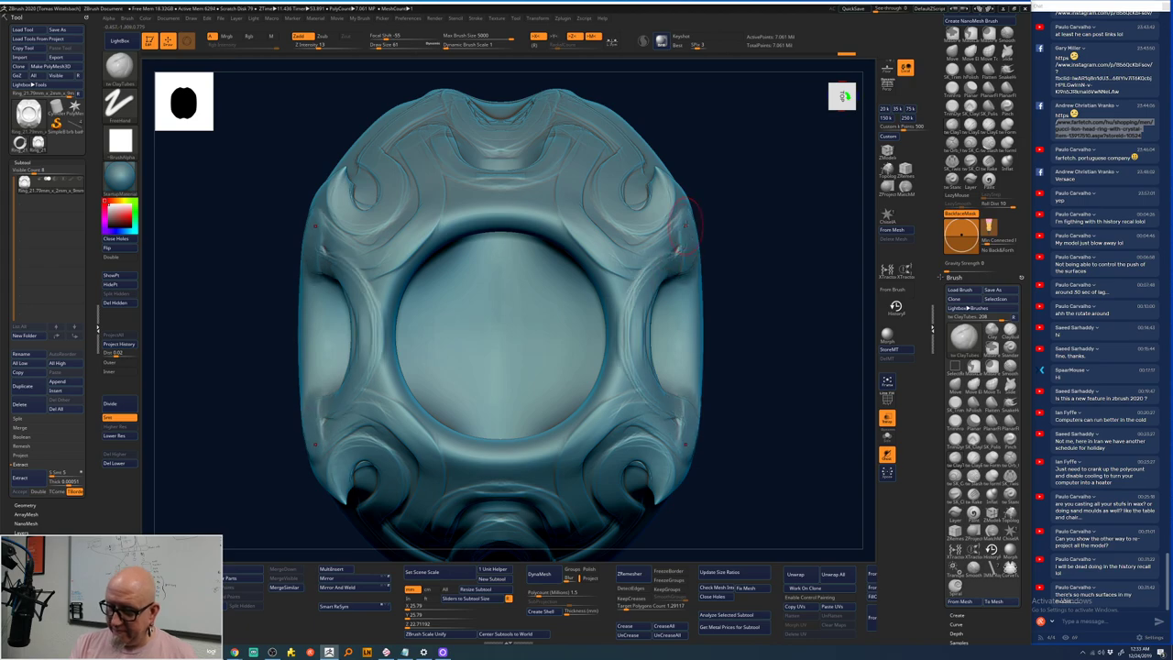
{"action": "left_click_drag", "start_coordinate": [595, 520], "coordinate": [582, 527]}
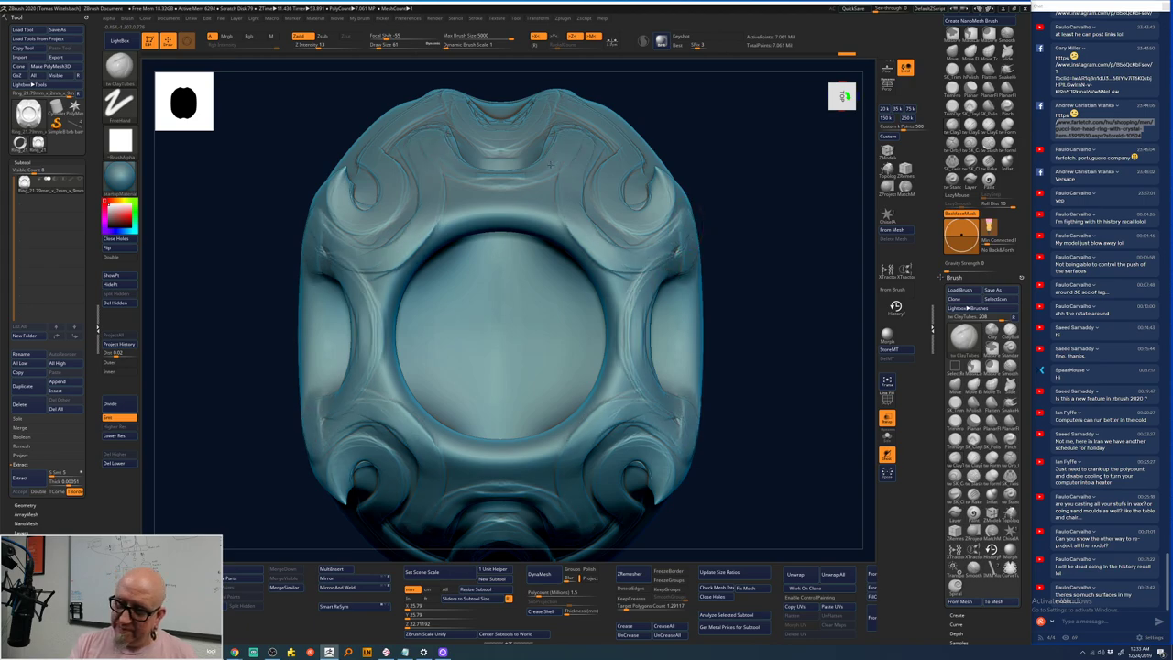
{"action": "mouse_move", "coordinate": [550, 165]}
{"action": "left_mouse_down"}
{"action": "mouse_move", "coordinate": [469, 218]}
{"action": "mouse_move", "coordinate": [537, 222]}
{"action": "mouse_move", "coordinate": [592, 261]}
{"action": "mouse_move", "coordinate": [621, 335]}
{"action": "mouse_move", "coordinate": [608, 392]}
{"action": "mouse_move", "coordinate": [635, 396]}
{"action": "mouse_move", "coordinate": [641, 414]}
{"action": "mouse_move", "coordinate": [669, 325]}
{"action": "left_mouse_up"}
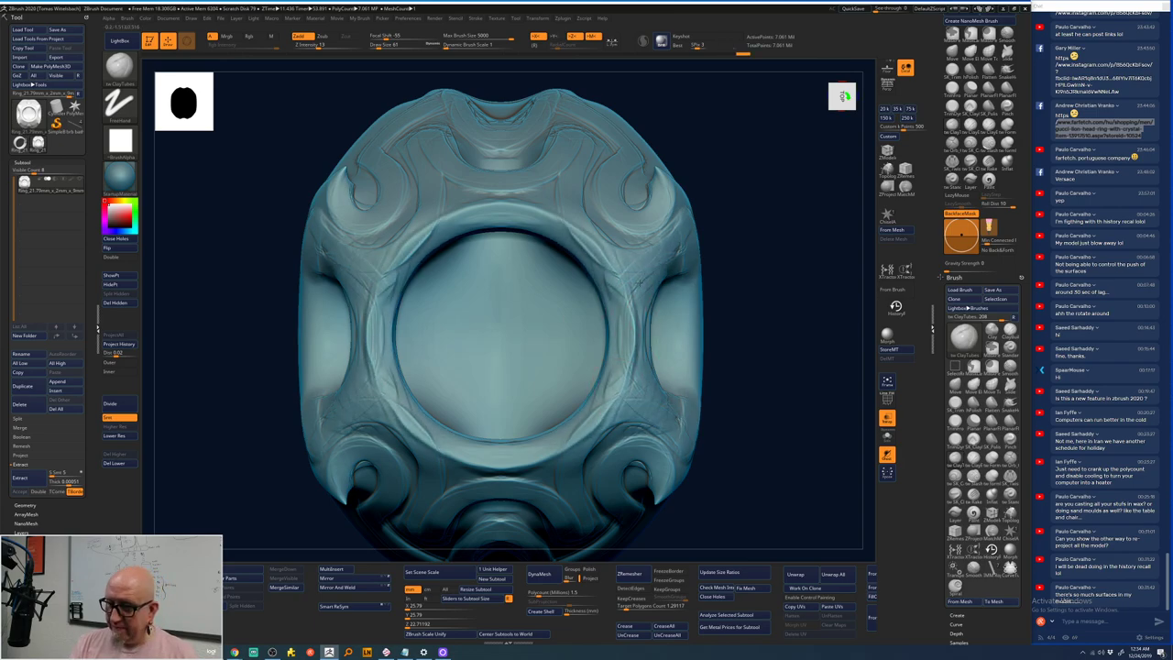
{"action": "left_click_drag", "start_coordinate": [625, 284], "coordinate": [562, 189]}
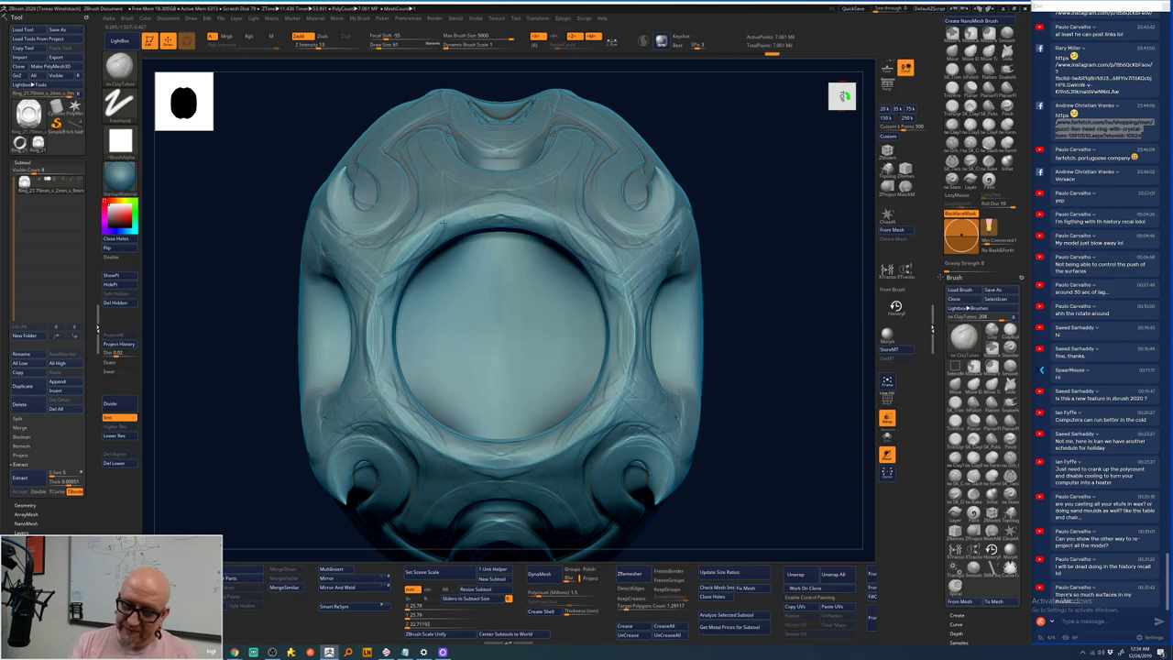
- Sculpt the upper-left lobe and Shift-smooth the surface
{"action": "mouse_move", "coordinate": [349, 209]}
{"action": "left_mouse_down"}
{"action": "mouse_move", "coordinate": [336, 151]}
{"action": "mouse_move", "coordinate": [362, 192]}
{"action": "left_mouse_up"}
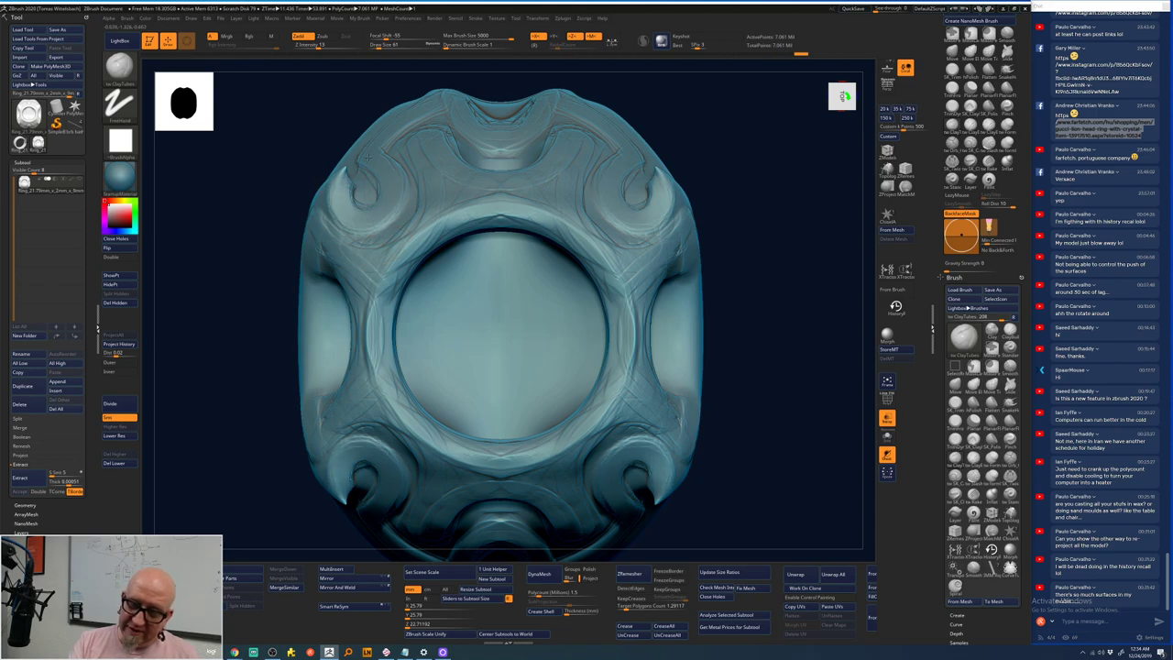
{"action": "key", "text": "shift"}
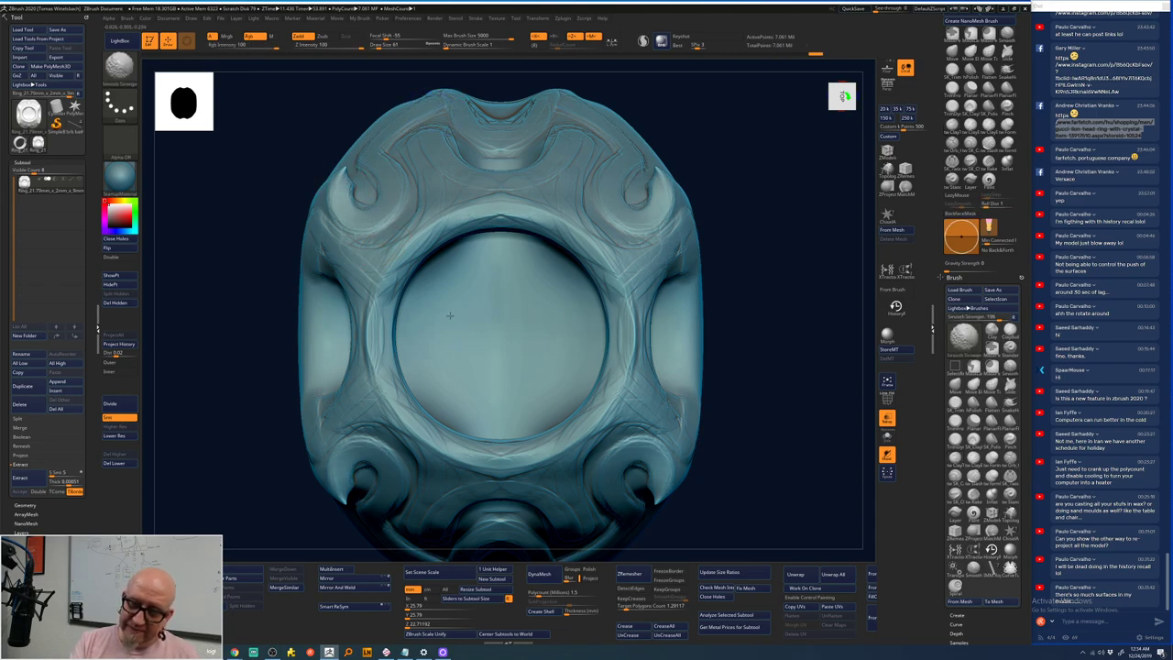
{"action": "left_click_drag", "start_coordinate": [745, 327], "coordinate": [683, 316], "text": "shift"}
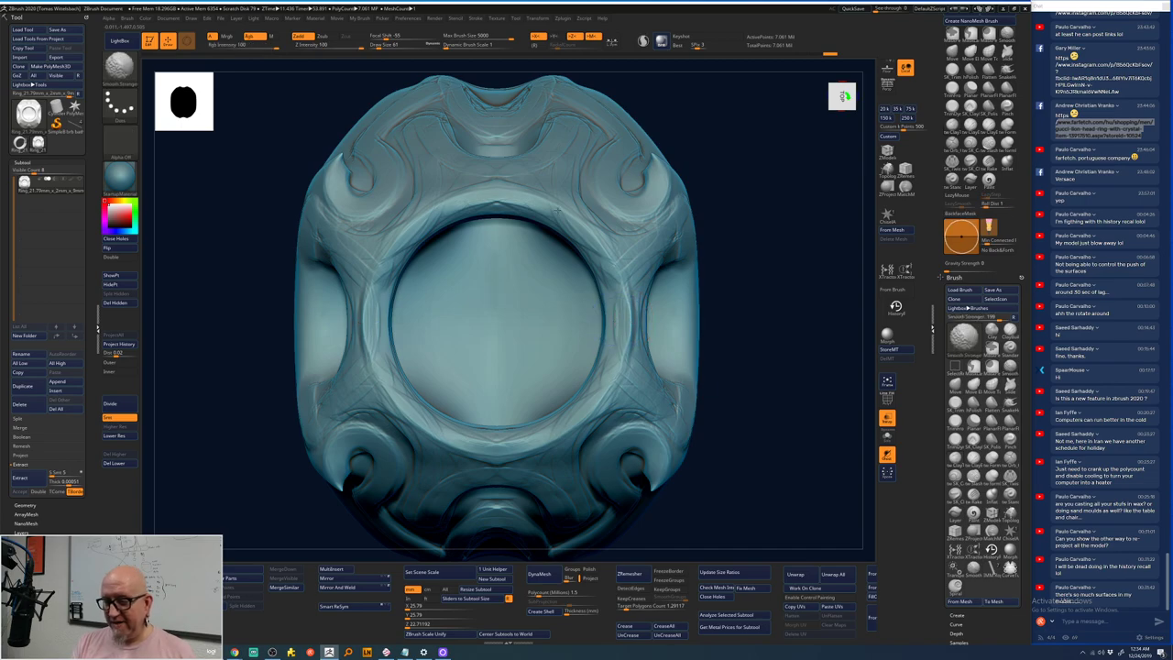
{"action": "left_click_drag", "start_coordinate": [696, 362], "coordinate": [734, 343], "text": "shift"}
{"action": "key", "text": "shift"}
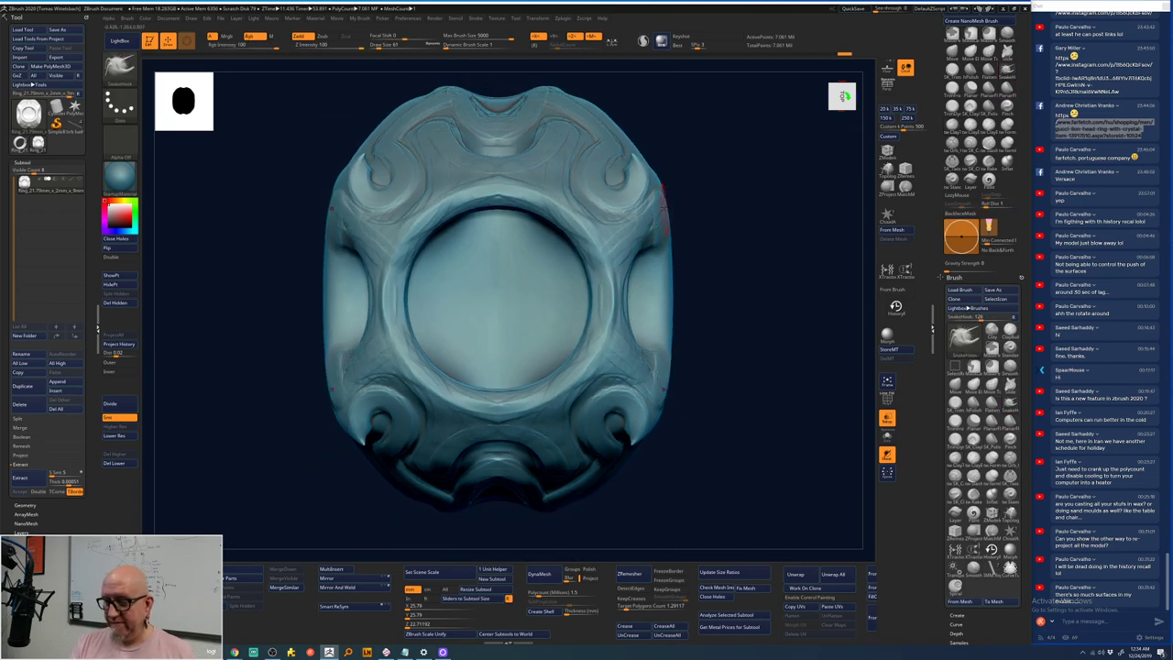
- In front view, pull five mirrored SnakeHook spikes out along both sides
{"action": "left_click_drag", "start_coordinate": [663, 202], "coordinate": [686, 240], "text": "shift"}
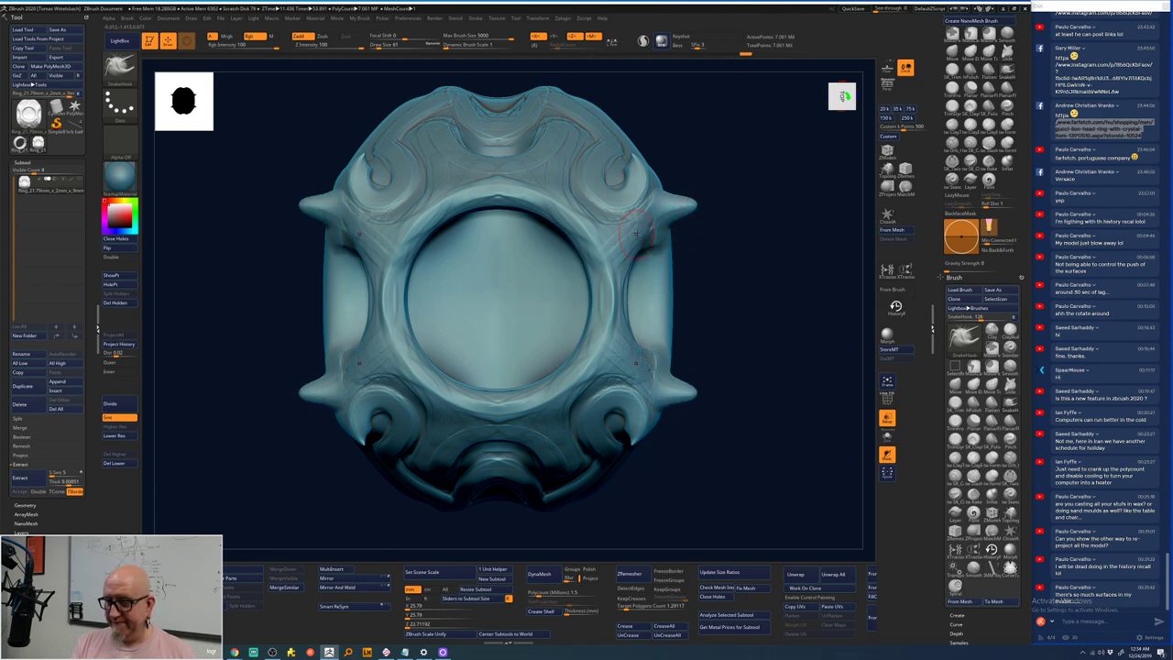
{"action": "left_click_drag", "start_coordinate": [640, 368], "coordinate": [678, 376]}
{"action": "left_click_drag", "start_coordinate": [641, 231], "coordinate": [665, 229]}
{"action": "left_click_drag", "start_coordinate": [624, 337], "coordinate": [669, 339]}
{"action": "left_click_drag", "start_coordinate": [636, 261], "coordinate": [665, 262]}
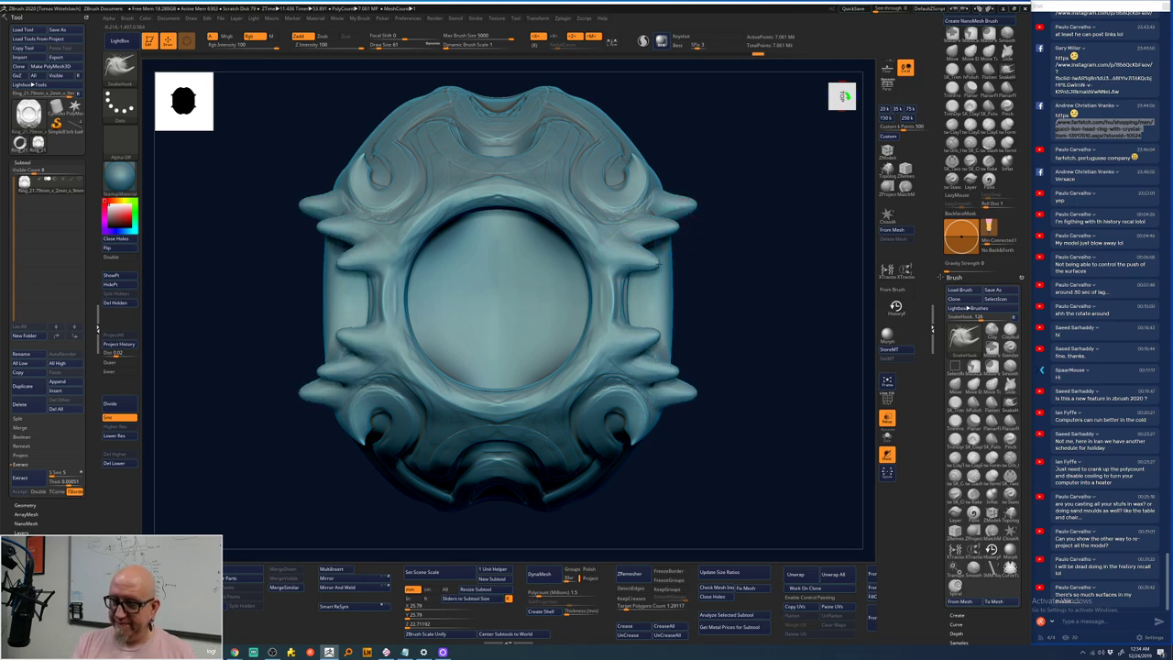
{"action": "mouse_move", "coordinate": [612, 295]}
{"action": "left_mouse_down"}
{"action": "mouse_move", "coordinate": [669, 294]}
{"action": "mouse_move", "coordinate": [686, 307]}
{"action": "mouse_move", "coordinate": [681, 274]}
{"action": "mouse_move", "coordinate": [678, 307]}
{"action": "mouse_move", "coordinate": [639, 273]}
{"action": "left_mouse_up"}
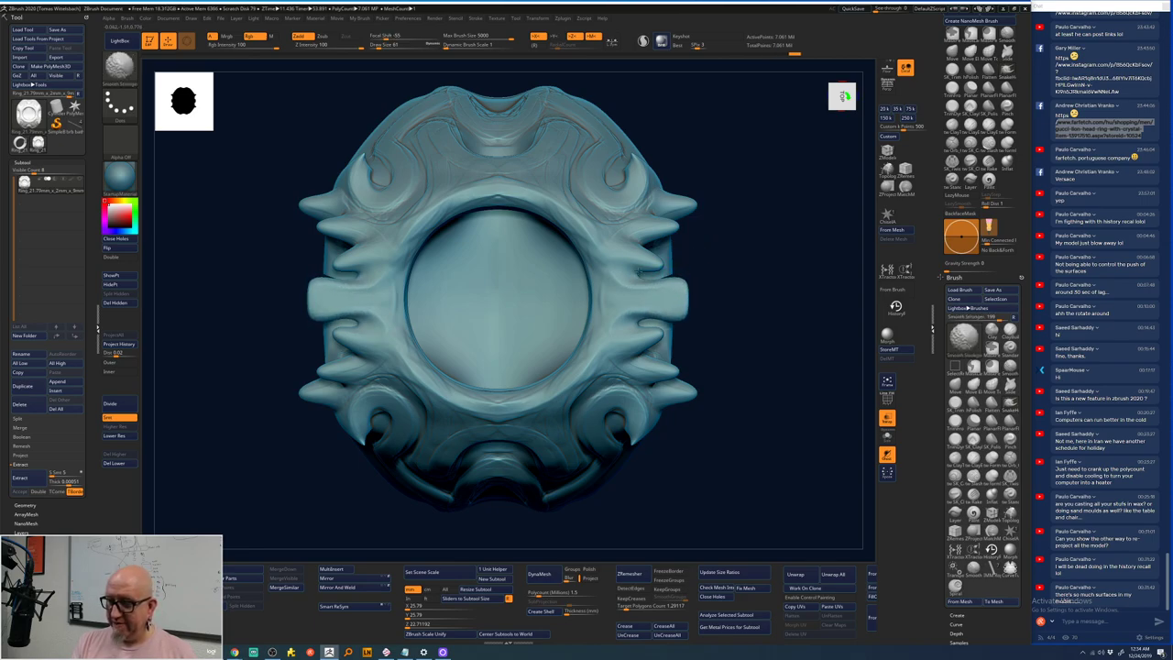
- Duplicate the spiked ring head twice and drag ZRemesher Target Polygons Count to 0.57514
{"action": "left_click_drag", "start_coordinate": [780, 367], "coordinate": [747, 327], "text": "alt"}
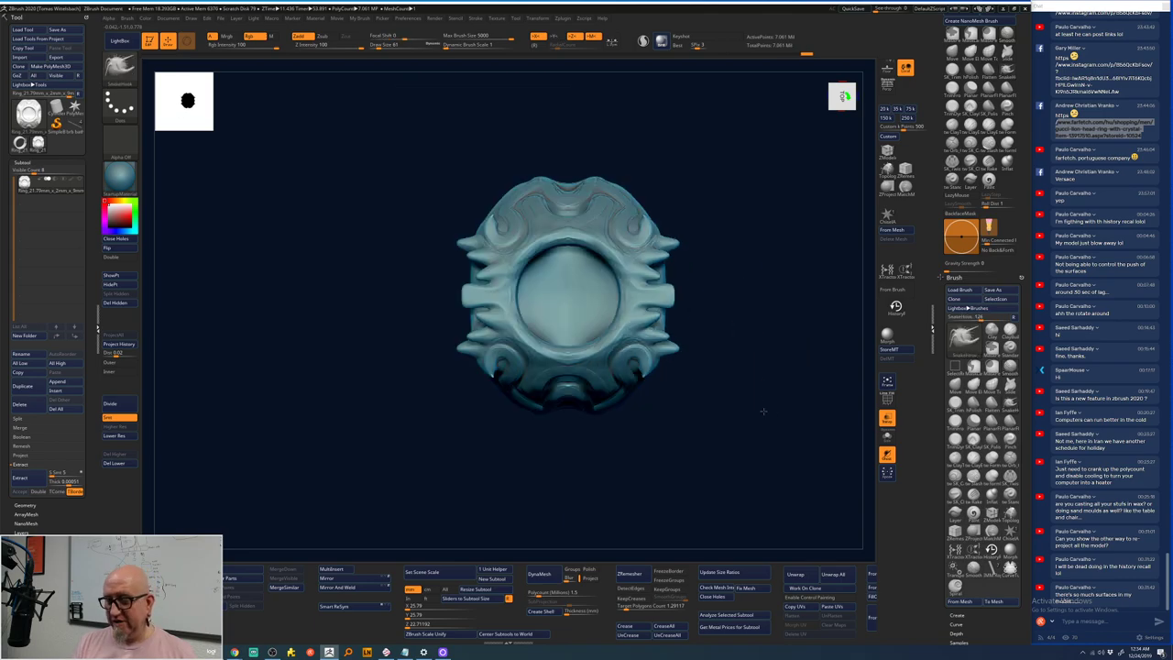
{"action": "left_click_drag", "start_coordinate": [764, 411], "coordinate": [706, 443]}
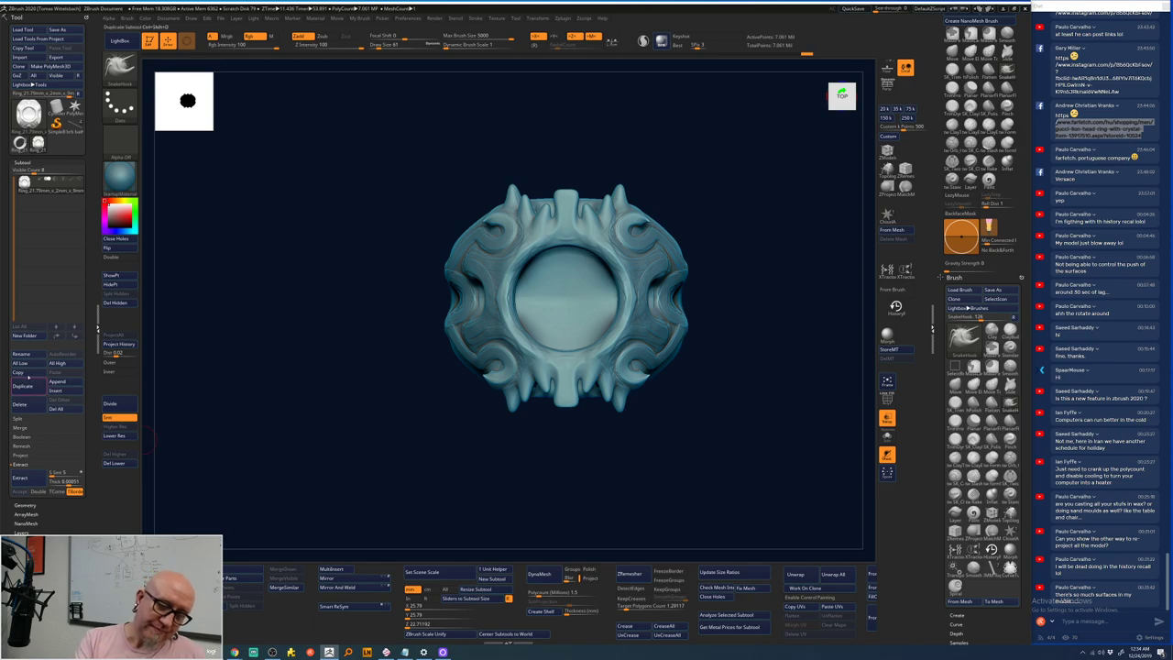
{"action": "left_click", "coordinate": [28, 398]}
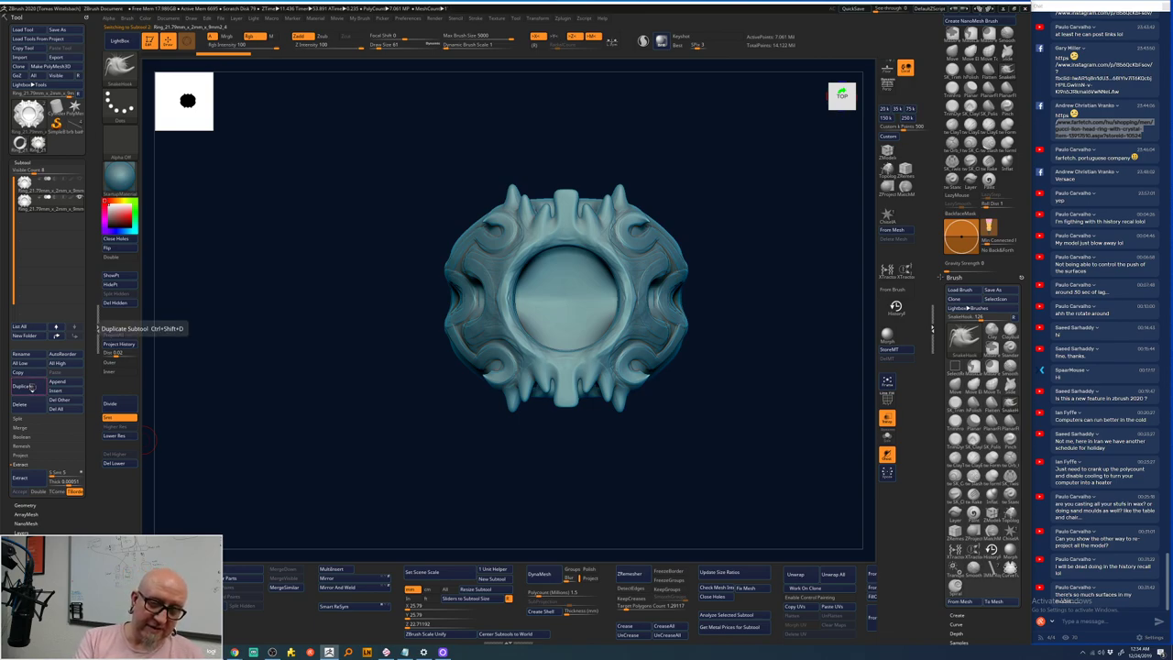
{"action": "left_click", "coordinate": [23, 386]}
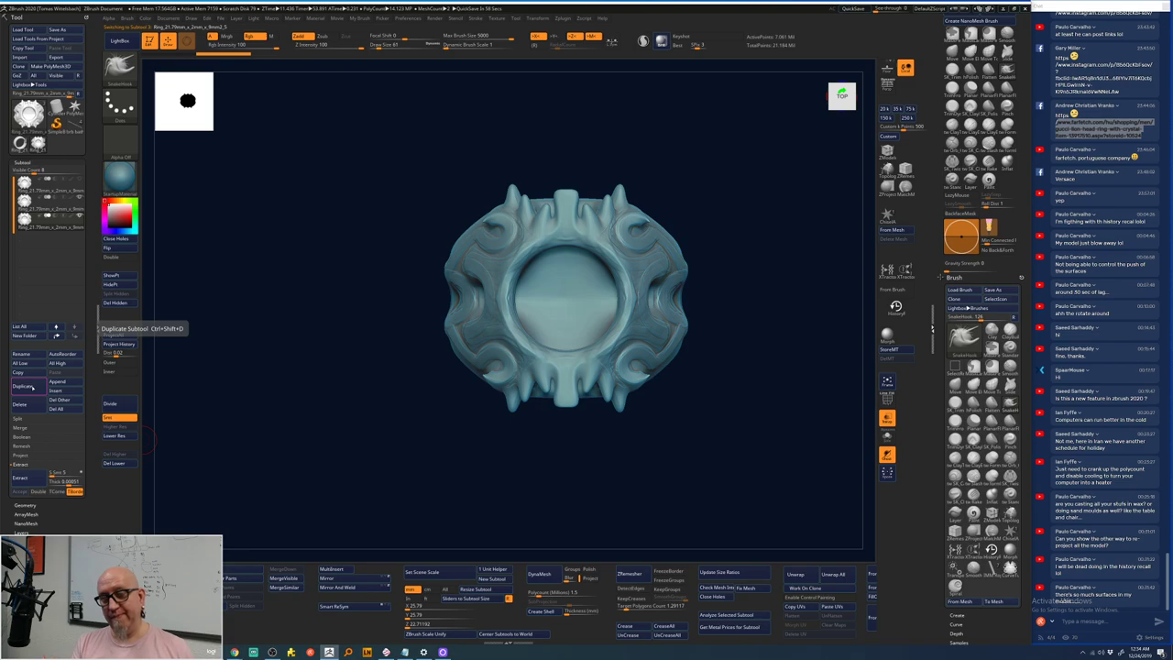
{"action": "mouse_move", "coordinate": [73, 208]}
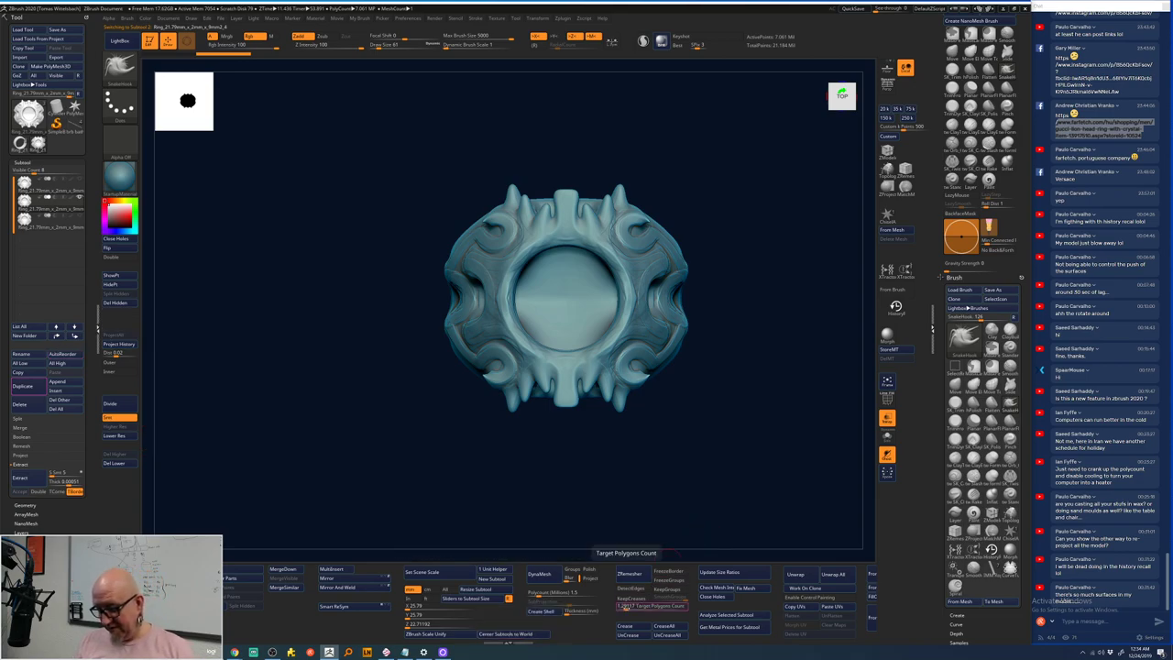
{"action": "left_click_drag", "start_coordinate": [646, 606], "coordinate": [632, 605]}
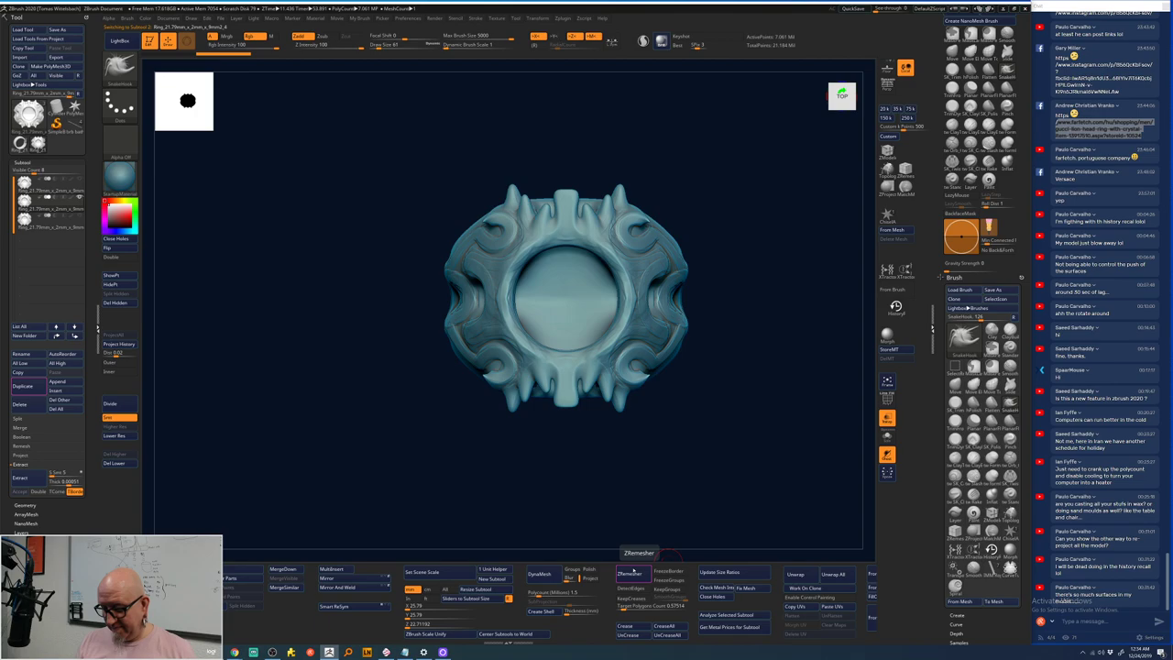
- Run ZRemesher on the duplicated ring head at the 0.57514 polygon target
{"action": "left_click", "coordinate": [630, 571]}
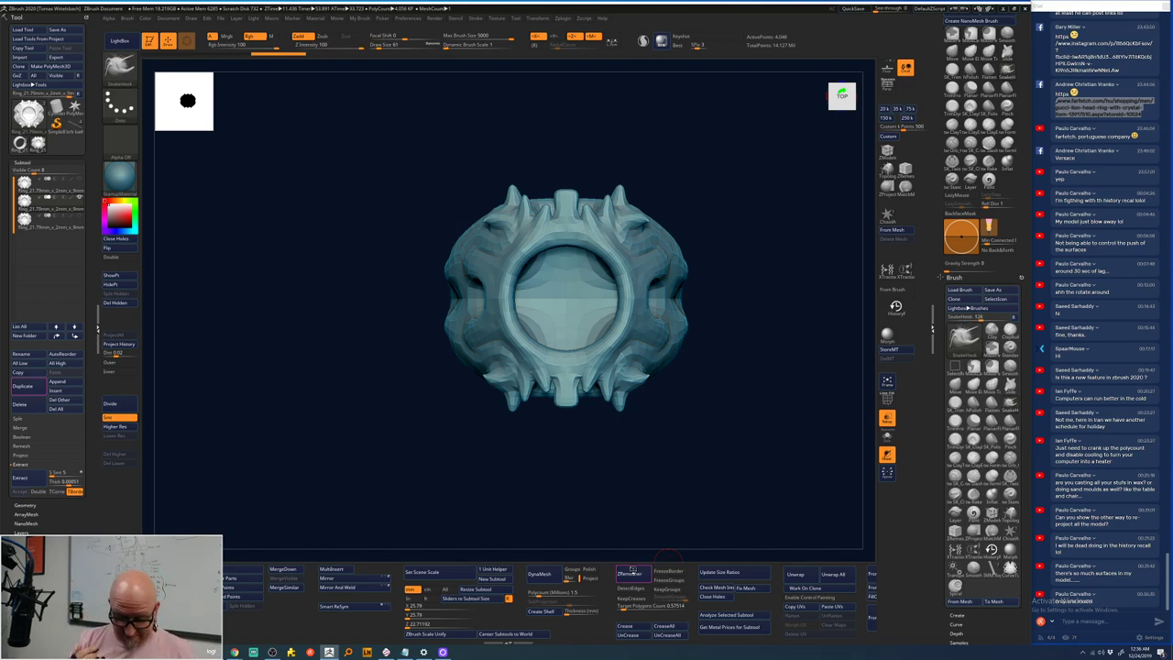
- At the highest subdivision level, add banded wrap details around the inner ring and smooth them
{"action": "key", "text": "d"}
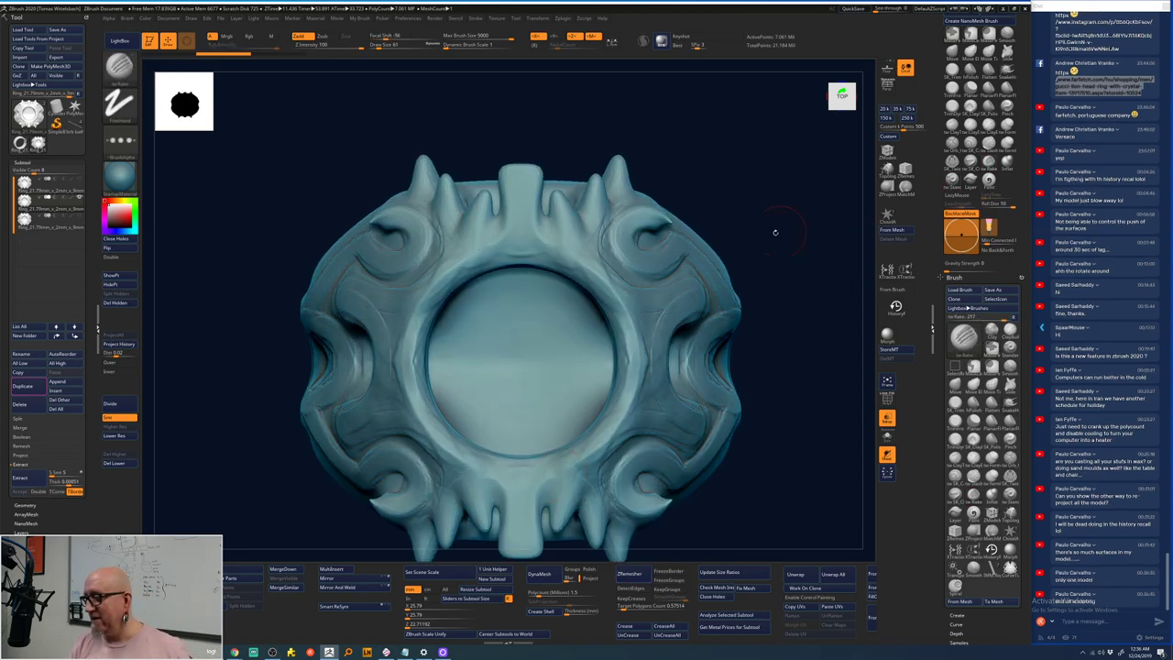
{"action": "right_click_drag", "start_coordinate": [620, 286], "coordinate": [610, 279]}
{"action": "right_click", "coordinate": [610, 279]}
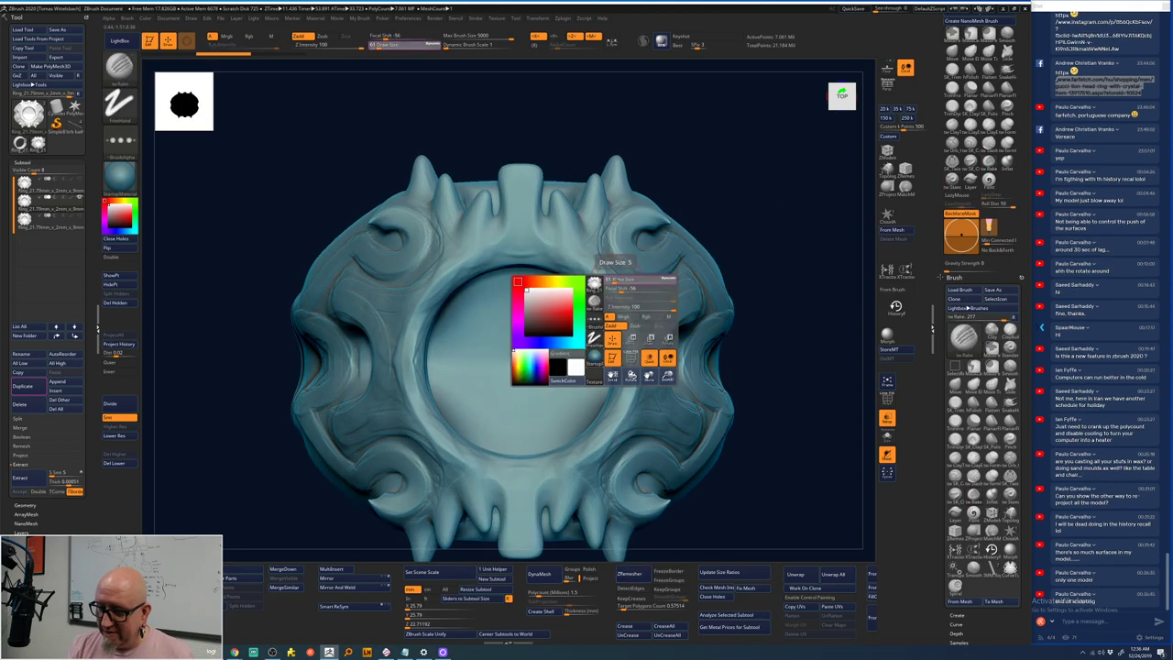
{"action": "mouse_move", "coordinate": [610, 278]}
{"action": "left_mouse_down"}
{"action": "mouse_move", "coordinate": [629, 306]}
{"action": "mouse_move", "coordinate": [634, 403]}
{"action": "mouse_move", "coordinate": [637, 298]}
{"action": "mouse_move", "coordinate": [678, 290]}
{"action": "mouse_move", "coordinate": [660, 366]}
{"action": "left_mouse_up"}
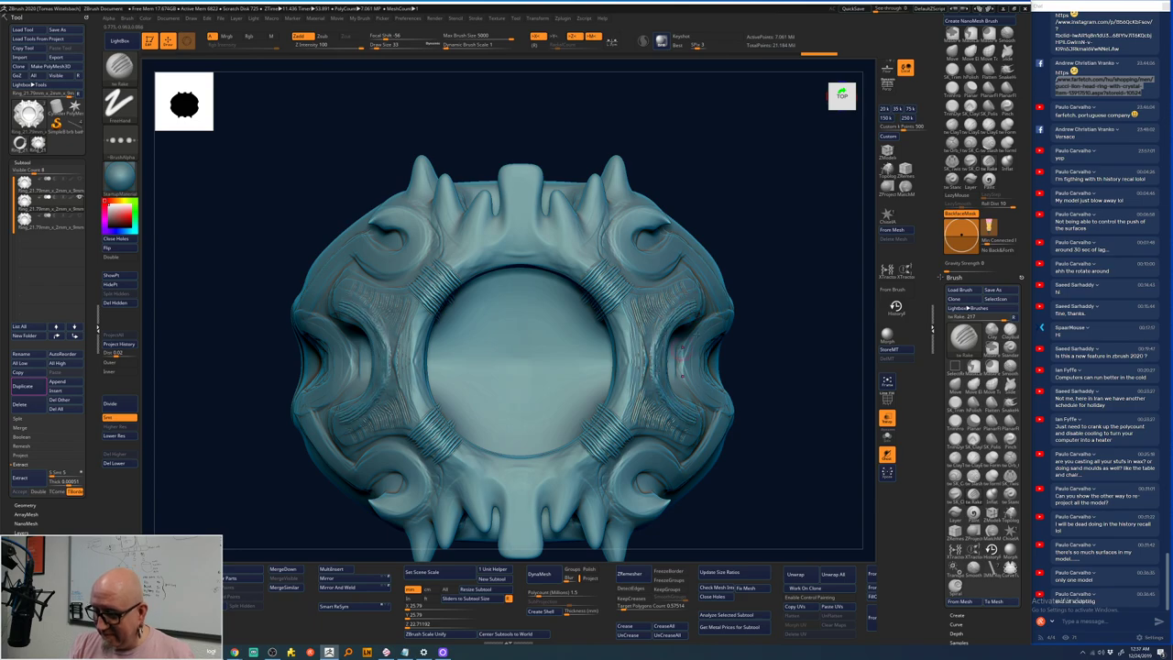
{"action": "mouse_move", "coordinate": [779, 265]}
{"action": "left_mouse_down"}
{"action": "mouse_move", "coordinate": [777, 294]}
{"action": "mouse_move", "coordinate": [761, 275]}
{"action": "left_mouse_up"}
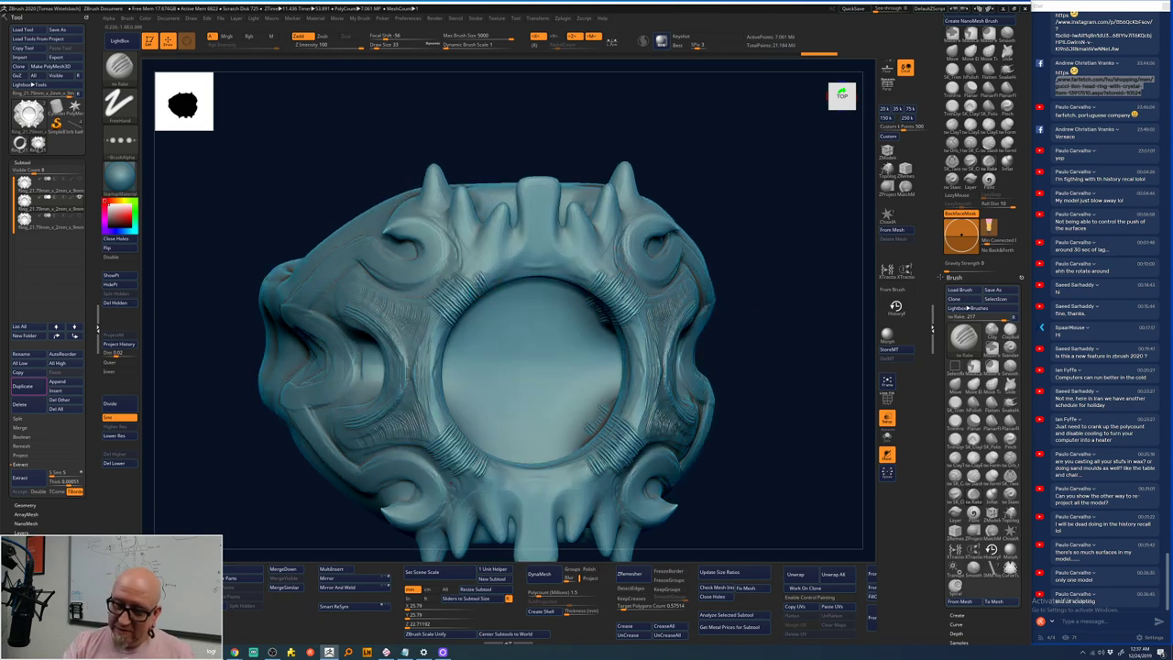
{"action": "key", "text": "shift"}
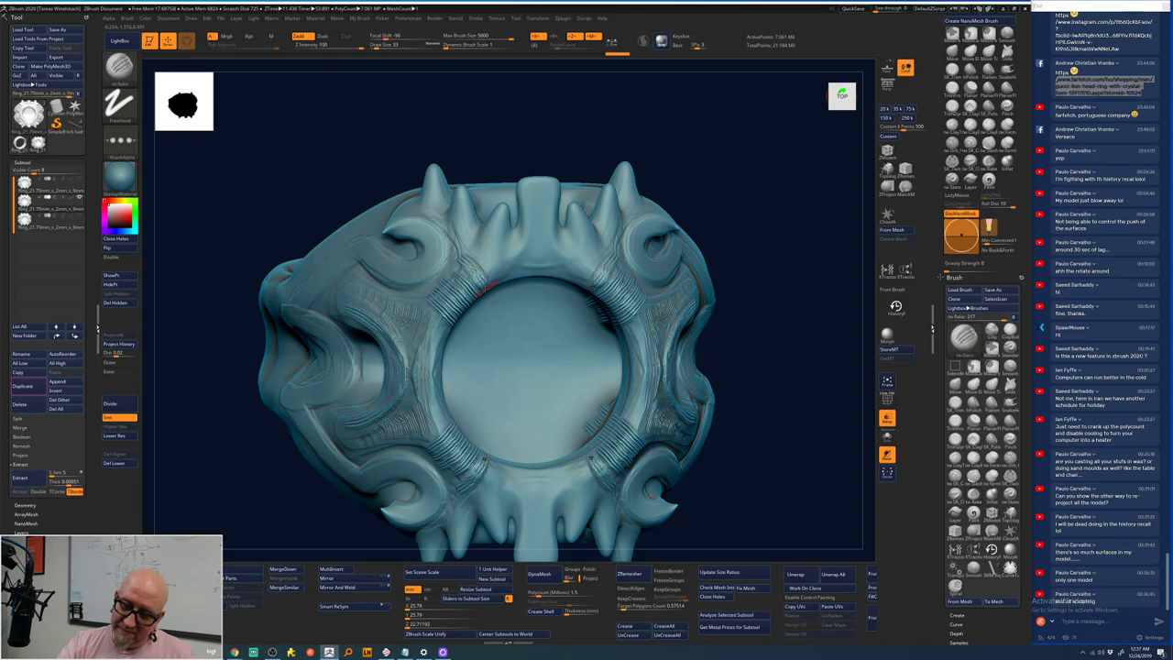
{"action": "key", "text": "shift"}
{"action": "key", "text": "shift"}
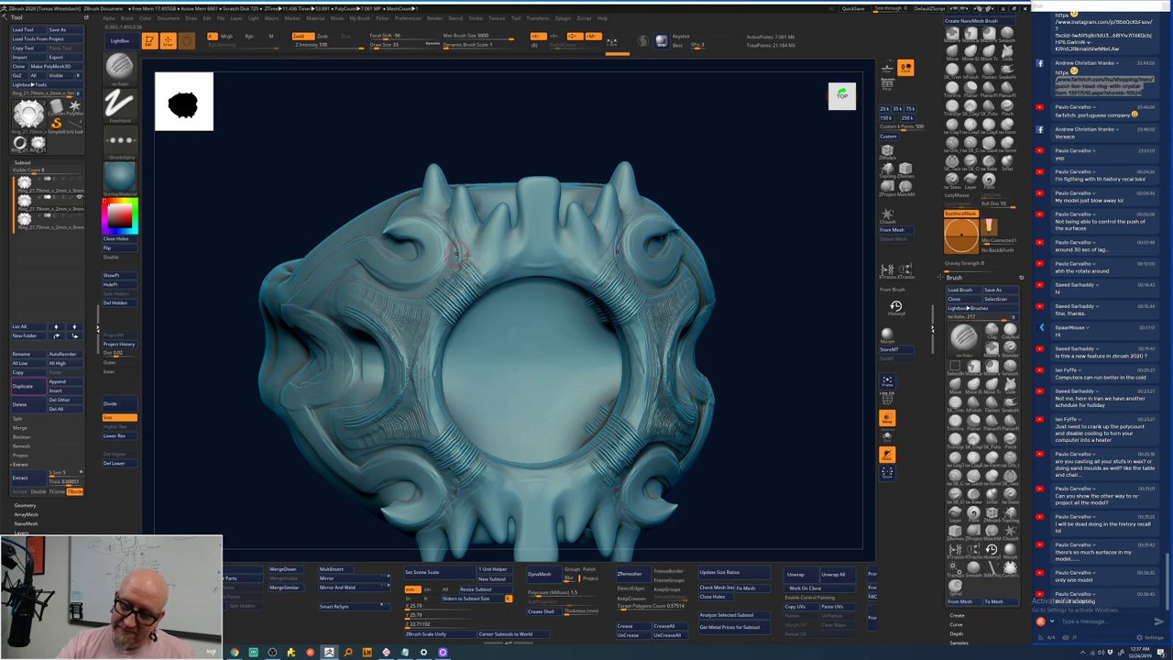
{"action": "mouse_move", "coordinate": [482, 267]}
{"action": "left_mouse_down", "text": "shift"}
{"action": "mouse_move", "coordinate": [497, 208]}
{"action": "mouse_move", "coordinate": [511, 250]}
{"action": "mouse_move", "coordinate": [538, 221]}
{"action": "mouse_move", "coordinate": [529, 229]}
{"action": "mouse_move", "coordinate": [528, 188]}
{"action": "mouse_move", "coordinate": [540, 184]}
{"action": "mouse_move", "coordinate": [540, 258]}
{"action": "mouse_move", "coordinate": [522, 243]}
{"action": "mouse_move", "coordinate": [553, 257]}
{"action": "left_mouse_up", "text": "shift"}
- Undo to the scaly-detail version, then redo back to the ribbed detail
{"action": "mouse_move", "coordinate": [662, 197]}
{"action": "left_mouse_down"}
{"action": "mouse_move", "coordinate": [630, 330]}
{"action": "mouse_move", "coordinate": [647, 347]}
{"action": "left_mouse_up"}
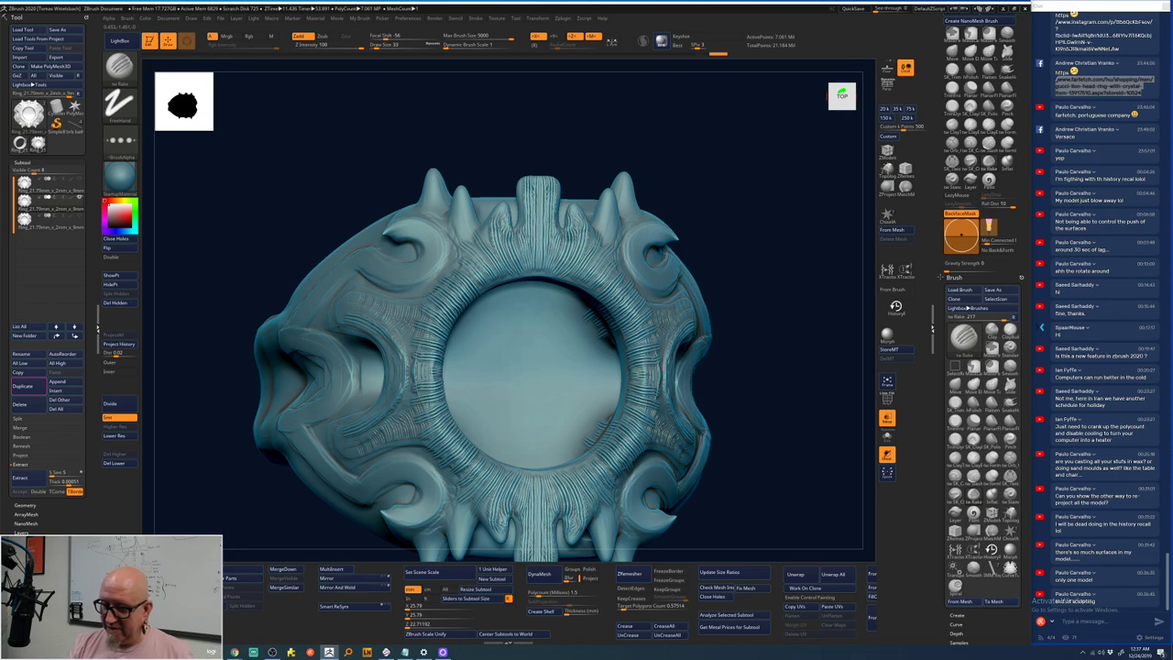
{"action": "mouse_move", "coordinate": [795, 312]}
{"action": "left_mouse_down"}
{"action": "mouse_move", "coordinate": [778, 314]}
{"action": "mouse_move", "coordinate": [751, 269]}
{"action": "left_mouse_up"}
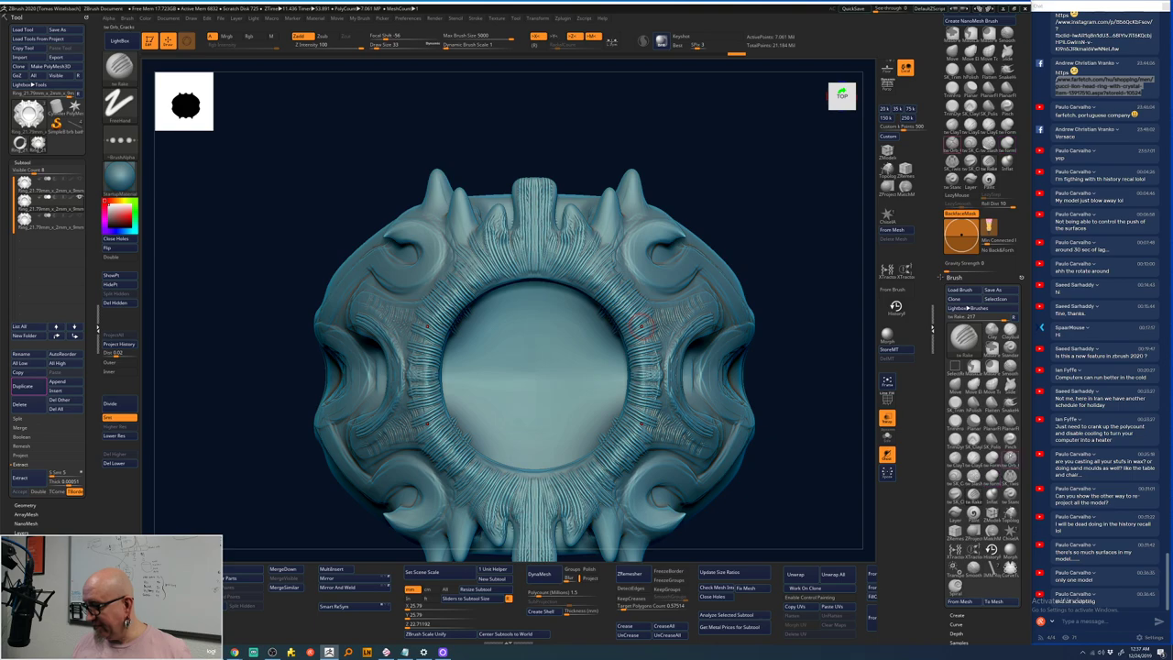
{"action": "scroll", "coordinate": [1008, 385], "scroll_direction": "up", "scroll_amount": 3}
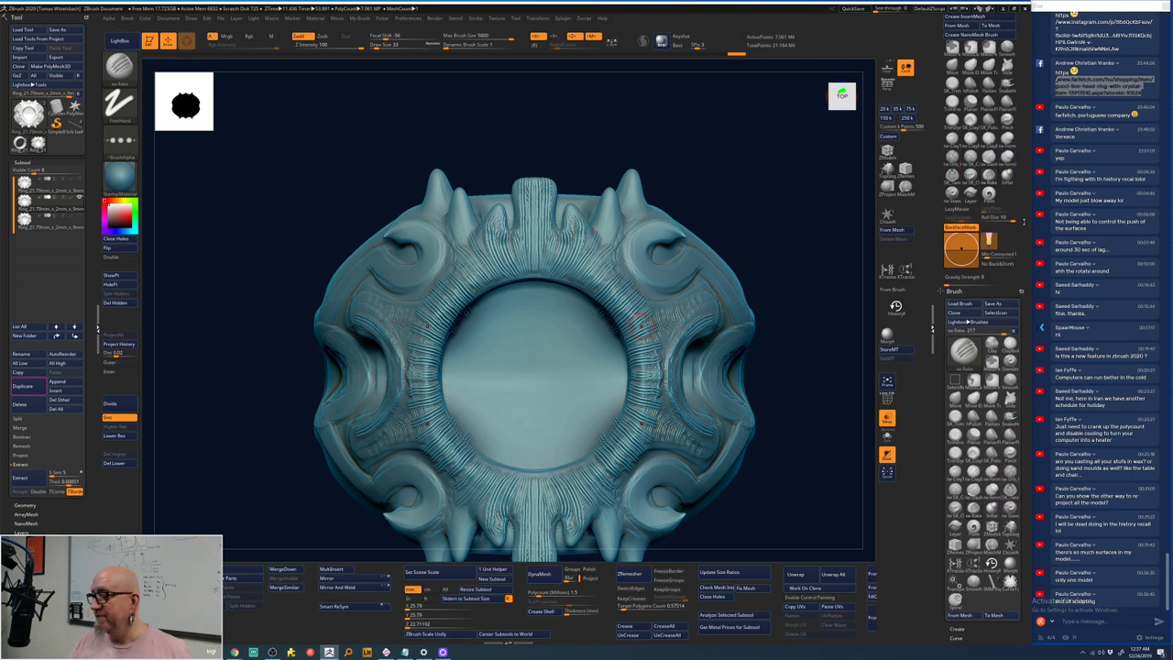
{"action": "left_click", "coordinate": [1007, 255]}
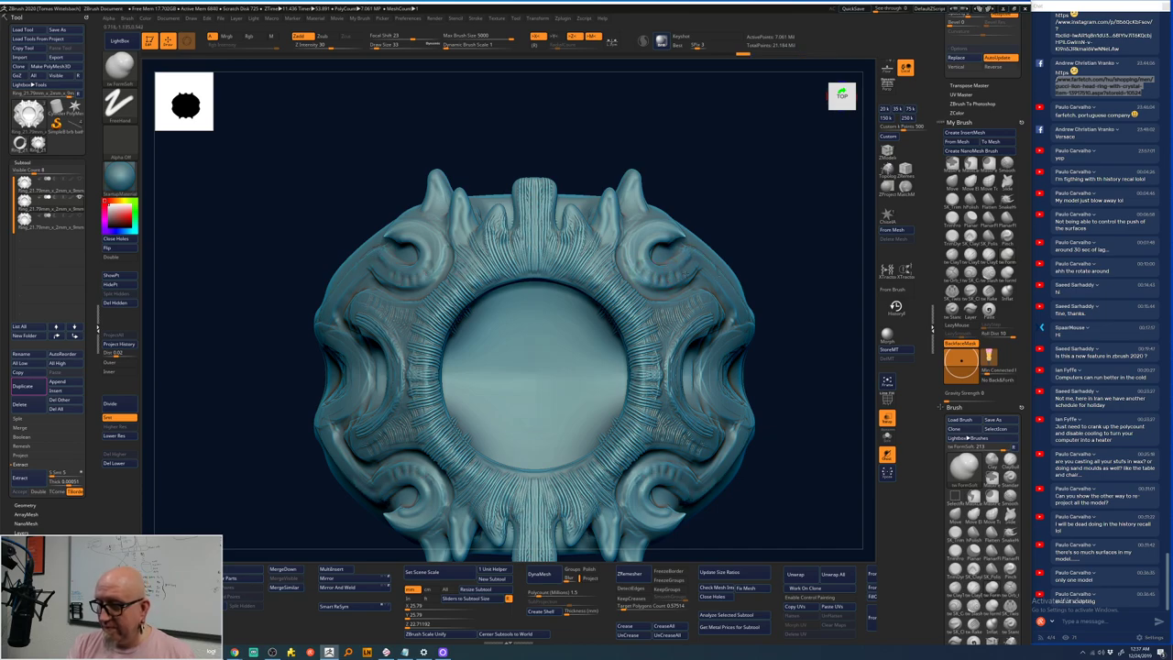
{"action": "right_click_drag", "start_coordinate": [810, 322], "coordinate": [359, 458], "text": "ctrl"}
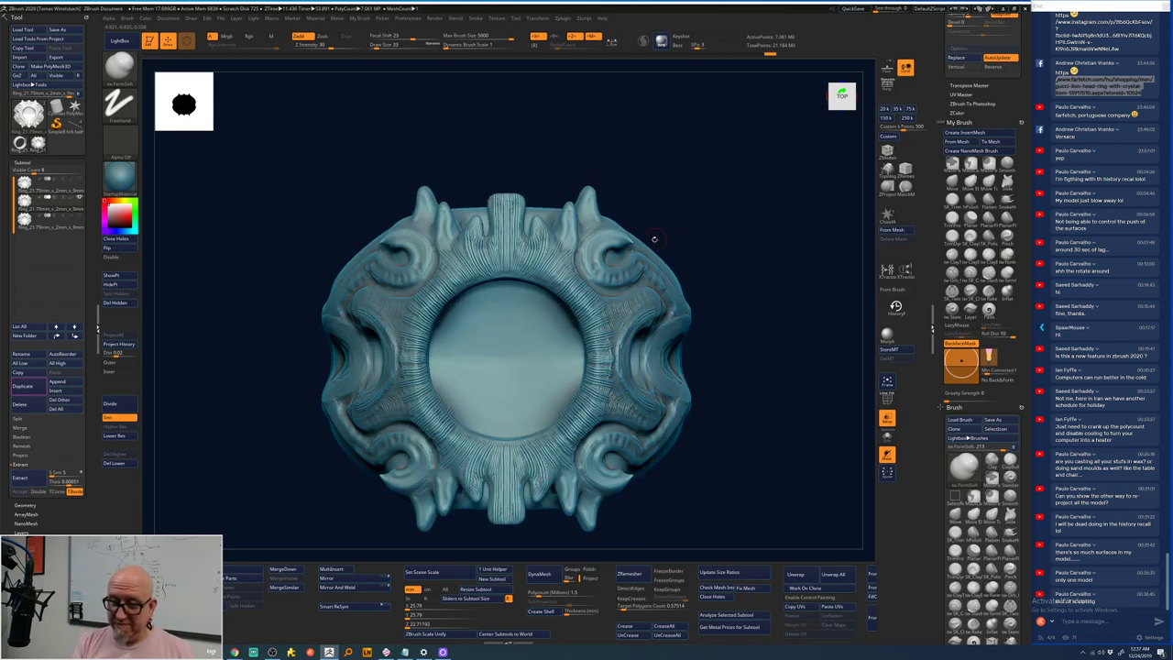
{"action": "key", "text": "ctrl+z"}
{"action": "key", "text": "ctrl+shift+z"}
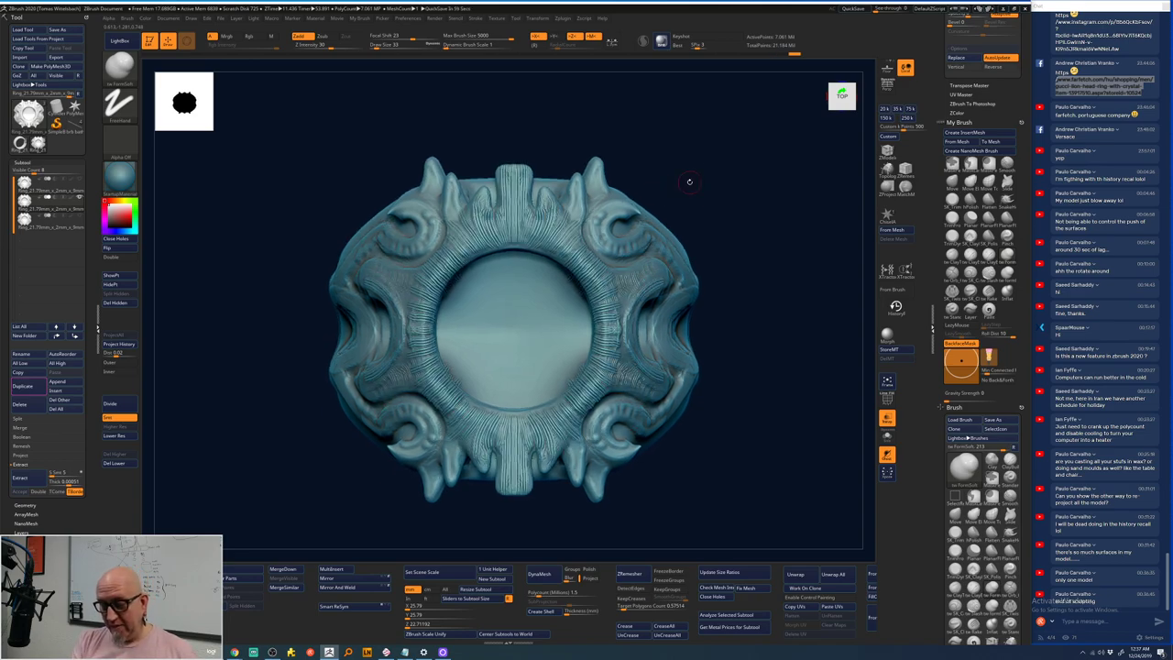
{"action": "mouse_move", "coordinate": [79, 227]}
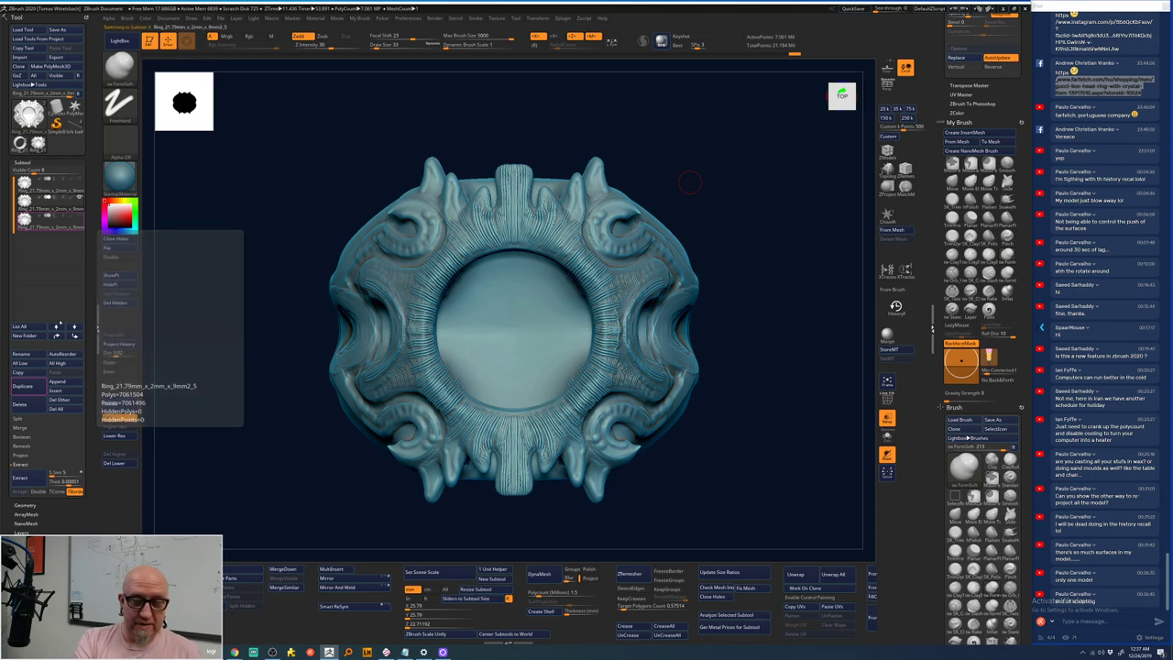
- Delete the inner ring subtool
{"action": "left_click", "coordinate": [54, 225]}
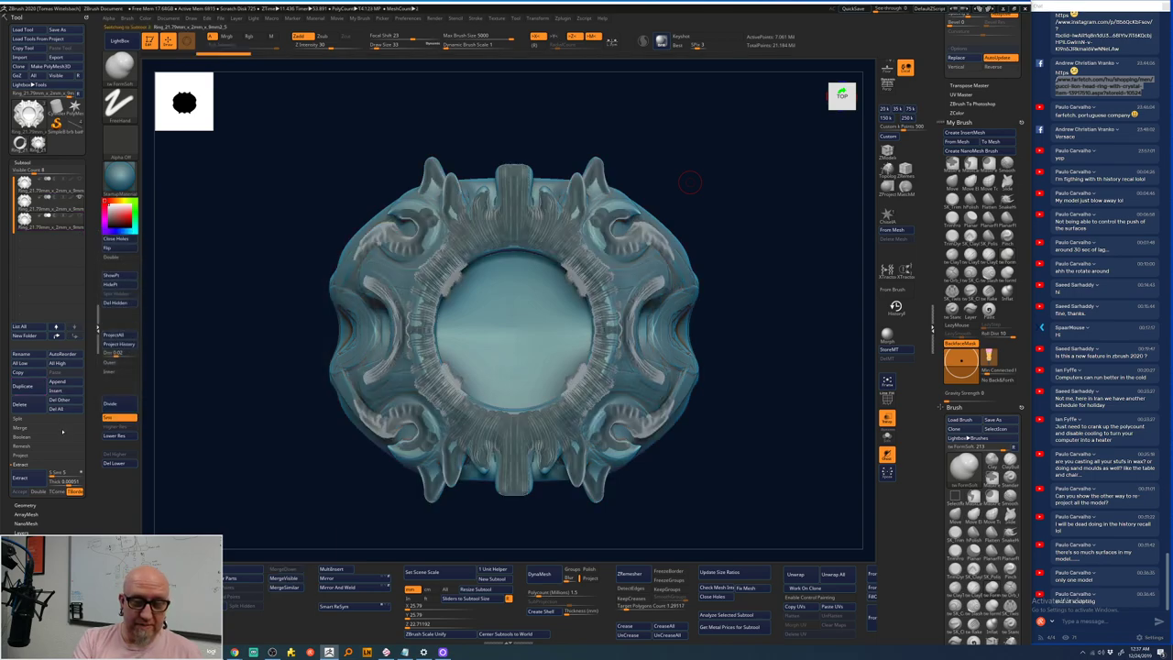
{"action": "left_click", "coordinate": [20, 405]}
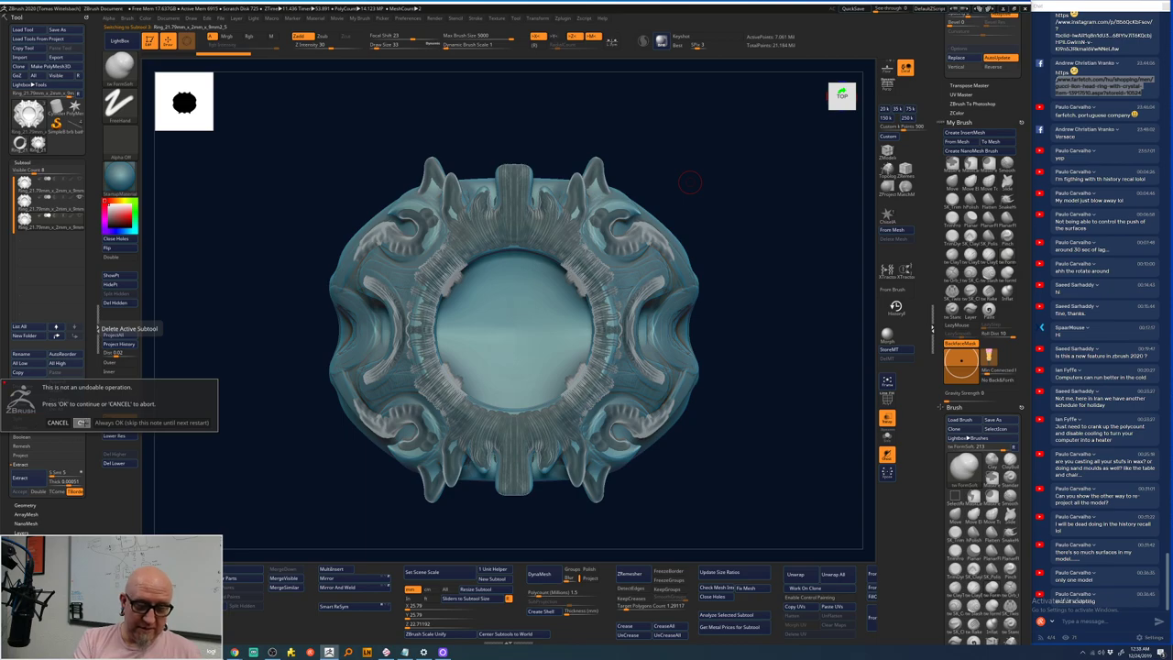
{"action": "left_click", "coordinate": [82, 424]}
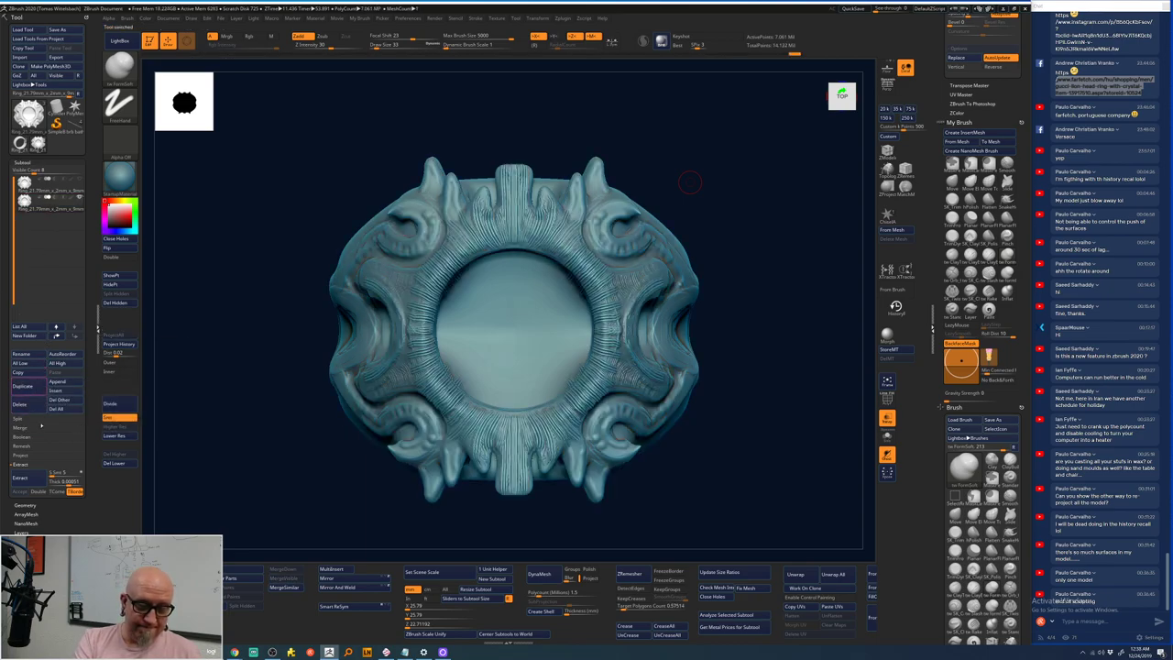
- Duplicate the detailed ring, remove the extra copy, and duplicate it once more as backup
{"action": "left_click", "coordinate": [34, 388]}
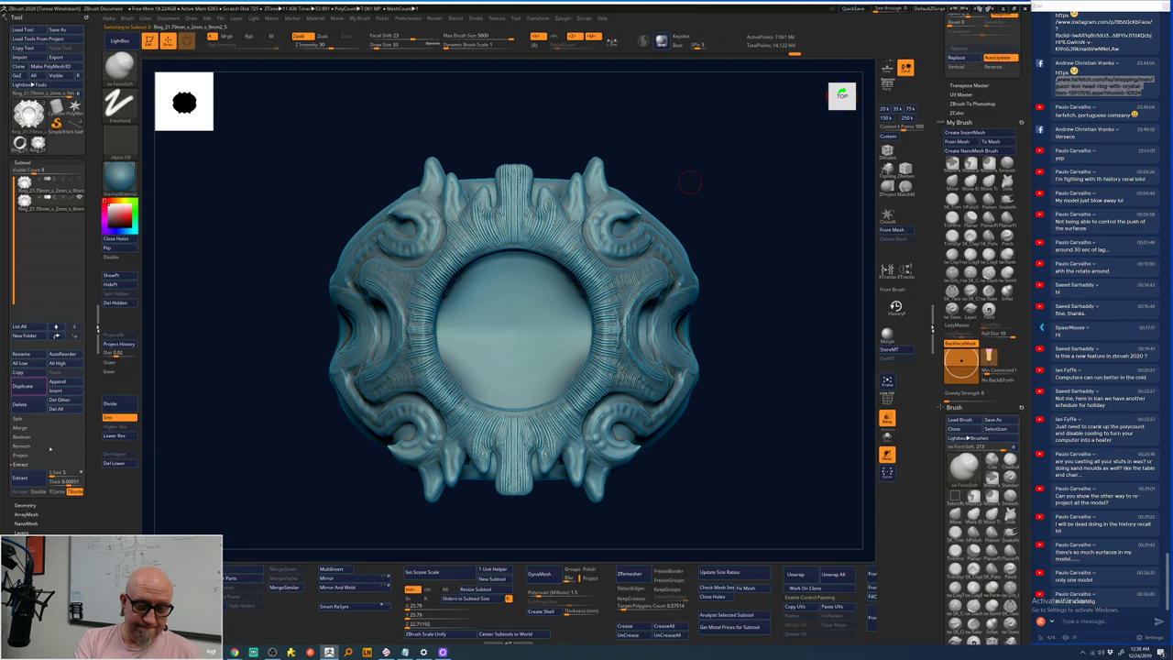
{"action": "left_click", "coordinate": [35, 389]}
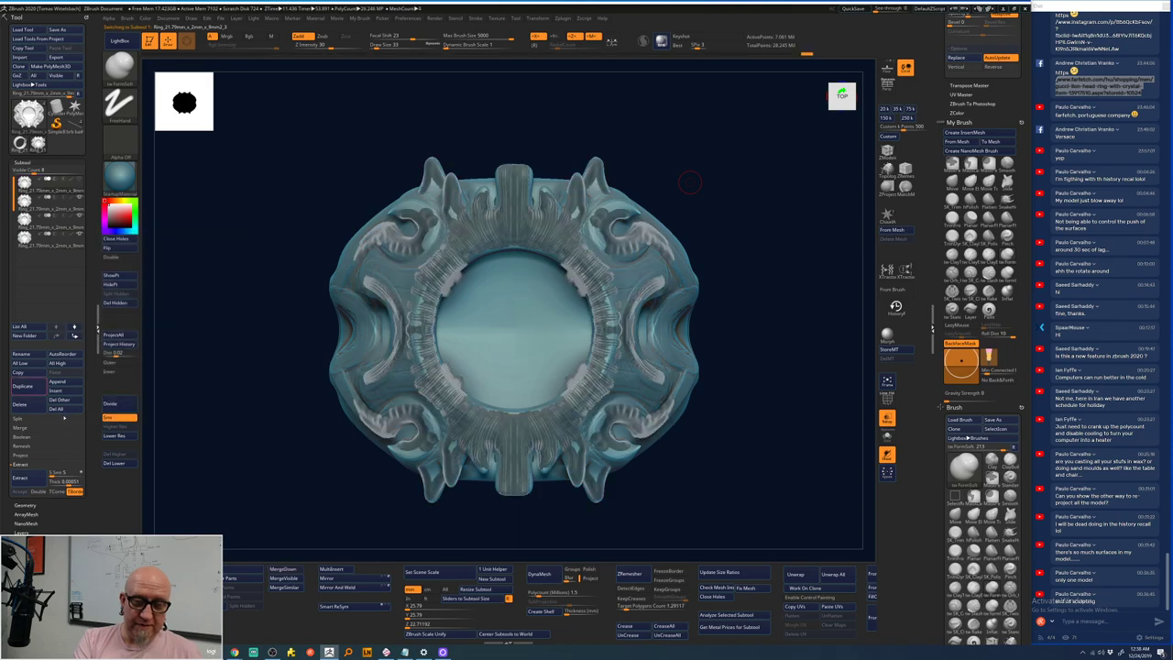
{"action": "left_click", "coordinate": [19, 404]}
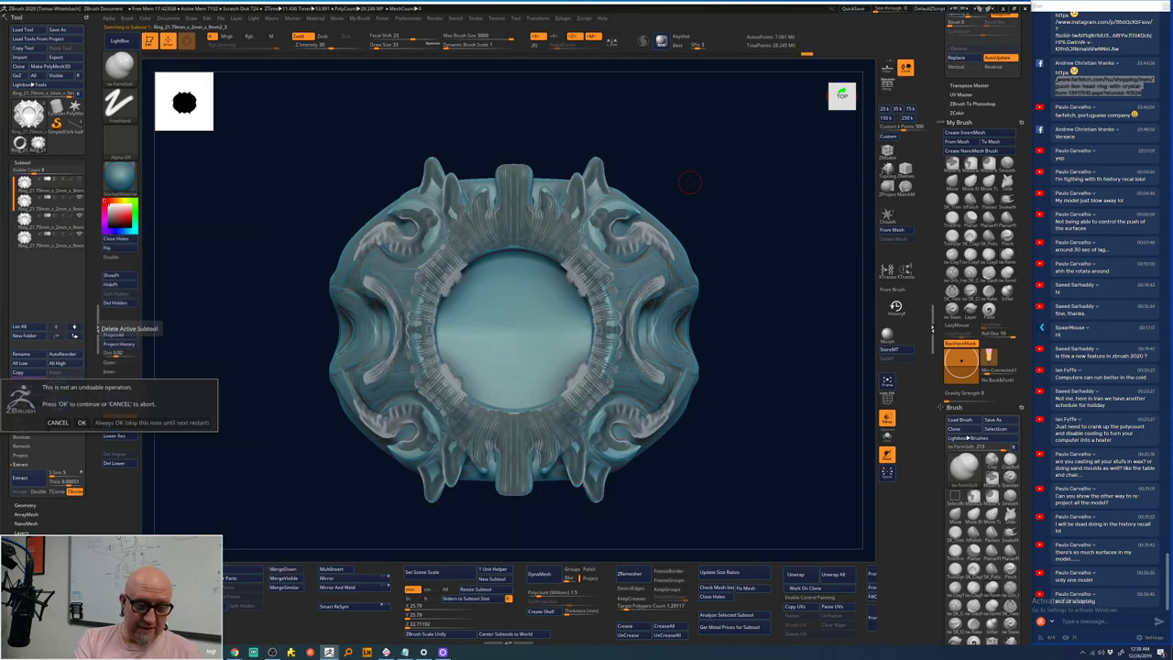
{"action": "left_click", "coordinate": [82, 422]}
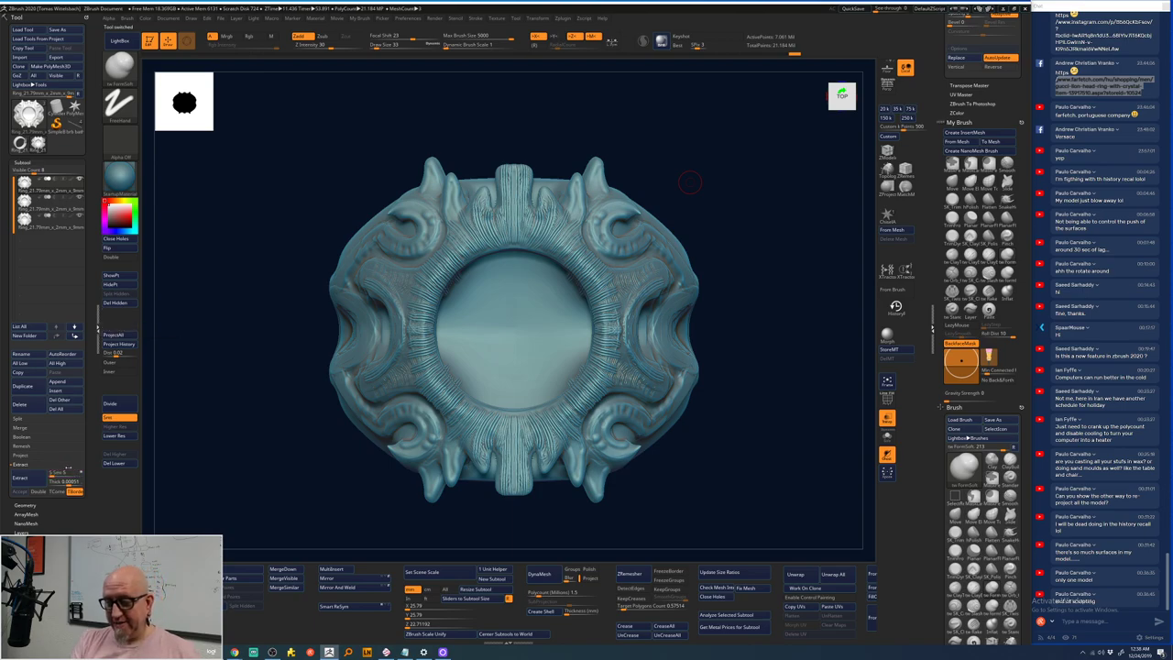
{"action": "left_click", "coordinate": [22, 386]}
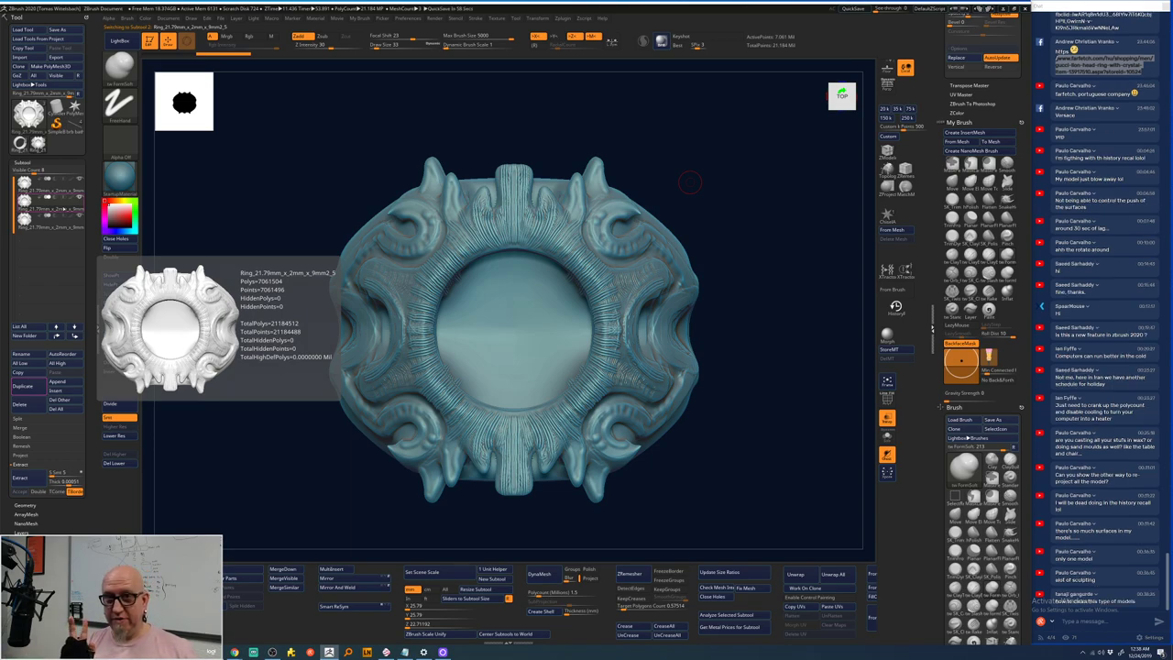
- Delete the ring copy's higher subdivision levels and ZRemesh it to about 4,448 points
{"action": "left_click_drag", "start_coordinate": [725, 189], "coordinate": [718, 181]}
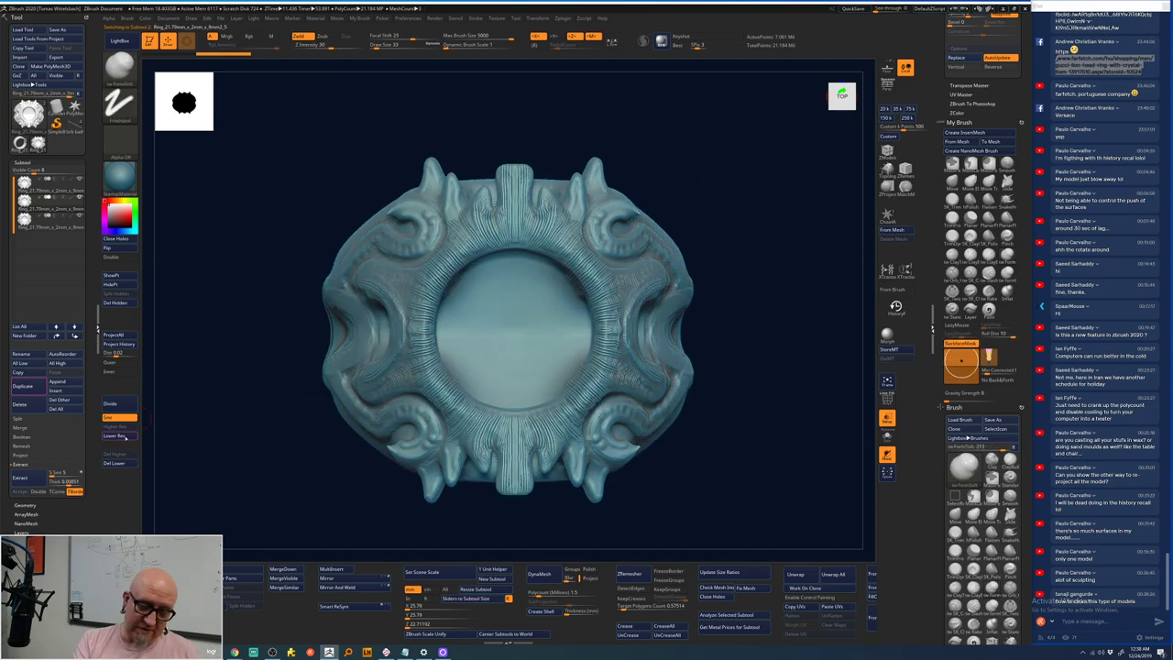
{"action": "left_click", "coordinate": [117, 436]}
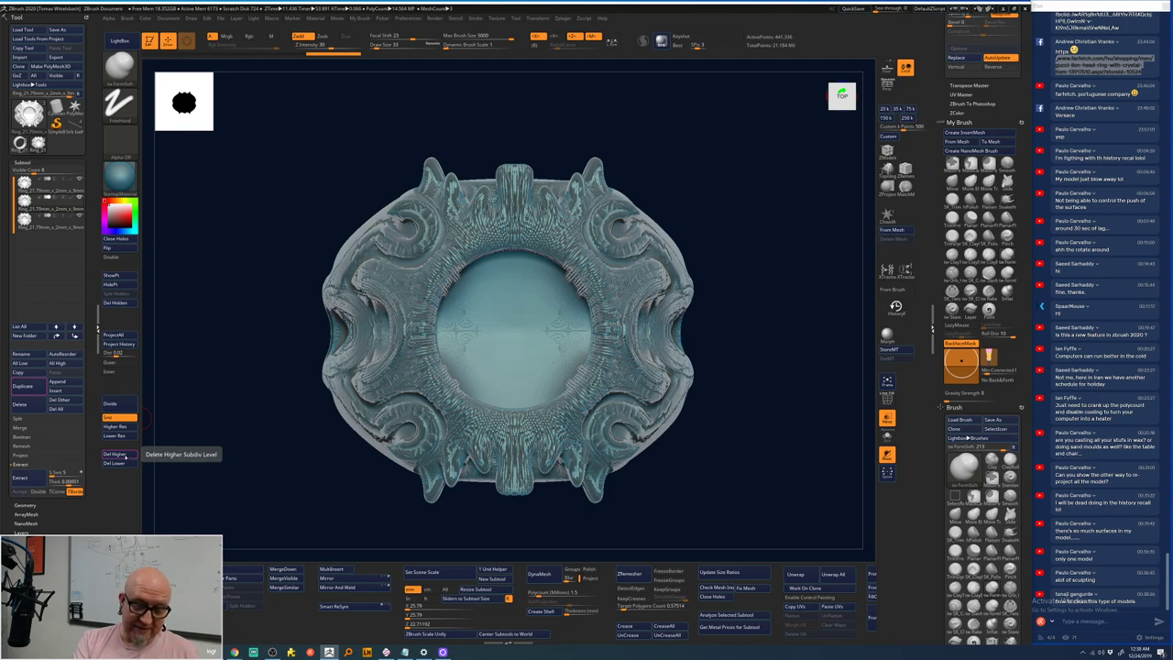
{"action": "left_click", "coordinate": [115, 456]}
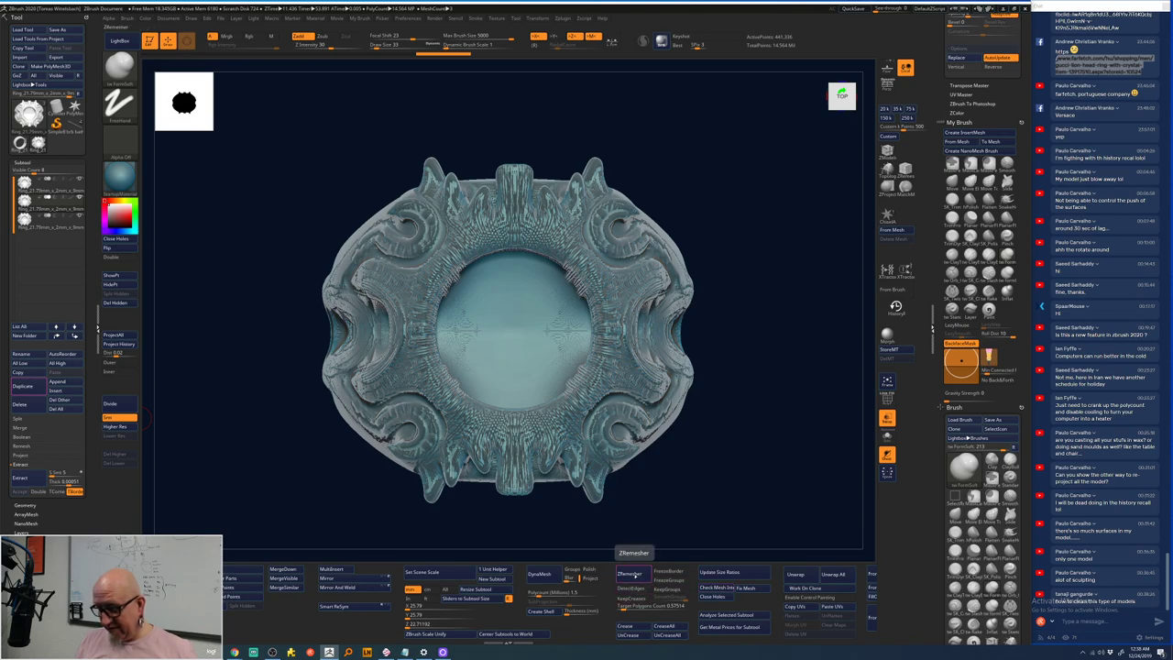
{"action": "left_click", "coordinate": [630, 575]}
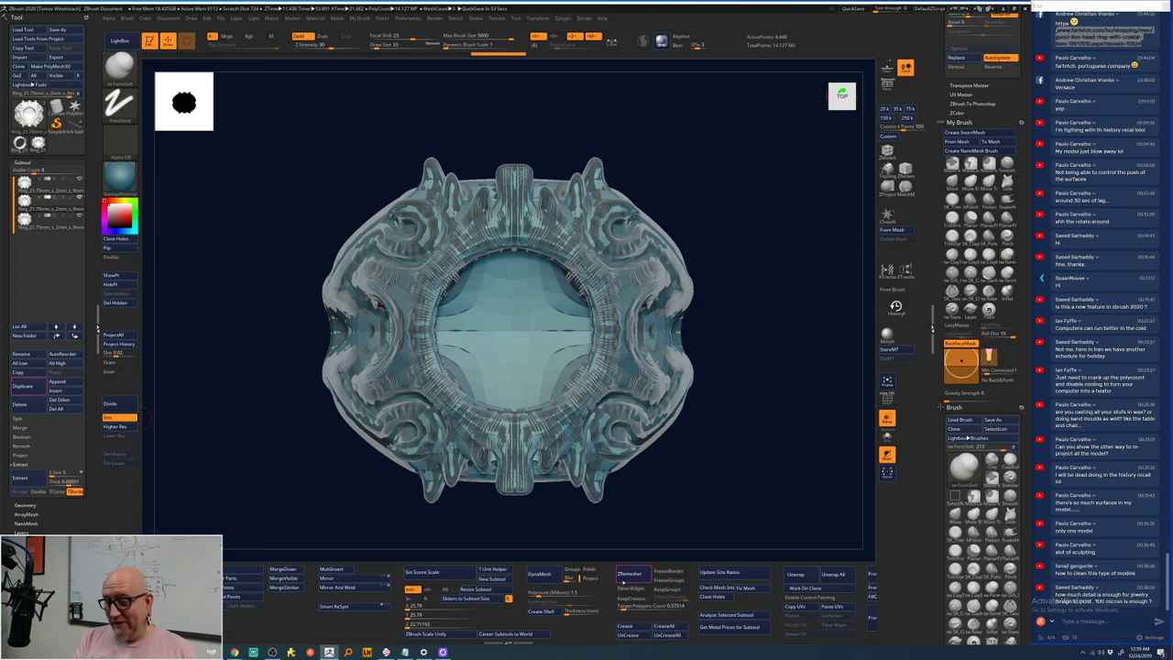
{"action": "mouse_move", "coordinate": [404, 652]}
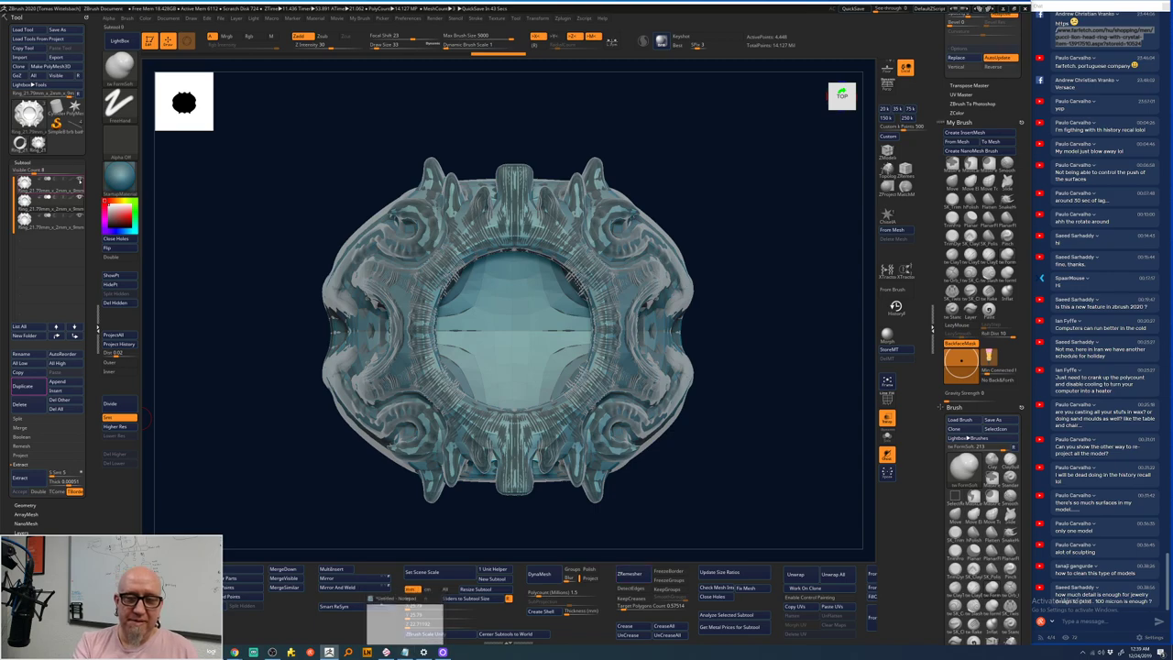
- Hide the detailed copy, Divide the remeshed ring twice to ~1.14 million, then step down one level
{"action": "left_click", "coordinate": [78, 219]}
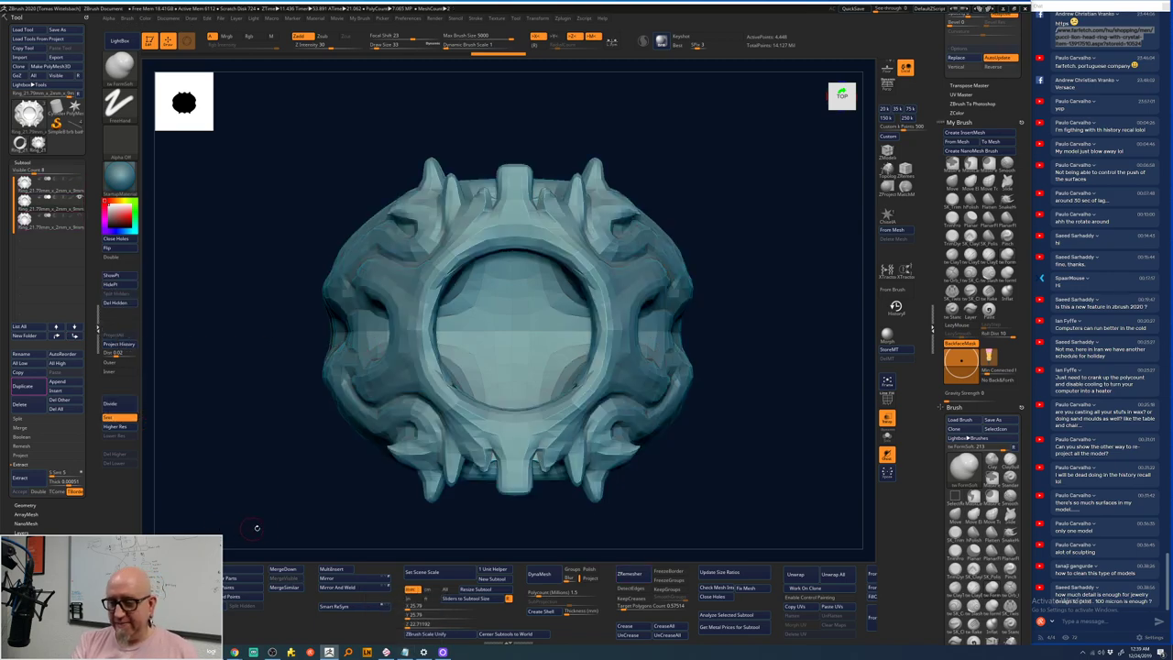
{"action": "left_click_drag", "start_coordinate": [315, 493], "coordinate": [364, 339]}
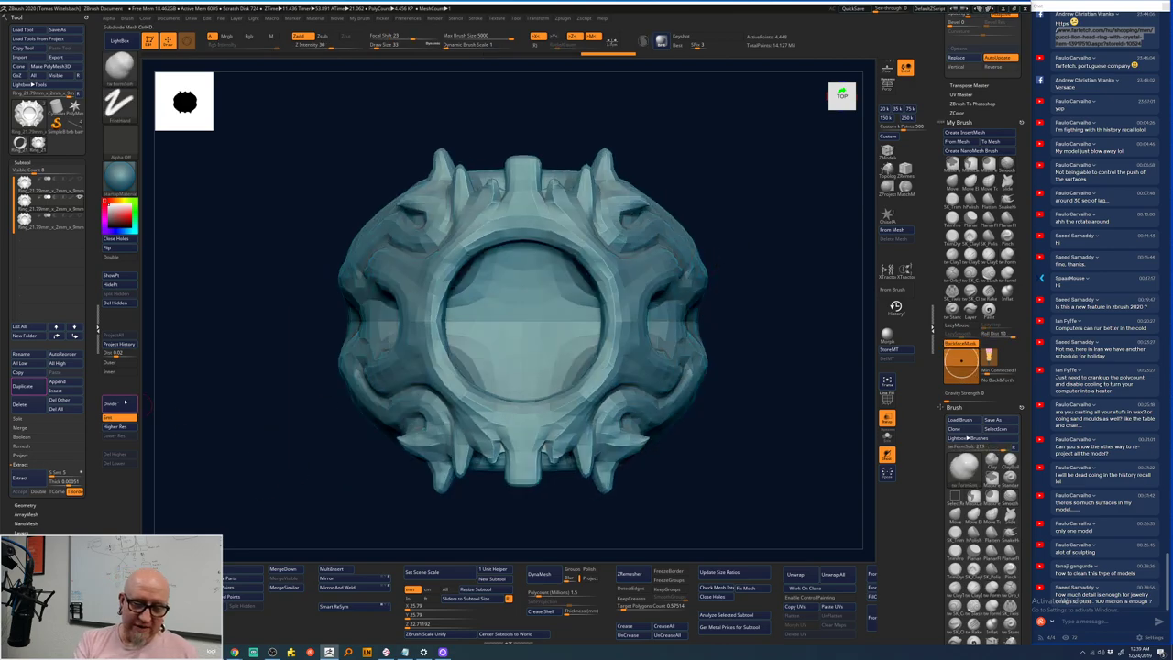
{"action": "left_click", "coordinate": [120, 404]}
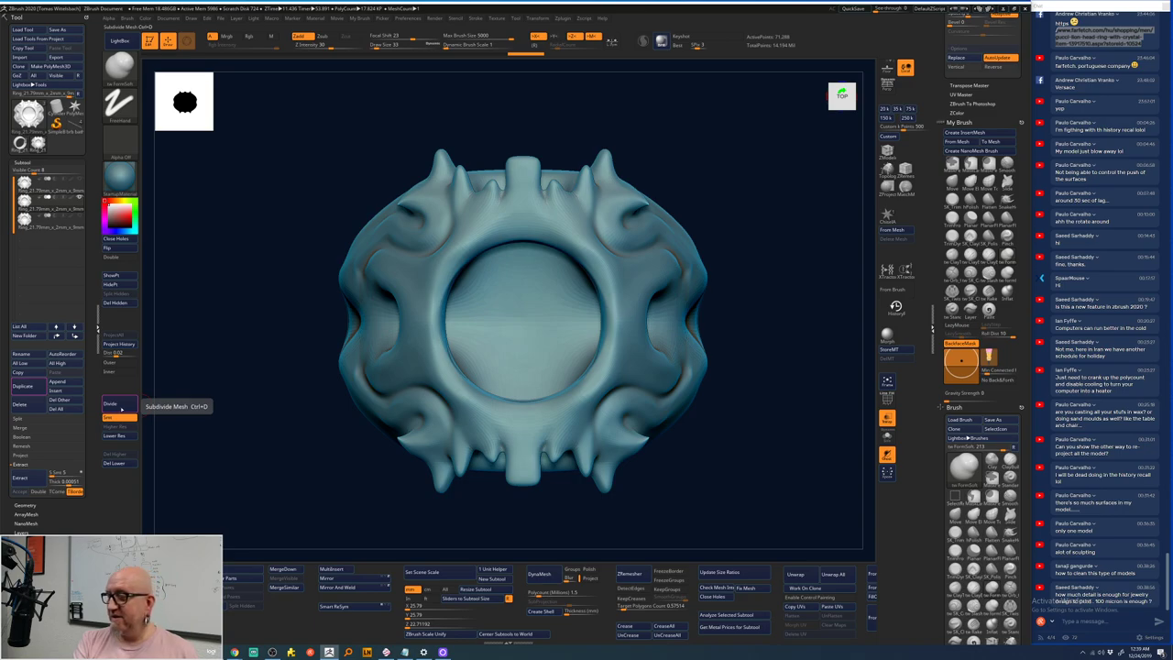
{"action": "left_click", "coordinate": [122, 406]}
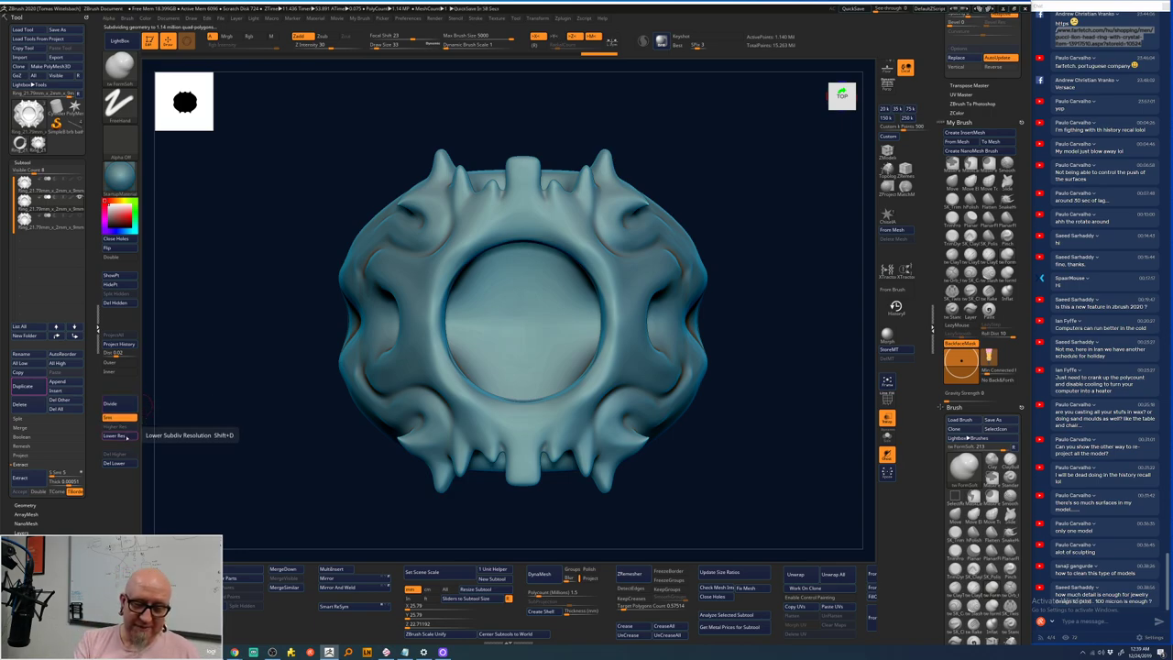
{"action": "left_click", "coordinate": [123, 437]}
{"action": "left_click_drag", "start_coordinate": [204, 484], "coordinate": [275, 471]}
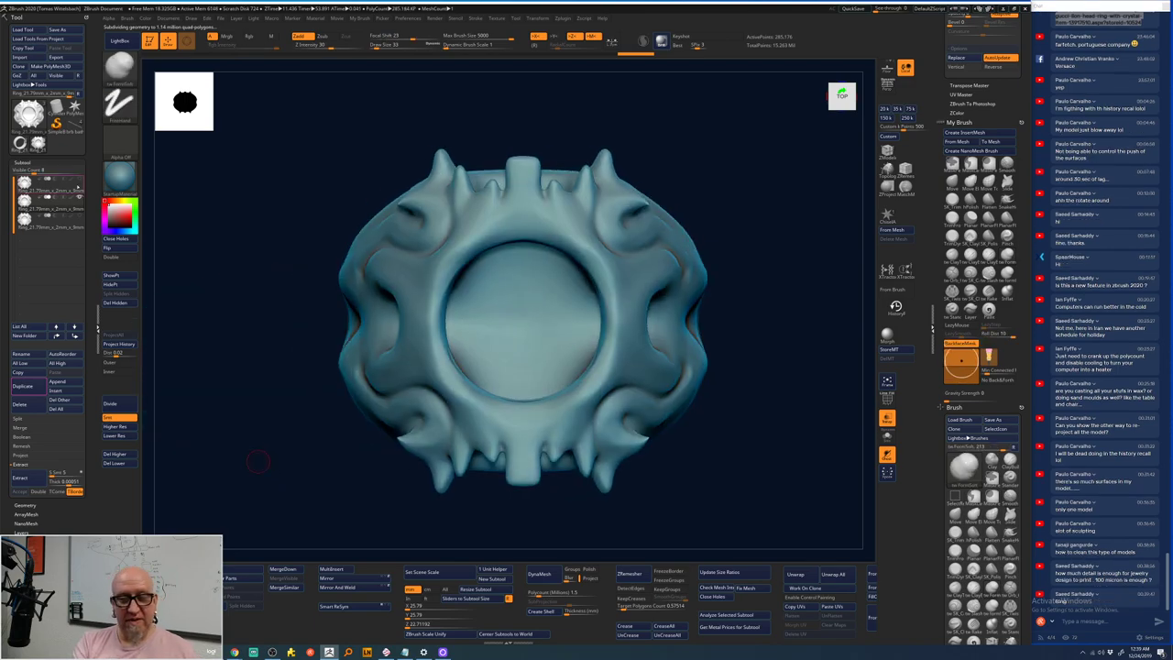
{"action": "mouse_move", "coordinate": [72, 189]}
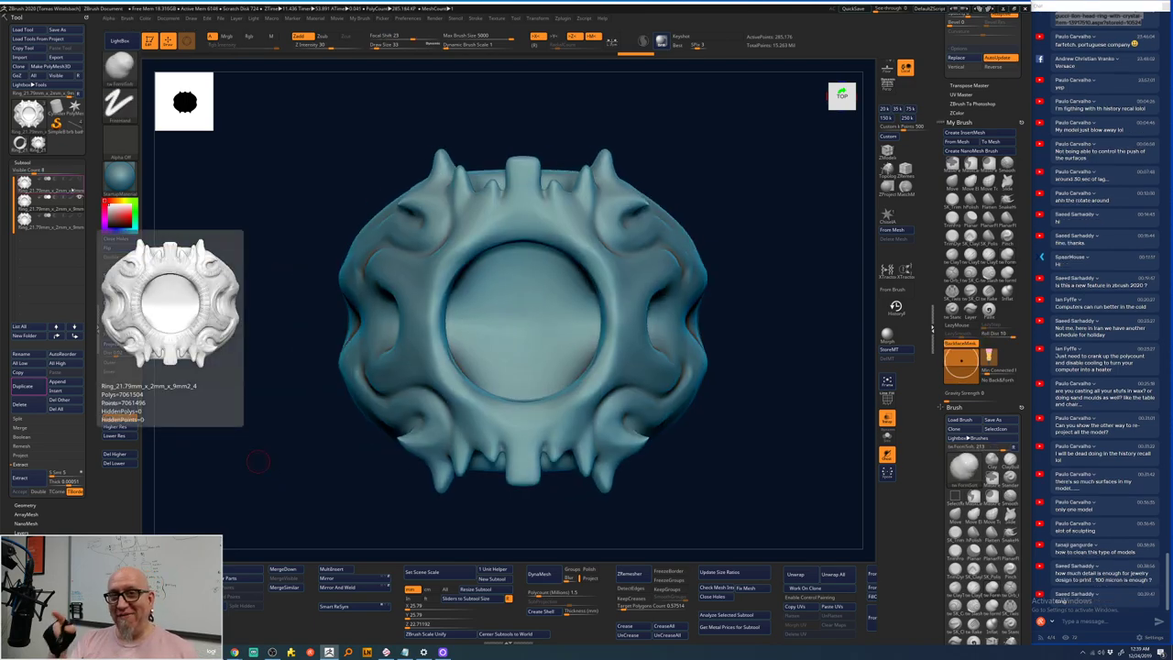
{"action": "mouse_move", "coordinate": [55, 230]}
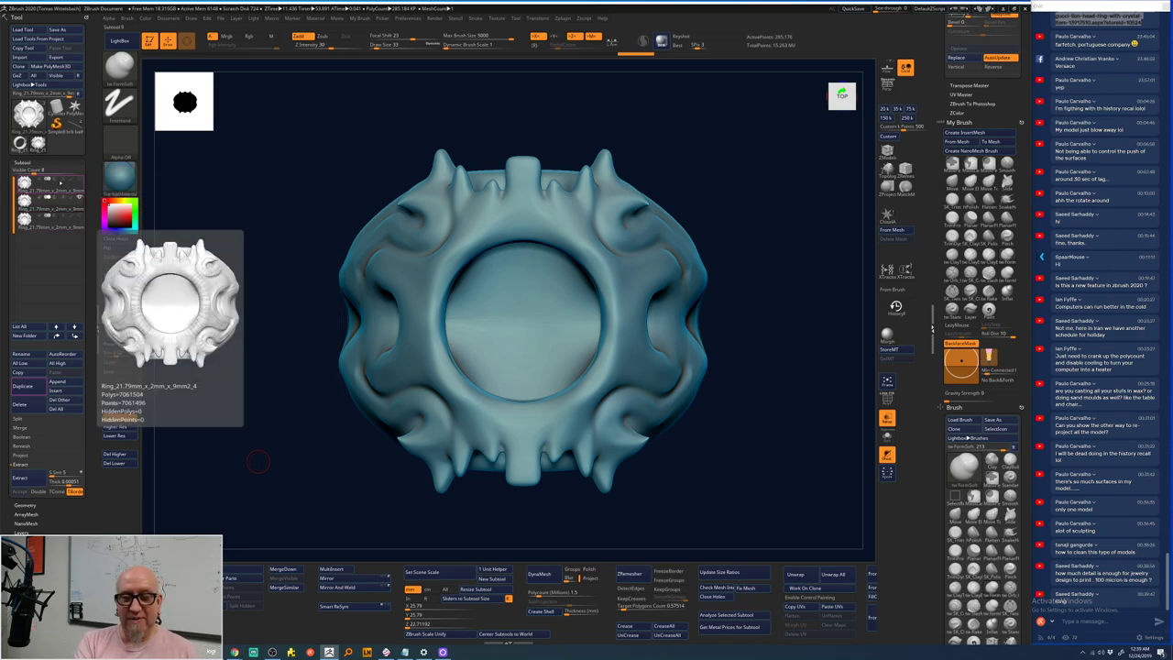
- Select the detailed ornate ring subtool and zoom in on the top of its band
{"action": "left_click", "coordinate": [55, 204]}
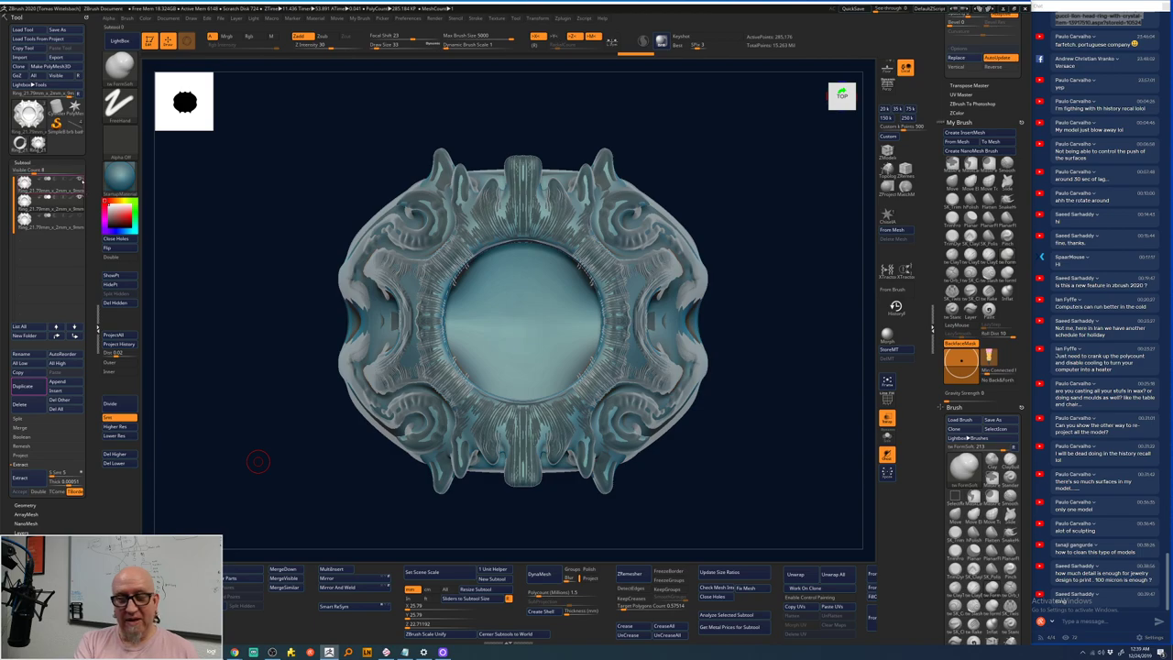
{"action": "mouse_move", "coordinate": [55, 203]}
{"action": "mouse_move", "coordinate": [79, 181]}
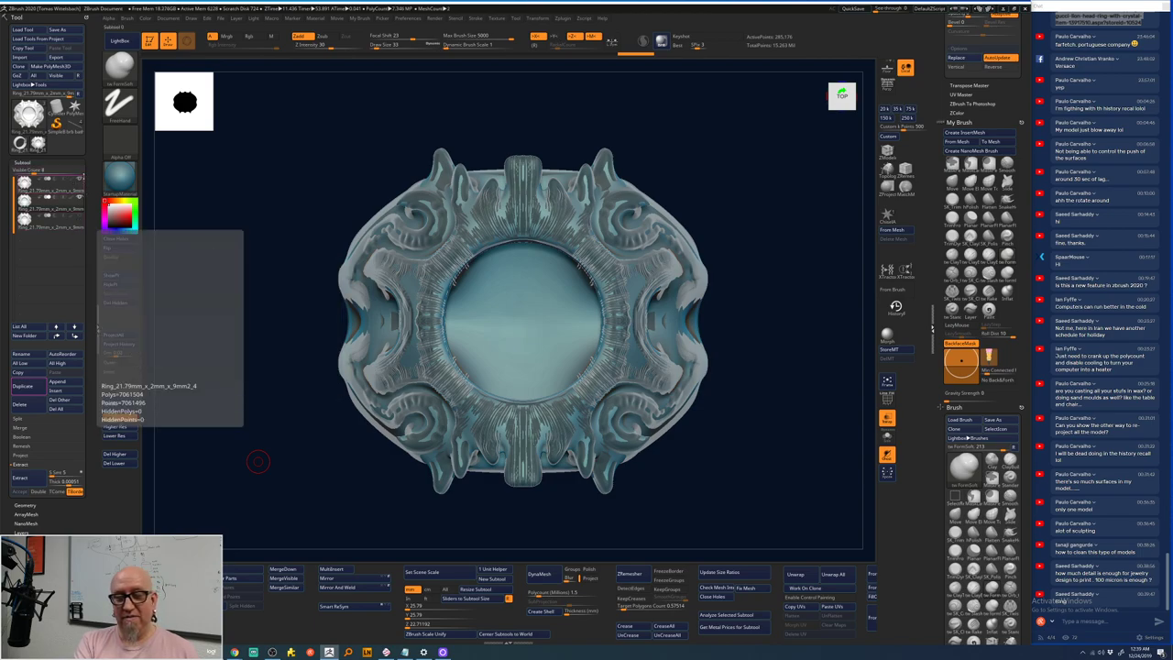
{"action": "left_click_drag", "start_coordinate": [257, 461], "coordinate": [275, 461]}
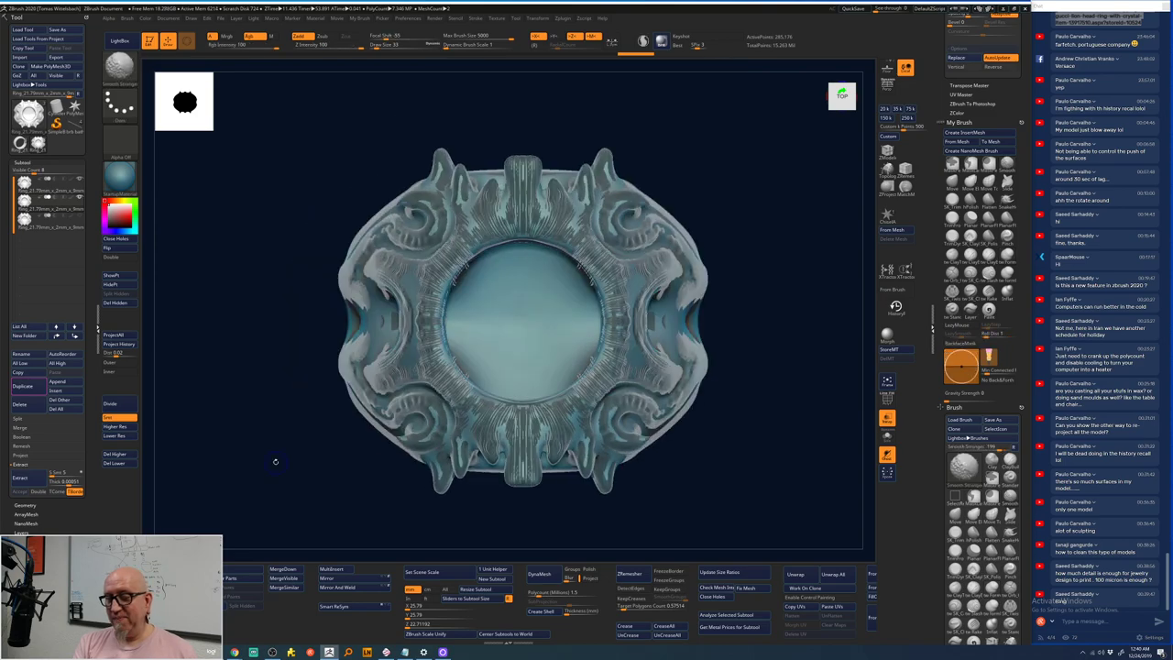
{"action": "mouse_move", "coordinate": [760, 189]}
{"action": "left_mouse_down", "text": "alt"}
{"action": "mouse_move", "coordinate": [736, 194]}
{"action": "mouse_move", "coordinate": [750, 211]}
{"action": "mouse_move", "coordinate": [752, 173]}
{"action": "mouse_move", "coordinate": [724, 145]}
{"action": "mouse_move", "coordinate": [748, 161]}
{"action": "mouse_move", "coordinate": [557, 223]}
{"action": "left_mouse_up", "text": "alt"}
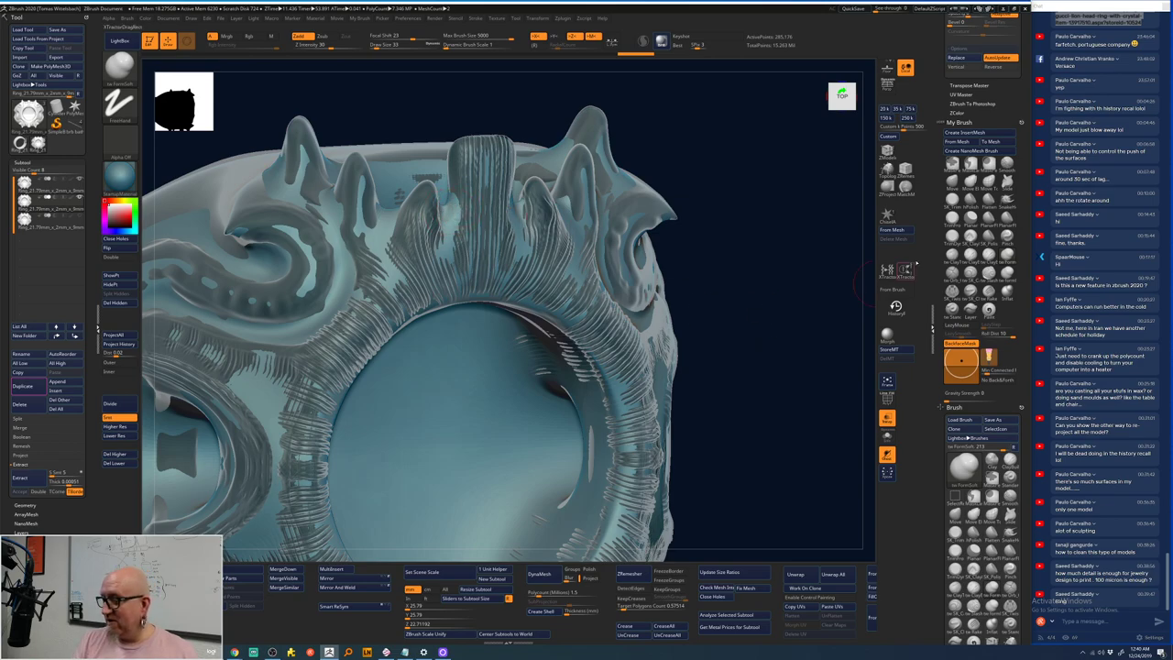
- Nudge the top-centre ornament's details with the Move brush, then smooth the marks there
{"action": "left_click", "coordinate": [952, 182]}
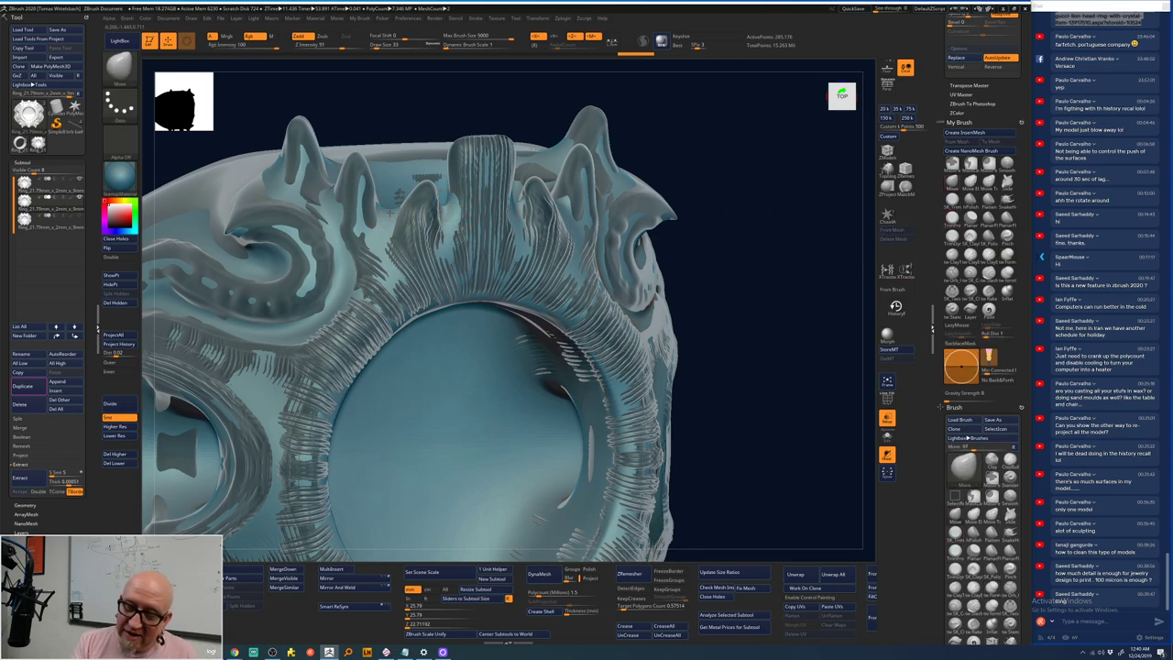
{"action": "left_click", "coordinate": [383, 235]}
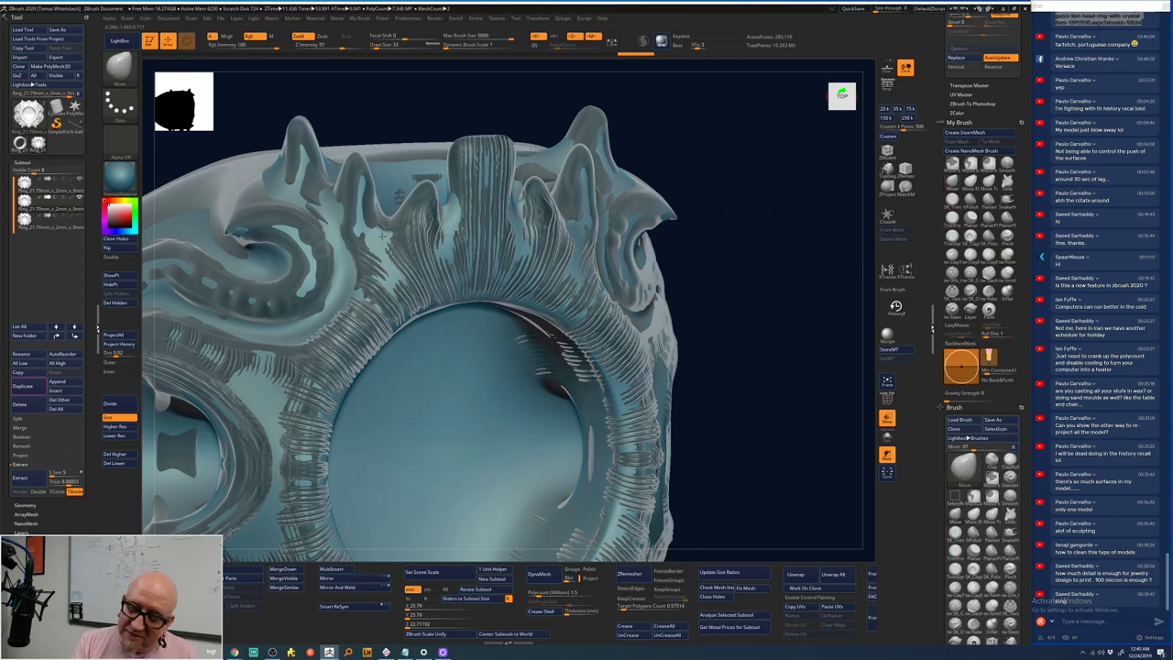
{"action": "left_click_drag", "start_coordinate": [773, 208], "coordinate": [442, 203]}
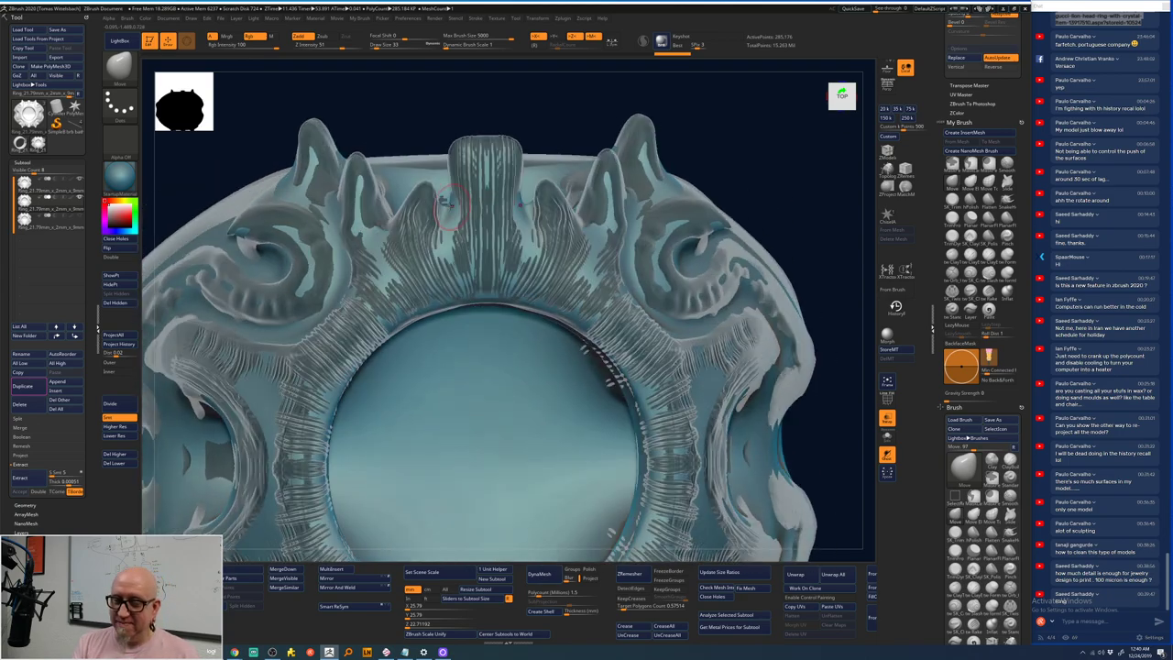
{"action": "left_click", "coordinate": [454, 220]}
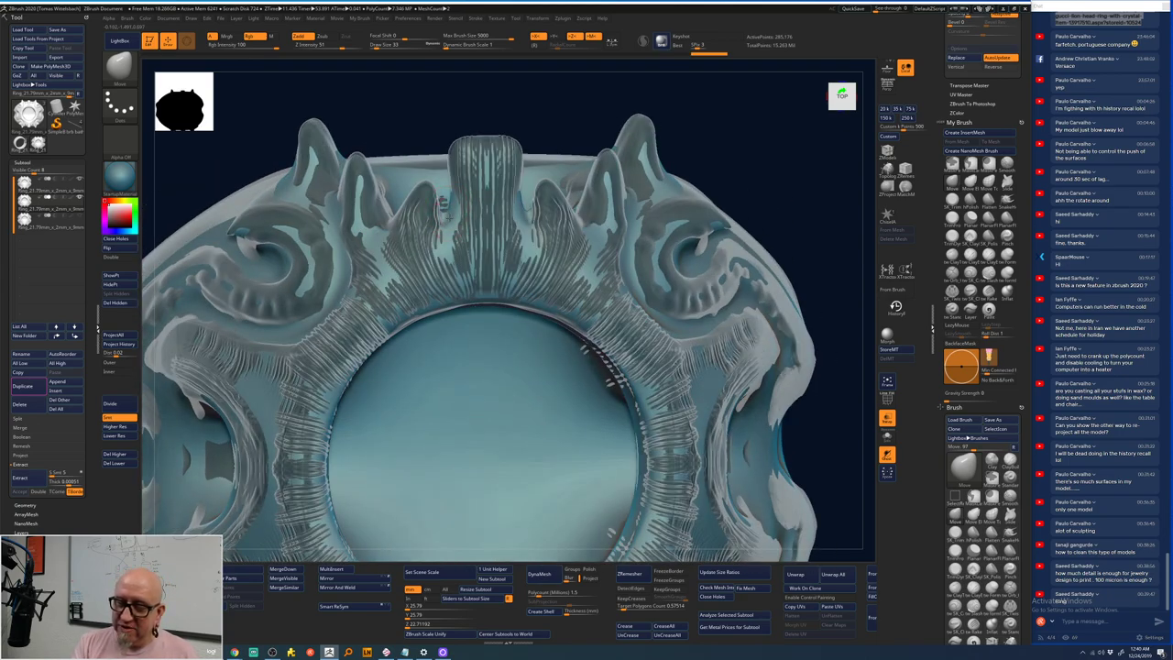
{"action": "left_click", "coordinate": [525, 220]}
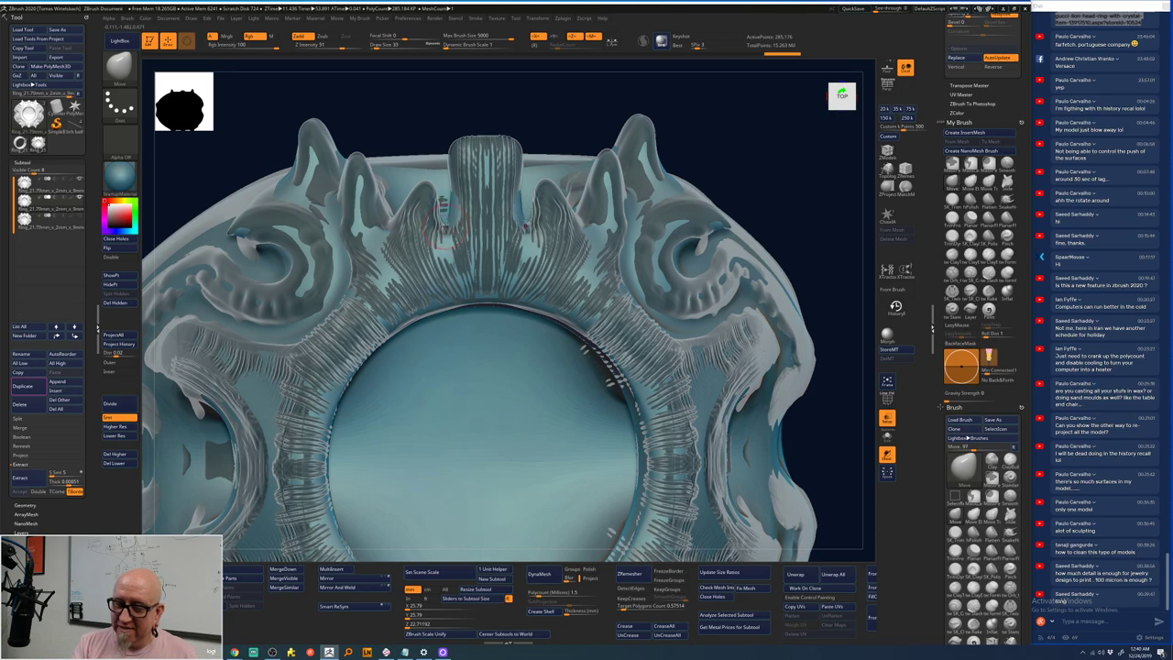
{"action": "left_click_drag", "start_coordinate": [451, 225], "coordinate": [524, 227], "text": "shift"}
- Undo and redo to keep the better stroke, then frame the ring in a straight front view
{"action": "key", "text": "ctrl+z"}
{"action": "key", "text": "ctrl+z"}
{"action": "key", "text": "ctrl+z"}
{"action": "key", "text": "ctrl+z"}
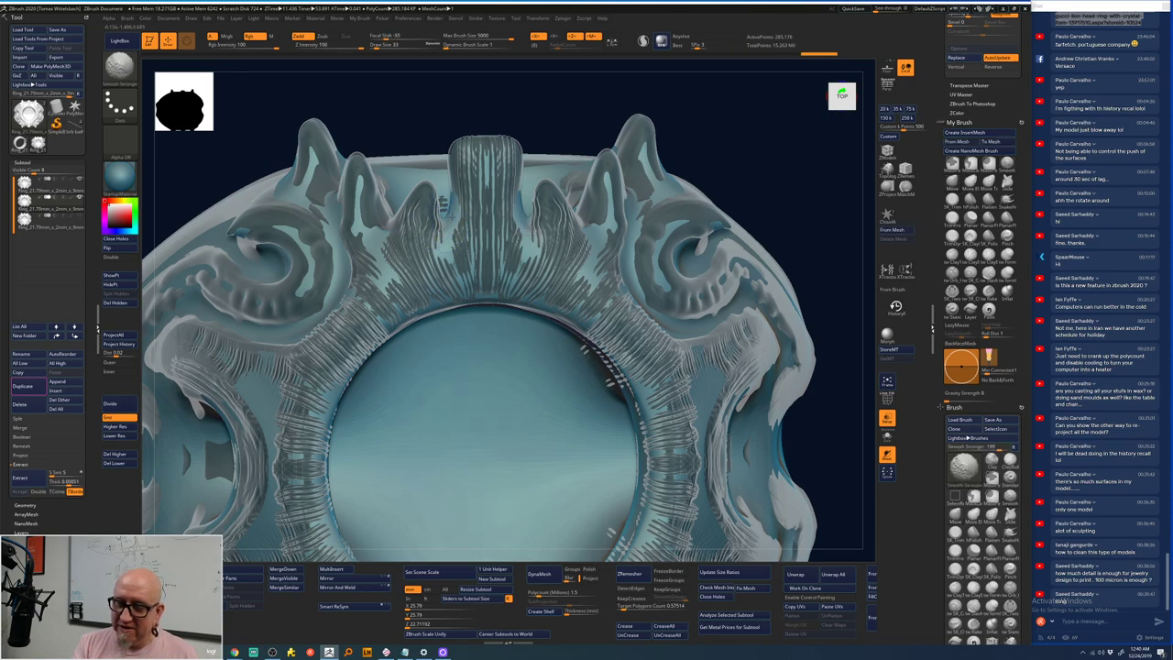
{"action": "key", "text": "ctrl+shift+z"}
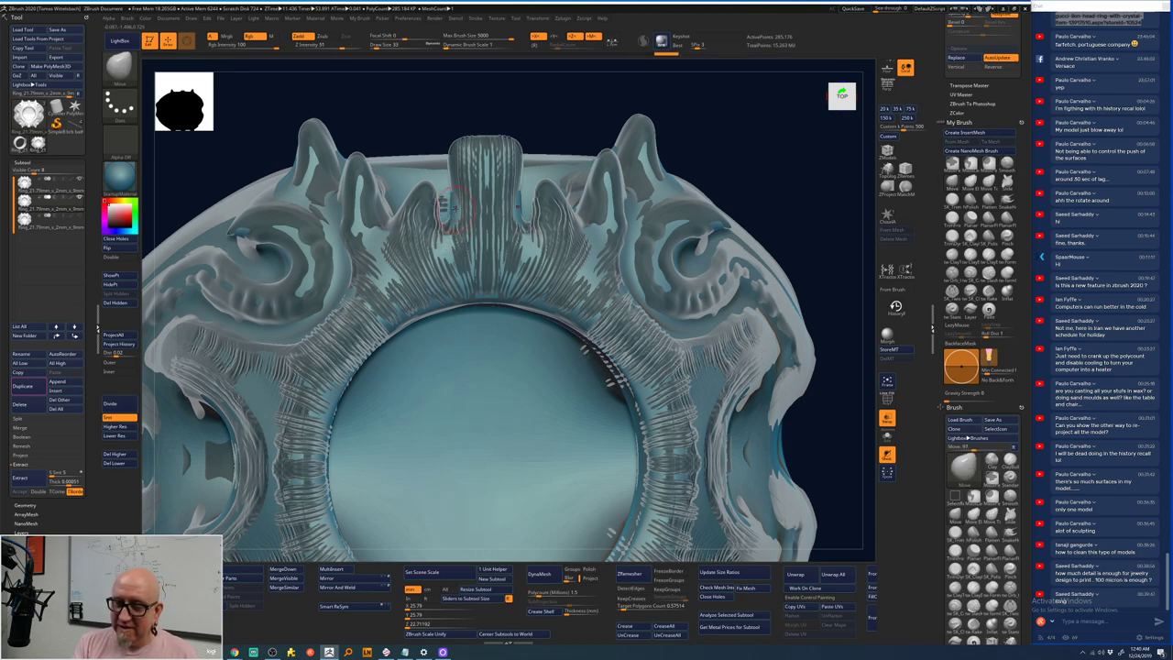
{"action": "left_click_drag", "start_coordinate": [795, 123], "coordinate": [518, 209]}
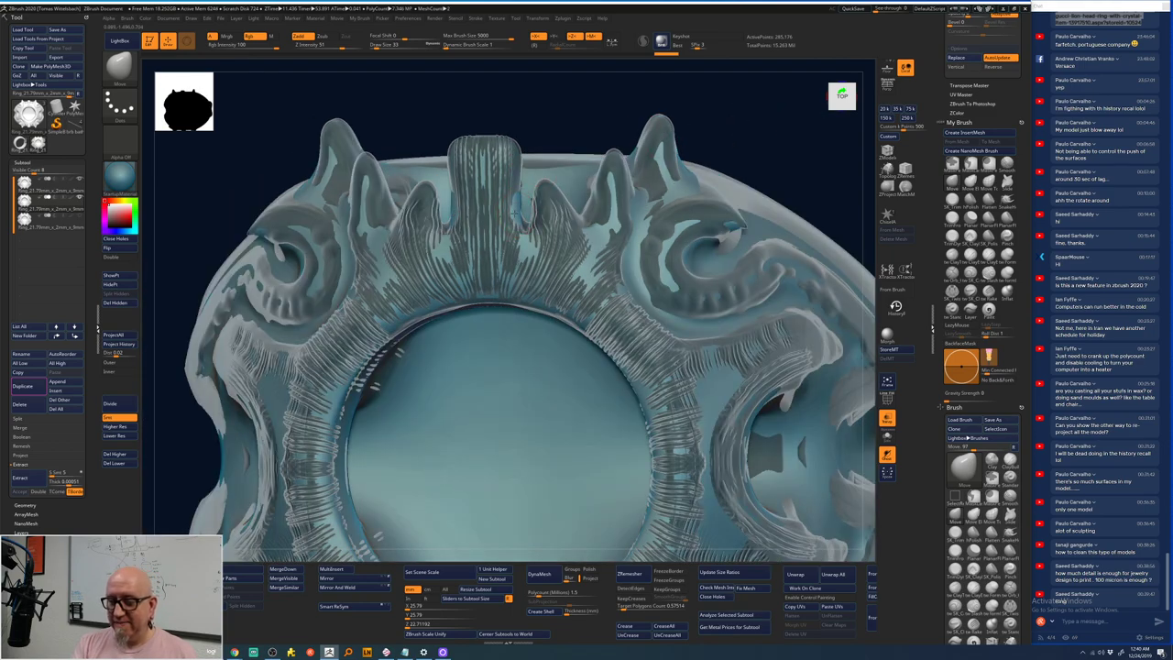
{"action": "key", "text": "ctrl+shift+z"}
{"action": "key", "text": "ctrl+shift+z"}
{"action": "key", "text": "f"}
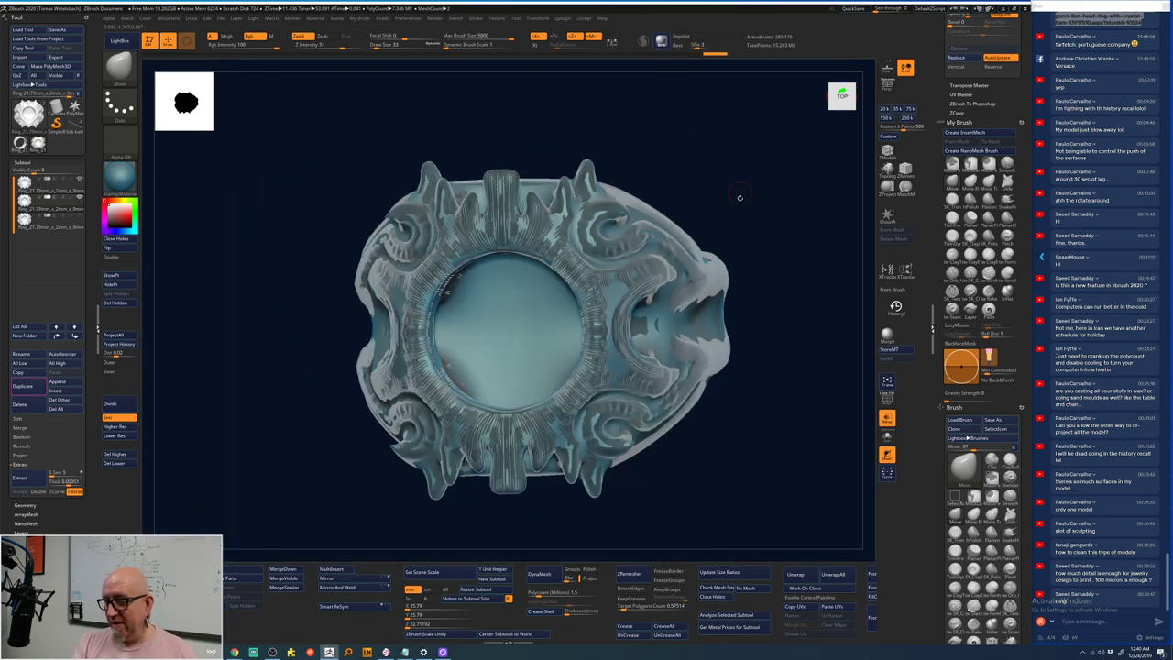
{"action": "left_click_drag", "start_coordinate": [741, 196], "coordinate": [736, 303]}
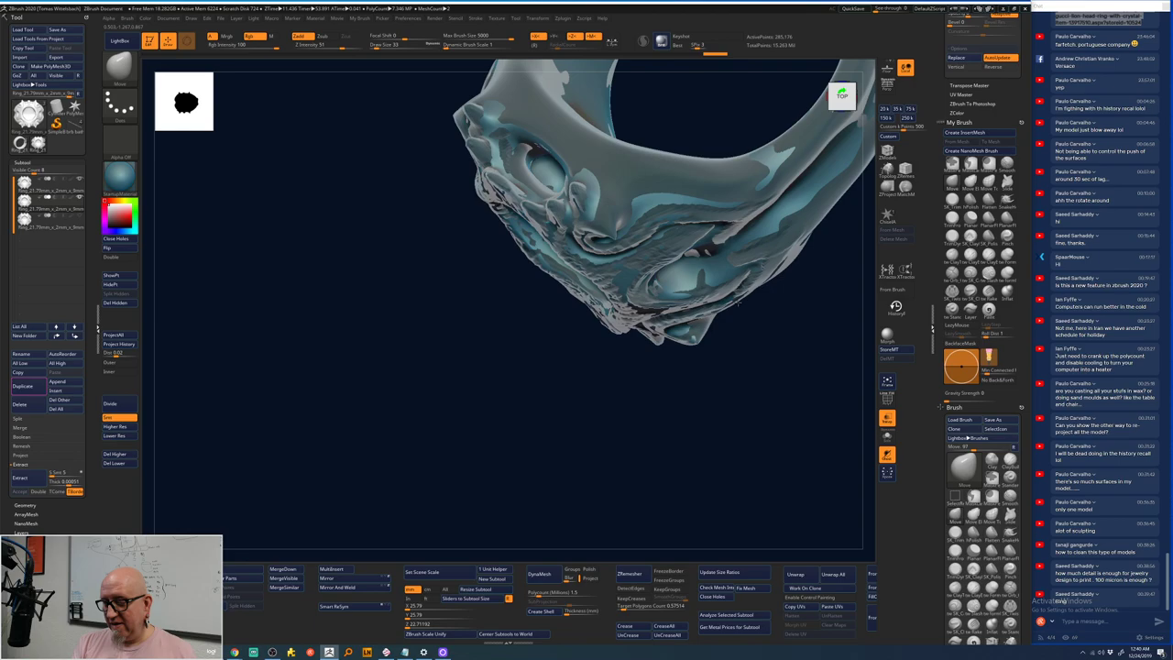
{"action": "key", "text": "f"}
{"action": "left_click_drag", "start_coordinate": [772, 189], "coordinate": [731, 213]}
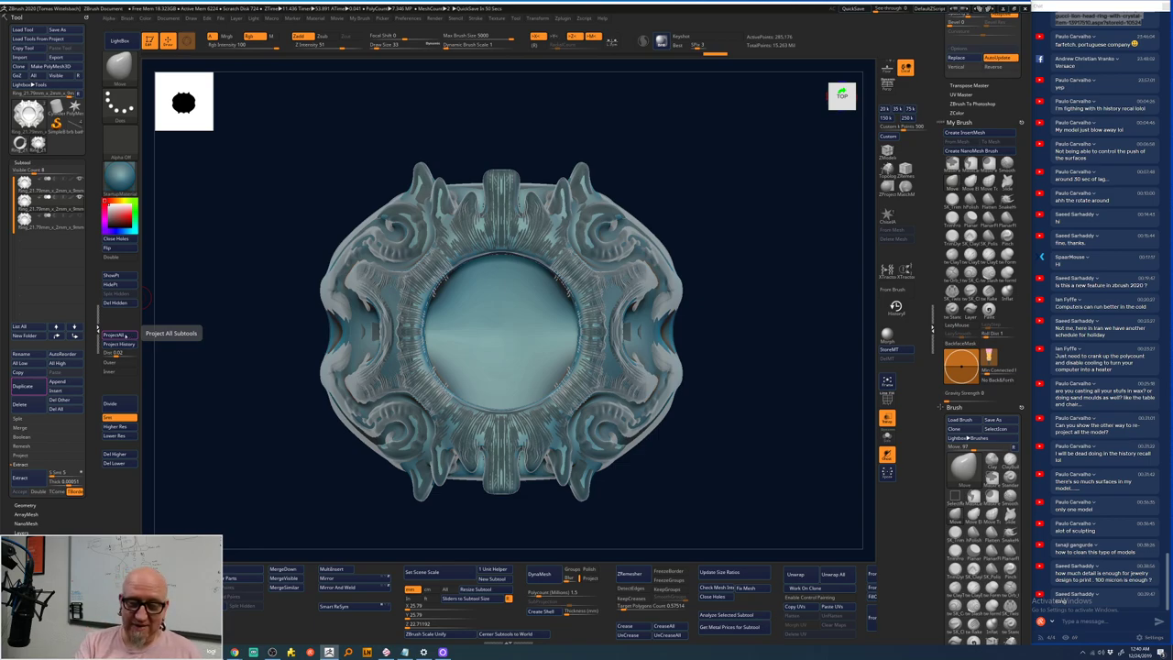
- Run ProjectAll across the subtools, then make the smoother ring copy the active subtool
{"action": "left_click", "coordinate": [126, 335]}
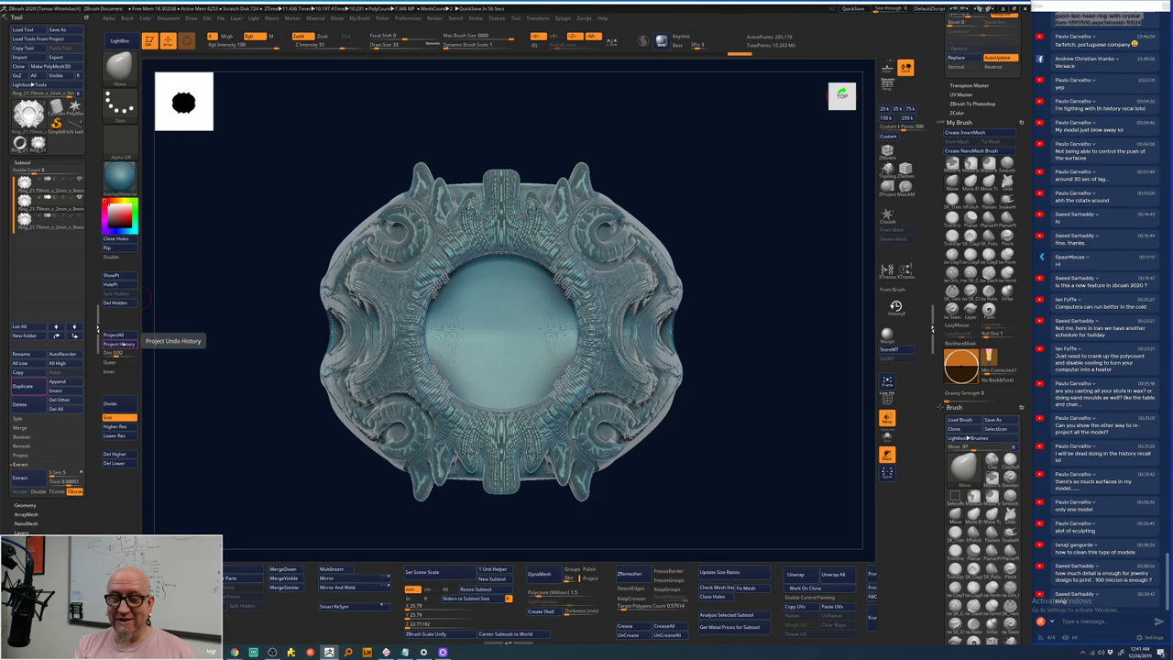
{"action": "left_click", "coordinate": [50, 190]}
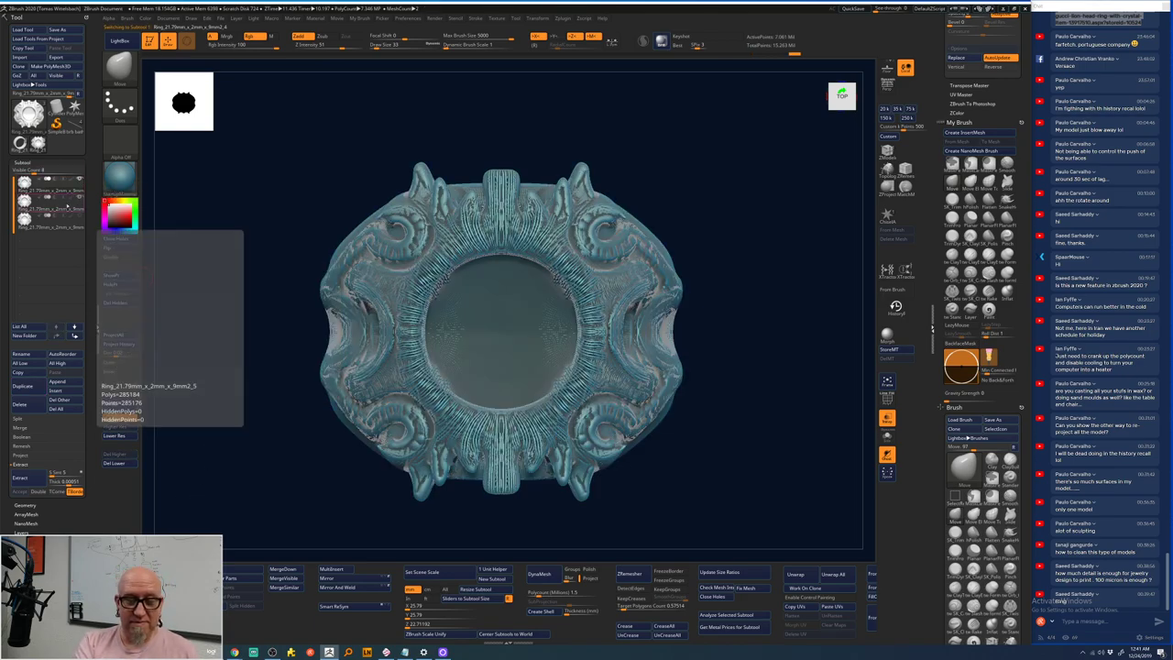
{"action": "left_click", "coordinate": [55, 182]}
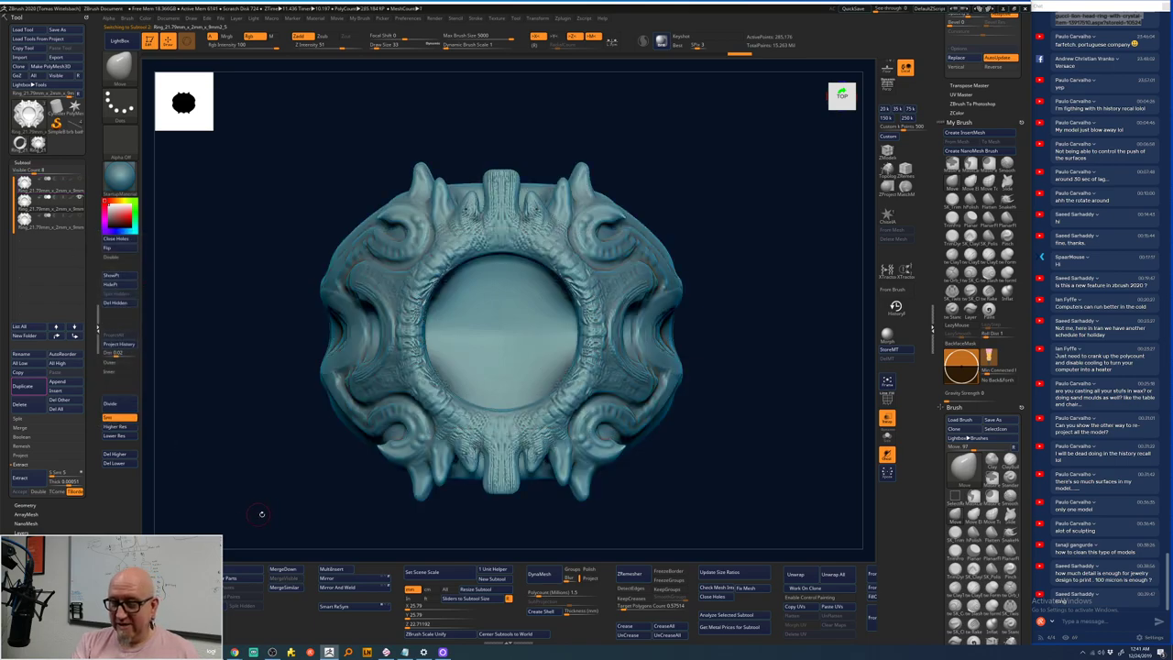
- Symmetrically smooth away the ribbed texture on the ring head's top, inner rim and side ornaments
{"action": "left_click_drag", "start_coordinate": [273, 492], "coordinate": [646, 264]}
{"action": "mouse_move", "coordinate": [725, 202]}
{"action": "left_mouse_down", "text": "alt"}
{"action": "mouse_move", "coordinate": [597, 156]}
{"action": "mouse_move", "coordinate": [652, 144]}
{"action": "left_mouse_up", "text": "alt"}
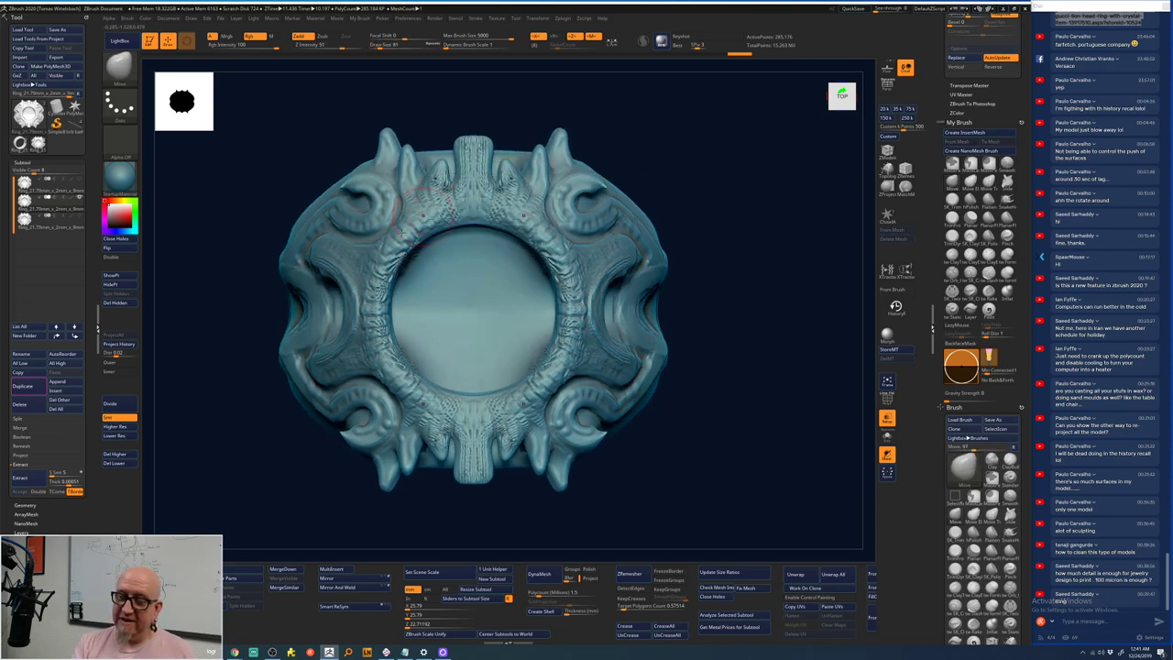
{"action": "mouse_move", "coordinate": [393, 191]}
{"action": "left_mouse_down", "text": "shift"}
{"action": "mouse_move", "coordinate": [442, 168]}
{"action": "mouse_move", "coordinate": [423, 243]}
{"action": "mouse_move", "coordinate": [471, 135]}
{"action": "mouse_move", "coordinate": [474, 191]}
{"action": "left_mouse_up", "text": "shift"}
{"action": "left_click_drag", "start_coordinate": [561, 257], "coordinate": [573, 353], "text": "shift"}
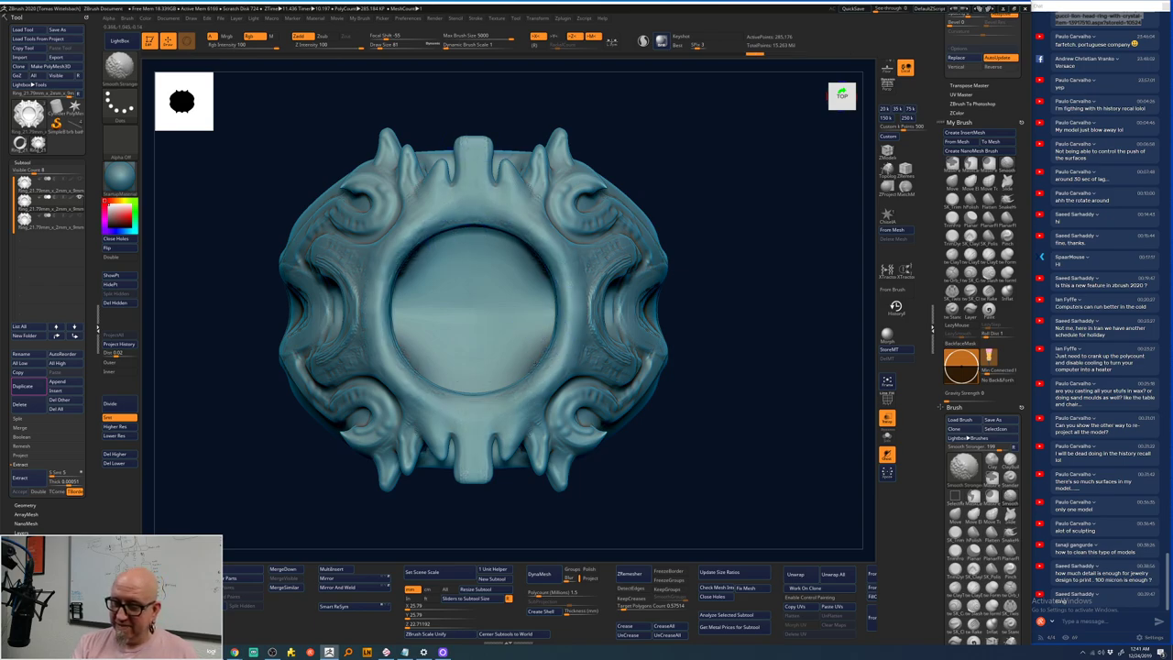
{"action": "mouse_move", "coordinate": [601, 220]}
{"action": "left_mouse_down", "text": "shift"}
{"action": "mouse_move", "coordinate": [599, 320]}
{"action": "mouse_move", "coordinate": [632, 339]}
{"action": "mouse_move", "coordinate": [646, 240]}
{"action": "mouse_move", "coordinate": [566, 191]}
{"action": "left_mouse_up", "text": "shift"}
{"action": "left_click_drag", "start_coordinate": [724, 353], "coordinate": [648, 209]}
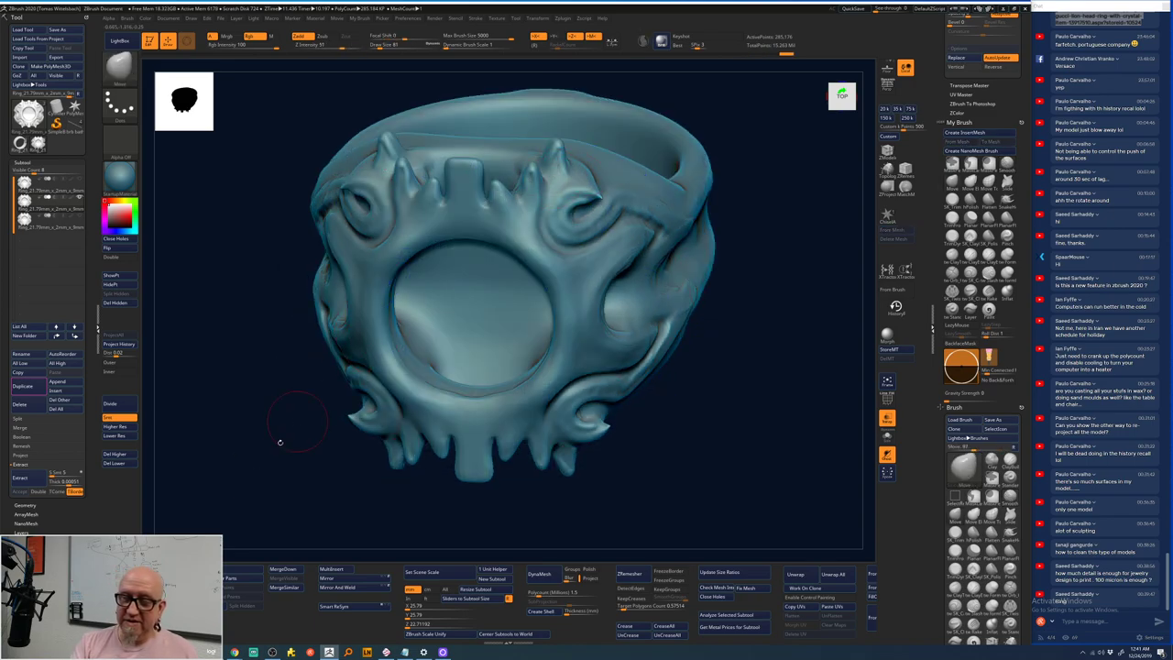
{"action": "left_click_drag", "start_coordinate": [280, 438], "coordinate": [697, 236]}
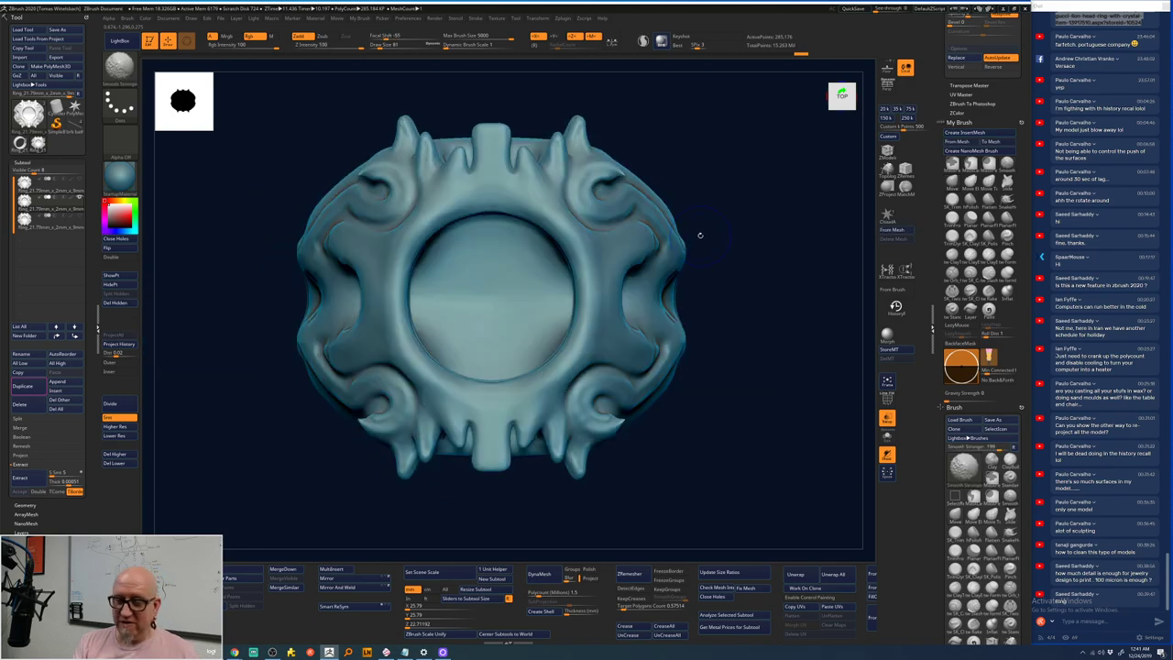
- Step the ring copy up a level with Higher Res, then run ProjectAll twice
{"action": "left_click", "coordinate": [129, 405]}
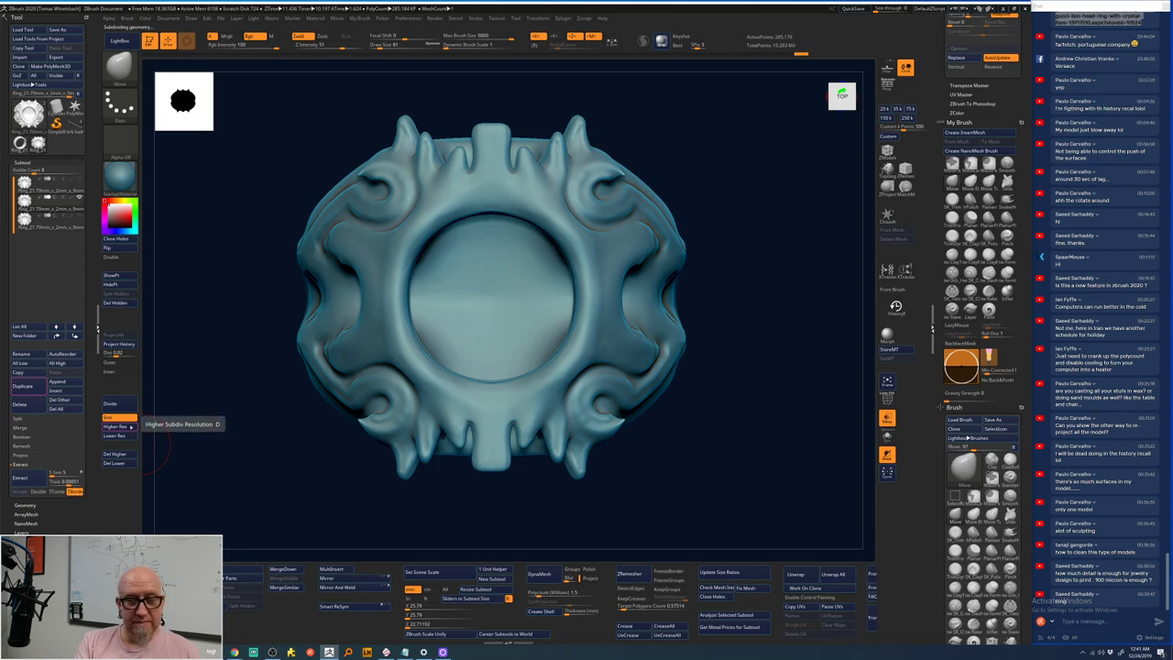
{"action": "left_click", "coordinate": [131, 427]}
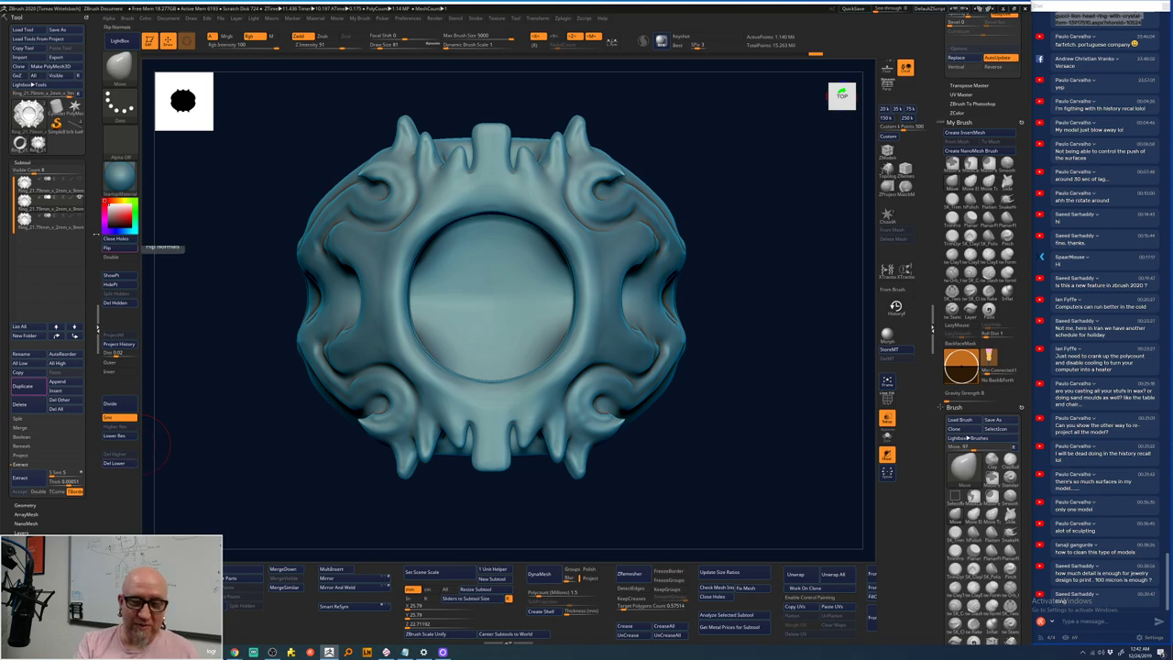
{"action": "key", "text": "ctrl+z"}
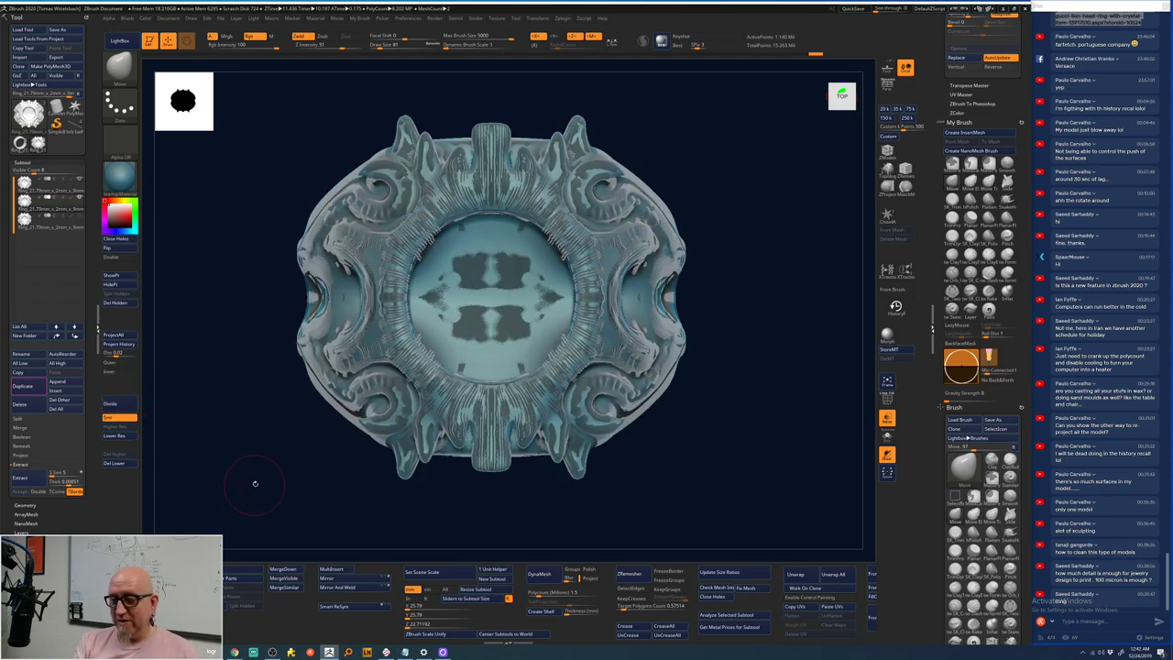
{"action": "left_click", "coordinate": [127, 335]}
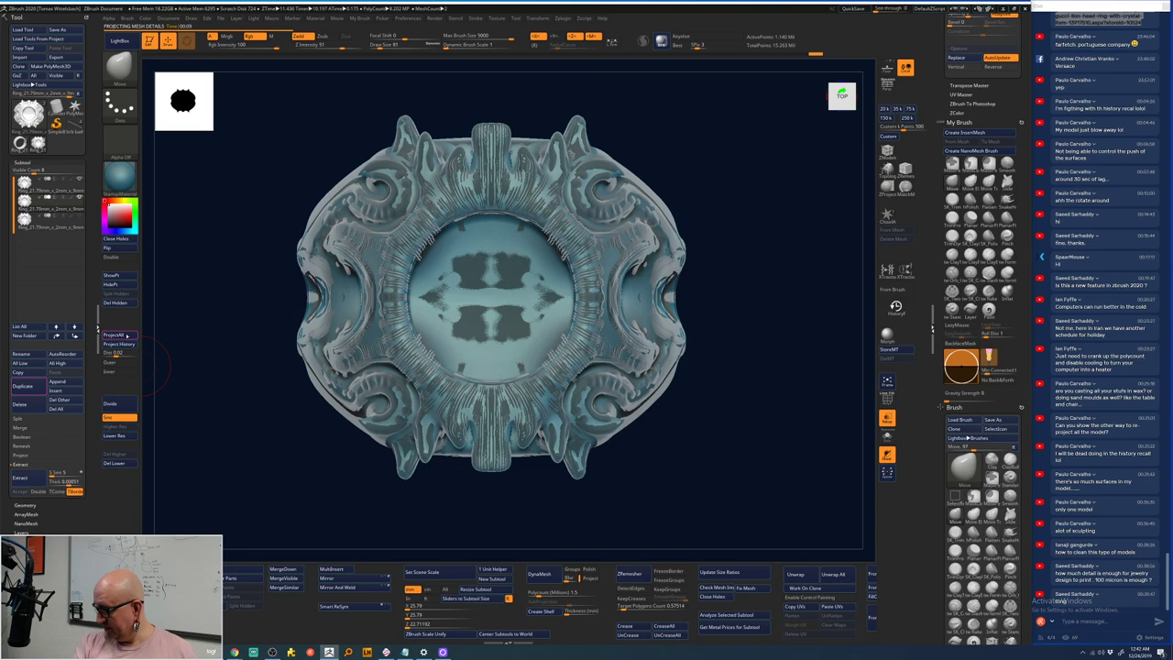
{"action": "left_click", "coordinate": [113, 334]}
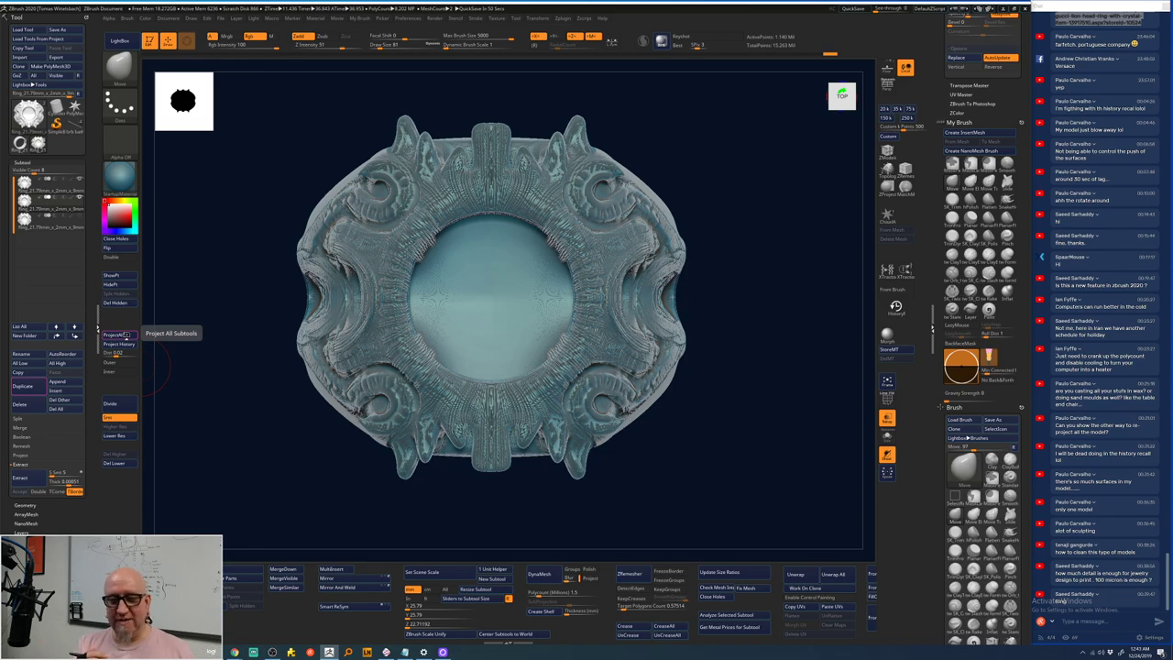
{"action": "mouse_move", "coordinate": [50, 202]}
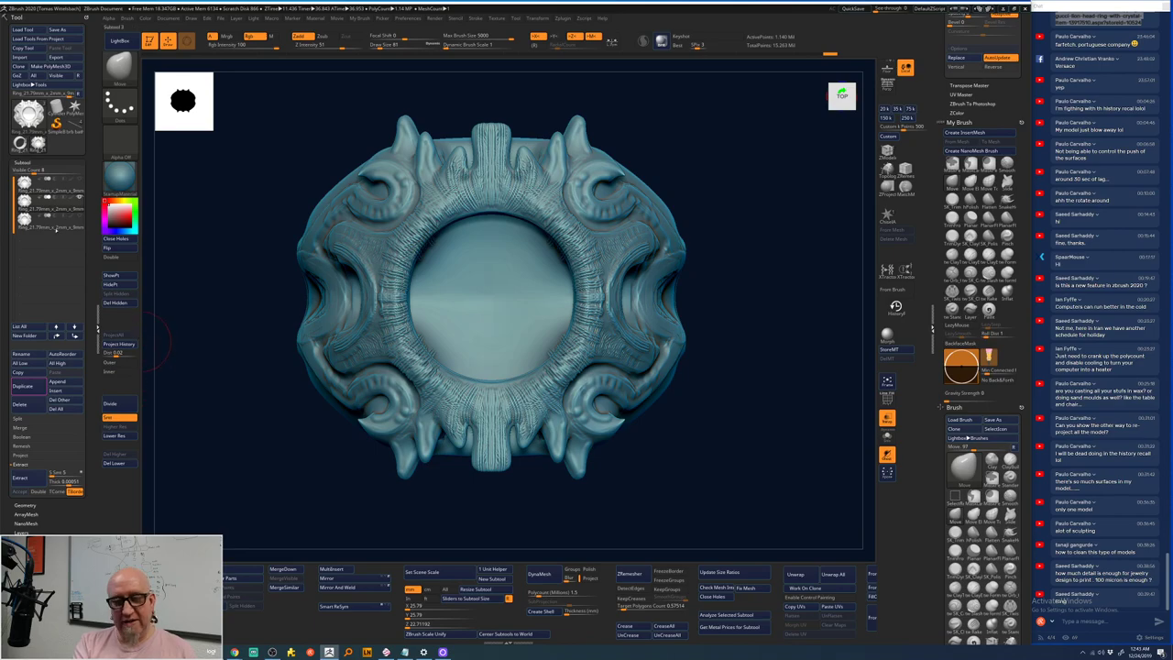
{"action": "key", "text": "Up"}
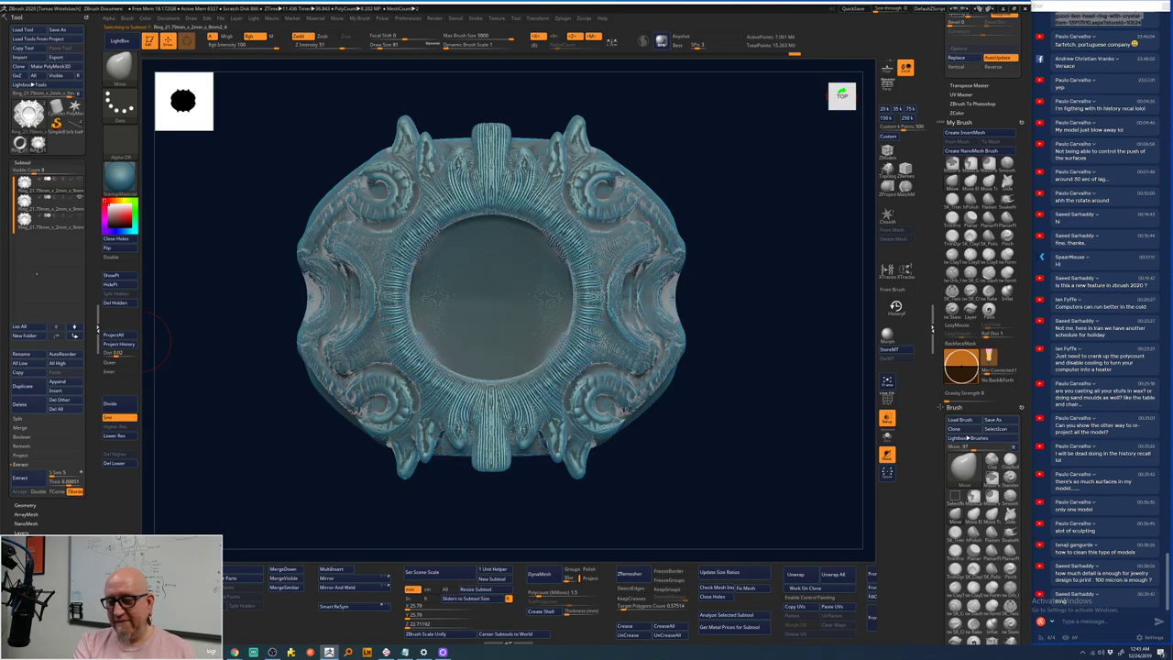
{"action": "key", "text": "Up"}
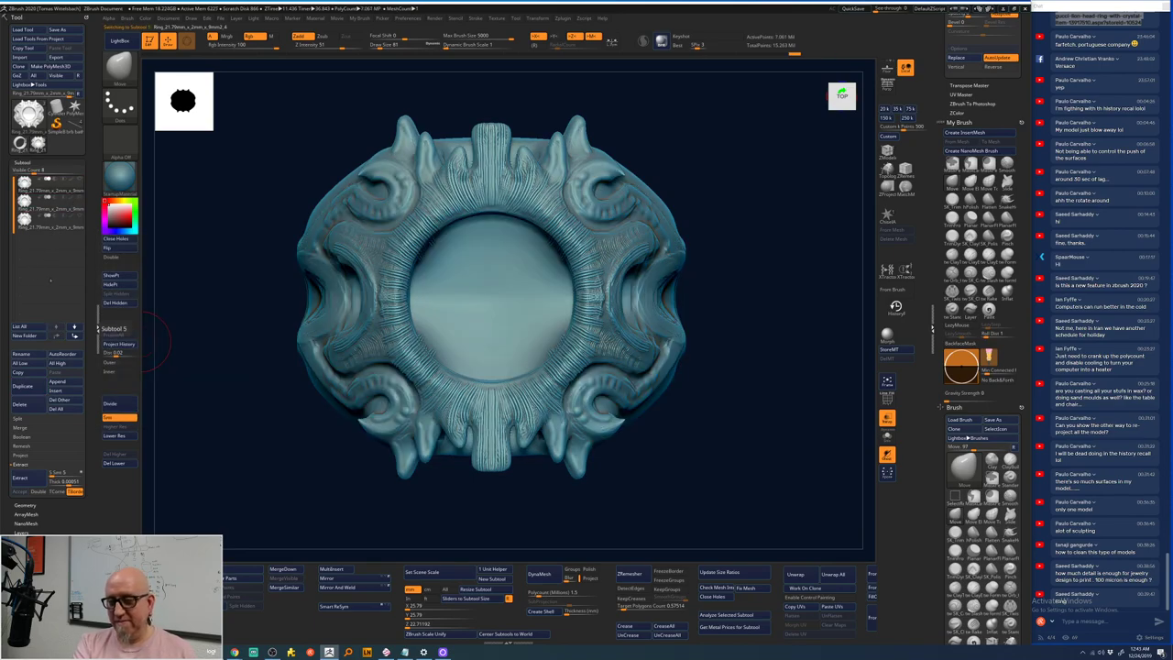
{"action": "key", "text": "Up"}
{"action": "key", "text": "Up"}
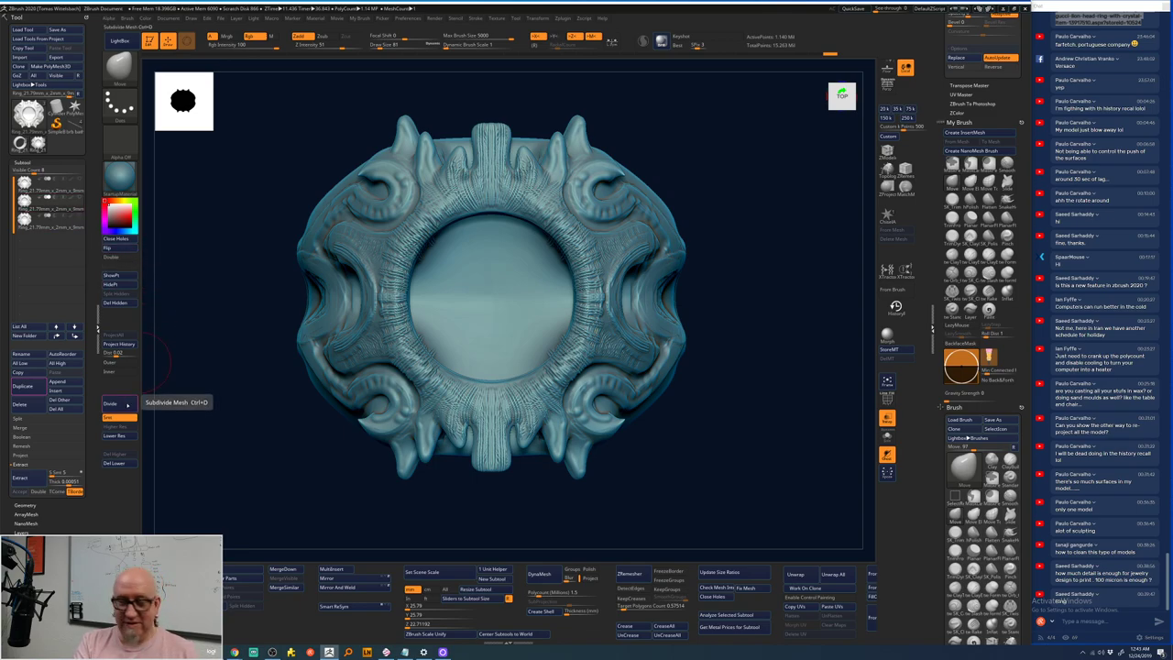
- Subdivide the ring head mesh to 4.562 million polygons
{"action": "left_click", "coordinate": [127, 403]}
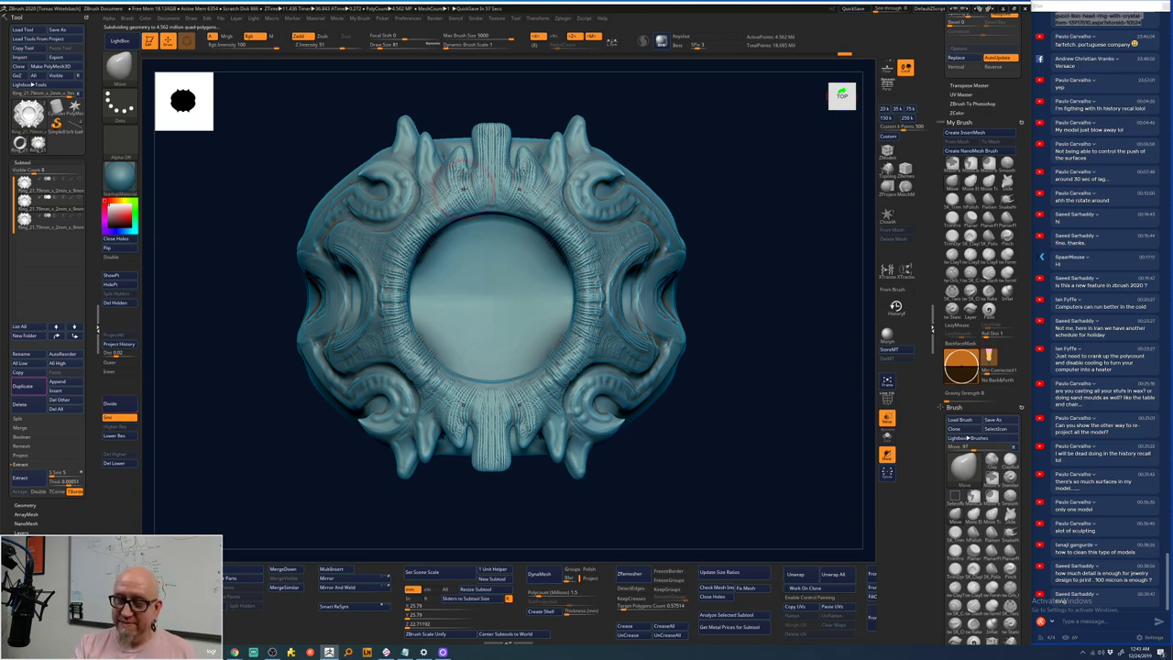
{"action": "key", "text": "shift"}
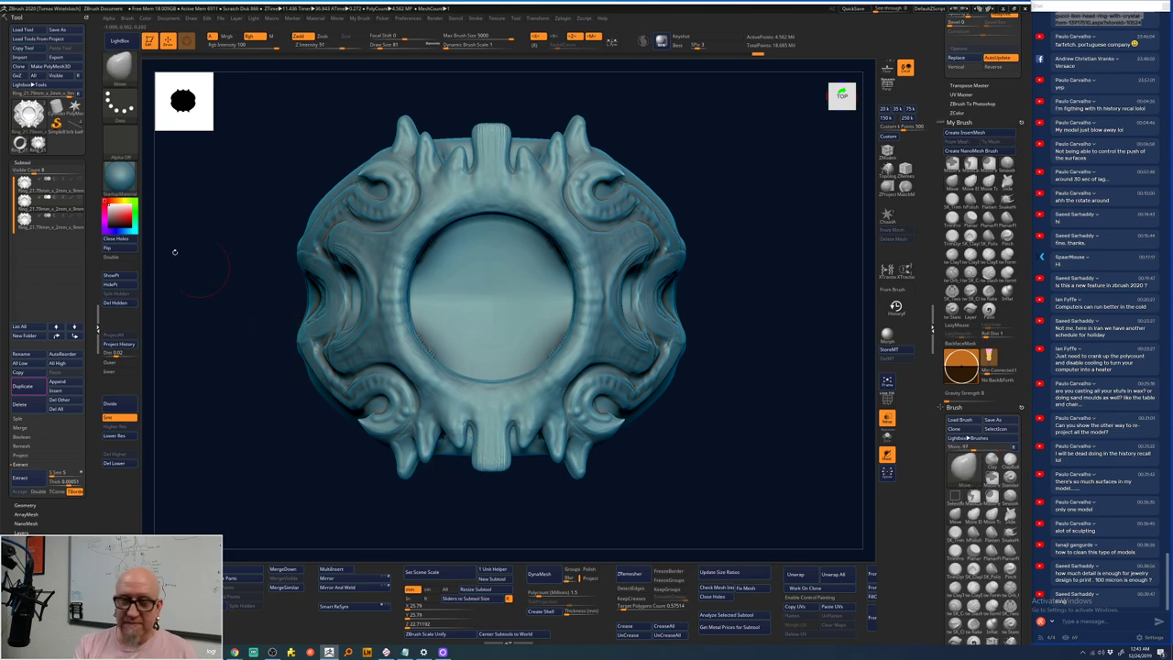
{"action": "mouse_move", "coordinate": [178, 500]}
{"action": "left_mouse_down"}
{"action": "mouse_move", "coordinate": [243, 506]}
{"action": "mouse_move", "coordinate": [612, 163]}
{"action": "mouse_move", "coordinate": [654, 173]}
{"action": "mouse_move", "coordinate": [611, 130]}
{"action": "left_mouse_up"}
- Mask around the ring opening, invert the mask from the top view, and show the detailed sculpt
{"action": "key", "text": "ctrl"}
{"action": "mouse_move", "coordinate": [579, 315]}
{"action": "left_mouse_down", "text": "ctrl"}
{"action": "mouse_move", "coordinate": [471, 510]}
{"action": "mouse_move", "coordinate": [458, 511]}
{"action": "left_mouse_up", "text": "ctrl"}
{"action": "mouse_move", "coordinate": [495, 195]}
{"action": "left_mouse_down", "text": "ctrl"}
{"action": "mouse_move", "coordinate": [440, 199]}
{"action": "mouse_move", "coordinate": [354, 254]}
{"action": "mouse_move", "coordinate": [378, 253]}
{"action": "mouse_move", "coordinate": [394, 303]}
{"action": "mouse_move", "coordinate": [445, 235]}
{"action": "mouse_move", "coordinate": [477, 250]}
{"action": "left_mouse_up", "text": "ctrl"}
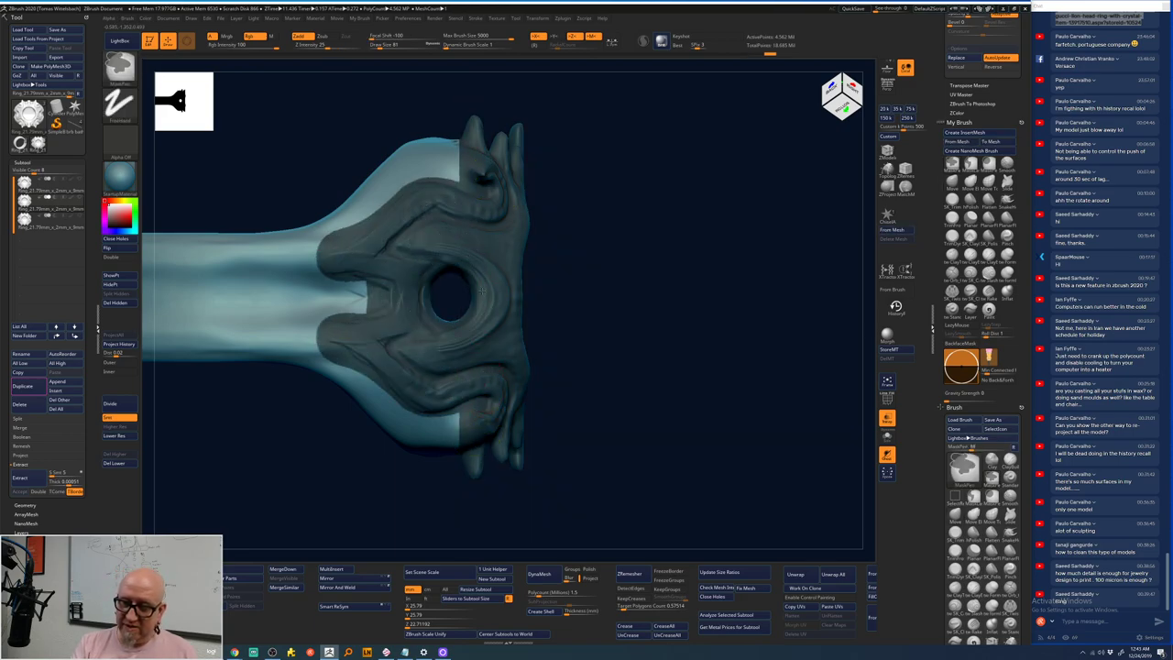
{"action": "left_click_drag", "start_coordinate": [519, 315], "coordinate": [645, 260], "text": "shift"}
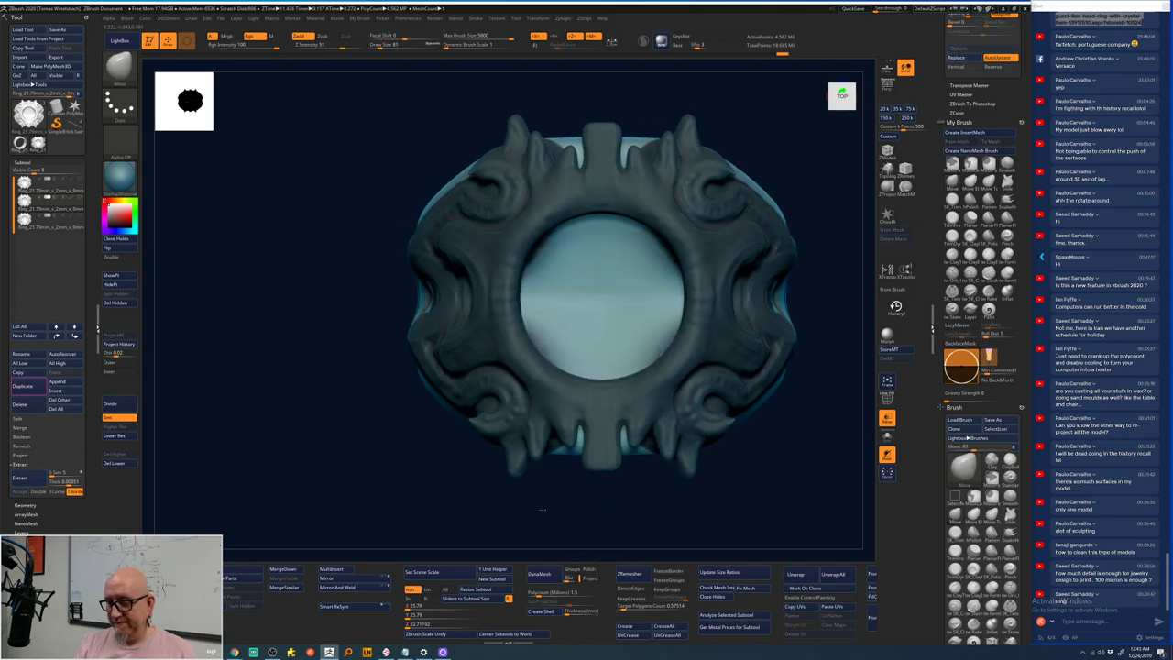
{"action": "left_click", "coordinate": [503, 503], "text": "ctrl"}
{"action": "left_click_drag", "start_coordinate": [450, 513], "coordinate": [365, 504], "text": "alt"}
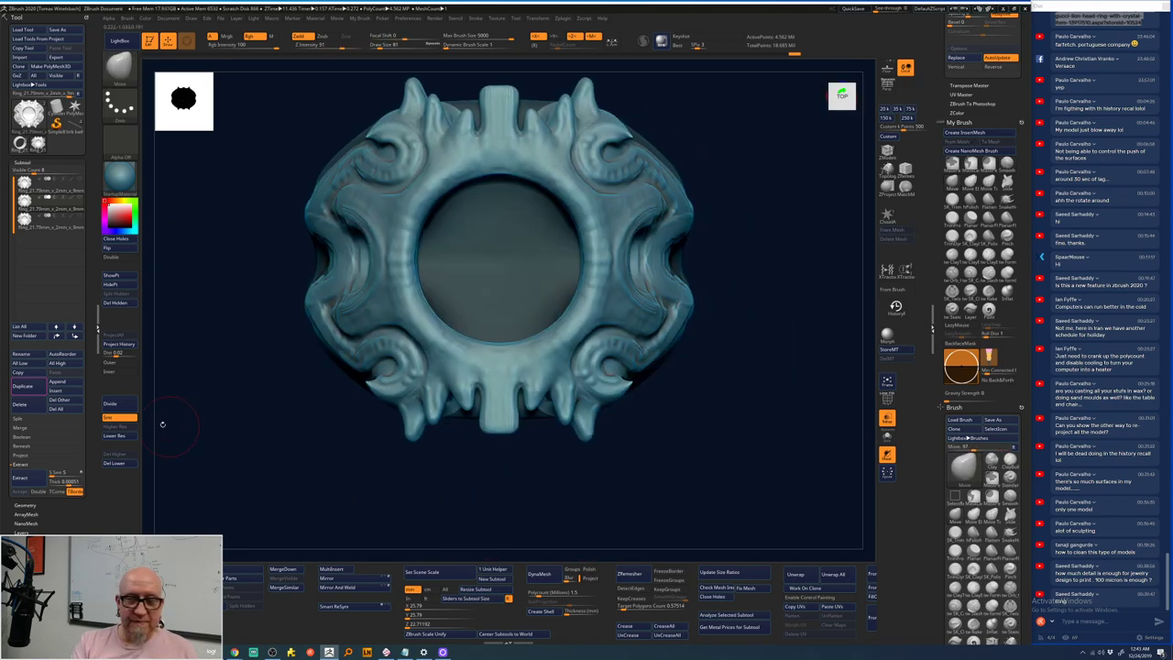
{"action": "left_click", "coordinate": [78, 180]}
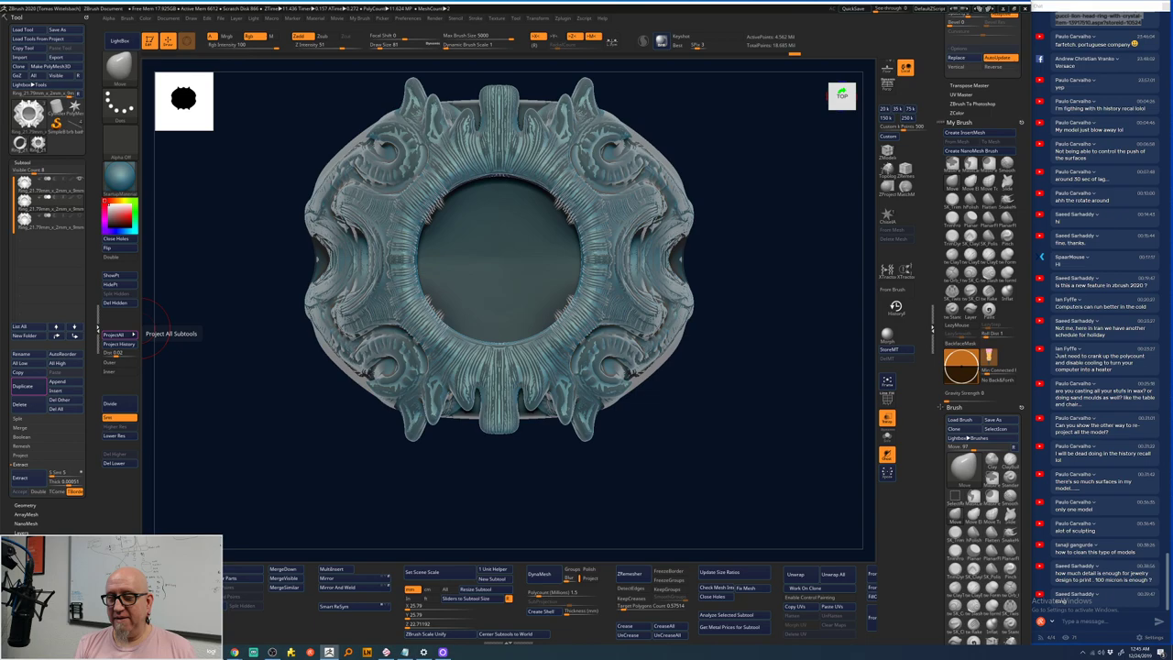
- Select the ring head subtool and ZRemesh it into a low-poly mesh of about 4,418 points
{"action": "left_click", "coordinate": [51, 199]}
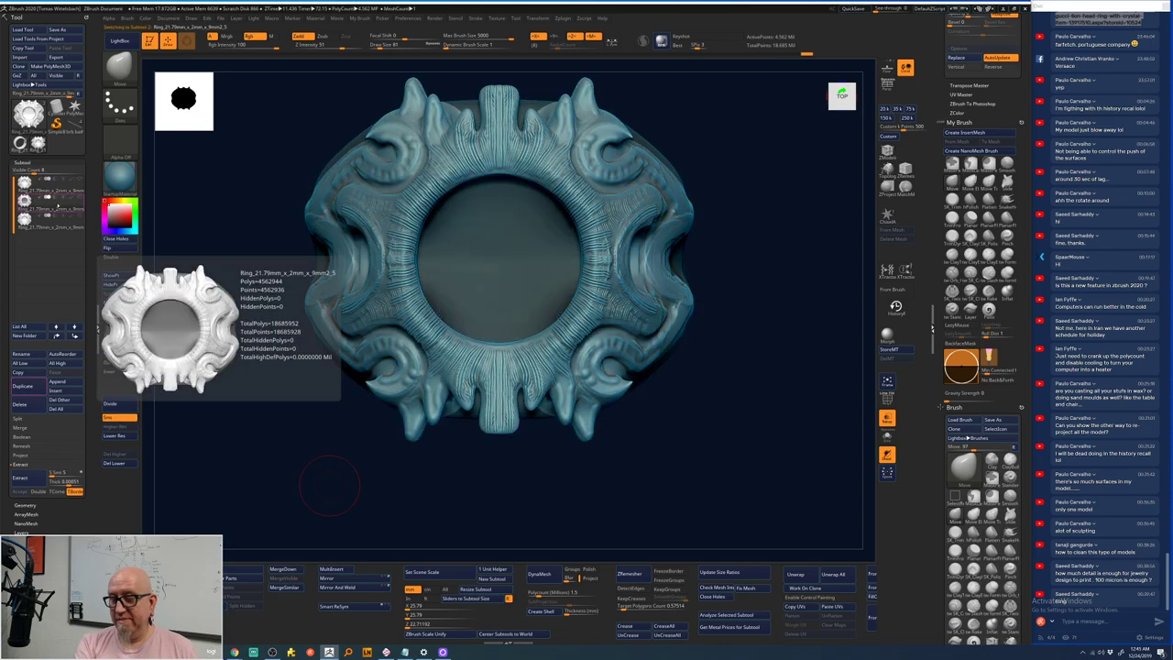
{"action": "left_click", "coordinate": [55, 224]}
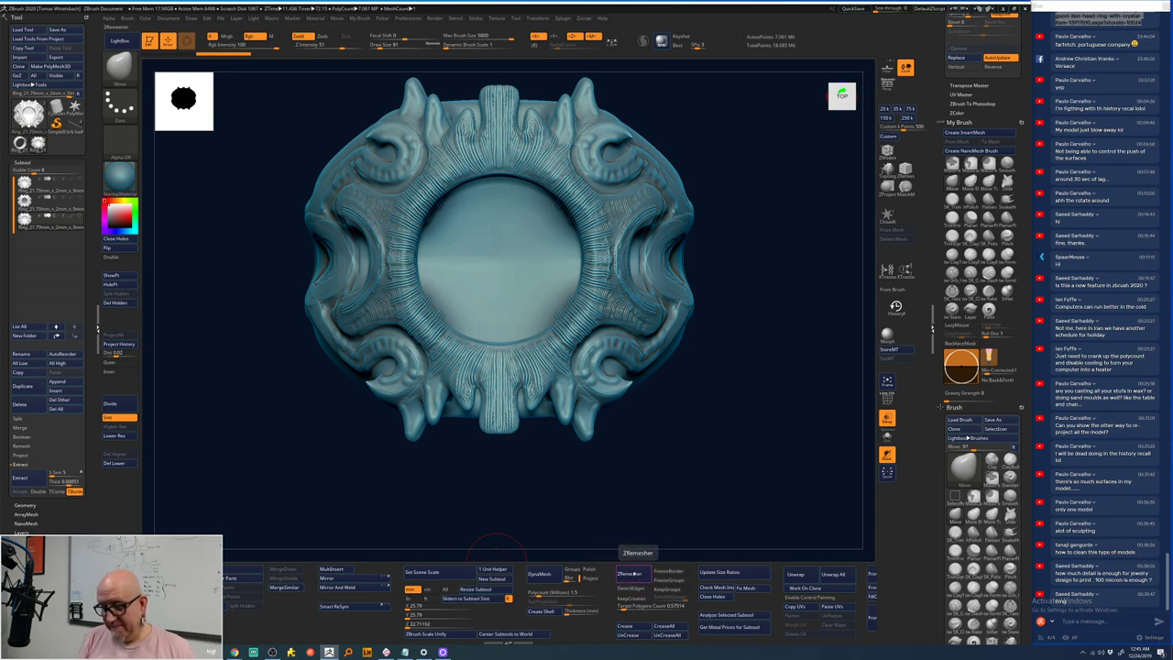
{"action": "left_click", "coordinate": [630, 574]}
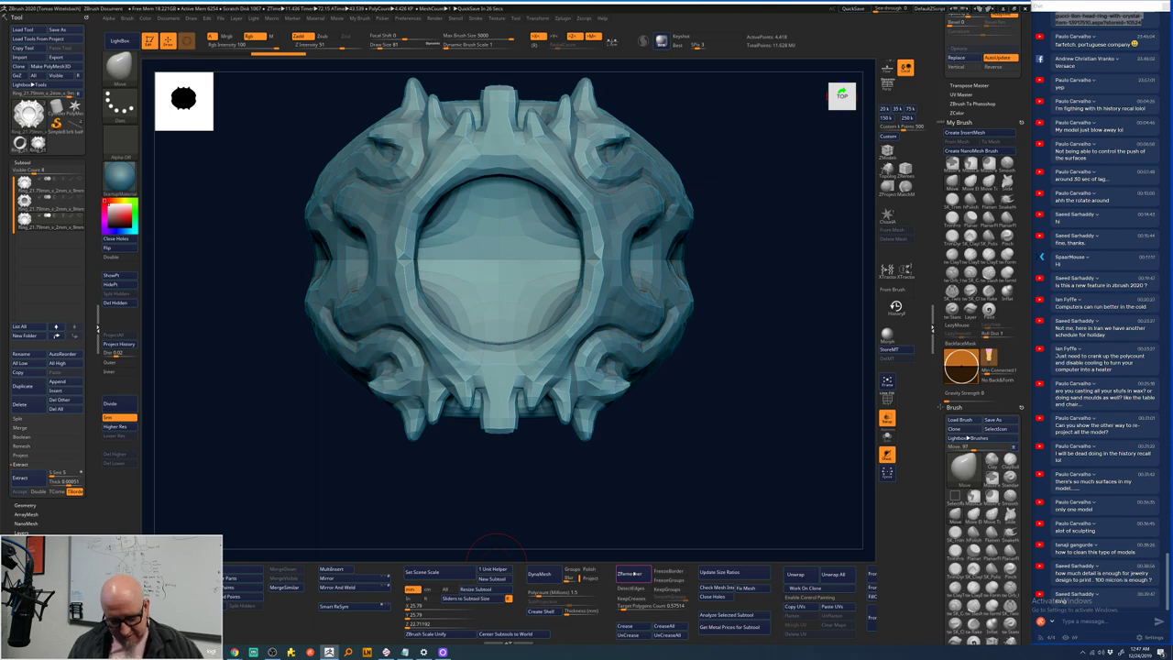
- Toggle between the detailed pre-remesh sculpt and the low-poly remesh to compare them
{"action": "key", "text": "ctrl"}
{"action": "key", "text": "d"}
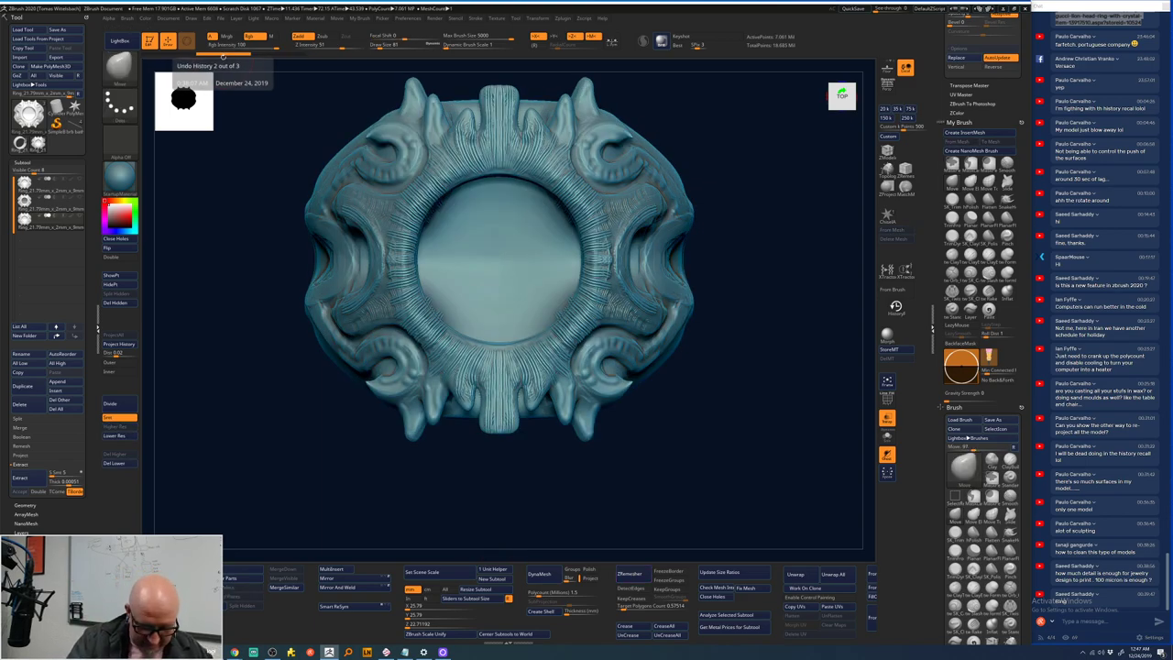
{"action": "key", "text": "ctrl"}
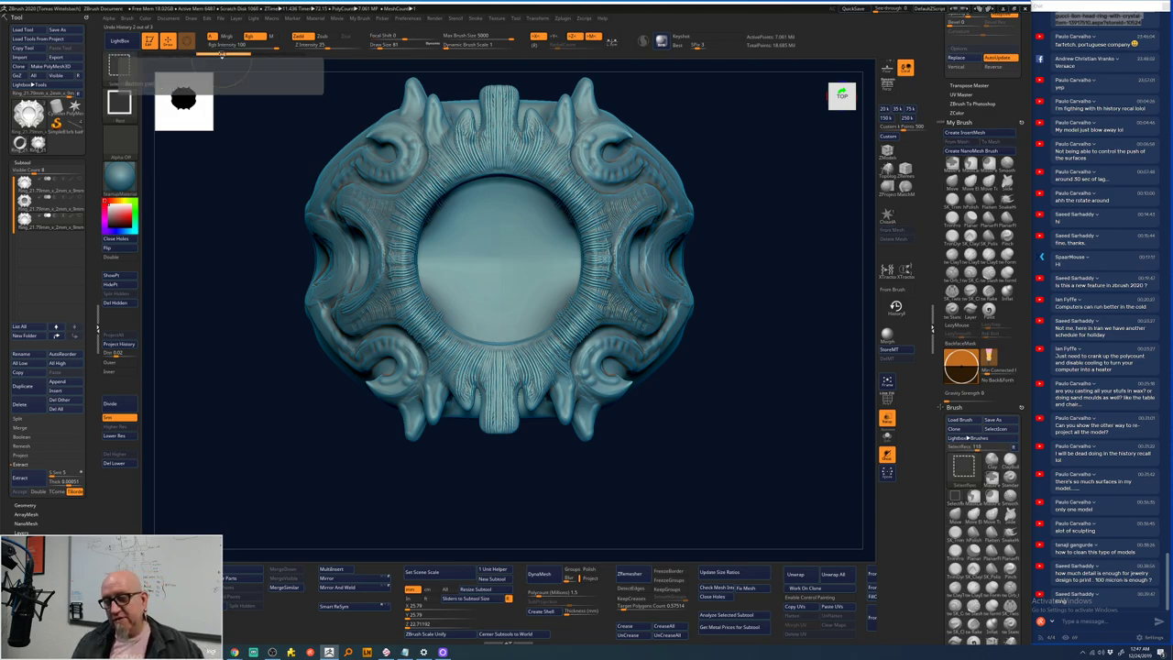
{"action": "key", "text": "shift+d"}
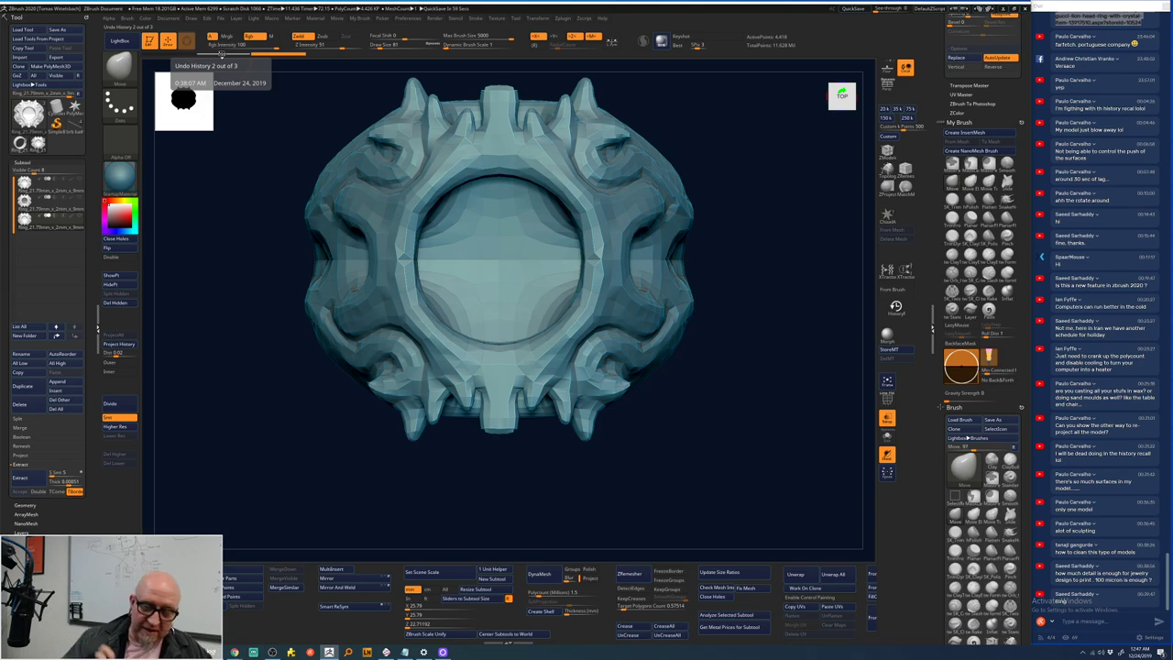
- Divide the remeshed ring head to 1.133 million polygons and run Project History to restore its detail
{"action": "left_click", "coordinate": [118, 405]}
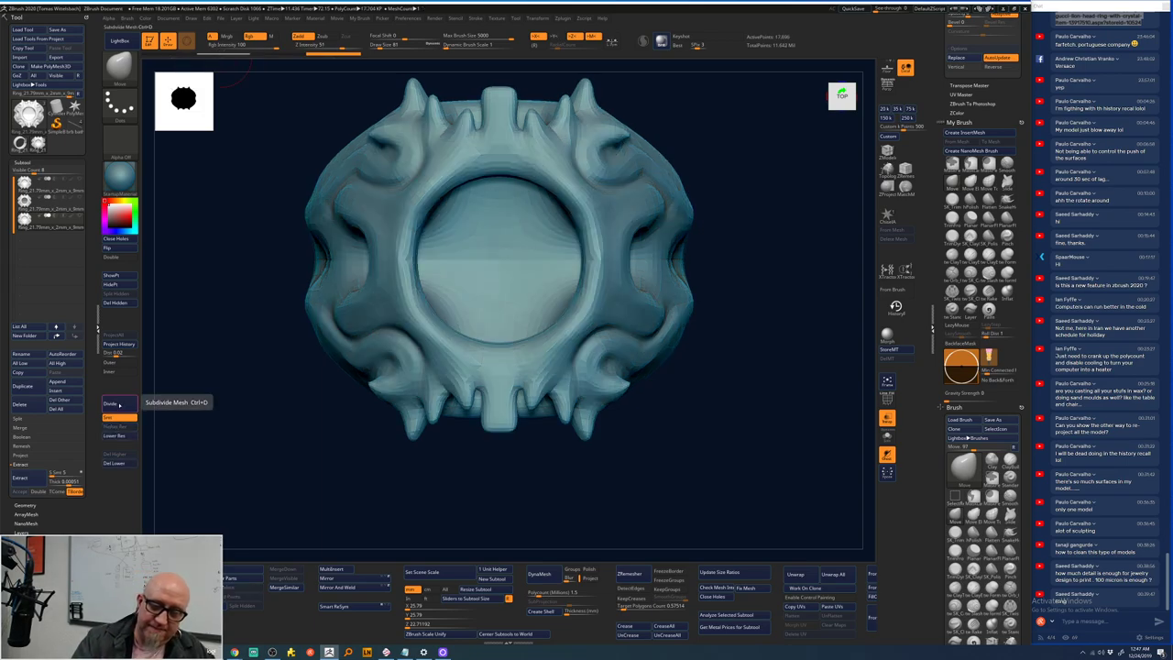
{"action": "left_click", "coordinate": [118, 405]}
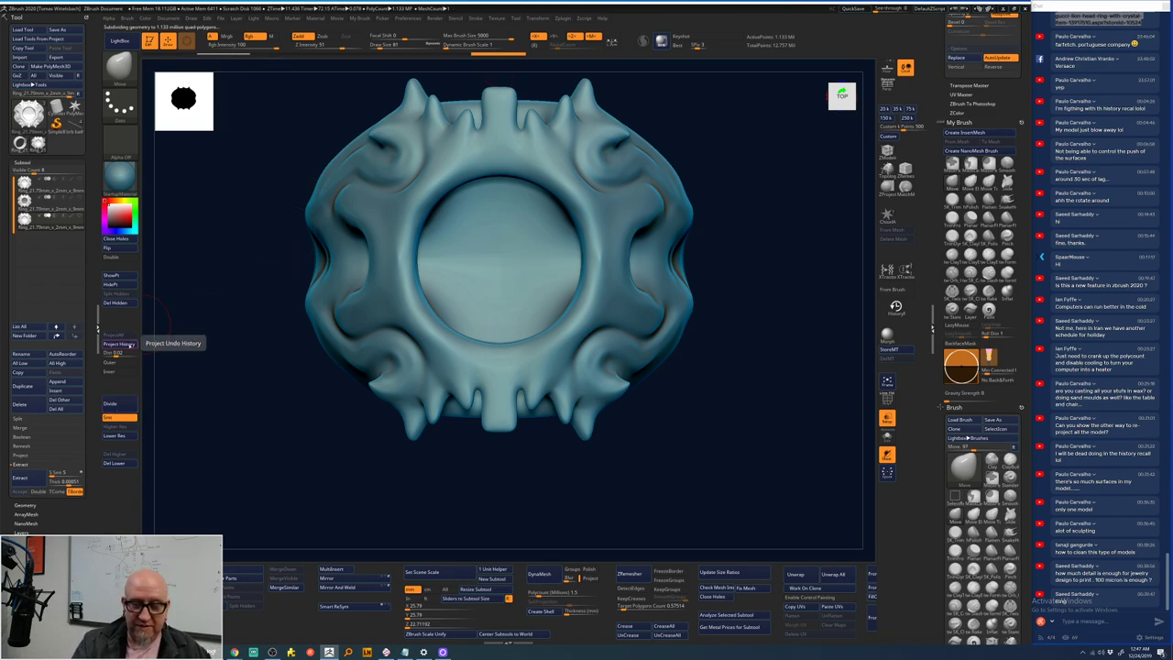
{"action": "left_click", "coordinate": [130, 346]}
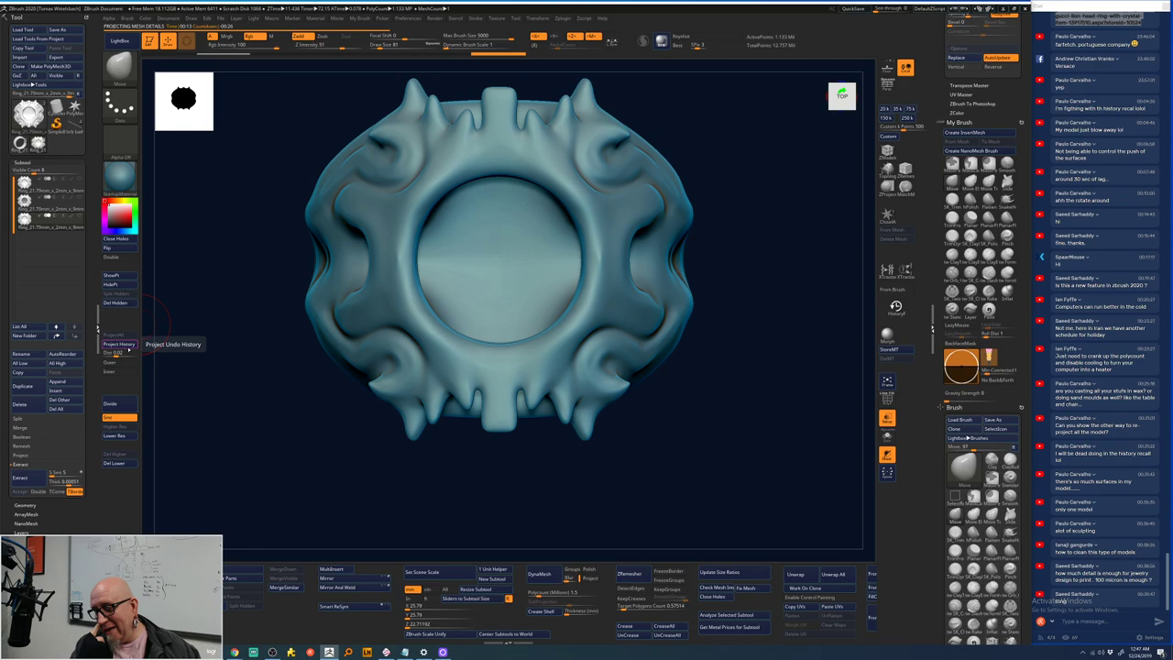
{"action": "left_click", "coordinate": [119, 344]}
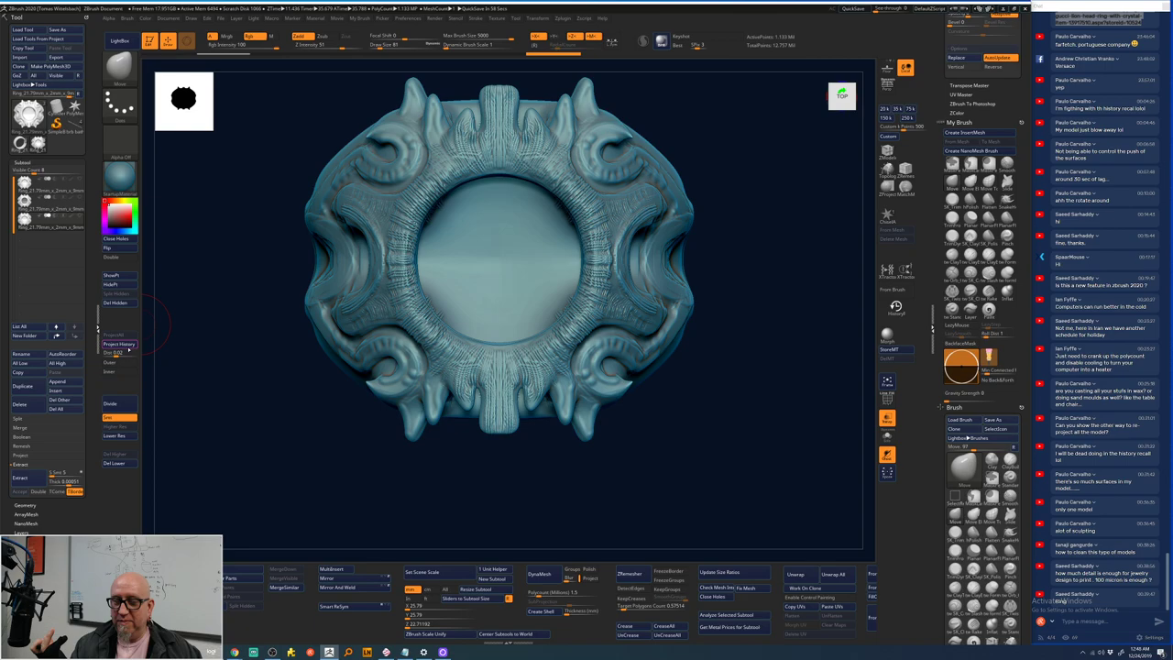
- Divide the ring head to about 4.5 million points, run Project History, then switch to OBS Studio
{"action": "left_click", "coordinate": [110, 404]}
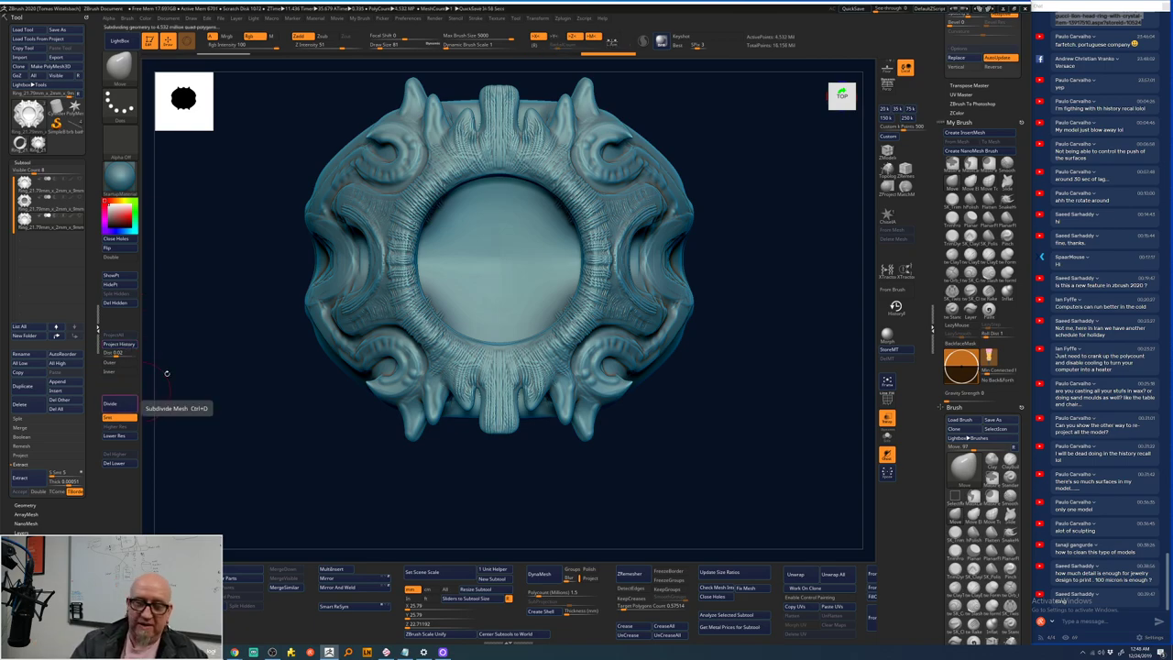
{"action": "left_click", "coordinate": [129, 346]}
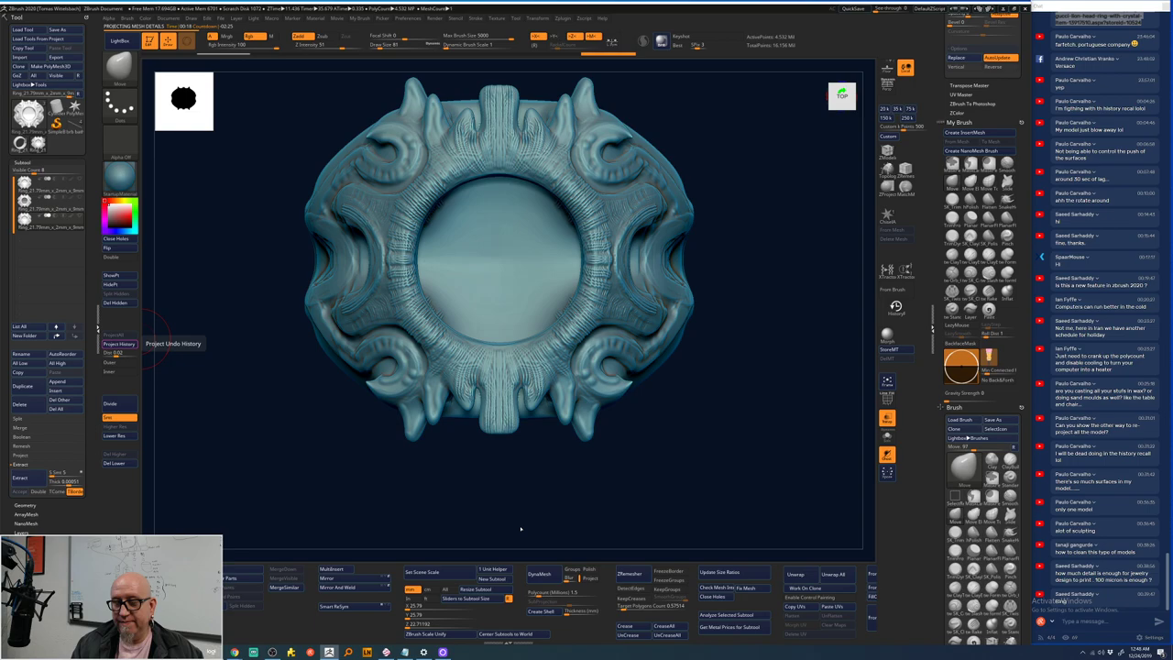
{"action": "key", "text": "alt+Tab"}
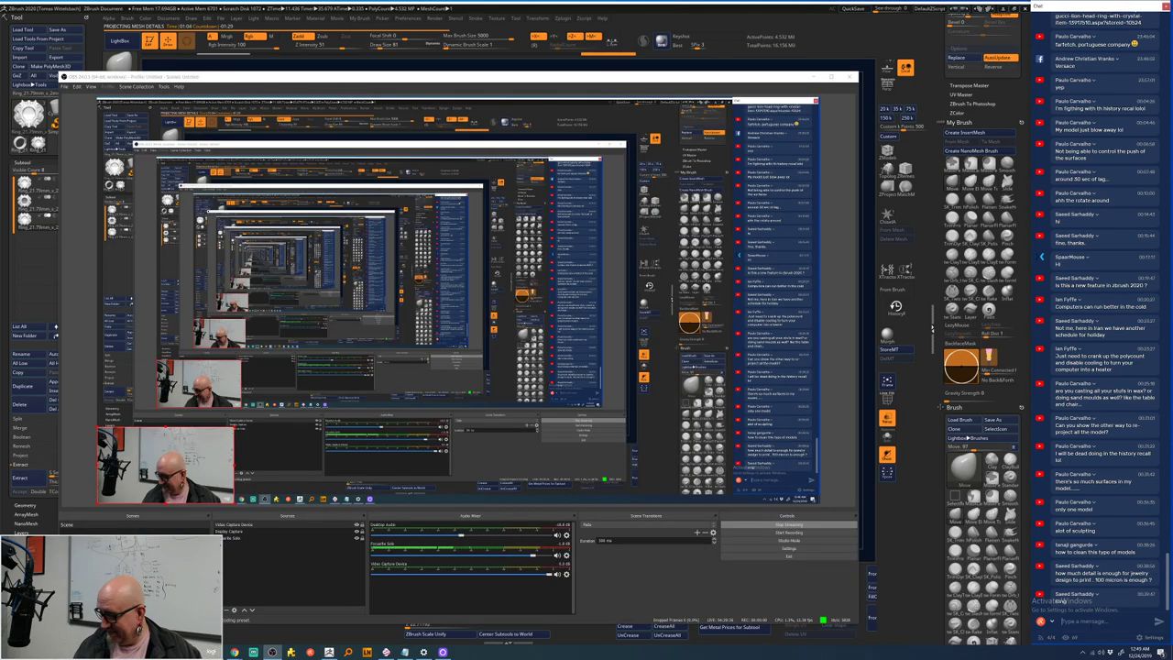
- Send the chat reply 'dont panic its stalling because im asking it tom use a lot of processor' and return to ZBrush
{"action": "type", "text": "dont pa"}
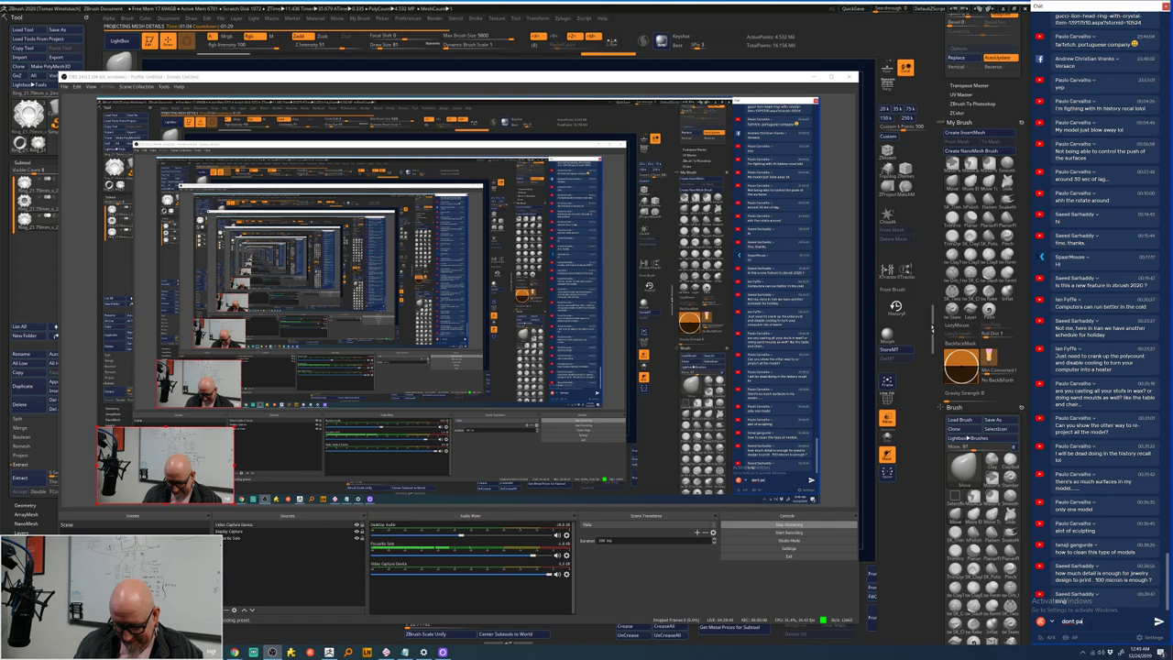
{"action": "type", "text": "nic its stalling because im asking it tom"}
{"action": "type", "text": " use"}
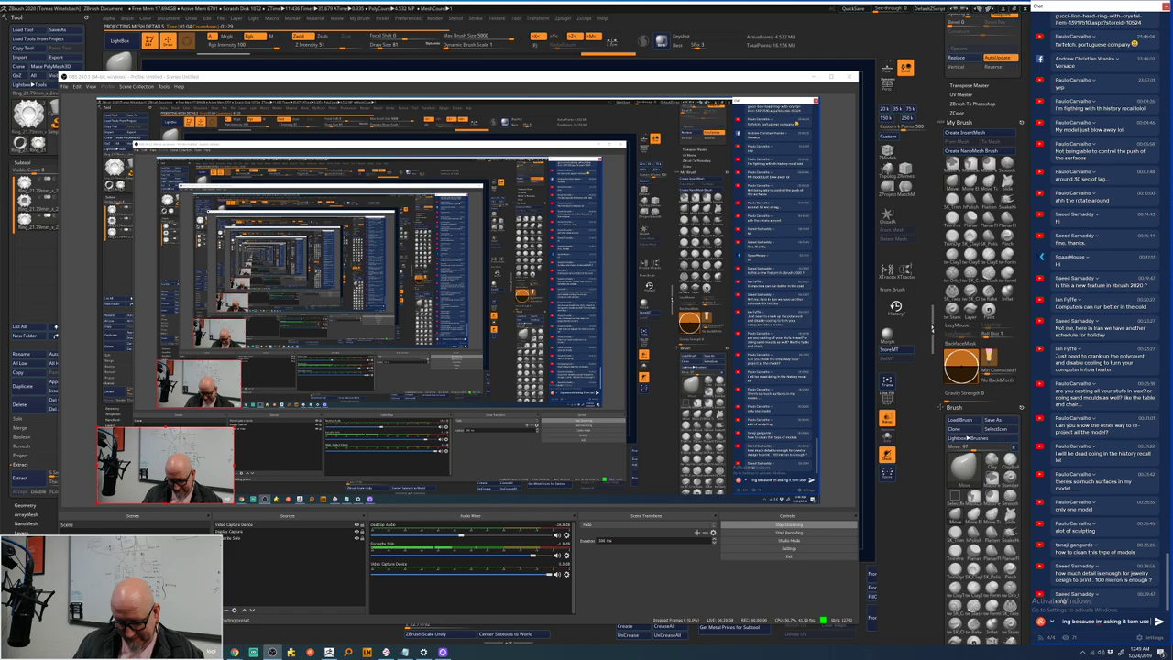
{"action": "type", "text": " a lot of processor"}
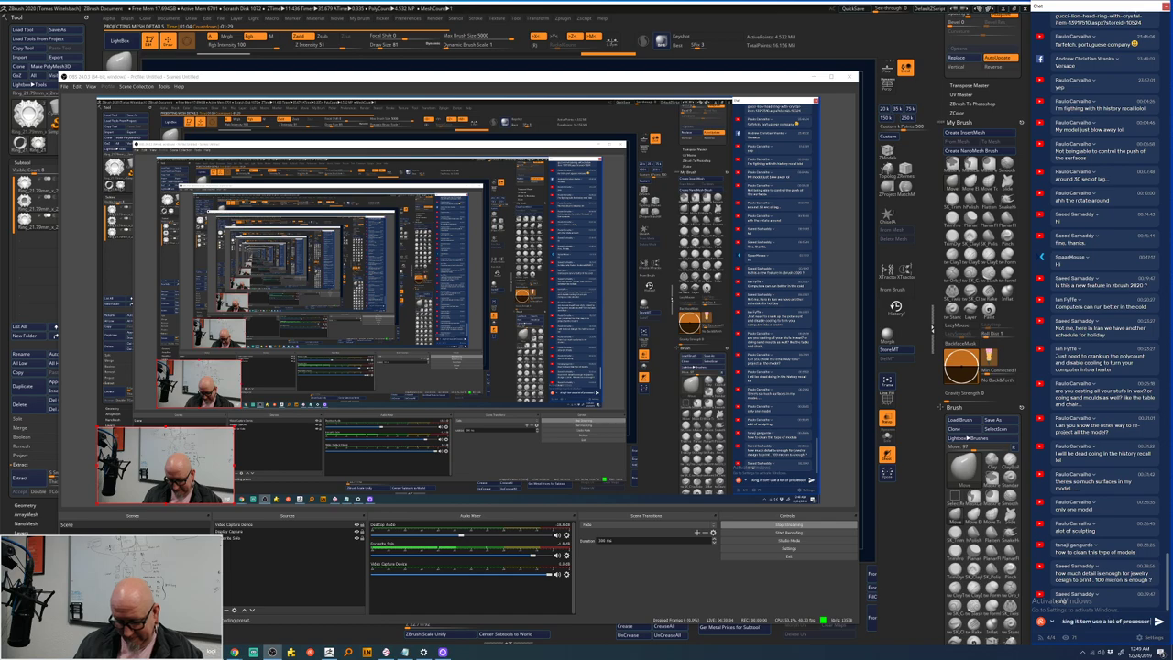
{"action": "key", "text": "Return"}
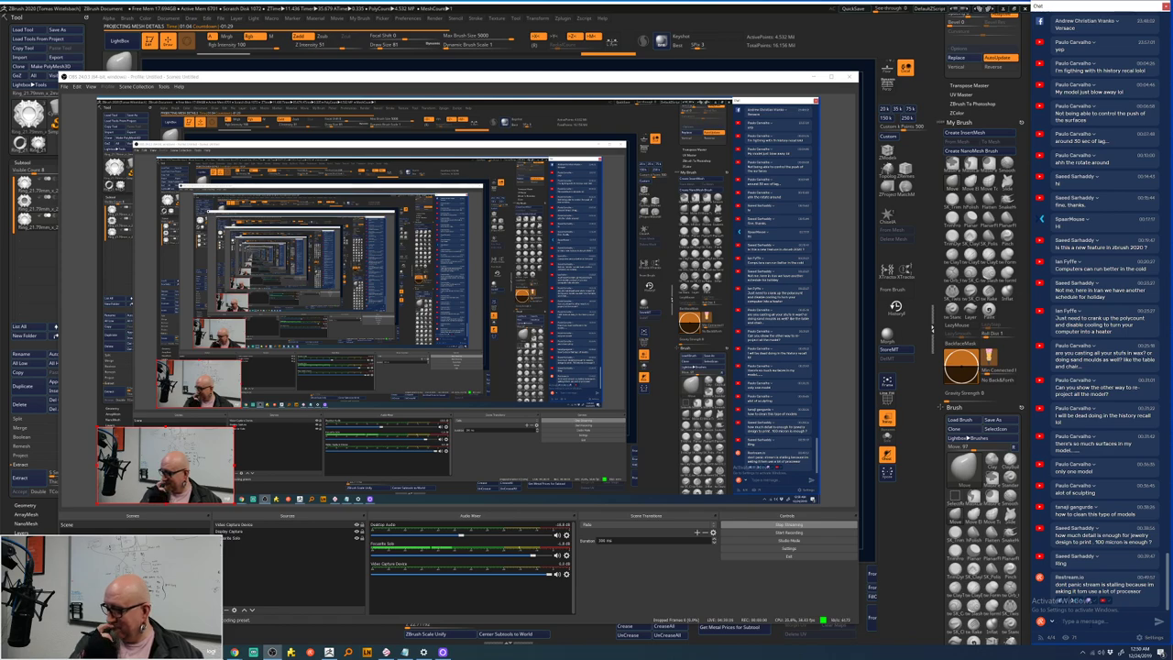
{"action": "key", "text": "alt+Tab"}
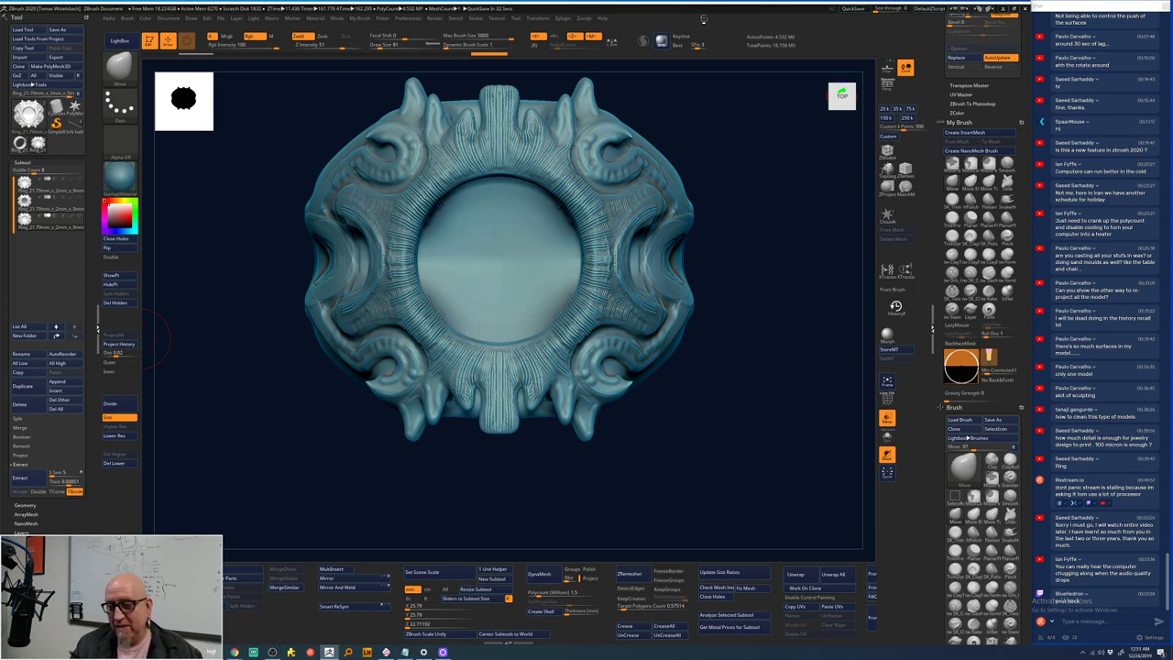
- Cycle through the ring subtools, ending on the light-disc subtool
{"action": "left_click", "coordinate": [50, 203]}
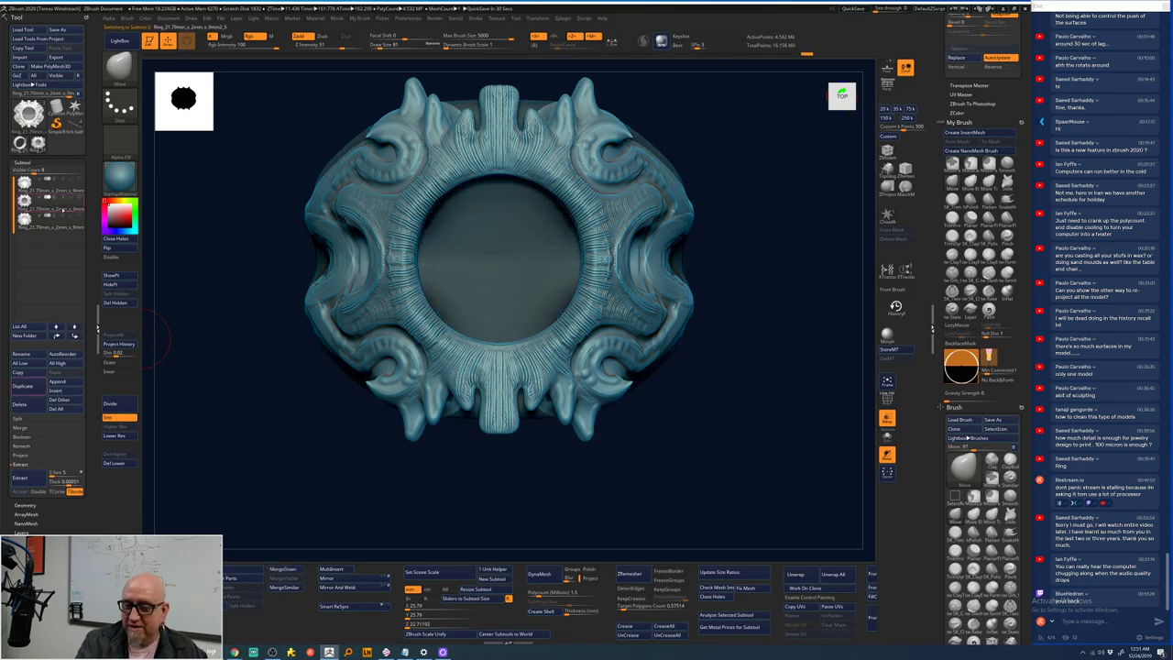
{"action": "left_click", "coordinate": [60, 223]}
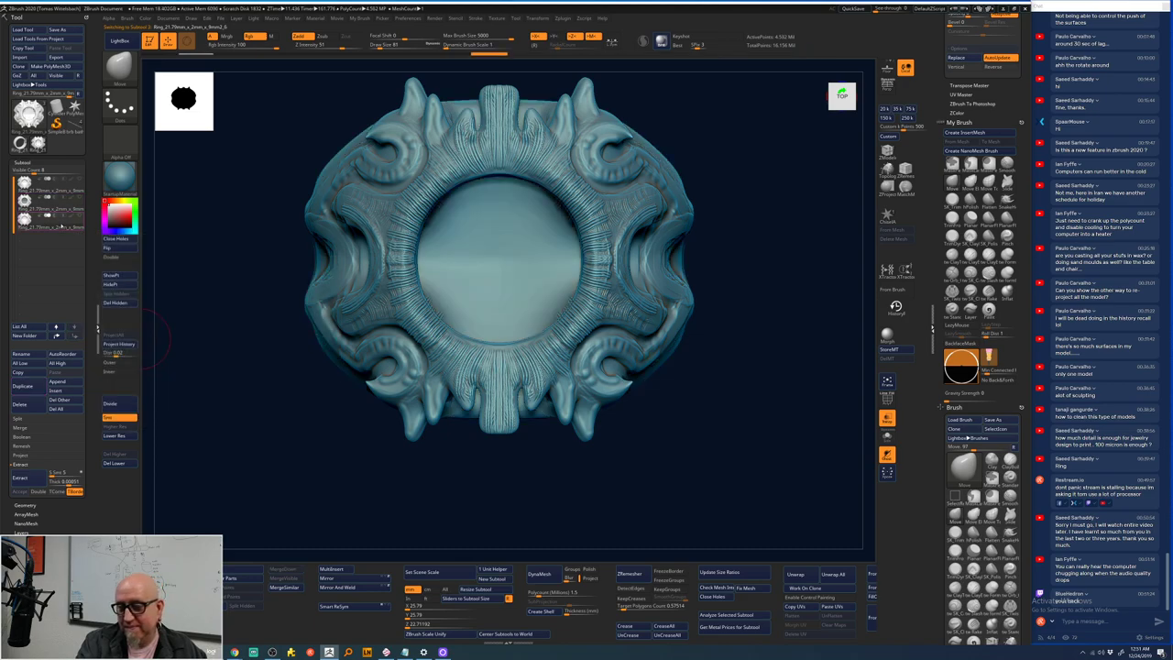
{"action": "left_click", "coordinate": [61, 222]}
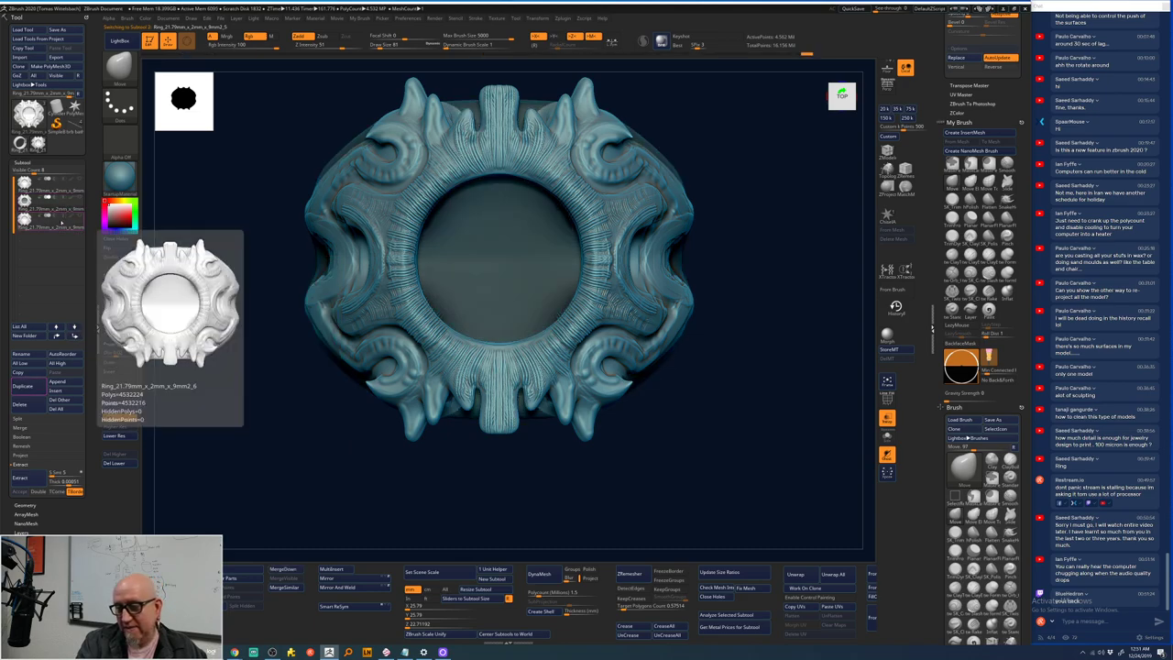
{"action": "left_click", "coordinate": [61, 223]}
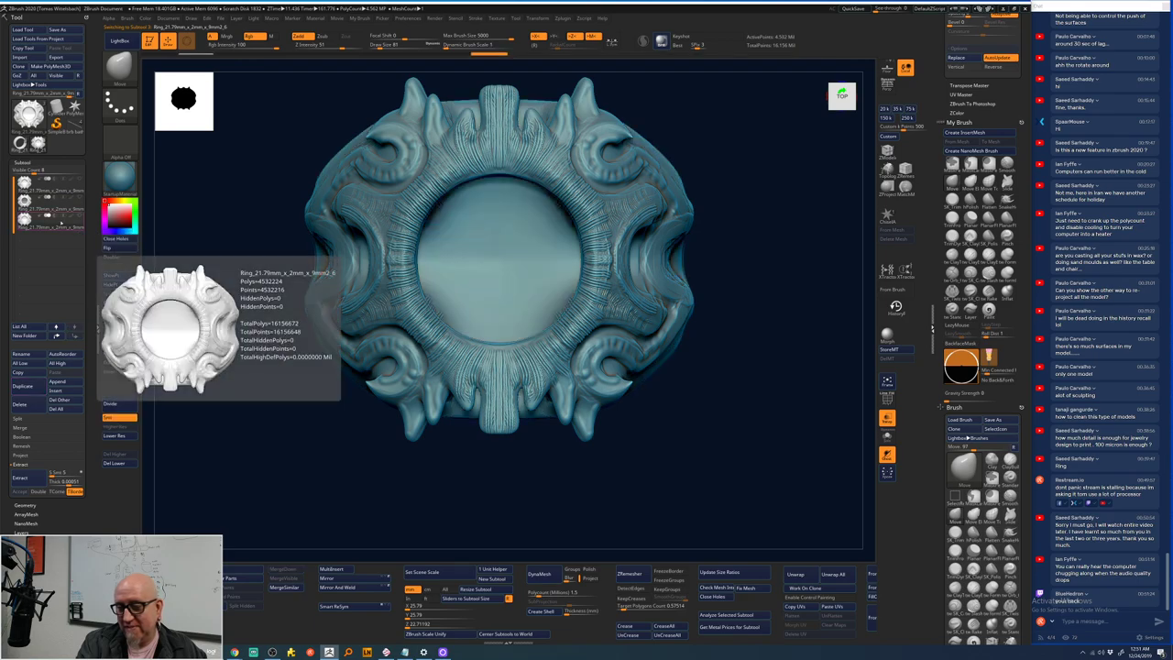
{"action": "left_click", "coordinate": [60, 223]}
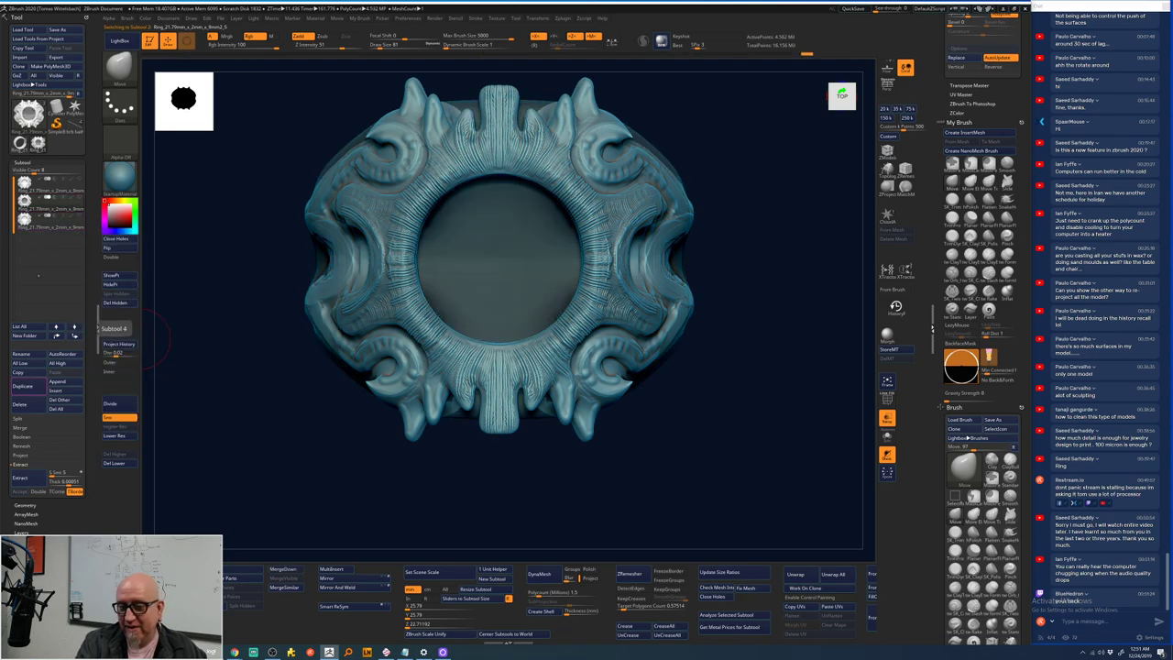
{"action": "left_click", "coordinate": [59, 227]}
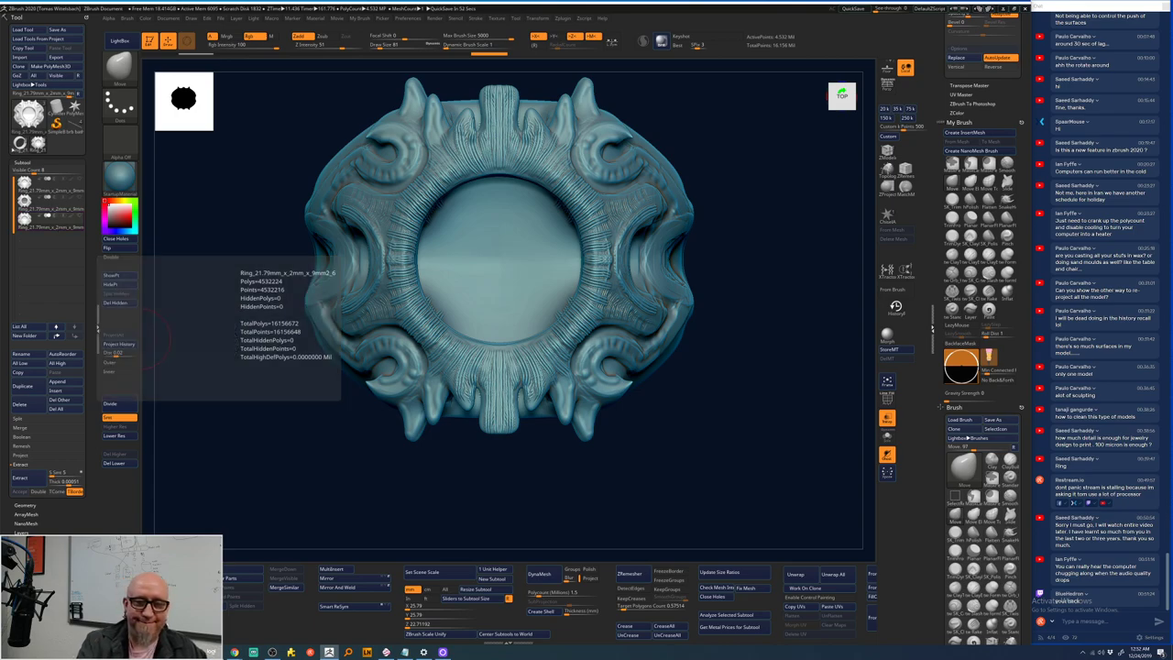
- Switch between the flat and ornate ring tools, then make the 'brb bathroom break' tool active
{"action": "mouse_move", "coordinate": [39, 142]}
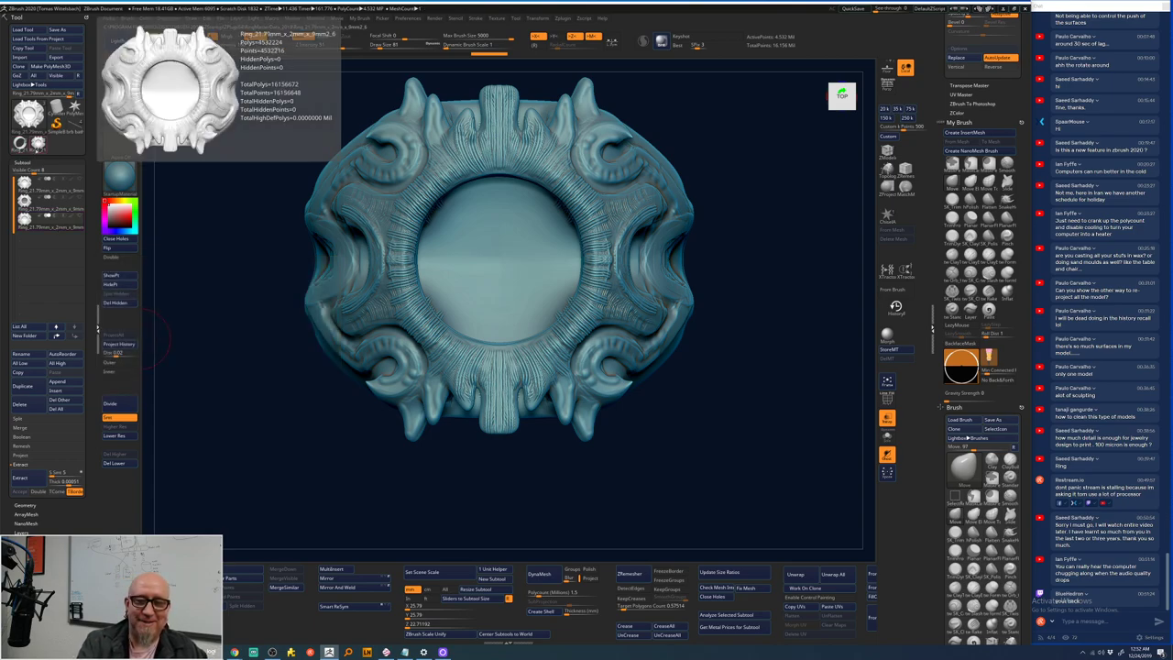
{"action": "left_click", "coordinate": [20, 144]}
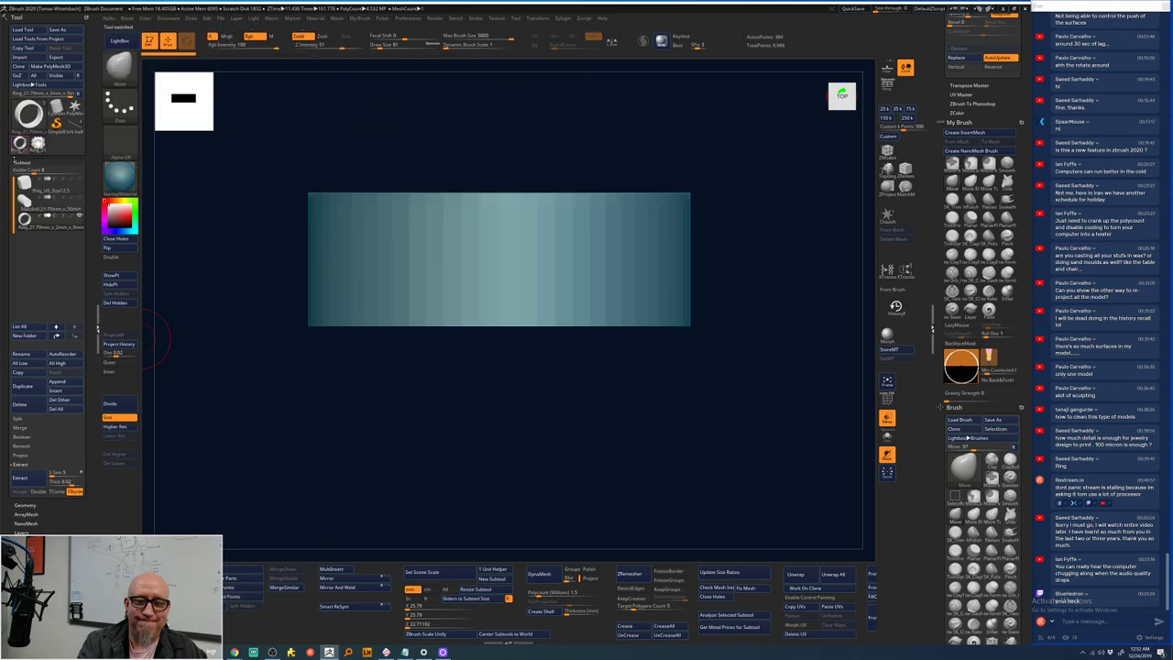
{"action": "left_click", "coordinate": [38, 144]}
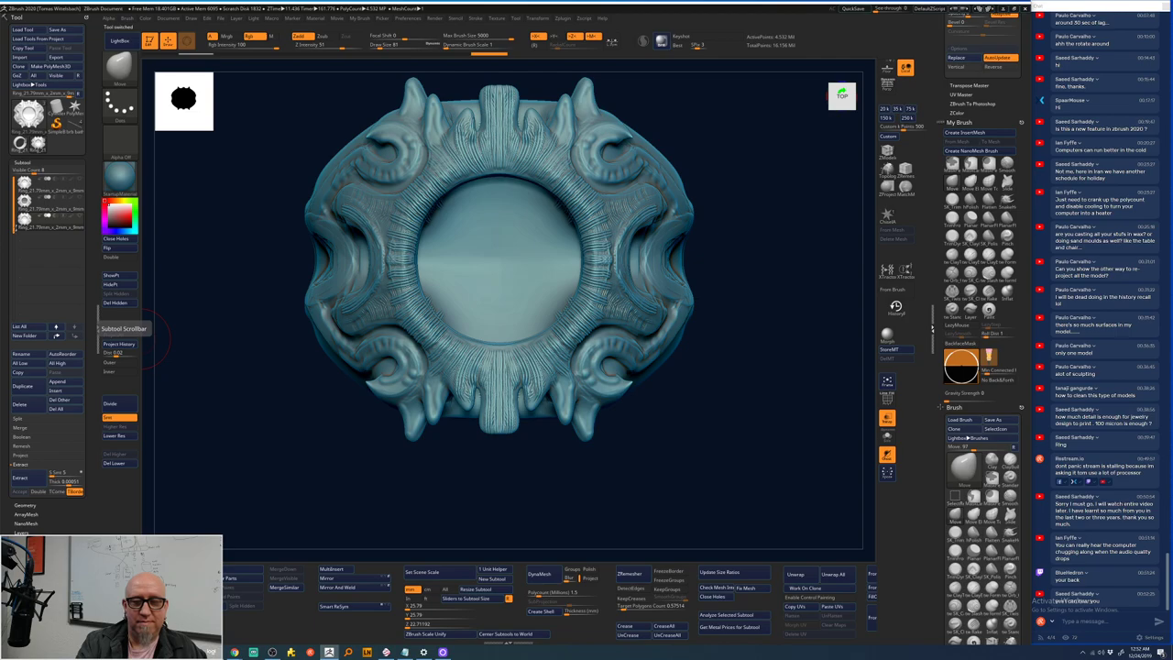
{"action": "left_click", "coordinate": [69, 136]}
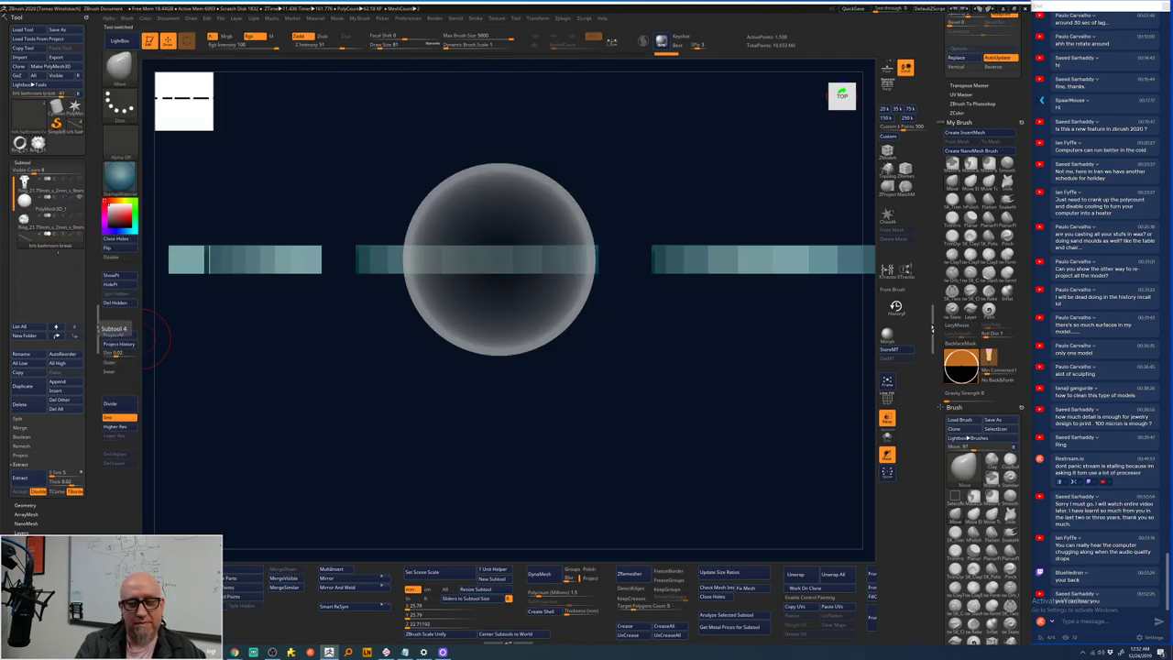
{"action": "mouse_move", "coordinate": [57, 223]}
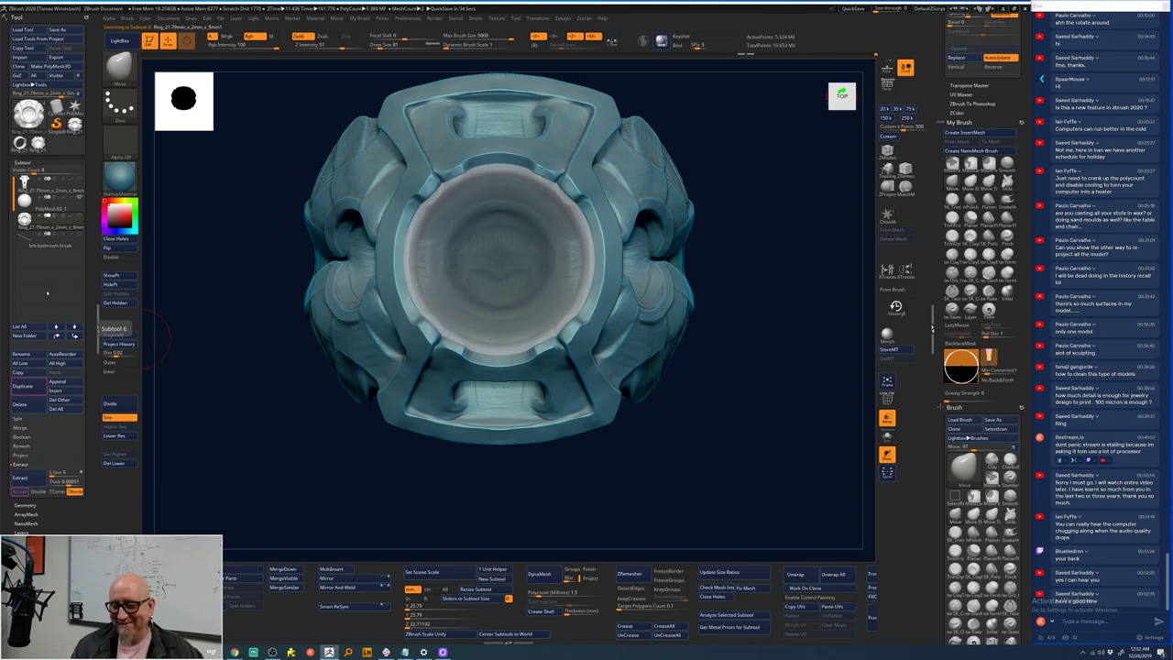
- Orbit the ring to inspect its top, right side, stem and back
{"action": "left_click_drag", "start_coordinate": [689, 446], "coordinate": [621, 465]}
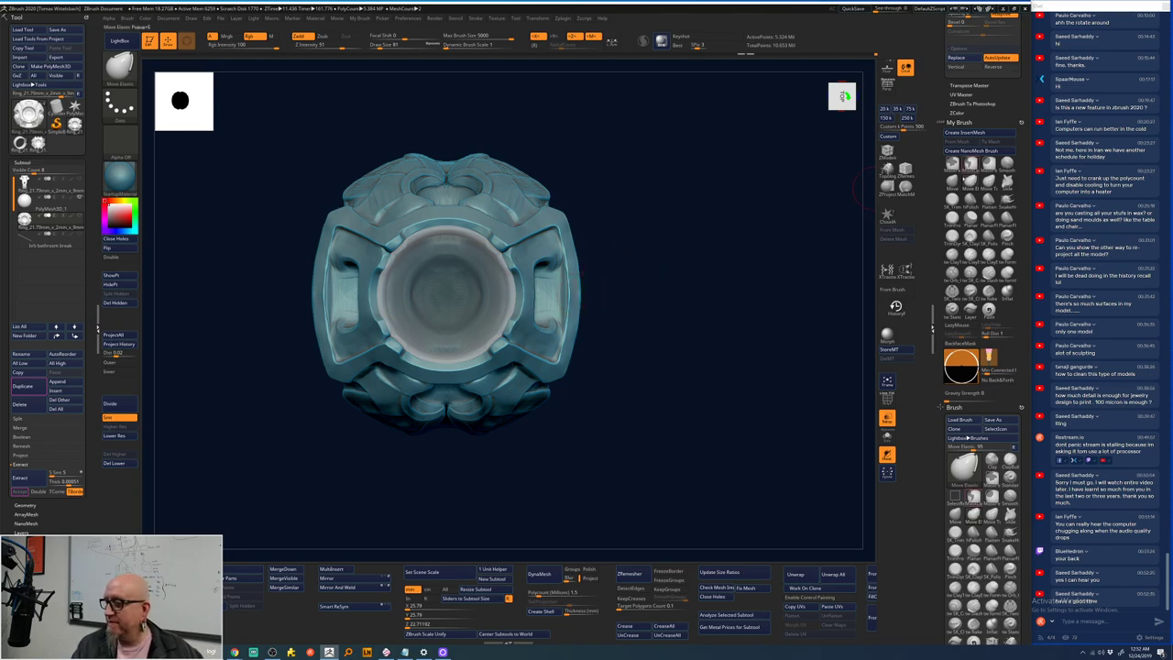
{"action": "key", "text": "space"}
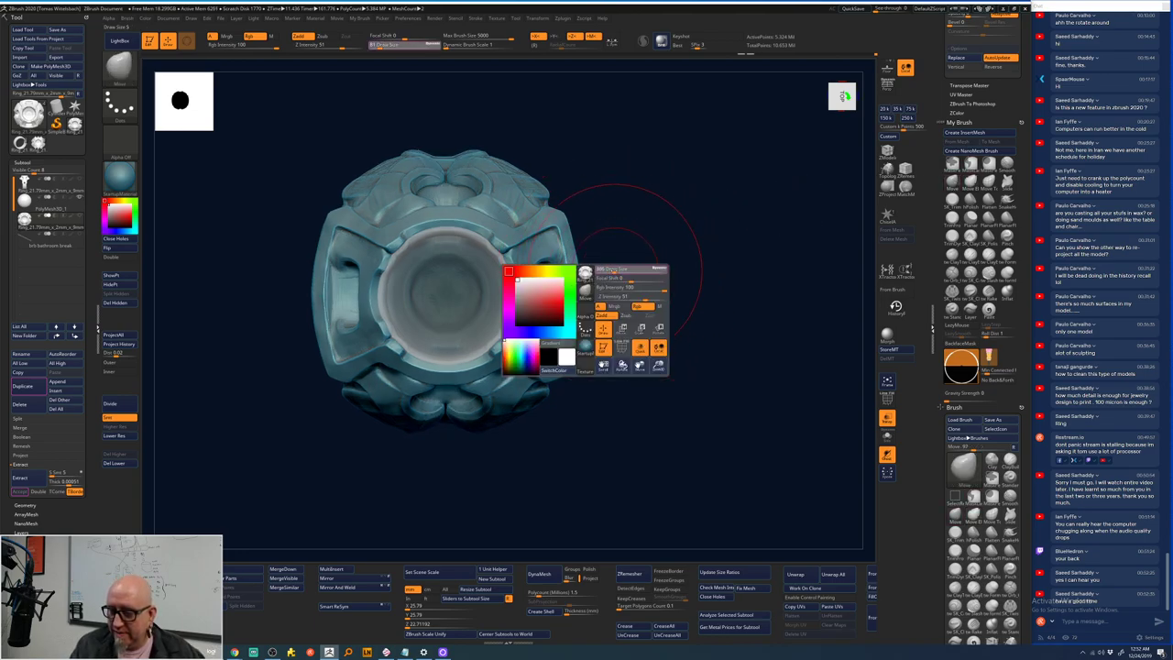
{"action": "mouse_move", "coordinate": [596, 291]}
{"action": "left_mouse_down"}
{"action": "mouse_move", "coordinate": [574, 290]}
{"action": "mouse_move", "coordinate": [605, 287]}
{"action": "mouse_move", "coordinate": [591, 280]}
{"action": "mouse_move", "coordinate": [589, 295]}
{"action": "left_mouse_up"}
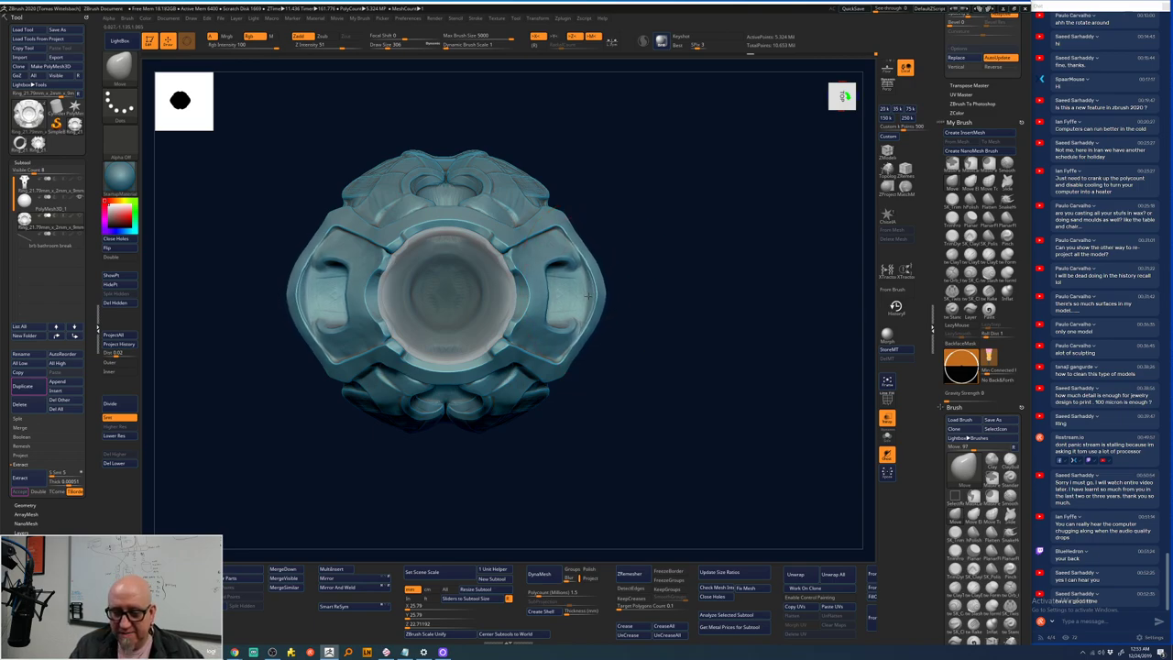
{"action": "key", "text": "space"}
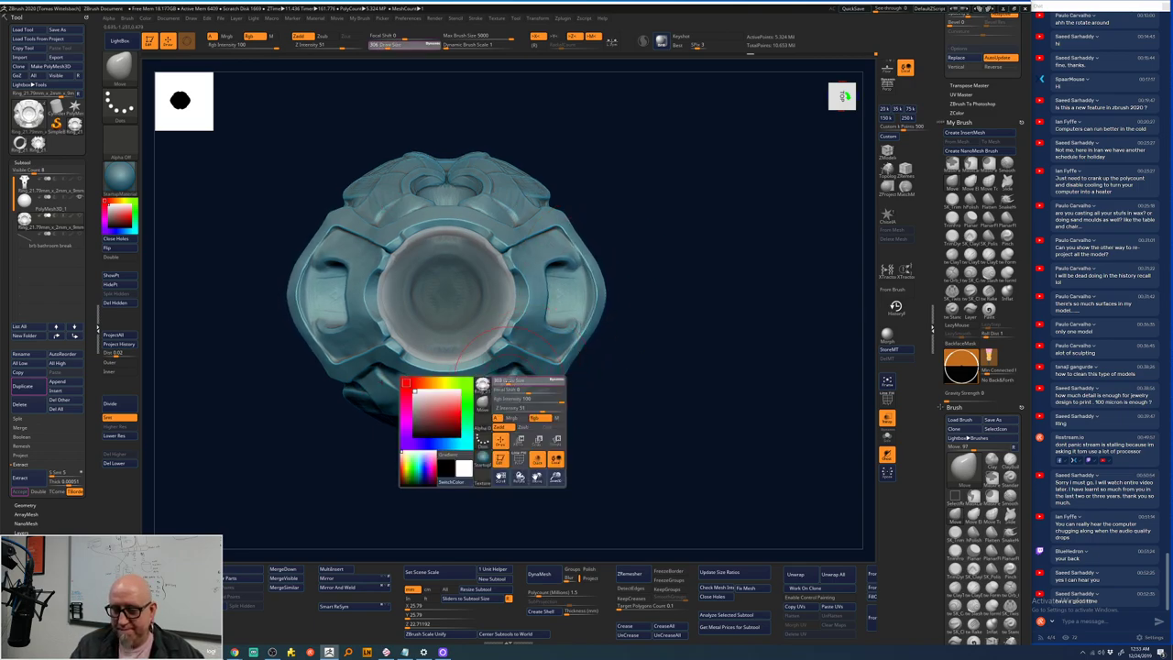
{"action": "left_click_drag", "start_coordinate": [641, 275], "coordinate": [650, 257]}
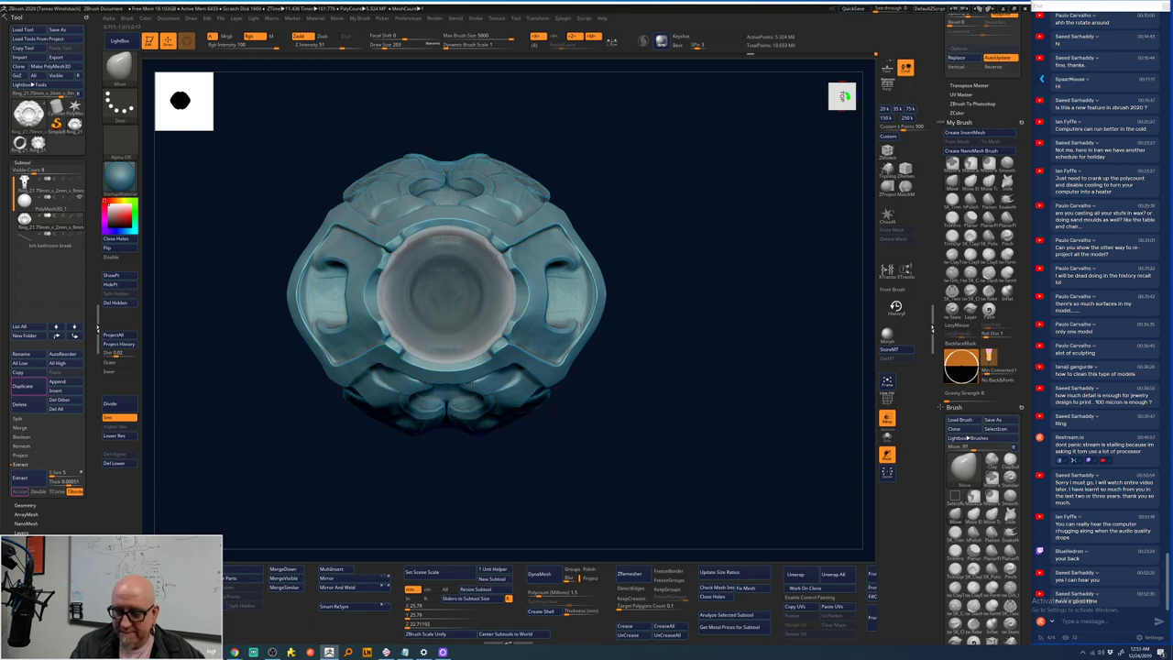
{"action": "left_click_drag", "start_coordinate": [471, 430], "coordinate": [490, 414]}
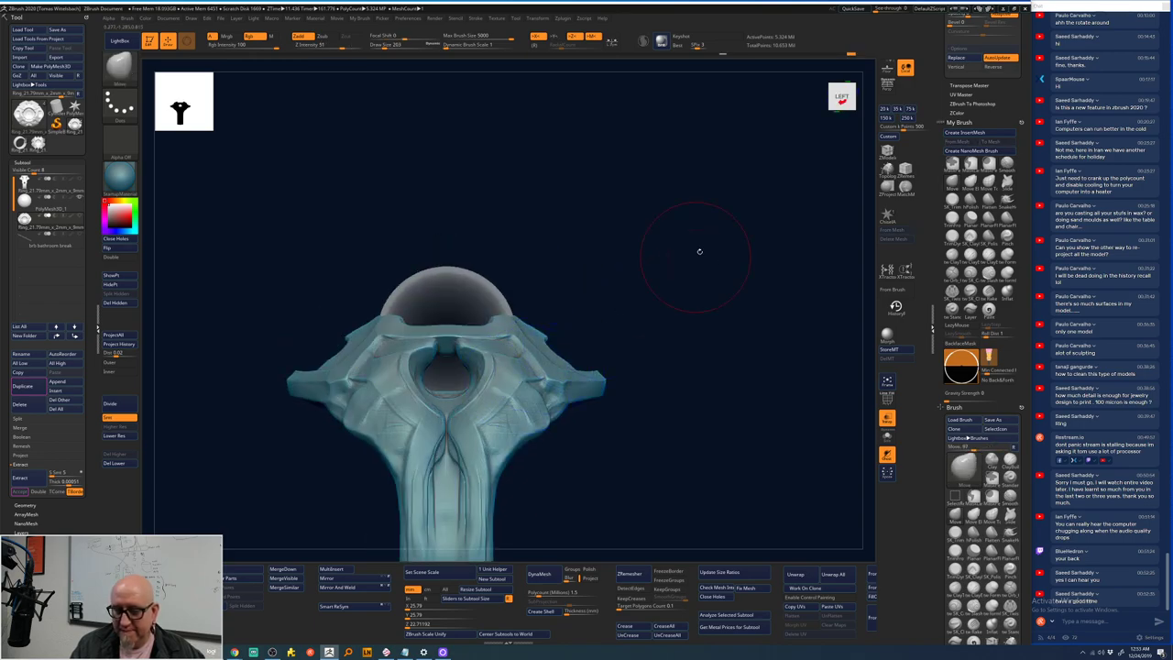
{"action": "left_click_drag", "start_coordinate": [699, 251], "coordinate": [667, 249]}
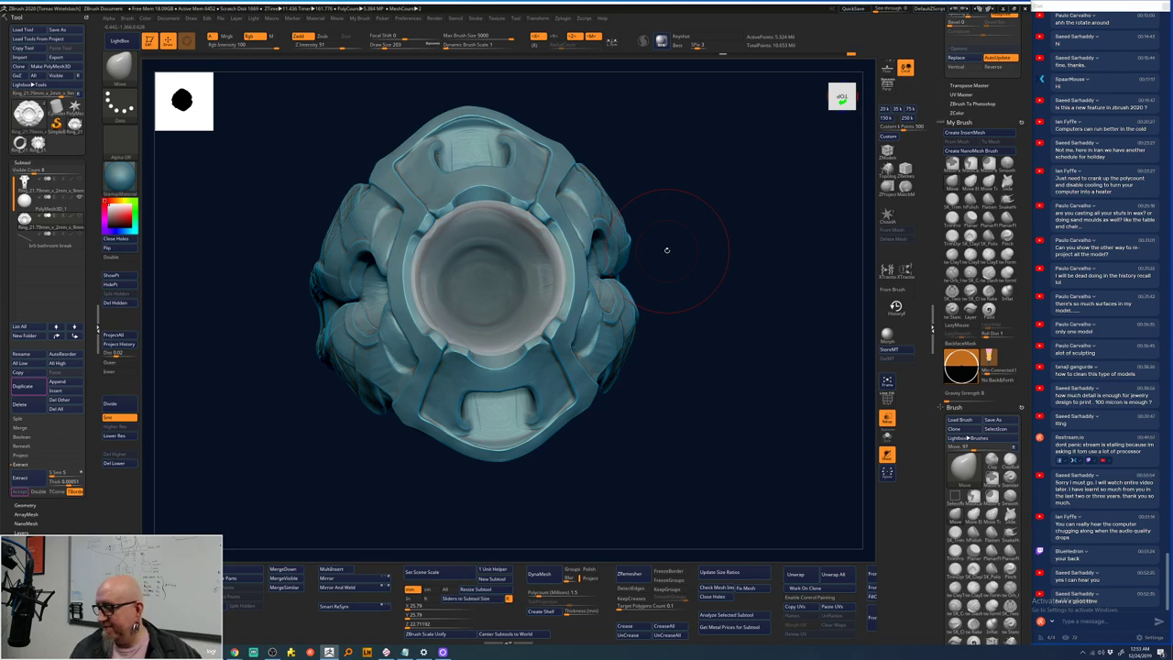
- Switch to the ClayTubes brush with the B-C-T hotkeys, facing the band and stone
{"action": "key", "text": "b"}
{"action": "key", "text": "c"}
{"action": "key", "text": "t"}
{"action": "left_click_drag", "start_coordinate": [676, 258], "coordinate": [353, 284]}
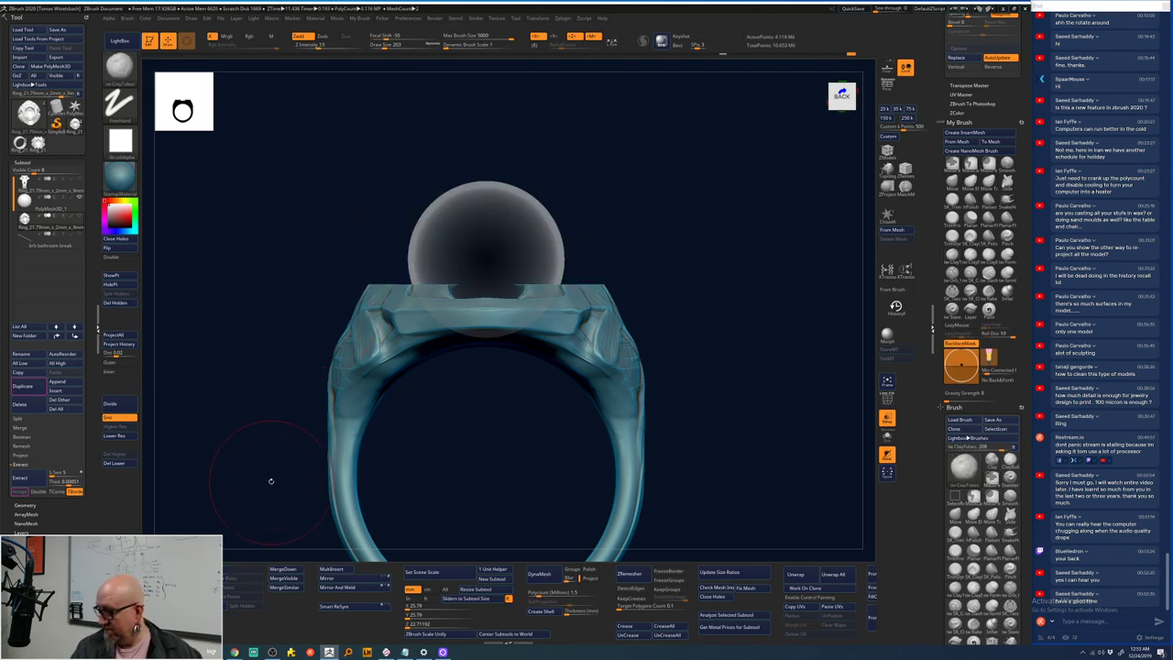
- Inflate the lower vertical gallery bar with the Inflat brush, then smooth it
{"action": "left_click_drag", "start_coordinate": [492, 425], "coordinate": [491, 464]}
{"action": "mouse_move", "coordinate": [674, 217]}
{"action": "left_mouse_down"}
{"action": "mouse_move", "coordinate": [651, 220]}
{"action": "mouse_move", "coordinate": [675, 230]}
{"action": "mouse_move", "coordinate": [666, 220]}
{"action": "left_mouse_up"}
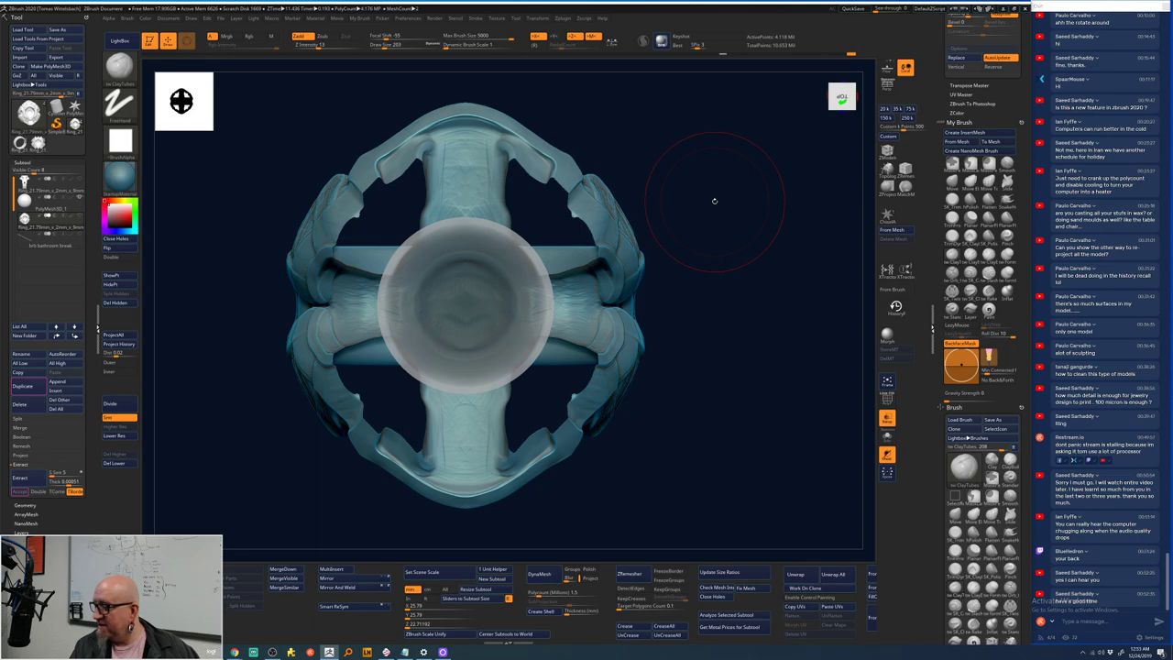
{"action": "key", "text": "space"}
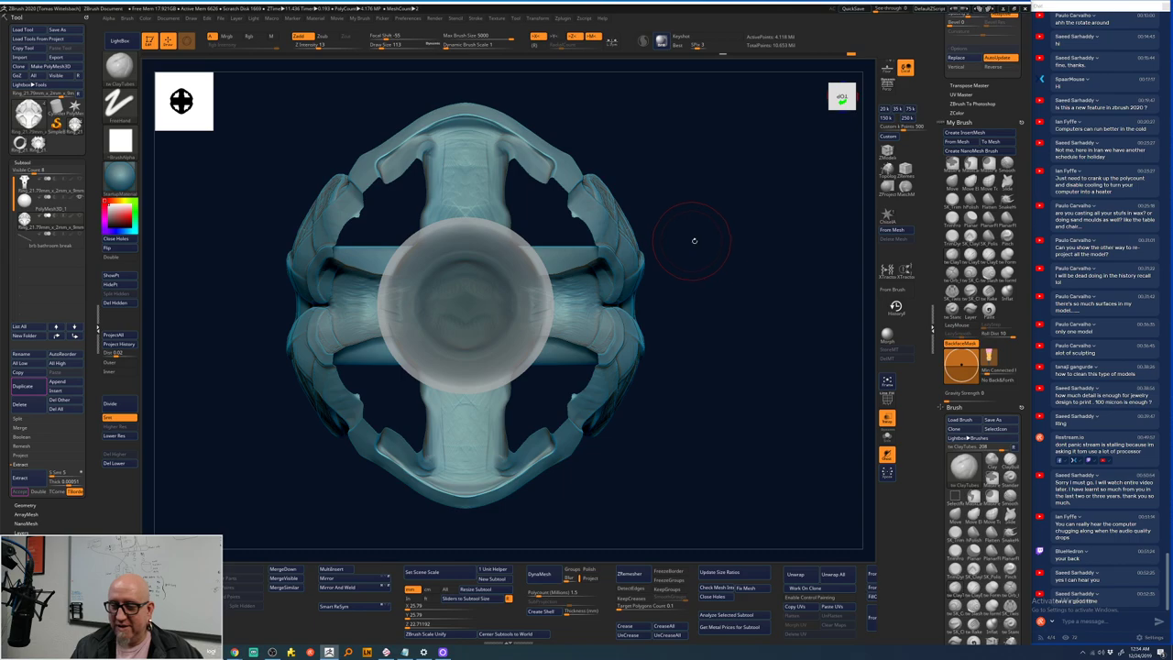
{"action": "left_click_drag", "start_coordinate": [690, 241], "coordinate": [661, 203]}
{"action": "key", "text": "b"}
{"action": "key", "text": "i"}
{"action": "key", "text": "n"}
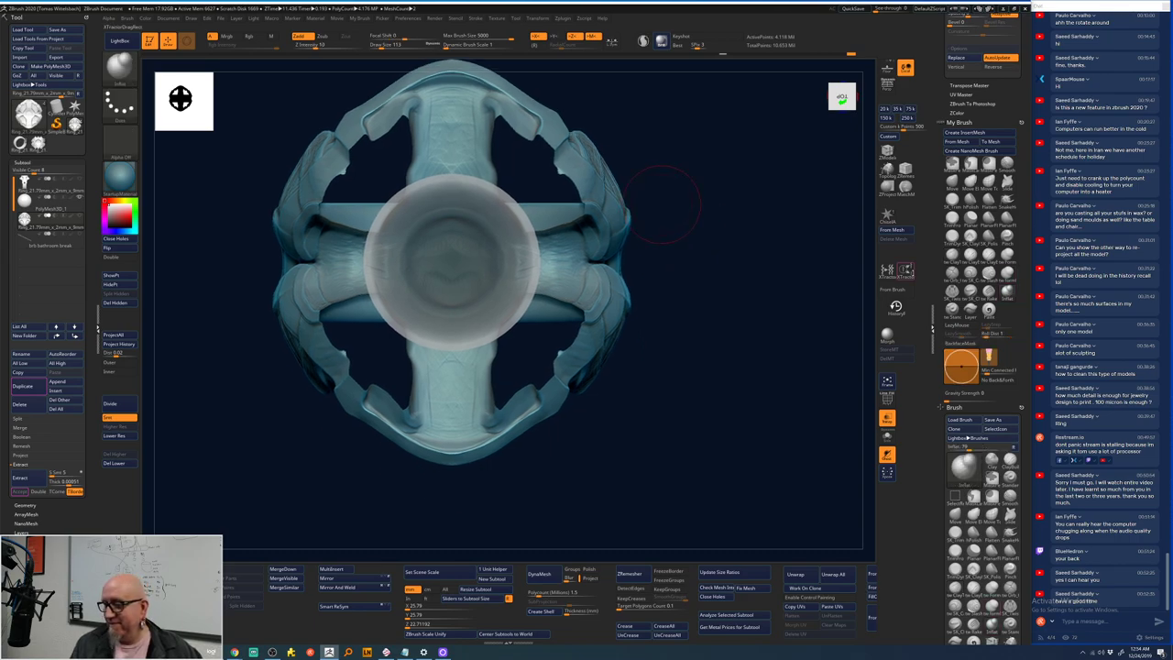
{"action": "mouse_move", "coordinate": [450, 330]}
{"action": "left_mouse_down"}
{"action": "mouse_move", "coordinate": [451, 426]}
{"action": "mouse_move", "coordinate": [450, 389]}
{"action": "mouse_move", "coordinate": [451, 407]}
{"action": "left_mouse_up"}
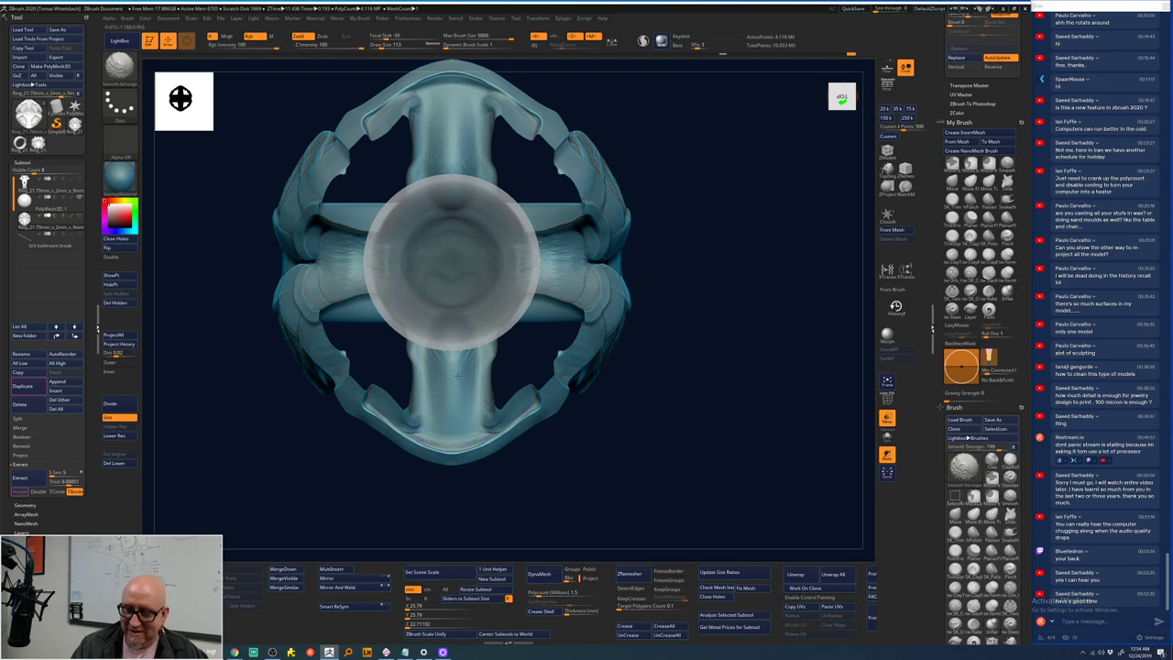
{"action": "left_click_drag", "start_coordinate": [453, 345], "coordinate": [451, 430], "text": "shift"}
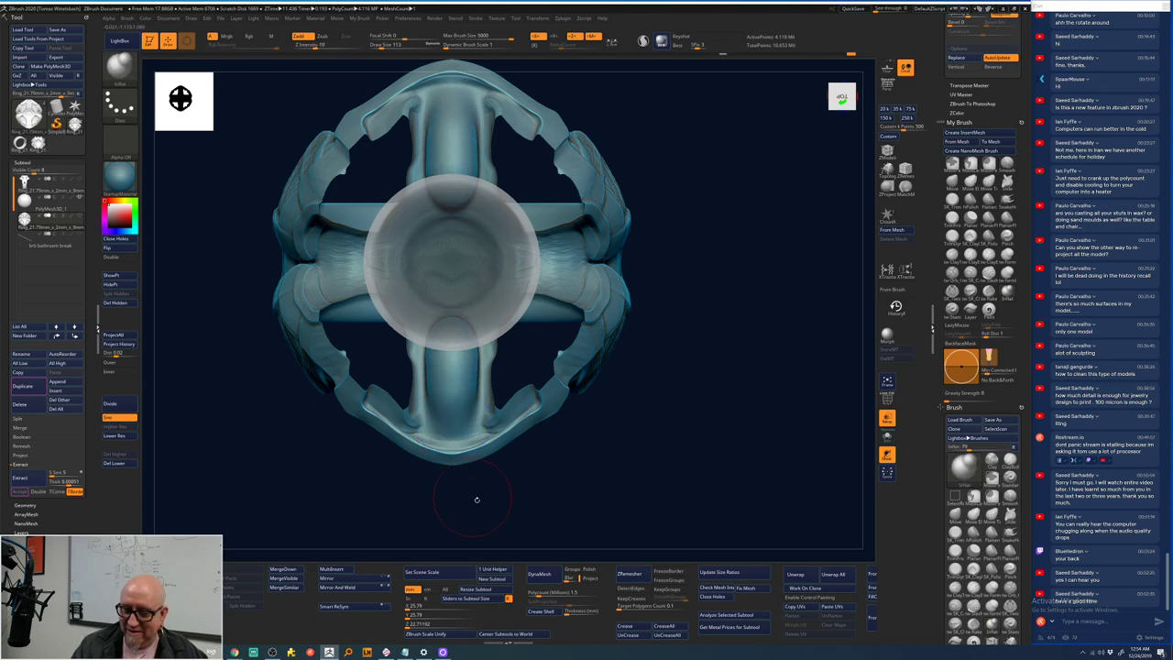
{"action": "mouse_move", "coordinate": [473, 497]}
{"action": "left_mouse_down"}
{"action": "mouse_move", "coordinate": [501, 473]}
{"action": "mouse_move", "coordinate": [463, 403]}
{"action": "mouse_move", "coordinate": [452, 453]}
{"action": "mouse_move", "coordinate": [478, 390]}
{"action": "left_mouse_up"}
- Smooth two patches of the lower ring surface with Shift strokes
{"action": "left_click_drag", "start_coordinate": [608, 210], "coordinate": [438, 375]}
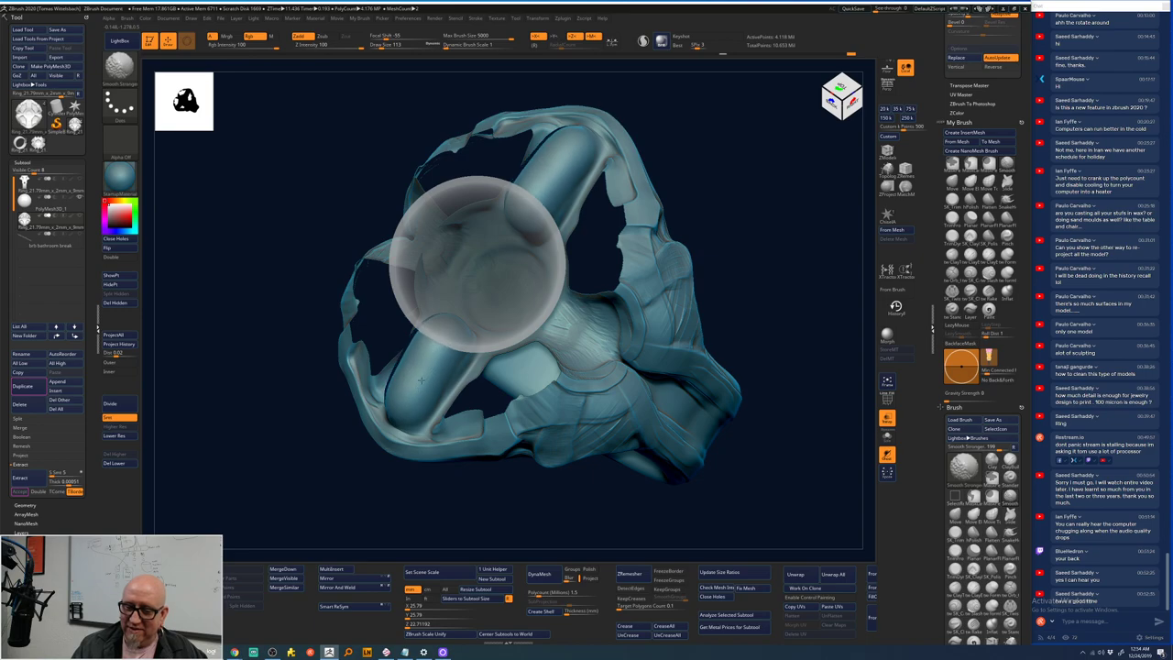
{"action": "key", "text": "space"}
{"action": "left_click_drag", "start_coordinate": [476, 346], "coordinate": [456, 369]}
{"action": "key", "text": "space"}
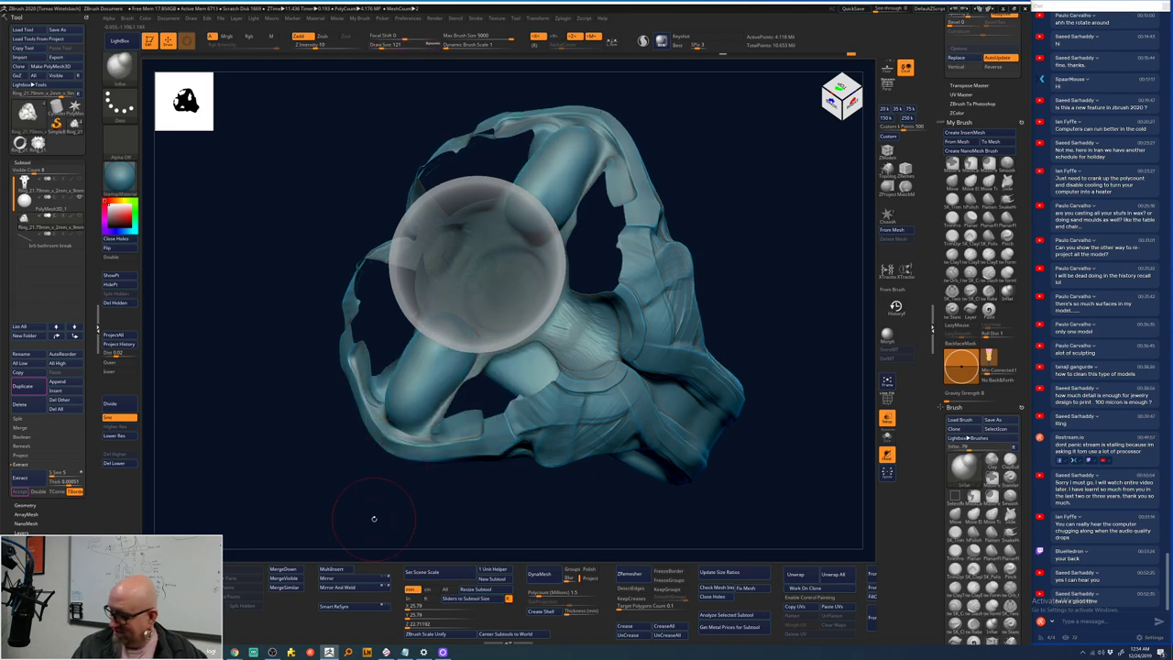
{"action": "left_click_drag", "start_coordinate": [380, 493], "coordinate": [428, 332]}
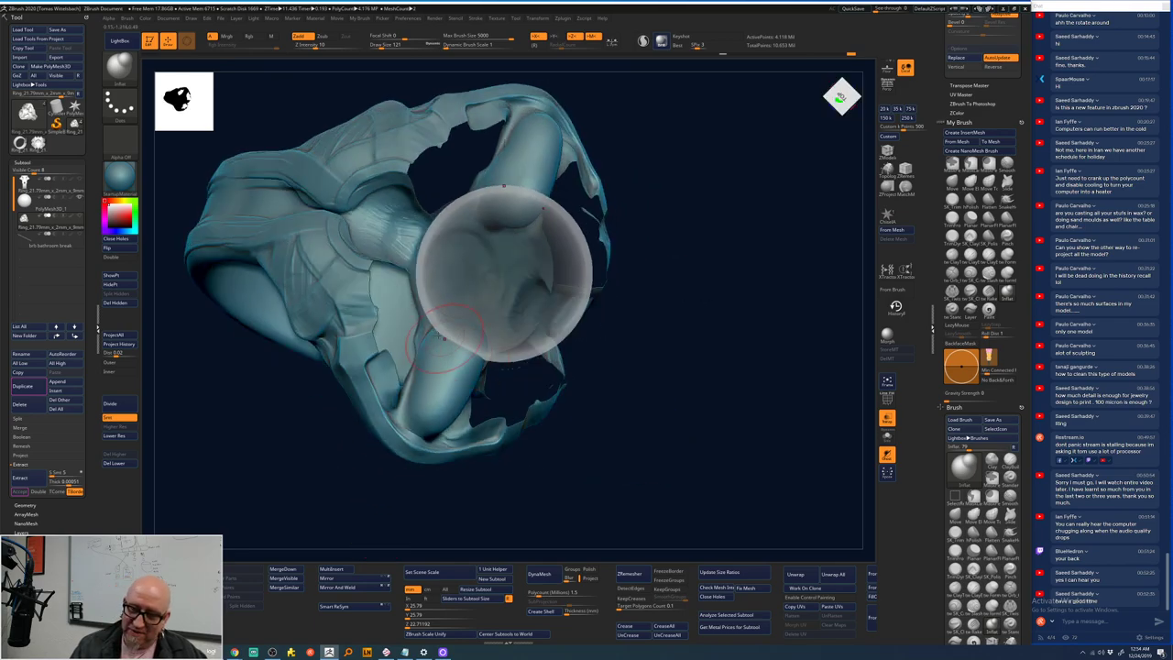
{"action": "key", "text": "shift"}
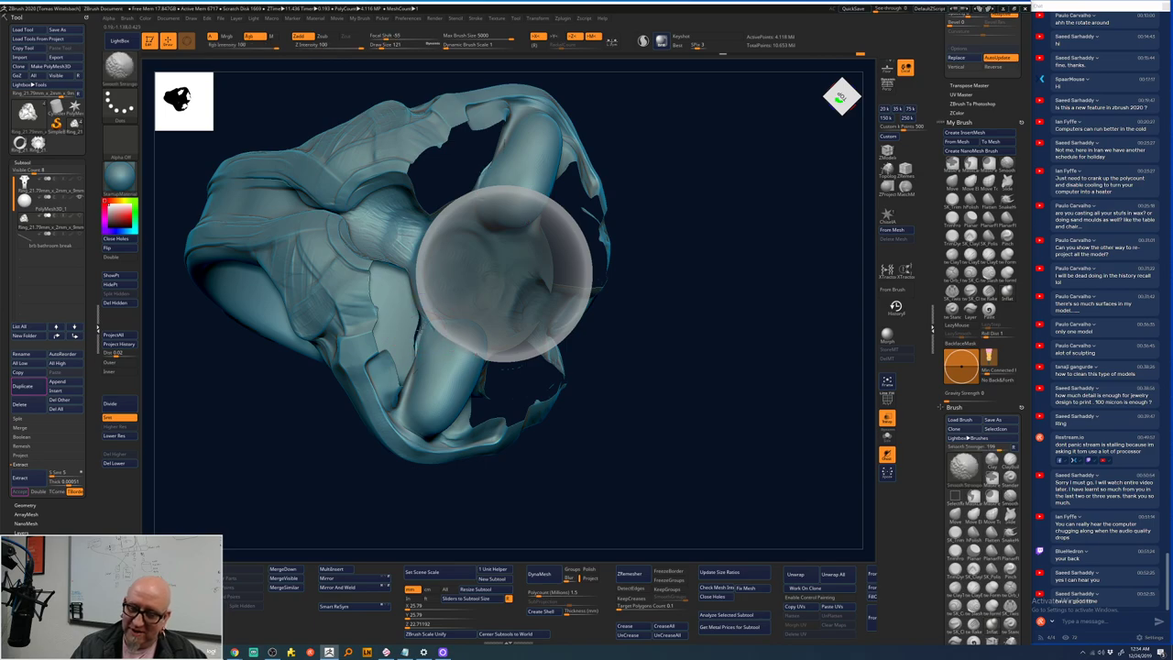
{"action": "left_click_drag", "start_coordinate": [422, 371], "coordinate": [412, 403], "text": "shift"}
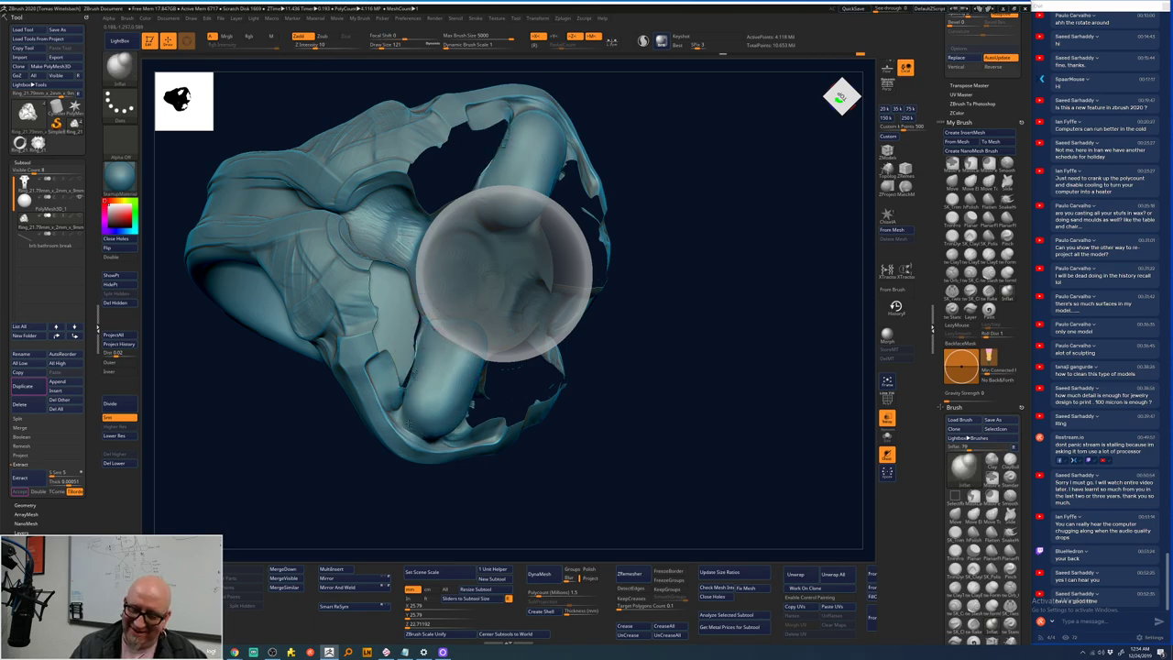
{"action": "mouse_move", "coordinate": [433, 351]}
{"action": "left_mouse_down", "text": "shift"}
{"action": "mouse_move", "coordinate": [419, 436]}
{"action": "mouse_move", "coordinate": [673, 332]}
{"action": "mouse_move", "coordinate": [660, 309]}
{"action": "left_mouse_up", "text": "shift"}
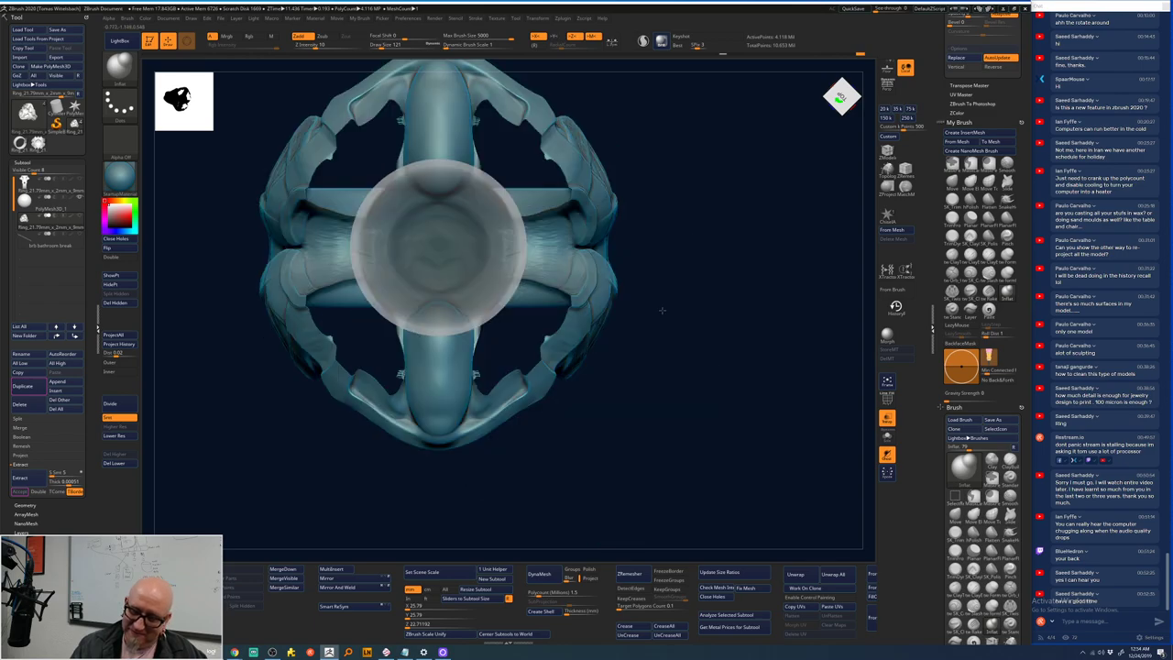
{"action": "left_click_drag", "start_coordinate": [716, 246], "coordinate": [623, 308], "text": "alt"}
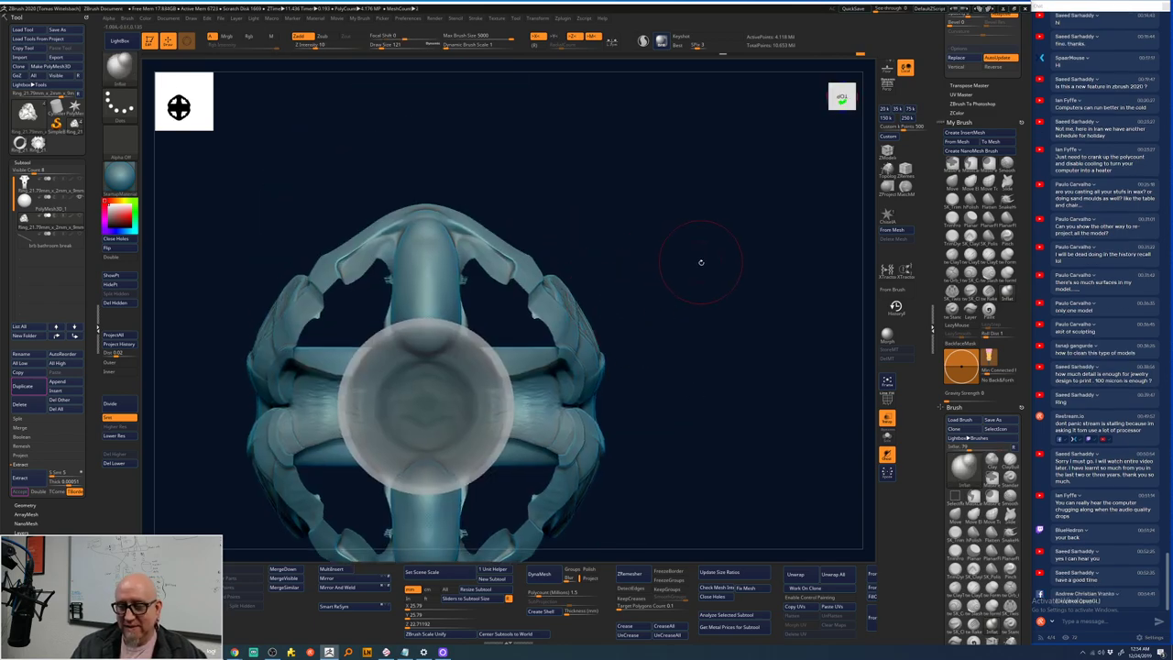
- Unhide the outer shell, smooth the top nub and pull it into a mirrored tube
{"action": "left_click", "coordinate": [690, 295], "text": "ctrl+shift"}
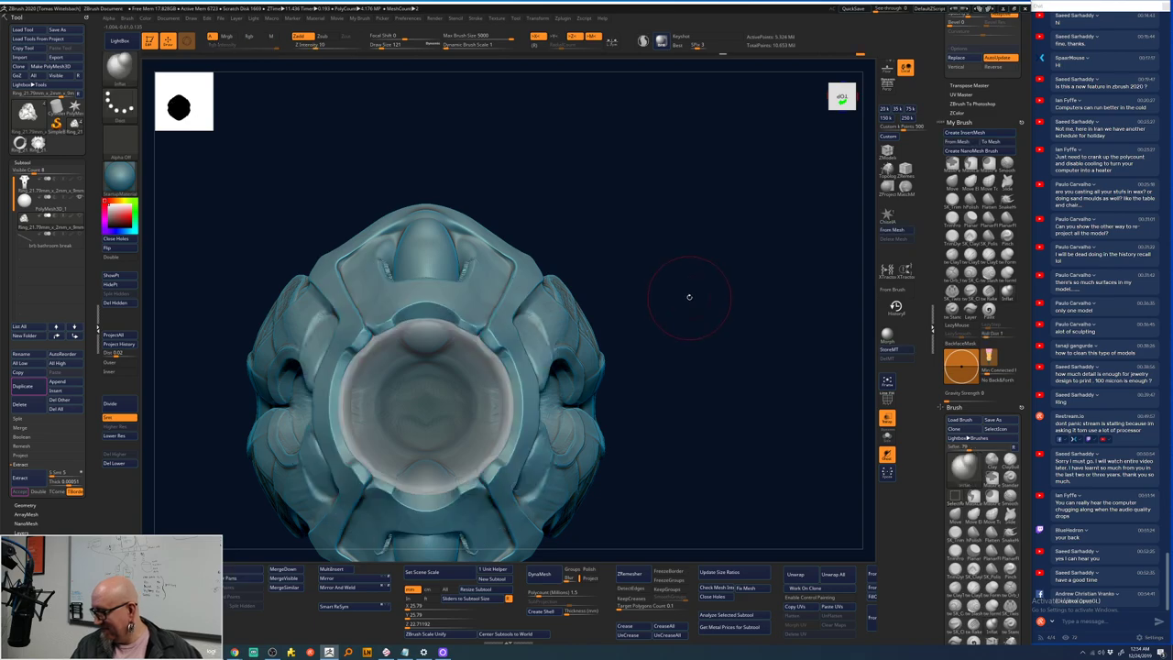
{"action": "left_click_drag", "start_coordinate": [688, 296], "coordinate": [690, 273]}
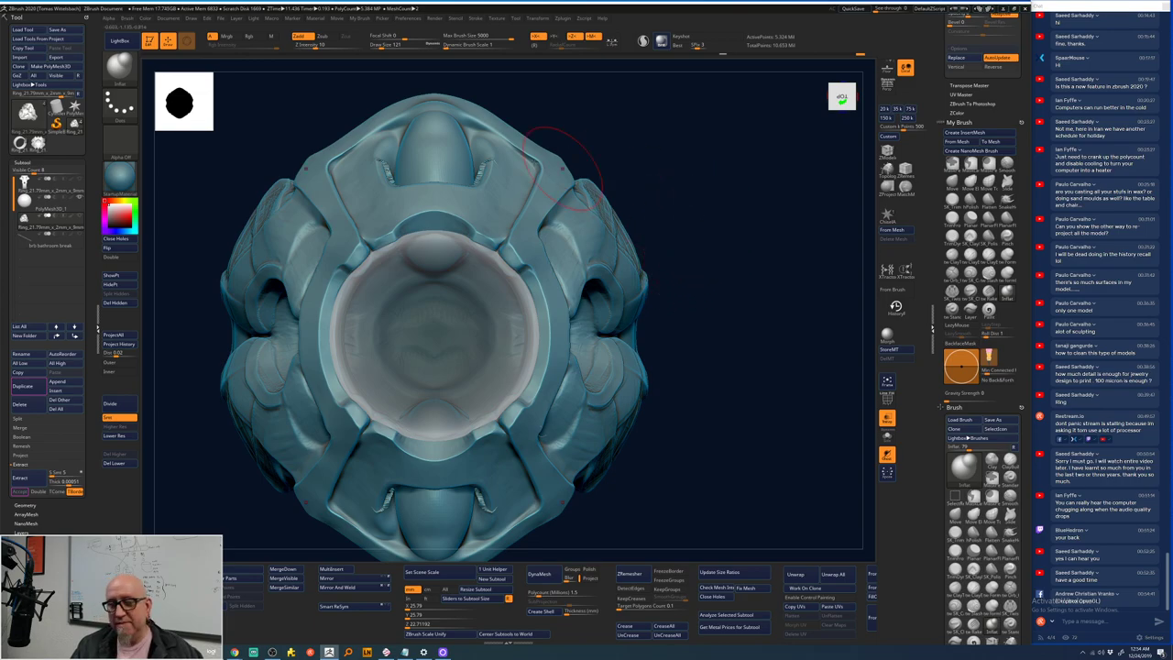
{"action": "key", "text": "shift"}
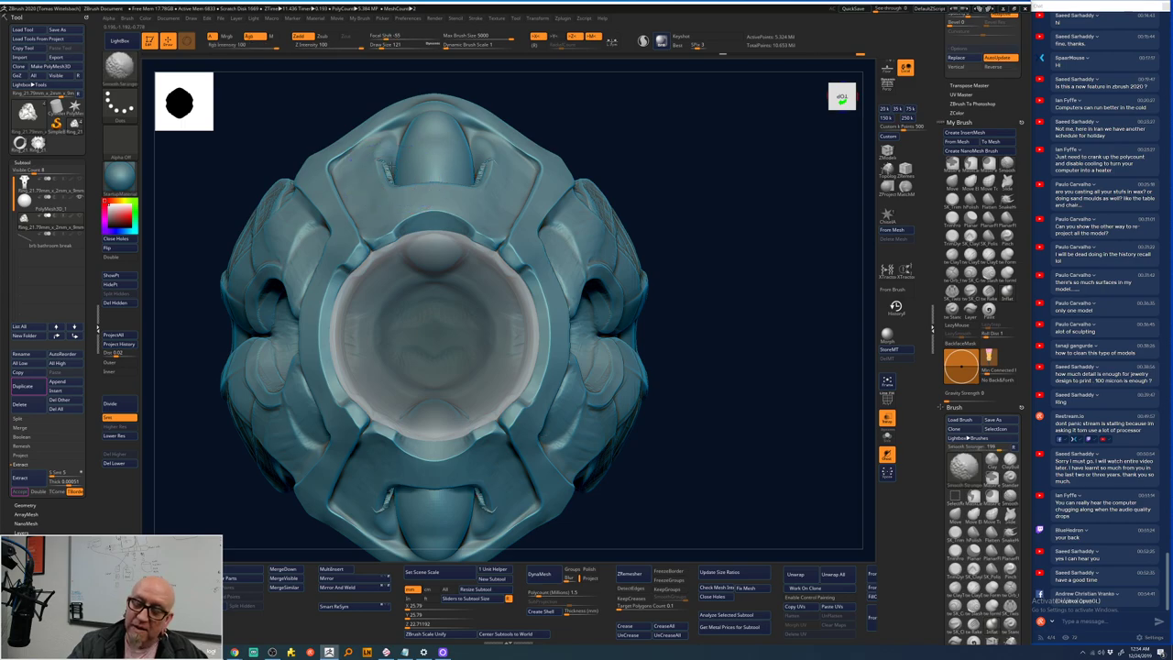
{"action": "left_click_drag", "start_coordinate": [390, 142], "coordinate": [416, 119], "text": "shift"}
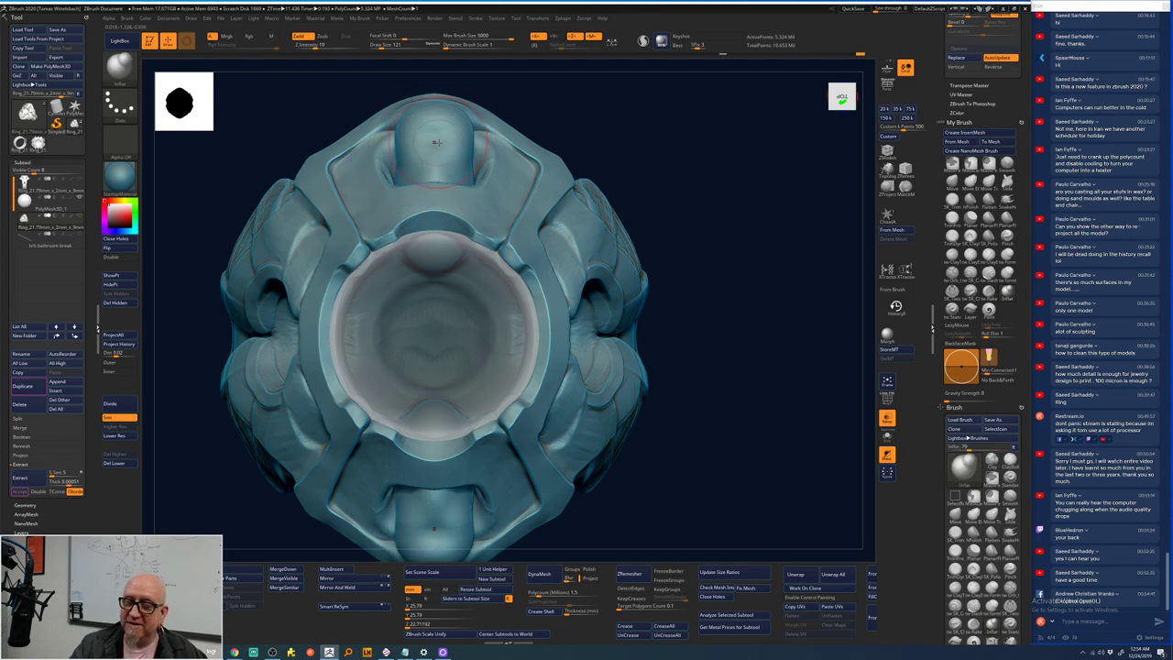
{"action": "key", "text": "space"}
{"action": "mouse_move", "coordinate": [434, 188]}
{"action": "left_mouse_down"}
{"action": "mouse_move", "coordinate": [434, 104]}
{"action": "mouse_move", "coordinate": [434, 180]}
{"action": "mouse_move", "coordinate": [434, 88]}
{"action": "left_mouse_up"}
- Smooth the top and bottom tubes and the side ears symmetrically
{"action": "left_click_drag", "start_coordinate": [702, 220], "coordinate": [665, 219]}
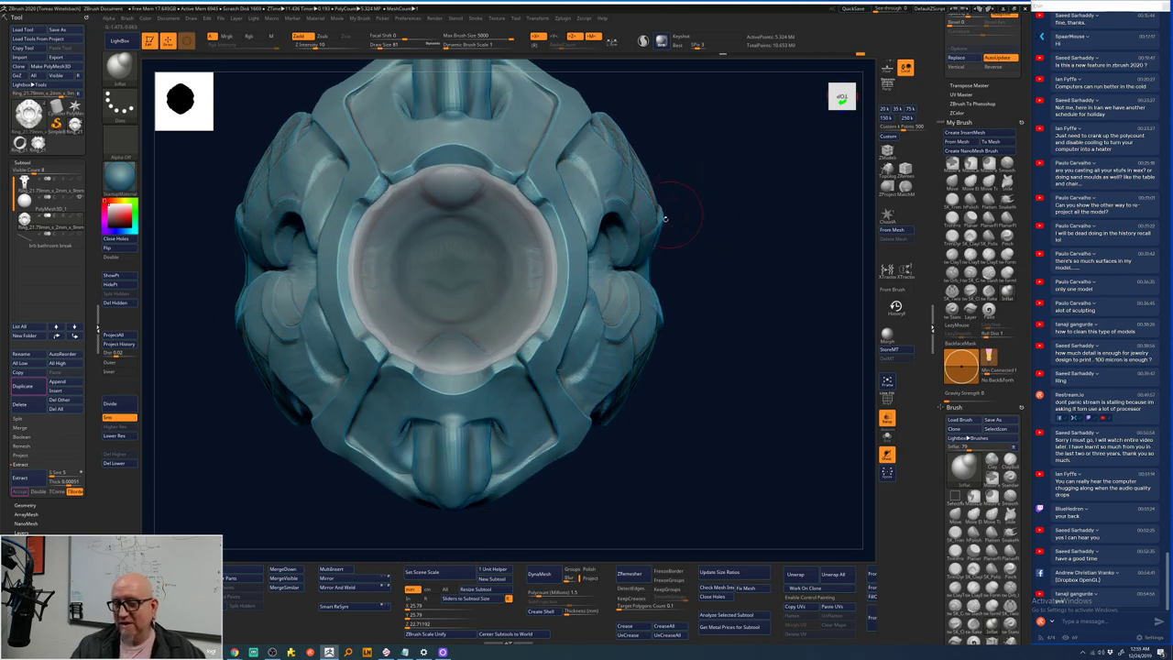
{"action": "left_click_drag", "start_coordinate": [486, 472], "coordinate": [495, 436], "text": "shift"}
{"action": "left_click_drag", "start_coordinate": [586, 362], "coordinate": [634, 332], "text": "shift"}
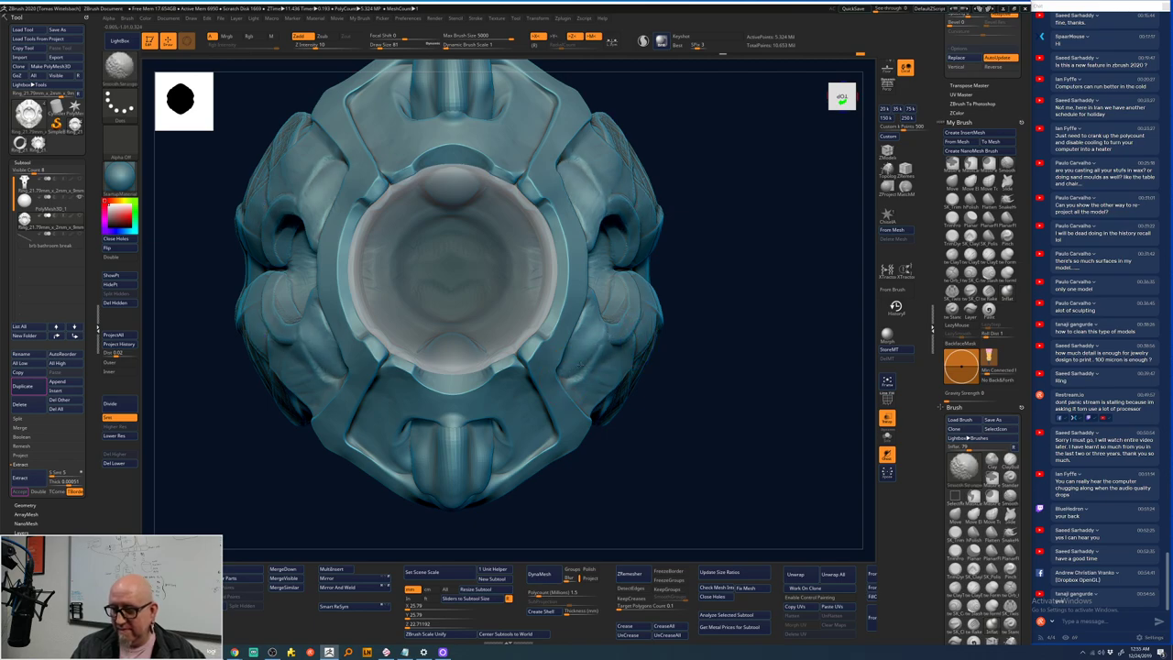
{"action": "left_click_drag", "start_coordinate": [600, 380], "coordinate": [595, 388], "text": "shift"}
{"action": "mouse_move", "coordinate": [593, 339]}
{"action": "left_mouse_down", "text": "shift"}
{"action": "mouse_move", "coordinate": [643, 332]}
{"action": "mouse_move", "coordinate": [570, 376]}
{"action": "left_mouse_up", "text": "shift"}
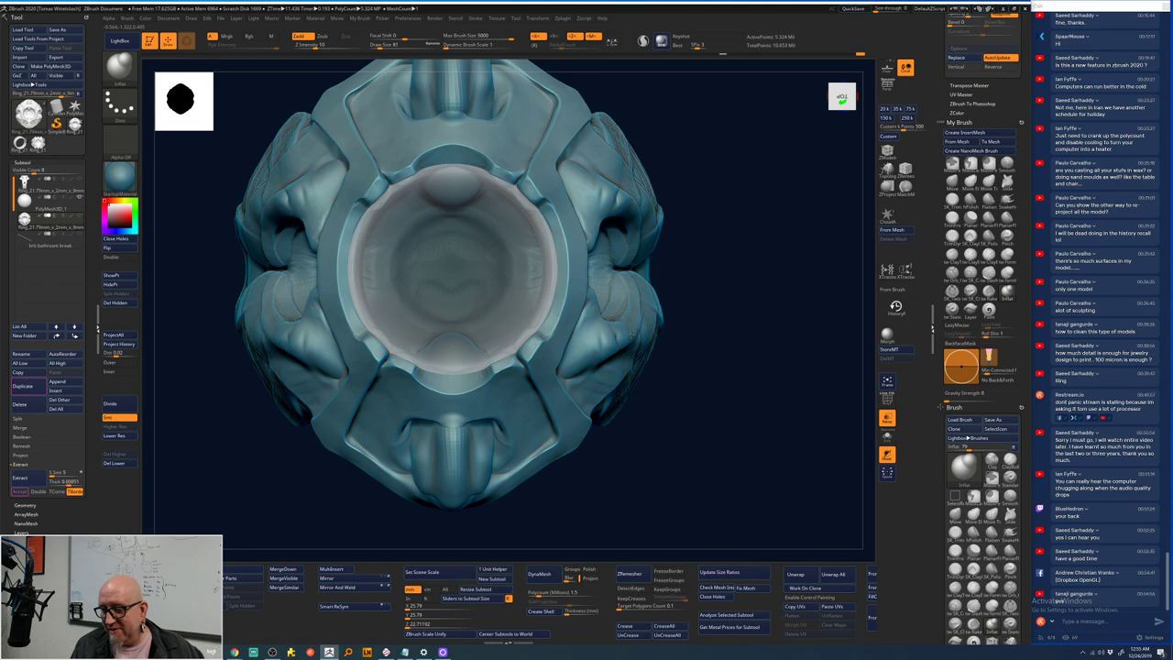
- Widen and lengthen the bottom tongue-shaped form symmetrically
{"action": "left_click_drag", "start_coordinate": [739, 303], "coordinate": [625, 340]}
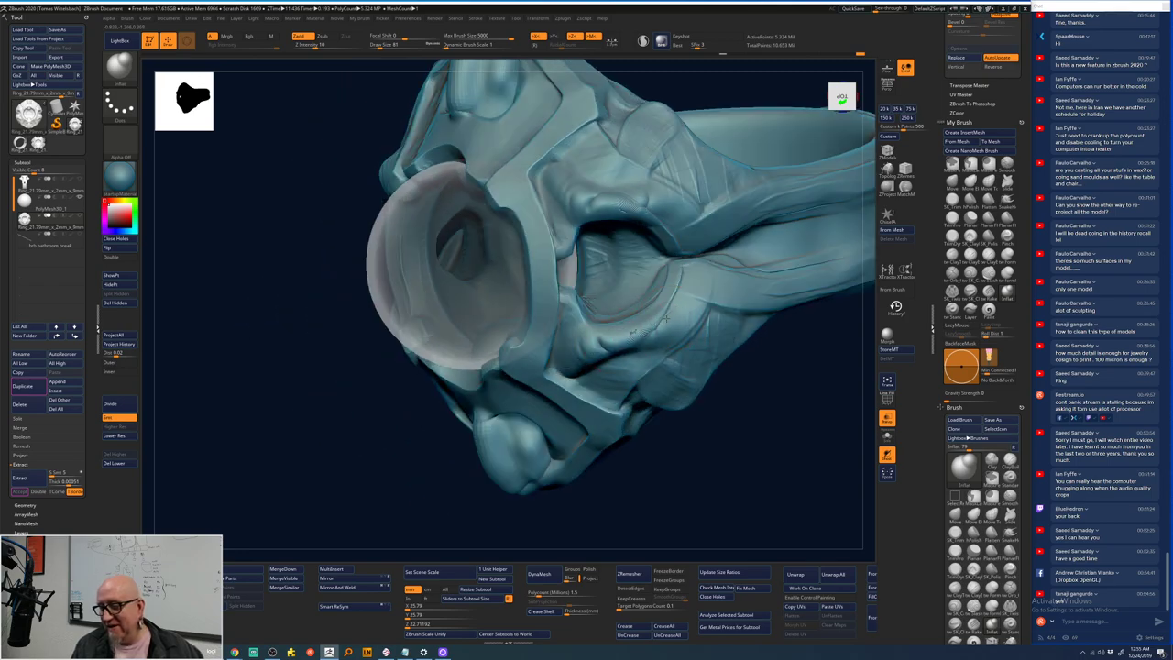
{"action": "mouse_move", "coordinate": [642, 330]}
{"action": "left_mouse_down"}
{"action": "mouse_move", "coordinate": [670, 316]}
{"action": "mouse_move", "coordinate": [640, 344]}
{"action": "left_mouse_up"}
{"action": "mouse_move", "coordinate": [747, 439]}
{"action": "left_mouse_down", "text": "shift"}
{"action": "mouse_move", "coordinate": [778, 375]}
{"action": "mouse_move", "coordinate": [699, 343]}
{"action": "left_mouse_up", "text": "shift"}
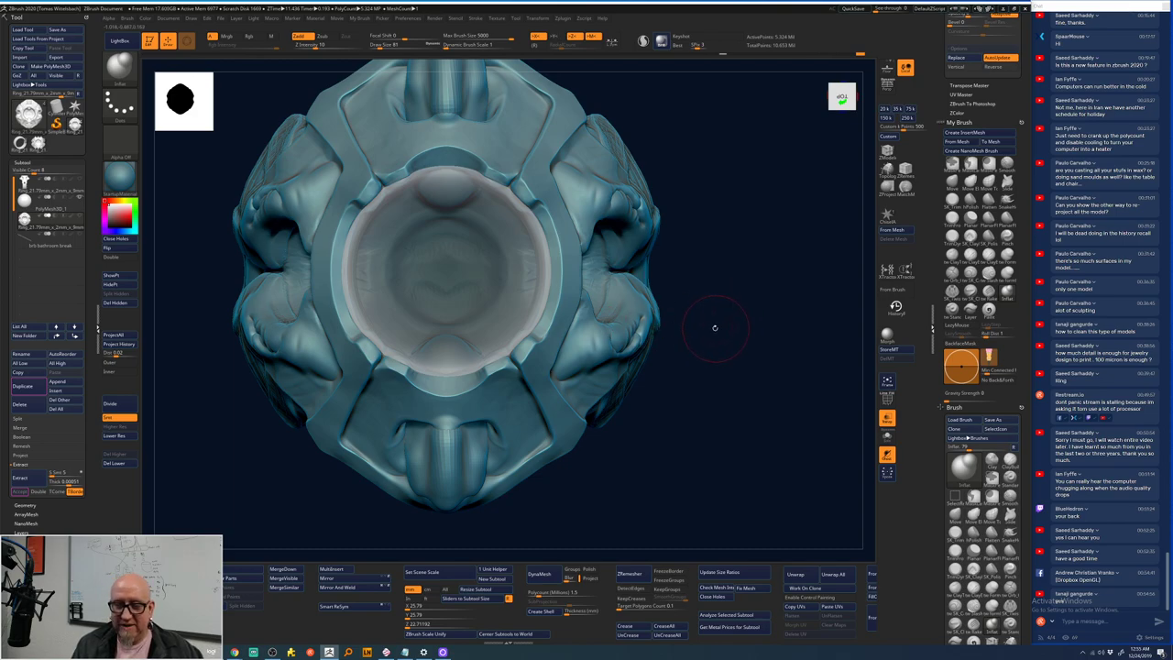
{"action": "left_click_drag", "start_coordinate": [714, 327], "coordinate": [647, 287]}
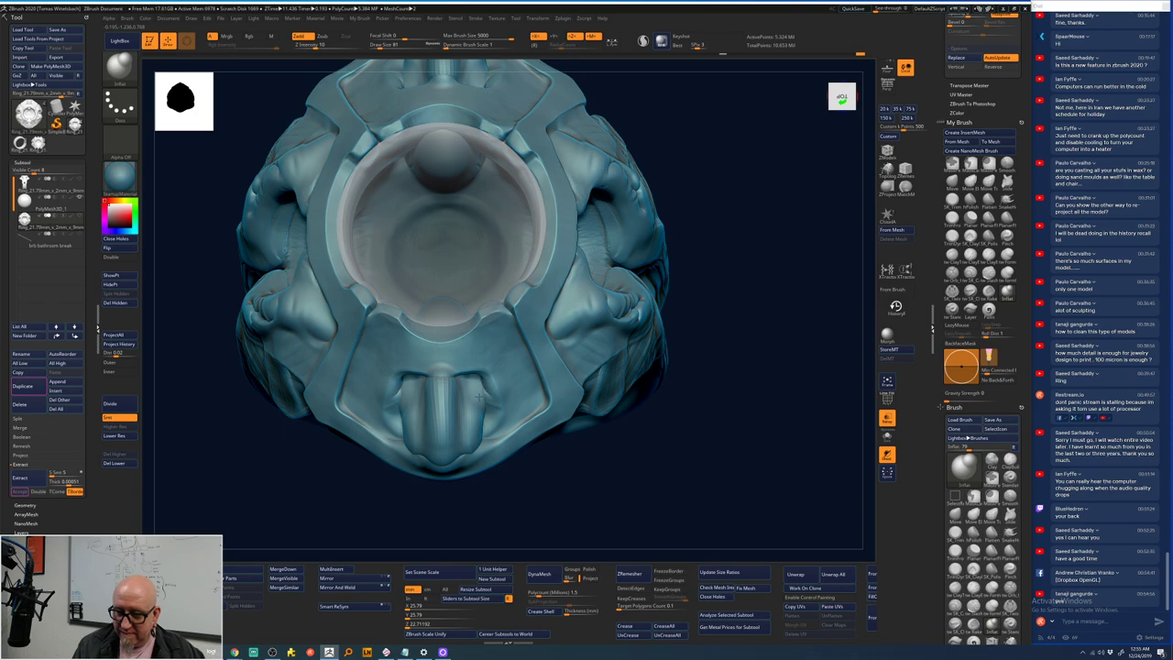
{"action": "mouse_move", "coordinate": [479, 395]}
{"action": "left_mouse_down"}
{"action": "mouse_move", "coordinate": [491, 421]}
{"action": "mouse_move", "coordinate": [454, 464]}
{"action": "mouse_move", "coordinate": [516, 439]}
{"action": "mouse_move", "coordinate": [649, 515]}
{"action": "mouse_move", "coordinate": [608, 505]}
{"action": "mouse_move", "coordinate": [581, 474]}
{"action": "mouse_move", "coordinate": [575, 436]}
{"action": "mouse_move", "coordinate": [602, 479]}
{"action": "mouse_move", "coordinate": [629, 398]}
{"action": "mouse_move", "coordinate": [645, 521]}
{"action": "left_mouse_up"}
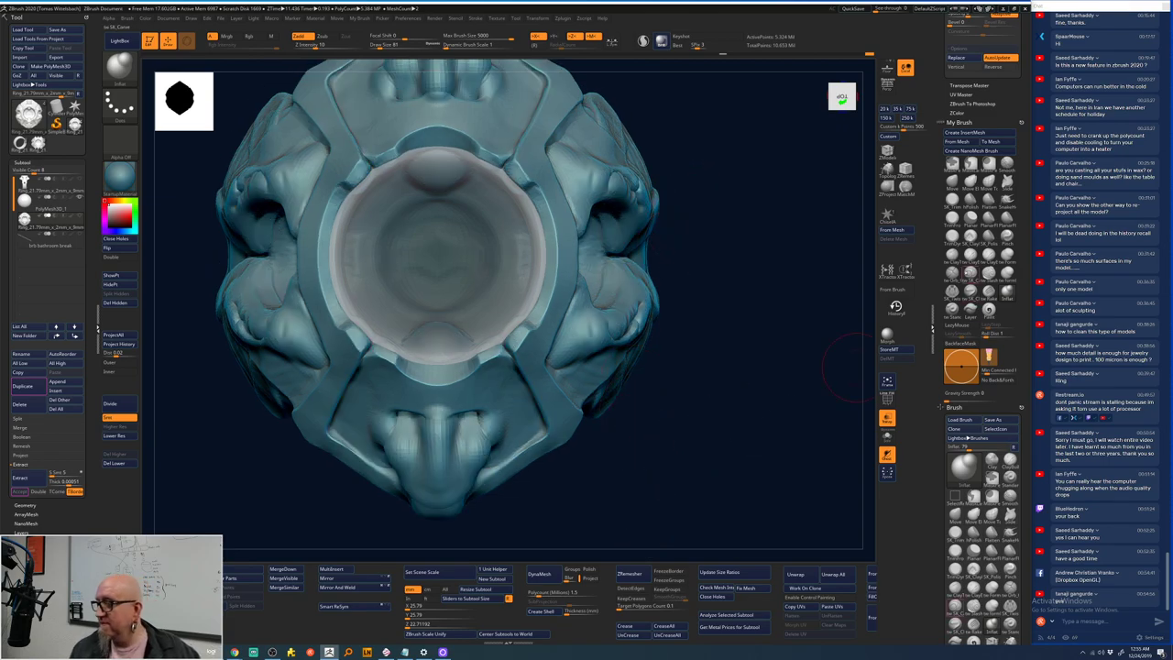
- Add mirrored ClayTubes strokes on the upper part of the model
{"action": "left_click", "coordinate": [952, 236]}
{"action": "key", "text": "space"}
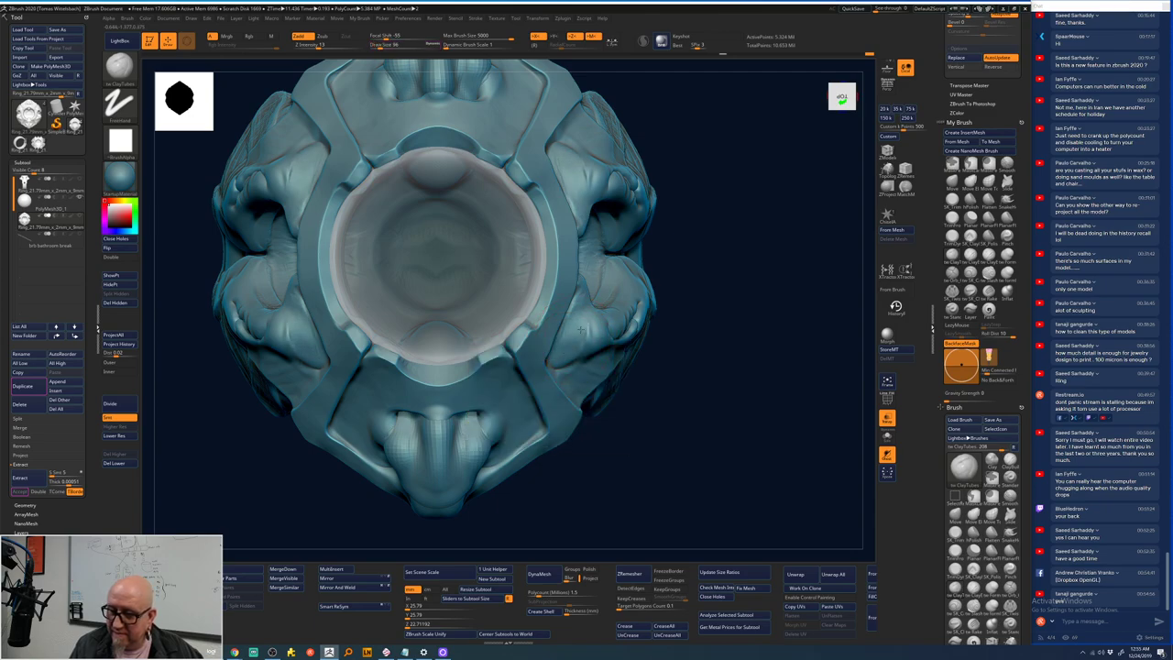
{"action": "left_click_drag", "start_coordinate": [591, 197], "coordinate": [587, 161]}
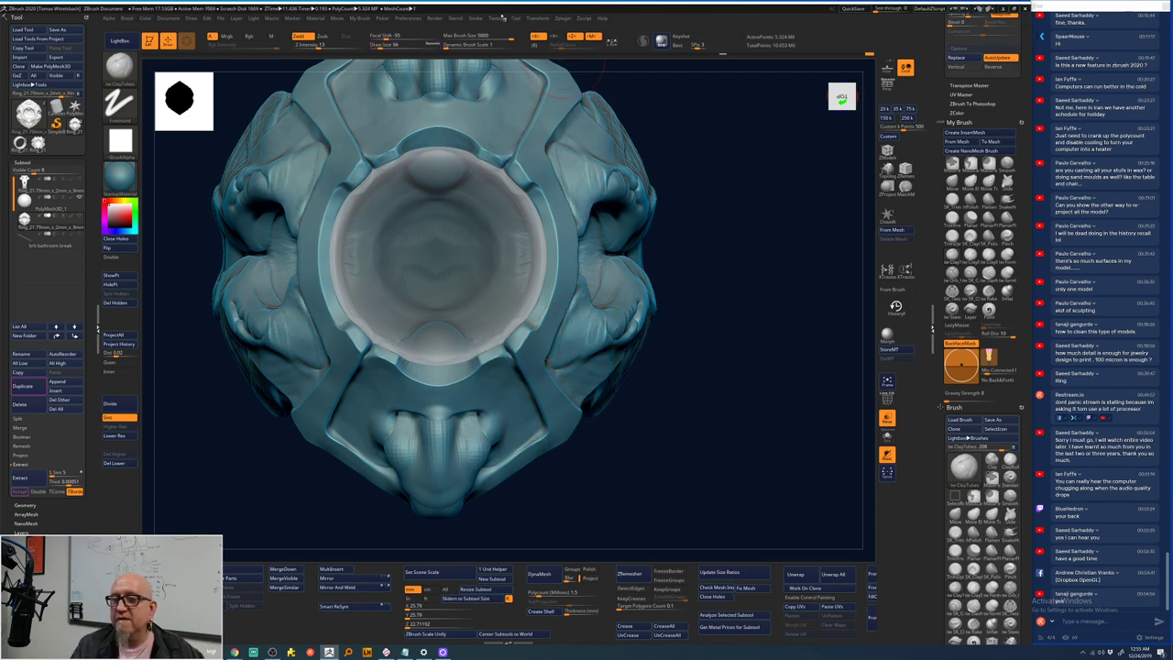
{"action": "left_click", "coordinate": [478, 20]}
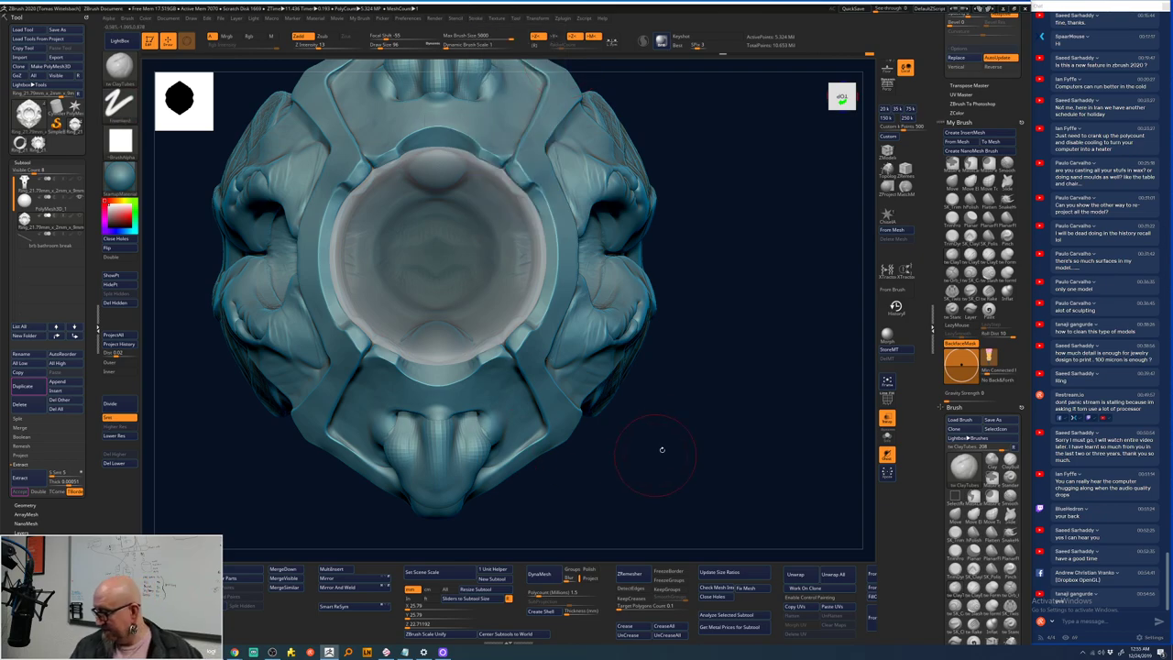
{"action": "left_click_drag", "start_coordinate": [660, 450], "coordinate": [659, 424]}
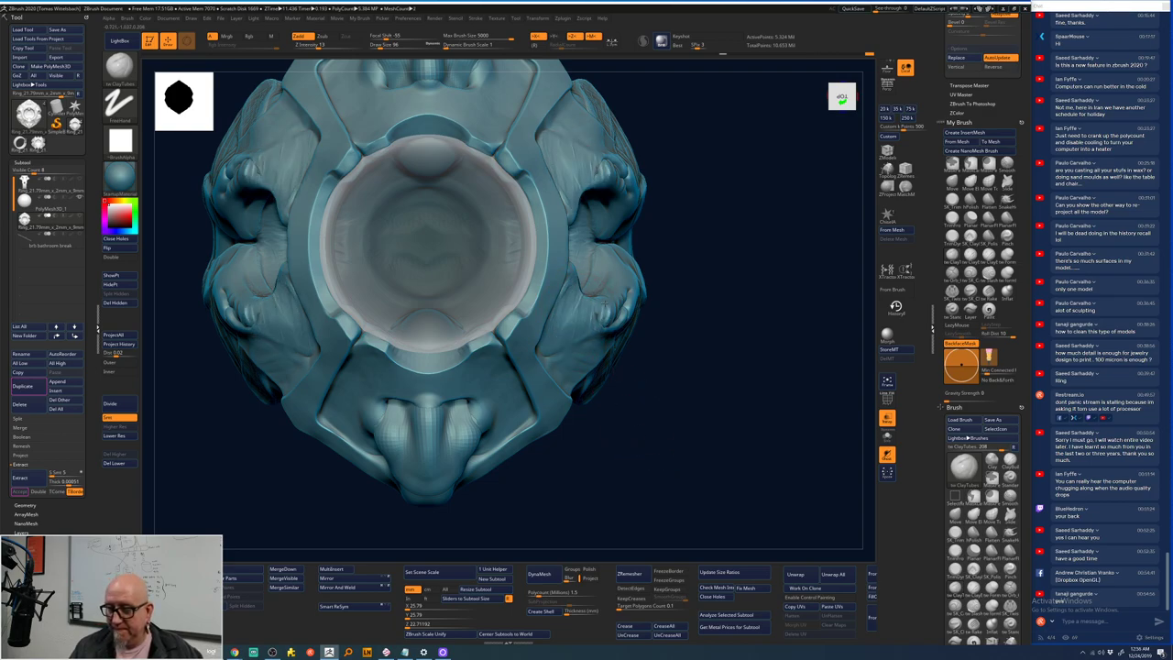
- Soften both sides with Smooth Stronger and Smooth, then raise the nose-like form below the socket
{"action": "key", "text": "shift"}
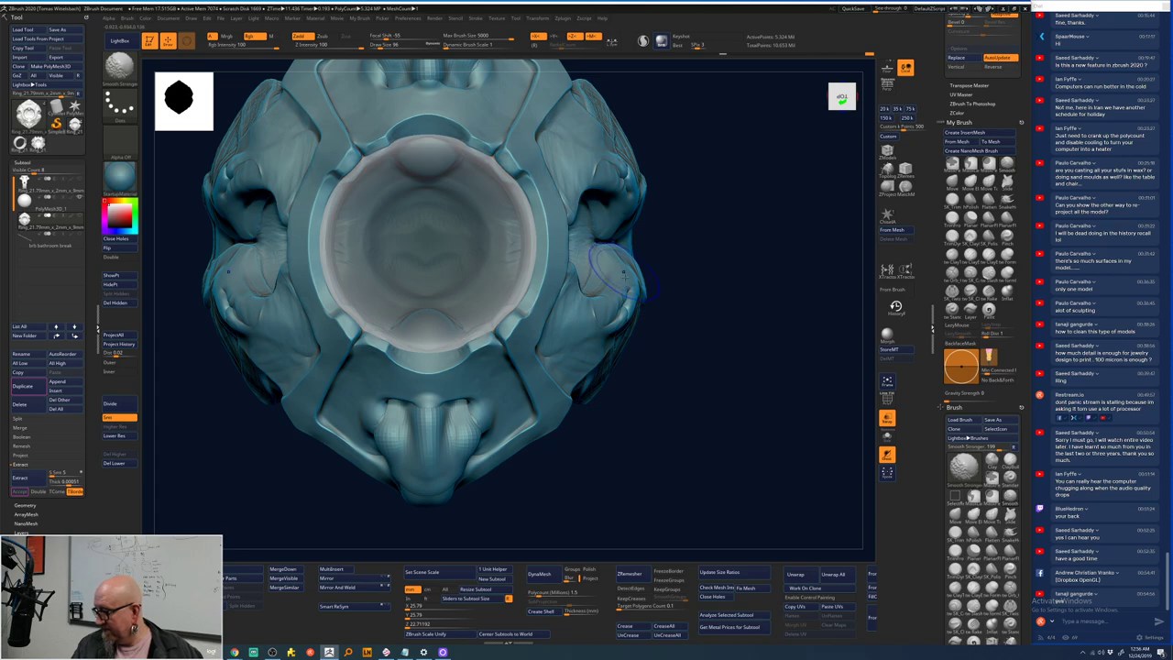
{"action": "left_click_drag", "start_coordinate": [567, 333], "coordinate": [593, 320]}
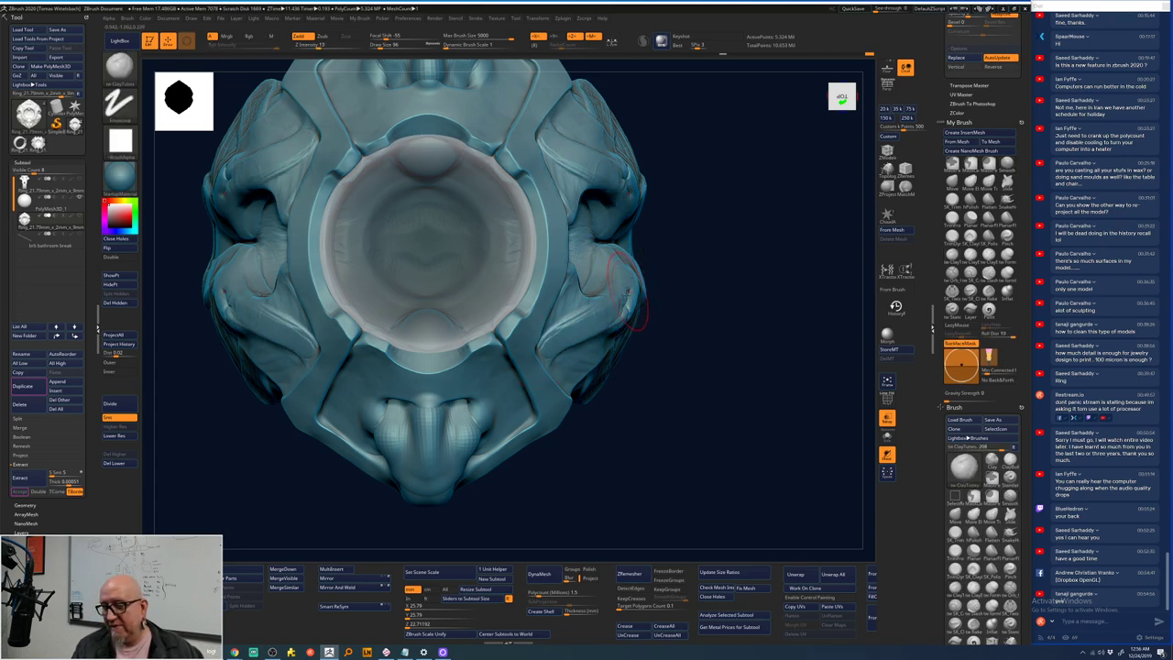
{"action": "key", "text": "shift"}
{"action": "mouse_move", "coordinate": [622, 307]}
{"action": "left_mouse_down", "text": "shift"}
{"action": "mouse_move", "coordinate": [695, 291]}
{"action": "mouse_move", "coordinate": [636, 281]}
{"action": "left_mouse_up", "text": "shift"}
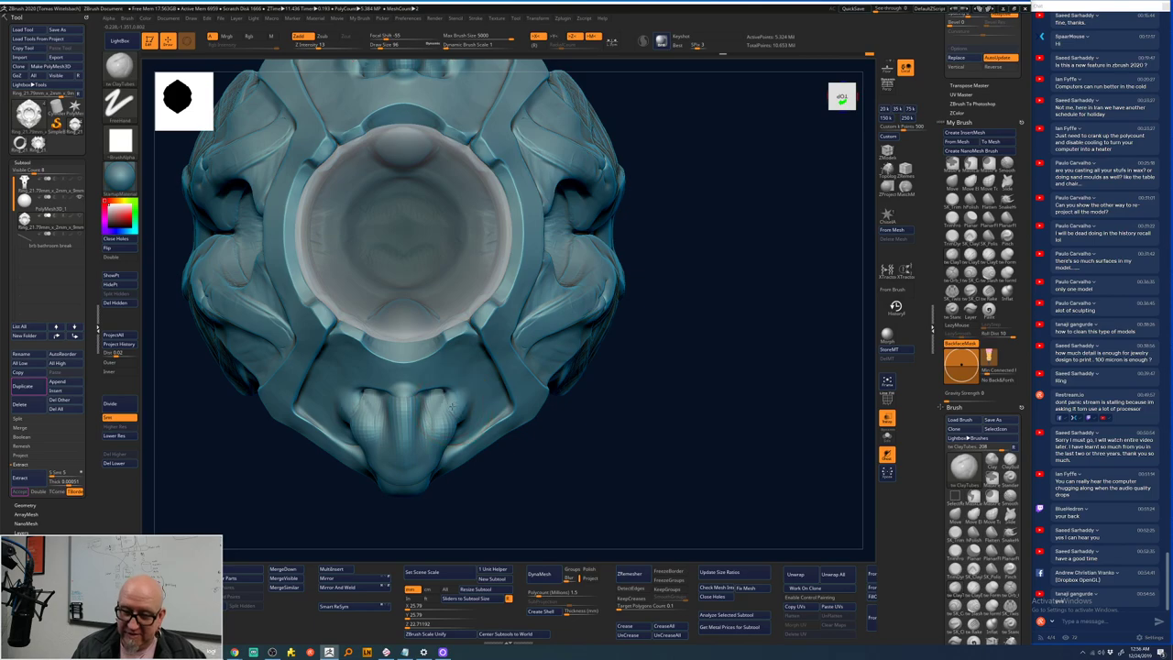
{"action": "left_click_drag", "start_coordinate": [450, 411], "coordinate": [449, 422]}
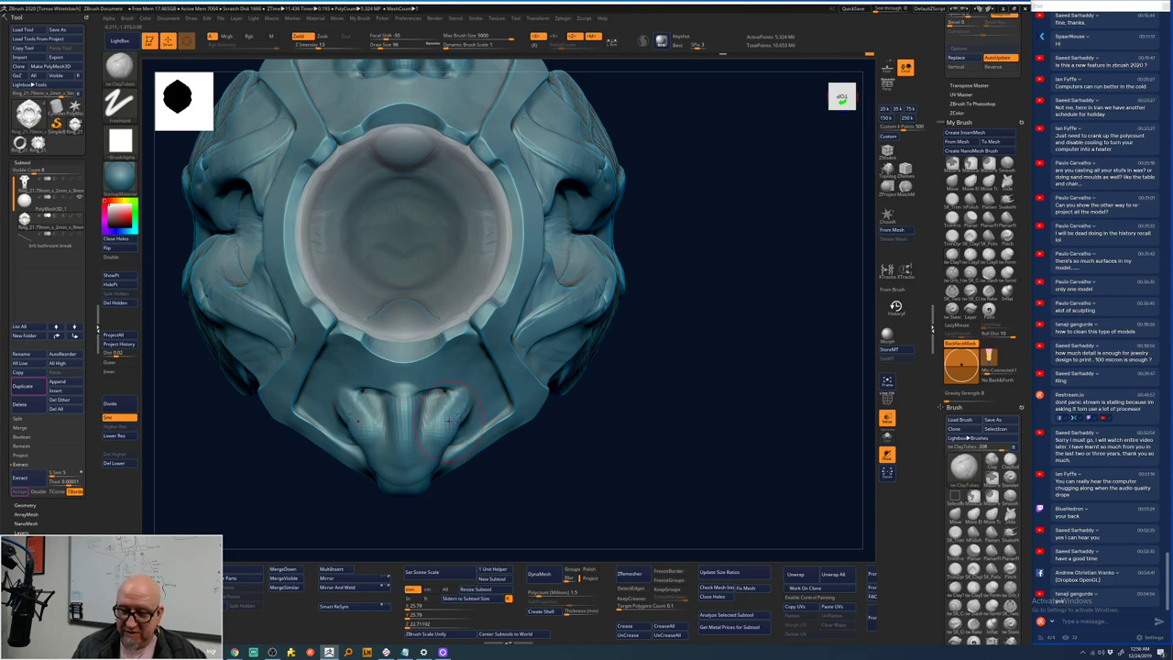
{"action": "left_click_drag", "start_coordinate": [455, 526], "coordinate": [438, 493]}
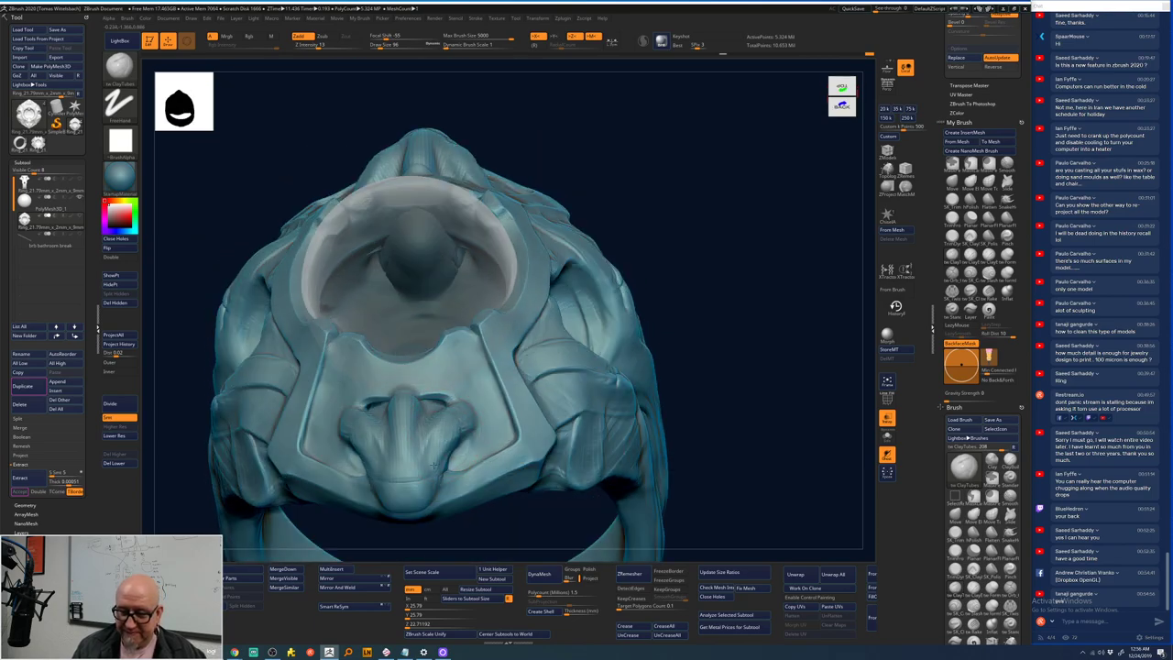
{"action": "mouse_move", "coordinate": [513, 499]}
{"action": "left_mouse_down"}
{"action": "mouse_move", "coordinate": [545, 464]}
{"action": "mouse_move", "coordinate": [521, 390]}
{"action": "left_mouse_up"}
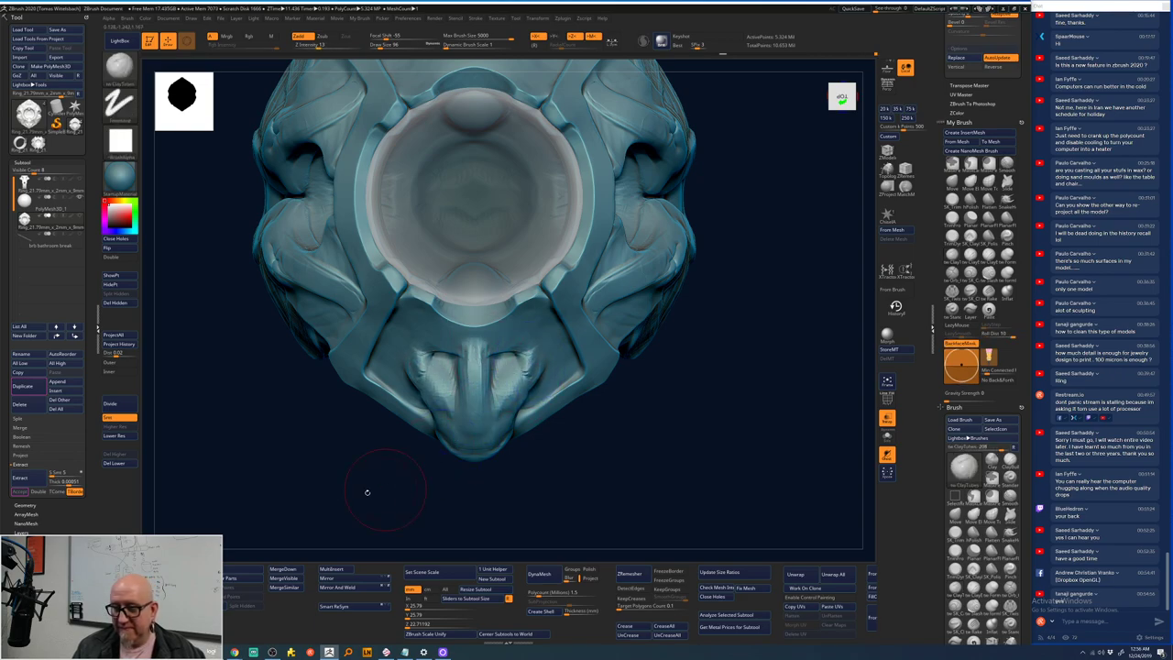
- Drop the ring head one subdivision level and delete its higher levels
{"action": "left_click", "coordinate": [133, 437]}
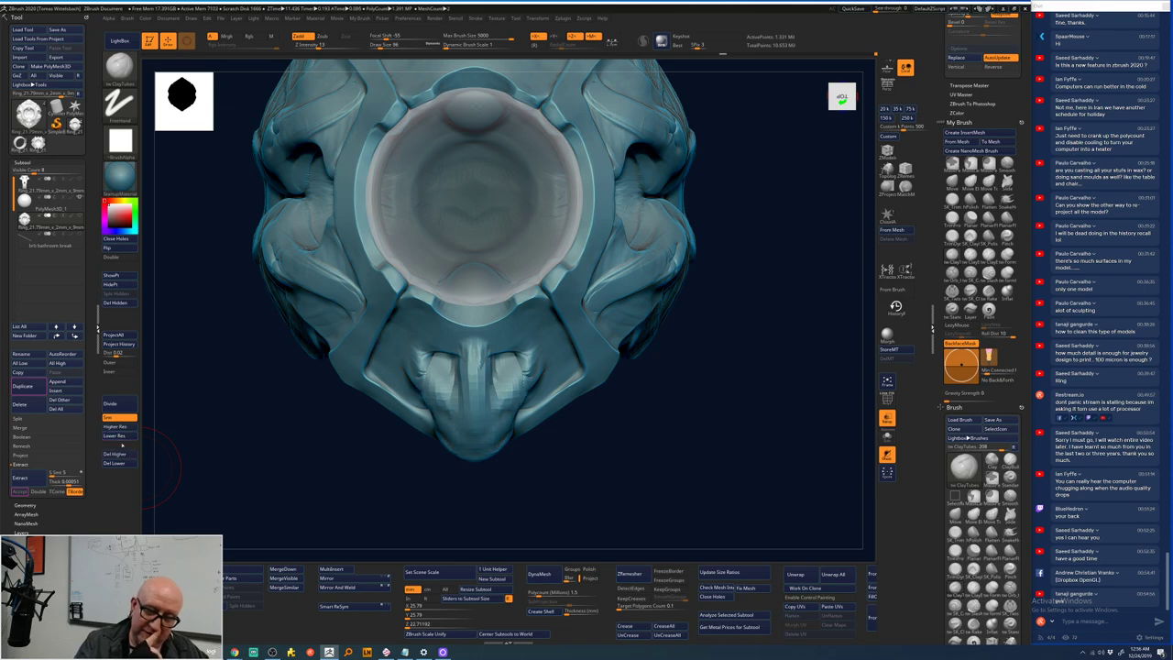
{"action": "mouse_move", "coordinate": [275, 486]}
{"action": "left_mouse_down", "text": "alt"}
{"action": "mouse_move", "coordinate": [293, 458]}
{"action": "mouse_move", "coordinate": [302, 477]}
{"action": "left_mouse_up", "text": "alt"}
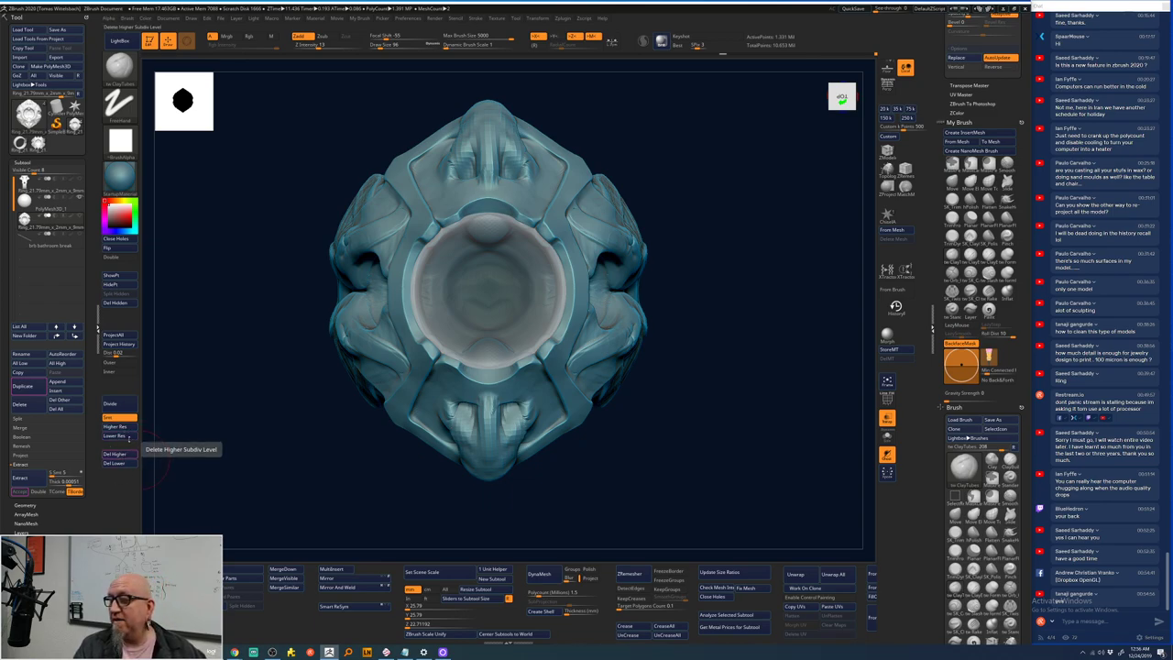
{"action": "left_click", "coordinate": [131, 454]}
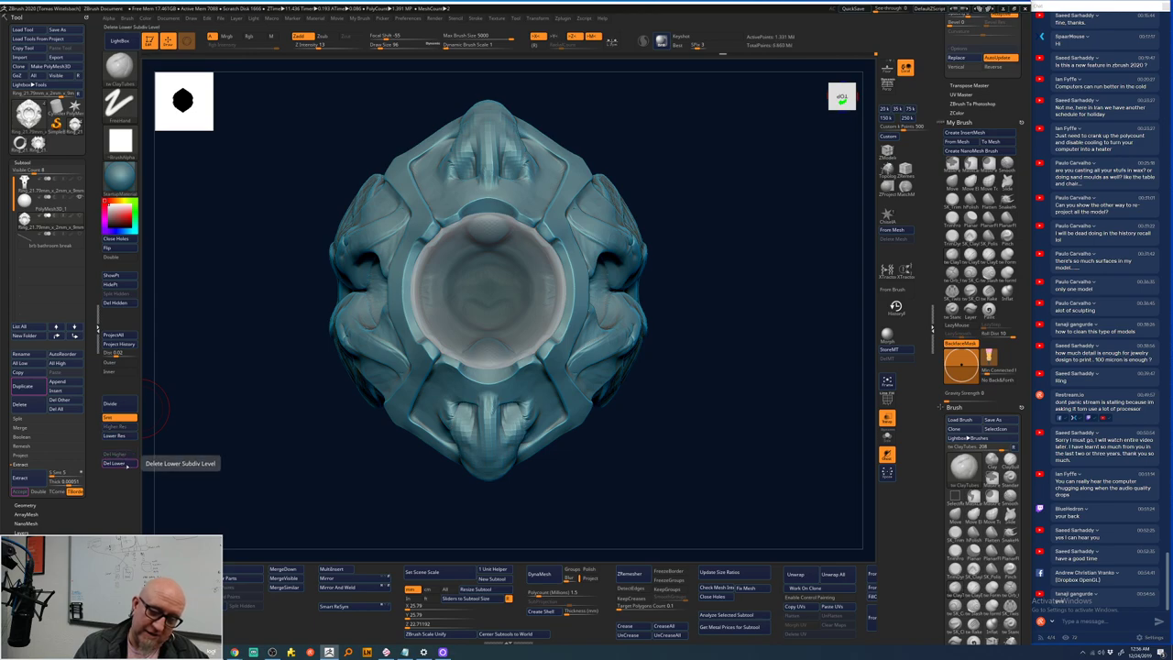
{"action": "left_click_drag", "start_coordinate": [754, 327], "coordinate": [707, 357]}
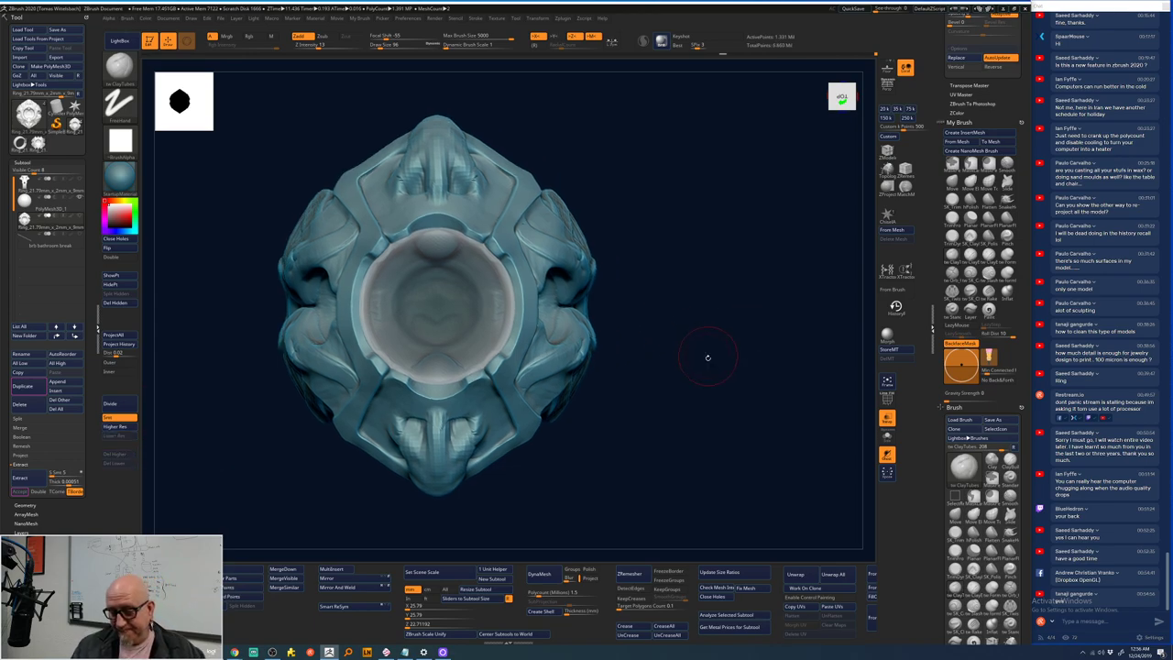
- Apply a Remesh By Dynamesh gizmo deformer and stretch it outward from the box corner
{"action": "key", "text": "w"}
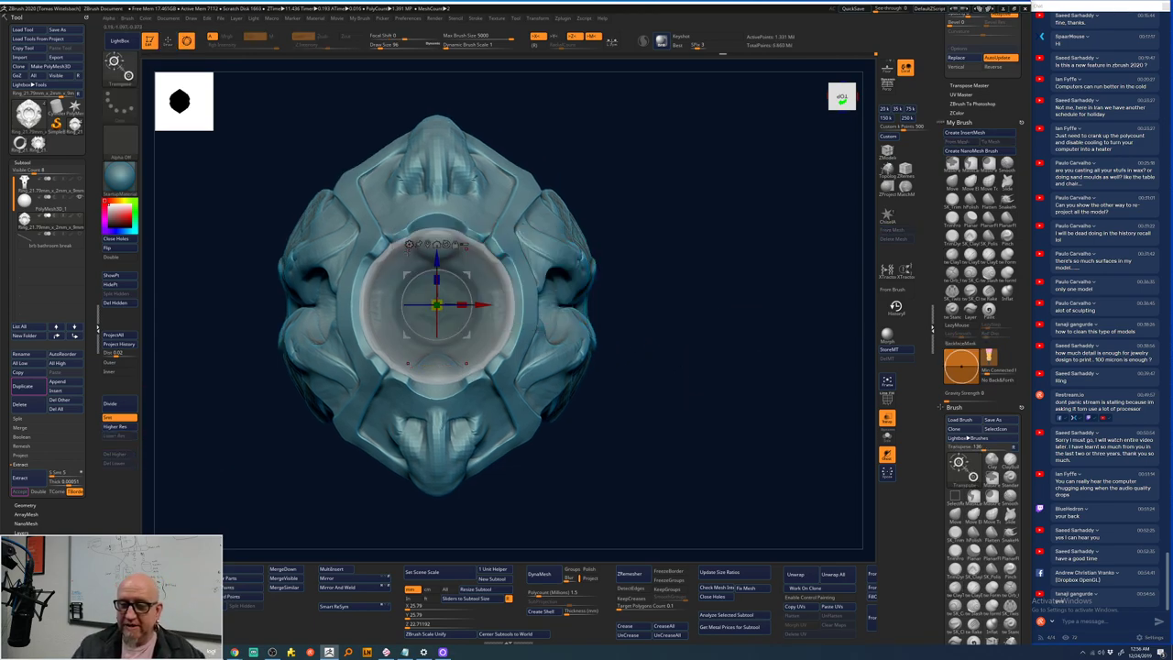
{"action": "left_click", "coordinate": [409, 244]}
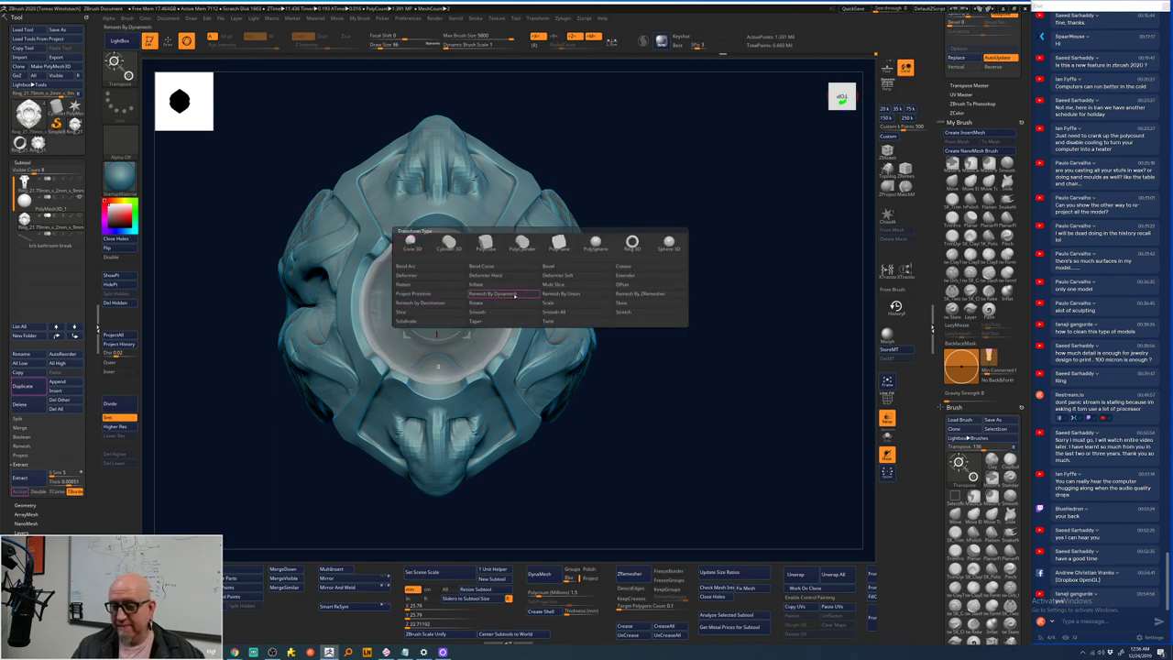
{"action": "left_click", "coordinate": [513, 295]}
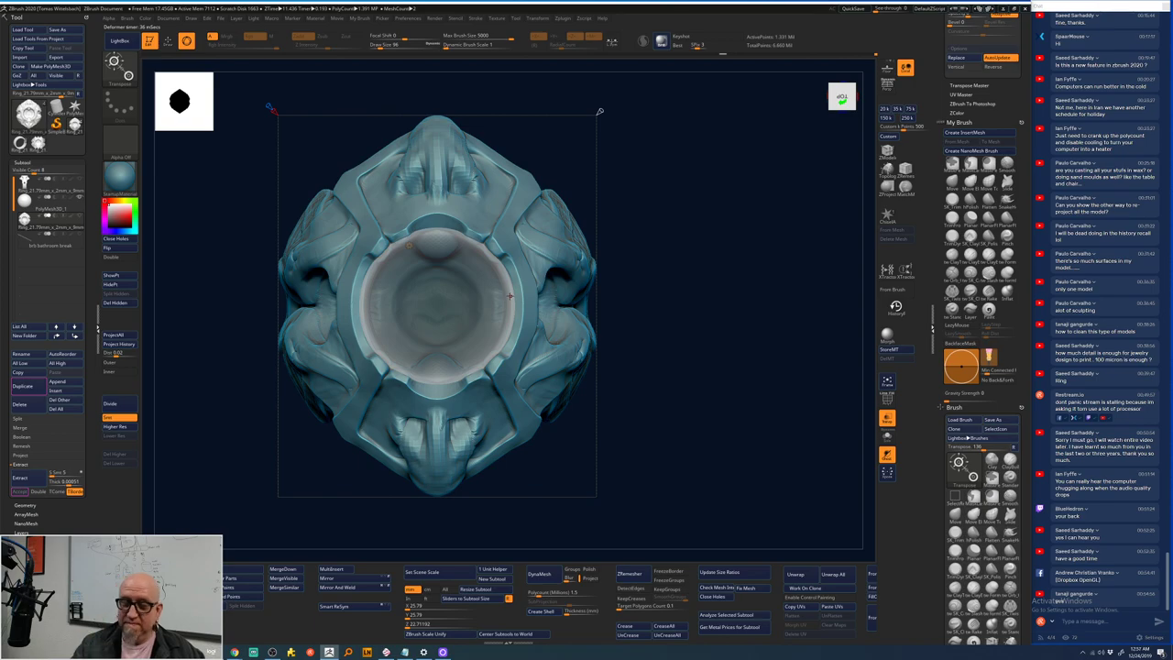
{"action": "left_click_drag", "start_coordinate": [672, 159], "coordinate": [631, 192], "text": "alt"}
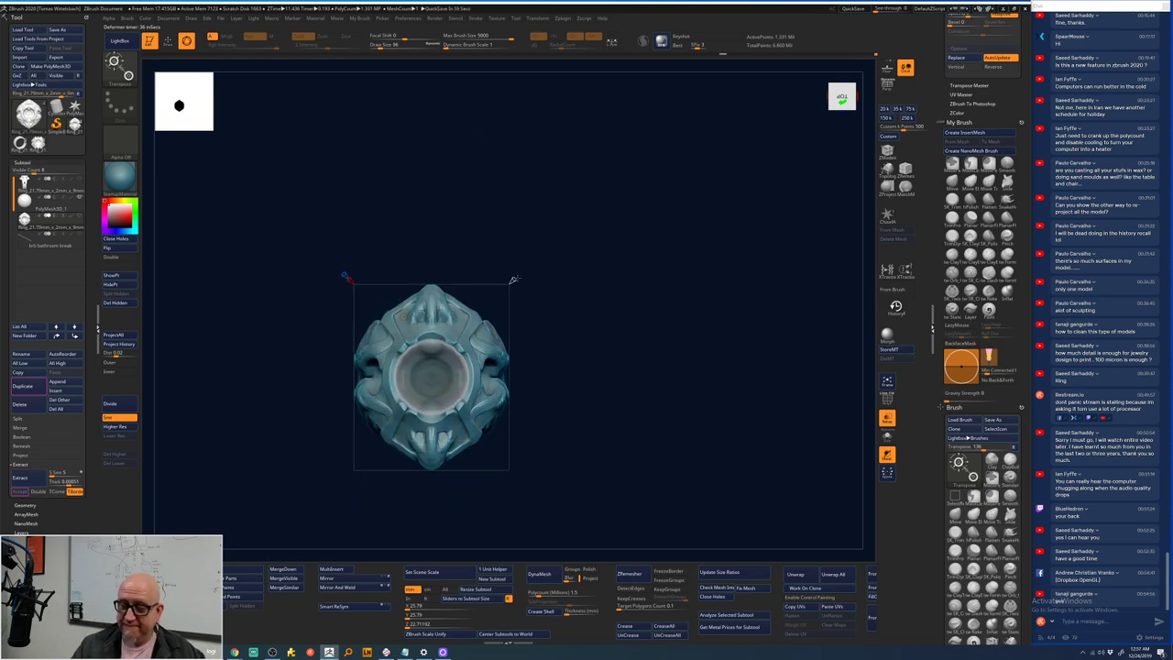
{"action": "left_click_drag", "start_coordinate": [513, 280], "coordinate": [682, 131]}
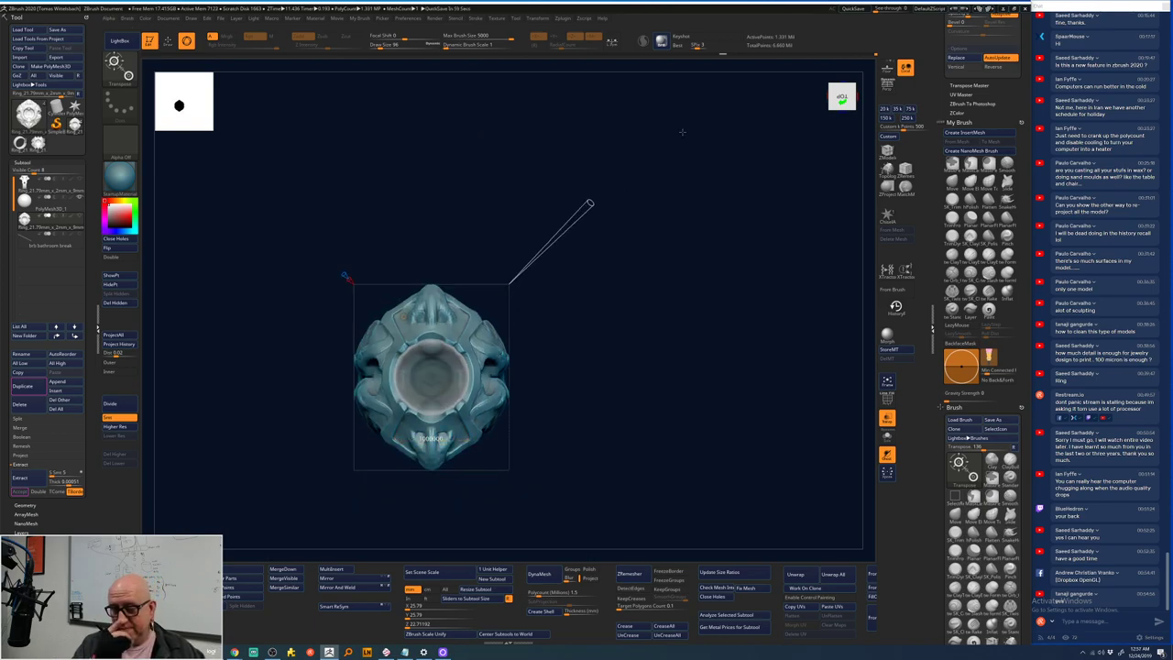
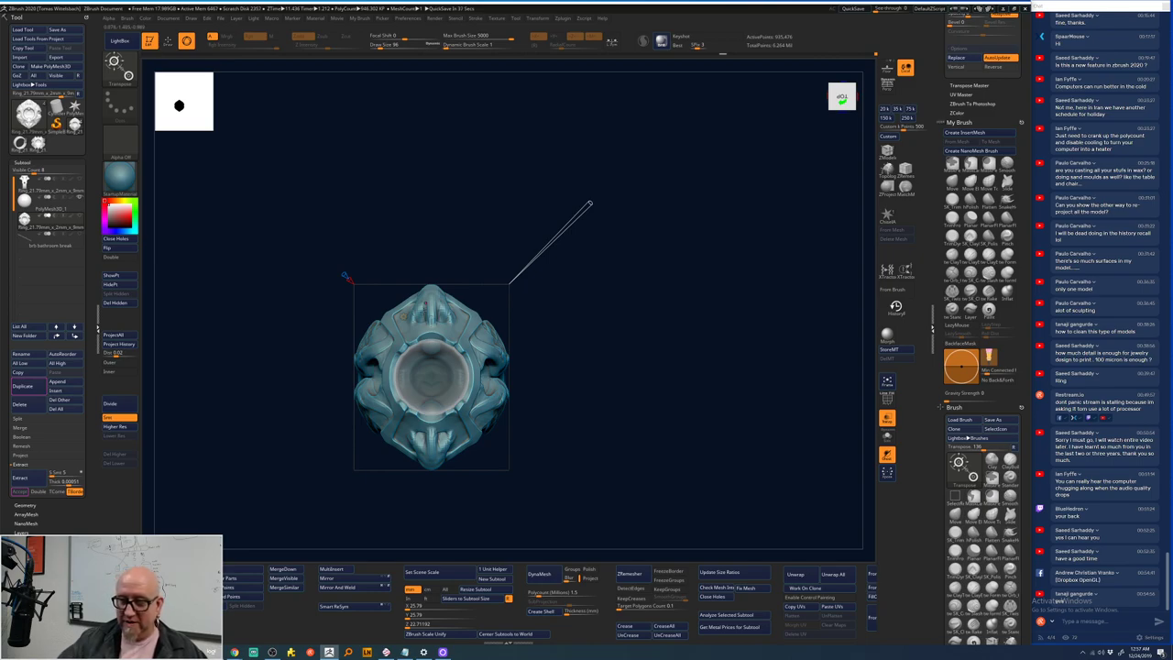
- Switch to the Gizmo 3D transform type, frame the gem seat and upper shank, and return to Draw mode
{"action": "left_click", "coordinate": [403, 317]}
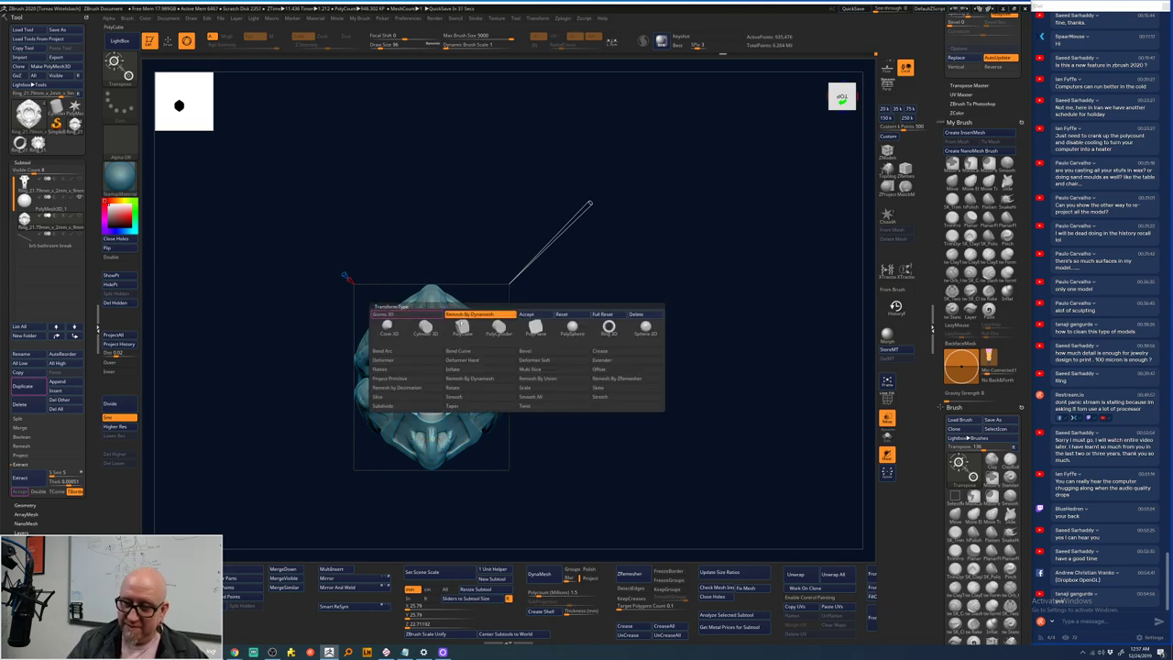
{"action": "left_click", "coordinate": [526, 315]}
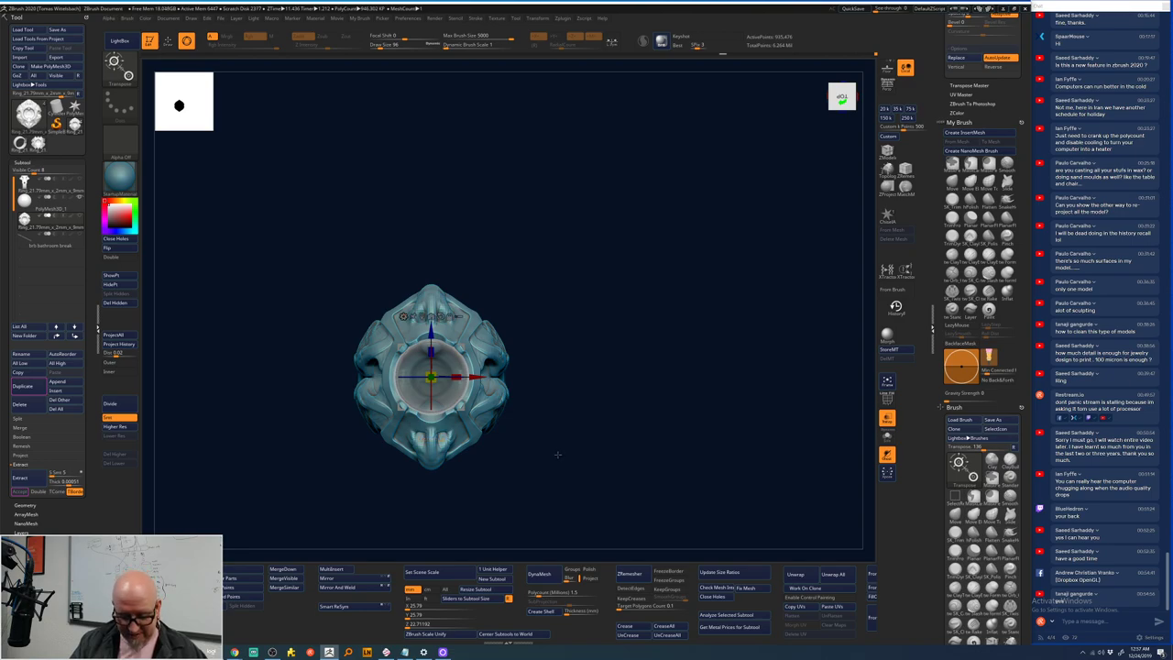
{"action": "left_click_drag", "start_coordinate": [550, 406], "coordinate": [446, 348]}
{"action": "key", "text": "q"}
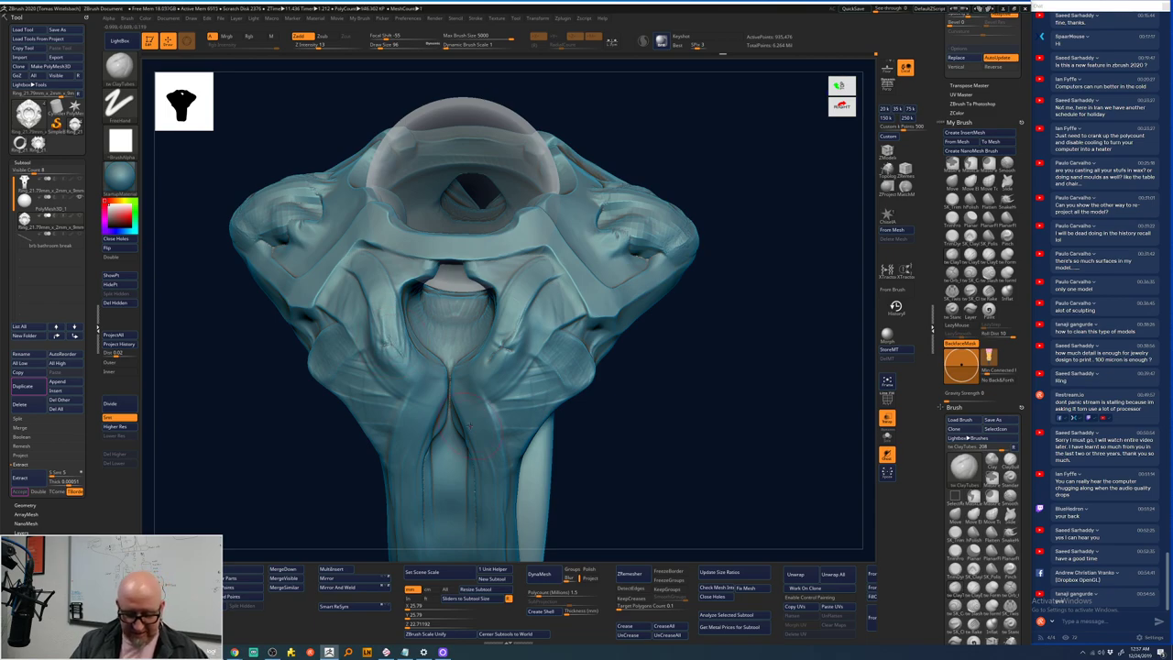
- Build up the centre crease below the gem seat, smooth its lower part, then zoom out to a top view
{"action": "key", "text": "shift"}
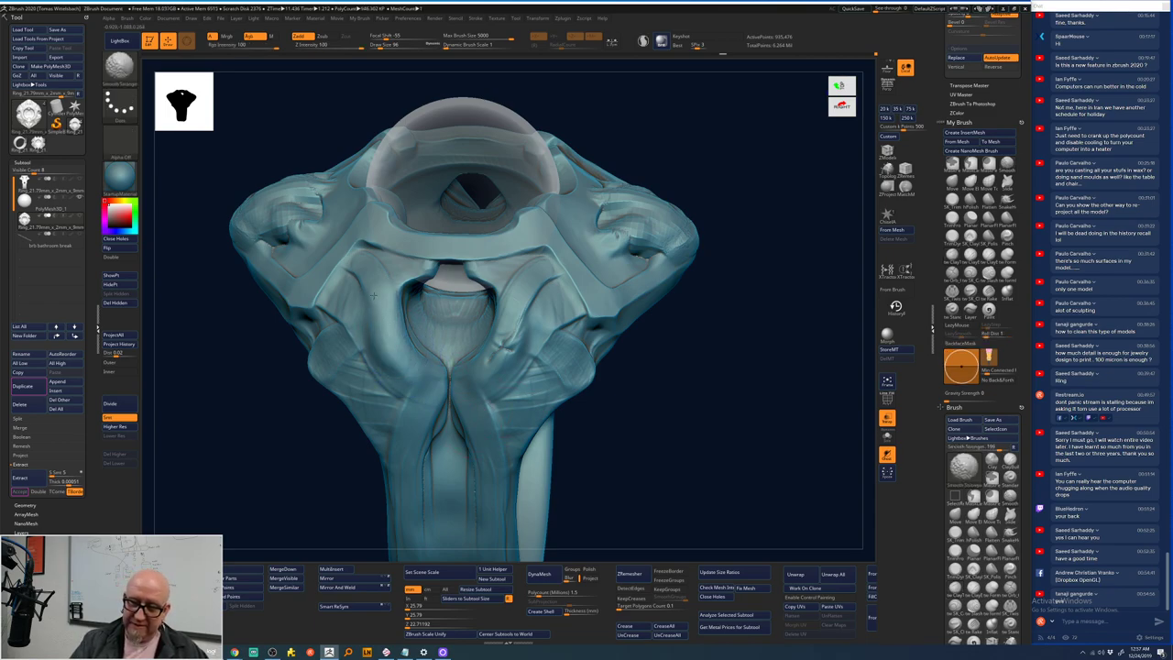
{"action": "left_click_drag", "start_coordinate": [421, 401], "coordinate": [451, 371], "text": "shift"}
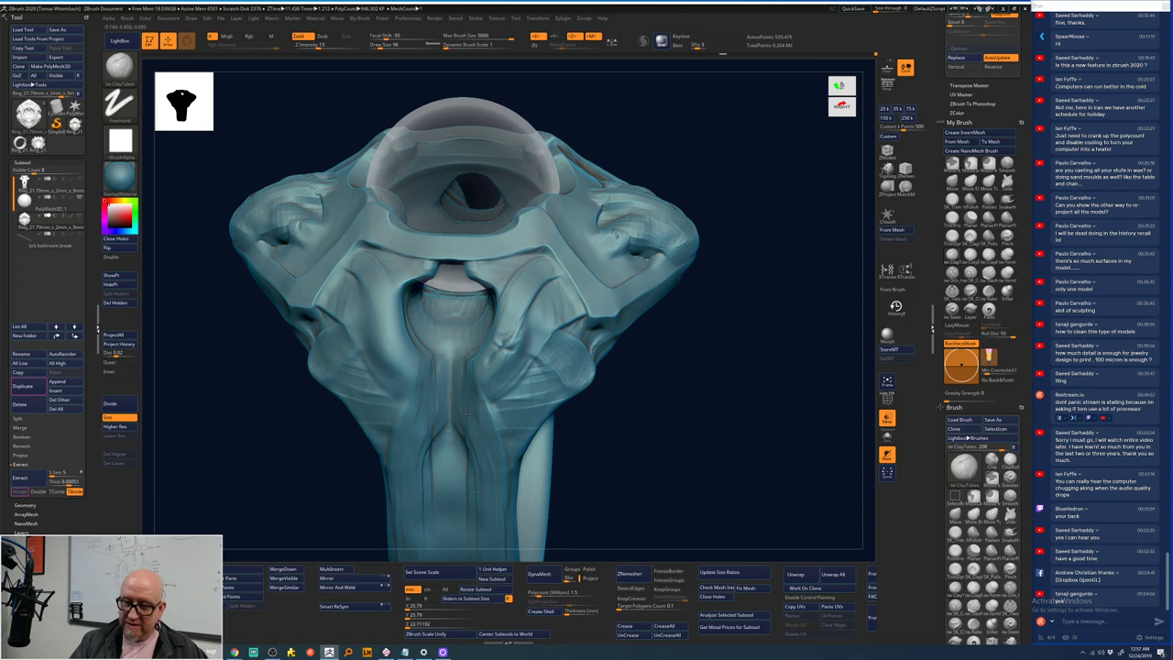
{"action": "mouse_move", "coordinate": [472, 445]}
{"action": "left_mouse_down"}
{"action": "mouse_move", "coordinate": [464, 372]}
{"action": "mouse_move", "coordinate": [469, 462]}
{"action": "mouse_move", "coordinate": [473, 347]}
{"action": "mouse_move", "coordinate": [441, 302]}
{"action": "mouse_move", "coordinate": [476, 377]}
{"action": "mouse_move", "coordinate": [423, 357]}
{"action": "mouse_move", "coordinate": [453, 403]}
{"action": "mouse_move", "coordinate": [443, 460]}
{"action": "left_mouse_up"}
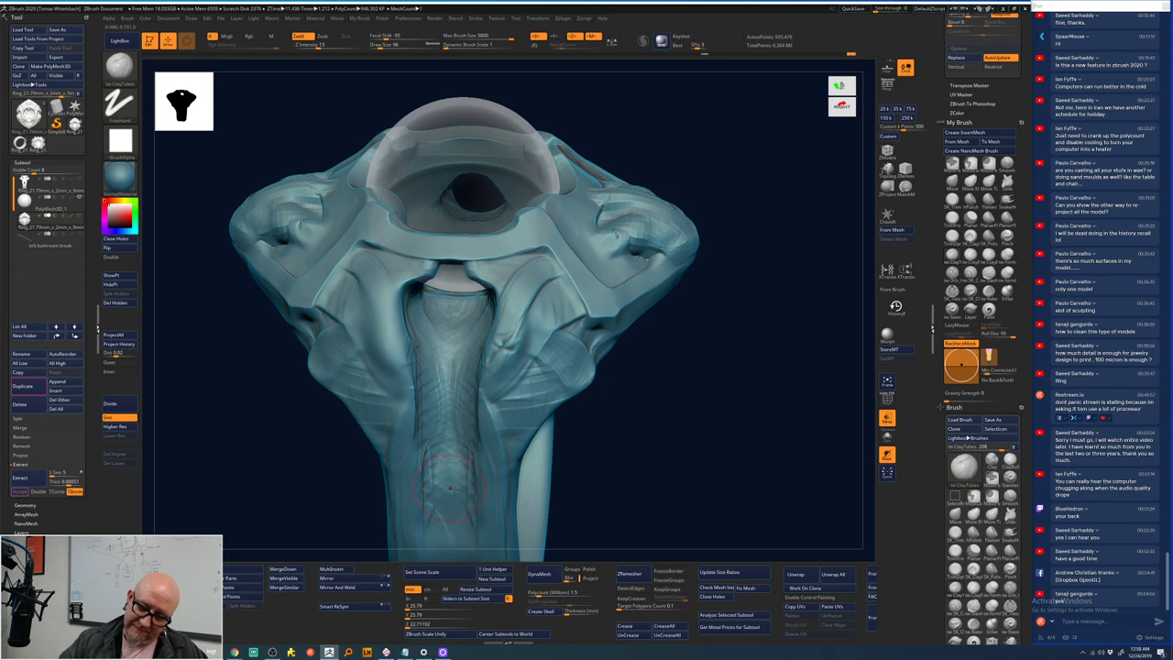
{"action": "key", "text": "shift"}
{"action": "left_click_drag", "start_coordinate": [428, 518], "coordinate": [429, 422], "text": "shift"}
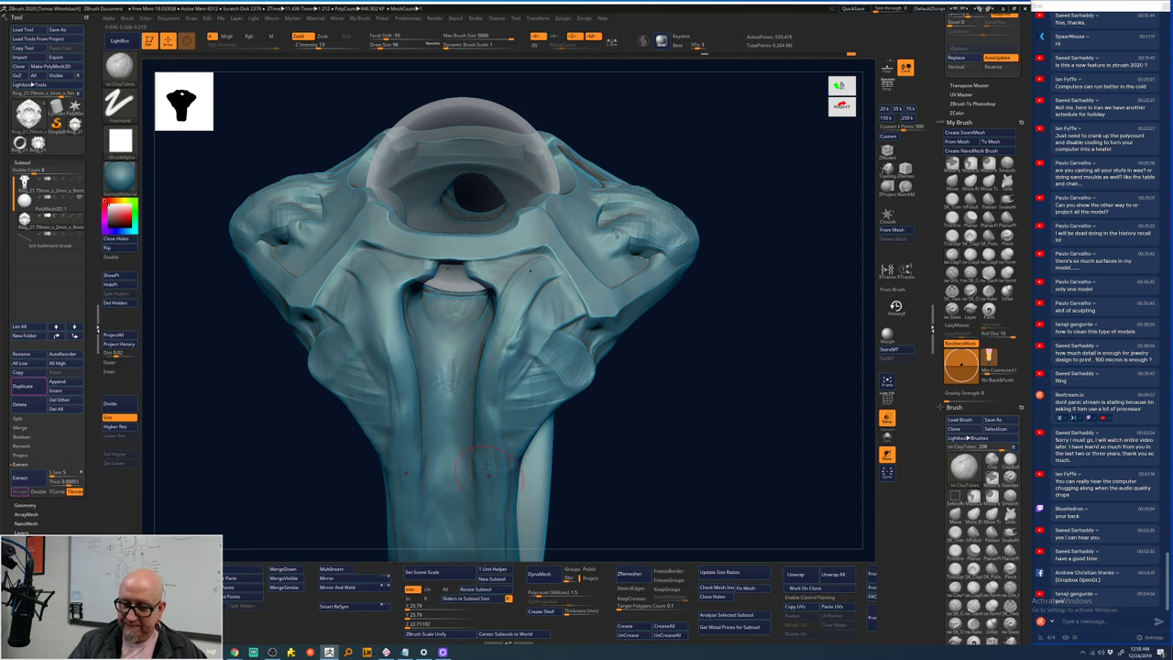
{"action": "mouse_move", "coordinate": [694, 424]}
{"action": "left_mouse_down", "text": "alt"}
{"action": "mouse_move", "coordinate": [678, 330]}
{"action": "mouse_move", "coordinate": [689, 389]}
{"action": "mouse_move", "coordinate": [676, 400]}
{"action": "left_mouse_up", "text": "alt"}
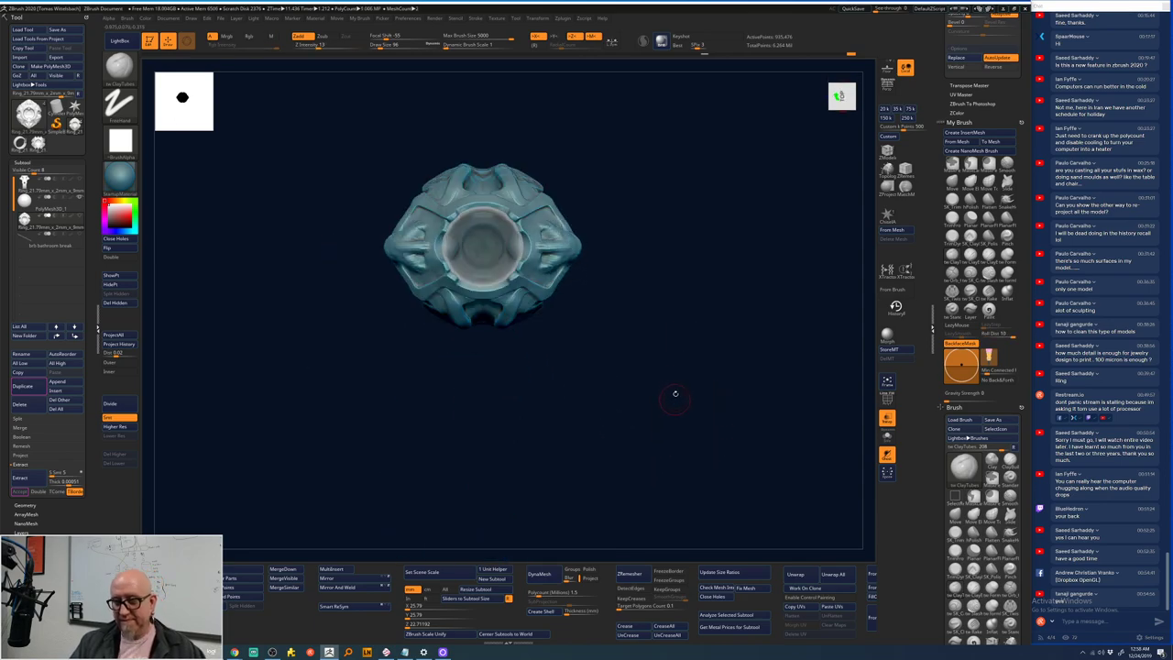
- Apply the Remesh By Dynamesh gizmo deformer to the ring and turn it to an oblique view
{"action": "key", "text": "w"}
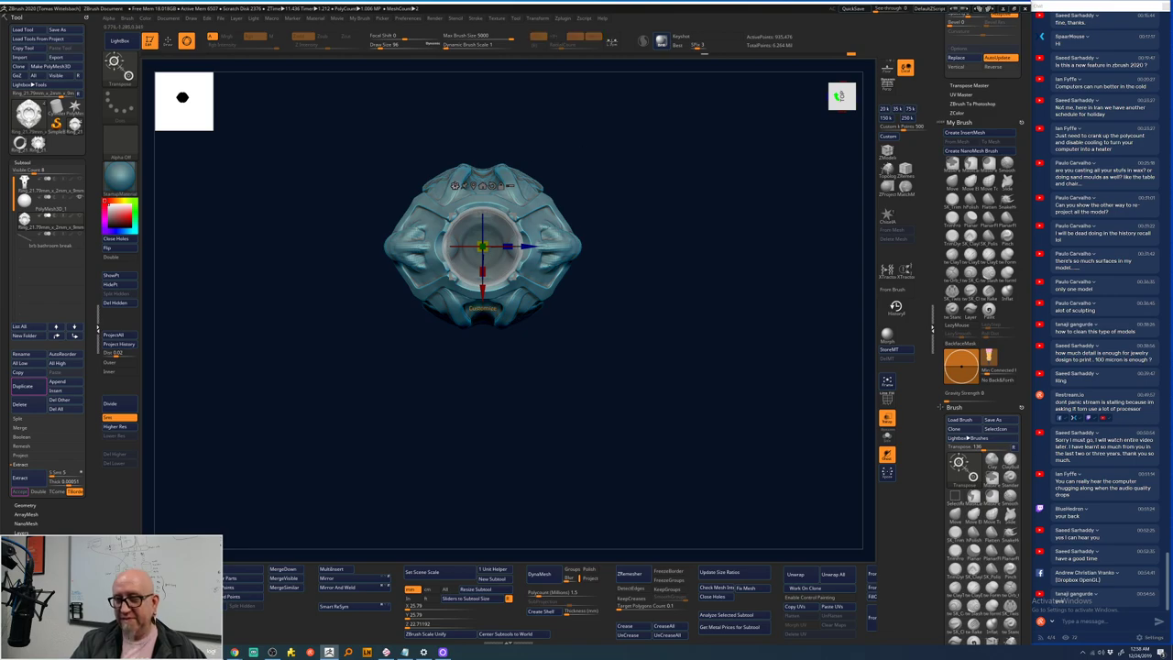
{"action": "left_click", "coordinate": [455, 185]}
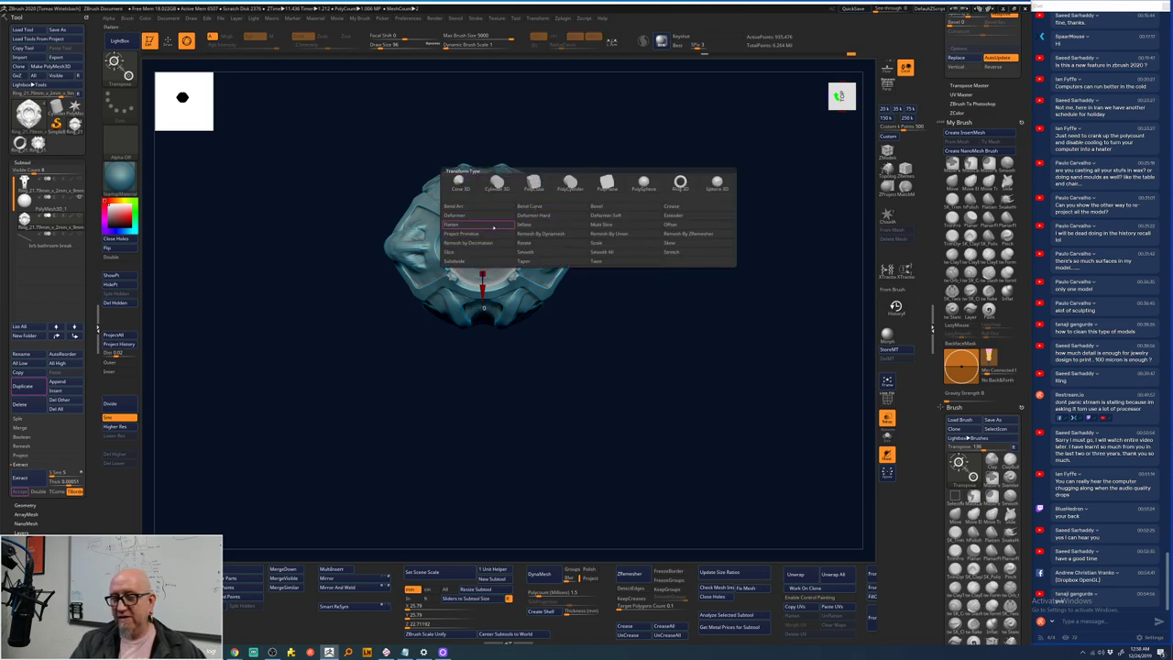
{"action": "left_click", "coordinate": [547, 233]}
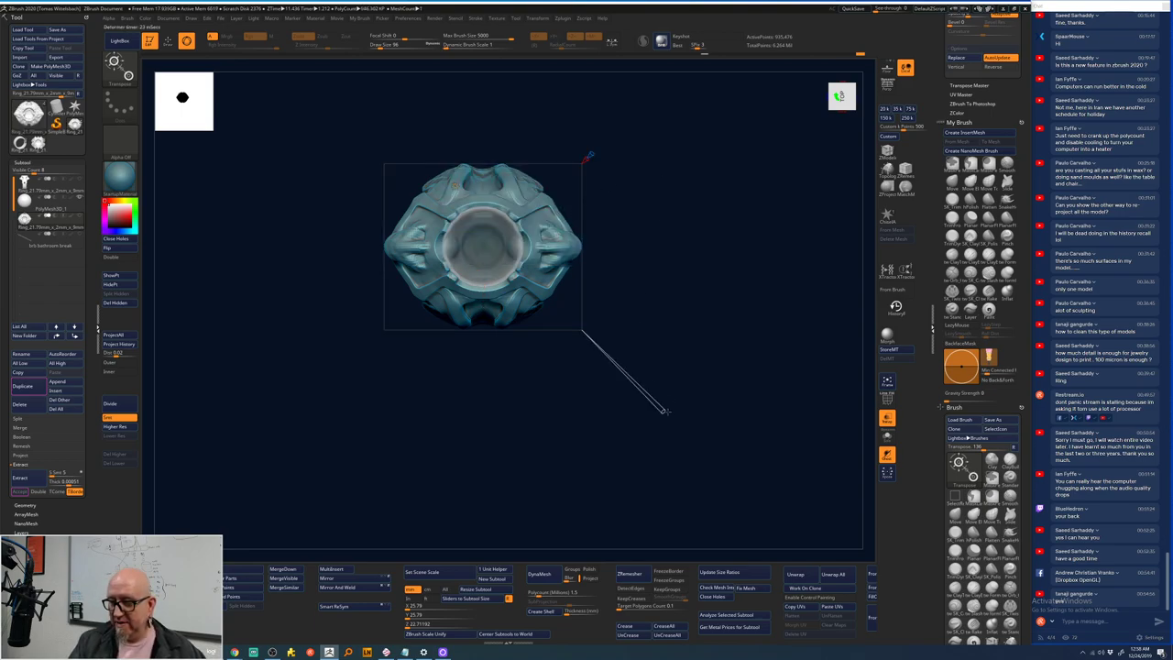
{"action": "mouse_move", "coordinate": [664, 411]}
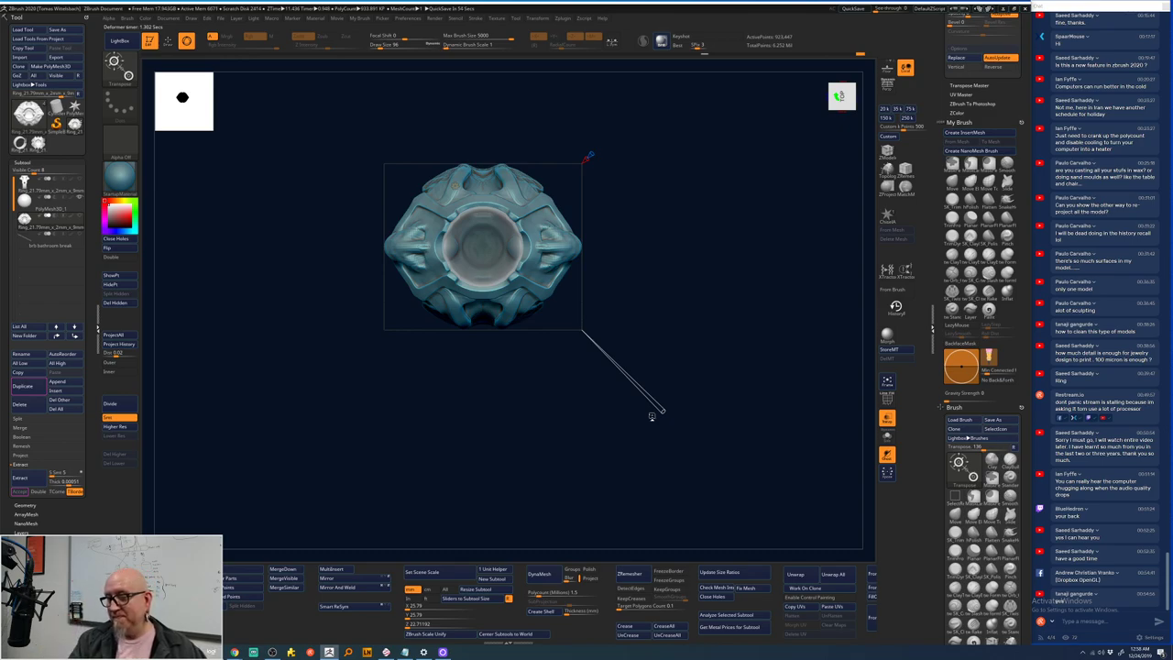
{"action": "mouse_move", "coordinate": [651, 416]}
{"action": "left_mouse_down"}
{"action": "mouse_move", "coordinate": [710, 348]}
{"action": "mouse_move", "coordinate": [699, 308]}
{"action": "left_mouse_up"}
- Pull the top fins and a mirrored pair of side tentacles out with SnakeHook, then undo them
{"action": "key", "text": "q"}
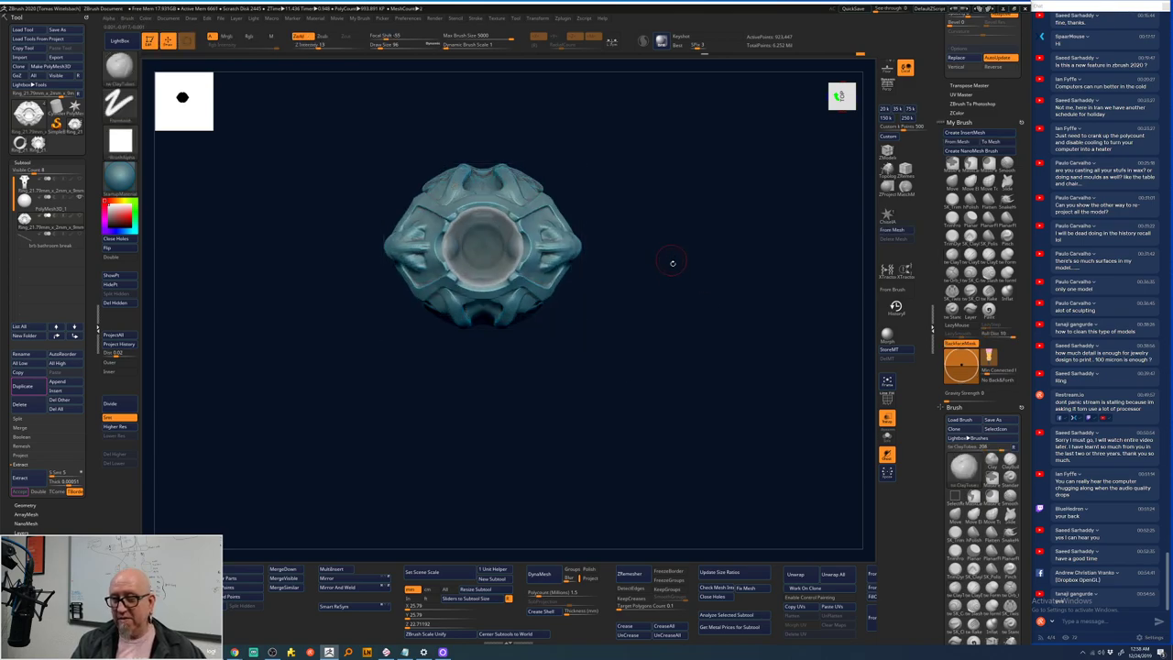
{"action": "left_click_drag", "start_coordinate": [671, 263], "coordinate": [861, 217]}
{"action": "left_click", "coordinate": [1007, 199]}
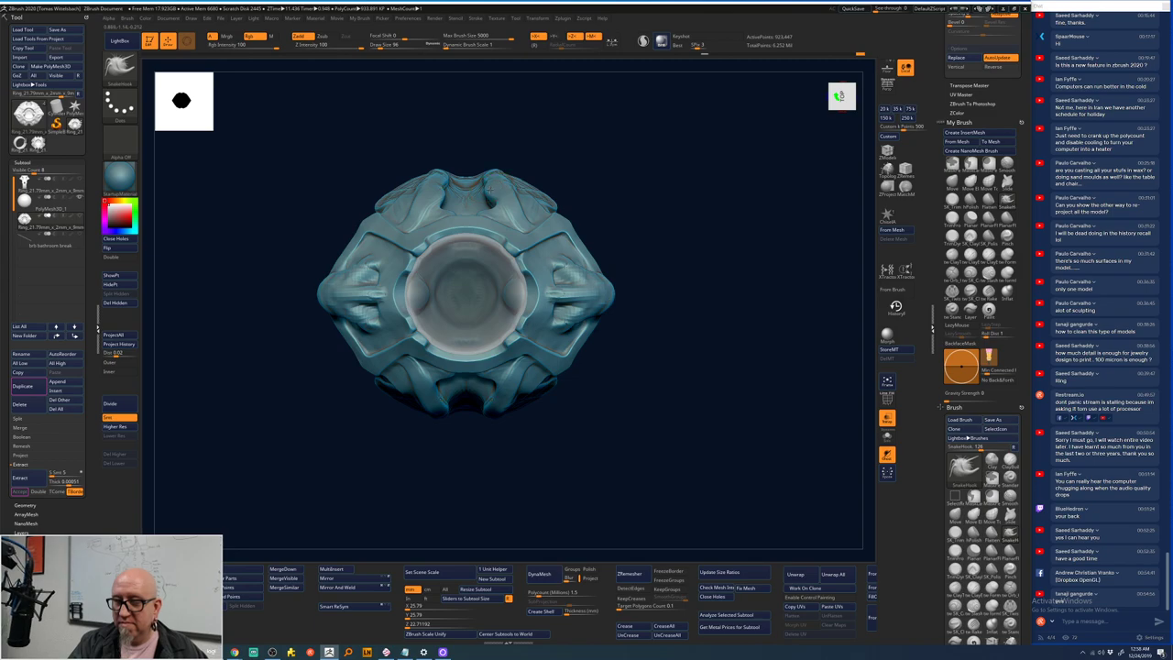
{"action": "mouse_move", "coordinate": [488, 197]}
{"action": "left_mouse_down"}
{"action": "mouse_move", "coordinate": [538, 170]}
{"action": "mouse_move", "coordinate": [669, 191]}
{"action": "left_mouse_up"}
{"action": "mouse_move", "coordinate": [587, 212]}
{"action": "left_mouse_down"}
{"action": "mouse_move", "coordinate": [611, 226]}
{"action": "mouse_move", "coordinate": [658, 216]}
{"action": "left_mouse_up"}
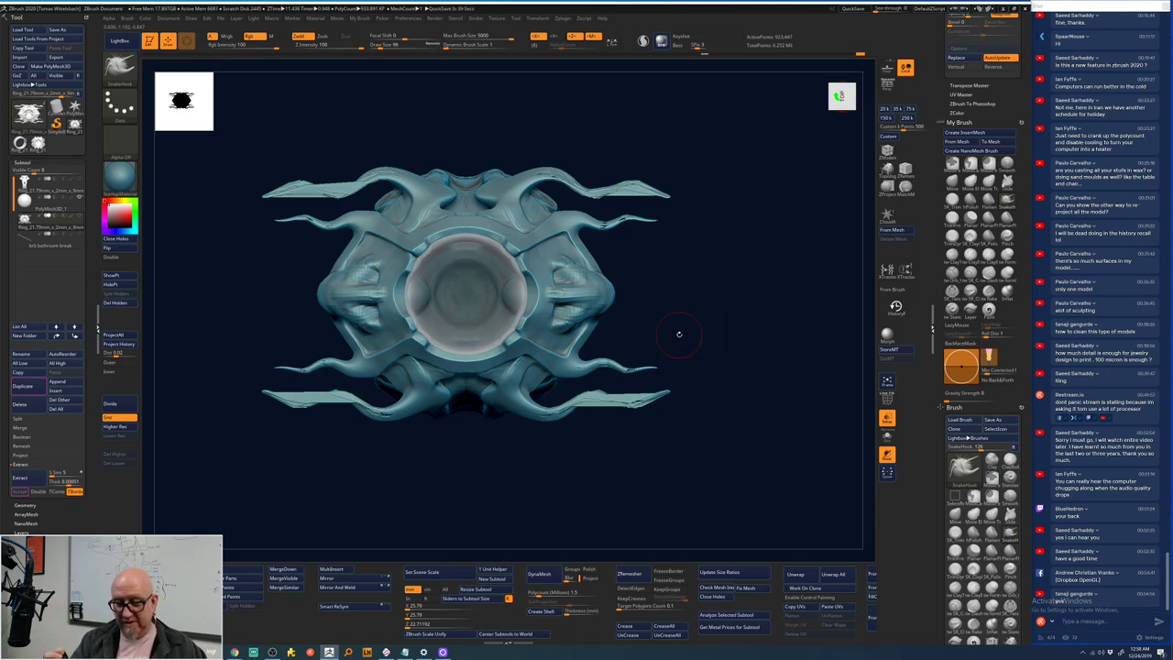
{"action": "key", "text": "w"}
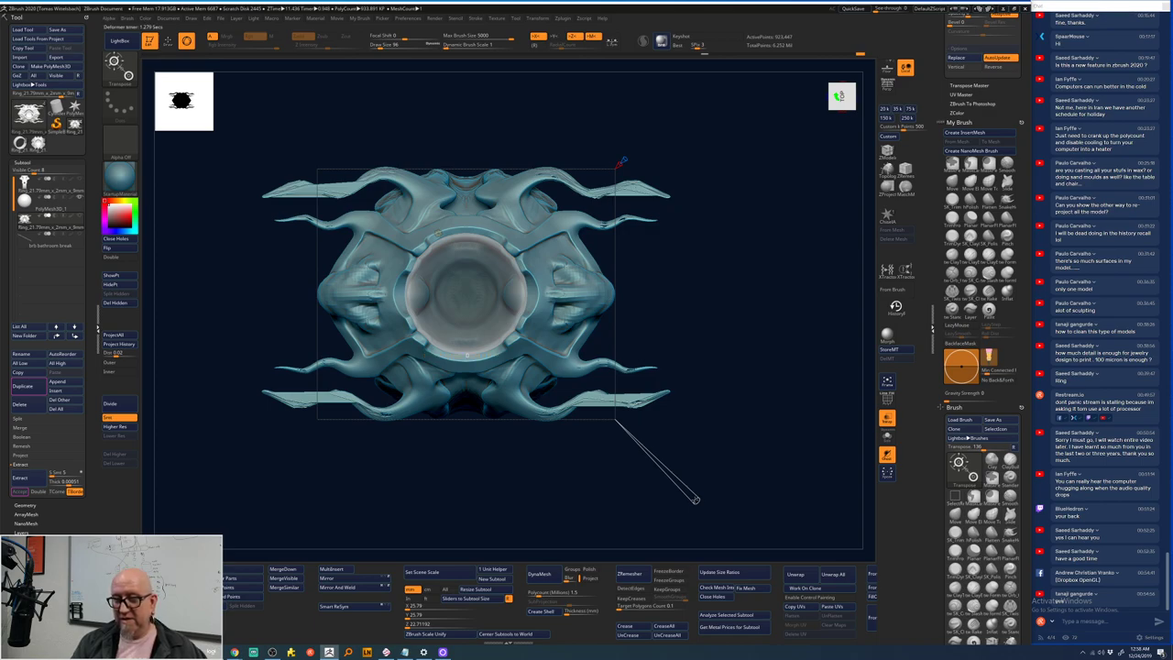
{"action": "key", "text": "ctrl+z"}
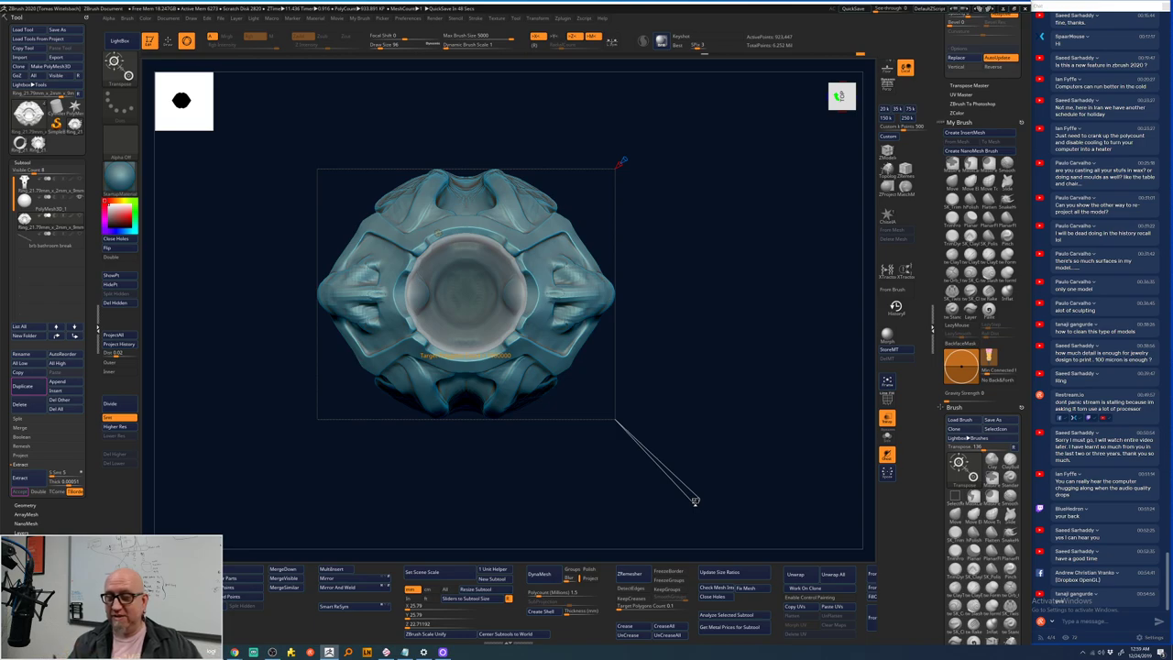
- Pull long horns and side tendrils with SnakeHook, hide those wings, and select the Gizmo 3D transform type
{"action": "left_click", "coordinate": [1006, 199]}
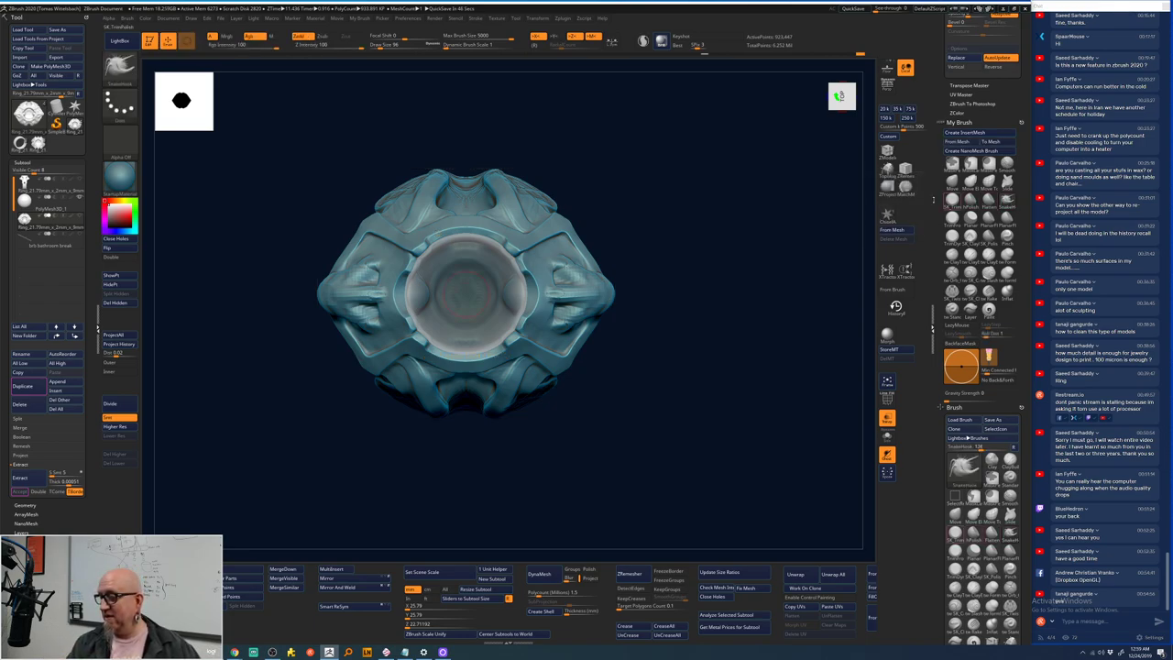
{"action": "mouse_move", "coordinate": [561, 224]}
{"action": "left_mouse_down"}
{"action": "mouse_move", "coordinate": [578, 198]}
{"action": "mouse_move", "coordinate": [698, 268]}
{"action": "mouse_move", "coordinate": [825, 284]}
{"action": "left_mouse_up"}
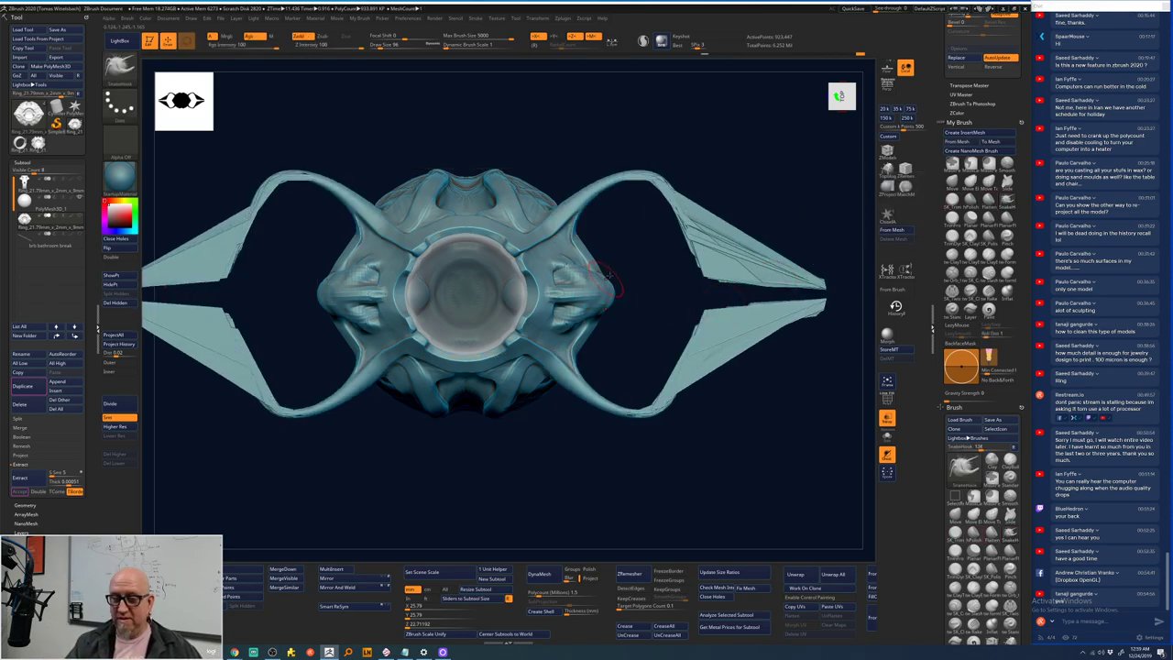
{"action": "left_click_drag", "start_coordinate": [612, 213], "coordinate": [685, 266]}
{"action": "mouse_move", "coordinate": [605, 293]}
{"action": "left_mouse_down"}
{"action": "mouse_move", "coordinate": [731, 294]}
{"action": "mouse_move", "coordinate": [734, 249]}
{"action": "left_mouse_up"}
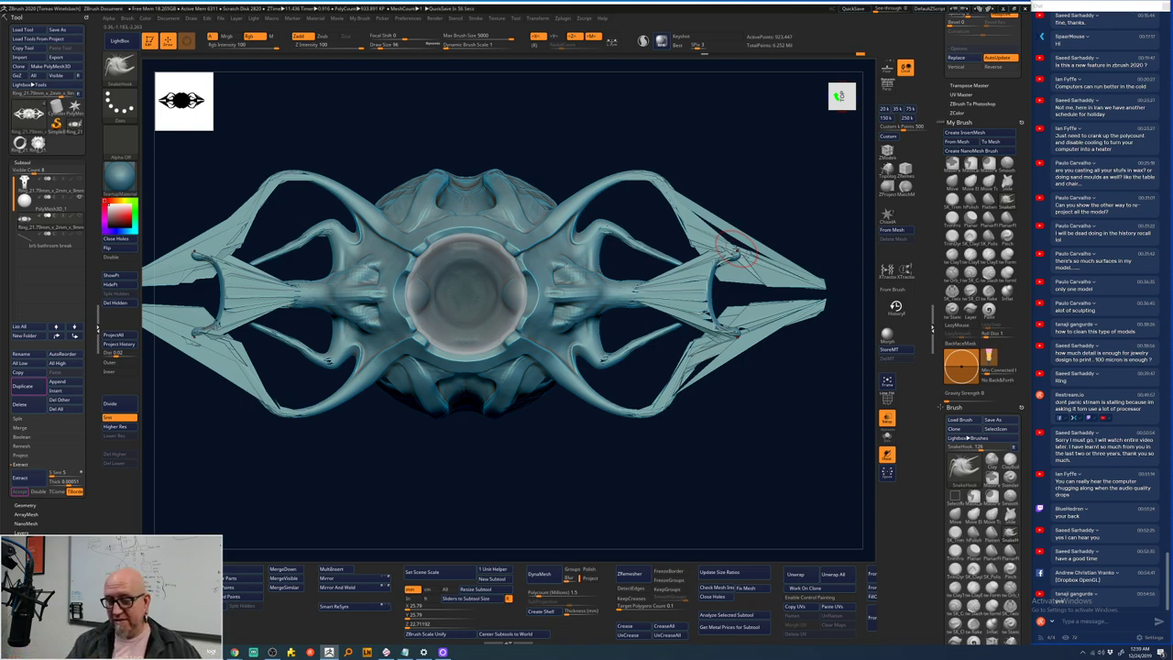
{"action": "key", "text": "w"}
{"action": "left_click_drag", "start_coordinate": [615, 418], "coordinate": [697, 500]}
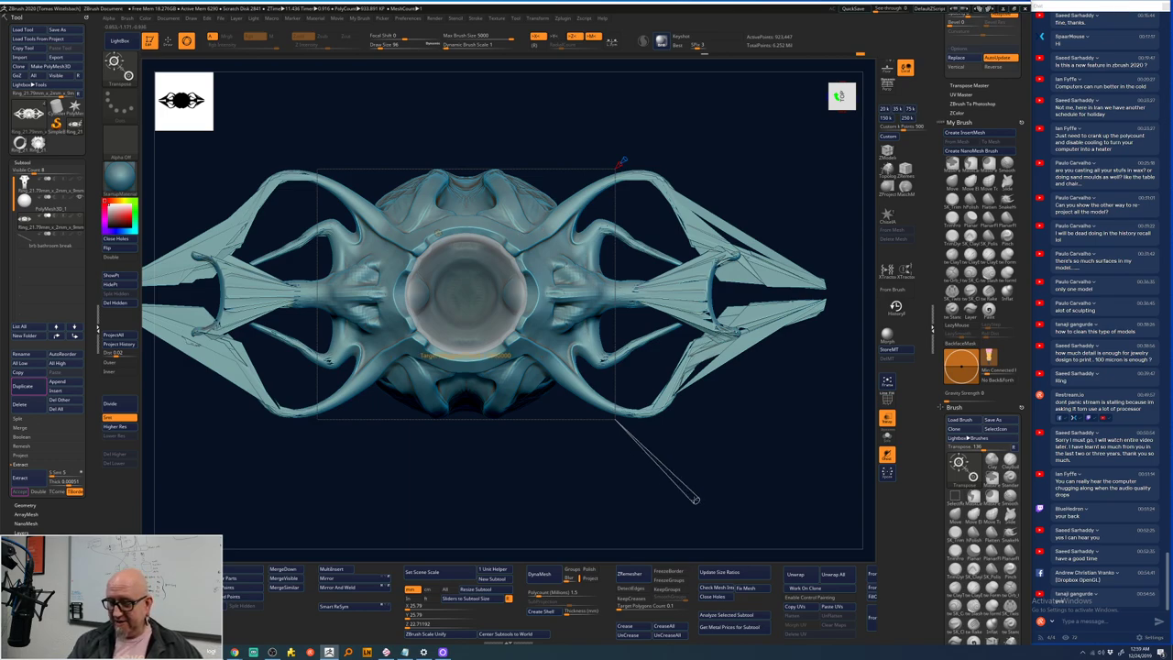
{"action": "left_click_drag", "start_coordinate": [620, 162], "coordinate": [620, 162], "text": "ctrl+shift"}
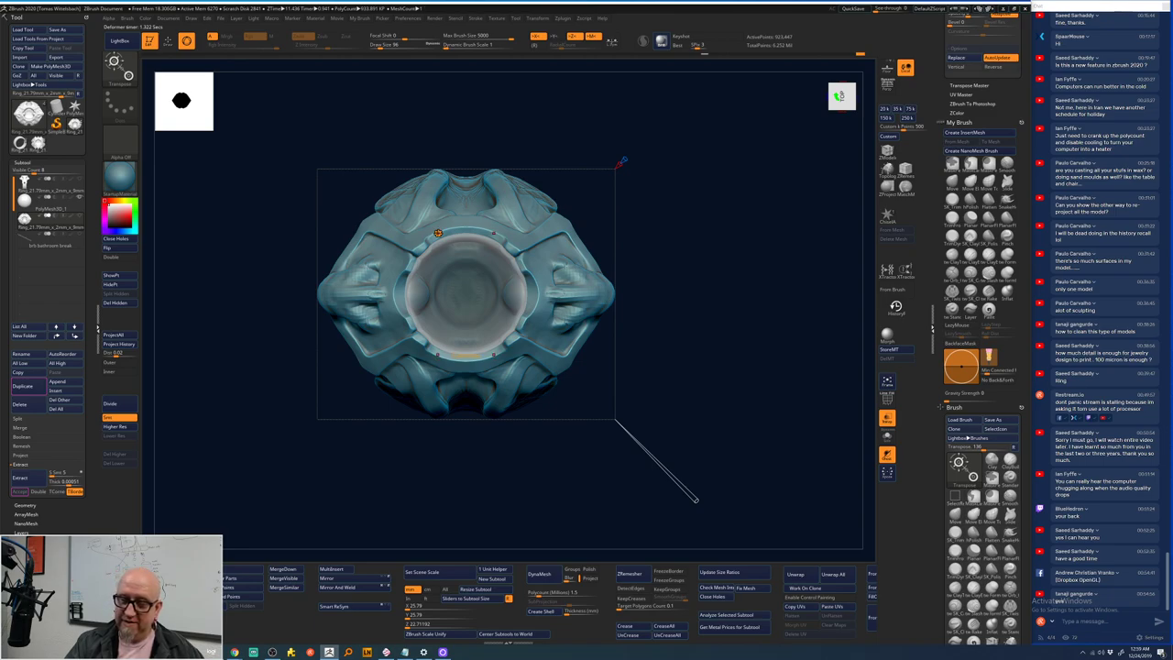
{"action": "key", "text": "space"}
{"action": "left_click", "coordinate": [438, 232]}
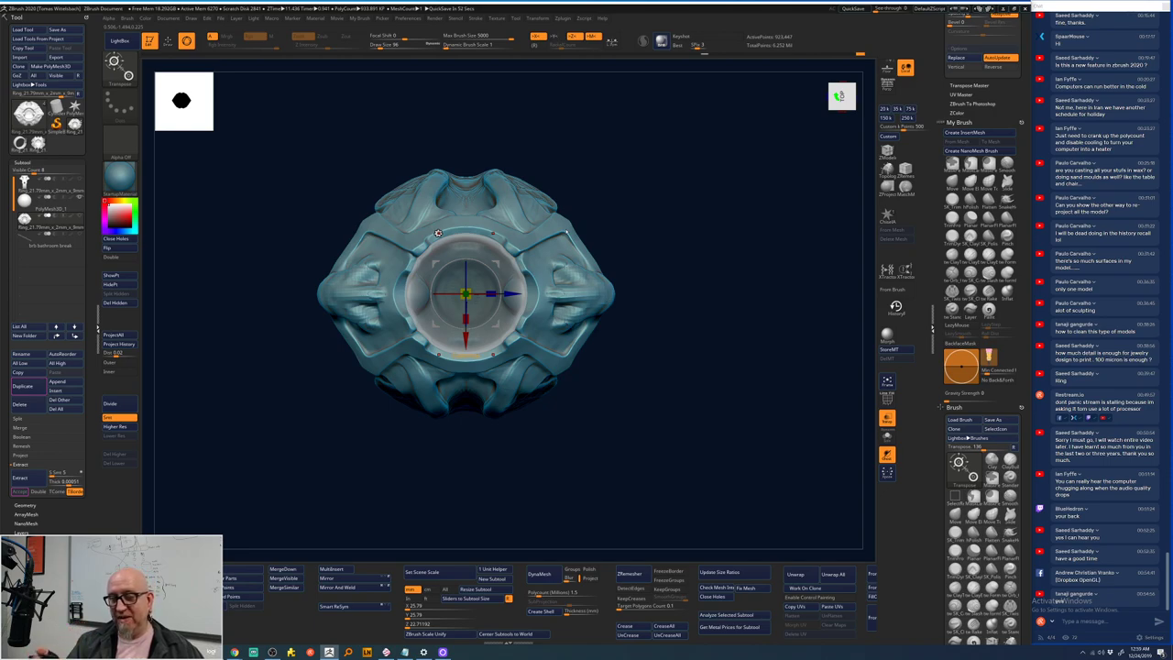
- Apply a remesh deformer, then pull a tube from the ring's upper right with SnakeHook and undo it
{"action": "left_click", "coordinate": [438, 233]}
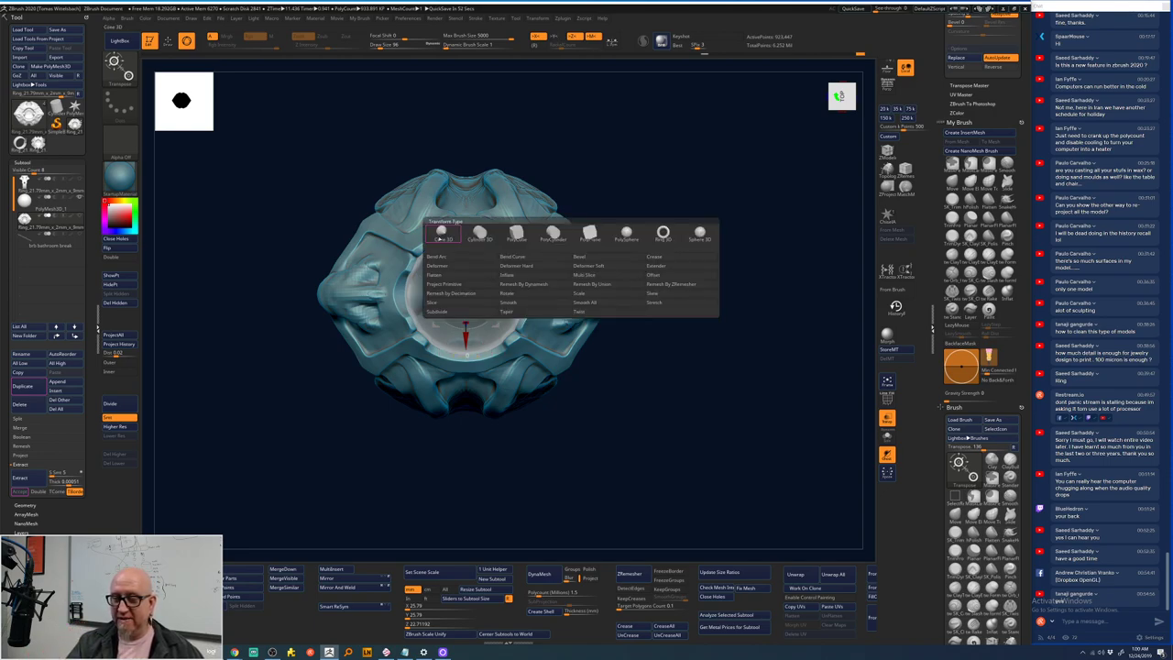
{"action": "left_click", "coordinate": [536, 284]}
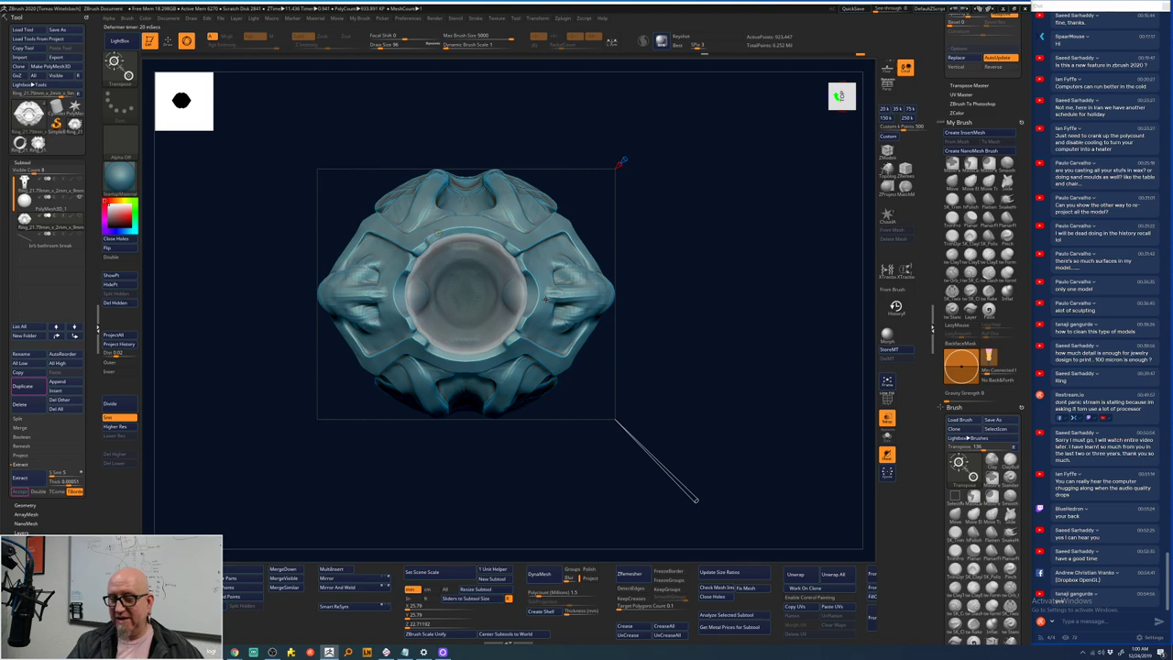
{"action": "left_click", "coordinate": [1007, 199]}
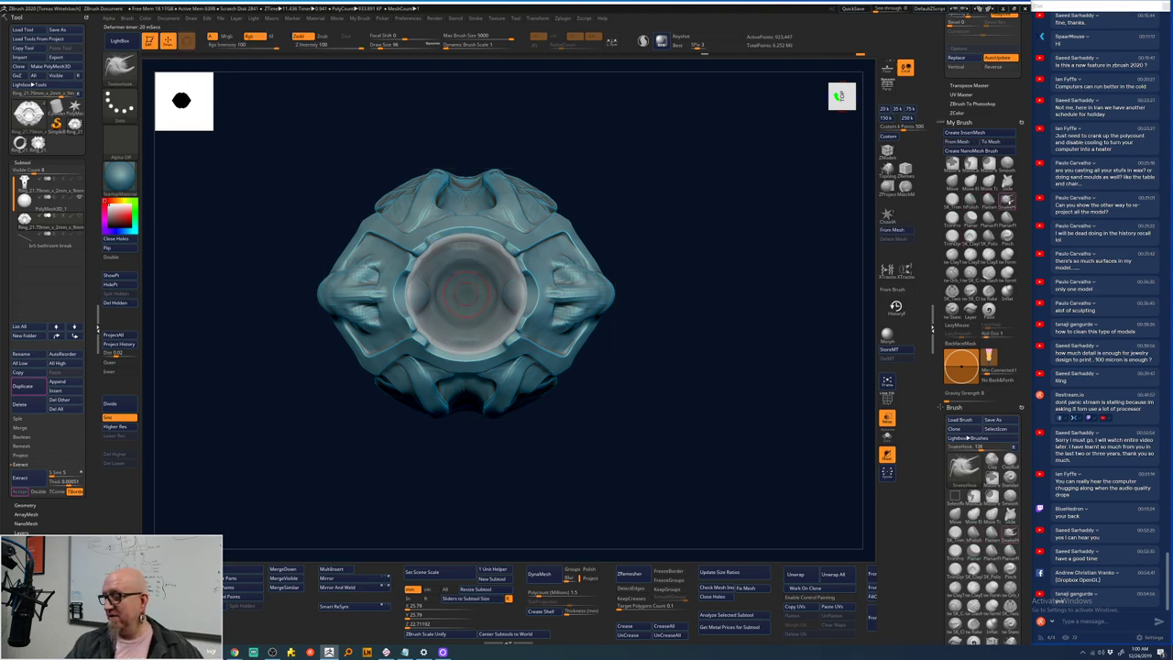
{"action": "mouse_move", "coordinate": [575, 214]}
{"action": "left_mouse_down"}
{"action": "mouse_move", "coordinate": [615, 254]}
{"action": "mouse_move", "coordinate": [666, 227]}
{"action": "left_mouse_up"}
{"action": "key", "text": "ctrl+z"}
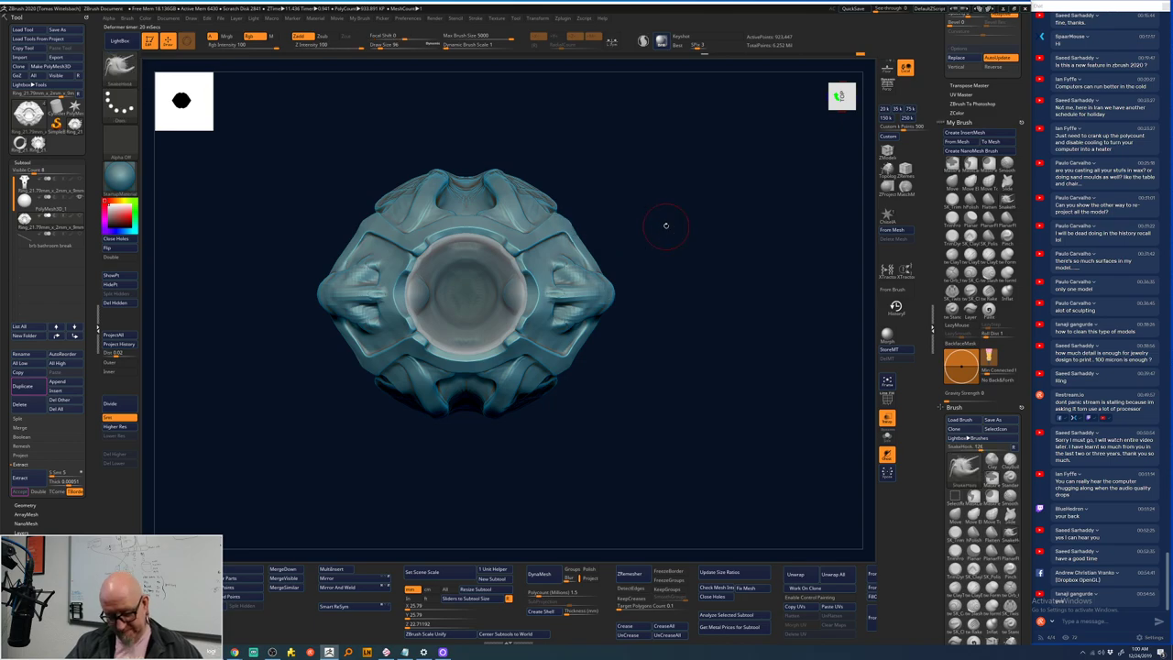
{"action": "key", "text": "ctrl+z"}
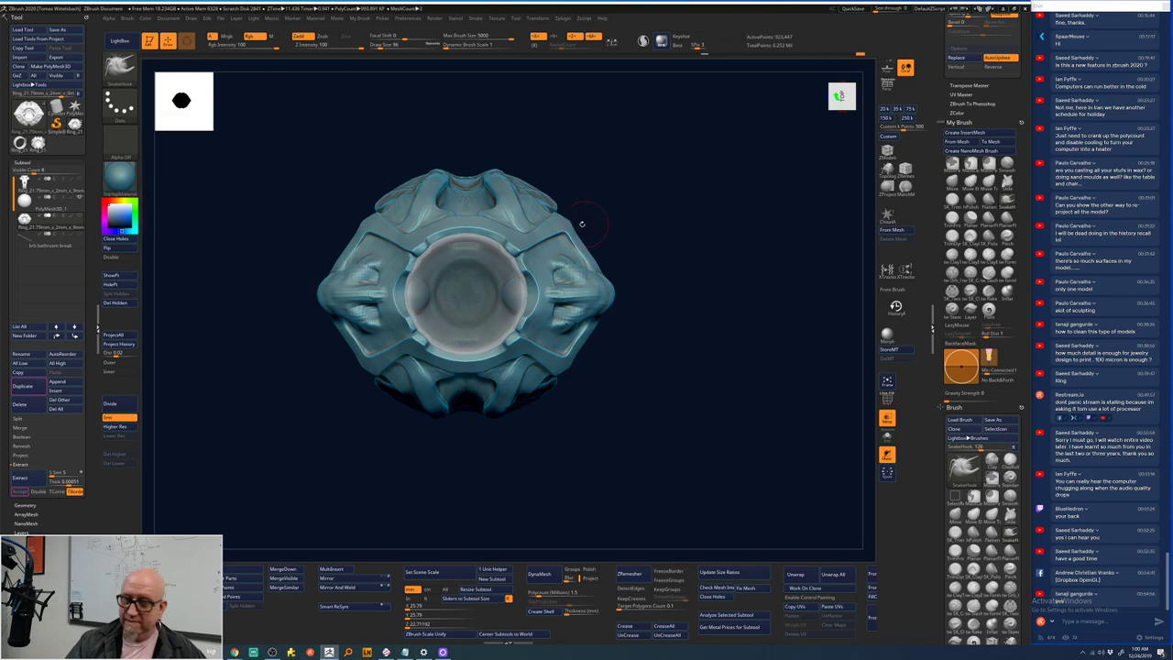
- Pull four symmetric spikes from the ring, then undo them to restore the compact head
{"action": "mouse_move", "coordinate": [581, 222]}
{"action": "left_mouse_down"}
{"action": "mouse_move", "coordinate": [627, 221]}
{"action": "mouse_move", "coordinate": [717, 258]}
{"action": "left_mouse_up"}
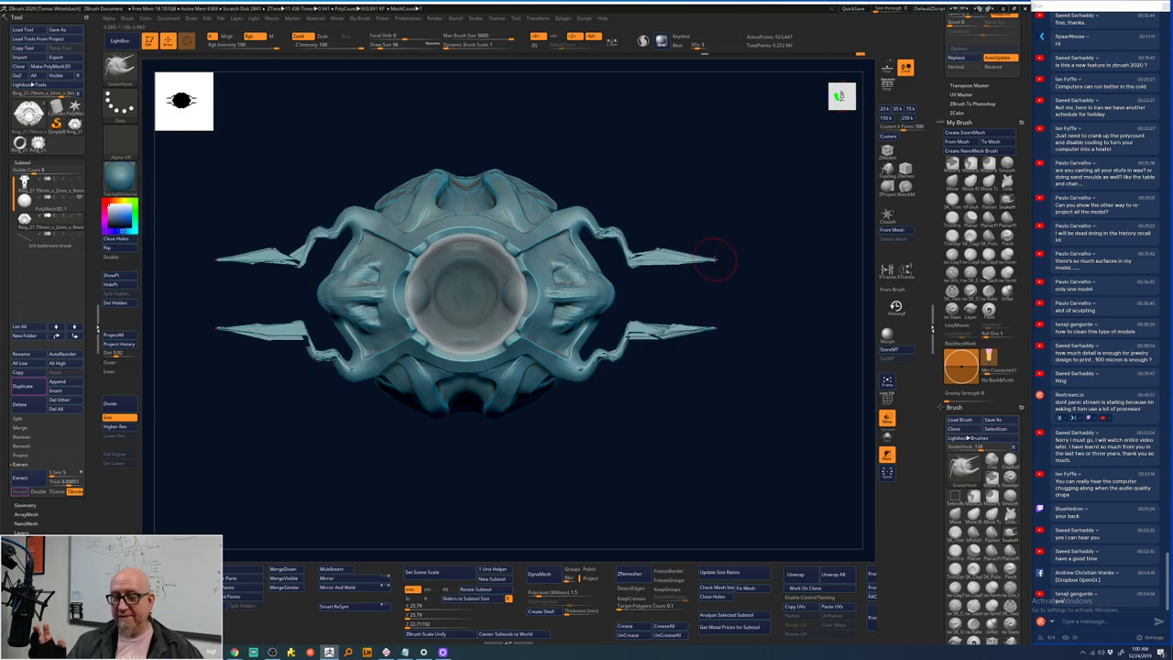
{"action": "key", "text": "w"}
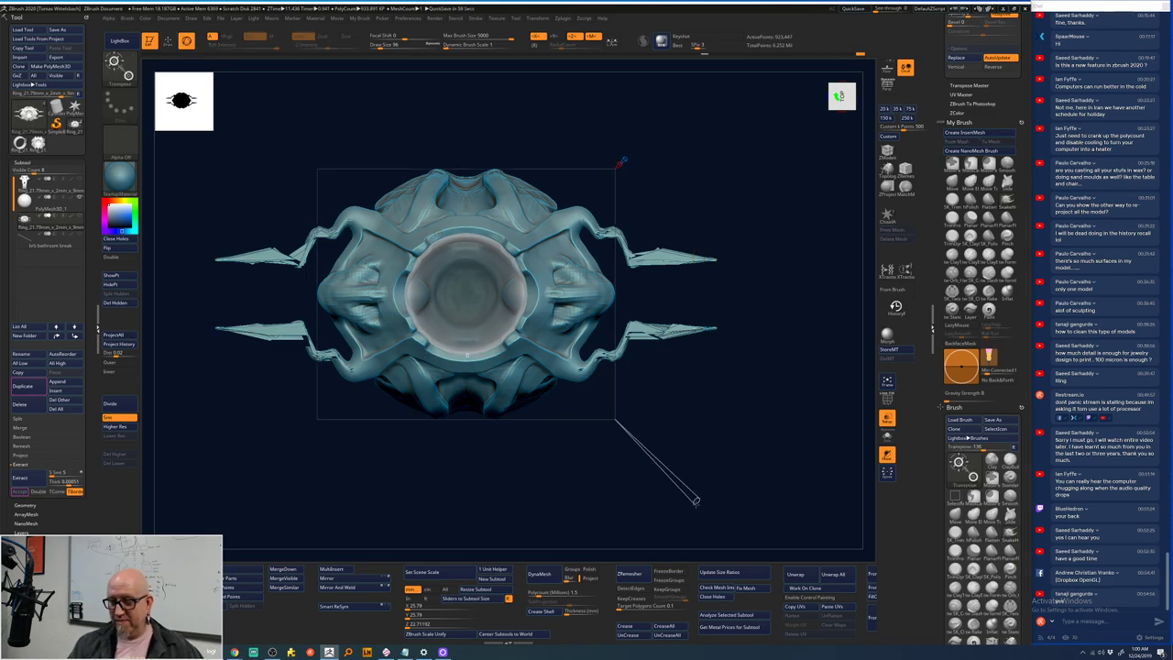
{"action": "key", "text": "ctrl+z"}
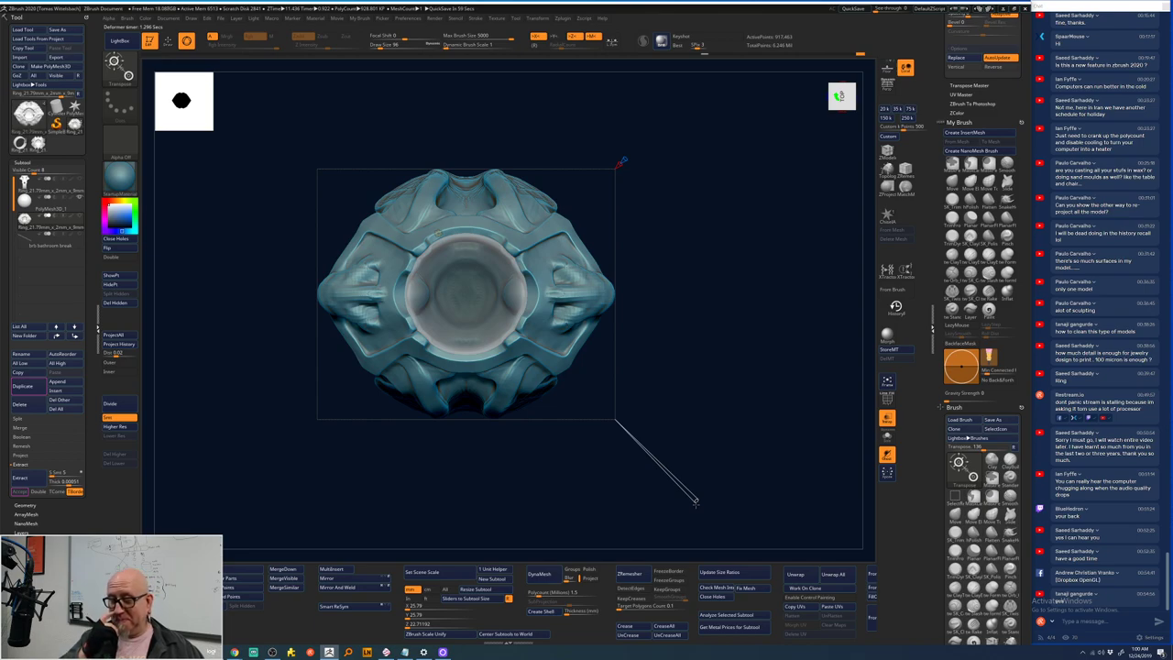
{"action": "key", "text": "ctrl+shift+z"}
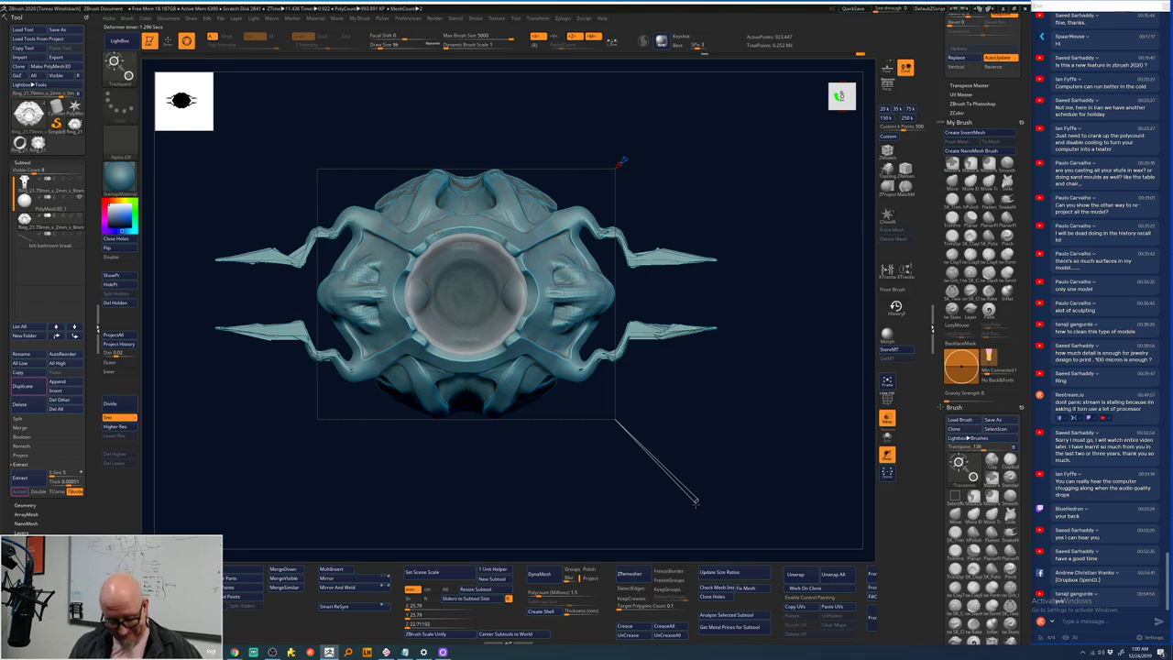
{"action": "key", "text": "ctrl+z"}
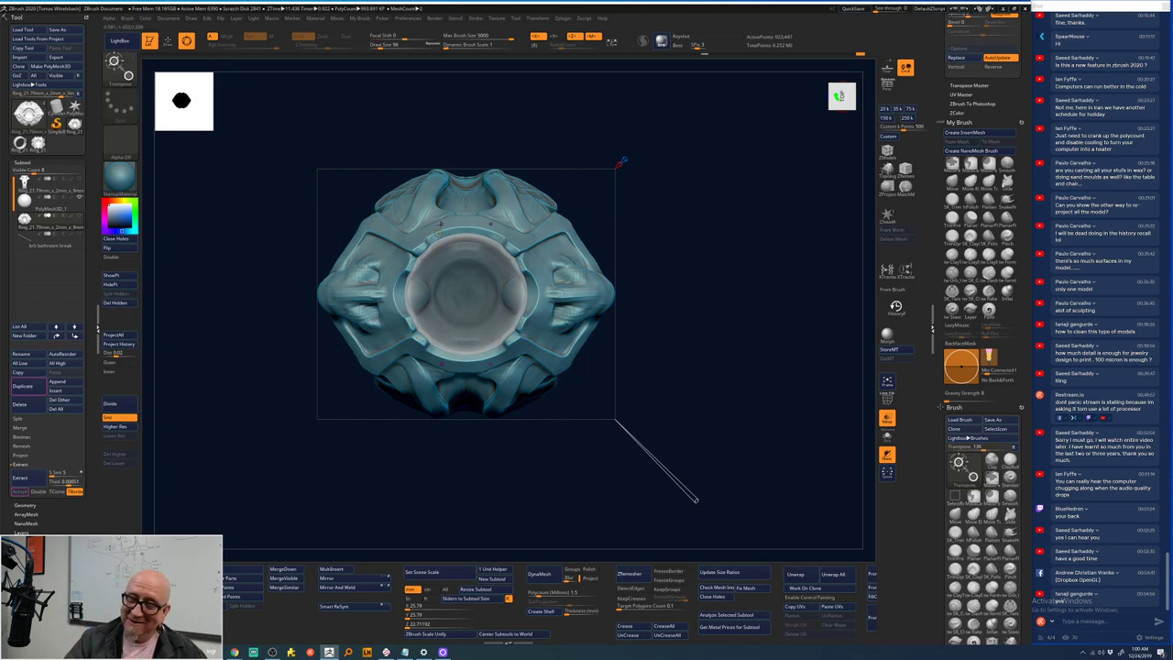
{"action": "key", "text": "space"}
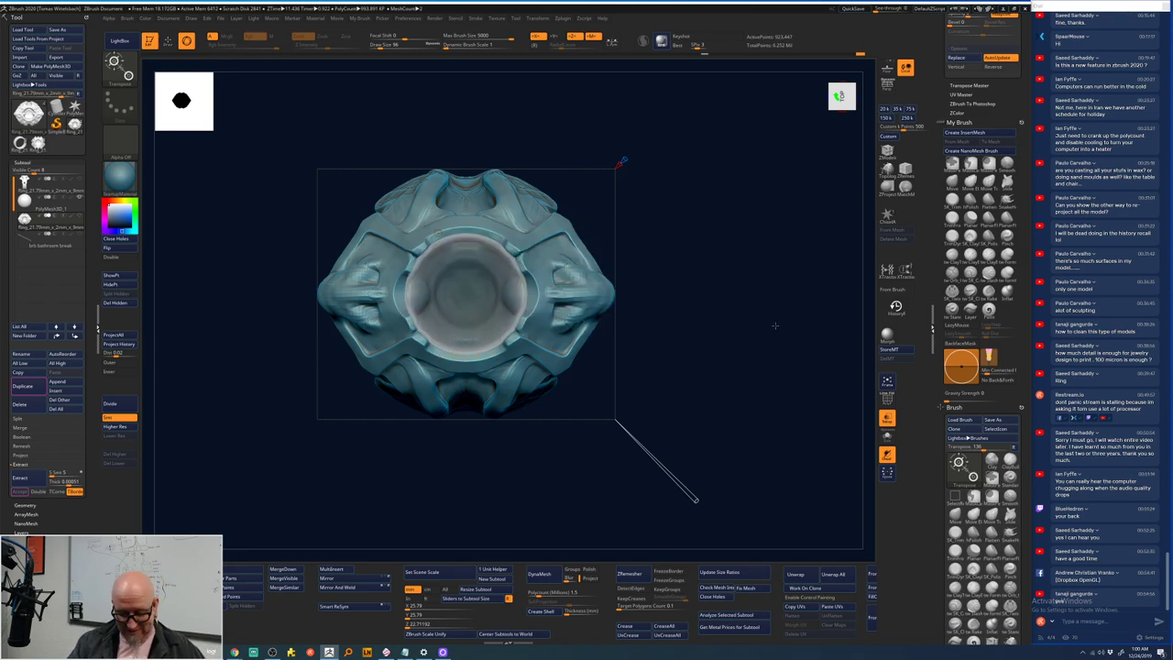
{"action": "key", "text": "space"}
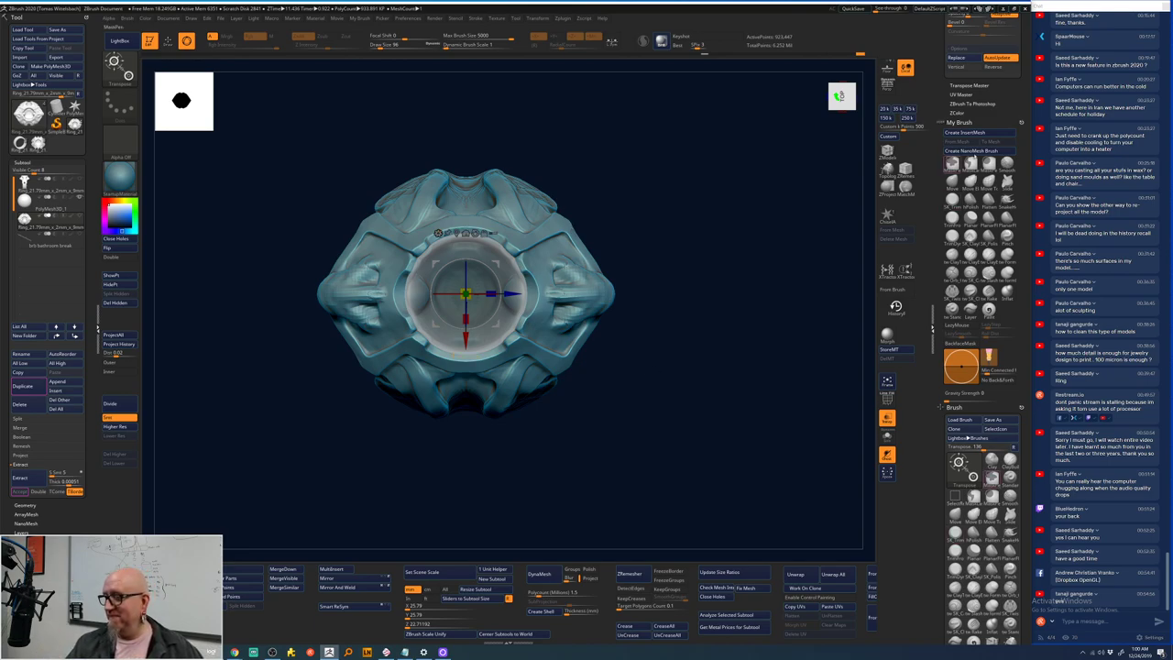
{"action": "left_click", "coordinate": [1008, 181]}
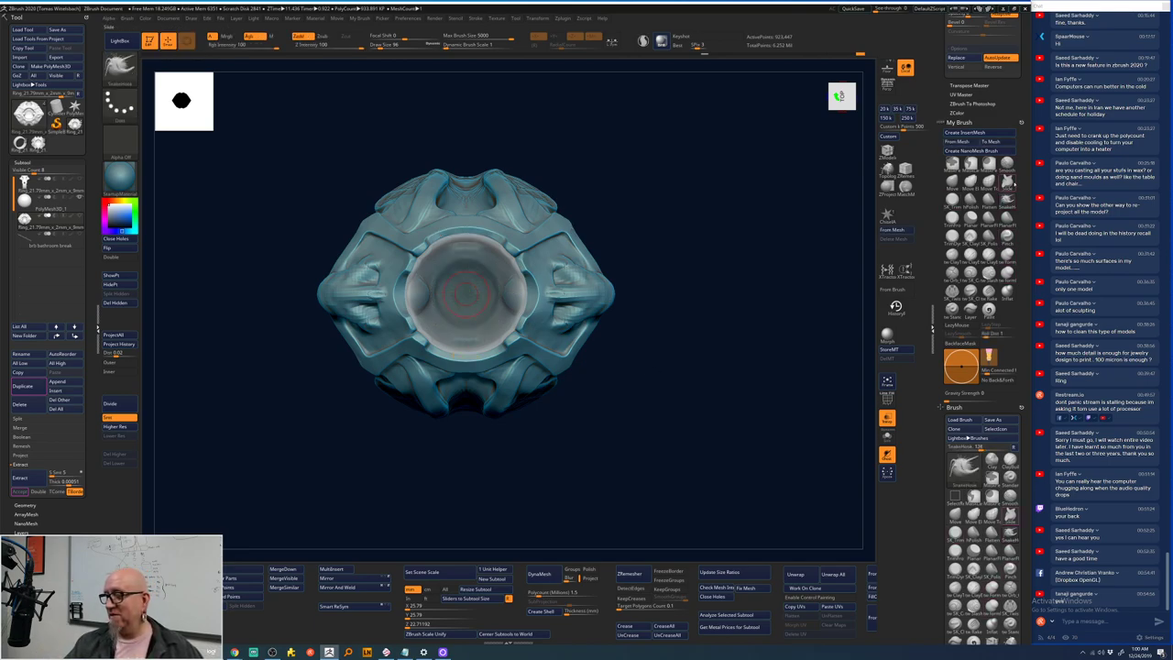
{"action": "mouse_move", "coordinate": [566, 227]}
{"action": "left_mouse_down"}
{"action": "mouse_move", "coordinate": [637, 273]}
{"action": "mouse_move", "coordinate": [683, 238]}
{"action": "mouse_move", "coordinate": [713, 245]}
{"action": "left_mouse_up"}
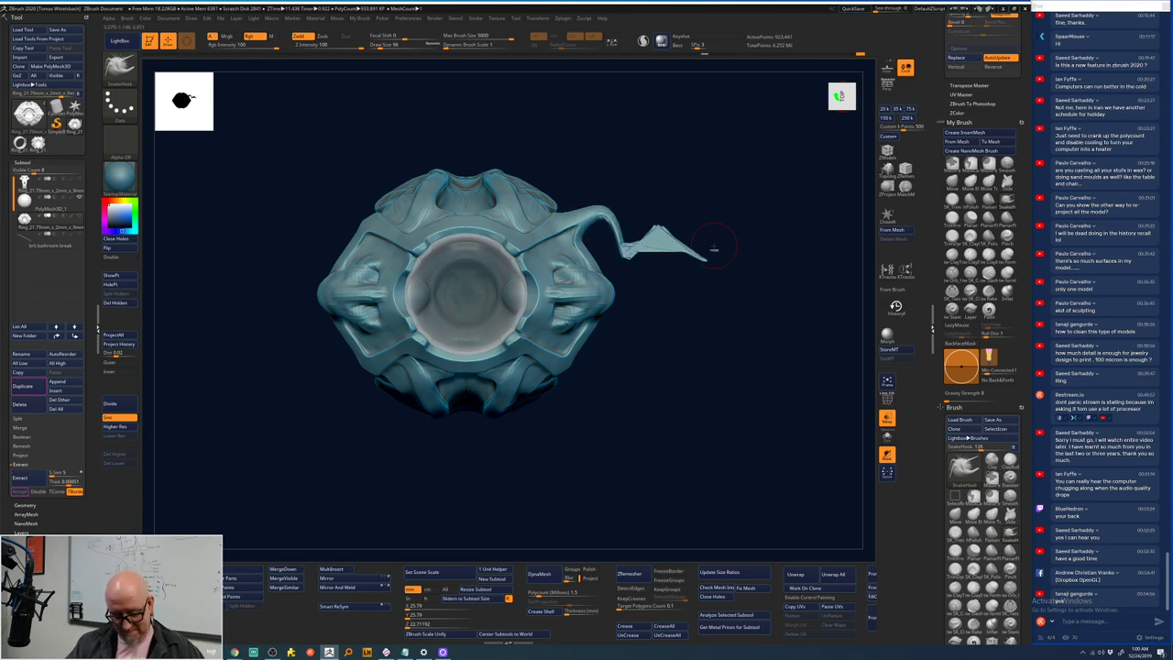
{"action": "key", "text": "ctrl+z"}
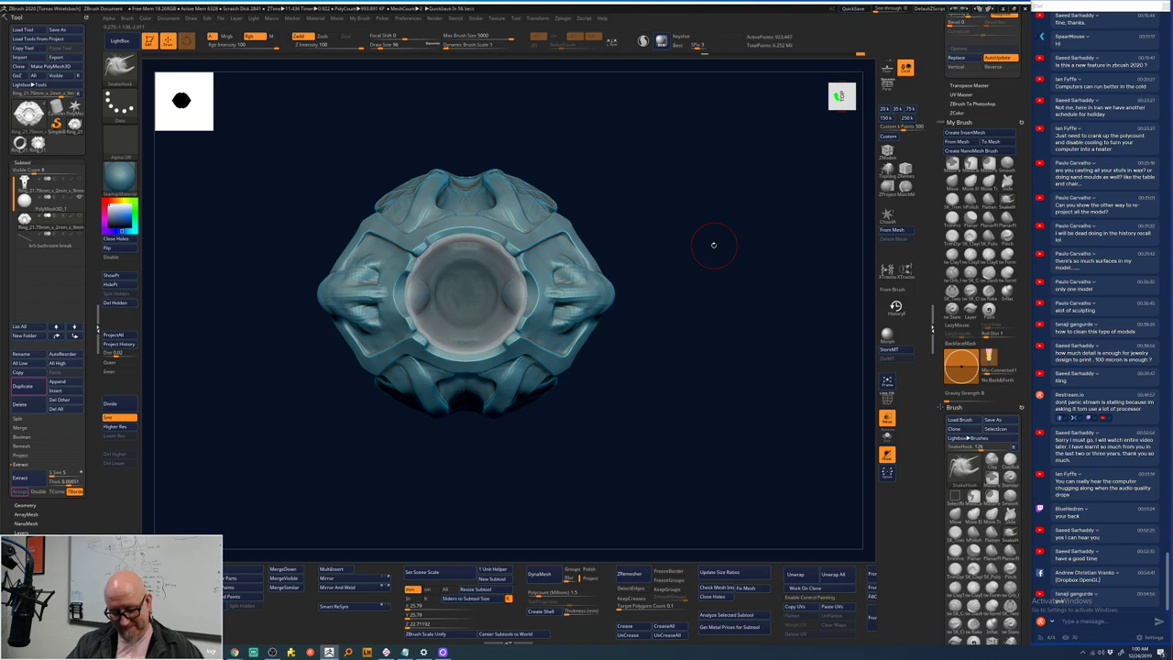
{"action": "key", "text": "x"}
{"action": "left_click_drag", "start_coordinate": [595, 365], "coordinate": [733, 332]}
{"action": "key", "text": "w"}
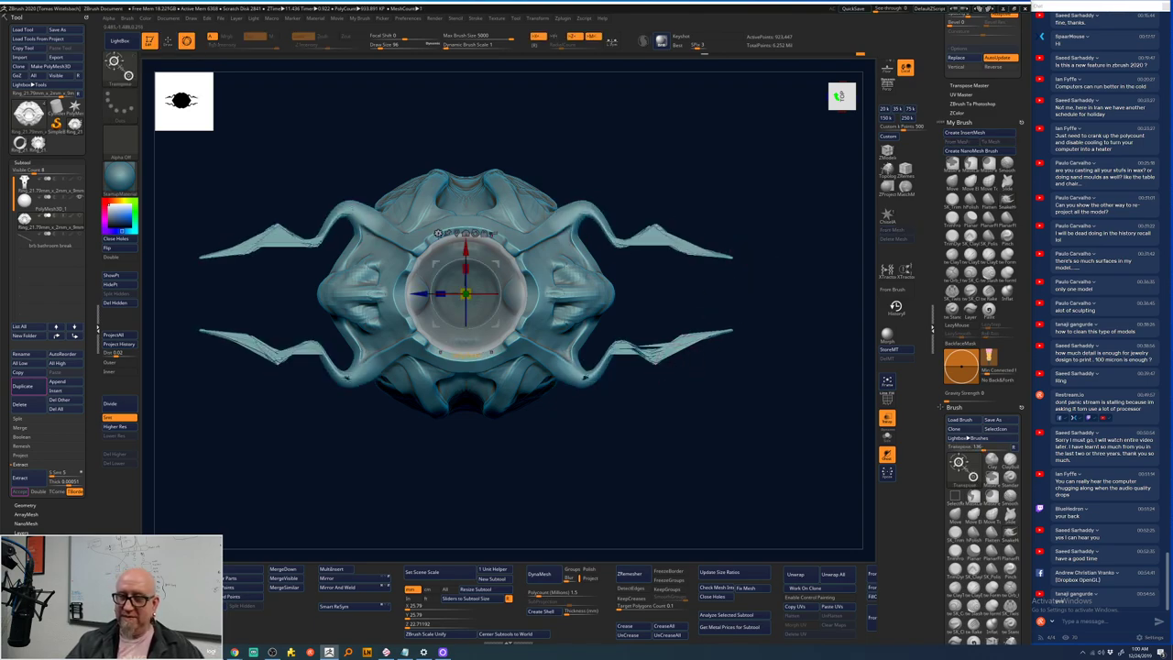
{"action": "left_click", "coordinate": [438, 236]}
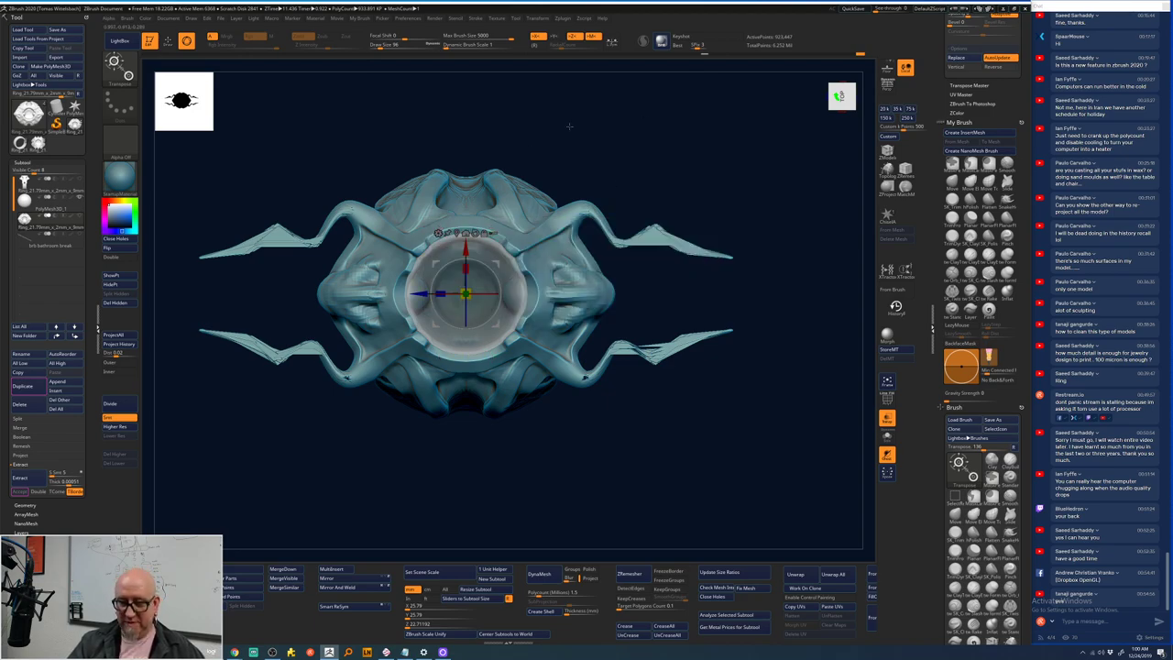
{"action": "left_click", "coordinate": [438, 233]}
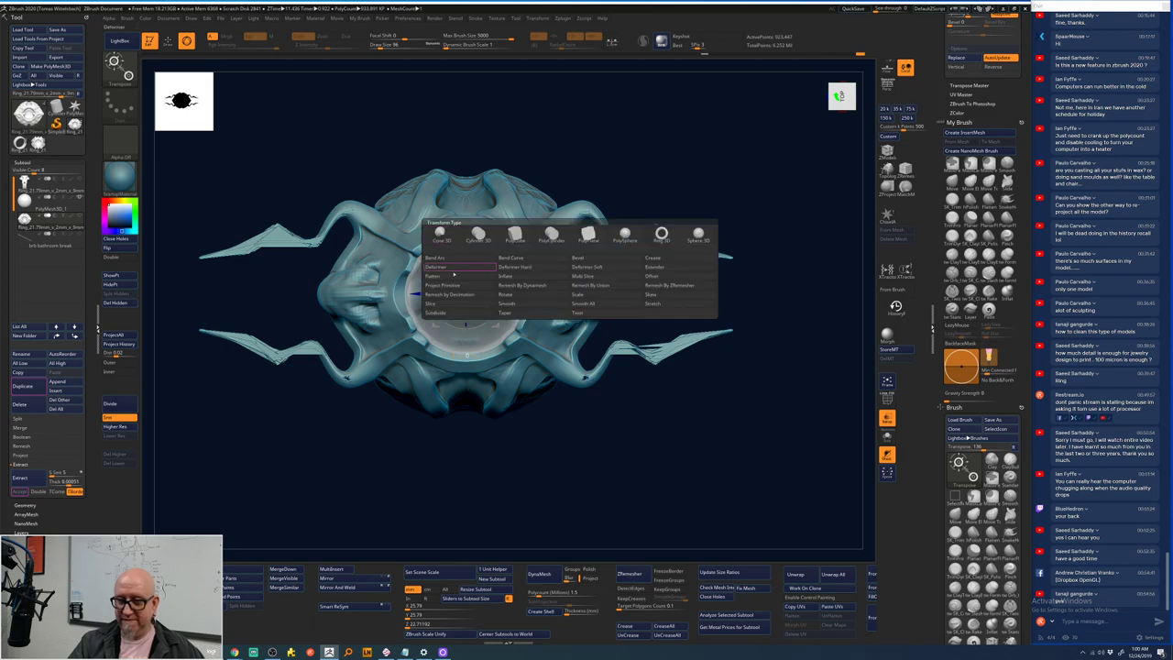
{"action": "left_click", "coordinate": [515, 267]}
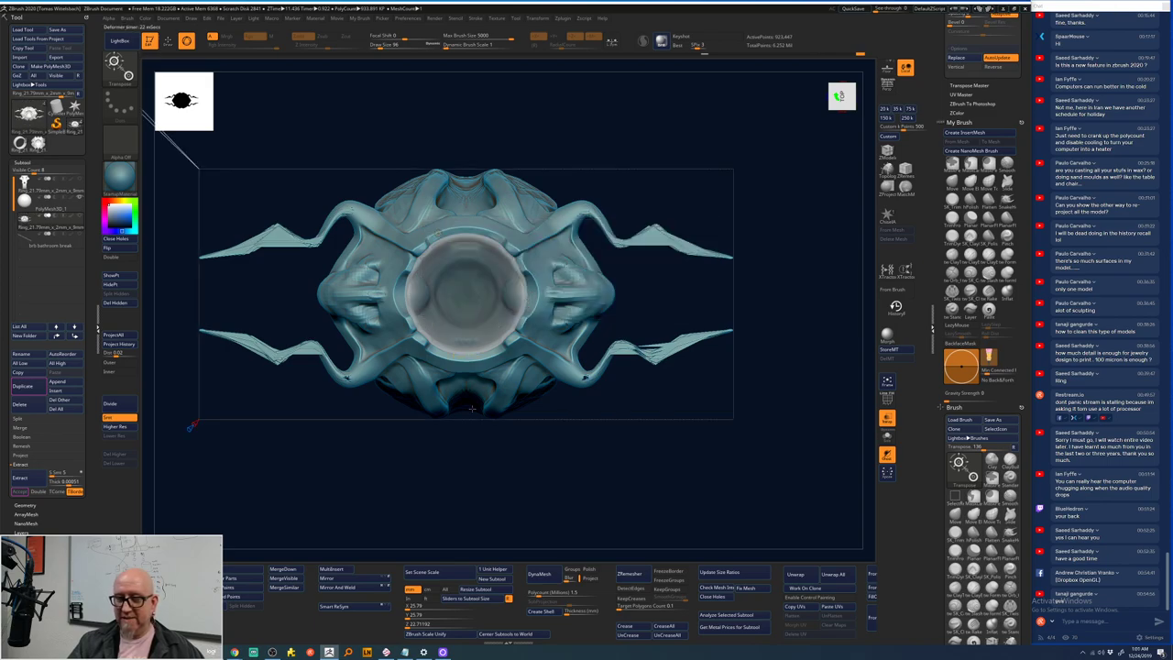
{"action": "left_click_drag", "start_coordinate": [740, 142], "coordinate": [703, 247]}
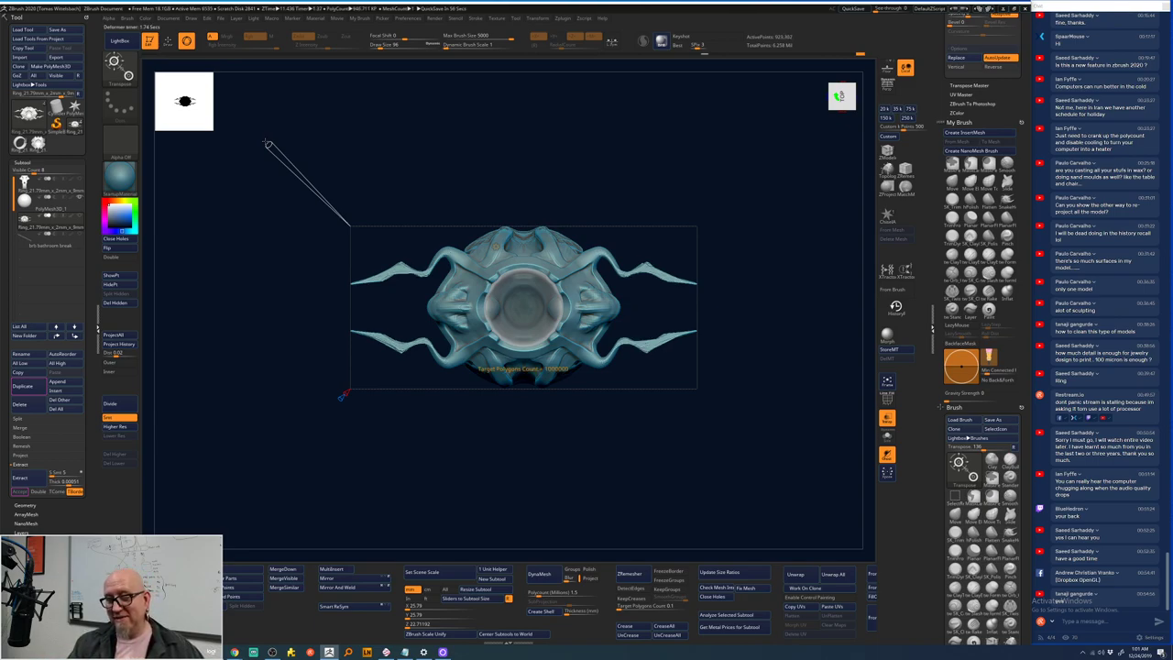
{"action": "key", "text": "ctrl"}
{"action": "left_click_drag", "start_coordinate": [269, 145], "coordinate": [266, 141], "text": "ctrl"}
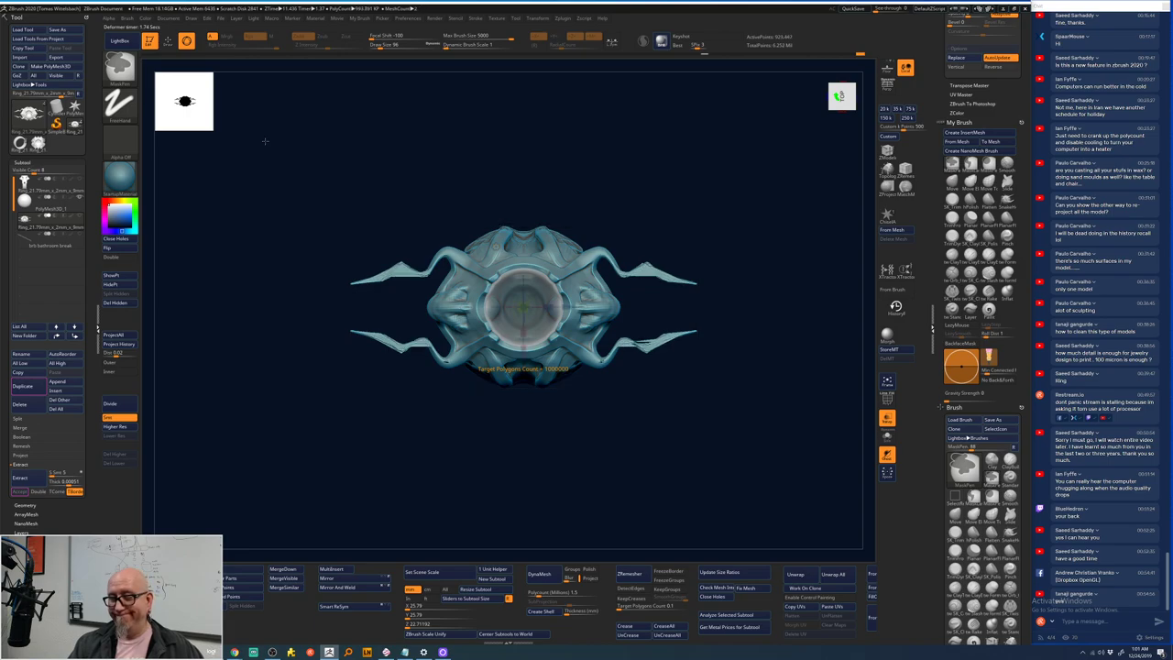
{"action": "key", "text": "f"}
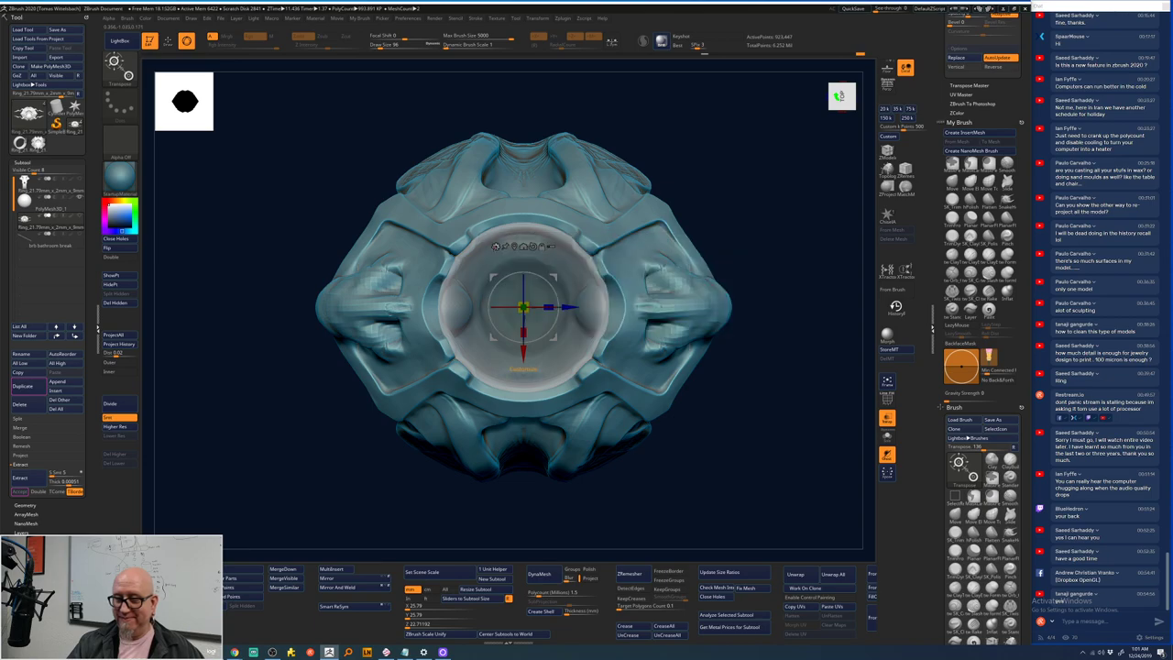
- Set the gizmo to Cone 3D, enable X symmetry, and smooth the bumps on both sides of the head
{"action": "left_click", "coordinate": [496, 245]}
{"action": "left_click", "coordinate": [496, 248]}
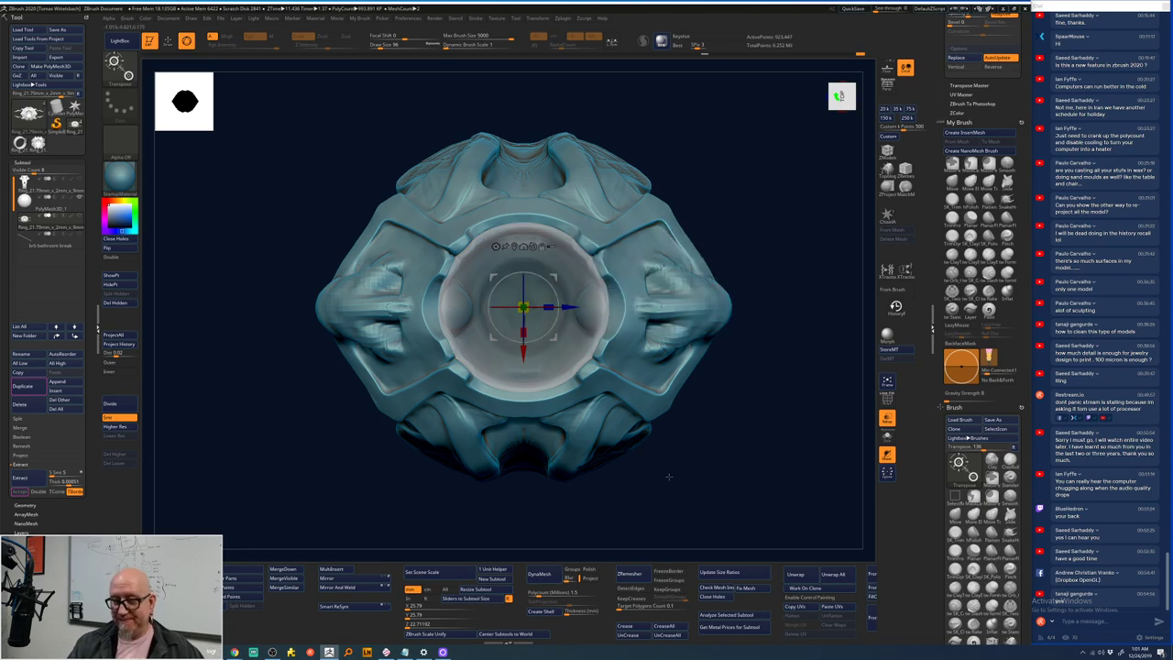
{"action": "left_click_drag", "start_coordinate": [668, 475], "coordinate": [649, 487], "text": "alt"}
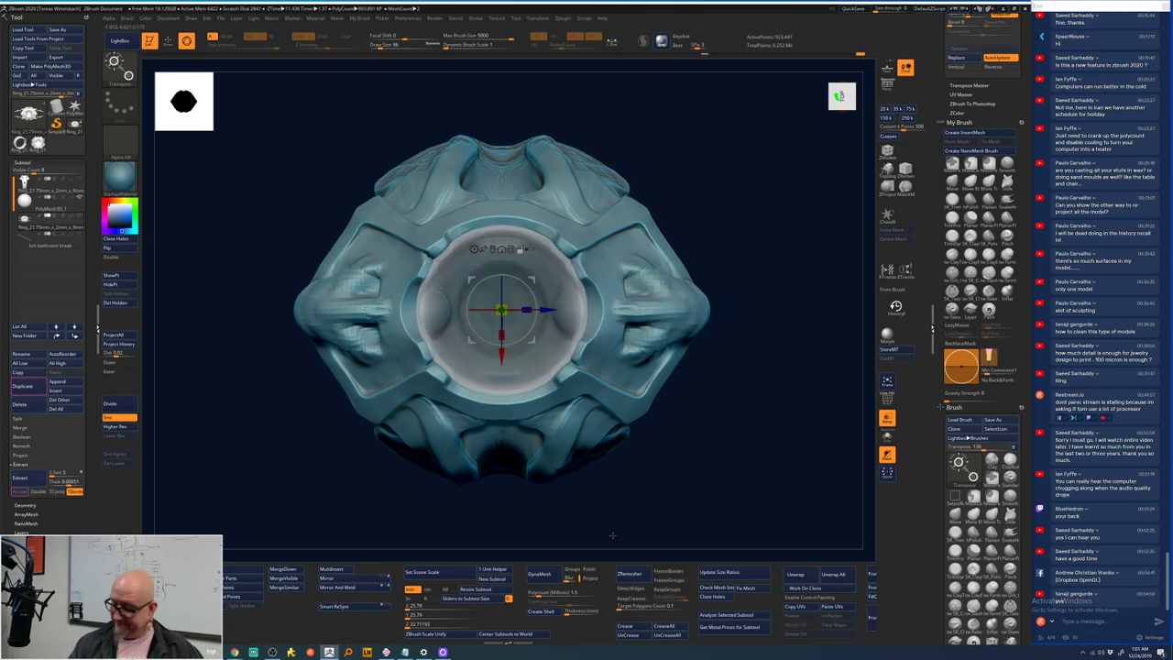
{"action": "key", "text": "q"}
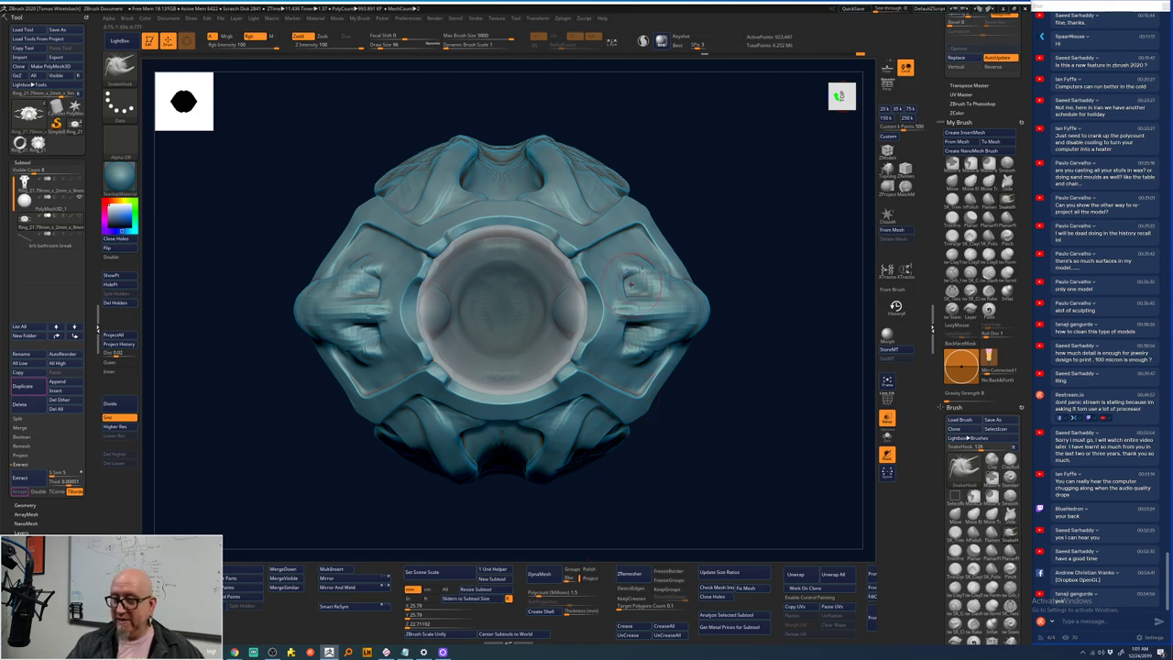
{"action": "key", "text": "x"}
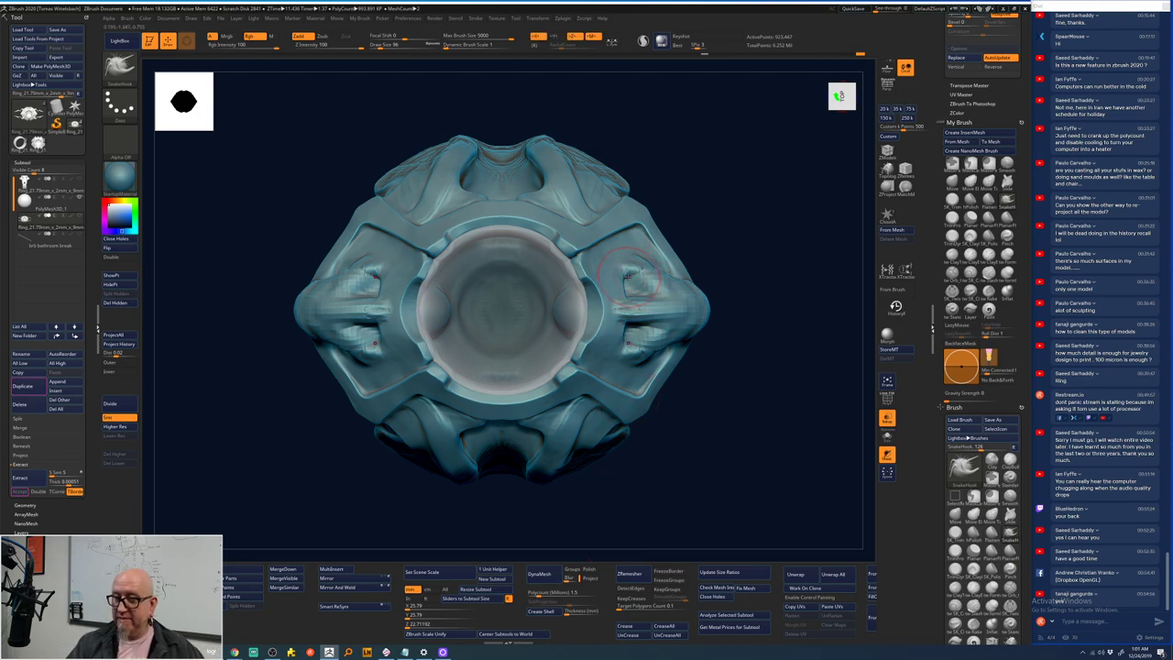
{"action": "key", "text": "shift"}
{"action": "key", "text": "shift"}
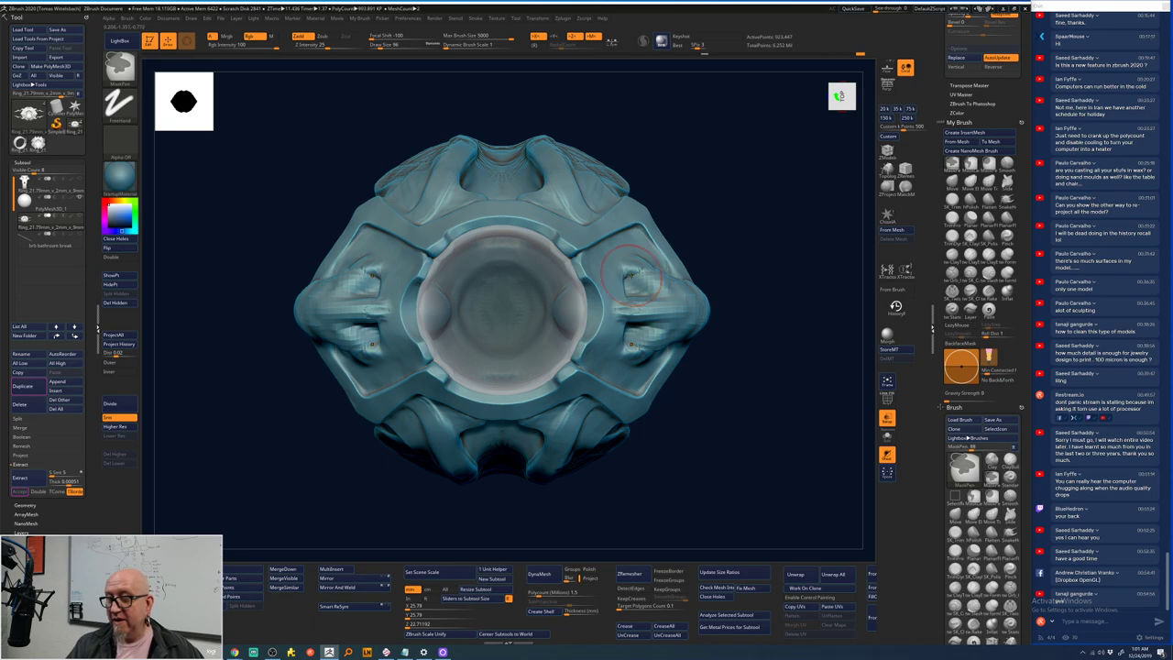
{"action": "mouse_move", "coordinate": [629, 277]}
{"action": "left_mouse_down", "text": "shift"}
{"action": "mouse_move", "coordinate": [683, 283]}
{"action": "mouse_move", "coordinate": [679, 335]}
{"action": "mouse_move", "coordinate": [696, 311]}
{"action": "mouse_move", "coordinate": [687, 334]}
{"action": "mouse_move", "coordinate": [698, 323]}
{"action": "mouse_move", "coordinate": [698, 310]}
{"action": "mouse_move", "coordinate": [617, 358]}
{"action": "mouse_move", "coordinate": [527, 455]}
{"action": "left_mouse_up", "text": "shift"}
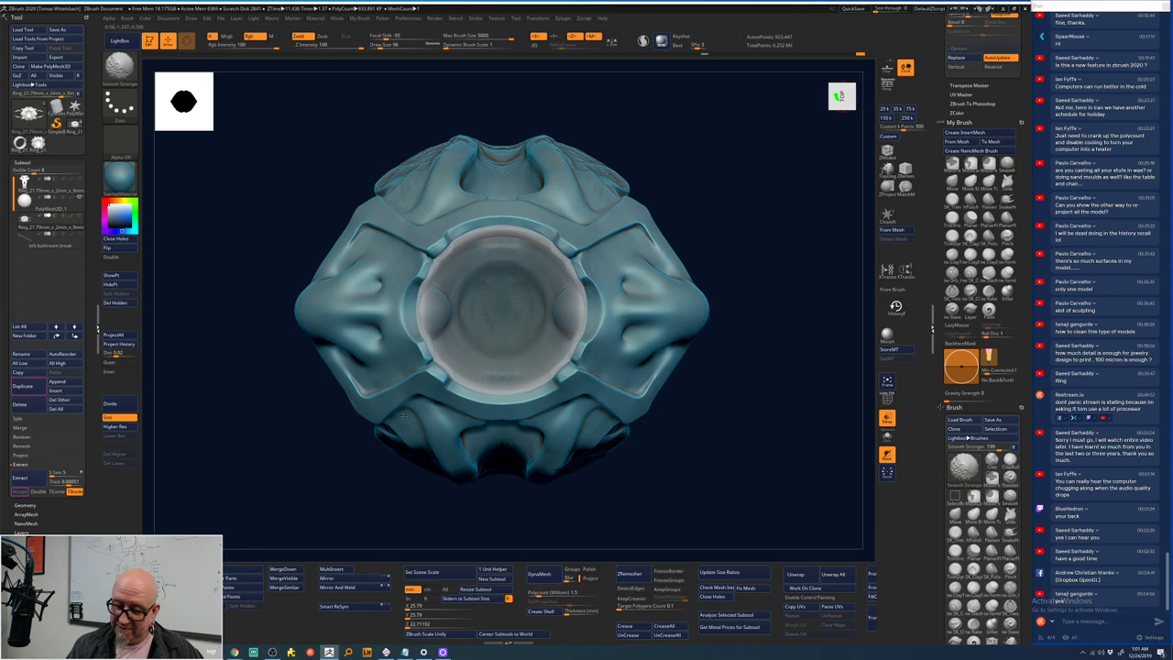
{"action": "mouse_move", "coordinate": [681, 474]}
{"action": "left_mouse_down"}
{"action": "mouse_move", "coordinate": [702, 497]}
{"action": "mouse_move", "coordinate": [738, 360]}
{"action": "left_mouse_up"}
{"action": "key", "text": "shift"}
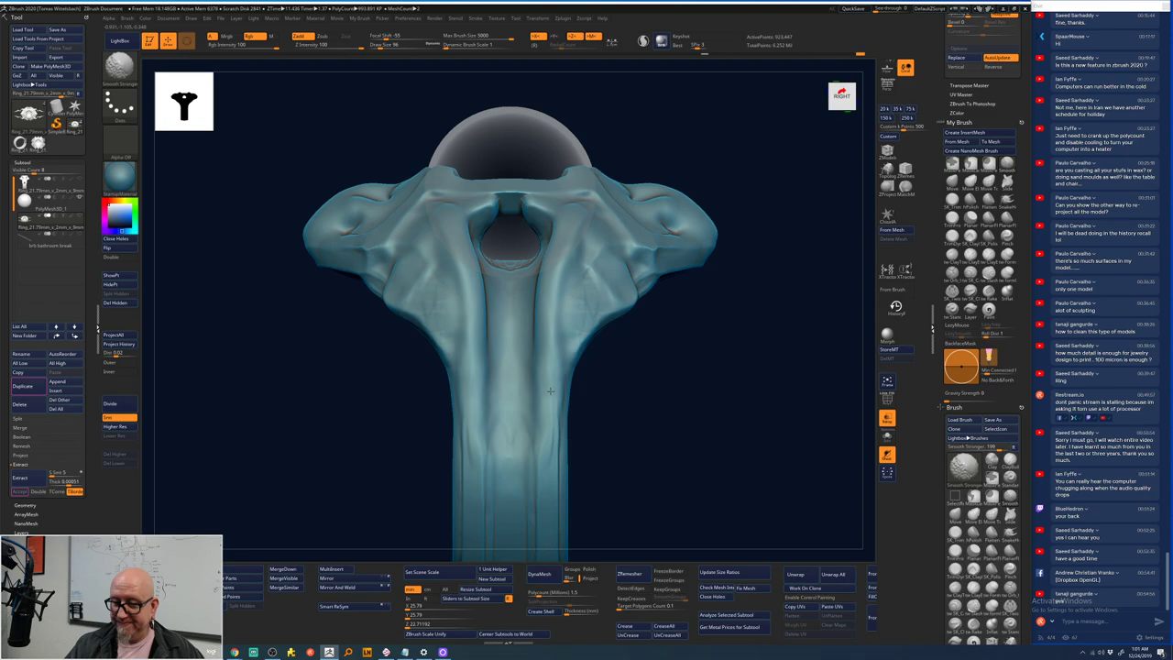
{"action": "key", "text": "b"}
{"action": "key", "text": "c"}
{"action": "key", "text": "t"}
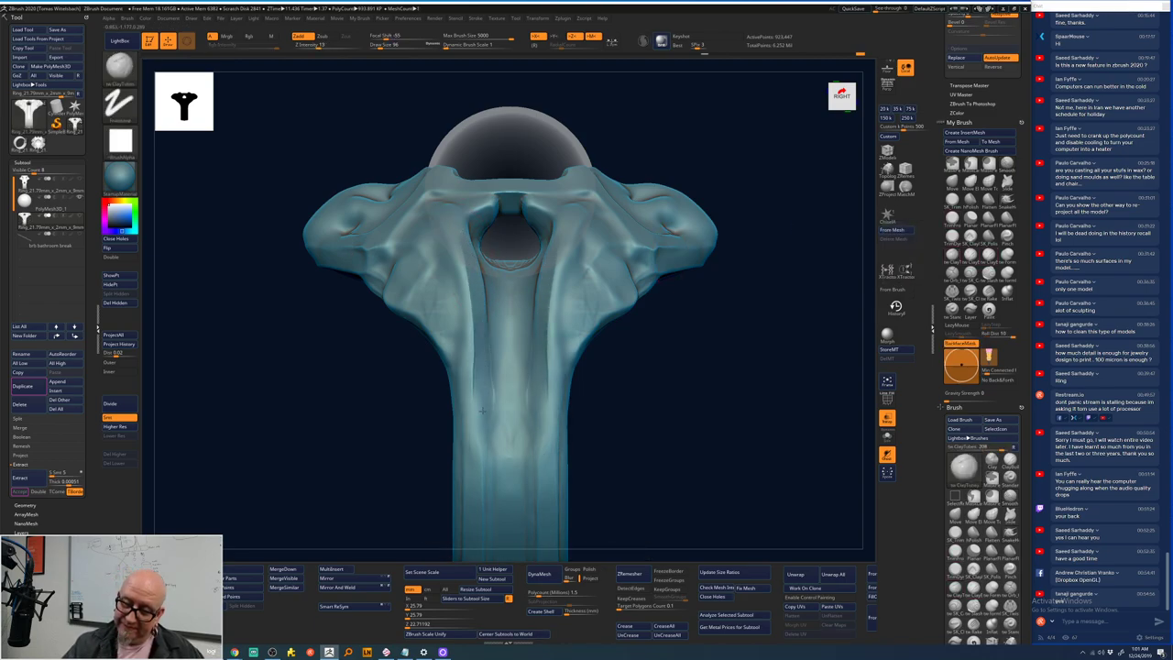
{"action": "mouse_move", "coordinate": [481, 275]}
{"action": "left_mouse_down"}
{"action": "mouse_move", "coordinate": [511, 354]}
{"action": "mouse_move", "coordinate": [511, 419]}
{"action": "left_mouse_up"}
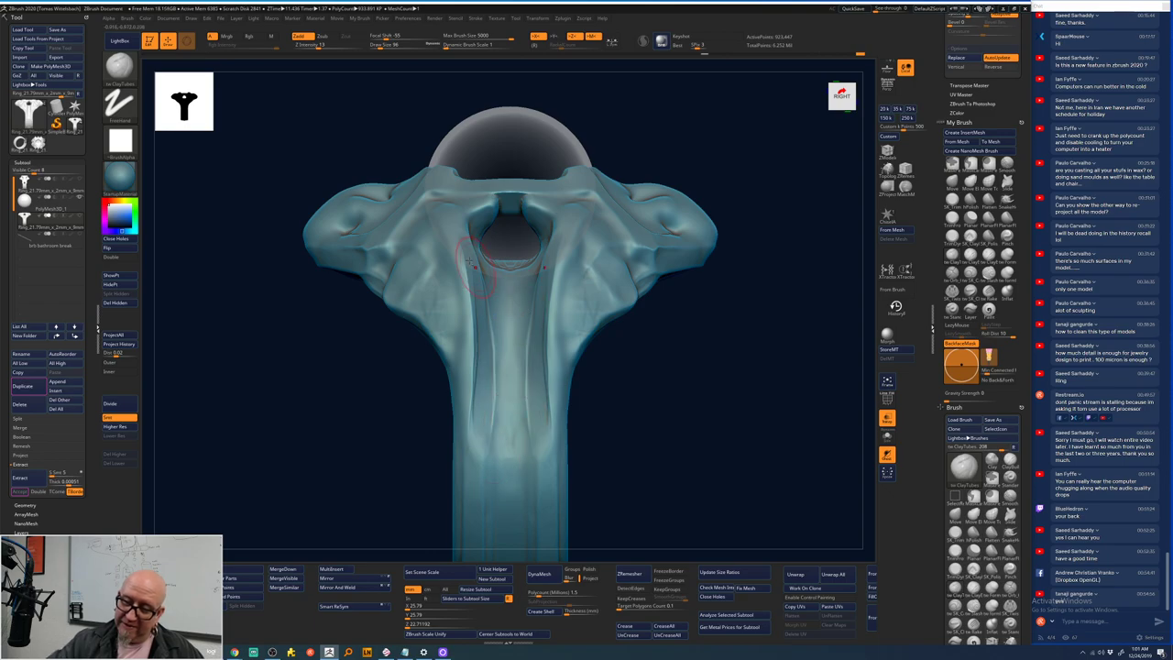
{"action": "mouse_move", "coordinate": [497, 280]}
{"action": "left_mouse_down"}
{"action": "mouse_move", "coordinate": [535, 340]}
{"action": "mouse_move", "coordinate": [512, 333]}
{"action": "mouse_move", "coordinate": [504, 347]}
{"action": "mouse_move", "coordinate": [534, 384]}
{"action": "mouse_move", "coordinate": [507, 382]}
{"action": "mouse_move", "coordinate": [501, 395]}
{"action": "mouse_move", "coordinate": [528, 433]}
{"action": "mouse_move", "coordinate": [496, 430]}
{"action": "mouse_move", "coordinate": [508, 487]}
{"action": "left_mouse_up"}
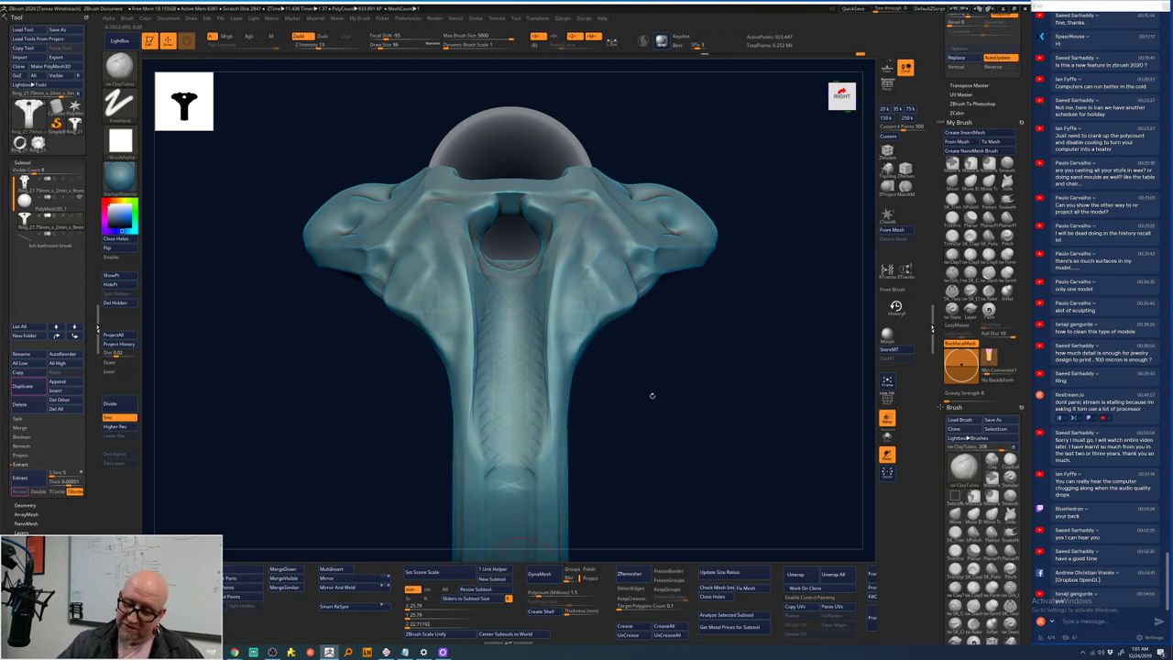
{"action": "mouse_move", "coordinate": [651, 394]}
{"action": "left_mouse_down"}
{"action": "mouse_move", "coordinate": [658, 437]}
{"action": "mouse_move", "coordinate": [654, 380]}
{"action": "left_mouse_up"}
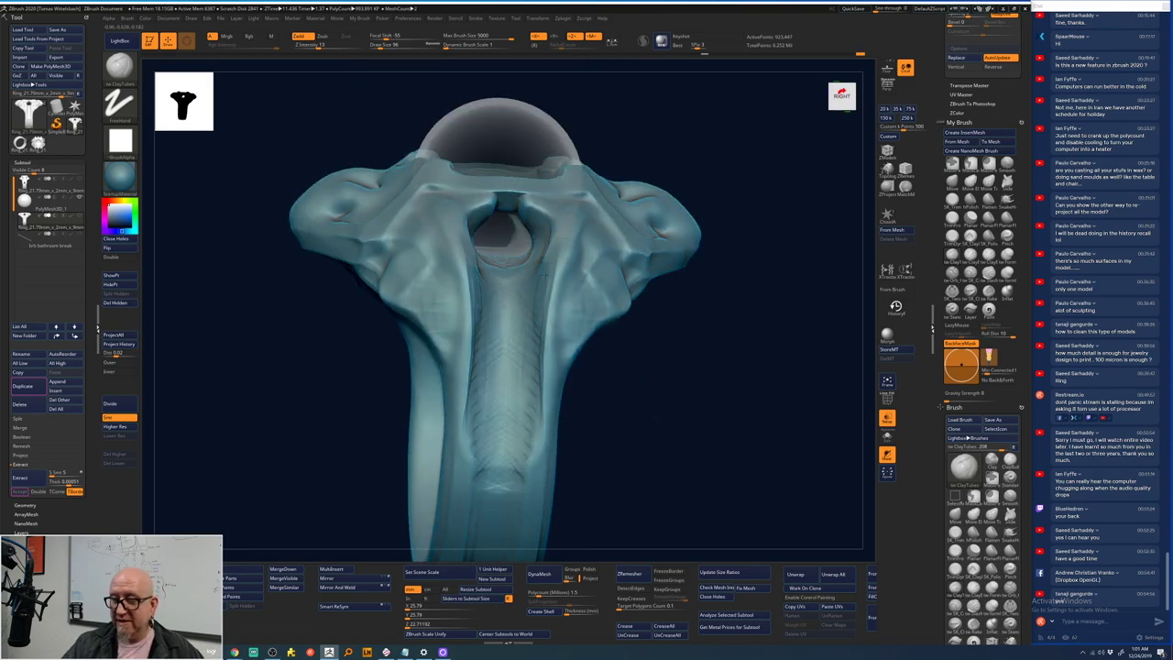
{"action": "left_click_drag", "start_coordinate": [569, 218], "coordinate": [528, 414]}
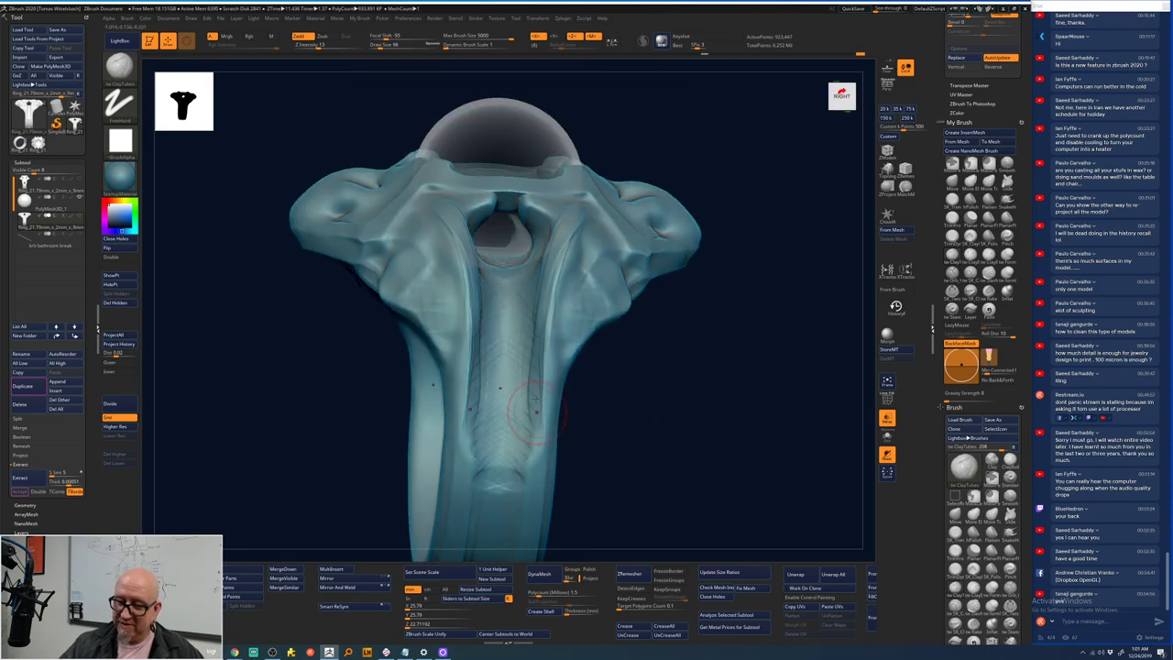
{"action": "left_click_drag", "start_coordinate": [546, 350], "coordinate": [546, 399]}
{"action": "left_click_drag", "start_coordinate": [680, 152], "coordinate": [516, 315]}
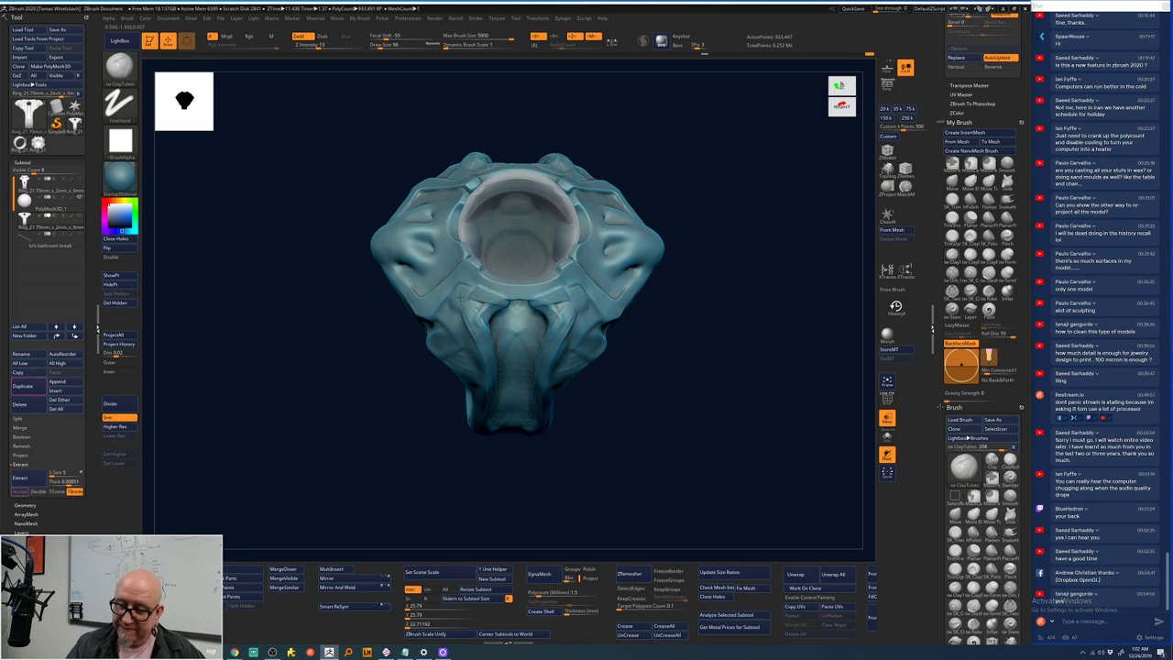
{"action": "left_click_drag", "start_coordinate": [709, 218], "coordinate": [559, 275]}
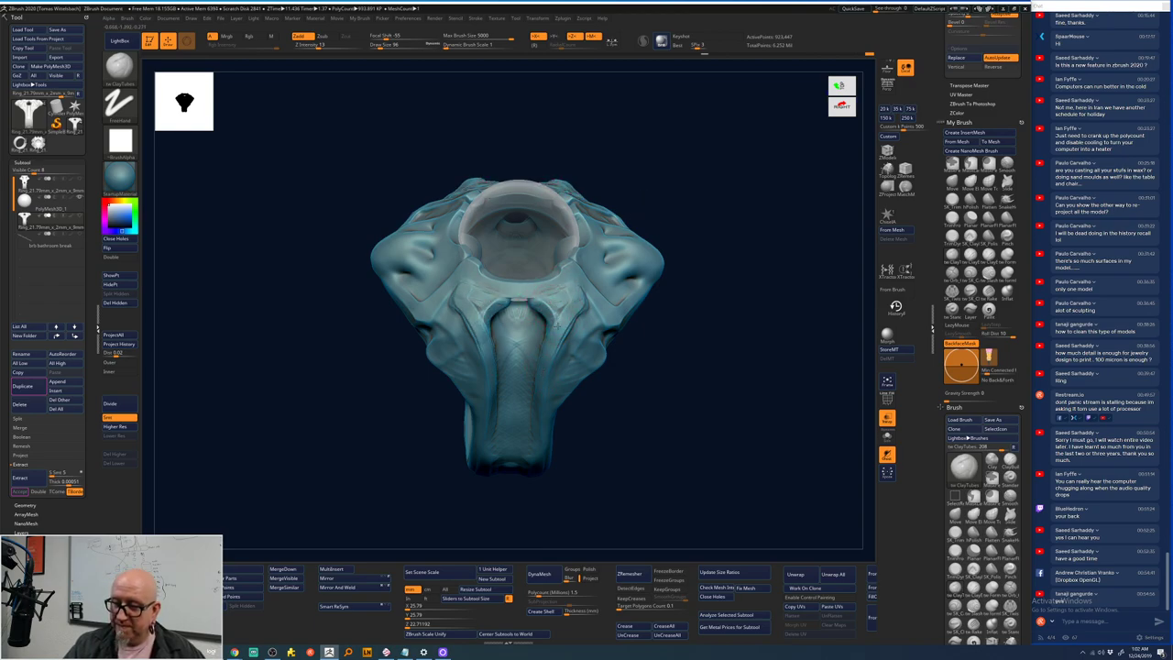
{"action": "mouse_move", "coordinate": [724, 216]}
{"action": "left_mouse_down"}
{"action": "mouse_move", "coordinate": [686, 193]}
{"action": "mouse_move", "coordinate": [584, 313]}
{"action": "left_mouse_up"}
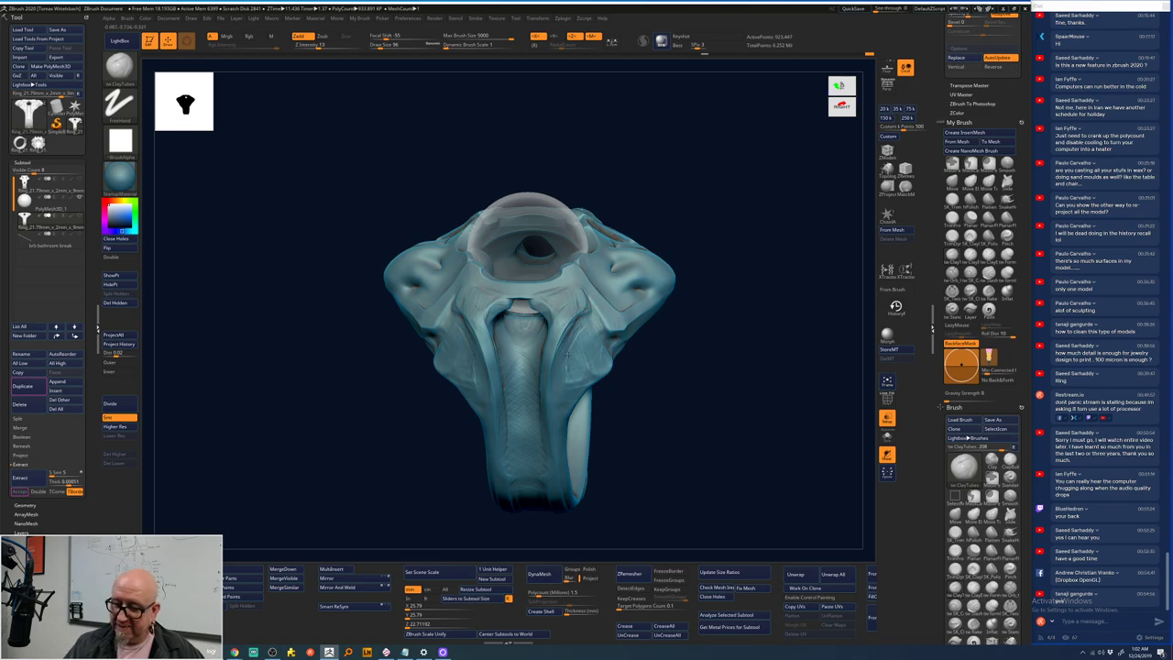
{"action": "left_click_drag", "start_coordinate": [728, 322], "coordinate": [641, 326]}
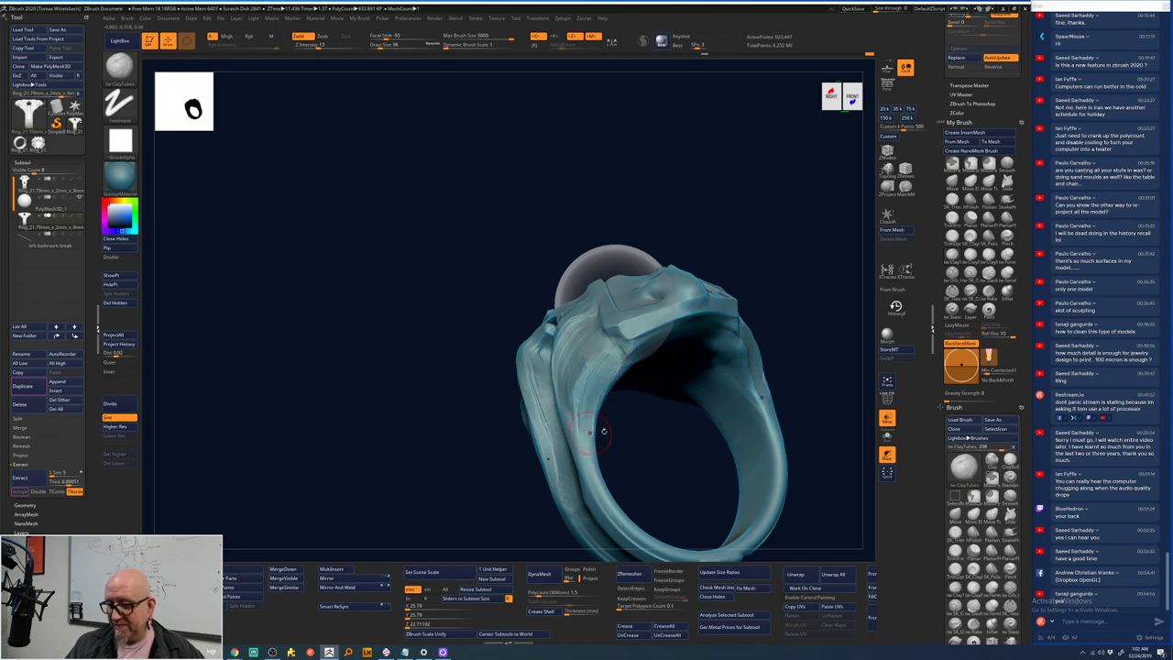
{"action": "mouse_move", "coordinate": [603, 430]}
{"action": "left_mouse_down"}
{"action": "mouse_move", "coordinate": [686, 427]}
{"action": "mouse_move", "coordinate": [603, 383]}
{"action": "mouse_move", "coordinate": [785, 301]}
{"action": "mouse_move", "coordinate": [785, 352]}
{"action": "mouse_move", "coordinate": [694, 467]}
{"action": "mouse_move", "coordinate": [668, 411]}
{"action": "mouse_move", "coordinate": [672, 369]}
{"action": "mouse_move", "coordinate": [568, 334]}
{"action": "left_mouse_up"}
{"action": "left_click_drag", "start_coordinate": [759, 273], "coordinate": [702, 390]}
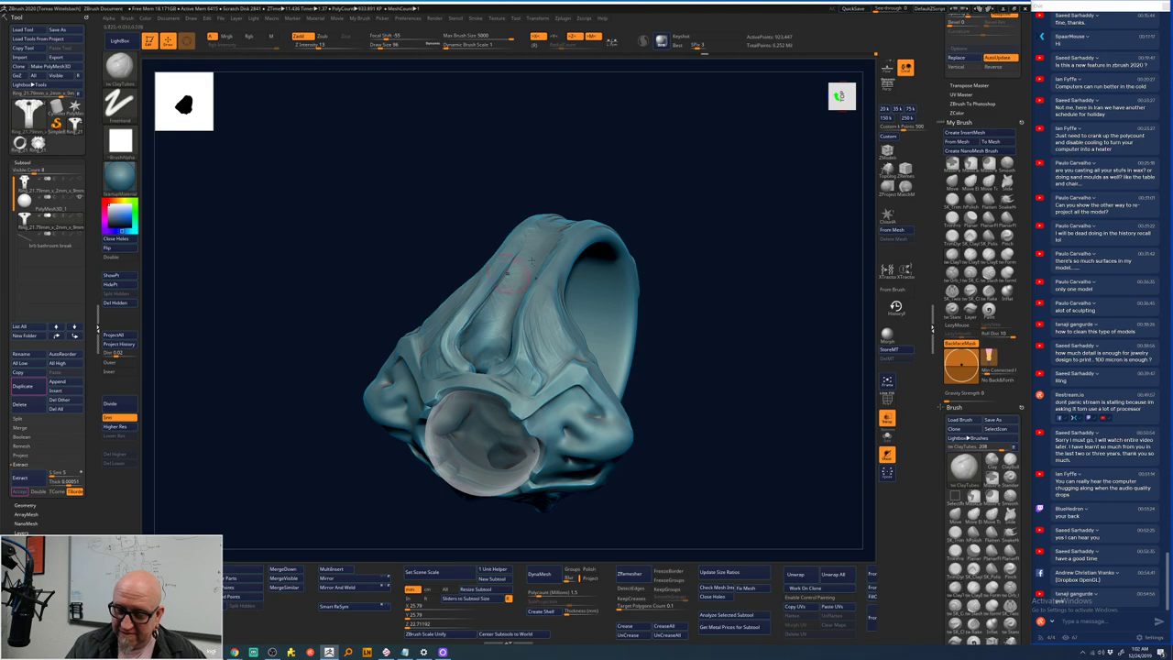
{"action": "left_click_drag", "start_coordinate": [696, 110], "coordinate": [613, 330]}
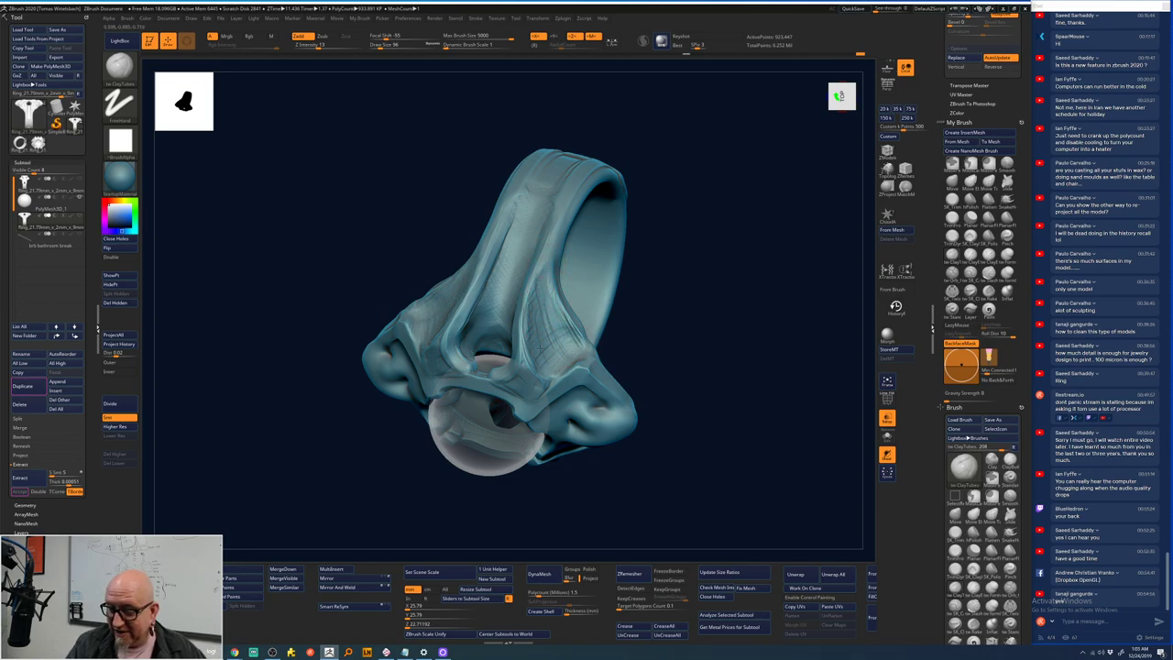
{"action": "mouse_move", "coordinate": [720, 217]}
{"action": "left_mouse_down", "text": "shift"}
{"action": "mouse_move", "coordinate": [743, 210]}
{"action": "mouse_move", "coordinate": [733, 201]}
{"action": "left_mouse_up", "text": "shift"}
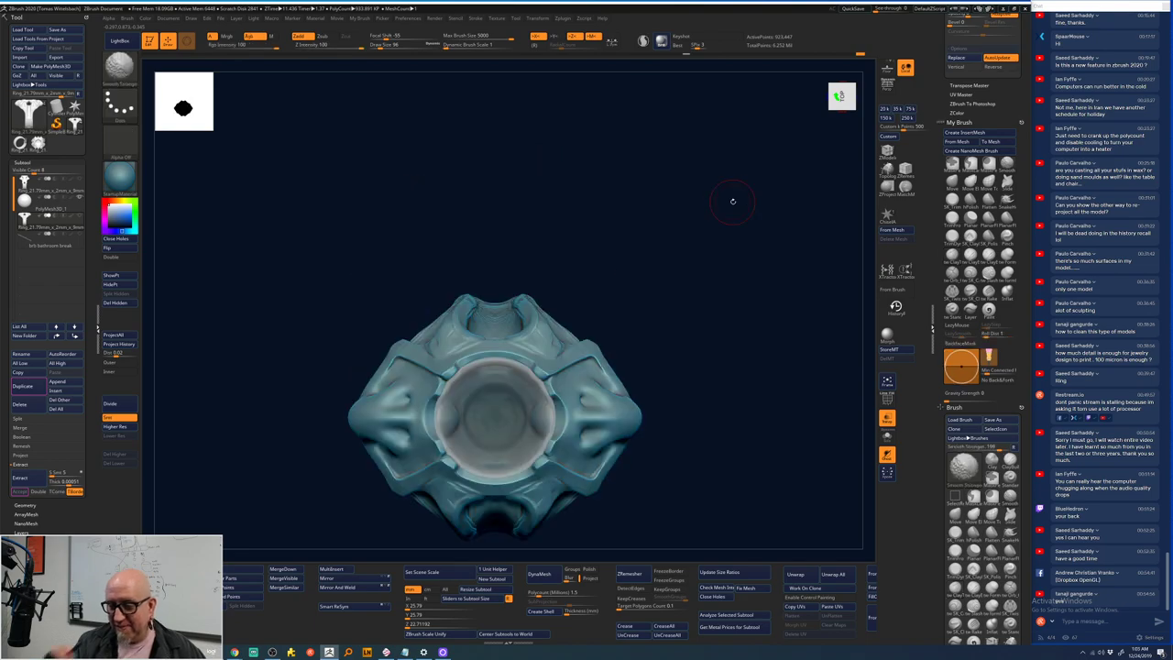
- Select SnakeHook and mask the ring's upper side and the shoulder tube, orbiting between strokes
{"action": "mouse_move", "coordinate": [651, 263]}
{"action": "left_mouse_down"}
{"action": "mouse_move", "coordinate": [667, 309]}
{"action": "mouse_move", "coordinate": [707, 288]}
{"action": "mouse_move", "coordinate": [681, 294]}
{"action": "left_mouse_up"}
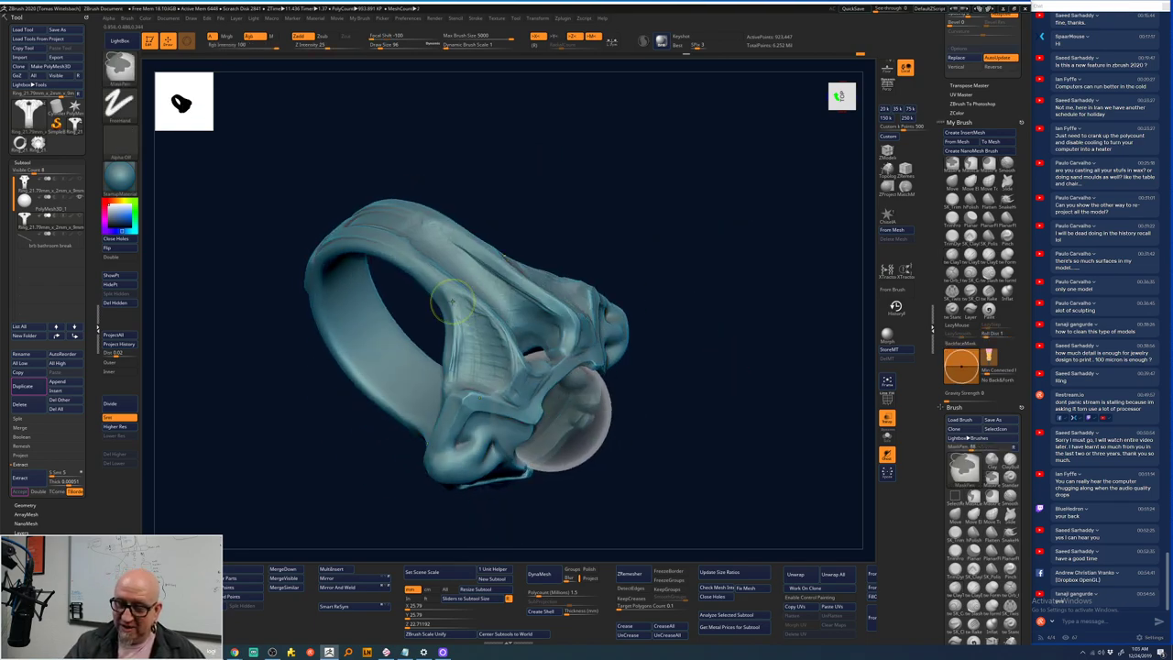
{"action": "mouse_move", "coordinate": [550, 275]}
{"action": "left_mouse_down", "text": "ctrl"}
{"action": "mouse_move", "coordinate": [476, 366]}
{"action": "mouse_move", "coordinate": [577, 311]}
{"action": "left_mouse_up", "text": "ctrl"}
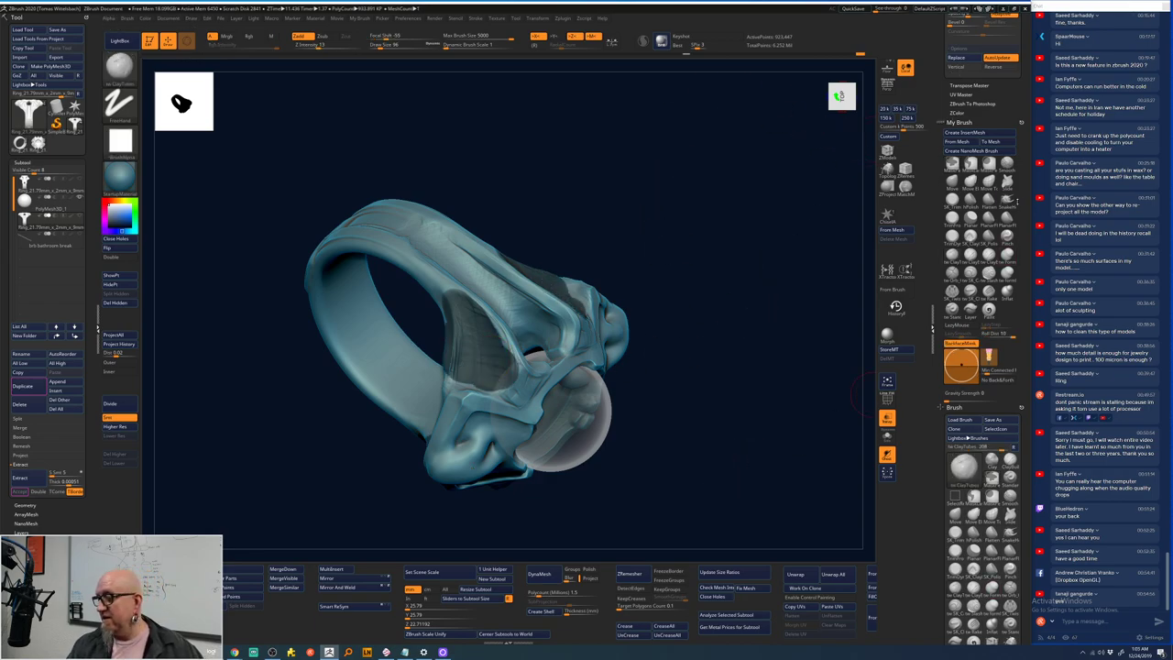
{"action": "left_click", "coordinate": [1007, 198]}
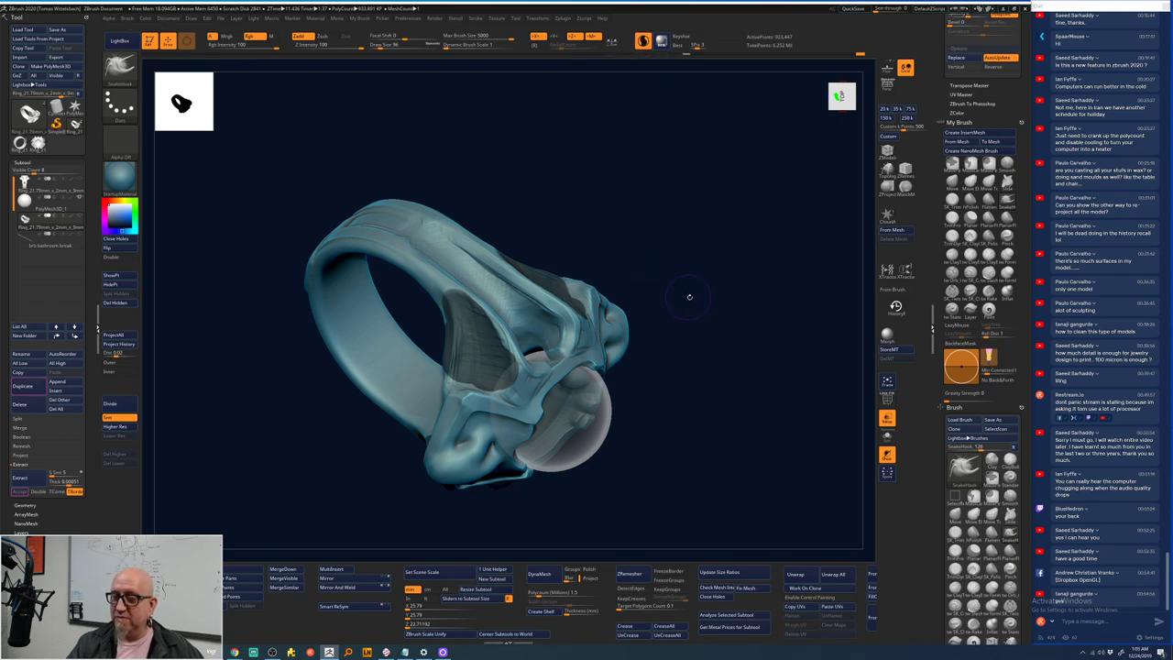
{"action": "mouse_move", "coordinate": [688, 296]}
{"action": "left_mouse_down"}
{"action": "mouse_move", "coordinate": [465, 369]}
{"action": "mouse_move", "coordinate": [463, 396]}
{"action": "mouse_move", "coordinate": [491, 323]}
{"action": "left_mouse_up"}
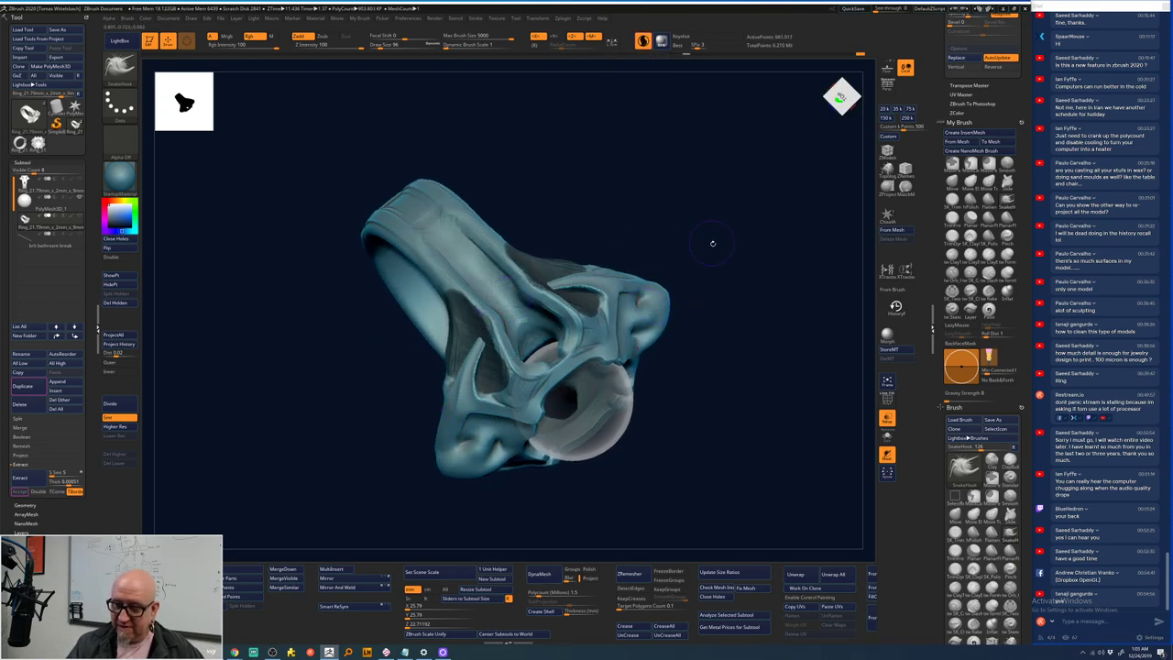
{"action": "left_click_drag", "start_coordinate": [712, 243], "coordinate": [715, 248]}
{"action": "key", "text": "shift"}
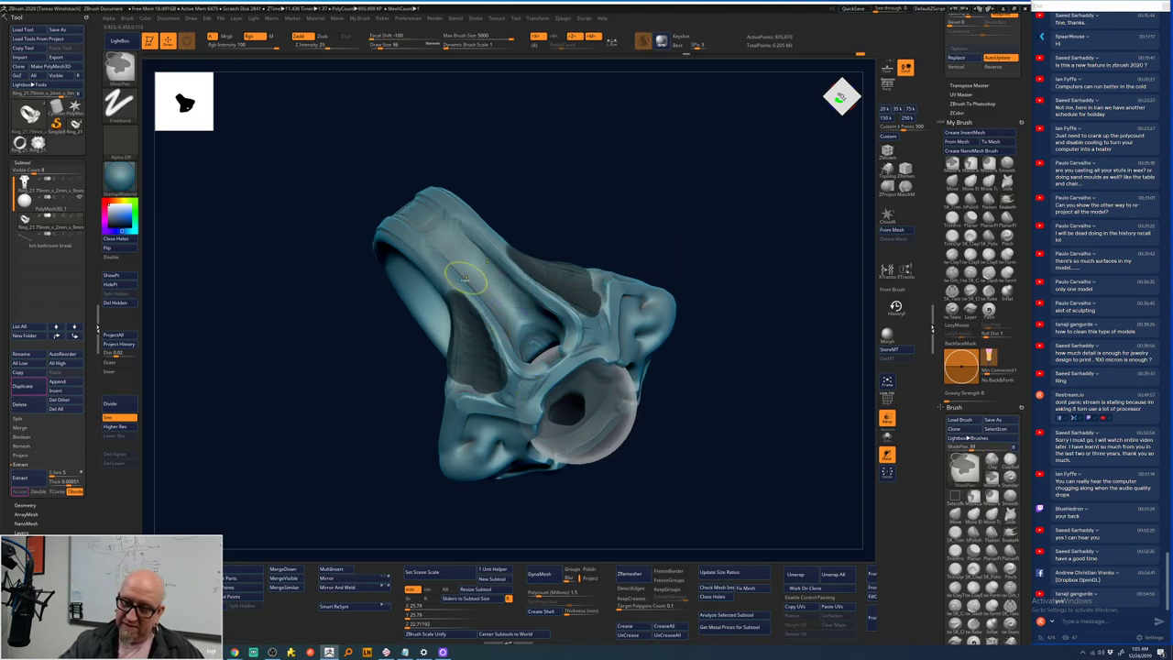
{"action": "mouse_move", "coordinate": [467, 275]}
{"action": "left_mouse_down", "text": "ctrl"}
{"action": "mouse_move", "coordinate": [531, 293]}
{"action": "mouse_move", "coordinate": [518, 362]}
{"action": "mouse_move", "coordinate": [527, 339]}
{"action": "mouse_move", "coordinate": [472, 265]}
{"action": "mouse_move", "coordinate": [490, 275]}
{"action": "left_mouse_up", "text": "ctrl"}
{"action": "mouse_move", "coordinate": [698, 240]}
{"action": "left_mouse_down"}
{"action": "mouse_move", "coordinate": [705, 253]}
{"action": "mouse_move", "coordinate": [680, 232]}
{"action": "left_mouse_up"}
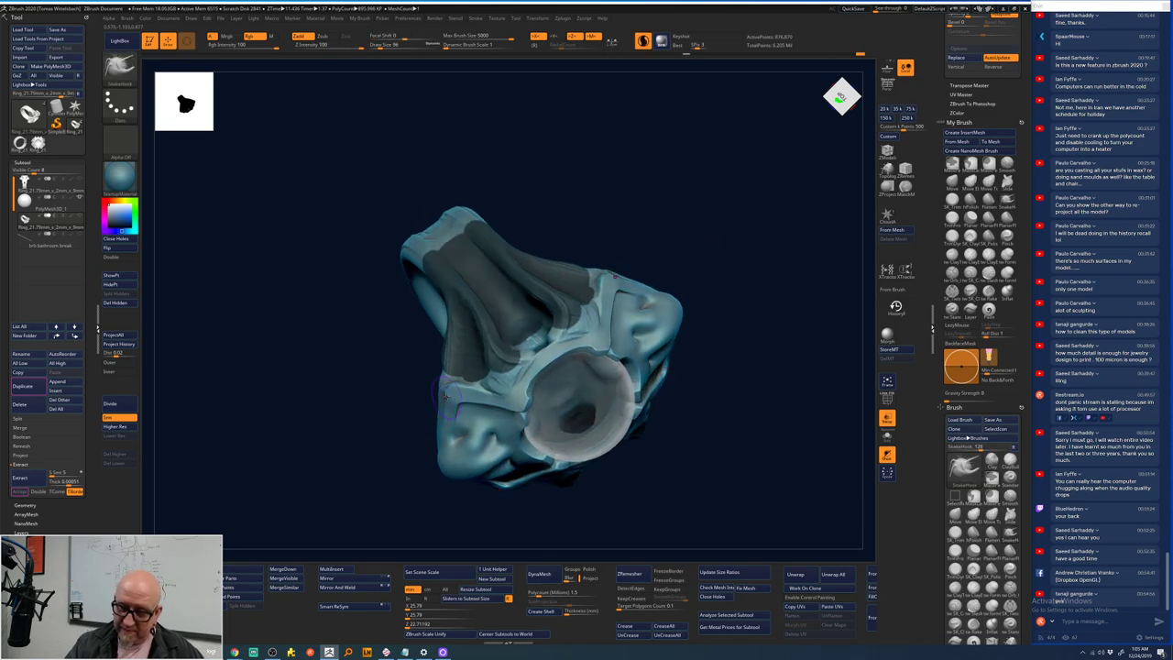
{"action": "right_click", "coordinate": [447, 397]}
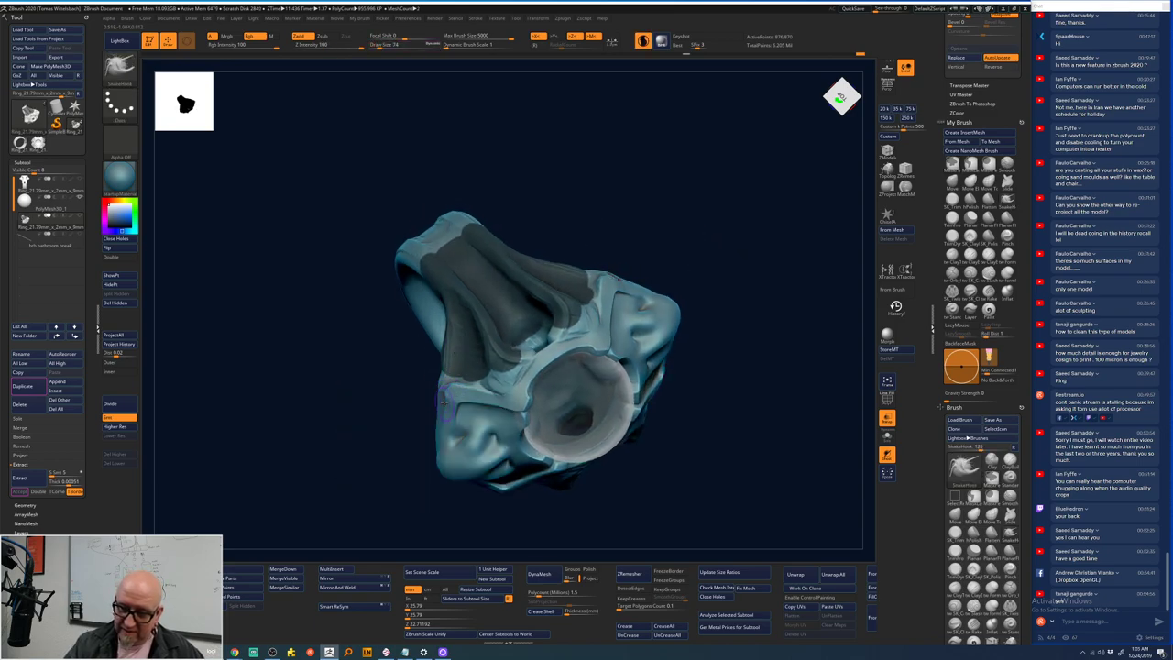
{"action": "left_click_drag", "start_coordinate": [446, 398], "coordinate": [479, 306], "text": "ctrl"}
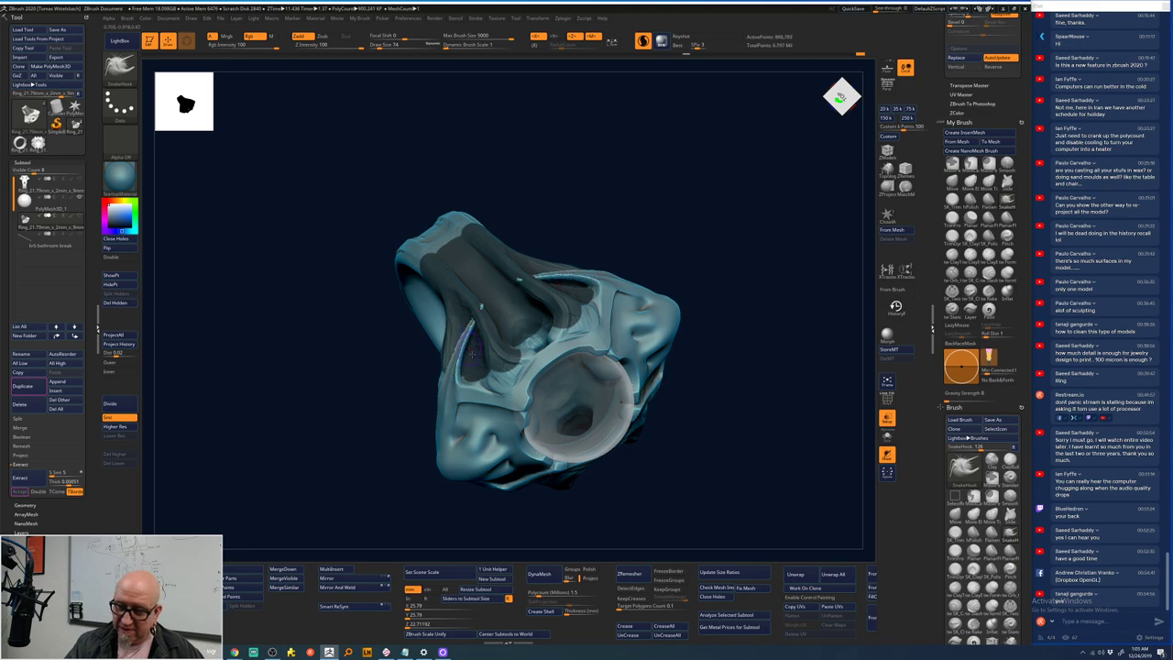
- Centre the ring front-on and orbit around the band, switching to gentle low-intensity smoothing
{"action": "left_click_drag", "start_coordinate": [472, 353], "coordinate": [709, 226], "text": "shift"}
{"action": "left_click_drag", "start_coordinate": [733, 293], "coordinate": [538, 324], "text": "alt"}
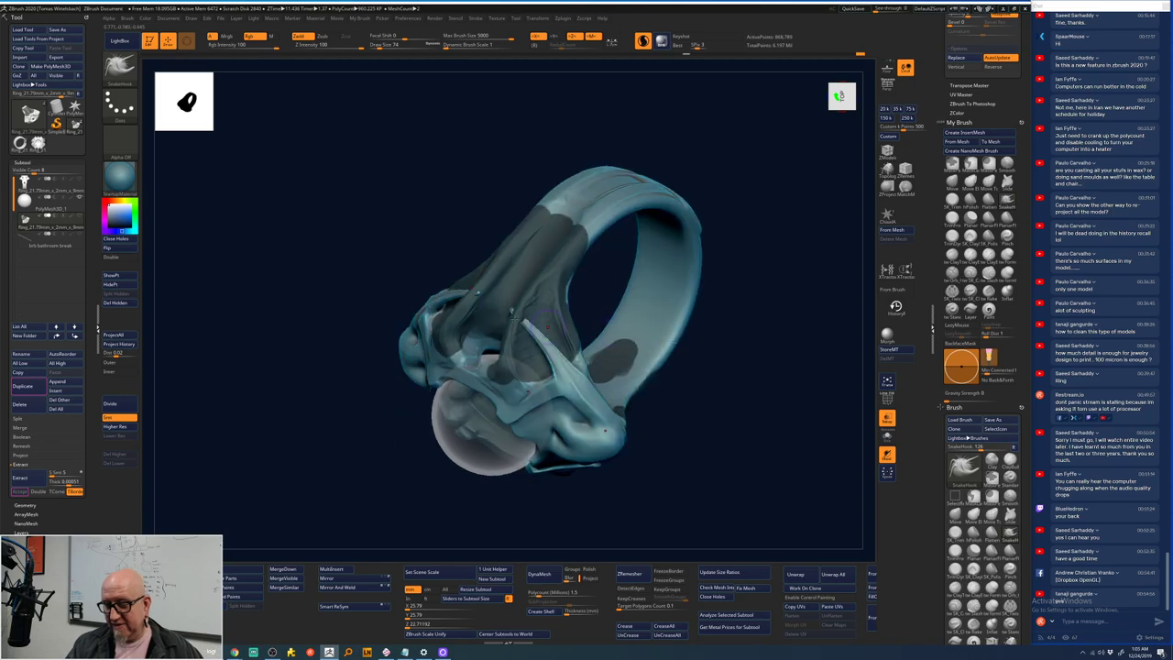
{"action": "key", "text": "shift"}
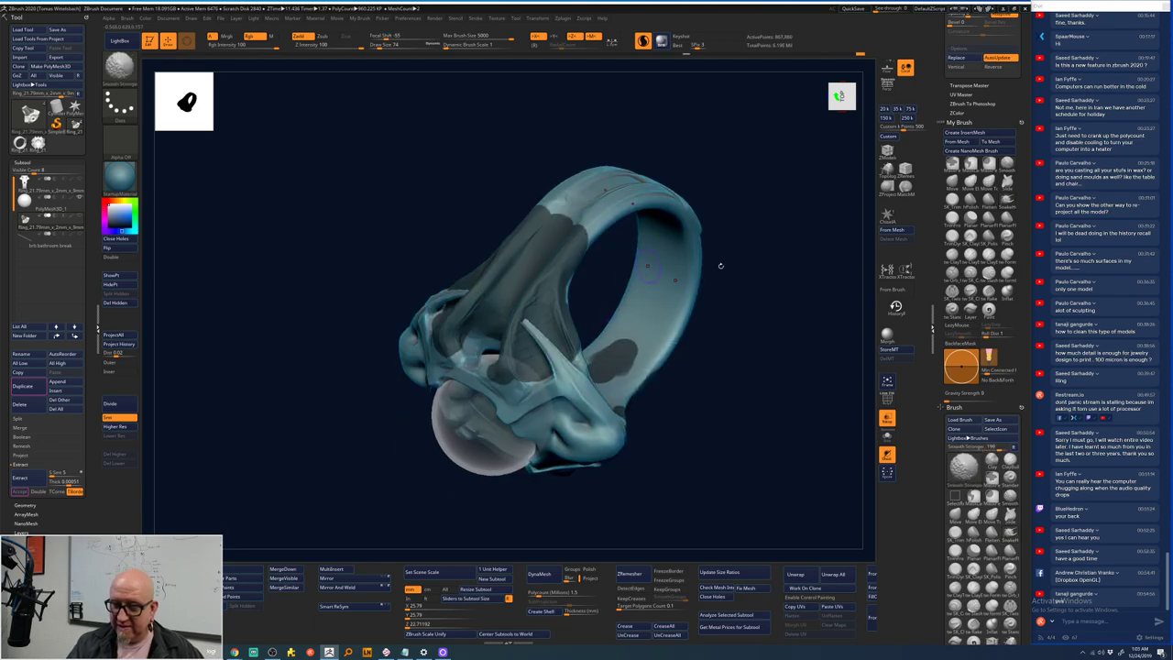
{"action": "left_click_drag", "start_coordinate": [721, 262], "coordinate": [536, 335]}
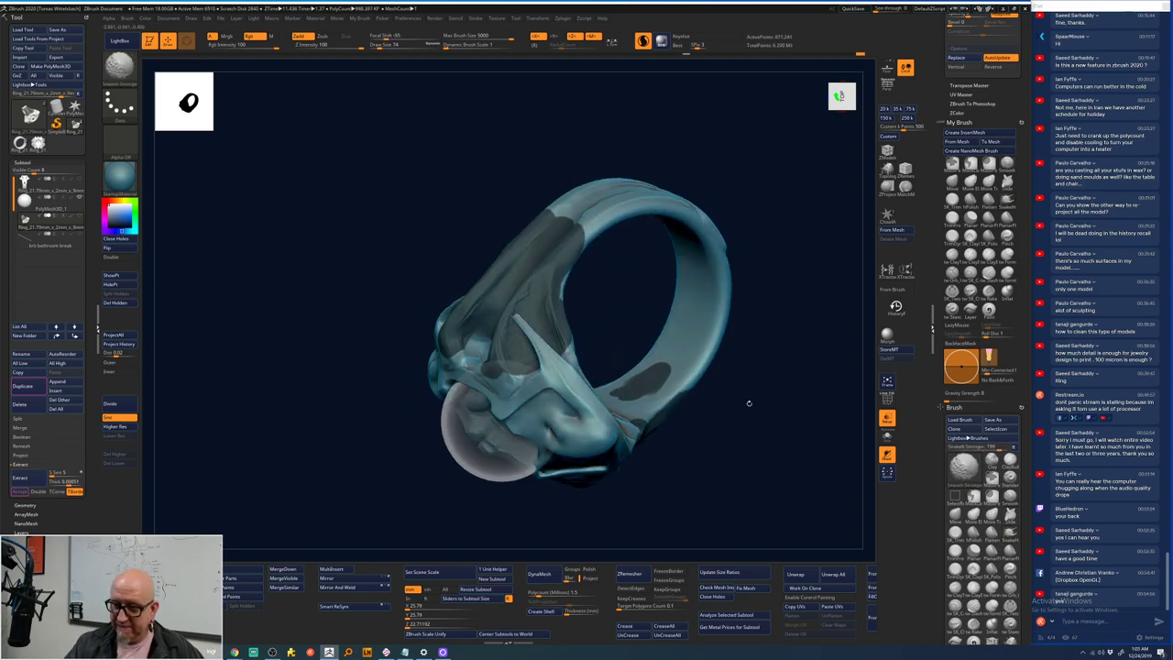
{"action": "mouse_move", "coordinate": [748, 403]}
{"action": "left_mouse_down"}
{"action": "mouse_move", "coordinate": [772, 348]}
{"action": "mouse_move", "coordinate": [736, 349]}
{"action": "mouse_move", "coordinate": [688, 405]}
{"action": "mouse_move", "coordinate": [705, 443]}
{"action": "mouse_move", "coordinate": [711, 431]}
{"action": "left_mouse_up"}
{"action": "key", "text": "shift"}
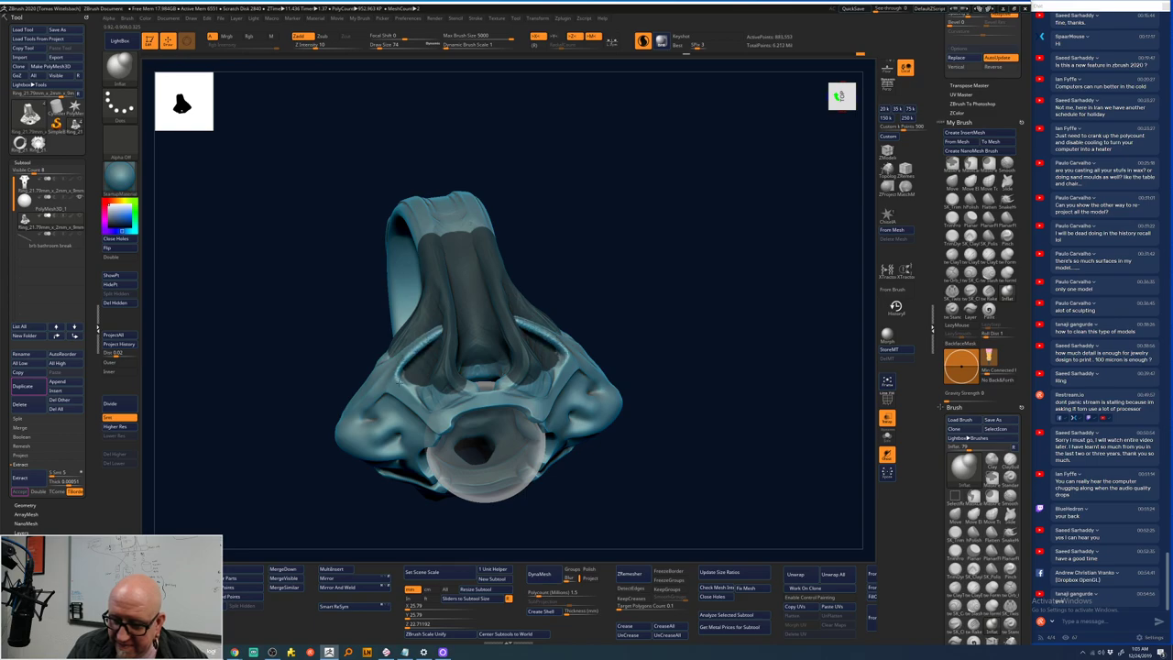
{"action": "left_click_drag", "start_coordinate": [681, 325], "coordinate": [692, 273]}
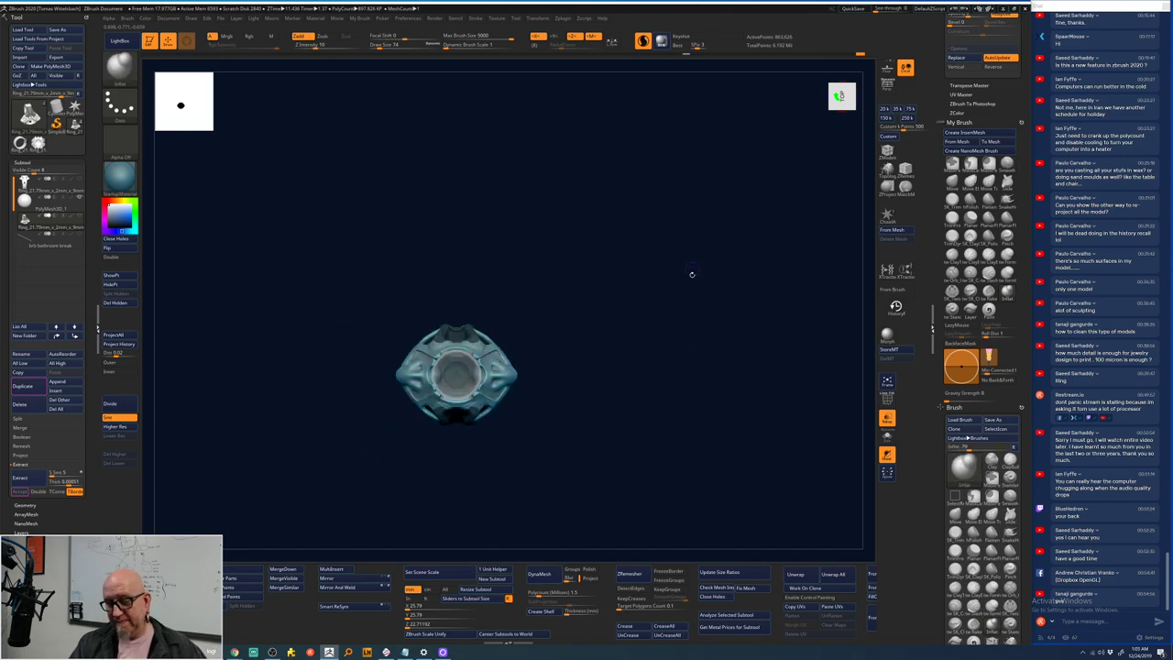
- Apply and trigger the Remesh By Dynamesh gizmo deformer on the enlarged ring
{"action": "mouse_move", "coordinate": [637, 313]}
{"action": "left_mouse_down", "text": "alt"}
{"action": "mouse_move", "coordinate": [749, 265]}
{"action": "mouse_move", "coordinate": [723, 272]}
{"action": "mouse_move", "coordinate": [755, 224]}
{"action": "left_mouse_up", "text": "alt"}
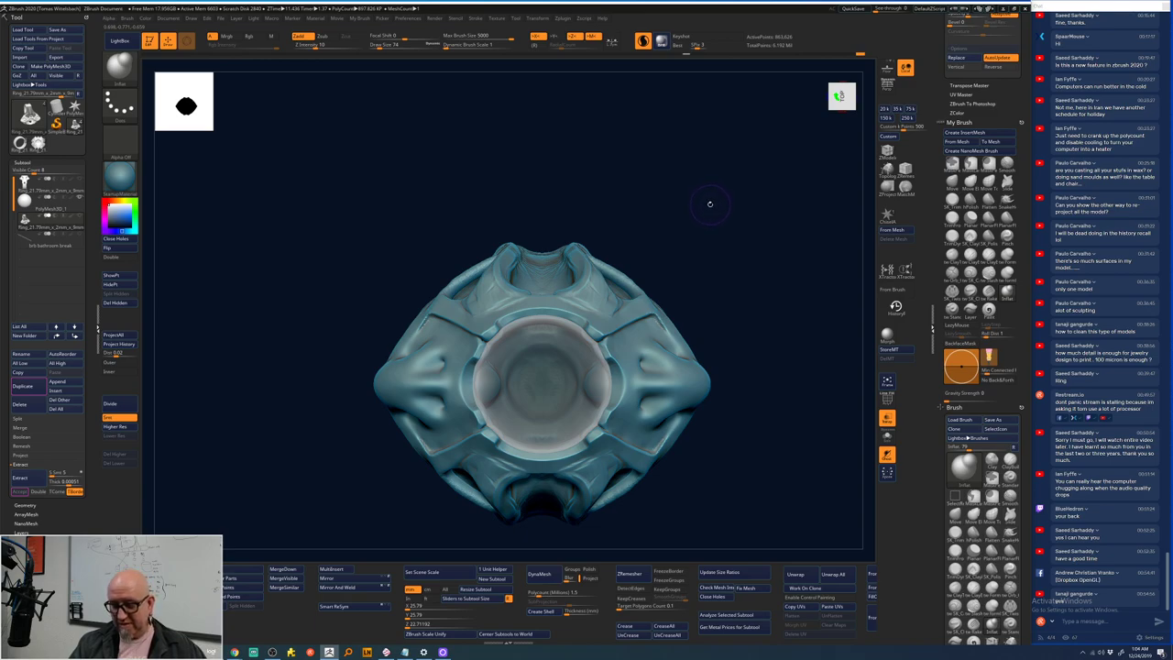
{"action": "key", "text": "r"}
{"action": "key", "text": "space"}
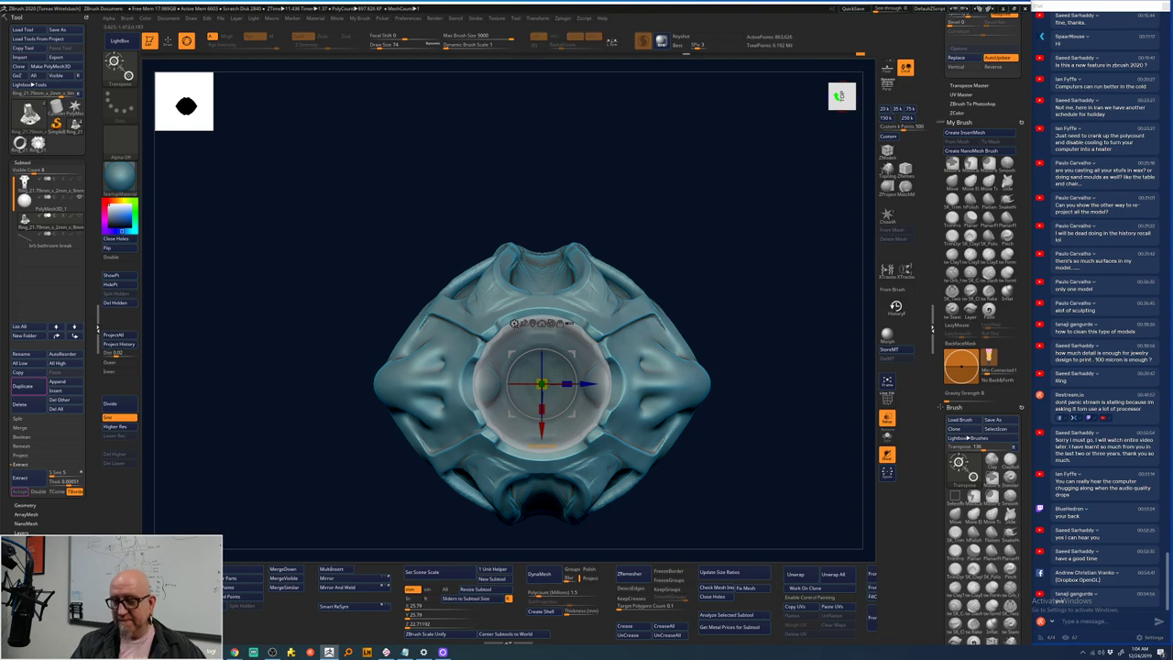
{"action": "left_click", "coordinate": [514, 323]}
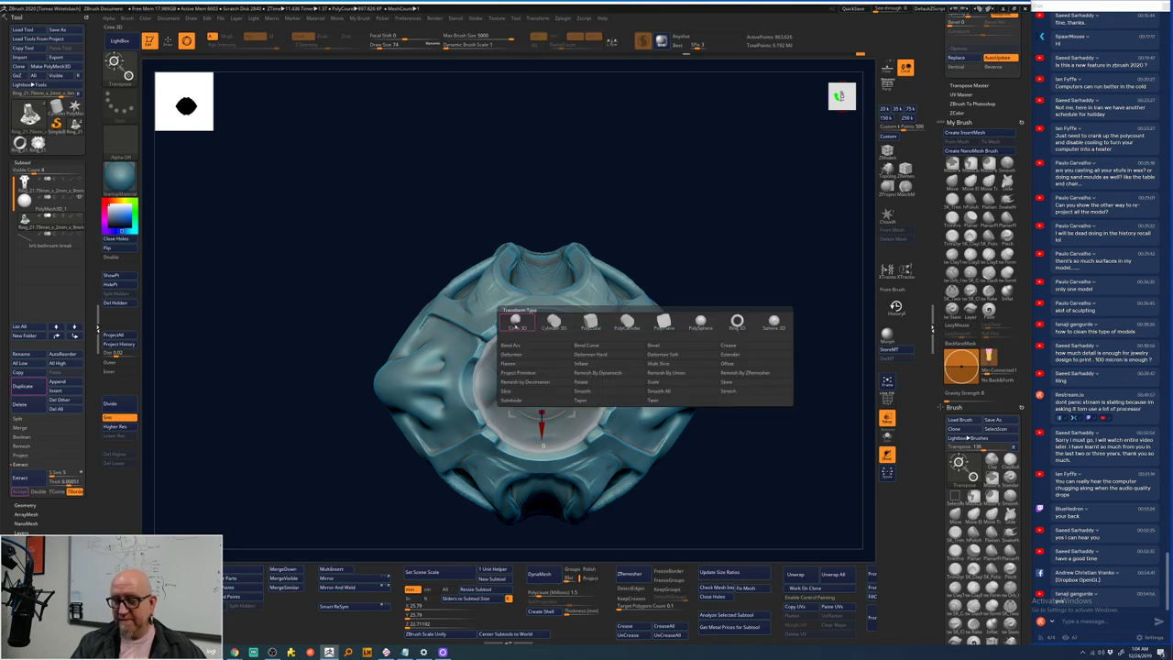
{"action": "left_click", "coordinate": [619, 373]}
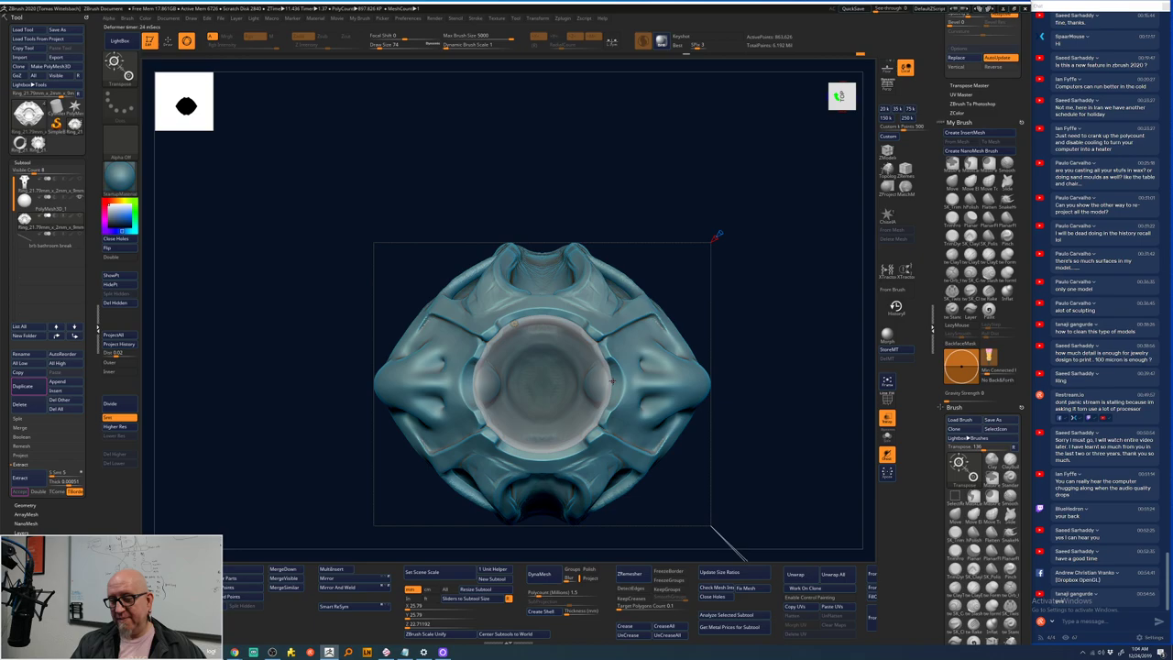
{"action": "left_click_drag", "start_coordinate": [612, 380], "coordinate": [674, 228], "text": "alt"}
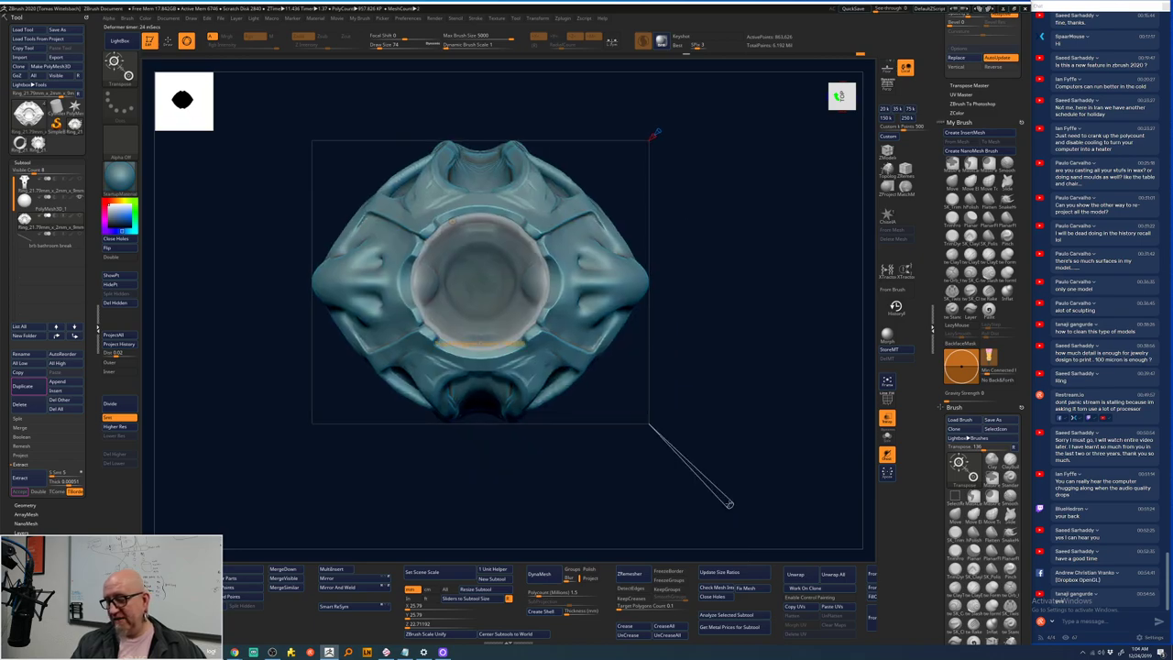
{"action": "left_click_drag", "start_coordinate": [729, 504], "coordinate": [738, 503]}
{"action": "left_click_drag", "start_coordinate": [791, 473], "coordinate": [764, 454], "text": "shift"}
{"action": "left_click_drag", "start_coordinate": [730, 503], "coordinate": [728, 503]}
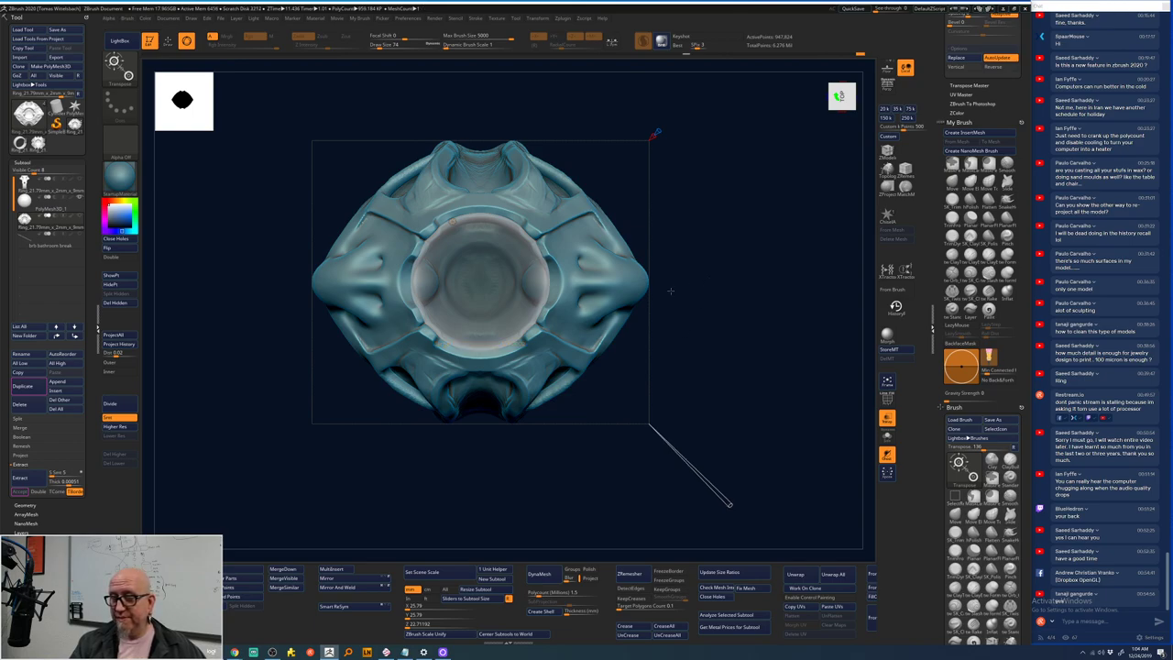
{"action": "key", "text": "space"}
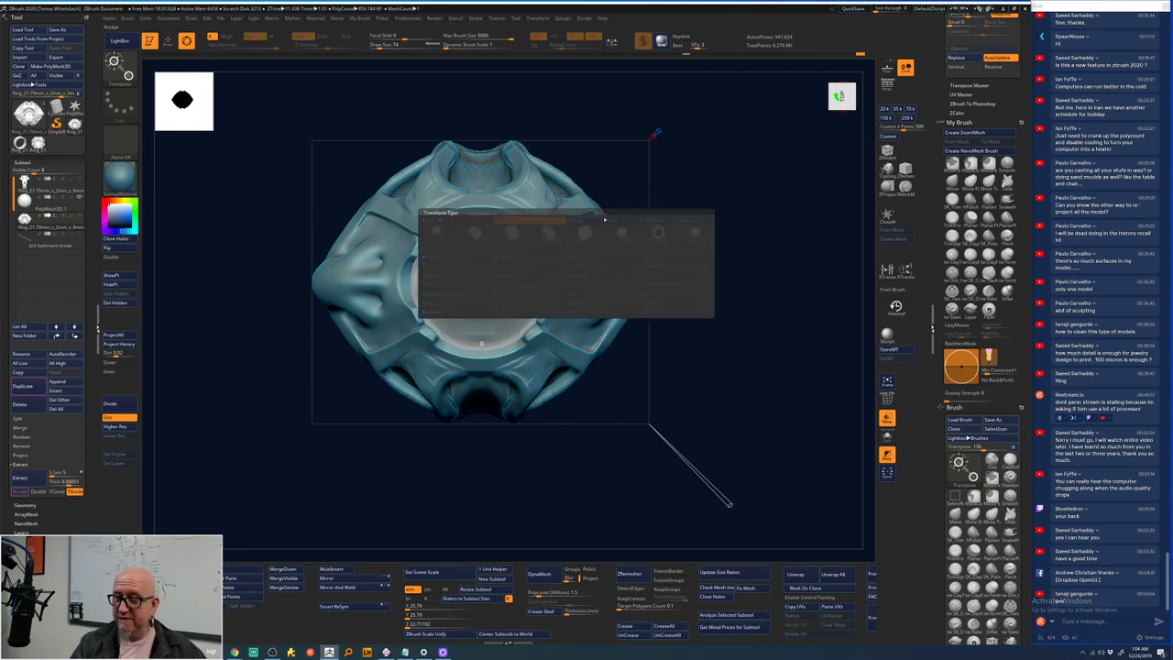
- Isolate parts of the model to inspect the inner band, then invert visibility to show the outer parts
{"action": "mouse_move", "coordinate": [670, 290]}
{"action": "left_mouse_down"}
{"action": "mouse_move", "coordinate": [729, 241]}
{"action": "mouse_move", "coordinate": [718, 210]}
{"action": "left_mouse_up"}
{"action": "right_click_drag", "start_coordinate": [718, 210], "coordinate": [808, 117], "text": "ctrl"}
{"action": "left_click_drag", "start_coordinate": [808, 116], "coordinate": [560, 264]}
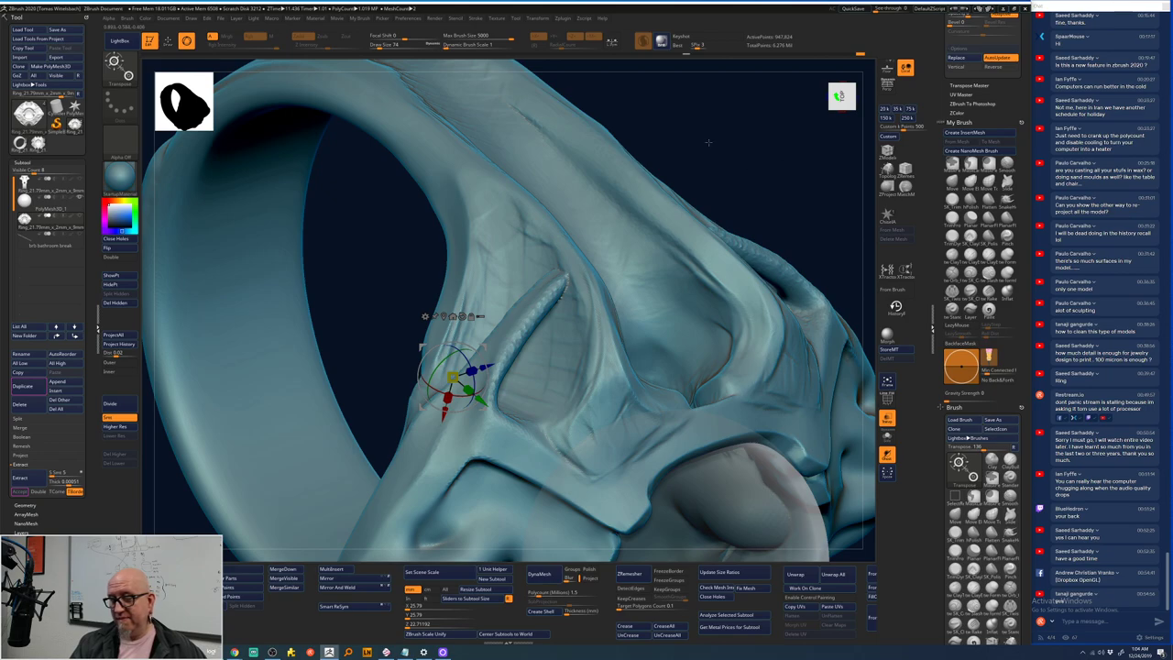
{"action": "left_click_drag", "start_coordinate": [708, 144], "coordinate": [563, 315], "text": "ctrl+shift"}
{"action": "left_click_drag", "start_coordinate": [586, 366], "coordinate": [753, 366]}
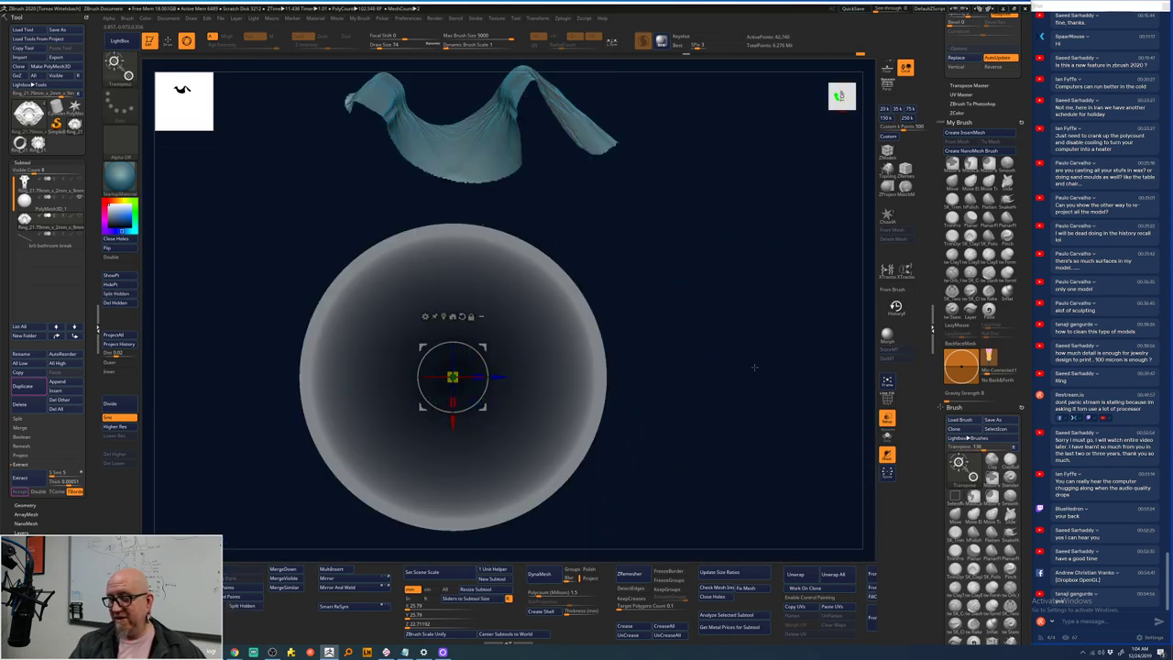
{"action": "left_click", "coordinate": [729, 308], "text": "ctrl+shift"}
{"action": "left_click_drag", "start_coordinate": [786, 221], "coordinate": [682, 266], "text": "alt"}
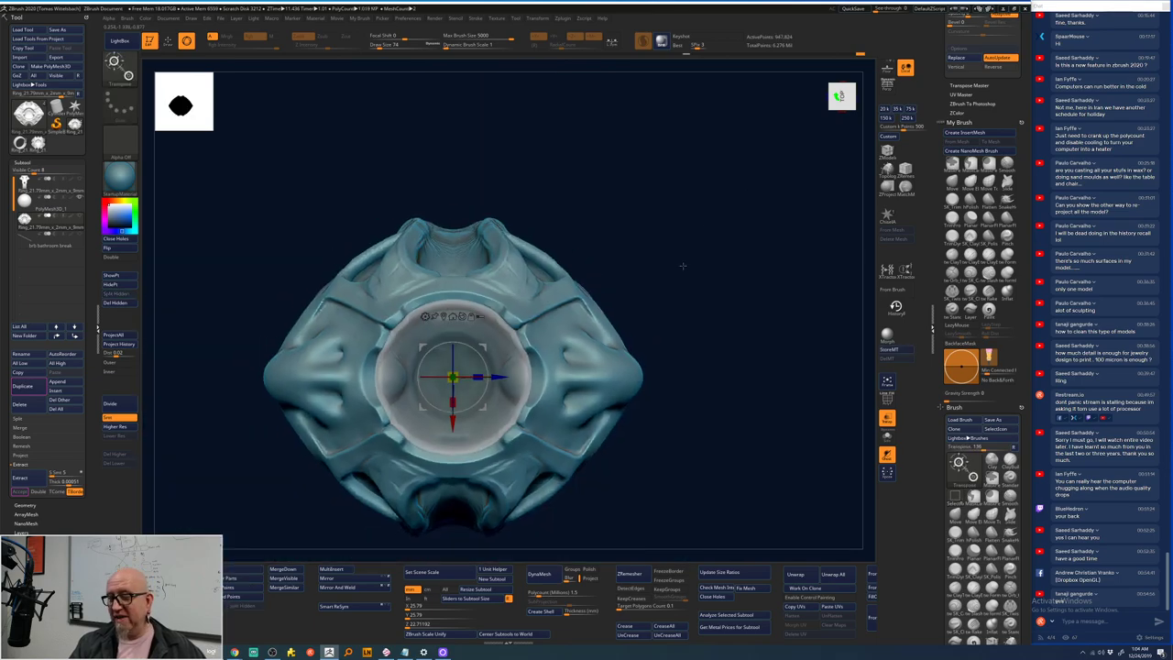
{"action": "left_click", "coordinate": [665, 365], "text": "ctrl+shift"}
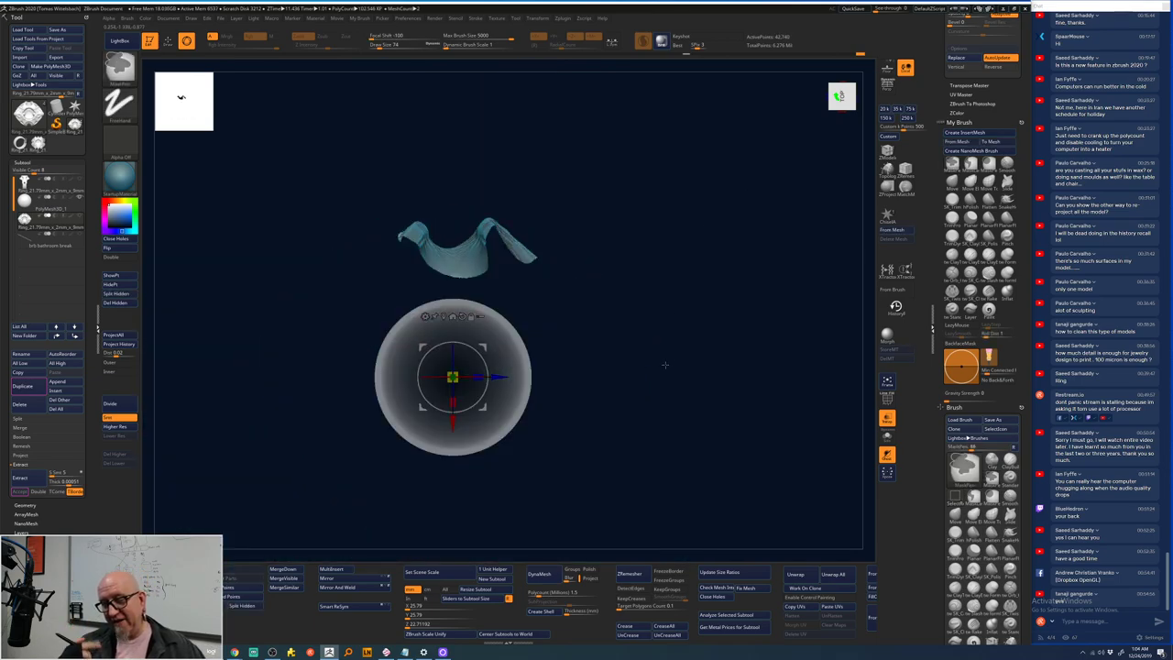
{"action": "left_click", "coordinate": [665, 364], "text": "ctrl+shift"}
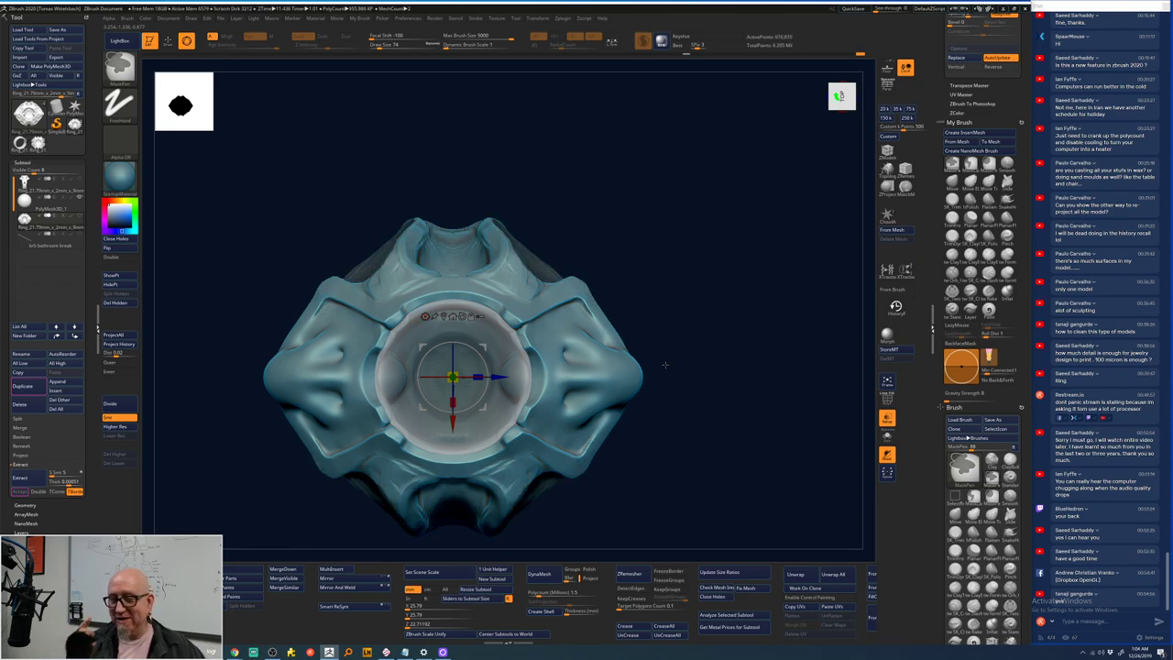
- Zoom onto the ring's shoulder, return to Draw mode, and rotate to a near-front view
{"action": "key", "text": "w"}
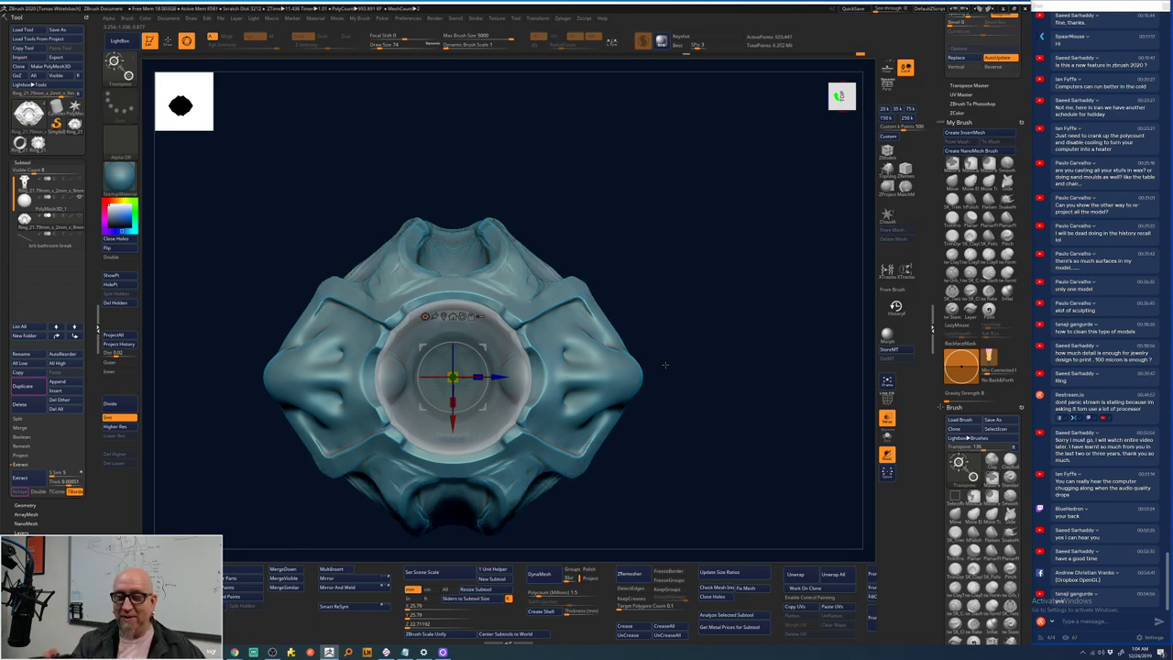
{"action": "left_click_drag", "start_coordinate": [666, 365], "coordinate": [701, 255]}
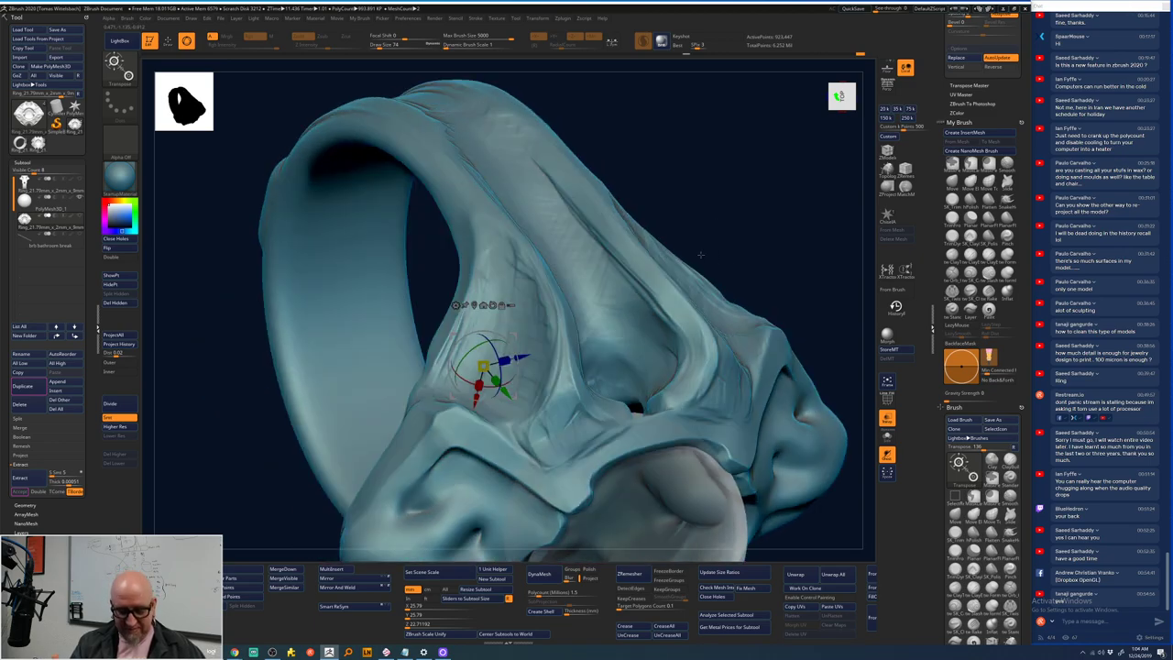
{"action": "key", "text": "q"}
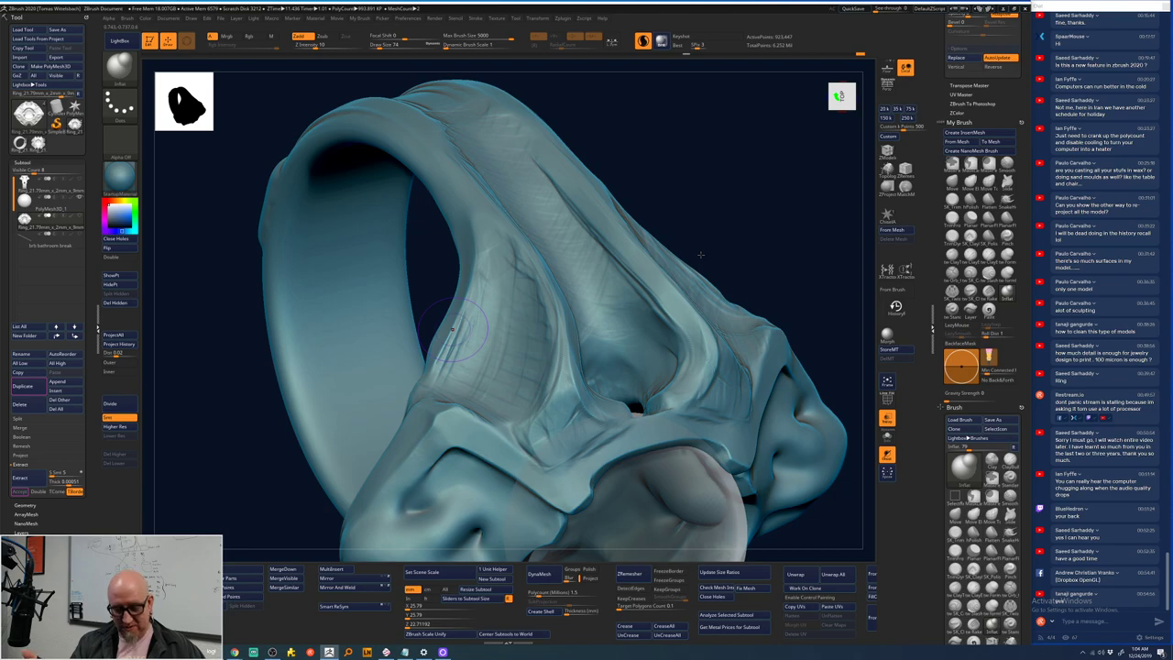
{"action": "left_click_drag", "start_coordinate": [701, 255], "coordinate": [470, 288]}
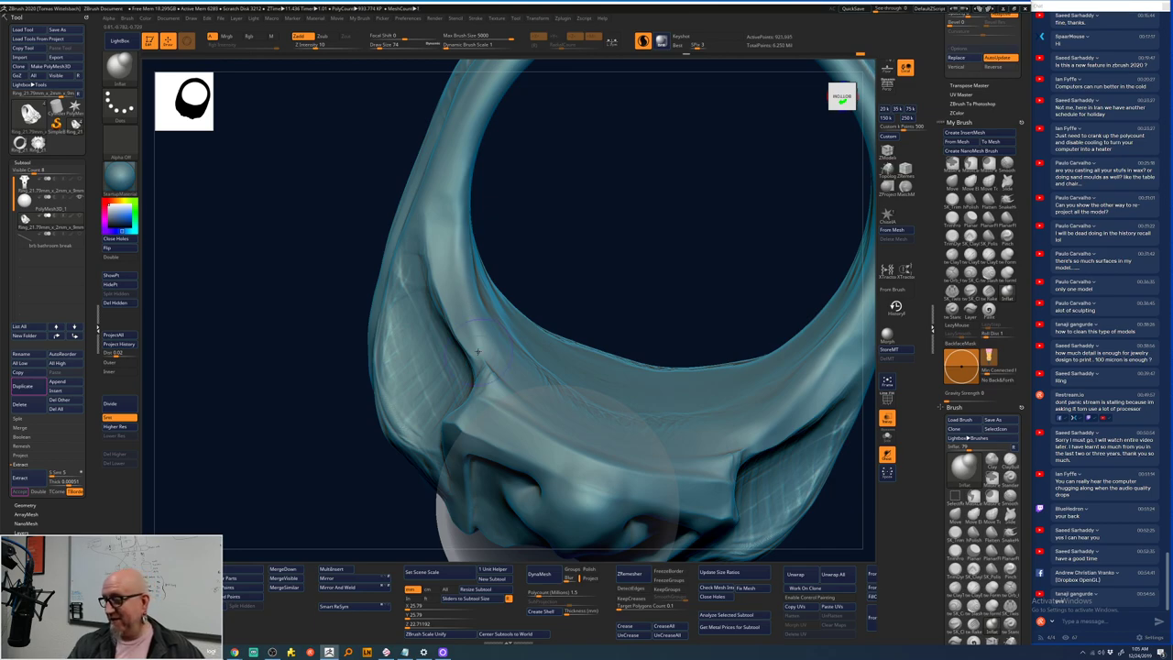
- Try several Smooth brushes on the ring, dismissing the repeated Auto Maskings notices
{"action": "key", "text": "b"}
{"action": "key", "text": "s"}
{"action": "key", "text": "t"}
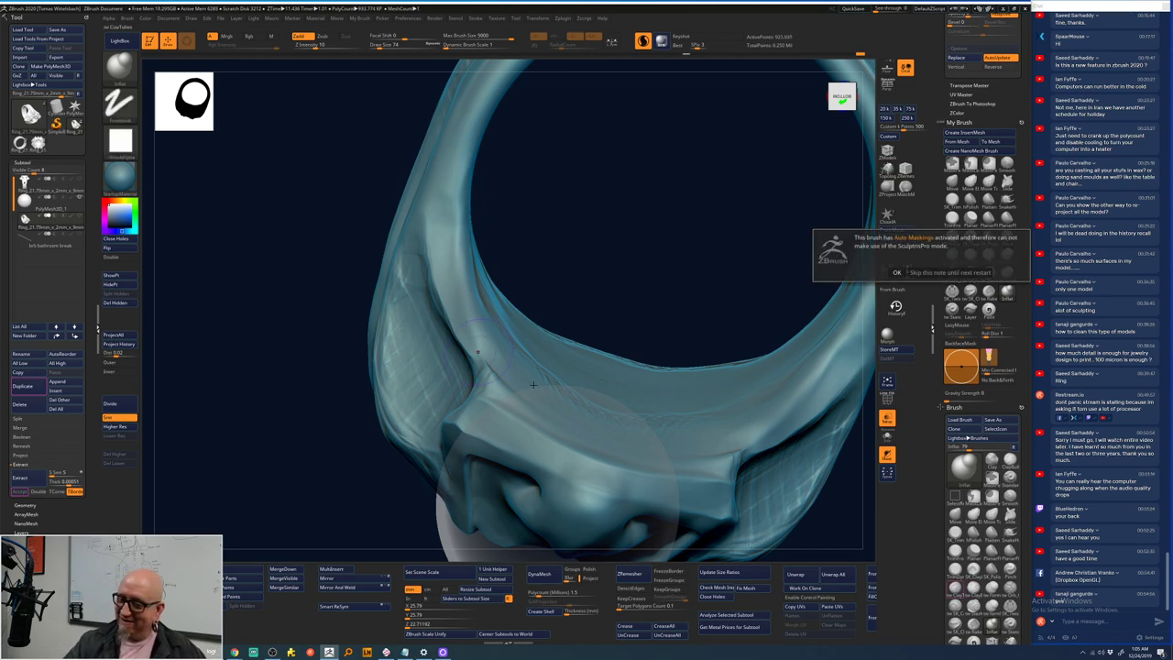
{"action": "left_click", "coordinate": [896, 272]}
{"action": "key", "text": "shift"}
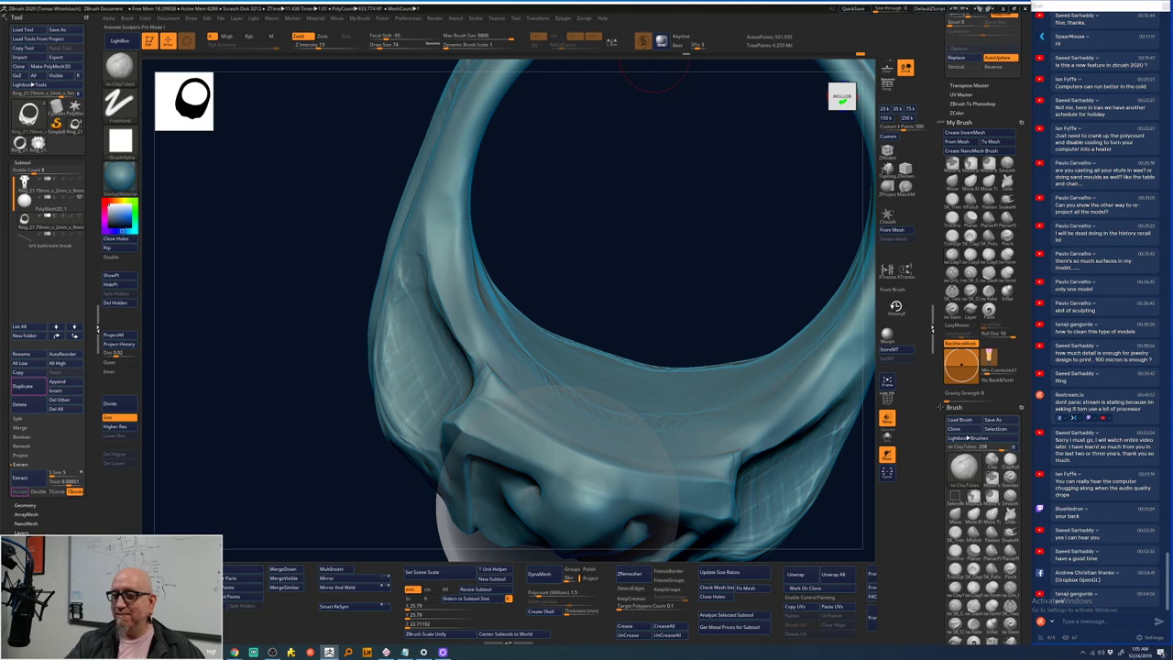
{"action": "key", "text": "shift"}
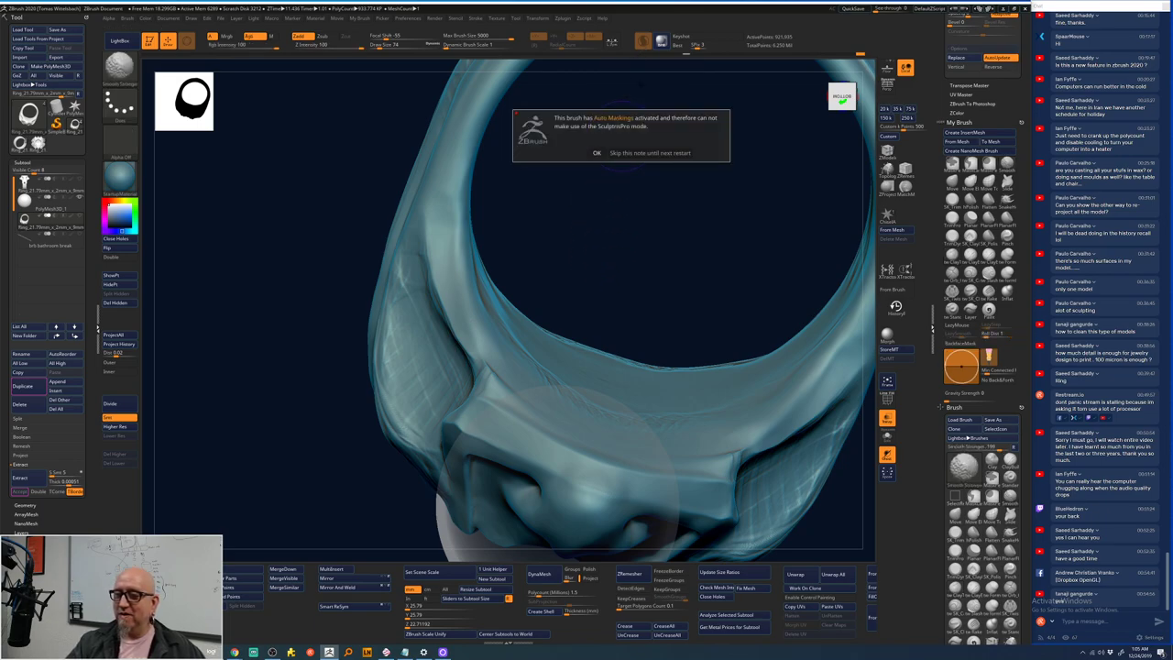
{"action": "left_click", "coordinate": [597, 153]}
{"action": "key", "text": "shift"}
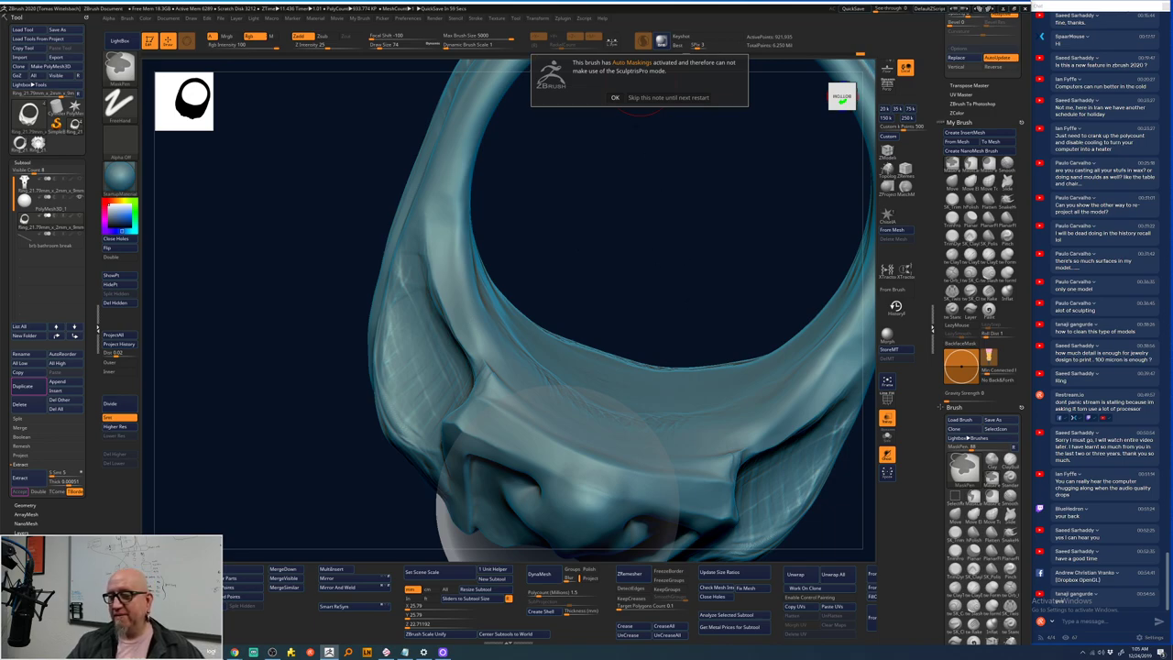
{"action": "left_click", "coordinate": [615, 98]}
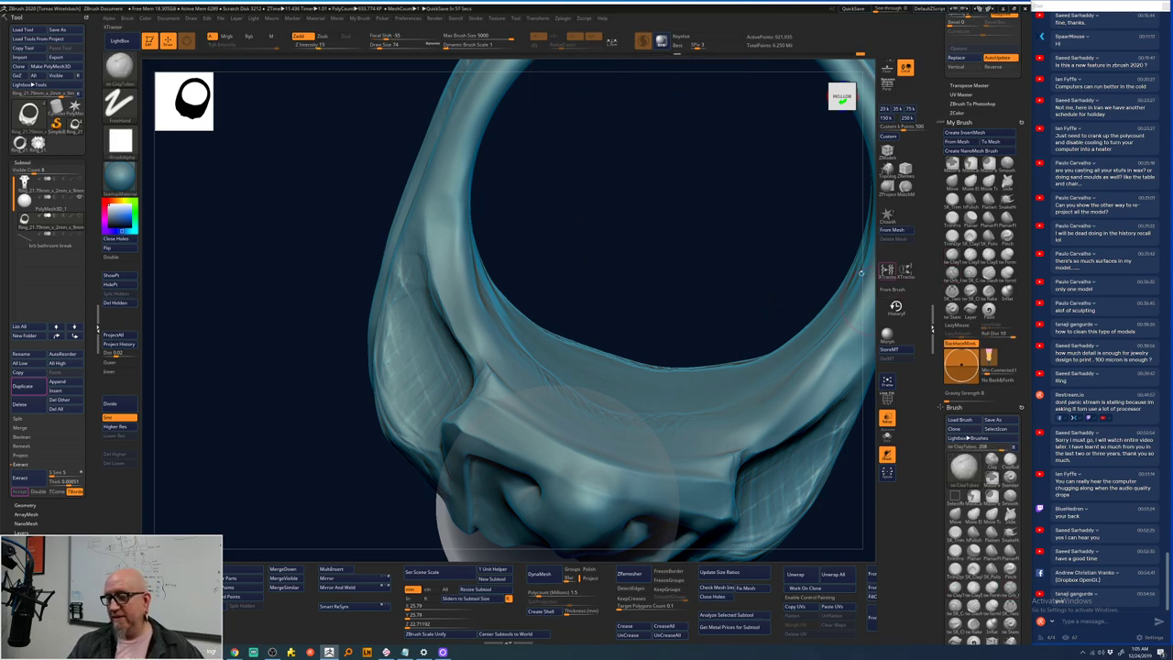
{"action": "key", "text": "shift"}
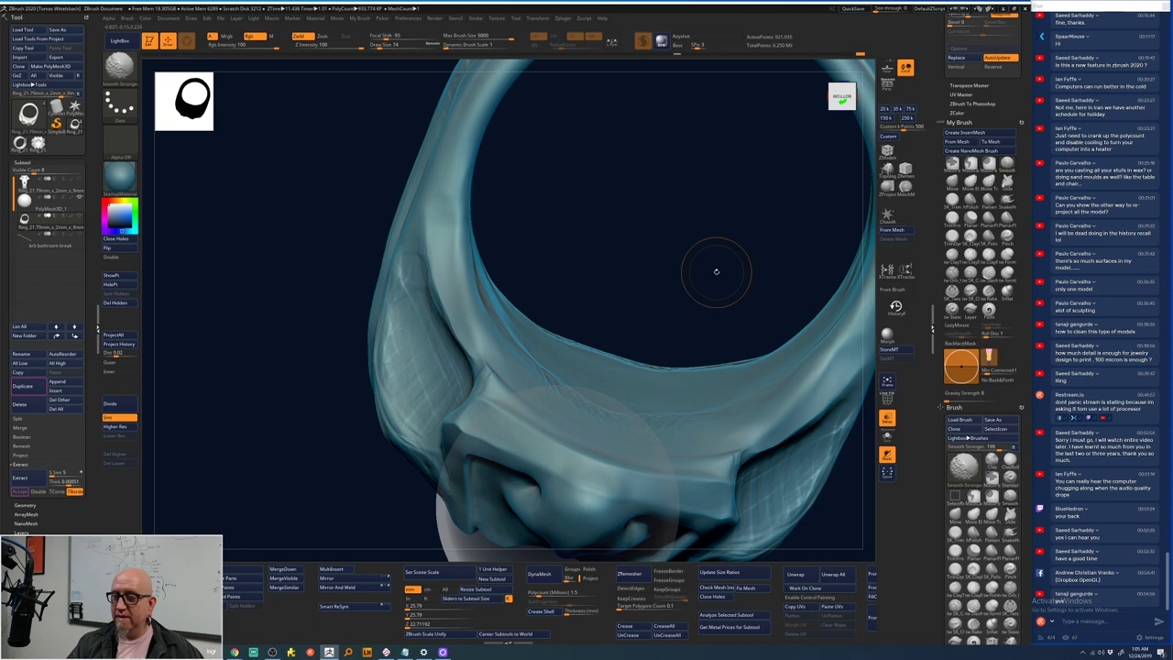
{"action": "left_click", "coordinate": [715, 271], "text": "shift"}
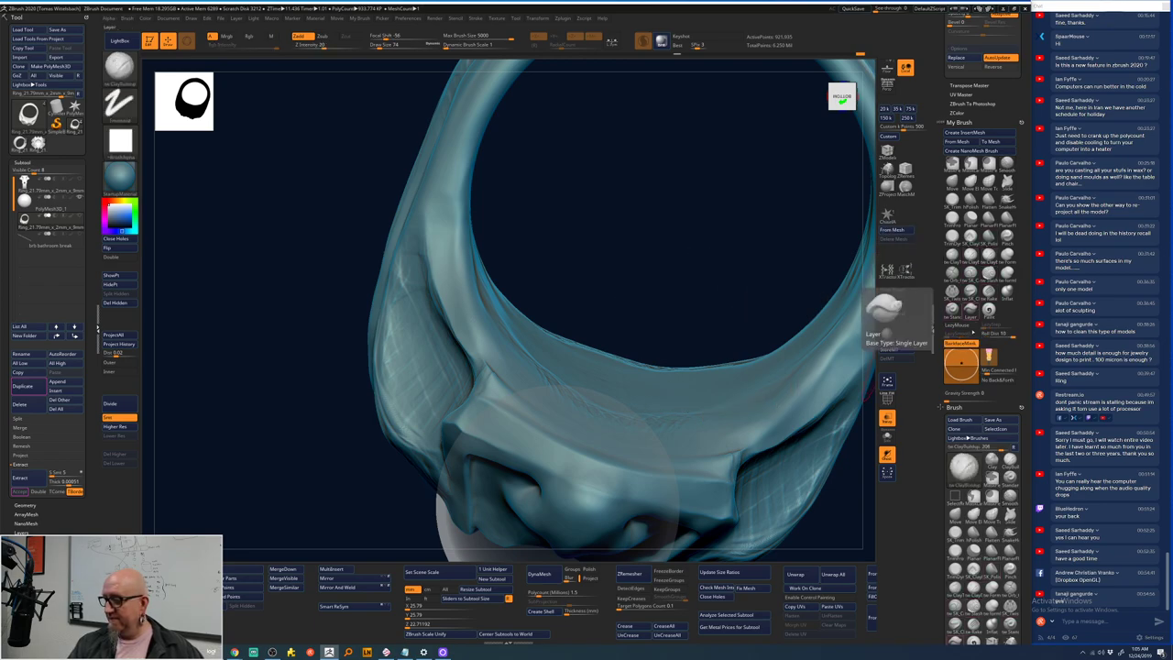
{"action": "key", "text": "shift"}
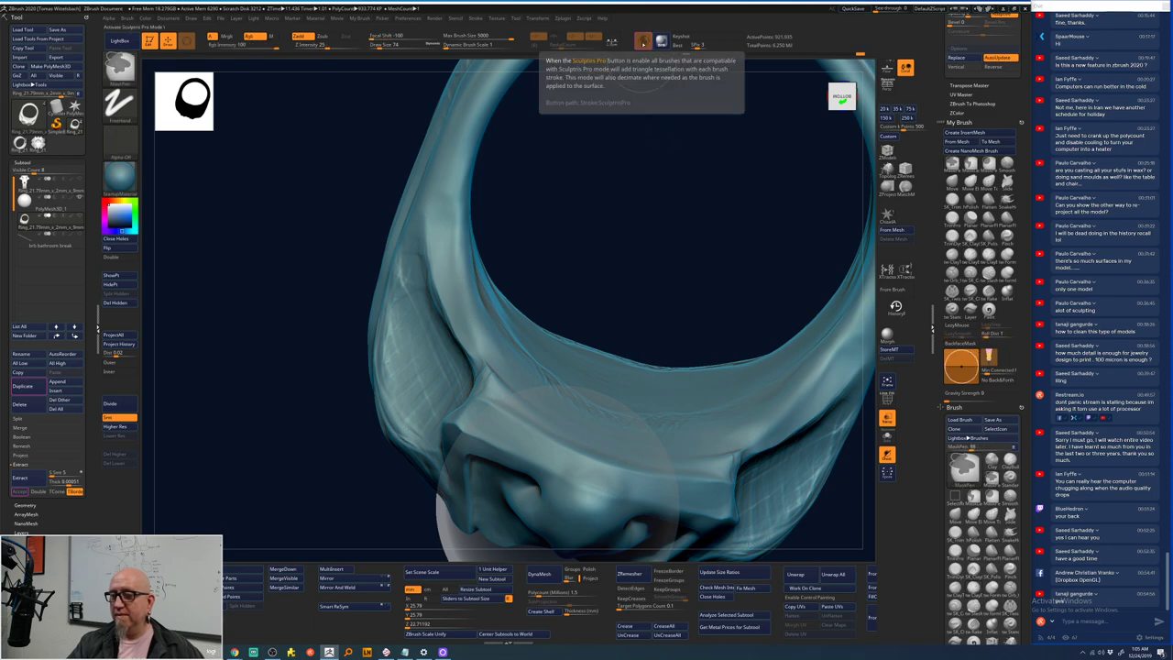
- Turn off Sculptris Pro, select ClayTubes, and frame the whole ring front-on
{"action": "left_click", "coordinate": [643, 41]}
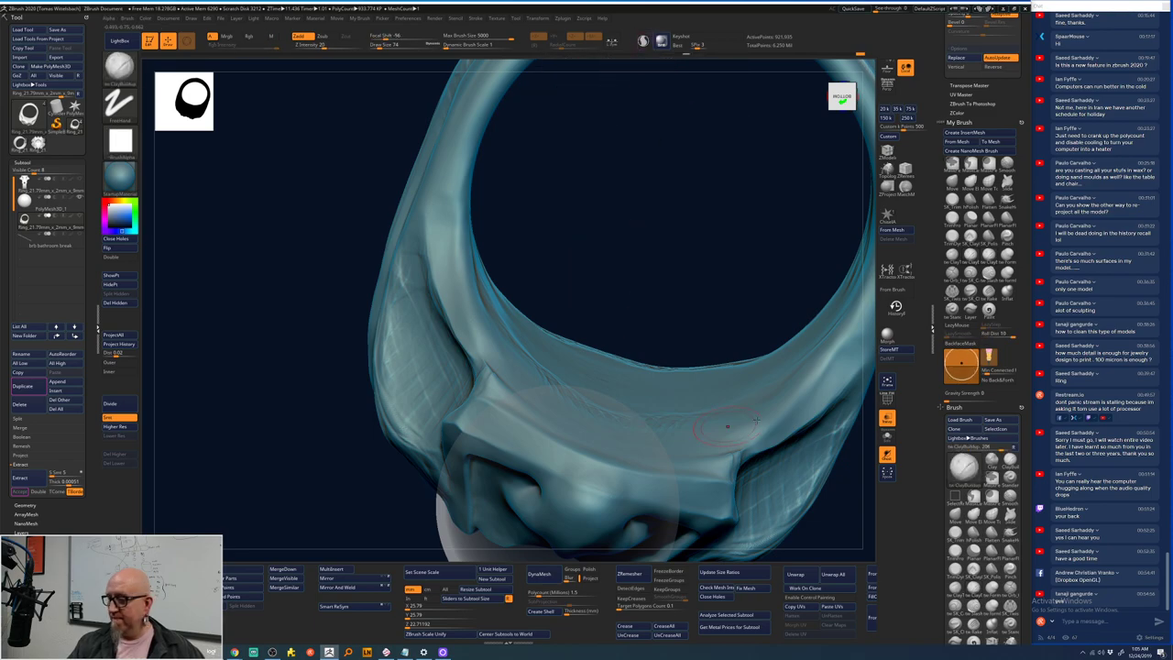
{"action": "left_click", "coordinate": [970, 272]}
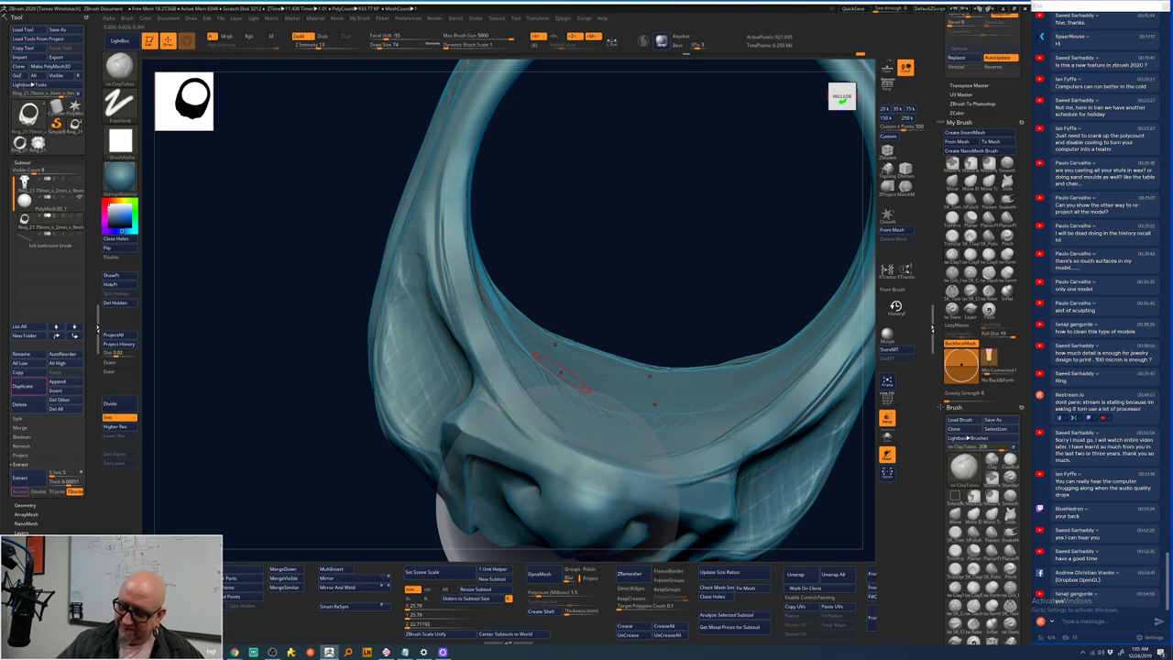
{"action": "key", "text": "f"}
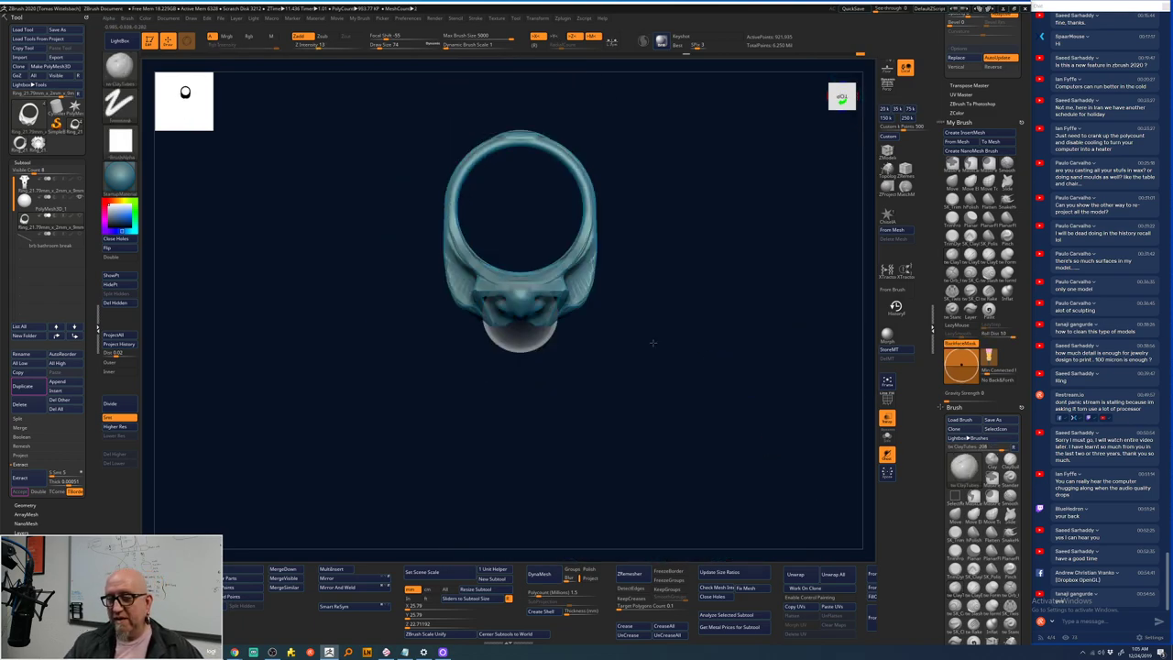
{"action": "scroll", "coordinate": [653, 343], "scroll_direction": "up", "scroll_amount": 5}
{"action": "left_click_drag", "start_coordinate": [799, 340], "coordinate": [694, 287]}
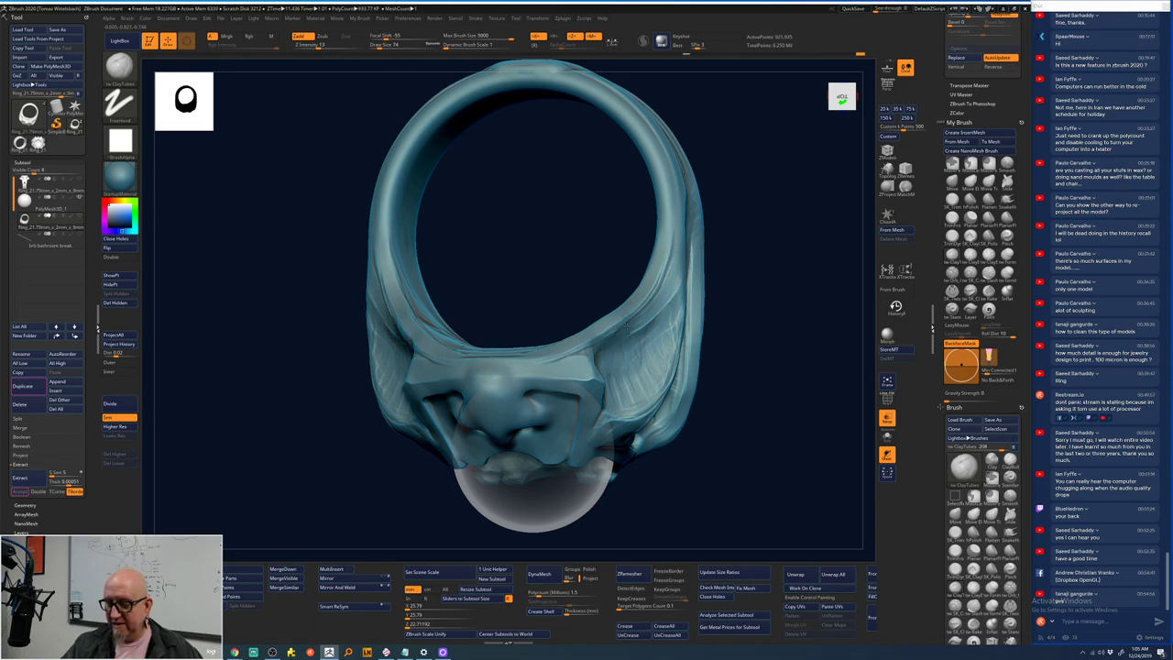
{"action": "mouse_move", "coordinate": [723, 275]}
{"action": "left_mouse_down", "text": "shift"}
{"action": "mouse_move", "coordinate": [757, 262]}
{"action": "mouse_move", "coordinate": [602, 325]}
{"action": "left_mouse_up", "text": "shift"}
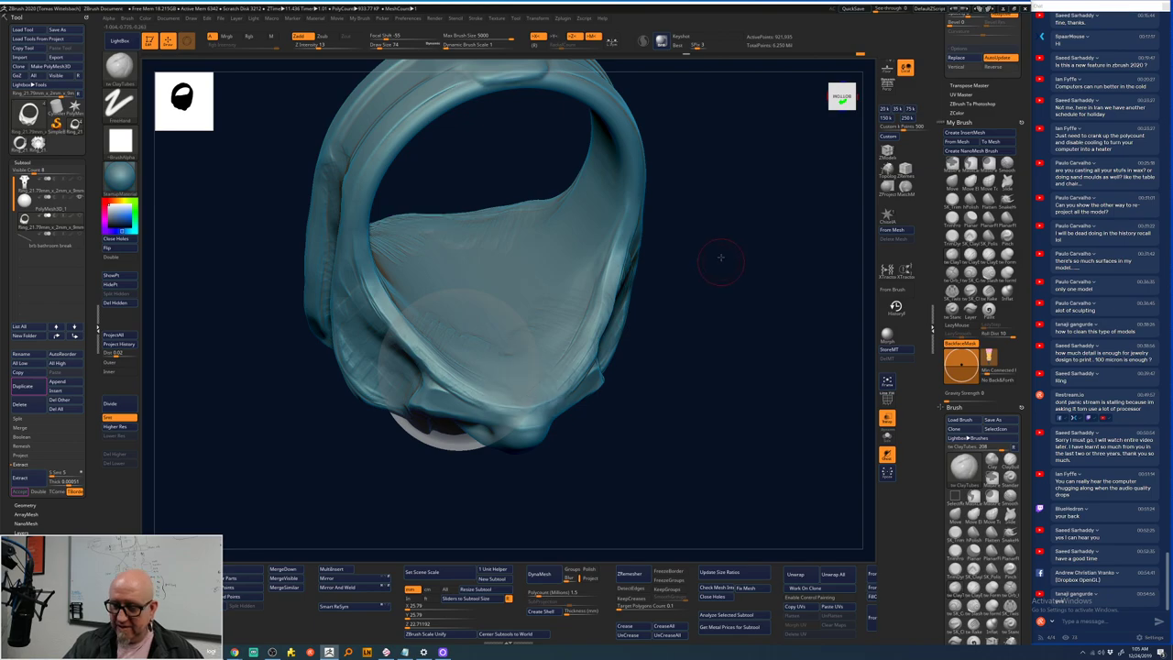
{"action": "left_click_drag", "start_coordinate": [720, 258], "coordinate": [703, 204]}
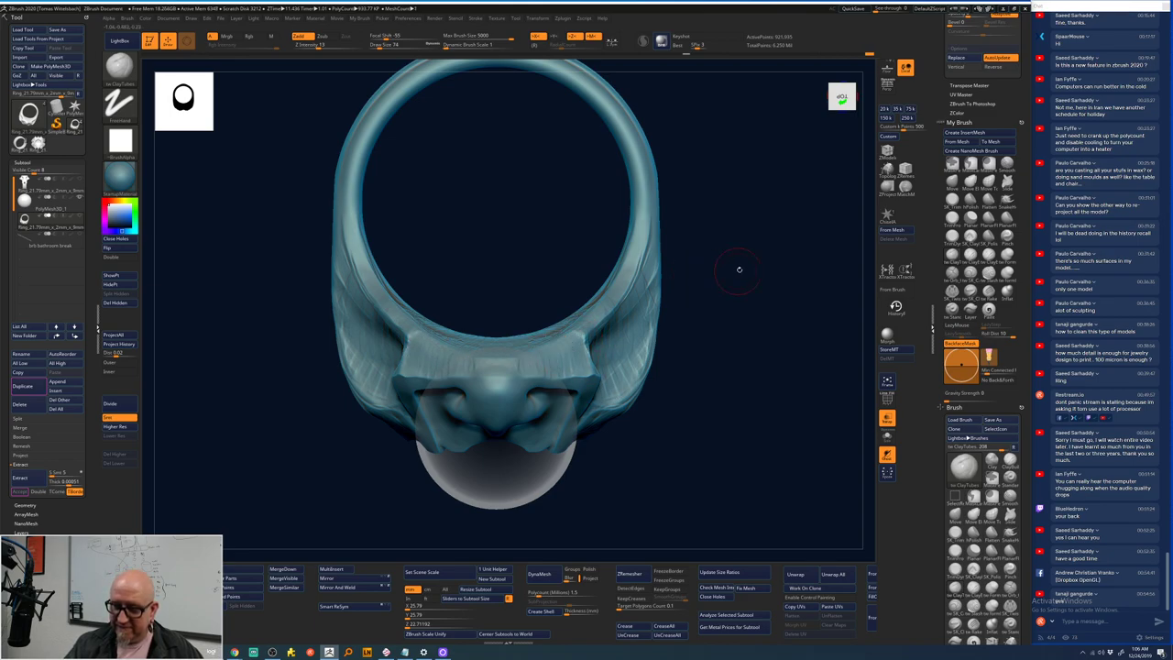
{"action": "left_click_drag", "start_coordinate": [739, 269], "coordinate": [728, 210]}
{"action": "left_click_drag", "start_coordinate": [686, 354], "coordinate": [541, 264], "text": "alt"}
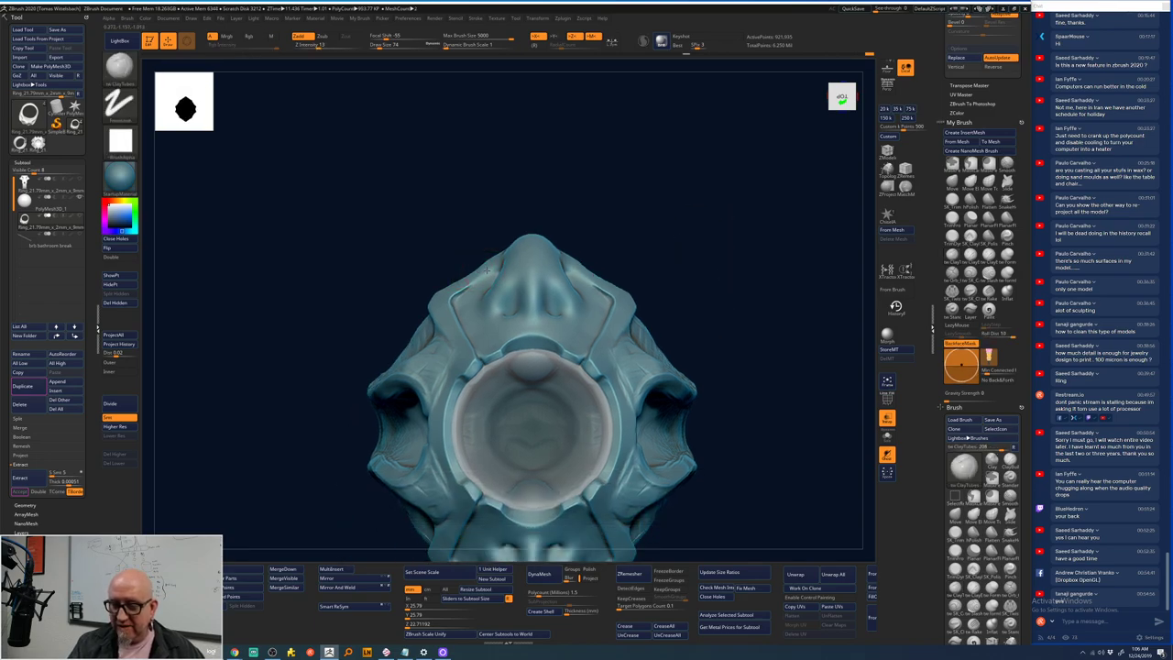
{"action": "key", "text": "shift"}
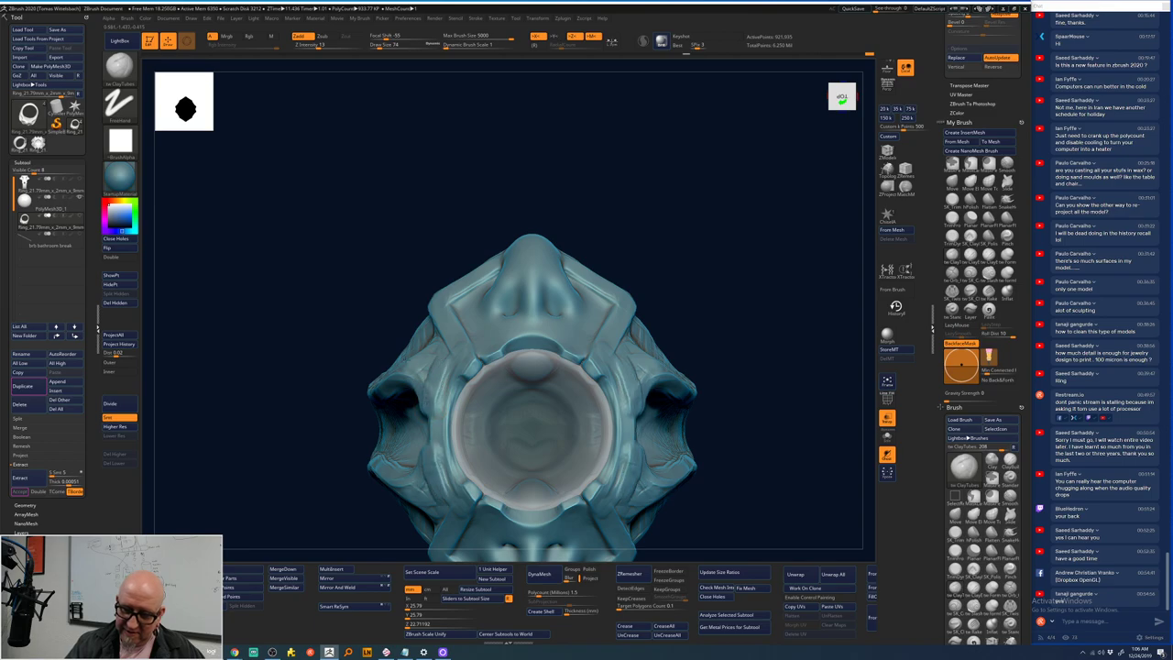
{"action": "left_click_drag", "start_coordinate": [559, 285], "coordinate": [587, 321]}
- Press and deepen symmetric dents in the recesses on the ring's inner face with ClayTubes
{"action": "right_click", "coordinate": [536, 403]}
{"action": "mouse_move", "coordinate": [536, 404]}
{"action": "left_mouse_down"}
{"action": "mouse_move", "coordinate": [550, 376]}
{"action": "mouse_move", "coordinate": [555, 242]}
{"action": "mouse_move", "coordinate": [564, 349]}
{"action": "left_mouse_up"}
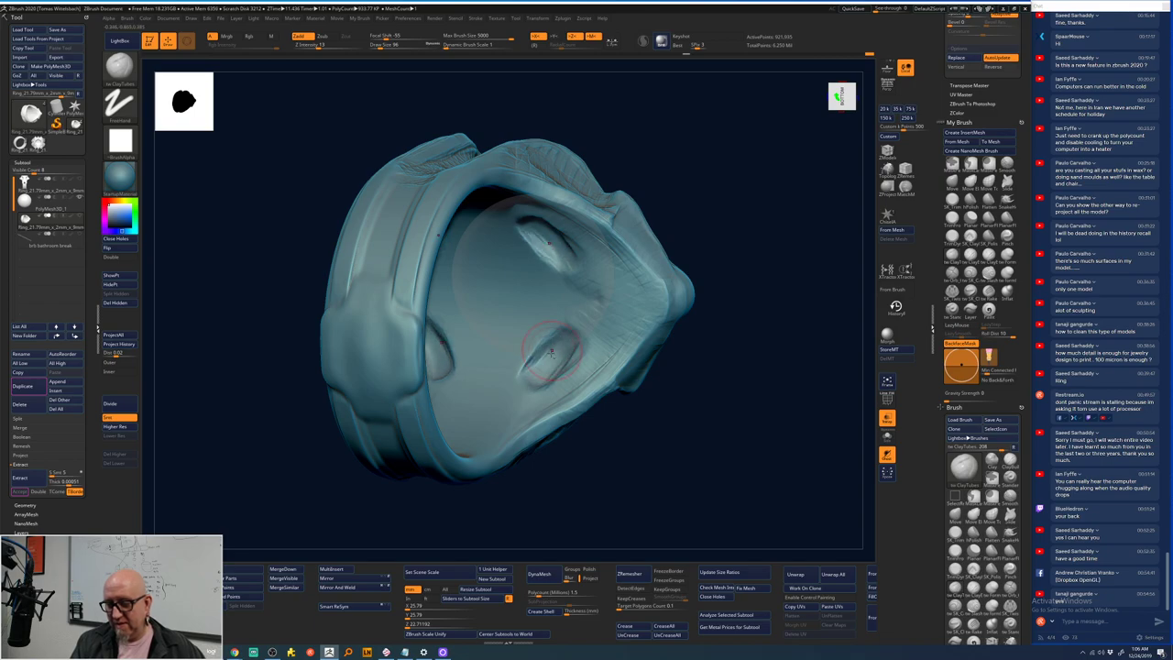
{"action": "left_click_drag", "start_coordinate": [522, 387], "coordinate": [525, 385]}
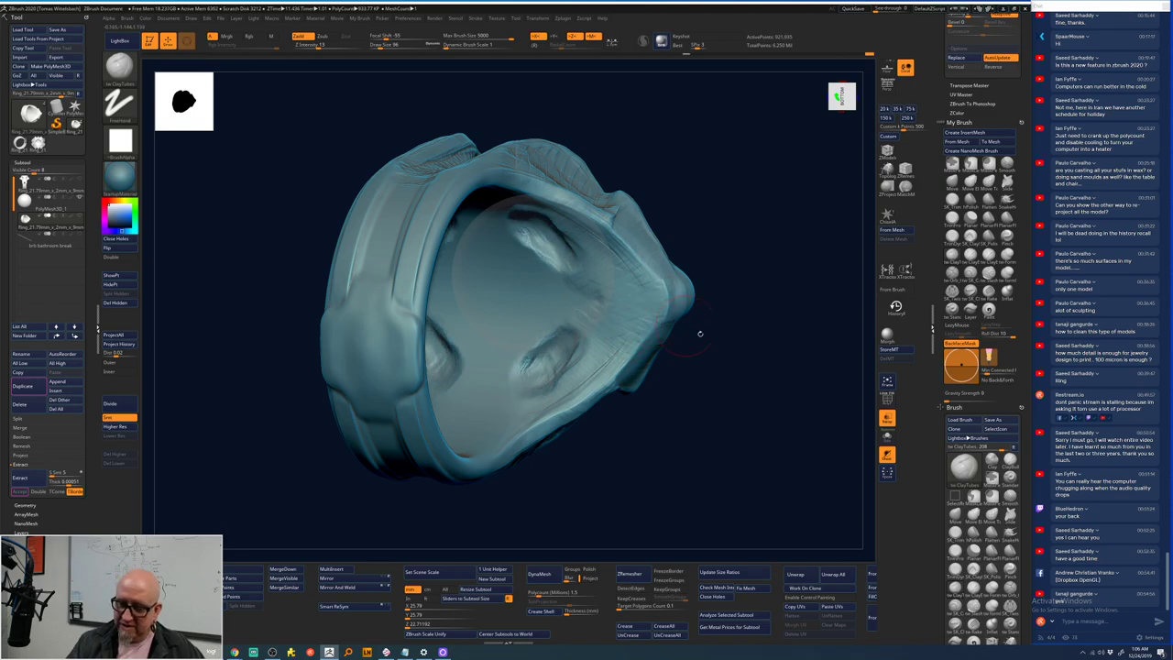
{"action": "left_click_drag", "start_coordinate": [699, 334], "coordinate": [532, 412]}
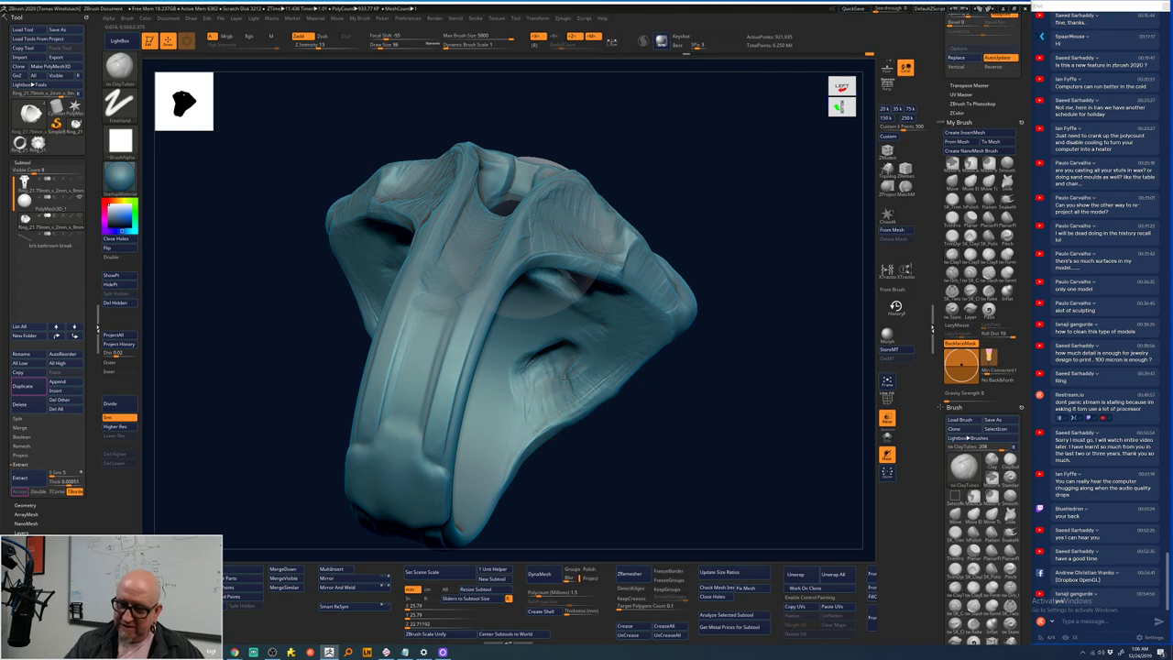
{"action": "left_click_drag", "start_coordinate": [563, 381], "coordinate": [544, 364]}
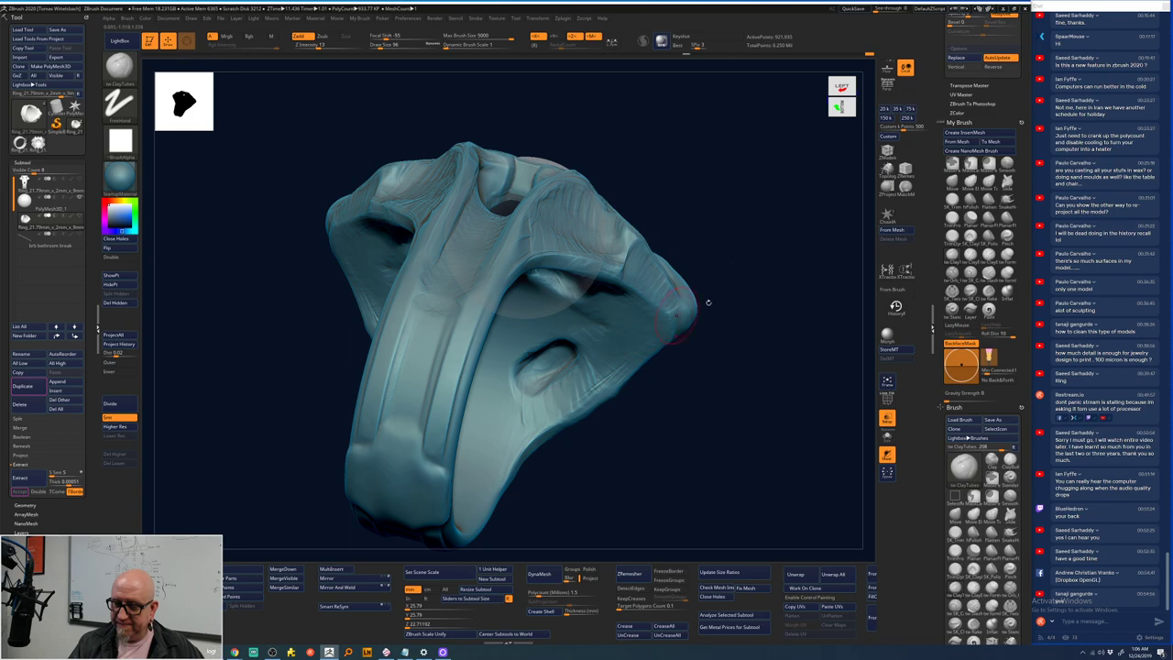
{"action": "mouse_move", "coordinate": [707, 302]}
{"action": "left_mouse_down"}
{"action": "mouse_move", "coordinate": [744, 227]}
{"action": "mouse_move", "coordinate": [553, 341]}
{"action": "mouse_move", "coordinate": [534, 371]}
{"action": "mouse_move", "coordinate": [551, 348]}
{"action": "left_mouse_up"}
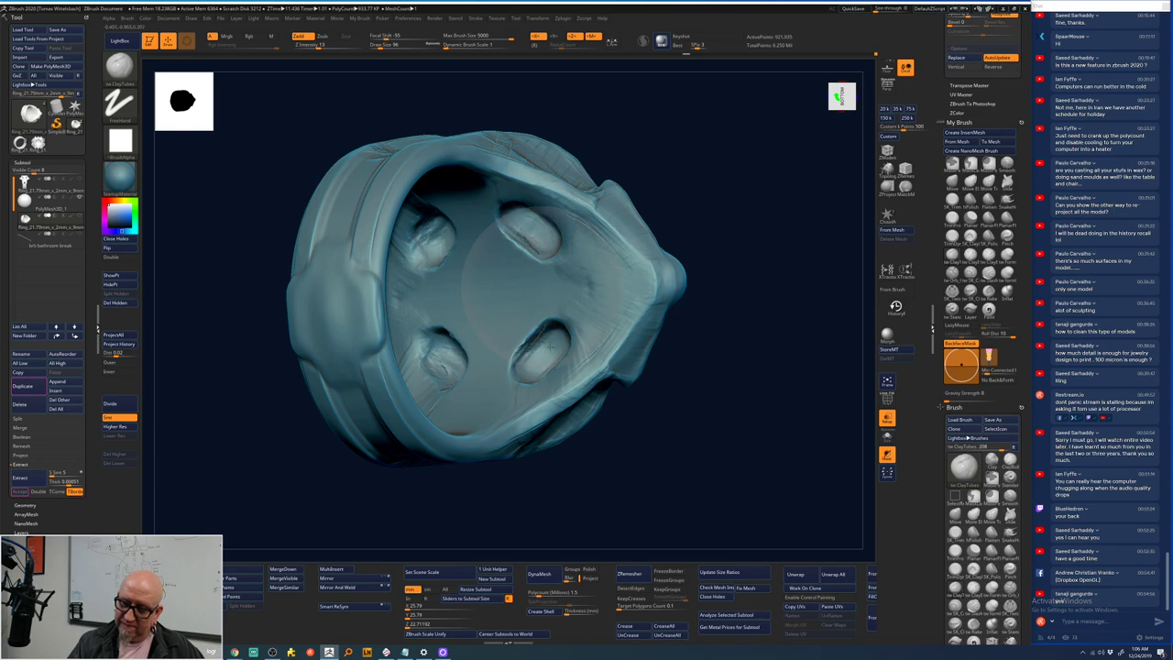
- Rotate to view the ring from below and carve fine detail inside both eye sockets
{"action": "left_click_drag", "start_coordinate": [738, 330], "coordinate": [723, 262]}
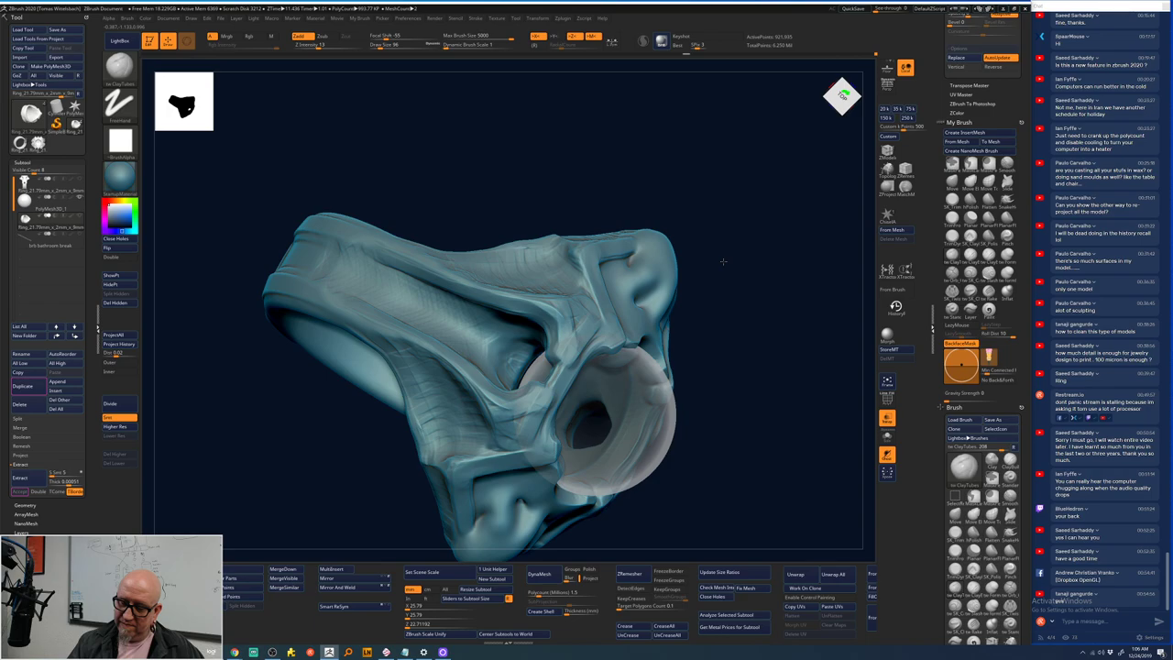
{"action": "left_click_drag", "start_coordinate": [723, 262], "coordinate": [723, 275], "text": "shift"}
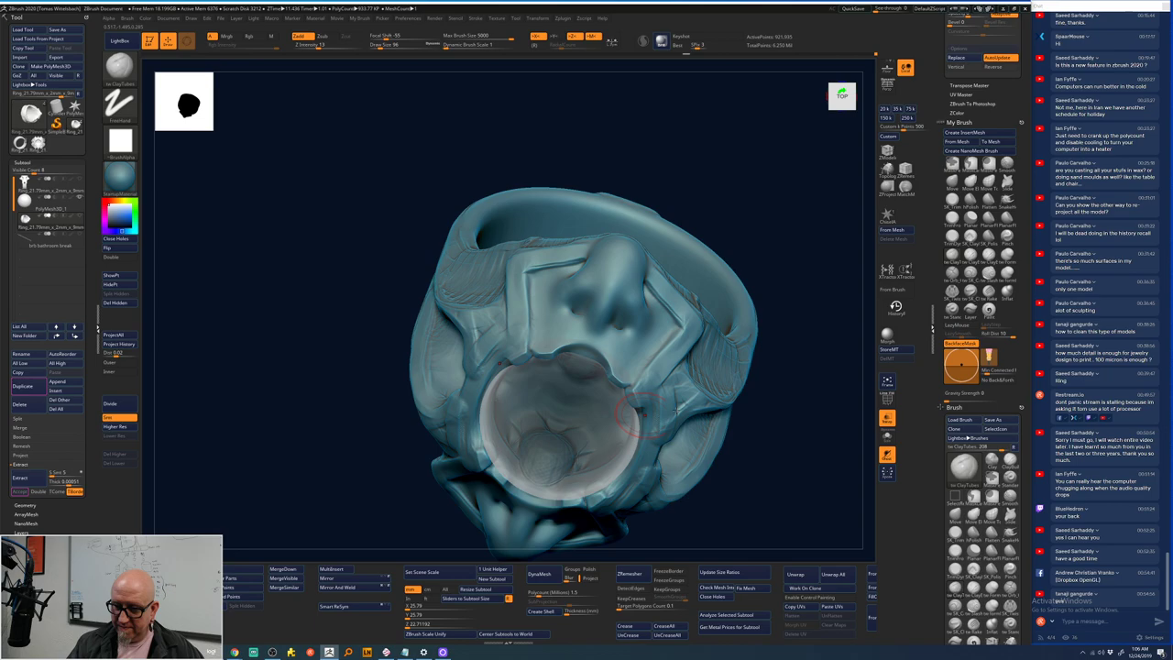
{"action": "left_click_drag", "start_coordinate": [633, 415], "coordinate": [550, 442]}
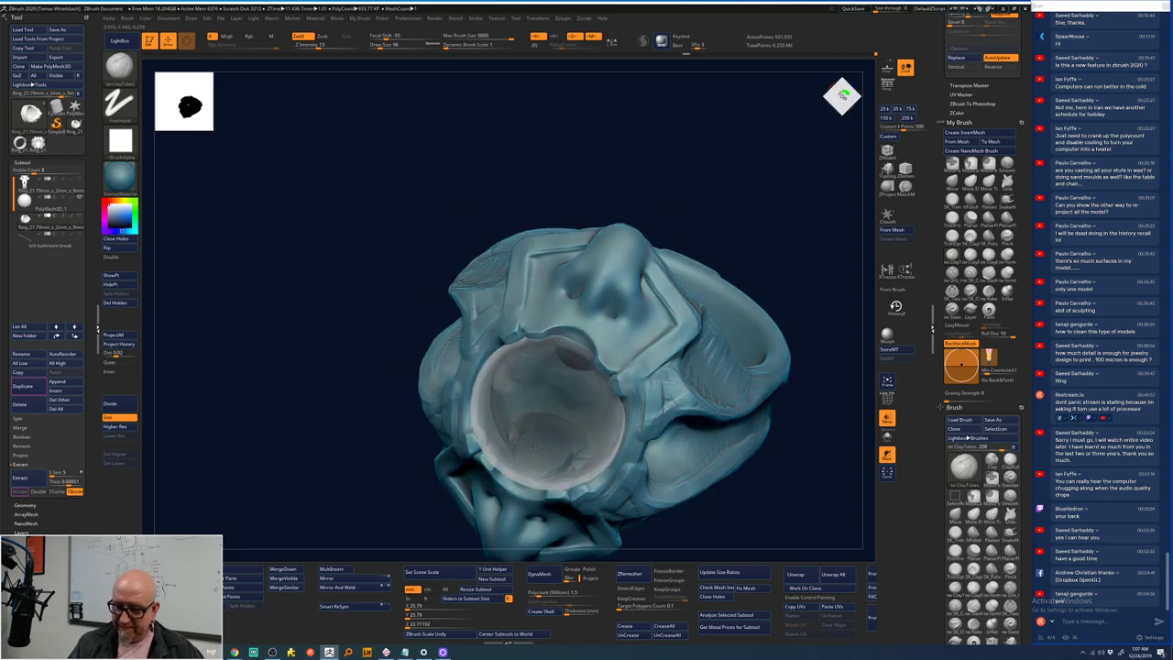
{"action": "left_click_drag", "start_coordinate": [803, 417], "coordinate": [744, 268]}
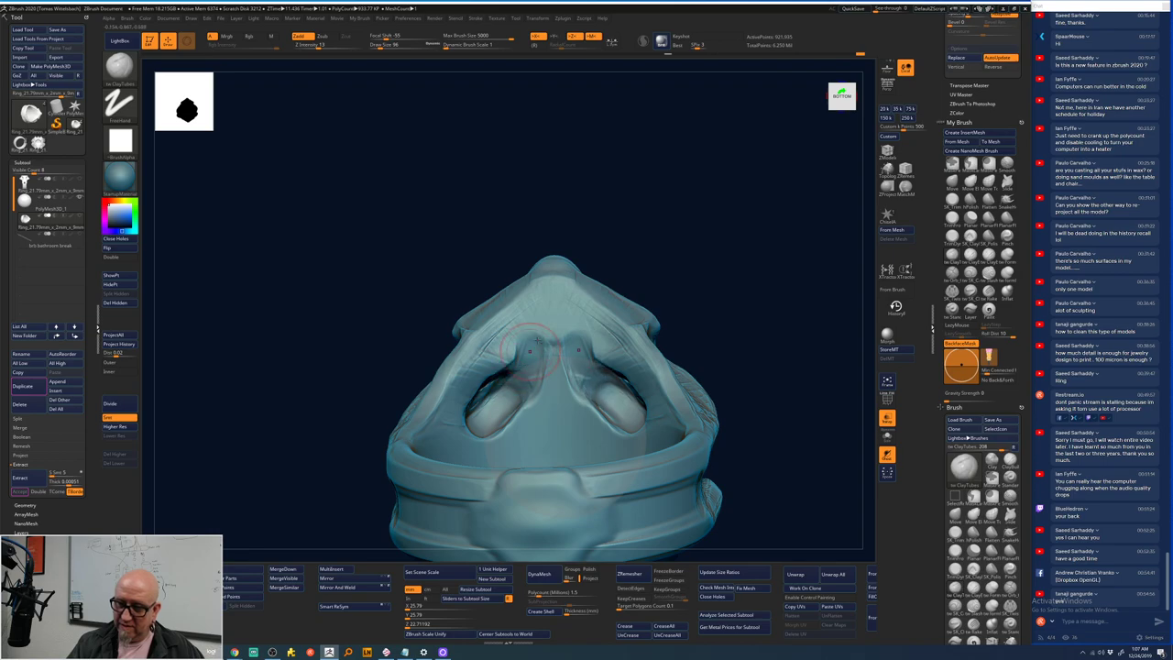
{"action": "key", "text": "ctrl"}
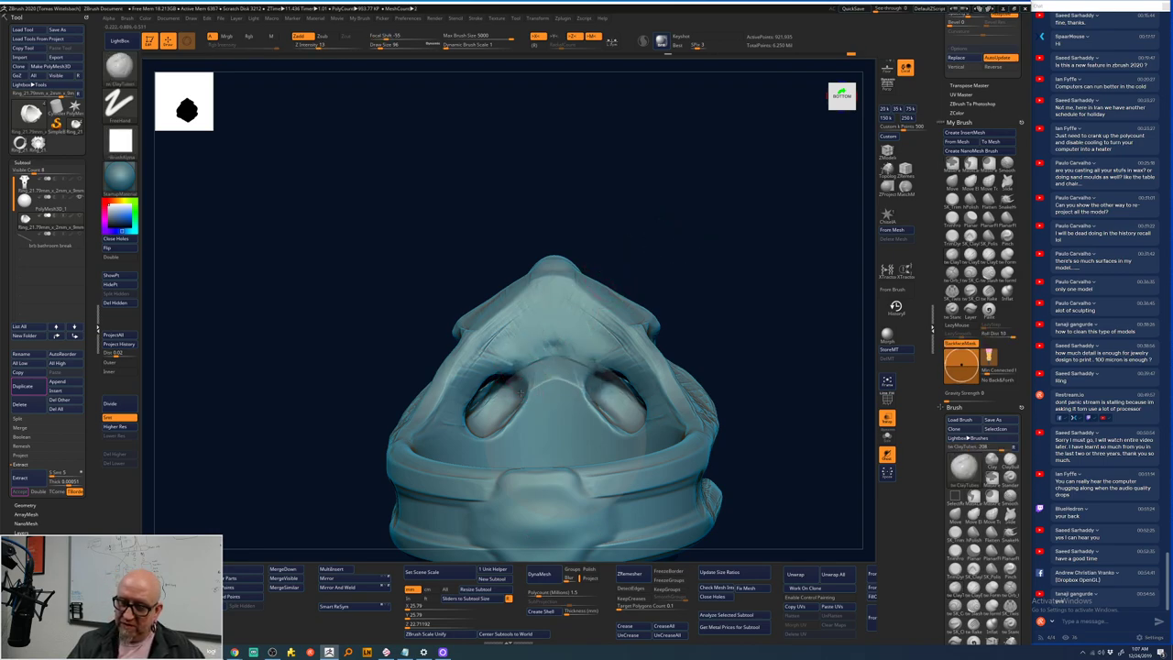
{"action": "mouse_move", "coordinate": [513, 396]}
{"action": "left_mouse_down"}
{"action": "mouse_move", "coordinate": [508, 440]}
{"action": "mouse_move", "coordinate": [469, 429]}
{"action": "mouse_move", "coordinate": [509, 438]}
{"action": "mouse_move", "coordinate": [486, 389]}
{"action": "left_mouse_up"}
{"action": "mouse_move", "coordinate": [743, 296]}
{"action": "left_mouse_down"}
{"action": "mouse_move", "coordinate": [738, 329]}
{"action": "mouse_move", "coordinate": [727, 263]}
{"action": "mouse_move", "coordinate": [394, 408]}
{"action": "left_mouse_up"}
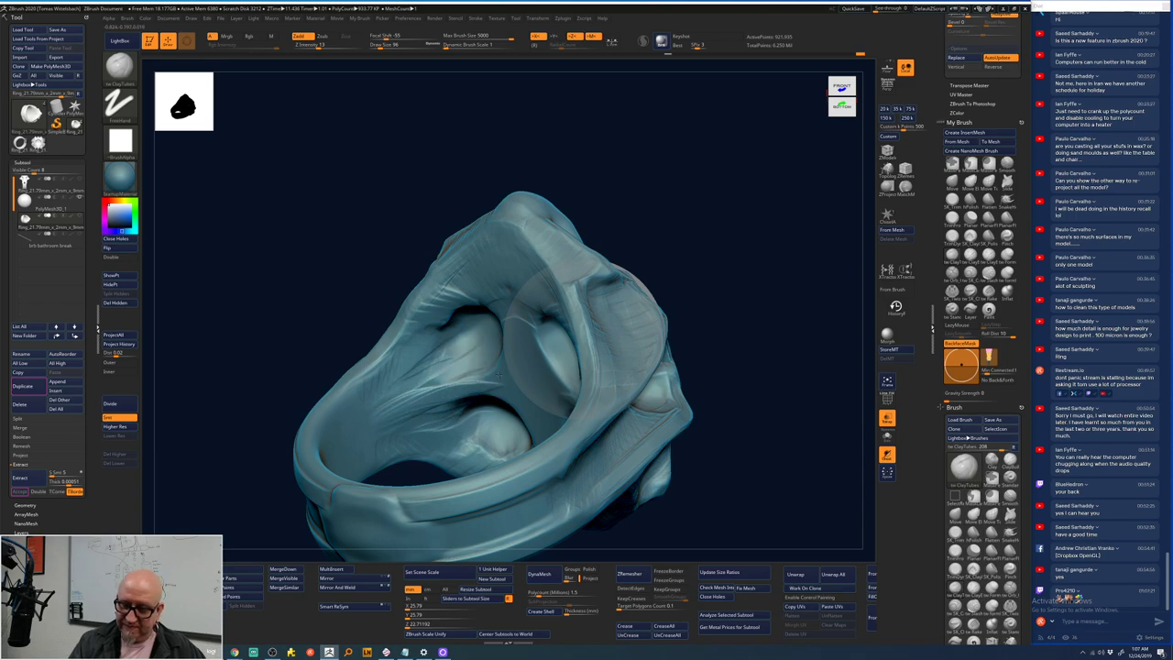
- Carve a recess into the centre of the ring's five-dimple inner face
{"action": "mouse_move", "coordinate": [715, 266]}
{"action": "left_mouse_down", "text": "shift"}
{"action": "mouse_move", "coordinate": [744, 240]}
{"action": "mouse_move", "coordinate": [696, 293]}
{"action": "left_mouse_up", "text": "shift"}
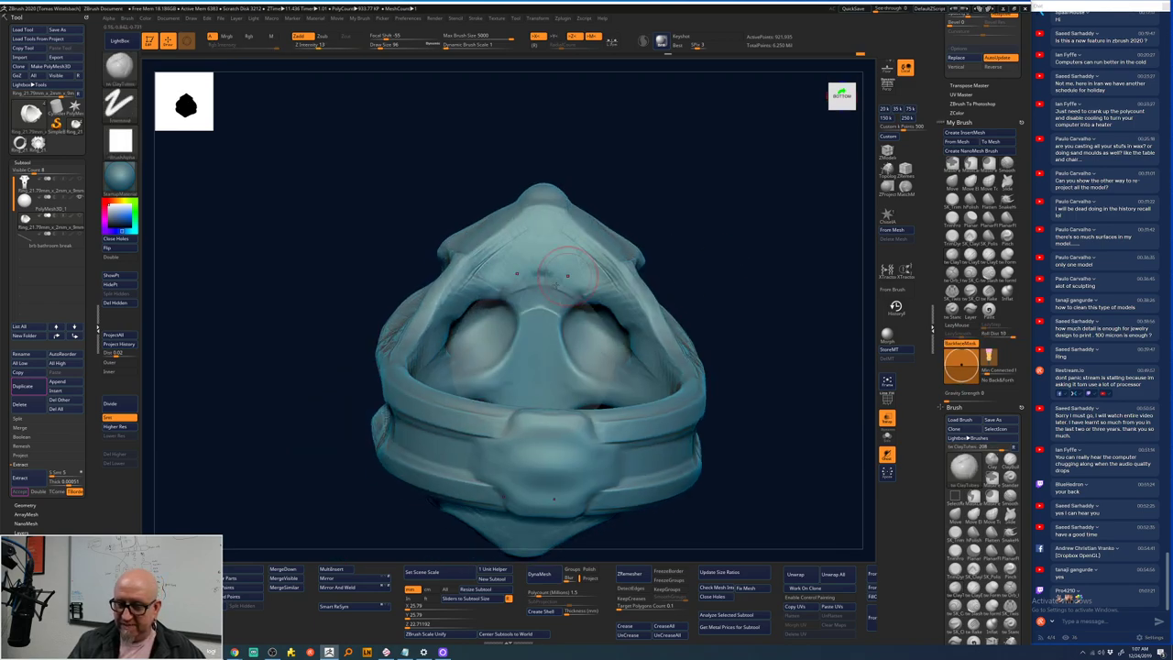
{"action": "left_click_drag", "start_coordinate": [693, 220], "coordinate": [654, 178]}
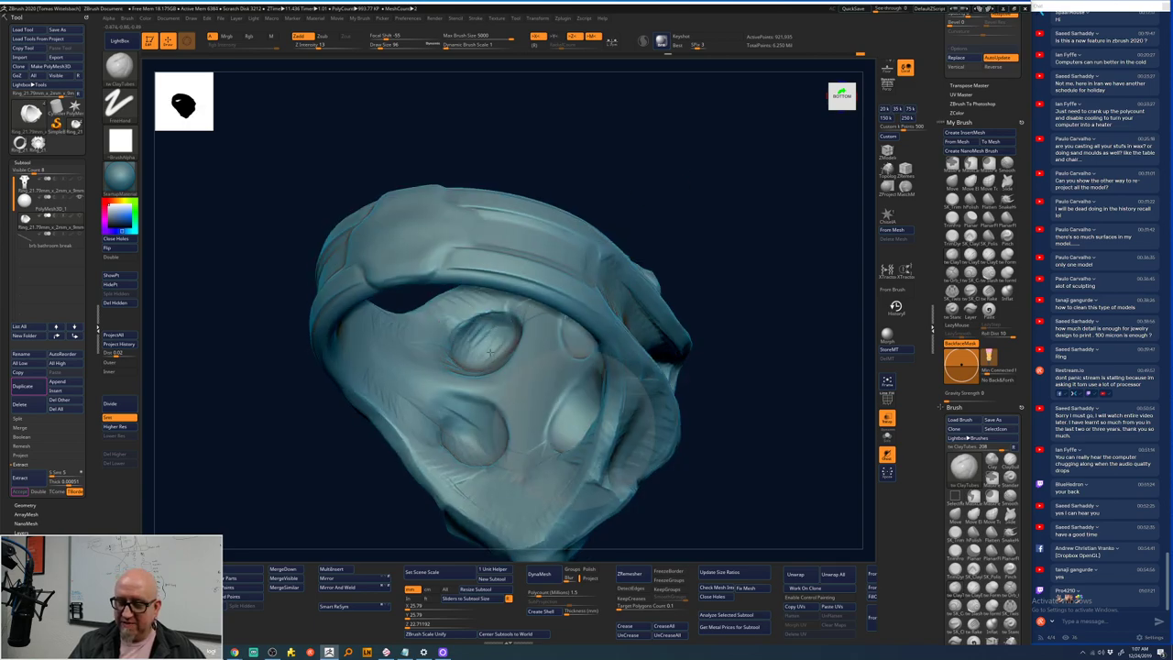
{"action": "left_click_drag", "start_coordinate": [754, 244], "coordinate": [635, 361]}
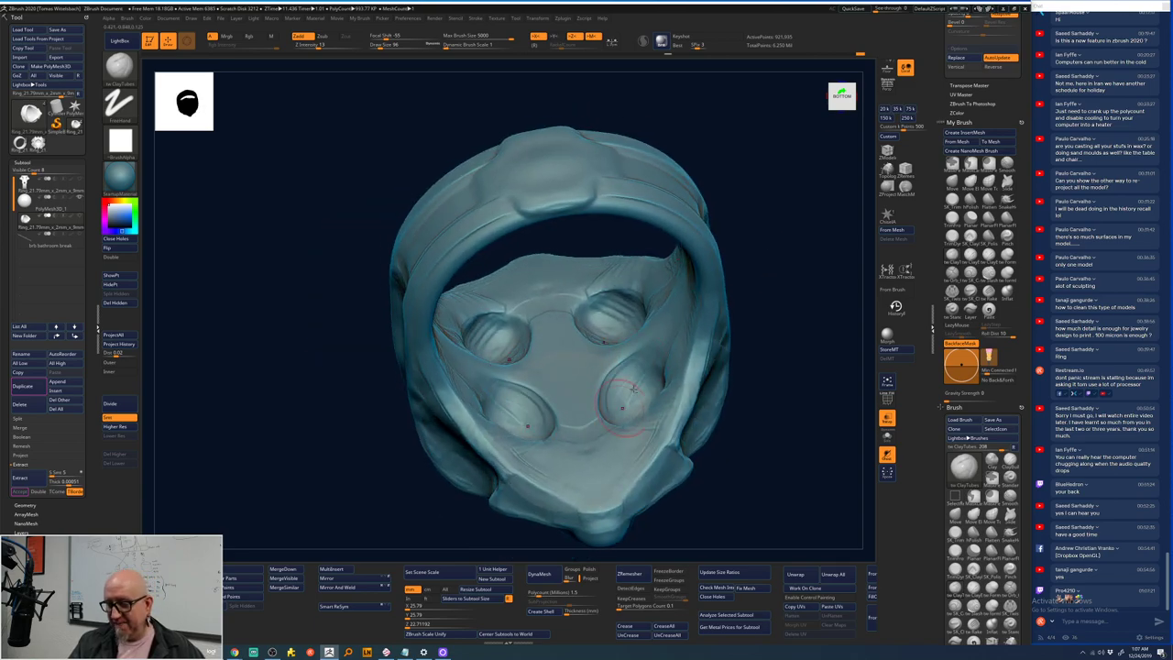
{"action": "left_click_drag", "start_coordinate": [760, 366], "coordinate": [694, 373]}
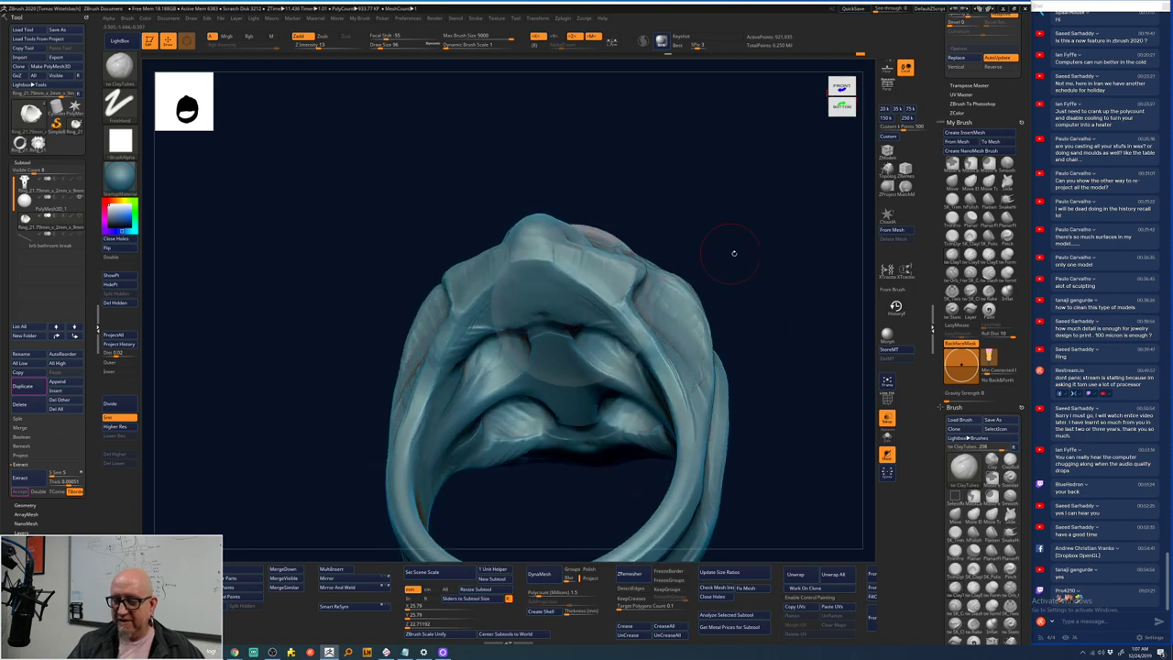
{"action": "left_click_drag", "start_coordinate": [733, 252], "coordinate": [714, 174]}
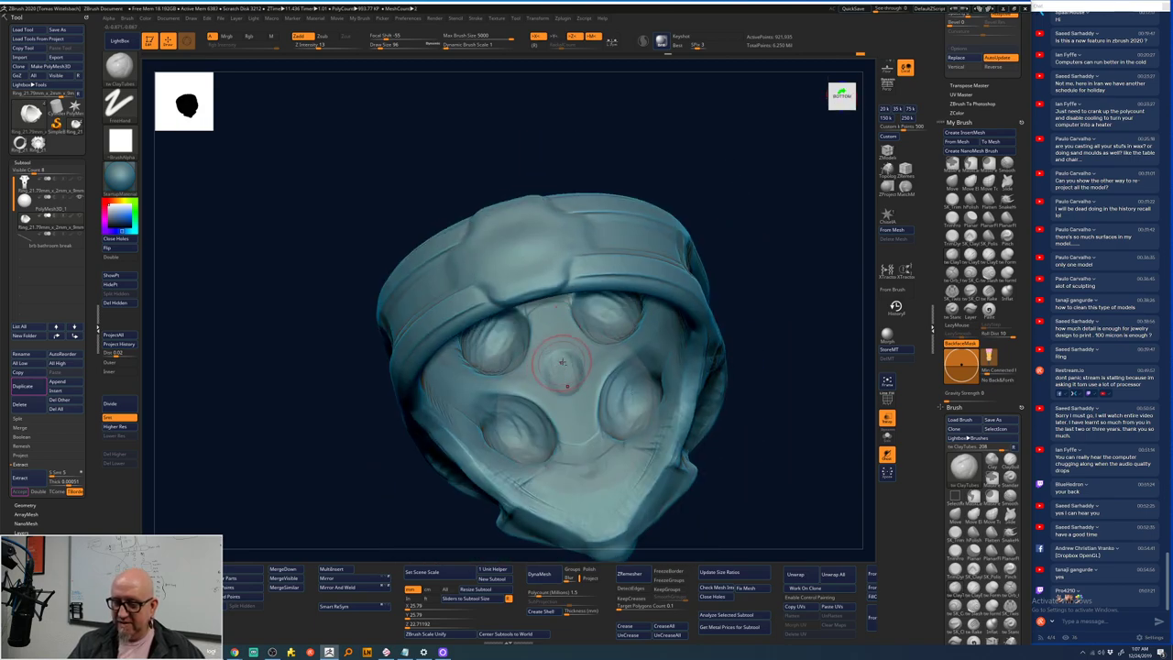
{"action": "mouse_move", "coordinate": [561, 362]}
{"action": "left_mouse_down"}
{"action": "mouse_move", "coordinate": [563, 390]}
{"action": "mouse_move", "coordinate": [571, 364]}
{"action": "left_mouse_up"}
{"action": "left_click_drag", "start_coordinate": [777, 272], "coordinate": [552, 366]}
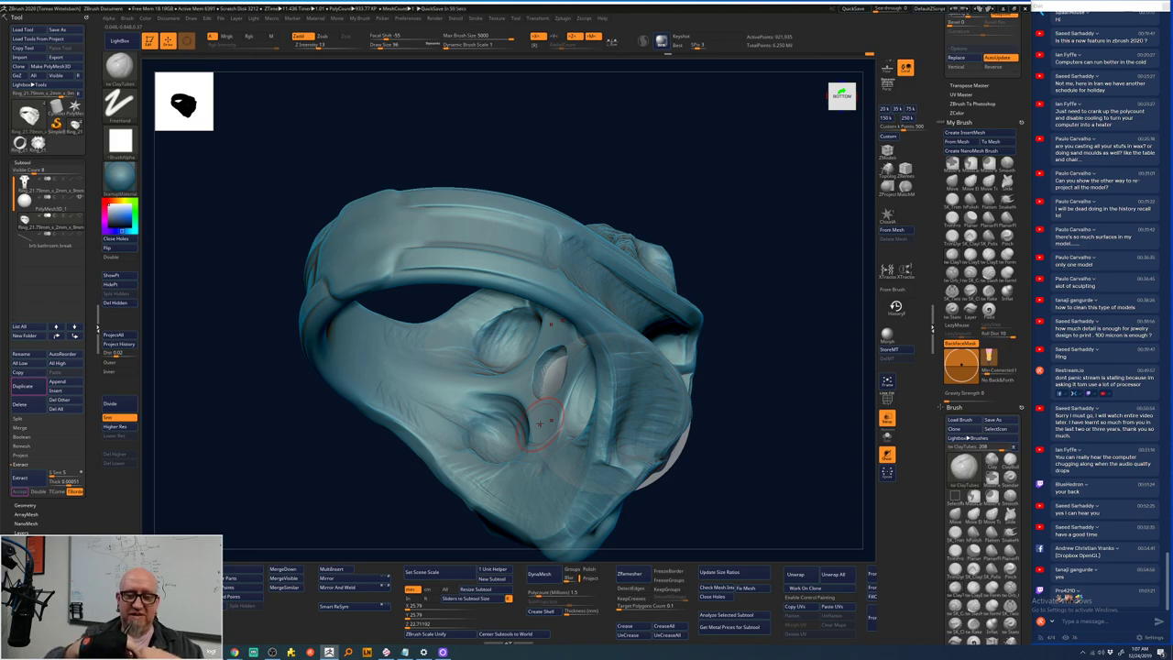
{"action": "left_click_drag", "start_coordinate": [733, 339], "coordinate": [765, 367]}
- Switch to the Standard Dots brush, then back to ClayTubes
{"action": "key", "text": "b"}
{"action": "key", "text": "s"}
{"action": "key", "text": "t"}
{"action": "key", "text": "b"}
{"action": "key", "text": "c"}
{"action": "key", "text": "t"}
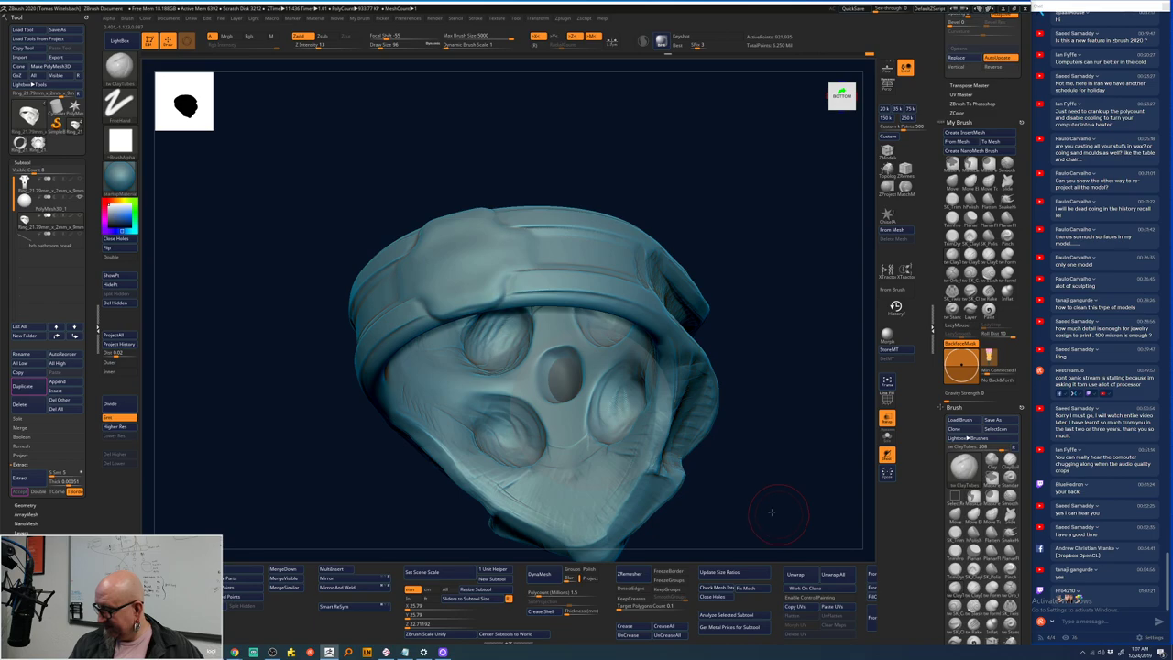
- Smooth the upper holes around the recess on both sides with symmetry
{"action": "left_click_drag", "start_coordinate": [760, 511], "coordinate": [742, 501]}
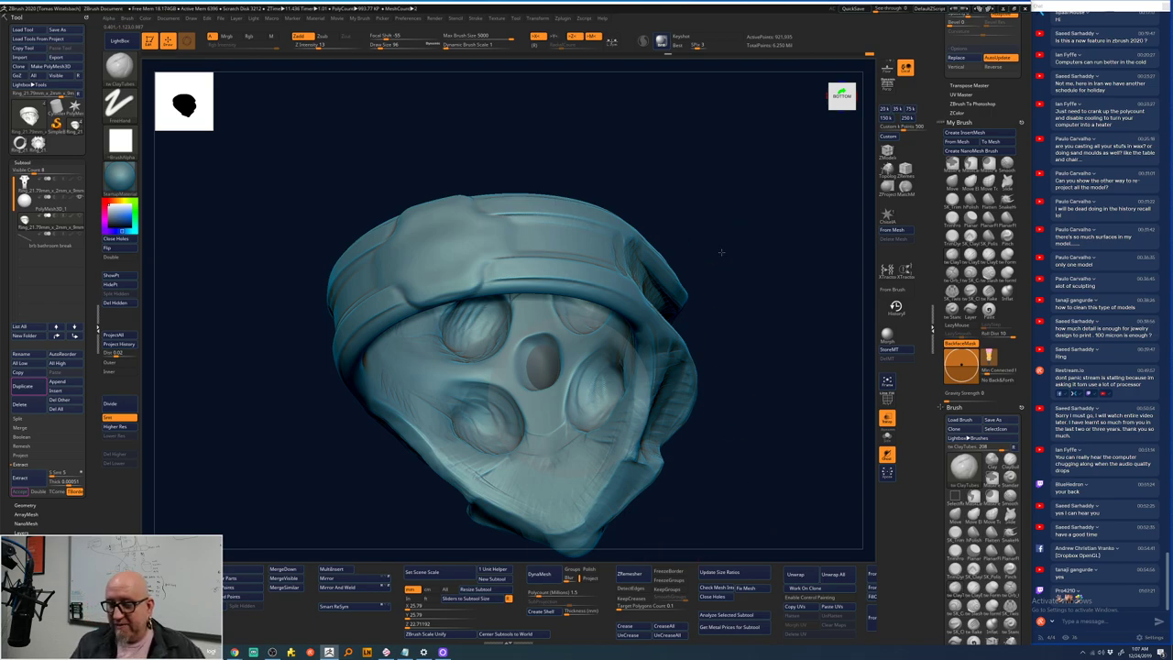
{"action": "mouse_move", "coordinate": [721, 252]}
{"action": "left_mouse_down"}
{"action": "mouse_move", "coordinate": [714, 284]}
{"action": "mouse_move", "coordinate": [574, 307]}
{"action": "mouse_move", "coordinate": [730, 234]}
{"action": "mouse_move", "coordinate": [591, 284]}
{"action": "mouse_move", "coordinate": [727, 262]}
{"action": "mouse_move", "coordinate": [550, 308]}
{"action": "mouse_move", "coordinate": [506, 348]}
{"action": "mouse_move", "coordinate": [759, 215]}
{"action": "mouse_move", "coordinate": [728, 149]}
{"action": "left_mouse_up"}
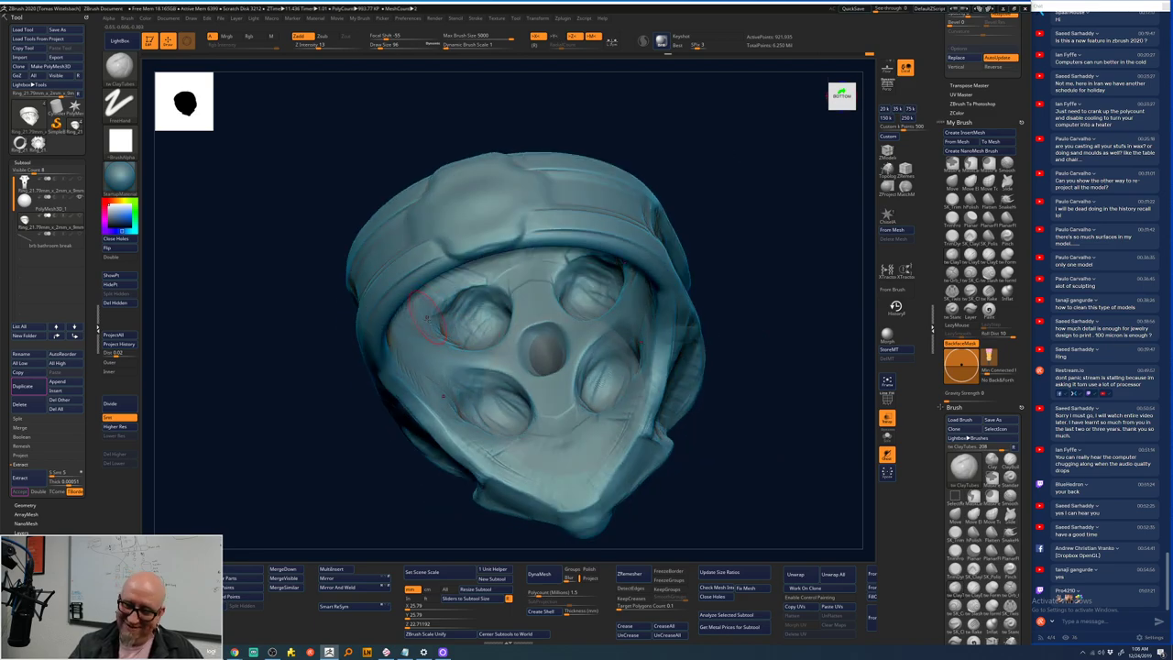
{"action": "mouse_move", "coordinate": [449, 304]}
{"action": "left_mouse_down"}
{"action": "mouse_move", "coordinate": [484, 326]}
{"action": "mouse_move", "coordinate": [497, 311]}
{"action": "mouse_move", "coordinate": [486, 323]}
{"action": "left_mouse_up"}
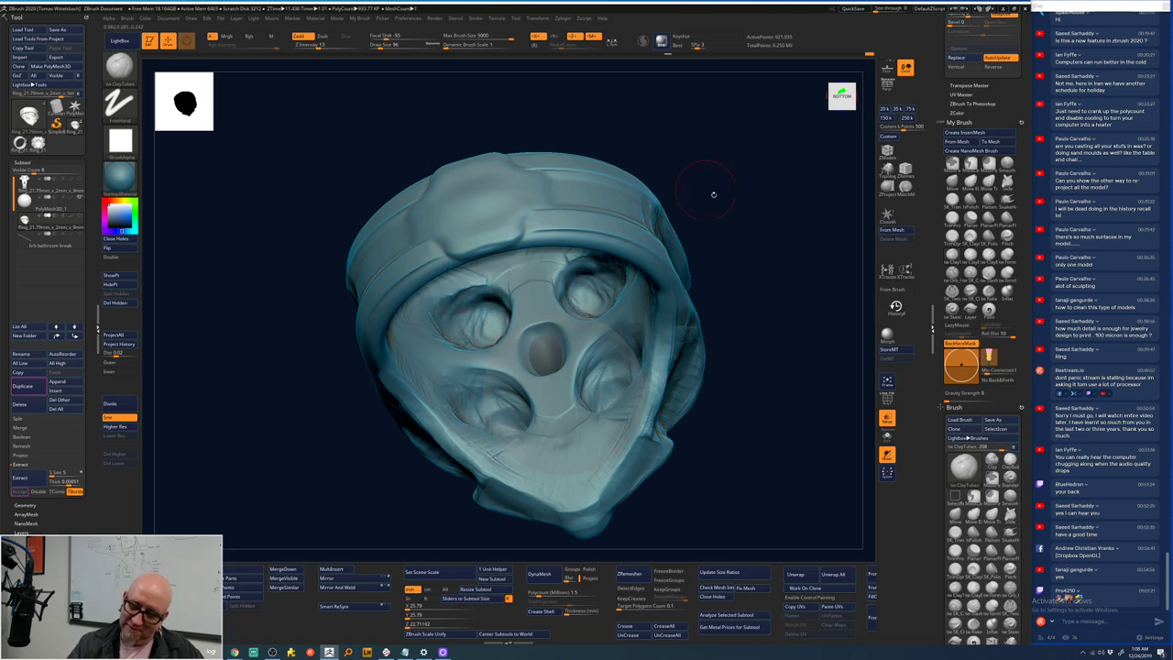
{"action": "mouse_move", "coordinate": [712, 188]}
{"action": "left_mouse_down"}
{"action": "mouse_move", "coordinate": [744, 319]}
{"action": "mouse_move", "coordinate": [738, 338]}
{"action": "mouse_move", "coordinate": [752, 204]}
{"action": "mouse_move", "coordinate": [728, 180]}
{"action": "left_mouse_up"}
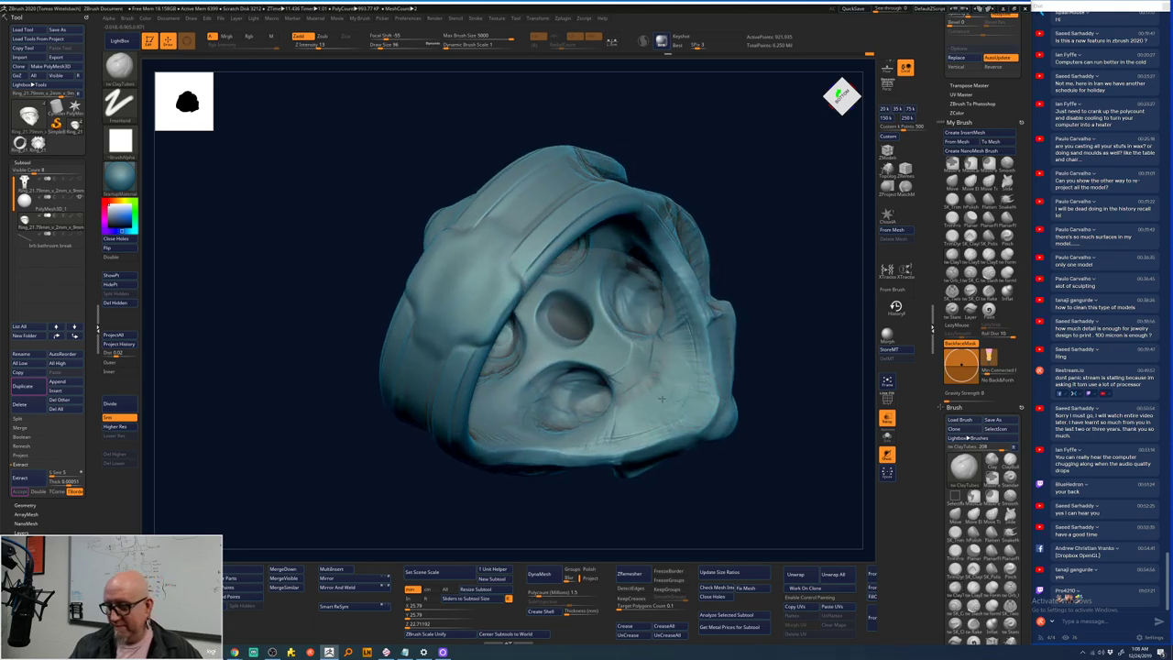
{"action": "mouse_move", "coordinate": [761, 311]}
{"action": "left_mouse_down"}
{"action": "mouse_move", "coordinate": [785, 283]}
{"action": "mouse_move", "coordinate": [779, 266]}
{"action": "left_mouse_up"}
{"action": "key", "text": "shift"}
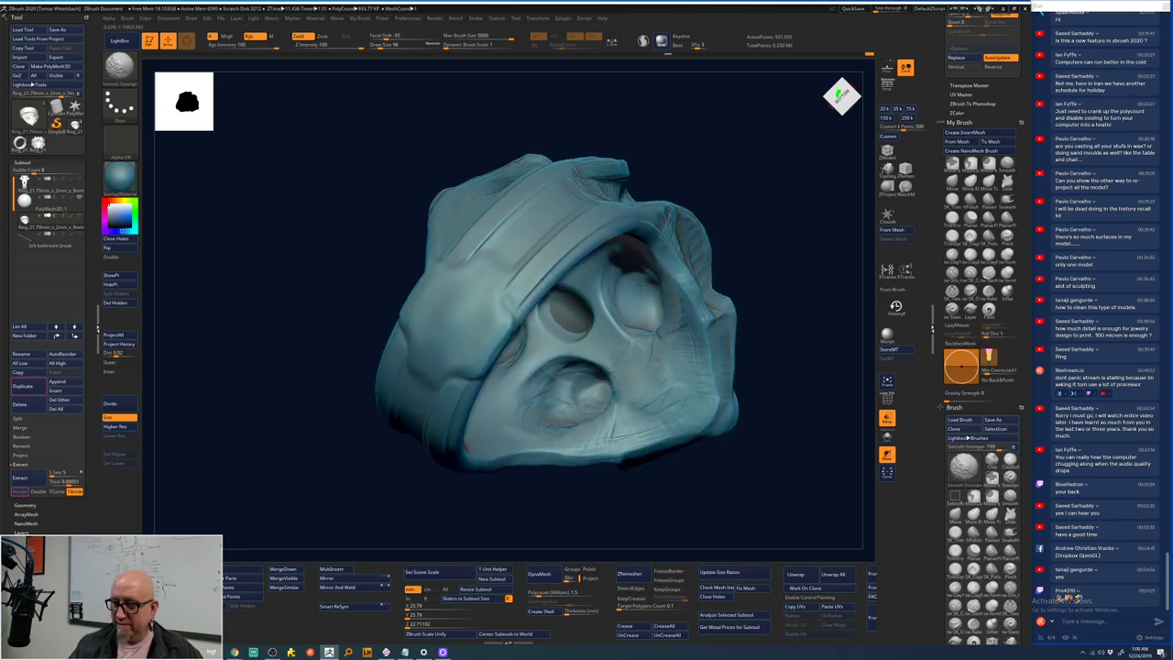
{"action": "mouse_move", "coordinate": [641, 286]}
{"action": "left_mouse_down", "text": "shift"}
{"action": "mouse_move", "coordinate": [764, 248]}
{"action": "mouse_move", "coordinate": [767, 358]}
{"action": "left_mouse_up", "text": "shift"}
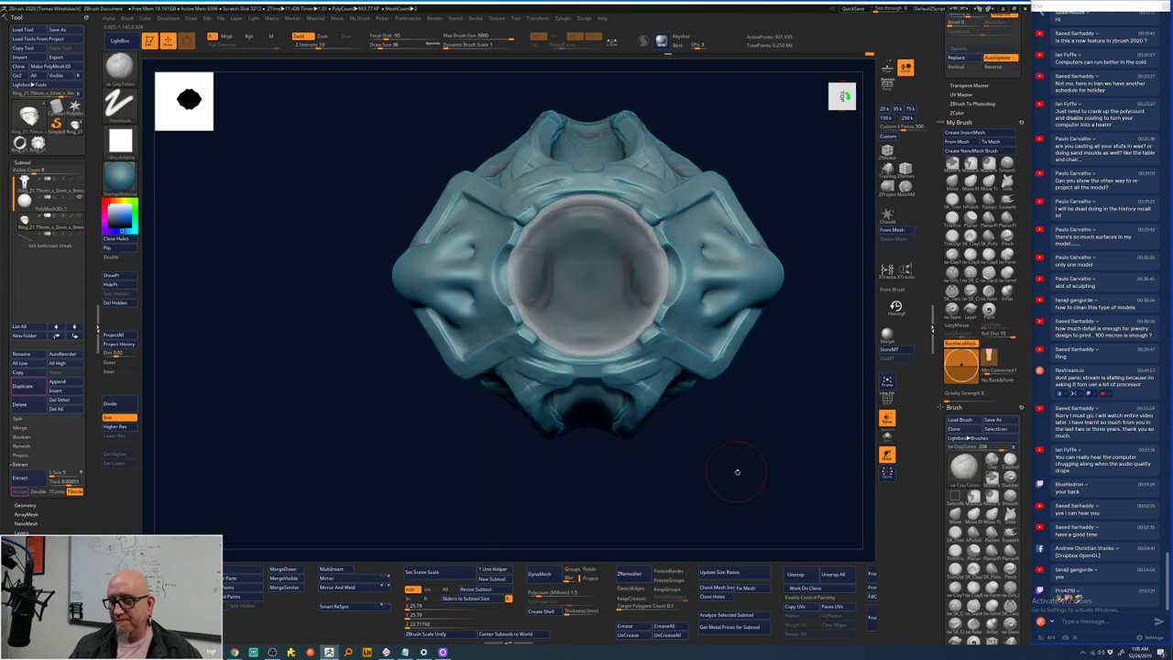
{"action": "left_click_drag", "start_coordinate": [737, 471], "coordinate": [679, 488], "text": "alt"}
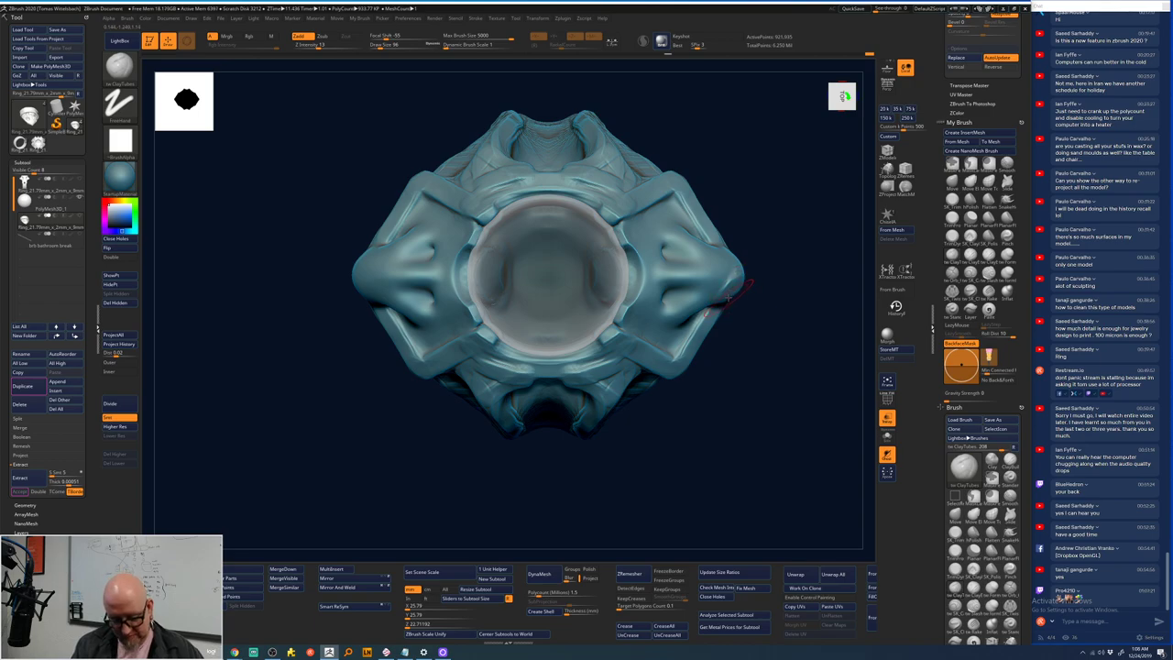
{"action": "left_click_drag", "start_coordinate": [804, 327], "coordinate": [665, 353]}
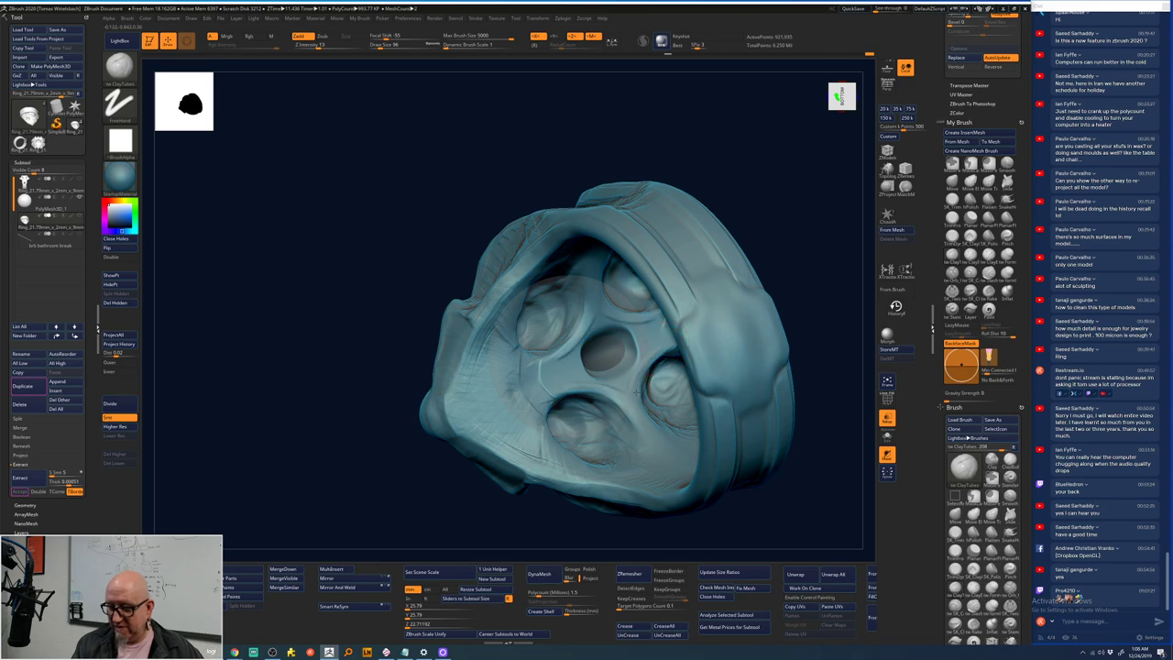
{"action": "mouse_move", "coordinate": [782, 302]}
{"action": "left_mouse_down"}
{"action": "mouse_move", "coordinate": [798, 314]}
{"action": "mouse_move", "coordinate": [798, 348]}
{"action": "mouse_move", "coordinate": [816, 314]}
{"action": "mouse_move", "coordinate": [725, 259]}
{"action": "left_mouse_up"}
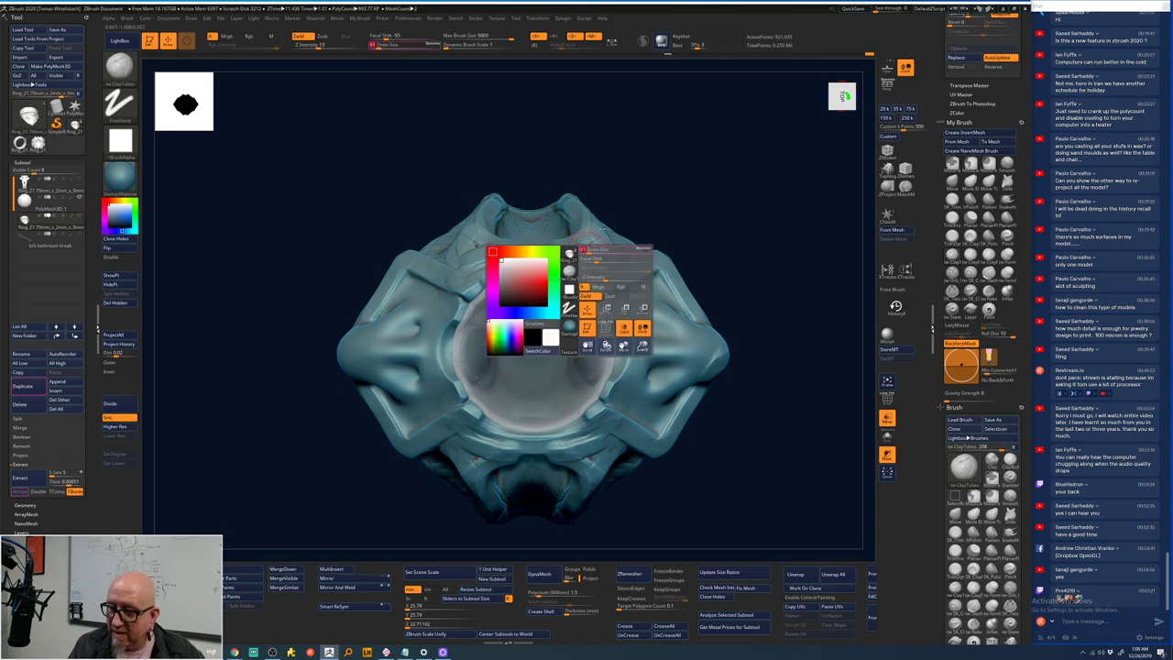
{"action": "right_click_drag", "start_coordinate": [591, 249], "coordinate": [561, 245]}
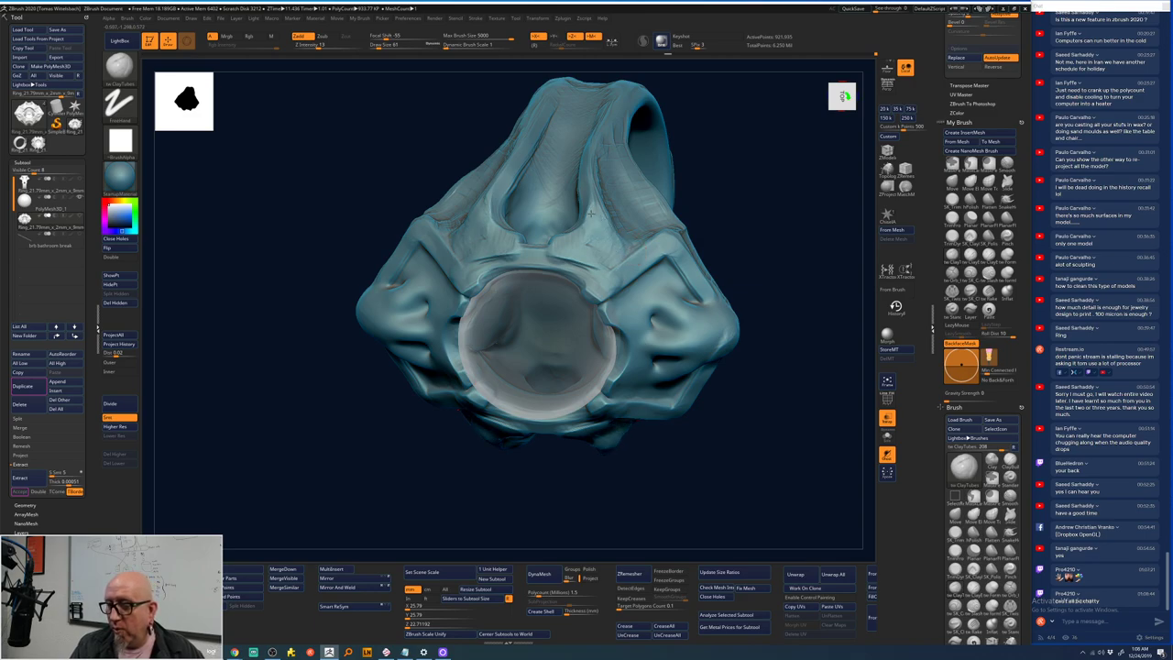
{"action": "mouse_move", "coordinate": [465, 516]}
{"action": "left_mouse_down"}
{"action": "mouse_move", "coordinate": [441, 504]}
{"action": "mouse_move", "coordinate": [515, 385]}
{"action": "left_mouse_up"}
{"action": "left_click_drag", "start_coordinate": [776, 216], "coordinate": [605, 232]}
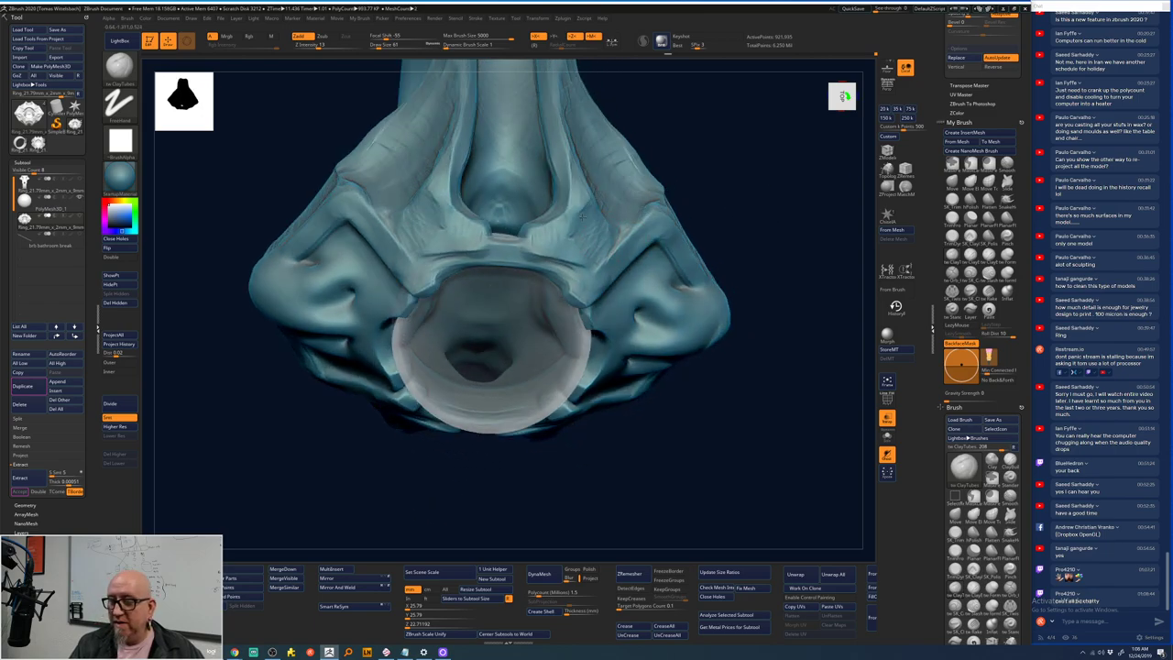
{"action": "left_click_drag", "start_coordinate": [739, 101], "coordinate": [495, 249]}
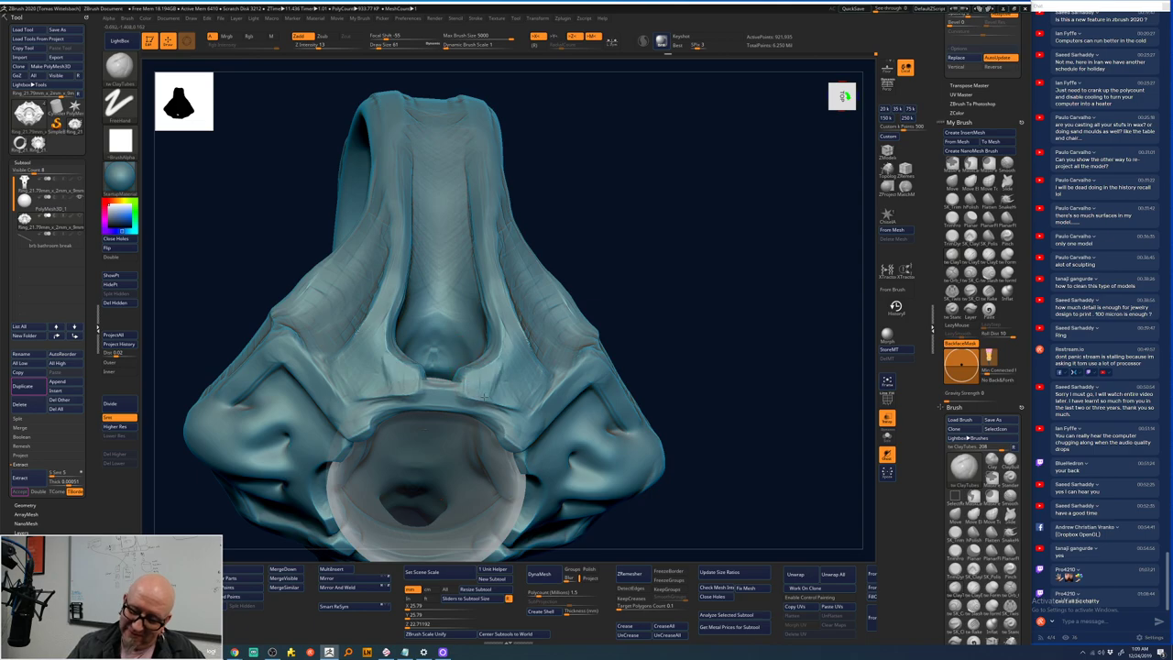
{"action": "left_click_drag", "start_coordinate": [700, 272], "coordinate": [526, 389]}
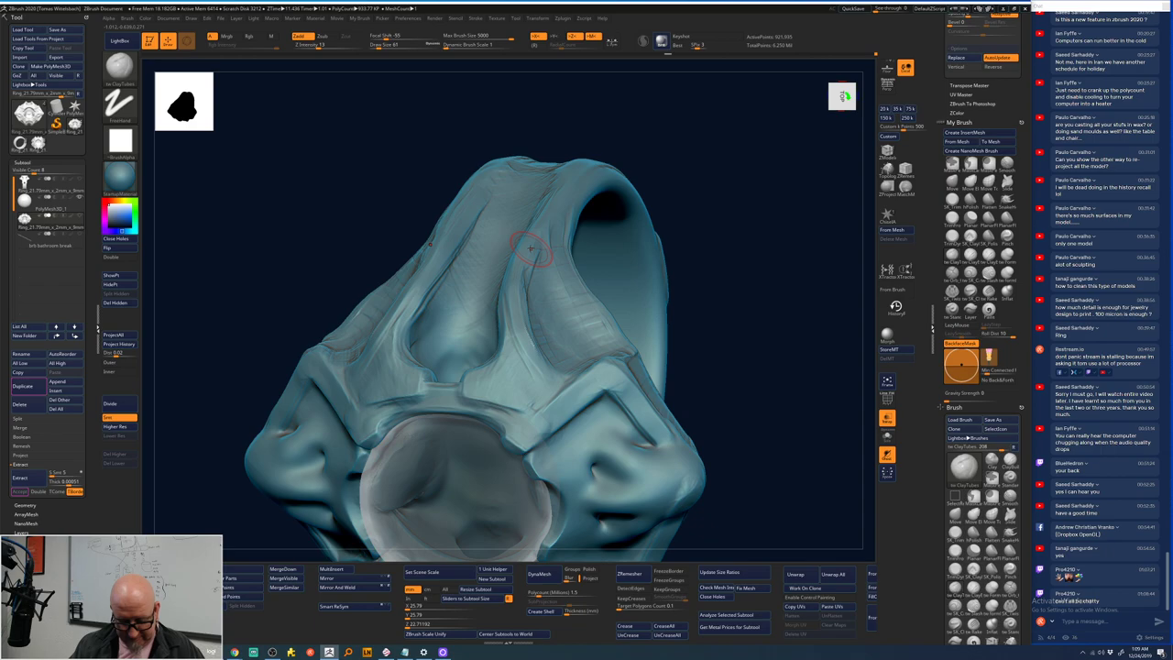
{"action": "key", "text": "shift"}
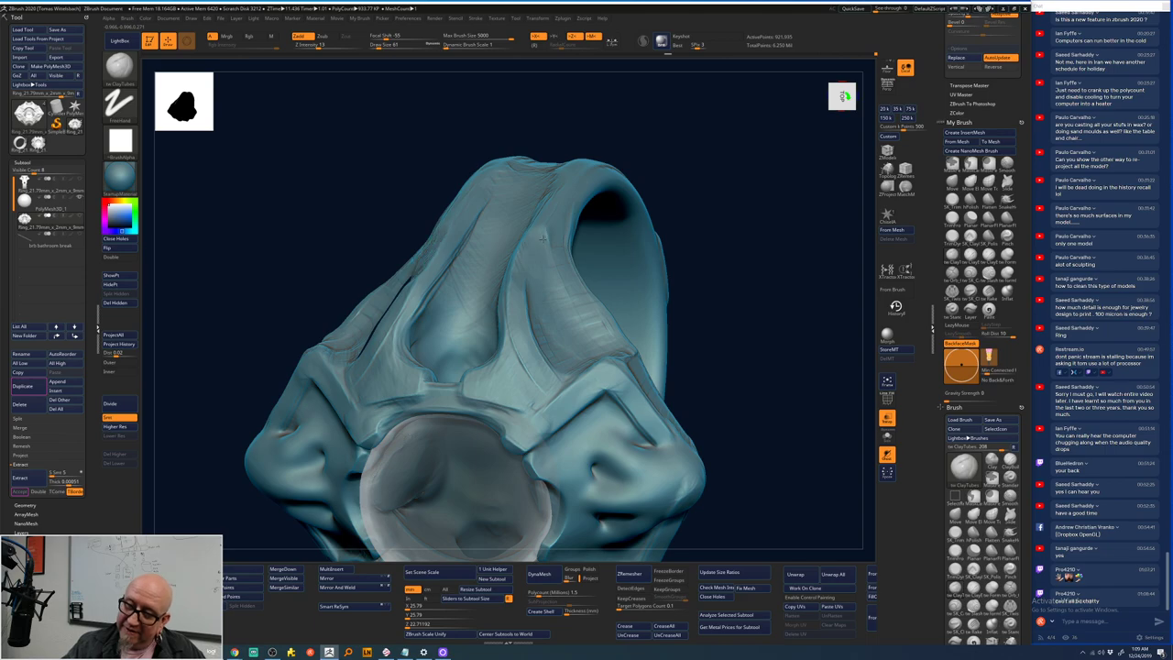
{"action": "left_click_drag", "start_coordinate": [717, 269], "coordinate": [720, 270]}
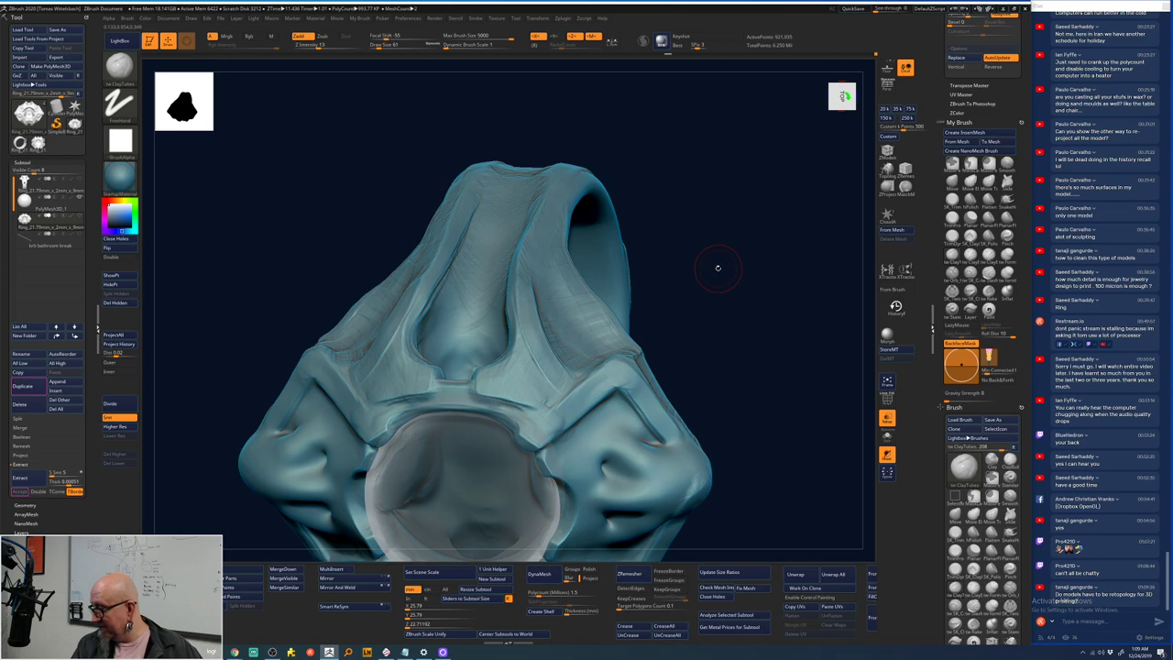
{"action": "left_click_drag", "start_coordinate": [718, 267], "coordinate": [717, 262]}
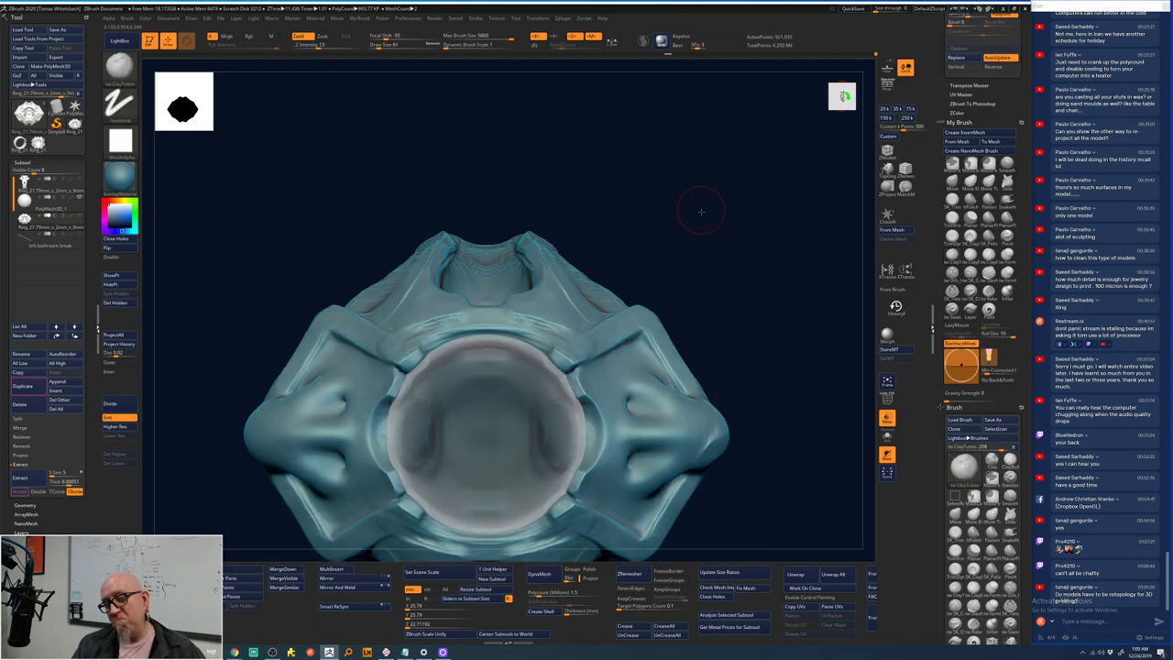
- Lay a crease stroke along the upper ridge of the front column
{"action": "left_click_drag", "start_coordinate": [699, 210], "coordinate": [403, 330]}
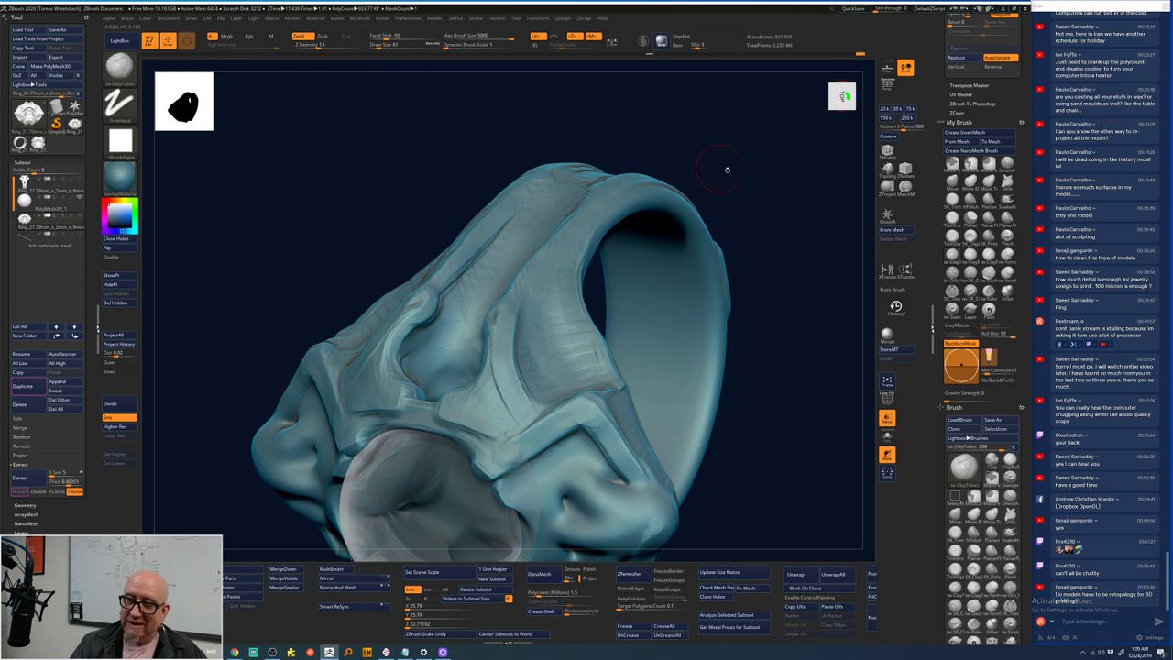
{"action": "left_click_drag", "start_coordinate": [727, 169], "coordinate": [423, 300]}
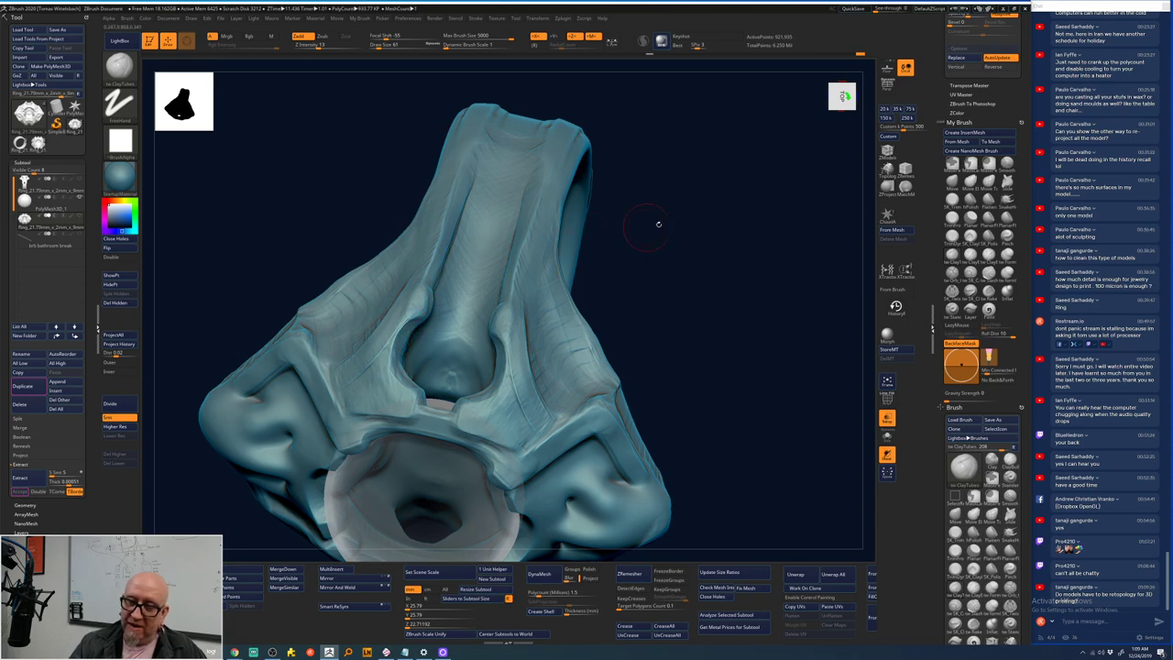
{"action": "left_click_drag", "start_coordinate": [657, 223], "coordinate": [414, 322]}
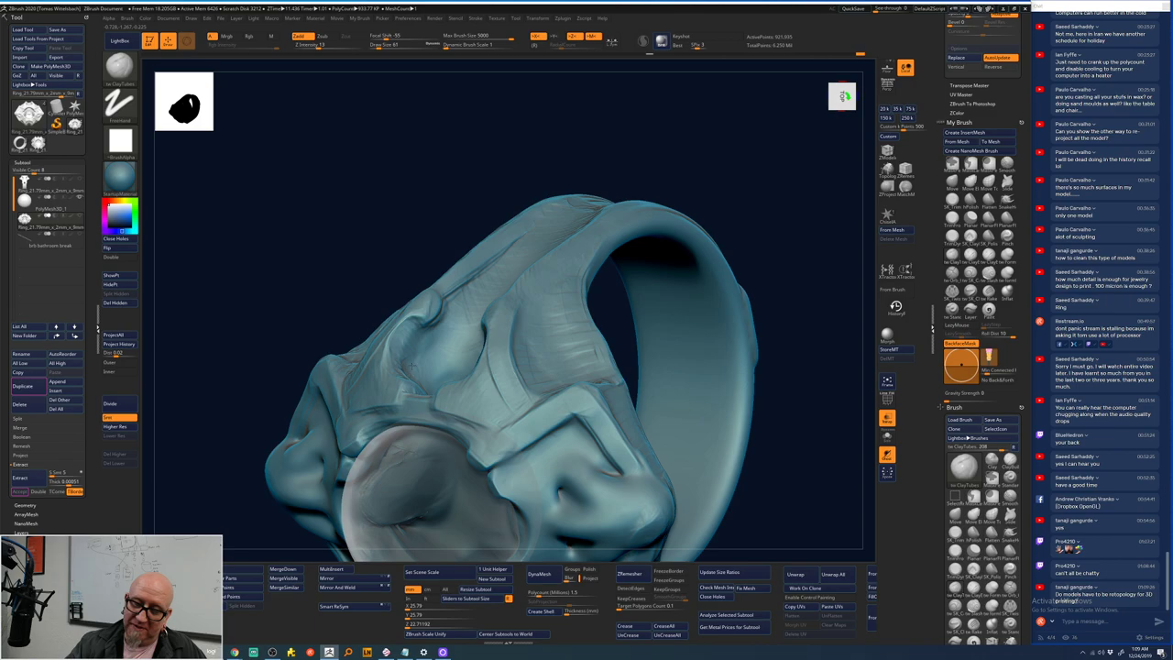
{"action": "mouse_move", "coordinate": [723, 145]}
{"action": "left_mouse_down", "text": "shift"}
{"action": "mouse_move", "coordinate": [757, 173]}
{"action": "mouse_move", "coordinate": [723, 188]}
{"action": "left_mouse_up", "text": "shift"}
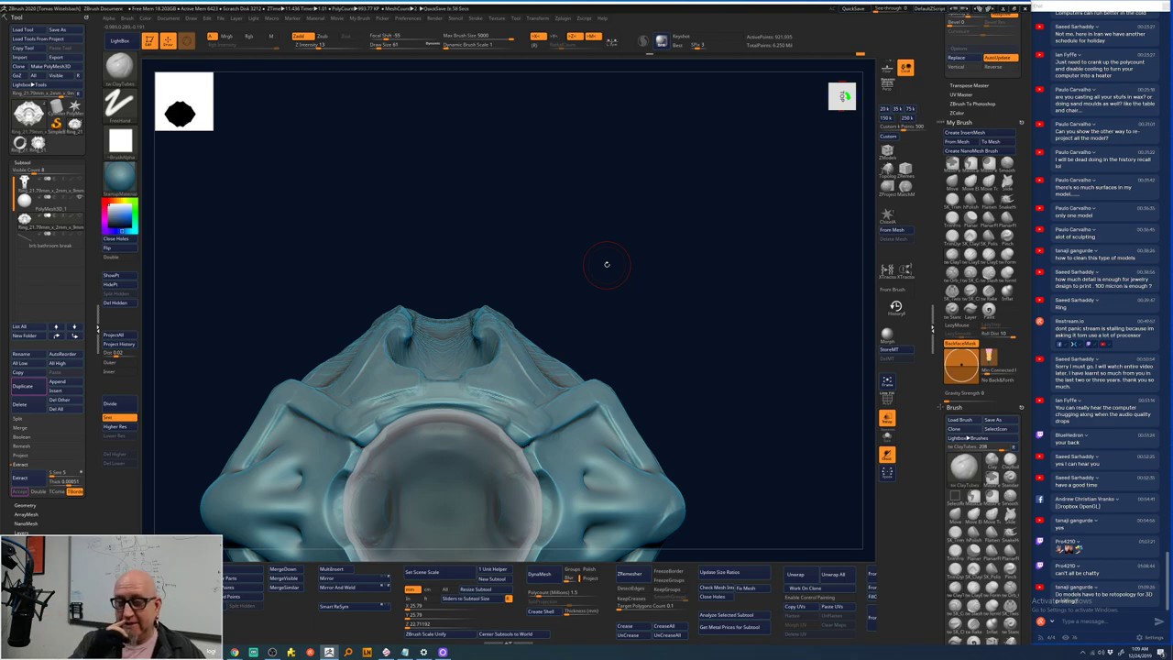
{"action": "mouse_move", "coordinate": [592, 170]}
{"action": "left_mouse_down"}
{"action": "mouse_move", "coordinate": [424, 319]}
{"action": "mouse_move", "coordinate": [514, 235]}
{"action": "left_mouse_up"}
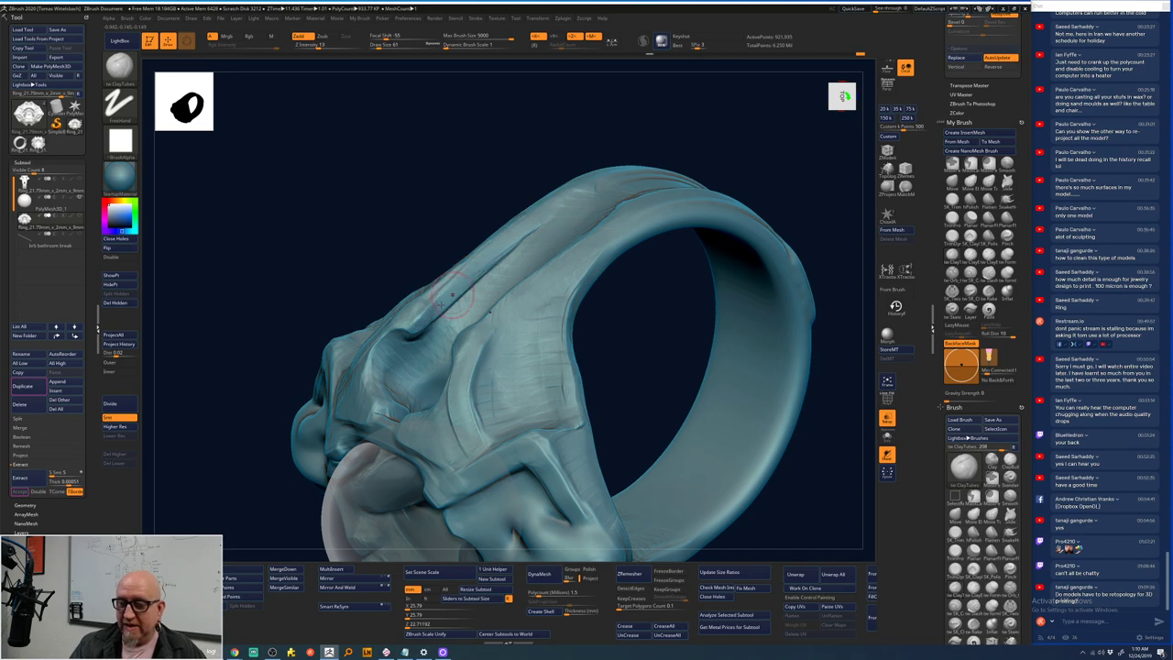
{"action": "mouse_move", "coordinate": [449, 295]}
{"action": "left_mouse_down"}
{"action": "mouse_move", "coordinate": [584, 193]}
{"action": "mouse_move", "coordinate": [498, 252]}
{"action": "left_mouse_up"}
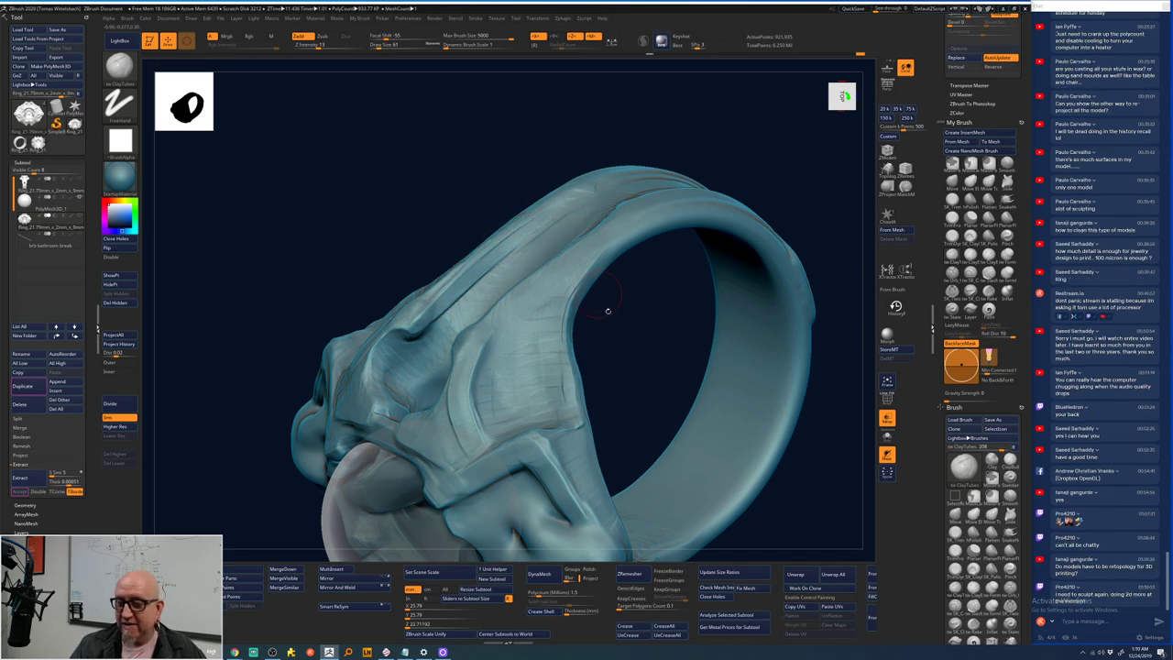
- From the top view, carve and deepen a crease down the model's centre
{"action": "right_click_drag", "start_coordinate": [608, 310], "coordinate": [575, 305]}
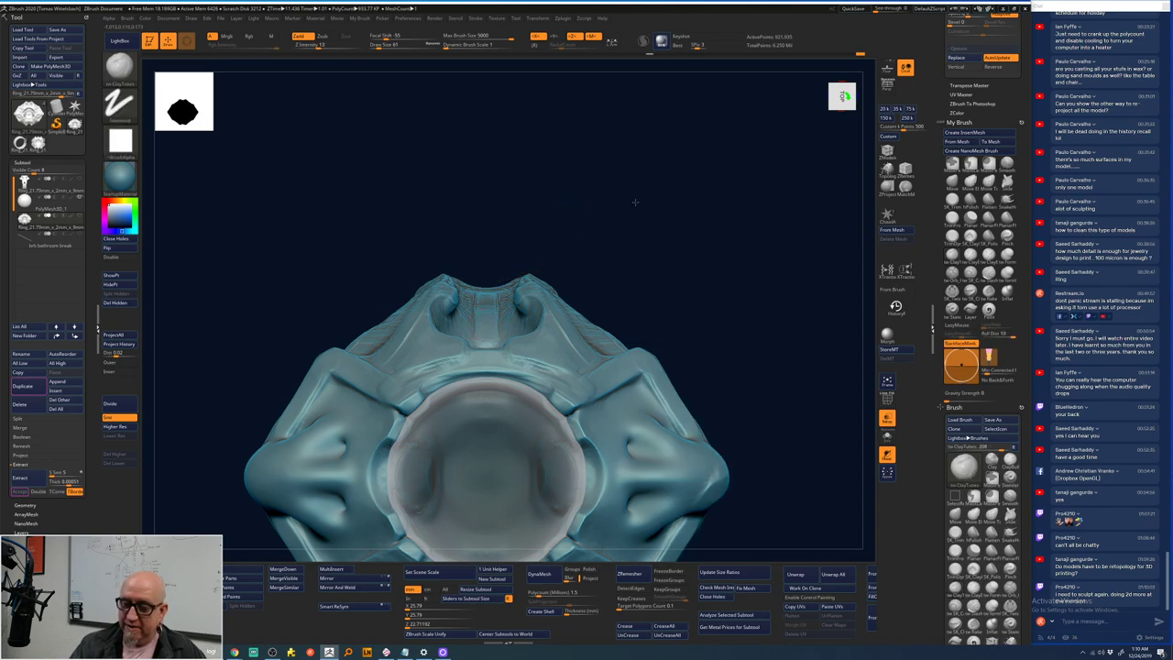
{"action": "left_click_drag", "start_coordinate": [635, 202], "coordinate": [475, 322]}
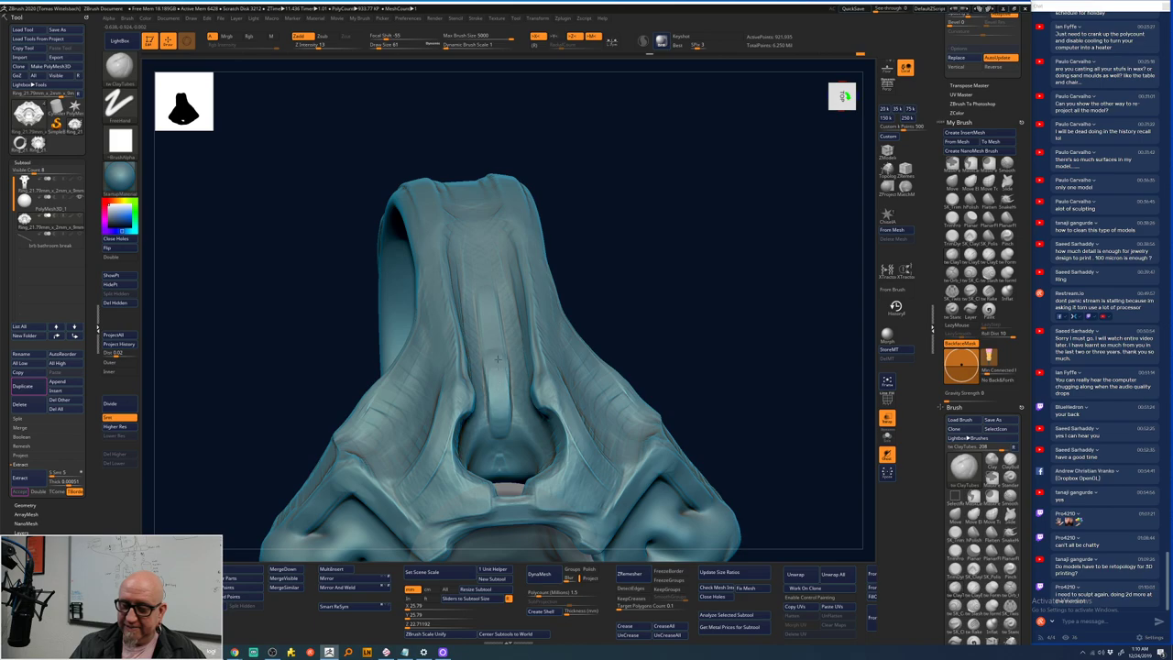
{"action": "left_click_drag", "start_coordinate": [483, 261], "coordinate": [500, 462]}
{"action": "mouse_move", "coordinate": [497, 386]}
{"action": "left_mouse_down"}
{"action": "mouse_move", "coordinate": [495, 307]}
{"action": "mouse_move", "coordinate": [501, 460]}
{"action": "left_mouse_up"}
{"action": "left_click_drag", "start_coordinate": [676, 283], "coordinate": [667, 362]}
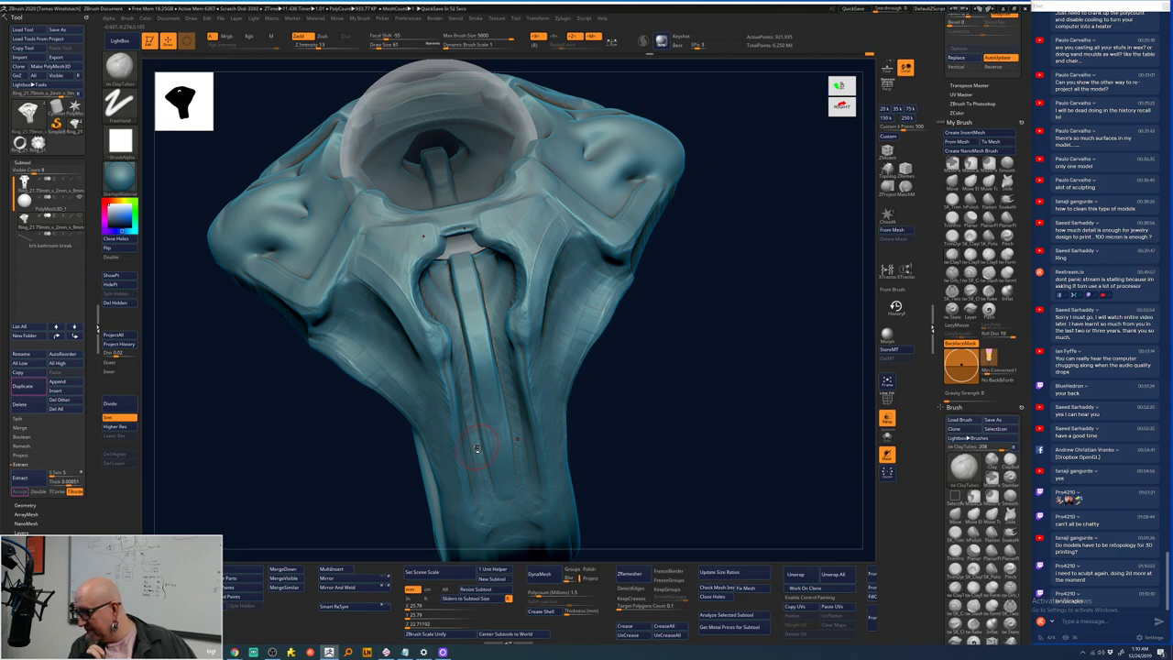
- Carve mirrored grooves on the centre-right of the front view
{"action": "mouse_move", "coordinate": [719, 283]}
{"action": "left_mouse_down"}
{"action": "mouse_move", "coordinate": [650, 348]}
{"action": "mouse_move", "coordinate": [732, 254]}
{"action": "left_mouse_up"}
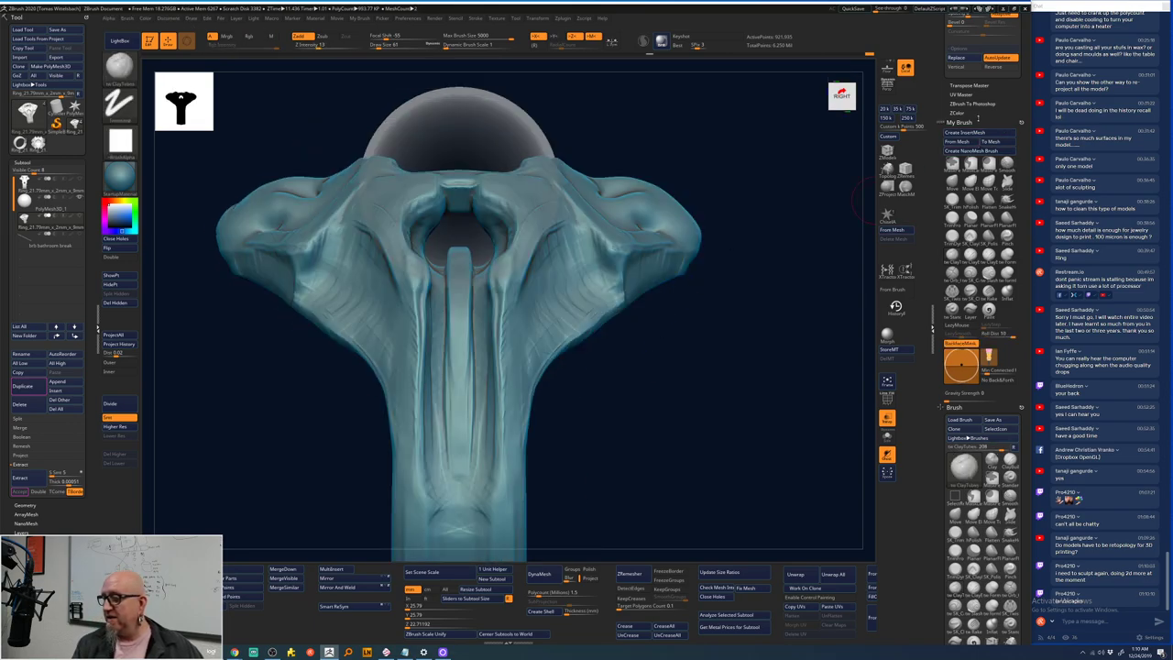
{"action": "scroll", "coordinate": [981, 329], "scroll_direction": "up", "scroll_amount": 5}
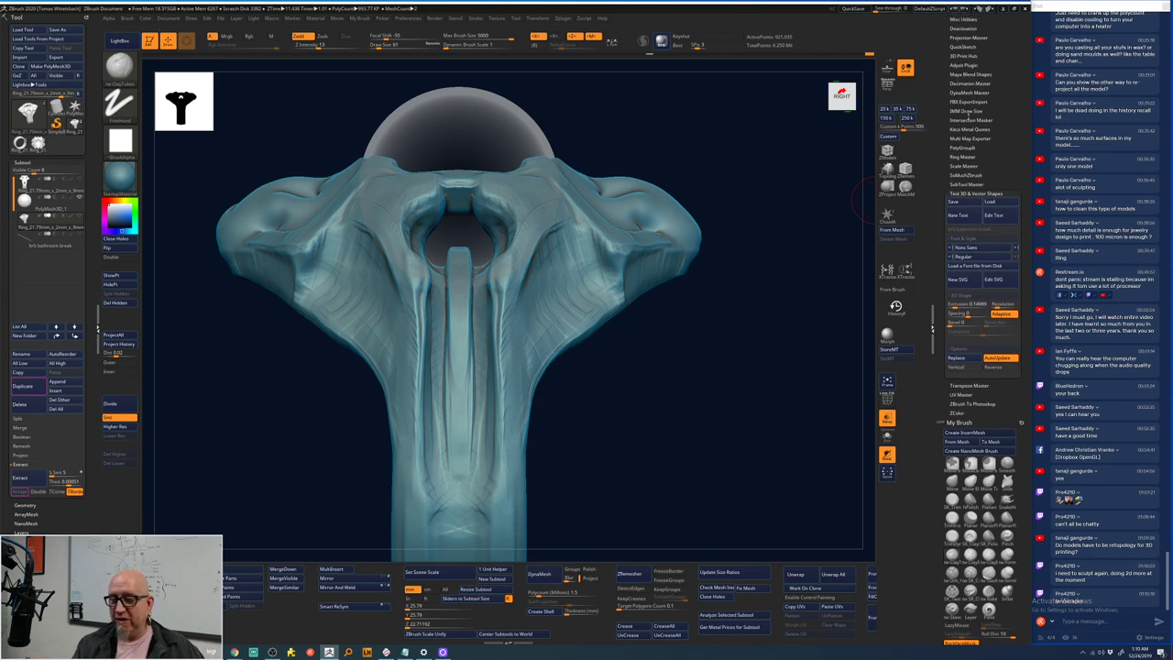
{"action": "left_click_drag", "start_coordinate": [702, 342], "coordinate": [702, 280], "text": "alt"}
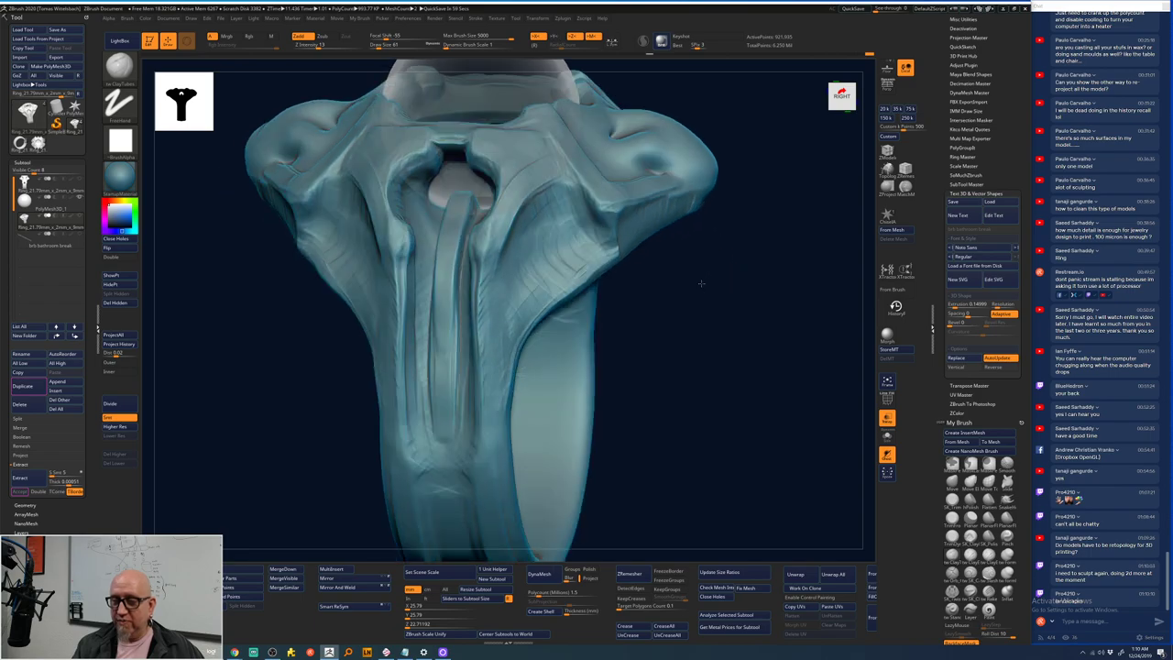
{"action": "mouse_move", "coordinate": [505, 302]}
{"action": "left_mouse_down"}
{"action": "mouse_move", "coordinate": [537, 223]}
{"action": "mouse_move", "coordinate": [556, 203]}
{"action": "mouse_move", "coordinate": [514, 270]}
{"action": "mouse_move", "coordinate": [574, 213]}
{"action": "mouse_move", "coordinate": [516, 280]}
{"action": "mouse_move", "coordinate": [551, 237]}
{"action": "mouse_move", "coordinate": [583, 224]}
{"action": "mouse_move", "coordinate": [537, 244]}
{"action": "mouse_move", "coordinate": [589, 211]}
{"action": "mouse_move", "coordinate": [578, 203]}
{"action": "mouse_move", "coordinate": [568, 234]}
{"action": "mouse_move", "coordinate": [526, 244]}
{"action": "mouse_move", "coordinate": [522, 279]}
{"action": "mouse_move", "coordinate": [517, 260]}
{"action": "mouse_move", "coordinate": [546, 210]}
{"action": "mouse_move", "coordinate": [538, 223]}
{"action": "mouse_move", "coordinate": [577, 214]}
{"action": "mouse_move", "coordinate": [535, 251]}
{"action": "mouse_move", "coordinate": [577, 224]}
{"action": "mouse_move", "coordinate": [546, 259]}
{"action": "mouse_move", "coordinate": [585, 233]}
{"action": "mouse_move", "coordinate": [564, 223]}
{"action": "mouse_move", "coordinate": [558, 243]}
{"action": "mouse_move", "coordinate": [538, 231]}
{"action": "mouse_move", "coordinate": [510, 332]}
{"action": "mouse_move", "coordinate": [563, 209]}
{"action": "mouse_move", "coordinate": [504, 334]}
{"action": "mouse_move", "coordinate": [519, 279]}
{"action": "mouse_move", "coordinate": [550, 236]}
{"action": "mouse_move", "coordinate": [579, 231]}
{"action": "left_mouse_up"}
{"action": "left_click_drag", "start_coordinate": [697, 275], "coordinate": [542, 218]}
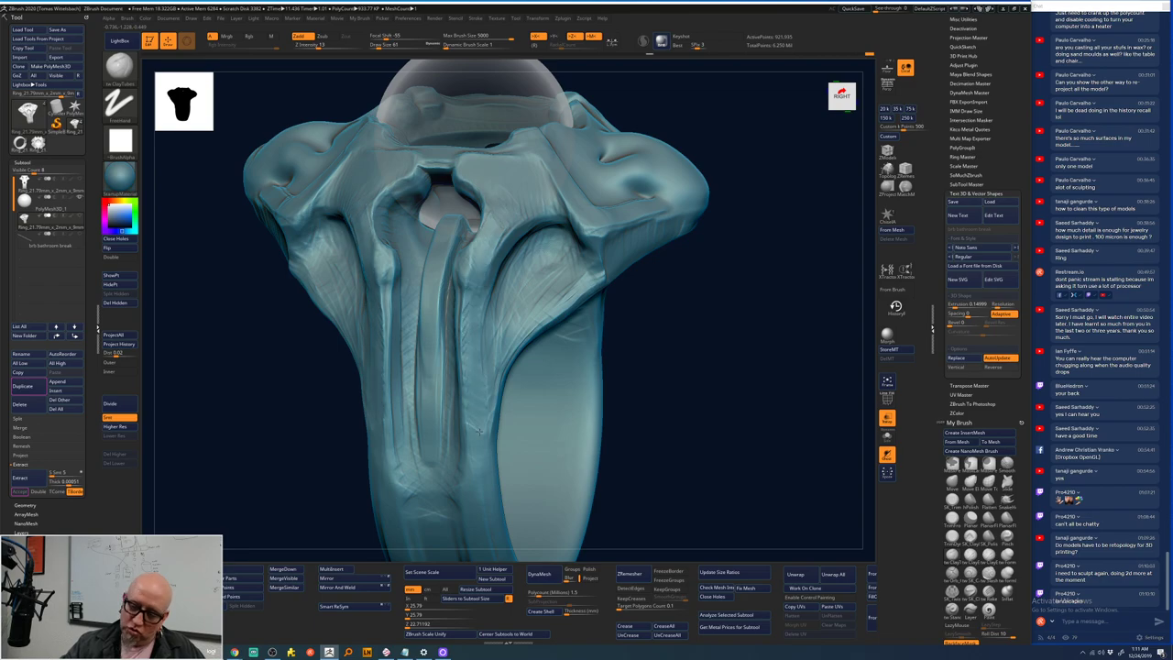
- Smooth the central column and pull its top upward
{"action": "mouse_move", "coordinate": [675, 474]}
{"action": "left_mouse_down"}
{"action": "mouse_move", "coordinate": [652, 411]}
{"action": "mouse_move", "coordinate": [676, 359]}
{"action": "mouse_move", "coordinate": [617, 272]}
{"action": "mouse_move", "coordinate": [702, 419]}
{"action": "mouse_move", "coordinate": [641, 401]}
{"action": "mouse_move", "coordinate": [652, 318]}
{"action": "left_mouse_up"}
{"action": "left_click_drag", "start_coordinate": [484, 145], "coordinate": [479, 280], "text": "shift"}
{"action": "key", "text": "space"}
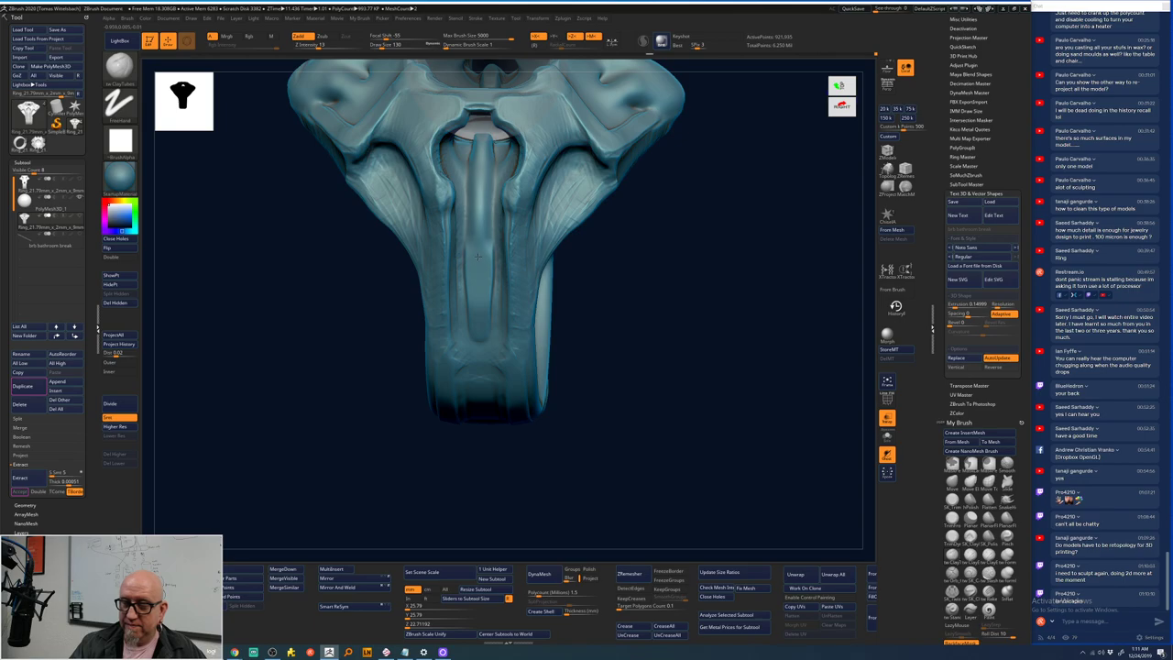
{"action": "mouse_move", "coordinate": [479, 208]}
{"action": "left_mouse_down"}
{"action": "mouse_move", "coordinate": [481, 142]}
{"action": "mouse_move", "coordinate": [478, 266]}
{"action": "mouse_move", "coordinate": [479, 117]}
{"action": "left_mouse_up"}
- Carve a groove down the ring shank, undoing and recarving it once
{"action": "mouse_move", "coordinate": [675, 220]}
{"action": "left_mouse_down"}
{"action": "mouse_move", "coordinate": [746, 178]}
{"action": "mouse_move", "coordinate": [705, 236]}
{"action": "mouse_move", "coordinate": [654, 223]}
{"action": "mouse_move", "coordinate": [654, 262]}
{"action": "mouse_move", "coordinate": [438, 300]}
{"action": "left_mouse_up"}
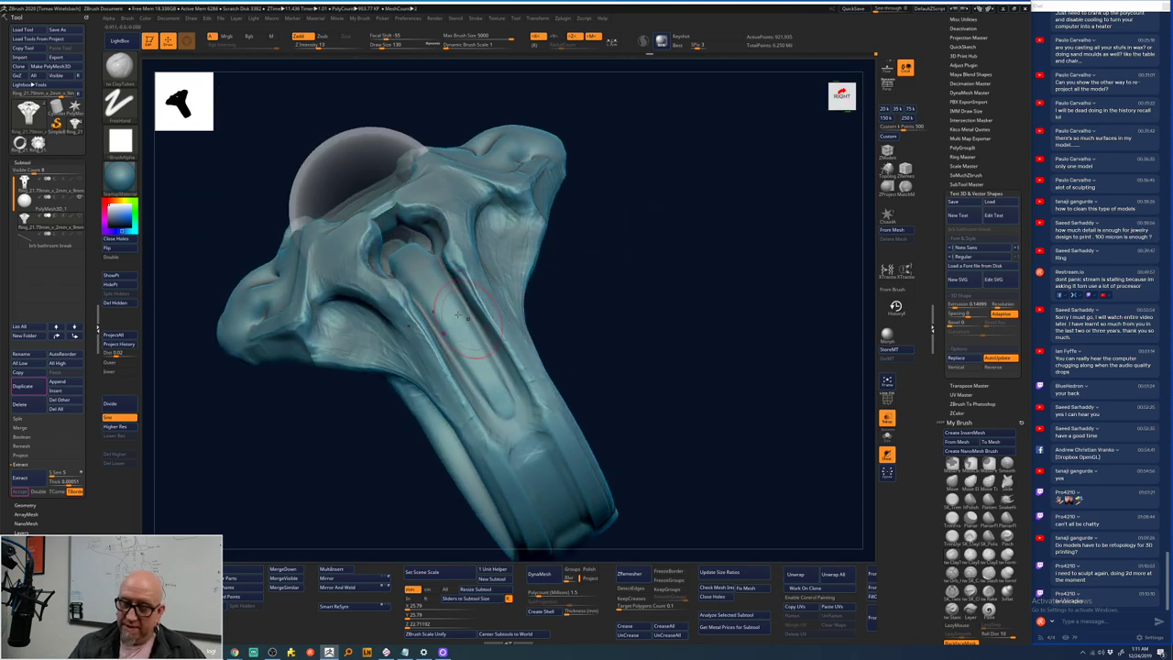
{"action": "left_click_drag", "start_coordinate": [407, 256], "coordinate": [499, 396]}
{"action": "key", "text": "ctrl+z"}
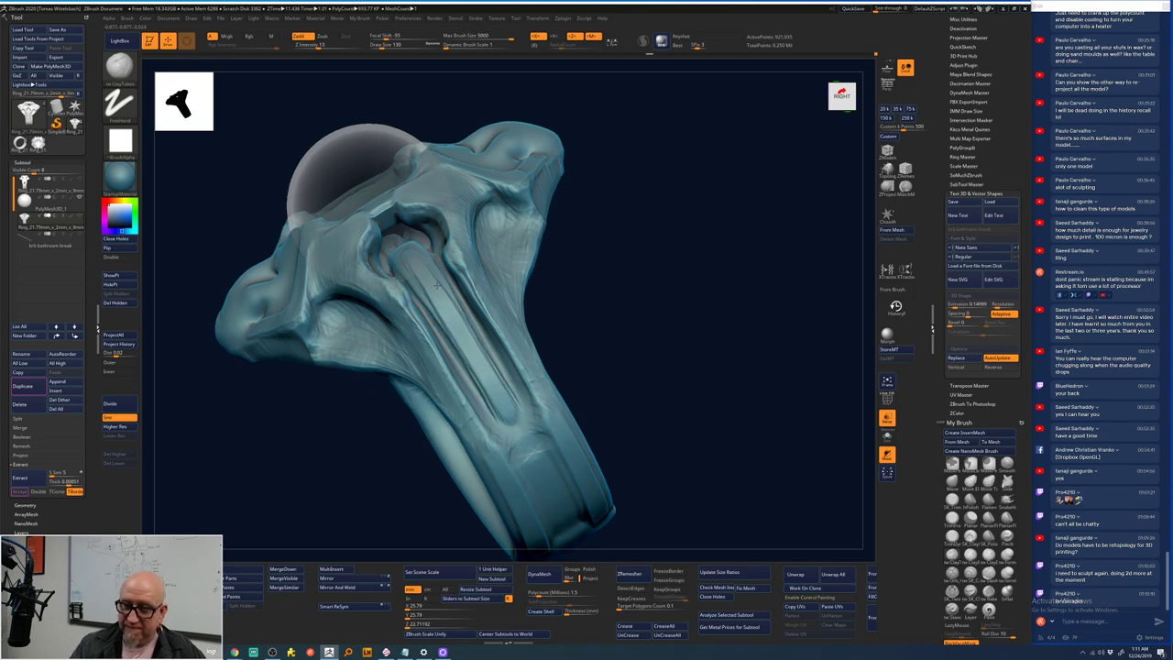
{"action": "key", "text": "space"}
{"action": "mouse_move", "coordinate": [420, 286]}
{"action": "left_mouse_down"}
{"action": "mouse_move", "coordinate": [466, 324]}
{"action": "mouse_move", "coordinate": [500, 402]}
{"action": "mouse_move", "coordinate": [548, 393]}
{"action": "mouse_move", "coordinate": [530, 422]}
{"action": "left_mouse_up"}
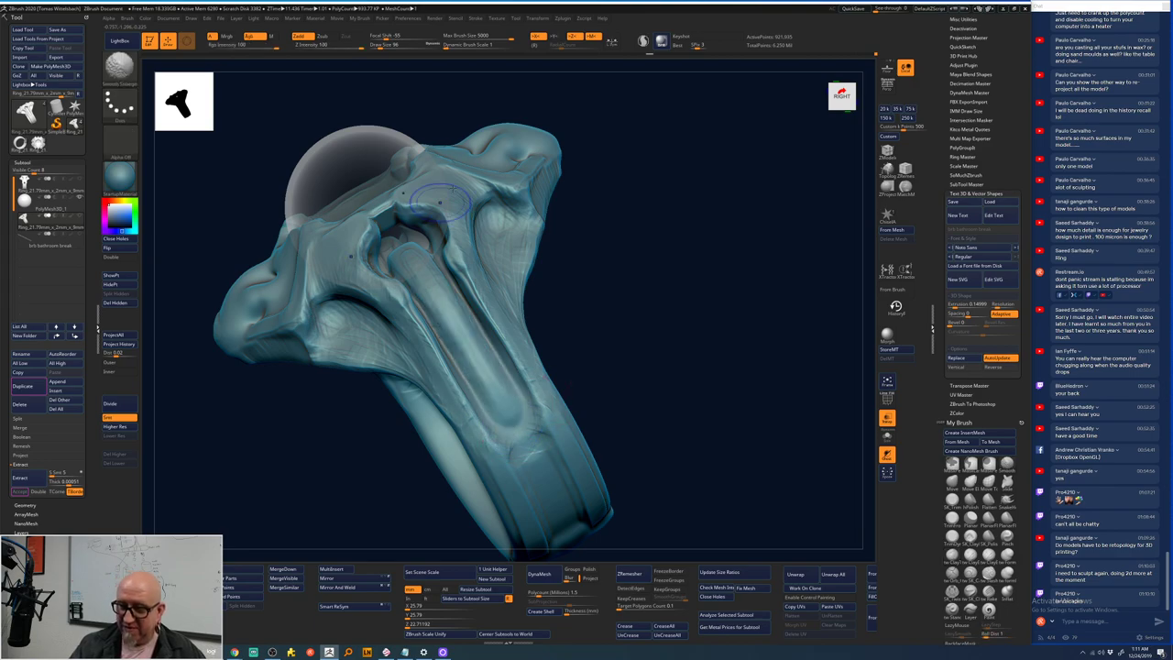
{"action": "left_click_drag", "start_coordinate": [633, 303], "coordinate": [644, 249], "text": "shift"}
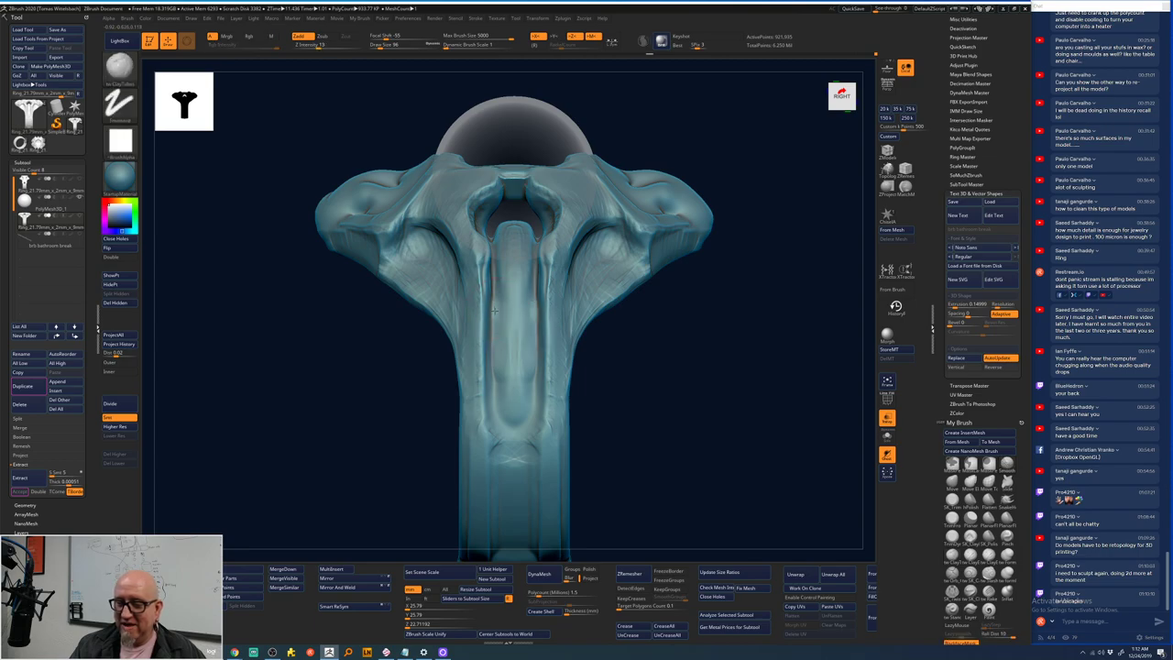
- Mask both walls of the central groove and build them up
{"action": "left_click_drag", "start_coordinate": [495, 322], "coordinate": [504, 396]}
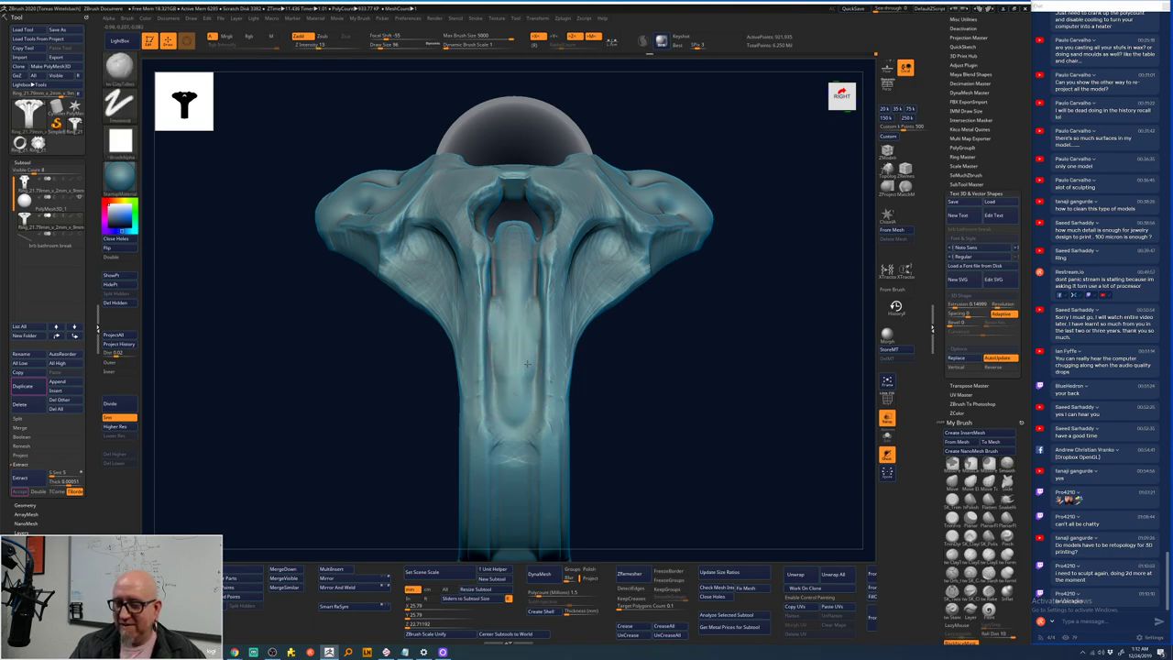
{"action": "left_click_drag", "start_coordinate": [554, 249], "coordinate": [552, 432], "text": "ctrl"}
{"action": "right_click_drag", "start_coordinate": [552, 432], "coordinate": [513, 293]}
{"action": "key", "text": "space"}
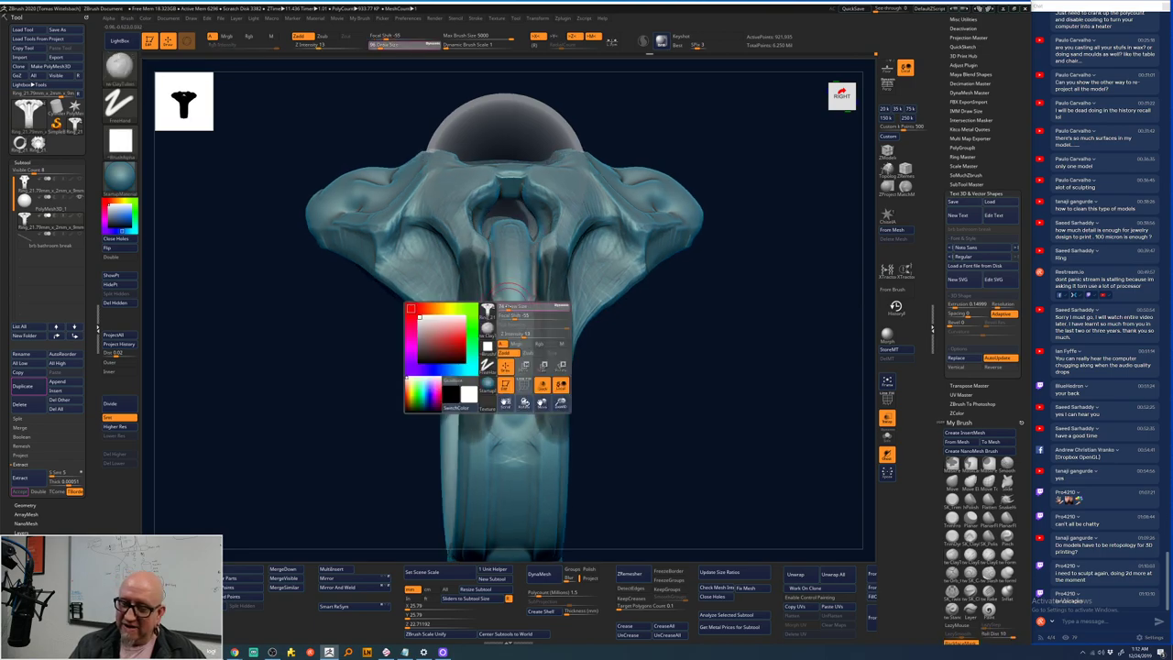
{"action": "mouse_move", "coordinate": [504, 297]}
{"action": "left_mouse_down"}
{"action": "mouse_move", "coordinate": [495, 423]}
{"action": "mouse_move", "coordinate": [495, 311]}
{"action": "left_mouse_up"}
- Sculpt along the central groove with ClayTubes using several strokes
{"action": "key", "text": "b"}
{"action": "key", "text": "c"}
{"action": "key", "text": "t"}
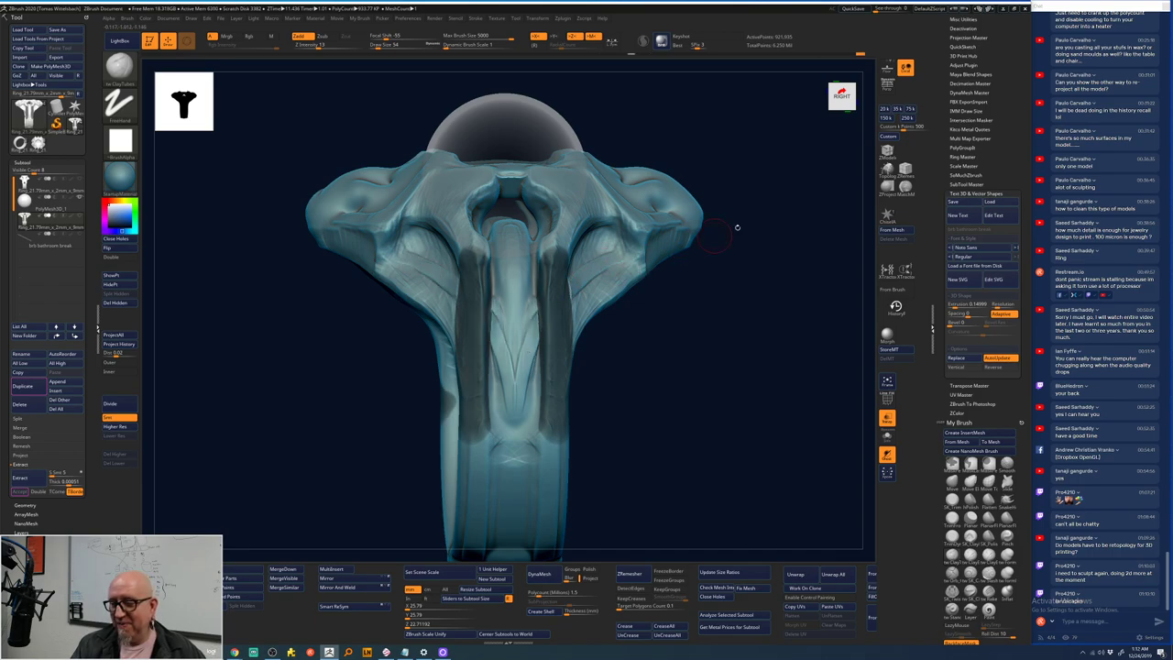
{"action": "left_click_drag", "start_coordinate": [737, 226], "coordinate": [757, 254]}
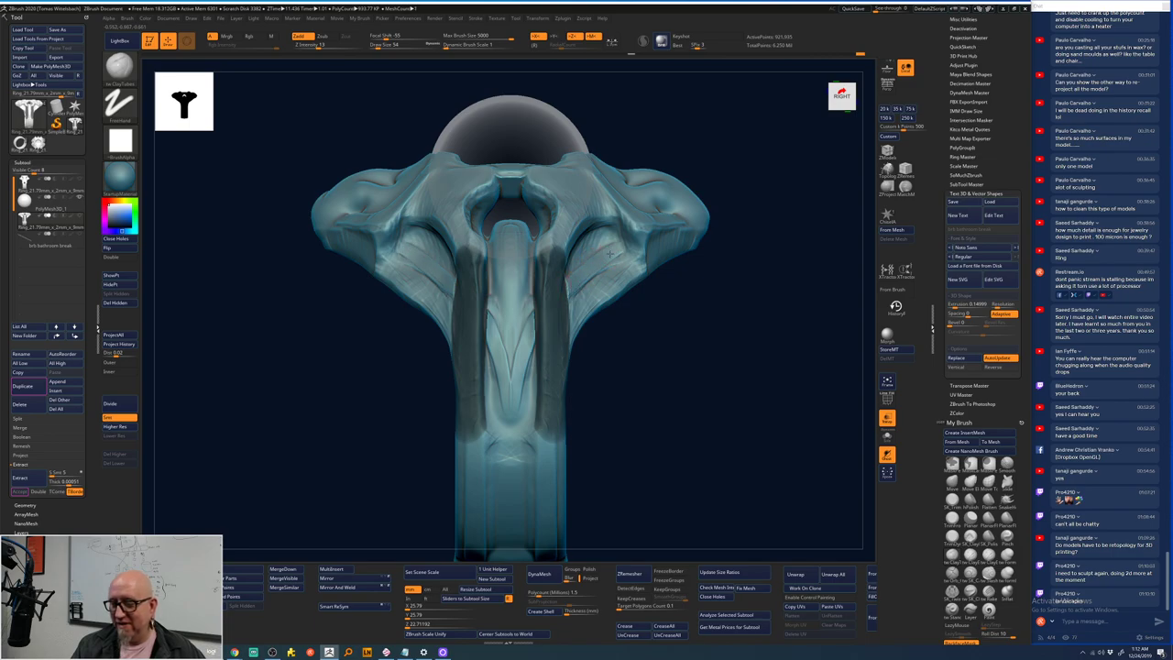
{"action": "mouse_move", "coordinate": [537, 323]}
{"action": "left_mouse_down"}
{"action": "mouse_move", "coordinate": [514, 382]}
{"action": "mouse_move", "coordinate": [533, 306]}
{"action": "mouse_move", "coordinate": [512, 371]}
{"action": "mouse_move", "coordinate": [517, 219]}
{"action": "mouse_move", "coordinate": [511, 458]}
{"action": "left_mouse_up"}
{"action": "mouse_move", "coordinate": [511, 341]}
{"action": "left_mouse_down"}
{"action": "mouse_move", "coordinate": [509, 448]}
{"action": "mouse_move", "coordinate": [507, 326]}
{"action": "mouse_move", "coordinate": [507, 459]}
{"action": "mouse_move", "coordinate": [517, 342]}
{"action": "mouse_move", "coordinate": [502, 337]}
{"action": "mouse_move", "coordinate": [514, 236]}
{"action": "left_mouse_up"}
- Smooth the groove walls, then return to ClayTubes in front view
{"action": "left_click_drag", "start_coordinate": [744, 203], "coordinate": [669, 206]}
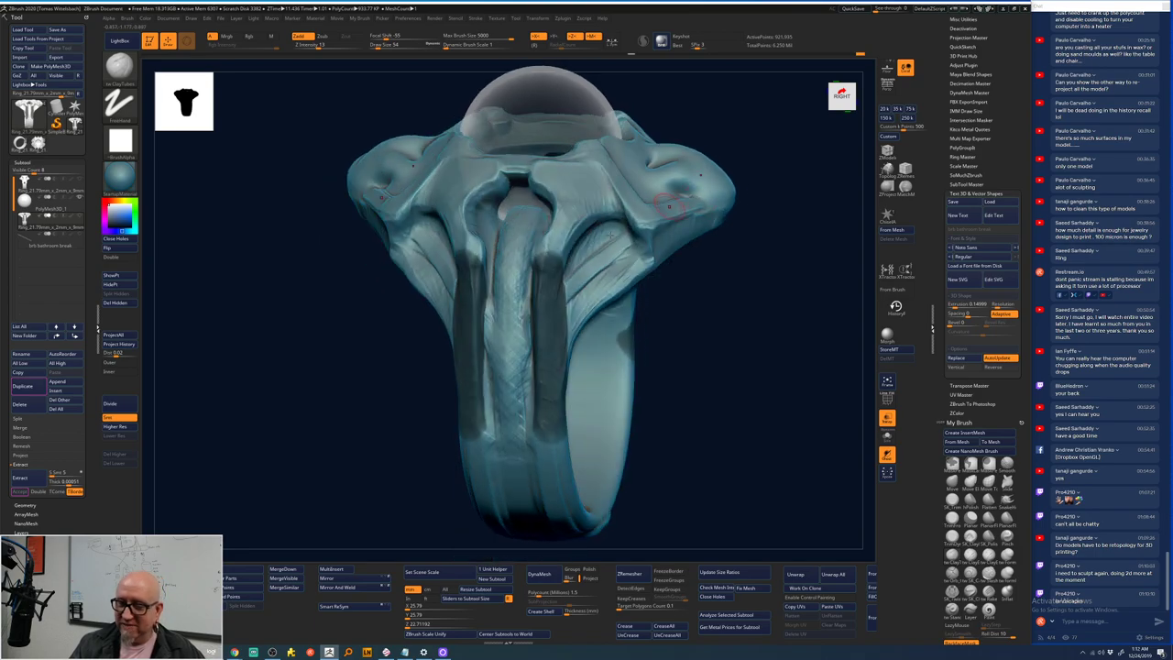
{"action": "key", "text": "b"}
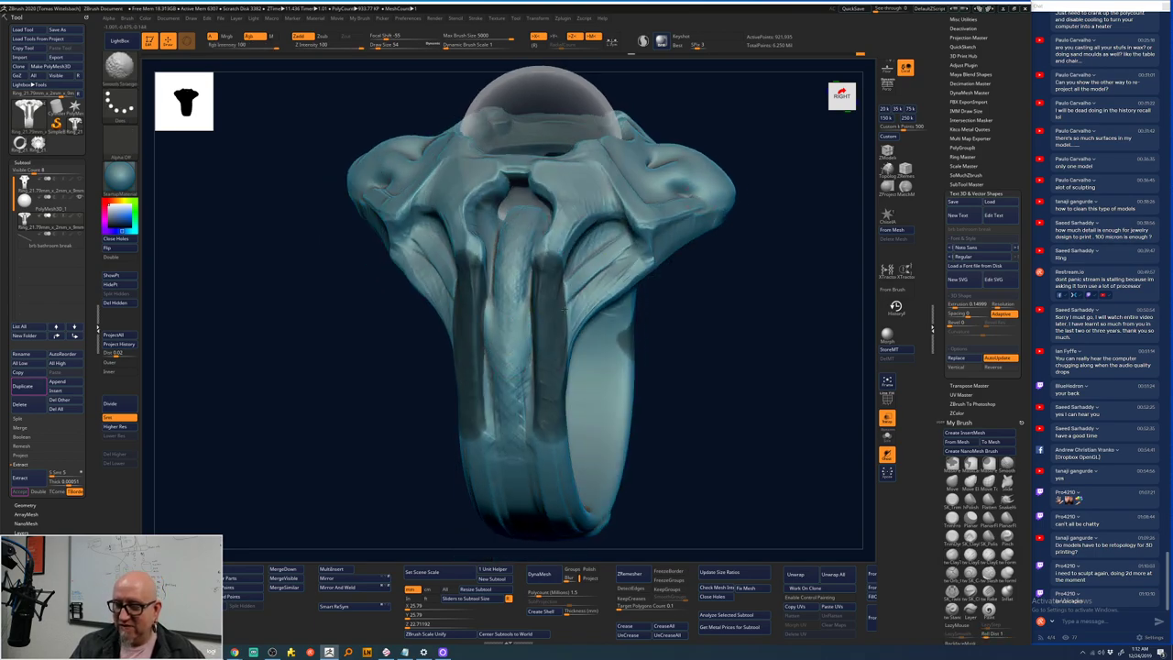
{"action": "key", "text": "b"}
{"action": "key", "text": "c"}
{"action": "key", "text": "t"}
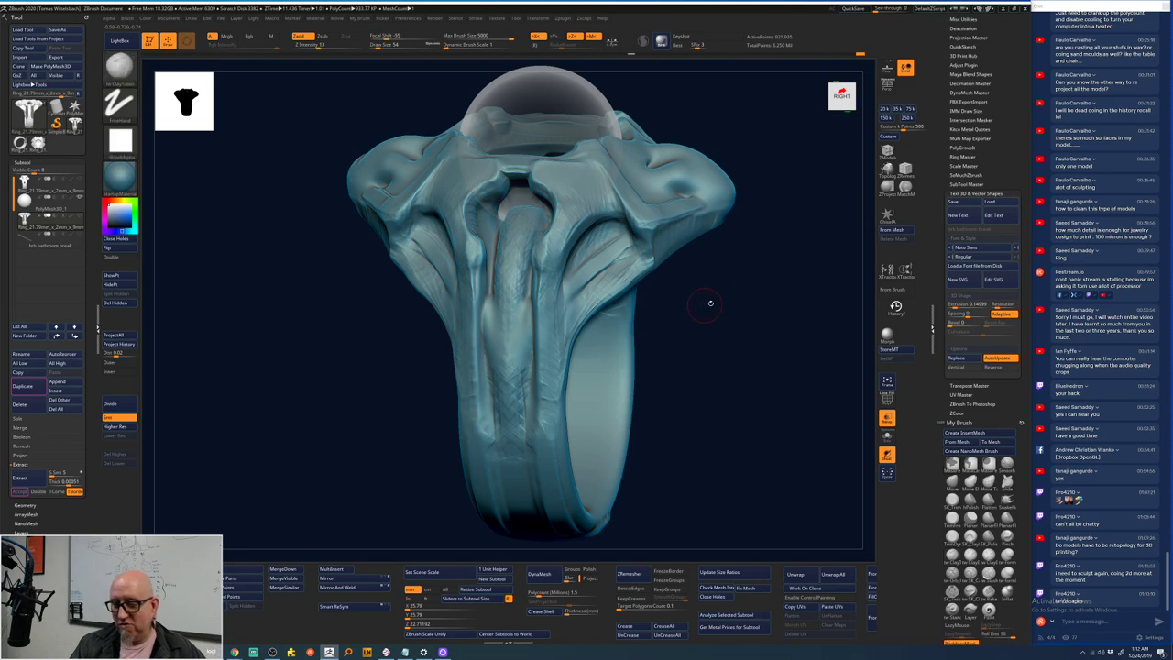
{"action": "left_click_drag", "start_coordinate": [706, 302], "coordinate": [517, 336]}
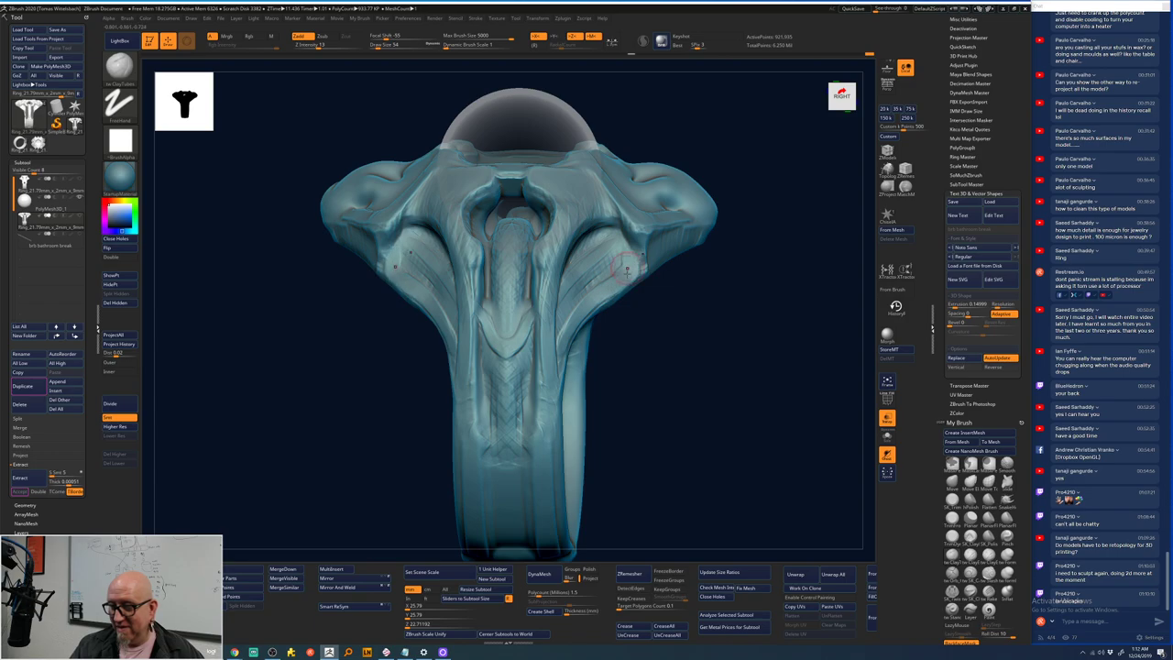
- Zoom onto the shank and smooth the strands running down its centre
{"action": "mouse_move", "coordinate": [662, 421]}
{"action": "left_mouse_down"}
{"action": "mouse_move", "coordinate": [651, 411]}
{"action": "mouse_move", "coordinate": [655, 461]}
{"action": "mouse_move", "coordinate": [654, 370]}
{"action": "mouse_move", "coordinate": [641, 405]}
{"action": "mouse_move", "coordinate": [697, 388]}
{"action": "mouse_move", "coordinate": [736, 336]}
{"action": "mouse_move", "coordinate": [678, 294]}
{"action": "mouse_move", "coordinate": [606, 268]}
{"action": "left_mouse_up"}
{"action": "key", "text": "space"}
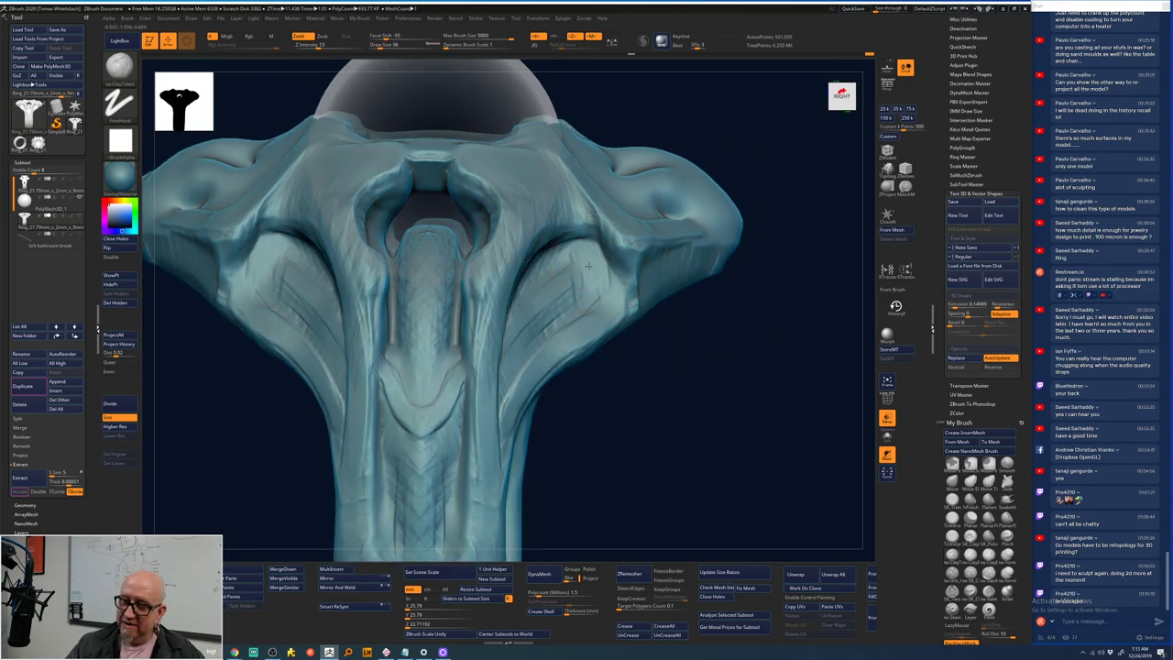
{"action": "key", "text": "space"}
{"action": "mouse_move", "coordinate": [559, 275]}
{"action": "left_mouse_down"}
{"action": "mouse_move", "coordinate": [767, 210]}
{"action": "mouse_move", "coordinate": [589, 265]}
{"action": "left_mouse_up"}
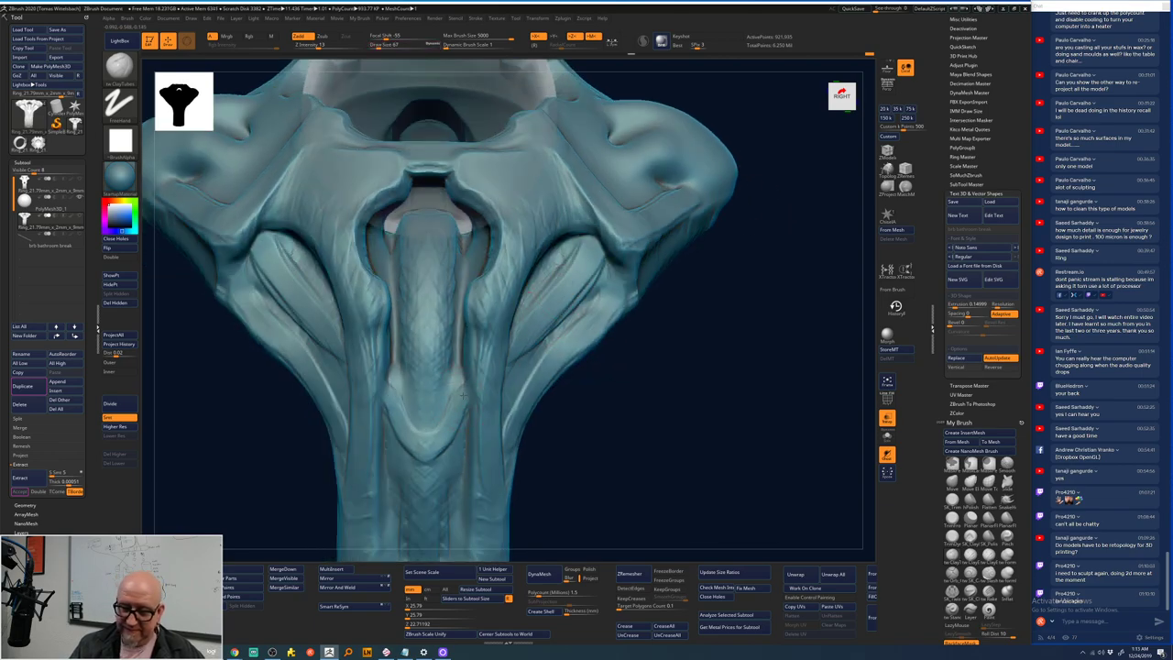
{"action": "left_click_drag", "start_coordinate": [586, 468], "coordinate": [581, 377], "text": "alt"}
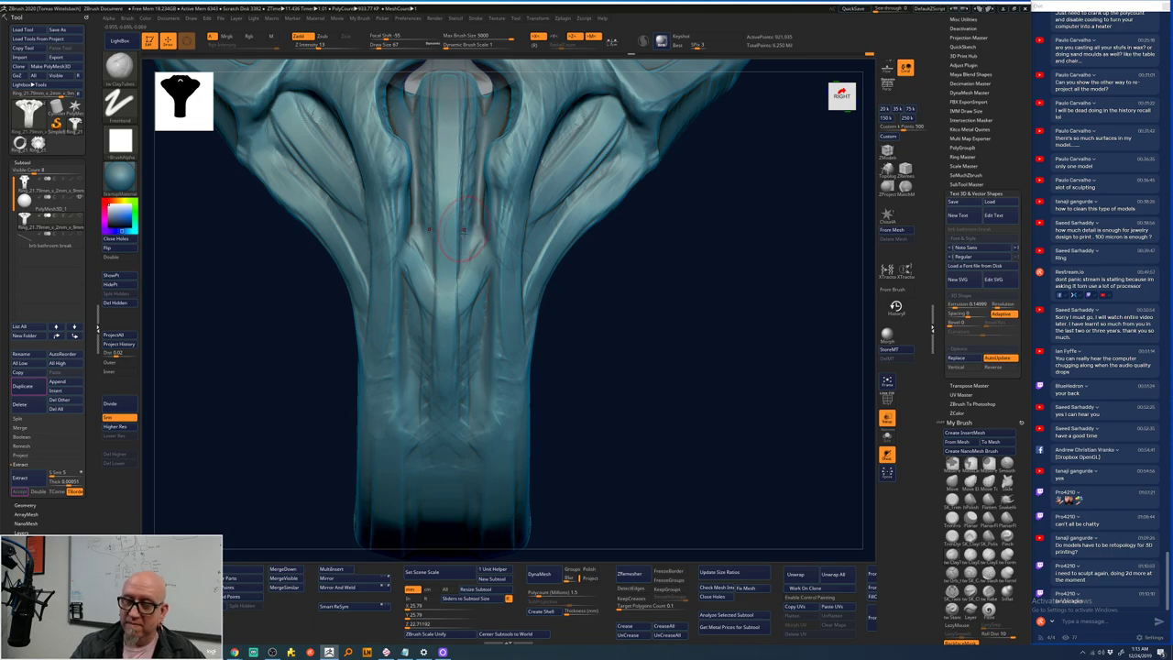
{"action": "key", "text": "shift"}
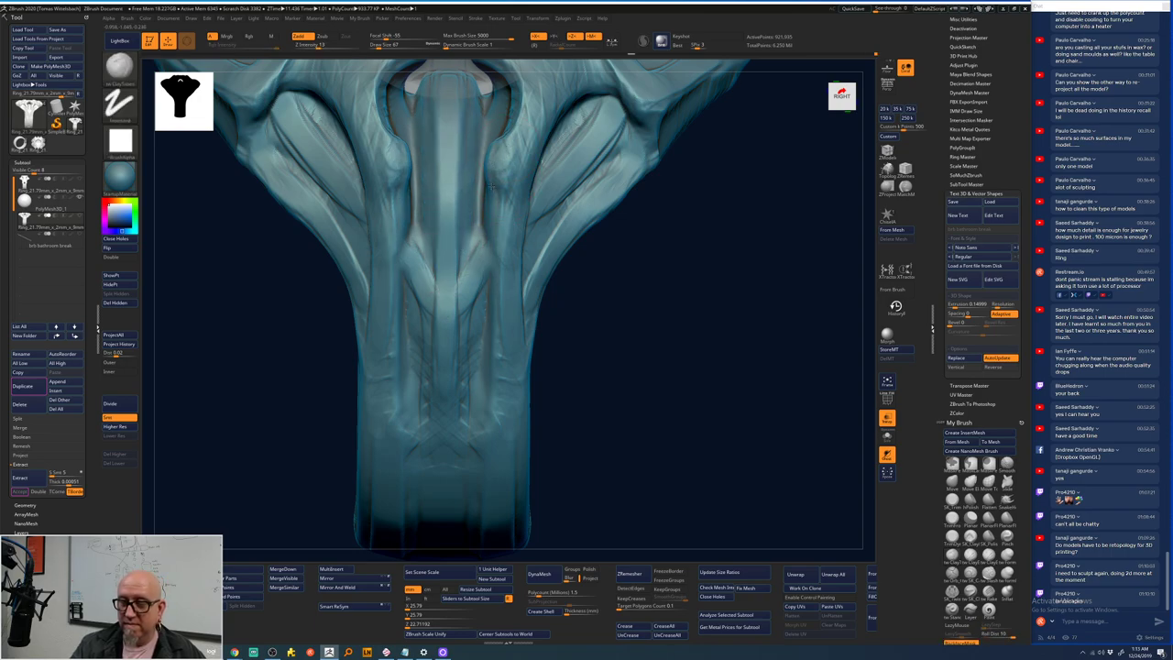
{"action": "mouse_move", "coordinate": [497, 262]}
{"action": "left_mouse_down"}
{"action": "mouse_move", "coordinate": [494, 394]}
{"action": "mouse_move", "coordinate": [474, 432]}
{"action": "mouse_move", "coordinate": [498, 506]}
{"action": "left_mouse_up"}
{"action": "mouse_move", "coordinate": [498, 507]}
{"action": "right_mouse_down"}
{"action": "mouse_move", "coordinate": [649, 314]}
{"action": "mouse_move", "coordinate": [607, 422]}
{"action": "mouse_move", "coordinate": [465, 376]}
{"action": "right_mouse_up"}
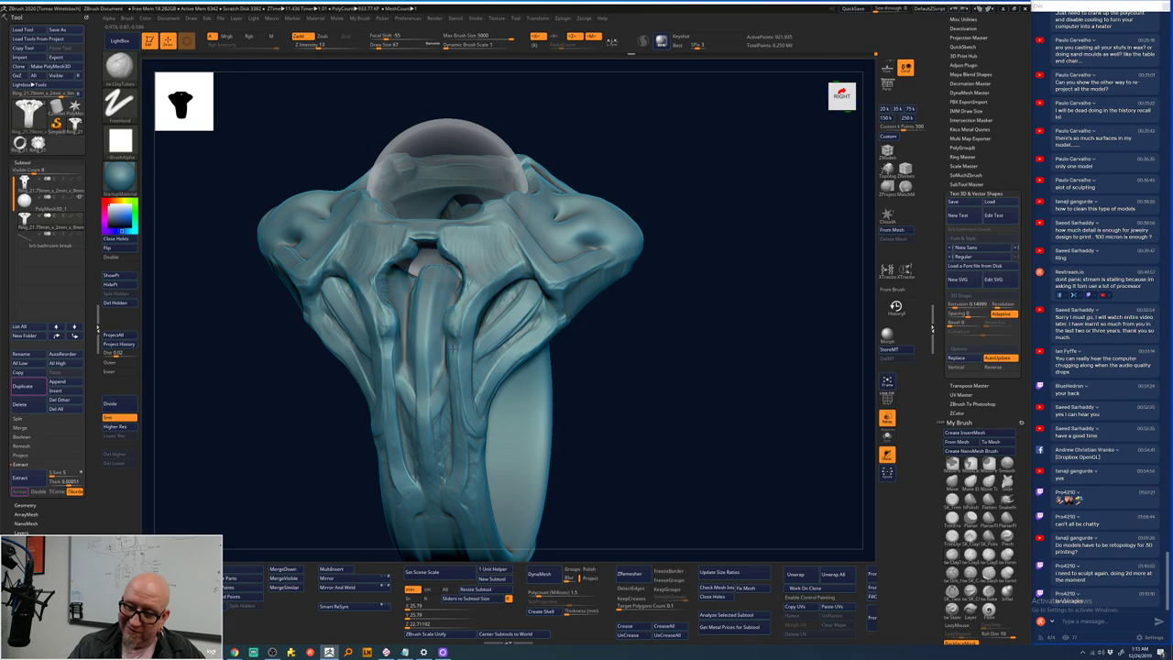
{"action": "left_click_drag", "start_coordinate": [674, 295], "coordinate": [418, 321]}
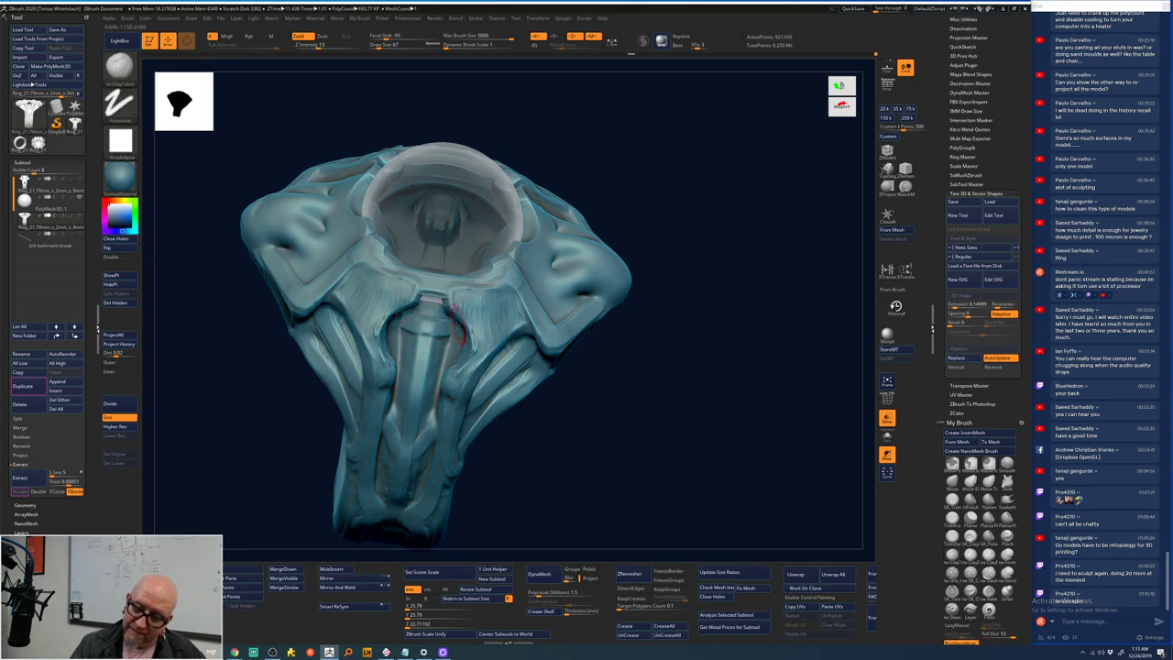
{"action": "mouse_move", "coordinate": [403, 363]}
{"action": "left_mouse_down"}
{"action": "mouse_move", "coordinate": [441, 356]}
{"action": "mouse_move", "coordinate": [421, 356]}
{"action": "mouse_move", "coordinate": [441, 361]}
{"action": "mouse_move", "coordinate": [410, 383]}
{"action": "mouse_move", "coordinate": [438, 390]}
{"action": "left_mouse_up"}
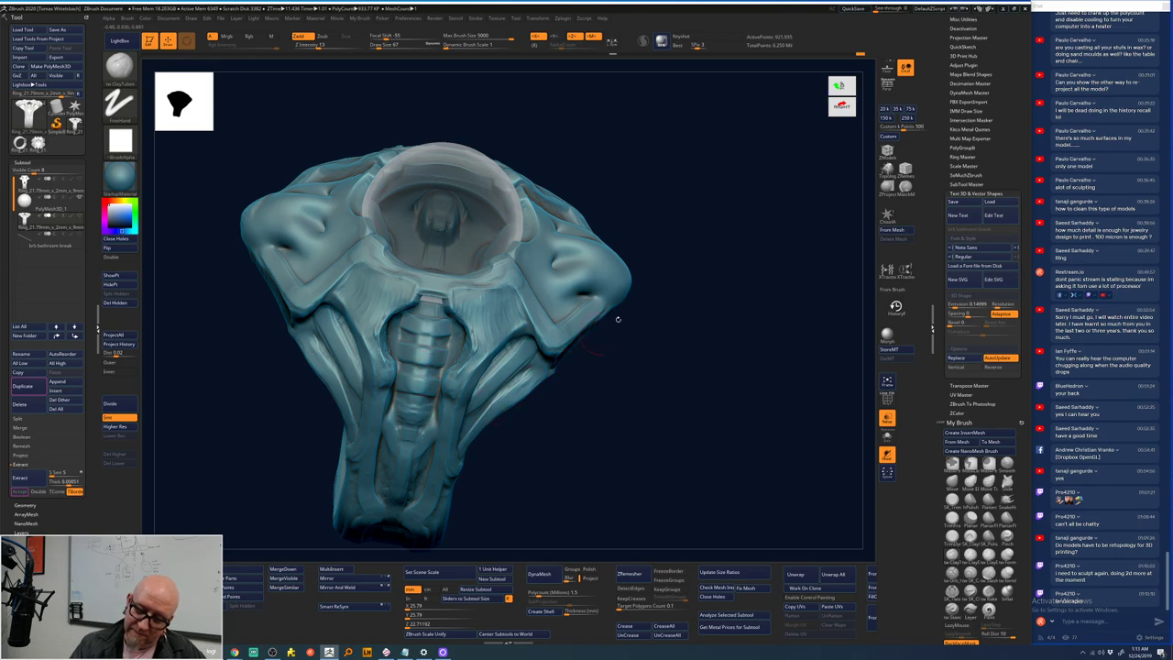
{"action": "left_click_drag", "start_coordinate": [616, 322], "coordinate": [682, 234]}
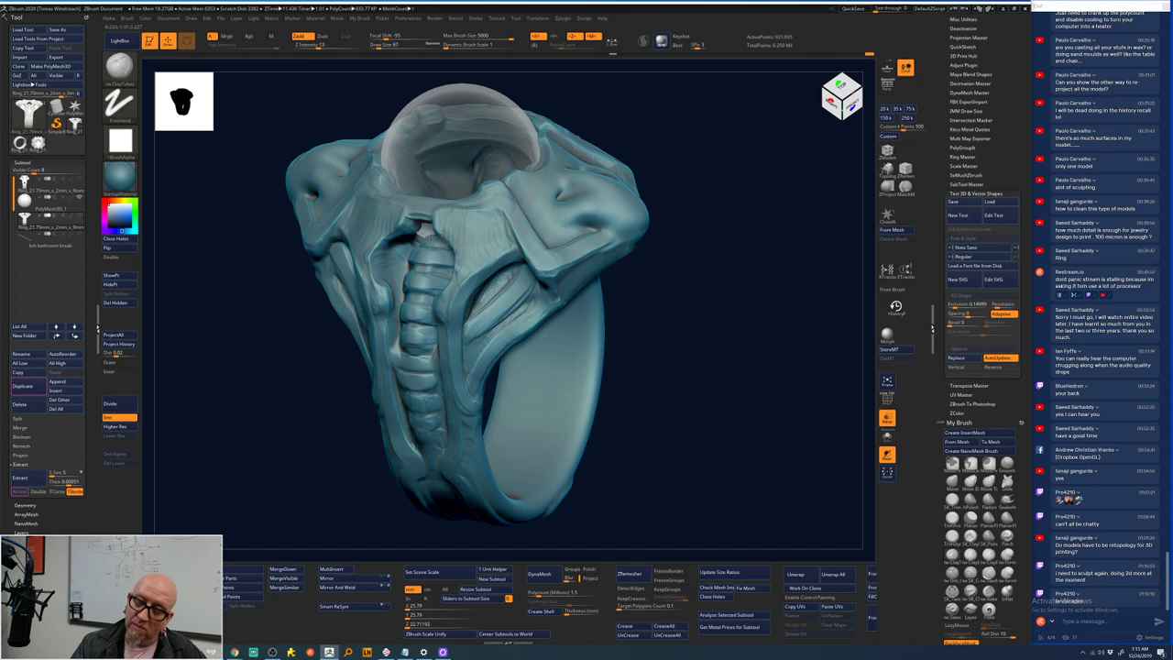
{"action": "left_click_drag", "start_coordinate": [649, 259], "coordinate": [454, 353], "text": "shift"}
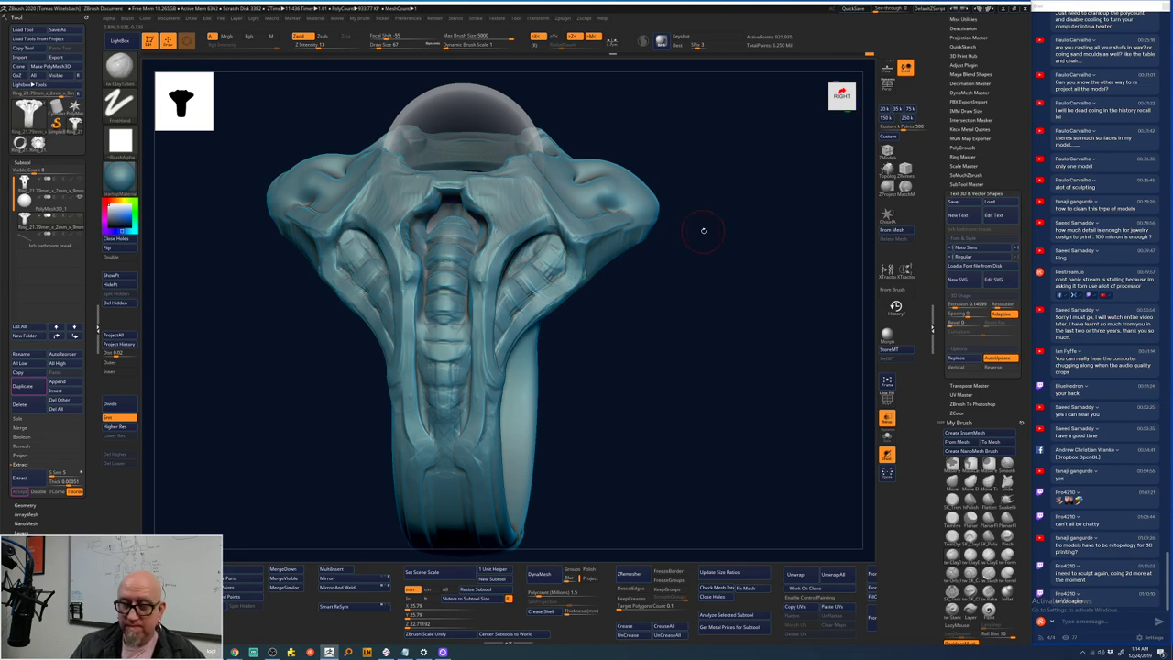
{"action": "left_click_drag", "start_coordinate": [703, 230], "coordinate": [519, 308]}
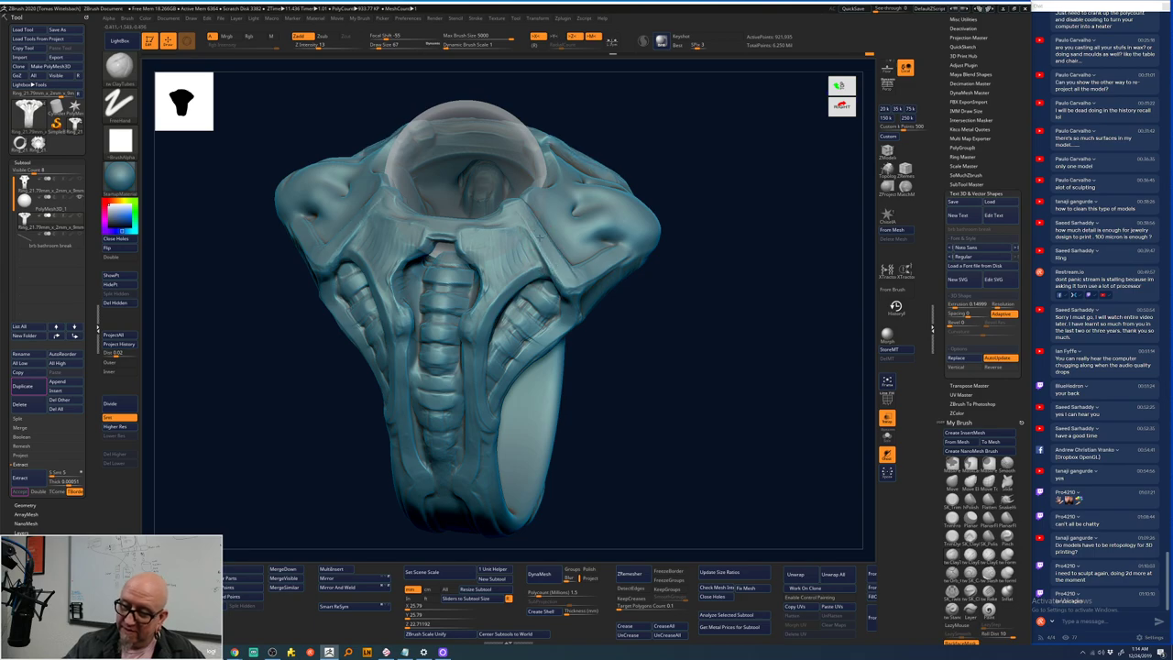
{"action": "left_click_drag", "start_coordinate": [655, 101], "coordinate": [584, 273]}
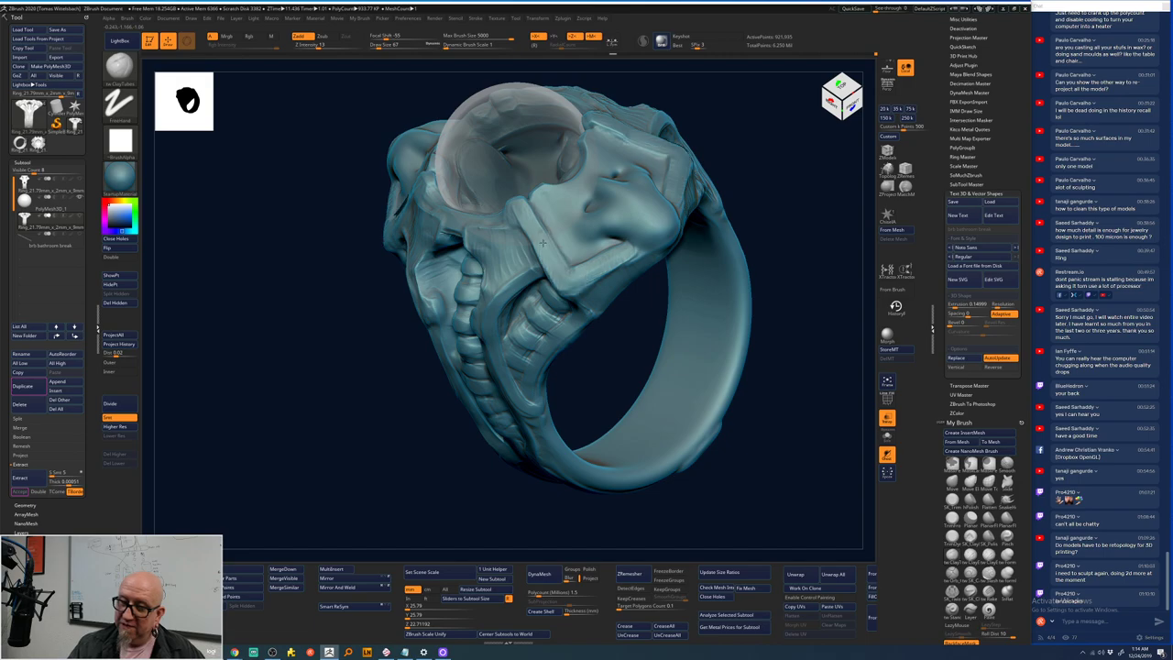
{"action": "right_click_drag", "start_coordinate": [543, 243], "coordinate": [590, 293]}
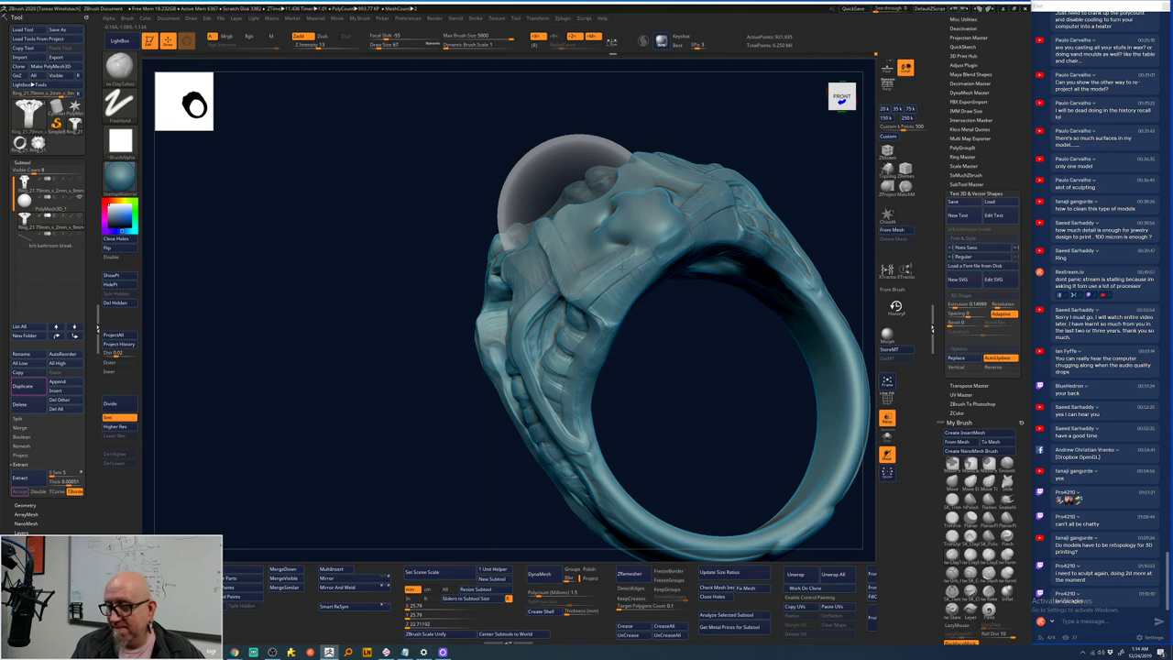
{"action": "right_click_drag", "start_coordinate": [631, 358], "coordinate": [584, 284]}
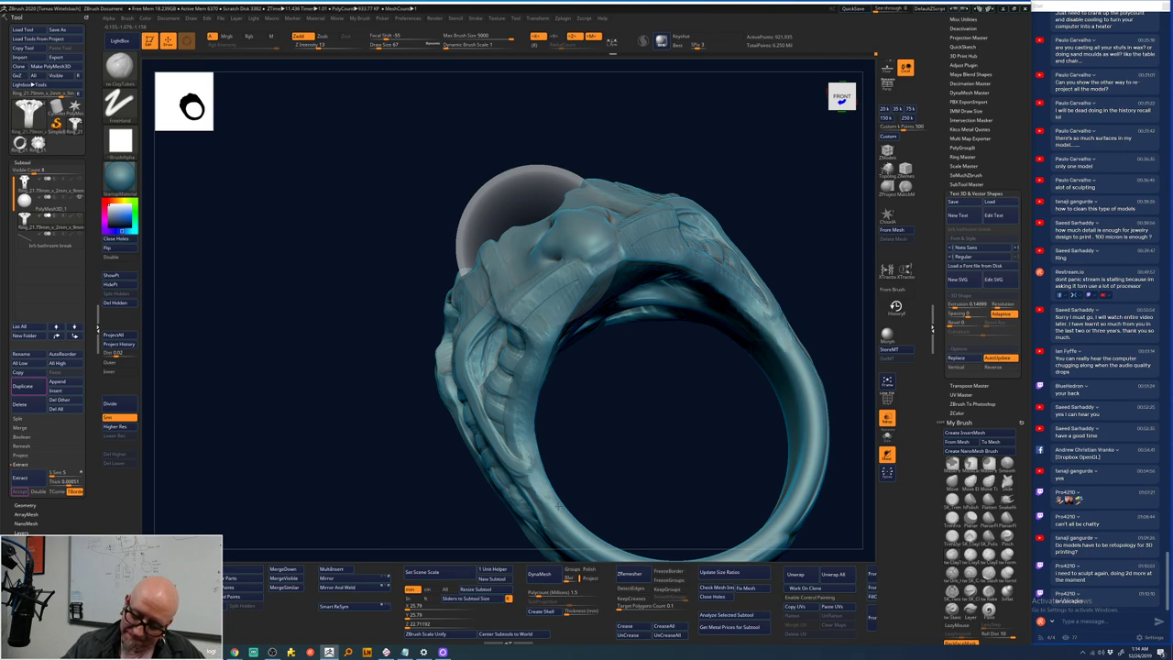
{"action": "left_click_drag", "start_coordinate": [558, 503], "coordinate": [716, 388]}
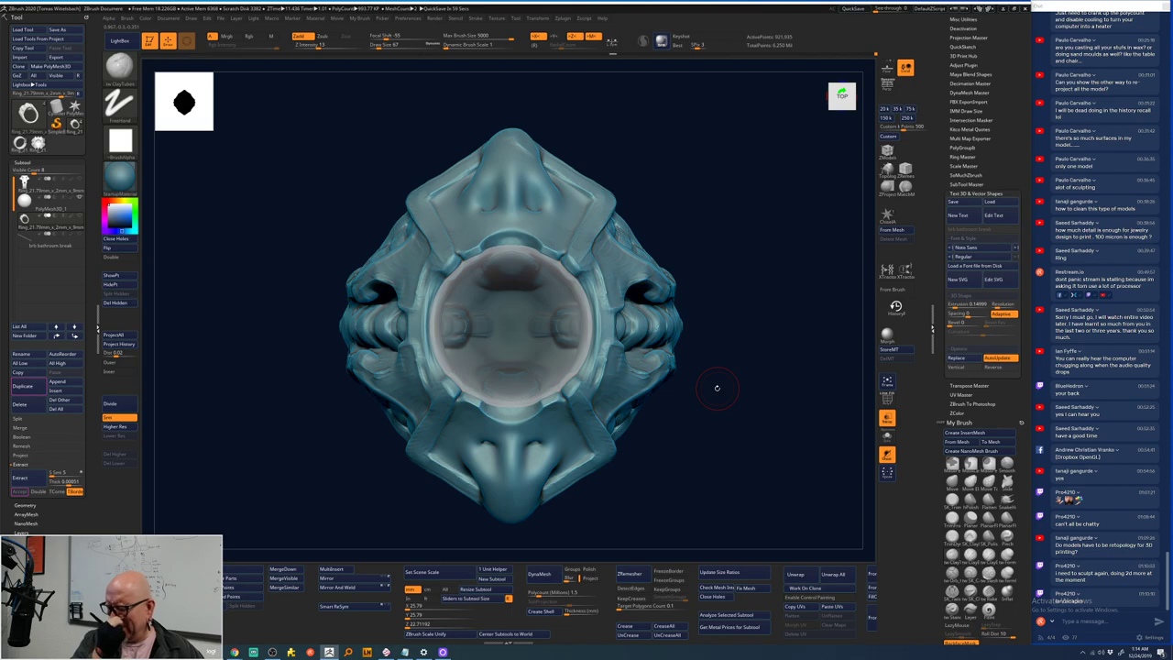
{"action": "left_click_drag", "start_coordinate": [717, 388], "coordinate": [663, 243]}
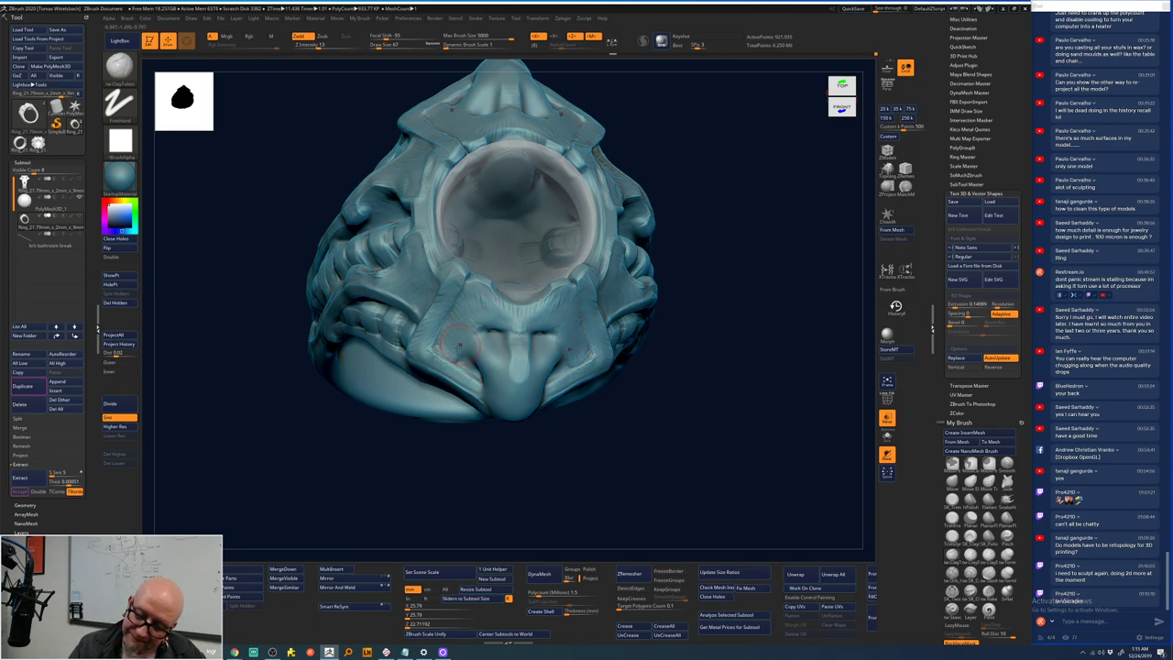
{"action": "mouse_move", "coordinate": [736, 233]}
{"action": "left_mouse_down"}
{"action": "mouse_move", "coordinate": [735, 256]}
{"action": "mouse_move", "coordinate": [720, 248]}
{"action": "left_mouse_up"}
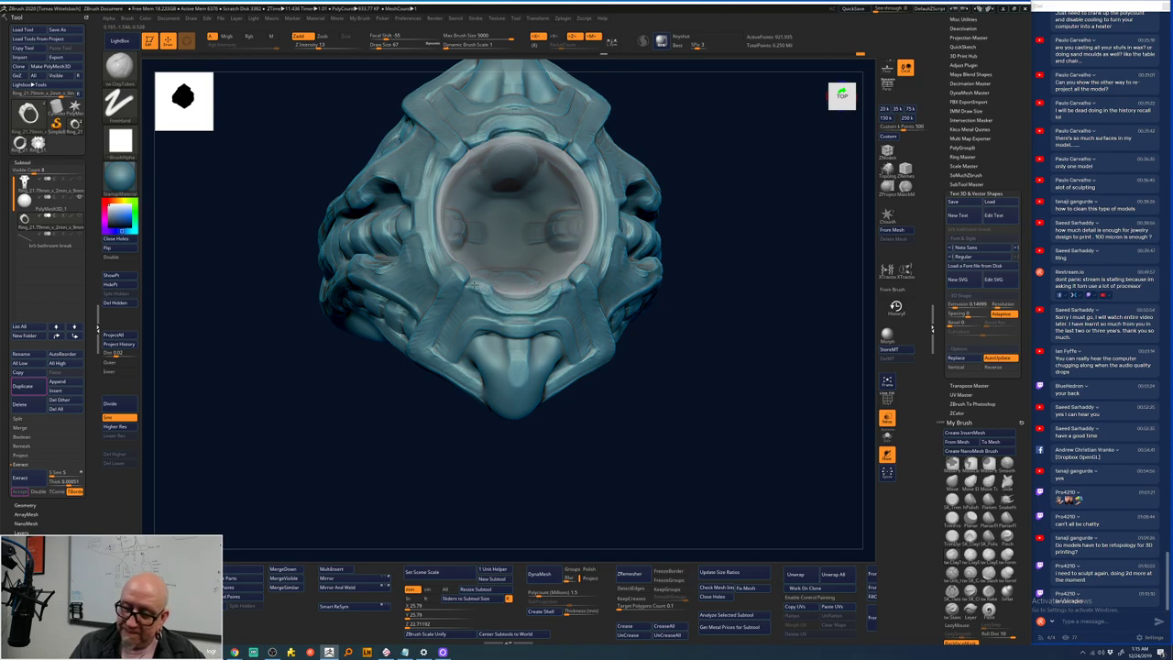
{"action": "left_click_drag", "start_coordinate": [747, 239], "coordinate": [681, 290]}
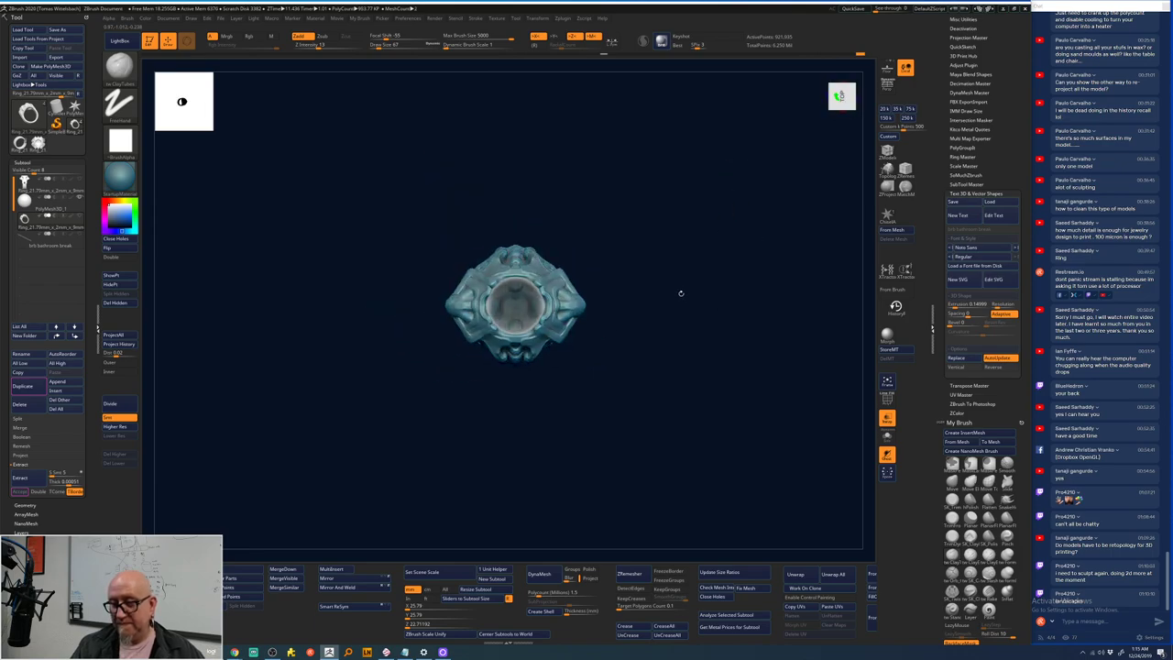
{"action": "mouse_move", "coordinate": [624, 267]}
{"action": "left_mouse_down"}
{"action": "mouse_move", "coordinate": [606, 273]}
{"action": "mouse_move", "coordinate": [628, 228]}
{"action": "left_mouse_up"}
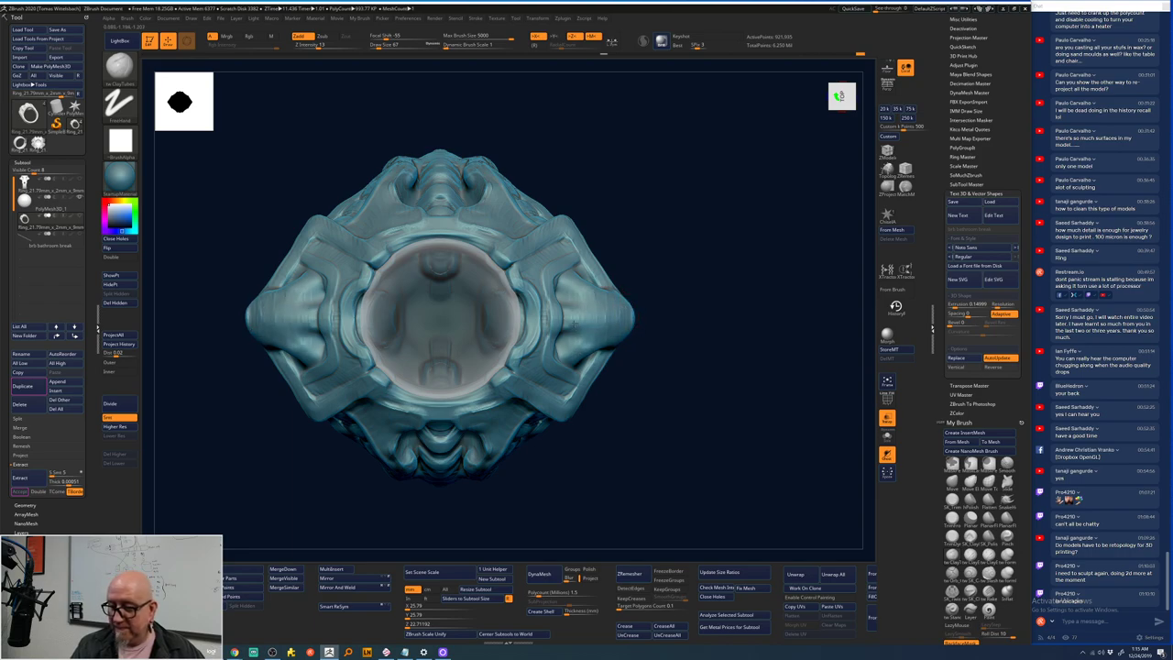
{"action": "mouse_move", "coordinate": [641, 339]}
{"action": "left_mouse_down"}
{"action": "mouse_move", "coordinate": [740, 257]}
{"action": "mouse_move", "coordinate": [737, 245]}
{"action": "mouse_move", "coordinate": [647, 316]}
{"action": "mouse_move", "coordinate": [641, 133]}
{"action": "left_mouse_up"}
{"action": "left_click_drag", "start_coordinate": [647, 302], "coordinate": [647, 291]}
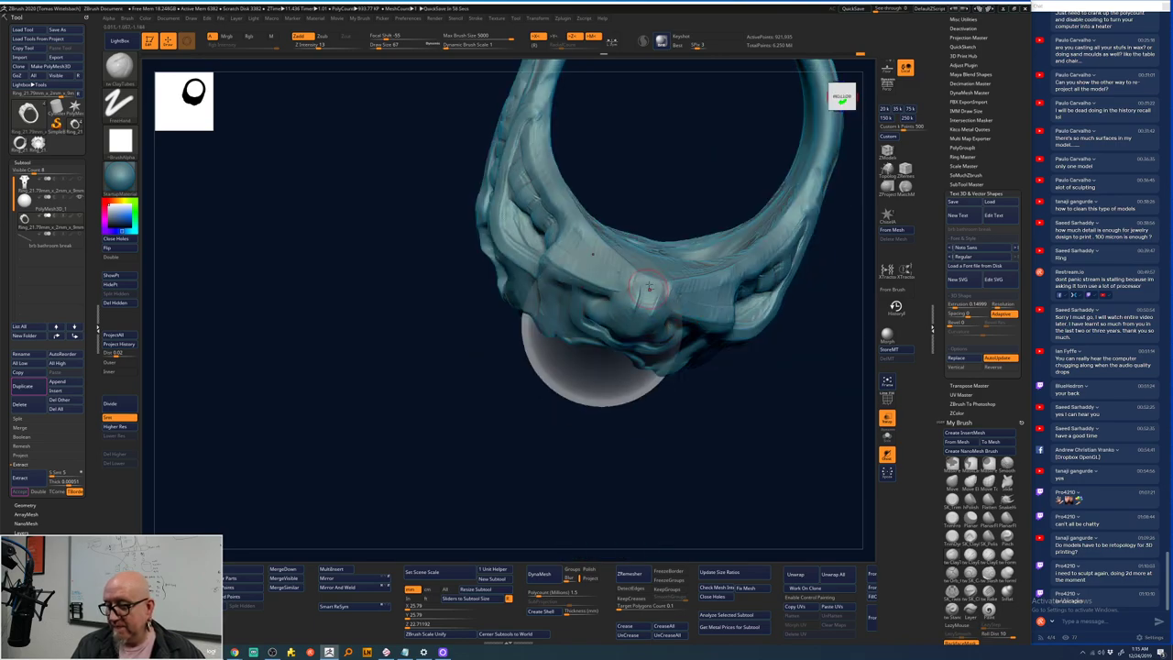
{"action": "left_click_drag", "start_coordinate": [631, 446], "coordinate": [634, 303]}
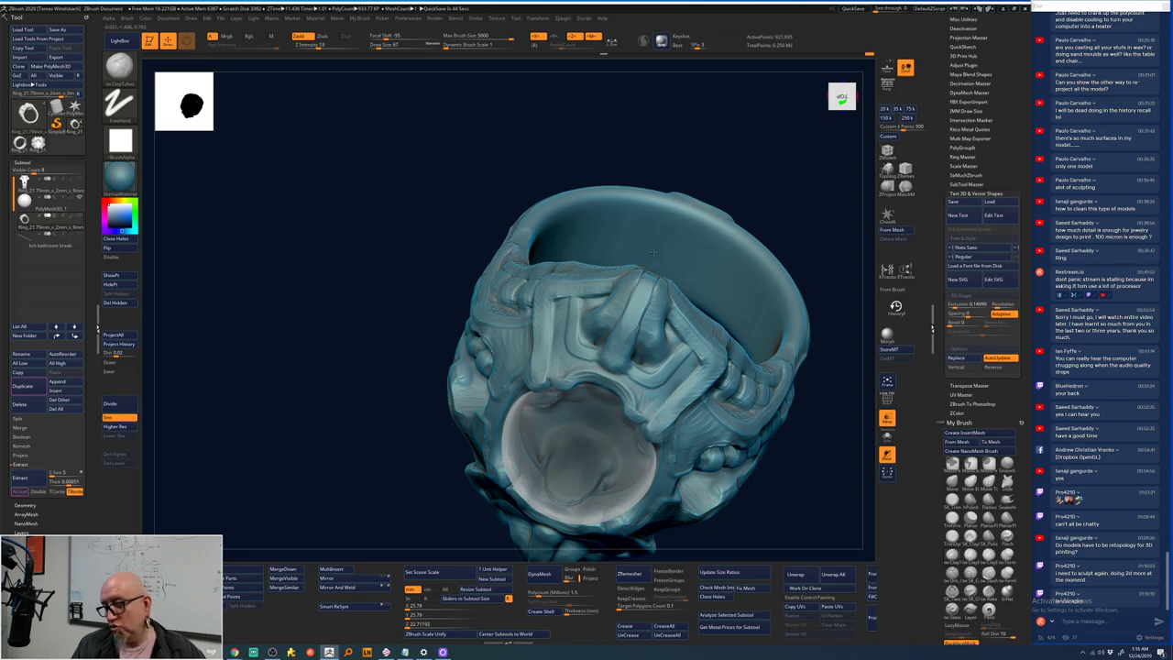
{"action": "key", "text": "shift"}
{"action": "key", "text": "shift"}
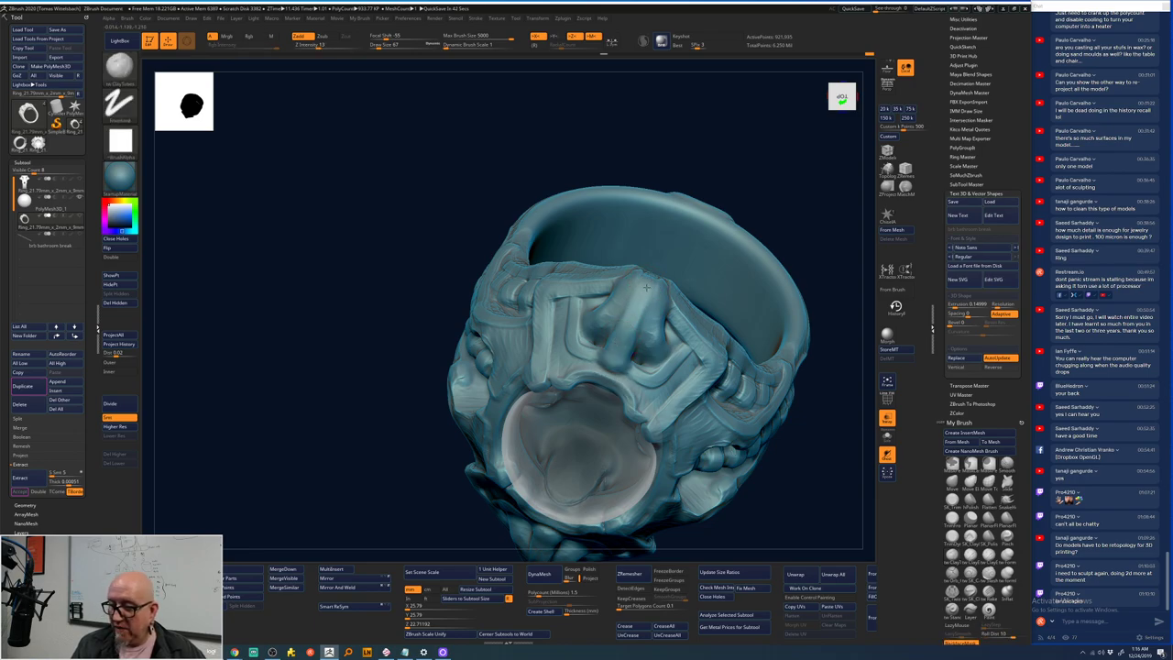
{"action": "right_click_drag", "start_coordinate": [699, 210], "coordinate": [631, 310]}
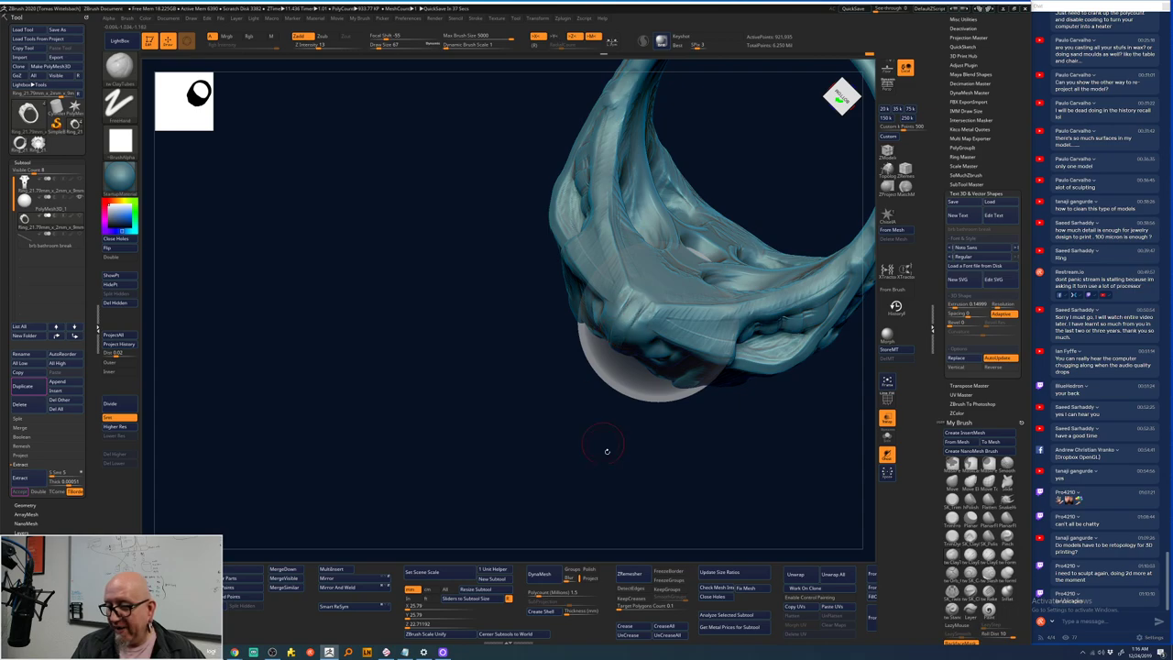
{"action": "right_click_drag", "start_coordinate": [606, 451], "coordinate": [613, 168], "text": "shift"}
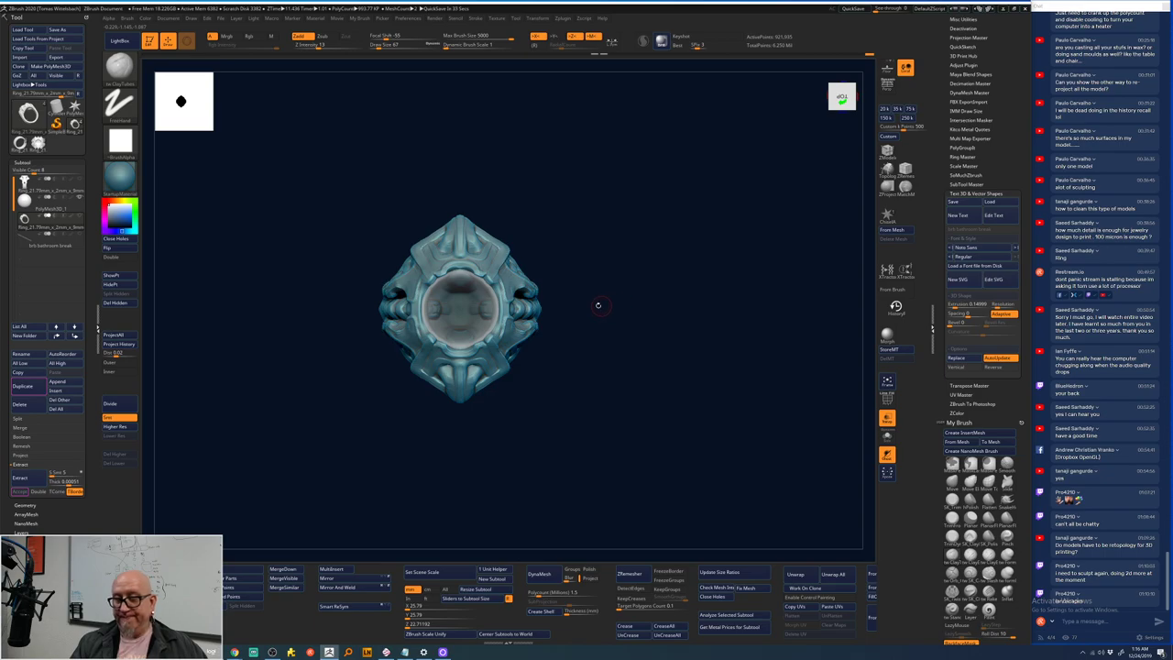
{"action": "right_click_drag", "start_coordinate": [598, 305], "coordinate": [607, 275], "text": "ctrl"}
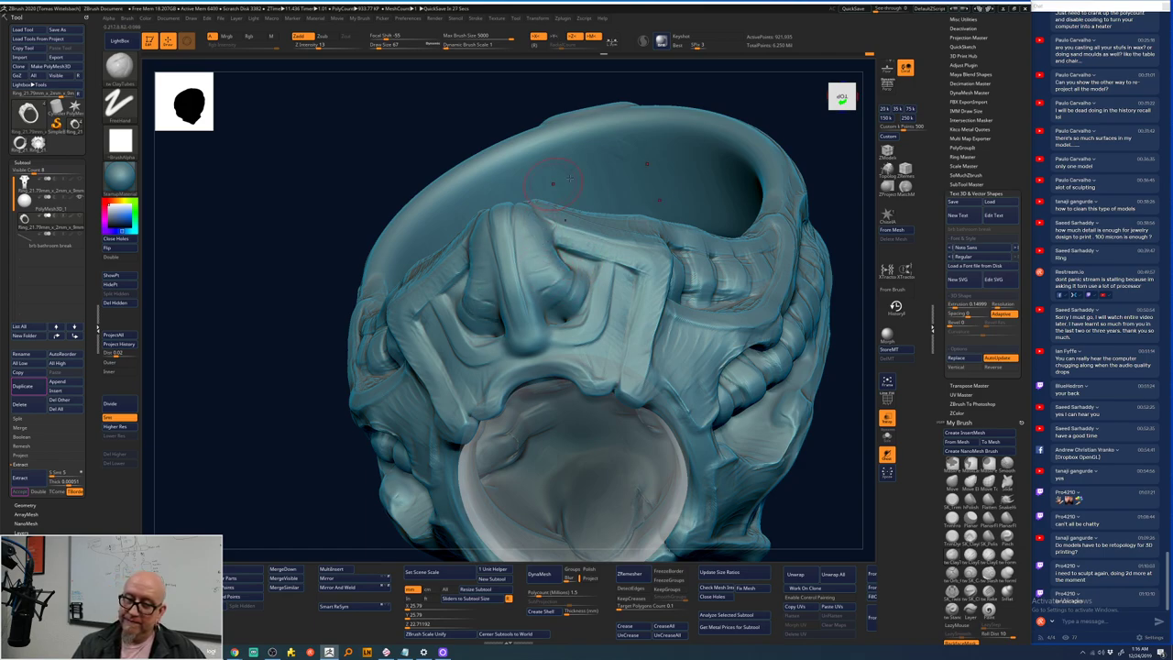
{"action": "left_click_drag", "start_coordinate": [831, 298], "coordinate": [640, 281]}
{"action": "left_click_drag", "start_coordinate": [775, 264], "coordinate": [558, 357]}
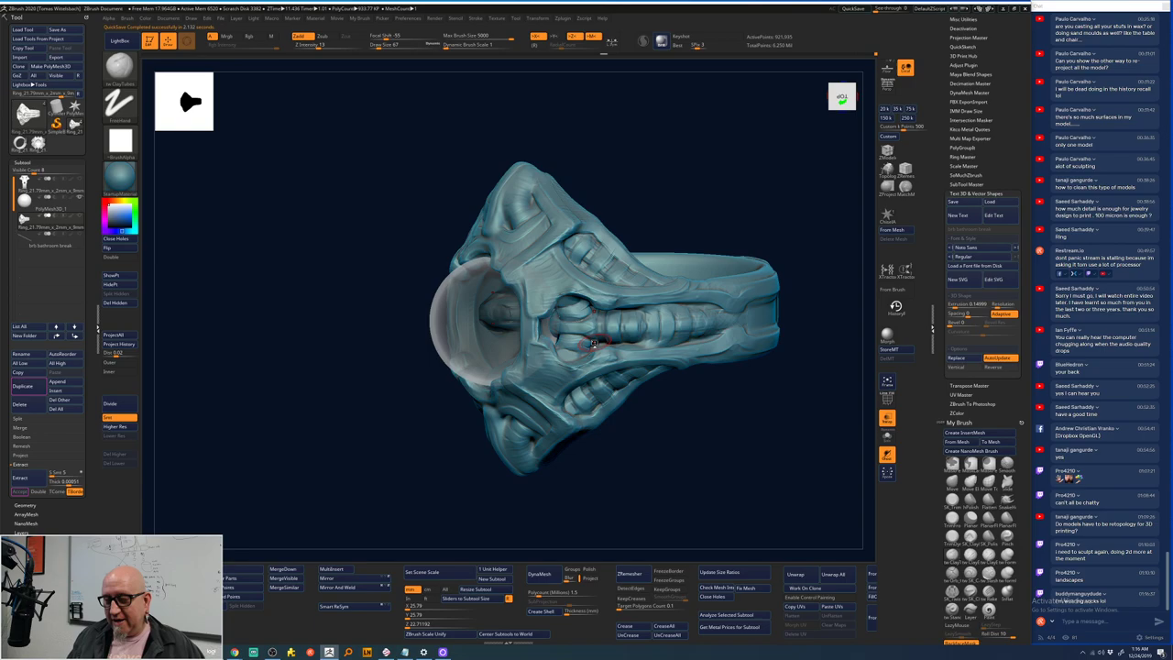
{"action": "left_click_drag", "start_coordinate": [573, 536], "coordinate": [567, 304]}
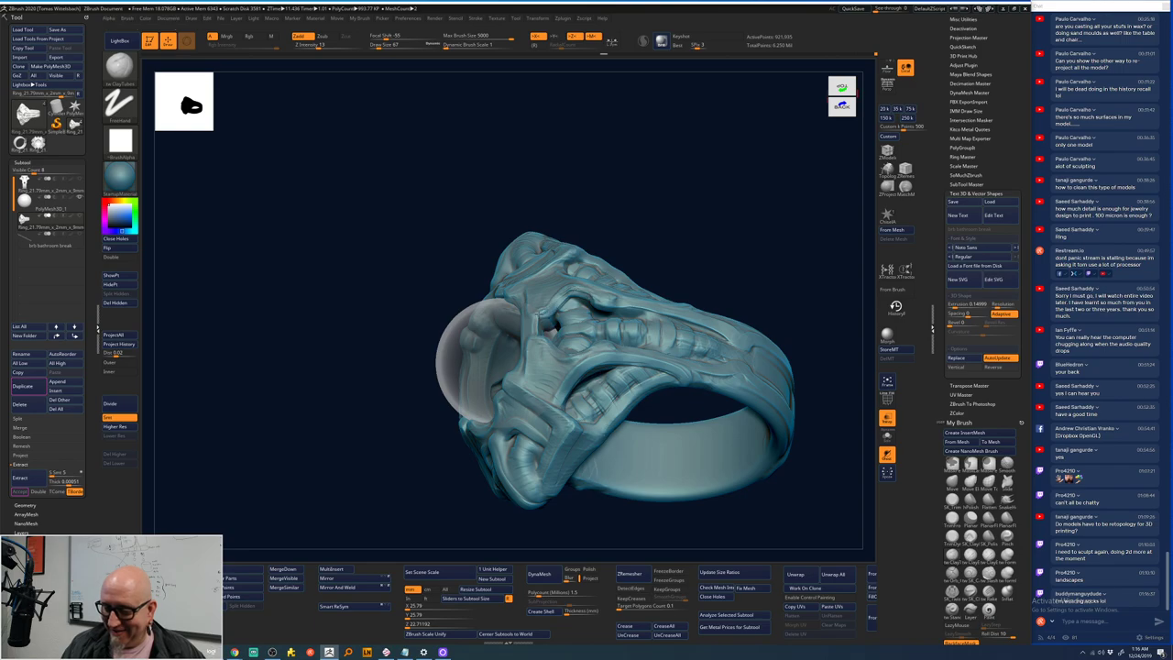
{"action": "mouse_move", "coordinate": [330, 494]}
{"action": "left_mouse_down"}
{"action": "mouse_move", "coordinate": [321, 436]}
{"action": "mouse_move", "coordinate": [341, 412]}
{"action": "mouse_move", "coordinate": [733, 212]}
{"action": "mouse_move", "coordinate": [737, 241]}
{"action": "mouse_move", "coordinate": [561, 304]}
{"action": "left_mouse_up"}
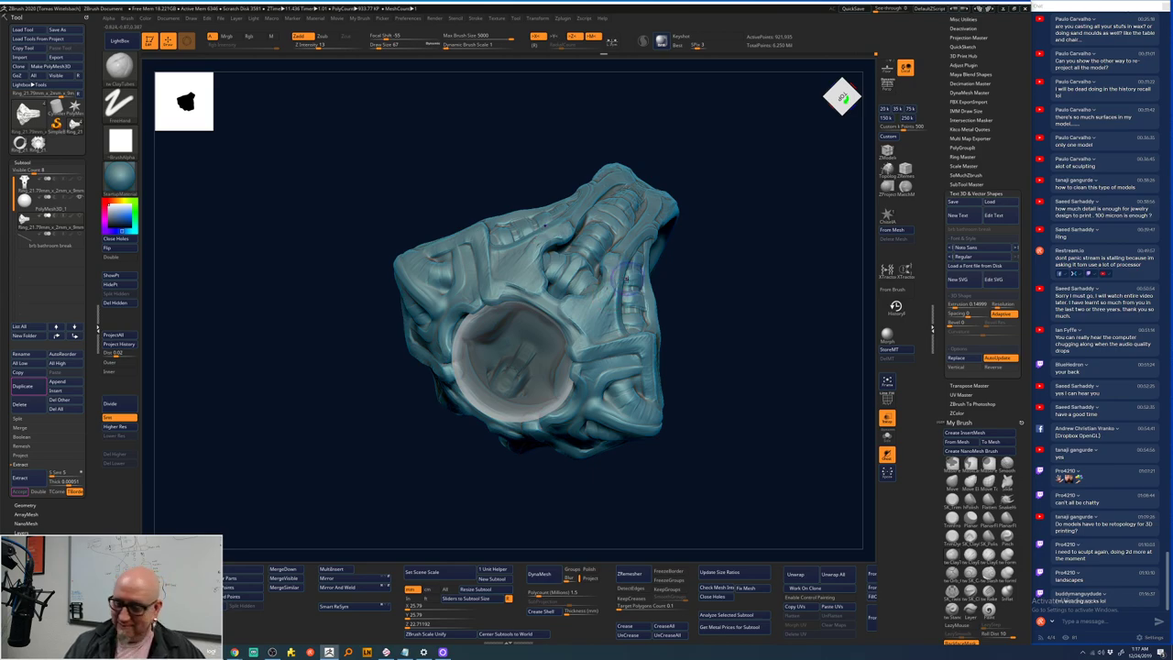
{"action": "key", "text": "shift"}
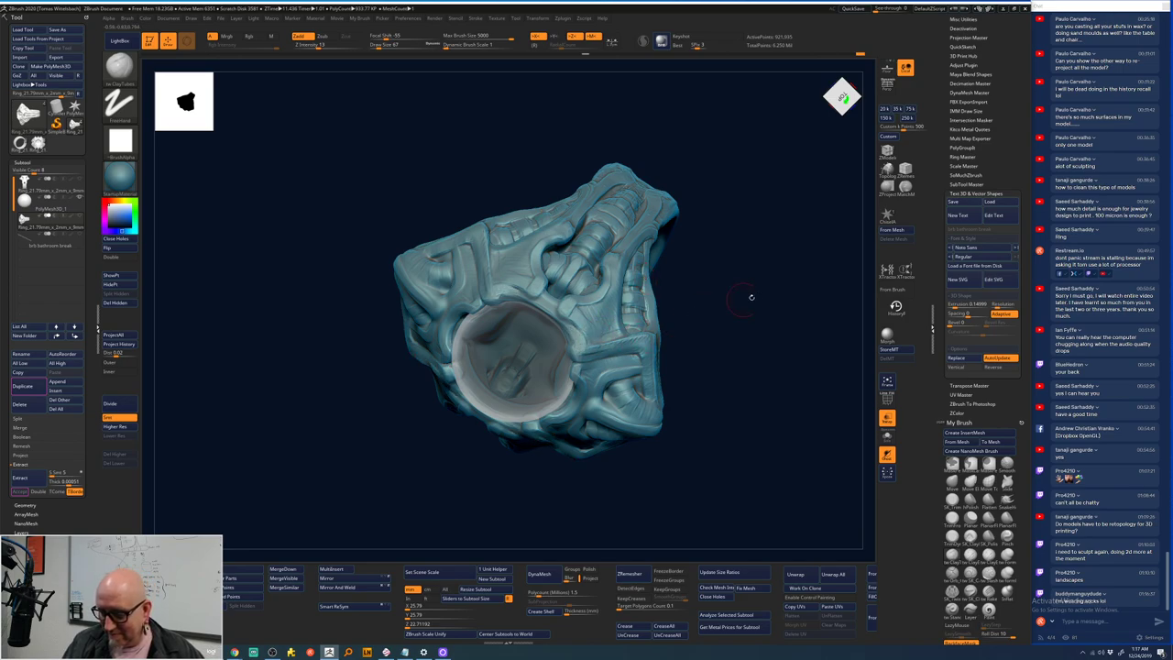
{"action": "mouse_move", "coordinate": [750, 297]}
{"action": "left_mouse_down"}
{"action": "mouse_move", "coordinate": [752, 263]}
{"action": "mouse_move", "coordinate": [757, 303]}
{"action": "mouse_move", "coordinate": [722, 251]}
{"action": "mouse_move", "coordinate": [730, 277]}
{"action": "mouse_move", "coordinate": [746, 260]}
{"action": "mouse_move", "coordinate": [627, 274]}
{"action": "left_mouse_up"}
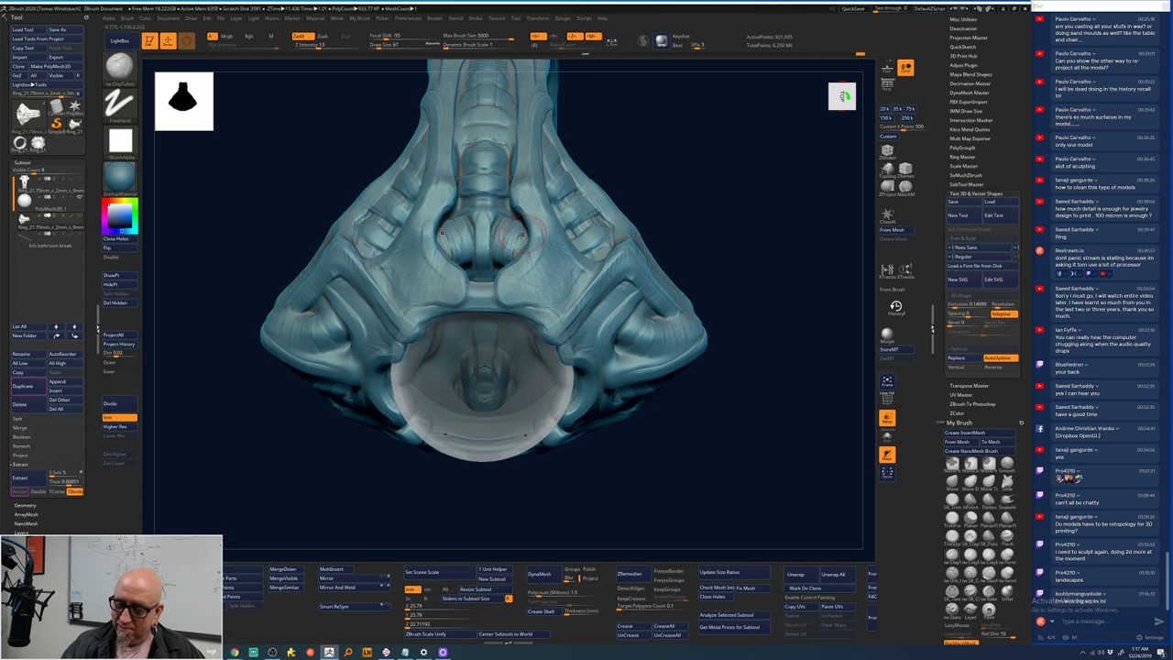
- Smooth the surface at the ring's top centre around the gem seat
{"action": "key", "text": "shift"}
{"action": "left_click_drag", "start_coordinate": [495, 237], "coordinate": [499, 240], "text": "shift"}
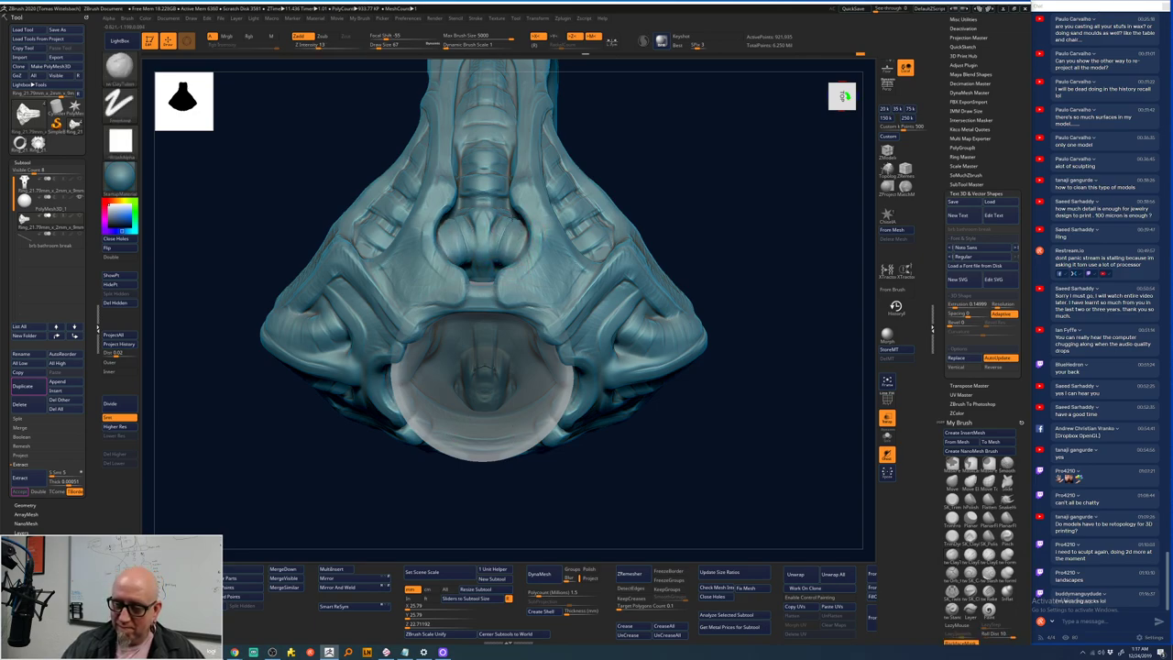
{"action": "mouse_move", "coordinate": [637, 220]}
{"action": "left_mouse_down"}
{"action": "mouse_move", "coordinate": [688, 183]}
{"action": "mouse_move", "coordinate": [773, 225]}
{"action": "mouse_move", "coordinate": [569, 296]}
{"action": "left_mouse_up"}
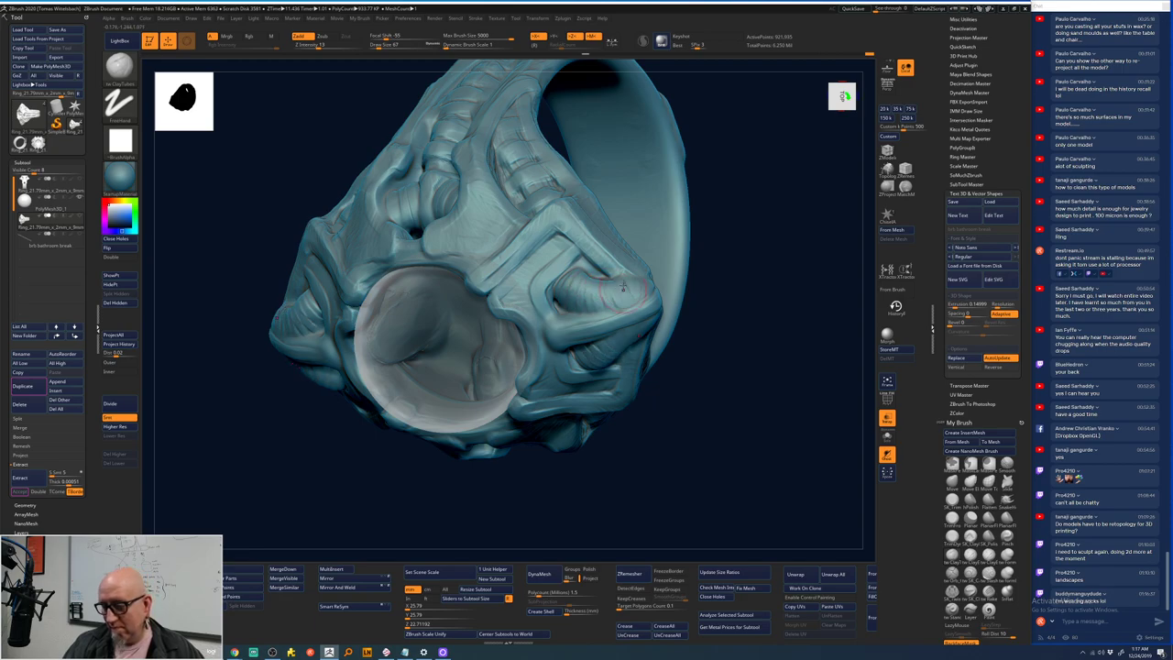
{"action": "left_click_drag", "start_coordinate": [787, 219], "coordinate": [632, 275]}
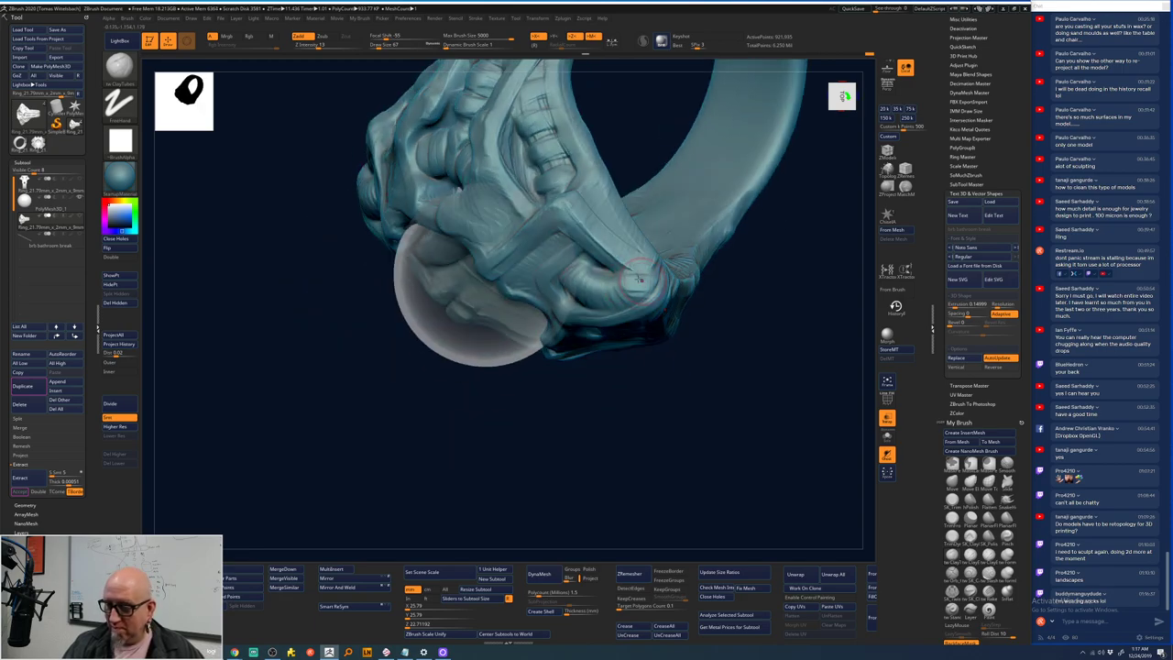
{"action": "left_click_drag", "start_coordinate": [705, 389], "coordinate": [701, 362]}
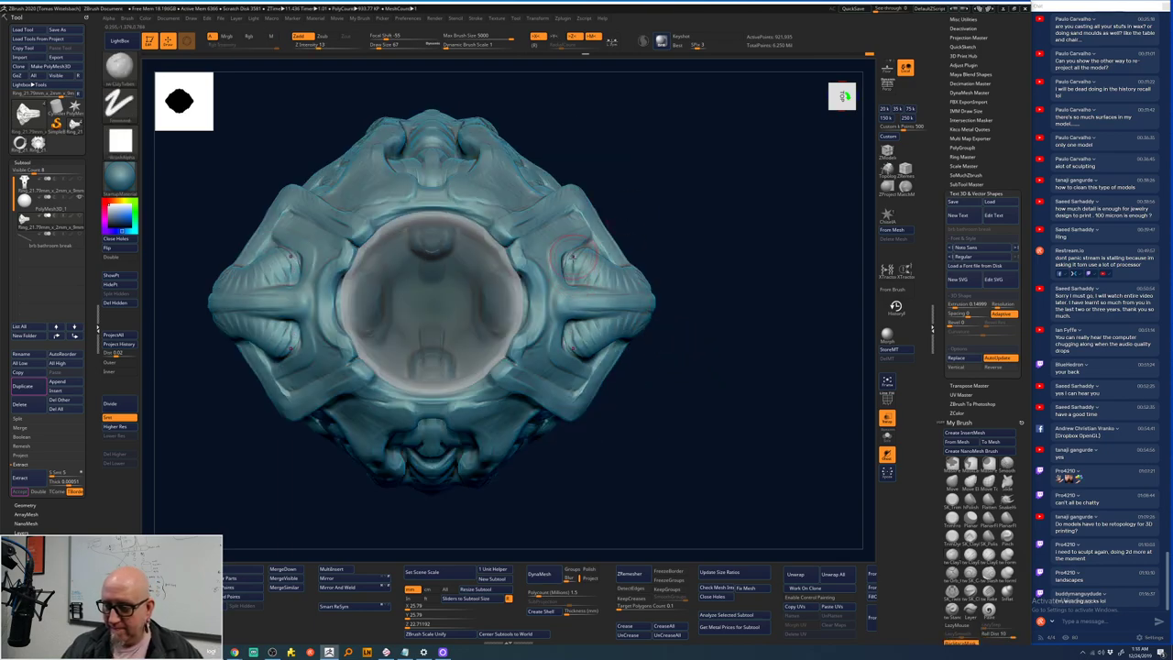
- Inspect the ring head from top-down and side angles, ending face-on
{"action": "left_click_drag", "start_coordinate": [722, 195], "coordinate": [580, 258]}
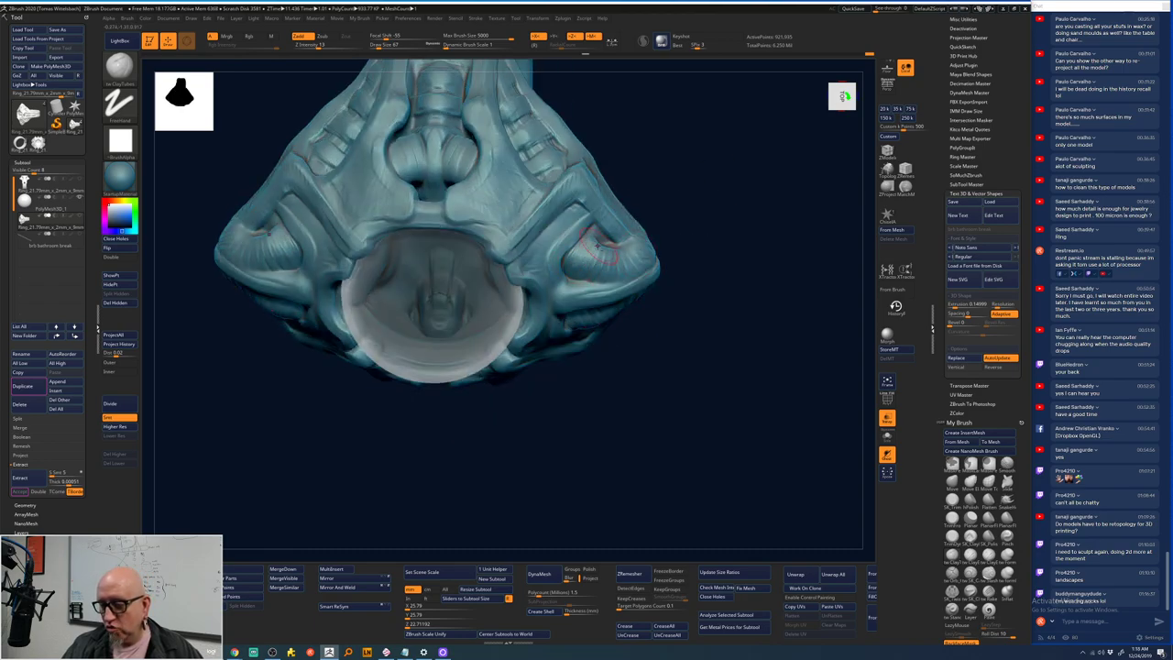
{"action": "left_click_drag", "start_coordinate": [686, 217], "coordinate": [663, 223]}
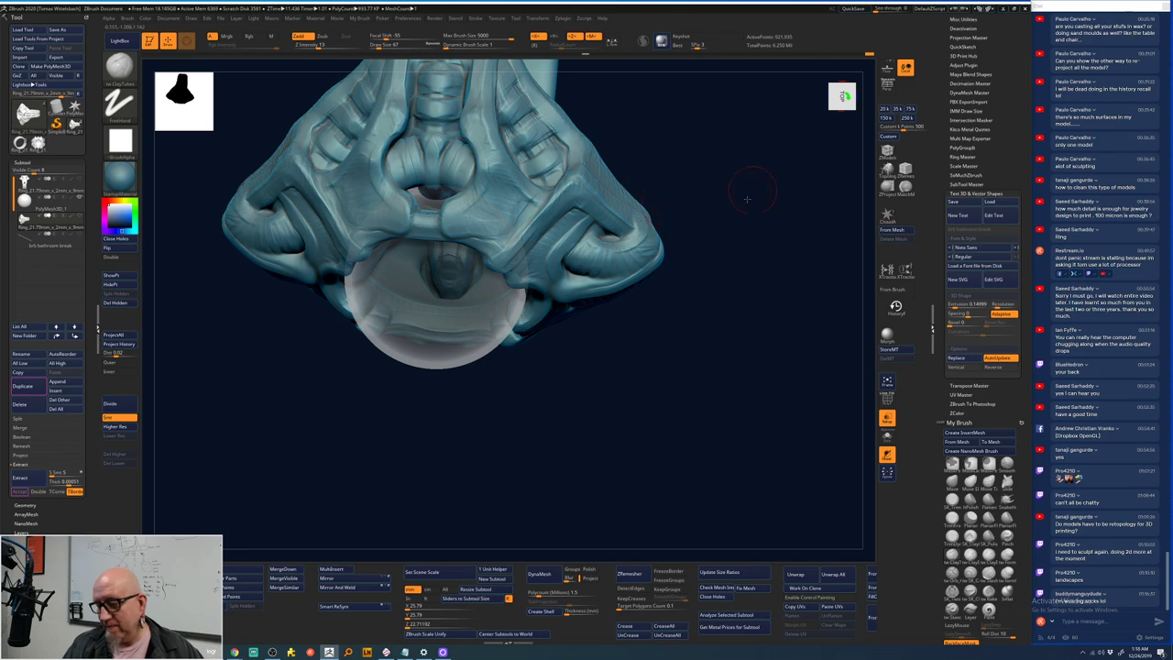
{"action": "left_click_drag", "start_coordinate": [747, 198], "coordinate": [676, 189]}
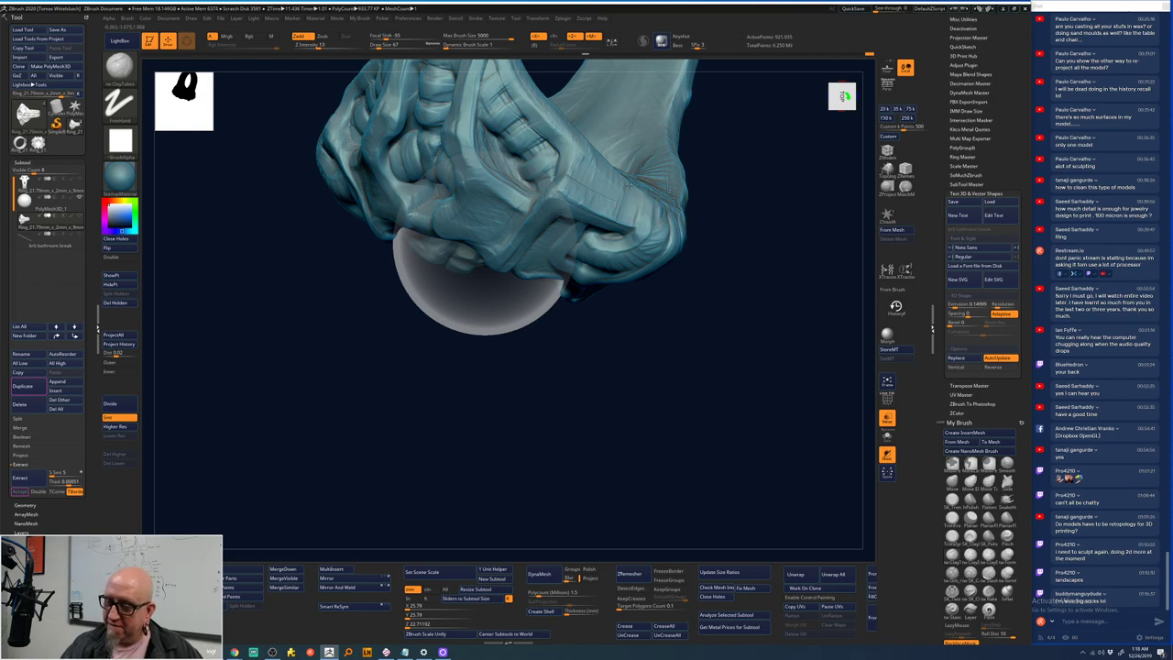
{"action": "mouse_move", "coordinate": [602, 200]}
{"action": "right_mouse_down"}
{"action": "mouse_move", "coordinate": [581, 367]}
{"action": "mouse_move", "coordinate": [605, 213]}
{"action": "right_mouse_up"}
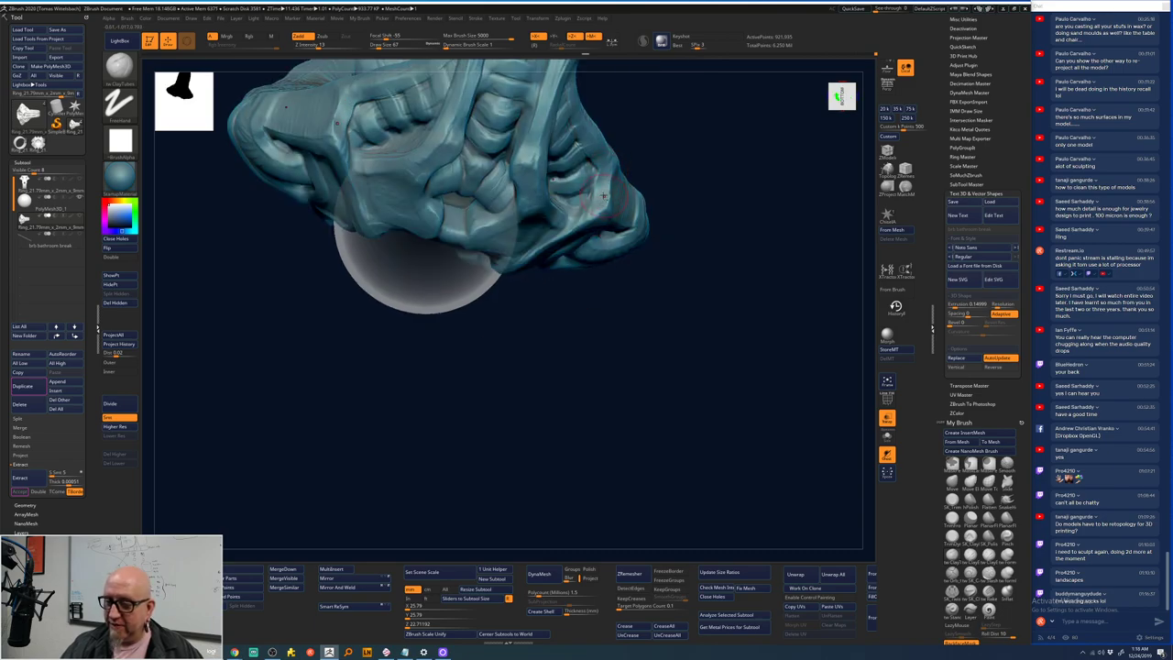
{"action": "mouse_move", "coordinate": [587, 220]}
{"action": "right_mouse_down"}
{"action": "mouse_move", "coordinate": [597, 275]}
{"action": "mouse_move", "coordinate": [612, 217]}
{"action": "right_mouse_up"}
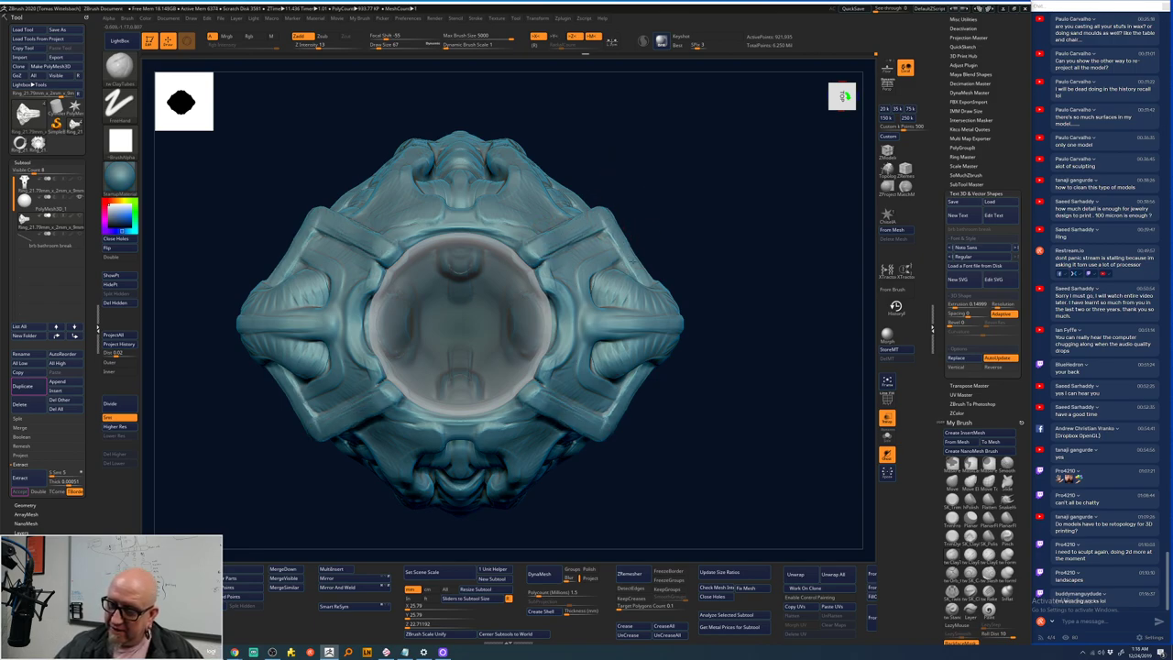
{"action": "key", "text": "shift"}
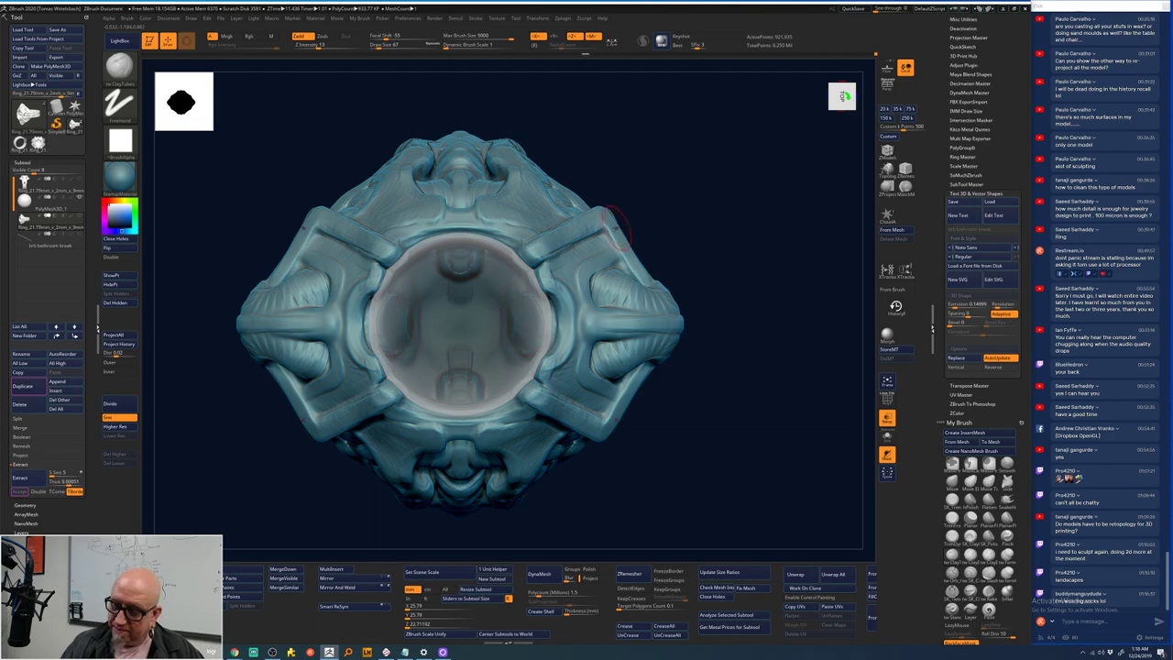
{"action": "key", "text": "space"}
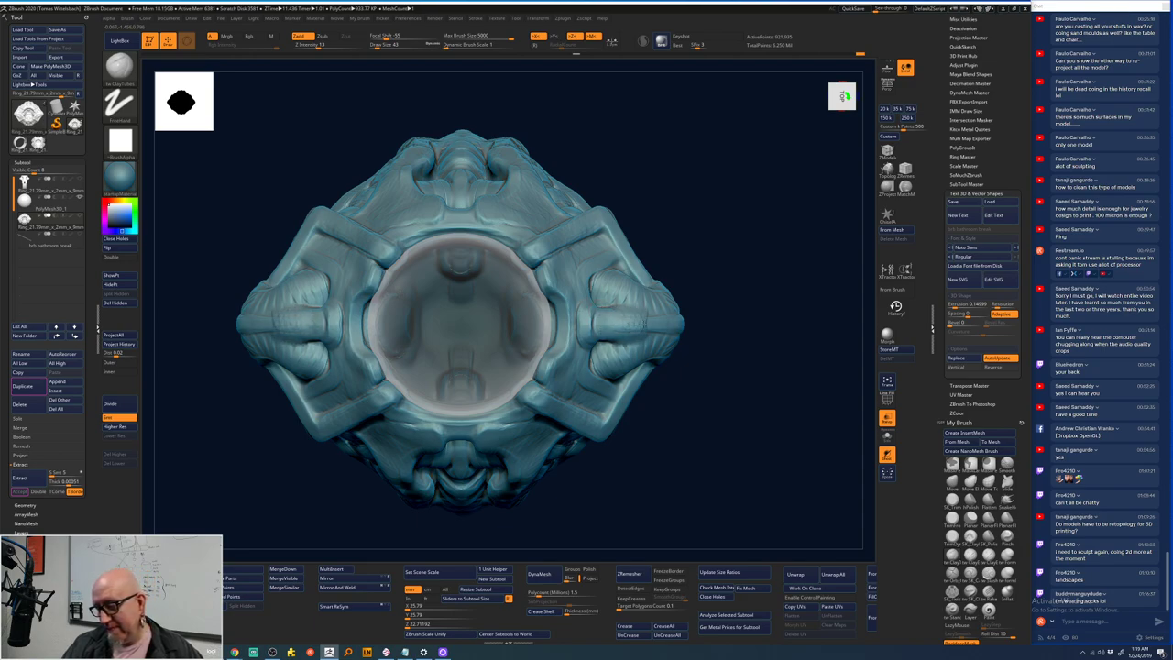
{"action": "left_click_drag", "start_coordinate": [746, 302], "coordinate": [693, 321]}
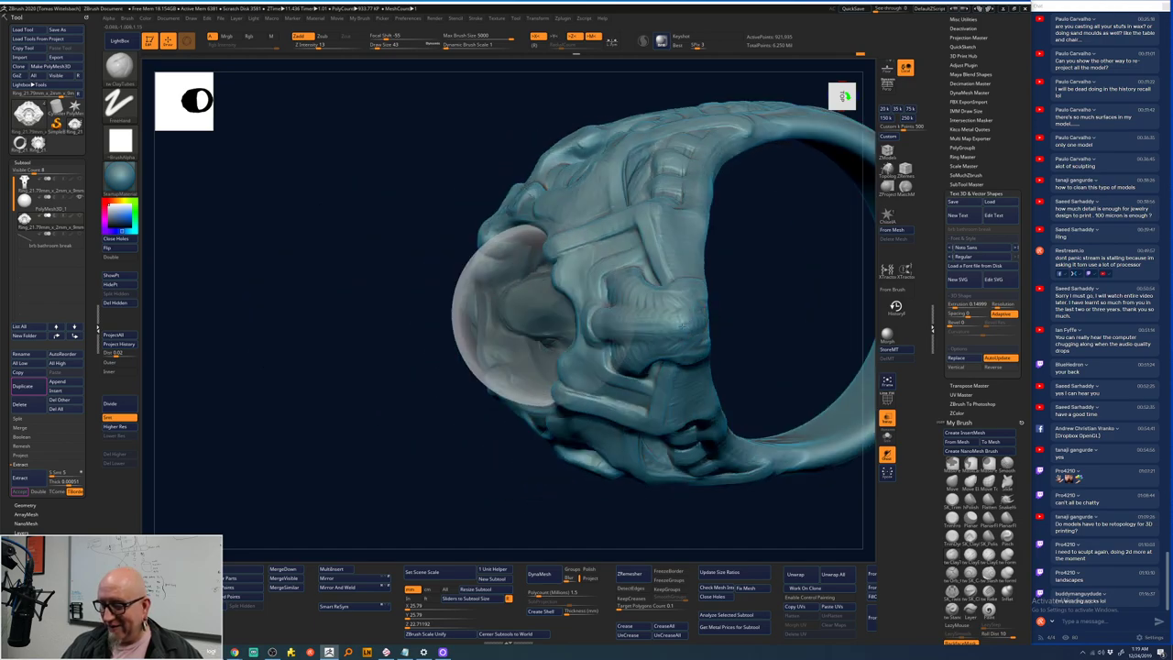
{"action": "left_click_drag", "start_coordinate": [568, 500], "coordinate": [531, 510]}
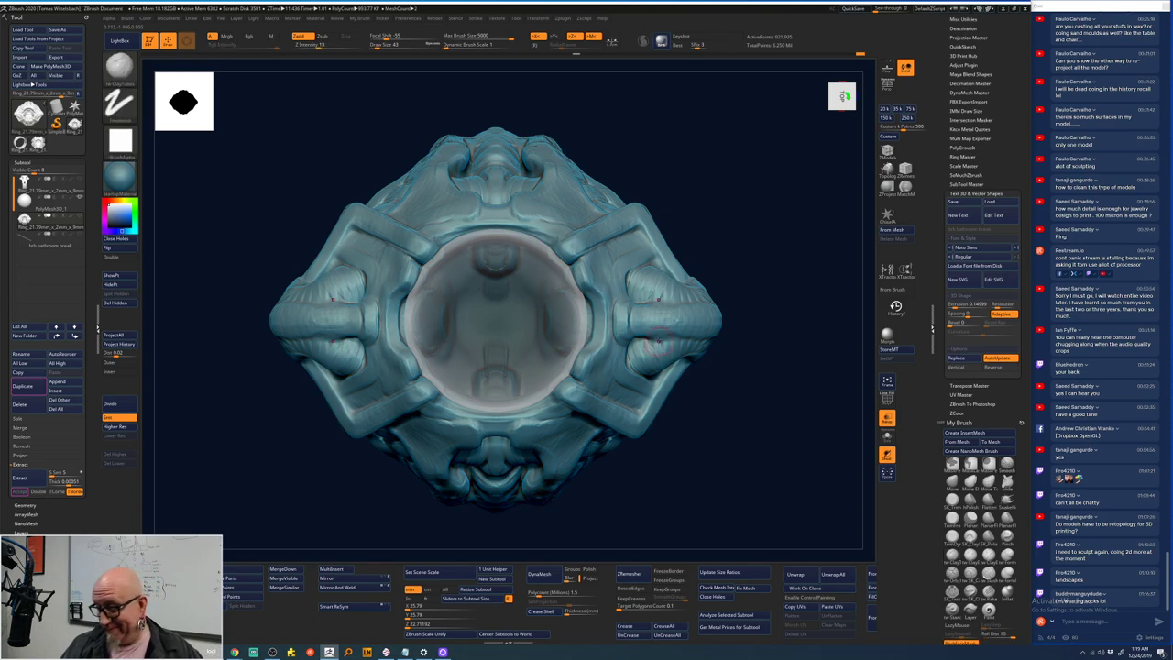
{"action": "left_click_drag", "start_coordinate": [762, 286], "coordinate": [723, 253]}
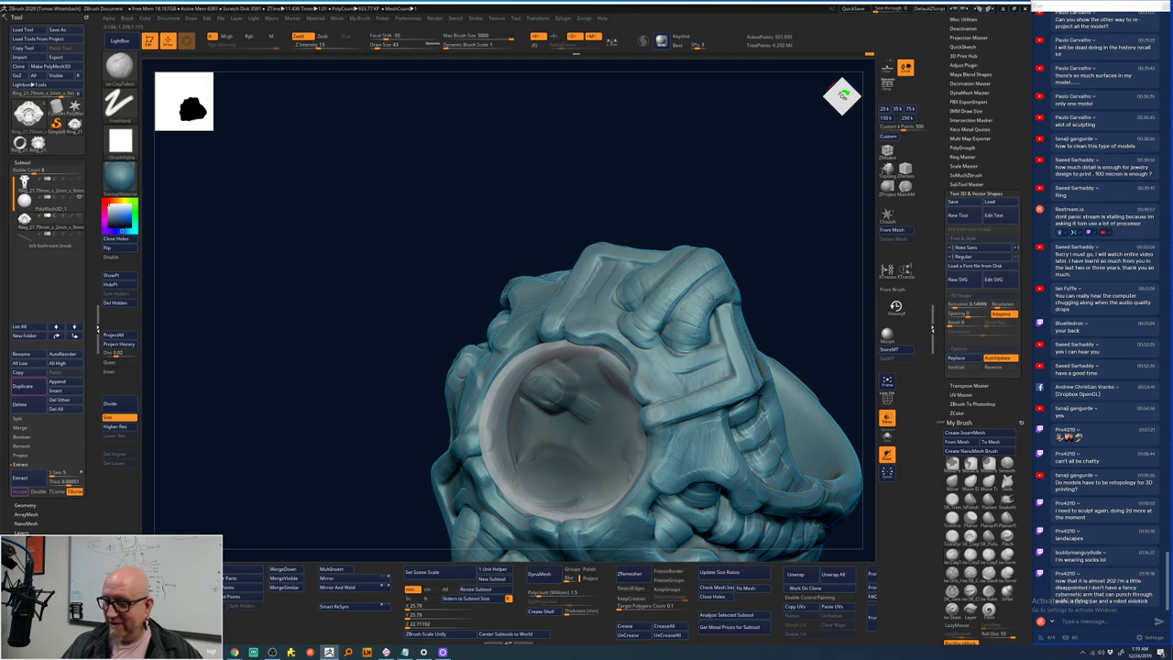
{"action": "left_click_drag", "start_coordinate": [735, 282], "coordinate": [724, 281]}
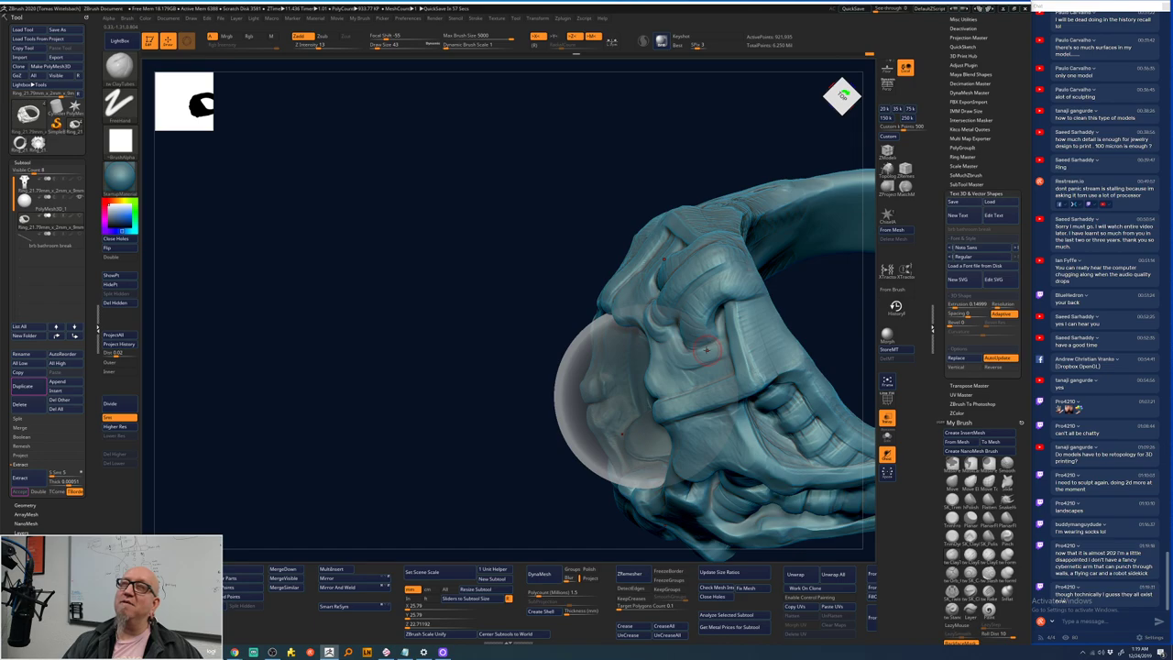
{"action": "left_click_drag", "start_coordinate": [524, 499], "coordinate": [564, 288]}
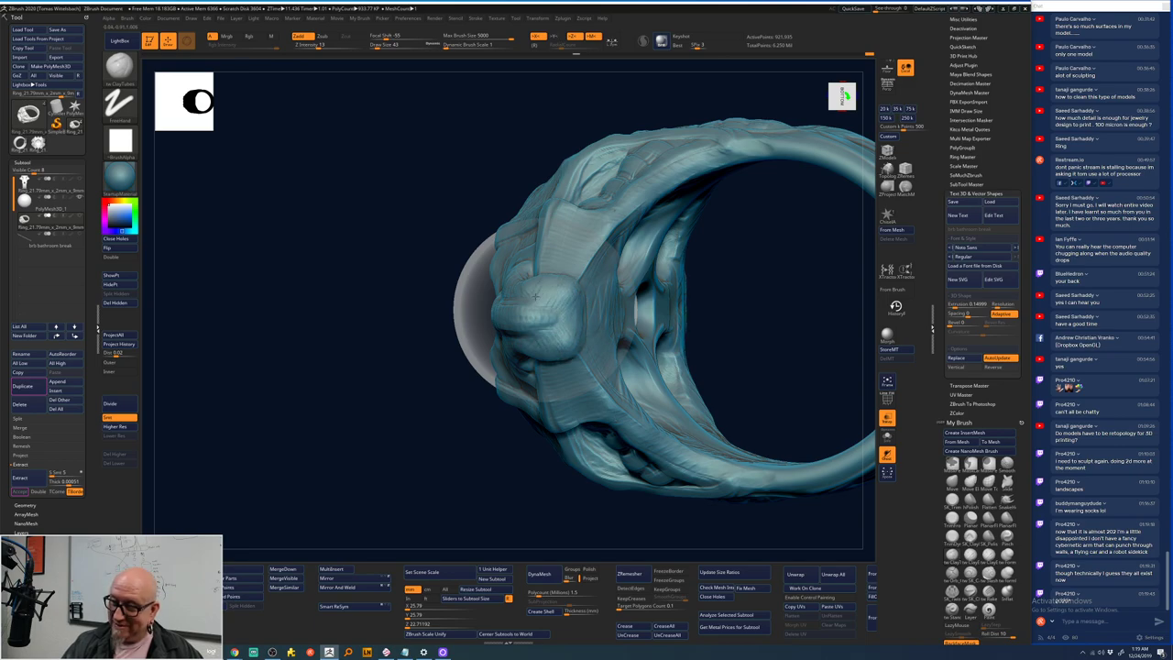
{"action": "left_click_drag", "start_coordinate": [431, 478], "coordinate": [550, 317]}
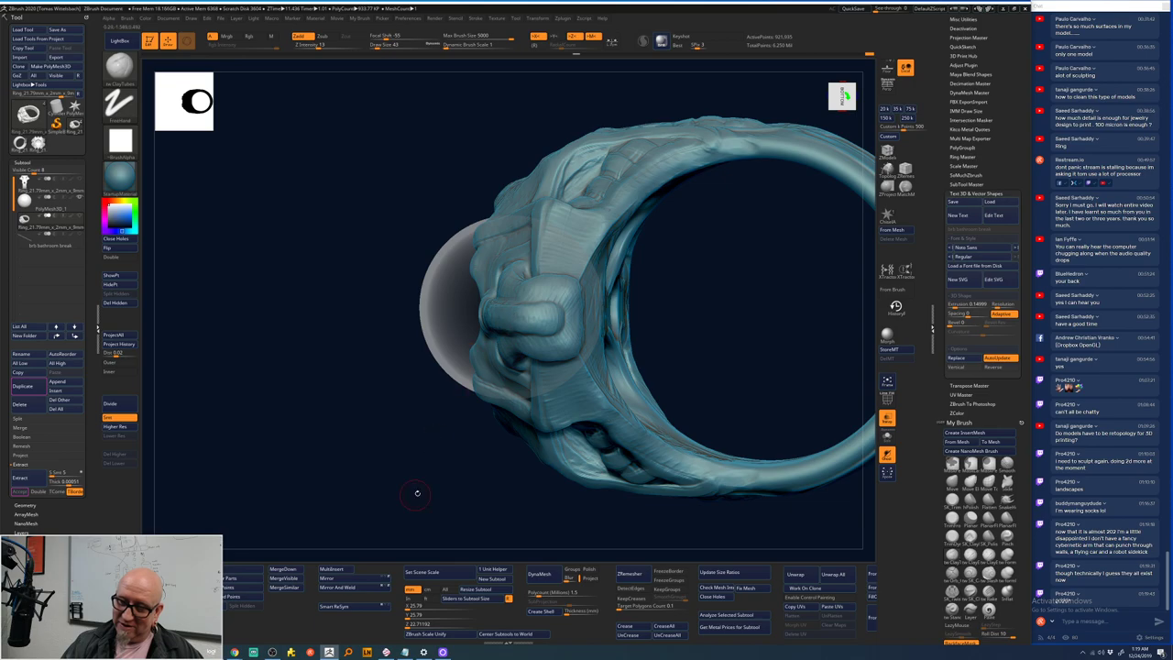
{"action": "left_click_drag", "start_coordinate": [417, 493], "coordinate": [522, 352]}
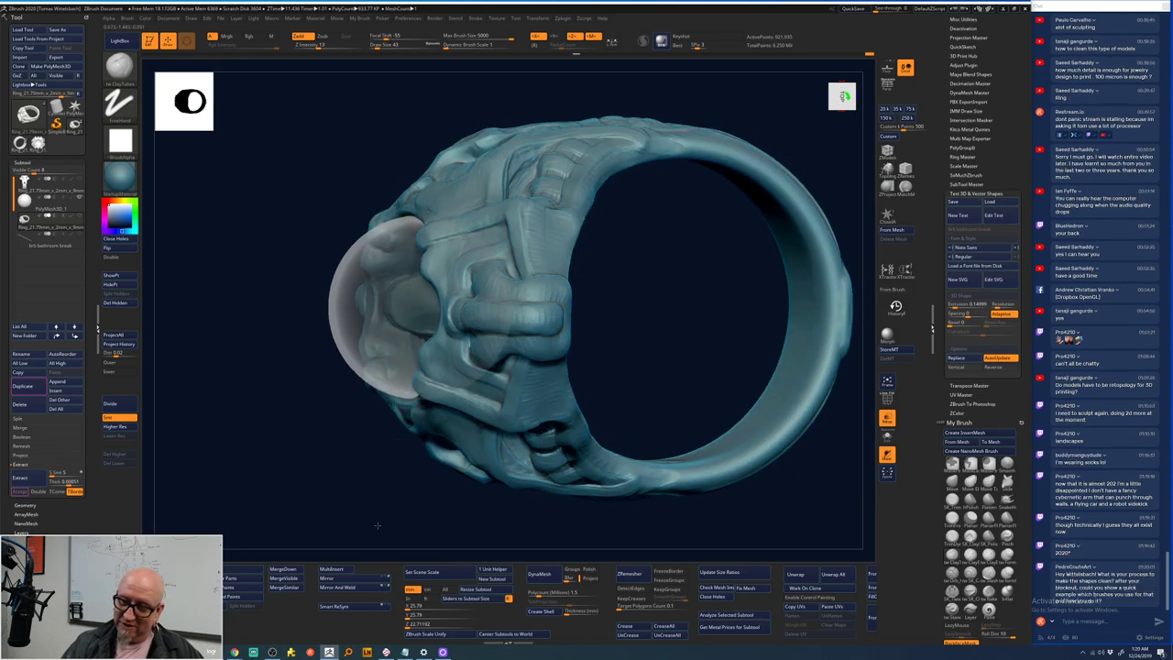
{"action": "left_click_drag", "start_coordinate": [377, 525], "coordinate": [397, 507]}
{"action": "left_click_drag", "start_coordinate": [590, 393], "coordinate": [662, 317]}
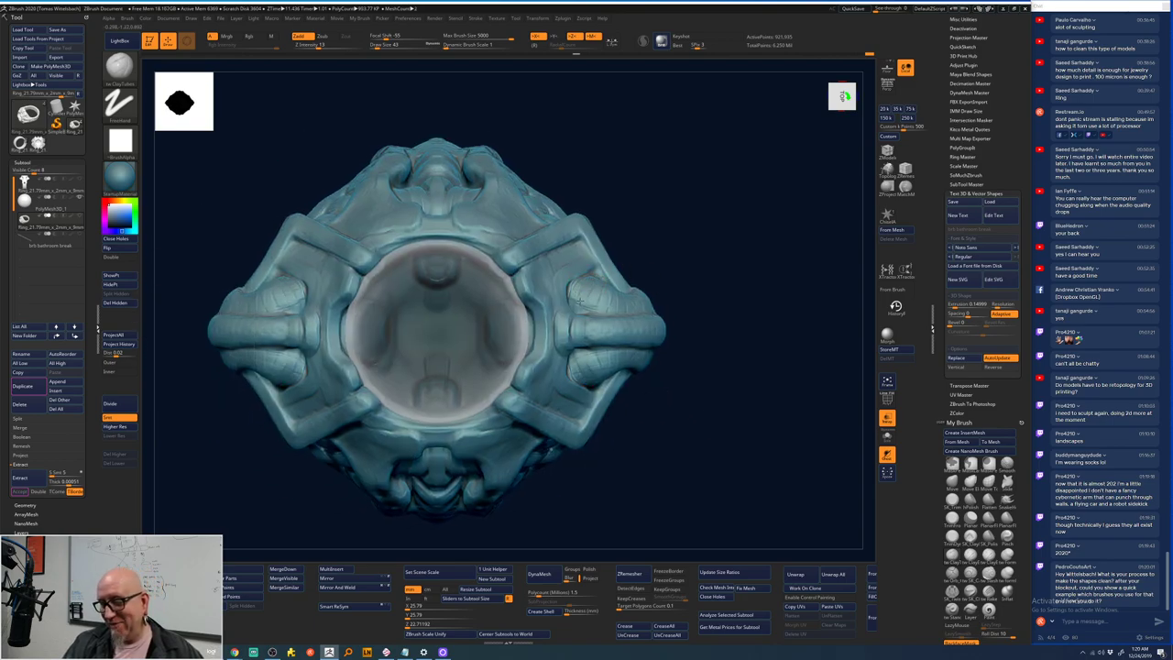
{"action": "left_click_drag", "start_coordinate": [633, 295], "coordinate": [615, 282]}
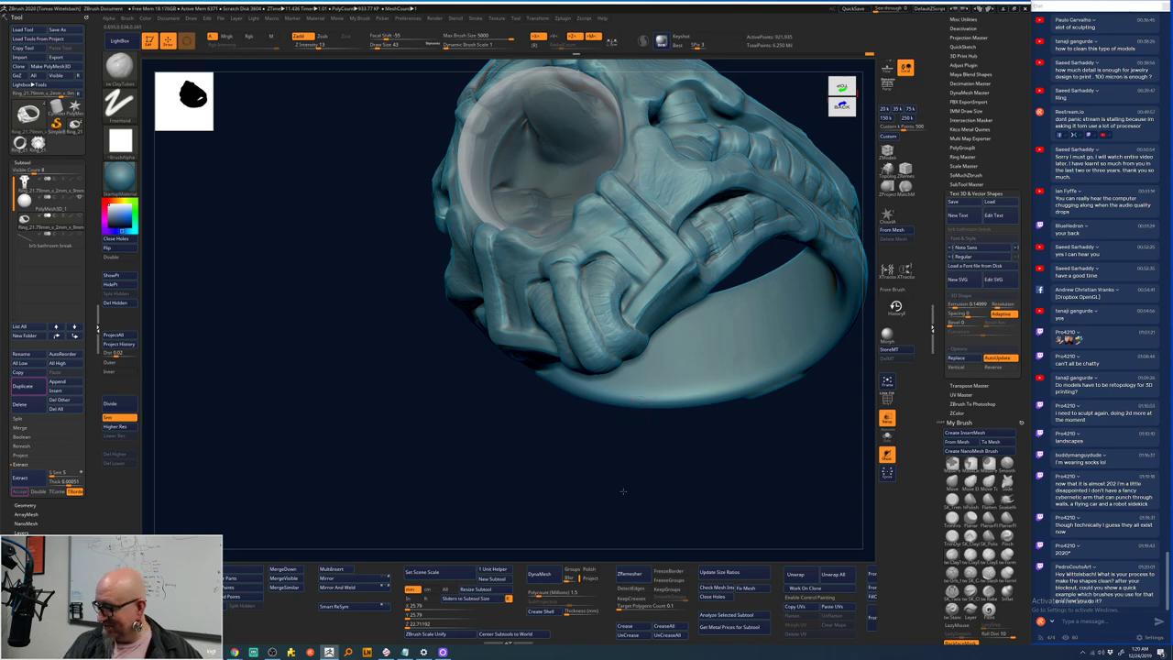
{"action": "left_click_drag", "start_coordinate": [622, 491], "coordinate": [615, 505]}
{"action": "left_click_drag", "start_coordinate": [650, 466], "coordinate": [566, 519]}
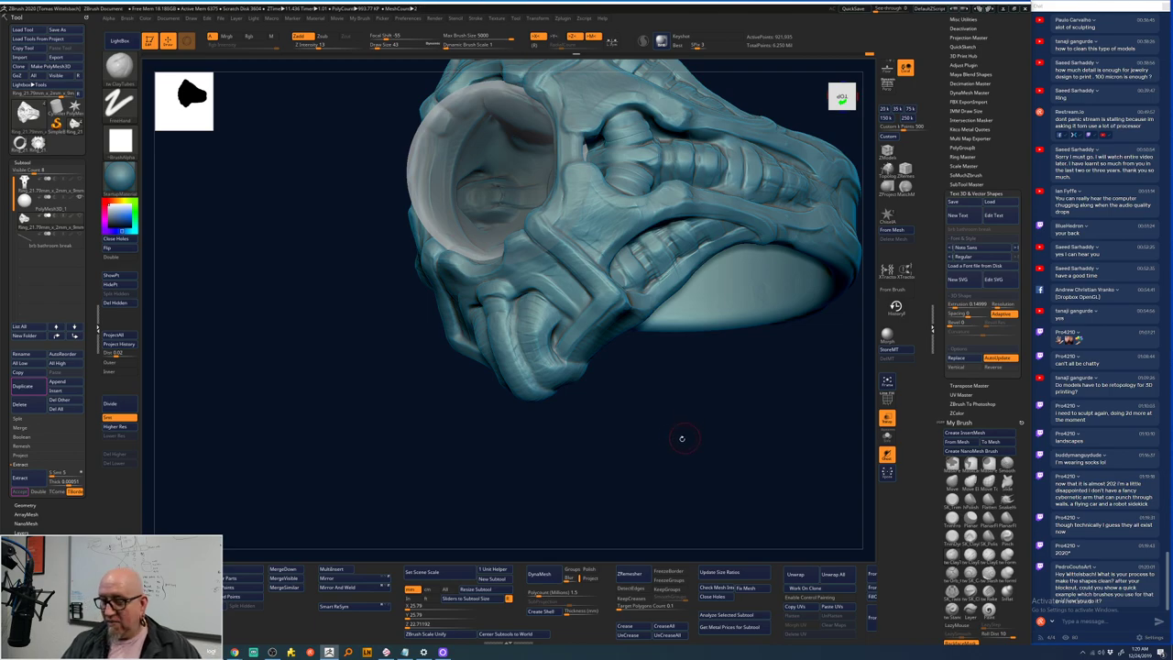
{"action": "left_click_drag", "start_coordinate": [681, 437], "coordinate": [509, 322]}
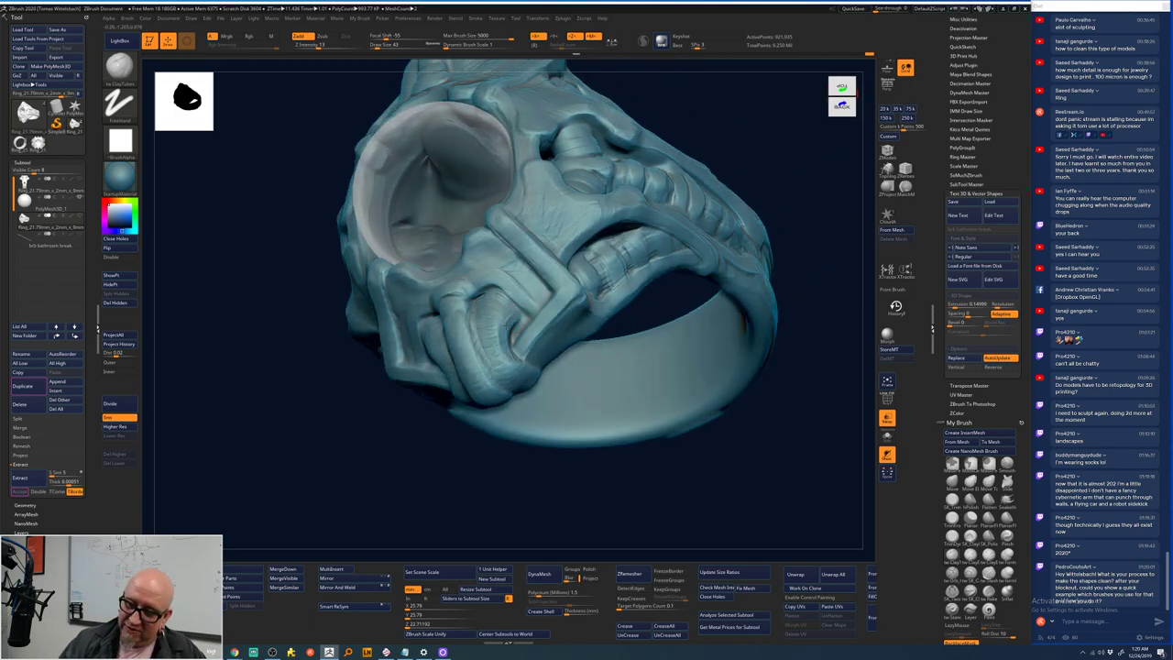
{"action": "left_click_drag", "start_coordinate": [586, 476], "coordinate": [506, 376]}
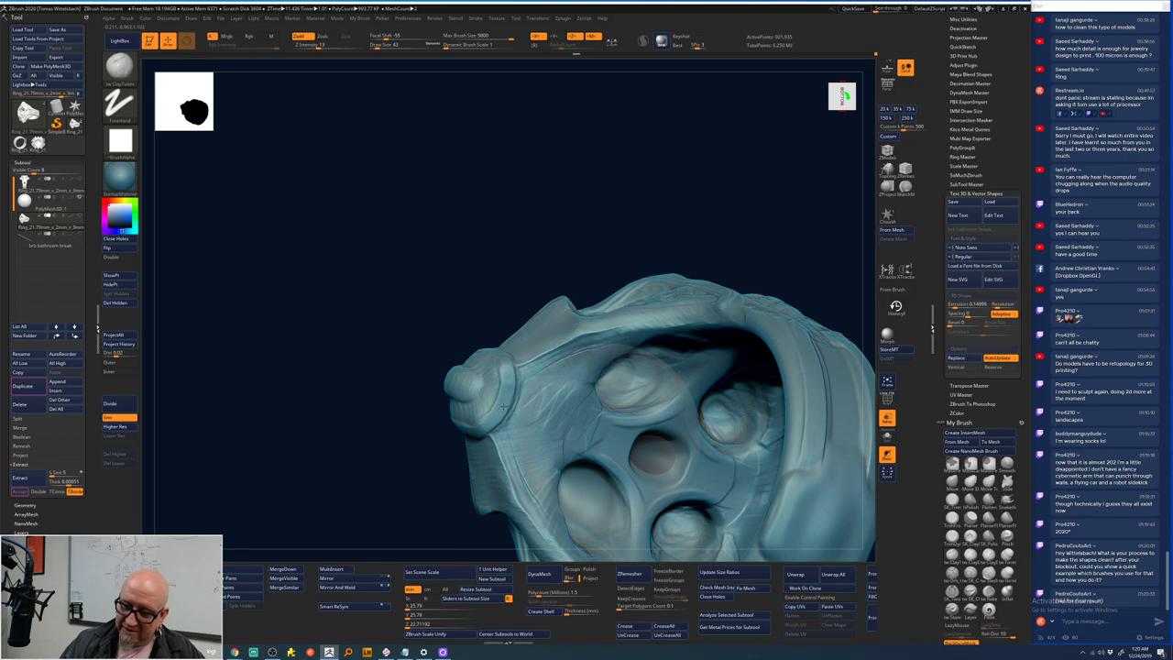
- Zoom out on the skull side and band and select the SK_TrimPolish brush
{"action": "left_click_drag", "start_coordinate": [379, 503], "coordinate": [723, 280]}
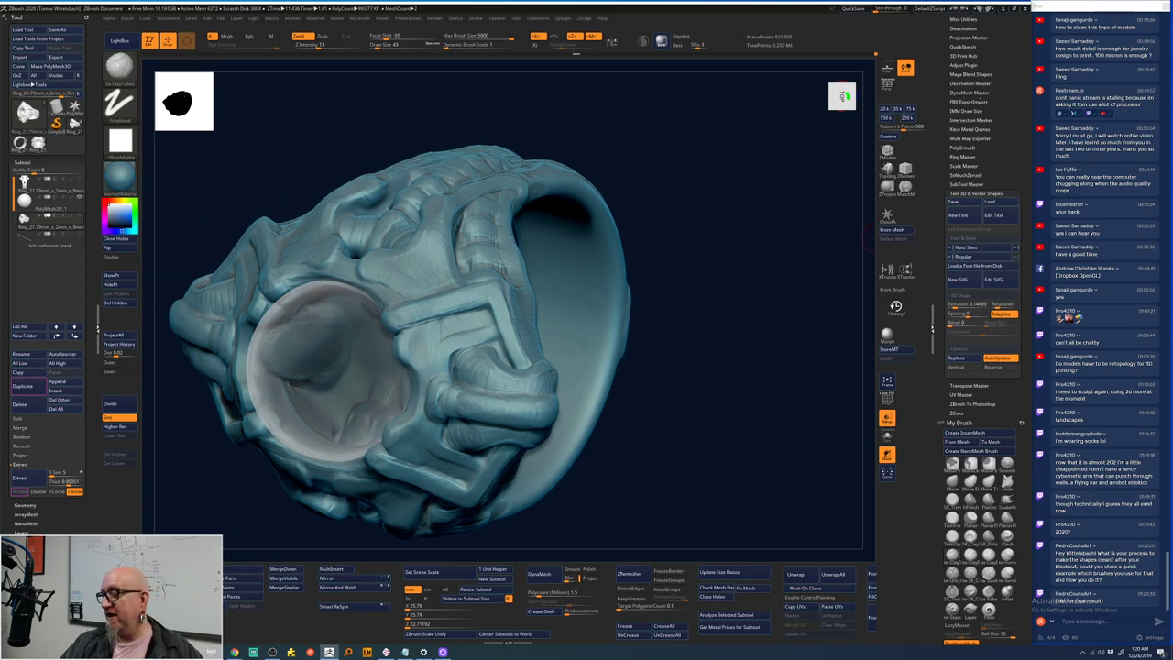
{"action": "scroll", "coordinate": [1017, 381], "scroll_direction": "down", "scroll_amount": 1}
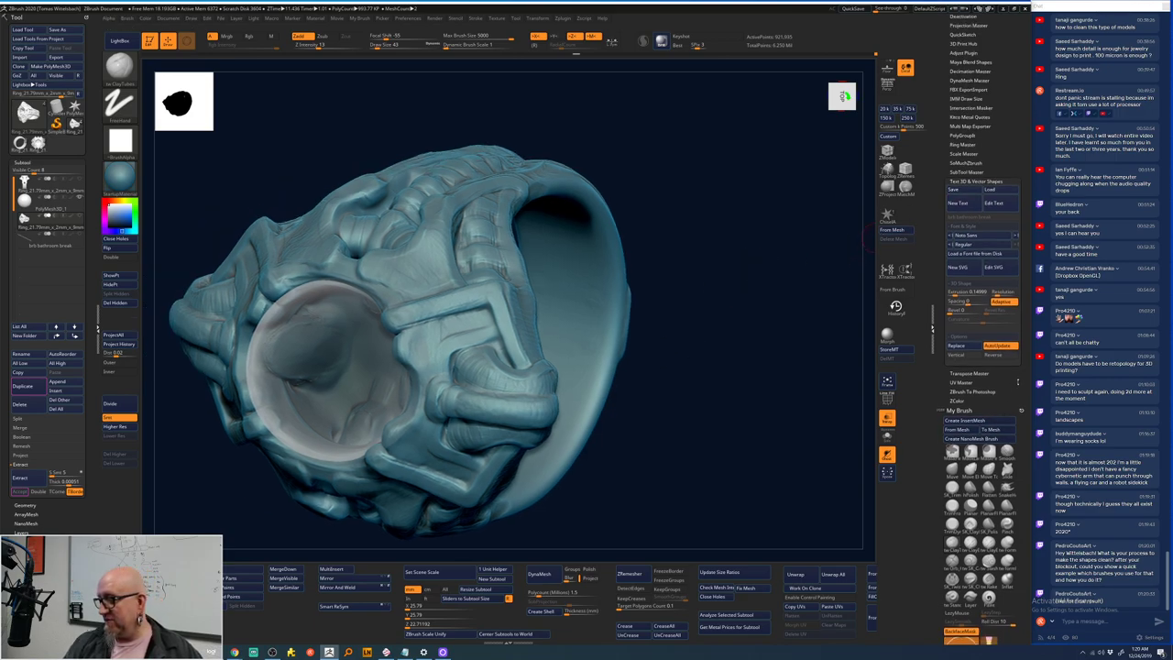
{"action": "scroll", "coordinate": [1018, 381], "scroll_direction": "down", "scroll_amount": 5}
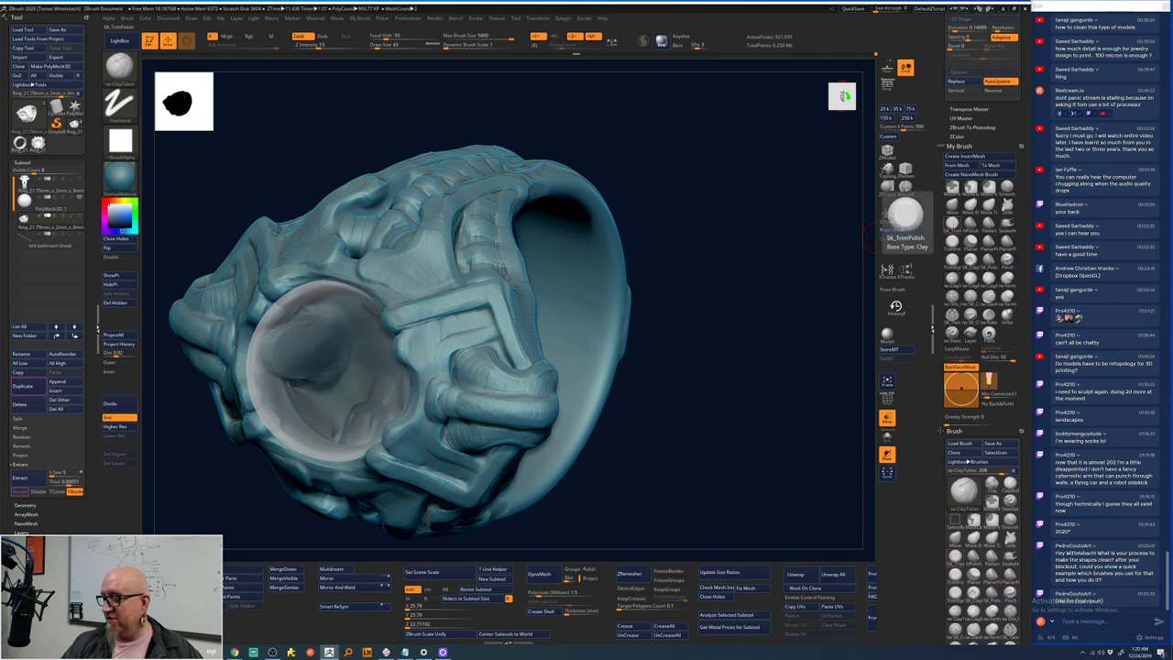
{"action": "key", "text": "space"}
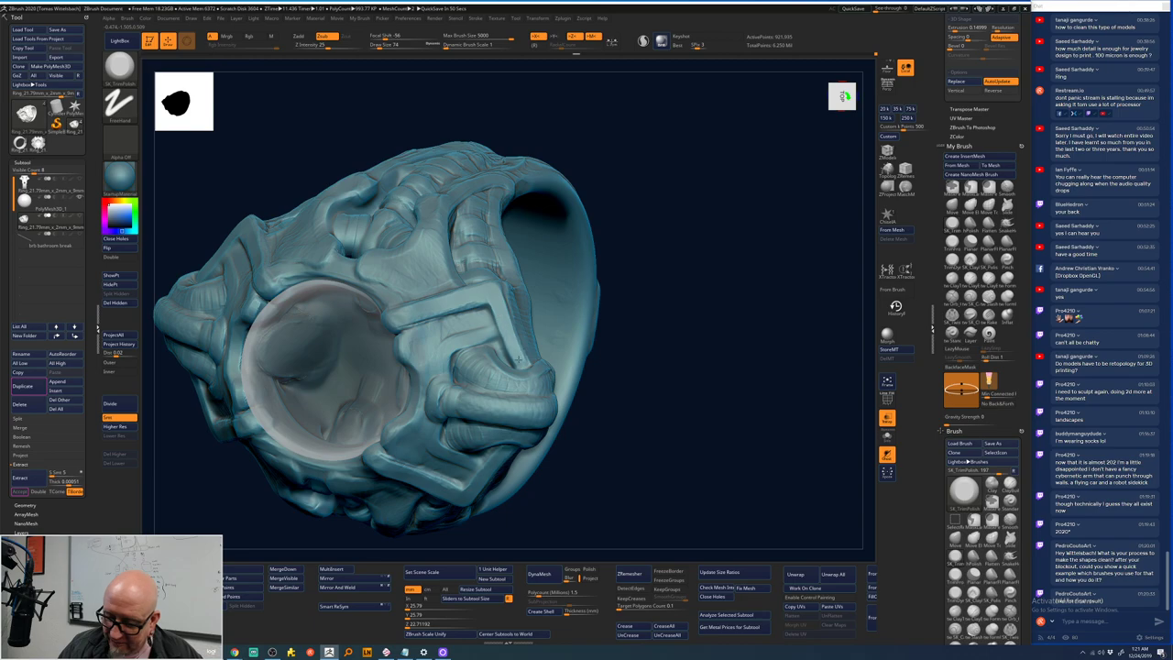
- Face the ring opening front-on and activate the lower-poly ring subtool
{"action": "left_click_drag", "start_coordinate": [519, 358], "coordinate": [501, 309]}
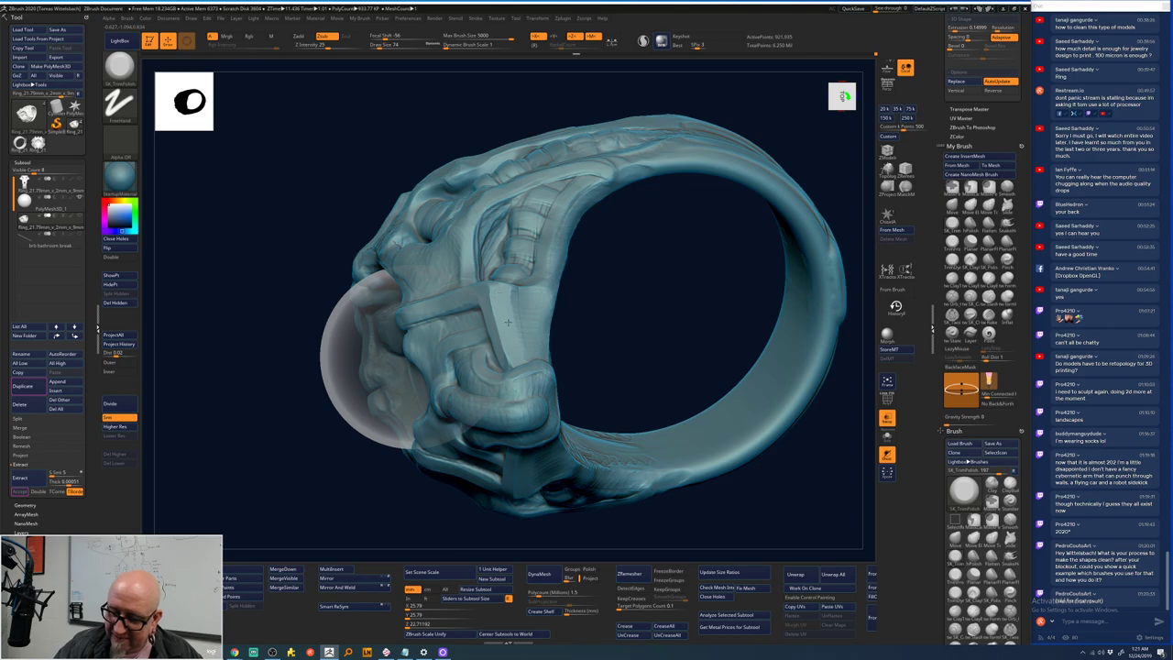
{"action": "right_click_drag", "start_coordinate": [508, 322], "coordinate": [492, 293]}
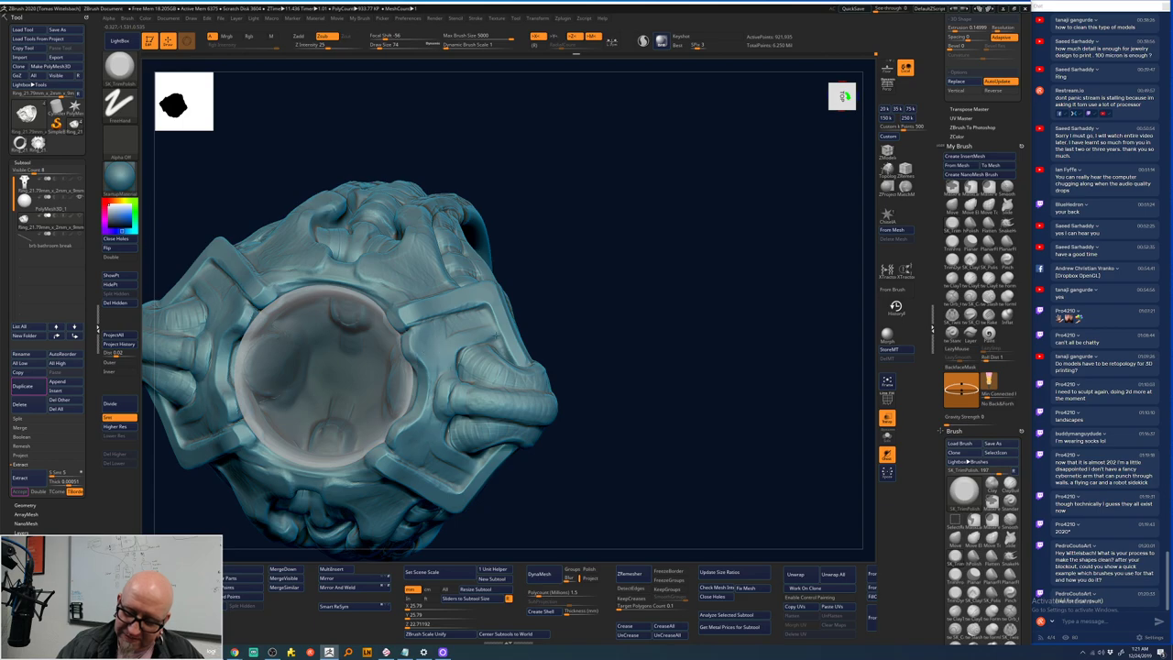
{"action": "mouse_move", "coordinate": [607, 342]}
{"action": "left_mouse_down"}
{"action": "mouse_move", "coordinate": [764, 343]}
{"action": "mouse_move", "coordinate": [539, 246]}
{"action": "left_mouse_up"}
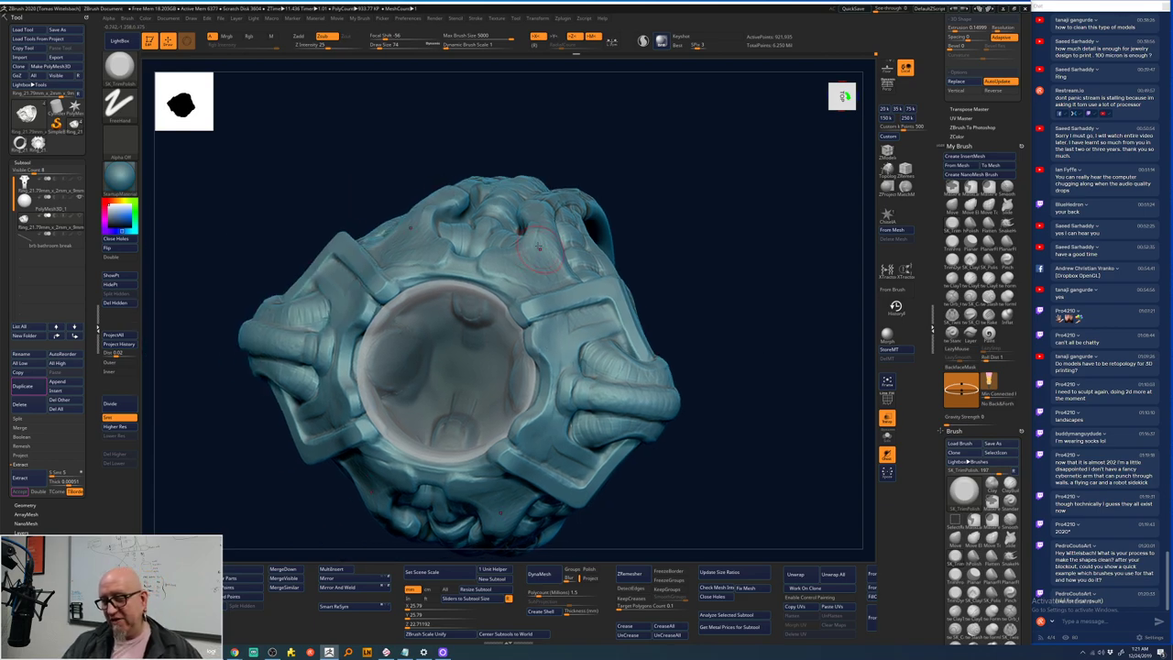
{"action": "left_click_drag", "start_coordinate": [713, 266], "coordinate": [731, 309]}
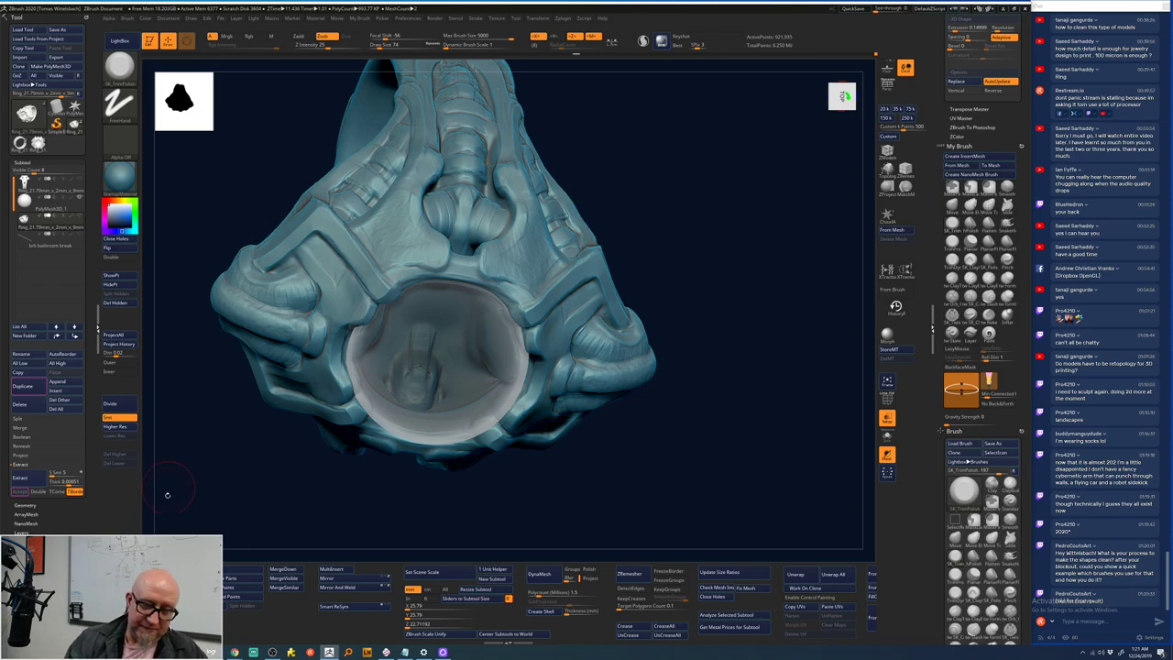
{"action": "left_click_drag", "start_coordinate": [628, 479], "coordinate": [707, 370]}
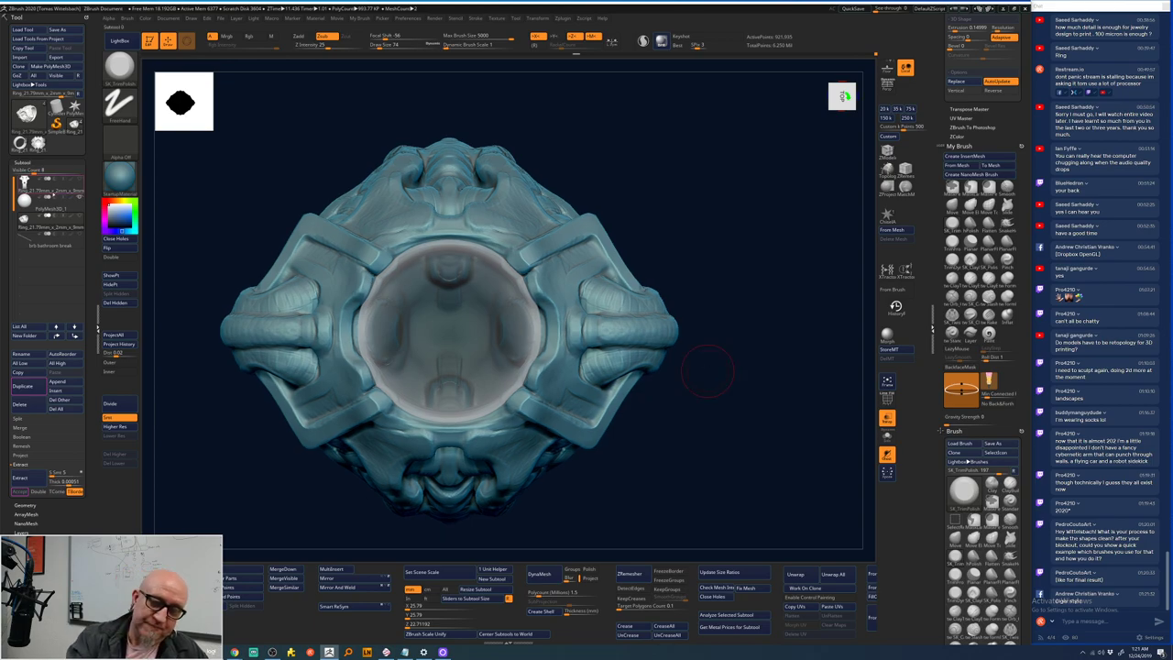
{"action": "left_click", "coordinate": [24, 184]}
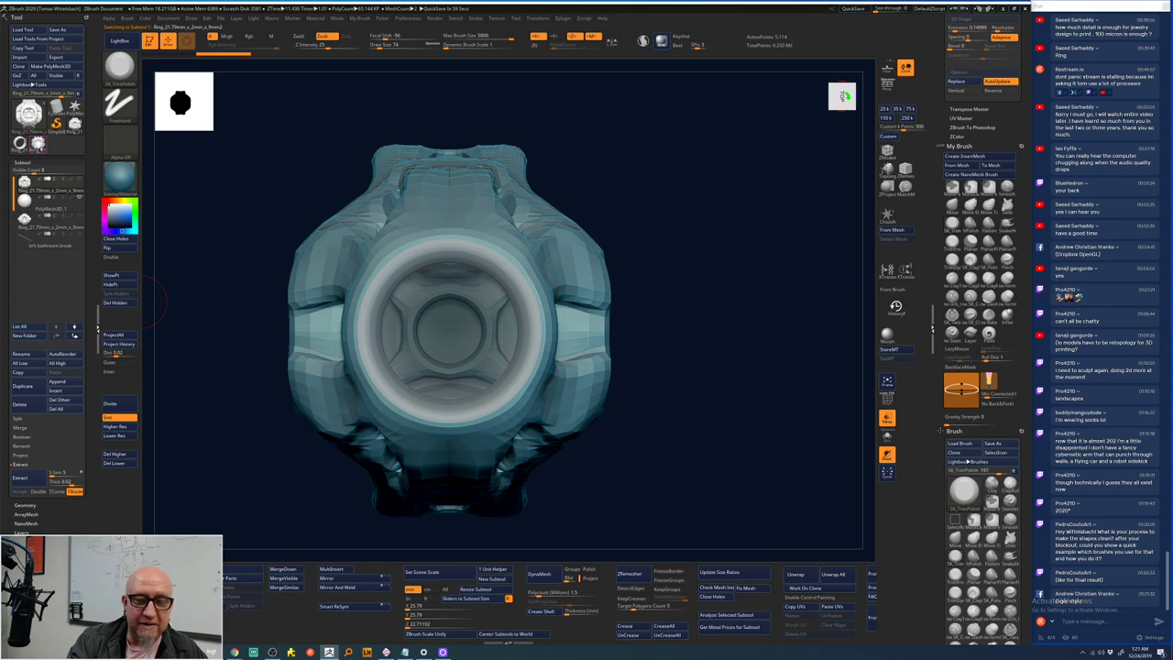
- Subdivide the lower-poly ring with Higher Res to about 5.2 million points
{"action": "left_click", "coordinate": [131, 427]}
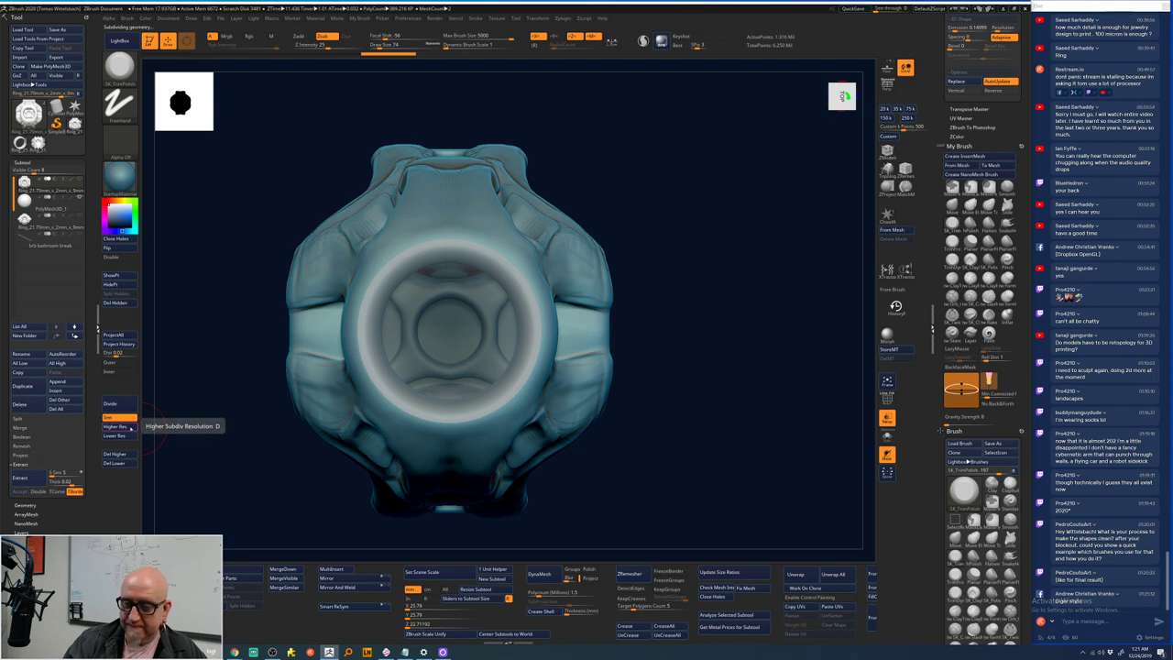
{"action": "left_click", "coordinate": [131, 427]}
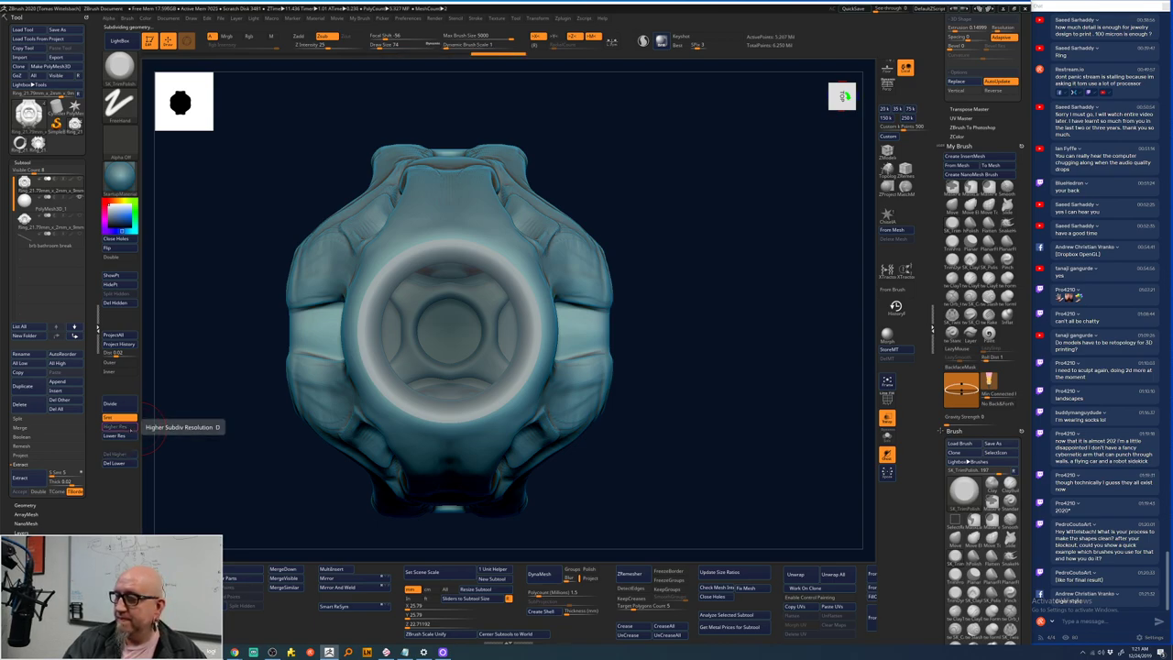
{"action": "mouse_move", "coordinate": [637, 368]}
{"action": "left_mouse_down"}
{"action": "mouse_move", "coordinate": [717, 333]}
{"action": "mouse_move", "coordinate": [612, 242]}
{"action": "left_mouse_up"}
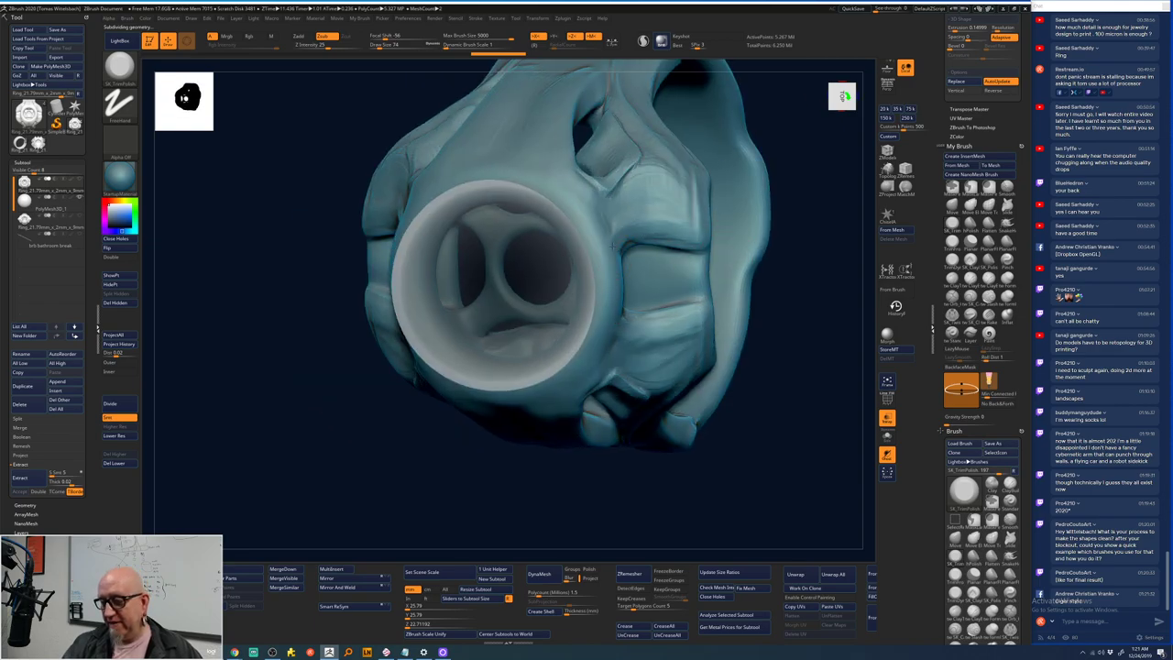
- Build up clay with ClayTubes on the ring's upper-right surface
{"action": "left_click", "coordinate": [952, 279]}
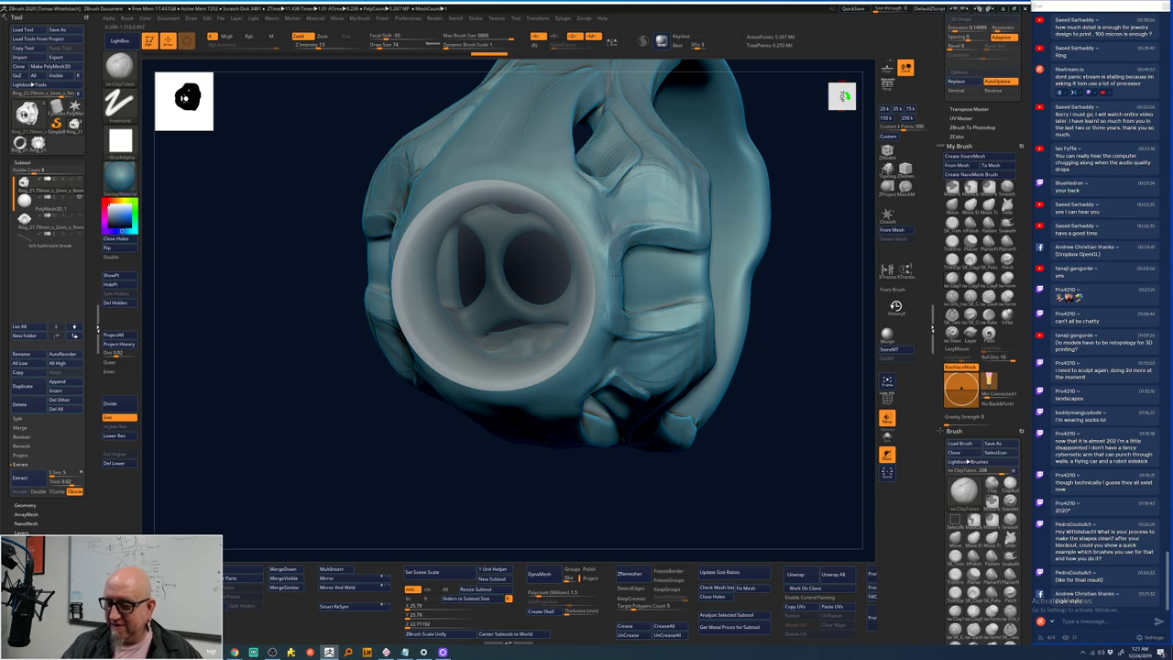
{"action": "mouse_move", "coordinate": [710, 117]}
{"action": "left_mouse_down"}
{"action": "mouse_move", "coordinate": [617, 218]}
{"action": "mouse_move", "coordinate": [595, 203]}
{"action": "mouse_move", "coordinate": [622, 232]}
{"action": "mouse_move", "coordinate": [632, 171]}
{"action": "mouse_move", "coordinate": [644, 216]}
{"action": "mouse_move", "coordinate": [672, 168]}
{"action": "left_mouse_up"}
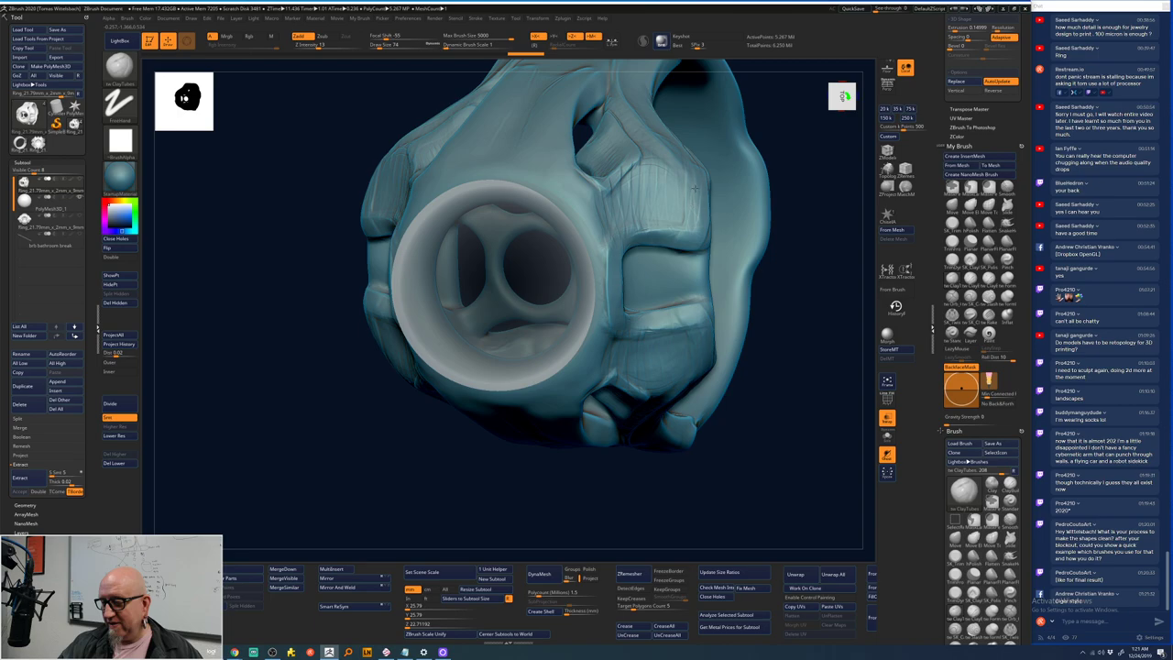
{"action": "mouse_move", "coordinate": [782, 138]}
{"action": "left_mouse_down"}
{"action": "mouse_move", "coordinate": [705, 266]}
{"action": "mouse_move", "coordinate": [617, 367]}
{"action": "mouse_move", "coordinate": [568, 247]}
{"action": "left_mouse_up"}
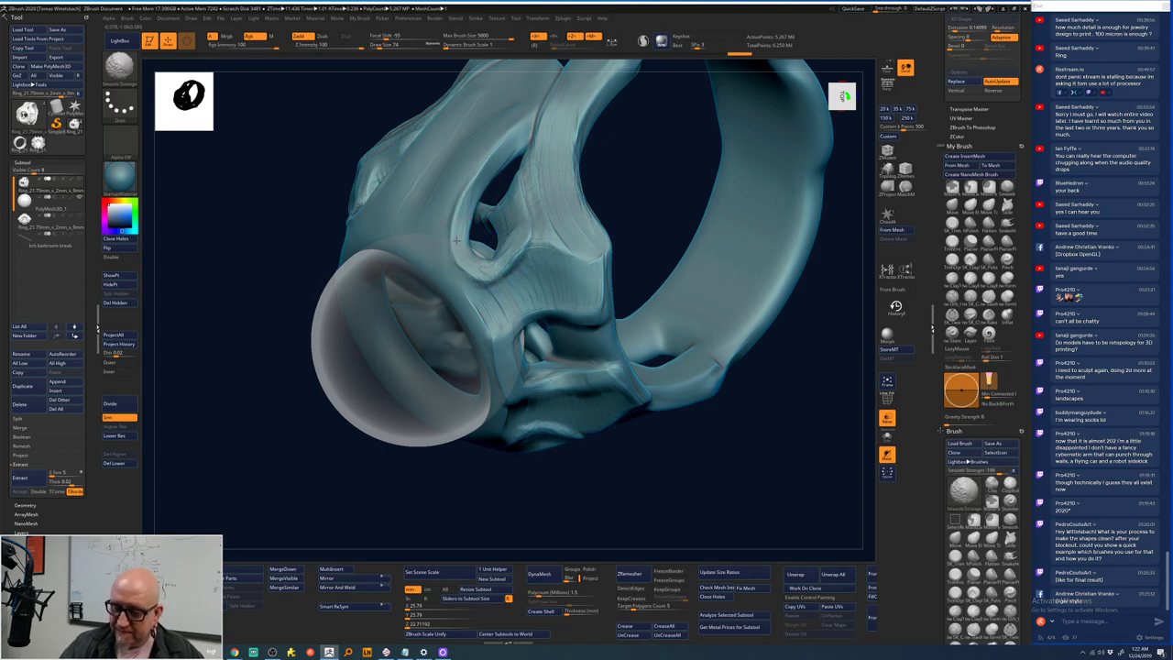
- At a lower subdivision level, smooth the bumps around the ring's left opening
{"action": "mouse_move", "coordinate": [663, 505]}
{"action": "left_mouse_down"}
{"action": "mouse_move", "coordinate": [686, 516]}
{"action": "mouse_move", "coordinate": [507, 251]}
{"action": "left_mouse_up"}
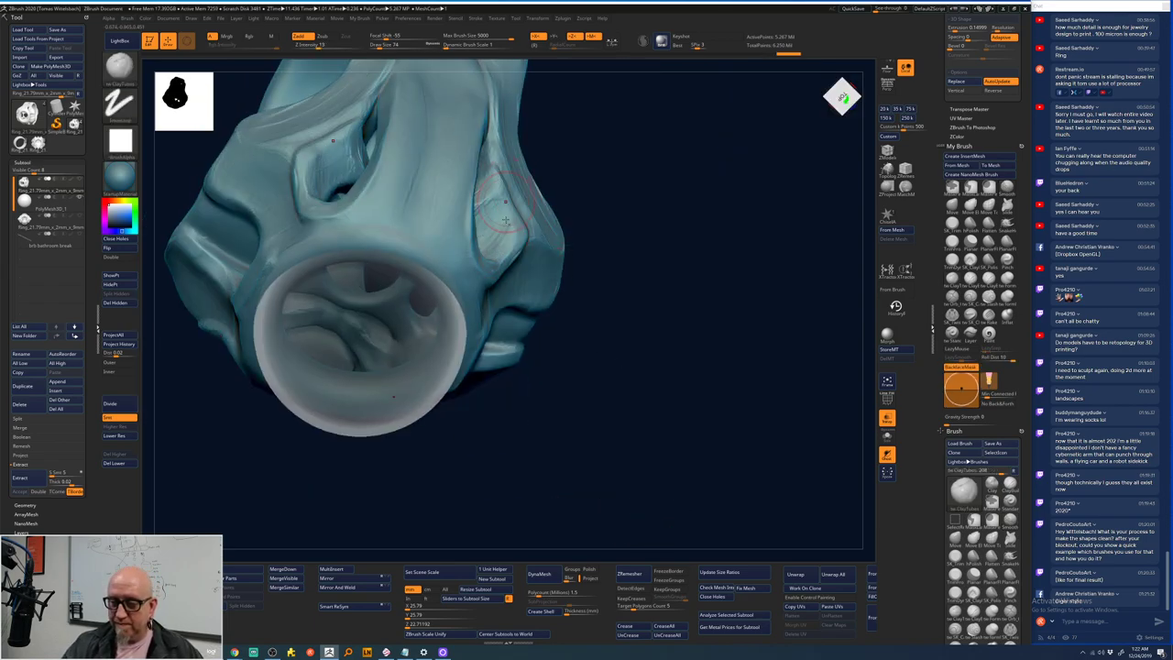
{"action": "mouse_move", "coordinate": [487, 218]}
{"action": "right_mouse_down"}
{"action": "mouse_move", "coordinate": [648, 132]}
{"action": "mouse_move", "coordinate": [512, 238]}
{"action": "mouse_move", "coordinate": [752, 330]}
{"action": "mouse_move", "coordinate": [747, 354]}
{"action": "mouse_move", "coordinate": [776, 336]}
{"action": "mouse_move", "coordinate": [742, 328]}
{"action": "right_mouse_up"}
{"action": "right_click_drag", "start_coordinate": [767, 272], "coordinate": [758, 283]}
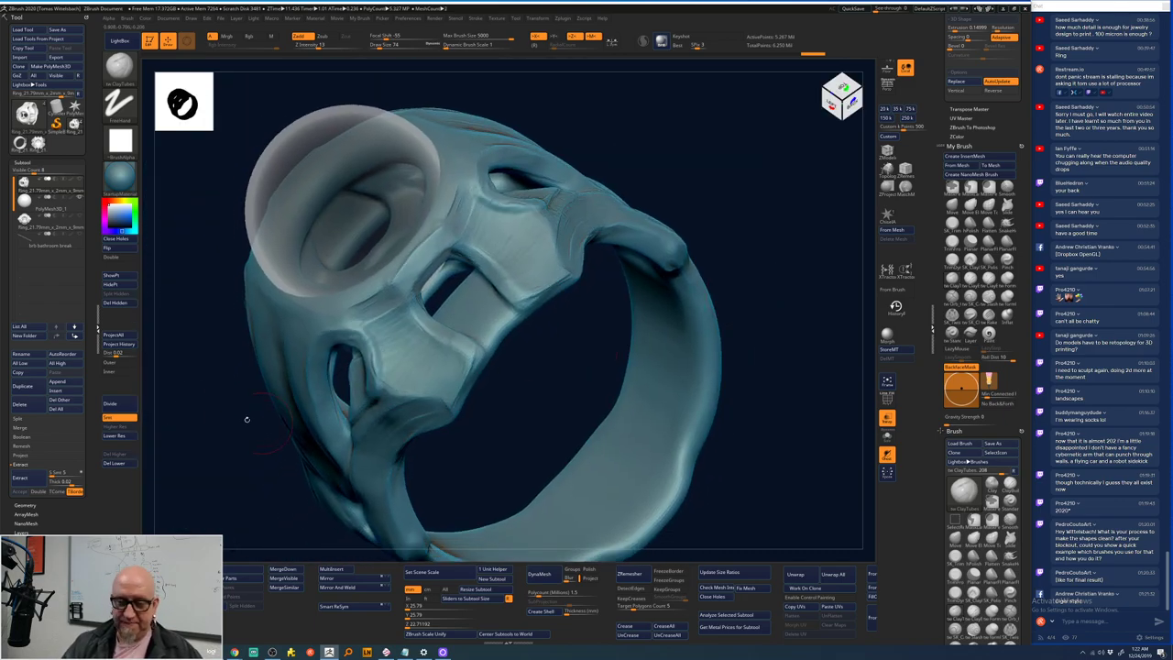
{"action": "left_click", "coordinate": [115, 435]}
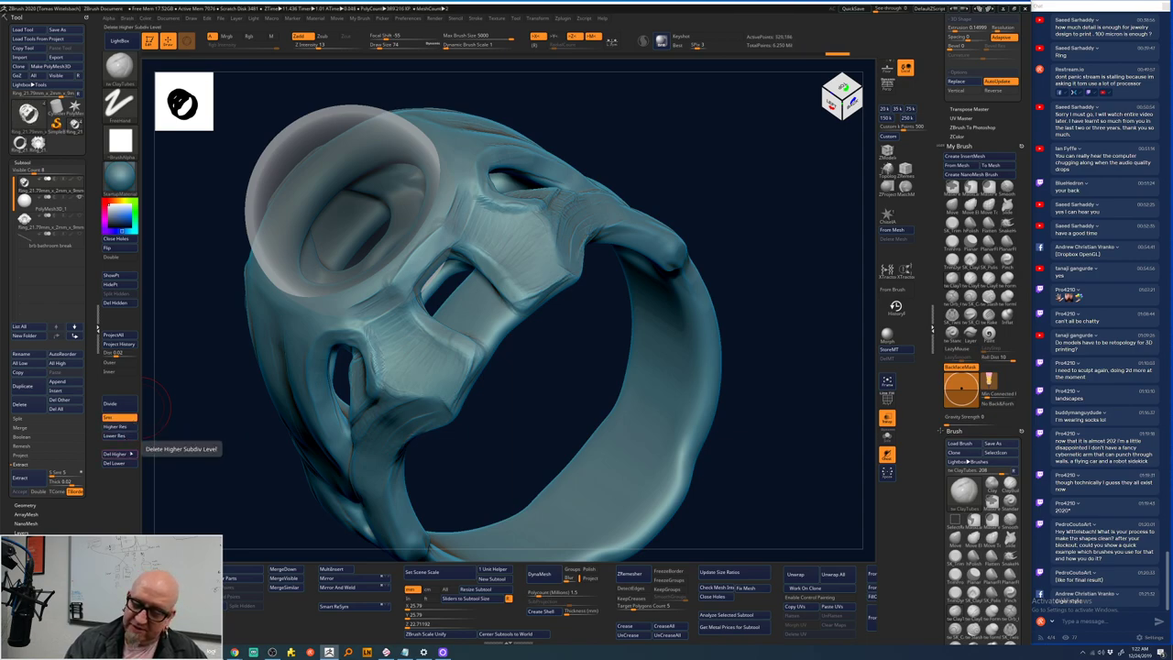
{"action": "key", "text": "shift"}
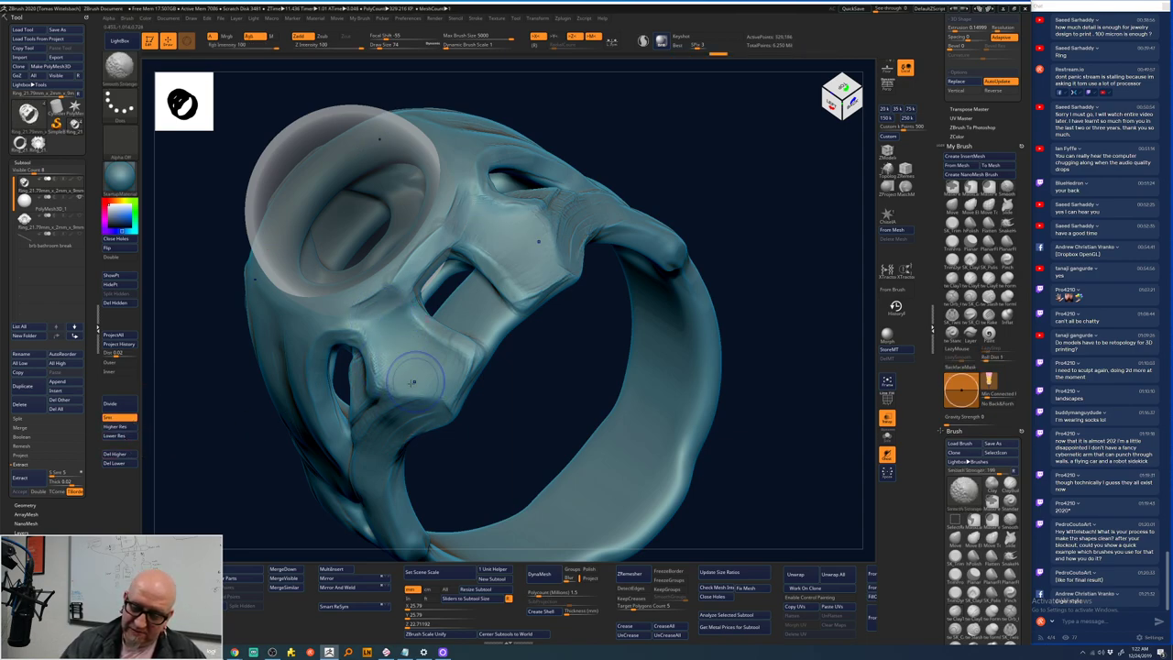
{"action": "mouse_move", "coordinate": [414, 382]}
{"action": "left_mouse_down", "text": "shift"}
{"action": "mouse_move", "coordinate": [366, 330]}
{"action": "mouse_move", "coordinate": [398, 324]}
{"action": "mouse_move", "coordinate": [471, 377]}
{"action": "mouse_move", "coordinate": [478, 352]}
{"action": "mouse_move", "coordinate": [461, 347]}
{"action": "mouse_move", "coordinate": [438, 263]}
{"action": "left_mouse_up", "text": "shift"}
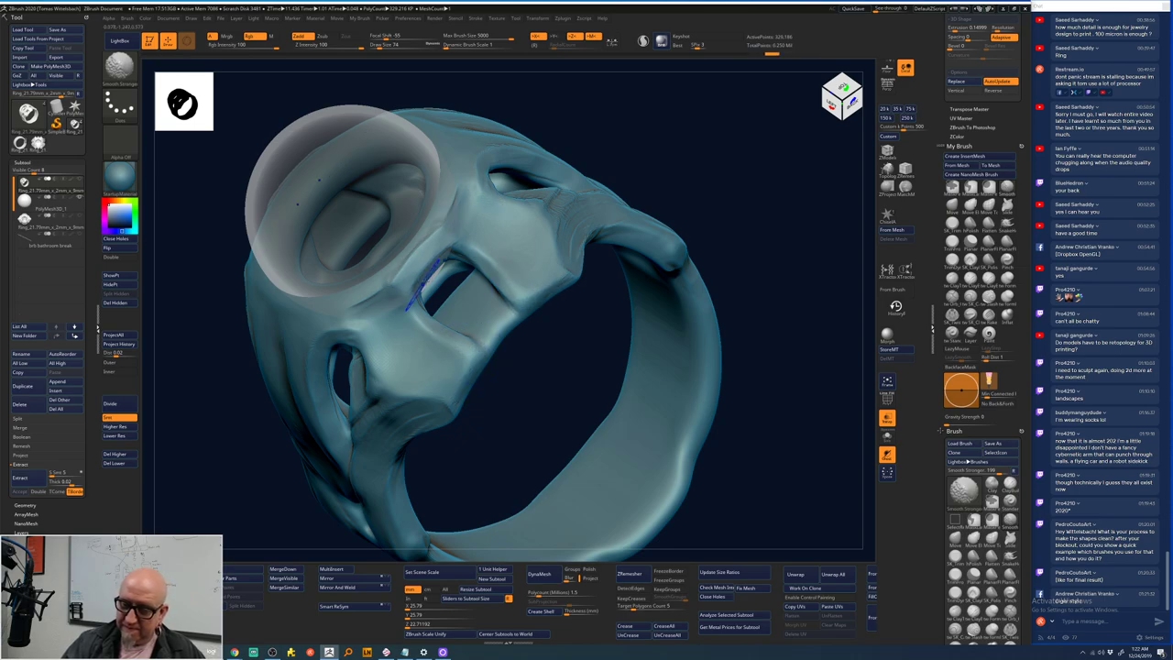
{"action": "mouse_move", "coordinate": [730, 236]}
{"action": "left_mouse_down"}
{"action": "mouse_move", "coordinate": [721, 241]}
{"action": "mouse_move", "coordinate": [736, 174]}
{"action": "mouse_move", "coordinate": [601, 214]}
{"action": "left_mouse_up"}
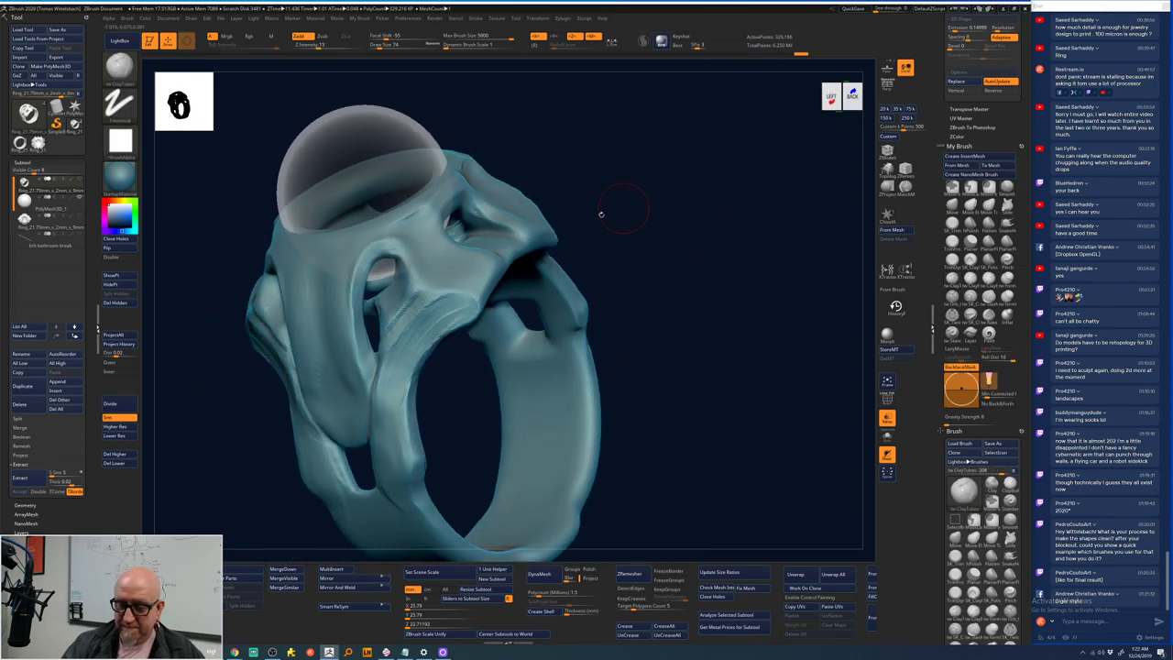
{"action": "mouse_move", "coordinate": [463, 292]}
{"action": "left_mouse_down", "text": "shift"}
{"action": "mouse_move", "coordinate": [425, 331]}
{"action": "mouse_move", "coordinate": [395, 392]}
{"action": "mouse_move", "coordinate": [407, 318]}
{"action": "mouse_move", "coordinate": [395, 321]}
{"action": "mouse_move", "coordinate": [389, 297]}
{"action": "mouse_move", "coordinate": [351, 308]}
{"action": "mouse_move", "coordinate": [368, 255]}
{"action": "mouse_move", "coordinate": [368, 386]}
{"action": "mouse_move", "coordinate": [334, 309]}
{"action": "left_mouse_up", "text": "shift"}
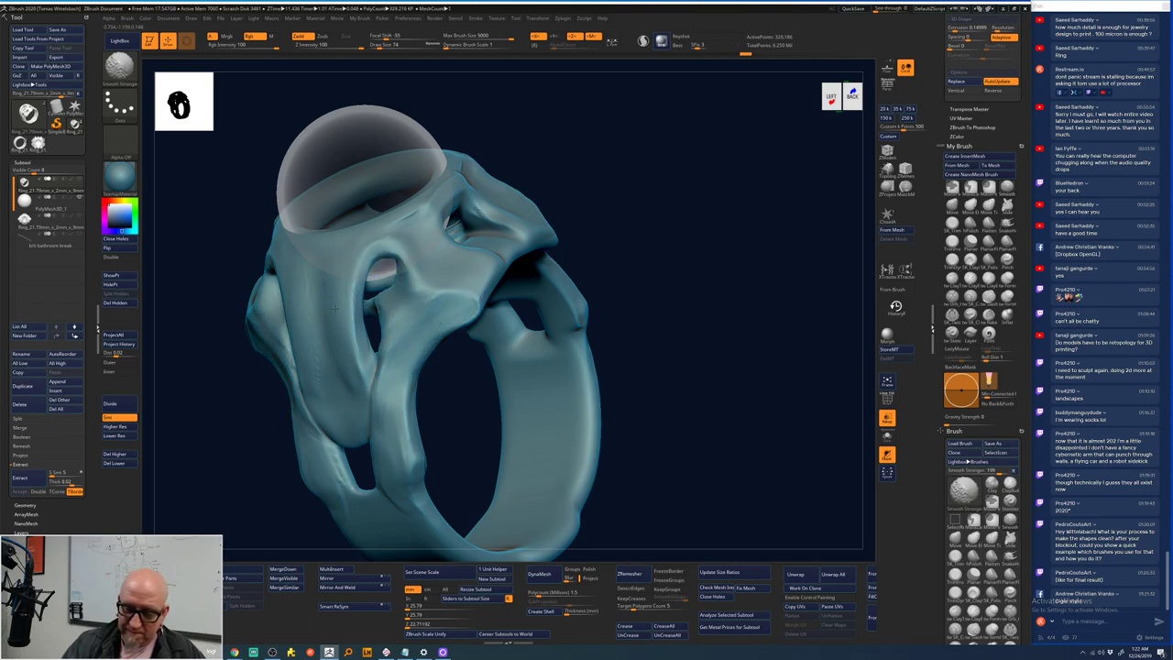
- Smooth below the side opening and the lower side, stepping subdivision levels down and up
{"action": "left_click", "coordinate": [117, 427]}
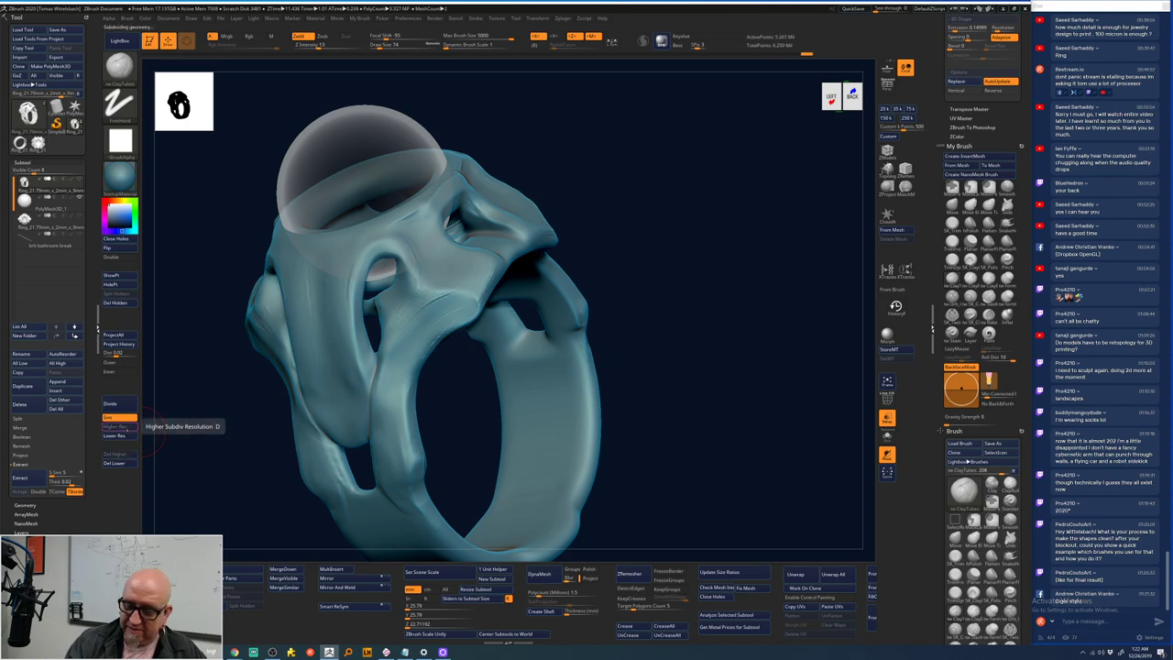
{"action": "mouse_move", "coordinate": [429, 318]}
{"action": "left_mouse_down", "text": "shift"}
{"action": "mouse_move", "coordinate": [396, 372]}
{"action": "mouse_move", "coordinate": [442, 304]}
{"action": "left_mouse_up", "text": "shift"}
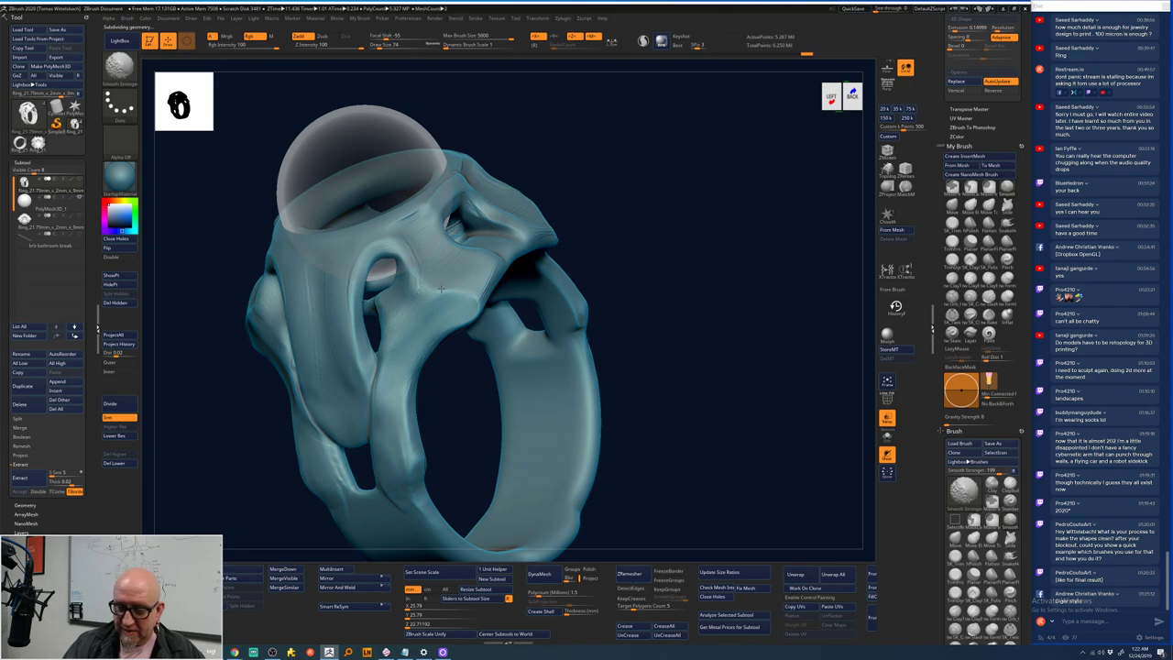
{"action": "mouse_move", "coordinate": [486, 275]}
{"action": "left_mouse_down", "text": "shift"}
{"action": "mouse_move", "coordinate": [402, 356]}
{"action": "mouse_move", "coordinate": [429, 331]}
{"action": "mouse_move", "coordinate": [404, 386]}
{"action": "left_mouse_up", "text": "shift"}
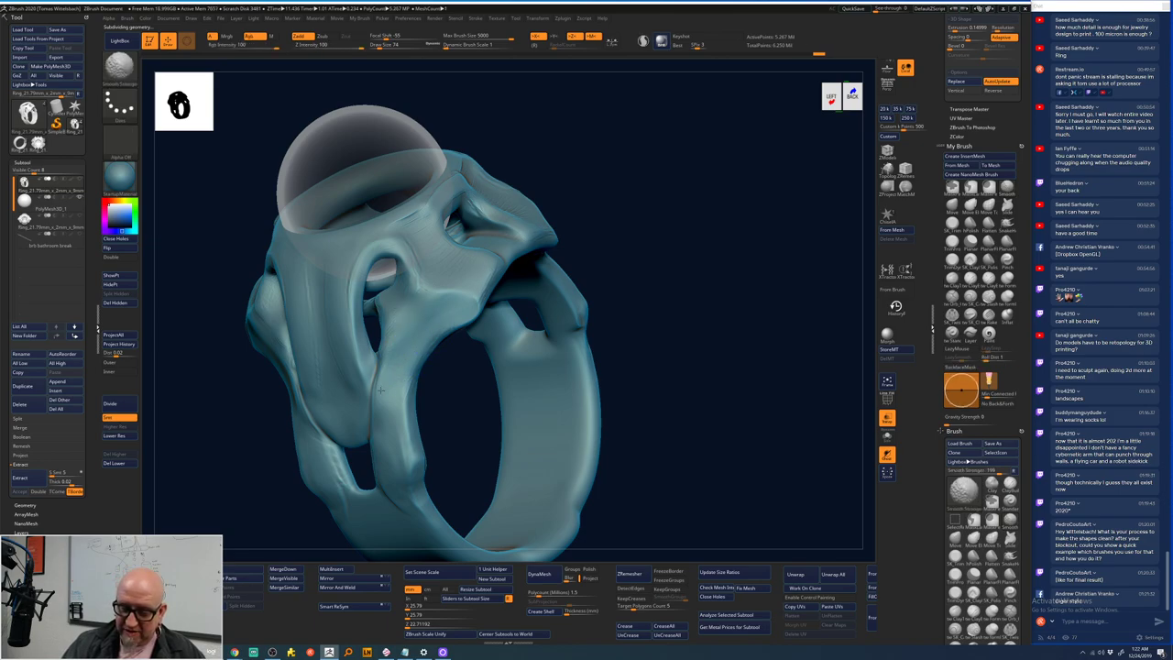
{"action": "key", "text": "shift+d"}
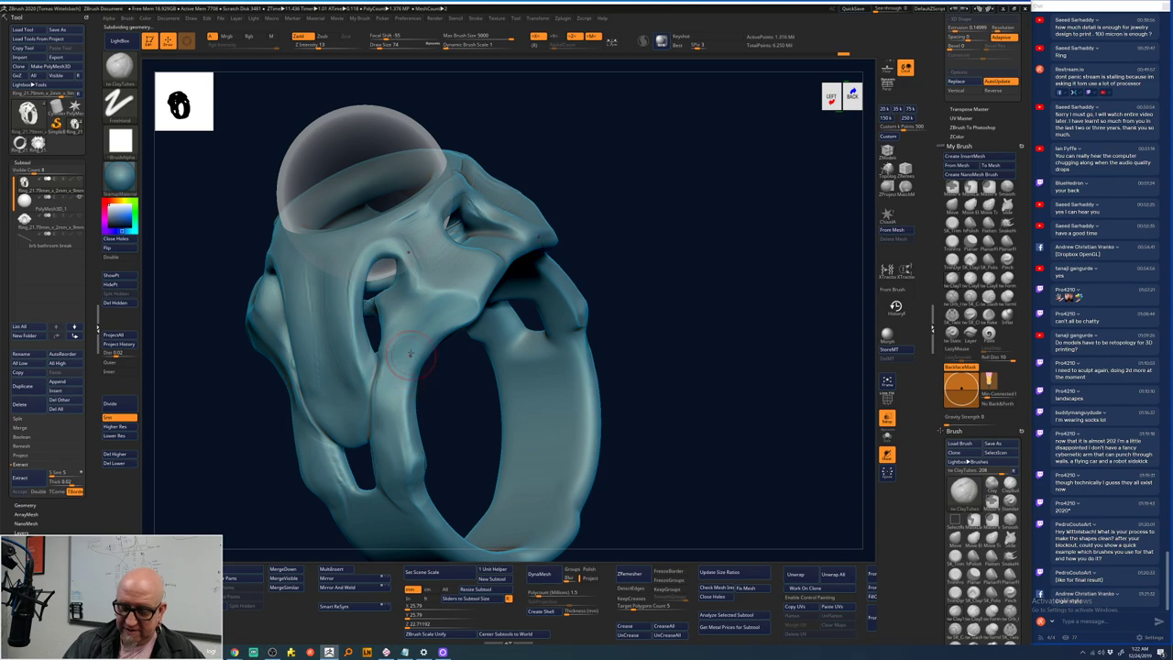
{"action": "left_click_drag", "start_coordinate": [409, 353], "coordinate": [393, 396], "text": "shift"}
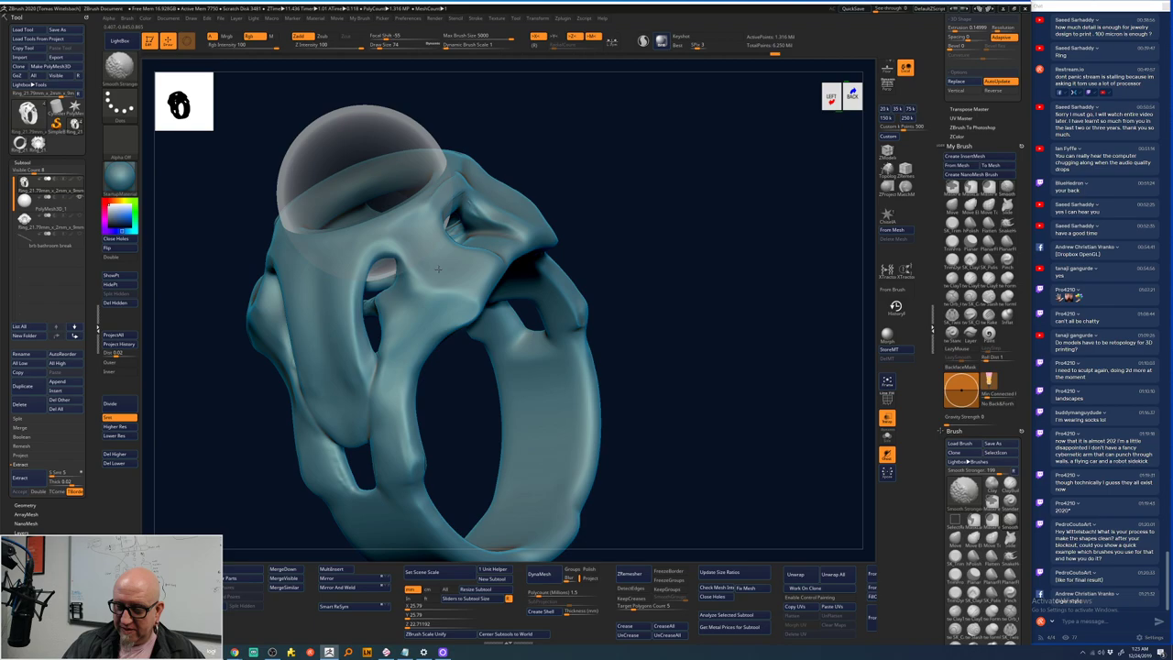
{"action": "left_click", "coordinate": [120, 426]}
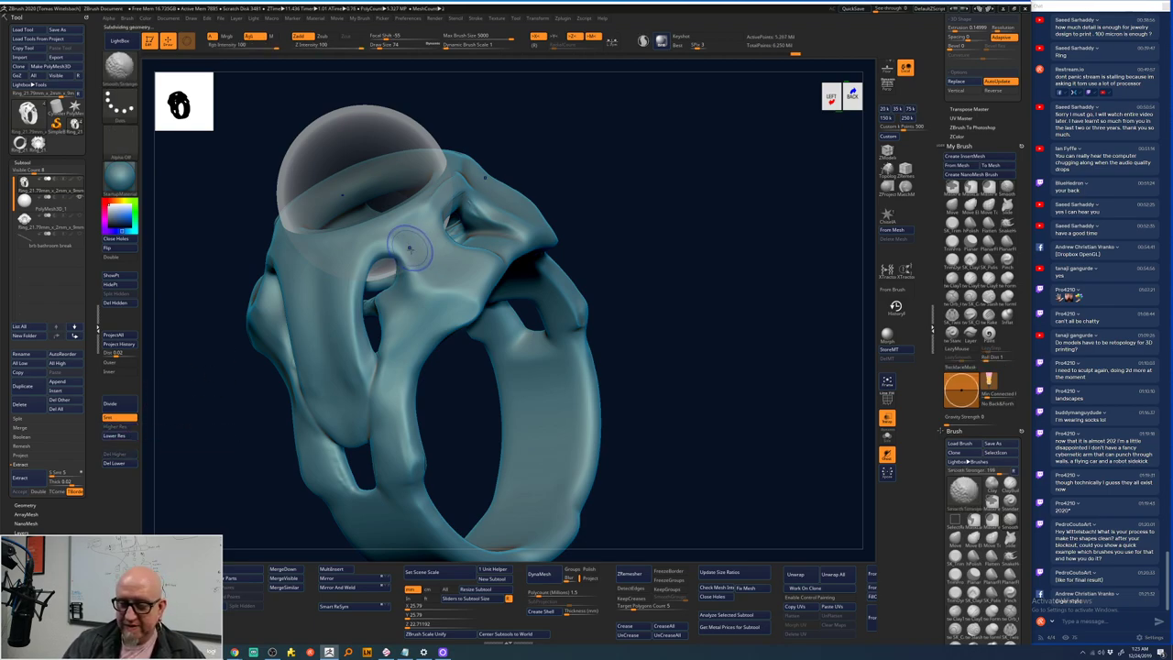
- Face the gem seat and switch to the SK_TrimPolish brush
{"action": "left_click_drag", "start_coordinate": [679, 201], "coordinate": [703, 317]}
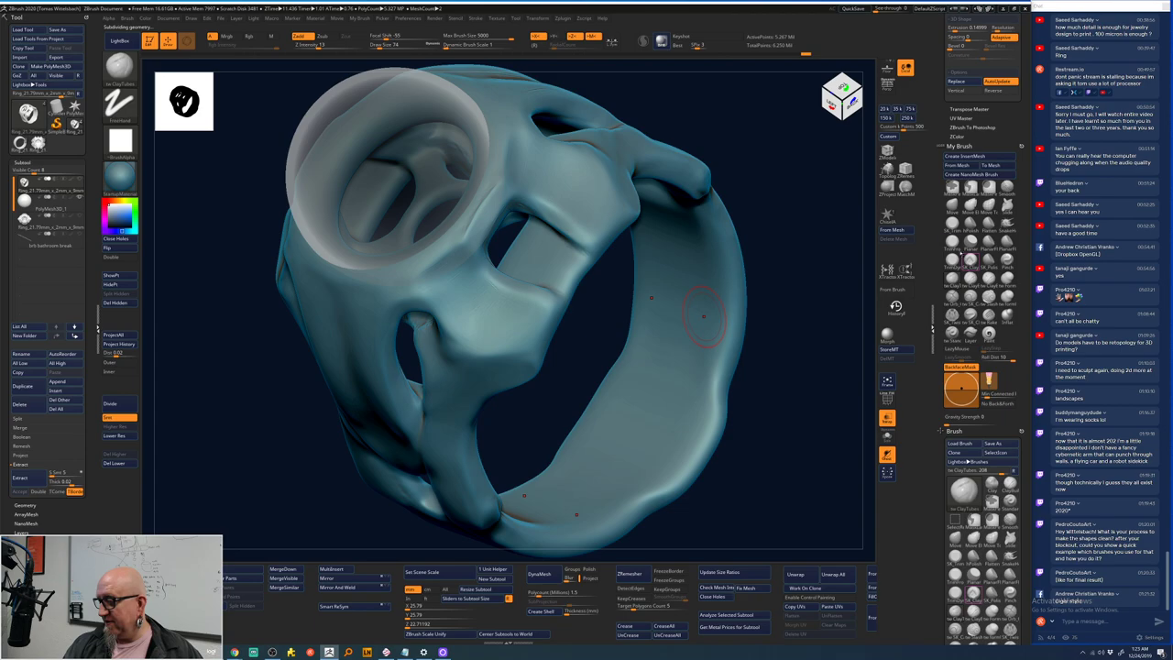
{"action": "key", "text": "b"}
{"action": "key", "text": "t"}
{"action": "key", "text": "f"}
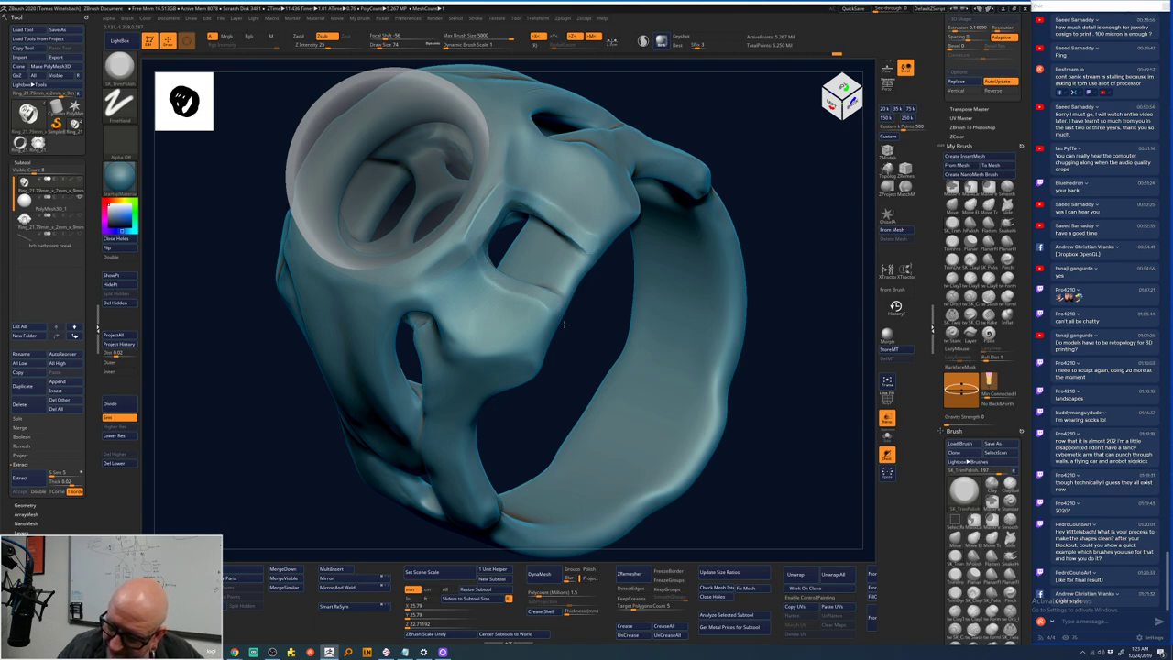
{"action": "mouse_move", "coordinate": [599, 309]}
{"action": "right_mouse_down"}
{"action": "mouse_move", "coordinate": [522, 199]}
{"action": "mouse_move", "coordinate": [647, 327]}
{"action": "mouse_move", "coordinate": [528, 223]}
{"action": "mouse_move", "coordinate": [586, 211]}
{"action": "mouse_move", "coordinate": [555, 188]}
{"action": "right_mouse_up"}
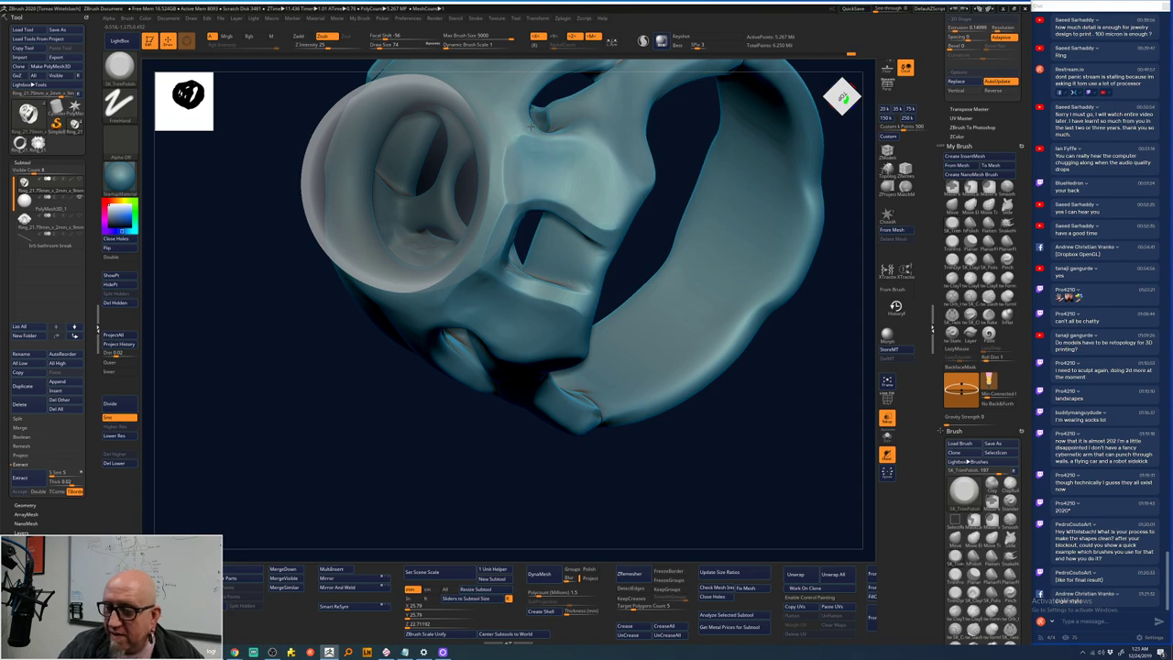
{"action": "right_click_drag", "start_coordinate": [568, 80], "coordinate": [454, 236]}
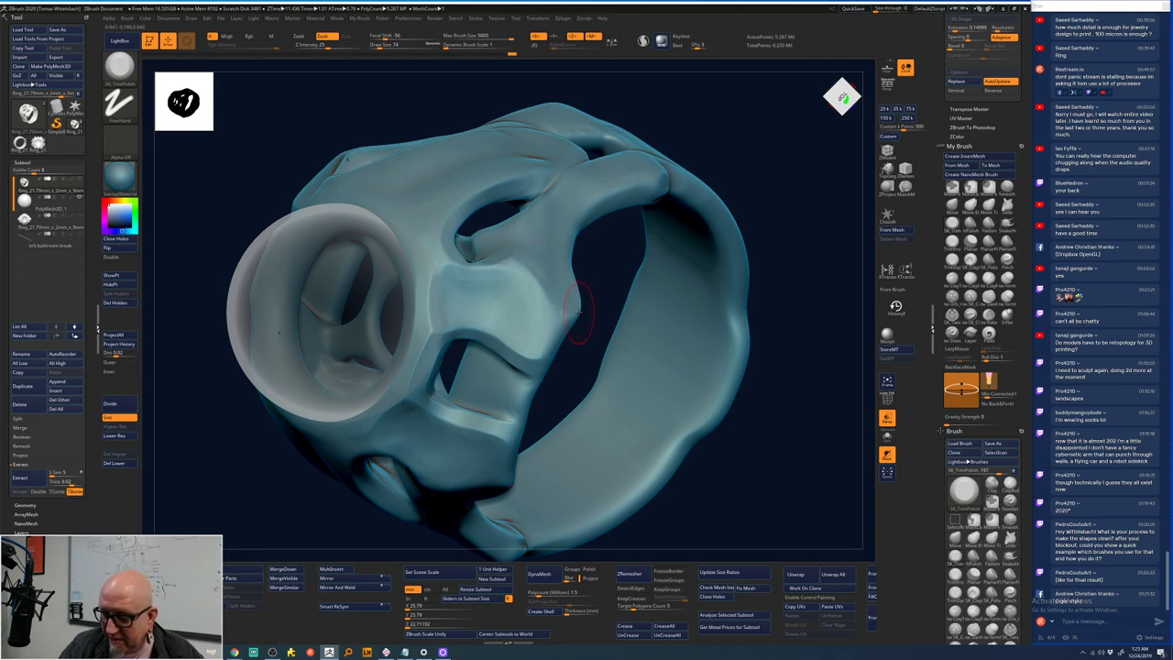
{"action": "left_click", "coordinate": [953, 295]}
{"action": "mouse_move", "coordinate": [733, 229]}
{"action": "right_mouse_down"}
{"action": "mouse_move", "coordinate": [773, 197]}
{"action": "mouse_move", "coordinate": [527, 234]}
{"action": "mouse_move", "coordinate": [603, 213]}
{"action": "mouse_move", "coordinate": [466, 263]}
{"action": "right_mouse_up"}
{"action": "key", "text": "space"}
{"action": "key", "text": "space"}
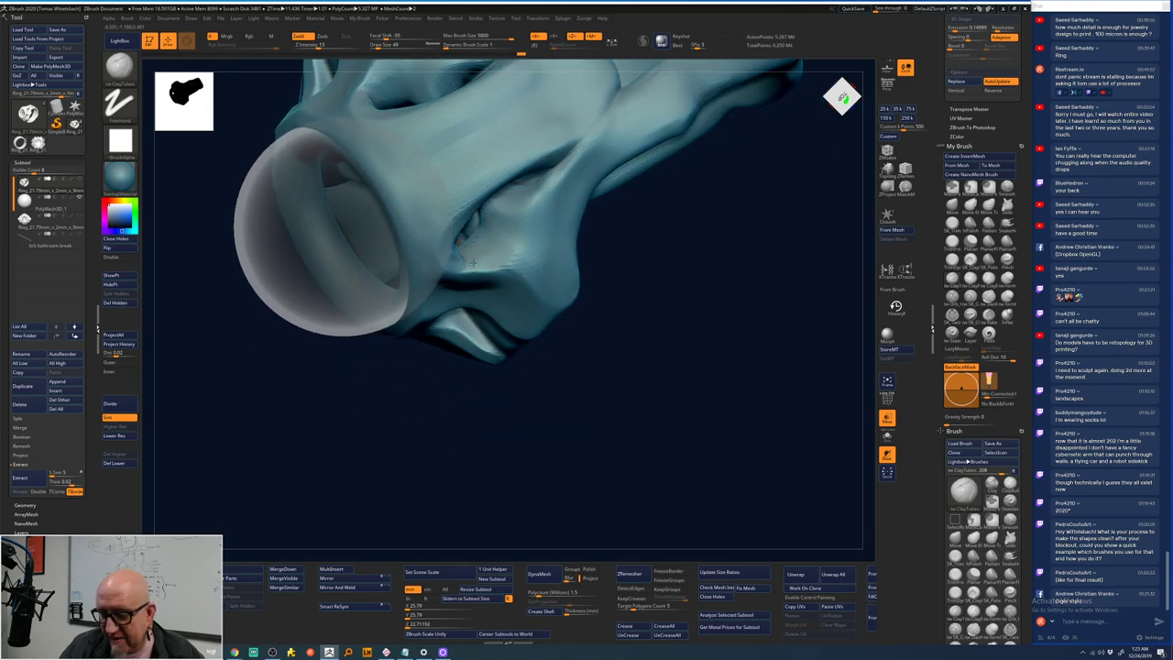
- Smooth the crease where the shoulder tendril meets the gem seat
{"action": "key", "text": "space"}
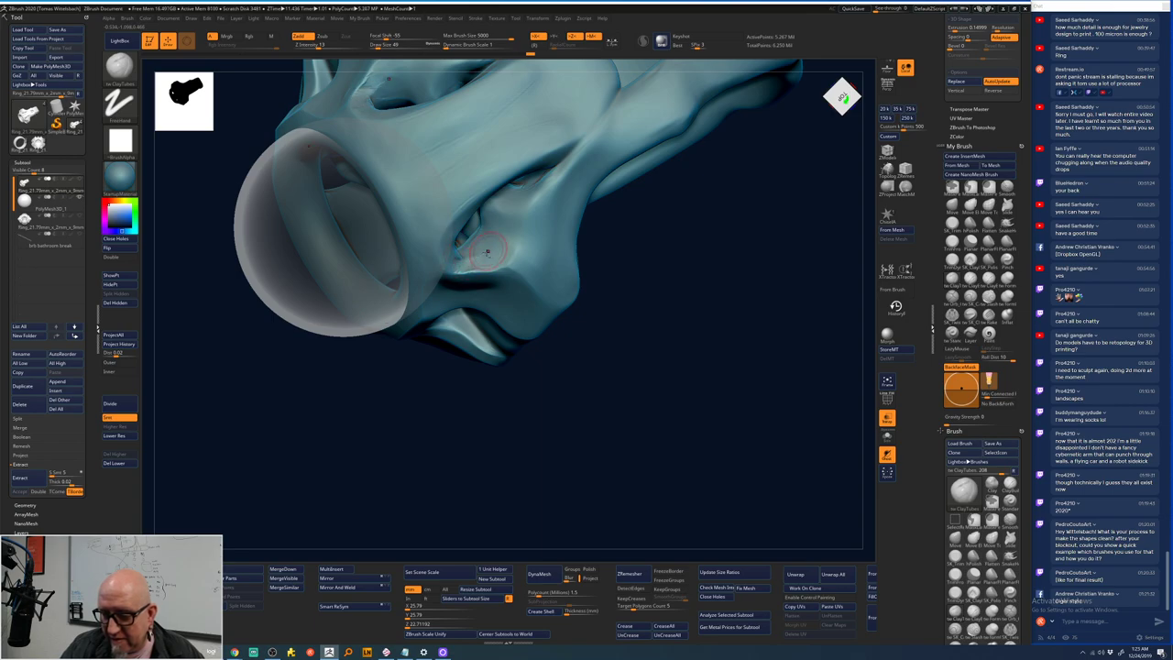
{"action": "key", "text": "shift"}
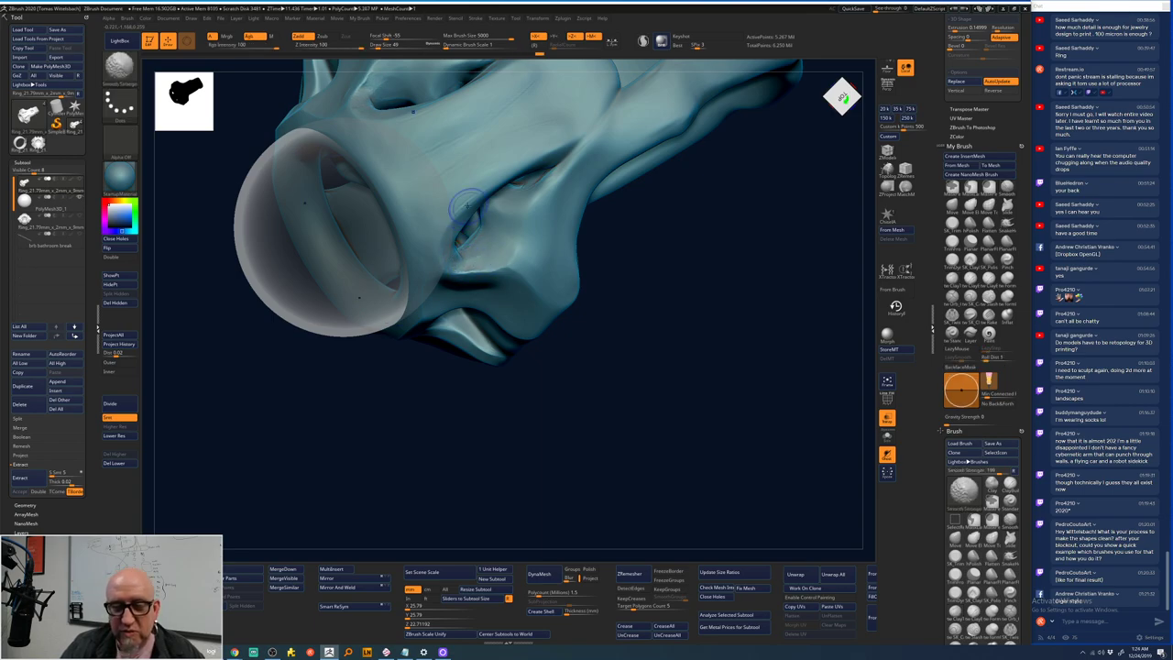
{"action": "mouse_move", "coordinate": [453, 459]}
{"action": "right_mouse_down"}
{"action": "mouse_move", "coordinate": [445, 416]}
{"action": "mouse_move", "coordinate": [427, 403]}
{"action": "right_mouse_up"}
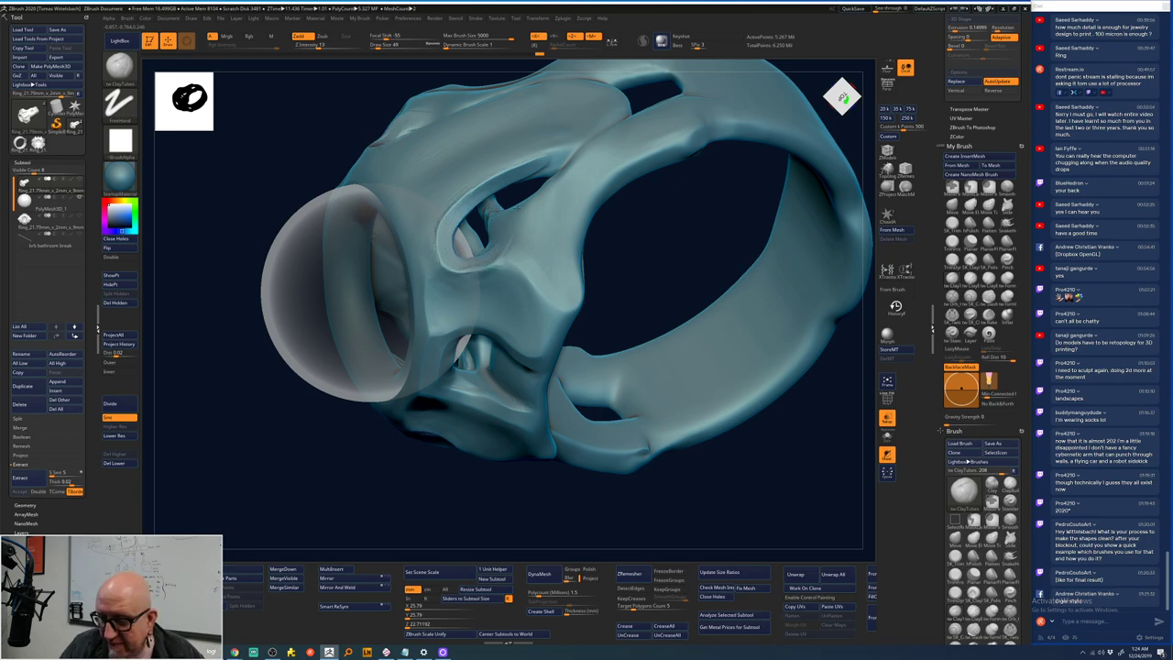
{"action": "right_click_drag", "start_coordinate": [491, 257], "coordinate": [545, 199]}
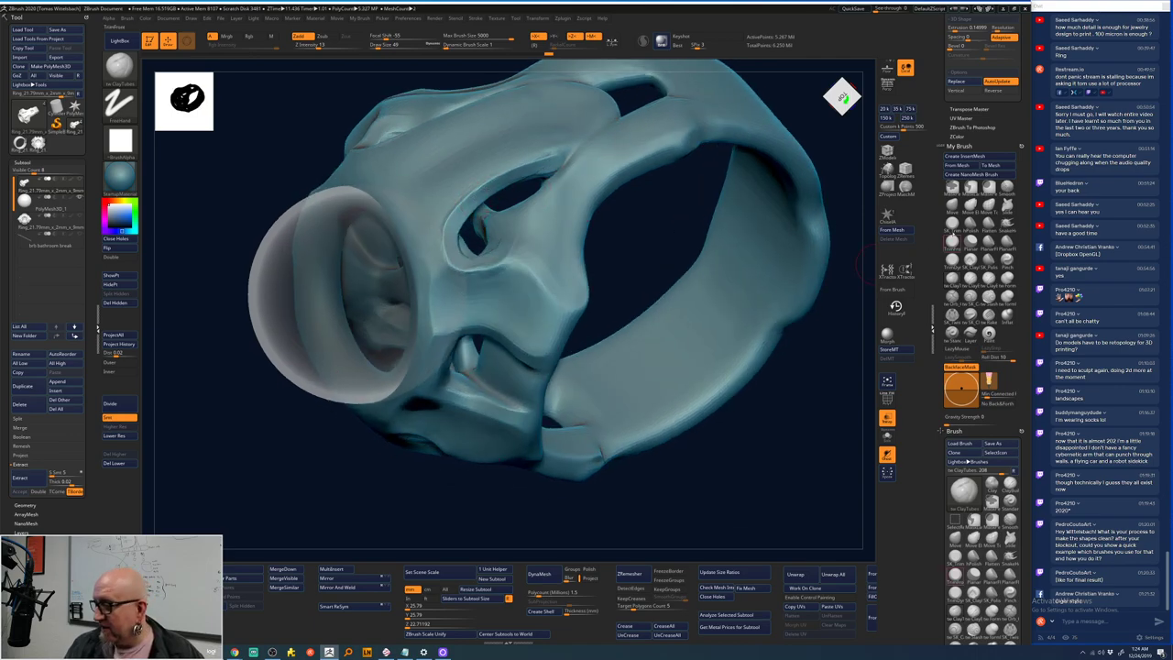
- Switch back to the SK_TrimPolish brush for flattening
{"action": "key", "text": "b"}
{"action": "key", "text": "t"}
{"action": "key", "text": "s"}
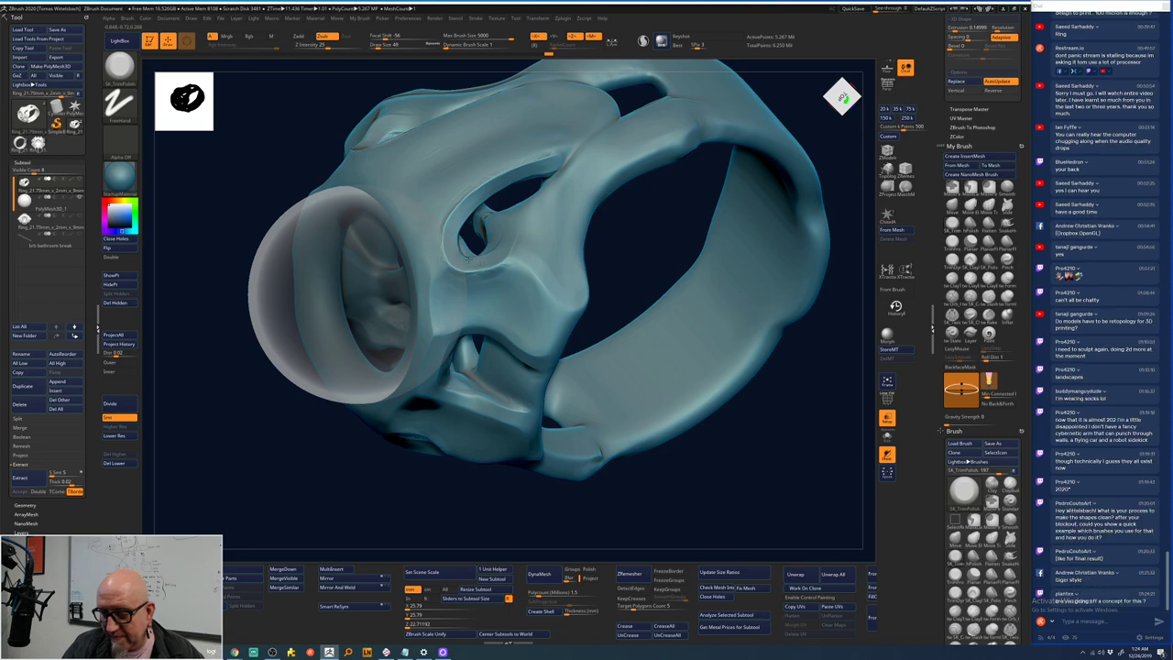
- Flatten and polish the shoulder and edge around the small opening with SK_TrimPolish
{"action": "left_click_drag", "start_coordinate": [478, 259], "coordinate": [440, 234]}
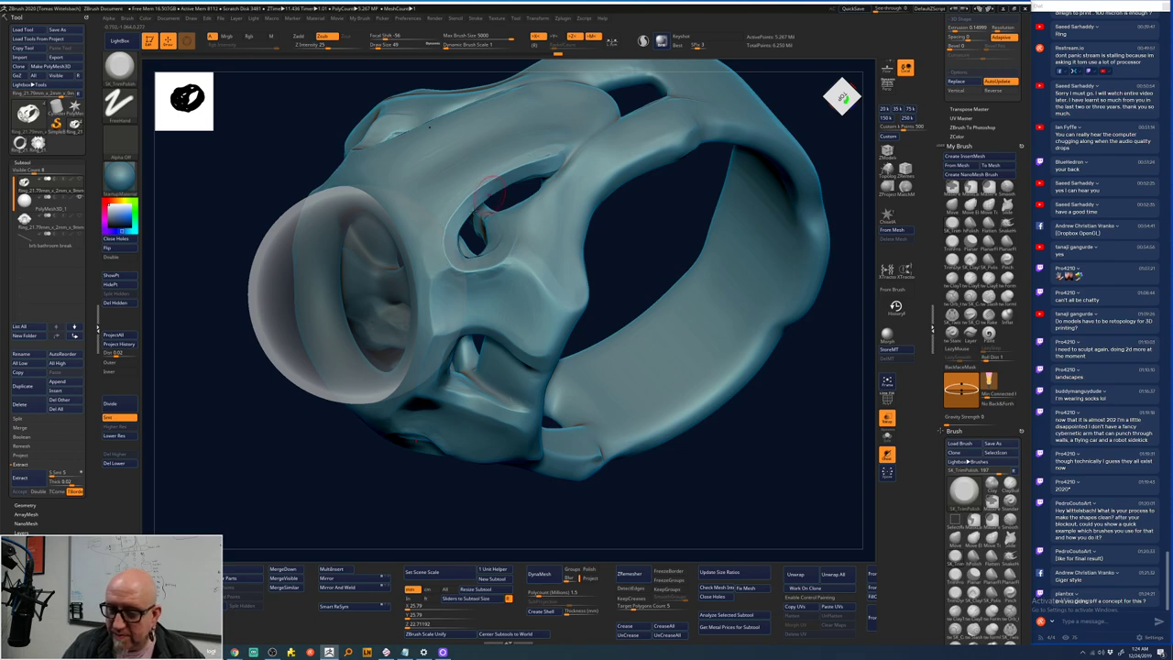
{"action": "mouse_move", "coordinate": [456, 248]}
{"action": "left_mouse_down"}
{"action": "mouse_move", "coordinate": [449, 276]}
{"action": "mouse_move", "coordinate": [480, 276]}
{"action": "mouse_move", "coordinate": [450, 287]}
{"action": "left_mouse_up"}
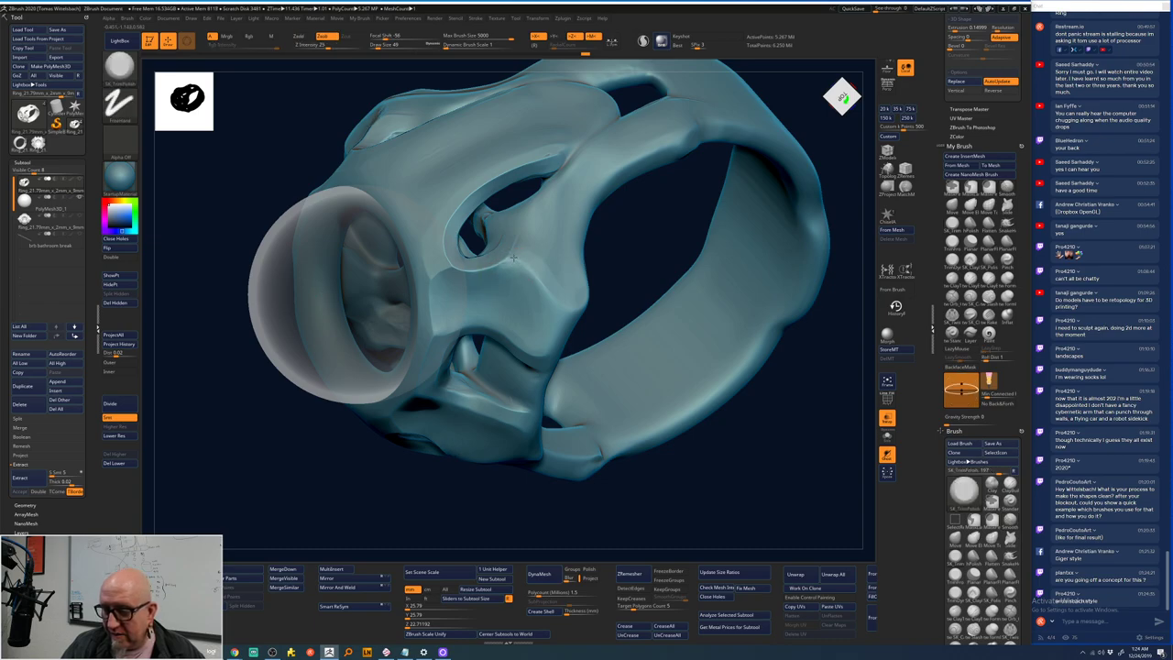
{"action": "left_click_drag", "start_coordinate": [513, 260], "coordinate": [529, 260]}
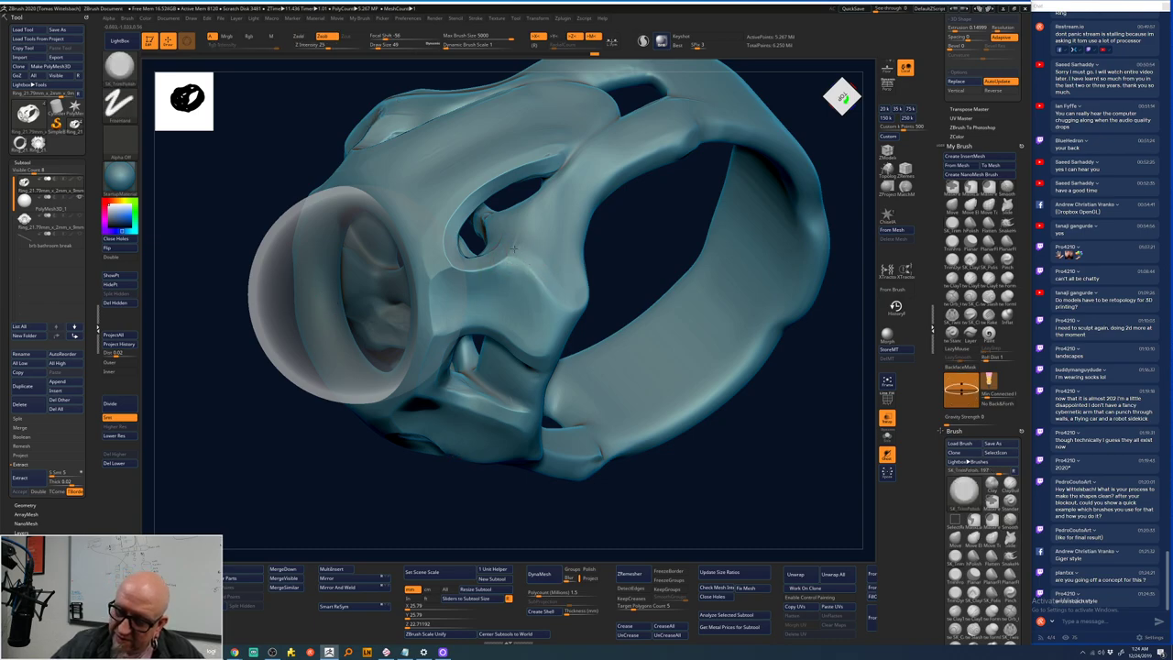
{"action": "left_click_drag", "start_coordinate": [553, 293], "coordinate": [504, 265]}
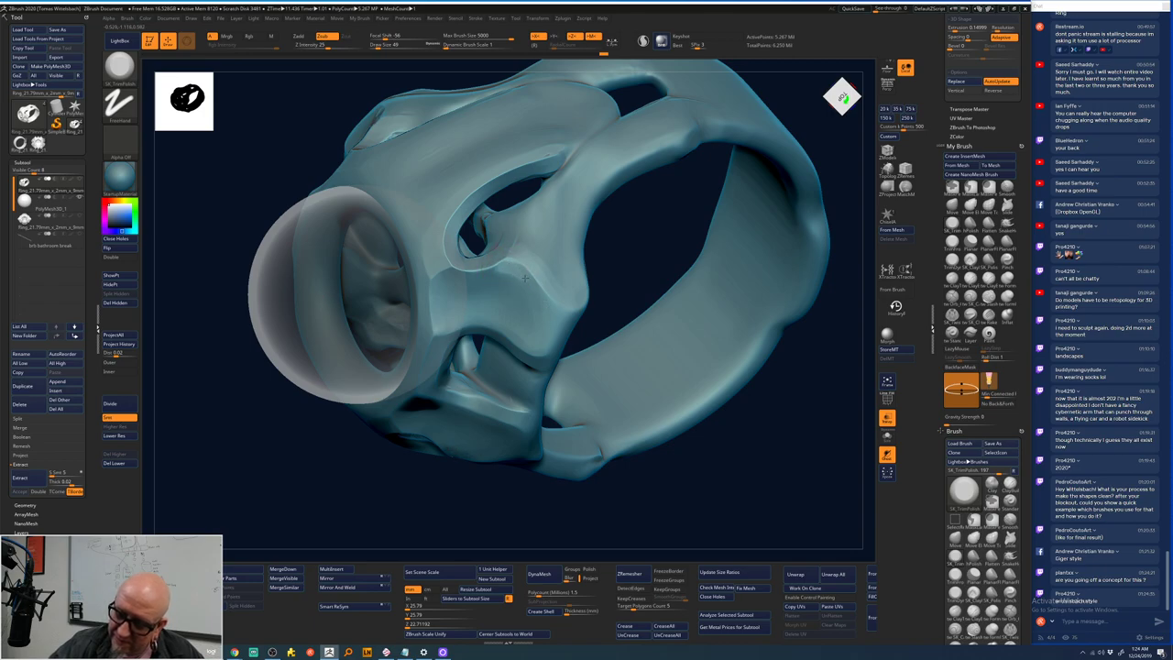
{"action": "left_click_drag", "start_coordinate": [526, 277], "coordinate": [506, 261]}
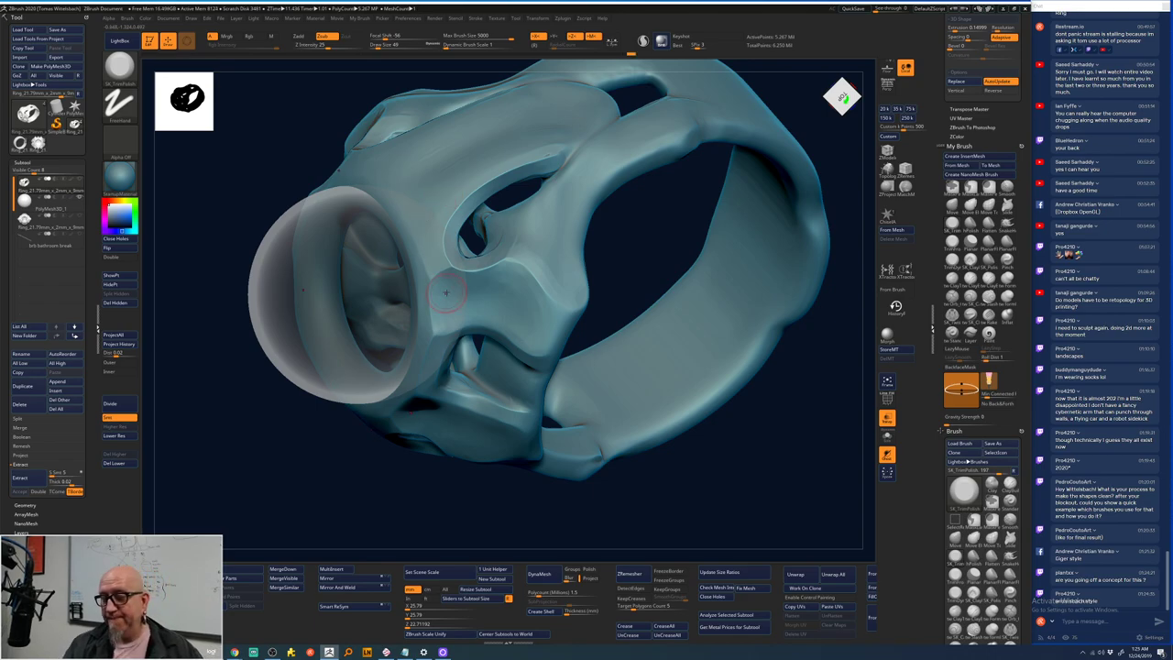
- Bring up the brush settings (Draw Size 104) and orbit close on the shoulder beside the gem seat
{"action": "key", "text": "space"}
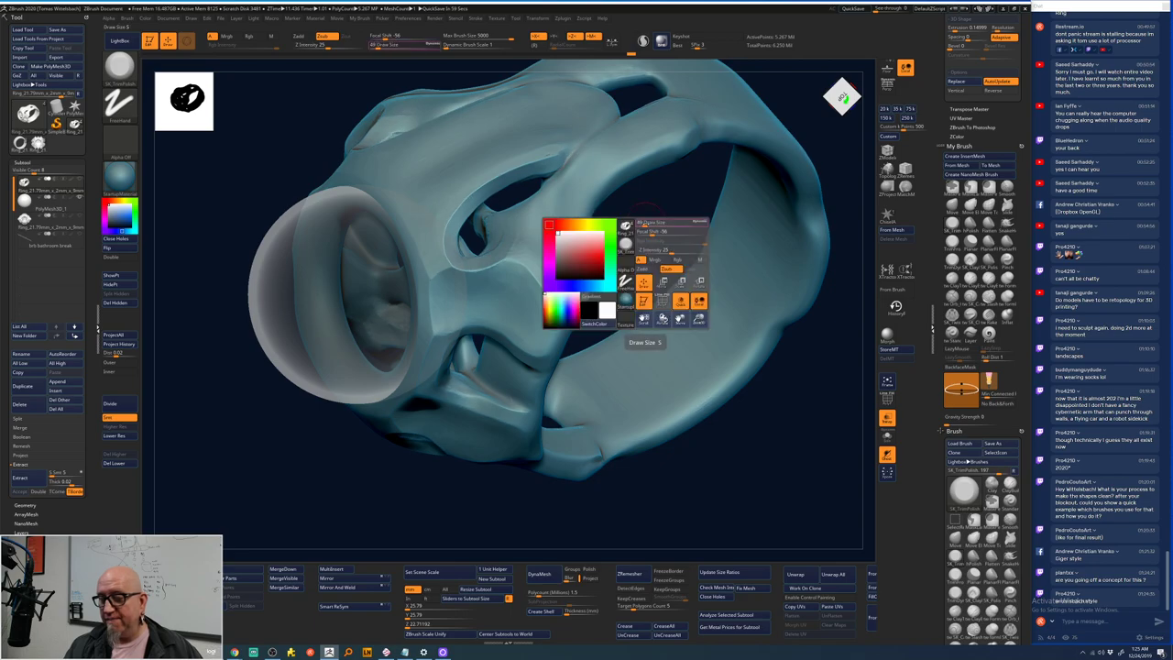
{"action": "left_click_drag", "start_coordinate": [644, 223], "coordinate": [584, 231]}
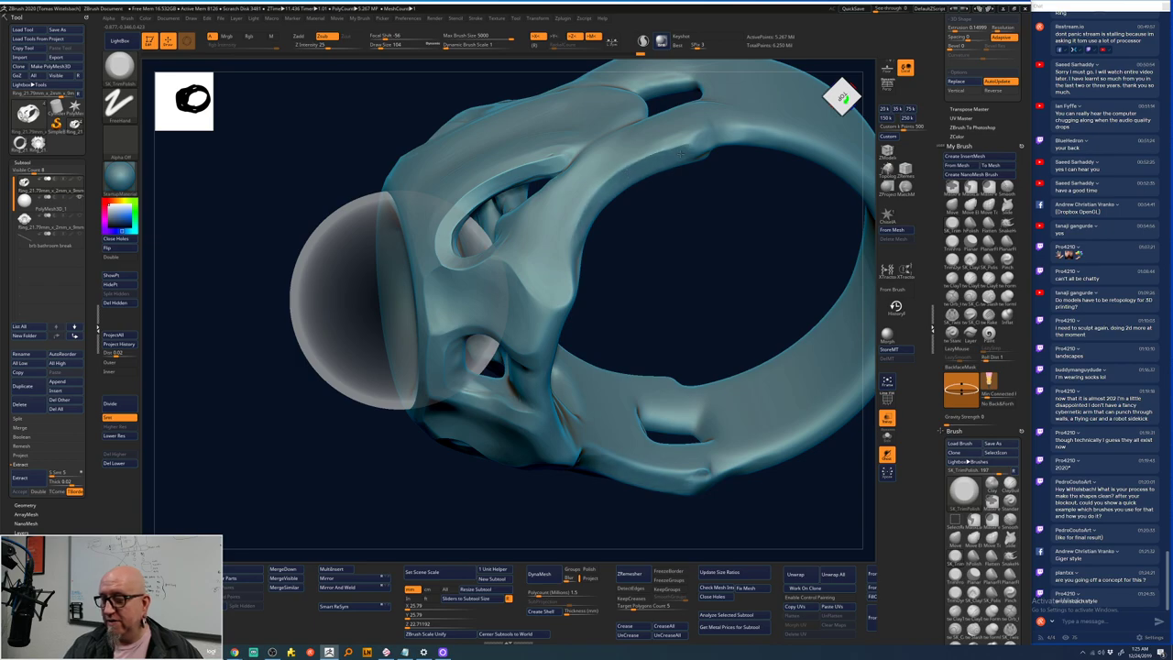
{"action": "right_click_drag", "start_coordinate": [706, 144], "coordinate": [598, 176]}
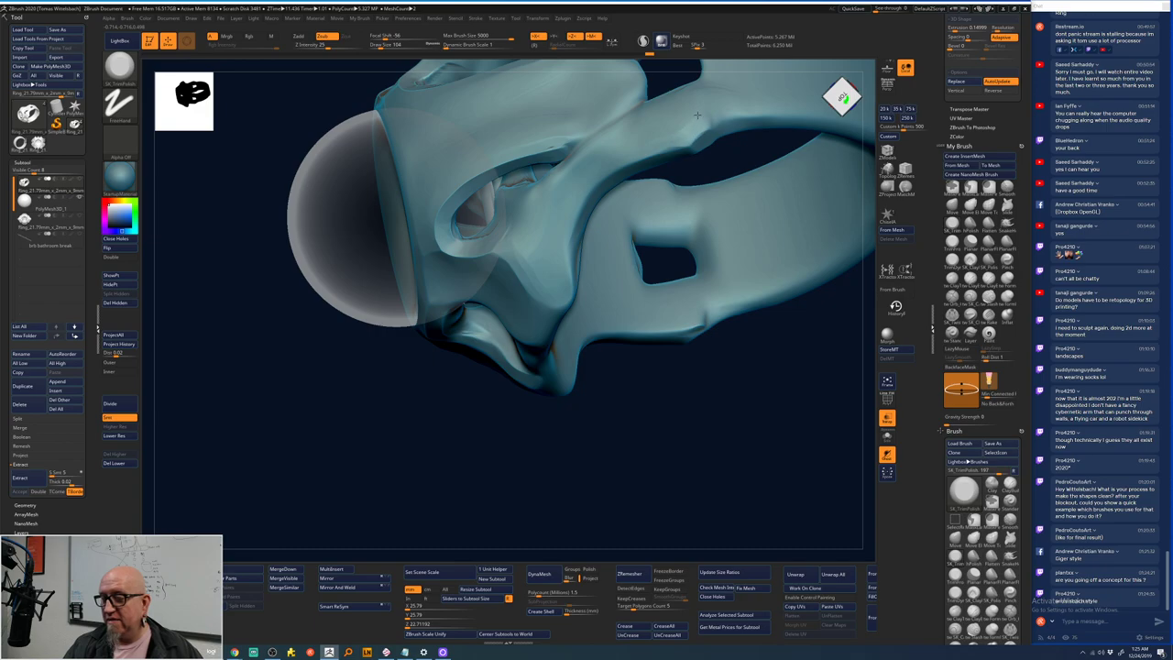
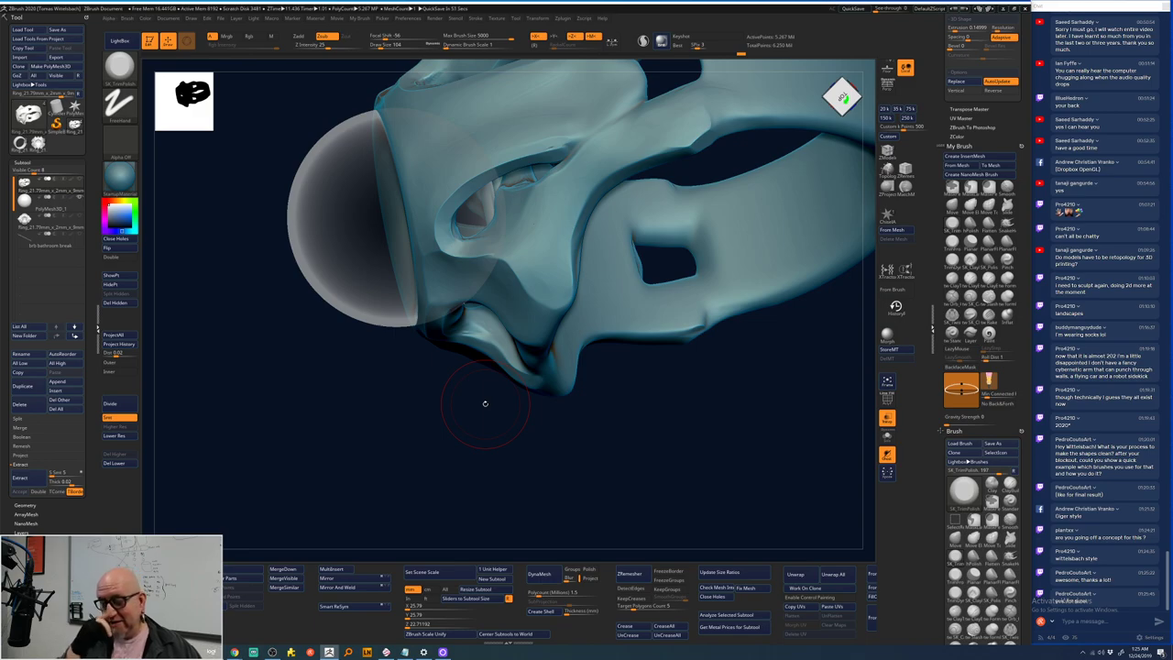
- Preview an earlier detailed stage in the Undo History bar, then restore the latest state
{"action": "left_click_drag", "start_coordinate": [484, 403], "coordinate": [317, 432]}
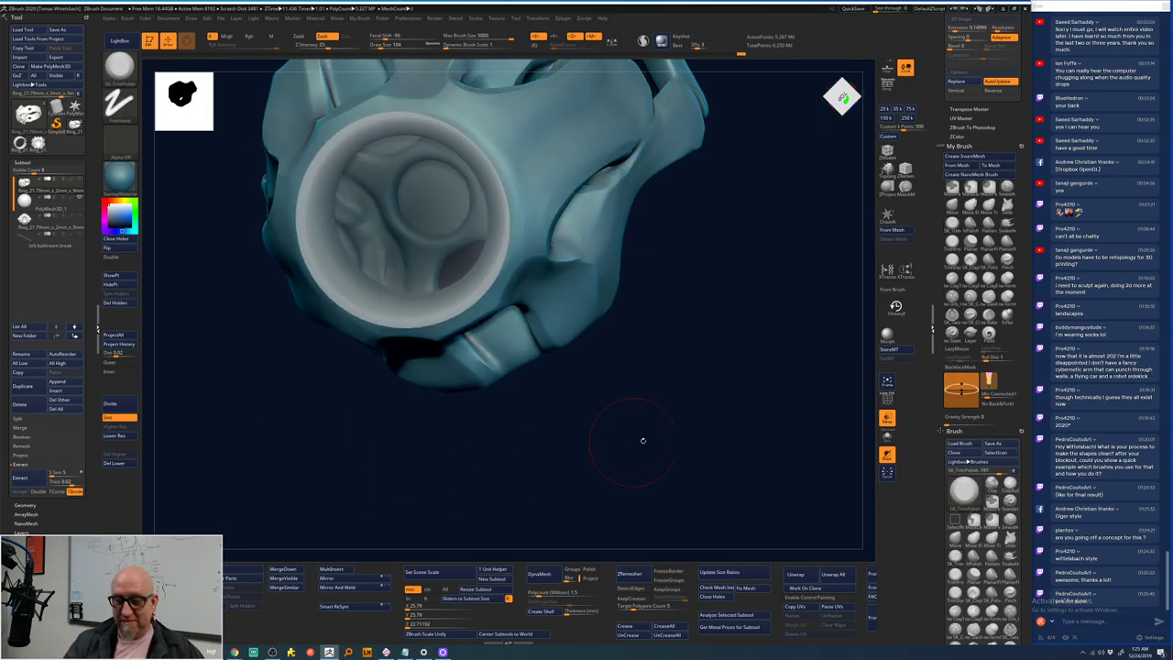
{"action": "mouse_move", "coordinate": [641, 440]}
{"action": "left_mouse_down"}
{"action": "mouse_move", "coordinate": [655, 393]}
{"action": "mouse_move", "coordinate": [657, 471]}
{"action": "mouse_move", "coordinate": [693, 513]}
{"action": "mouse_move", "coordinate": [717, 414]}
{"action": "left_mouse_up"}
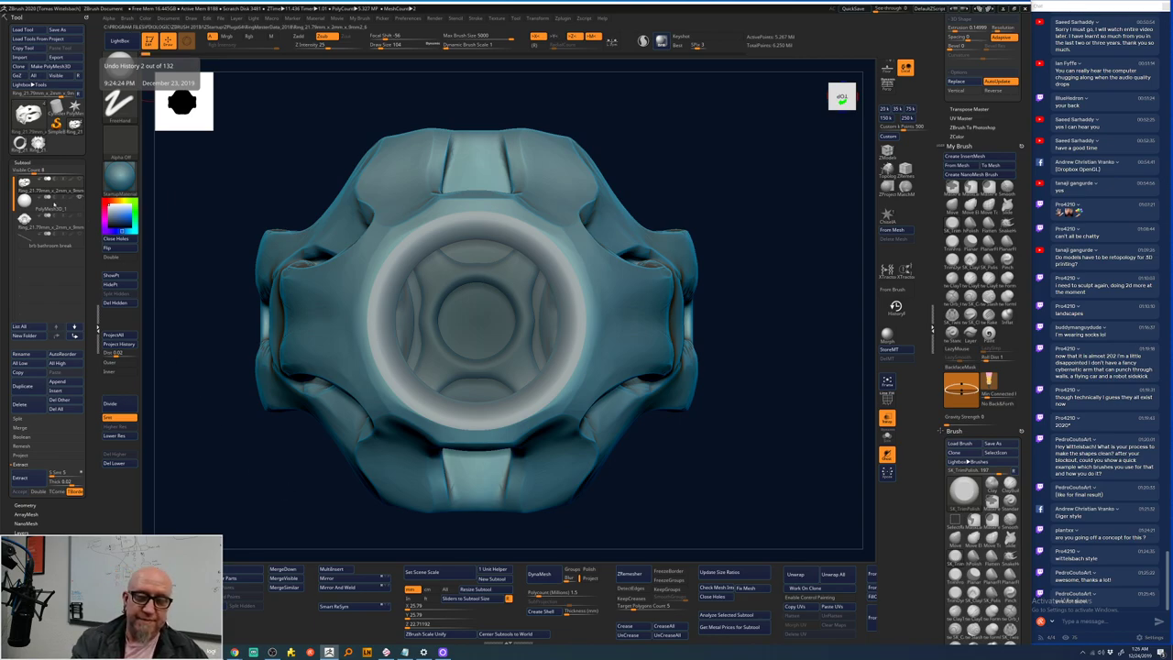
{"action": "left_click", "coordinate": [490, 53]}
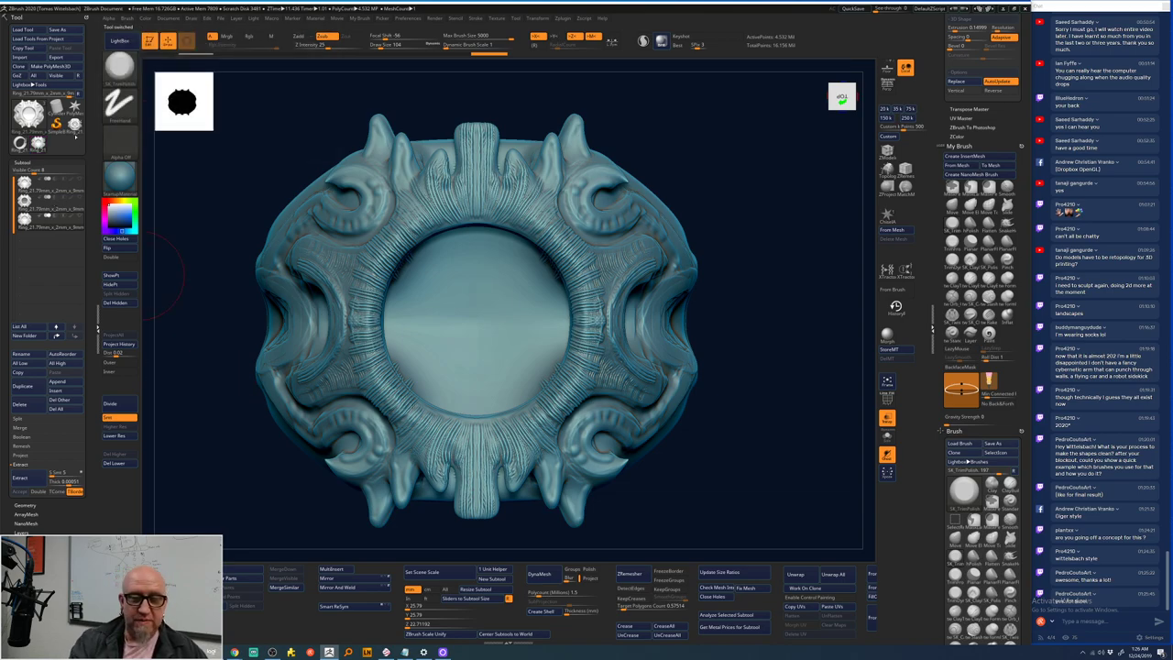
{"action": "left_click", "coordinate": [145, 54]}
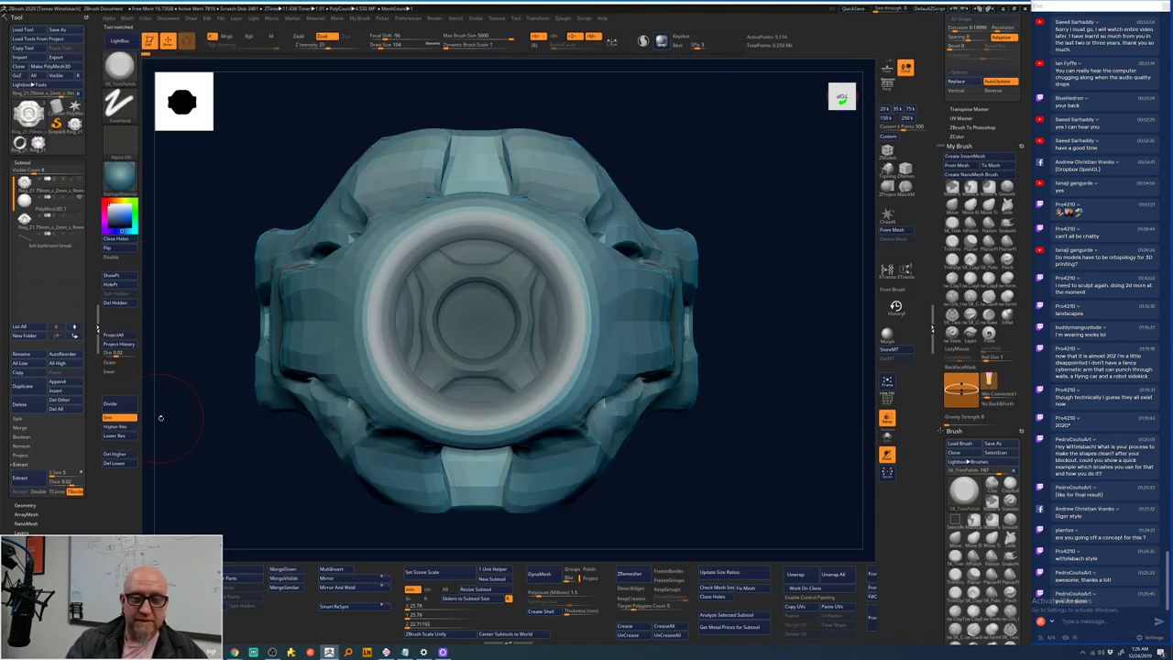
- Select the detailed sculpted ring subtool in the SubTool list
{"action": "mouse_move", "coordinate": [229, 505]}
{"action": "left_mouse_down"}
{"action": "mouse_move", "coordinate": [231, 440]}
{"action": "mouse_move", "coordinate": [233, 476]}
{"action": "left_mouse_up"}
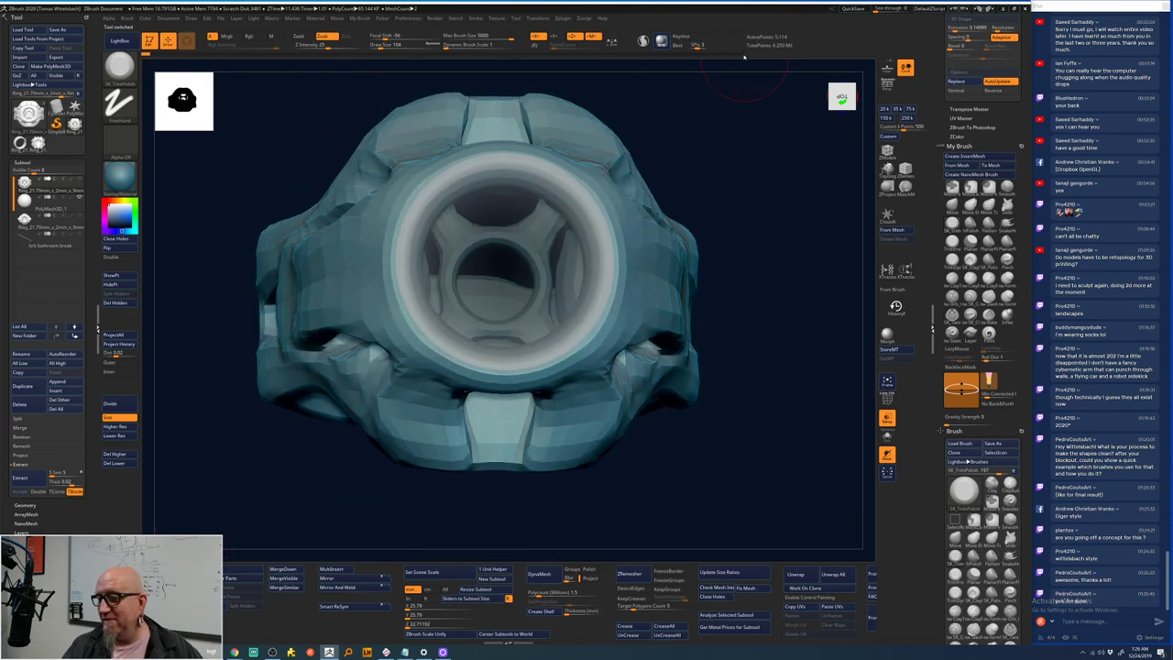
{"action": "mouse_move", "coordinate": [743, 57]}
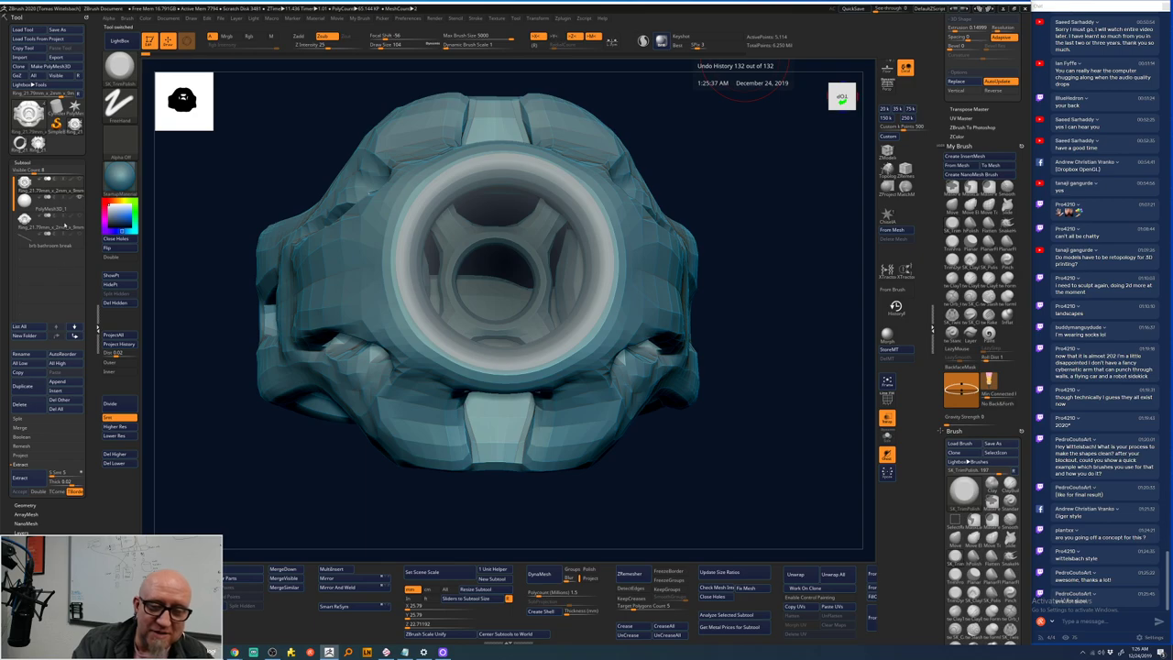
{"action": "left_click", "coordinate": [65, 225]}
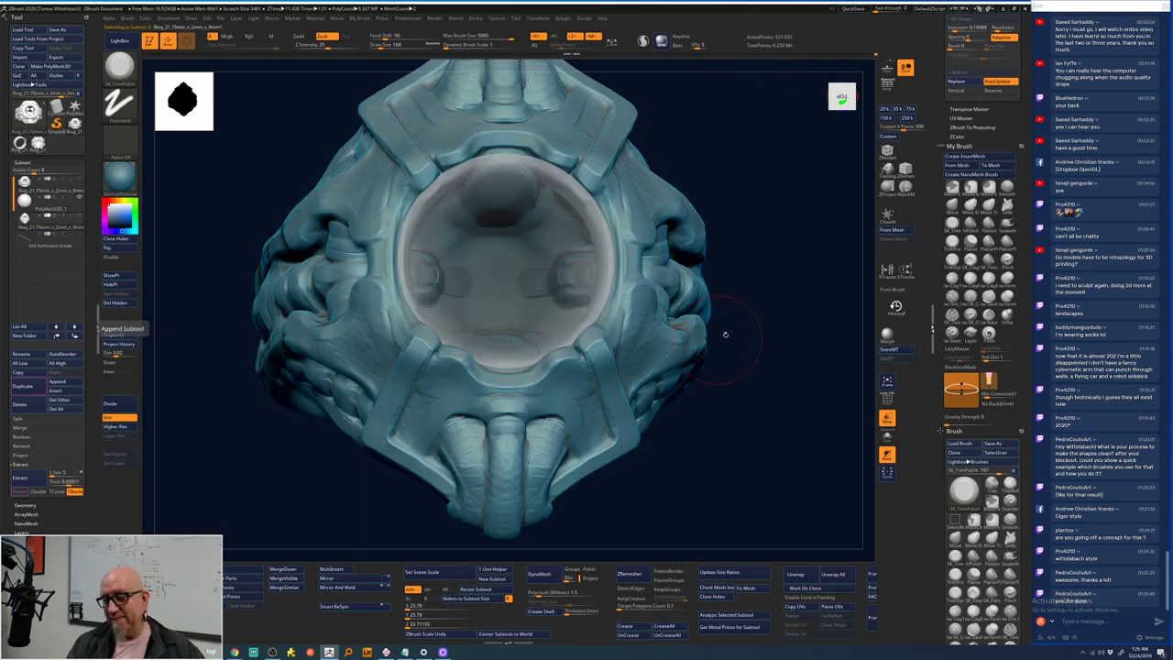
- Switch to the Move brush and pull both side brackets slightly inward with X symmetry
{"action": "mouse_move", "coordinate": [724, 335]}
{"action": "left_mouse_down", "text": "alt"}
{"action": "mouse_move", "coordinate": [745, 281]}
{"action": "mouse_move", "coordinate": [686, 236]}
{"action": "mouse_move", "coordinate": [733, 256]}
{"action": "mouse_move", "coordinate": [701, 240]}
{"action": "mouse_move", "coordinate": [724, 243]}
{"action": "mouse_move", "coordinate": [707, 340]}
{"action": "mouse_move", "coordinate": [661, 405]}
{"action": "mouse_move", "coordinate": [708, 346]}
{"action": "mouse_move", "coordinate": [699, 356]}
{"action": "left_mouse_up", "text": "alt"}
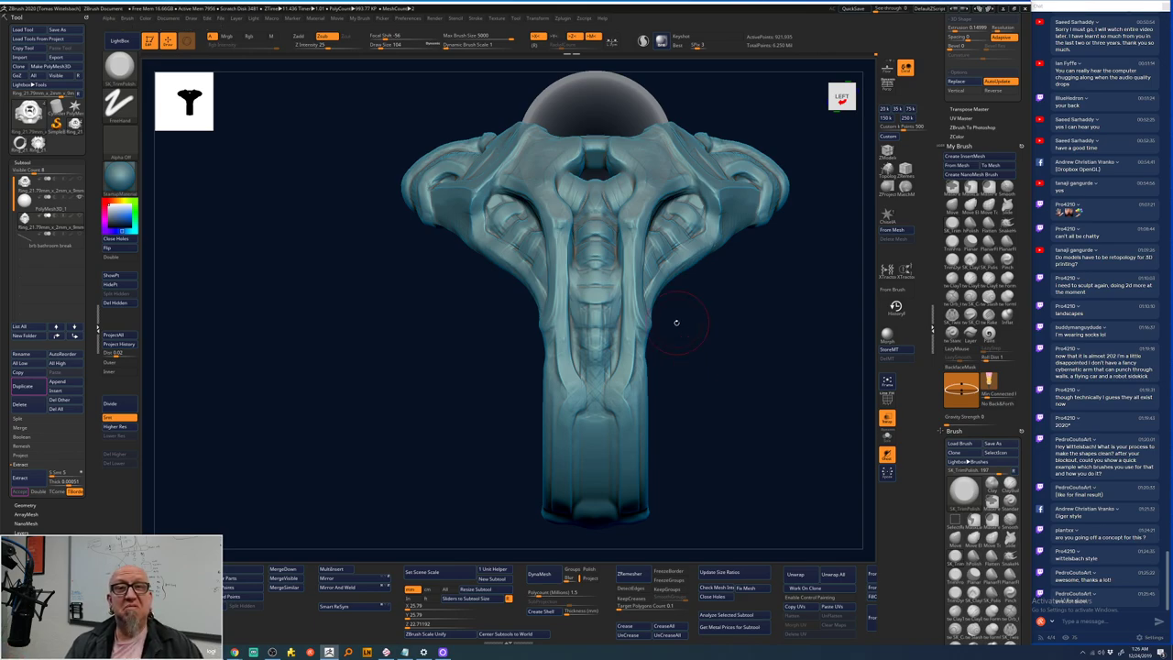
{"action": "mouse_move", "coordinate": [689, 293]}
{"action": "left_mouse_down", "text": "alt"}
{"action": "mouse_move", "coordinate": [681, 317]}
{"action": "mouse_move", "coordinate": [712, 404]}
{"action": "mouse_move", "coordinate": [714, 309]}
{"action": "mouse_move", "coordinate": [747, 169]}
{"action": "left_mouse_up", "text": "alt"}
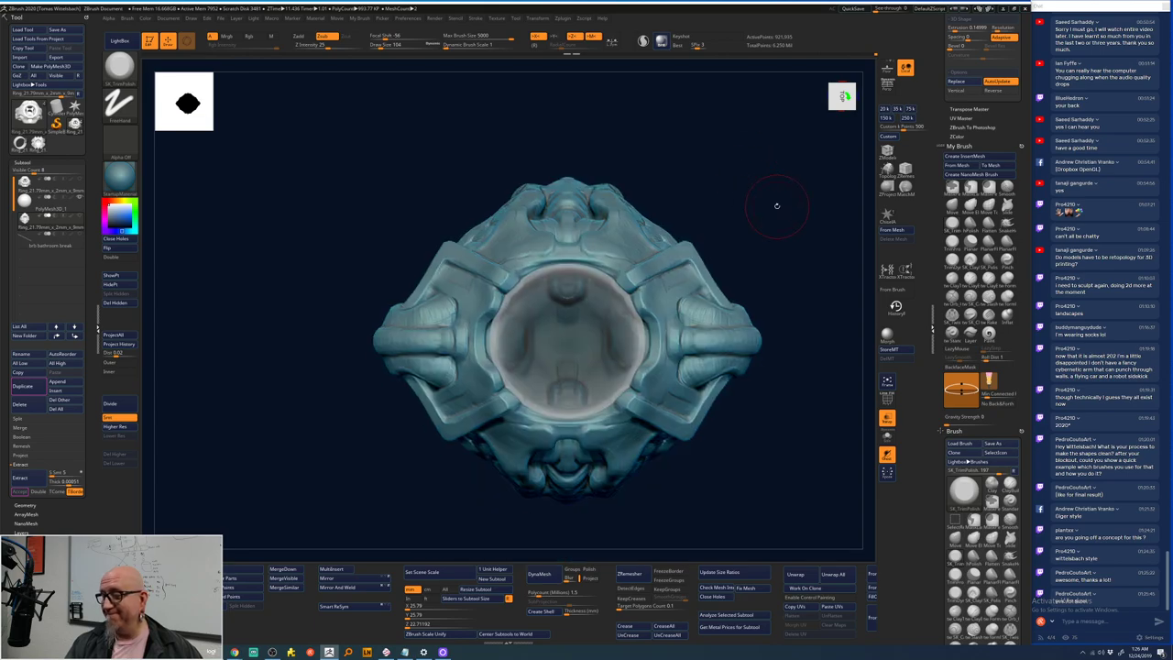
{"action": "key", "text": "b"}
{"action": "key", "text": "m"}
{"action": "key", "text": "v"}
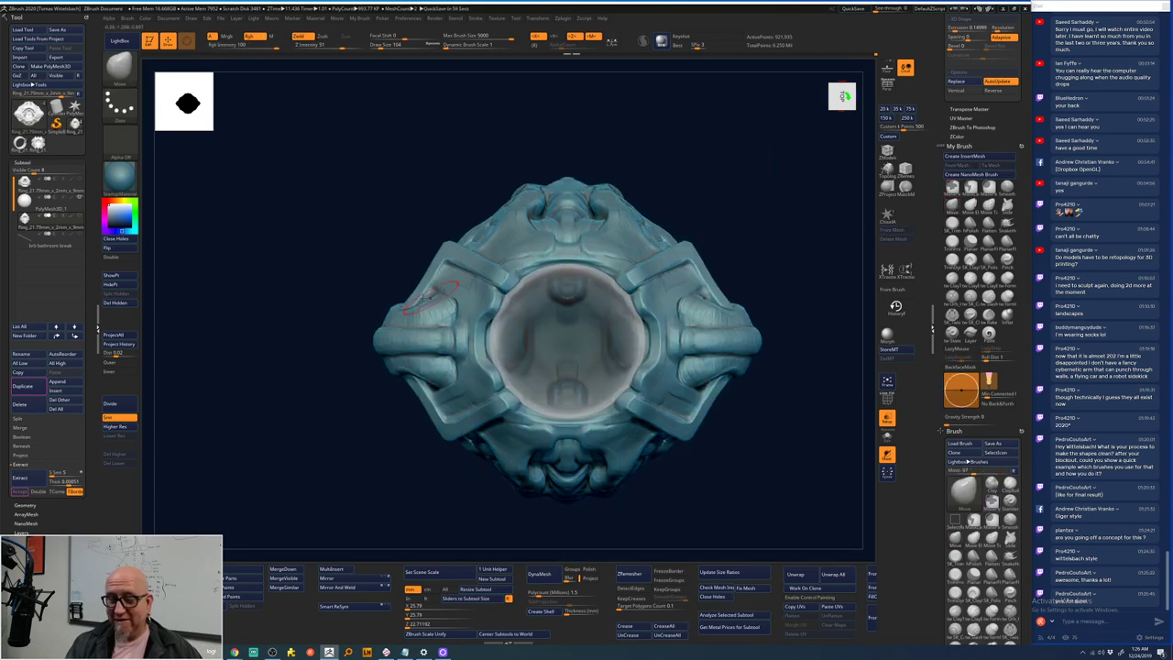
{"action": "key", "text": "space"}
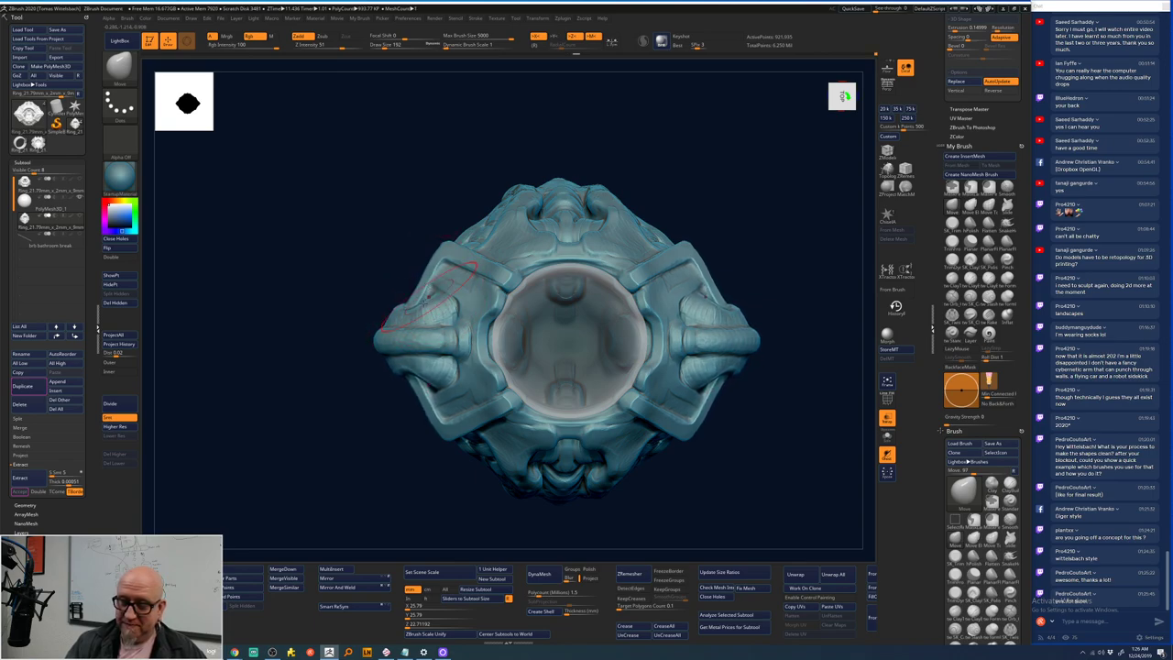
{"action": "left_click_drag", "start_coordinate": [389, 330], "coordinate": [422, 321]}
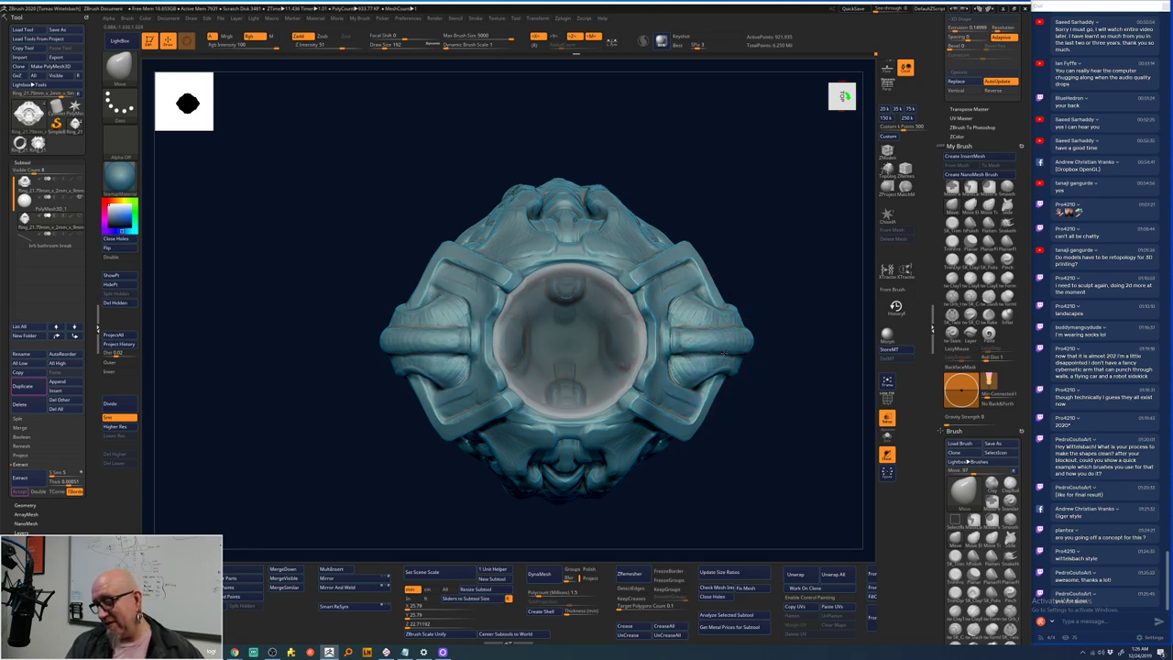
- Set the Move brush size to 113 and reshape both sides of the shell symmetrically
{"action": "left_click_drag", "start_coordinate": [769, 320], "coordinate": [773, 353]}
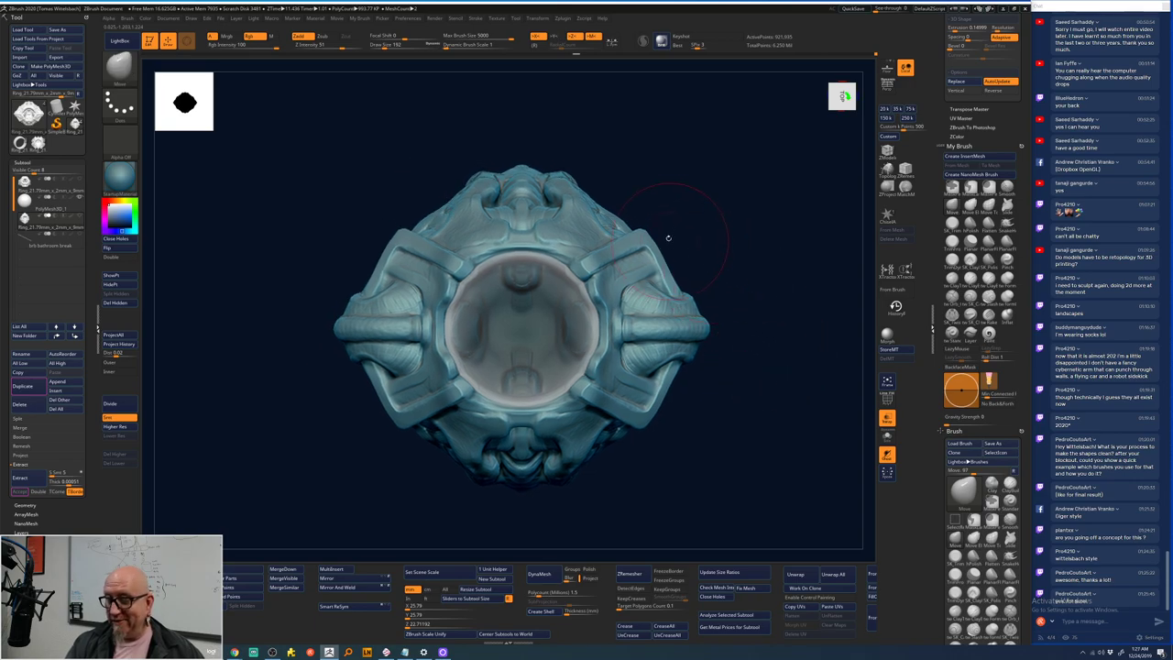
{"action": "key", "text": "space"}
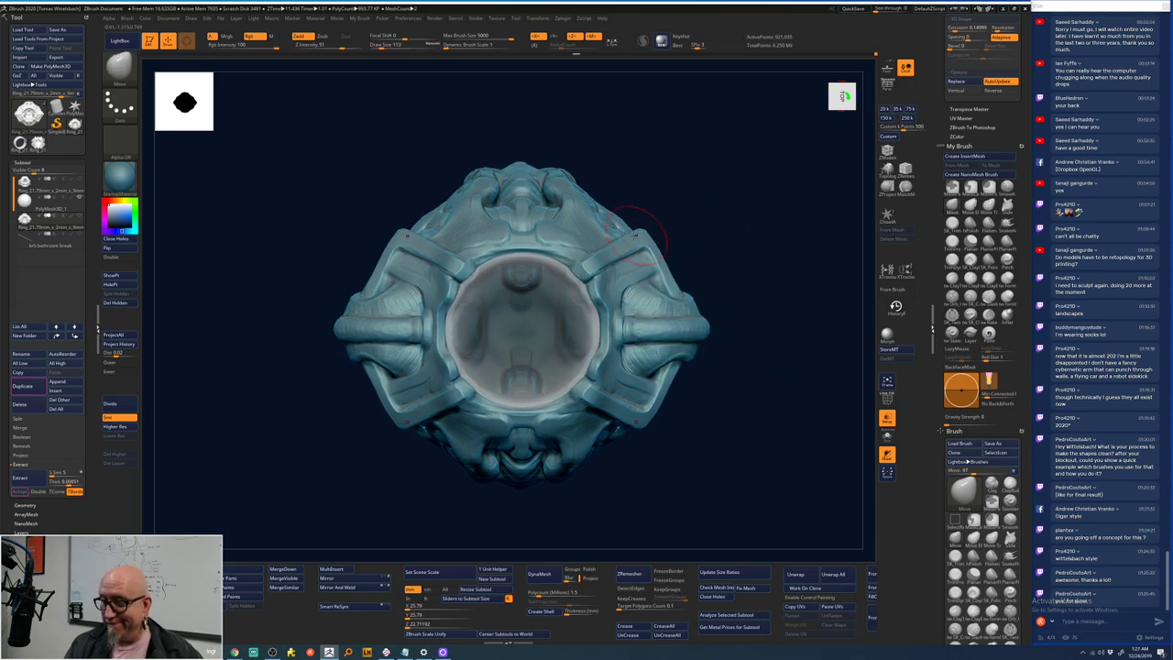
{"action": "key", "text": "space"}
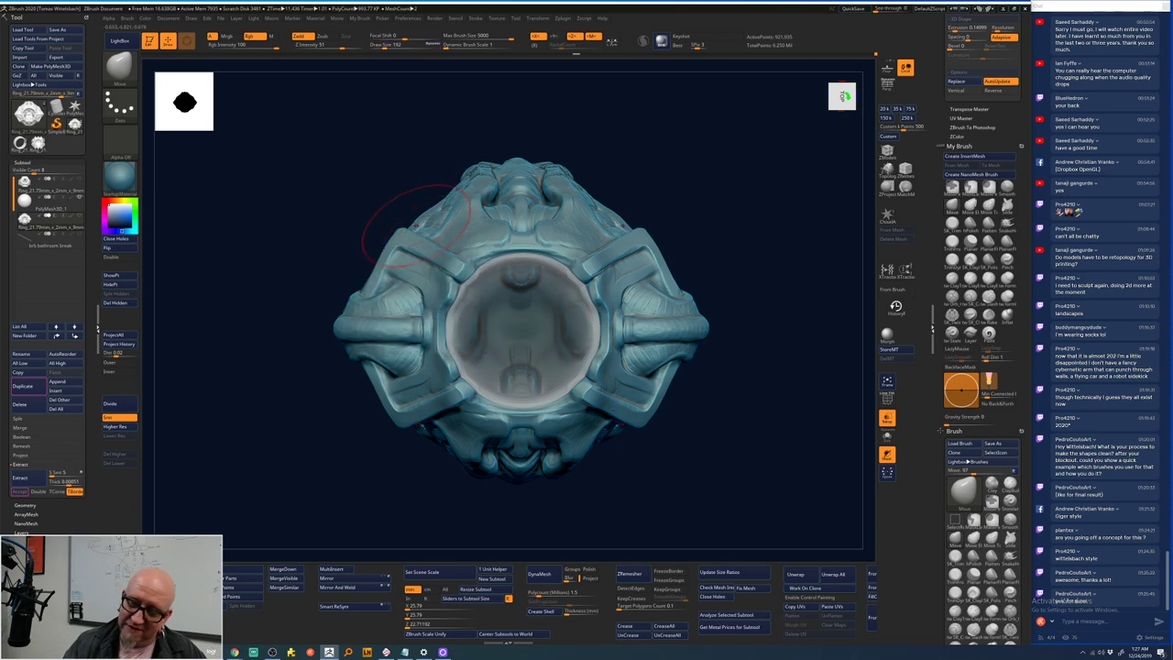
{"action": "mouse_move", "coordinate": [399, 253]}
{"action": "left_mouse_down"}
{"action": "mouse_move", "coordinate": [422, 255]}
{"action": "mouse_move", "coordinate": [411, 254]}
{"action": "left_mouse_up"}
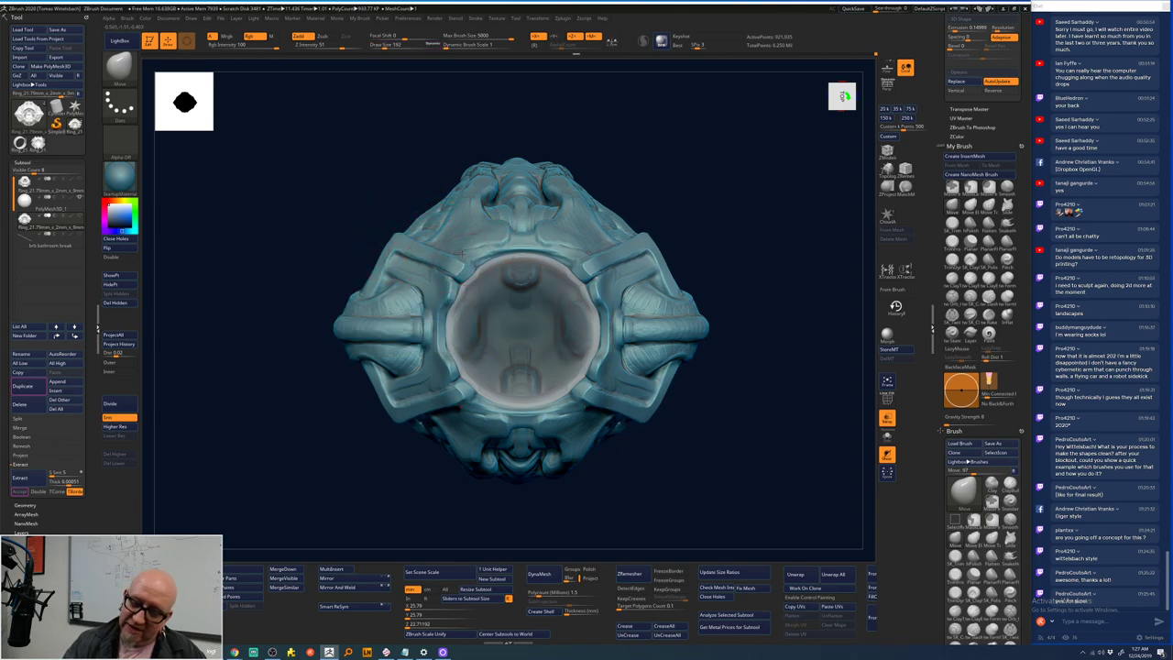
{"action": "key", "text": "space"}
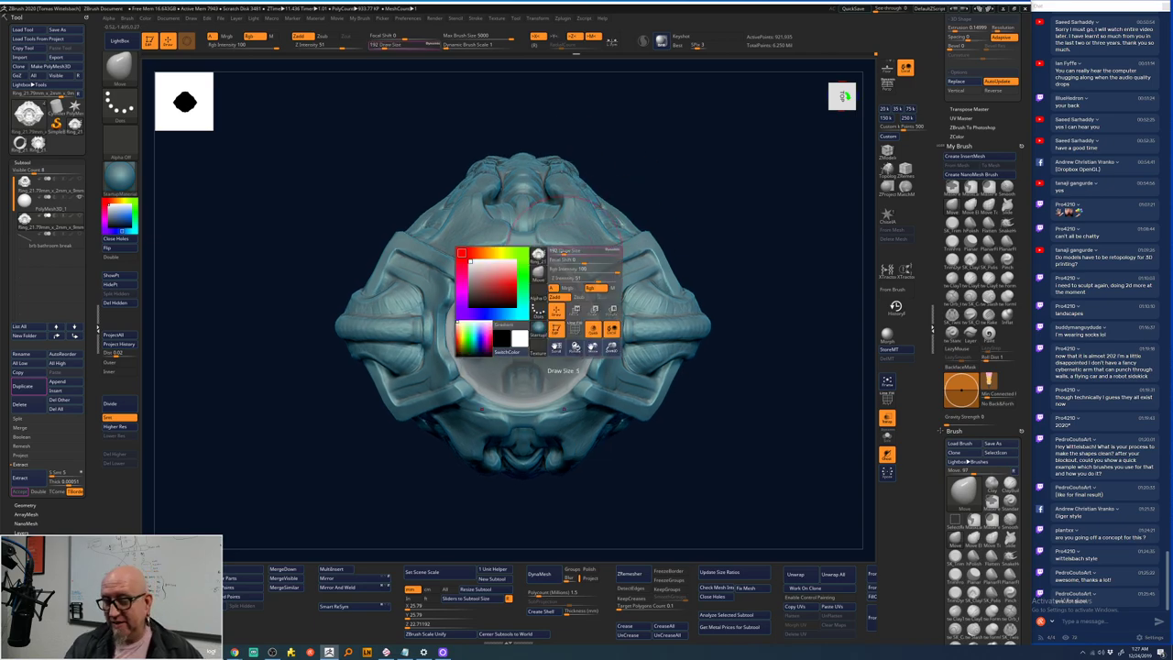
{"action": "left_click_drag", "start_coordinate": [669, 203], "coordinate": [652, 199]}
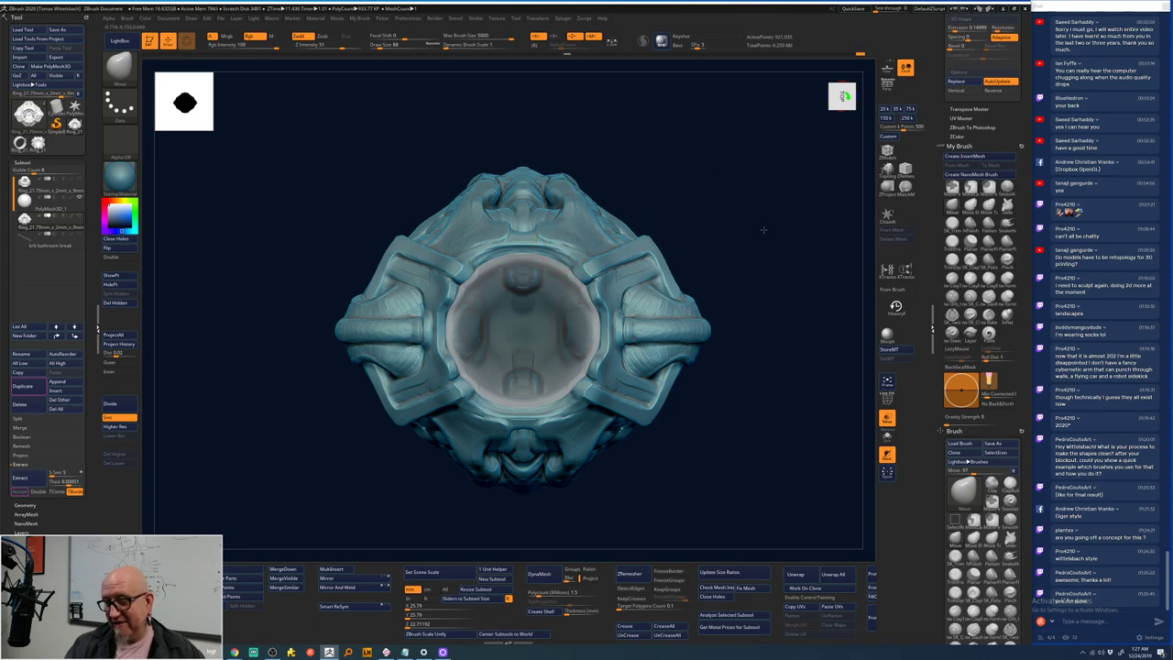
{"action": "scroll", "coordinate": [733, 226], "scroll_direction": "down", "scroll_amount": 3}
{"action": "left_click_drag", "start_coordinate": [709, 304], "coordinate": [692, 300]}
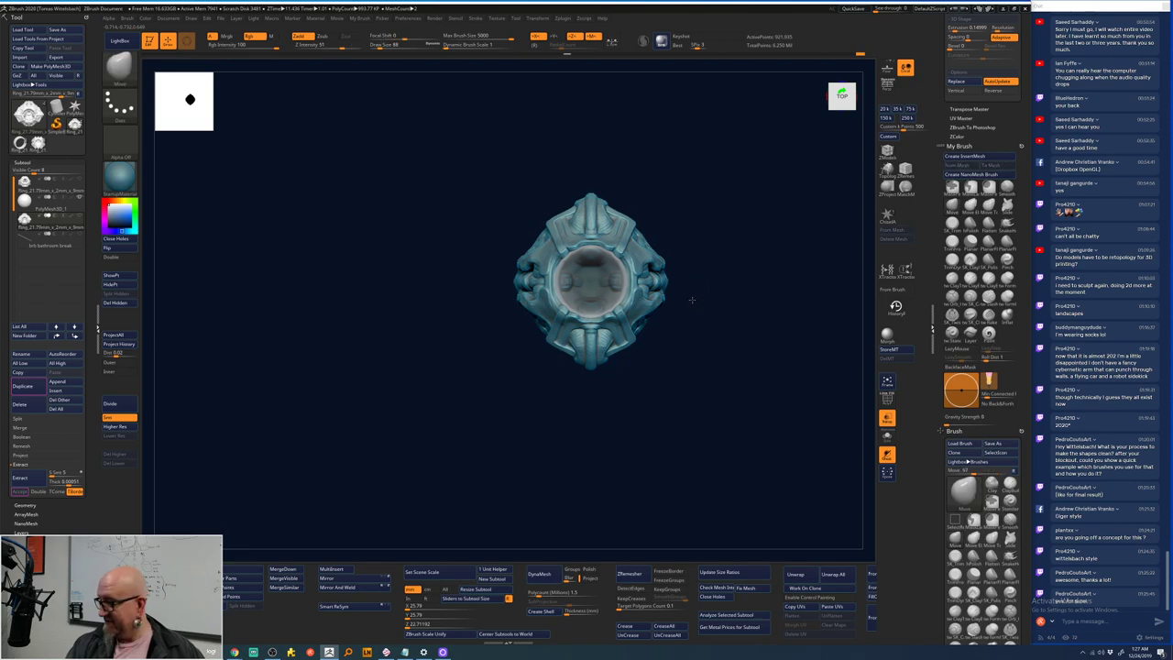
{"action": "scroll", "coordinate": [692, 299], "scroll_direction": "up", "scroll_amount": 4}
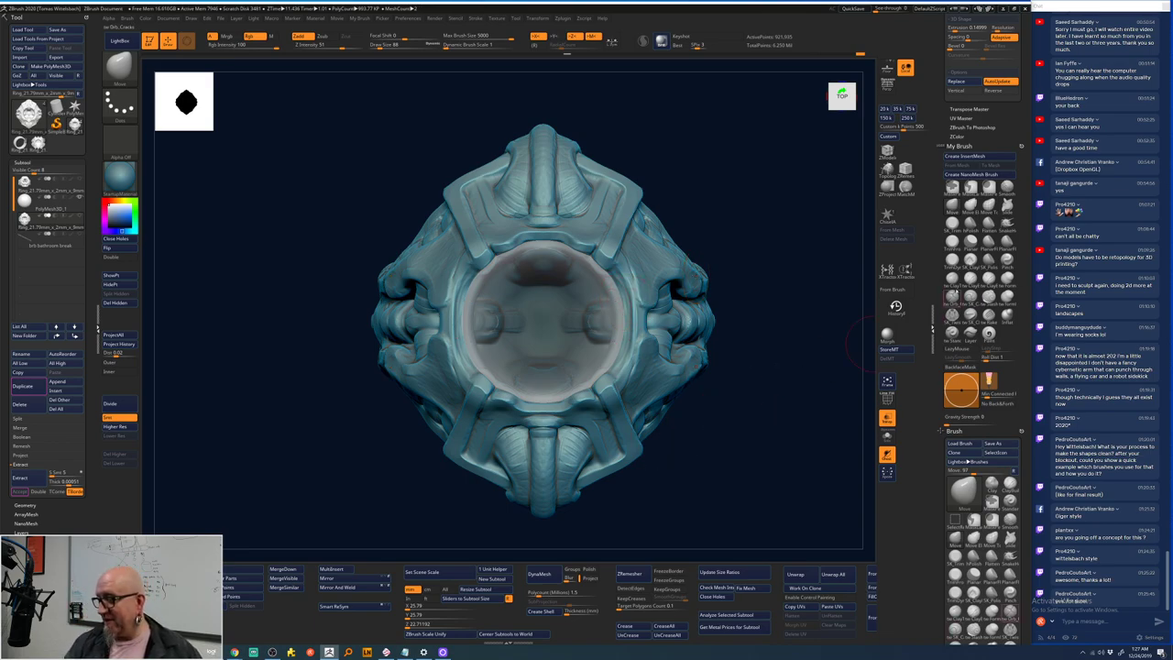
- Select the ClayTubes brush from the Brush palette and check its quick settings
{"action": "left_click", "coordinate": [952, 275]}
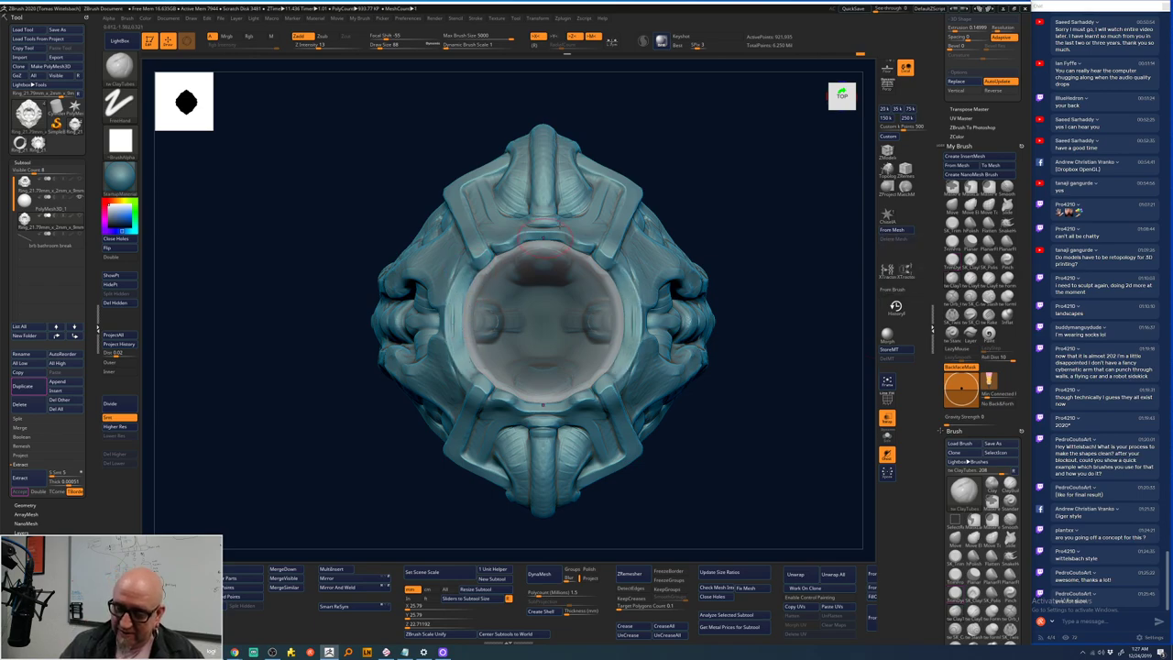
{"action": "key", "text": "space"}
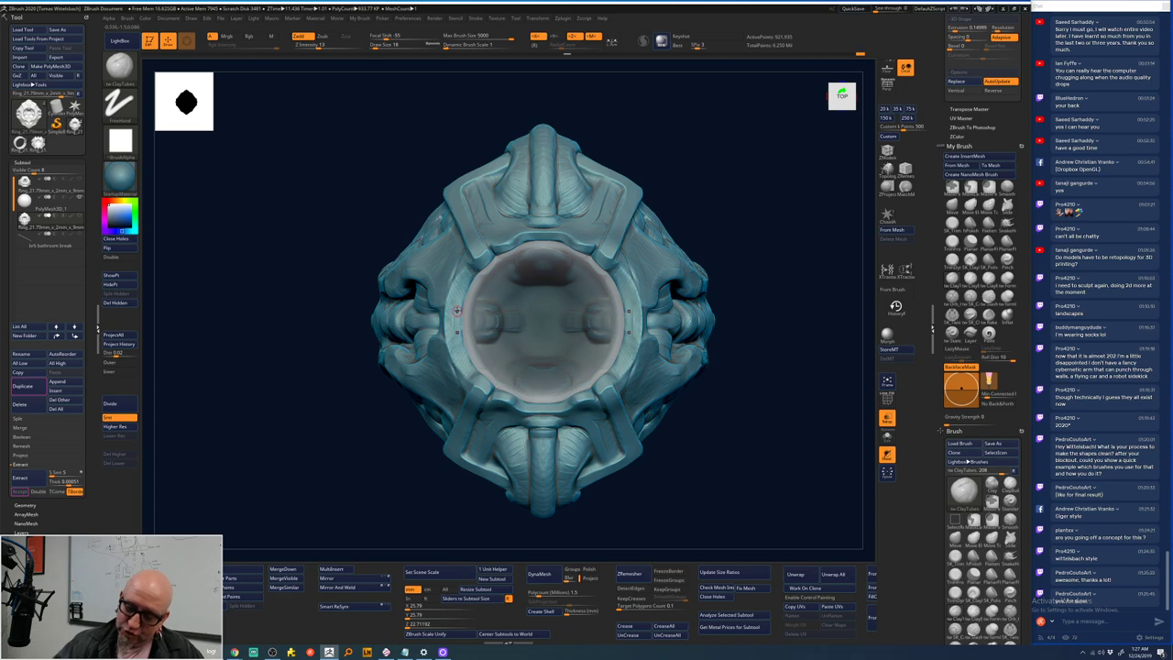
{"action": "key", "text": "shift"}
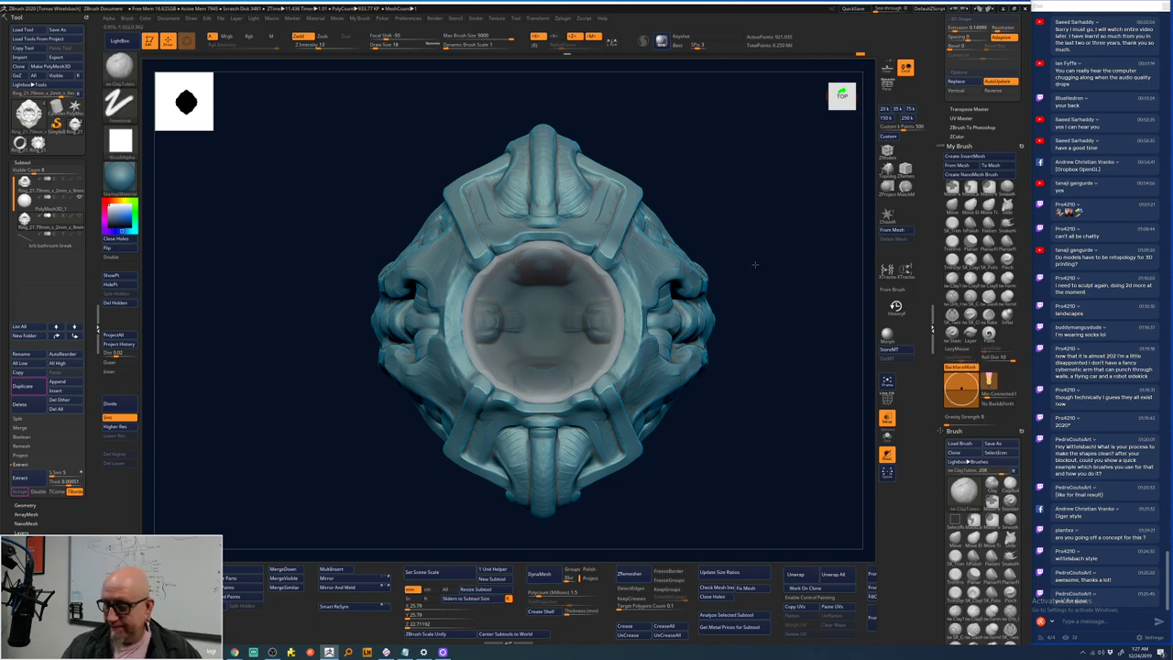
{"action": "left_click_drag", "start_coordinate": [754, 262], "coordinate": [652, 291]}
{"action": "key", "text": "space"}
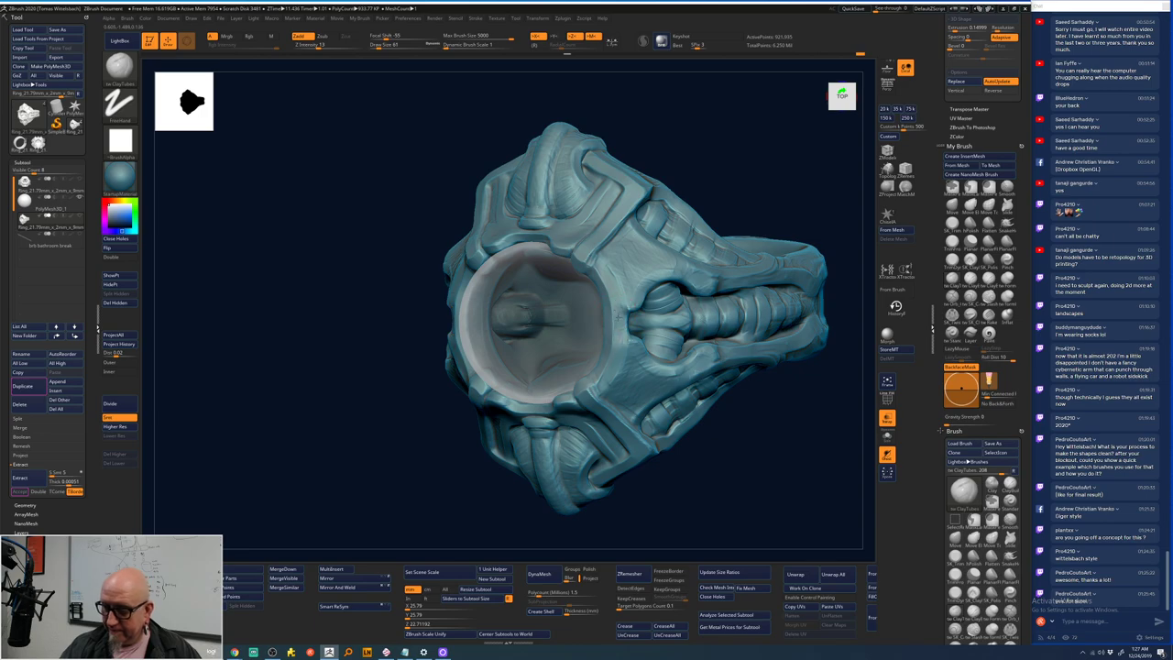
- Turn the ring front-facing with the gem on top and Shift-smooth small rough areas
{"action": "left_click_drag", "start_coordinate": [609, 385], "coordinate": [668, 306]}
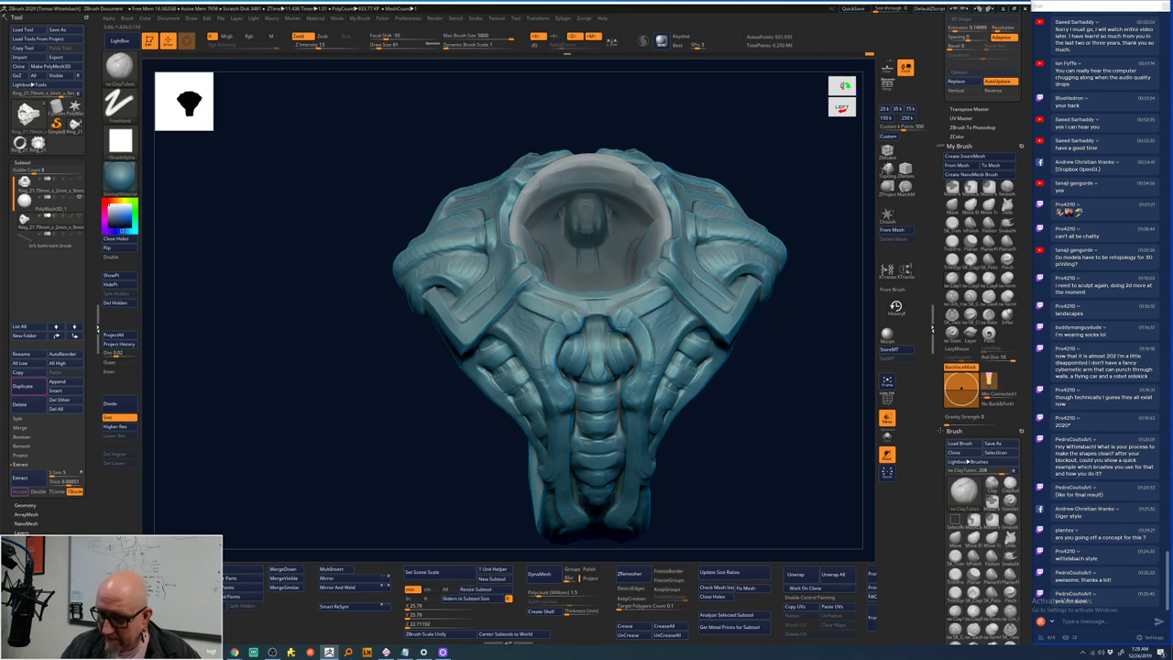
{"action": "right_click_drag", "start_coordinate": [652, 355], "coordinate": [625, 326]}
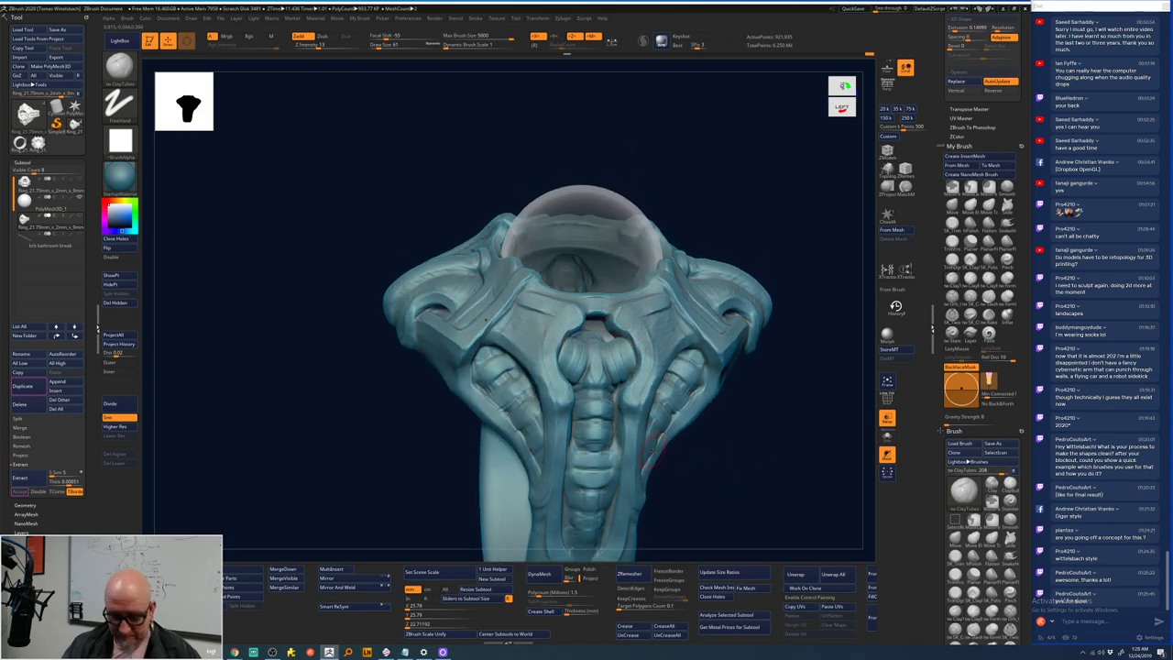
{"action": "right_click_drag", "start_coordinate": [647, 444], "coordinate": [767, 406]}
{"action": "right_click_drag", "start_coordinate": [751, 262], "coordinate": [720, 302]}
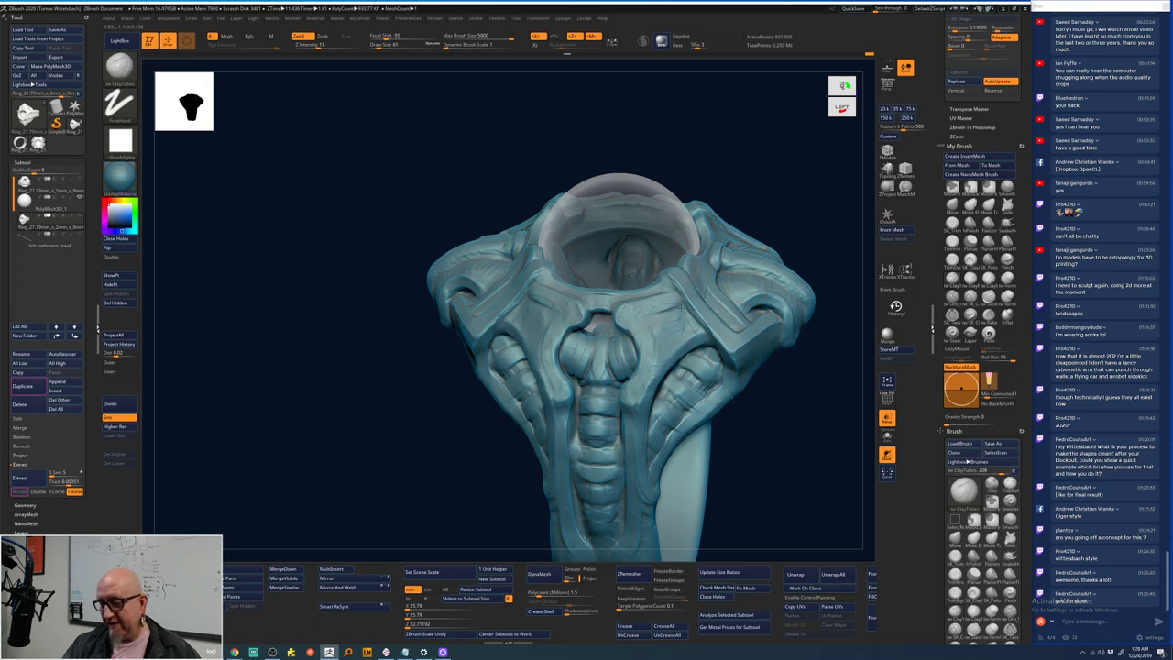
{"action": "right_click_drag", "start_coordinate": [811, 415], "coordinate": [696, 407]}
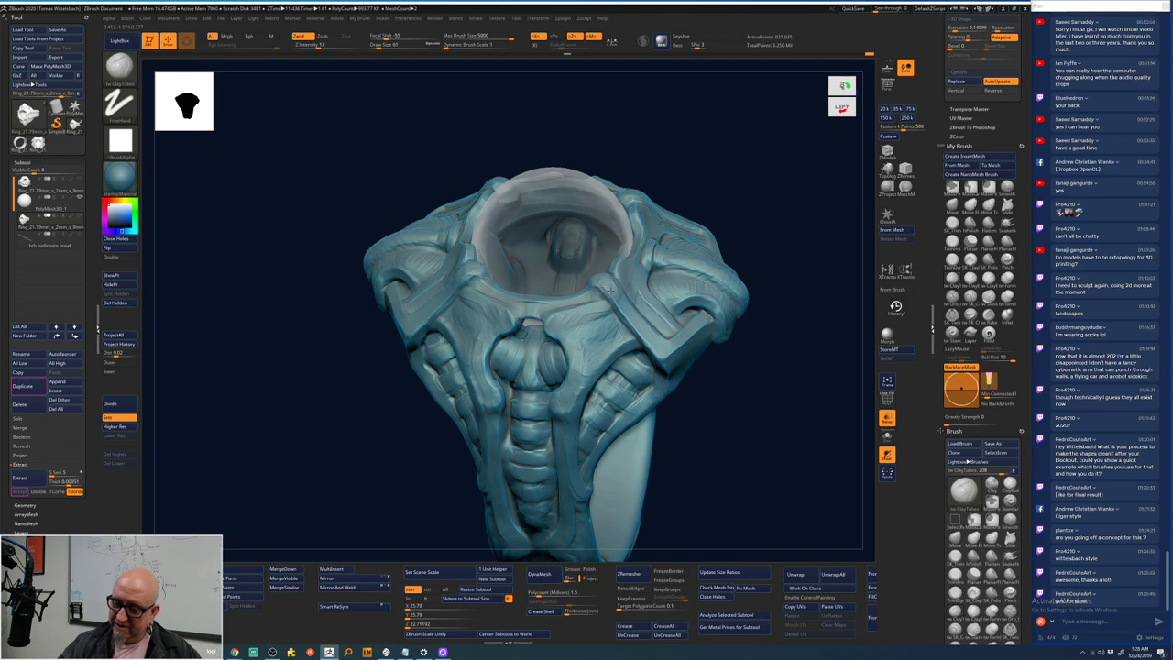
{"action": "right_click_drag", "start_coordinate": [723, 365], "coordinate": [709, 335]}
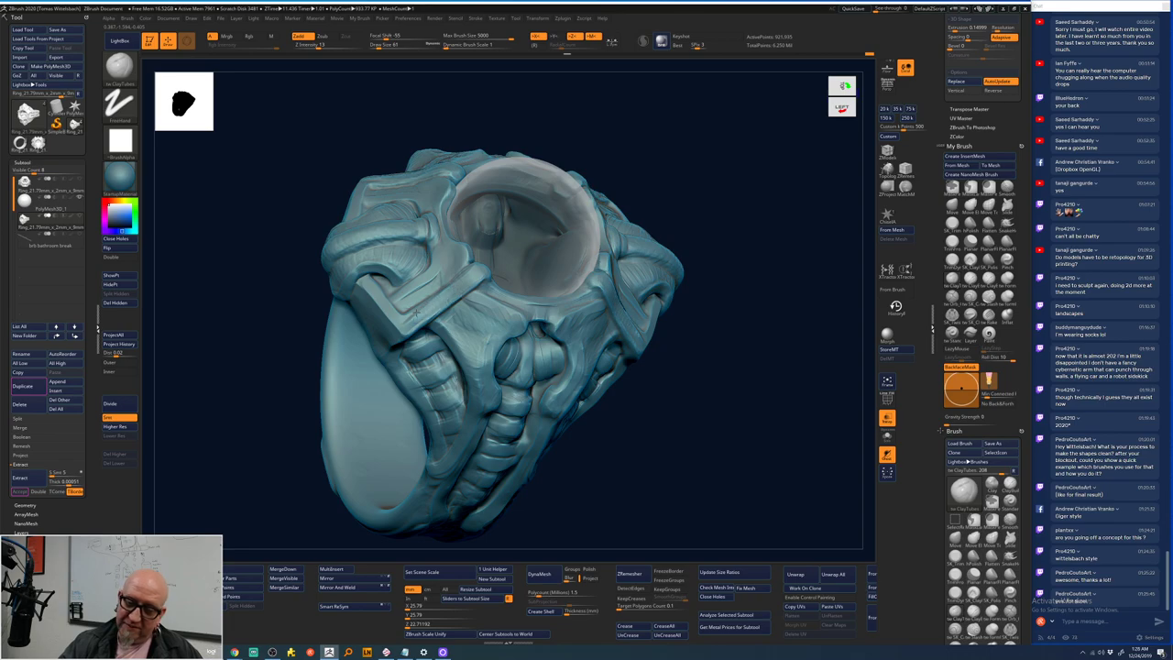
{"action": "right_click_drag", "start_coordinate": [760, 295], "coordinate": [601, 367]}
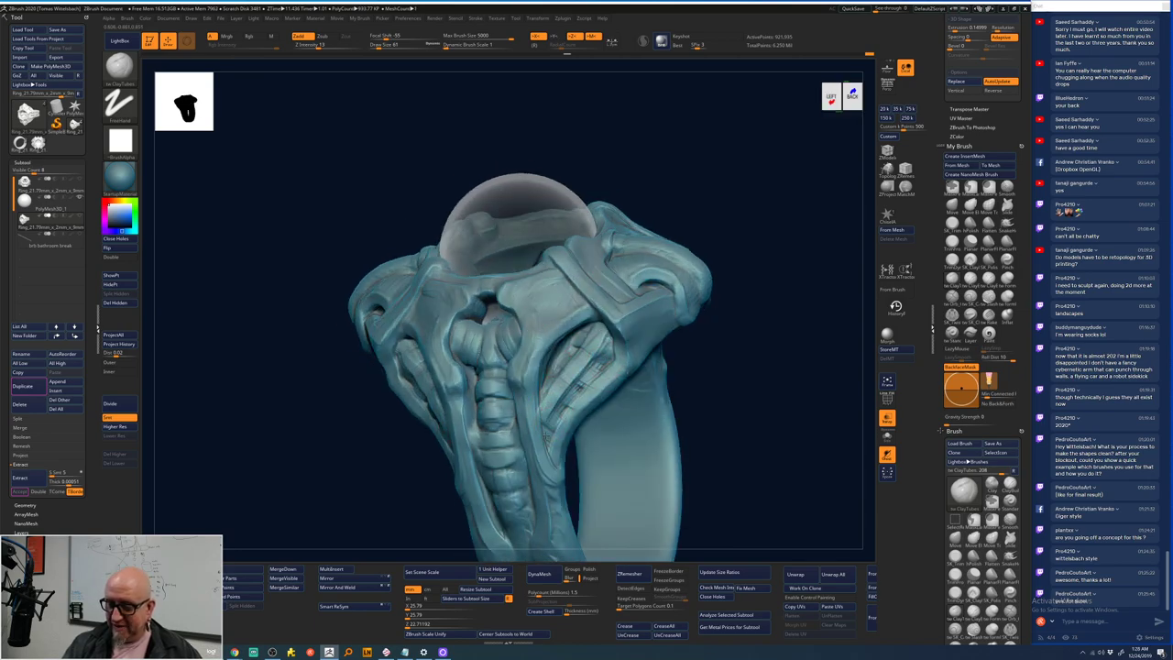
{"action": "key", "text": "shift"}
{"action": "left_click_drag", "start_coordinate": [563, 406], "coordinate": [547, 403], "text": "shift"}
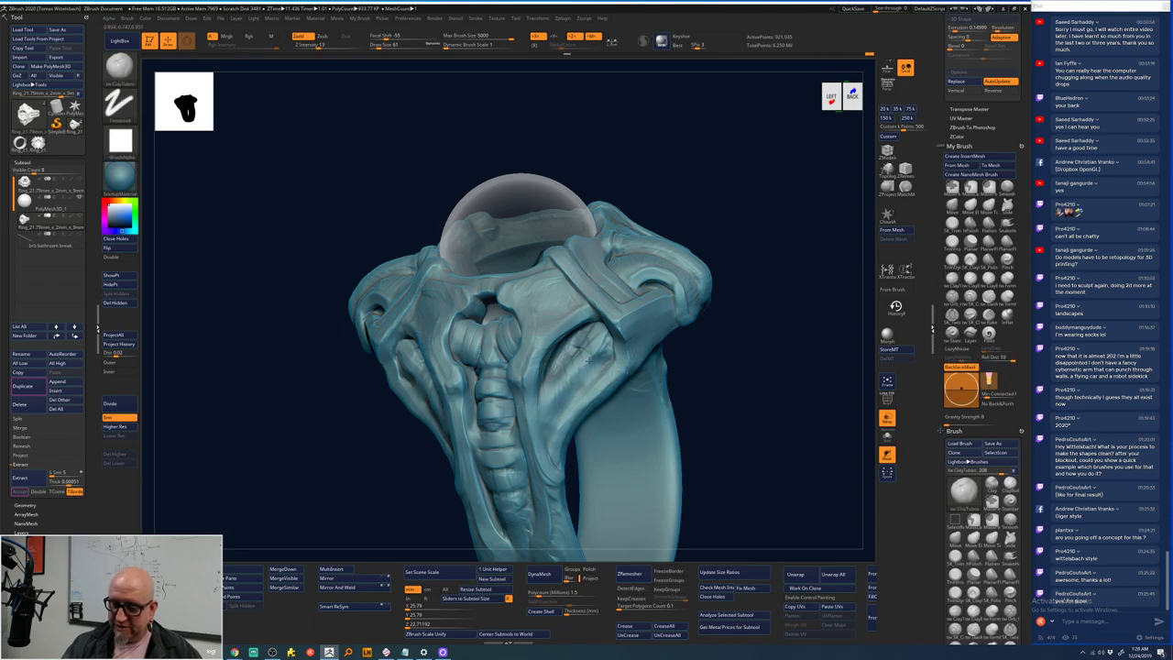
{"action": "mouse_move", "coordinate": [779, 270]}
{"action": "left_mouse_down"}
{"action": "mouse_move", "coordinate": [752, 260]}
{"action": "mouse_move", "coordinate": [682, 302]}
{"action": "left_mouse_up"}
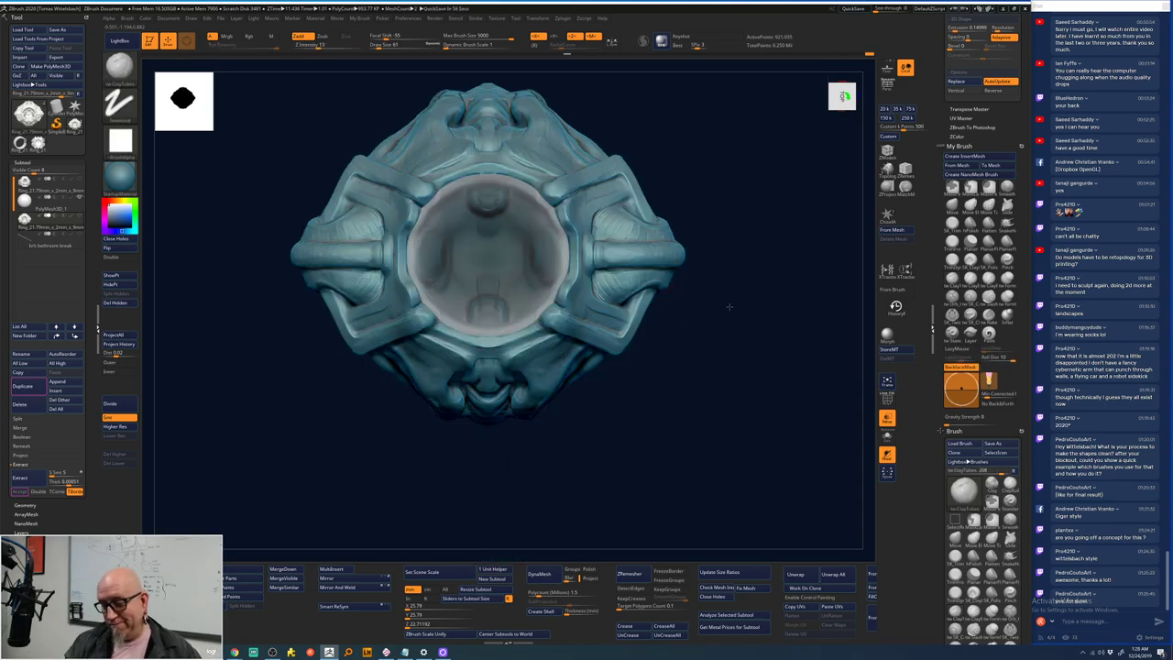
- Add fine strokes to the ring's surface and smooth it from several angles
{"action": "left_click_drag", "start_coordinate": [729, 307], "coordinate": [721, 262]}
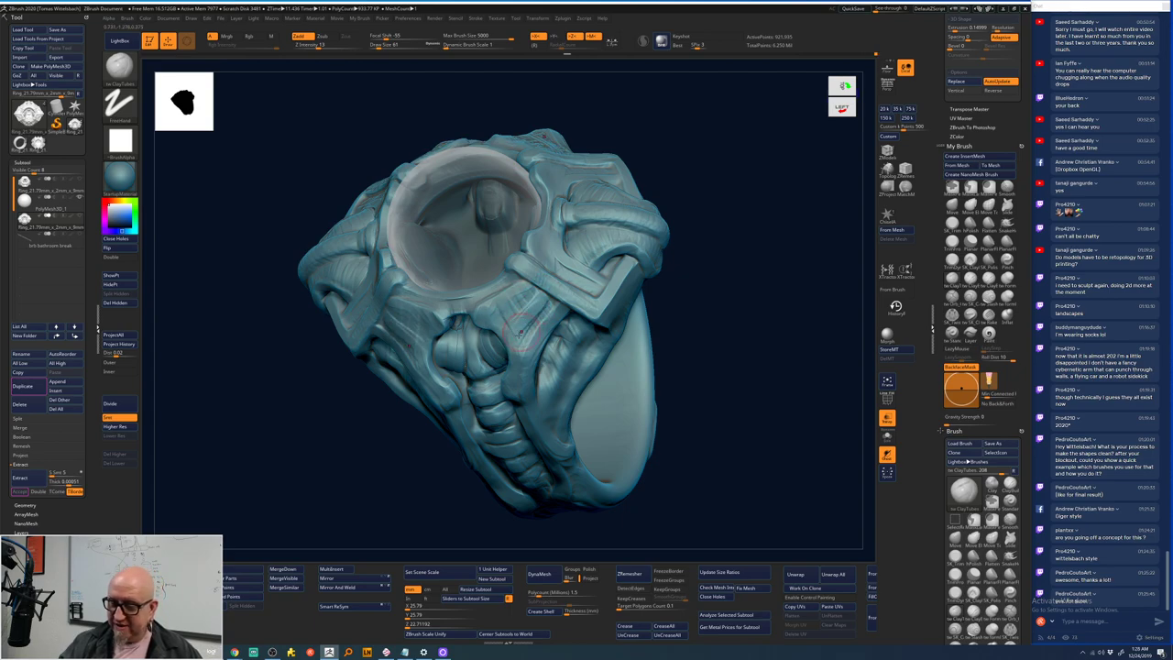
{"action": "left_click_drag", "start_coordinate": [542, 295], "coordinate": [526, 316]}
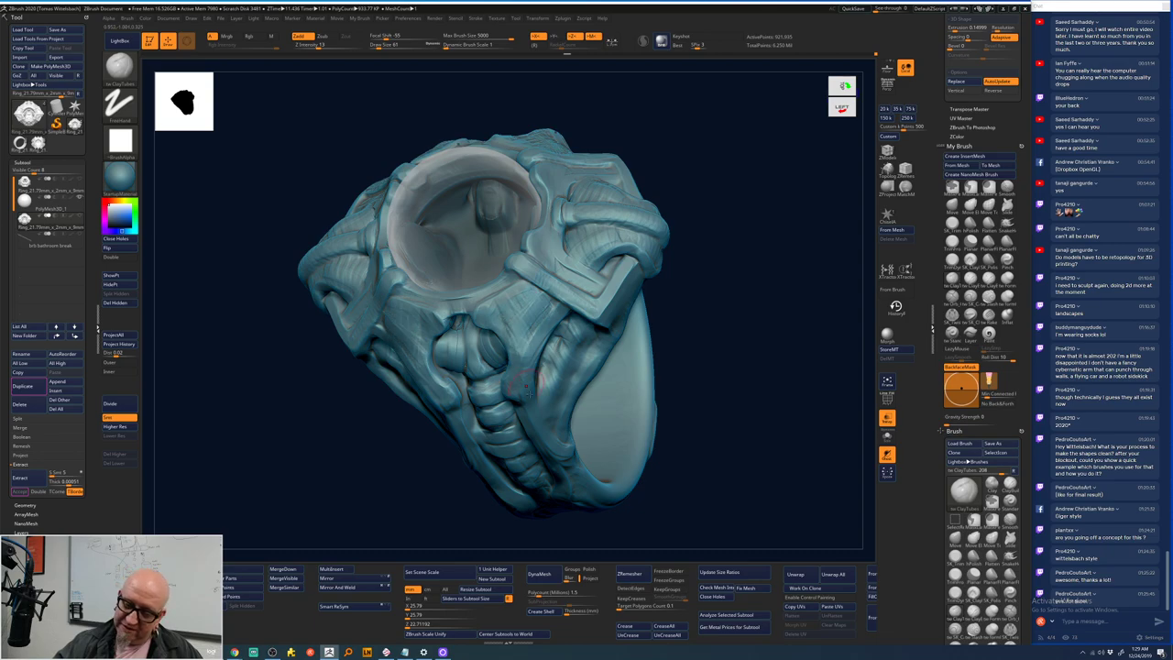
{"action": "mouse_move", "coordinate": [697, 311]}
{"action": "left_mouse_down"}
{"action": "mouse_move", "coordinate": [673, 471]}
{"action": "mouse_move", "coordinate": [686, 479]}
{"action": "mouse_move", "coordinate": [694, 440]}
{"action": "mouse_move", "coordinate": [748, 418]}
{"action": "mouse_move", "coordinate": [702, 449]}
{"action": "mouse_move", "coordinate": [493, 240]}
{"action": "left_mouse_up"}
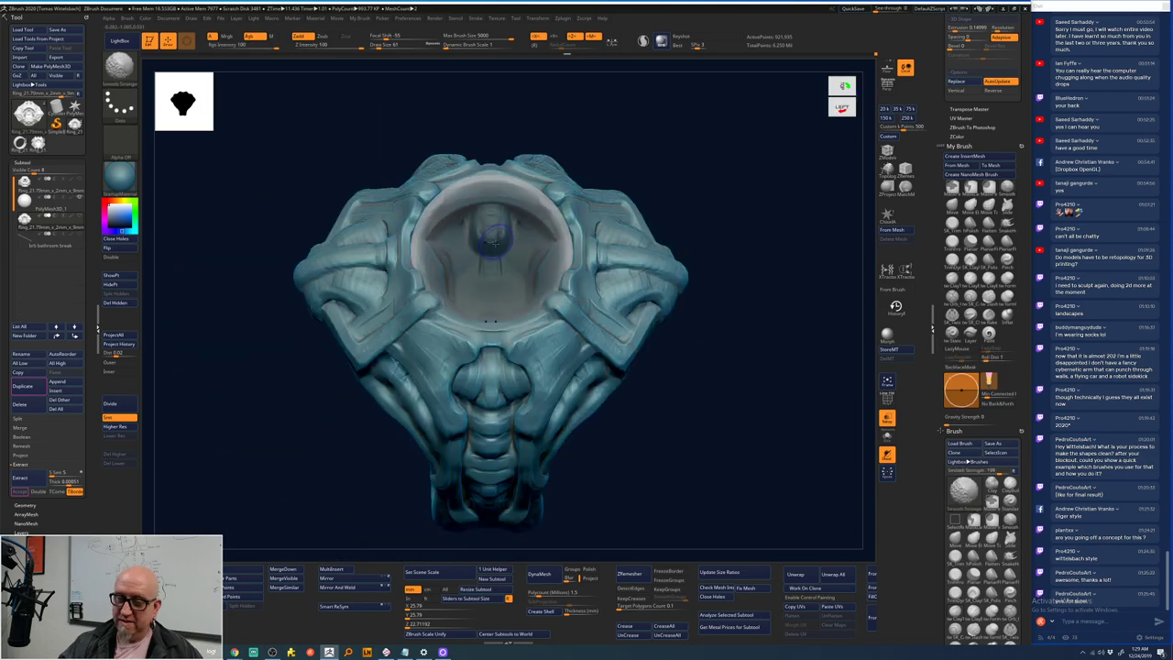
{"action": "left_click_drag", "start_coordinate": [757, 277], "coordinate": [646, 276]}
{"action": "key", "text": "space"}
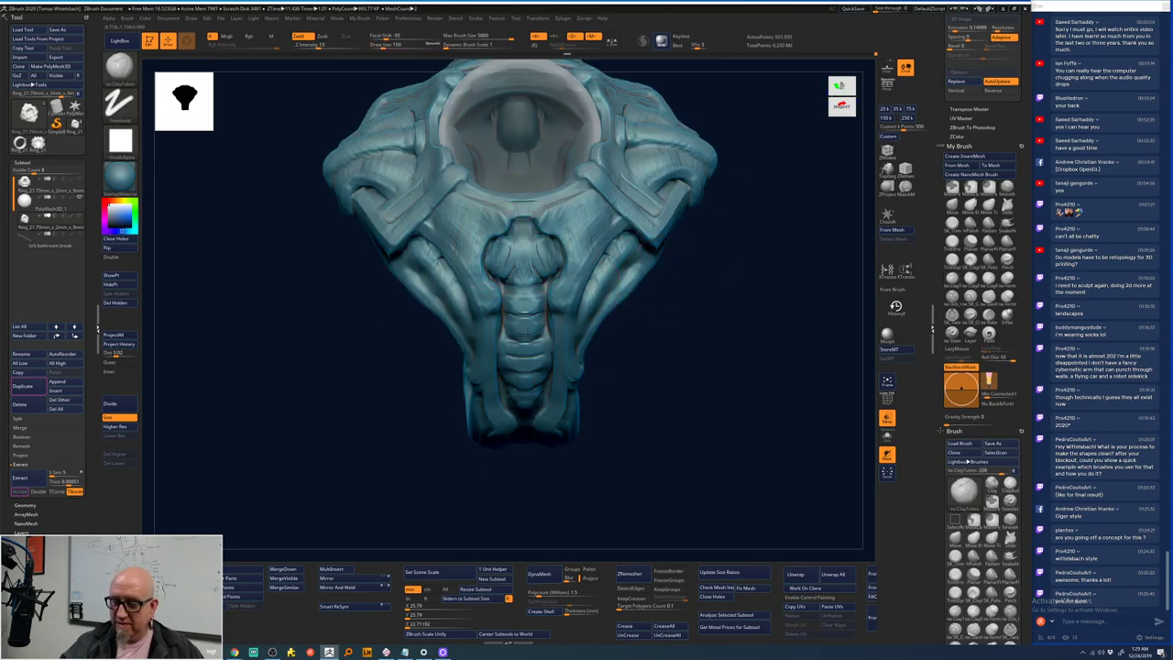
{"action": "key", "text": "shift"}
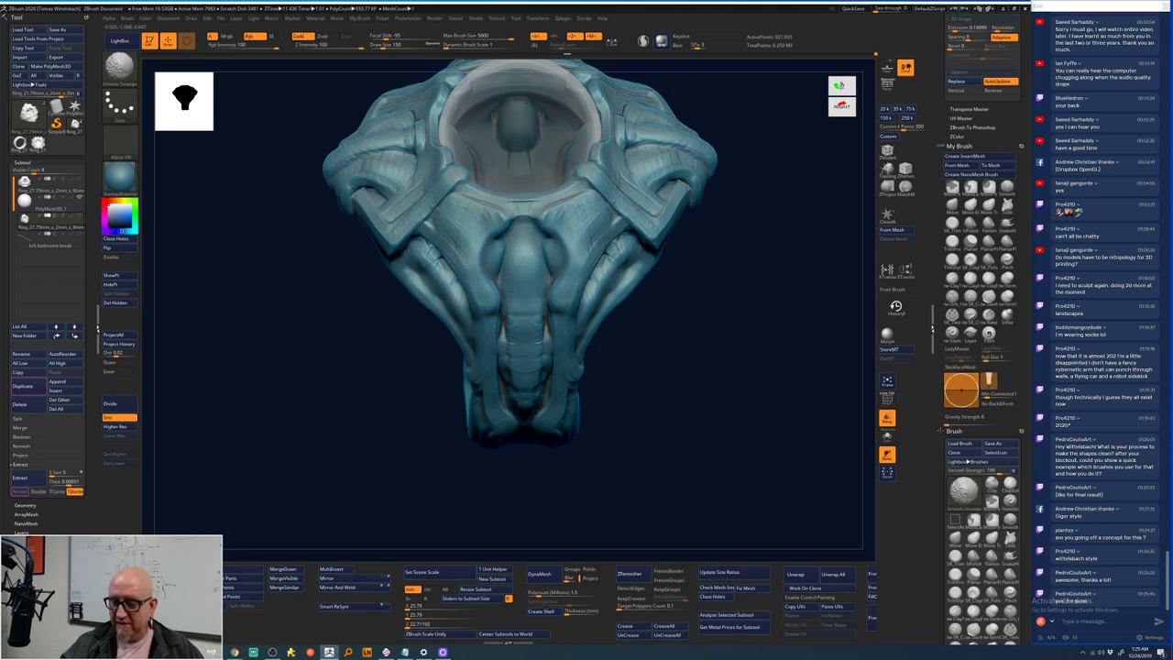
{"action": "mouse_move", "coordinate": [552, 369]}
{"action": "right_mouse_down"}
{"action": "mouse_move", "coordinate": [587, 348]}
{"action": "mouse_move", "coordinate": [524, 360]}
{"action": "right_mouse_up"}
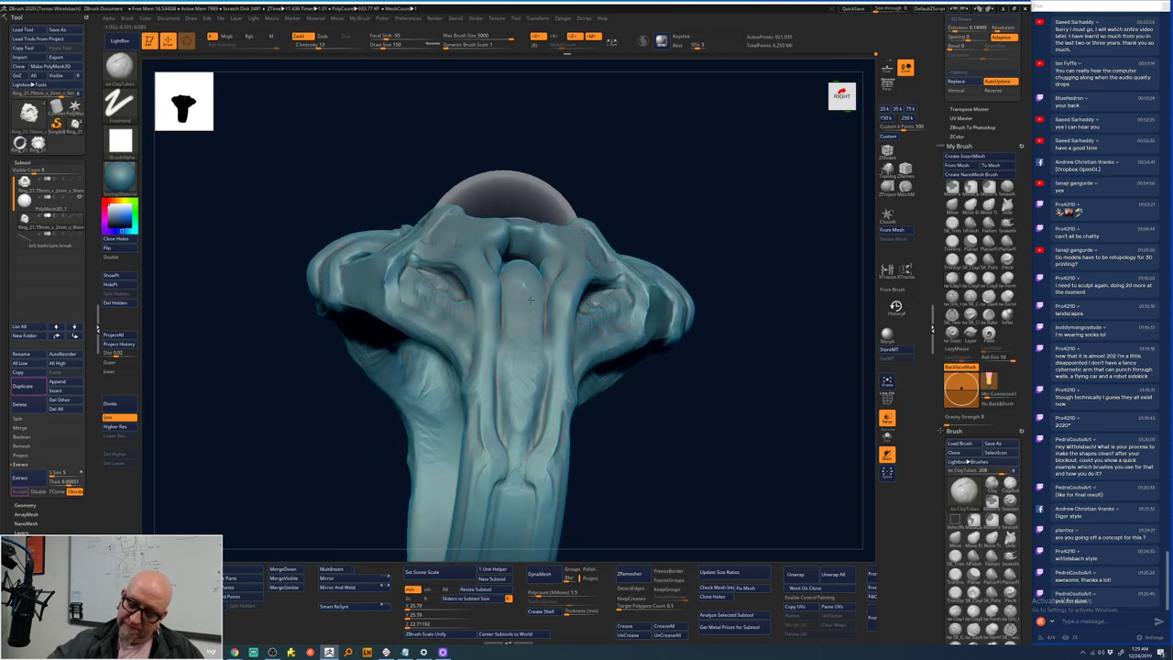
{"action": "right_click_drag", "start_coordinate": [617, 145], "coordinate": [521, 282]}
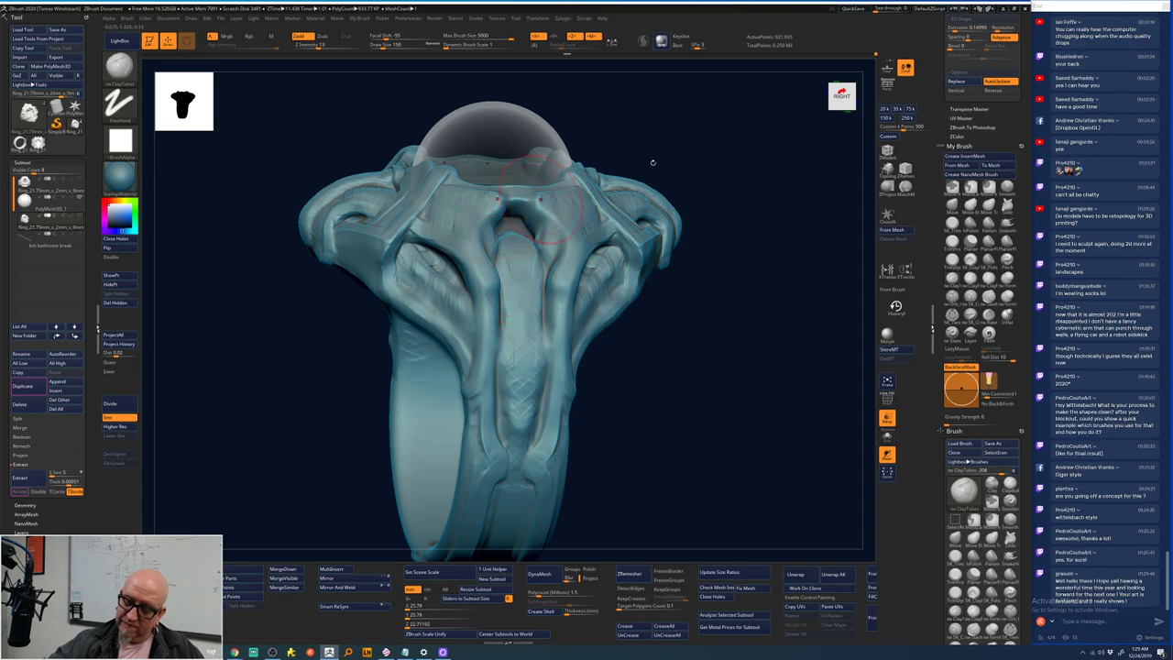
{"action": "right_click_drag", "start_coordinate": [652, 162], "coordinate": [496, 244]}
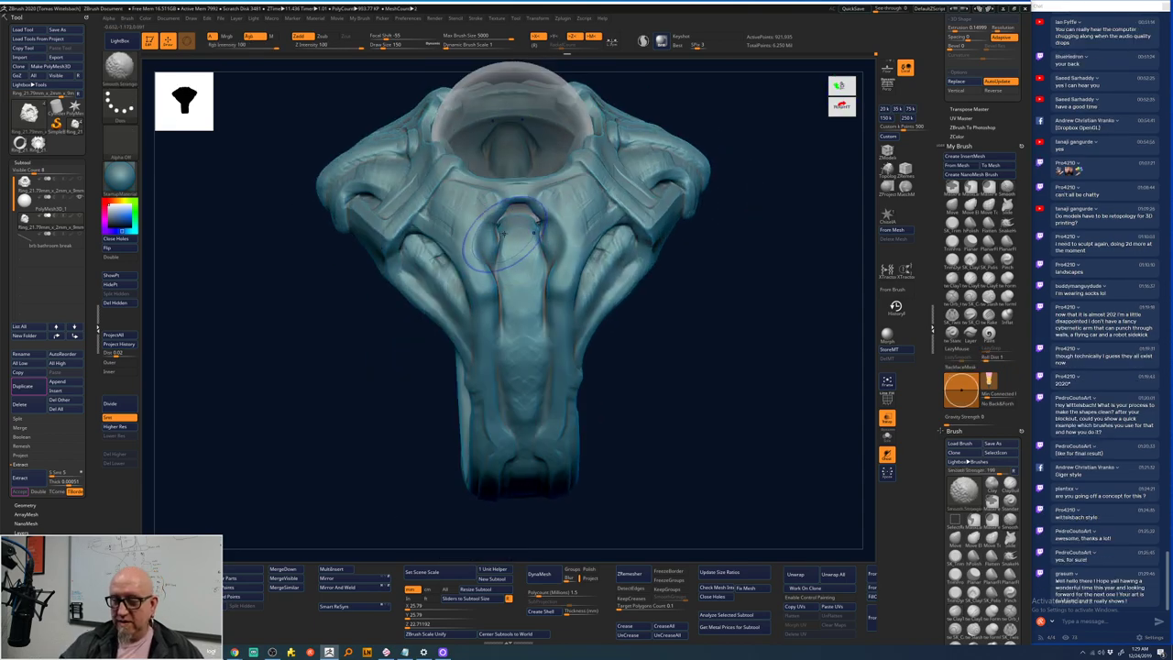
{"action": "right_click_drag", "start_coordinate": [717, 400], "coordinate": [682, 325]}
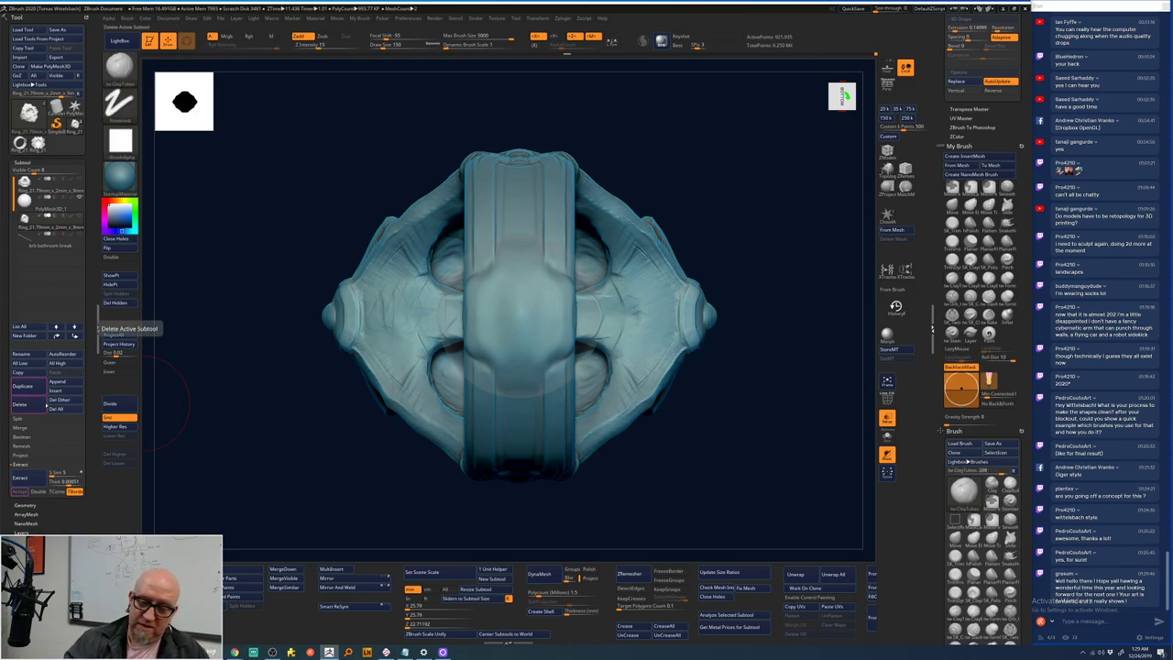
- Duplicate the ring subtool with Duplicate in Tool > Subtool
{"action": "left_click", "coordinate": [25, 385]}
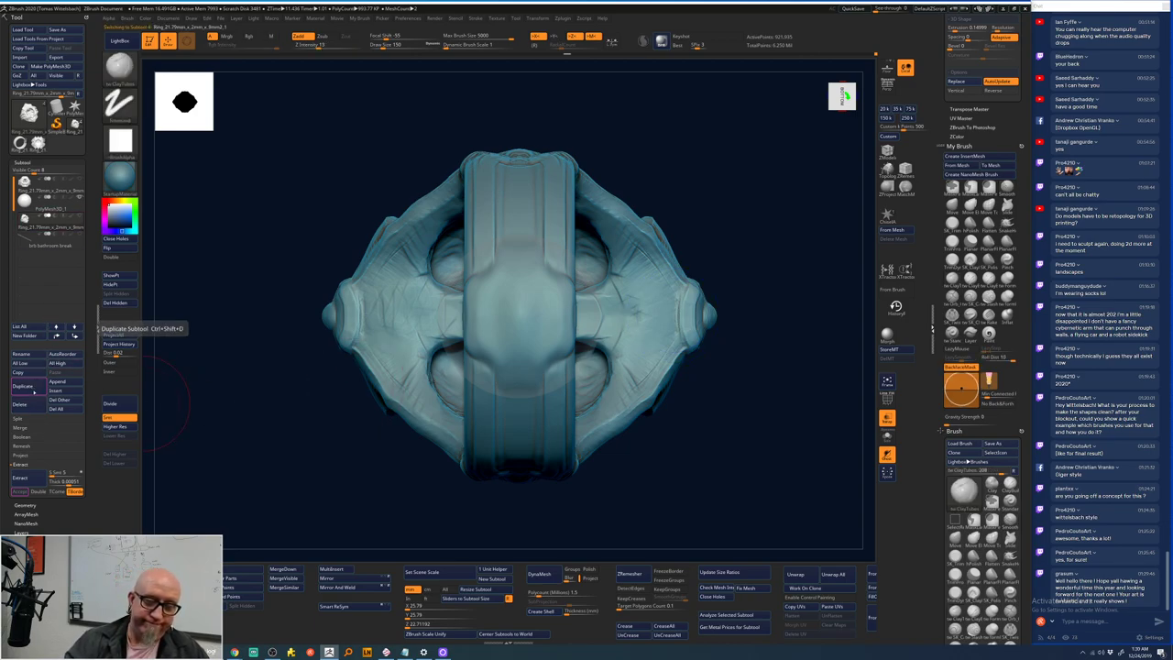
{"action": "left_click_drag", "start_coordinate": [219, 390], "coordinate": [141, 286]}
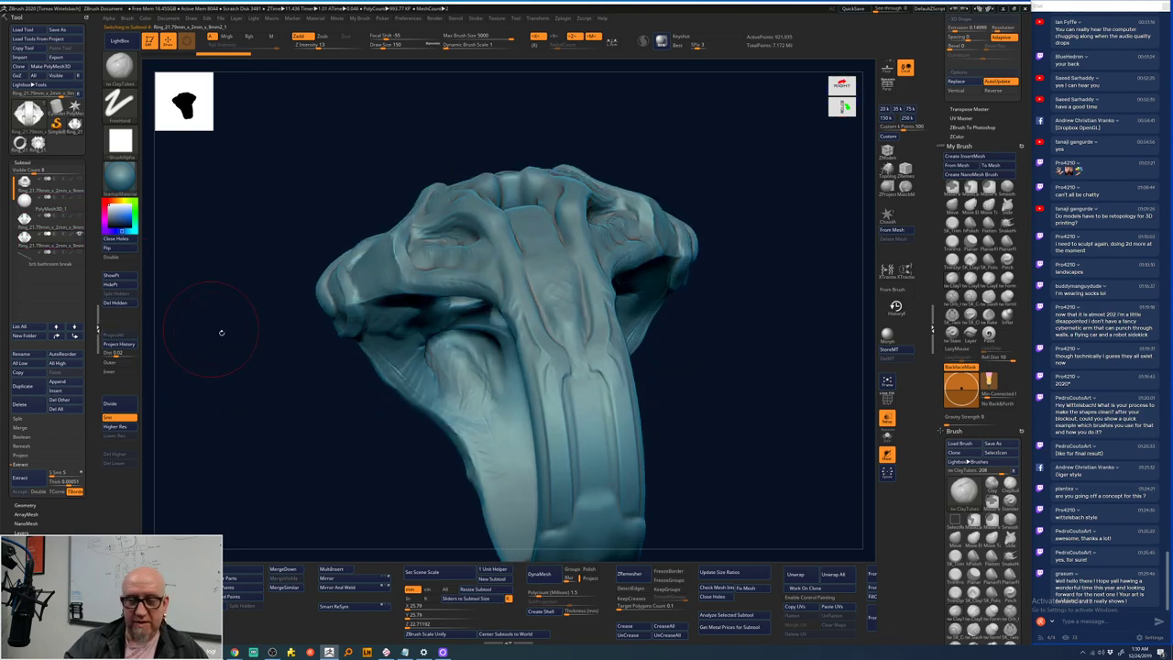
{"action": "left_click_drag", "start_coordinate": [221, 333], "coordinate": [665, 365]}
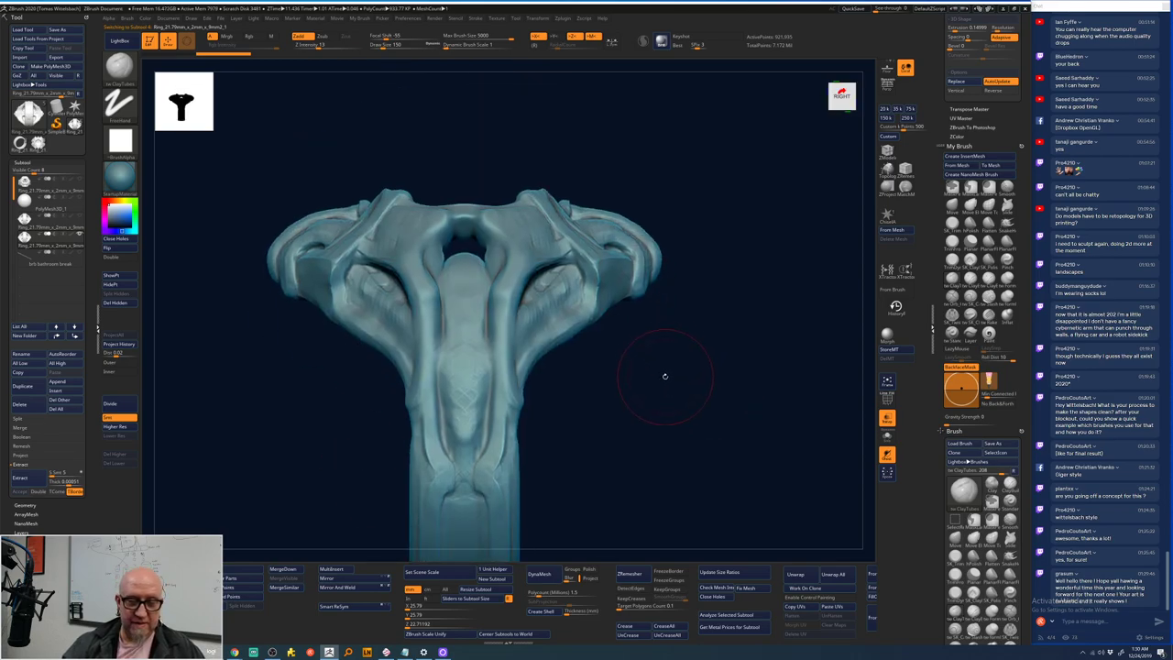
- Replace the duplicate with a PolySphere and squash it into a flat ellipsoid
{"action": "key", "text": "w"}
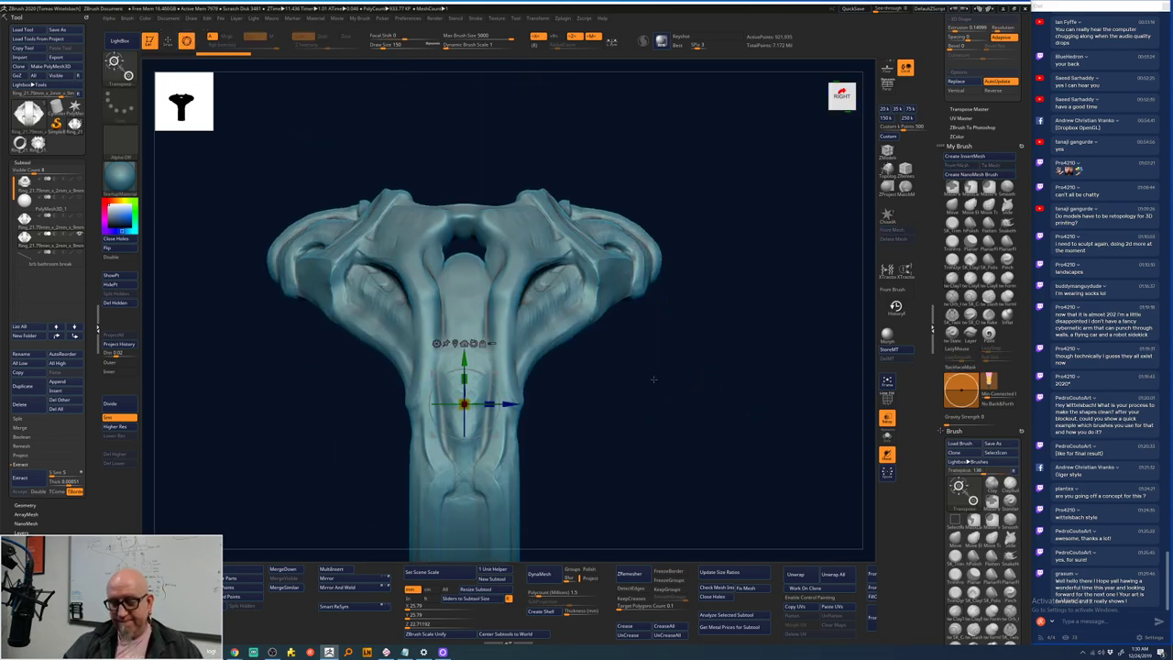
{"action": "left_click", "coordinate": [437, 344]}
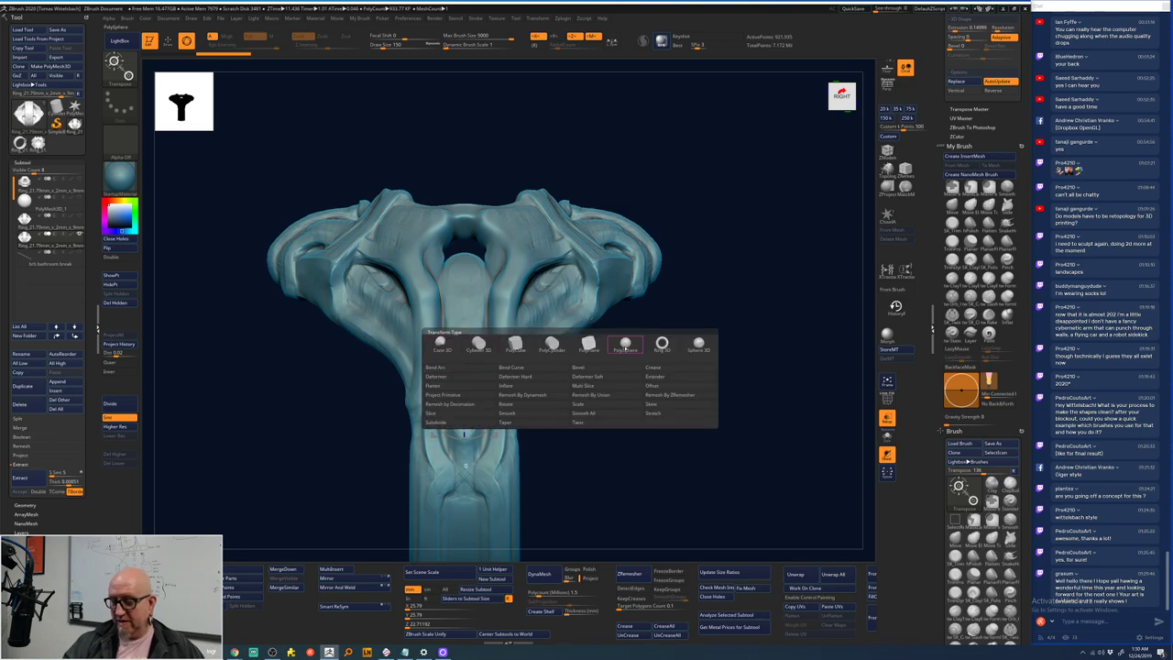
{"action": "left_click", "coordinate": [625, 344]}
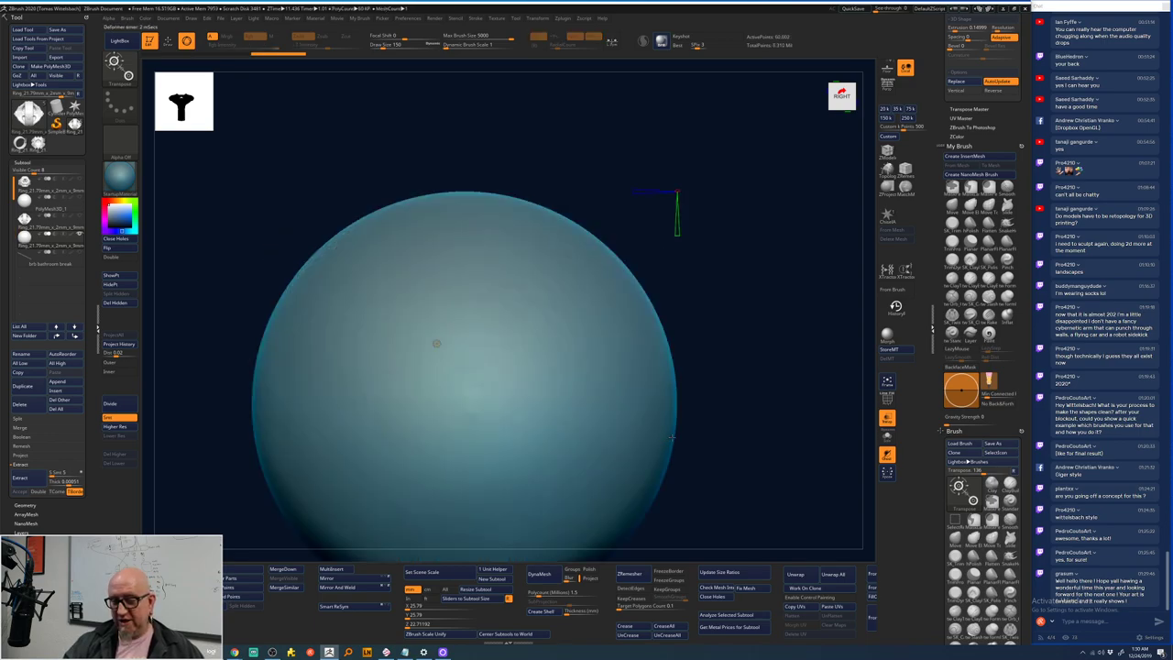
{"action": "left_click_drag", "start_coordinate": [671, 437], "coordinate": [637, 319]}
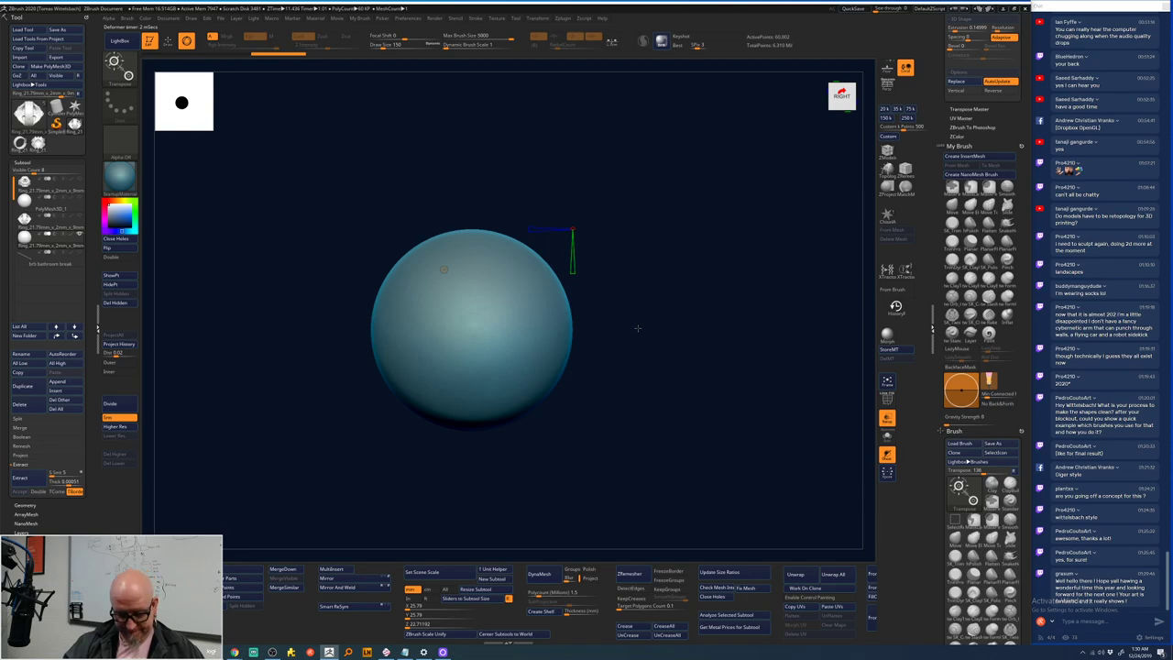
{"action": "left_click_drag", "start_coordinate": [471, 292], "coordinate": [462, 316]}
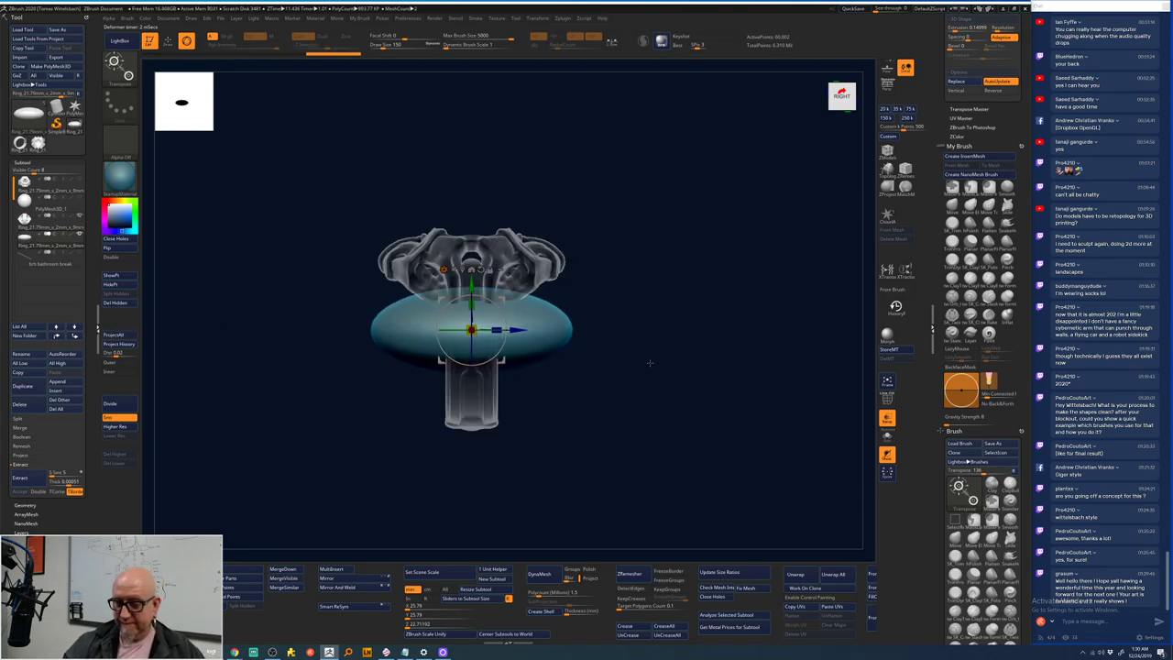
{"action": "left_click_drag", "start_coordinate": [650, 363], "coordinate": [618, 432]}
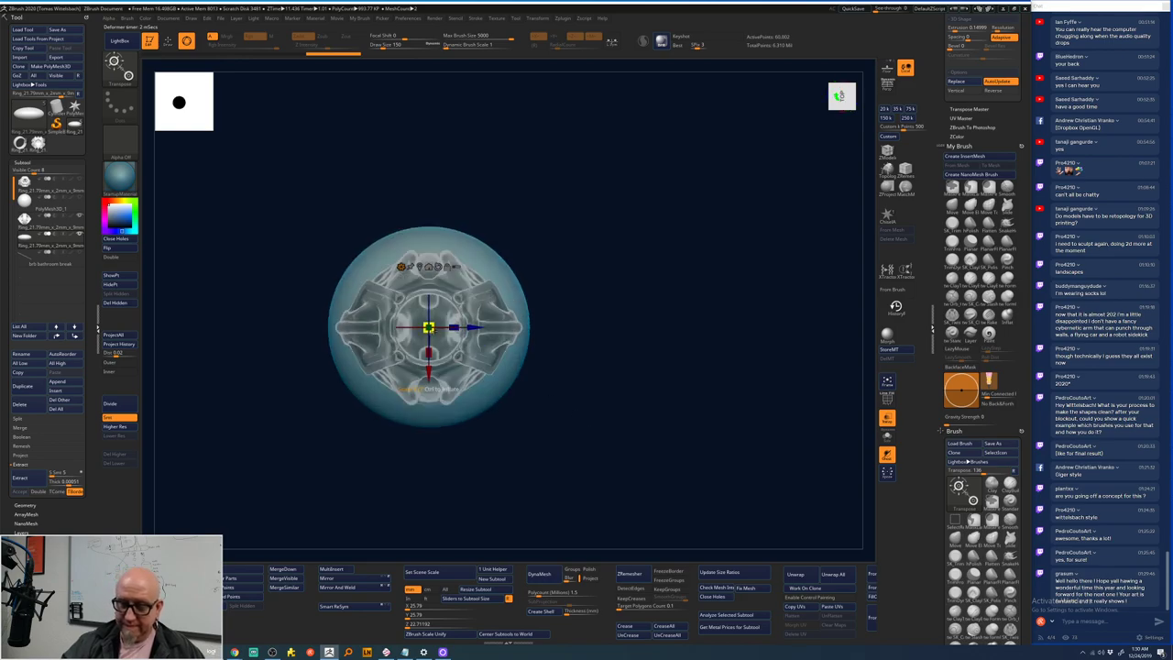
{"action": "left_click_drag", "start_coordinate": [471, 490], "coordinate": [643, 404]}
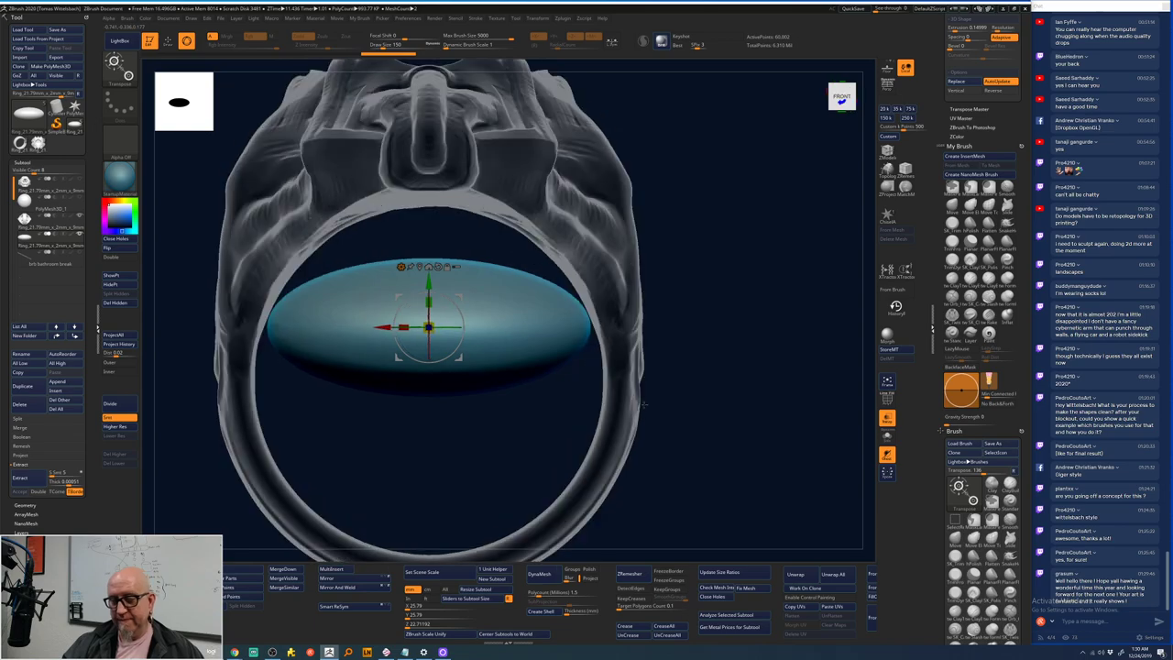
- Bend the ellipsoid into an arch with Bend Arc and raise it inside the ring
{"action": "left_click", "coordinate": [401, 268]}
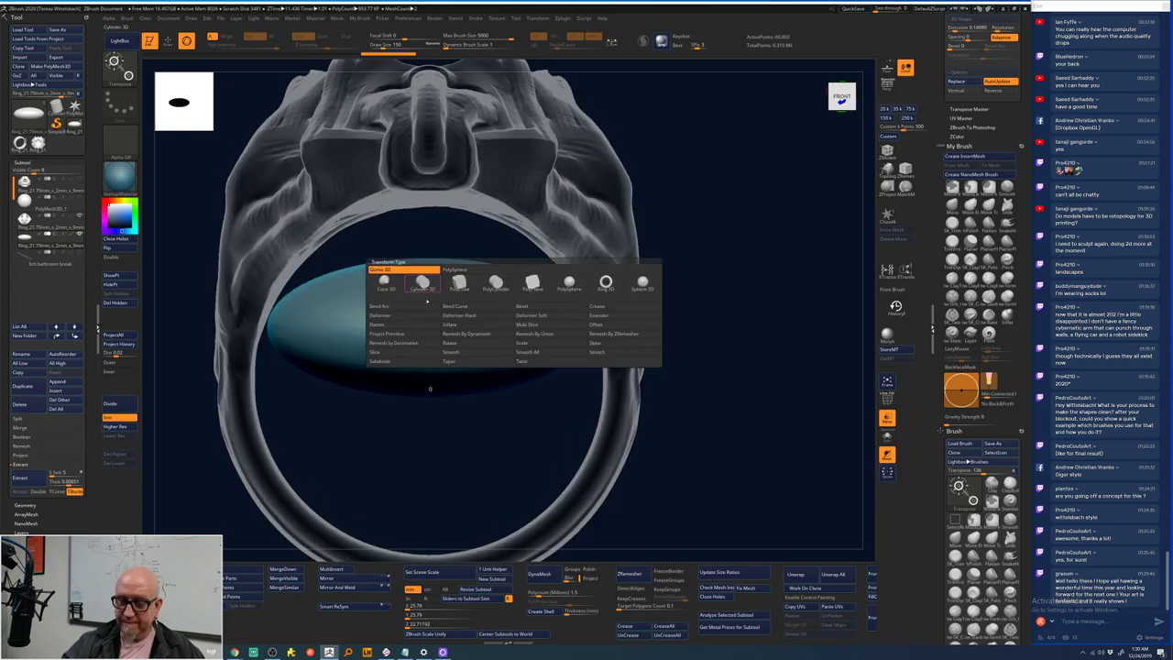
{"action": "left_click", "coordinate": [379, 306]}
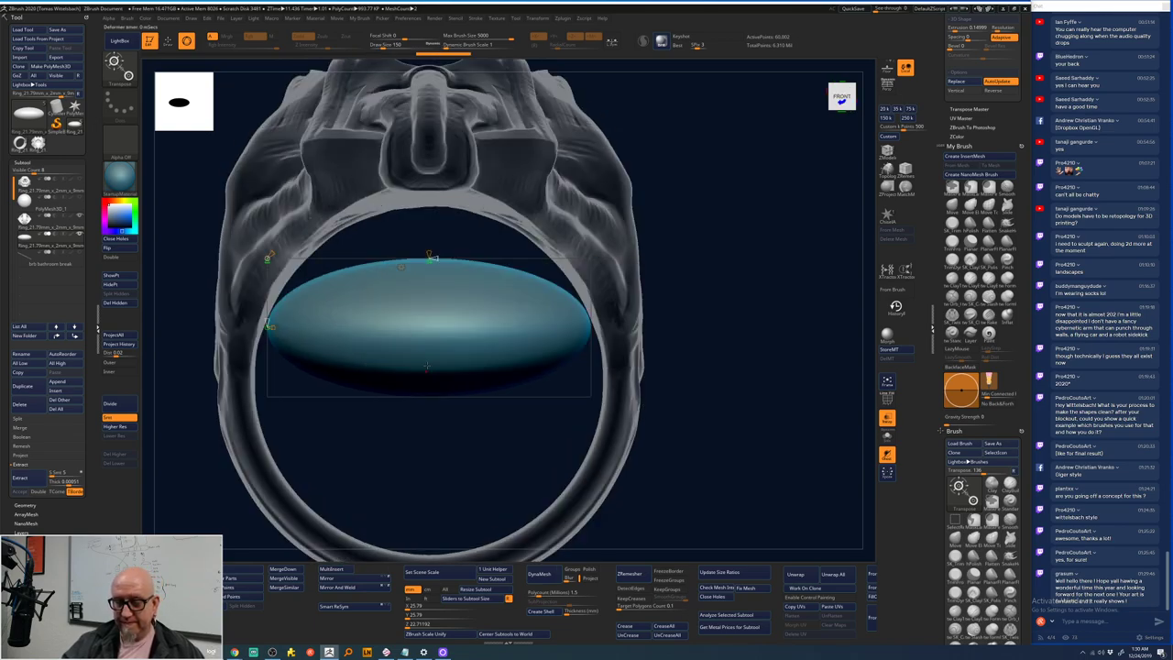
{"action": "left_click_drag", "start_coordinate": [429, 266], "coordinate": [392, 273]}
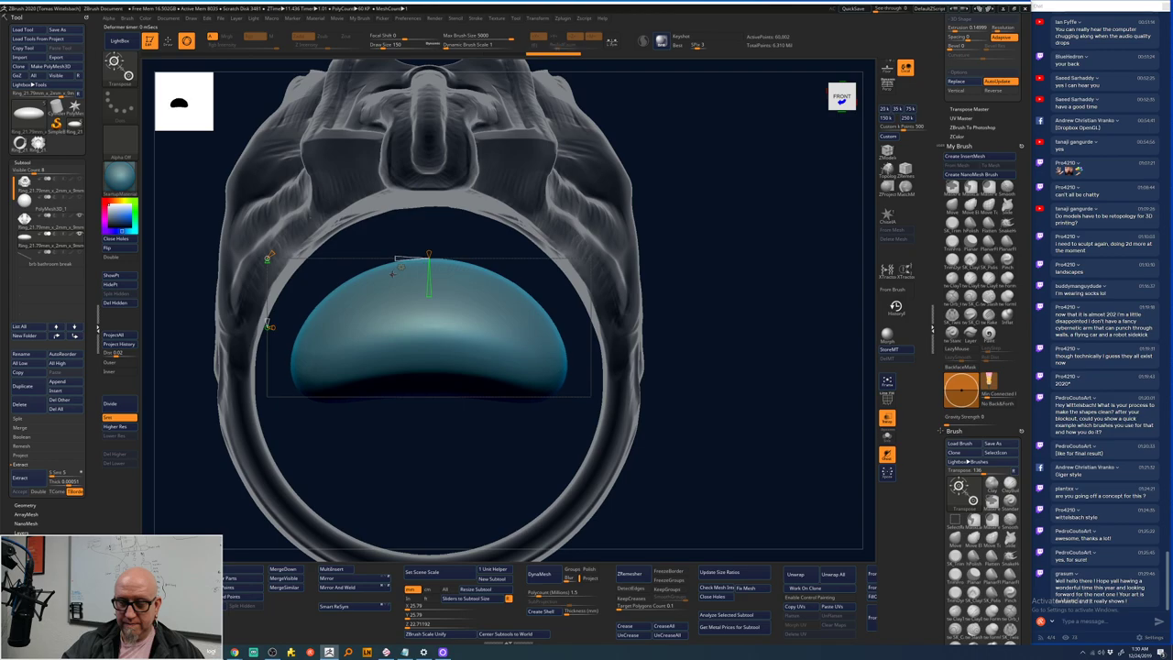
{"action": "left_click_drag", "start_coordinate": [432, 324], "coordinate": [394, 279]}
{"action": "left_click_drag", "start_coordinate": [725, 254], "coordinate": [694, 342]}
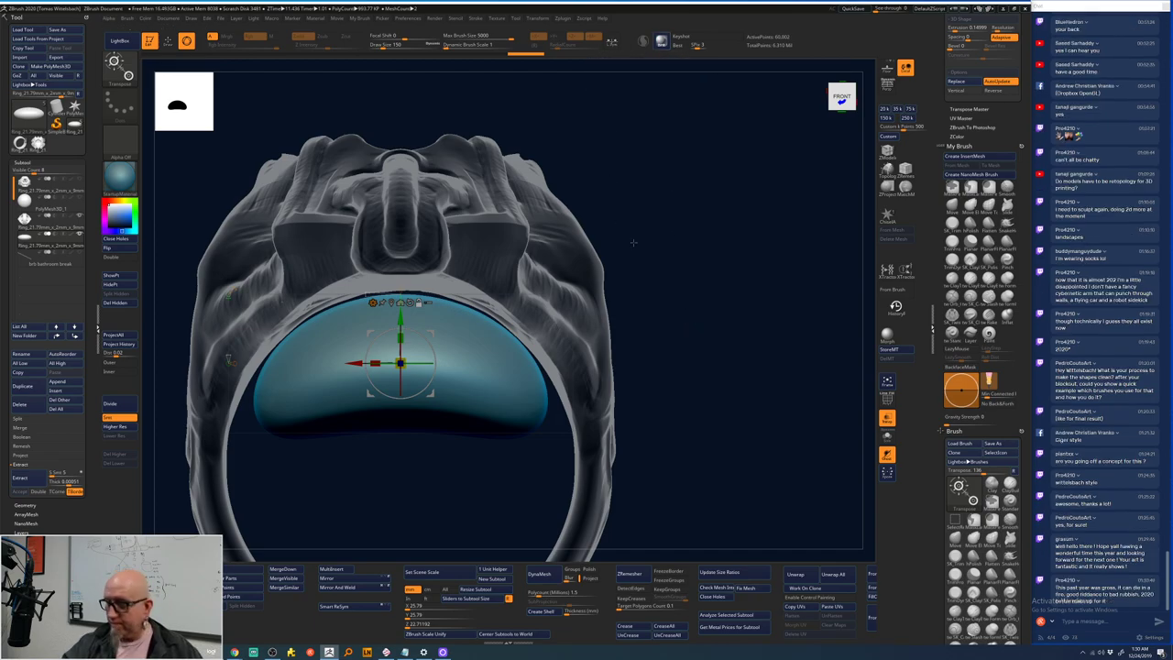
{"action": "key", "text": "q"}
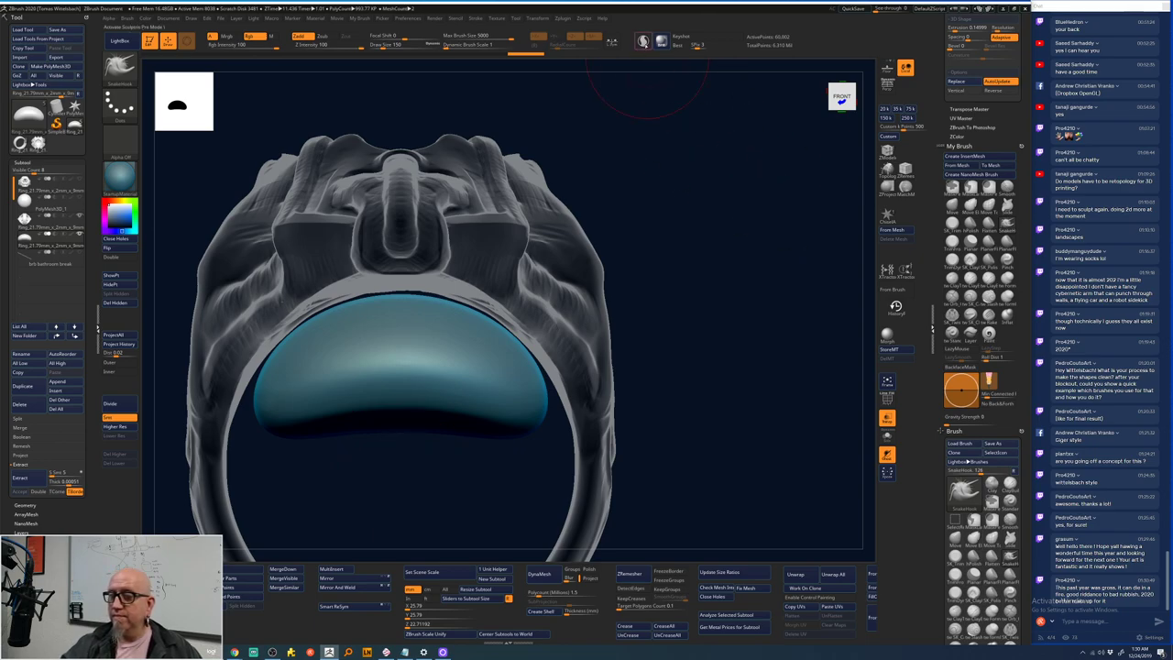
{"action": "left_click_drag", "start_coordinate": [677, 453], "coordinate": [681, 448]}
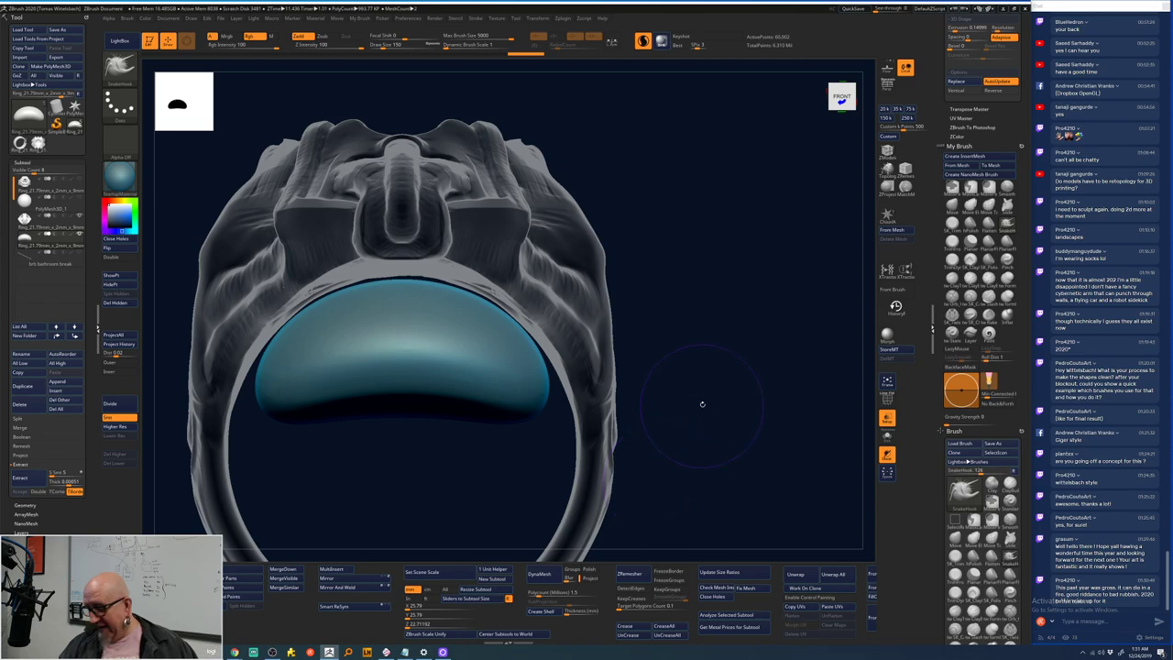
{"action": "mouse_move", "coordinate": [702, 403]}
{"action": "left_mouse_down"}
{"action": "mouse_move", "coordinate": [691, 488]}
{"action": "mouse_move", "coordinate": [696, 394]}
{"action": "left_mouse_up"}
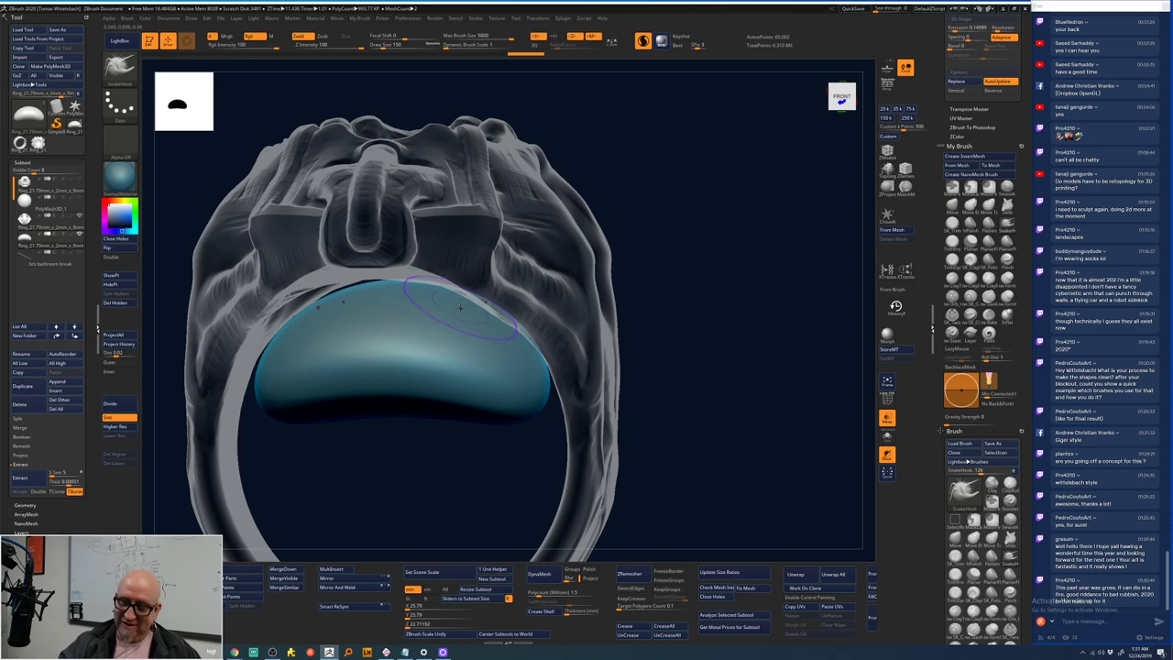
{"action": "key", "text": "space"}
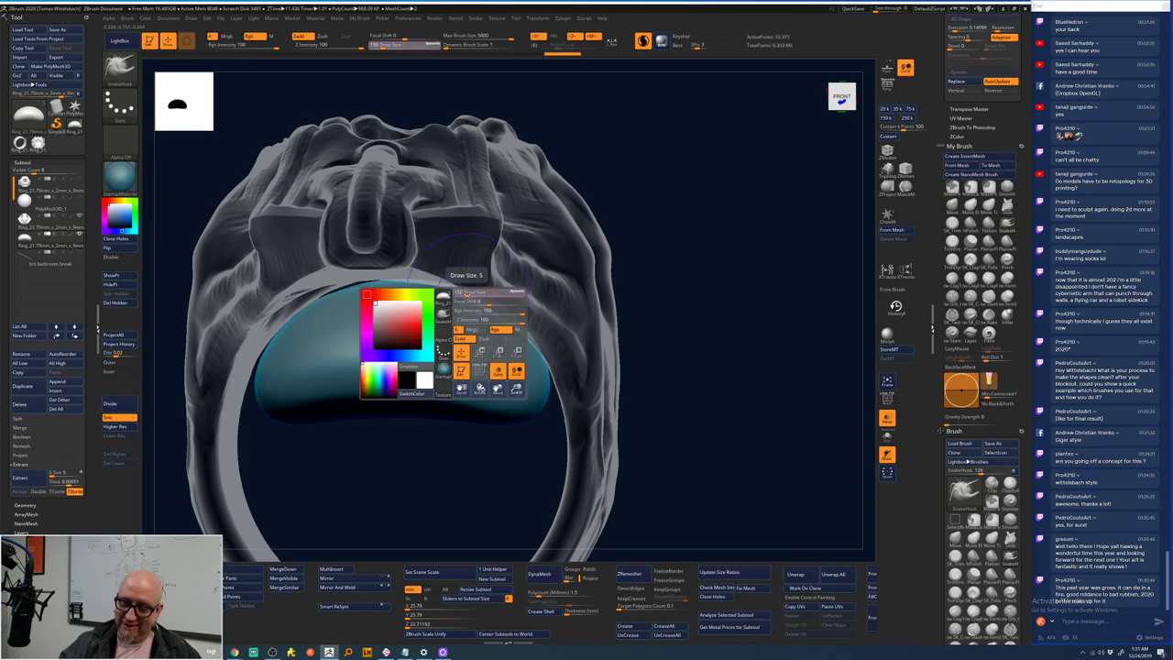
{"action": "left_click_drag", "start_coordinate": [460, 303], "coordinate": [462, 265]}
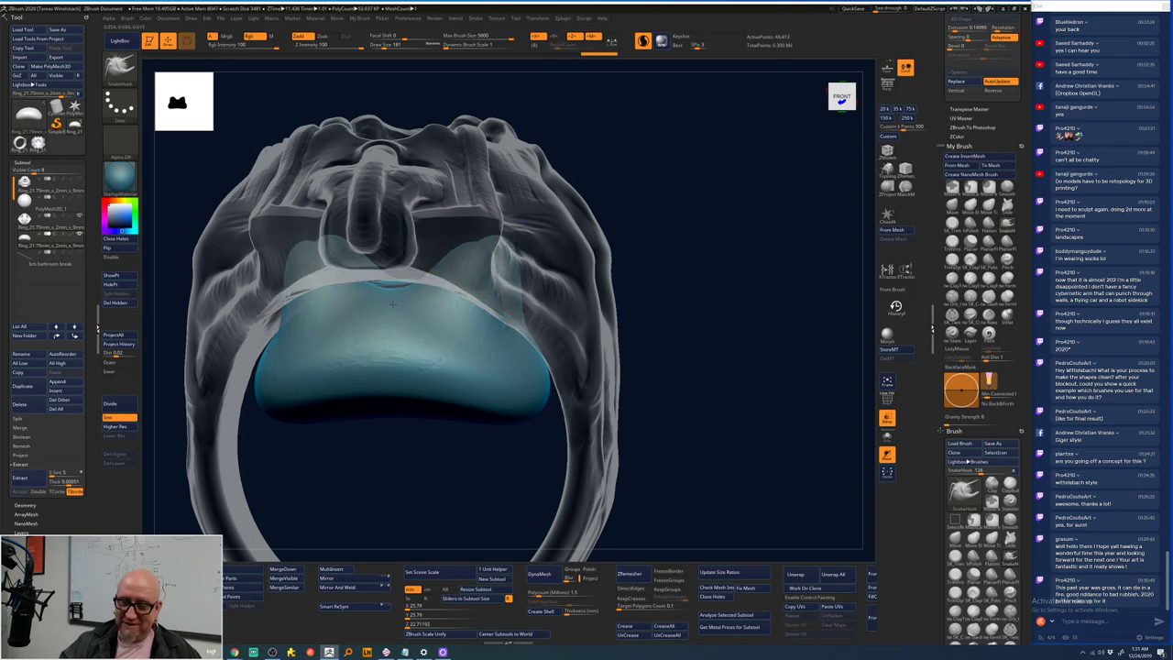
{"action": "left_click_drag", "start_coordinate": [696, 294], "coordinate": [491, 260]}
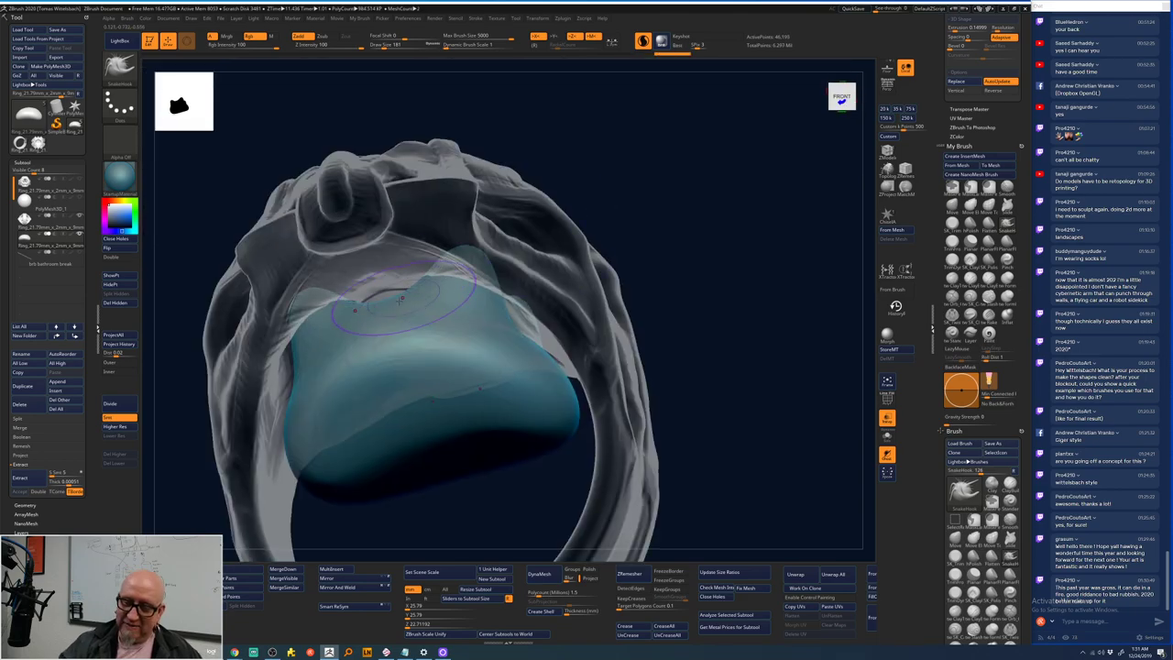
{"action": "left_click_drag", "start_coordinate": [432, 285], "coordinate": [545, 357]}
{"action": "left_click_drag", "start_coordinate": [401, 544], "coordinate": [513, 316]}
{"action": "key", "text": "space"}
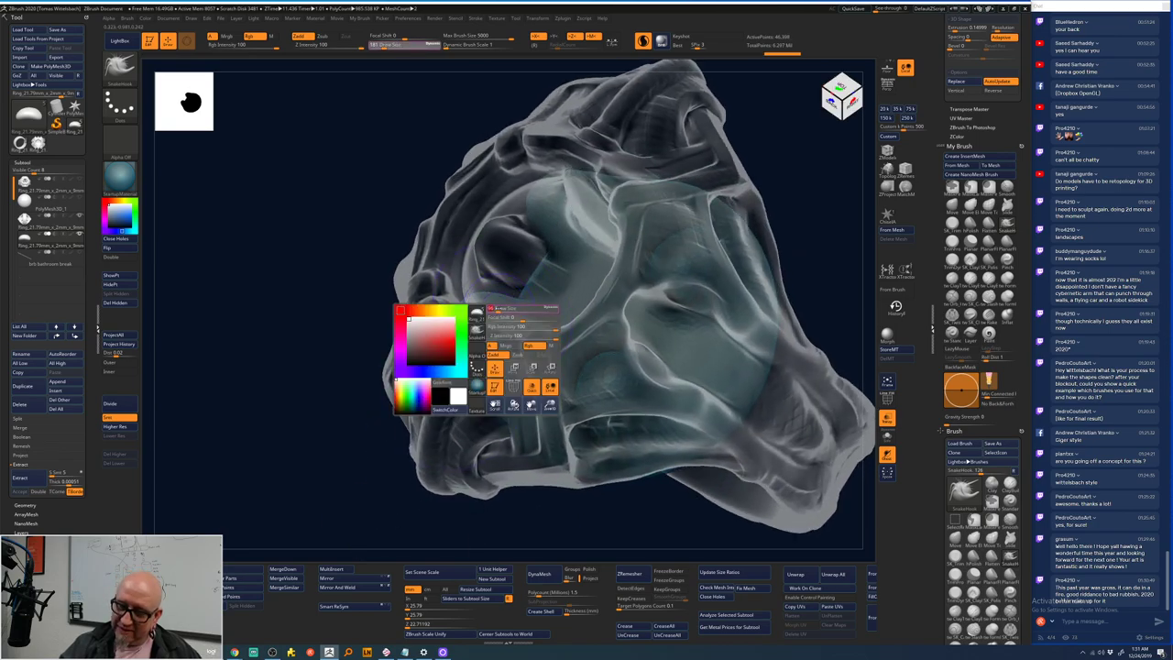
{"action": "mouse_move", "coordinate": [430, 541]}
{"action": "left_mouse_down"}
{"action": "mouse_move", "coordinate": [491, 527]}
{"action": "mouse_move", "coordinate": [595, 248]}
{"action": "mouse_move", "coordinate": [637, 217]}
{"action": "mouse_move", "coordinate": [712, 206]}
{"action": "mouse_move", "coordinate": [641, 224]}
{"action": "left_mouse_up"}
{"action": "right_click_drag", "start_coordinate": [641, 225], "coordinate": [698, 180]}
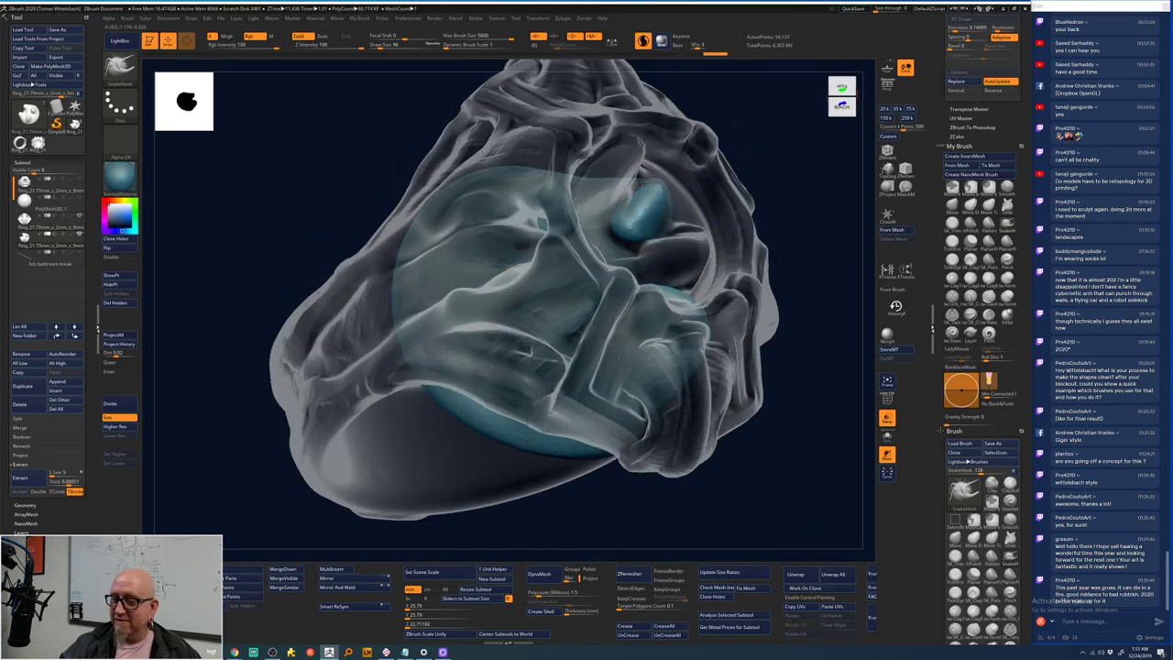
{"action": "mouse_move", "coordinate": [638, 179]}
{"action": "left_mouse_down"}
{"action": "mouse_move", "coordinate": [685, 217]}
{"action": "mouse_move", "coordinate": [668, 221]}
{"action": "mouse_move", "coordinate": [648, 181]}
{"action": "mouse_move", "coordinate": [640, 220]}
{"action": "left_mouse_up"}
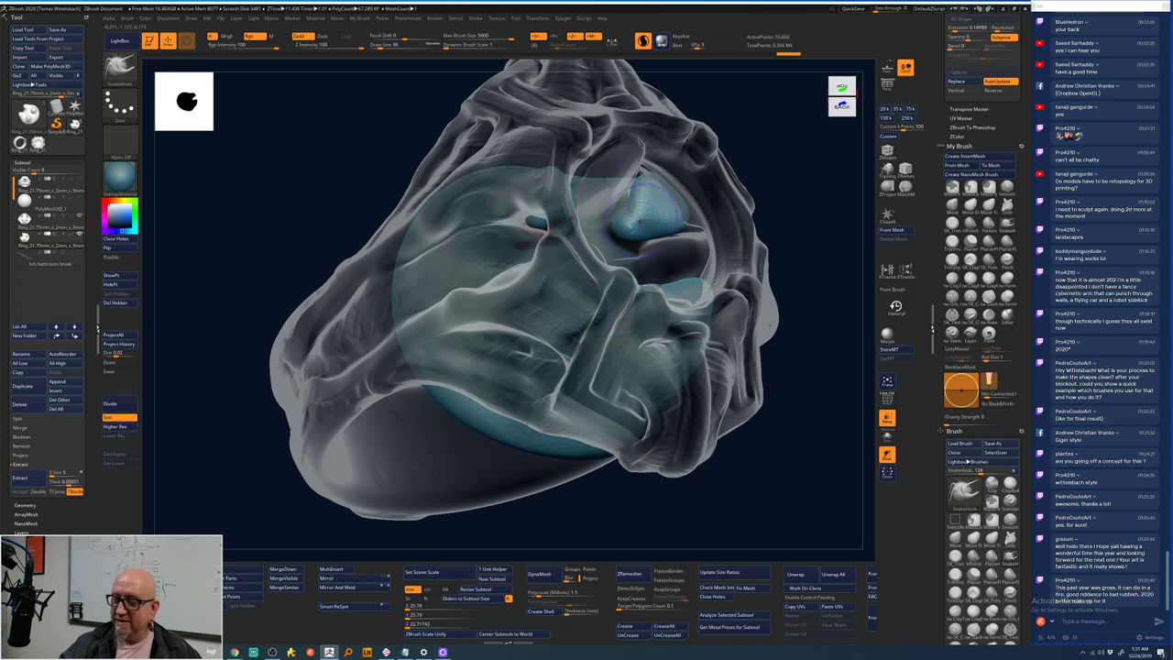
{"action": "left_click_drag", "start_coordinate": [780, 192], "coordinate": [650, 265]}
{"action": "left_click_drag", "start_coordinate": [798, 393], "coordinate": [659, 404]}
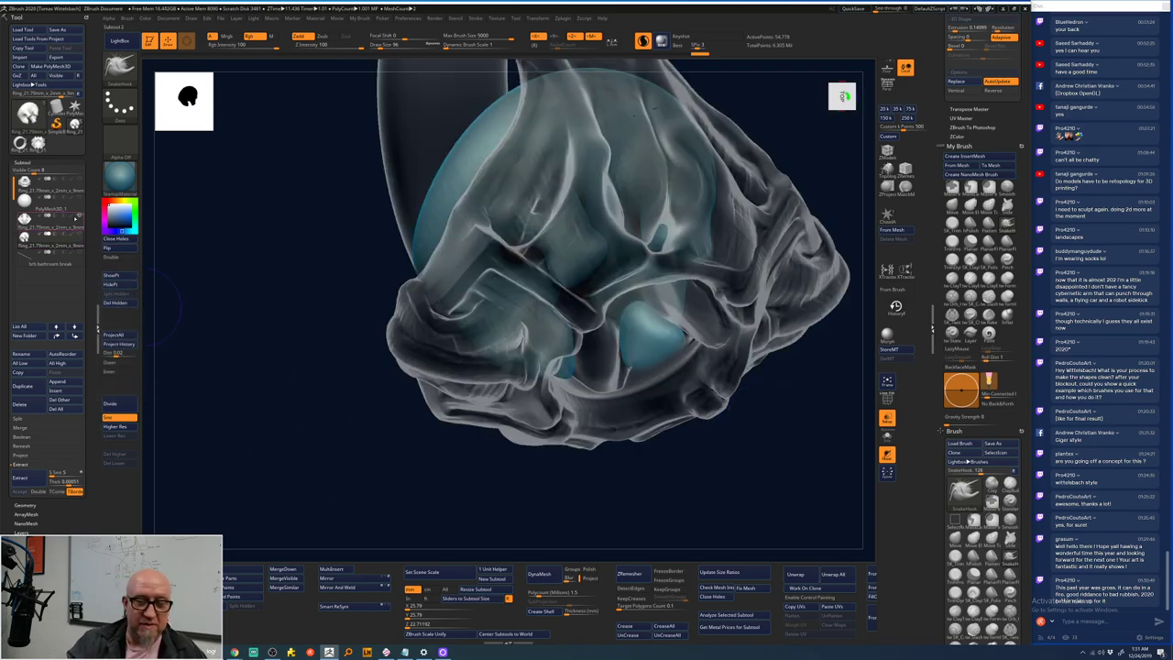
- Solo the blue inner shell and switch to ClayTubes, undoing a trial stroke on the front lobes
{"action": "left_click", "coordinate": [51, 213]}
{"action": "mouse_move", "coordinate": [443, 465]}
{"action": "left_mouse_down"}
{"action": "mouse_move", "coordinate": [550, 417]}
{"action": "mouse_move", "coordinate": [760, 474]}
{"action": "mouse_move", "coordinate": [783, 442]}
{"action": "mouse_move", "coordinate": [712, 406]}
{"action": "left_mouse_up"}
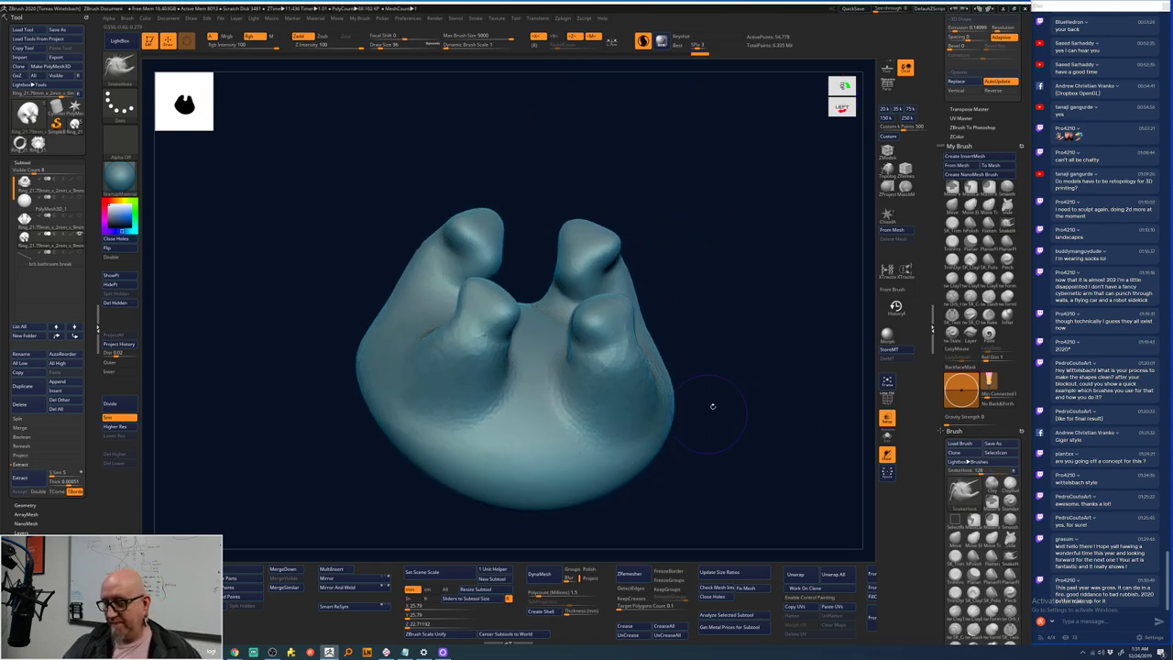
{"action": "key", "text": "b"}
{"action": "key", "text": "c"}
{"action": "key", "text": "t"}
{"action": "left_click_drag", "start_coordinate": [600, 341], "coordinate": [487, 343]}
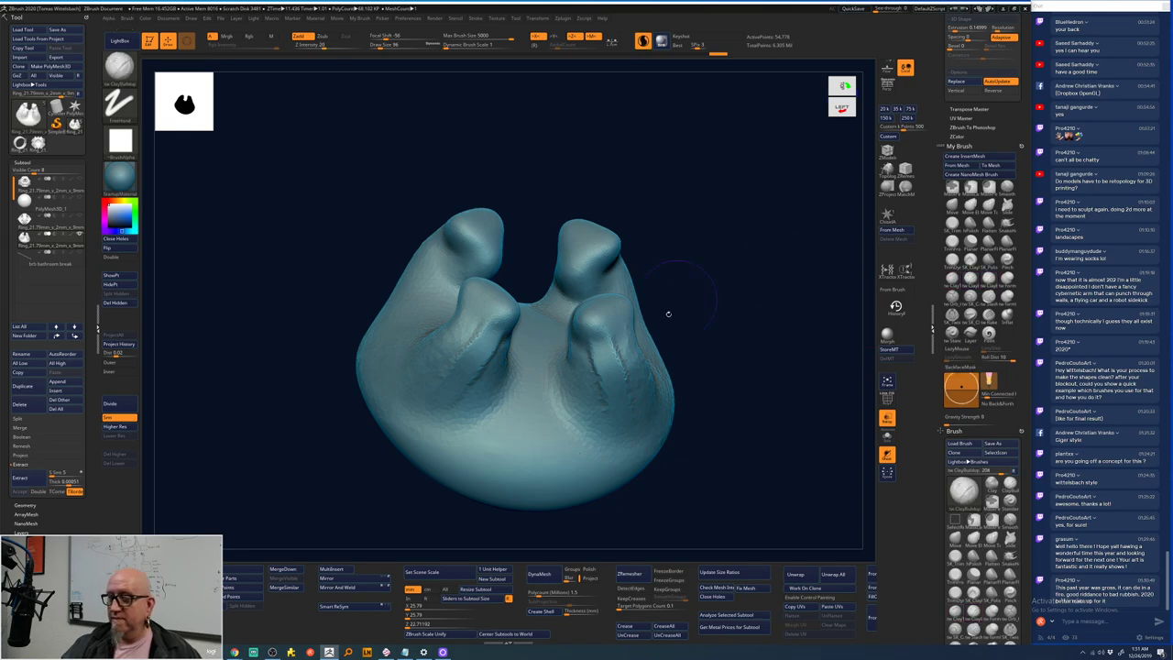
{"action": "key", "text": "ctrl+z"}
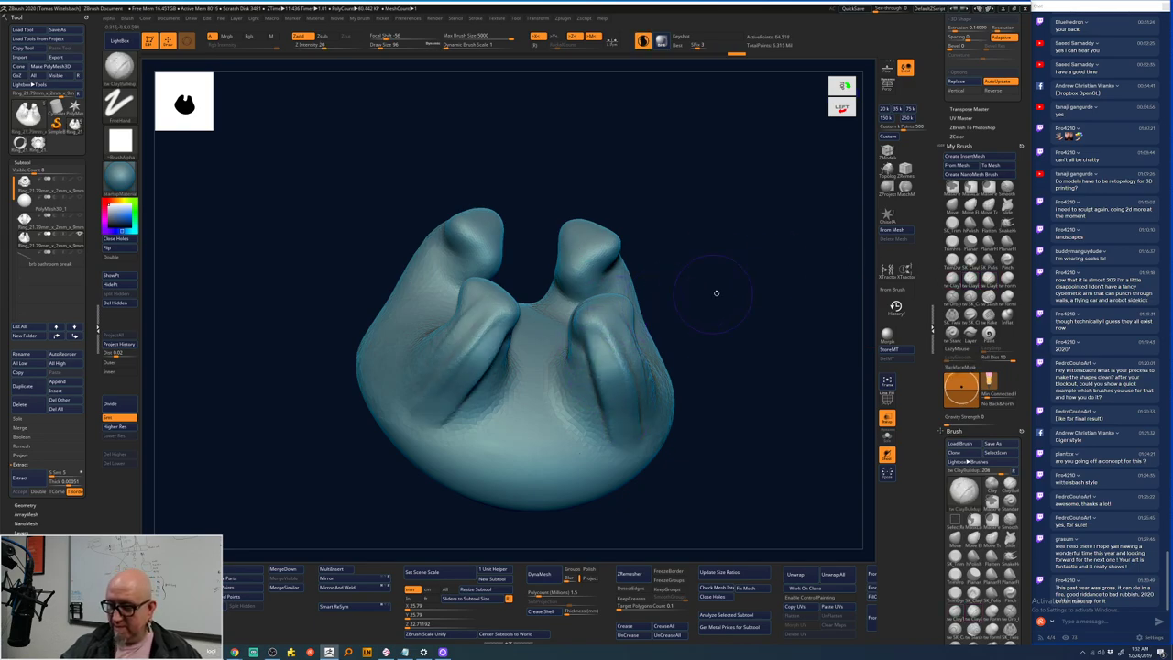
- Build up clay along the middle lobe and reshape the surfaces between the lobes
{"action": "left_click_drag", "start_coordinate": [716, 291], "coordinate": [542, 317]}
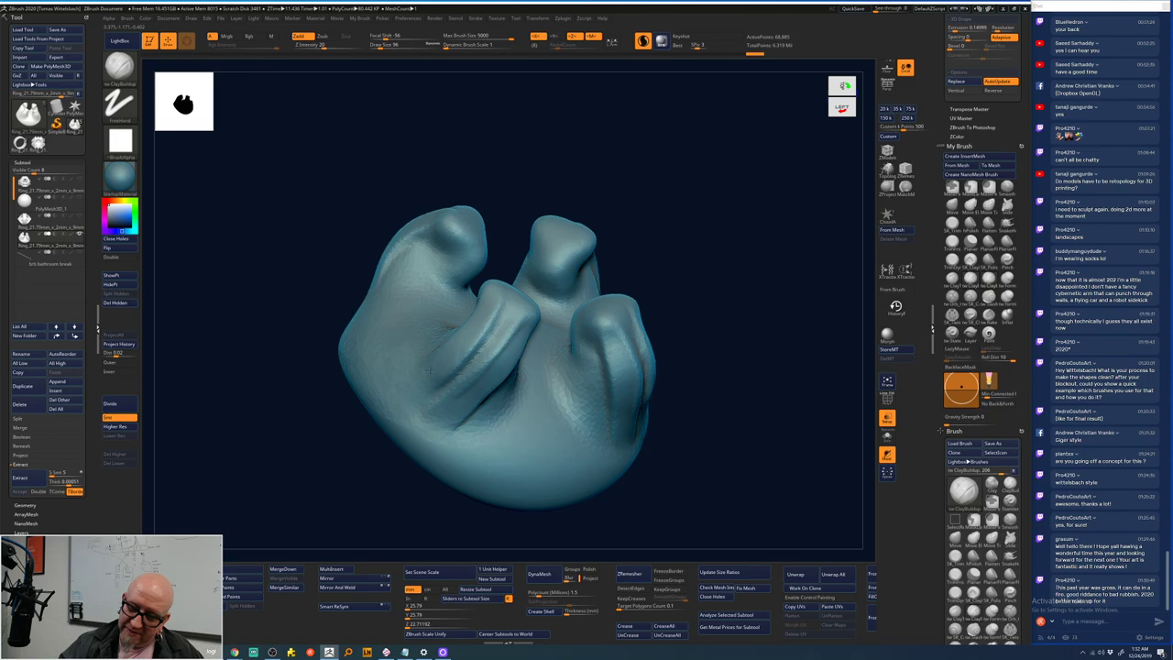
{"action": "left_click_drag", "start_coordinate": [495, 355], "coordinate": [488, 407]}
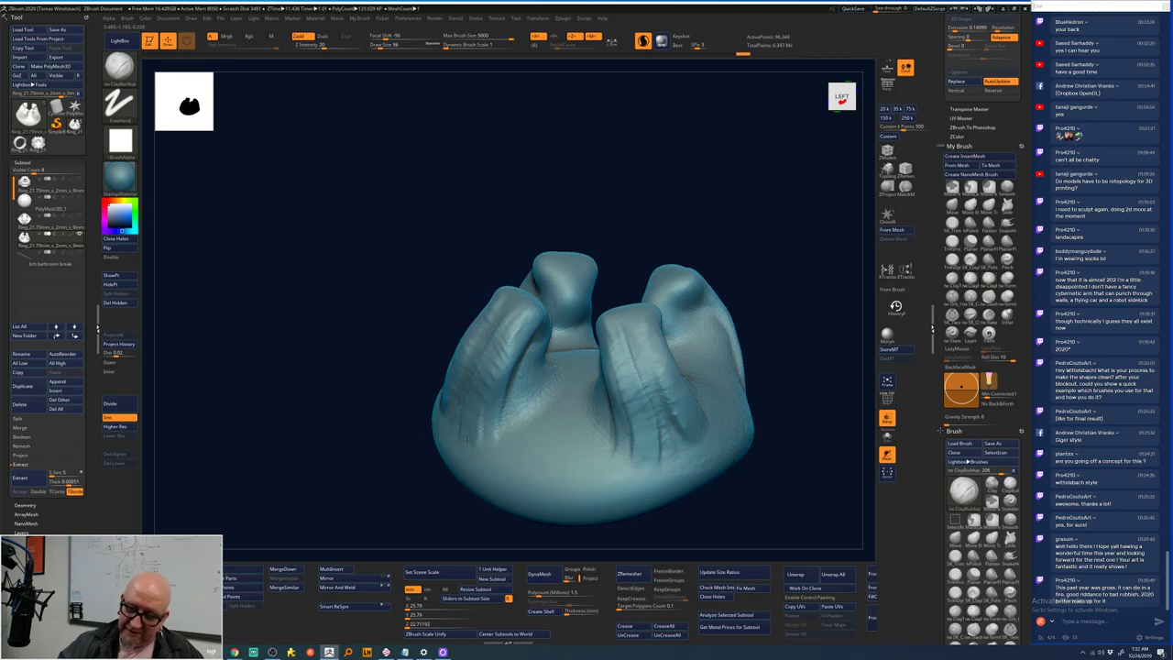
{"action": "mouse_move", "coordinate": [406, 505]}
{"action": "left_mouse_down"}
{"action": "mouse_move", "coordinate": [485, 339]}
{"action": "mouse_move", "coordinate": [408, 438]}
{"action": "left_mouse_up"}
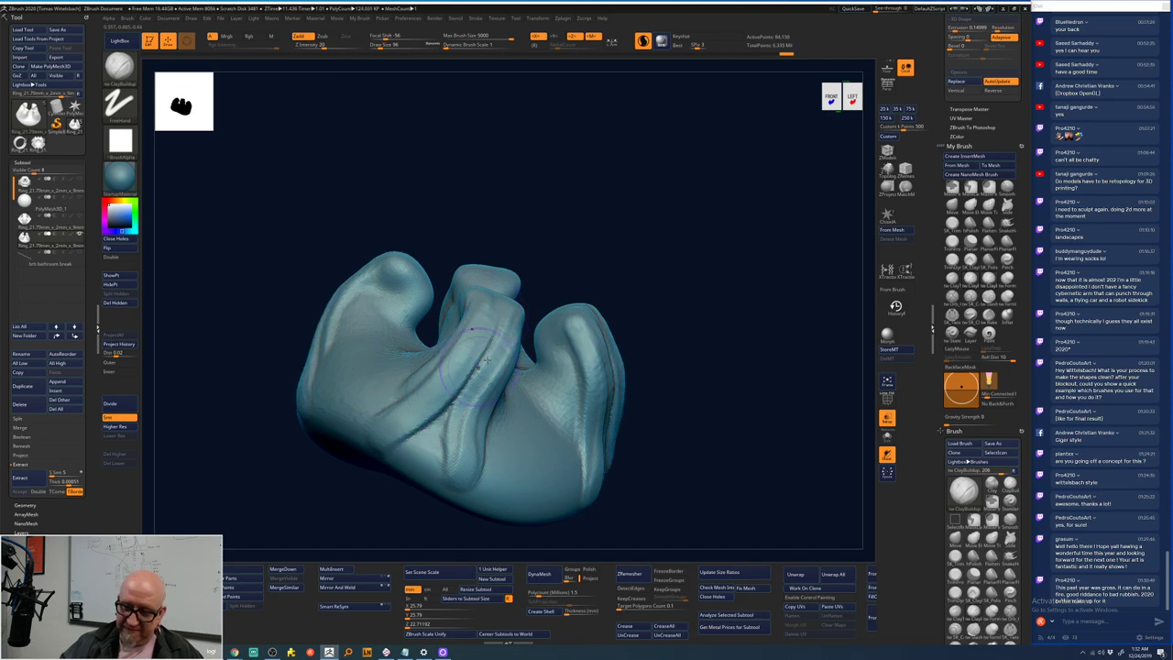
{"action": "left_click_drag", "start_coordinate": [477, 345], "coordinate": [431, 472]}
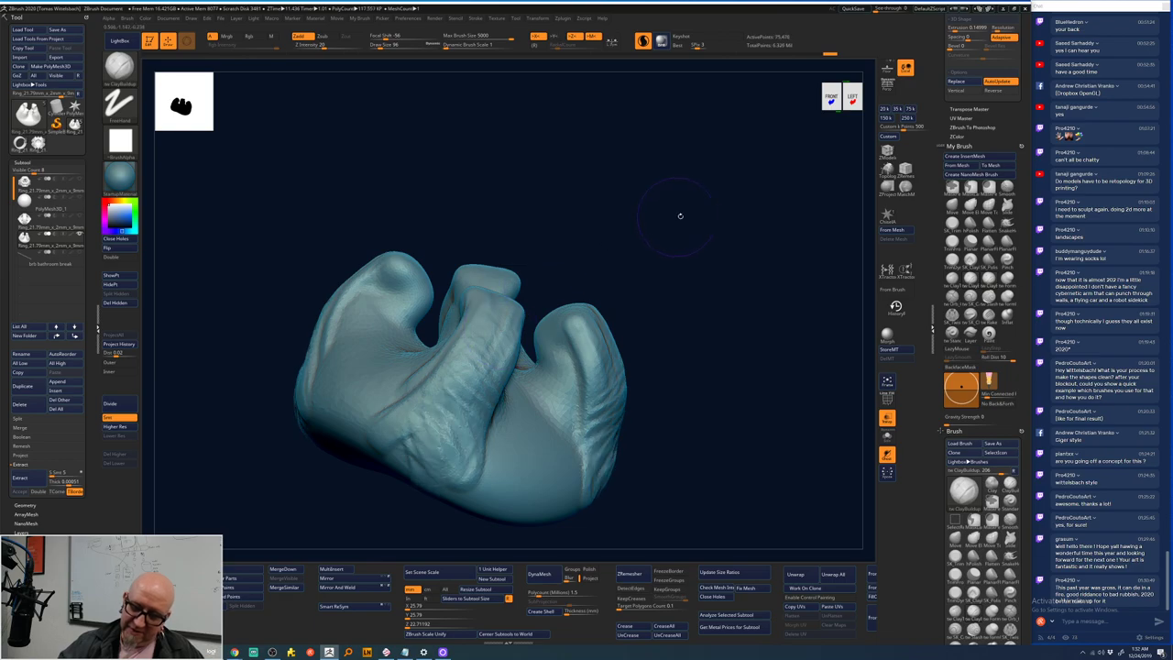
{"action": "left_click_drag", "start_coordinate": [680, 214], "coordinate": [594, 237]}
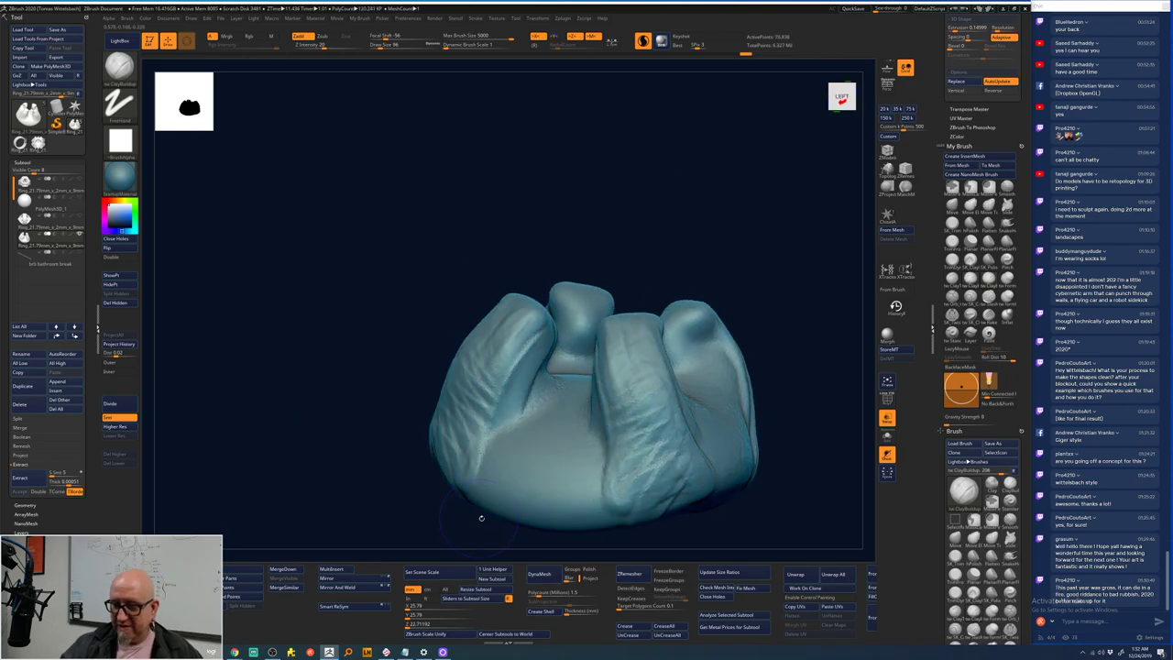
{"action": "left_click_drag", "start_coordinate": [479, 516], "coordinate": [625, 388]}
{"action": "mouse_move", "coordinate": [537, 427]}
{"action": "left_mouse_down"}
{"action": "mouse_move", "coordinate": [539, 350]}
{"action": "mouse_move", "coordinate": [526, 346]}
{"action": "mouse_move", "coordinate": [544, 381]}
{"action": "mouse_move", "coordinate": [532, 438]}
{"action": "mouse_move", "coordinate": [554, 445]}
{"action": "mouse_move", "coordinate": [562, 381]}
{"action": "mouse_move", "coordinate": [521, 437]}
{"action": "mouse_move", "coordinate": [487, 454]}
{"action": "mouse_move", "coordinate": [449, 449]}
{"action": "mouse_move", "coordinate": [442, 400]}
{"action": "mouse_move", "coordinate": [454, 437]}
{"action": "mouse_move", "coordinate": [502, 422]}
{"action": "left_mouse_up"}
{"action": "mouse_move", "coordinate": [614, 345]}
{"action": "left_mouse_down"}
{"action": "mouse_move", "coordinate": [681, 367]}
{"action": "mouse_move", "coordinate": [678, 385]}
{"action": "left_mouse_up"}
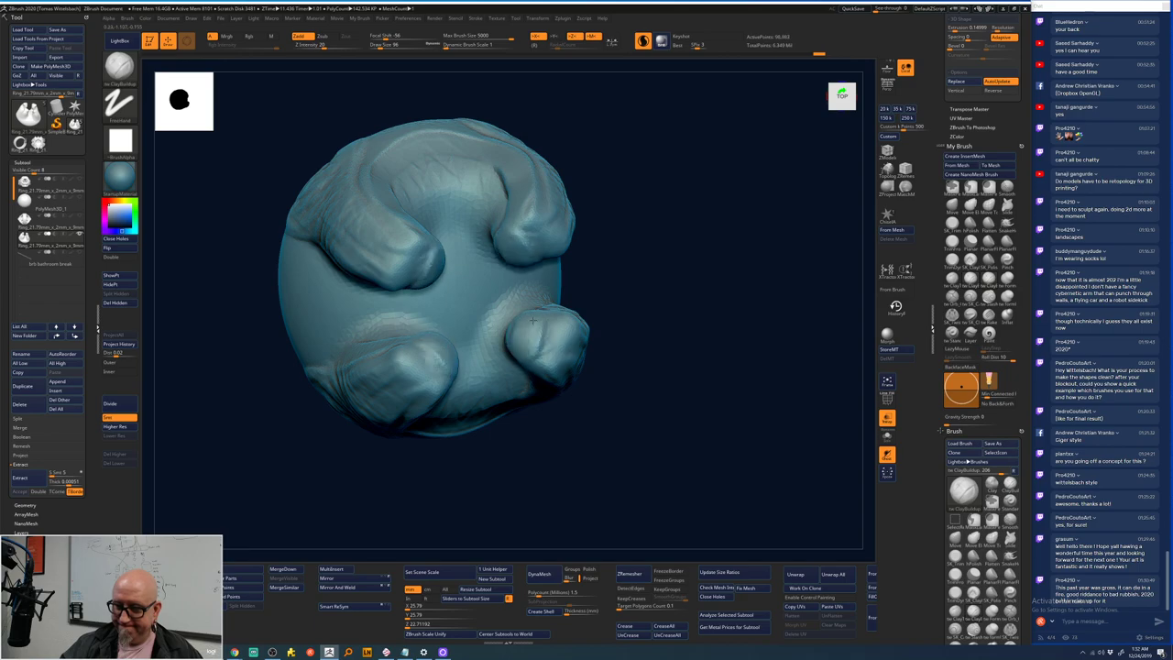
{"action": "left_click_drag", "start_coordinate": [607, 319], "coordinate": [652, 323]}
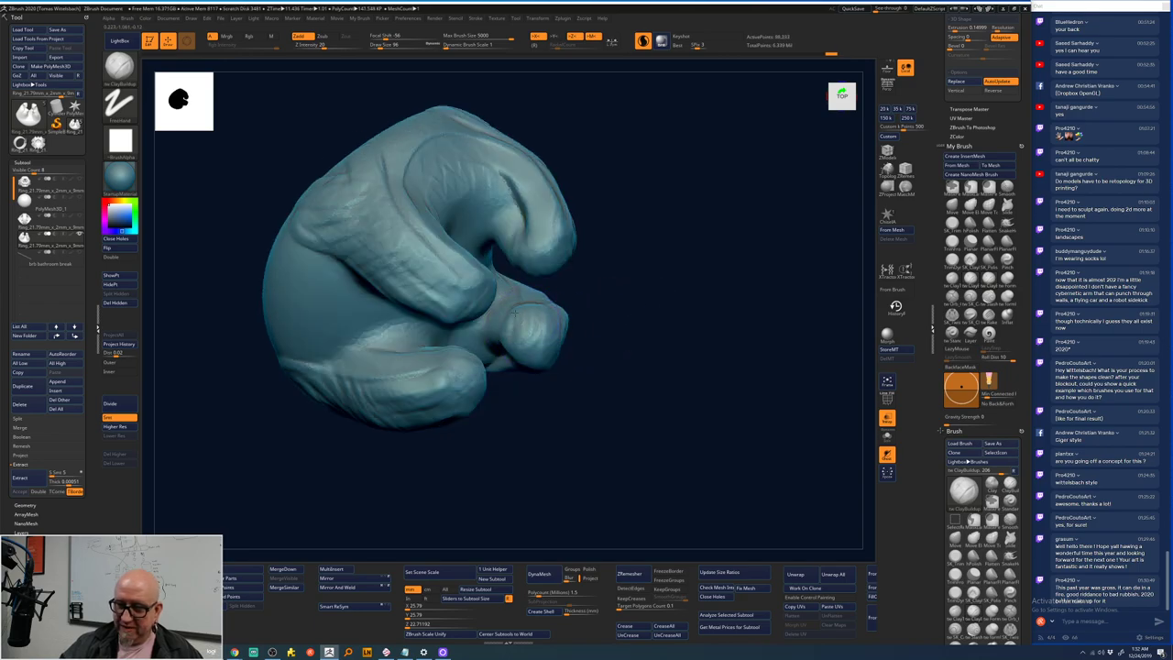
{"action": "mouse_move", "coordinate": [586, 303]}
{"action": "left_mouse_down"}
{"action": "mouse_move", "coordinate": [613, 280]}
{"action": "mouse_move", "coordinate": [504, 328]}
{"action": "left_mouse_up"}
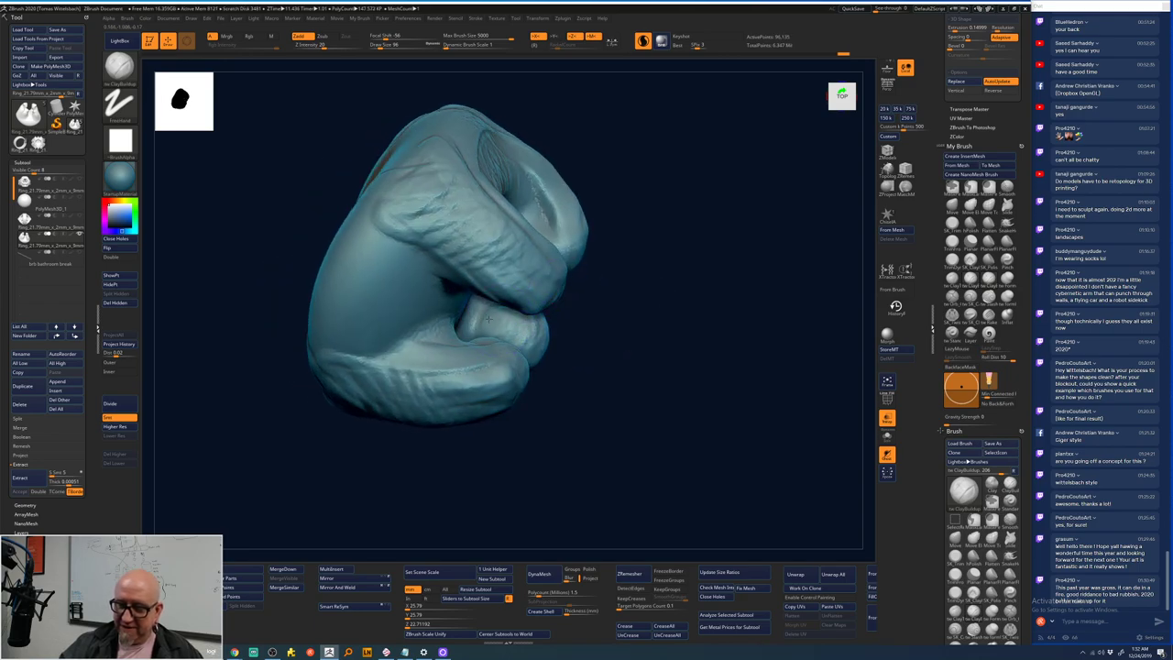
{"action": "mouse_move", "coordinate": [642, 265]}
{"action": "left_mouse_down"}
{"action": "mouse_move", "coordinate": [654, 243]}
{"action": "mouse_move", "coordinate": [547, 285]}
{"action": "left_mouse_up"}
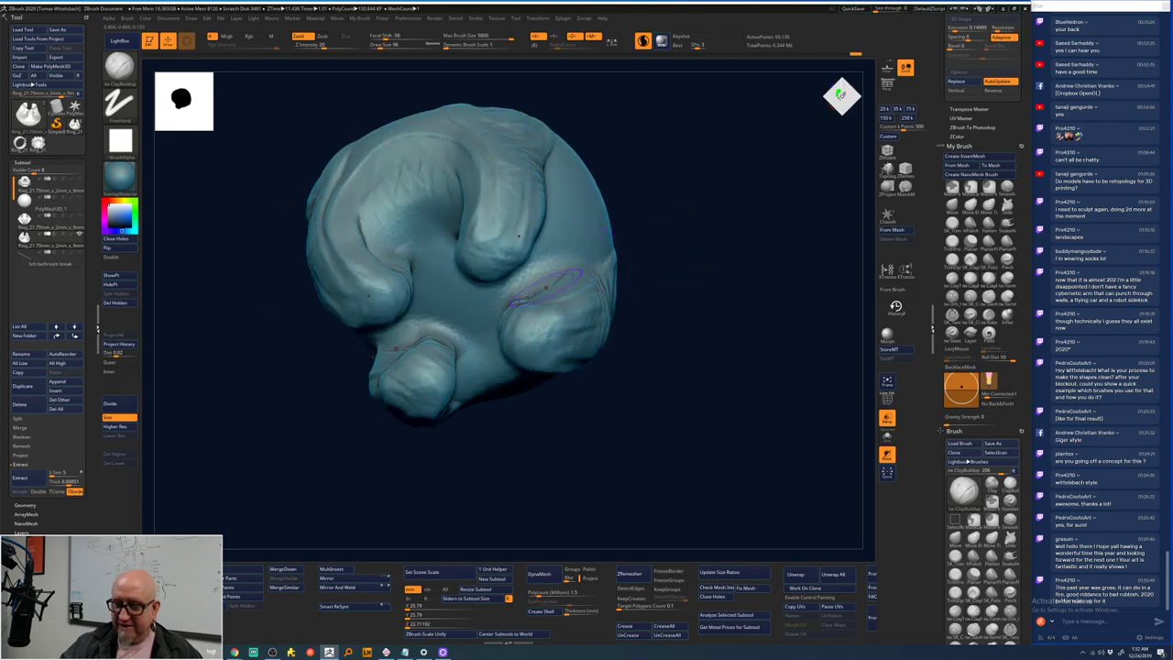
- Smooth the right-side cavity, fill its crease, and turn on Transp to ghost the ring
{"action": "key", "text": "shift"}
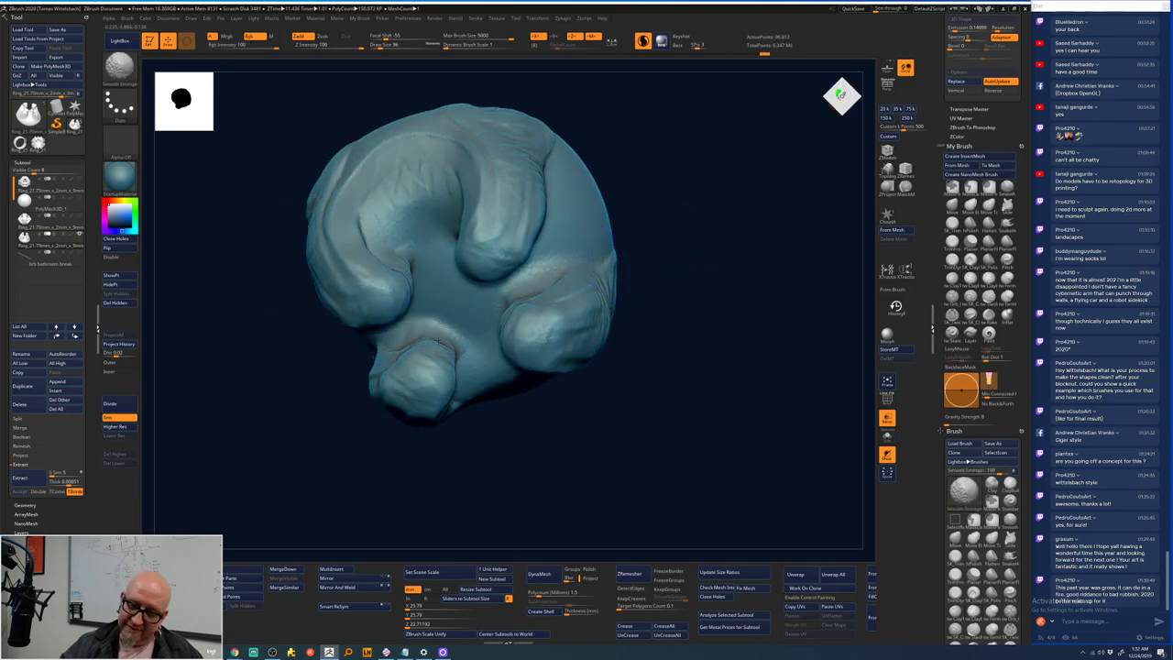
{"action": "left_click_drag", "start_coordinate": [451, 390], "coordinate": [496, 326], "text": "shift"}
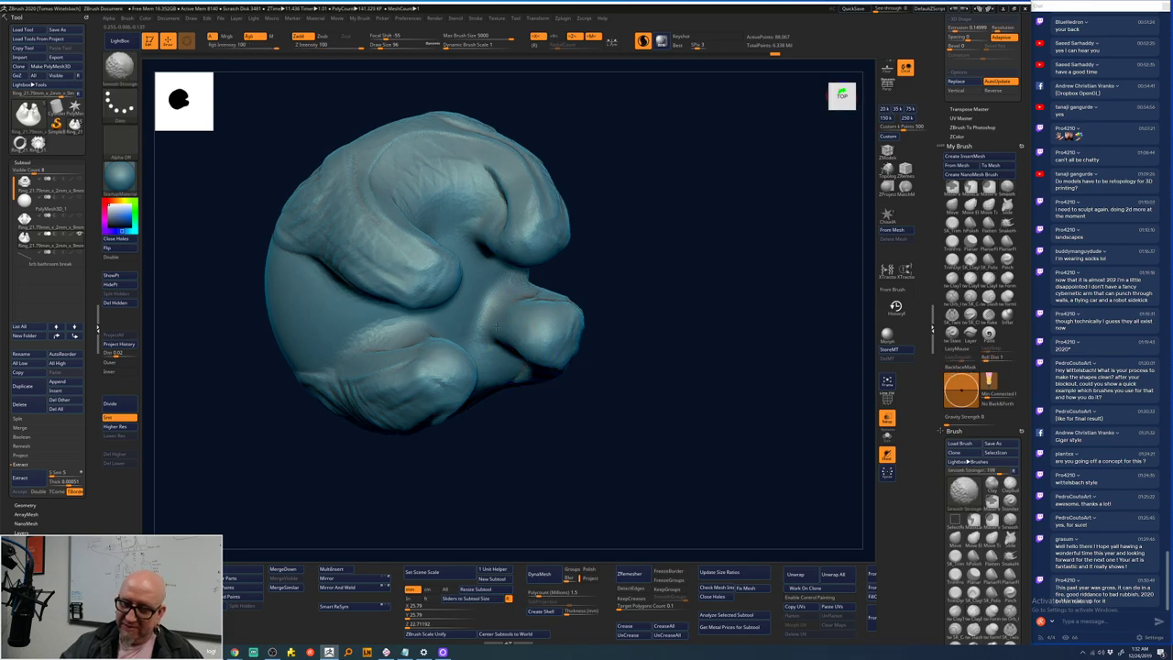
{"action": "left_click_drag", "start_coordinate": [403, 287], "coordinate": [517, 315]}
{"action": "mouse_move", "coordinate": [550, 367]}
{"action": "left_mouse_down", "text": "shift"}
{"action": "mouse_move", "coordinate": [656, 215]}
{"action": "mouse_move", "coordinate": [669, 266]}
{"action": "mouse_move", "coordinate": [641, 206]}
{"action": "mouse_move", "coordinate": [630, 240]}
{"action": "mouse_move", "coordinate": [642, 210]}
{"action": "mouse_move", "coordinate": [600, 247]}
{"action": "left_mouse_up", "text": "shift"}
{"action": "key", "text": "shift"}
{"action": "right_click_drag", "start_coordinate": [600, 260], "coordinate": [656, 265]}
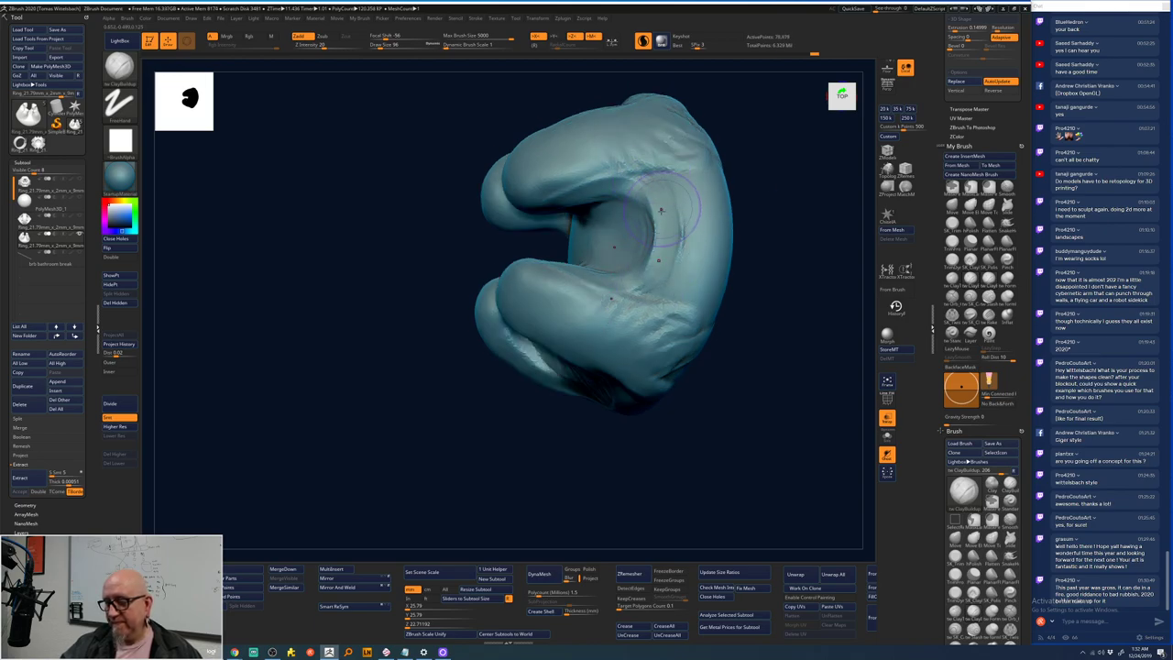
{"action": "mouse_move", "coordinate": [666, 212]}
{"action": "left_mouse_down", "text": "shift"}
{"action": "mouse_move", "coordinate": [644, 181]}
{"action": "mouse_move", "coordinate": [667, 229]}
{"action": "mouse_move", "coordinate": [667, 268]}
{"action": "left_mouse_up", "text": "shift"}
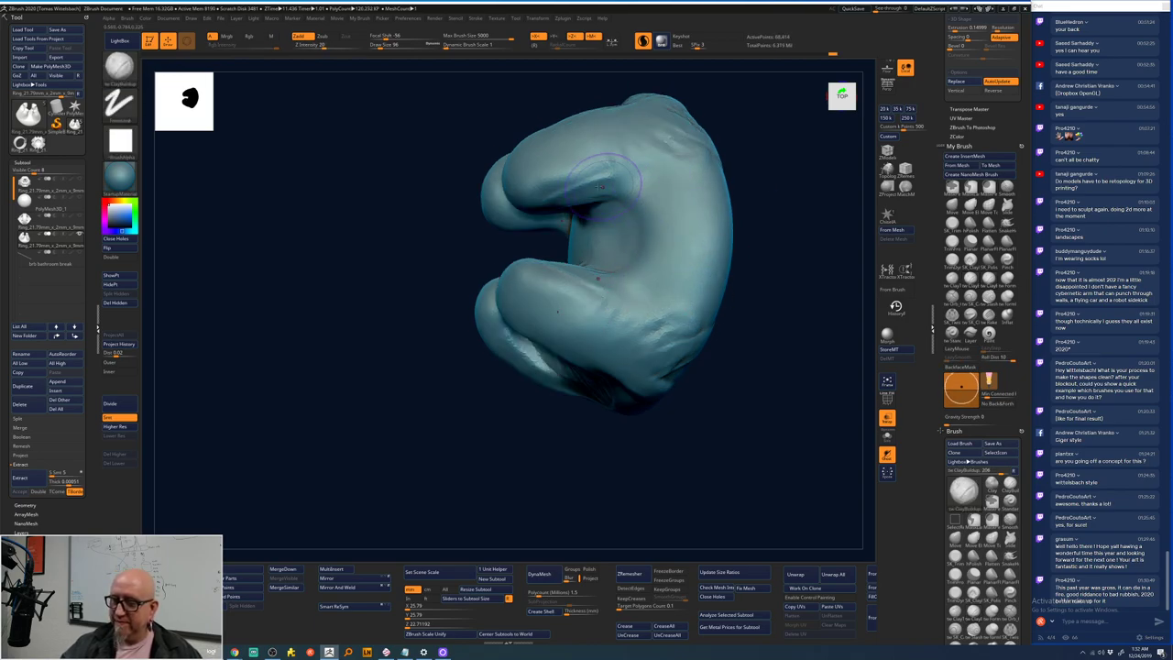
{"action": "mouse_move", "coordinate": [545, 157]}
{"action": "left_mouse_down"}
{"action": "mouse_move", "coordinate": [641, 181]}
{"action": "mouse_move", "coordinate": [674, 329]}
{"action": "mouse_move", "coordinate": [569, 180]}
{"action": "left_mouse_up"}
{"action": "mouse_move", "coordinate": [568, 180]}
{"action": "right_mouse_down"}
{"action": "mouse_move", "coordinate": [413, 411]}
{"action": "mouse_move", "coordinate": [568, 309]}
{"action": "mouse_move", "coordinate": [568, 342]}
{"action": "right_mouse_up"}
{"action": "mouse_move", "coordinate": [585, 269]}
{"action": "left_mouse_down"}
{"action": "mouse_move", "coordinate": [601, 240]}
{"action": "mouse_move", "coordinate": [576, 238]}
{"action": "mouse_move", "coordinate": [568, 170]}
{"action": "mouse_move", "coordinate": [619, 252]}
{"action": "mouse_move", "coordinate": [605, 258]}
{"action": "mouse_move", "coordinate": [571, 214]}
{"action": "mouse_move", "coordinate": [527, 265]}
{"action": "mouse_move", "coordinate": [498, 257]}
{"action": "mouse_move", "coordinate": [455, 303]}
{"action": "mouse_move", "coordinate": [498, 254]}
{"action": "mouse_move", "coordinate": [537, 281]}
{"action": "mouse_move", "coordinate": [557, 253]}
{"action": "mouse_move", "coordinate": [555, 206]}
{"action": "mouse_move", "coordinate": [608, 244]}
{"action": "mouse_move", "coordinate": [705, 203]}
{"action": "mouse_move", "coordinate": [610, 248]}
{"action": "mouse_move", "coordinate": [581, 324]}
{"action": "mouse_move", "coordinate": [683, 303]}
{"action": "left_mouse_up"}
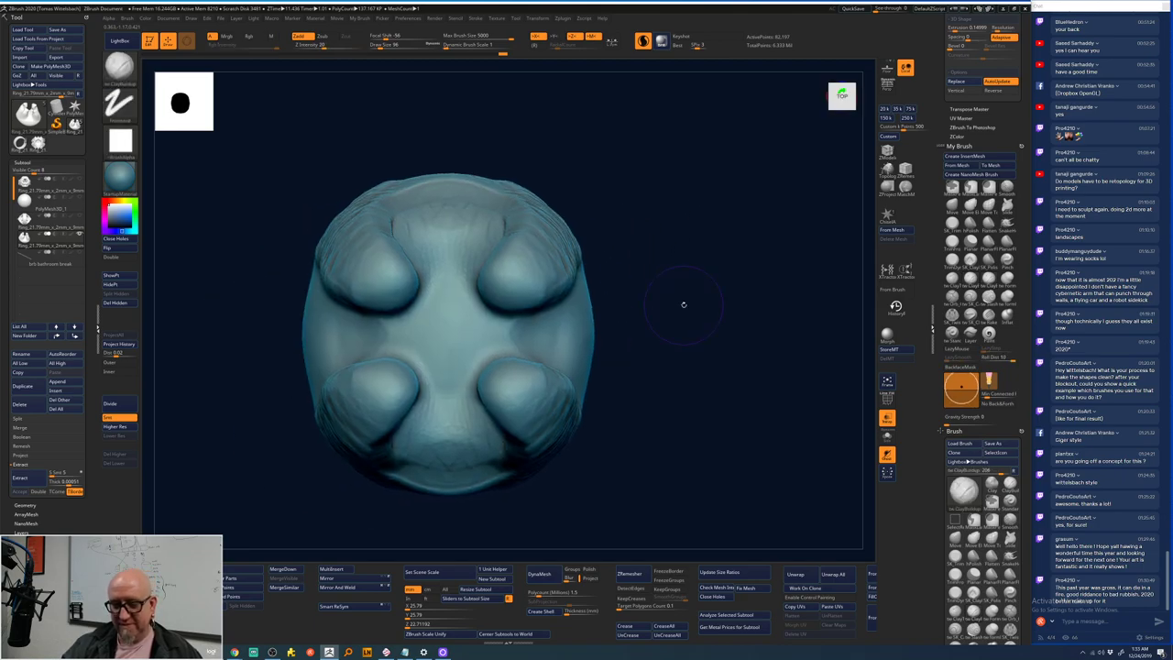
{"action": "key", "text": "alt+t"}
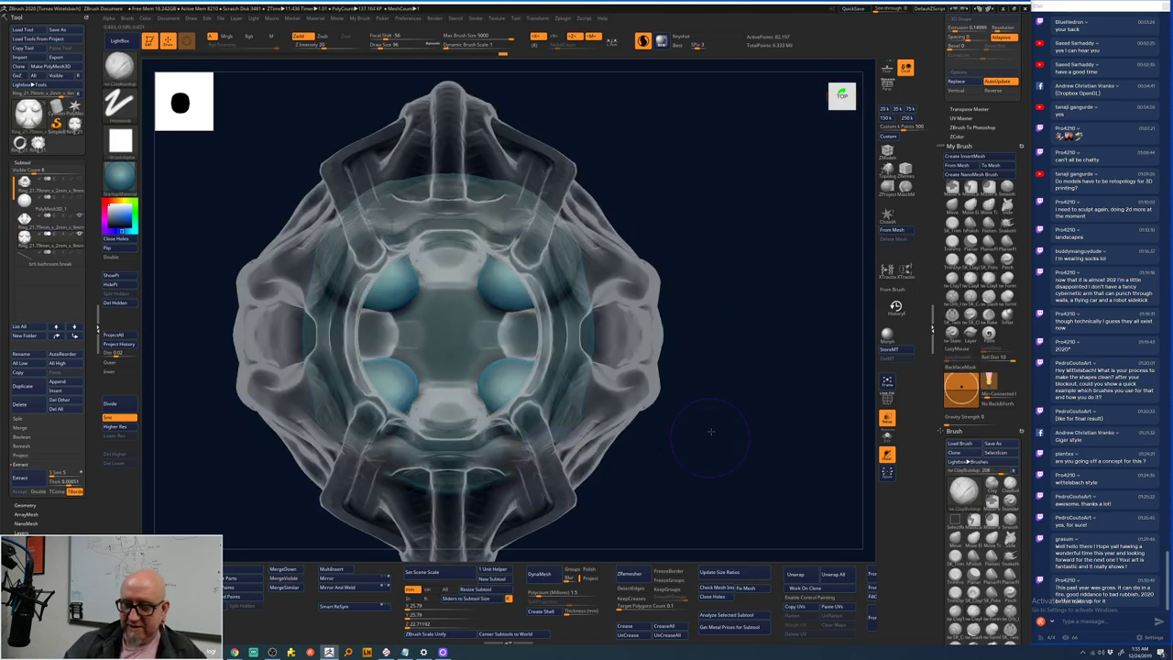
{"action": "mouse_move", "coordinate": [711, 431]}
{"action": "left_mouse_down"}
{"action": "mouse_move", "coordinate": [678, 349]}
{"action": "mouse_move", "coordinate": [690, 197]}
{"action": "mouse_move", "coordinate": [513, 311]}
{"action": "left_mouse_up"}
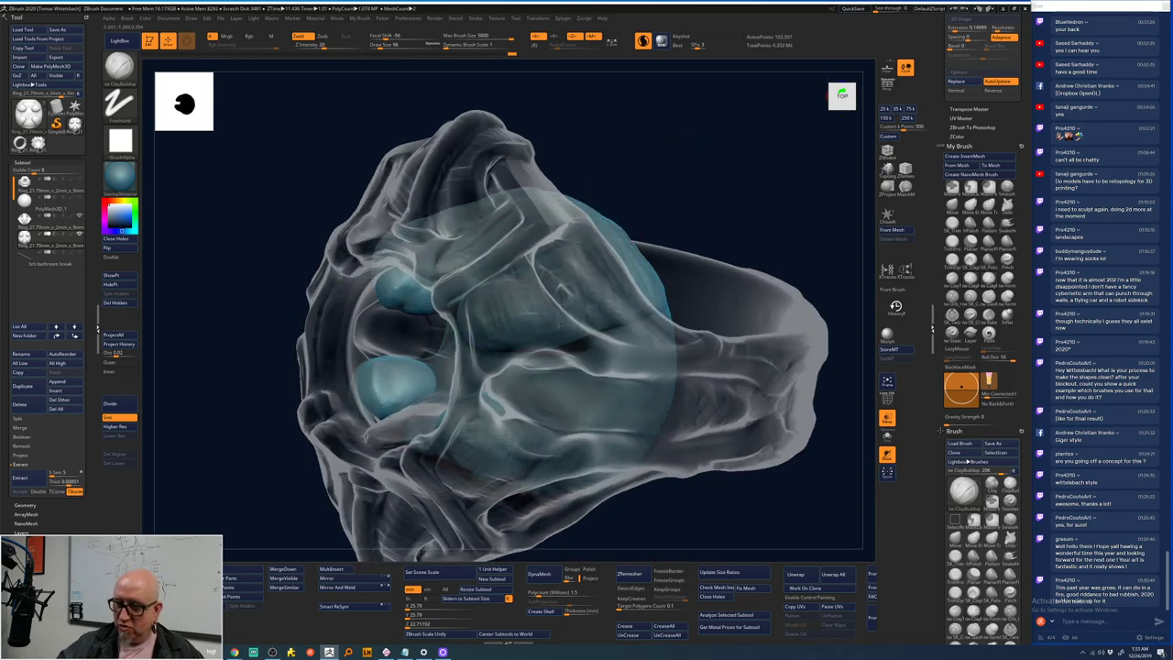
- Switch to the SnakeHook brush and check its quick brush settings
{"action": "mouse_move", "coordinate": [724, 220]}
{"action": "left_mouse_down"}
{"action": "mouse_move", "coordinate": [707, 245]}
{"action": "mouse_move", "coordinate": [708, 310]}
{"action": "mouse_move", "coordinate": [788, 275]}
{"action": "mouse_move", "coordinate": [772, 406]}
{"action": "mouse_move", "coordinate": [822, 492]}
{"action": "mouse_move", "coordinate": [746, 419]}
{"action": "mouse_move", "coordinate": [760, 459]}
{"action": "mouse_move", "coordinate": [743, 480]}
{"action": "mouse_move", "coordinate": [702, 335]}
{"action": "mouse_move", "coordinate": [745, 325]}
{"action": "left_mouse_up"}
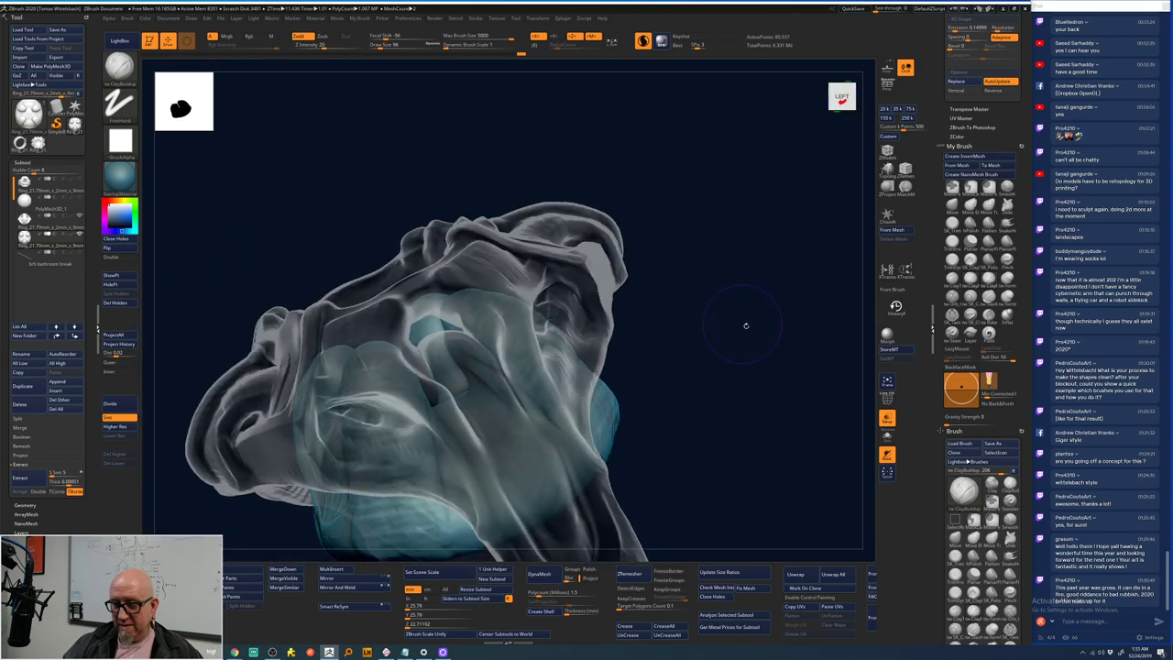
{"action": "left_click_drag", "start_coordinate": [746, 325], "coordinate": [515, 320]}
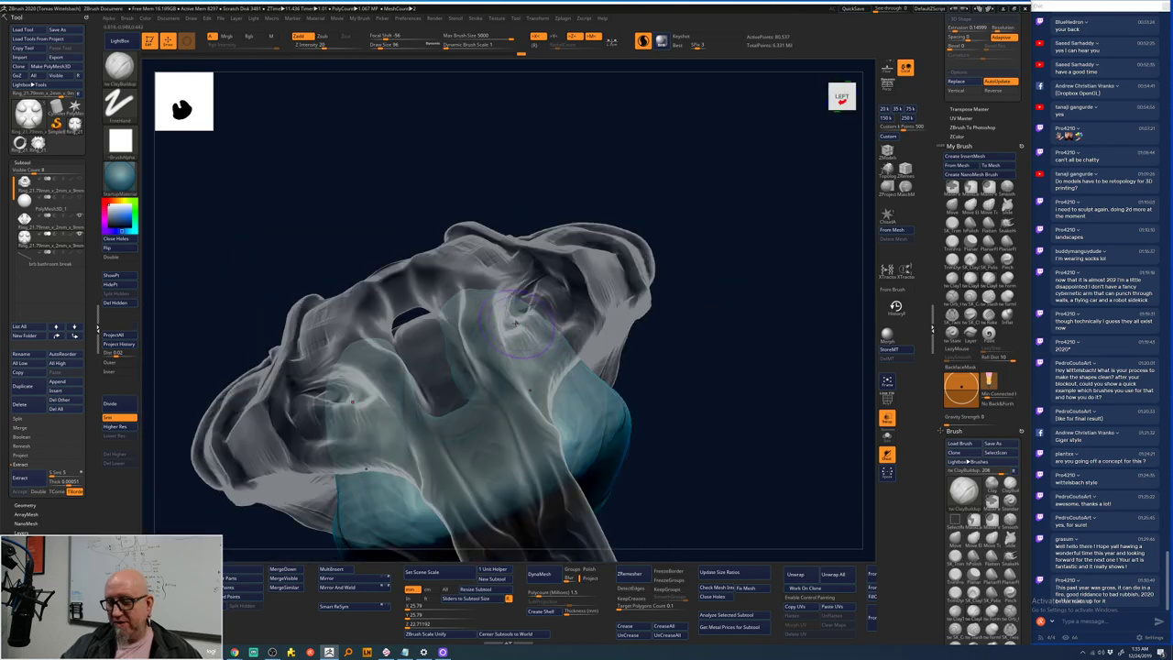
{"action": "key", "text": "b"}
{"action": "key", "text": "s"}
{"action": "key", "text": "h"}
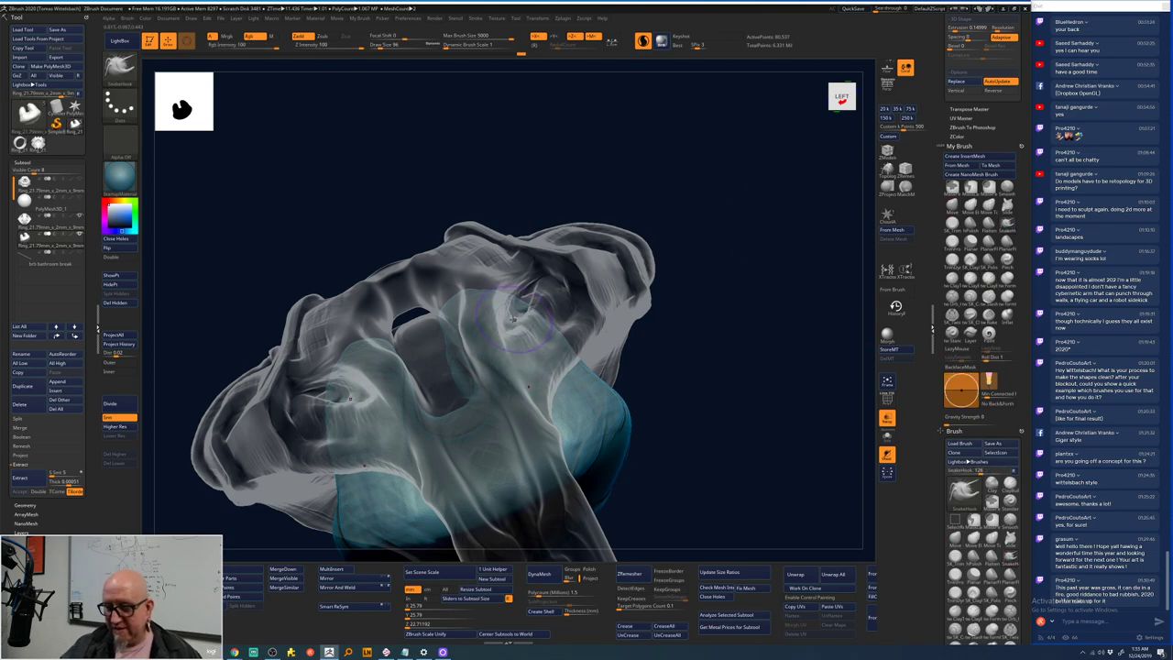
{"action": "right_click", "coordinate": [515, 316]}
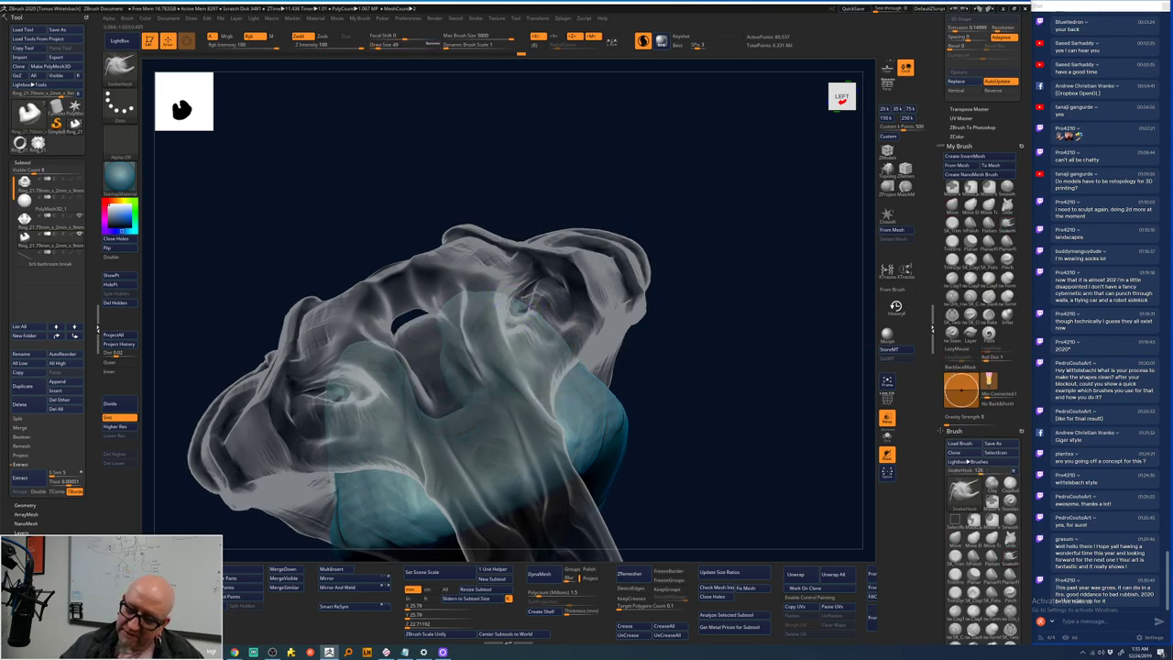
- Pull out a new lump beside the blue inner bulb with SnakeHook
{"action": "mouse_move", "coordinate": [632, 243]}
{"action": "left_mouse_down"}
{"action": "mouse_move", "coordinate": [706, 202]}
{"action": "mouse_move", "coordinate": [636, 222]}
{"action": "mouse_move", "coordinate": [666, 175]}
{"action": "mouse_move", "coordinate": [707, 226]}
{"action": "mouse_move", "coordinate": [673, 300]}
{"action": "mouse_move", "coordinate": [651, 275]}
{"action": "mouse_move", "coordinate": [660, 257]}
{"action": "mouse_move", "coordinate": [504, 316]}
{"action": "mouse_move", "coordinate": [697, 248]}
{"action": "mouse_move", "coordinate": [760, 315]}
{"action": "mouse_move", "coordinate": [784, 403]}
{"action": "mouse_move", "coordinate": [475, 341]}
{"action": "left_mouse_up"}
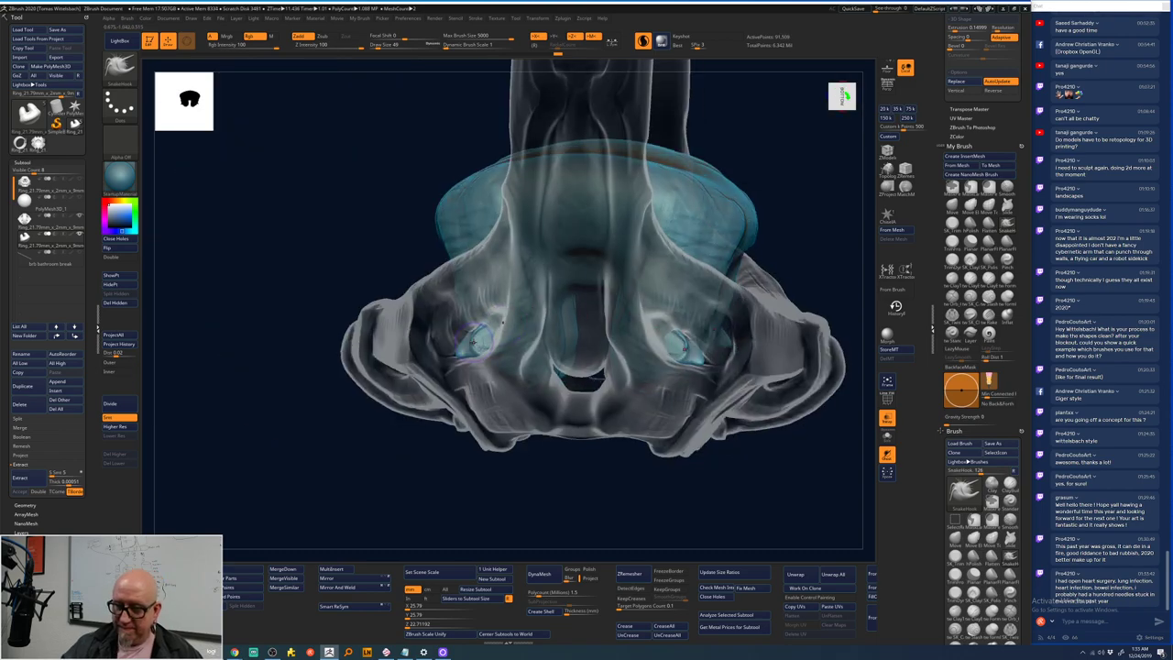
{"action": "mouse_move", "coordinate": [440, 513]}
{"action": "left_mouse_down"}
{"action": "mouse_move", "coordinate": [458, 515]}
{"action": "mouse_move", "coordinate": [467, 489]}
{"action": "mouse_move", "coordinate": [455, 490]}
{"action": "left_mouse_up"}
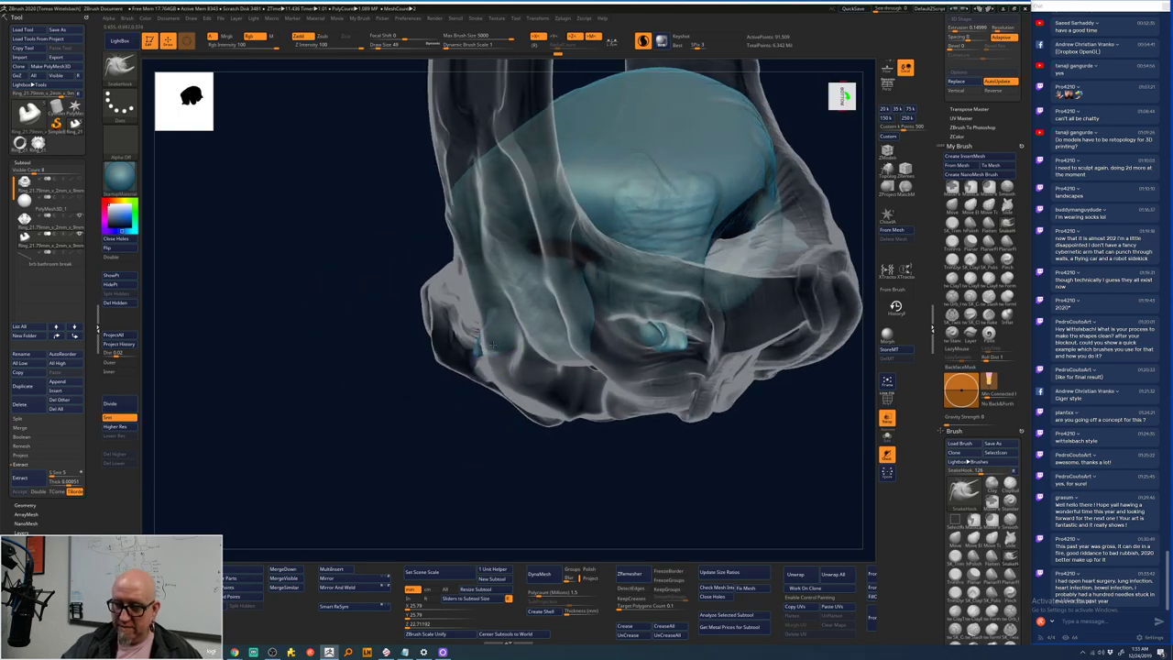
{"action": "mouse_move", "coordinate": [492, 344]}
{"action": "left_mouse_down"}
{"action": "mouse_move", "coordinate": [493, 332]}
{"action": "mouse_move", "coordinate": [513, 458]}
{"action": "mouse_move", "coordinate": [470, 406]}
{"action": "left_mouse_up"}
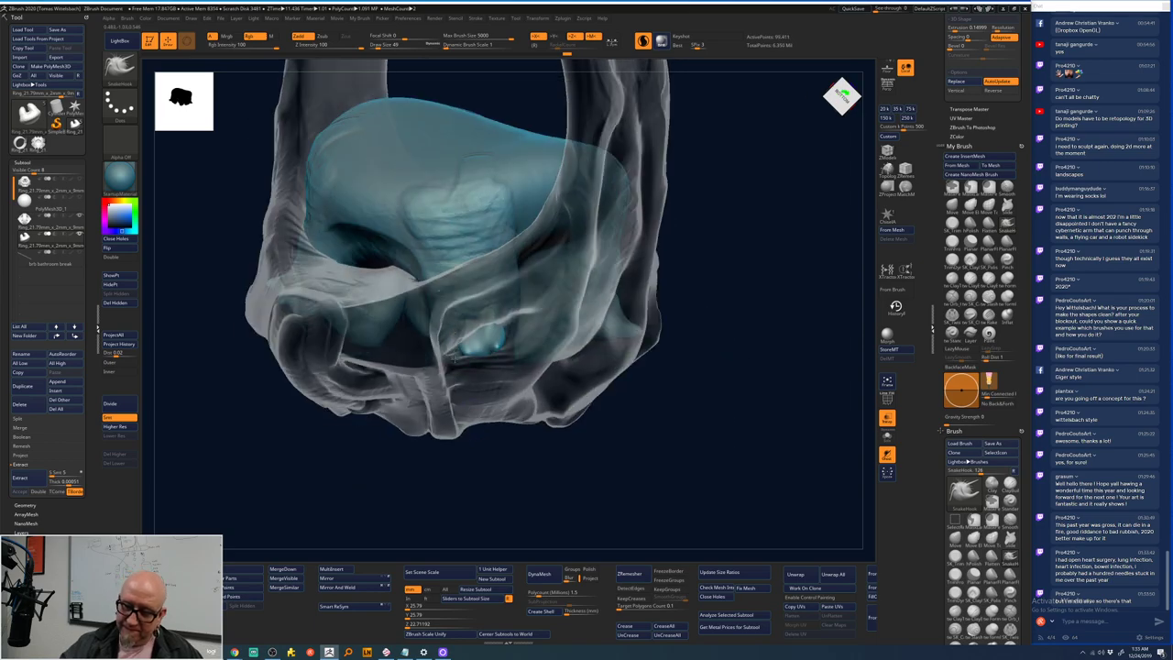
{"action": "mouse_move", "coordinate": [726, 300]}
{"action": "left_mouse_down"}
{"action": "mouse_move", "coordinate": [724, 286]}
{"action": "mouse_move", "coordinate": [659, 314]}
{"action": "left_mouse_up"}
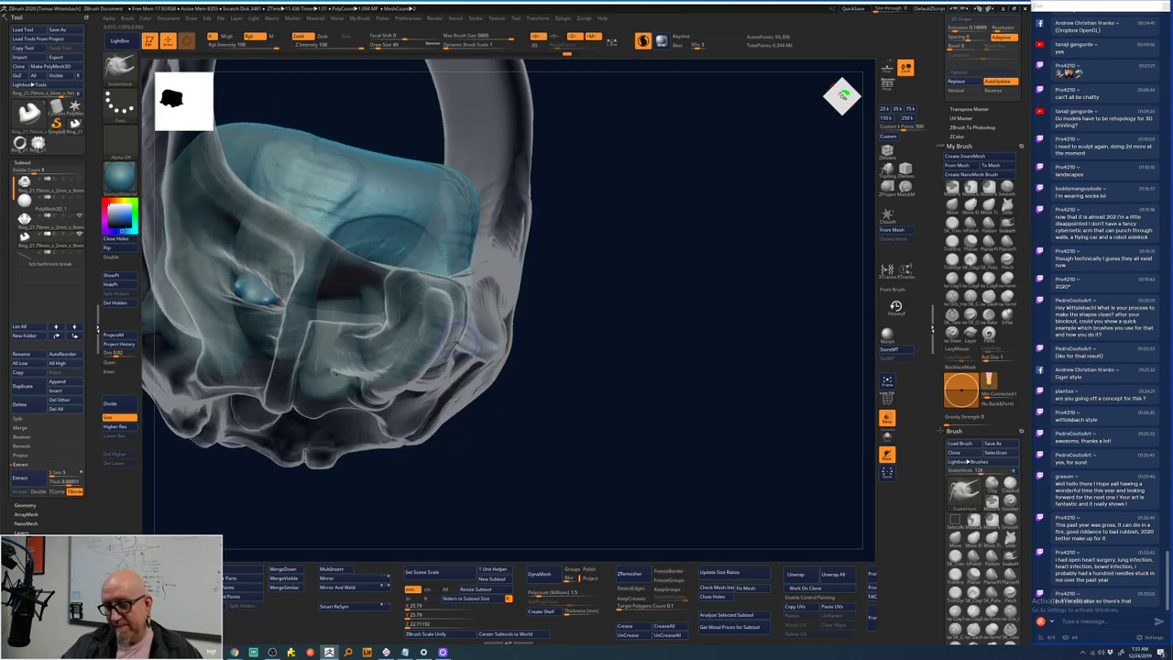
{"action": "left_click_drag", "start_coordinate": [453, 340], "coordinate": [464, 350]}
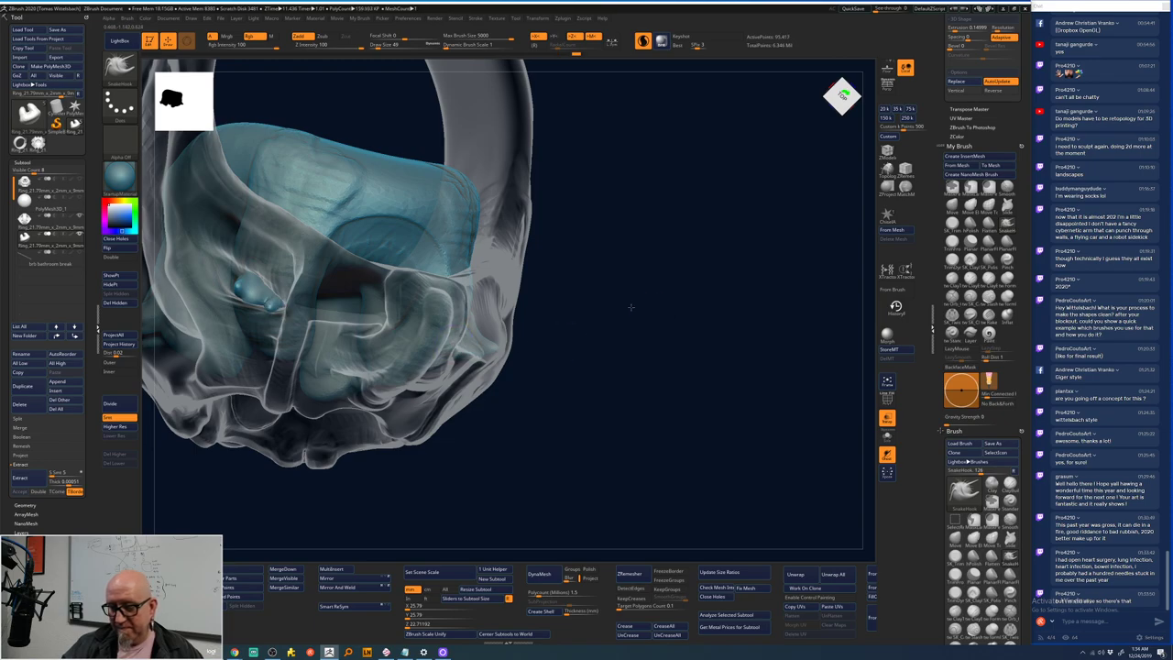
{"action": "left_click_drag", "start_coordinate": [631, 307], "coordinate": [459, 349]}
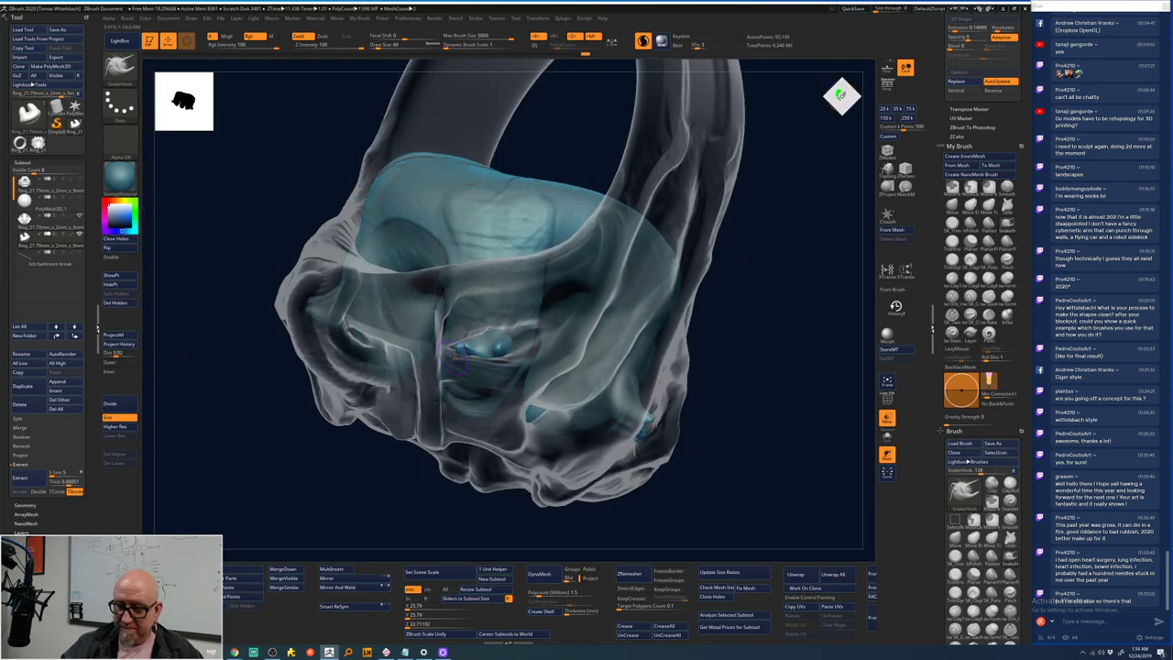
- Smooth around the new lump and a small patch of the shell with Smooth Stronger
{"action": "key", "text": "shift"}
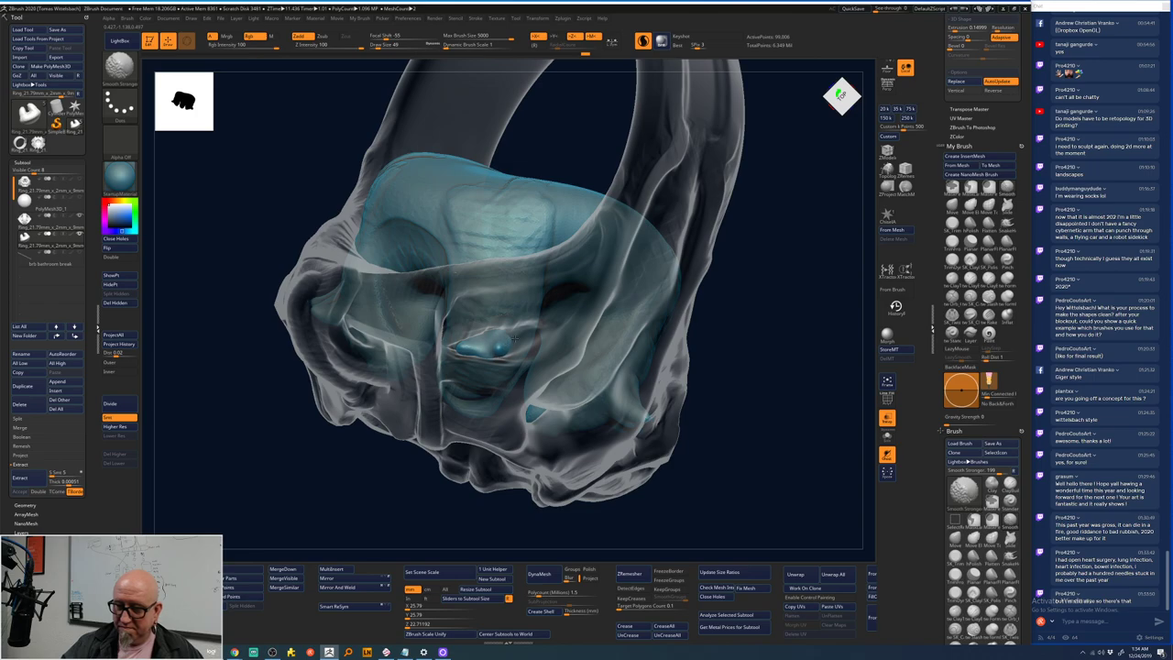
{"action": "left_click_drag", "start_coordinate": [514, 338], "coordinate": [520, 337], "text": "shift"}
{"action": "mouse_move", "coordinate": [724, 275]}
{"action": "left_mouse_down"}
{"action": "mouse_move", "coordinate": [698, 316]}
{"action": "mouse_move", "coordinate": [513, 351]}
{"action": "left_mouse_up"}
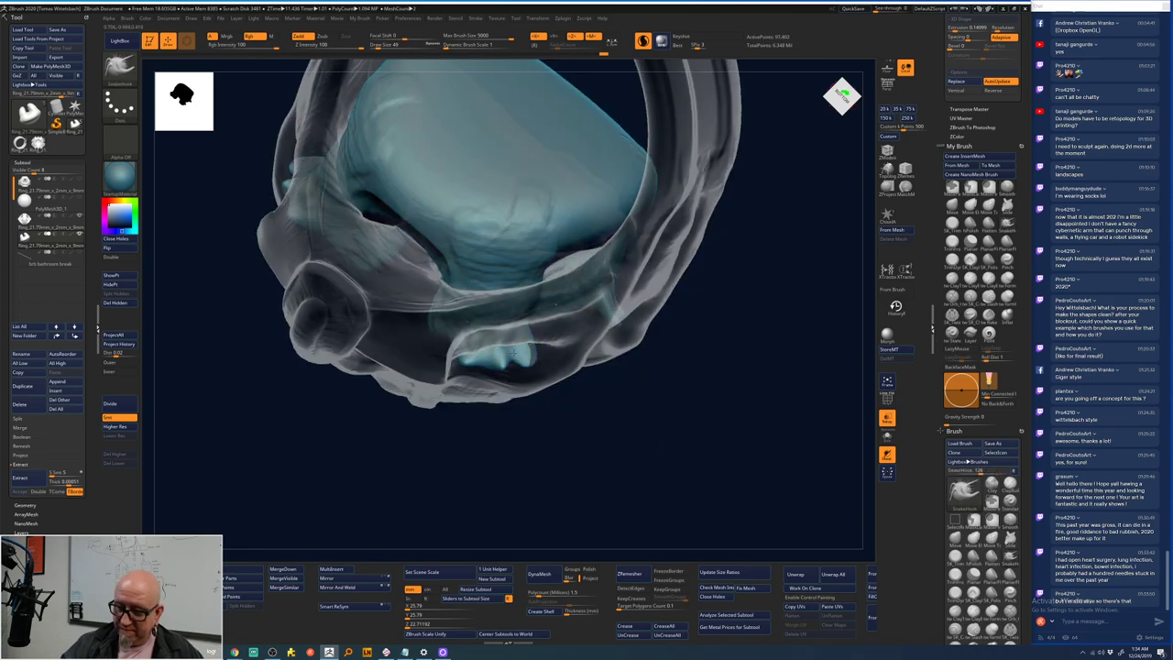
{"action": "mouse_move", "coordinate": [550, 430]}
{"action": "left_mouse_down"}
{"action": "mouse_move", "coordinate": [596, 366]}
{"action": "mouse_move", "coordinate": [520, 342]}
{"action": "mouse_move", "coordinate": [463, 356]}
{"action": "left_mouse_up"}
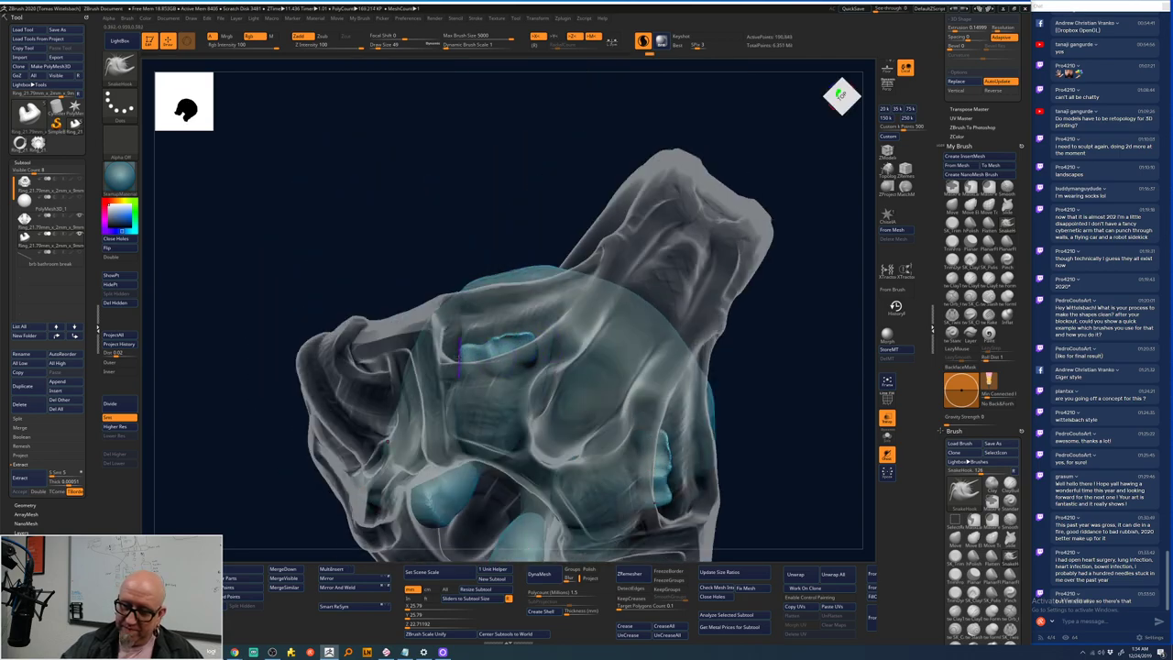
{"action": "key", "text": "shift"}
{"action": "left_click_drag", "start_coordinate": [535, 334], "coordinate": [504, 339], "text": "shift"}
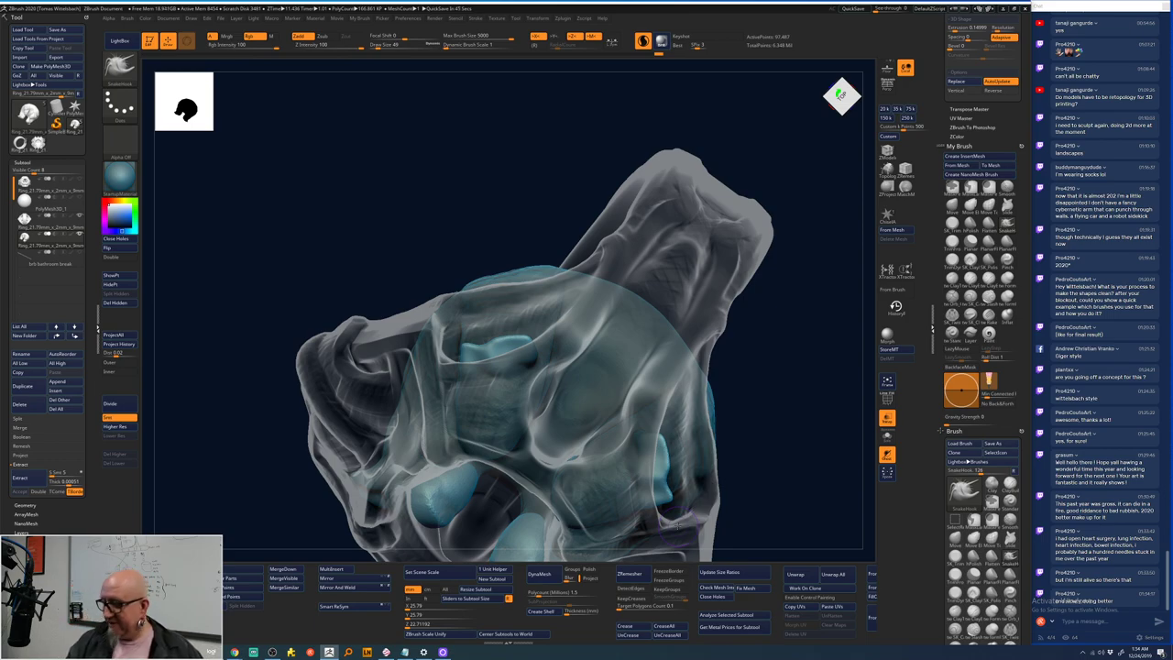
{"action": "left_click_drag", "start_coordinate": [756, 401], "coordinate": [683, 495]}
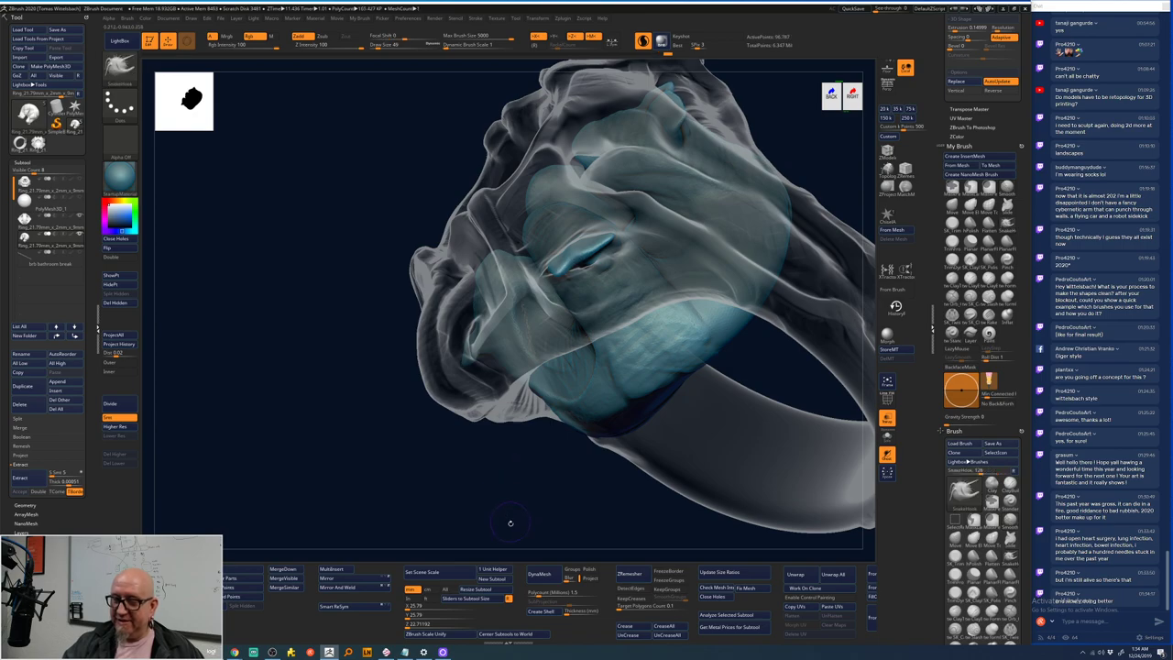
- Switch to the ClayTubes brush and set its Focal Shift to -44
{"action": "left_click_drag", "start_coordinate": [505, 514], "coordinate": [500, 479]}
{"action": "key", "text": "b"}
{"action": "key", "text": "c"}
{"action": "key", "text": "t"}
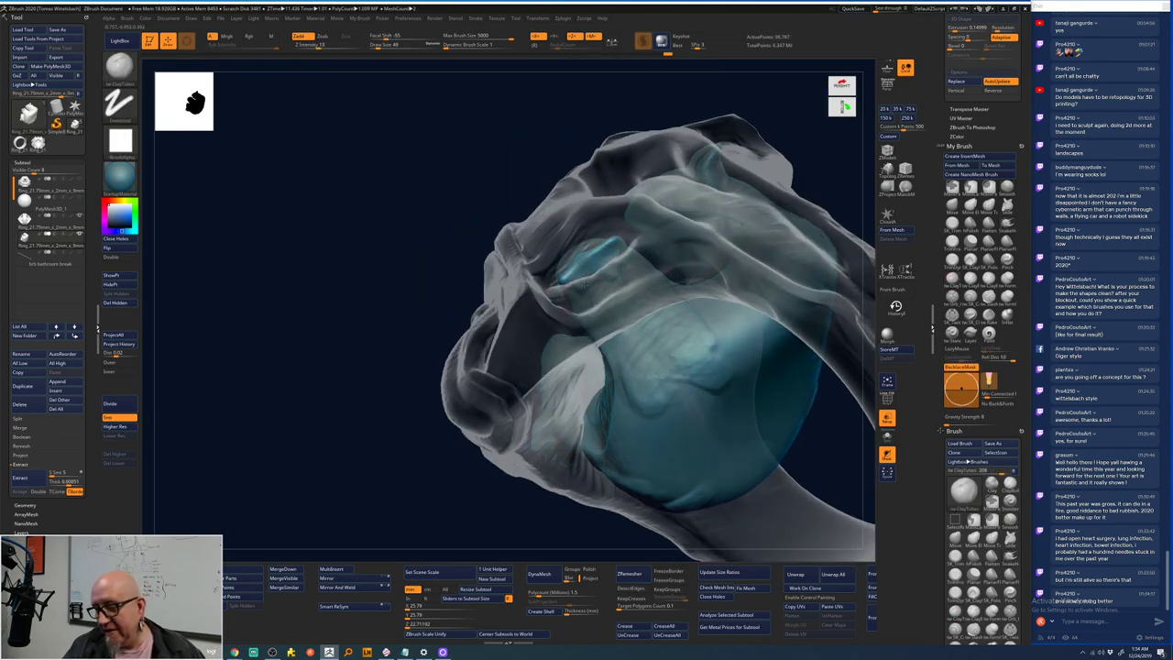
{"action": "left_click_drag", "start_coordinate": [352, 488], "coordinate": [406, 375]}
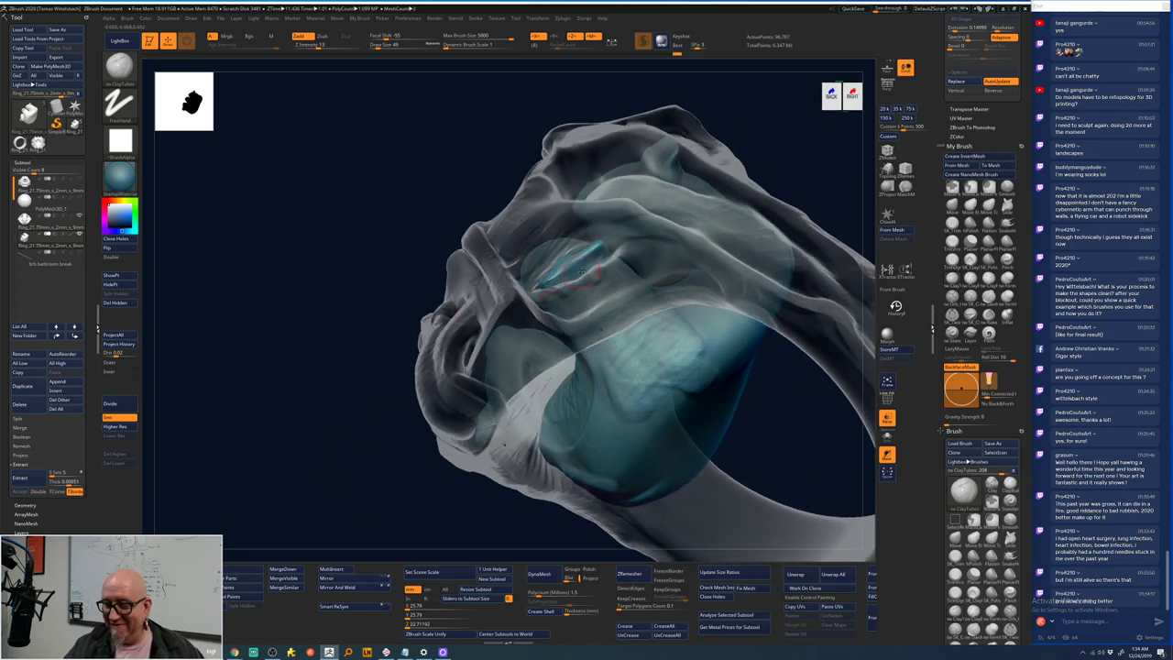
{"action": "key", "text": "space"}
{"action": "left_click_drag", "start_coordinate": [579, 279], "coordinate": [591, 281]}
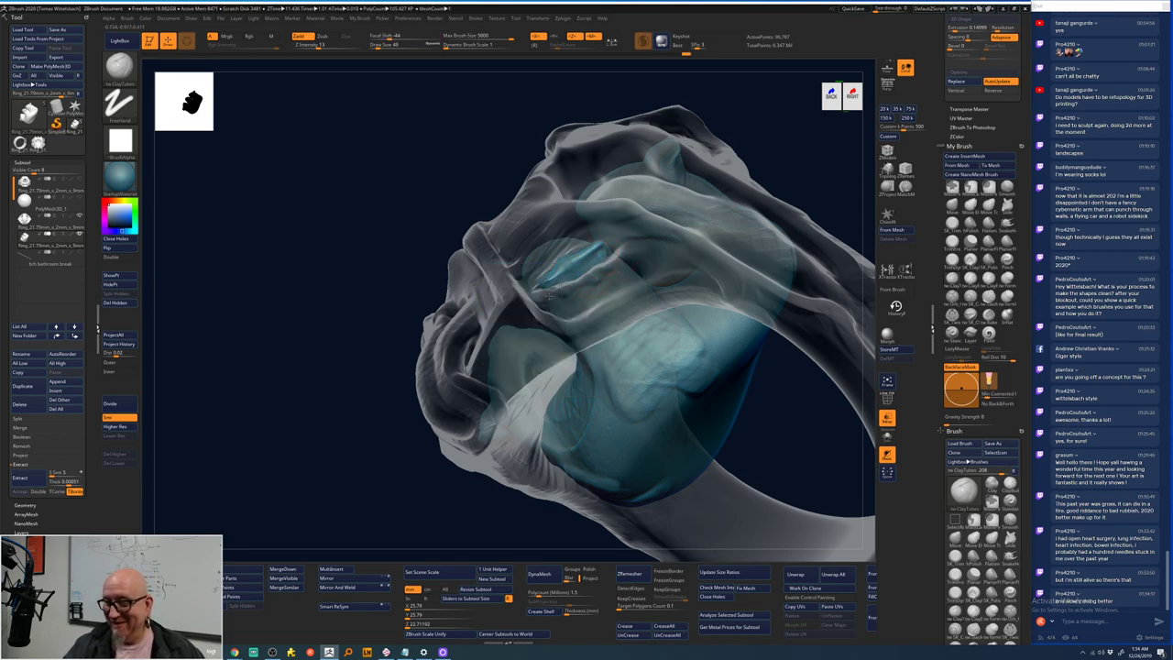
- Switch to a curve stroke brush and draw a curve guide across the ring's front
{"action": "left_click_drag", "start_coordinate": [600, 275], "coordinate": [572, 275]}
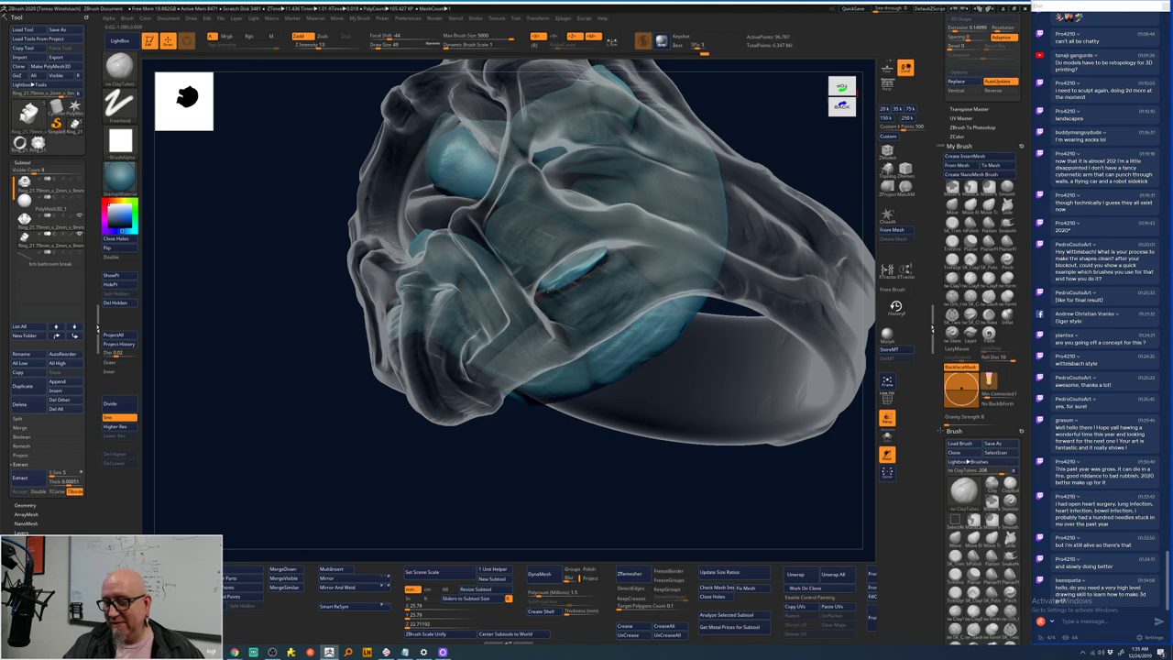
{"action": "right_click_drag", "start_coordinate": [570, 270], "coordinate": [577, 266]}
{"action": "right_click", "coordinate": [562, 291]}
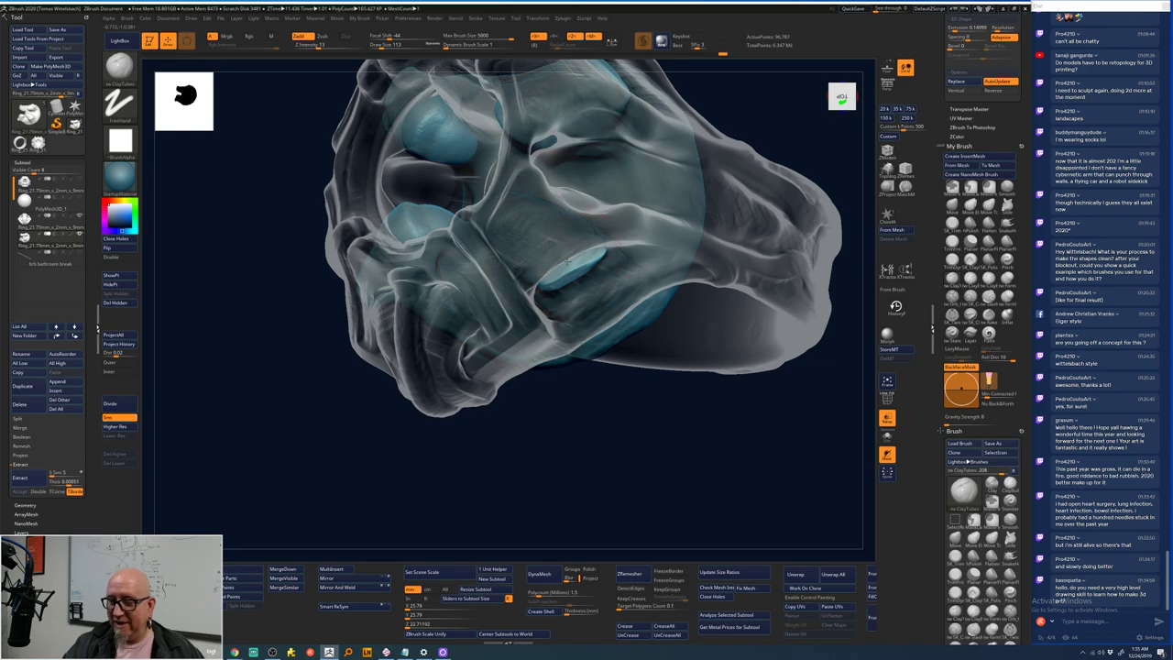
{"action": "right_click_drag", "start_coordinate": [536, 236], "coordinate": [522, 280]}
{"action": "right_click_drag", "start_coordinate": [646, 211], "coordinate": [724, 207]}
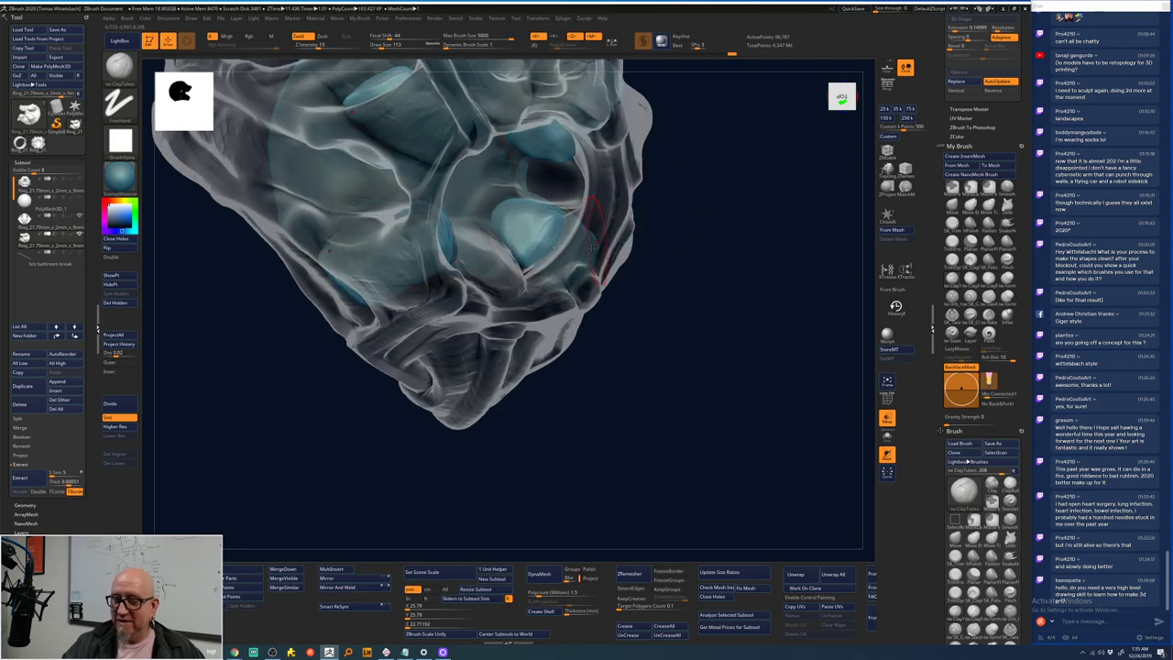
{"action": "mouse_move", "coordinate": [513, 245]}
{"action": "right_mouse_down"}
{"action": "mouse_move", "coordinate": [535, 248]}
{"action": "mouse_move", "coordinate": [521, 227]}
{"action": "mouse_move", "coordinate": [569, 206]}
{"action": "mouse_move", "coordinate": [697, 188]}
{"action": "mouse_move", "coordinate": [671, 179]}
{"action": "right_mouse_up"}
{"action": "key", "text": "b"}
{"action": "key", "text": "s"}
{"action": "key", "text": "t"}
{"action": "left_click_drag", "start_coordinate": [620, 170], "coordinate": [606, 258], "text": "ctrl+shift"}
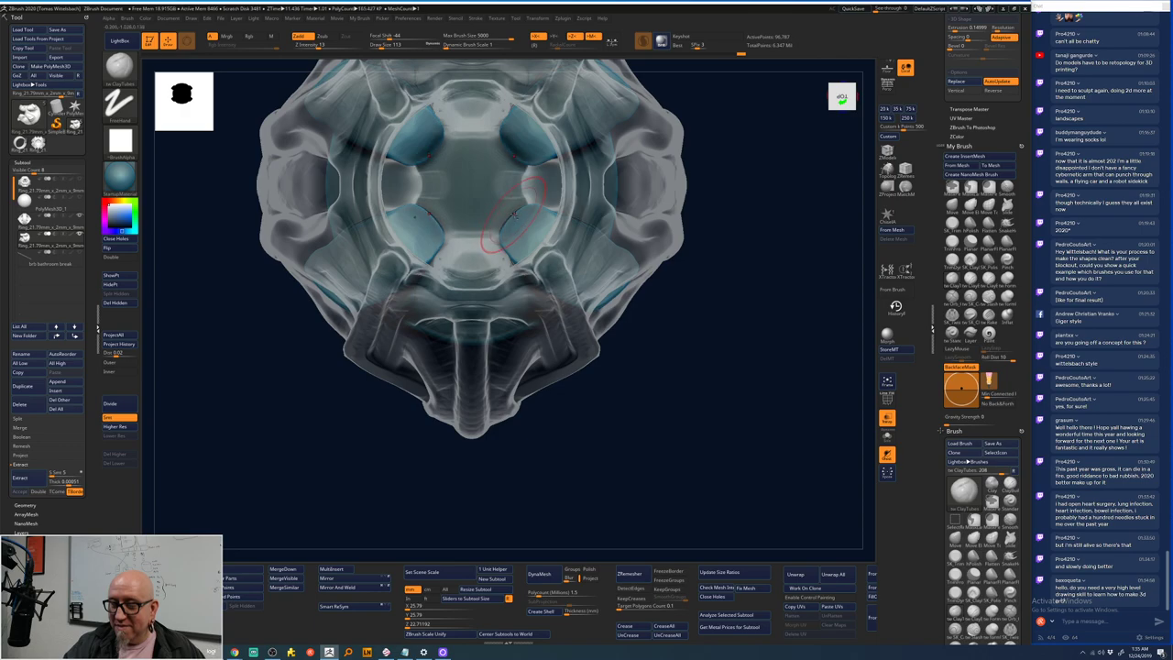
- Smooth the upper eye sockets symmetrically and place a sized sphere at the shell's centre
{"action": "key", "text": "shift"}
{"action": "left_click_drag", "start_coordinate": [540, 163], "coordinate": [539, 157], "text": "shift"}
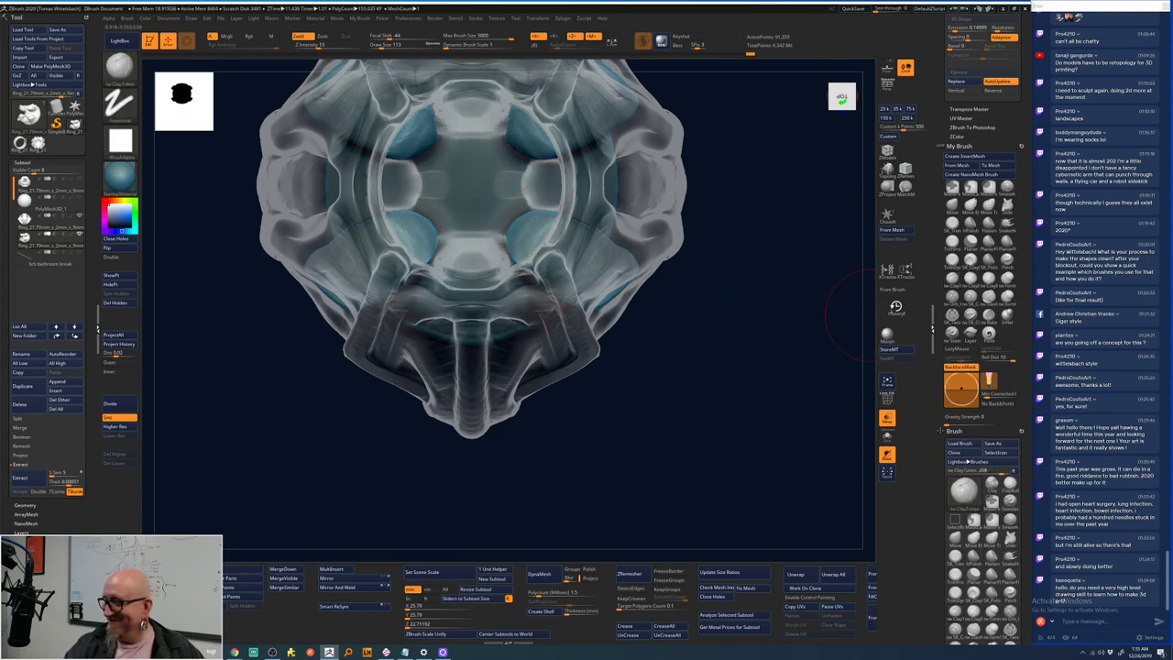
{"action": "key", "text": "shift"}
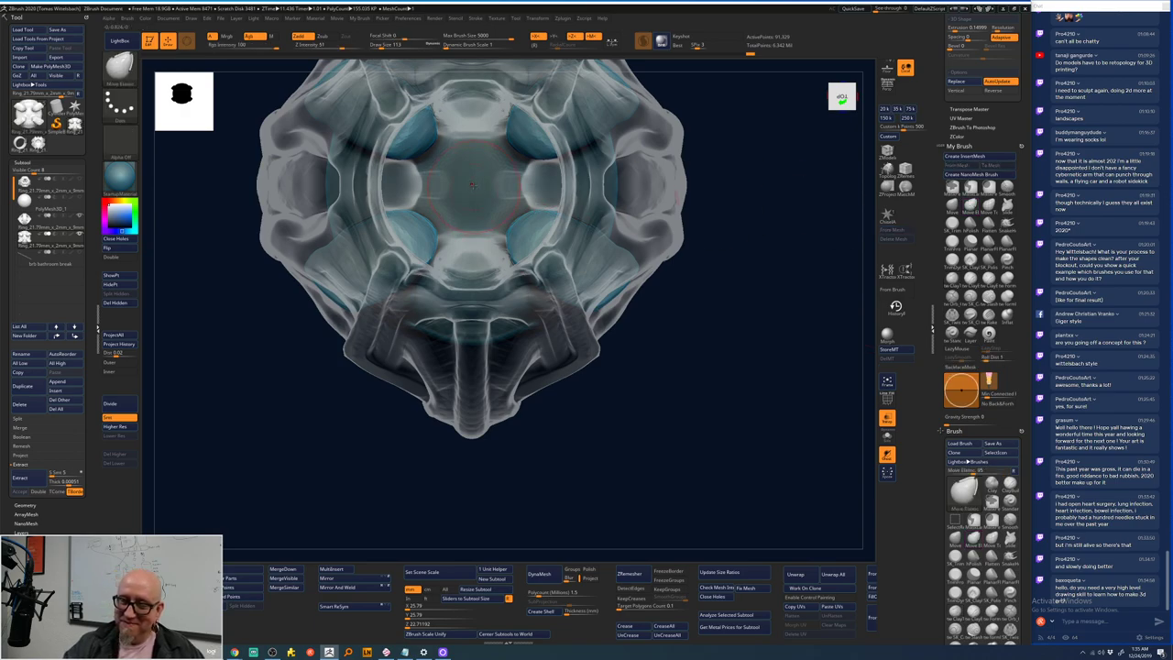
{"action": "left_click_drag", "start_coordinate": [473, 190], "coordinate": [479, 192]}
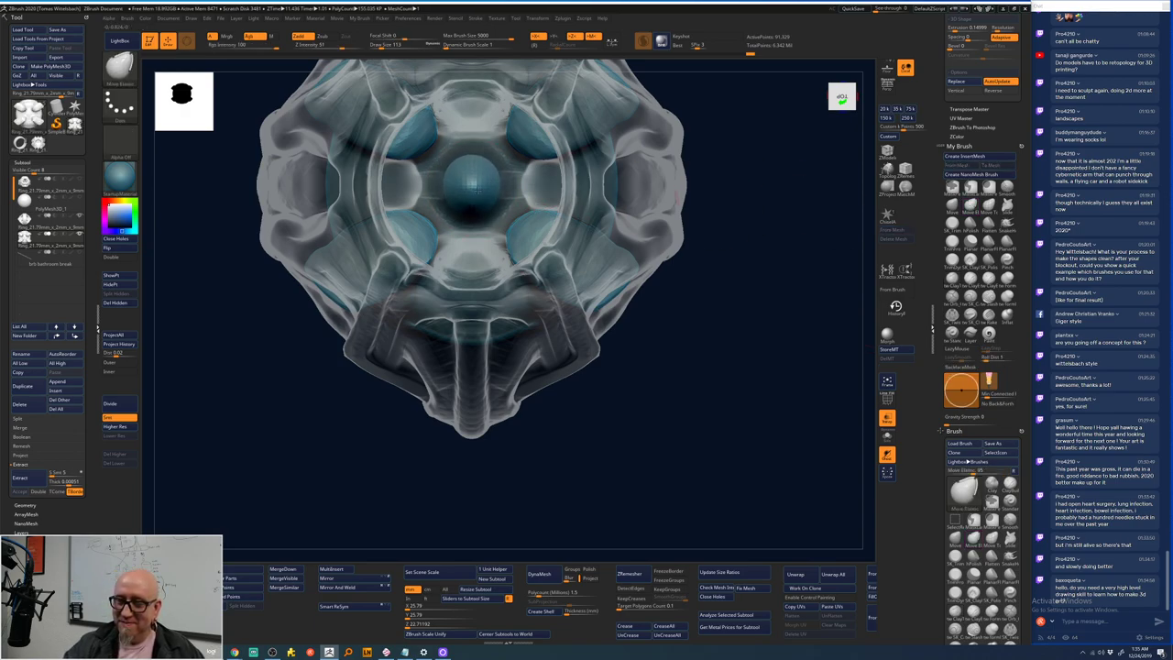
- Smooth the surface around the centre sphere from a front view
{"action": "key", "text": "shift"}
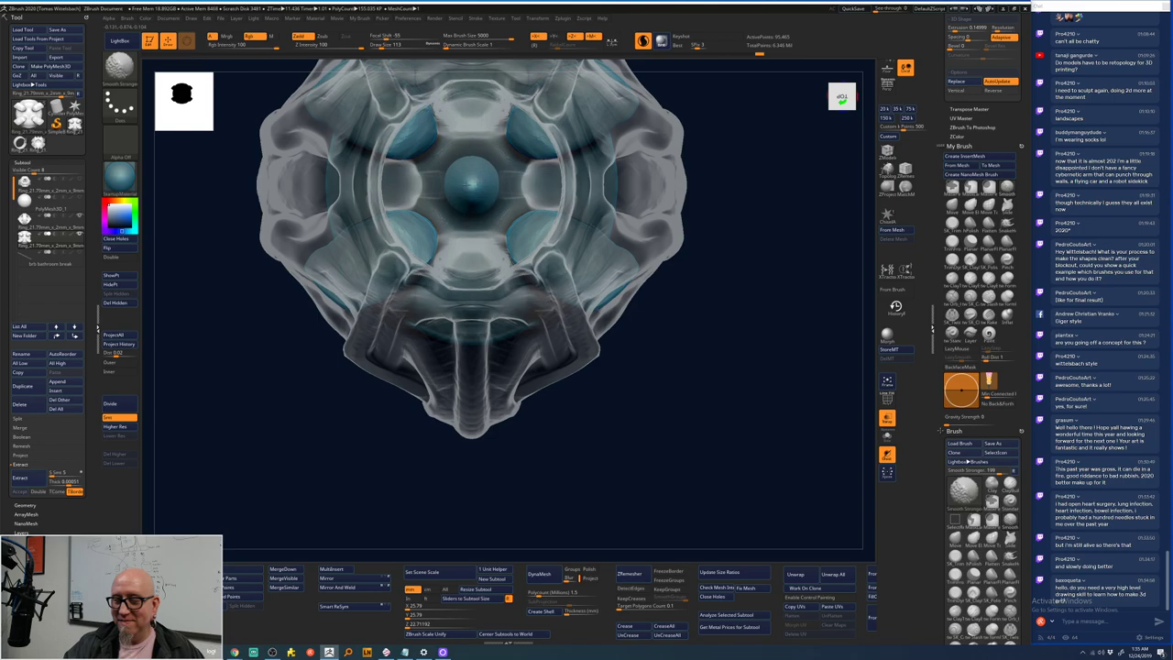
{"action": "mouse_move", "coordinate": [694, 294]}
{"action": "left_mouse_down"}
{"action": "mouse_move", "coordinate": [687, 424]}
{"action": "mouse_move", "coordinate": [701, 436]}
{"action": "left_mouse_up"}
{"action": "key", "text": "shift"}
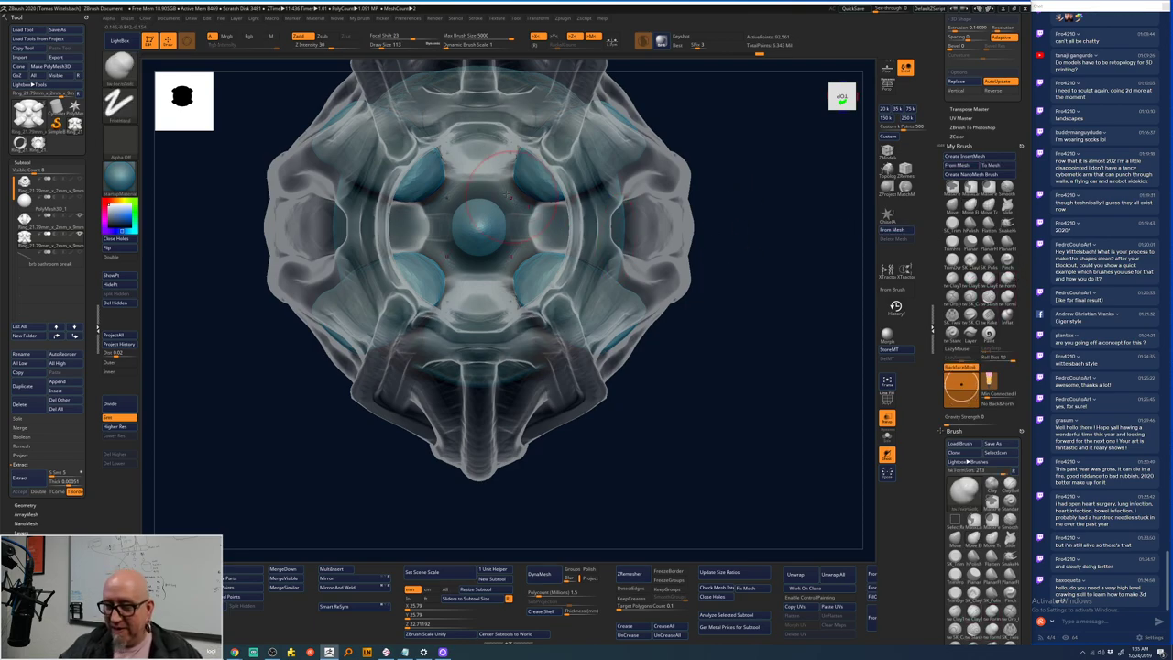
{"action": "mouse_move", "coordinate": [512, 240]}
{"action": "left_mouse_down", "text": "shift"}
{"action": "mouse_move", "coordinate": [524, 221]}
{"action": "mouse_move", "coordinate": [503, 249]}
{"action": "left_mouse_up", "text": "shift"}
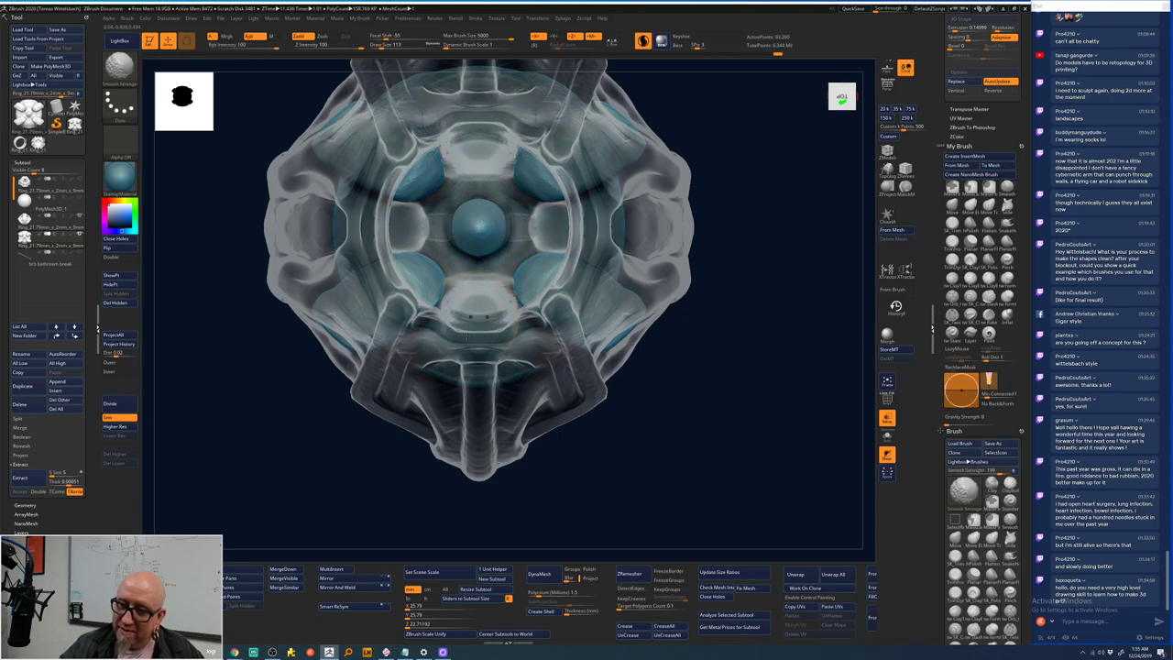
{"action": "left_click_drag", "start_coordinate": [636, 501], "coordinate": [613, 526]}
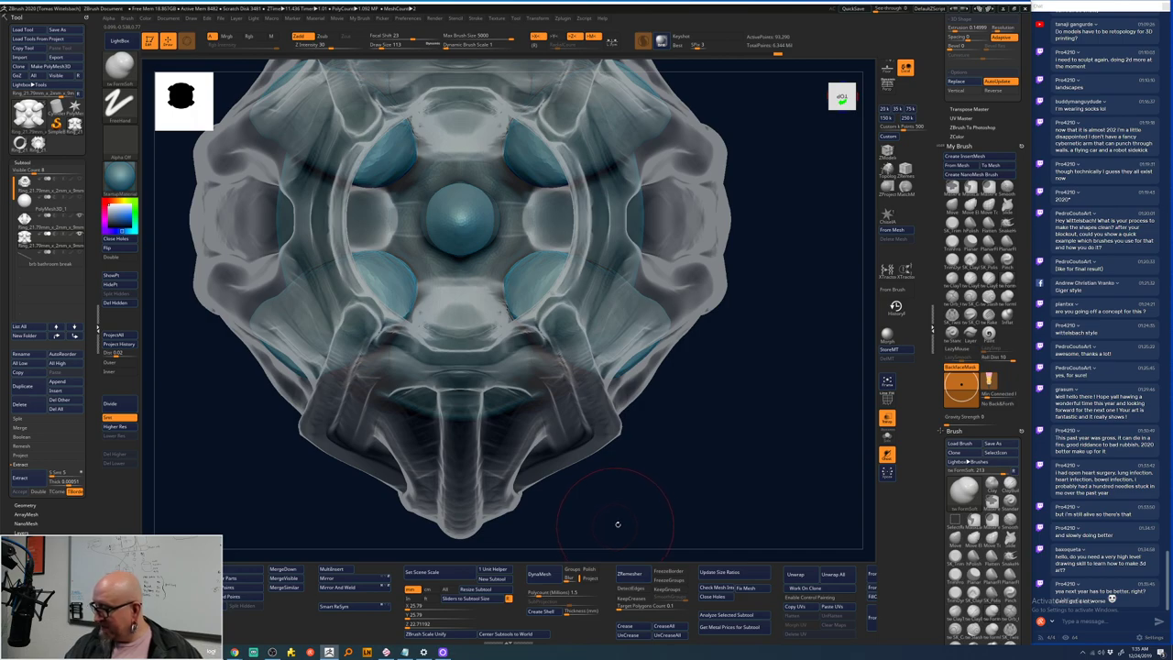
{"action": "left_click_drag", "start_coordinate": [707, 431], "coordinate": [767, 241]}
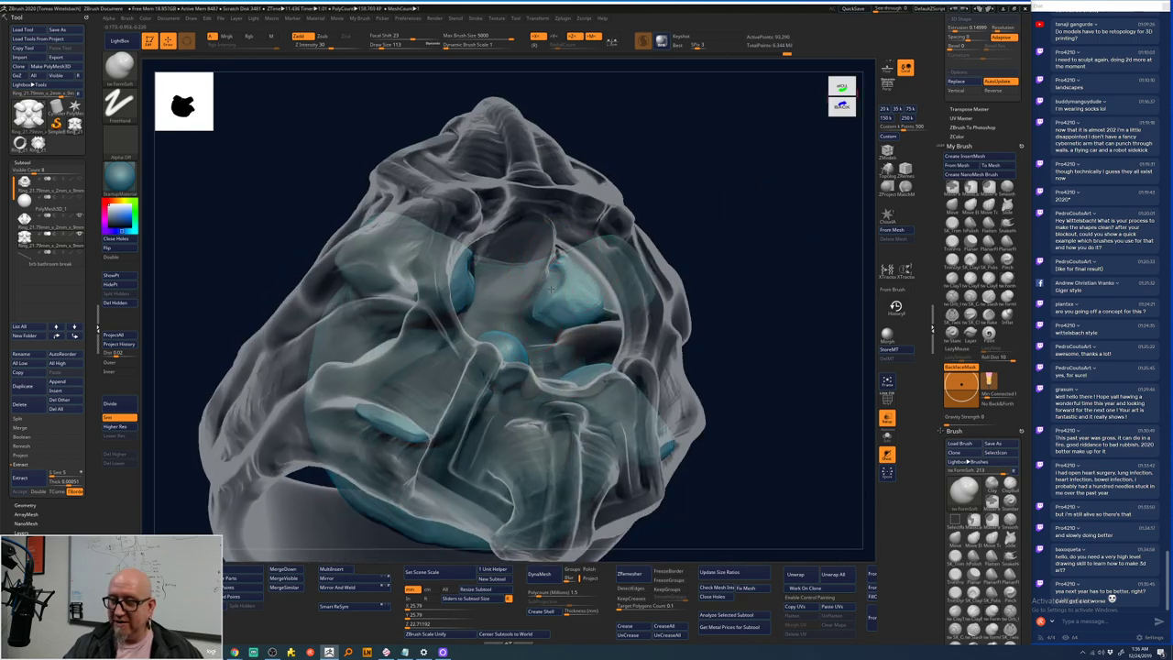
- Step the ring down one subdivision level with Shift+D
{"action": "left_click_drag", "start_coordinate": [728, 197], "coordinate": [705, 229]}
{"action": "key", "text": "shift+d"}
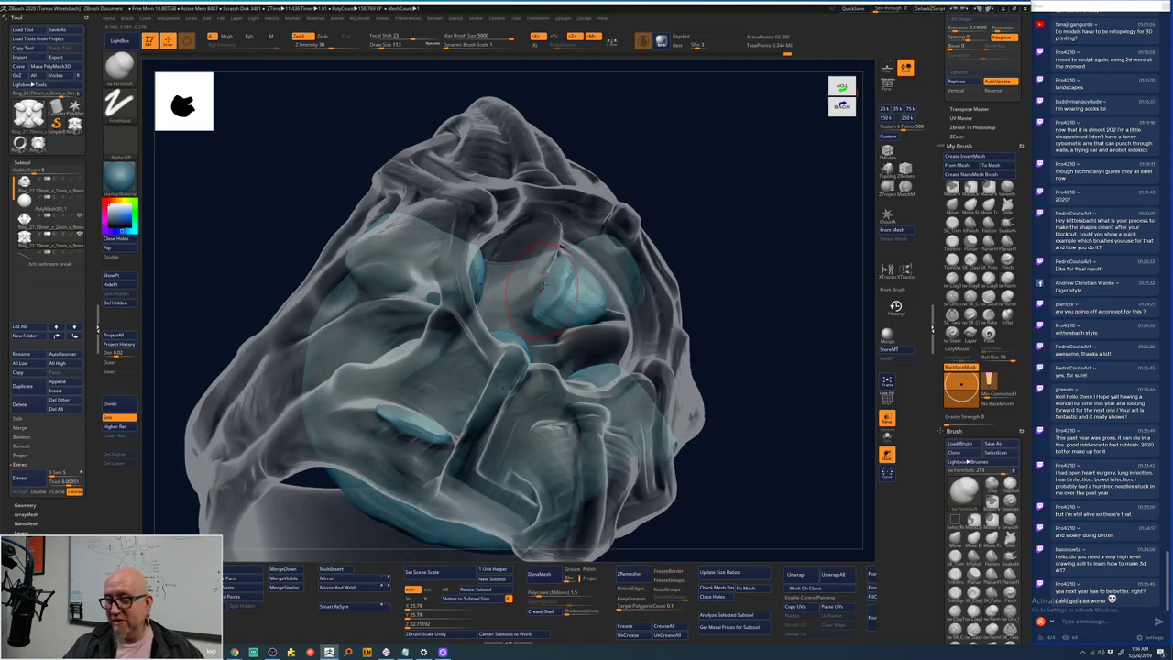
{"action": "key", "text": "shift"}
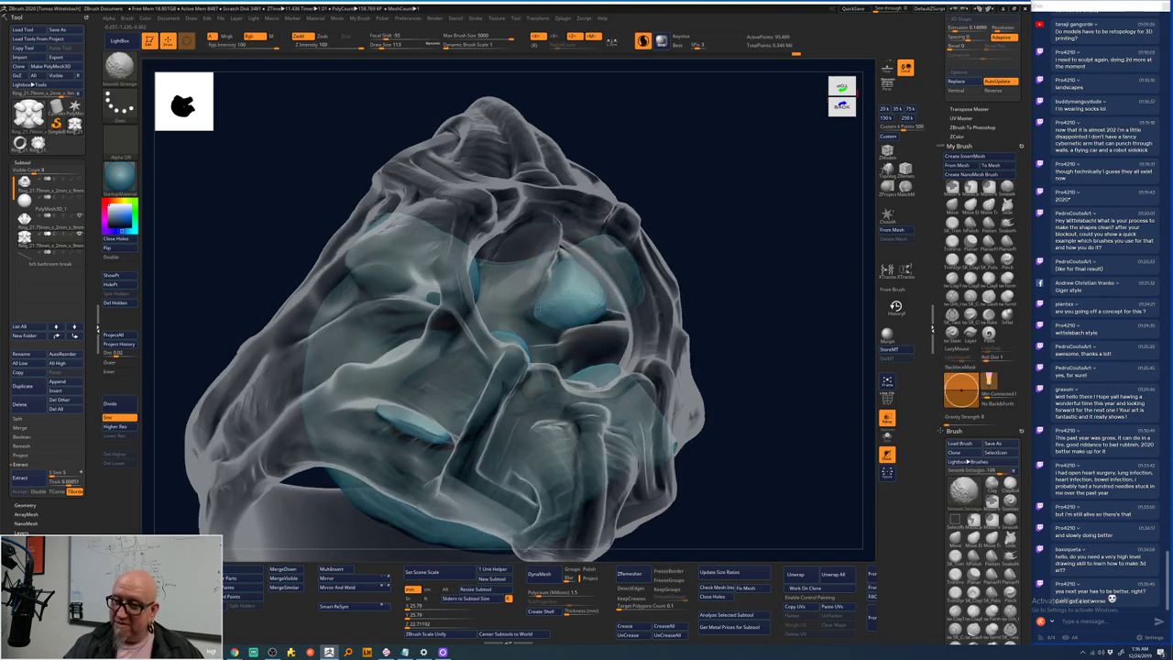
- Orbit the ring to inspect the inner bulbs from the front, top, underside and sides
{"action": "left_click_drag", "start_coordinate": [730, 229], "coordinate": [678, 266]}
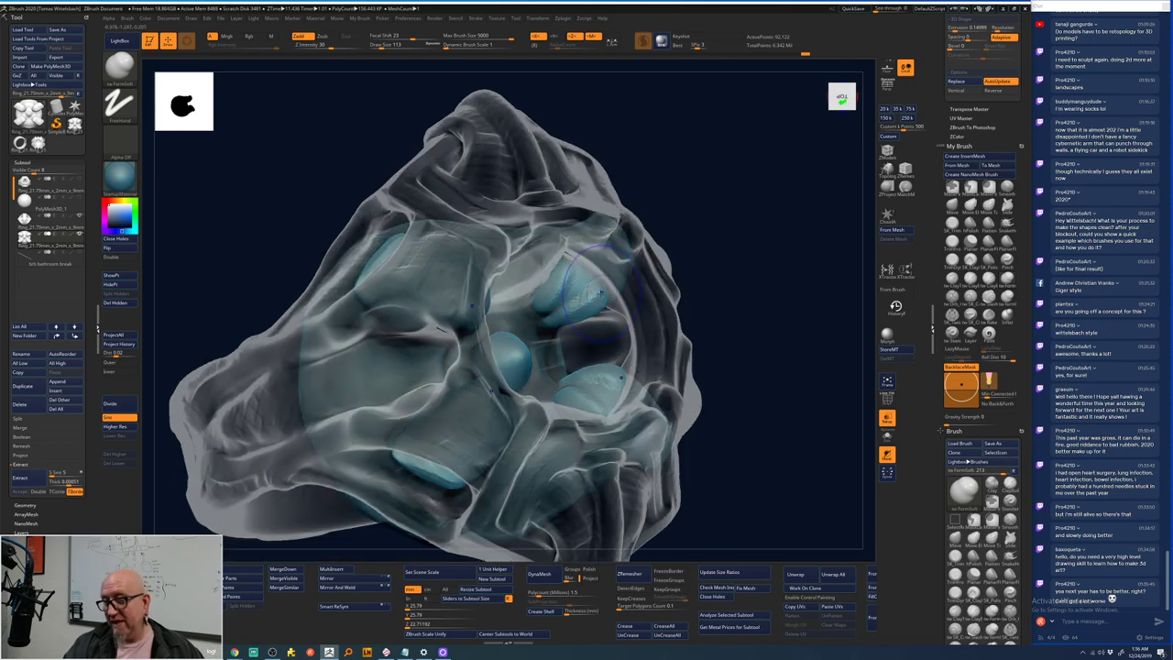
{"action": "key", "text": "shift"}
{"action": "left_click_drag", "start_coordinate": [727, 242], "coordinate": [757, 228]}
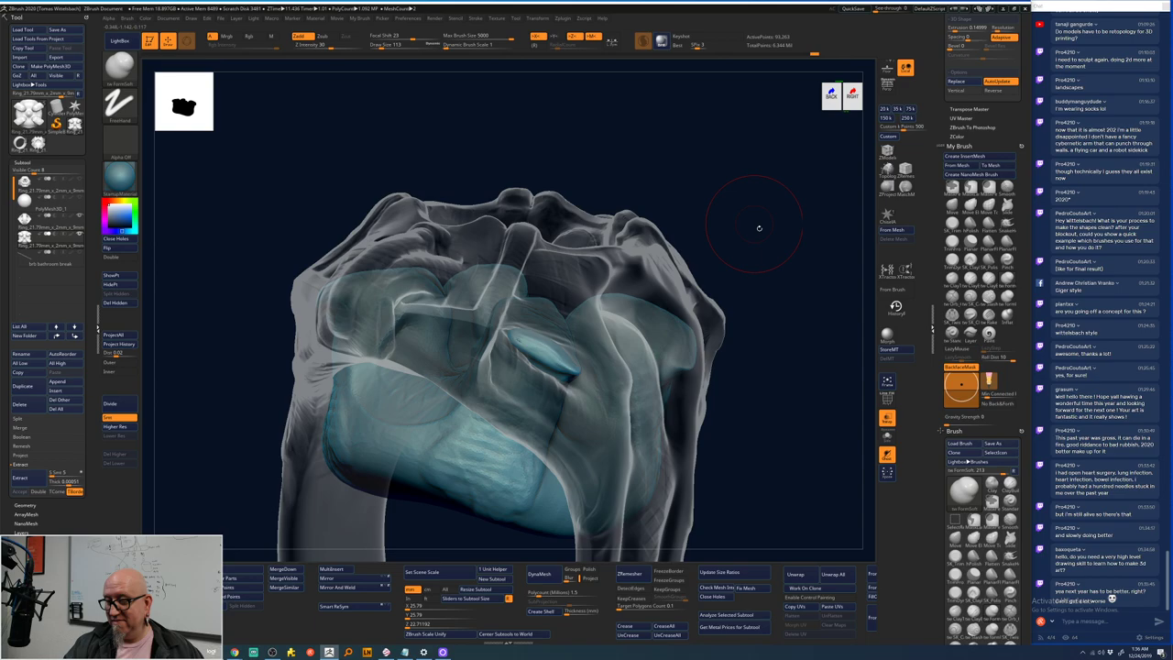
{"action": "left_click_drag", "start_coordinate": [759, 227], "coordinate": [773, 212]}
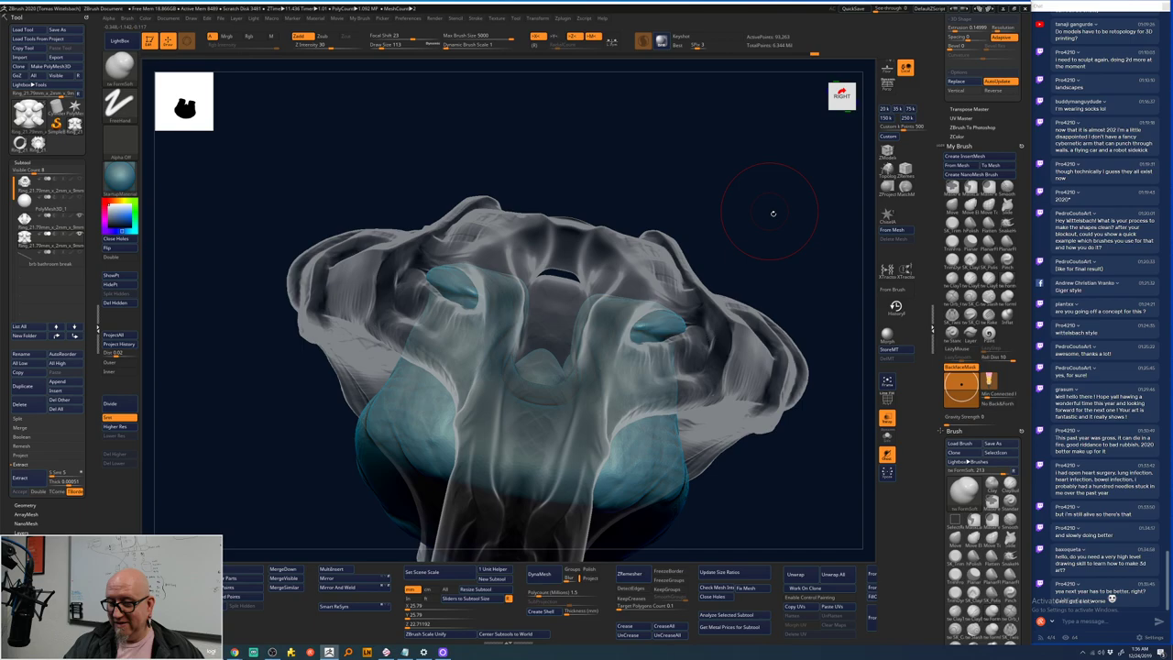
{"action": "left_click_drag", "start_coordinate": [773, 212], "coordinate": [770, 316]}
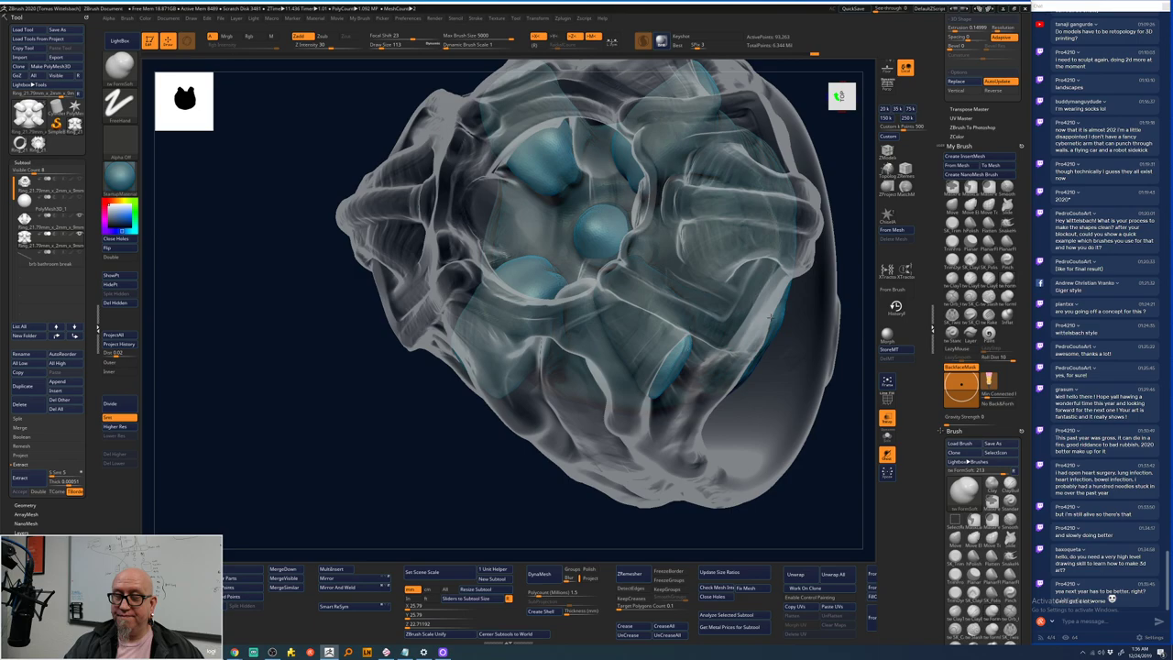
{"action": "left_click_drag", "start_coordinate": [771, 317], "coordinate": [786, 285]}
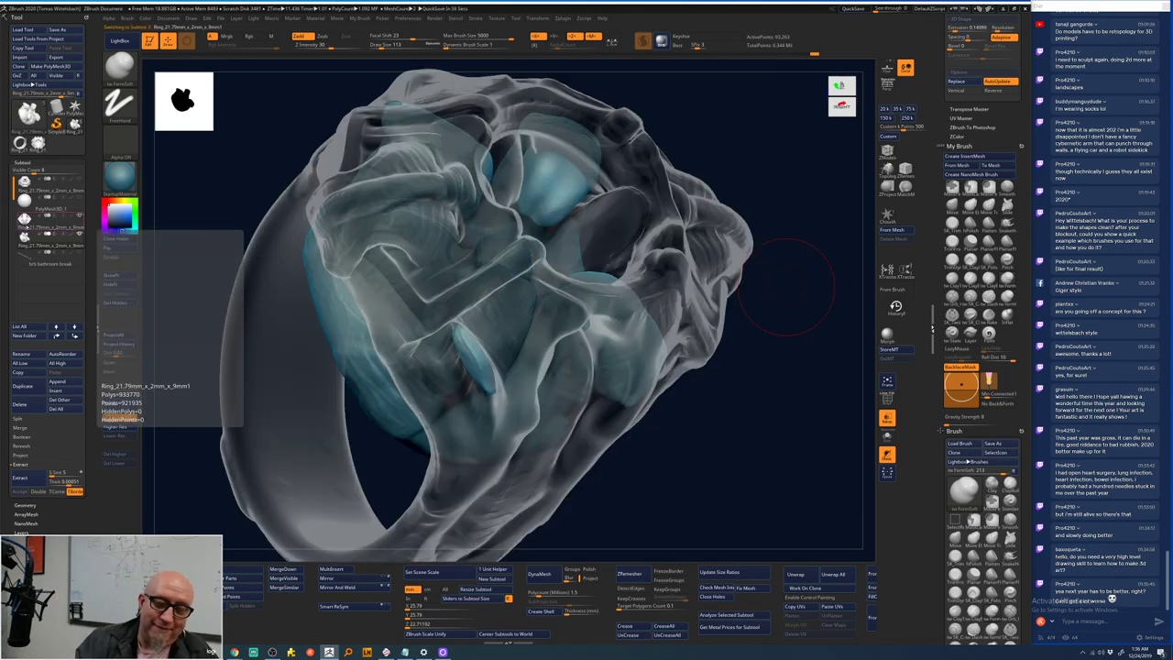
- Select the ring subtool and add a new subtool folder with the default name Untitled Folder
{"action": "left_click", "coordinate": [46, 220]}
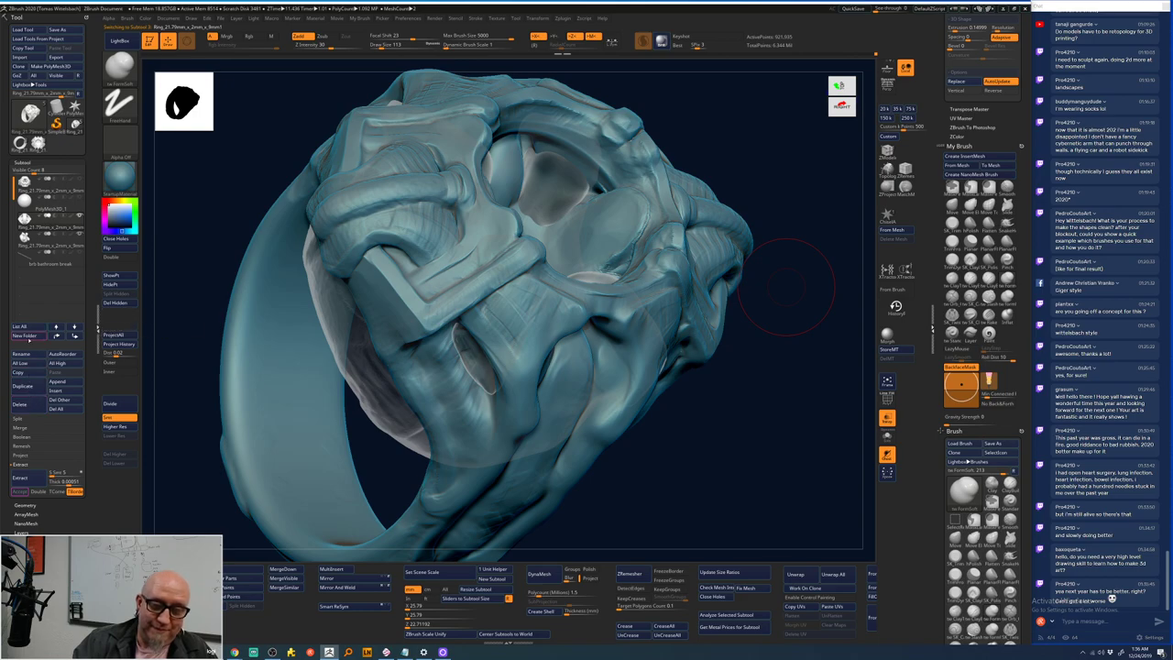
{"action": "left_click", "coordinate": [26, 336]}
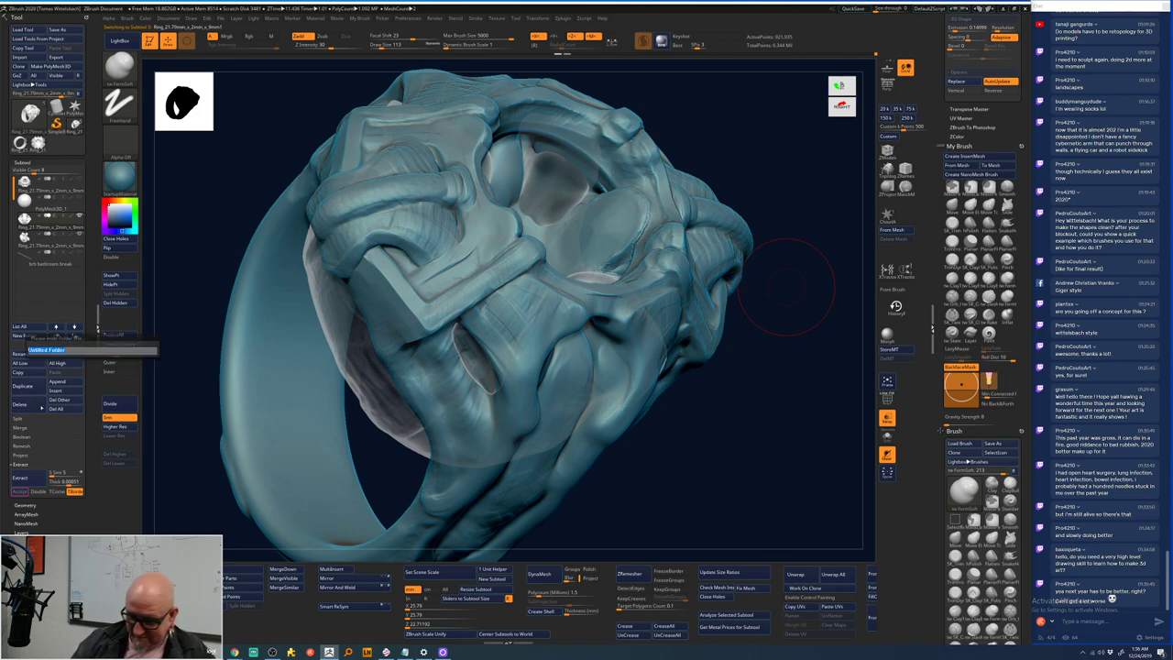
{"action": "key", "text": "Return"}
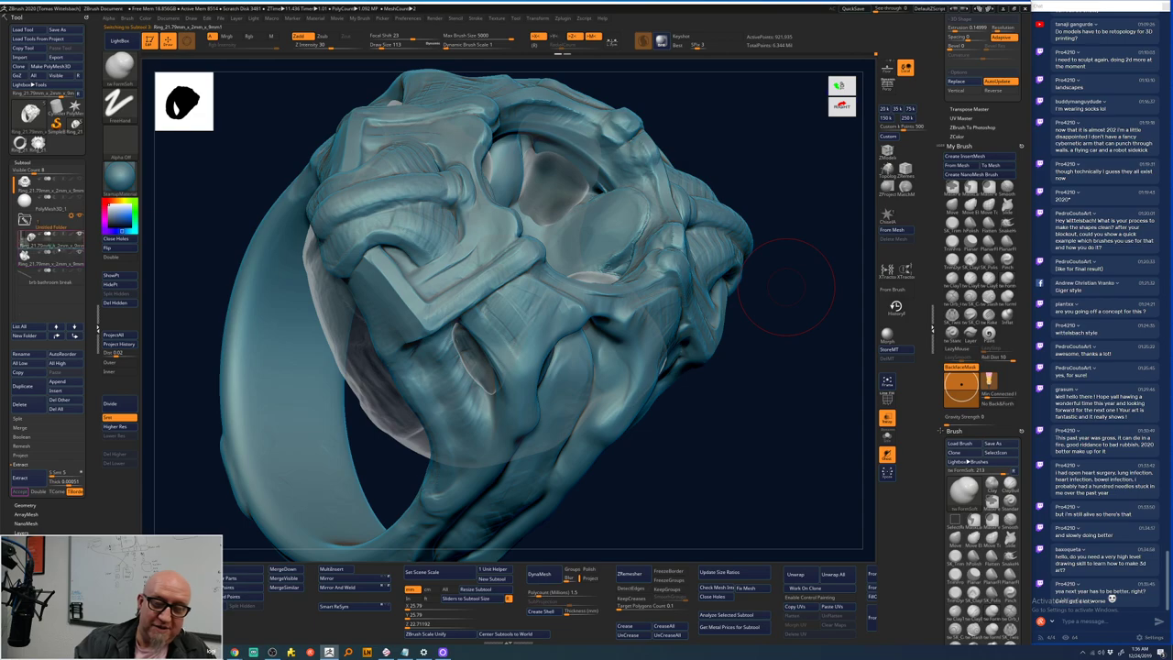
{"action": "mouse_move", "coordinate": [57, 248]}
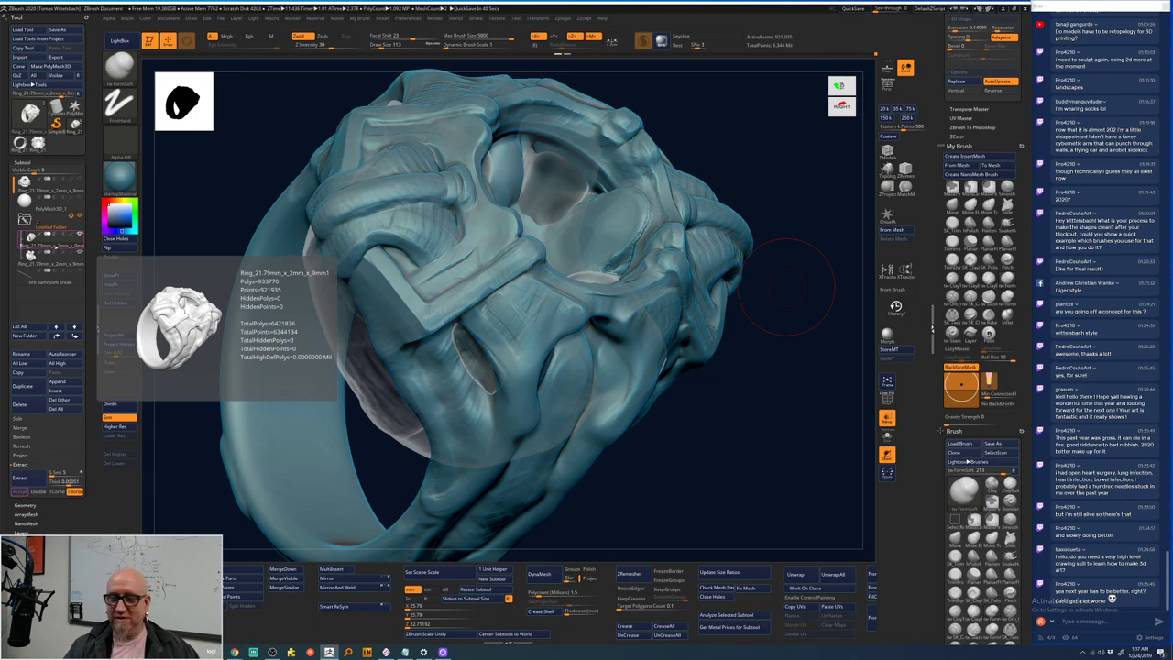
{"action": "left_click_drag", "start_coordinate": [788, 173], "coordinate": [772, 198]}
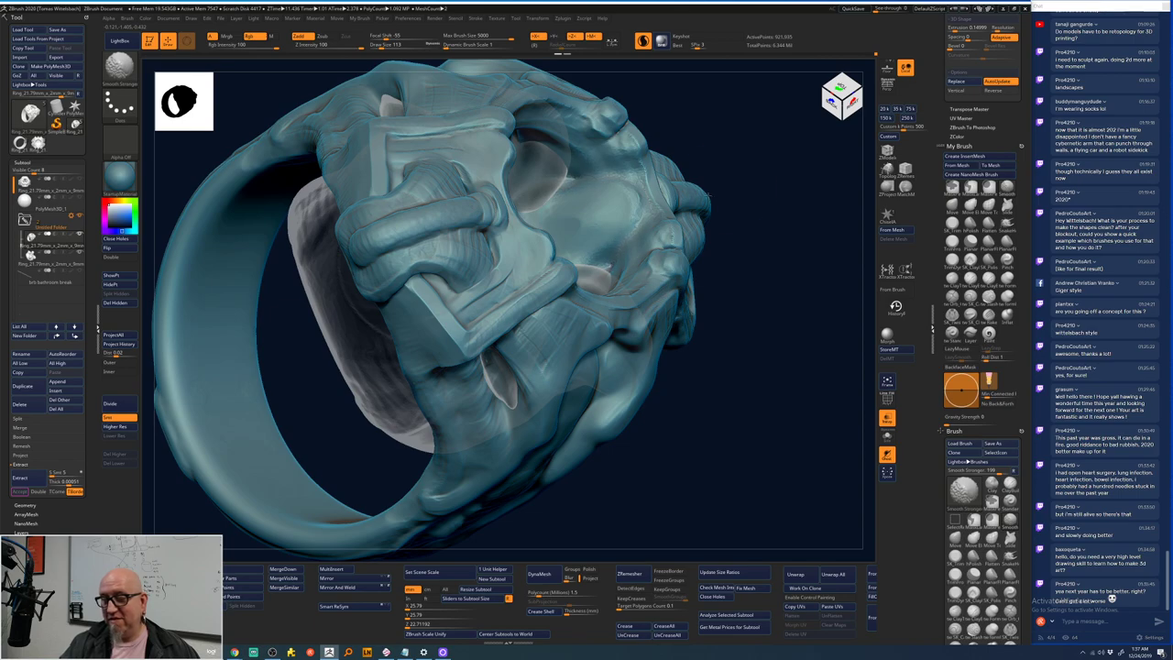
{"action": "left_click", "coordinate": [841, 97]}
{"action": "left_click_drag", "start_coordinate": [789, 220], "coordinate": [809, 202]}
{"action": "key", "text": "b"}
{"action": "key", "text": "c"}
{"action": "key", "text": "b"}
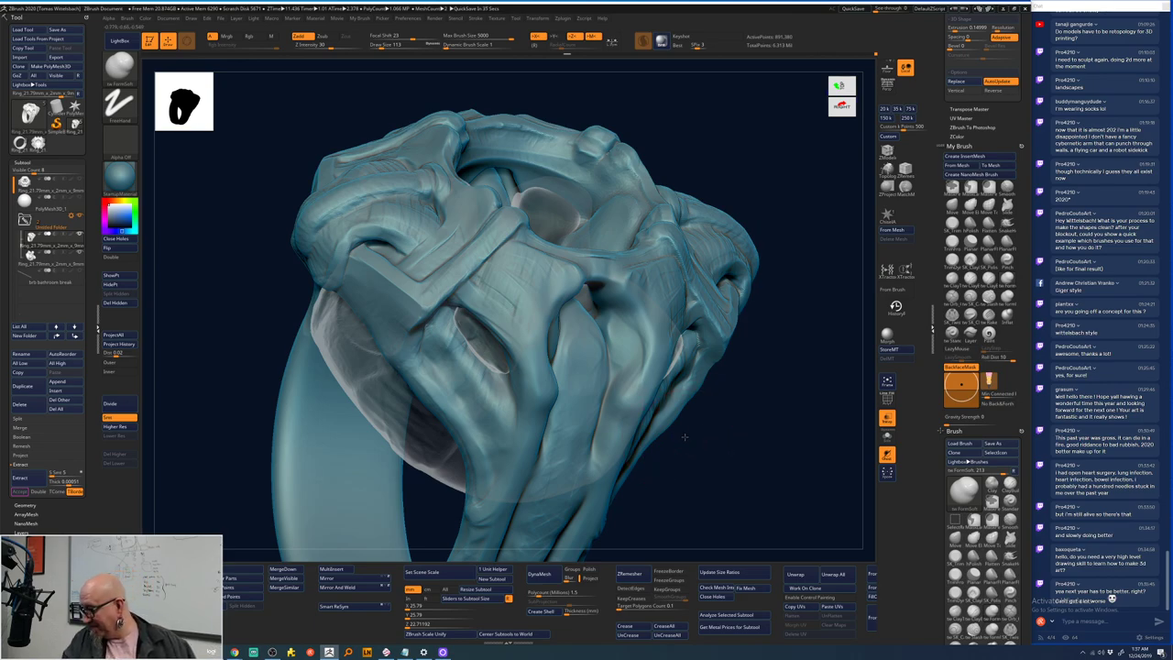
{"action": "left_click_drag", "start_coordinate": [687, 435], "coordinate": [728, 339]}
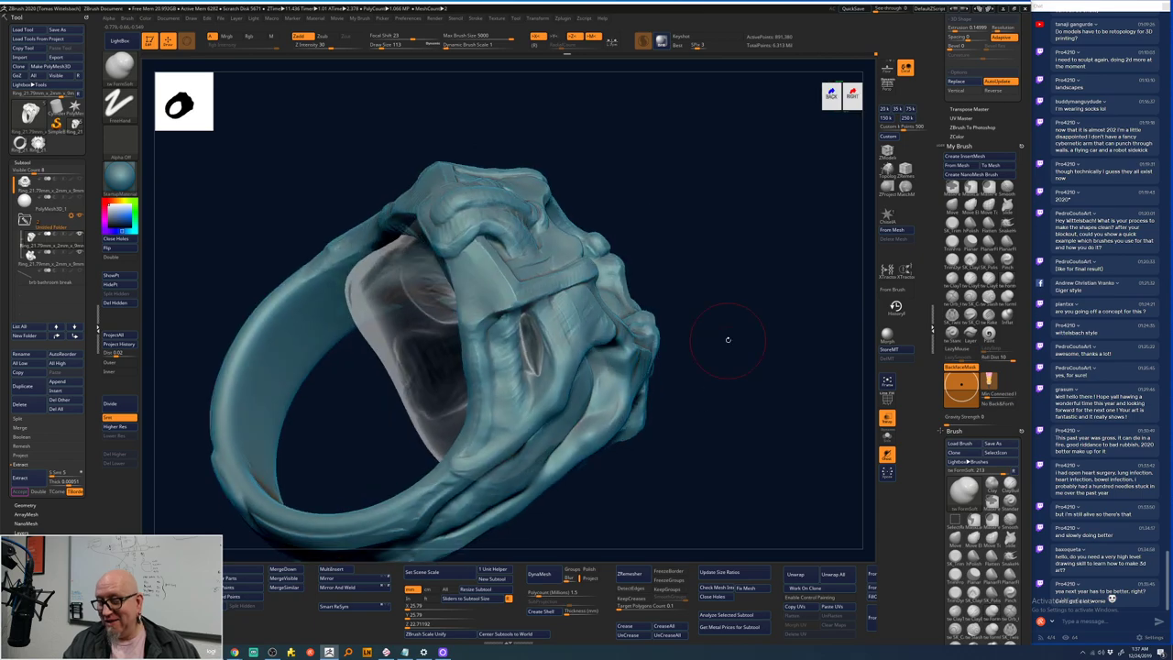
{"action": "mouse_move", "coordinate": [728, 339]}
{"action": "left_mouse_down"}
{"action": "mouse_move", "coordinate": [735, 378]}
{"action": "mouse_move", "coordinate": [746, 354]}
{"action": "mouse_move", "coordinate": [739, 368]}
{"action": "left_mouse_up"}
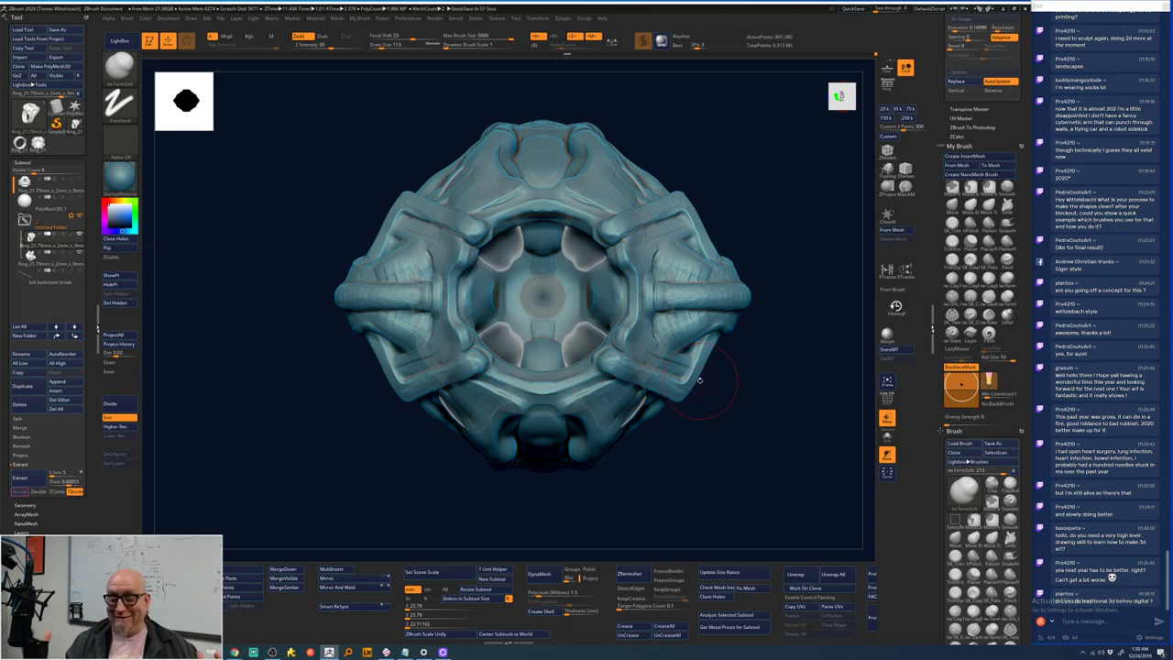
- Turn off Transp so the ring displays opaque
{"action": "left_click_drag", "start_coordinate": [708, 482], "coordinate": [771, 334]}
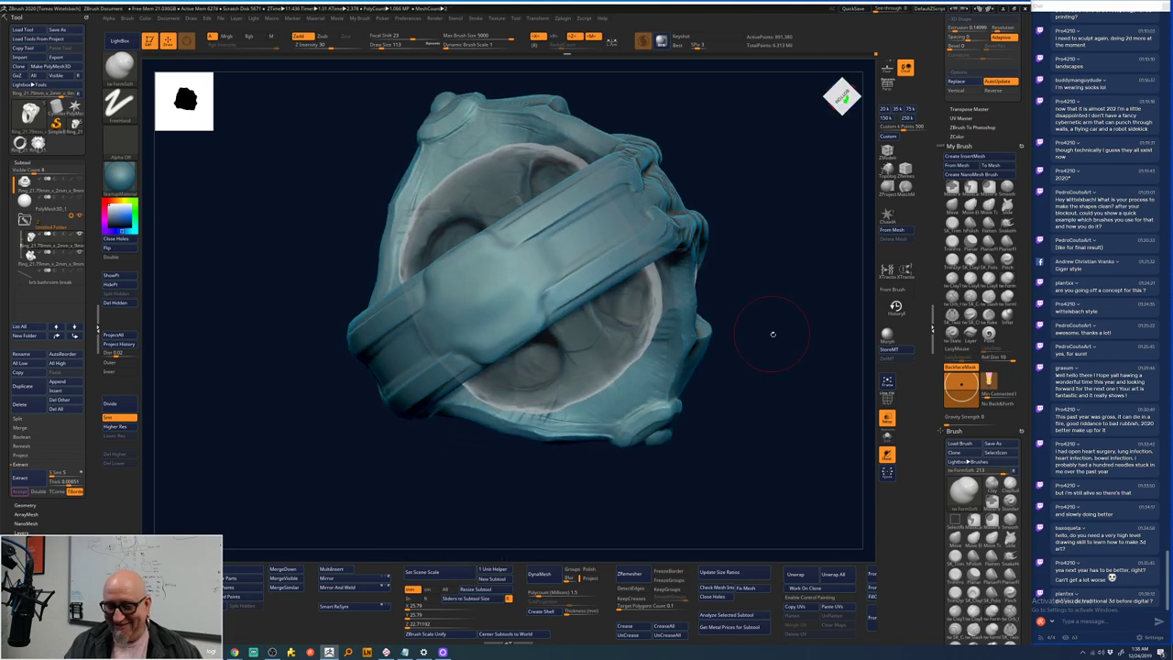
{"action": "left_click_drag", "start_coordinate": [772, 333], "coordinate": [750, 337]}
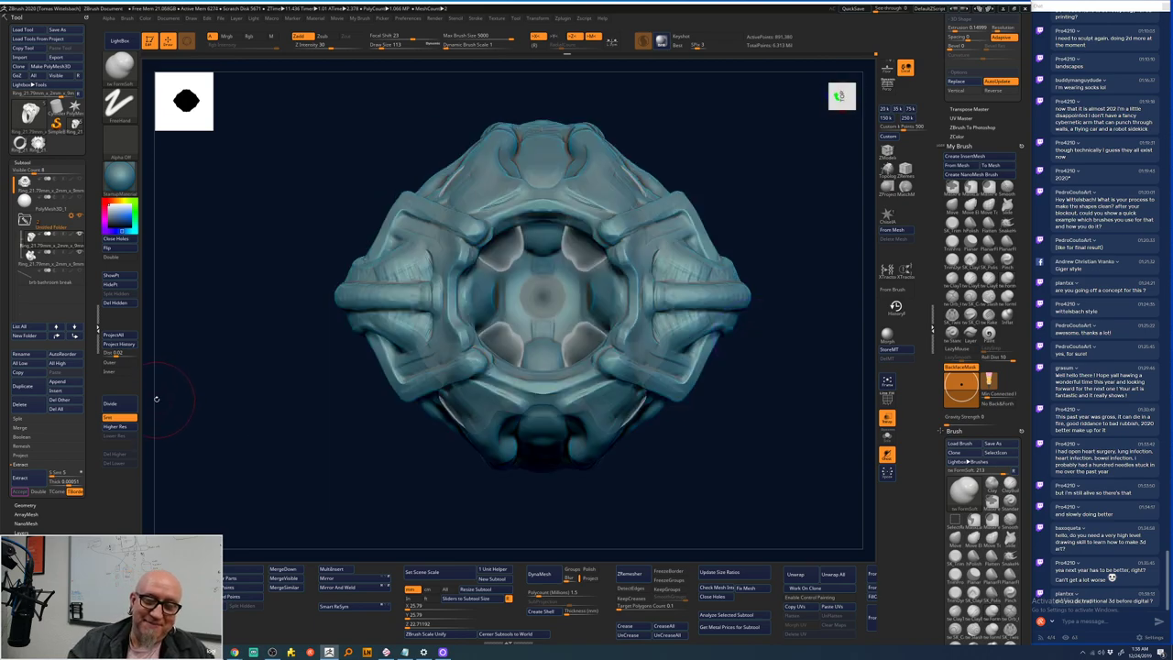
{"action": "left_click", "coordinate": [886, 418]}
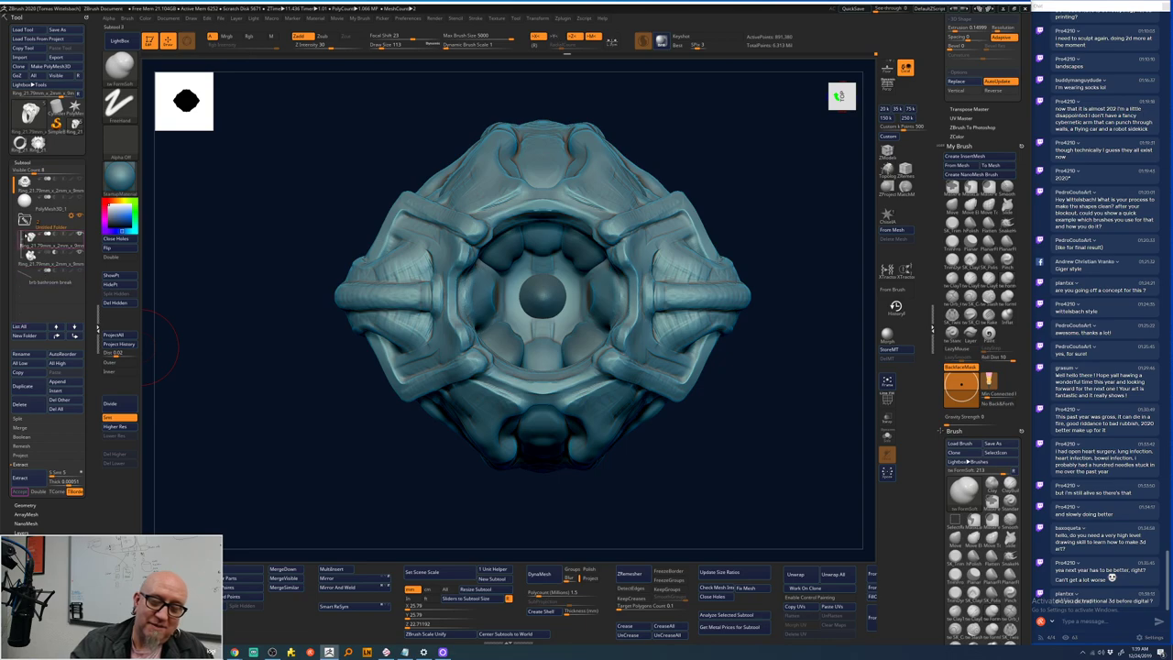
- Merge the Untitled Folder's subtools with the Folder Actions Boolean option and select the new mesh
{"action": "mouse_move", "coordinate": [55, 240]}
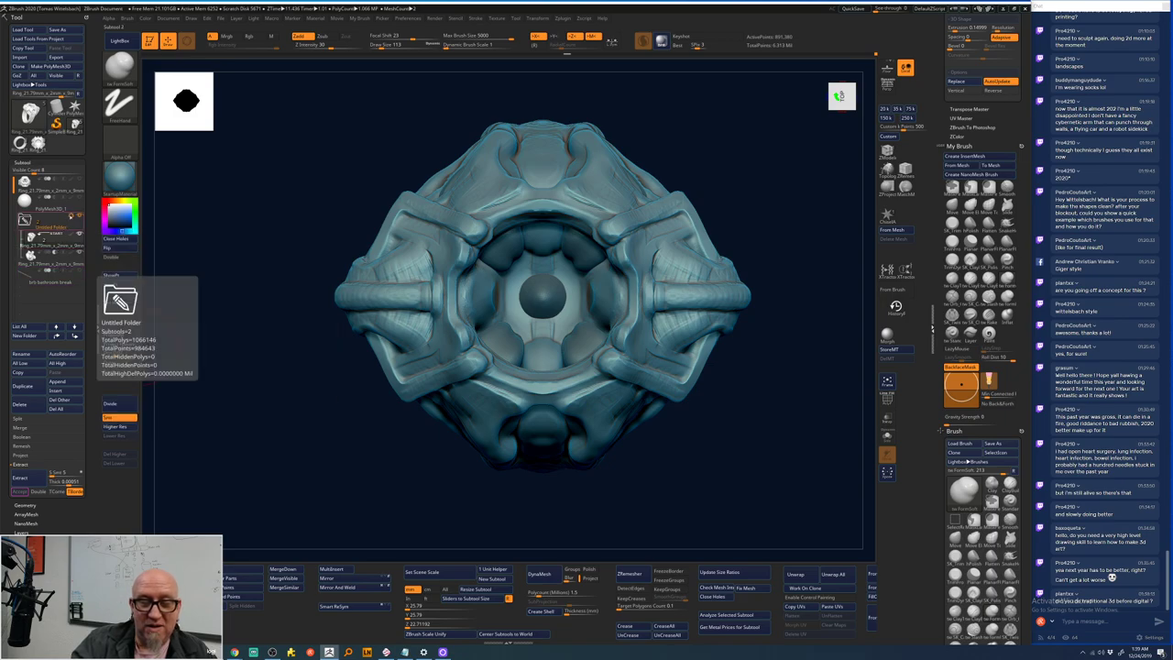
{"action": "left_click", "coordinate": [46, 223]}
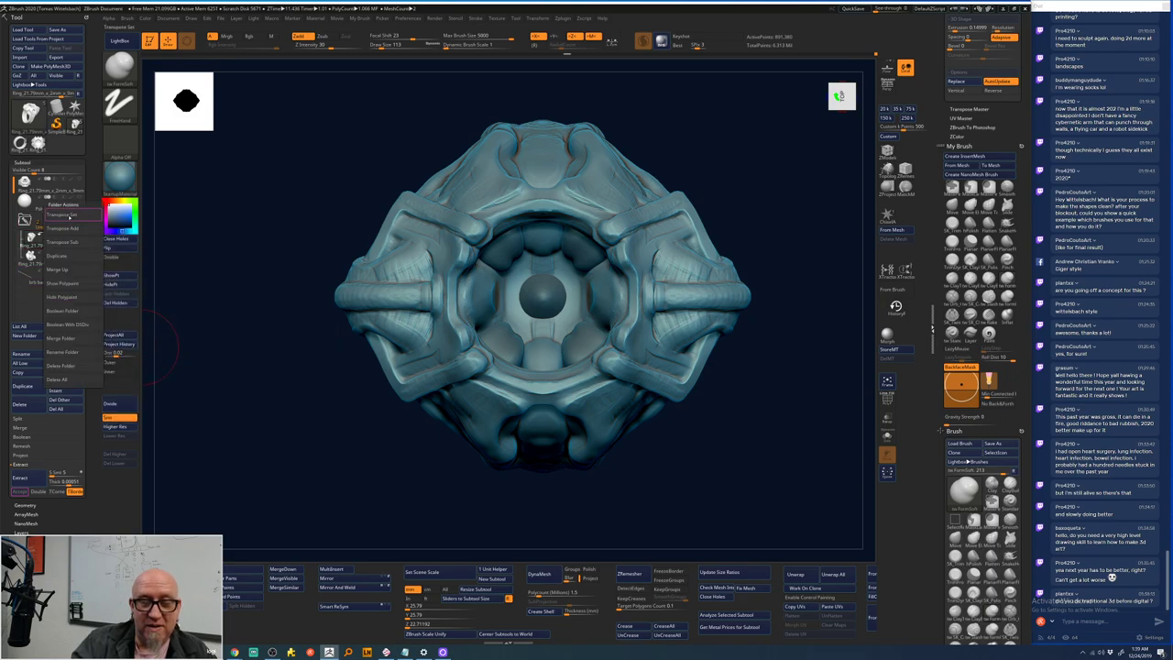
{"action": "left_click", "coordinate": [81, 326]}
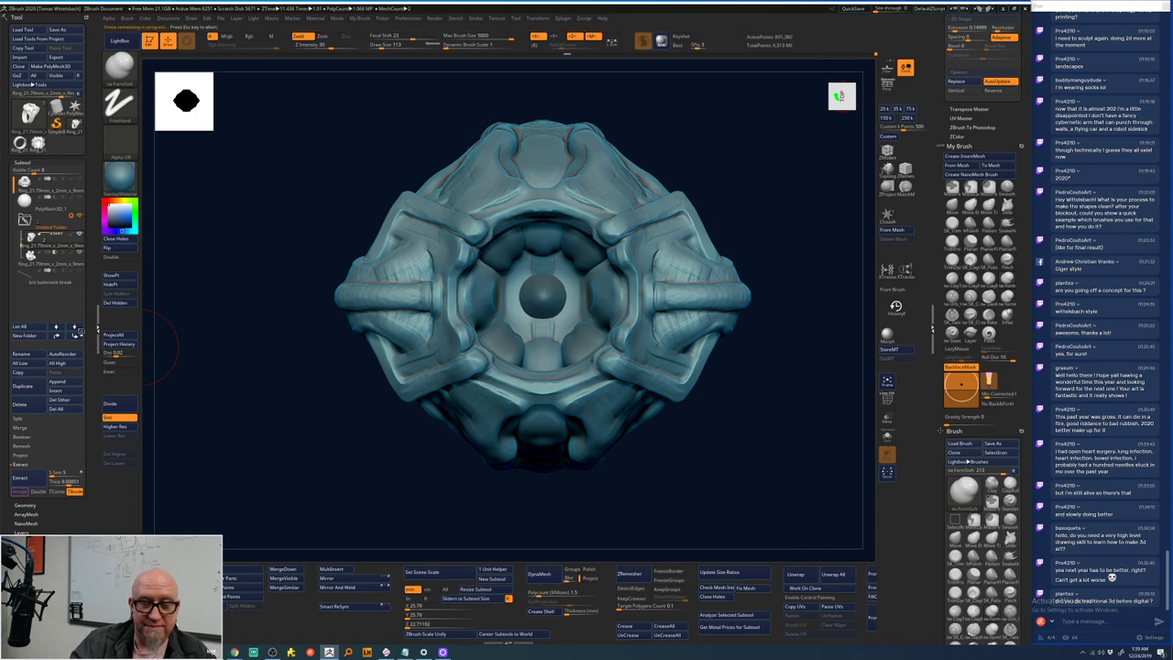
{"action": "left_click", "coordinate": [79, 329]}
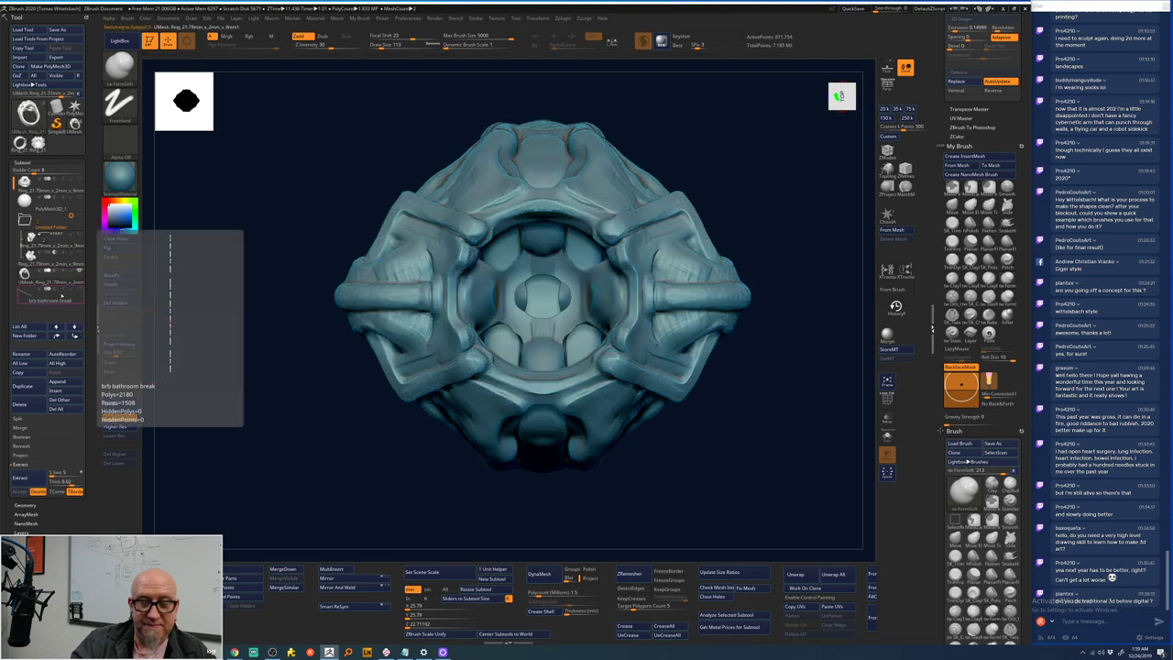
- Smooth the rough, wrinkled patches on the Boolean ring's upper surface
{"action": "left_click_drag", "start_coordinate": [264, 478], "coordinate": [463, 424]}
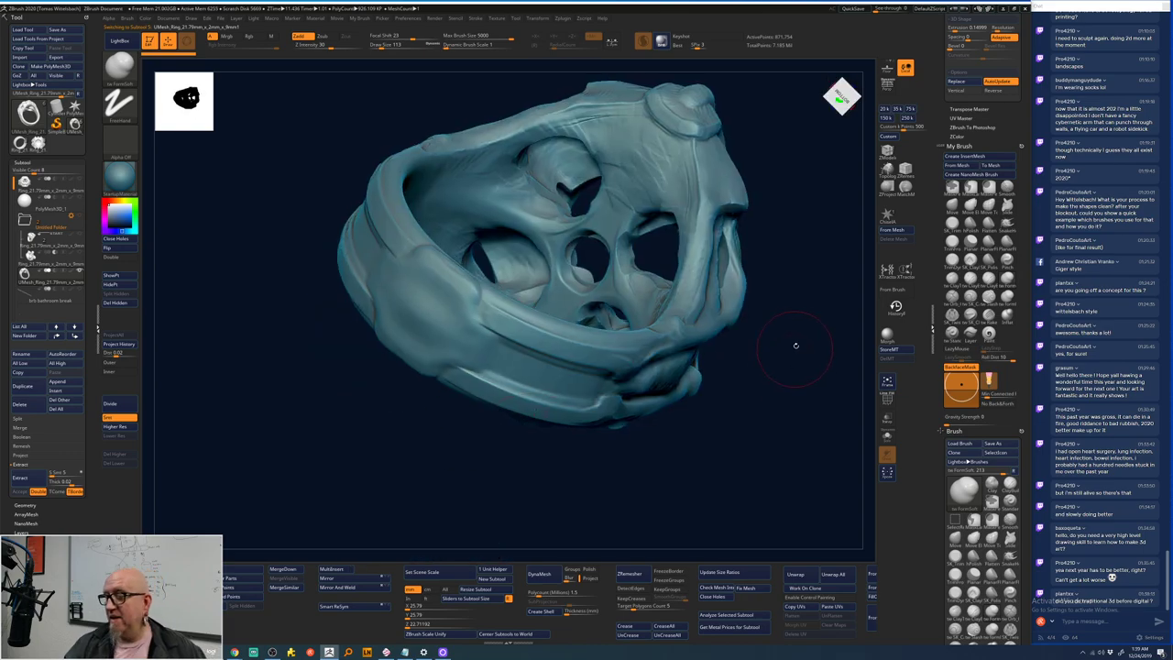
{"action": "left_click_drag", "start_coordinate": [796, 345], "coordinate": [701, 309]}
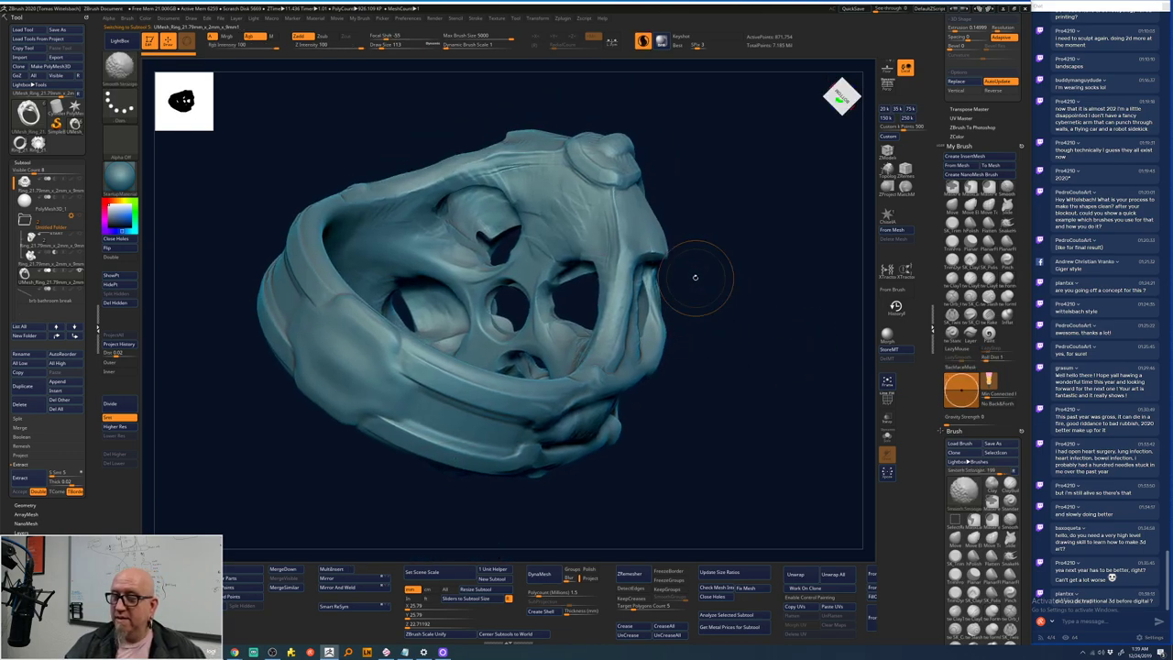
{"action": "mouse_move", "coordinate": [490, 250]}
{"action": "left_mouse_down", "text": "shift"}
{"action": "mouse_move", "coordinate": [506, 237]}
{"action": "mouse_move", "coordinate": [488, 225]}
{"action": "left_mouse_up", "text": "shift"}
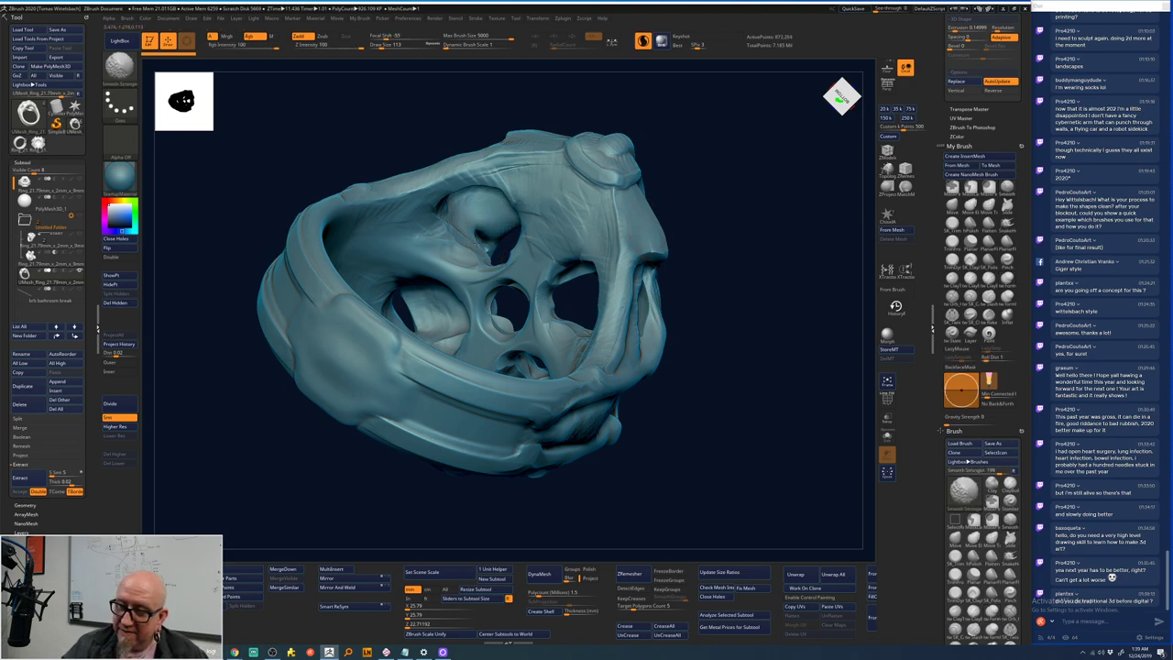
{"action": "mouse_move", "coordinate": [706, 217]}
{"action": "left_mouse_down"}
{"action": "mouse_move", "coordinate": [720, 275]}
{"action": "mouse_move", "coordinate": [725, 211]}
{"action": "mouse_move", "coordinate": [747, 260]}
{"action": "mouse_move", "coordinate": [762, 241]}
{"action": "mouse_move", "coordinate": [754, 253]}
{"action": "left_mouse_up"}
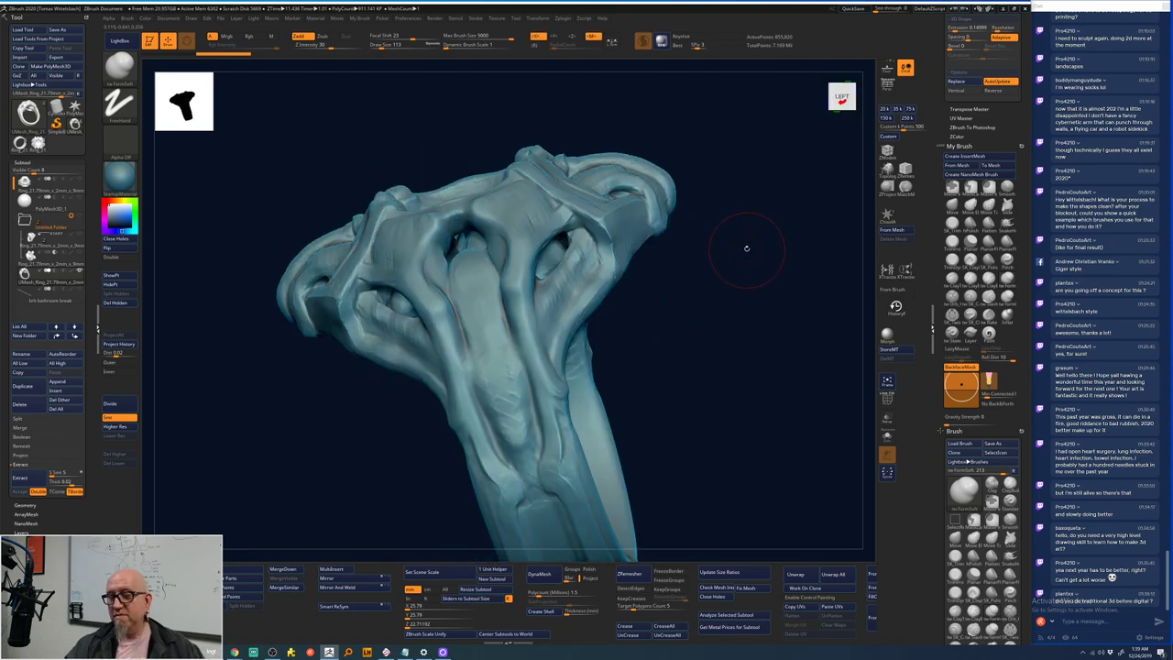
{"action": "mouse_move", "coordinate": [746, 247]}
{"action": "left_mouse_down"}
{"action": "mouse_move", "coordinate": [720, 230]}
{"action": "mouse_move", "coordinate": [706, 161]}
{"action": "left_mouse_up"}
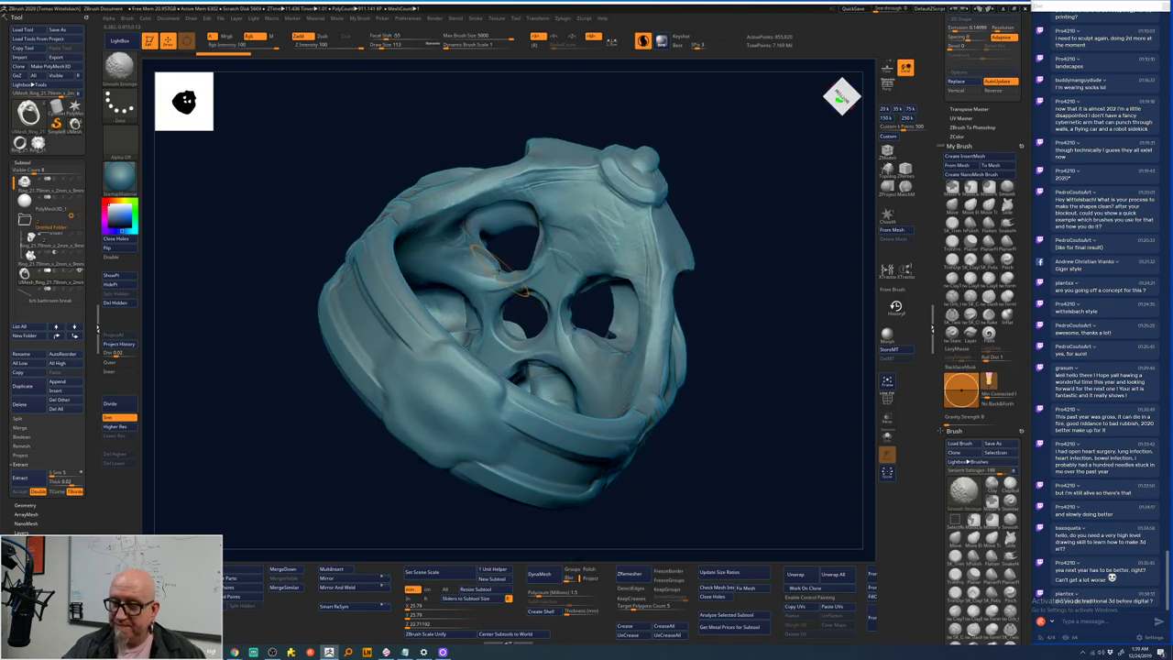
{"action": "key", "text": "shift"}
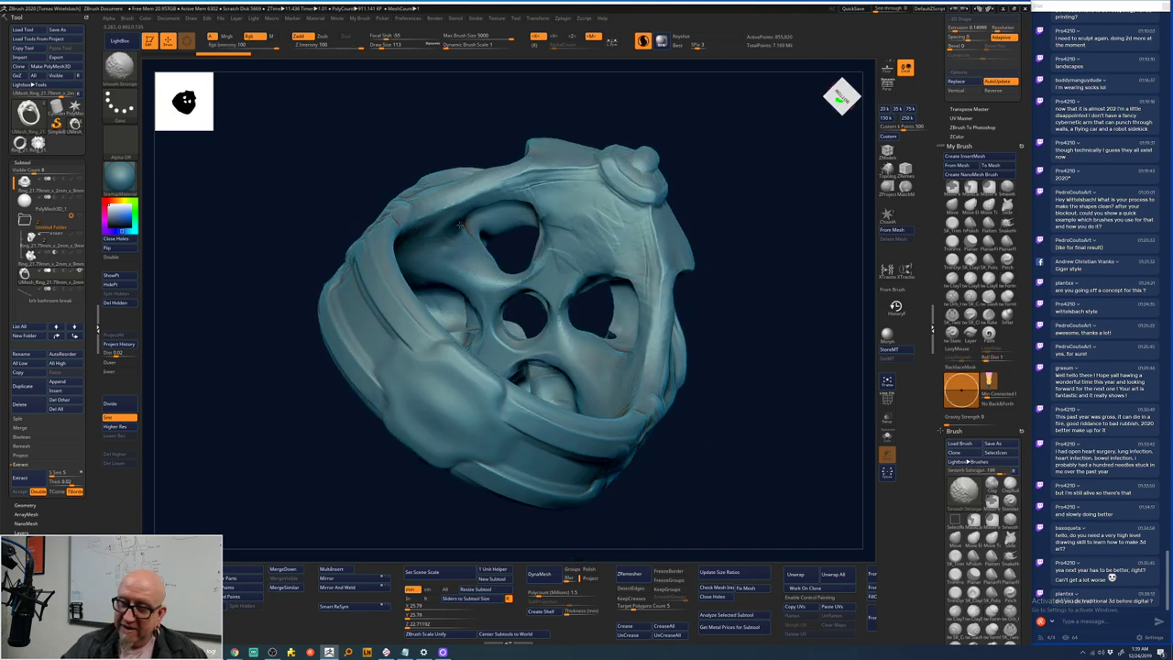
{"action": "mouse_move", "coordinate": [478, 209]}
{"action": "left_mouse_down", "text": "shift"}
{"action": "mouse_move", "coordinate": [521, 192]}
{"action": "mouse_move", "coordinate": [538, 201]}
{"action": "mouse_move", "coordinate": [532, 272]}
{"action": "left_mouse_up", "text": "shift"}
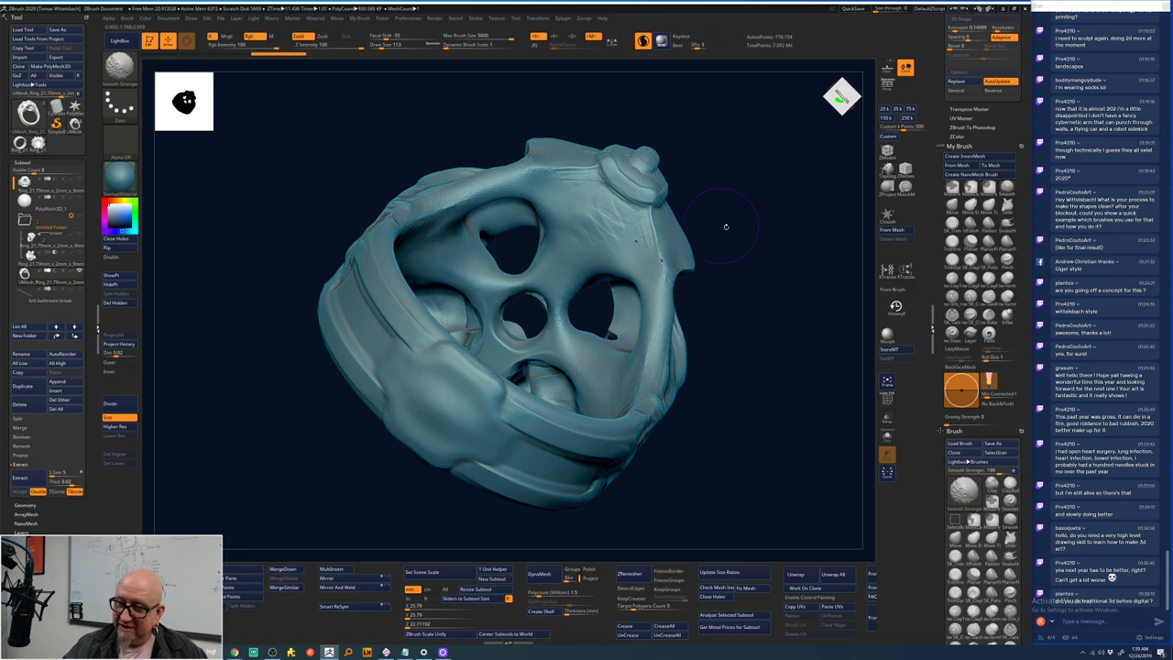
- Smooth the surface around the ring's eye-like sockets
{"action": "mouse_move", "coordinate": [725, 225]}
{"action": "left_mouse_down"}
{"action": "mouse_move", "coordinate": [720, 248]}
{"action": "mouse_move", "coordinate": [600, 267]}
{"action": "left_mouse_up"}
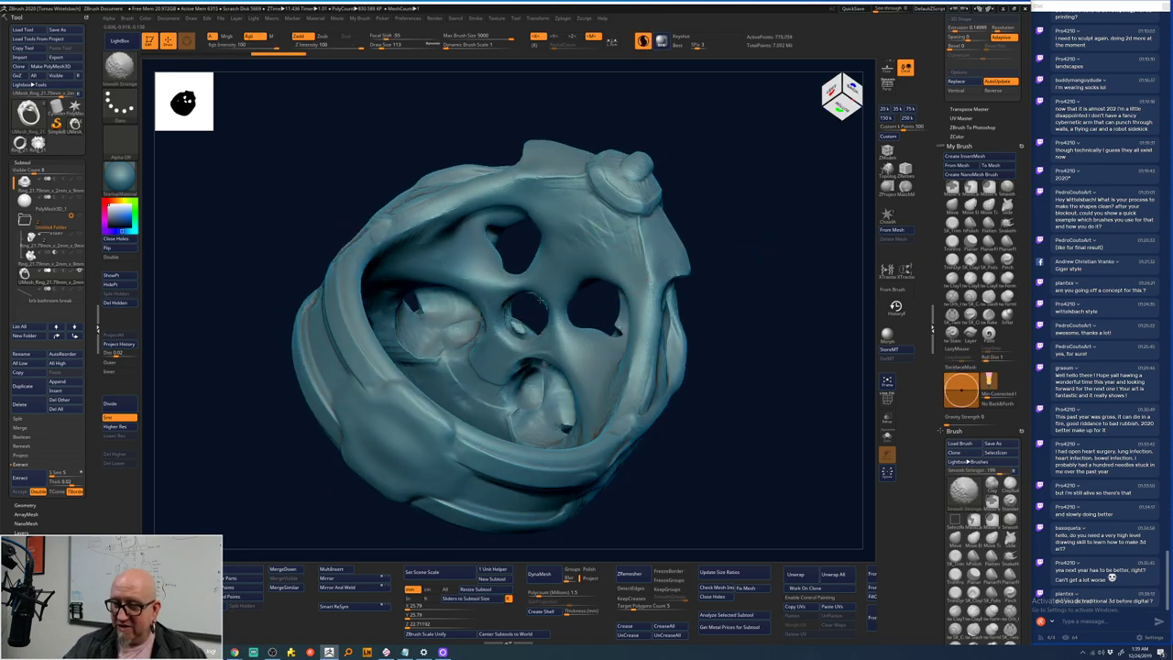
{"action": "mouse_move", "coordinate": [693, 262]}
{"action": "left_mouse_down"}
{"action": "mouse_move", "coordinate": [741, 230]}
{"action": "mouse_move", "coordinate": [478, 295]}
{"action": "left_mouse_up"}
{"action": "key", "text": "shift"}
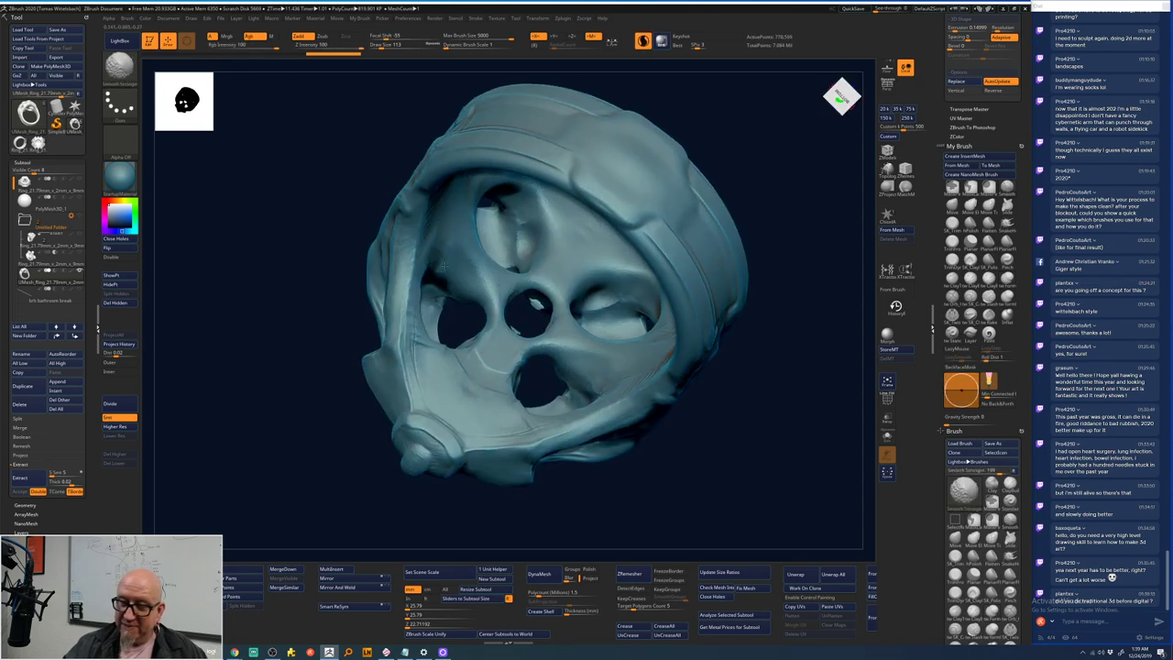
{"action": "left_click_drag", "start_coordinate": [518, 240], "coordinate": [600, 305], "text": "shift"}
{"action": "mouse_move", "coordinate": [763, 250]}
{"action": "left_mouse_down"}
{"action": "mouse_move", "coordinate": [623, 316]}
{"action": "mouse_move", "coordinate": [633, 336]}
{"action": "left_mouse_up"}
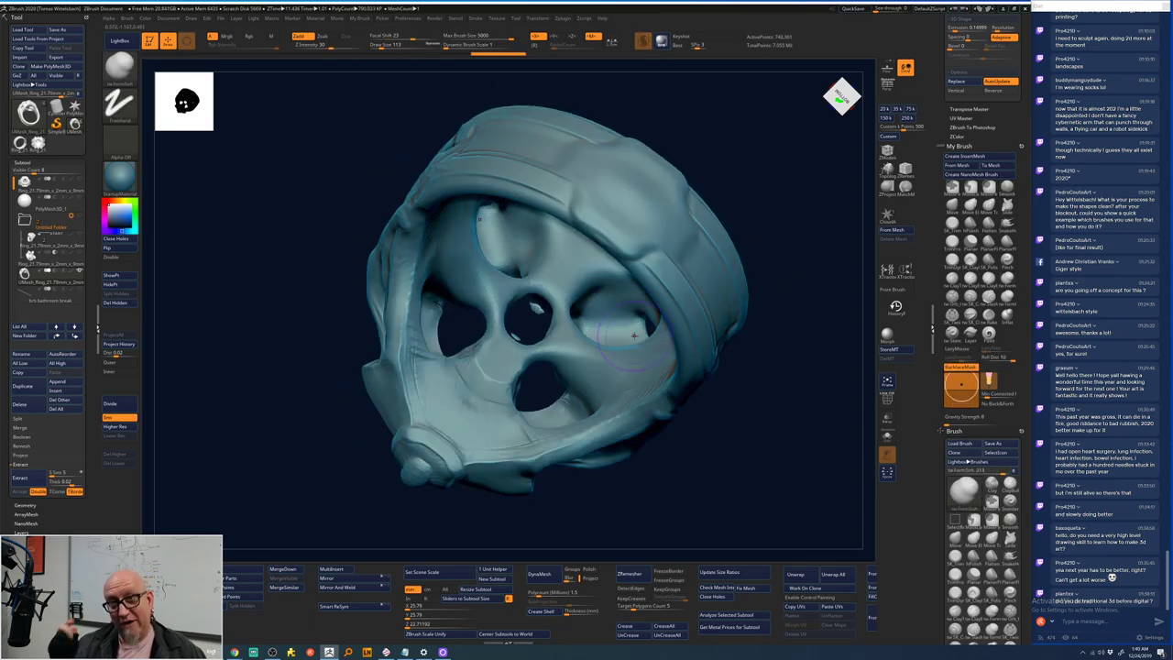
- Smooth small patches on the ring's sides and check the top and underside
{"action": "left_click_drag", "start_coordinate": [760, 341], "coordinate": [596, 399]}
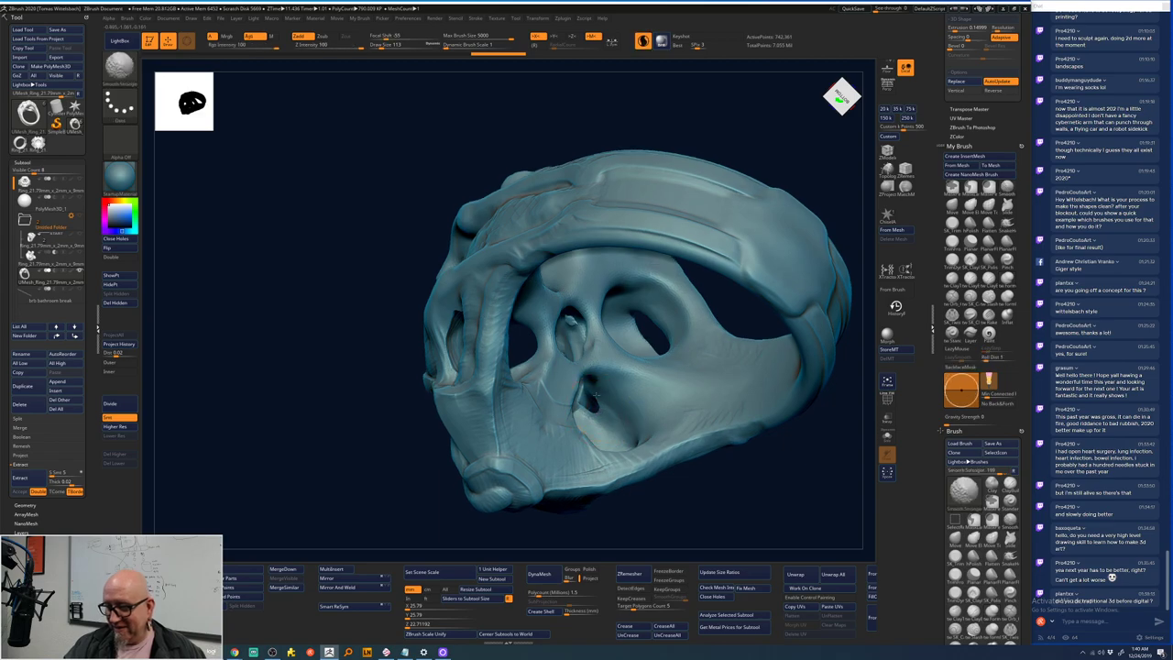
{"action": "mouse_move", "coordinate": [674, 507]}
{"action": "left_mouse_down"}
{"action": "mouse_move", "coordinate": [572, 366]}
{"action": "mouse_move", "coordinate": [566, 389]}
{"action": "mouse_move", "coordinate": [586, 408]}
{"action": "left_mouse_up"}
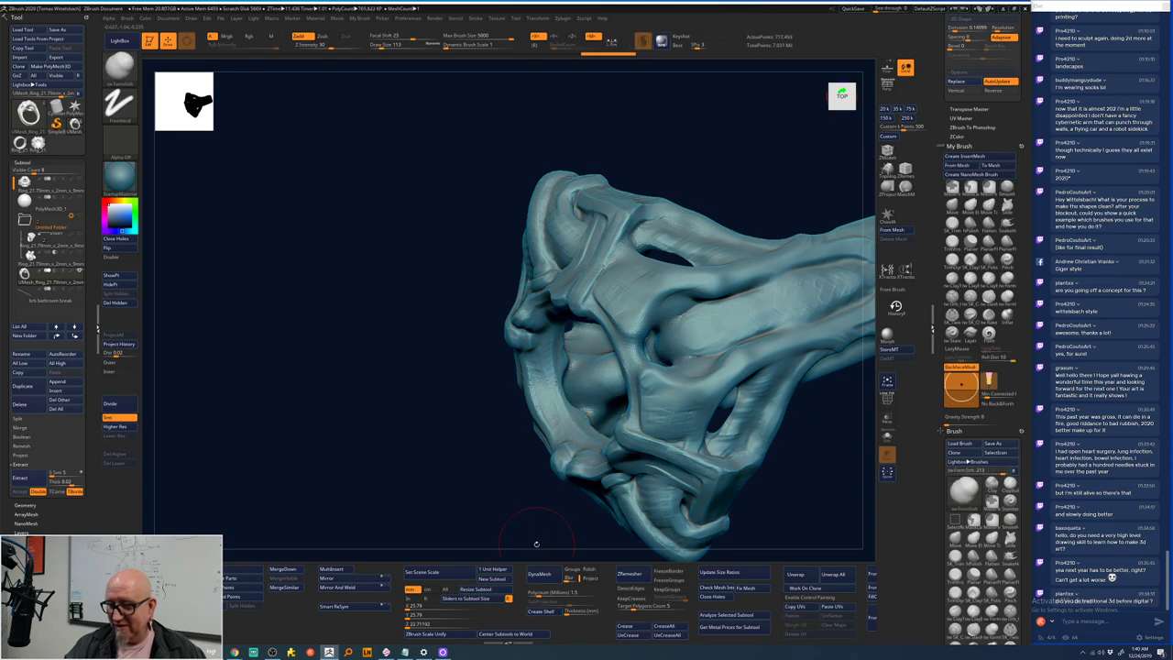
{"action": "left_click_drag", "start_coordinate": [532, 532], "coordinate": [575, 52]}
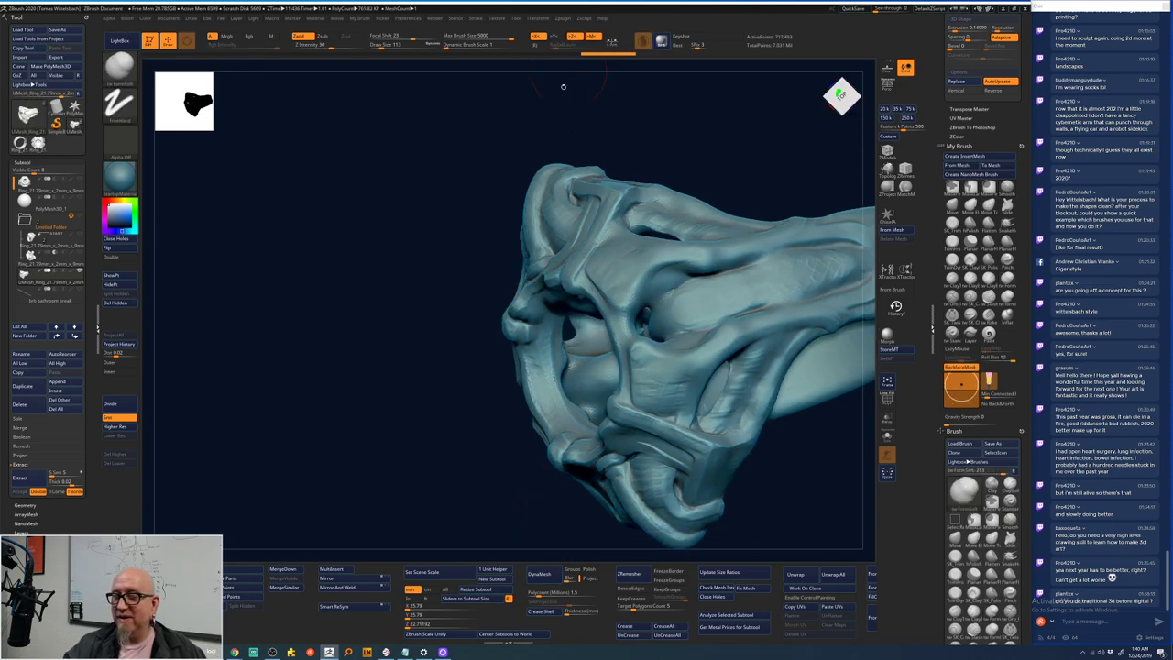
{"action": "mouse_move", "coordinate": [547, 334]}
{"action": "left_mouse_down", "text": "shift"}
{"action": "mouse_move", "coordinate": [599, 370]}
{"action": "mouse_move", "coordinate": [571, 363]}
{"action": "left_mouse_up", "text": "shift"}
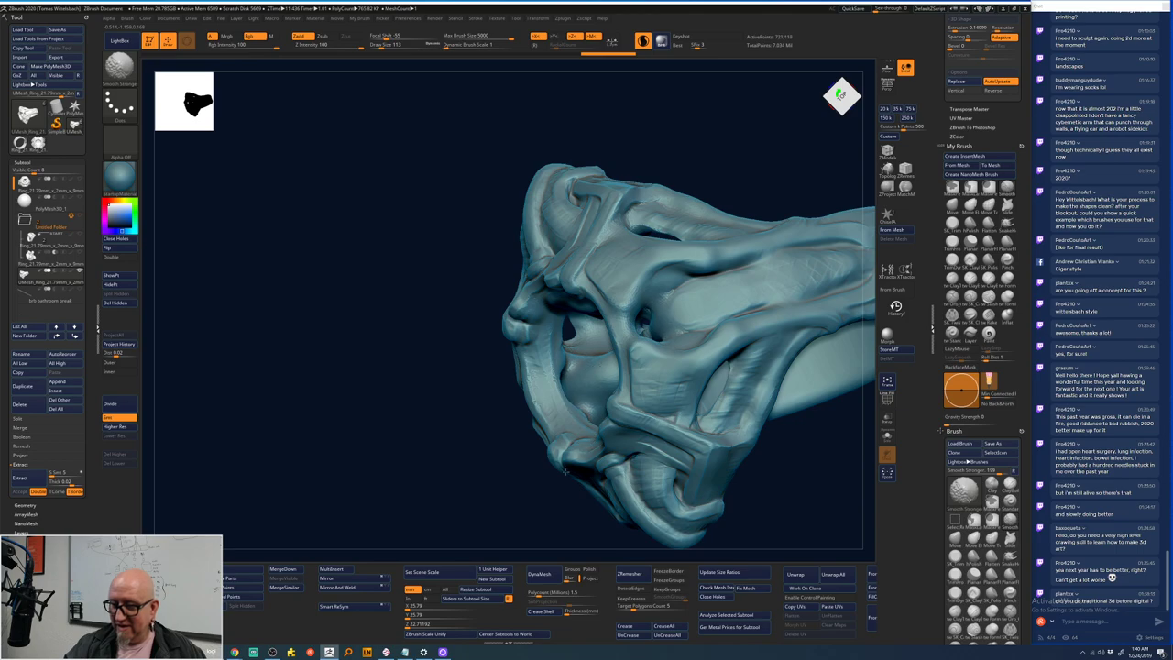
{"action": "mouse_move", "coordinate": [385, 375]}
{"action": "left_mouse_down"}
{"action": "mouse_move", "coordinate": [509, 371]}
{"action": "mouse_move", "coordinate": [507, 314]}
{"action": "left_mouse_up"}
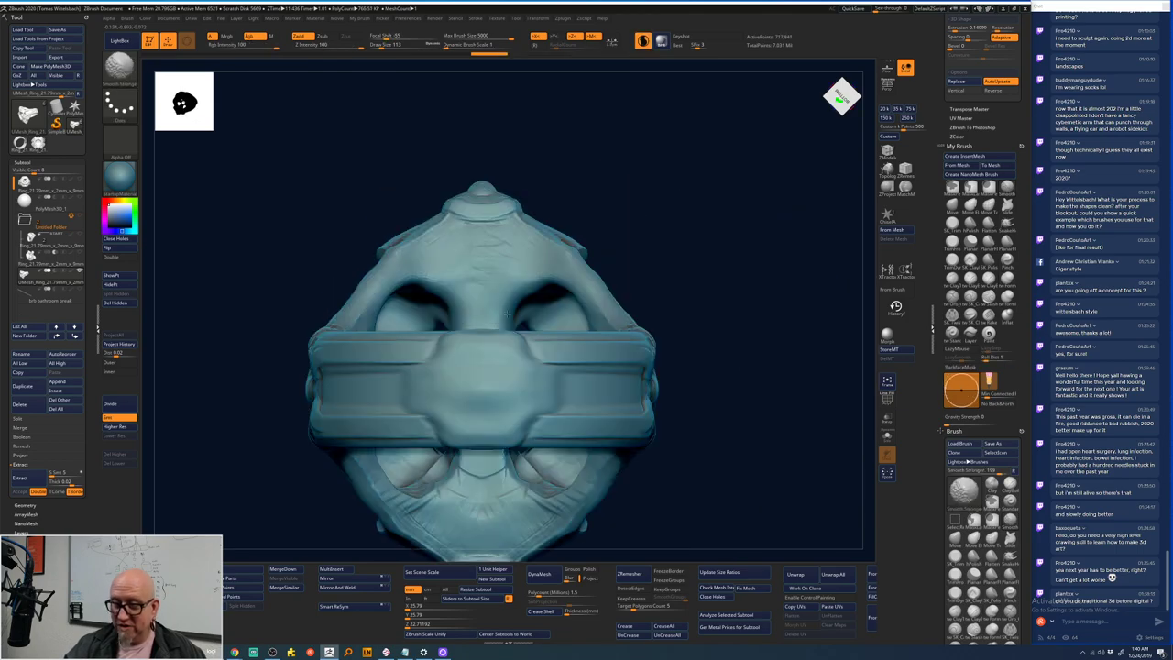
{"action": "left_click_drag", "start_coordinate": [694, 281], "coordinate": [678, 348]}
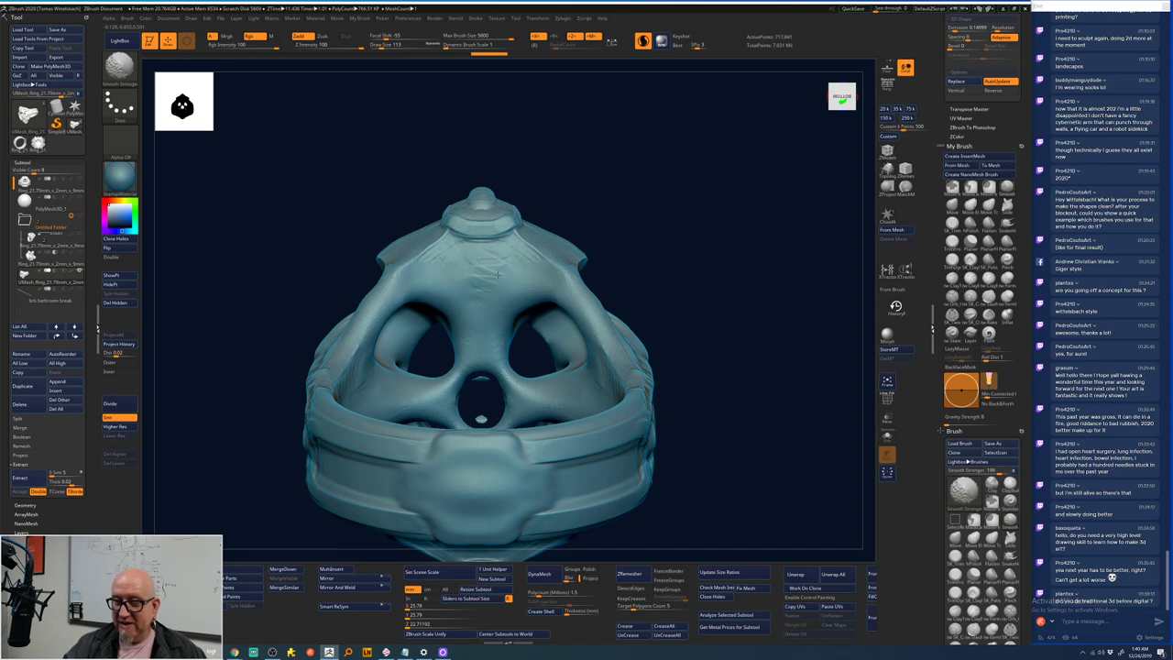
{"action": "left_click_drag", "start_coordinate": [668, 299], "coordinate": [678, 367]}
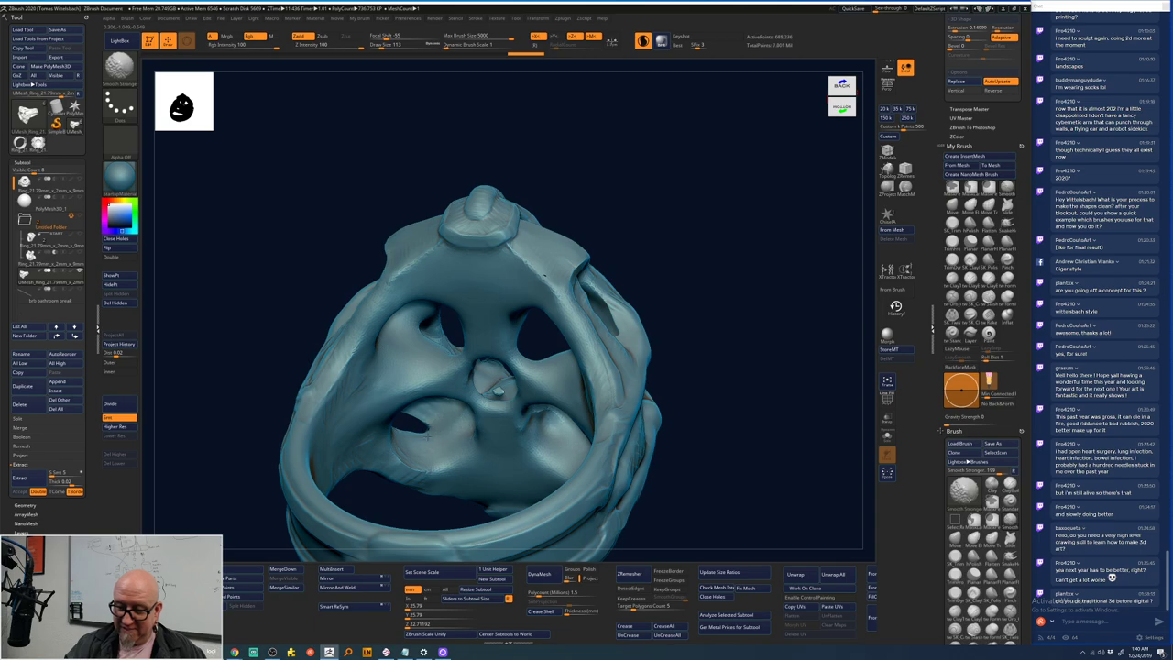
{"action": "key", "text": "shift"}
{"action": "left_click_drag", "start_coordinate": [668, 321], "coordinate": [706, 184]}
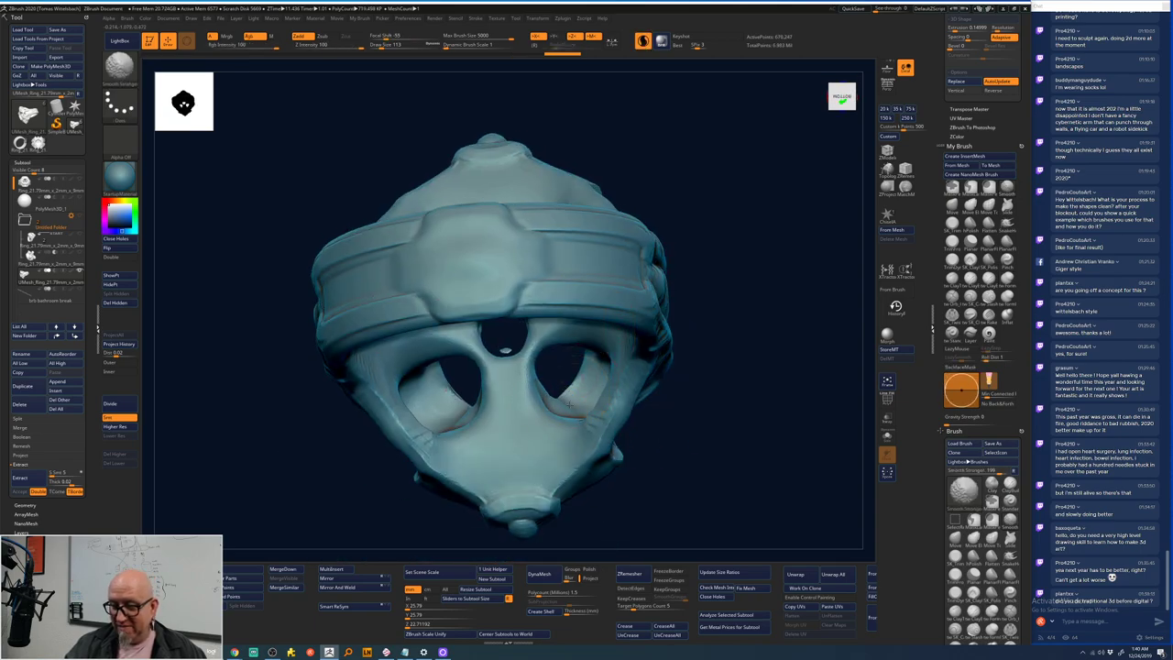
{"action": "left_click_drag", "start_coordinate": [688, 349], "coordinate": [575, 378]}
{"action": "key", "text": "shift"}
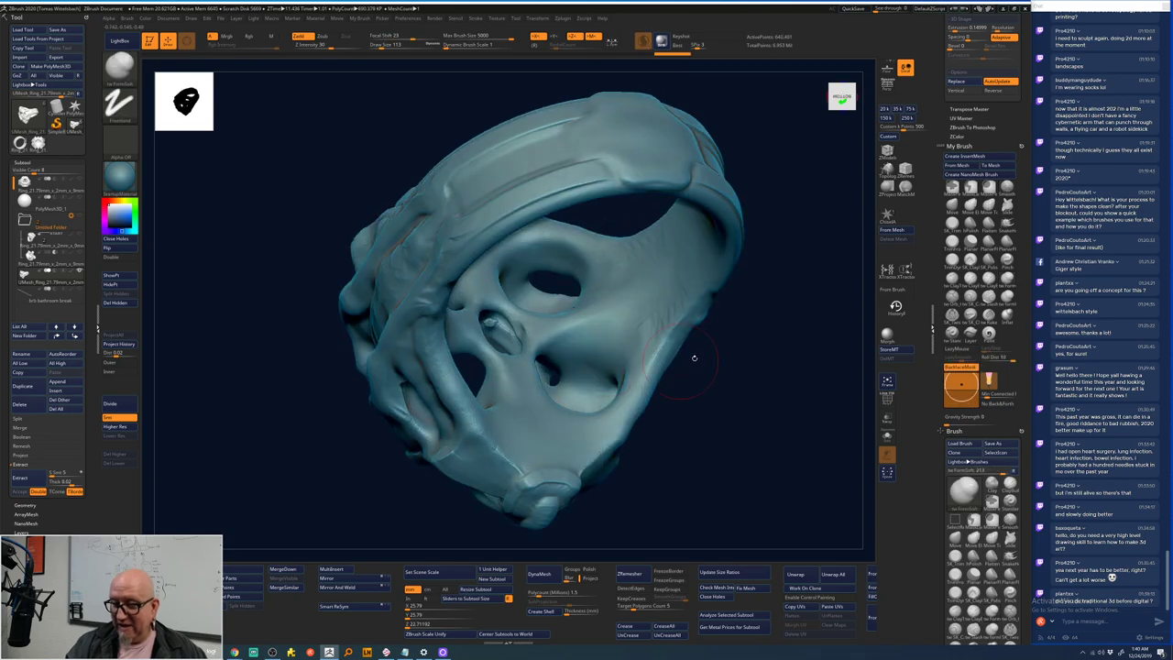
- Create a new subtool folder, keeping the default name Untitled Folder, and confirm the prompt
{"action": "left_click_drag", "start_coordinate": [761, 298], "coordinate": [716, 288]}
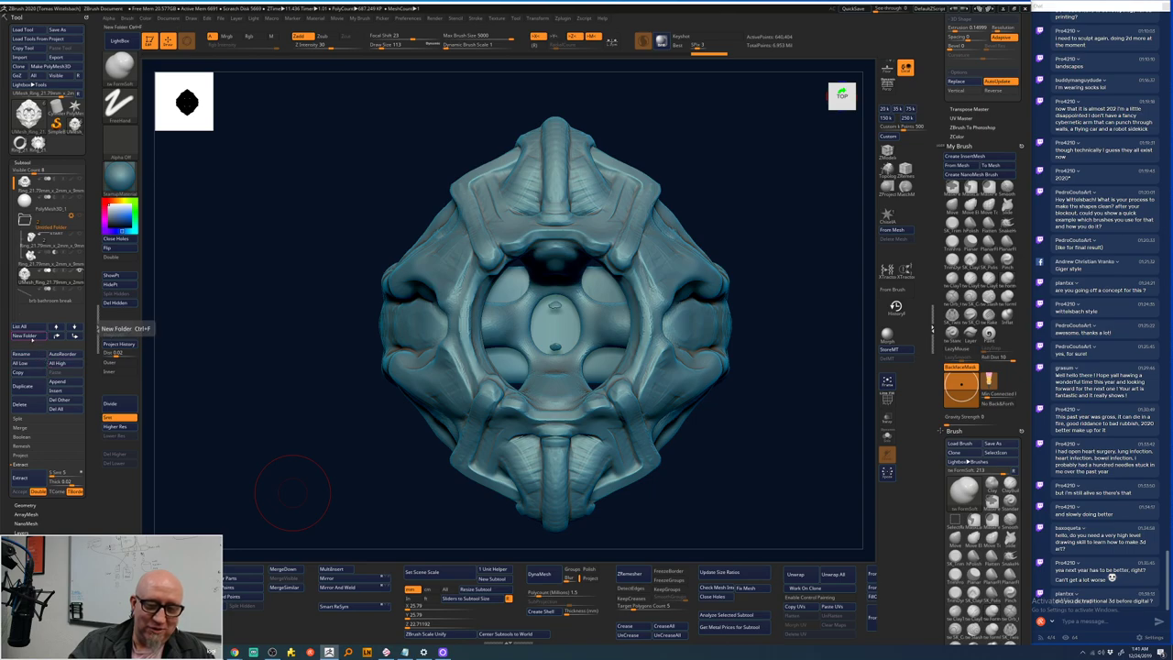
{"action": "left_click", "coordinate": [28, 335]}
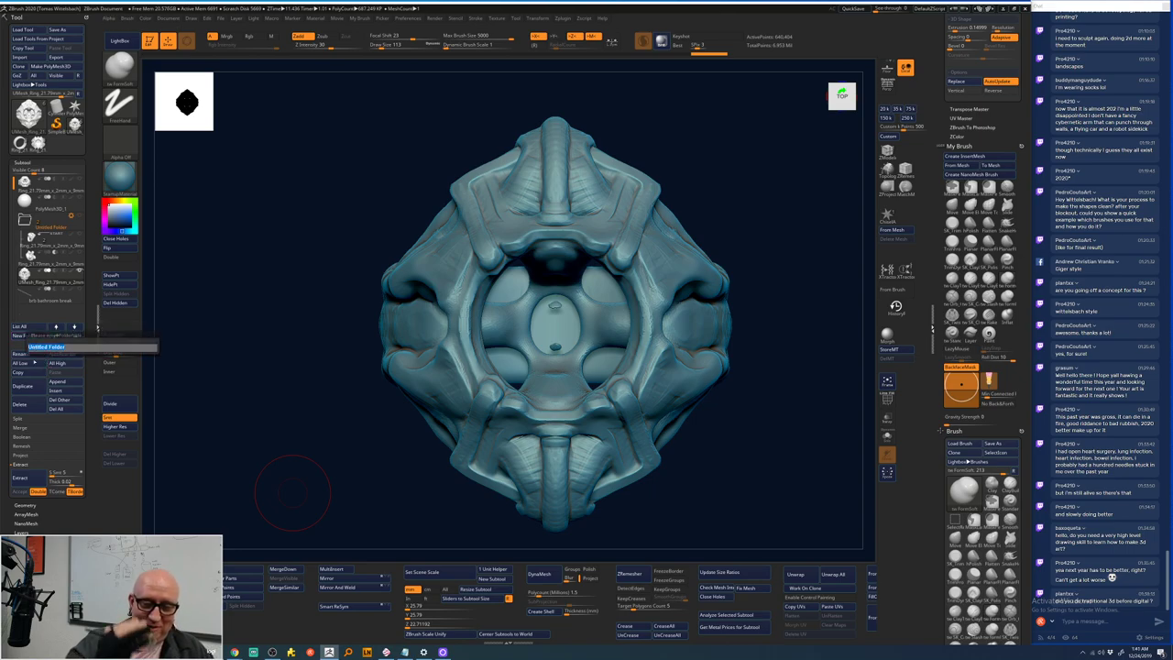
{"action": "key", "text": "Return"}
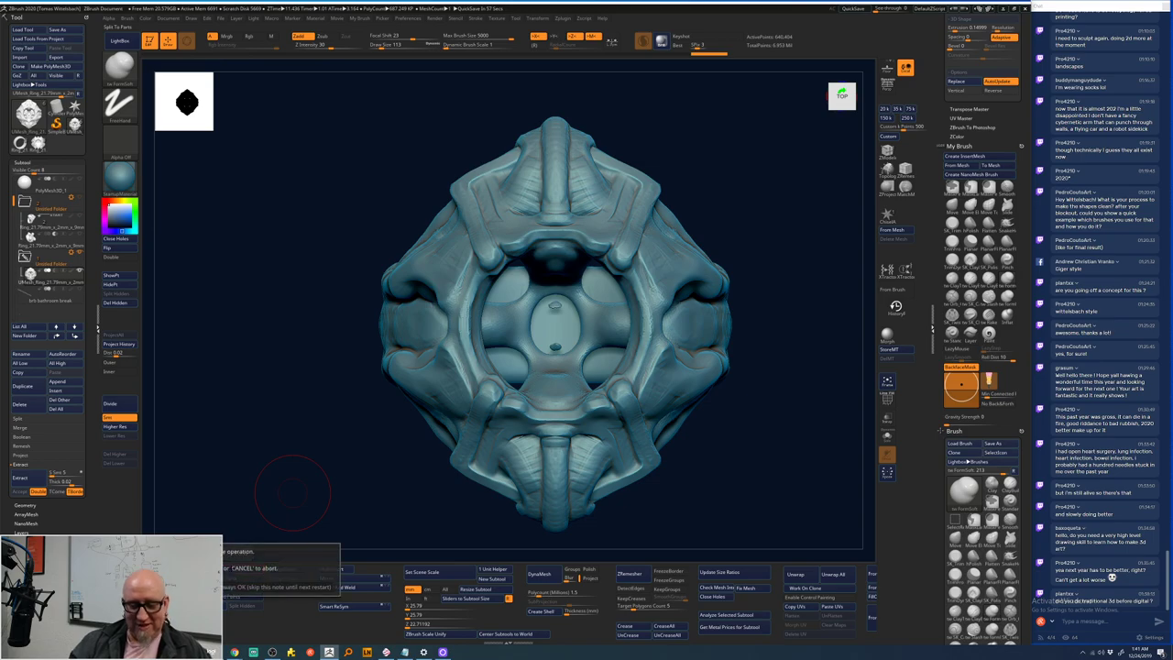
{"action": "key", "text": "Return"}
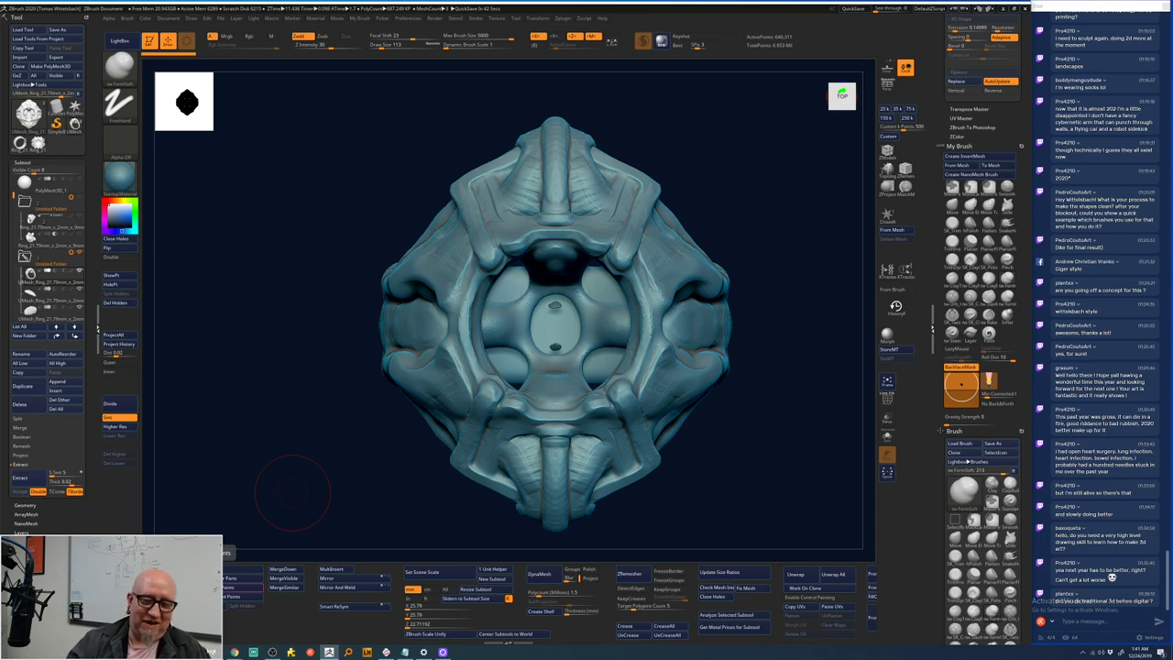
- Collapse the Untitled Folder and delete all its contents through Folder Actions
{"action": "left_click", "coordinate": [25, 273]}
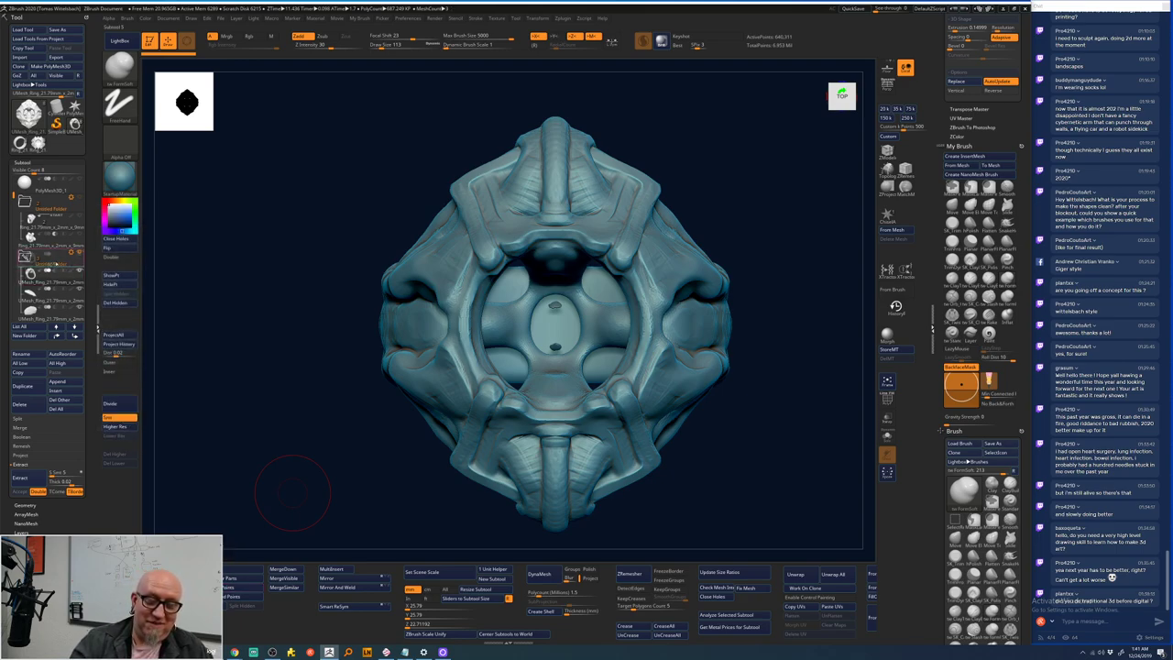
{"action": "mouse_move", "coordinate": [26, 273]}
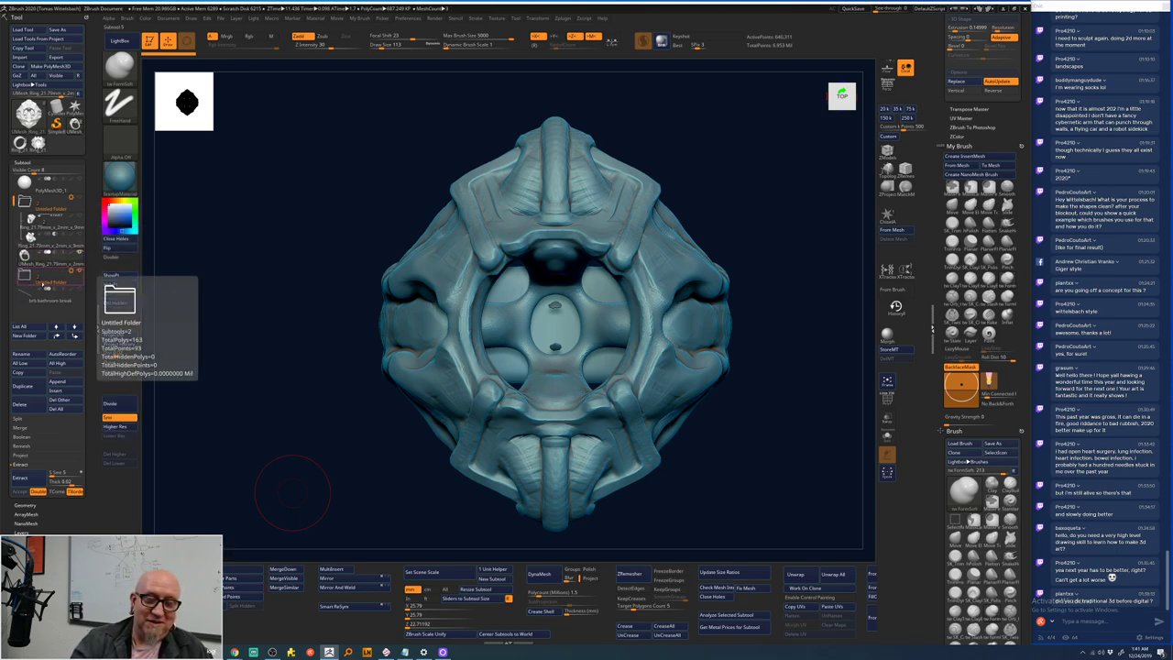
{"action": "left_click", "coordinate": [70, 270]}
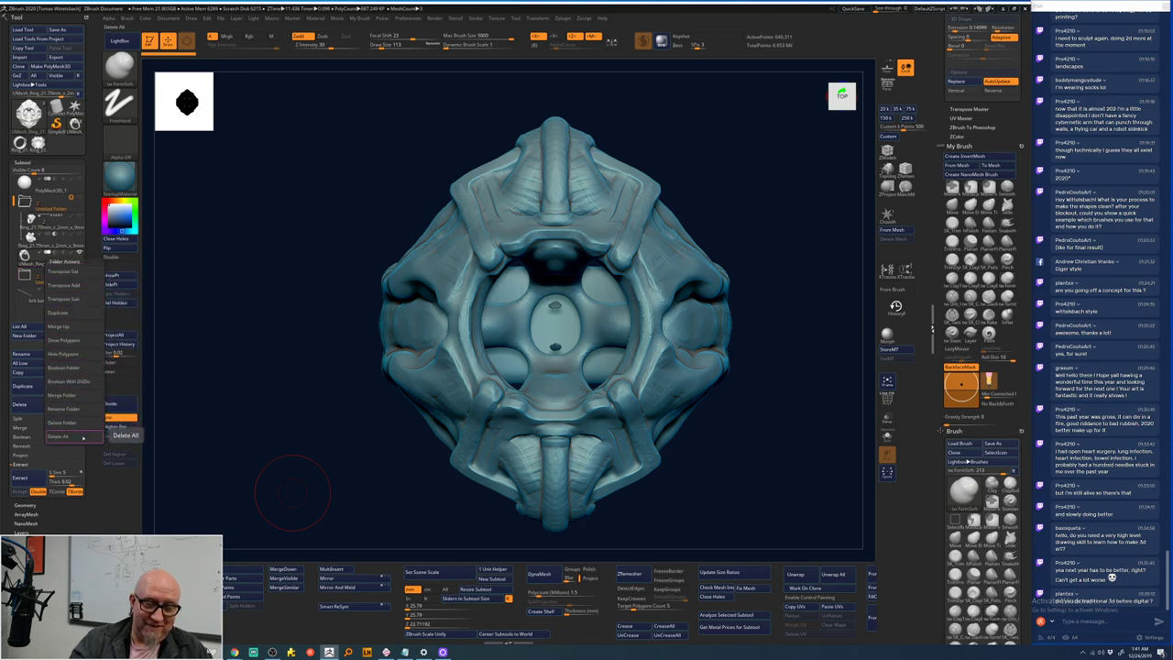
{"action": "left_click", "coordinate": [119, 469]}
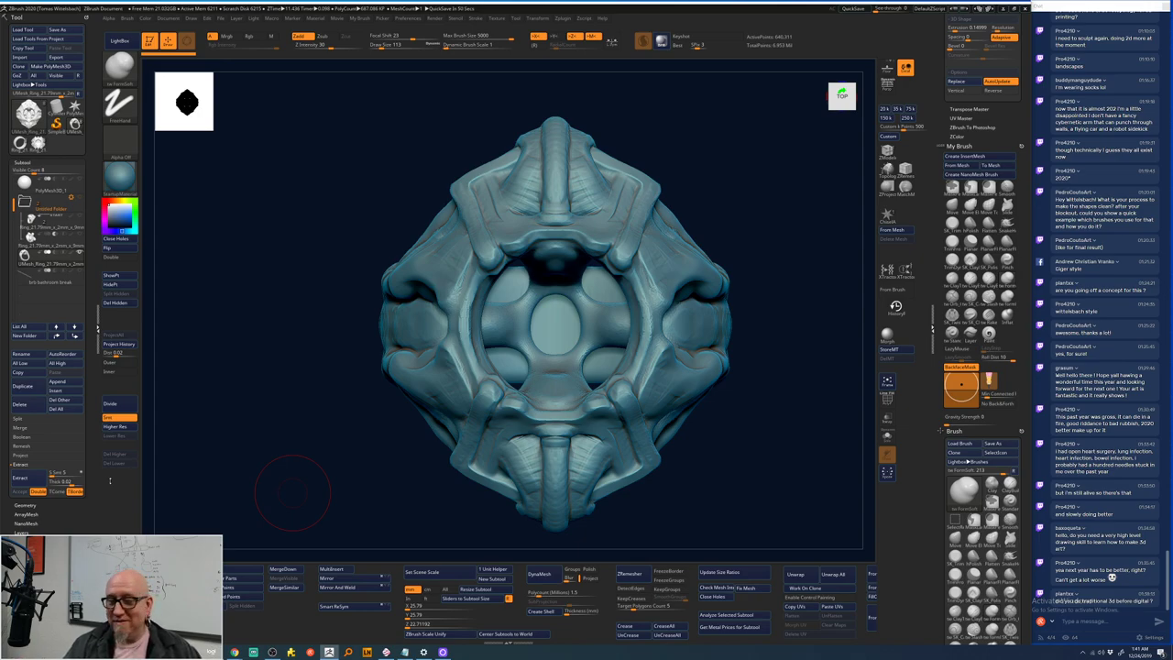
- Build a rounded bulge inside the dark side socket and smooth it
{"action": "mouse_move", "coordinate": [390, 435]}
{"action": "left_mouse_down"}
{"action": "mouse_move", "coordinate": [408, 438]}
{"action": "mouse_move", "coordinate": [697, 293]}
{"action": "mouse_move", "coordinate": [760, 241]}
{"action": "mouse_move", "coordinate": [784, 255]}
{"action": "mouse_move", "coordinate": [763, 267]}
{"action": "left_mouse_up"}
{"action": "mouse_move", "coordinate": [763, 266]}
{"action": "left_mouse_down"}
{"action": "mouse_move", "coordinate": [759, 254]}
{"action": "mouse_move", "coordinate": [754, 354]}
{"action": "mouse_move", "coordinate": [698, 302]}
{"action": "left_mouse_up"}
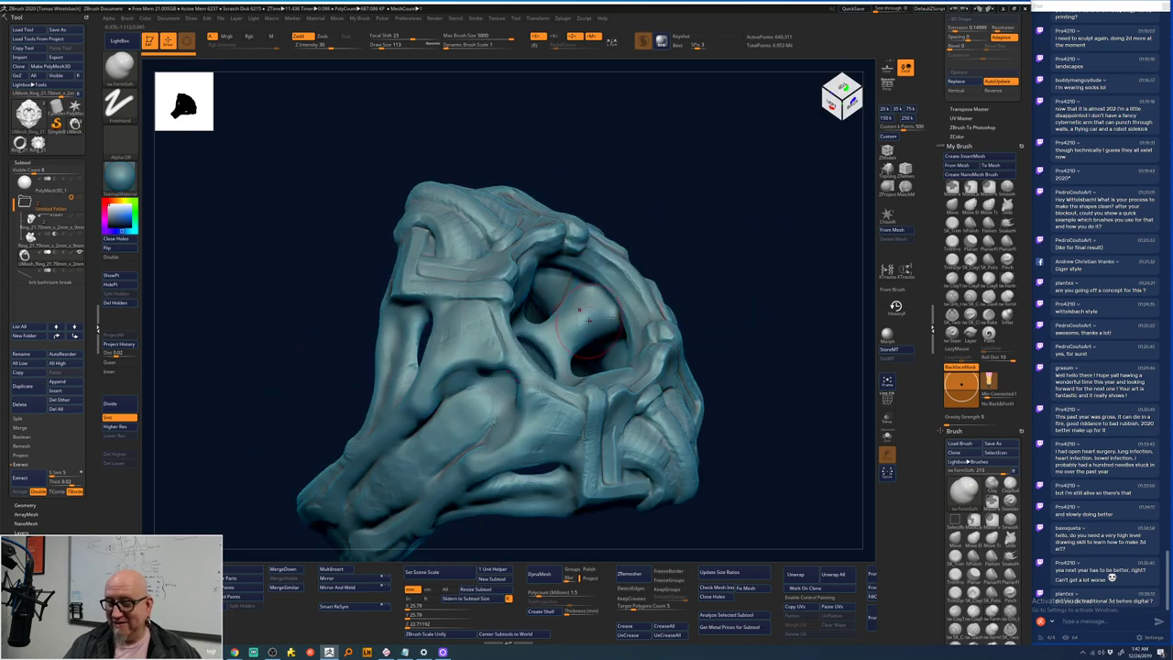
{"action": "mouse_move", "coordinate": [561, 341]}
{"action": "left_mouse_down"}
{"action": "mouse_move", "coordinate": [583, 312]}
{"action": "mouse_move", "coordinate": [595, 330]}
{"action": "left_mouse_up"}
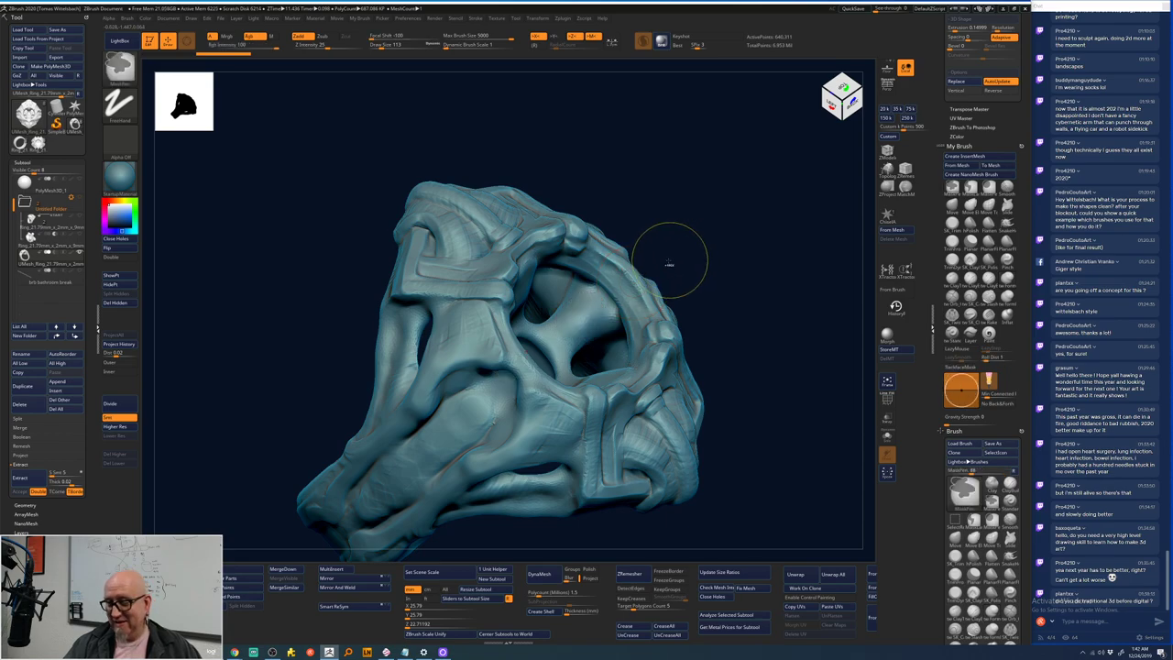
{"action": "left_click_drag", "start_coordinate": [620, 308], "coordinate": [583, 320], "text": "shift"}
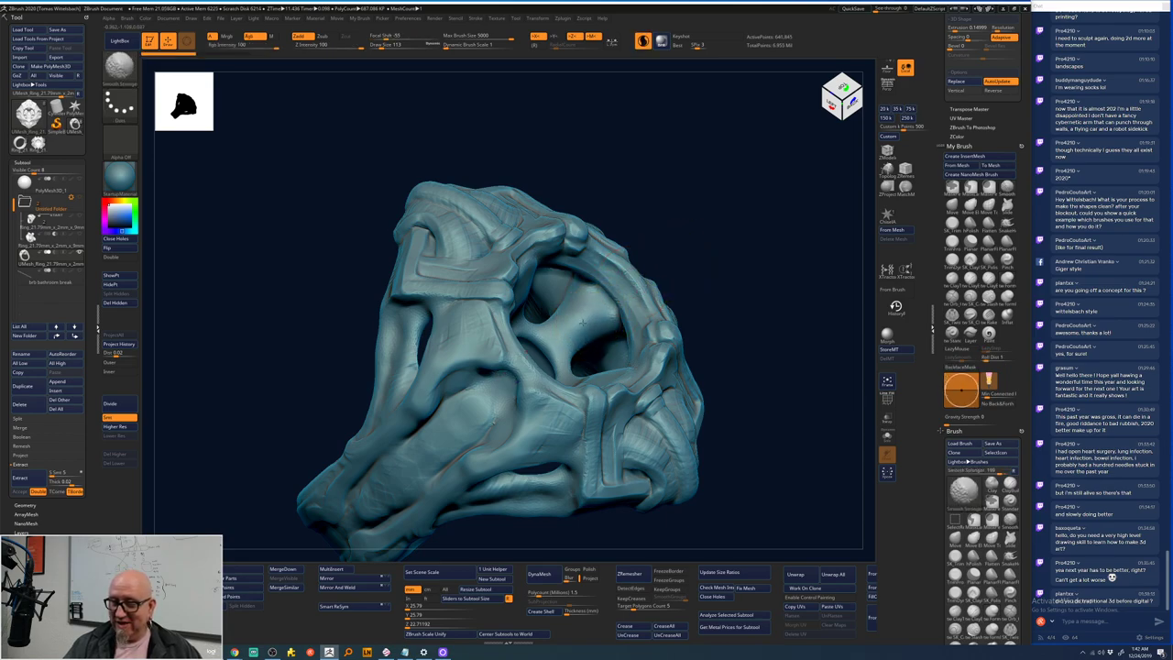
{"action": "mouse_move", "coordinate": [659, 272]}
{"action": "left_mouse_down", "text": "shift"}
{"action": "mouse_move", "coordinate": [736, 251]}
{"action": "mouse_move", "coordinate": [623, 302]}
{"action": "left_mouse_up", "text": "shift"}
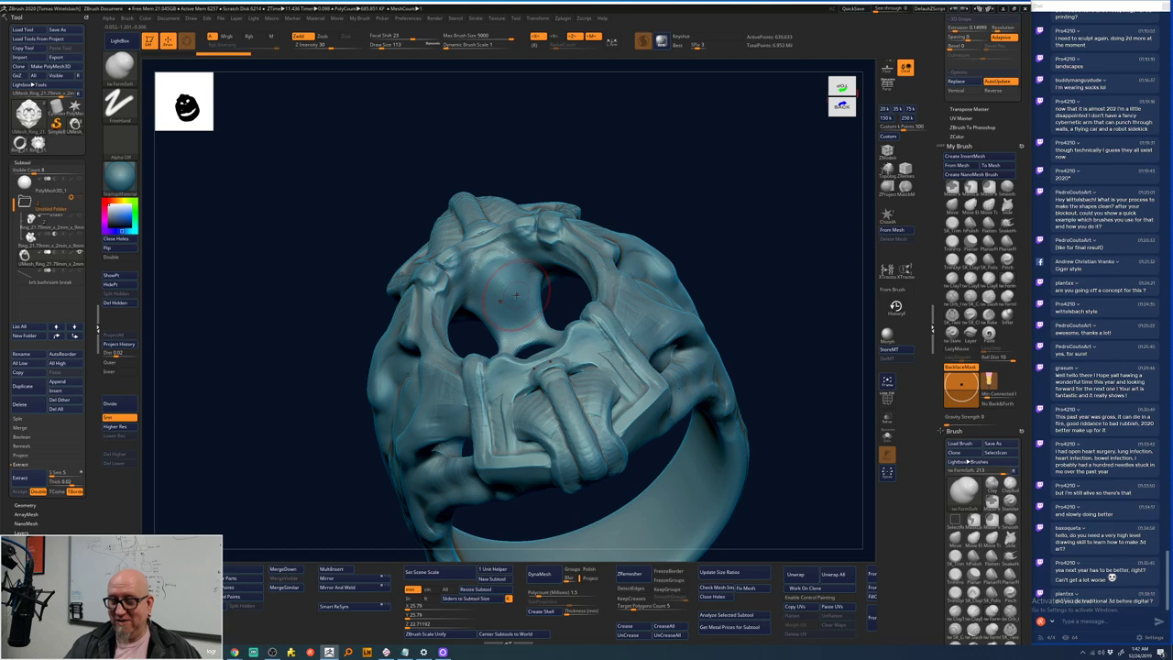
{"action": "left_click_drag", "start_coordinate": [725, 214], "coordinate": [509, 298]}
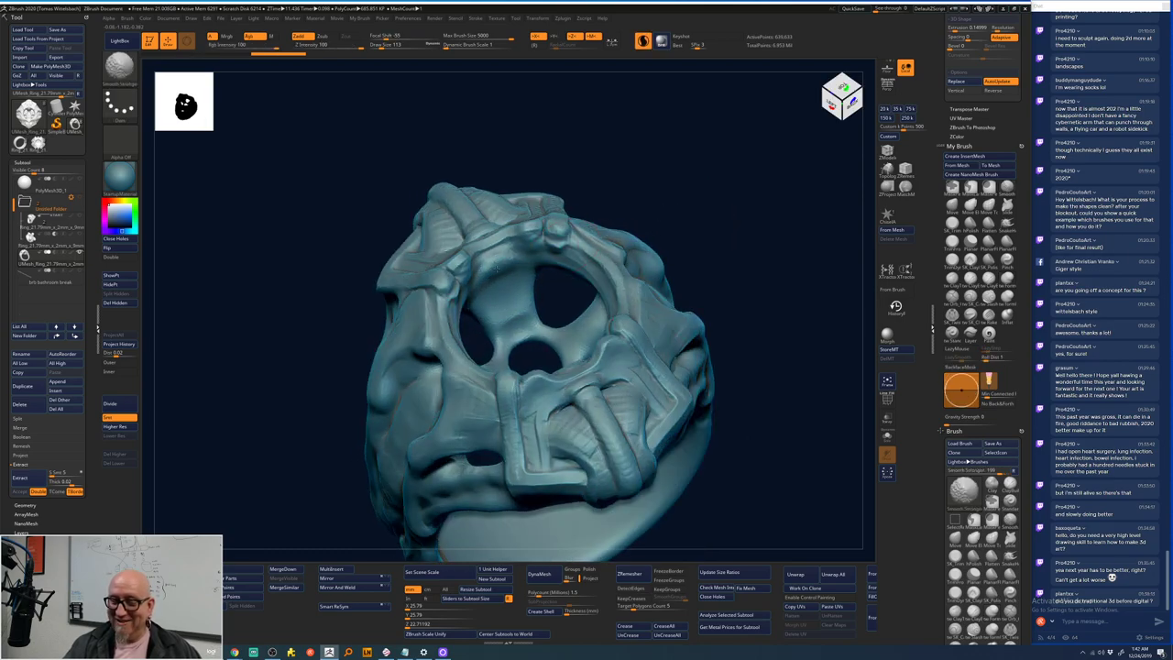
{"action": "left_click_drag", "start_coordinate": [754, 248], "coordinate": [750, 282], "text": "shift"}
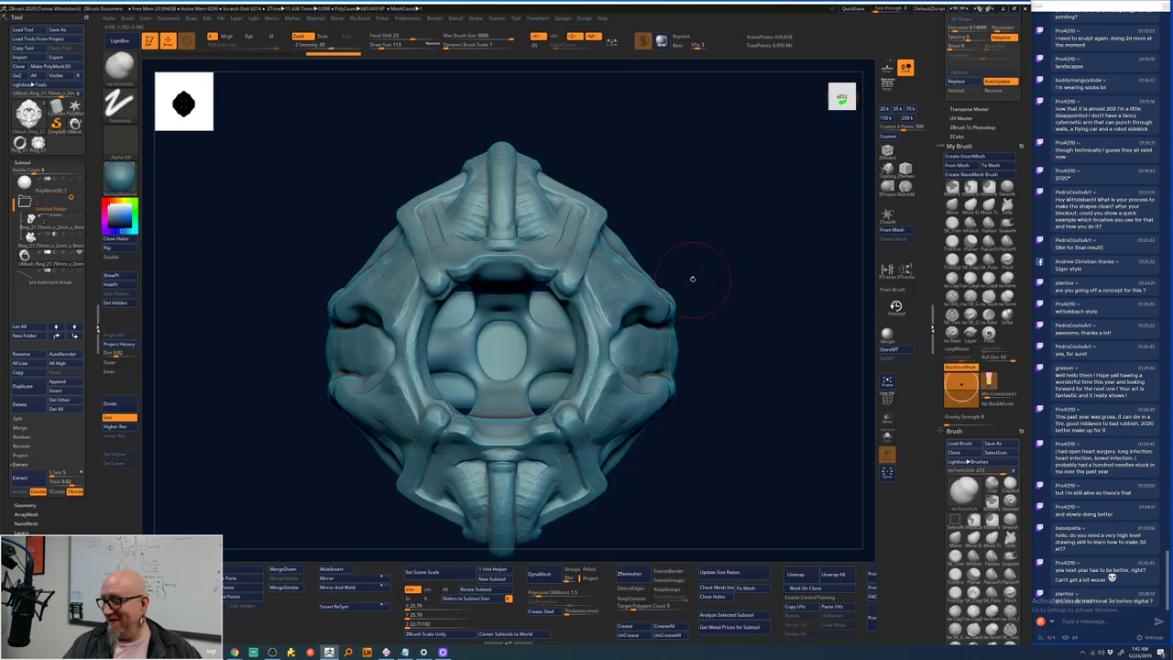
- Switch to the ClayTubes brush and alternate with Smooth while working the front of the ring
{"action": "key", "text": "b"}
{"action": "key", "text": "c"}
{"action": "key", "text": "b"}
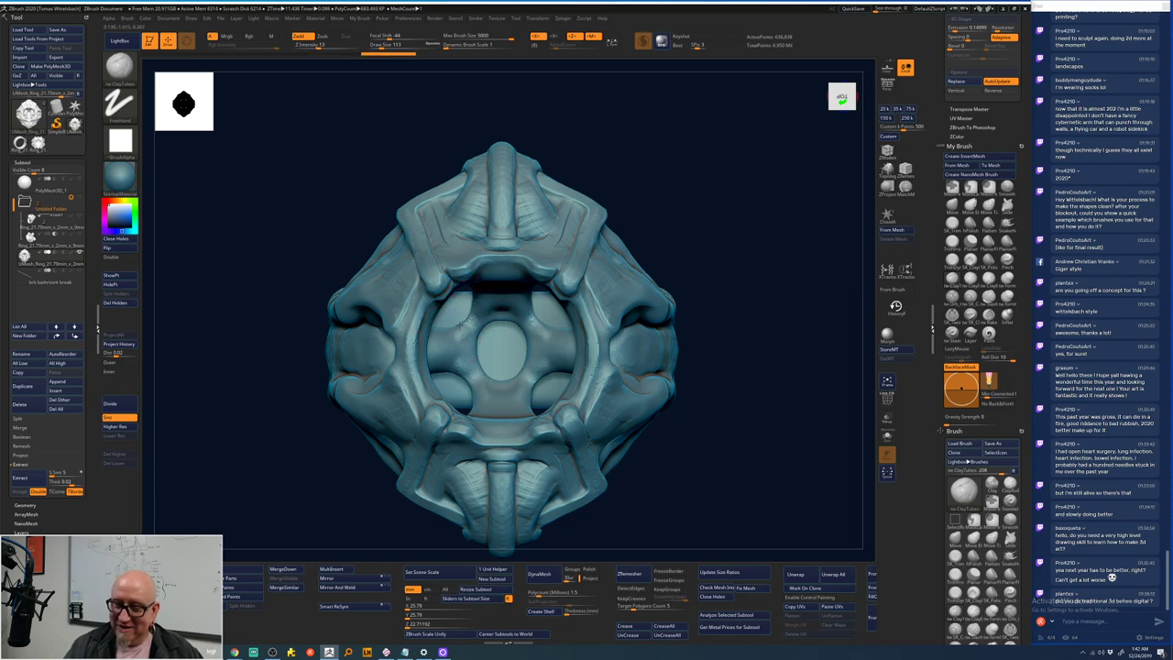
{"action": "key", "text": "space"}
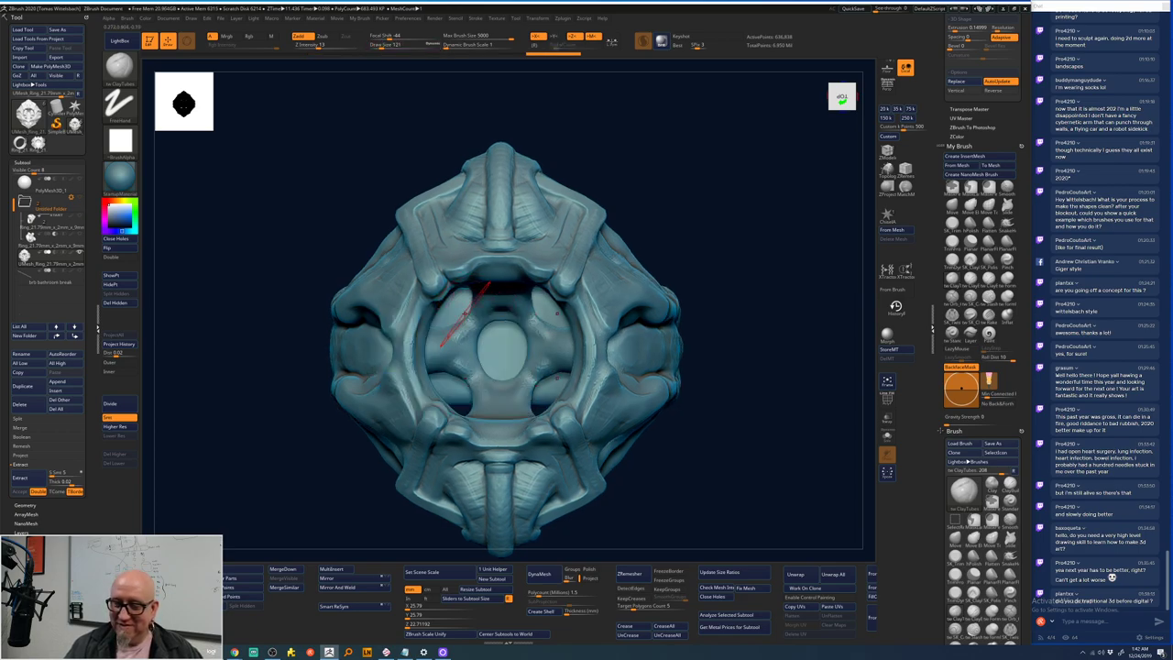
{"action": "key", "text": "space"}
{"action": "mouse_move", "coordinate": [516, 265]}
{"action": "right_mouse_down"}
{"action": "mouse_move", "coordinate": [720, 196]}
{"action": "mouse_move", "coordinate": [641, 223]}
{"action": "right_mouse_up"}
{"action": "key", "text": "shift"}
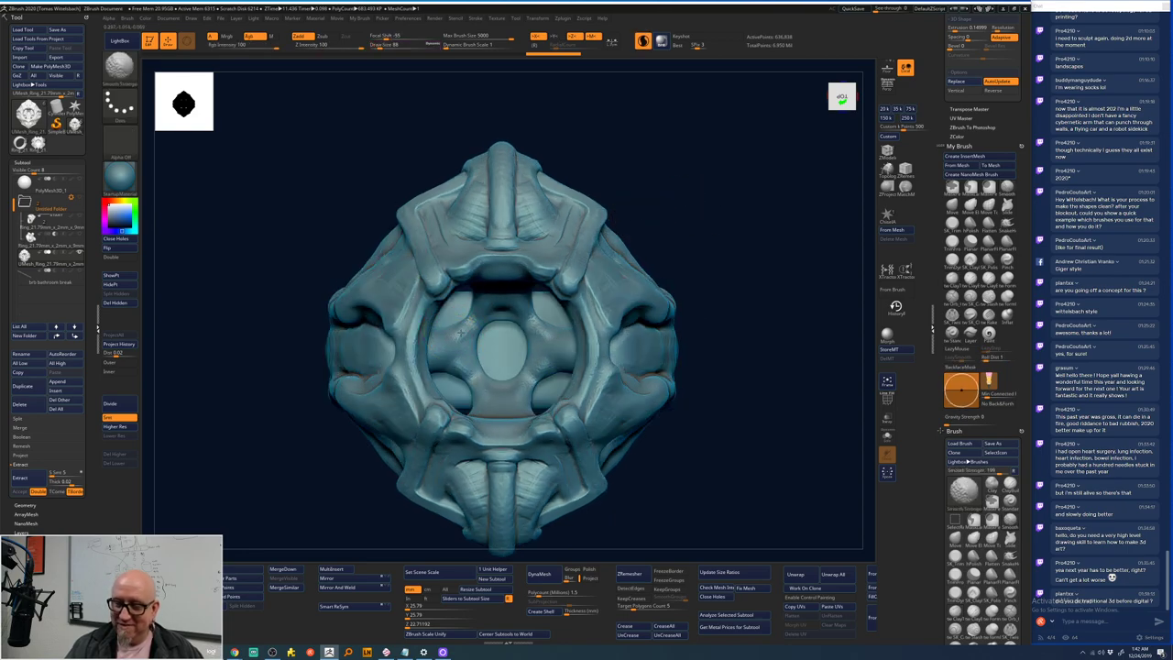
{"action": "key", "text": "shift"}
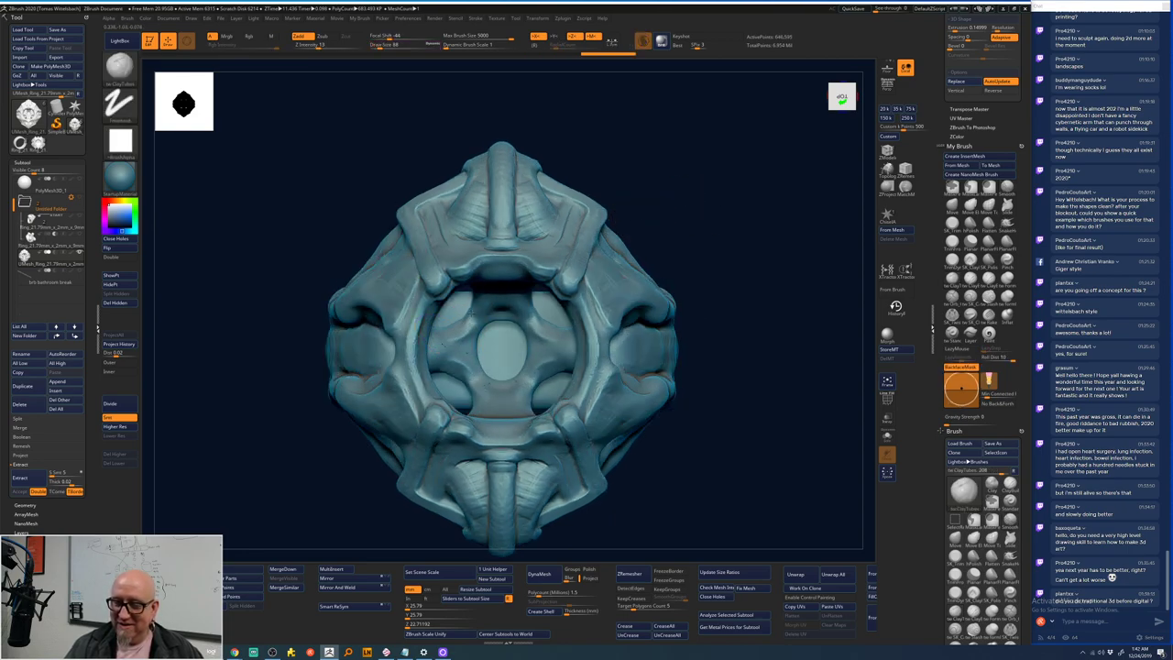
{"action": "key", "text": "shift"}
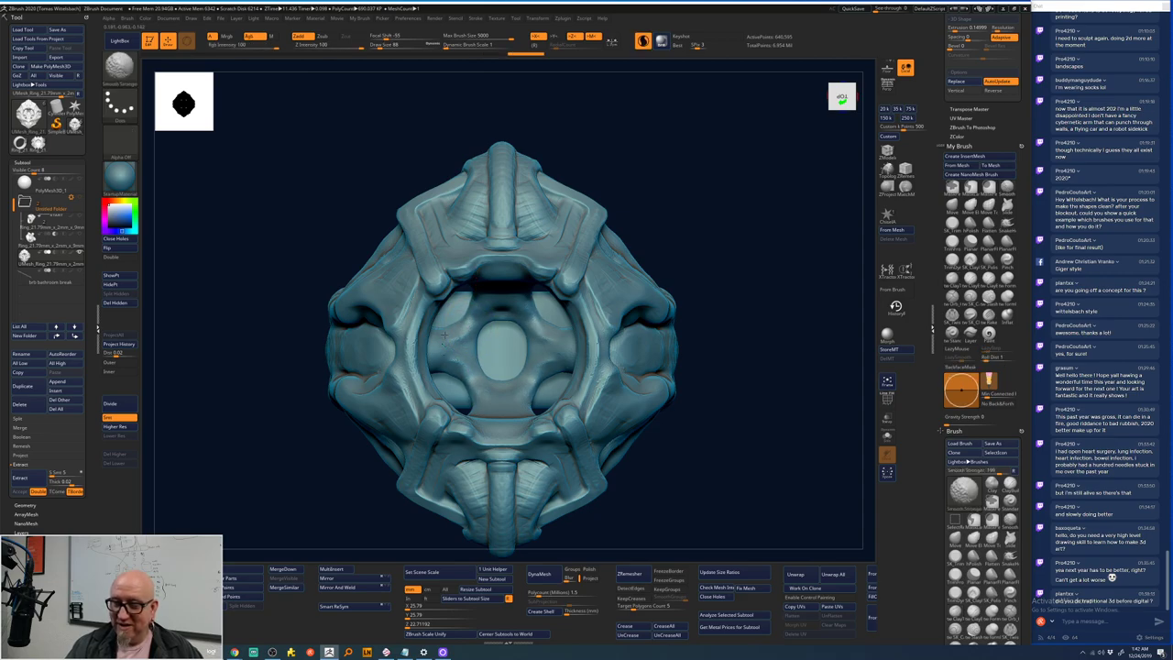
{"action": "key", "text": "shift"}
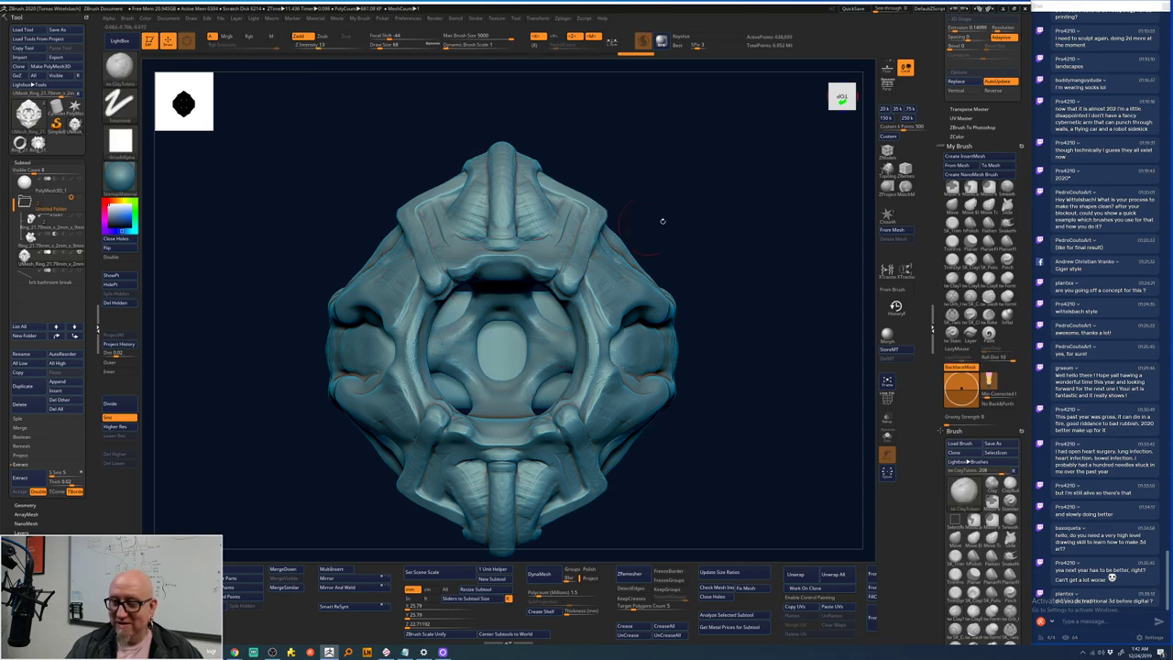
{"action": "left_click_drag", "start_coordinate": [662, 220], "coordinate": [705, 187]}
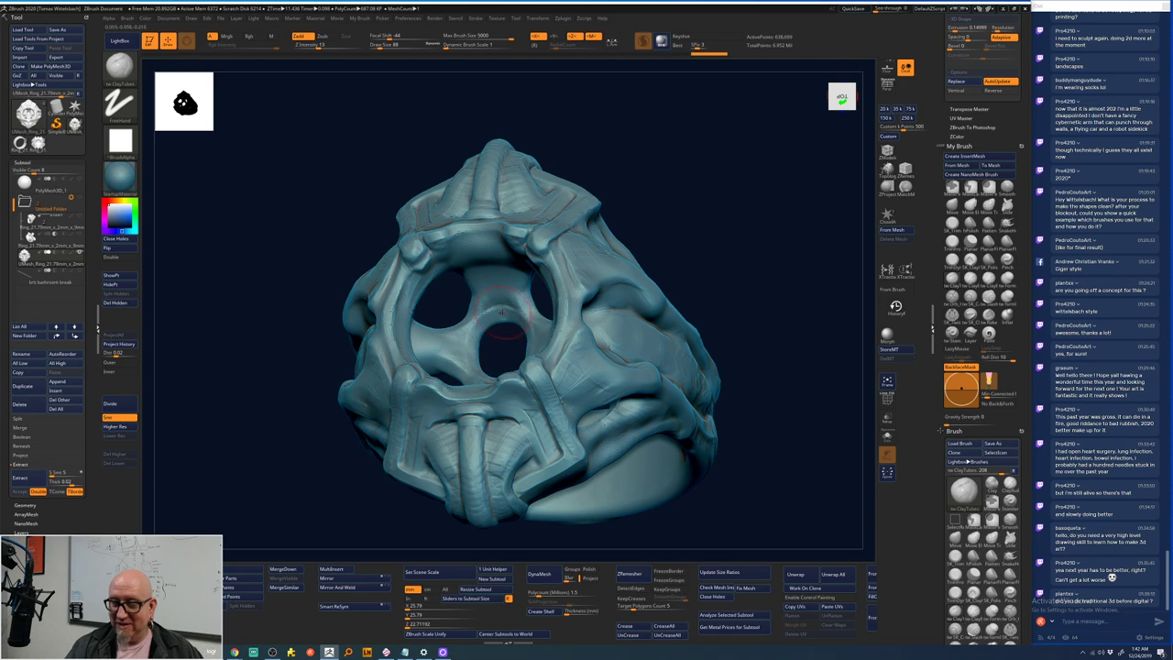
{"action": "key", "text": "shift"}
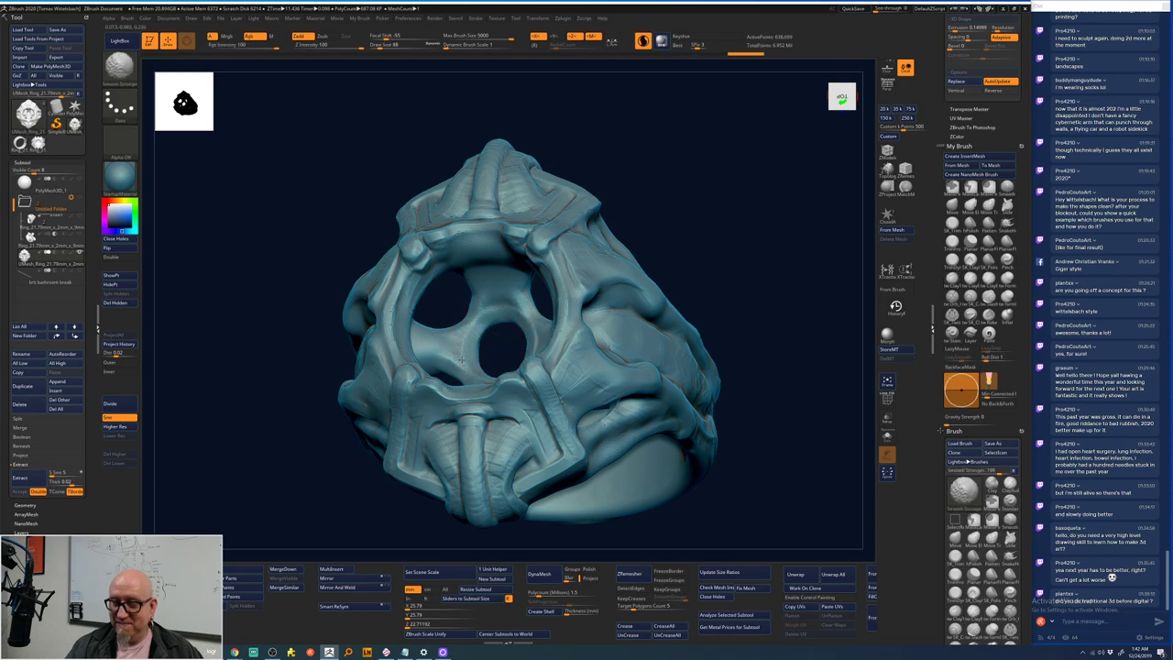
{"action": "key", "text": "shift"}
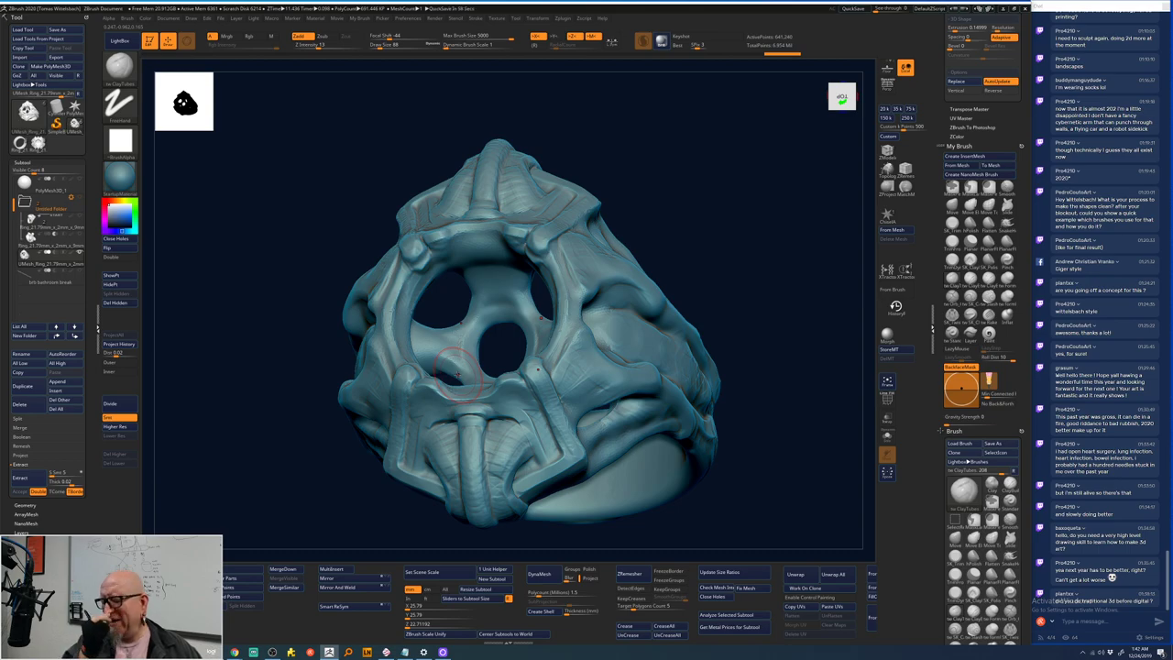
- Add a mirrored ClayTubes stroke along the right side, then smooth and check the underside
{"action": "right_click_drag", "start_coordinate": [461, 371], "coordinate": [507, 309]}
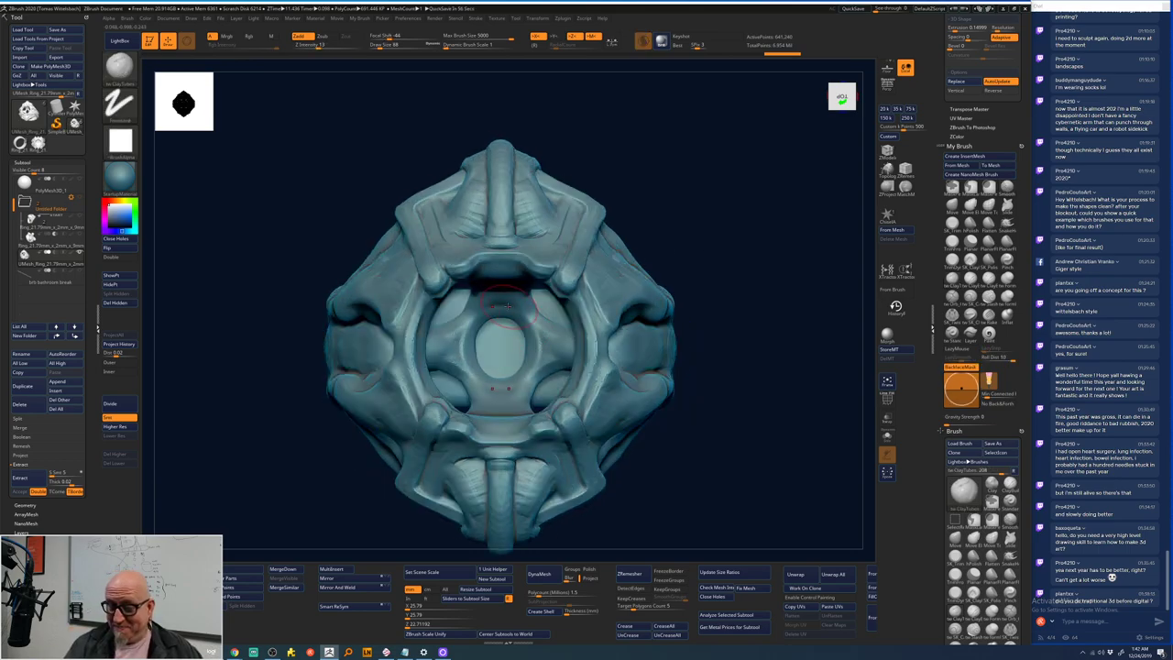
{"action": "mouse_move", "coordinate": [507, 309]}
{"action": "left_mouse_down"}
{"action": "mouse_move", "coordinate": [527, 319]}
{"action": "mouse_move", "coordinate": [536, 353]}
{"action": "mouse_move", "coordinate": [559, 323]}
{"action": "left_mouse_up"}
{"action": "right_click_drag", "start_coordinate": [501, 306], "coordinate": [495, 321]}
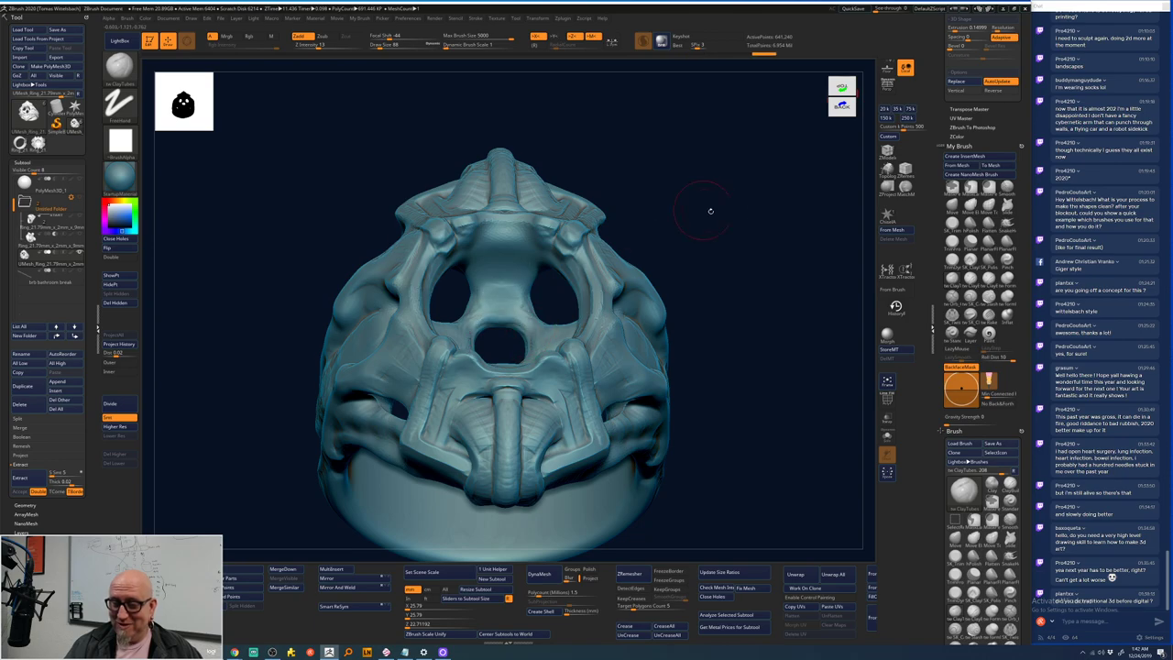
{"action": "mouse_move", "coordinate": [706, 210]}
{"action": "left_mouse_down"}
{"action": "mouse_move", "coordinate": [673, 267]}
{"action": "mouse_move", "coordinate": [522, 341]}
{"action": "left_mouse_up"}
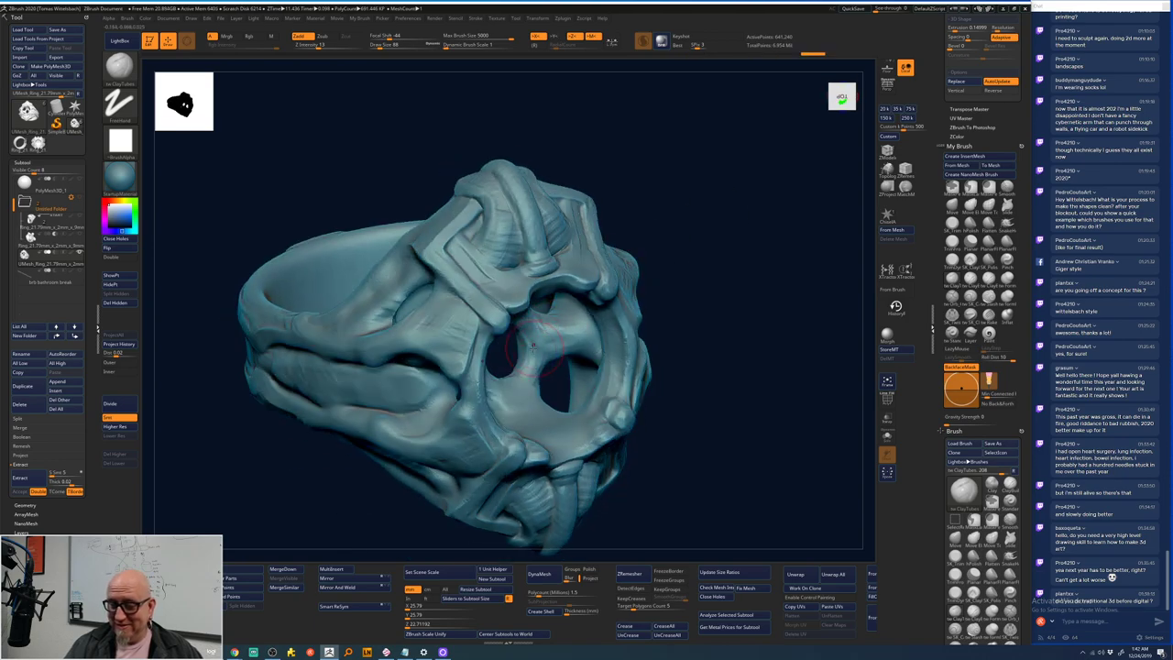
{"action": "key", "text": "shift"}
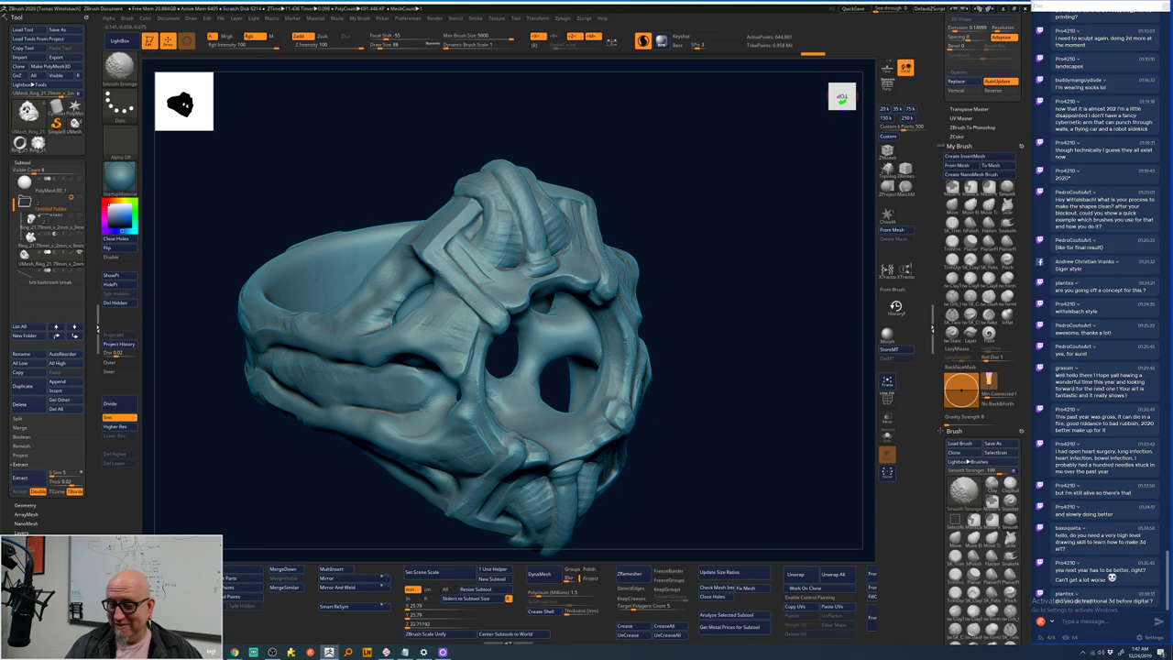
{"action": "mouse_move", "coordinate": [688, 256]}
{"action": "left_mouse_down"}
{"action": "mouse_move", "coordinate": [725, 174]}
{"action": "mouse_move", "coordinate": [732, 246]}
{"action": "mouse_move", "coordinate": [692, 327]}
{"action": "mouse_move", "coordinate": [606, 339]}
{"action": "left_mouse_up"}
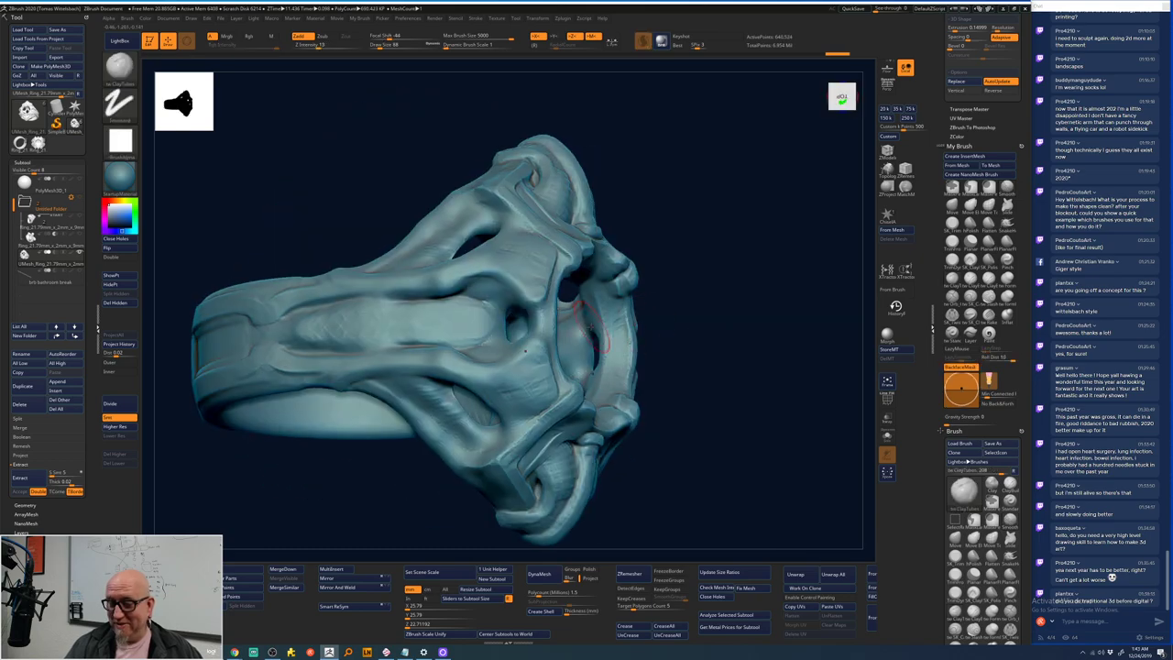
{"action": "mouse_move", "coordinate": [696, 283]}
{"action": "left_mouse_down"}
{"action": "mouse_move", "coordinate": [694, 339]}
{"action": "mouse_move", "coordinate": [760, 236]}
{"action": "mouse_move", "coordinate": [760, 249]}
{"action": "left_mouse_up"}
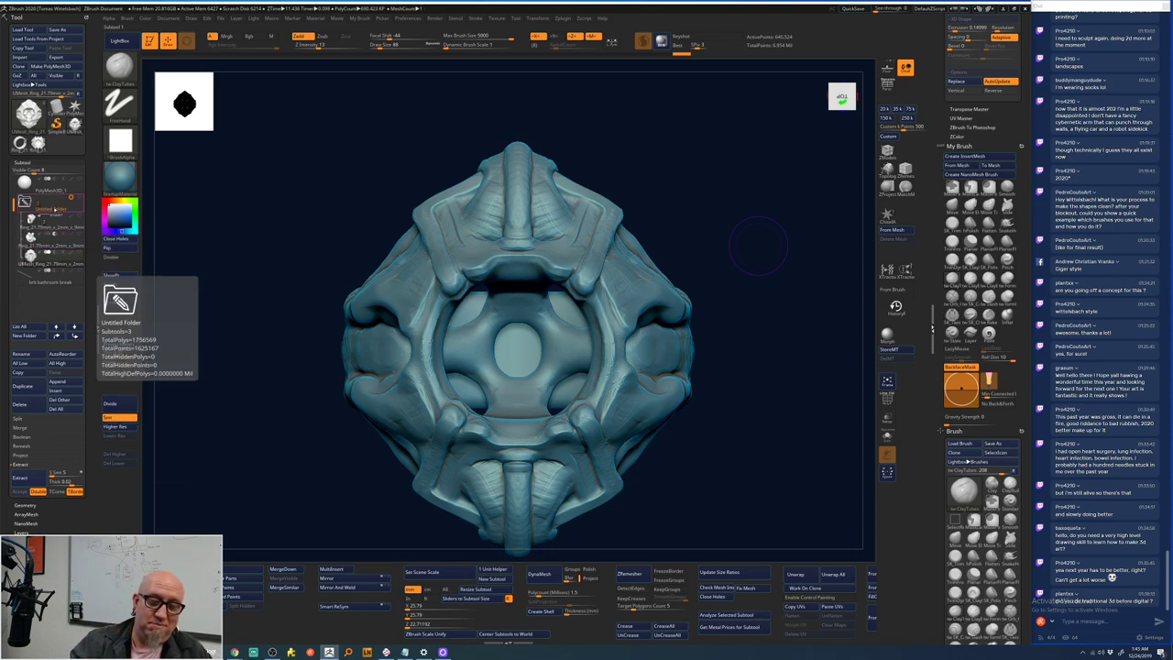
- Drag PolyMesh3D_1 to the bottom of the Subtool list
{"action": "mouse_move", "coordinate": [41, 188]}
{"action": "left_click_drag", "start_coordinate": [42, 188], "coordinate": [37, 261]}
{"action": "mouse_move", "coordinate": [79, 236]}
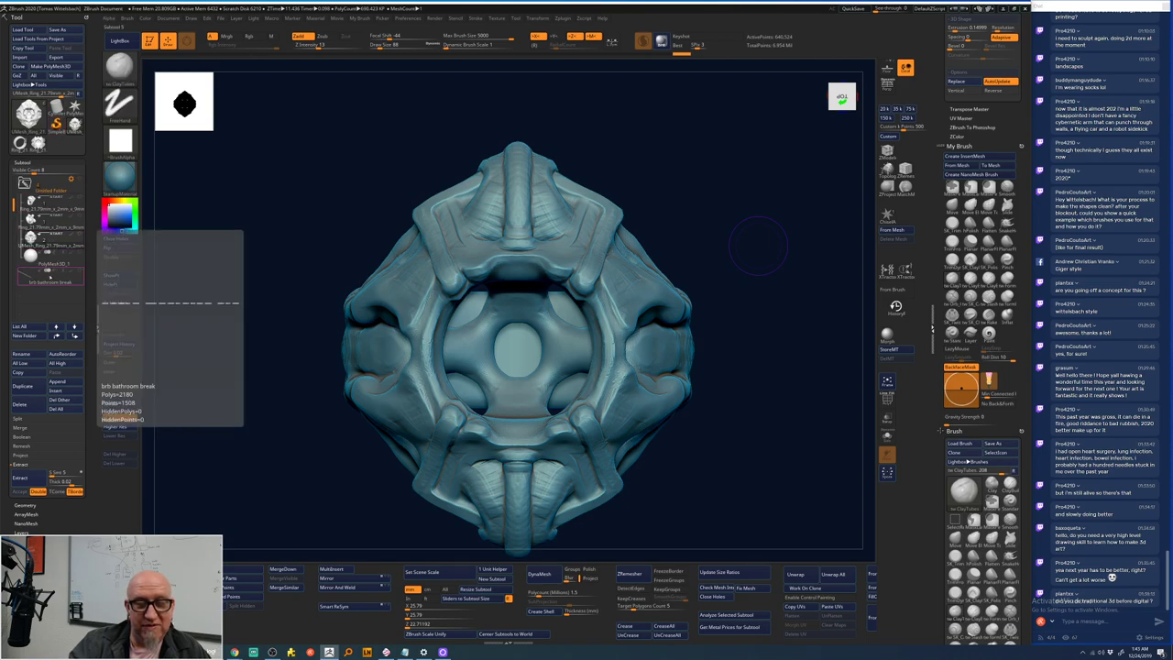
- Click through the folder's subtools, then select 'brb bathroom break' and orbit the view
{"action": "left_click", "coordinate": [46, 249]}
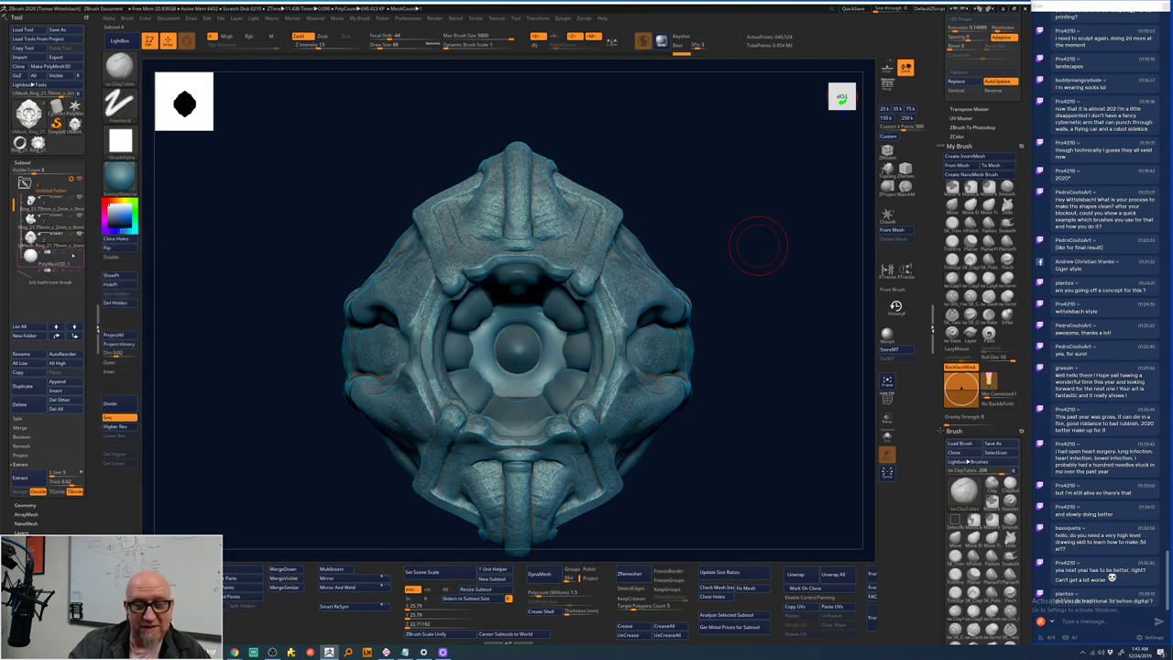
{"action": "left_click", "coordinate": [45, 240]}
{"action": "left_click", "coordinate": [45, 258]}
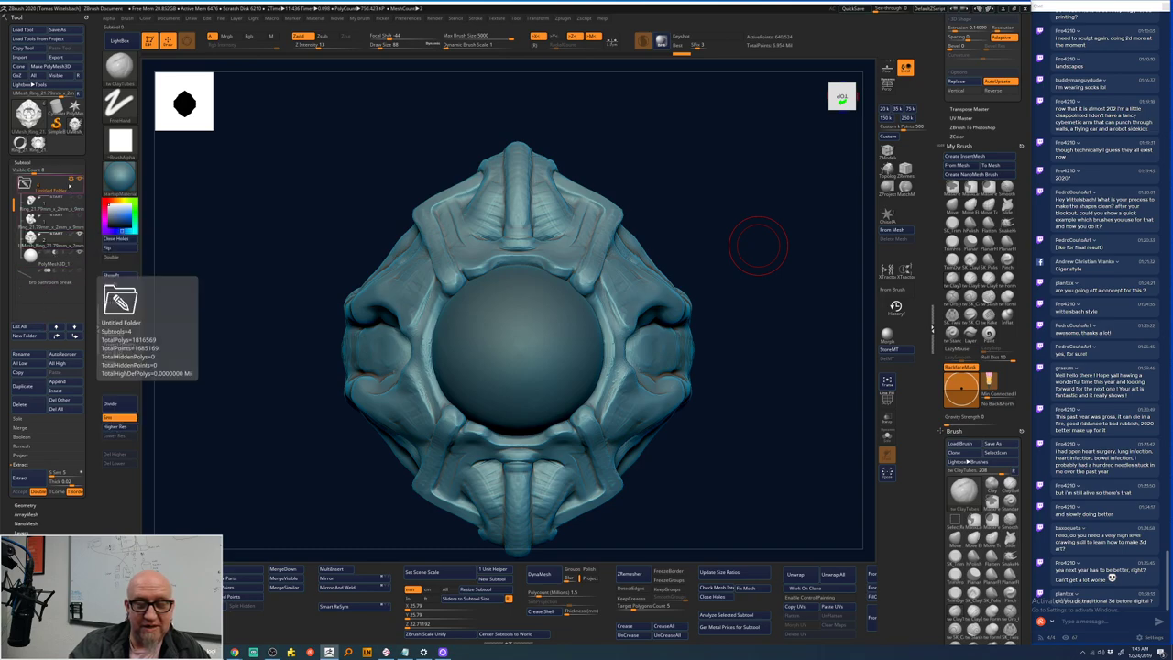
{"action": "left_click", "coordinate": [54, 189]}
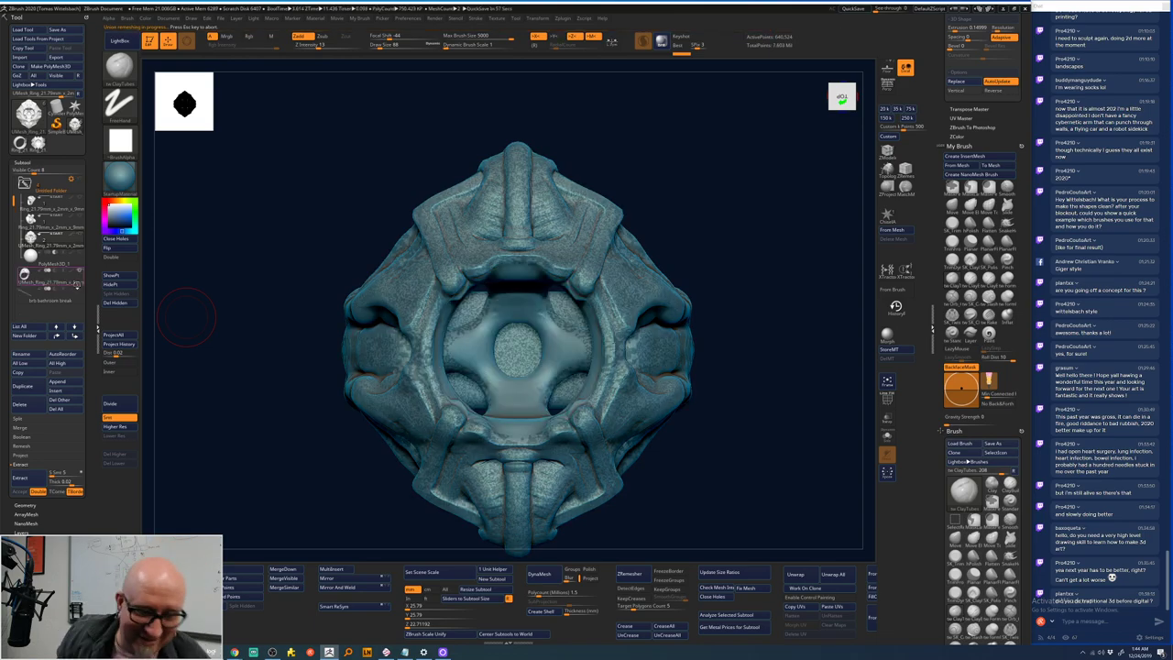
{"action": "mouse_move", "coordinate": [50, 246]}
{"action": "left_click", "coordinate": [46, 300]}
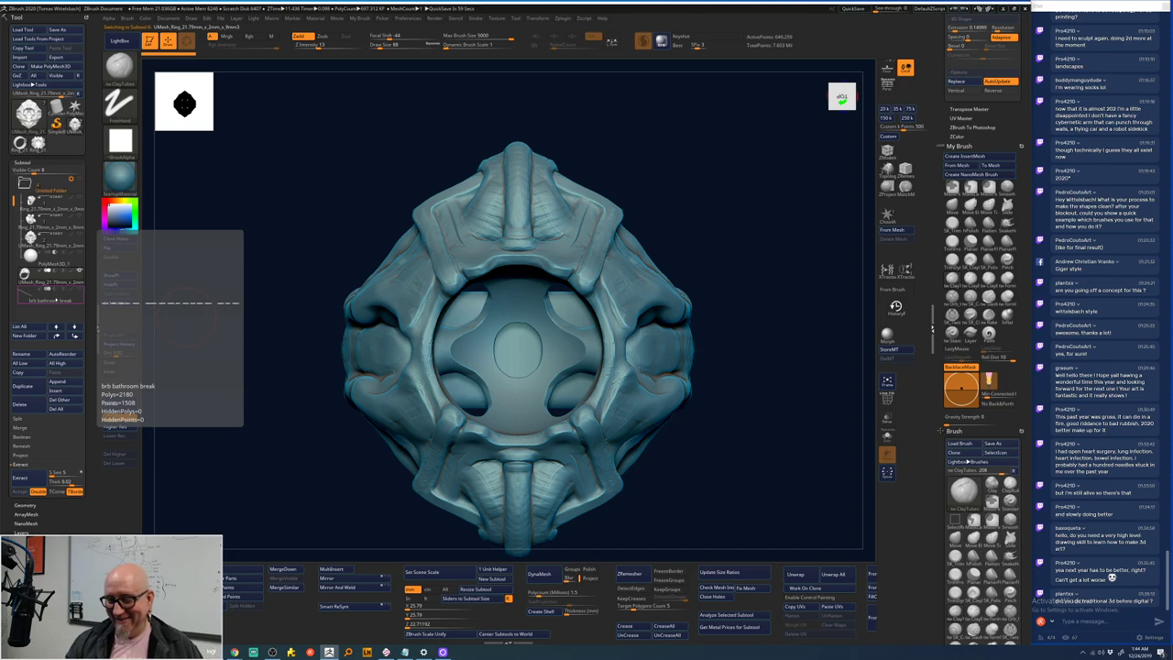
{"action": "mouse_move", "coordinate": [705, 458]}
{"action": "left_mouse_down"}
{"action": "mouse_move", "coordinate": [720, 406]}
{"action": "mouse_move", "coordinate": [709, 476]}
{"action": "mouse_move", "coordinate": [660, 374]}
{"action": "mouse_move", "coordinate": [720, 333]}
{"action": "mouse_move", "coordinate": [723, 262]}
{"action": "mouse_move", "coordinate": [740, 325]}
{"action": "mouse_move", "coordinate": [712, 284]}
{"action": "left_mouse_up"}
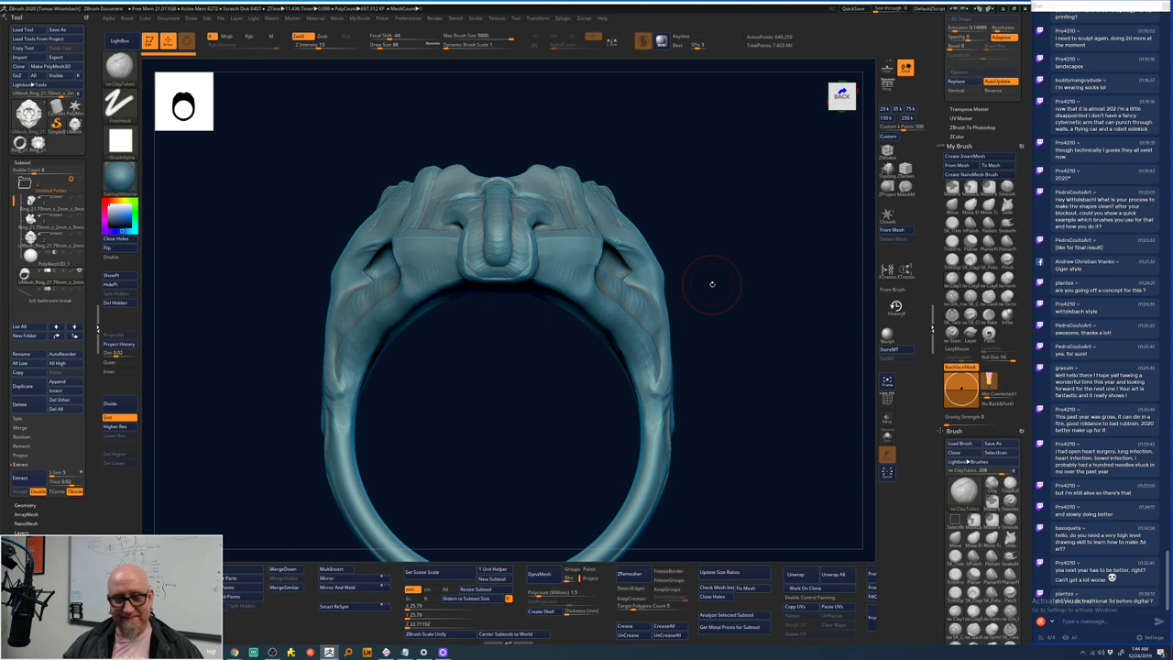
- Cycle through the ring, mandrel cylinder, signet, lion-head and sphere tools in the Tool palette
{"action": "left_click", "coordinate": [75, 124]}
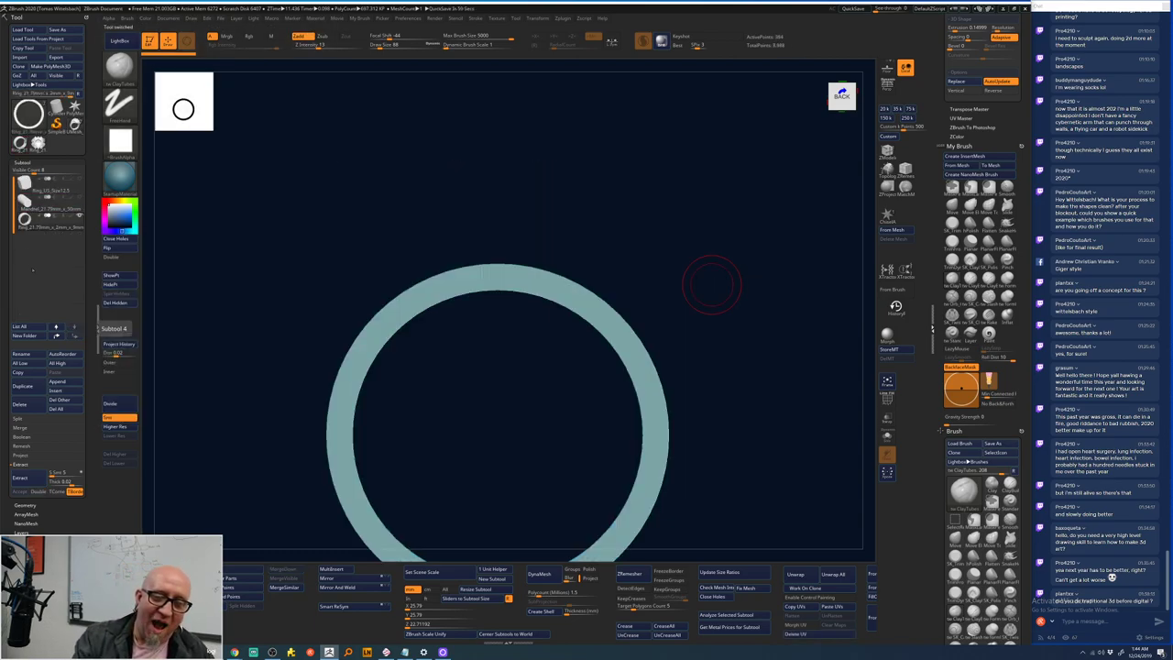
{"action": "mouse_move", "coordinate": [58, 209]}
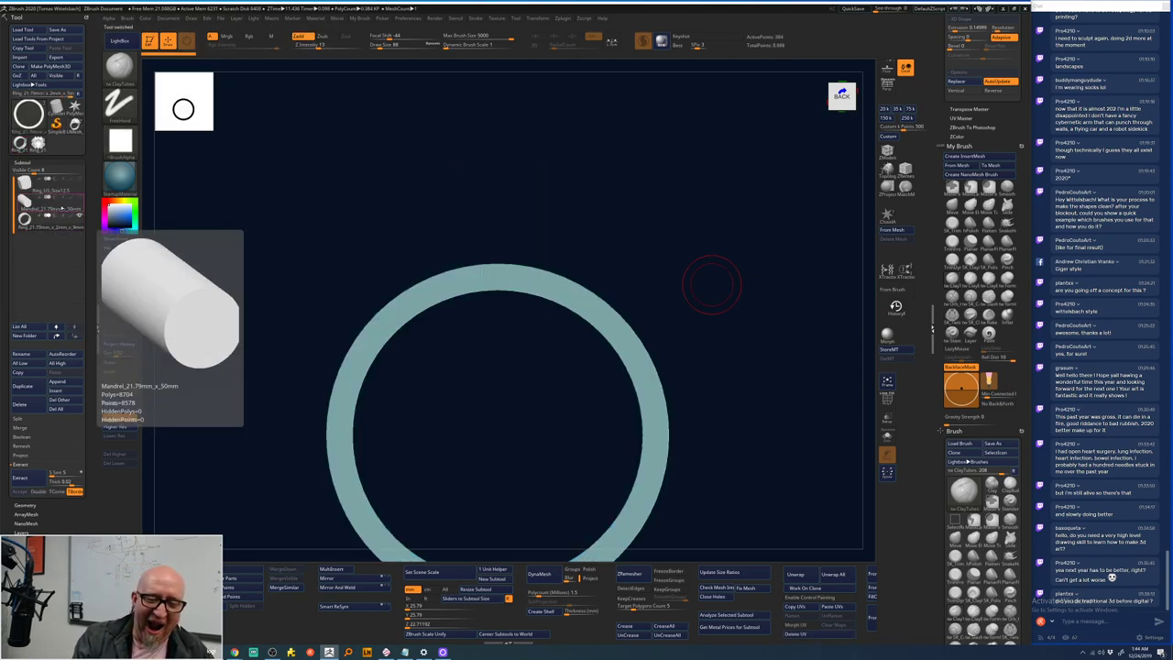
{"action": "left_click", "coordinate": [58, 209]}
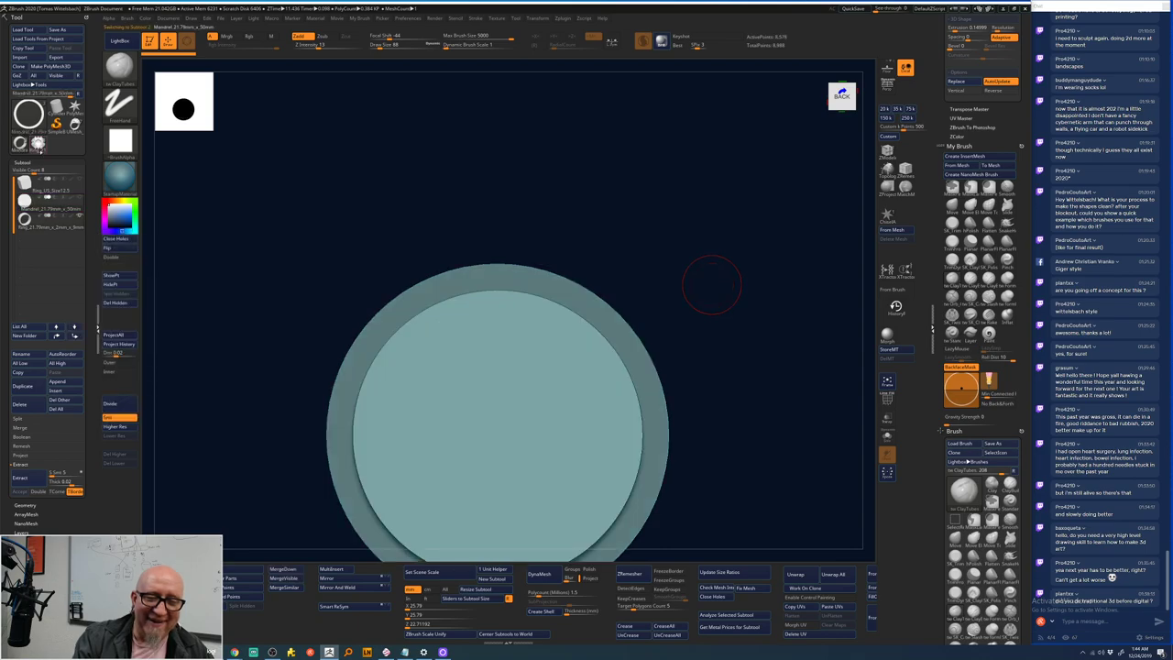
{"action": "left_click", "coordinate": [76, 124]}
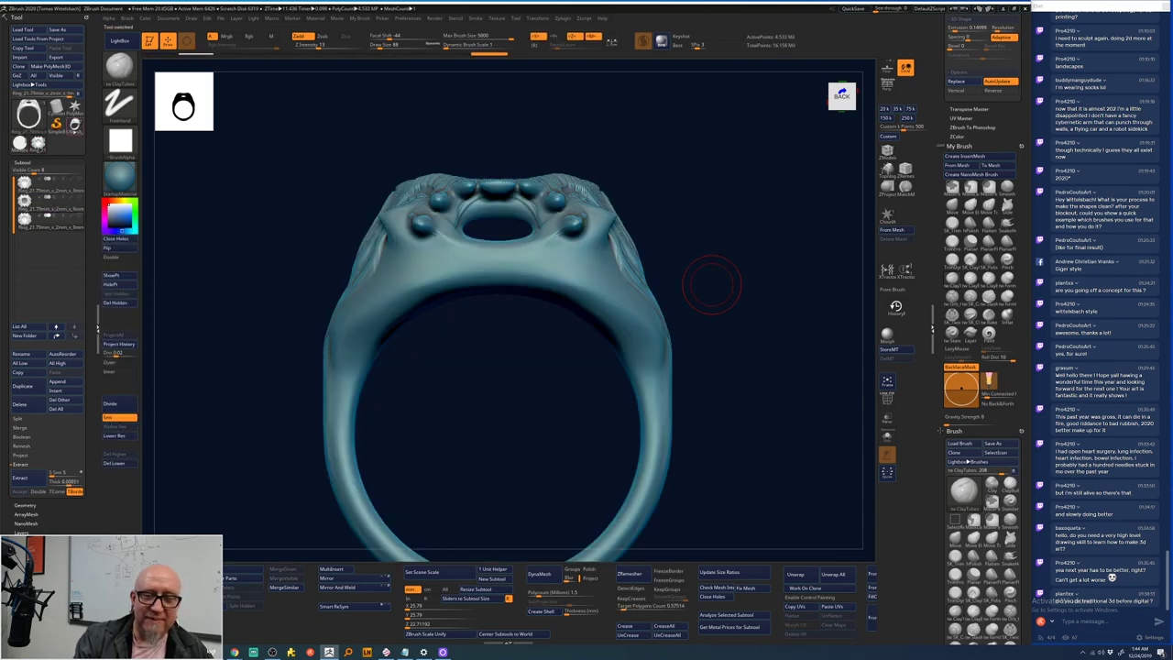
{"action": "left_click", "coordinate": [75, 123]}
{"action": "left_click", "coordinate": [75, 124]}
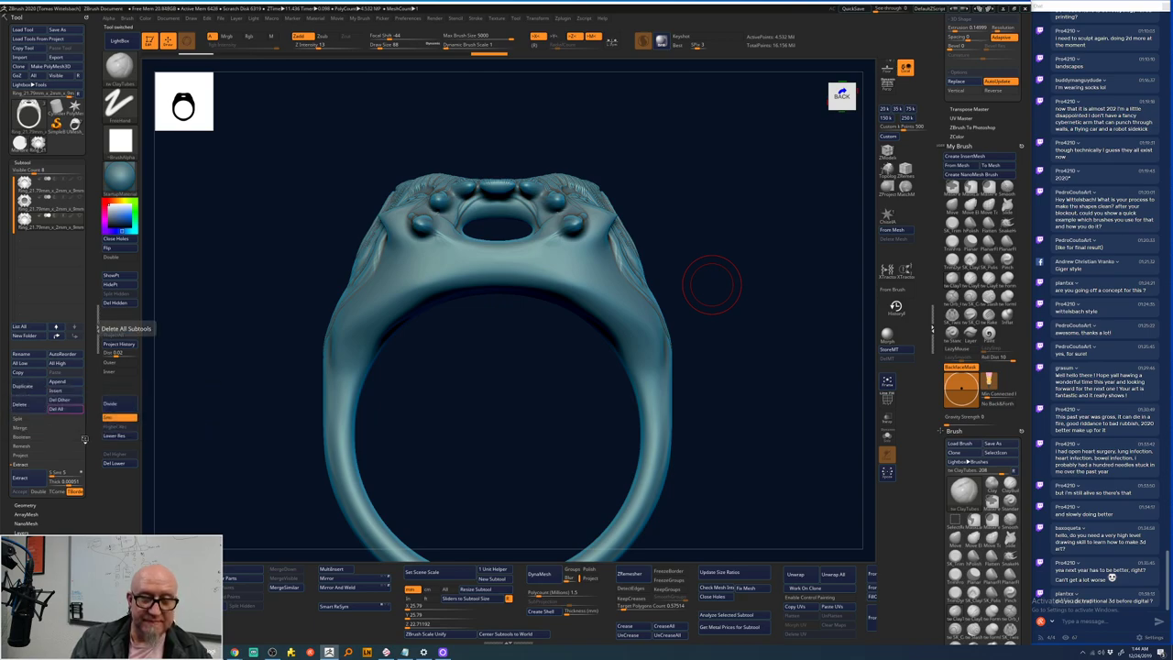
{"action": "left_click", "coordinate": [75, 124]}
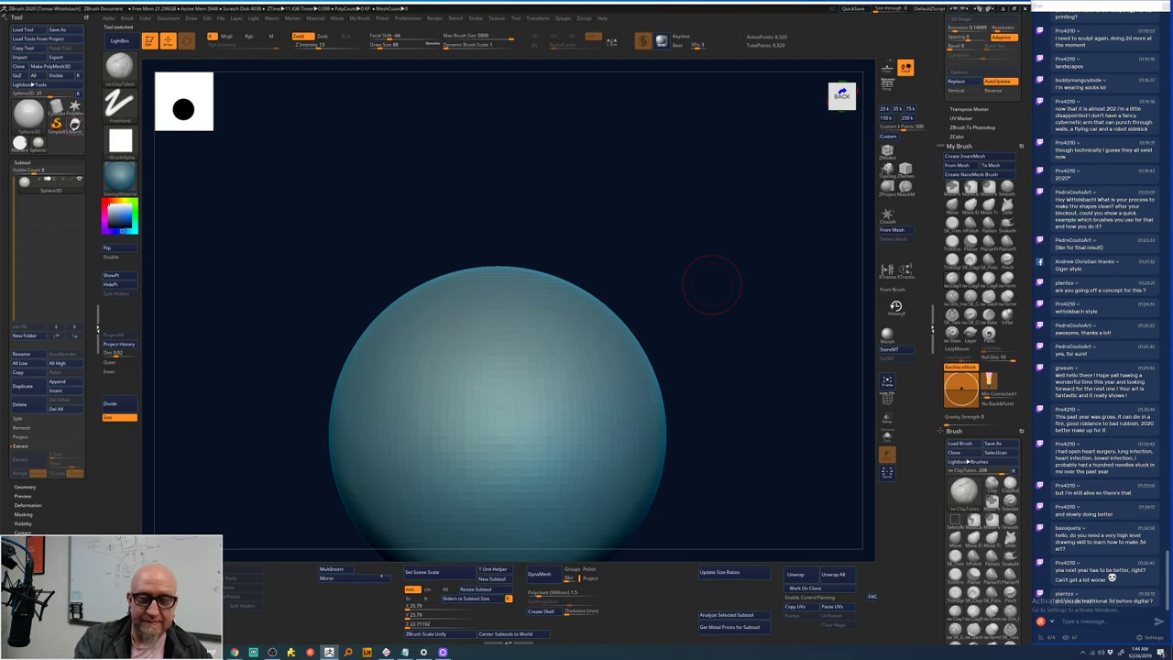
- Insert the Mandrel cylinder as a subtool, move it up, and delete the extra ring subtool
{"action": "left_click", "coordinate": [70, 389]}
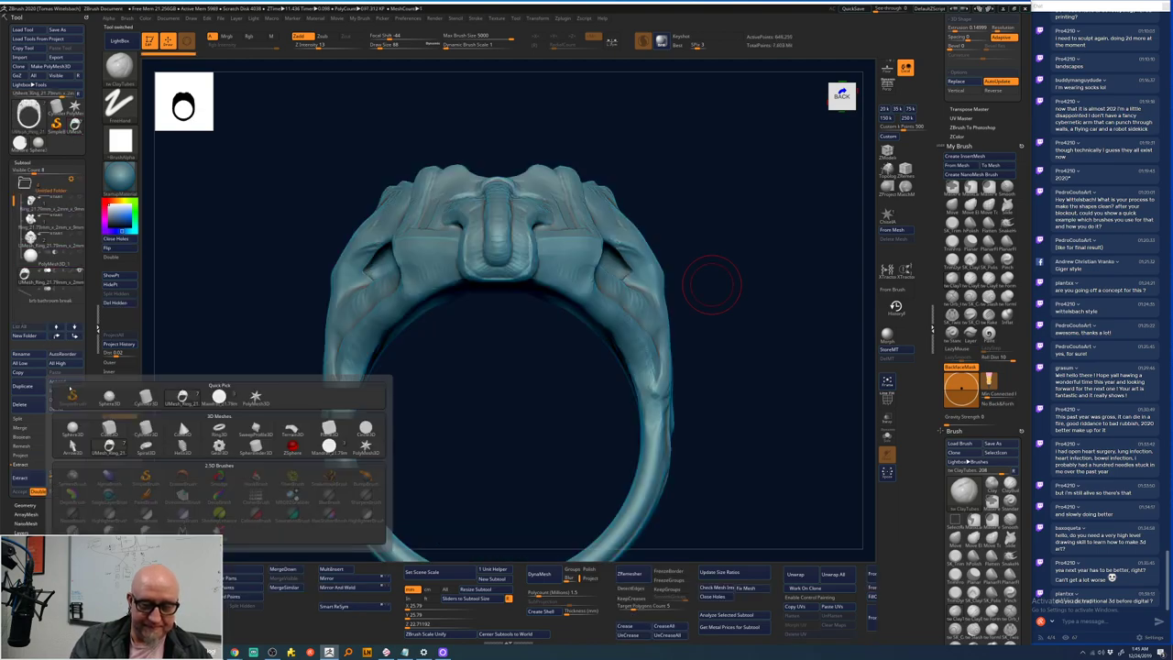
{"action": "mouse_move", "coordinate": [181, 397]}
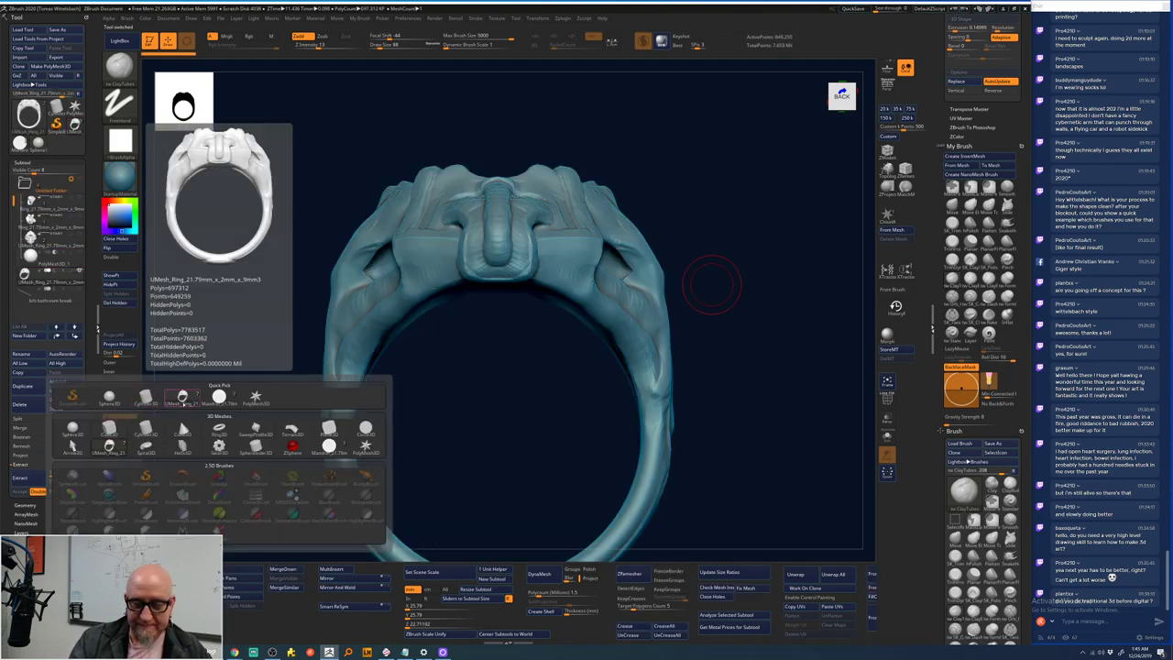
{"action": "left_click", "coordinate": [220, 398]}
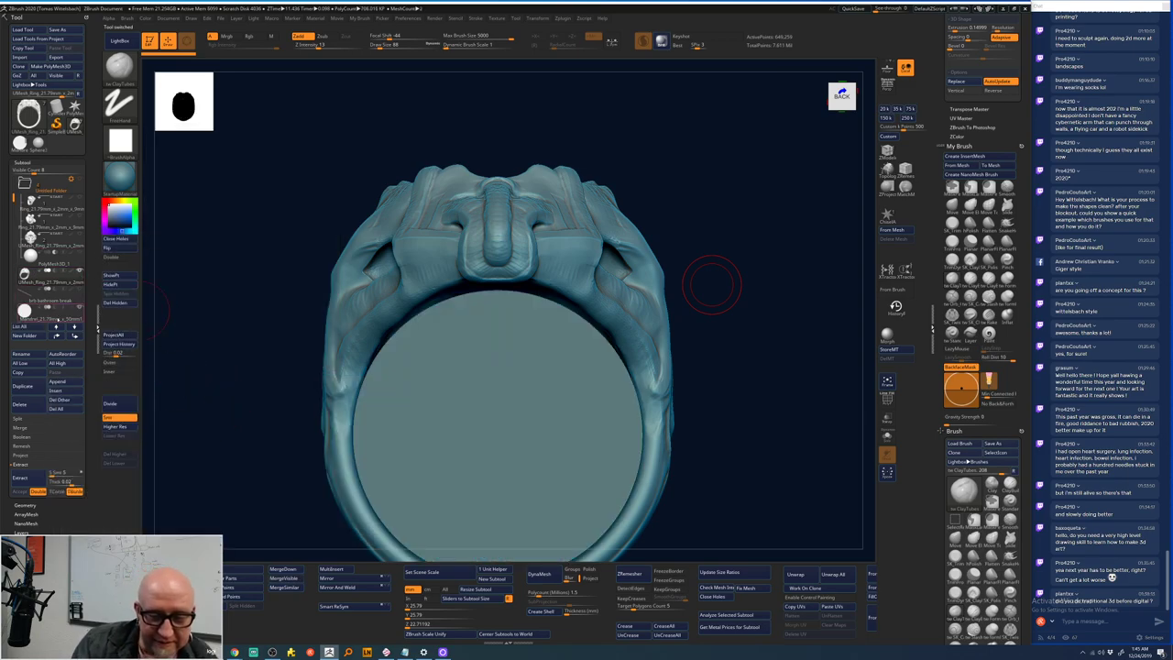
{"action": "left_click_drag", "start_coordinate": [57, 298], "coordinate": [53, 273]}
{"action": "mouse_move", "coordinate": [55, 277]}
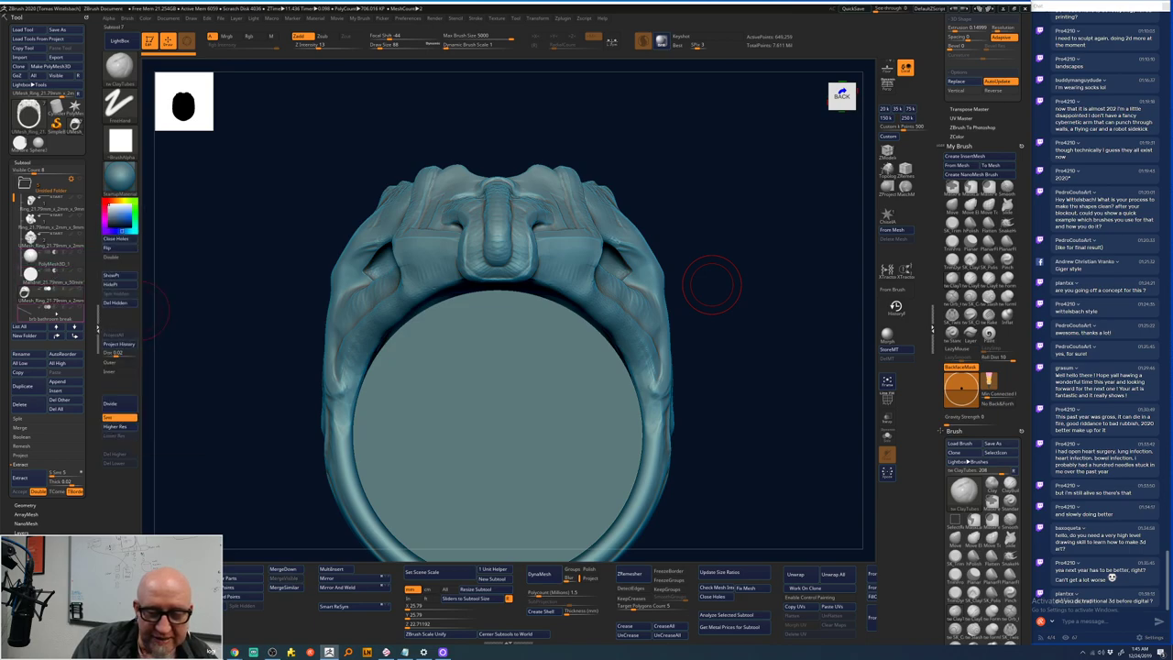
{"action": "left_click", "coordinate": [33, 411]}
{"action": "left_click", "coordinate": [82, 425]}
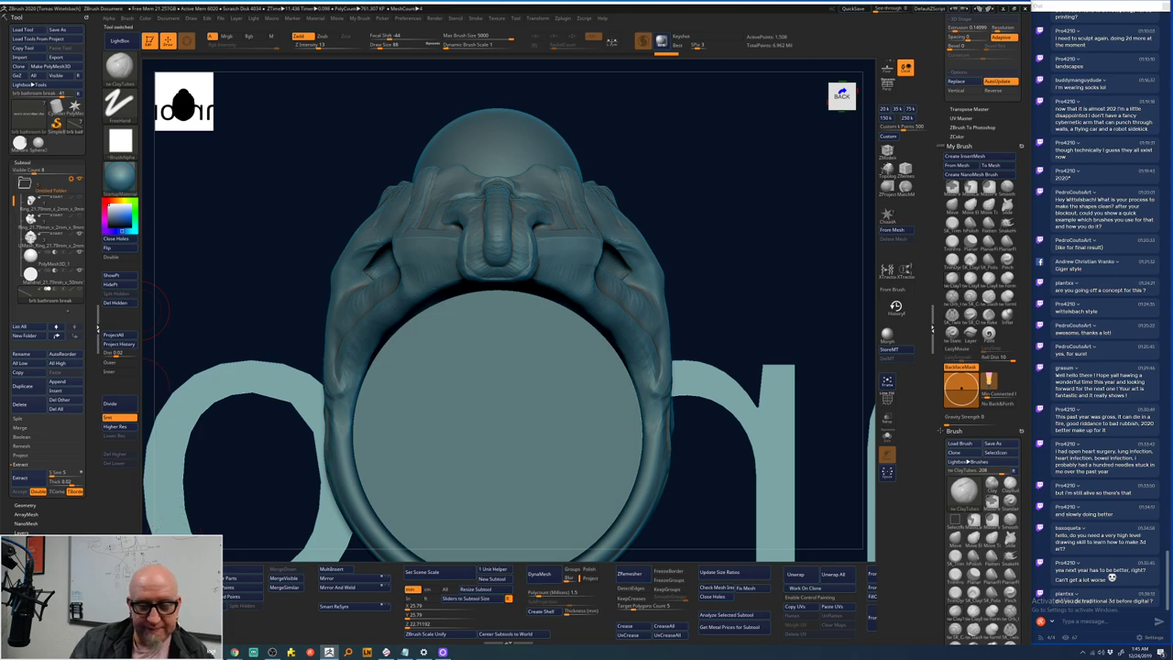
- Hide the 'brb bathroom break' text mesh and run a Folder Action on the Untitled Folder
{"action": "mouse_move", "coordinate": [66, 287]}
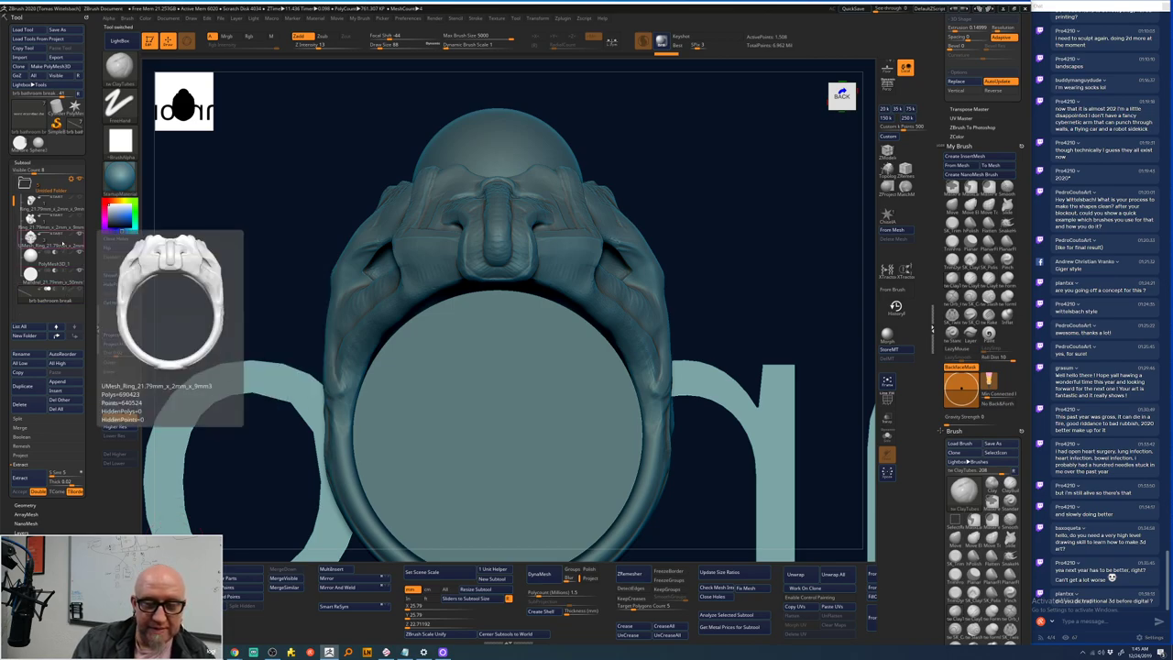
{"action": "left_click", "coordinate": [71, 182]}
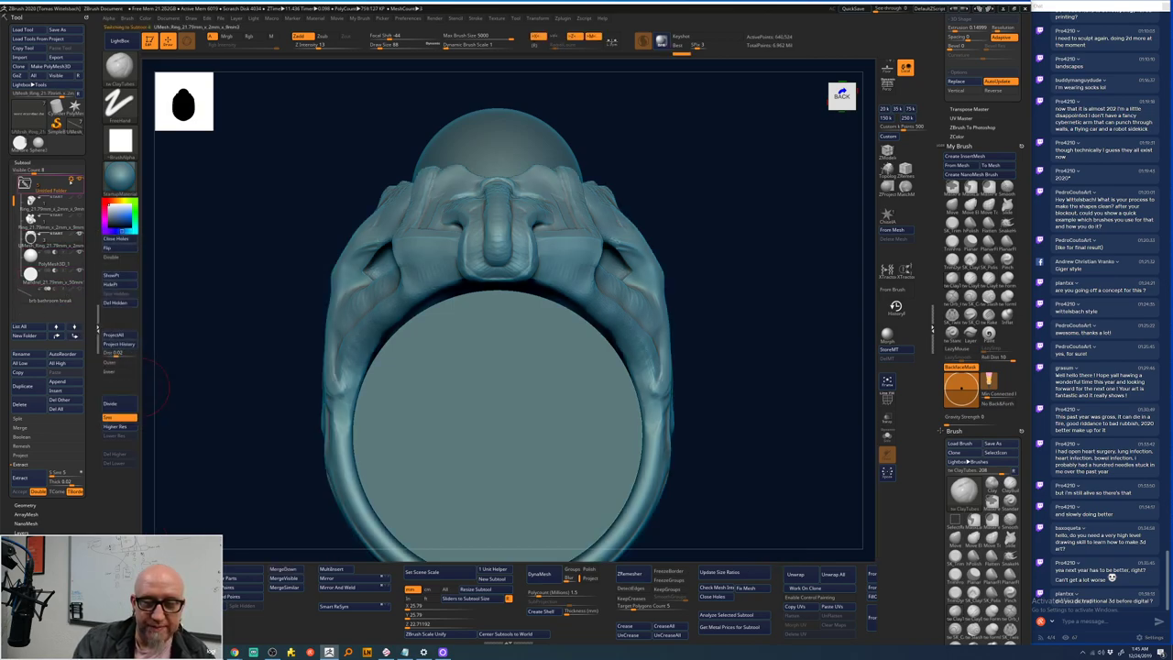
{"action": "left_click", "coordinate": [78, 180]}
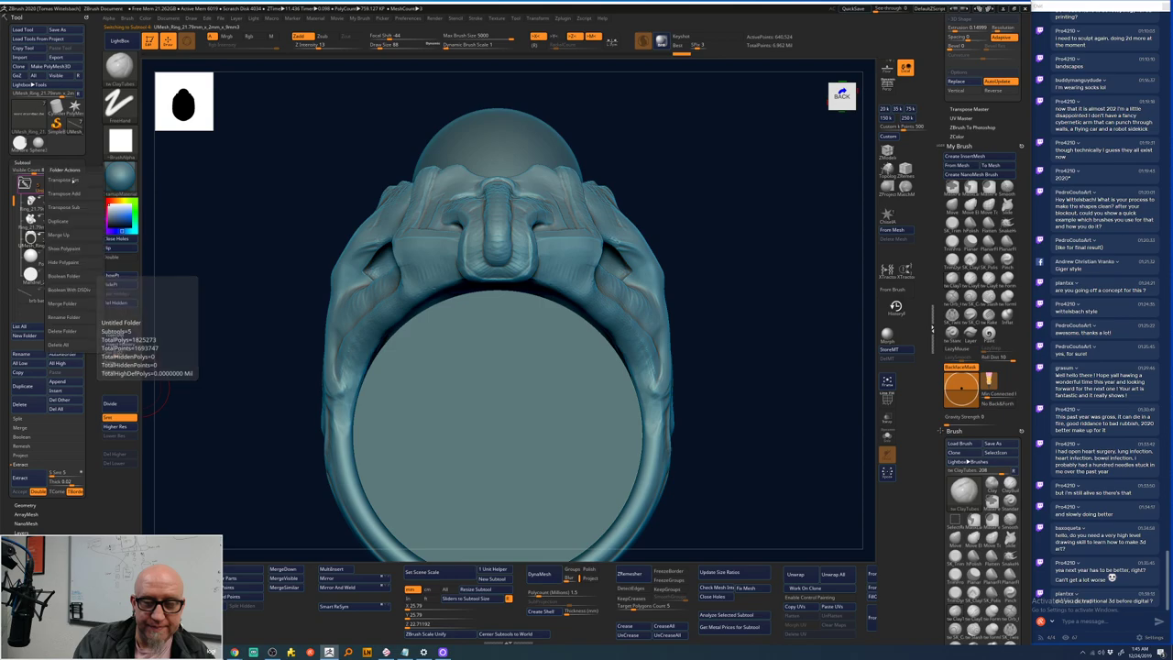
{"action": "left_click", "coordinate": [87, 288]}
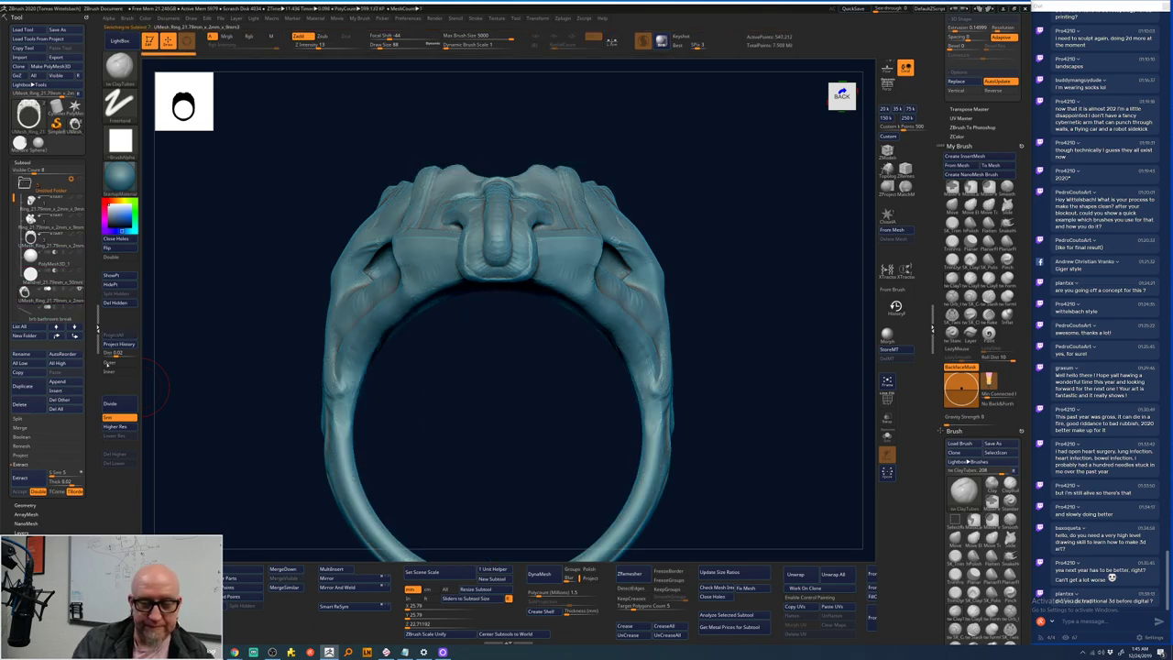
{"action": "mouse_move", "coordinate": [220, 427]}
{"action": "left_mouse_down"}
{"action": "mouse_move", "coordinate": [488, 424]}
{"action": "mouse_move", "coordinate": [618, 465]}
{"action": "mouse_move", "coordinate": [657, 419]}
{"action": "mouse_move", "coordinate": [663, 387]}
{"action": "mouse_move", "coordinate": [688, 394]}
{"action": "mouse_move", "coordinate": [640, 545]}
{"action": "mouse_move", "coordinate": [586, 115]}
{"action": "mouse_move", "coordinate": [760, 189]}
{"action": "mouse_move", "coordinate": [755, 140]}
{"action": "mouse_move", "coordinate": [723, 235]}
{"action": "mouse_move", "coordinate": [706, 241]}
{"action": "mouse_move", "coordinate": [724, 270]}
{"action": "mouse_move", "coordinate": [639, 240]}
{"action": "left_mouse_up"}
- Delete the two leftover subtools, confirming each deletion
{"action": "key", "text": "b"}
{"action": "key", "text": "c"}
{"action": "key", "text": "t"}
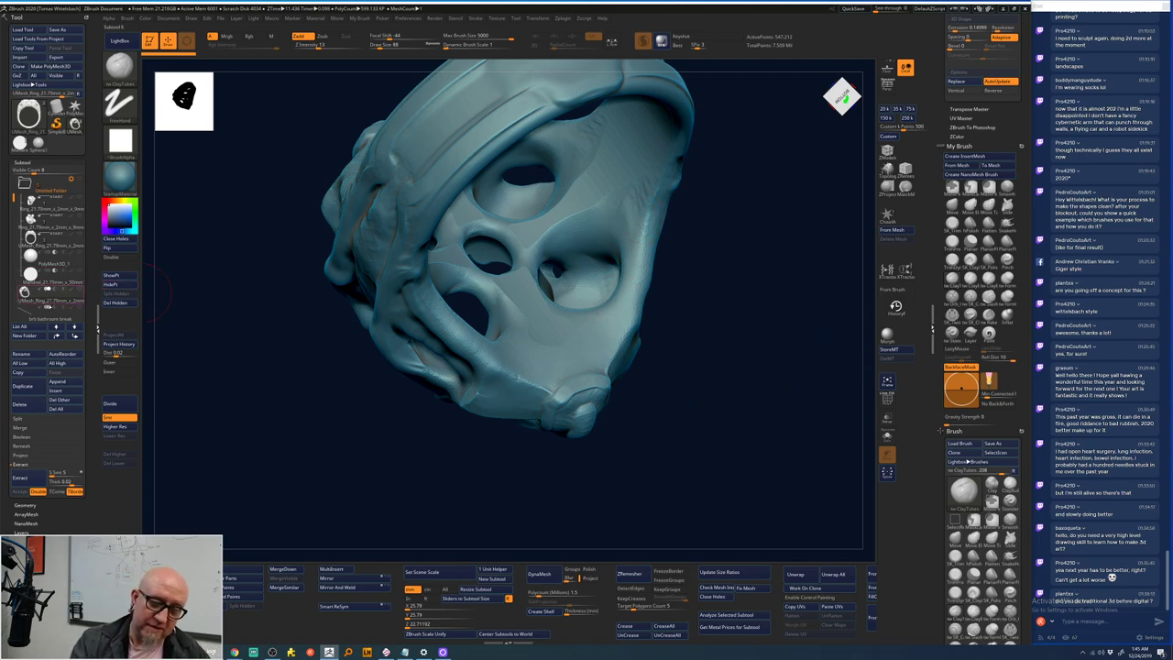
{"action": "left_click", "coordinate": [20, 404]}
{"action": "left_click", "coordinate": [55, 424]}
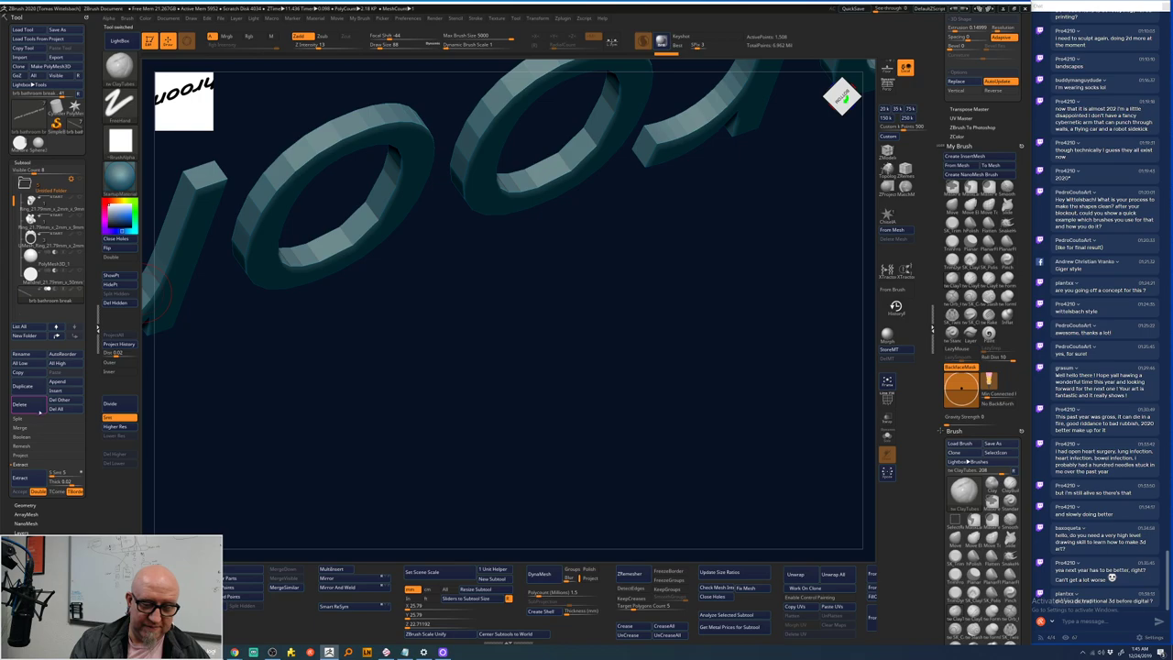
{"action": "left_click", "coordinate": [34, 409]}
{"action": "left_click", "coordinate": [128, 383]}
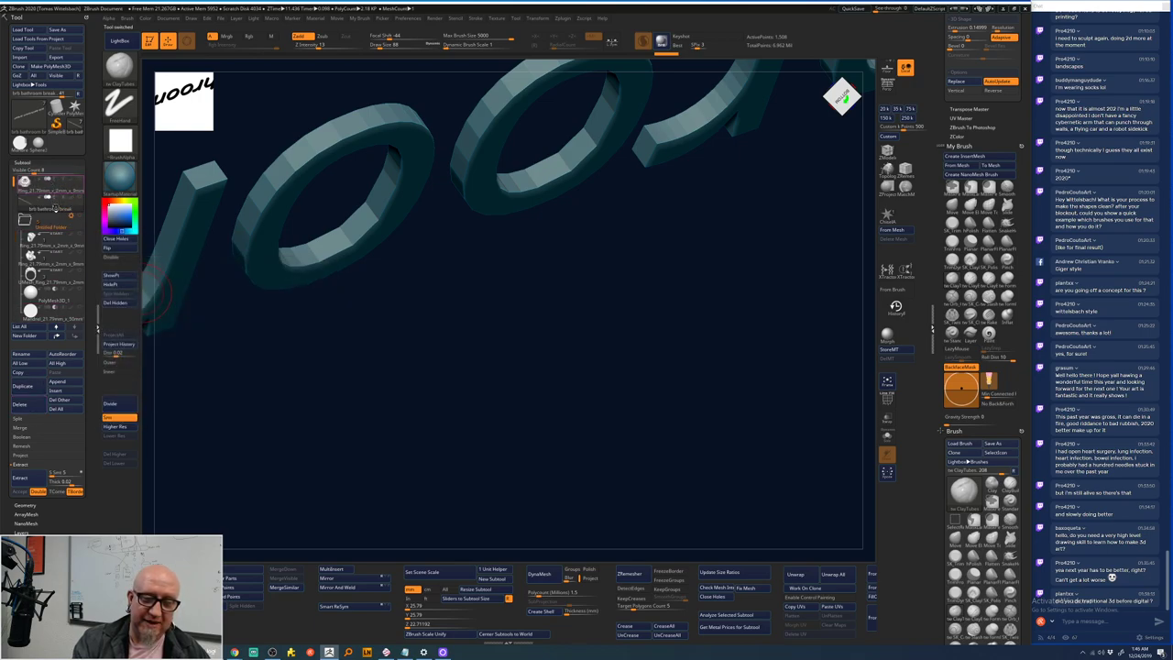
{"action": "mouse_move", "coordinate": [53, 209]}
{"action": "scroll", "coordinate": [50, 220], "scroll_direction": "down", "scroll_amount": 1}
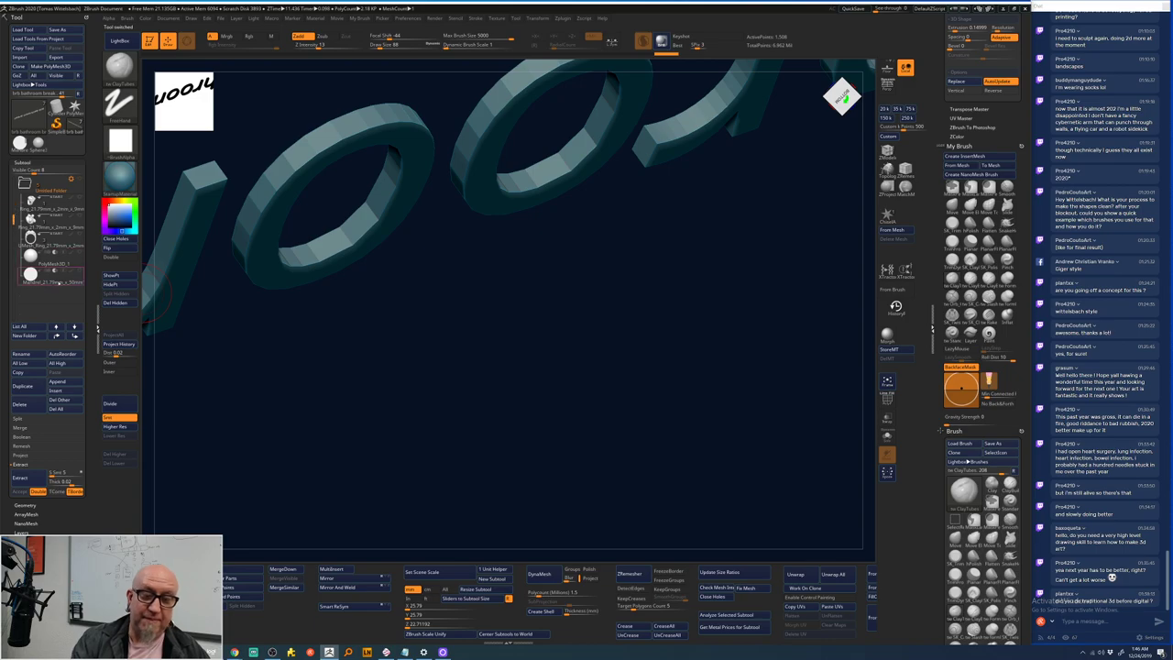
- Select the Mandrel cylinder, enable Transp, then make the ring active so the cylinder shows see-through
{"action": "left_click", "coordinate": [47, 273]}
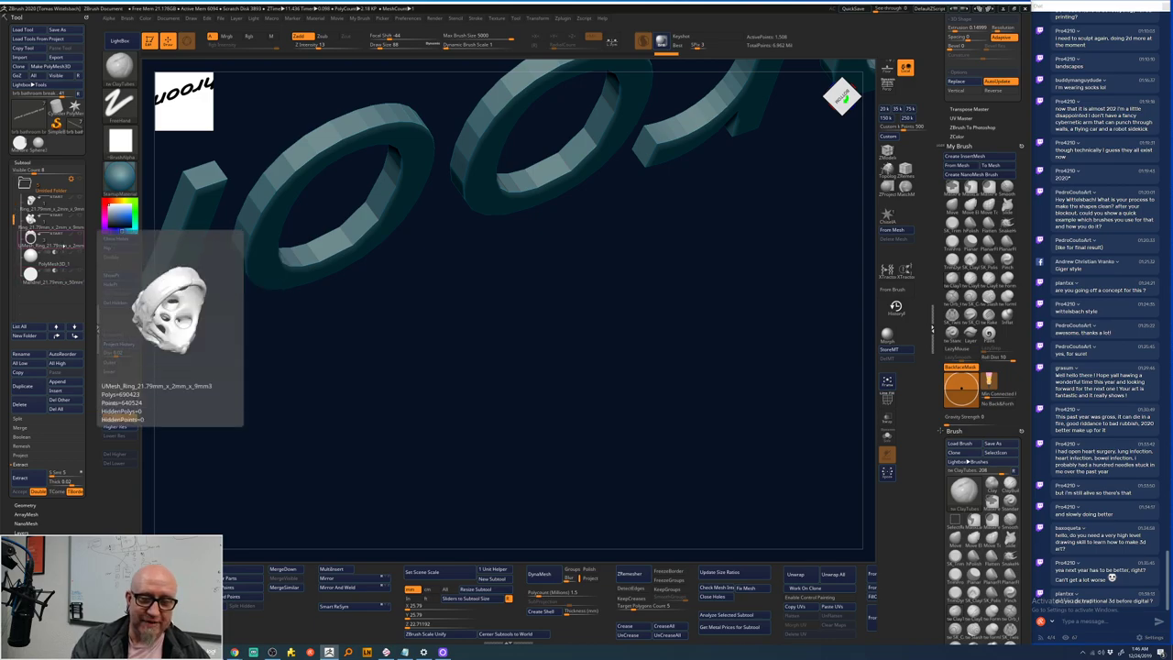
{"action": "left_click_drag", "start_coordinate": [211, 440], "coordinate": [249, 419]}
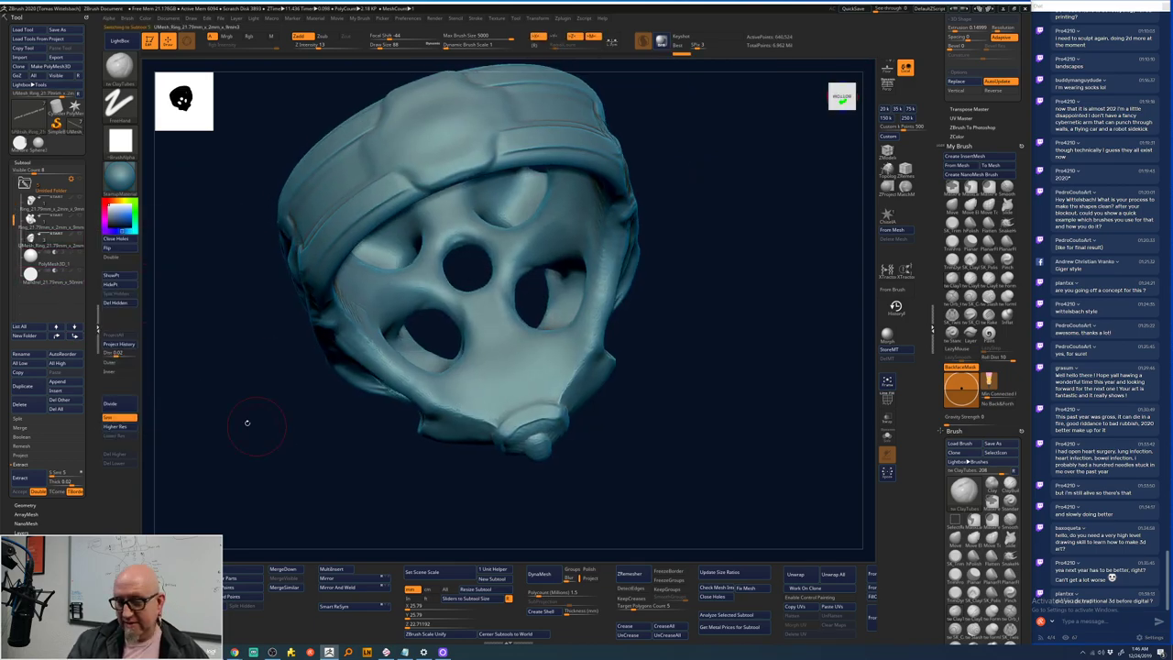
{"action": "left_click", "coordinate": [78, 277]}
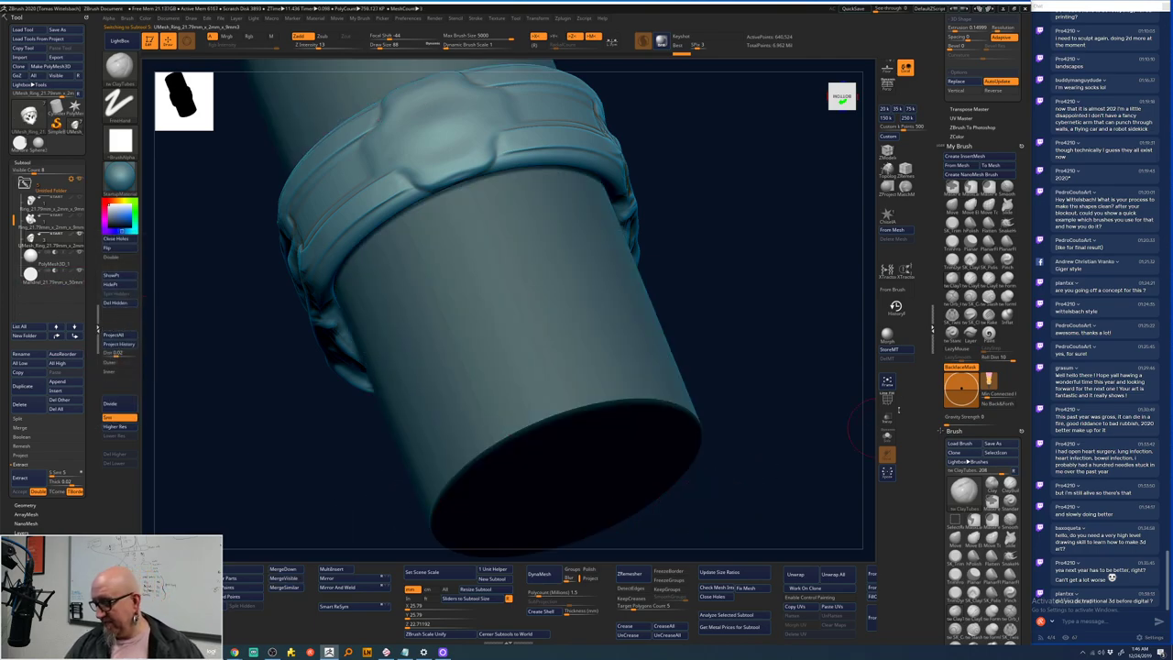
{"action": "left_click", "coordinate": [615, 374], "text": "alt"}
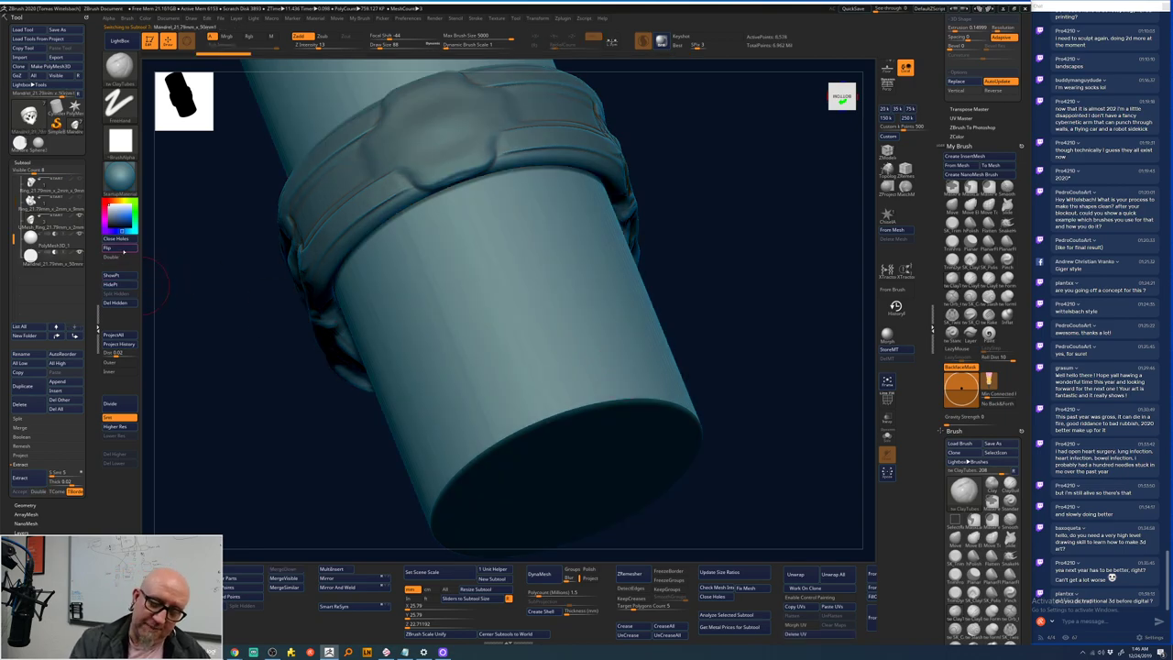
{"action": "key", "text": "ctrl+z"}
{"action": "left_click_drag", "start_coordinate": [705, 259], "coordinate": [702, 251]}
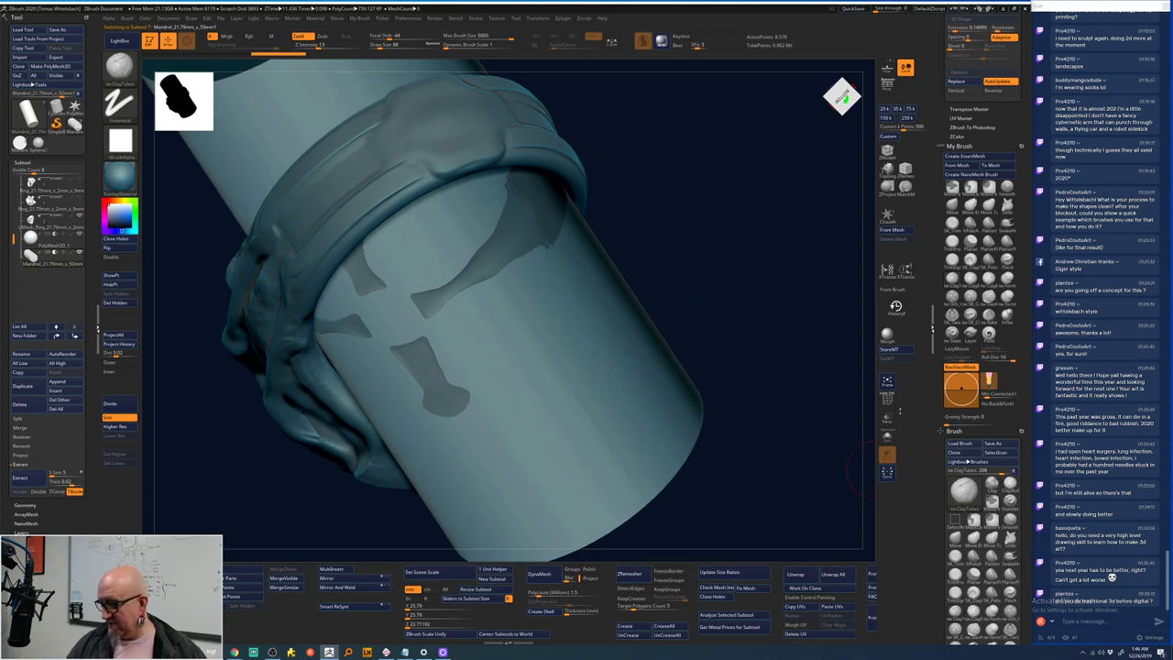
{"action": "left_click", "coordinate": [886, 416]}
{"action": "left_click_drag", "start_coordinate": [707, 277], "coordinate": [659, 252]}
{"action": "left_click", "coordinate": [597, 150], "text": "alt"}
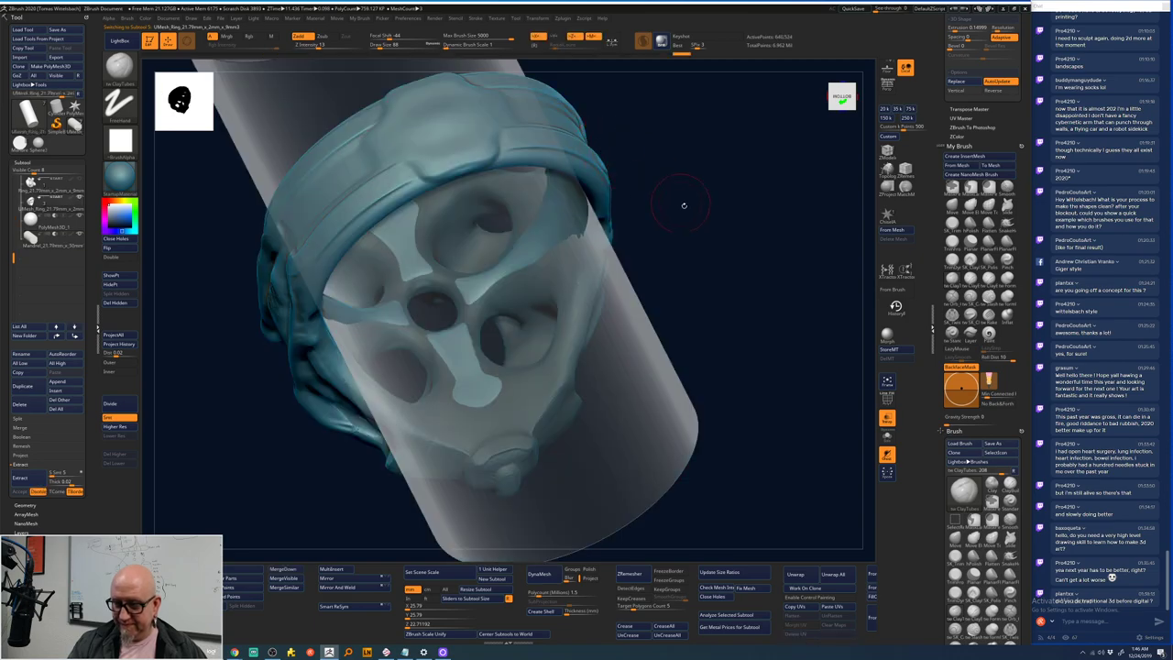
{"action": "left_click_drag", "start_coordinate": [683, 205], "coordinate": [694, 220]}
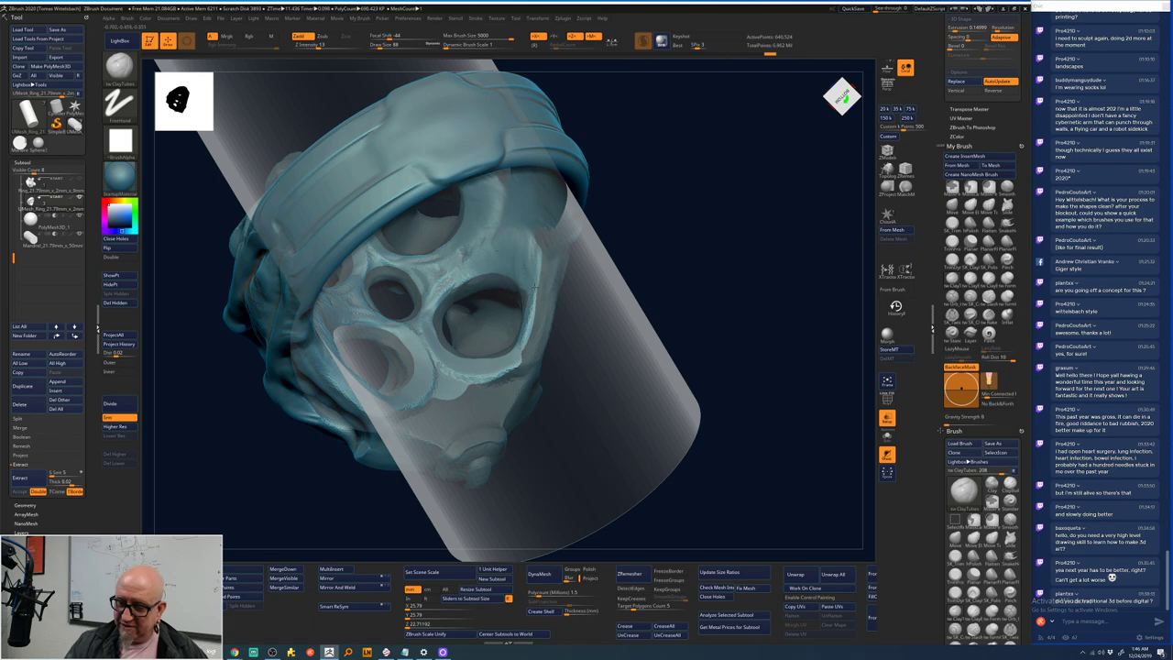
- Try a dotted-stroke brush, then return to the ClayTubes brush (BCT)
{"action": "right_click_drag", "start_coordinate": [629, 254], "coordinate": [540, 284]}
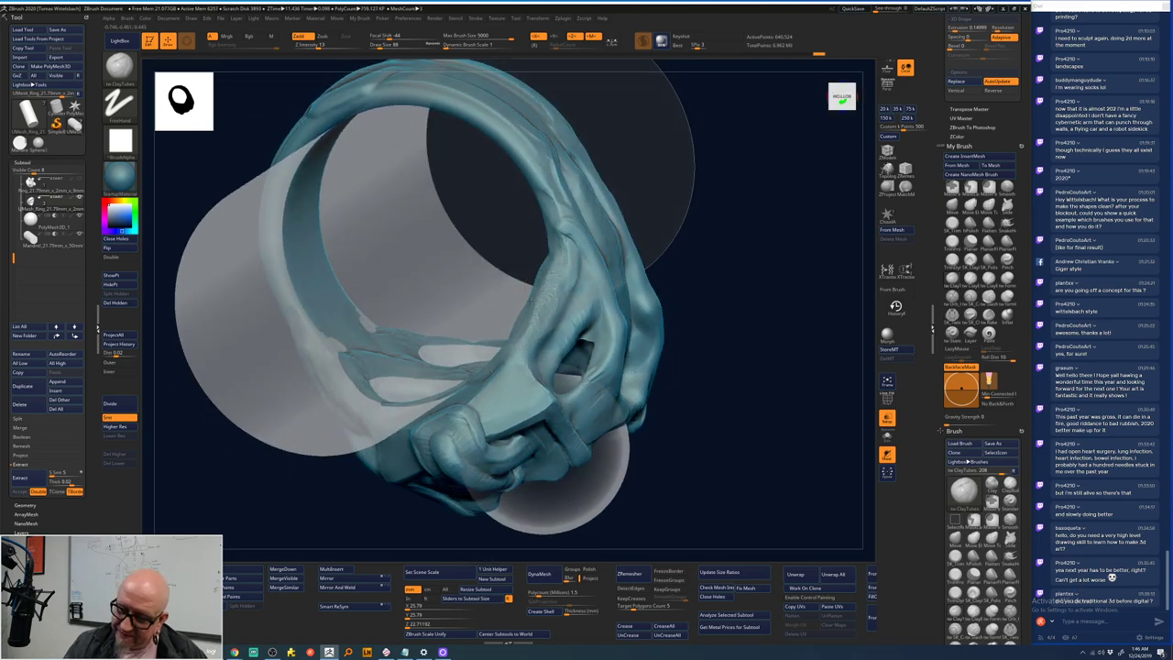
{"action": "key", "text": "1"}
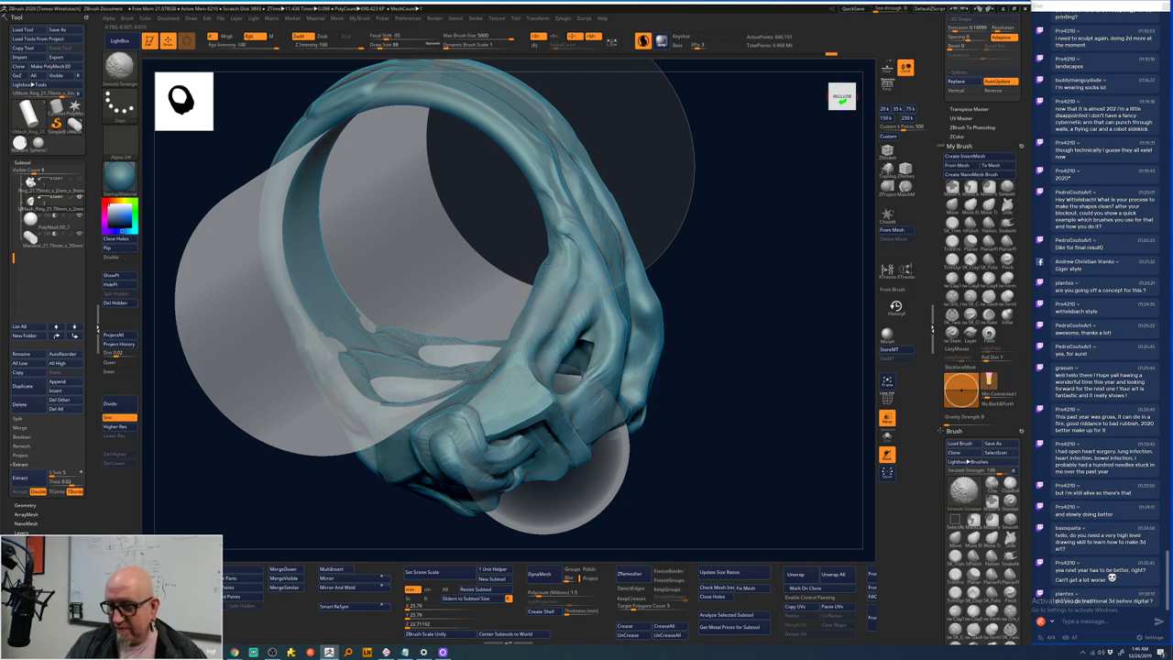
{"action": "key", "text": "b"}
{"action": "key", "text": "c"}
{"action": "key", "text": "t"}
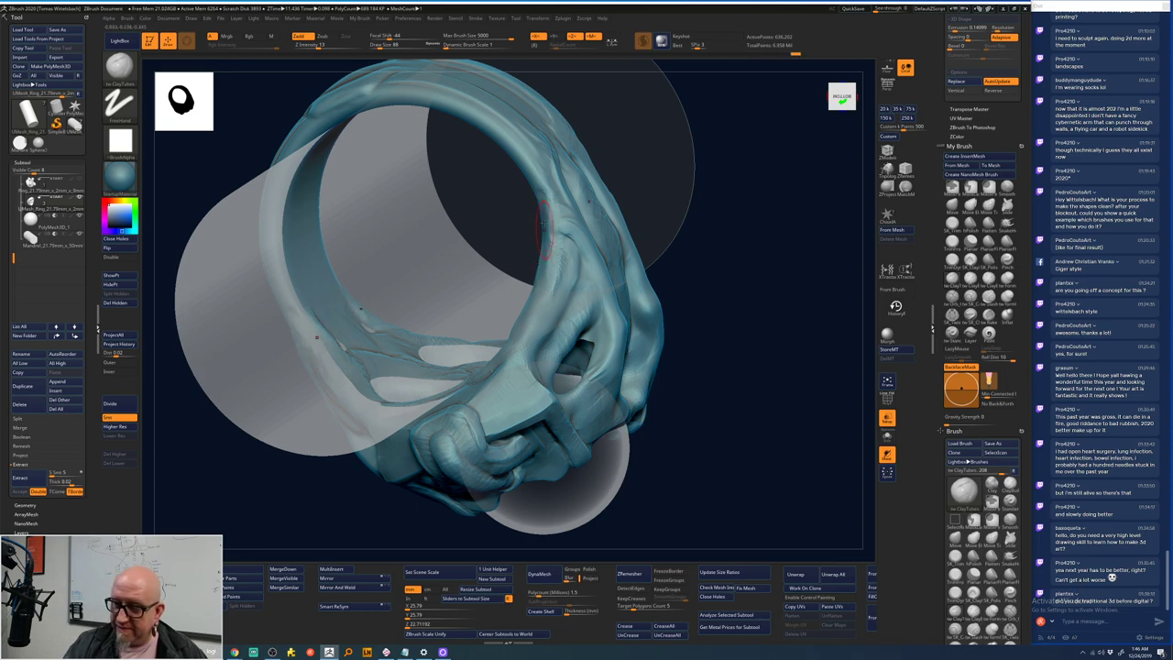
- Smooth the surface around the upper eye socket and between the skull's eye holes
{"action": "mouse_move", "coordinate": [702, 262]}
{"action": "left_mouse_down"}
{"action": "mouse_move", "coordinate": [542, 283]}
{"action": "mouse_move", "coordinate": [525, 358]}
{"action": "left_mouse_up"}
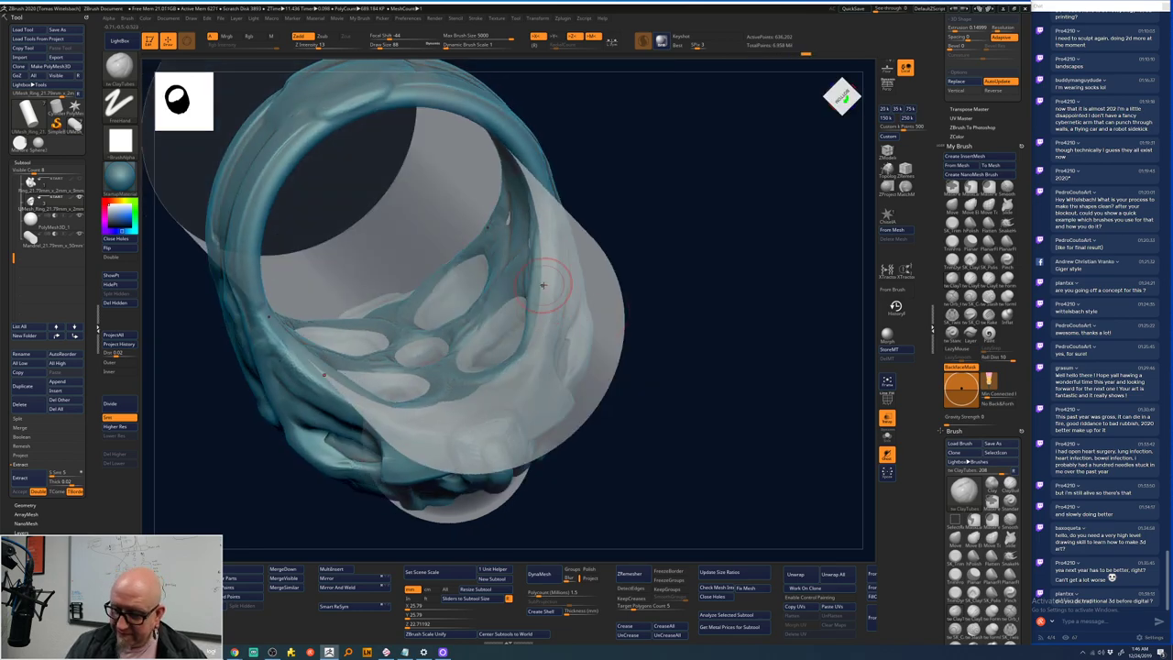
{"action": "left_click_drag", "start_coordinate": [712, 263], "coordinate": [531, 369]}
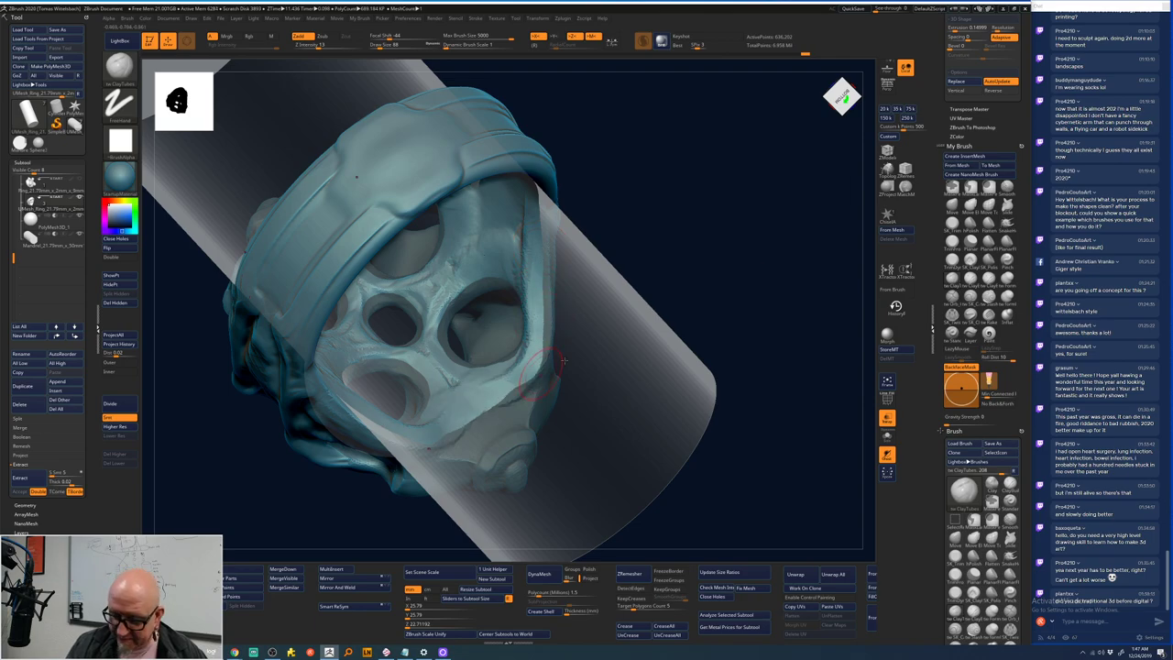
{"action": "left_click_drag", "start_coordinate": [562, 360], "coordinate": [476, 420]}
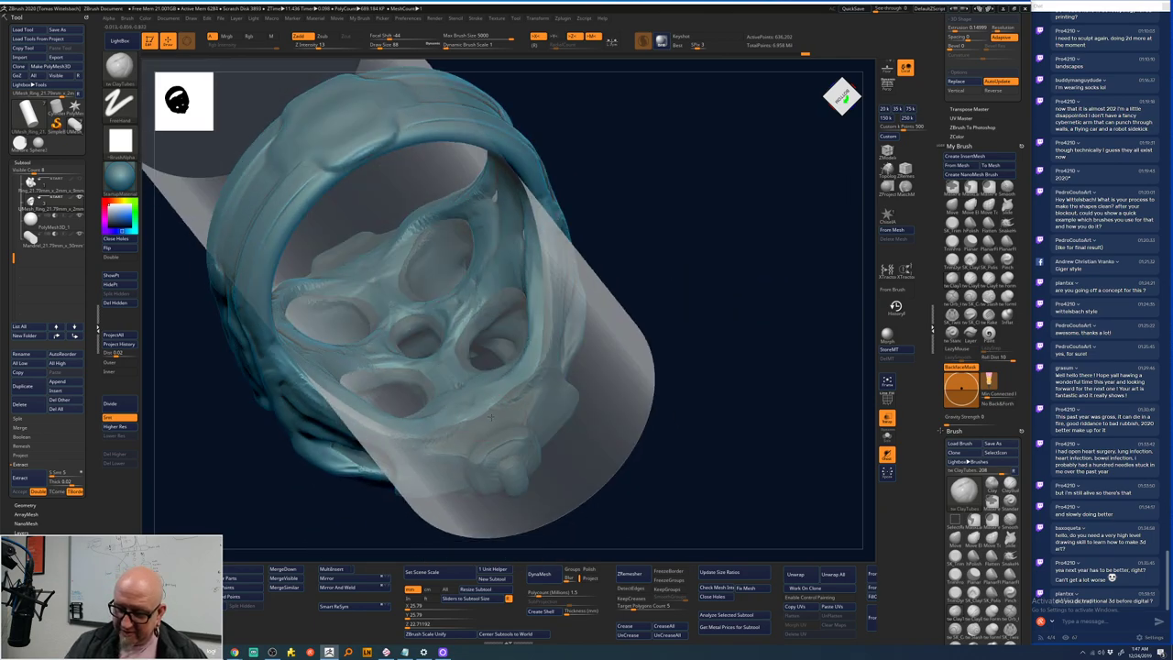
{"action": "mouse_move", "coordinate": [742, 254]}
{"action": "left_mouse_down"}
{"action": "mouse_move", "coordinate": [725, 215]}
{"action": "mouse_move", "coordinate": [740, 230]}
{"action": "mouse_move", "coordinate": [726, 271]}
{"action": "mouse_move", "coordinate": [760, 204]}
{"action": "left_mouse_up"}
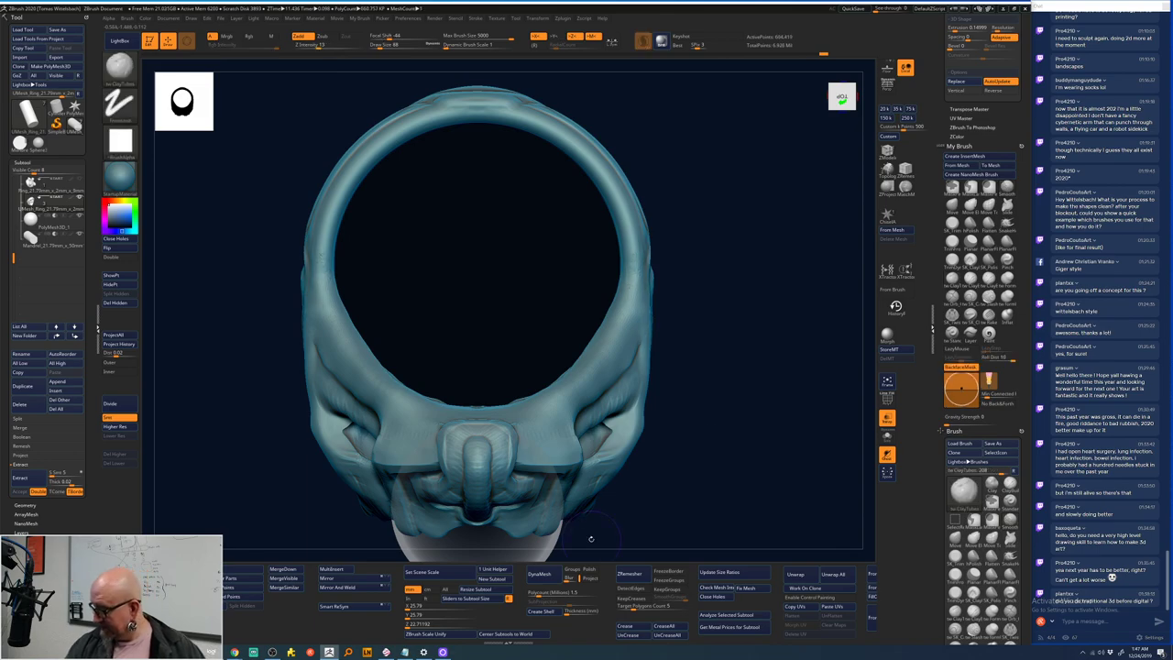
{"action": "mouse_move", "coordinate": [732, 427]}
{"action": "left_mouse_down"}
{"action": "mouse_move", "coordinate": [735, 507]}
{"action": "mouse_move", "coordinate": [752, 450]}
{"action": "mouse_move", "coordinate": [701, 387]}
{"action": "mouse_move", "coordinate": [576, 292]}
{"action": "mouse_move", "coordinate": [553, 311]}
{"action": "mouse_move", "coordinate": [528, 296]}
{"action": "mouse_move", "coordinate": [543, 303]}
{"action": "mouse_move", "coordinate": [481, 289]}
{"action": "left_mouse_up"}
{"action": "left_click_drag", "start_coordinate": [748, 222], "coordinate": [675, 249]}
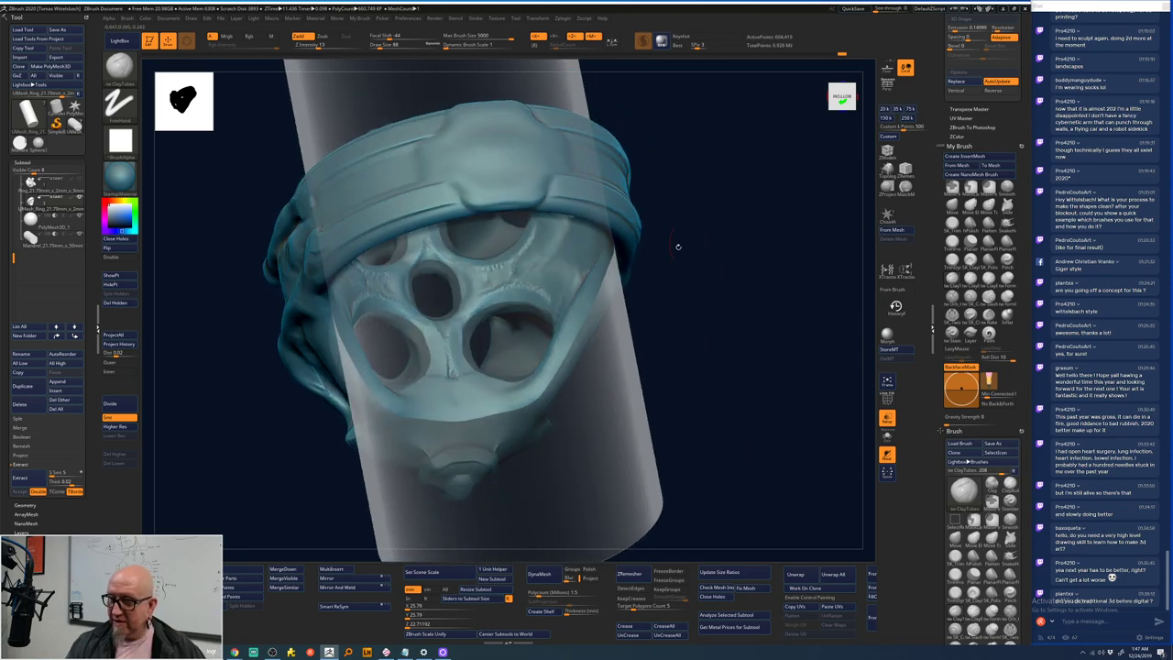
{"action": "mouse_move", "coordinate": [438, 255]}
{"action": "left_mouse_down", "text": "shift"}
{"action": "mouse_move", "coordinate": [436, 316]}
{"action": "mouse_move", "coordinate": [417, 261]}
{"action": "mouse_move", "coordinate": [464, 287]}
{"action": "mouse_move", "coordinate": [412, 293]}
{"action": "left_mouse_up", "text": "shift"}
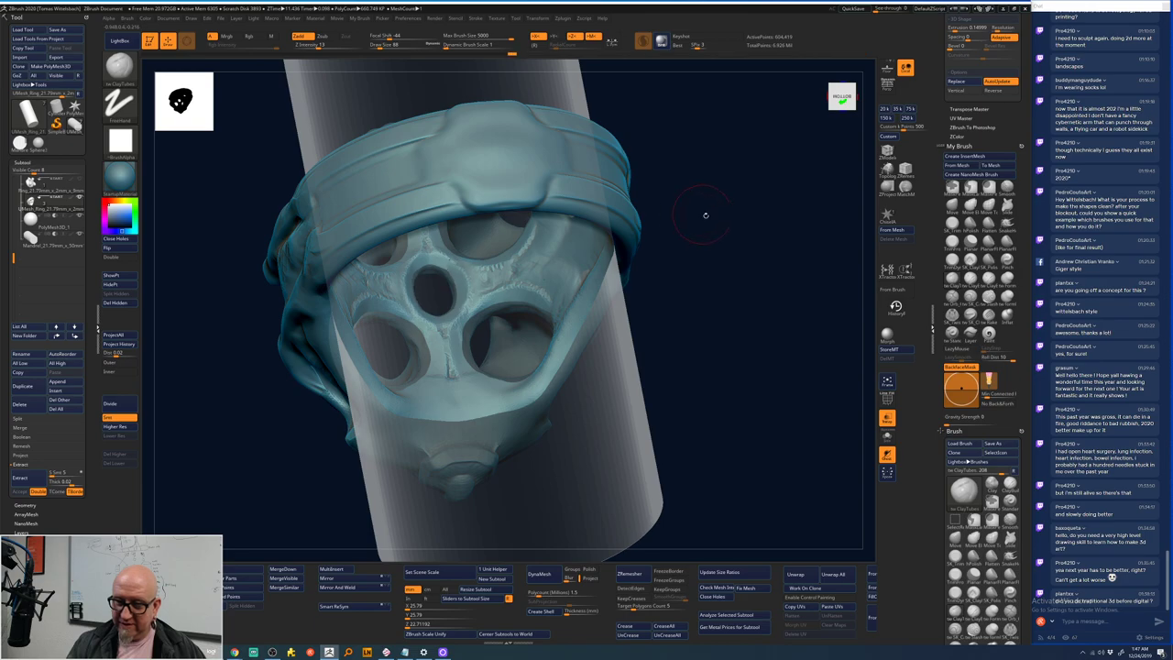
{"action": "left_click_drag", "start_coordinate": [706, 214], "coordinate": [687, 228]}
{"action": "mouse_move", "coordinate": [411, 322]}
{"action": "left_mouse_down", "text": "shift"}
{"action": "mouse_move", "coordinate": [431, 354]}
{"action": "mouse_move", "coordinate": [458, 362]}
{"action": "mouse_move", "coordinate": [426, 394]}
{"action": "mouse_move", "coordinate": [444, 408]}
{"action": "left_mouse_up", "text": "shift"}
{"action": "left_click_drag", "start_coordinate": [704, 255], "coordinate": [442, 284]}
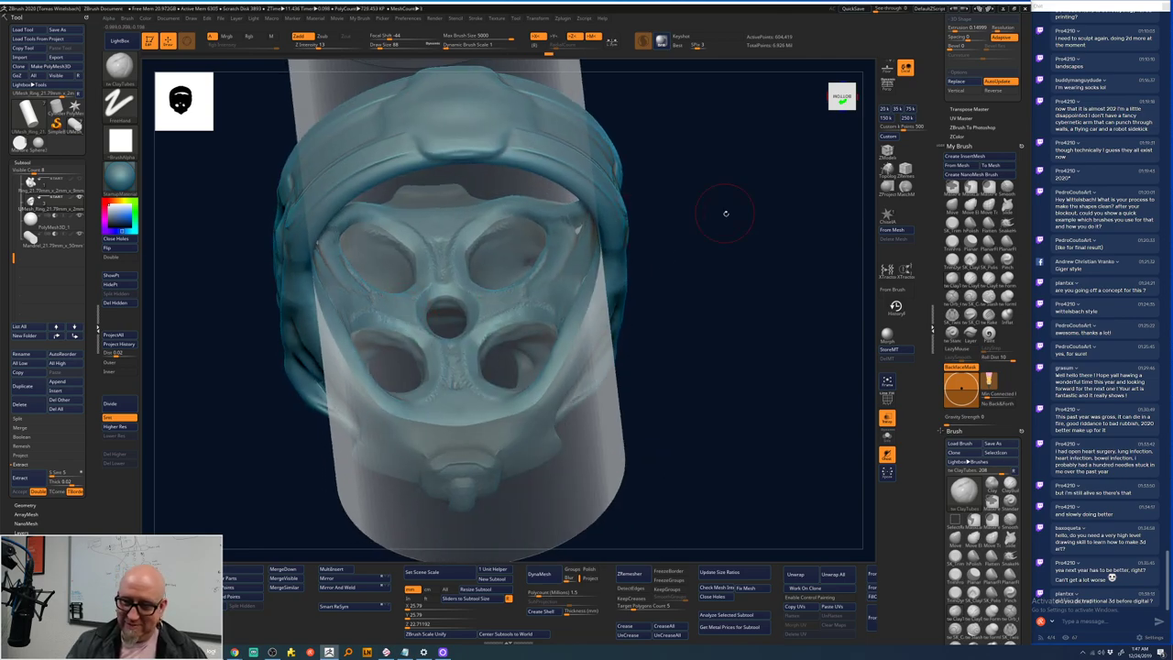
{"action": "left_click_drag", "start_coordinate": [725, 212], "coordinate": [712, 338]}
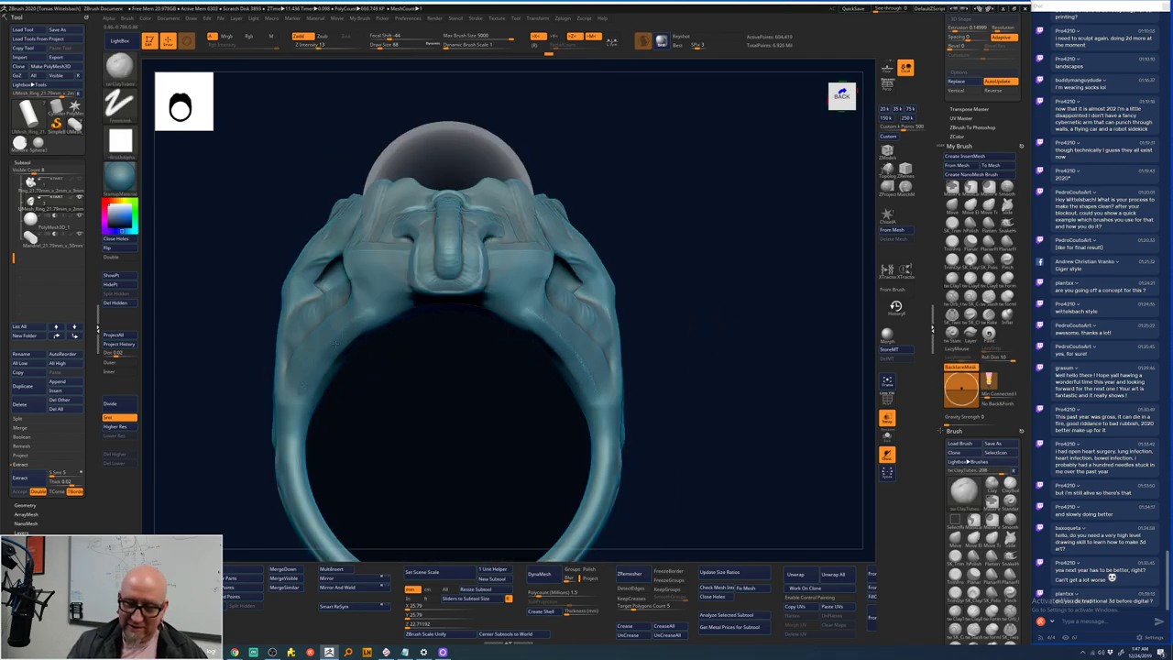
- Shift-smooth the eye sockets and check the ring from several sides
{"action": "key", "text": "shift"}
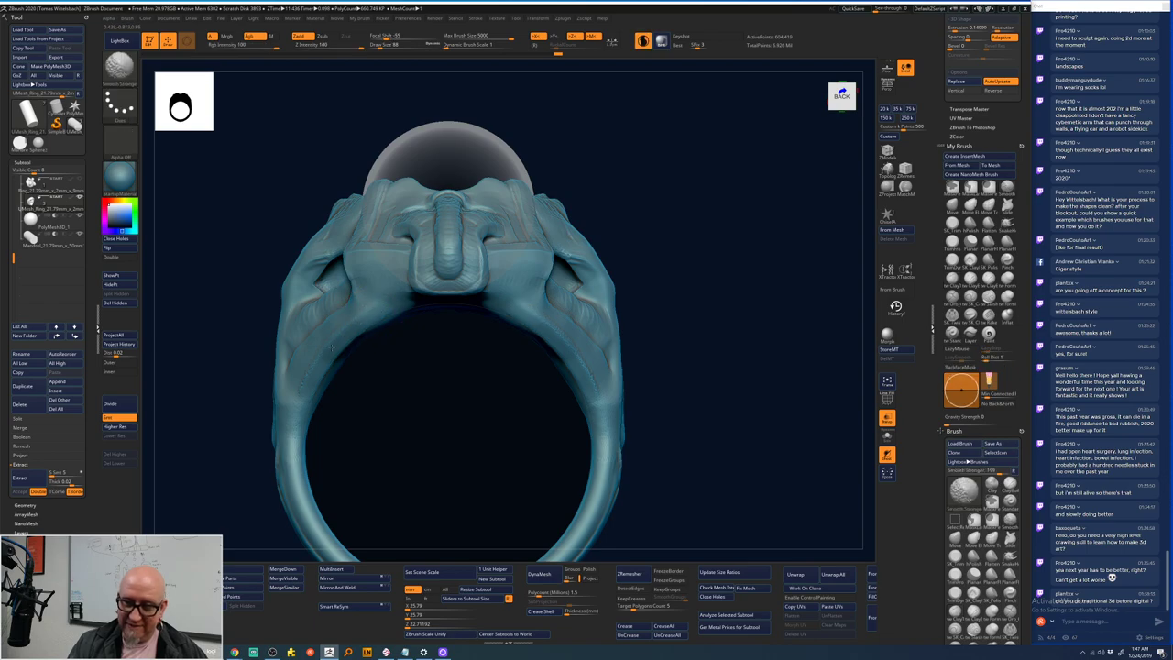
{"action": "left_click_drag", "start_coordinate": [348, 450], "coordinate": [421, 467], "text": "shift"}
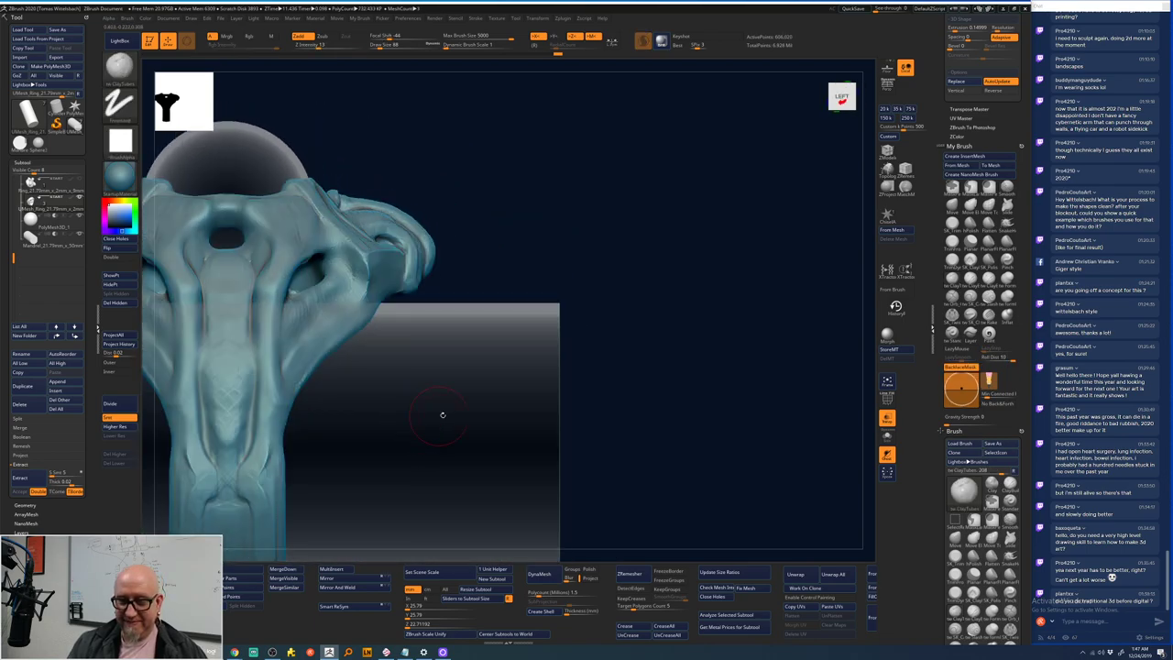
{"action": "left_click_drag", "start_coordinate": [442, 415], "coordinate": [562, 278]}
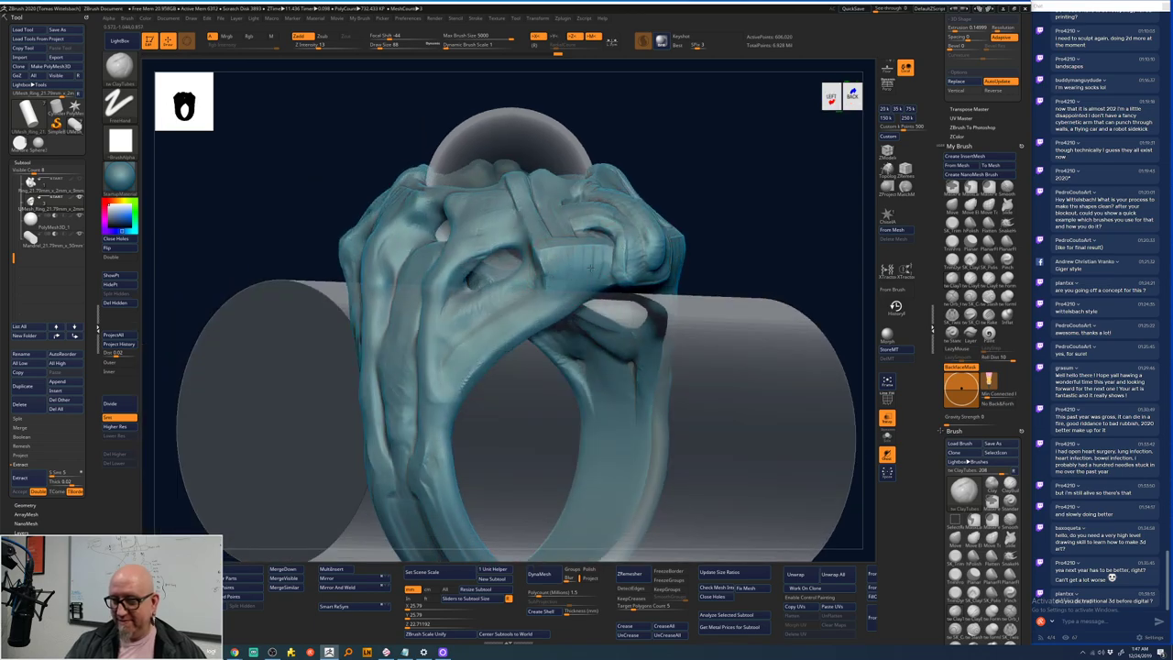
{"action": "left_click_drag", "start_coordinate": [751, 208], "coordinate": [605, 302]}
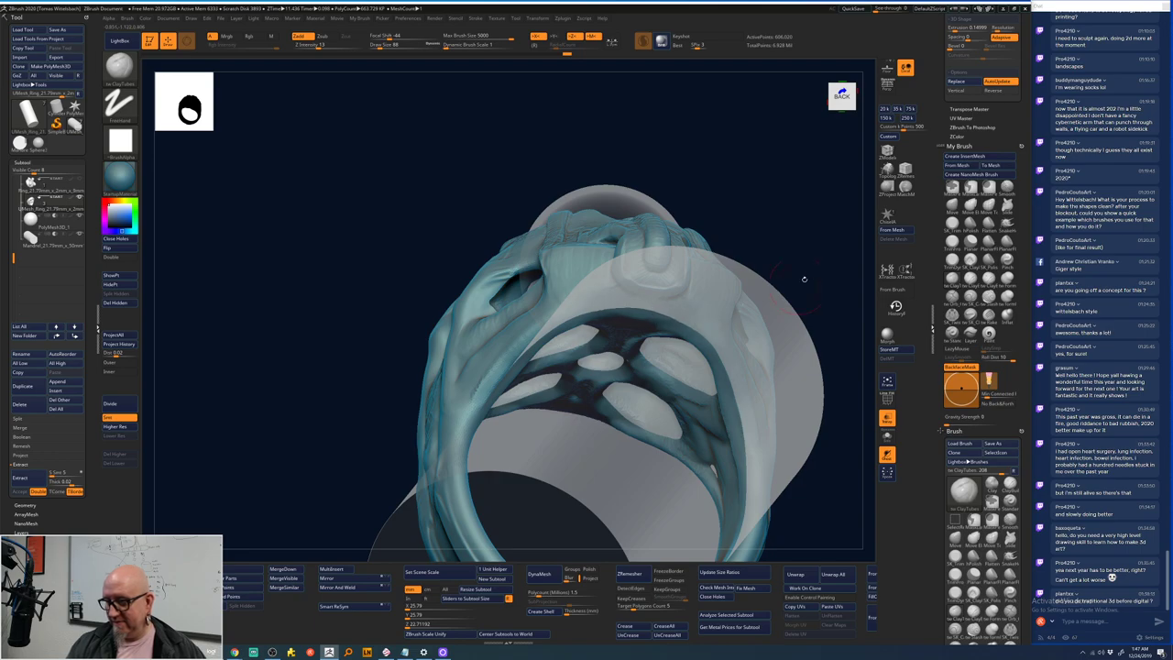
{"action": "left_click_drag", "start_coordinate": [804, 278], "coordinate": [616, 295], "text": "shift"}
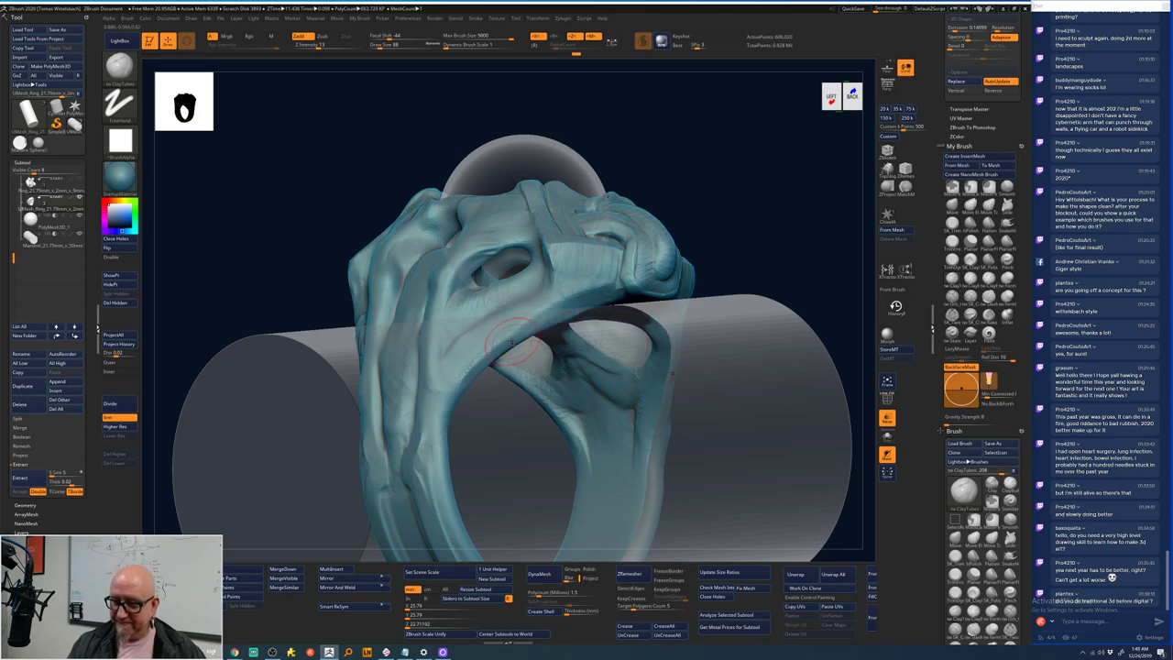
{"action": "left_click_drag", "start_coordinate": [642, 298], "coordinate": [526, 333]}
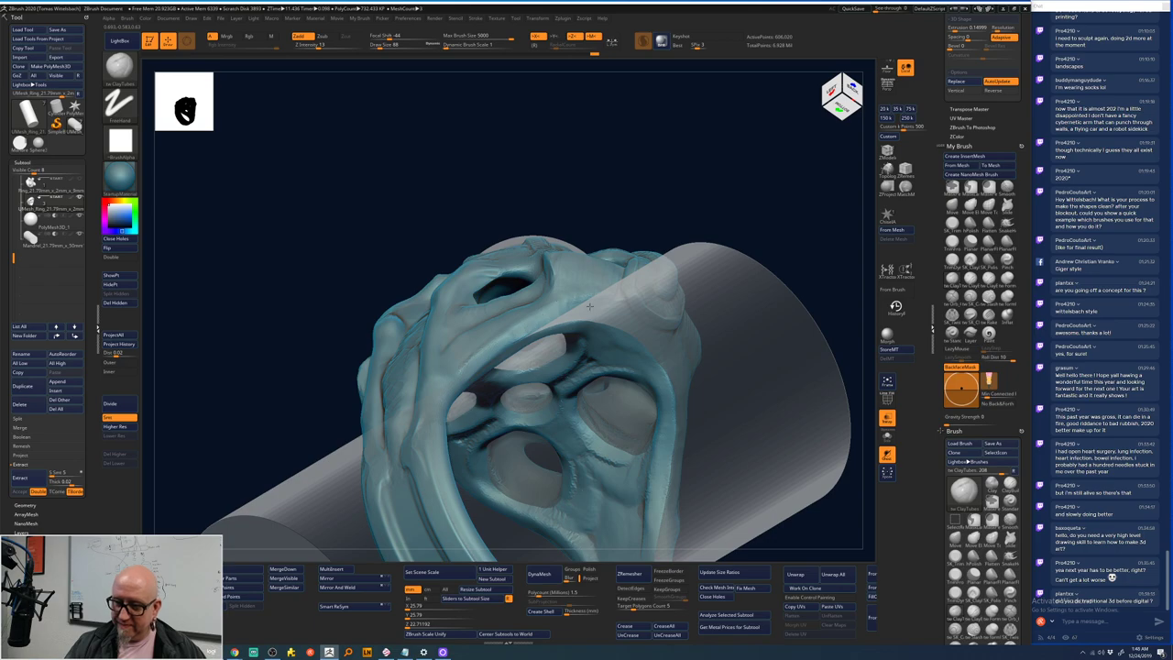
{"action": "left_click_drag", "start_coordinate": [623, 317], "coordinate": [807, 301], "text": "shift"}
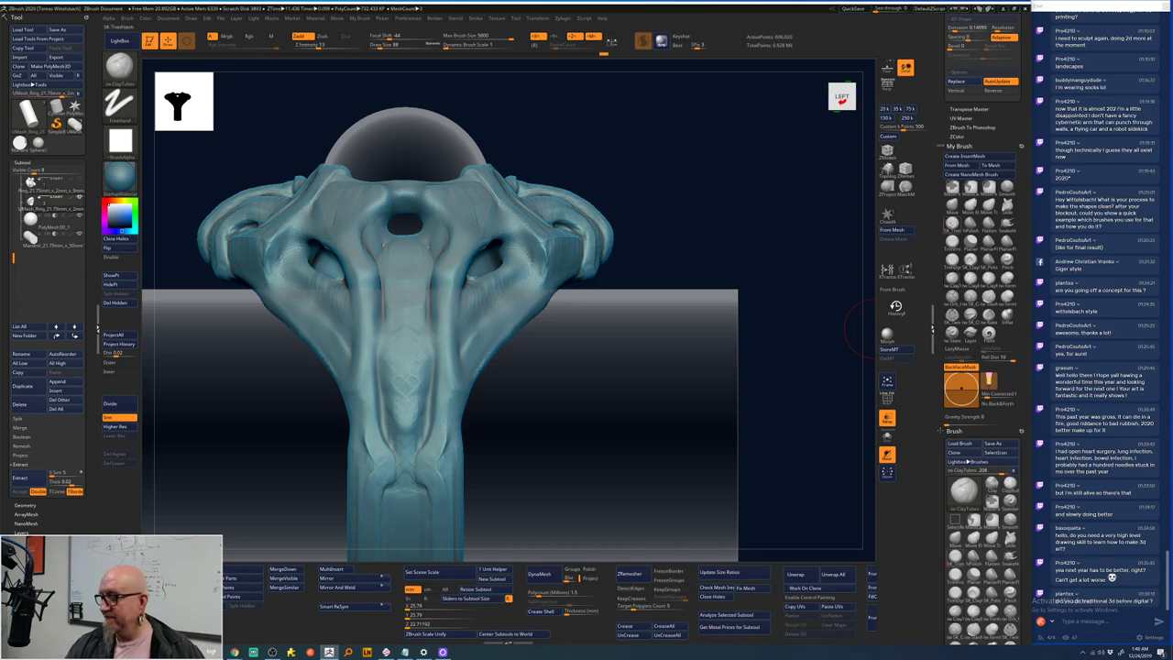
- Switch to the Move brush (BMV) and nudge the shank surface, comparing with undo/redo
{"action": "key", "text": "b"}
{"action": "key", "text": "m"}
{"action": "key", "text": "v"}
{"action": "left_click_drag", "start_coordinate": [763, 274], "coordinate": [581, 304]}
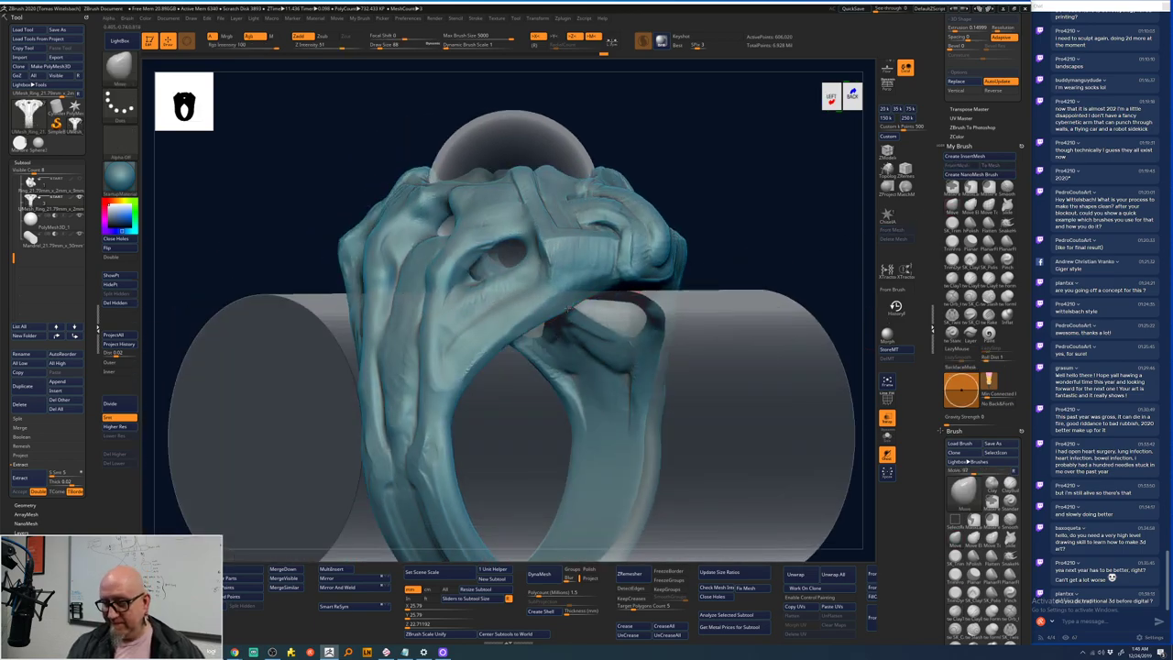
{"action": "left_click_drag", "start_coordinate": [788, 252], "coordinate": [798, 256], "text": "shift"}
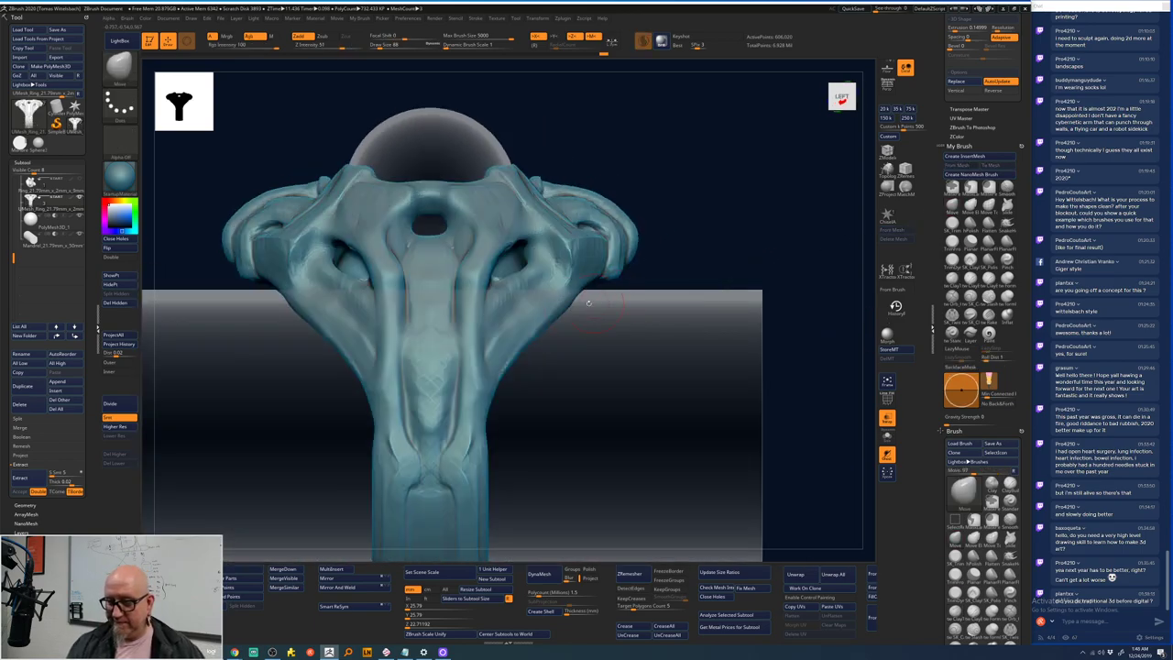
{"action": "left_click_drag", "start_coordinate": [559, 317], "coordinate": [565, 309]}
{"action": "key", "text": "ctrl+z"}
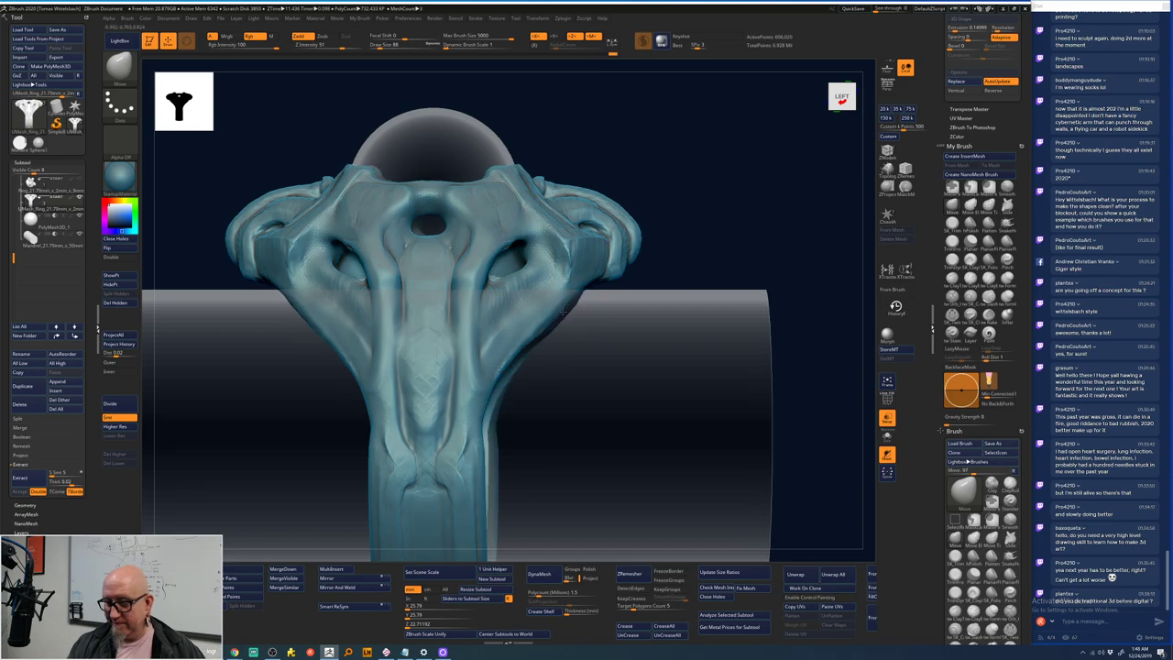
{"action": "key", "text": "ctrl+shift+z"}
{"action": "left_click_drag", "start_coordinate": [722, 214], "coordinate": [595, 275]}
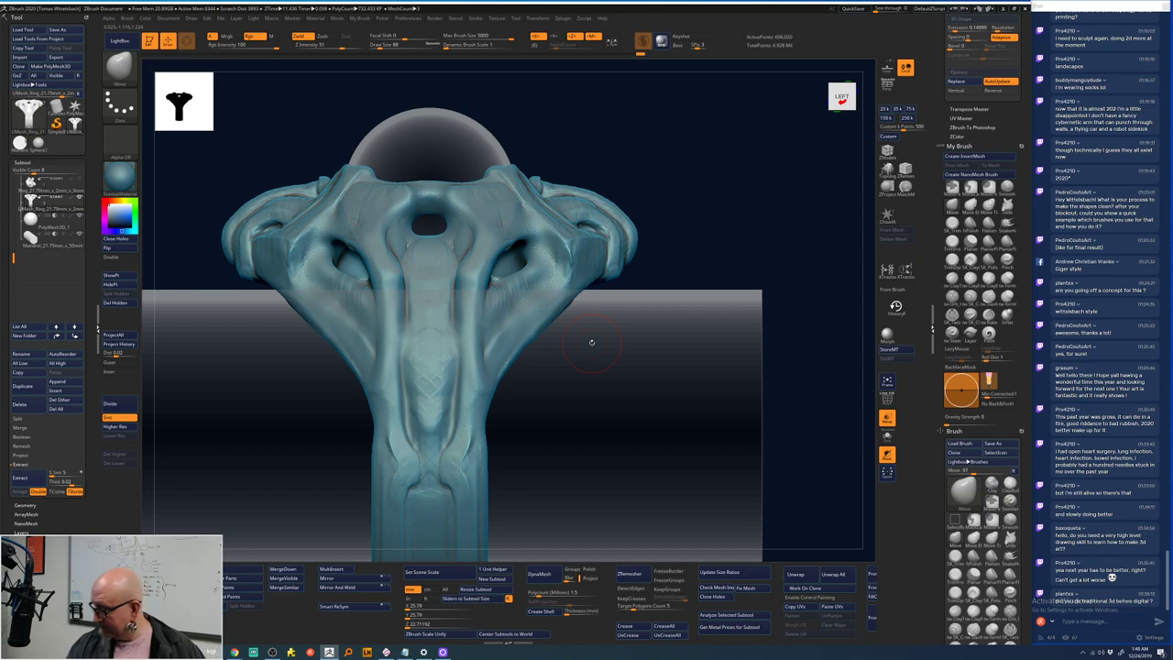
- With a larger brush, push the shank's sides symmetrically from lower band up to below the skull
{"action": "right_click_drag", "start_coordinate": [591, 341], "coordinate": [743, 272], "text": "ctrl"}
{"action": "mouse_move", "coordinate": [632, 312]}
{"action": "right_mouse_down", "text": "ctrl"}
{"action": "mouse_move", "coordinate": [665, 291]}
{"action": "mouse_move", "coordinate": [613, 324]}
{"action": "right_mouse_up", "text": "ctrl"}
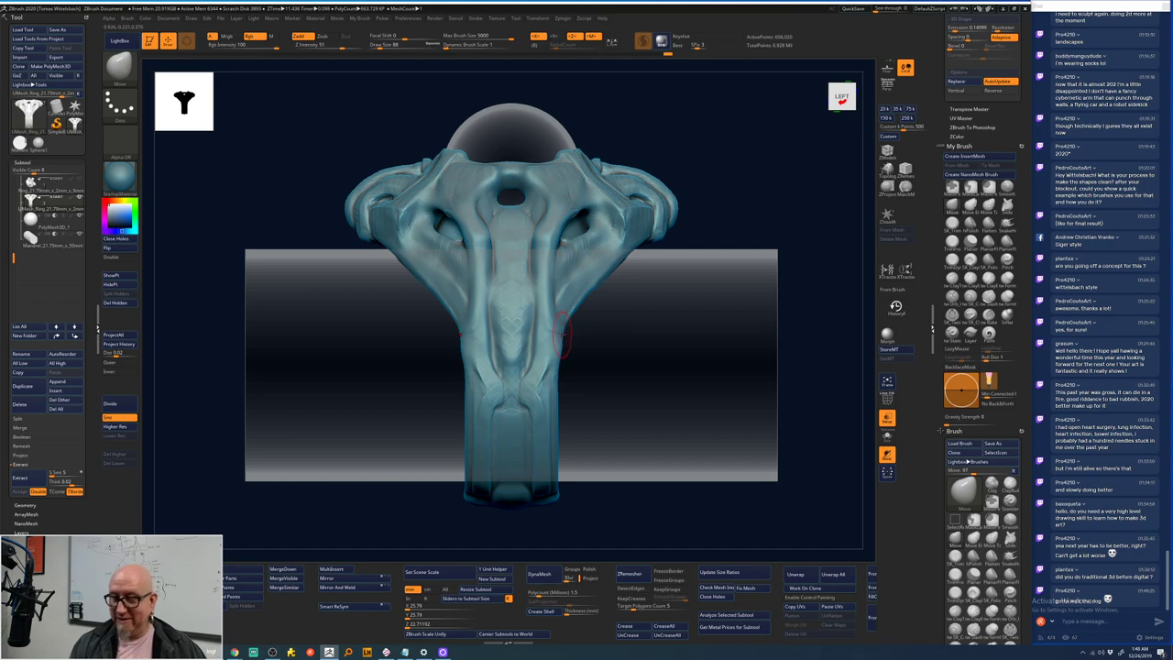
{"action": "key", "text": "space"}
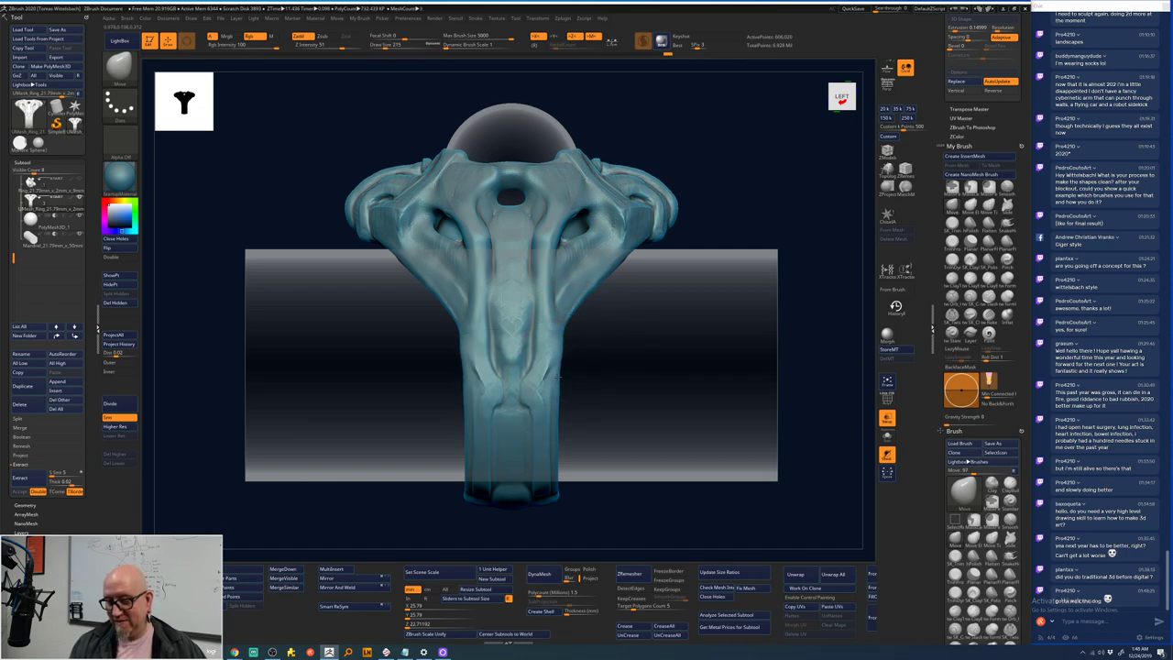
{"action": "mouse_move", "coordinate": [562, 388]}
{"action": "left_mouse_down"}
{"action": "mouse_move", "coordinate": [565, 365]}
{"action": "mouse_move", "coordinate": [561, 440]}
{"action": "mouse_move", "coordinate": [554, 415]}
{"action": "left_mouse_up"}
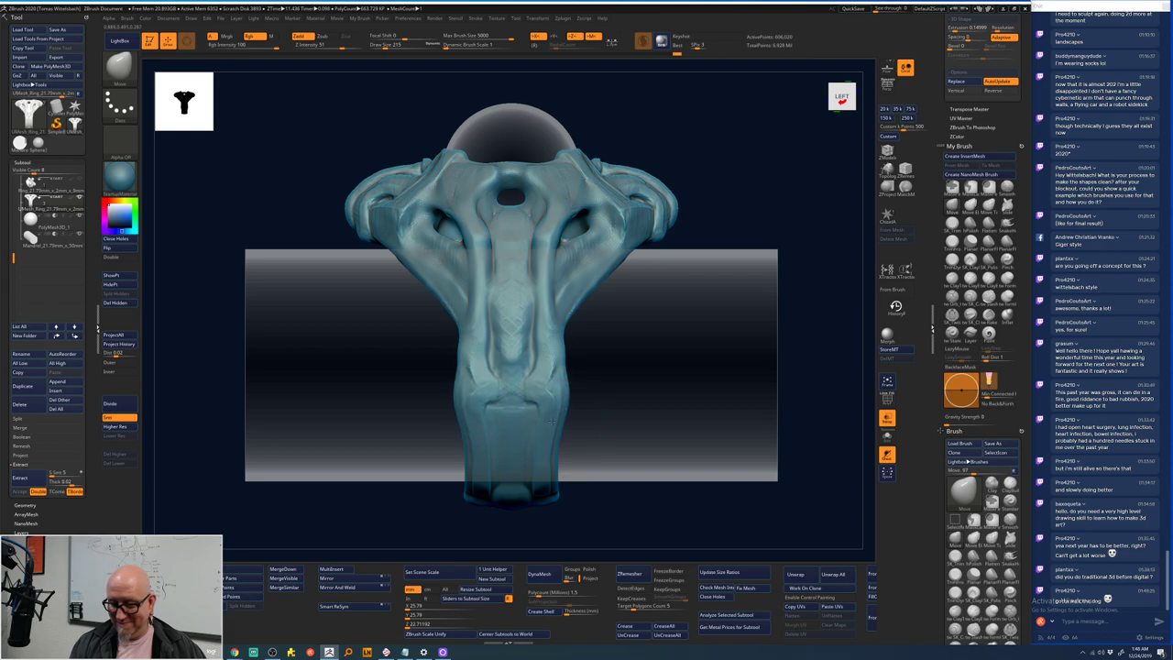
{"action": "left_click_drag", "start_coordinate": [515, 363], "coordinate": [514, 312]}
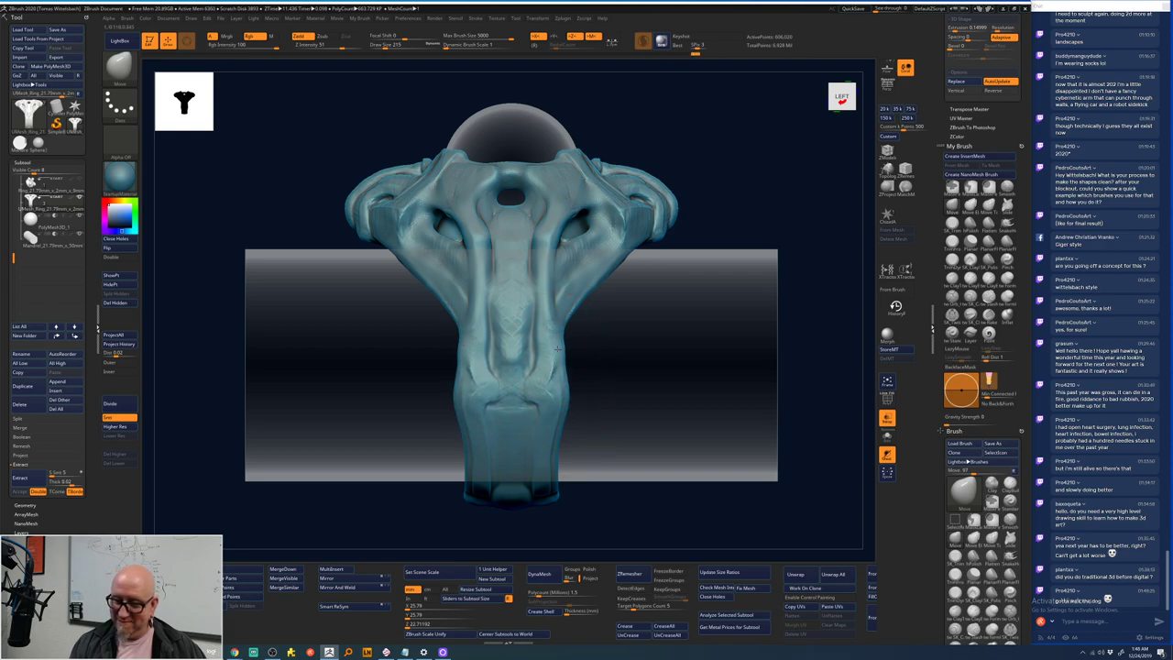
{"action": "left_click_drag", "start_coordinate": [561, 381], "coordinate": [561, 323]}
{"action": "mouse_move", "coordinate": [564, 396]}
{"action": "left_mouse_down"}
{"action": "mouse_move", "coordinate": [563, 312]}
{"action": "mouse_move", "coordinate": [574, 298]}
{"action": "left_mouse_up"}
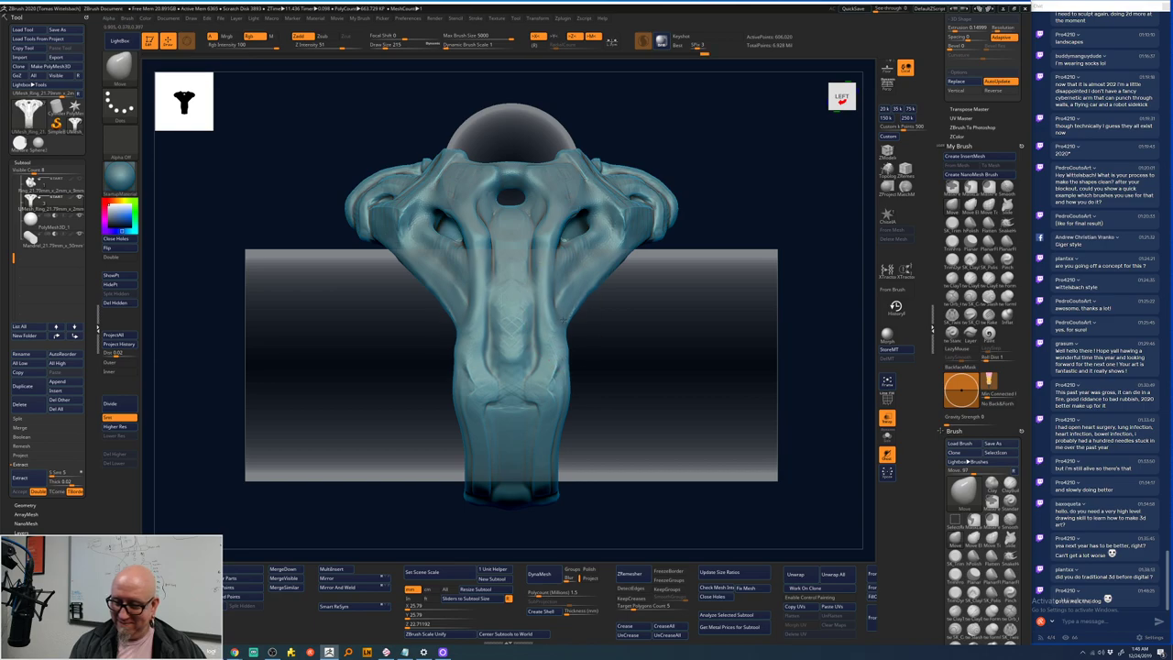
{"action": "left_click_drag", "start_coordinate": [574, 341], "coordinate": [575, 323]}
- Make the mandrel cylinder the active SubTool
{"action": "left_click_drag", "start_coordinate": [710, 270], "coordinate": [588, 313], "text": "shift"}
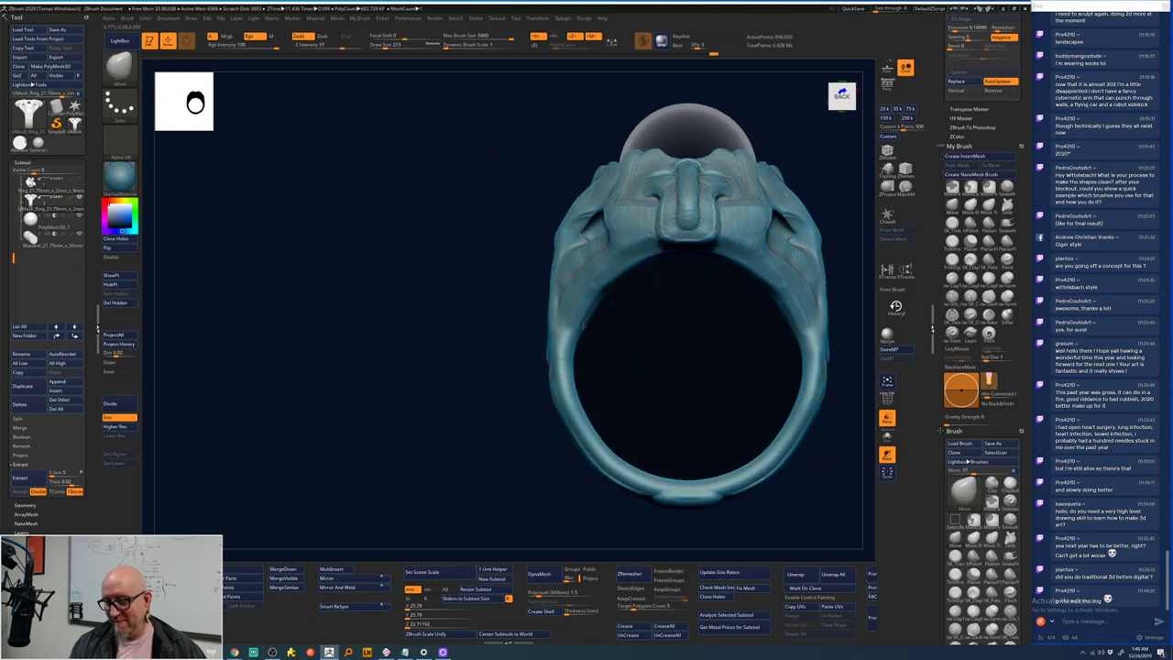
{"action": "left_click_drag", "start_coordinate": [498, 465], "coordinate": [403, 471], "text": "alt"}
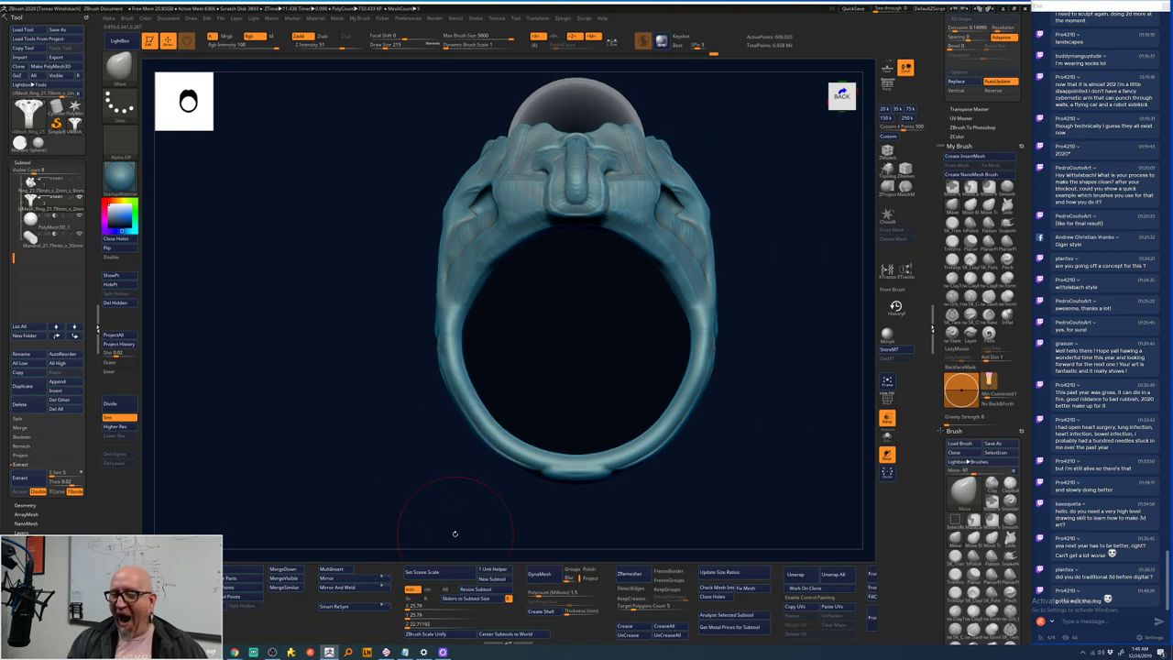
{"action": "mouse_move", "coordinate": [675, 458]}
{"action": "left_mouse_down"}
{"action": "mouse_move", "coordinate": [750, 455]}
{"action": "mouse_move", "coordinate": [802, 430]}
{"action": "mouse_move", "coordinate": [766, 473]}
{"action": "mouse_move", "coordinate": [741, 432]}
{"action": "mouse_move", "coordinate": [667, 453]}
{"action": "mouse_move", "coordinate": [693, 388]}
{"action": "left_mouse_up"}
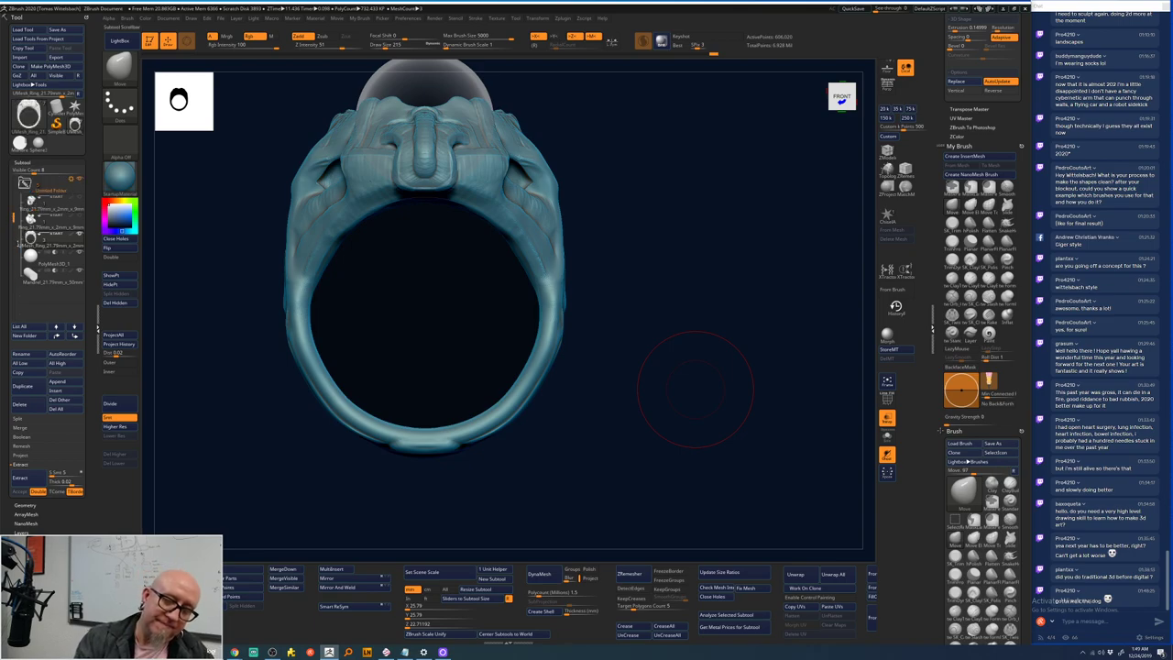
{"action": "left_click_drag", "start_coordinate": [453, 257], "coordinate": [644, 212]}
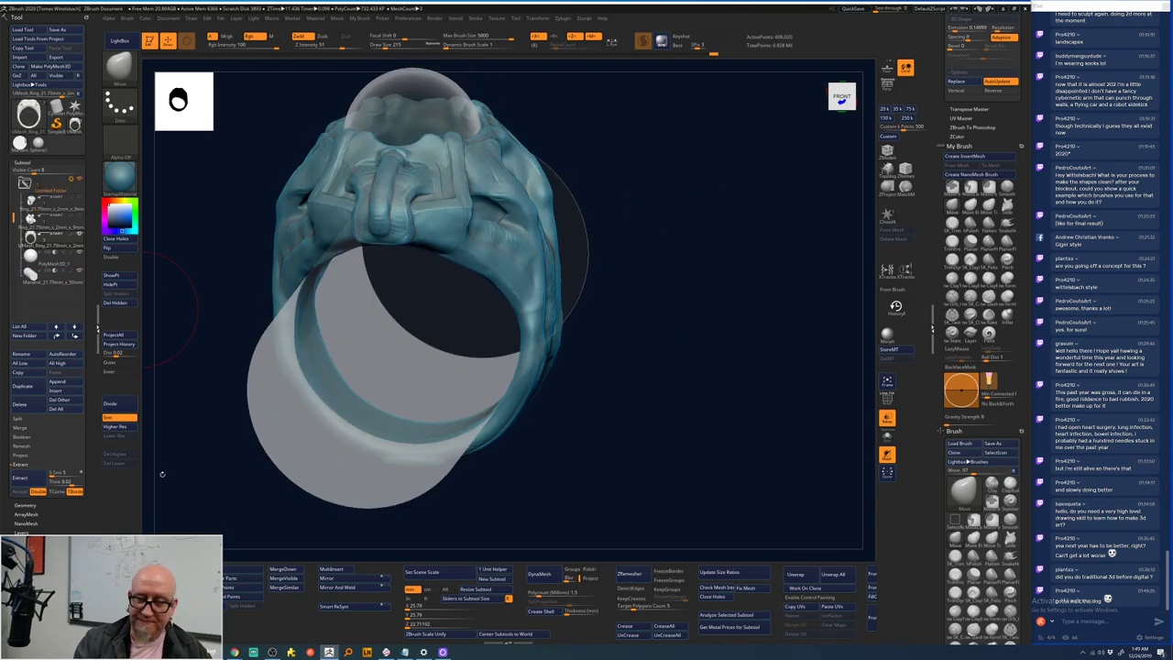
{"action": "left_click", "coordinate": [335, 486], "text": "alt"}
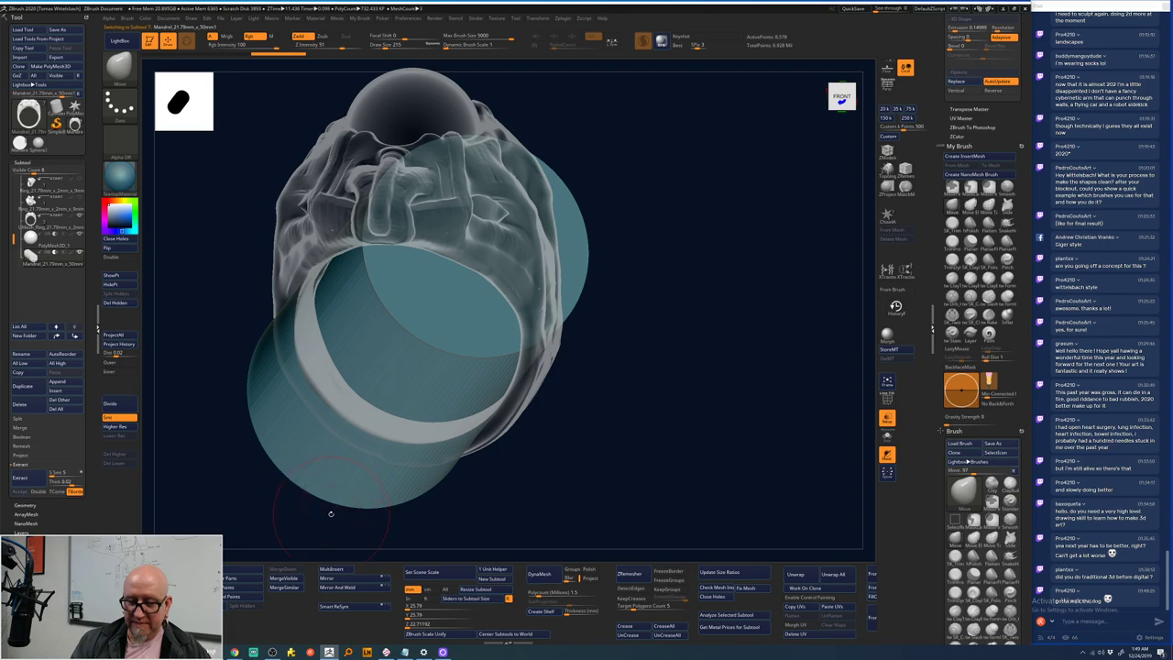
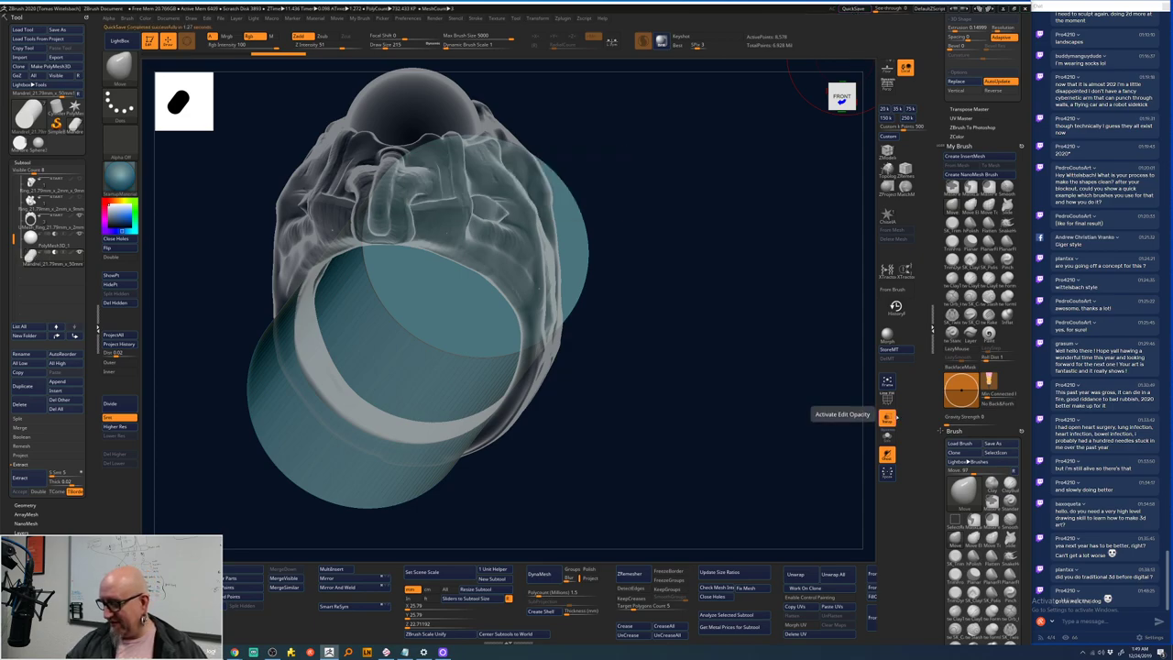
- Turn off Transp, apply the subtool folder action, and select the ring so the cutter is hidden
{"action": "left_click", "coordinate": [887, 418]}
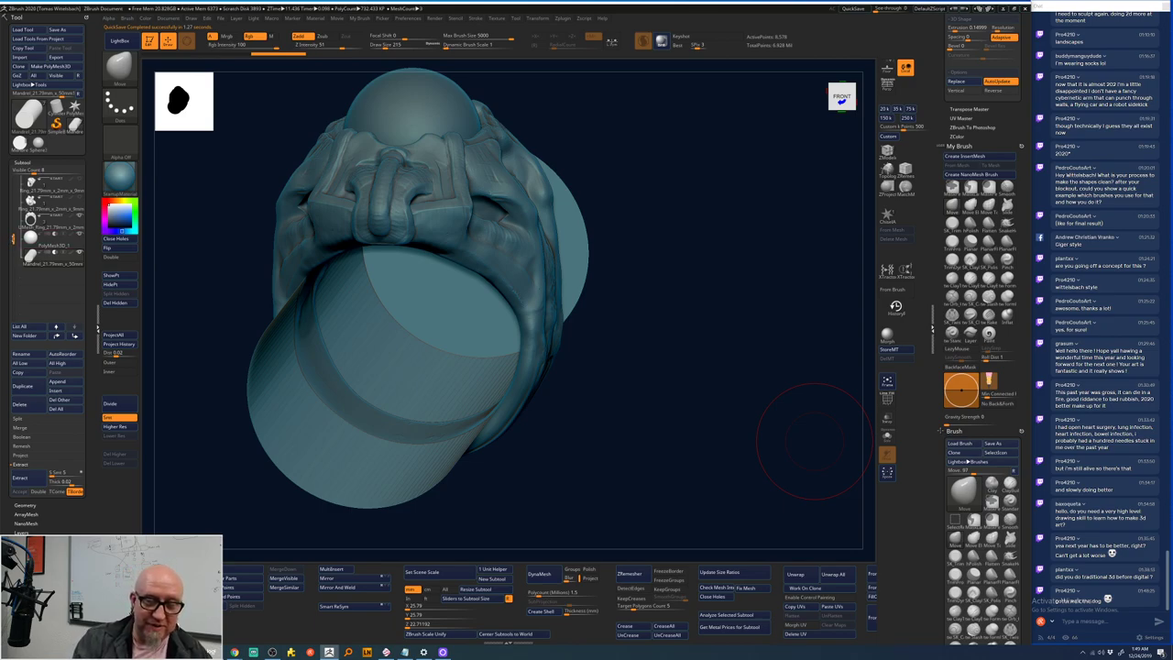
{"action": "left_click", "coordinate": [52, 179]}
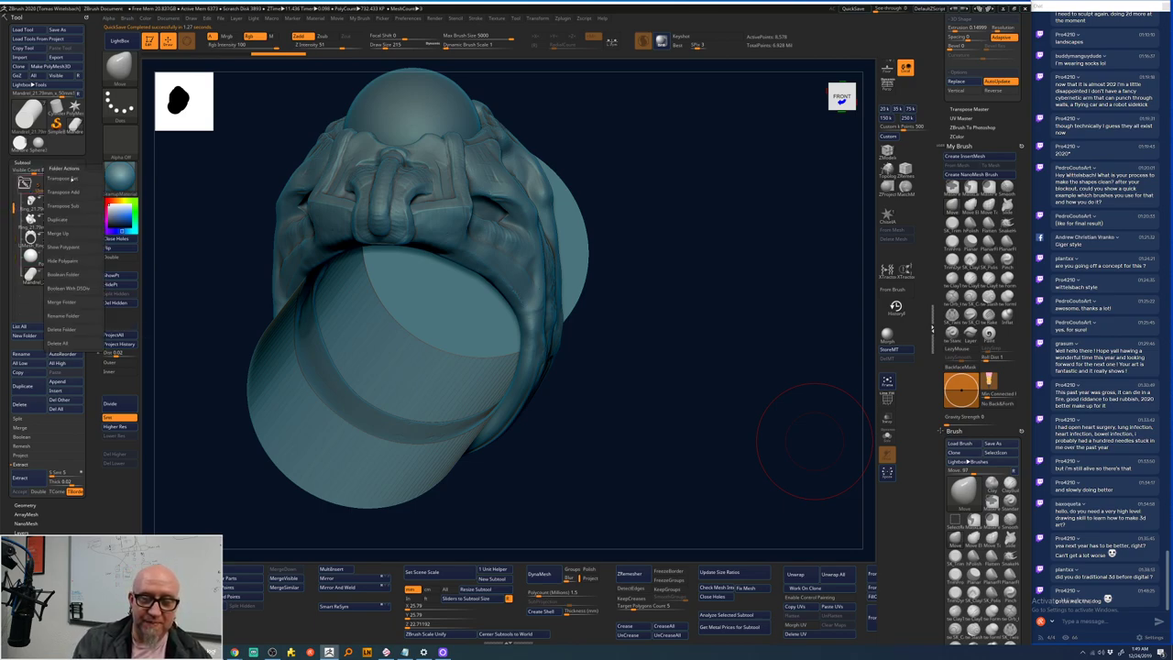
{"action": "left_click", "coordinate": [69, 275]}
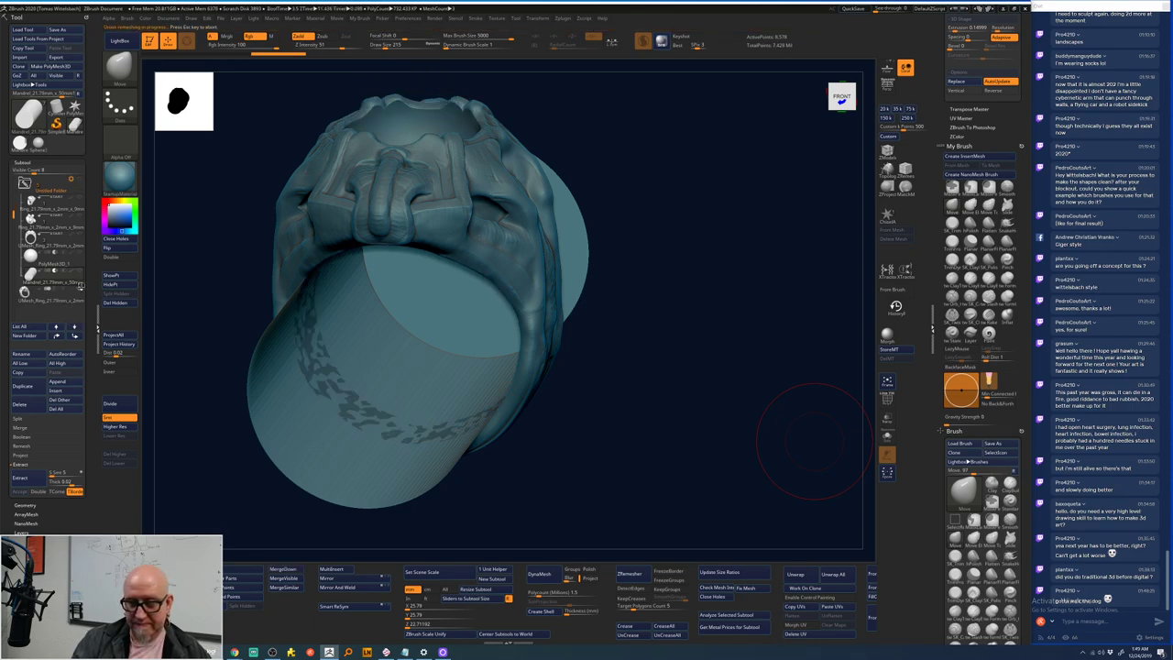
{"action": "left_click", "coordinate": [56, 327]}
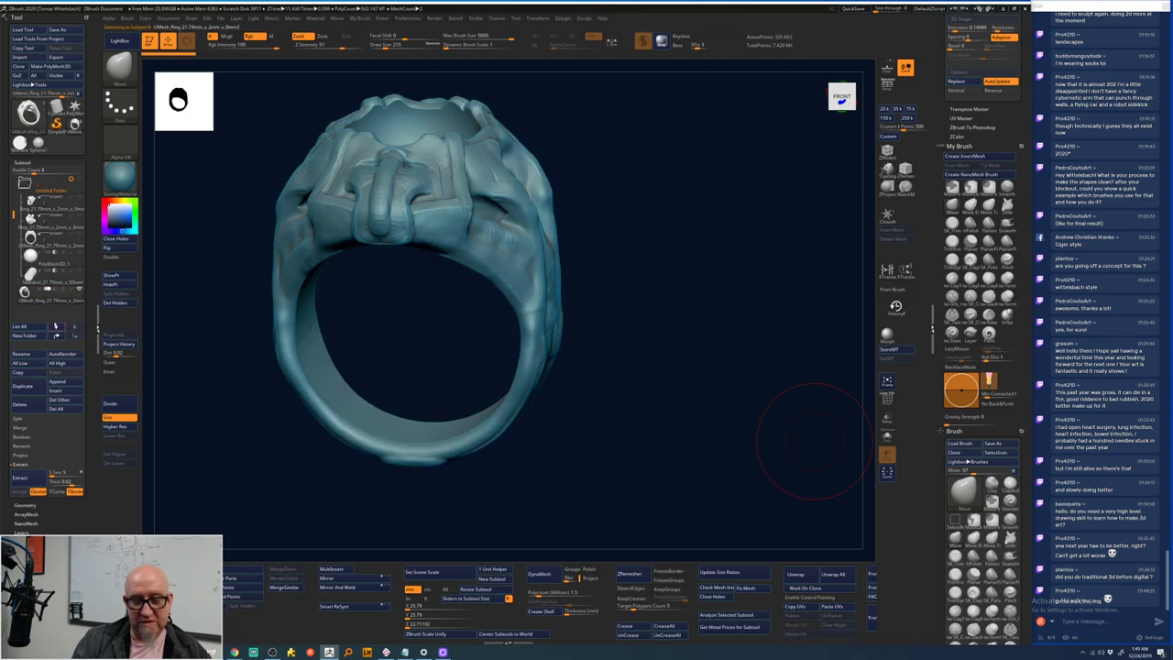
- Orbit above the ring's head and stroke Smooth Stronger down the central crease
{"action": "left_click_drag", "start_coordinate": [206, 480], "coordinate": [239, 412]}
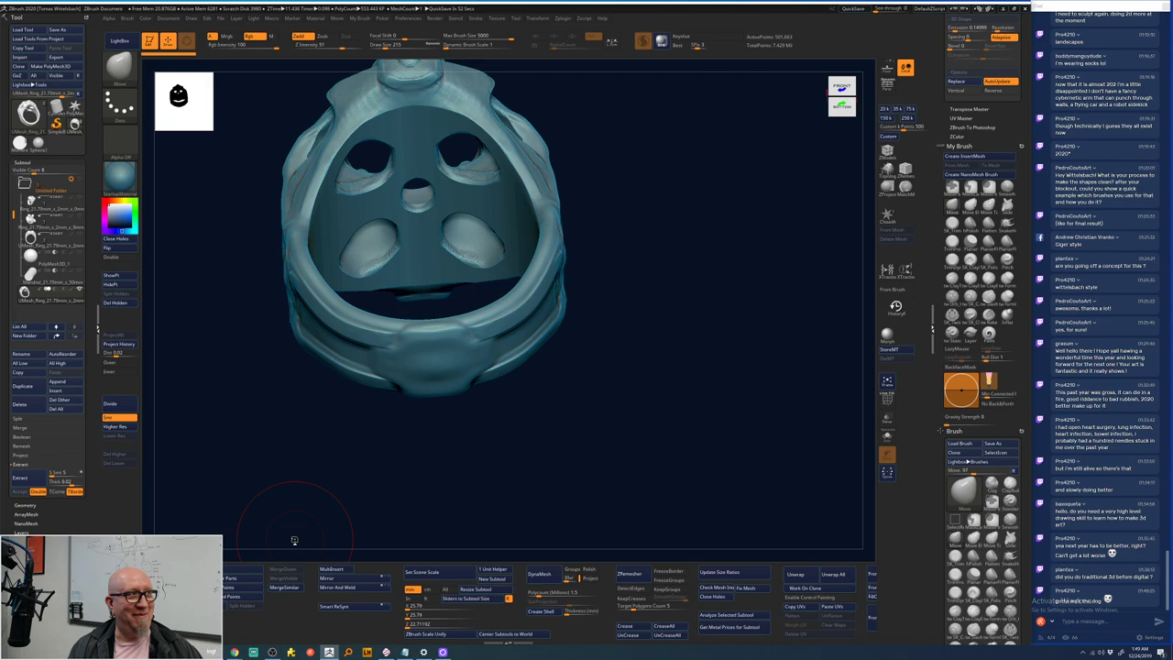
{"action": "left_click_drag", "start_coordinate": [412, 481], "coordinate": [464, 545]}
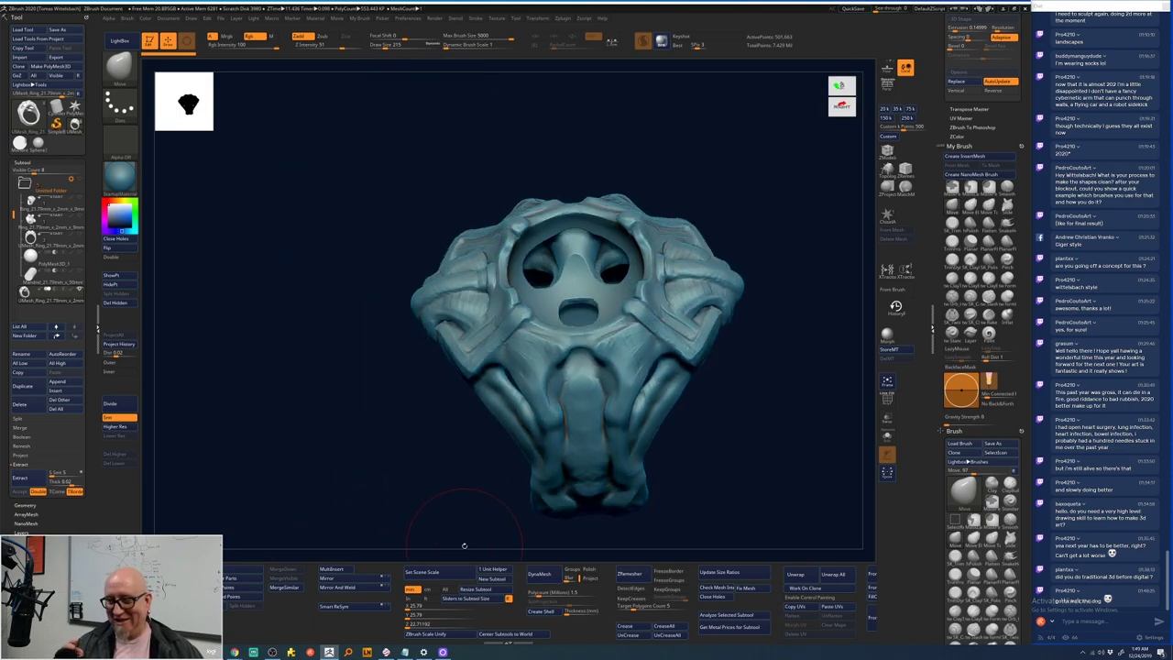
{"action": "left_click_drag", "start_coordinate": [463, 545], "coordinate": [739, 388]}
{"action": "left_click_drag", "start_coordinate": [746, 309], "coordinate": [650, 281]}
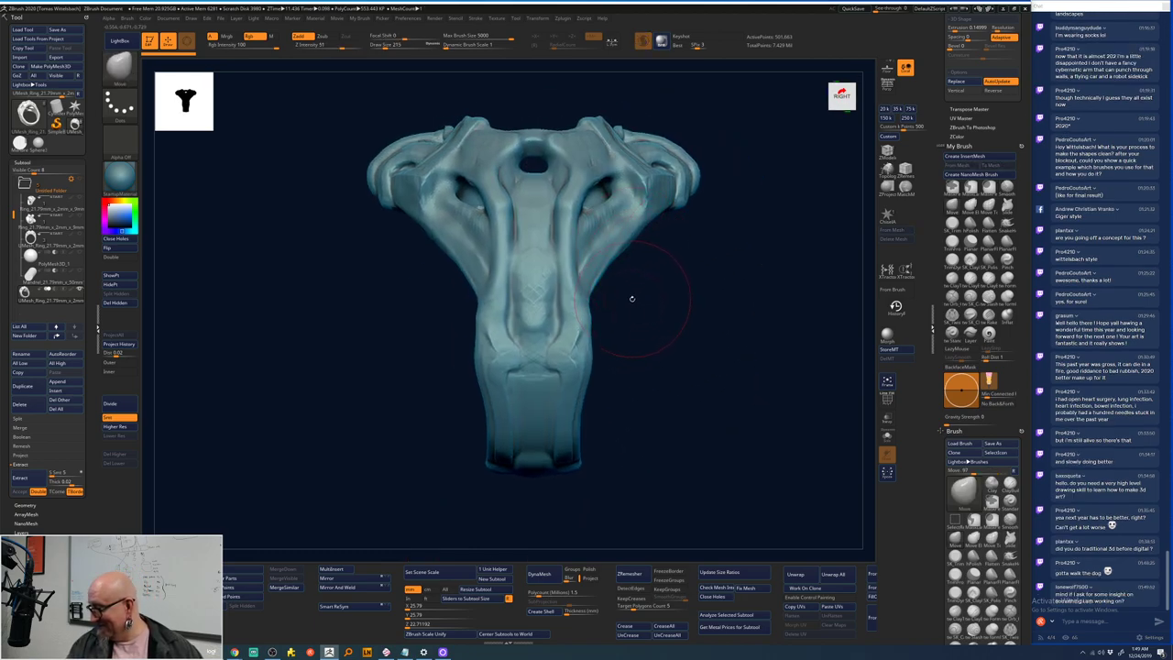
{"action": "left_click_drag", "start_coordinate": [622, 359], "coordinate": [618, 358]}
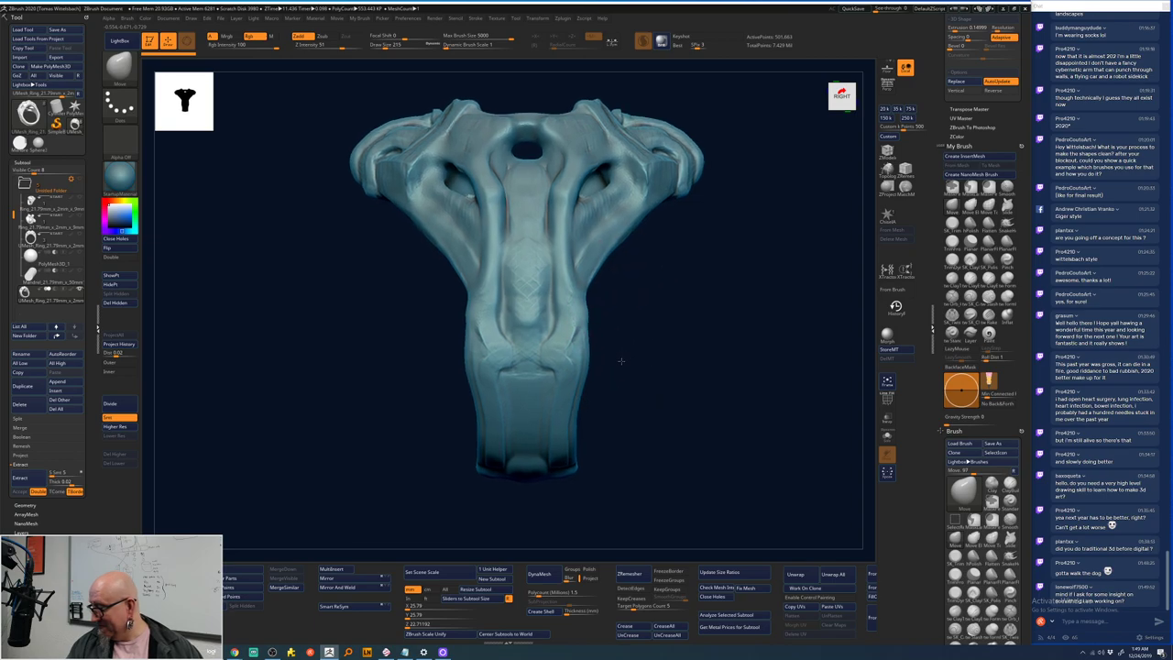
{"action": "mouse_move", "coordinate": [634, 319]}
{"action": "left_mouse_down"}
{"action": "mouse_move", "coordinate": [607, 329]}
{"action": "mouse_move", "coordinate": [586, 316]}
{"action": "mouse_move", "coordinate": [600, 307]}
{"action": "mouse_move", "coordinate": [590, 309]}
{"action": "left_mouse_up"}
{"action": "key", "text": "space"}
{"action": "key", "text": "shift"}
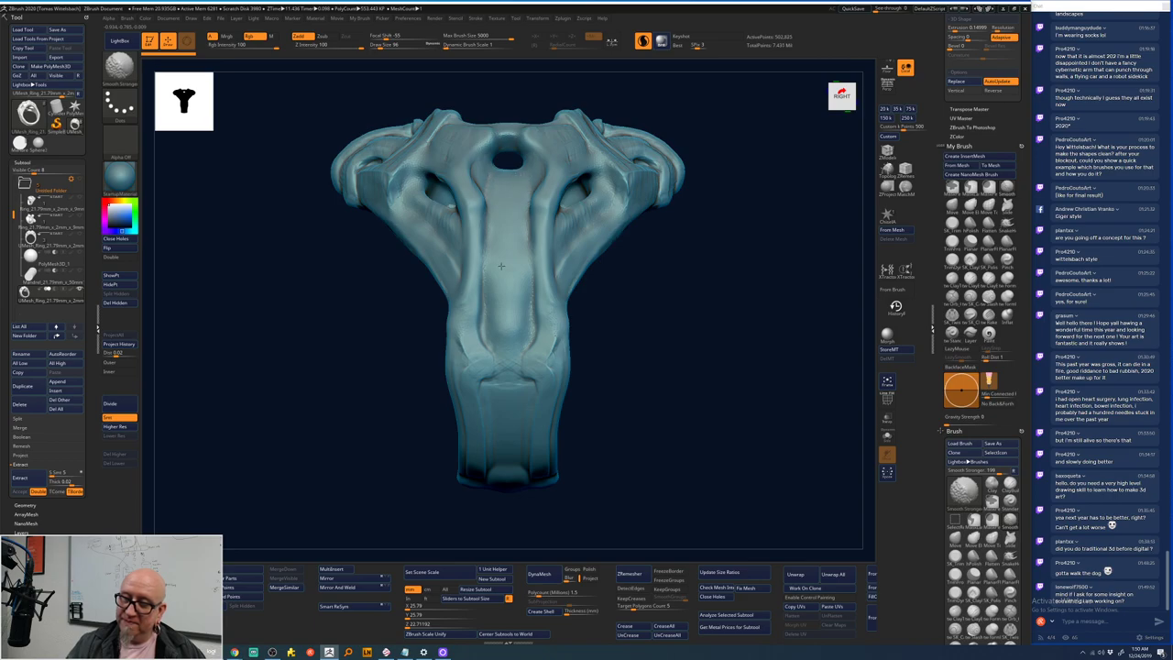
{"action": "mouse_move", "coordinate": [499, 321]}
{"action": "left_mouse_down", "text": "shift"}
{"action": "mouse_move", "coordinate": [490, 337]}
{"action": "mouse_move", "coordinate": [516, 341]}
{"action": "left_mouse_up", "text": "shift"}
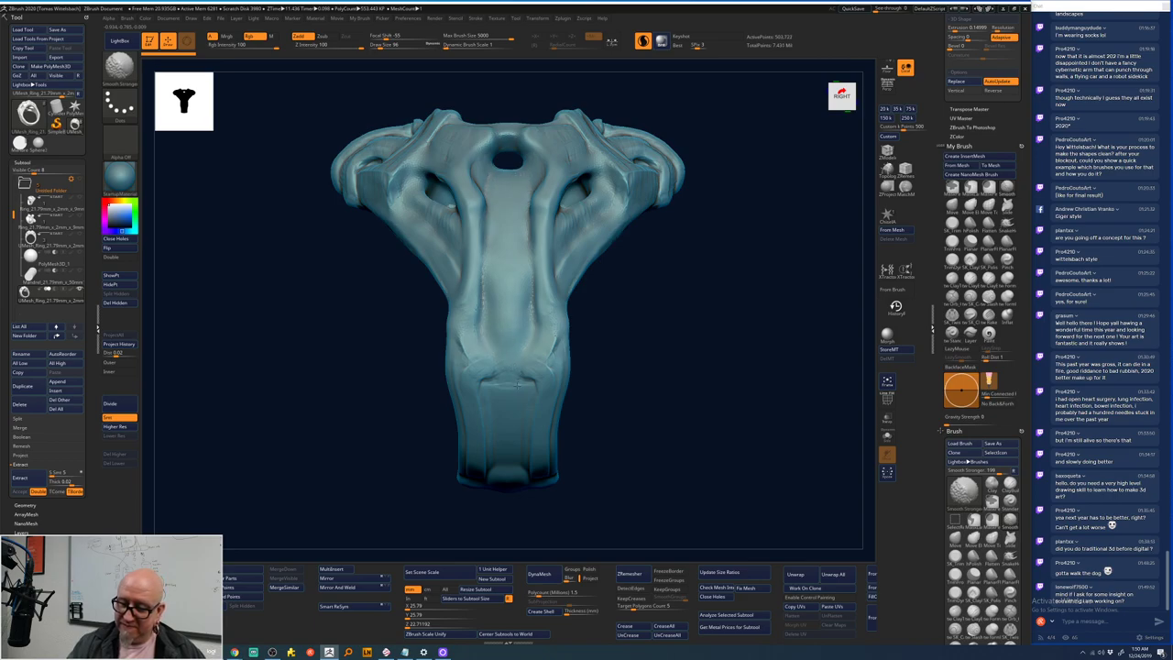
- Zoom in and turn the ring to a three-quarter view to check the smoothed crease
{"action": "key", "text": "shift"}
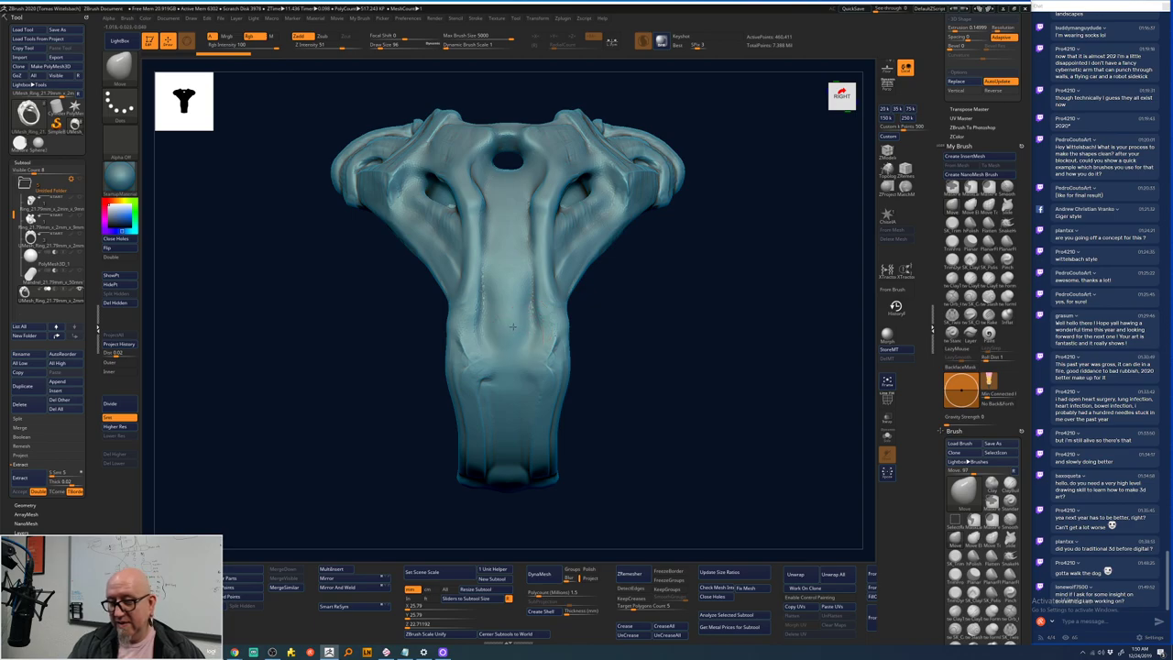
{"action": "key", "text": "shift"}
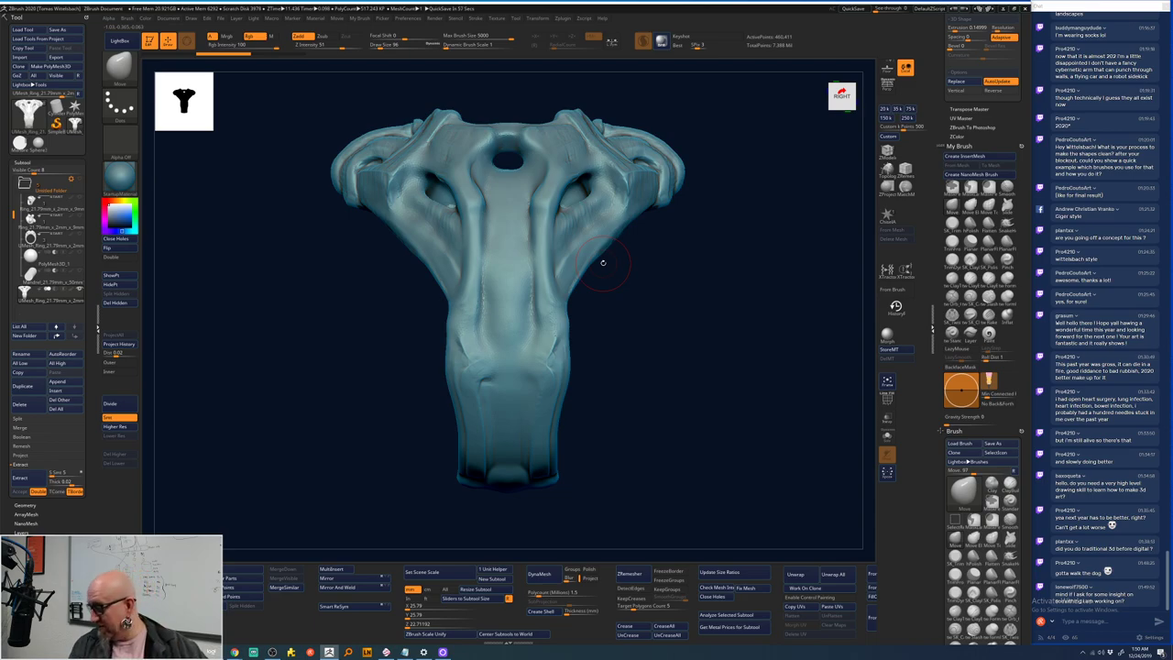
{"action": "left_click_drag", "start_coordinate": [650, 256], "coordinate": [629, 303]}
{"action": "left_click_drag", "start_coordinate": [659, 249], "coordinate": [626, 219]}
{"action": "key", "text": "shift"}
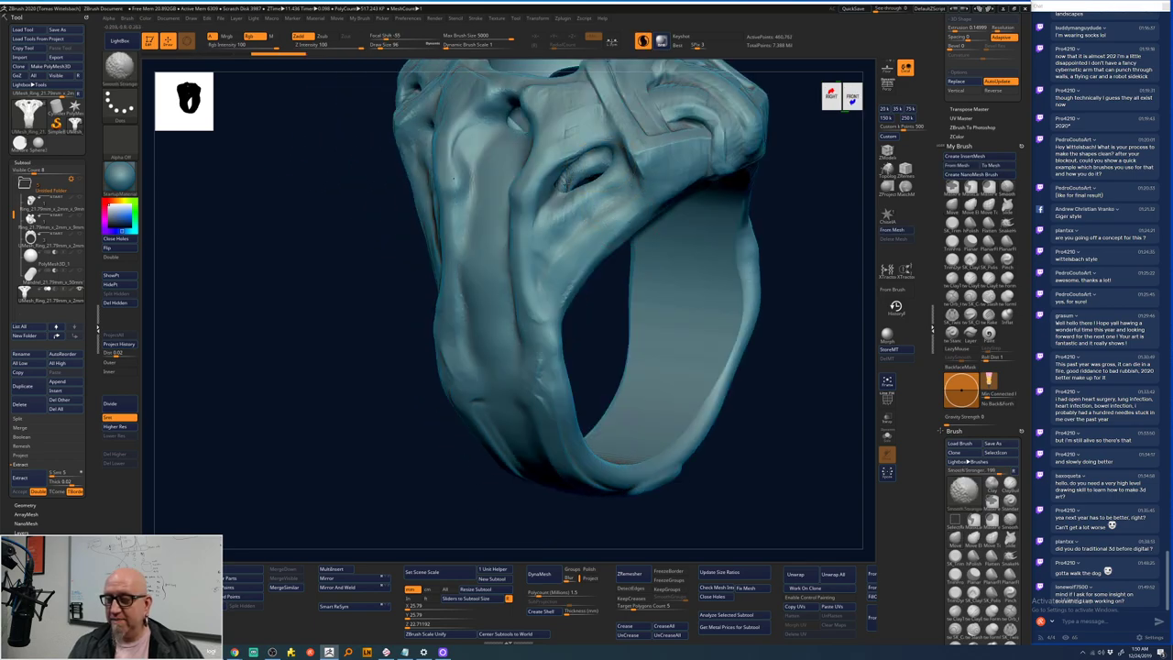
- Smooth the surface between the centre holes and around the eye sockets with symmetry
{"action": "left_click_drag", "start_coordinate": [778, 222], "coordinate": [688, 181]}
{"action": "key", "text": "shift"}
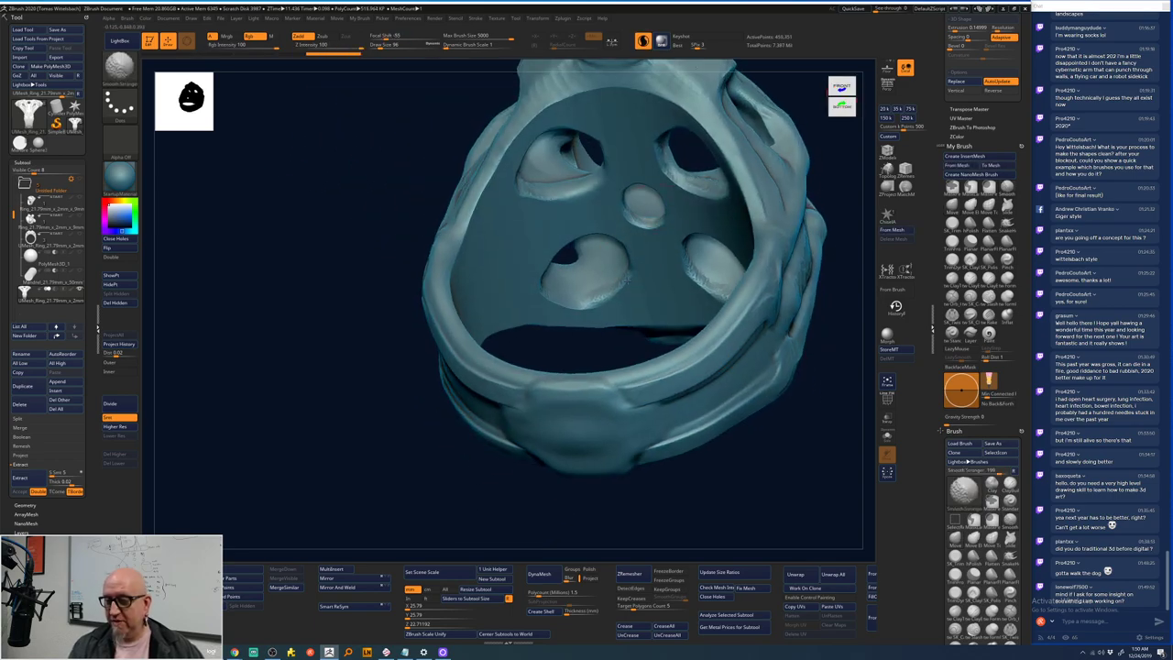
{"action": "mouse_move", "coordinate": [546, 266]}
{"action": "left_mouse_down", "text": "shift"}
{"action": "mouse_move", "coordinate": [568, 240]}
{"action": "mouse_move", "coordinate": [600, 233]}
{"action": "mouse_move", "coordinate": [627, 242]}
{"action": "mouse_move", "coordinate": [628, 256]}
{"action": "left_mouse_up", "text": "shift"}
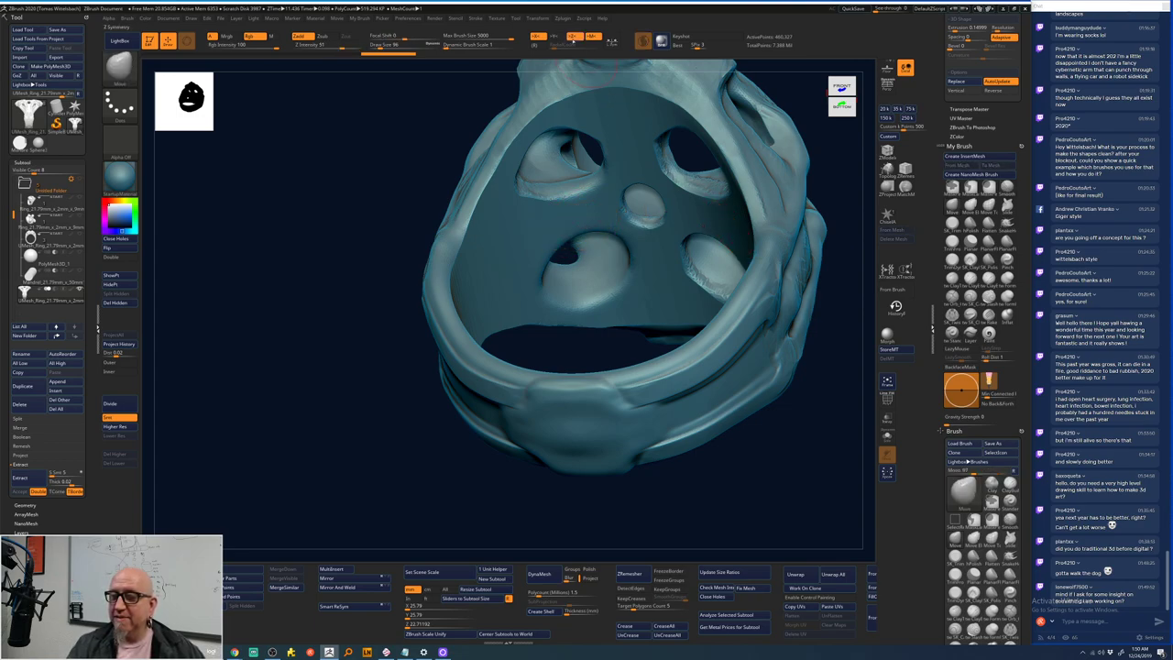
{"action": "key", "text": "shift"}
{"action": "left_click_drag", "start_coordinate": [556, 240], "coordinate": [544, 263], "text": "shift"}
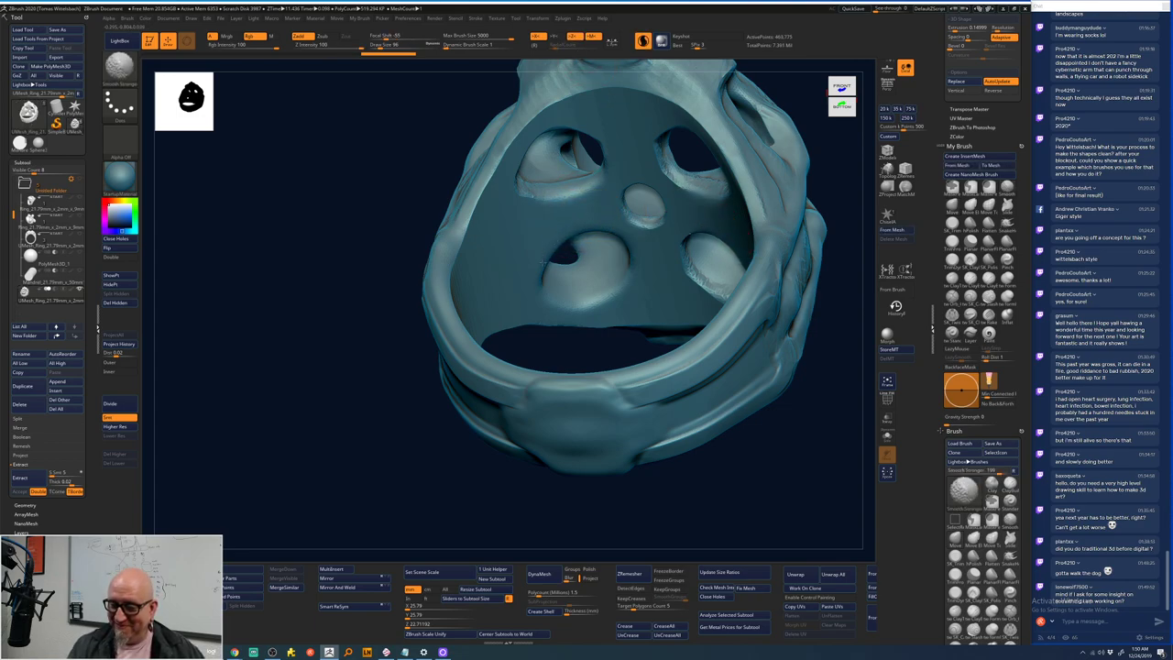
{"action": "mouse_move", "coordinate": [579, 303]}
{"action": "left_mouse_down", "text": "shift"}
{"action": "mouse_move", "coordinate": [529, 146]}
{"action": "mouse_move", "coordinate": [586, 133]}
{"action": "mouse_move", "coordinate": [644, 225]}
{"action": "mouse_move", "coordinate": [657, 188]}
{"action": "mouse_move", "coordinate": [683, 183]}
{"action": "mouse_move", "coordinate": [724, 245]}
{"action": "left_mouse_up", "text": "shift"}
- Check the underside and top-down views, then Smooth Stronger the left eye-socket rim
{"action": "left_click_drag", "start_coordinate": [844, 213], "coordinate": [733, 293]}
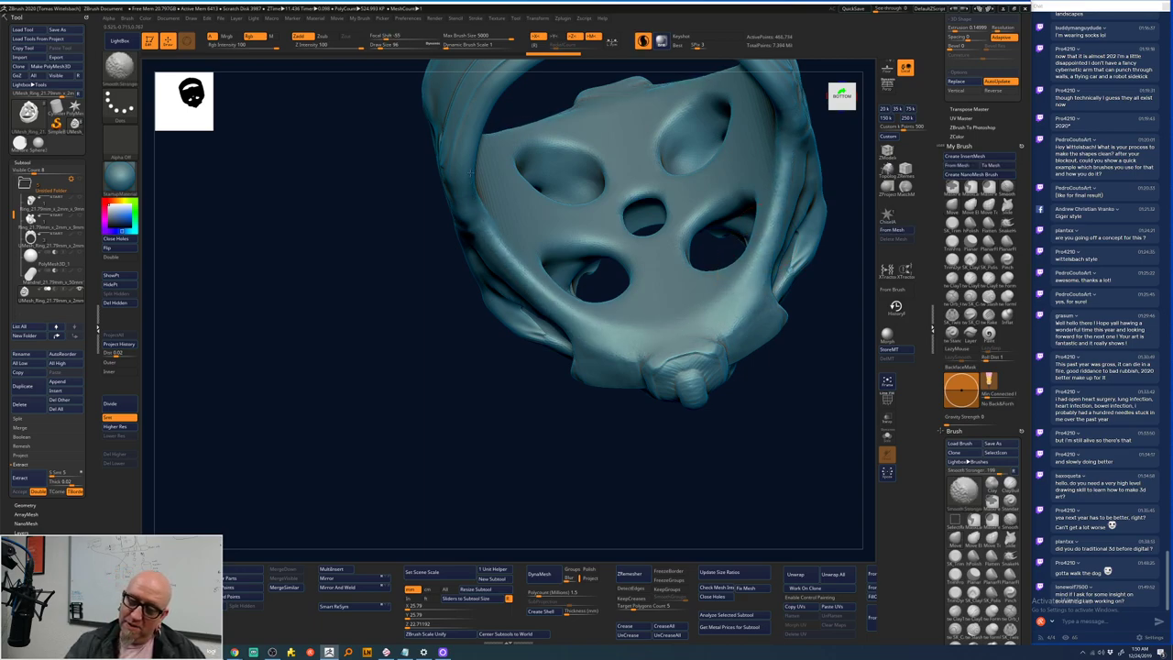
{"action": "left_click_drag", "start_coordinate": [445, 358], "coordinate": [388, 276]}
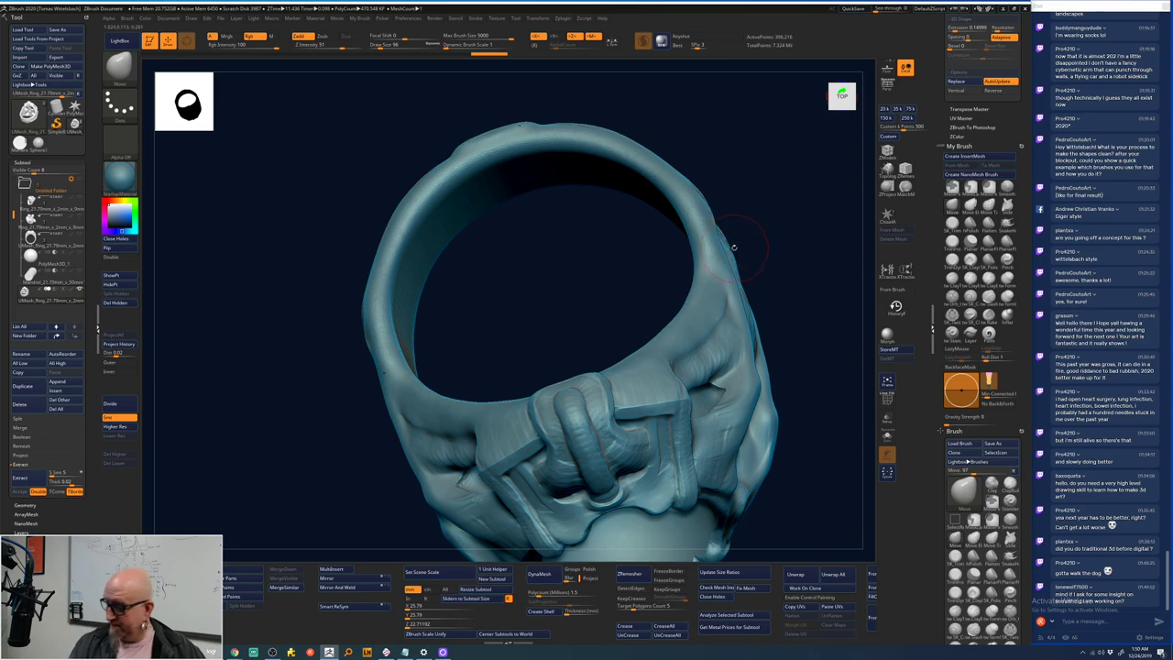
{"action": "left_click_drag", "start_coordinate": [725, 251], "coordinate": [672, 254]}
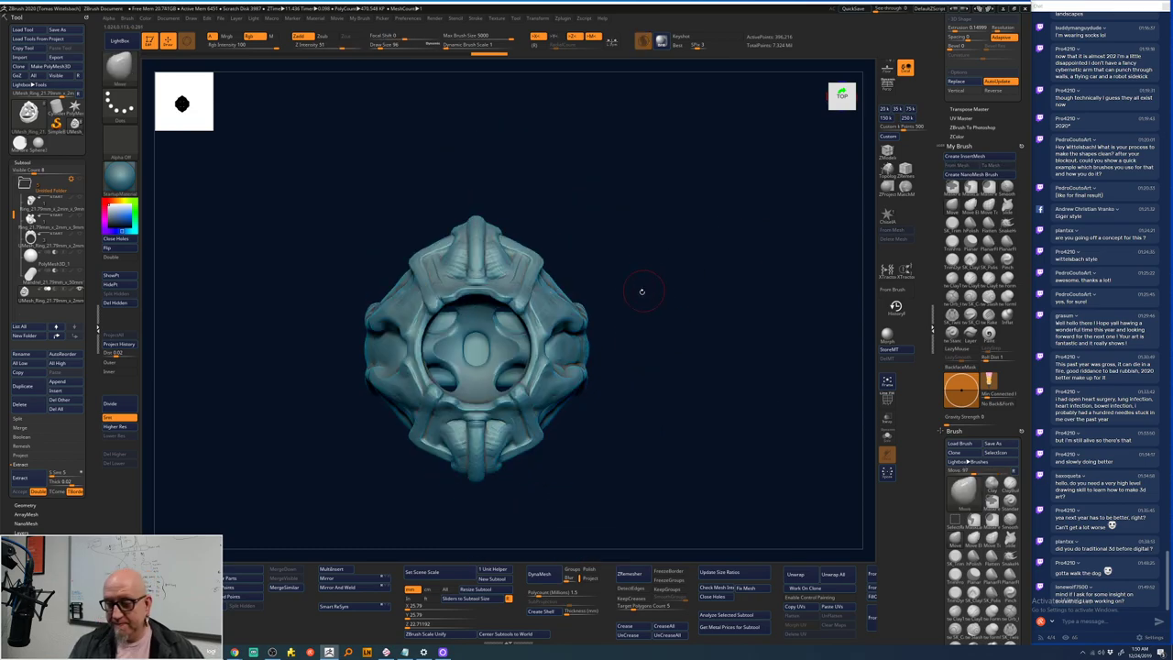
{"action": "key", "text": "f"}
{"action": "key", "text": "shift"}
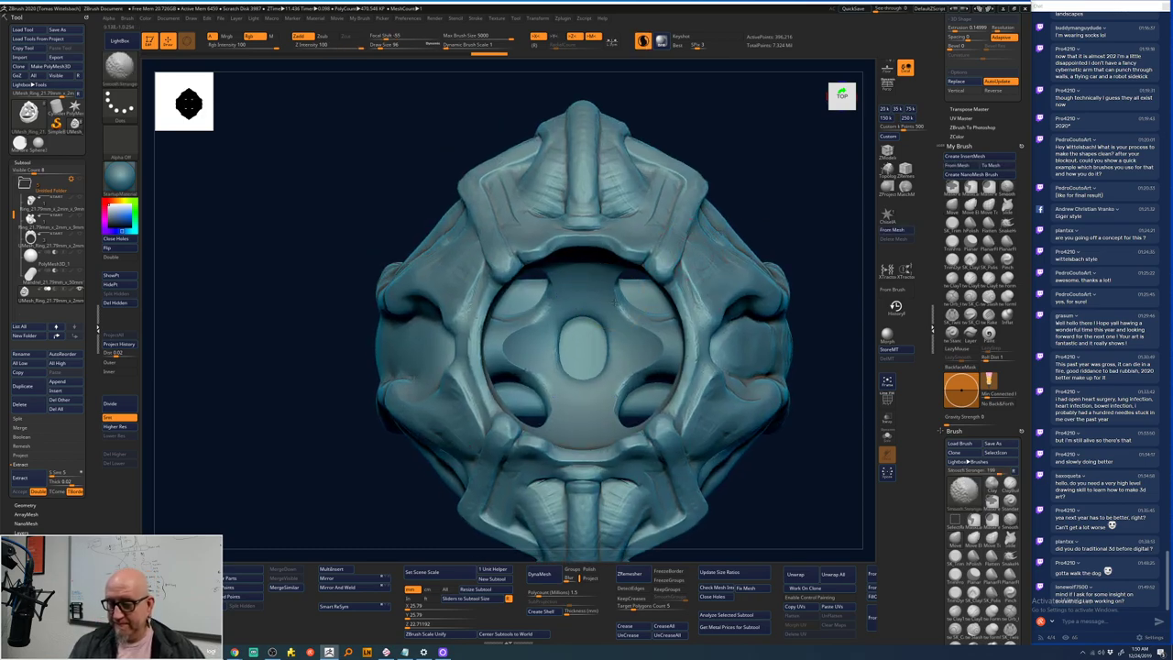
{"action": "mouse_move", "coordinate": [655, 323]}
{"action": "right_mouse_down"}
{"action": "mouse_move", "coordinate": [785, 188]}
{"action": "mouse_move", "coordinate": [789, 208]}
{"action": "mouse_move", "coordinate": [763, 166]}
{"action": "mouse_move", "coordinate": [549, 274]}
{"action": "right_mouse_up"}
{"action": "key", "text": "shift"}
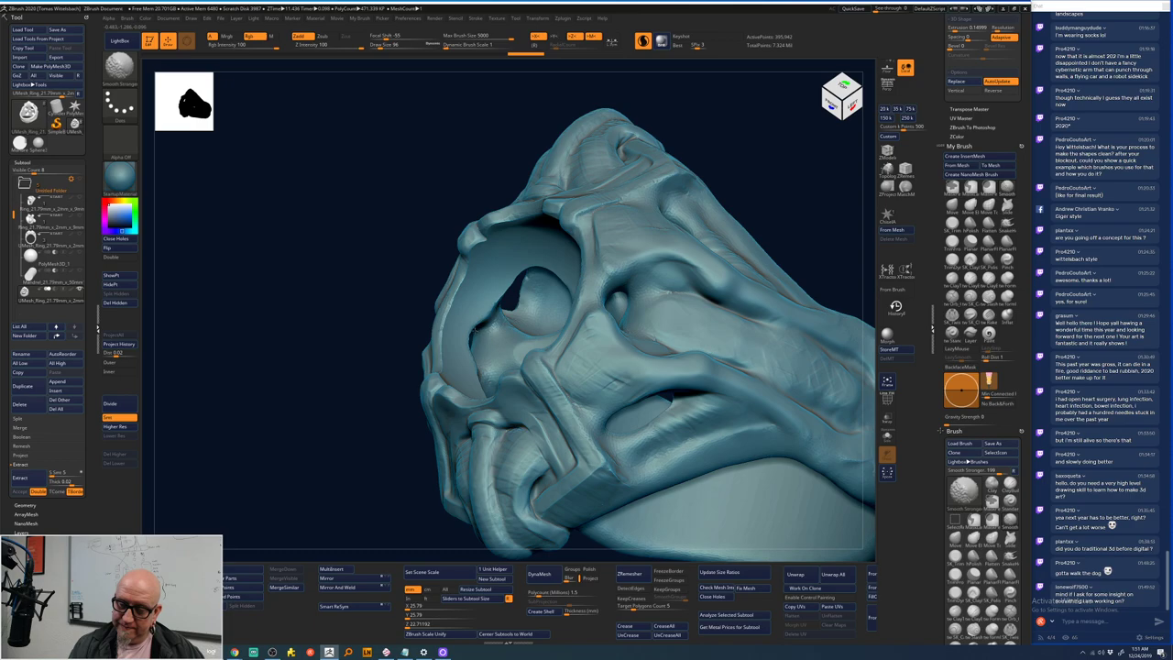
{"action": "mouse_move", "coordinate": [494, 305]}
{"action": "left_mouse_down", "text": "shift"}
{"action": "mouse_move", "coordinate": [473, 333]}
{"action": "mouse_move", "coordinate": [534, 268]}
{"action": "left_mouse_up", "text": "shift"}
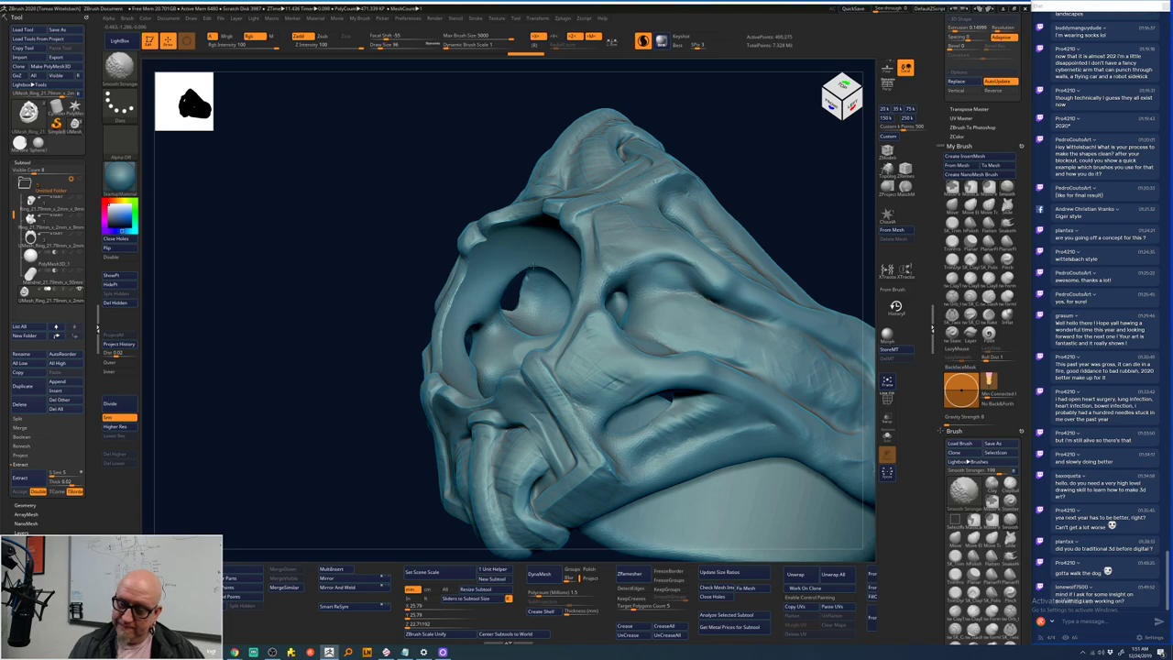
- Review the smoothed sockets from front, underside and top views, switching back to a shaping brush
{"action": "right_click_drag", "start_coordinate": [557, 266], "coordinate": [503, 280]}
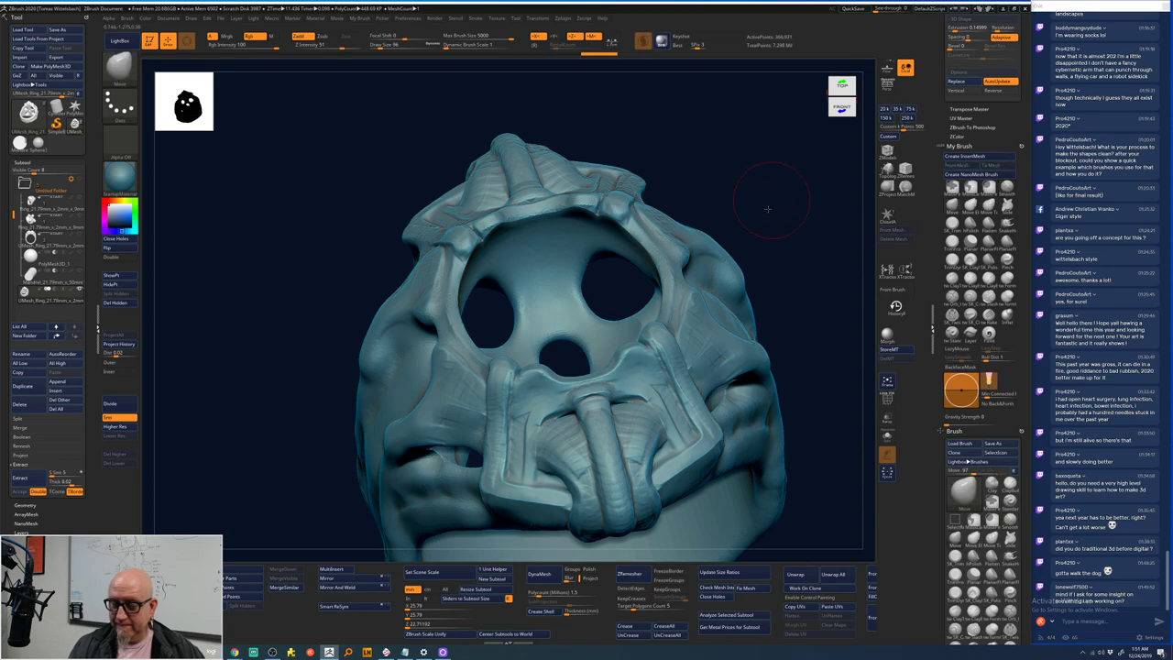
{"action": "right_click_drag", "start_coordinate": [767, 189], "coordinate": [757, 251]}
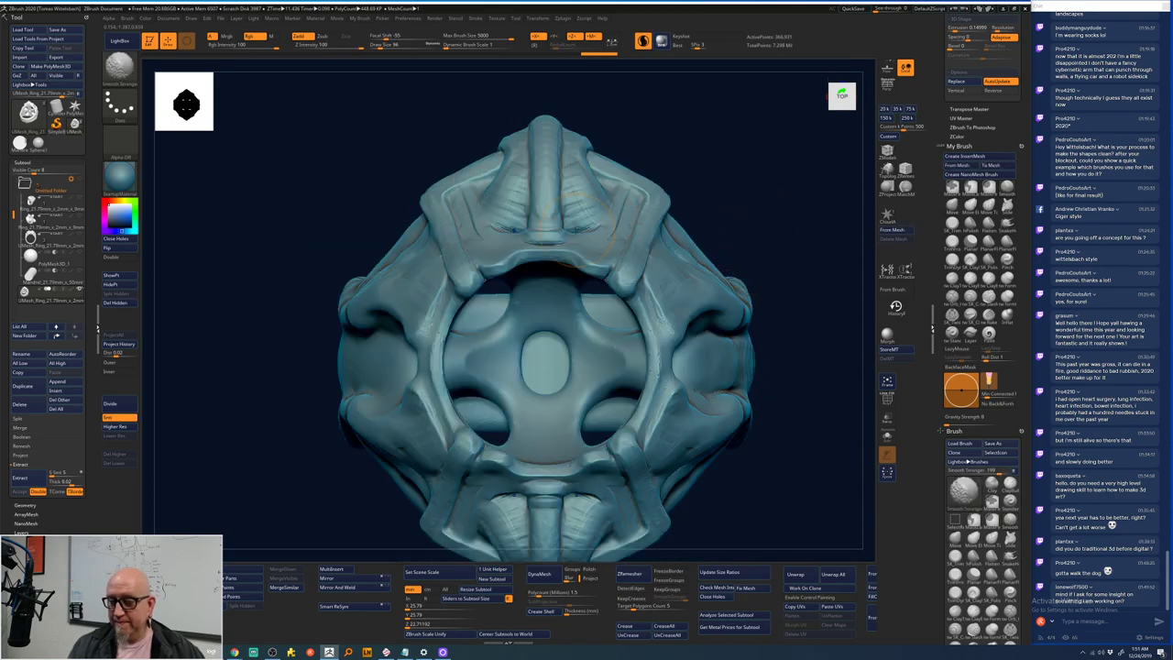
{"action": "right_click_drag", "start_coordinate": [675, 162], "coordinate": [759, 196]}
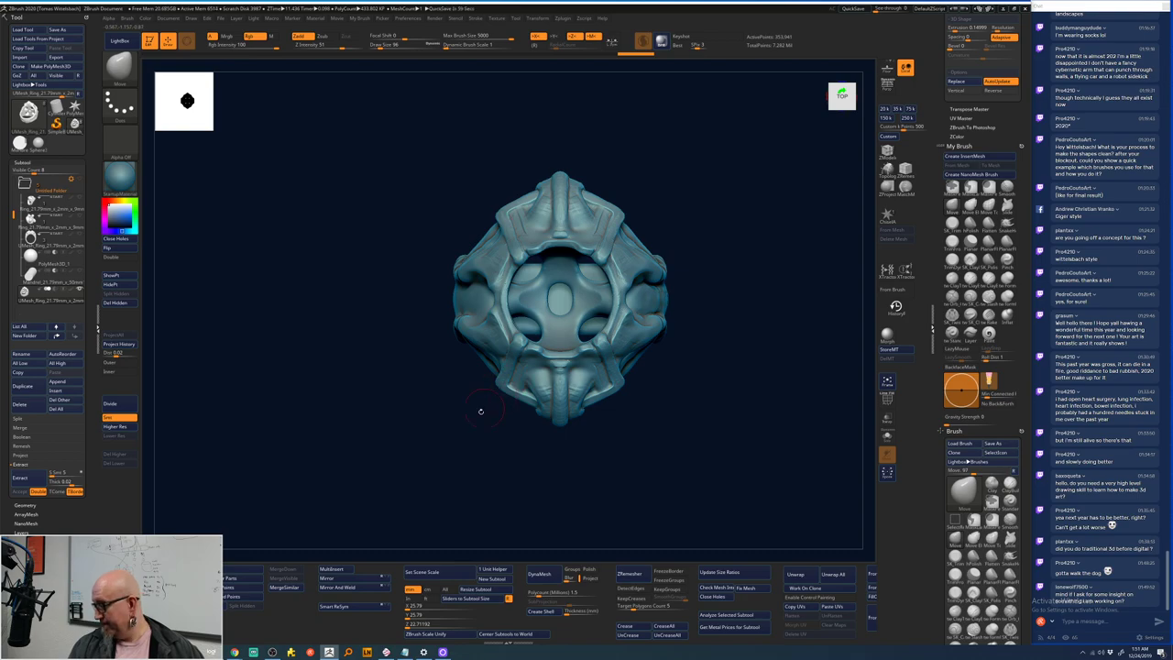
{"action": "right_click_drag", "start_coordinate": [449, 439], "coordinate": [538, 298], "text": "ctrl"}
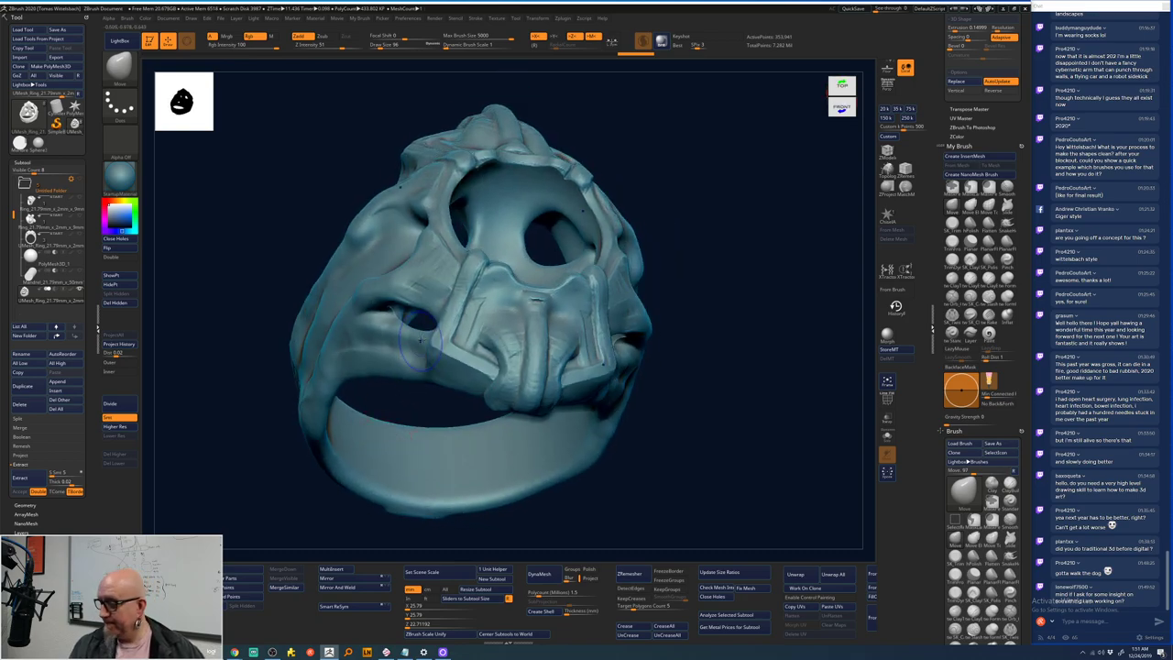
{"action": "key", "text": "b"}
{"action": "key", "text": "m"}
{"action": "key", "text": "v"}
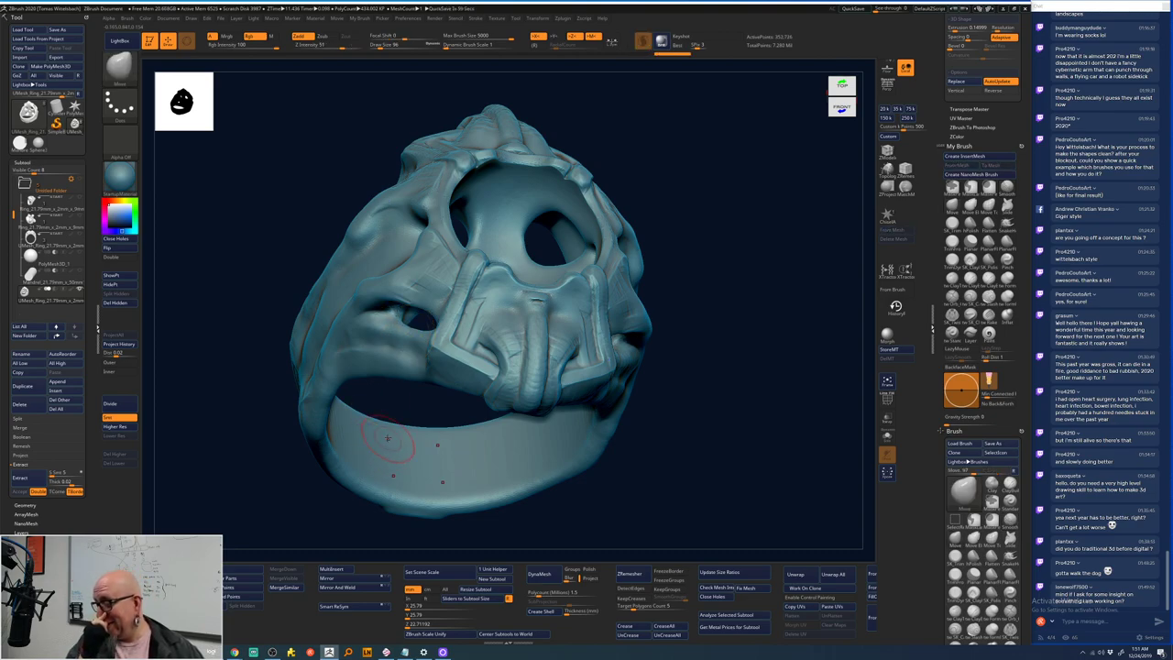
{"action": "left_click_drag", "start_coordinate": [703, 254], "coordinate": [700, 275], "text": "shift"}
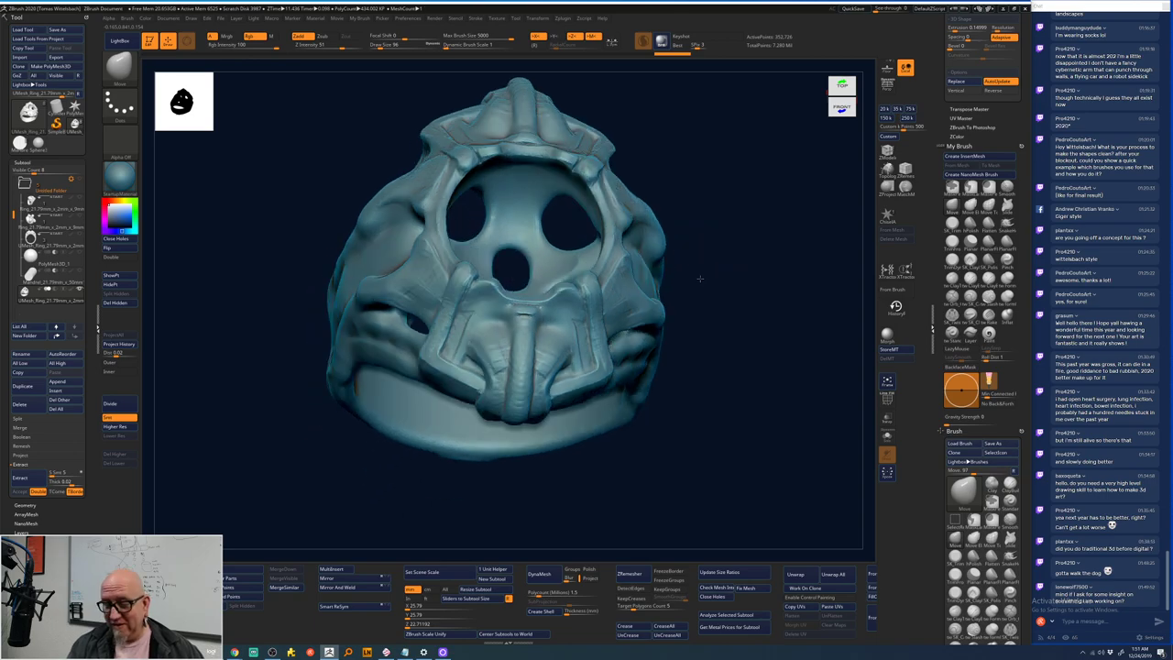
{"action": "left_click_drag", "start_coordinate": [552, 320], "coordinate": [570, 312]}
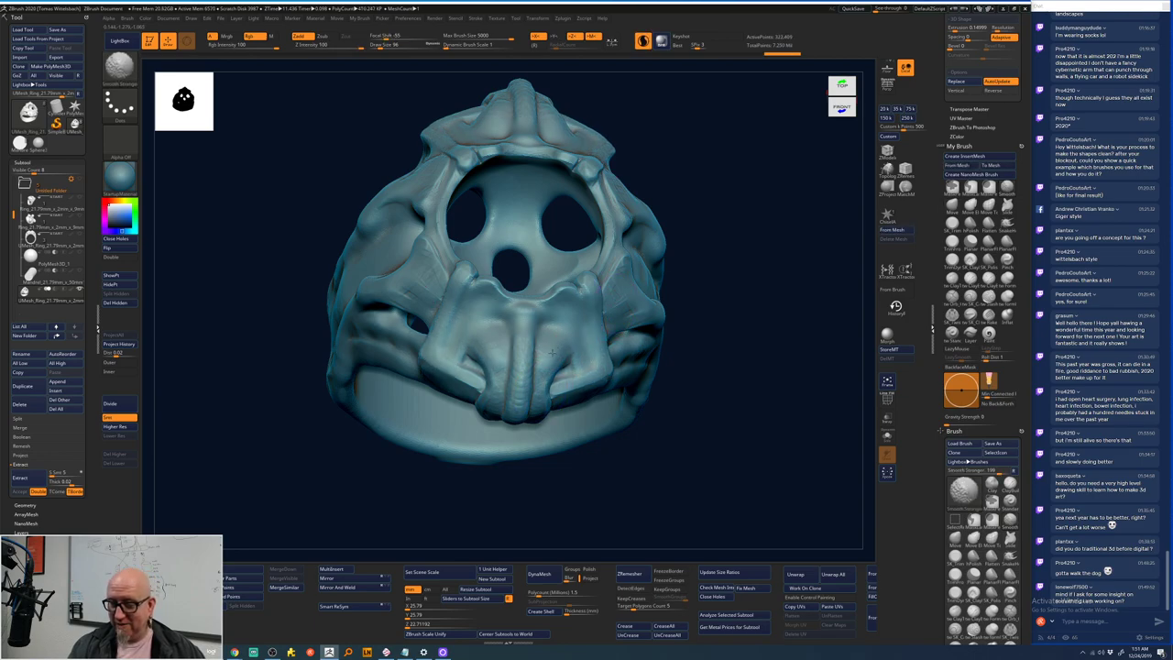
{"action": "right_click_drag", "start_coordinate": [547, 359], "coordinate": [706, 278], "text": "shift"}
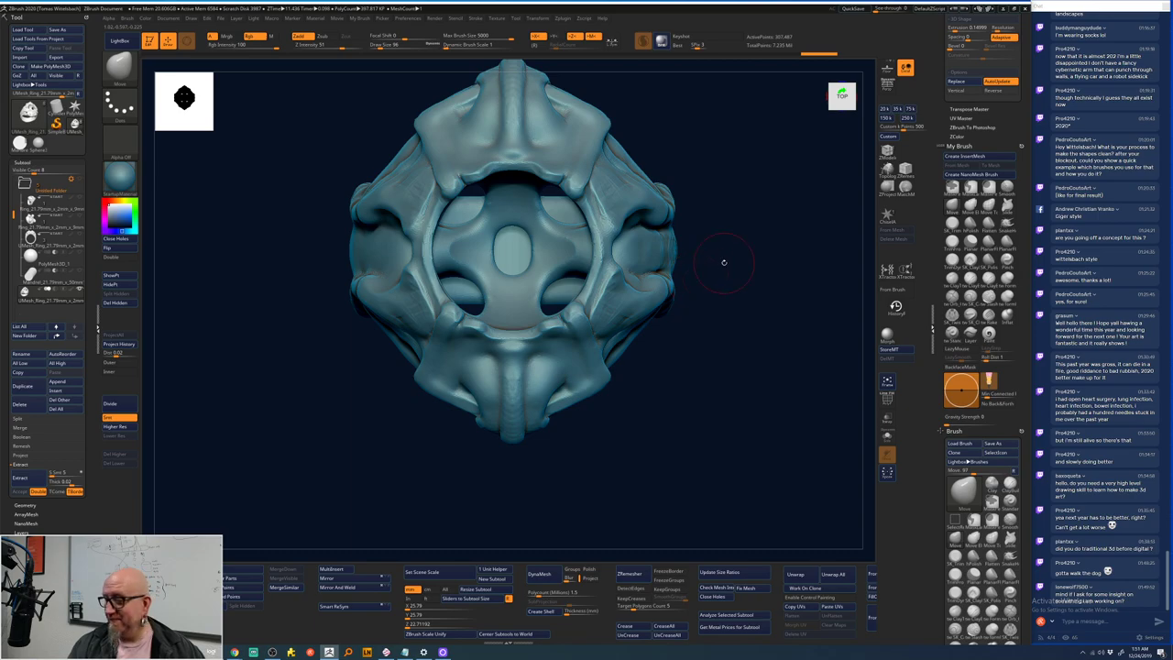
{"action": "mouse_move", "coordinate": [723, 262]}
{"action": "left_mouse_down"}
{"action": "mouse_move", "coordinate": [709, 287]}
{"action": "mouse_move", "coordinate": [688, 283]}
{"action": "mouse_move", "coordinate": [550, 348]}
{"action": "left_mouse_up"}
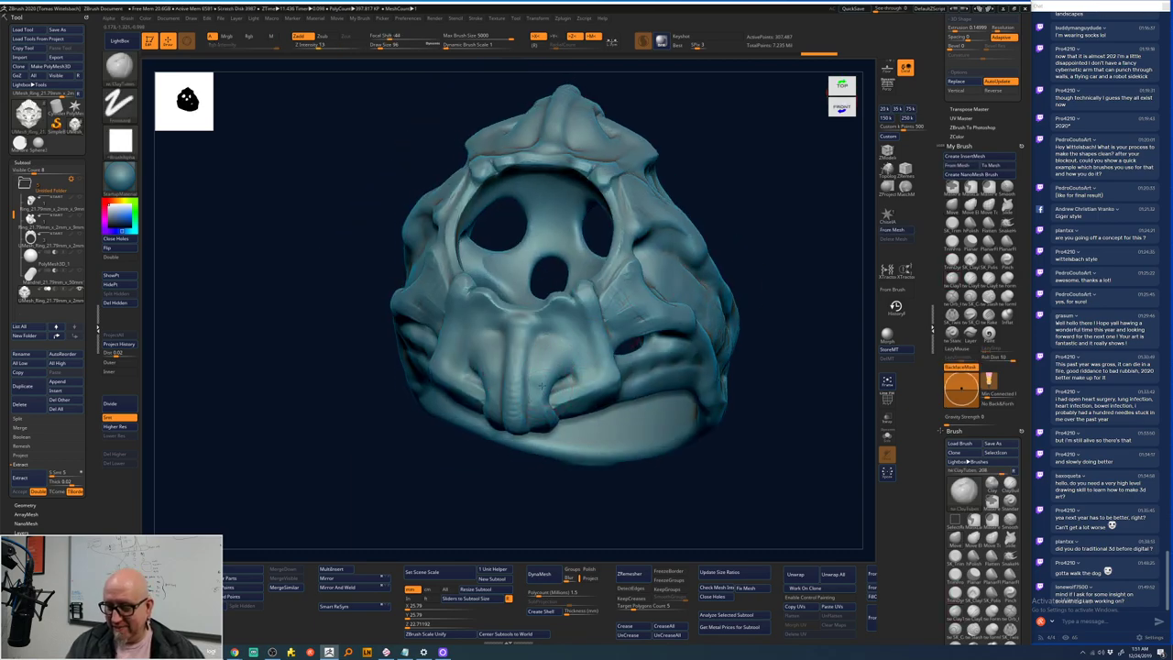
- Undo the recent smoothing, lightly smooth the lower middle, and step back in history
{"action": "key", "text": "ctrl+z"}
{"action": "key", "text": "ctrl+z"}
{"action": "key", "text": "ctrl+z"}
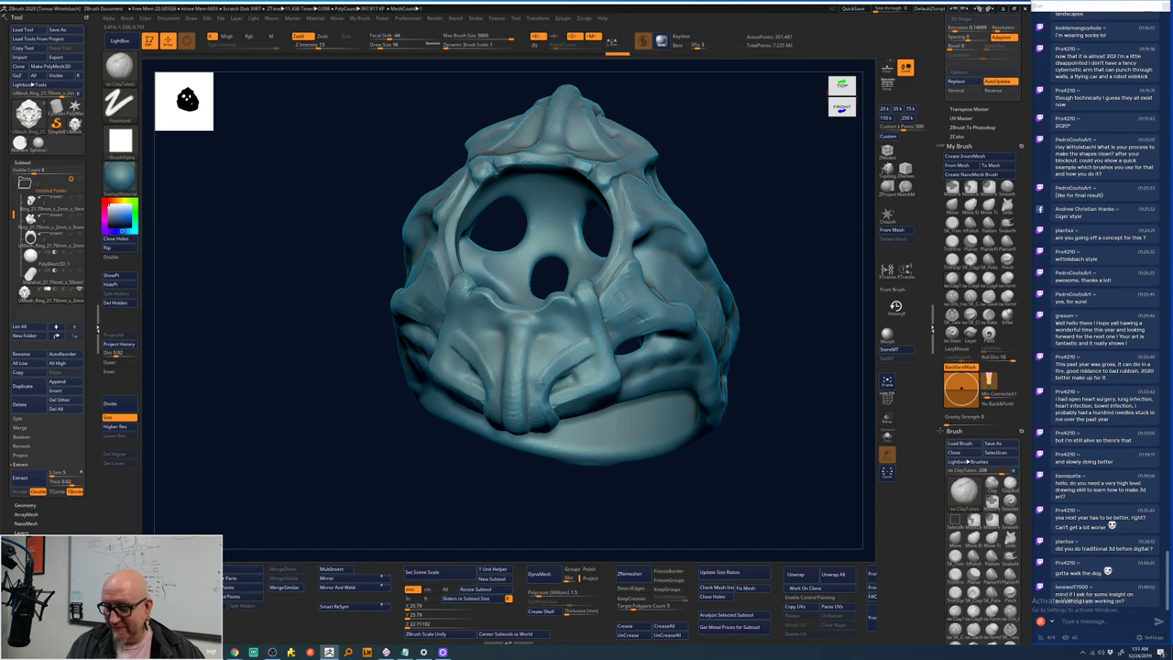
{"action": "mouse_move", "coordinate": [565, 372]}
{"action": "left_mouse_down", "text": "shift"}
{"action": "mouse_move", "coordinate": [567, 339]}
{"action": "mouse_move", "coordinate": [539, 397]}
{"action": "mouse_move", "coordinate": [539, 369]}
{"action": "mouse_move", "coordinate": [562, 347]}
{"action": "left_mouse_up", "text": "shift"}
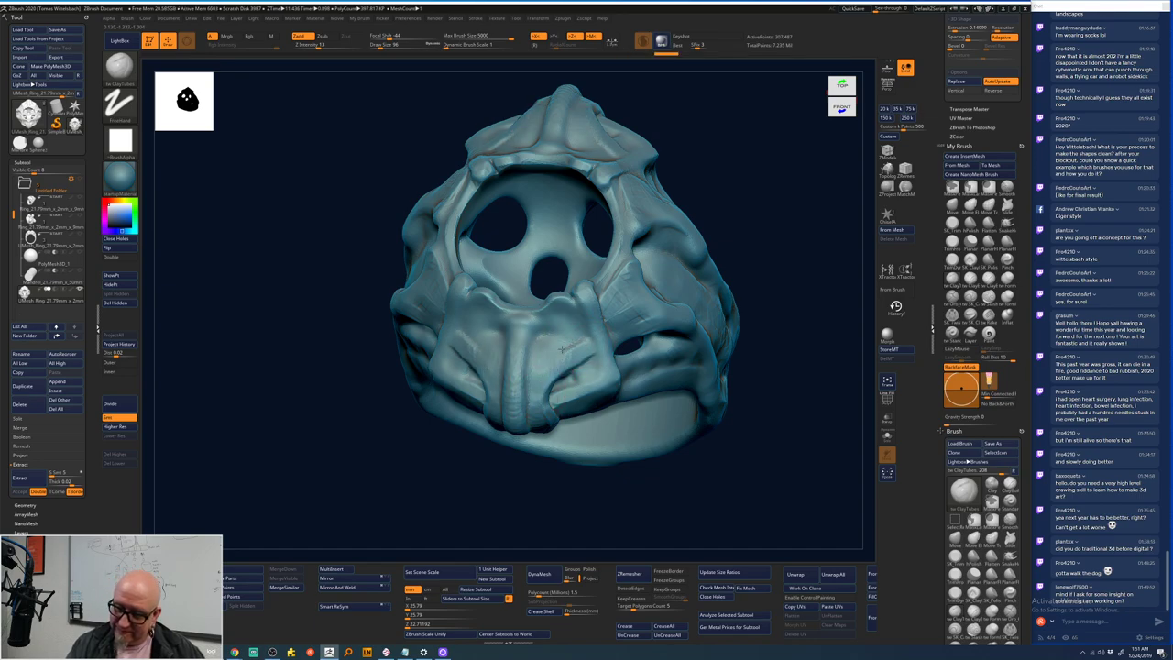
{"action": "mouse_move", "coordinate": [733, 280]}
{"action": "left_mouse_down"}
{"action": "mouse_move", "coordinate": [786, 262]}
{"action": "mouse_move", "coordinate": [751, 204]}
{"action": "mouse_move", "coordinate": [730, 217]}
{"action": "left_mouse_up"}
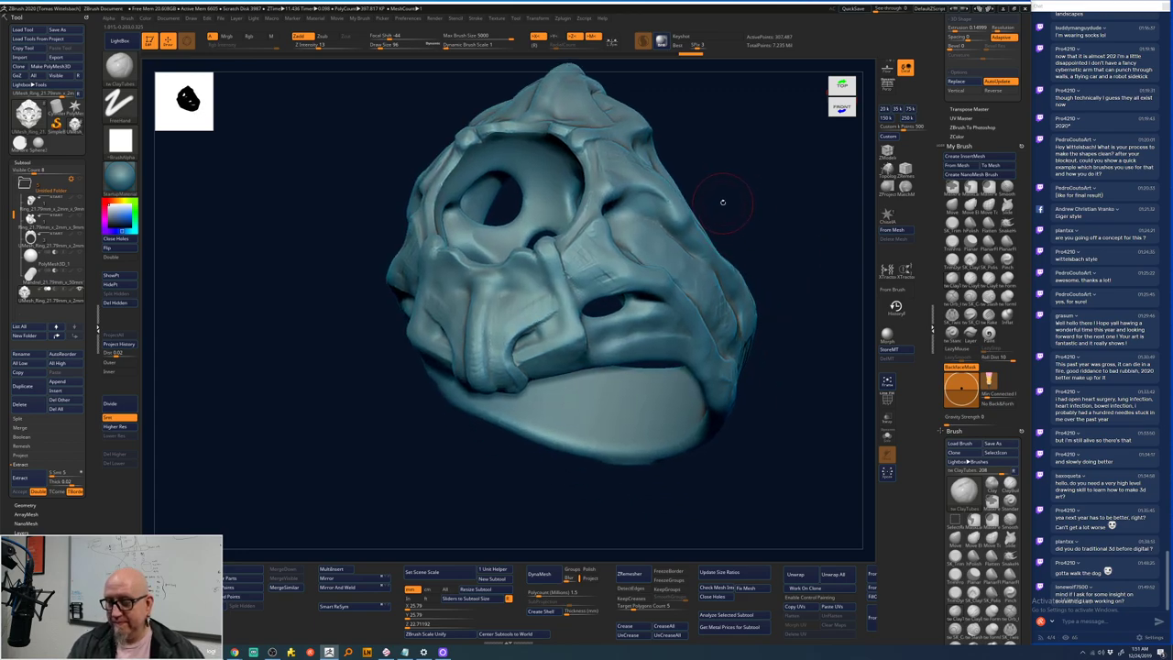
{"action": "left_click", "coordinate": [667, 54]}
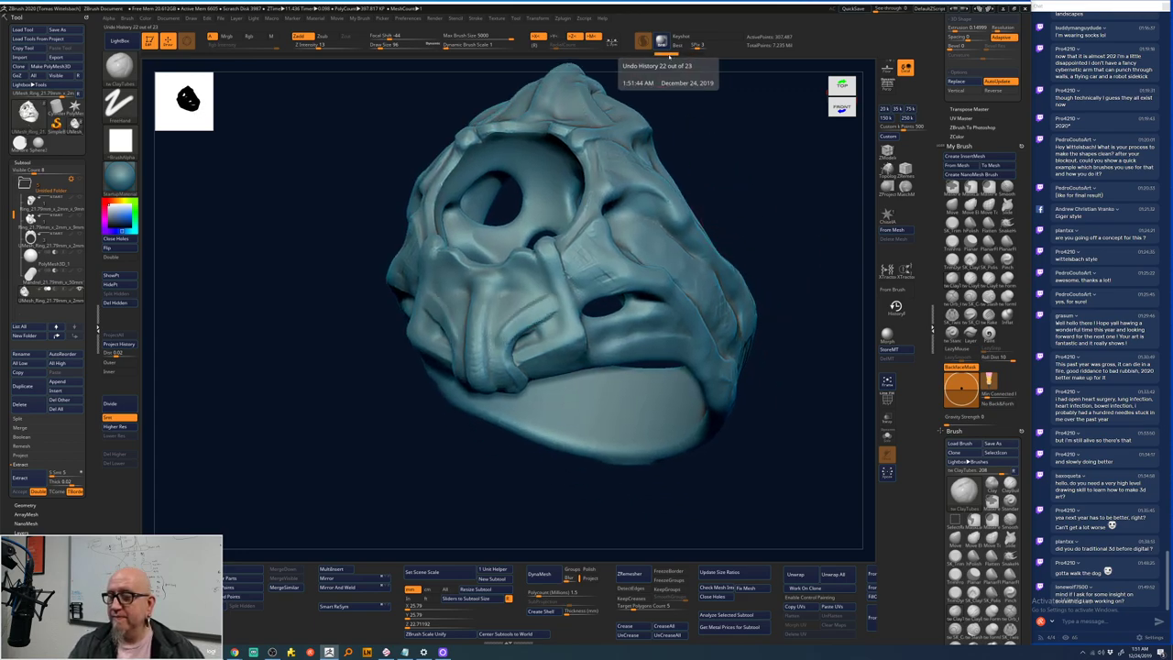
- Add SK_ClayTubes strokes over the nose area and toward the mask centre
{"action": "key", "text": "b"}
{"action": "key", "text": "c"}
{"action": "key", "text": "t"}
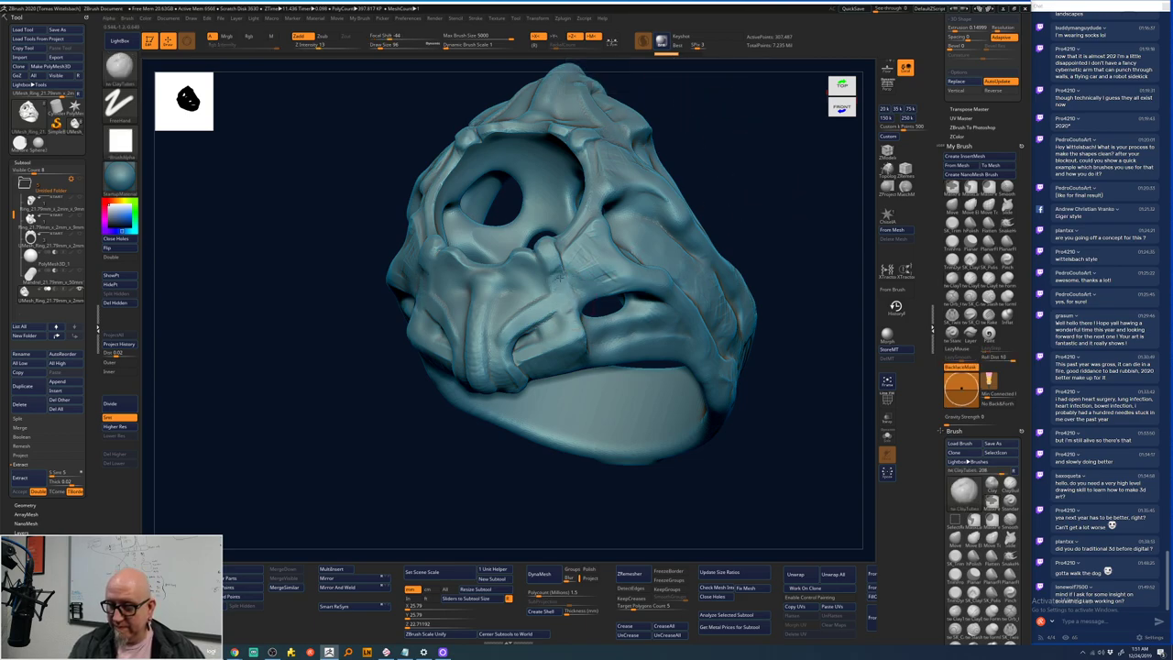
{"action": "left_click_drag", "start_coordinate": [559, 275], "coordinate": [587, 261]}
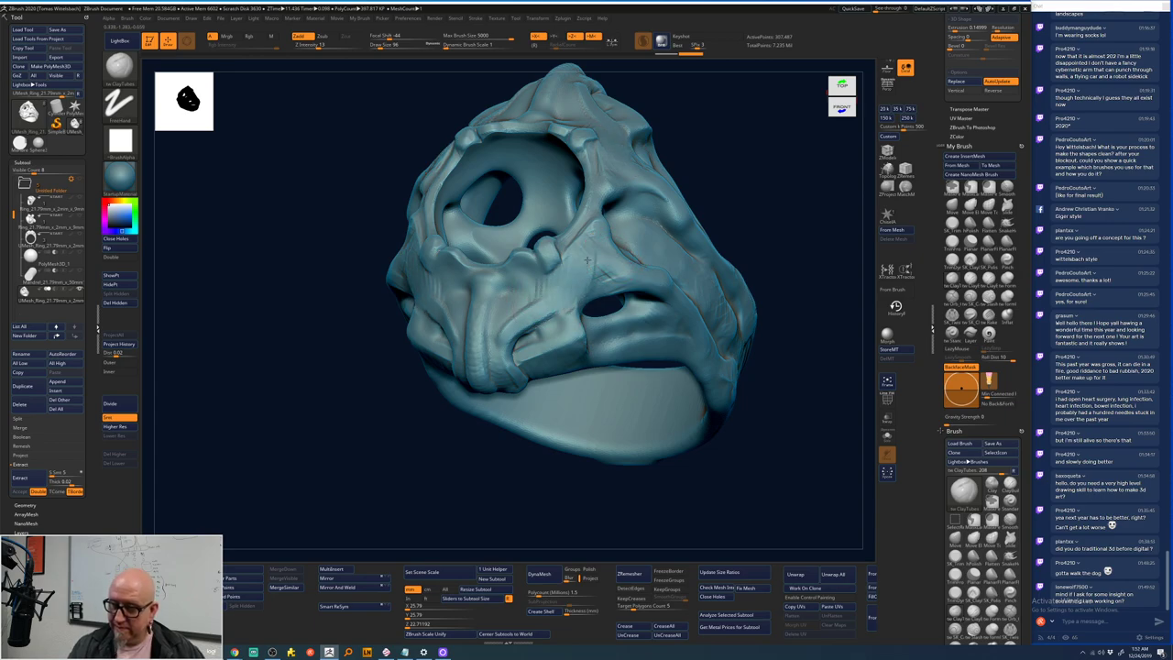
{"action": "left_click_drag", "start_coordinate": [755, 178], "coordinate": [578, 287]}
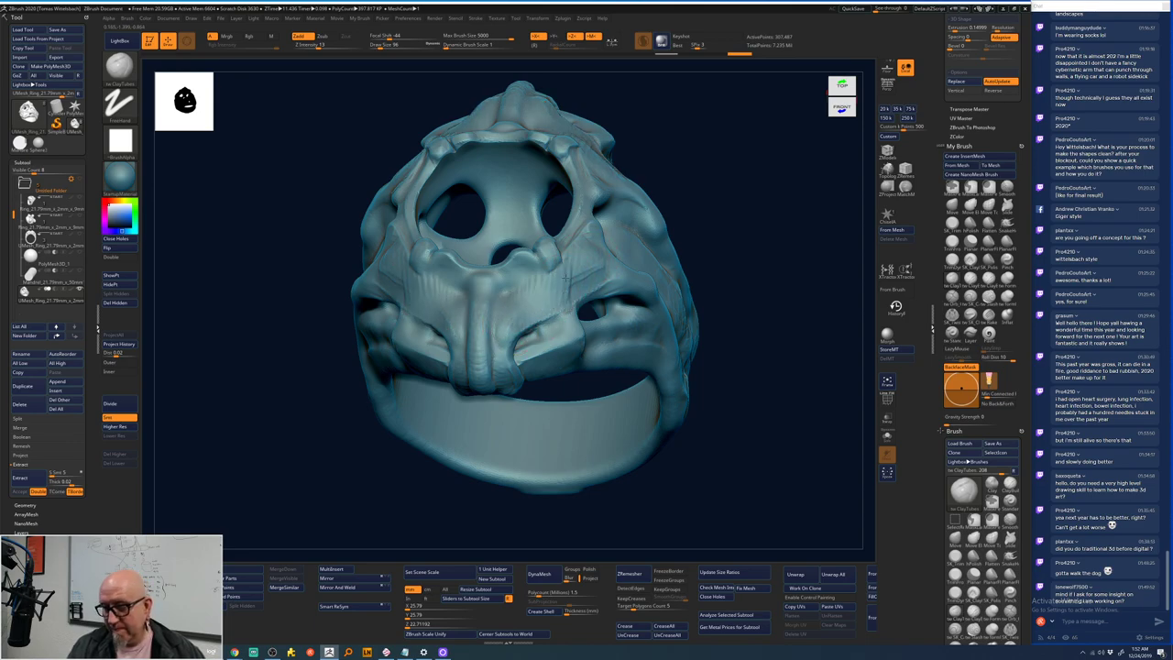
{"action": "mouse_move", "coordinate": [714, 190]}
{"action": "left_mouse_down"}
{"action": "mouse_move", "coordinate": [730, 221]}
{"action": "mouse_move", "coordinate": [651, 201]}
{"action": "left_mouse_up"}
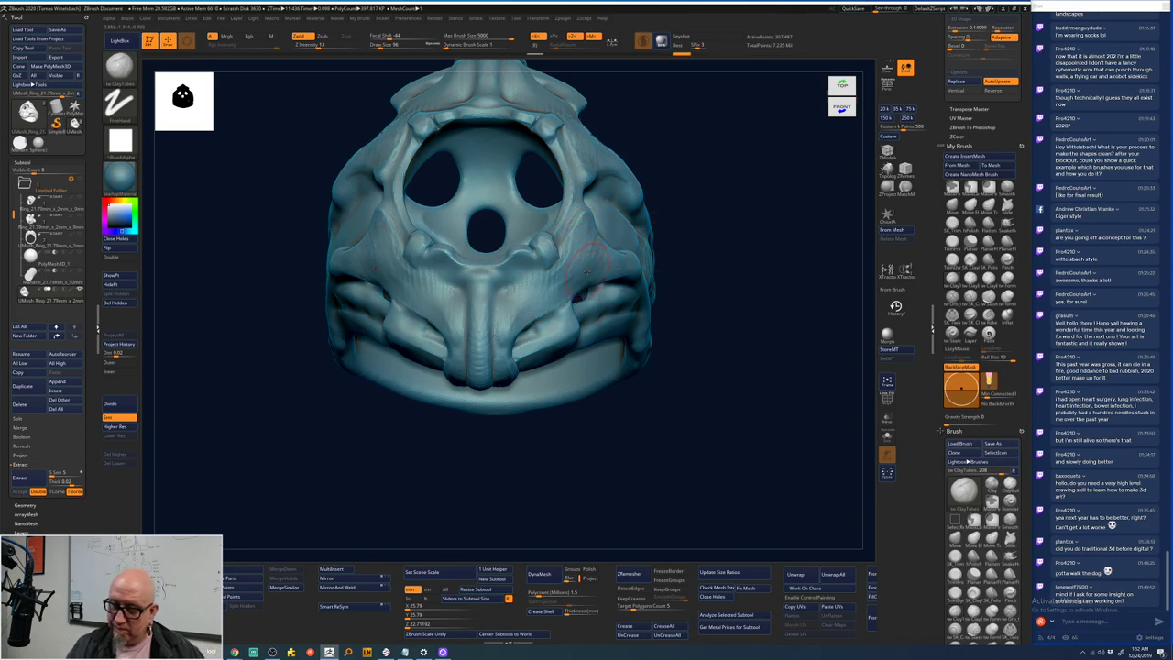
{"action": "mouse_move", "coordinate": [550, 286]}
{"action": "left_mouse_down"}
{"action": "mouse_move", "coordinate": [526, 281]}
{"action": "mouse_move", "coordinate": [505, 300]}
{"action": "left_mouse_up"}
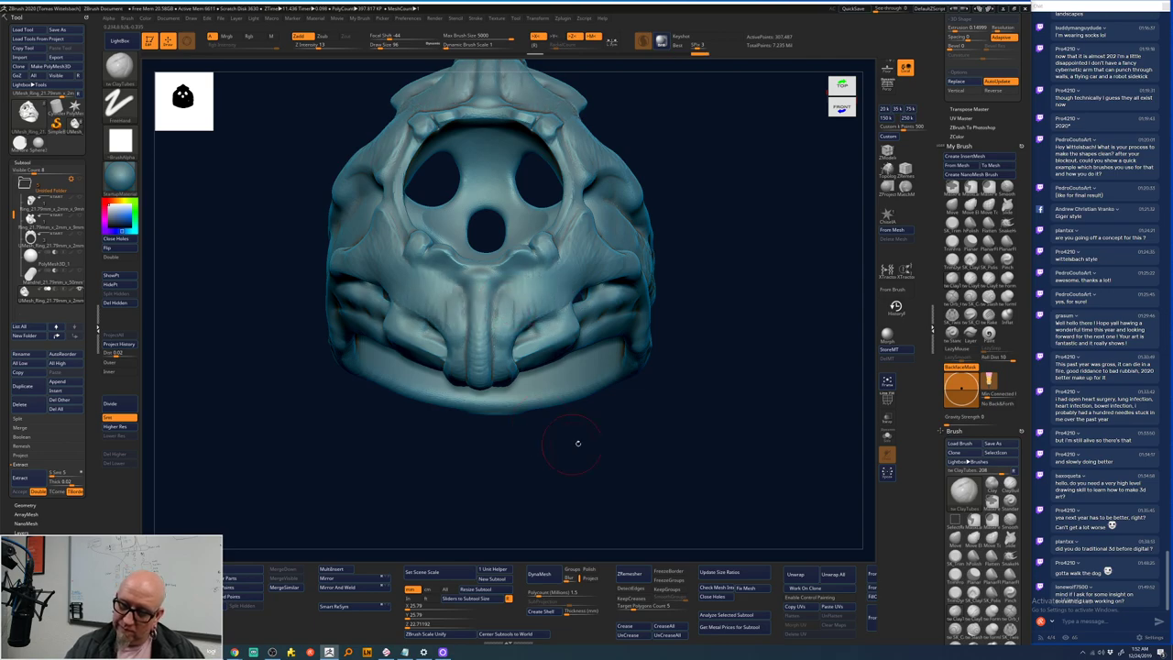
{"action": "left_click_drag", "start_coordinate": [778, 371], "coordinate": [725, 436]}
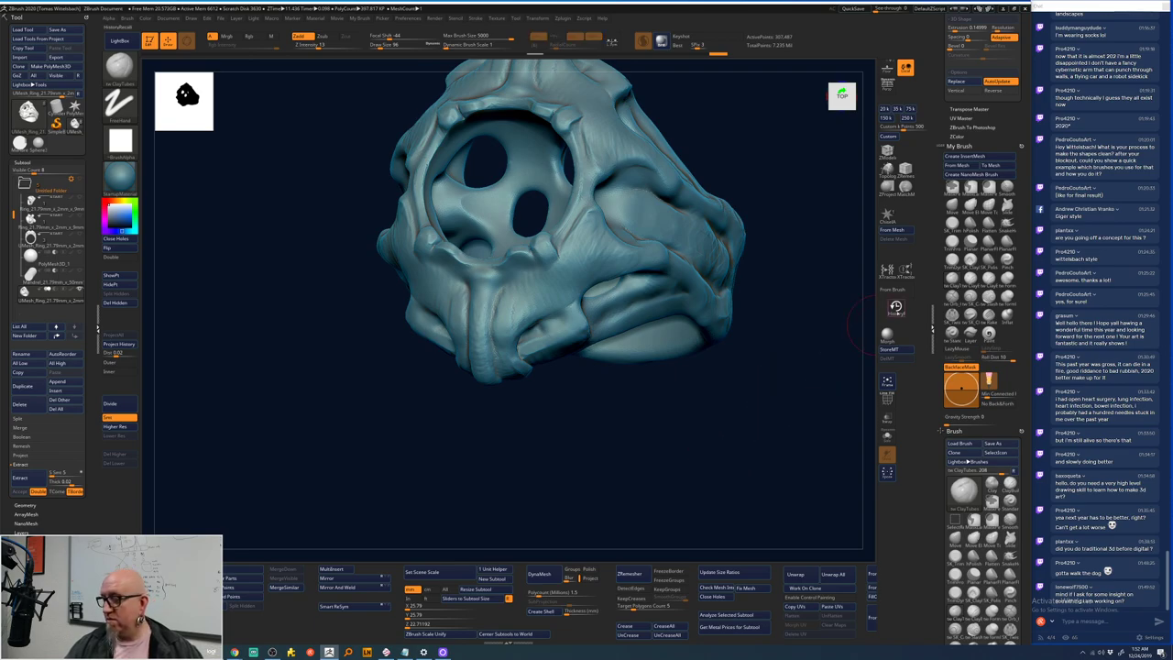
- Recall an earlier ridge onto the sculpt with the History Recall brush
{"action": "left_click", "coordinate": [895, 305]}
{"action": "key", "text": "space"}
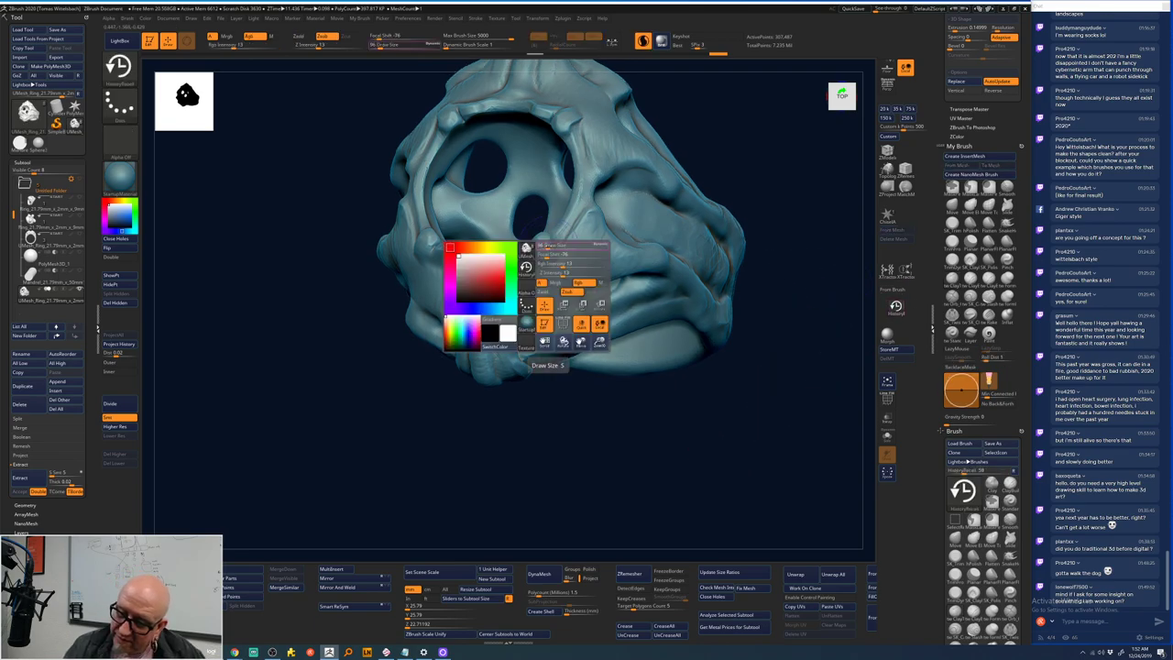
{"action": "left_click_drag", "start_coordinate": [546, 246], "coordinate": [570, 312]}
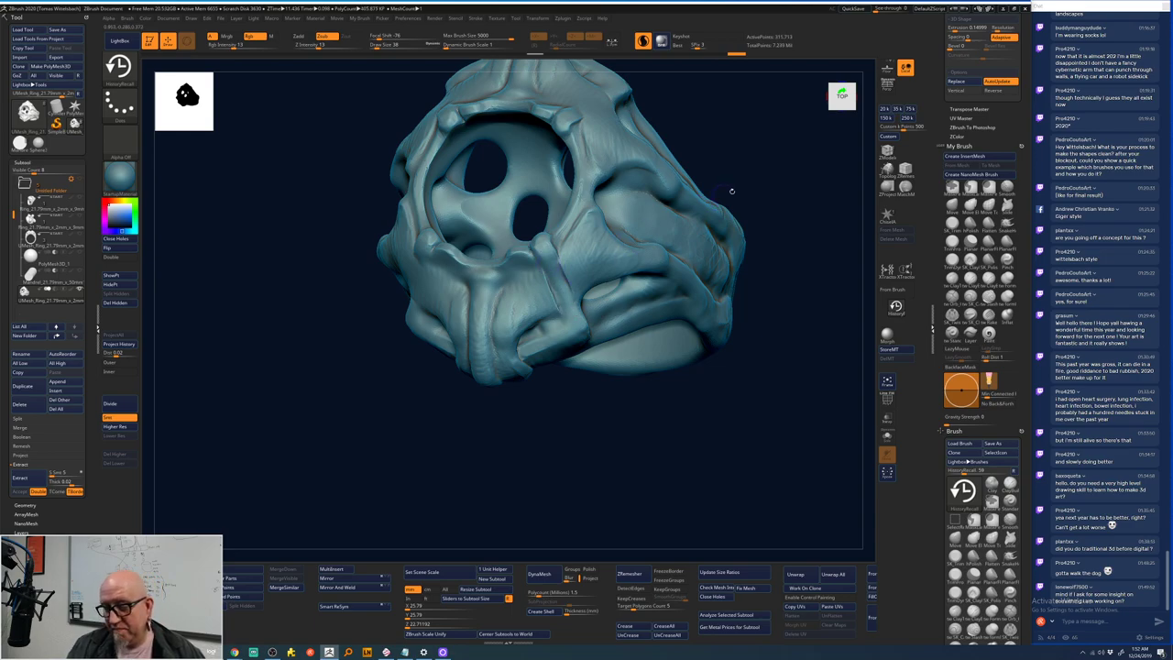
{"action": "mouse_move", "coordinate": [732, 190]}
{"action": "left_mouse_down"}
{"action": "mouse_move", "coordinate": [786, 183]}
{"action": "mouse_move", "coordinate": [749, 228]}
{"action": "mouse_move", "coordinate": [747, 193]}
{"action": "mouse_move", "coordinate": [720, 201]}
{"action": "left_mouse_up"}
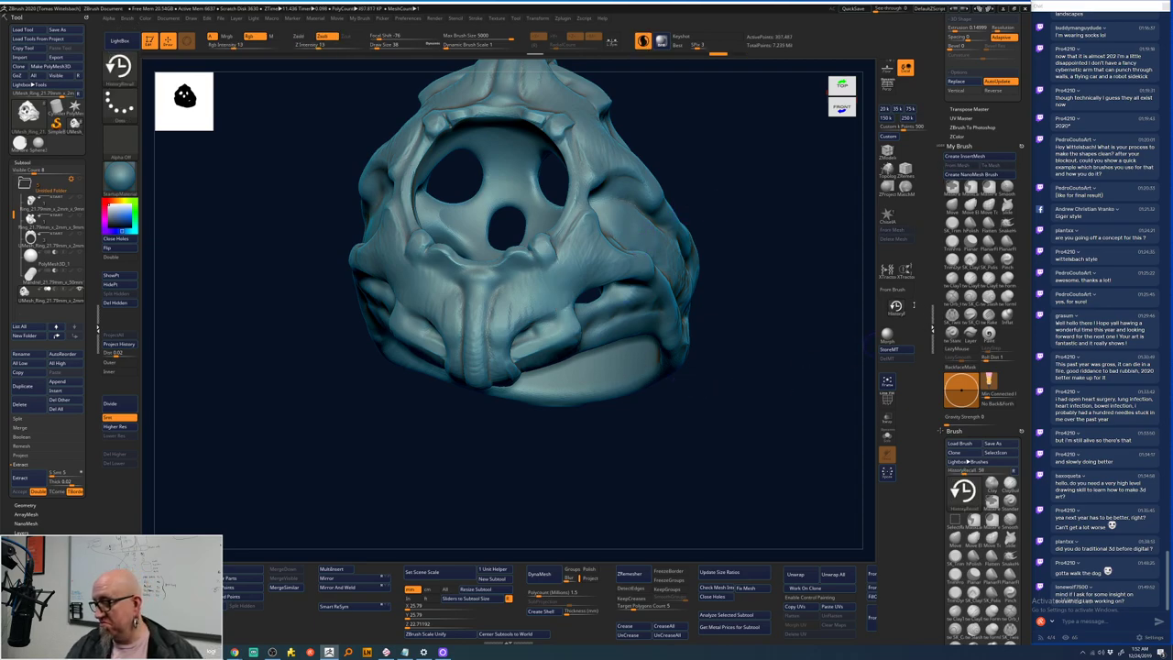
- Build up SK_ClayTubes strokes on the face and right cheek, undoing then redoing the cheek strokes
{"action": "left_click", "coordinate": [953, 277]}
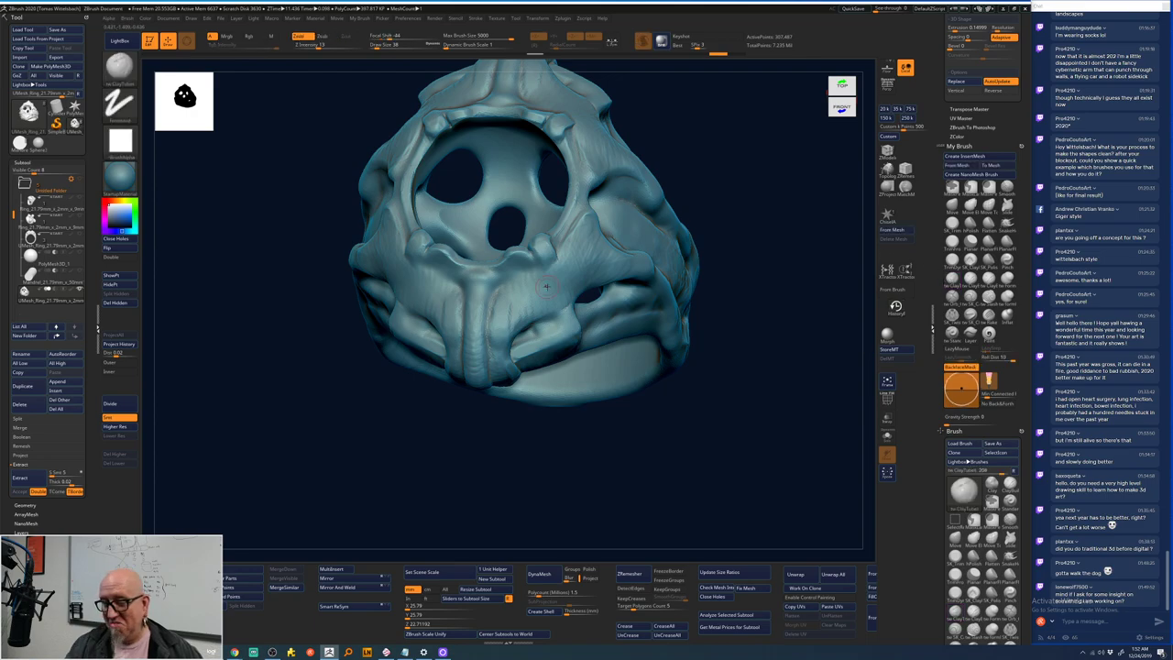
{"action": "right_click_drag", "start_coordinate": [522, 313], "coordinate": [518, 308]}
{"action": "key", "text": "space"}
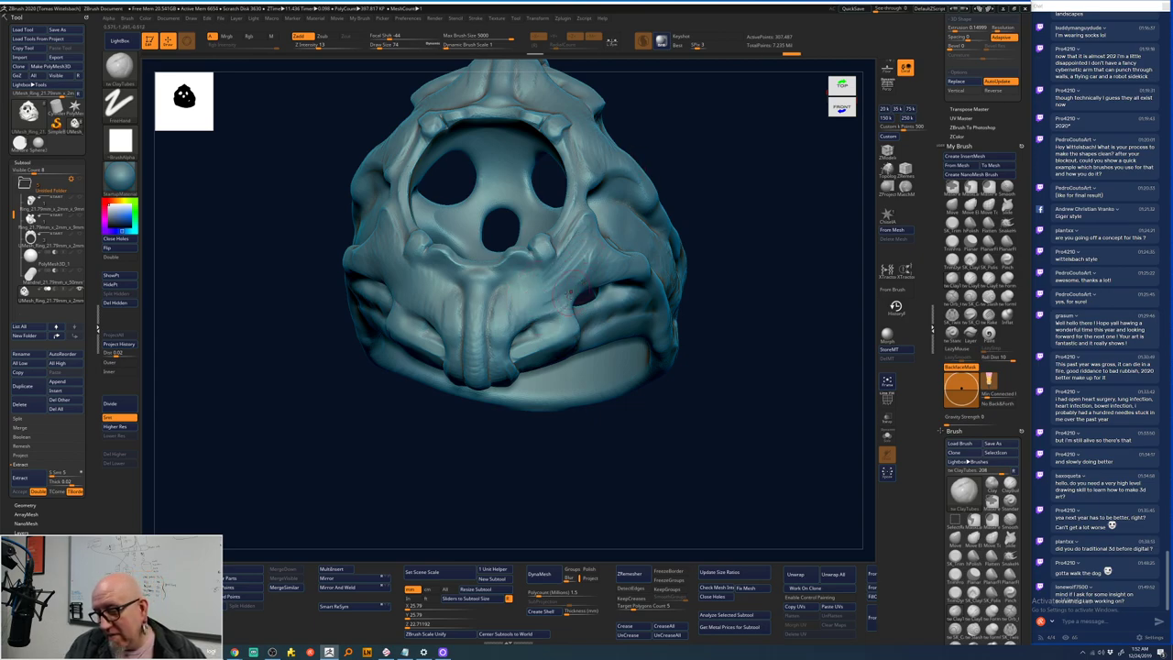
{"action": "left_click_drag", "start_coordinate": [573, 292], "coordinate": [586, 275]}
{"action": "left_click_drag", "start_coordinate": [536, 316], "coordinate": [516, 302]}
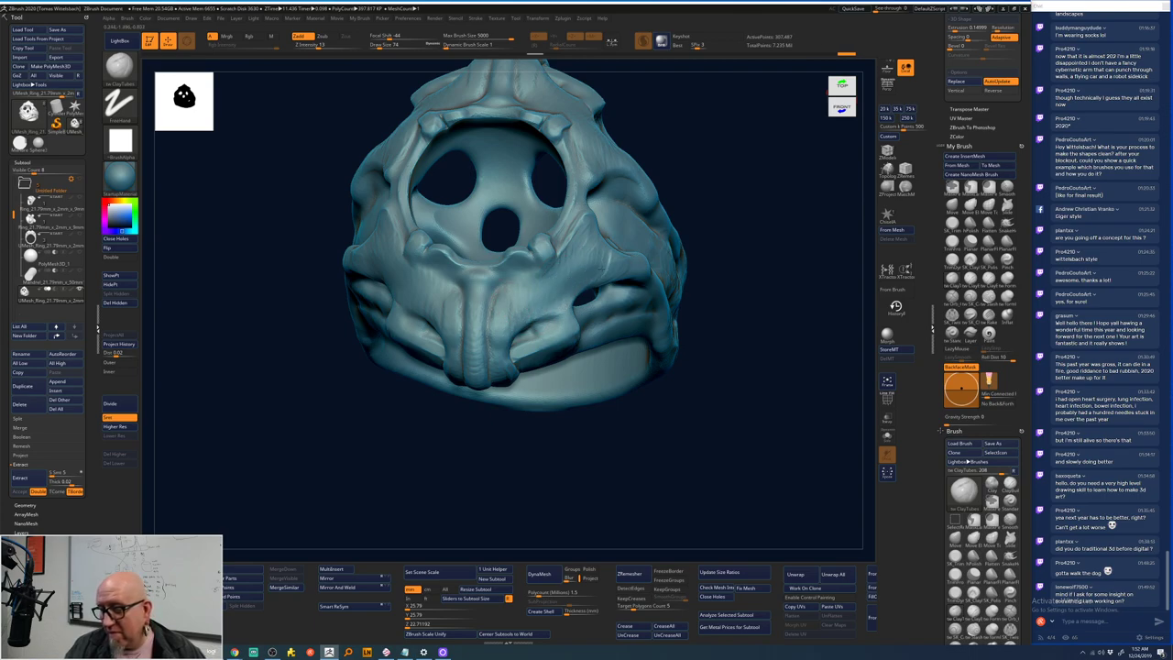
{"action": "mouse_move", "coordinate": [610, 268]}
{"action": "left_mouse_down"}
{"action": "mouse_move", "coordinate": [650, 222]}
{"action": "mouse_move", "coordinate": [525, 311]}
{"action": "mouse_move", "coordinate": [612, 258]}
{"action": "mouse_move", "coordinate": [570, 287]}
{"action": "mouse_move", "coordinate": [596, 271]}
{"action": "mouse_move", "coordinate": [645, 273]}
{"action": "mouse_move", "coordinate": [553, 291]}
{"action": "mouse_move", "coordinate": [520, 311]}
{"action": "mouse_move", "coordinate": [601, 255]}
{"action": "mouse_move", "coordinate": [572, 258]}
{"action": "left_mouse_up"}
{"action": "key", "text": "ctrl+z"}
{"action": "key", "text": "ctrl+z"}
{"action": "key", "text": "ctrl+z"}
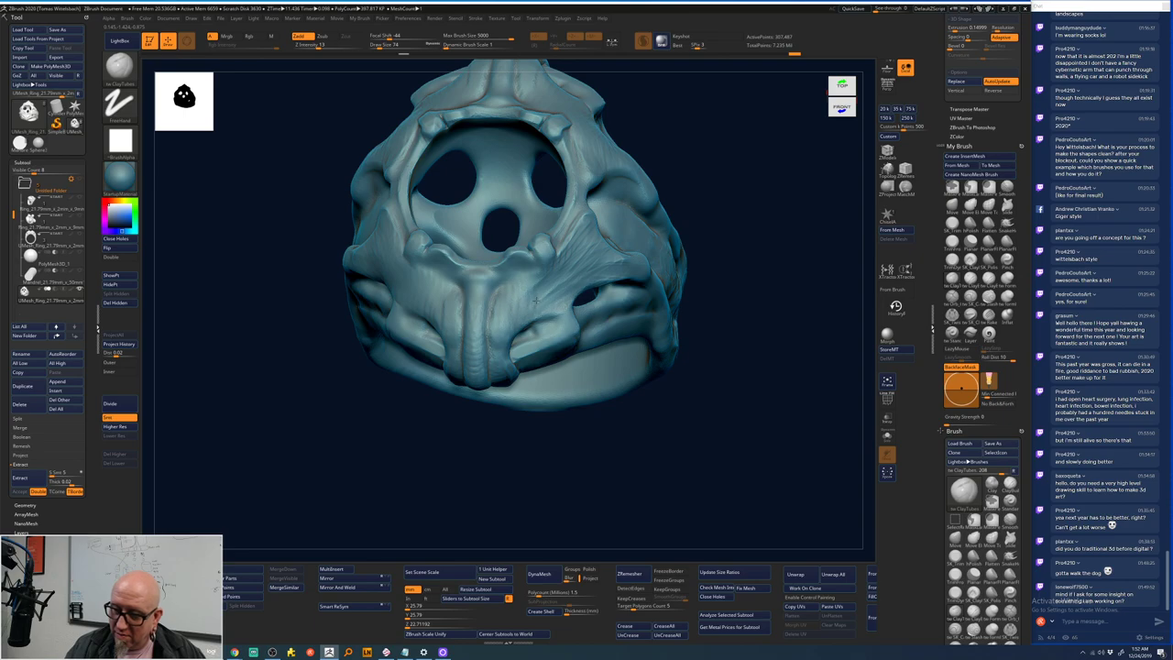
{"action": "key", "text": "ctrl+shift+z"}
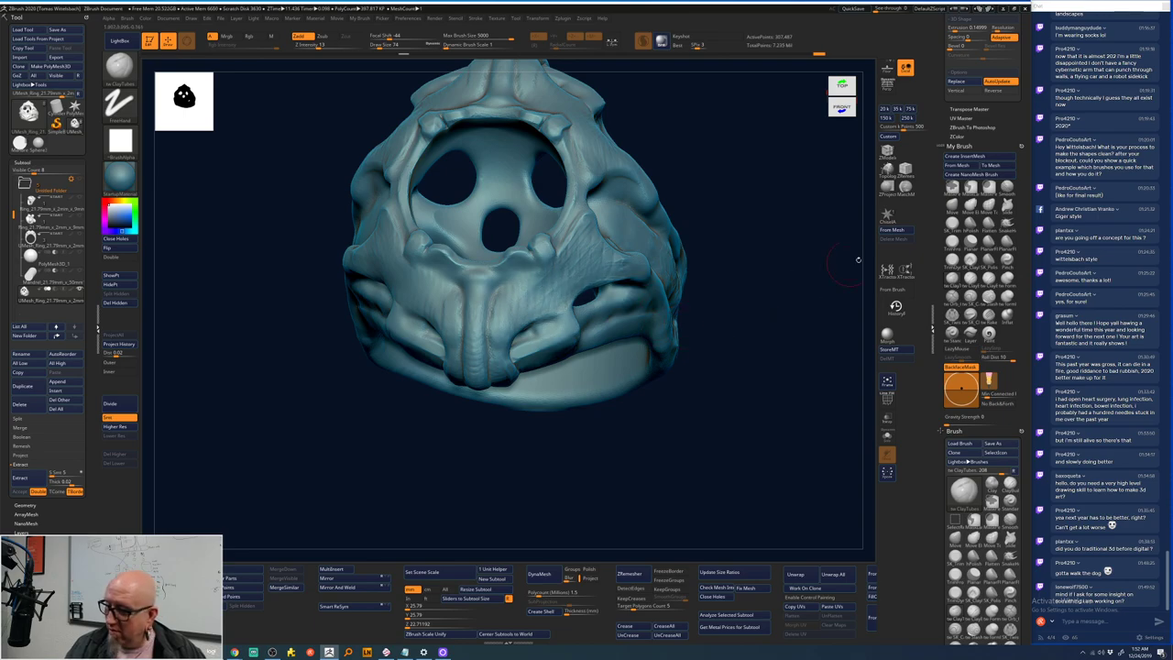
- Recall earlier detail with the History Recall brush at draw size 43
{"action": "key", "text": "b"}
{"action": "key", "text": "h"}
{"action": "key", "text": "r"}
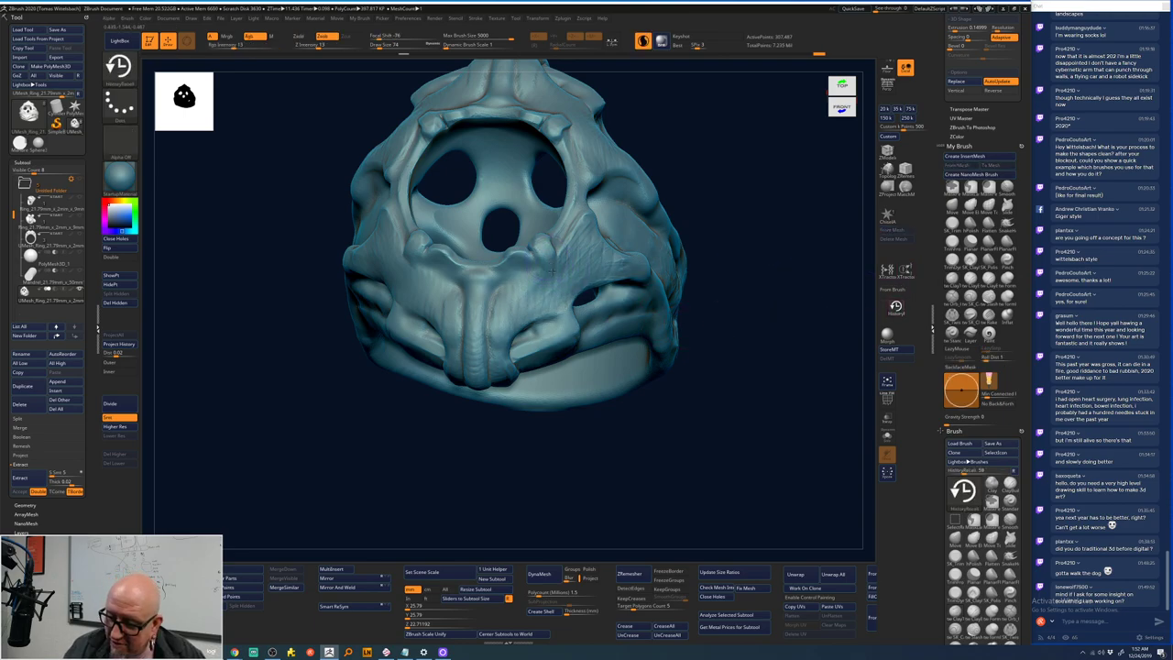
{"action": "key", "text": "space"}
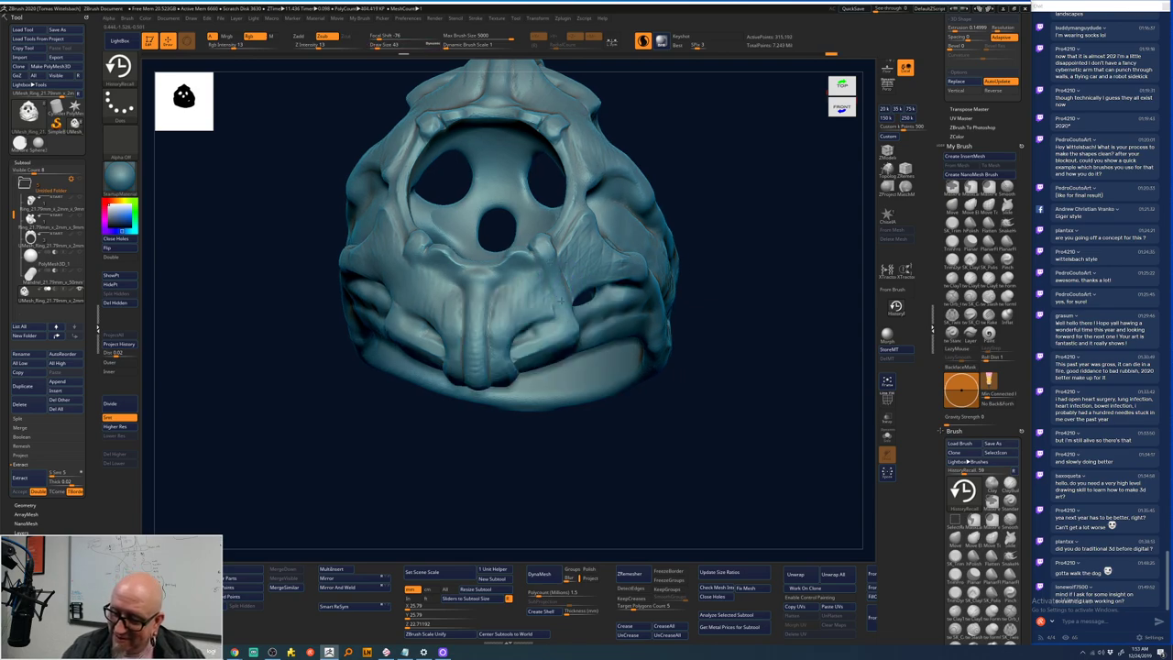
{"action": "left_click_drag", "start_coordinate": [562, 312], "coordinate": [567, 266]}
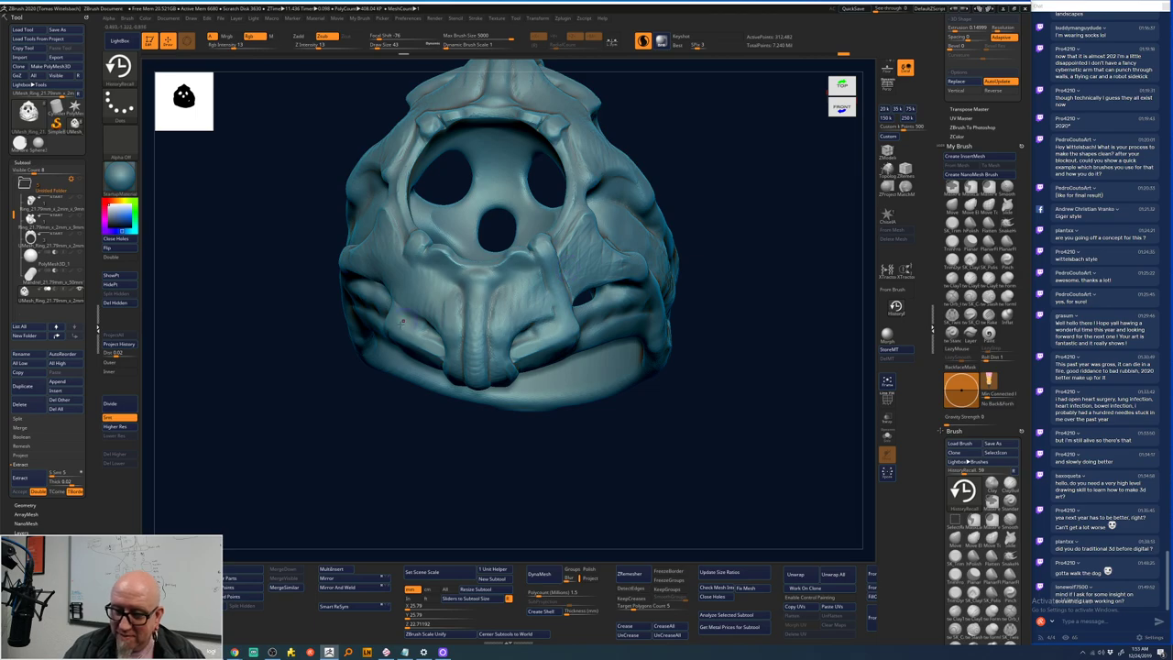
{"action": "left_click_drag", "start_coordinate": [402, 322], "coordinate": [461, 239]}
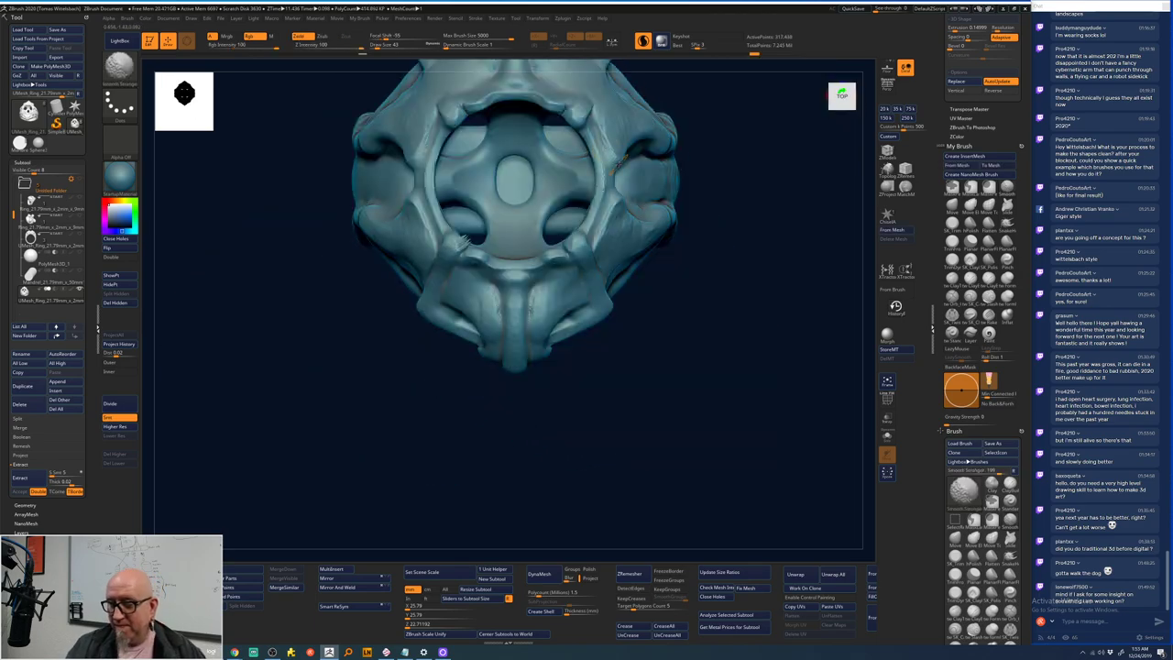
- Flip the mesh and apply Mirror And Weld for symmetry, undoing the first attempt
{"action": "key", "text": "shift"}
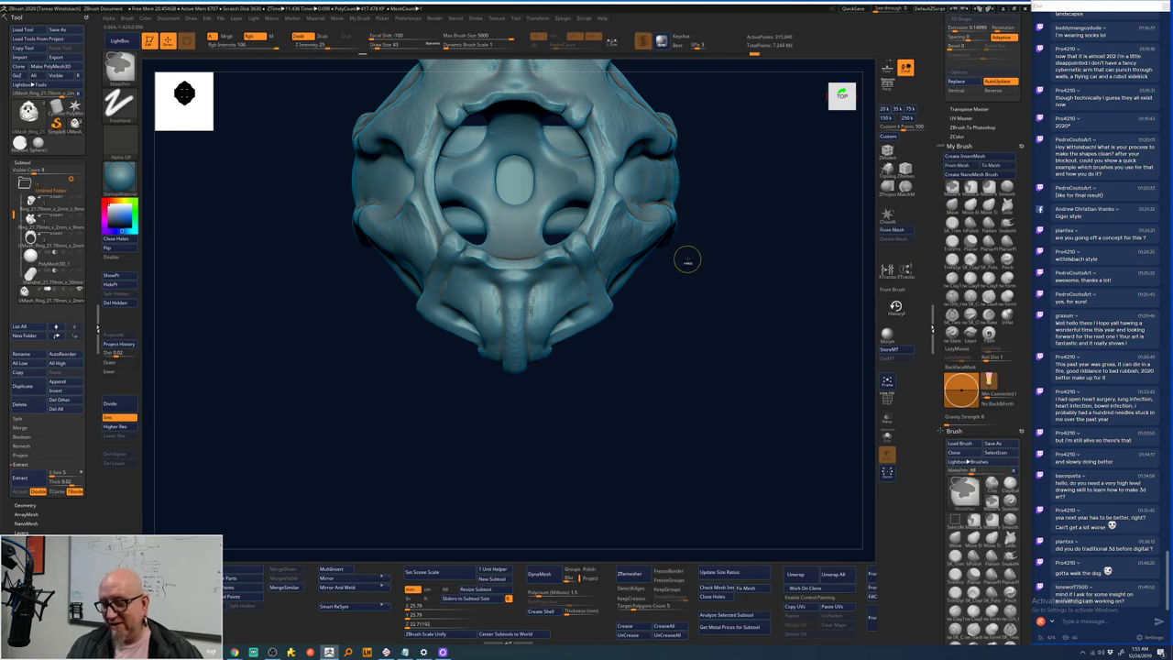
{"action": "left_click_drag", "start_coordinate": [683, 260], "coordinate": [650, 349]}
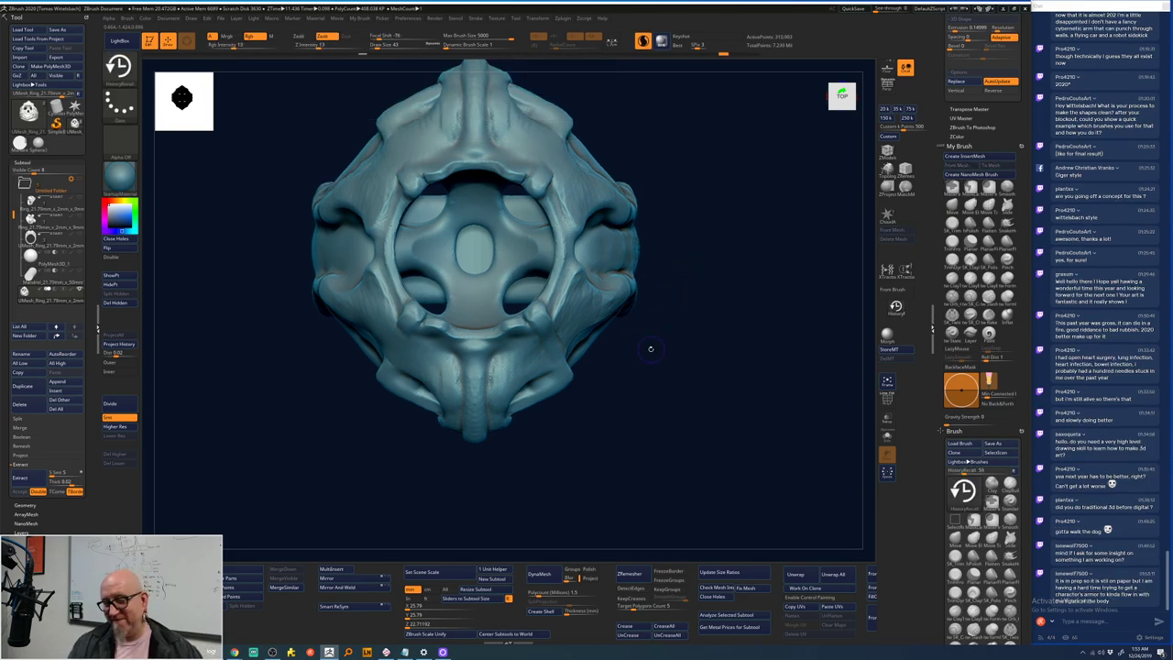
{"action": "key", "text": "ctrl"}
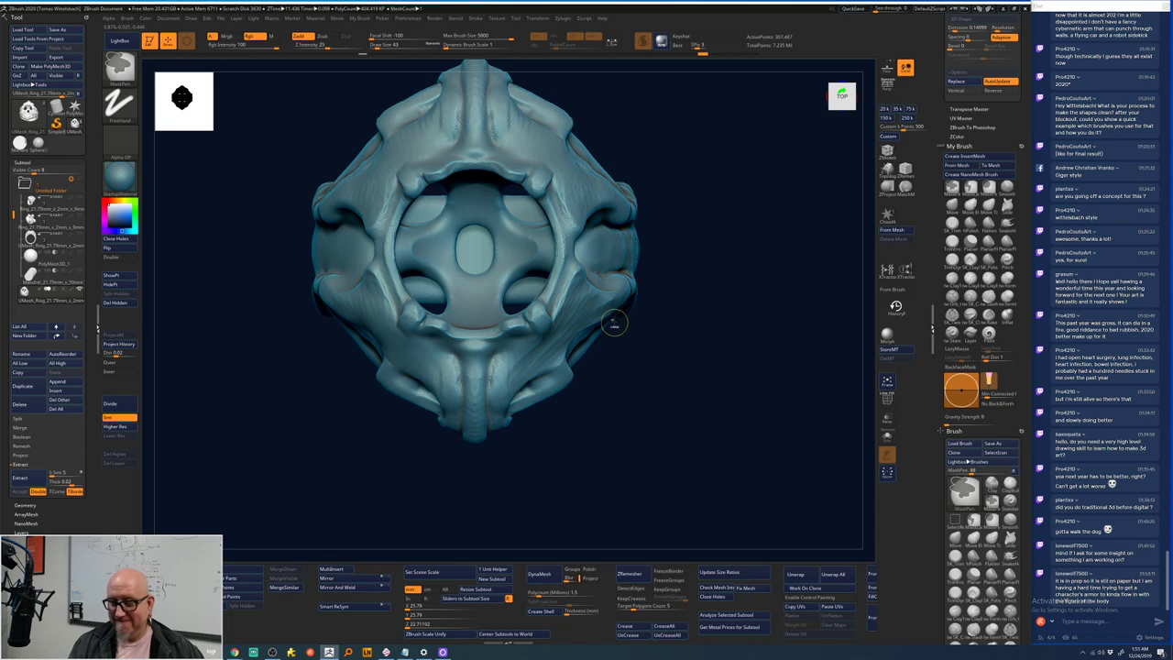
{"action": "left_click", "coordinate": [369, 590]}
{"action": "key", "text": "ctrl+z"}
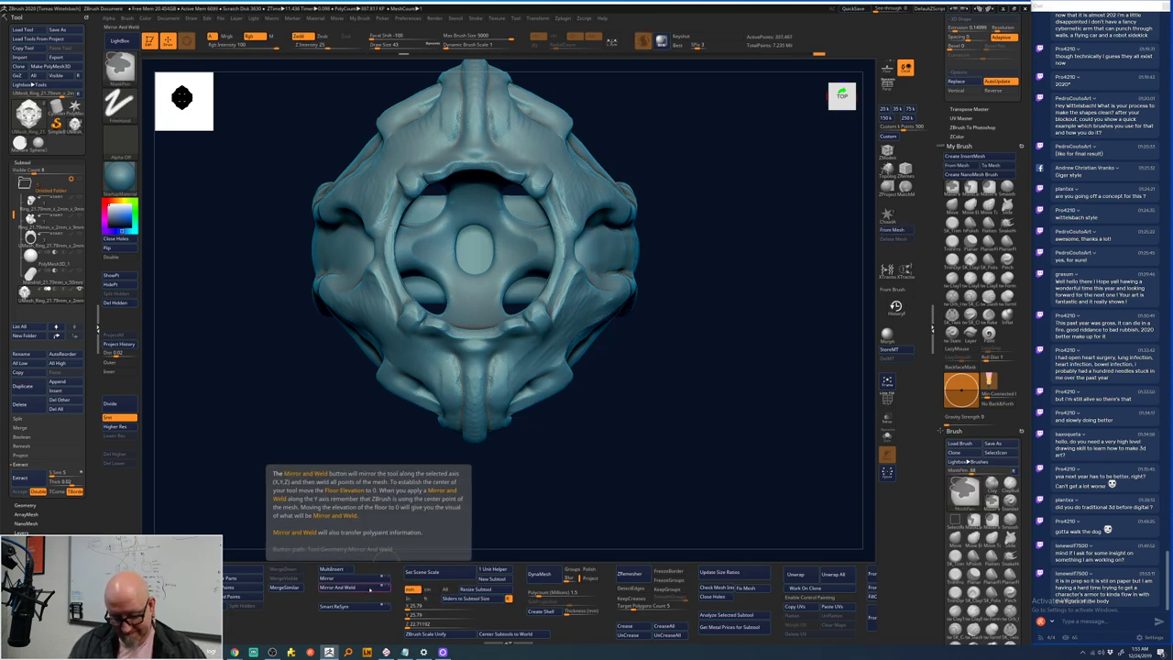
{"action": "left_click", "coordinate": [372, 580]}
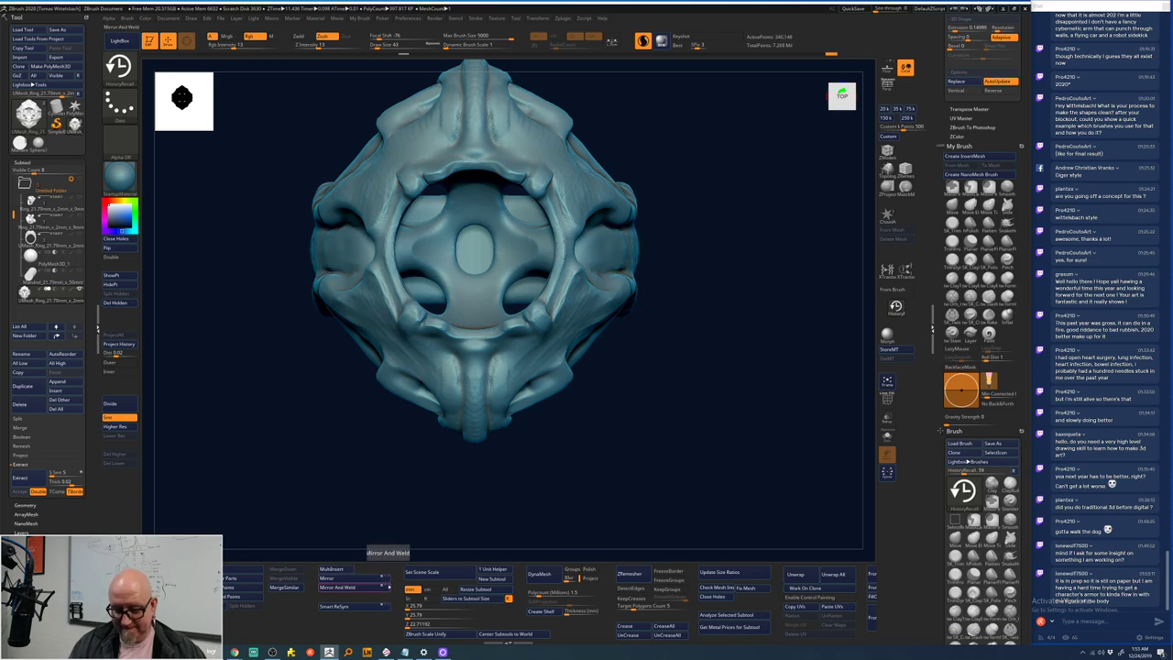
{"action": "left_click", "coordinate": [363, 588]}
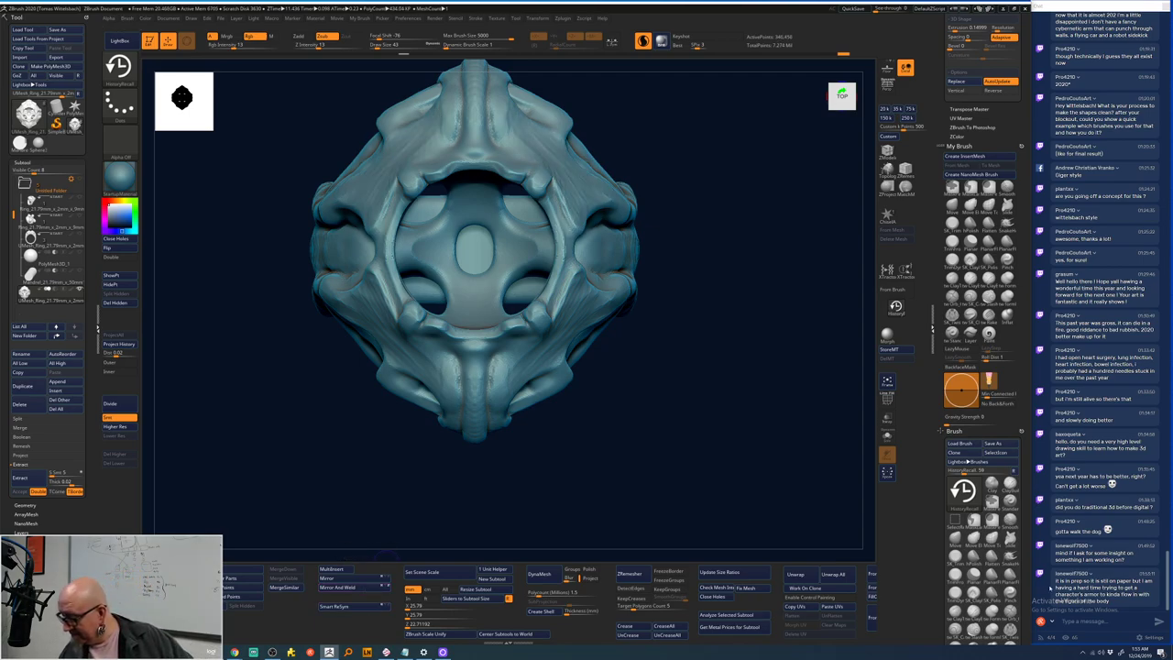
- Smooth the upper surface and top of the ring seen from above
{"action": "key", "text": "alt+Tab"}
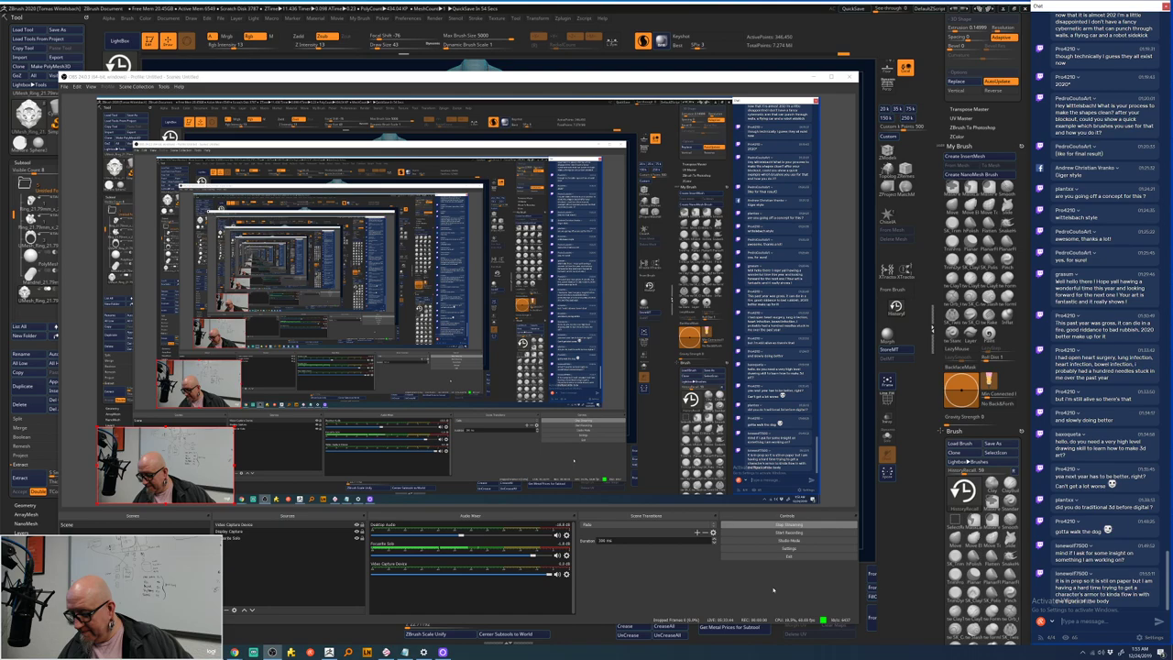
{"action": "left_click", "coordinate": [897, 555]}
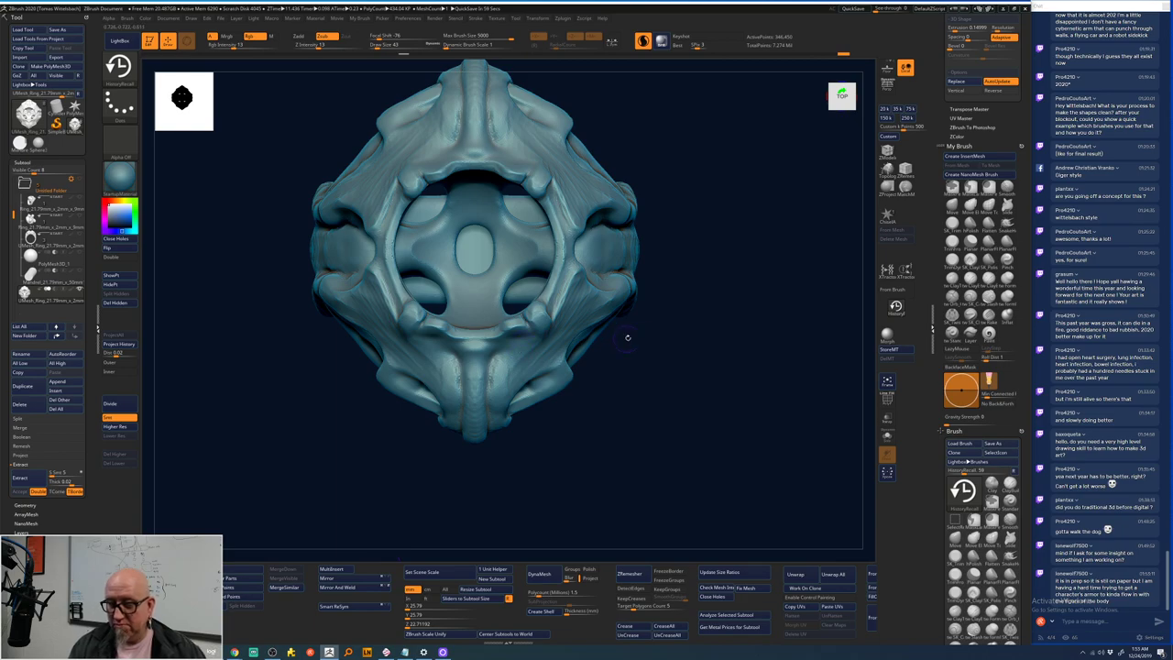
{"action": "mouse_move", "coordinate": [628, 337]}
{"action": "left_mouse_down"}
{"action": "mouse_move", "coordinate": [645, 340]}
{"action": "mouse_move", "coordinate": [500, 363]}
{"action": "left_mouse_up"}
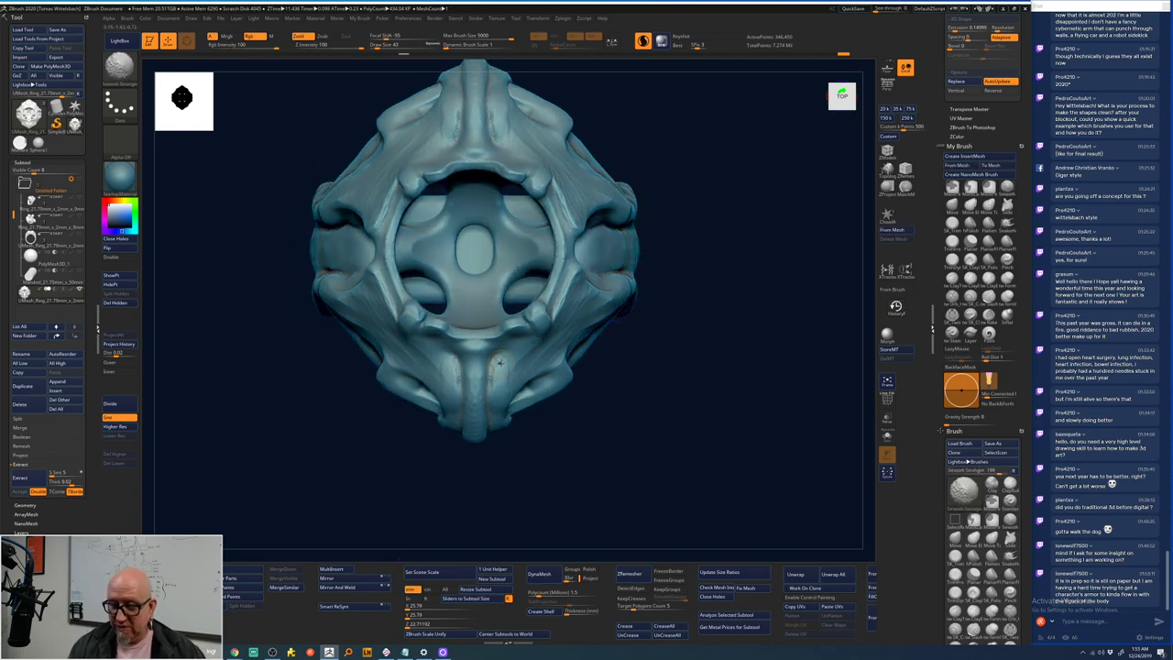
{"action": "key", "text": "alt"}
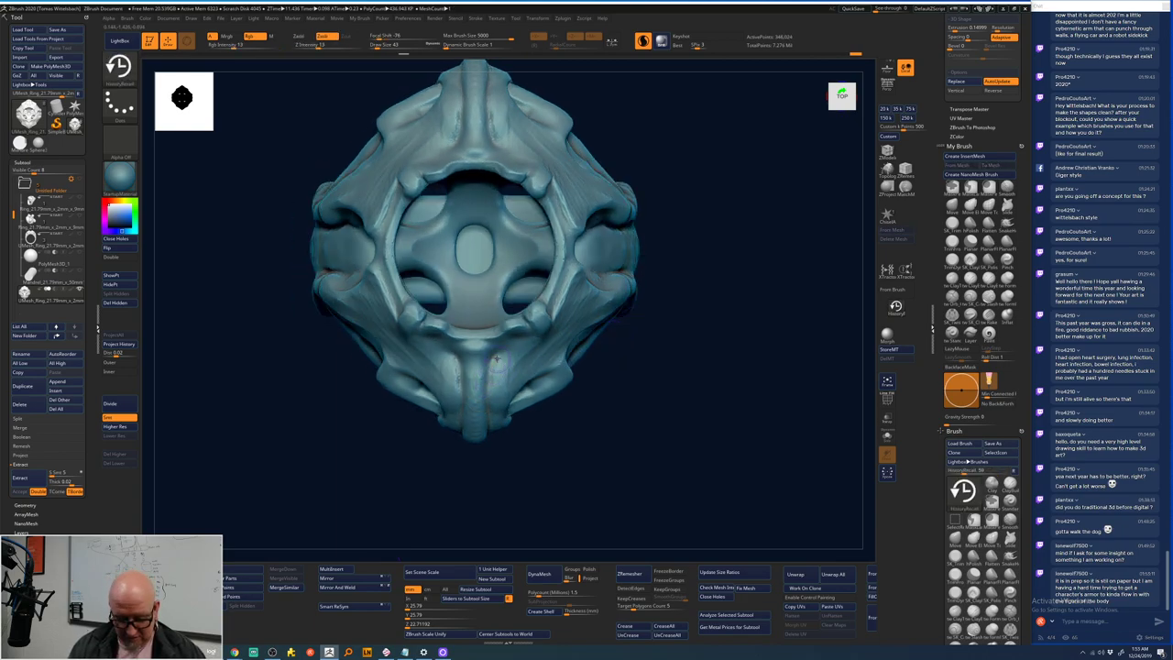
{"action": "key", "text": "shift"}
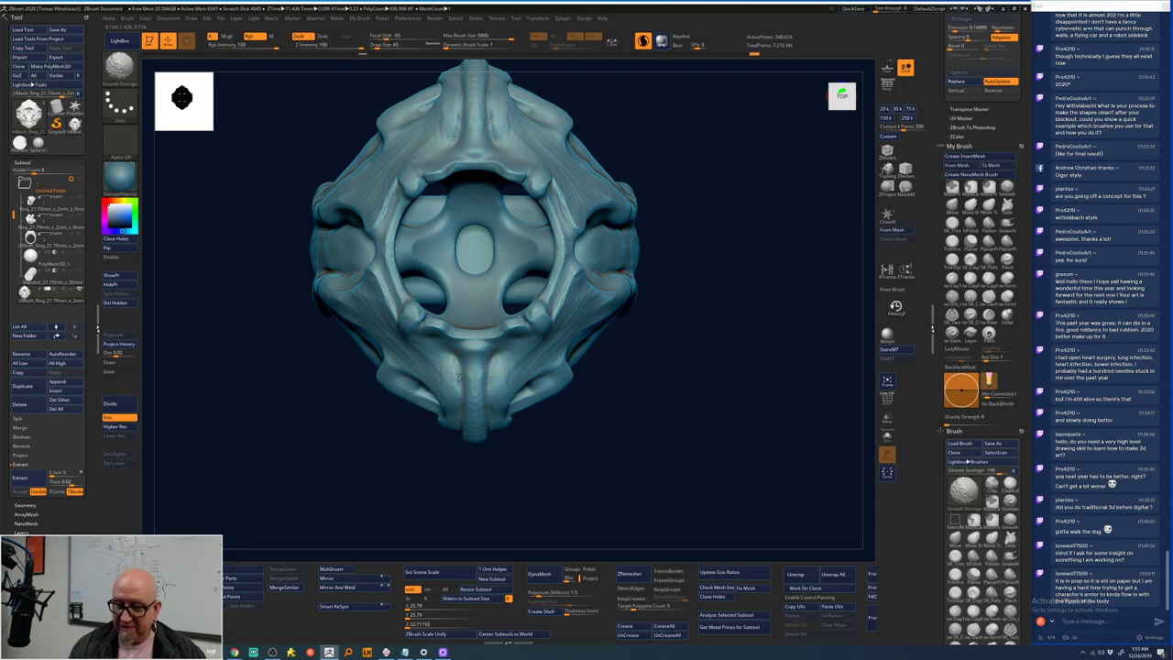
{"action": "key", "text": "alt"}
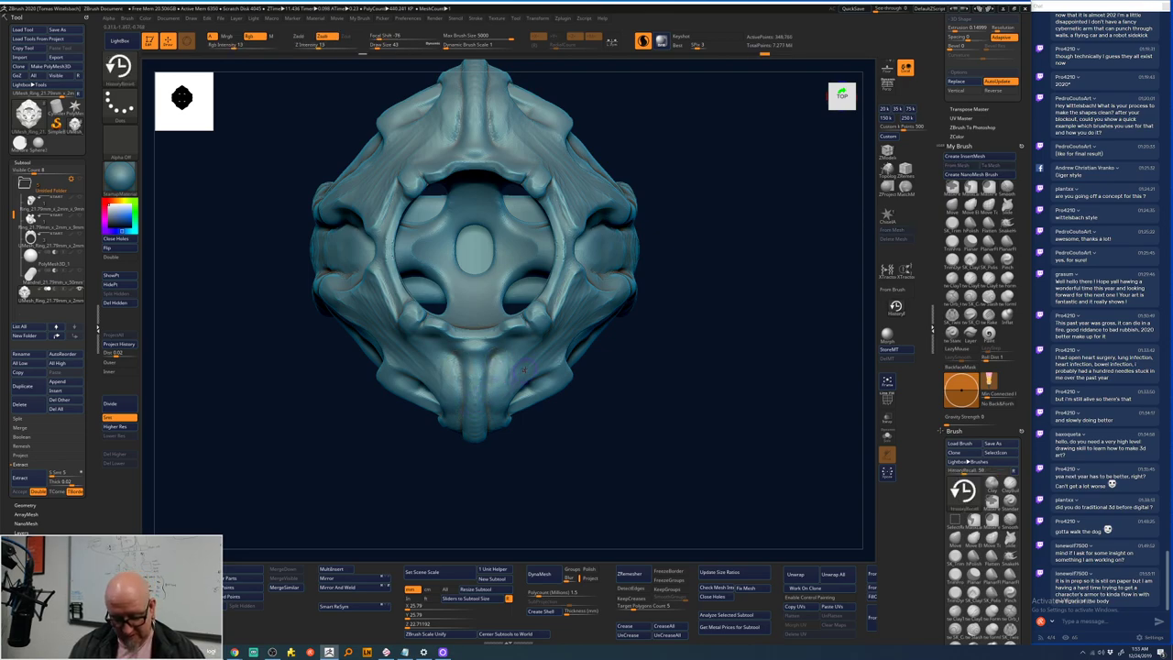
{"action": "key", "text": "shift"}
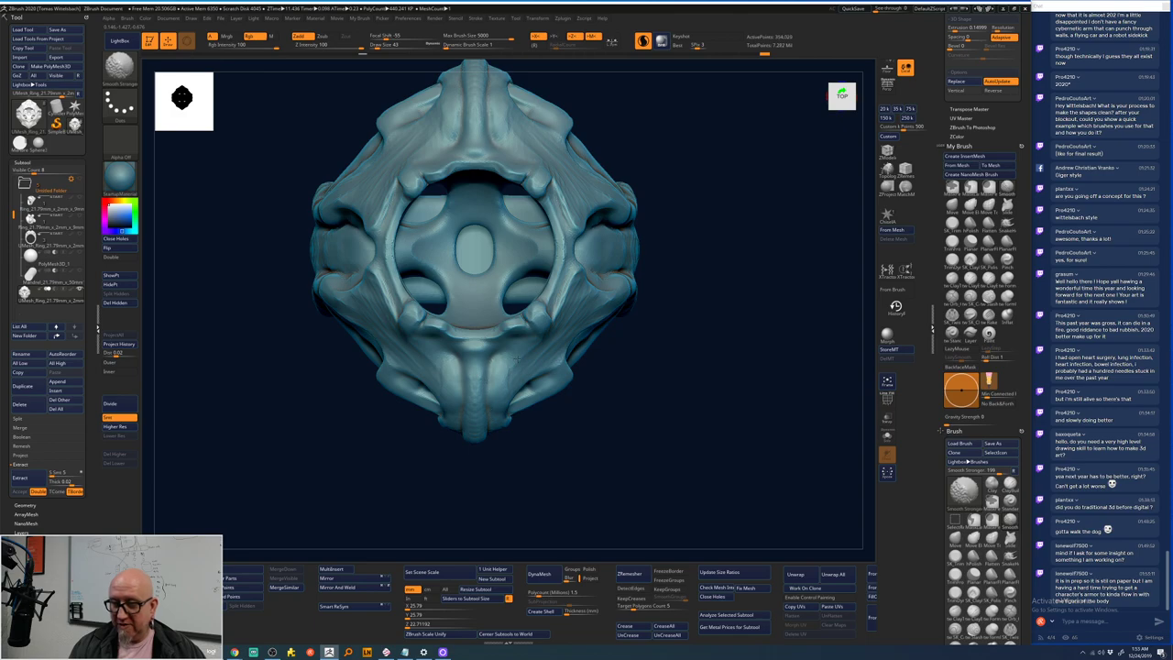
{"action": "left_click_drag", "start_coordinate": [515, 182], "coordinate": [496, 137], "text": "shift"}
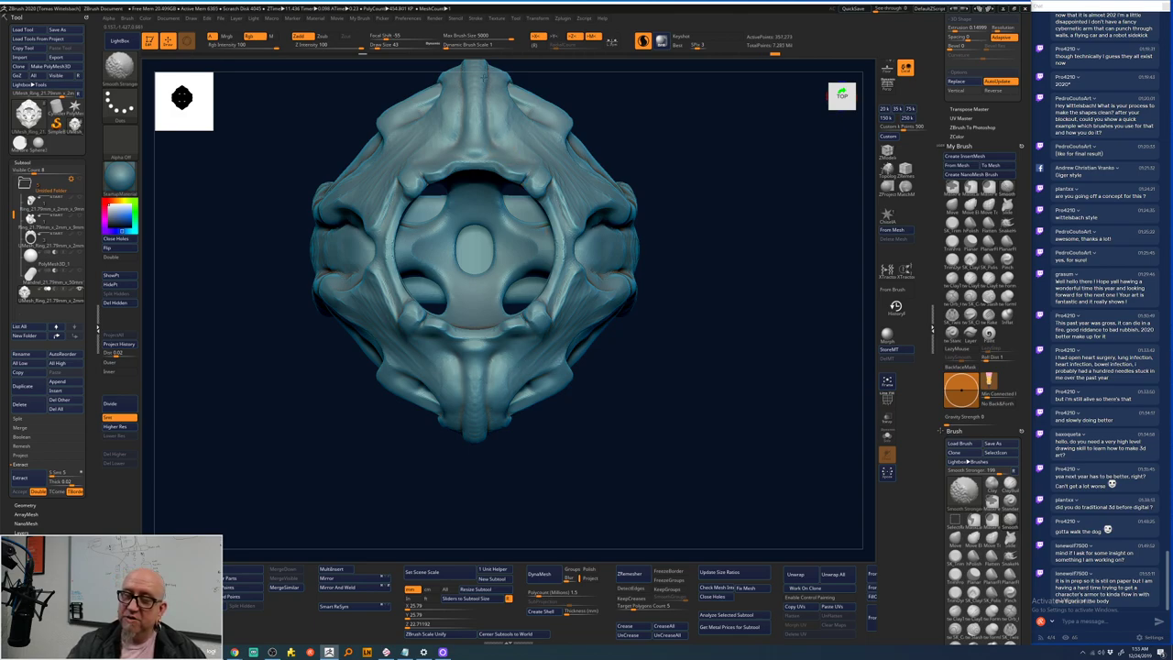
{"action": "left_click_drag", "start_coordinate": [483, 78], "coordinate": [449, 139], "text": "shift"}
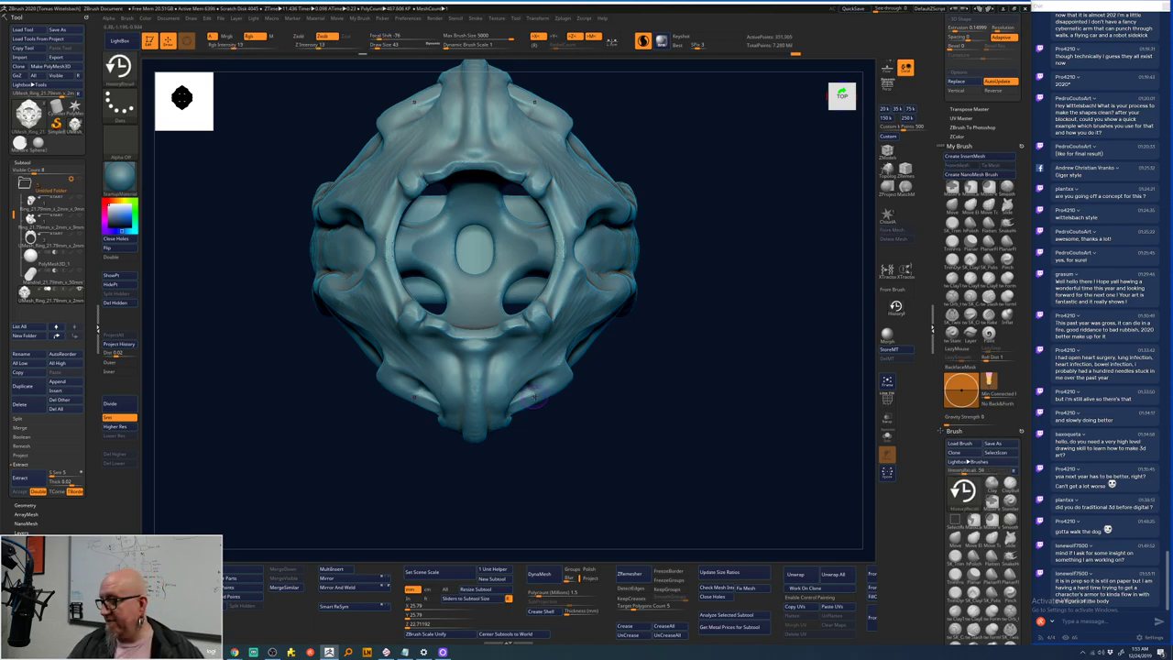
- Add ClayTubes ridges up the nose area and from the nose toward the mouth
{"action": "key", "text": "b"}
{"action": "key", "text": "c"}
{"action": "key", "text": "t"}
{"action": "mouse_move", "coordinate": [590, 476]}
{"action": "left_mouse_down", "text": "alt"}
{"action": "mouse_move", "coordinate": [619, 468]}
{"action": "mouse_move", "coordinate": [641, 398]}
{"action": "mouse_move", "coordinate": [675, 388]}
{"action": "mouse_move", "coordinate": [723, 340]}
{"action": "left_mouse_up", "text": "alt"}
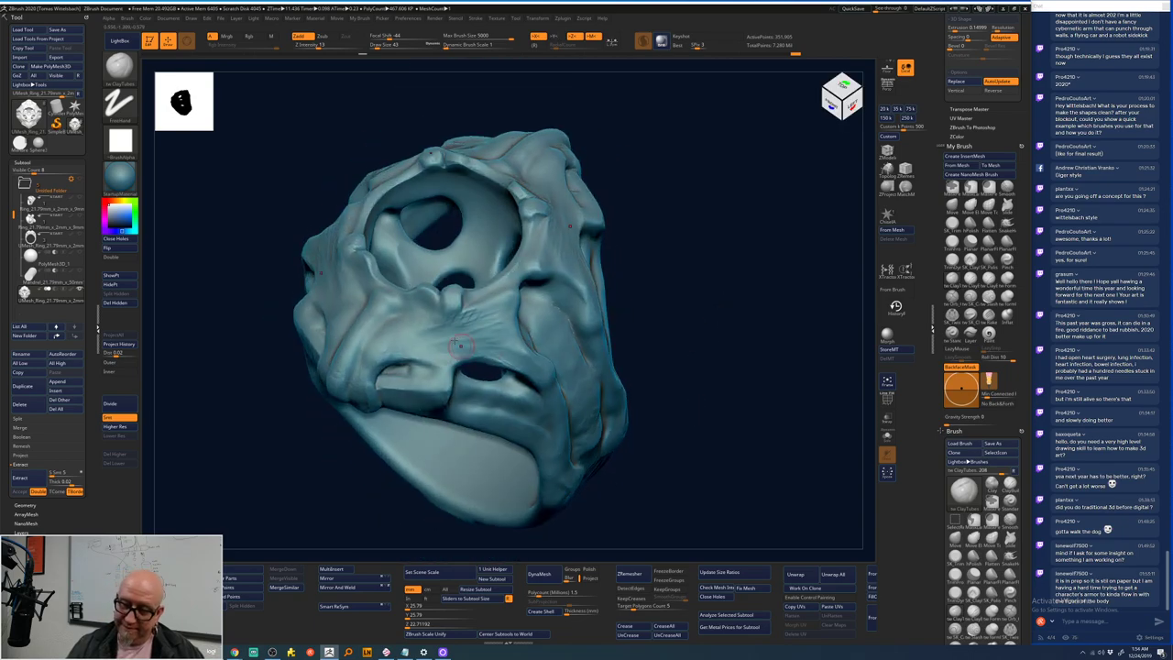
{"action": "left_click_drag", "start_coordinate": [461, 345], "coordinate": [453, 312]}
{"action": "key", "text": "space"}
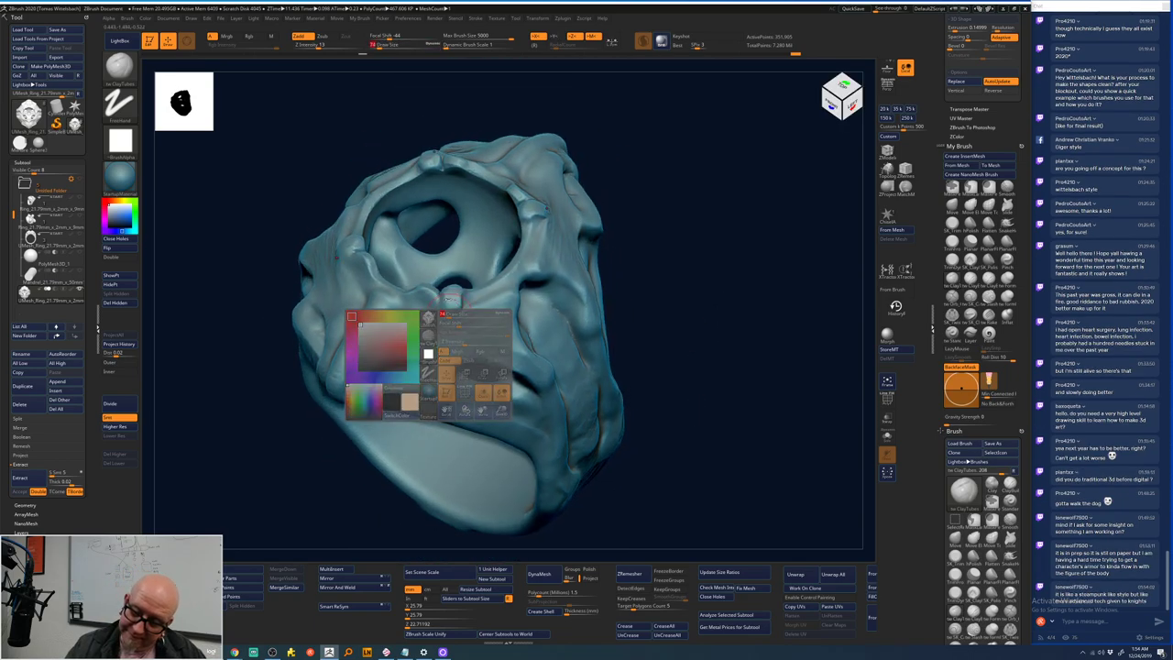
{"action": "mouse_move", "coordinate": [442, 356]}
{"action": "left_mouse_down"}
{"action": "mouse_move", "coordinate": [449, 312]}
{"action": "mouse_move", "coordinate": [434, 381]}
{"action": "mouse_move", "coordinate": [428, 312]}
{"action": "left_mouse_up"}
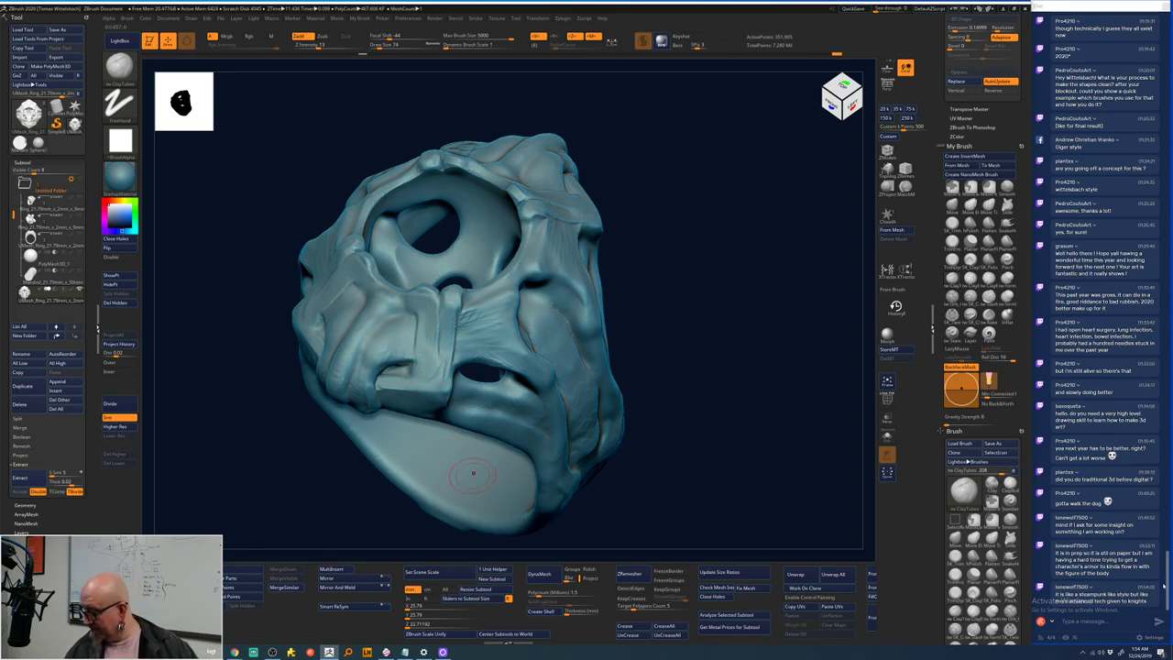
{"action": "key", "text": "alt+Tab"}
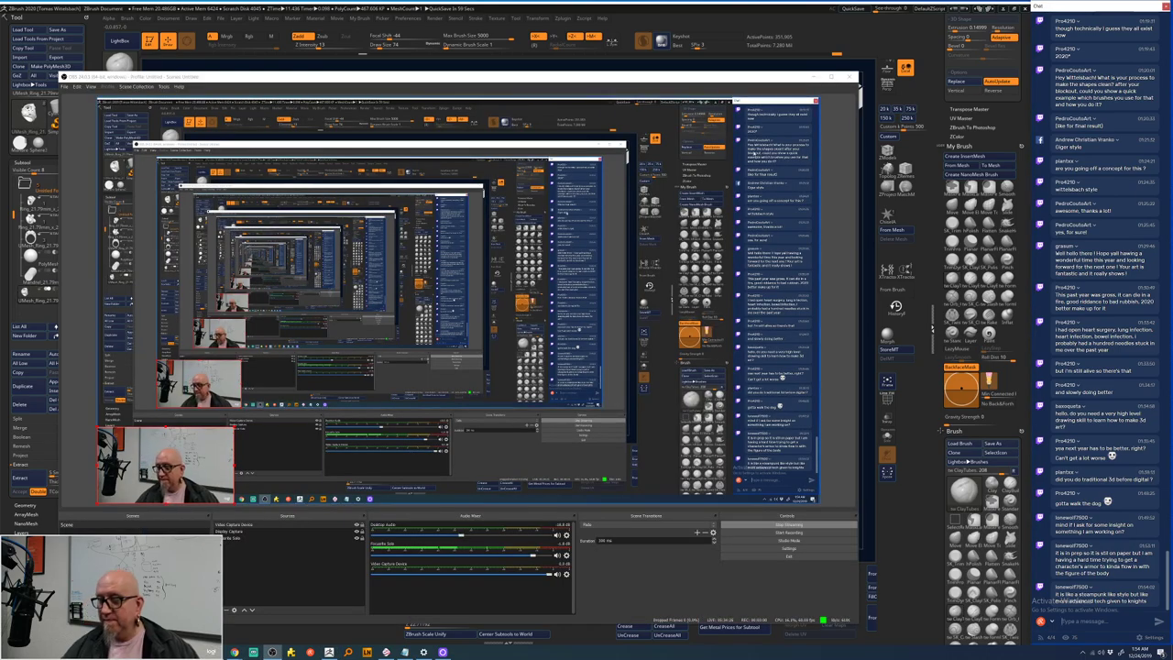
{"action": "key", "text": "alt+Tab"}
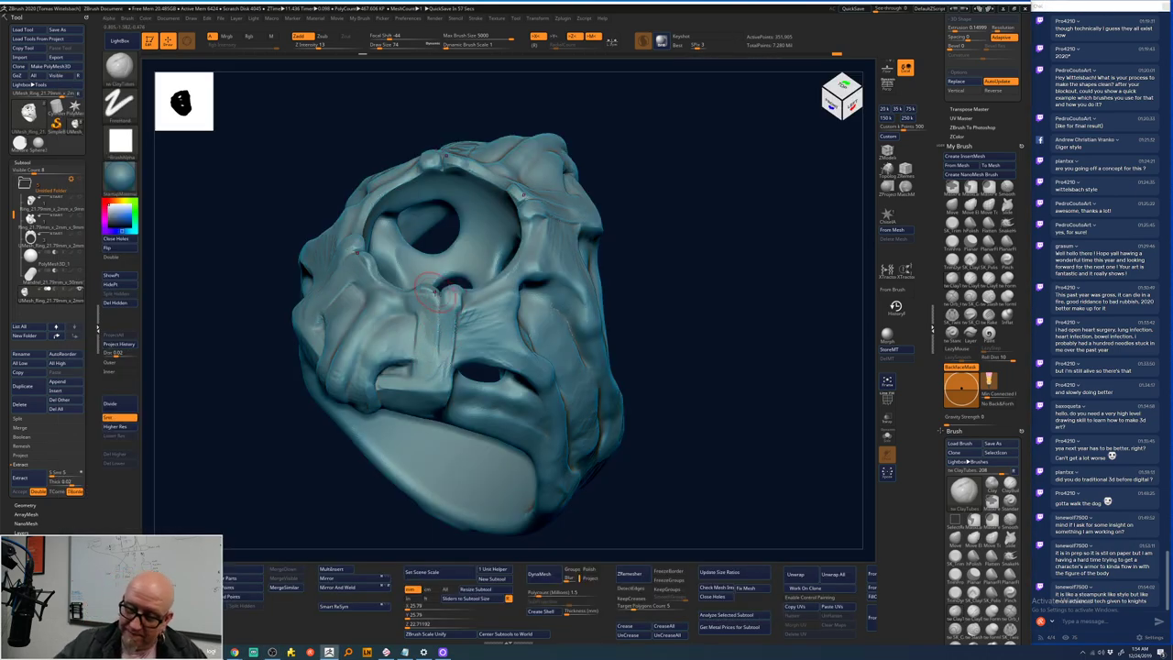
{"action": "mouse_move", "coordinate": [438, 293]}
{"action": "left_mouse_down"}
{"action": "mouse_move", "coordinate": [423, 378]}
{"action": "mouse_move", "coordinate": [387, 377]}
{"action": "mouse_move", "coordinate": [434, 385]}
{"action": "left_mouse_up"}
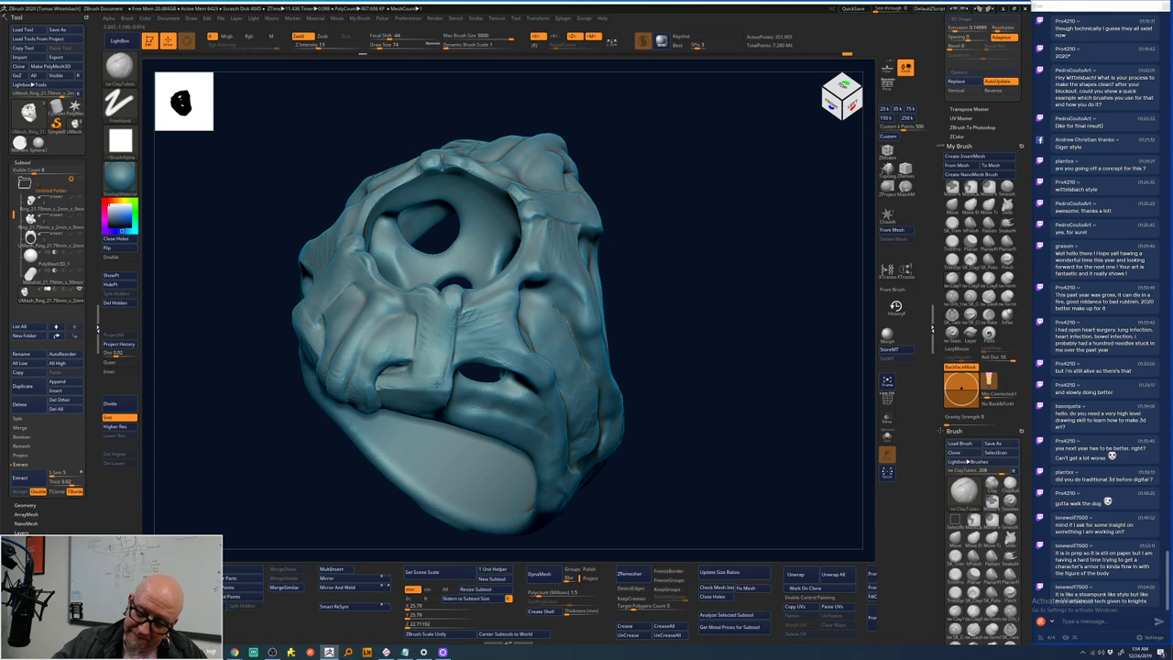
- Carve grooves on the ring's top centre and build a strap ridge on the upper-left band
{"action": "mouse_move", "coordinate": [694, 210]}
{"action": "left_mouse_down"}
{"action": "mouse_move", "coordinate": [708, 261]}
{"action": "mouse_move", "coordinate": [620, 251]}
{"action": "mouse_move", "coordinate": [644, 333]}
{"action": "mouse_move", "coordinate": [676, 262]}
{"action": "mouse_move", "coordinate": [649, 196]}
{"action": "mouse_move", "coordinate": [717, 216]}
{"action": "mouse_move", "coordinate": [723, 207]}
{"action": "mouse_move", "coordinate": [597, 230]}
{"action": "left_mouse_up"}
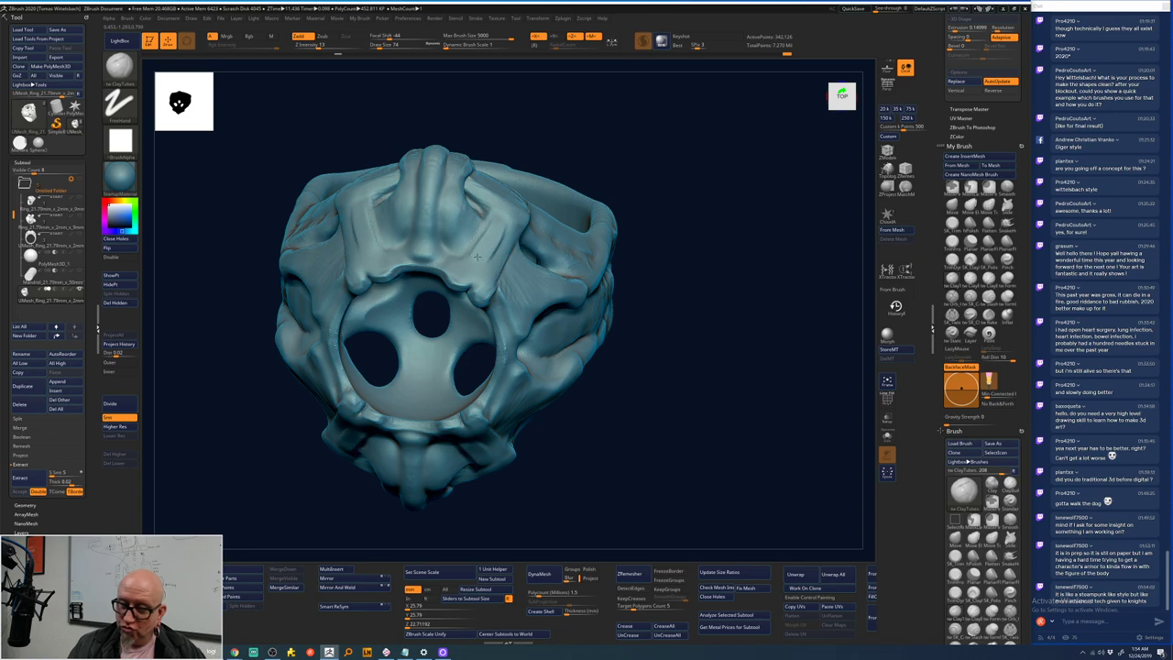
{"action": "mouse_move", "coordinate": [497, 224]}
{"action": "left_mouse_down"}
{"action": "mouse_move", "coordinate": [469, 266]}
{"action": "mouse_move", "coordinate": [504, 225]}
{"action": "mouse_move", "coordinate": [499, 206]}
{"action": "mouse_move", "coordinate": [511, 215]}
{"action": "mouse_move", "coordinate": [500, 256]}
{"action": "mouse_move", "coordinate": [470, 277]}
{"action": "mouse_move", "coordinate": [512, 227]}
{"action": "left_mouse_up"}
{"action": "left_click_drag", "start_coordinate": [644, 135], "coordinate": [646, 112]}
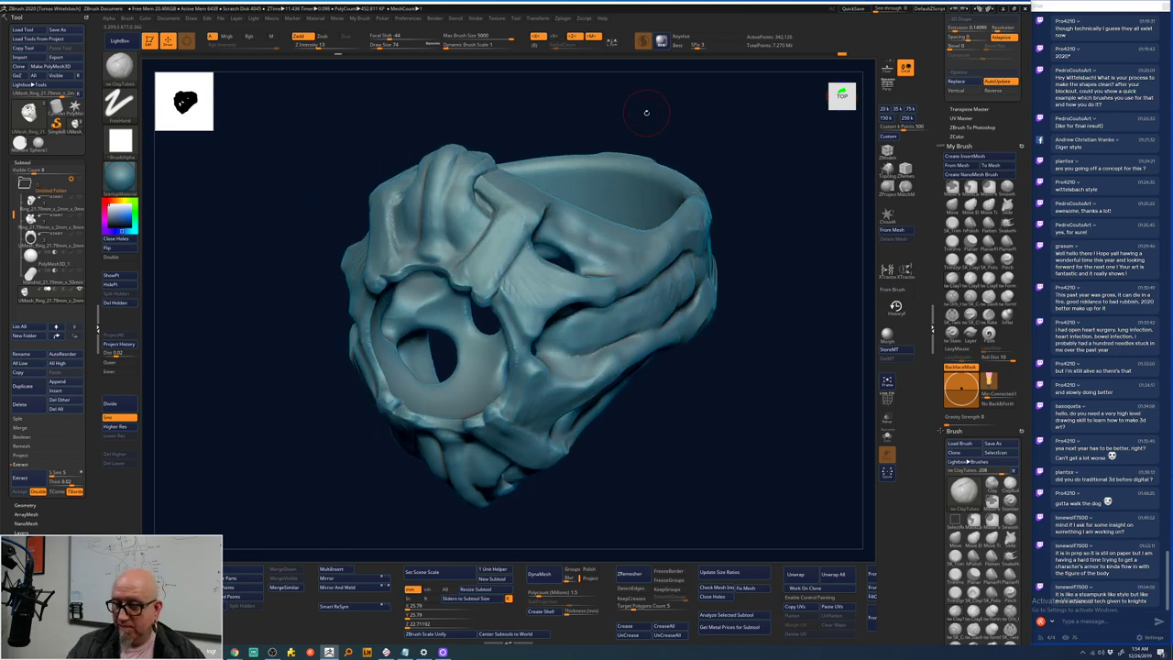
{"action": "left_click_drag", "start_coordinate": [704, 145], "coordinate": [689, 140]}
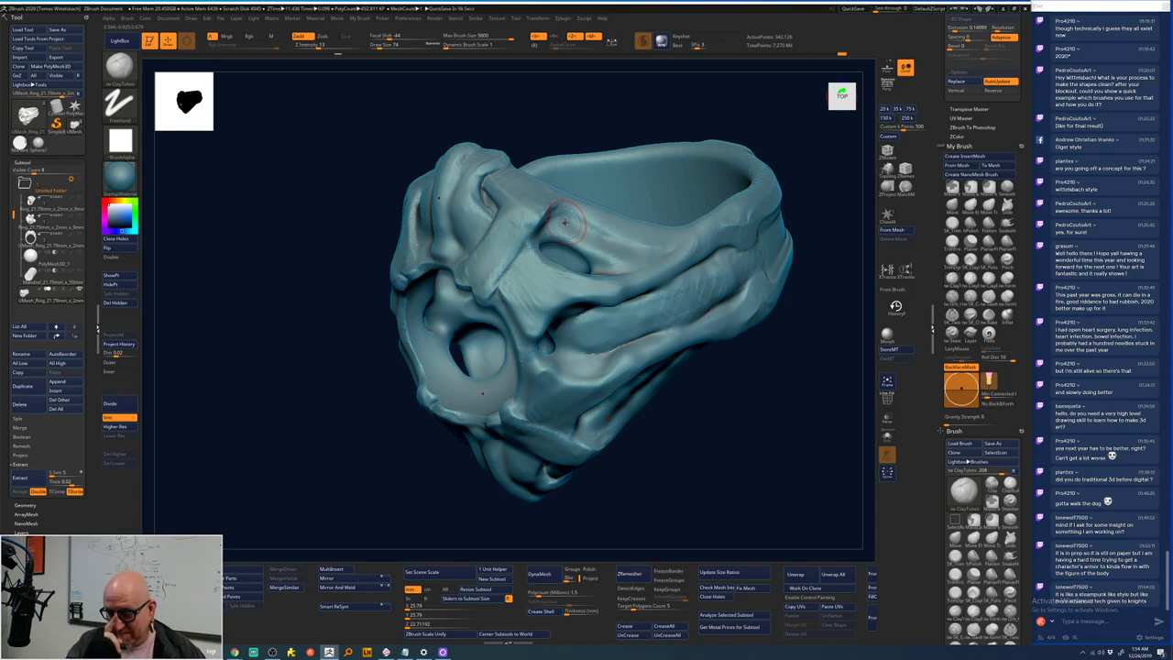
{"action": "mouse_move", "coordinate": [530, 220]}
{"action": "left_mouse_down"}
{"action": "mouse_move", "coordinate": [490, 274]}
{"action": "mouse_move", "coordinate": [493, 298]}
{"action": "mouse_move", "coordinate": [520, 233]}
{"action": "left_mouse_up"}
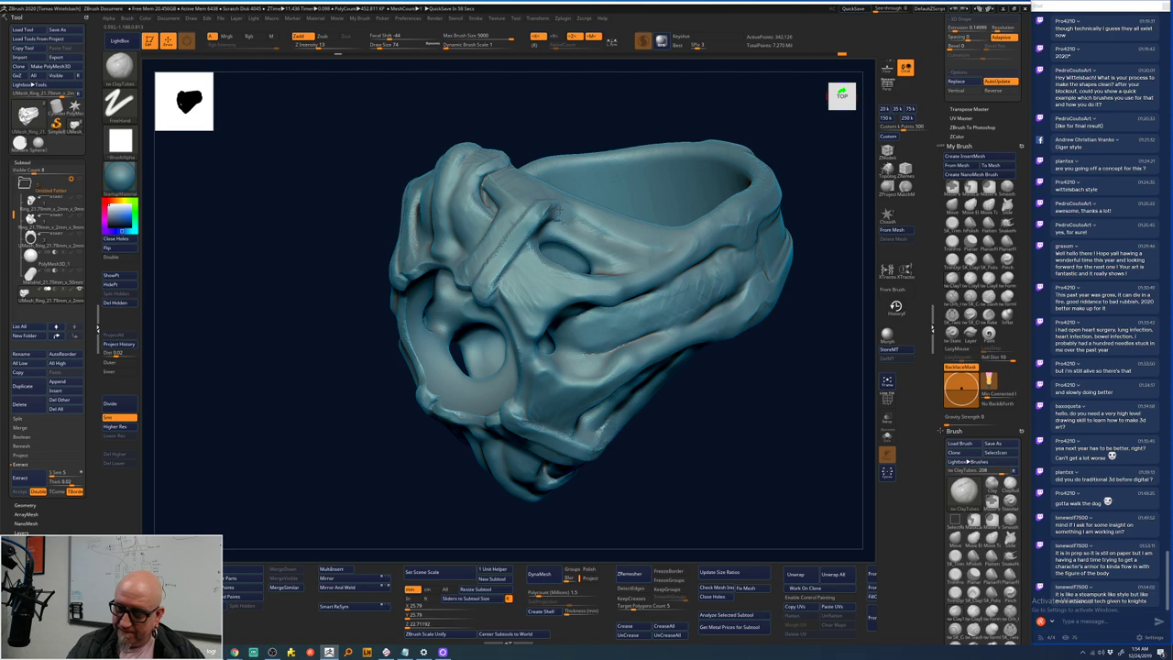
{"action": "mouse_move", "coordinate": [694, 454]}
{"action": "left_mouse_down"}
{"action": "mouse_move", "coordinate": [708, 346]}
{"action": "mouse_move", "coordinate": [672, 333]}
{"action": "left_mouse_up"}
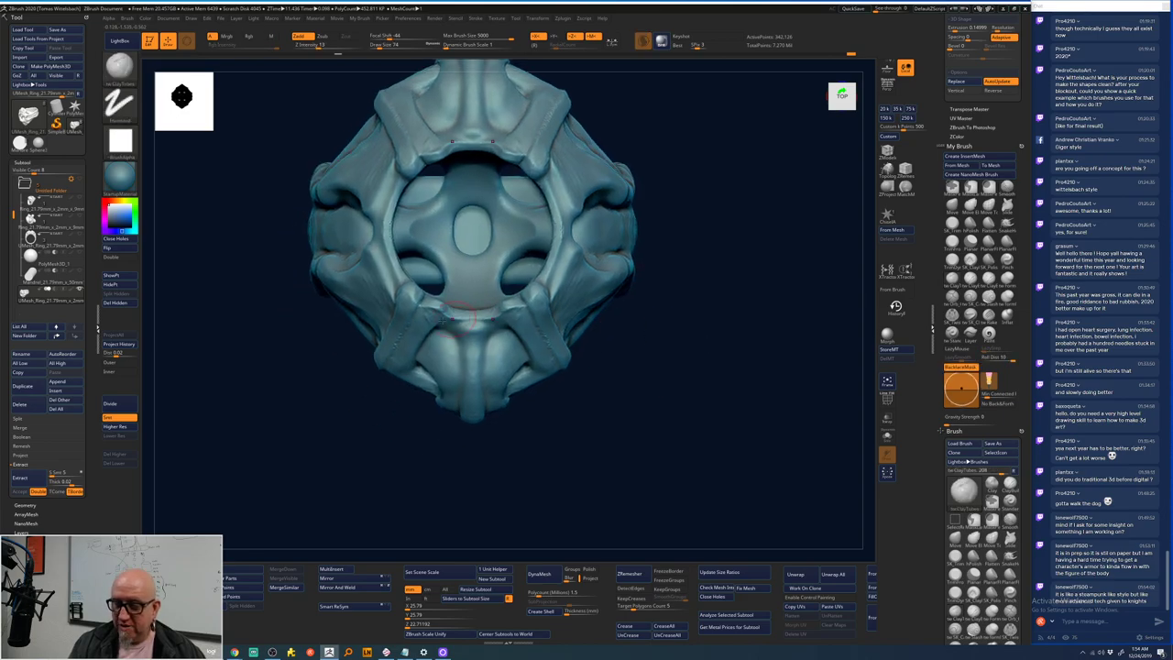
- Tumble the ring to a near-front view, toggling between Smooth and ClayTubes brushes
{"action": "key", "text": "shift"}
{"action": "left_click_drag", "start_coordinate": [379, 396], "coordinate": [497, 426]}
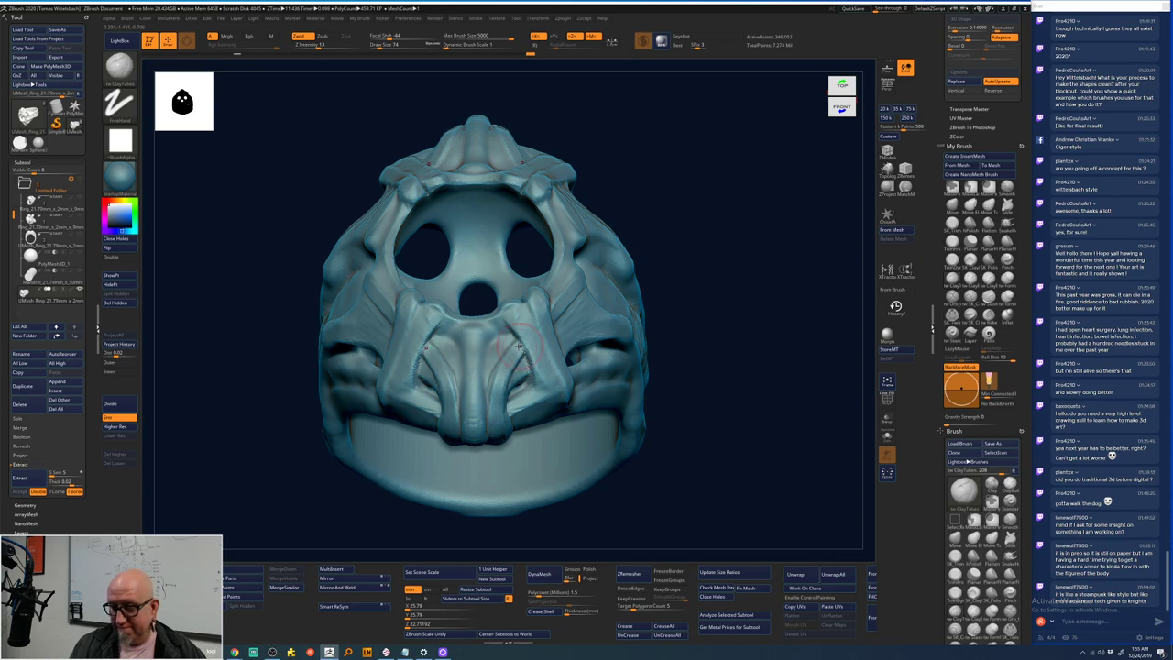
{"action": "key", "text": "b"}
{"action": "key", "text": "s"}
{"action": "key", "text": "t"}
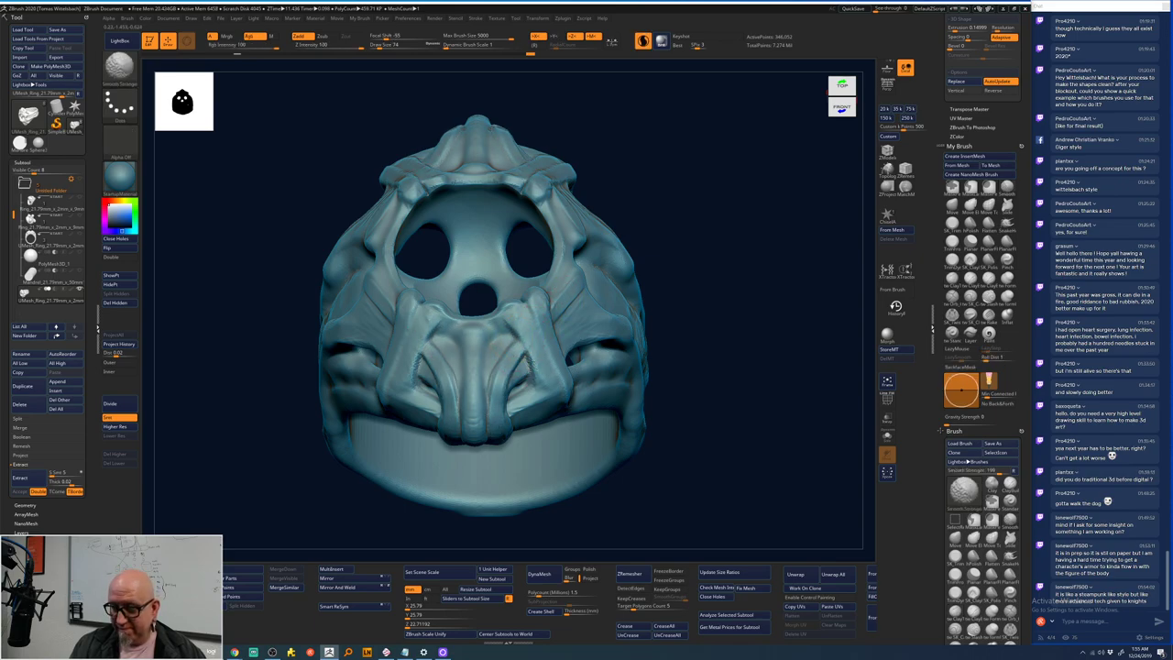
{"action": "key", "text": "b"}
{"action": "key", "text": "c"}
{"action": "key", "text": "t"}
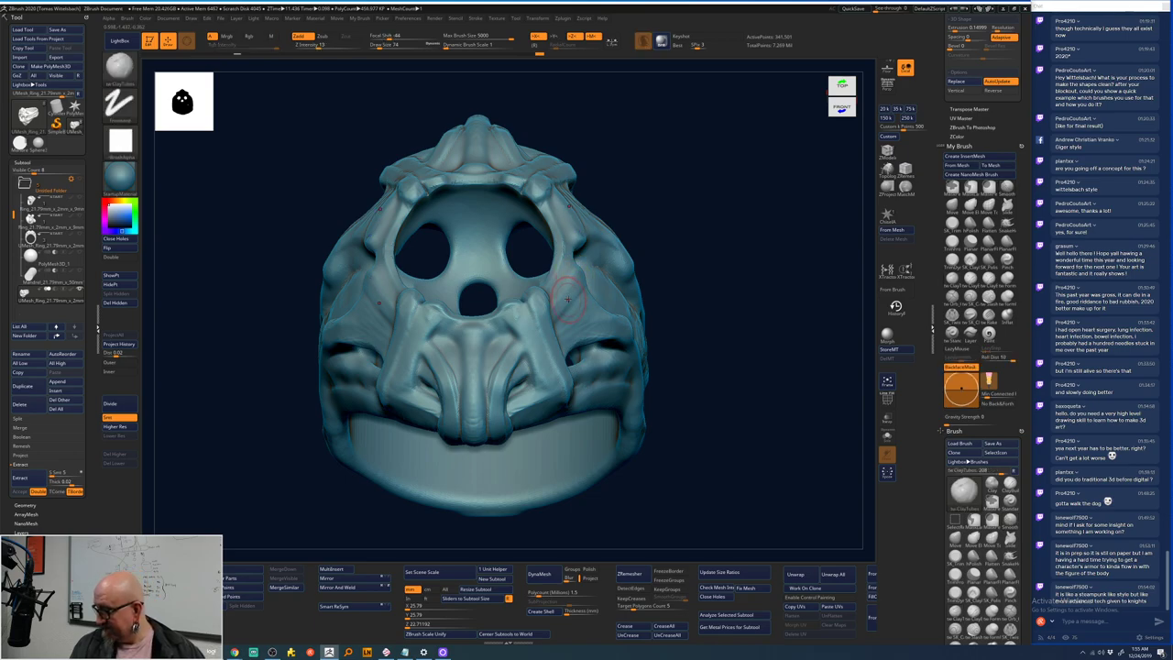
- Rotate the ring through top, three-quarter and straight left-side views
{"action": "mouse_move", "coordinate": [679, 202]}
{"action": "left_mouse_down"}
{"action": "mouse_move", "coordinate": [696, 230]}
{"action": "mouse_move", "coordinate": [683, 221]}
{"action": "mouse_move", "coordinate": [665, 302]}
{"action": "mouse_move", "coordinate": [638, 294]}
{"action": "mouse_move", "coordinate": [634, 244]}
{"action": "left_mouse_up"}
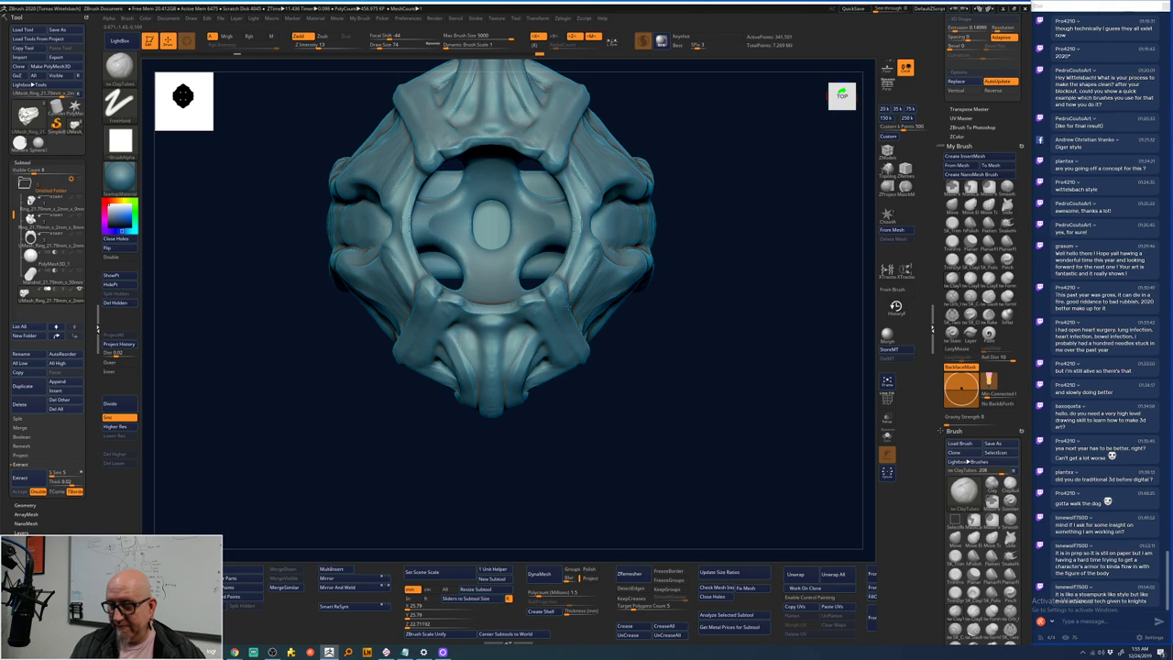
{"action": "left_click_drag", "start_coordinate": [634, 244], "coordinate": [536, 309]}
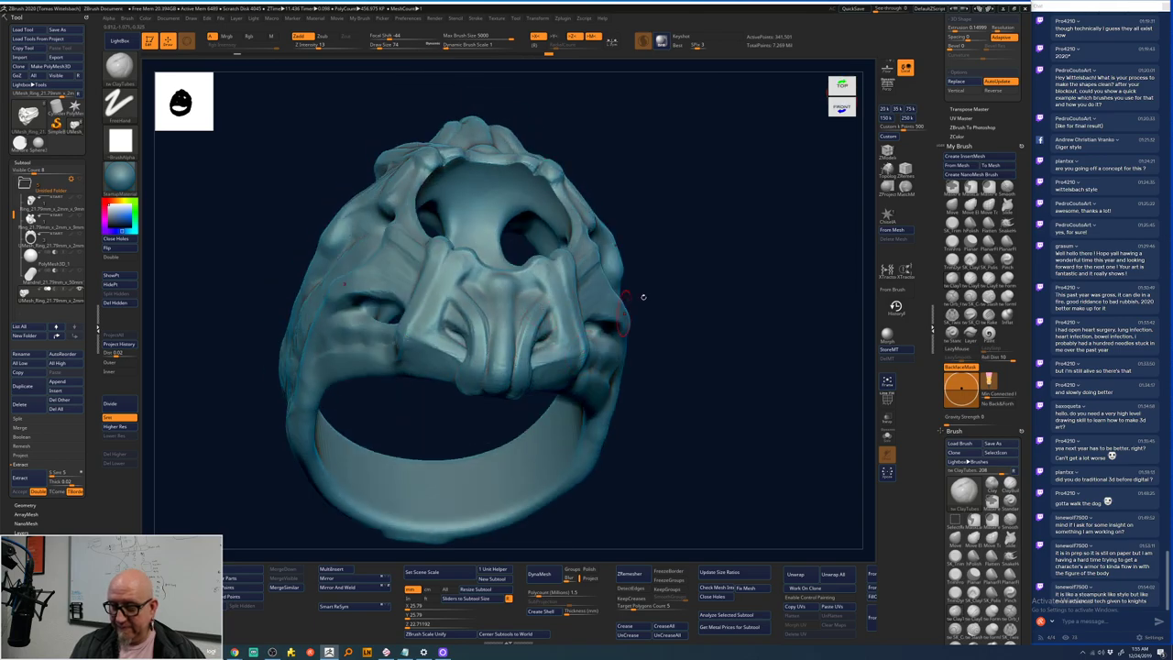
{"action": "left_click_drag", "start_coordinate": [643, 297], "coordinate": [539, 328]}
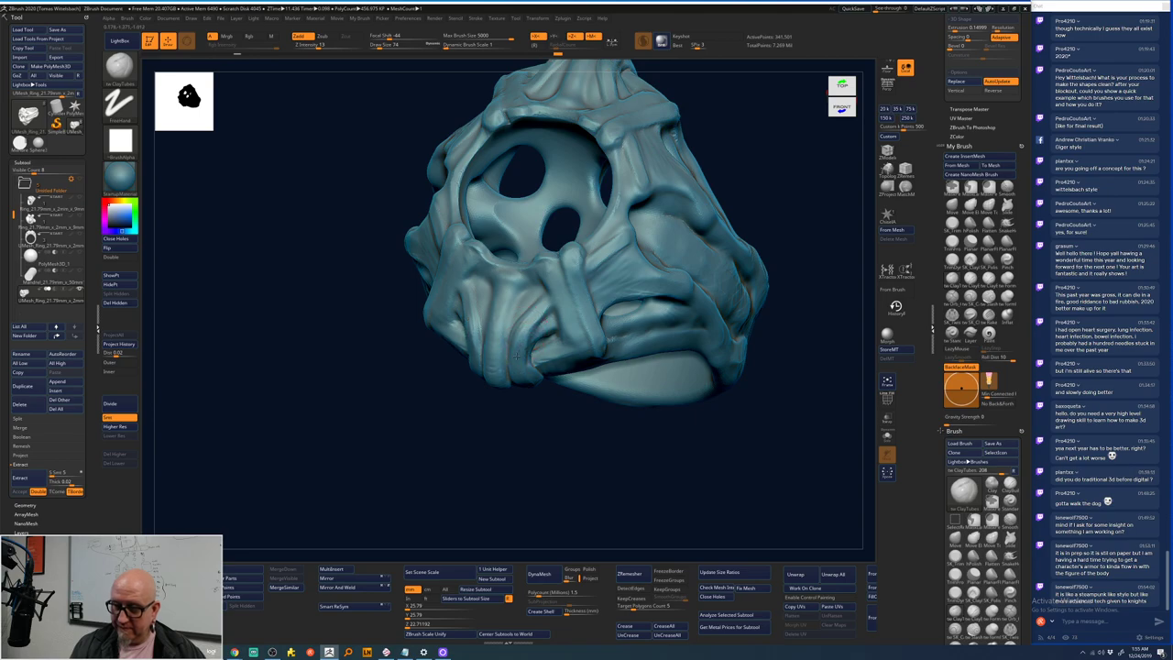
{"action": "key", "text": "shift"}
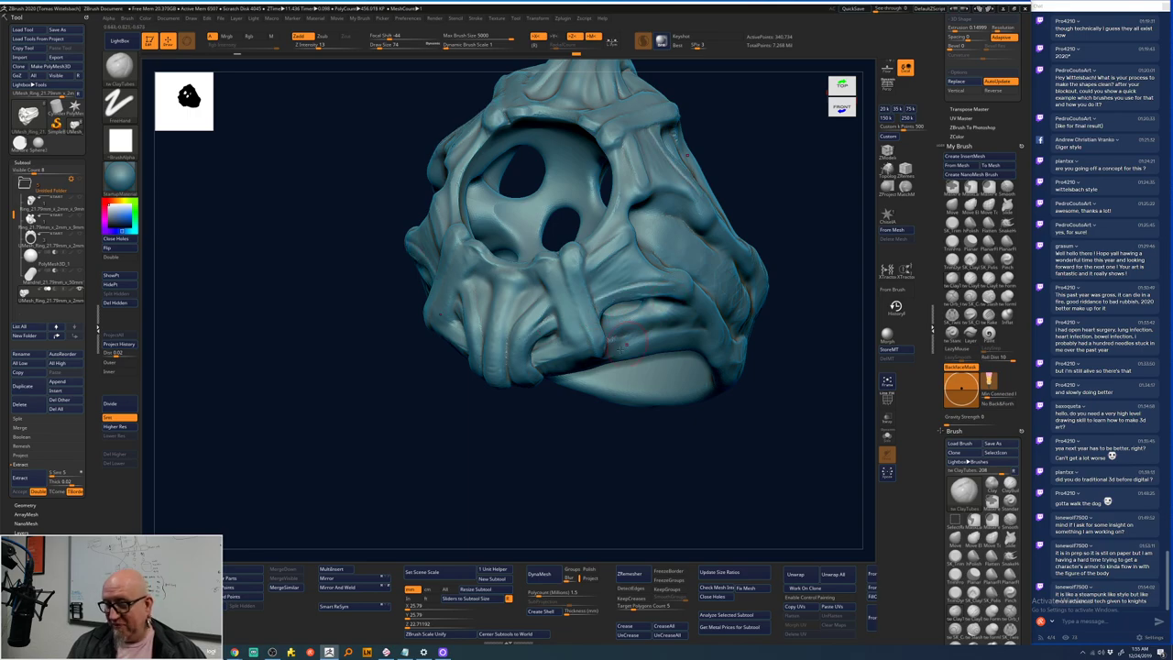
{"action": "left_click_drag", "start_coordinate": [579, 429], "coordinate": [562, 432]}
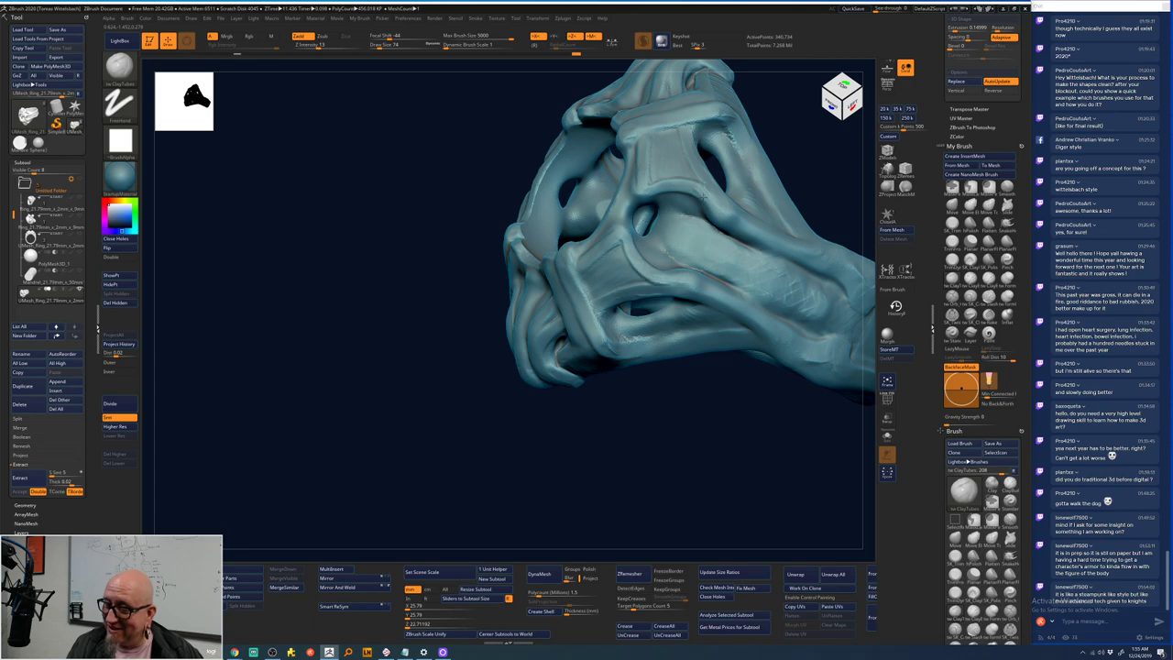
{"action": "mouse_move", "coordinate": [681, 387]}
{"action": "left_mouse_down"}
{"action": "mouse_move", "coordinate": [633, 401]}
{"action": "mouse_move", "coordinate": [643, 396]}
{"action": "left_mouse_up"}
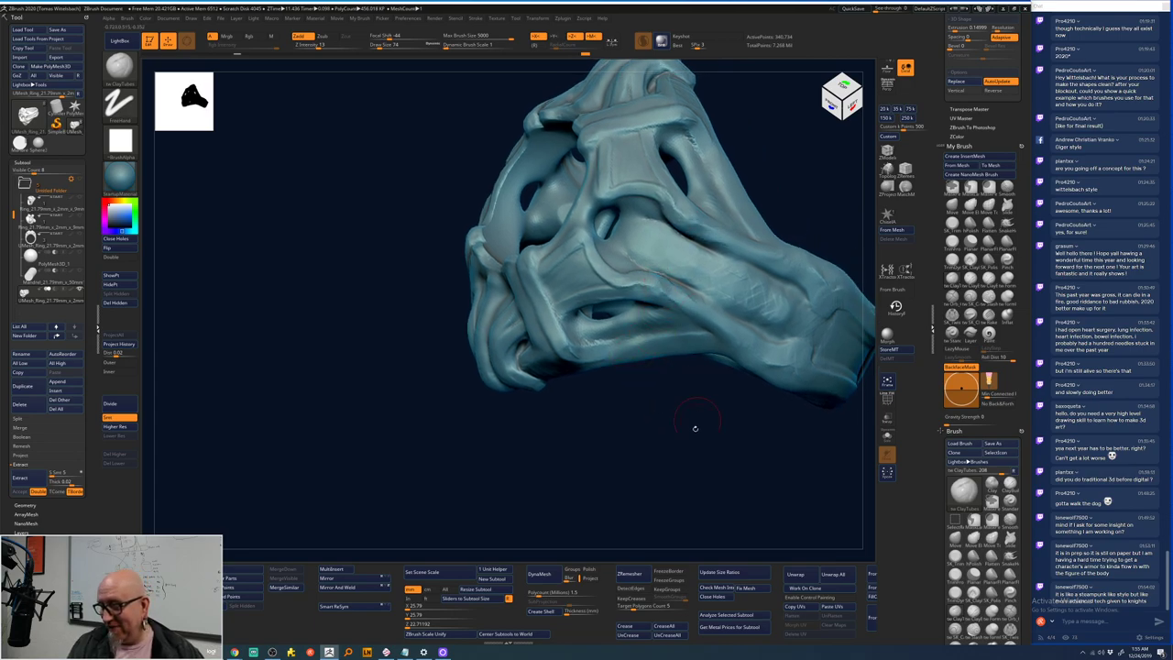
{"action": "left_click_drag", "start_coordinate": [694, 428], "coordinate": [537, 333]}
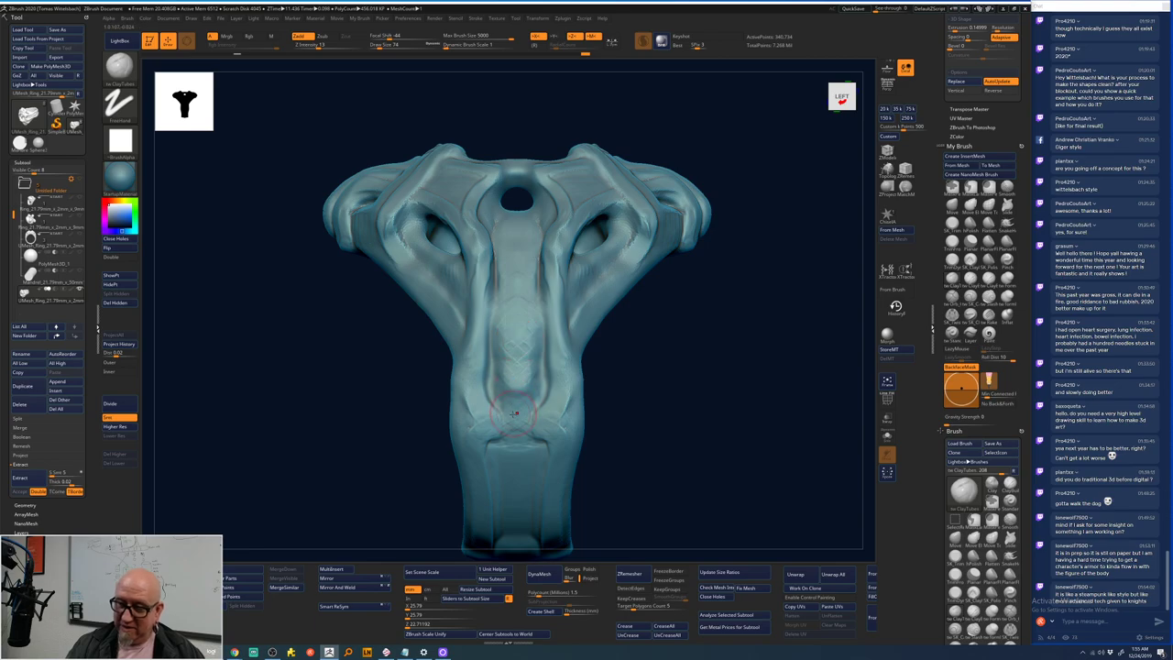
- Draw a ClayTubes groove up and down the side's centre, then smooth both flanks
{"action": "mouse_move", "coordinate": [515, 414]}
{"action": "left_mouse_down"}
{"action": "mouse_move", "coordinate": [517, 204]}
{"action": "mouse_move", "coordinate": [510, 381]}
{"action": "mouse_move", "coordinate": [518, 209]}
{"action": "mouse_move", "coordinate": [526, 385]}
{"action": "mouse_move", "coordinate": [519, 257]}
{"action": "left_mouse_up"}
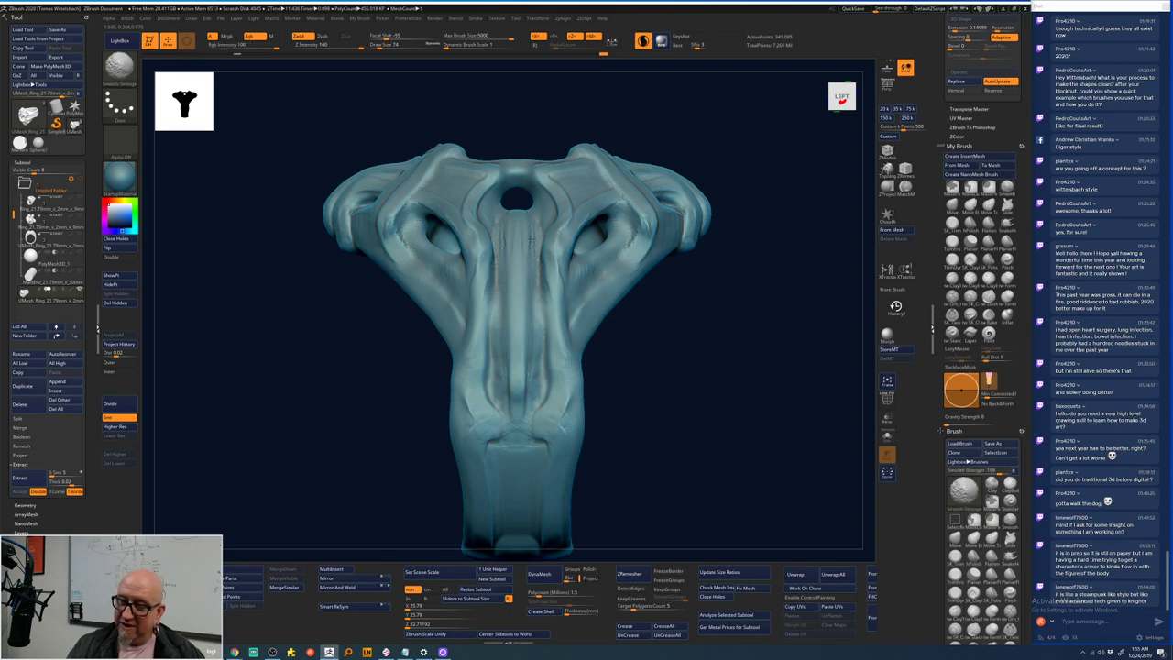
{"action": "mouse_move", "coordinate": [518, 207]}
{"action": "left_mouse_down"}
{"action": "mouse_move", "coordinate": [516, 444]}
{"action": "mouse_move", "coordinate": [542, 320]}
{"action": "left_mouse_up"}
{"action": "key", "text": "shift"}
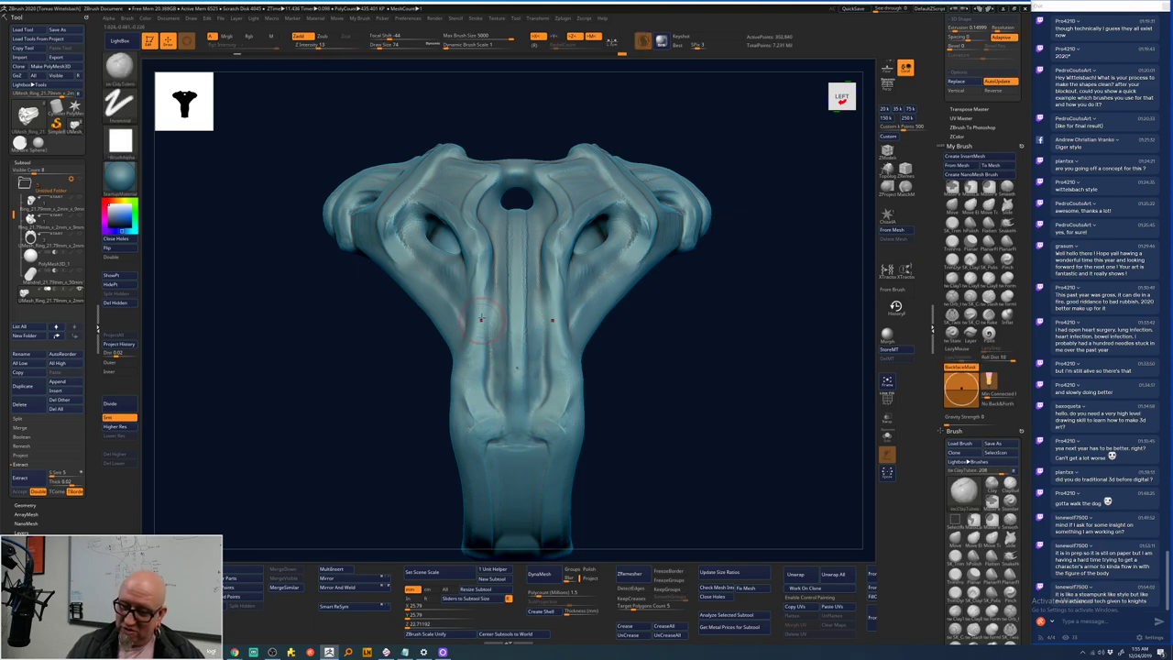
{"action": "mouse_move", "coordinate": [488, 265]}
{"action": "left_mouse_down"}
{"action": "mouse_move", "coordinate": [477, 412]}
{"action": "mouse_move", "coordinate": [492, 423]}
{"action": "left_mouse_up"}
{"action": "key", "text": "shift"}
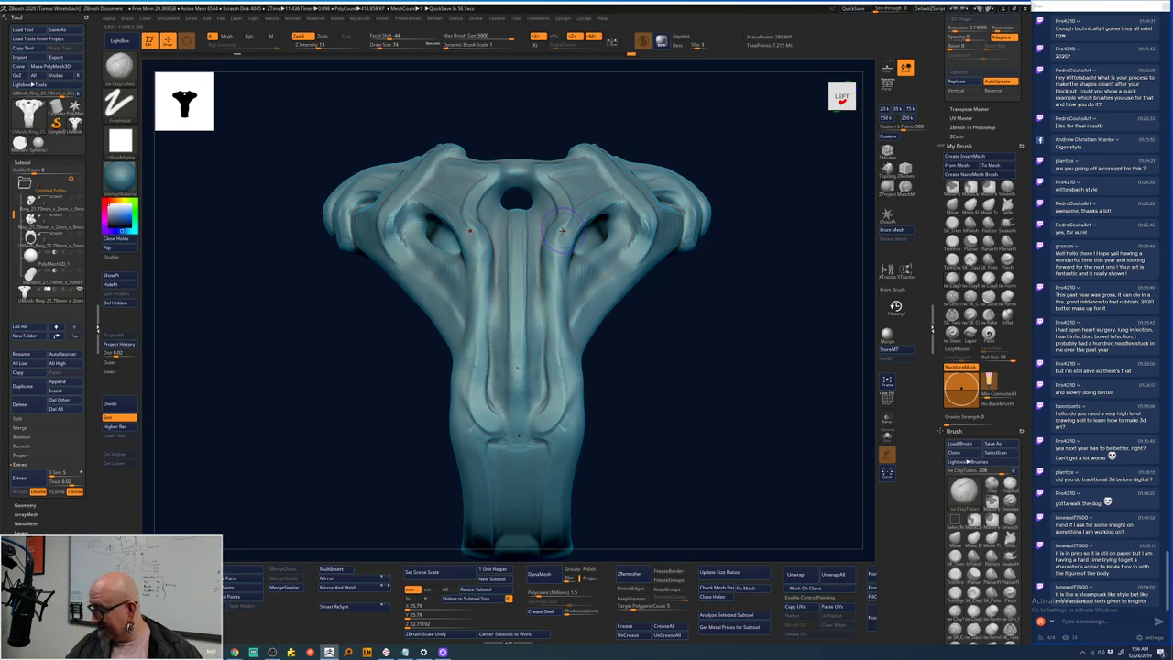
{"action": "key", "text": "alt+Tab"}
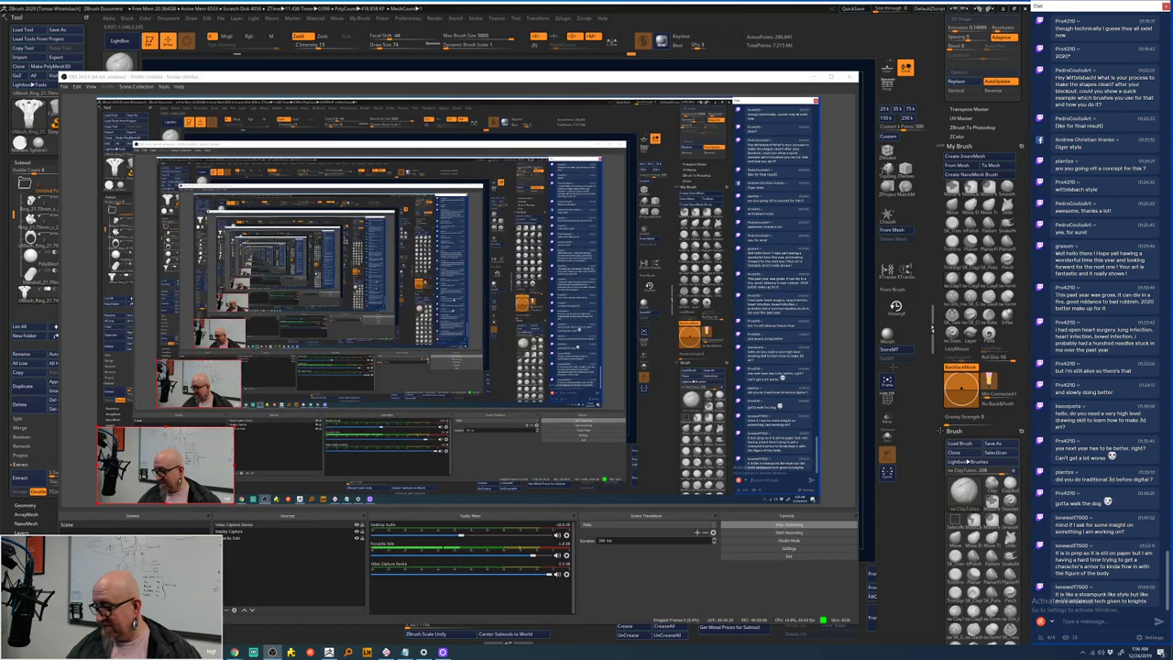
{"action": "key", "text": "alt+Tab"}
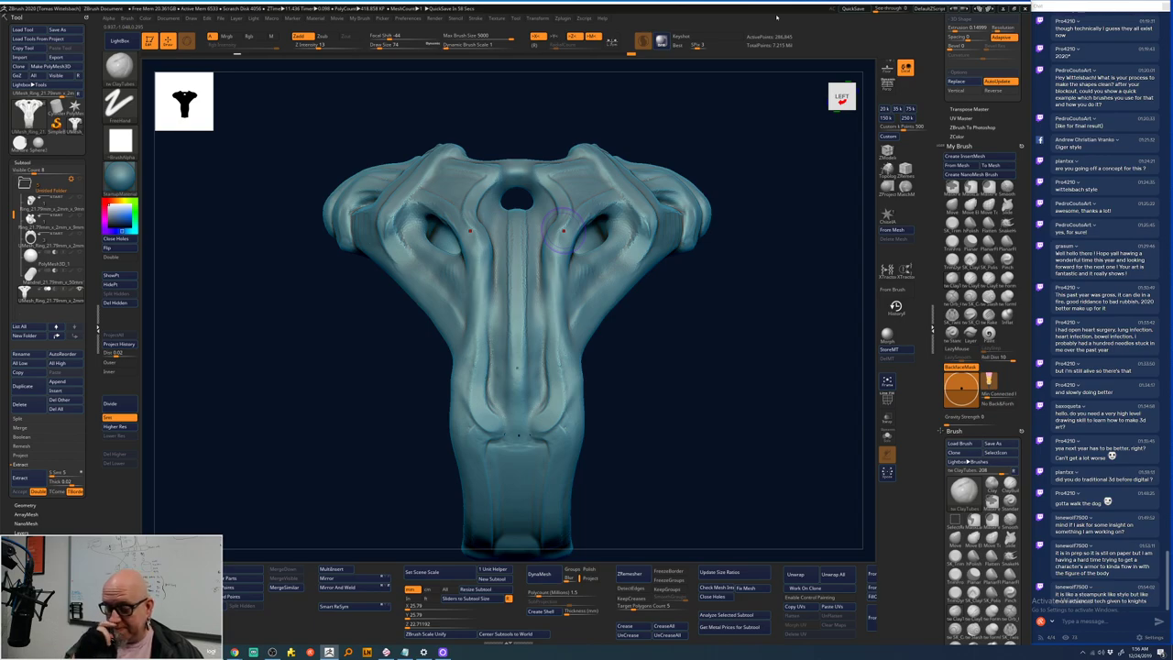
{"action": "mouse_move", "coordinate": [561, 228]}
{"action": "left_mouse_down"}
{"action": "mouse_move", "coordinate": [564, 263]}
{"action": "mouse_move", "coordinate": [573, 244]}
{"action": "mouse_move", "coordinate": [566, 339]}
{"action": "left_mouse_up"}
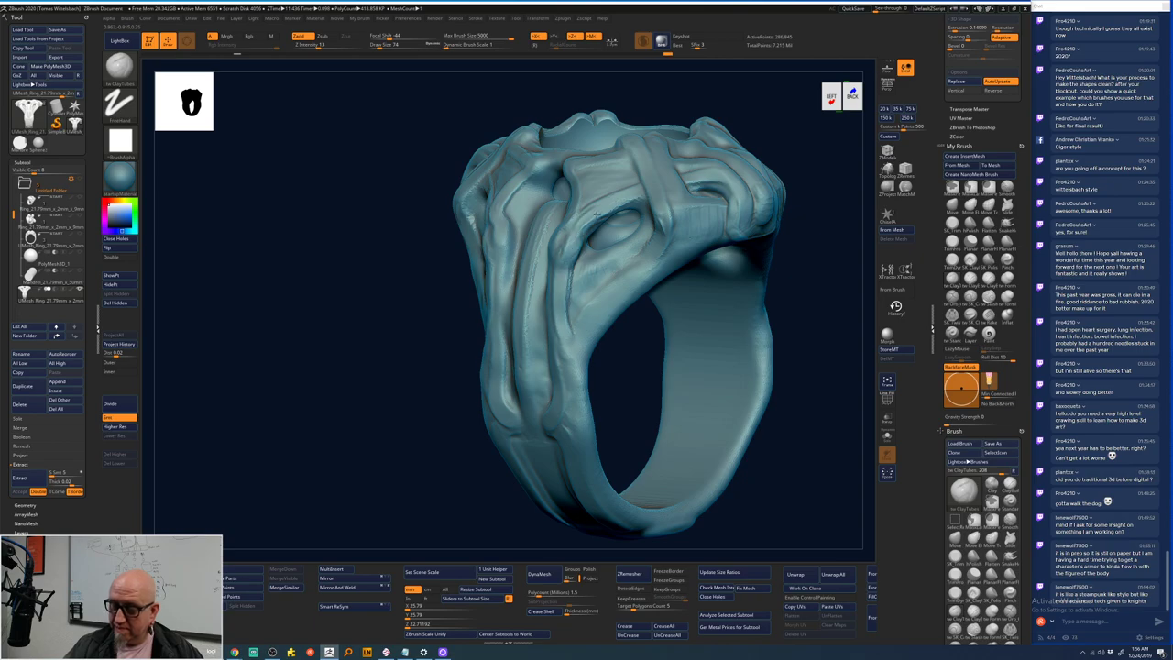
- Orbit through three-quarter angles, snap to the front view, and zoom out until the whole ring fits
{"action": "mouse_move", "coordinate": [401, 471]}
{"action": "left_mouse_down"}
{"action": "mouse_move", "coordinate": [428, 511]}
{"action": "mouse_move", "coordinate": [737, 275]}
{"action": "mouse_move", "coordinate": [750, 257]}
{"action": "mouse_move", "coordinate": [728, 197]}
{"action": "left_mouse_up"}
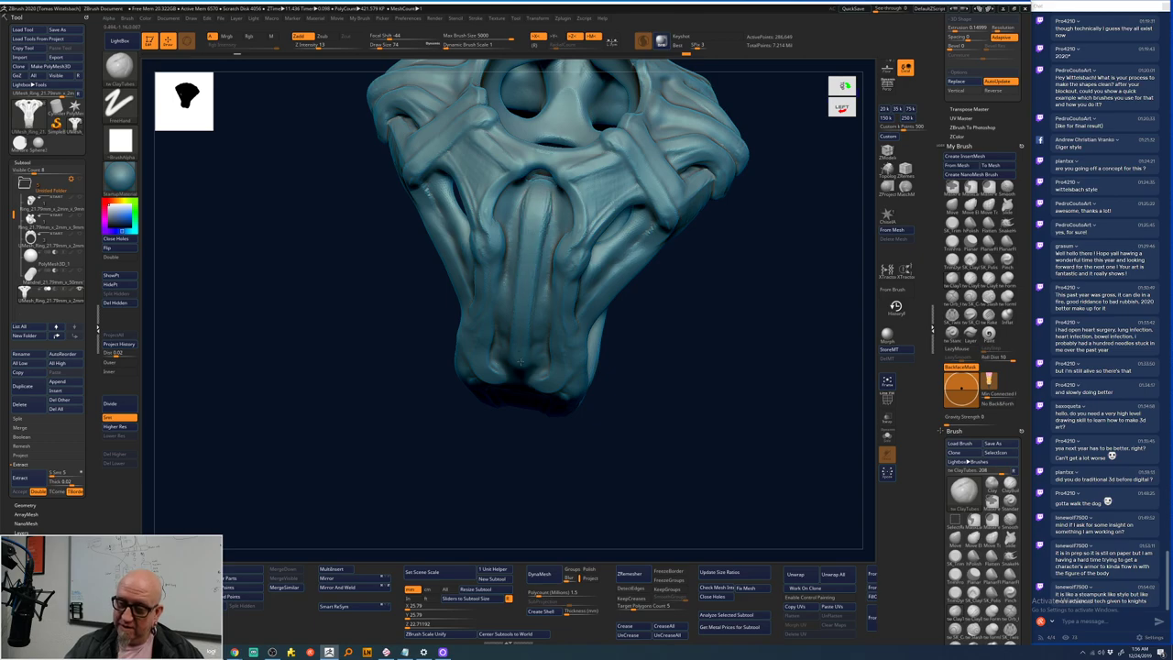
{"action": "key", "text": "shift"}
{"action": "mouse_move", "coordinate": [765, 275]}
{"action": "left_mouse_down"}
{"action": "mouse_move", "coordinate": [756, 291]}
{"action": "mouse_move", "coordinate": [778, 225]}
{"action": "mouse_move", "coordinate": [738, 208]}
{"action": "mouse_move", "coordinate": [764, 249]}
{"action": "mouse_move", "coordinate": [749, 258]}
{"action": "left_mouse_up"}
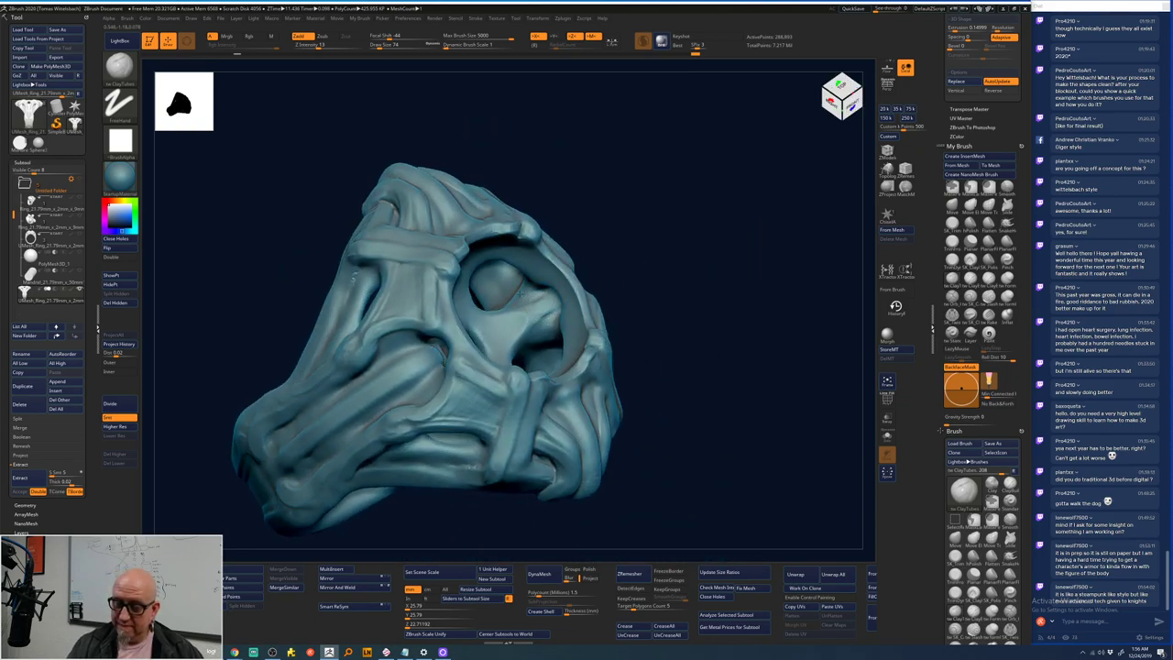
{"action": "left_click_drag", "start_coordinate": [535, 303], "coordinate": [536, 292]}
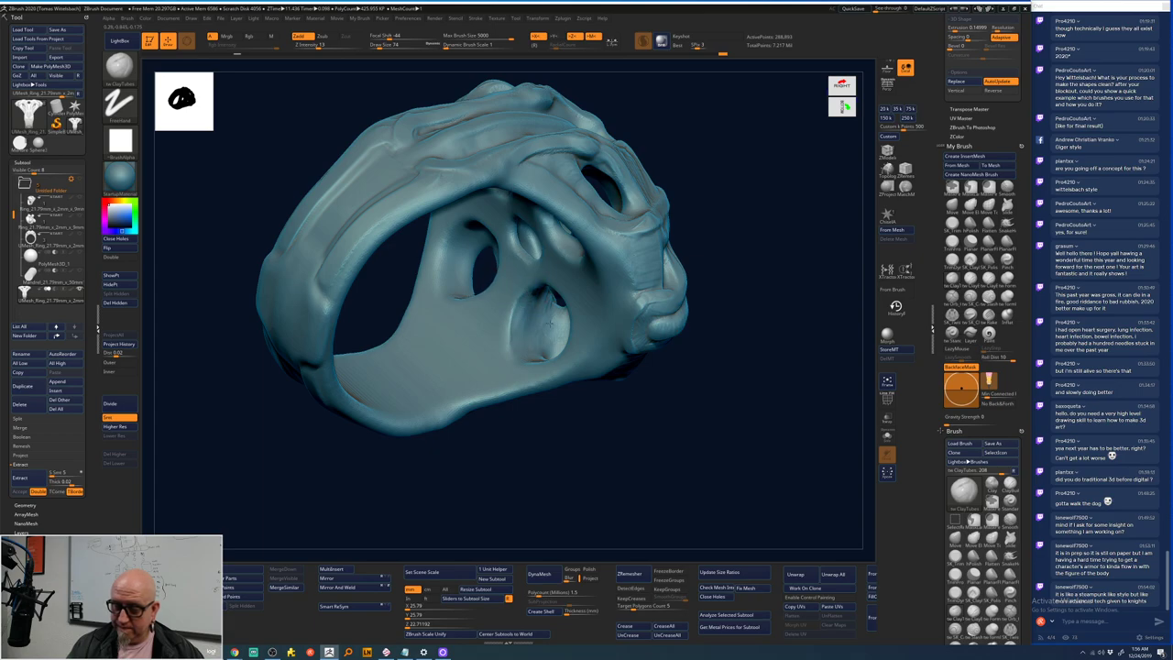
{"action": "mouse_move", "coordinate": [706, 303]}
{"action": "left_mouse_down"}
{"action": "mouse_move", "coordinate": [746, 280]}
{"action": "mouse_move", "coordinate": [736, 387]}
{"action": "mouse_move", "coordinate": [757, 340]}
{"action": "mouse_move", "coordinate": [724, 330]}
{"action": "left_mouse_up"}
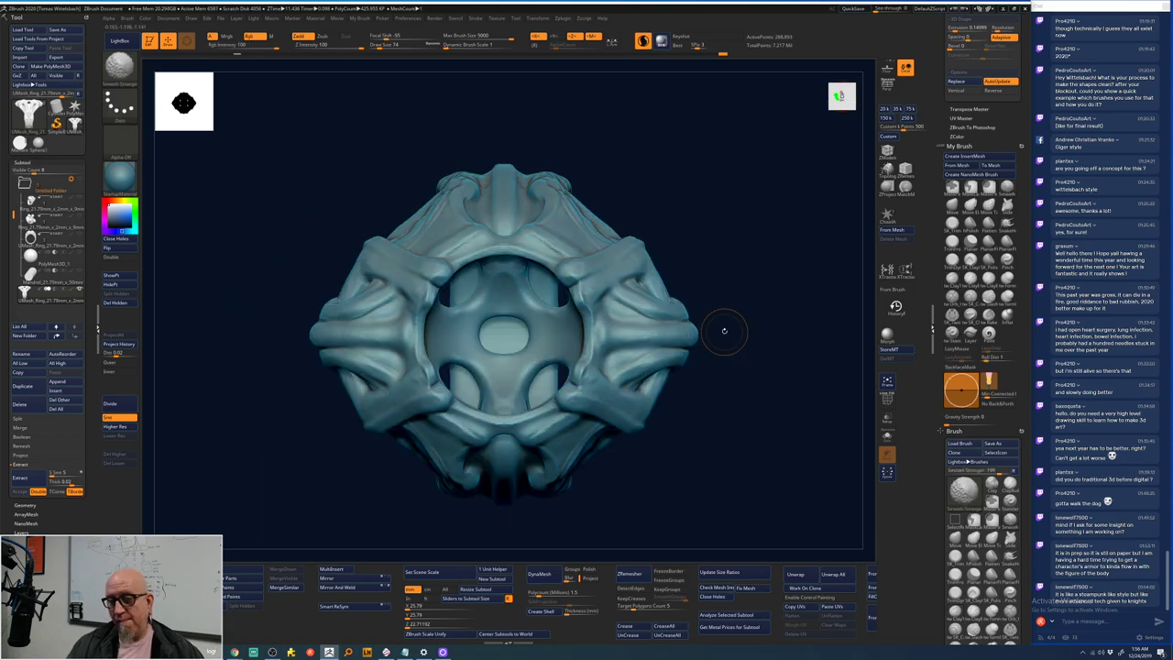
{"action": "mouse_move", "coordinate": [736, 486]}
{"action": "left_mouse_down", "text": "alt"}
{"action": "mouse_move", "coordinate": [730, 448]}
{"action": "mouse_move", "coordinate": [709, 436]}
{"action": "mouse_move", "coordinate": [702, 406]}
{"action": "mouse_move", "coordinate": [733, 414]}
{"action": "mouse_move", "coordinate": [736, 442]}
{"action": "left_mouse_up", "text": "alt"}
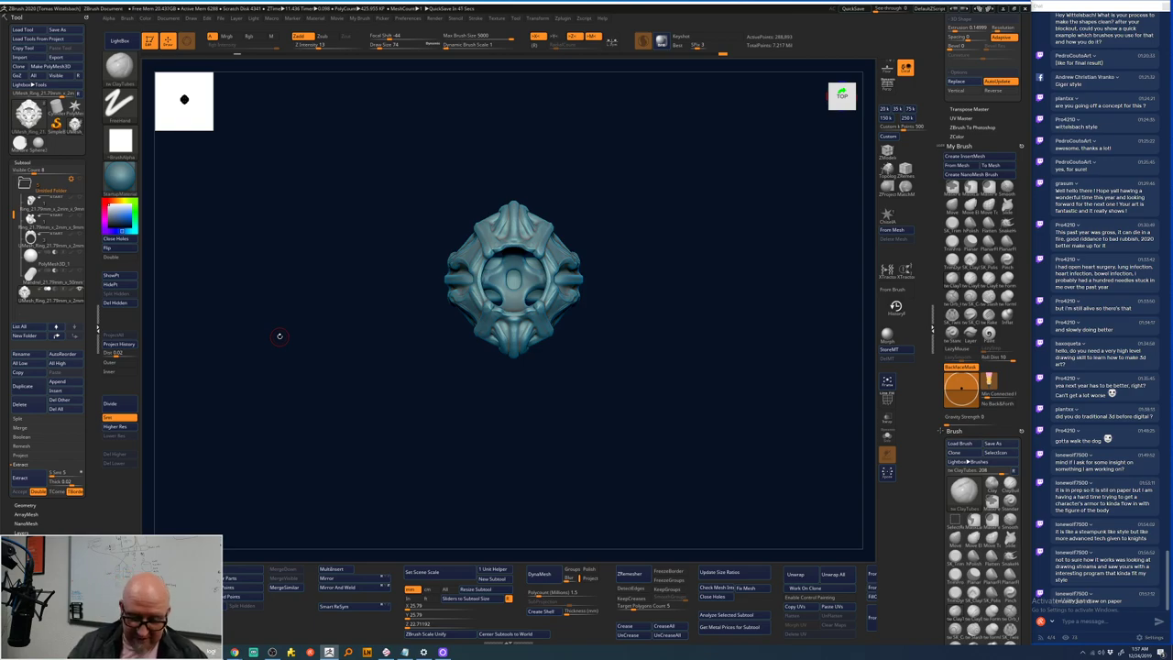
- Copy the zbru.sh link from Notepad and post it in the stream chat
{"action": "left_click", "coordinate": [404, 651]}
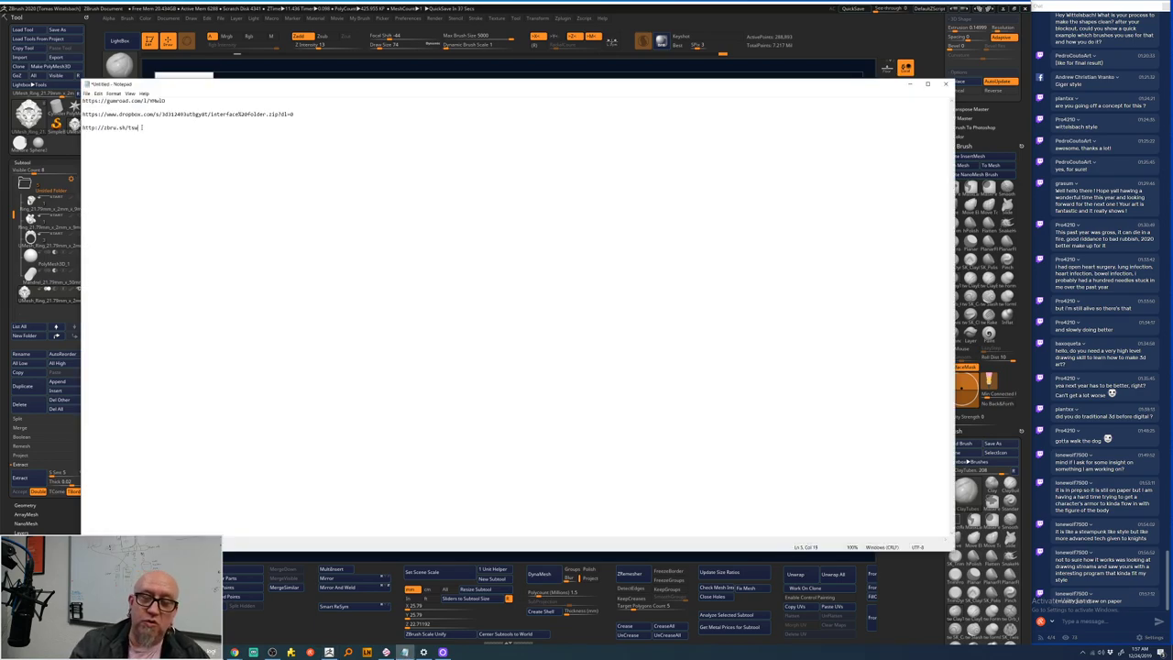
{"action": "left_click_drag", "start_coordinate": [142, 127], "coordinate": [82, 128]}
{"action": "key", "text": "ctrl+c"}
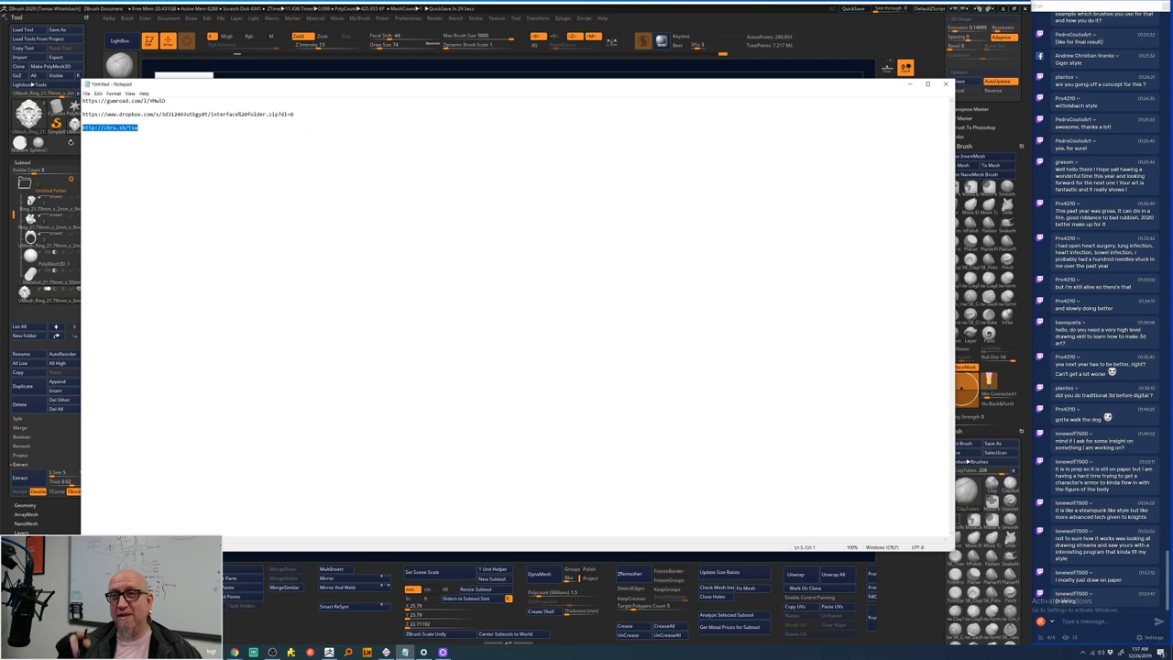
{"action": "key", "text": "alt+Tab"}
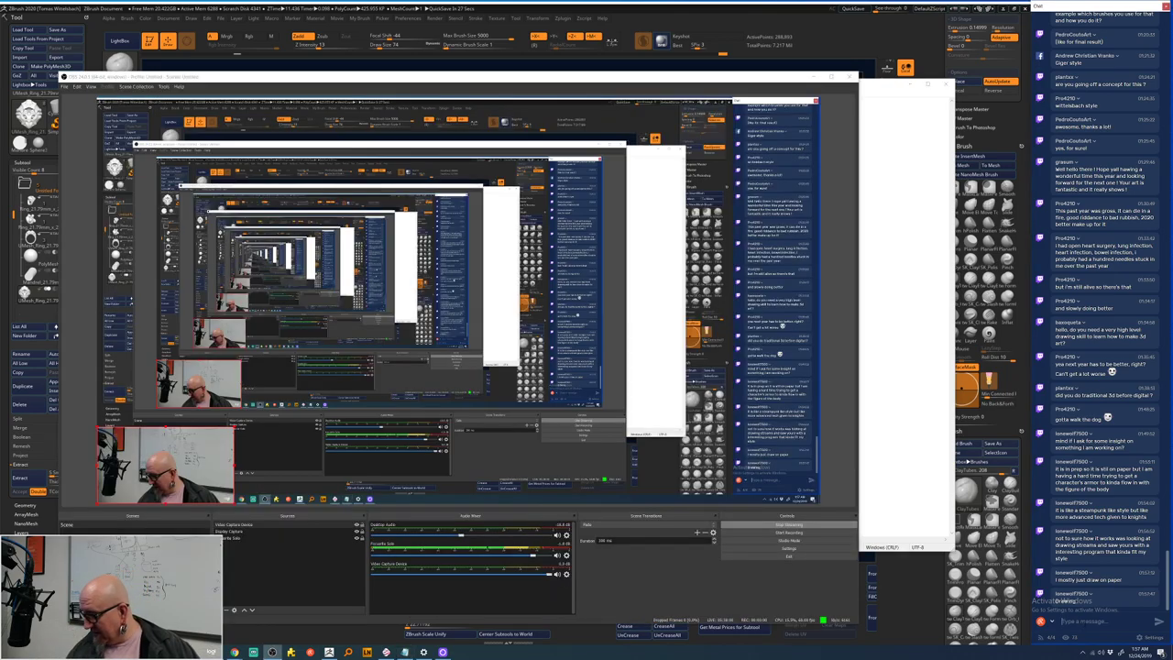
{"action": "key", "text": "ctrl+v"}
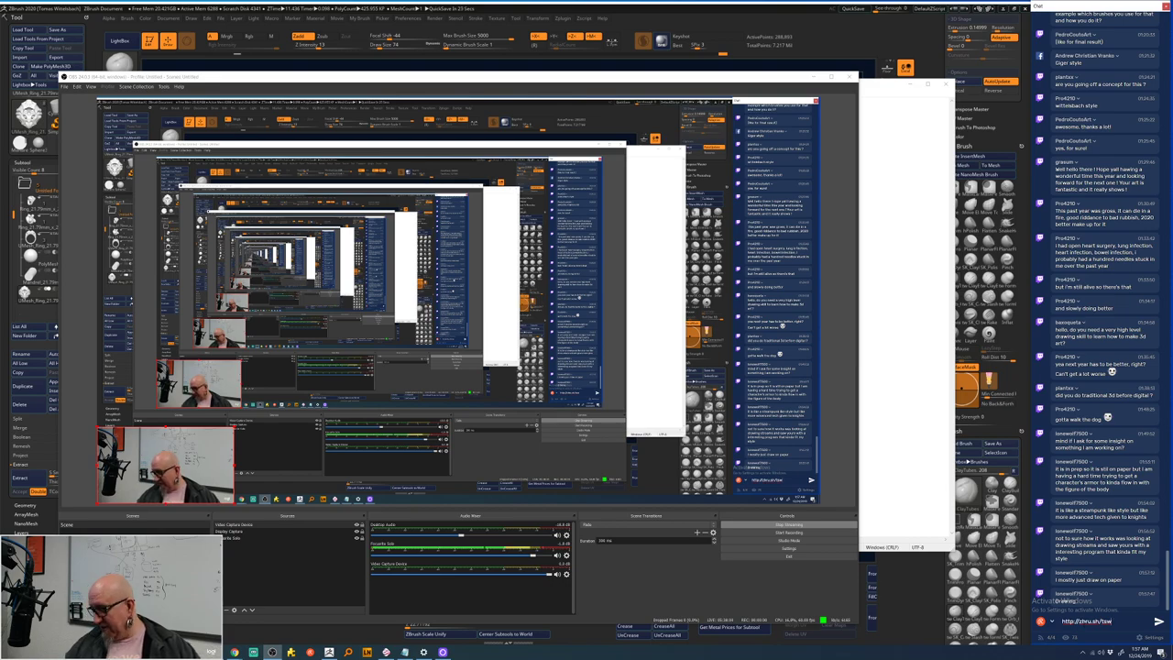
{"action": "key", "text": "Return"}
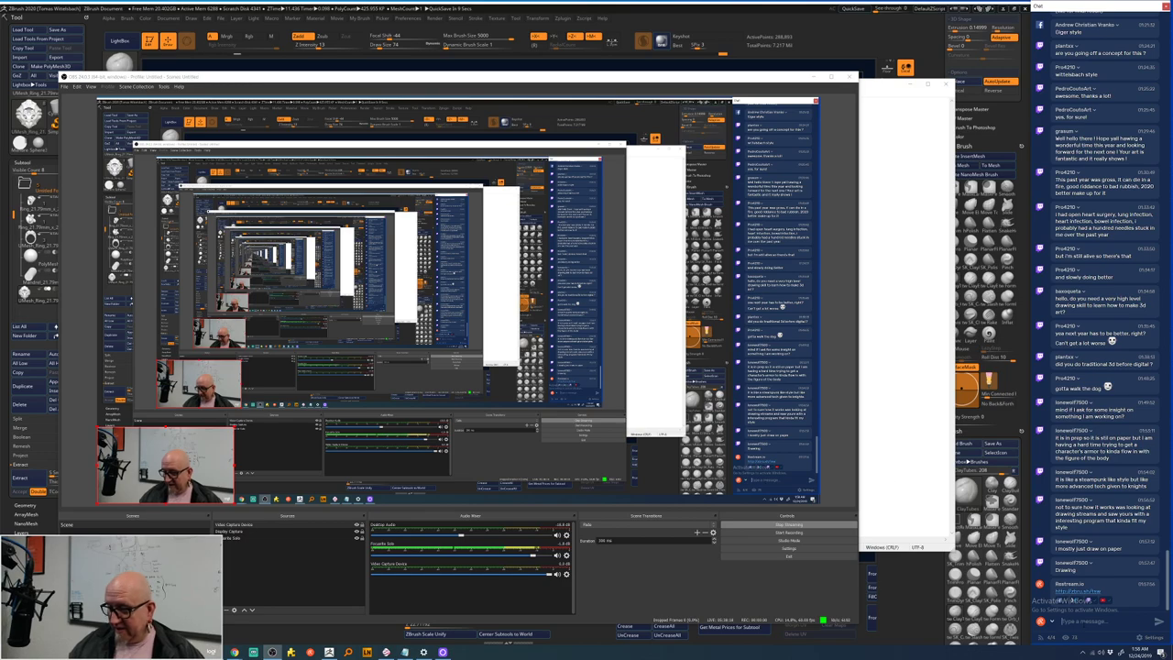
- Copy the Dropbox link from Notepad and post it in the stream chat
{"action": "right_click", "coordinate": [887, 492]}
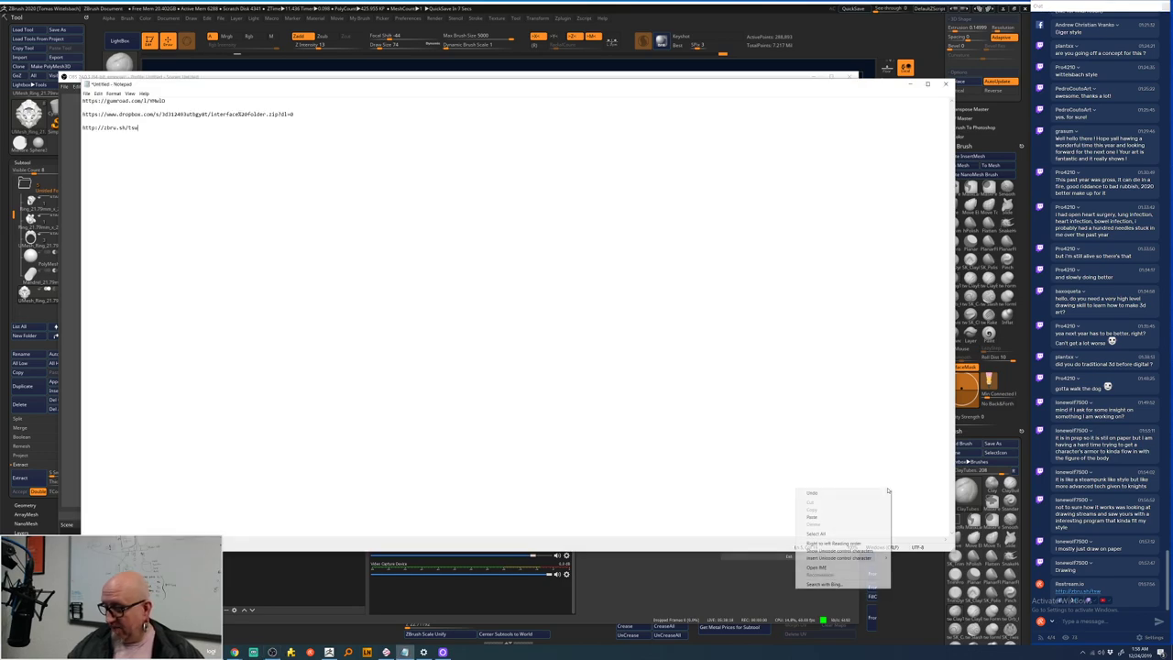
{"action": "left_click", "coordinate": [308, 115]}
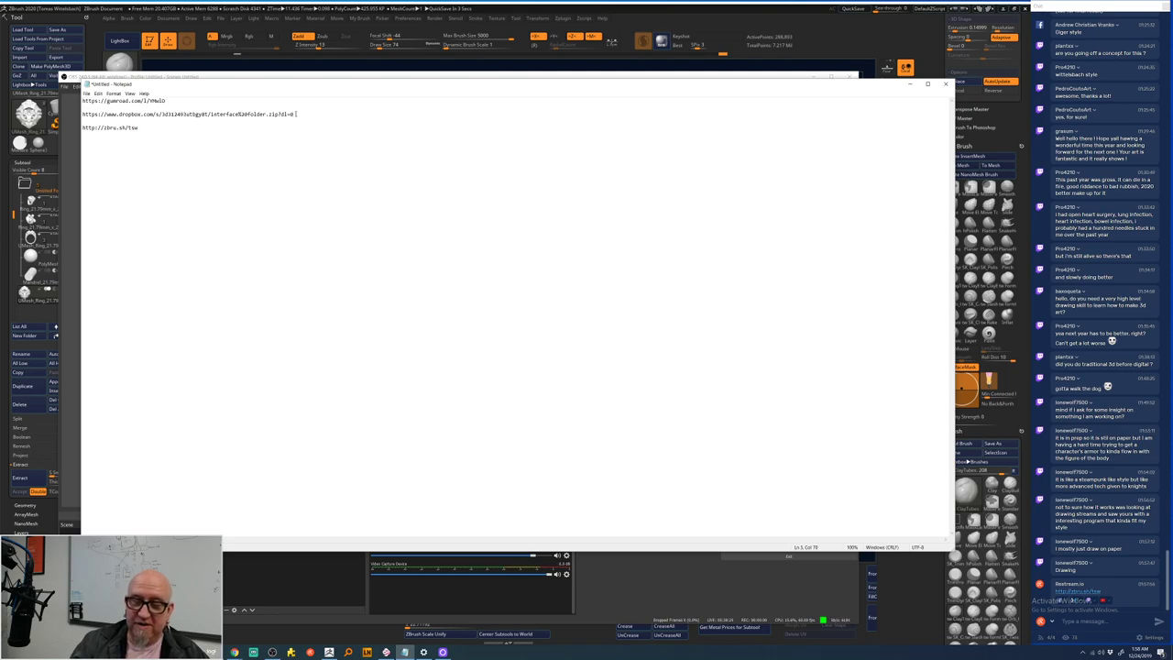
{"action": "left_click_drag", "start_coordinate": [296, 114], "coordinate": [82, 114]}
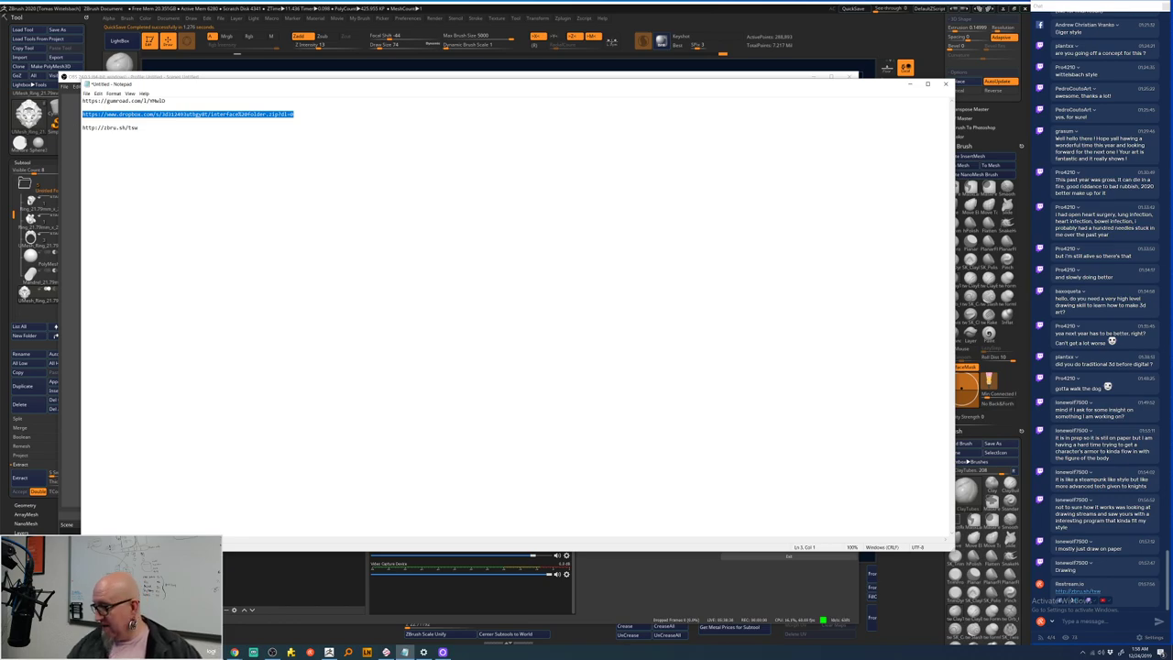
{"action": "key", "text": "alt+Tab"}
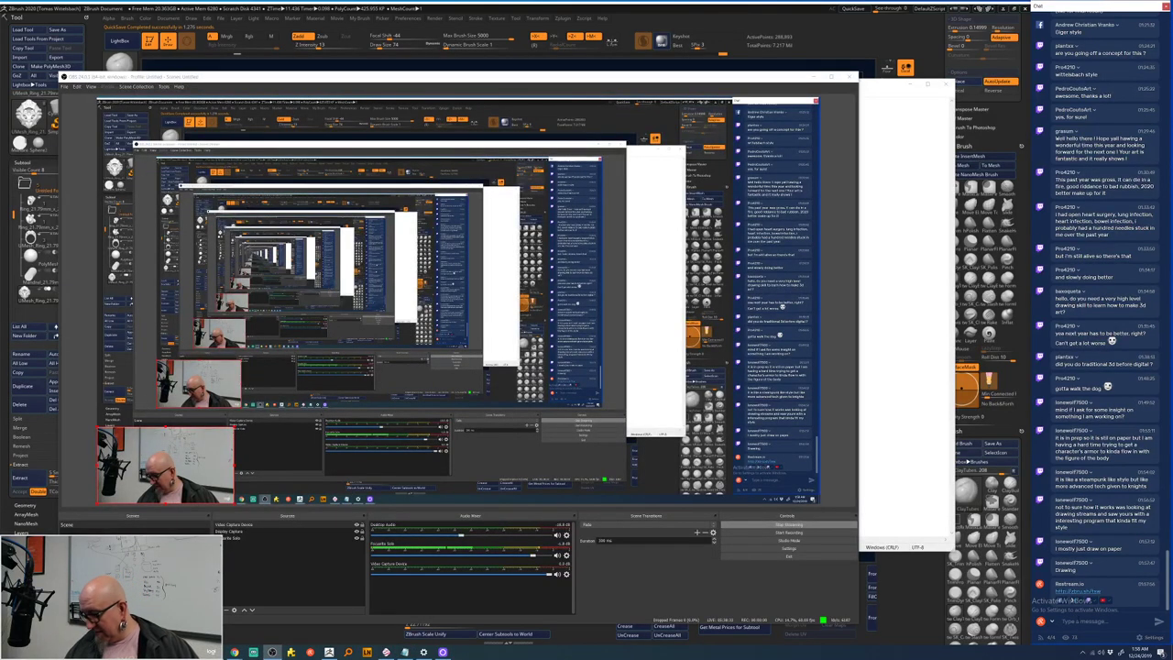
{"action": "left_click", "coordinate": [1079, 617]}
{"action": "key", "text": "ctrl+v"}
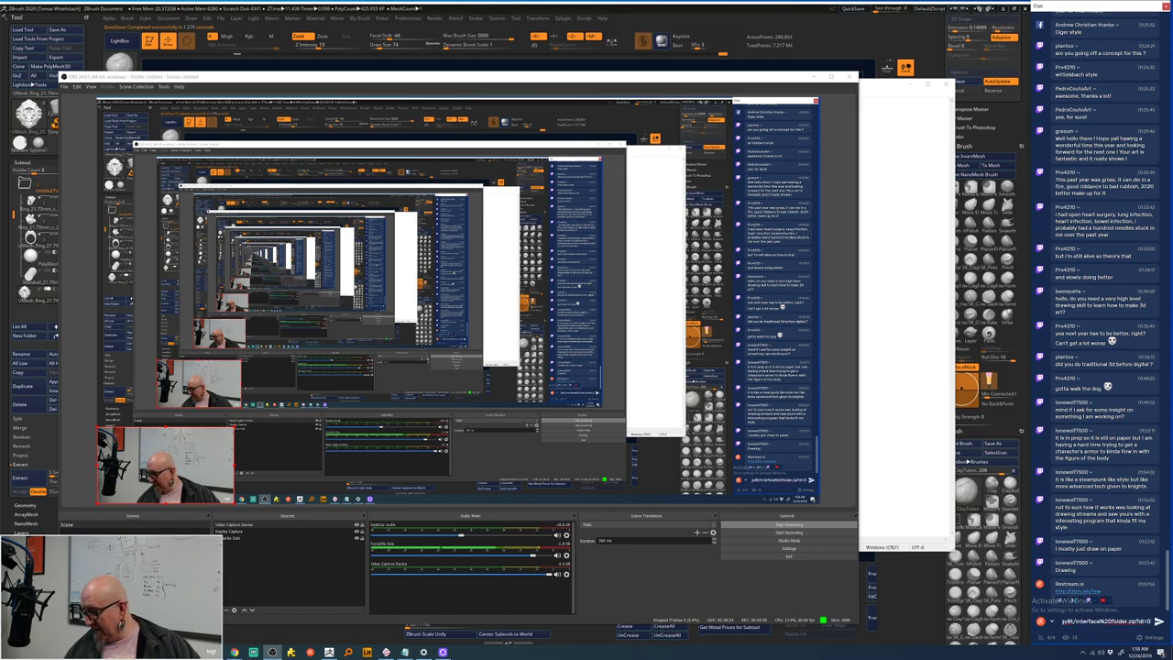
{"action": "key", "text": "Return"}
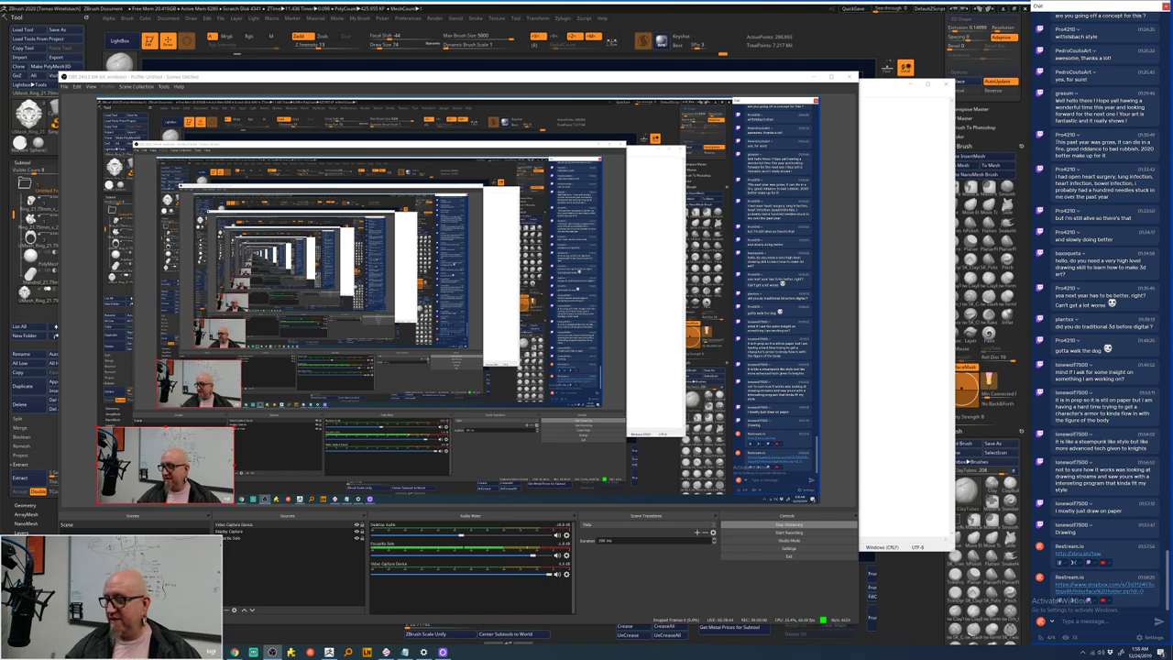
- Post the Gumroad link in the stream chat and go back to ZBrush
{"action": "left_click", "coordinate": [892, 356]}
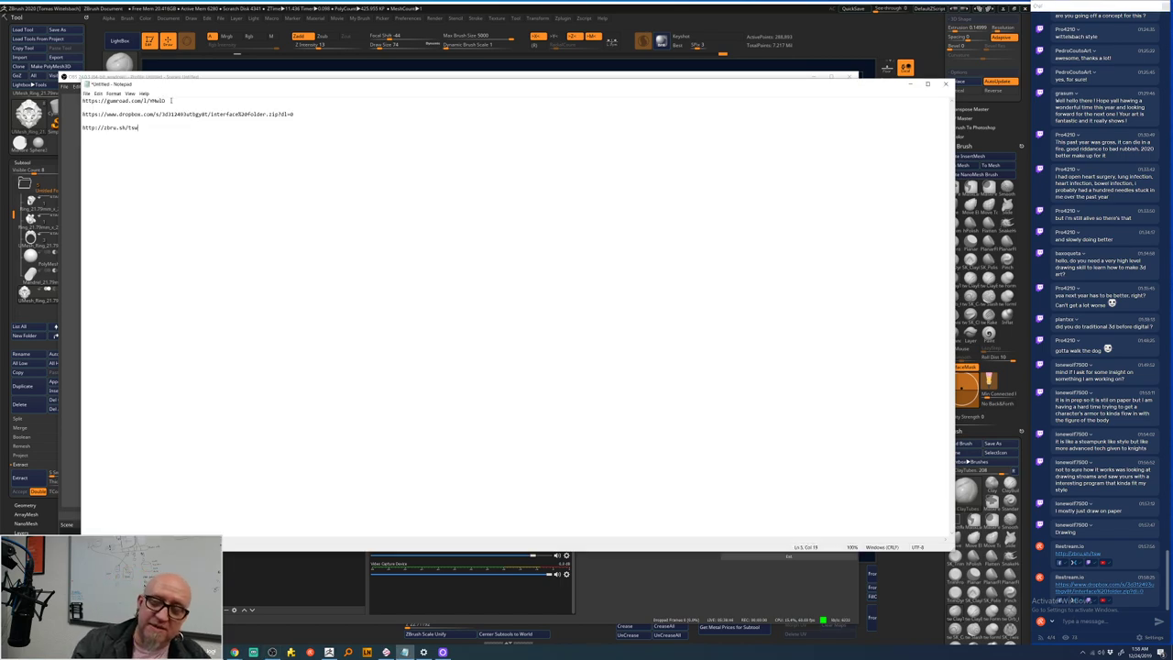
{"action": "left_click_drag", "start_coordinate": [166, 101], "coordinate": [84, 102]}
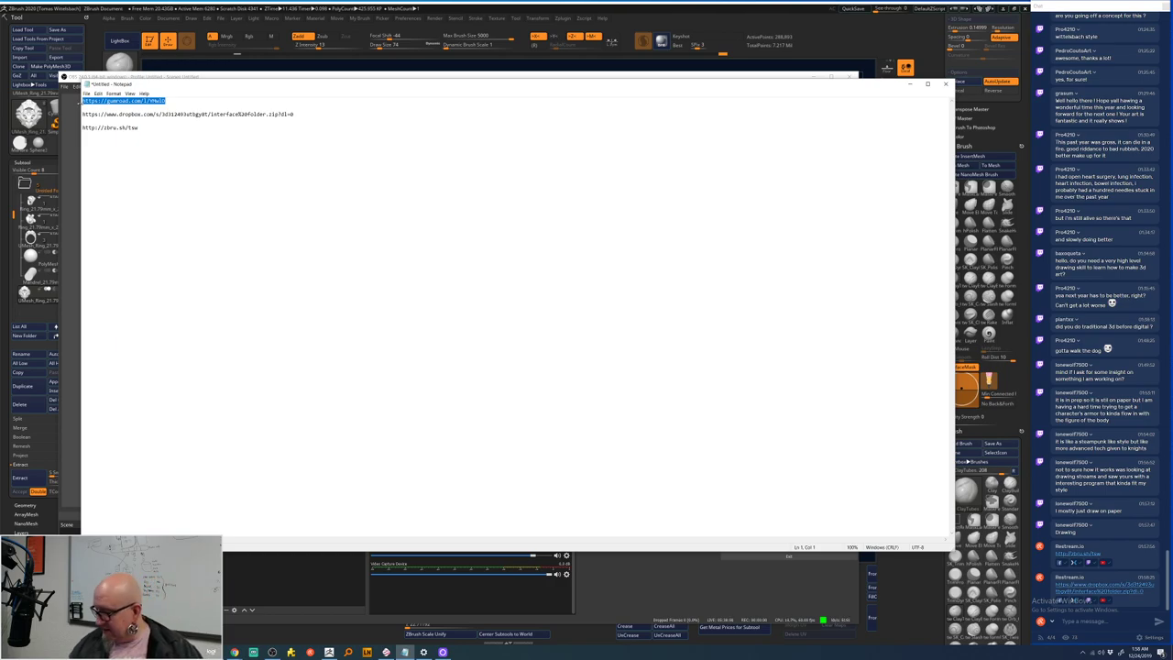
{"action": "key", "text": "alt+Tab"}
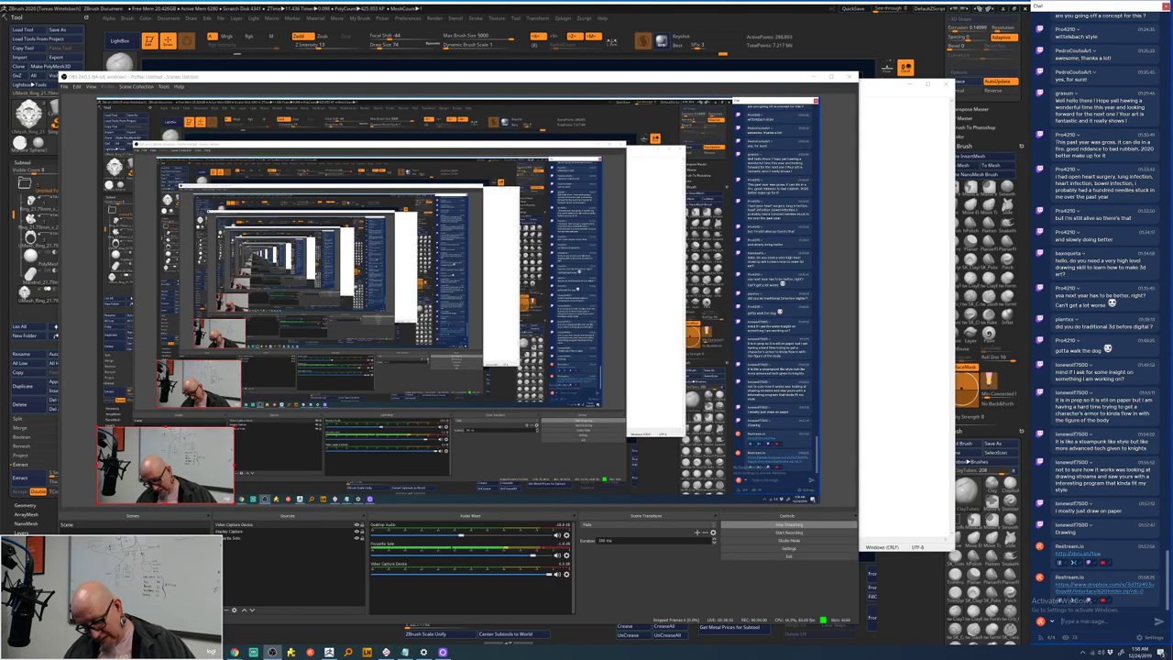
{"action": "type", "text": "https://gumroad.com/l/YMkIO"}
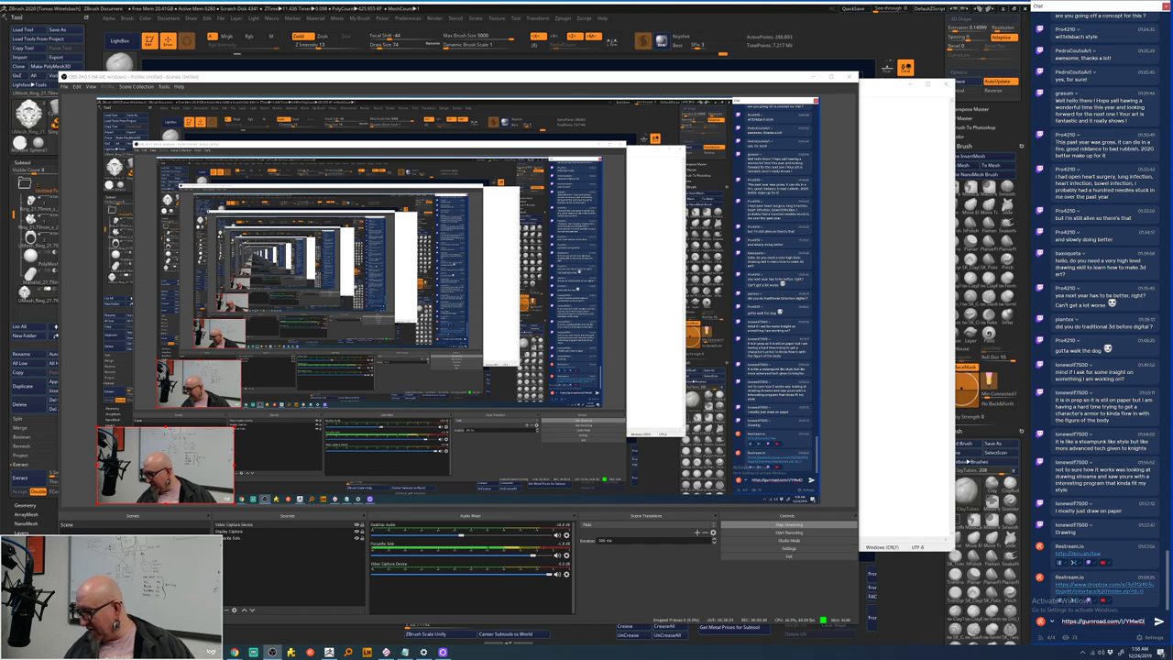
{"action": "key", "text": "Return"}
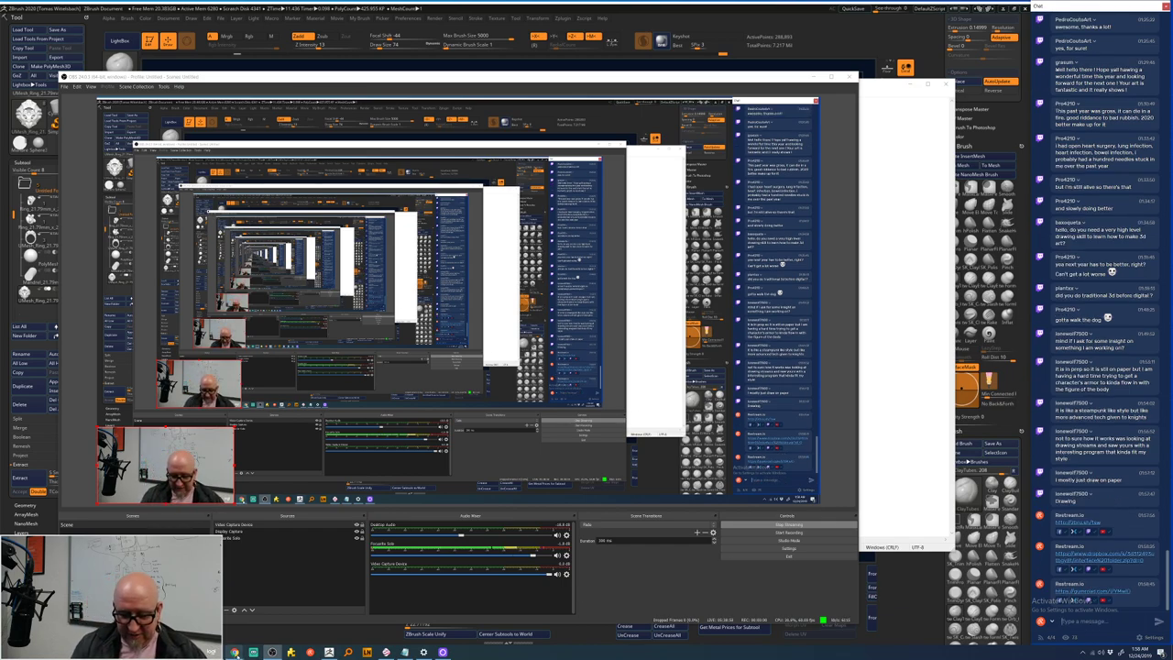
{"action": "left_click", "coordinate": [329, 652]}
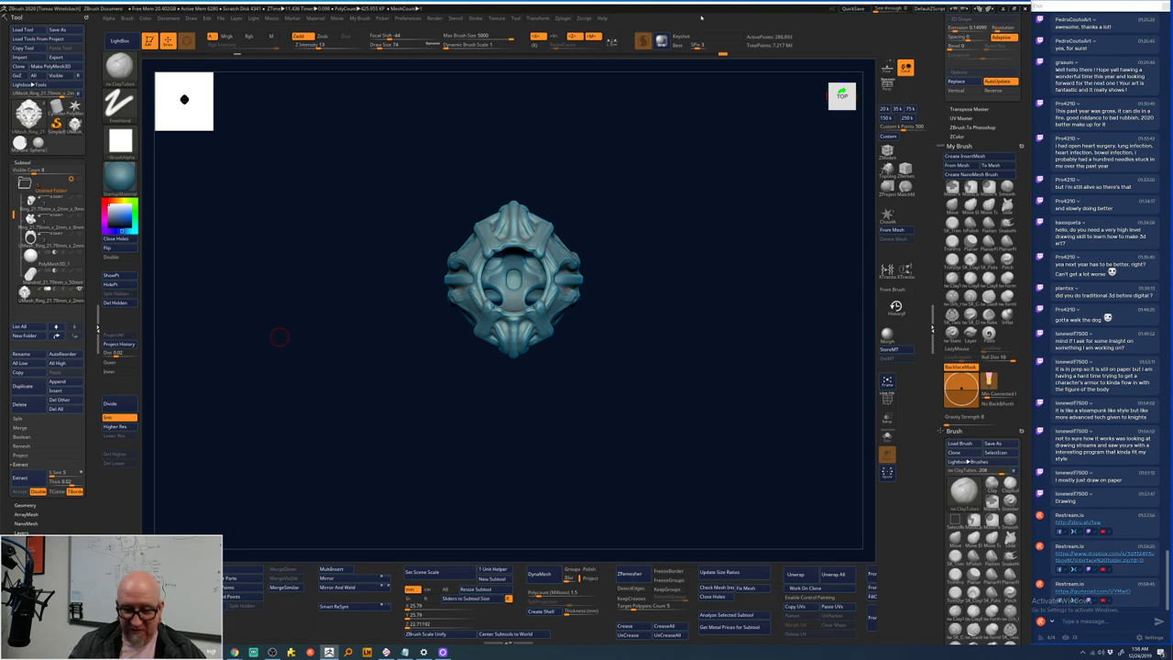
{"action": "mouse_move", "coordinate": [234, 652]}
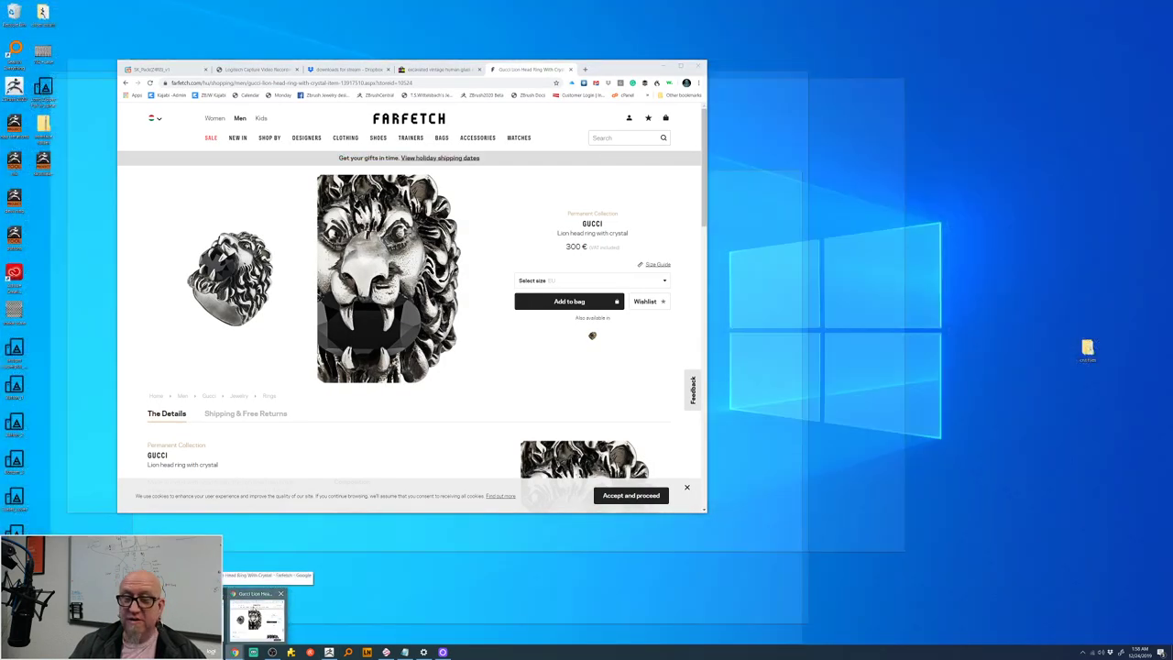
{"action": "left_click", "coordinate": [257, 619]}
{"action": "left_click", "coordinate": [177, 69]}
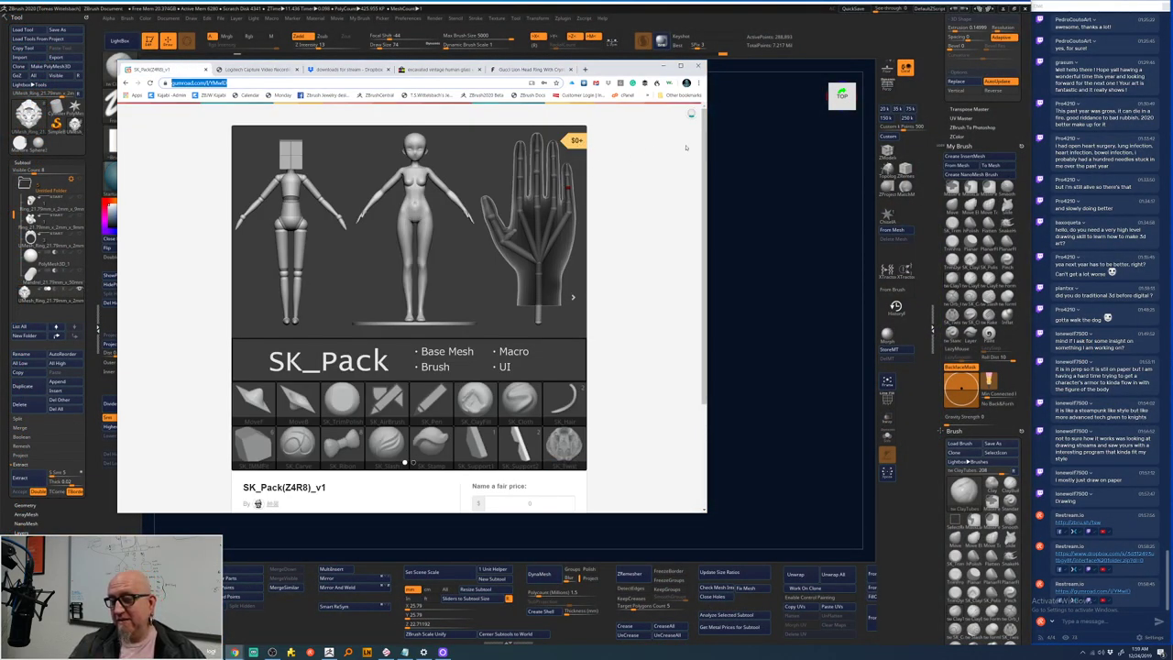
{"action": "left_click_drag", "start_coordinate": [706, 144], "coordinate": [705, 147]}
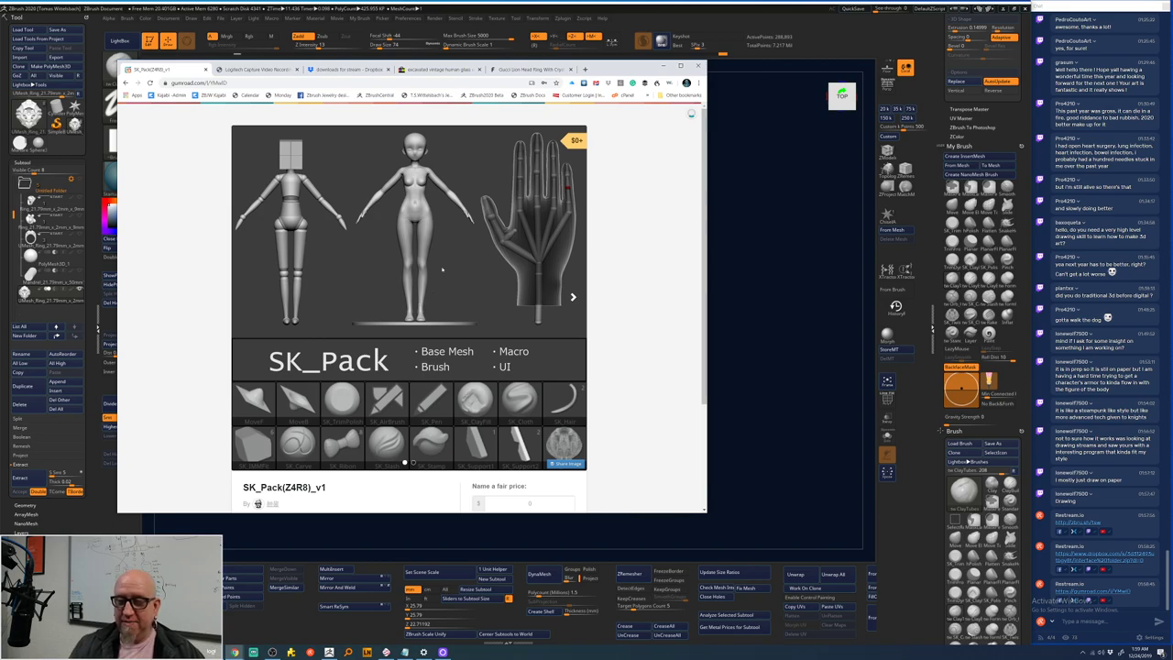
{"action": "scroll", "coordinate": [660, 229], "scroll_direction": "down", "scroll_amount": 2}
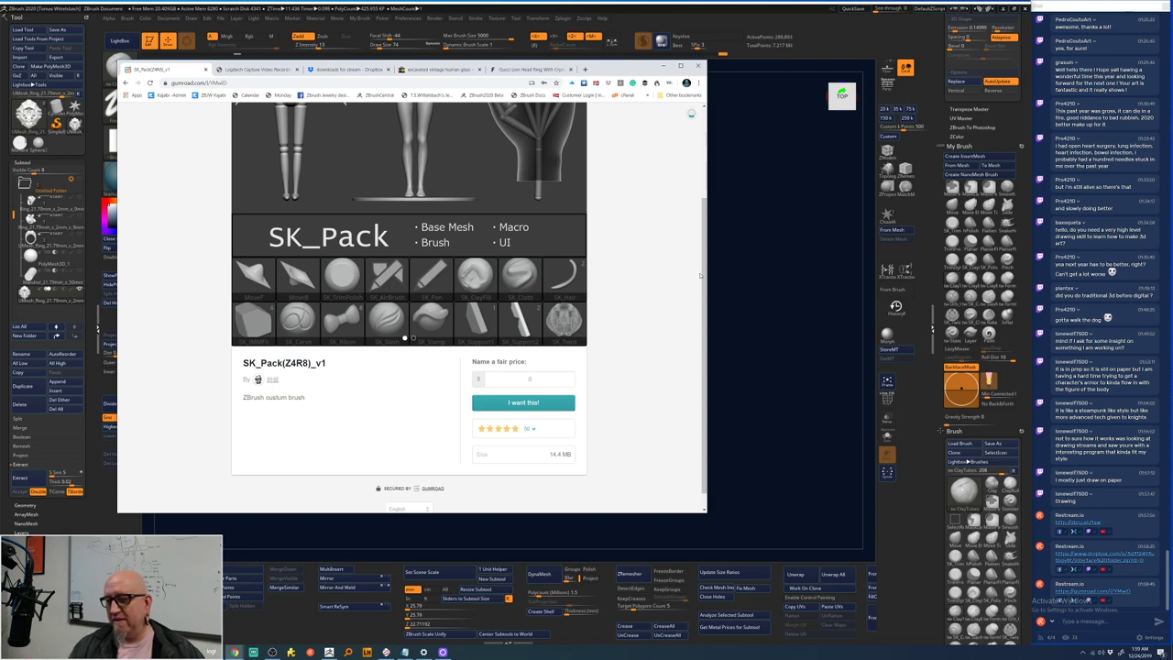
{"action": "left_click_drag", "start_coordinate": [703, 234], "coordinate": [703, 231]}
{"action": "scroll", "coordinate": [703, 232], "scroll_direction": "up", "scroll_amount": 2}
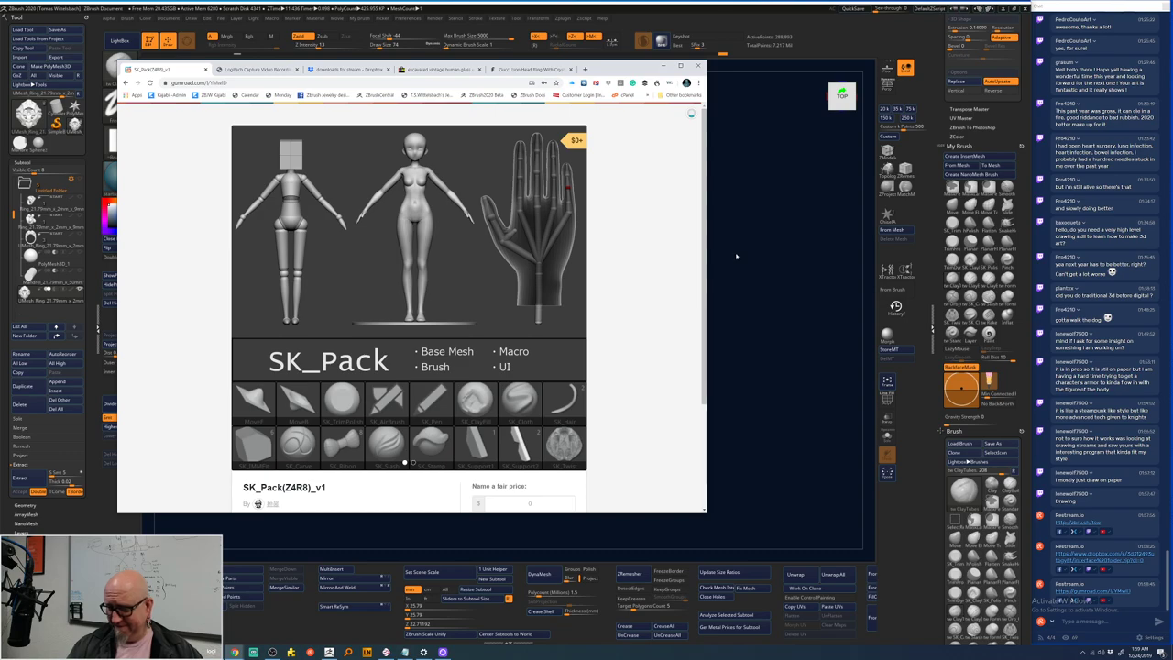
{"action": "left_click", "coordinate": [739, 253]}
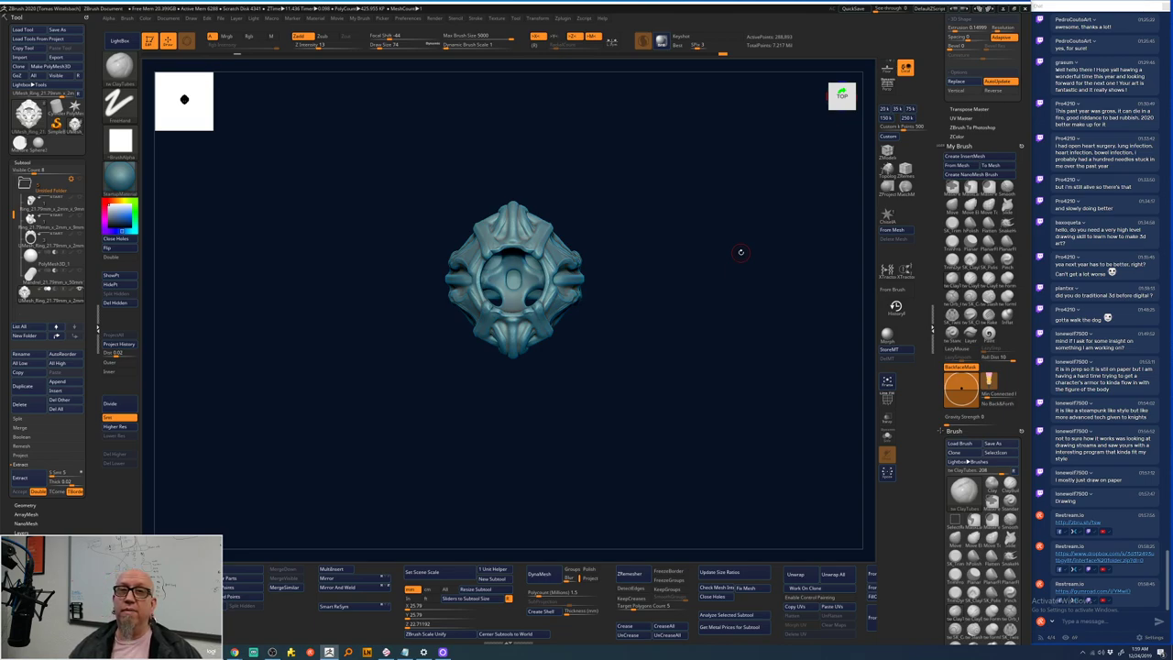
- Add ClayTubes strokes along the ring's upper band and carve a groove in the middle band
{"action": "left_click_drag", "start_coordinate": [629, 287], "coordinate": [636, 306]}
{"action": "key", "text": "super"}
{"action": "key", "text": "super"}
{"action": "key", "text": "f"}
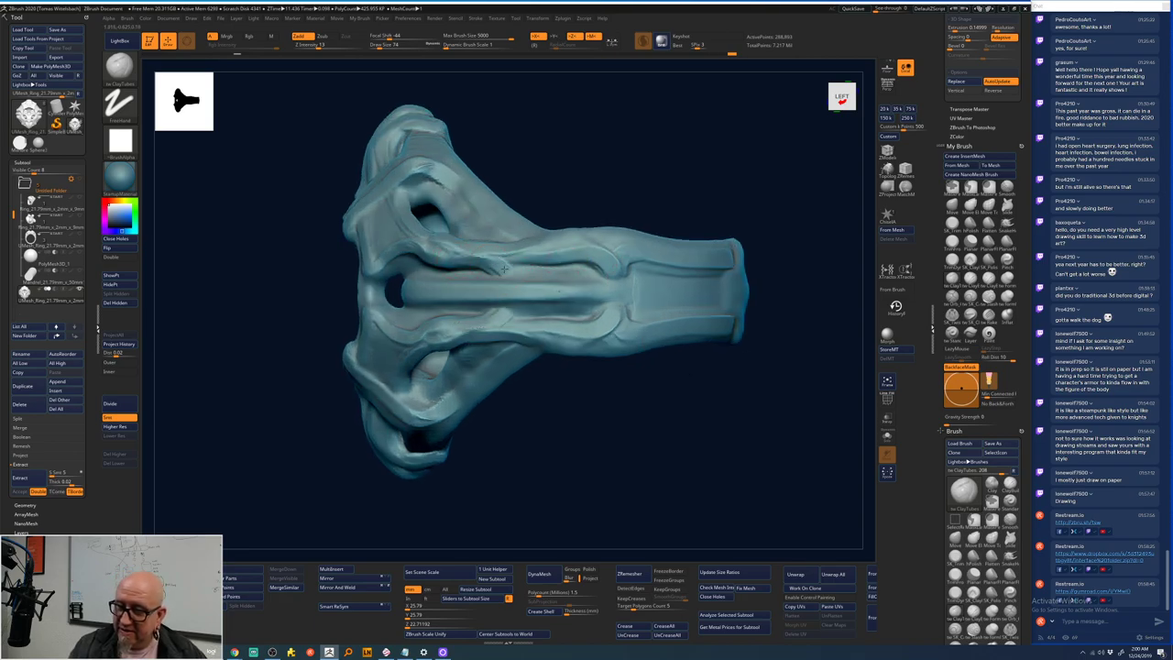
{"action": "mouse_move", "coordinate": [503, 269]}
{"action": "left_mouse_down"}
{"action": "mouse_move", "coordinate": [546, 273]}
{"action": "mouse_move", "coordinate": [562, 259]}
{"action": "mouse_move", "coordinate": [520, 273]}
{"action": "mouse_move", "coordinate": [498, 263]}
{"action": "mouse_move", "coordinate": [541, 263]}
{"action": "left_mouse_up"}
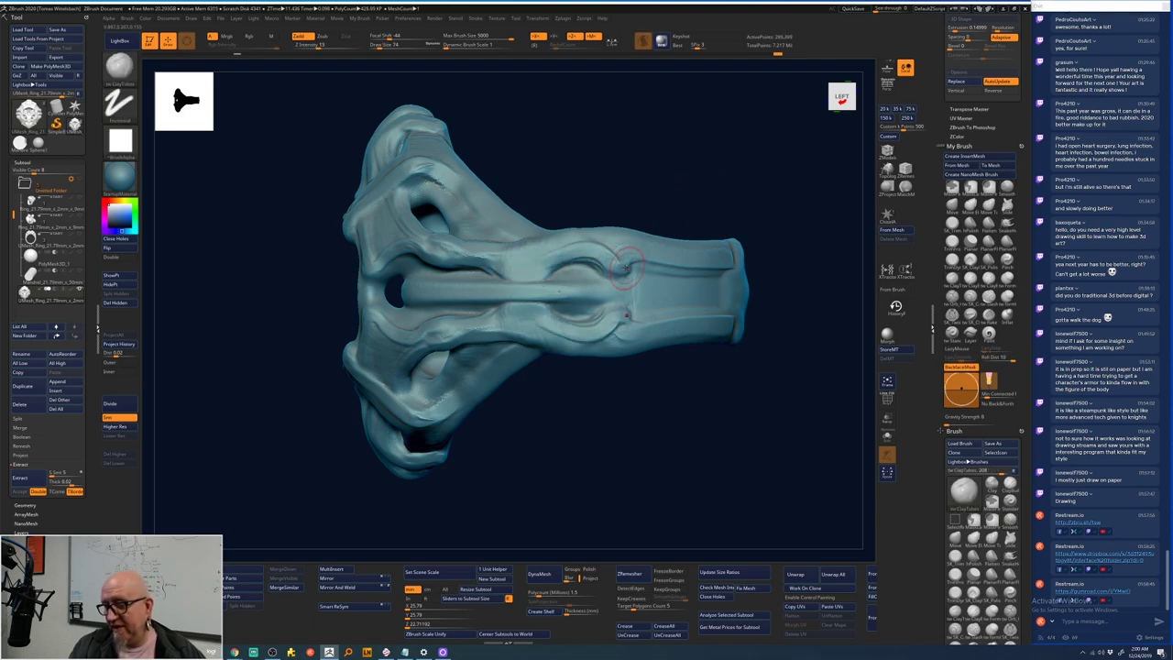
{"action": "left_click_drag", "start_coordinate": [623, 265], "coordinate": [733, 256]}
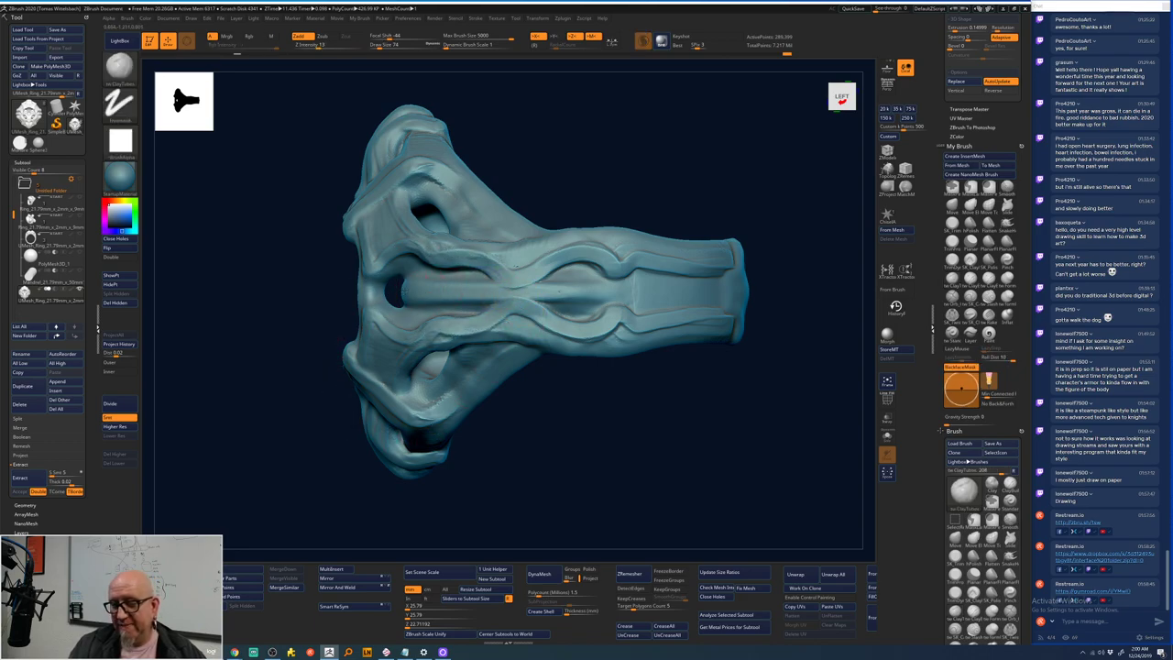
{"action": "mouse_move", "coordinate": [430, 299]}
{"action": "left_mouse_down"}
{"action": "mouse_move", "coordinate": [644, 293]}
{"action": "mouse_move", "coordinate": [440, 295]}
{"action": "left_mouse_up"}
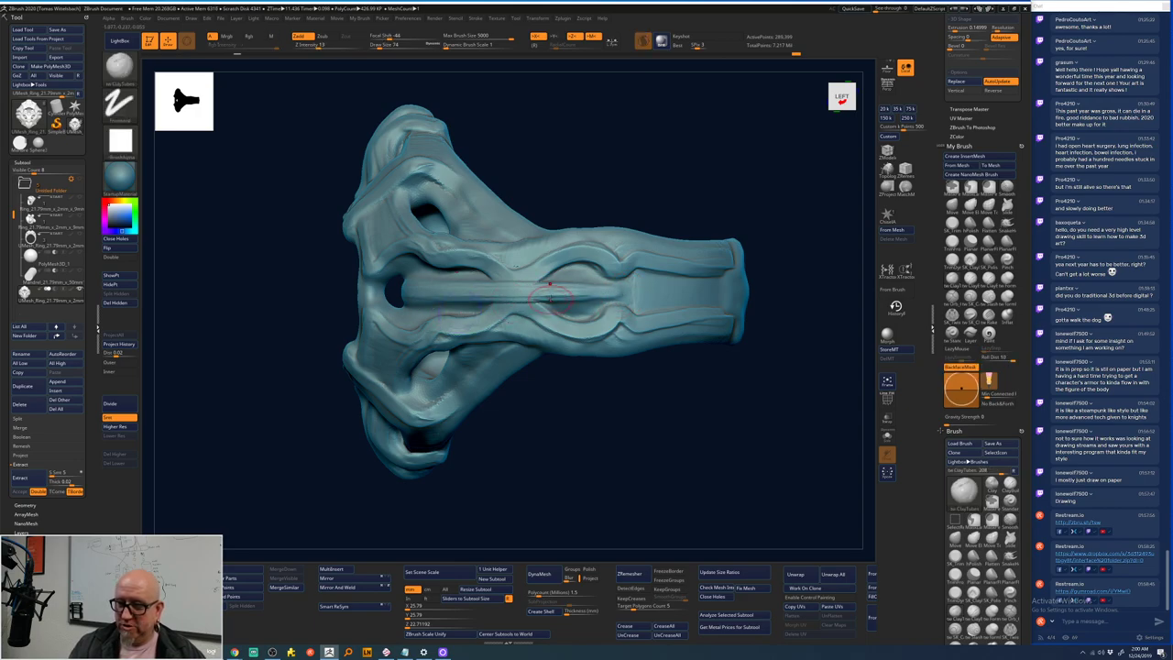
{"action": "mouse_move", "coordinate": [550, 292]}
{"action": "left_mouse_down"}
{"action": "mouse_move", "coordinate": [598, 290]}
{"action": "mouse_move", "coordinate": [446, 294]}
{"action": "mouse_move", "coordinate": [610, 290]}
{"action": "mouse_move", "coordinate": [438, 301]}
{"action": "mouse_move", "coordinate": [557, 288]}
{"action": "left_mouse_up"}
- Shift-smooth the middle band, then zoom and orbit to reframe the ring
{"action": "key", "text": "shift"}
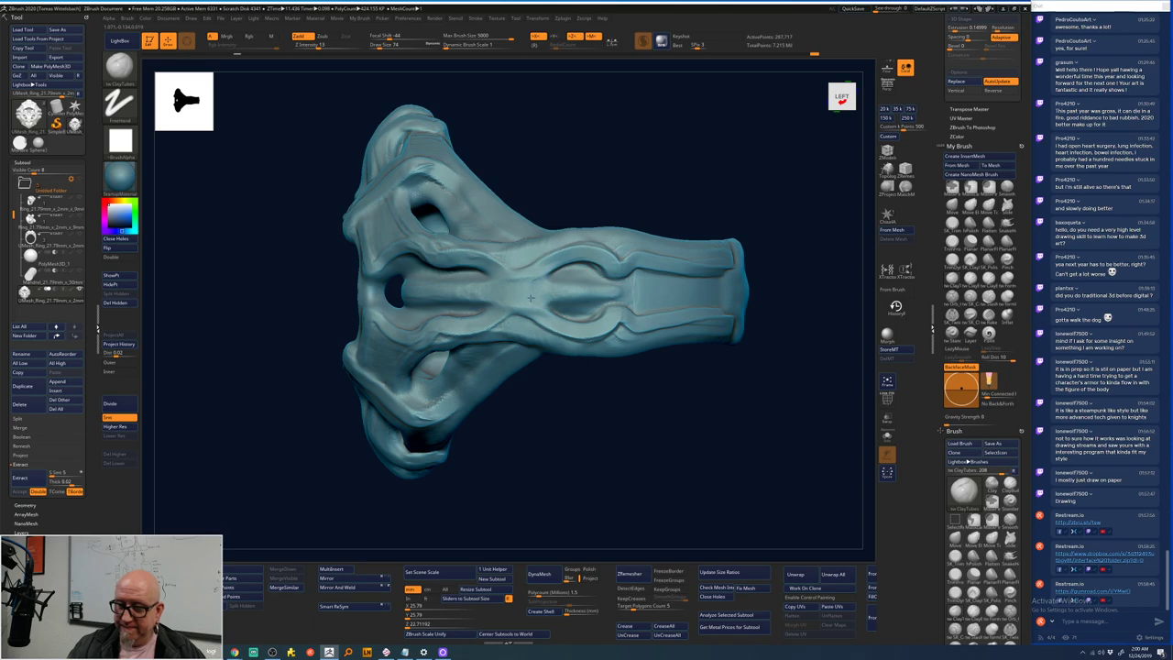
{"action": "key", "text": "shift"}
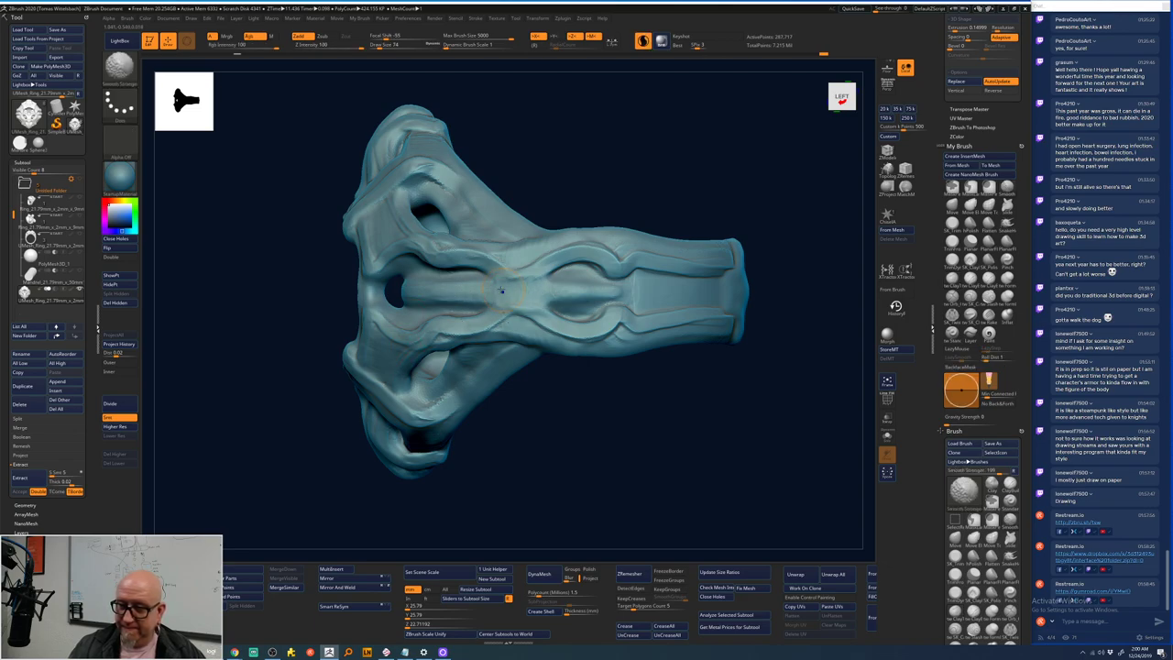
{"action": "left_click_drag", "start_coordinate": [501, 291], "coordinate": [537, 292], "text": "shift"}
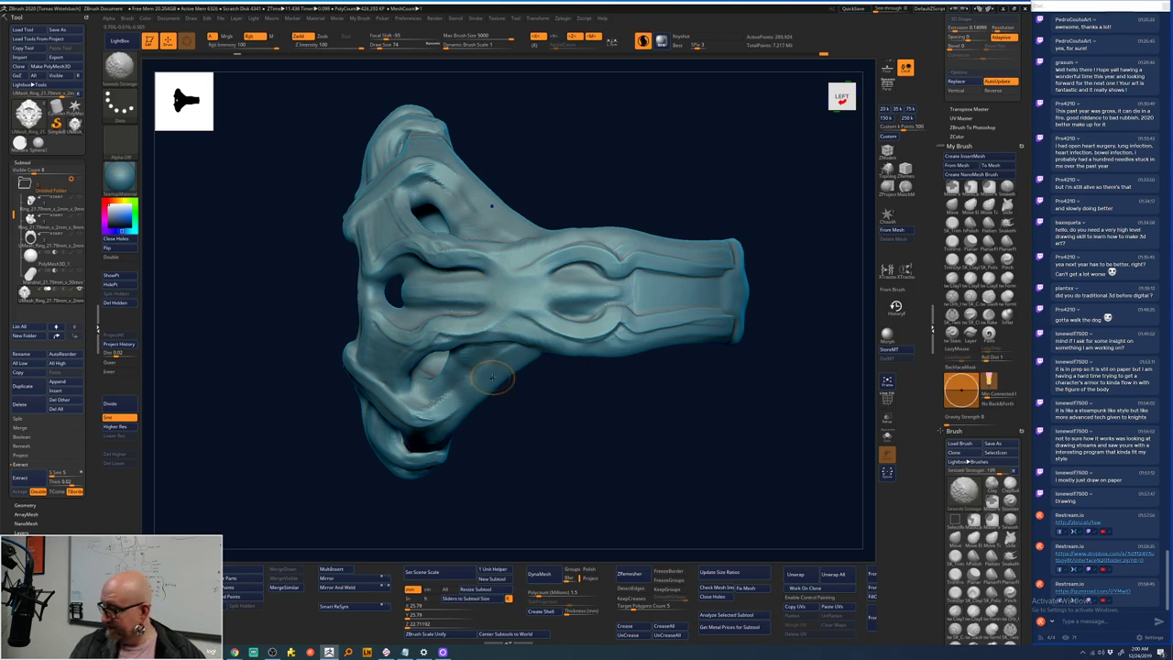
{"action": "mouse_move", "coordinate": [490, 474]}
{"action": "left_mouse_down", "text": "alt"}
{"action": "mouse_move", "coordinate": [505, 474]}
{"action": "mouse_move", "coordinate": [683, 278]}
{"action": "mouse_move", "coordinate": [641, 327]}
{"action": "left_mouse_up", "text": "alt"}
{"action": "left_click_drag", "start_coordinate": [643, 271], "coordinate": [568, 325]}
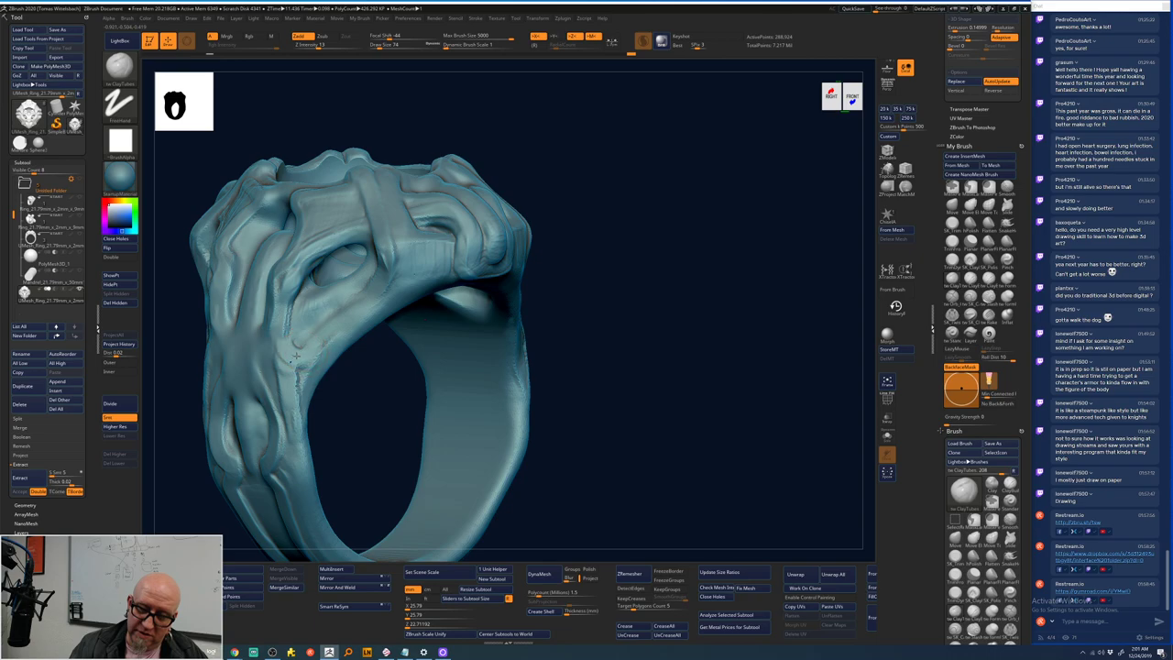
- Build up the ring's lower side with ClayTubes, then smooth the skull face's centre from the symmetric view
{"action": "mouse_move", "coordinate": [329, 312]}
{"action": "left_mouse_down"}
{"action": "mouse_move", "coordinate": [293, 399]}
{"action": "mouse_move", "coordinate": [294, 354]}
{"action": "mouse_move", "coordinate": [279, 387]}
{"action": "mouse_move", "coordinate": [290, 349]}
{"action": "mouse_move", "coordinate": [273, 403]}
{"action": "left_mouse_up"}
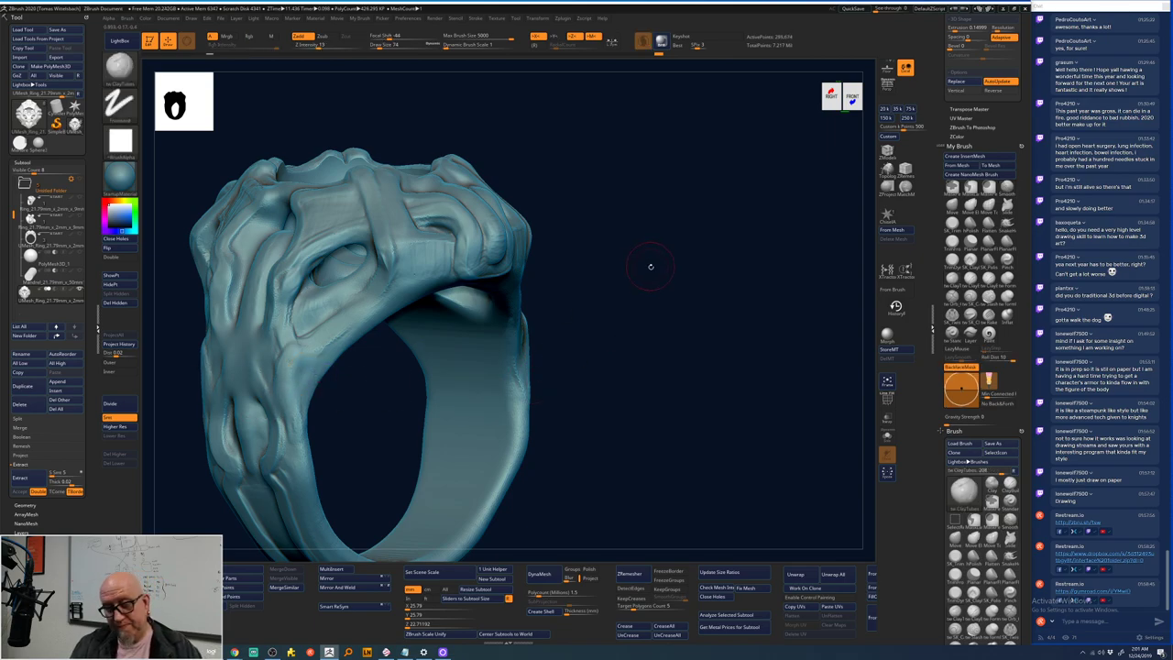
{"action": "mouse_move", "coordinate": [650, 262]}
{"action": "left_mouse_down"}
{"action": "mouse_move", "coordinate": [660, 294]}
{"action": "mouse_move", "coordinate": [458, 358]}
{"action": "mouse_move", "coordinate": [644, 328]}
{"action": "mouse_move", "coordinate": [586, 330]}
{"action": "left_mouse_up"}
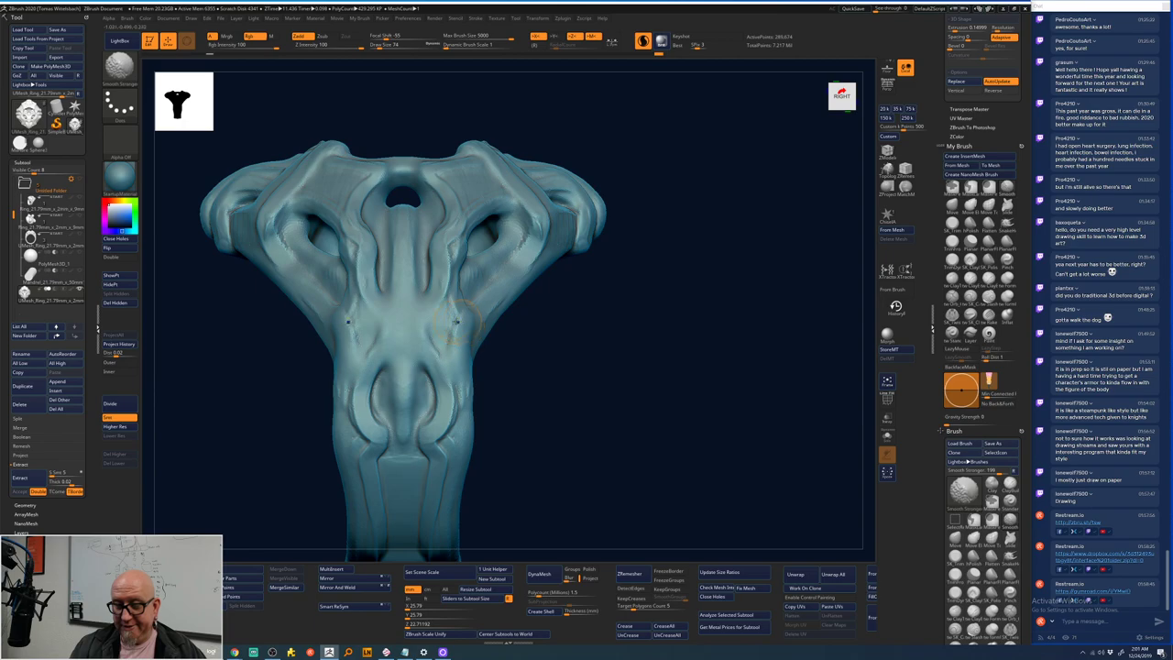
{"action": "mouse_move", "coordinate": [454, 404]}
{"action": "left_mouse_down", "text": "shift"}
{"action": "mouse_move", "coordinate": [449, 295]}
{"action": "mouse_move", "coordinate": [464, 233]}
{"action": "mouse_move", "coordinate": [447, 168]}
{"action": "left_mouse_up", "text": "shift"}
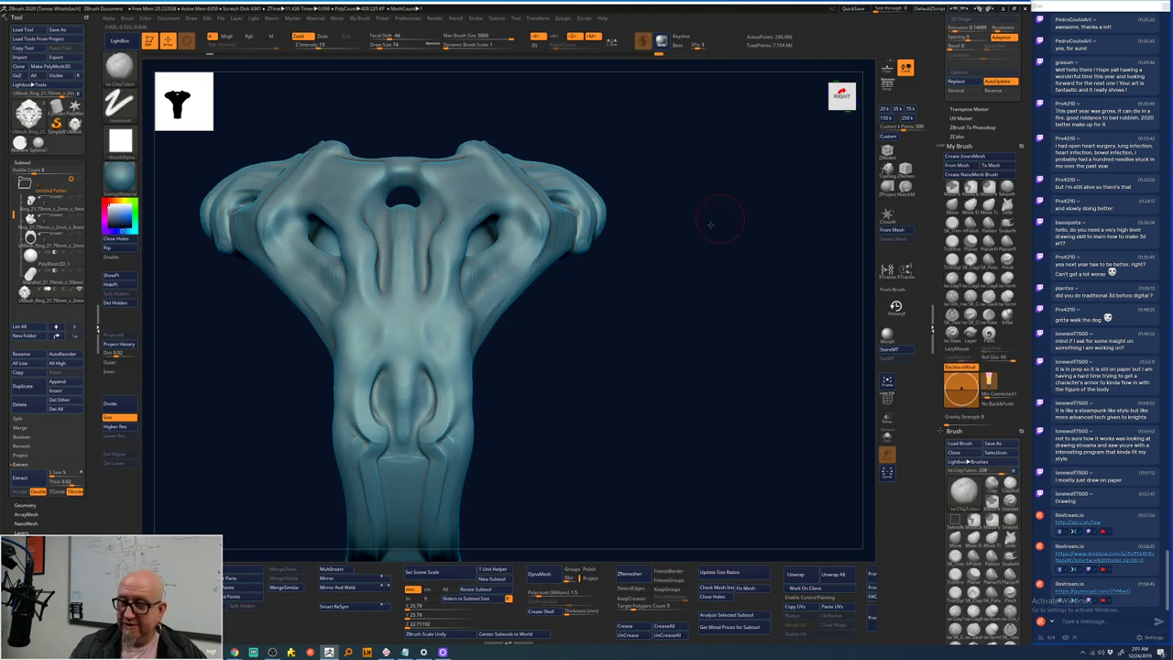
{"action": "mouse_move", "coordinate": [635, 240]}
{"action": "left_mouse_down"}
{"action": "mouse_move", "coordinate": [703, 281]}
{"action": "mouse_move", "coordinate": [660, 303]}
{"action": "mouse_move", "coordinate": [596, 275]}
{"action": "left_mouse_up"}
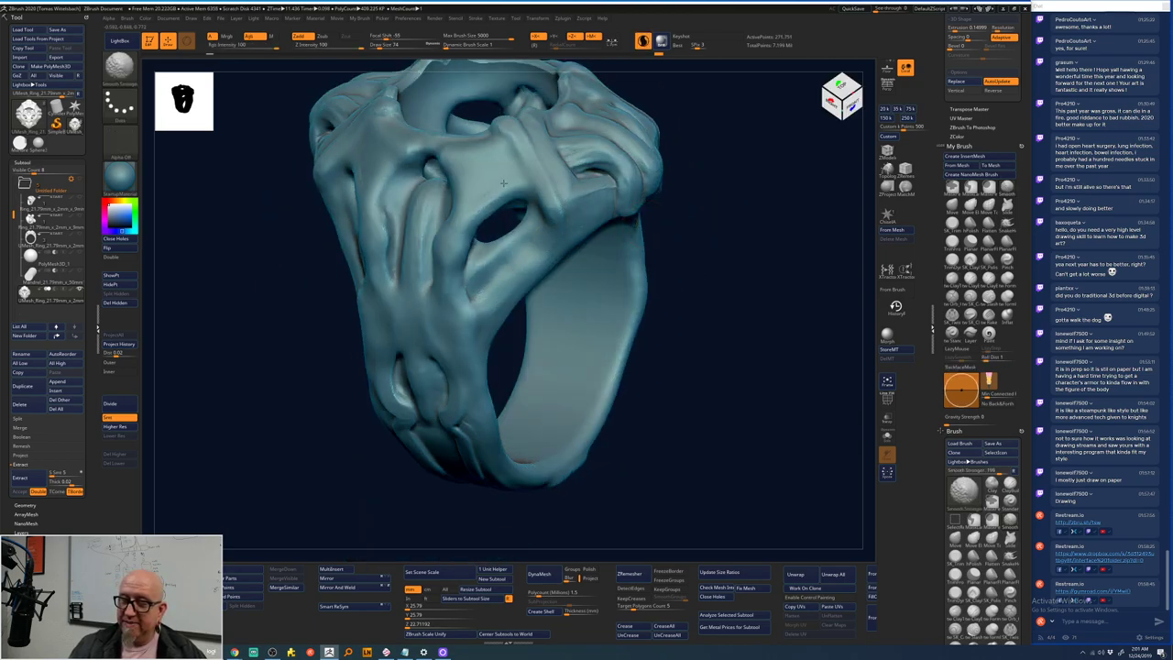
{"action": "mouse_move", "coordinate": [702, 191]}
{"action": "left_mouse_down"}
{"action": "mouse_move", "coordinate": [690, 303]}
{"action": "mouse_move", "coordinate": [720, 275]}
{"action": "mouse_move", "coordinate": [723, 293]}
{"action": "mouse_move", "coordinate": [639, 264]}
{"action": "mouse_move", "coordinate": [638, 239]}
{"action": "mouse_move", "coordinate": [647, 309]}
{"action": "left_mouse_up"}
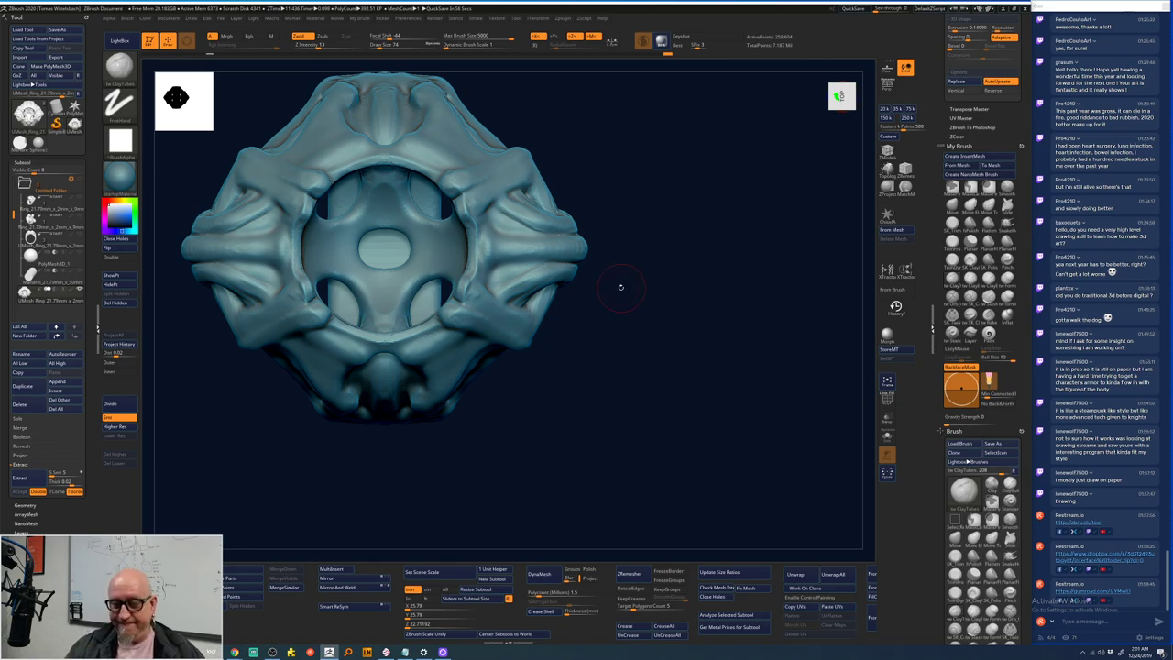
- Pan and orbit to inspect the ring's top, side holes, underside and stem
{"action": "left_click_drag", "start_coordinate": [635, 293], "coordinate": [663, 300], "text": "alt"}
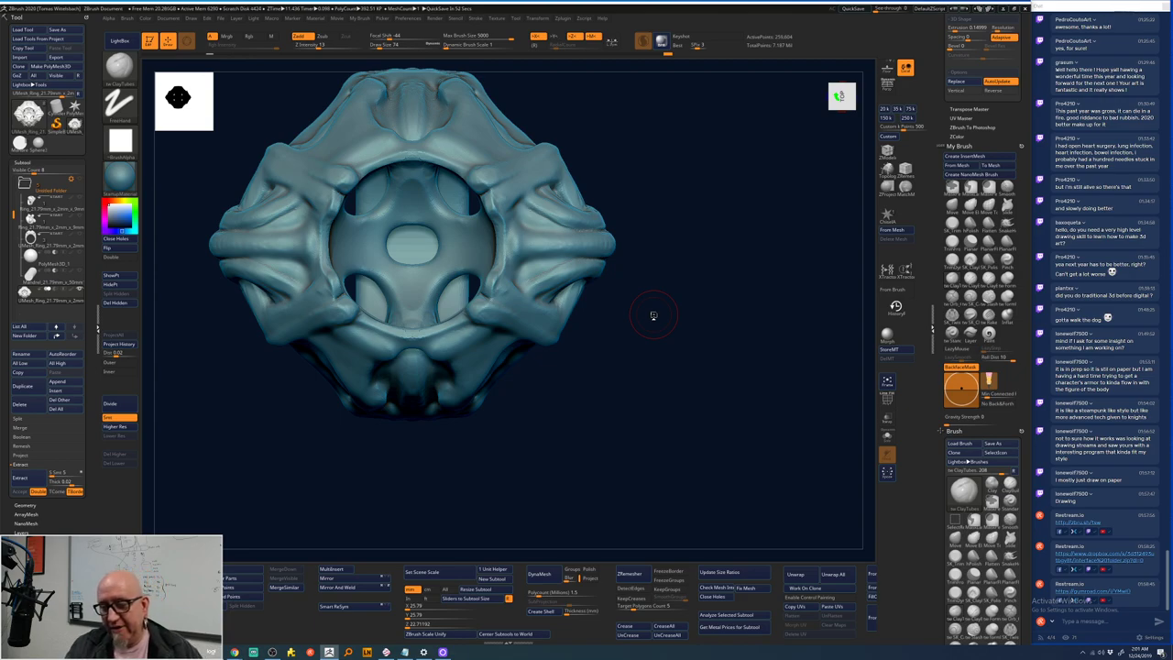
{"action": "left_click_drag", "start_coordinate": [649, 217], "coordinate": [687, 293]}
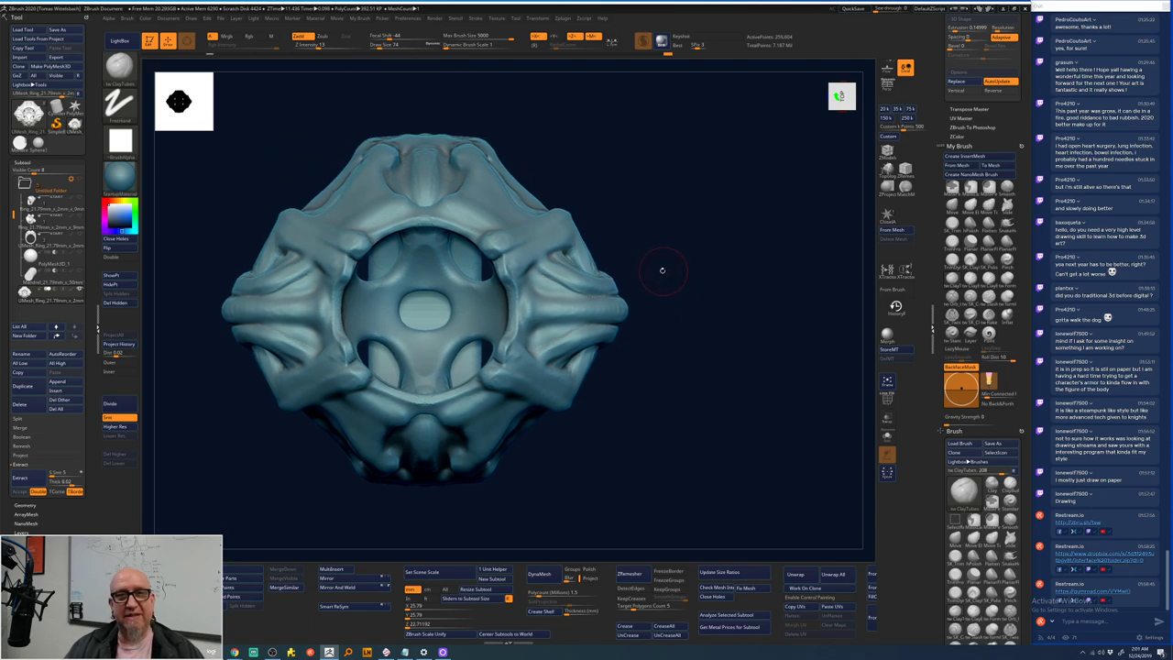
{"action": "left_click_drag", "start_coordinate": [658, 258], "coordinate": [592, 222]}
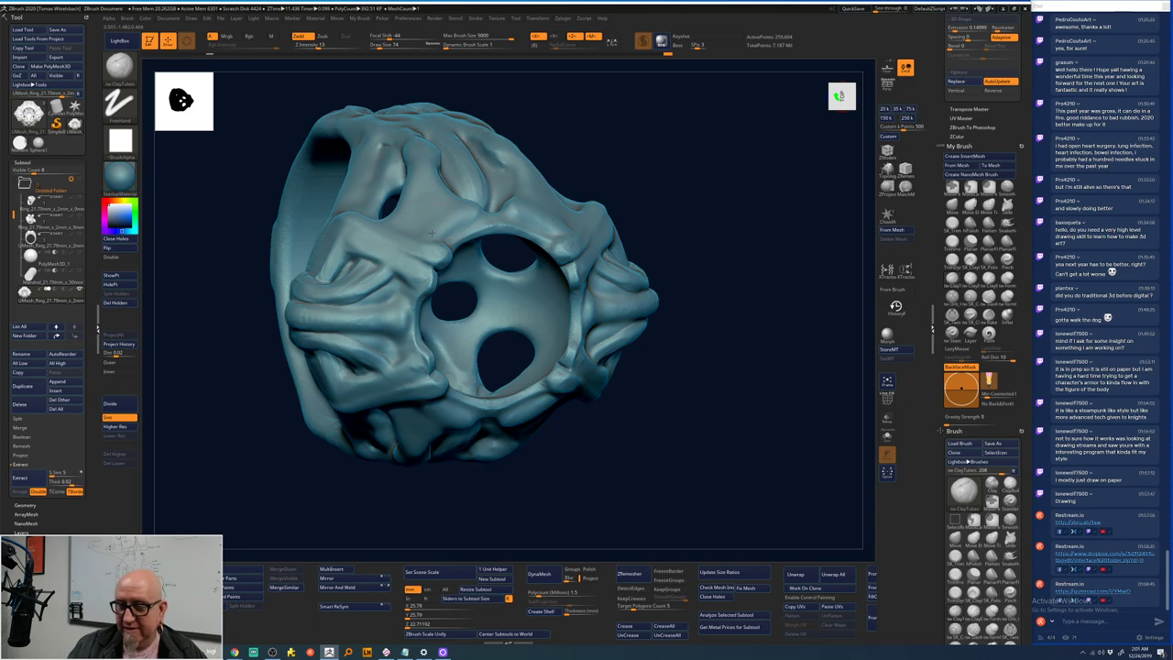
{"action": "left_click_drag", "start_coordinate": [463, 209], "coordinate": [527, 174]}
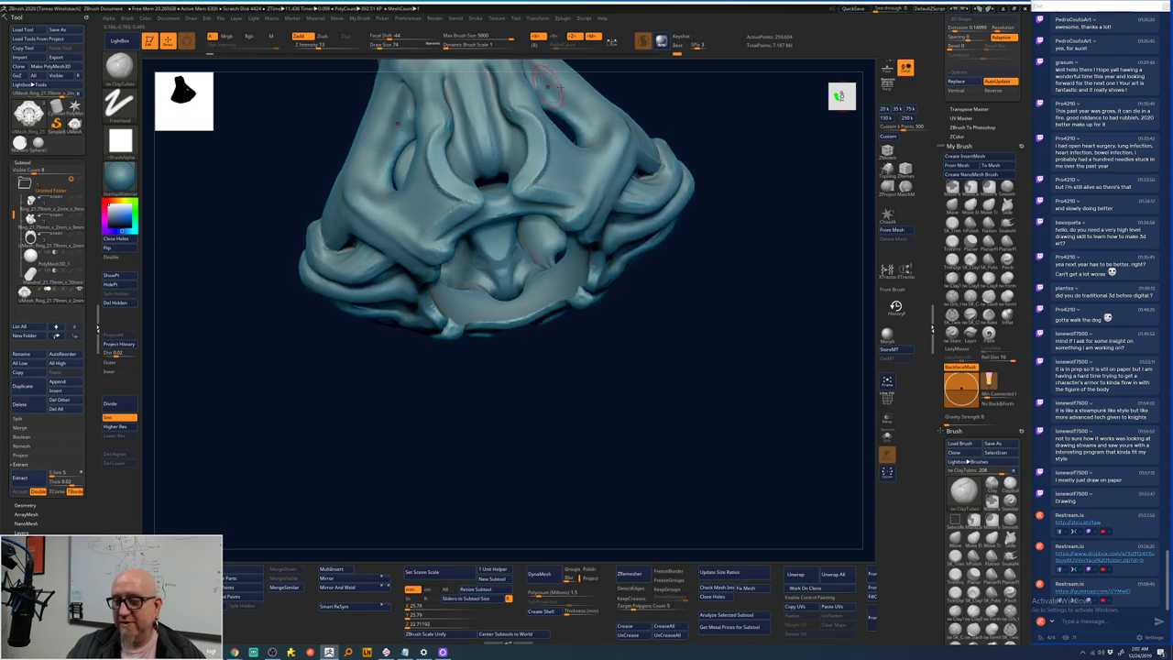
{"action": "left_click_drag", "start_coordinate": [704, 261], "coordinate": [700, 217]}
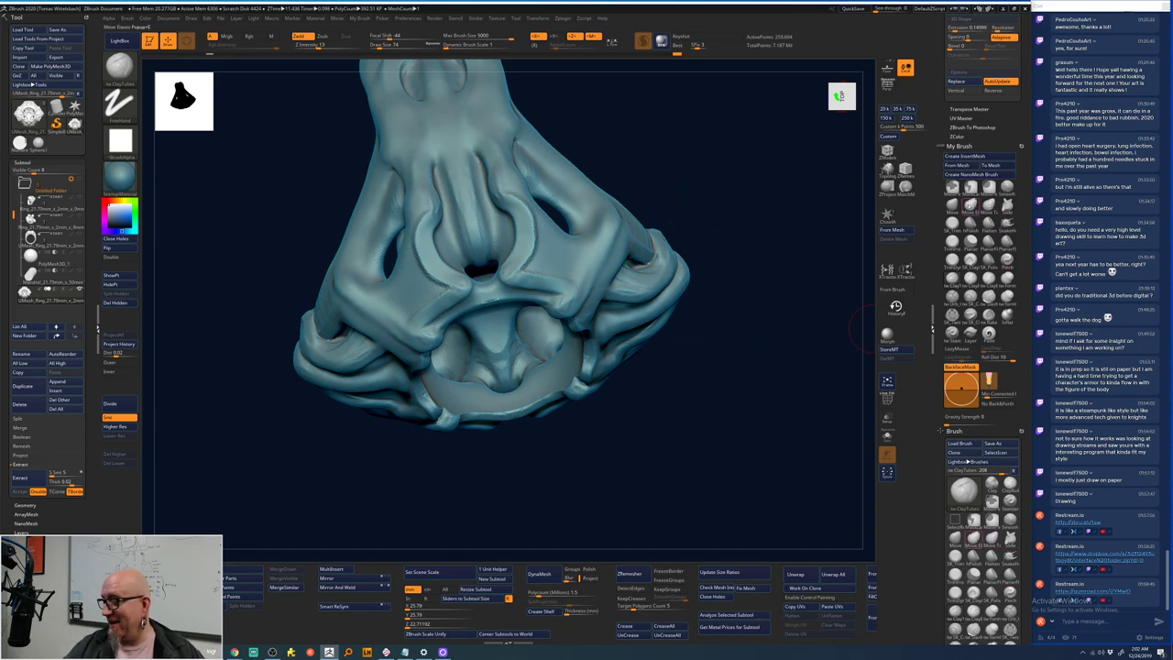
- Close the small centre opening with Move Elastic, smooth the ridge and snap to the Top view
{"action": "left_click", "coordinate": [970, 187]}
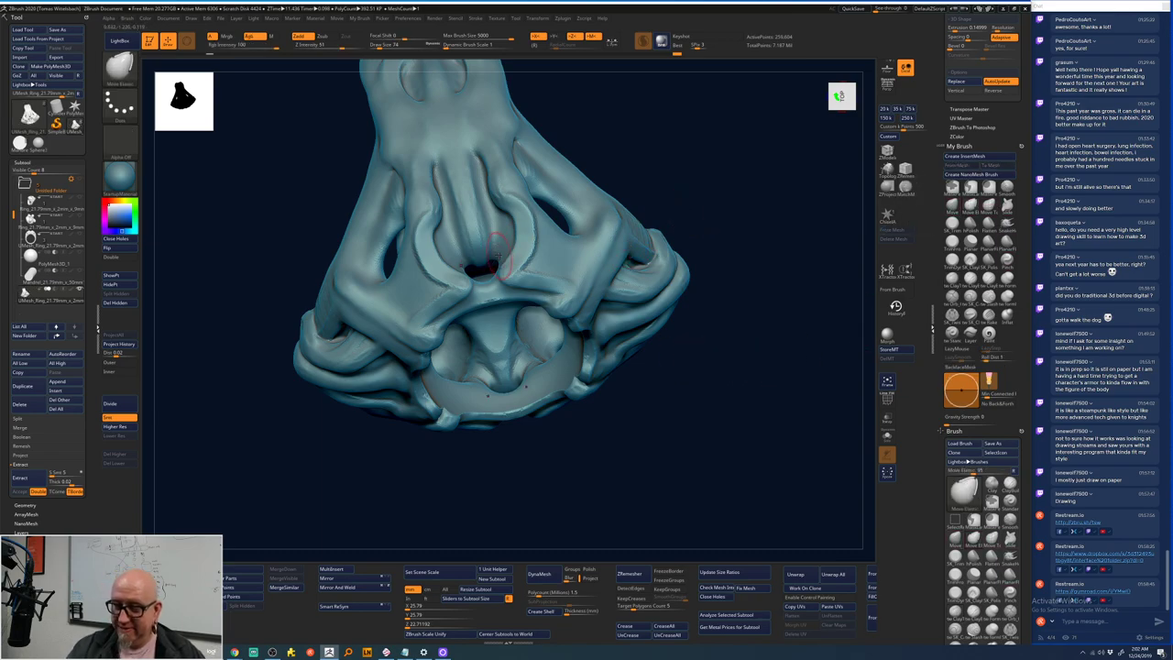
{"action": "left_click_drag", "start_coordinate": [495, 257], "coordinate": [505, 244]}
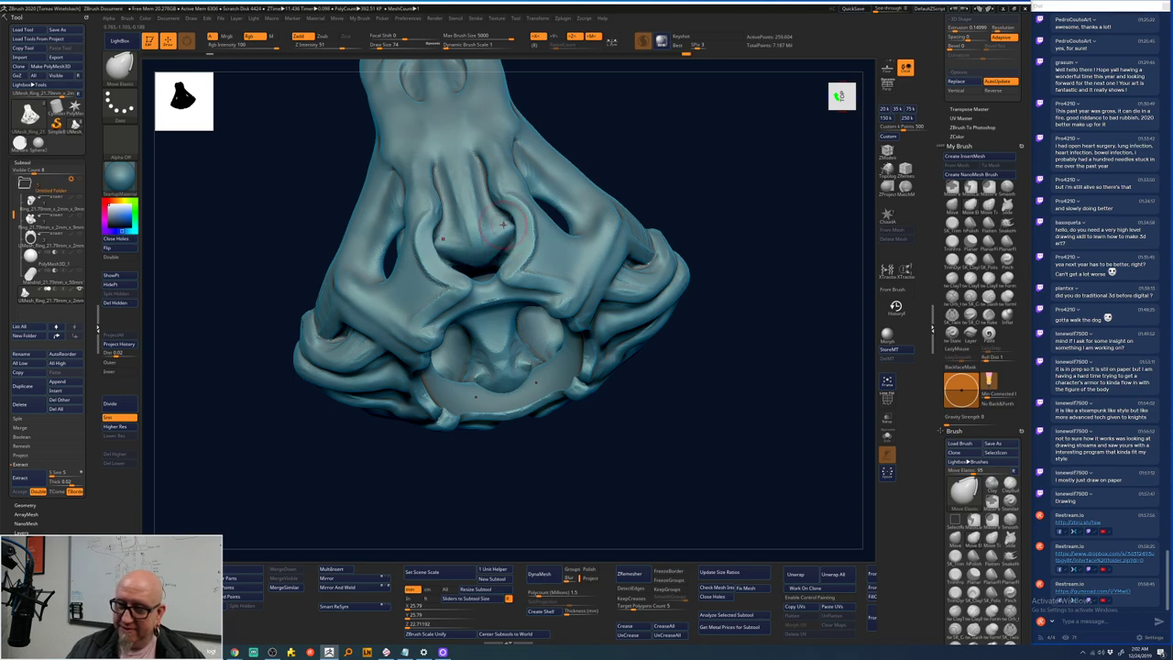
{"action": "mouse_move", "coordinate": [659, 184]}
{"action": "left_mouse_down"}
{"action": "mouse_move", "coordinate": [678, 181]}
{"action": "mouse_move", "coordinate": [684, 154]}
{"action": "mouse_move", "coordinate": [660, 137]}
{"action": "left_mouse_up"}
{"action": "mouse_move", "coordinate": [707, 220]}
{"action": "left_mouse_down"}
{"action": "mouse_move", "coordinate": [716, 144]}
{"action": "mouse_move", "coordinate": [431, 249]}
{"action": "left_mouse_up"}
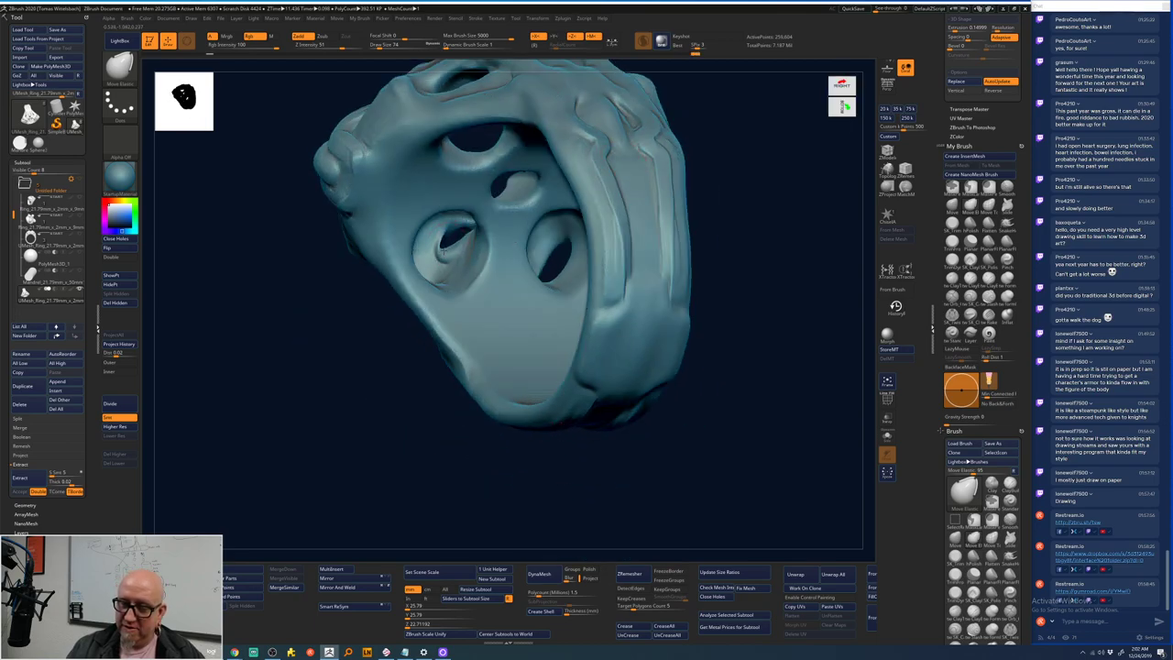
{"action": "key", "text": "shift"}
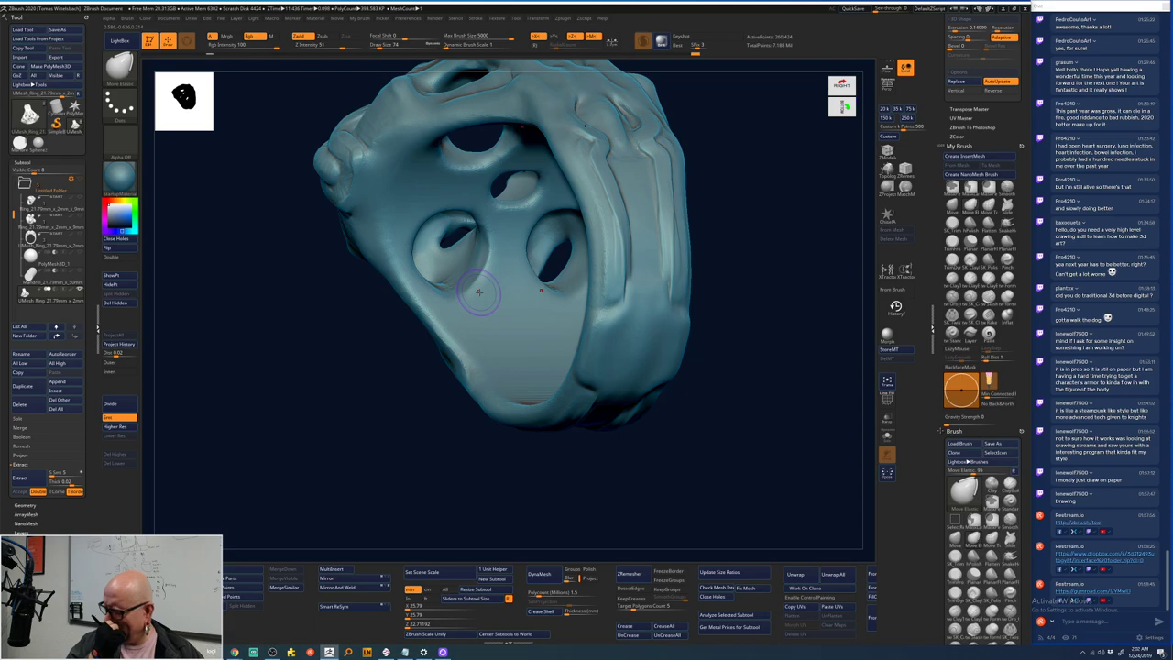
{"action": "key", "text": "shift"}
{"action": "left_click_drag", "start_coordinate": [478, 291], "coordinate": [686, 306]}
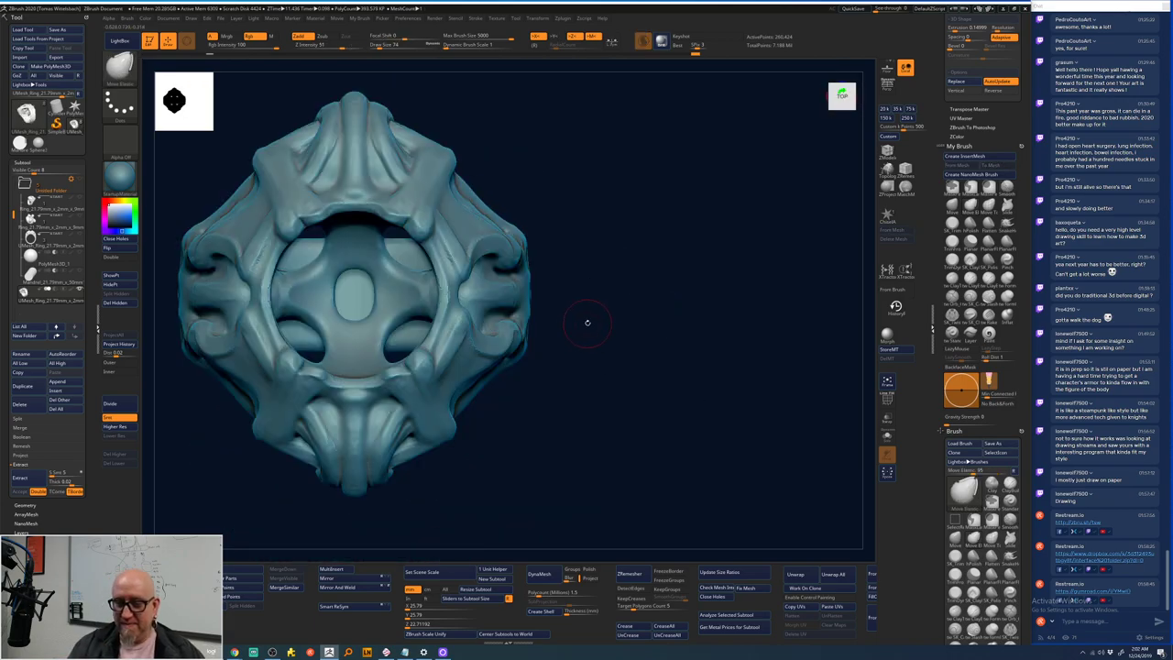
- Raise RadialCount, switch back to ClayTubes and Shift-smooth the ring from several angles
{"action": "left_click_drag", "start_coordinate": [606, 324], "coordinate": [668, 244], "text": "alt"}
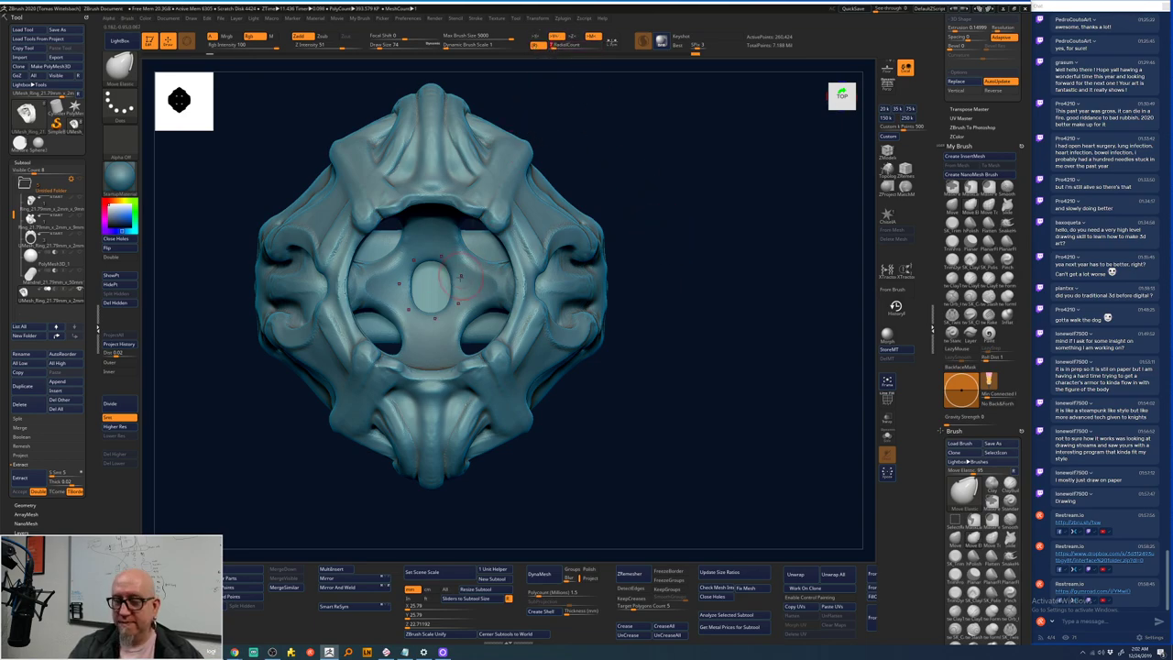
{"action": "left_click_drag", "start_coordinate": [561, 45], "coordinate": [595, 46]}
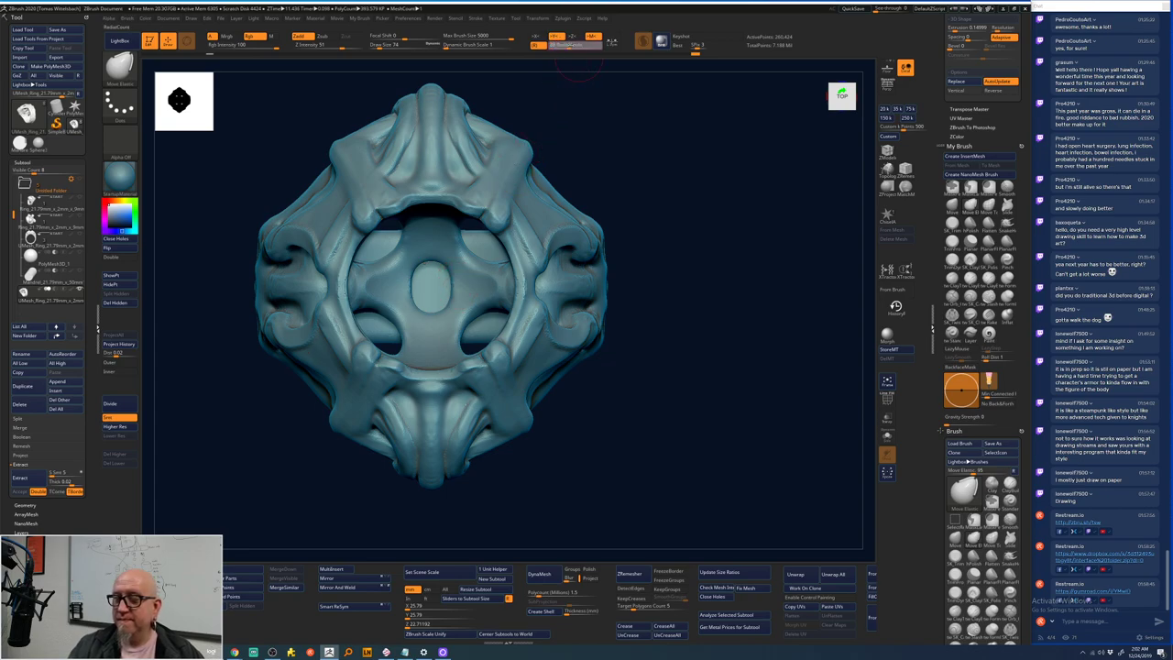
{"action": "right_click", "coordinate": [432, 286]}
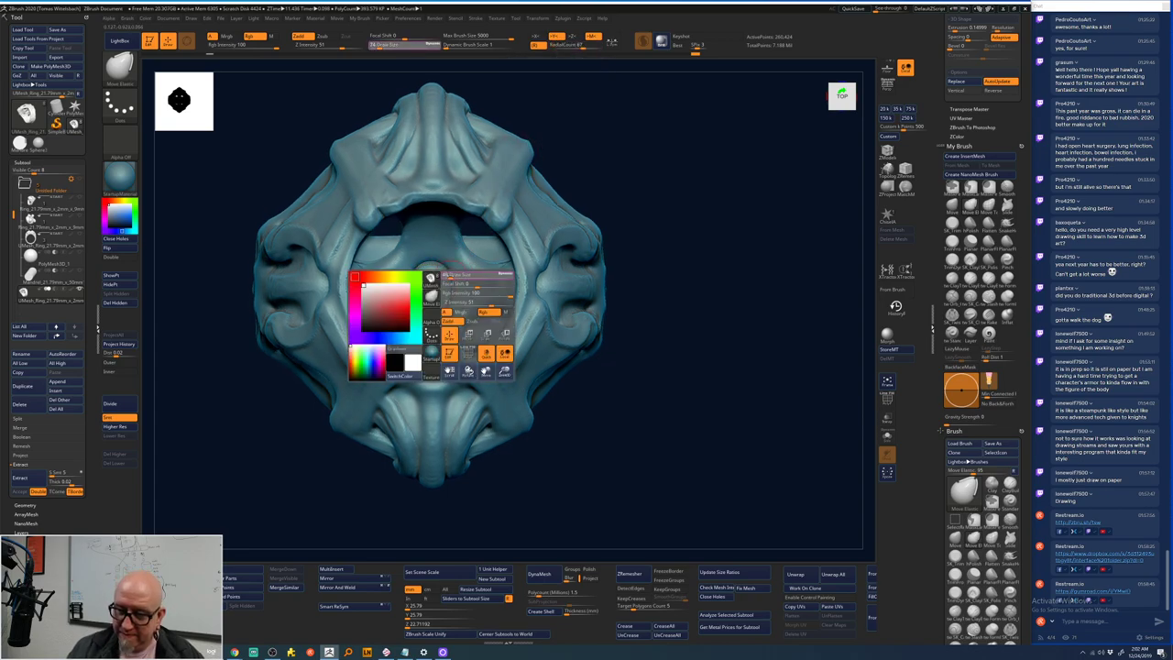
{"action": "left_click_drag", "start_coordinate": [586, 189], "coordinate": [642, 188]}
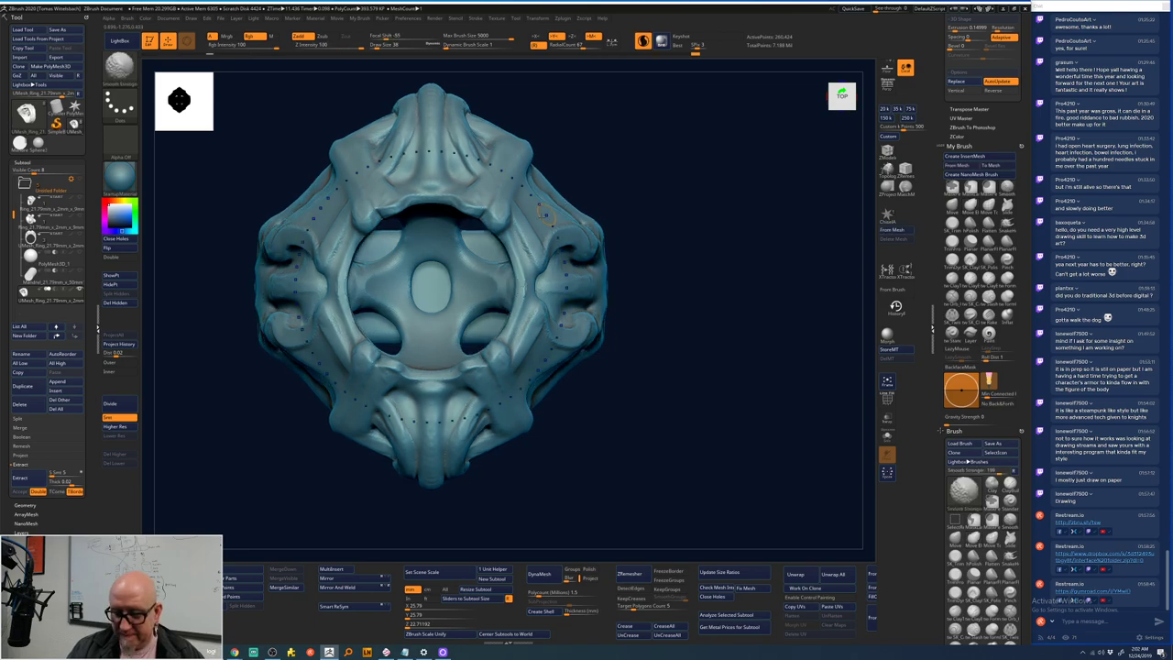
{"action": "left_click", "coordinate": [976, 486]}
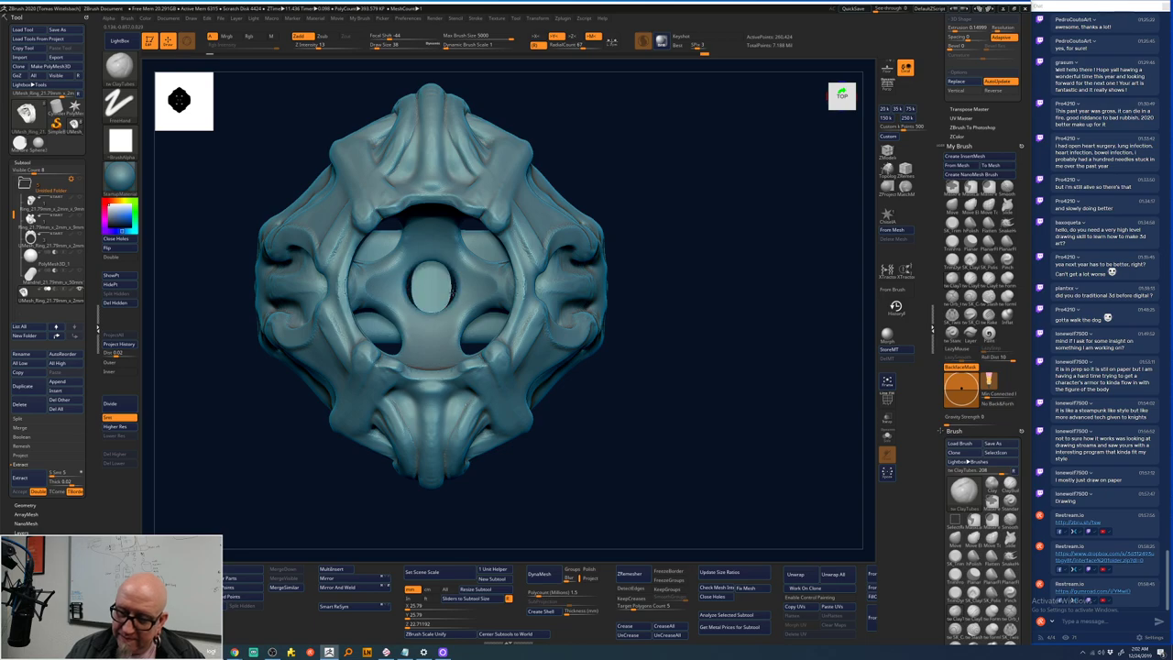
{"action": "mouse_move", "coordinate": [424, 286]}
{"action": "right_mouse_down"}
{"action": "mouse_move", "coordinate": [657, 186]}
{"action": "mouse_move", "coordinate": [427, 282]}
{"action": "mouse_move", "coordinate": [706, 228]}
{"action": "mouse_move", "coordinate": [459, 301]}
{"action": "right_mouse_up"}
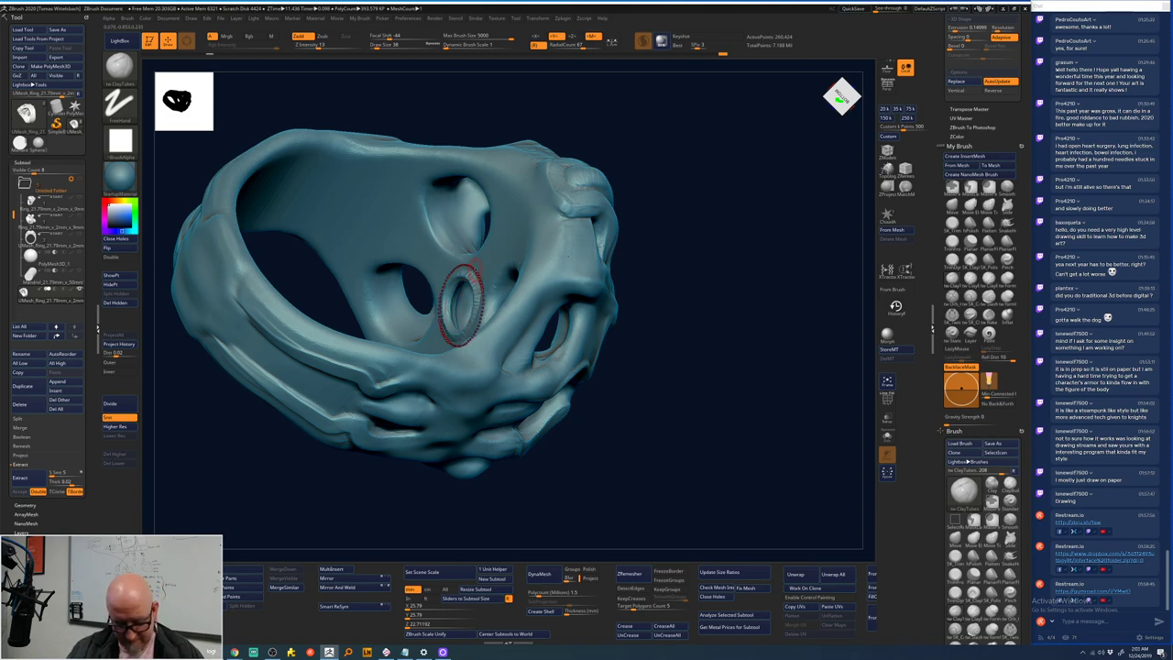
{"action": "key", "text": "shift"}
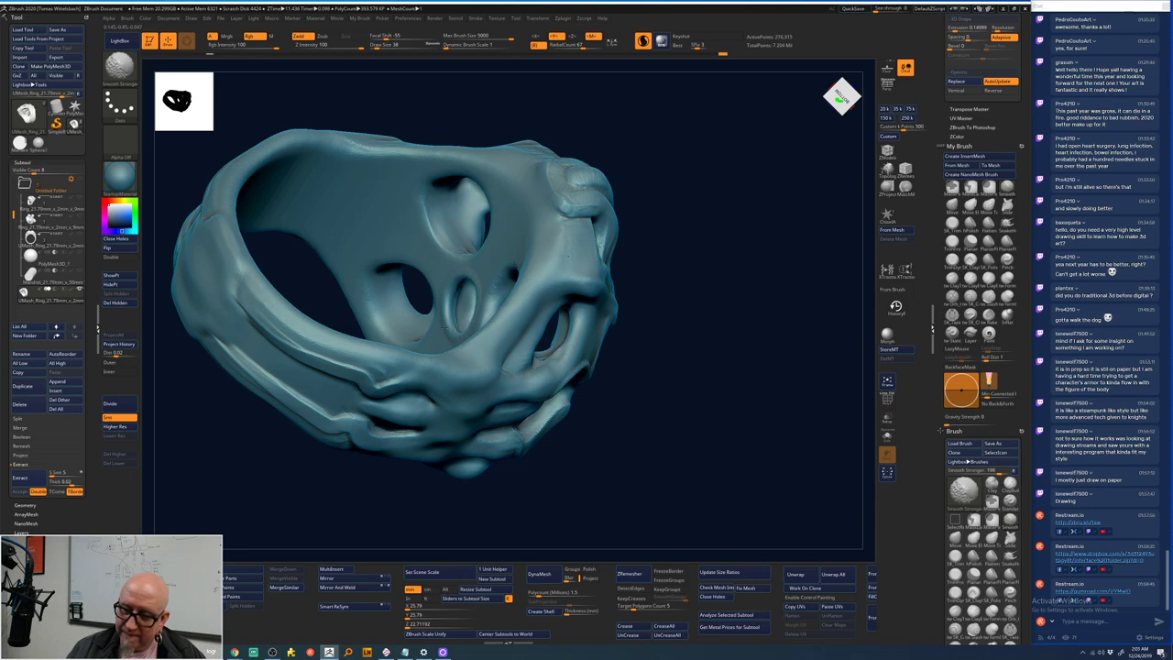
{"action": "mouse_move", "coordinate": [694, 314]}
{"action": "left_mouse_down"}
{"action": "mouse_move", "coordinate": [664, 205]}
{"action": "mouse_move", "coordinate": [632, 215]}
{"action": "mouse_move", "coordinate": [636, 157]}
{"action": "left_mouse_up"}
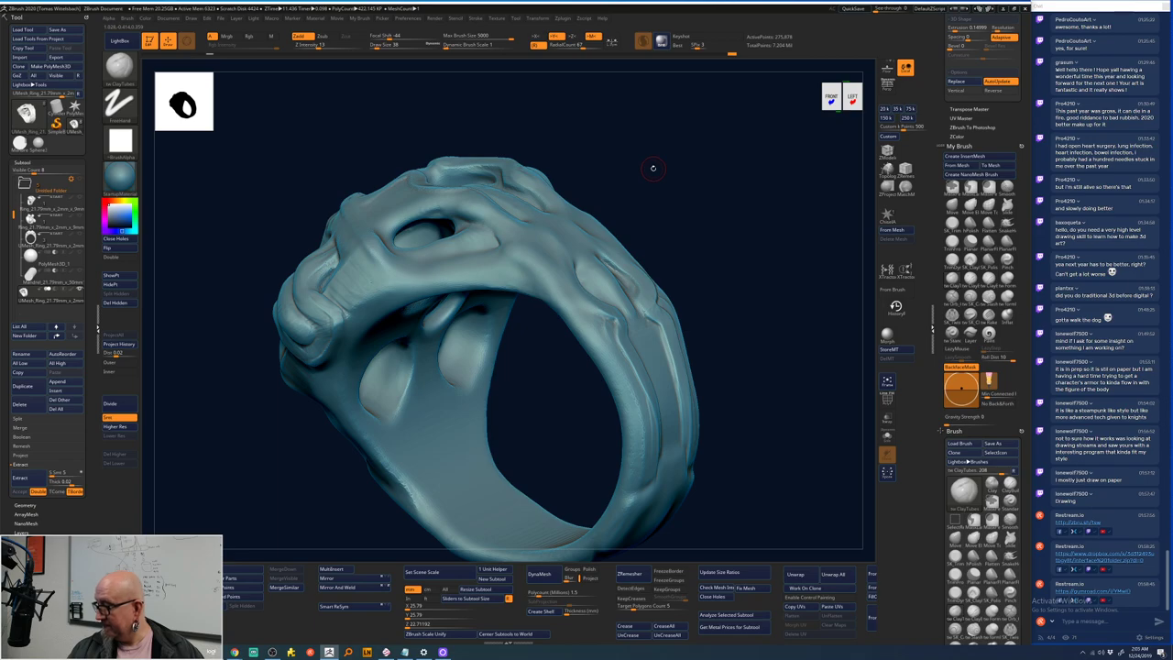
{"action": "mouse_move", "coordinate": [654, 167]}
{"action": "left_mouse_down"}
{"action": "mouse_move", "coordinate": [646, 135]}
{"action": "mouse_move", "coordinate": [718, 175]}
{"action": "mouse_move", "coordinate": [701, 171]}
{"action": "mouse_move", "coordinate": [709, 186]}
{"action": "left_mouse_up"}
- Draw a dotted, stitch-like guide curve around the inner rim of the central opening
{"action": "left_click", "coordinate": [455, 225]}
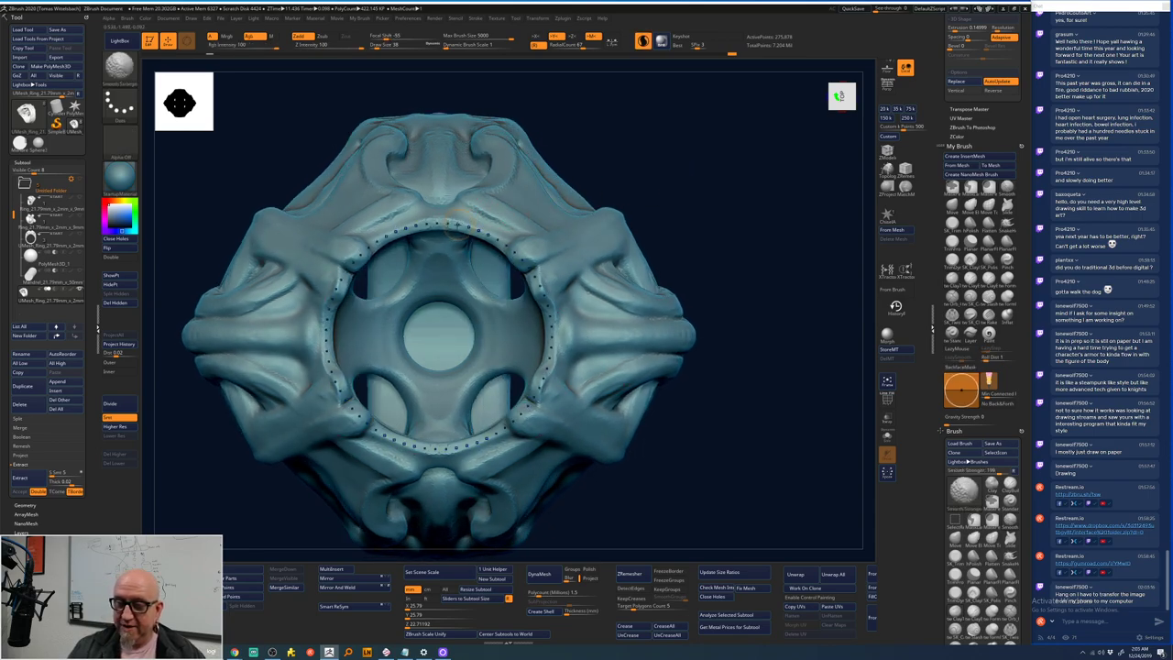
{"action": "key", "text": "ctrl"}
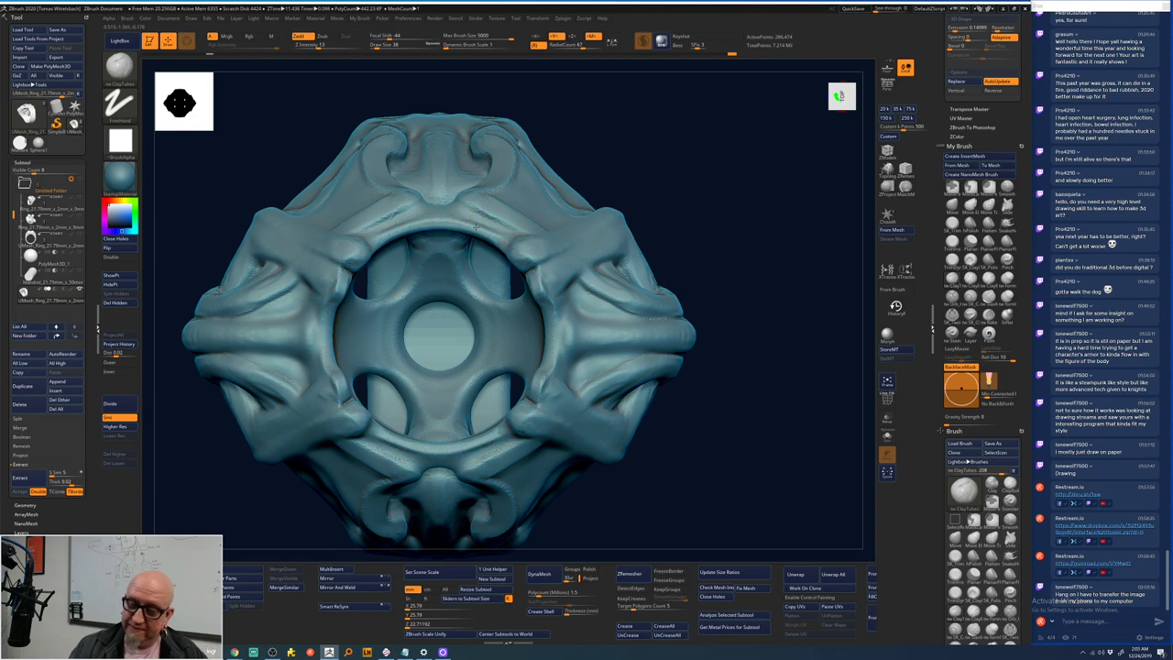
{"action": "left_click", "coordinate": [479, 218]}
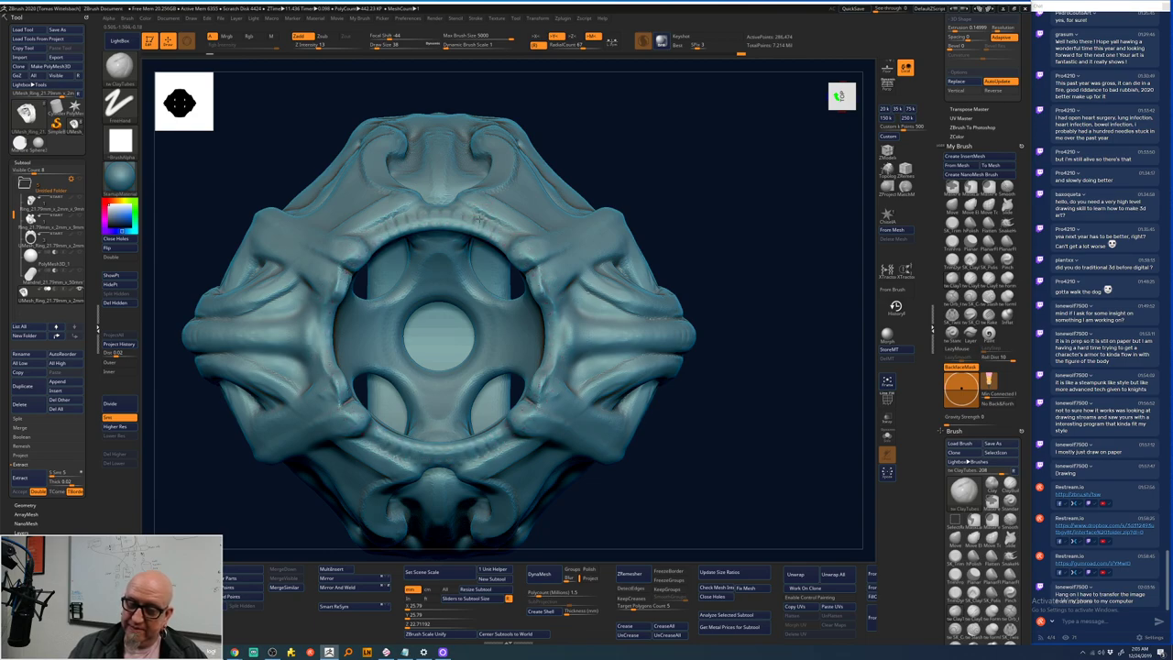
{"action": "mouse_move", "coordinate": [493, 101]}
{"action": "left_mouse_down"}
{"action": "mouse_move", "coordinate": [493, 180]}
{"action": "mouse_move", "coordinate": [445, 213]}
{"action": "left_mouse_up"}
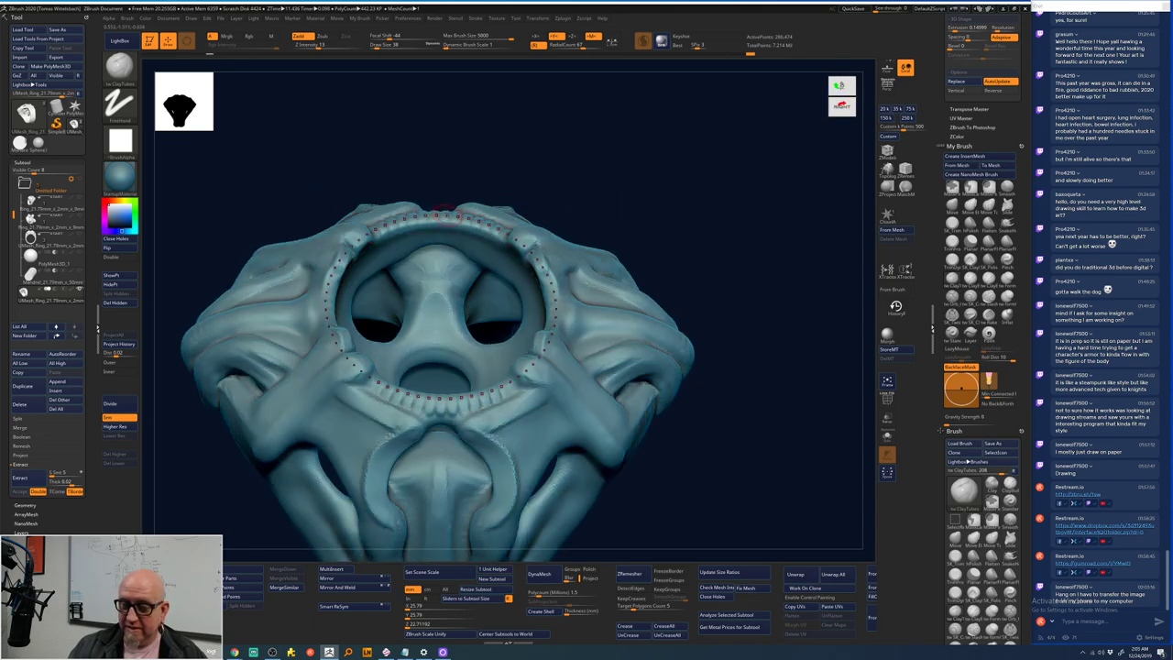
{"action": "key", "text": "super"}
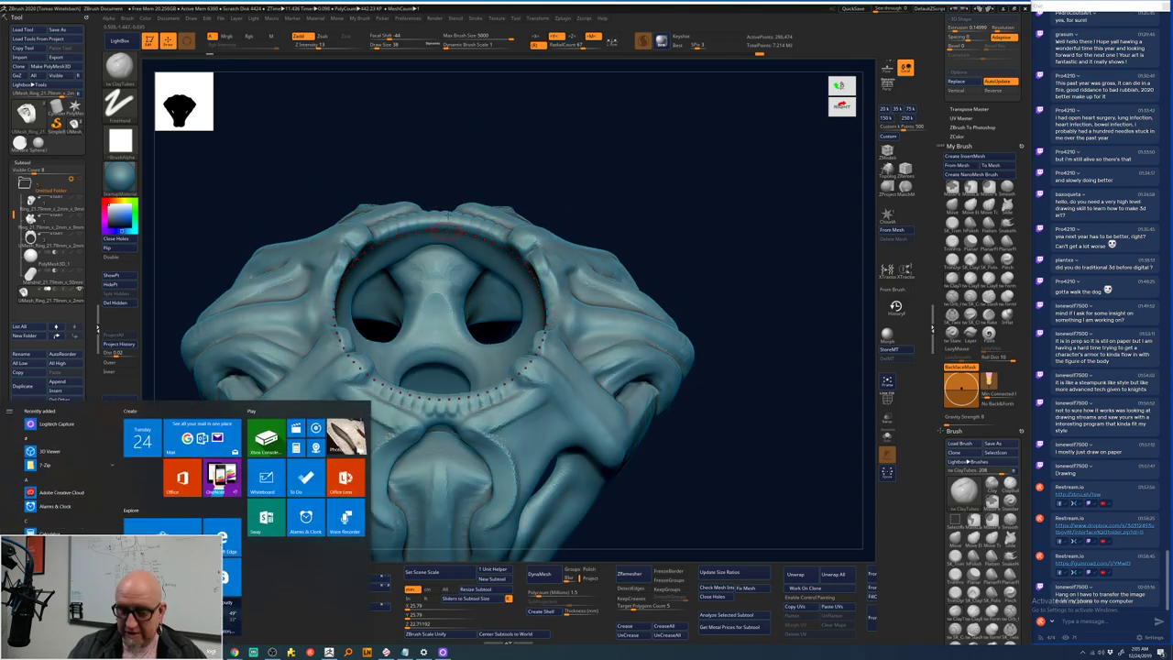
{"action": "left_click_drag", "start_coordinate": [559, 161], "coordinate": [554, 187]}
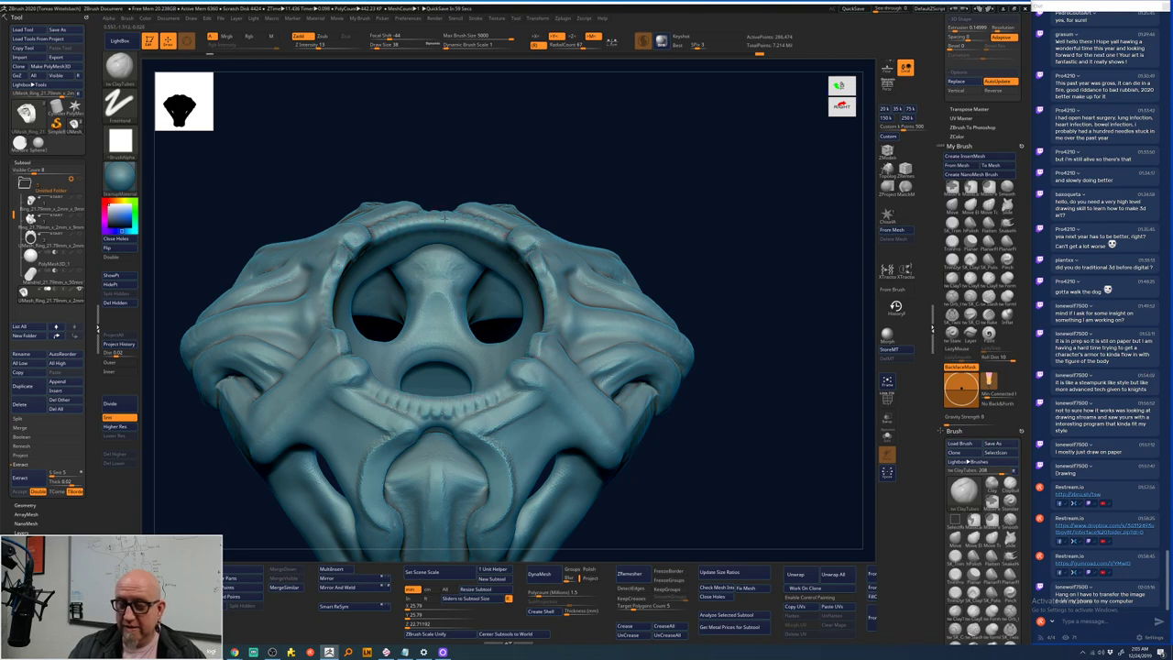
{"action": "left_click_drag", "start_coordinate": [444, 218], "coordinate": [441, 230]}
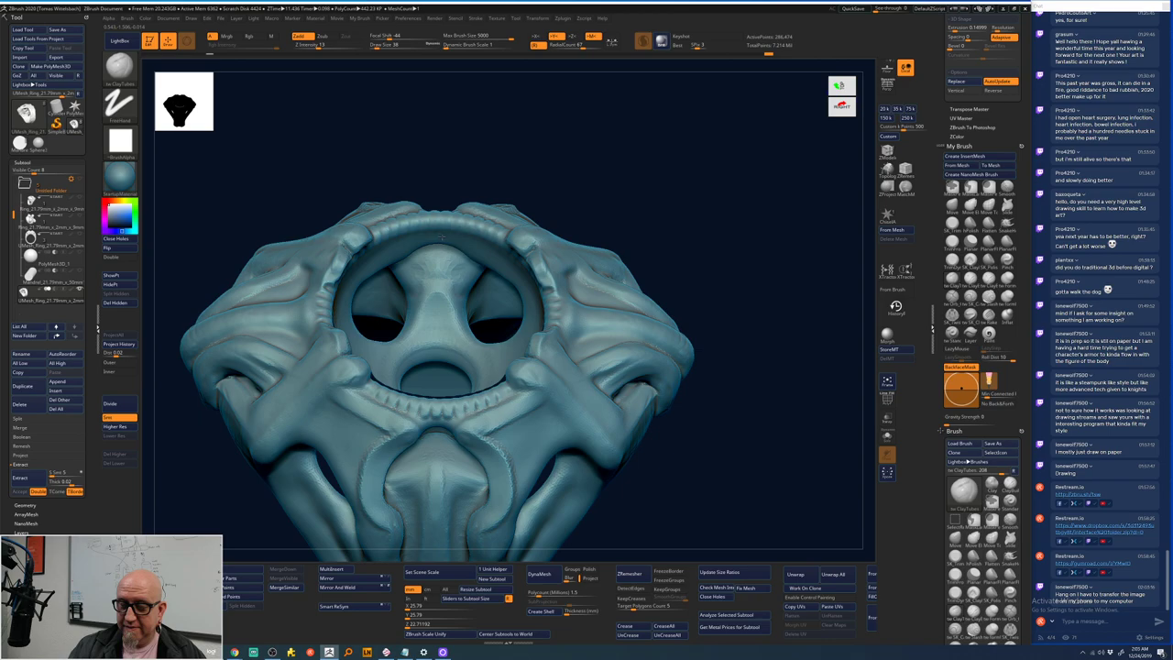
{"action": "mouse_move", "coordinate": [679, 208]}
{"action": "left_mouse_down"}
{"action": "mouse_move", "coordinate": [674, 234]}
{"action": "mouse_move", "coordinate": [686, 232]}
{"action": "left_mouse_up"}
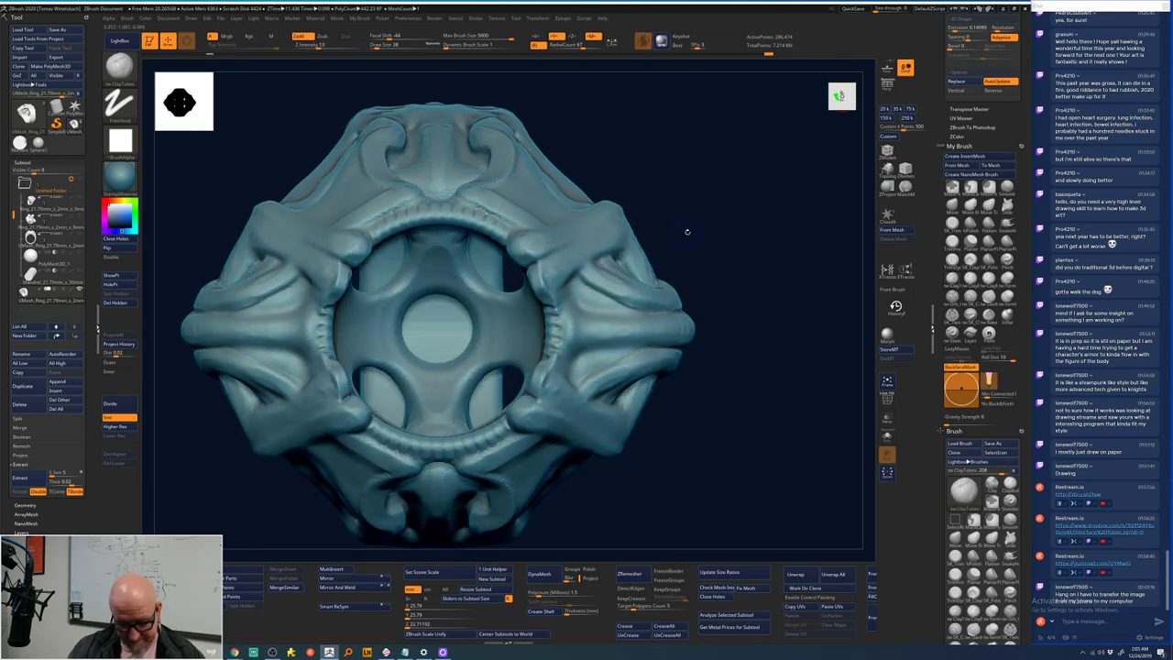
- Remove the dotted curve and view the ring from above and the side
{"action": "key", "text": "shift"}
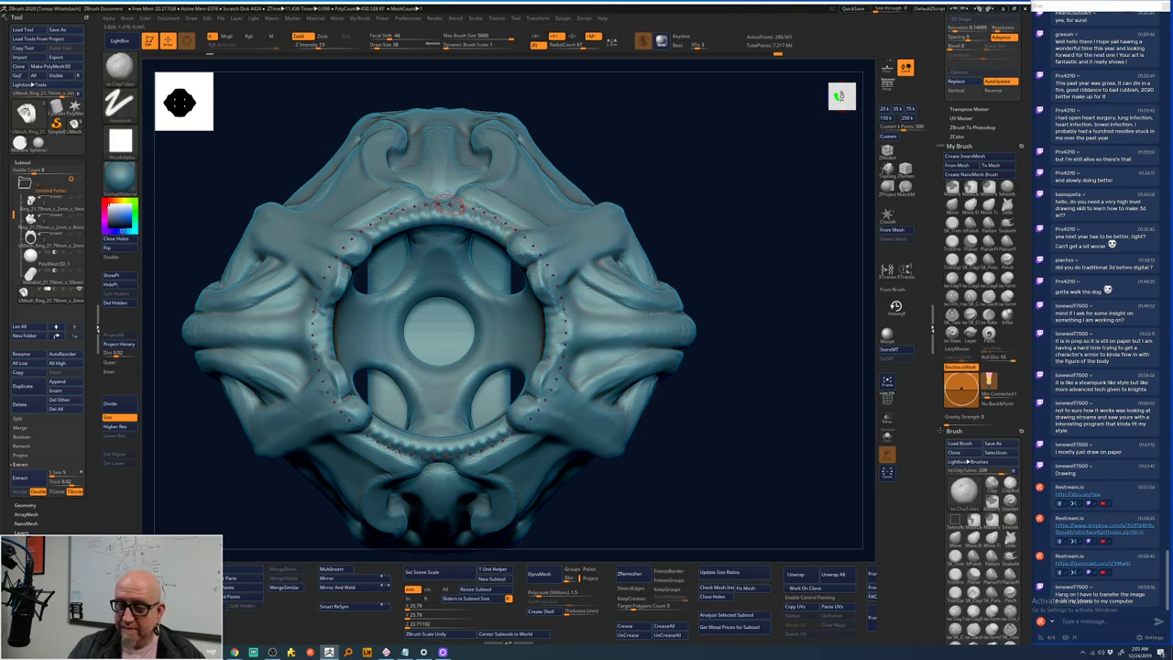
{"action": "left_click", "coordinate": [455, 213]}
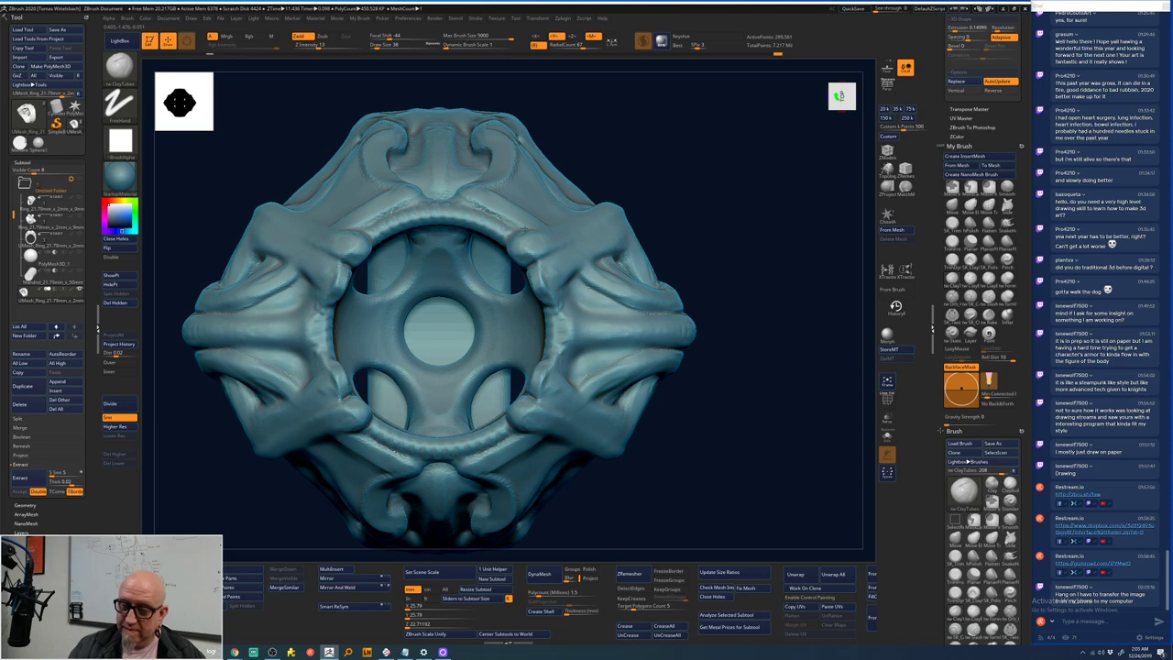
{"action": "scroll", "coordinate": [714, 188], "scroll_direction": "down", "scroll_amount": 5}
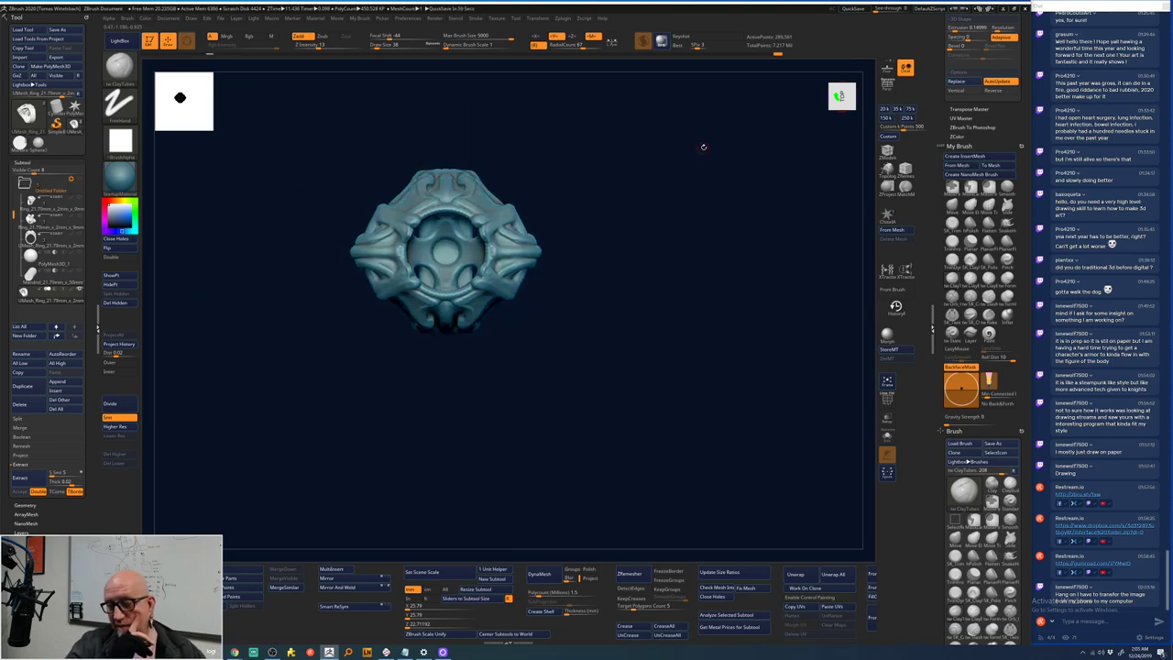
{"action": "mouse_move", "coordinate": [651, 351]}
{"action": "left_mouse_down"}
{"action": "mouse_move", "coordinate": [642, 288]}
{"action": "mouse_move", "coordinate": [615, 287]}
{"action": "mouse_move", "coordinate": [628, 232]}
{"action": "left_mouse_up"}
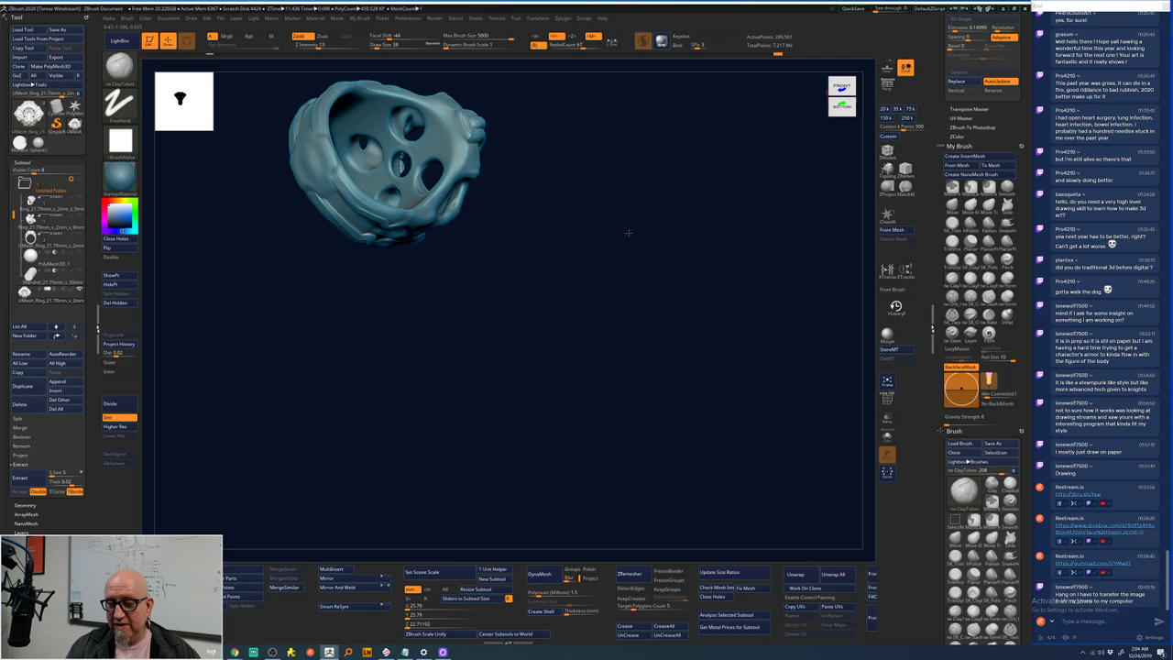
{"action": "mouse_move", "coordinate": [628, 233]}
{"action": "left_mouse_down"}
{"action": "mouse_move", "coordinate": [571, 288]}
{"action": "mouse_move", "coordinate": [705, 312]}
{"action": "mouse_move", "coordinate": [678, 245]}
{"action": "left_mouse_up"}
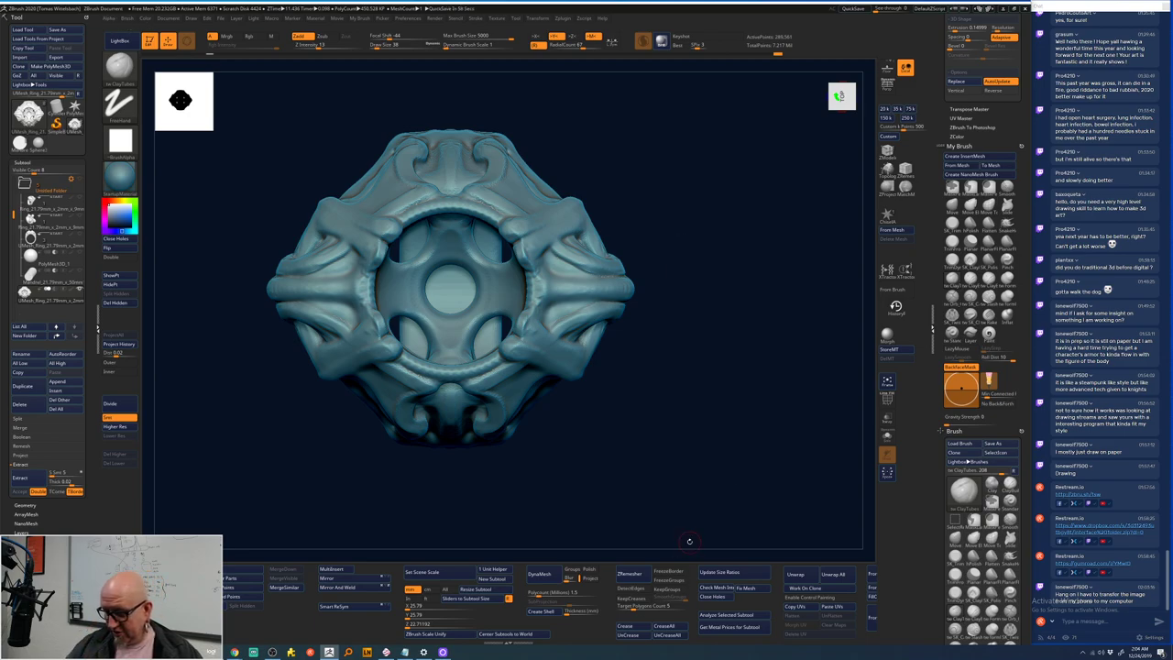
{"action": "left_click_drag", "start_coordinate": [688, 541], "coordinate": [751, 446], "text": "alt"}
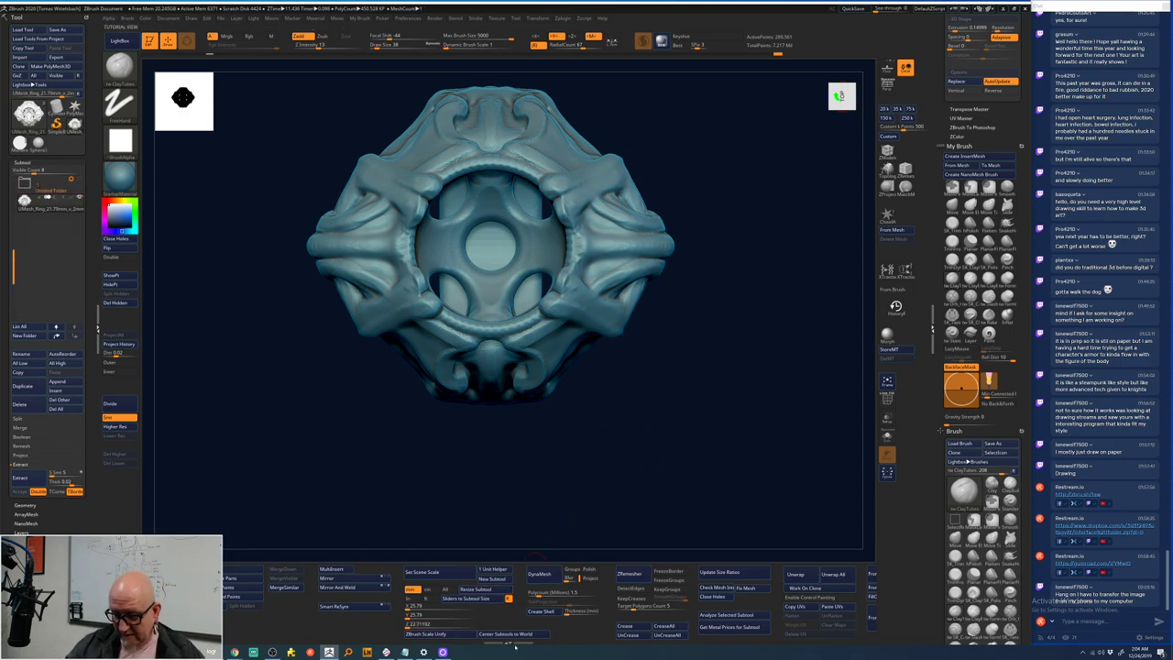
- Run ZRemesher on the ring with DetectEdges, a new target polygon count and mirrored symmetry
{"action": "left_click", "coordinate": [631, 587]}
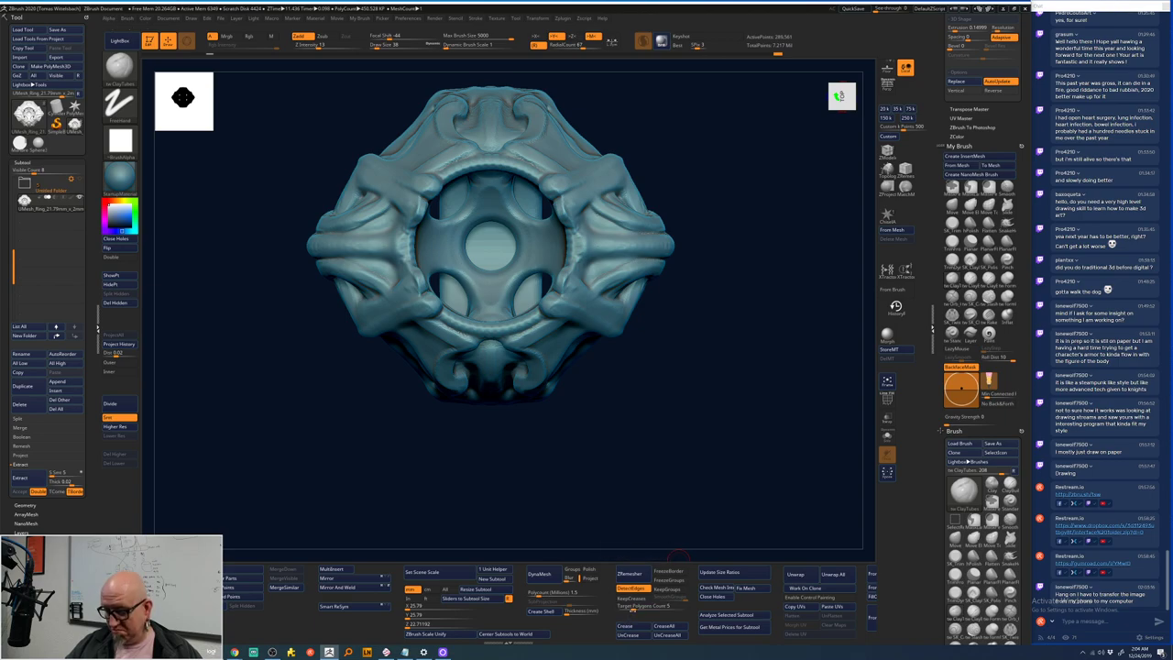
{"action": "left_click", "coordinate": [629, 605]}
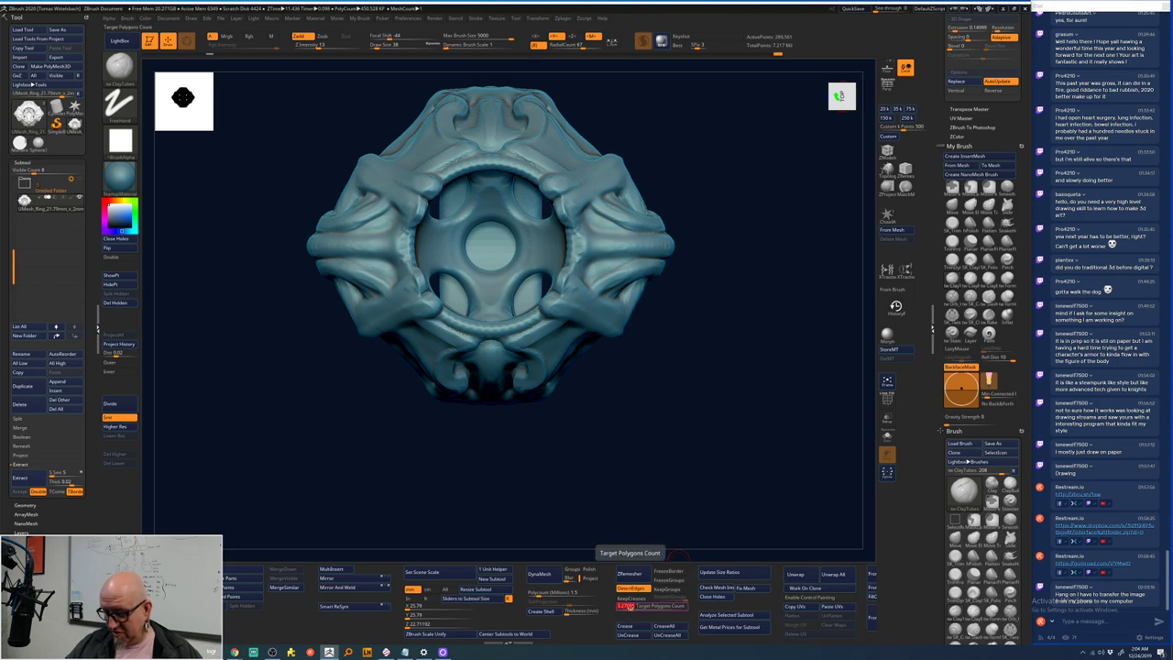
{"action": "key", "text": "Return"}
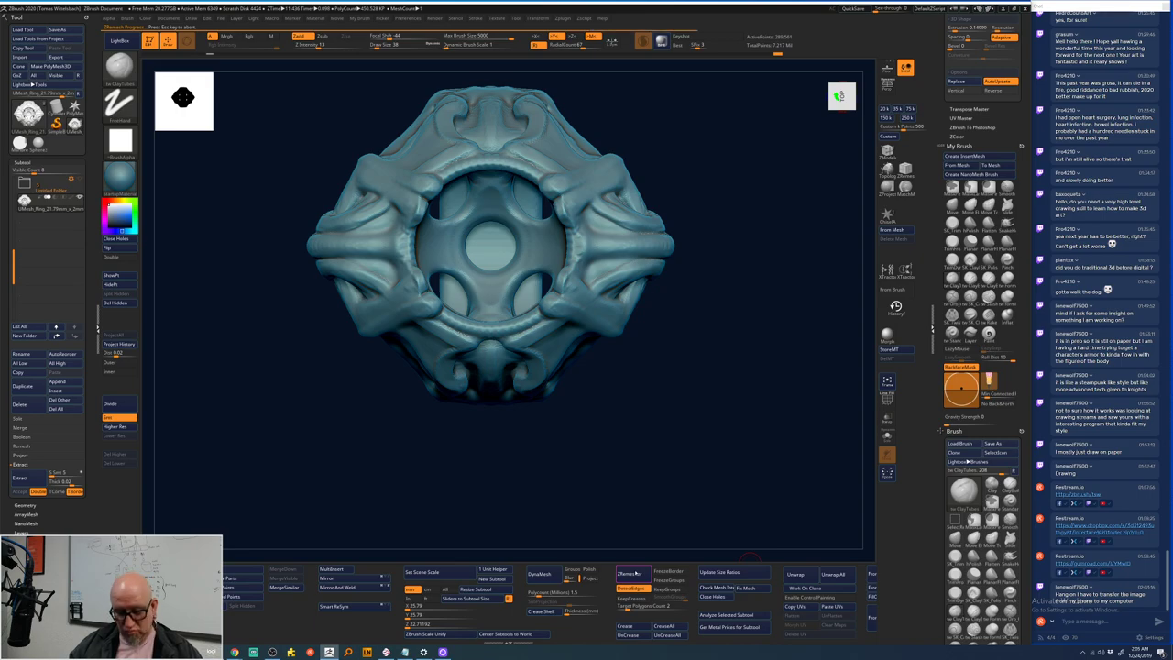
{"action": "key", "text": "Escape"}
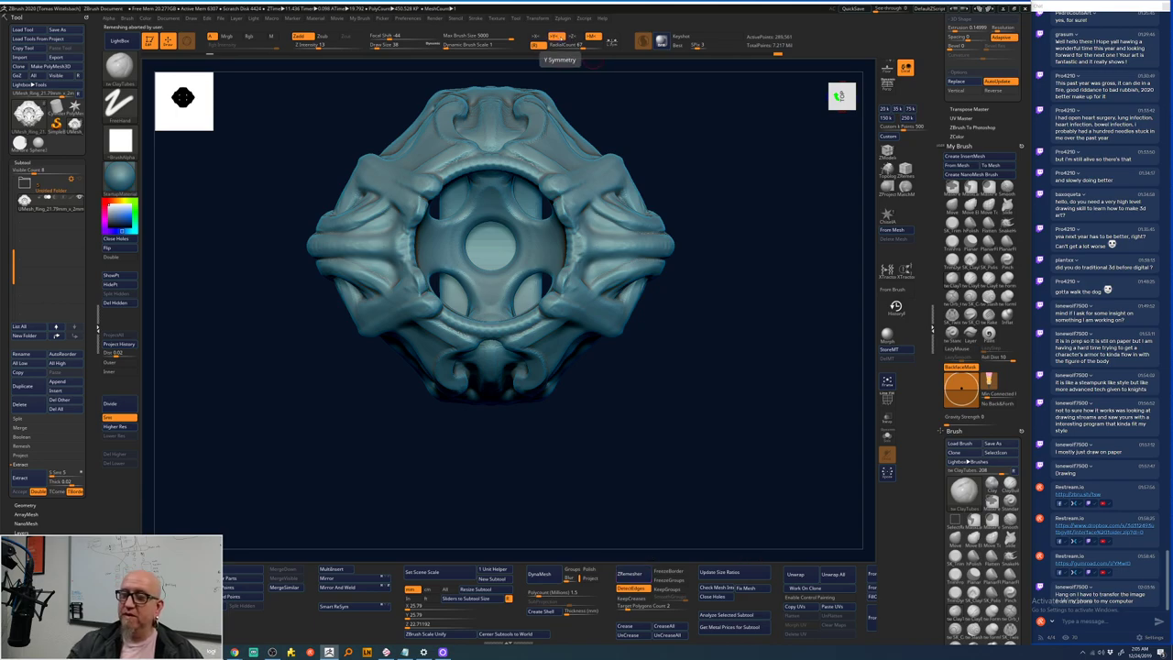
{"action": "left_click", "coordinate": [574, 37]}
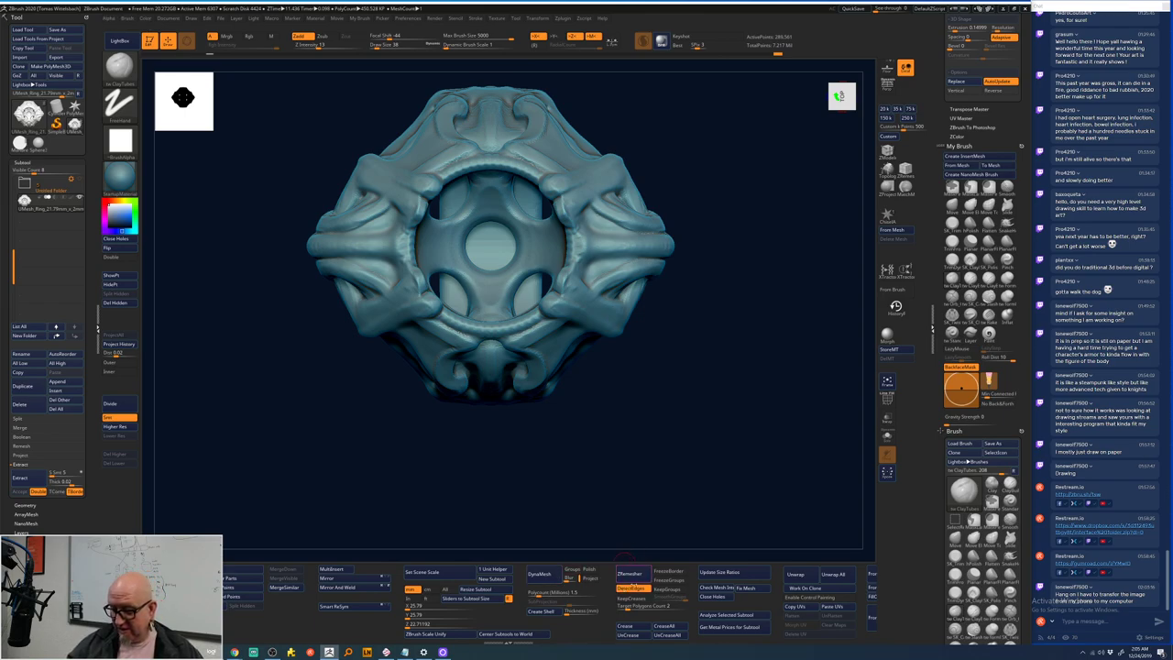
{"action": "left_click", "coordinate": [629, 574]}
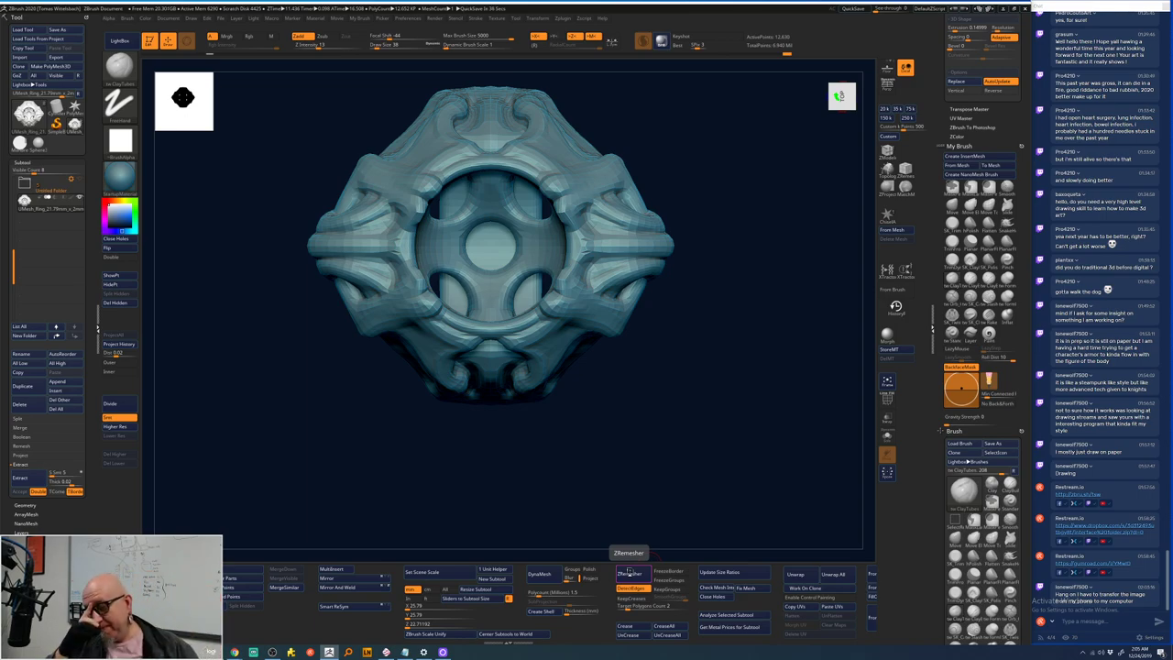
- Turn on the PolyF wireframe and compare the remeshed ring with the dense original
{"action": "left_click", "coordinate": [887, 399]}
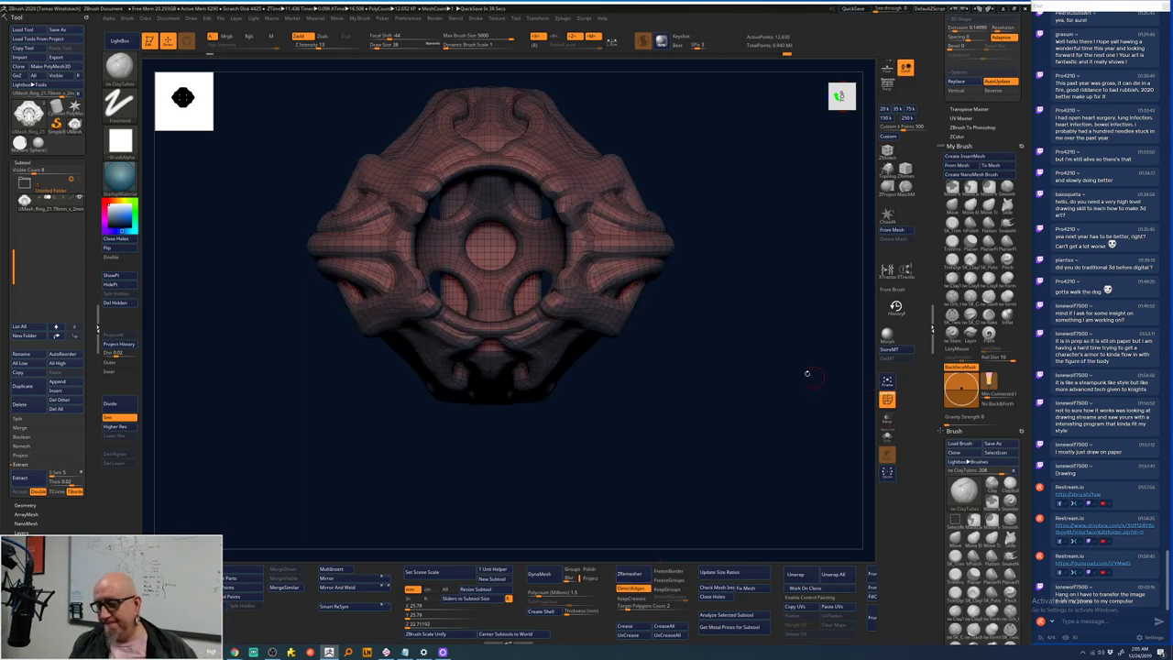
{"action": "mouse_move", "coordinate": [700, 354]}
{"action": "left_mouse_down"}
{"action": "mouse_move", "coordinate": [702, 387]}
{"action": "mouse_move", "coordinate": [706, 335]}
{"action": "mouse_move", "coordinate": [694, 397]}
{"action": "mouse_move", "coordinate": [692, 355]}
{"action": "mouse_move", "coordinate": [722, 376]}
{"action": "mouse_move", "coordinate": [715, 313]}
{"action": "mouse_move", "coordinate": [695, 383]}
{"action": "mouse_move", "coordinate": [696, 368]}
{"action": "left_mouse_up"}
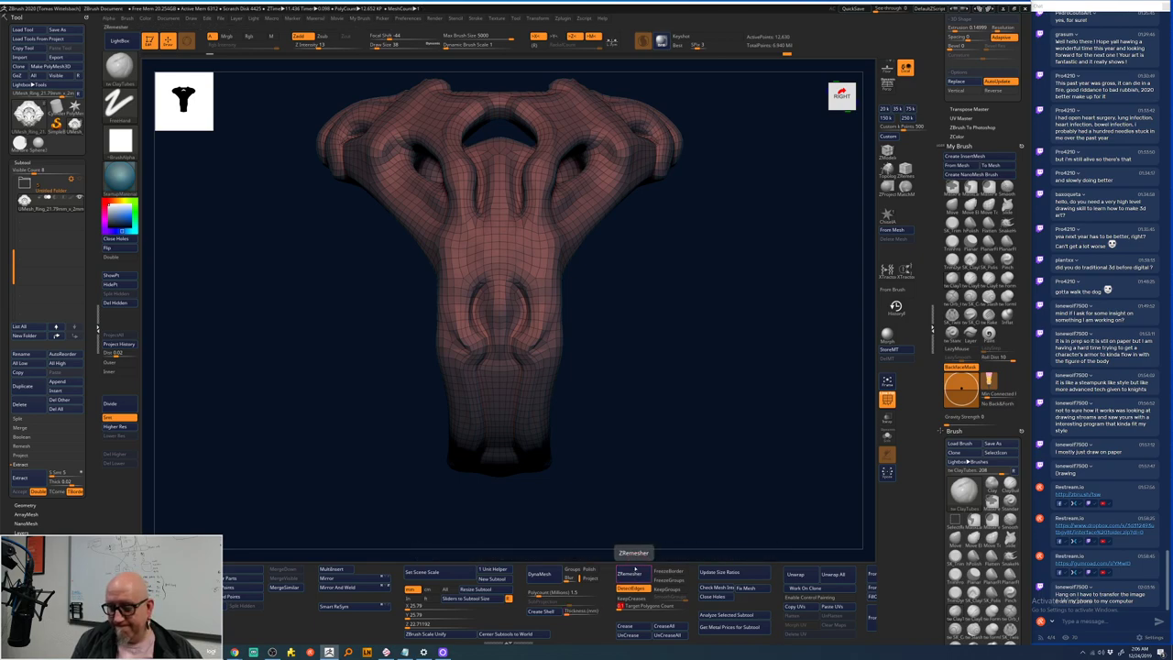
{"action": "key", "text": "ctrl+z"}
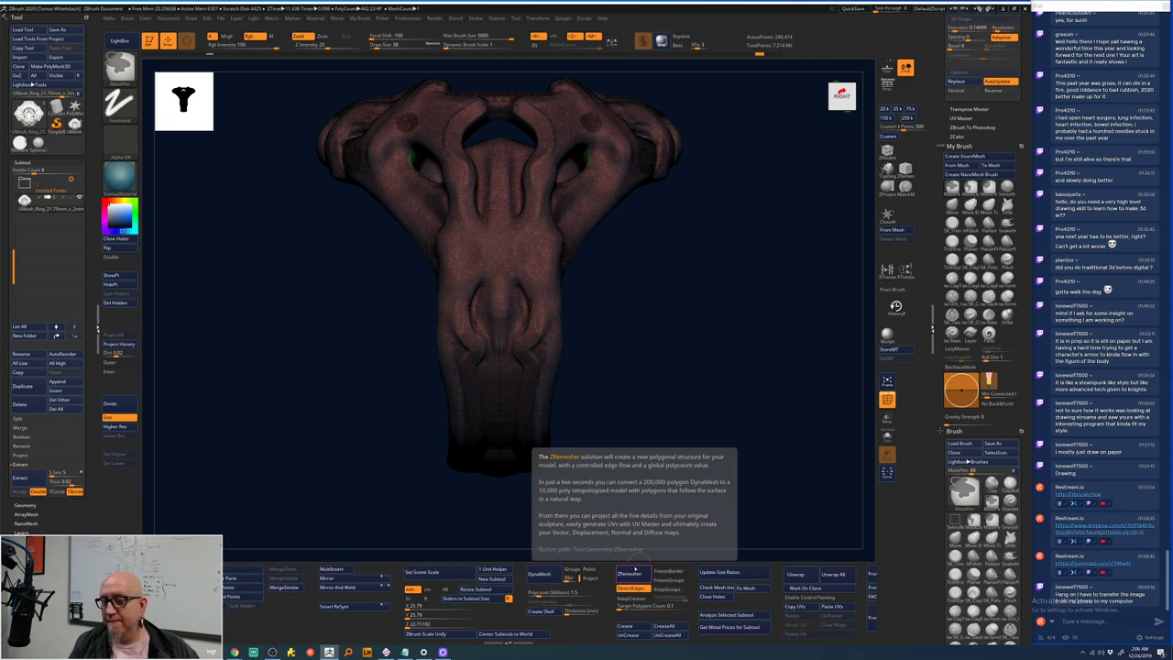
{"action": "key", "text": "b"}
{"action": "key", "text": "c"}
{"action": "key", "text": "t"}
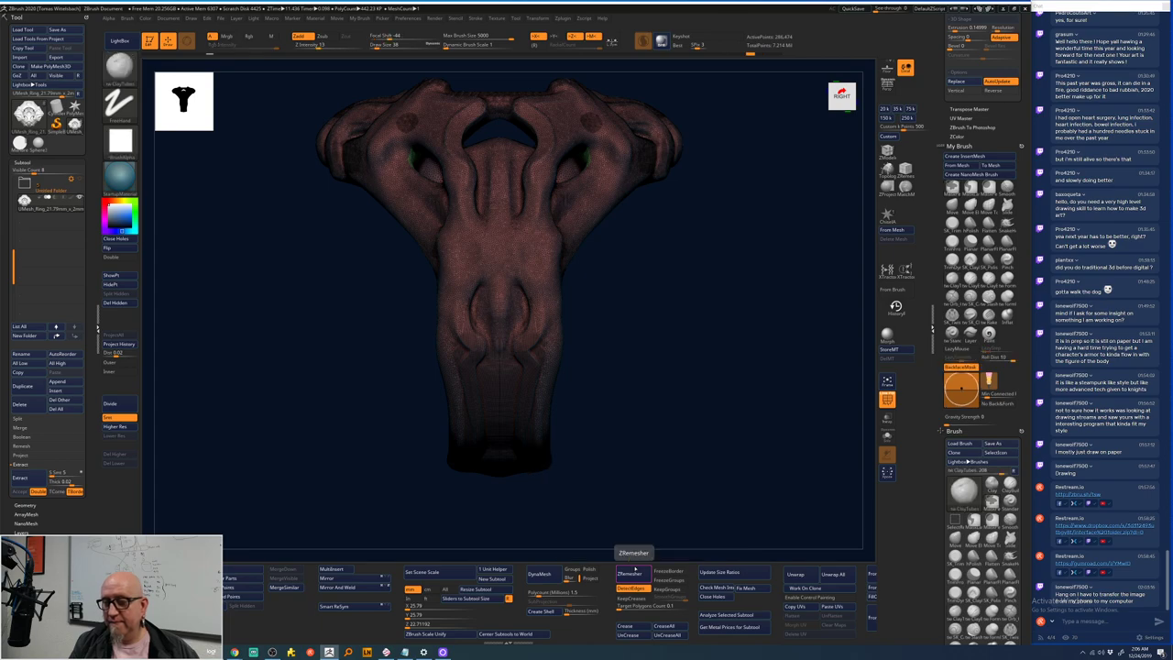
{"action": "left_click_drag", "start_coordinate": [706, 348], "coordinate": [696, 403]}
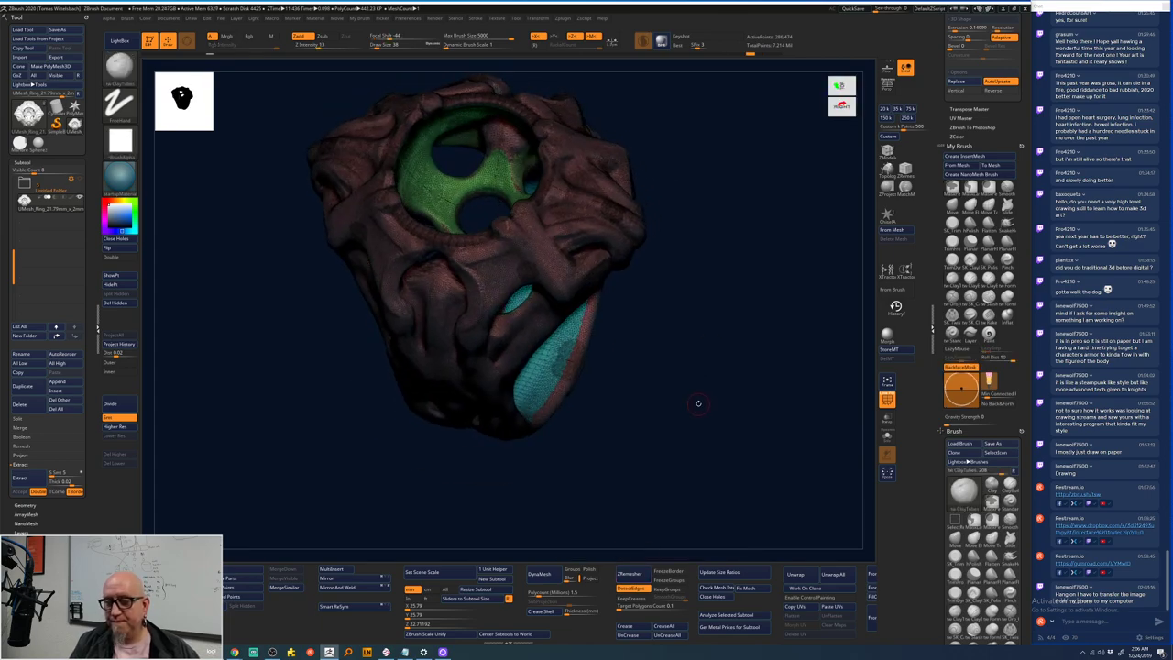
- Remesh the ring again at a Target Polygons Count of 0.1
{"action": "key", "text": "ctrl+shift"}
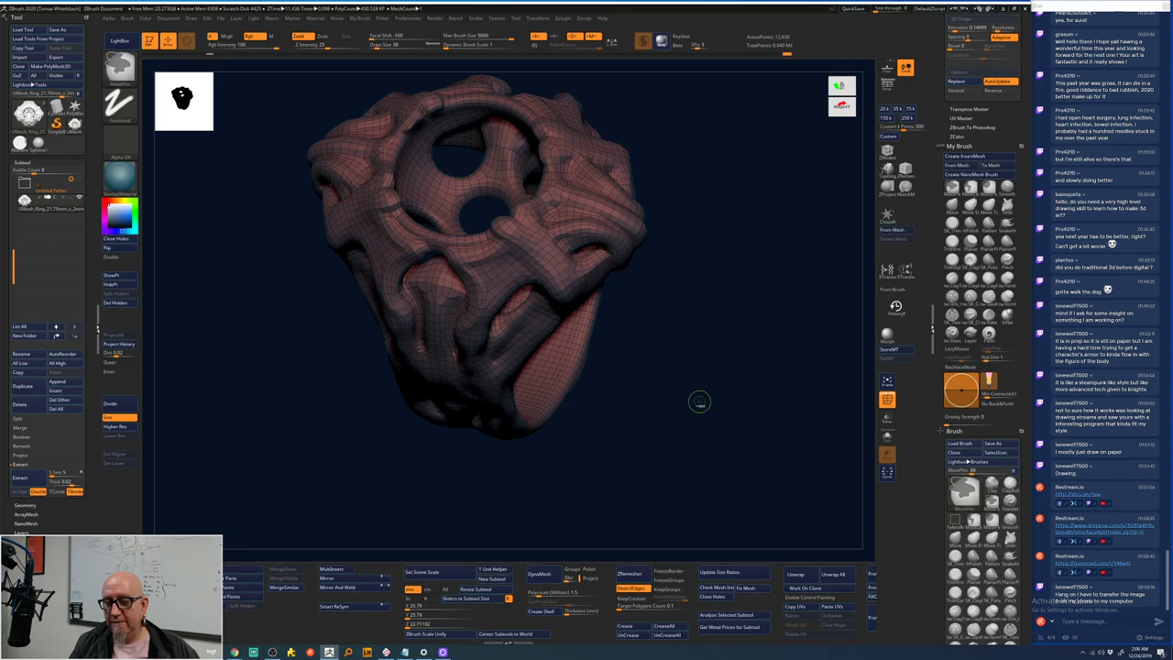
{"action": "key", "text": "ctrl+z"}
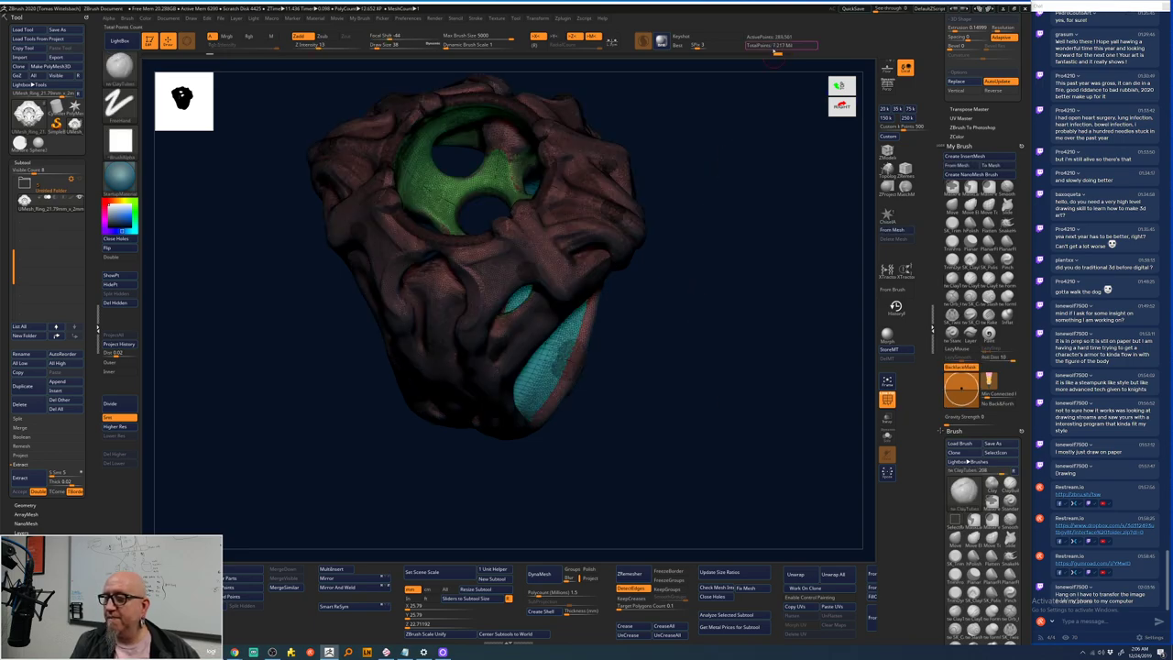
{"action": "key", "text": "ctrl+z"}
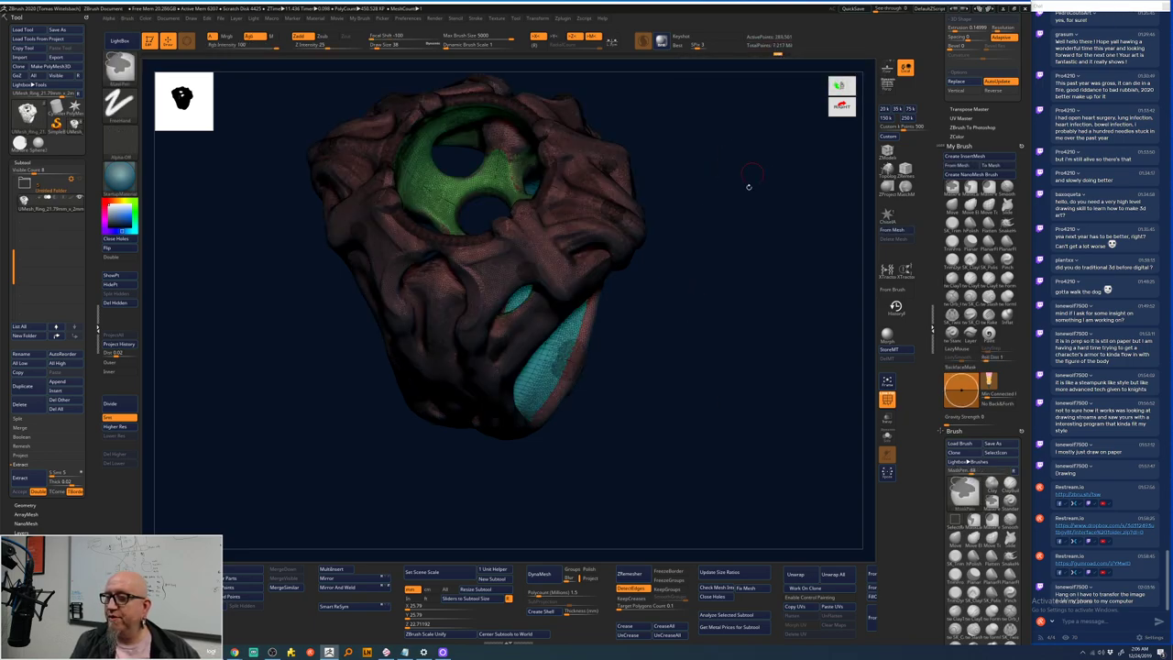
{"action": "key", "text": "ctrl+shift"}
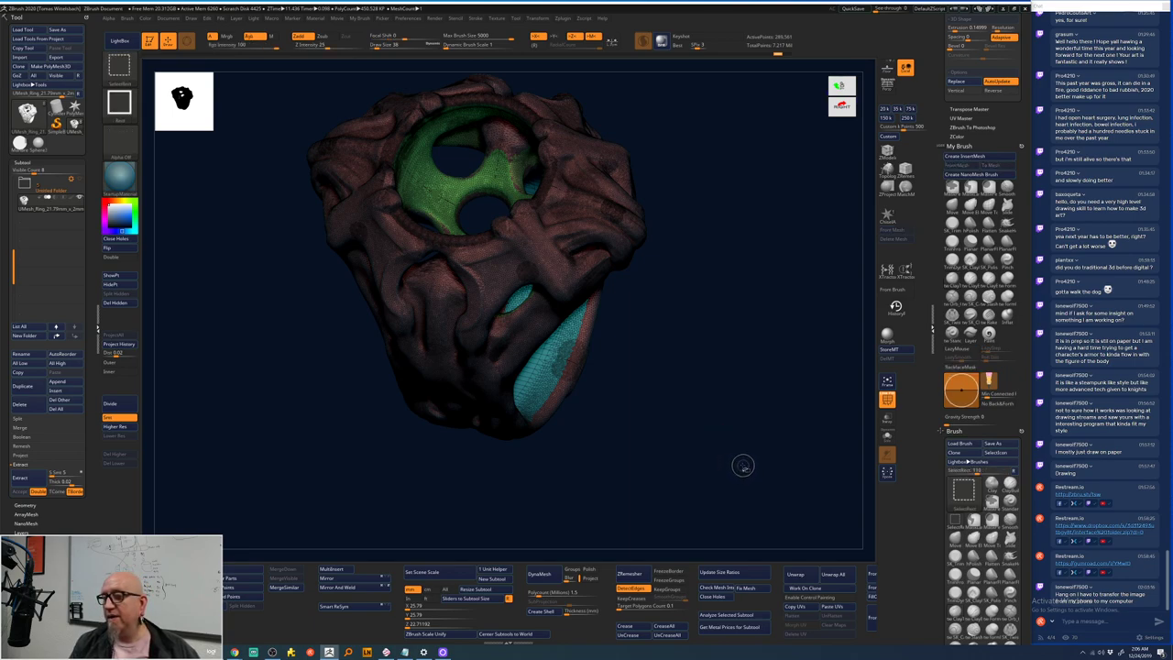
{"action": "key", "text": "ctrl+z"}
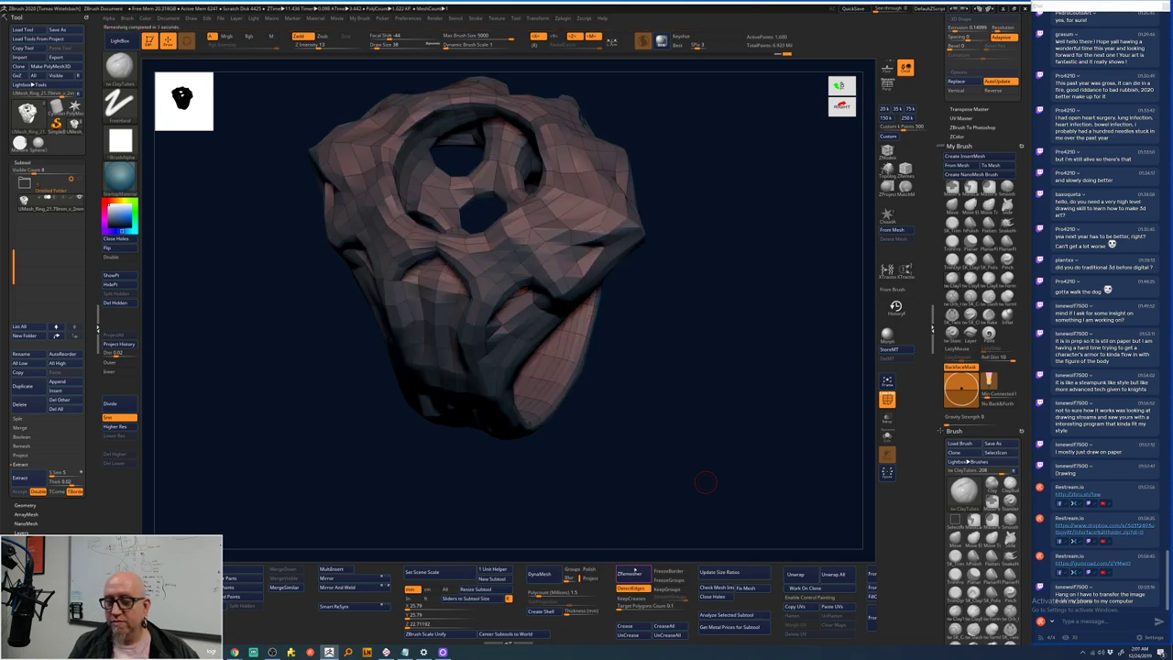
- Divide the coarse ring mesh twice and run Project History to restore the sculpted detail
{"action": "left_click_drag", "start_coordinate": [636, 419], "coordinate": [702, 325]}
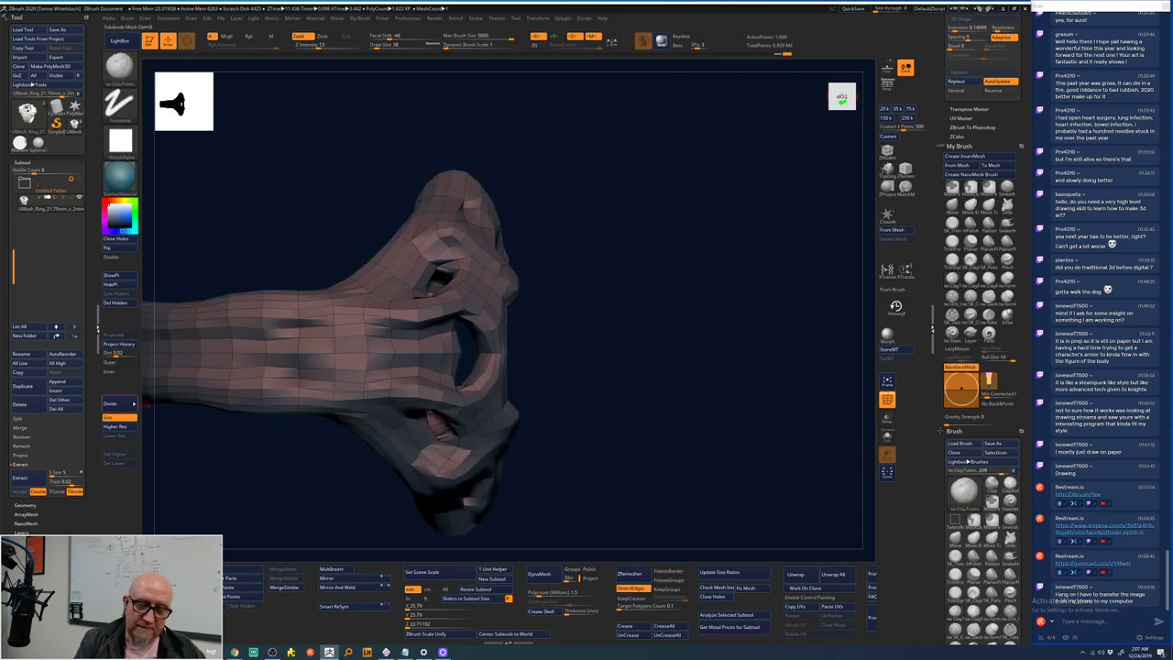
{"action": "left_click", "coordinate": [134, 408]}
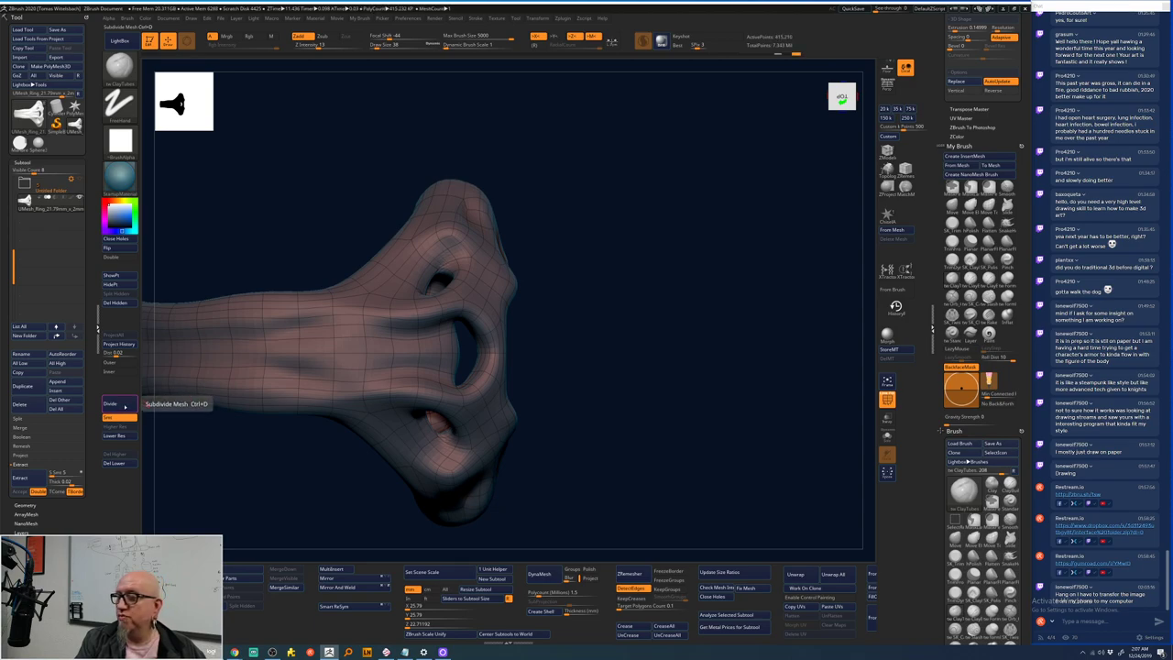
{"action": "left_click", "coordinate": [125, 407]}
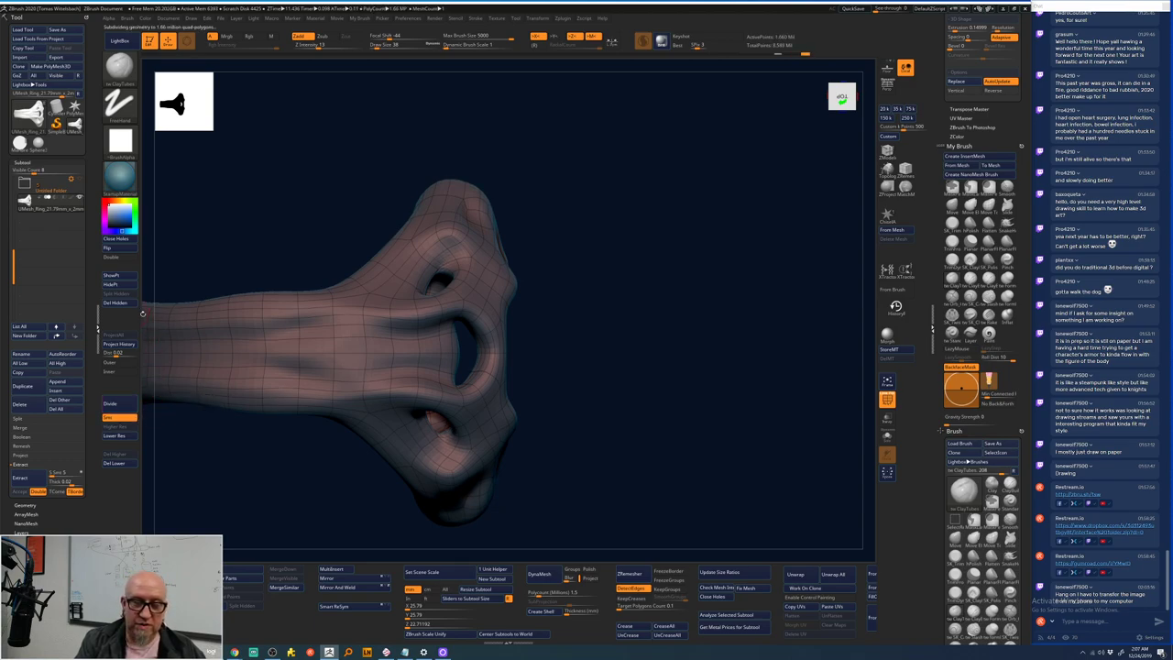
{"action": "left_click", "coordinate": [129, 344]}
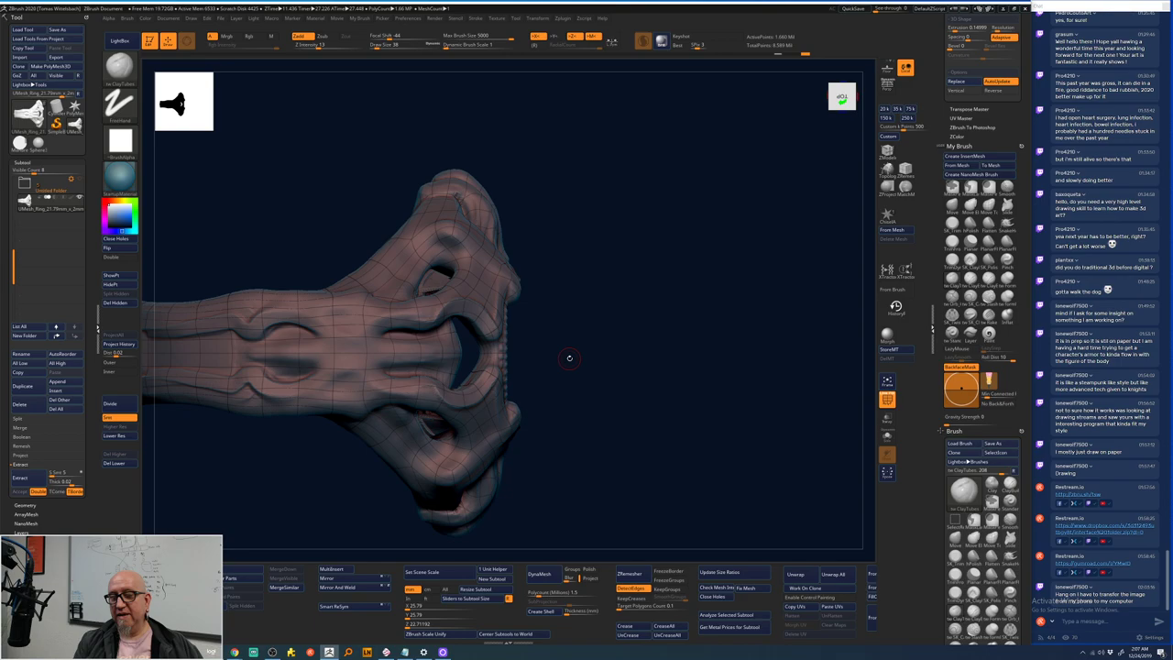
{"action": "mouse_move", "coordinate": [569, 357]}
{"action": "left_mouse_down"}
{"action": "mouse_move", "coordinate": [767, 257]}
{"action": "mouse_move", "coordinate": [725, 230]}
{"action": "left_mouse_up"}
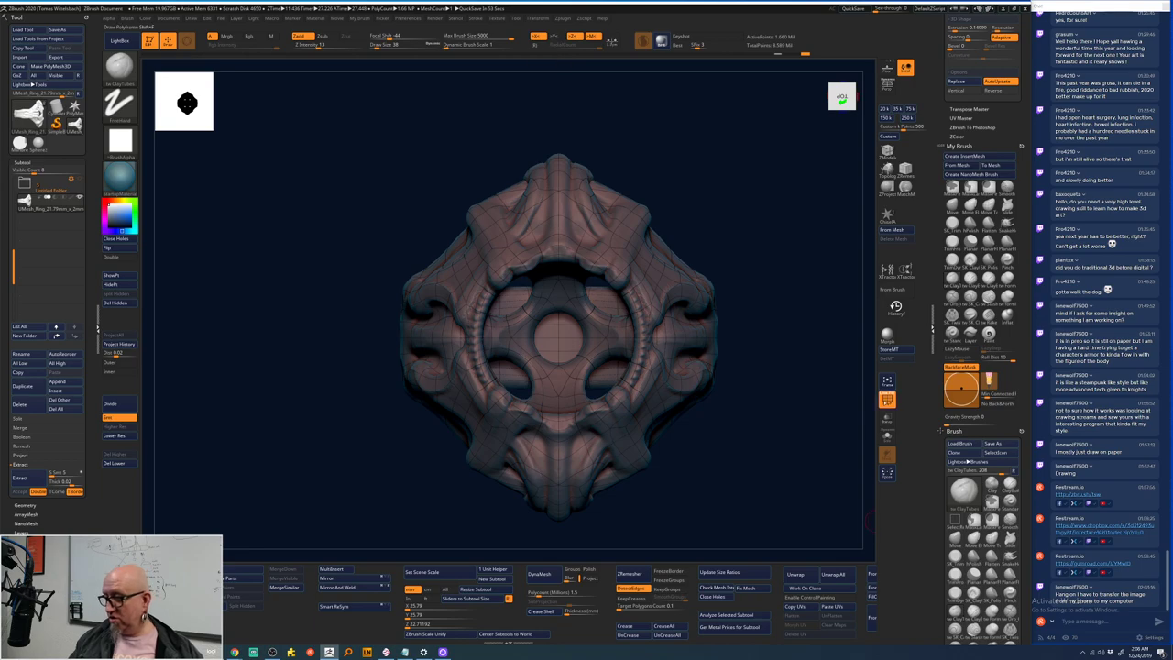
- Hide the wireframe, add one subdivision level, and orbit the ring to back, front and side views
{"action": "left_click", "coordinate": [886, 400]}
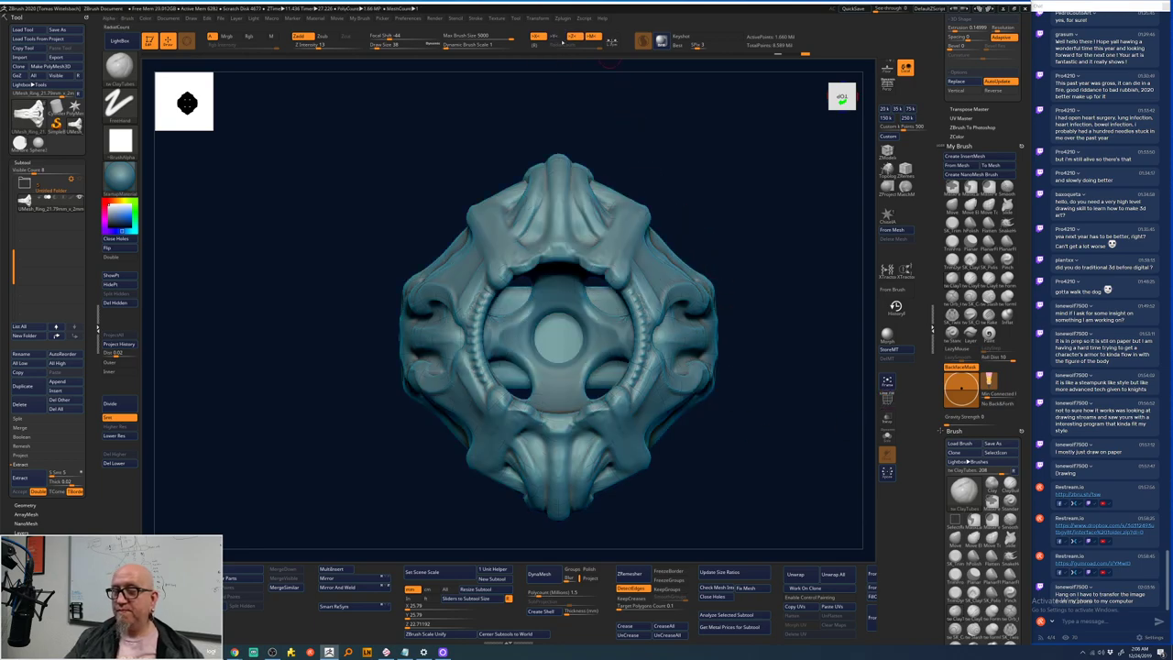
{"action": "mouse_move", "coordinate": [730, 229]}
{"action": "left_mouse_down", "text": "shift"}
{"action": "mouse_move", "coordinate": [730, 342]}
{"action": "mouse_move", "coordinate": [757, 357]}
{"action": "mouse_move", "coordinate": [523, 280]}
{"action": "left_mouse_up", "text": "shift"}
{"action": "left_click", "coordinate": [116, 404]}
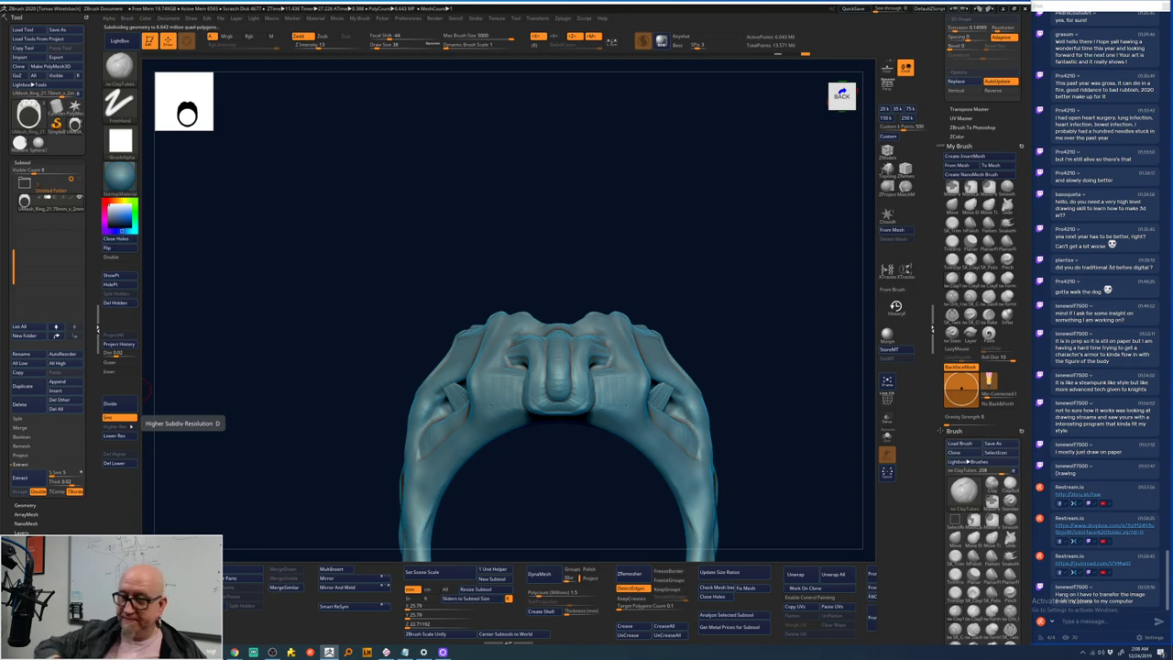
{"action": "left_click_drag", "start_coordinate": [674, 207], "coordinate": [672, 377]}
{"action": "left_click_drag", "start_coordinate": [713, 327], "coordinate": [605, 312]}
{"action": "key", "text": "shift"}
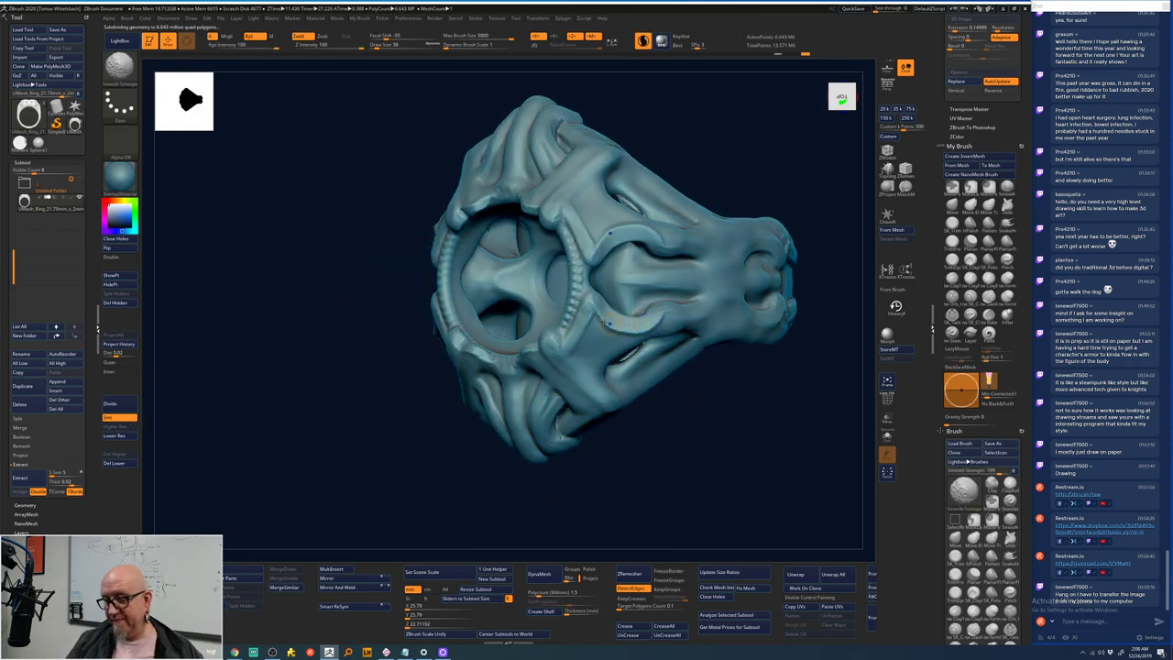
{"action": "left_click", "coordinate": [593, 303]}
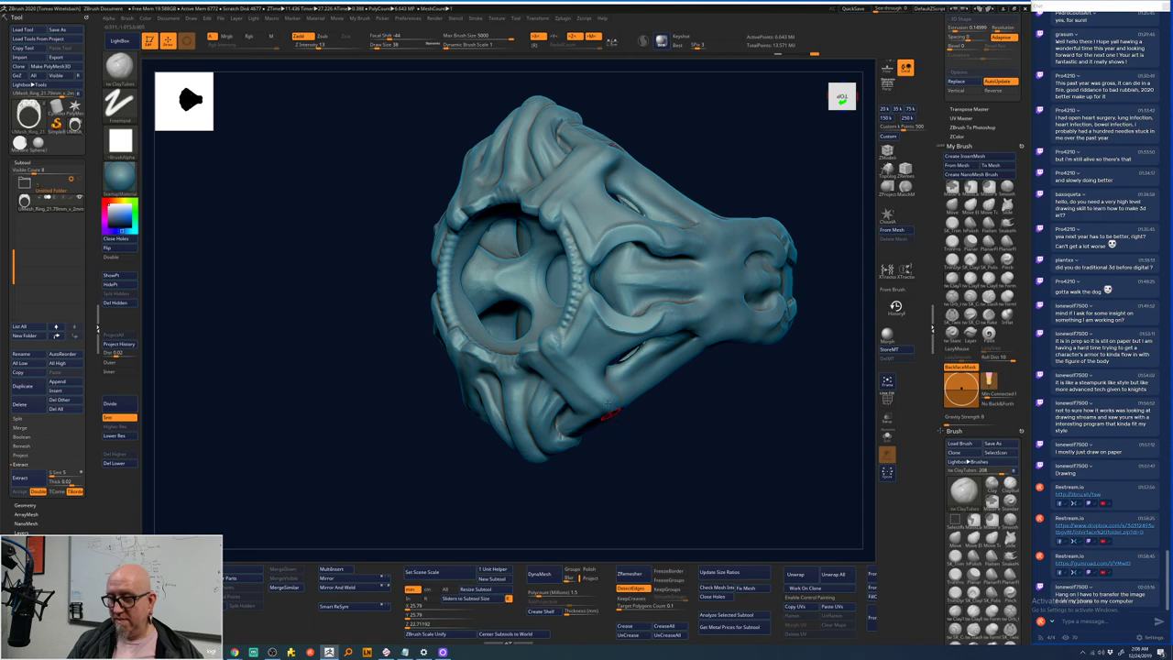
{"action": "key", "text": "shift"}
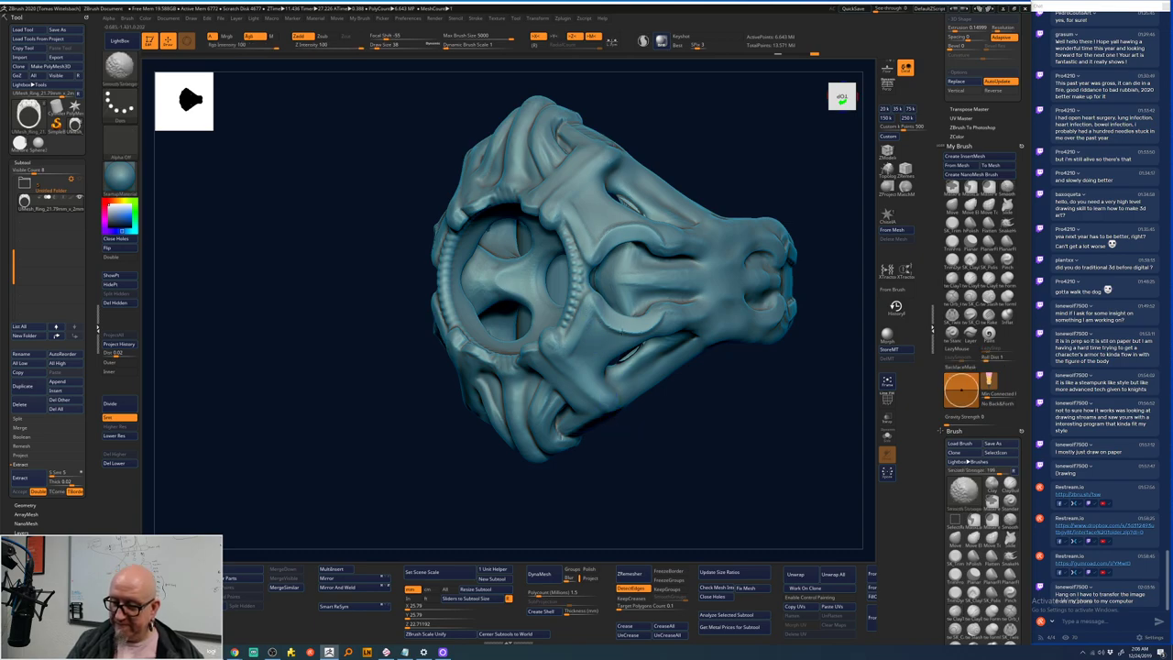
- Switch to ClayTubes and step the ring down several subdivision levels to about 26K points
{"action": "key", "text": "b"}
{"action": "key", "text": "c"}
{"action": "key", "text": "t"}
{"action": "left_click_drag", "start_coordinate": [680, 458], "coordinate": [714, 424]}
{"action": "key", "text": "ctrl+z"}
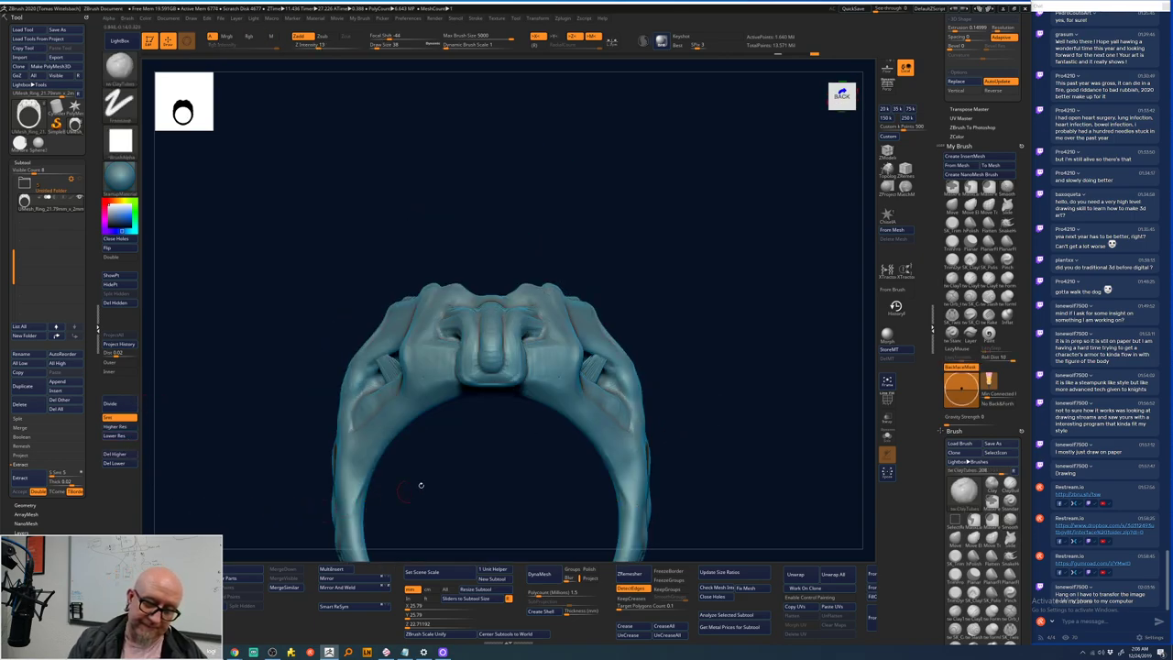
{"action": "left_click_drag", "start_coordinate": [419, 485], "coordinate": [410, 363]}
{"action": "key", "text": "space"}
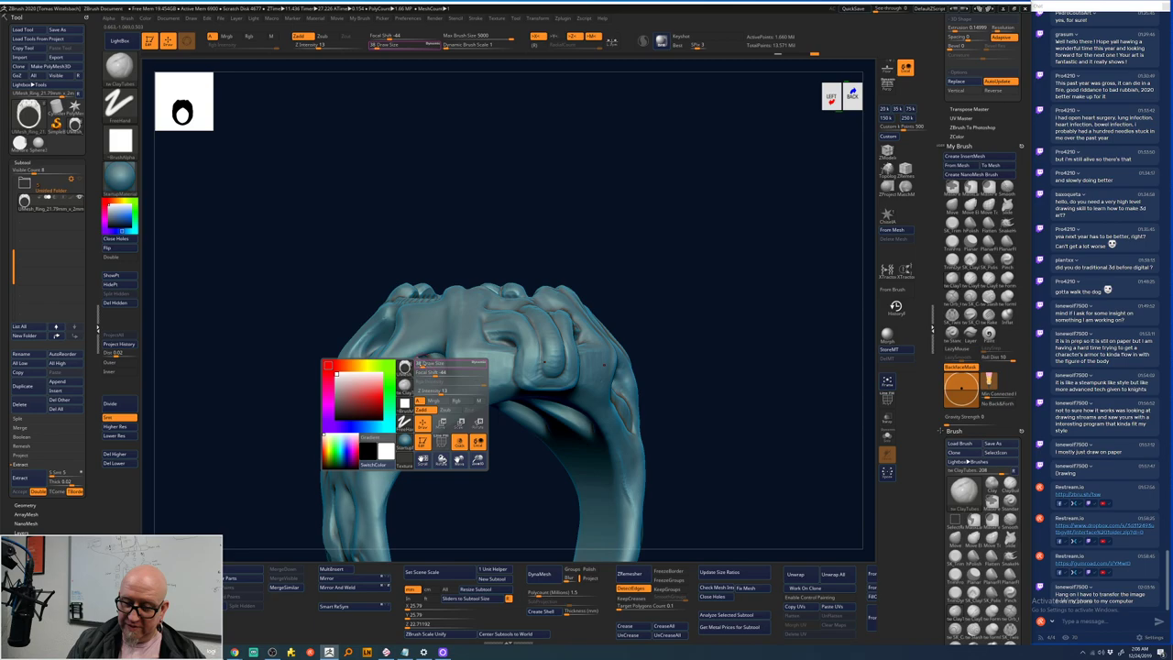
{"action": "left_click", "coordinate": [115, 436]}
{"action": "left_click", "coordinate": [129, 438]}
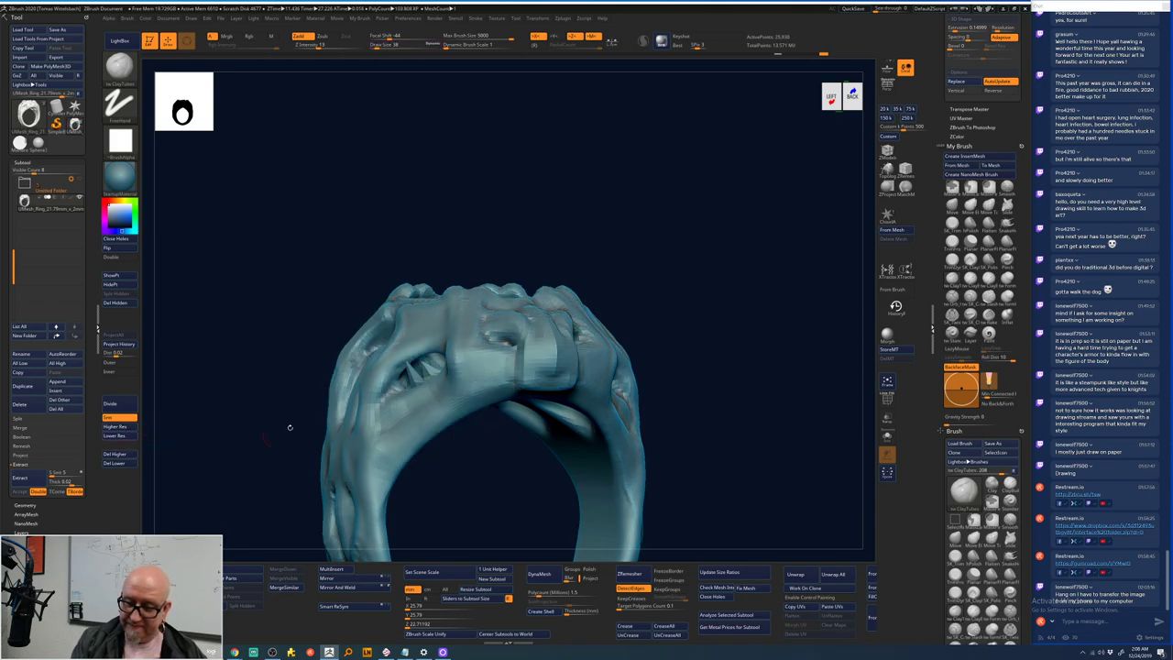
{"action": "key", "text": "shift"}
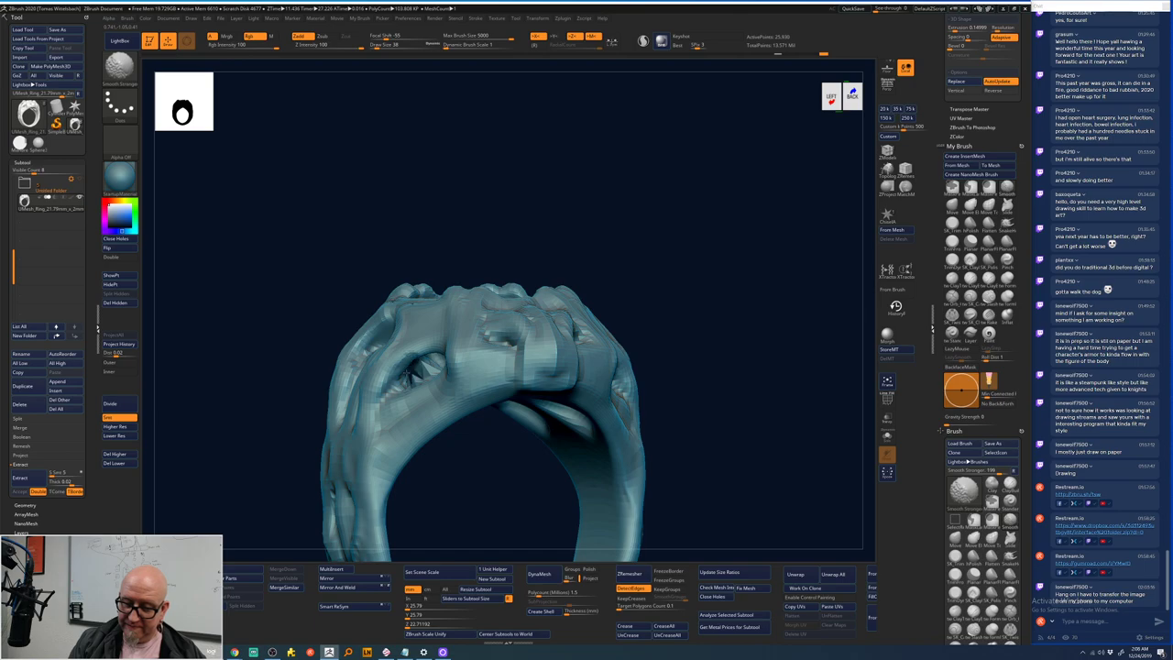
- Orbit the ring around its sides and inside, smoothing a few patches near its centre
{"action": "left_click_drag", "start_coordinate": [495, 474], "coordinate": [444, 397]}
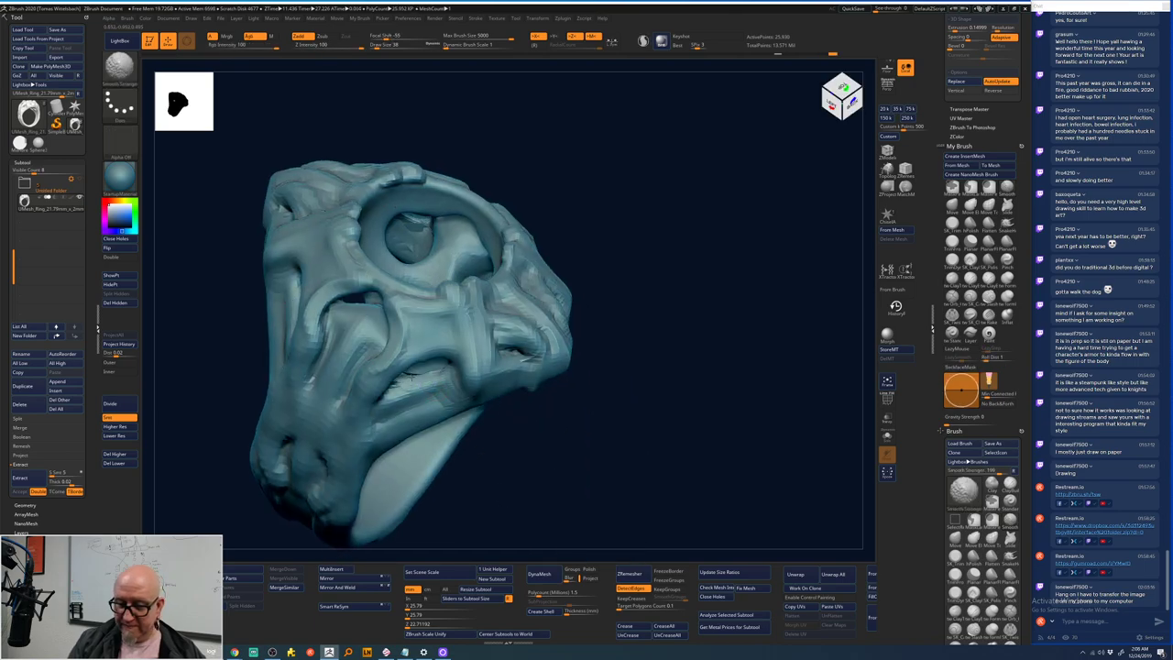
{"action": "mouse_move", "coordinate": [547, 473]}
{"action": "left_mouse_down"}
{"action": "mouse_move", "coordinate": [536, 502]}
{"action": "mouse_move", "coordinate": [563, 284]}
{"action": "left_mouse_up"}
{"action": "key", "text": "space"}
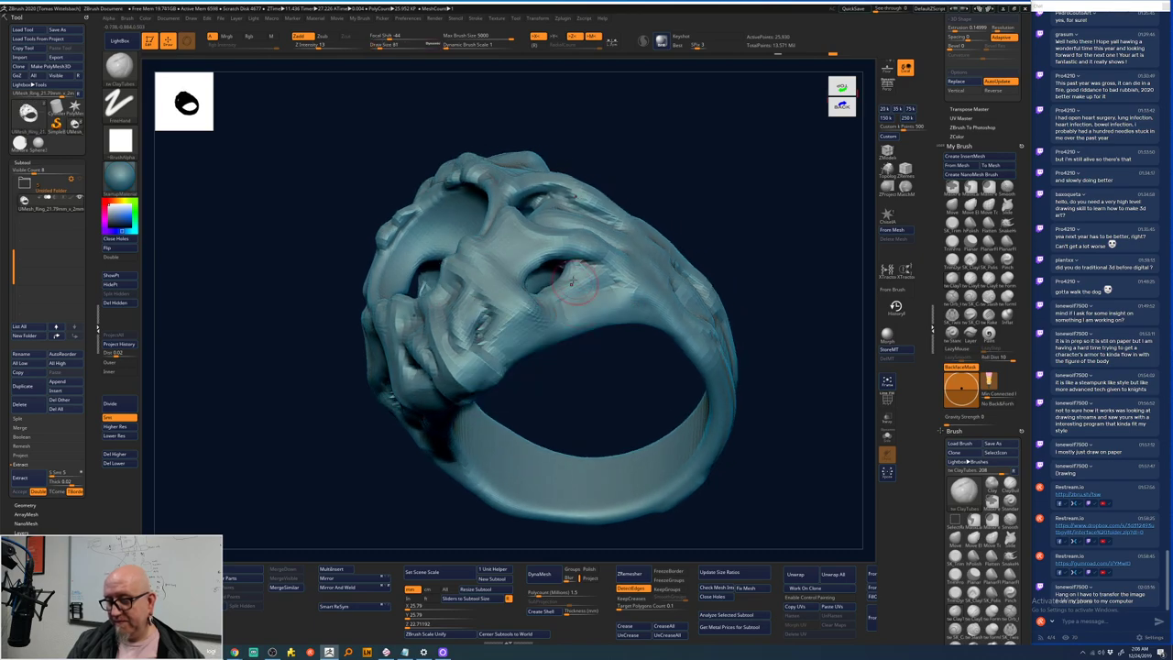
{"action": "key", "text": "shift"}
{"action": "left_click_drag", "start_coordinate": [581, 396], "coordinate": [553, 386]}
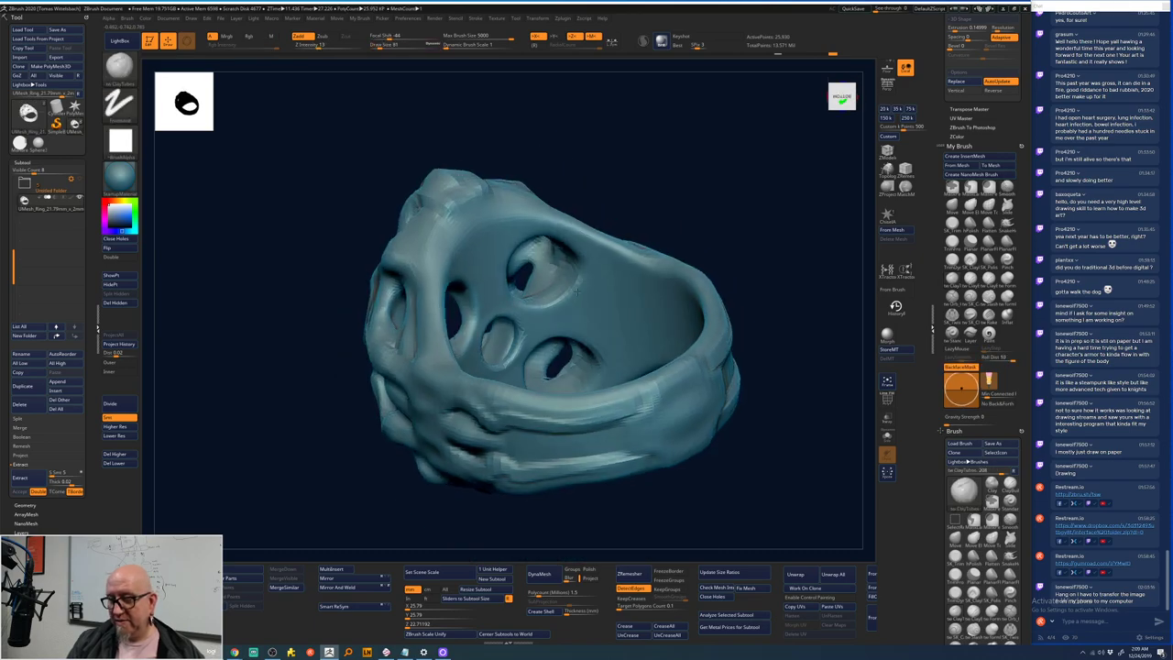
{"action": "key", "text": "shift"}
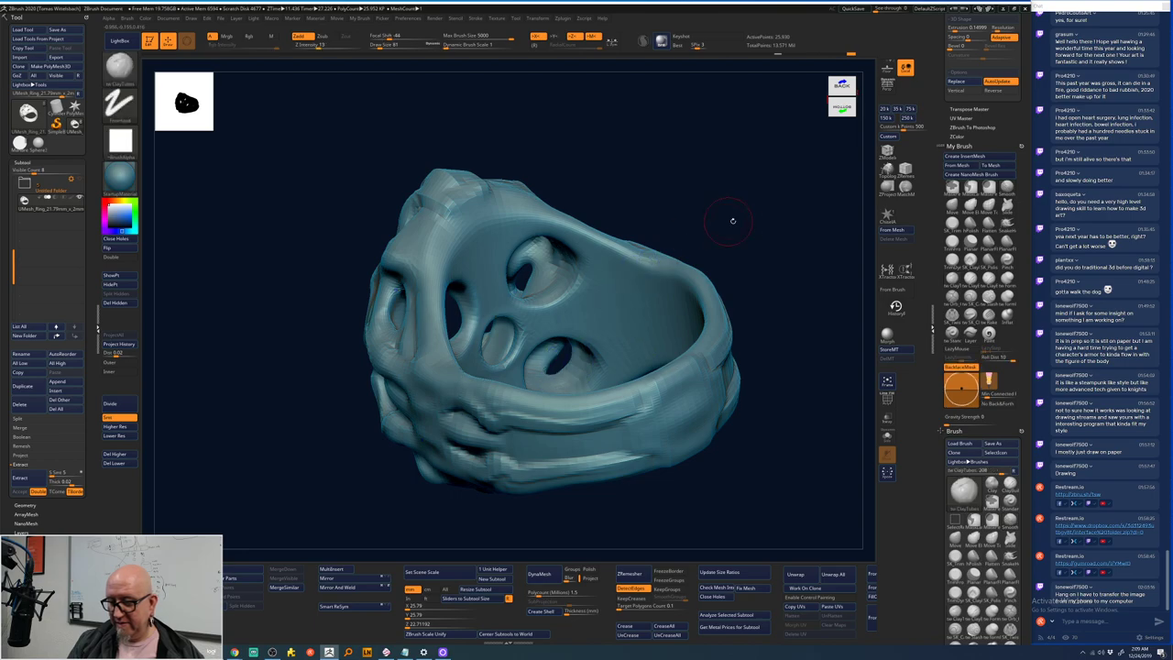
{"action": "mouse_move", "coordinate": [734, 220]}
{"action": "left_mouse_down"}
{"action": "mouse_move", "coordinate": [728, 411]}
{"action": "mouse_move", "coordinate": [709, 448]}
{"action": "mouse_move", "coordinate": [605, 499]}
{"action": "mouse_move", "coordinate": [552, 458]}
{"action": "left_mouse_up"}
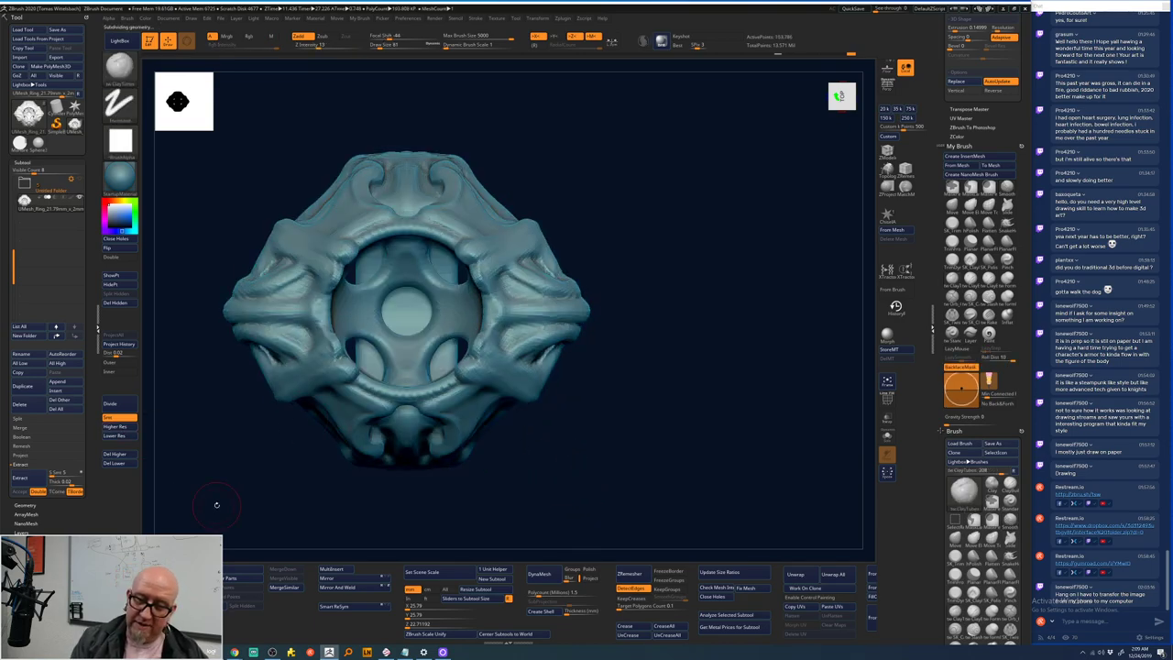
{"action": "left_click_drag", "start_coordinate": [216, 504], "coordinate": [210, 427]}
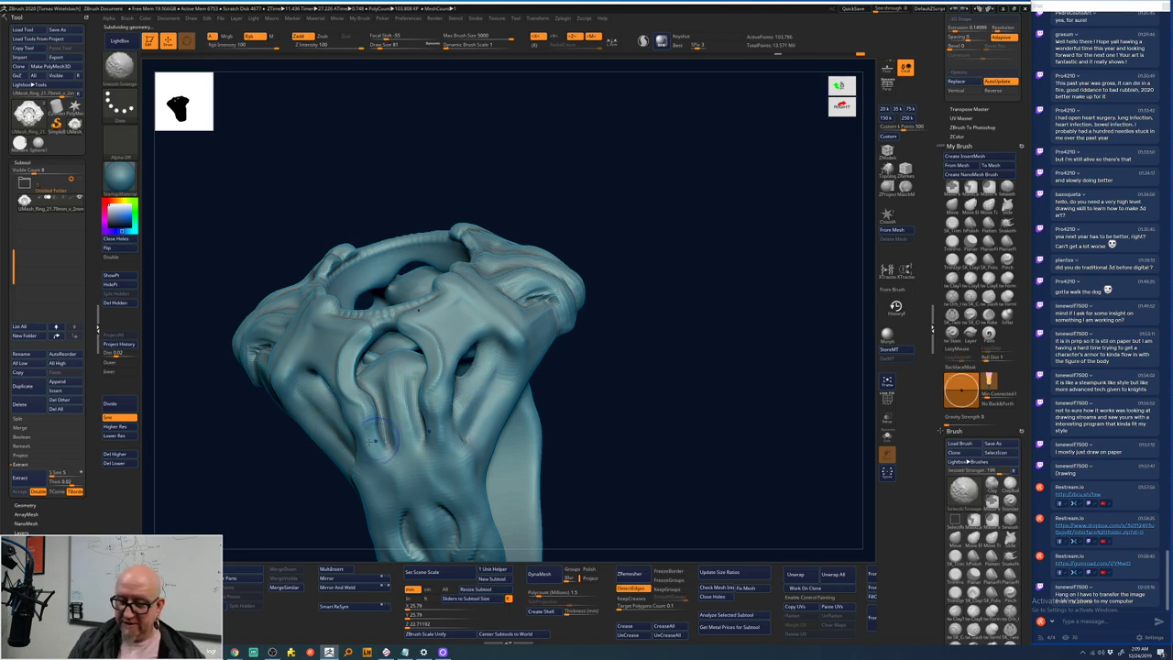
{"action": "key", "text": "shift"}
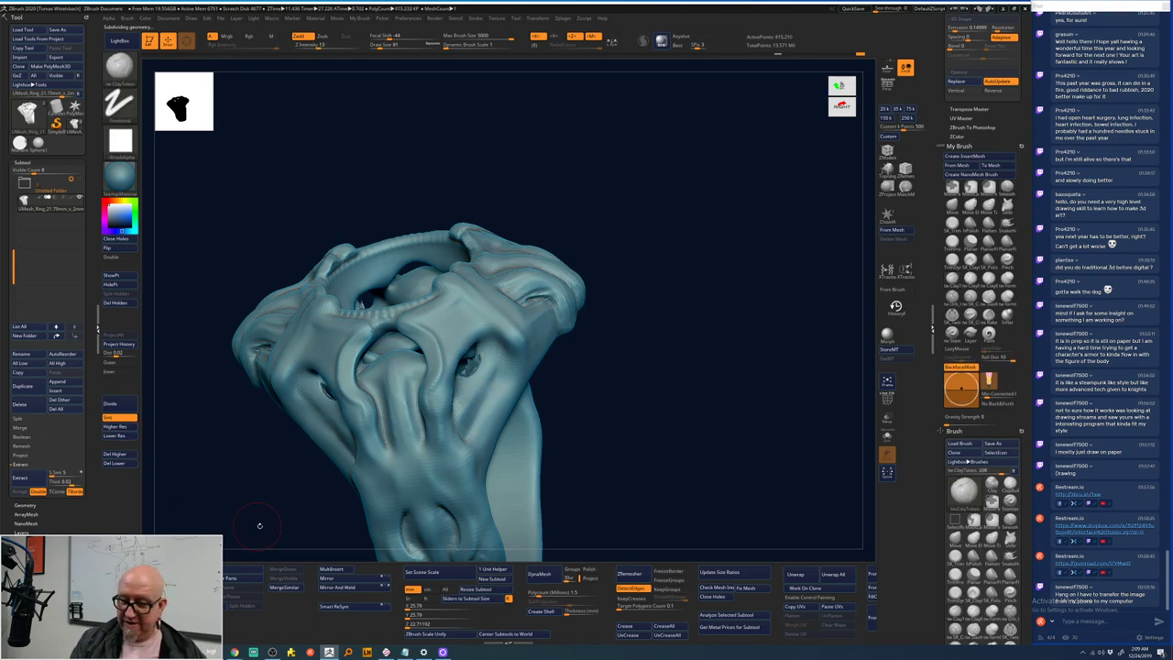
{"action": "left_click_drag", "start_coordinate": [403, 449], "coordinate": [472, 387], "text": "shift"}
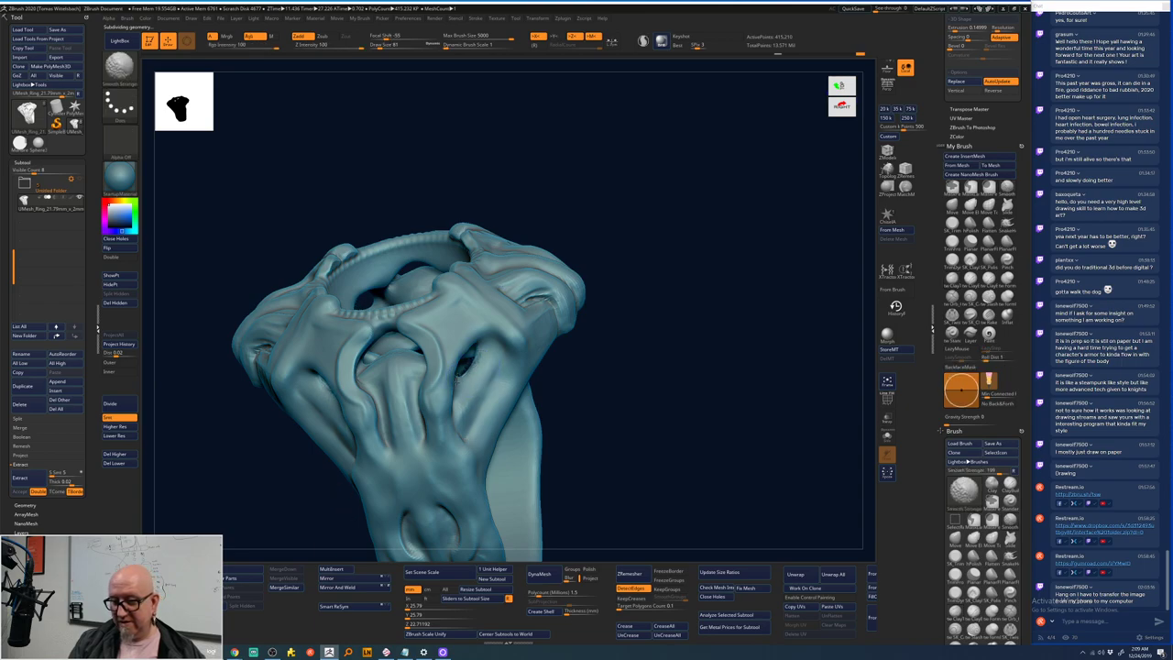
{"action": "key", "text": "shift"}
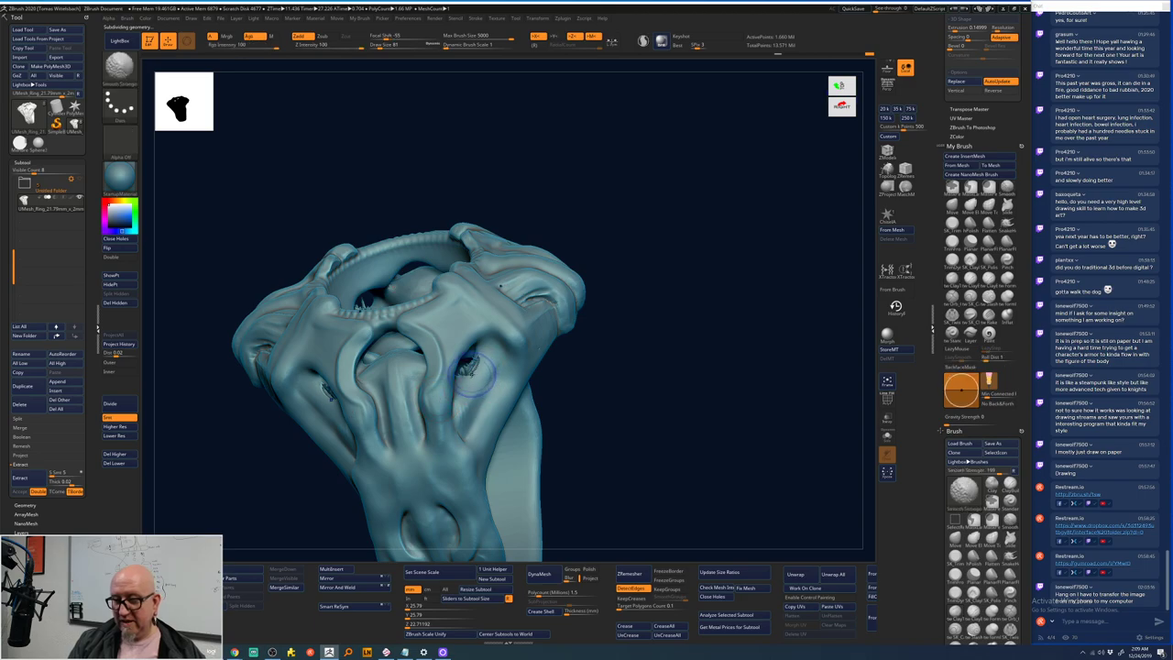
{"action": "left_click_drag", "start_coordinate": [462, 365], "coordinate": [472, 374], "text": "shift"}
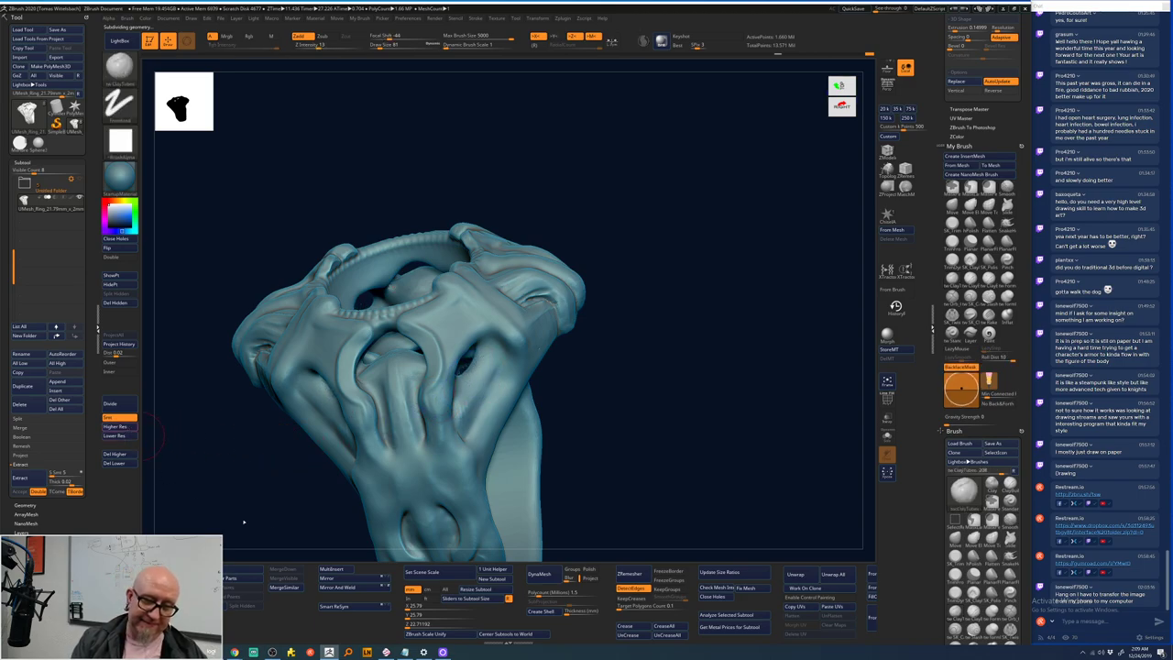
- Return to the highest subdivision level, about 6.6 million points, and view the open end and front
{"action": "key", "text": "d"}
{"action": "key", "text": "shift"}
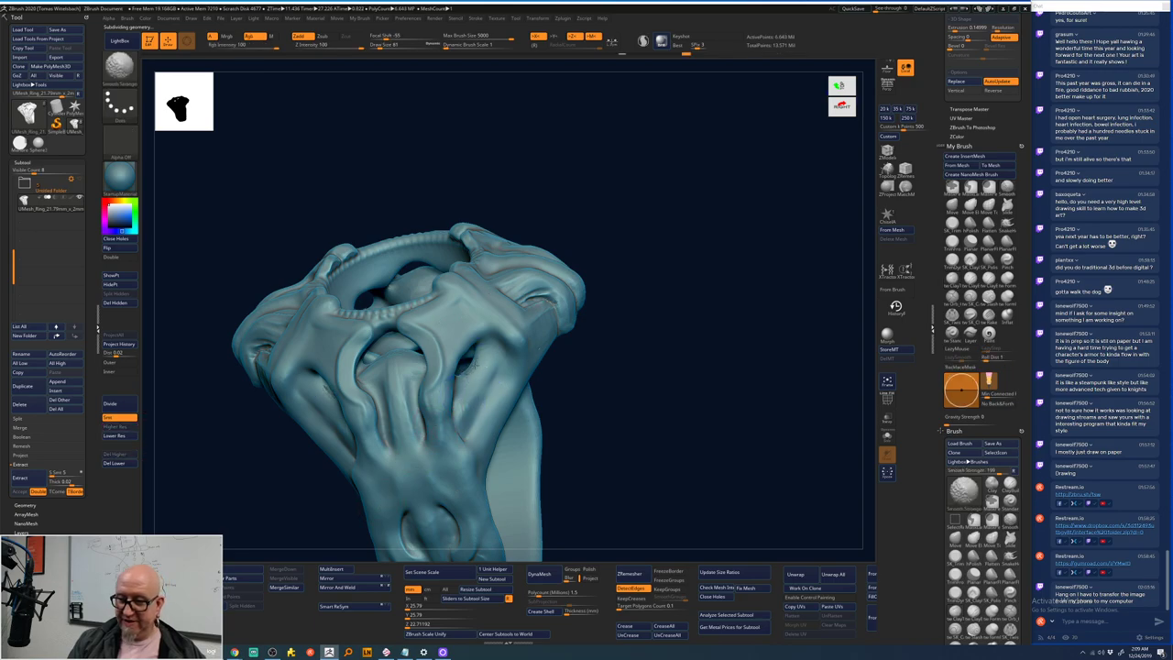
{"action": "mouse_move", "coordinate": [465, 371]}
{"action": "left_mouse_down"}
{"action": "mouse_move", "coordinate": [605, 412]}
{"action": "mouse_move", "coordinate": [568, 383]}
{"action": "left_mouse_up"}
{"action": "key", "text": "shift"}
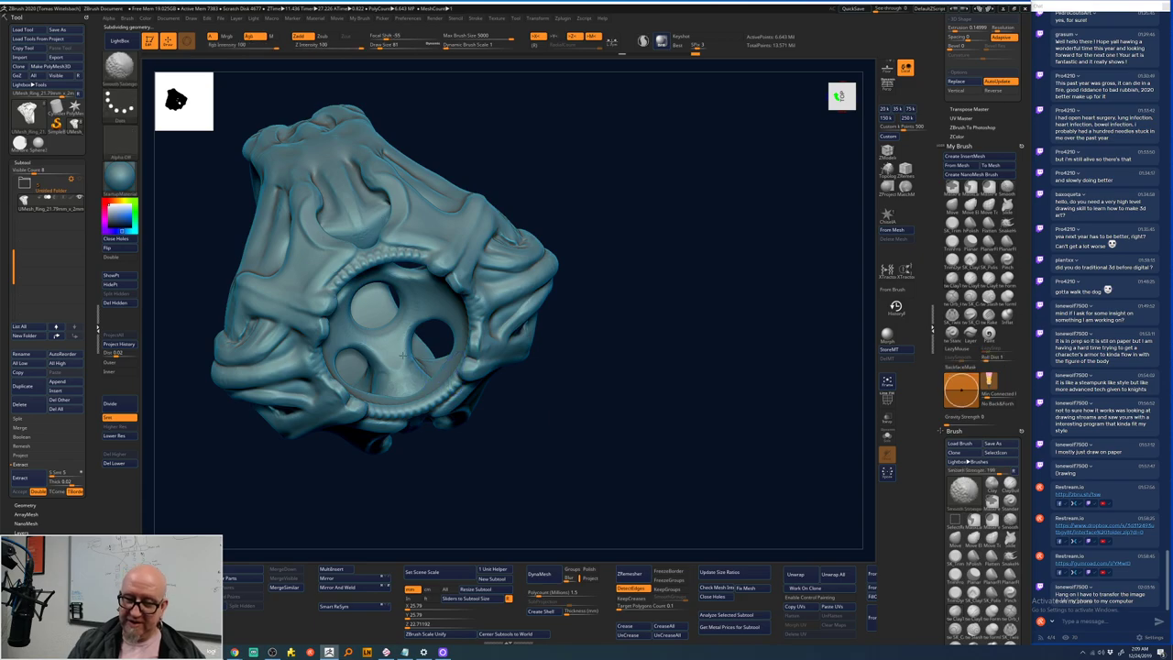
{"action": "mouse_move", "coordinate": [531, 431]}
{"action": "left_mouse_down"}
{"action": "mouse_move", "coordinate": [562, 466]}
{"action": "mouse_move", "coordinate": [553, 437]}
{"action": "left_mouse_up"}
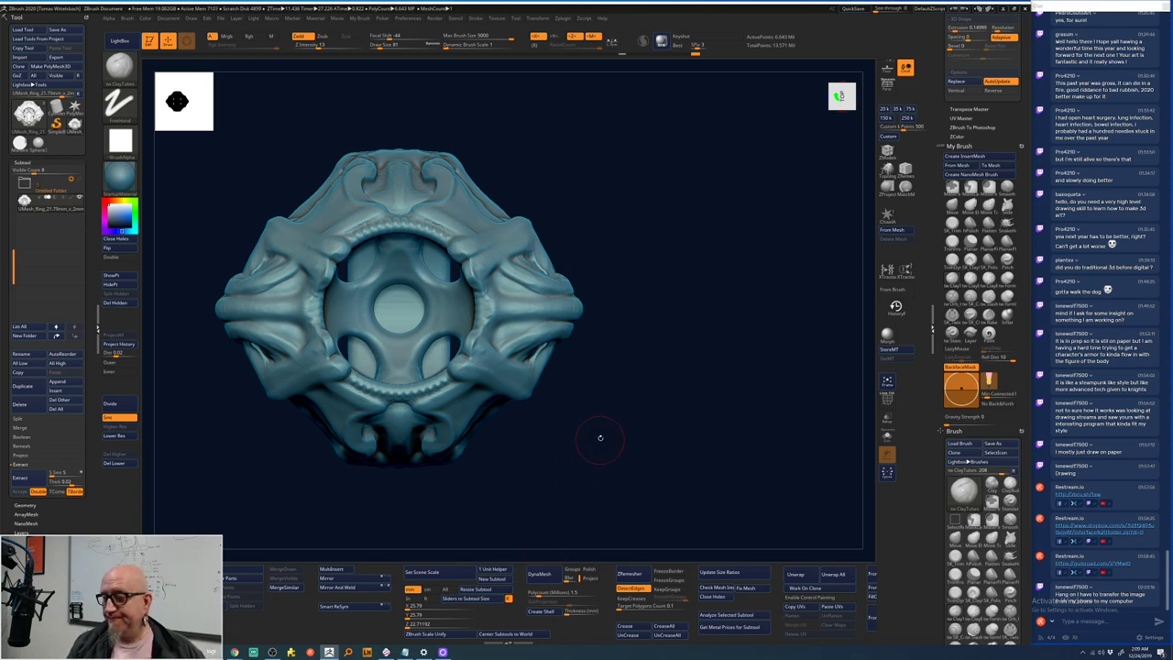
- Smooth and sculpt short strokes on the upper-right strap and the ring's rim
{"action": "key", "text": "b"}
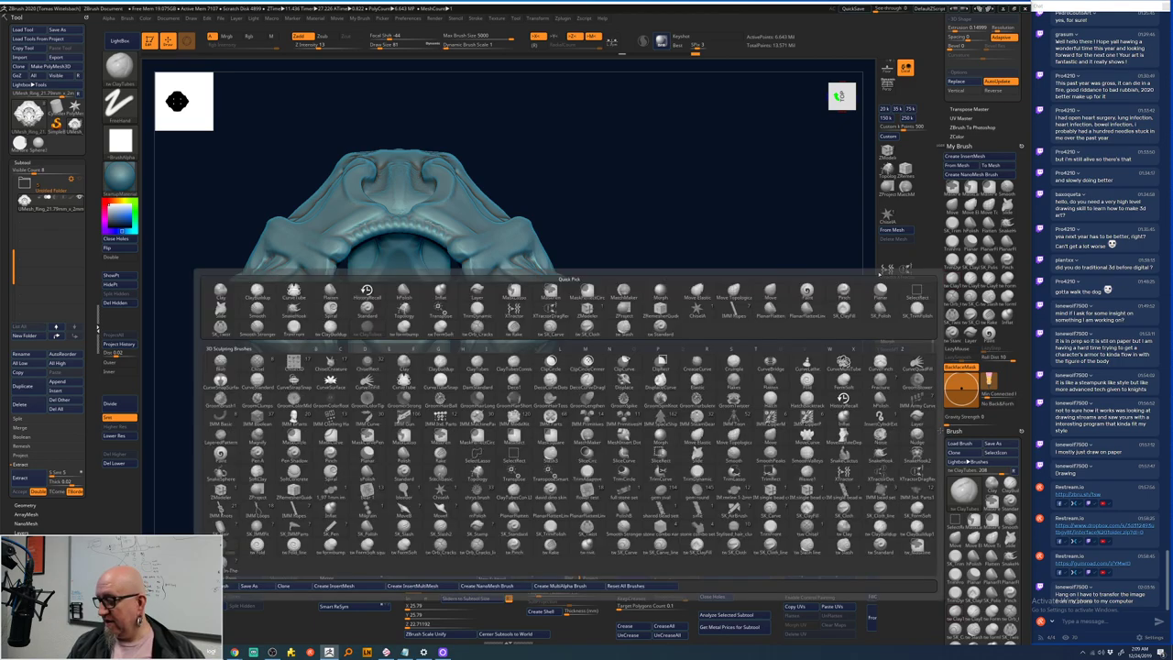
{"action": "right_click", "coordinate": [474, 248]}
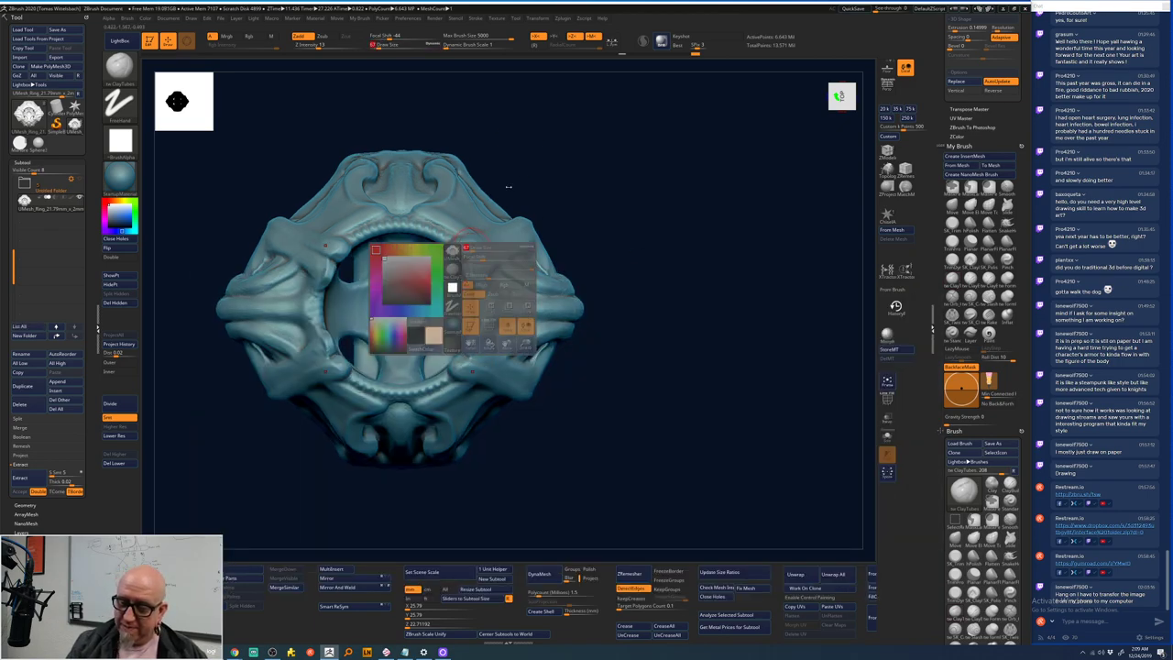
{"action": "mouse_move", "coordinate": [605, 275]}
{"action": "left_mouse_down"}
{"action": "mouse_move", "coordinate": [666, 204]}
{"action": "mouse_move", "coordinate": [604, 174]}
{"action": "left_mouse_up"}
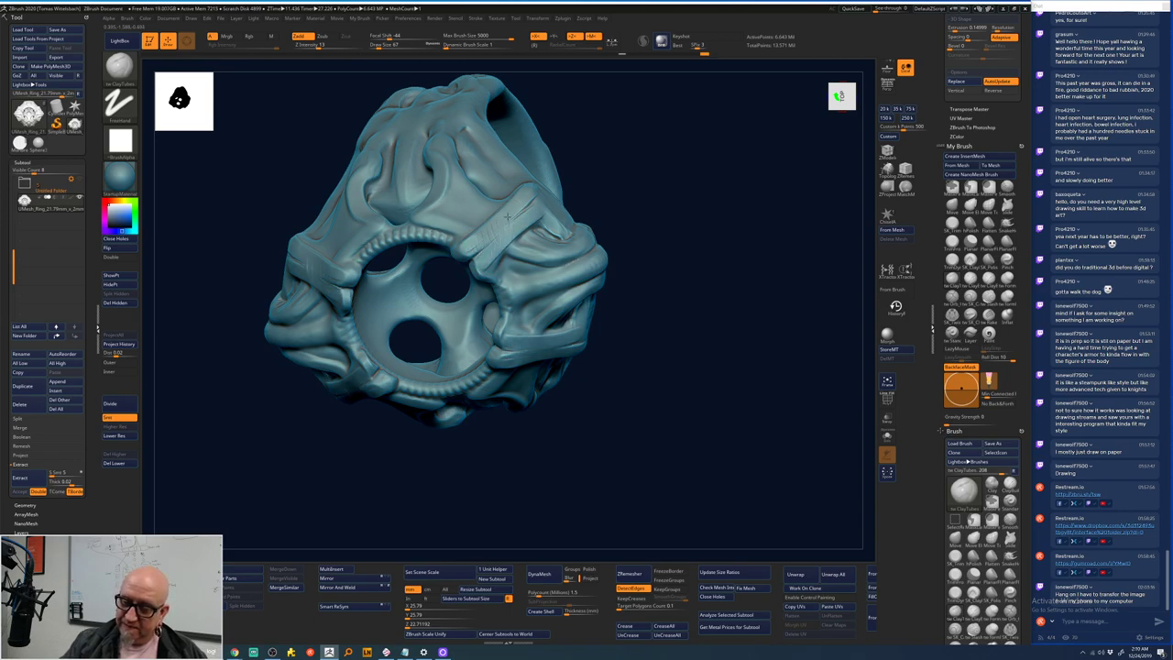
{"action": "mouse_move", "coordinate": [529, 215]}
{"action": "left_mouse_down", "text": "shift"}
{"action": "mouse_move", "coordinate": [552, 144]}
{"action": "mouse_move", "coordinate": [550, 220]}
{"action": "left_mouse_up", "text": "shift"}
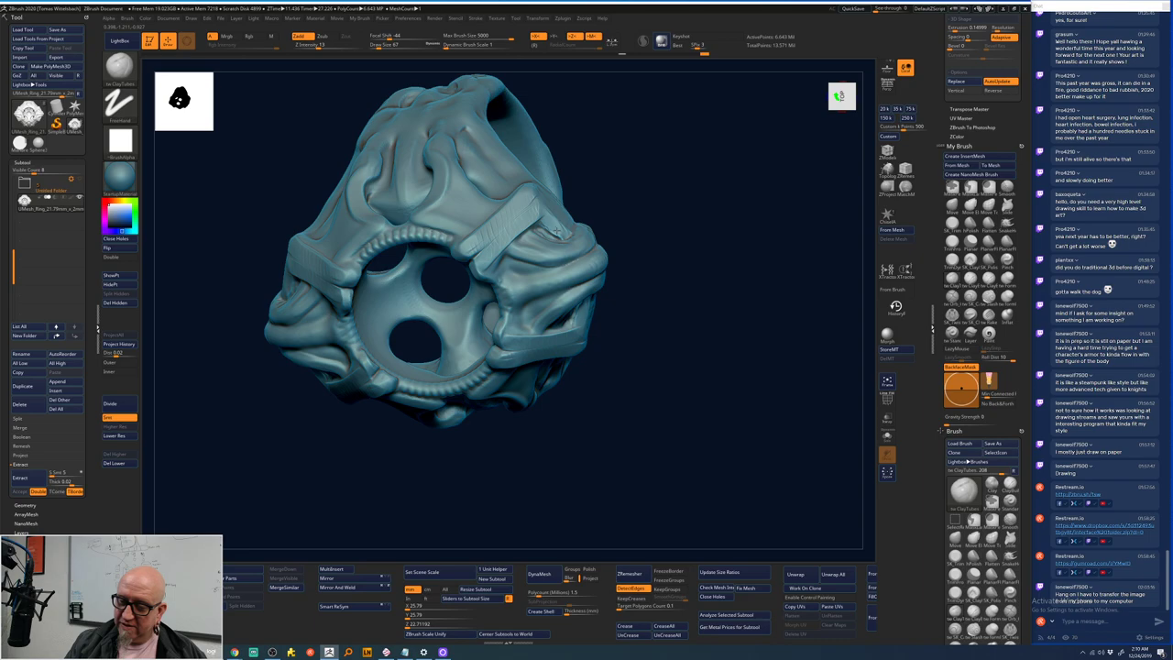
{"action": "key", "text": "shift"}
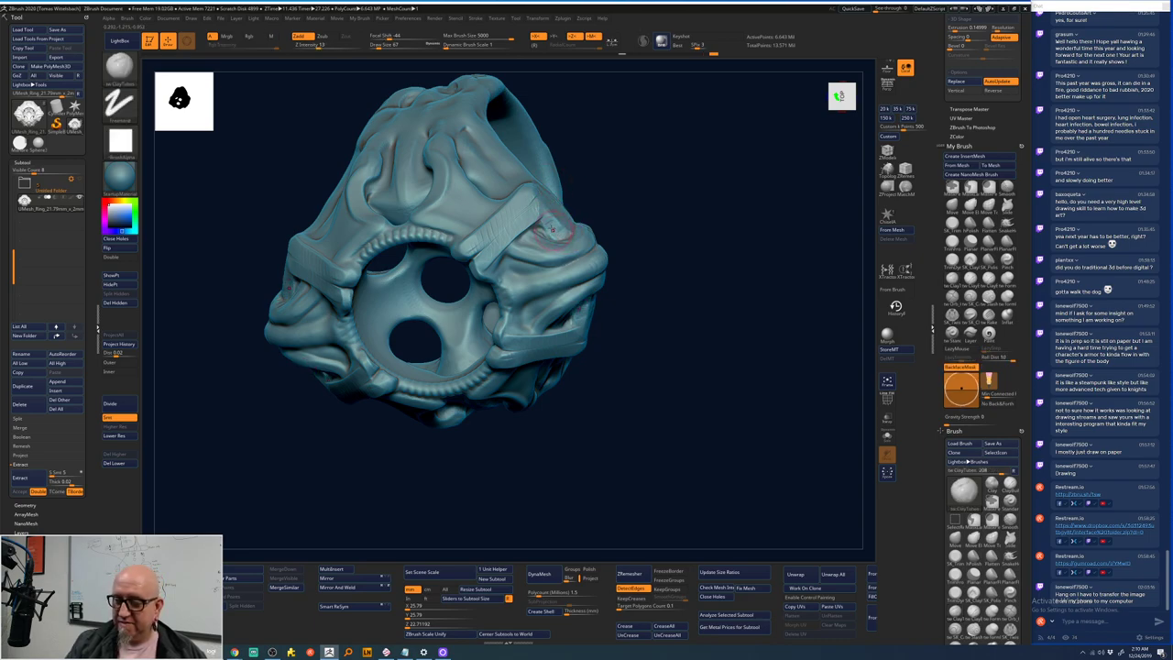
{"action": "left_click_drag", "start_coordinate": [559, 229], "coordinate": [548, 220]}
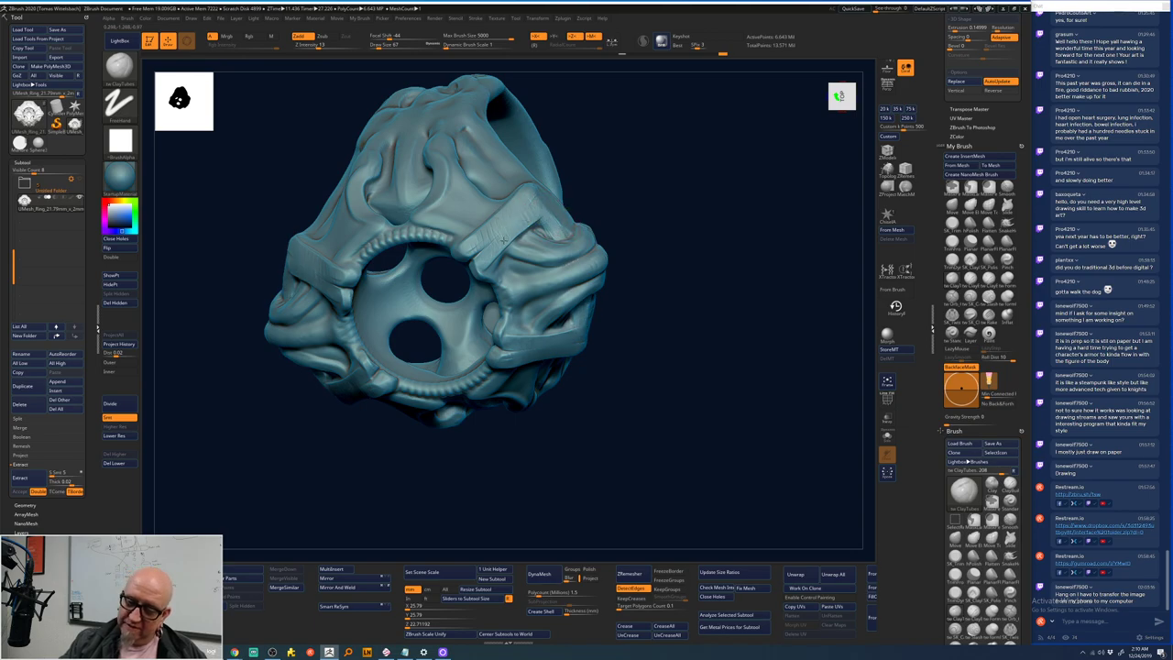
{"action": "mouse_move", "coordinate": [476, 280]}
{"action": "left_mouse_down"}
{"action": "mouse_move", "coordinate": [500, 282]}
{"action": "mouse_move", "coordinate": [484, 284]}
{"action": "left_mouse_up"}
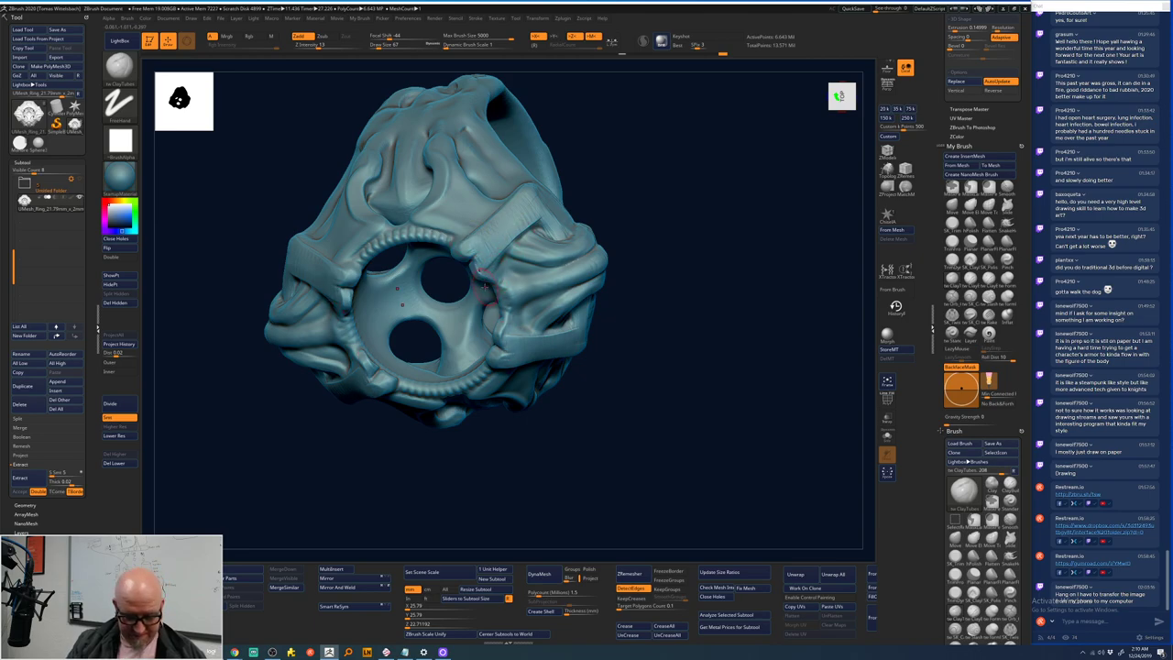
{"action": "key", "text": "shift"}
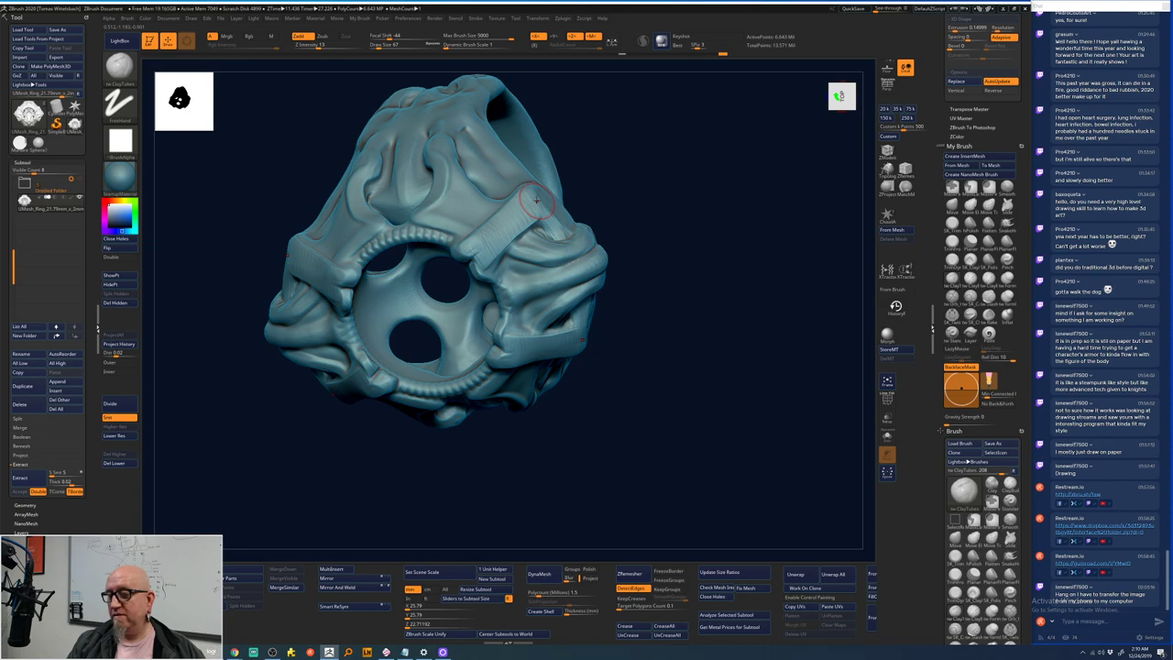
- Step back one entry on the Undo History slider, cycling smoothing and masking modifiers
{"action": "left_click", "coordinate": [641, 53]}
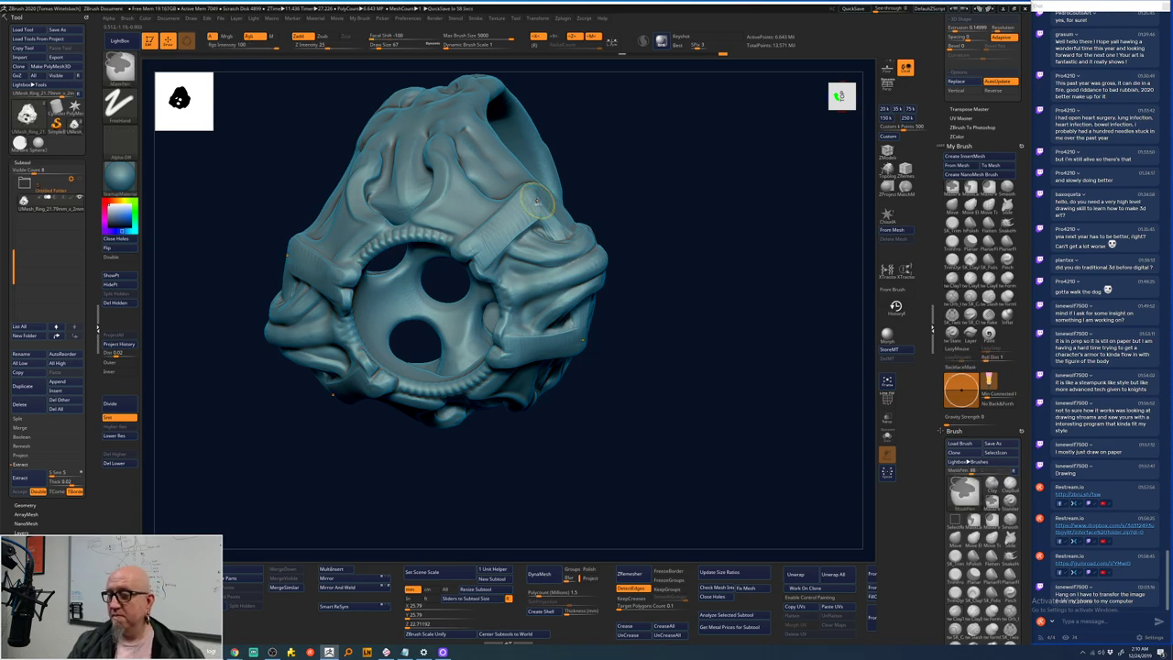
{"action": "left_click", "coordinate": [718, 53]}
{"action": "key", "text": "shift"}
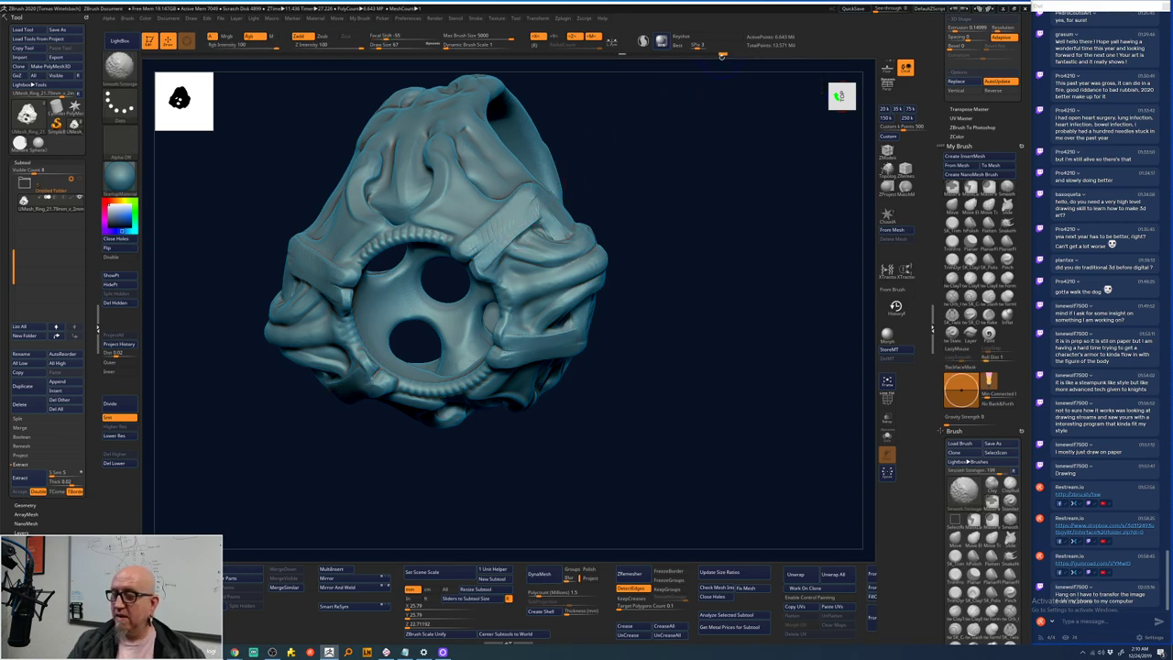
{"action": "key", "text": "ctrl+shift"}
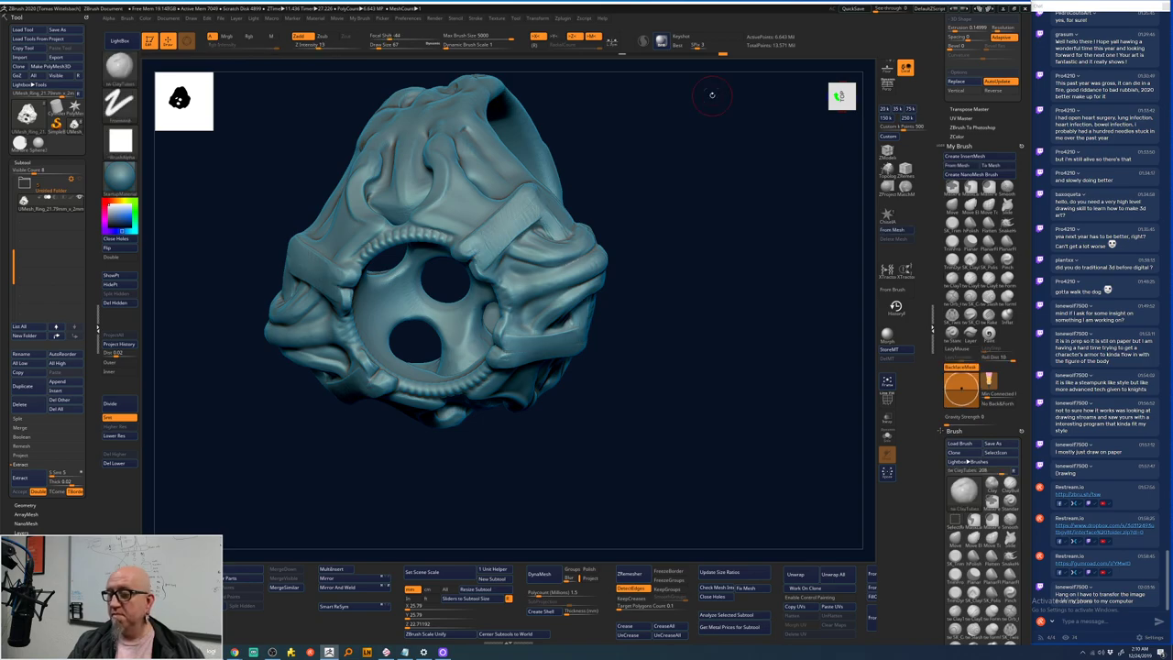
{"action": "key", "text": "shift"}
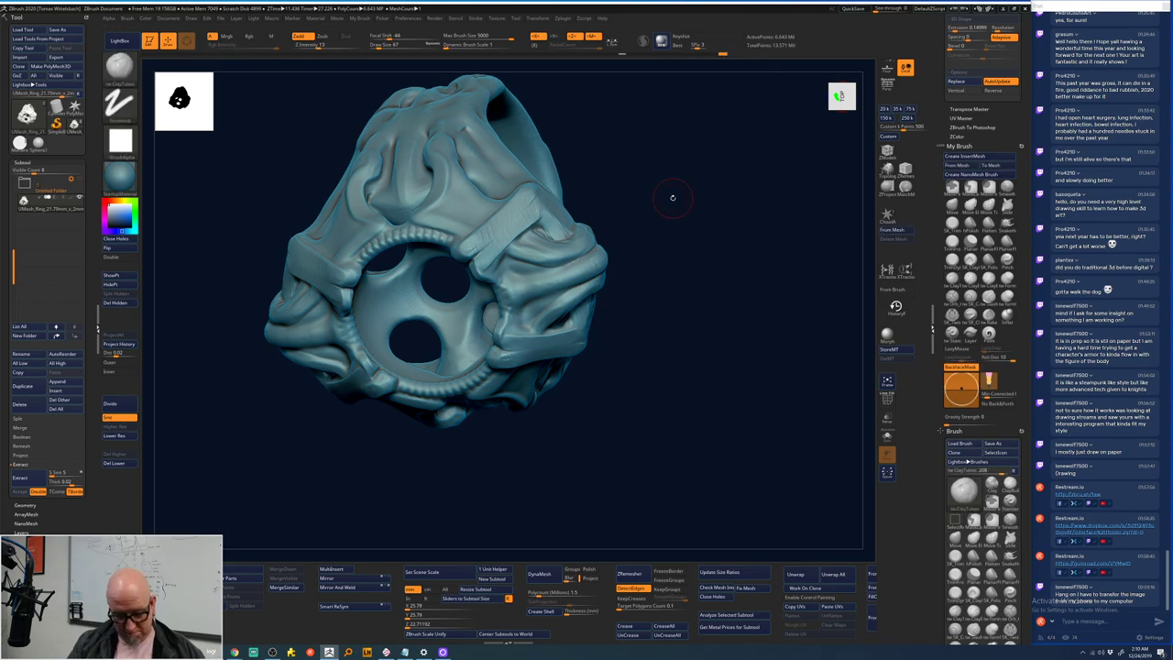
{"action": "key", "text": "shift"}
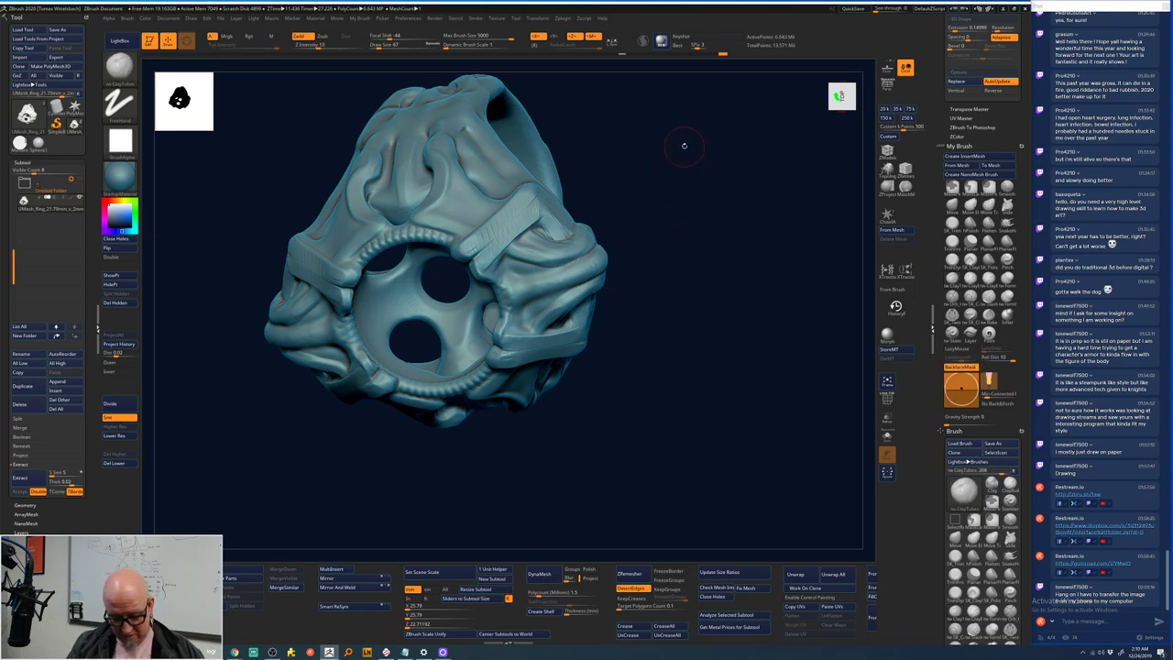
{"action": "key", "text": "shift"}
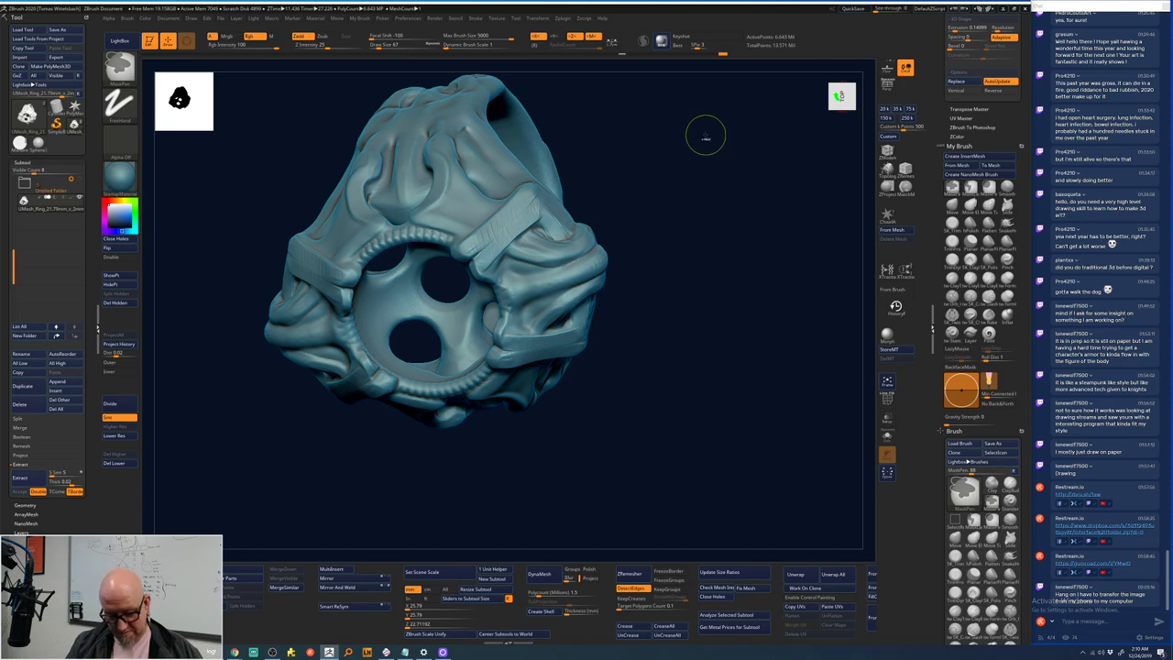
{"action": "key", "text": "ctrl"}
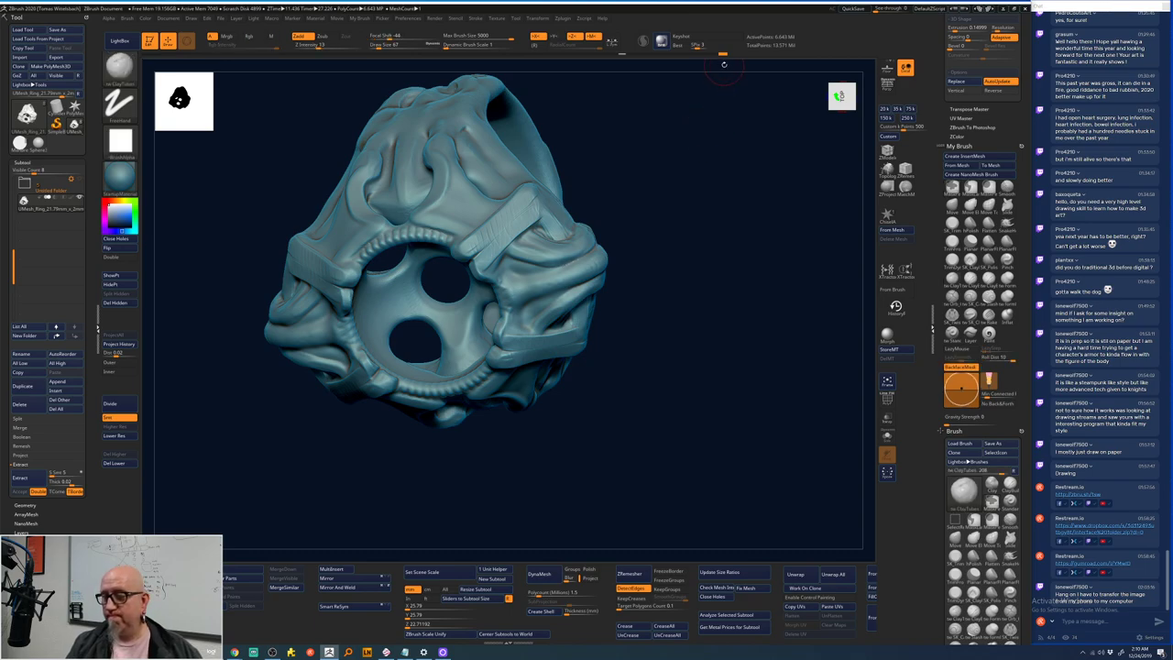
{"action": "key", "text": "ctrl"}
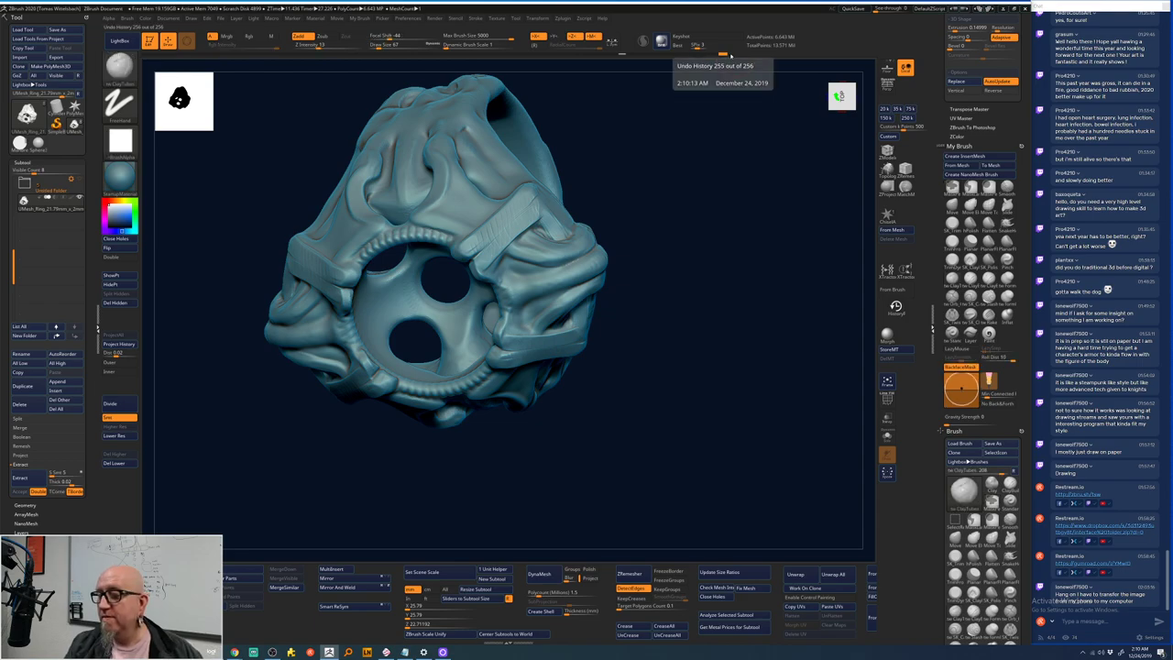
- Smooth the upper strap with the Smooth brush, then rotate so the ring's holes face forward
{"action": "mouse_move", "coordinate": [649, 186]}
{"action": "left_mouse_down"}
{"action": "mouse_move", "coordinate": [602, 189]}
{"action": "mouse_move", "coordinate": [611, 196]}
{"action": "mouse_move", "coordinate": [513, 247]}
{"action": "left_mouse_up"}
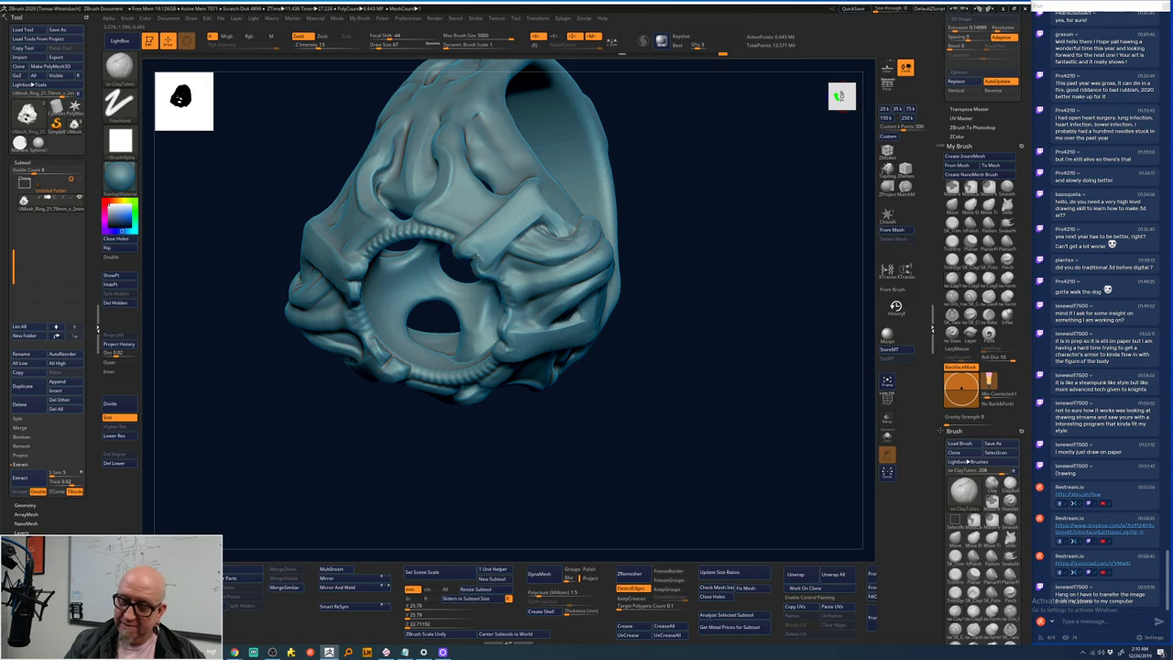
{"action": "key", "text": "shift"}
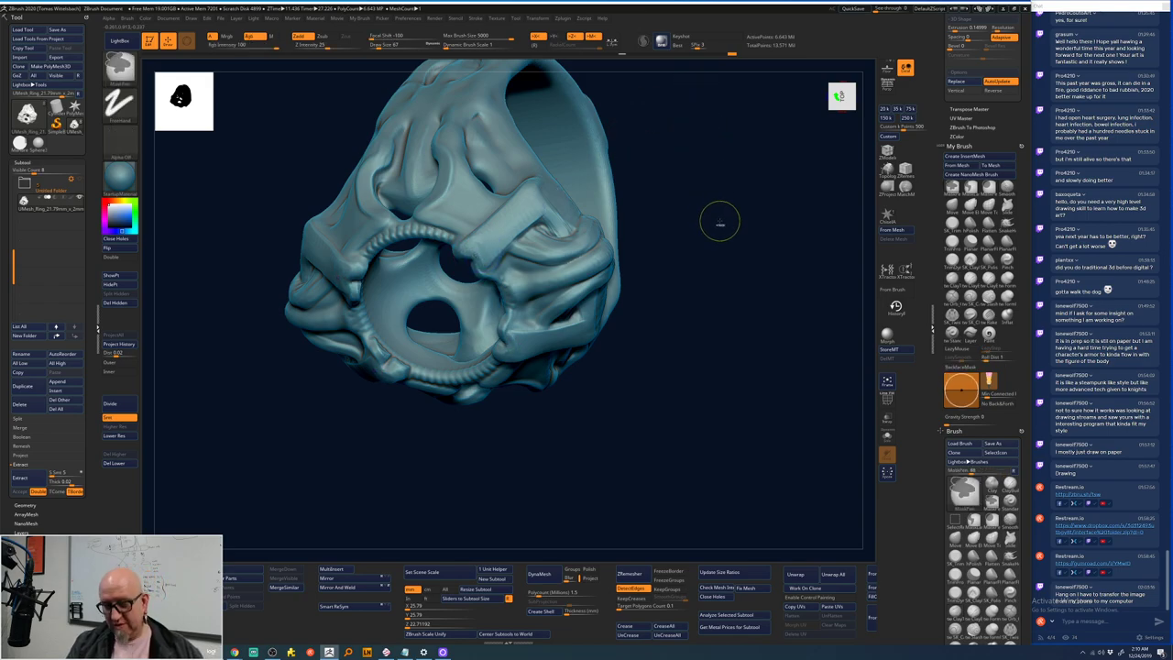
{"action": "key", "text": "shift"}
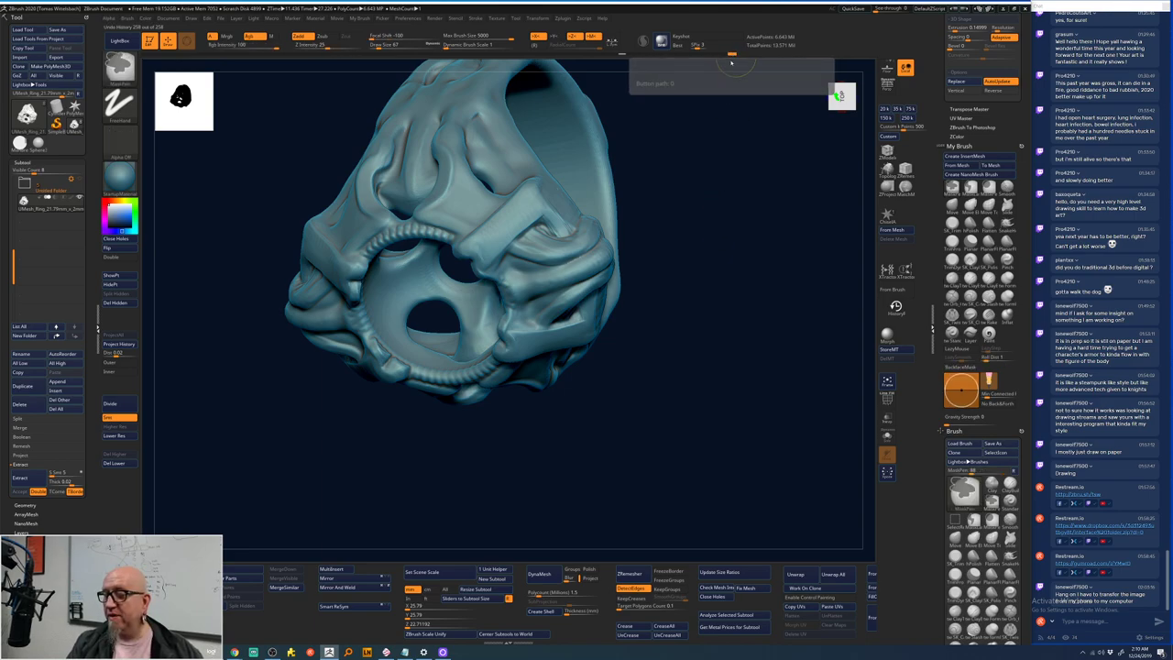
{"action": "key", "text": "shift"}
{"action": "key", "text": "ctrl+shift"}
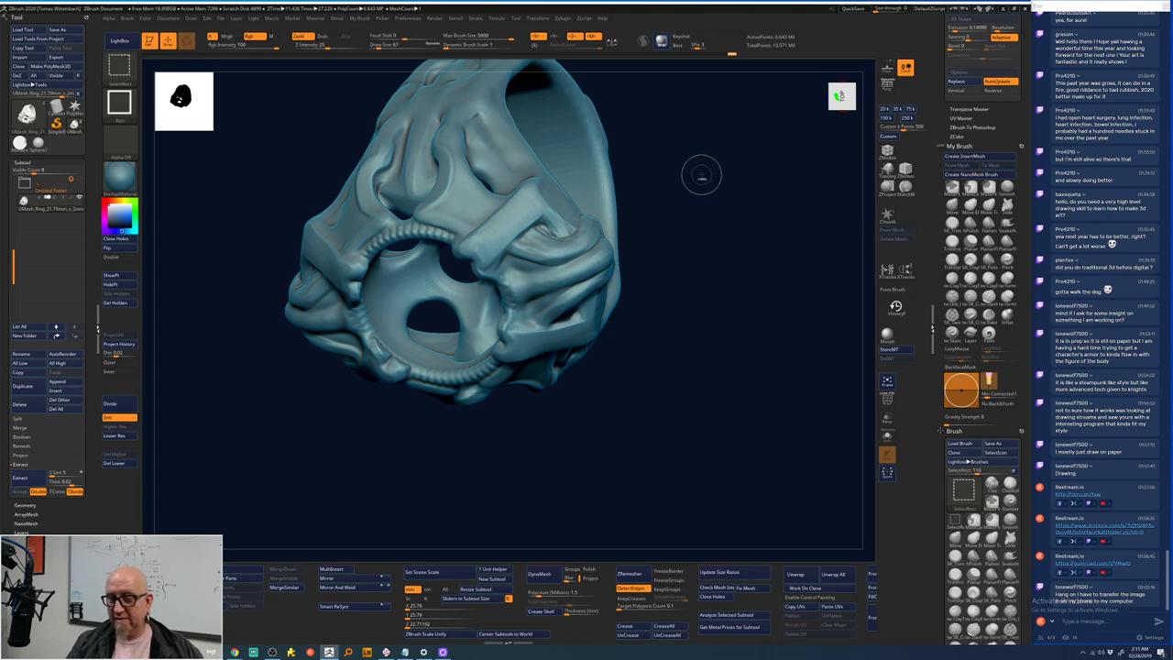
{"action": "key", "text": "ctrl+shift"}
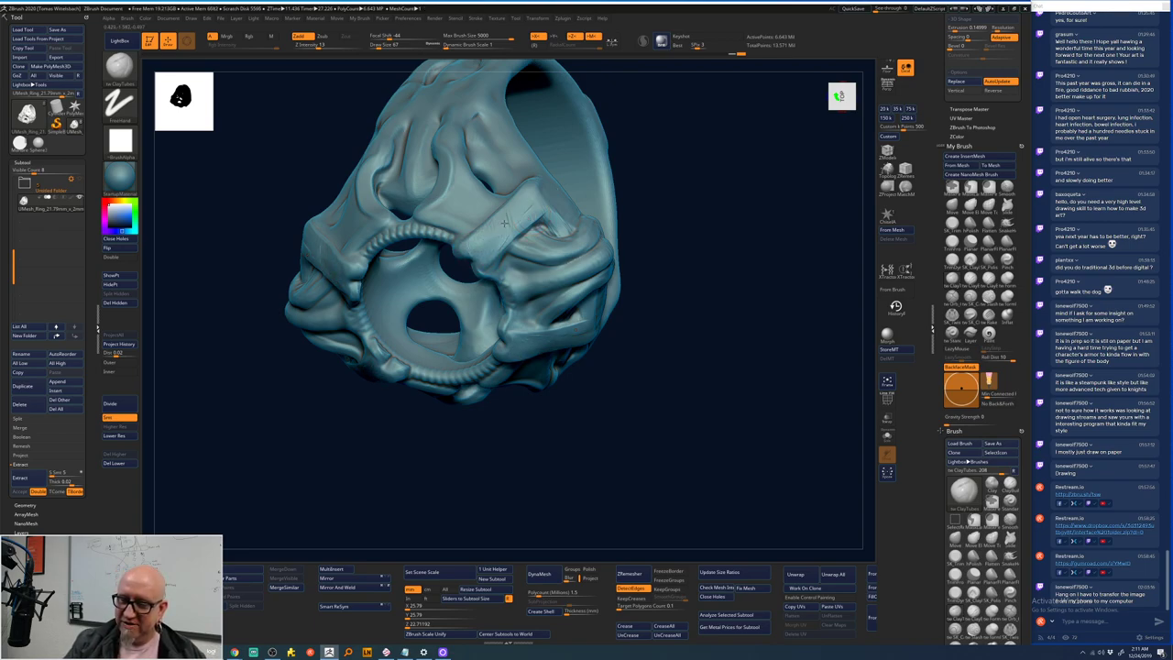
{"action": "left_click_drag", "start_coordinate": [520, 212], "coordinate": [531, 209]}
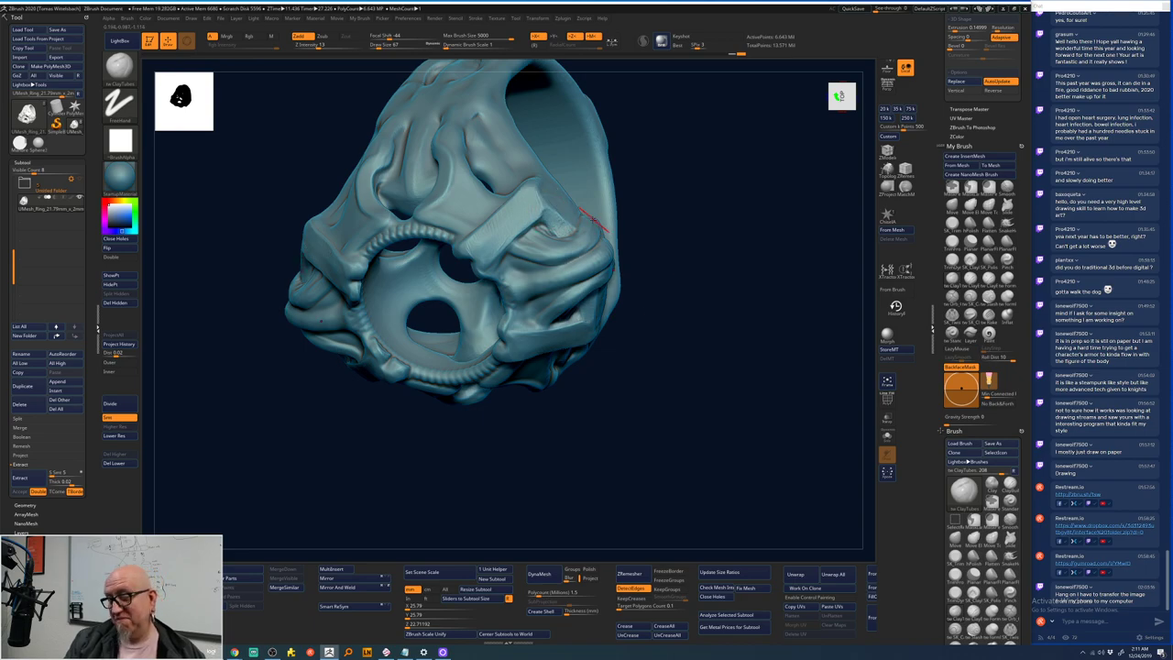
{"action": "left_click_drag", "start_coordinate": [606, 231], "coordinate": [663, 296]}
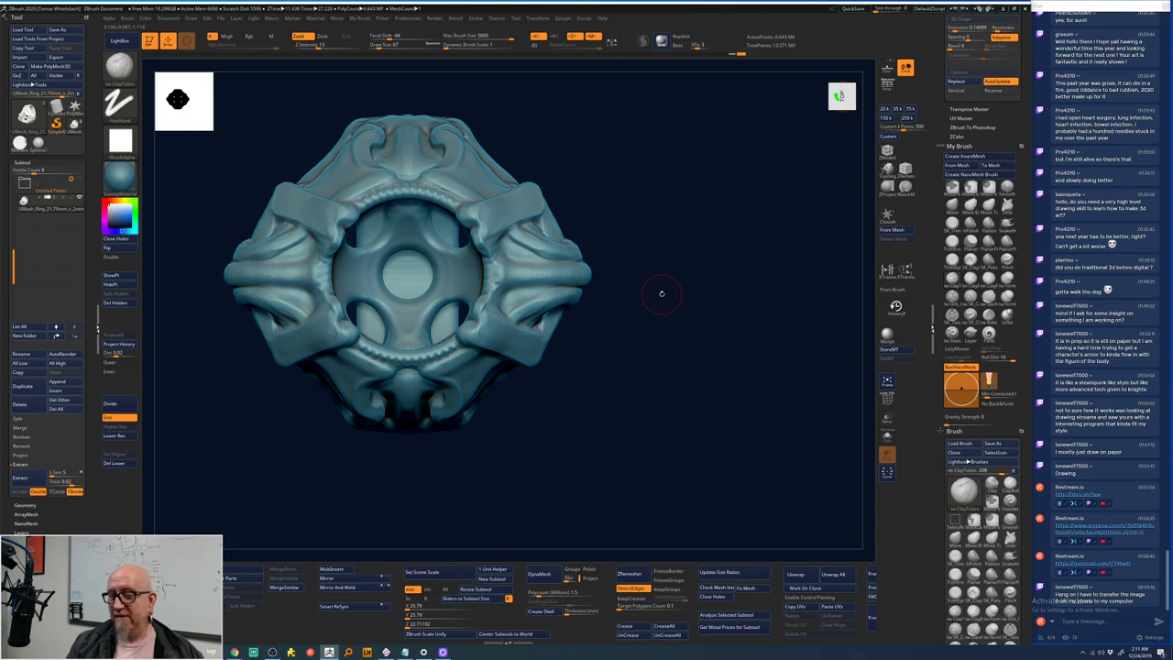
{"action": "mouse_move", "coordinate": [638, 190]}
{"action": "left_mouse_down"}
{"action": "mouse_move", "coordinate": [676, 199]}
{"action": "mouse_move", "coordinate": [513, 229]}
{"action": "left_mouse_up"}
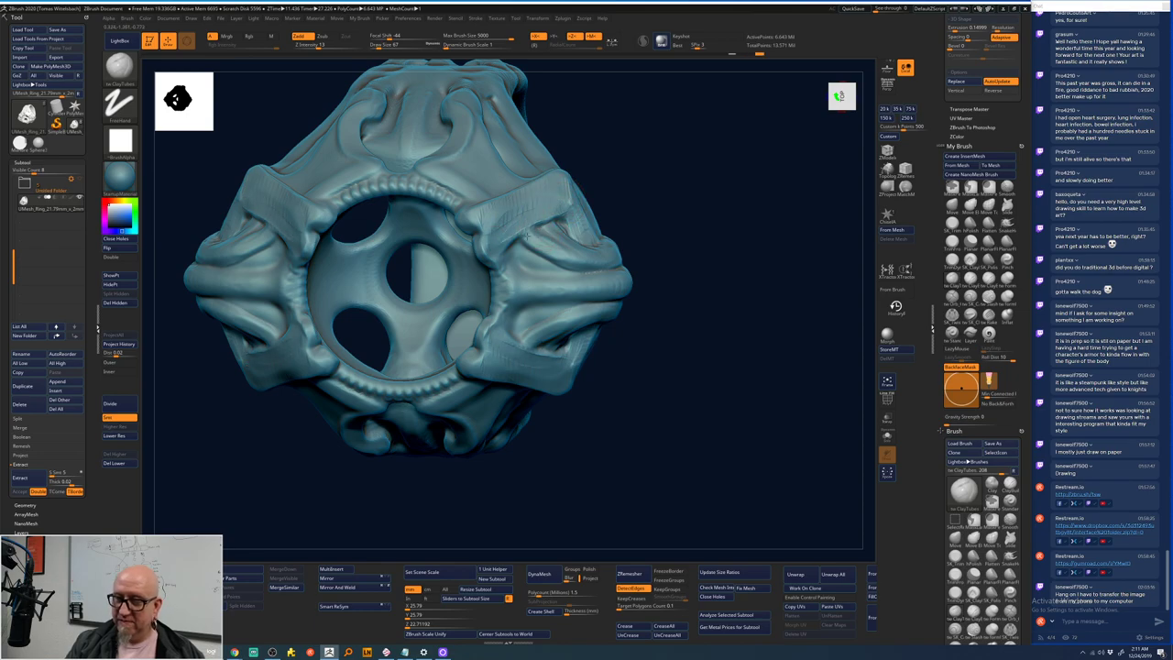
- Carve crease lines across the strap above the eye socket and adjust the brush size
{"action": "mouse_move", "coordinate": [646, 266]}
{"action": "left_mouse_down"}
{"action": "mouse_move", "coordinate": [641, 197]}
{"action": "mouse_move", "coordinate": [596, 229]}
{"action": "mouse_move", "coordinate": [529, 217]}
{"action": "left_mouse_up"}
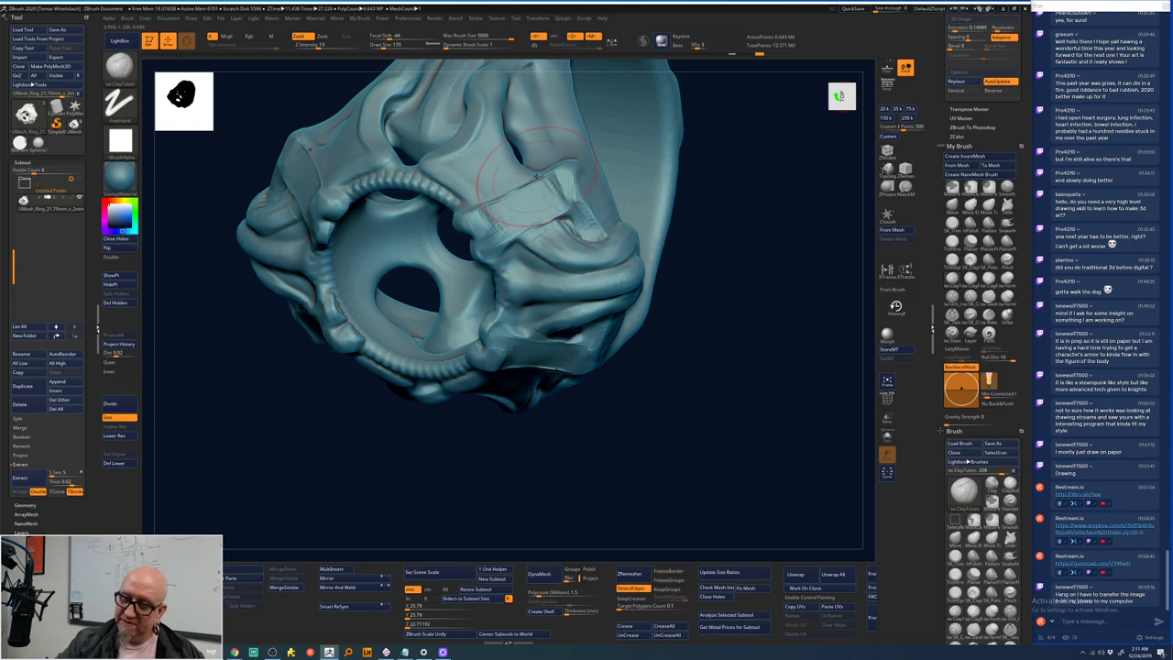
{"action": "mouse_move", "coordinate": [570, 172]}
{"action": "left_mouse_down"}
{"action": "mouse_move", "coordinate": [488, 194]}
{"action": "mouse_move", "coordinate": [499, 216]}
{"action": "mouse_move", "coordinate": [568, 178]}
{"action": "left_mouse_up"}
{"action": "left_click_drag", "start_coordinate": [516, 219], "coordinate": [572, 229]}
{"action": "left_click_drag", "start_coordinate": [561, 239], "coordinate": [605, 240]}
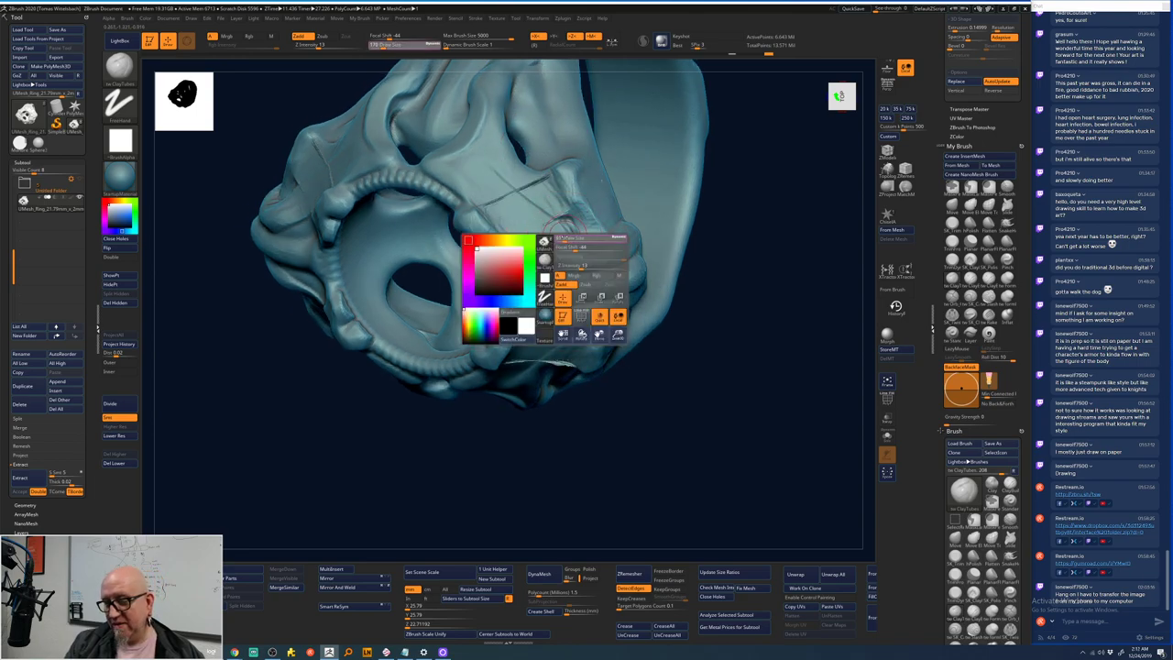
- Lay ClayTubes strokes across the strap's upper surface and select the HistoryRecall brush
{"action": "key", "text": "b"}
{"action": "key", "text": "c"}
{"action": "key", "text": "t"}
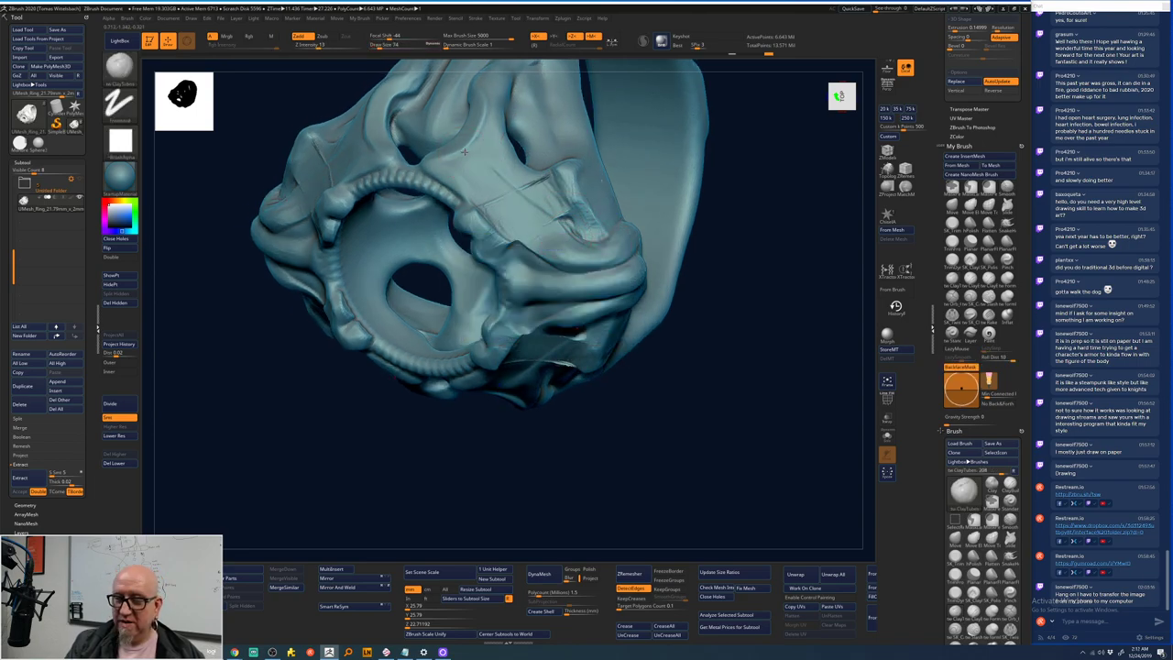
{"action": "mouse_move", "coordinate": [484, 191]}
{"action": "left_mouse_down"}
{"action": "mouse_move", "coordinate": [509, 156]}
{"action": "mouse_move", "coordinate": [503, 217]}
{"action": "mouse_move", "coordinate": [526, 171]}
{"action": "mouse_move", "coordinate": [523, 230]}
{"action": "mouse_move", "coordinate": [540, 177]}
{"action": "mouse_move", "coordinate": [543, 241]}
{"action": "mouse_move", "coordinate": [559, 220]}
{"action": "mouse_move", "coordinate": [579, 245]}
{"action": "left_mouse_up"}
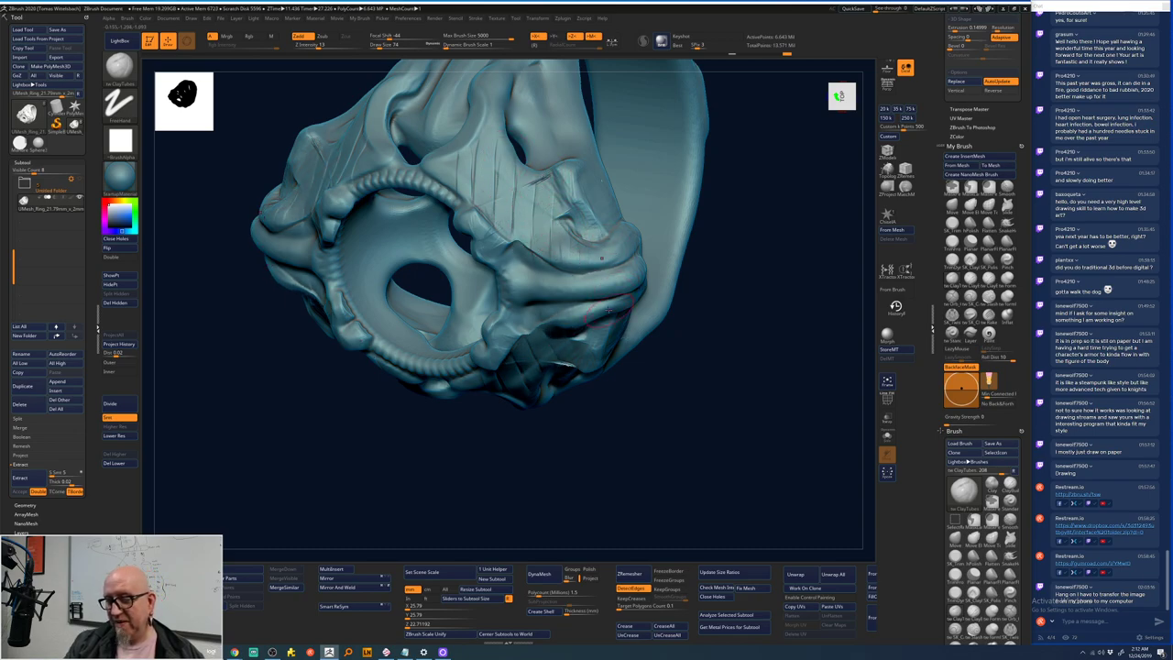
{"action": "left_click", "coordinate": [895, 306]}
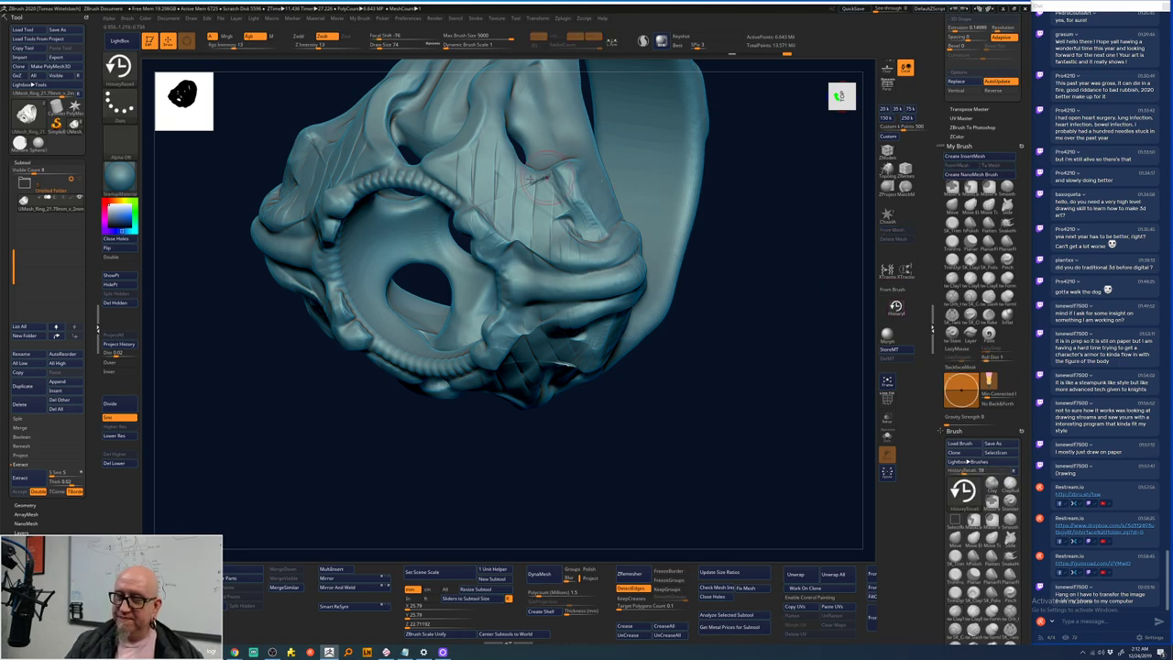
- Restore the upper strap's ridge with HistoryRecall, then set Focal Shift to -86 and sculpt a clay bulge there
{"action": "left_click_drag", "start_coordinate": [489, 220], "coordinate": [563, 193]}
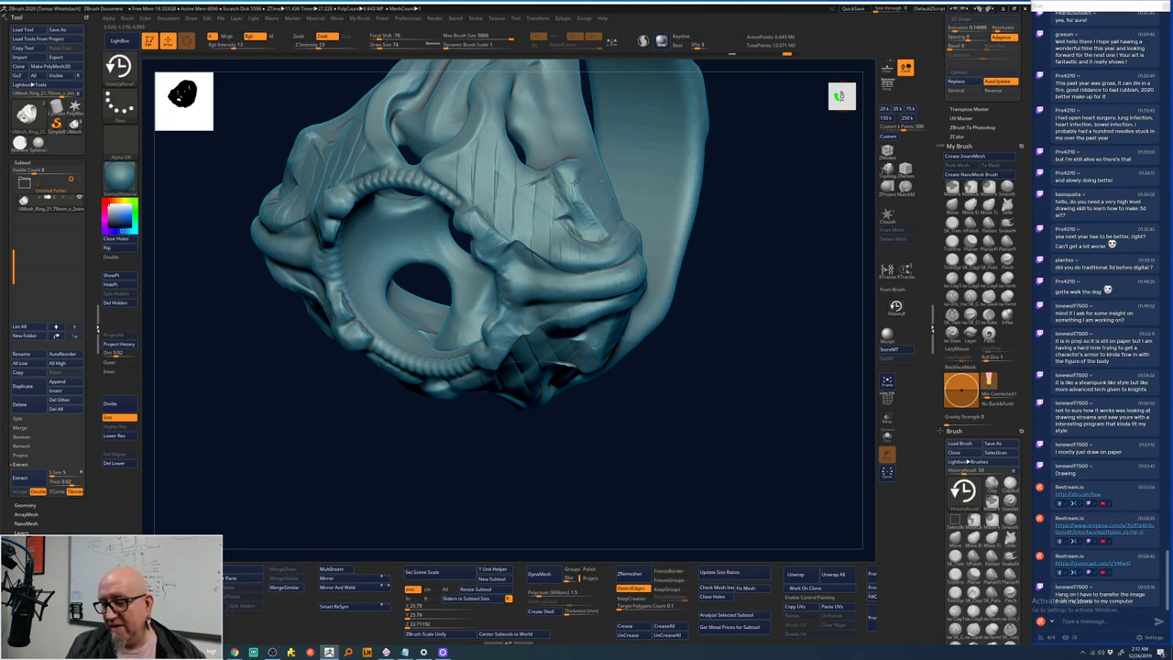
{"action": "key", "text": "space"}
{"action": "left_click_drag", "start_coordinate": [579, 191], "coordinate": [566, 190]}
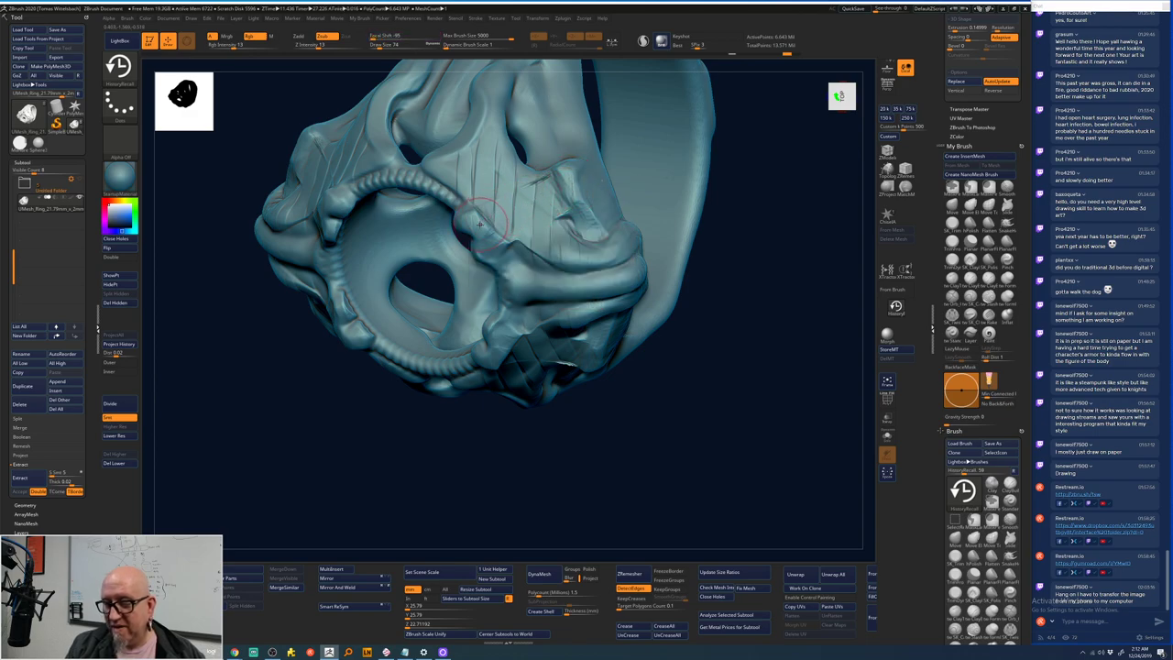
{"action": "mouse_move", "coordinate": [488, 220]}
{"action": "left_mouse_down"}
{"action": "mouse_move", "coordinate": [545, 196]}
{"action": "mouse_move", "coordinate": [573, 207]}
{"action": "mouse_move", "coordinate": [548, 205]}
{"action": "left_mouse_up"}
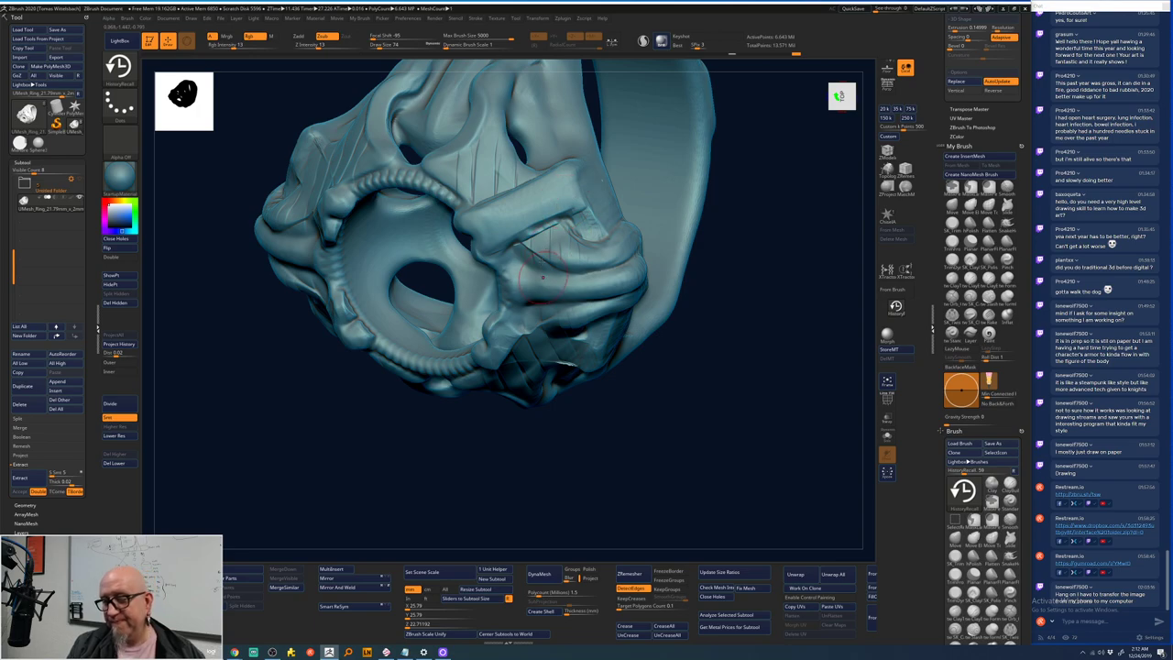
- Rotate the ring stem-down, add strokes on its left side, and recentre the view
{"action": "mouse_move", "coordinate": [662, 236]}
{"action": "left_mouse_down"}
{"action": "mouse_move", "coordinate": [732, 231]}
{"action": "mouse_move", "coordinate": [661, 239]}
{"action": "left_mouse_up"}
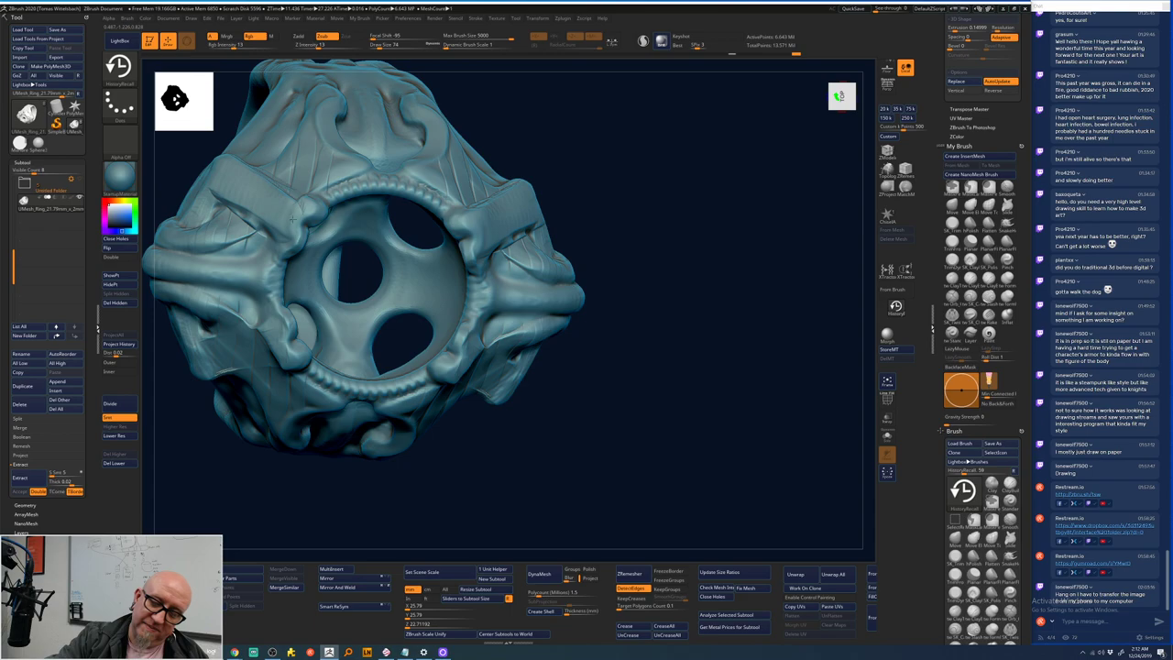
{"action": "left_click_drag", "start_coordinate": [570, 155], "coordinate": [477, 293]}
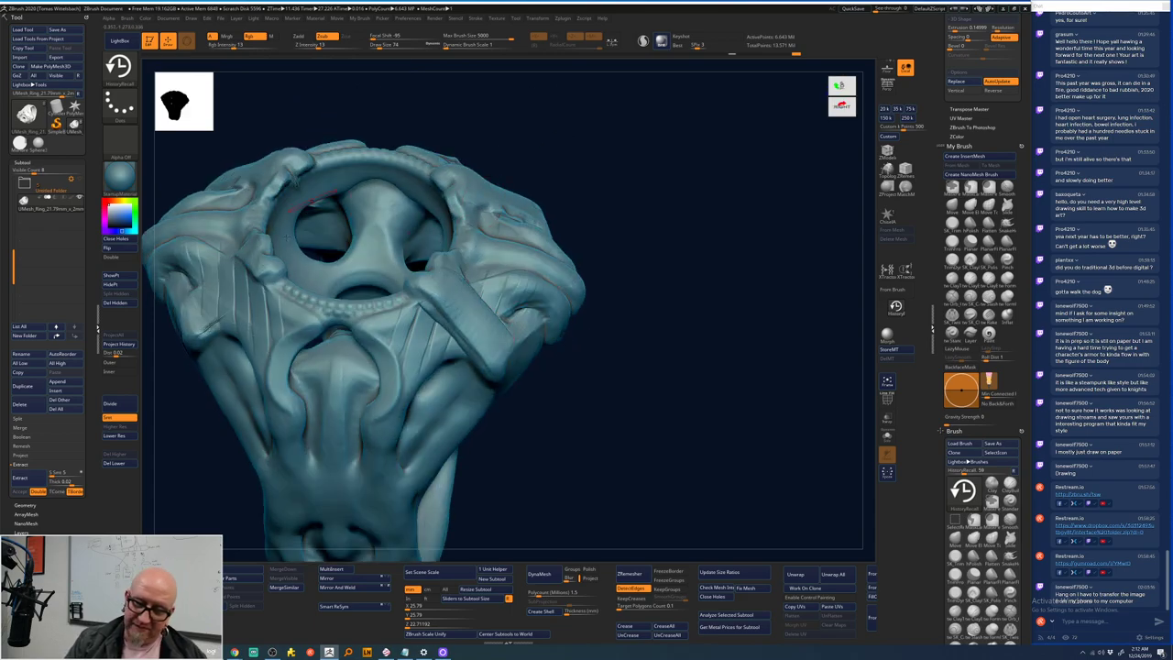
{"action": "mouse_move", "coordinate": [220, 293]}
{"action": "left_mouse_down"}
{"action": "mouse_move", "coordinate": [240, 267]}
{"action": "mouse_move", "coordinate": [213, 323]}
{"action": "mouse_move", "coordinate": [226, 292]}
{"action": "left_mouse_up"}
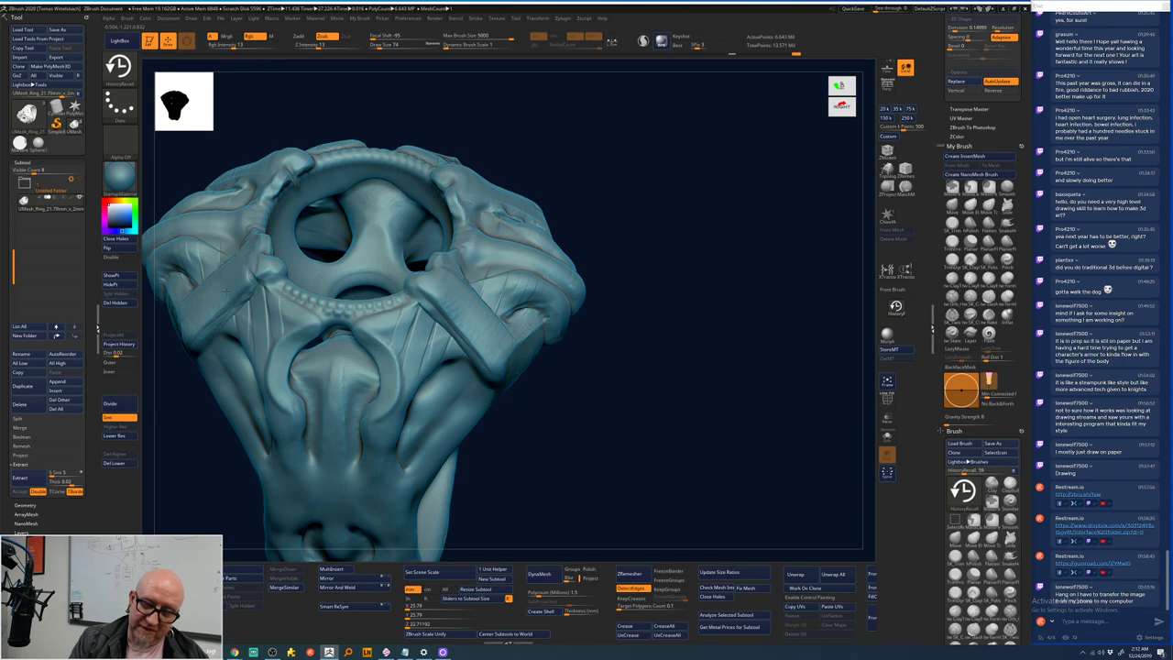
{"action": "mouse_move", "coordinate": [559, 345]}
{"action": "left_mouse_down"}
{"action": "mouse_move", "coordinate": [571, 340]}
{"action": "mouse_move", "coordinate": [566, 382]}
{"action": "mouse_move", "coordinate": [492, 367]}
{"action": "mouse_move", "coordinate": [666, 416]}
{"action": "left_mouse_up"}
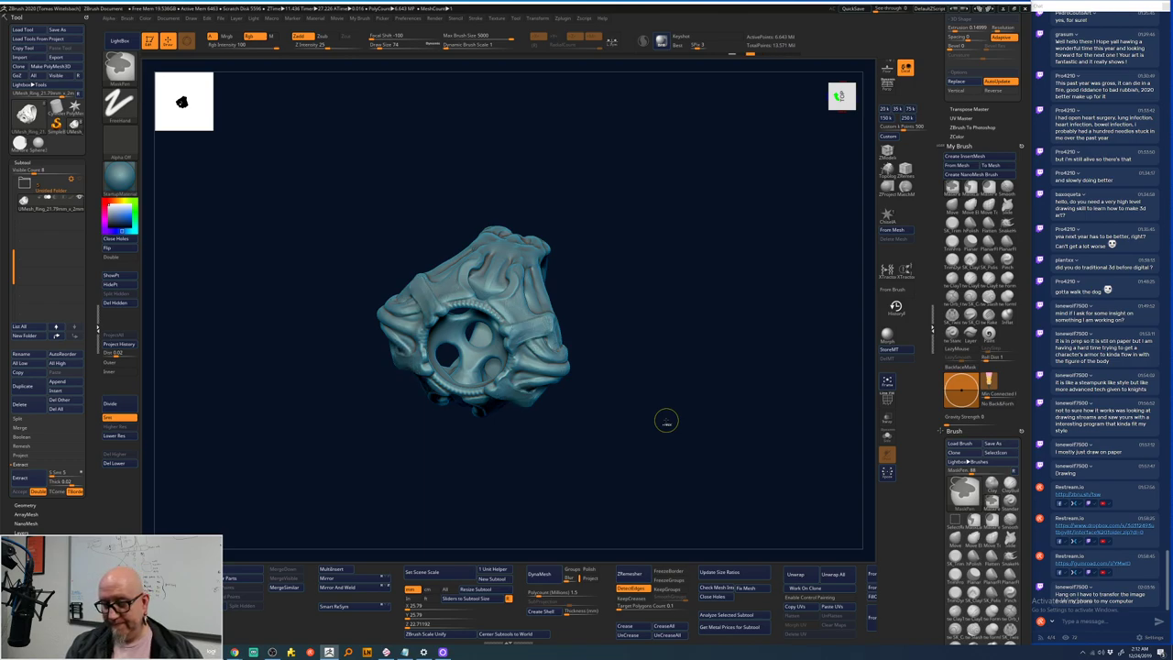
- Switch back to ClayTubes and rotate the ring to inspect the strap from several angles
{"action": "mouse_move", "coordinate": [666, 422]}
{"action": "left_mouse_down", "text": "alt"}
{"action": "mouse_move", "coordinate": [686, 502]}
{"action": "mouse_move", "coordinate": [741, 411]}
{"action": "mouse_move", "coordinate": [732, 392]}
{"action": "left_mouse_up", "text": "alt"}
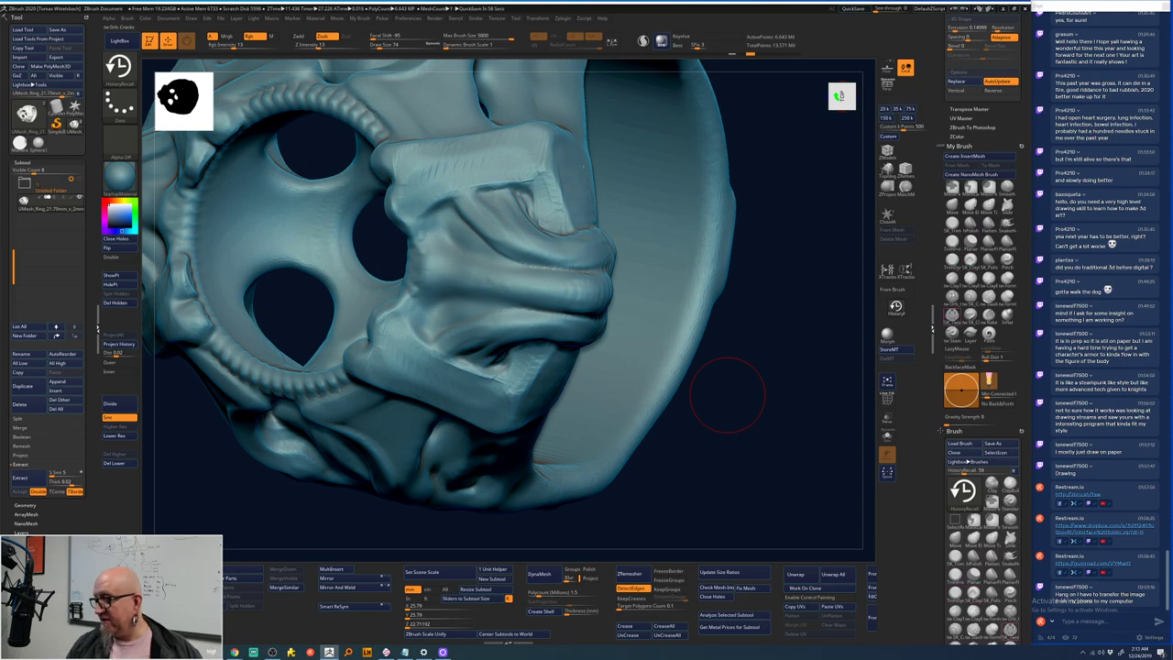
{"action": "key", "text": "b"}
{"action": "key", "text": "c"}
{"action": "key", "text": "t"}
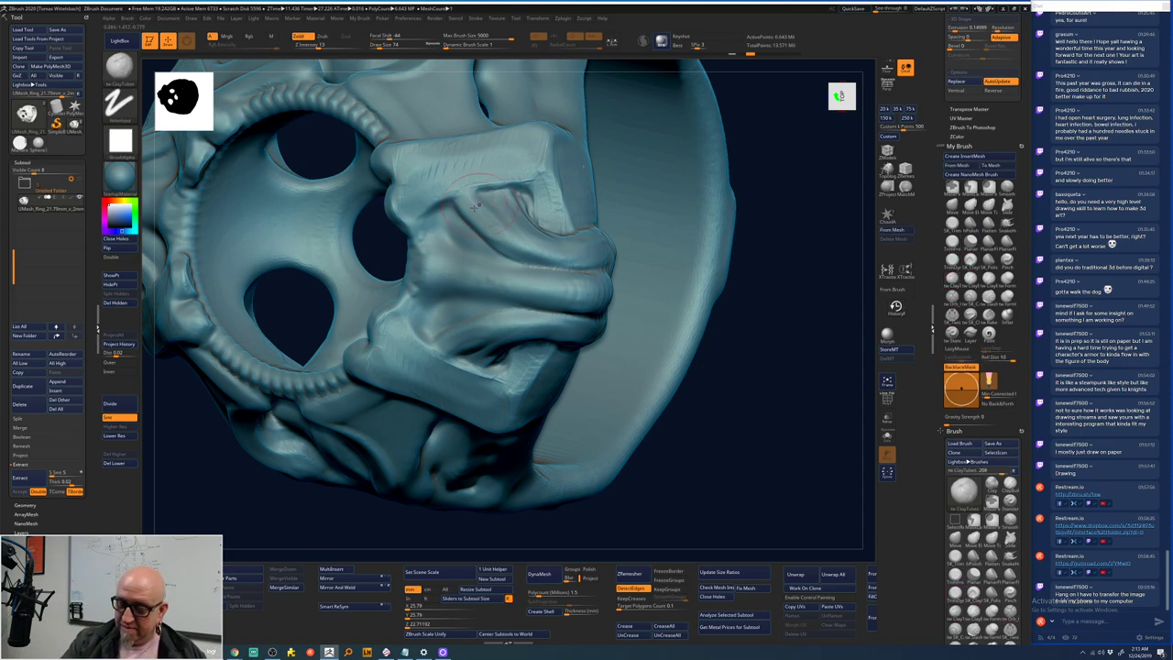
{"action": "right_click_drag", "start_coordinate": [479, 204], "coordinate": [459, 229]}
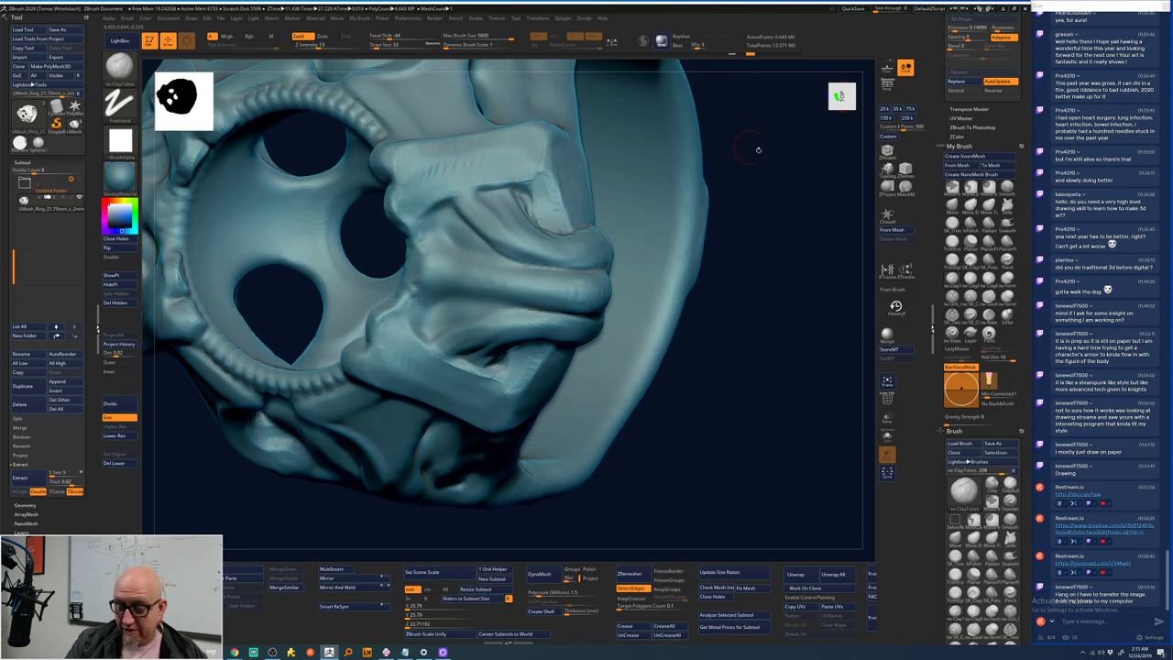
{"action": "mouse_move", "coordinate": [757, 149]}
{"action": "left_mouse_down"}
{"action": "mouse_move", "coordinate": [755, 194]}
{"action": "mouse_move", "coordinate": [448, 177]}
{"action": "left_mouse_up"}
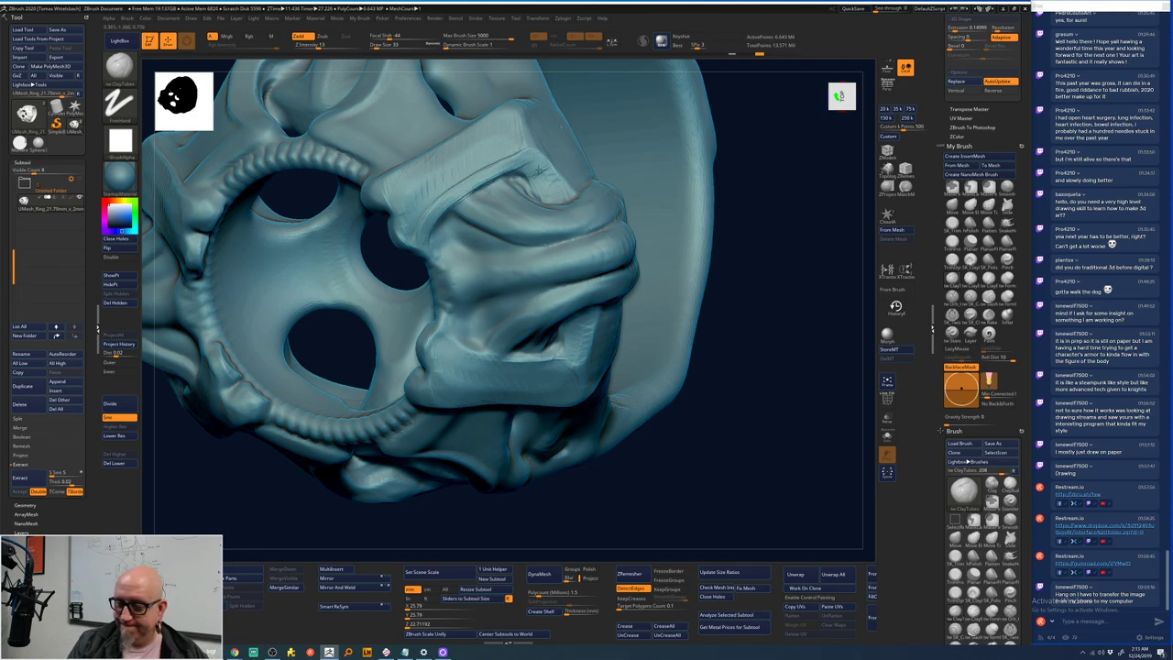
{"action": "mouse_move", "coordinate": [684, 180]}
{"action": "left_mouse_down"}
{"action": "mouse_move", "coordinate": [767, 152]}
{"action": "mouse_move", "coordinate": [778, 220]}
{"action": "mouse_move", "coordinate": [600, 291]}
{"action": "mouse_move", "coordinate": [798, 295]}
{"action": "mouse_move", "coordinate": [757, 281]}
{"action": "left_mouse_up"}
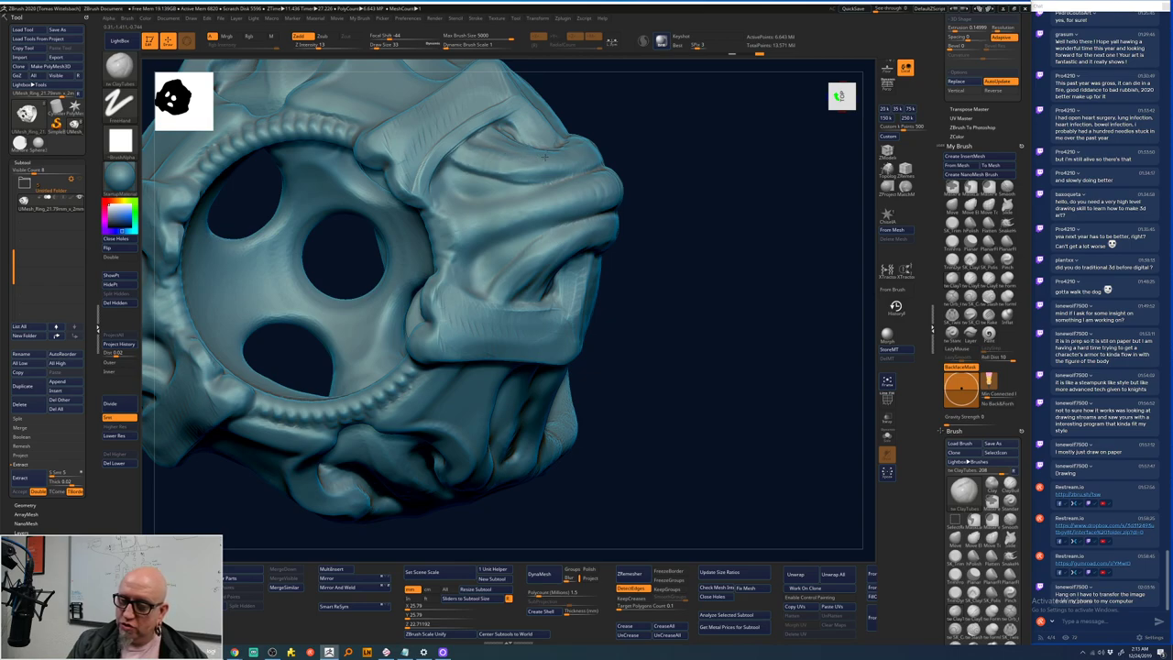
{"action": "left_click_drag", "start_coordinate": [689, 136], "coordinate": [581, 136]}
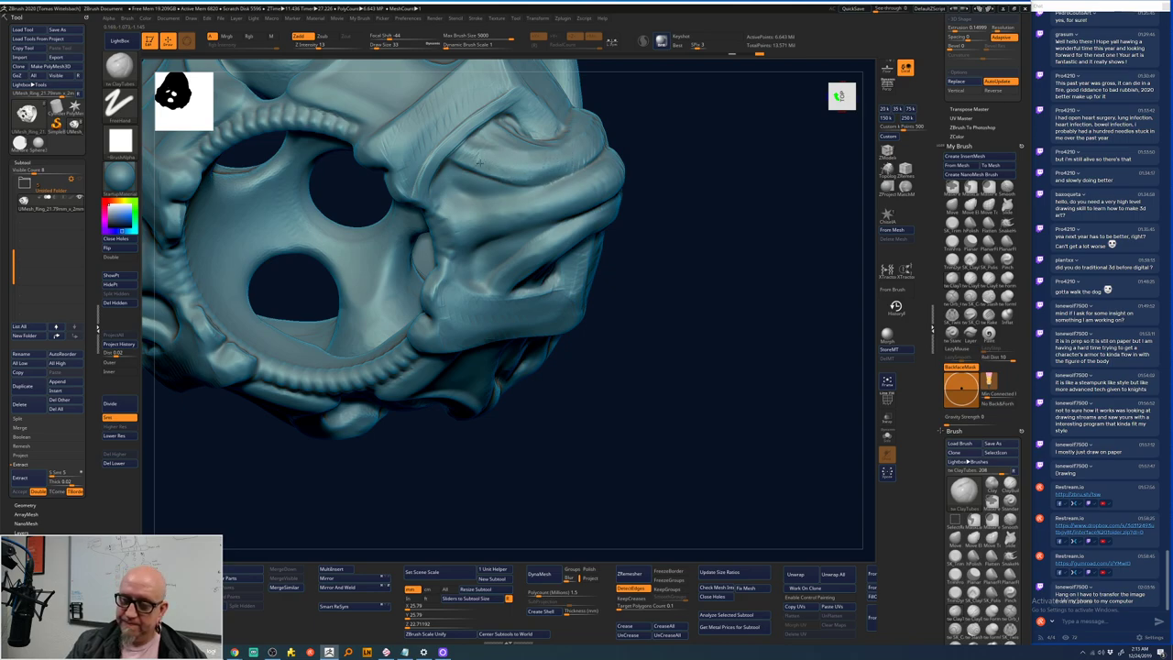
{"action": "left_click_drag", "start_coordinate": [686, 86], "coordinate": [656, 122]}
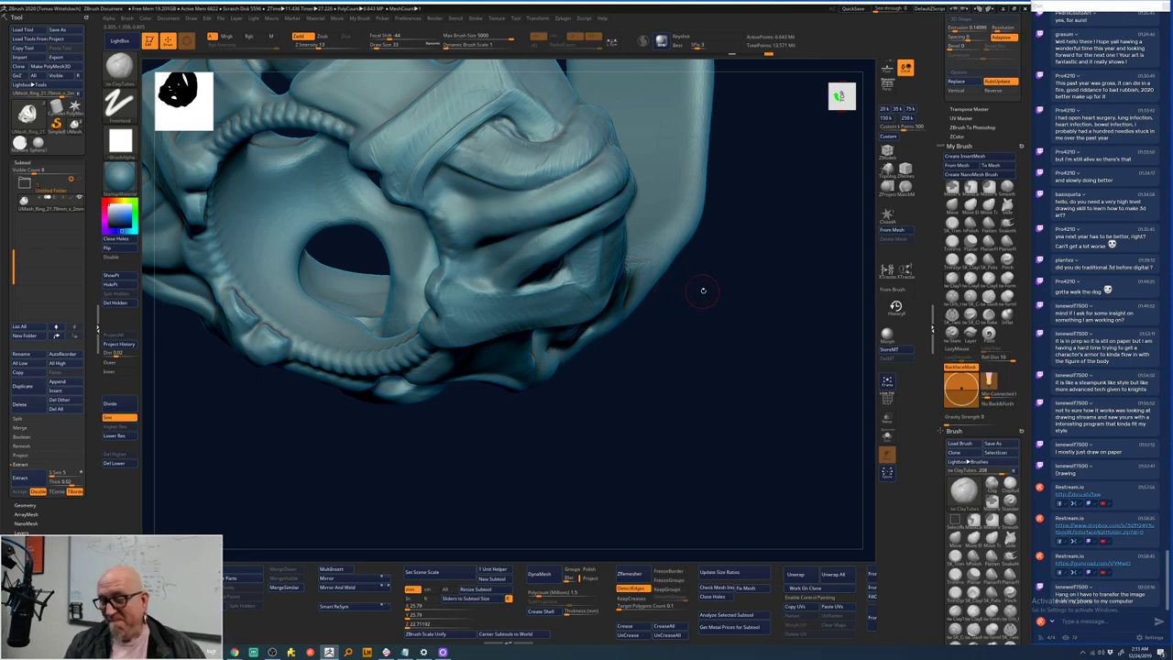
{"action": "left_click_drag", "start_coordinate": [737, 298], "coordinate": [705, 243]}
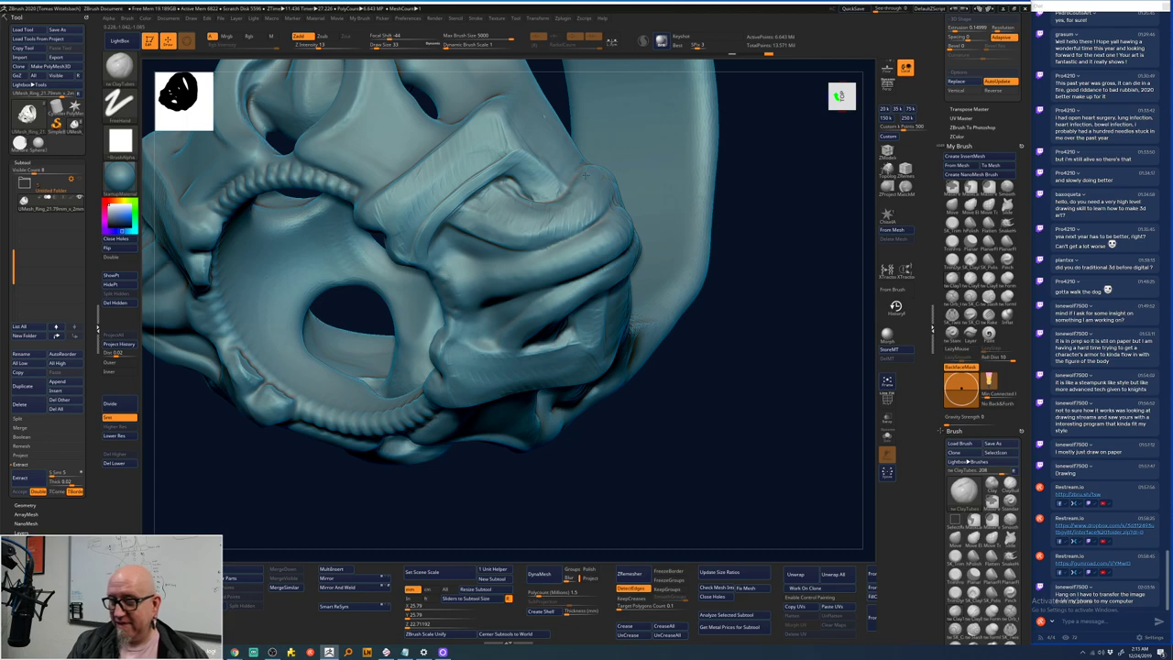
- Deepen the upper and lower creases in the fold beside the eye socket and refine them
{"action": "key", "text": "space"}
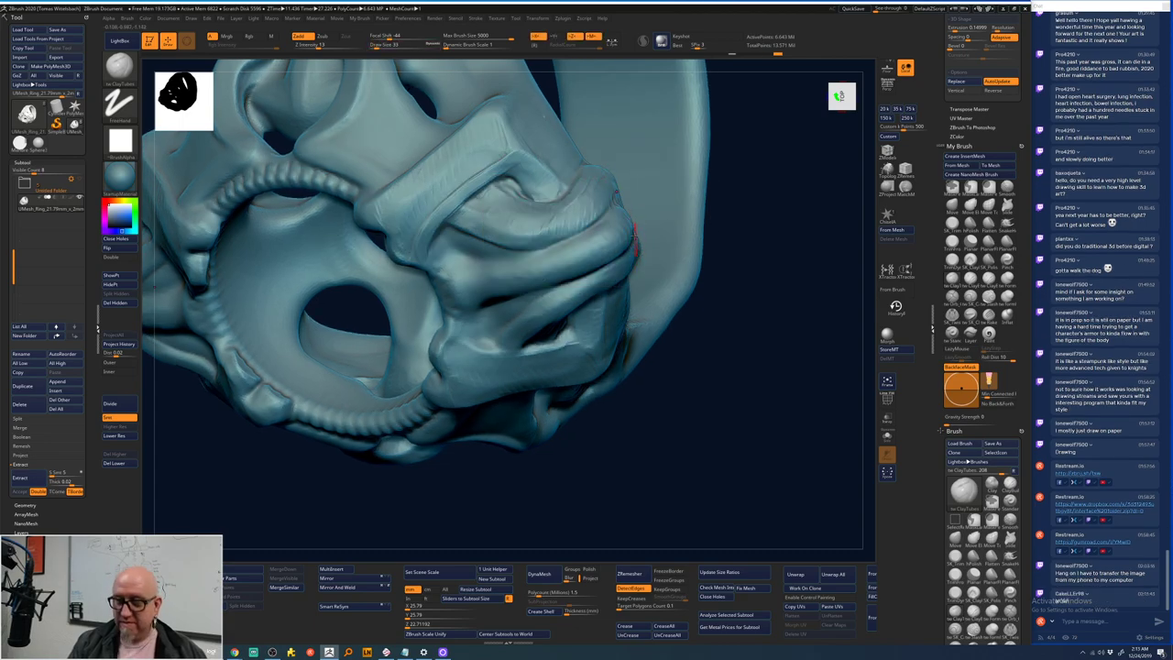
{"action": "left_click_drag", "start_coordinate": [574, 207], "coordinate": [485, 211]}
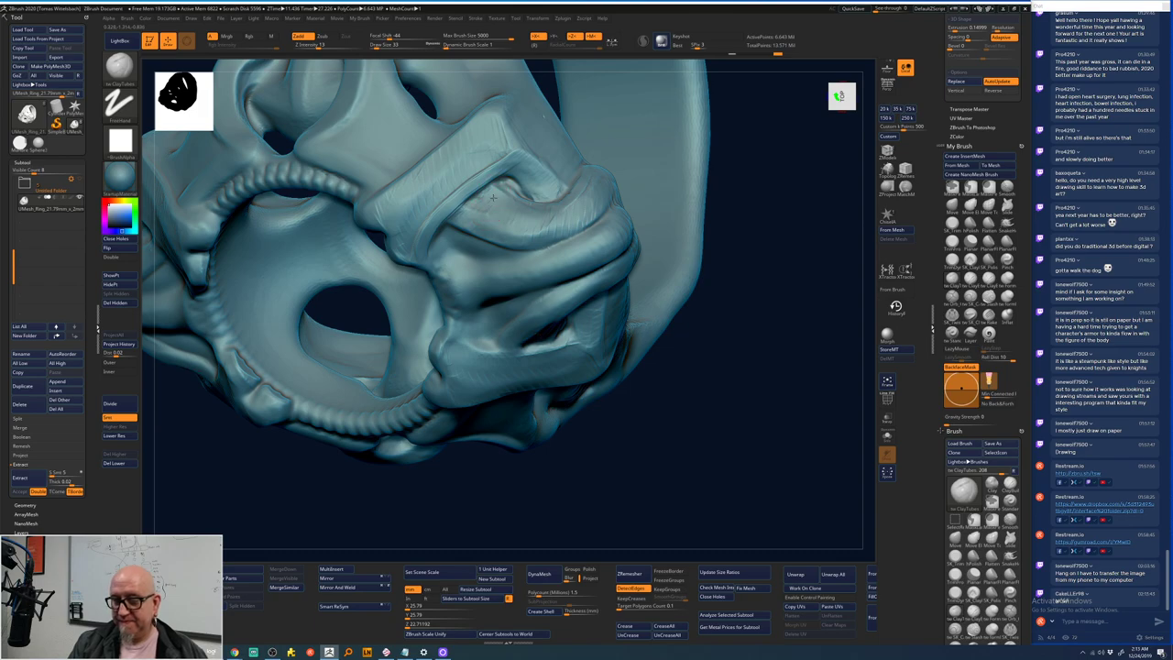
{"action": "left_click_drag", "start_coordinate": [559, 335], "coordinate": [526, 326]}
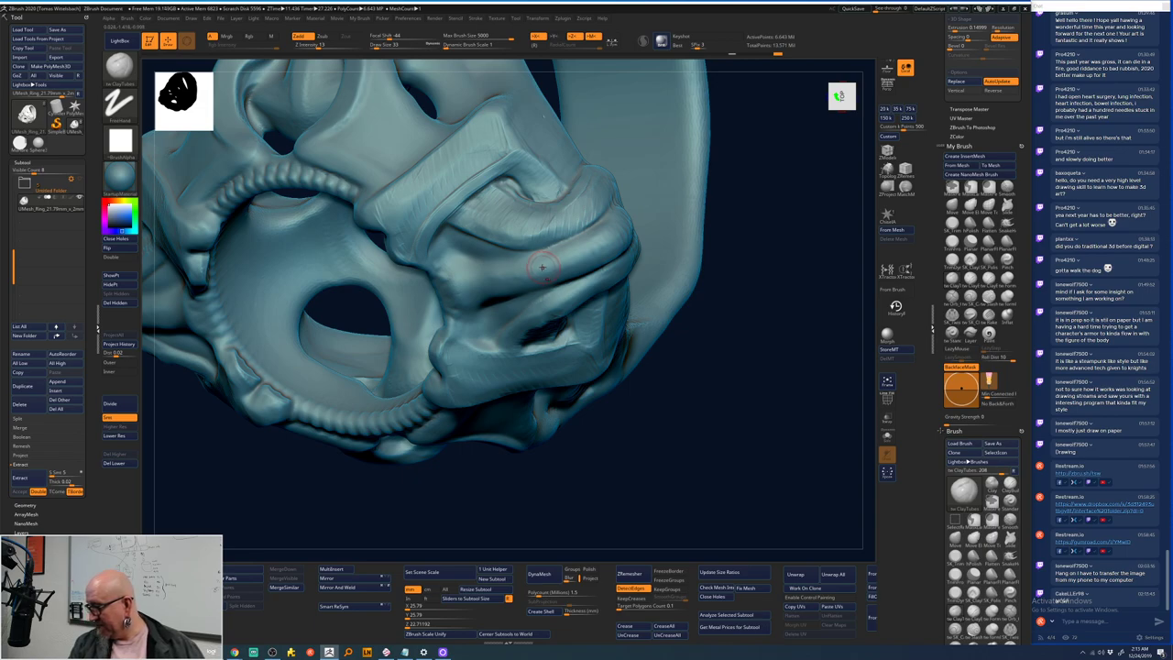
{"action": "mouse_move", "coordinate": [532, 245]}
{"action": "left_mouse_down"}
{"action": "mouse_move", "coordinate": [517, 220]}
{"action": "mouse_move", "coordinate": [469, 209]}
{"action": "left_mouse_up"}
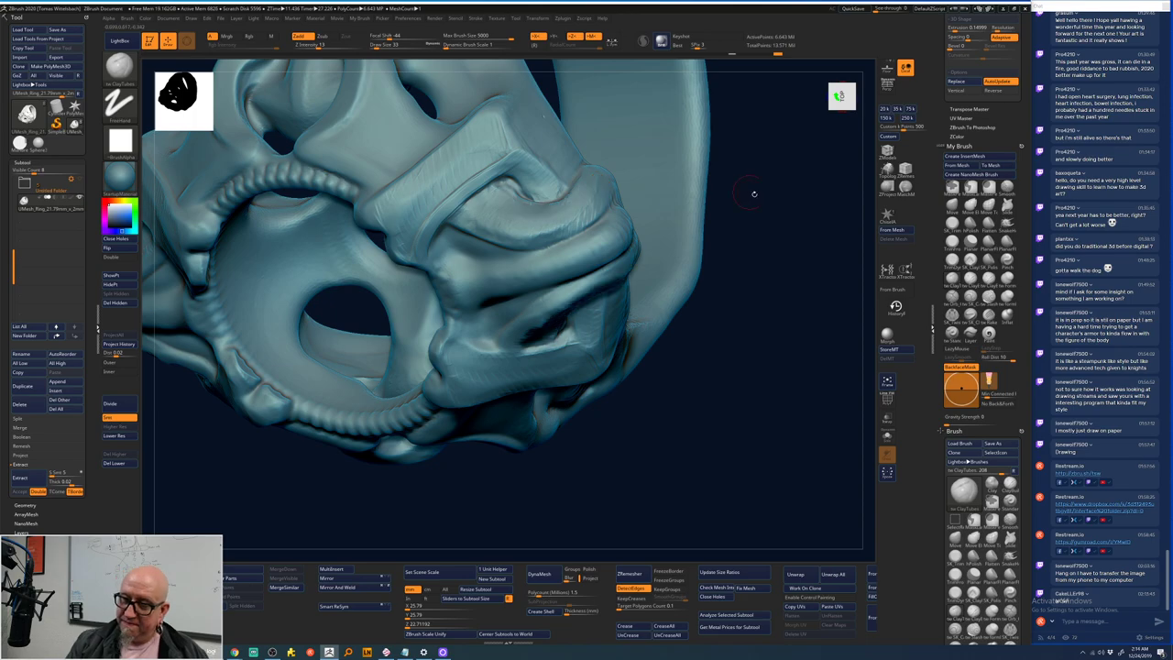
{"action": "left_click_drag", "start_coordinate": [753, 193], "coordinate": [538, 220]}
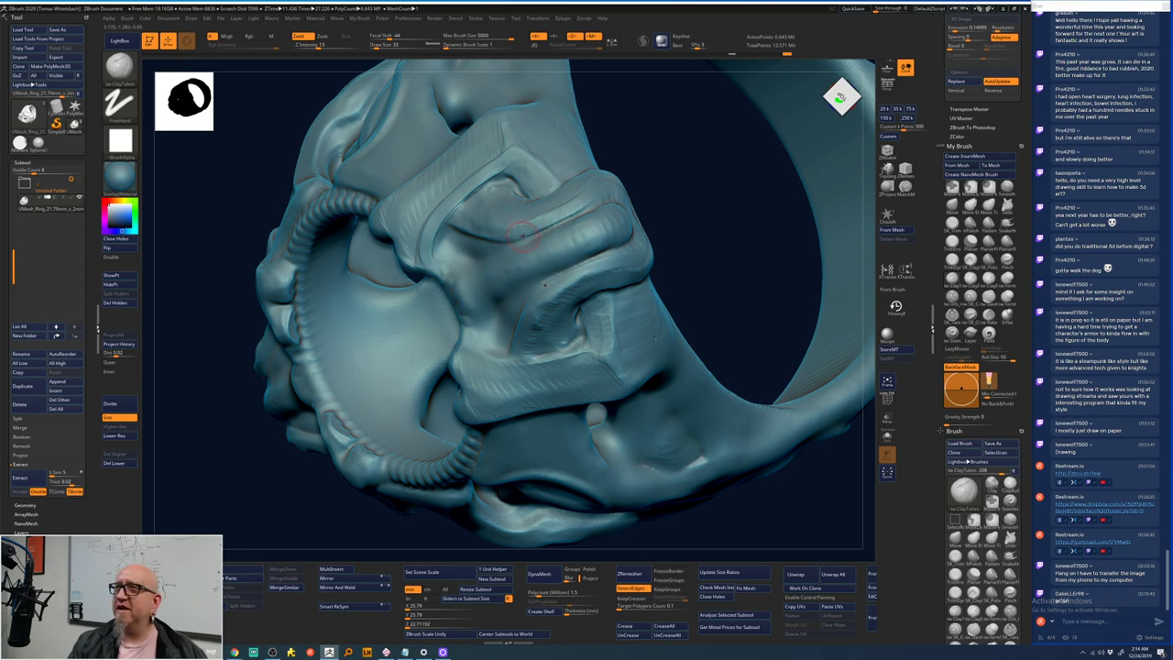
- Raise Draw Size from 33 to 49 and run one stroke along the fold's ridge beside the socket
{"action": "key", "text": "space"}
{"action": "left_click_drag", "start_coordinate": [535, 223], "coordinate": [550, 224]}
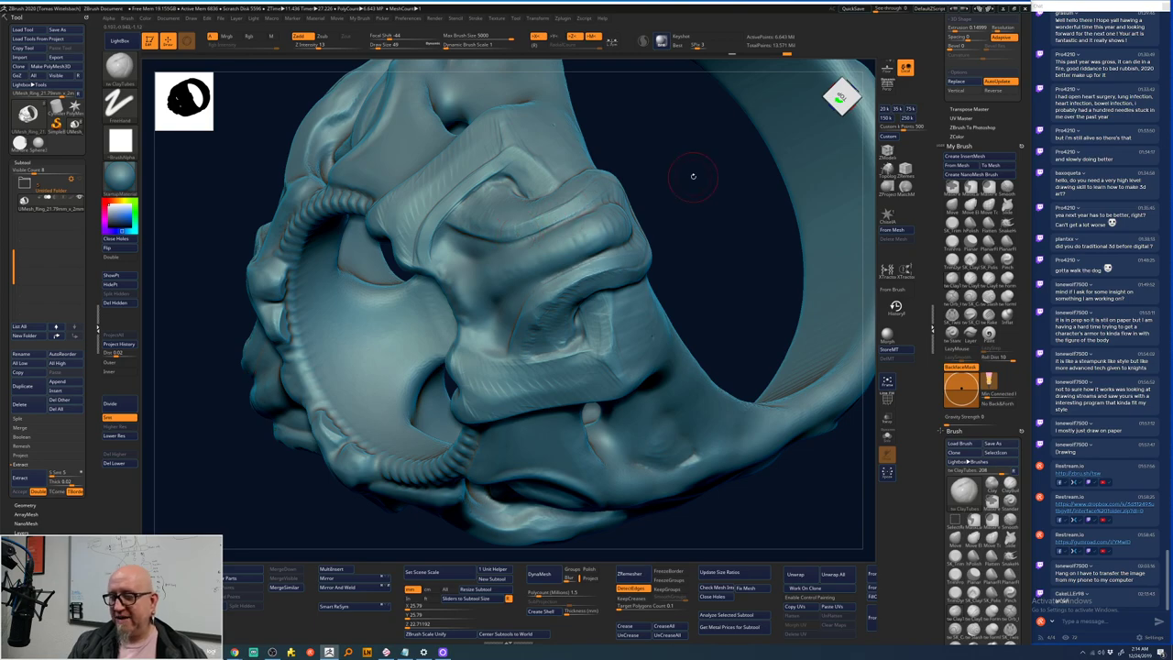
{"action": "left_click_drag", "start_coordinate": [692, 175], "coordinate": [618, 180]}
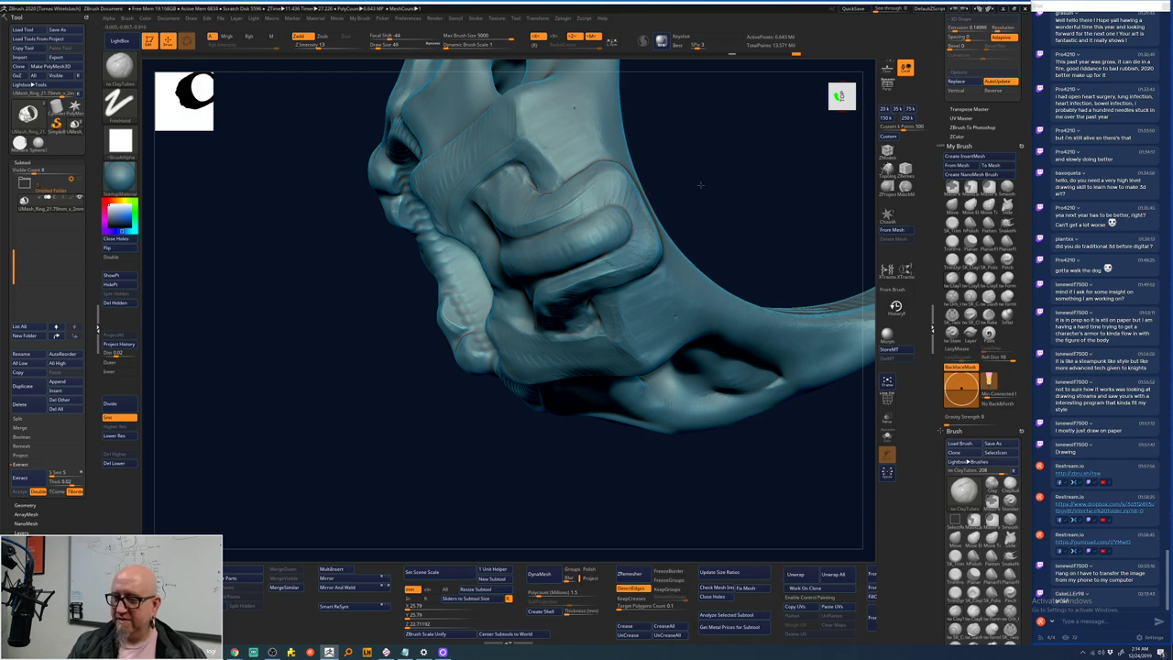
{"action": "left_click_drag", "start_coordinate": [700, 184], "coordinate": [596, 192]}
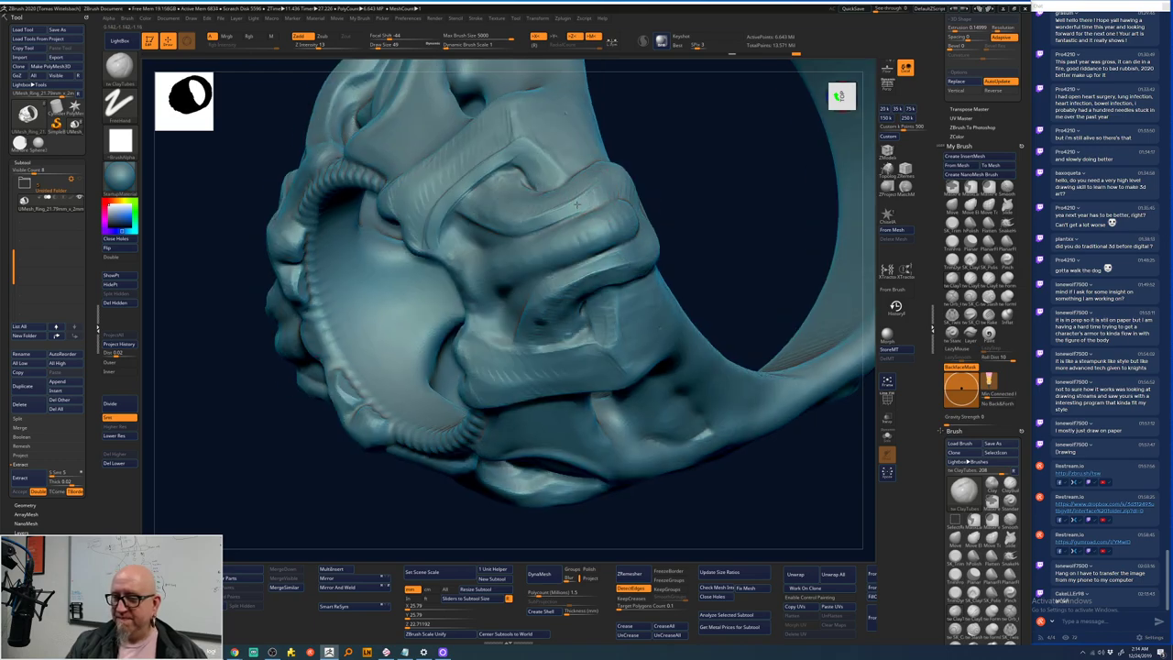
{"action": "left_click_drag", "start_coordinate": [674, 158], "coordinate": [433, 212]}
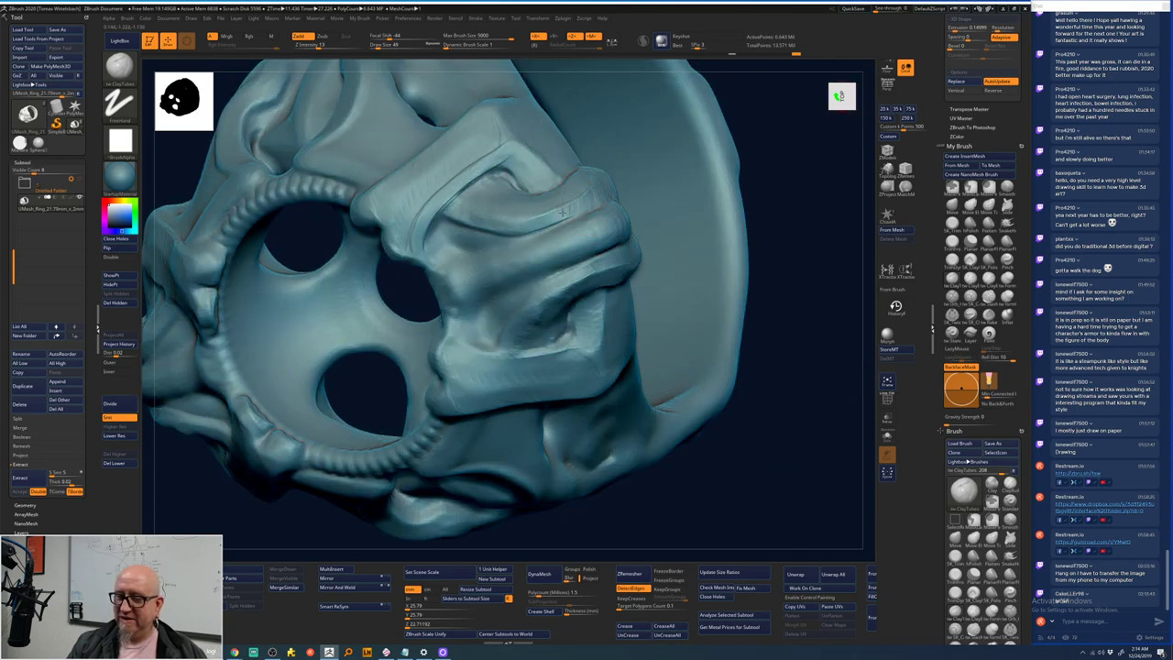
{"action": "left_click_drag", "start_coordinate": [563, 213], "coordinate": [523, 222]}
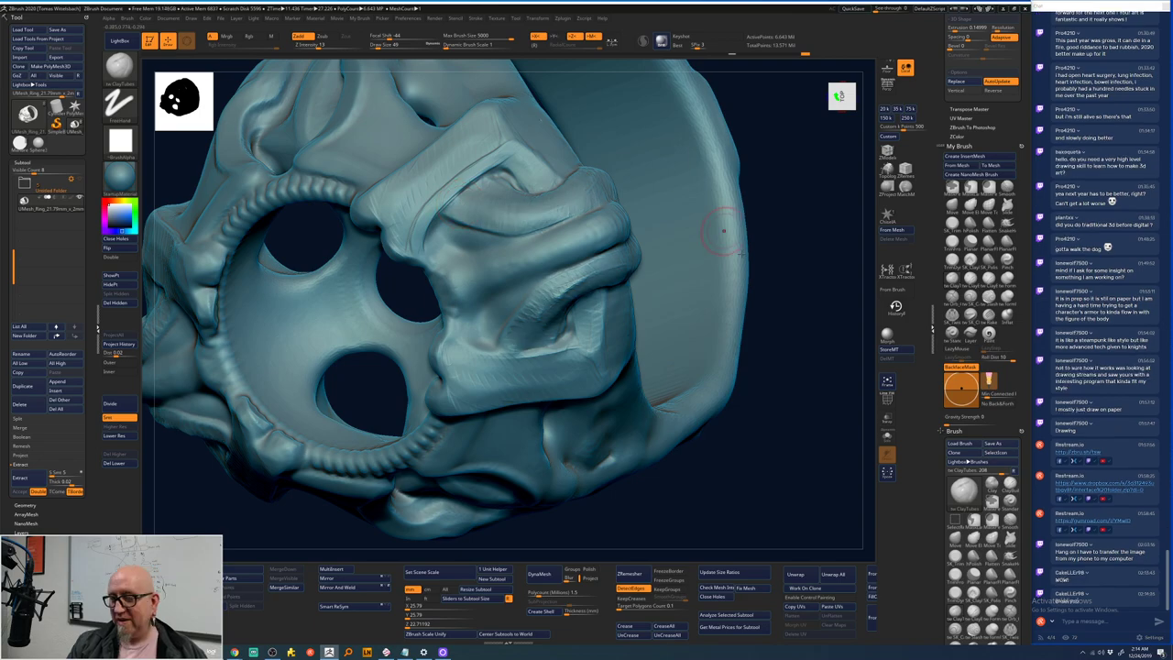
{"action": "left_click_drag", "start_coordinate": [723, 230], "coordinate": [785, 275]}
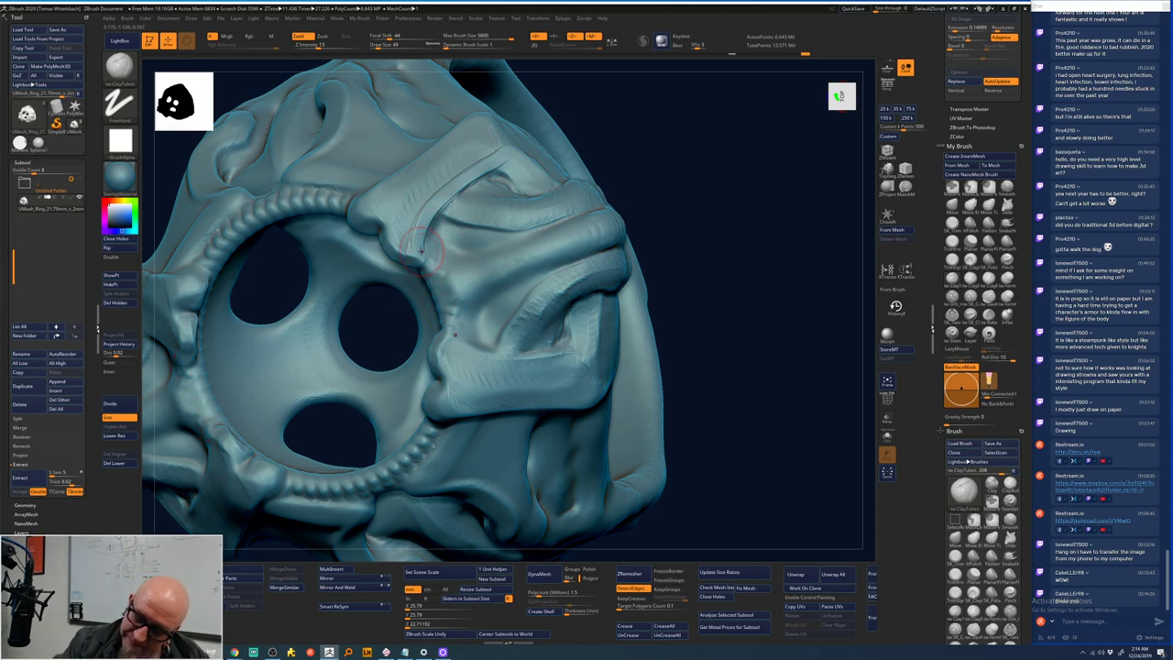
- Soften the brow crease with strokes down the fold
{"action": "left_click_drag", "start_coordinate": [420, 250], "coordinate": [420, 250]}
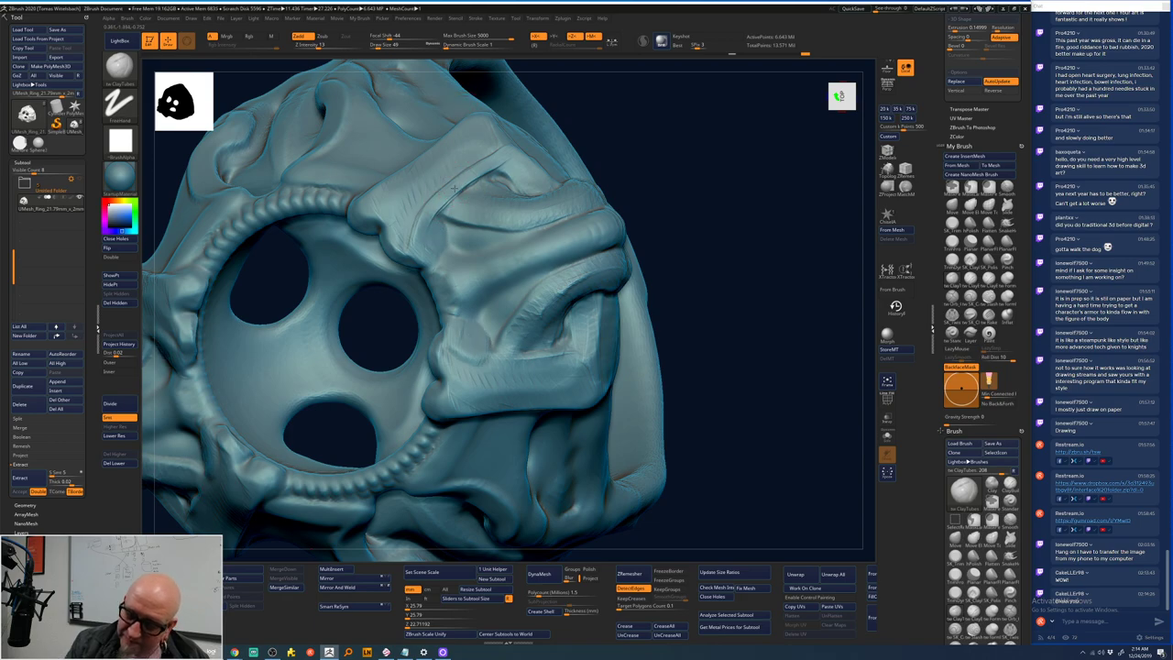
{"action": "mouse_move", "coordinate": [430, 222]}
{"action": "left_mouse_down"}
{"action": "mouse_move", "coordinate": [431, 249]}
{"action": "mouse_move", "coordinate": [410, 256]}
{"action": "mouse_move", "coordinate": [394, 240]}
{"action": "mouse_move", "coordinate": [403, 231]}
{"action": "mouse_move", "coordinate": [392, 252]}
{"action": "mouse_move", "coordinate": [425, 238]}
{"action": "mouse_move", "coordinate": [414, 218]}
{"action": "left_mouse_up"}
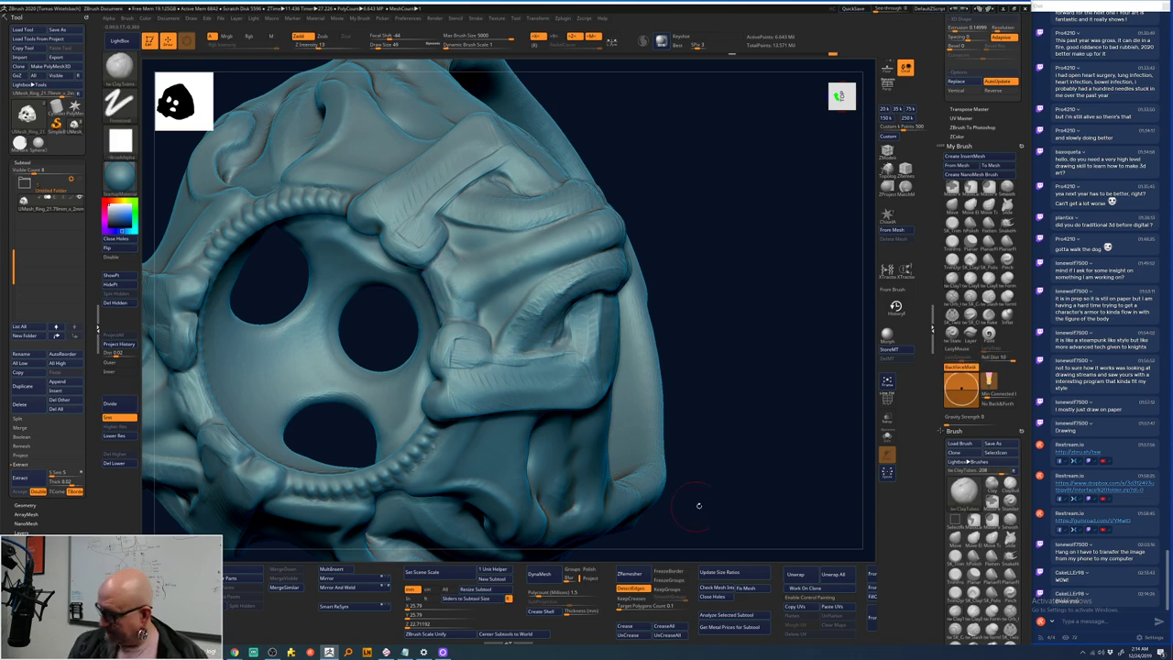
{"action": "mouse_move", "coordinate": [698, 504]}
{"action": "left_mouse_down"}
{"action": "mouse_move", "coordinate": [727, 471]}
{"action": "mouse_move", "coordinate": [712, 418]}
{"action": "mouse_move", "coordinate": [722, 461]}
{"action": "mouse_move", "coordinate": [740, 398]}
{"action": "mouse_move", "coordinate": [705, 340]}
{"action": "left_mouse_up"}
{"action": "right_click_drag", "start_coordinate": [483, 266], "coordinate": [472, 262]}
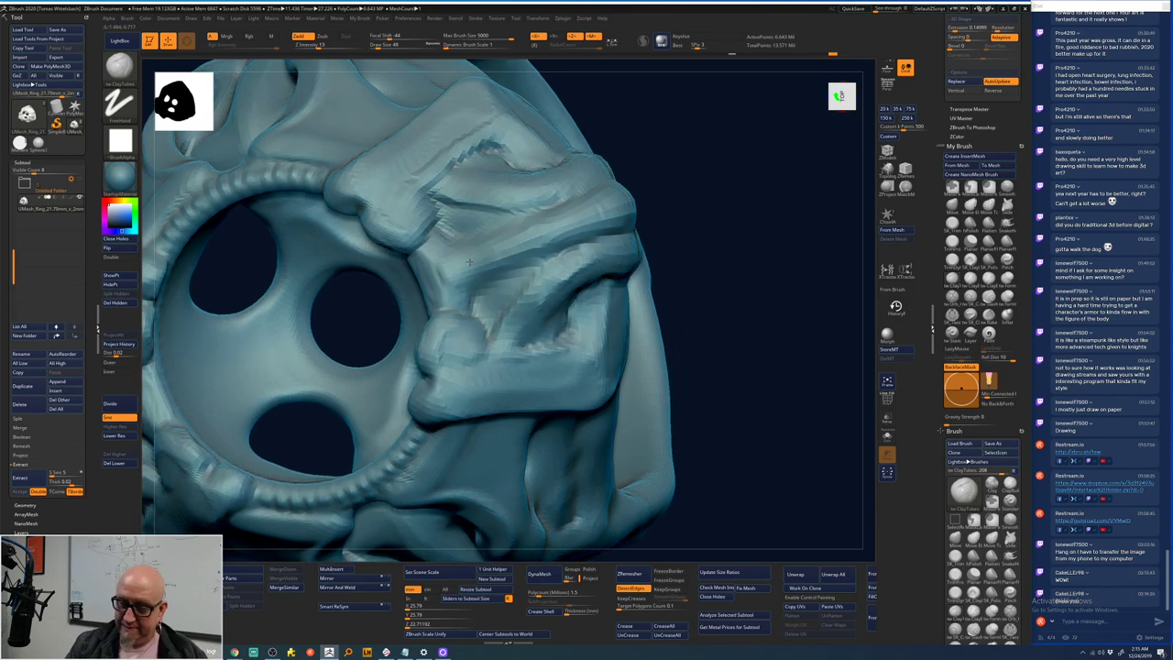
- Add ClayTubes detail strokes along the upper ridge and check it from the right side
{"action": "key", "text": "space"}
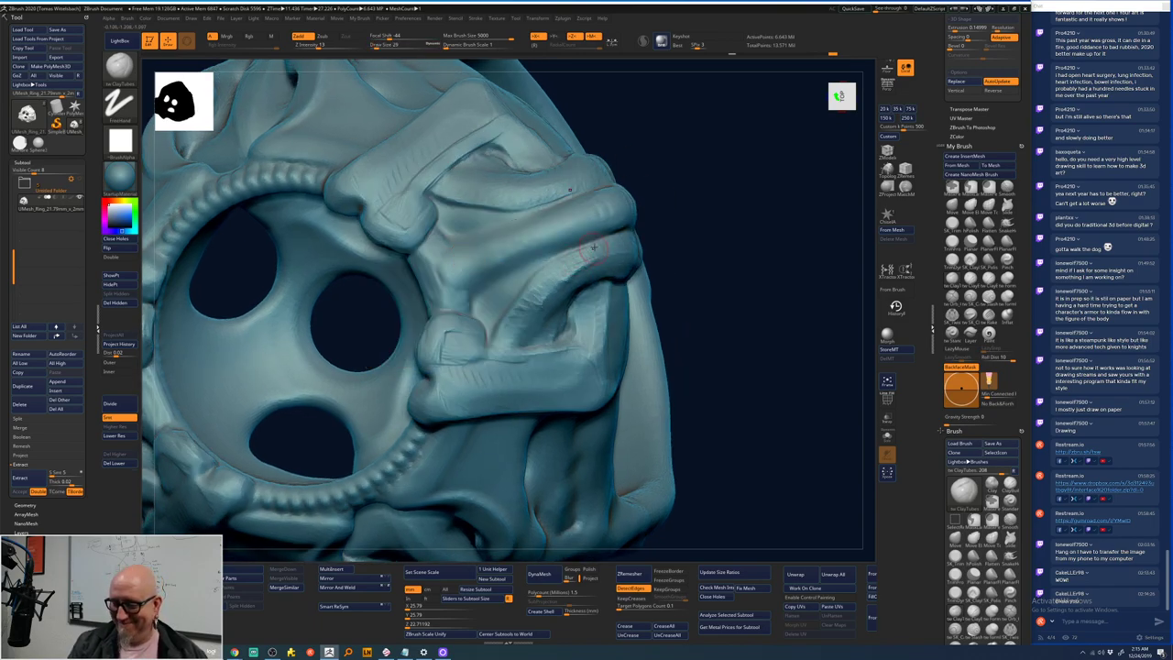
{"action": "left_click_drag", "start_coordinate": [484, 207], "coordinate": [513, 213]}
{"action": "left_click_drag", "start_coordinate": [440, 202], "coordinate": [515, 218]}
{"action": "mouse_move", "coordinate": [441, 207]}
{"action": "left_mouse_down"}
{"action": "mouse_move", "coordinate": [523, 218]}
{"action": "mouse_move", "coordinate": [482, 202]}
{"action": "left_mouse_up"}
{"action": "right_click_drag", "start_coordinate": [548, 279], "coordinate": [616, 245]}
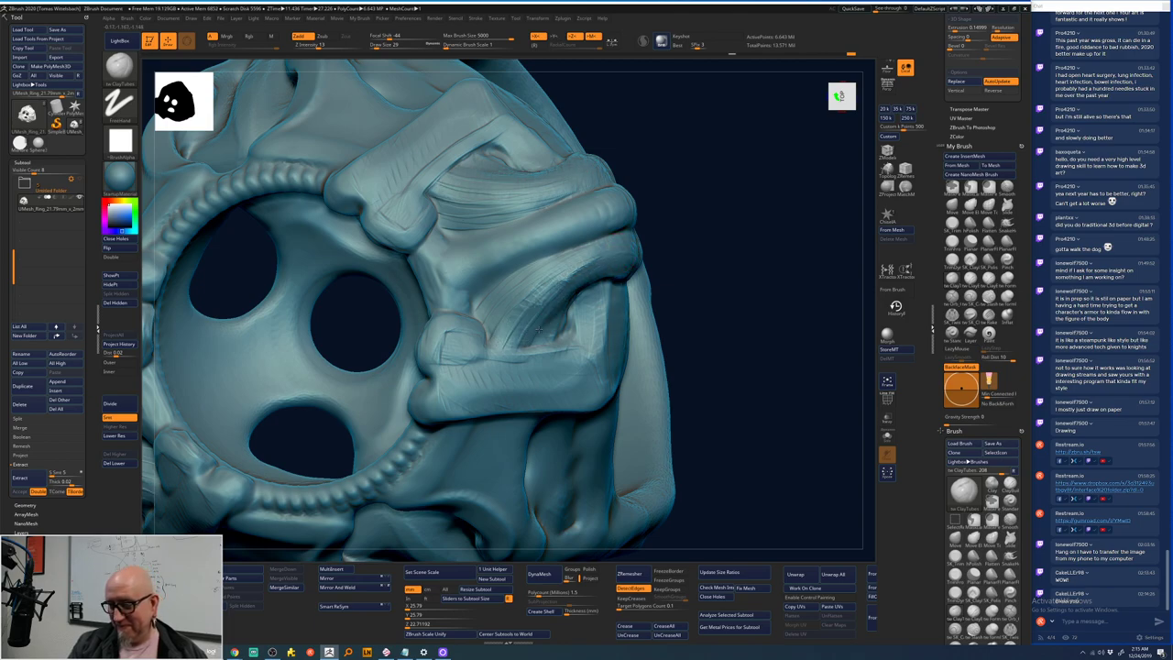
{"action": "right_click_drag", "start_coordinate": [740, 241], "coordinate": [579, 285]}
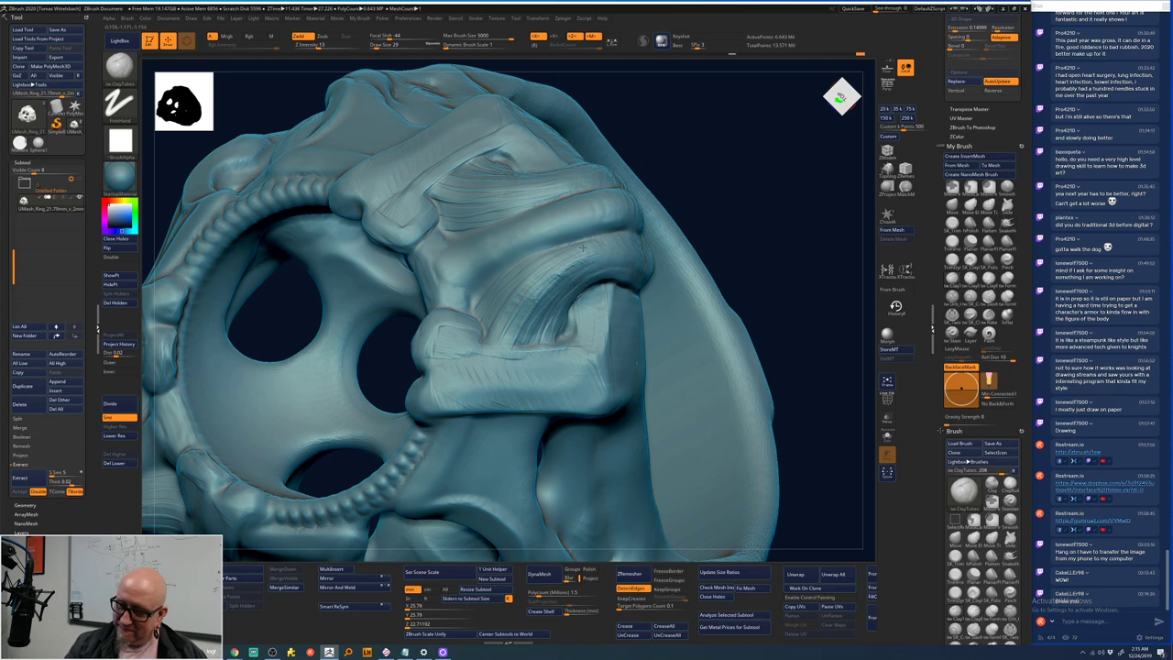
- Step down a subdivision level, frame the ring, enlarge Draw Size from 29 to 54, and orbit around it
{"action": "left_click", "coordinate": [126, 437]}
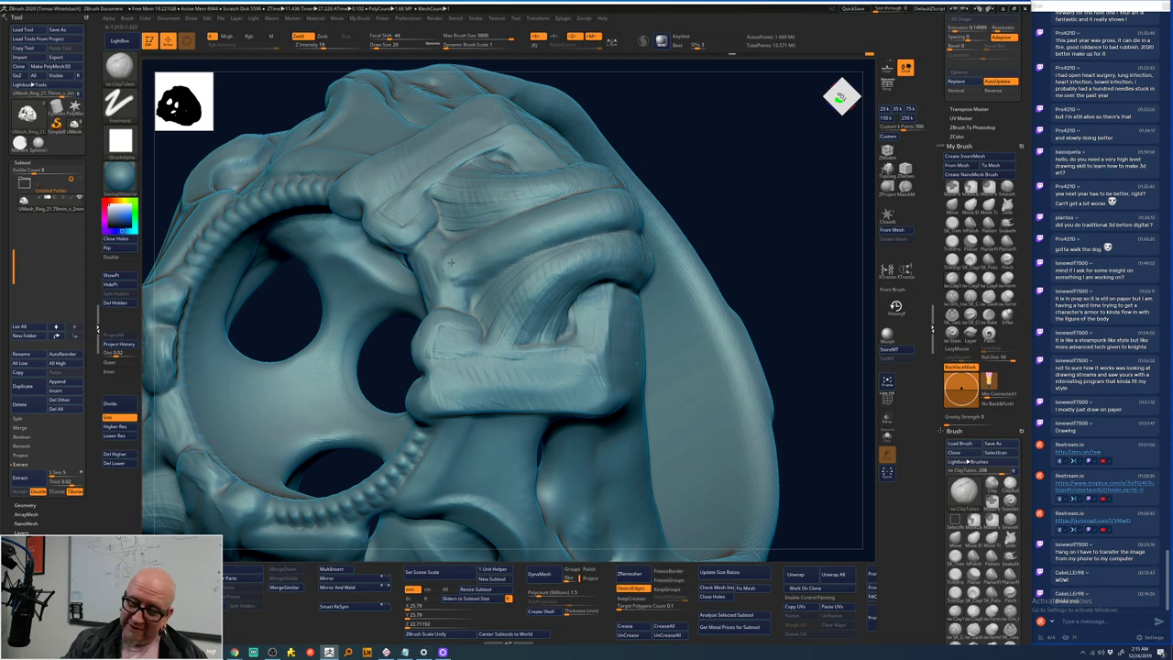
{"action": "key", "text": "f"}
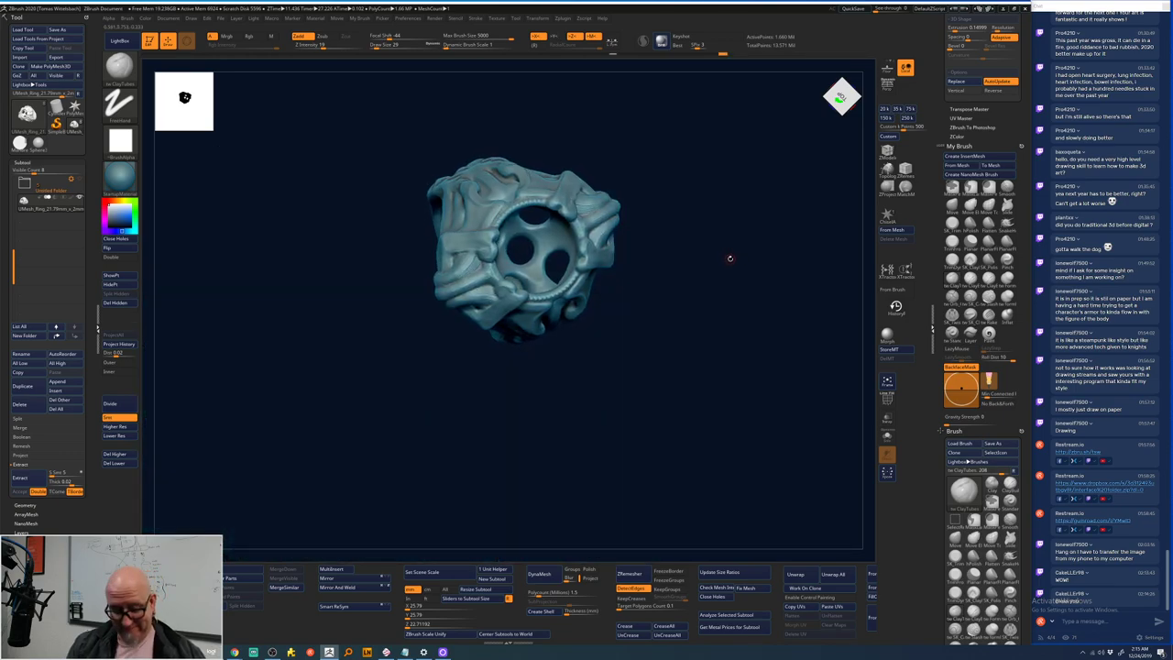
{"action": "mouse_move", "coordinate": [729, 257]}
{"action": "left_mouse_down"}
{"action": "mouse_move", "coordinate": [686, 265]}
{"action": "mouse_move", "coordinate": [702, 278]}
{"action": "mouse_move", "coordinate": [670, 243]}
{"action": "mouse_move", "coordinate": [760, 257]}
{"action": "mouse_move", "coordinate": [788, 298]}
{"action": "mouse_move", "coordinate": [713, 249]}
{"action": "mouse_move", "coordinate": [741, 230]}
{"action": "mouse_move", "coordinate": [733, 243]}
{"action": "left_mouse_up"}
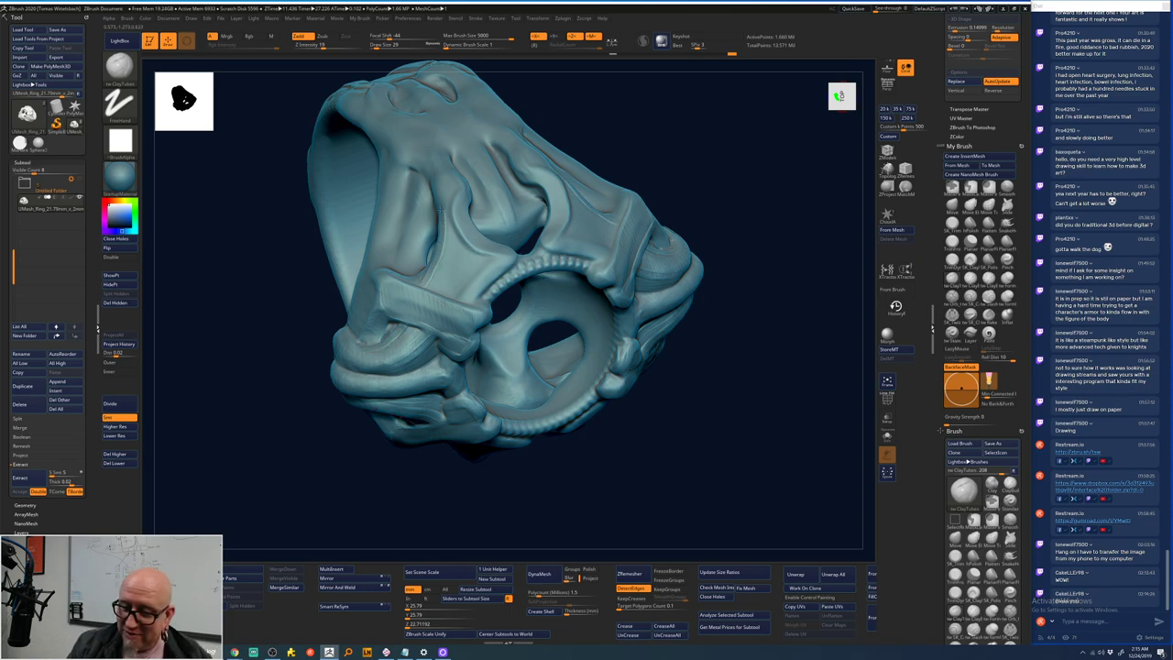
{"action": "right_click_drag", "start_coordinate": [426, 179], "coordinate": [449, 184]}
{"action": "key", "text": "space"}
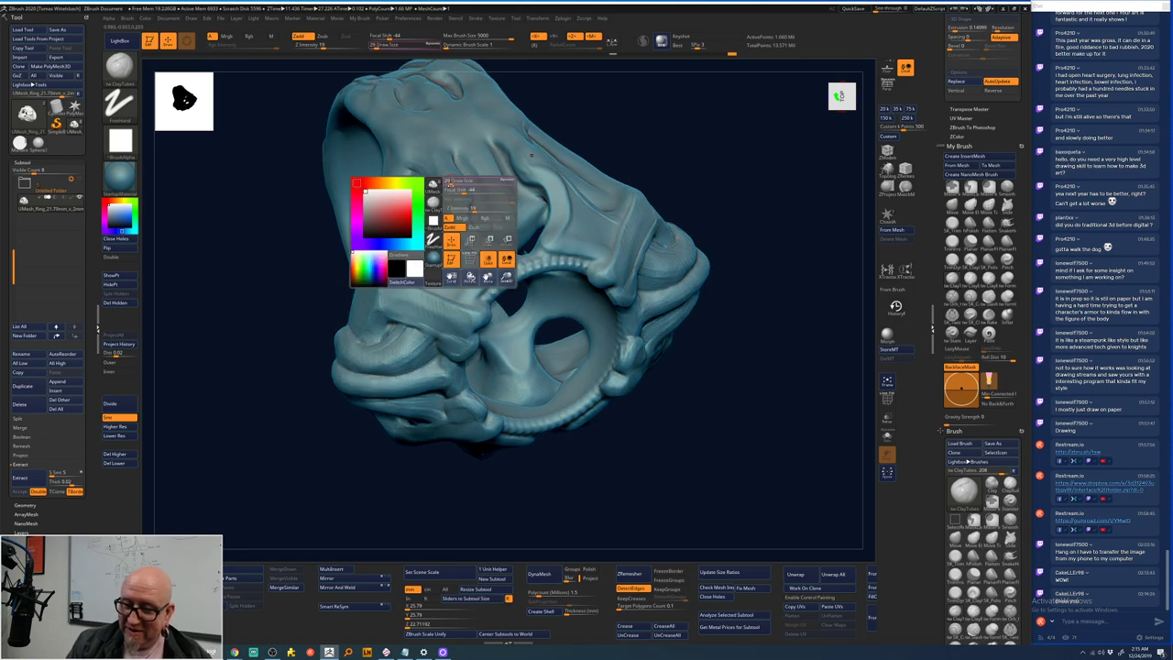
{"action": "left_click_drag", "start_coordinate": [449, 184], "coordinate": [467, 184]}
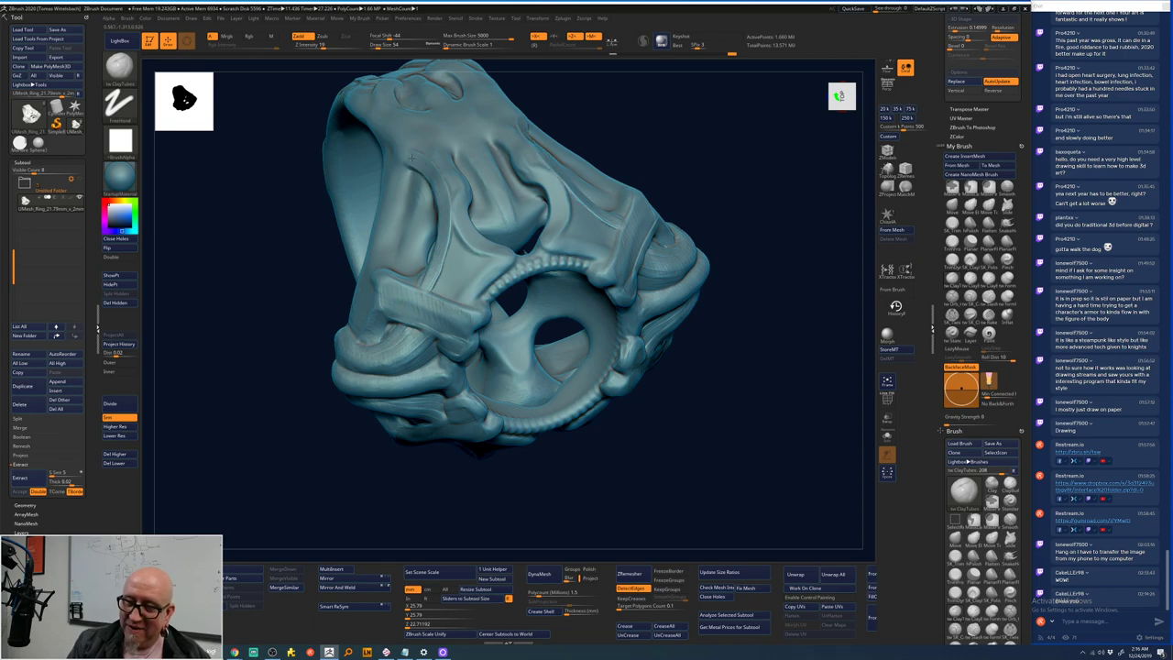
{"action": "left_click_drag", "start_coordinate": [615, 126], "coordinate": [609, 225]}
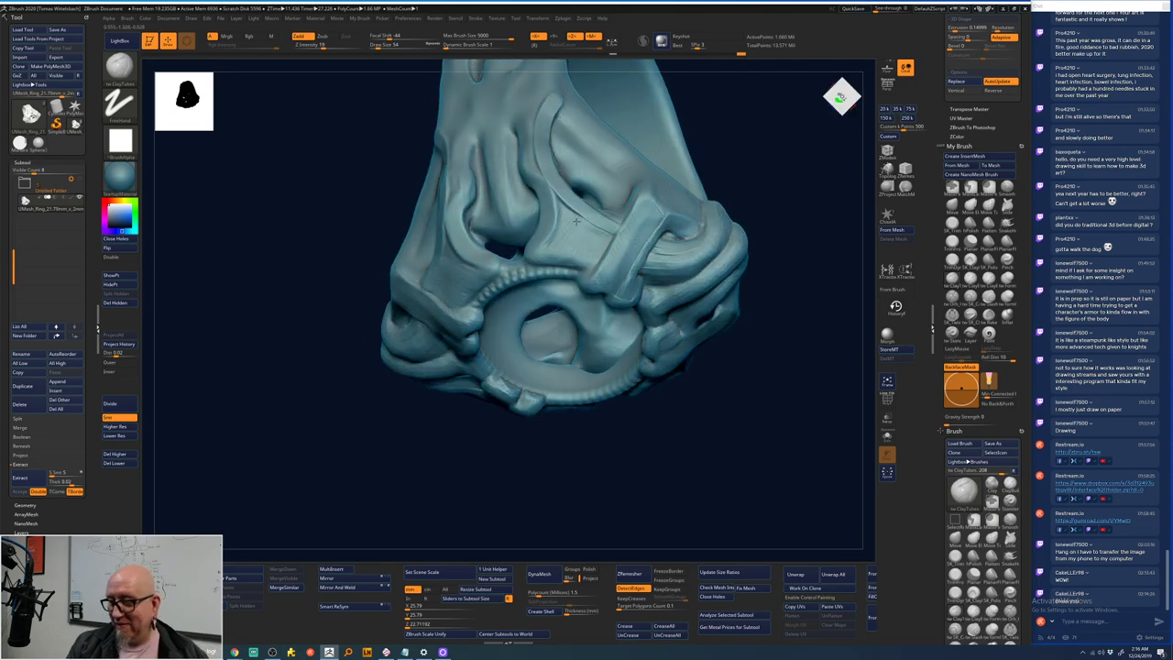
{"action": "left_click_drag", "start_coordinate": [773, 217], "coordinate": [764, 244]}
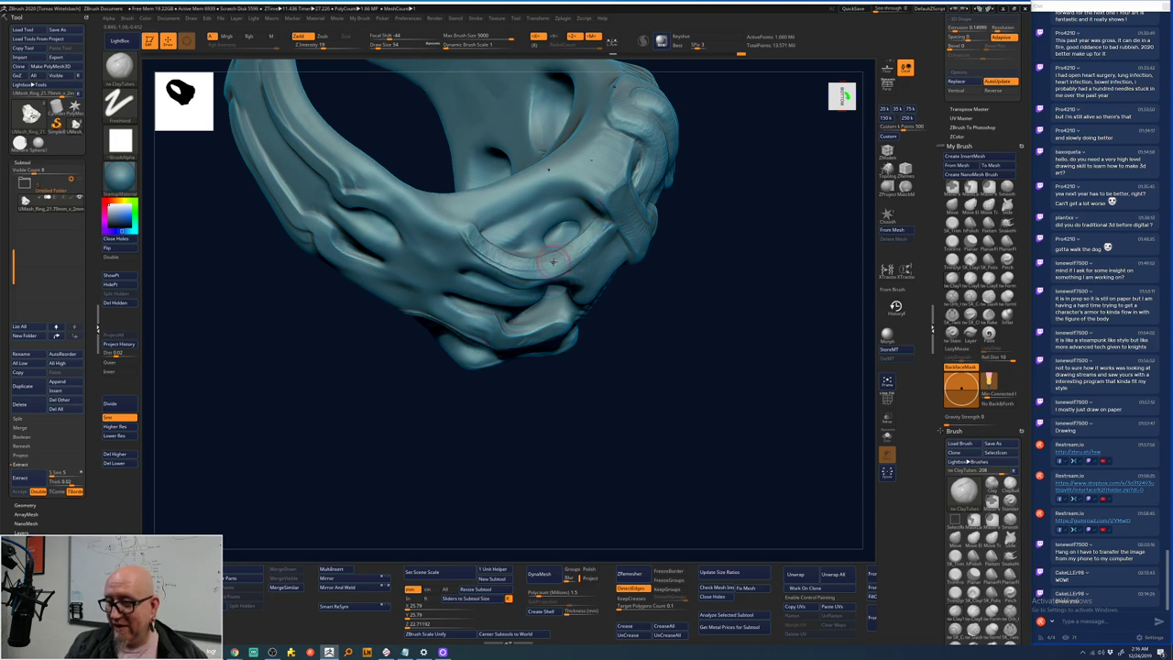
- Orbit the skull ring through several angles to inspect it from the side
{"action": "mouse_move", "coordinate": [592, 231]}
{"action": "right_mouse_down"}
{"action": "mouse_move", "coordinate": [754, 224]}
{"action": "mouse_move", "coordinate": [592, 230]}
{"action": "mouse_move", "coordinate": [761, 247]}
{"action": "mouse_move", "coordinate": [725, 207]}
{"action": "mouse_move", "coordinate": [555, 226]}
{"action": "right_mouse_up"}
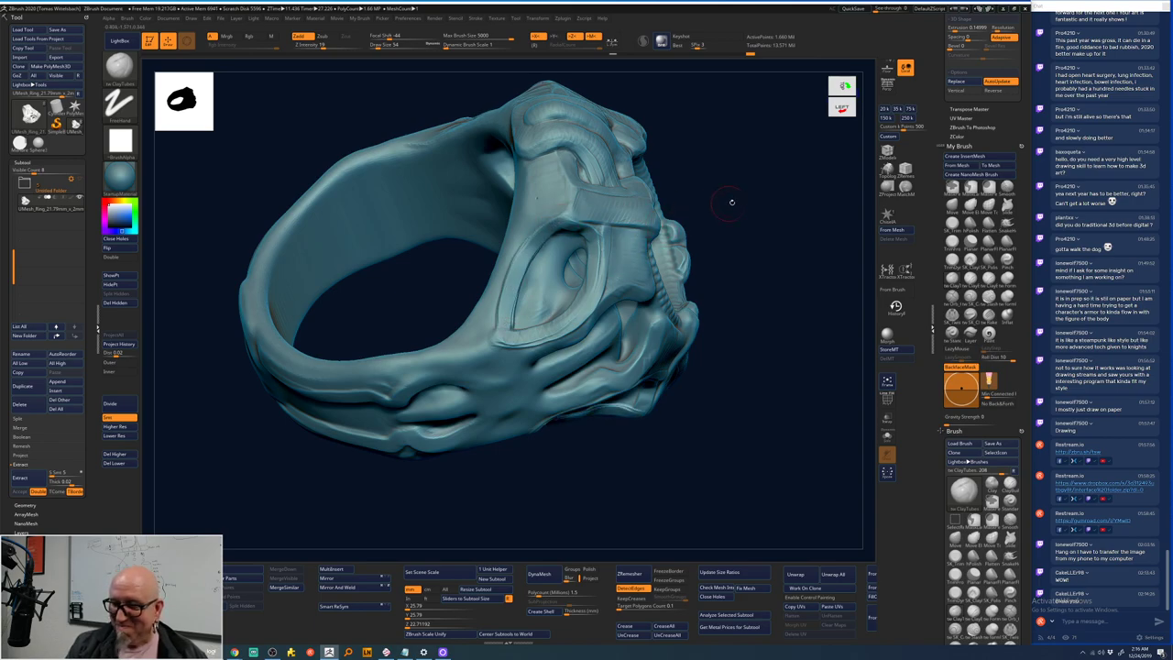
{"action": "right_click_drag", "start_coordinate": [728, 199], "coordinate": [709, 178]}
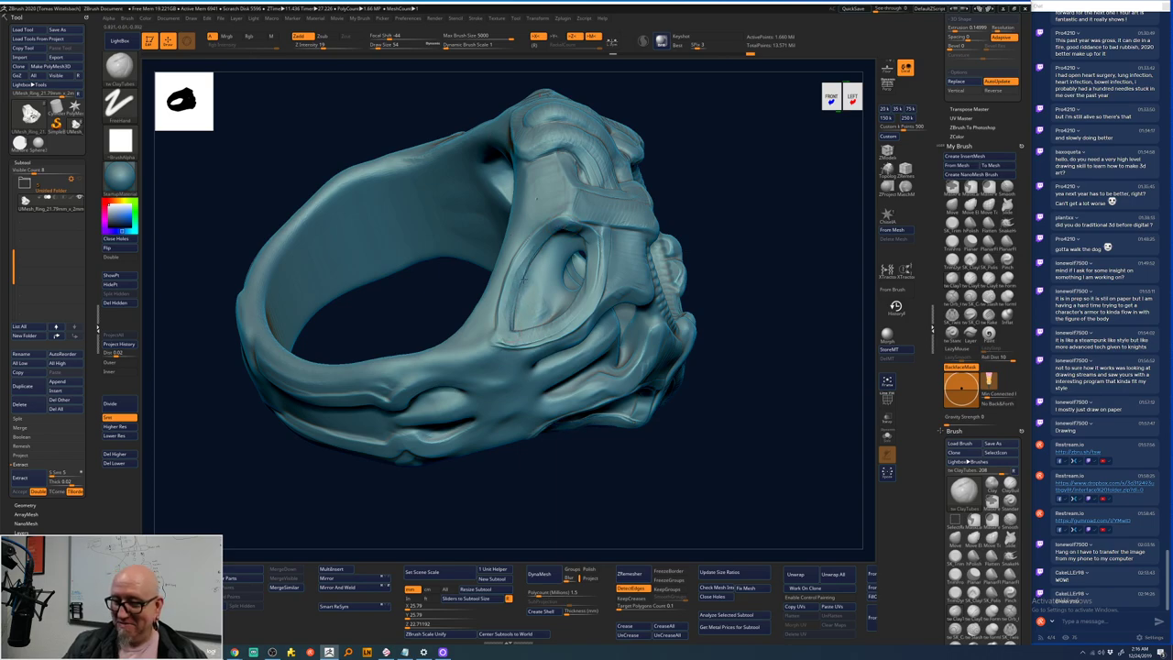
{"action": "right_click_drag", "start_coordinate": [623, 171], "coordinate": [586, 212]}
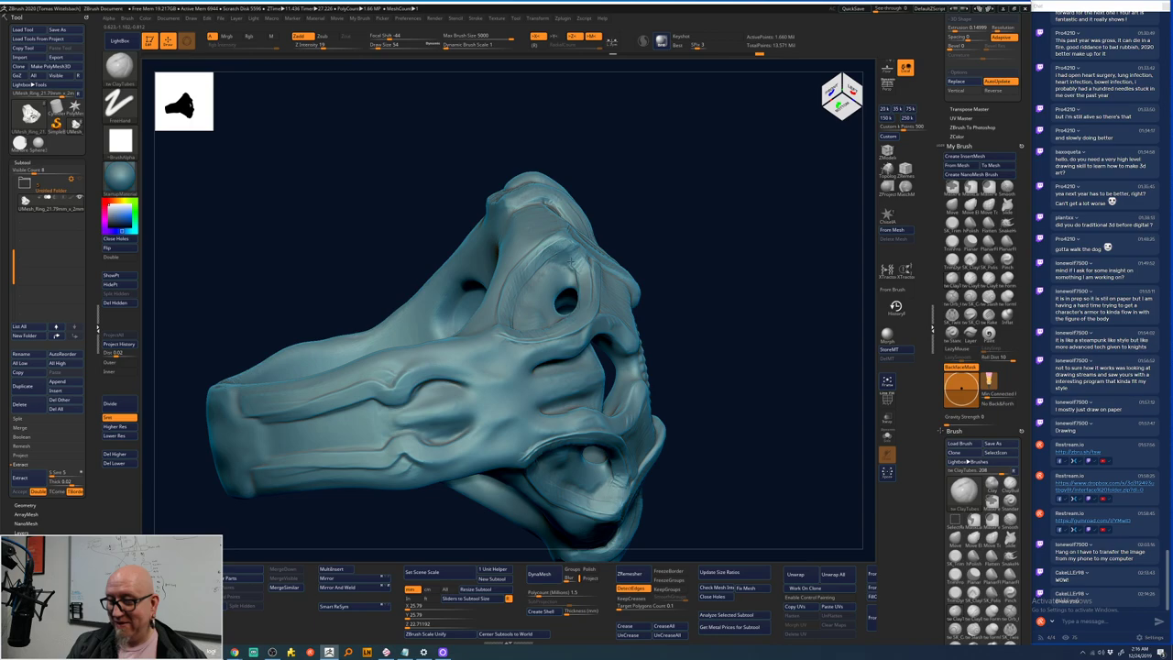
{"action": "left_click_drag", "start_coordinate": [731, 231], "coordinate": [672, 375]}
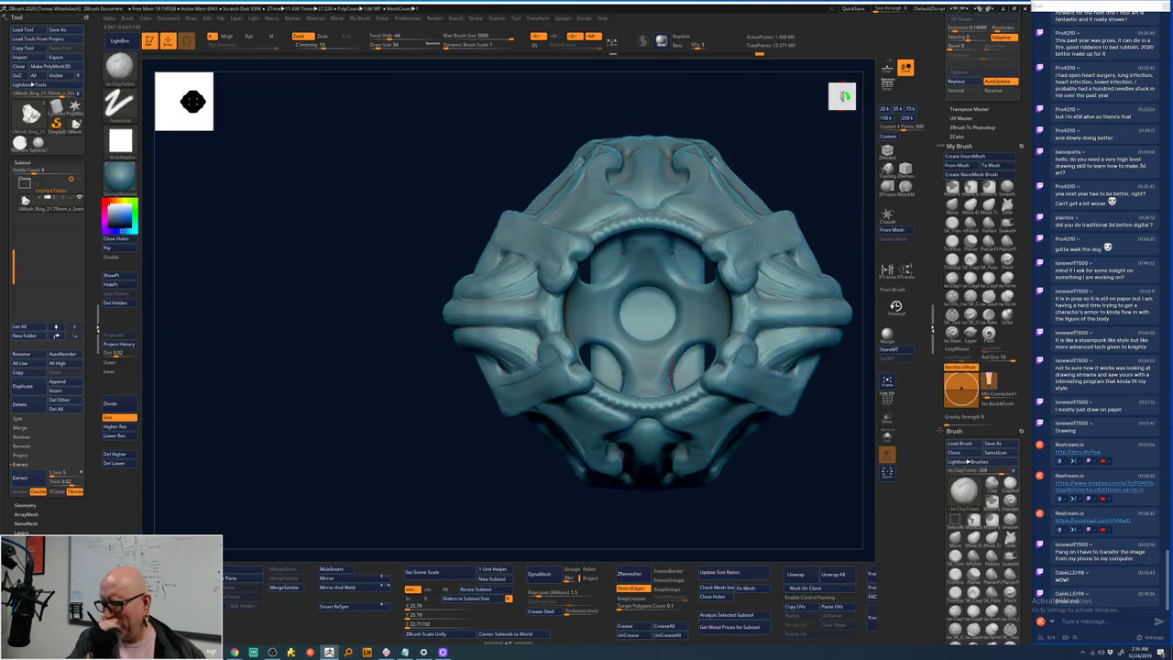
{"action": "mouse_move", "coordinate": [672, 376]}
{"action": "left_mouse_down"}
{"action": "mouse_move", "coordinate": [658, 458]}
{"action": "mouse_move", "coordinate": [597, 474]}
{"action": "left_mouse_up"}
{"action": "mouse_move", "coordinate": [733, 189]}
{"action": "left_mouse_down"}
{"action": "mouse_move", "coordinate": [757, 191]}
{"action": "mouse_move", "coordinate": [705, 199]}
{"action": "mouse_move", "coordinate": [676, 174]}
{"action": "left_mouse_up"}
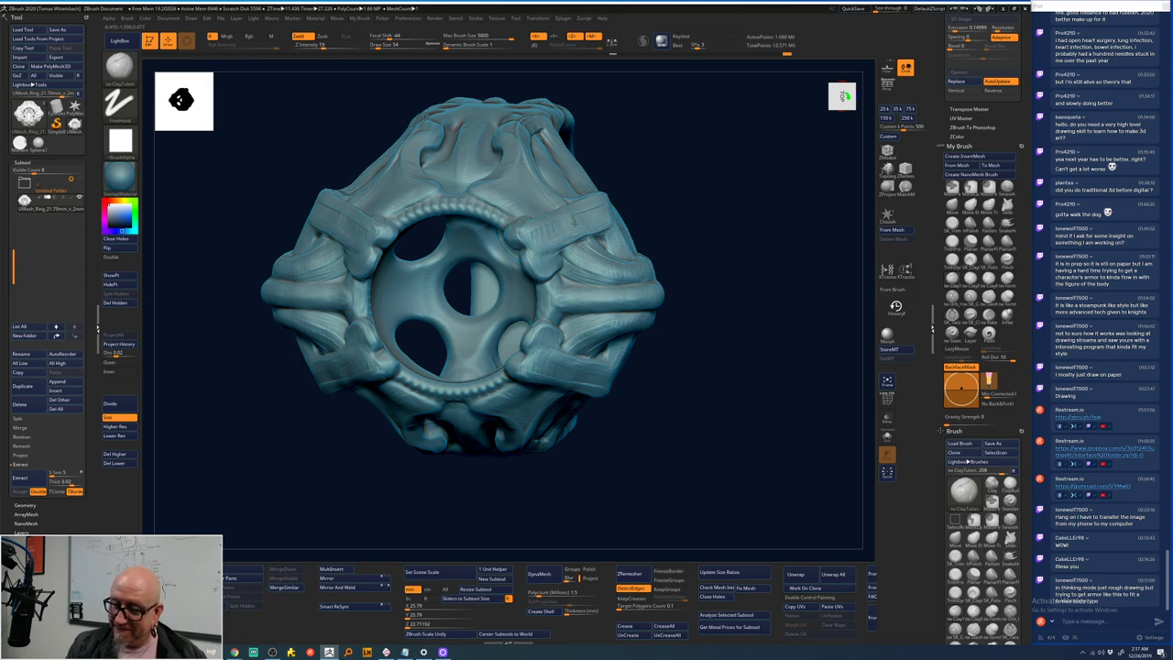
- Touch up the ring's right edge with one ClayTubes stroke, then check it from the front and an angle
{"action": "mouse_move", "coordinate": [616, 375]}
{"action": "left_mouse_down"}
{"action": "mouse_move", "coordinate": [636, 196]}
{"action": "mouse_move", "coordinate": [606, 204]}
{"action": "left_mouse_up"}
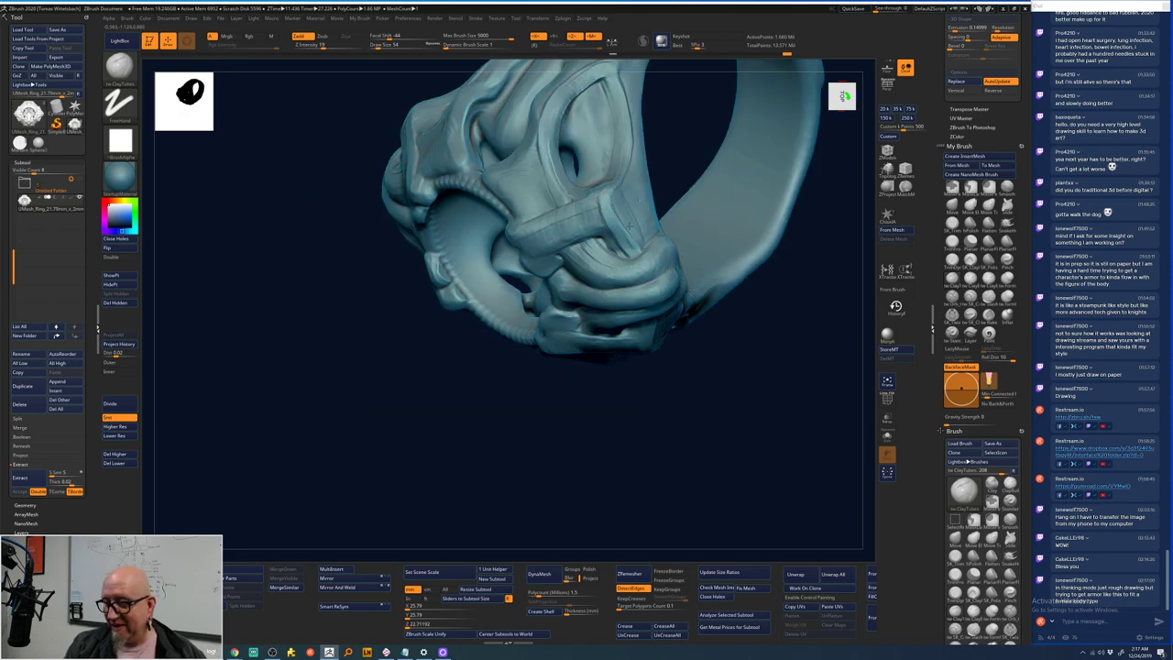
{"action": "left_click_drag", "start_coordinate": [634, 229], "coordinate": [504, 516], "text": "shift"}
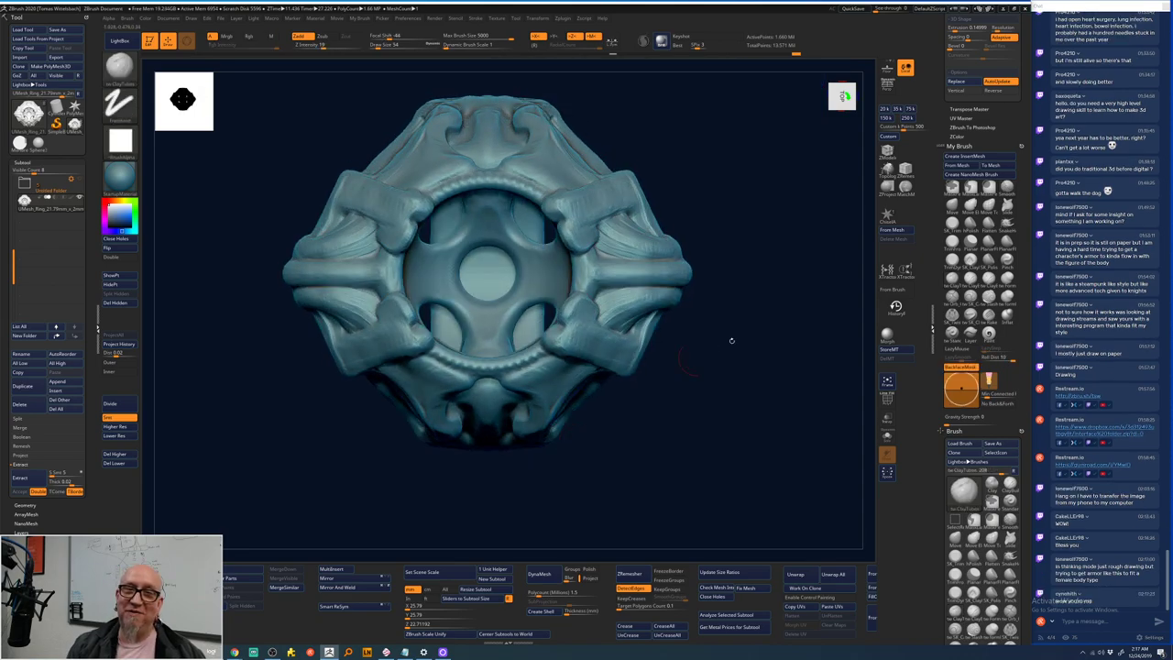
{"action": "left_click_drag", "start_coordinate": [731, 338], "coordinate": [702, 317]}
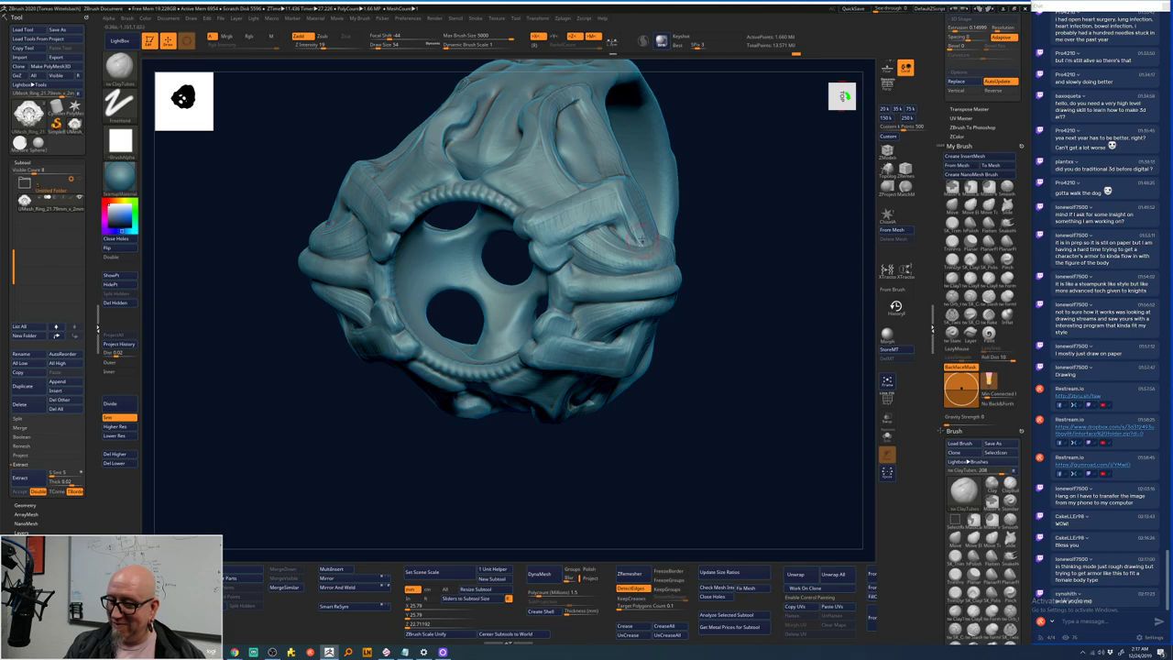
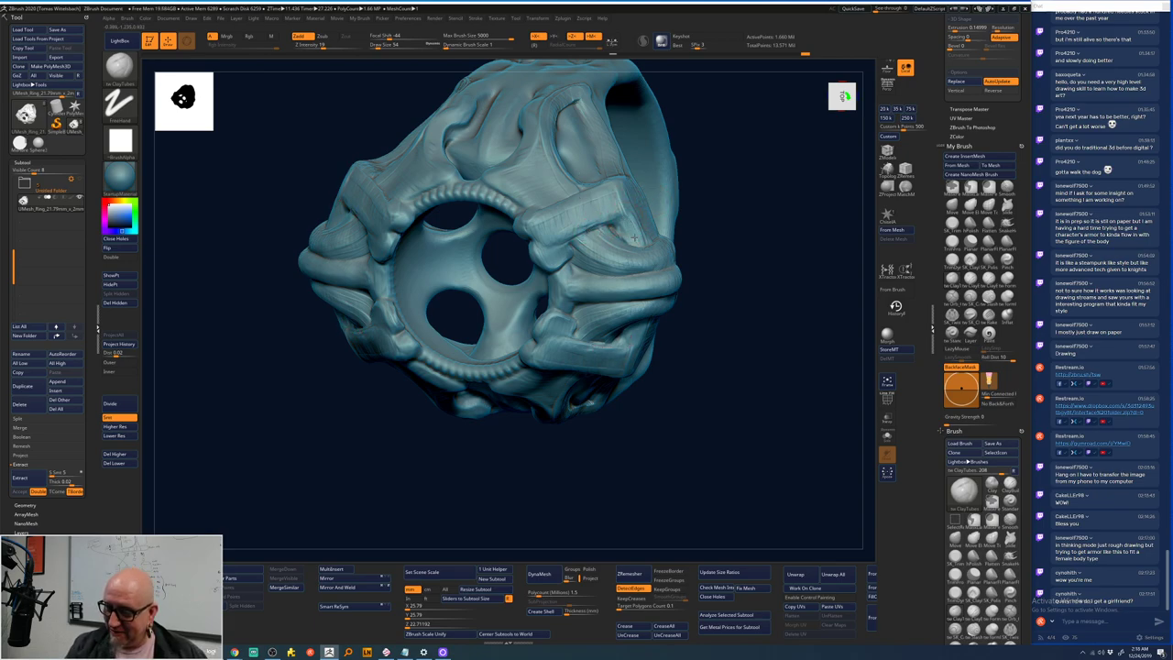
- Orbit the ring sculpt to inspect it from several sides
{"action": "key", "text": "space"}
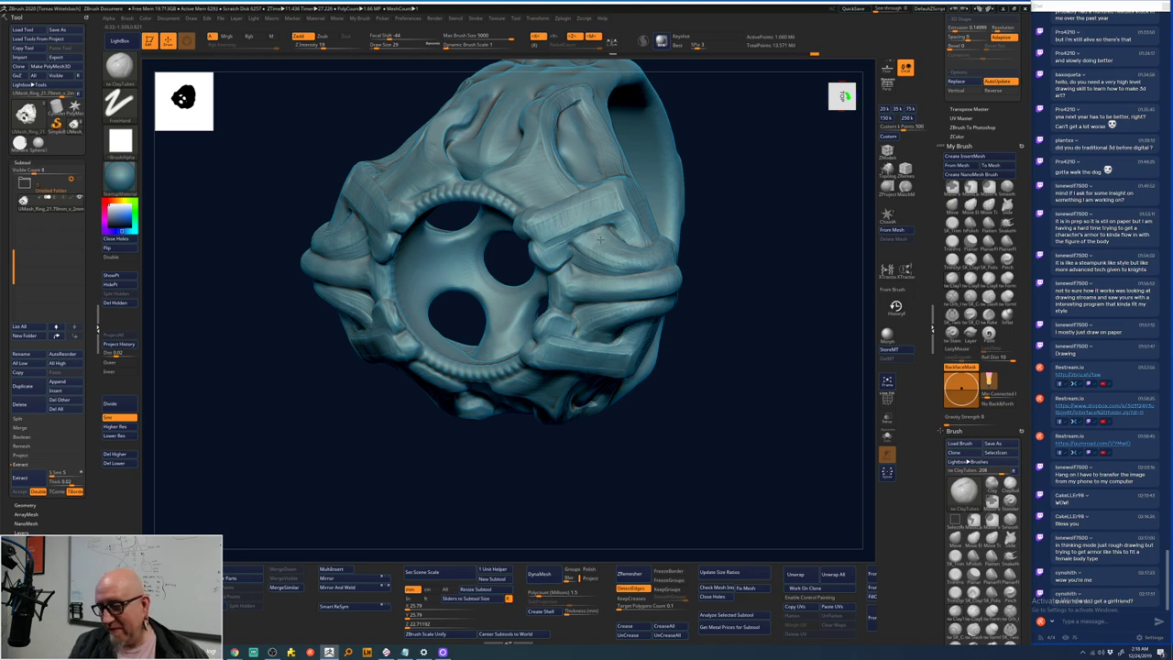
{"action": "mouse_move", "coordinate": [695, 248]}
{"action": "left_mouse_down"}
{"action": "mouse_move", "coordinate": [746, 230]}
{"action": "mouse_move", "coordinate": [762, 248]}
{"action": "mouse_move", "coordinate": [745, 204]}
{"action": "mouse_move", "coordinate": [746, 221]}
{"action": "mouse_move", "coordinate": [697, 257]}
{"action": "mouse_move", "coordinate": [579, 189]}
{"action": "left_mouse_up"}
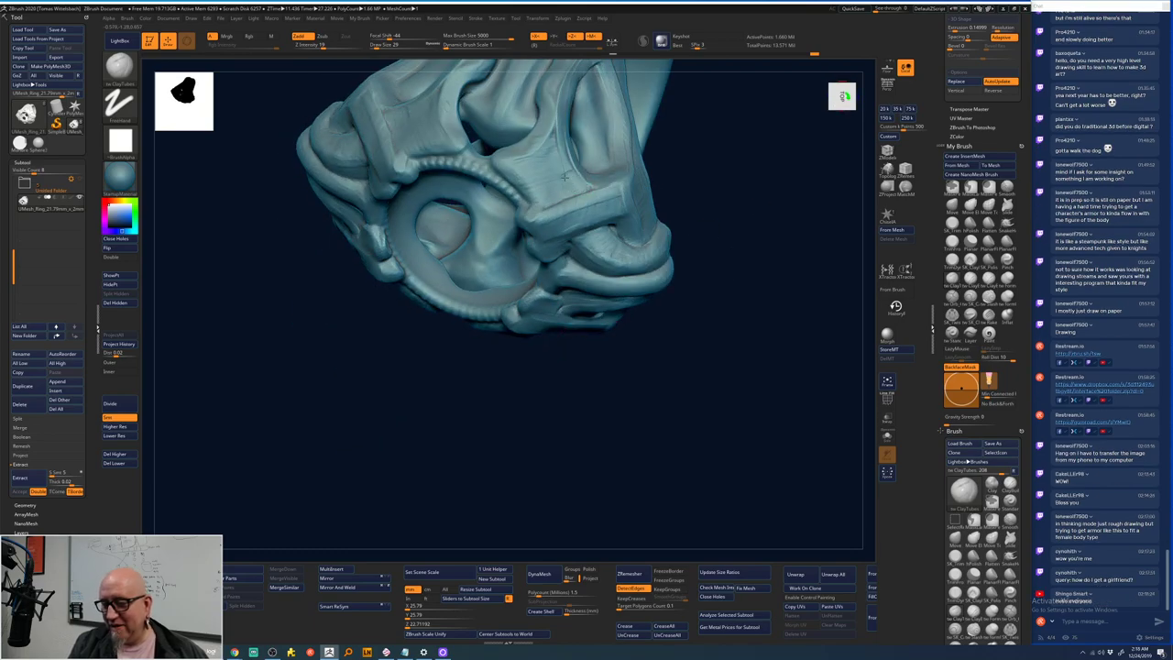
{"action": "key", "text": "space"}
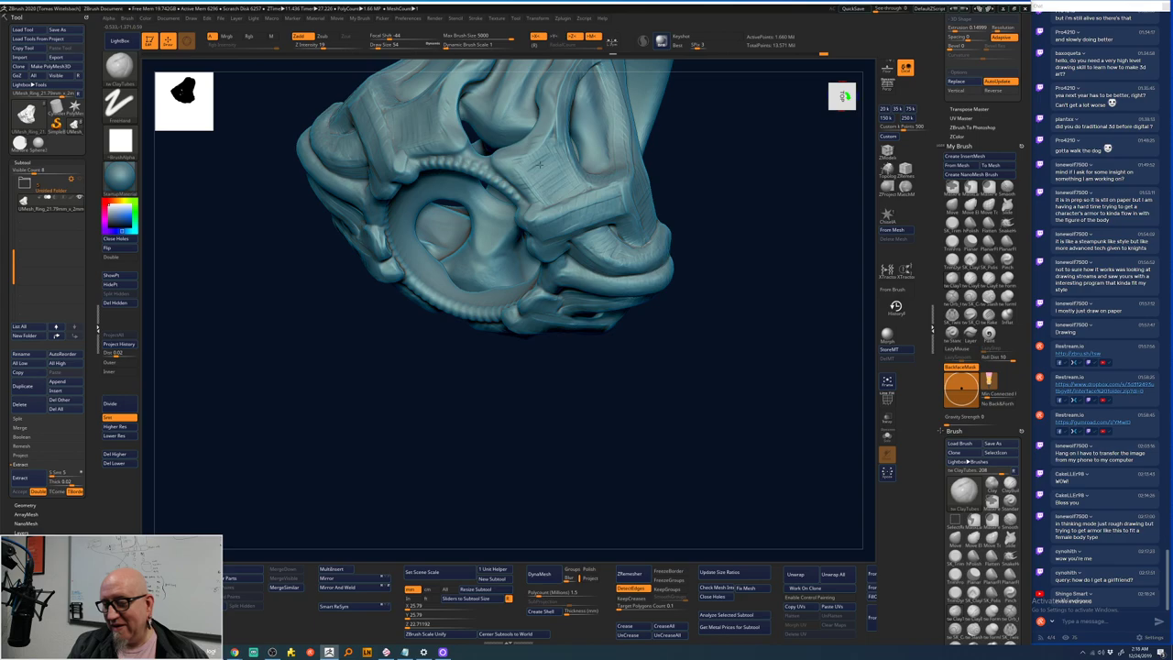
{"action": "mouse_move", "coordinate": [730, 169]}
{"action": "left_mouse_down"}
{"action": "mouse_move", "coordinate": [731, 291]}
{"action": "mouse_move", "coordinate": [746, 257]}
{"action": "mouse_move", "coordinate": [778, 283]}
{"action": "mouse_move", "coordinate": [753, 330]}
{"action": "mouse_move", "coordinate": [608, 286]}
{"action": "left_mouse_up"}
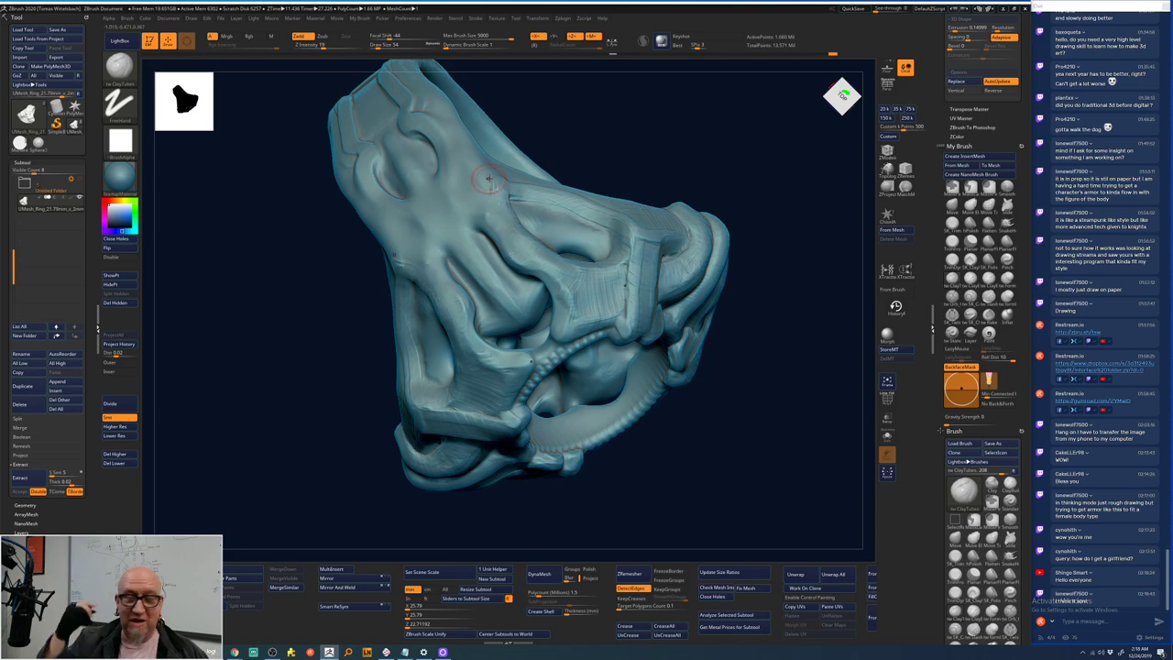
{"action": "left_click_drag", "start_coordinate": [712, 137], "coordinate": [516, 253]}
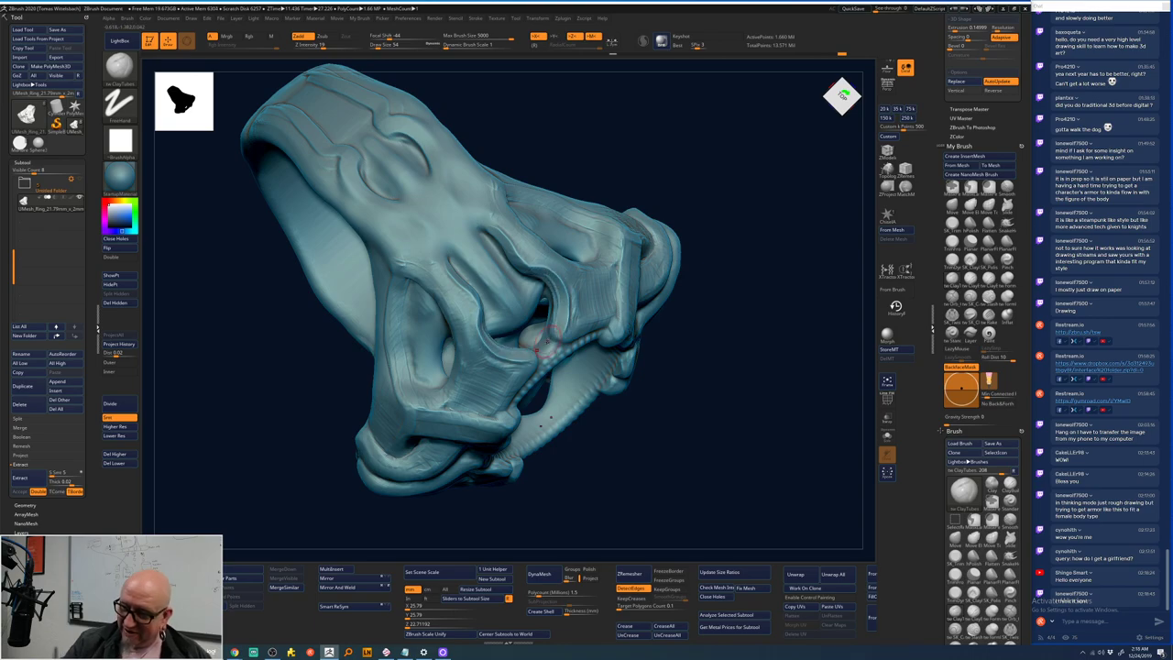
{"action": "left_click_drag", "start_coordinate": [541, 341], "coordinate": [767, 373]}
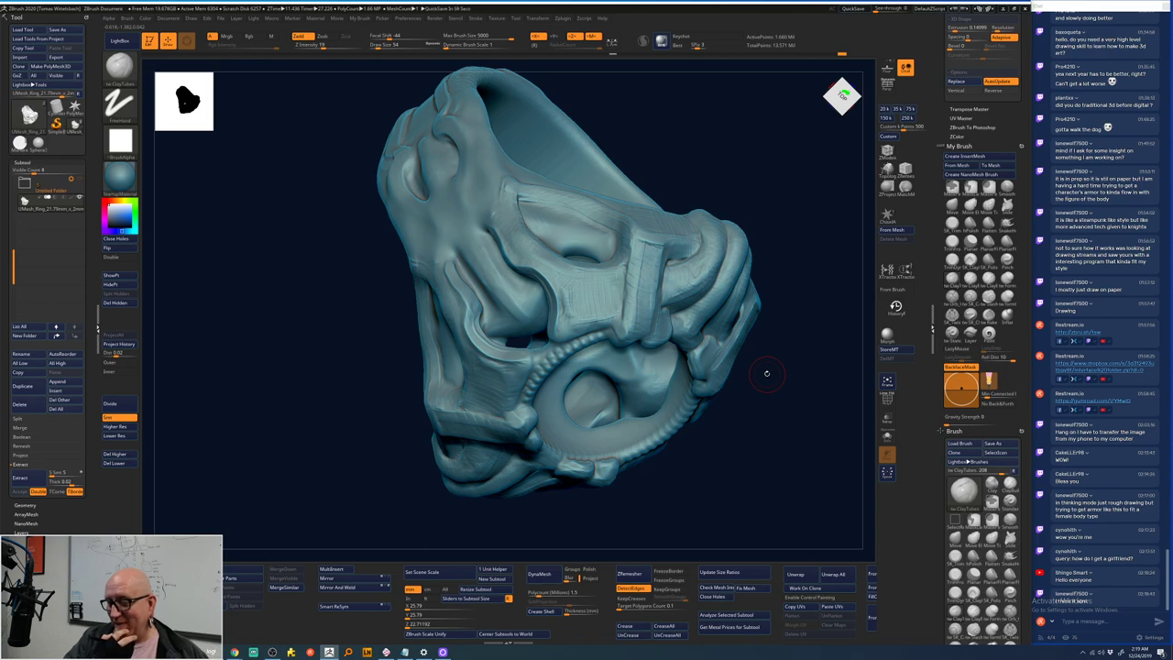
{"action": "mouse_move", "coordinate": [766, 373]}
{"action": "left_mouse_down"}
{"action": "mouse_move", "coordinate": [751, 430]}
{"action": "mouse_move", "coordinate": [759, 456]}
{"action": "left_mouse_up"}
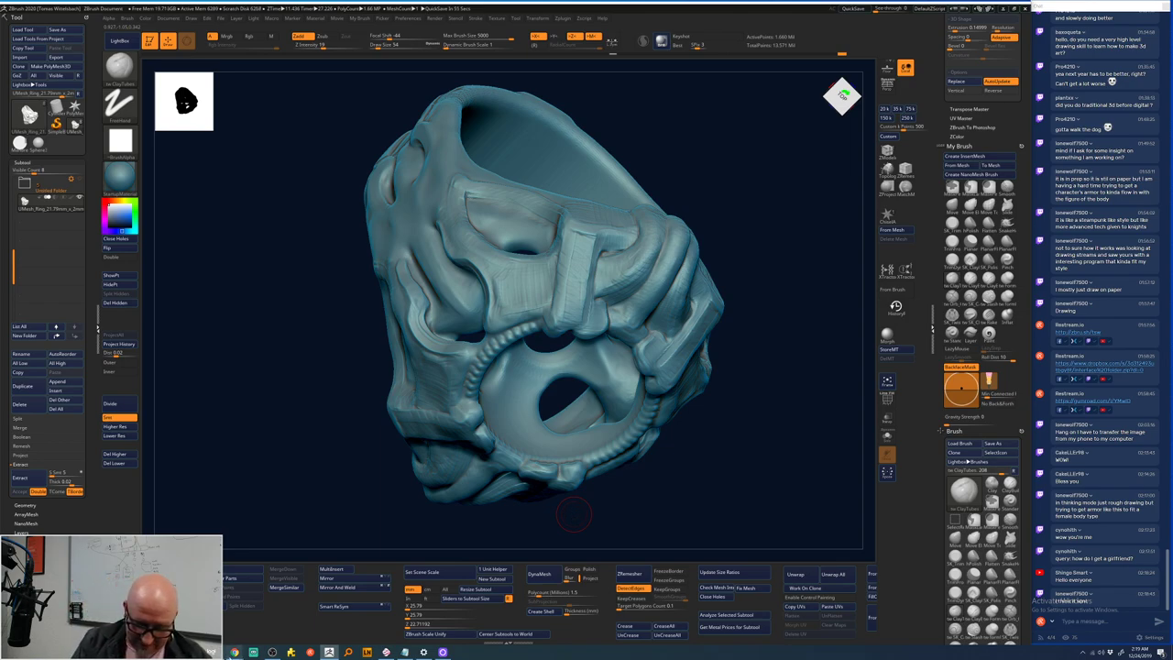
- In Dropbox, preview the newest jpg in the Pixologic Crit Files Upload file request
{"action": "mouse_move", "coordinate": [235, 651]}
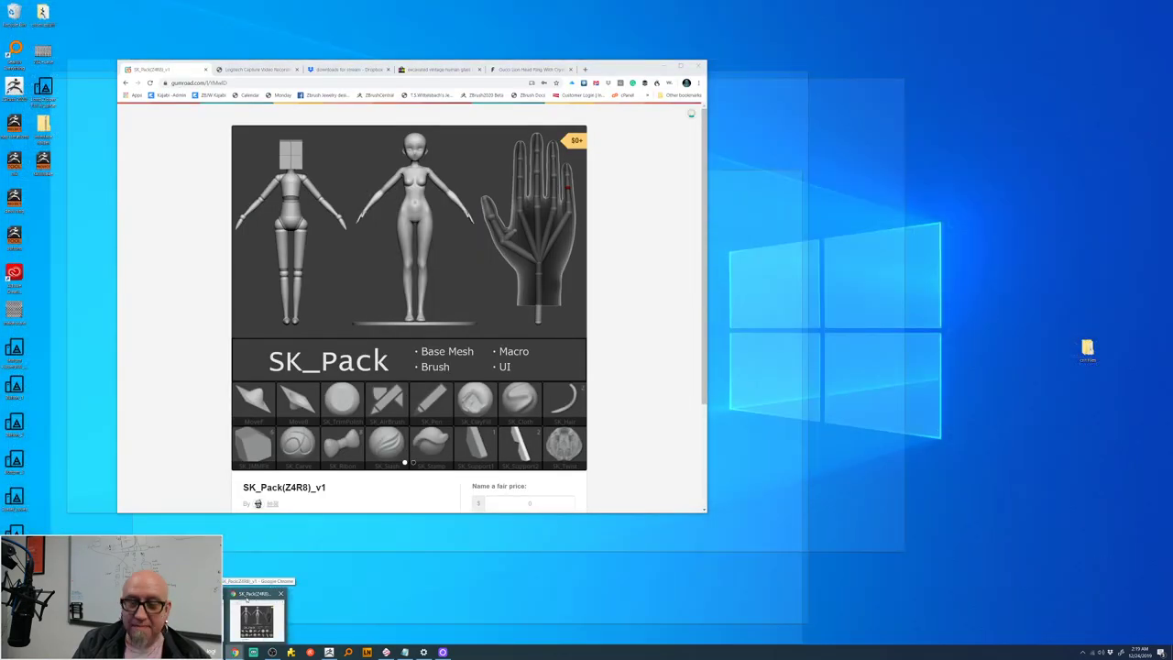
{"action": "left_click", "coordinate": [250, 612]}
{"action": "left_click", "coordinate": [348, 70]}
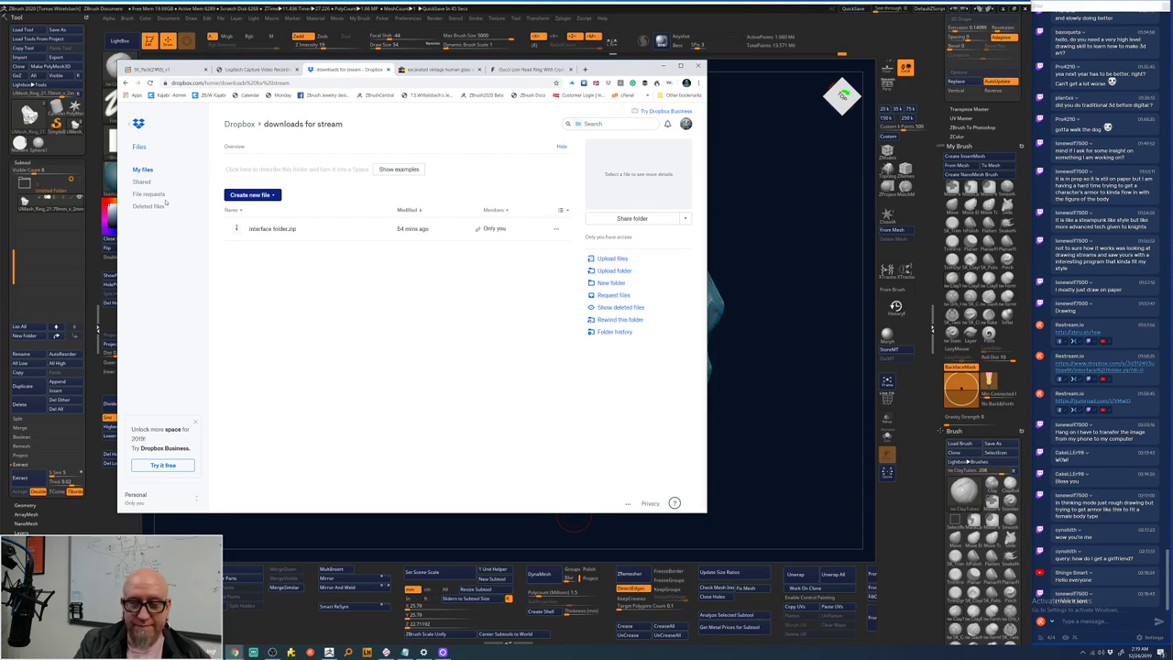
{"action": "left_click", "coordinate": [163, 195]}
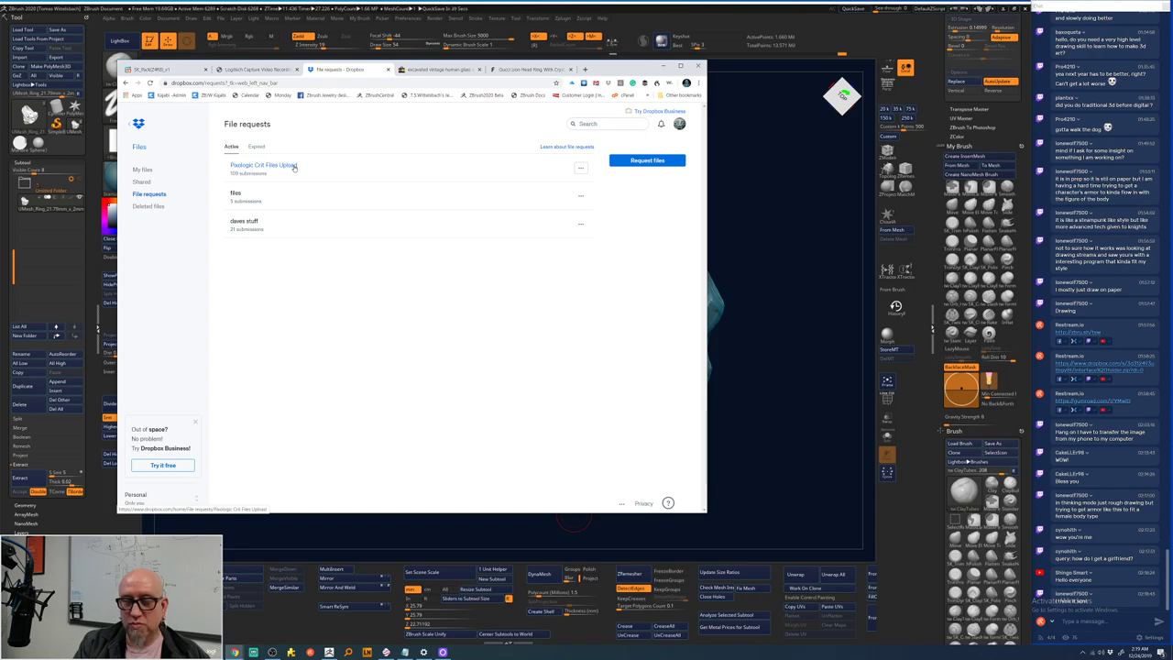
{"action": "left_click", "coordinate": [294, 167]}
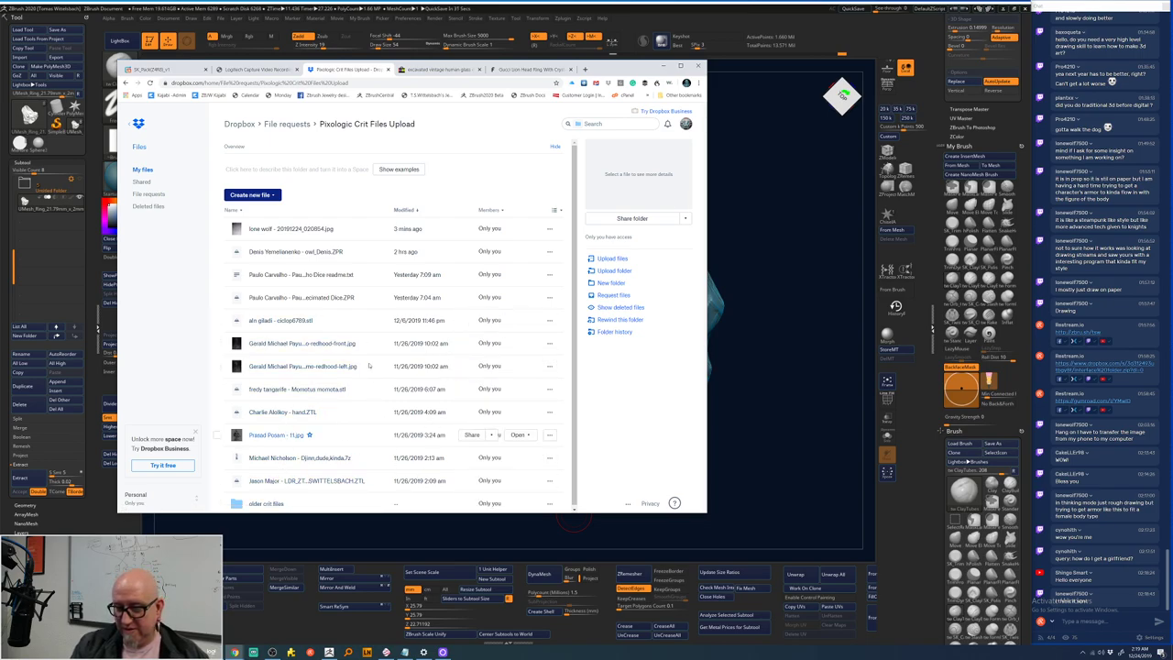
{"action": "left_click", "coordinate": [309, 230]}
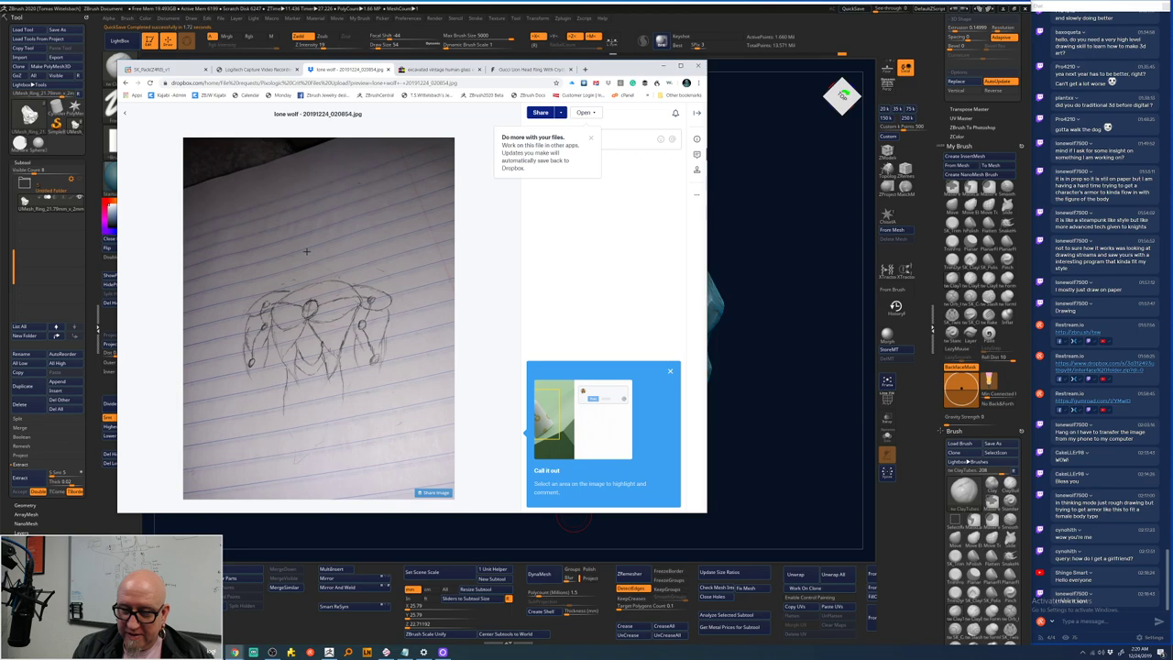
- Move the browser window up and enlarge it so the sketch shows bigger
{"action": "mouse_move", "coordinate": [364, 268]}
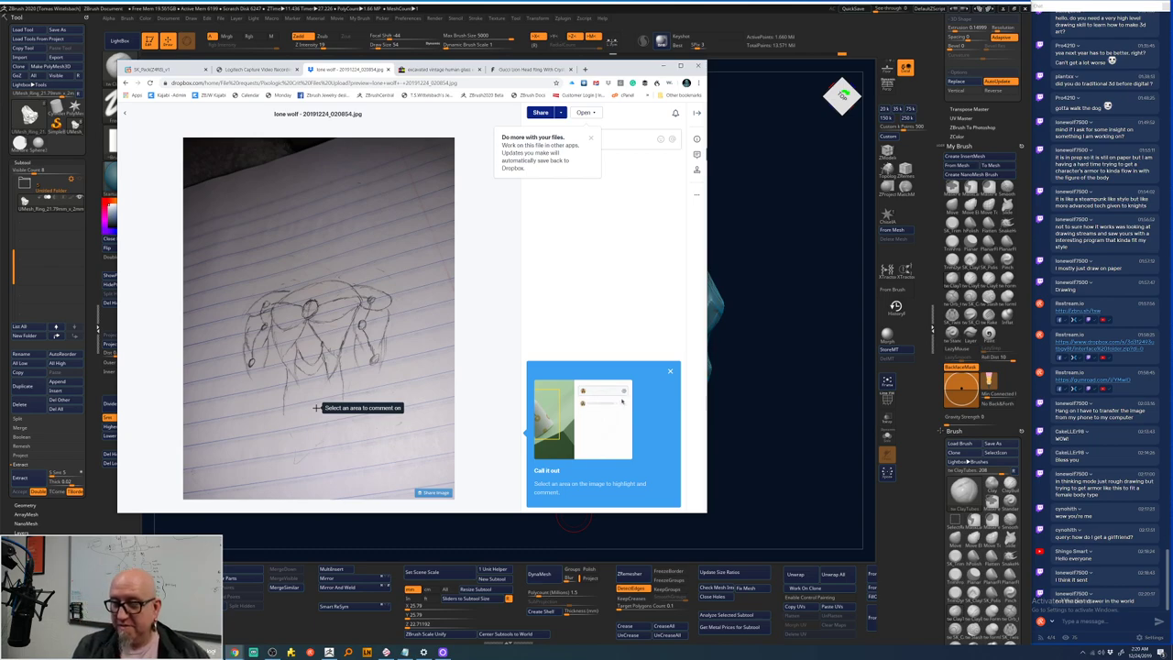
{"action": "left_click_drag", "start_coordinate": [624, 68], "coordinate": [663, 36]}
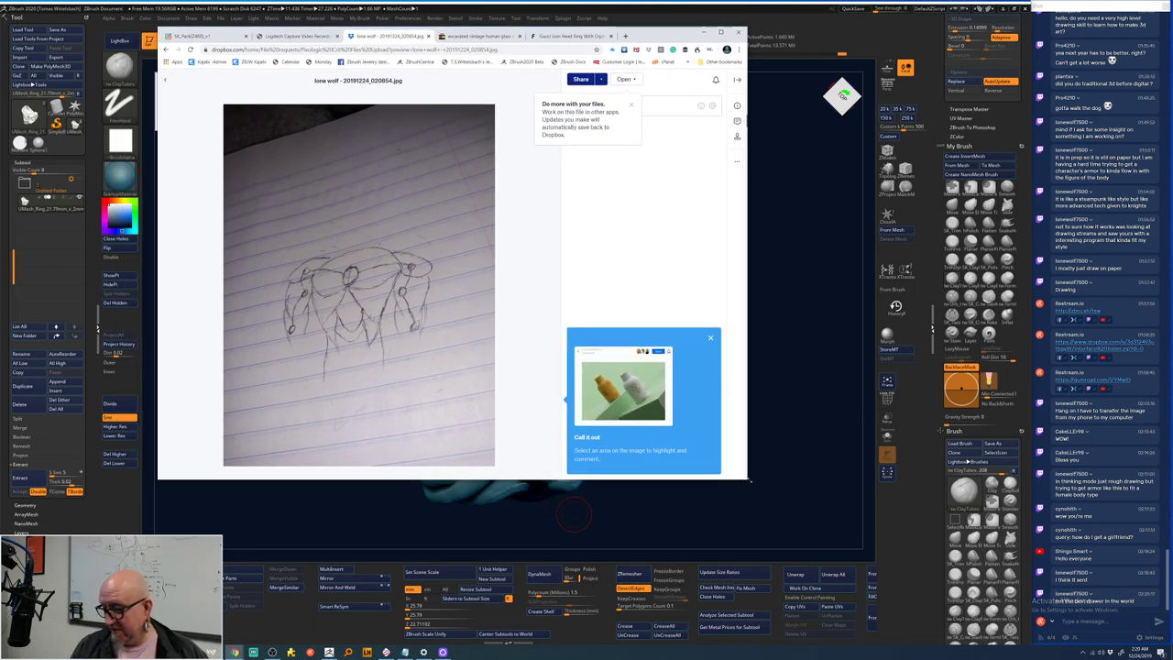
{"action": "left_click_drag", "start_coordinate": [750, 480], "coordinate": [872, 535]}
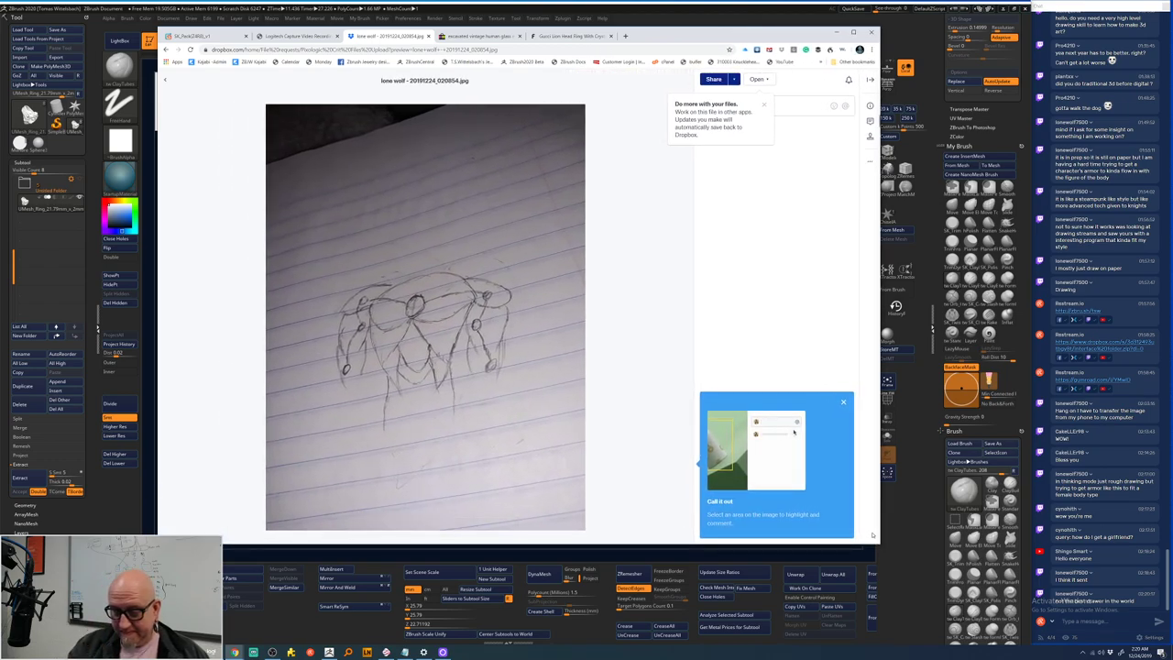
- Pan the old Mischief drawing up and lower window transparency below 100% to reveal the sketch
{"action": "left_click", "coordinate": [386, 652]}
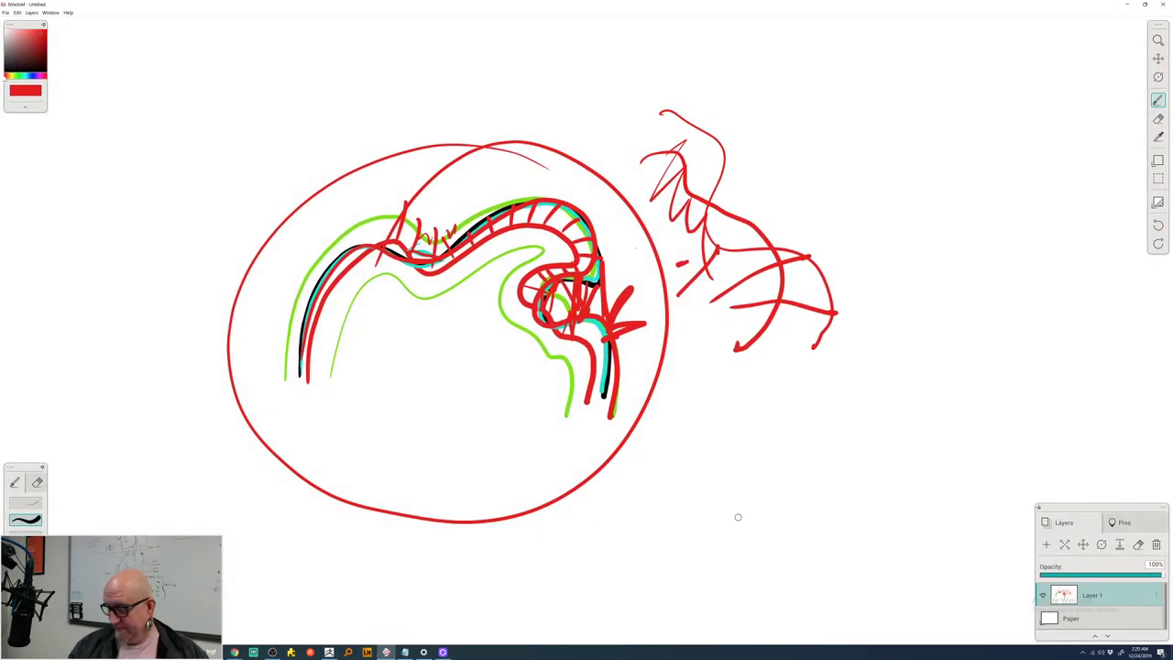
{"action": "key", "text": "space"}
{"action": "mouse_move", "coordinate": [725, 537]}
{"action": "left_mouse_down"}
{"action": "mouse_move", "coordinate": [720, 443]}
{"action": "mouse_move", "coordinate": [837, 129]}
{"action": "left_mouse_up"}
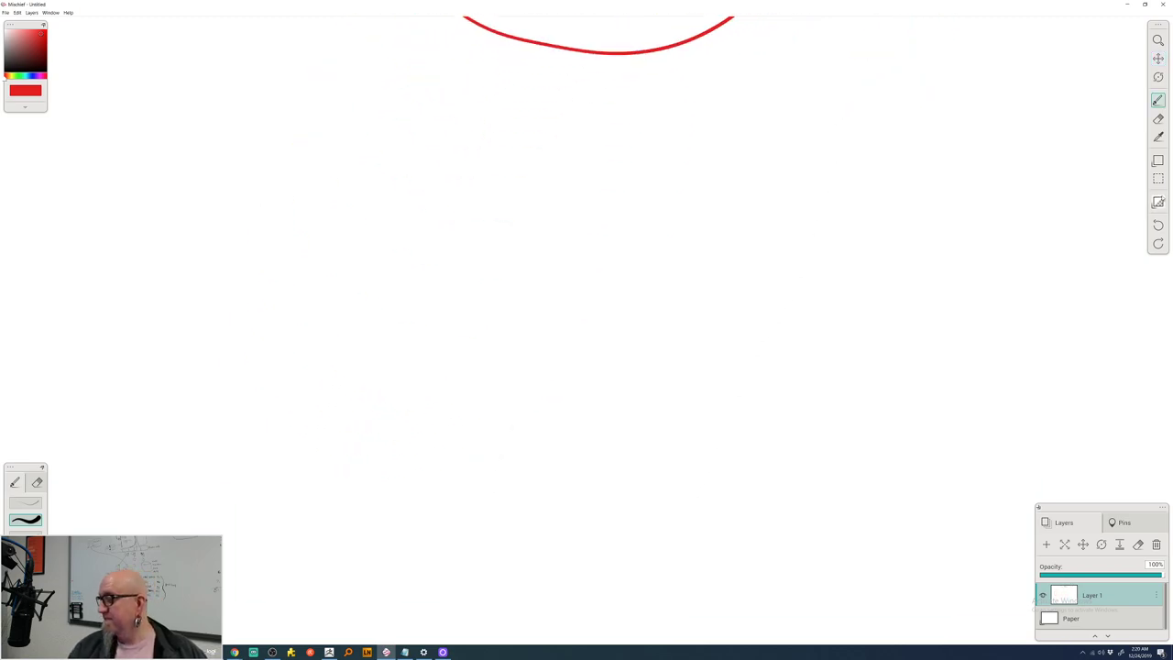
{"action": "left_click", "coordinate": [1158, 203]}
{"action": "left_click_drag", "start_coordinate": [1125, 205], "coordinate": [1070, 203]}
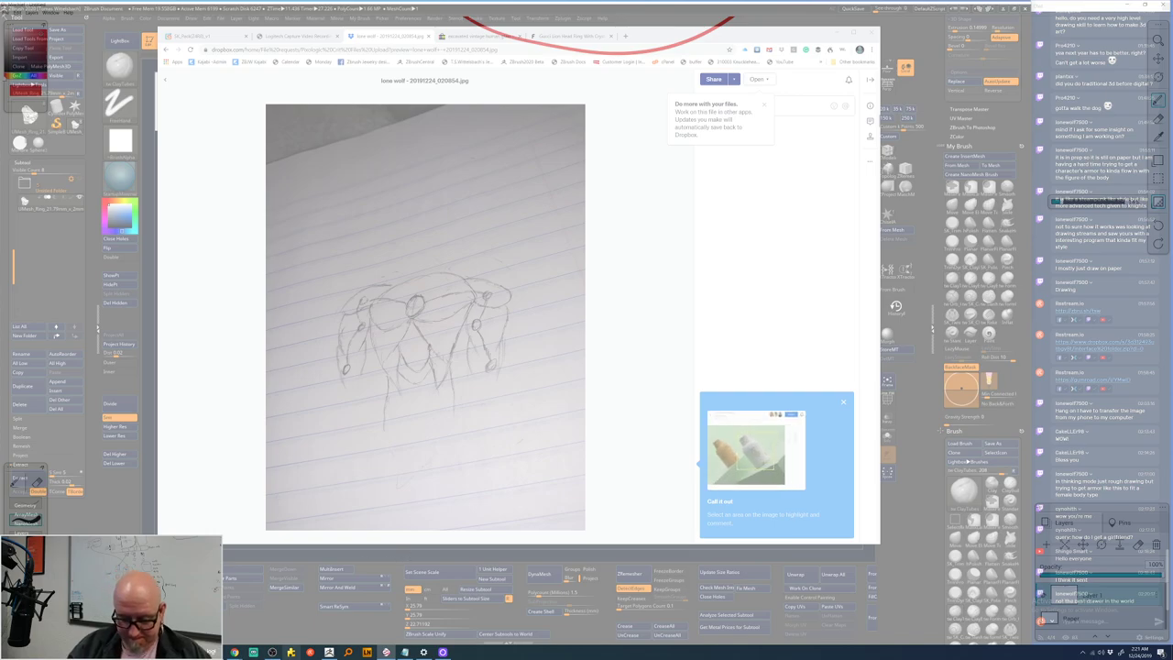
- Return to ZBrush after glancing at the OBS preview and Windows Display settings
{"action": "left_click", "coordinate": [329, 652]}
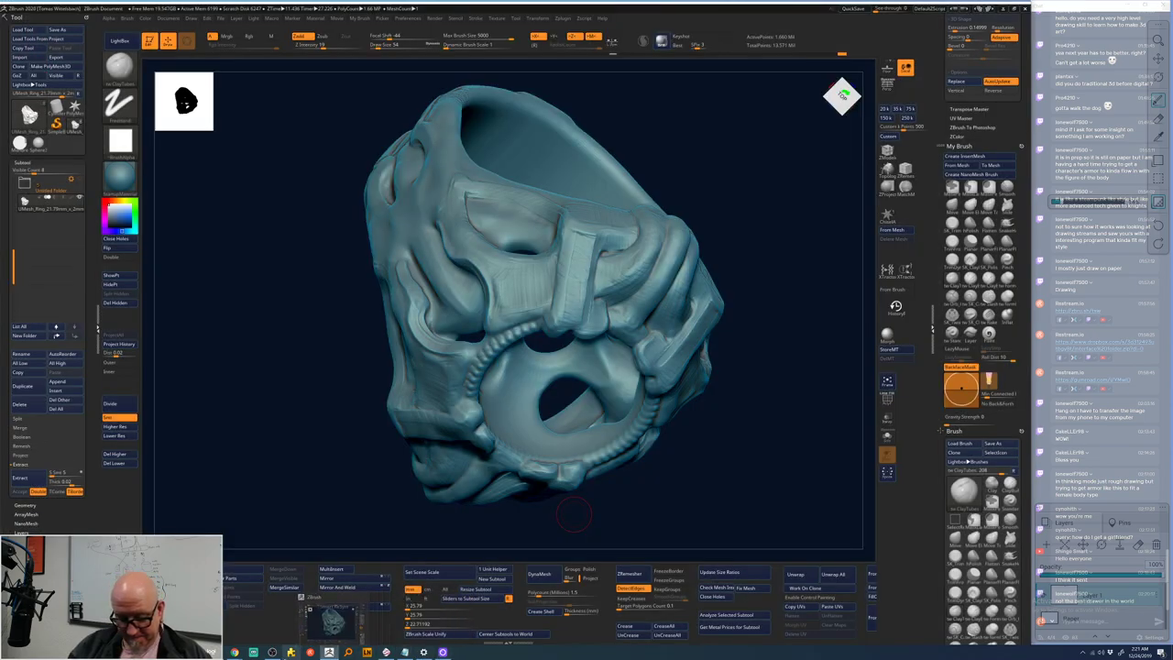
{"action": "left_click", "coordinate": [272, 652]}
{"action": "left_click", "coordinate": [780, 25]}
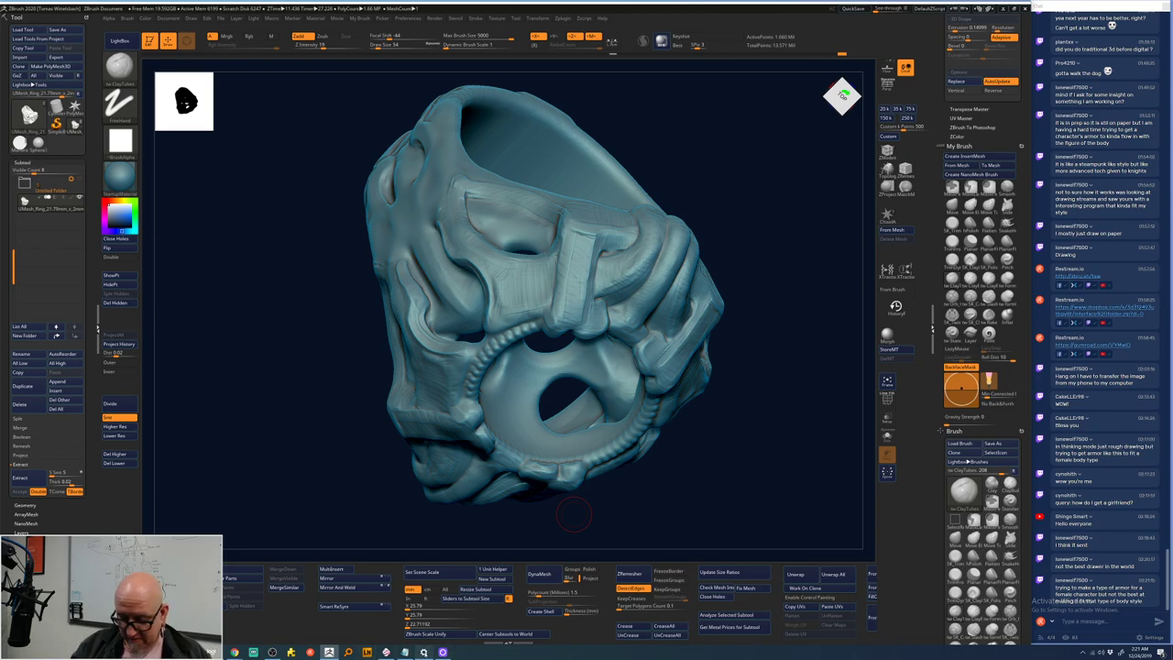
{"action": "left_click", "coordinate": [423, 652]}
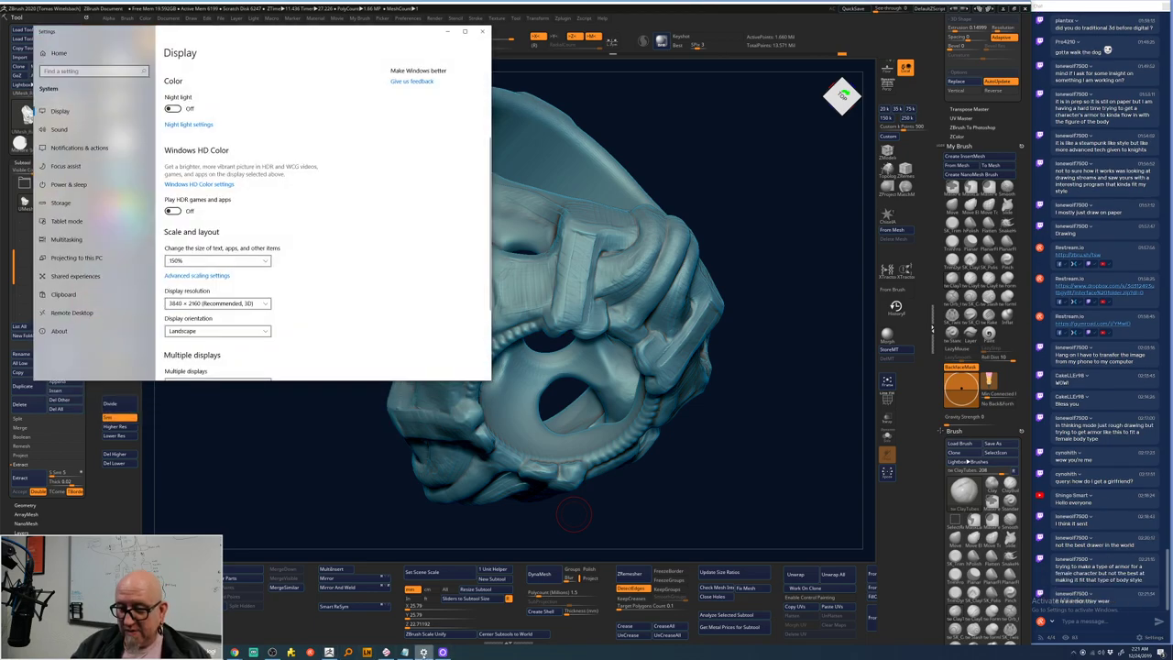
{"action": "left_click", "coordinate": [482, 32]}
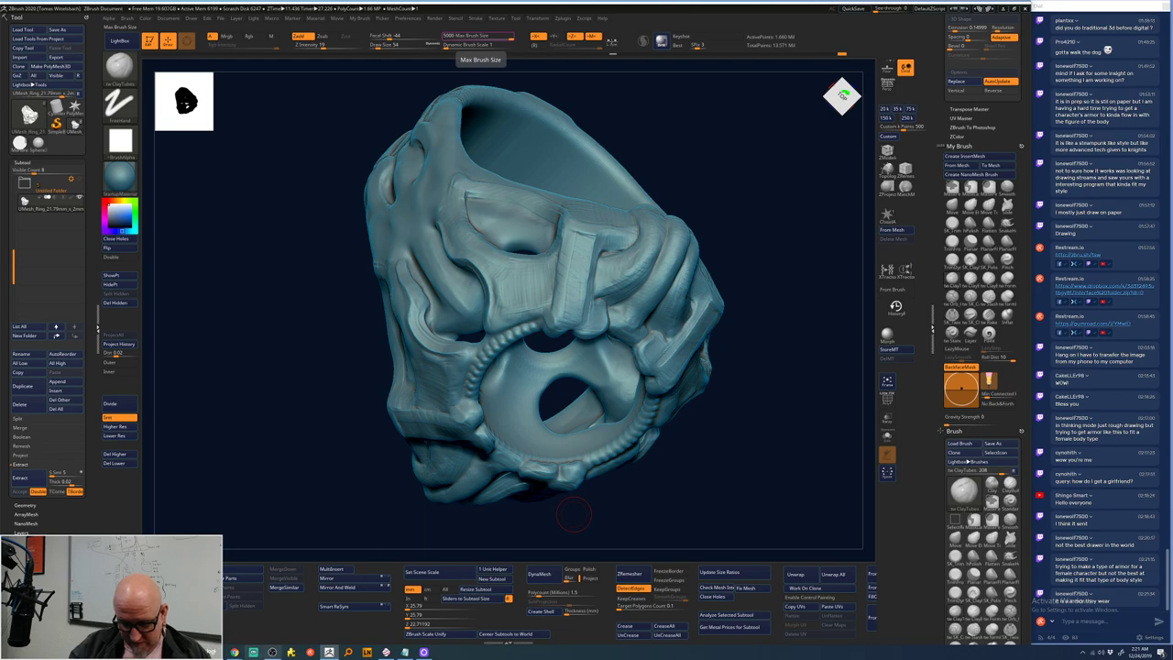
- Trace teal lines along the sketch's top arc and down the figure, then return to ZBrush
{"action": "mouse_move", "coordinate": [234, 651]}
{"action": "left_click", "coordinate": [246, 623]}
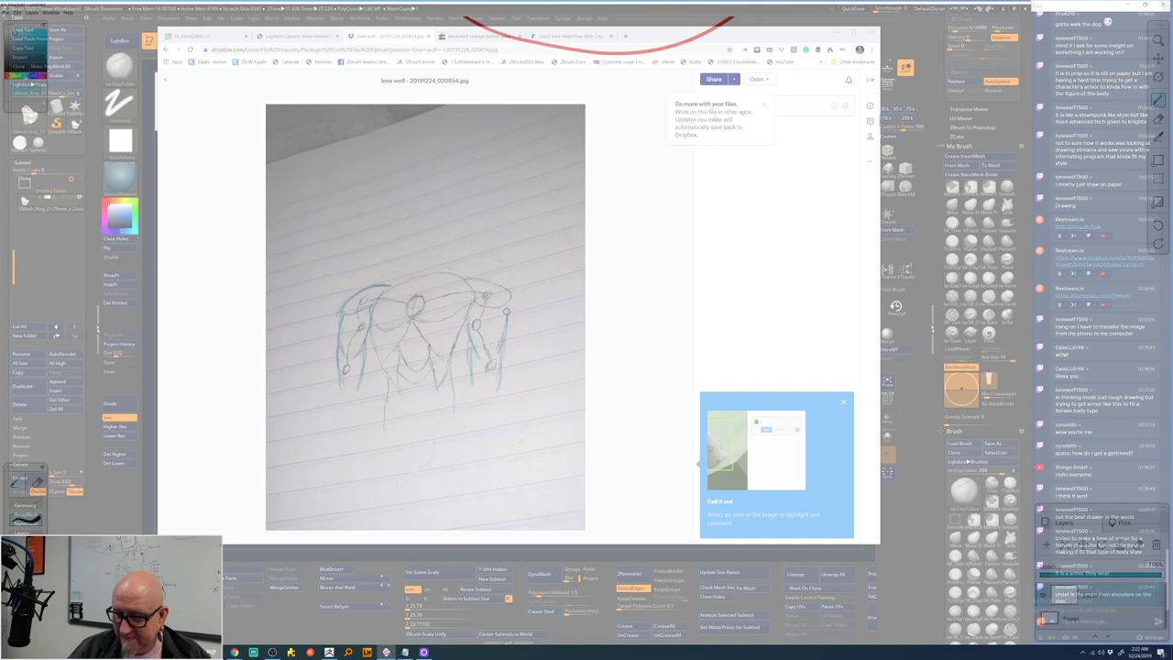
{"action": "left_click_drag", "start_coordinate": [466, 277], "coordinate": [394, 282]}
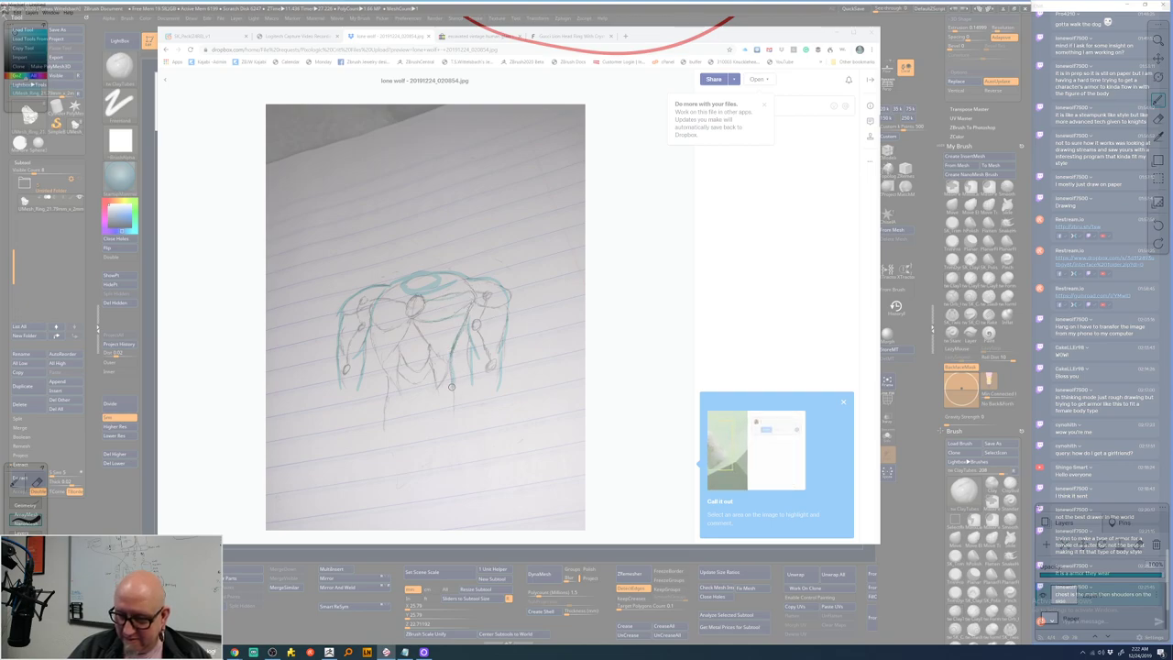
{"action": "left_click_drag", "start_coordinate": [373, 318], "coordinate": [388, 457]}
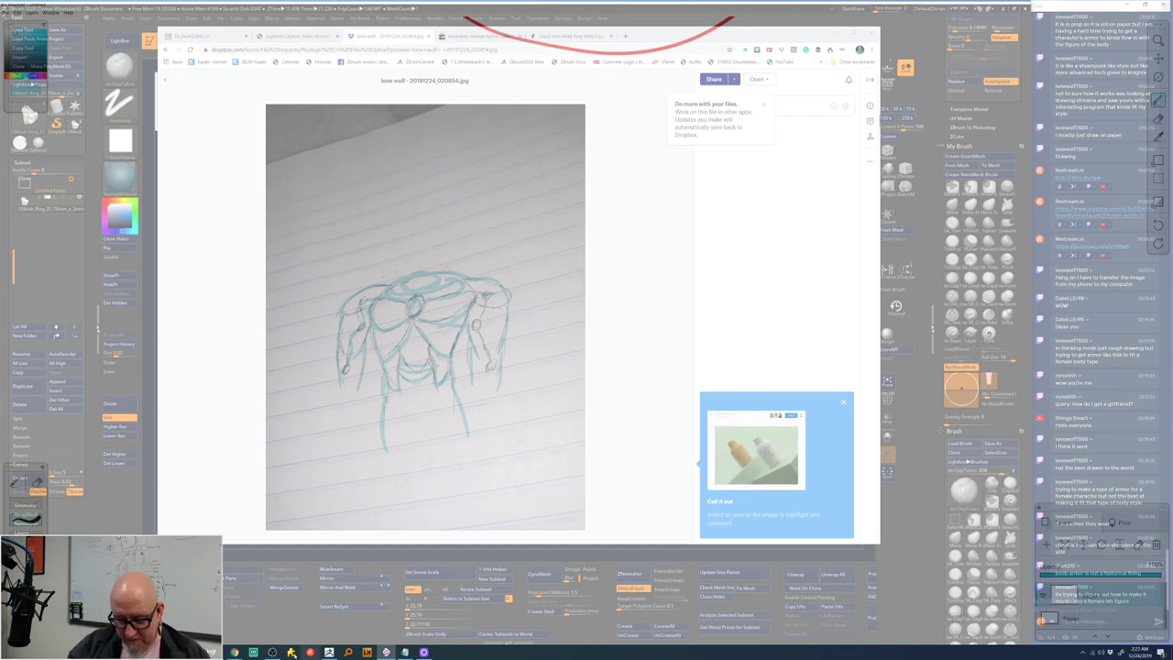
{"action": "left_click", "coordinate": [328, 652]}
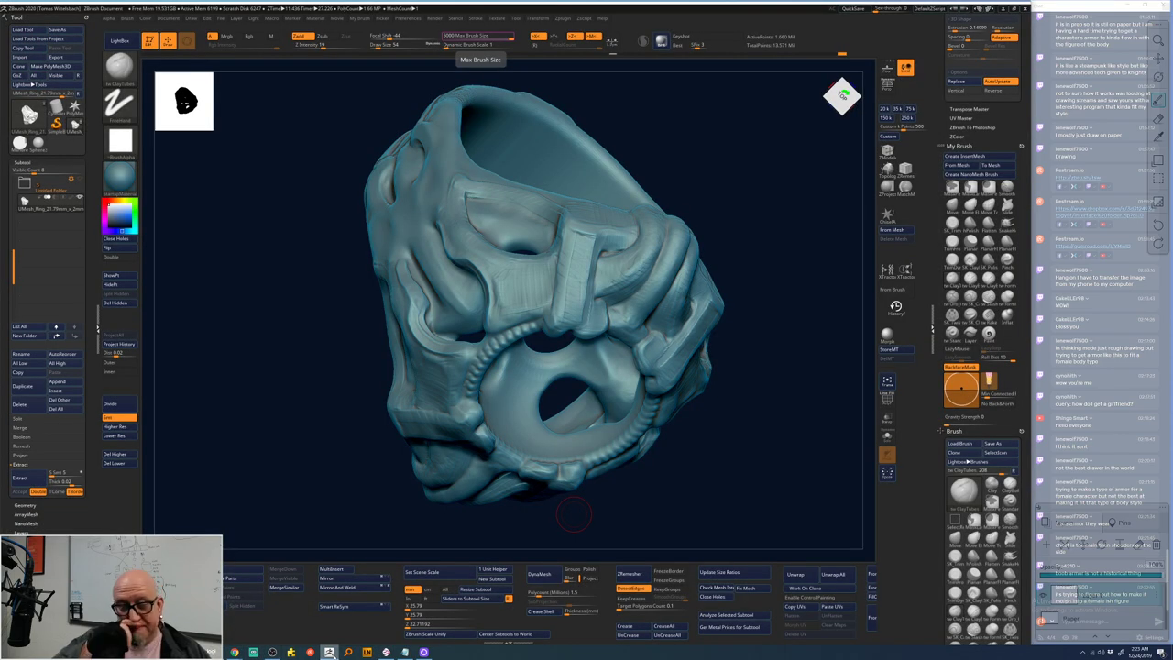
- Load the female figure ZTL from LightBox's saved models and frame it upright
{"action": "left_click", "coordinate": [30, 110]}
{"action": "left_click", "coordinate": [196, 98]}
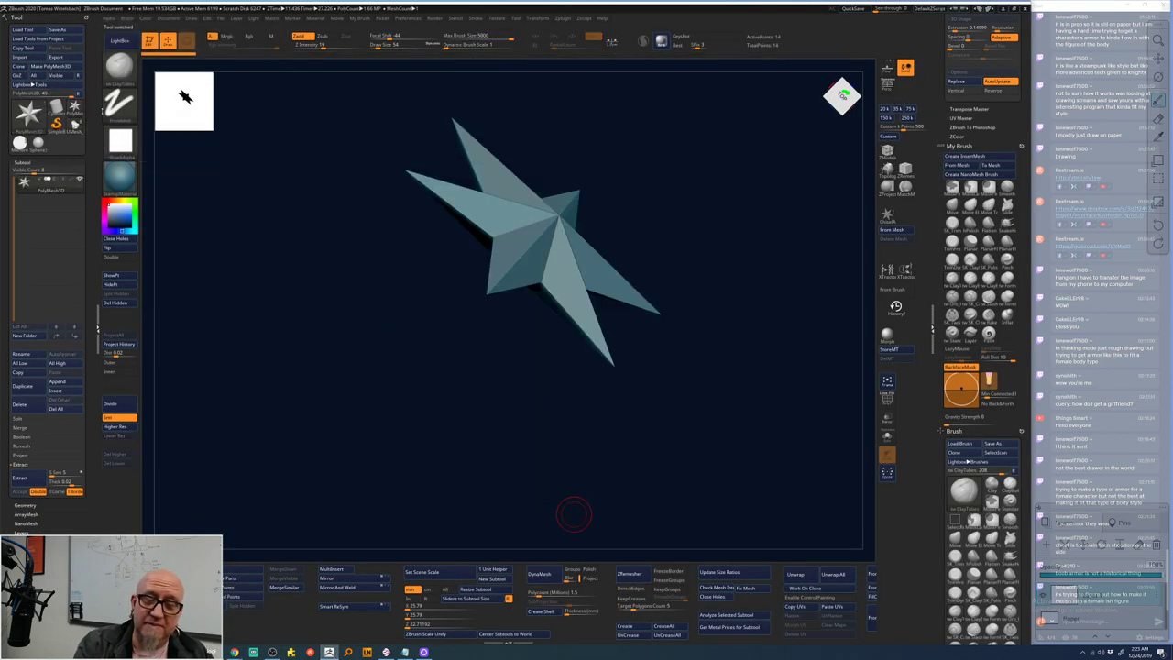
{"action": "key", "text": "comma"}
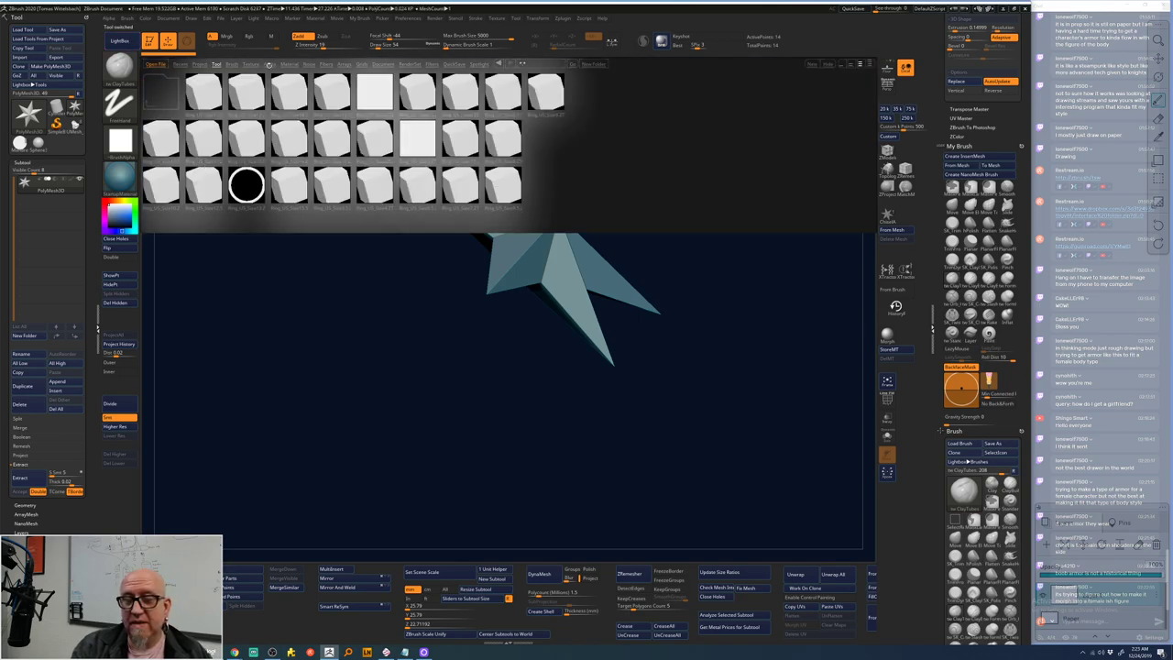
{"action": "left_click", "coordinate": [216, 64]}
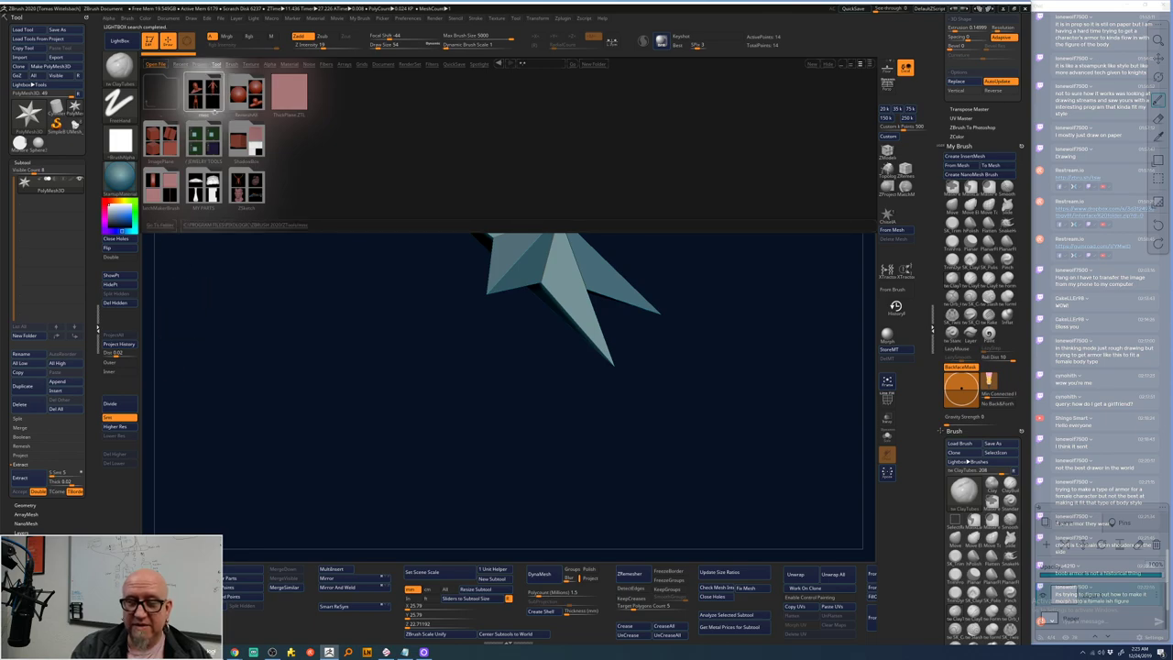
{"action": "left_click", "coordinate": [207, 101]}
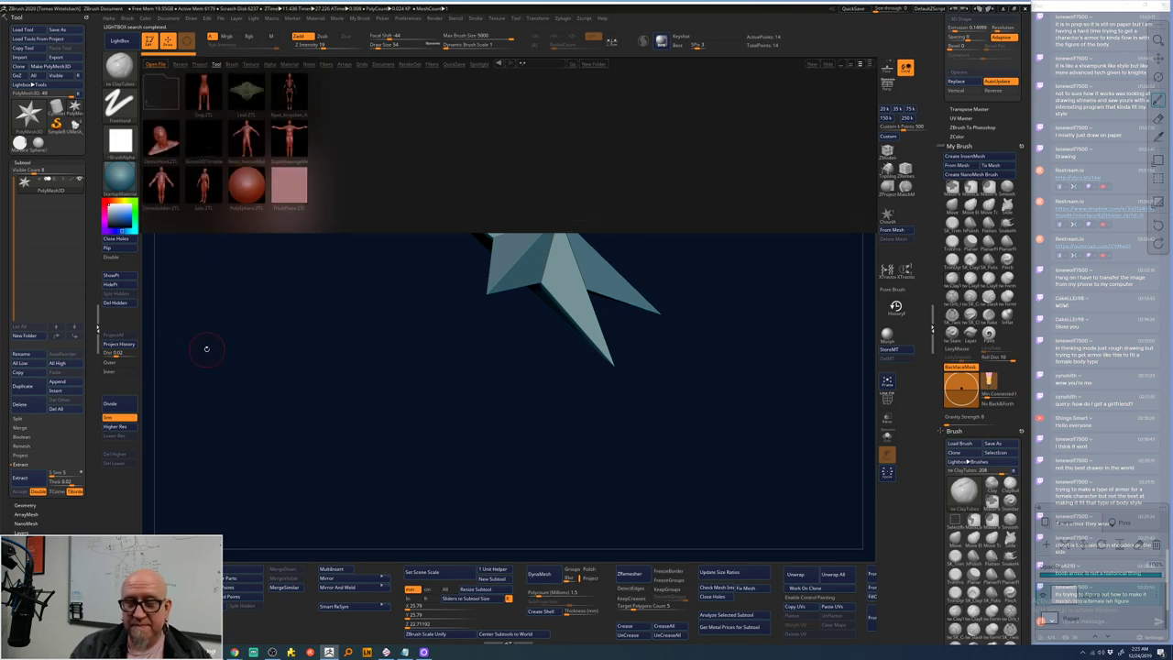
{"action": "double_click", "coordinate": [204, 188]}
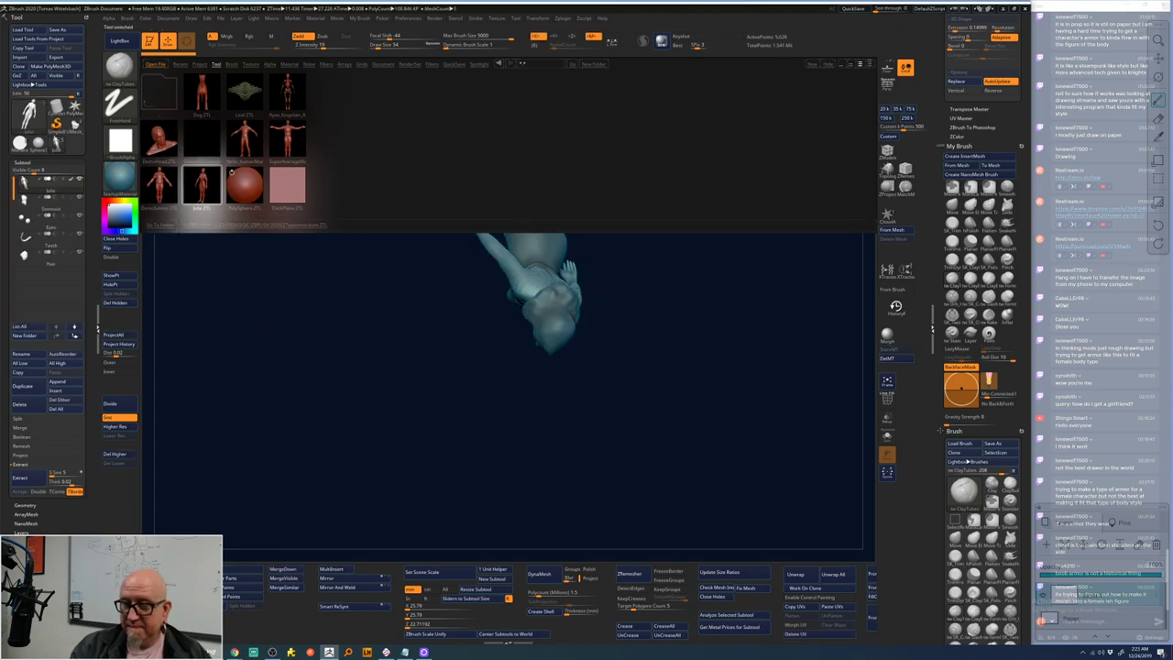
{"action": "left_click", "coordinate": [119, 41]}
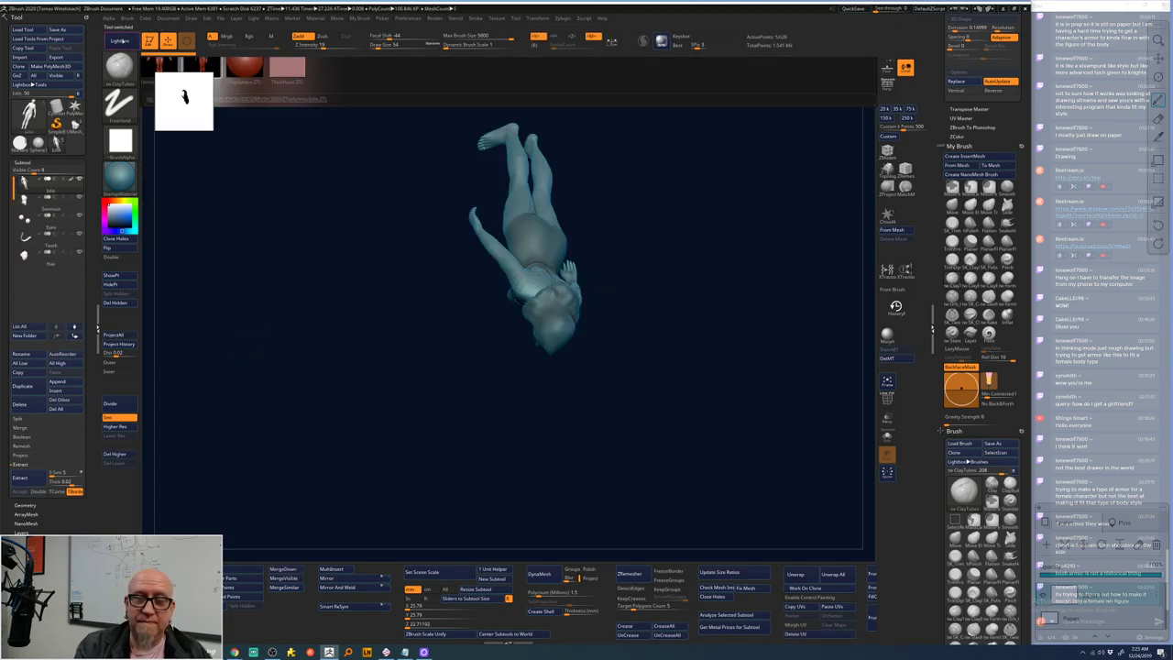
{"action": "left_click_drag", "start_coordinate": [314, 467], "coordinate": [702, 311]}
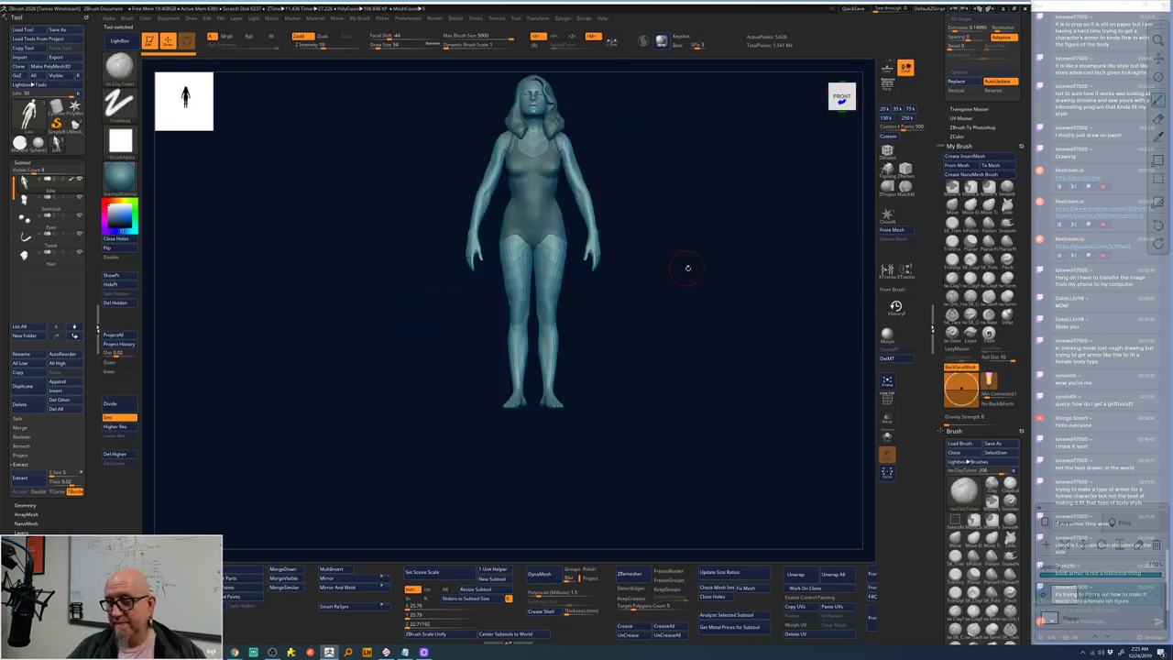
{"action": "left_click_drag", "start_coordinate": [688, 265], "coordinate": [636, 351]}
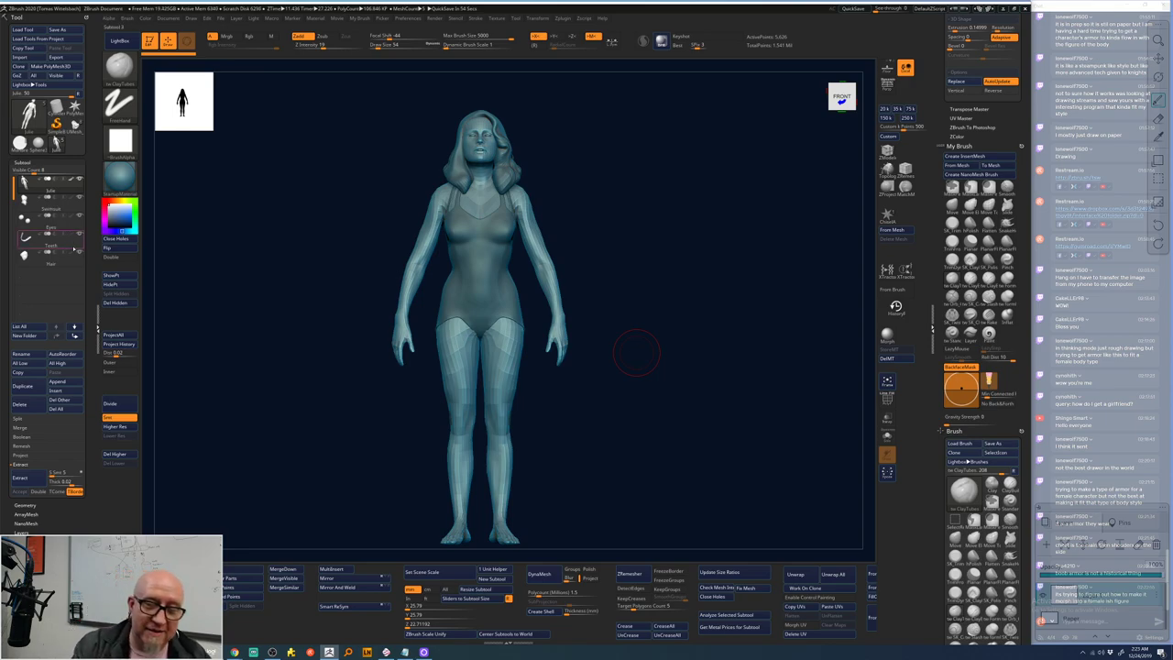
- Hide the Hair and Swimsuit subtools and raise the body one subdivision level
{"action": "left_click", "coordinate": [79, 260]}
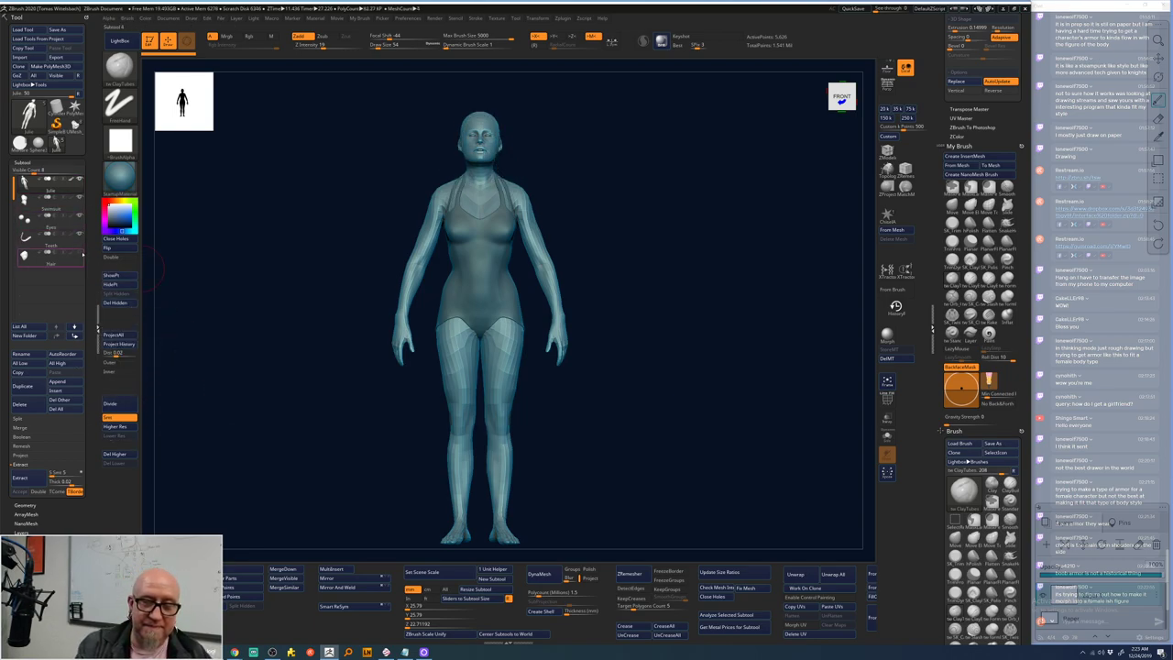
{"action": "left_click", "coordinate": [79, 196]}
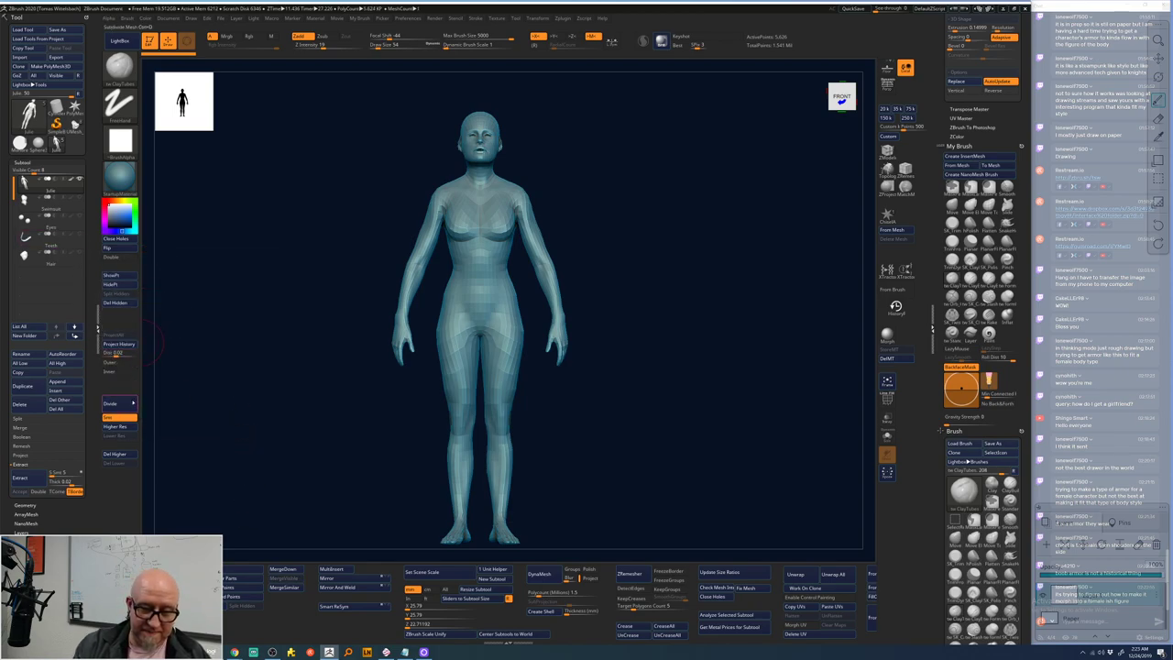
{"action": "left_click", "coordinate": [115, 404]}
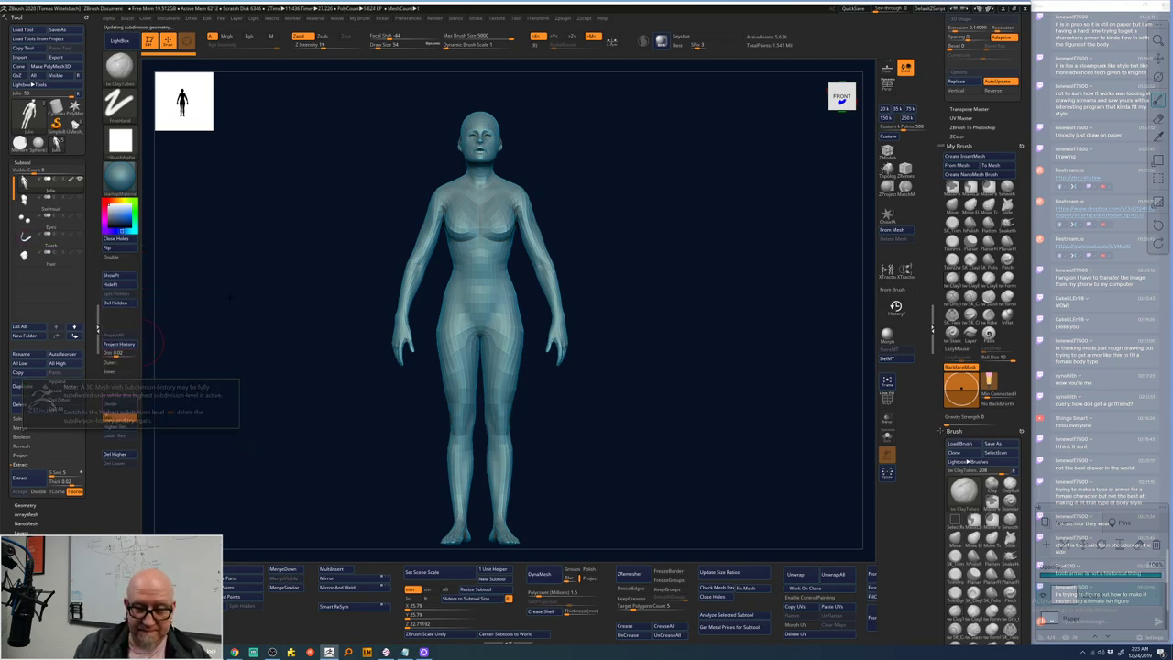
{"action": "left_click", "coordinate": [126, 427]}
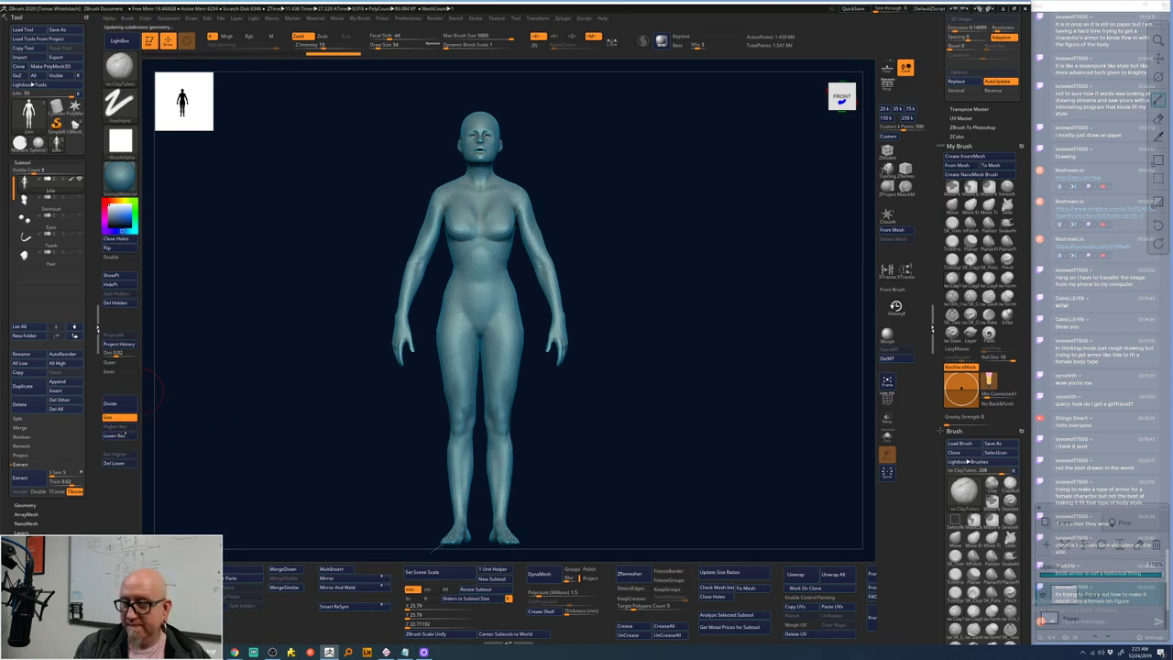
- Mask bands across the collarbones and upper back, extending down the shoulders and chest
{"action": "mouse_move", "coordinate": [633, 361]}
{"action": "left_mouse_down"}
{"action": "mouse_move", "coordinate": [602, 375]}
{"action": "mouse_move", "coordinate": [587, 314]}
{"action": "mouse_move", "coordinate": [599, 253]}
{"action": "mouse_move", "coordinate": [605, 296]}
{"action": "mouse_move", "coordinate": [629, 253]}
{"action": "mouse_move", "coordinate": [650, 247]}
{"action": "mouse_move", "coordinate": [602, 196]}
{"action": "mouse_move", "coordinate": [638, 206]}
{"action": "left_mouse_up"}
{"action": "right_click", "coordinate": [606, 196]}
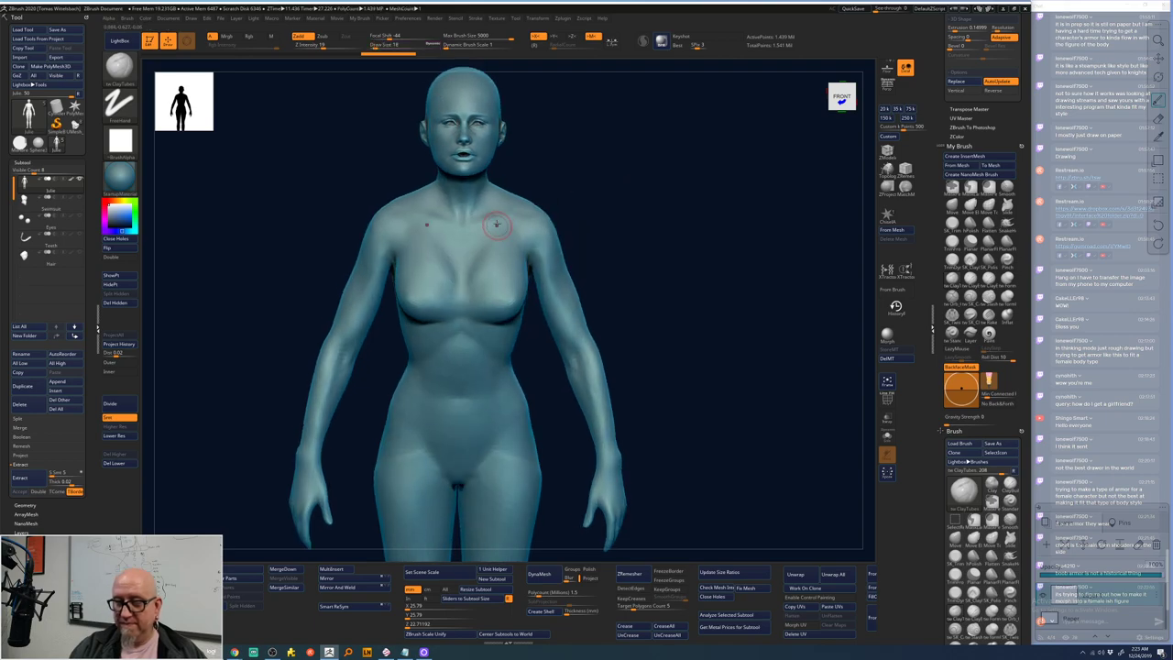
{"action": "mouse_move", "coordinate": [510, 194]}
{"action": "left_mouse_down", "text": "ctrl"}
{"action": "mouse_move", "coordinate": [463, 224]}
{"action": "mouse_move", "coordinate": [509, 209]}
{"action": "left_mouse_up", "text": "ctrl"}
{"action": "left_click_drag", "start_coordinate": [602, 136], "coordinate": [604, 154]}
{"action": "mouse_move", "coordinate": [418, 222]}
{"action": "left_mouse_down", "text": "ctrl"}
{"action": "mouse_move", "coordinate": [495, 176]}
{"action": "mouse_move", "coordinate": [443, 188]}
{"action": "mouse_move", "coordinate": [424, 209]}
{"action": "left_mouse_up", "text": "ctrl"}
{"action": "left_click_drag", "start_coordinate": [592, 343], "coordinate": [483, 206], "text": "shift"}
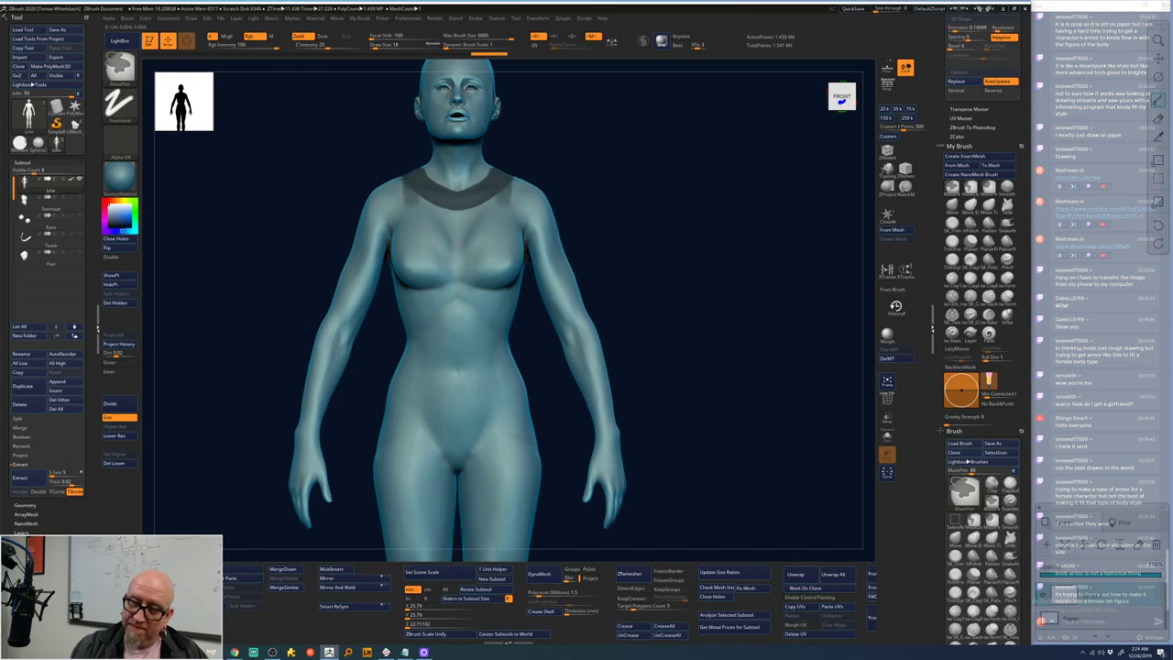
{"action": "mouse_move", "coordinate": [405, 181]}
{"action": "left_mouse_down", "text": "ctrl"}
{"action": "mouse_move", "coordinate": [402, 221]}
{"action": "mouse_move", "coordinate": [404, 176]}
{"action": "mouse_move", "coordinate": [405, 225]}
{"action": "mouse_move", "coordinate": [437, 203]}
{"action": "mouse_move", "coordinate": [453, 235]}
{"action": "mouse_move", "coordinate": [484, 228]}
{"action": "mouse_move", "coordinate": [518, 281]}
{"action": "left_mouse_up", "text": "ctrl"}
{"action": "mouse_move", "coordinate": [633, 229]}
{"action": "left_mouse_down"}
{"action": "mouse_move", "coordinate": [621, 205]}
{"action": "mouse_move", "coordinate": [541, 212]}
{"action": "mouse_move", "coordinate": [504, 279]}
{"action": "mouse_move", "coordinate": [466, 281]}
{"action": "left_mouse_up"}
- Extend the chest mask down over the lower ribcage on both sides
{"action": "mouse_move", "coordinate": [605, 256]}
{"action": "left_mouse_down"}
{"action": "mouse_move", "coordinate": [654, 254]}
{"action": "mouse_move", "coordinate": [662, 267]}
{"action": "left_mouse_up"}
{"action": "mouse_move", "coordinate": [440, 297]}
{"action": "left_mouse_down", "text": "ctrl"}
{"action": "mouse_move", "coordinate": [411, 294]}
{"action": "mouse_move", "coordinate": [412, 320]}
{"action": "mouse_move", "coordinate": [402, 283]}
{"action": "mouse_move", "coordinate": [409, 330]}
{"action": "mouse_move", "coordinate": [444, 303]}
{"action": "mouse_move", "coordinate": [415, 350]}
{"action": "left_mouse_up", "text": "ctrl"}
{"action": "mouse_move", "coordinate": [641, 250]}
{"action": "left_mouse_down"}
{"action": "mouse_move", "coordinate": [654, 239]}
{"action": "mouse_move", "coordinate": [592, 231]}
{"action": "mouse_move", "coordinate": [646, 220]}
{"action": "left_mouse_up"}
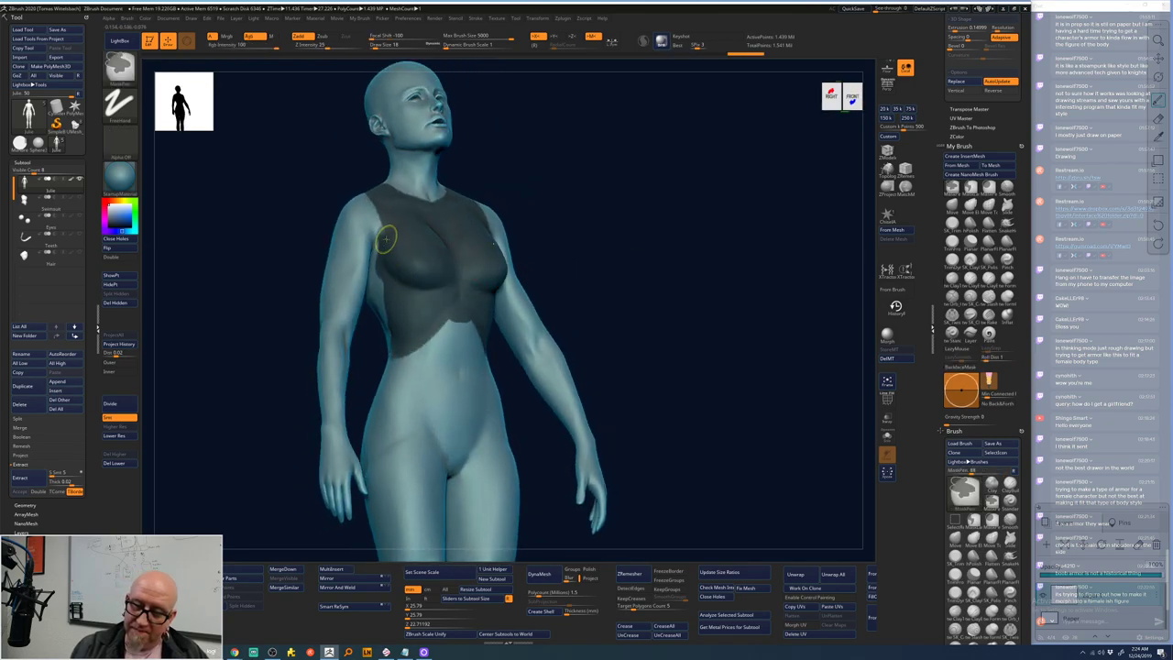
{"action": "key", "text": "space"}
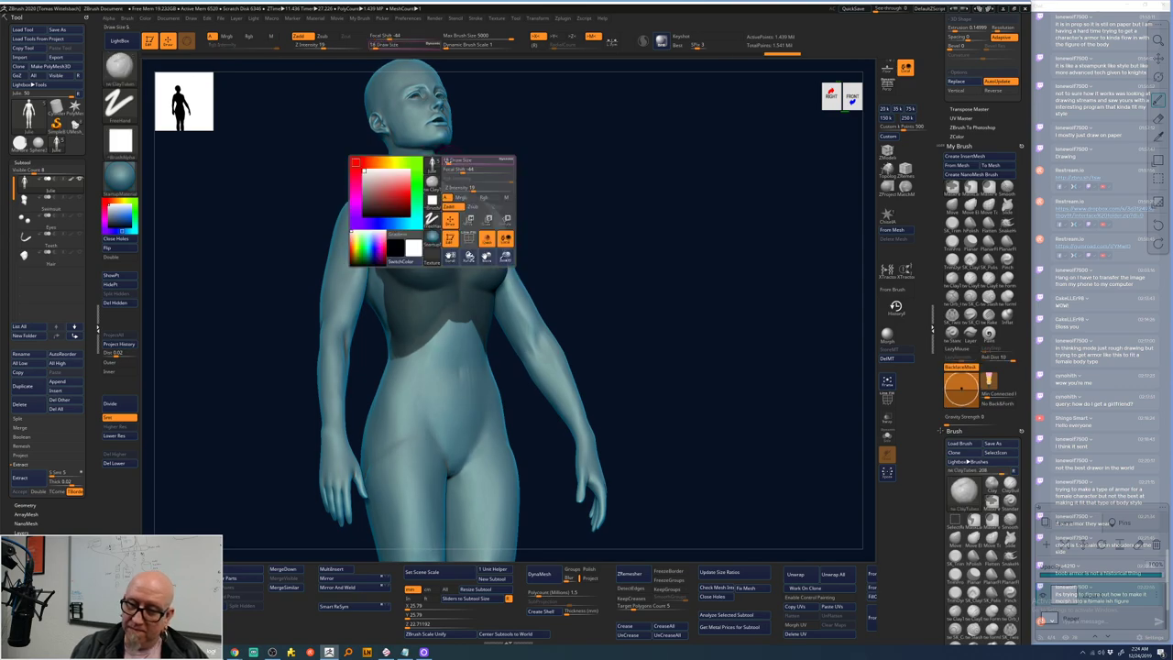
{"action": "key", "text": "ctrl"}
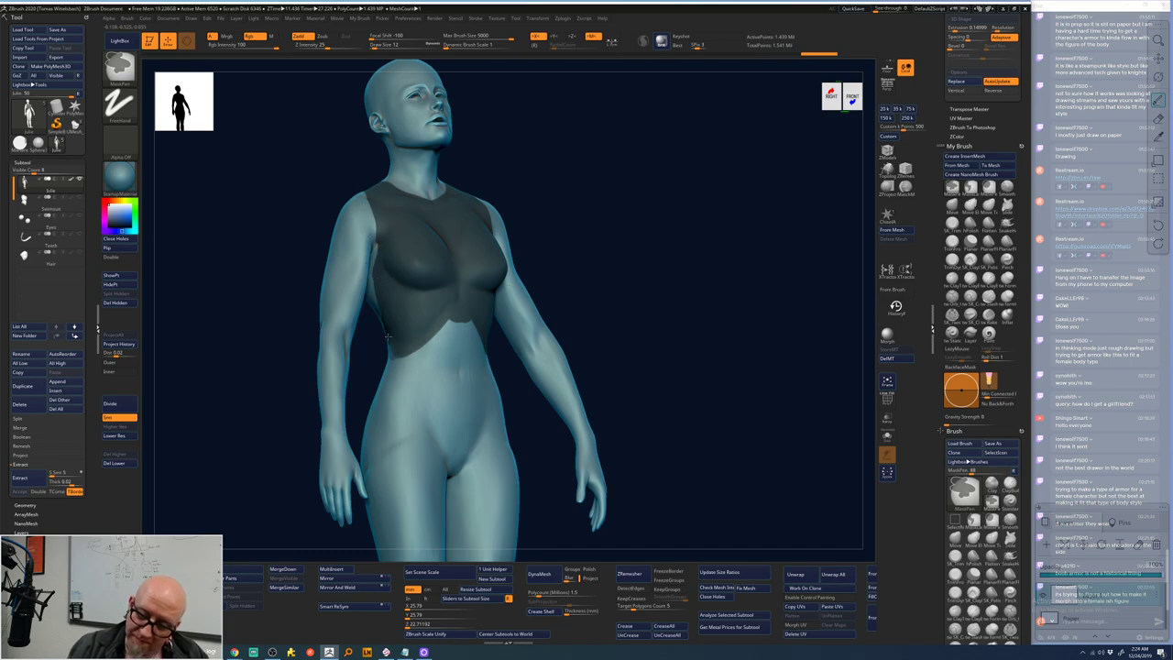
- Mask a strip down the side of the torso and soften the waist mask edge
{"action": "left_click_drag", "start_coordinate": [665, 262], "coordinate": [443, 135]}
{"action": "key", "text": "ctrl"}
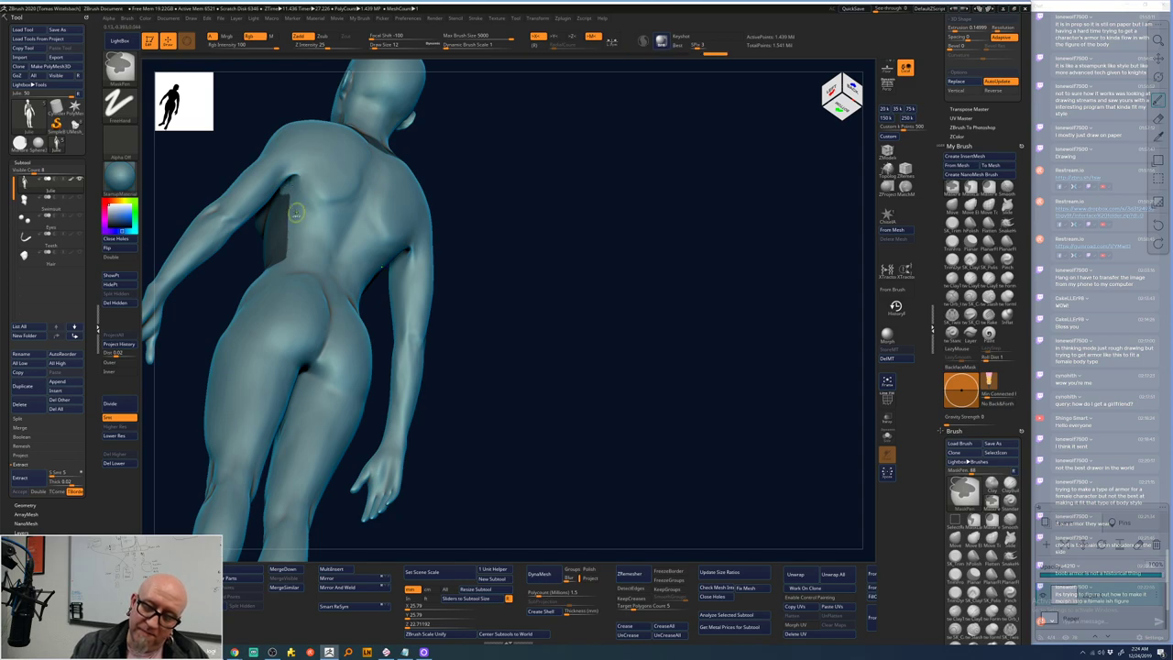
{"action": "left_click_drag", "start_coordinate": [515, 113], "coordinate": [477, 120]}
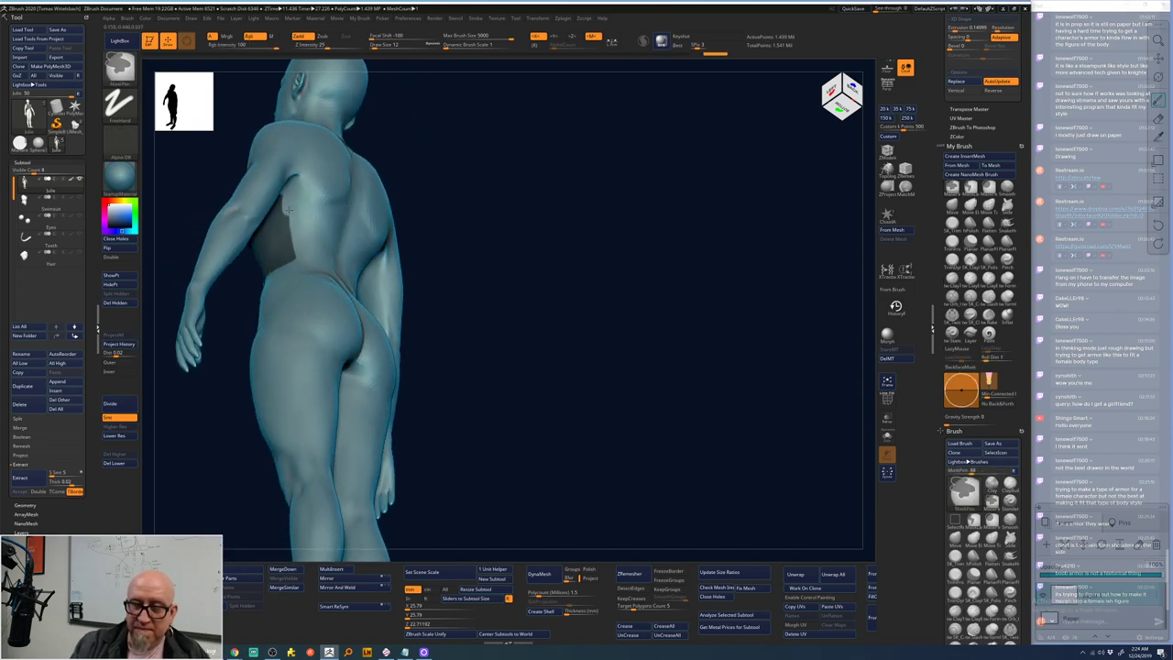
{"action": "key", "text": "ctrl"}
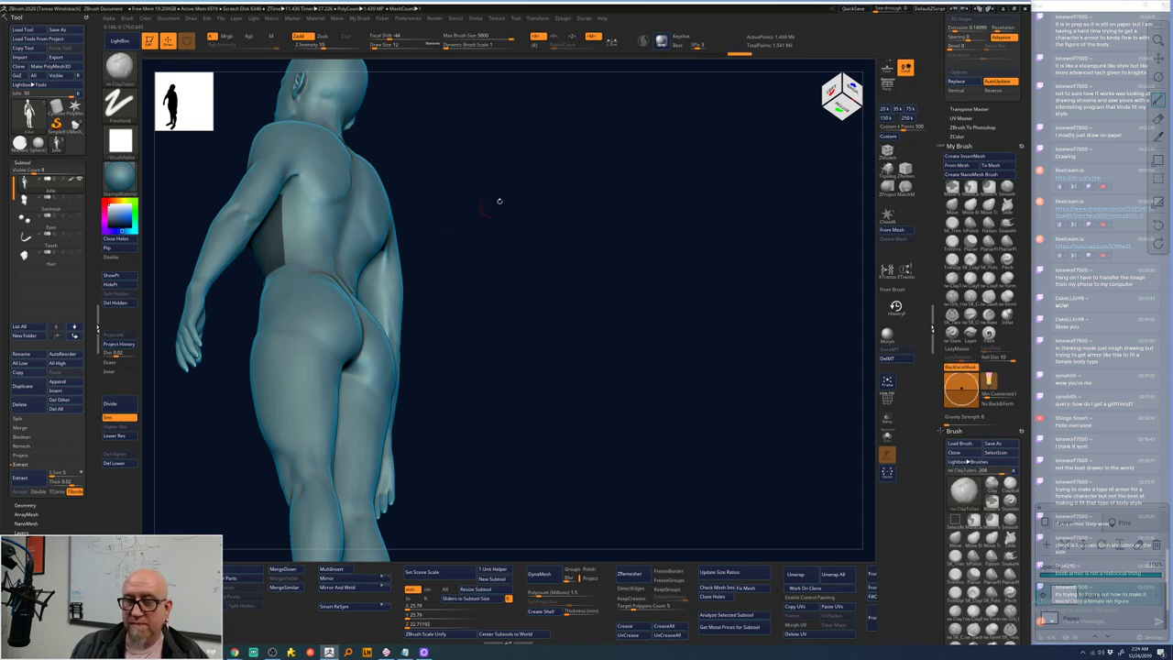
{"action": "mouse_move", "coordinate": [521, 183]}
{"action": "left_mouse_down"}
{"action": "mouse_move", "coordinate": [482, 178]}
{"action": "mouse_move", "coordinate": [526, 196]}
{"action": "mouse_move", "coordinate": [303, 197]}
{"action": "mouse_move", "coordinate": [303, 264]}
{"action": "left_mouse_up"}
{"action": "mouse_move", "coordinate": [523, 249]}
{"action": "left_mouse_down"}
{"action": "mouse_move", "coordinate": [380, 273]}
{"action": "mouse_move", "coordinate": [302, 264]}
{"action": "mouse_move", "coordinate": [367, 285]}
{"action": "mouse_move", "coordinate": [291, 266]}
{"action": "left_mouse_up"}
{"action": "left_click", "coordinate": [293, 263], "text": "ctrl"}
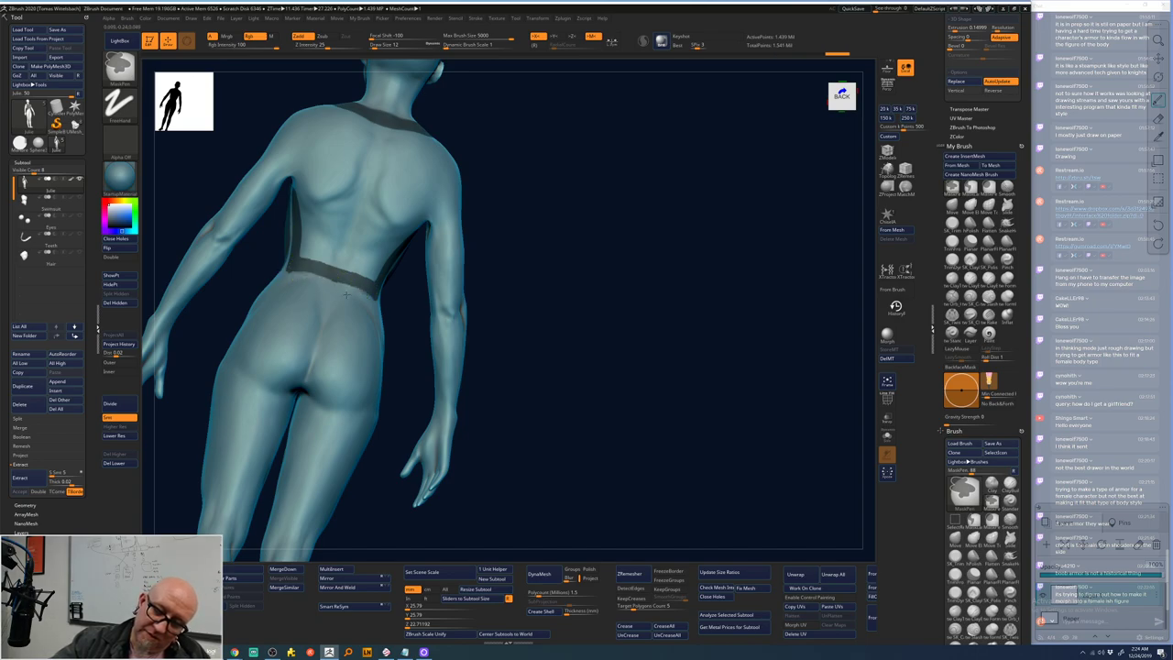
- Paint mask straps over the shoulders and across the back
{"action": "mouse_move", "coordinate": [537, 202]}
{"action": "left_mouse_down"}
{"action": "mouse_move", "coordinate": [438, 183]}
{"action": "mouse_move", "coordinate": [451, 218]}
{"action": "mouse_move", "coordinate": [418, 241]}
{"action": "mouse_move", "coordinate": [429, 188]}
{"action": "mouse_move", "coordinate": [453, 172]}
{"action": "mouse_move", "coordinate": [515, 179]}
{"action": "mouse_move", "coordinate": [477, 183]}
{"action": "left_mouse_up"}
{"action": "left_click", "coordinate": [438, 184]}
{"action": "mouse_move", "coordinate": [395, 87]}
{"action": "left_mouse_down", "text": "ctrl"}
{"action": "mouse_move", "coordinate": [458, 175]}
{"action": "mouse_move", "coordinate": [421, 220]}
{"action": "mouse_move", "coordinate": [458, 161]}
{"action": "left_mouse_up", "text": "ctrl"}
{"action": "left_click_drag", "start_coordinate": [552, 156], "coordinate": [449, 165]}
{"action": "key", "text": "space"}
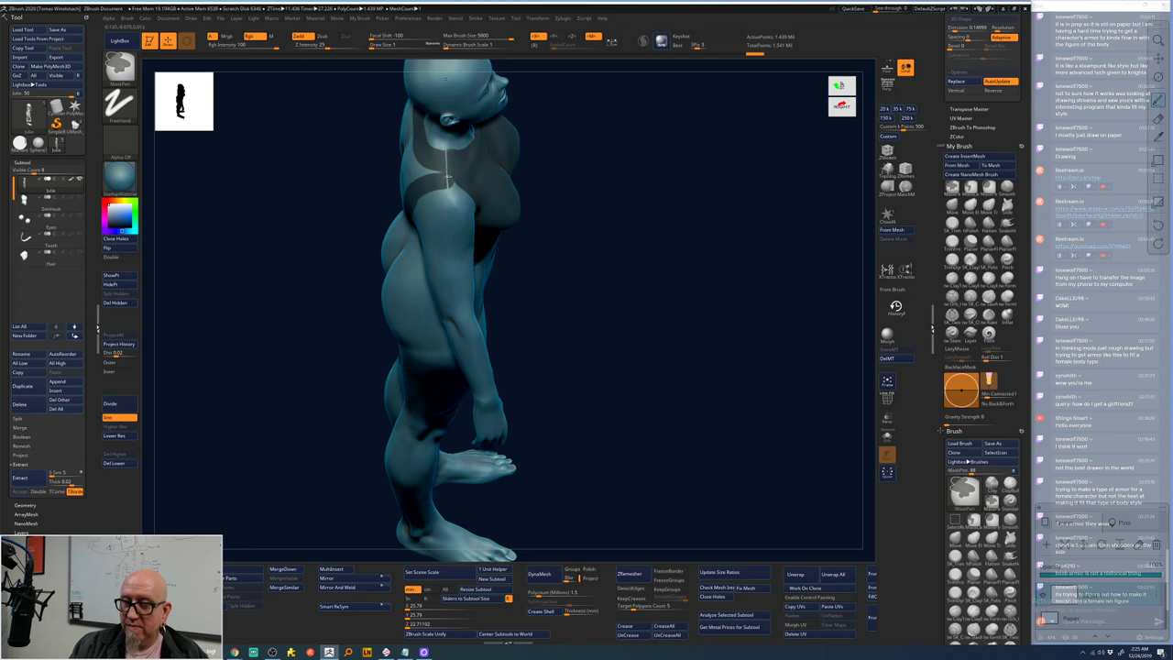
{"action": "key", "text": "b"}
{"action": "key", "text": "c"}
{"action": "key", "text": "t"}
{"action": "key", "text": "space"}
- Set the brush Draw Size to 25 and orbit to an upright back view
{"action": "mouse_move", "coordinate": [458, 220]}
{"action": "left_mouse_down"}
{"action": "mouse_move", "coordinate": [626, 127]}
{"action": "mouse_move", "coordinate": [642, 191]}
{"action": "mouse_move", "coordinate": [461, 201]}
{"action": "mouse_move", "coordinate": [446, 223]}
{"action": "left_mouse_up"}
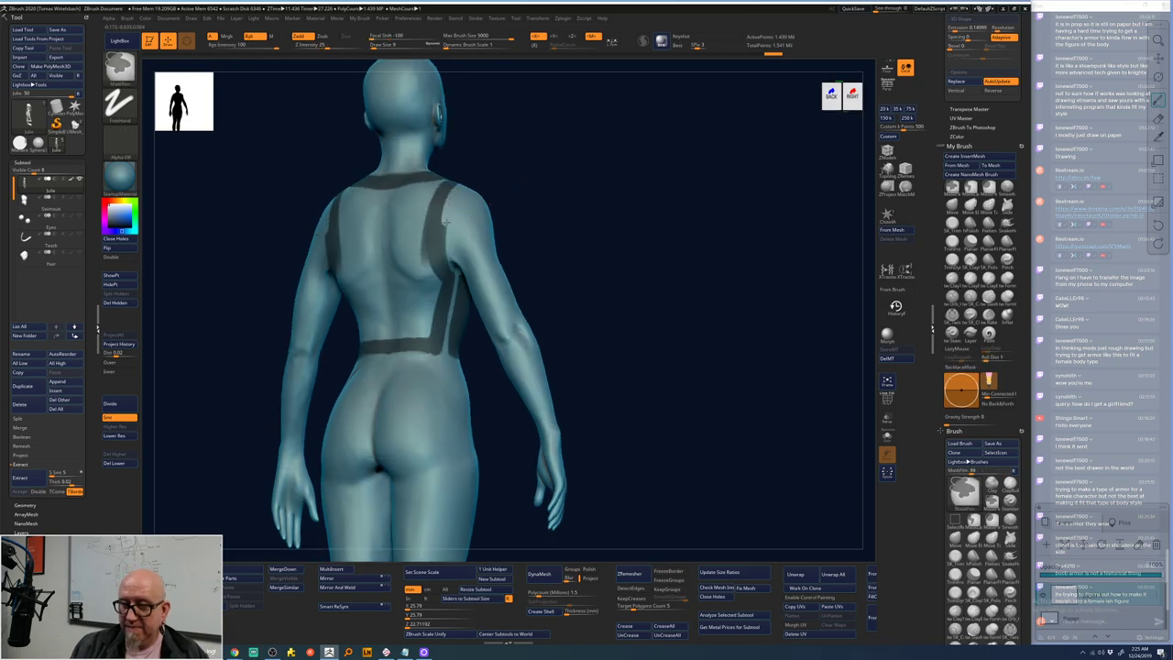
{"action": "key", "text": "b"}
{"action": "key", "text": "c"}
{"action": "key", "text": "t"}
{"action": "key", "text": "space"}
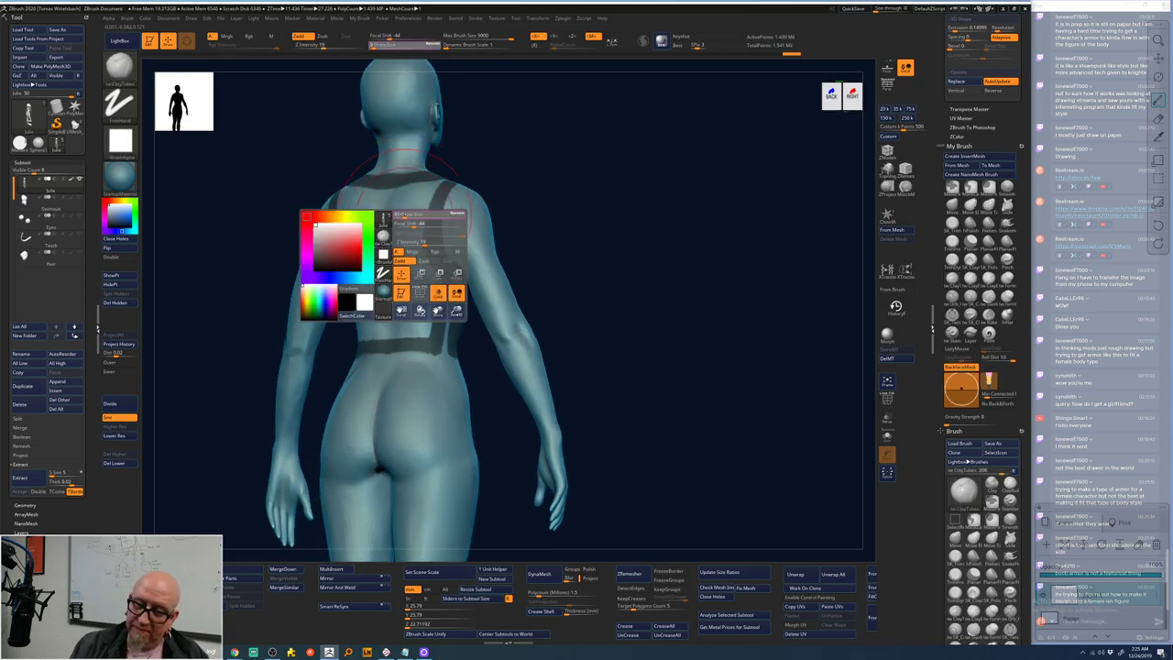
{"action": "key", "text": "space"}
{"action": "mouse_move", "coordinate": [423, 195]}
{"action": "left_mouse_down"}
{"action": "mouse_move", "coordinate": [346, 205]}
{"action": "mouse_move", "coordinate": [348, 265]}
{"action": "mouse_move", "coordinate": [363, 327]}
{"action": "mouse_move", "coordinate": [408, 338]}
{"action": "mouse_move", "coordinate": [408, 224]}
{"action": "mouse_move", "coordinate": [428, 288]}
{"action": "mouse_move", "coordinate": [414, 286]}
{"action": "mouse_move", "coordinate": [381, 221]}
{"action": "mouse_move", "coordinate": [377, 265]}
{"action": "mouse_move", "coordinate": [382, 201]}
{"action": "mouse_move", "coordinate": [434, 188]}
{"action": "left_mouse_up"}
{"action": "mouse_move", "coordinate": [600, 222]}
{"action": "left_mouse_down"}
{"action": "mouse_move", "coordinate": [436, 182]}
{"action": "mouse_move", "coordinate": [568, 197]}
{"action": "mouse_move", "coordinate": [506, 250]}
{"action": "left_mouse_up"}
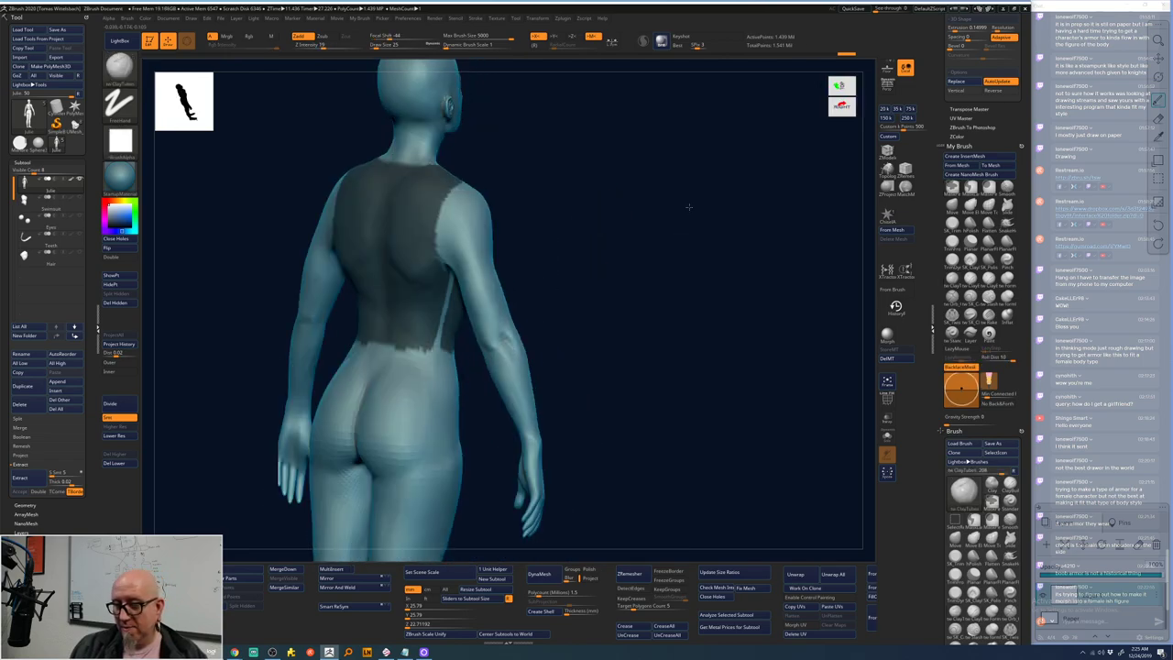
{"action": "left_click_drag", "start_coordinate": [331, 285], "coordinate": [597, 219], "text": "shift"}
- Mask the lower back, front waist and hips into a shorts shape
{"action": "left_click_drag", "start_coordinate": [600, 263], "coordinate": [599, 181], "text": "alt"}
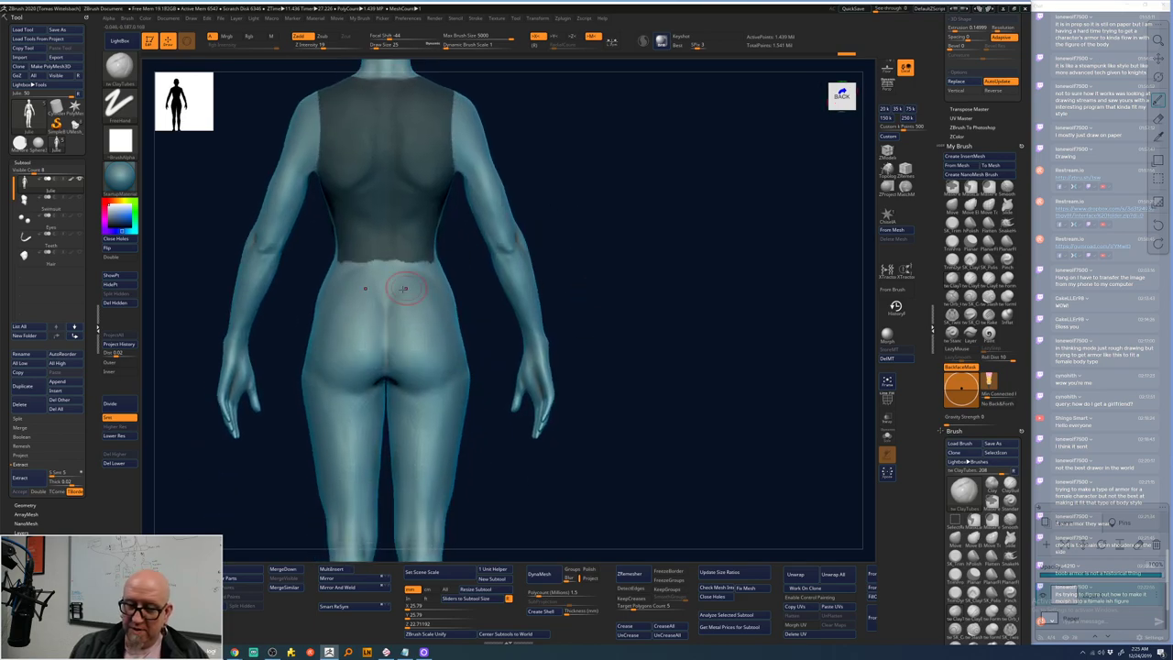
{"action": "mouse_move", "coordinate": [321, 285]}
{"action": "left_mouse_down", "text": "ctrl"}
{"action": "mouse_move", "coordinate": [381, 287]}
{"action": "mouse_move", "coordinate": [398, 283]}
{"action": "mouse_move", "coordinate": [367, 280]}
{"action": "mouse_move", "coordinate": [424, 271]}
{"action": "mouse_move", "coordinate": [390, 287]}
{"action": "mouse_move", "coordinate": [449, 293]}
{"action": "mouse_move", "coordinate": [456, 357]}
{"action": "mouse_move", "coordinate": [418, 352]}
{"action": "mouse_move", "coordinate": [429, 317]}
{"action": "mouse_move", "coordinate": [371, 309]}
{"action": "left_mouse_up", "text": "ctrl"}
{"action": "right_click_drag", "start_coordinate": [319, 331], "coordinate": [435, 284]}
{"action": "mouse_move", "coordinate": [437, 286]}
{"action": "left_mouse_down", "text": "ctrl"}
{"action": "mouse_move", "coordinate": [521, 267]}
{"action": "mouse_move", "coordinate": [457, 299]}
{"action": "mouse_move", "coordinate": [493, 287]}
{"action": "mouse_move", "coordinate": [480, 305]}
{"action": "mouse_move", "coordinate": [518, 277]}
{"action": "mouse_move", "coordinate": [498, 295]}
{"action": "mouse_move", "coordinate": [496, 335]}
{"action": "mouse_move", "coordinate": [499, 290]}
{"action": "mouse_move", "coordinate": [495, 358]}
{"action": "mouse_move", "coordinate": [491, 319]}
{"action": "mouse_move", "coordinate": [466, 355]}
{"action": "mouse_move", "coordinate": [439, 355]}
{"action": "mouse_move", "coordinate": [437, 302]}
{"action": "mouse_move", "coordinate": [469, 323]}
{"action": "left_mouse_up", "text": "ctrl"}
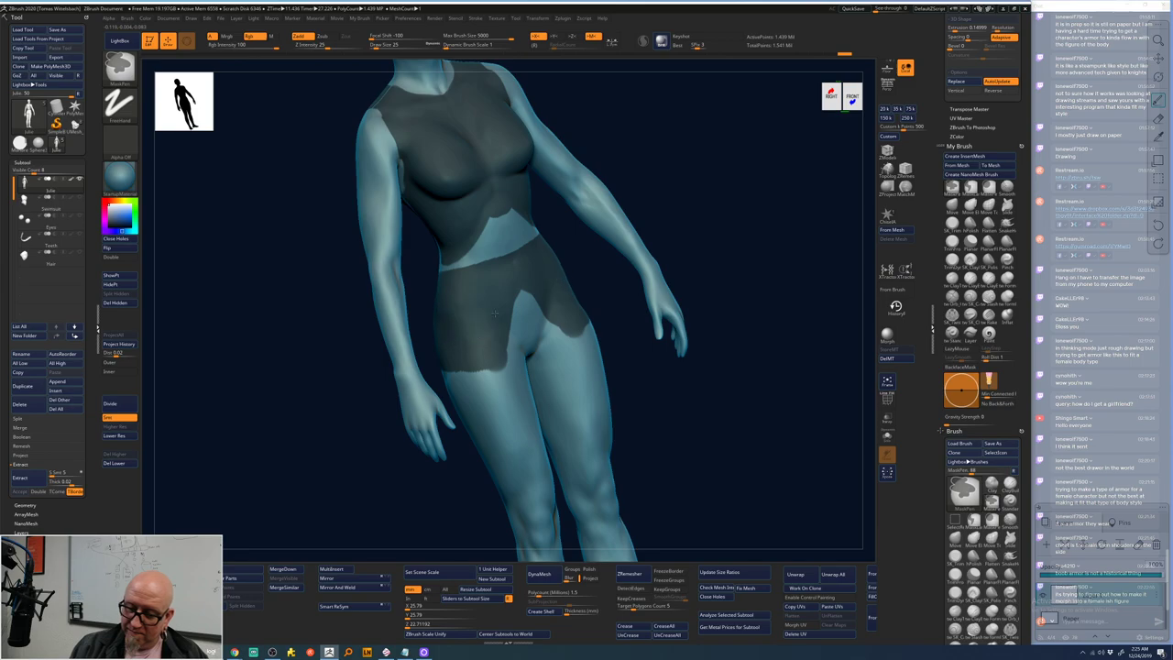
{"action": "mouse_move", "coordinate": [635, 269]}
{"action": "right_mouse_down"}
{"action": "mouse_move", "coordinate": [653, 308]}
{"action": "mouse_move", "coordinate": [642, 311]}
{"action": "right_mouse_up"}
{"action": "mouse_move", "coordinate": [568, 330]}
{"action": "left_mouse_down", "text": "ctrl"}
{"action": "mouse_move", "coordinate": [604, 302]}
{"action": "mouse_move", "coordinate": [559, 330]}
{"action": "left_mouse_up", "text": "ctrl"}
- Reshape the pelvis opening into a sharp V and sharpen the waist mask edges
{"action": "mouse_move", "coordinate": [722, 255]}
{"action": "right_mouse_down"}
{"action": "mouse_move", "coordinate": [733, 238]}
{"action": "mouse_move", "coordinate": [699, 291]}
{"action": "mouse_move", "coordinate": [520, 348]}
{"action": "right_mouse_up"}
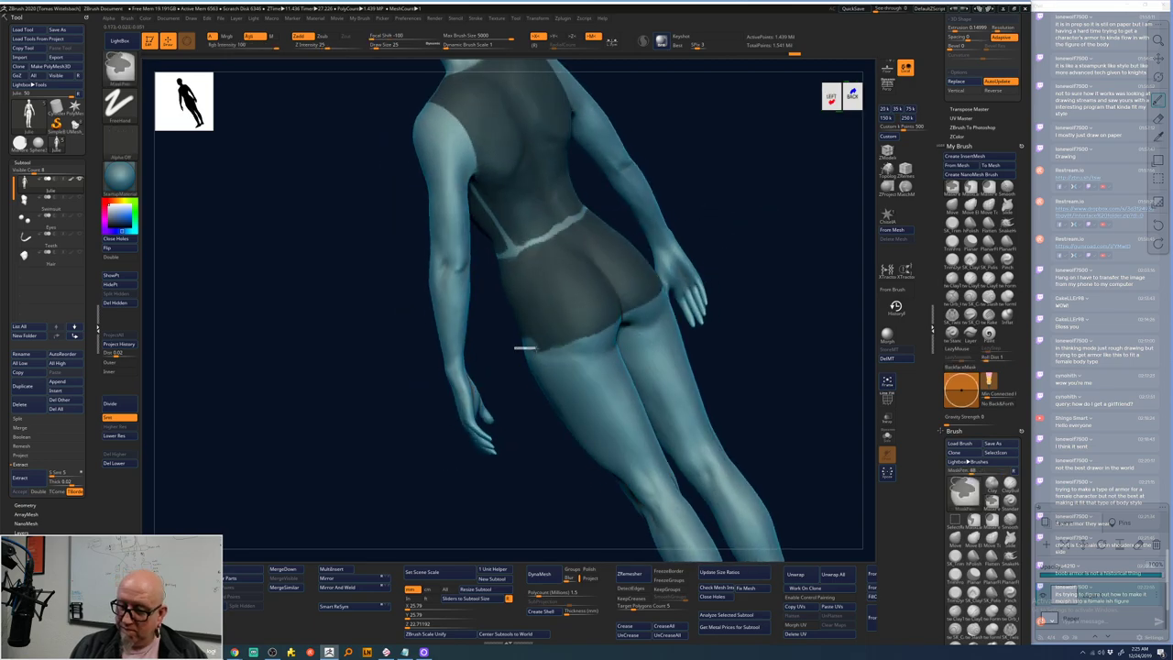
{"action": "right_click_drag", "start_coordinate": [728, 327], "coordinate": [759, 283]}
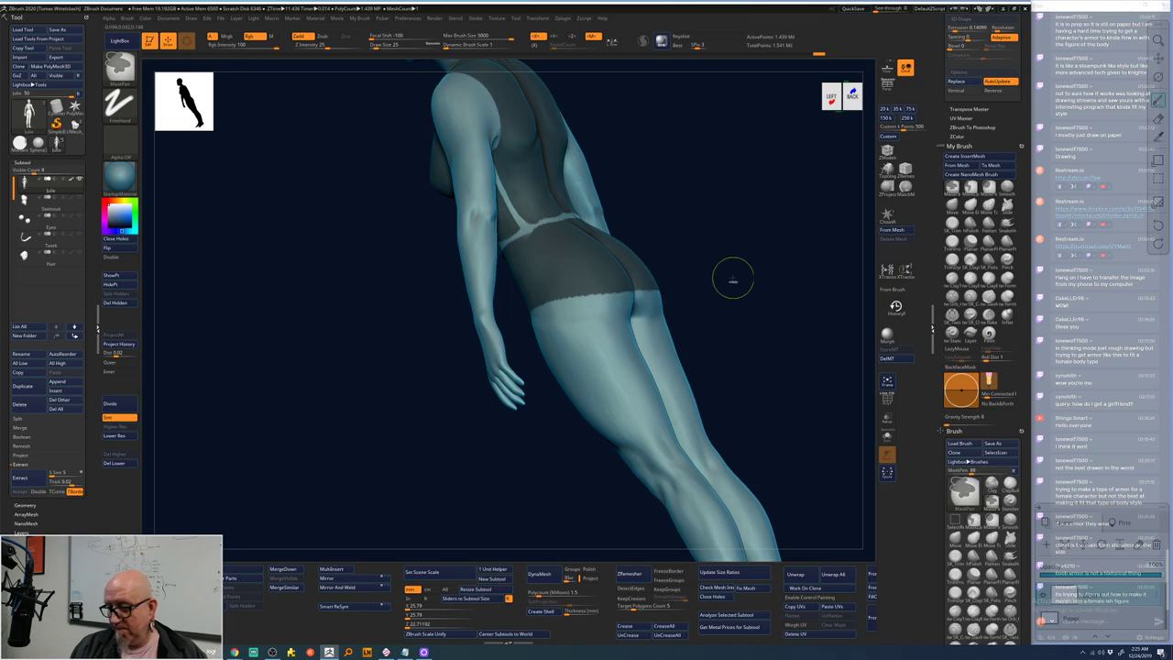
{"action": "right_click_drag", "start_coordinate": [733, 277], "coordinate": [774, 262], "text": "shift"}
{"action": "mouse_move", "coordinate": [380, 325]}
{"action": "left_mouse_down", "text": "ctrl"}
{"action": "mouse_move", "coordinate": [440, 316]}
{"action": "mouse_move", "coordinate": [465, 281]}
{"action": "mouse_move", "coordinate": [462, 291]}
{"action": "left_mouse_up", "text": "ctrl"}
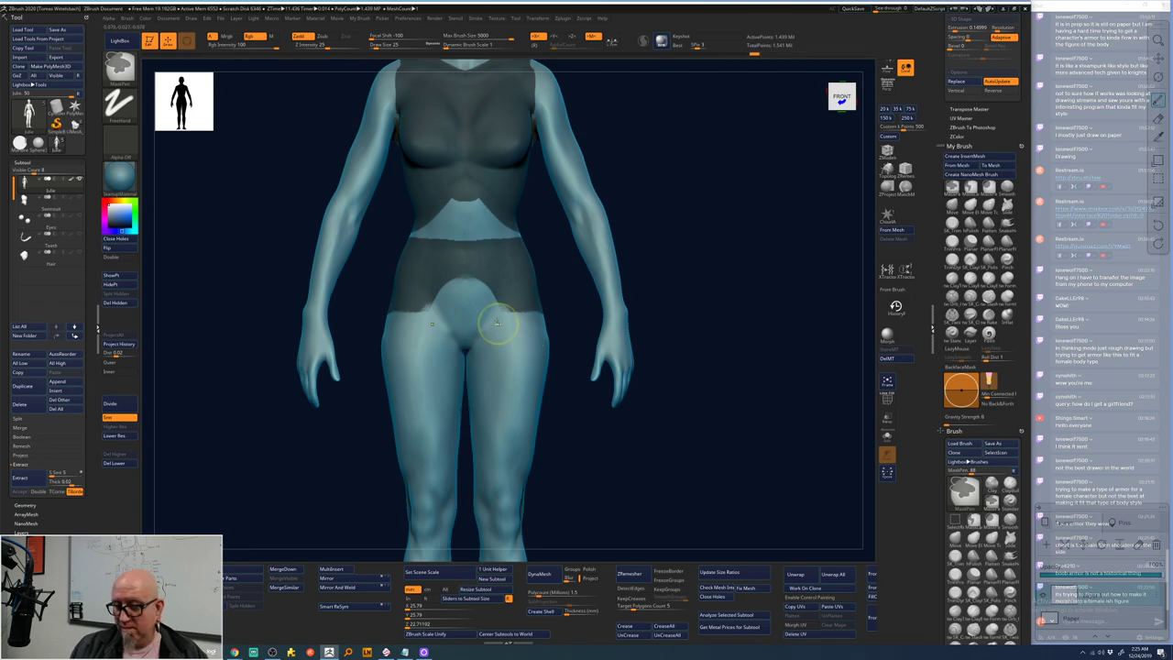
{"action": "left_click_drag", "start_coordinate": [477, 330], "coordinate": [449, 301], "text": "ctrl+alt"}
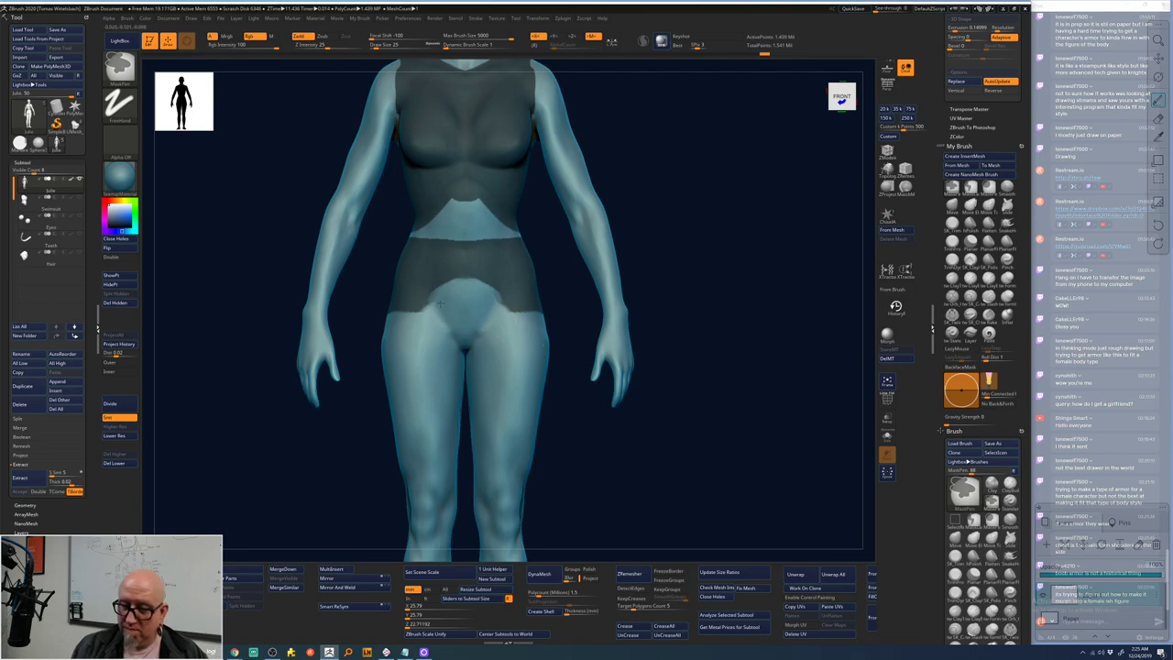
{"action": "left_click", "coordinate": [589, 340], "text": "ctrl+alt"}
{"action": "mouse_move", "coordinate": [676, 278]}
{"action": "left_mouse_down"}
{"action": "mouse_move", "coordinate": [678, 257]}
{"action": "mouse_move", "coordinate": [642, 266]}
{"action": "left_mouse_up"}
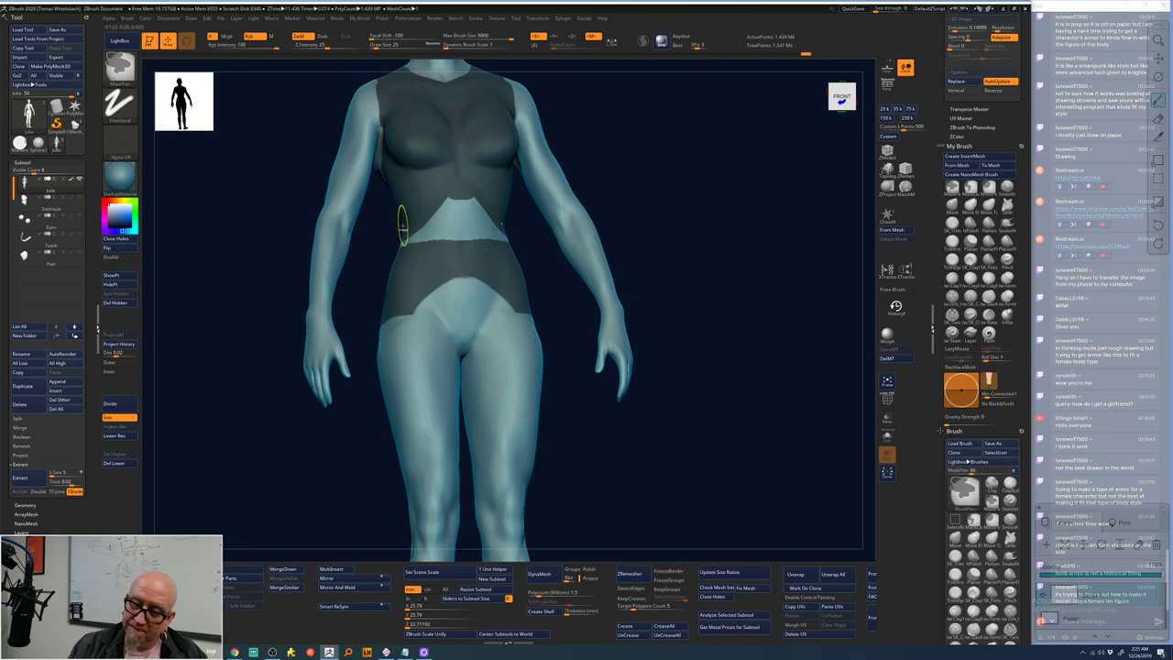
{"action": "left_click_drag", "start_coordinate": [403, 224], "coordinate": [495, 225], "text": "ctrl"}
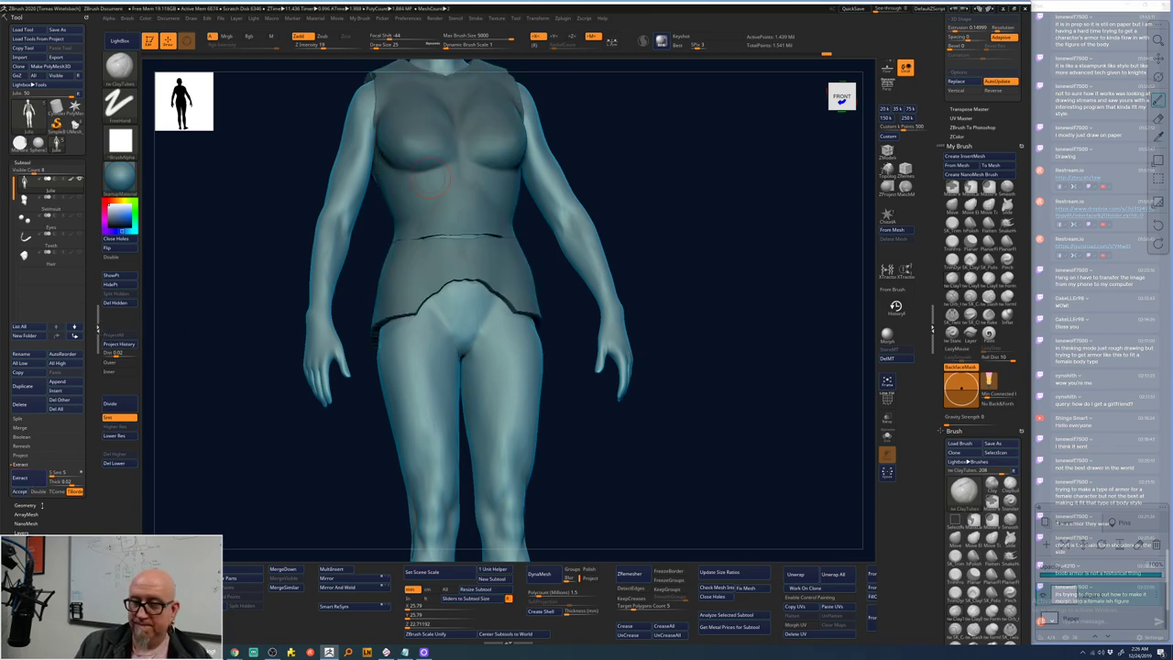
- Re-extract the shell at Extract Thick 0.00985 and isolate a thigh piece to inspect it
{"action": "left_click_drag", "start_coordinate": [641, 229], "coordinate": [664, 244]}
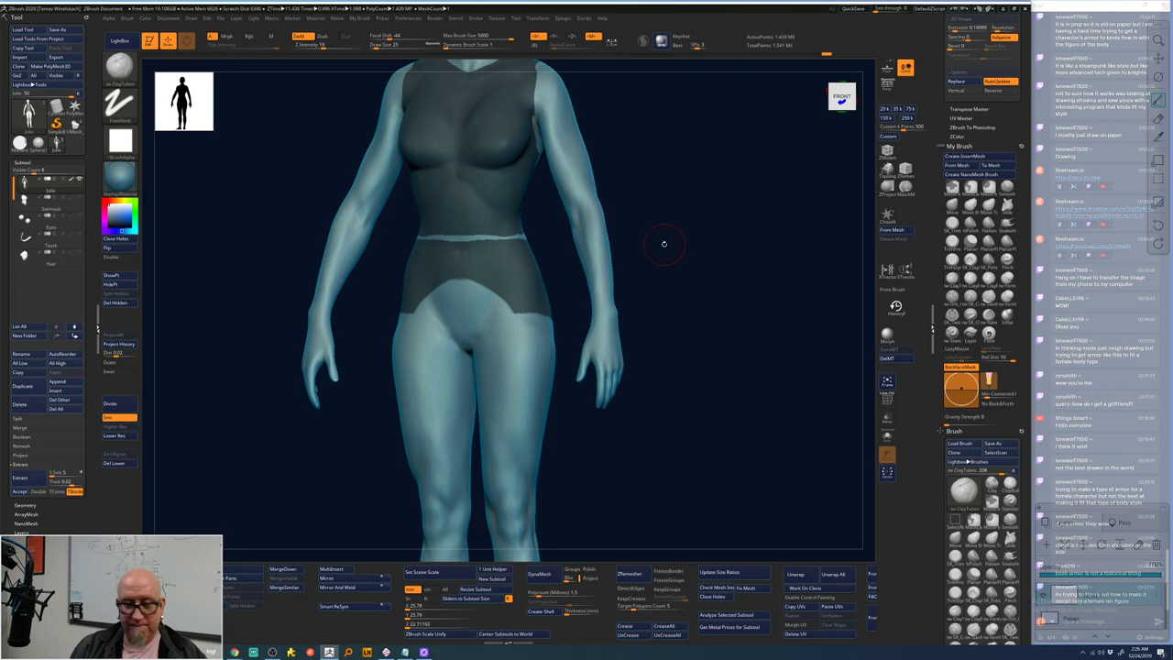
{"action": "left_click_drag", "start_coordinate": [71, 483], "coordinate": [77, 482]}
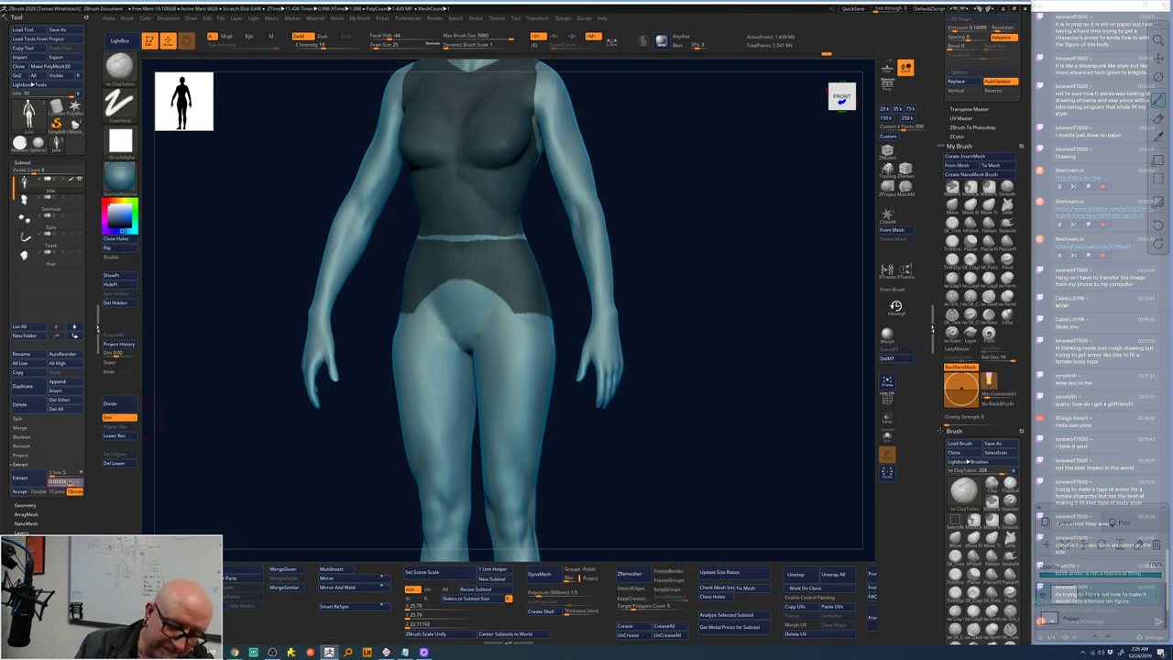
{"action": "left_click", "coordinate": [77, 483]}
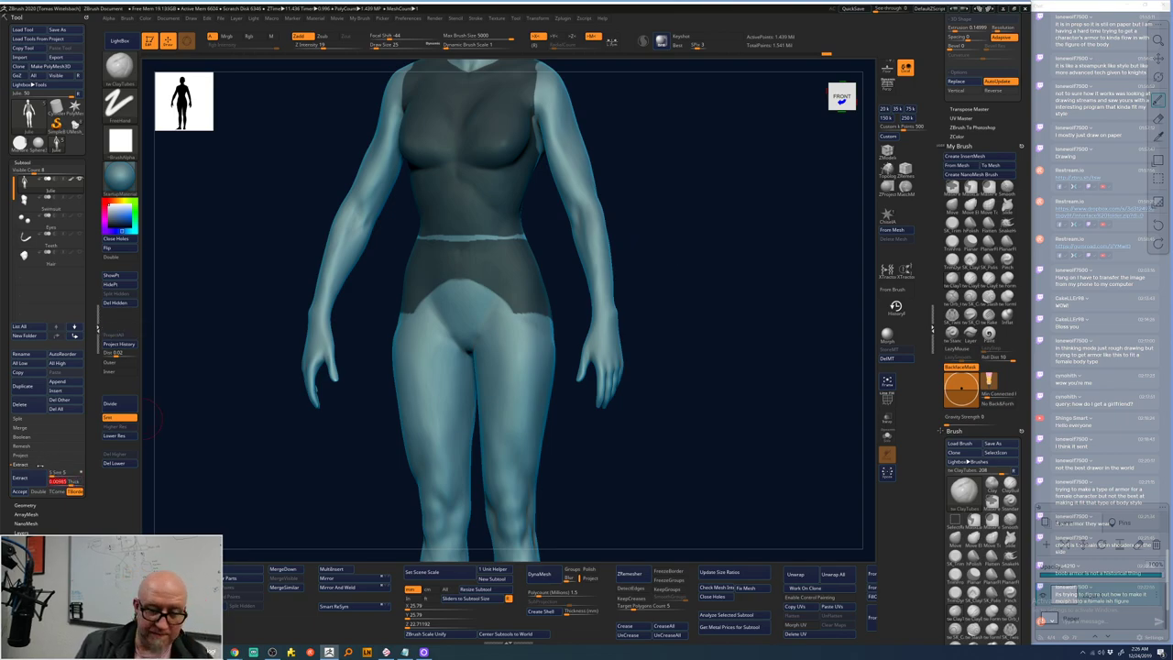
{"action": "key", "text": "Return"}
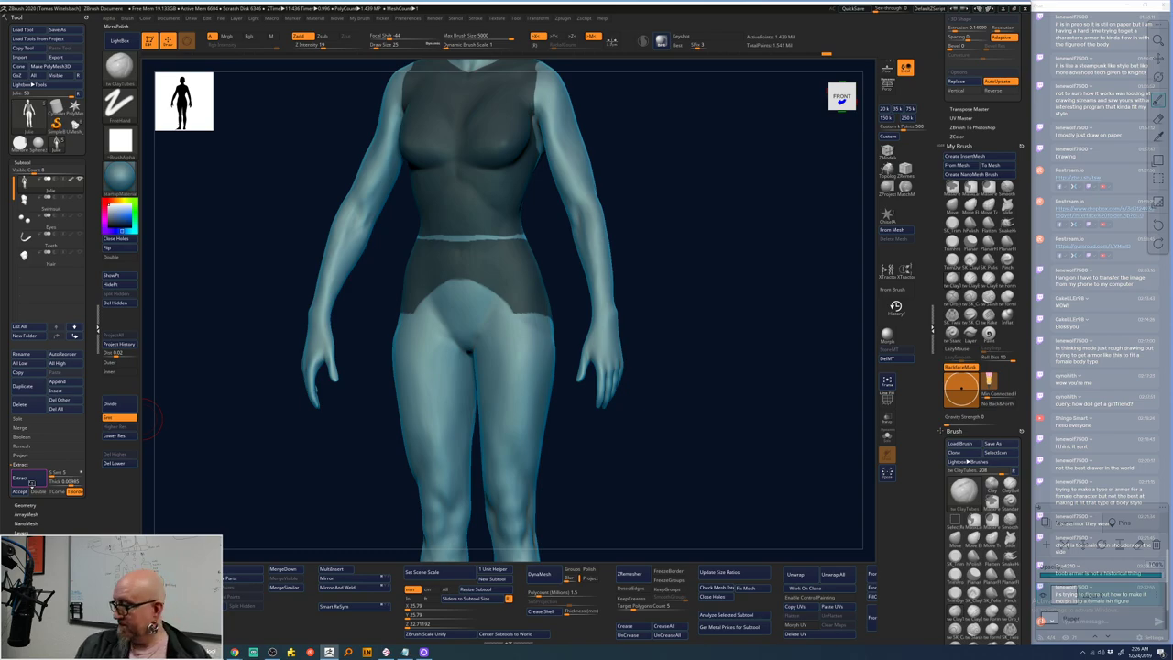
{"action": "left_click", "coordinate": [30, 482]}
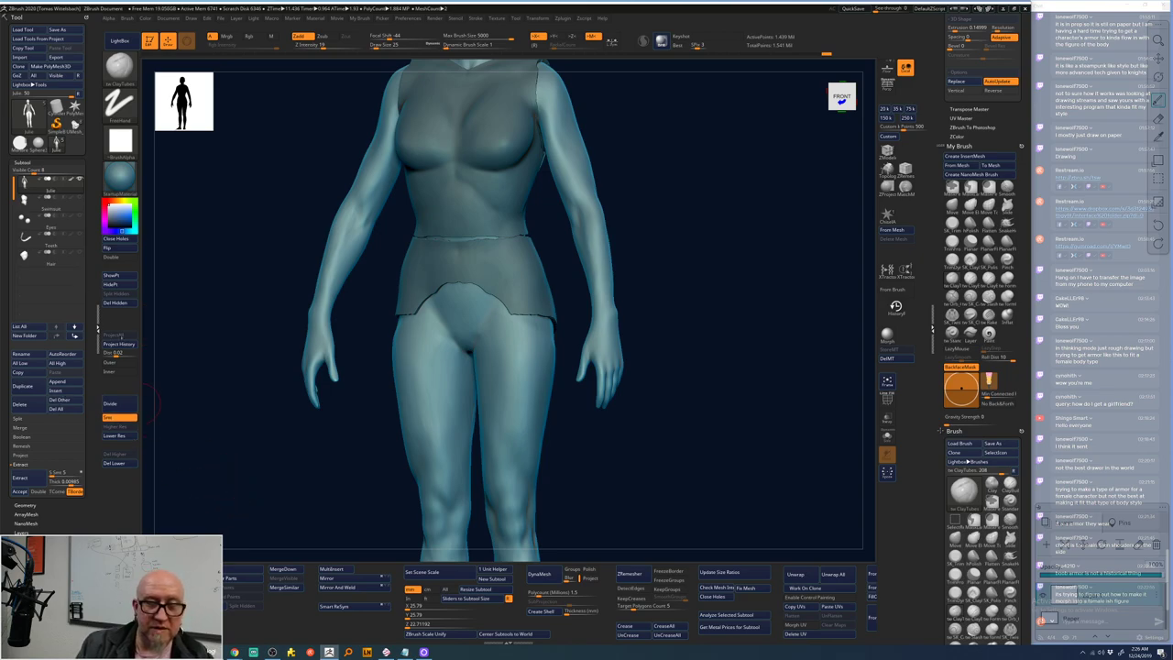
{"action": "left_click", "coordinate": [429, 418], "text": "ctrl+shift"}
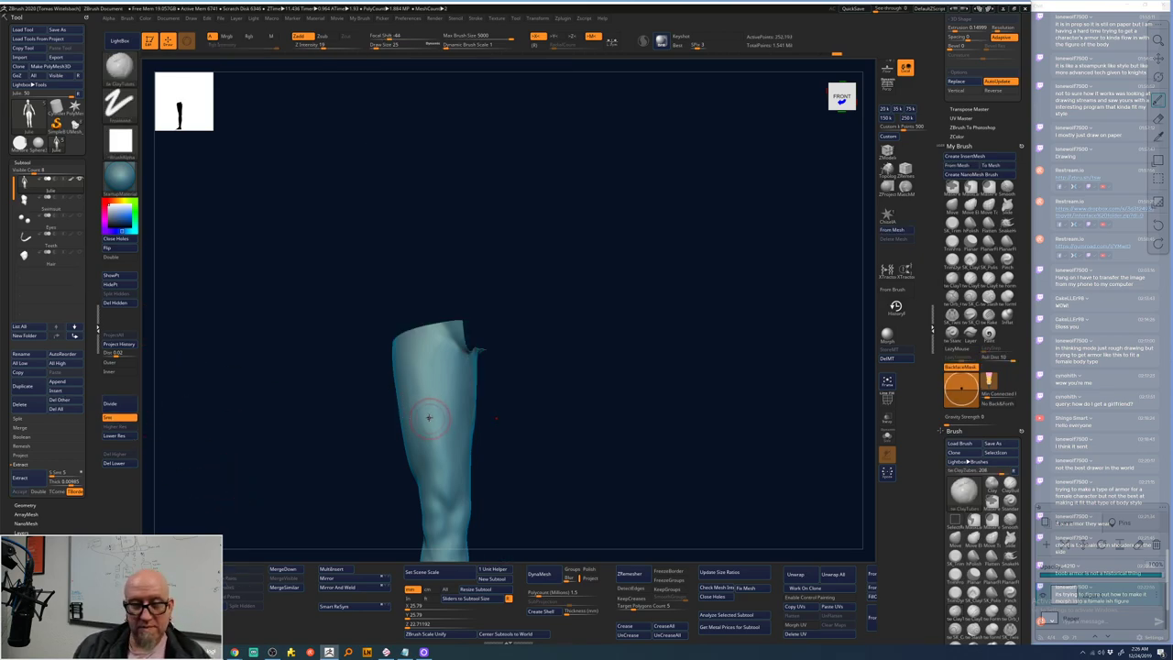
{"action": "left_click", "coordinate": [366, 394], "text": "ctrl+shift"}
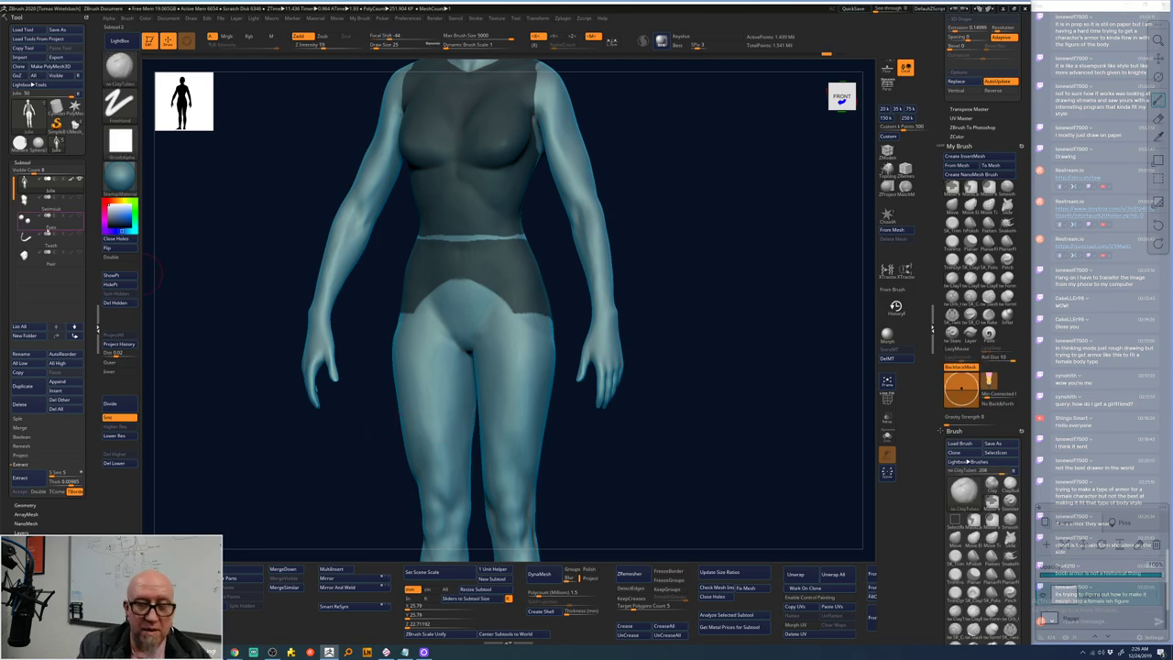
- Delete the Eyes, Teeth and bodysuit subtools, then accept the extract as a subtool
{"action": "left_click", "coordinate": [99, 327]}
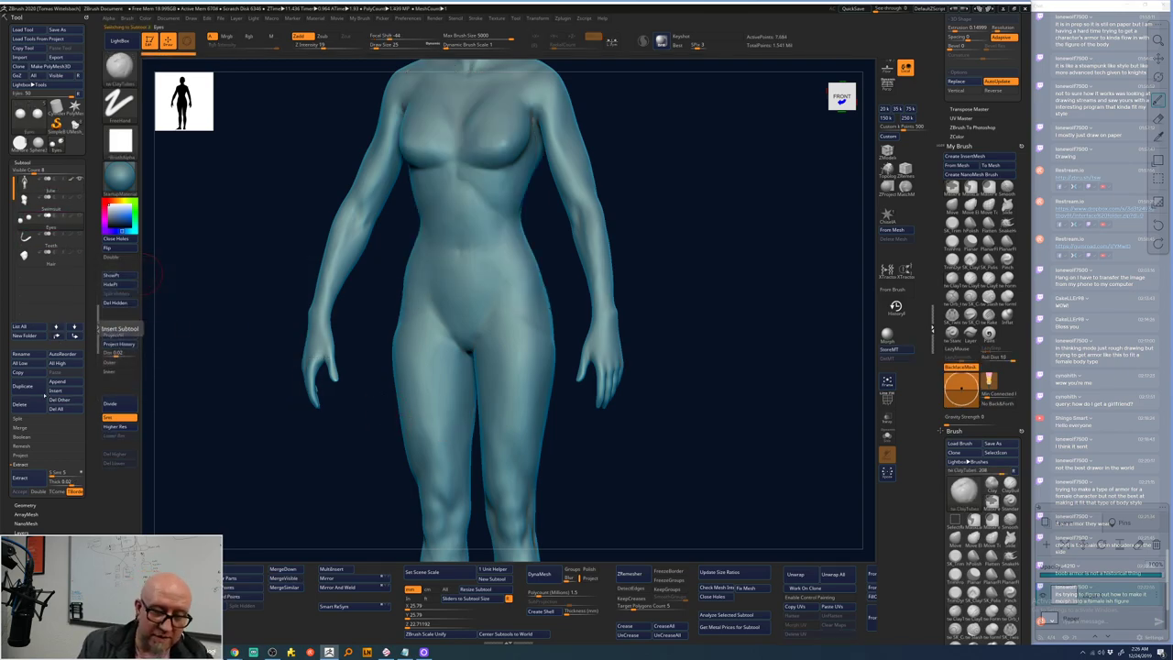
{"action": "left_click", "coordinate": [20, 386]}
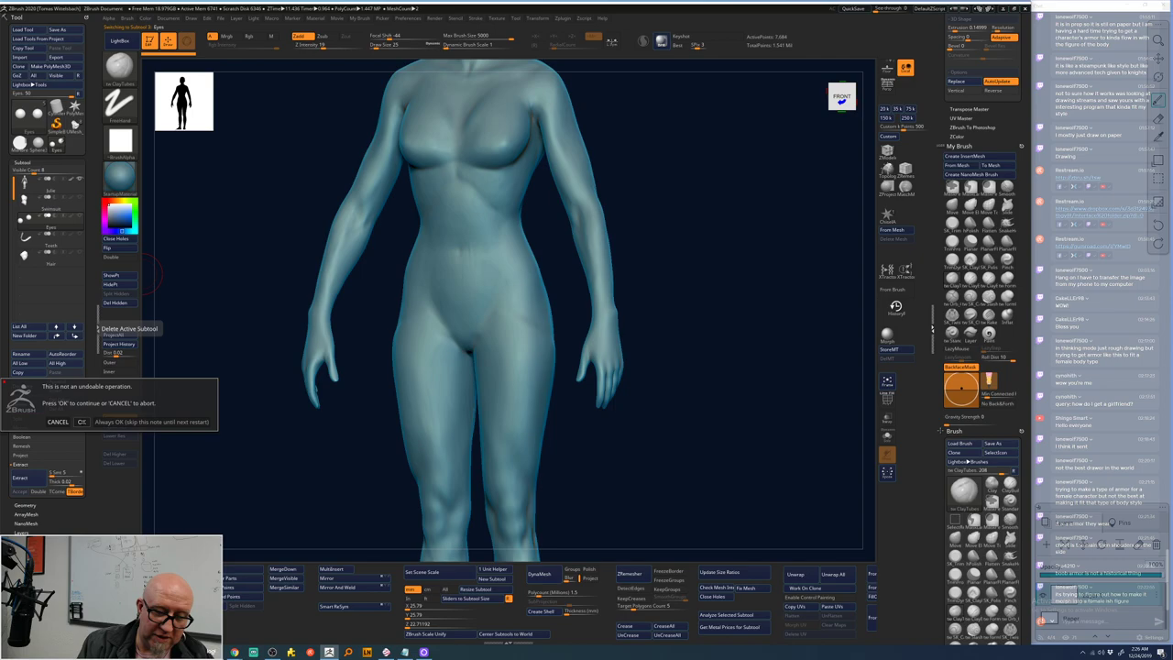
{"action": "left_click", "coordinate": [81, 421]}
{"action": "left_click", "coordinate": [69, 409]}
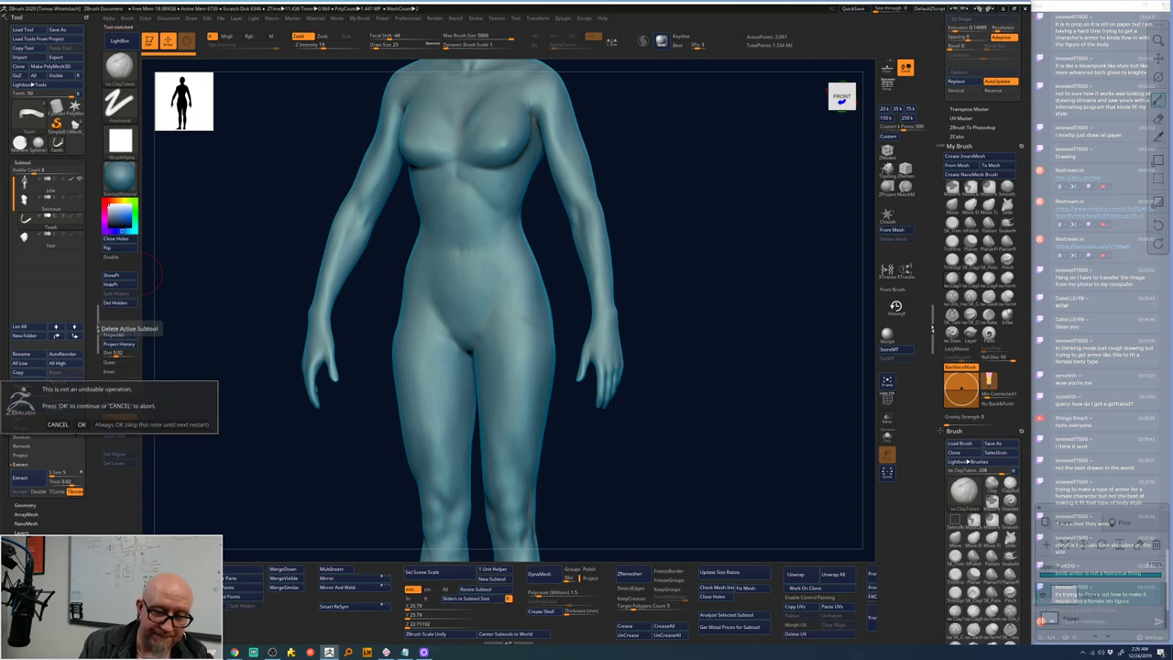
{"action": "left_click", "coordinate": [82, 424]}
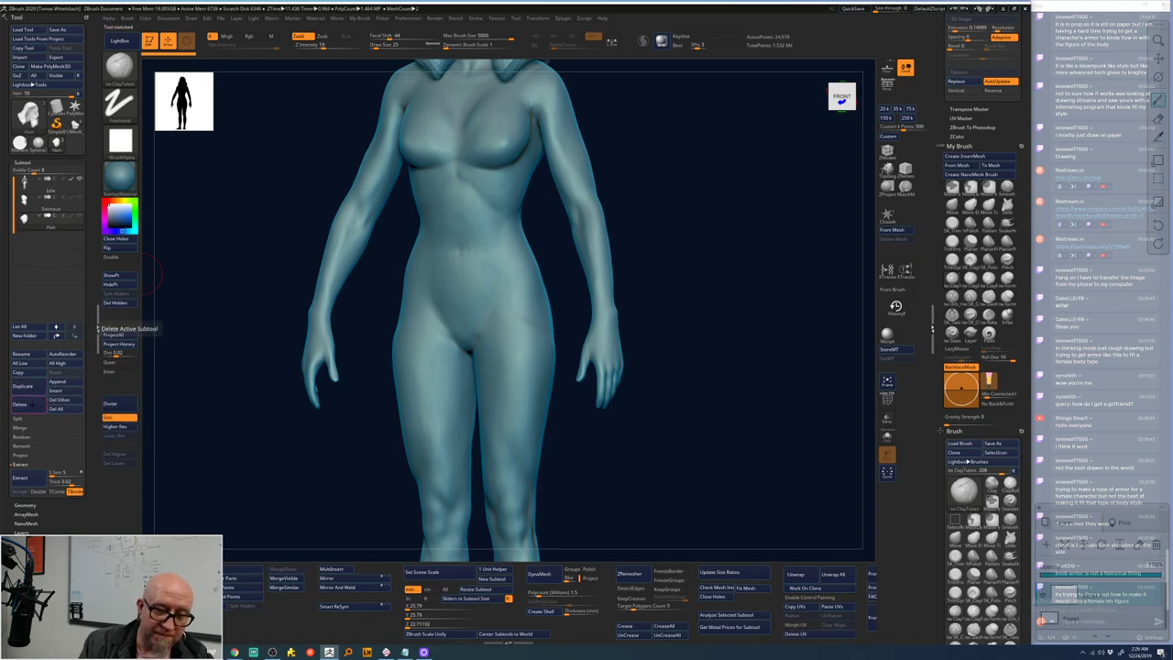
{"action": "left_click", "coordinate": [21, 404]}
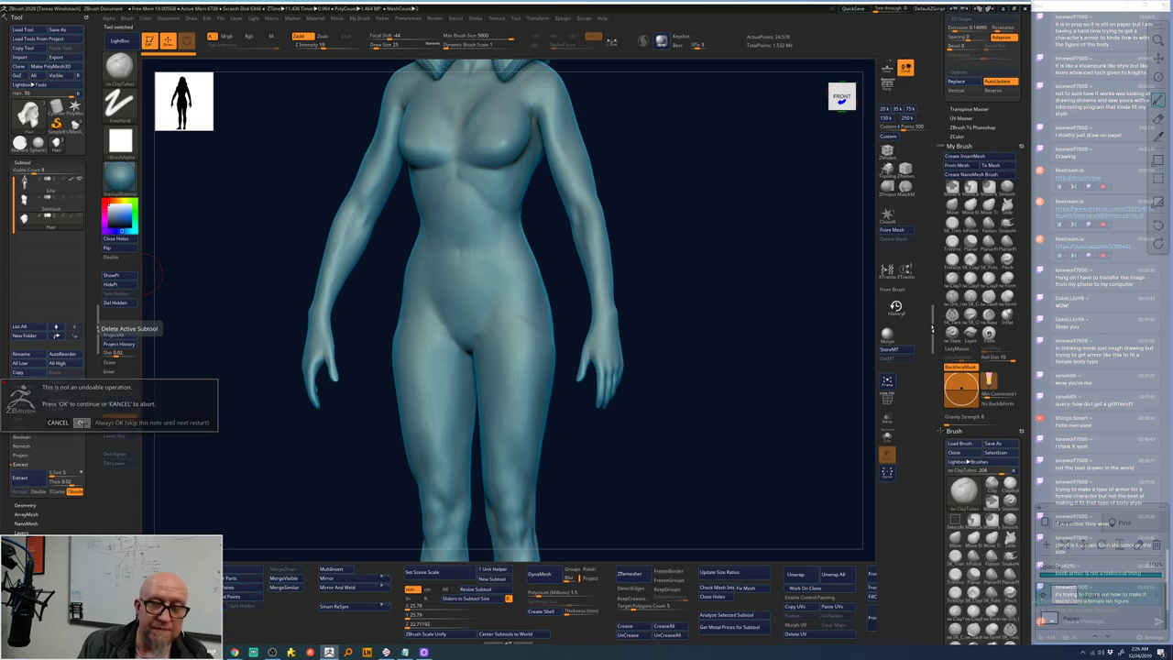
{"action": "left_click", "coordinate": [82, 422]}
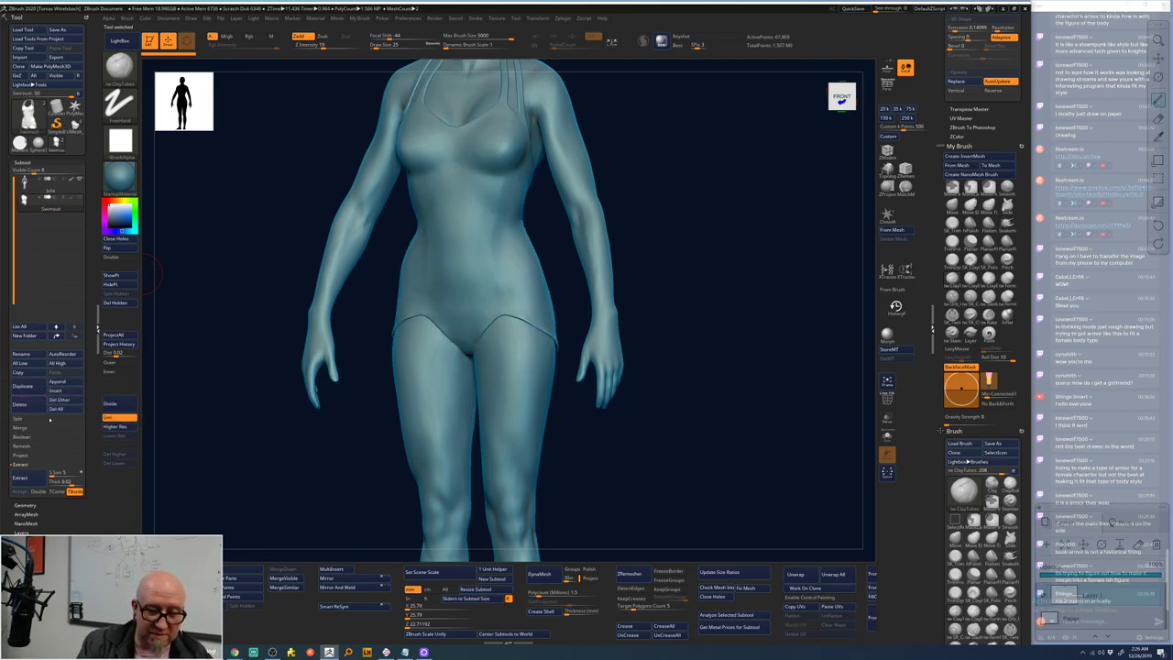
{"action": "left_click", "coordinate": [20, 404]}
{"action": "left_click", "coordinate": [81, 425]}
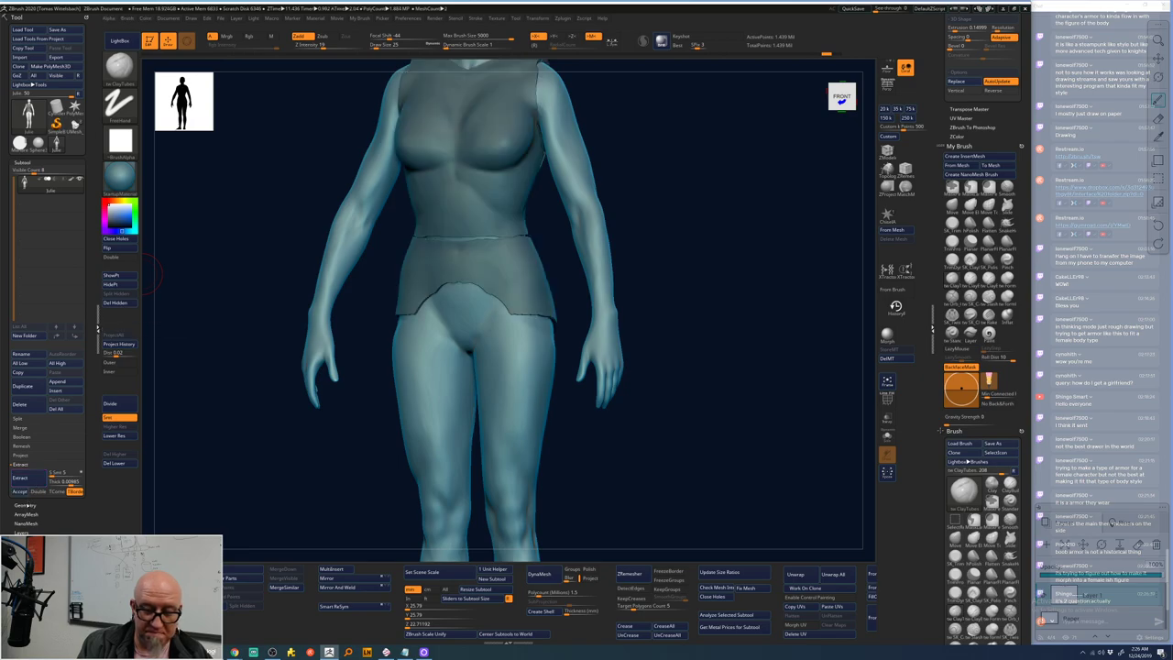
{"action": "left_click", "coordinate": [18, 492]}
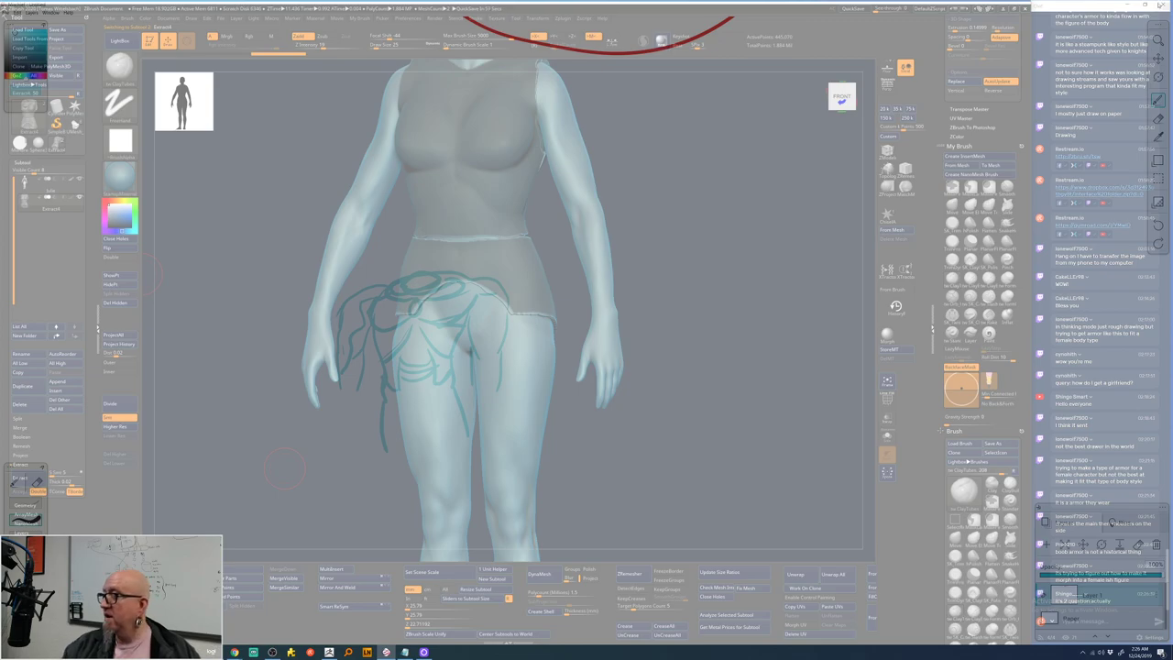
- Close Mischief without saving and orbit to inspect the Extract shell from back and top
{"action": "left_click", "coordinate": [1163, 5]}
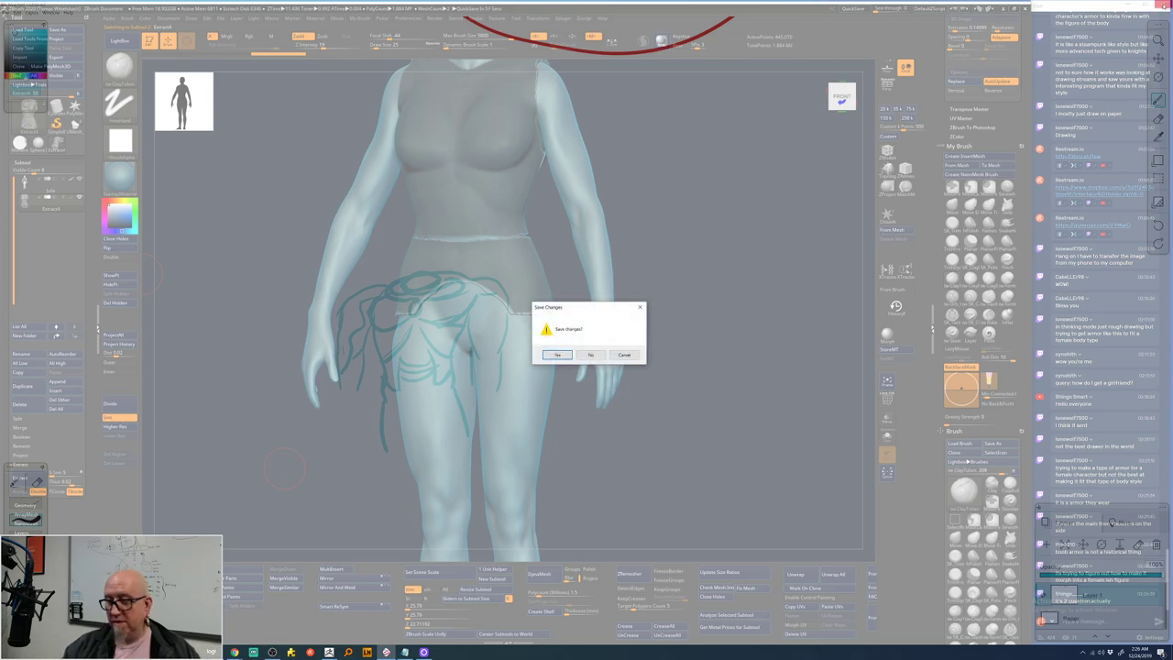
{"action": "left_click", "coordinate": [591, 355]}
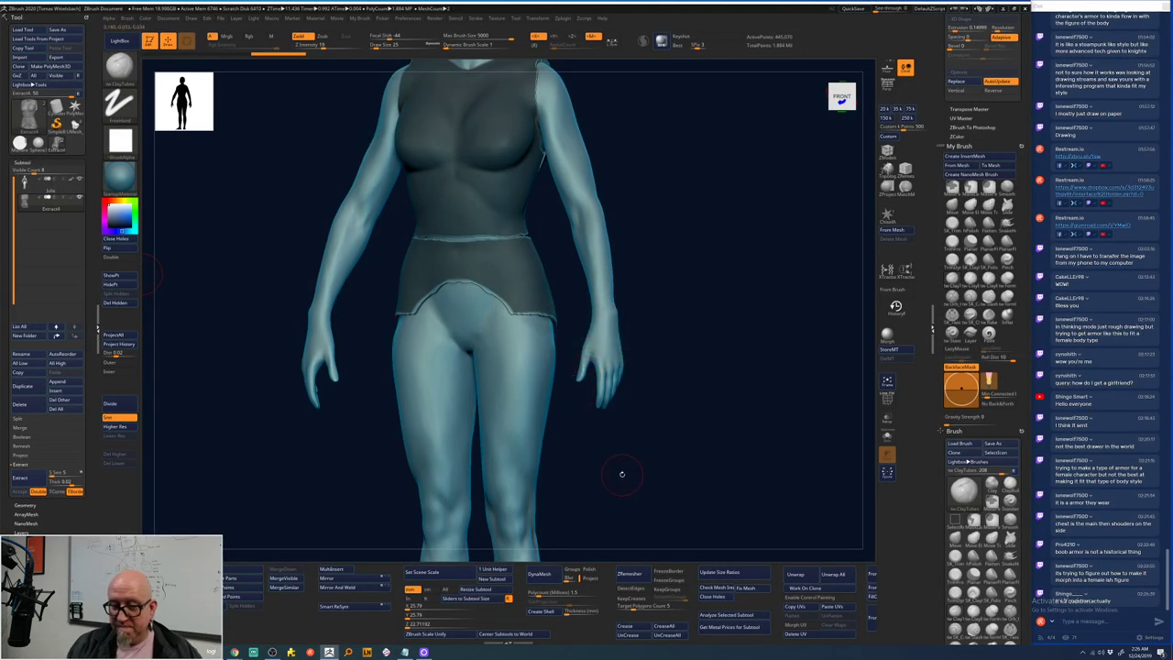
{"action": "key", "text": "shift+d"}
{"action": "key", "text": "shift+d"}
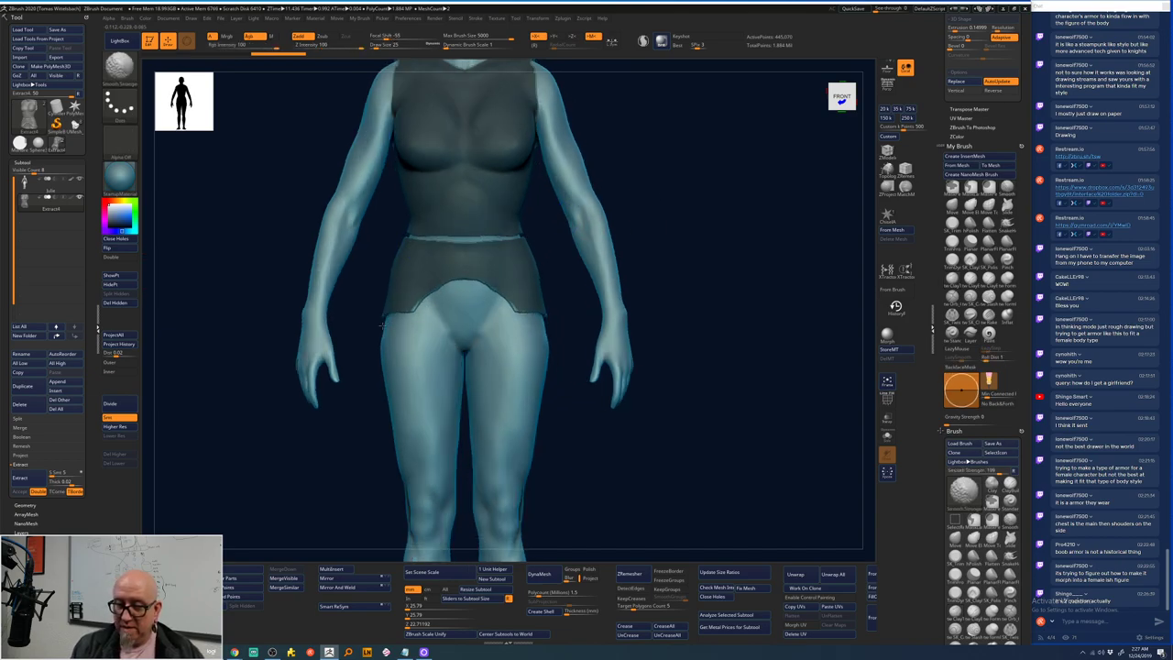
{"action": "left_click_drag", "start_coordinate": [725, 189], "coordinate": [600, 207]}
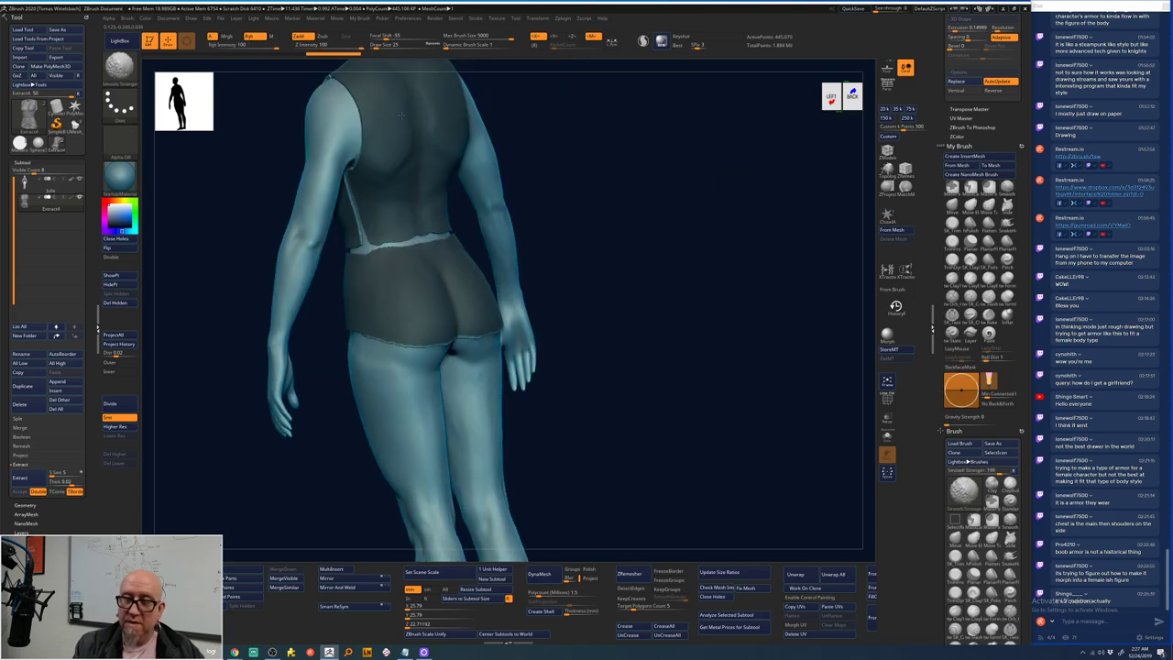
{"action": "left_click_drag", "start_coordinate": [660, 177], "coordinate": [403, 308]}
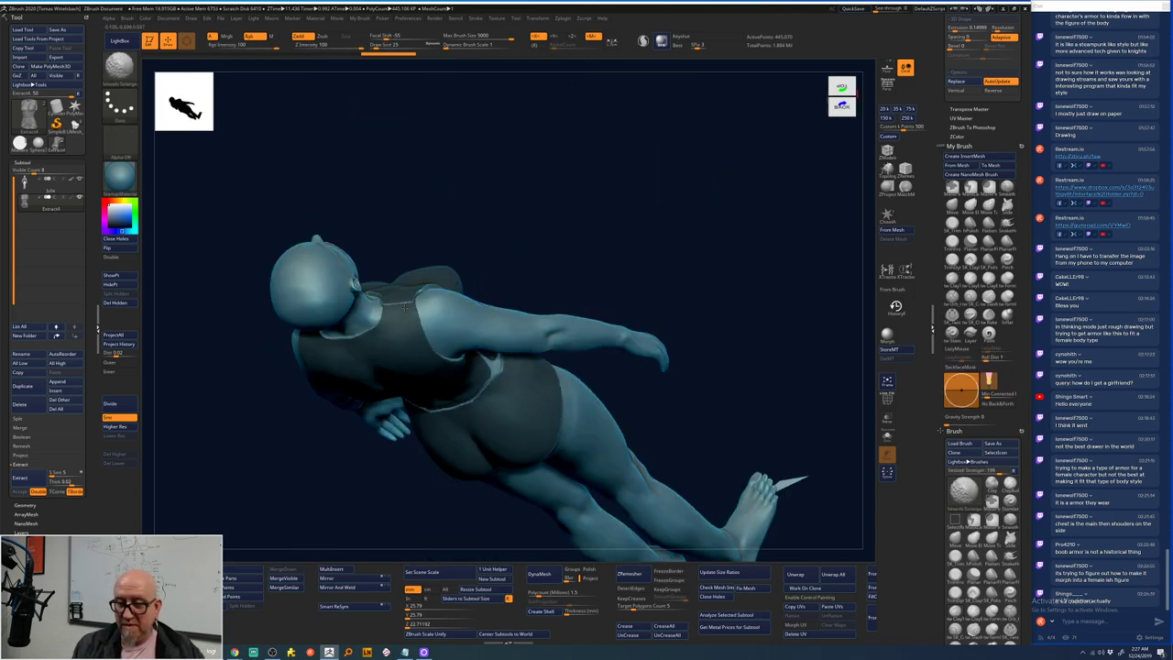
{"action": "left_click_drag", "start_coordinate": [694, 241], "coordinate": [663, 260]}
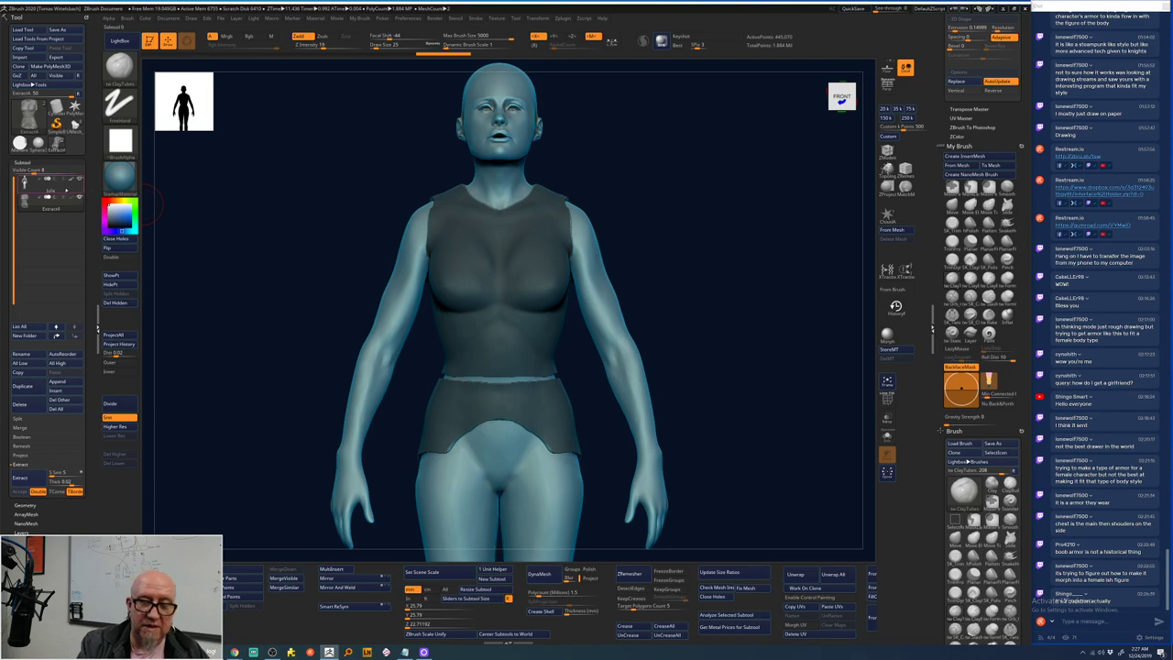
- Select the Julie body subtool and mask both shoulders for shoulder armor
{"action": "key", "text": "Down"}
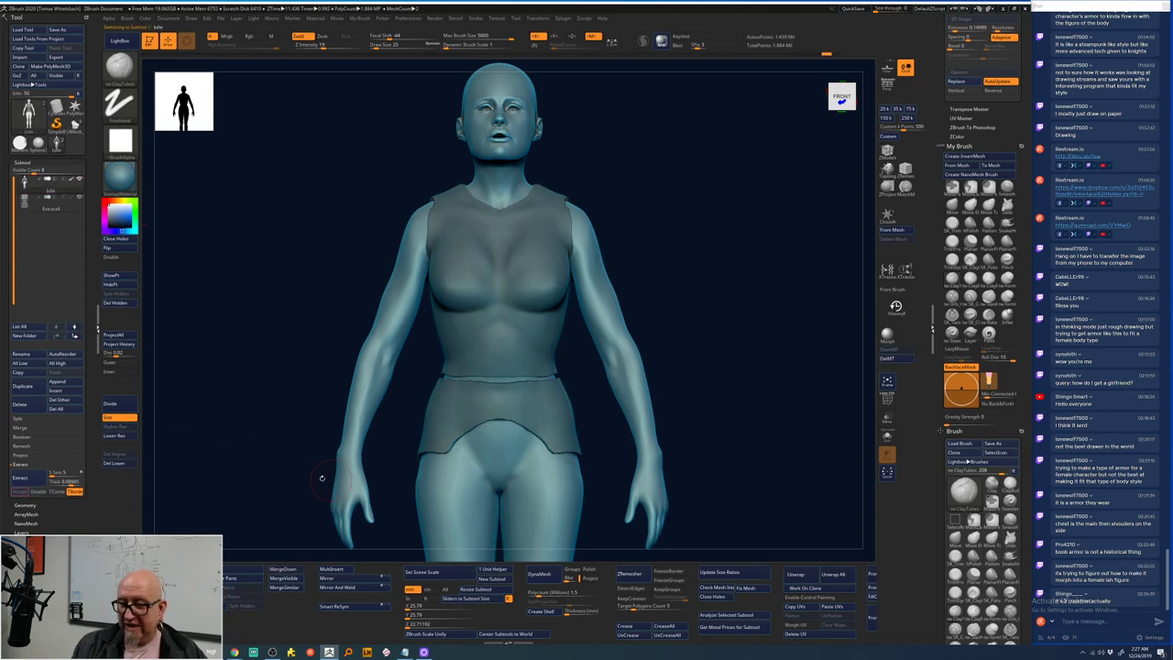
{"action": "left_click_drag", "start_coordinate": [696, 201], "coordinate": [660, 232]}
{"action": "mouse_move", "coordinate": [568, 224]}
{"action": "left_mouse_down", "text": "ctrl"}
{"action": "mouse_move", "coordinate": [562, 240]}
{"action": "mouse_move", "coordinate": [565, 221]}
{"action": "left_mouse_up", "text": "ctrl"}
{"action": "left_click_drag", "start_coordinate": [703, 158], "coordinate": [591, 215]}
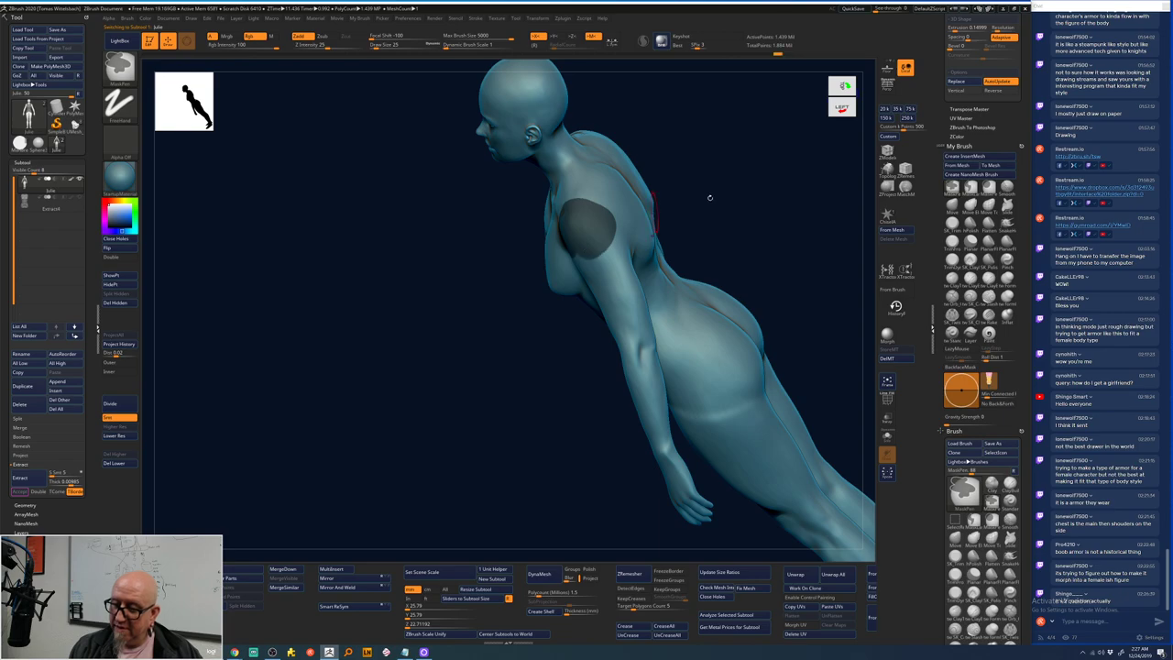
- Paint masks on both upper arms, extending them toward the elbows
{"action": "left_click_drag", "start_coordinate": [709, 196], "coordinate": [562, 228], "text": "shift"}
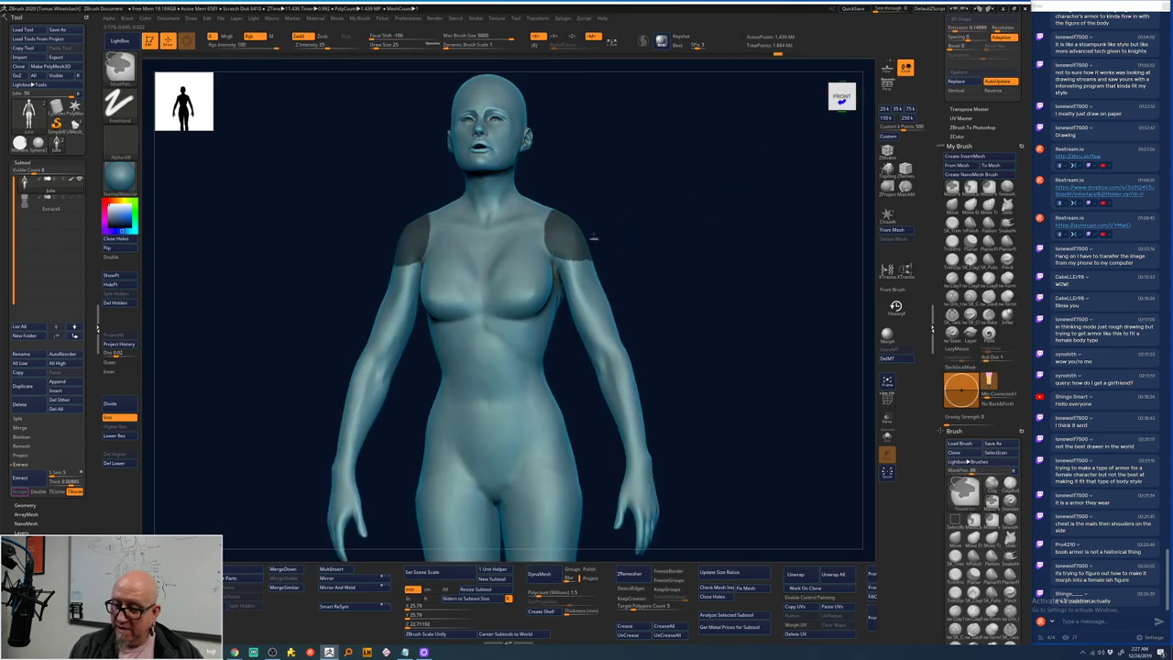
{"action": "mouse_move", "coordinate": [574, 277]}
{"action": "left_mouse_down", "text": "ctrl"}
{"action": "mouse_move", "coordinate": [612, 316]}
{"action": "mouse_move", "coordinate": [583, 334]}
{"action": "mouse_move", "coordinate": [591, 298]}
{"action": "left_mouse_up", "text": "ctrl"}
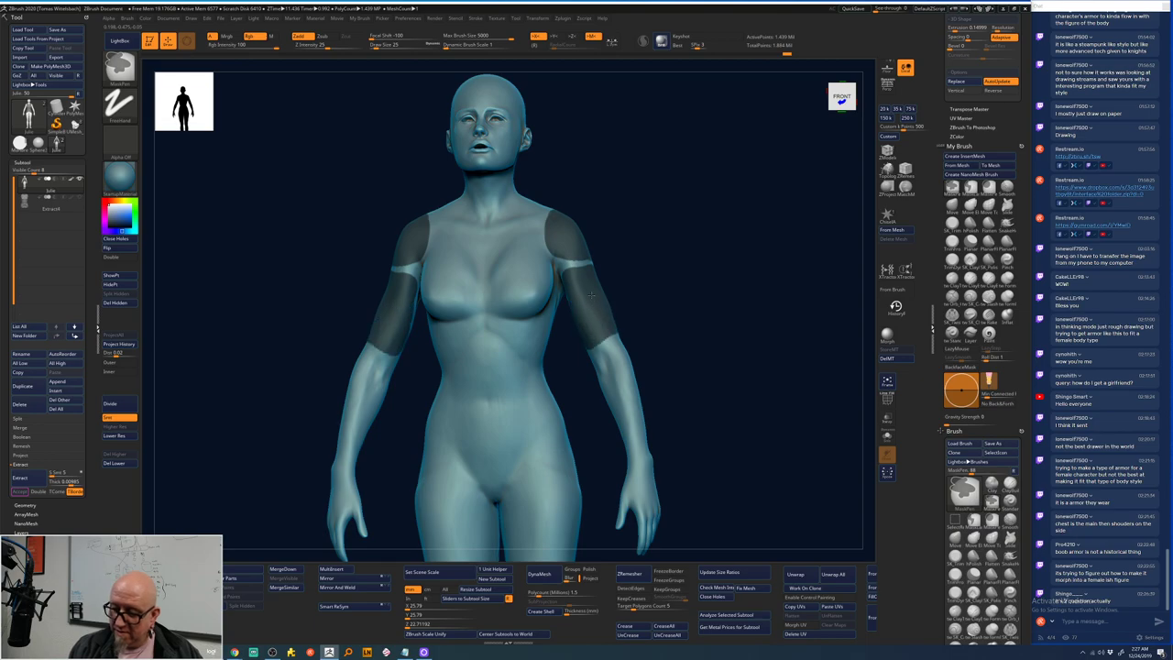
{"action": "left_click_drag", "start_coordinate": [634, 352], "coordinate": [680, 307]}
{"action": "key", "text": "space"}
{"action": "key", "text": "space"}
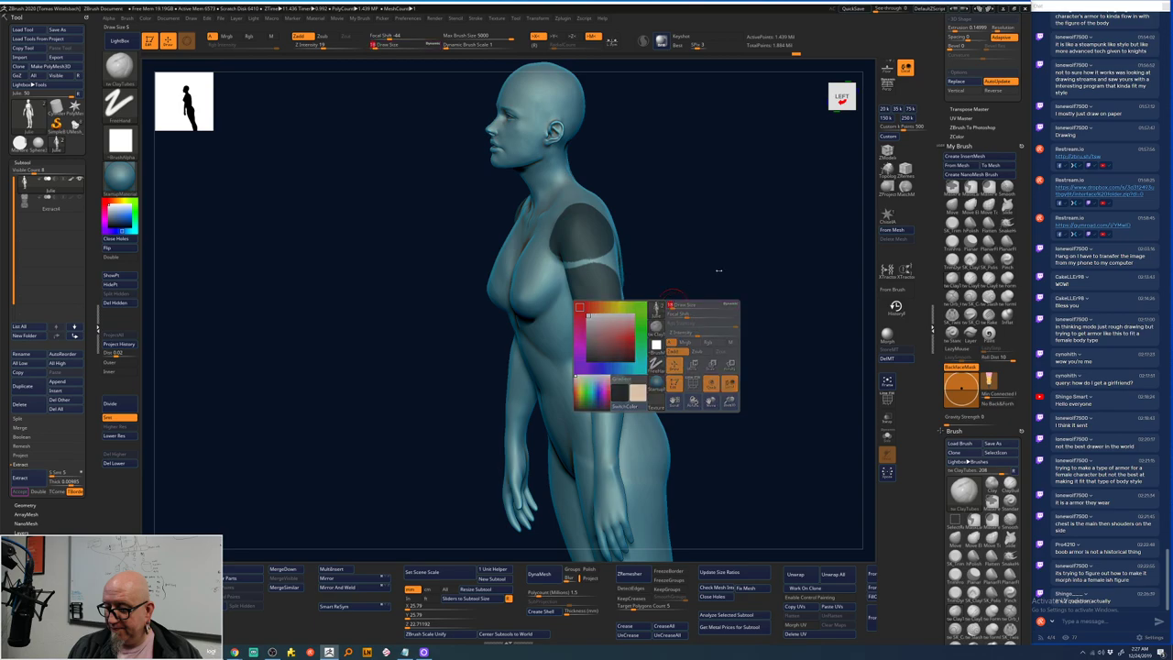
{"action": "left_click_drag", "start_coordinate": [754, 259], "coordinate": [678, 271]}
{"action": "mouse_move", "coordinate": [563, 298]}
{"action": "left_mouse_down", "text": "ctrl"}
{"action": "mouse_move", "coordinate": [524, 296]}
{"action": "mouse_move", "coordinate": [520, 313]}
{"action": "mouse_move", "coordinate": [560, 335]}
{"action": "mouse_move", "coordinate": [519, 326]}
{"action": "mouse_move", "coordinate": [535, 309]}
{"action": "mouse_move", "coordinate": [520, 360]}
{"action": "left_mouse_up", "text": "ctrl"}
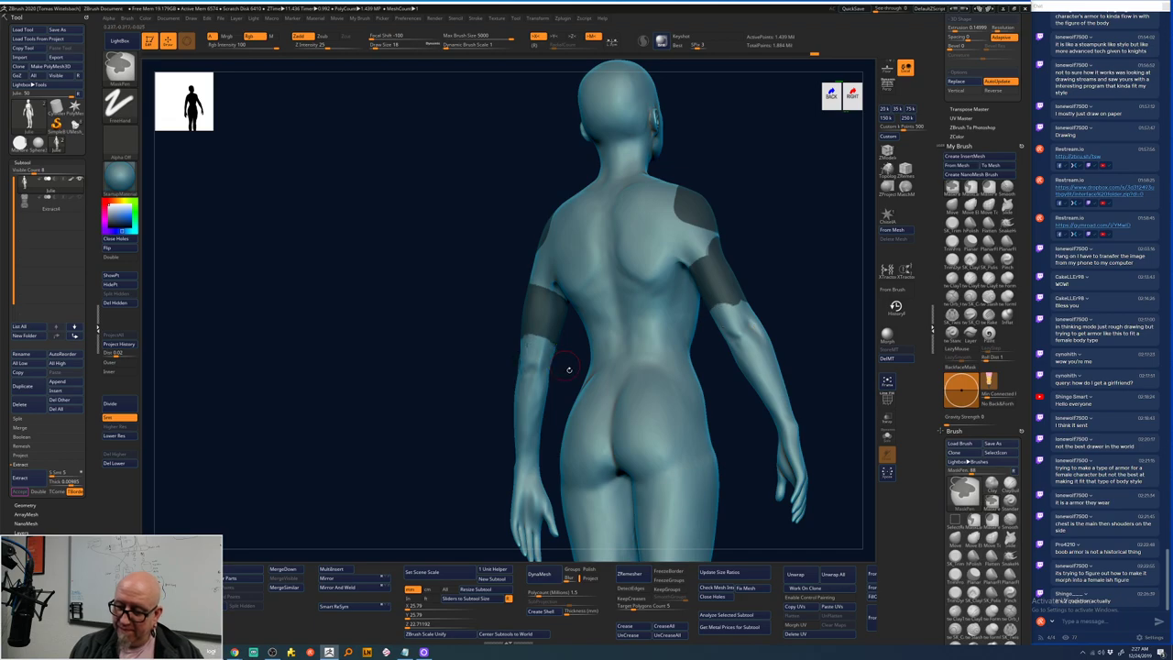
{"action": "right_click_drag", "start_coordinate": [568, 369], "coordinate": [513, 342]}
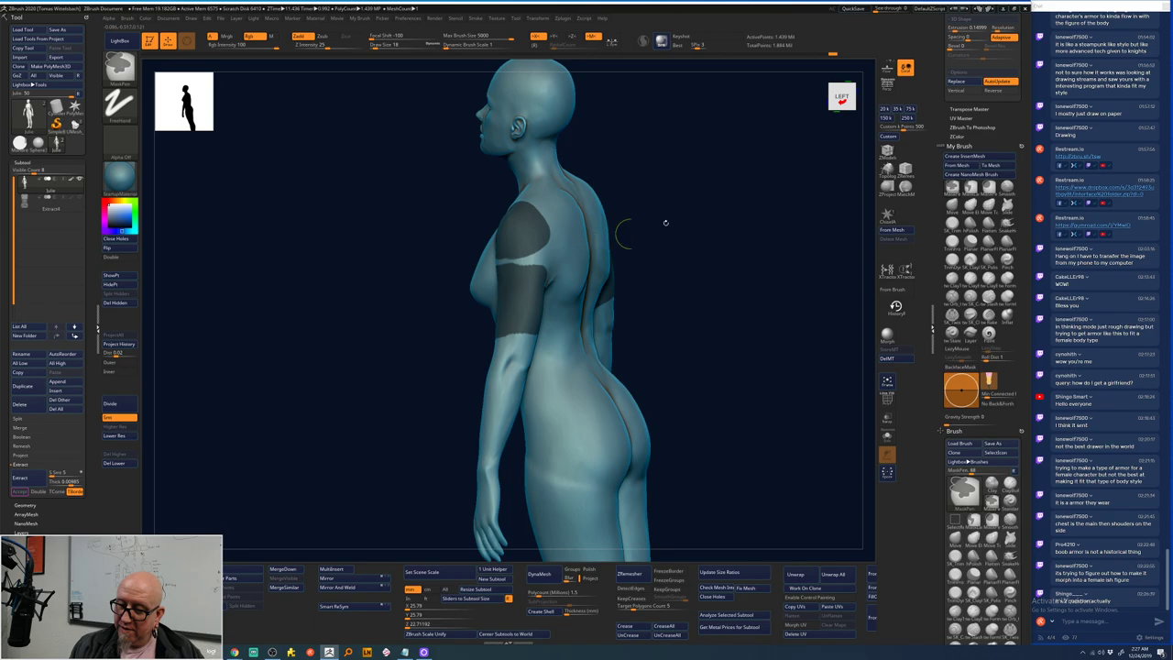
{"action": "mouse_move", "coordinate": [665, 222]}
{"action": "right_mouse_down"}
{"action": "mouse_move", "coordinate": [587, 265]}
{"action": "mouse_move", "coordinate": [513, 283]}
{"action": "mouse_move", "coordinate": [780, 189]}
{"action": "mouse_move", "coordinate": [772, 244]}
{"action": "mouse_move", "coordinate": [757, 206]}
{"action": "mouse_move", "coordinate": [505, 279]}
{"action": "mouse_move", "coordinate": [568, 247]}
{"action": "mouse_move", "coordinate": [582, 219]}
{"action": "mouse_move", "coordinate": [607, 471]}
{"action": "mouse_move", "coordinate": [675, 450]}
{"action": "mouse_move", "coordinate": [727, 340]}
{"action": "right_mouse_up"}
- Mask patches on the forearms and upper arms, touching up the mask near the elbows
{"action": "right_click_drag", "start_coordinate": [679, 232], "coordinate": [647, 225]}
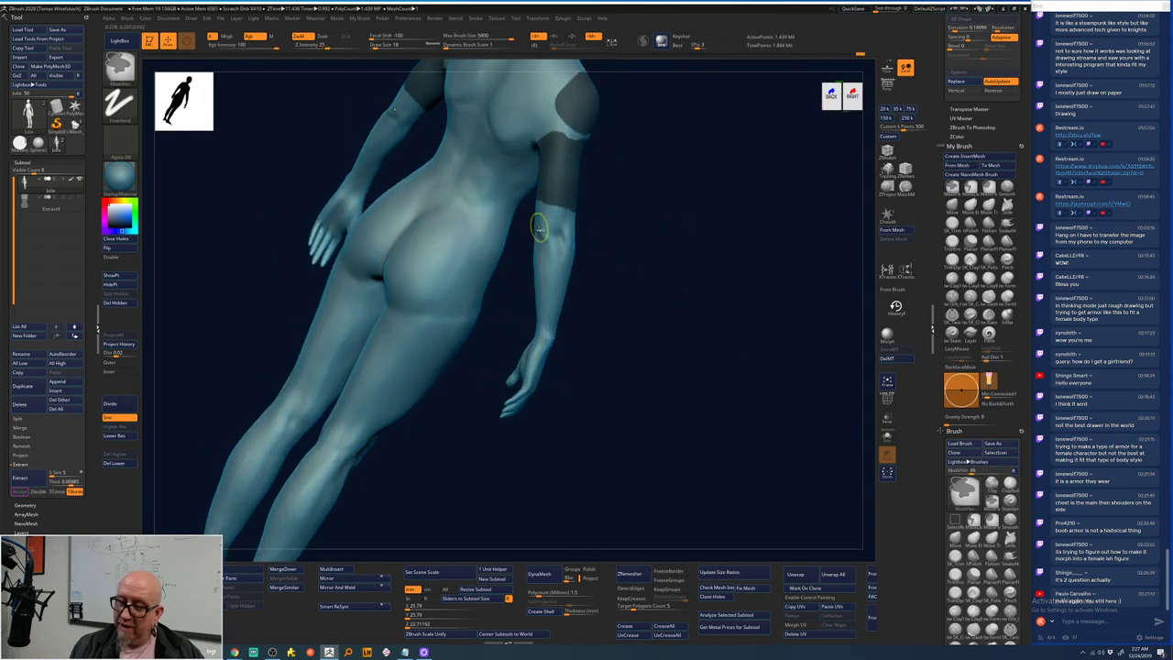
{"action": "left_click_drag", "start_coordinate": [537, 225], "coordinate": [541, 246], "text": "ctrl"}
{"action": "right_click_drag", "start_coordinate": [639, 218], "coordinate": [600, 224], "text": "shift"}
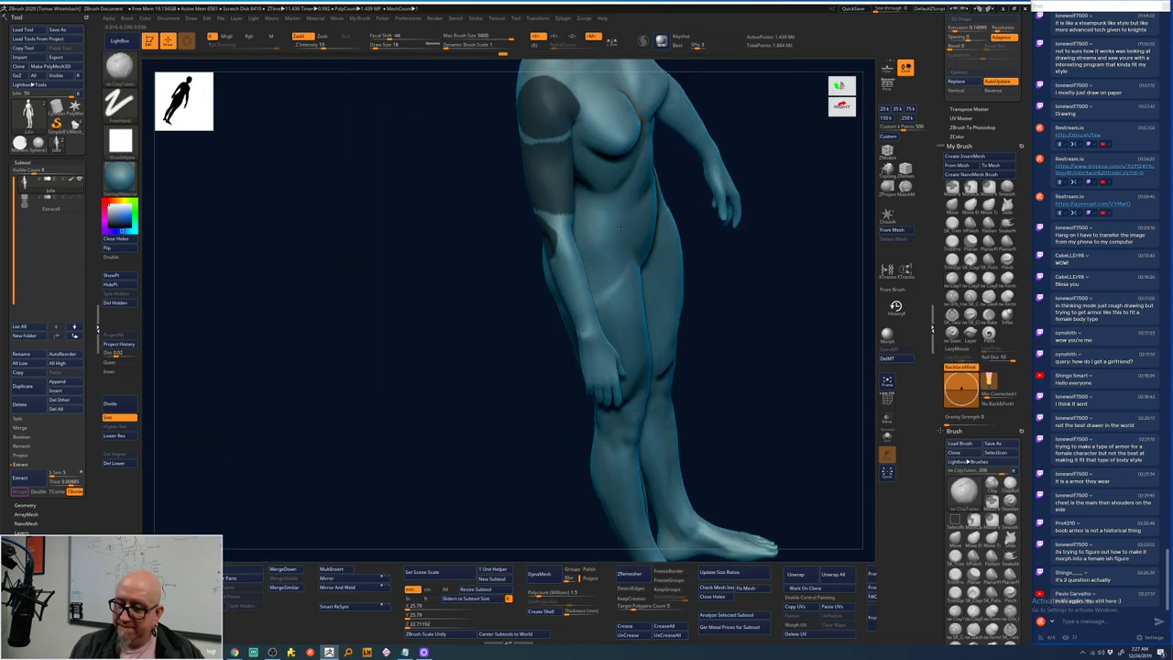
{"action": "mouse_move", "coordinate": [785, 230]}
{"action": "right_mouse_down"}
{"action": "mouse_move", "coordinate": [741, 259]}
{"action": "mouse_move", "coordinate": [642, 240]}
{"action": "right_mouse_up"}
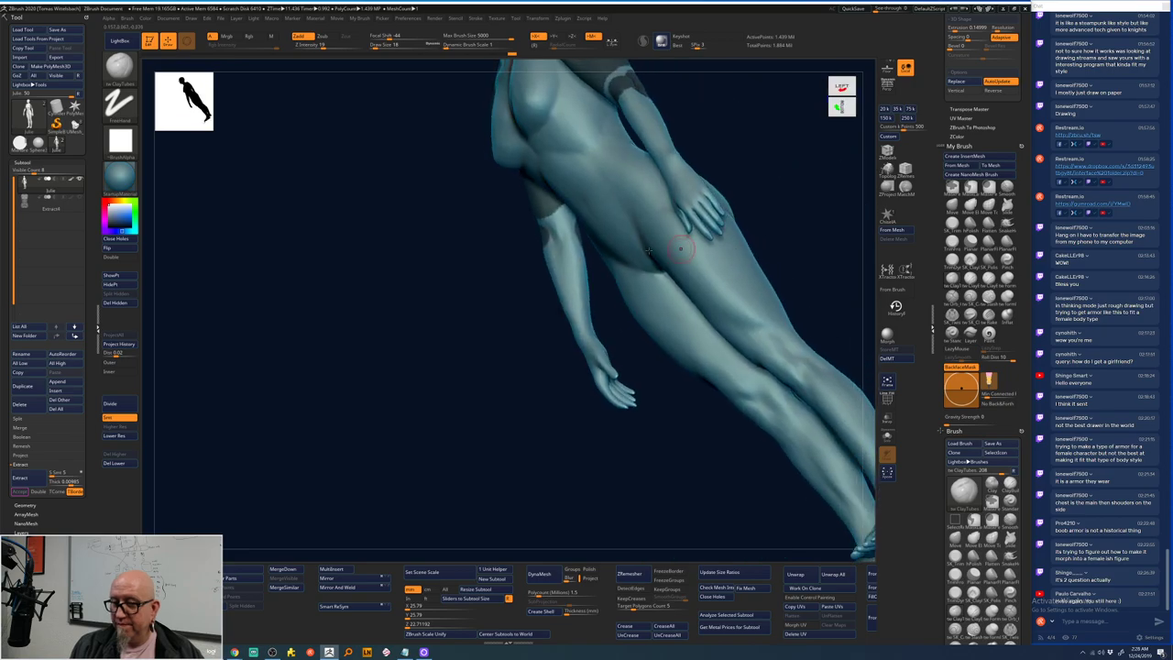
{"action": "mouse_move", "coordinate": [573, 234]}
{"action": "left_mouse_down", "text": "ctrl"}
{"action": "mouse_move", "coordinate": [566, 225]}
{"action": "mouse_move", "coordinate": [555, 240]}
{"action": "left_mouse_up", "text": "ctrl"}
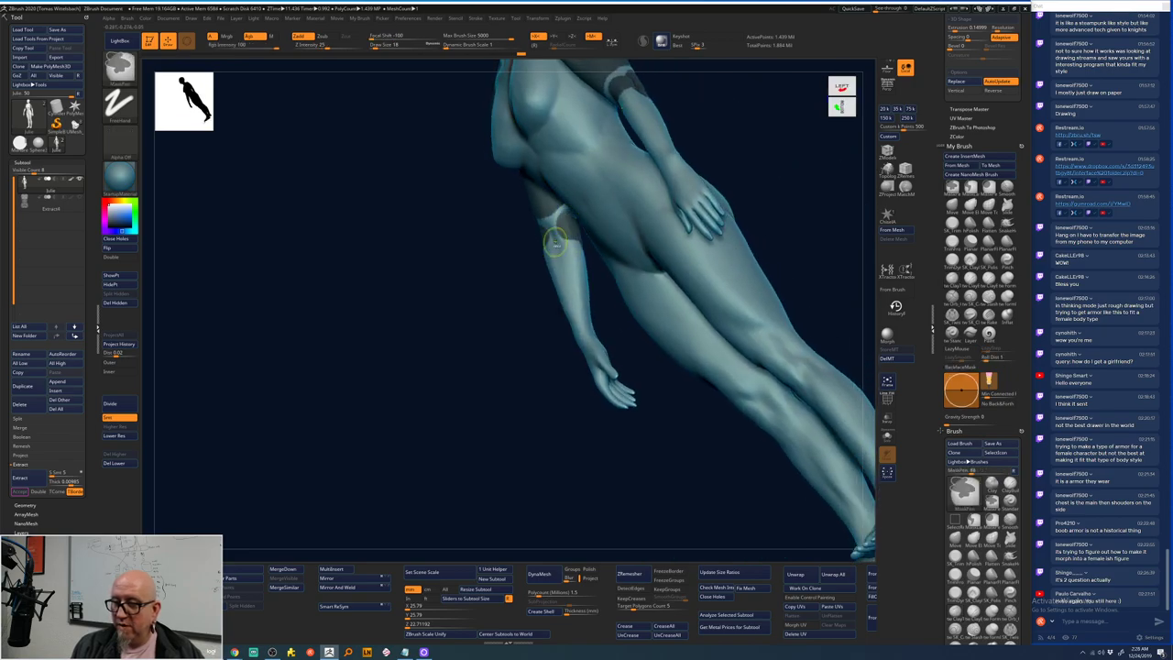
{"action": "mouse_move", "coordinate": [553, 246]}
{"action": "right_mouse_down"}
{"action": "mouse_move", "coordinate": [586, 266]}
{"action": "mouse_move", "coordinate": [536, 227]}
{"action": "right_mouse_up"}
{"action": "mouse_move", "coordinate": [536, 228]}
{"action": "left_mouse_down", "text": "ctrl"}
{"action": "mouse_move", "coordinate": [529, 233]}
{"action": "mouse_move", "coordinate": [557, 229]}
{"action": "mouse_move", "coordinate": [531, 220]}
{"action": "mouse_move", "coordinate": [543, 215]}
{"action": "left_mouse_up", "text": "ctrl"}
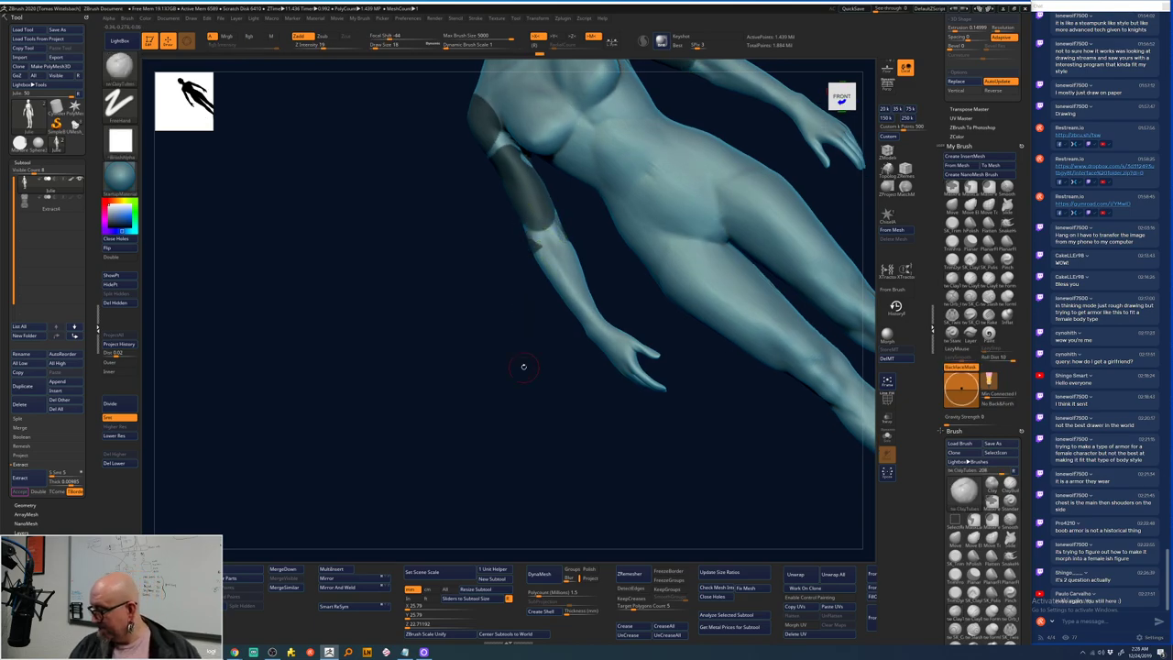
- Mask bands around both forearms and extend them toward the wrists
{"action": "right_click_drag", "start_coordinate": [523, 367], "coordinate": [511, 546], "text": "ctrl"}
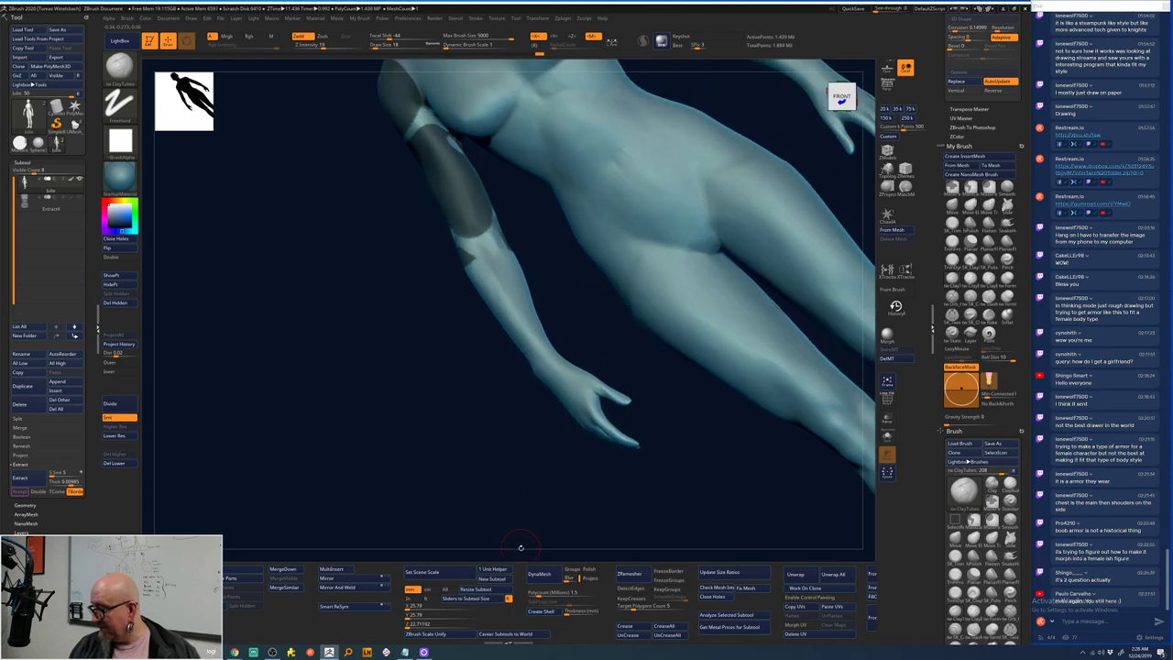
{"action": "right_click_drag", "start_coordinate": [659, 486], "coordinate": [549, 394]}
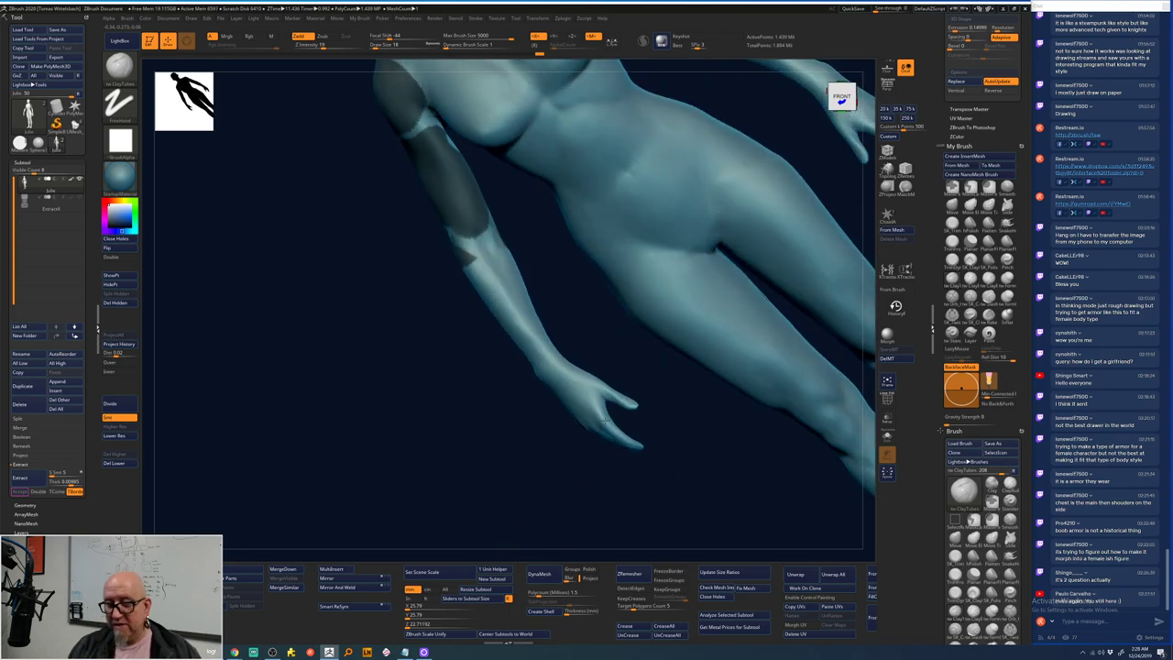
{"action": "mouse_move", "coordinate": [481, 280]}
{"action": "left_mouse_down", "text": "ctrl"}
{"action": "mouse_move", "coordinate": [511, 264]}
{"action": "mouse_move", "coordinate": [494, 293]}
{"action": "mouse_move", "coordinate": [512, 322]}
{"action": "mouse_move", "coordinate": [533, 317]}
{"action": "mouse_move", "coordinate": [534, 350]}
{"action": "left_mouse_up", "text": "ctrl"}
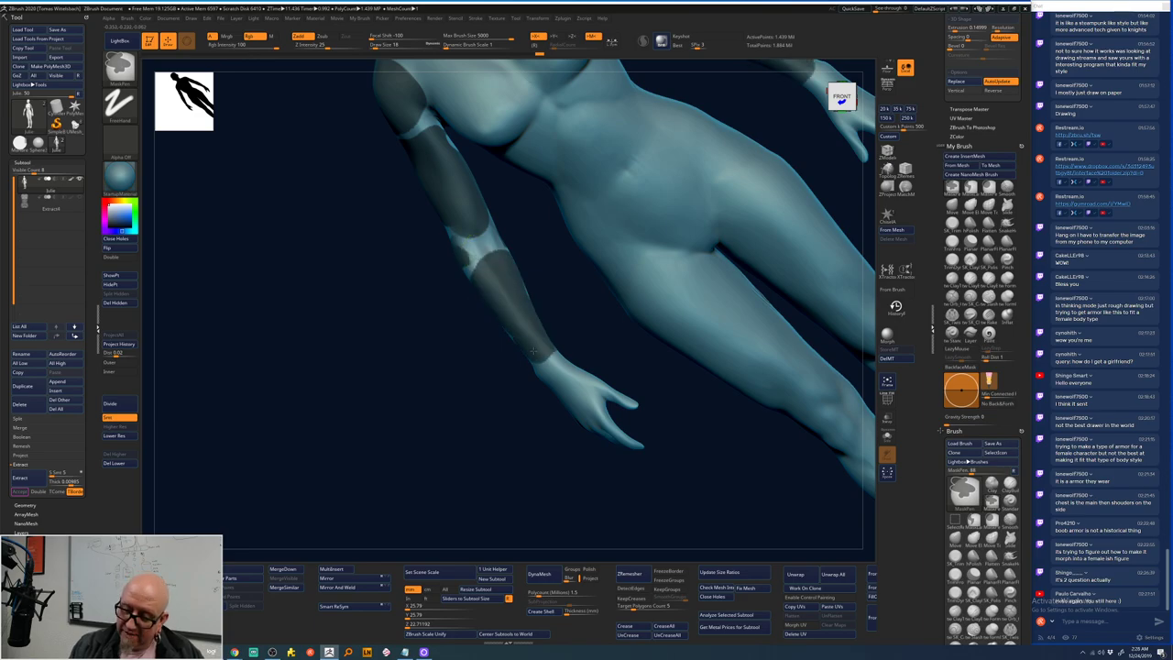
{"action": "mouse_move", "coordinate": [517, 476]}
{"action": "left_mouse_down"}
{"action": "mouse_move", "coordinate": [469, 267]}
{"action": "mouse_move", "coordinate": [493, 327]}
{"action": "mouse_move", "coordinate": [536, 359]}
{"action": "left_mouse_up"}
{"action": "left_click_drag", "start_coordinate": [752, 243], "coordinate": [733, 175]}
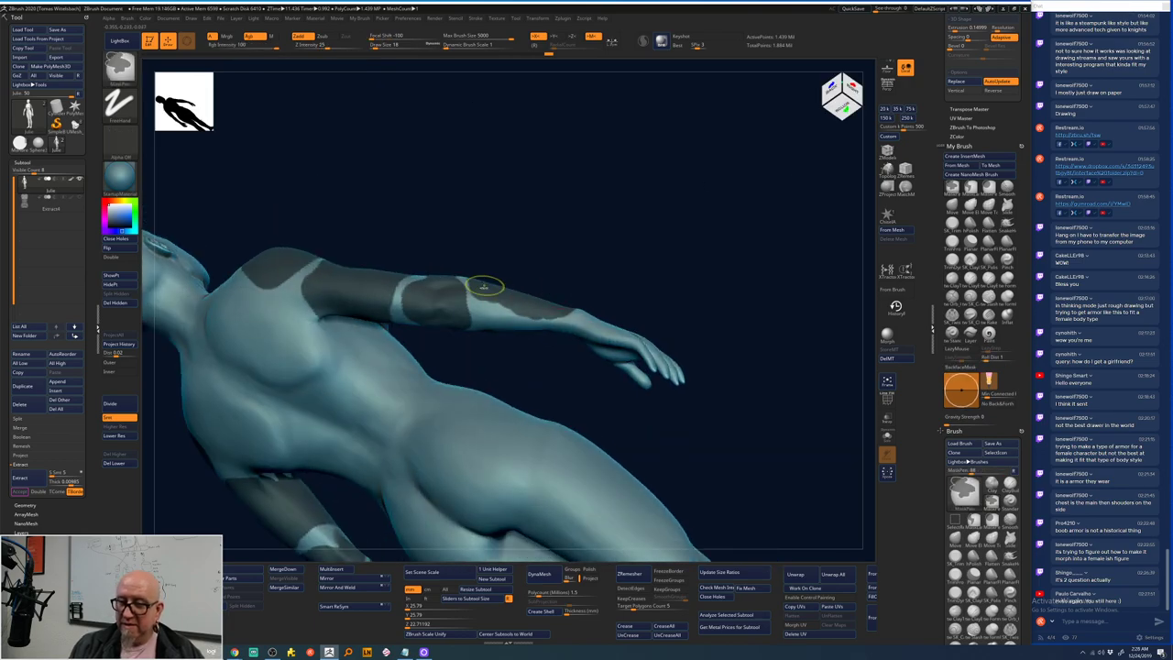
{"action": "left_click_drag", "start_coordinate": [485, 283], "coordinate": [487, 289], "text": "ctrl"}
{"action": "left_click_drag", "start_coordinate": [516, 328], "coordinate": [583, 320], "text": "ctrl"}
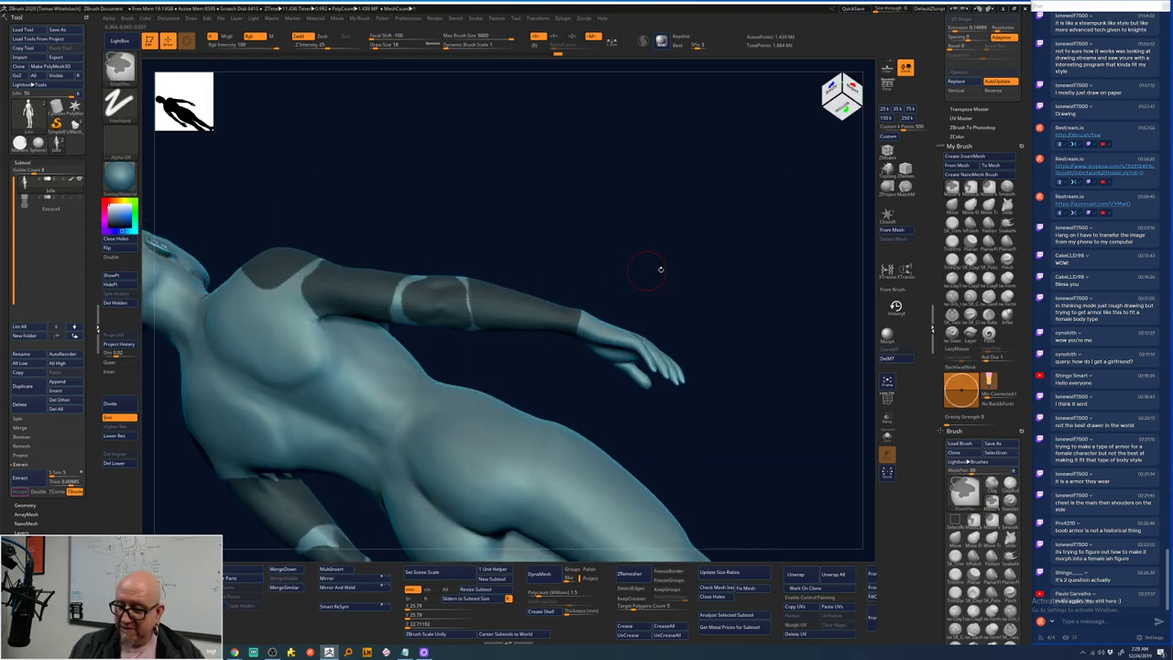
{"action": "mouse_move", "coordinate": [659, 265]}
{"action": "left_mouse_down"}
{"action": "mouse_move", "coordinate": [580, 250]}
{"action": "mouse_move", "coordinate": [497, 264]}
{"action": "mouse_move", "coordinate": [464, 290]}
{"action": "left_mouse_up"}
- Mask the raised upper arm with a rectangular MaskRect region to finish the arm bands
{"action": "key", "text": "space"}
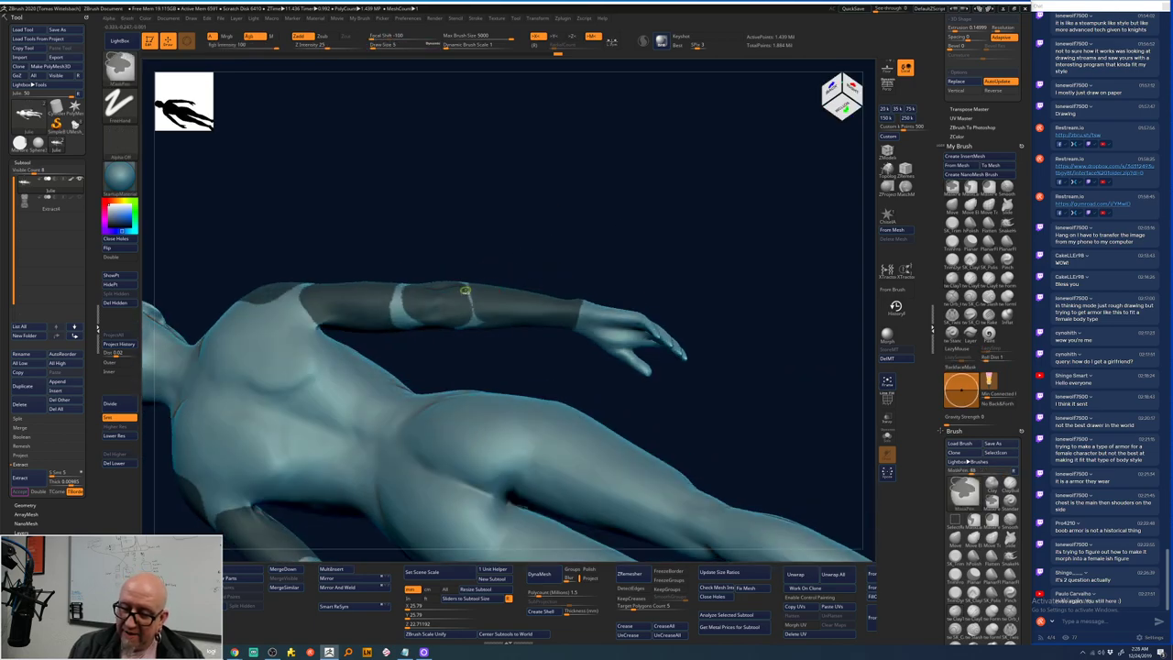
{"action": "mouse_move", "coordinate": [608, 225]}
{"action": "left_mouse_down"}
{"action": "mouse_move", "coordinate": [598, 106]}
{"action": "mouse_move", "coordinate": [442, 283]}
{"action": "mouse_move", "coordinate": [527, 325]}
{"action": "mouse_move", "coordinate": [441, 299]}
{"action": "left_mouse_up"}
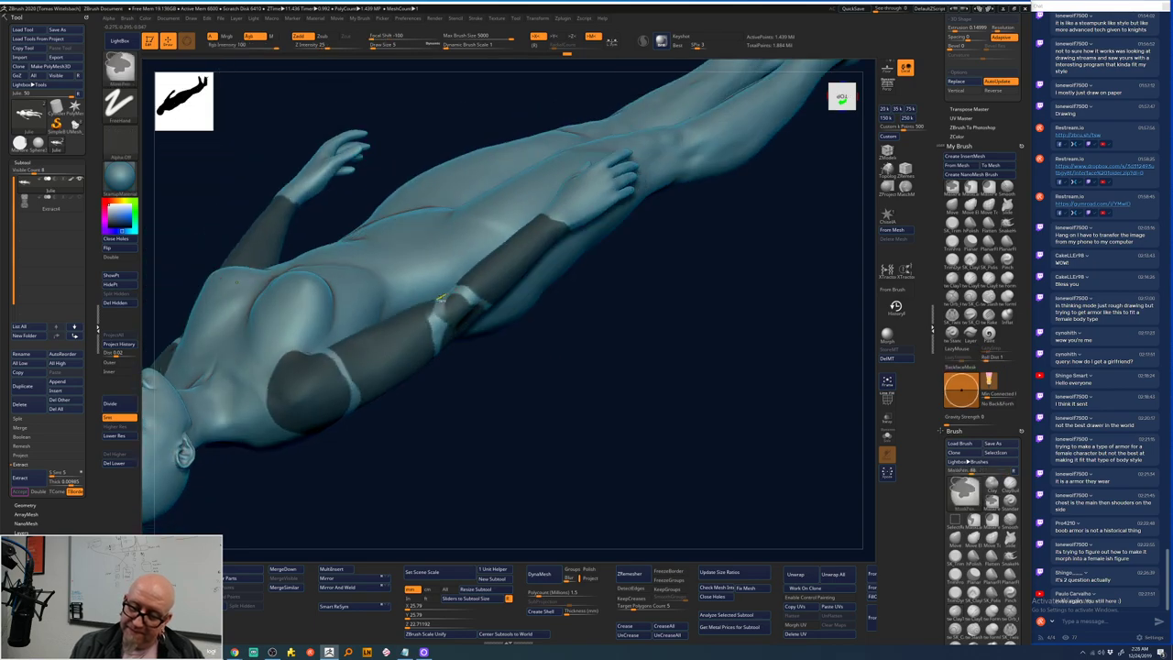
{"action": "mouse_move", "coordinate": [452, 394]}
{"action": "left_mouse_down"}
{"action": "mouse_move", "coordinate": [392, 229]}
{"action": "mouse_move", "coordinate": [376, 244]}
{"action": "left_mouse_up"}
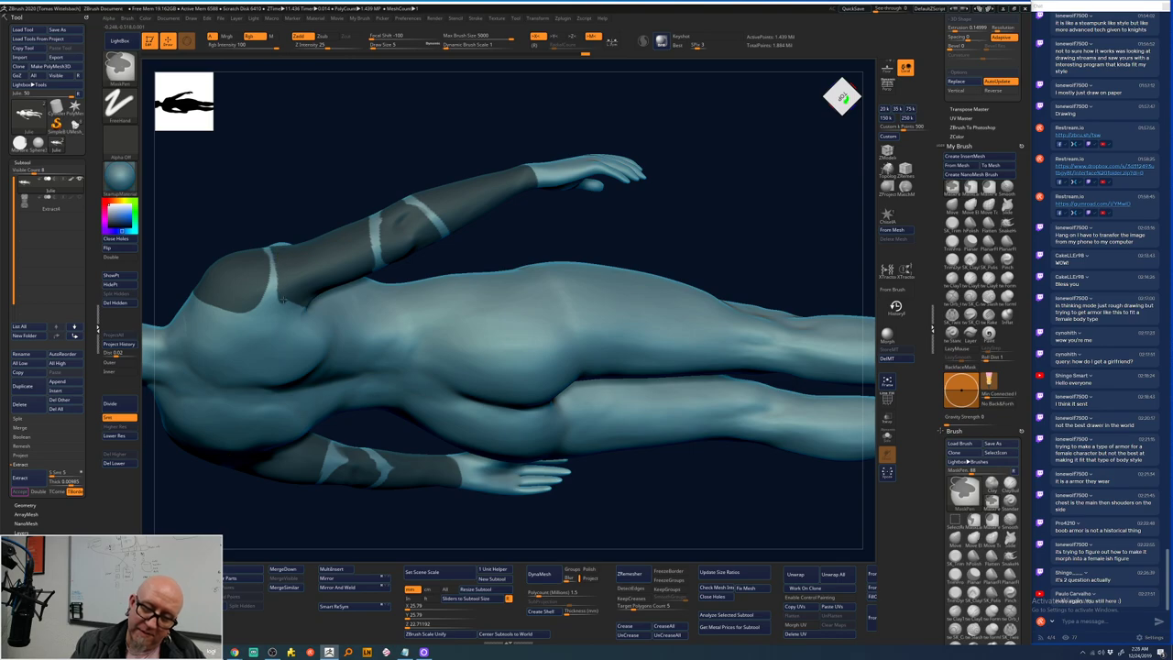
{"action": "mouse_move", "coordinate": [297, 305]}
{"action": "left_mouse_down"}
{"action": "mouse_move", "coordinate": [687, 137]}
{"action": "mouse_move", "coordinate": [521, 279]}
{"action": "left_mouse_up"}
{"action": "key", "text": "ctrl"}
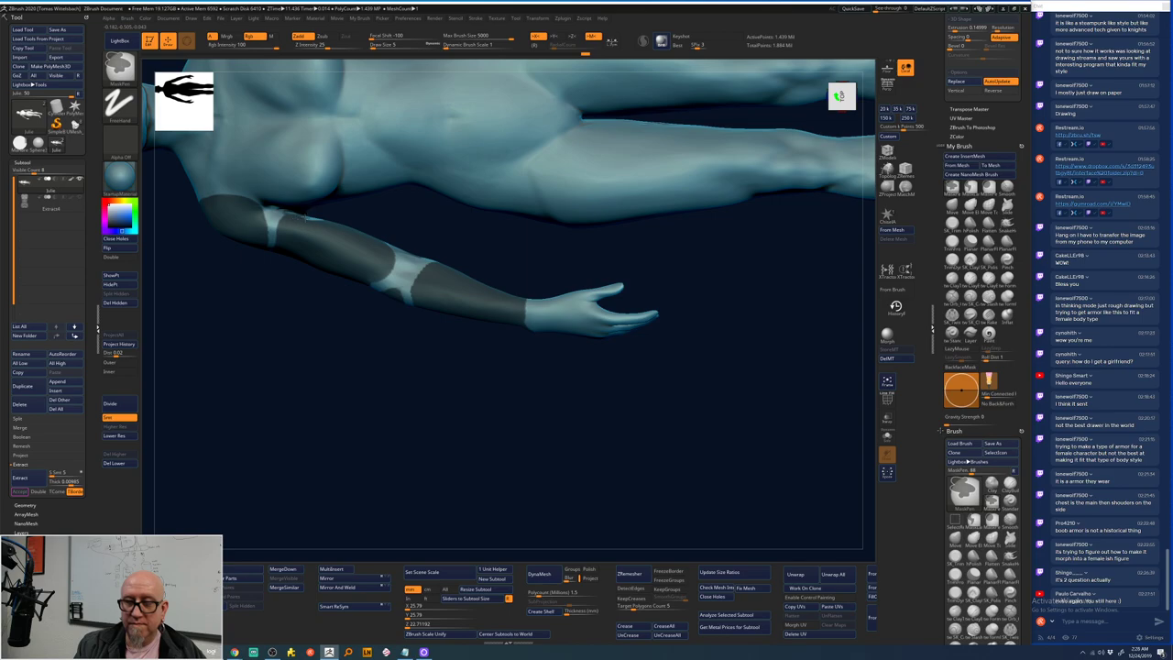
{"action": "left_click_drag", "start_coordinate": [286, 291], "coordinate": [336, 210], "text": "ctrl"}
{"action": "key", "text": "f"}
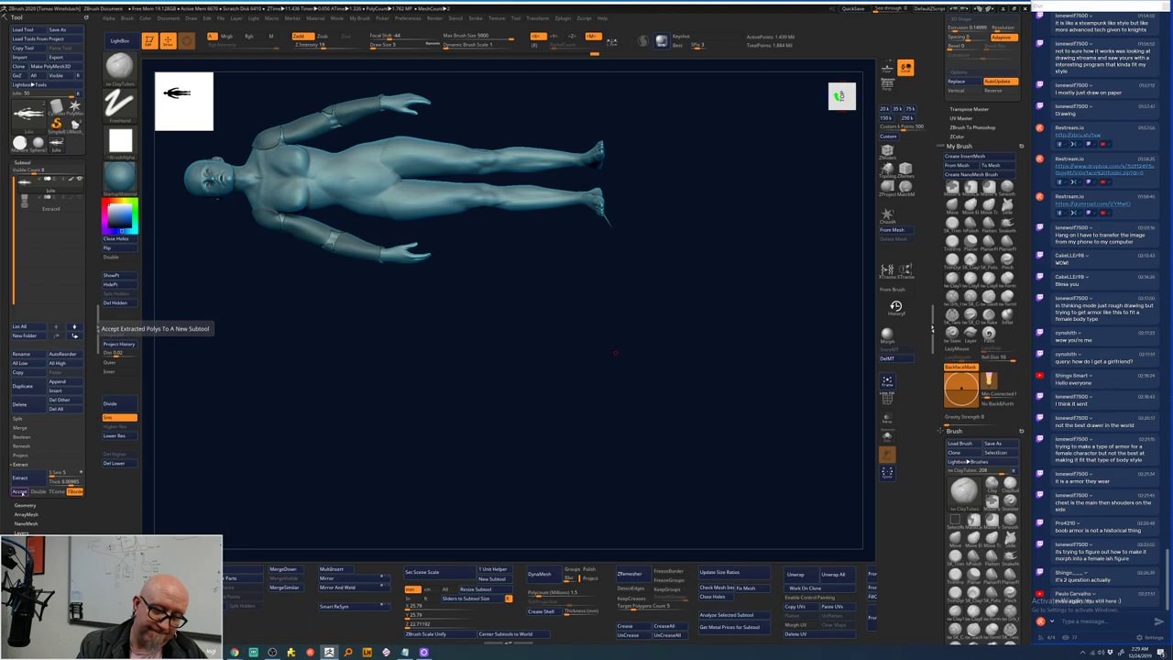
- Accept the extracted arm shells as subtools and make the torso armor piece visible
{"action": "left_click", "coordinate": [22, 491]}
{"action": "left_click_drag", "start_coordinate": [473, 298], "coordinate": [695, 228]}
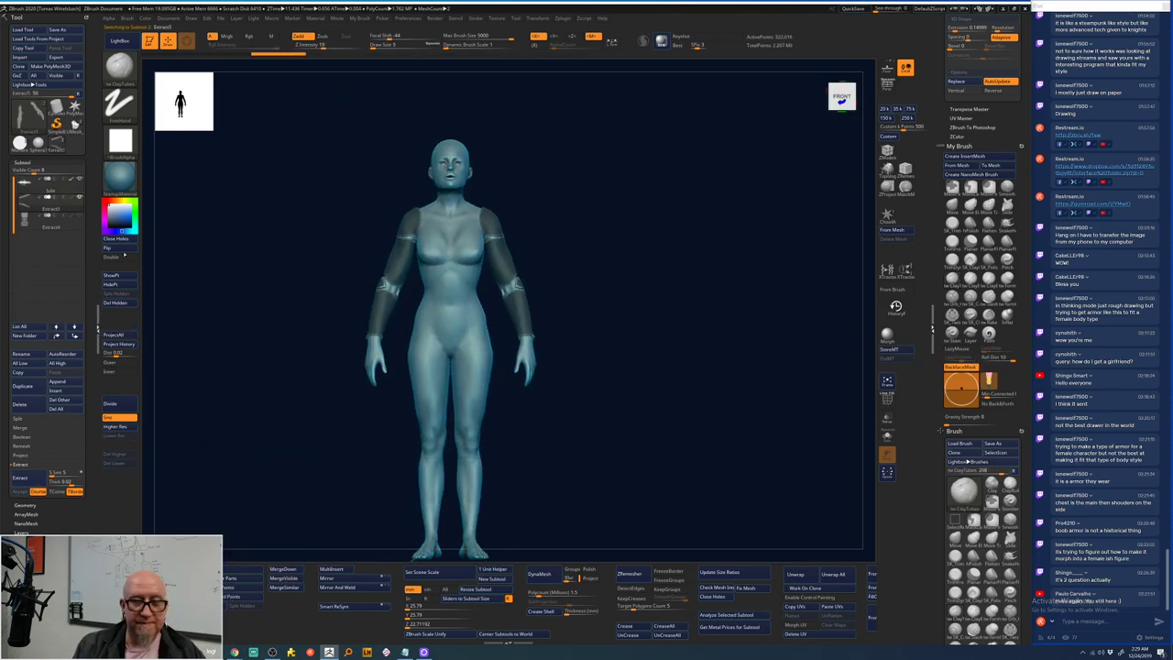
{"action": "left_click", "coordinate": [79, 213]}
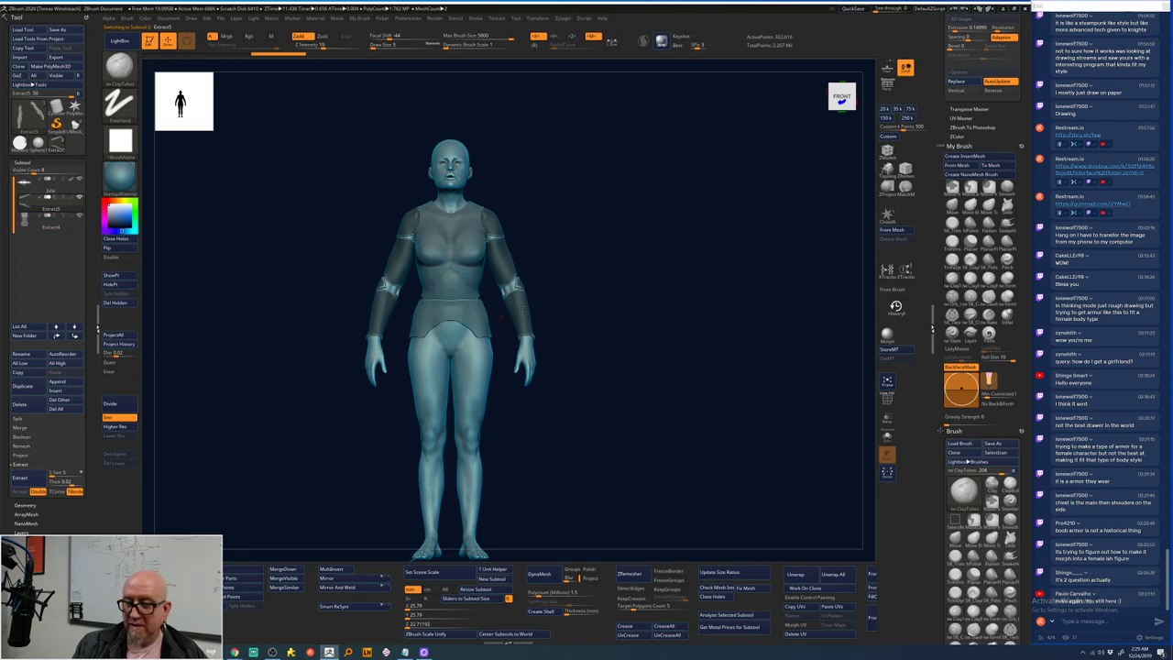
{"action": "left_click_drag", "start_coordinate": [501, 317], "coordinate": [698, 232], "text": "alt"}
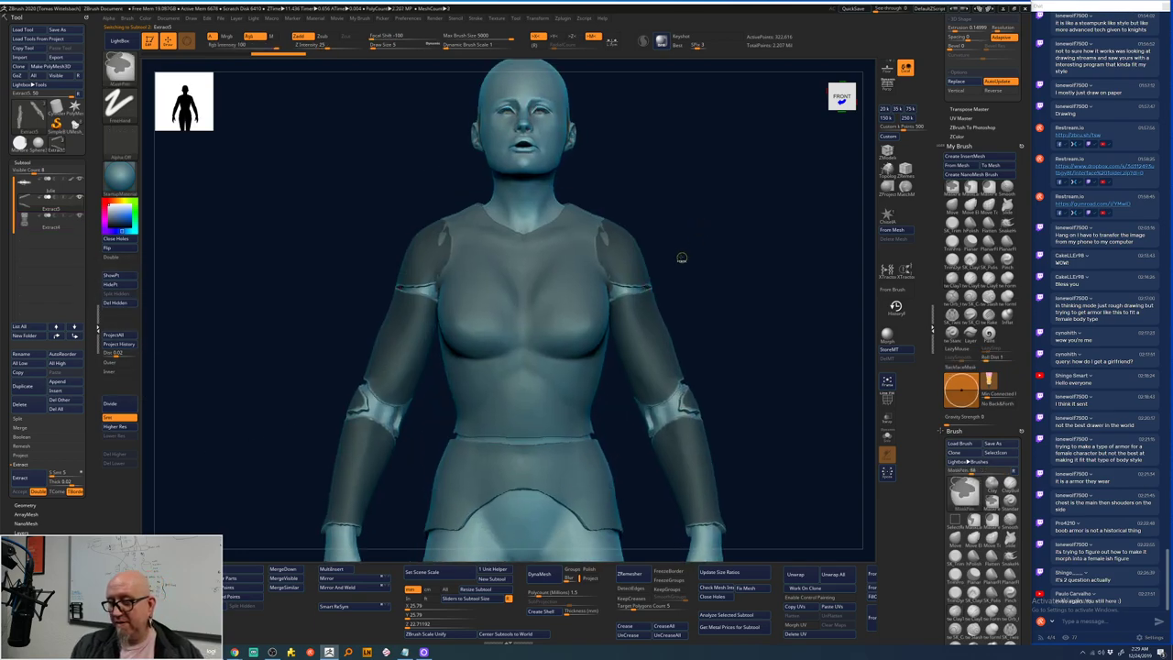
- Switch from the ClayBuildup brush to the Move brush
{"action": "key", "text": "b"}
{"action": "key", "text": "c"}
{"action": "key", "text": "b"}
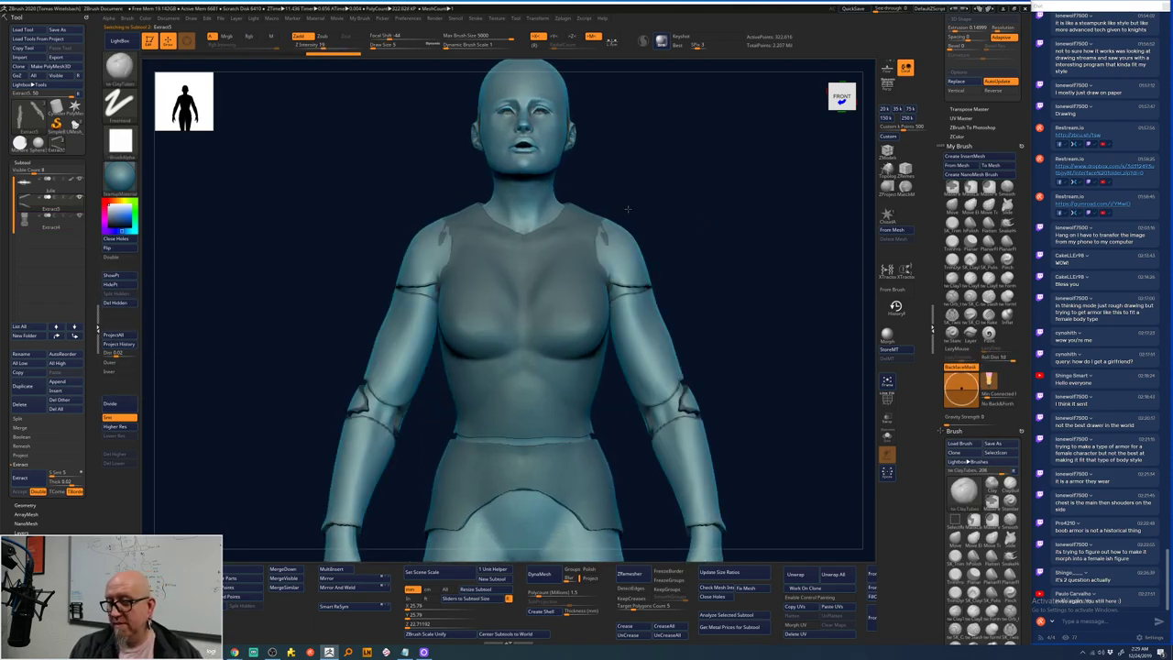
{"action": "key", "text": "space"}
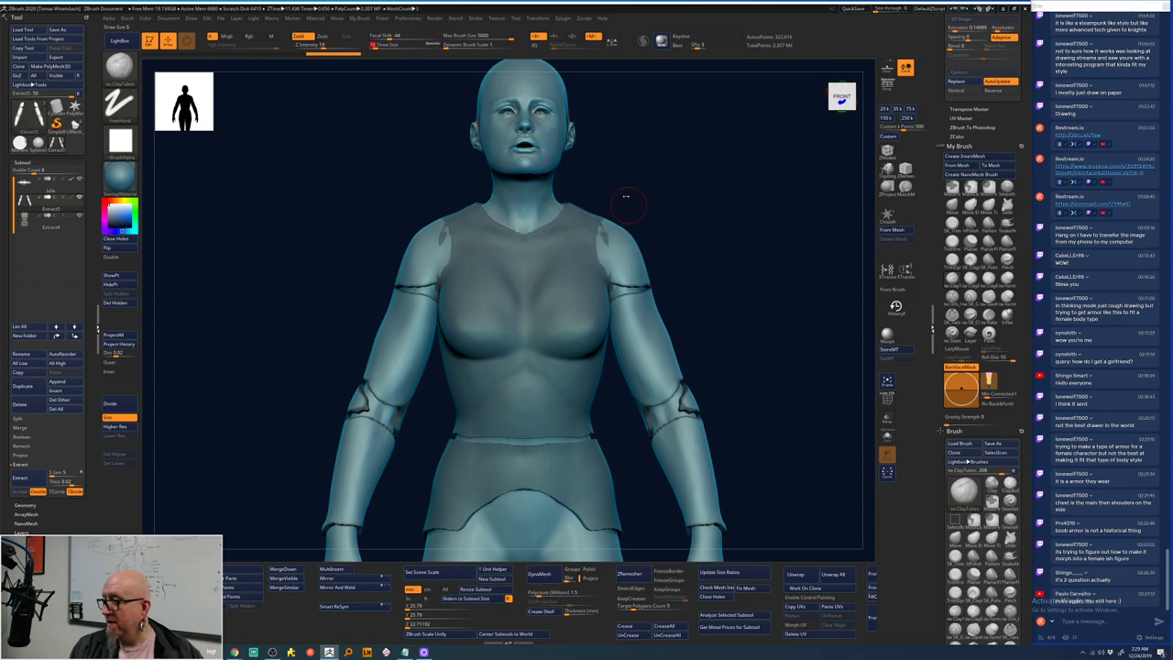
{"action": "key", "text": "b"}
{"action": "key", "text": "m"}
{"action": "key", "text": "v"}
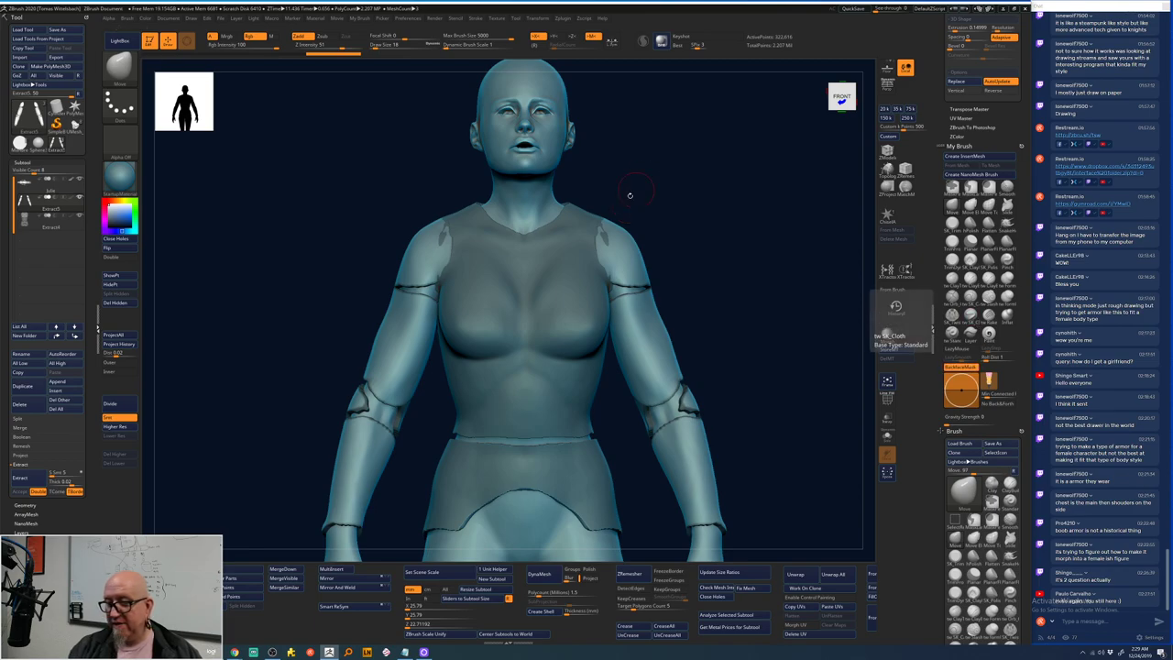
- Smooth the shoulder armor seam and inspect the figure from side, back and low angles
{"action": "key", "text": "space"}
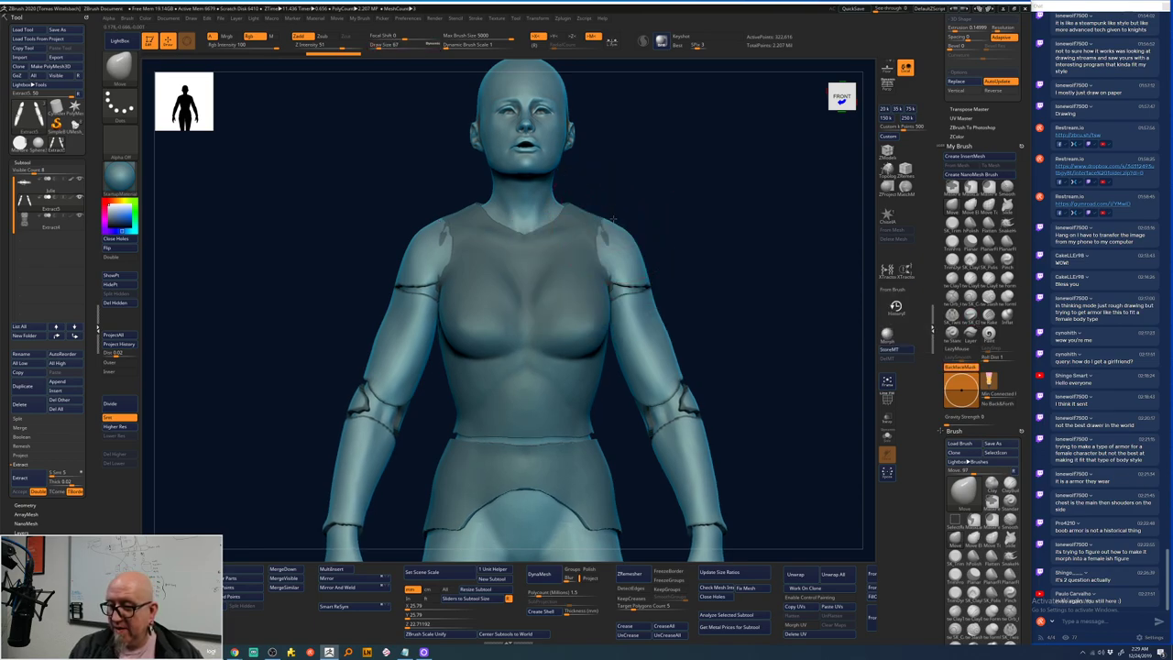
{"action": "left_click_drag", "start_coordinate": [683, 204], "coordinate": [651, 231]}
{"action": "left_click_drag", "start_coordinate": [721, 214], "coordinate": [684, 364]}
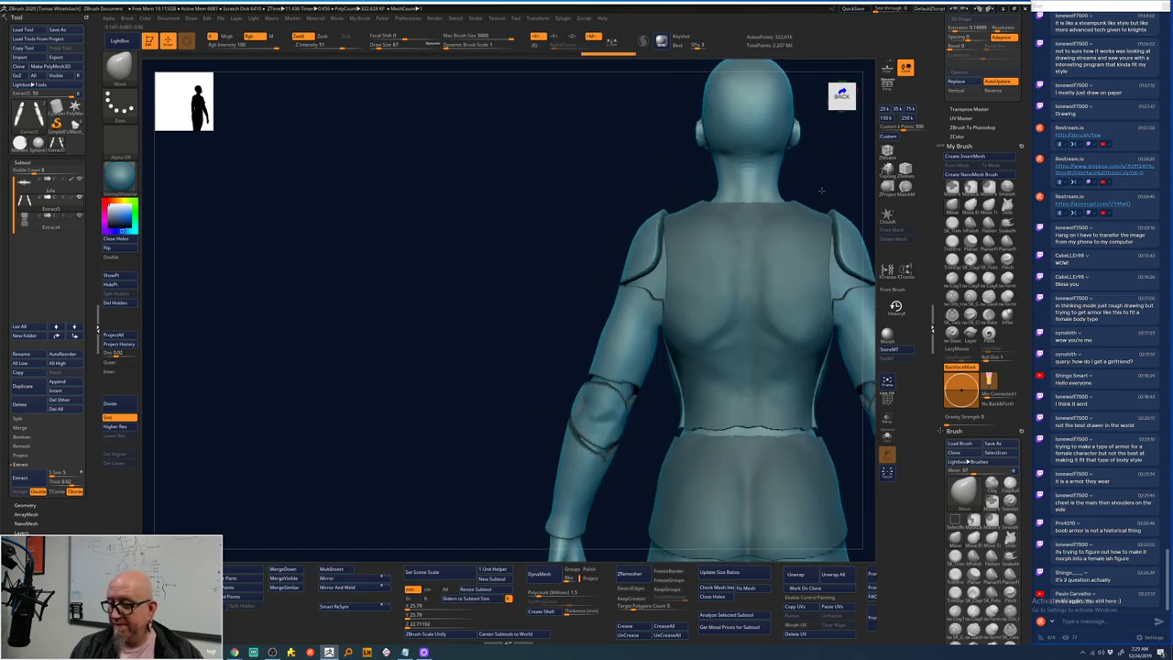
{"action": "left_click_drag", "start_coordinate": [638, 451], "coordinate": [476, 367], "text": "alt"}
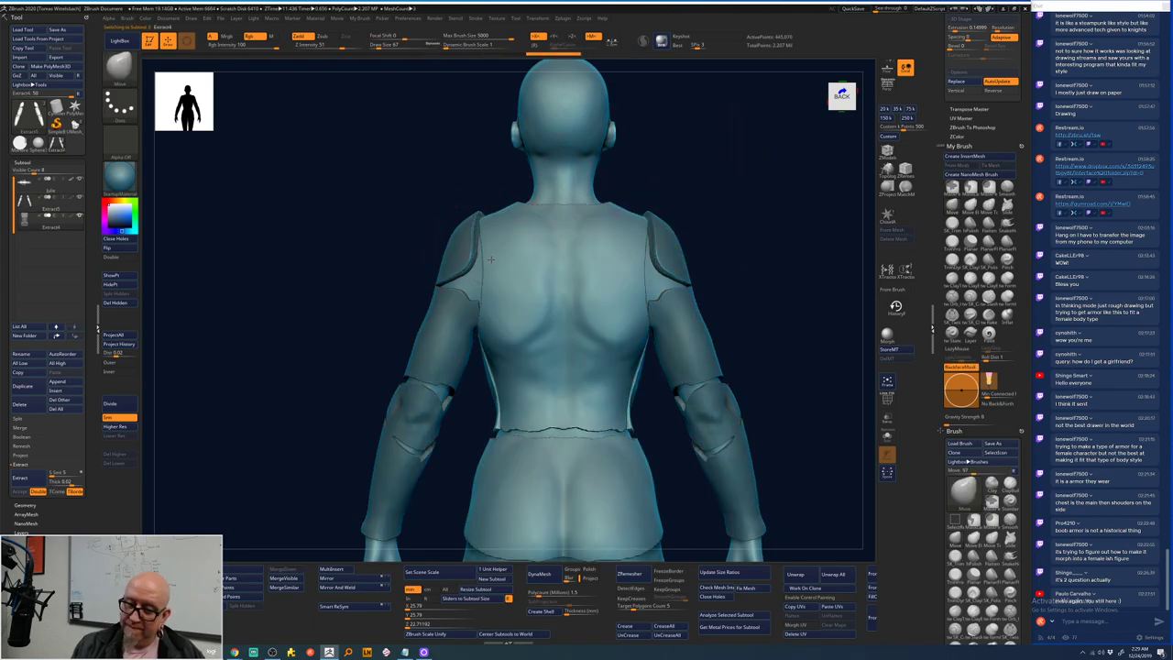
{"action": "mouse_move", "coordinate": [490, 259]}
{"action": "left_mouse_down", "text": "shift"}
{"action": "mouse_move", "coordinate": [478, 275]}
{"action": "mouse_move", "coordinate": [477, 238]}
{"action": "mouse_move", "coordinate": [478, 292]}
{"action": "mouse_move", "coordinate": [637, 195]}
{"action": "left_mouse_up", "text": "shift"}
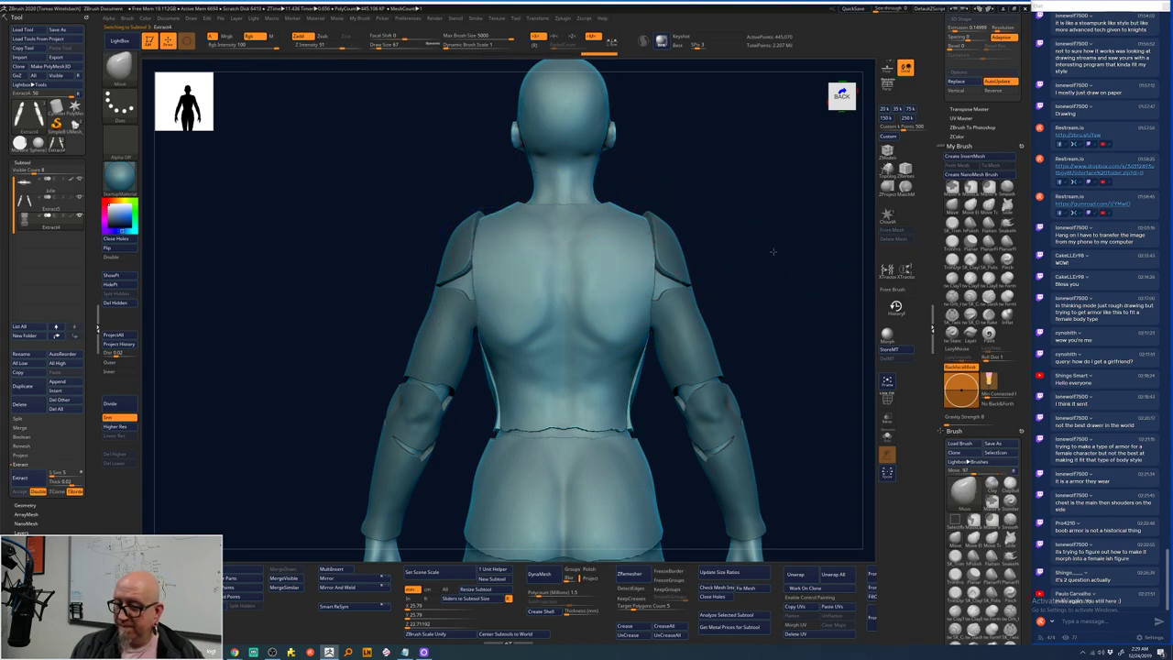
{"action": "mouse_move", "coordinate": [769, 254]}
{"action": "left_mouse_down"}
{"action": "mouse_move", "coordinate": [698, 296]}
{"action": "mouse_move", "coordinate": [733, 276]}
{"action": "mouse_move", "coordinate": [676, 250]}
{"action": "left_mouse_up"}
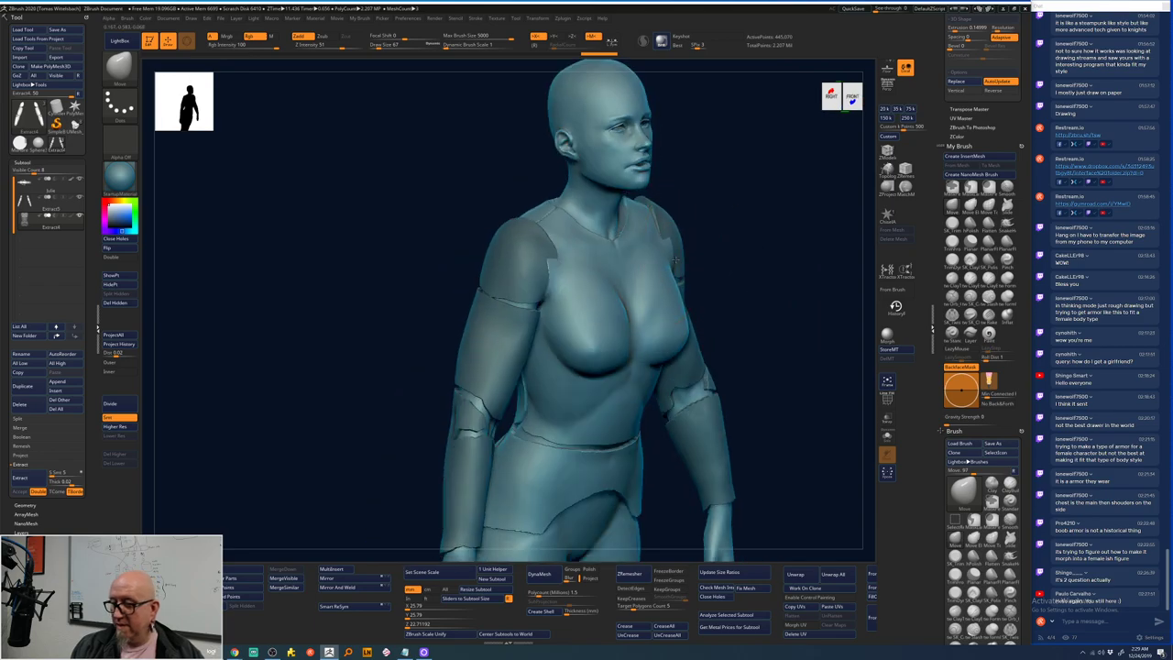
{"action": "mouse_move", "coordinate": [760, 275]}
{"action": "left_mouse_down"}
{"action": "mouse_move", "coordinate": [751, 254]}
{"action": "mouse_move", "coordinate": [683, 249]}
{"action": "mouse_move", "coordinate": [788, 262]}
{"action": "mouse_move", "coordinate": [792, 277]}
{"action": "left_mouse_up"}
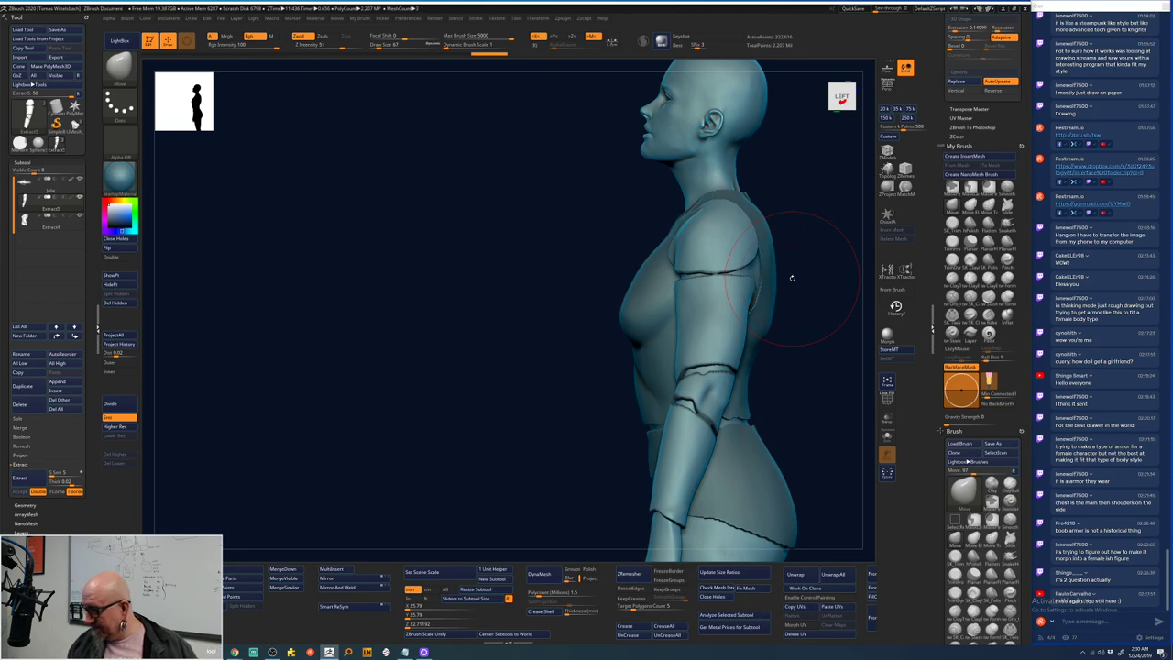
{"action": "left_click_drag", "start_coordinate": [792, 278], "coordinate": [550, 266], "text": "alt"}
{"action": "left_click_drag", "start_coordinate": [686, 196], "coordinate": [733, 236], "text": "shift"}
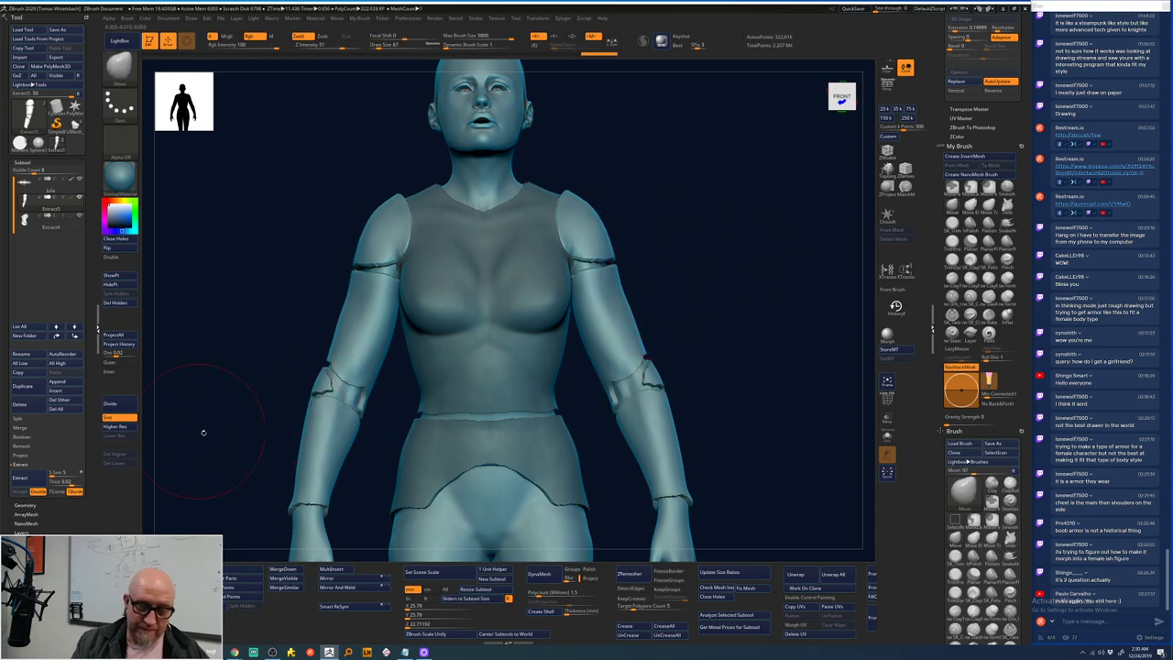
- Select the Move Topological brush and check three-quarter, front and left-profile views
{"action": "left_click", "coordinate": [989, 205]}
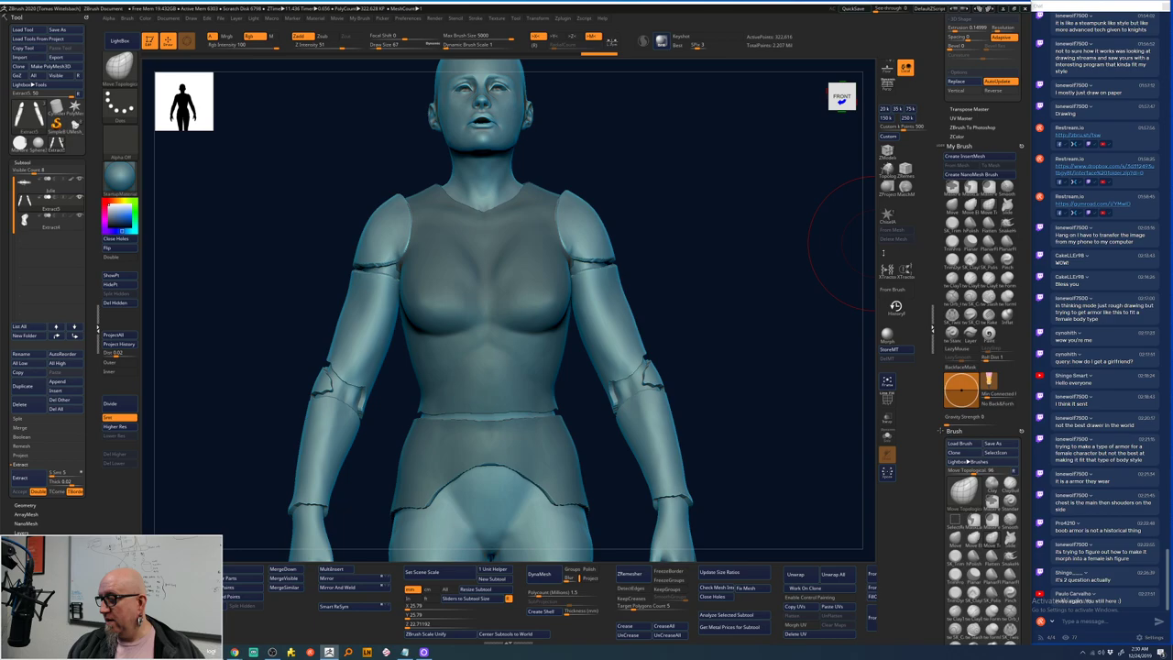
{"action": "left_click_drag", "start_coordinate": [718, 261], "coordinate": [630, 247]}
{"action": "key", "text": "space"}
{"action": "key", "text": "space"}
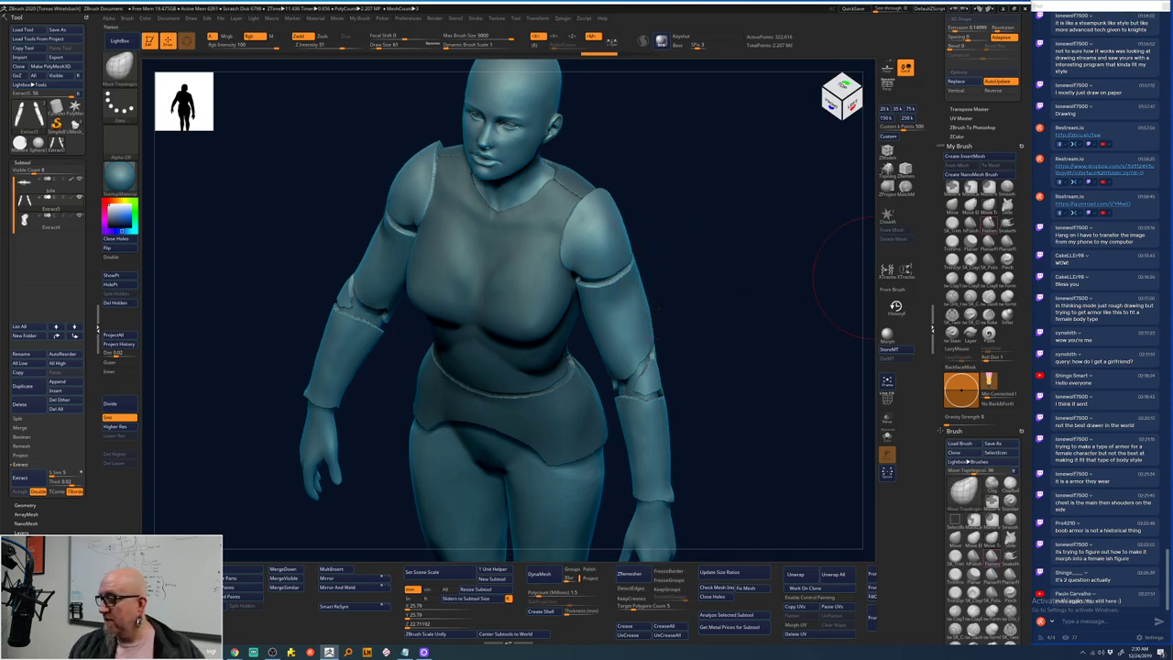
{"action": "key", "text": "b"}
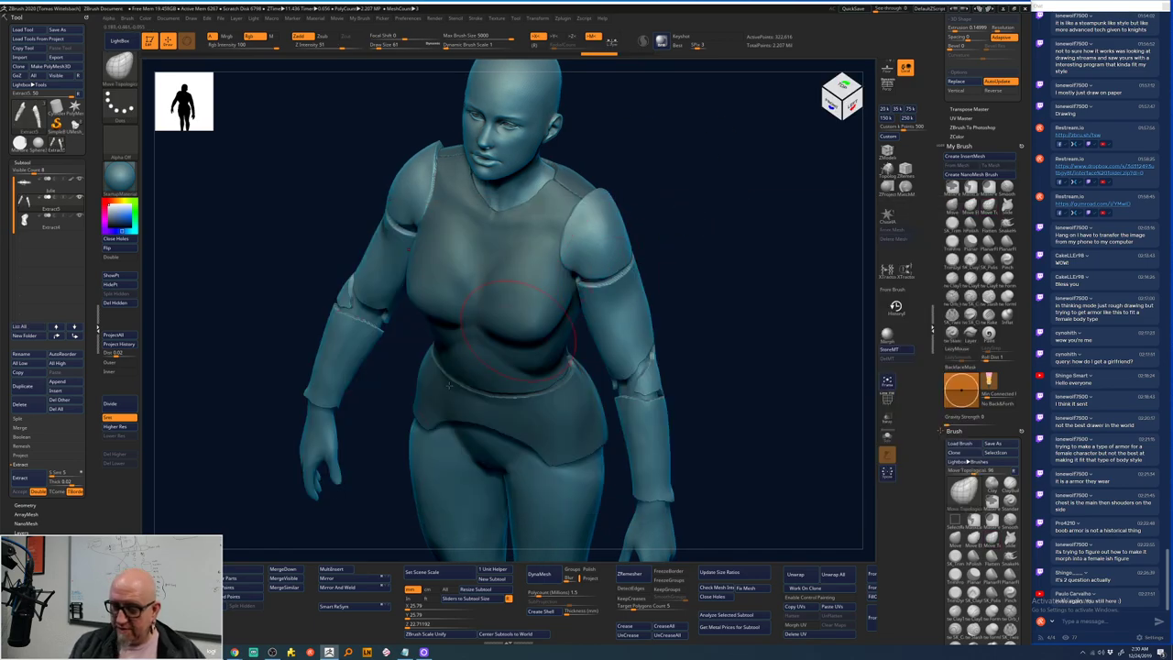
{"action": "left_click_drag", "start_coordinate": [620, 262], "coordinate": [622, 260]}
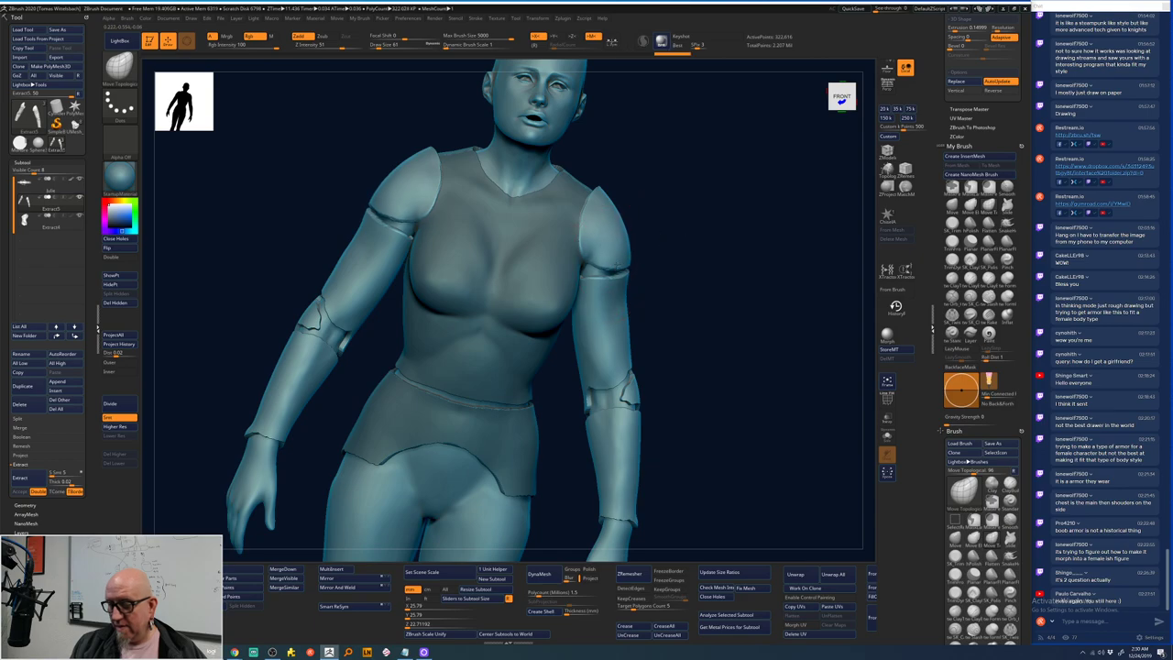
{"action": "mouse_move", "coordinate": [714, 269]}
{"action": "left_mouse_down"}
{"action": "mouse_move", "coordinate": [806, 229]}
{"action": "mouse_move", "coordinate": [785, 222]}
{"action": "mouse_move", "coordinate": [665, 254]}
{"action": "mouse_move", "coordinate": [682, 291]}
{"action": "mouse_move", "coordinate": [654, 296]}
{"action": "left_mouse_up"}
{"action": "key", "text": "space"}
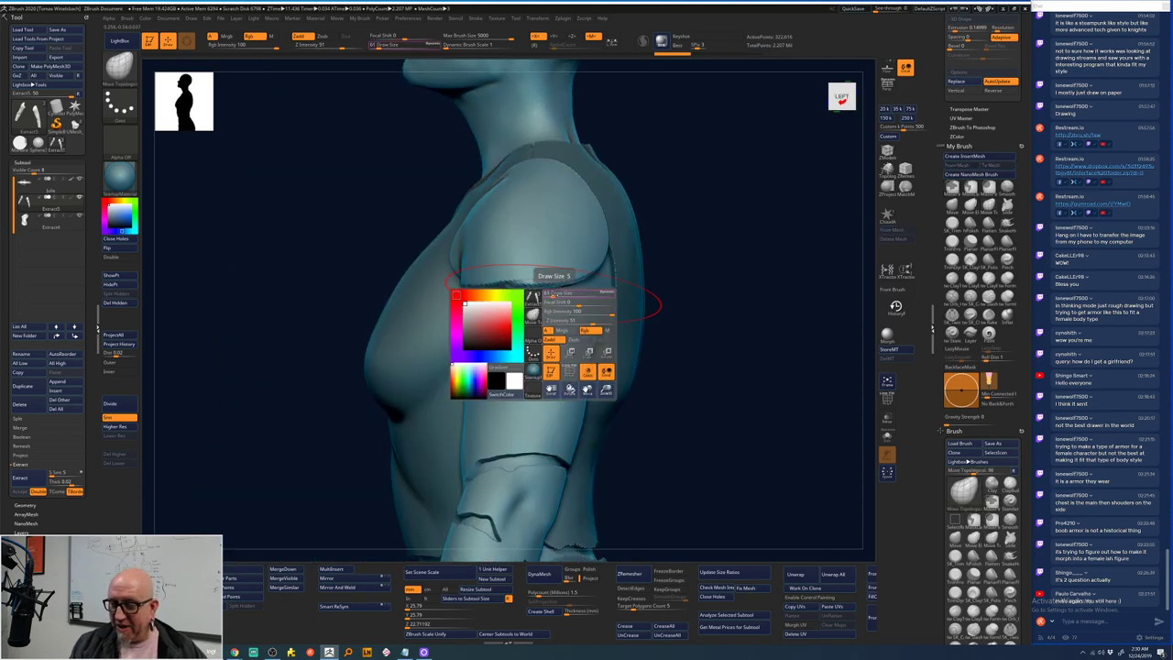
{"action": "left_click_drag", "start_coordinate": [555, 291], "coordinate": [540, 291]}
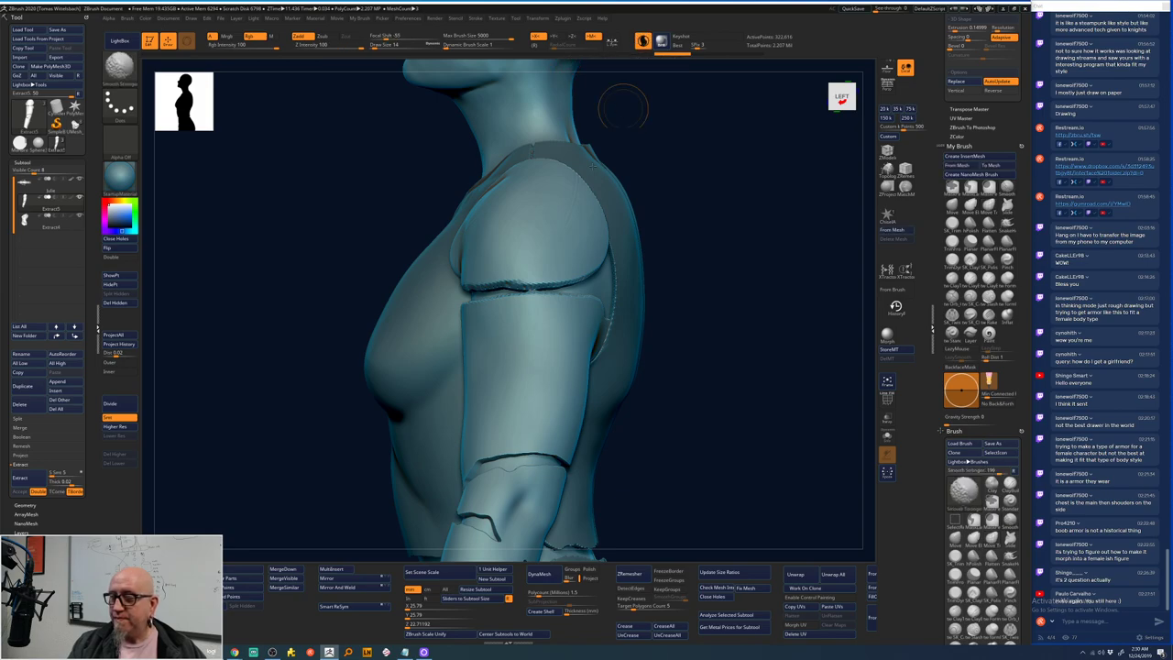
{"action": "mouse_move", "coordinate": [655, 234]}
{"action": "left_mouse_down"}
{"action": "mouse_move", "coordinate": [678, 254]}
{"action": "mouse_move", "coordinate": [533, 284]}
{"action": "left_mouse_up"}
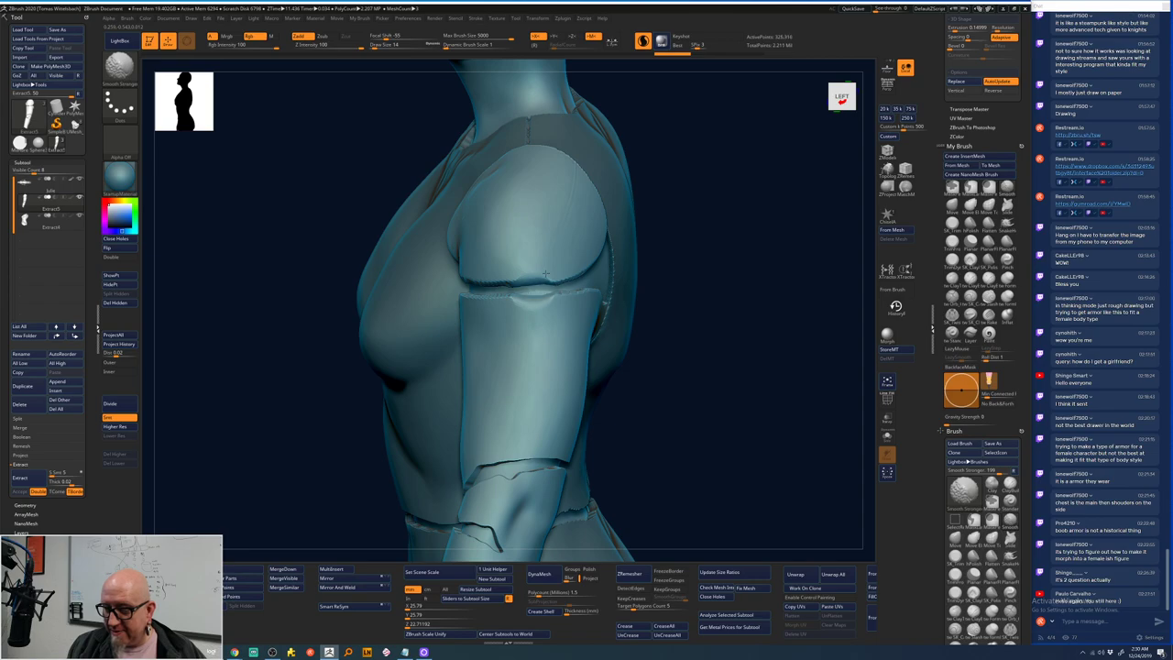
{"action": "mouse_move", "coordinate": [545, 273]}
{"action": "left_mouse_down", "text": "shift"}
{"action": "mouse_move", "coordinate": [734, 260]}
{"action": "mouse_move", "coordinate": [641, 254]}
{"action": "left_mouse_up", "text": "shift"}
{"action": "key", "text": "space"}
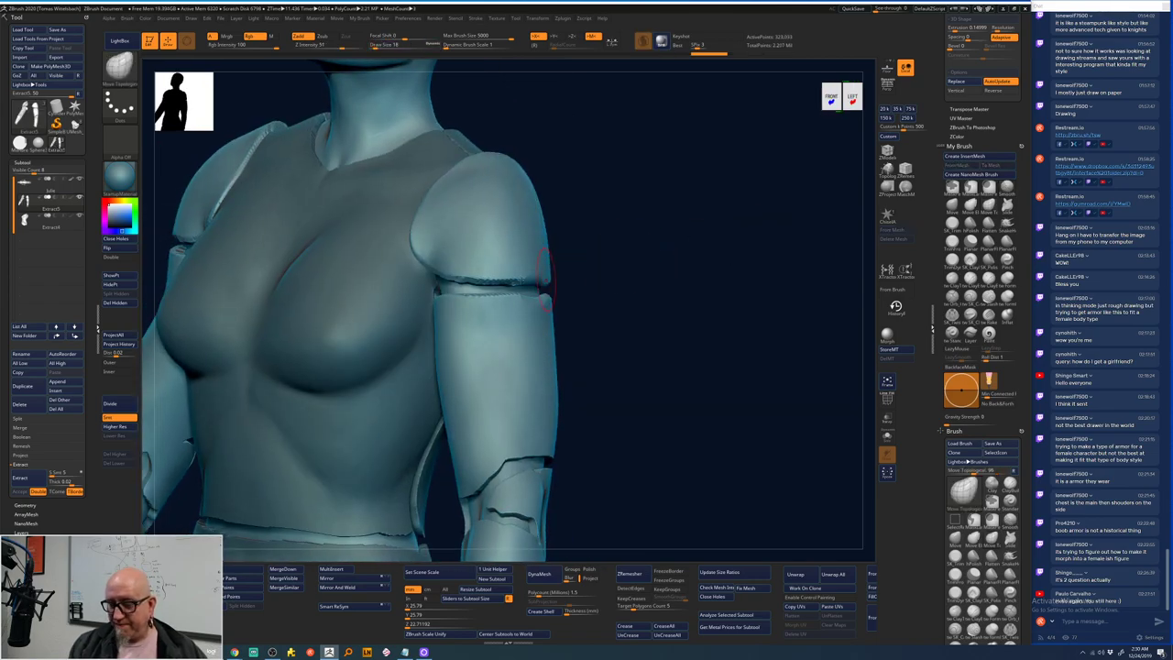
{"action": "mouse_move", "coordinate": [569, 279]}
{"action": "left_mouse_down"}
{"action": "mouse_move", "coordinate": [720, 249]}
{"action": "mouse_move", "coordinate": [693, 262]}
{"action": "left_mouse_up"}
{"action": "key", "text": "b"}
{"action": "key", "text": "Escape"}
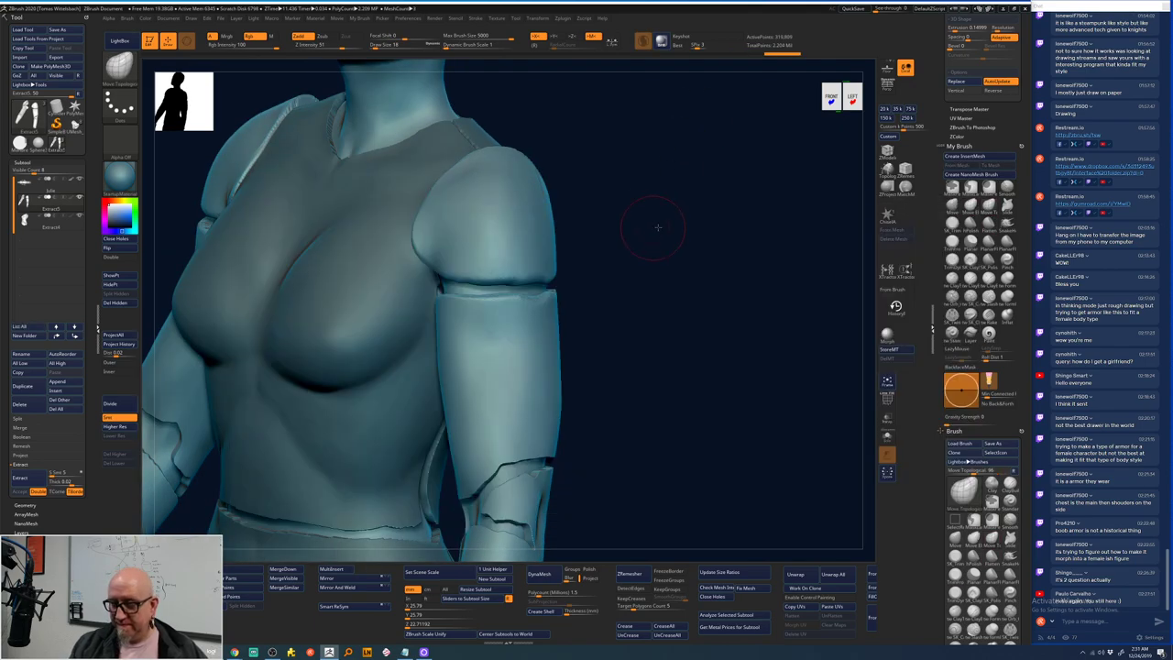
{"action": "mouse_move", "coordinate": [650, 230]}
{"action": "left_mouse_down"}
{"action": "mouse_move", "coordinate": [666, 227]}
{"action": "mouse_move", "coordinate": [514, 284]}
{"action": "left_mouse_up"}
{"action": "key", "text": "space"}
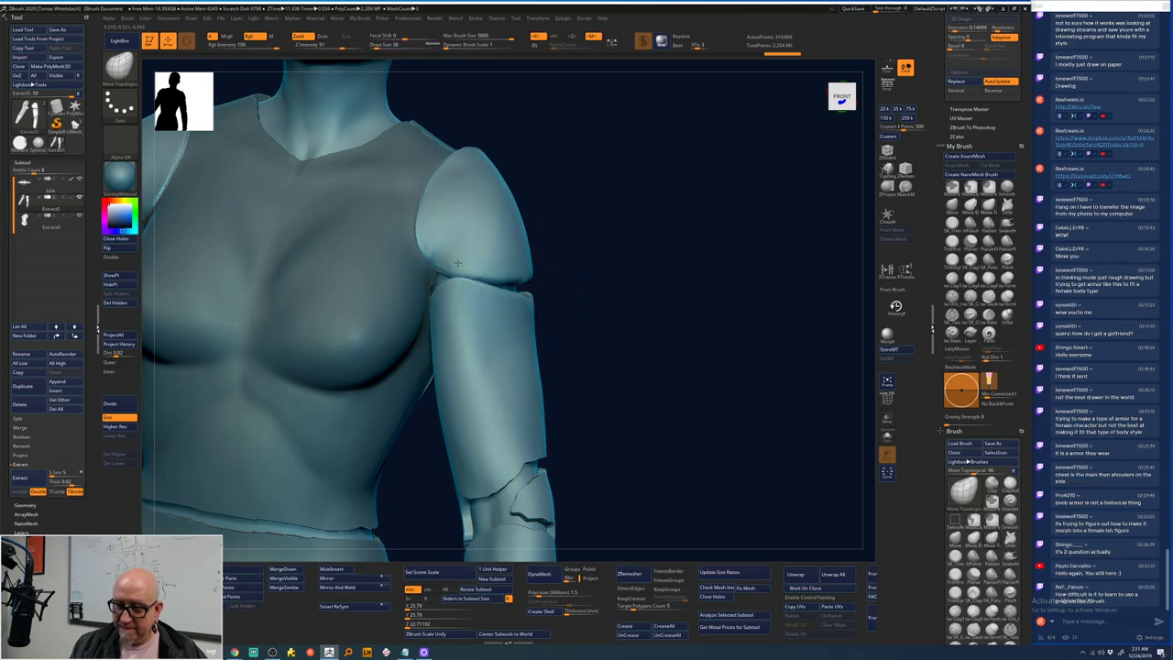
{"action": "left_click_drag", "start_coordinate": [613, 254], "coordinate": [535, 273], "text": "shift"}
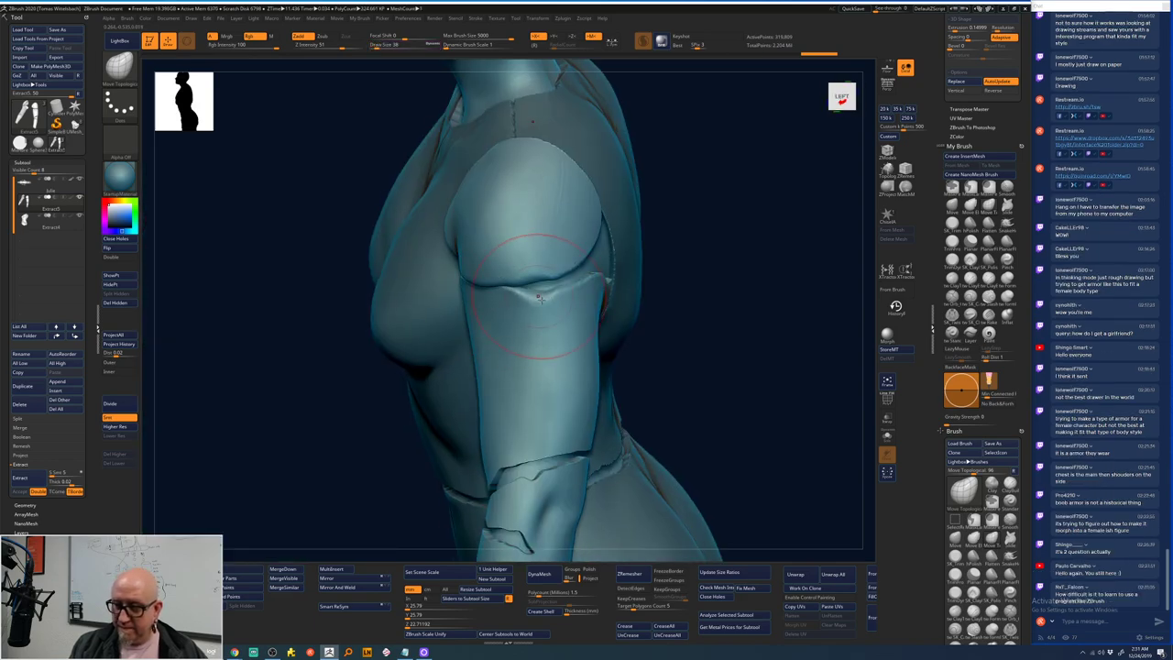
{"action": "left_click_drag", "start_coordinate": [678, 248], "coordinate": [608, 262]}
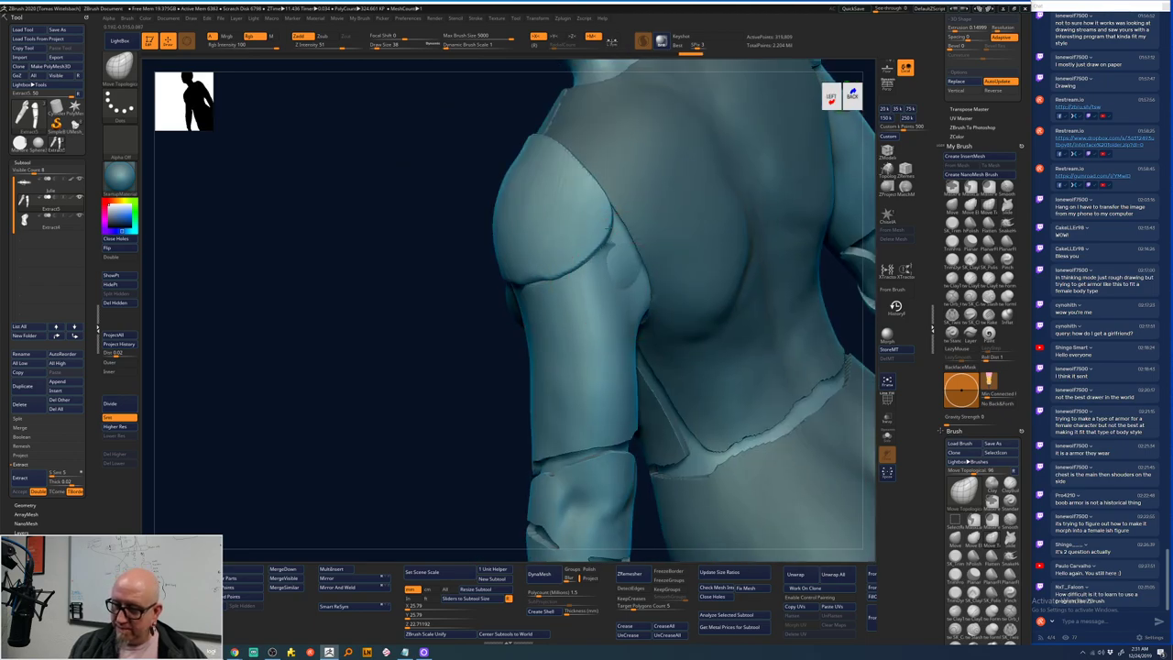
{"action": "left_click_drag", "start_coordinate": [424, 461], "coordinate": [629, 210], "text": "shift"}
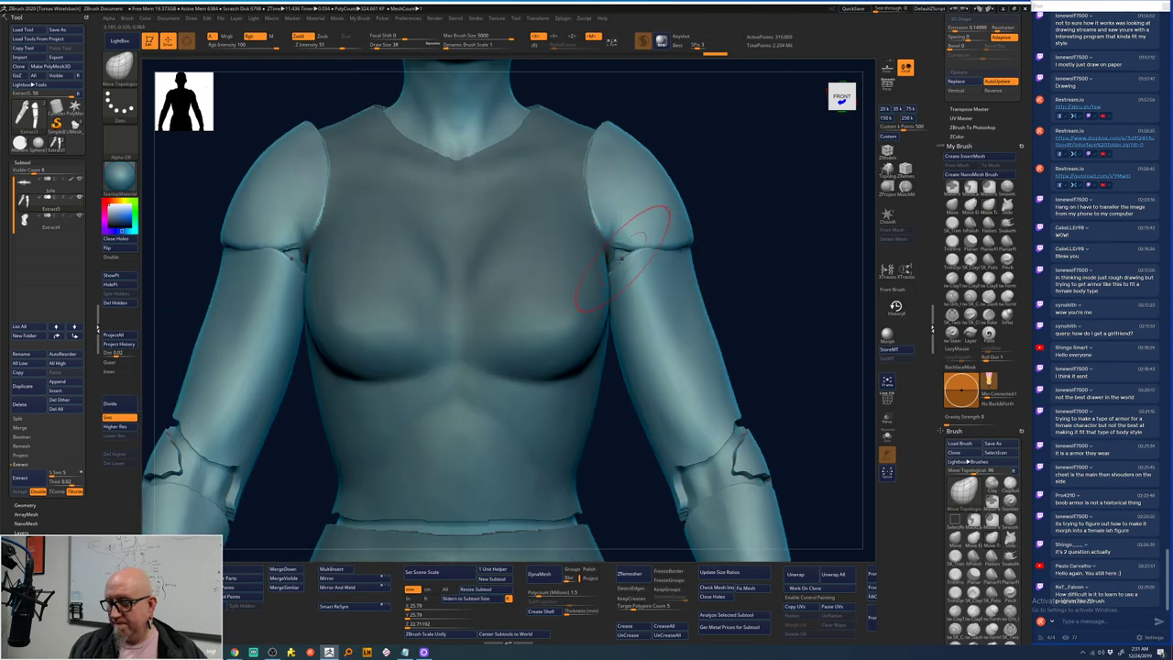
{"action": "left_click_drag", "start_coordinate": [754, 241], "coordinate": [715, 280]}
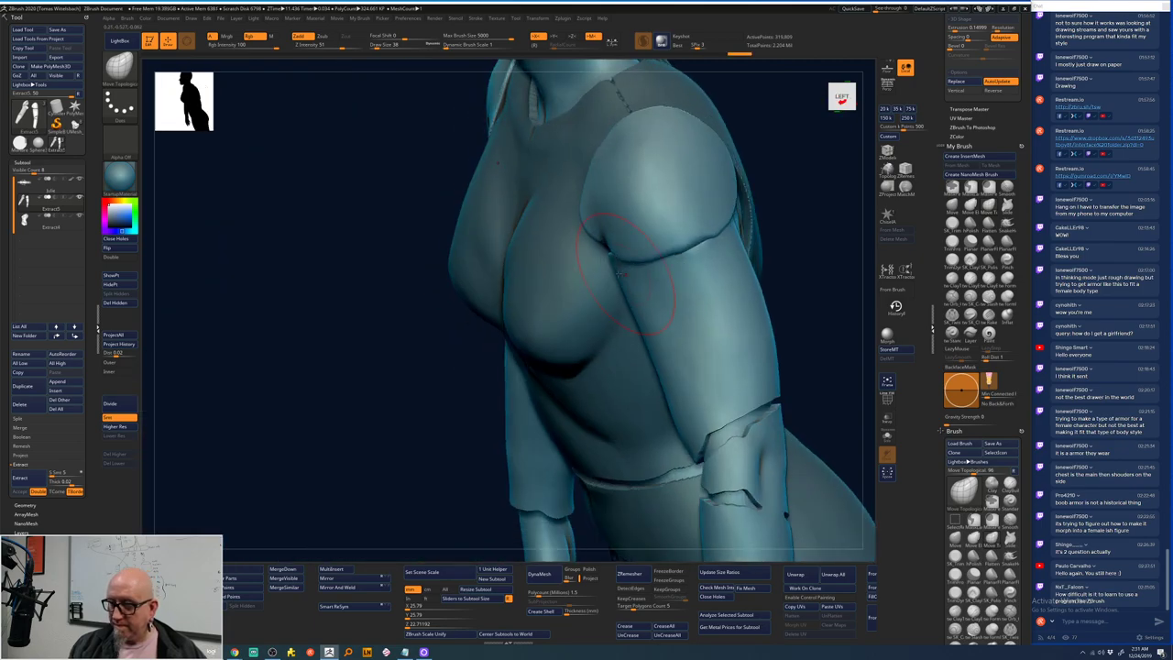
{"action": "left_click_drag", "start_coordinate": [421, 481], "coordinate": [458, 459], "text": "shift"}
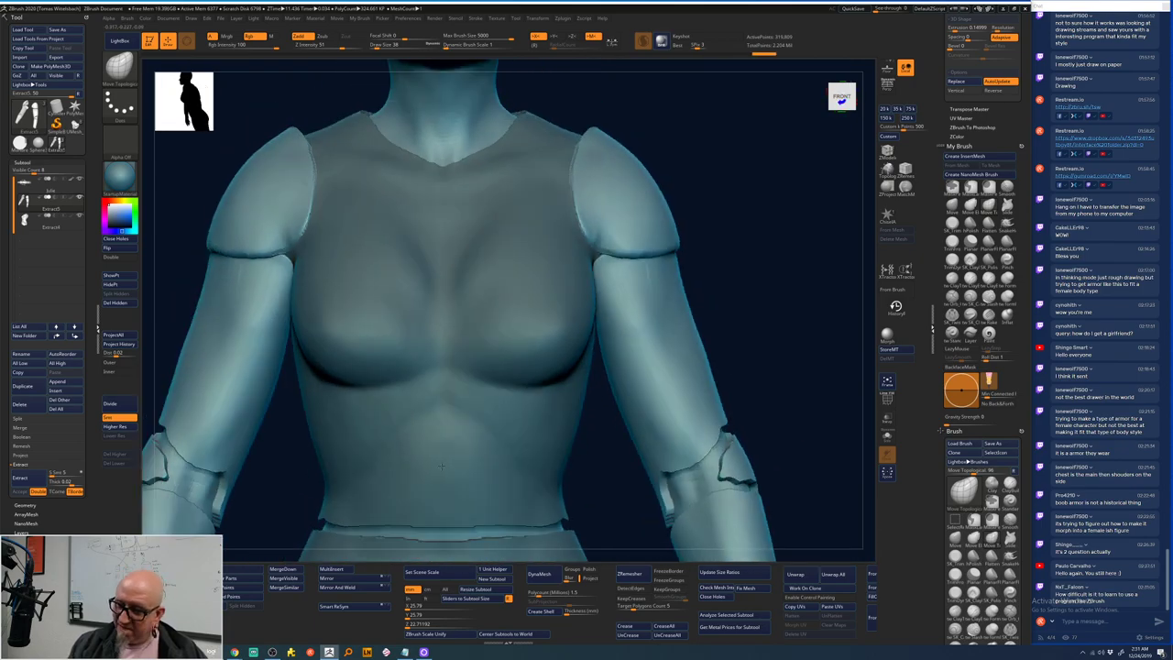
{"action": "mouse_move", "coordinate": [729, 302]}
{"action": "left_mouse_down", "text": "alt"}
{"action": "mouse_move", "coordinate": [742, 340]}
{"action": "mouse_move", "coordinate": [697, 220]}
{"action": "mouse_move", "coordinate": [659, 283]}
{"action": "mouse_move", "coordinate": [660, 333]}
{"action": "left_mouse_up", "text": "alt"}
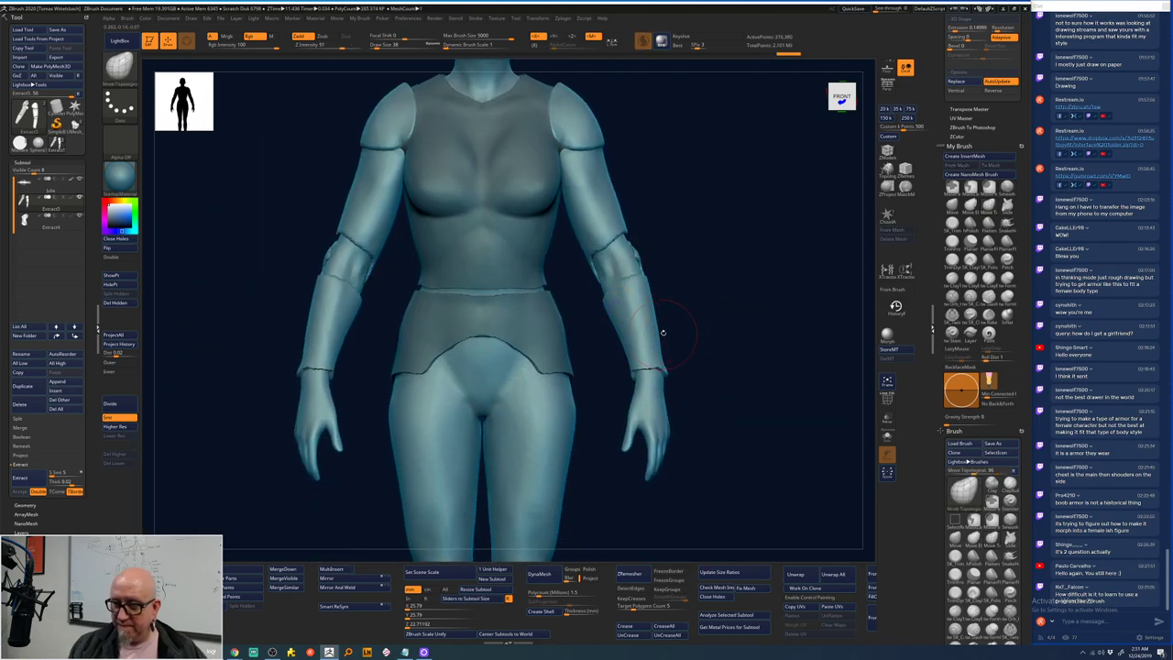
{"action": "key", "text": "space"}
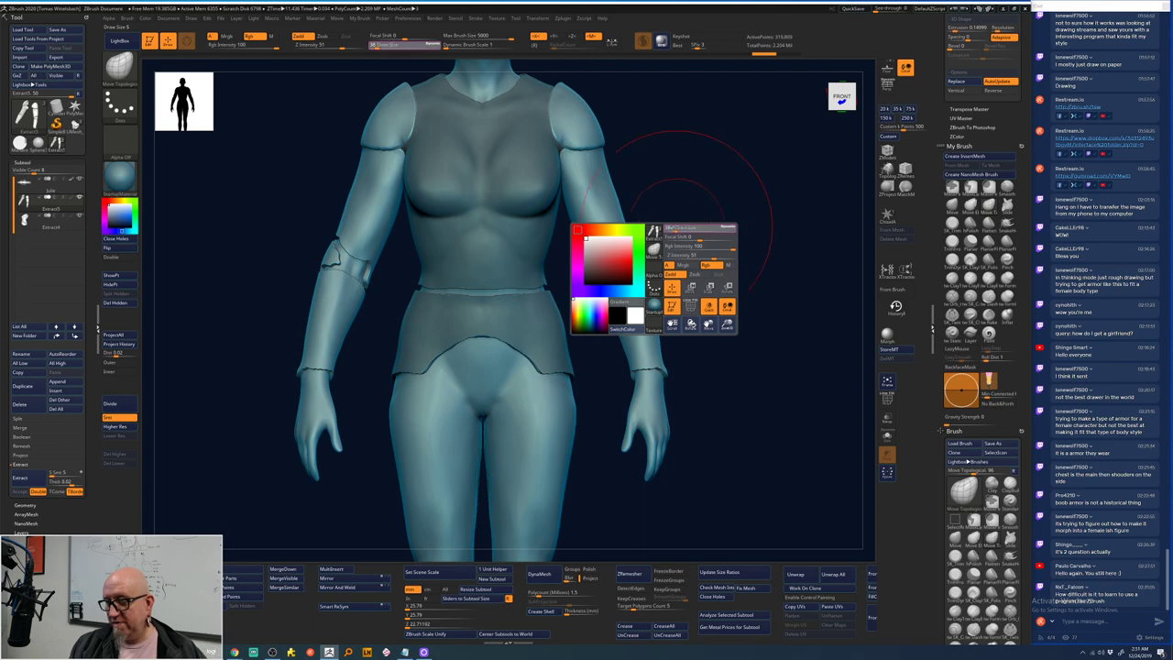
{"action": "left_click_drag", "start_coordinate": [694, 217], "coordinate": [644, 244]}
{"action": "key", "text": "space"}
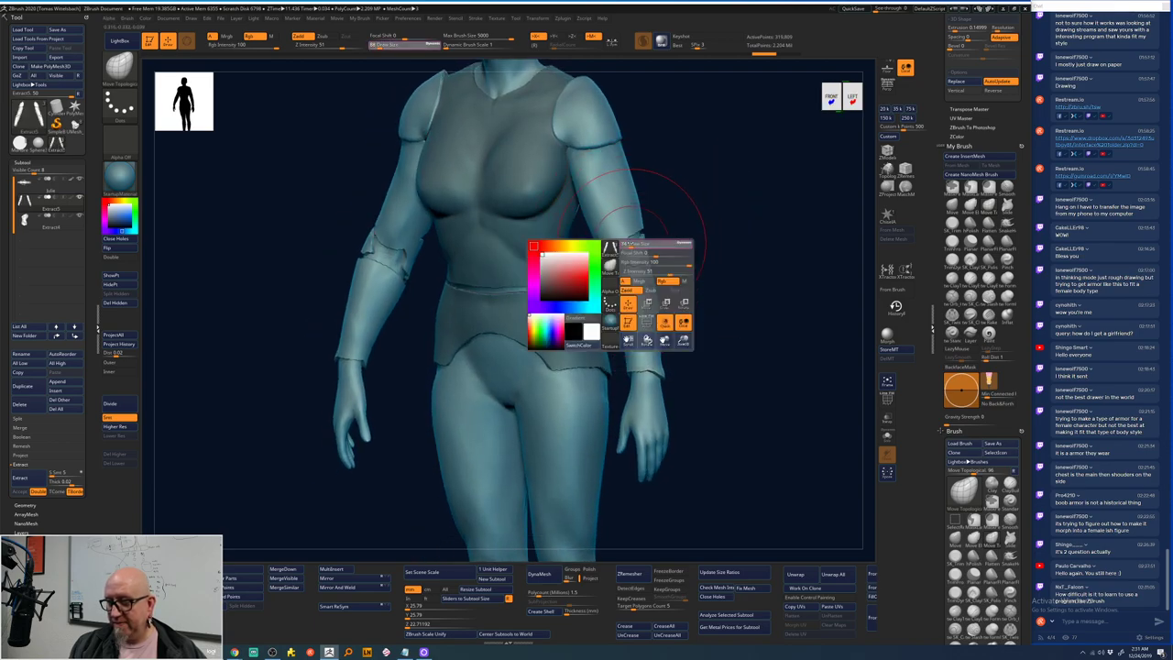
{"action": "key", "text": "shift"}
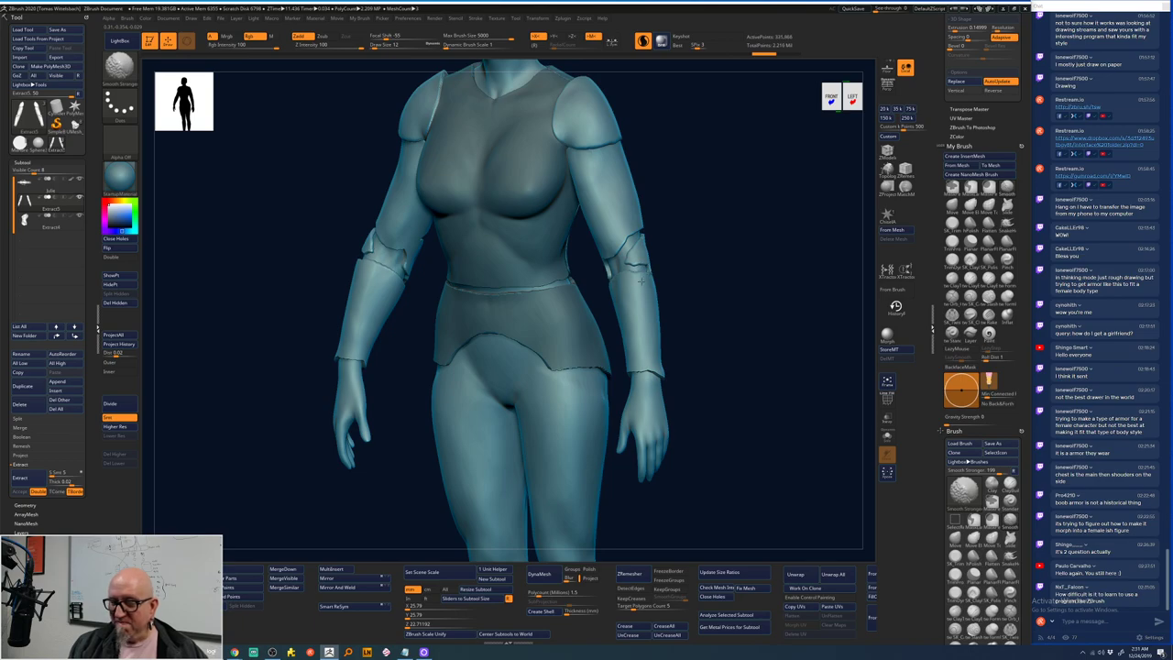
{"action": "left_click_drag", "start_coordinate": [641, 280], "coordinate": [742, 309], "text": "shift"}
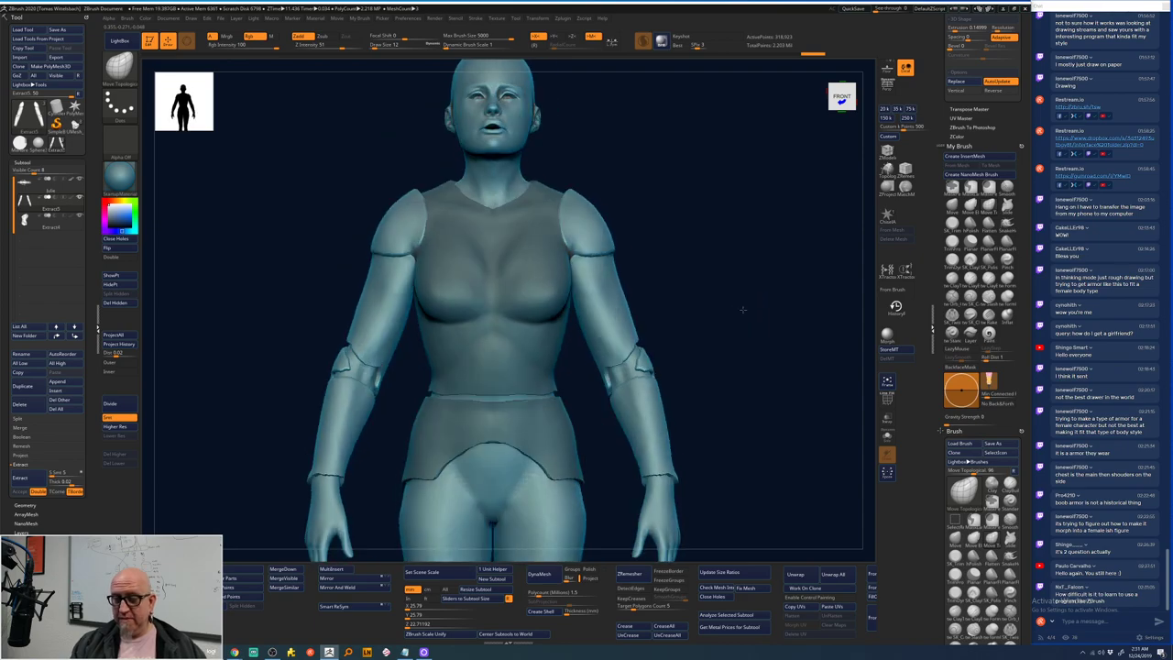
{"action": "left_click", "coordinate": [534, 341], "text": "alt"}
{"action": "key", "text": "space"}
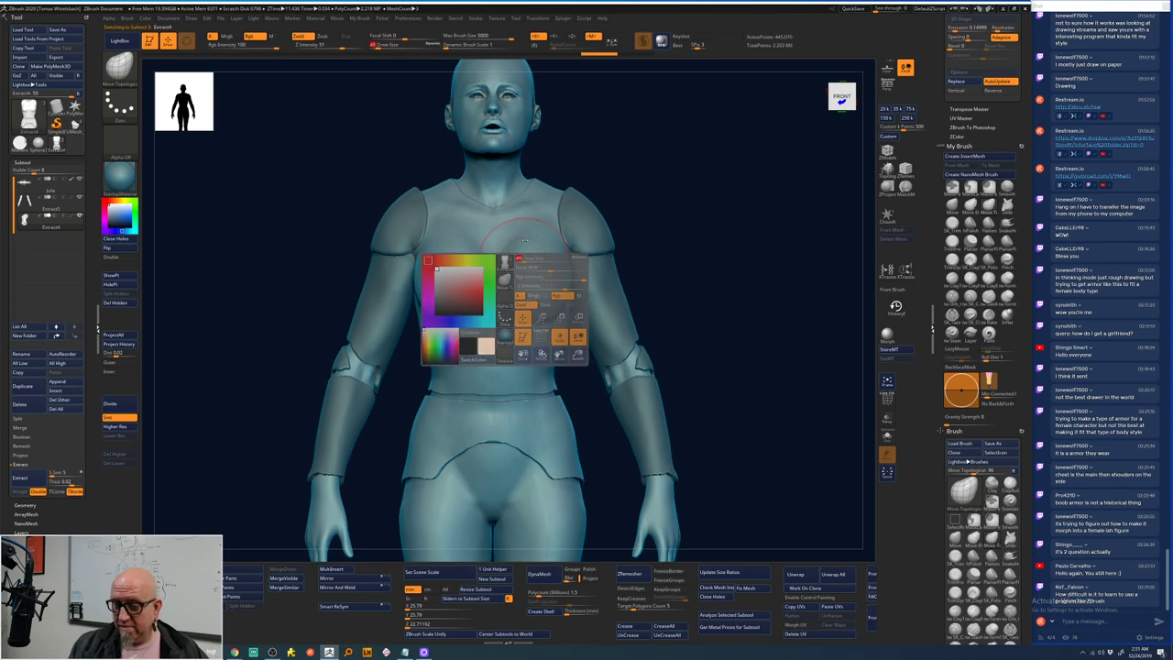
{"action": "key", "text": "shift"}
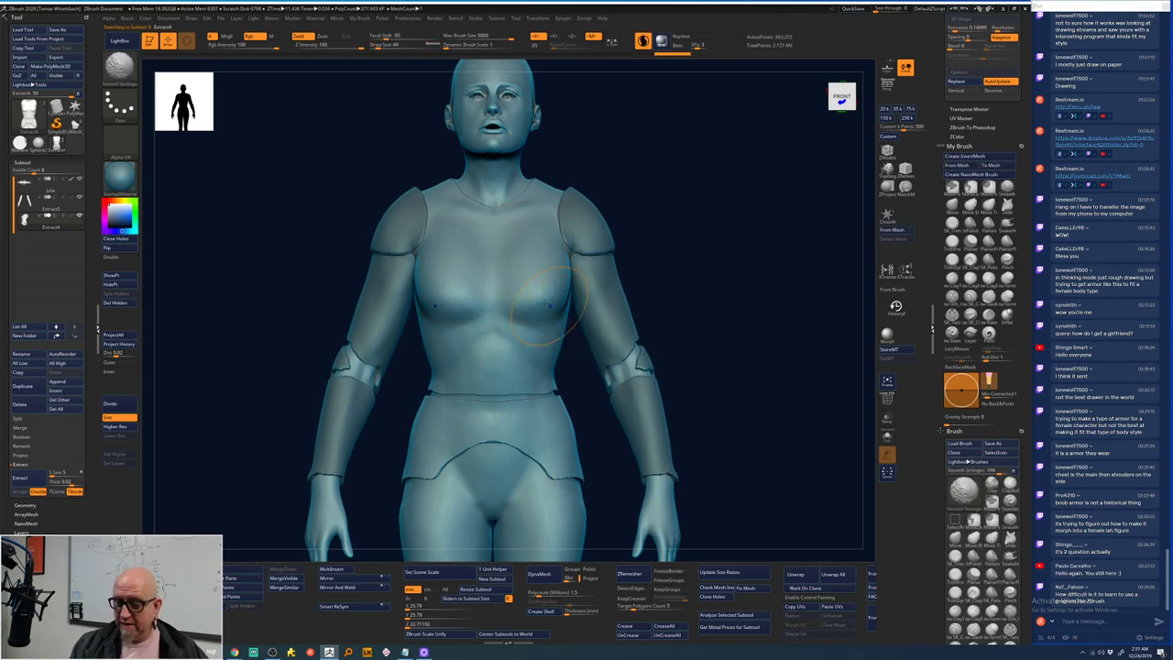
{"action": "left_click_drag", "start_coordinate": [675, 275], "coordinate": [596, 307]}
{"action": "left_click_drag", "start_coordinate": [697, 262], "coordinate": [794, 343]}
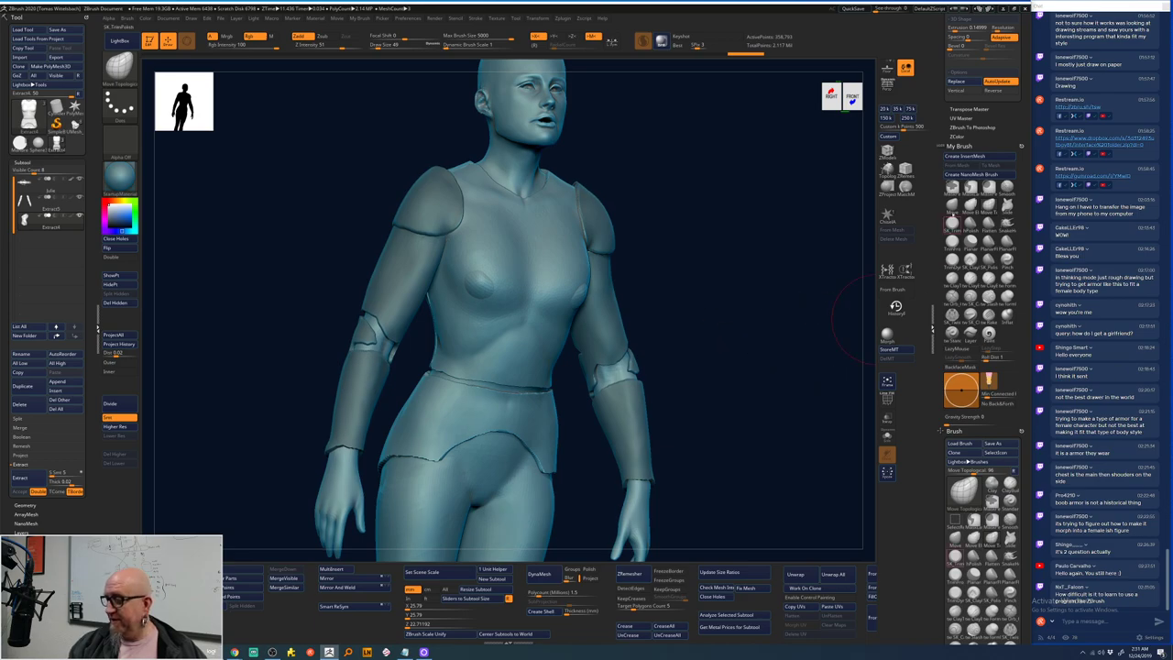
{"action": "left_click_drag", "start_coordinate": [686, 283], "coordinate": [609, 282]}
{"action": "key", "text": "space"}
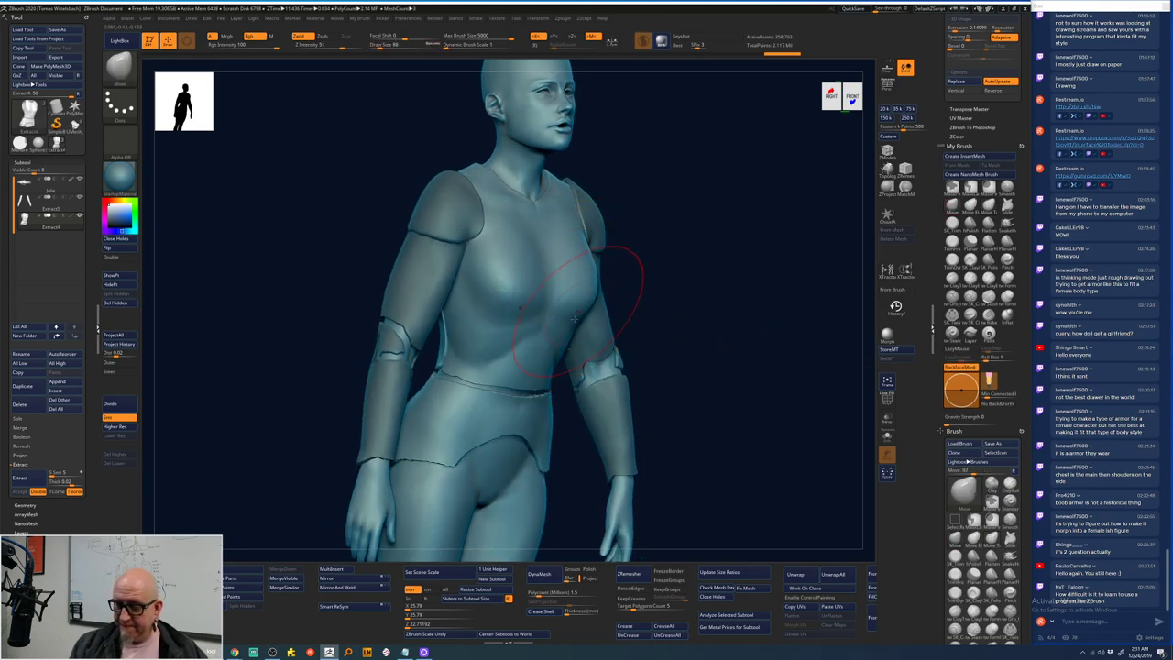
{"action": "left_click_drag", "start_coordinate": [684, 280], "coordinate": [556, 318]}
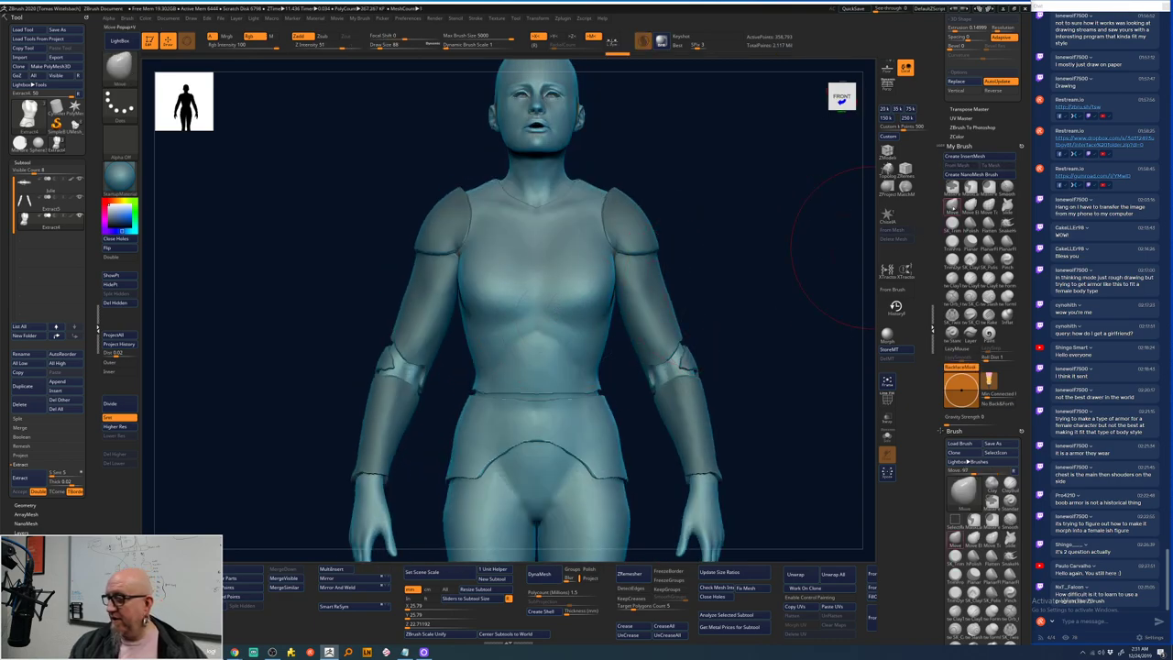
{"action": "key", "text": "b"}
{"action": "key", "text": "m"}
{"action": "key", "text": "v"}
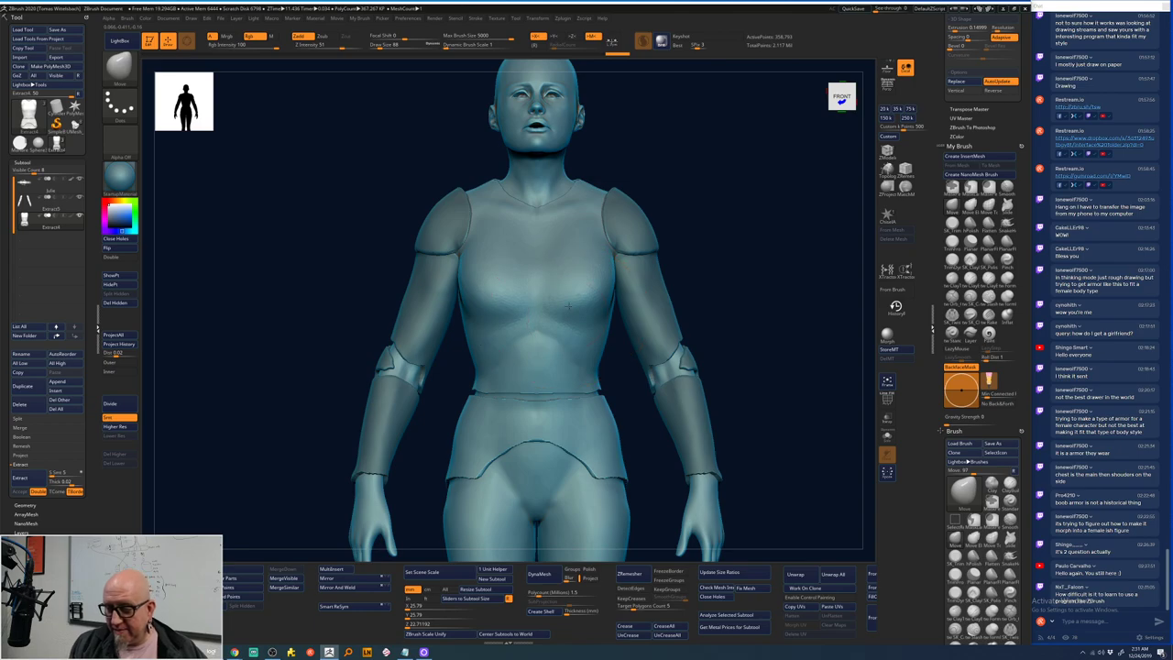
{"action": "mouse_move", "coordinate": [569, 305]}
{"action": "right_mouse_down"}
{"action": "mouse_move", "coordinate": [694, 262]}
{"action": "mouse_move", "coordinate": [564, 252]}
{"action": "right_mouse_up"}
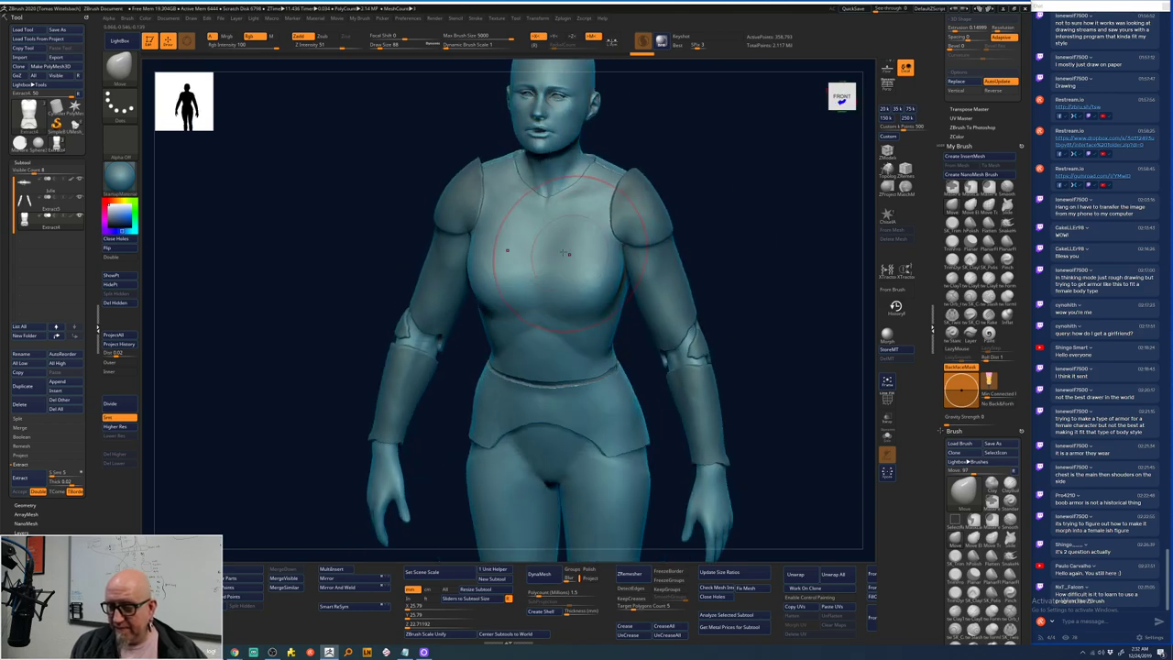
{"action": "right_click_drag", "start_coordinate": [751, 214], "coordinate": [750, 222]}
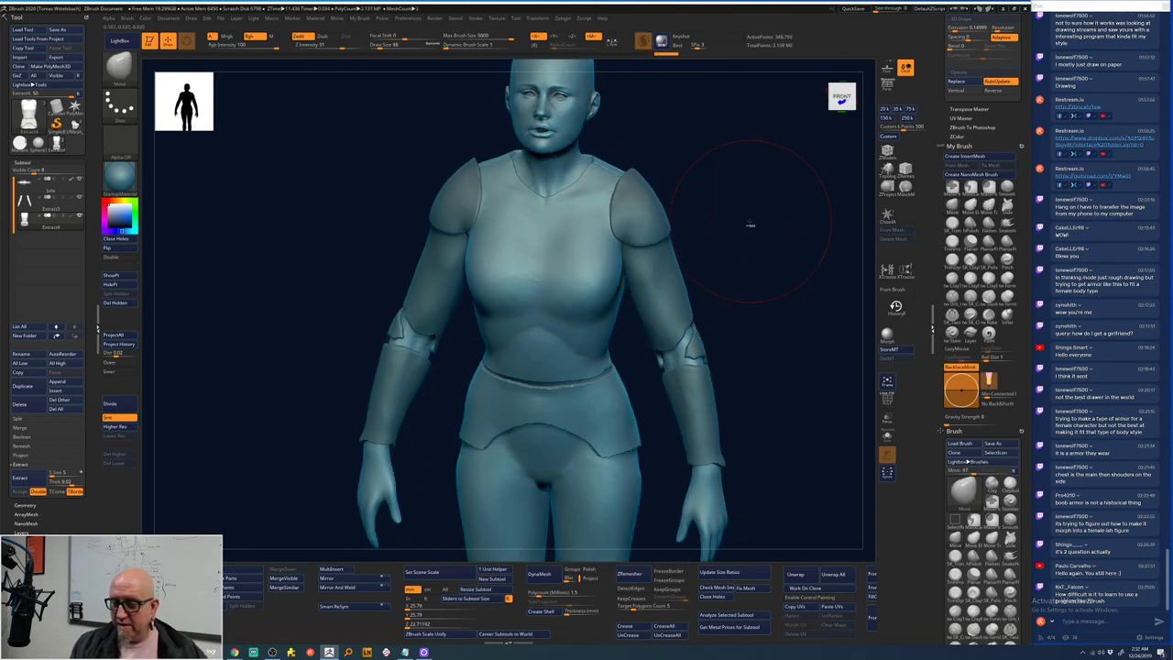
{"action": "key", "text": "space"}
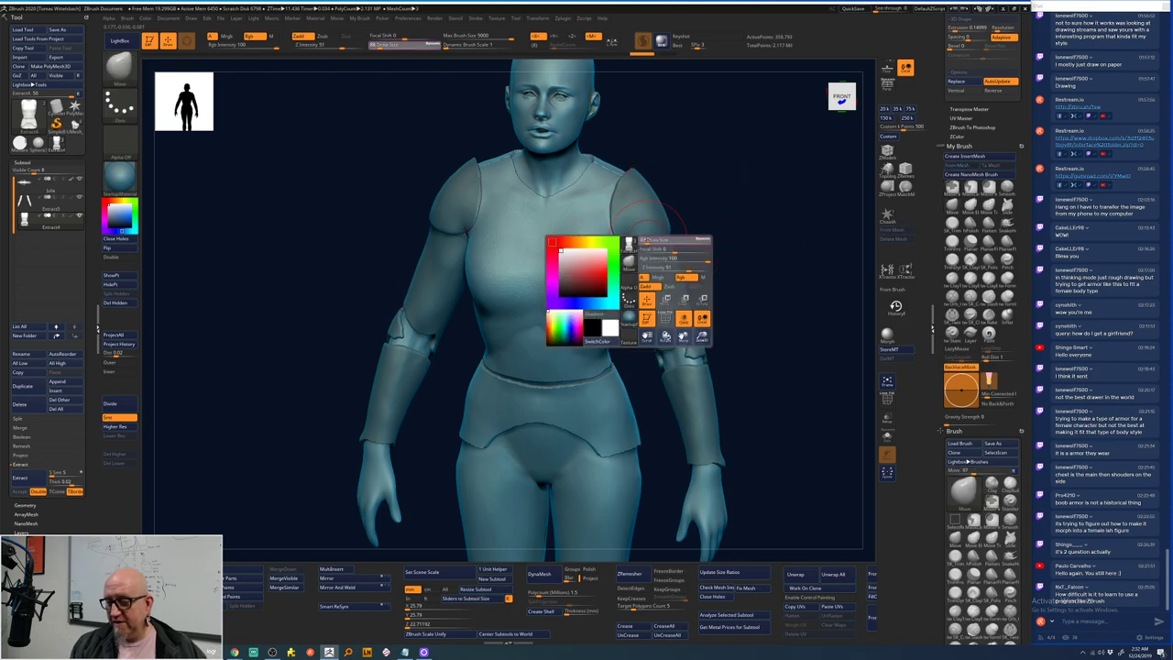
{"action": "key", "text": "shift"}
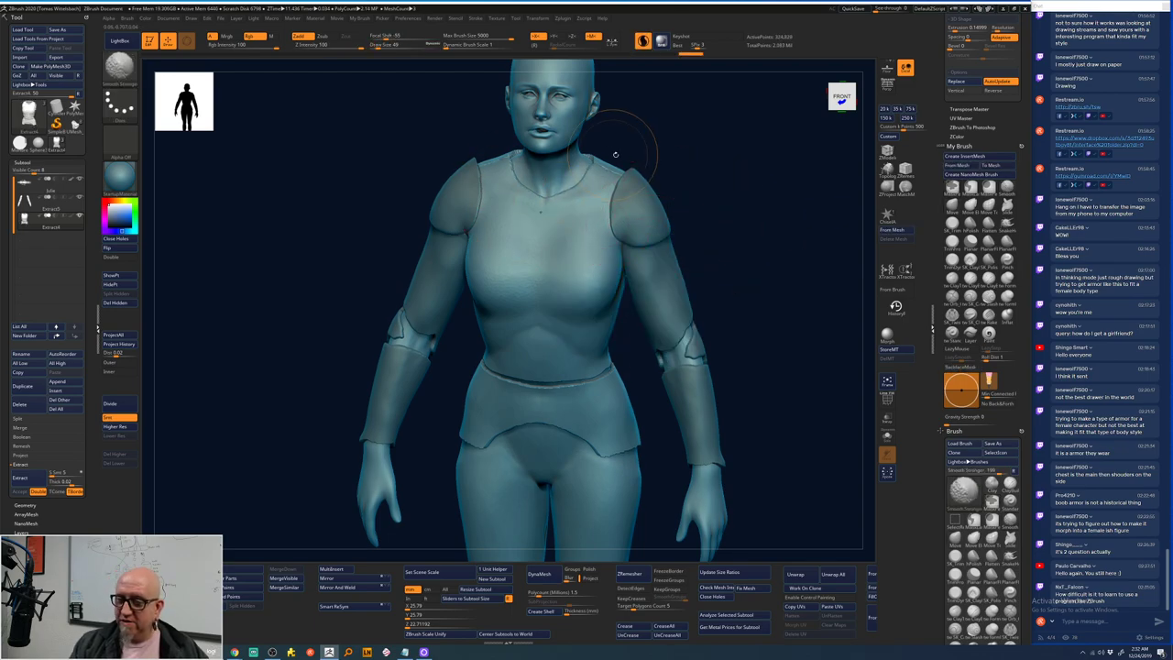
{"action": "right_click_drag", "start_coordinate": [616, 154], "coordinate": [724, 125]}
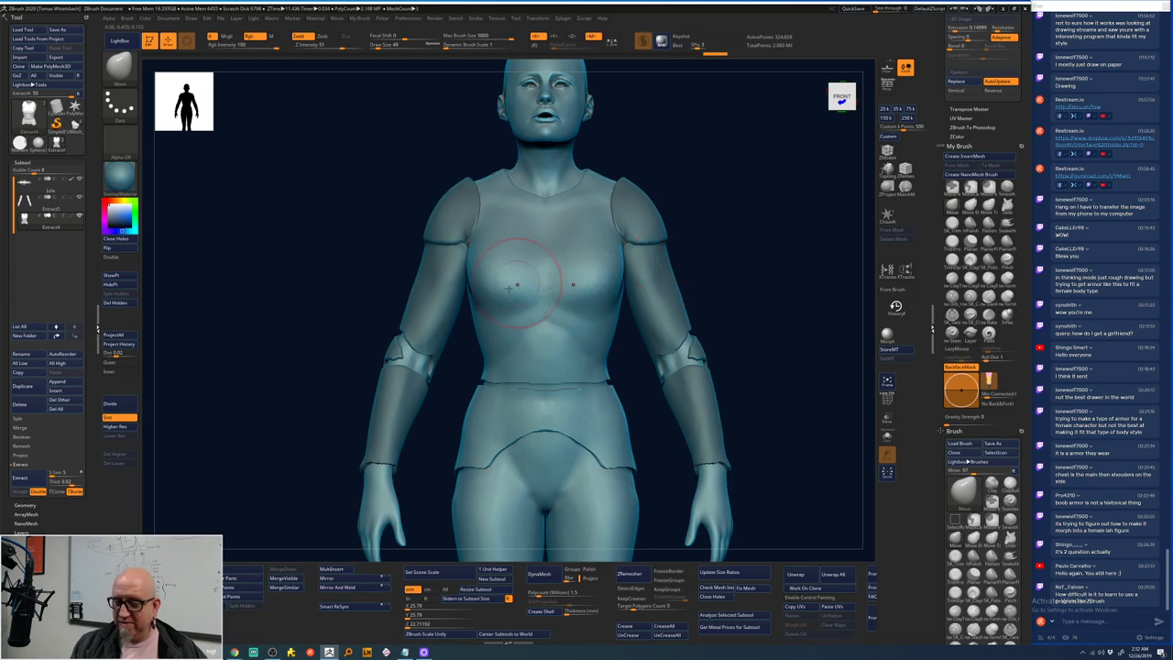
{"action": "left_click", "coordinate": [583, 348], "text": "alt"}
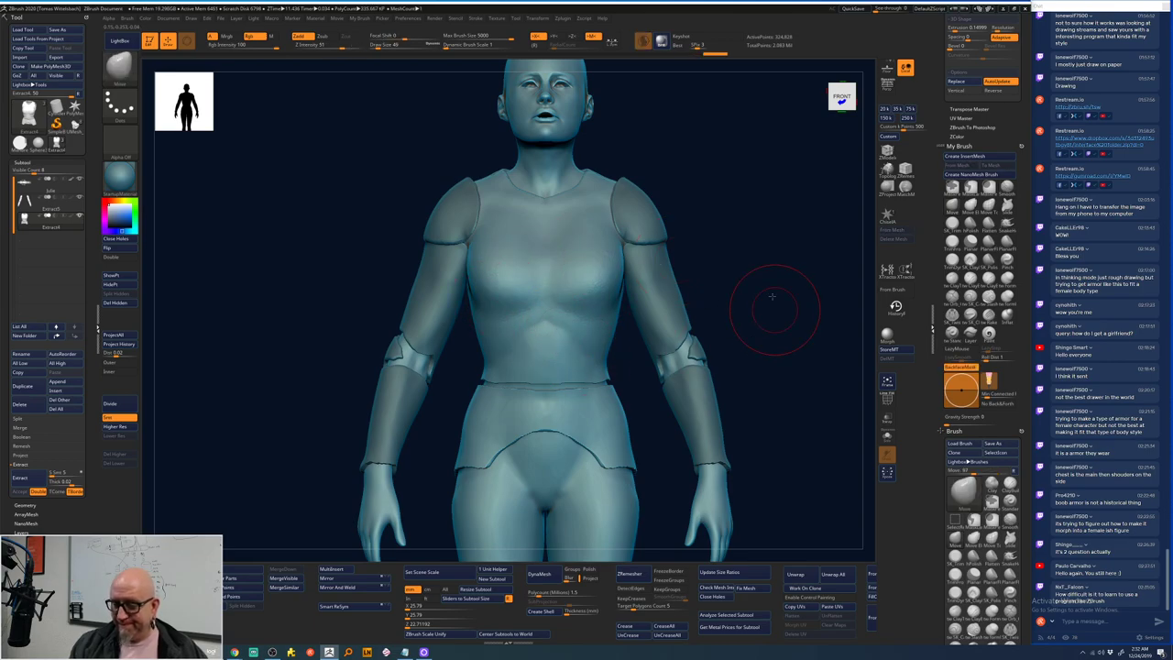
{"action": "mouse_move", "coordinate": [767, 306]}
{"action": "right_mouse_down"}
{"action": "mouse_move", "coordinate": [760, 257]}
{"action": "mouse_move", "coordinate": [777, 252]}
{"action": "mouse_move", "coordinate": [675, 211]}
{"action": "mouse_move", "coordinate": [550, 193]}
{"action": "right_mouse_up"}
{"action": "key", "text": "shift"}
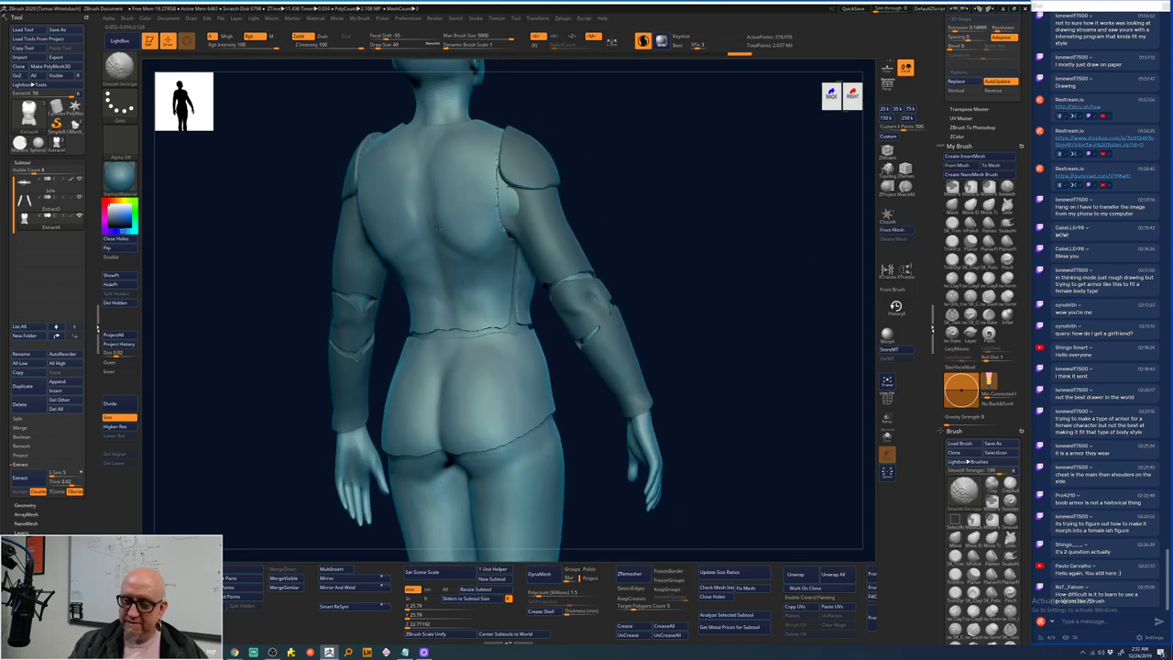
{"action": "right_click_drag", "start_coordinate": [607, 289], "coordinate": [687, 302]}
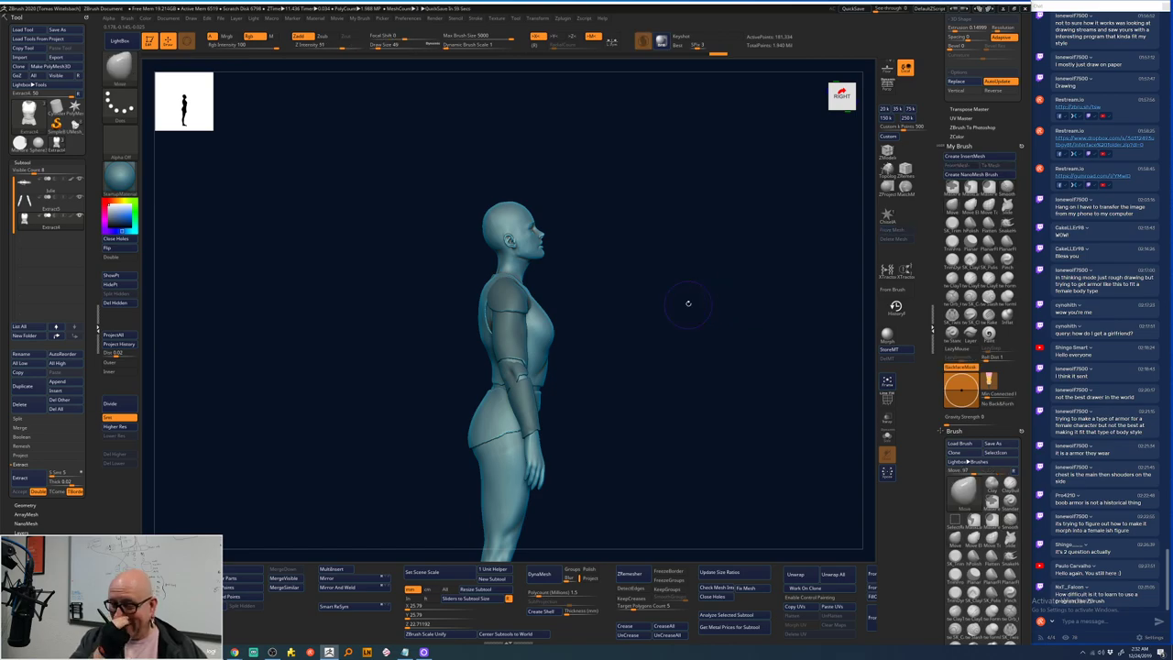
- Frame the head and torso in front view and set Draw Size to 25
{"action": "right_click_drag", "start_coordinate": [688, 303], "coordinate": [592, 266]}
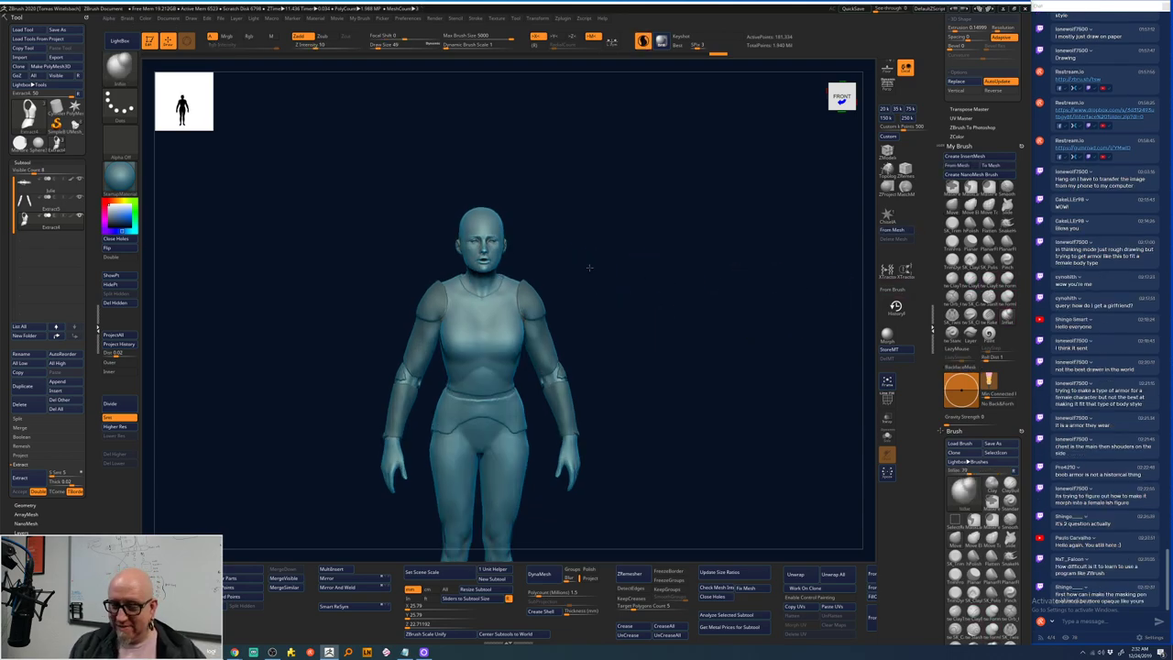
{"action": "right_click_drag", "start_coordinate": [586, 265], "coordinate": [513, 220], "text": "ctrl"}
{"action": "key", "text": "space"}
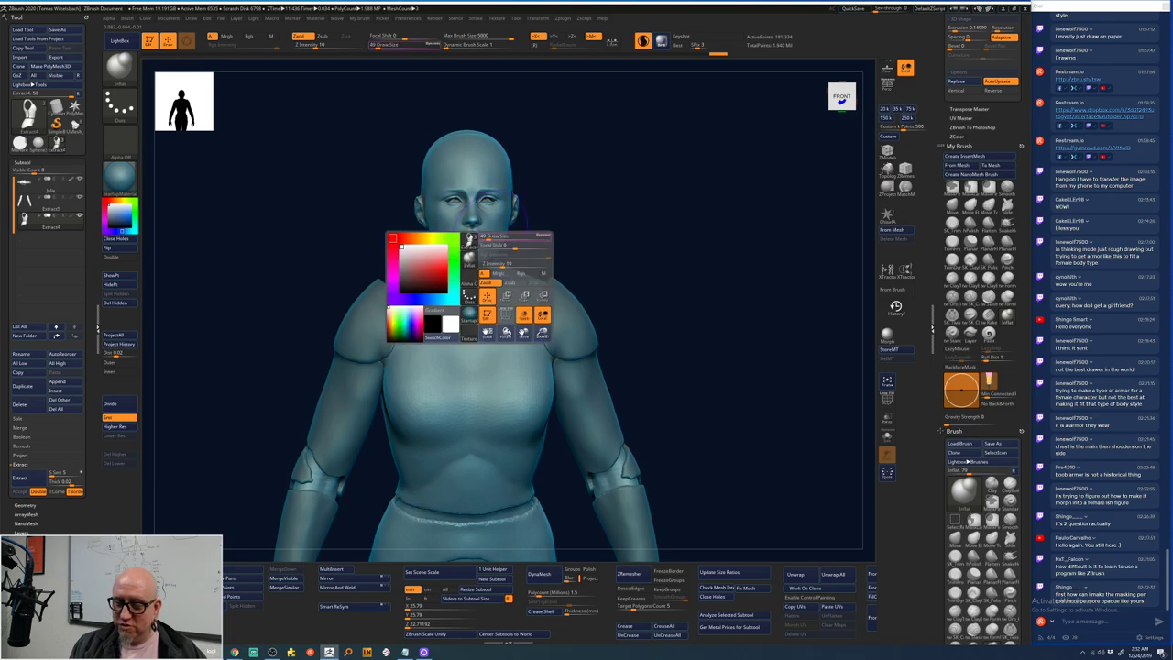
{"action": "left_click_drag", "start_coordinate": [532, 238], "coordinate": [495, 237]}
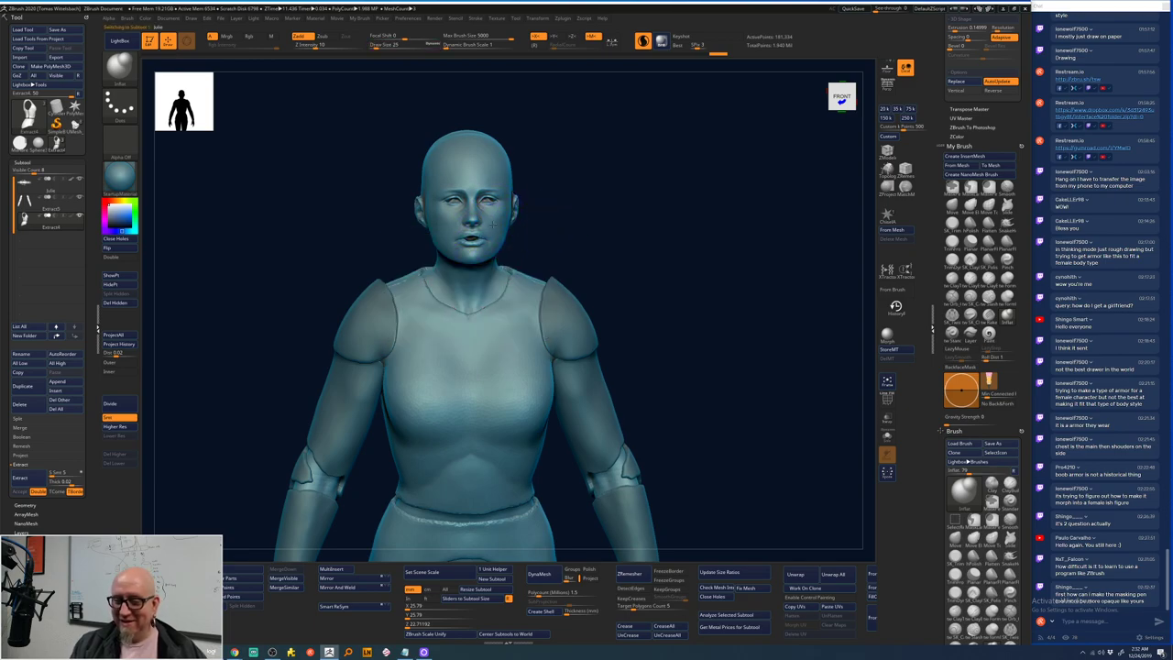
- Select the body subtool and Bake All of its sculpt layers
{"action": "left_click", "coordinate": [468, 367], "text": "alt"}
{"action": "left_click", "coordinate": [477, 220]}
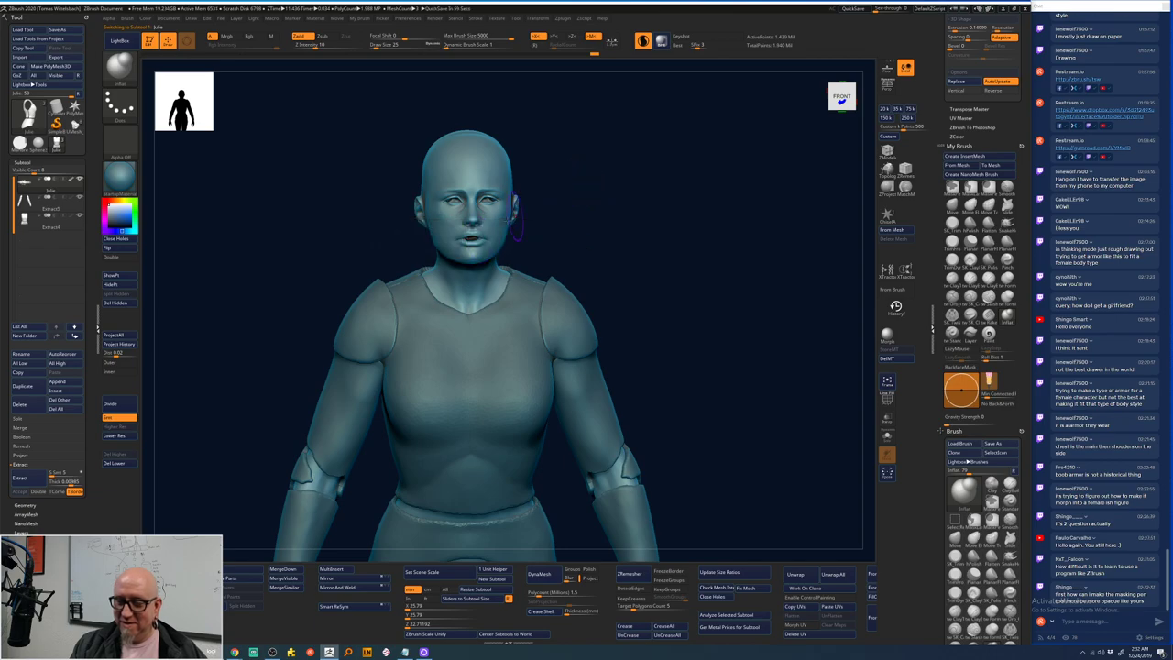
{"action": "left_click", "coordinate": [533, 229]}
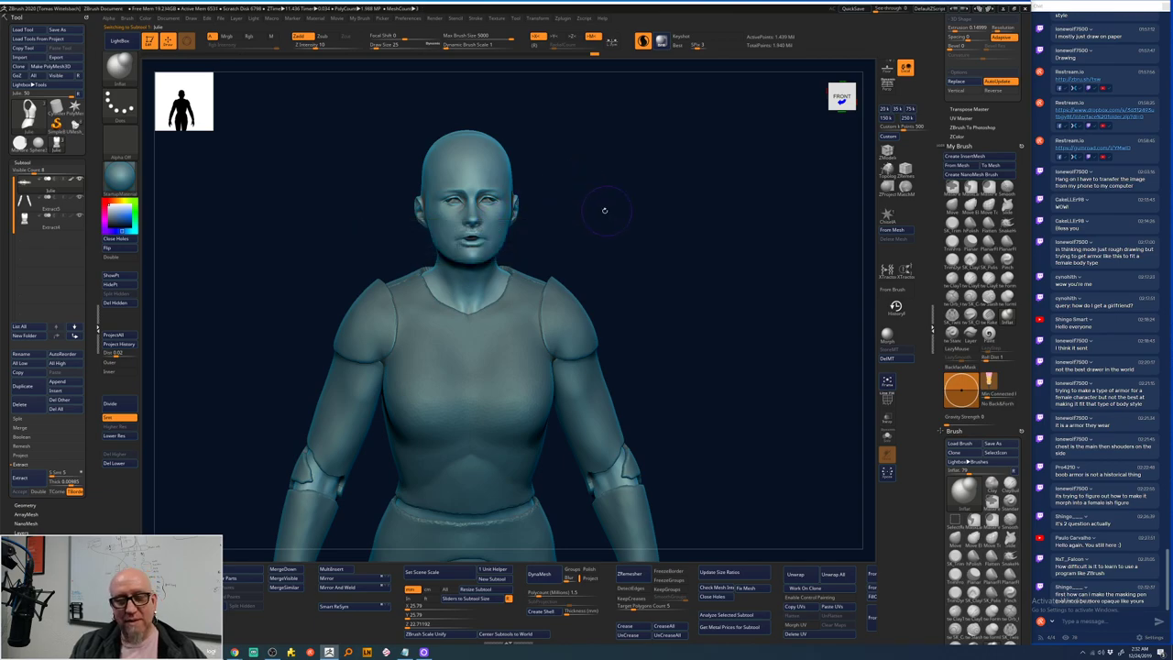
{"action": "left_click", "coordinate": [486, 235]}
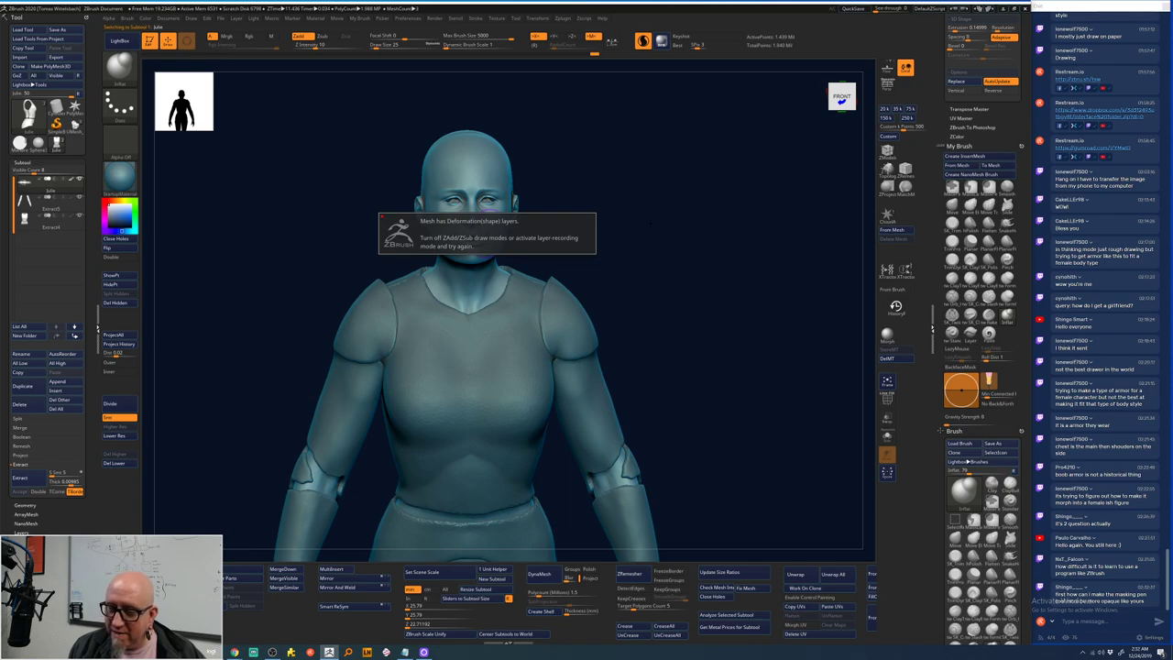
{"action": "left_click", "coordinate": [22, 531]}
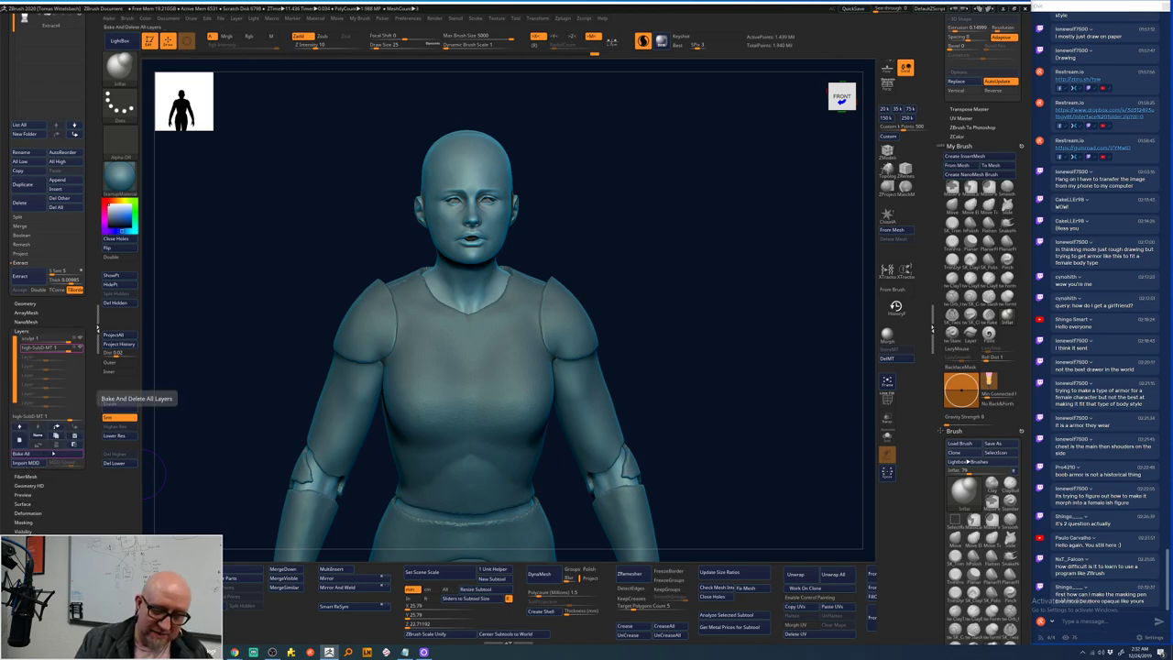
{"action": "left_click", "coordinate": [53, 451]}
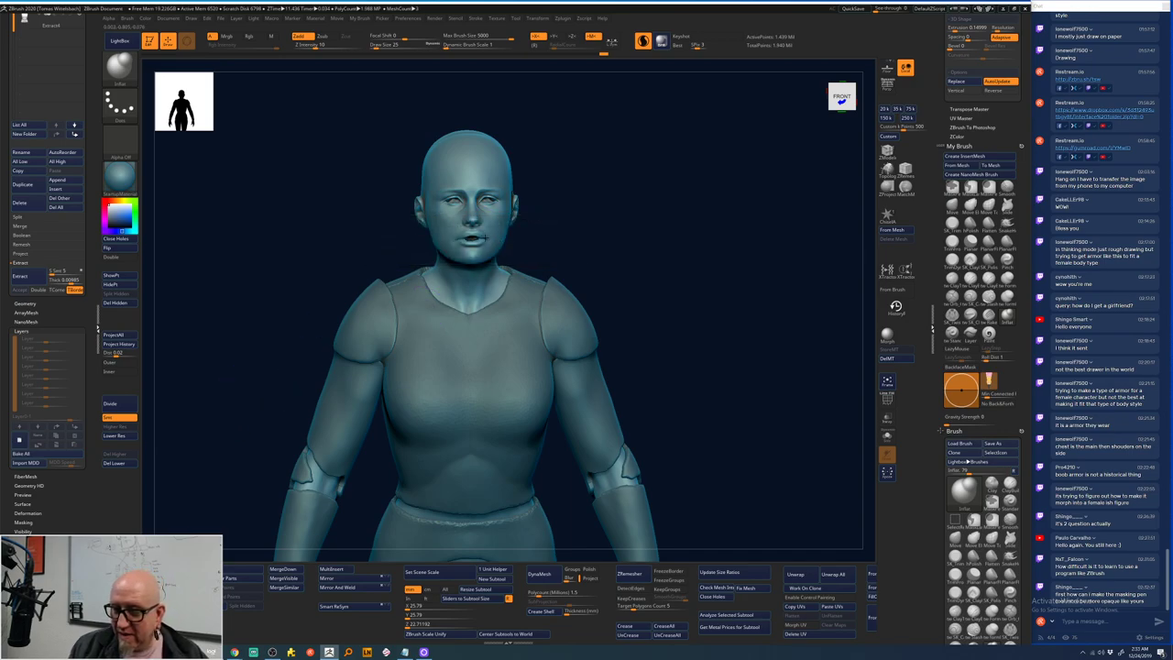
- Build up ClayTubes clay across the lower face and smooth the mouth area of the mask
{"action": "key", "text": "shift+d"}
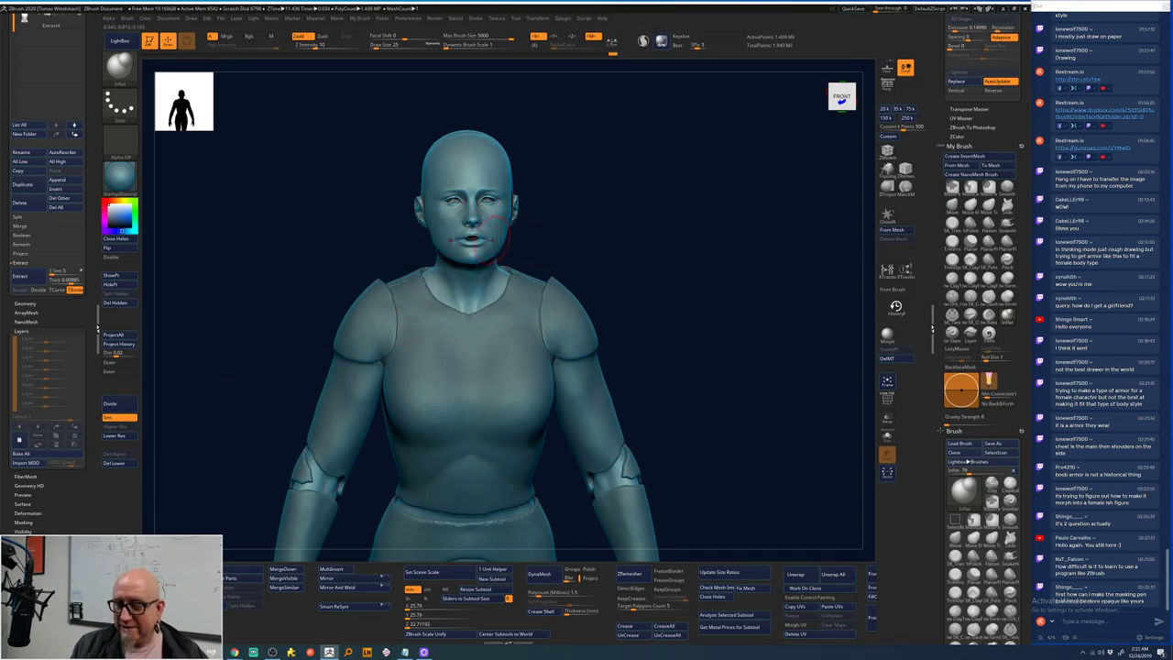
{"action": "mouse_move", "coordinate": [571, 231]}
{"action": "left_mouse_down", "text": "shift"}
{"action": "mouse_move", "coordinate": [605, 225]}
{"action": "mouse_move", "coordinate": [573, 231]}
{"action": "left_mouse_up", "text": "shift"}
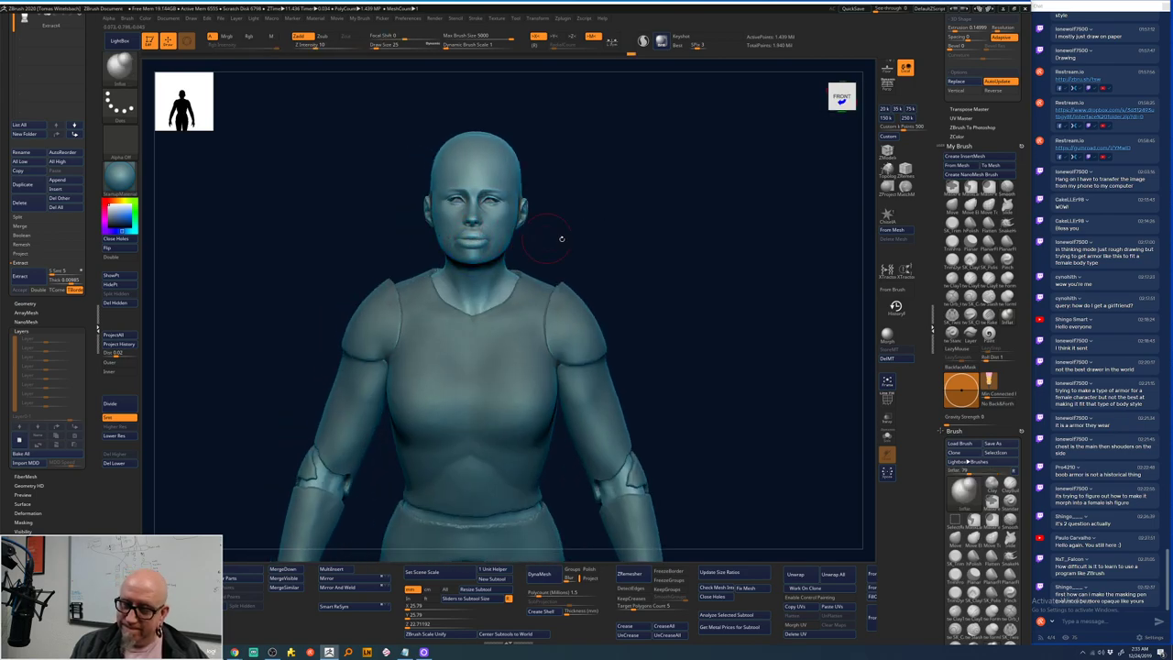
{"action": "key", "text": "b"}
{"action": "key", "text": "c"}
{"action": "key", "text": "t"}
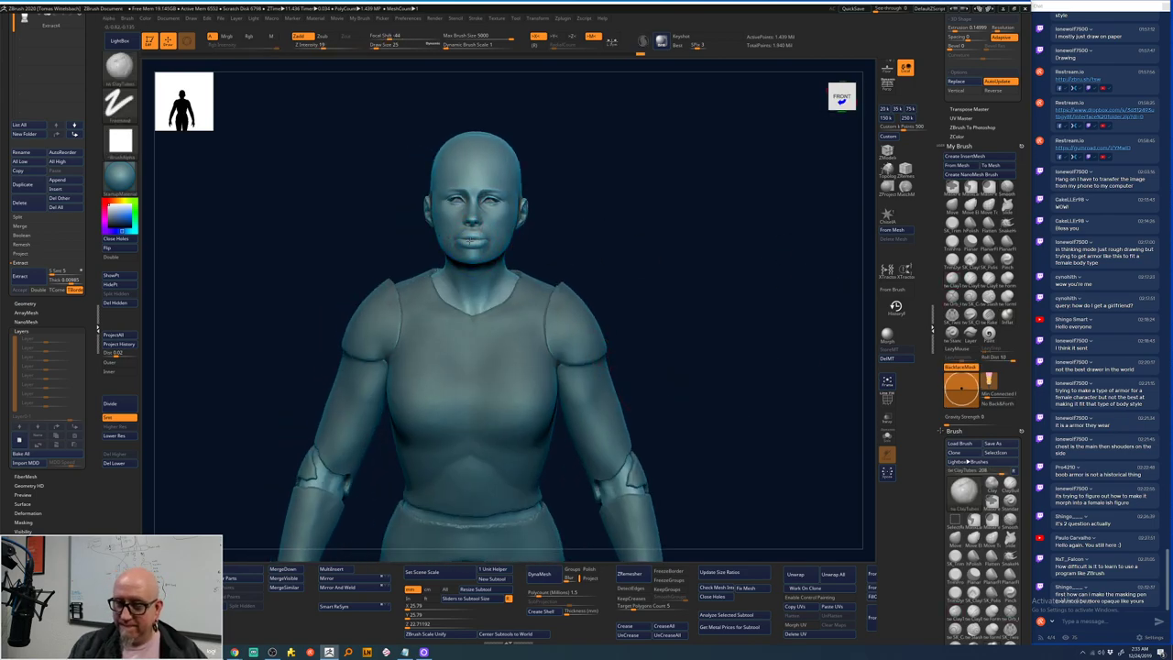
{"action": "key", "text": "shift"}
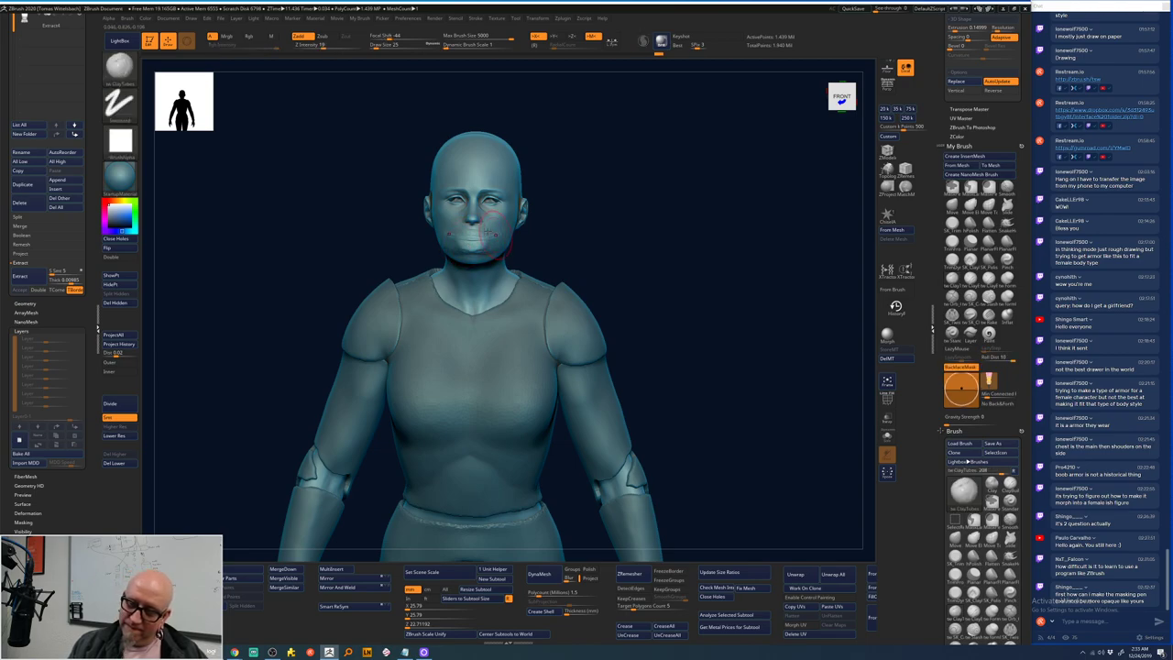
{"action": "mouse_move", "coordinate": [478, 220]}
{"action": "left_mouse_down"}
{"action": "mouse_move", "coordinate": [469, 225]}
{"action": "mouse_move", "coordinate": [486, 221]}
{"action": "left_mouse_up"}
{"action": "left_click_drag", "start_coordinate": [587, 167], "coordinate": [541, 183]}
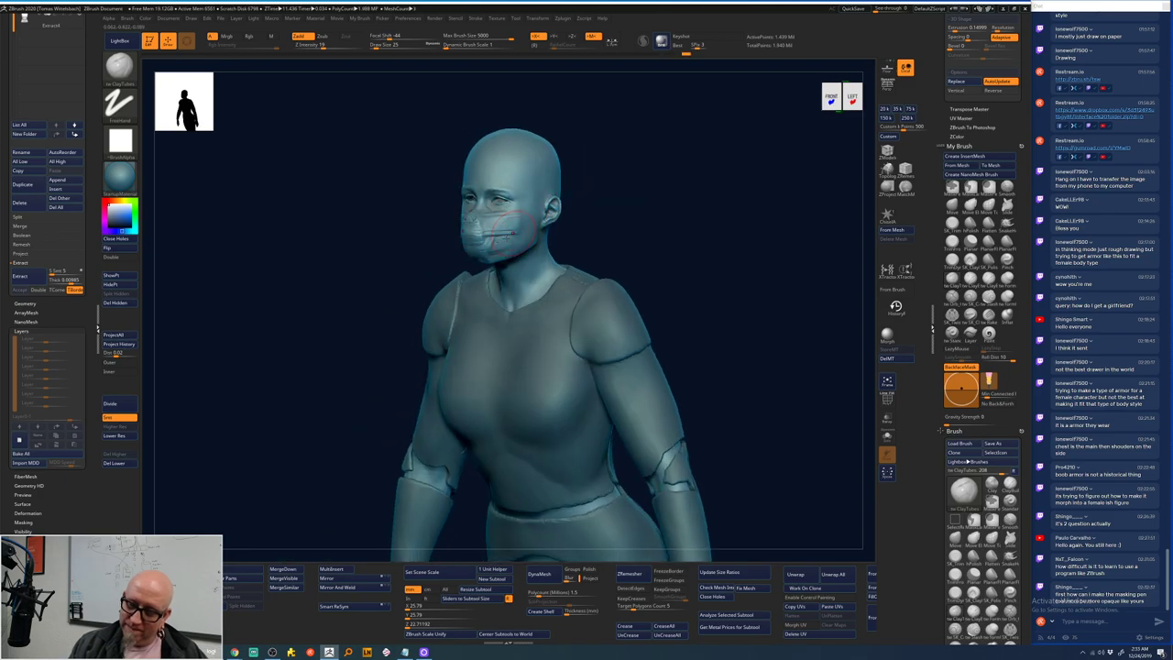
{"action": "key", "text": "shift"}
{"action": "mouse_move", "coordinate": [476, 227]}
{"action": "left_mouse_down", "text": "shift"}
{"action": "mouse_move", "coordinate": [463, 234]}
{"action": "mouse_move", "coordinate": [537, 229]}
{"action": "mouse_move", "coordinate": [586, 175]}
{"action": "mouse_move", "coordinate": [475, 174]}
{"action": "mouse_move", "coordinate": [514, 153]}
{"action": "mouse_move", "coordinate": [510, 182]}
{"action": "mouse_move", "coordinate": [459, 197]}
{"action": "left_mouse_up", "text": "shift"}
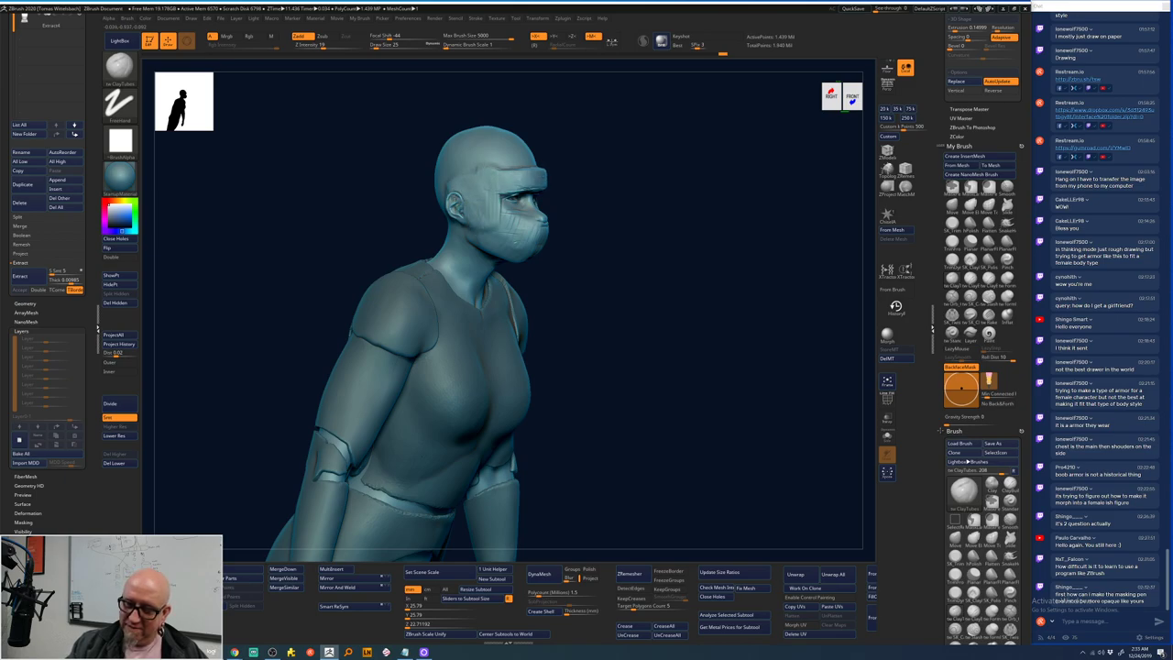
- Add more clay strokes over the face mask and head, checking from below and above
{"action": "mouse_move", "coordinate": [630, 154]}
{"action": "left_mouse_down"}
{"action": "mouse_move", "coordinate": [545, 155]}
{"action": "mouse_move", "coordinate": [563, 124]}
{"action": "mouse_move", "coordinate": [577, 169]}
{"action": "mouse_move", "coordinate": [603, 183]}
{"action": "left_mouse_up"}
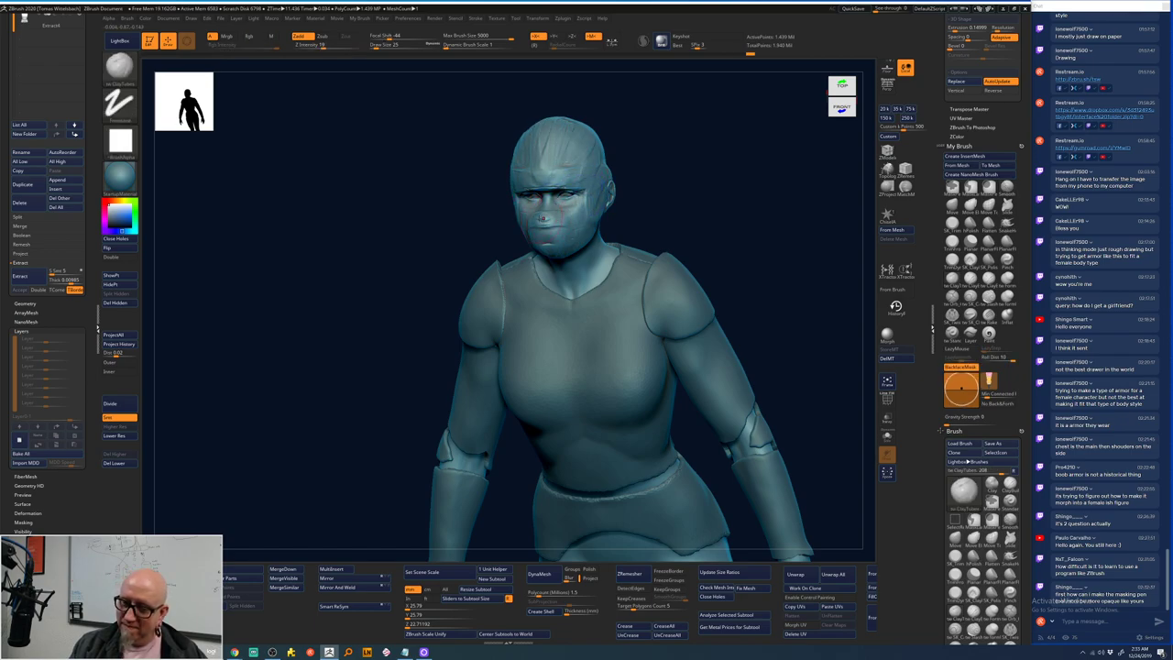
{"action": "left_click_drag", "start_coordinate": [543, 224], "coordinate": [573, 209]}
{"action": "left_click_drag", "start_coordinate": [689, 169], "coordinate": [607, 194]}
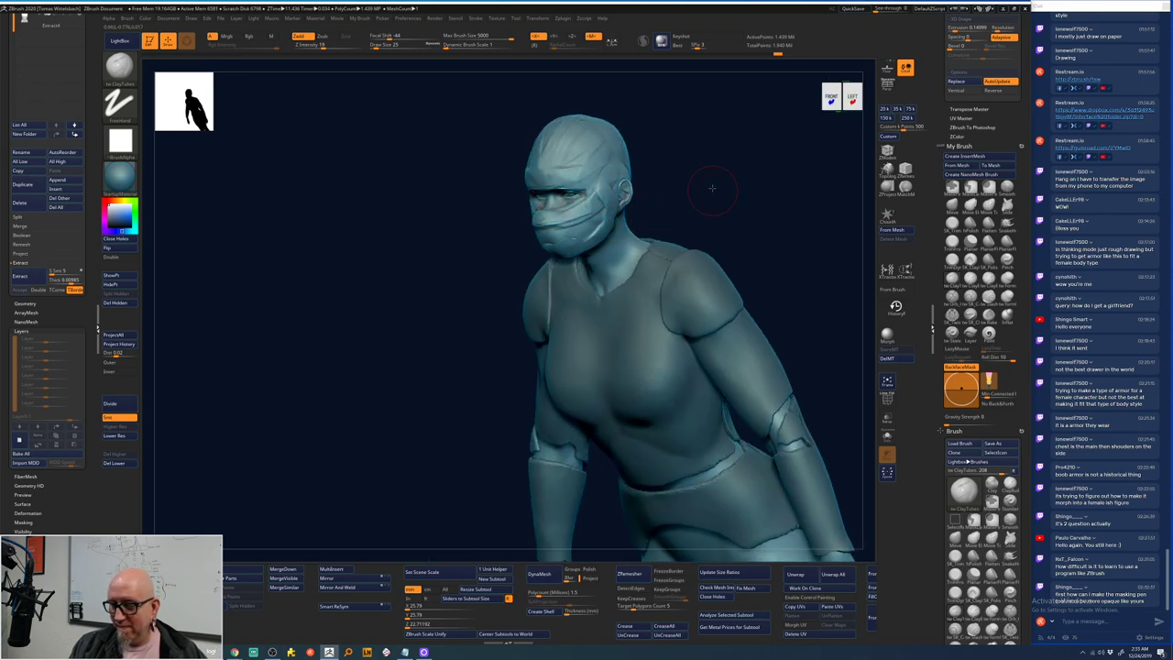
{"action": "left_click_drag", "start_coordinate": [712, 183], "coordinate": [641, 224]}
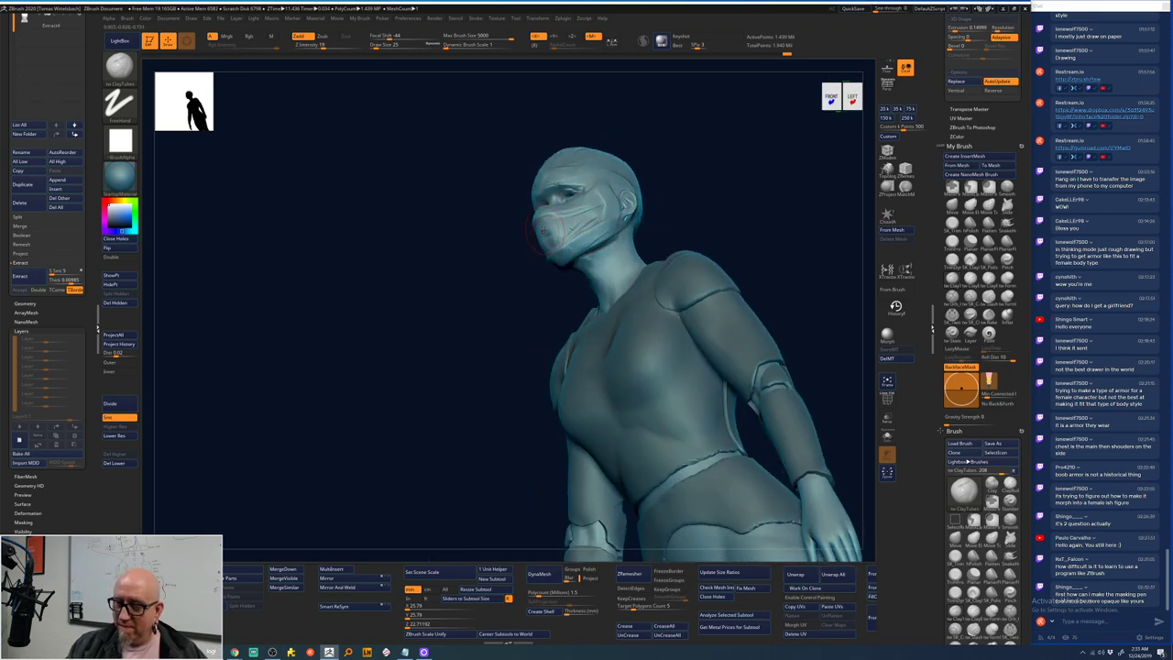
{"action": "left_click_drag", "start_coordinate": [575, 240], "coordinate": [608, 204]}
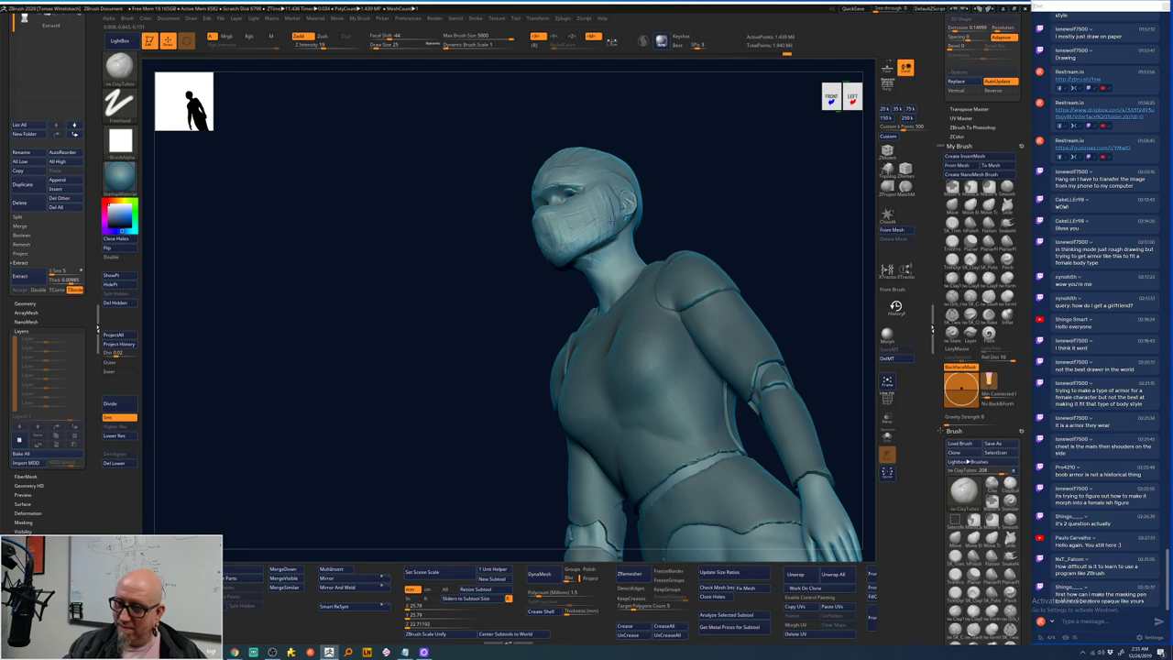
{"action": "left_click_drag", "start_coordinate": [652, 165], "coordinate": [504, 148]}
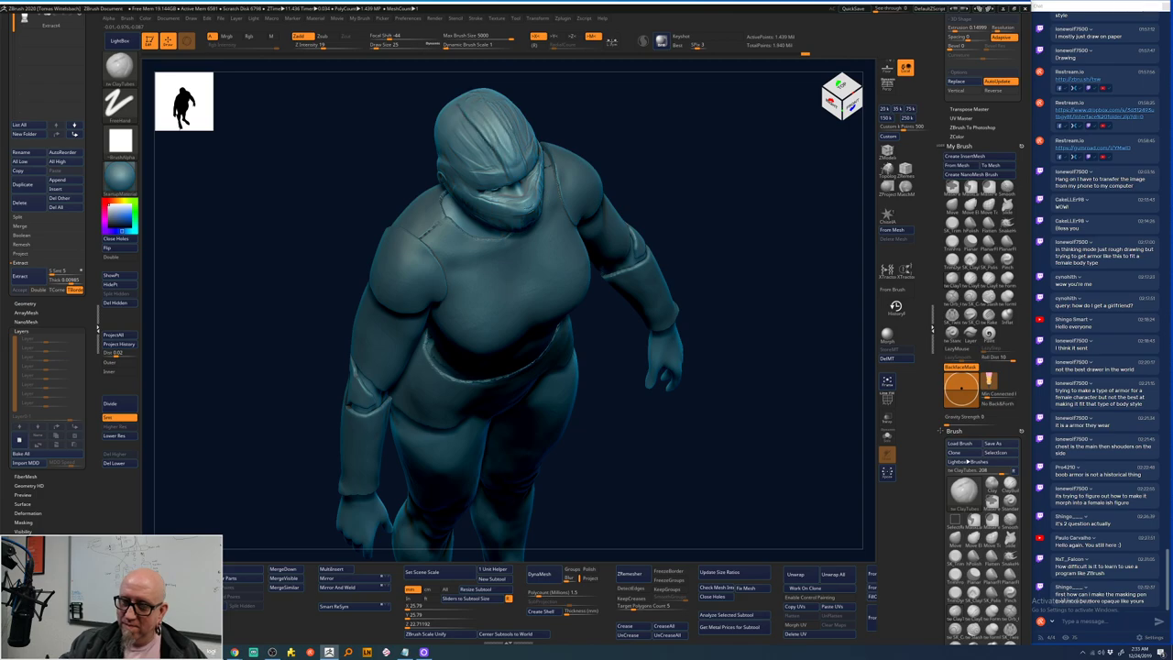
{"action": "left_click_drag", "start_coordinate": [636, 137], "coordinate": [734, 229]}
{"action": "key", "text": "shift"}
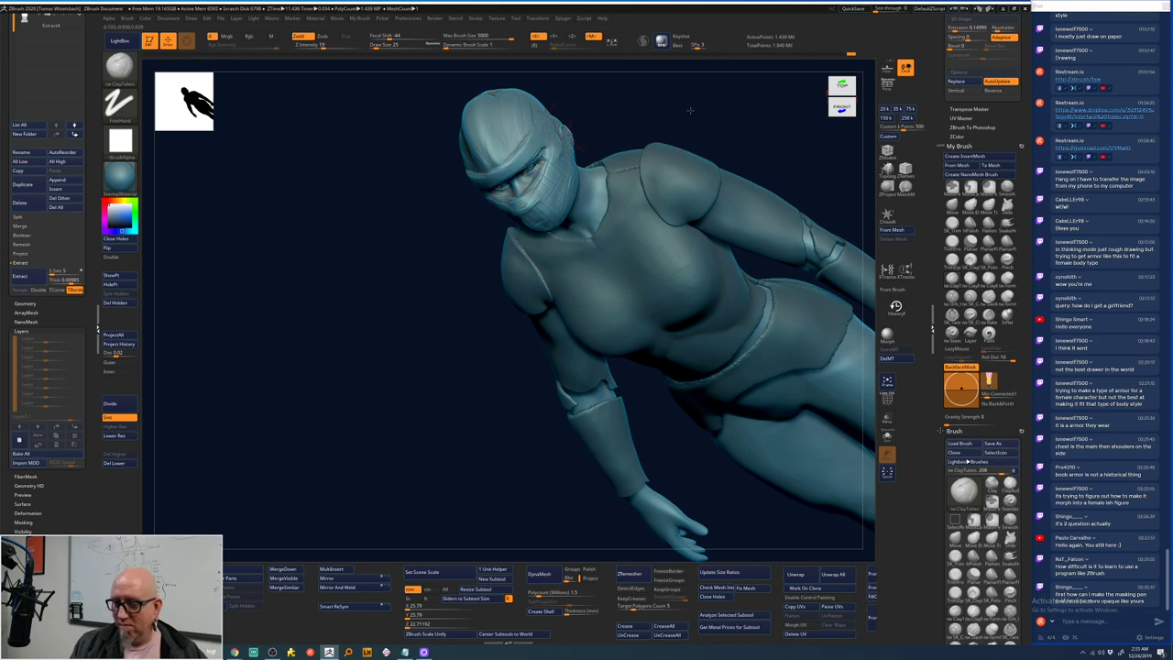
{"action": "left_click_drag", "start_coordinate": [690, 110], "coordinate": [586, 201]}
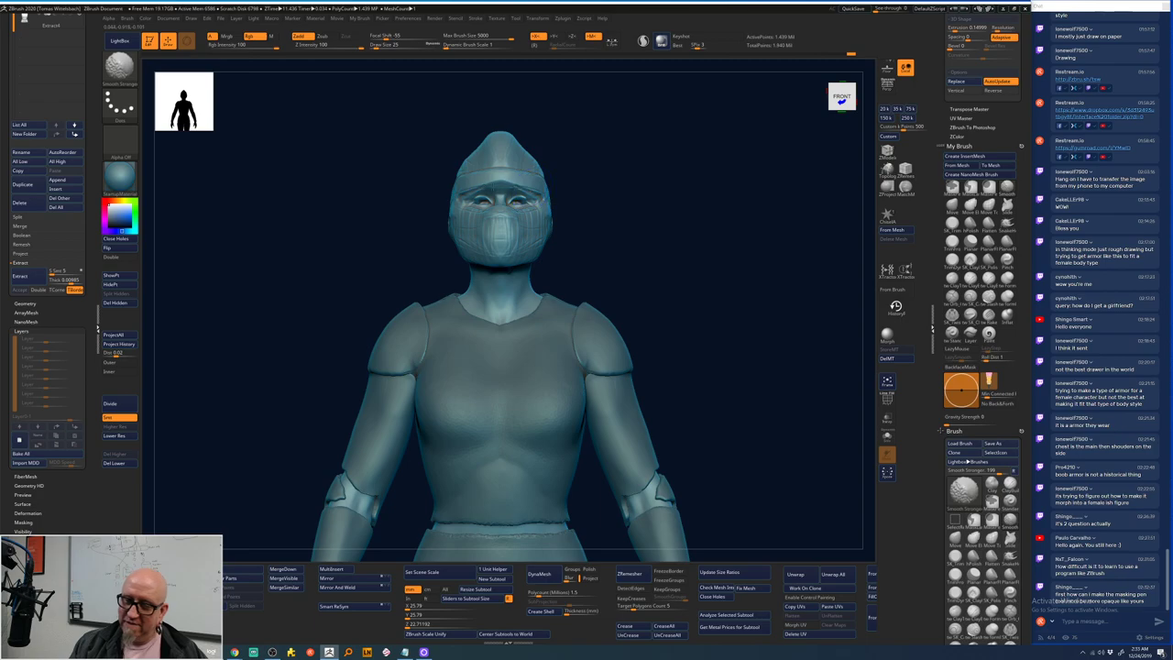
- Sculpt and smooth the left forearm armor, checking from profile, back and three-quarter views
{"action": "left_click_drag", "start_coordinate": [659, 230], "coordinate": [576, 199], "text": "shift"}
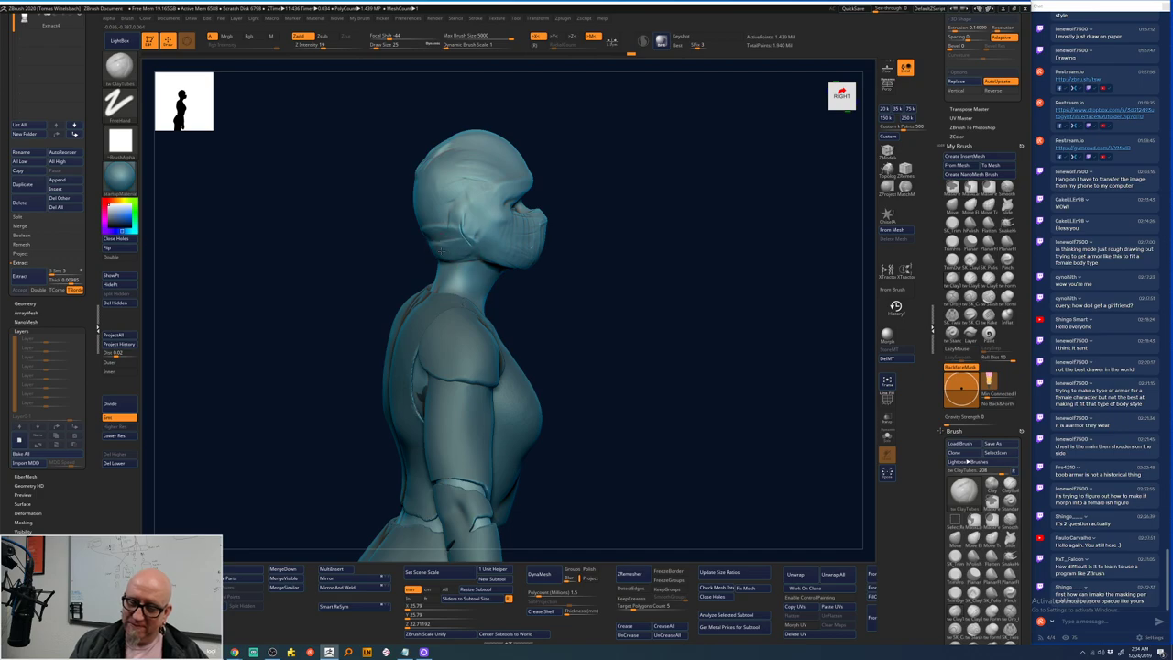
{"action": "right_click_drag", "start_coordinate": [438, 255], "coordinate": [414, 261], "text": "shift"}
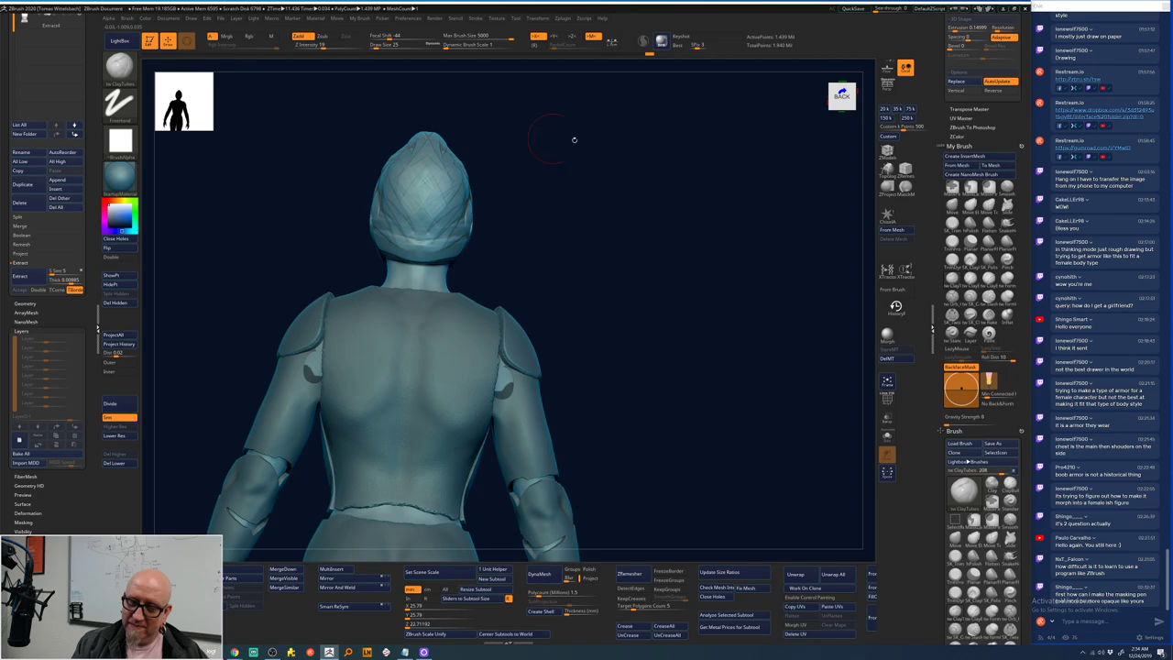
{"action": "right_click_drag", "start_coordinate": [438, 139], "coordinate": [530, 163], "text": "shift"}
{"action": "right_click_drag", "start_coordinate": [673, 348], "coordinate": [700, 450], "text": "alt"}
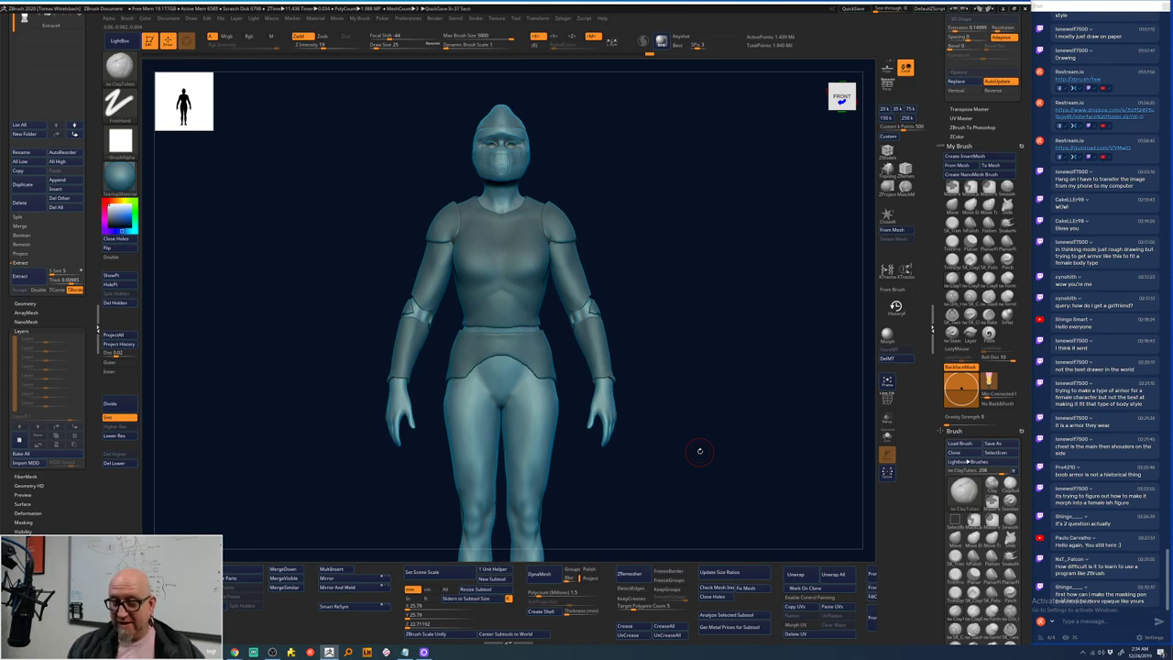
{"action": "right_click_drag", "start_coordinate": [654, 251], "coordinate": [556, 213]}
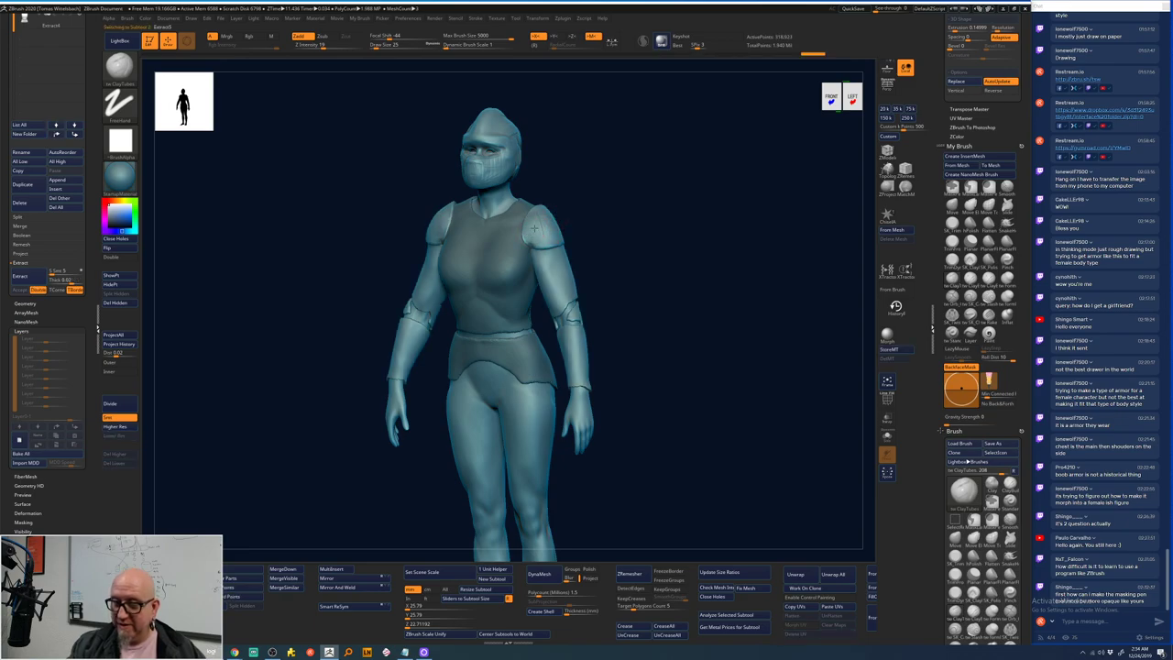
{"action": "right_click_drag", "start_coordinate": [541, 229], "coordinate": [681, 157]}
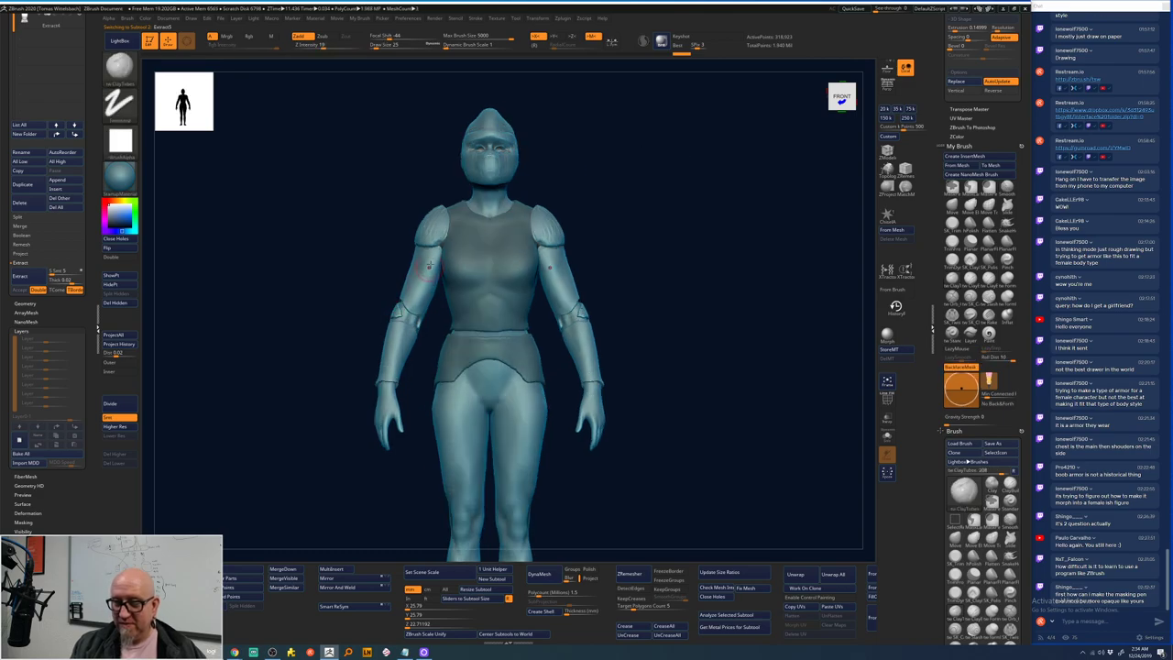
{"action": "right_click_drag", "start_coordinate": [650, 193], "coordinate": [561, 264]}
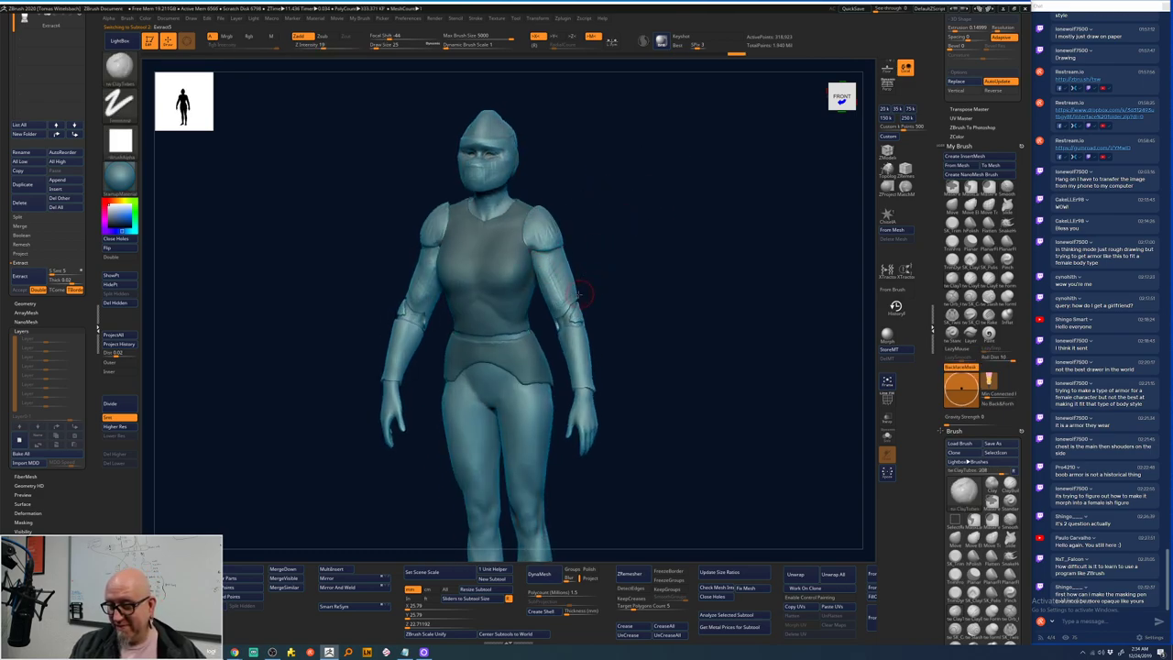
{"action": "left_click_drag", "start_coordinate": [552, 303], "coordinate": [582, 321]}
{"action": "key", "text": "shift"}
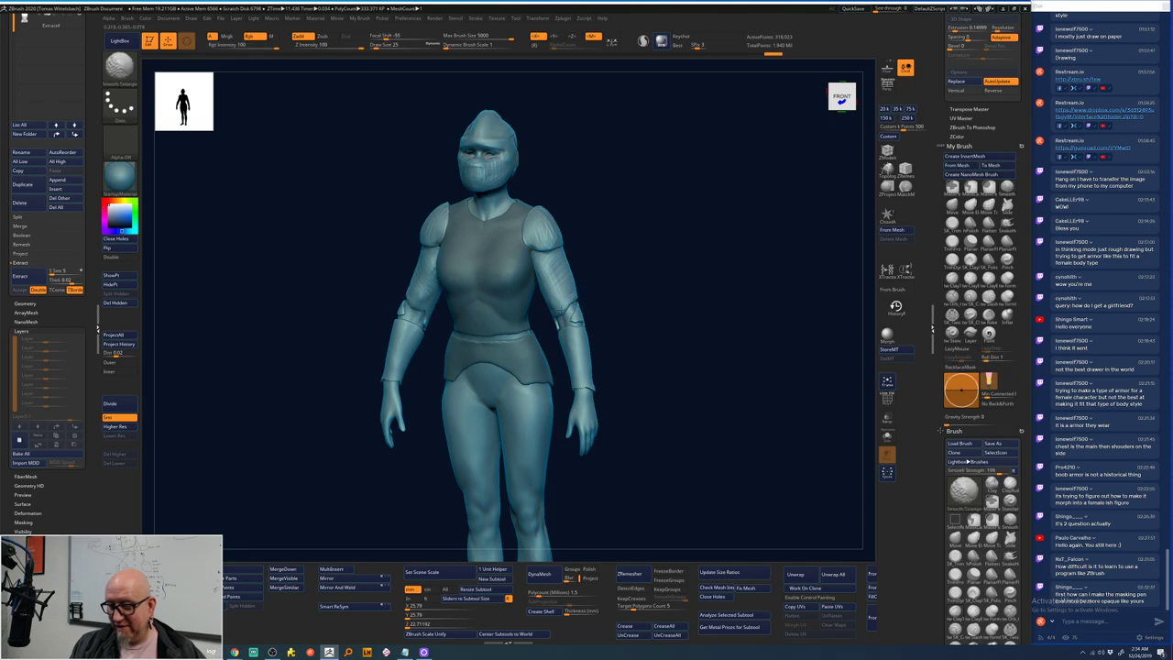
{"action": "right_click_drag", "start_coordinate": [571, 308], "coordinate": [641, 299]}
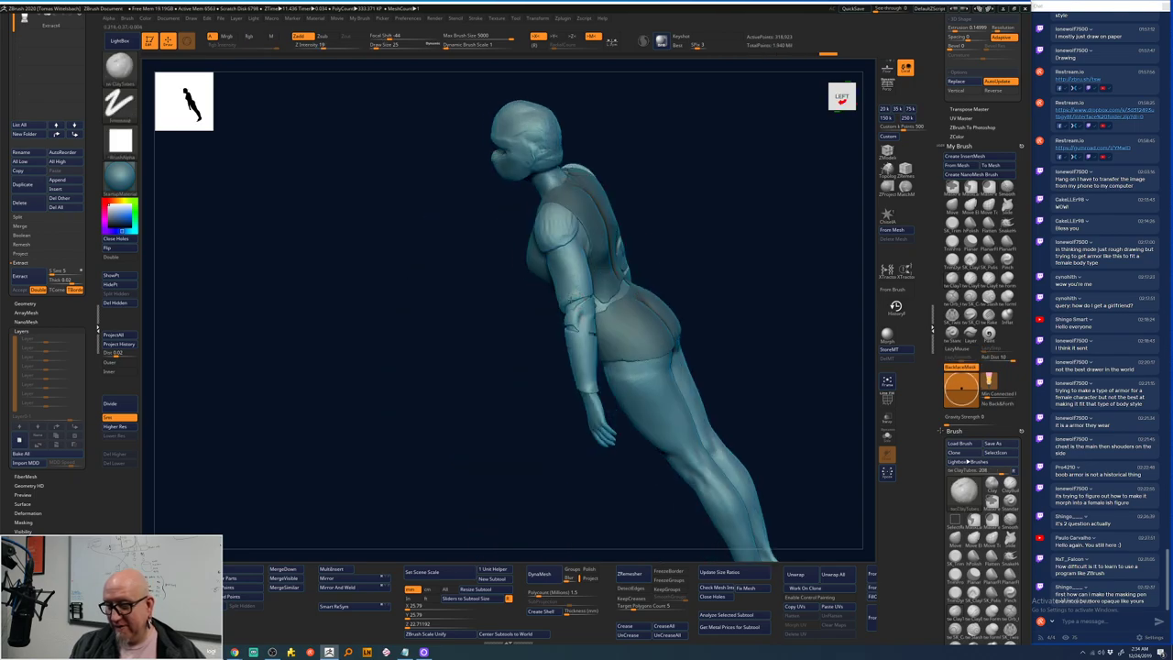
{"action": "key", "text": "shift"}
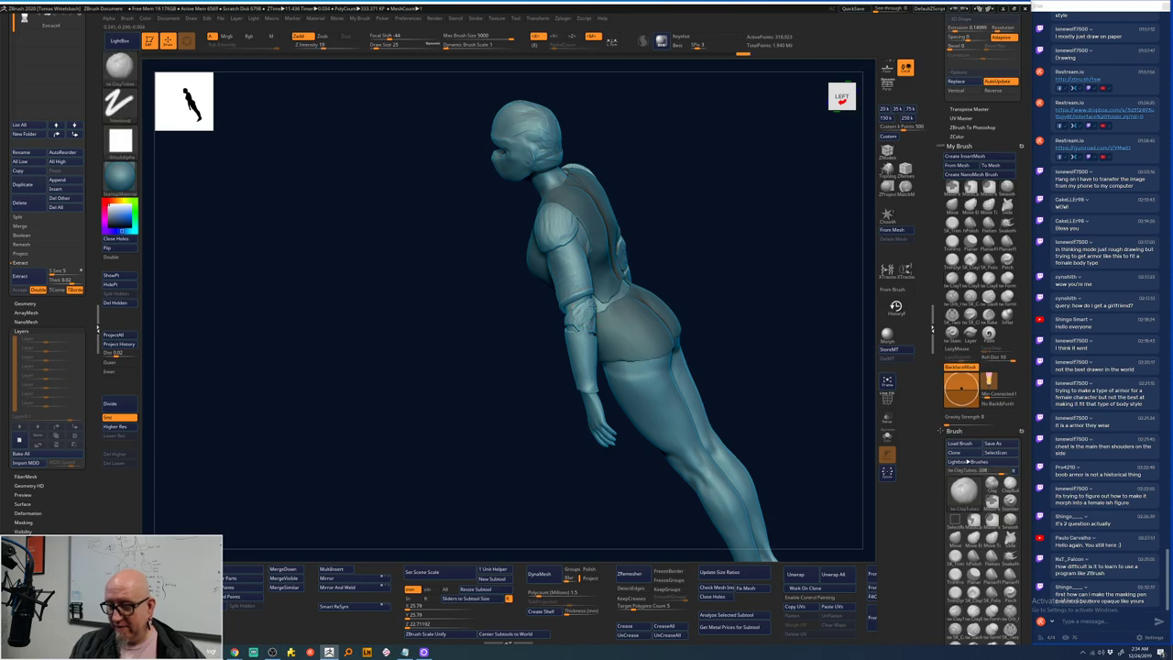
- Smooth the upper arm and forearm armor on both arms, then zoom in on the torso
{"action": "left_click_drag", "start_coordinate": [590, 302], "coordinate": [585, 319]}
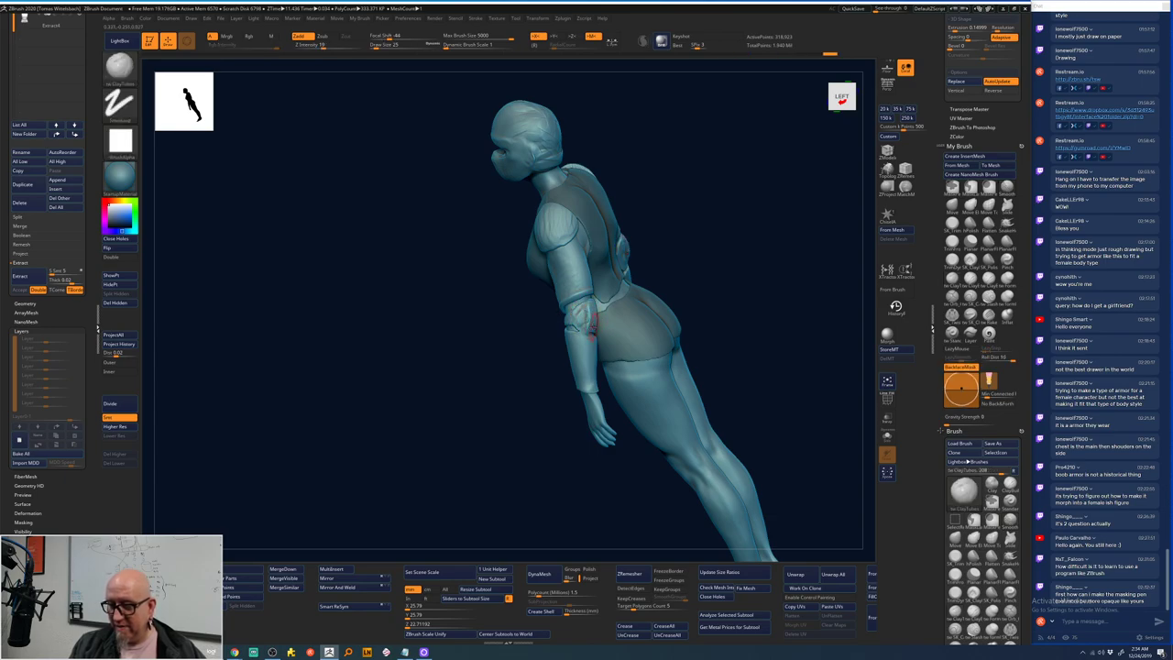
{"action": "key", "text": "shift"}
{"action": "mouse_move", "coordinate": [572, 308]}
{"action": "right_mouse_down"}
{"action": "mouse_move", "coordinate": [684, 244]}
{"action": "mouse_move", "coordinate": [591, 303]}
{"action": "right_mouse_up"}
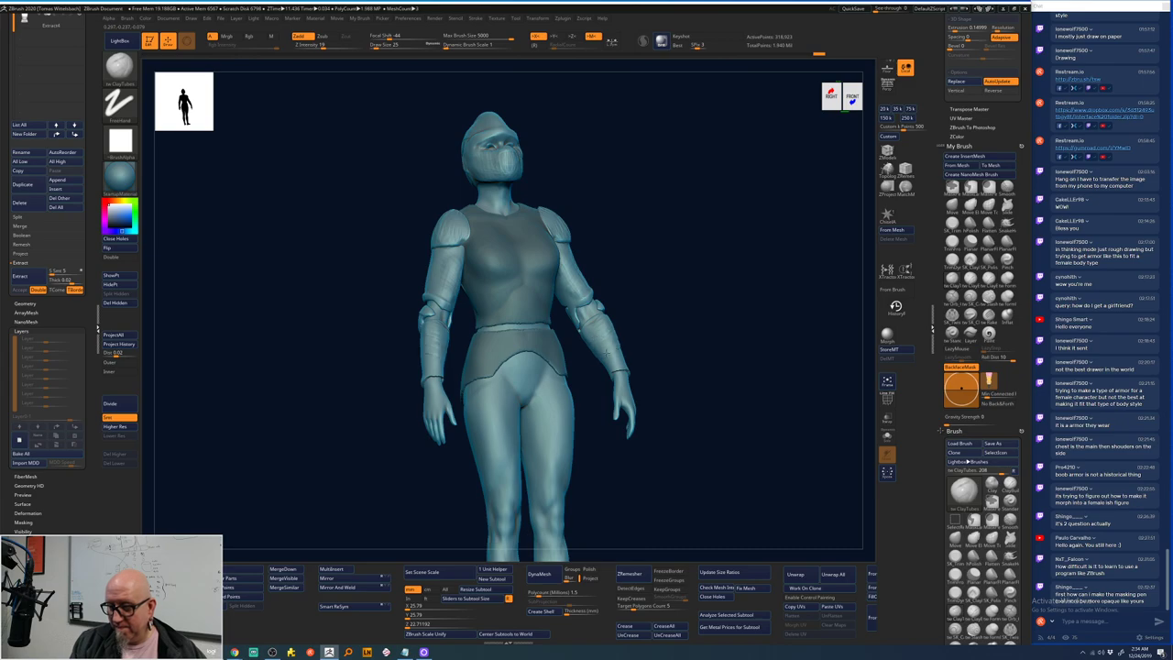
{"action": "left_click_drag", "start_coordinate": [609, 356], "coordinate": [623, 368]}
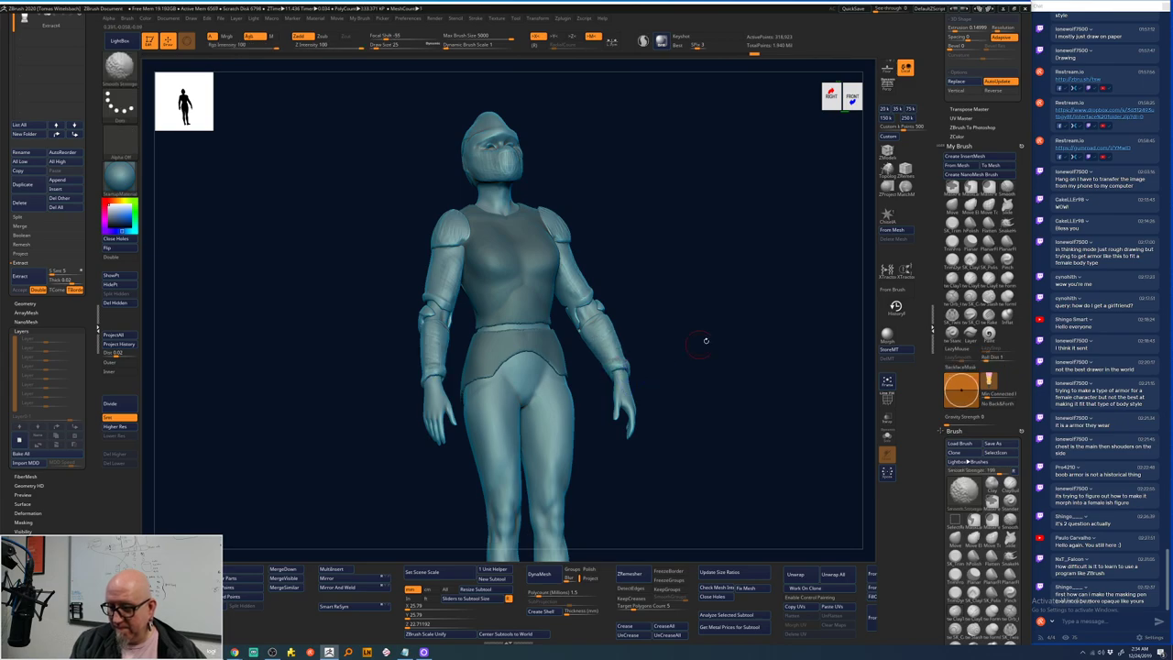
{"action": "right_click_drag", "start_coordinate": [702, 340], "coordinate": [683, 290], "text": "shift"}
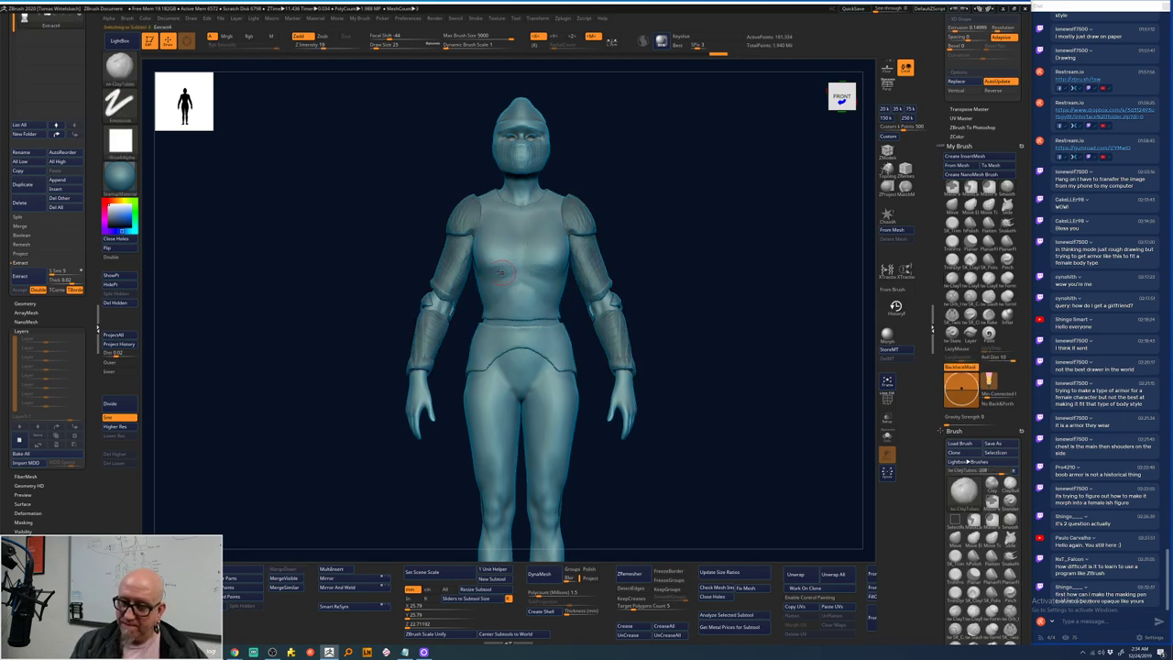
{"action": "mouse_move", "coordinate": [561, 256]}
{"action": "left_mouse_down"}
{"action": "mouse_move", "coordinate": [542, 262]}
{"action": "mouse_move", "coordinate": [550, 249]}
{"action": "mouse_move", "coordinate": [498, 286]}
{"action": "left_mouse_up"}
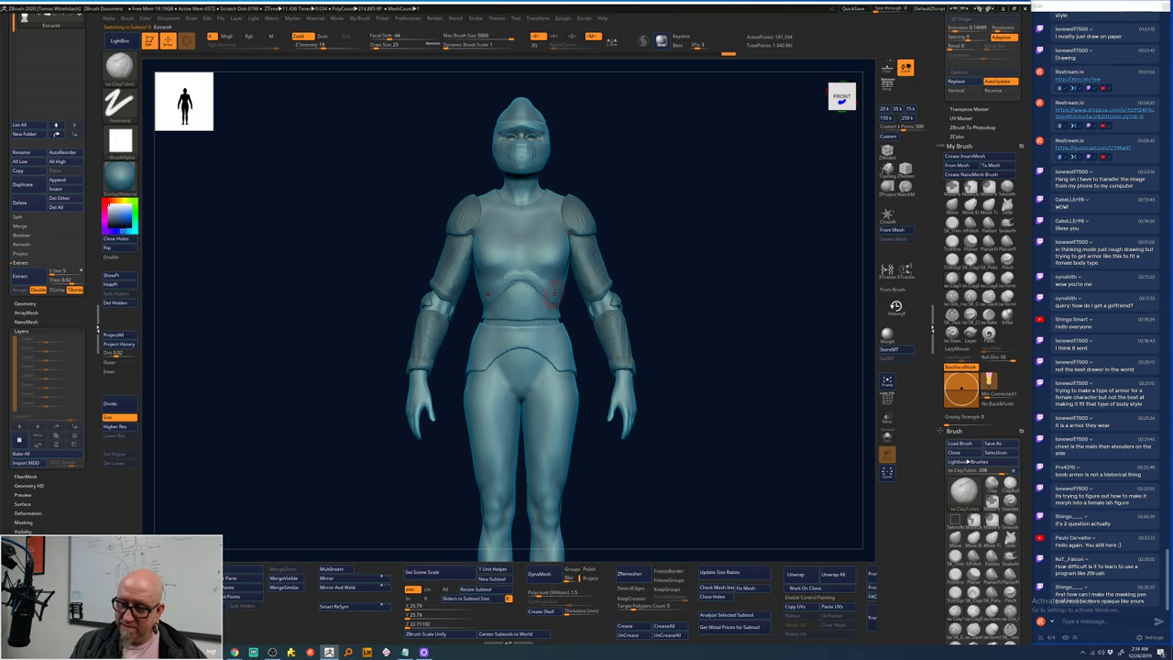
{"action": "left_click_drag", "start_coordinate": [672, 271], "coordinate": [608, 278]}
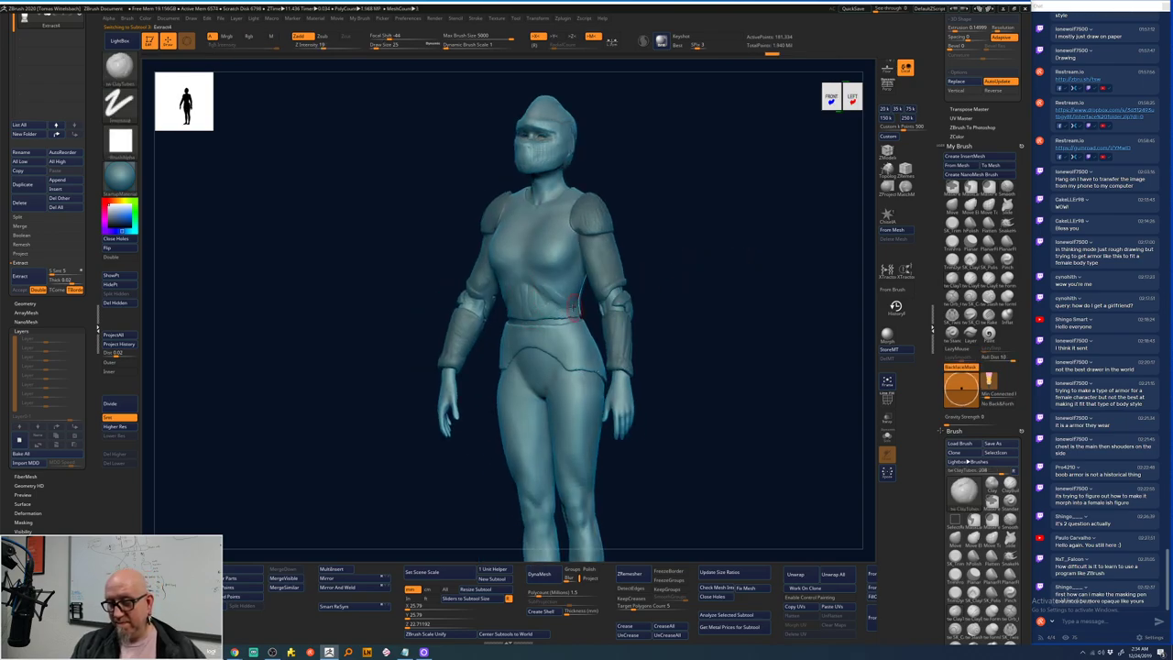
{"action": "left_click_drag", "start_coordinate": [733, 284], "coordinate": [691, 278]}
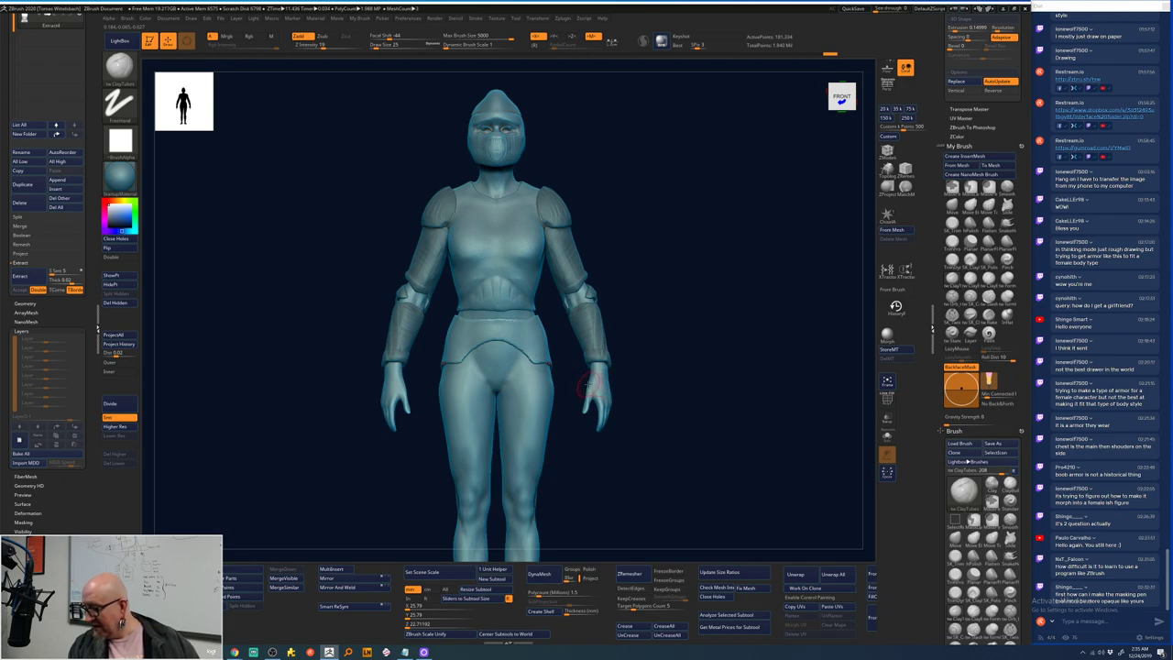
{"action": "mouse_move", "coordinate": [600, 337]}
{"action": "left_mouse_down", "text": "alt"}
{"action": "mouse_move", "coordinate": [688, 228]}
{"action": "mouse_move", "coordinate": [746, 310]}
{"action": "mouse_move", "coordinate": [520, 269]}
{"action": "mouse_move", "coordinate": [568, 292]}
{"action": "left_mouse_up", "text": "alt"}
{"action": "key", "text": "shift"}
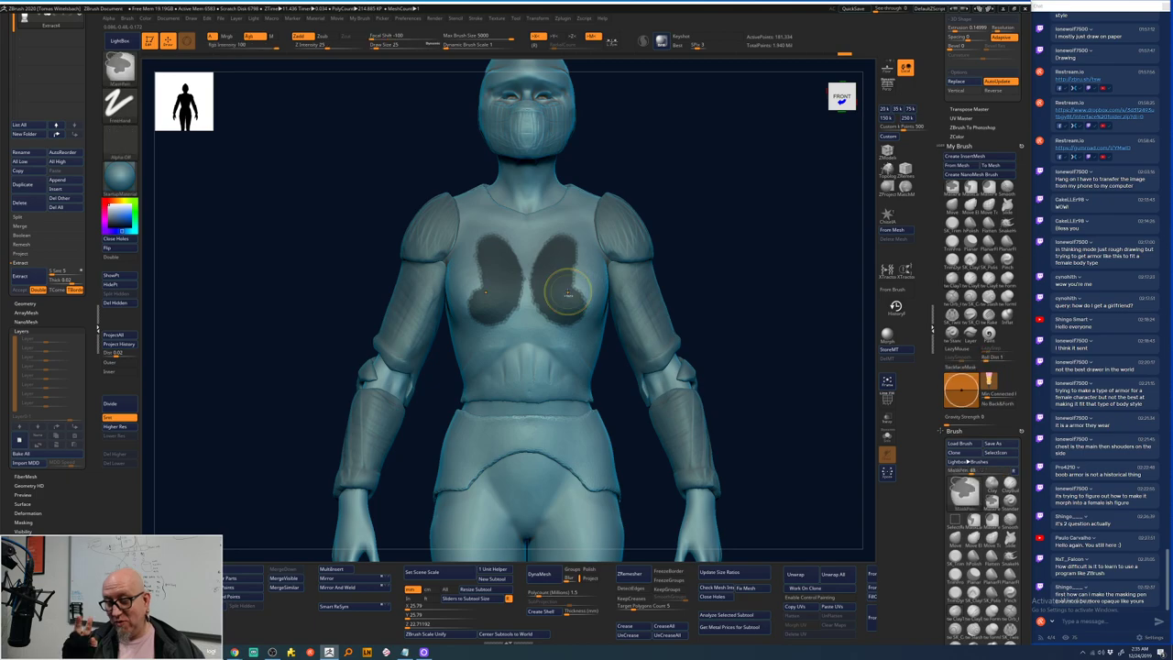
{"action": "key", "text": "ctrl+z"}
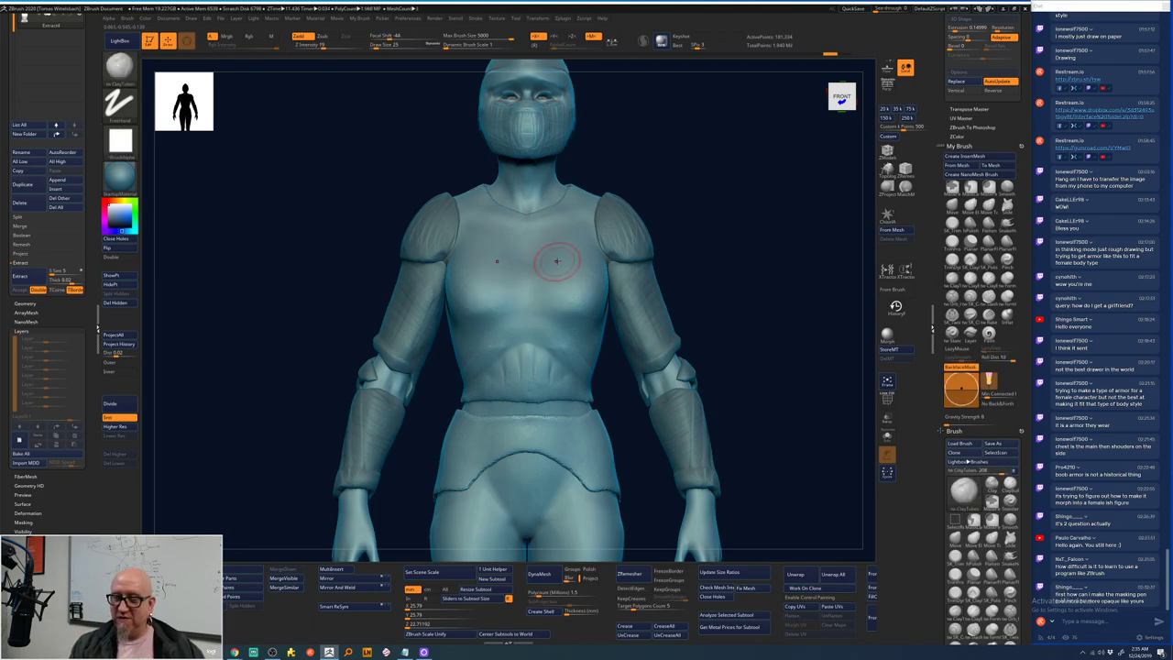
{"action": "key", "text": "space"}
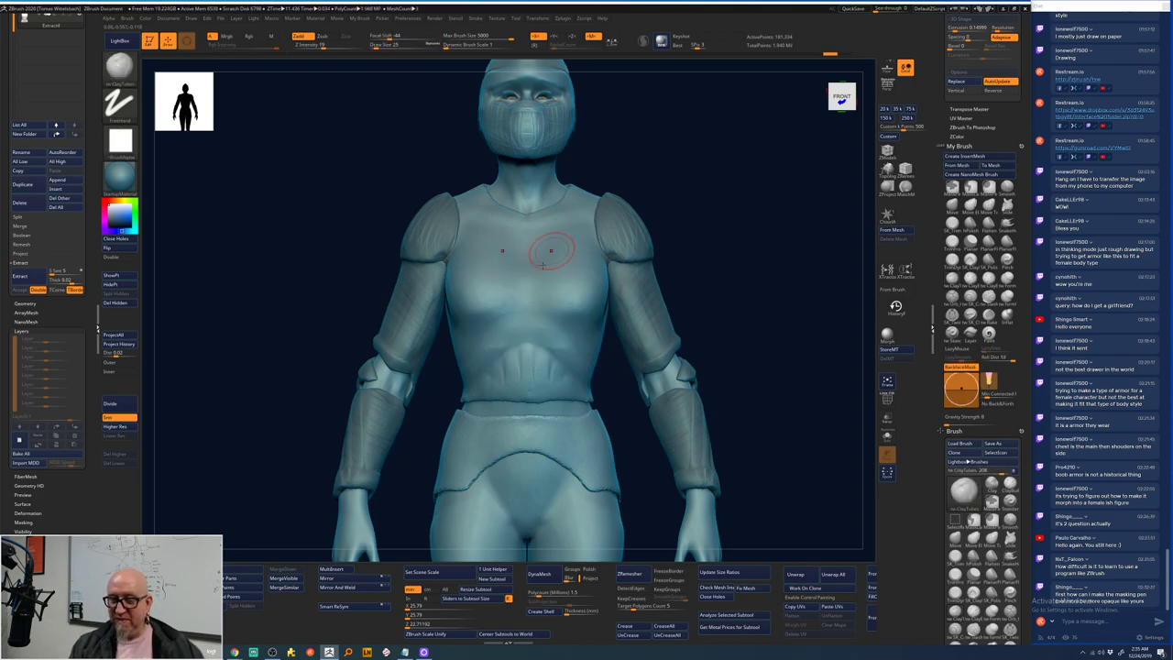
{"action": "key", "text": "space"}
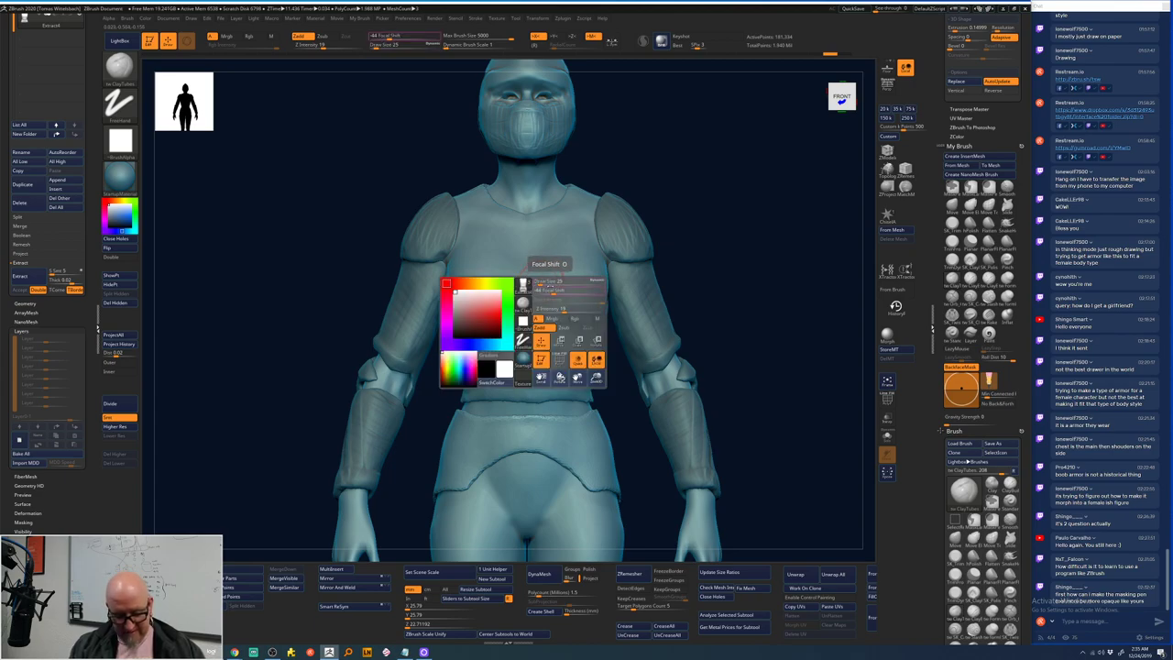
{"action": "key", "text": "b"}
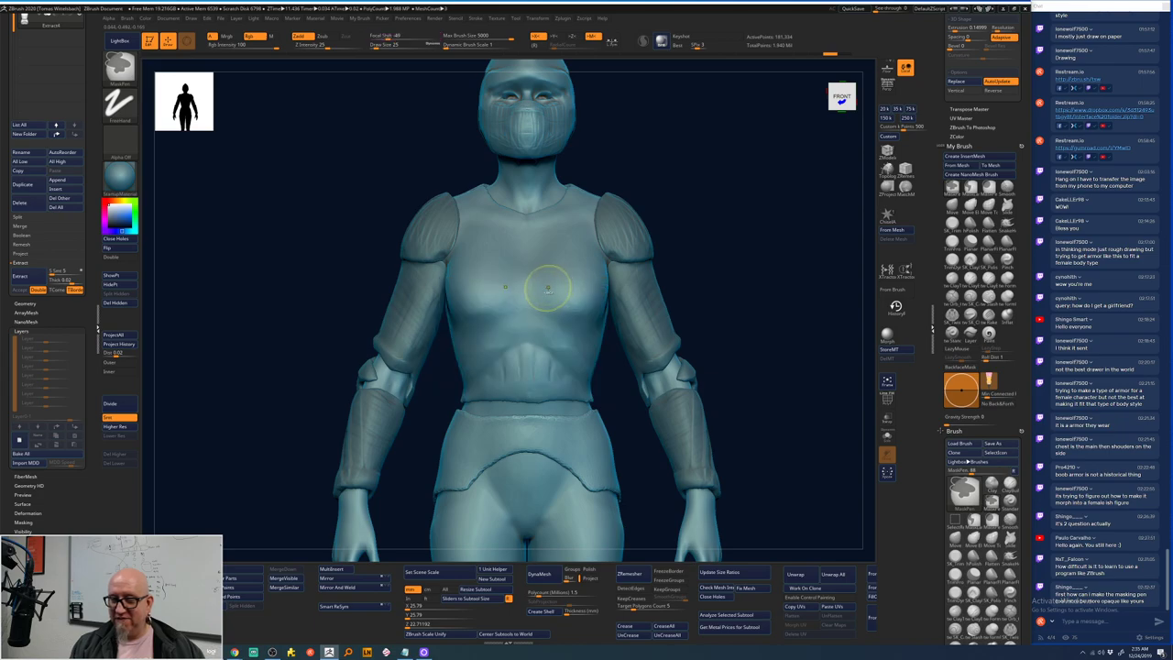
{"action": "left_click_drag", "start_coordinate": [552, 273], "coordinate": [567, 303]}
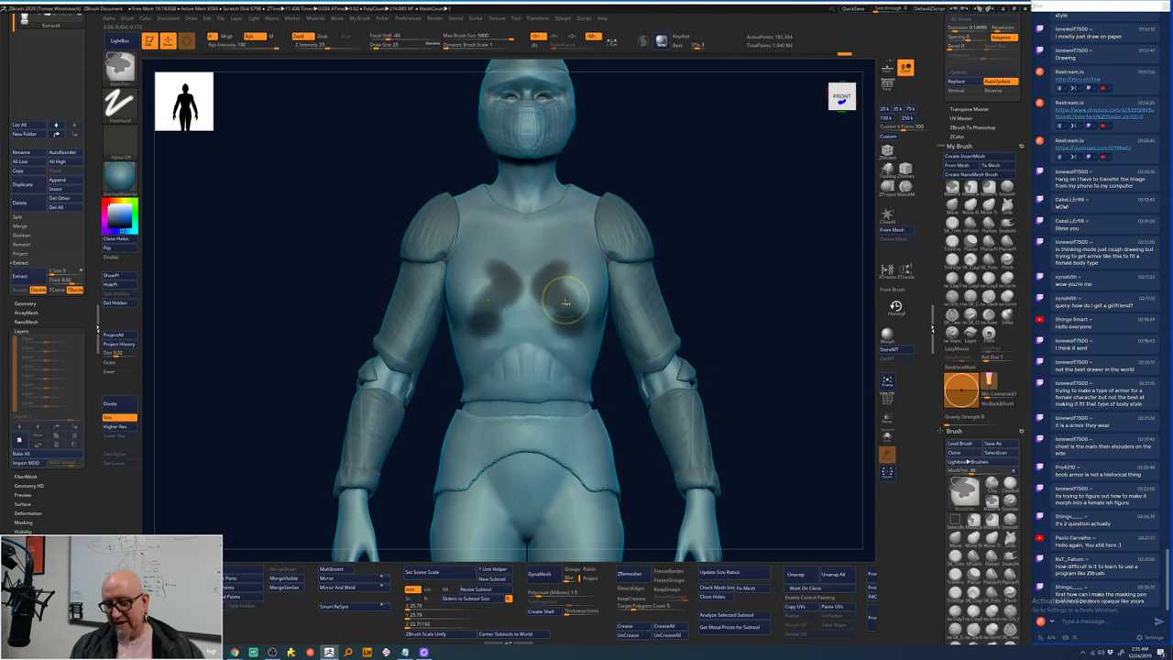
{"action": "key", "text": "ctrl+z"}
{"action": "key", "text": "space"}
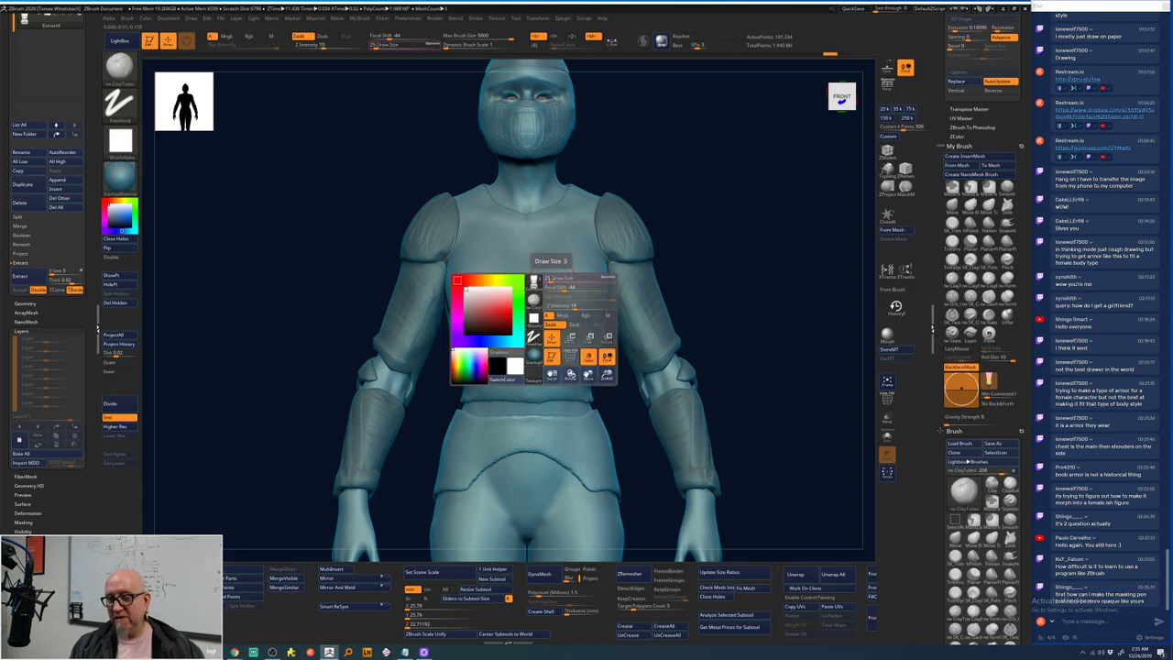
{"action": "key", "text": "ctrl"}
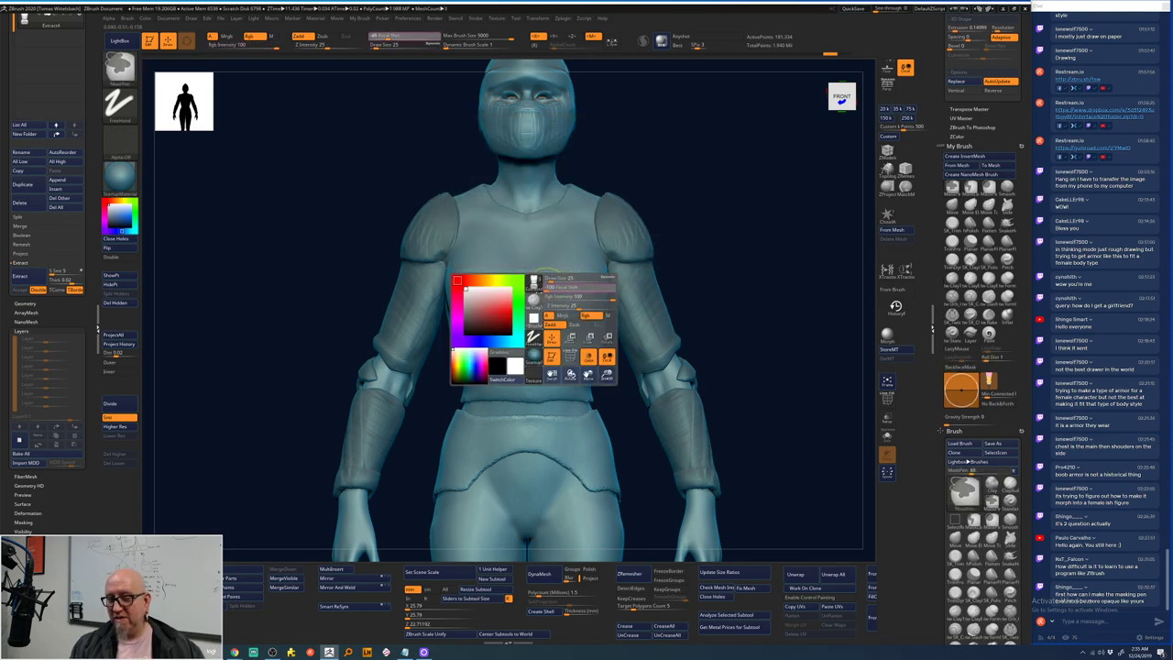
{"action": "mouse_move", "coordinate": [545, 262]}
{"action": "left_mouse_down"}
{"action": "mouse_move", "coordinate": [581, 316]}
{"action": "mouse_move", "coordinate": [552, 256]}
{"action": "mouse_move", "coordinate": [575, 319]}
{"action": "left_mouse_up"}
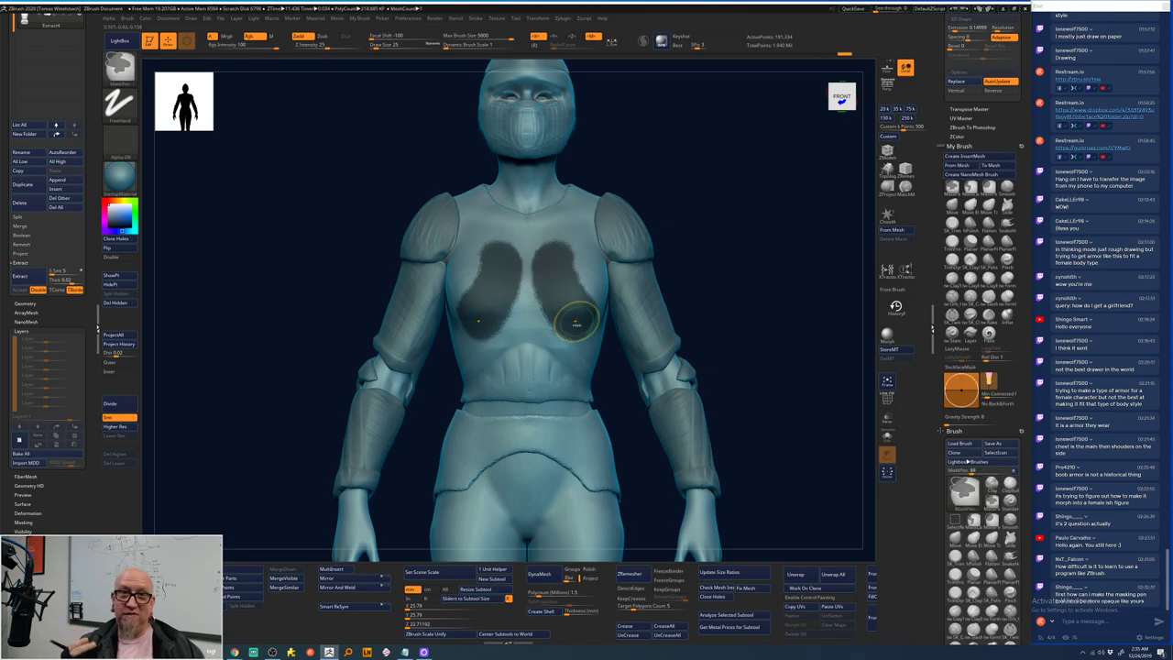
{"action": "key", "text": "ctrl+shift+a"}
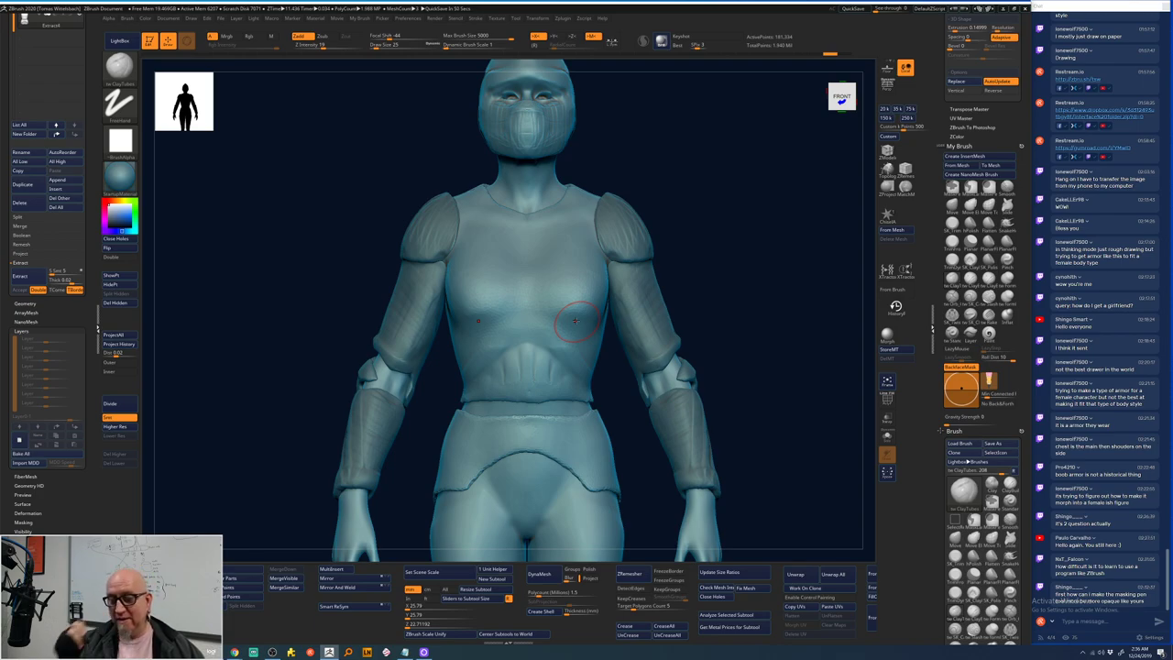
- Orbit around the whole armored figure and smooth small areas on its back
{"action": "key", "text": "ctrl+z"}
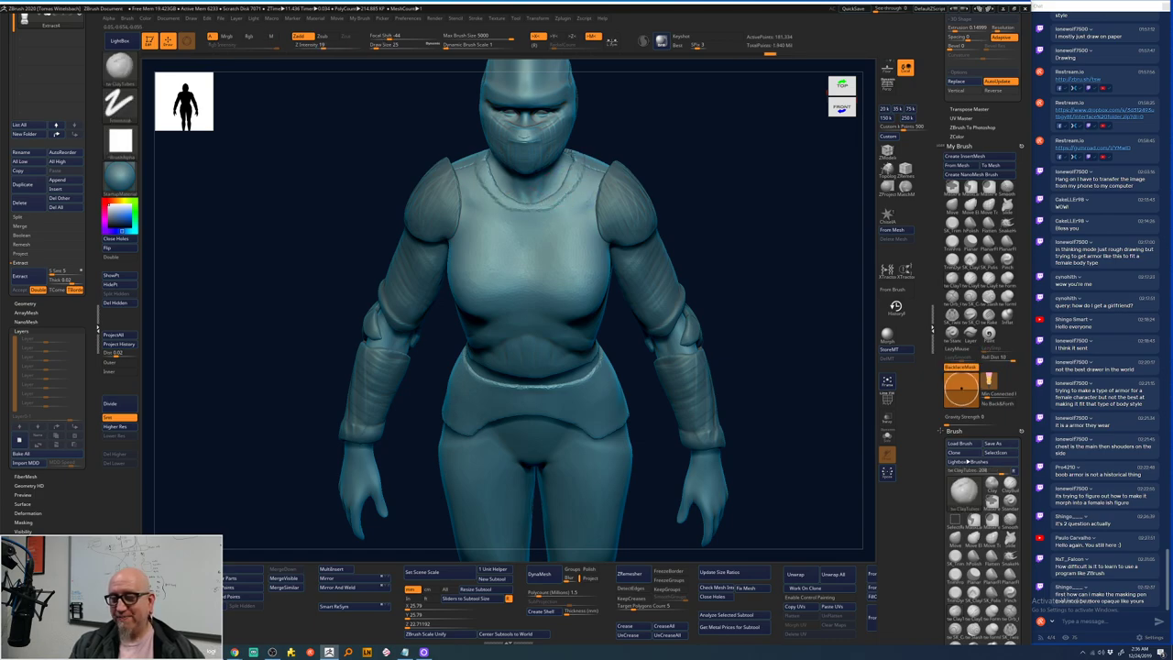
{"action": "left_click_drag", "start_coordinate": [694, 144], "coordinate": [519, 183]}
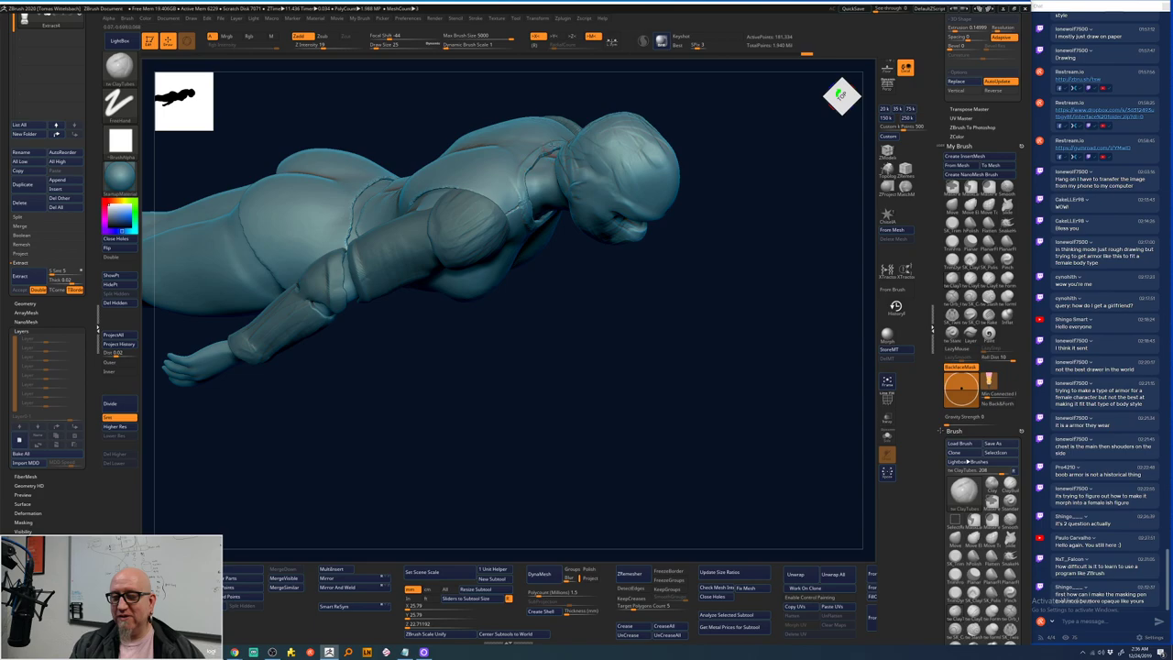
{"action": "left_click_drag", "start_coordinate": [538, 225], "coordinate": [543, 208]}
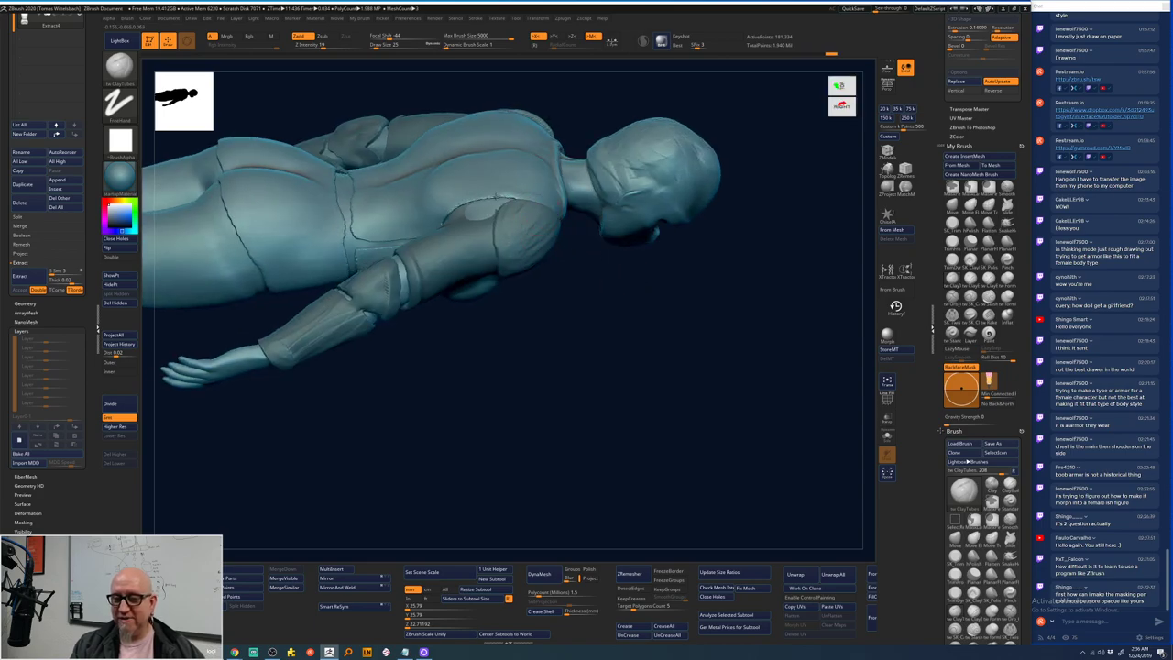
{"action": "left_click_drag", "start_coordinate": [449, 288], "coordinate": [495, 258]}
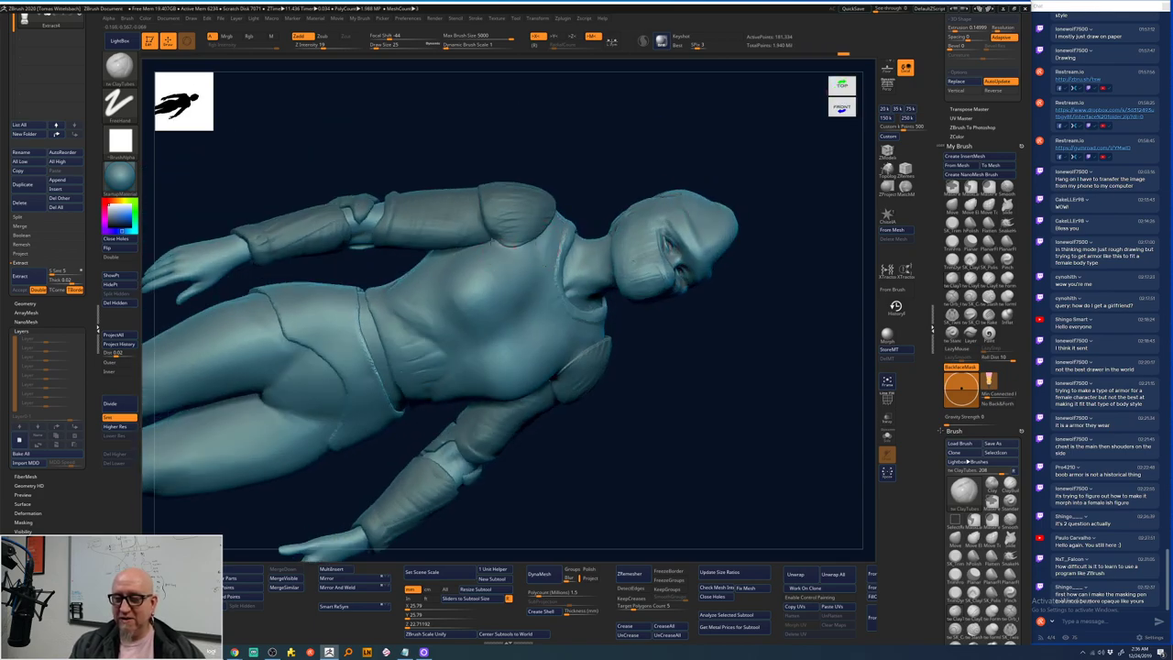
{"action": "left_click_drag", "start_coordinate": [651, 353], "coordinate": [630, 325], "text": "shift"}
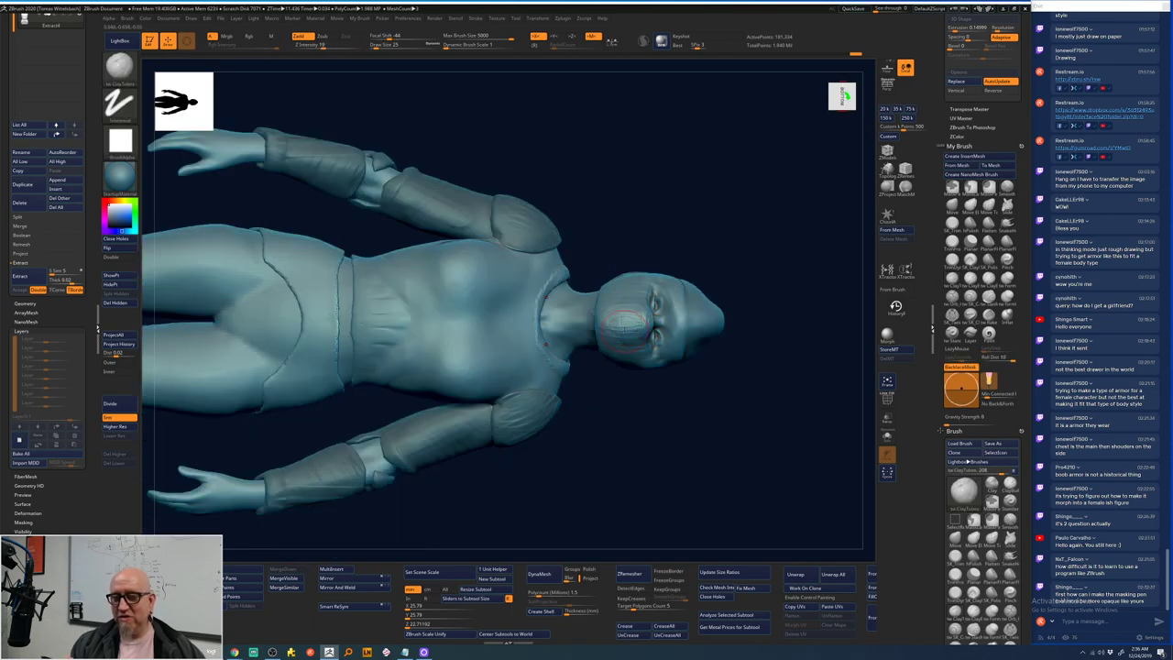
{"action": "mouse_move", "coordinate": [741, 157]}
{"action": "left_mouse_down"}
{"action": "mouse_move", "coordinate": [757, 204]}
{"action": "mouse_move", "coordinate": [783, 212]}
{"action": "mouse_move", "coordinate": [718, 211]}
{"action": "mouse_move", "coordinate": [706, 224]}
{"action": "left_mouse_up"}
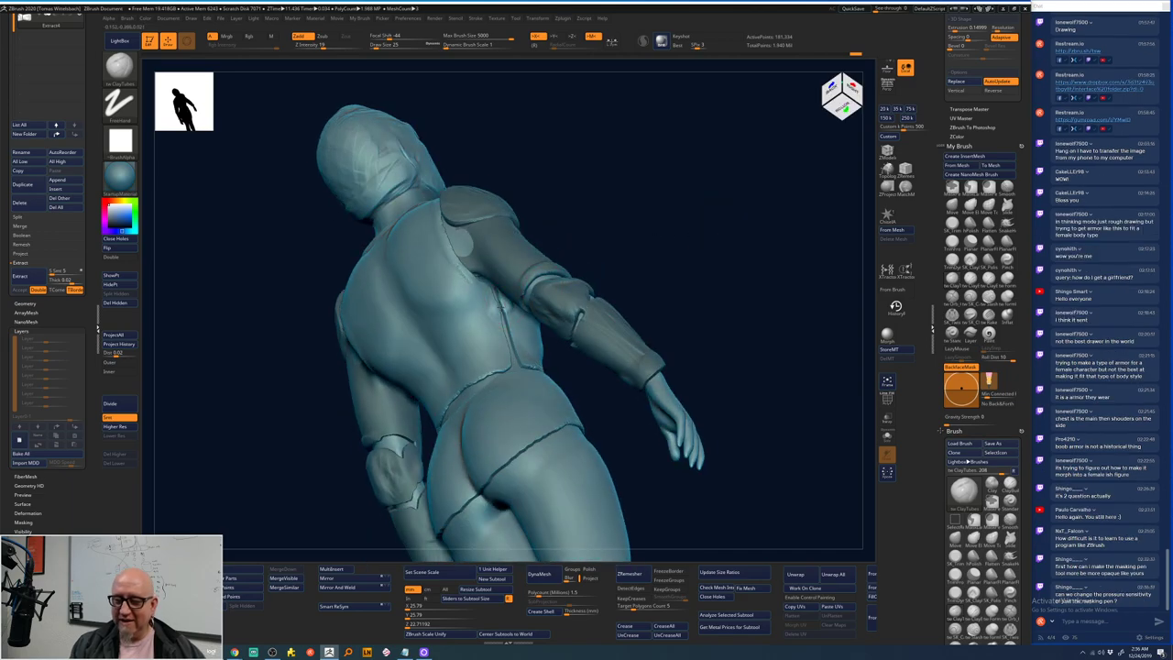
{"action": "left_click_drag", "start_coordinate": [502, 310], "coordinate": [493, 322], "text": "shift"}
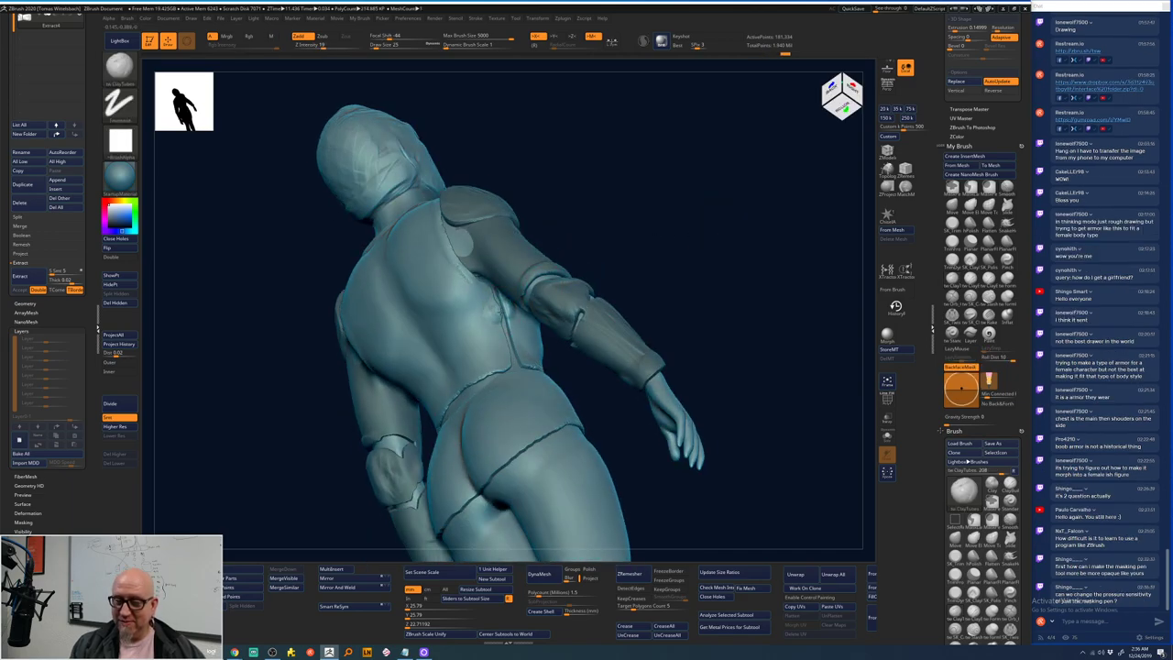
- Try MoveElastic, then with ClayTubes build a clay band along the back waistline
{"action": "key", "text": "b"}
{"action": "key", "text": "m"}
{"action": "key", "text": "e"}
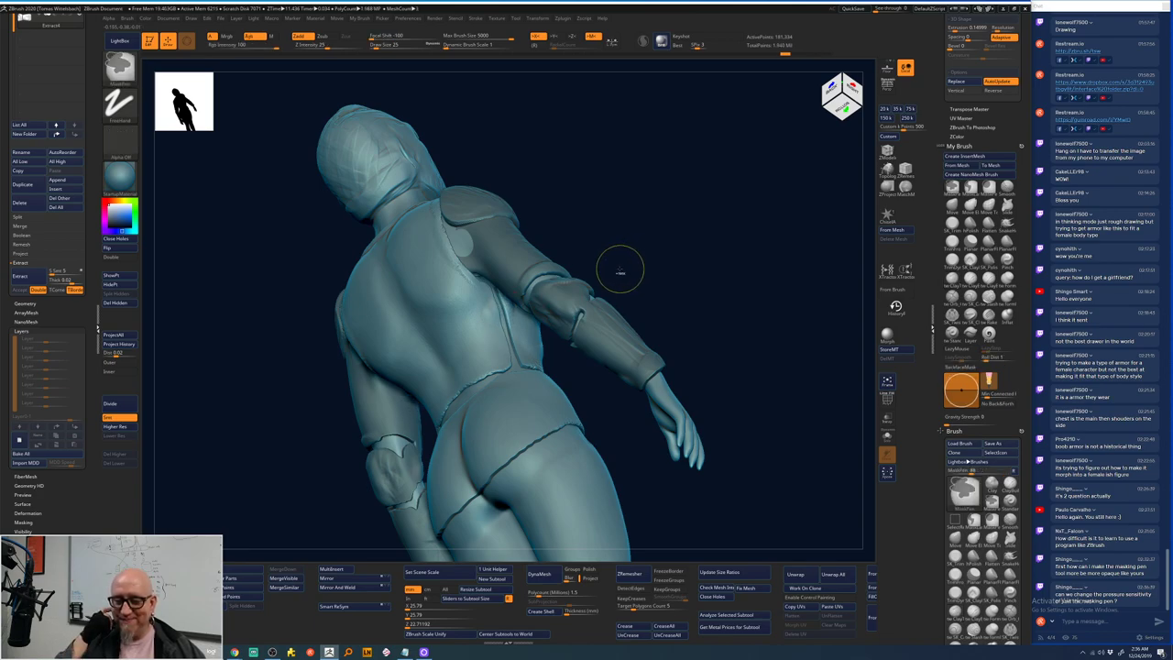
{"action": "key", "text": "b"}
{"action": "key", "text": "c"}
{"action": "key", "text": "t"}
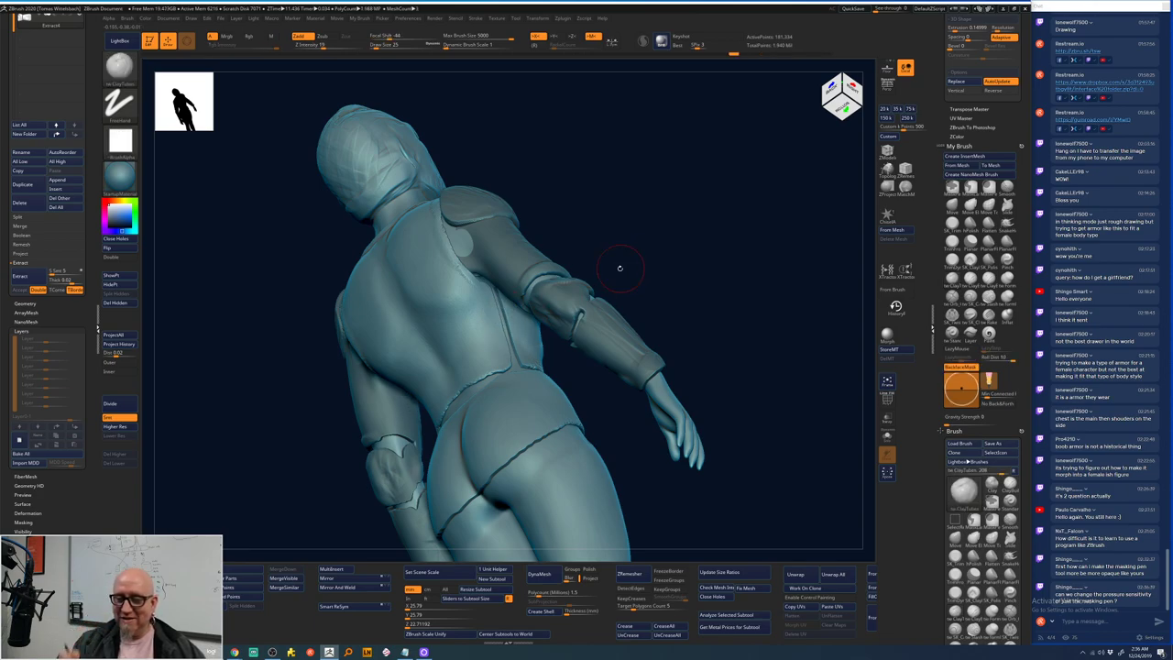
{"action": "left_click_drag", "start_coordinate": [619, 268], "coordinate": [673, 274]}
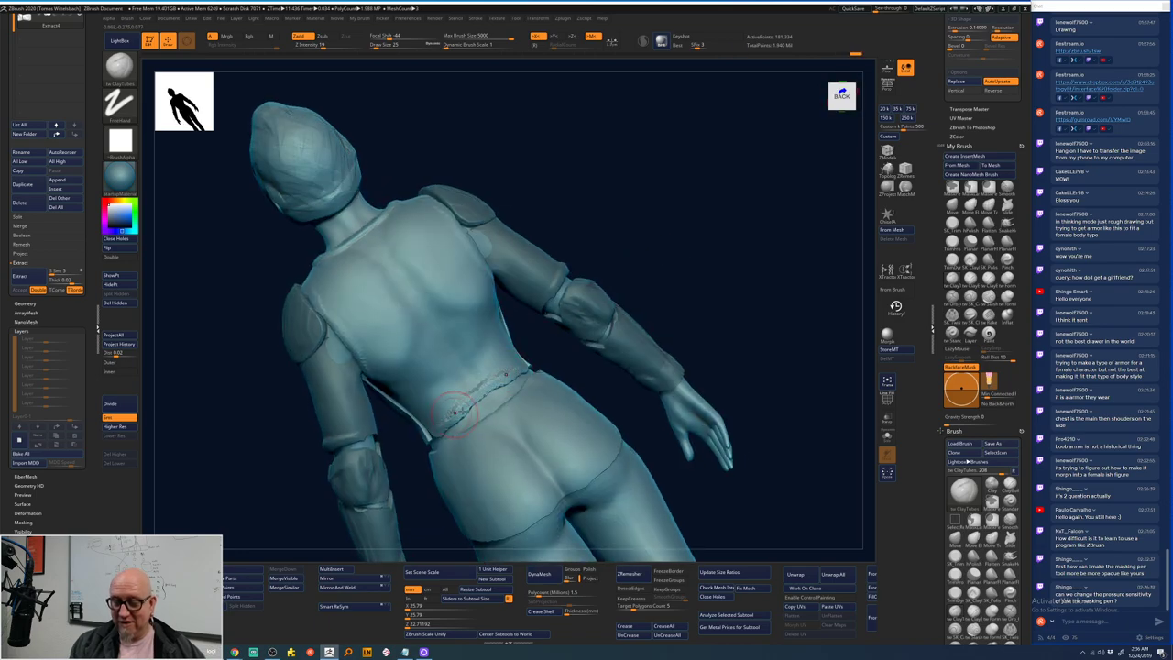
{"action": "mouse_move", "coordinate": [451, 409]}
{"action": "left_mouse_down"}
{"action": "mouse_move", "coordinate": [509, 377]}
{"action": "mouse_move", "coordinate": [460, 417]}
{"action": "mouse_move", "coordinate": [487, 393]}
{"action": "left_mouse_up"}
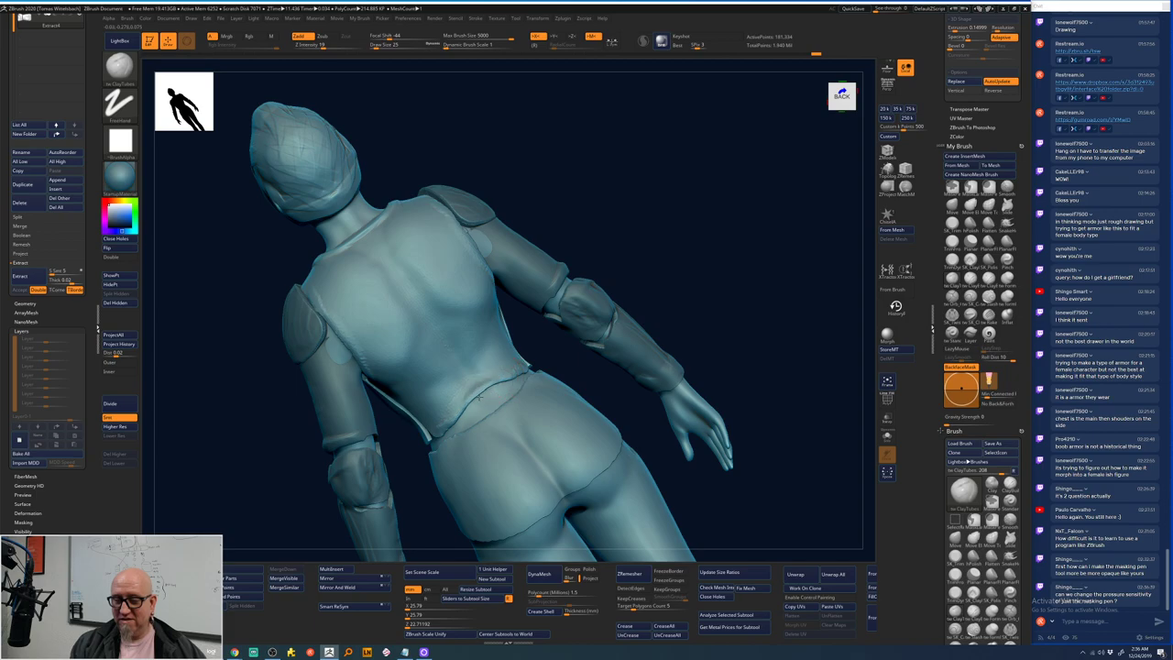
- From the front view, shrink the Move brush, smooth the waist and pull out symmetric abdomen bulges
{"action": "key", "text": "shift"}
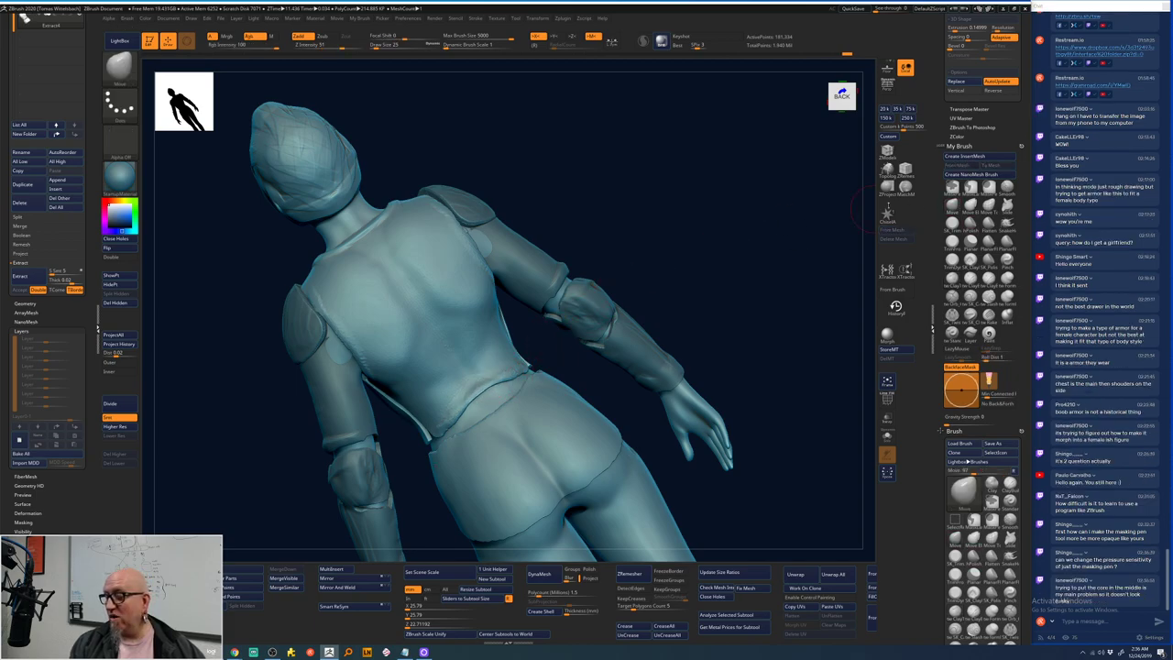
{"action": "right_click_drag", "start_coordinate": [549, 343], "coordinate": [481, 385]}
{"action": "key", "text": "space"}
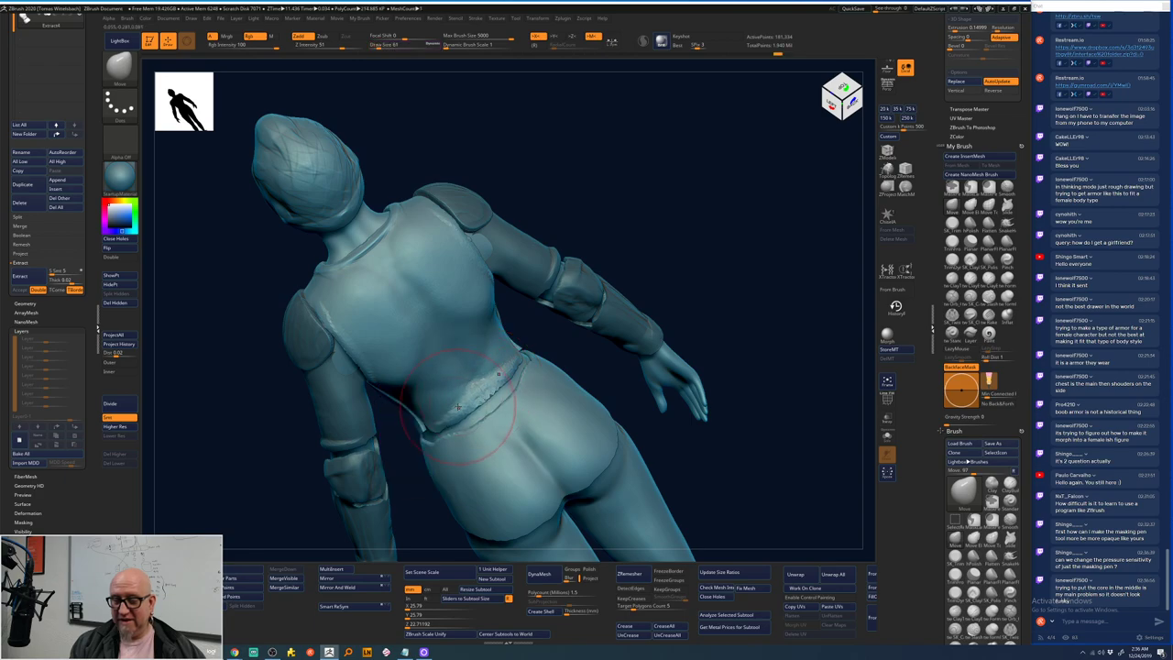
{"action": "mouse_move", "coordinate": [458, 403]}
{"action": "right_mouse_down"}
{"action": "mouse_move", "coordinate": [715, 231]}
{"action": "mouse_move", "coordinate": [586, 303]}
{"action": "right_mouse_up"}
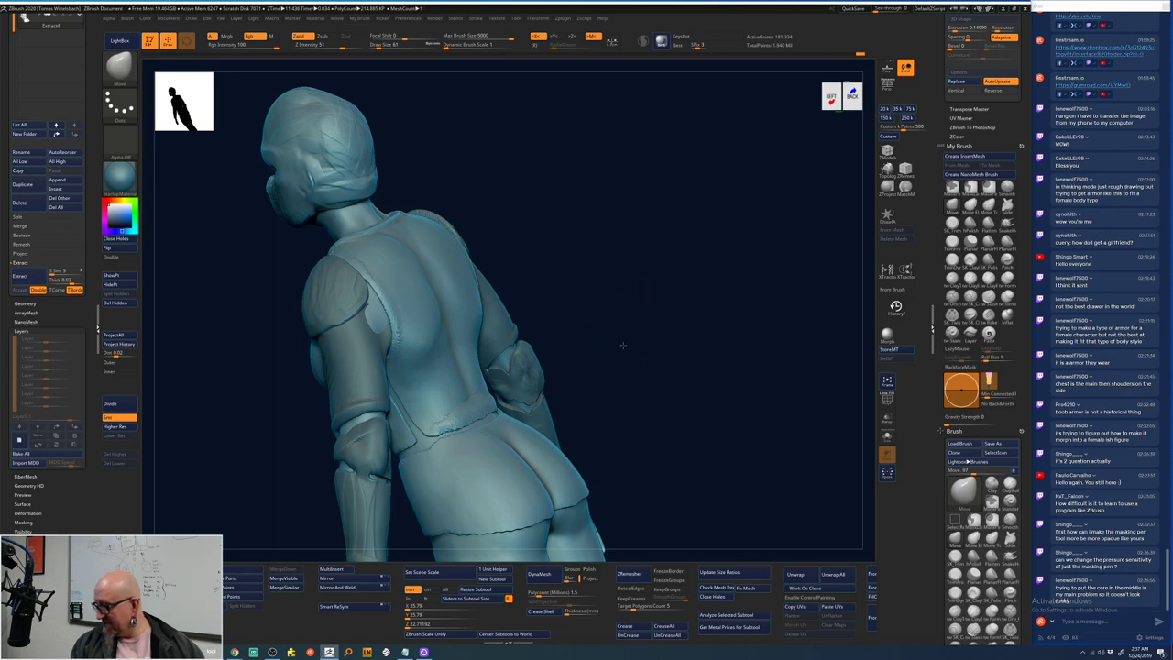
{"action": "mouse_move", "coordinate": [623, 344]}
{"action": "left_mouse_down"}
{"action": "mouse_move", "coordinate": [681, 324]}
{"action": "mouse_move", "coordinate": [665, 319]}
{"action": "mouse_move", "coordinate": [683, 268]}
{"action": "left_mouse_up"}
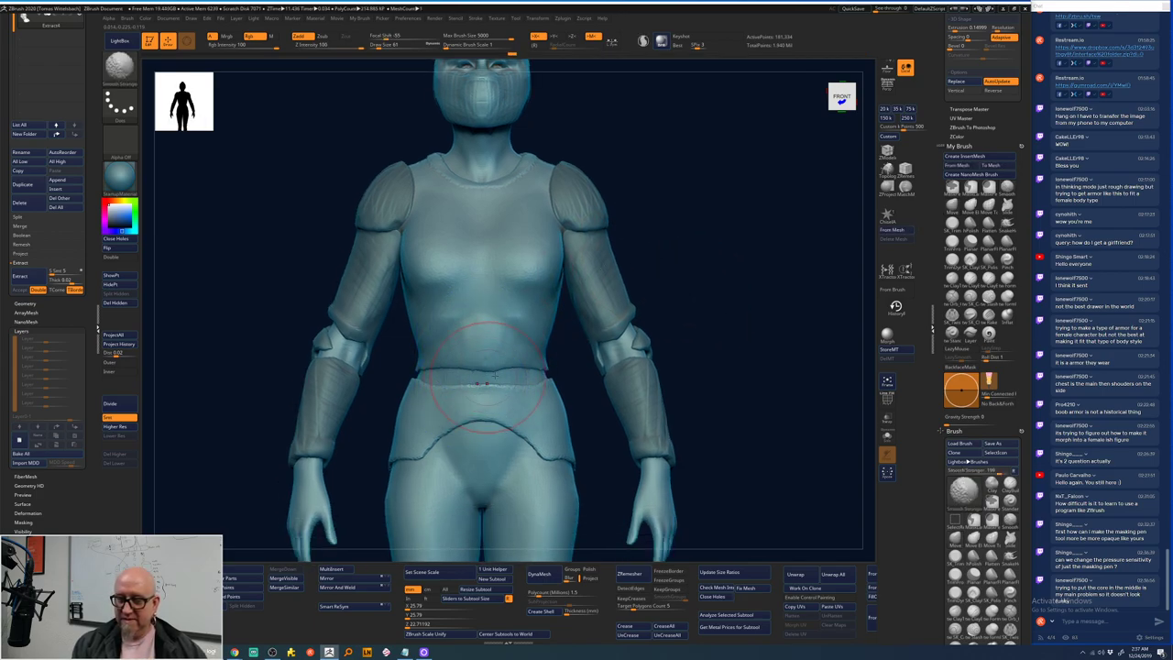
{"action": "key", "text": "shift"}
{"action": "key", "text": "space"}
{"action": "mouse_move", "coordinate": [502, 360]}
{"action": "left_mouse_down"}
{"action": "mouse_move", "coordinate": [469, 383]}
{"action": "mouse_move", "coordinate": [432, 369]}
{"action": "mouse_move", "coordinate": [544, 353]}
{"action": "mouse_move", "coordinate": [446, 372]}
{"action": "mouse_move", "coordinate": [490, 375]}
{"action": "left_mouse_up"}
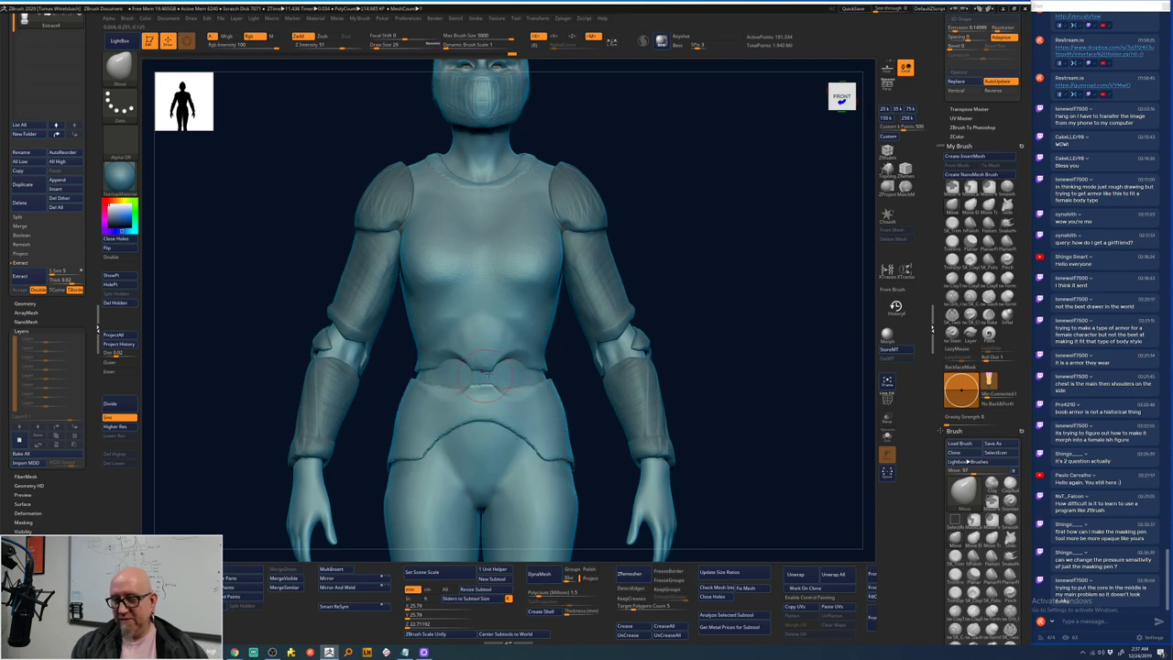
{"action": "left_click_drag", "start_coordinate": [563, 335], "coordinate": [557, 330], "text": "shift"}
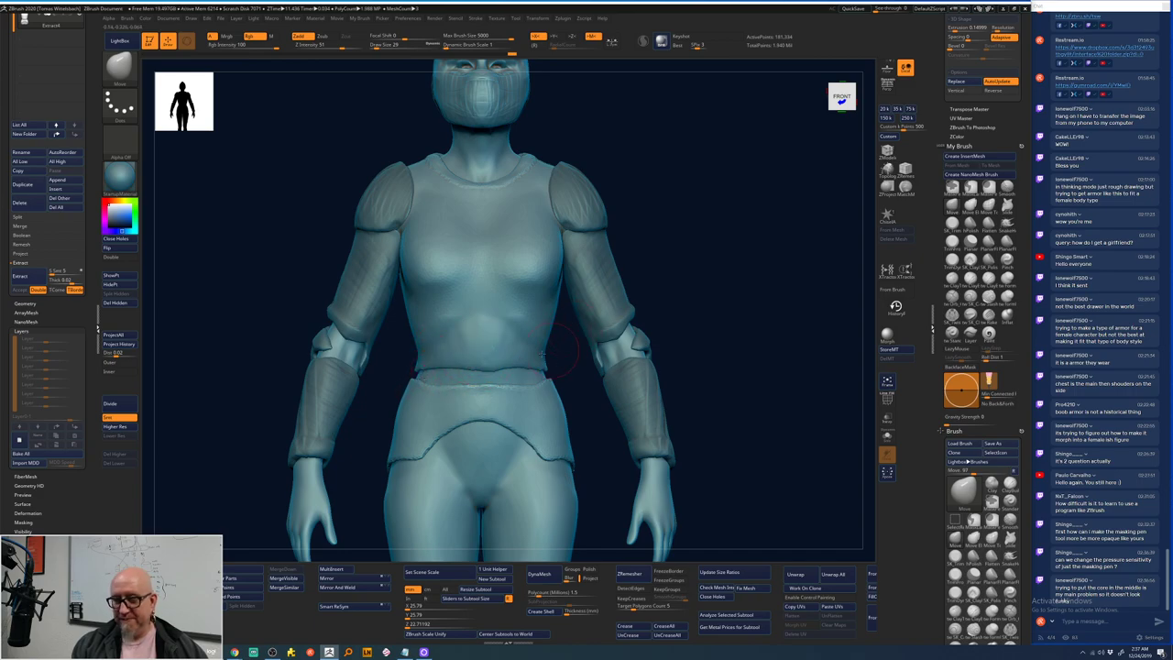
{"action": "left_click_drag", "start_coordinate": [458, 332], "coordinate": [440, 353]}
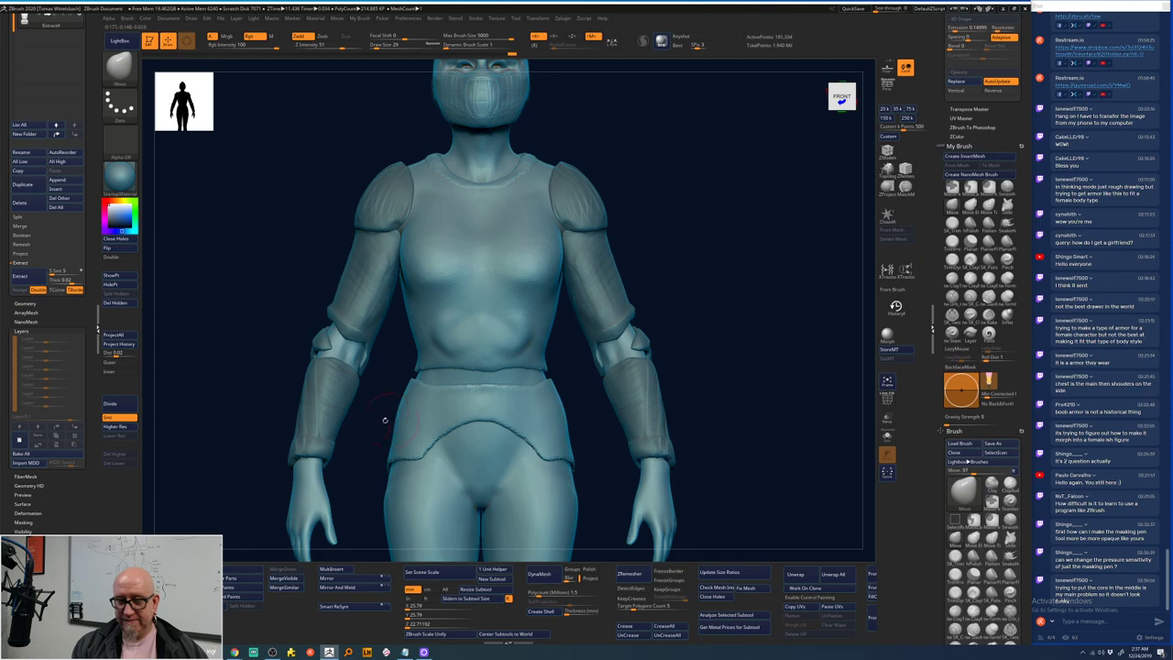
{"action": "scroll", "coordinate": [97, 328], "scroll_direction": "up", "scroll_amount": 5}
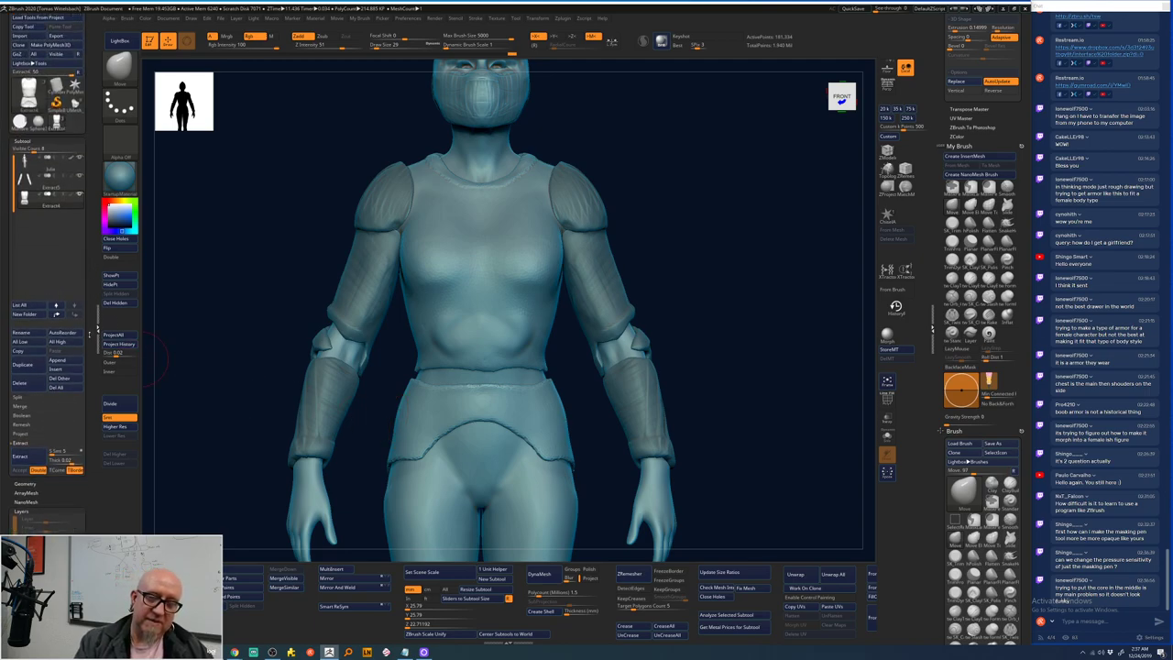
- Smooth the torso plate and subdivide it once with Geometry > Divide
{"action": "key", "text": "shift"}
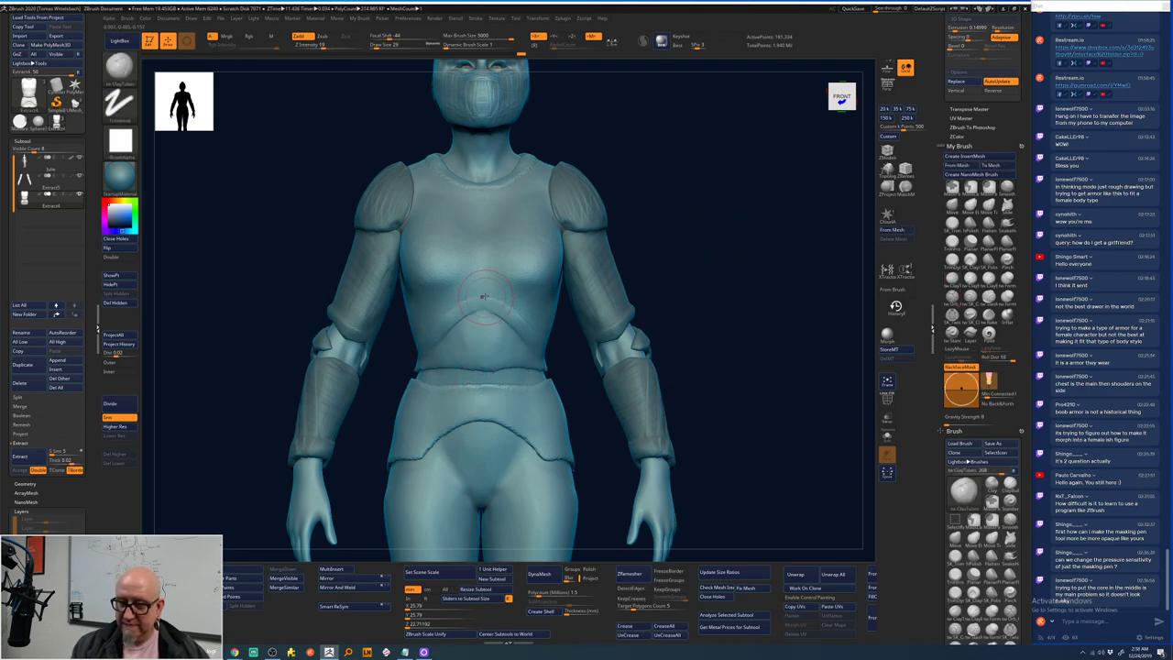
{"action": "key", "text": "shift"}
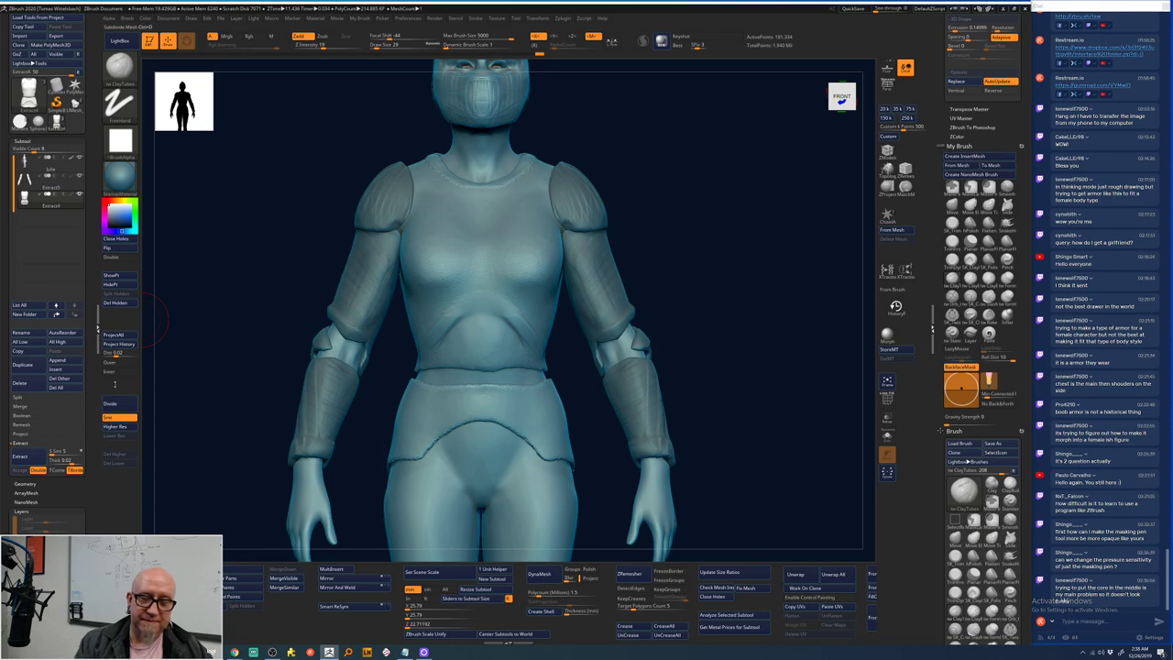
{"action": "left_click", "coordinate": [125, 405]}
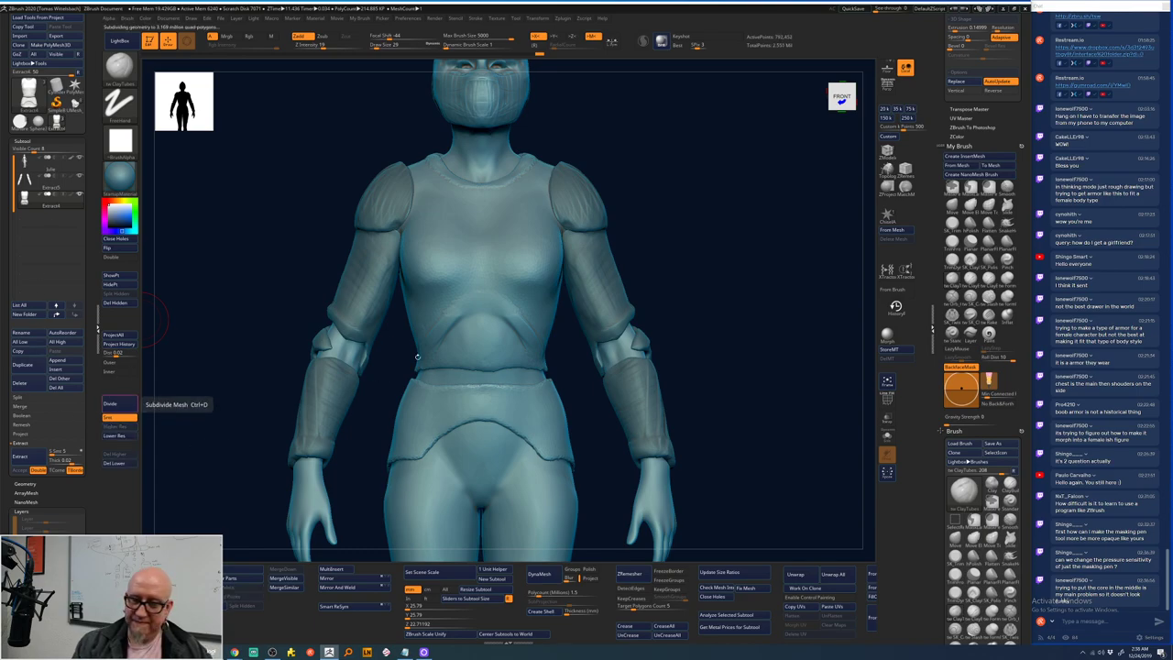
{"action": "key", "text": "shift"}
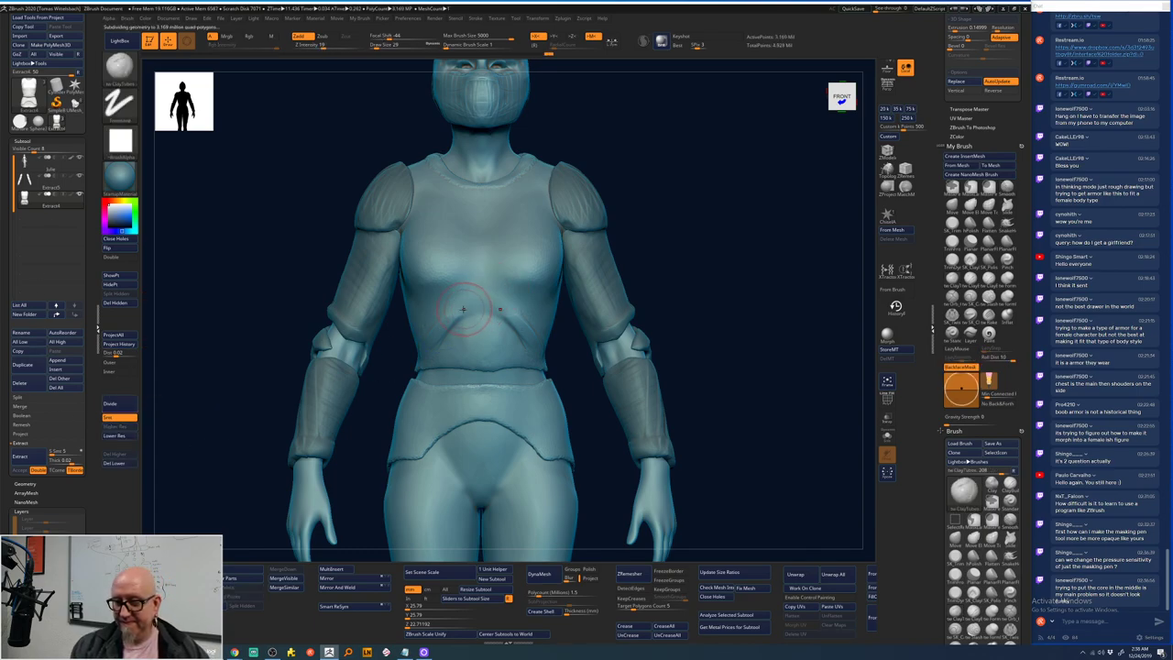
- Sculpt a ClayTubes chevron ridge across the chest with vertical striations below, smoothing the area
{"action": "key", "text": "space"}
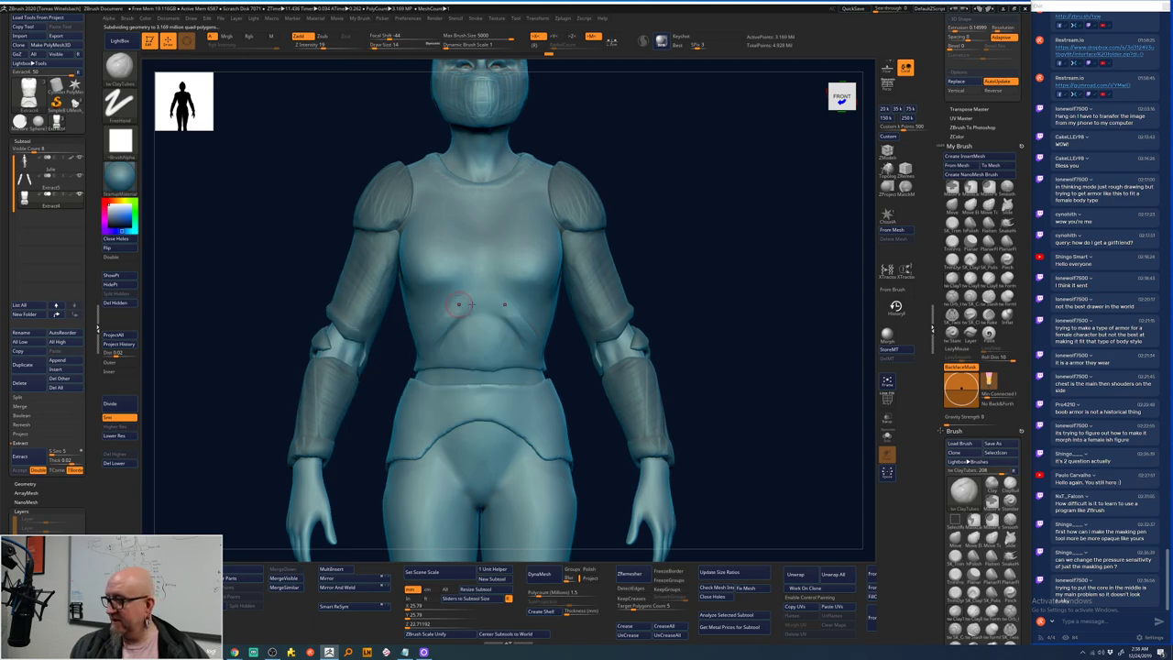
{"action": "left_click_drag", "start_coordinate": [462, 302], "coordinate": [453, 311]}
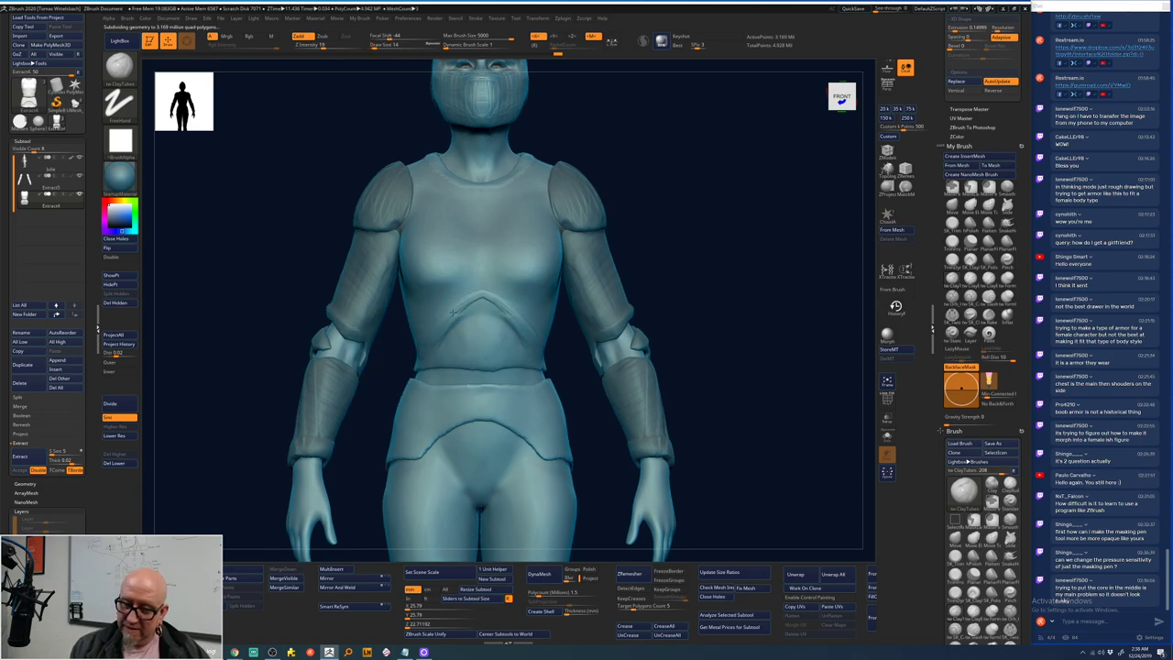
{"action": "key", "text": "space"}
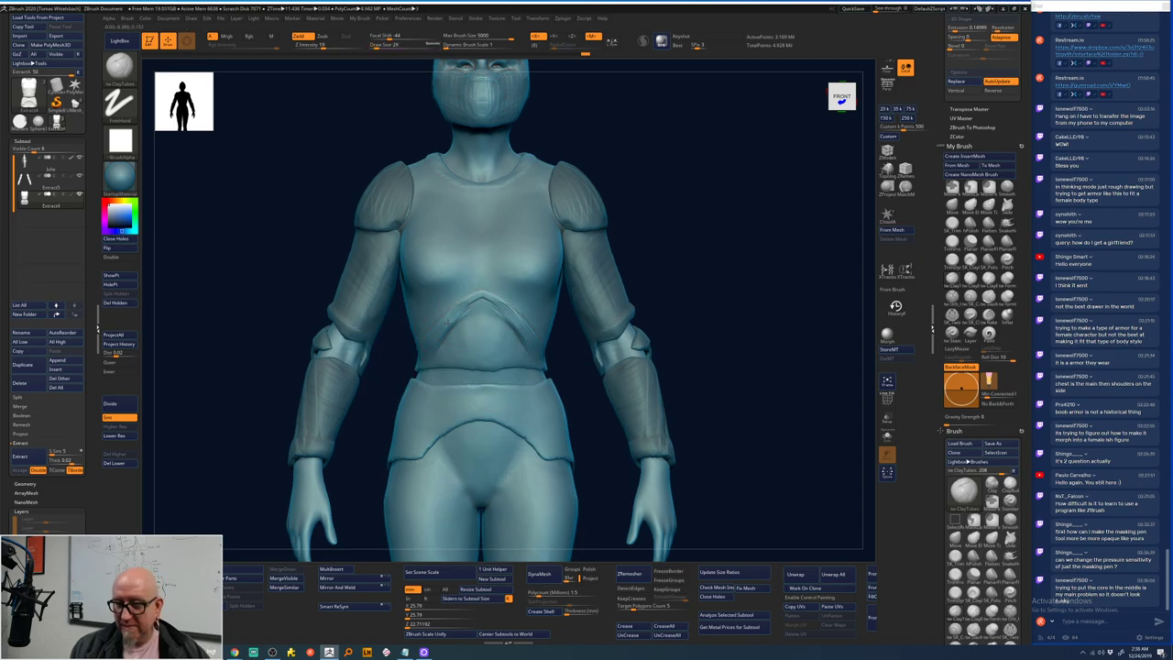
{"action": "mouse_move", "coordinate": [481, 339]}
{"action": "left_mouse_down"}
{"action": "mouse_move", "coordinate": [486, 353]}
{"action": "mouse_move", "coordinate": [469, 347]}
{"action": "mouse_move", "coordinate": [522, 344]}
{"action": "left_mouse_up"}
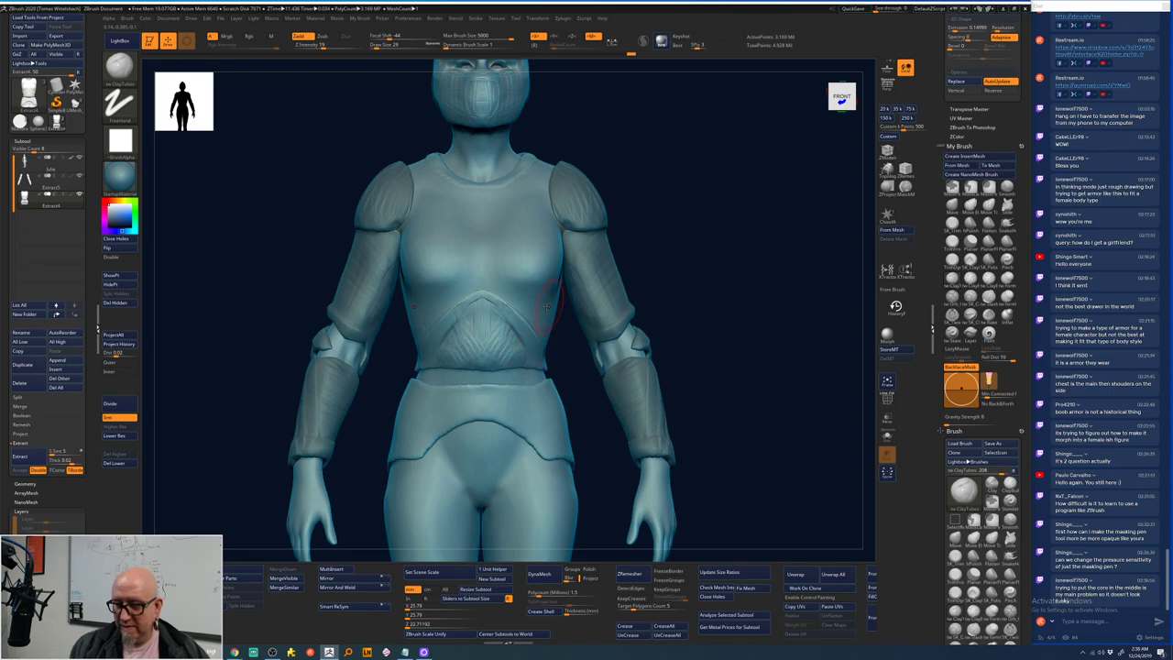
{"action": "key", "text": "shift"}
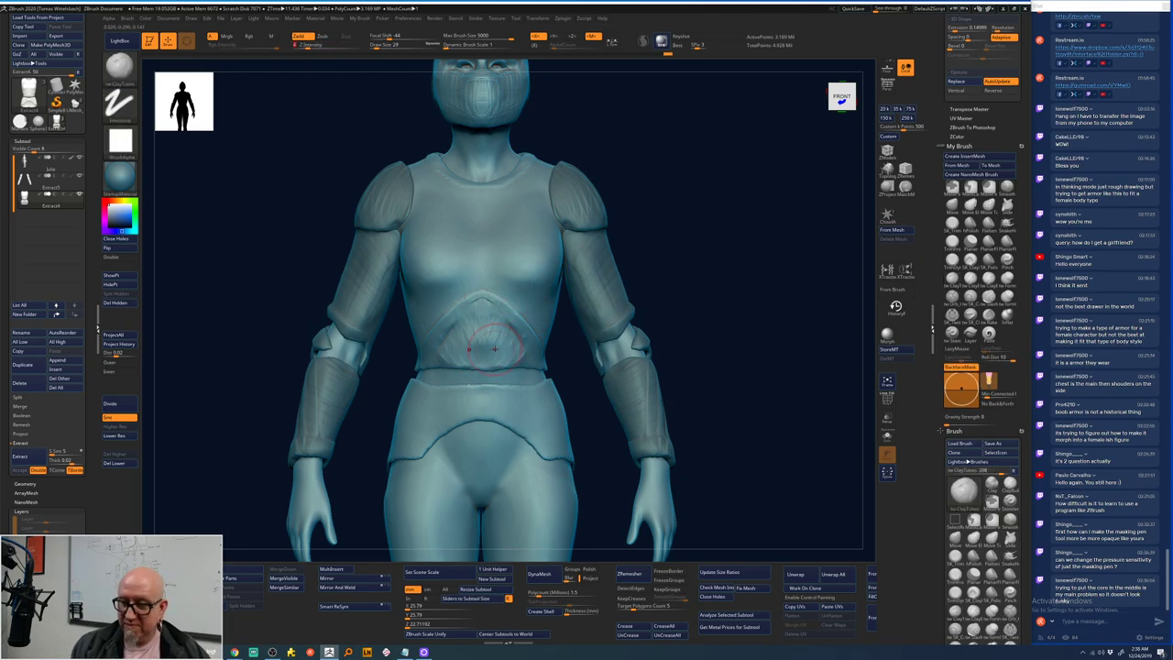
{"action": "key", "text": "space"}
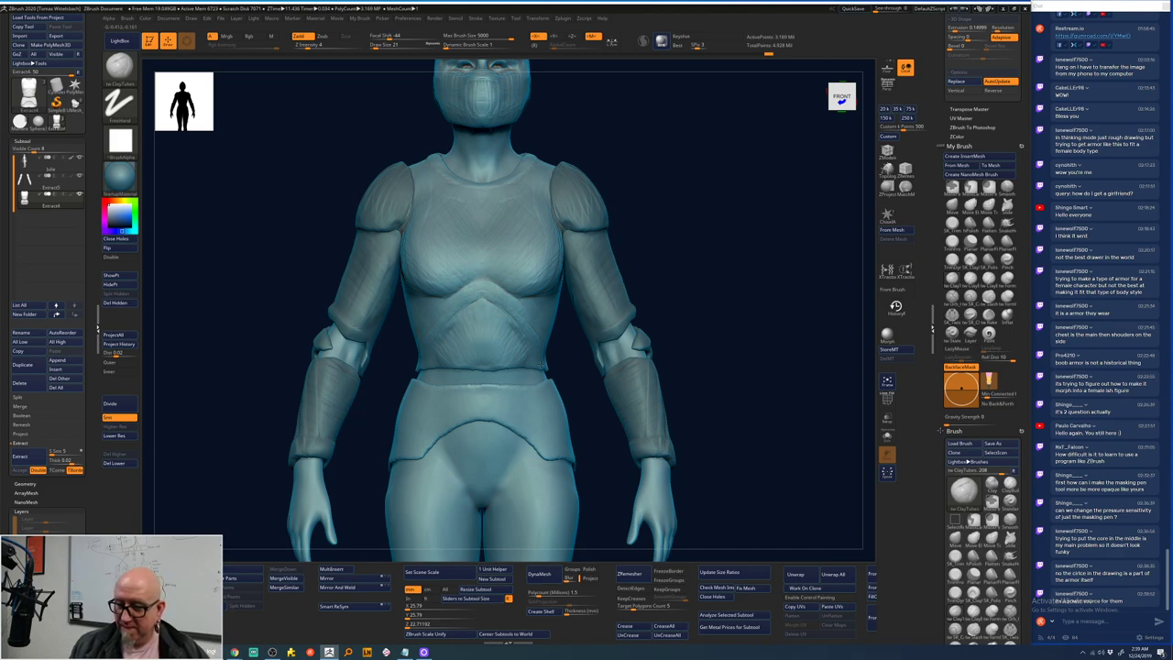
- Add a ClayTubes stroke to the chest from a three-quarter view, then view the front at a higher subdivision level
{"action": "left_click_drag", "start_coordinate": [706, 277], "coordinate": [596, 282]}
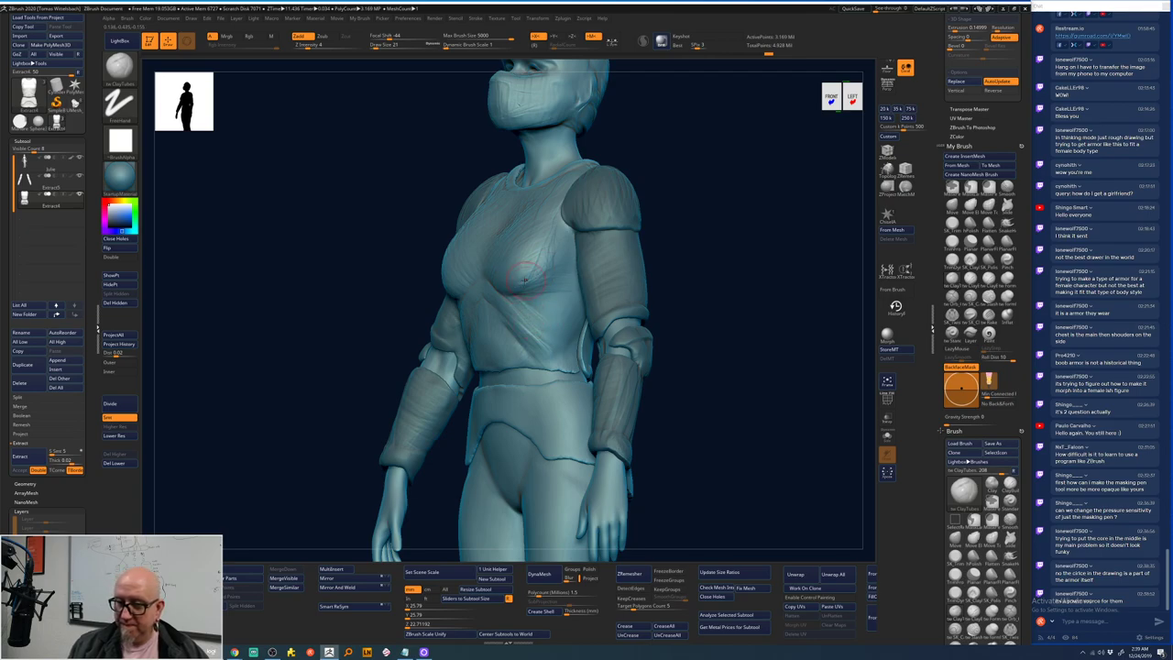
{"action": "left_click_drag", "start_coordinate": [524, 279], "coordinate": [546, 249]}
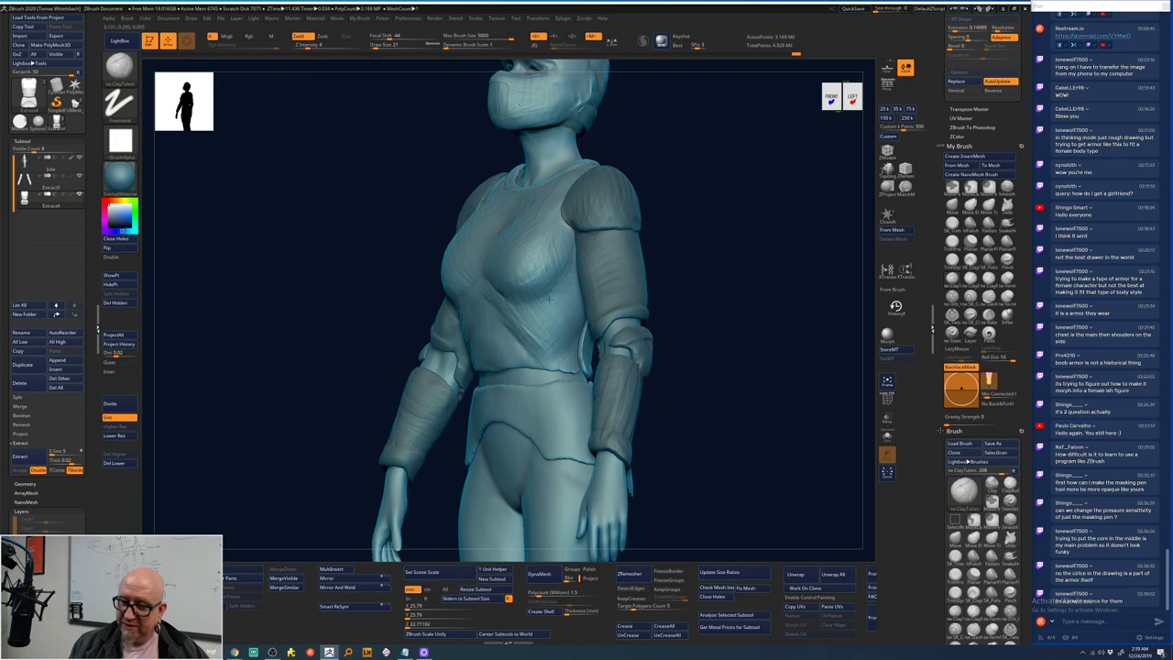
{"action": "left_click_drag", "start_coordinate": [687, 236], "coordinate": [699, 234], "text": "shift"}
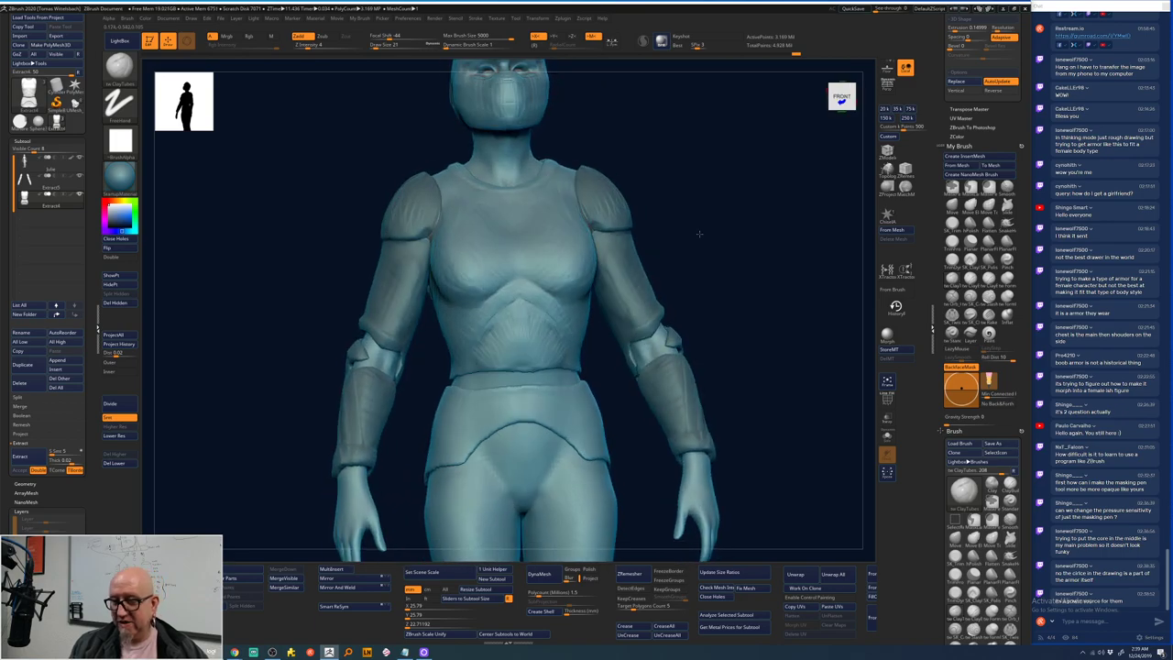
{"action": "key", "text": "d"}
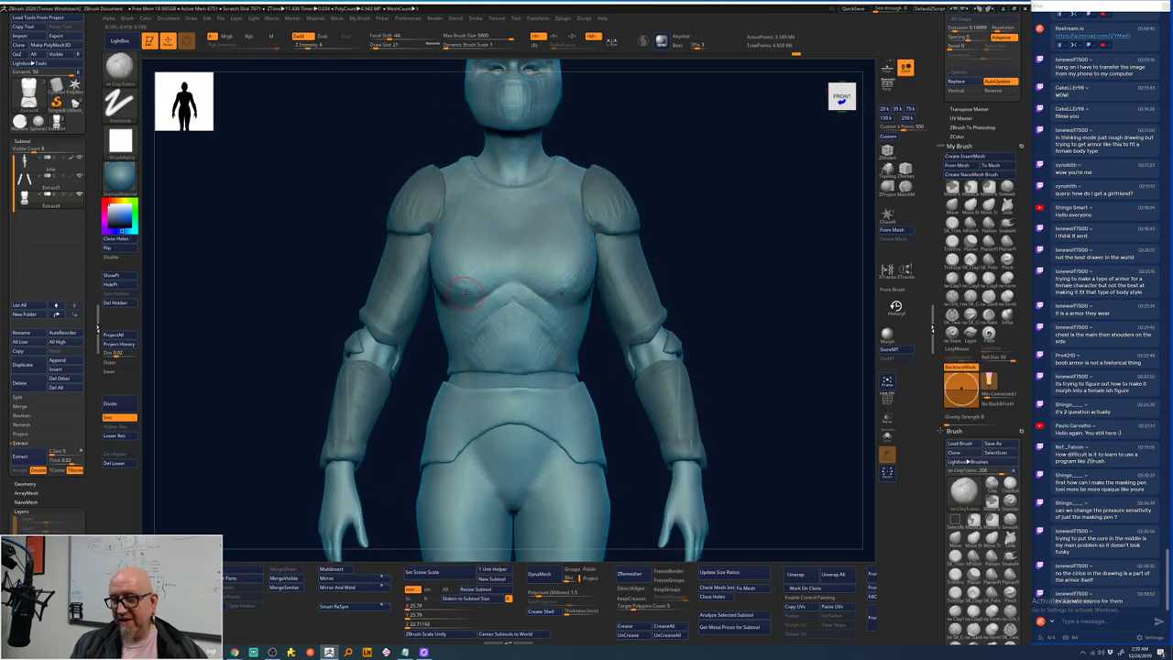
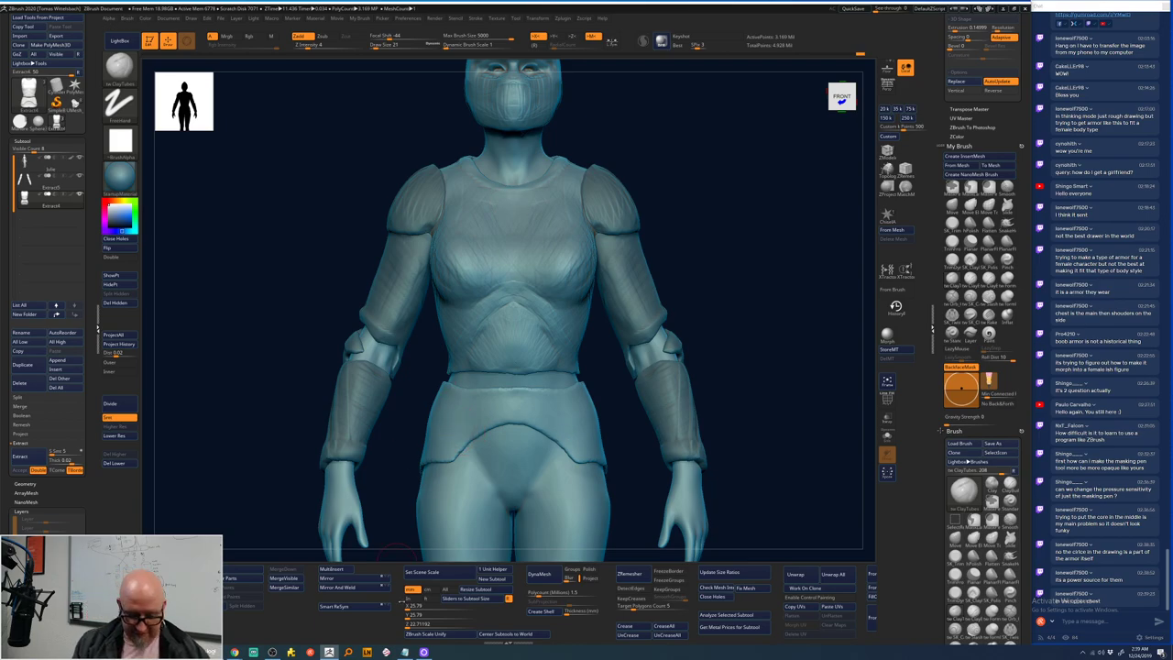
- Check the armor reference sketch in the browser, then return to the sculpted figure
{"action": "key", "text": "super"}
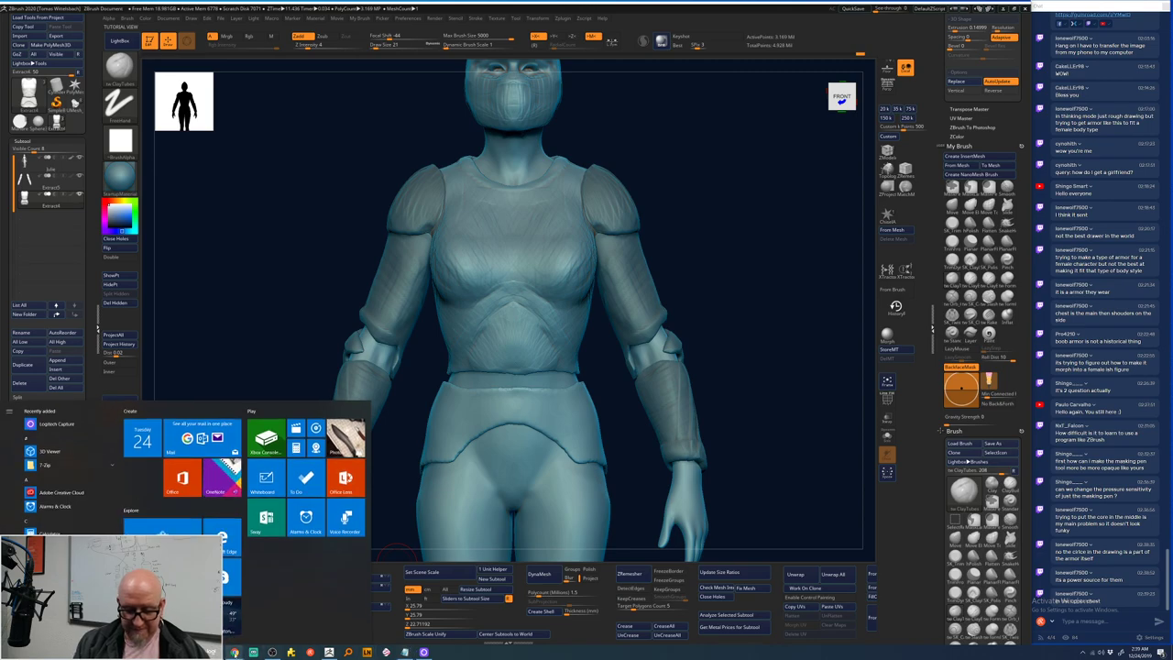
{"action": "mouse_move", "coordinate": [236, 653]}
{"action": "left_click", "coordinate": [246, 623]}
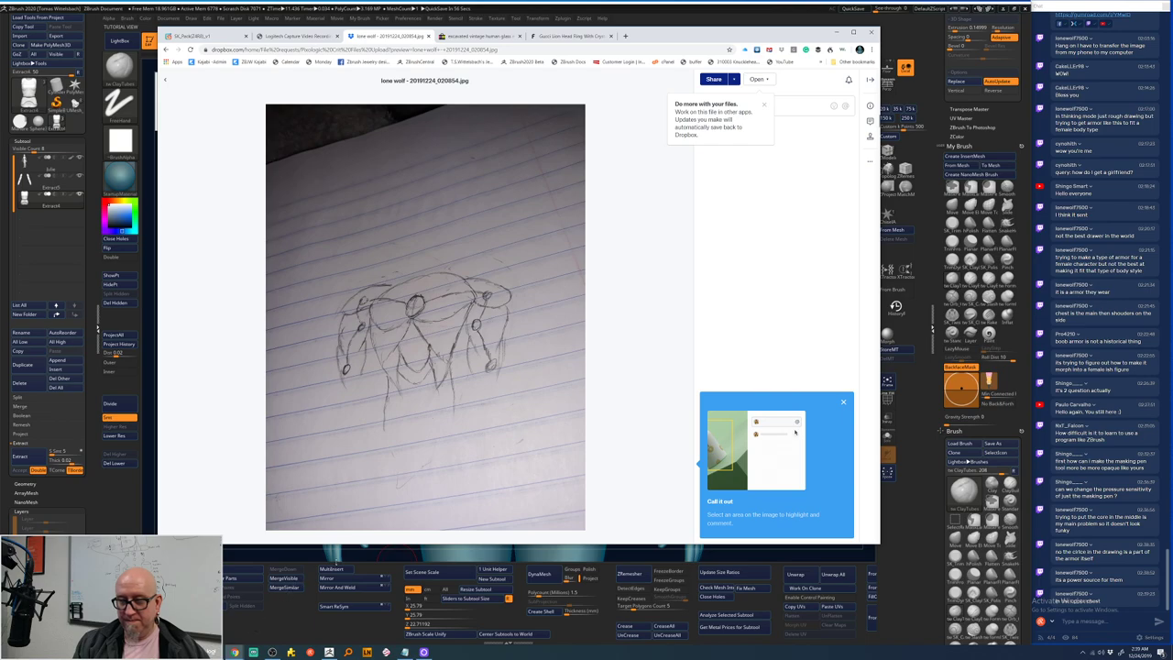
{"action": "left_click", "coordinate": [308, 556]}
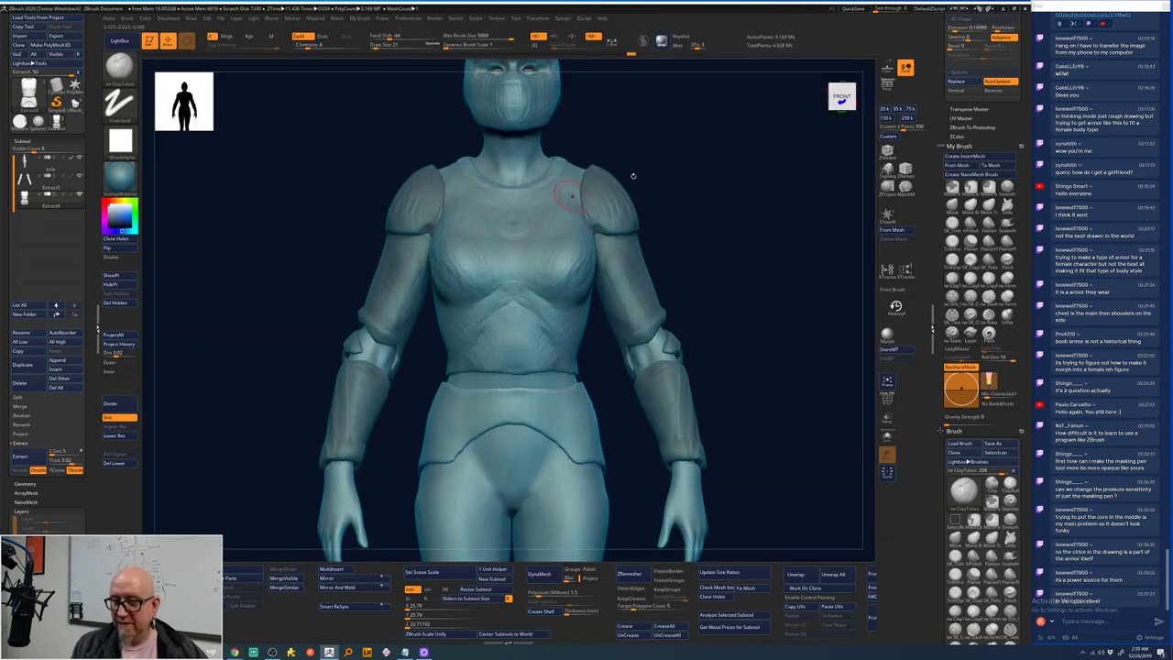
- Sculpt mirrored strokes on the chest to shape a round core
{"action": "left_click_drag", "start_coordinate": [641, 183], "coordinate": [669, 234]}
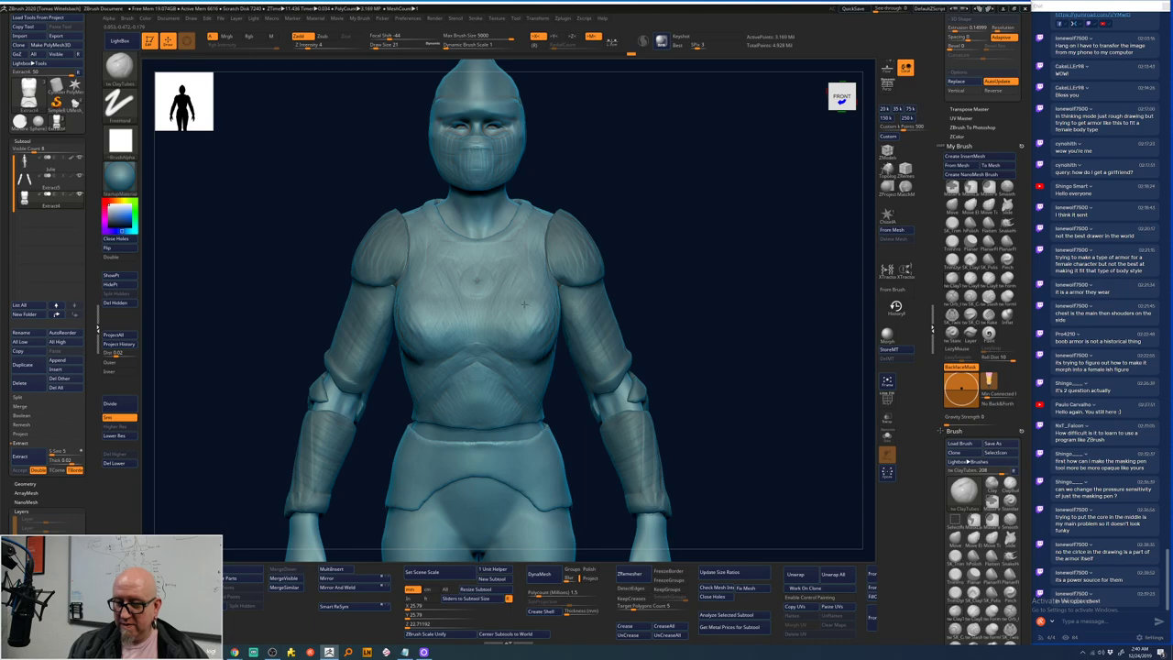
{"action": "left_click_drag", "start_coordinate": [513, 293], "coordinate": [499, 311]}
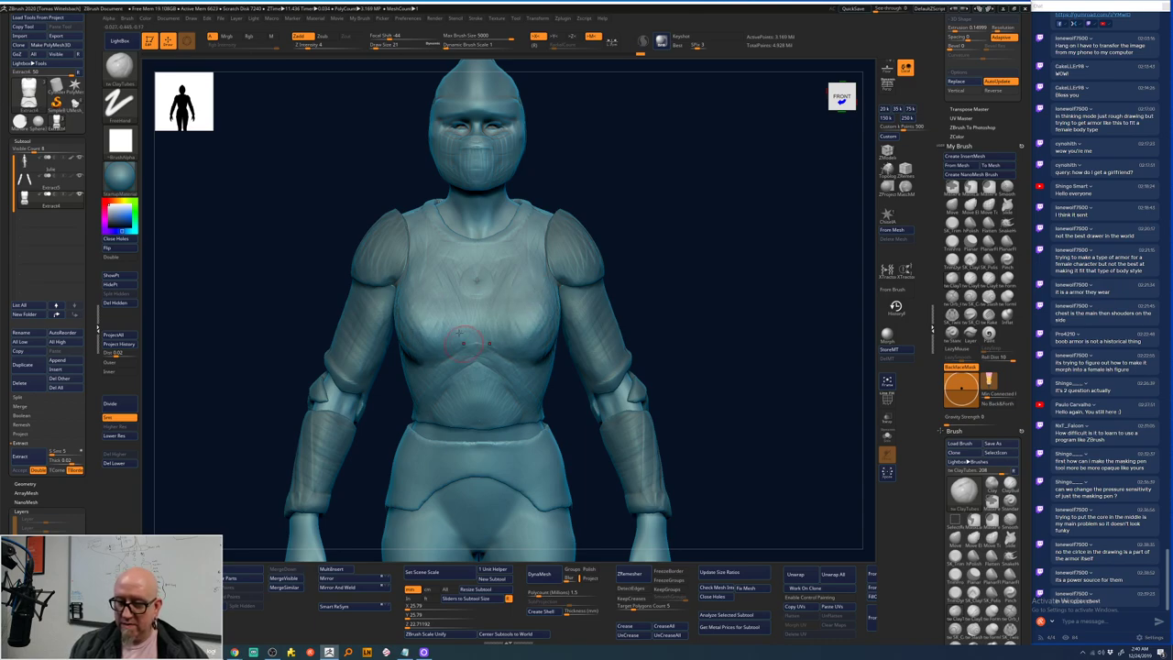
{"action": "left_click_drag", "start_coordinate": [420, 330], "coordinate": [423, 257]}
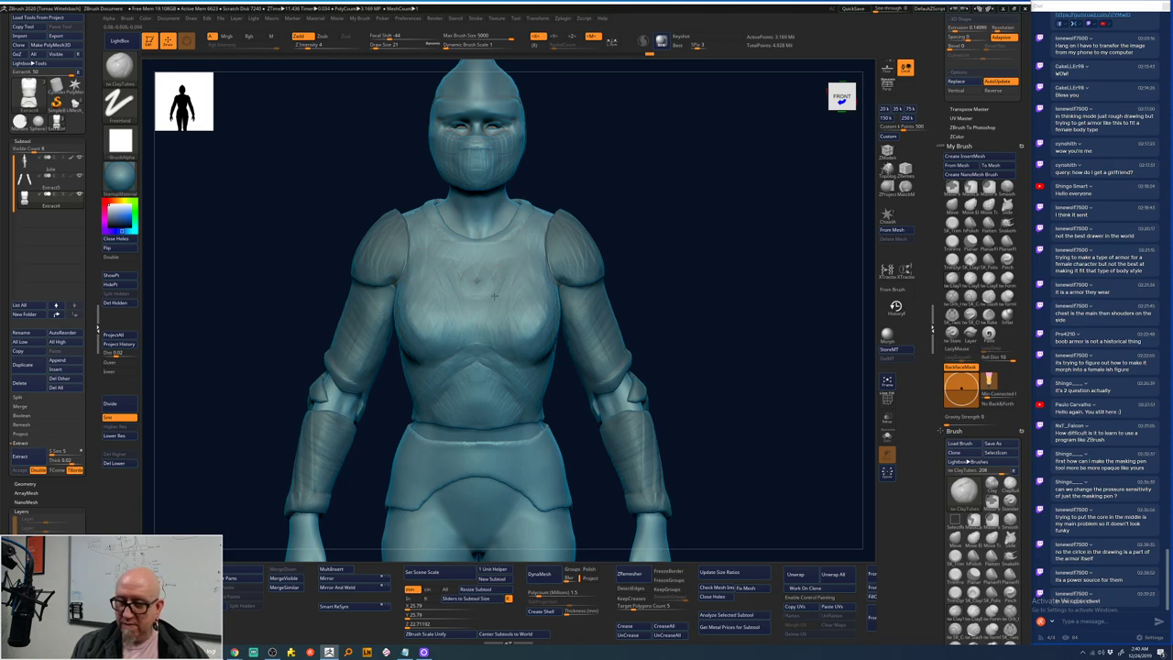
{"action": "left_click_drag", "start_coordinate": [488, 312], "coordinate": [483, 304]}
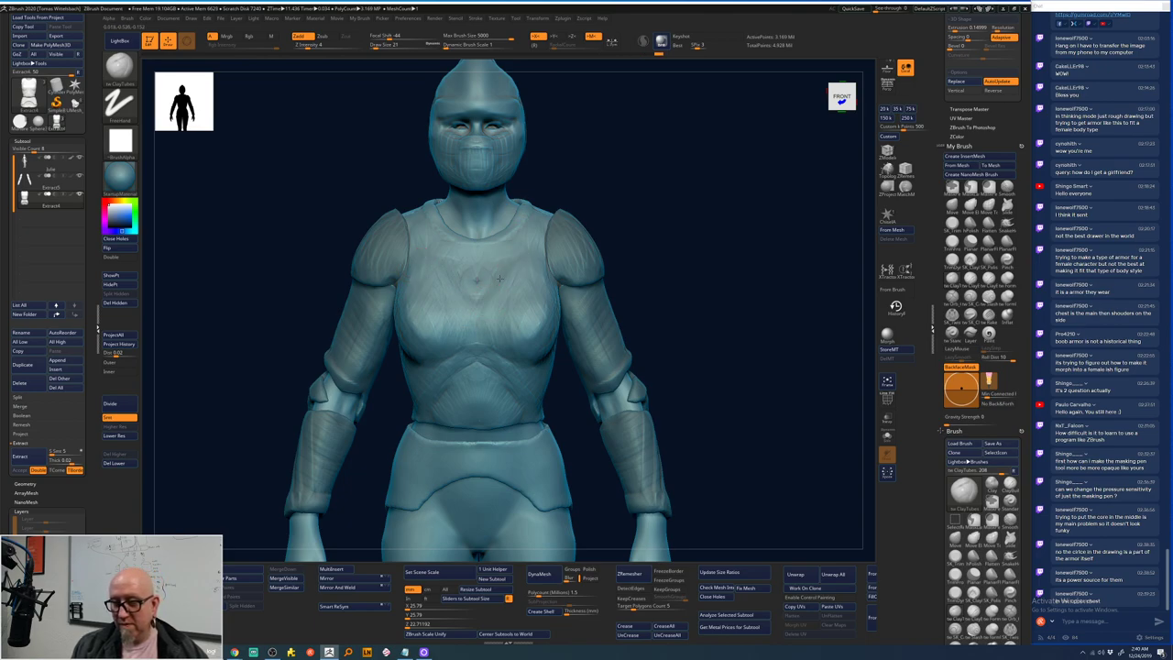
{"action": "left_click_drag", "start_coordinate": [509, 240], "coordinate": [469, 270]}
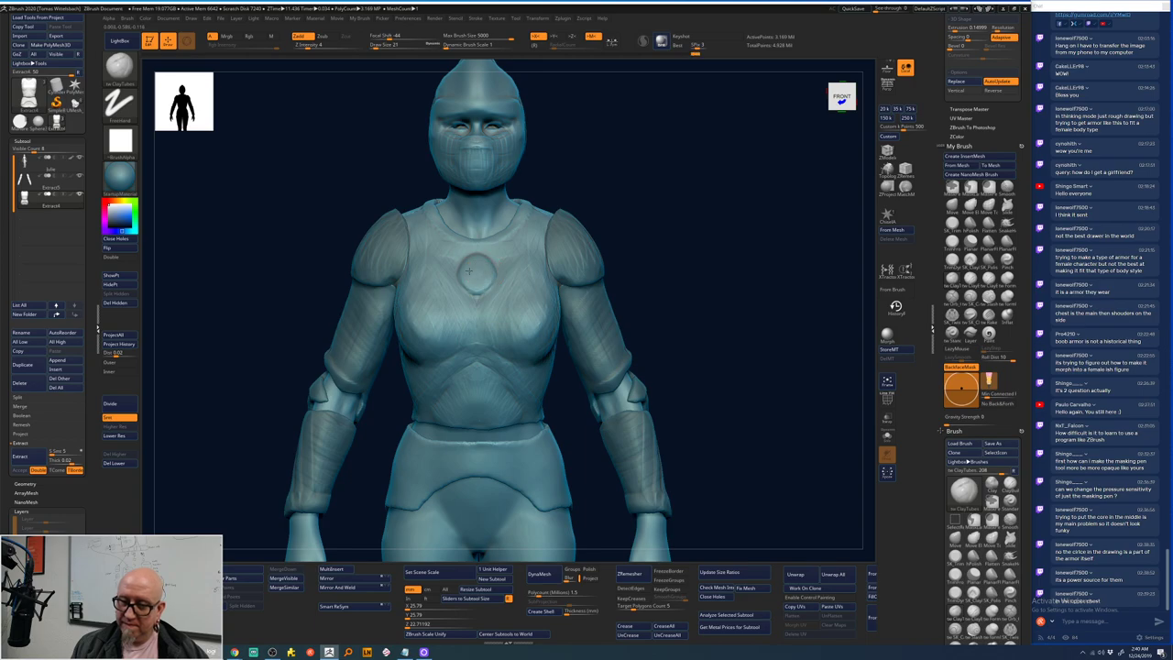
- Zoom in on the torso, adjust Draw Size from the right-click popup, and turn to three-quarter view
{"action": "mouse_move", "coordinate": [754, 210]}
{"action": "left_mouse_down", "text": "alt"}
{"action": "mouse_move", "coordinate": [702, 225]}
{"action": "mouse_move", "coordinate": [702, 241]}
{"action": "mouse_move", "coordinate": [665, 228]}
{"action": "left_mouse_up", "text": "alt"}
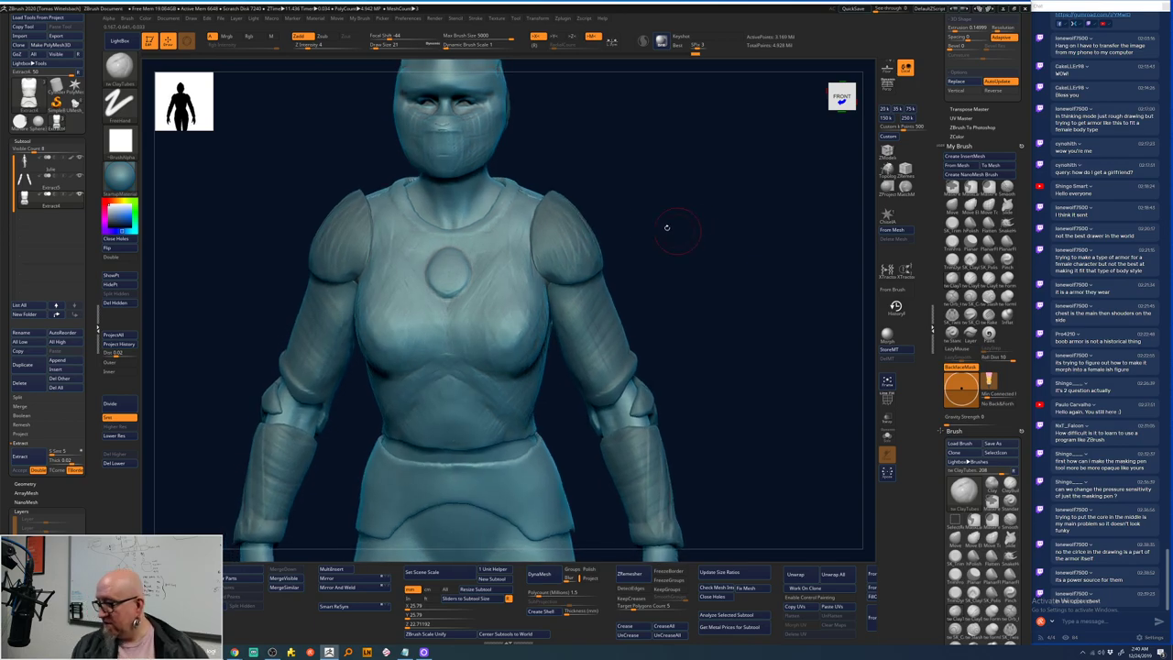
{"action": "right_click", "coordinate": [466, 252]}
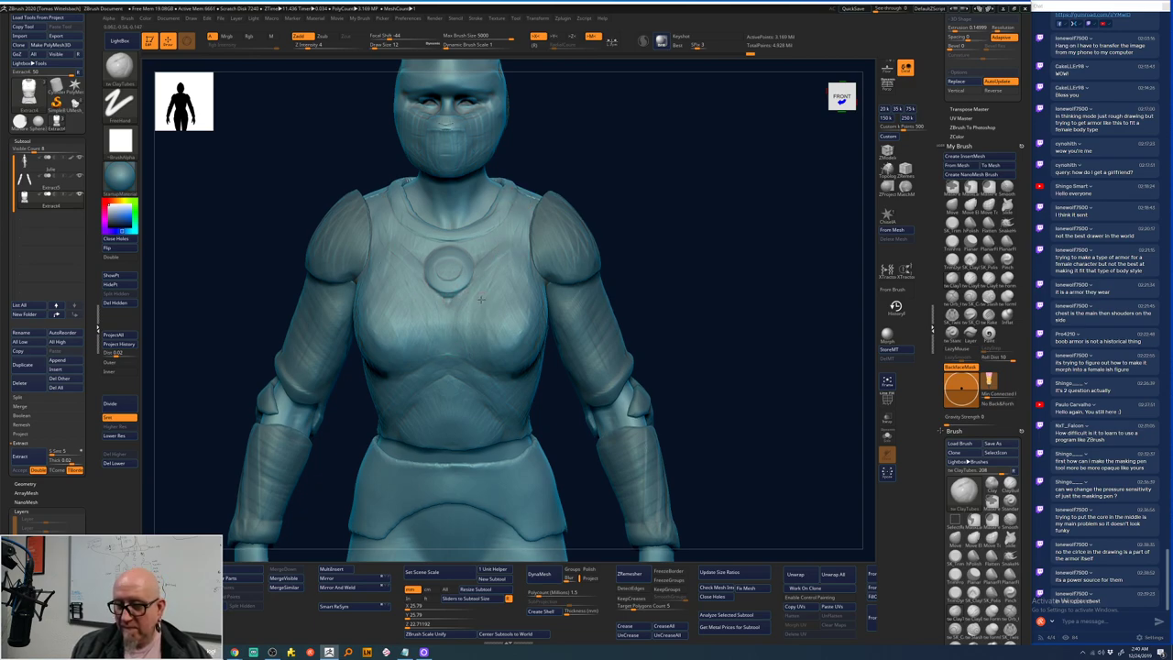
{"action": "key", "text": "space"}
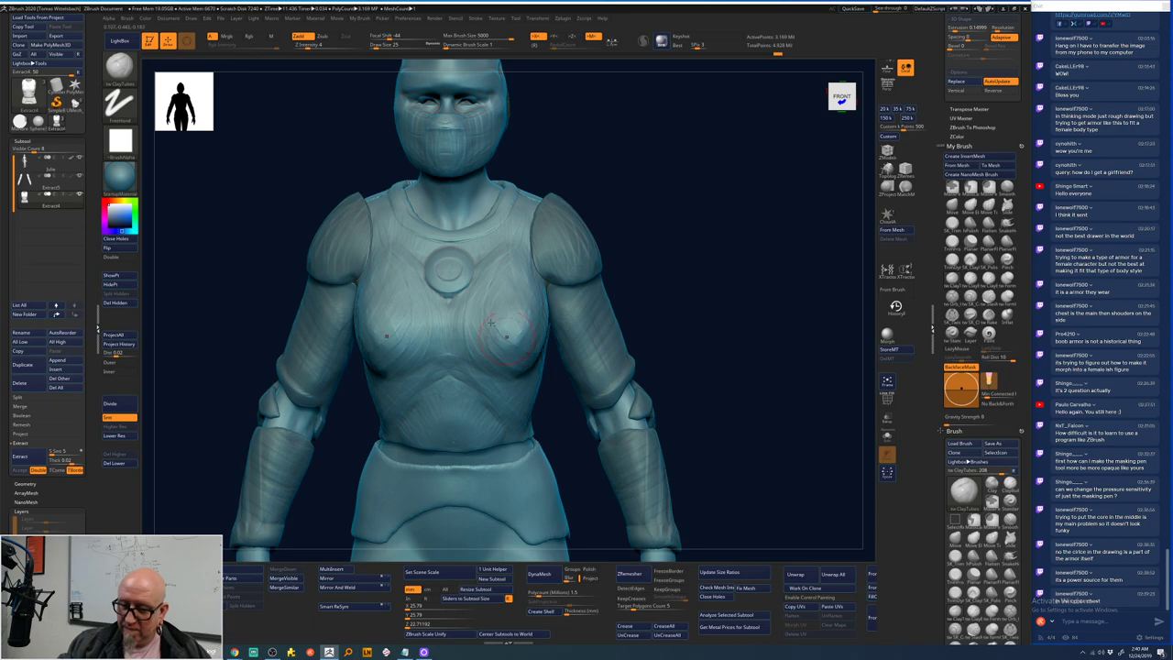
{"action": "mouse_move", "coordinate": [620, 254]}
{"action": "left_mouse_down"}
{"action": "mouse_move", "coordinate": [648, 223]}
{"action": "mouse_move", "coordinate": [609, 229]}
{"action": "left_mouse_up"}
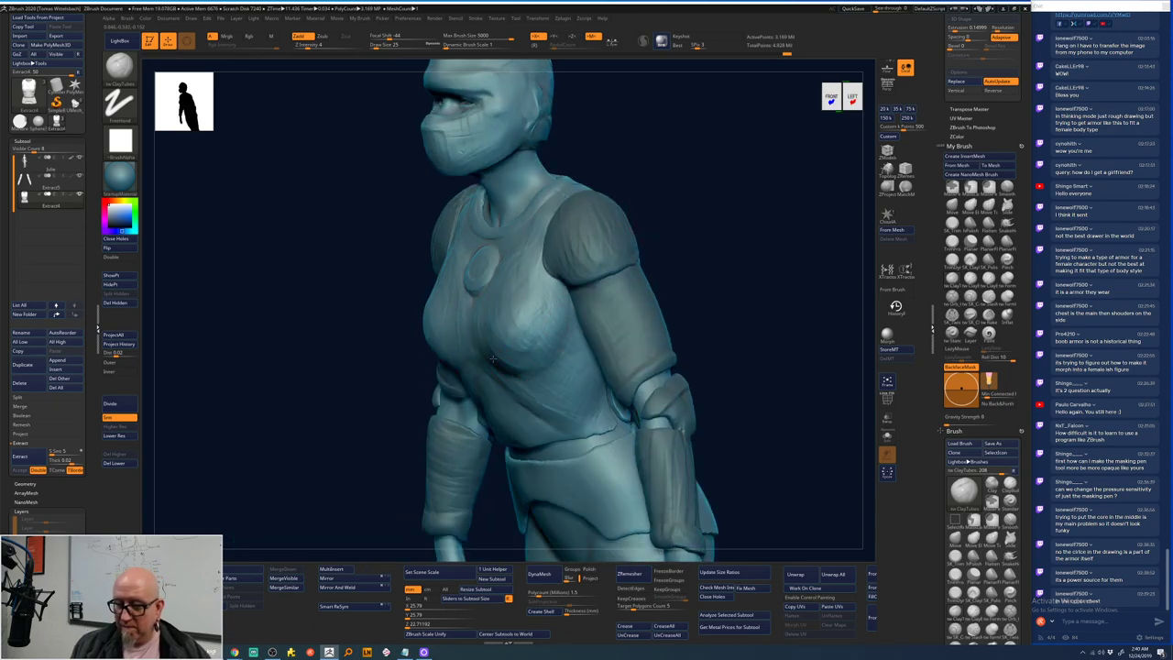
- Stroke around the chest core, raising Draw Size from 5 to 12 while rotating the view
{"action": "mouse_move", "coordinate": [492, 359]}
{"action": "left_mouse_down"}
{"action": "mouse_move", "coordinate": [491, 313]}
{"action": "mouse_move", "coordinate": [534, 327]}
{"action": "mouse_move", "coordinate": [536, 275]}
{"action": "left_mouse_up"}
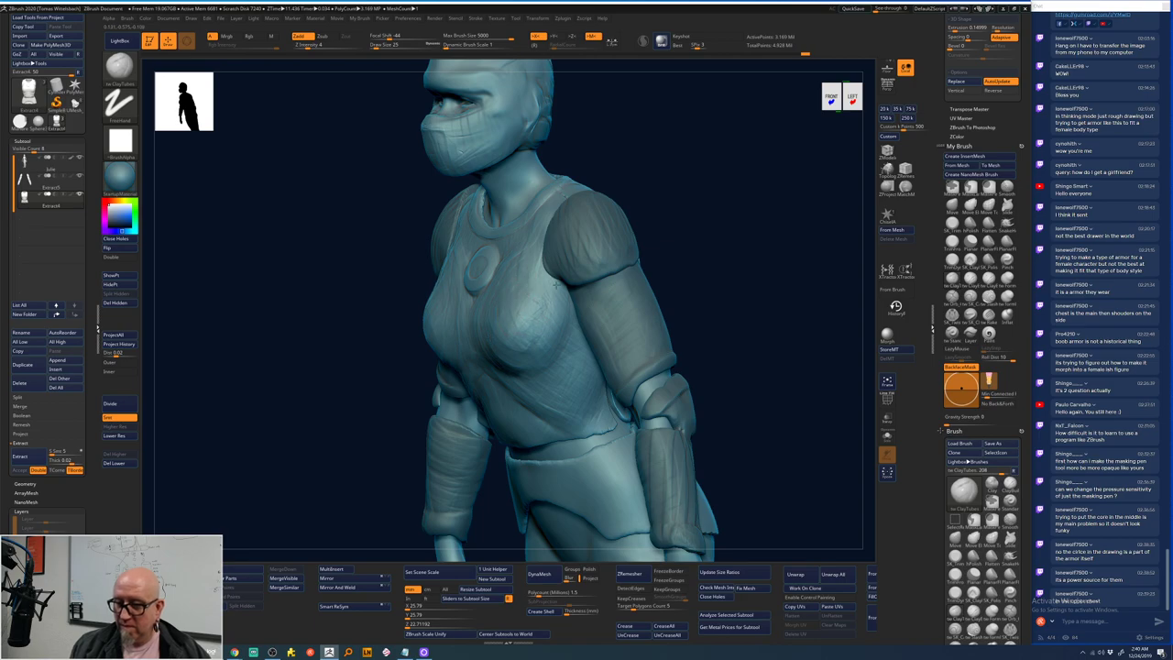
{"action": "right_click_drag", "start_coordinate": [556, 285], "coordinate": [371, 294]}
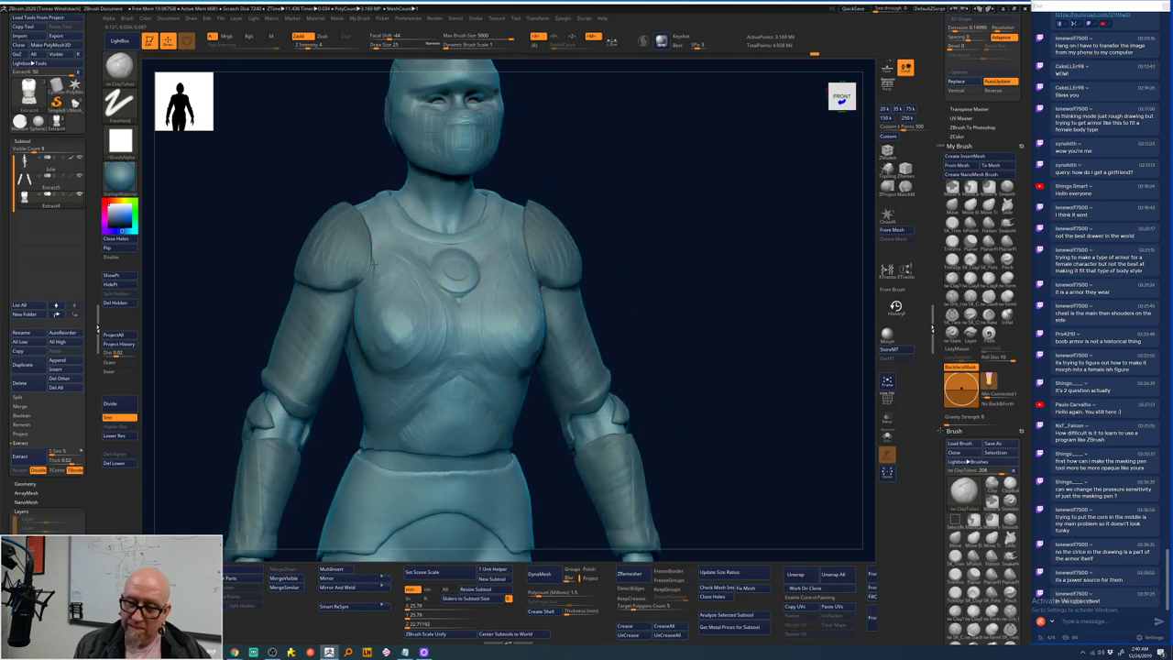
{"action": "mouse_move", "coordinate": [607, 170]}
{"action": "right_mouse_down"}
{"action": "mouse_move", "coordinate": [629, 188]}
{"action": "mouse_move", "coordinate": [608, 192]}
{"action": "right_mouse_up"}
{"action": "key", "text": "space"}
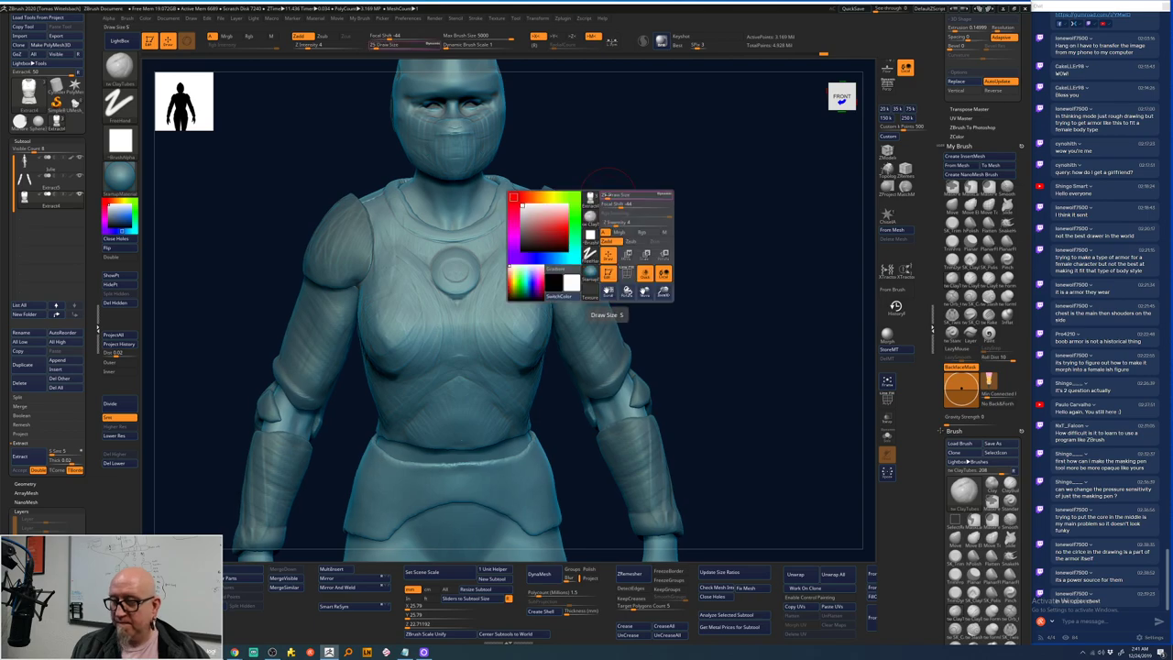
{"action": "left_click_drag", "start_coordinate": [605, 195], "coordinate": [615, 196]}
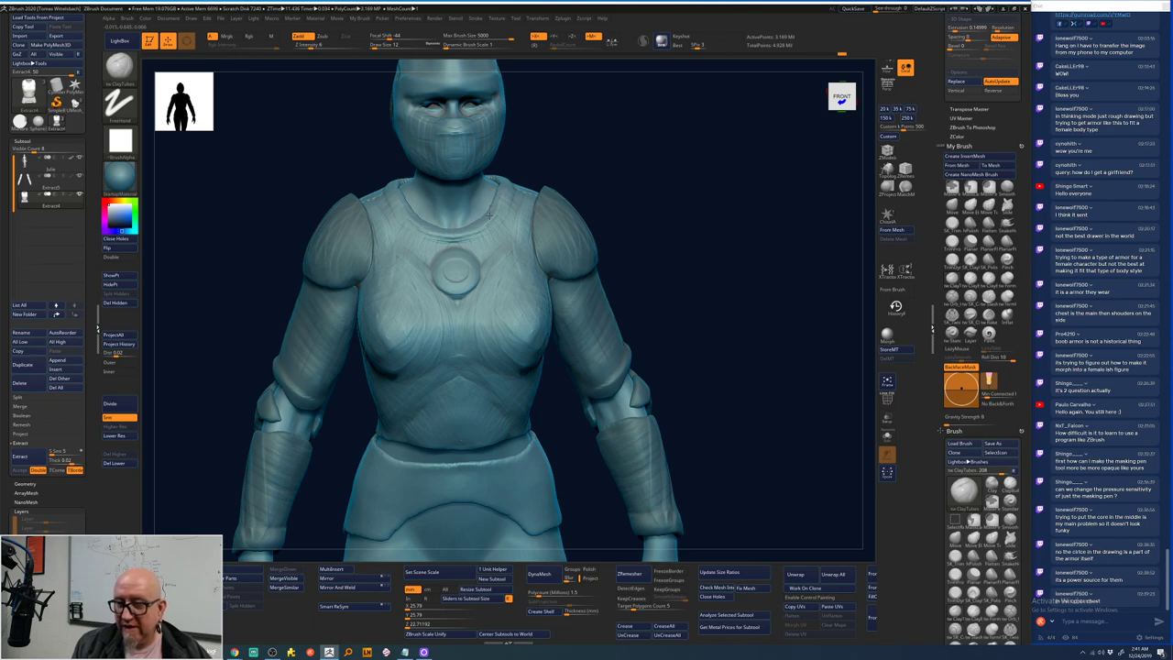
{"action": "mouse_move", "coordinate": [492, 208]}
{"action": "left_mouse_down"}
{"action": "mouse_move", "coordinate": [513, 174]}
{"action": "mouse_move", "coordinate": [499, 194]}
{"action": "left_mouse_up"}
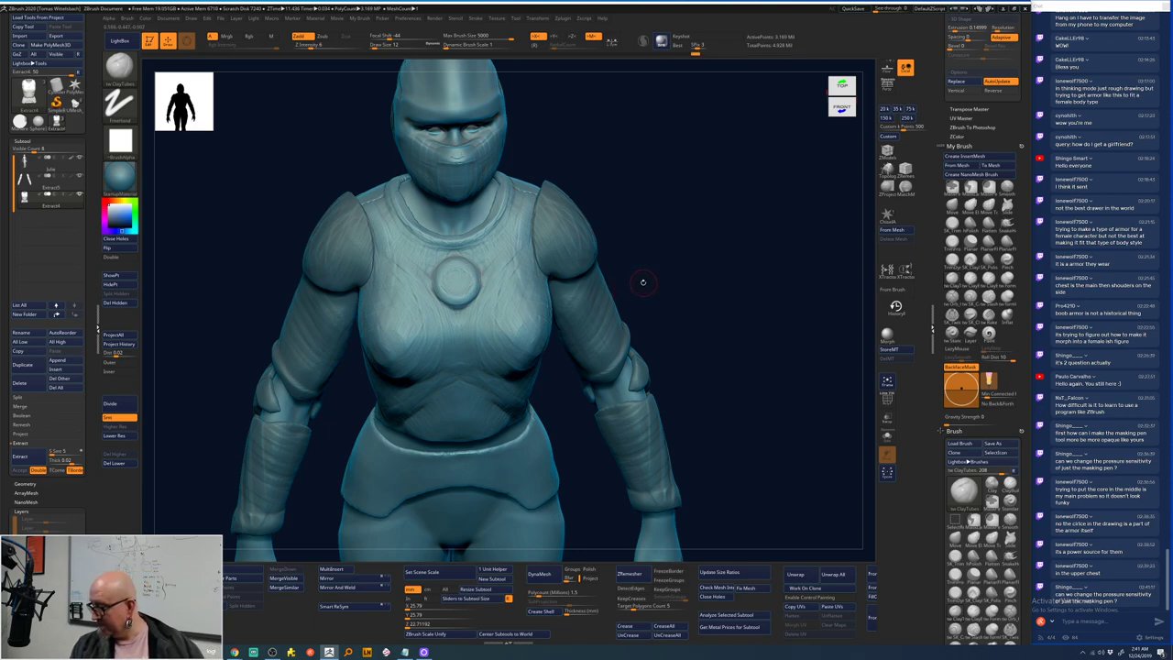
{"action": "left_click_drag", "start_coordinate": [649, 275], "coordinate": [666, 250]}
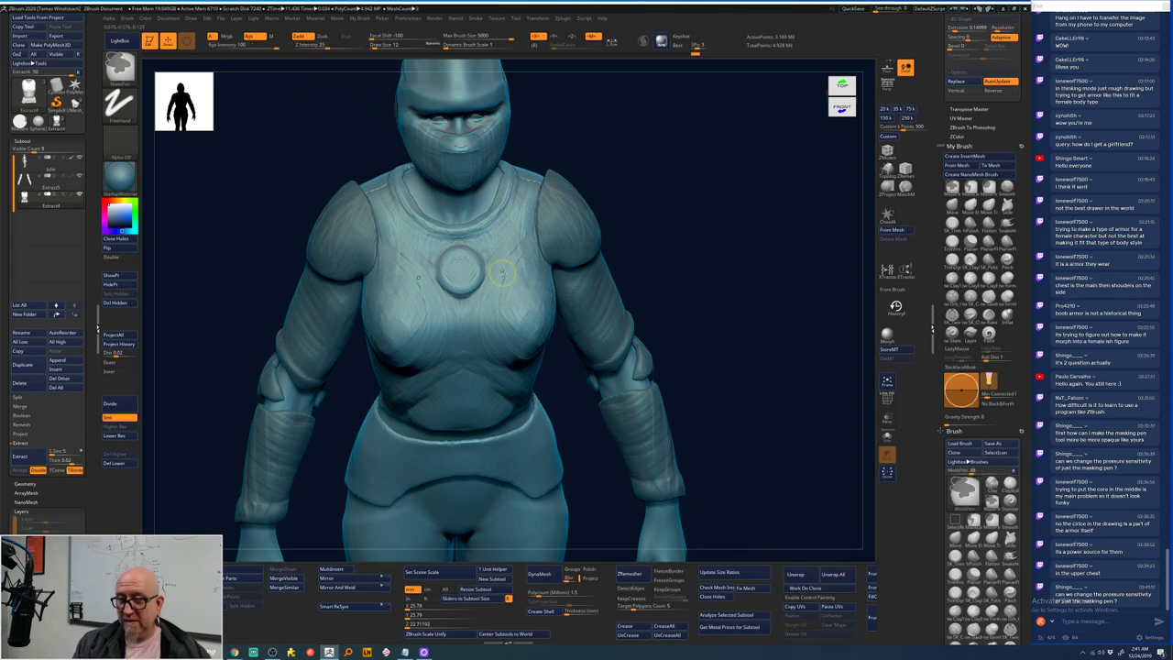
{"action": "key", "text": "ctrl"}
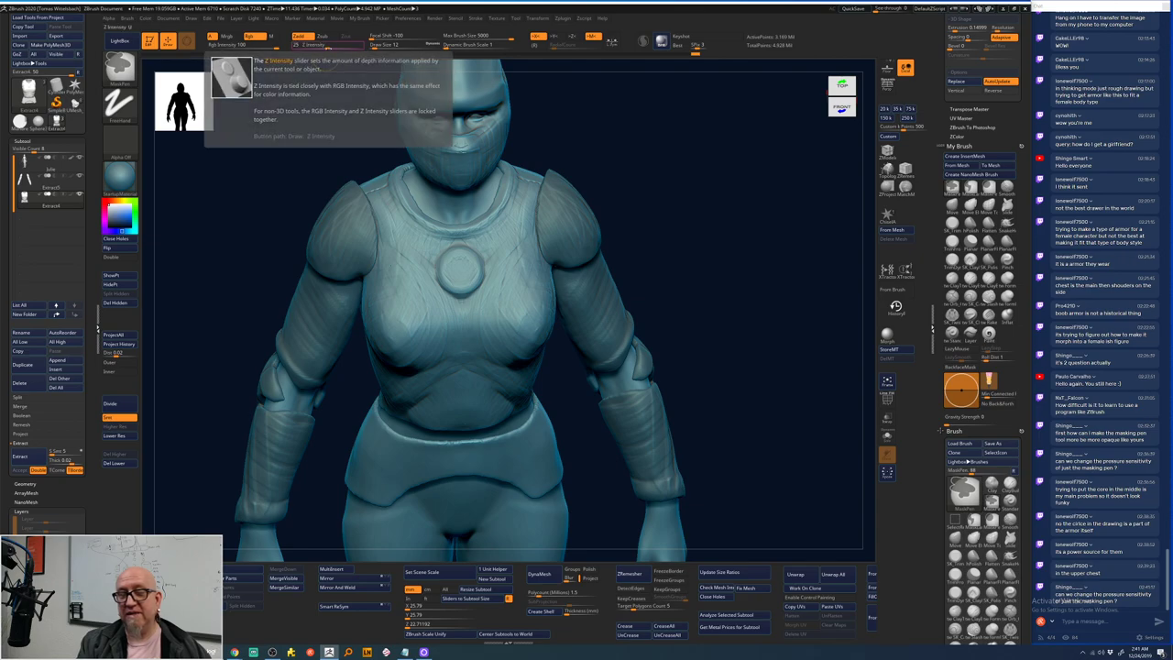
{"action": "left_click", "coordinate": [355, 46]}
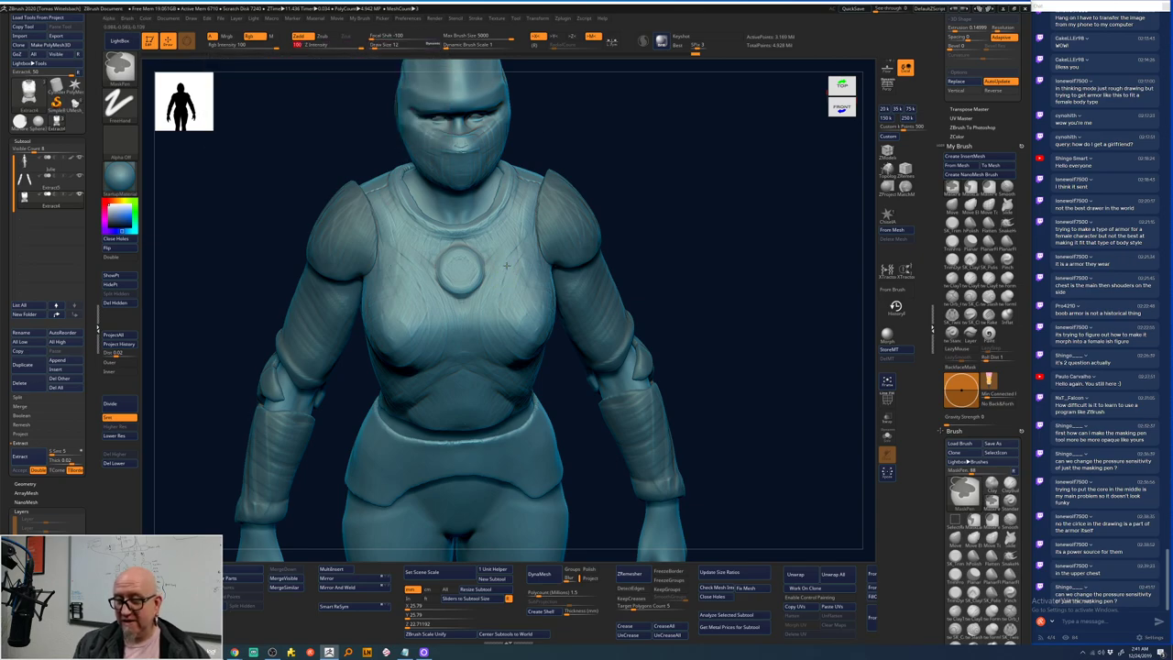
{"action": "mouse_move", "coordinate": [505, 270]}
{"action": "left_mouse_down", "text": "ctrl"}
{"action": "mouse_move", "coordinate": [509, 320]}
{"action": "mouse_move", "coordinate": [501, 249]}
{"action": "left_mouse_up", "text": "ctrl"}
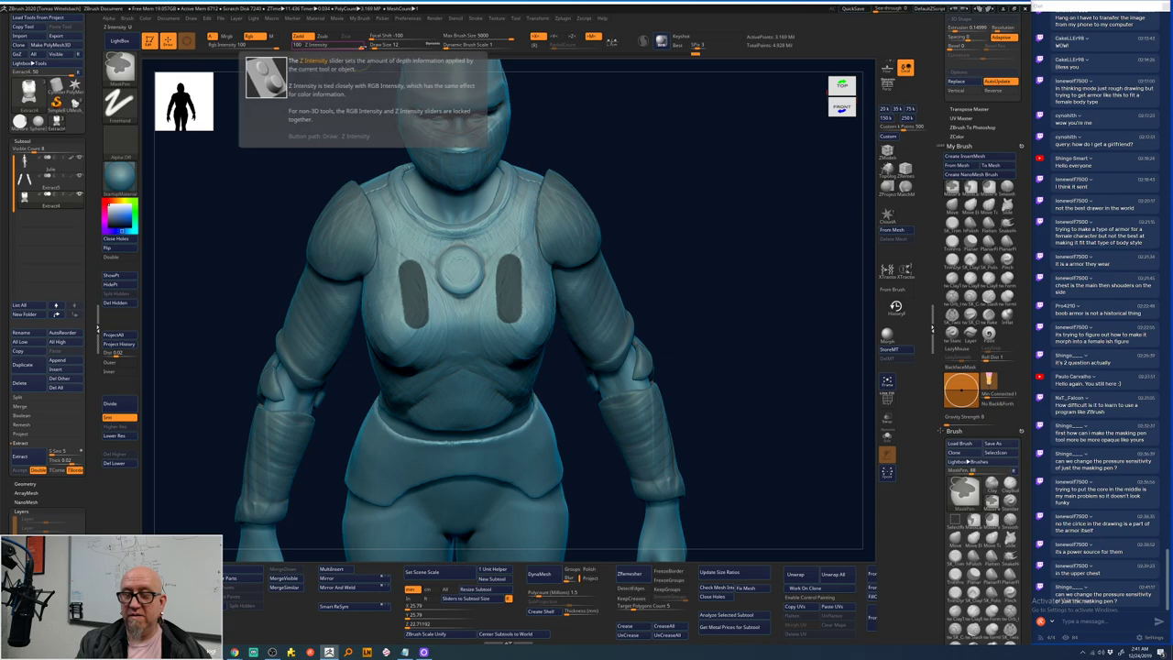
{"action": "type", "text": "2"}
{"action": "key", "text": "Return"}
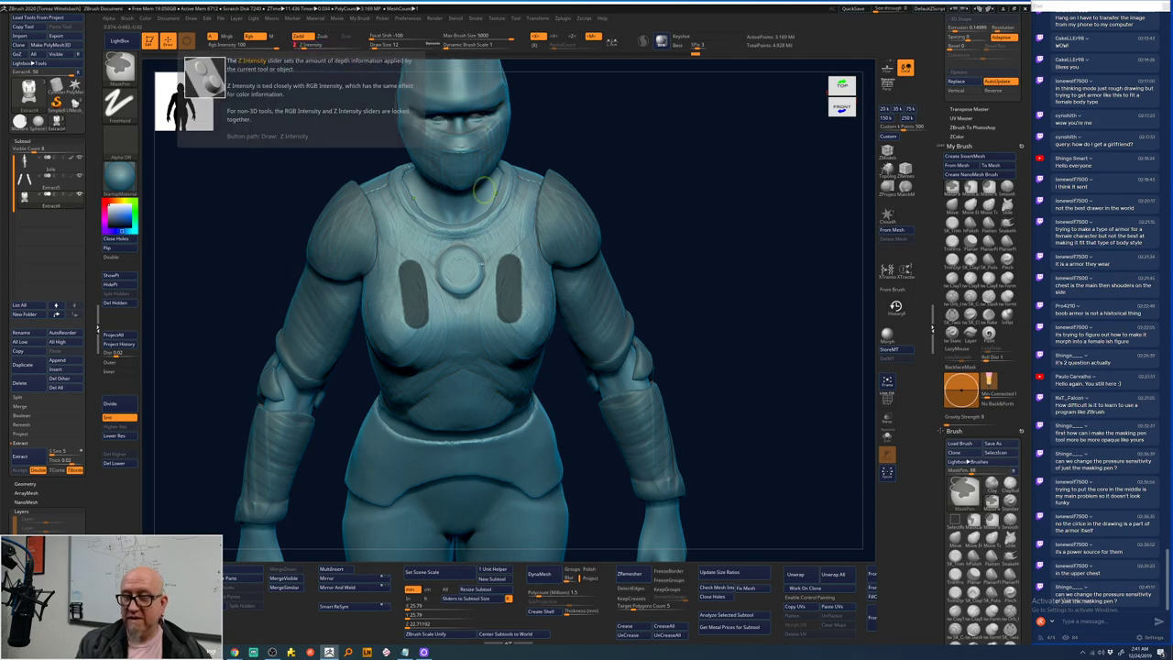
{"action": "mouse_move", "coordinate": [509, 211]}
{"action": "left_mouse_down", "text": "ctrl"}
{"action": "mouse_move", "coordinate": [518, 242]}
{"action": "mouse_move", "coordinate": [533, 241]}
{"action": "left_mouse_up", "text": "ctrl"}
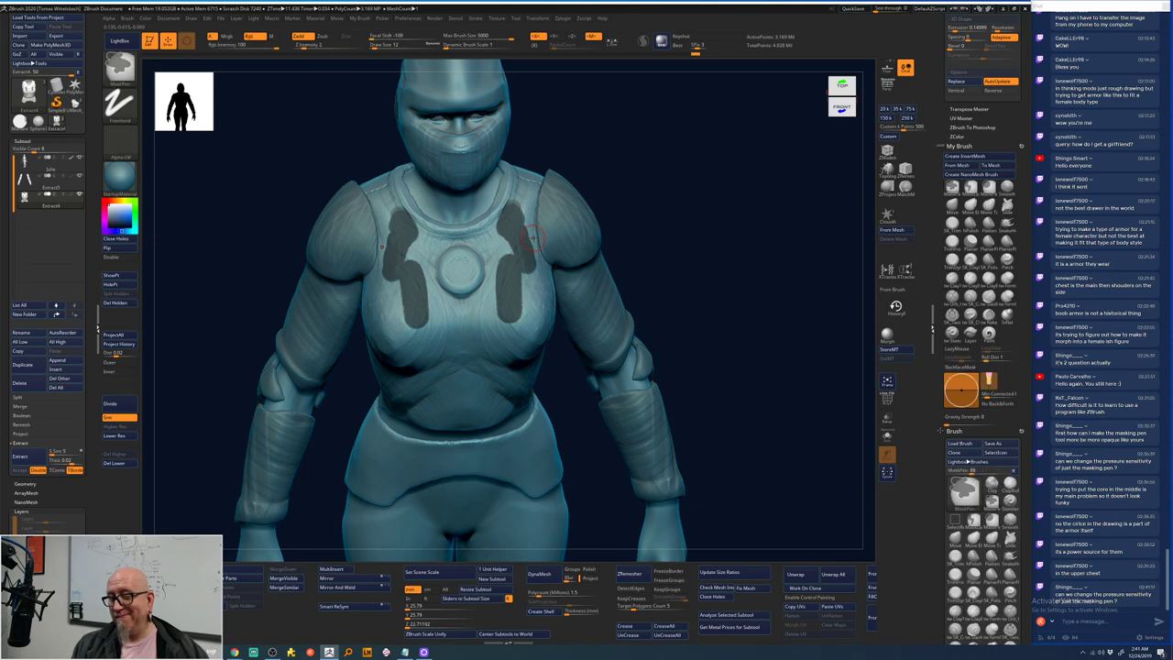
{"action": "mouse_move", "coordinate": [534, 301]}
{"action": "left_mouse_down", "text": "ctrl"}
{"action": "mouse_move", "coordinate": [537, 313]}
{"action": "mouse_move", "coordinate": [531, 277]}
{"action": "mouse_move", "coordinate": [518, 326]}
{"action": "mouse_move", "coordinate": [541, 305]}
{"action": "left_mouse_up", "text": "ctrl"}
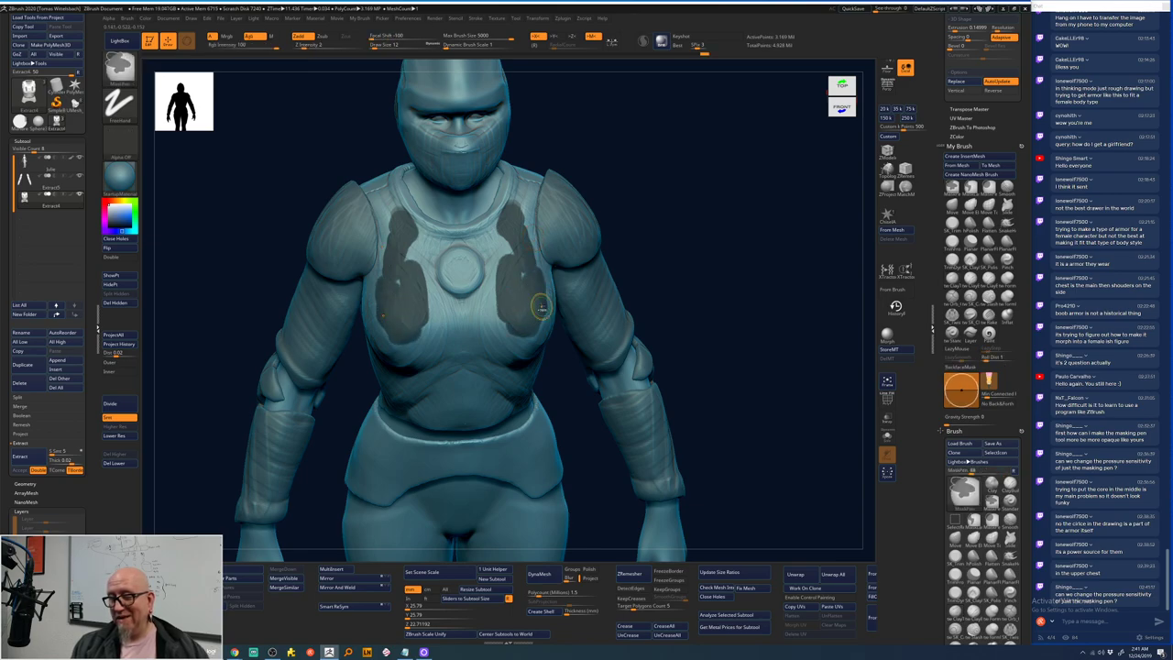
{"action": "key", "text": "ctrl+z"}
{"action": "key", "text": "ctrl+z"}
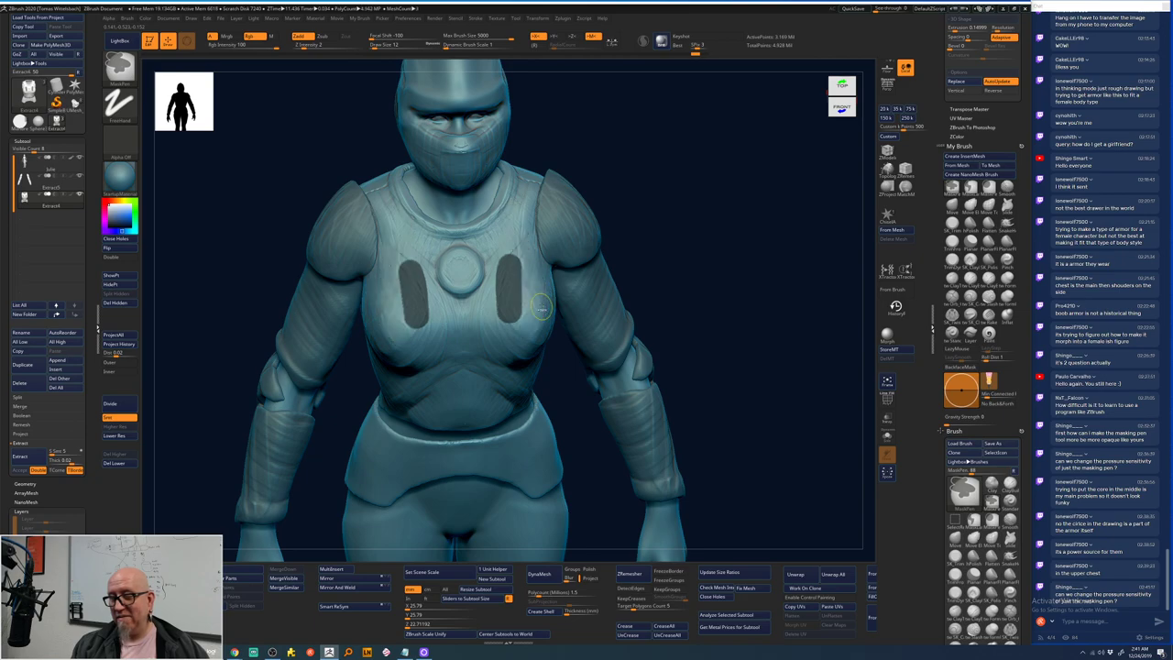
{"action": "key", "text": "ctrl+z"}
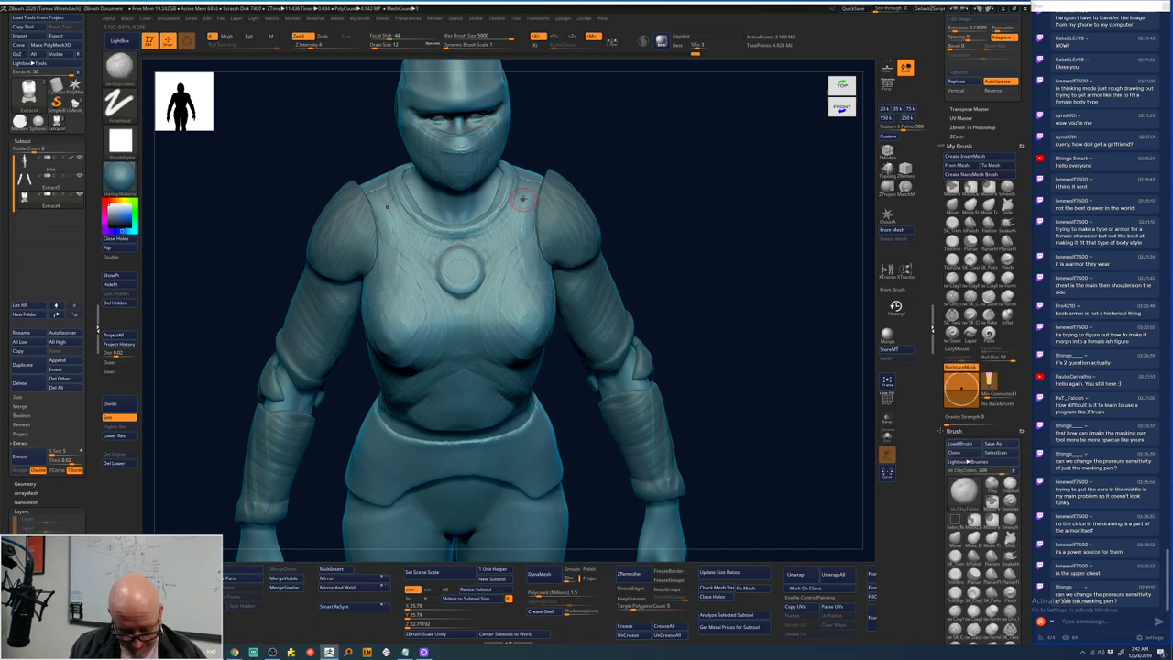
{"action": "key", "text": "ctrl"}
{"action": "mouse_move", "coordinate": [516, 213]}
{"action": "left_mouse_down", "text": "ctrl"}
{"action": "mouse_move", "coordinate": [543, 315]}
{"action": "mouse_move", "coordinate": [524, 346]}
{"action": "left_mouse_up", "text": "ctrl"}
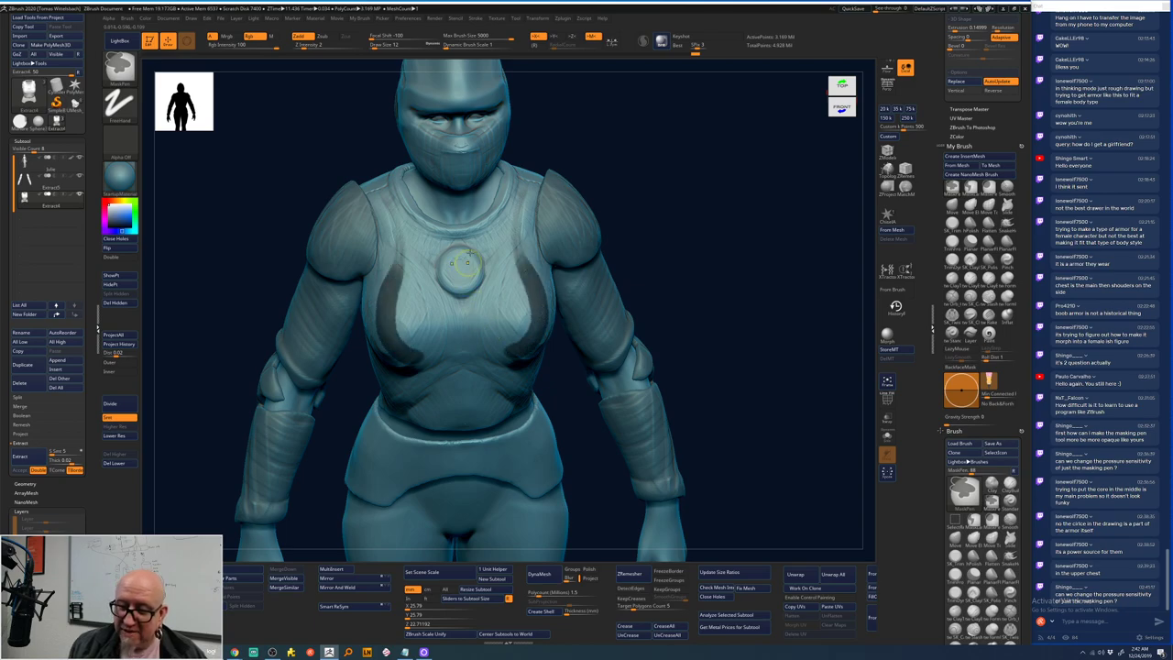
{"action": "key", "text": "ctrl"}
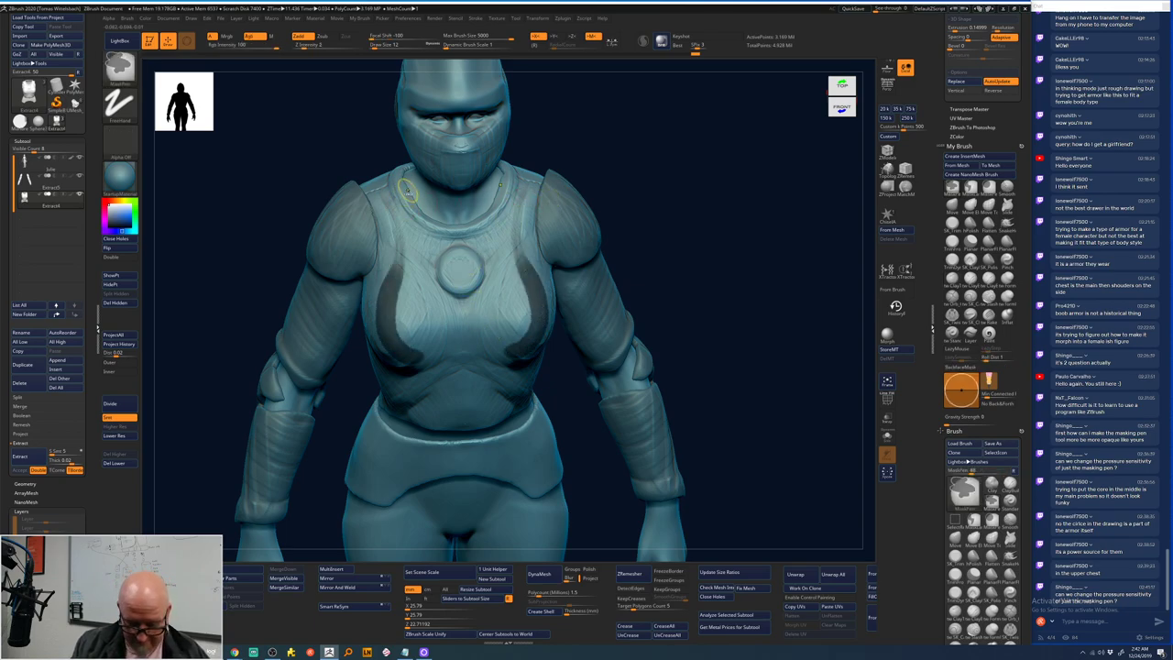
{"action": "key", "text": "ctrl+shift+a"}
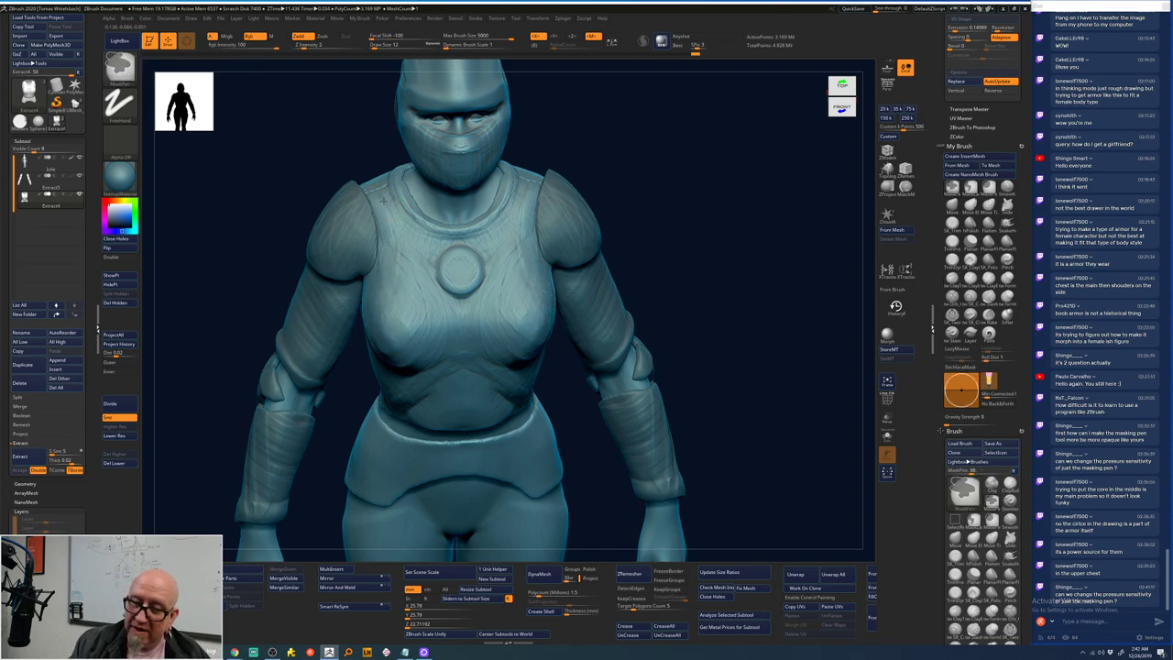
{"action": "mouse_move", "coordinate": [395, 228]}
{"action": "left_mouse_down", "text": "ctrl"}
{"action": "mouse_move", "coordinate": [395, 252]}
{"action": "mouse_move", "coordinate": [427, 255]}
{"action": "mouse_move", "coordinate": [387, 297]}
{"action": "mouse_move", "coordinate": [390, 275]}
{"action": "mouse_move", "coordinate": [389, 310]}
{"action": "left_mouse_up", "text": "ctrl"}
{"action": "key", "text": "ctrl"}
{"action": "key", "text": "ctrl+shift+a"}
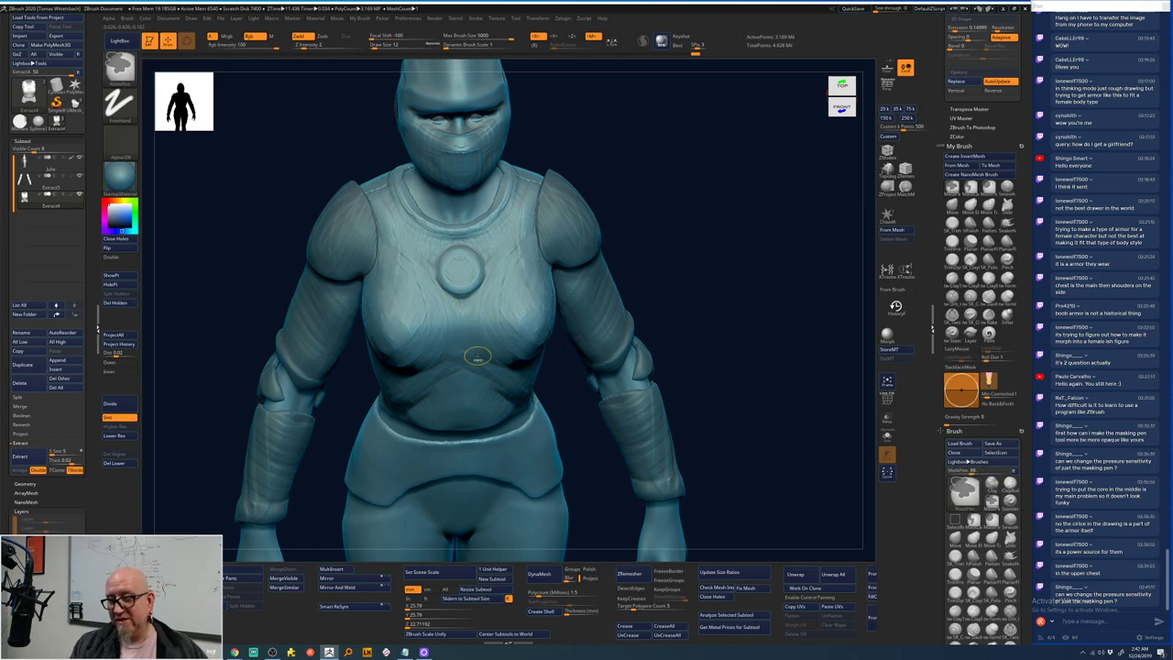
{"action": "mouse_move", "coordinate": [530, 185]}
{"action": "left_mouse_down", "text": "ctrl"}
{"action": "mouse_move", "coordinate": [515, 268]}
{"action": "mouse_move", "coordinate": [534, 339]}
{"action": "left_mouse_up", "text": "ctrl"}
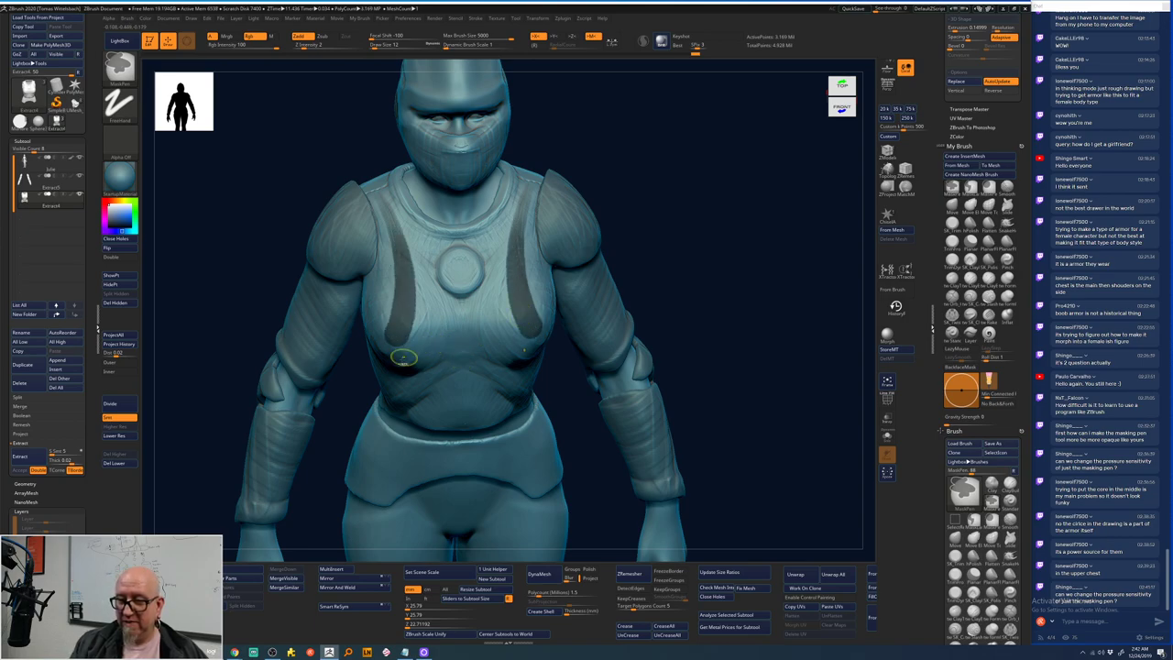
{"action": "mouse_move", "coordinate": [405, 357]}
{"action": "left_mouse_down", "text": "ctrl"}
{"action": "mouse_move", "coordinate": [440, 314]}
{"action": "mouse_move", "coordinate": [474, 308]}
{"action": "mouse_move", "coordinate": [492, 345]}
{"action": "mouse_move", "coordinate": [519, 345]}
{"action": "mouse_move", "coordinate": [527, 322]}
{"action": "mouse_move", "coordinate": [499, 327]}
{"action": "mouse_move", "coordinate": [497, 289]}
{"action": "left_mouse_up", "text": "ctrl"}
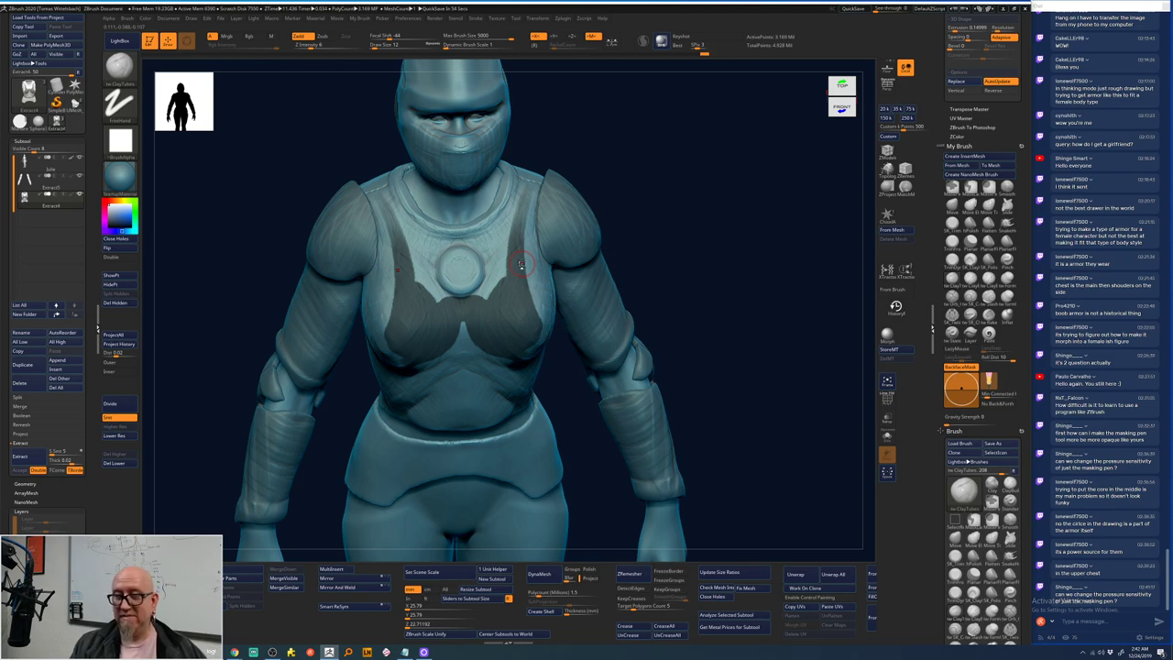
{"action": "left_click", "coordinate": [633, 215], "text": "ctrl+alt"}
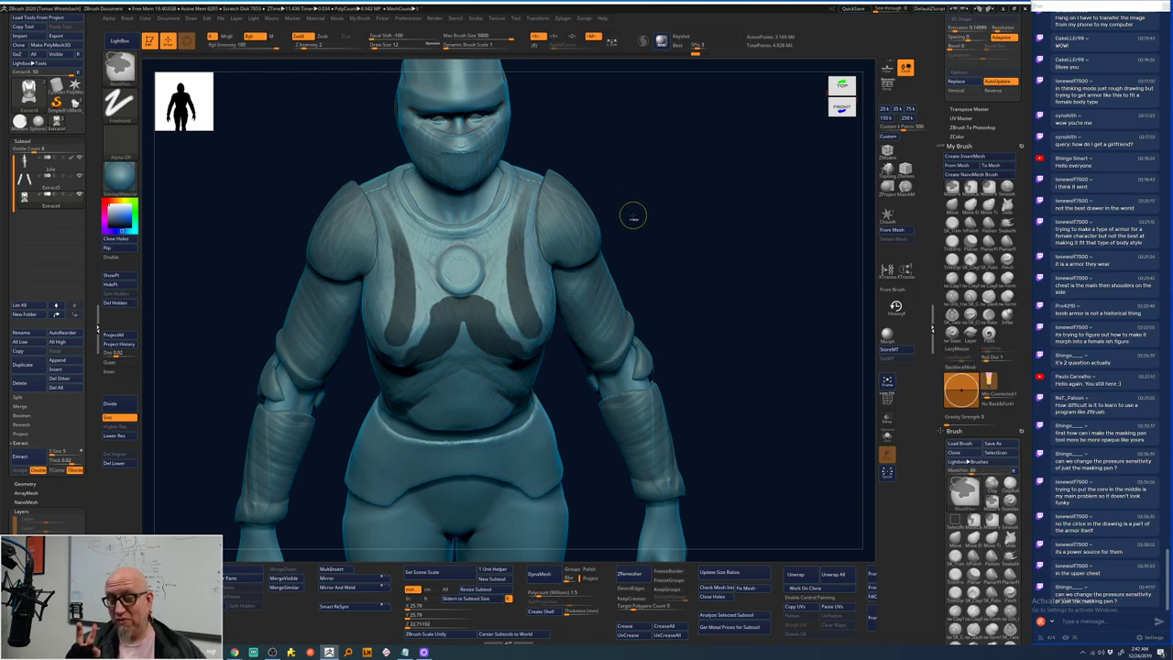
{"action": "left_click_drag", "start_coordinate": [633, 215], "coordinate": [632, 215], "text": "ctrl"}
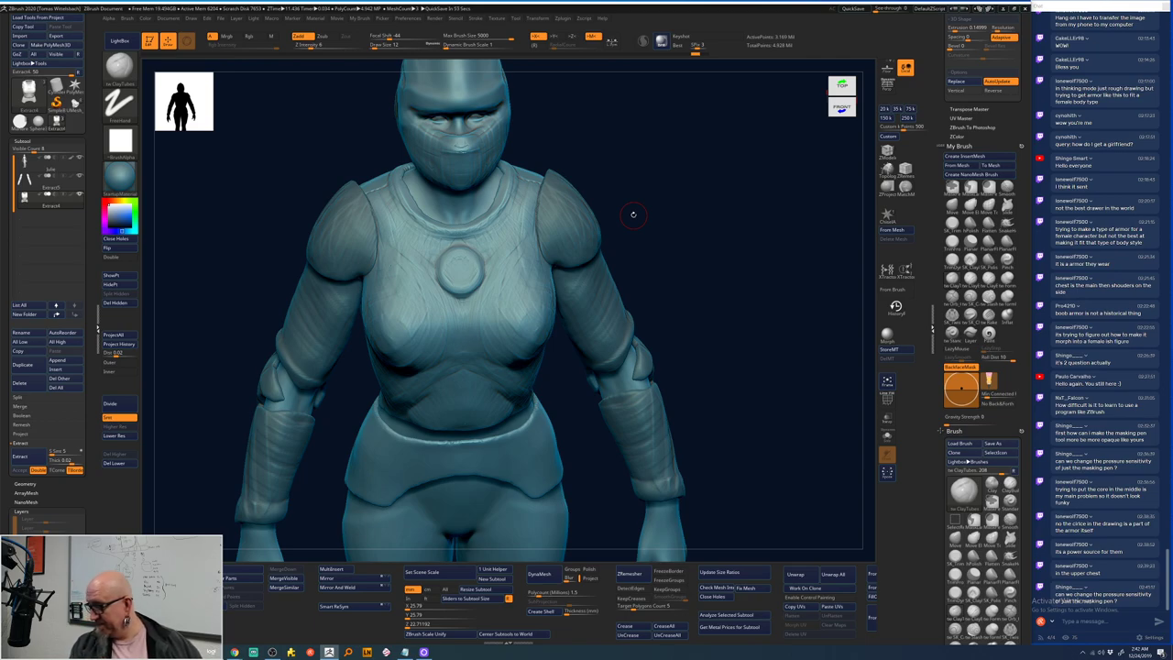
{"action": "left_click_drag", "start_coordinate": [660, 233], "coordinate": [675, 235], "text": "shift"}
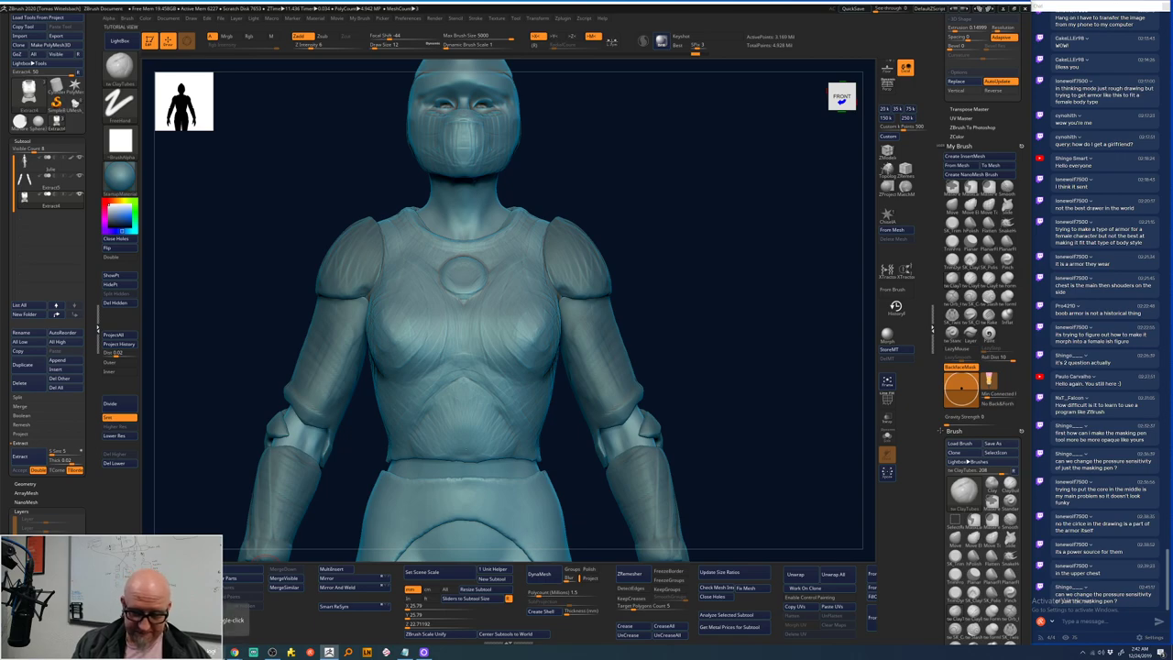
{"action": "left_click", "coordinate": [404, 652]}
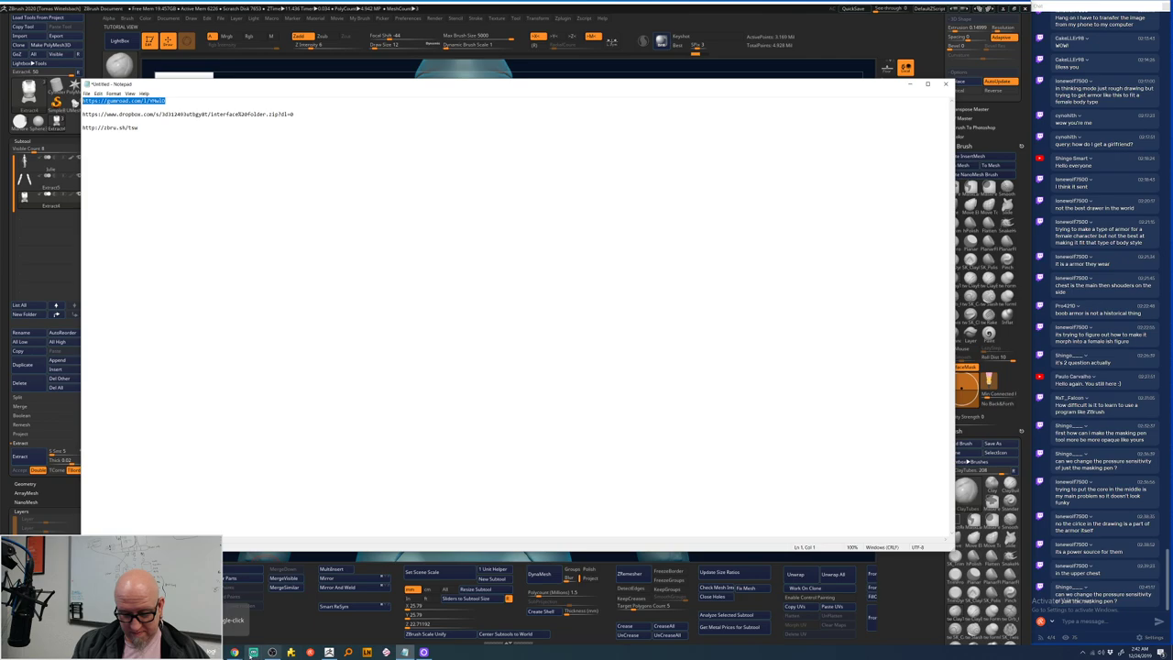
{"action": "mouse_move", "coordinate": [236, 651]}
{"action": "left_click", "coordinate": [245, 624]}
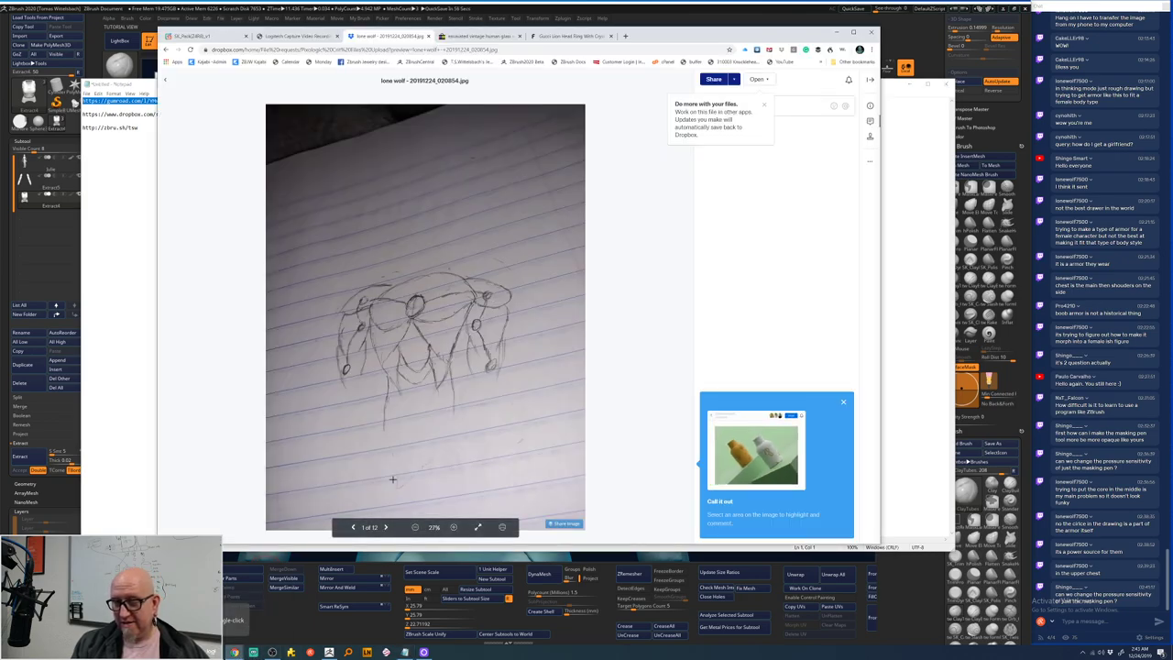
{"action": "key", "text": "alt+Tab"}
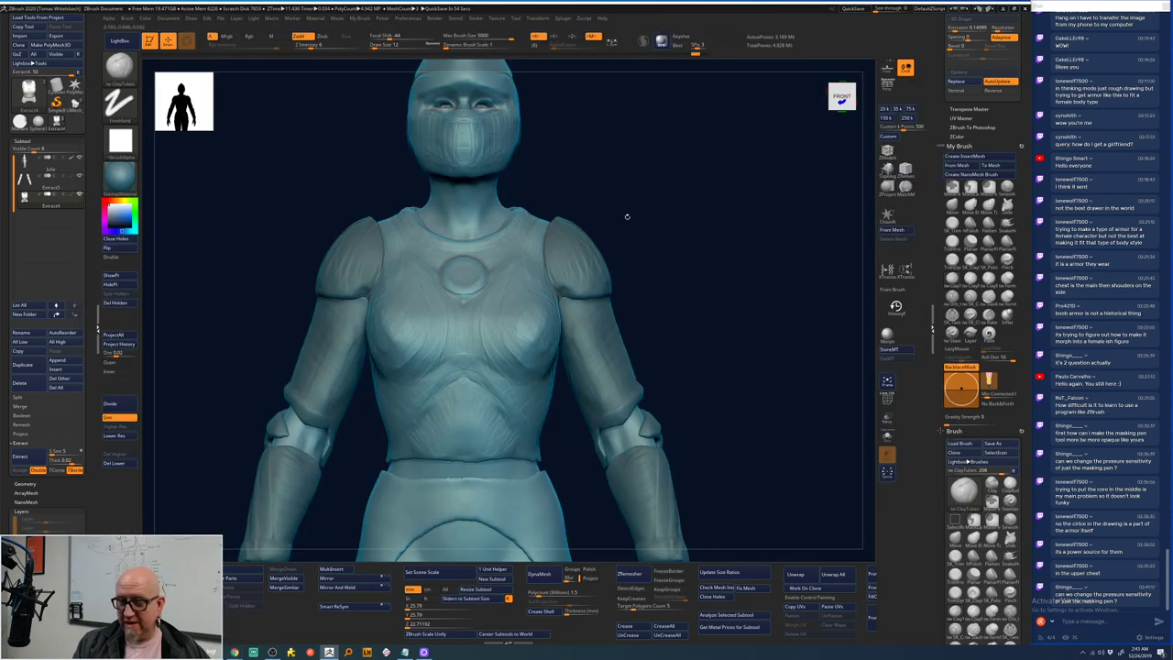
- Invert the mask, turn the model straight to front, and step up a subdivision level
{"action": "right_click_drag", "start_coordinate": [626, 217], "coordinate": [604, 246], "text": "ctrl"}
{"action": "key", "text": "ctrl+i"}
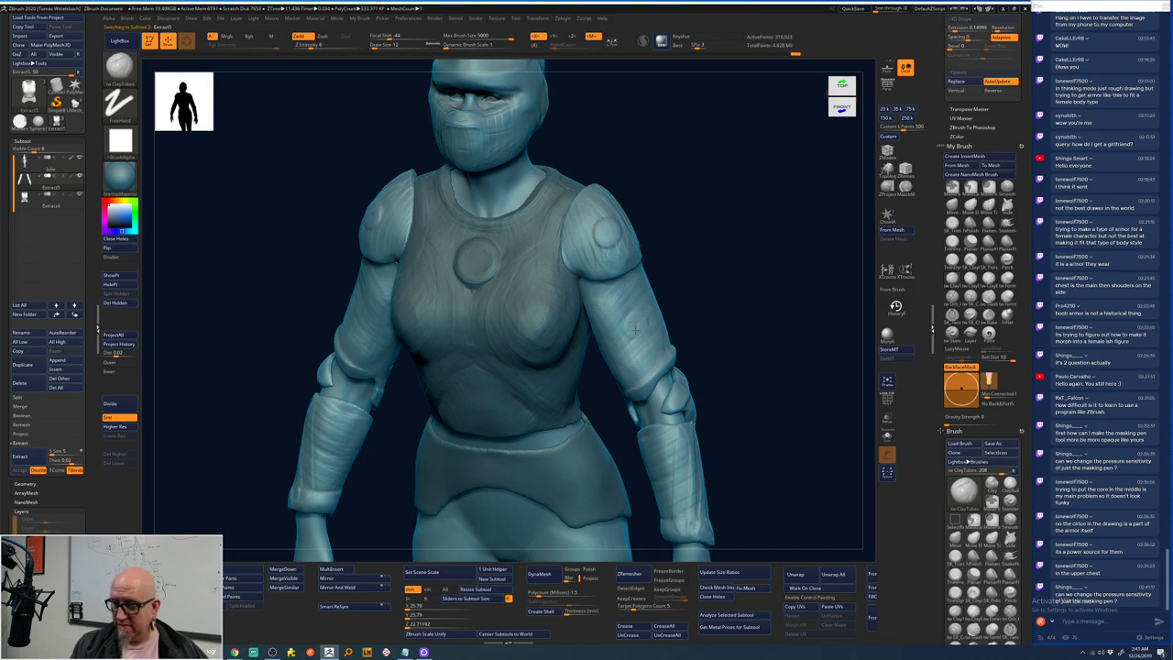
{"action": "mouse_move", "coordinate": [686, 301]}
{"action": "left_mouse_down"}
{"action": "mouse_move", "coordinate": [734, 256]}
{"action": "mouse_move", "coordinate": [724, 270]}
{"action": "left_mouse_up"}
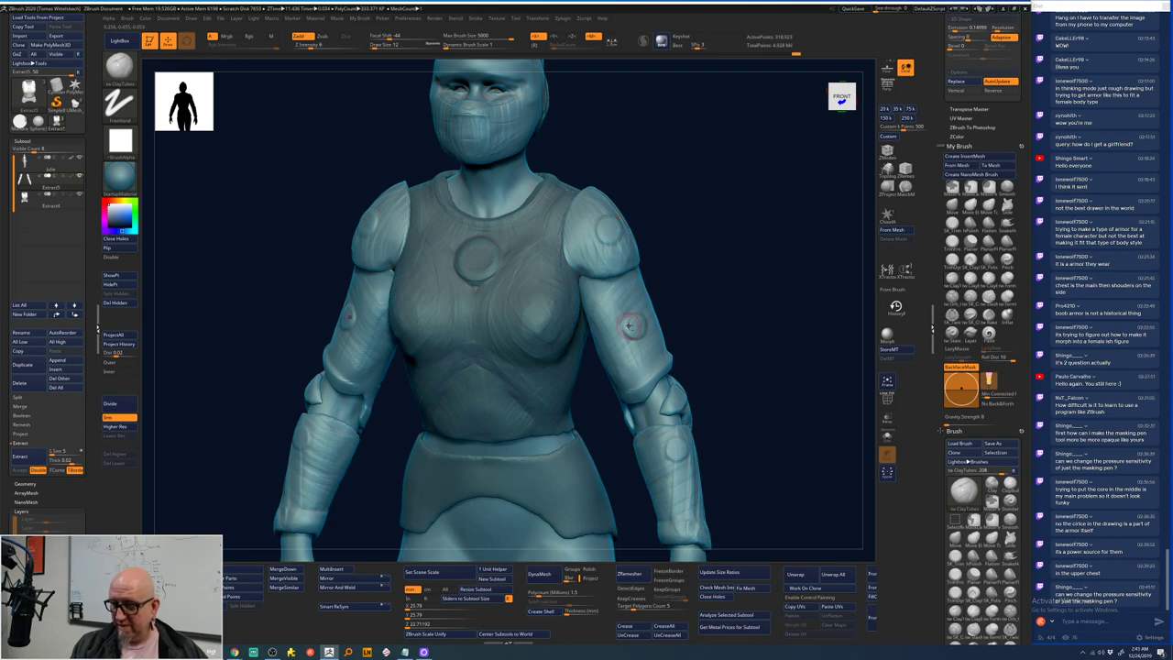
{"action": "left_click_drag", "start_coordinate": [696, 302], "coordinate": [669, 229], "text": "shift"}
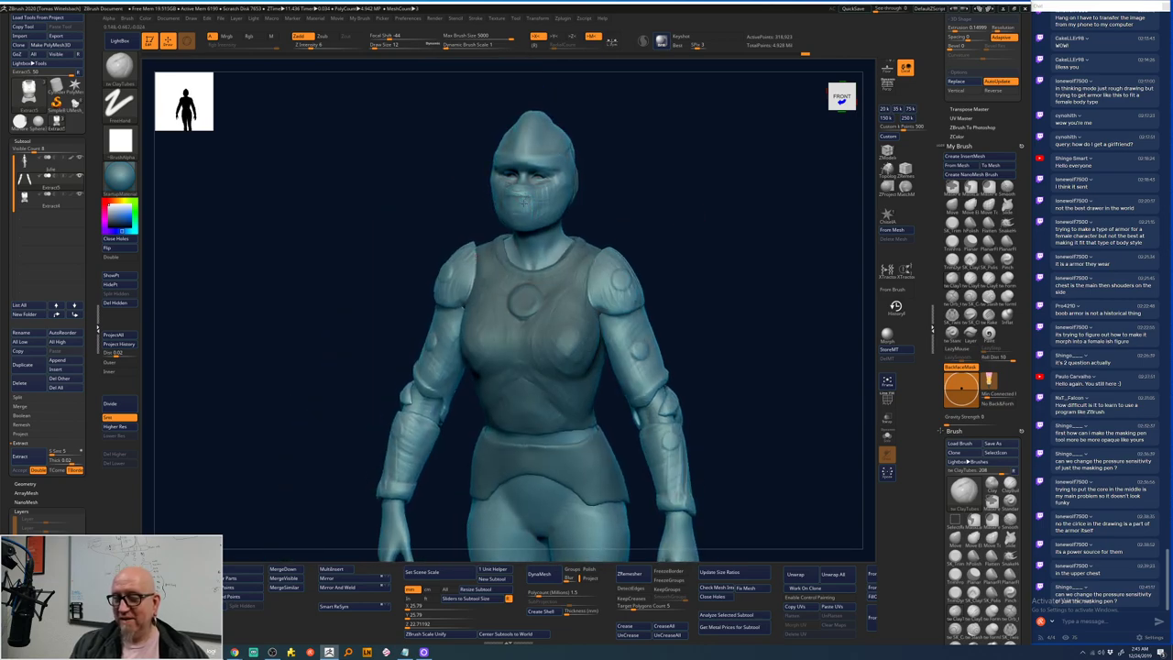
{"action": "key", "text": "d"}
{"action": "key", "text": "space"}
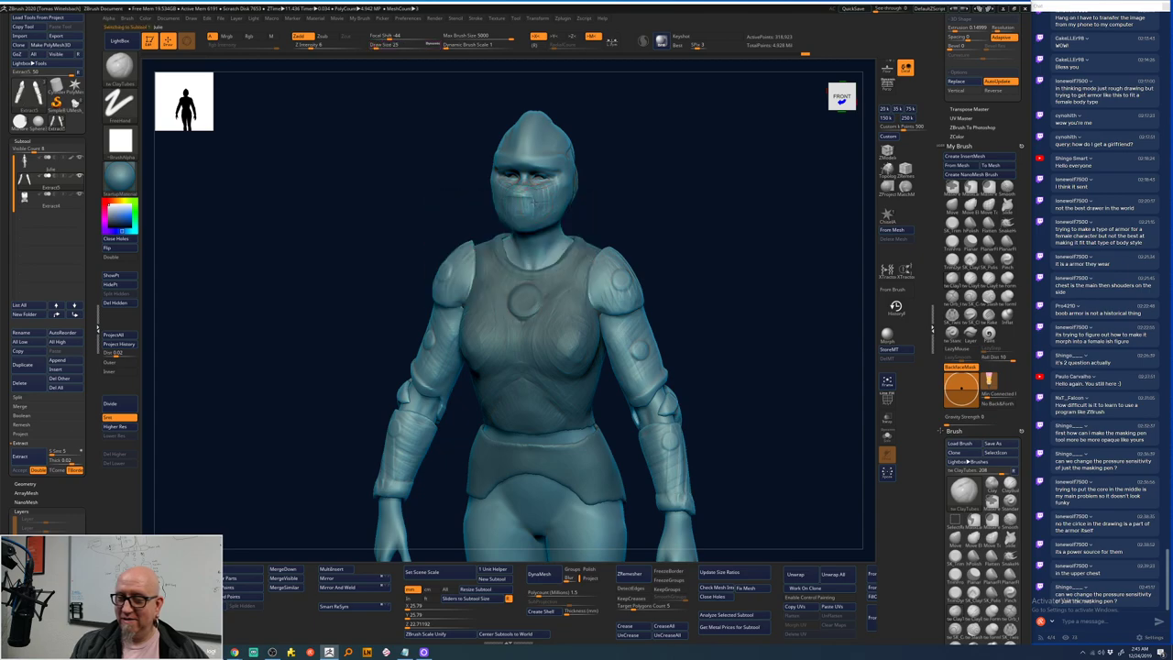
- Build up the right side of the face, then smooth around the mouth and nose
{"action": "left_click_drag", "start_coordinate": [525, 207], "coordinate": [550, 200]}
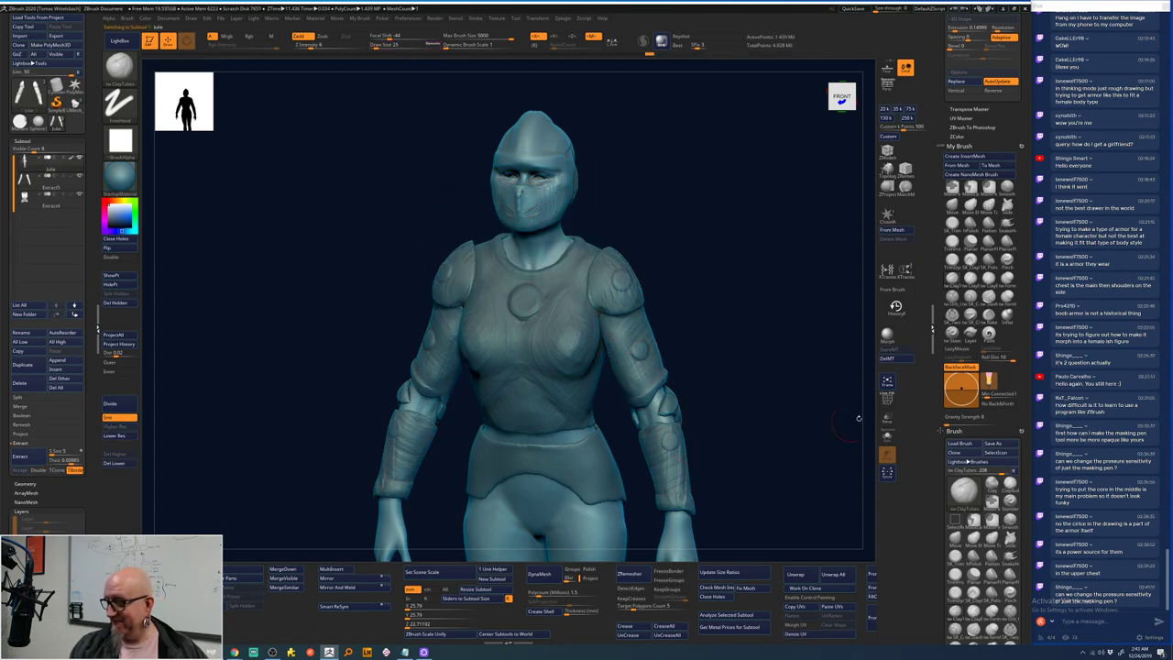
{"action": "key", "text": "shift"}
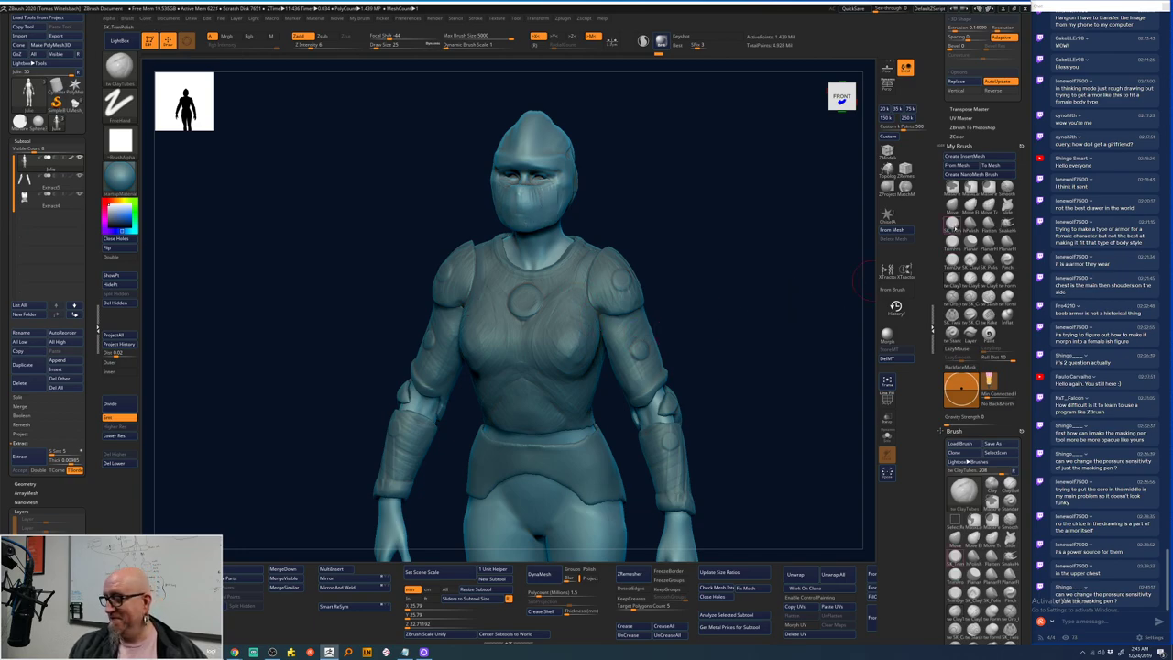
{"action": "key", "text": "shift"}
{"action": "key", "text": "space"}
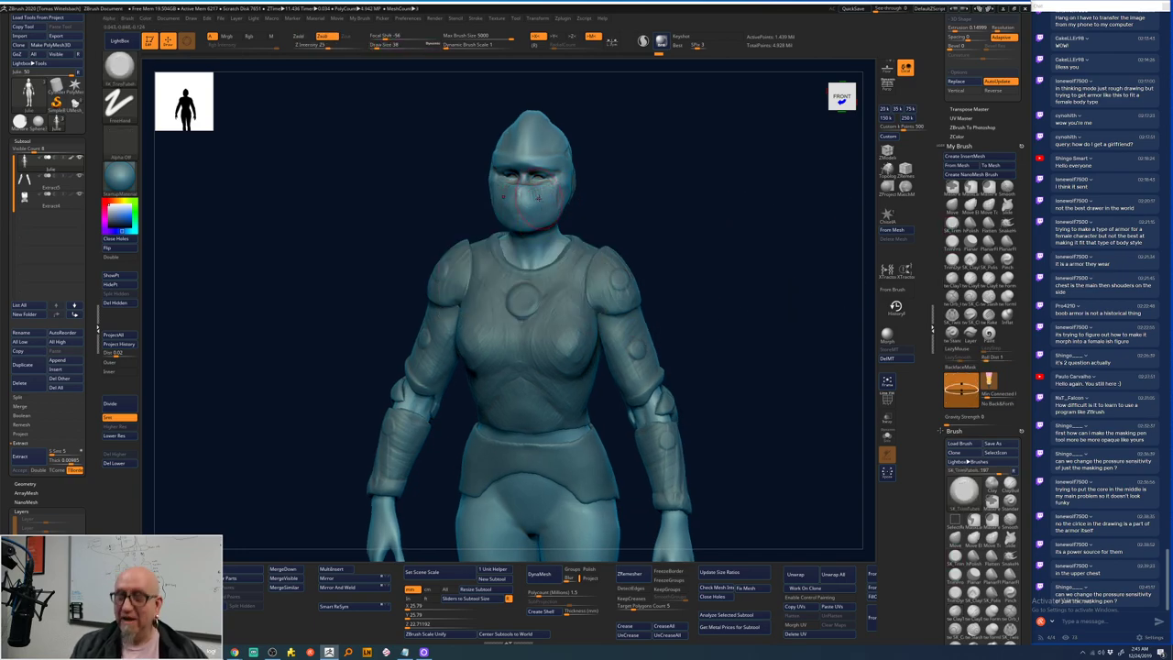
{"action": "left_click_drag", "start_coordinate": [536, 206], "coordinate": [527, 196], "text": "shift"}
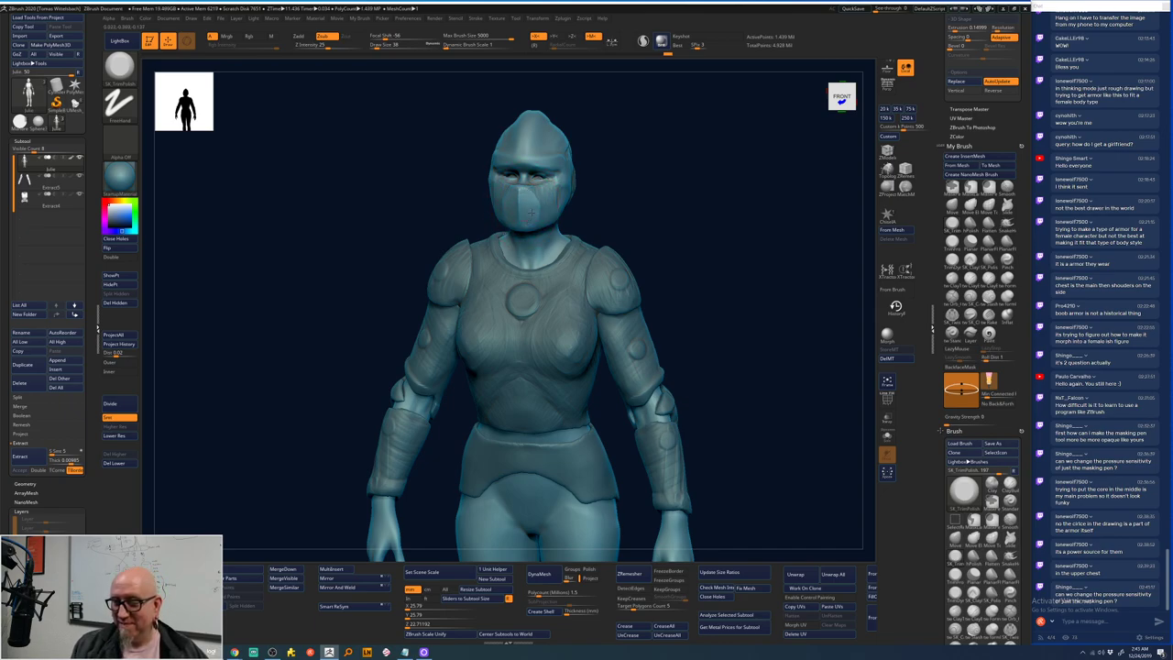
- Orbit to check the face from several angles and step up another subdivision level
{"action": "right_click_drag", "start_coordinate": [495, 180], "coordinate": [562, 186]}
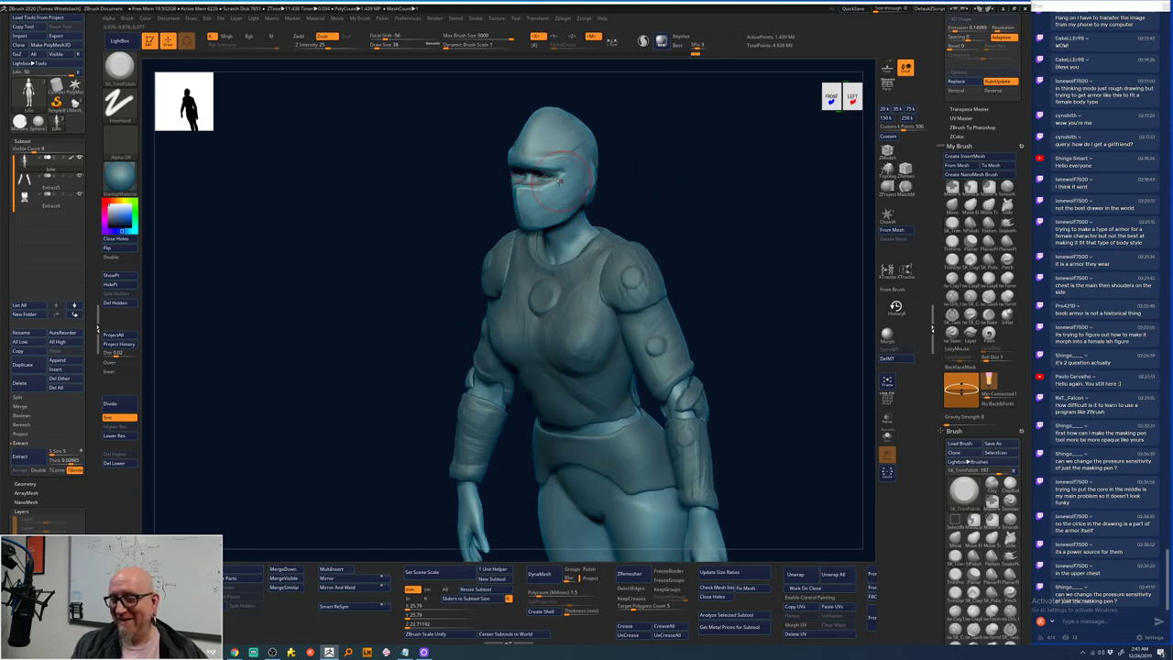
{"action": "right_click_drag", "start_coordinate": [598, 190], "coordinate": [678, 144], "text": "shift"}
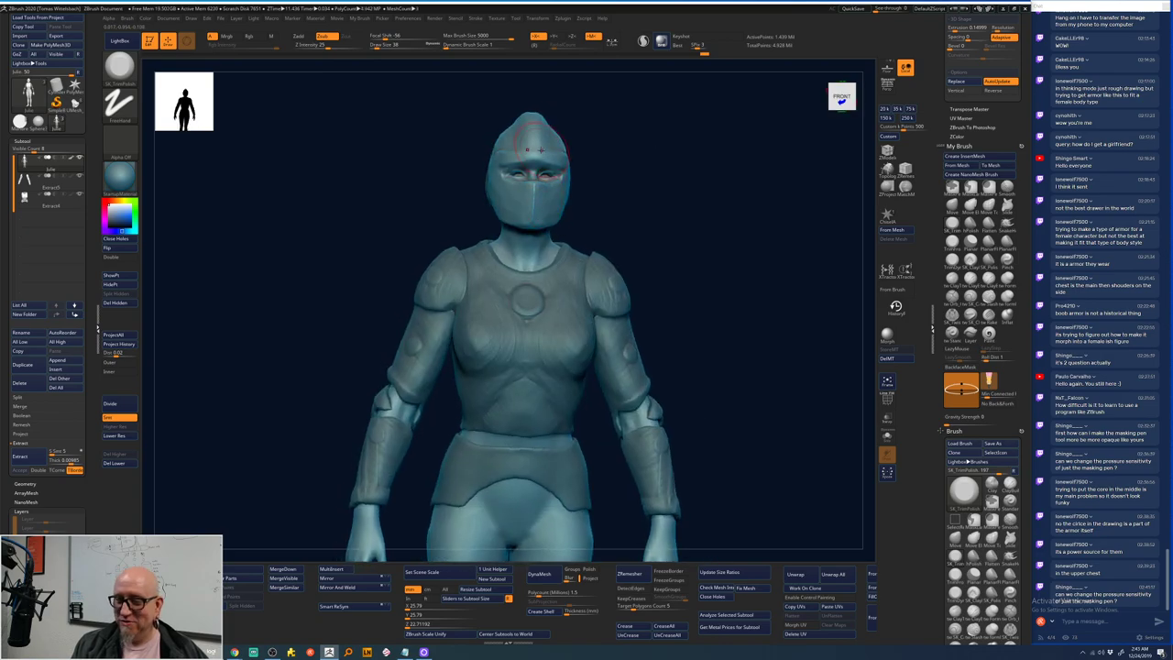
{"action": "left_click_drag", "start_coordinate": [624, 135], "coordinate": [548, 143]}
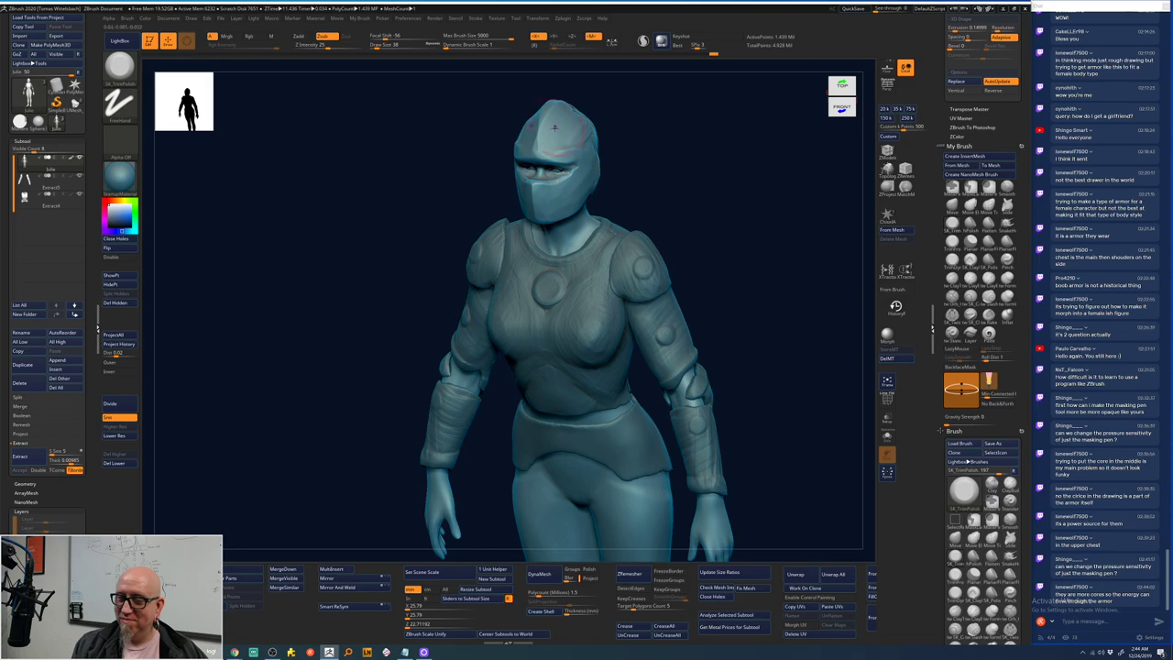
{"action": "left_click_drag", "start_coordinate": [641, 165], "coordinate": [681, 223], "text": "shift"}
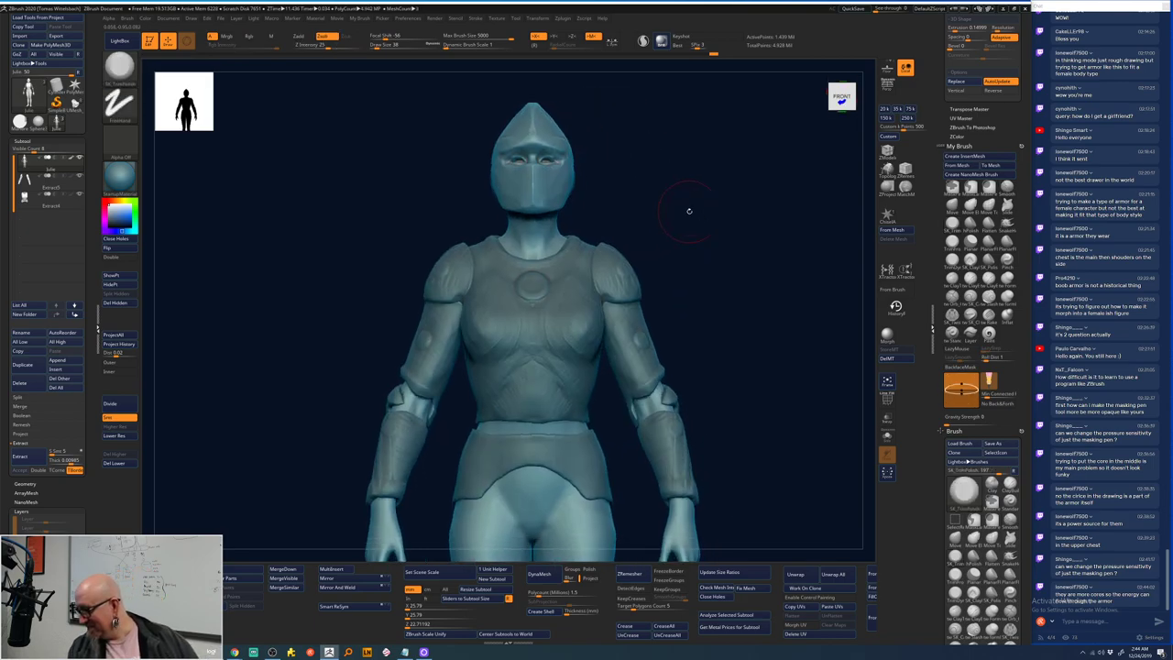
{"action": "key", "text": "d"}
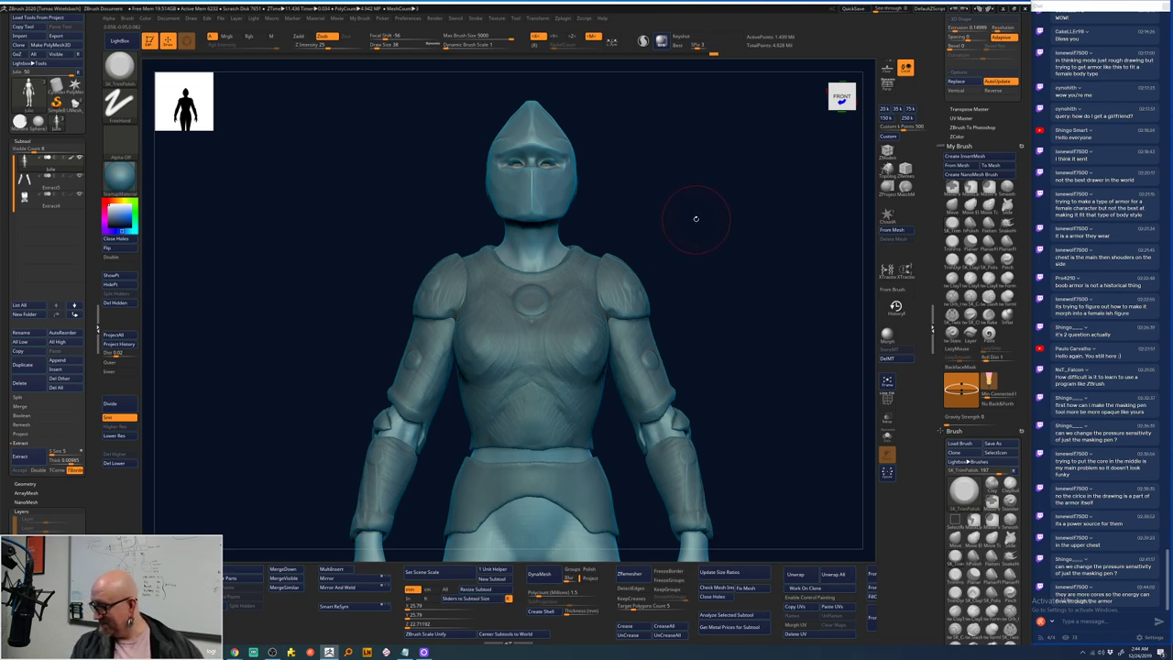
{"action": "left_click_drag", "start_coordinate": [708, 217], "coordinate": [689, 213]}
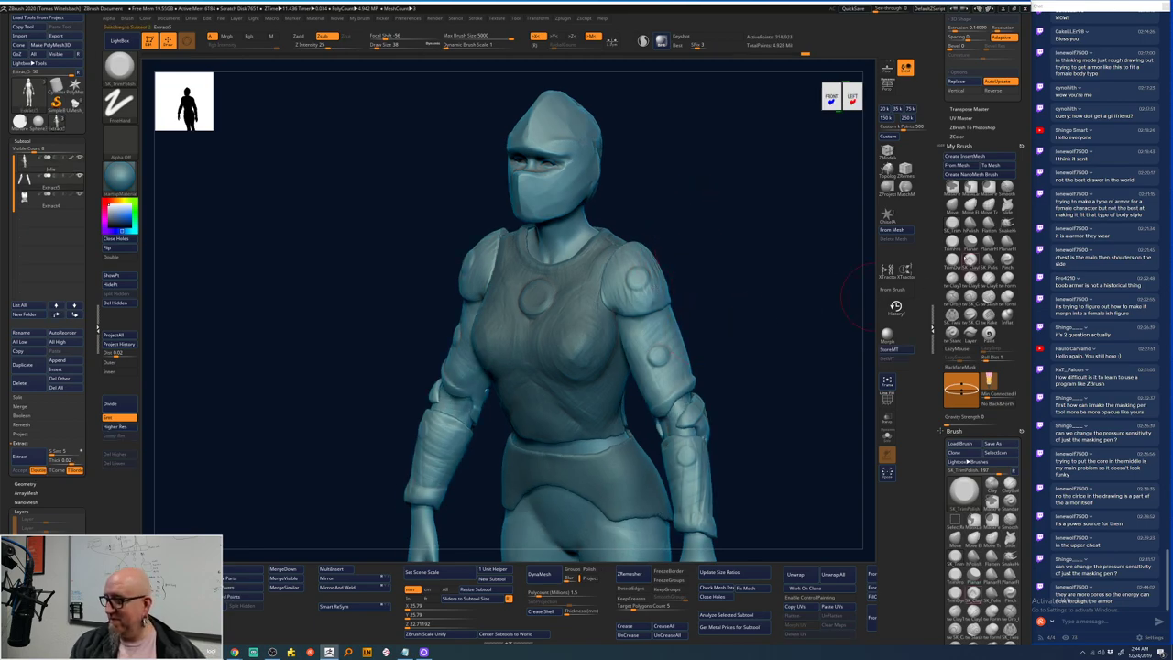
- Switch to a clay build-up brush and adjust its size and intensity
{"action": "left_click", "coordinate": [973, 256]}
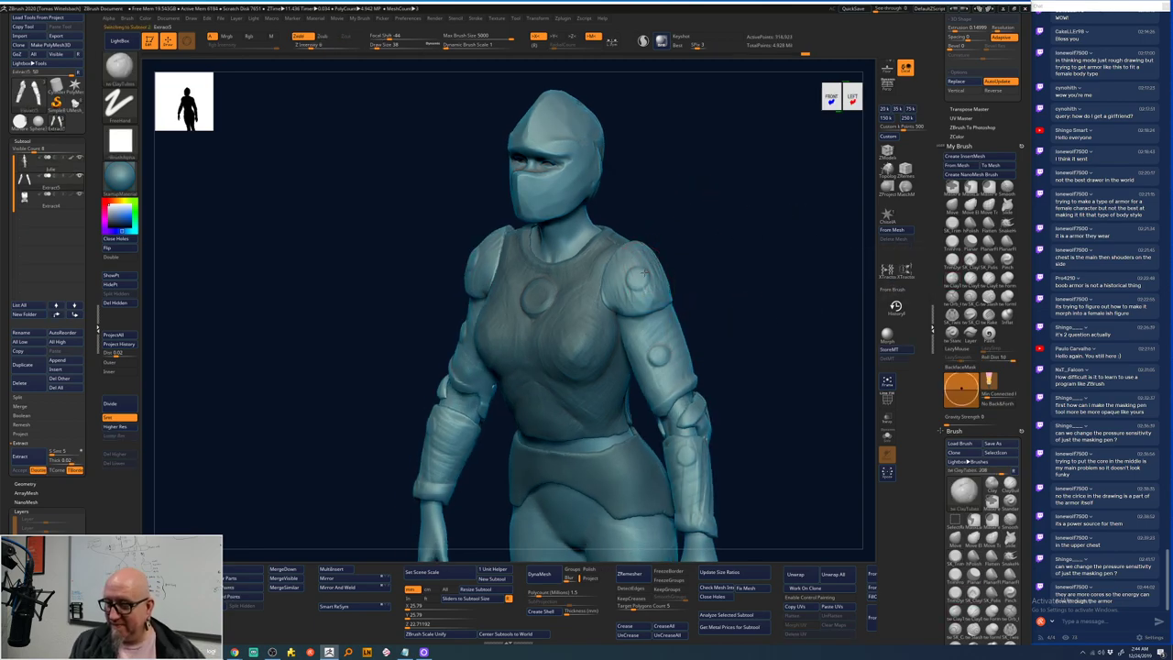
{"action": "key", "text": "space"}
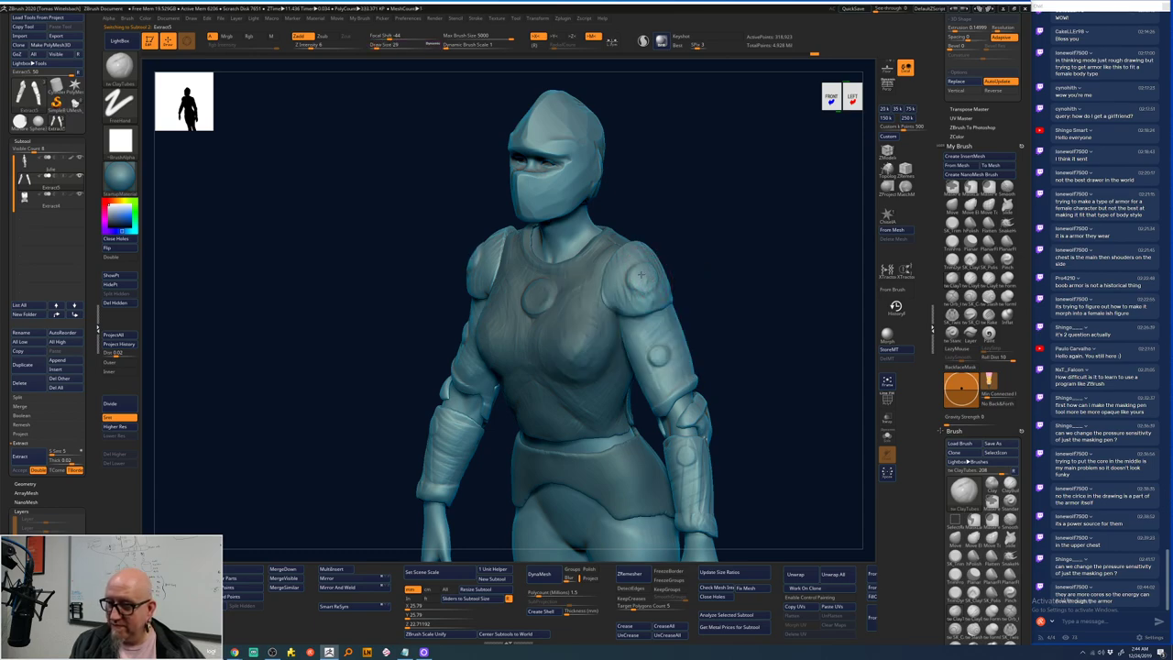
{"action": "left_click_drag", "start_coordinate": [729, 332], "coordinate": [676, 341]}
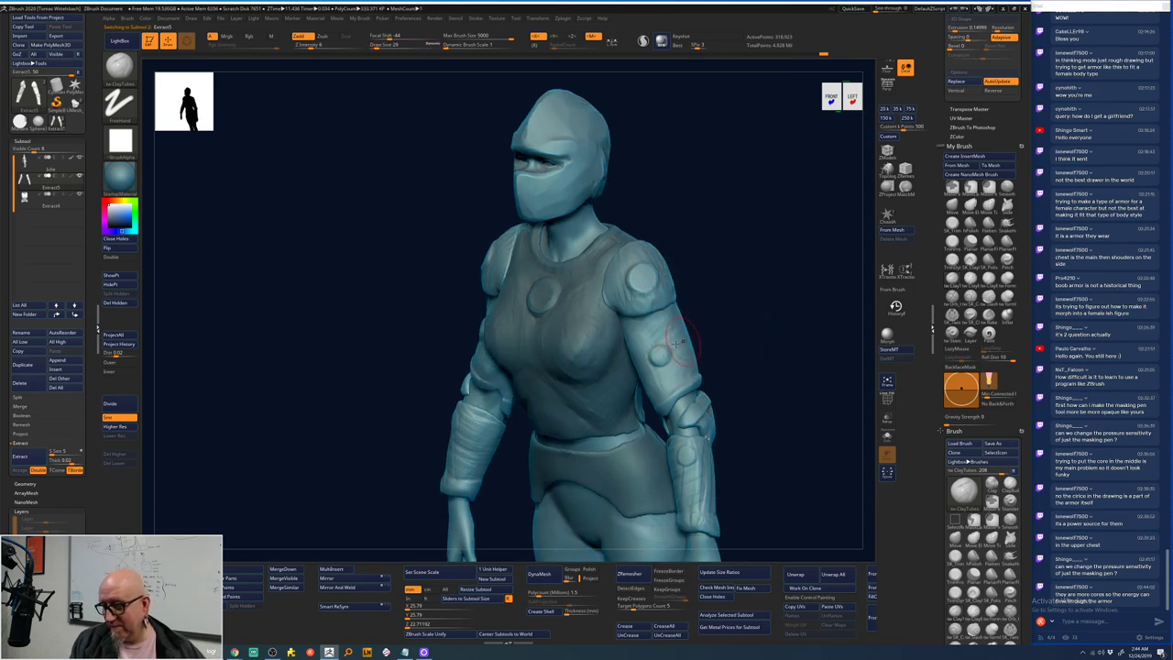
{"action": "key", "text": "space"}
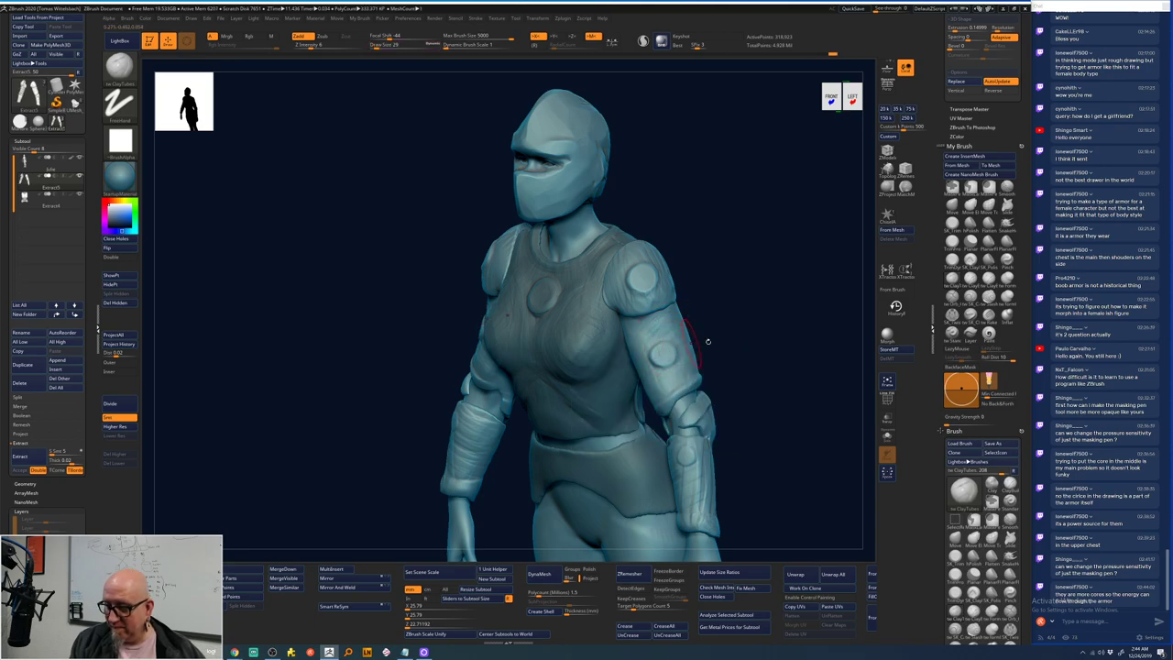
- Frame the helmet and torso, compare with the reference sketch, and return to ZBrush
{"action": "mouse_move", "coordinate": [702, 340]}
{"action": "right_mouse_down"}
{"action": "mouse_move", "coordinate": [767, 319]}
{"action": "mouse_move", "coordinate": [644, 357]}
{"action": "mouse_move", "coordinate": [721, 265]}
{"action": "right_mouse_up"}
{"action": "mouse_move", "coordinate": [632, 176]}
{"action": "right_mouse_down", "text": "alt"}
{"action": "mouse_move", "coordinate": [652, 205]}
{"action": "mouse_move", "coordinate": [652, 189]}
{"action": "right_mouse_up", "text": "alt"}
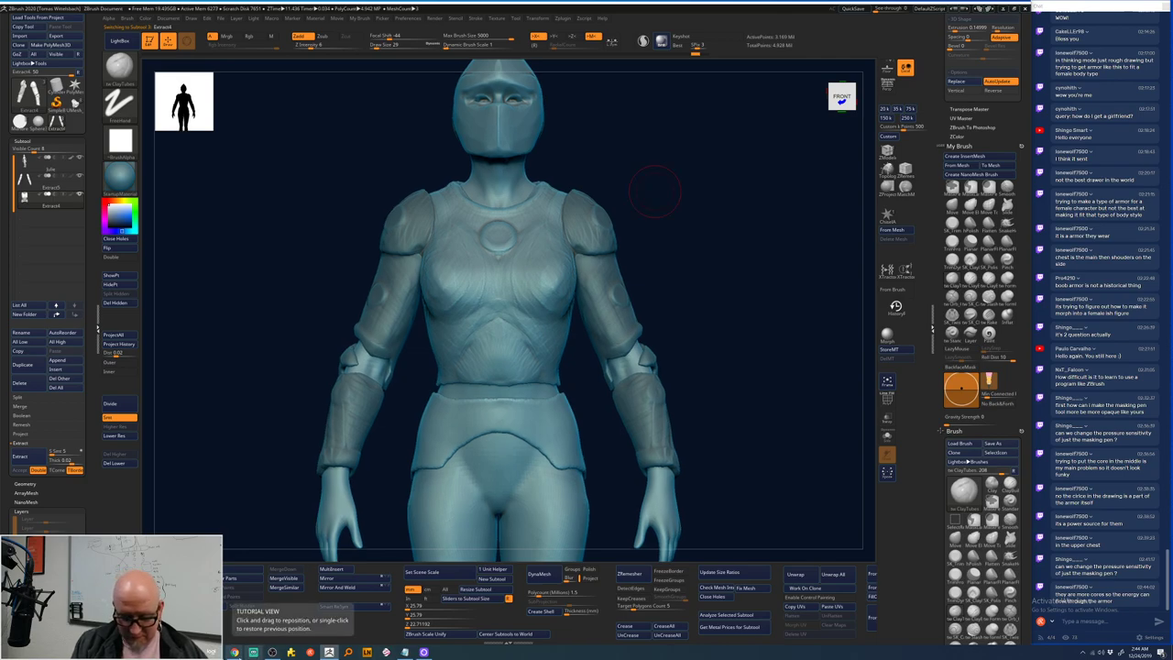
{"action": "left_click", "coordinate": [246, 626]}
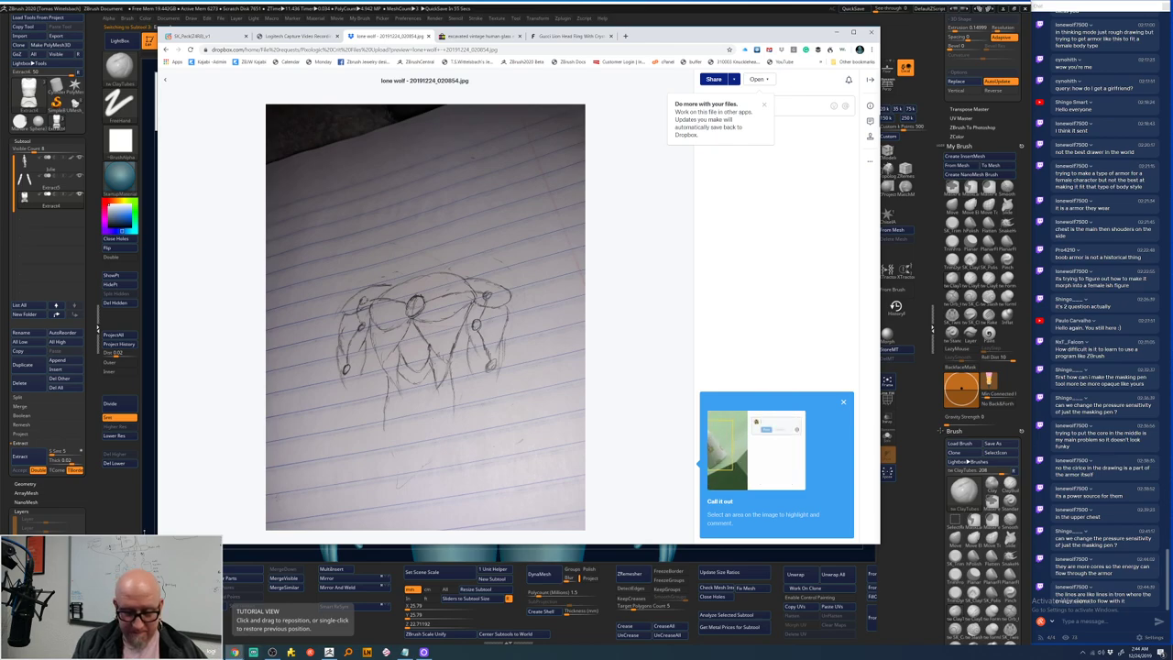
{"action": "left_click", "coordinate": [144, 529]}
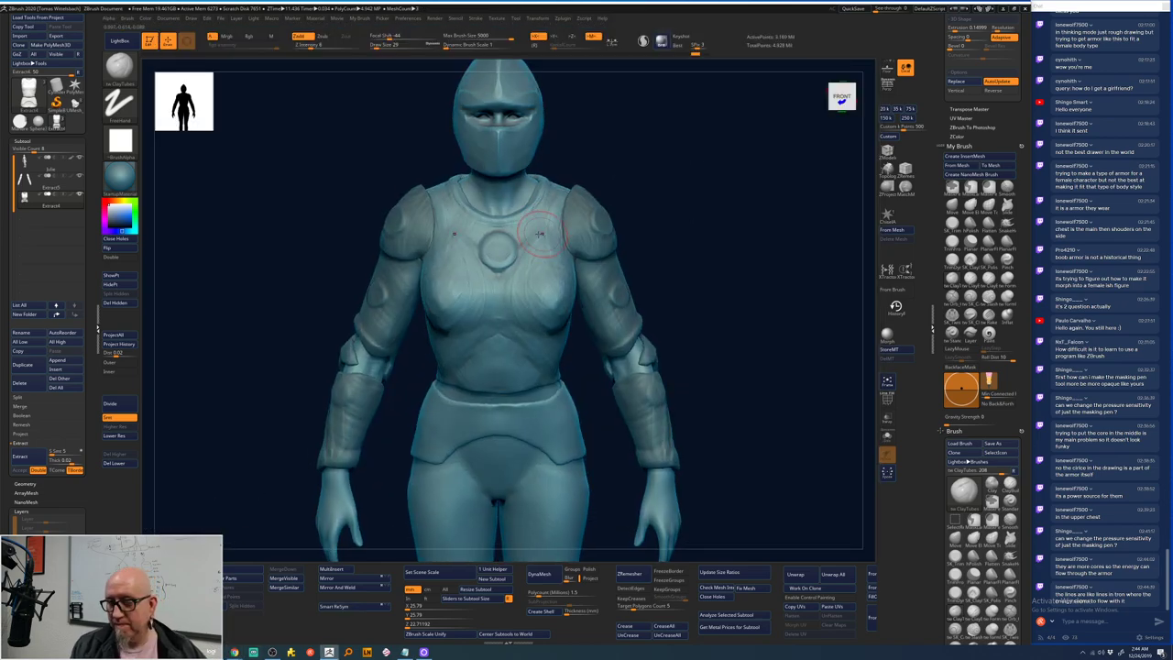
{"action": "key", "text": "space"}
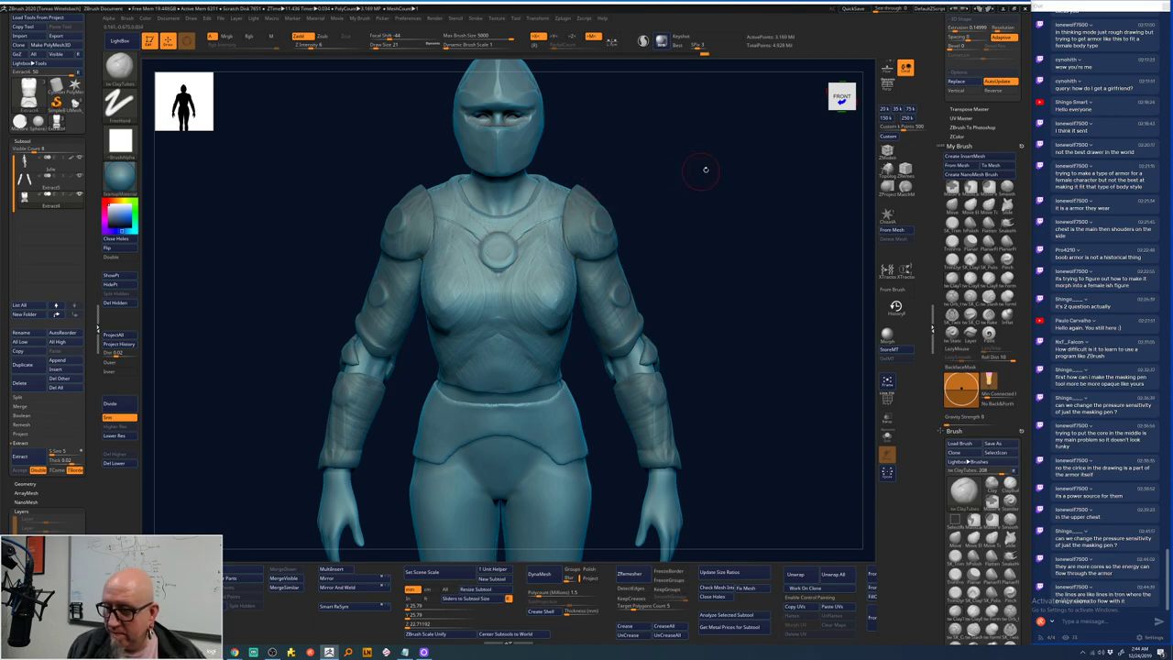
{"action": "left_click_drag", "start_coordinate": [706, 170], "coordinate": [761, 165]}
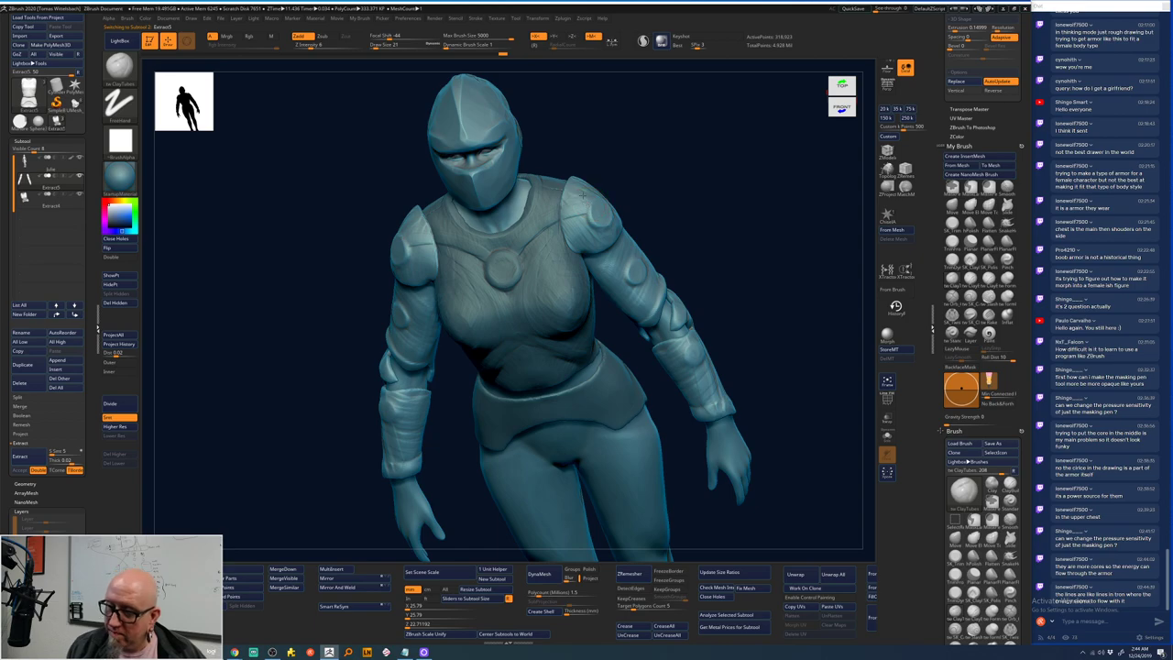
{"action": "mouse_move", "coordinate": [691, 173]}
{"action": "left_mouse_down"}
{"action": "mouse_move", "coordinate": [696, 149]}
{"action": "mouse_move", "coordinate": [675, 173]}
{"action": "mouse_move", "coordinate": [690, 202]}
{"action": "mouse_move", "coordinate": [620, 247]}
{"action": "left_mouse_up"}
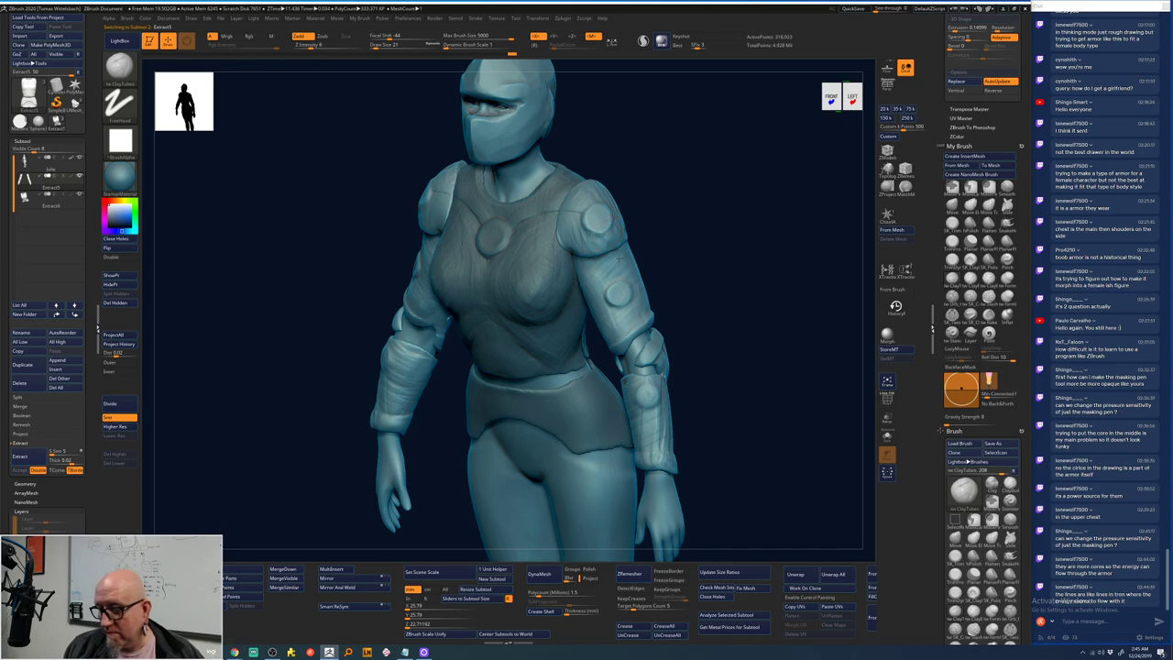
{"action": "mouse_move", "coordinate": [618, 257]}
{"action": "left_mouse_down"}
{"action": "mouse_move", "coordinate": [601, 252]}
{"action": "mouse_move", "coordinate": [614, 240]}
{"action": "left_mouse_up"}
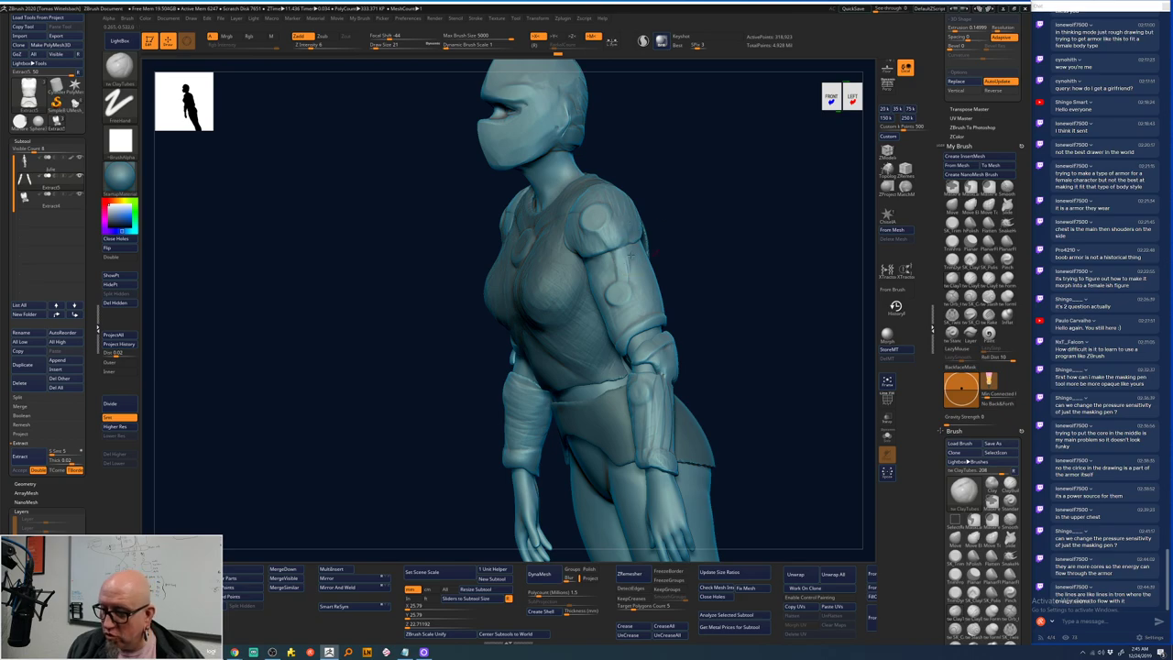
{"action": "left_click_drag", "start_coordinate": [658, 273], "coordinate": [624, 287]}
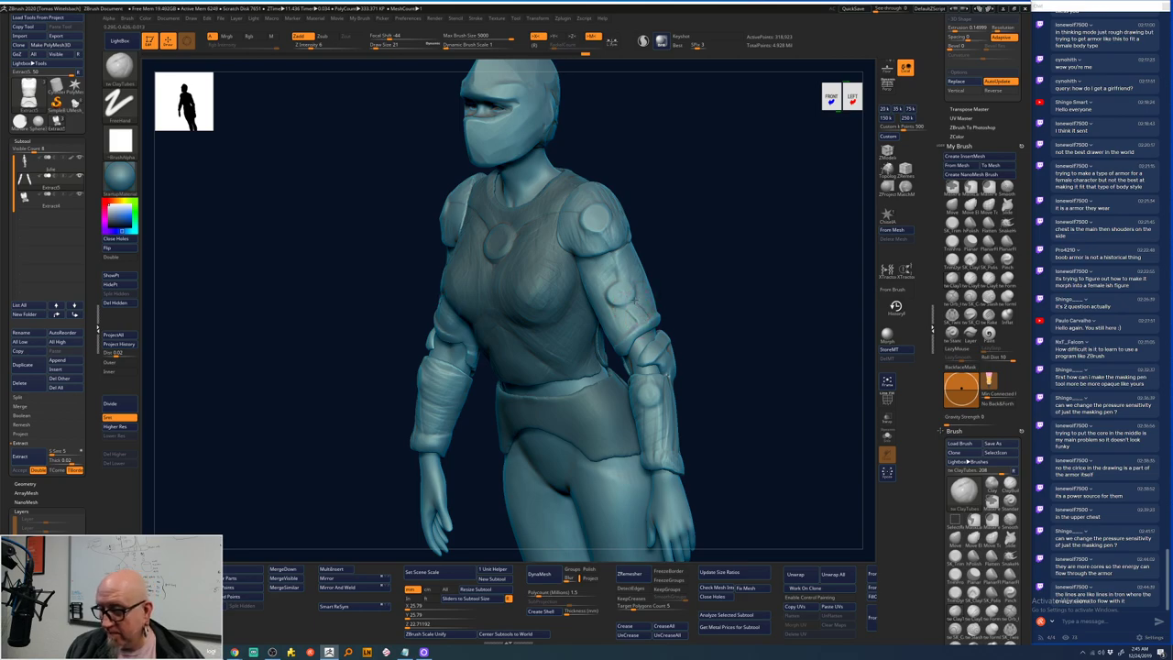
{"action": "left_click_drag", "start_coordinate": [666, 315], "coordinate": [612, 284], "text": "alt"}
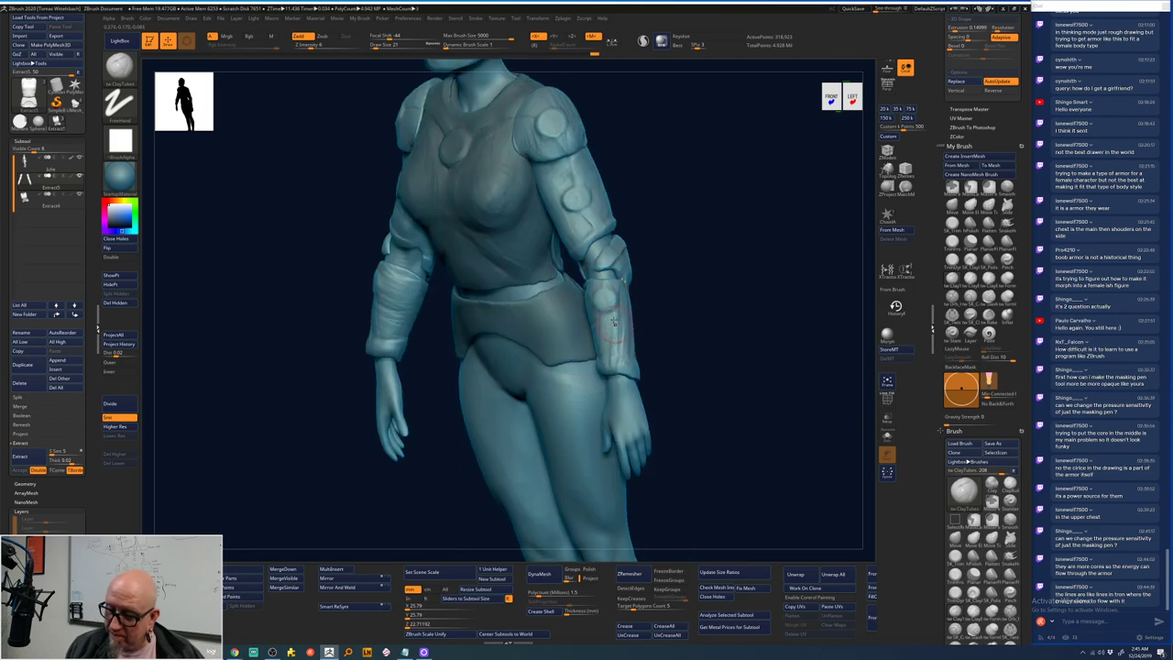
{"action": "left_click_drag", "start_coordinate": [727, 251], "coordinate": [627, 293]}
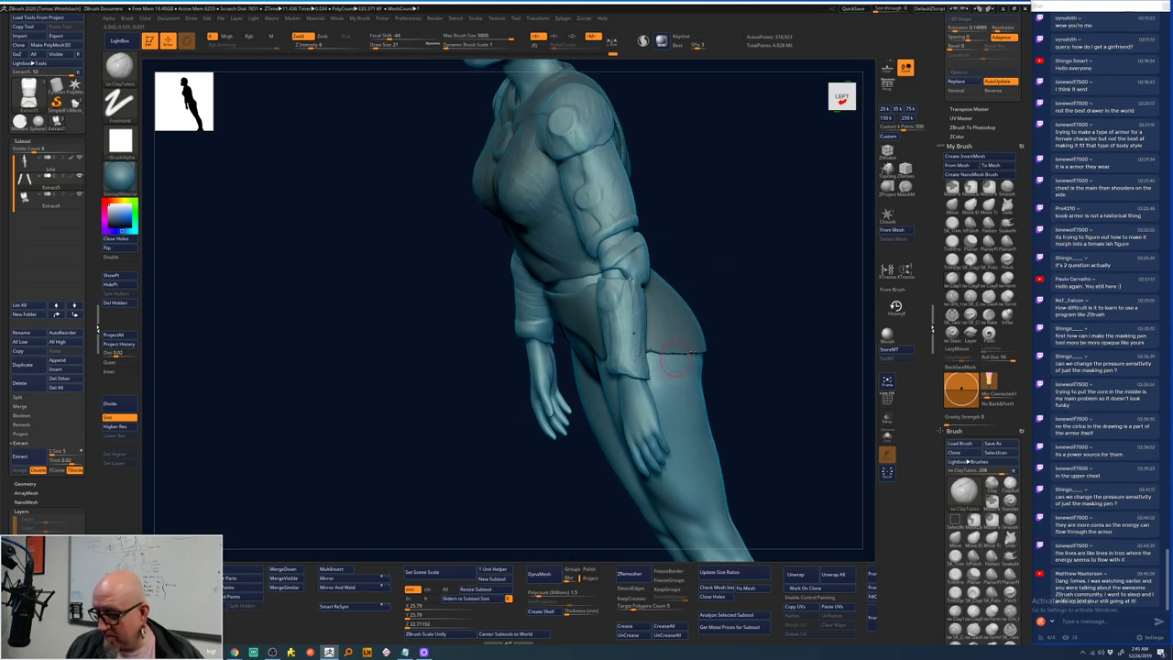
{"action": "left_click_drag", "start_coordinate": [715, 357], "coordinate": [477, 408]}
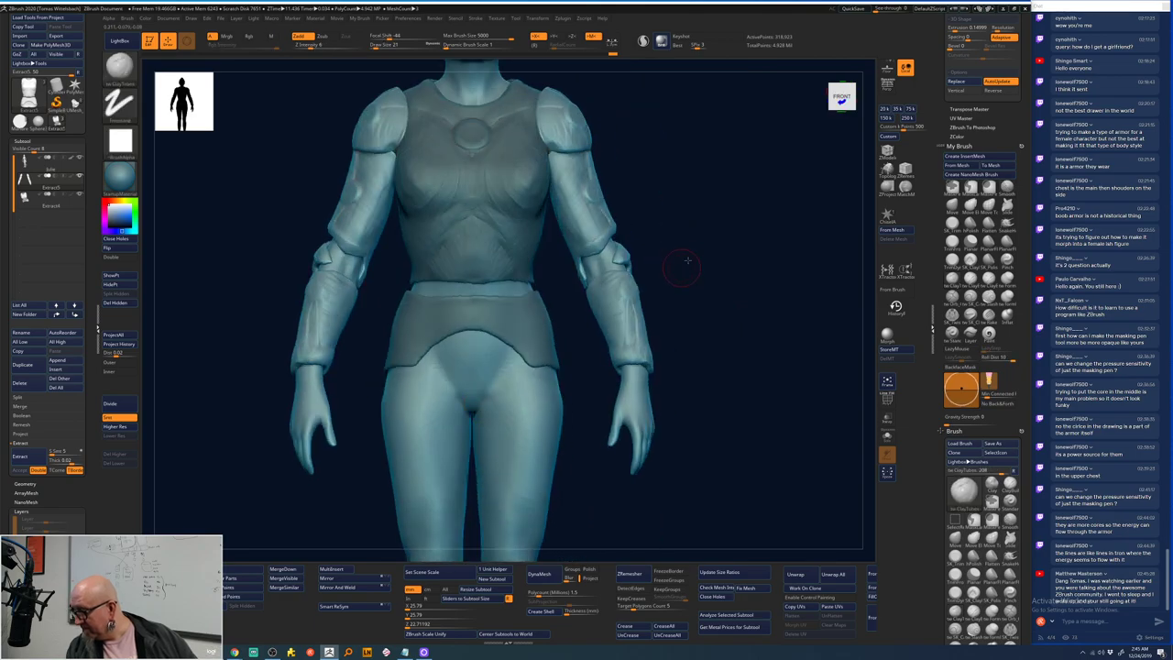
{"action": "left_click_drag", "start_coordinate": [686, 262], "coordinate": [702, 248], "text": "alt"}
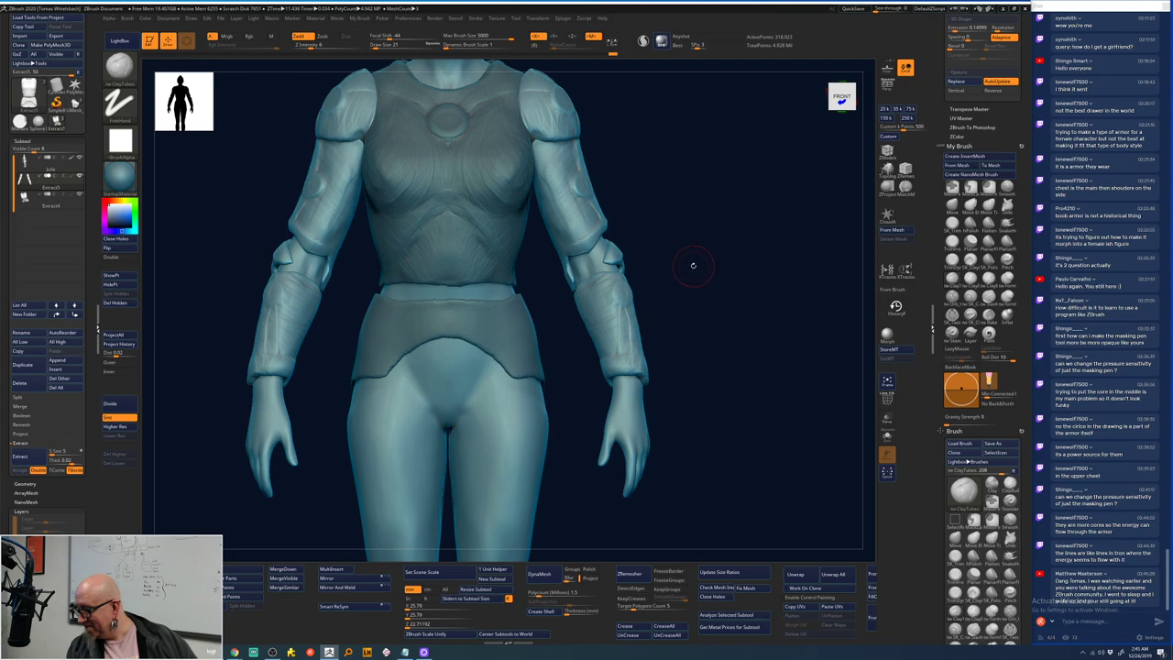
{"action": "mouse_move", "coordinate": [694, 259]}
{"action": "left_mouse_down"}
{"action": "mouse_move", "coordinate": [680, 254]}
{"action": "mouse_move", "coordinate": [701, 277]}
{"action": "mouse_move", "coordinate": [713, 254]}
{"action": "mouse_move", "coordinate": [725, 256]}
{"action": "mouse_move", "coordinate": [703, 242]}
{"action": "mouse_move", "coordinate": [705, 262]}
{"action": "mouse_move", "coordinate": [675, 213]}
{"action": "mouse_move", "coordinate": [626, 225]}
{"action": "left_mouse_up"}
- In front view with a smaller brush, sculpt and smooth a small spot on the shoulder plate
{"action": "key", "text": "space"}
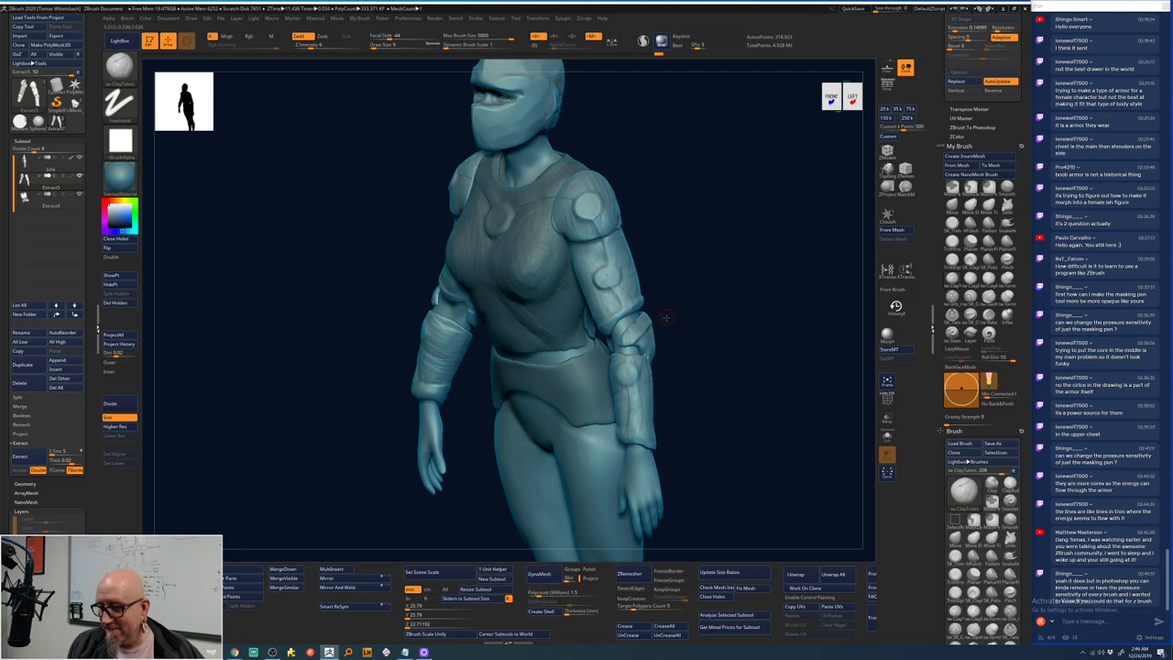
{"action": "mouse_move", "coordinate": [662, 322]}
{"action": "left_mouse_down"}
{"action": "mouse_move", "coordinate": [707, 309]}
{"action": "mouse_move", "coordinate": [644, 320]}
{"action": "left_mouse_up"}
{"action": "key", "text": "space"}
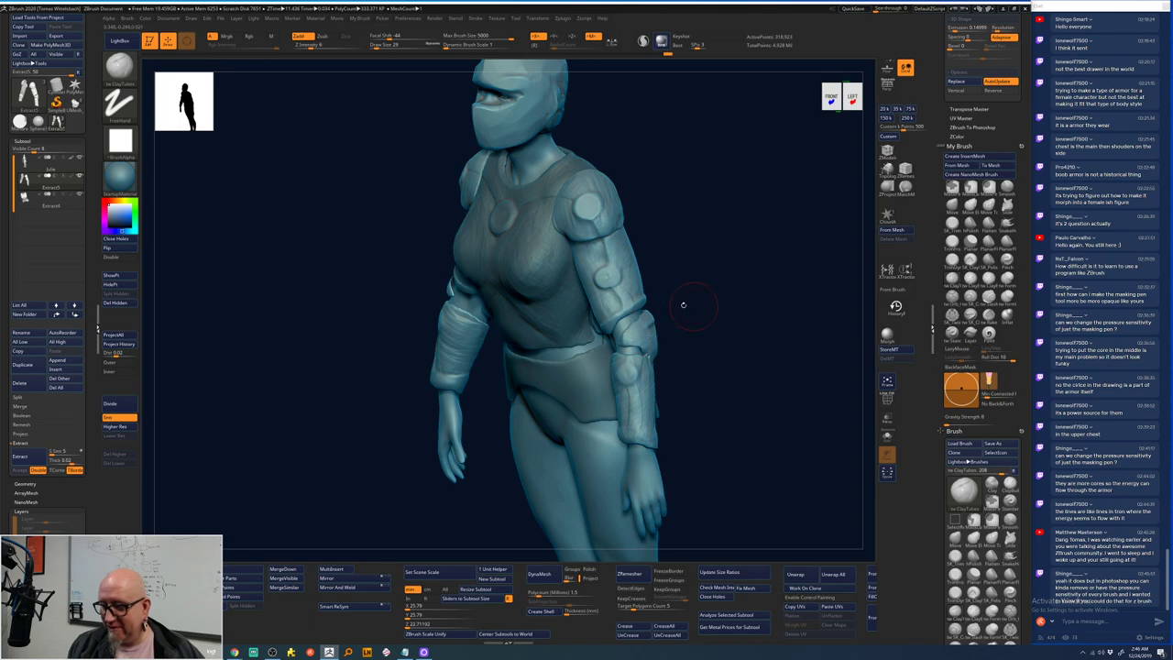
{"action": "key", "text": "space"}
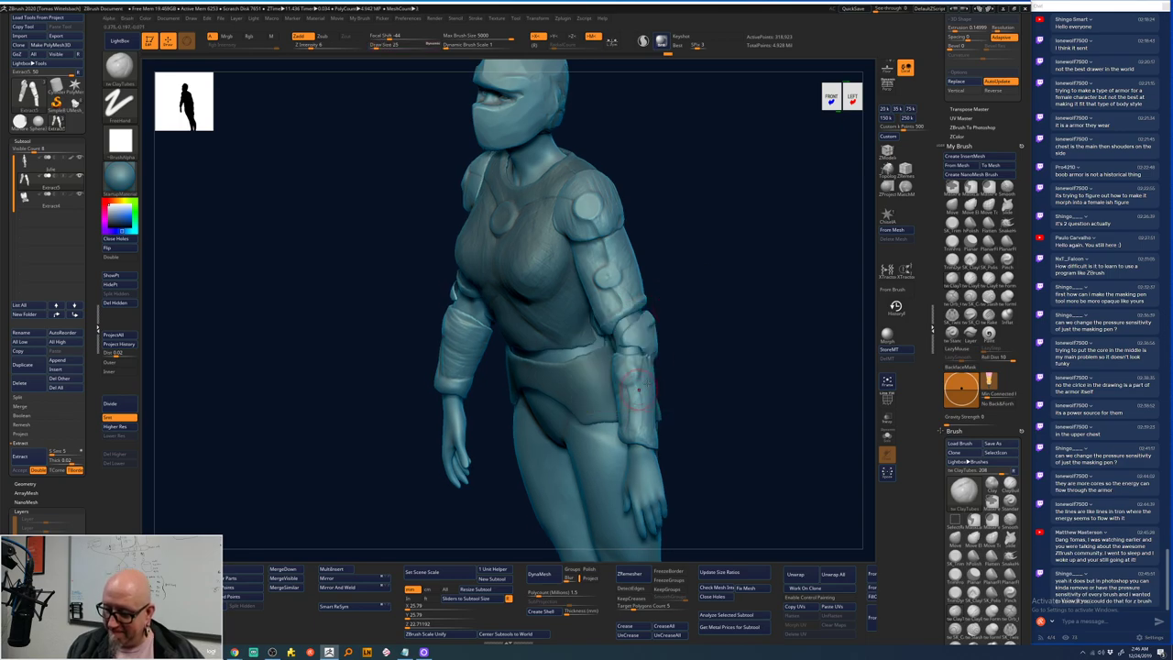
{"action": "left_click_drag", "start_coordinate": [639, 389], "coordinate": [709, 182]}
{"action": "scroll", "coordinate": [685, 239], "scroll_direction": "up", "scroll_amount": 3}
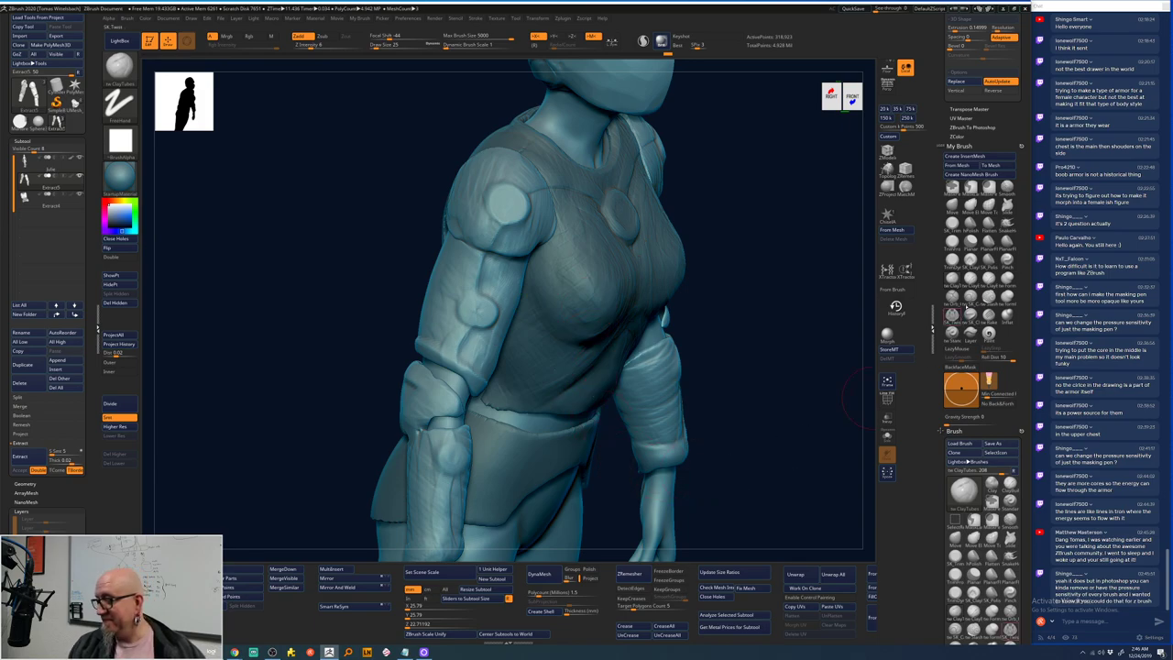
{"action": "key", "text": "space"}
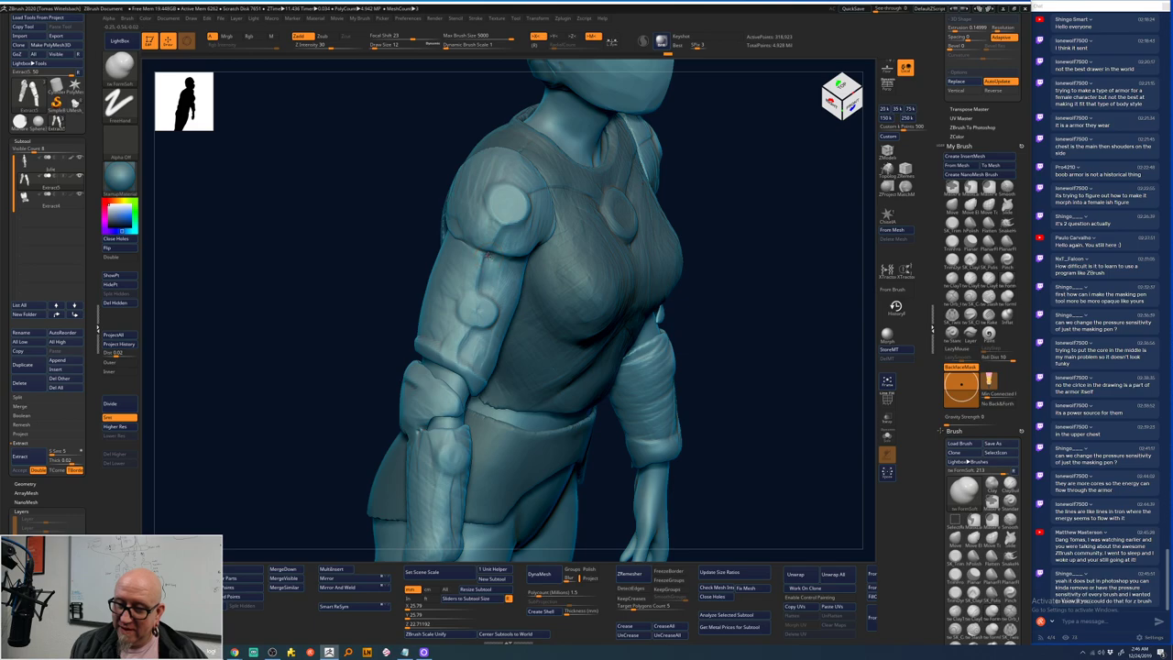
{"action": "left_click_drag", "start_coordinate": [487, 262], "coordinate": [494, 234]}
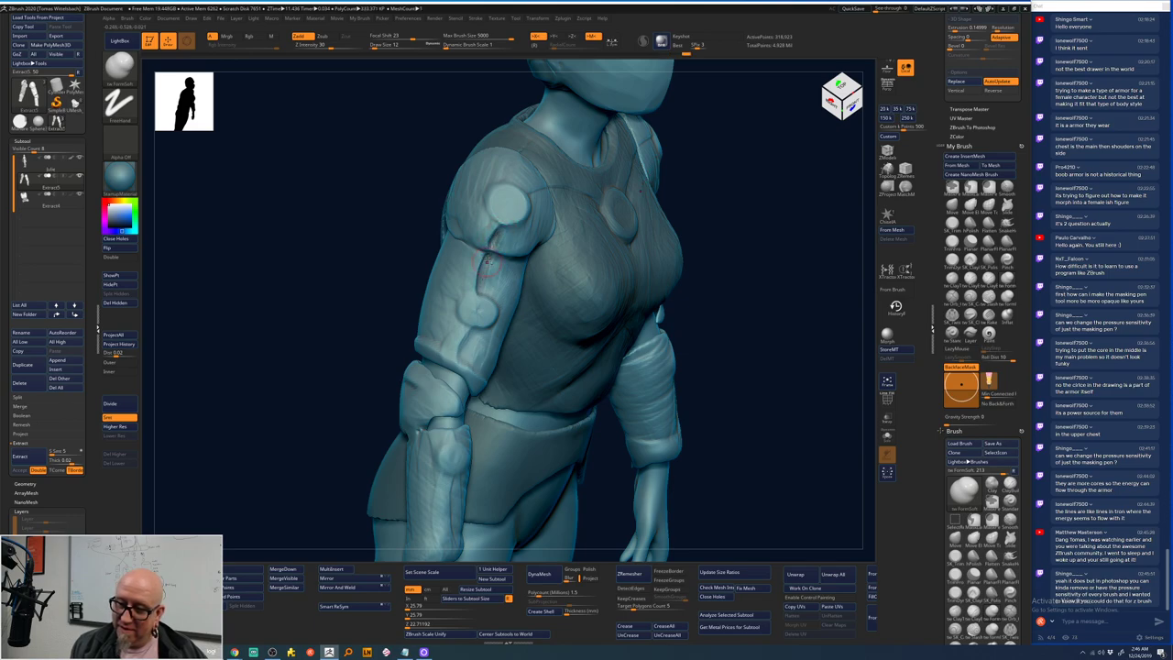
{"action": "key", "text": "shift"}
{"action": "left_click_drag", "start_coordinate": [500, 234], "coordinate": [494, 240], "text": "shift"}
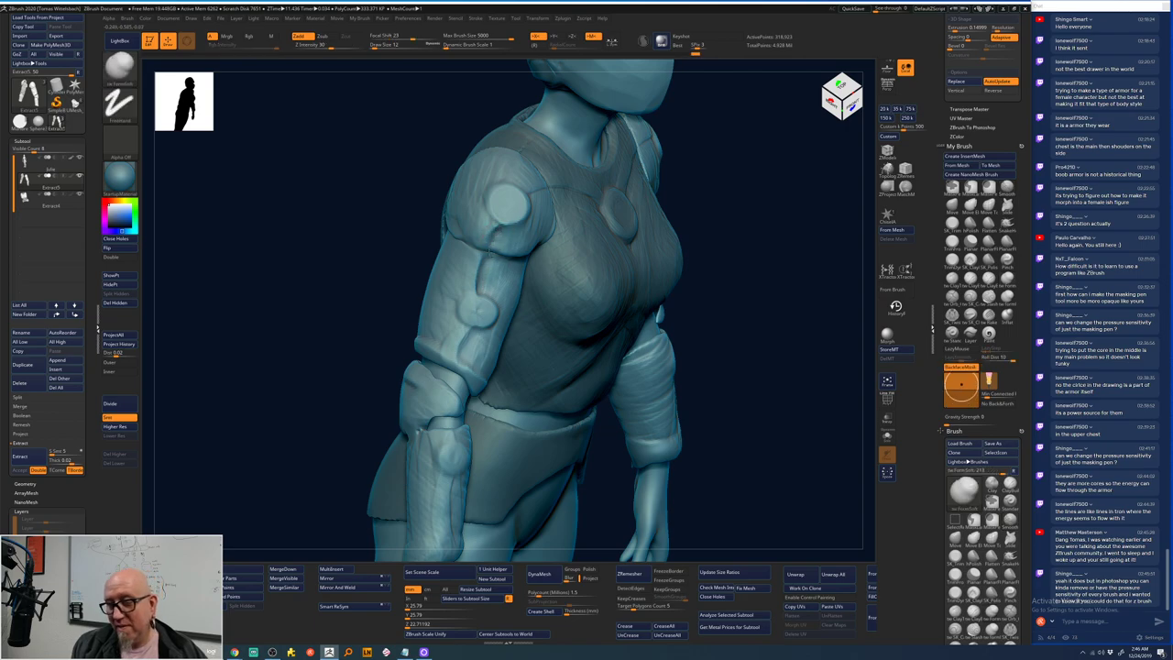
- Make a different armor piece the active subtool and recentre the figure in front view
{"action": "mouse_move", "coordinate": [730, 174]}
{"action": "left_mouse_down"}
{"action": "mouse_move", "coordinate": [771, 266]}
{"action": "mouse_move", "coordinate": [416, 327]}
{"action": "mouse_move", "coordinate": [462, 211]}
{"action": "left_mouse_up"}
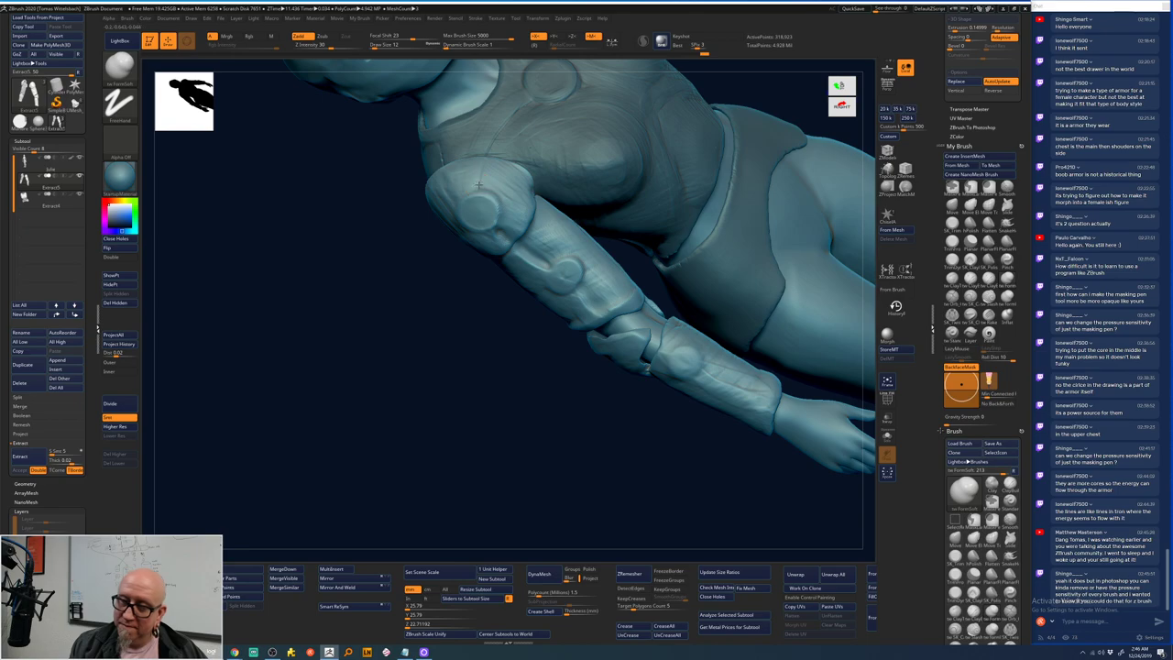
{"action": "left_click", "coordinate": [488, 151], "text": "alt"}
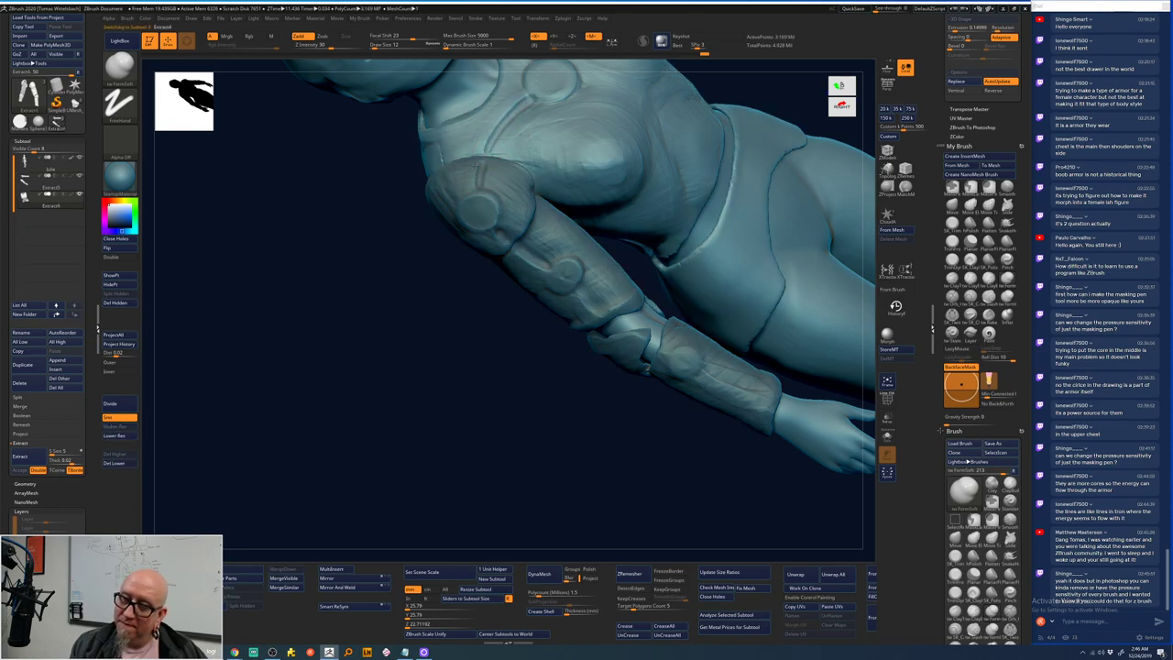
{"action": "mouse_move", "coordinate": [503, 359]}
{"action": "left_mouse_down"}
{"action": "mouse_move", "coordinate": [499, 388]}
{"action": "mouse_move", "coordinate": [629, 361]}
{"action": "mouse_move", "coordinate": [544, 189]}
{"action": "mouse_move", "coordinate": [589, 189]}
{"action": "left_mouse_up"}
{"action": "key", "text": "f"}
{"action": "mouse_move", "coordinate": [741, 348]}
{"action": "left_mouse_down"}
{"action": "mouse_move", "coordinate": [723, 427]}
{"action": "mouse_move", "coordinate": [676, 387]}
{"action": "mouse_move", "coordinate": [643, 296]}
{"action": "mouse_move", "coordinate": [754, 314]}
{"action": "left_mouse_up"}
- Pick a new brush, reshape the lower chest surface, and orbit to check the back
{"action": "left_click", "coordinate": [952, 280]}
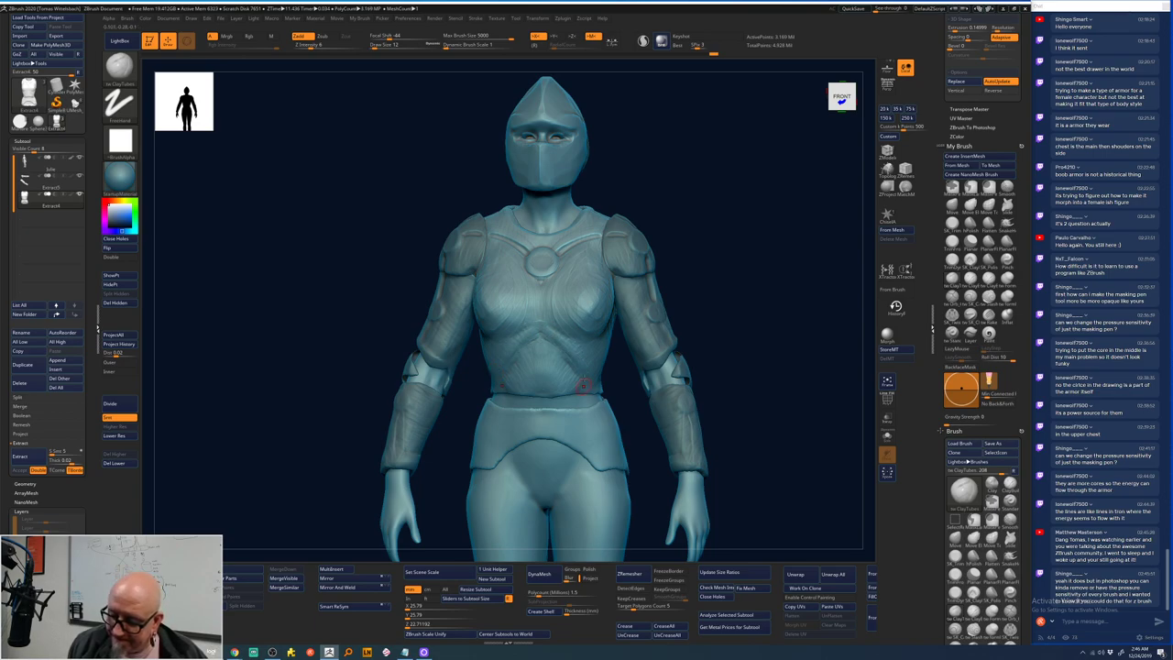
{"action": "left_click_drag", "start_coordinate": [584, 385], "coordinate": [537, 353]}
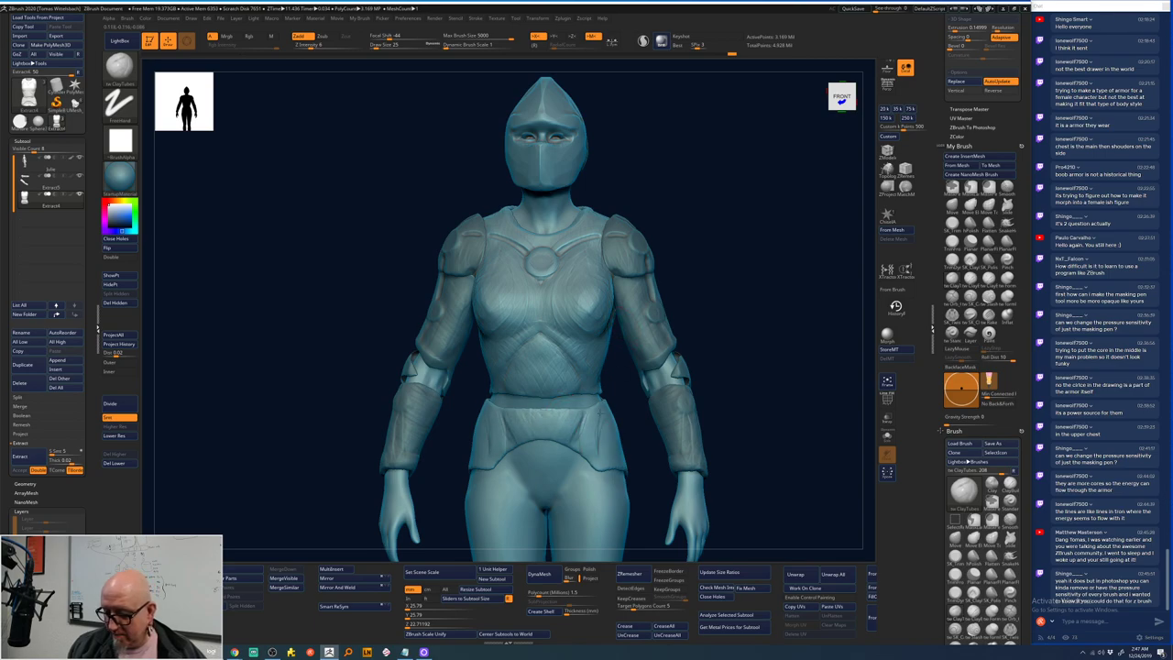
{"action": "left_click_drag", "start_coordinate": [745, 321], "coordinate": [594, 400]}
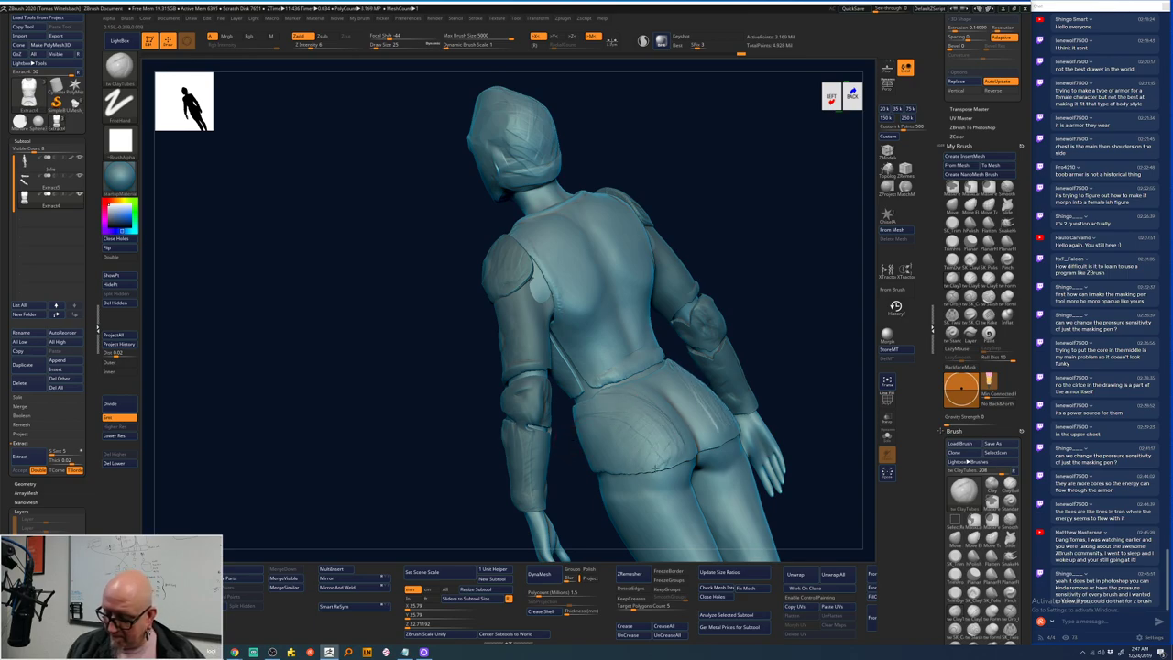
{"action": "left_click_drag", "start_coordinate": [658, 467], "coordinate": [670, 366]}
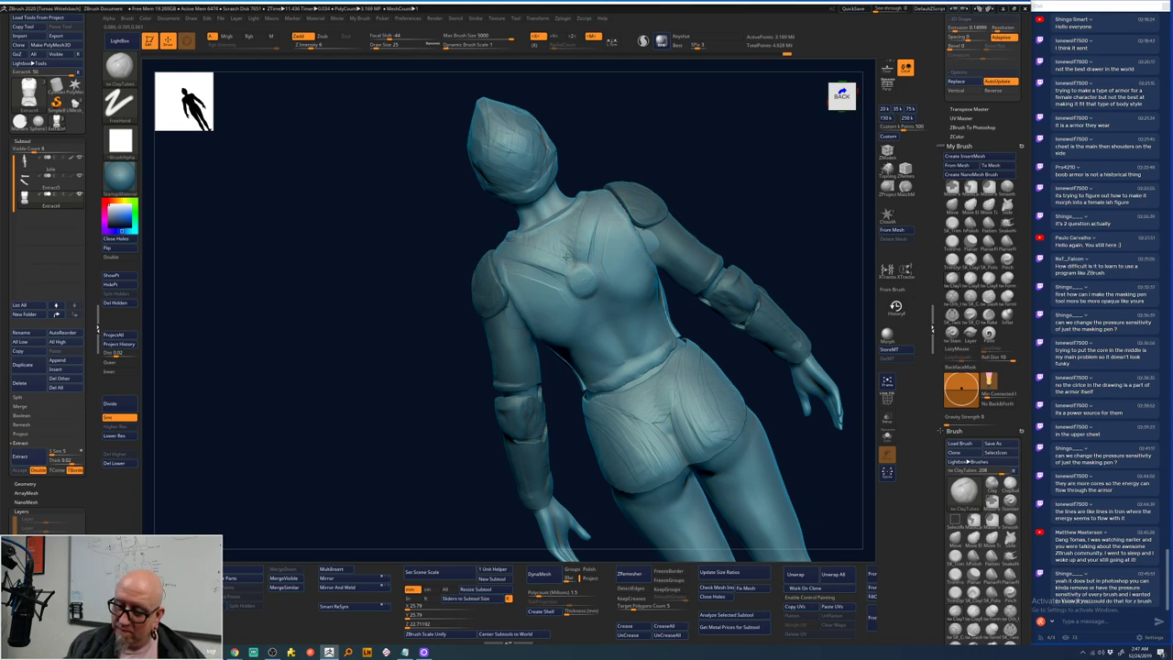
{"action": "left_click_drag", "start_coordinate": [780, 246], "coordinate": [730, 374]}
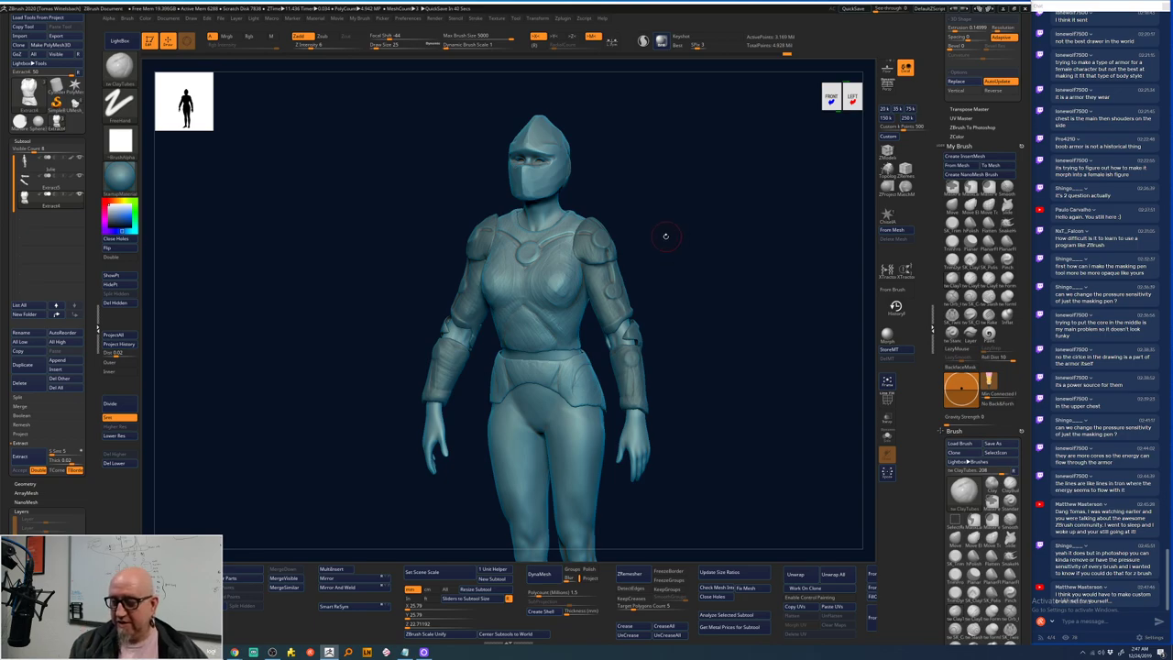
- Zoom in, enlarge the brush, and select a dotted-stroke sculpting brush
{"action": "right_click_drag", "start_coordinate": [662, 236], "coordinate": [697, 218], "text": "ctrl"}
{"action": "key", "text": "space"}
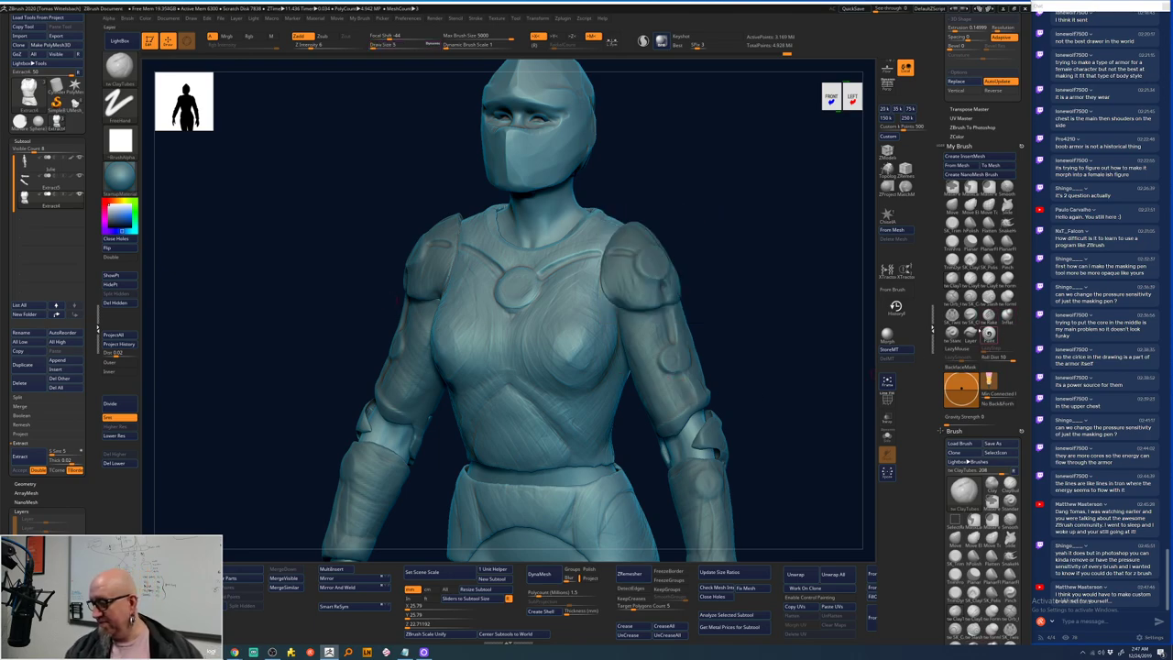
{"action": "left_click", "coordinate": [969, 298]}
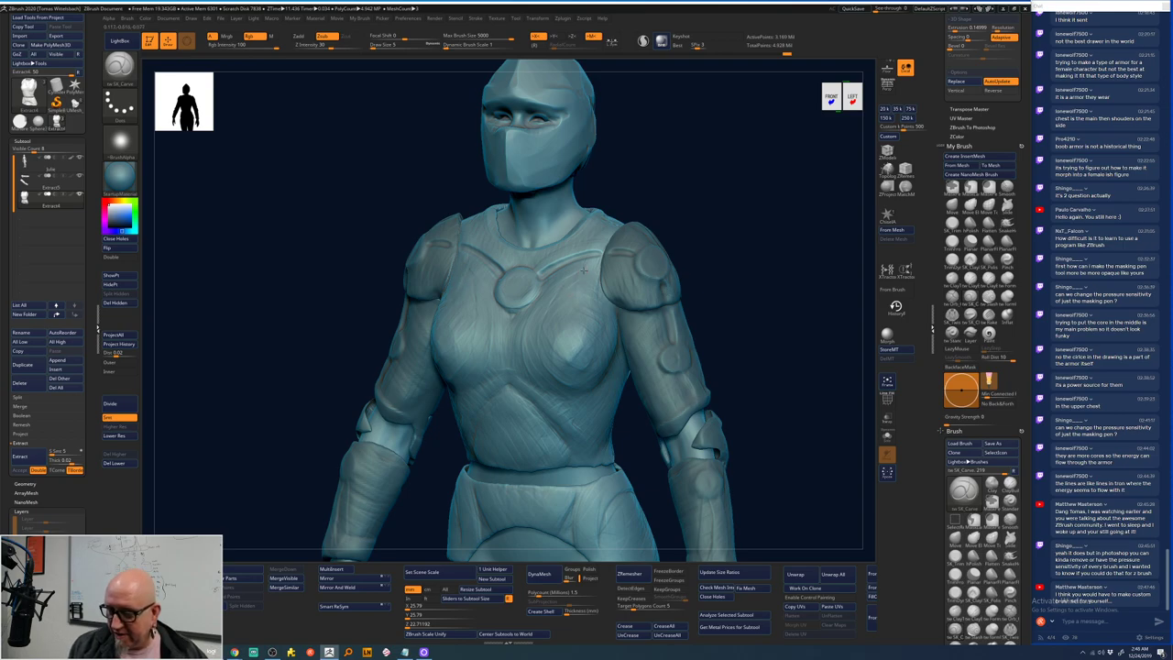
- Try a curved groove down the chest, undo it, and tilt the view down onto the chest
{"action": "key", "text": "space"}
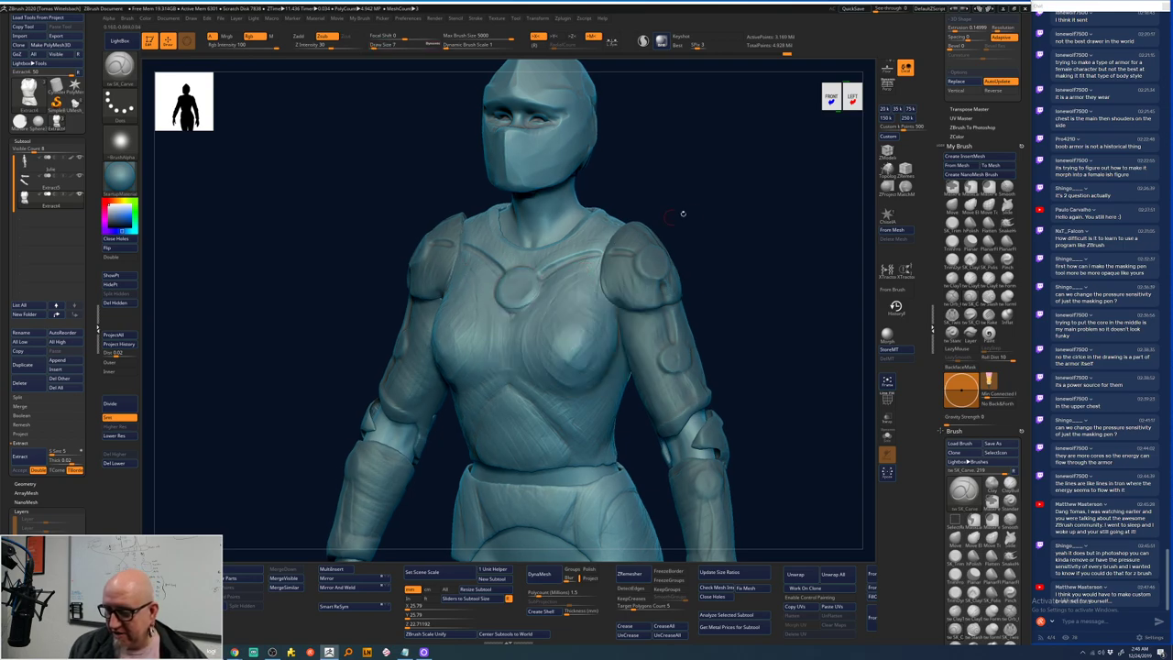
{"action": "left_click_drag", "start_coordinate": [681, 210], "coordinate": [674, 203]}
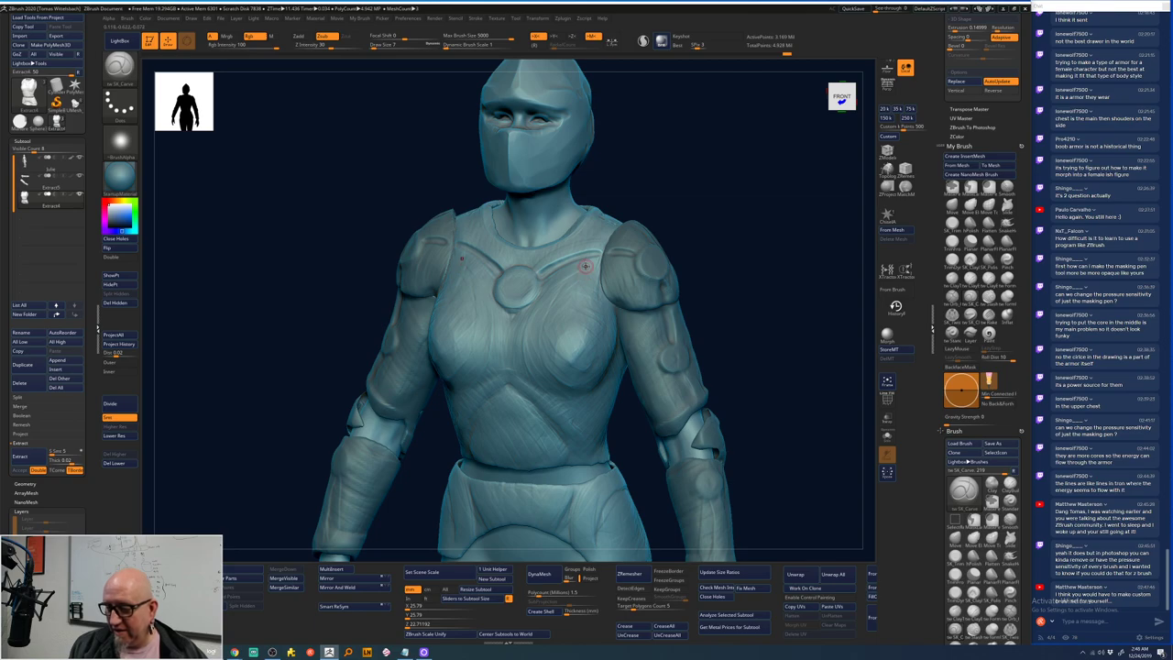
{"action": "mouse_move", "coordinate": [583, 291]}
{"action": "left_mouse_down"}
{"action": "mouse_move", "coordinate": [541, 327]}
{"action": "mouse_move", "coordinate": [554, 365]}
{"action": "left_mouse_up"}
{"action": "key", "text": "ctrl+z"}
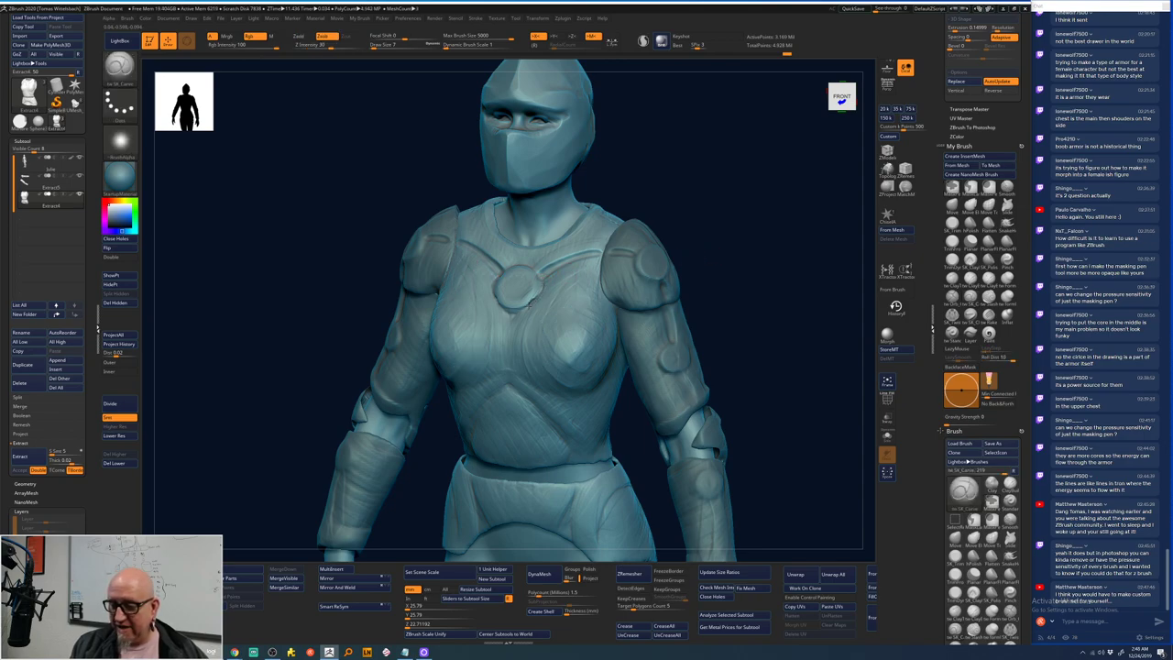
{"action": "left_click_drag", "start_coordinate": [695, 244], "coordinate": [565, 292]}
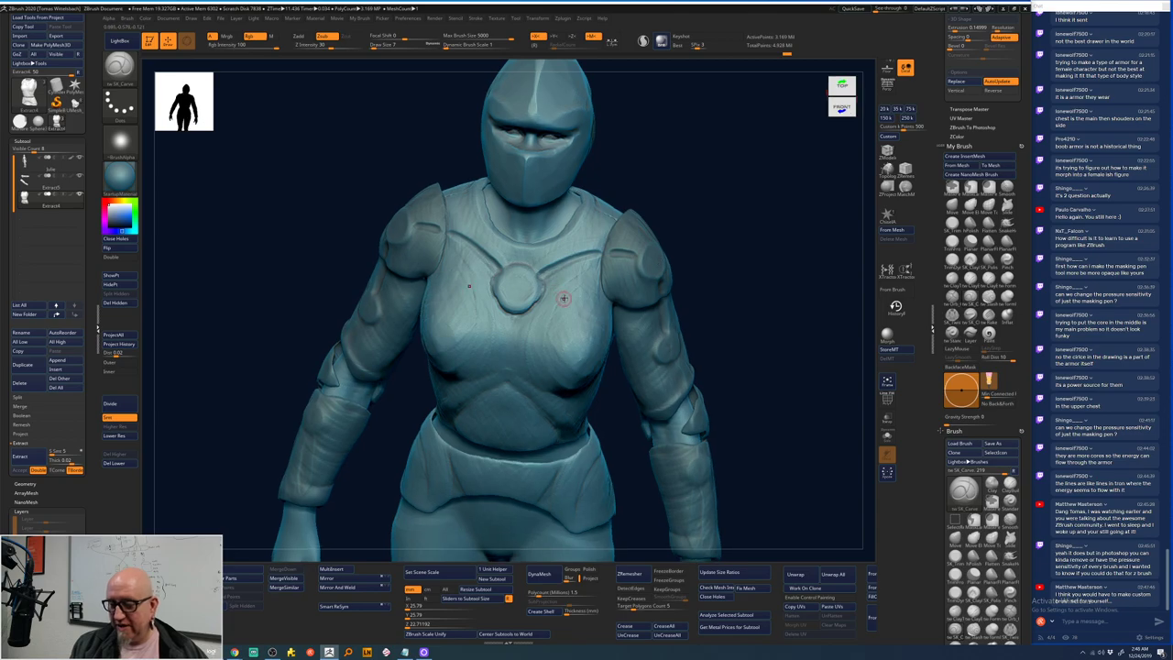
{"action": "left_click", "coordinate": [415, 18]}
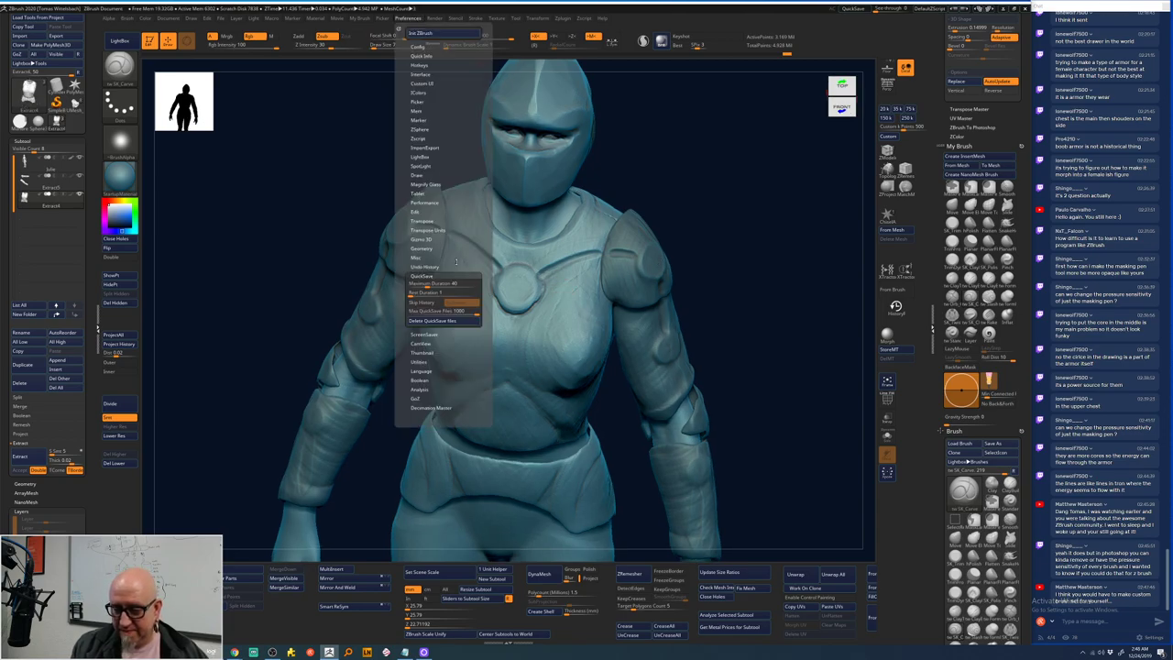
{"action": "left_click", "coordinate": [454, 273]}
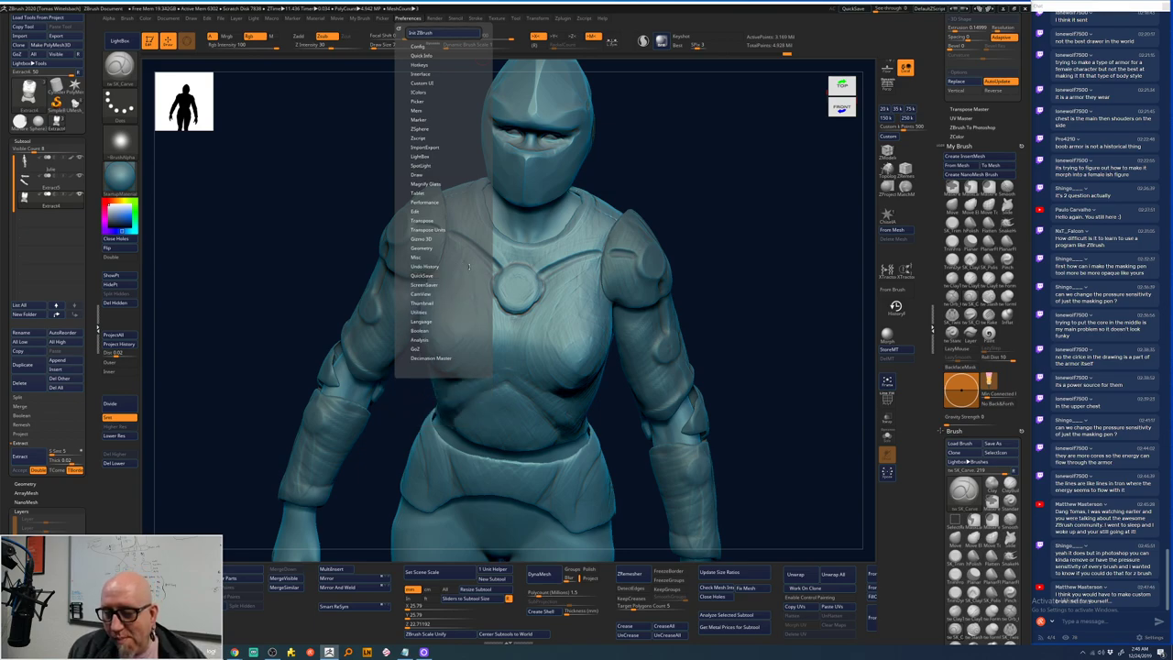
{"action": "left_click", "coordinate": [417, 193]}
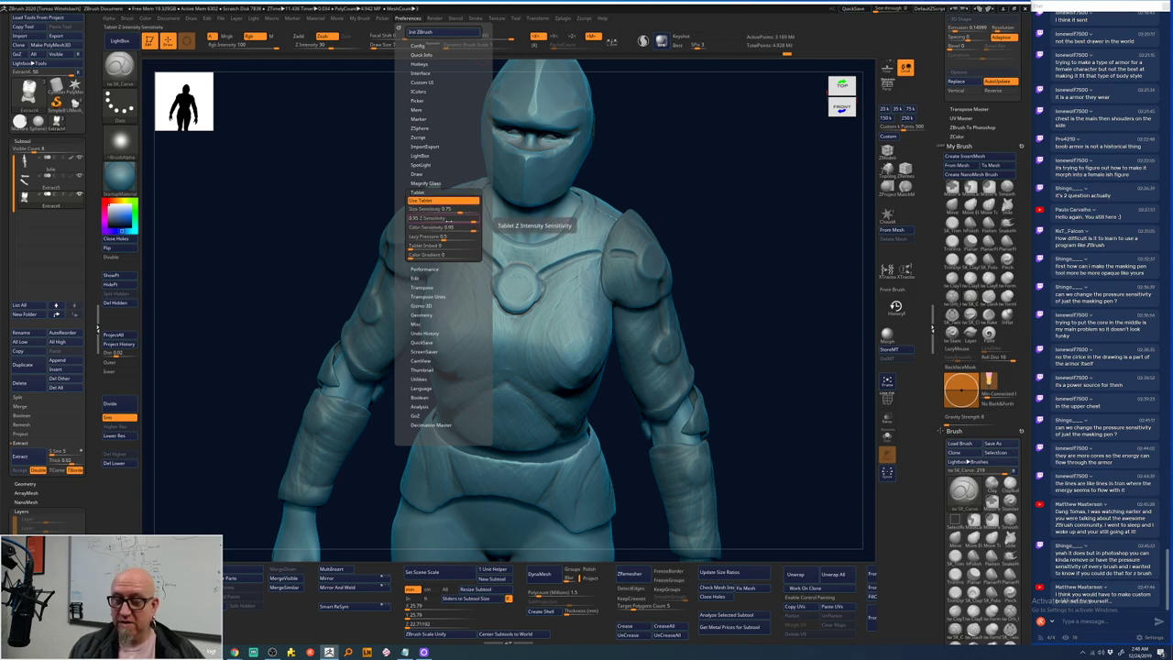
{"action": "left_click", "coordinate": [462, 190]}
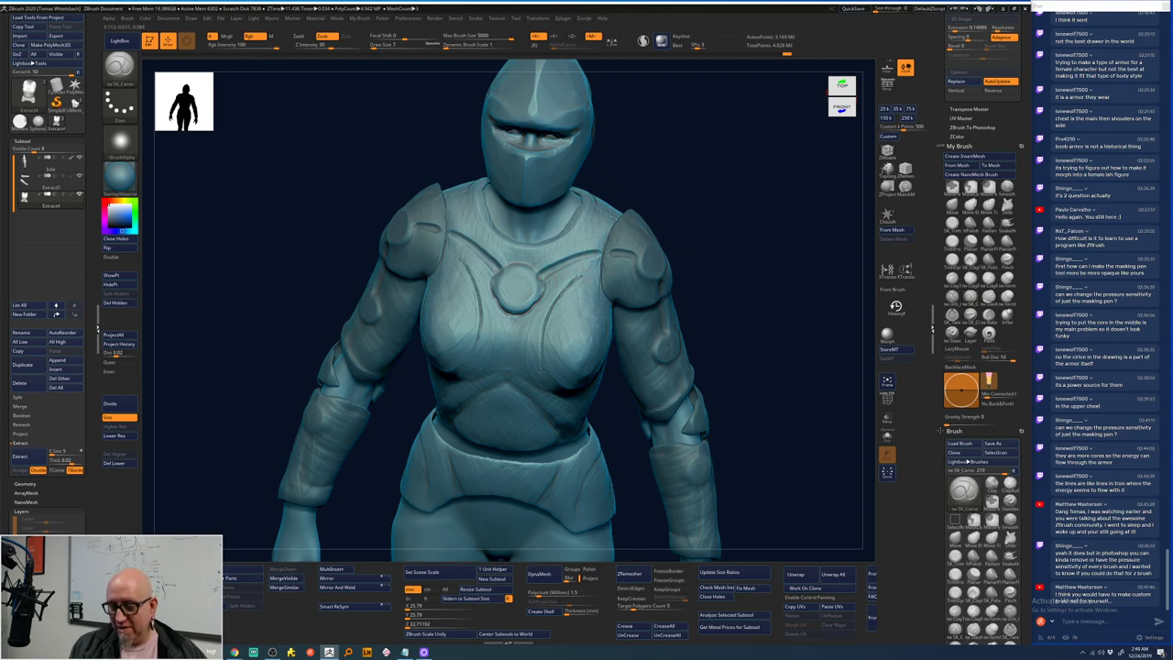
- Carve mirrored curved grooves beside the chest core, undoing the first attempt and redrawing
{"action": "left_click_drag", "start_coordinate": [573, 291], "coordinate": [551, 357]}
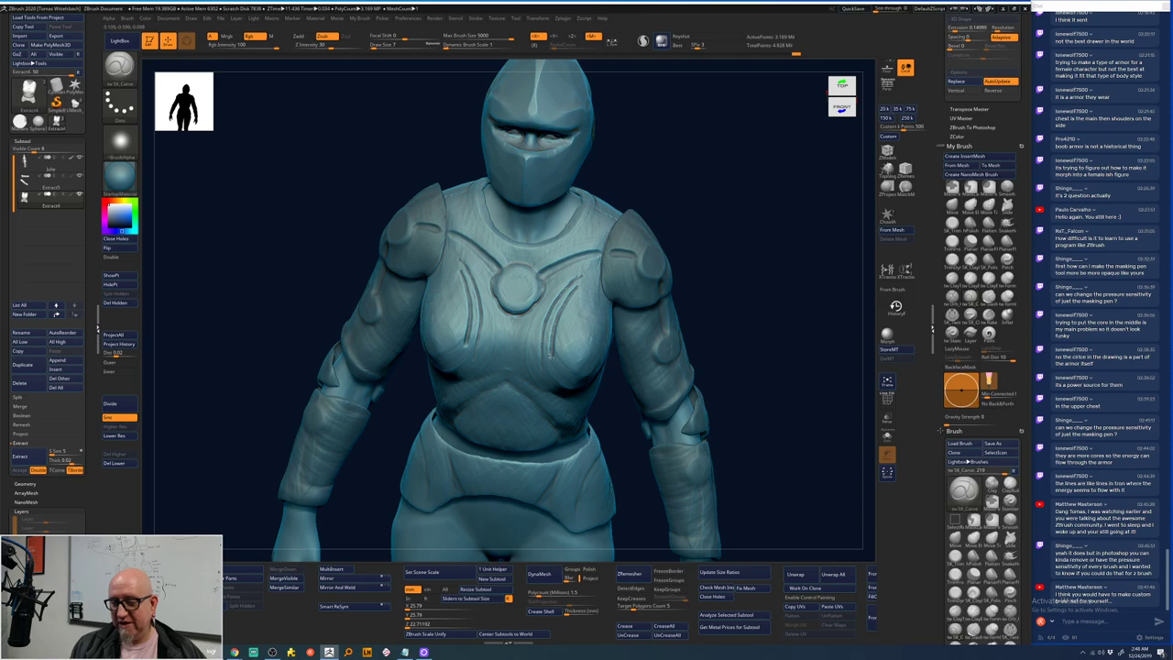
{"action": "key", "text": "ctrl"}
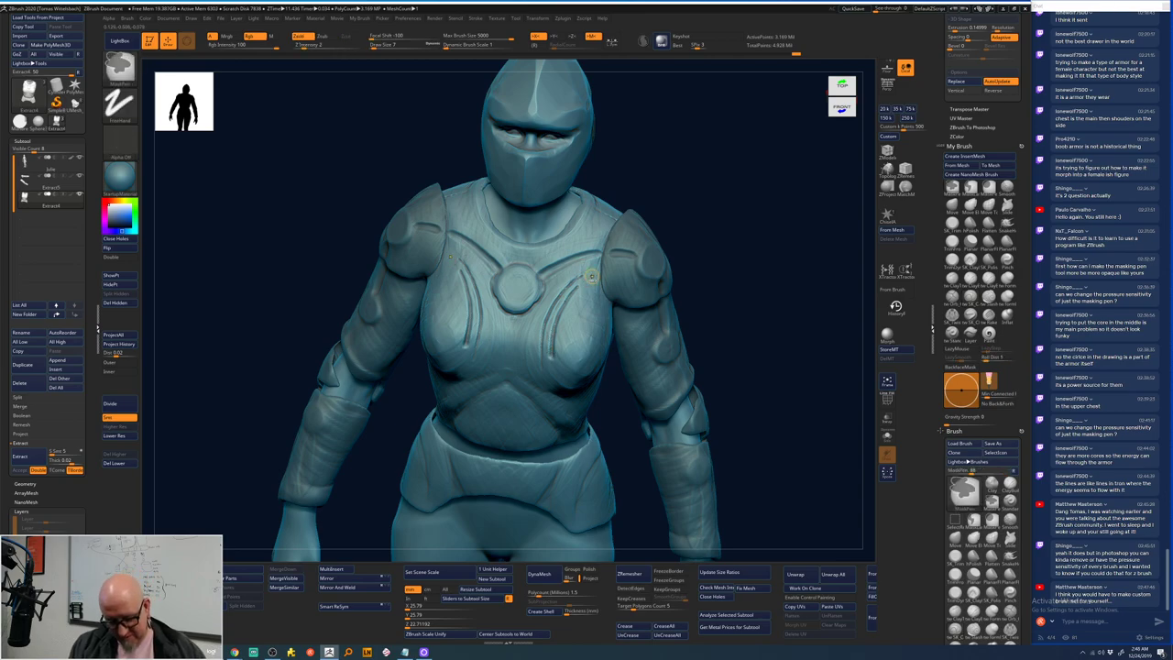
{"action": "key", "text": "ctrl+z"}
{"action": "key", "text": "ctrl+z"}
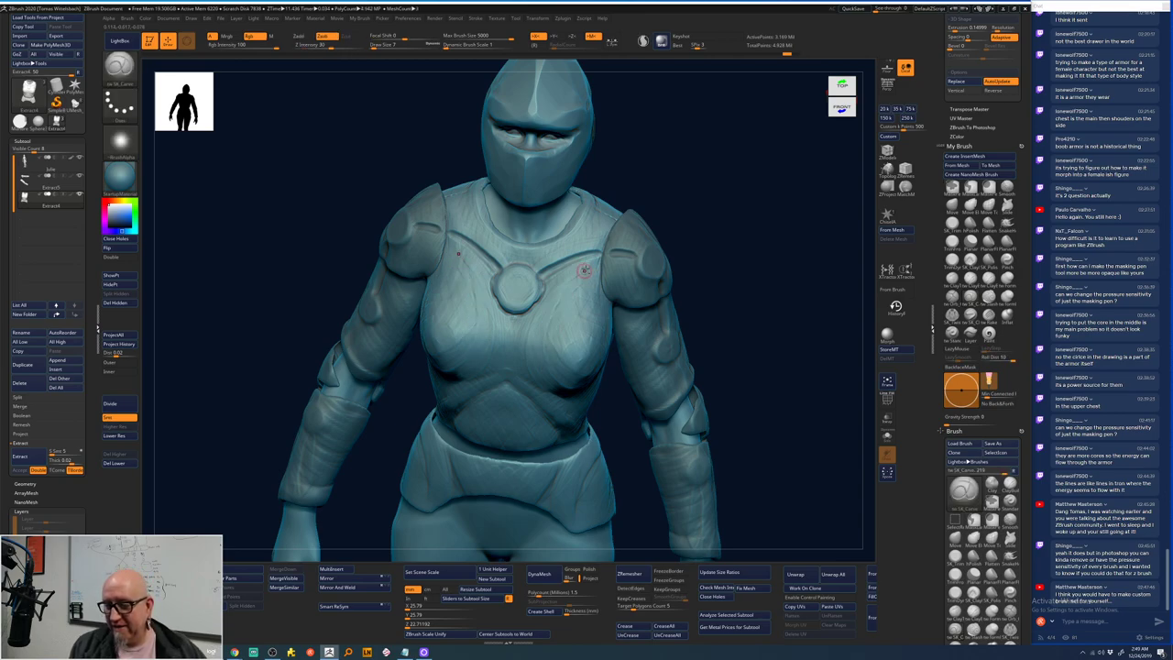
{"action": "mouse_move", "coordinate": [592, 267]}
{"action": "left_mouse_down"}
{"action": "mouse_move", "coordinate": [561, 293]}
{"action": "mouse_move", "coordinate": [533, 356]}
{"action": "left_mouse_up"}
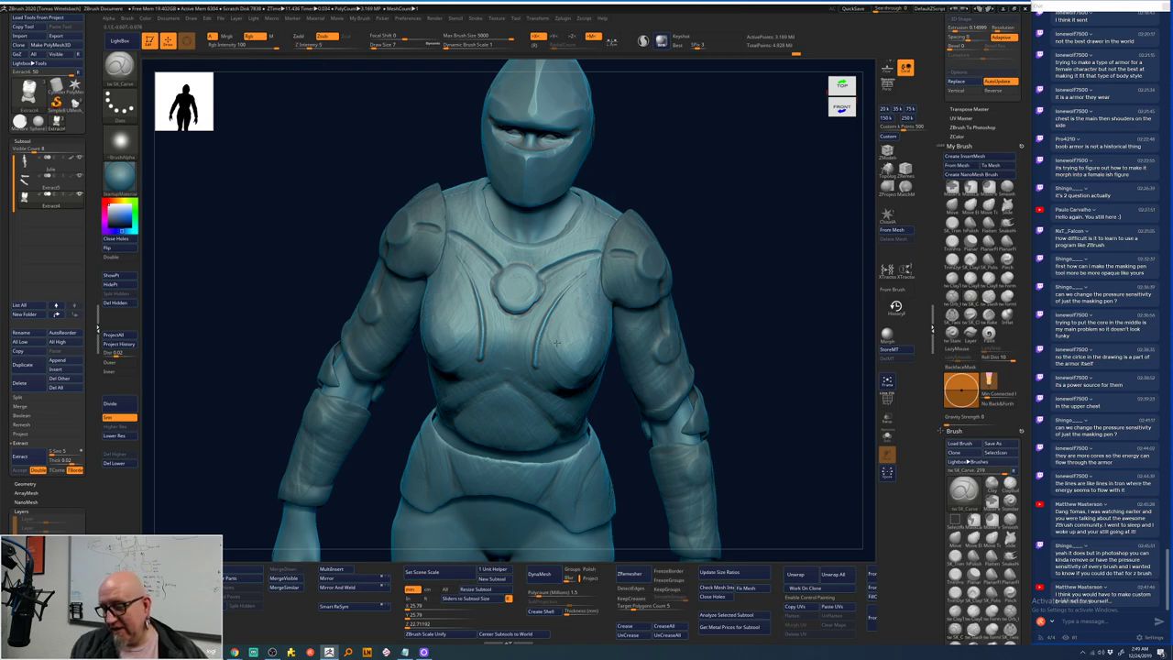
- Rotate to the figure's back, test a pair of curved ridges, and undo them
{"action": "right_click_drag", "start_coordinate": [556, 342], "coordinate": [611, 465]}
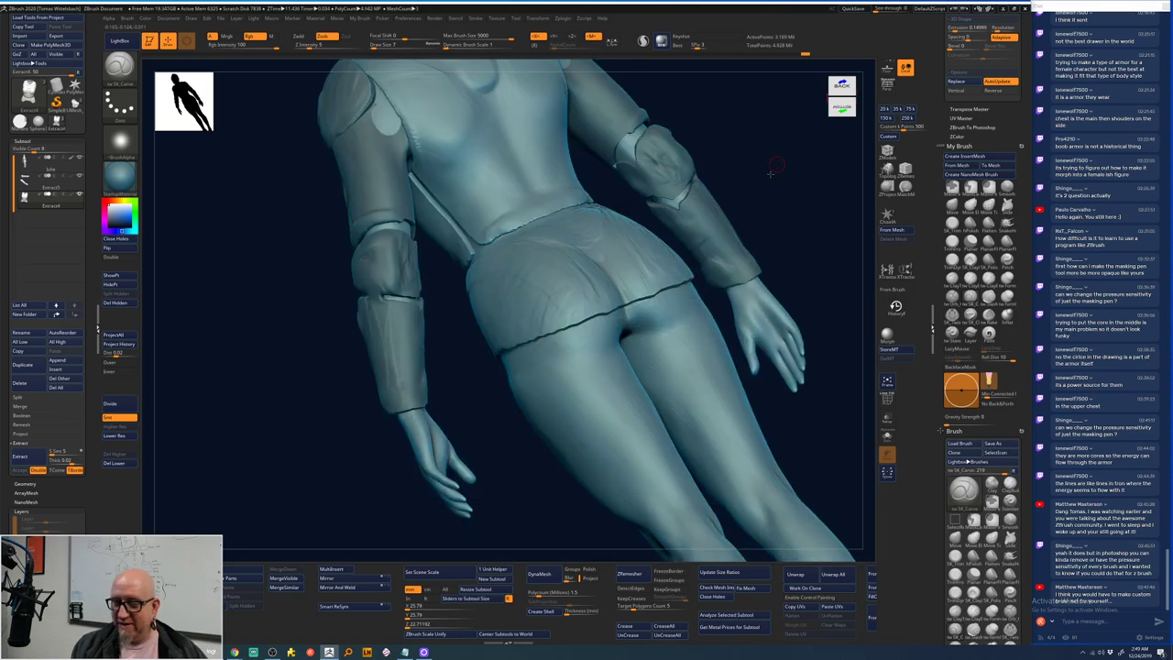
{"action": "right_click_drag", "start_coordinate": [771, 173], "coordinate": [514, 229]}
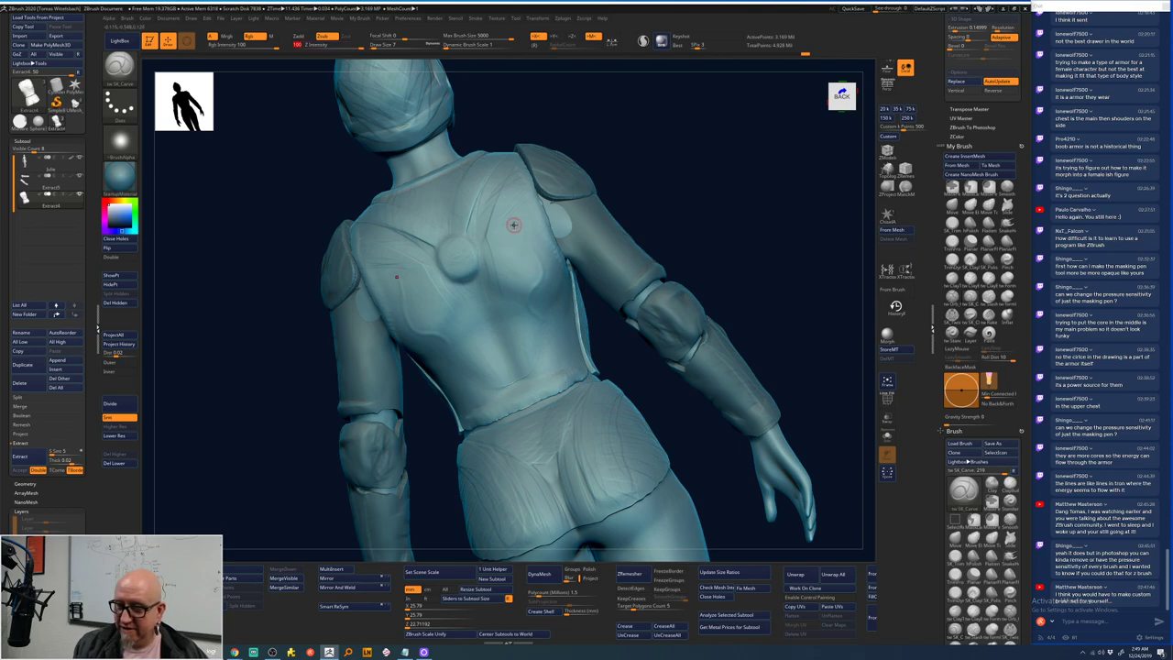
{"action": "left_click_drag", "start_coordinate": [506, 224], "coordinate": [533, 330]}
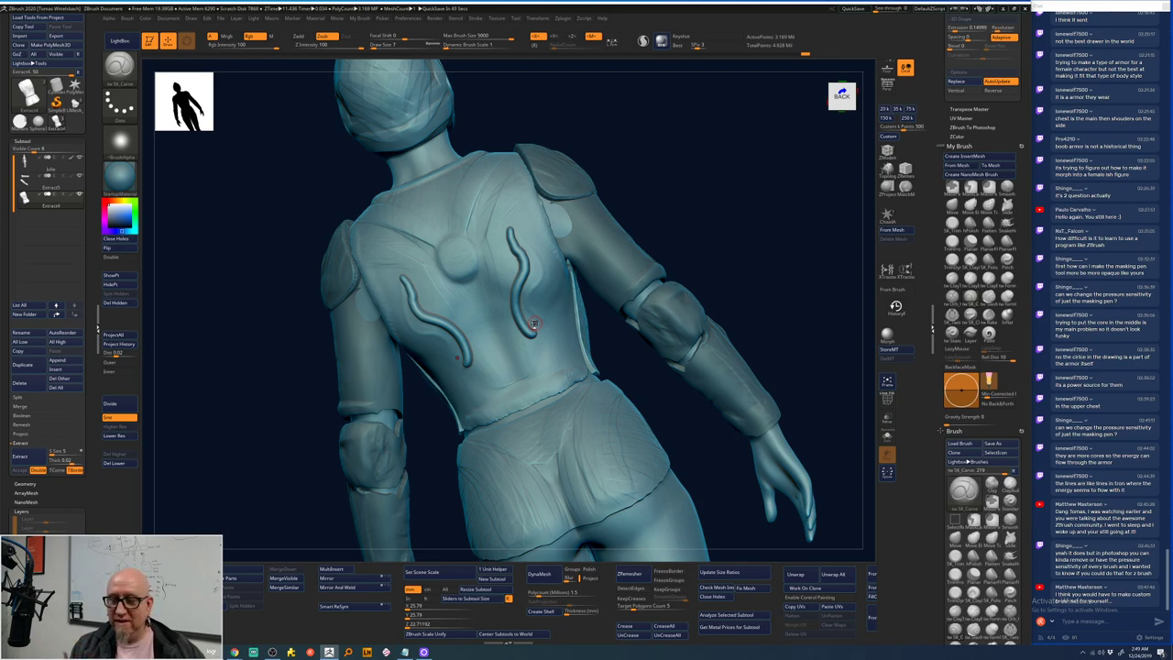
{"action": "key", "text": "ctrl+z"}
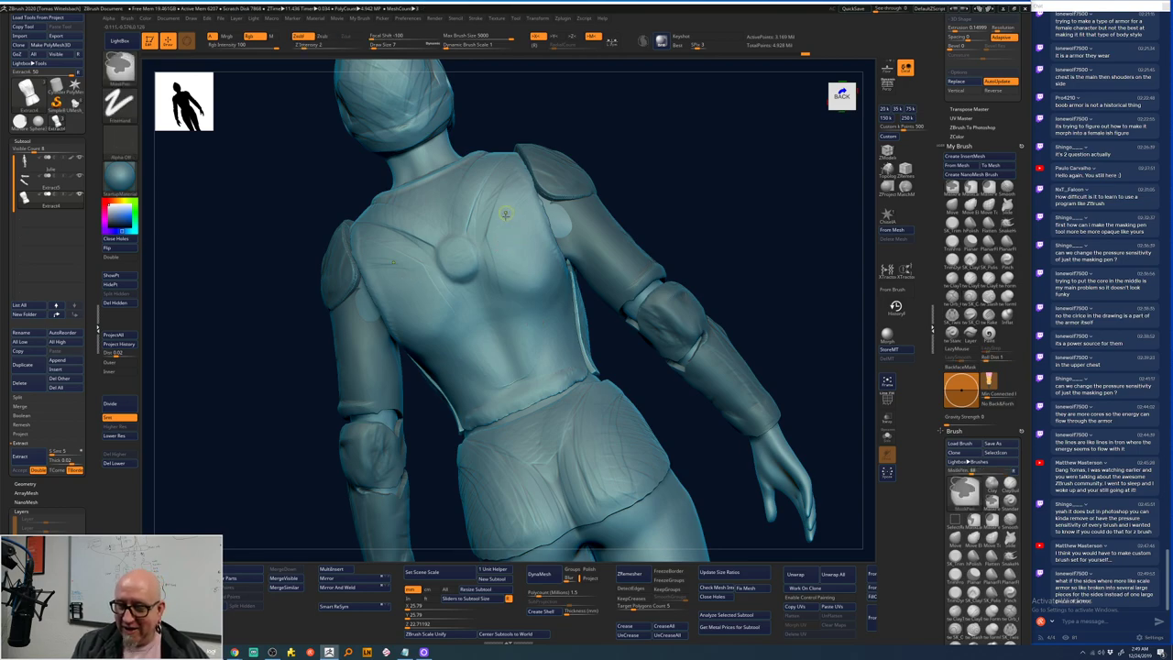
- Switch to freehand masking without an alpha and paint mirrored mask patches on the shoulder blades
{"action": "key", "text": "space"}
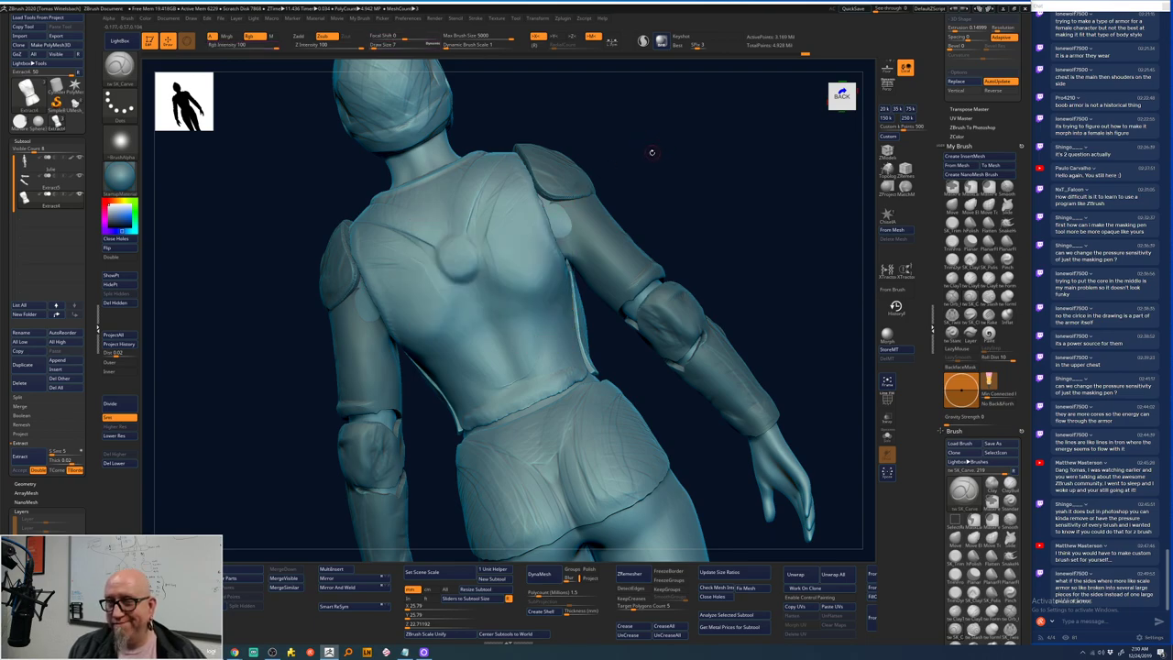
{"action": "key", "text": "b"}
{"action": "key", "text": "c"}
{"action": "key", "text": "b"}
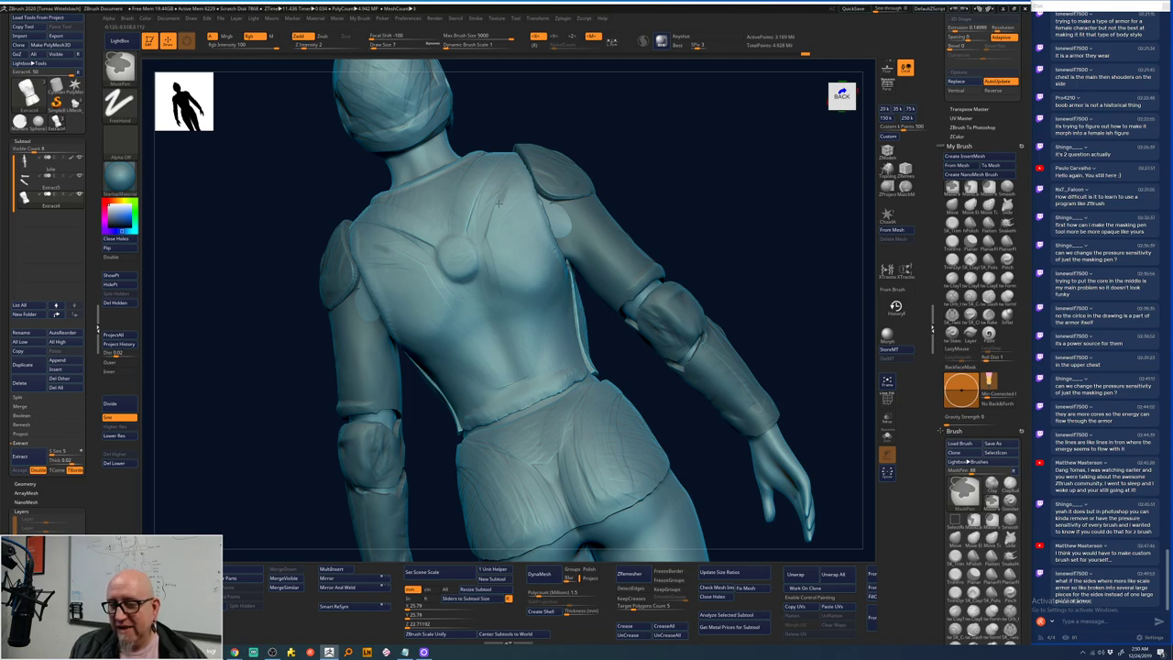
{"action": "left_click_drag", "start_coordinate": [499, 203], "coordinate": [510, 313]}
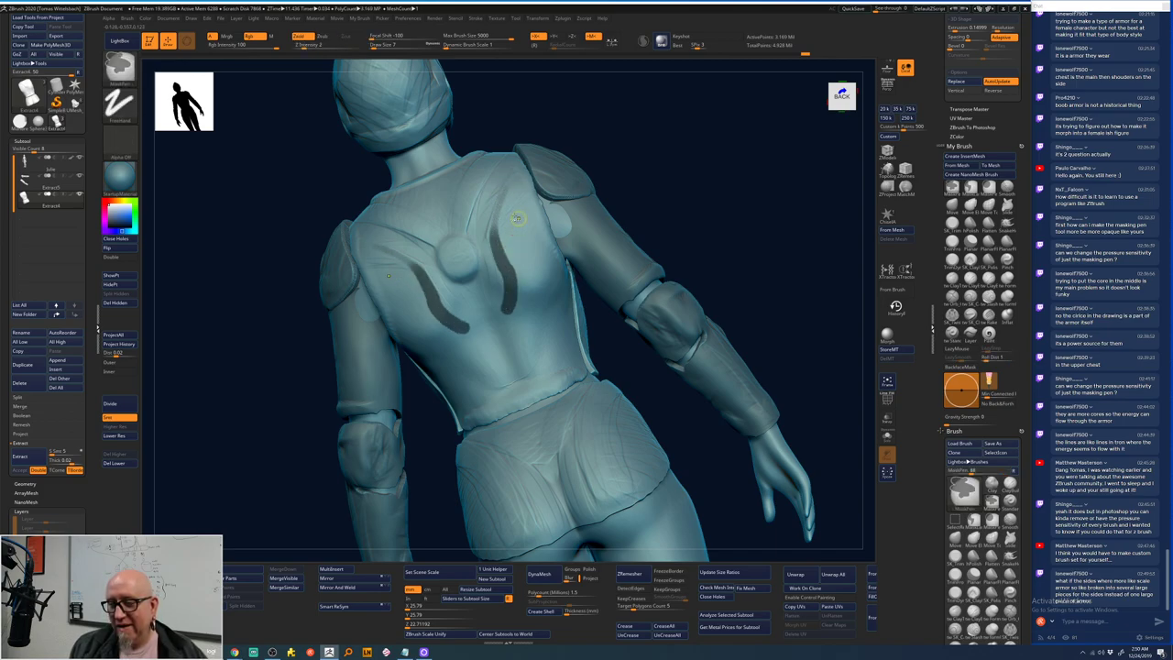
{"action": "key", "text": "ctrl+z"}
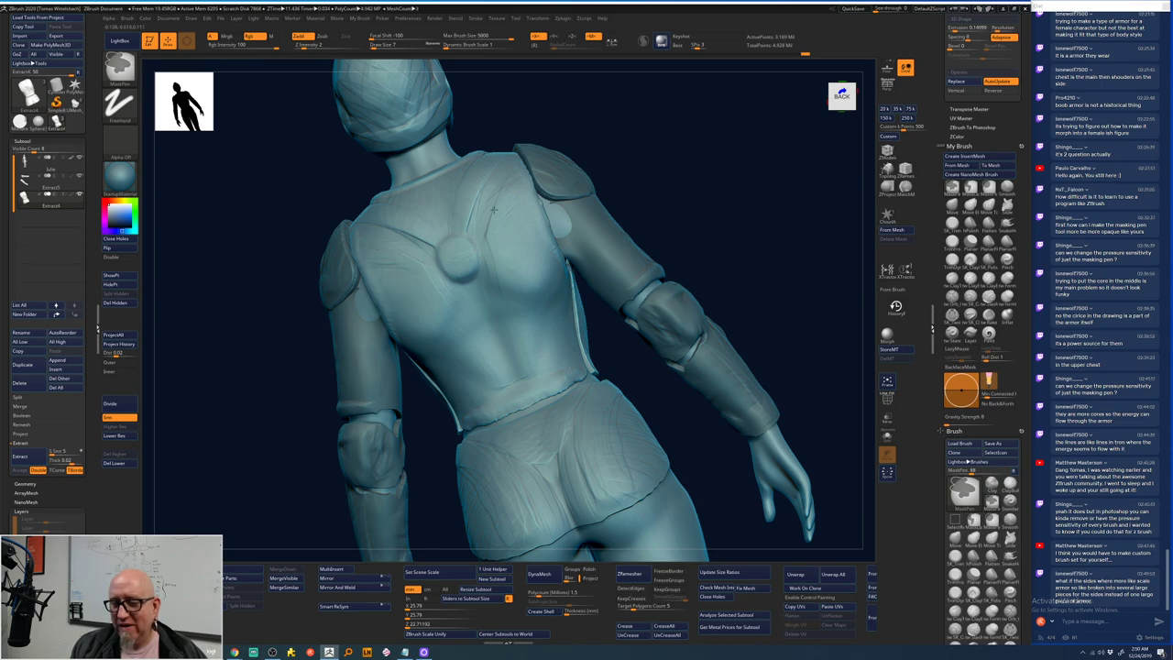
{"action": "mouse_move", "coordinate": [516, 205]}
{"action": "left_mouse_down"}
{"action": "mouse_move", "coordinate": [495, 232]}
{"action": "mouse_move", "coordinate": [524, 221]}
{"action": "mouse_move", "coordinate": [510, 252]}
{"action": "mouse_move", "coordinate": [532, 245]}
{"action": "mouse_move", "coordinate": [516, 270]}
{"action": "mouse_move", "coordinate": [528, 304]}
{"action": "mouse_move", "coordinate": [533, 282]}
{"action": "mouse_move", "coordinate": [516, 277]}
{"action": "mouse_move", "coordinate": [504, 222]}
{"action": "left_mouse_up"}
- Clear the back's mask patches and undo back through the recent mask changes
{"action": "key", "text": "ctrl"}
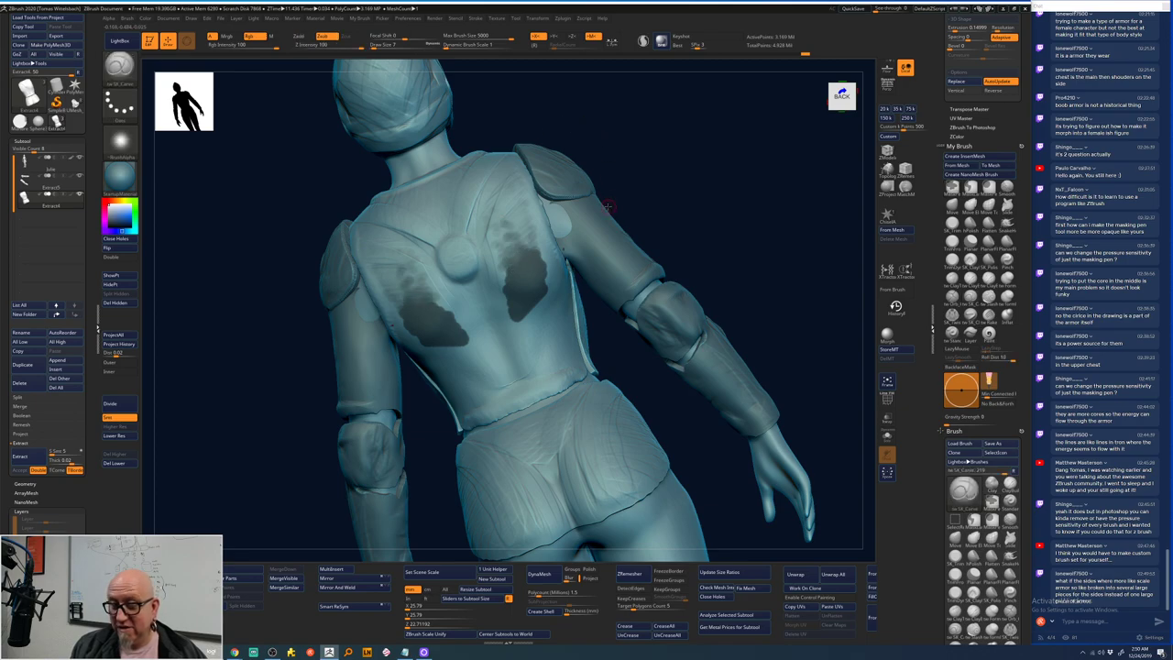
{"action": "key", "text": "ctrl+shift+a"}
{"action": "key", "text": "space"}
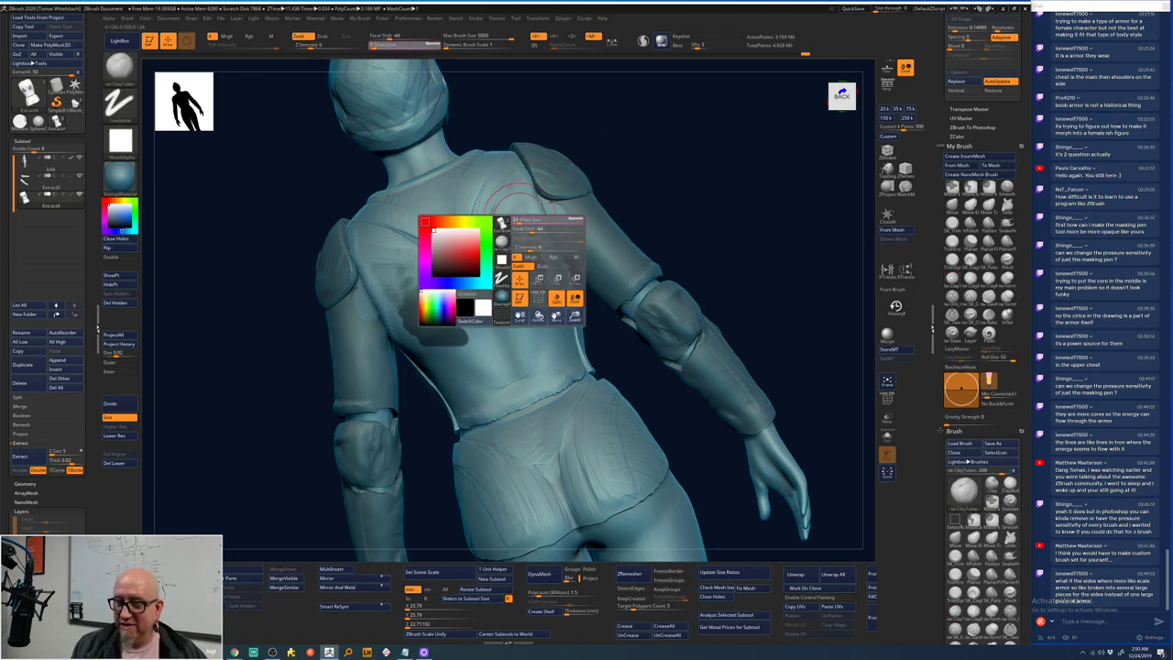
{"action": "key", "text": "ctrl+z"}
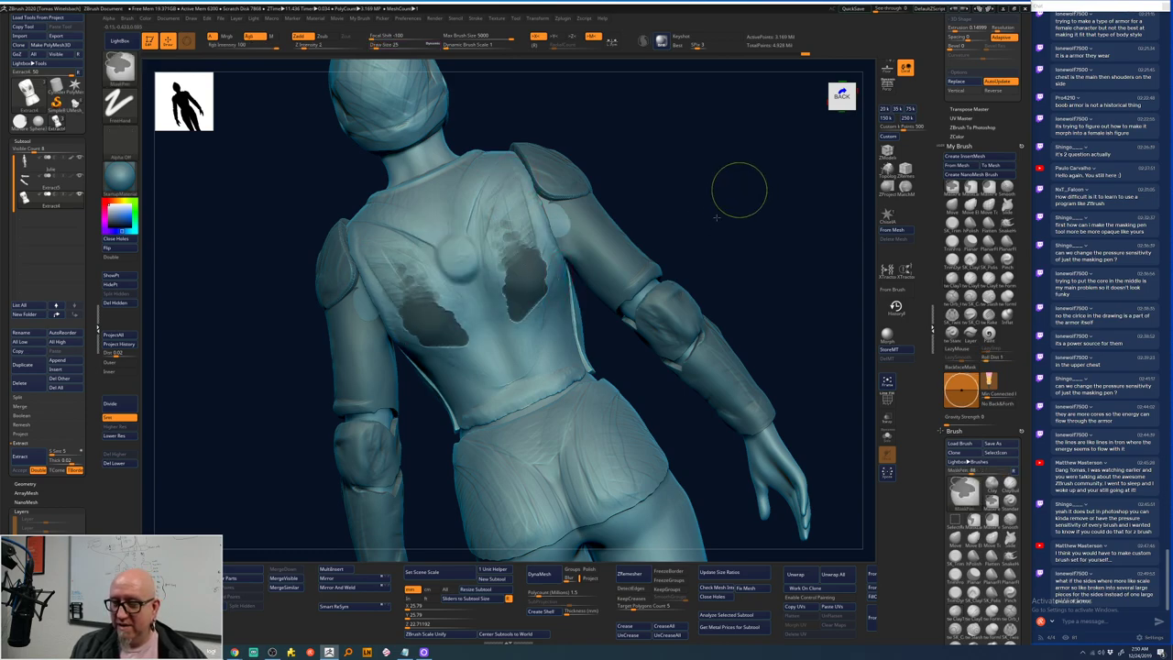
{"action": "left_click_drag", "start_coordinate": [696, 213], "coordinate": [691, 220], "text": "ctrl"}
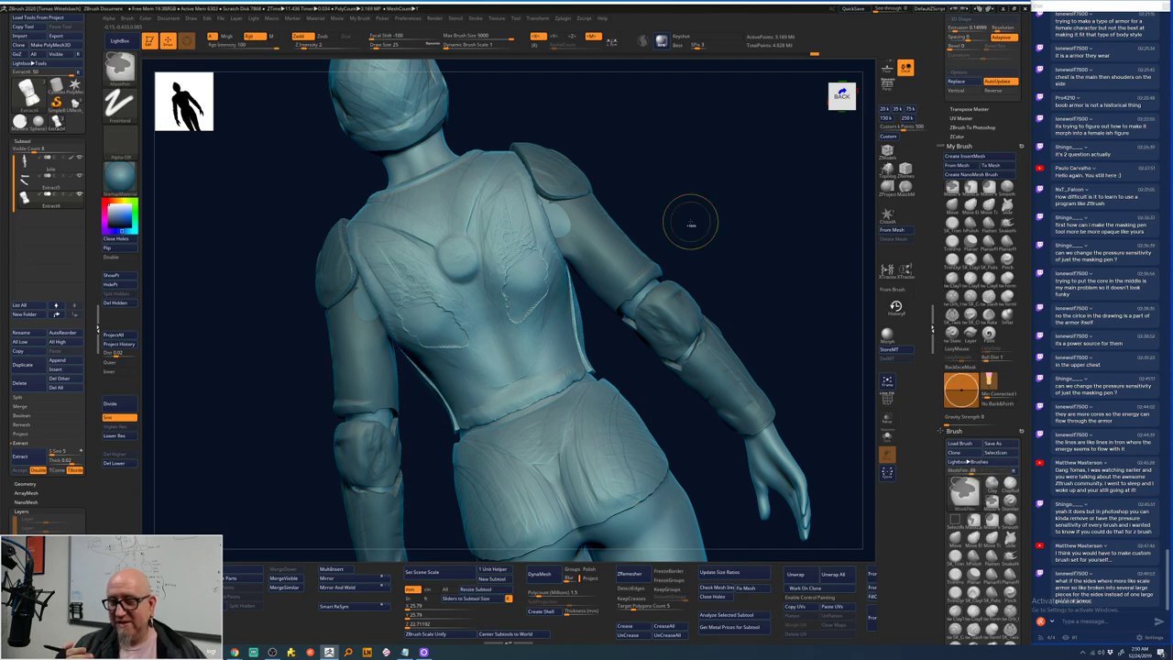
{"action": "key", "text": "ctrl+z"}
{"action": "key", "text": "ctrl+z"}
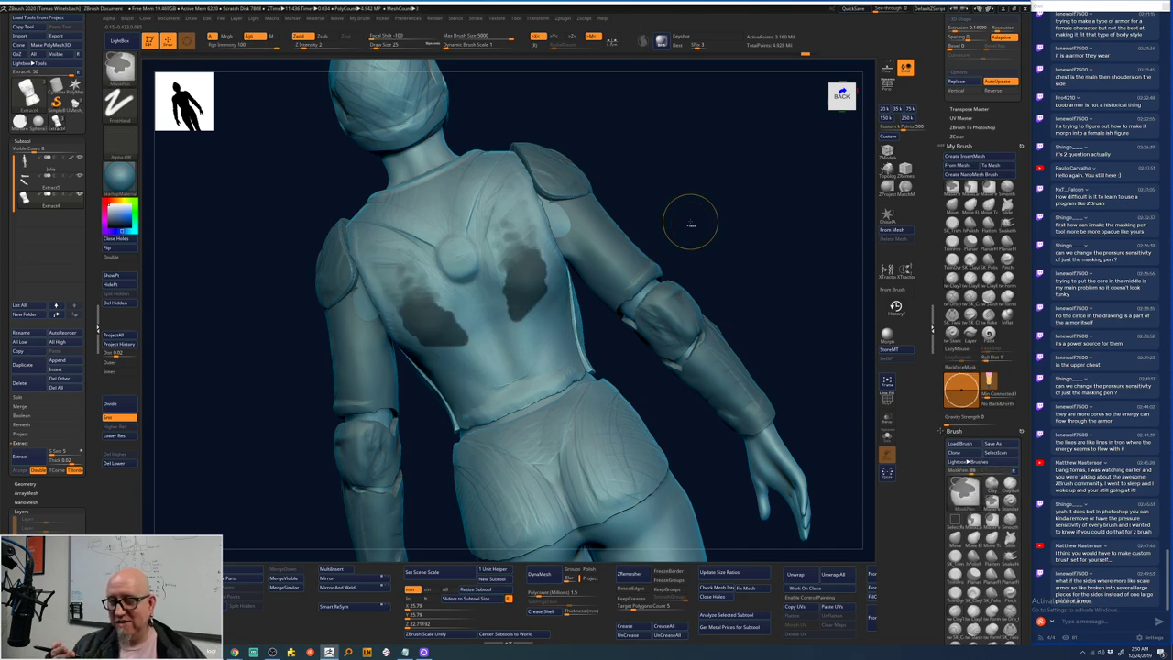
{"action": "key", "text": "ctrl+z"}
{"action": "key", "text": "ctrl+z"}
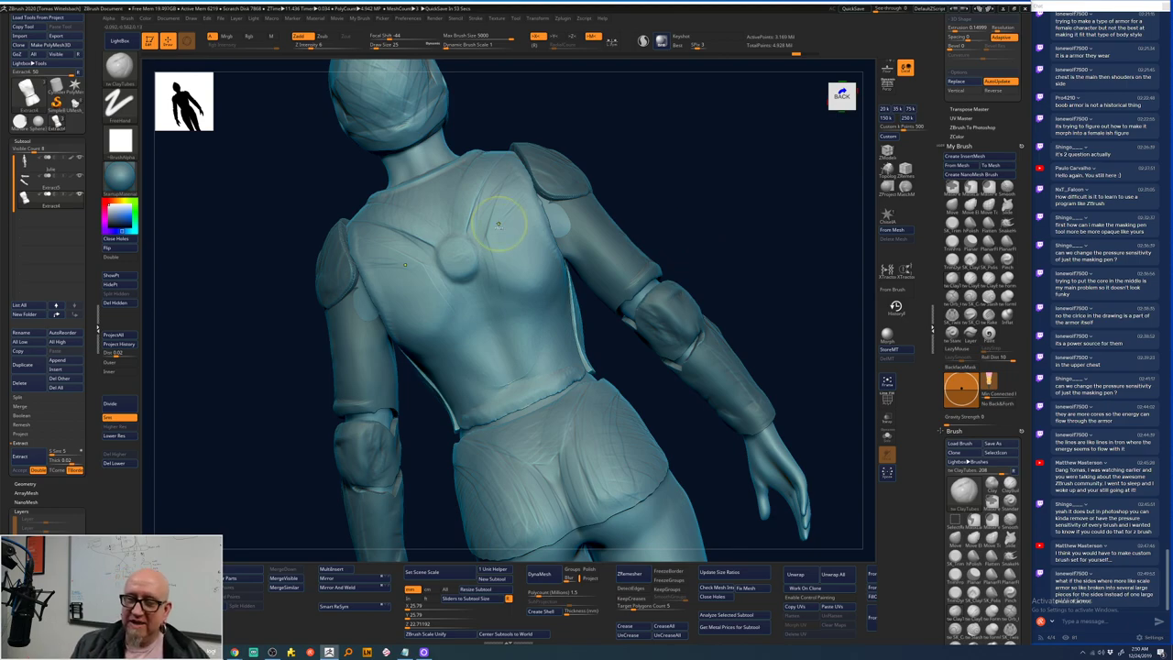
- Mask upper and lower blotch pairs on the back, then undo both
{"action": "key", "text": "space"}
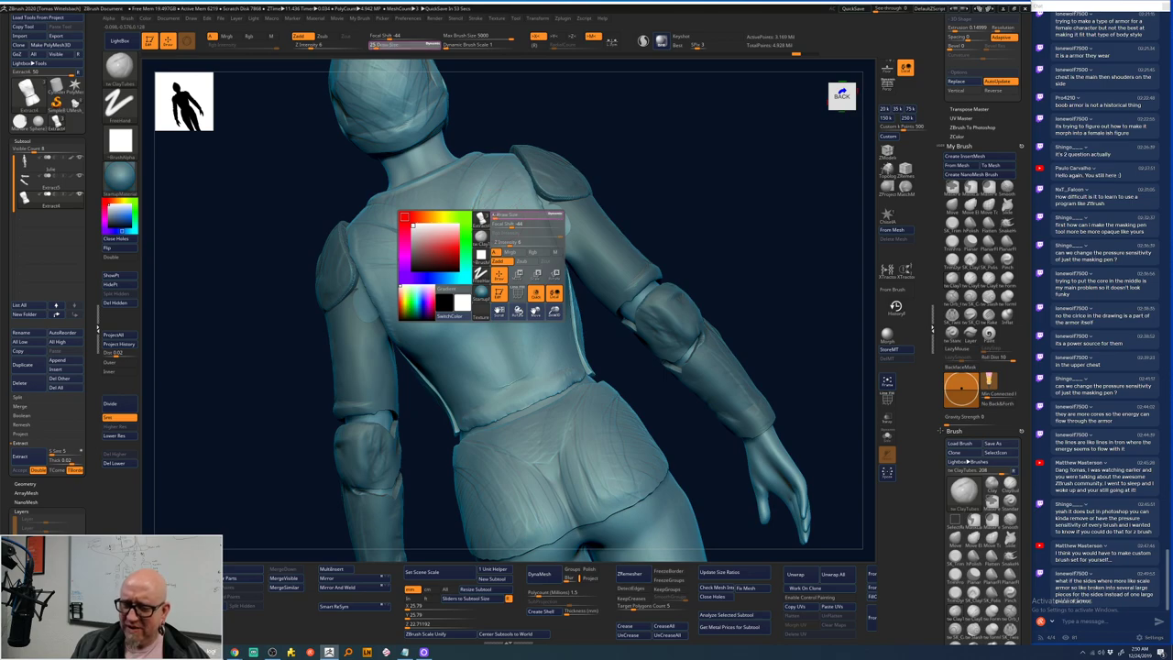
{"action": "left_click_drag", "start_coordinate": [503, 234], "coordinate": [533, 272], "text": "ctrl"}
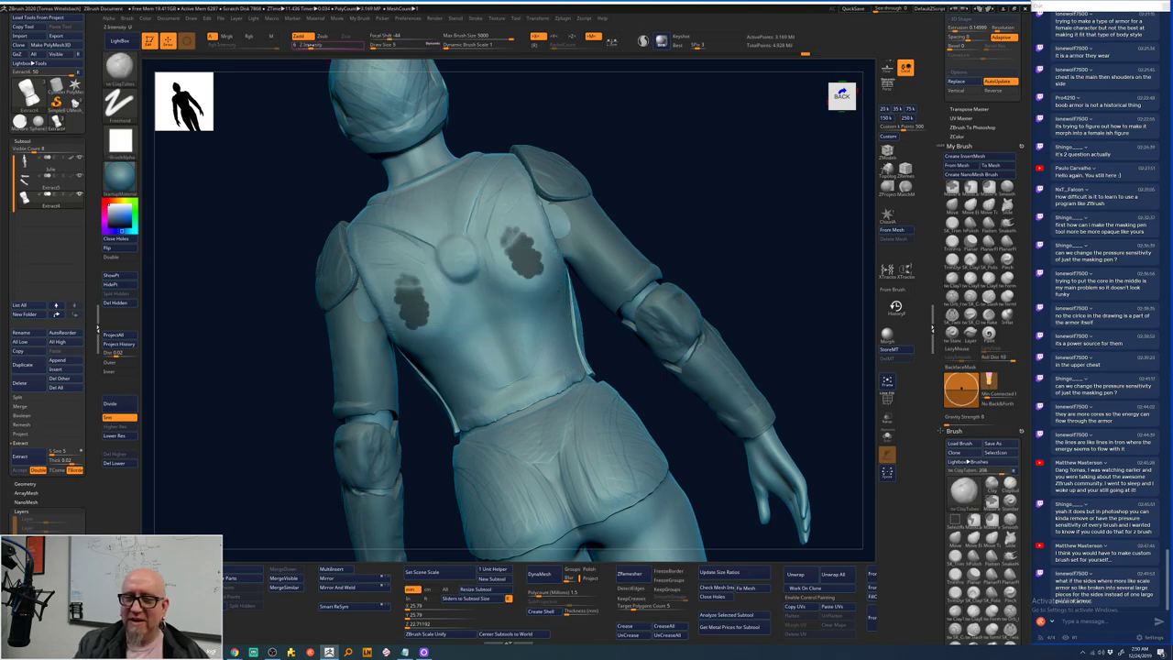
{"action": "mouse_move", "coordinate": [508, 308]}
{"action": "left_mouse_down", "text": "ctrl"}
{"action": "mouse_move", "coordinate": [535, 316]}
{"action": "mouse_move", "coordinate": [539, 349]}
{"action": "left_mouse_up", "text": "ctrl"}
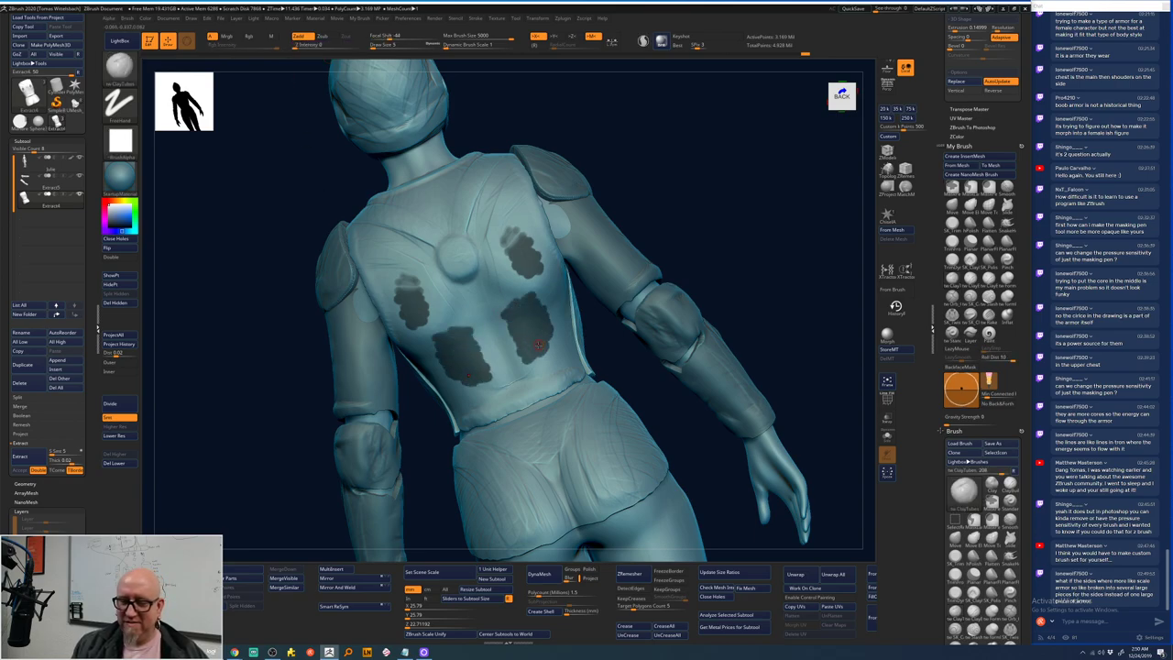
{"action": "key", "text": "ctrl+z"}
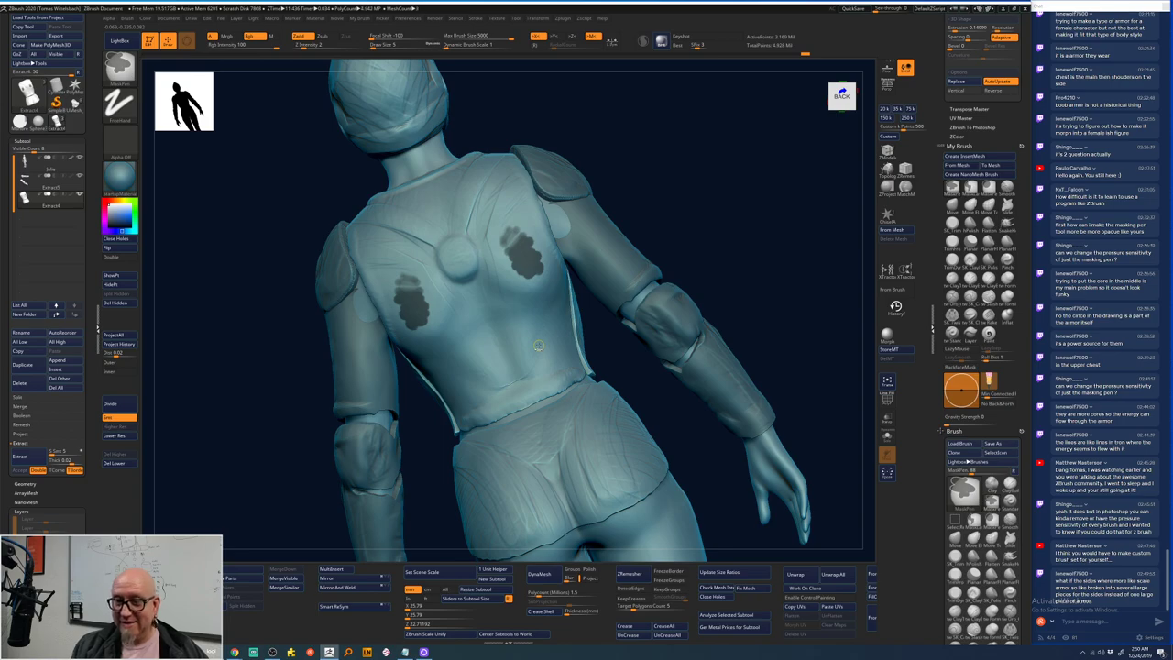
{"action": "key", "text": "ctrl+z"}
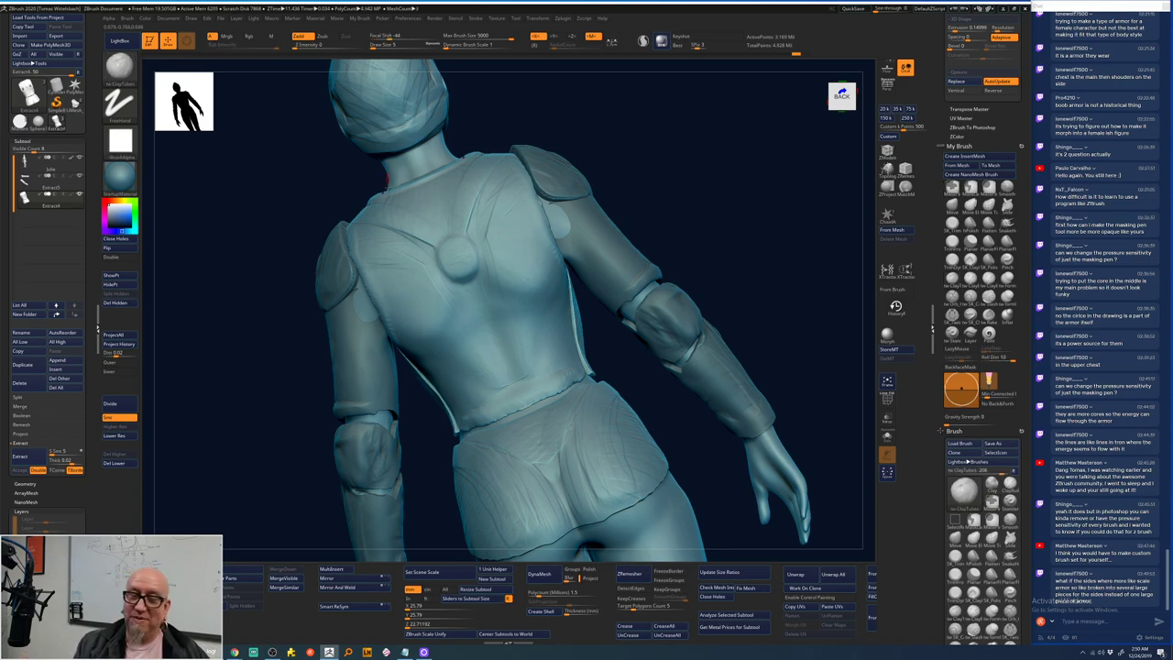
{"action": "key", "text": "ctrl"}
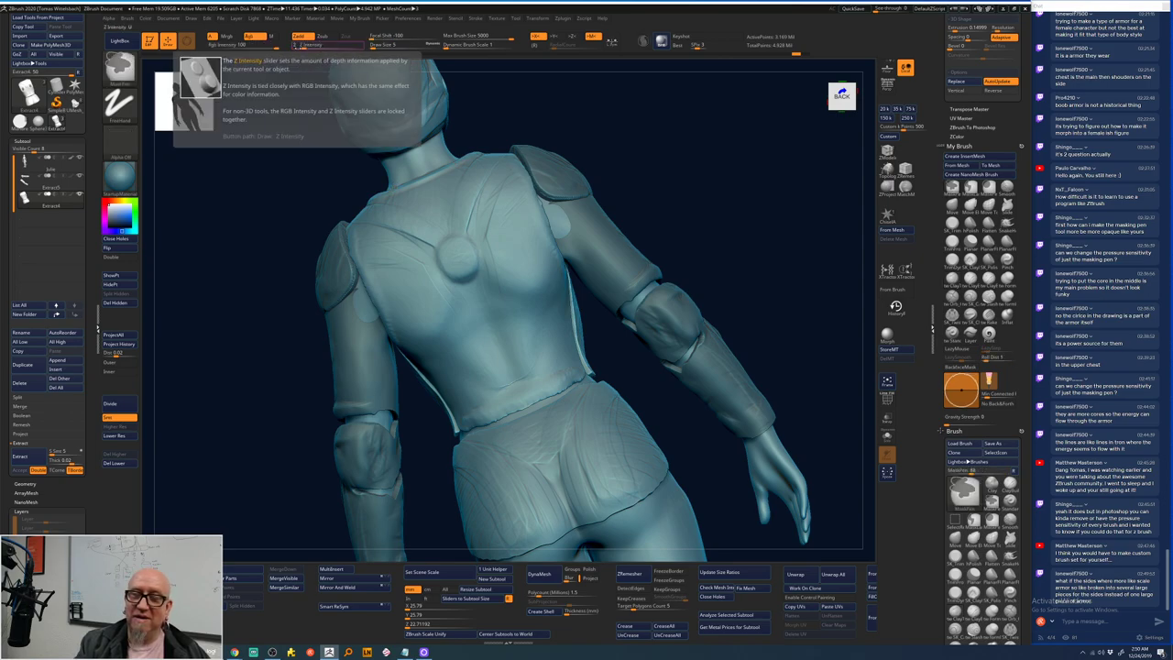
{"action": "left_click_drag", "start_coordinate": [308, 56], "coordinate": [301, 57]}
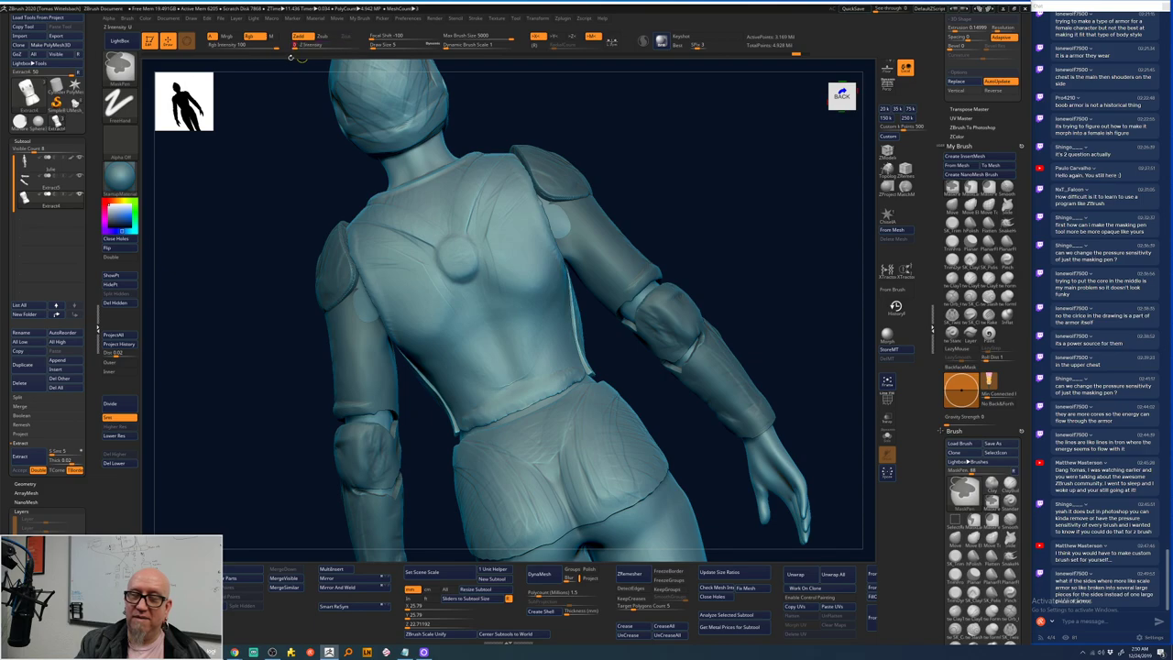
{"action": "mouse_move", "coordinate": [406, 271]}
{"action": "left_mouse_down", "text": "ctrl"}
{"action": "mouse_move", "coordinate": [442, 304]}
{"action": "mouse_move", "coordinate": [456, 337]}
{"action": "left_mouse_up", "text": "ctrl"}
{"action": "key", "text": "ctrl+shift+a"}
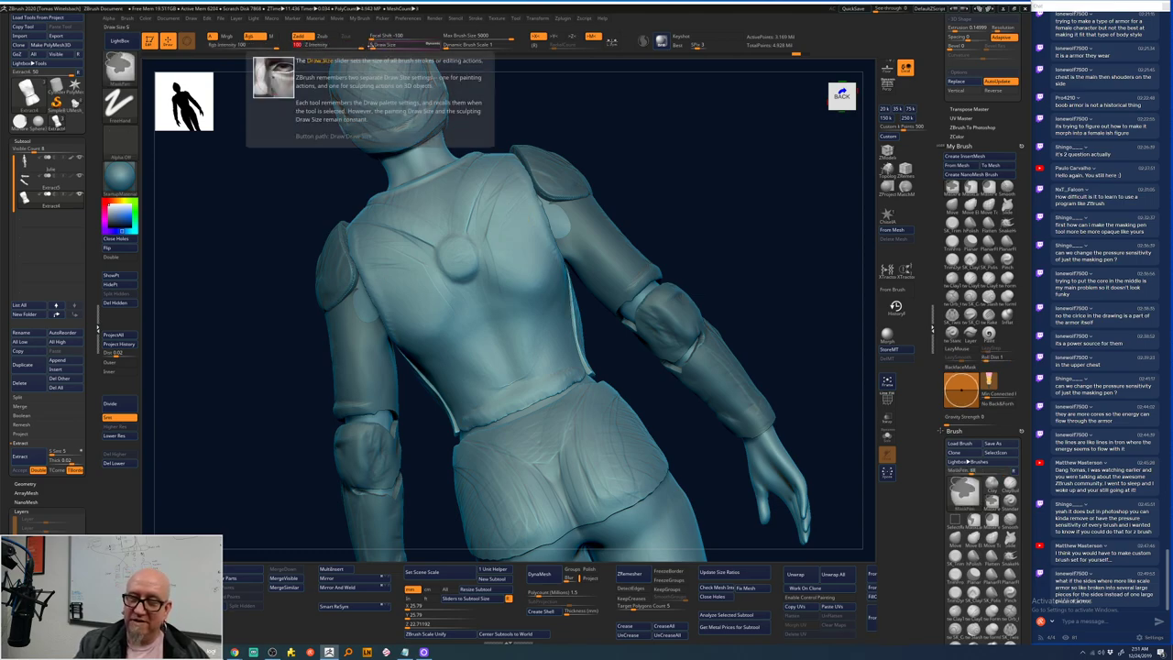
{"action": "mouse_move", "coordinate": [523, 269]}
{"action": "left_mouse_down", "text": "ctrl"}
{"action": "mouse_move", "coordinate": [549, 296]}
{"action": "mouse_move", "coordinate": [544, 351]}
{"action": "mouse_move", "coordinate": [561, 374]}
{"action": "left_mouse_up", "text": "ctrl"}
{"action": "key", "text": "ctrl"}
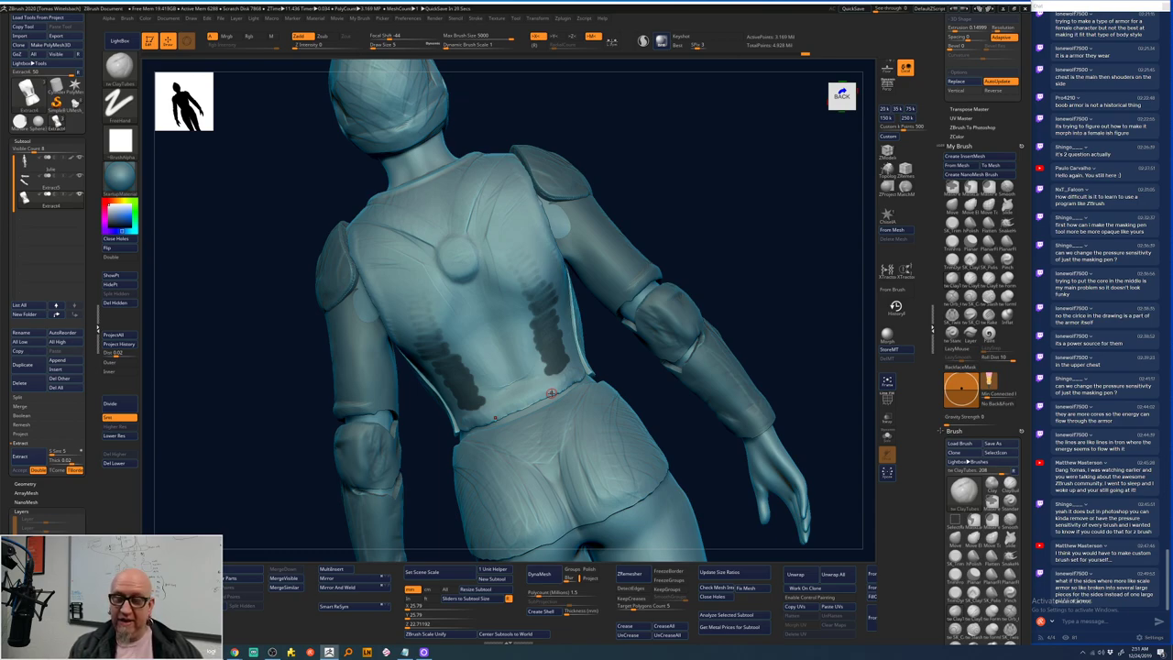
{"action": "key", "text": "ctrl+shift+a"}
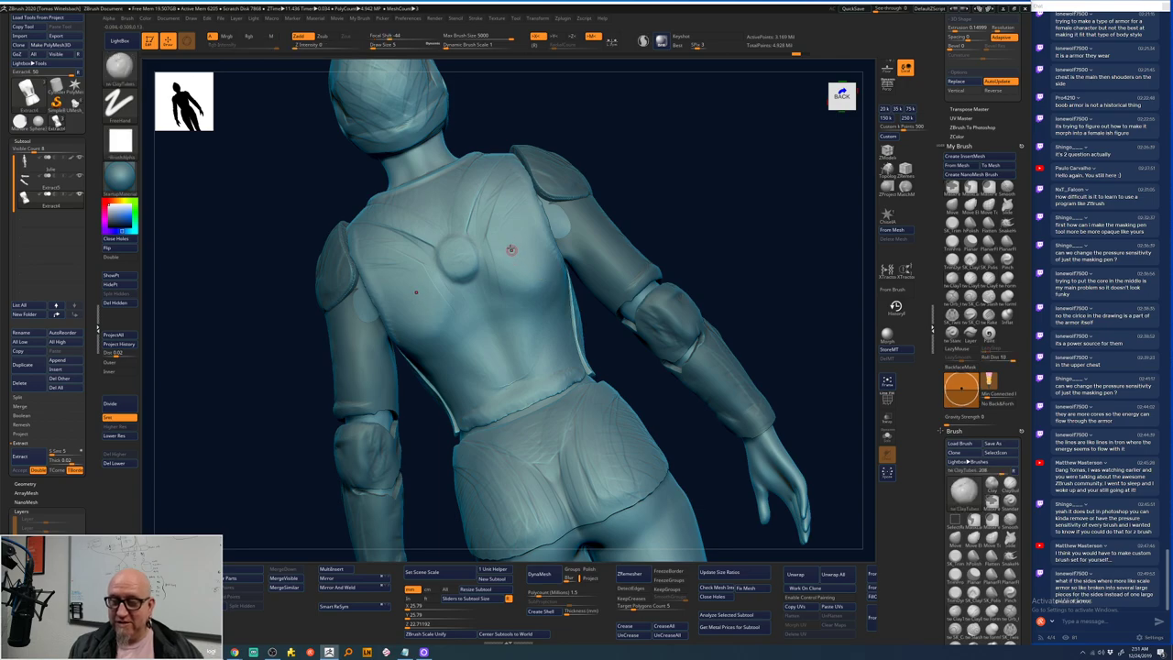
{"action": "left_click_drag", "start_coordinate": [504, 217], "coordinate": [524, 306], "text": "ctrl"}
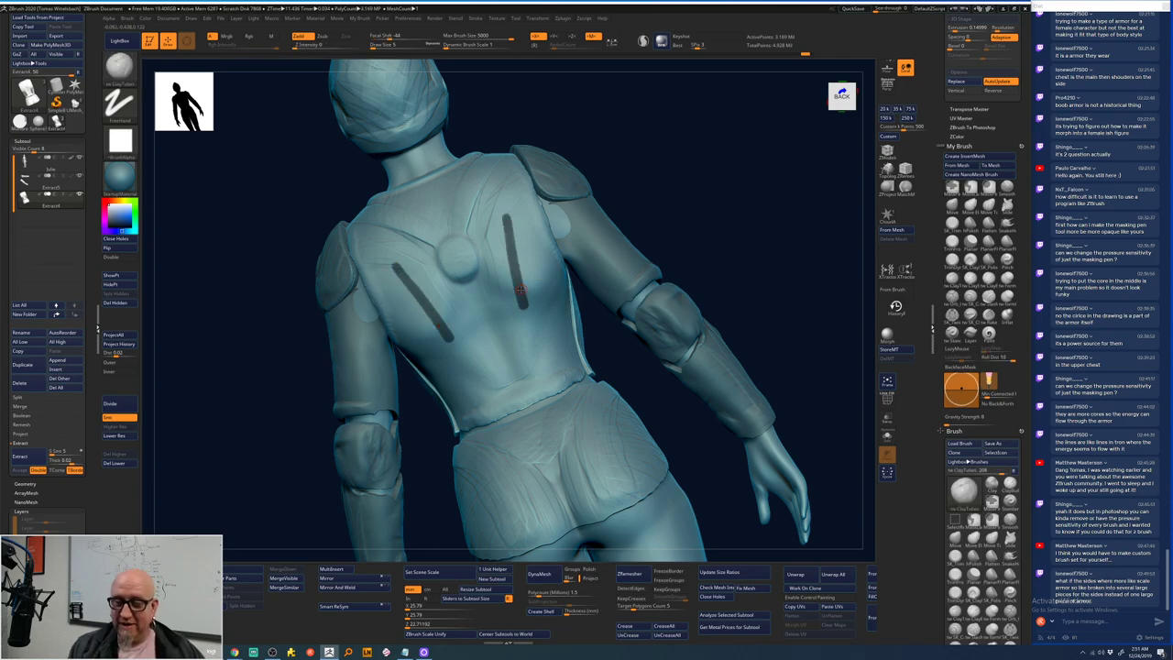
{"action": "key", "text": "ctrl"}
{"action": "left_click_drag", "start_coordinate": [481, 198], "coordinate": [479, 266]}
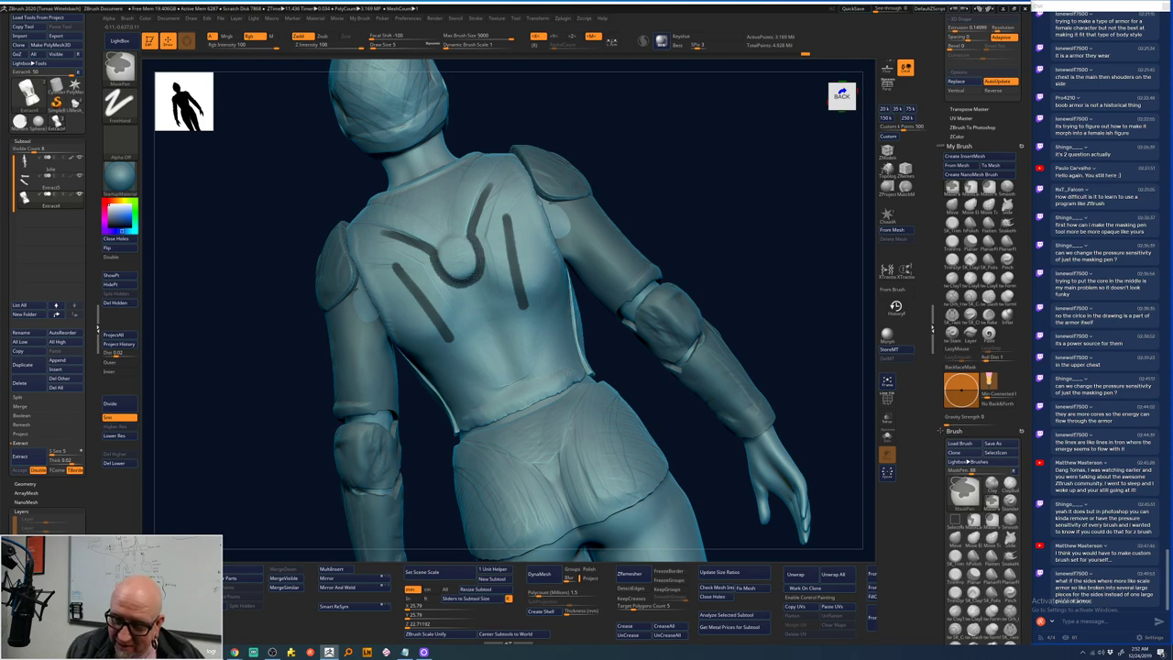
{"action": "key", "text": "ctrl+z"}
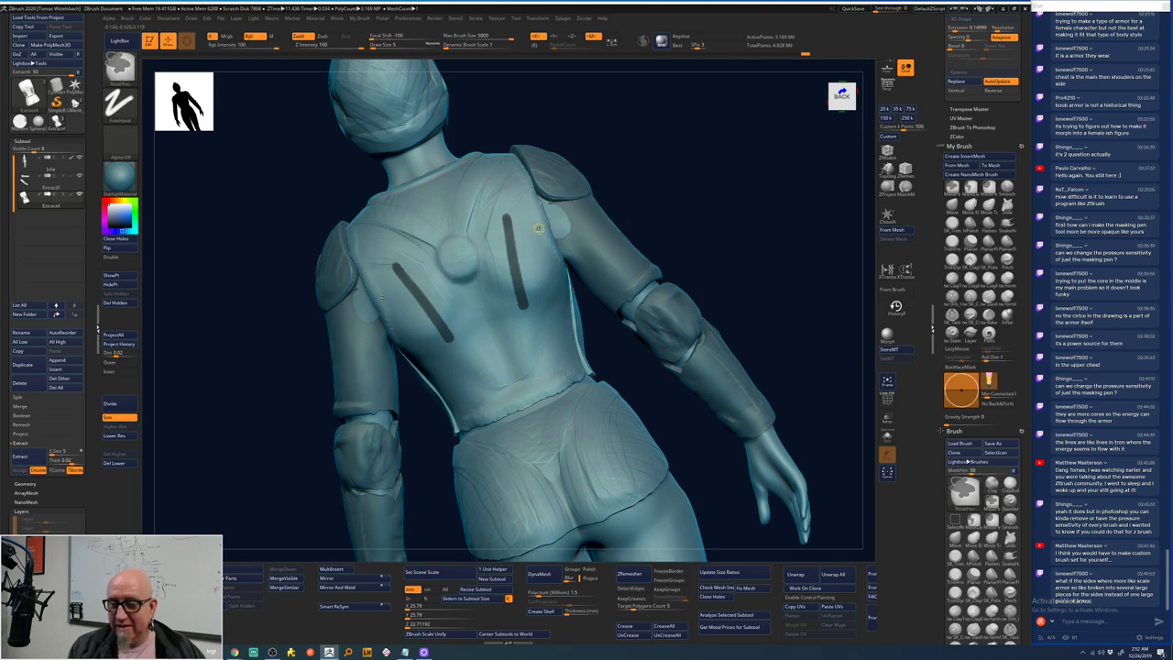
{"action": "key", "text": "ctrl+z"}
{"action": "key", "text": "space"}
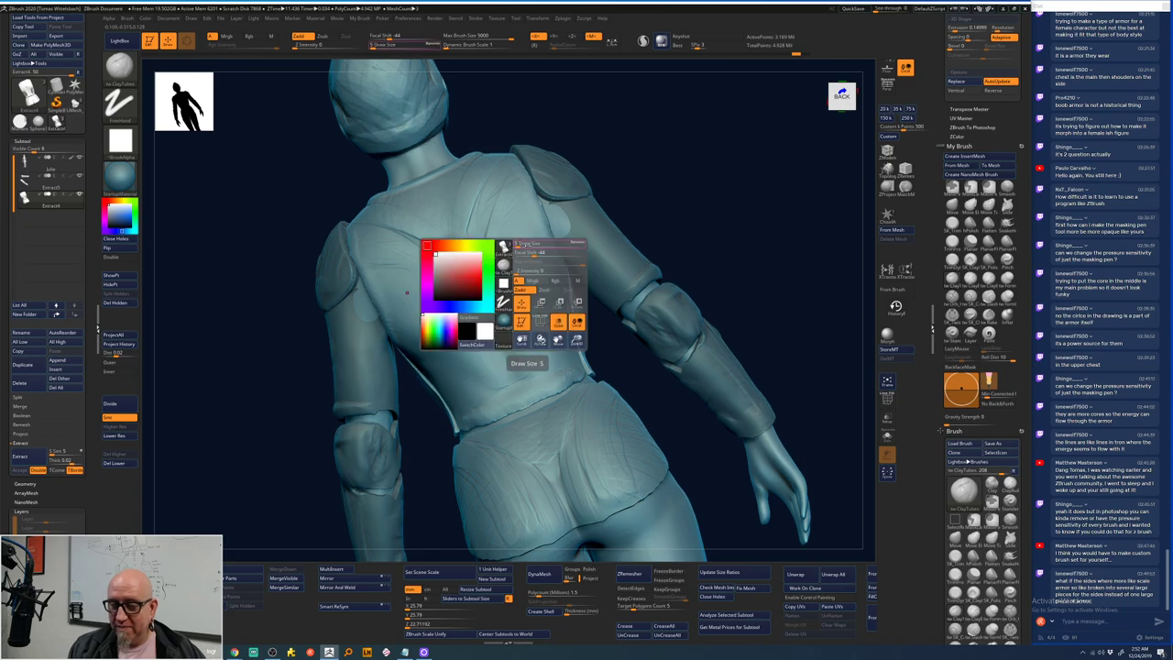
{"action": "left_click_drag", "start_coordinate": [518, 244], "coordinate": [563, 245]}
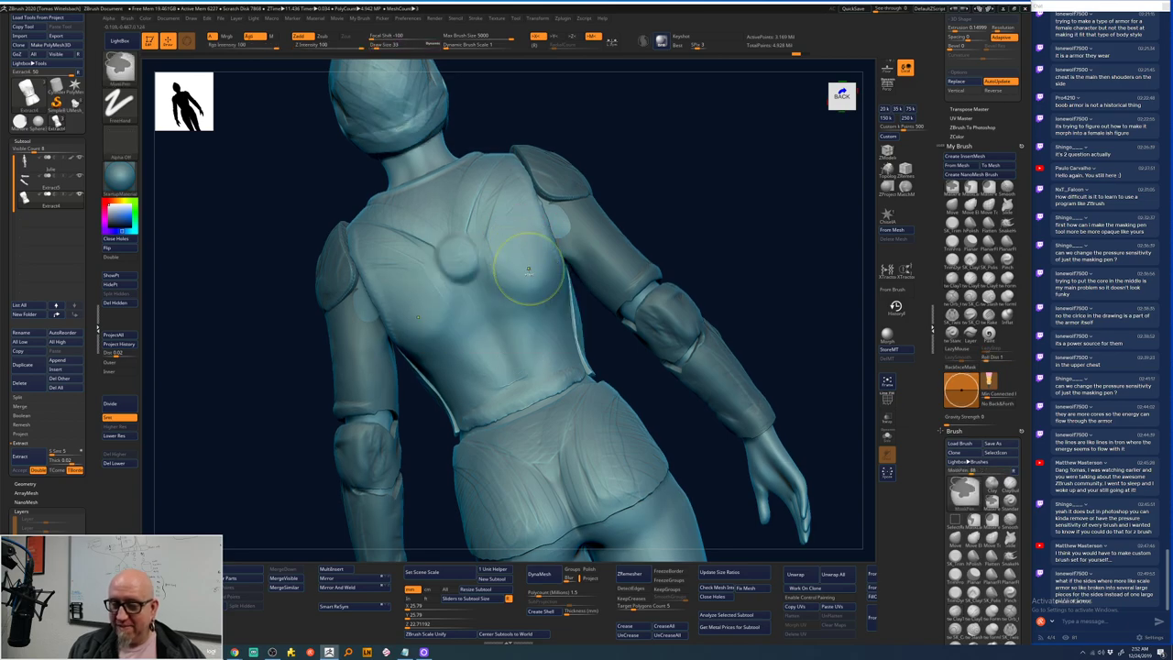
{"action": "key", "text": "space"}
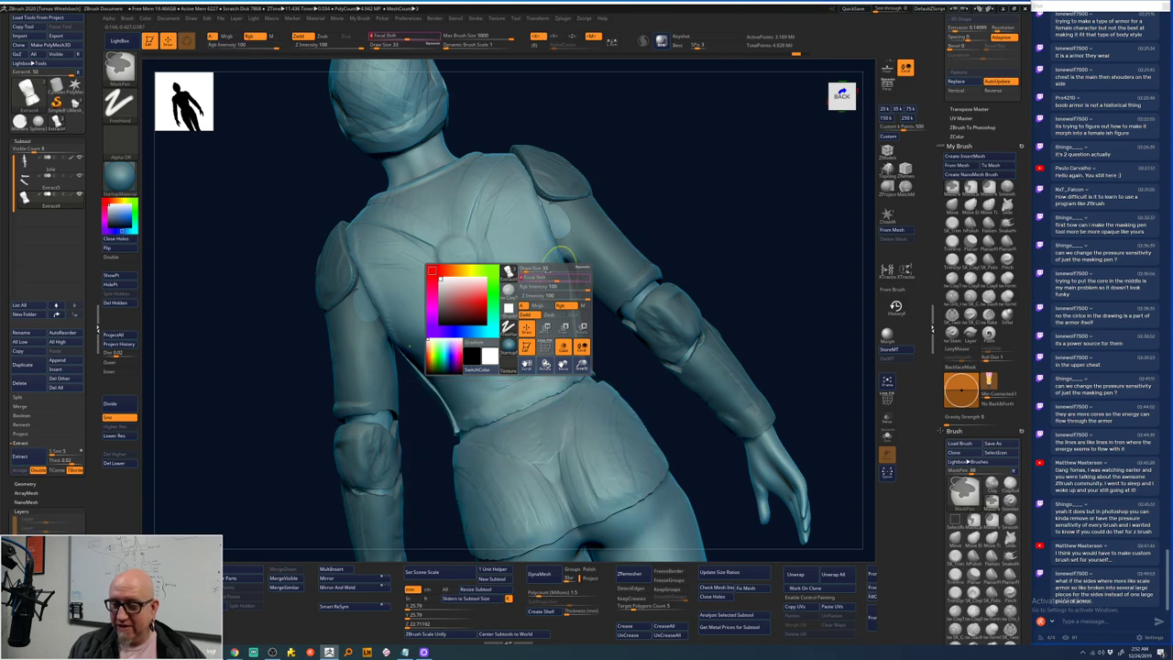
{"action": "mouse_move", "coordinate": [502, 197]}
{"action": "left_mouse_down", "text": "ctrl"}
{"action": "mouse_move", "coordinate": [500, 234]}
{"action": "mouse_move", "coordinate": [538, 312]}
{"action": "left_mouse_up", "text": "ctrl"}
{"action": "left_click_drag", "start_coordinate": [641, 147], "coordinate": [632, 174], "text": "ctrl"}
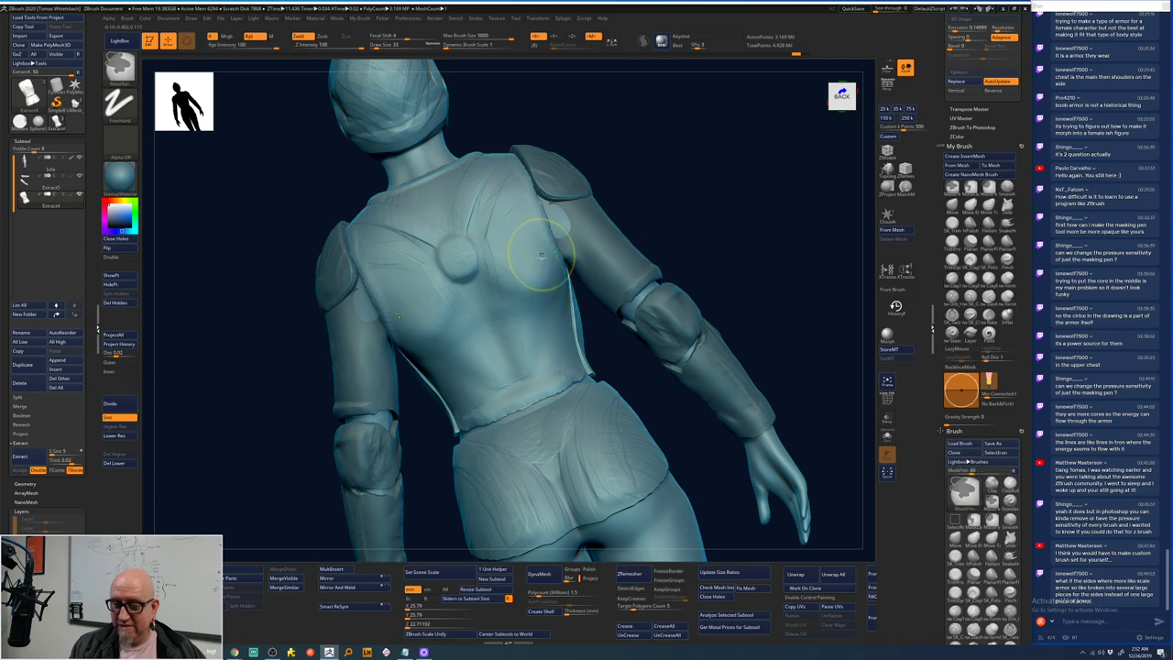
{"action": "key", "text": "space"}
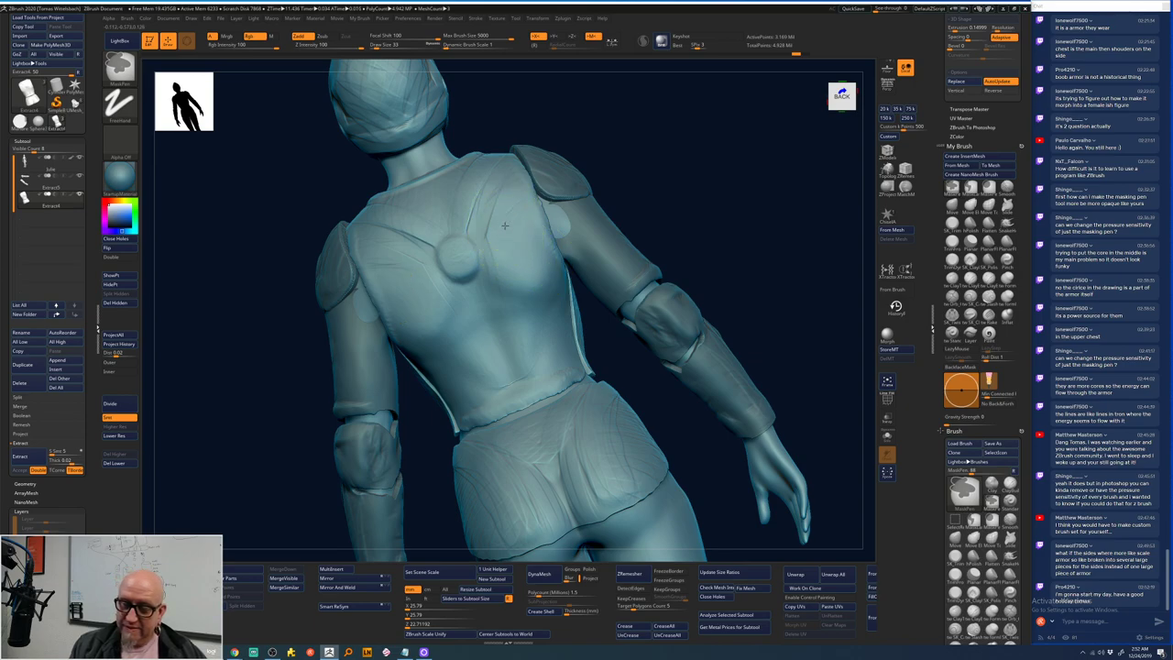
{"action": "key", "text": "ctrl"}
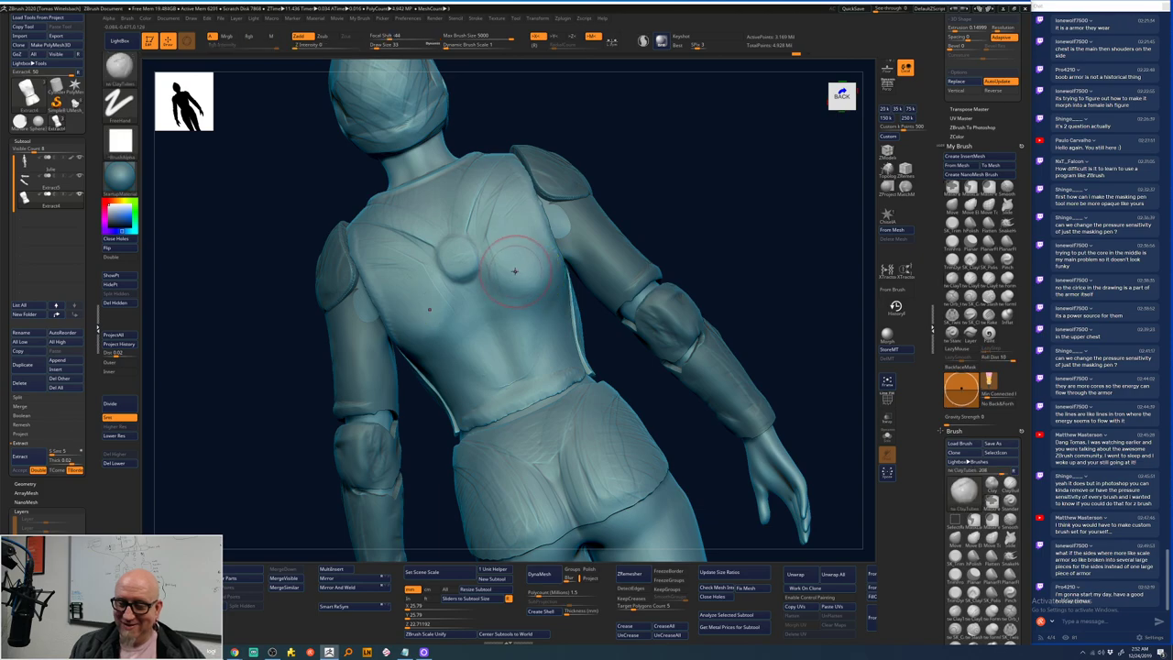
{"action": "key", "text": "space"}
{"action": "key", "text": "ctrl"}
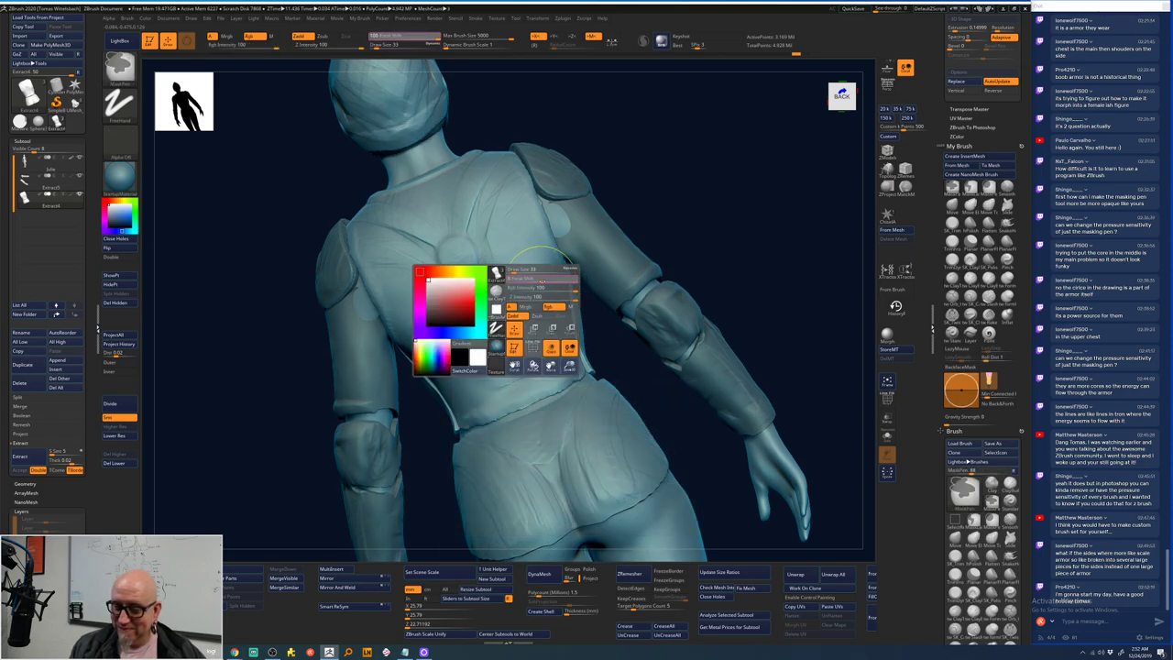
{"action": "mouse_move", "coordinate": [524, 184]}
{"action": "left_mouse_down"}
{"action": "mouse_move", "coordinate": [500, 246]}
{"action": "mouse_move", "coordinate": [529, 267]}
{"action": "mouse_move", "coordinate": [458, 358]}
{"action": "mouse_move", "coordinate": [513, 321]}
{"action": "mouse_move", "coordinate": [522, 275]}
{"action": "left_mouse_up"}
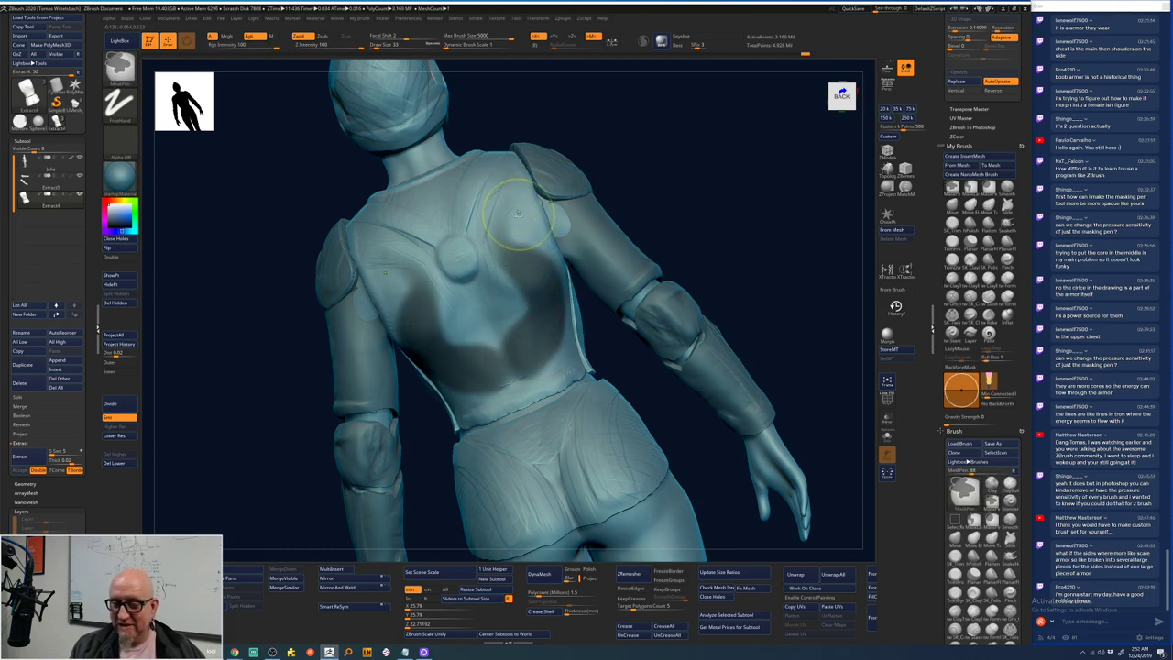
{"action": "key", "text": "ctrl+shift+a"}
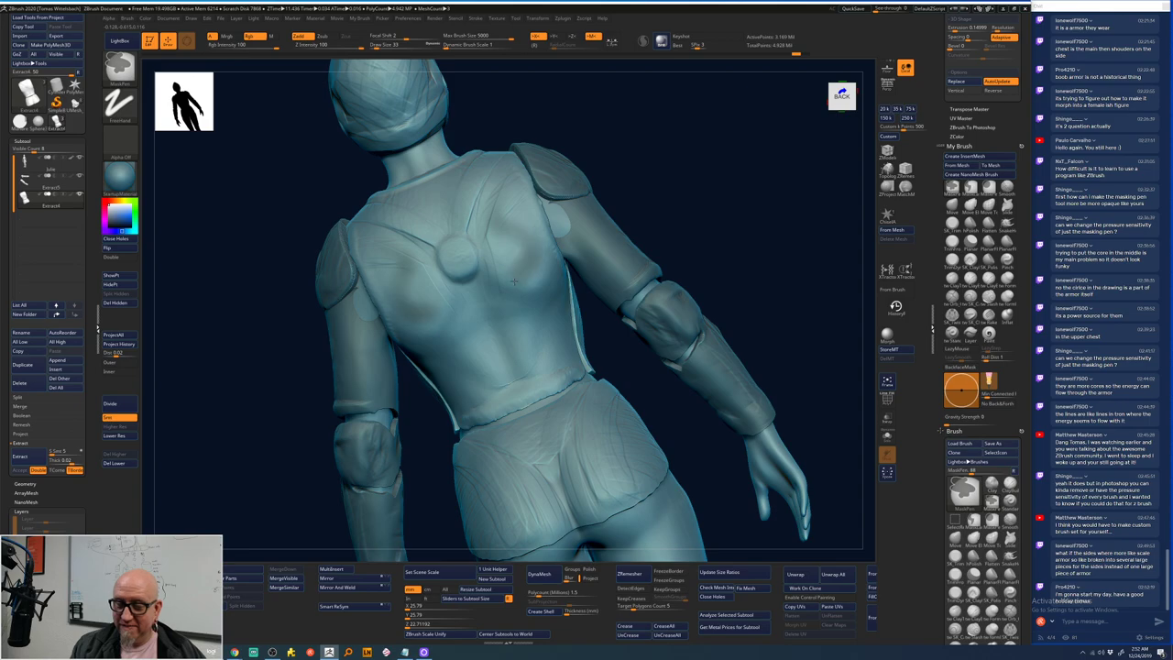
{"action": "key", "text": "ctrl+z"}
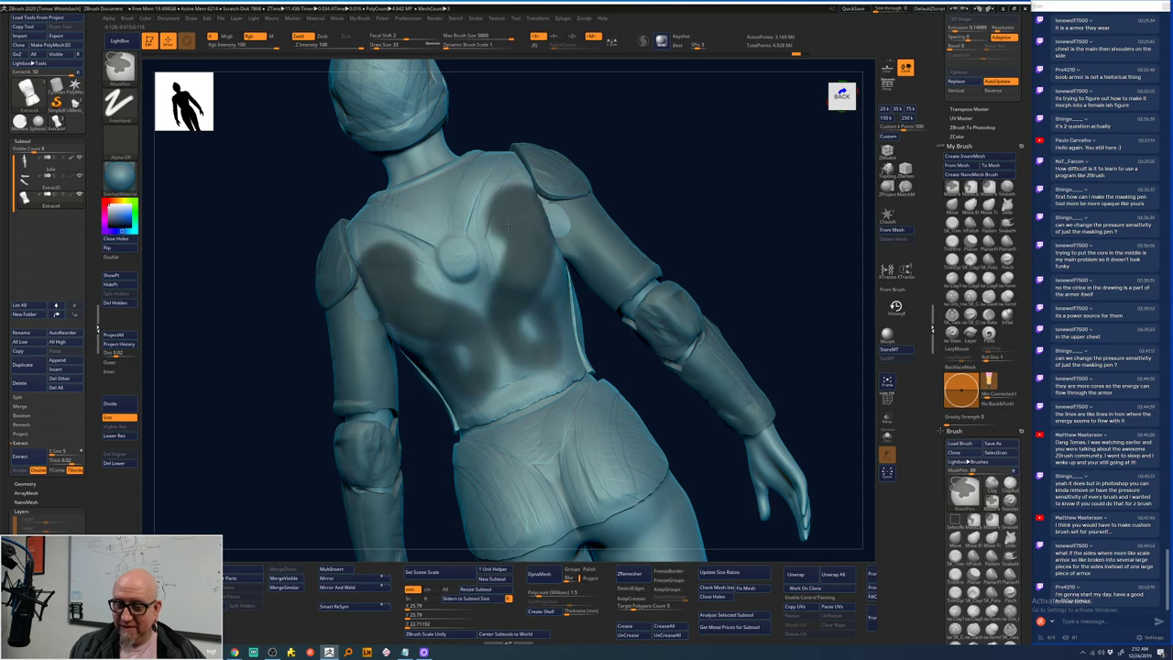
{"action": "key", "text": "ctrl+shift+z"}
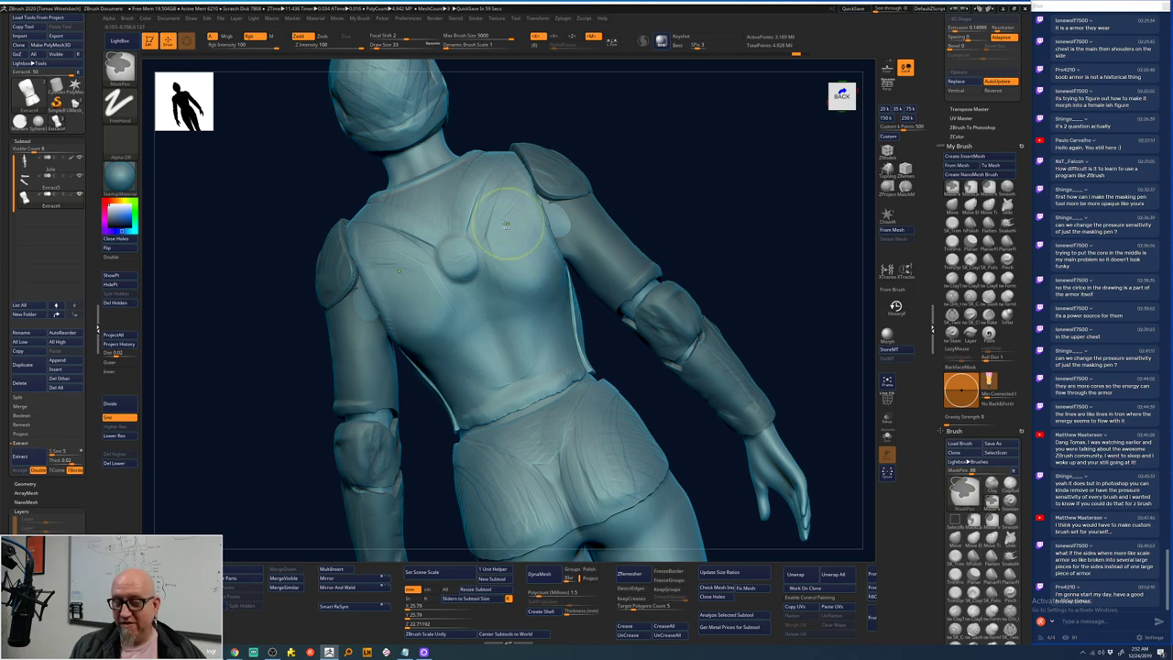
{"action": "mouse_move", "coordinate": [486, 216]}
{"action": "left_mouse_down", "text": "ctrl"}
{"action": "mouse_move", "coordinate": [541, 320]}
{"action": "mouse_move", "coordinate": [535, 297]}
{"action": "mouse_move", "coordinate": [531, 340]}
{"action": "left_mouse_up", "text": "ctrl"}
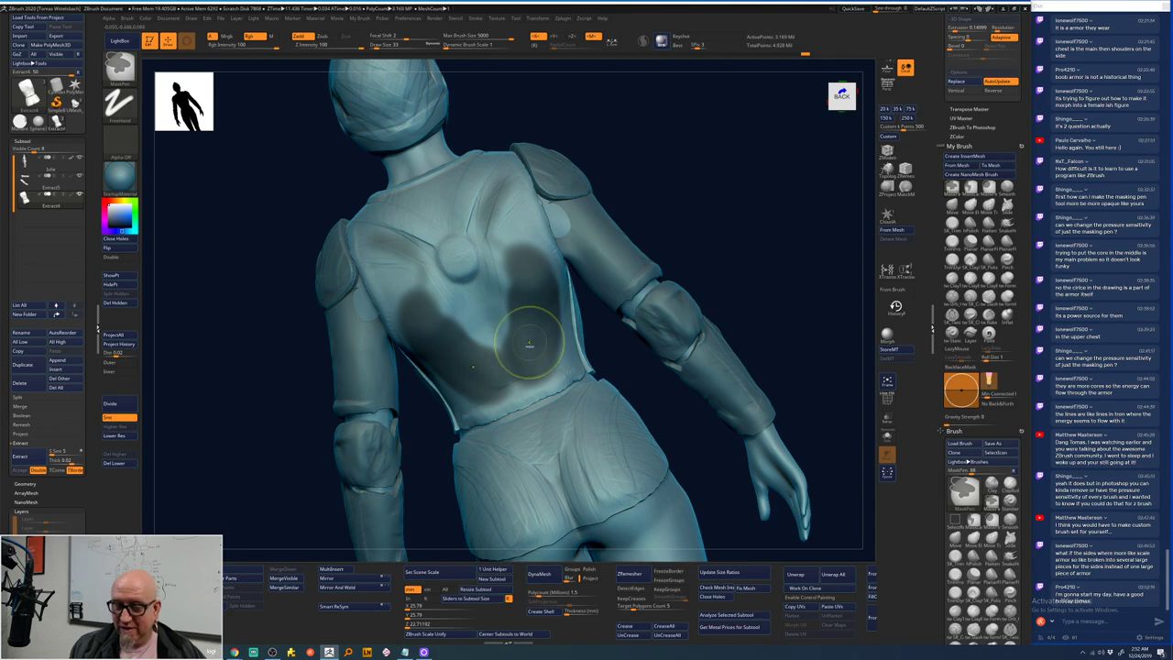
{"action": "key", "text": "ctrl+z"}
{"action": "mouse_move", "coordinate": [492, 202]}
{"action": "left_mouse_down", "text": "ctrl"}
{"action": "mouse_move", "coordinate": [496, 255]}
{"action": "mouse_move", "coordinate": [483, 291]}
{"action": "mouse_move", "coordinate": [515, 210]}
{"action": "mouse_move", "coordinate": [545, 336]}
{"action": "left_mouse_up", "text": "ctrl"}
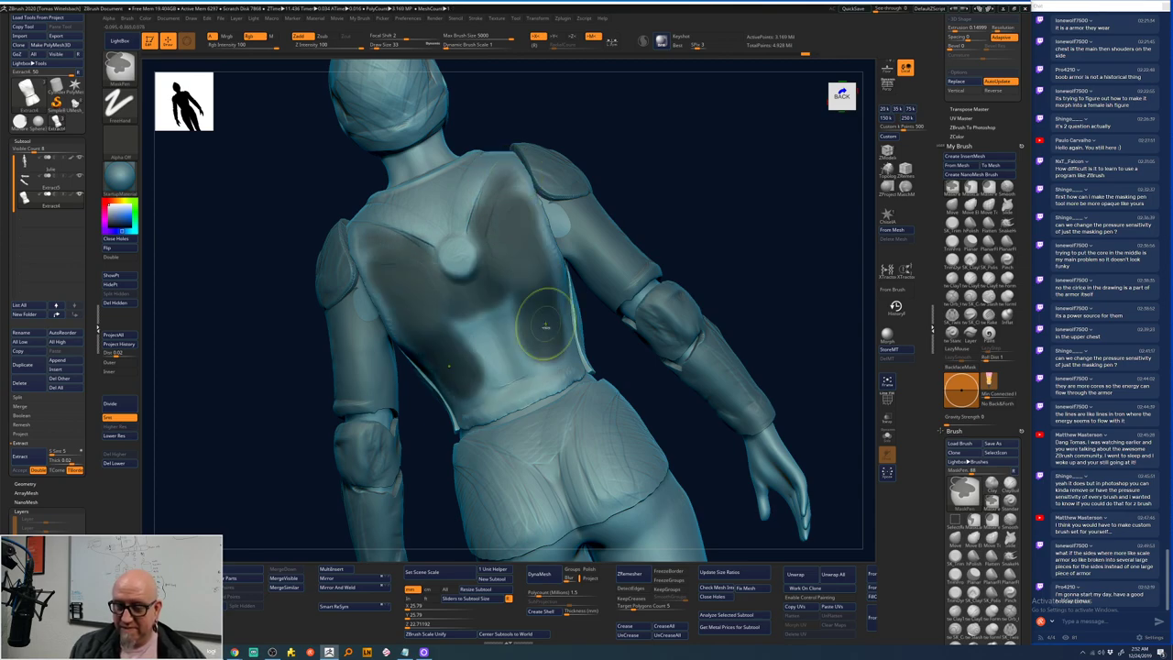
{"action": "key", "text": "ctrl+z"}
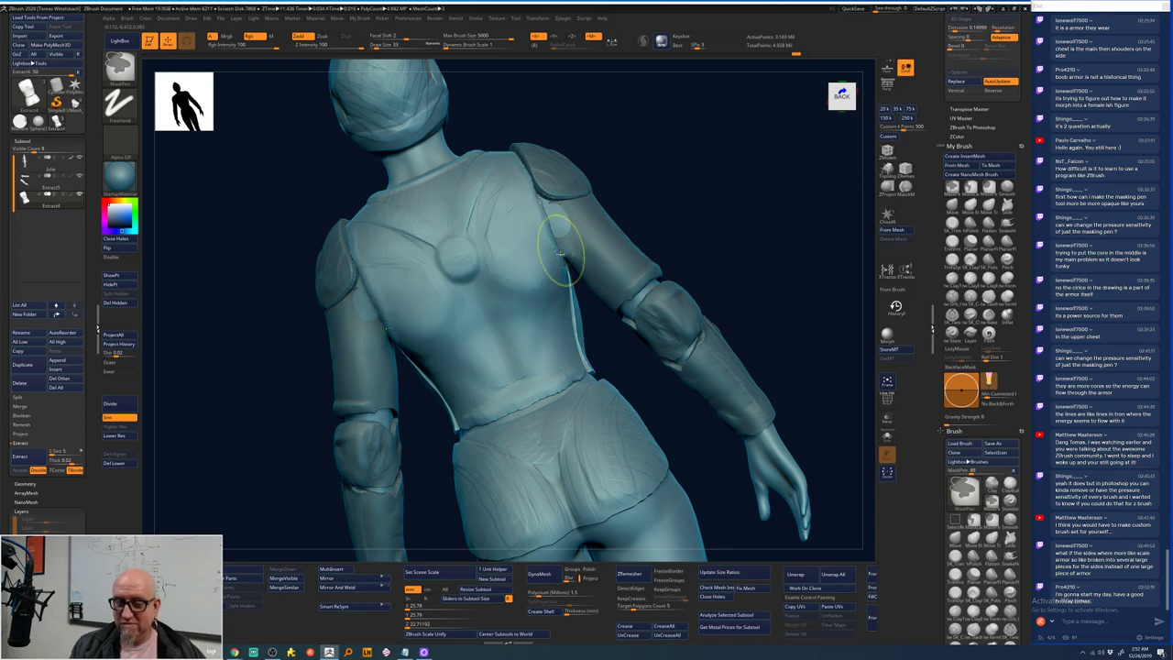
{"action": "key", "text": "space"}
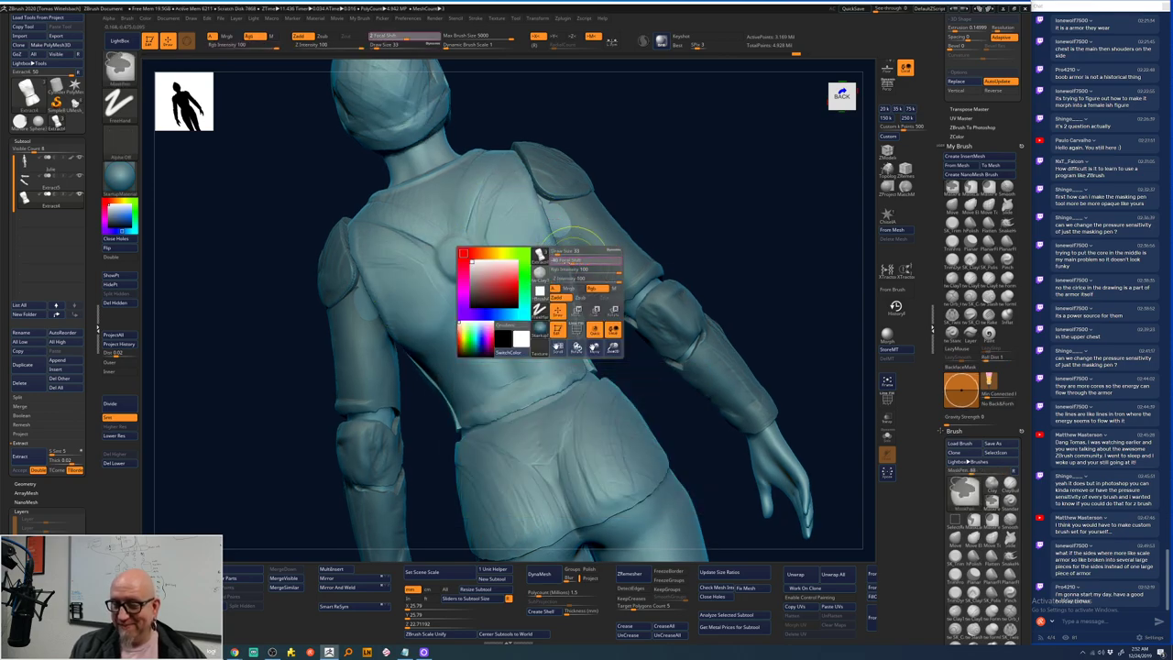
{"action": "mouse_move", "coordinate": [504, 181]}
{"action": "left_mouse_down", "text": "ctrl"}
{"action": "mouse_move", "coordinate": [492, 221]}
{"action": "mouse_move", "coordinate": [513, 275]}
{"action": "left_mouse_up", "text": "ctrl"}
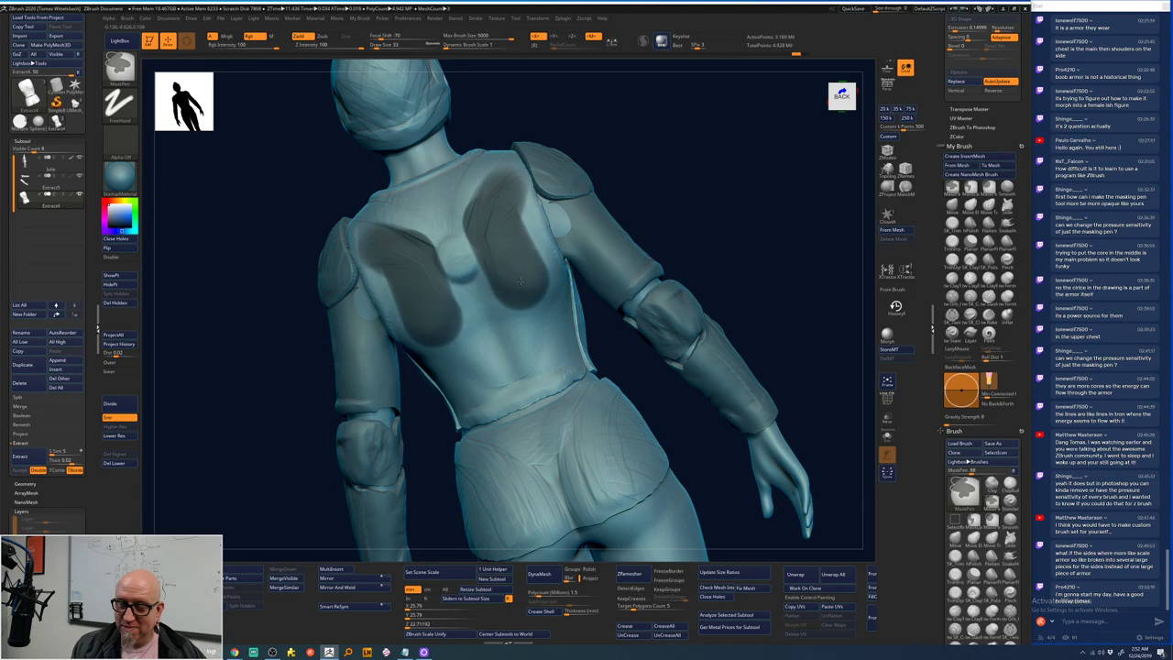
{"action": "key", "text": "ctrl+z"}
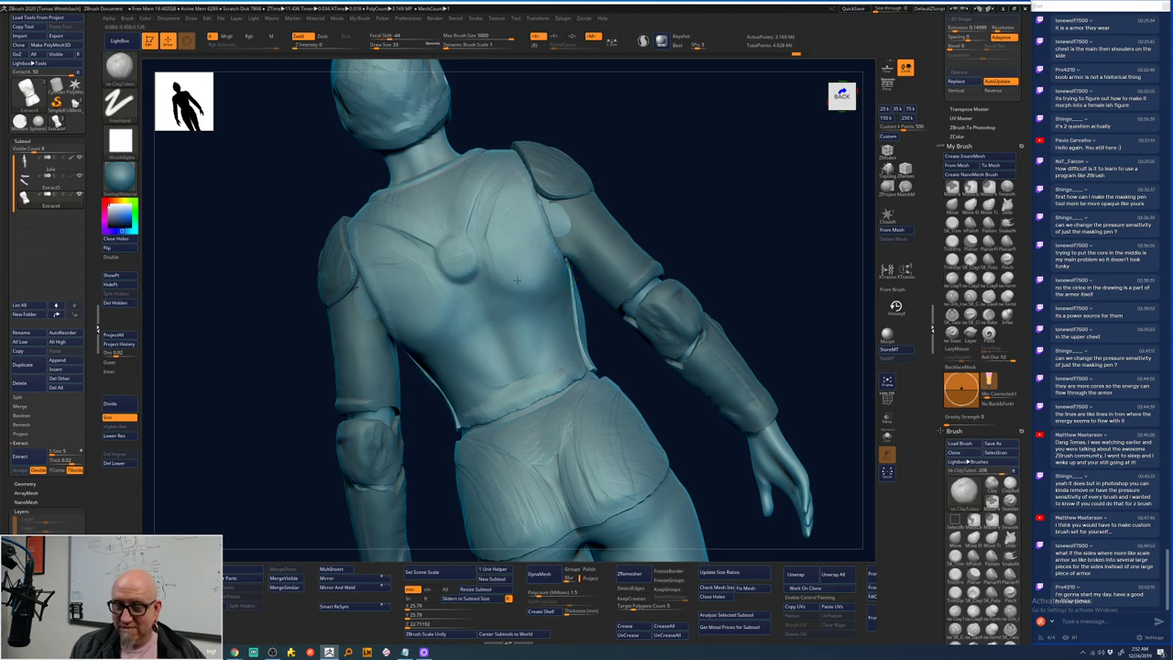
{"action": "key", "text": "space"}
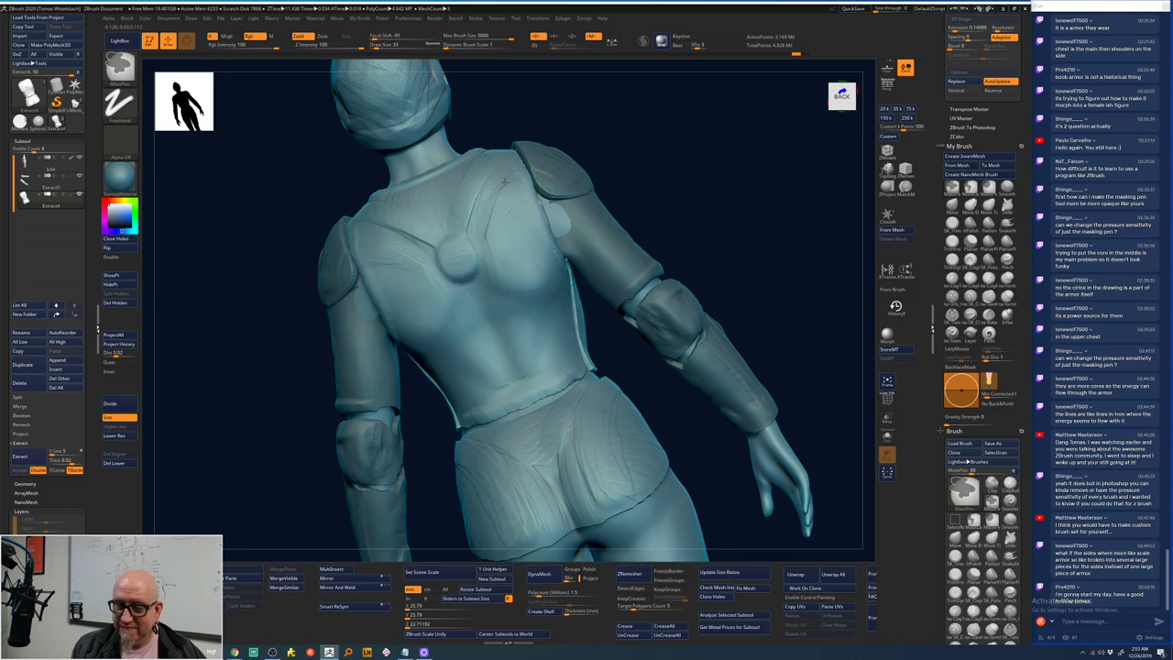
{"action": "mouse_move", "coordinate": [502, 183]}
{"action": "left_mouse_down", "text": "ctrl"}
{"action": "mouse_move", "coordinate": [489, 225]}
{"action": "mouse_move", "coordinate": [505, 253]}
{"action": "mouse_move", "coordinate": [491, 297]}
{"action": "mouse_move", "coordinate": [519, 350]}
{"action": "mouse_move", "coordinate": [538, 323]}
{"action": "mouse_move", "coordinate": [533, 196]}
{"action": "left_mouse_up", "text": "ctrl"}
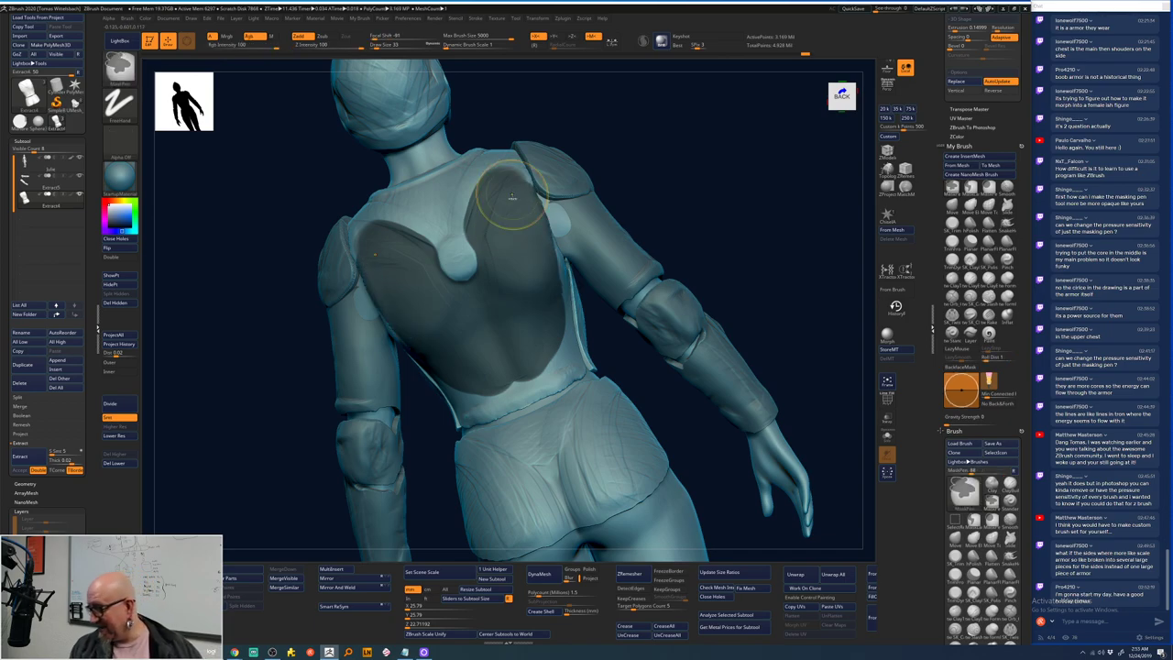
{"action": "key", "text": "ctrl+z"}
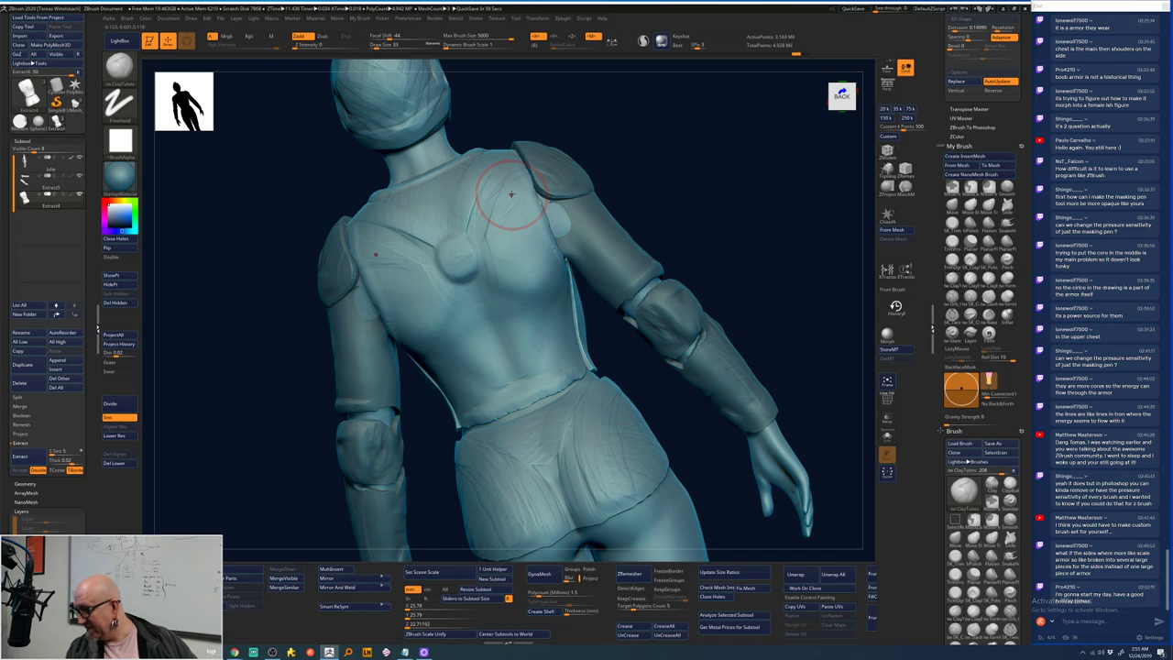
{"action": "left_click_drag", "start_coordinate": [512, 193], "coordinate": [726, 207]}
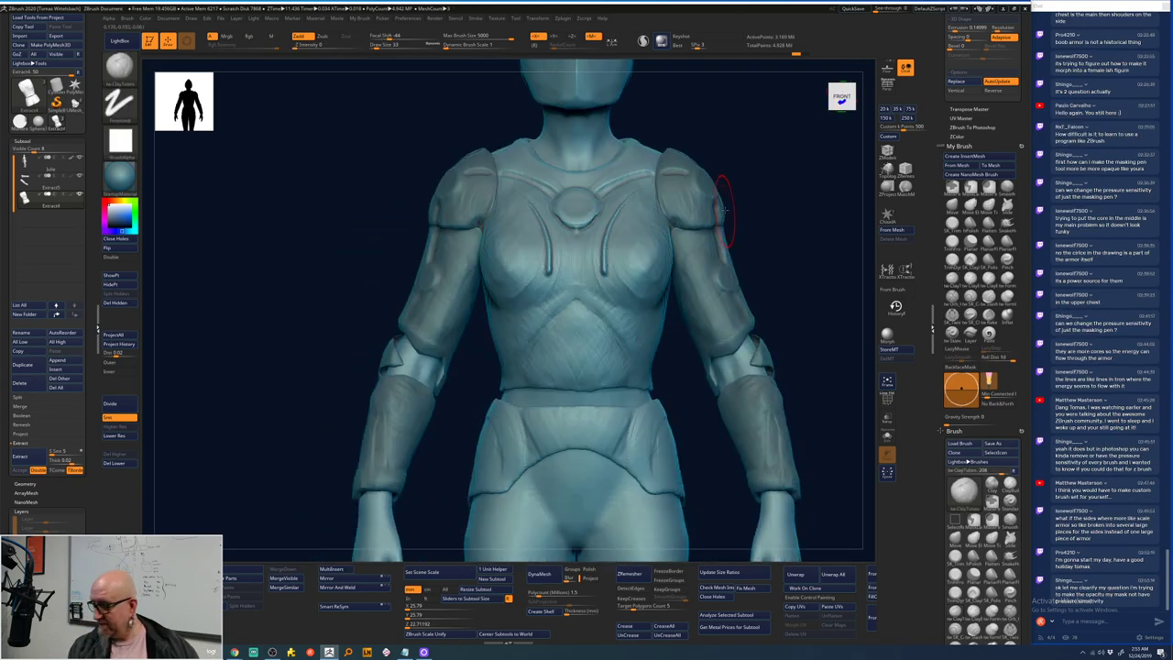
- Smooth the shoulder armour surface and the chest grooves beside the core
{"action": "key", "text": "shift"}
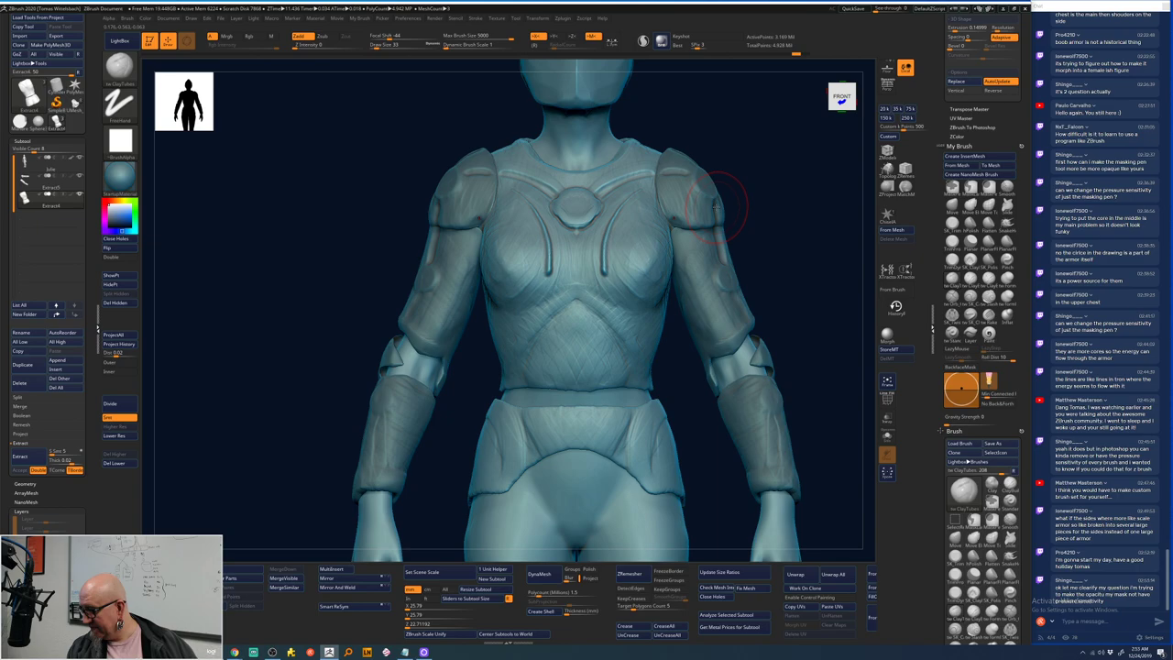
{"action": "key", "text": "shift"}
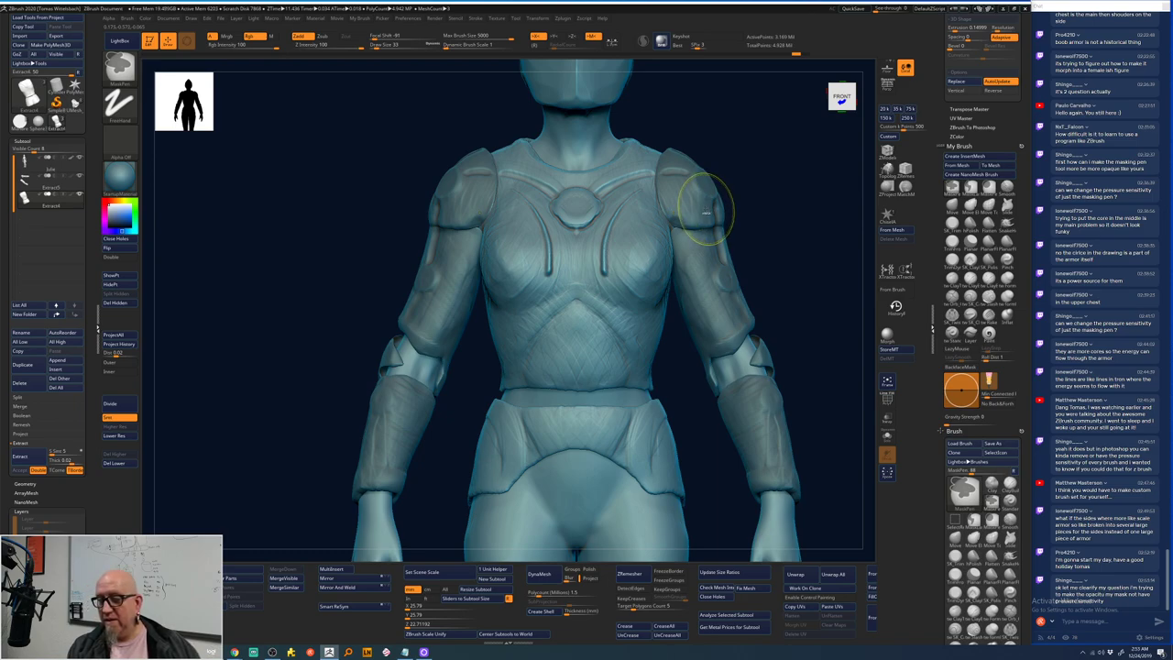
{"action": "left_click_drag", "start_coordinate": [706, 213], "coordinate": [699, 206], "text": "shift"}
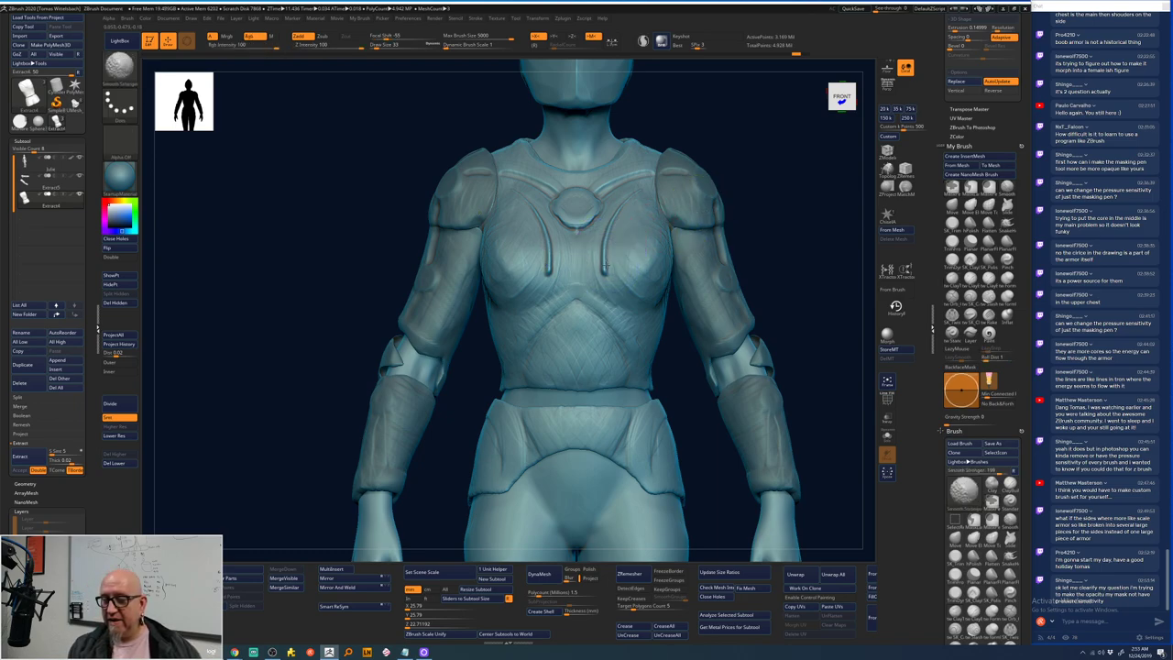
{"action": "left_click_drag", "start_coordinate": [605, 266], "coordinate": [632, 202], "text": "shift"}
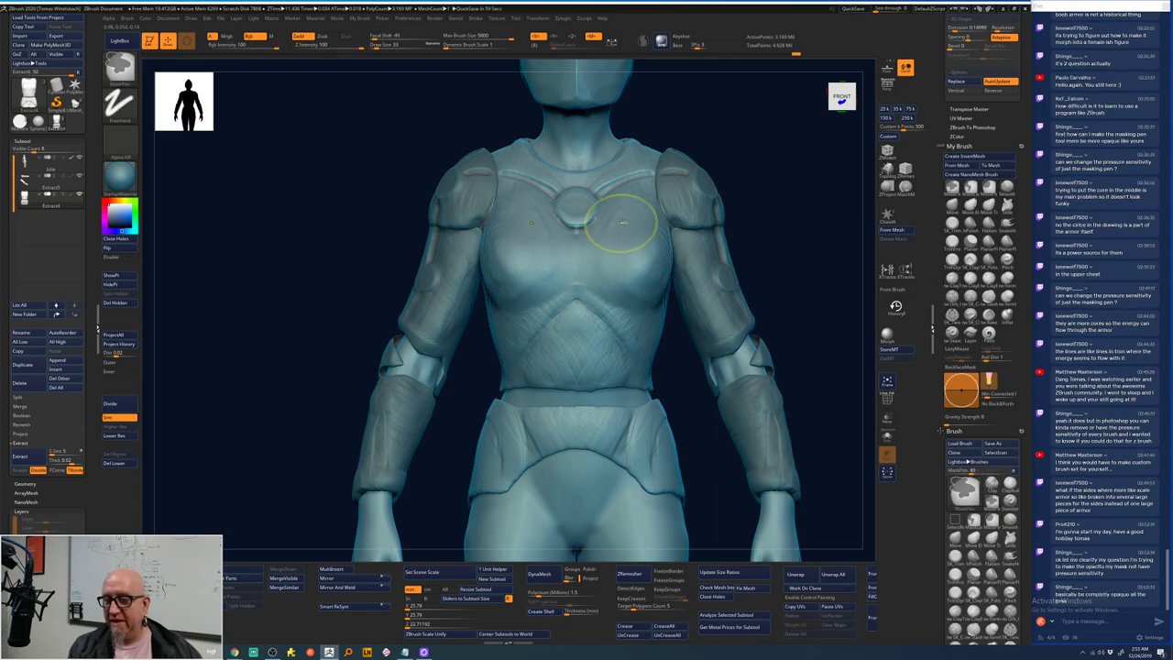
- Paint a test mask across the upper chest, then clear it
{"action": "mouse_move", "coordinate": [629, 210]}
{"action": "left_mouse_down", "text": "ctrl"}
{"action": "mouse_move", "coordinate": [604, 274]}
{"action": "mouse_move", "coordinate": [629, 233]}
{"action": "mouse_move", "coordinate": [620, 279]}
{"action": "left_mouse_up", "text": "ctrl"}
{"action": "left_click_drag", "start_coordinate": [646, 229], "coordinate": [631, 279], "text": "ctrl"}
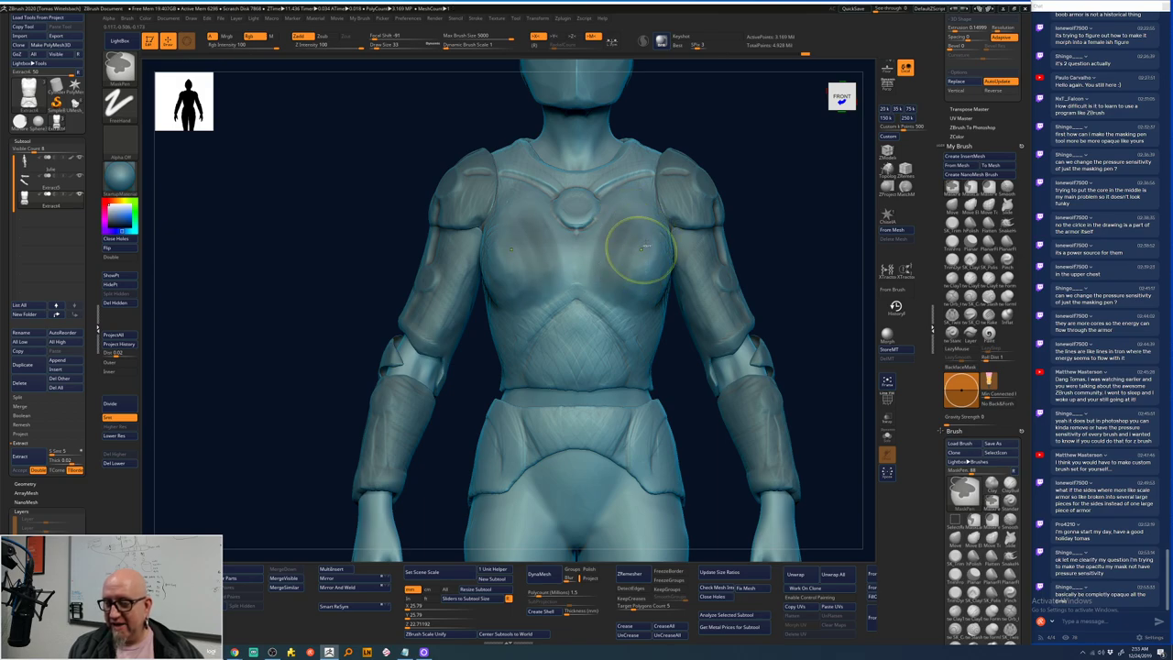
{"action": "left_click_drag", "start_coordinate": [636, 229], "coordinate": [632, 266], "text": "ctrl"}
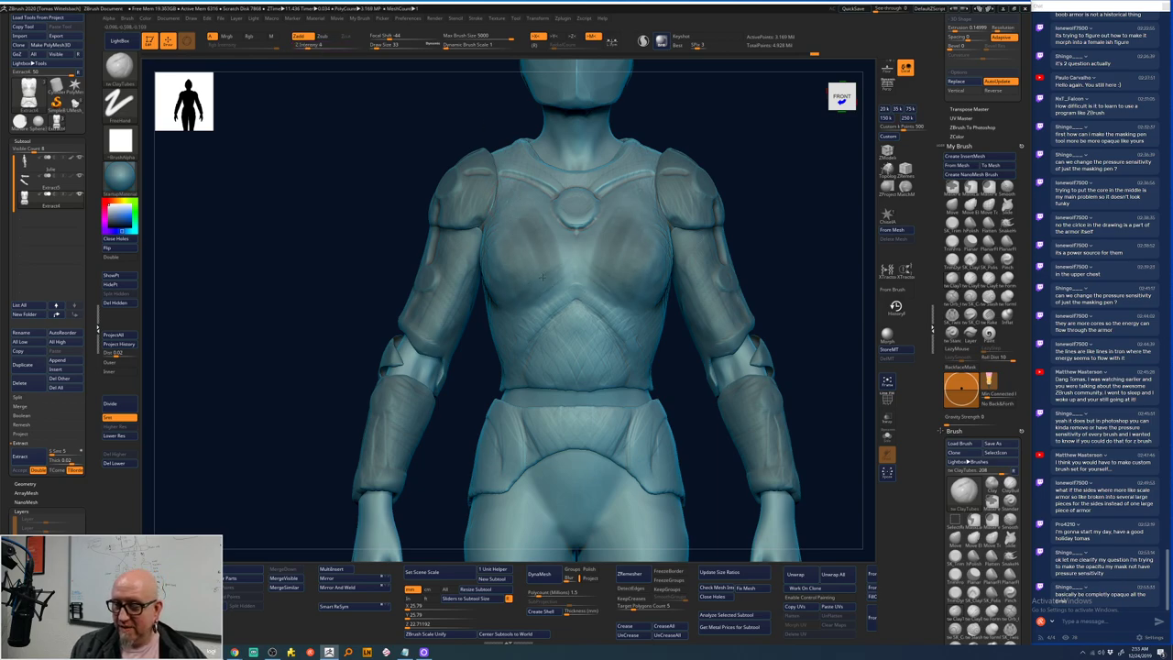
{"action": "left_click_drag", "start_coordinate": [775, 218], "coordinate": [777, 243], "text": "ctrl"}
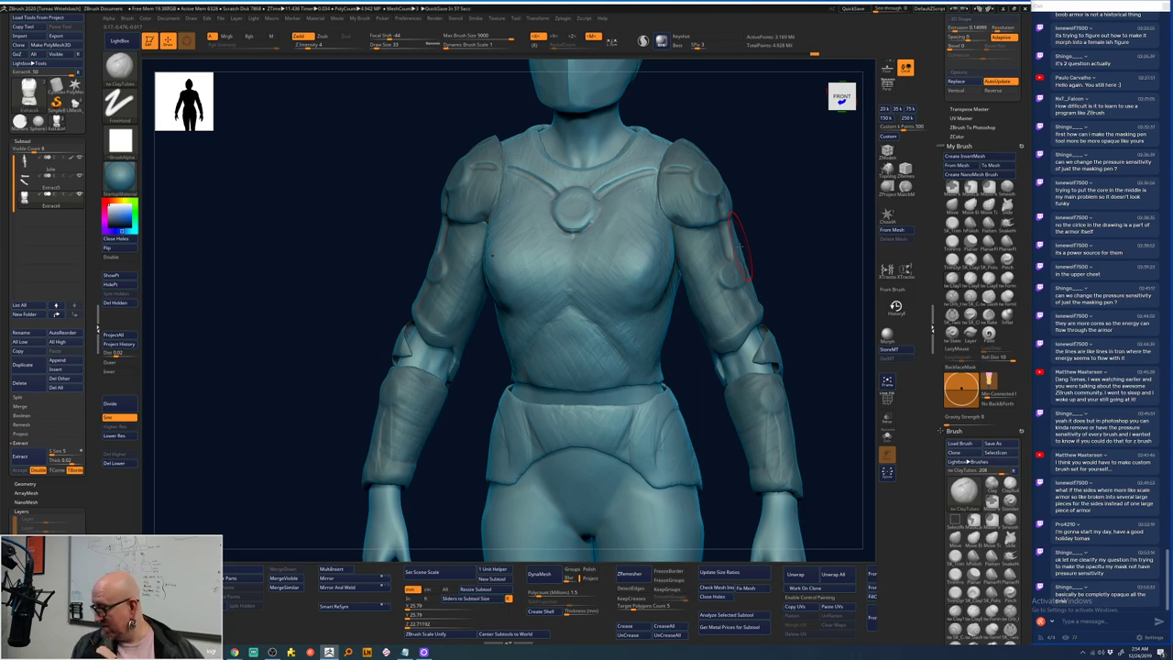
- Paint mirrored oval masks flanking the chest core with a reduced Draw Size
{"action": "key", "text": "ctrl"}
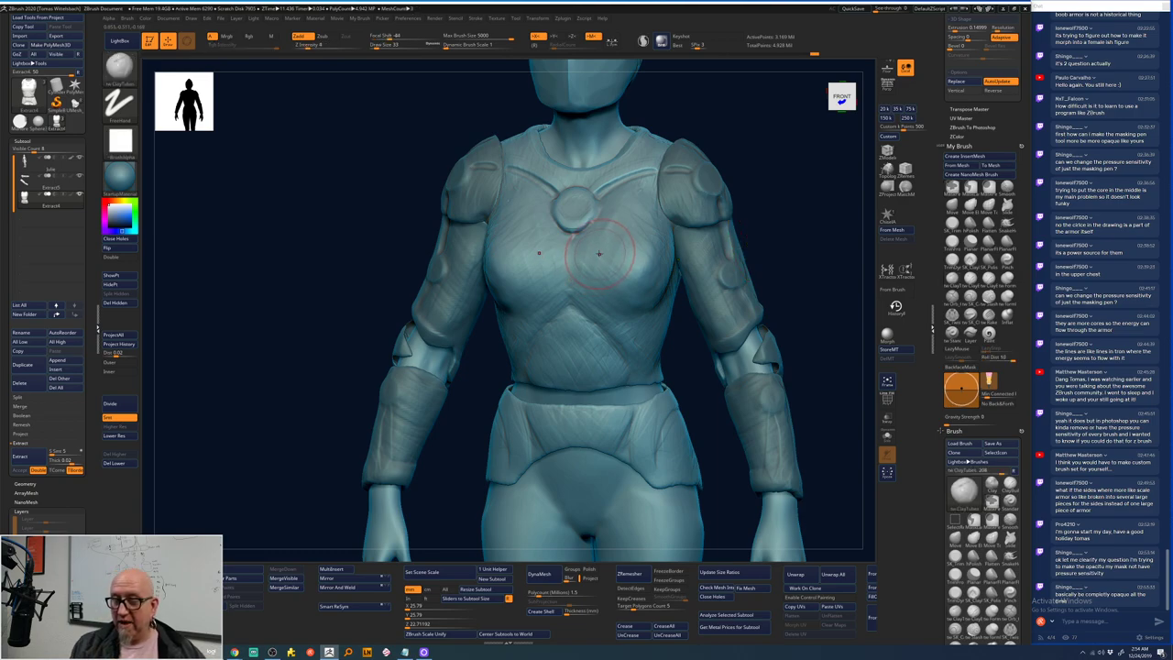
{"action": "key", "text": "space"}
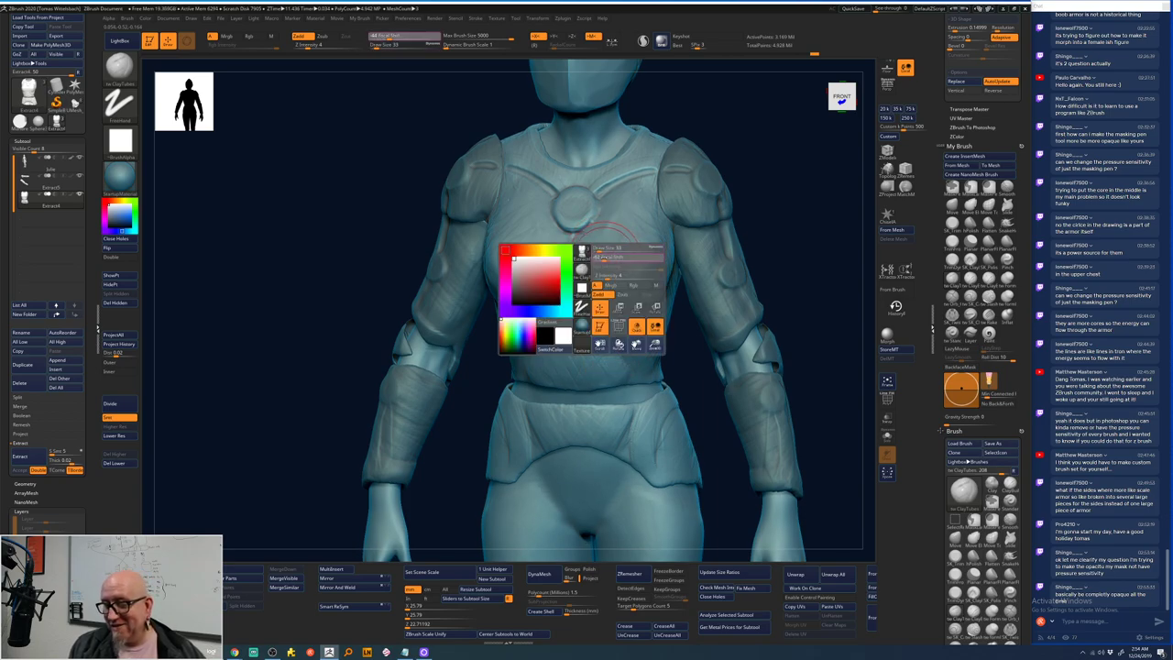
{"action": "key", "text": "space"}
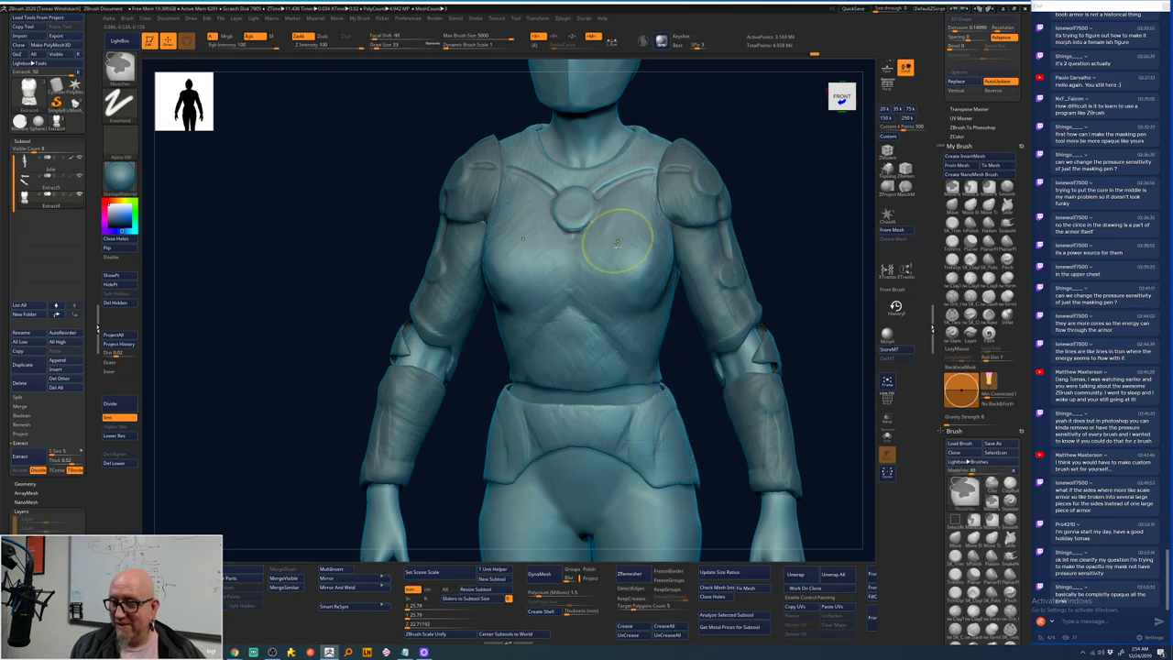
{"action": "mouse_move", "coordinate": [615, 234]}
{"action": "left_mouse_down", "text": "ctrl"}
{"action": "mouse_move", "coordinate": [608, 303]}
{"action": "mouse_move", "coordinate": [633, 225]}
{"action": "mouse_move", "coordinate": [609, 339]}
{"action": "mouse_move", "coordinate": [626, 292]}
{"action": "left_mouse_up", "text": "ctrl"}
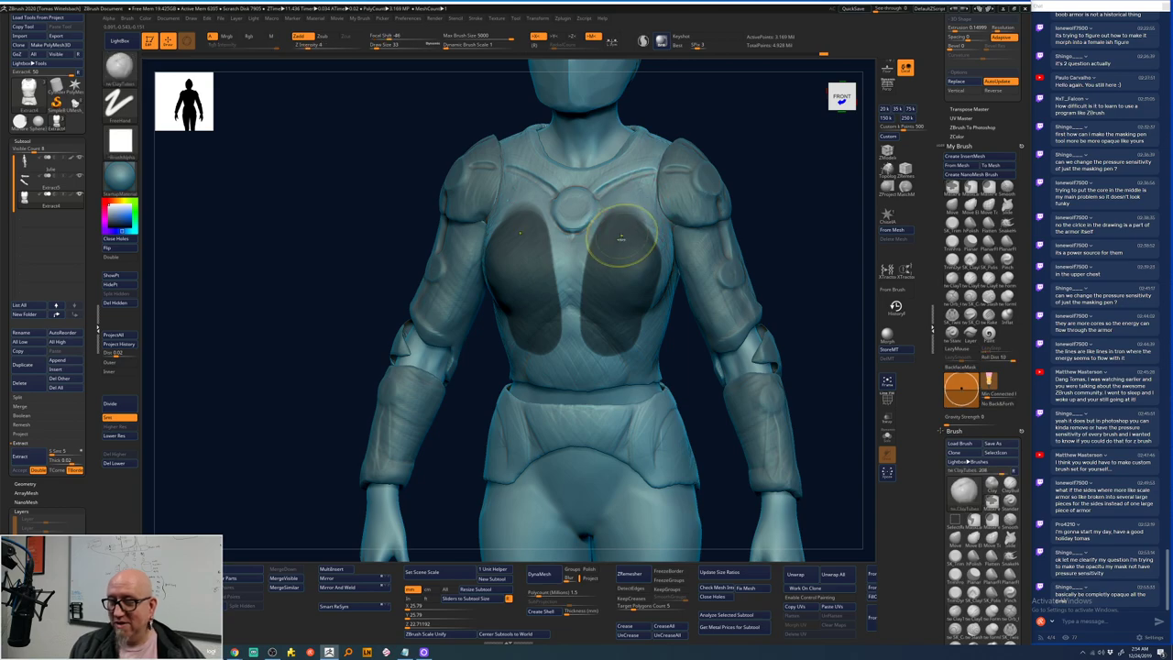
{"action": "left_click_drag", "start_coordinate": [608, 262], "coordinate": [621, 229], "text": "ctrl"}
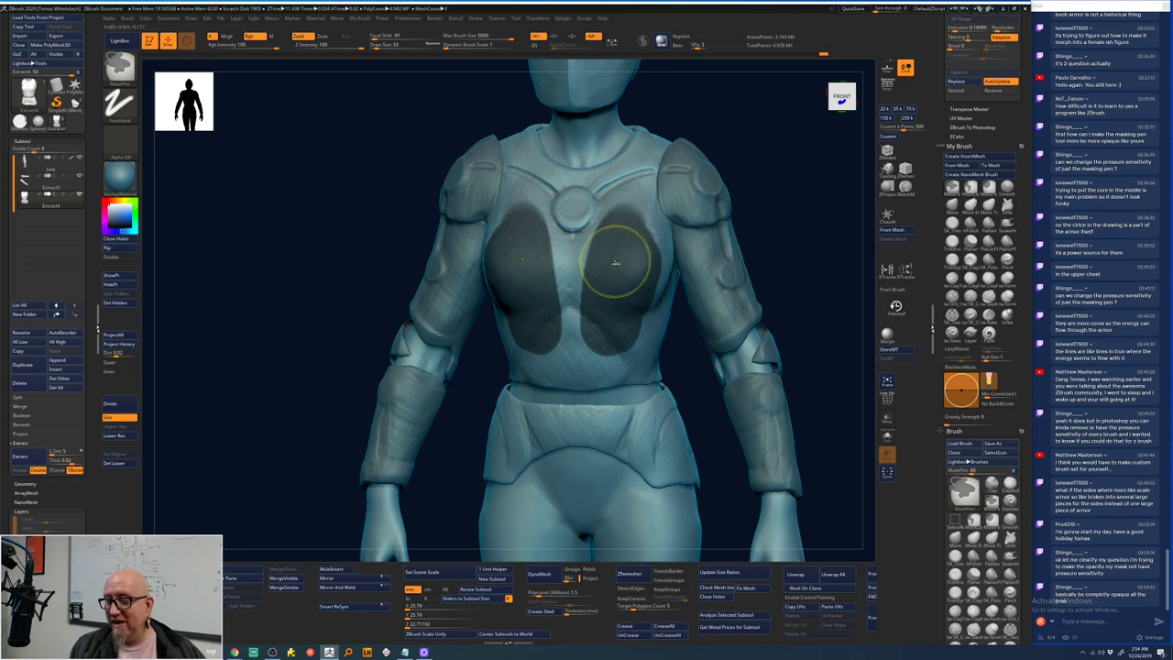
{"action": "key", "text": "space"}
{"action": "left_click", "coordinate": [613, 233]}
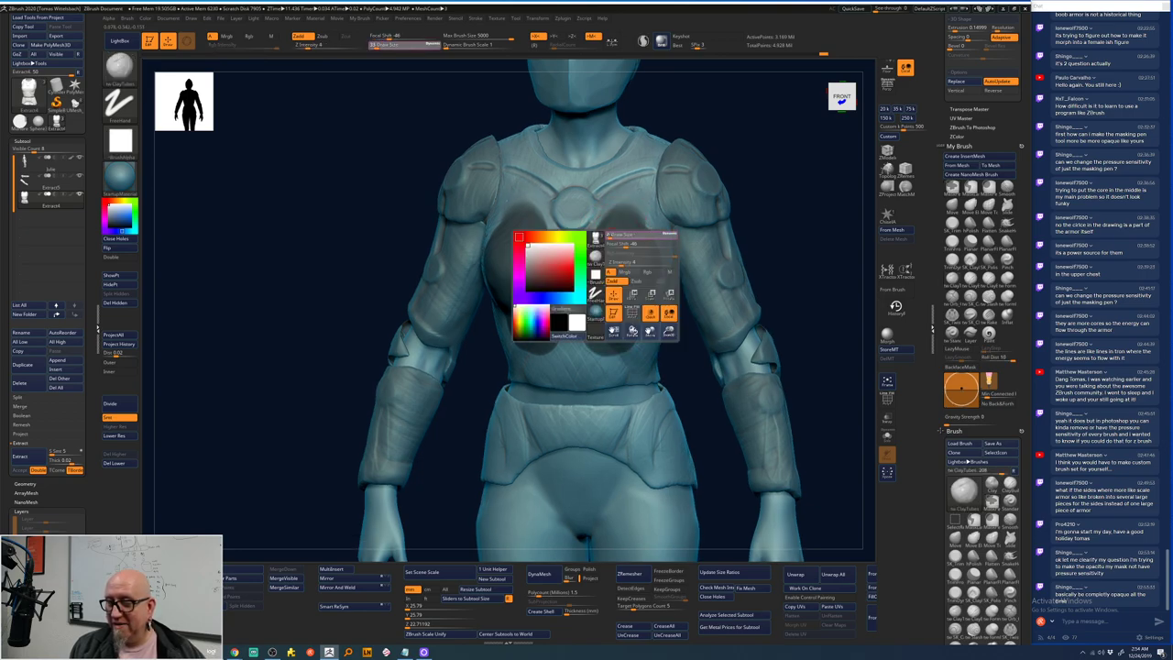
{"action": "mouse_move", "coordinate": [756, 168]}
{"action": "left_mouse_down"}
{"action": "mouse_move", "coordinate": [775, 178]}
{"action": "mouse_move", "coordinate": [712, 202]}
{"action": "left_mouse_up"}
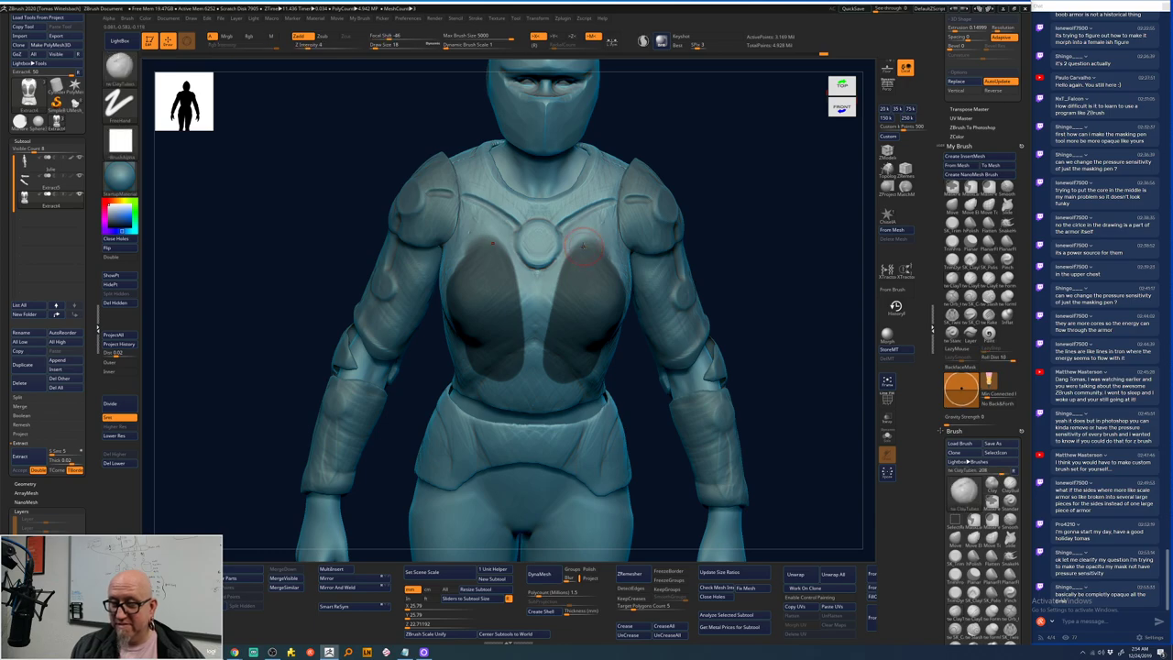
- Mask both sides of the chest below the shoulders, then undo those strokes
{"action": "key", "text": "space"}
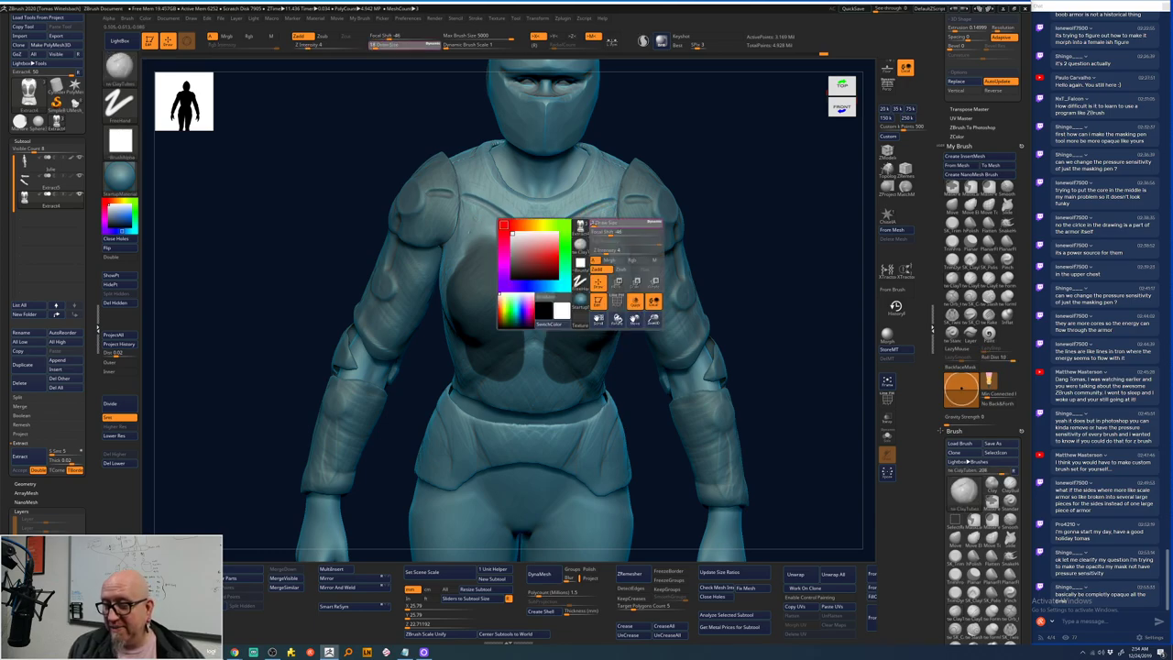
{"action": "mouse_move", "coordinate": [702, 192]}
{"action": "left_mouse_down"}
{"action": "mouse_move", "coordinate": [641, 220]}
{"action": "mouse_move", "coordinate": [605, 224]}
{"action": "mouse_move", "coordinate": [604, 213]}
{"action": "mouse_move", "coordinate": [578, 224]}
{"action": "mouse_move", "coordinate": [548, 292]}
{"action": "left_mouse_up"}
{"action": "key", "text": "space"}
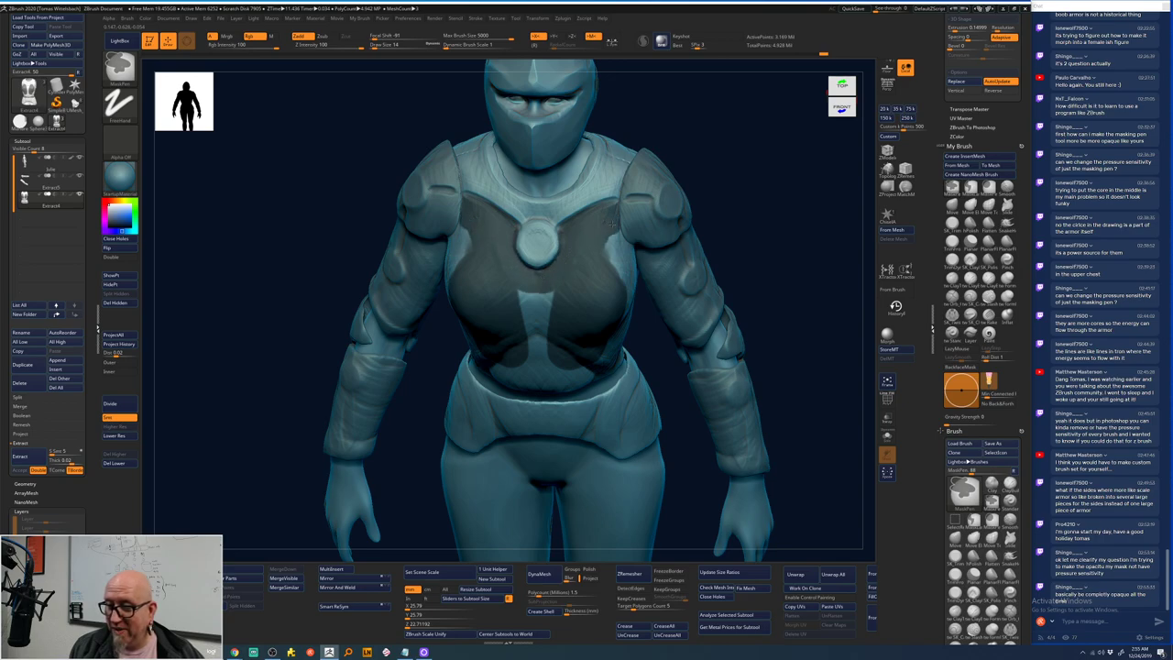
{"action": "mouse_move", "coordinate": [611, 223]}
{"action": "left_mouse_down"}
{"action": "mouse_move", "coordinate": [614, 248]}
{"action": "mouse_move", "coordinate": [626, 245]}
{"action": "left_mouse_up"}
{"action": "mouse_move", "coordinate": [620, 293]}
{"action": "left_mouse_down"}
{"action": "mouse_move", "coordinate": [569, 305]}
{"action": "mouse_move", "coordinate": [557, 290]}
{"action": "mouse_move", "coordinate": [539, 325]}
{"action": "left_mouse_up"}
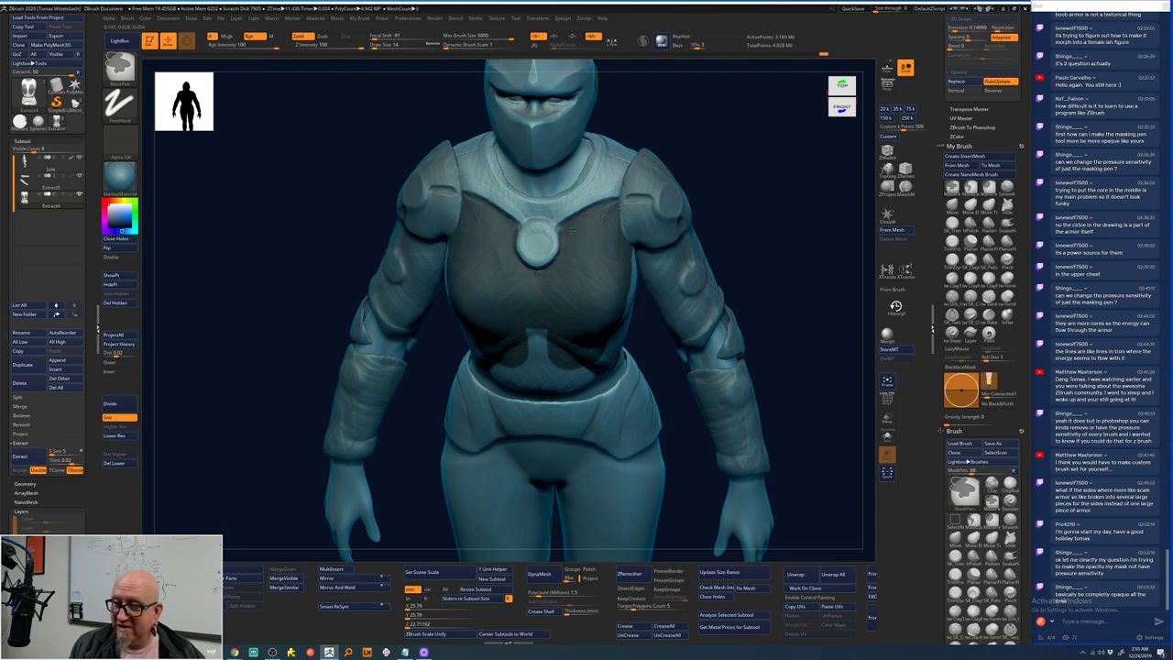
{"action": "key", "text": "ctrl+z"}
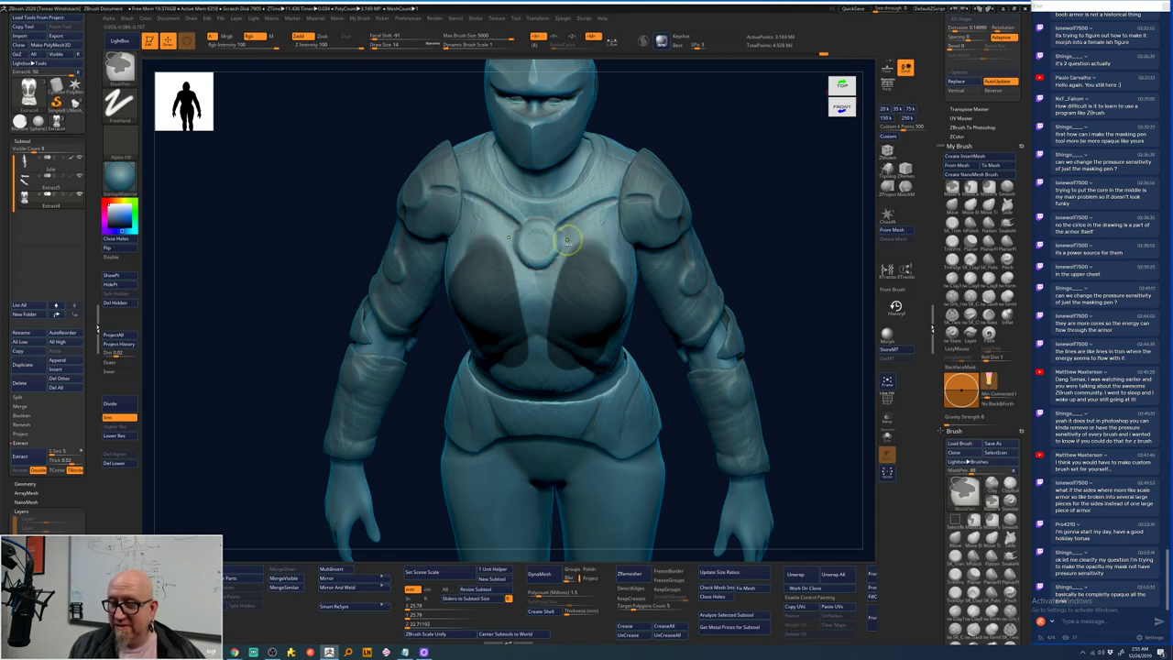
{"action": "key", "text": "ctrl+z"}
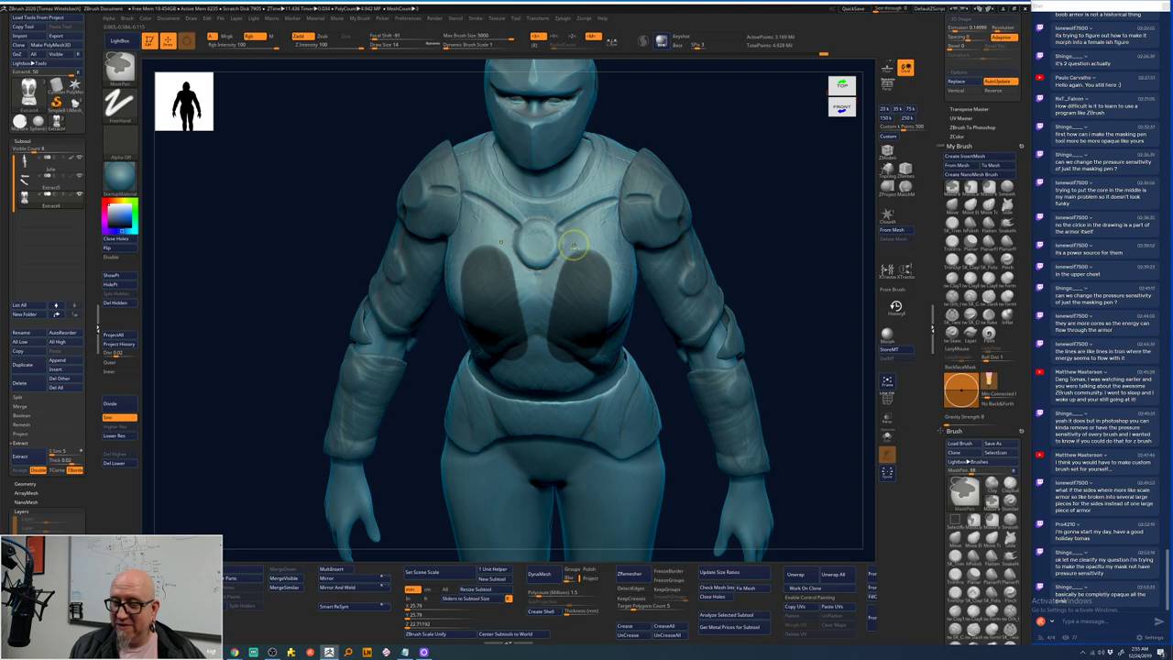
{"action": "key", "text": "ctrl+z"}
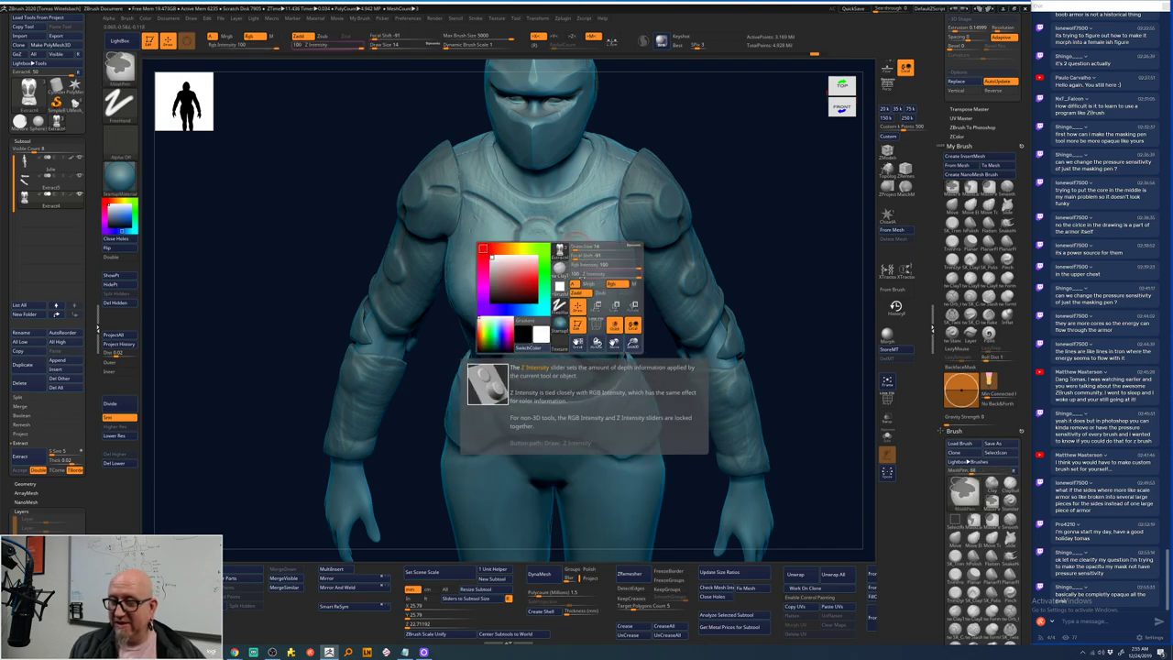
{"action": "key", "text": "space"}
- Mask mirrored strokes beside the chest core, spreading them toward the shoulders
{"action": "mouse_move", "coordinate": [572, 263]}
{"action": "left_mouse_down", "text": "ctrl"}
{"action": "mouse_move", "coordinate": [583, 256]}
{"action": "mouse_move", "coordinate": [576, 291]}
{"action": "mouse_move", "coordinate": [590, 271]}
{"action": "mouse_move", "coordinate": [576, 258]}
{"action": "mouse_move", "coordinate": [564, 298]}
{"action": "mouse_move", "coordinate": [603, 270]}
{"action": "mouse_move", "coordinate": [591, 250]}
{"action": "left_mouse_up", "text": "ctrl"}
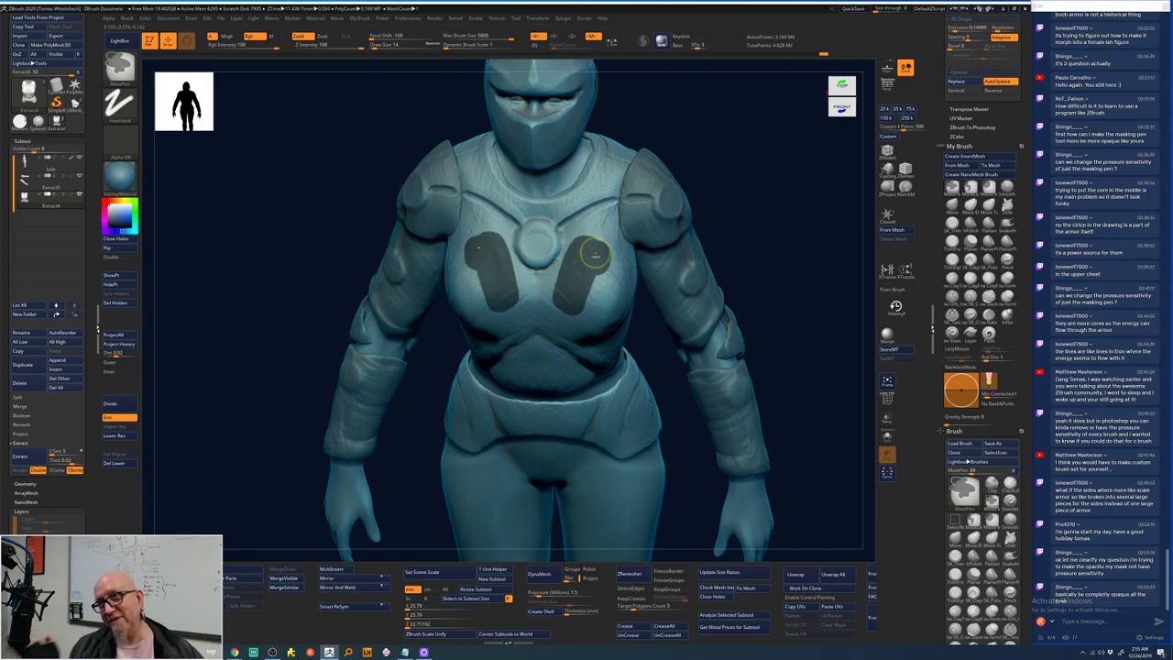
{"action": "mouse_move", "coordinate": [588, 216]}
{"action": "left_mouse_down", "text": "ctrl"}
{"action": "mouse_move", "coordinate": [580, 250]}
{"action": "mouse_move", "coordinate": [617, 170]}
{"action": "mouse_move", "coordinate": [567, 263]}
{"action": "mouse_move", "coordinate": [582, 229]}
{"action": "mouse_move", "coordinate": [610, 232]}
{"action": "mouse_move", "coordinate": [607, 309]}
{"action": "left_mouse_up", "text": "ctrl"}
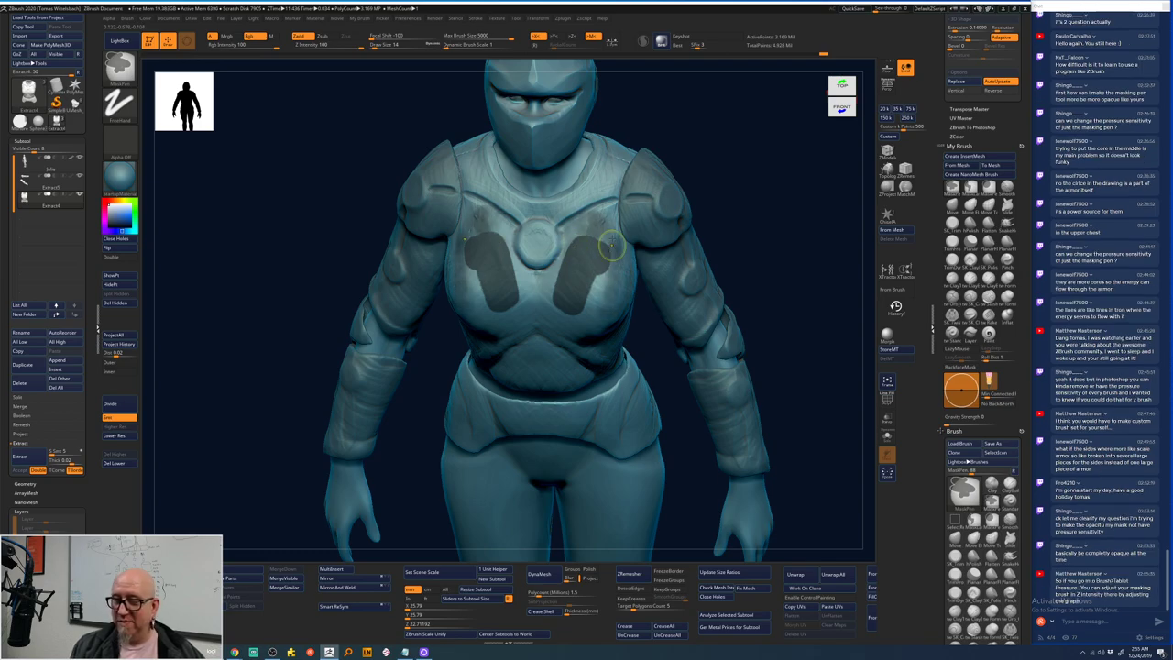
{"action": "left_click", "coordinate": [611, 246], "text": "ctrl"}
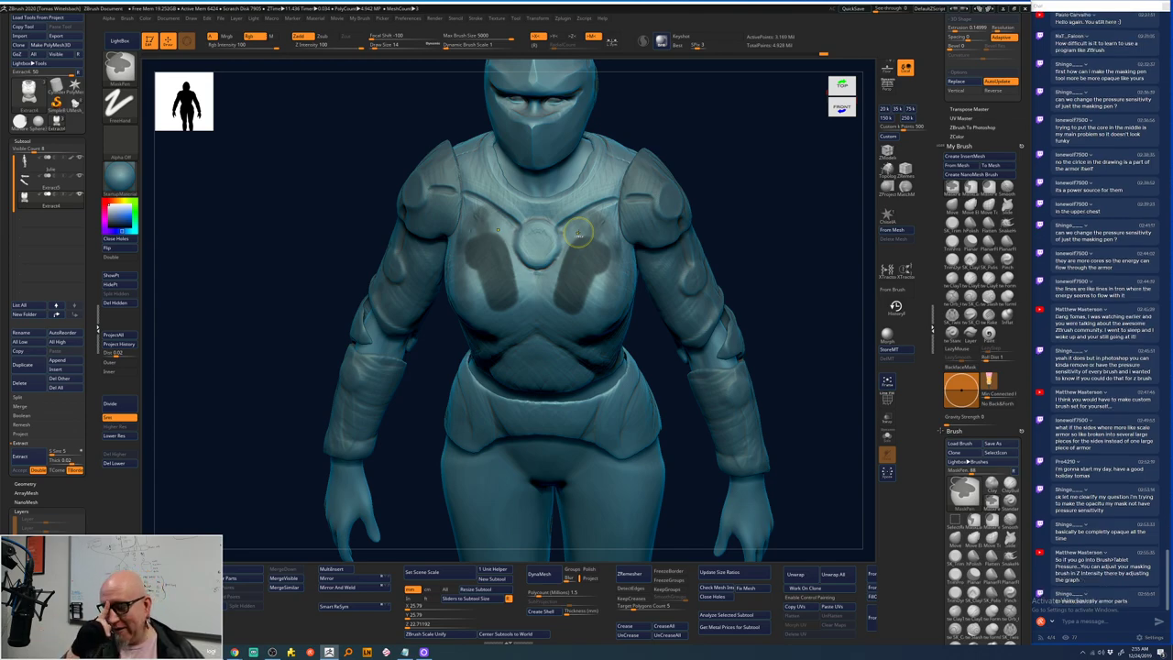
{"action": "mouse_move", "coordinate": [578, 235]}
{"action": "left_mouse_down", "text": "ctrl"}
{"action": "mouse_move", "coordinate": [614, 211]}
{"action": "mouse_move", "coordinate": [579, 231]}
{"action": "mouse_move", "coordinate": [587, 213]}
{"action": "mouse_move", "coordinate": [572, 220]}
{"action": "mouse_move", "coordinate": [552, 271]}
{"action": "mouse_move", "coordinate": [606, 238]}
{"action": "mouse_move", "coordinate": [616, 266]}
{"action": "mouse_move", "coordinate": [606, 304]}
{"action": "mouse_move", "coordinate": [522, 305]}
{"action": "left_mouse_up", "text": "ctrl"}
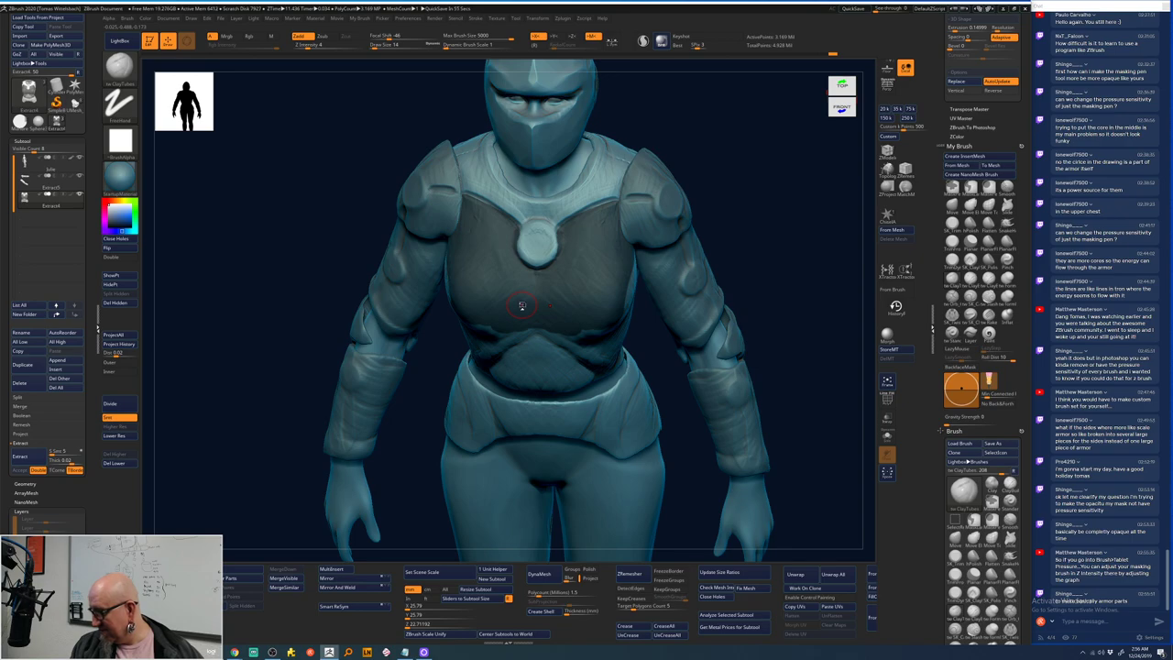
{"action": "key", "text": "ctrl+z"}
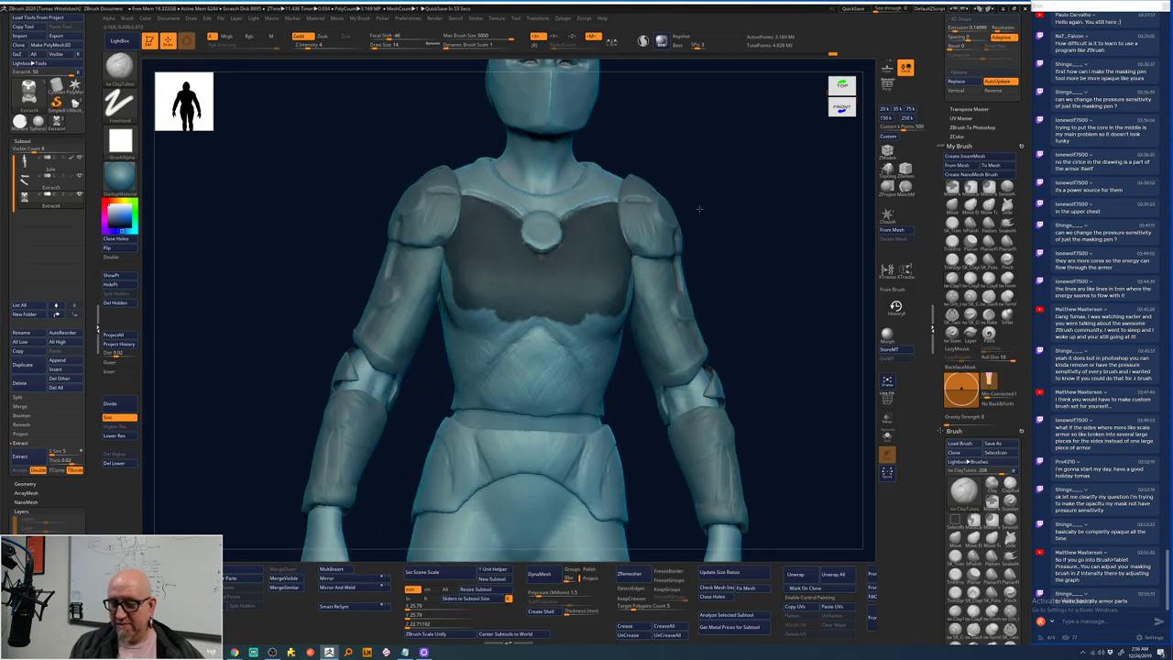
- Restore the earlier two-blob chest mask and blur it away completely
{"action": "left_click_drag", "start_coordinate": [687, 218], "coordinate": [749, 222], "text": "shift"}
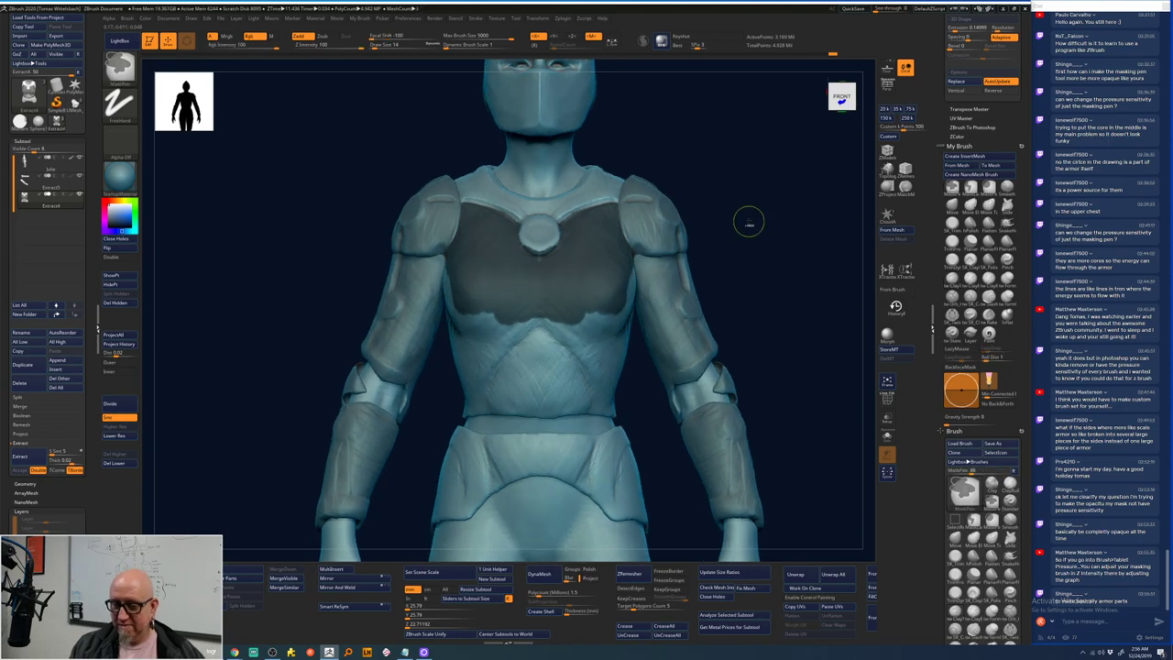
{"action": "key", "text": "ctrl+z"}
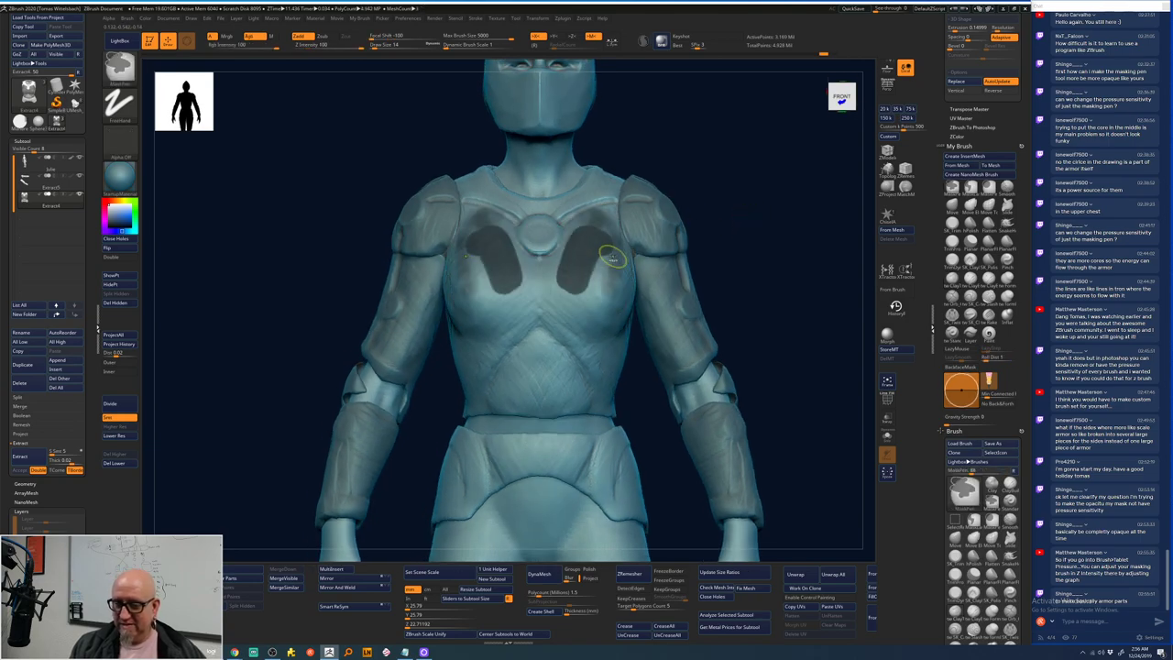
{"action": "left_click", "coordinate": [612, 257], "text": "ctrl"}
{"action": "left_click", "coordinate": [610, 256], "text": "ctrl"}
{"action": "left_click", "coordinate": [611, 254], "text": "ctrl"}
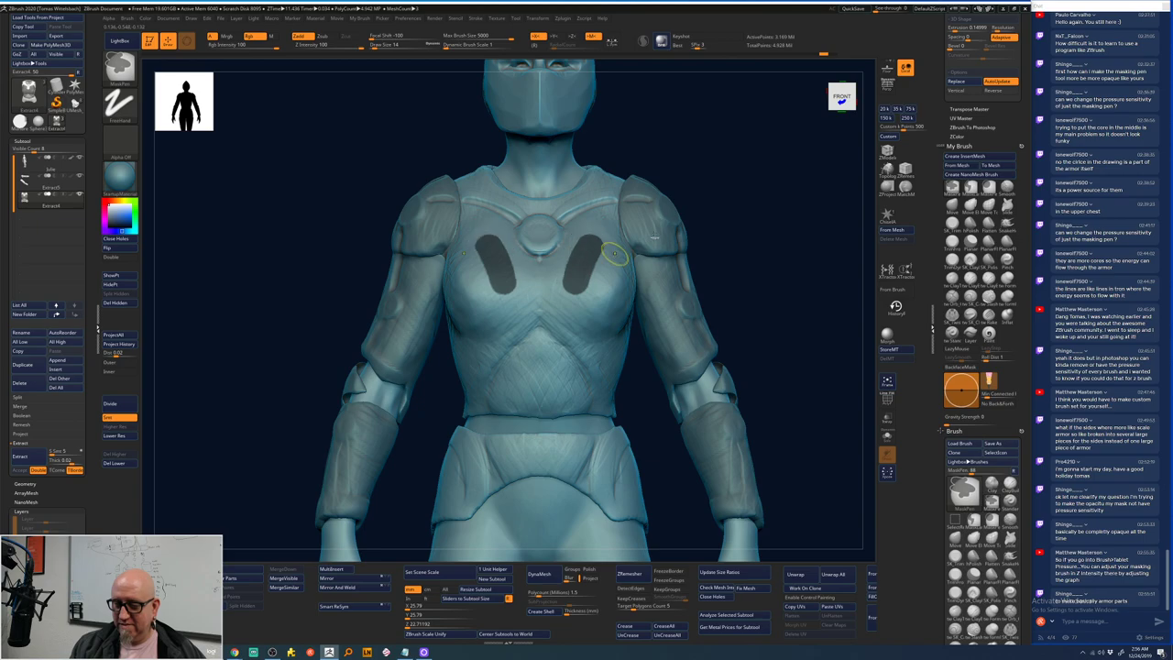
{"action": "left_click", "coordinate": [623, 247], "text": "ctrl"}
- Mask a V shape across the chest and invert the mask
{"action": "mouse_move", "coordinate": [466, 385]}
{"action": "left_mouse_down", "text": "ctrl"}
{"action": "mouse_move", "coordinate": [530, 310]}
{"action": "mouse_move", "coordinate": [462, 370]}
{"action": "mouse_move", "coordinate": [457, 345]}
{"action": "mouse_move", "coordinate": [525, 295]}
{"action": "mouse_move", "coordinate": [470, 341]}
{"action": "mouse_move", "coordinate": [476, 303]}
{"action": "left_mouse_up", "text": "ctrl"}
{"action": "left_click", "coordinate": [765, 270], "text": "ctrl"}
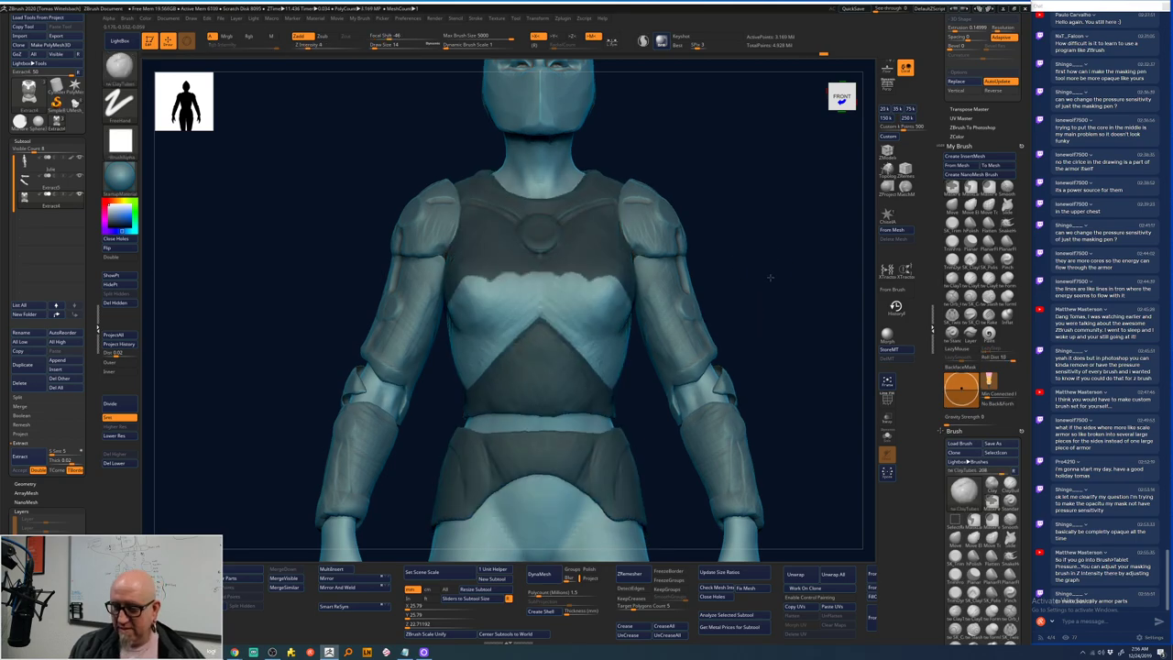
{"action": "left_click_drag", "start_coordinate": [767, 275], "coordinate": [769, 265]}
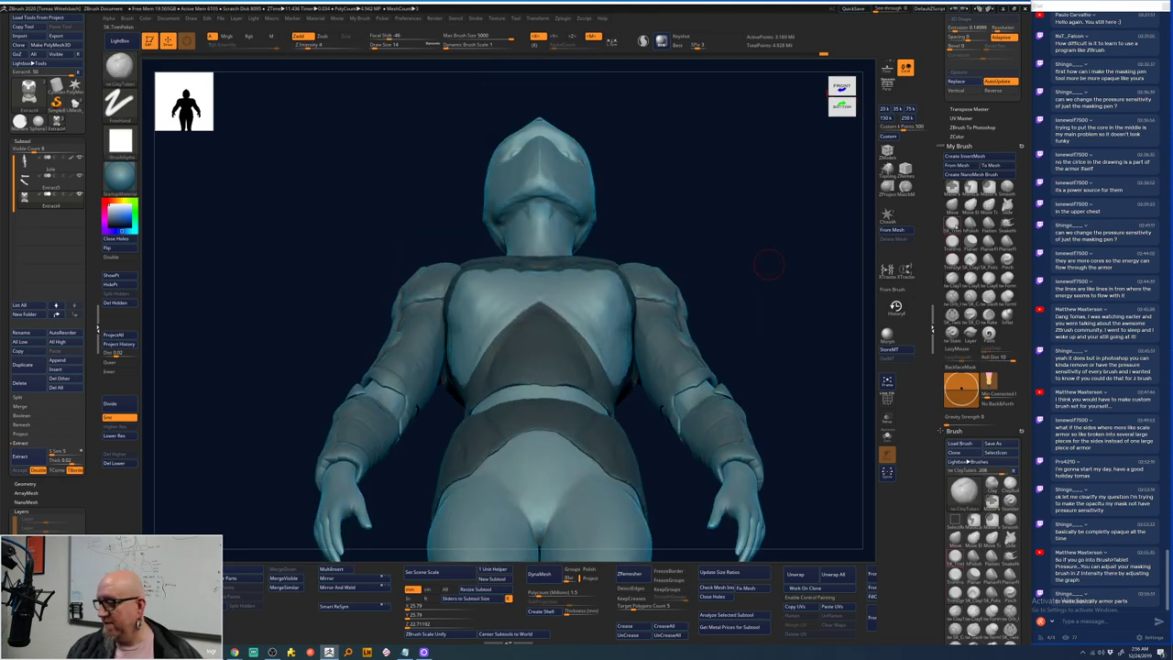
- Push the chest plate into a symmetric chevron edge with the Move brush, then clear the mask
{"action": "key", "text": "b"}
{"action": "key", "text": "m"}
{"action": "key", "text": "v"}
{"action": "mouse_move", "coordinate": [782, 265]}
{"action": "left_mouse_down"}
{"action": "mouse_move", "coordinate": [663, 262]}
{"action": "mouse_move", "coordinate": [500, 341]}
{"action": "left_mouse_up"}
{"action": "key", "text": "space"}
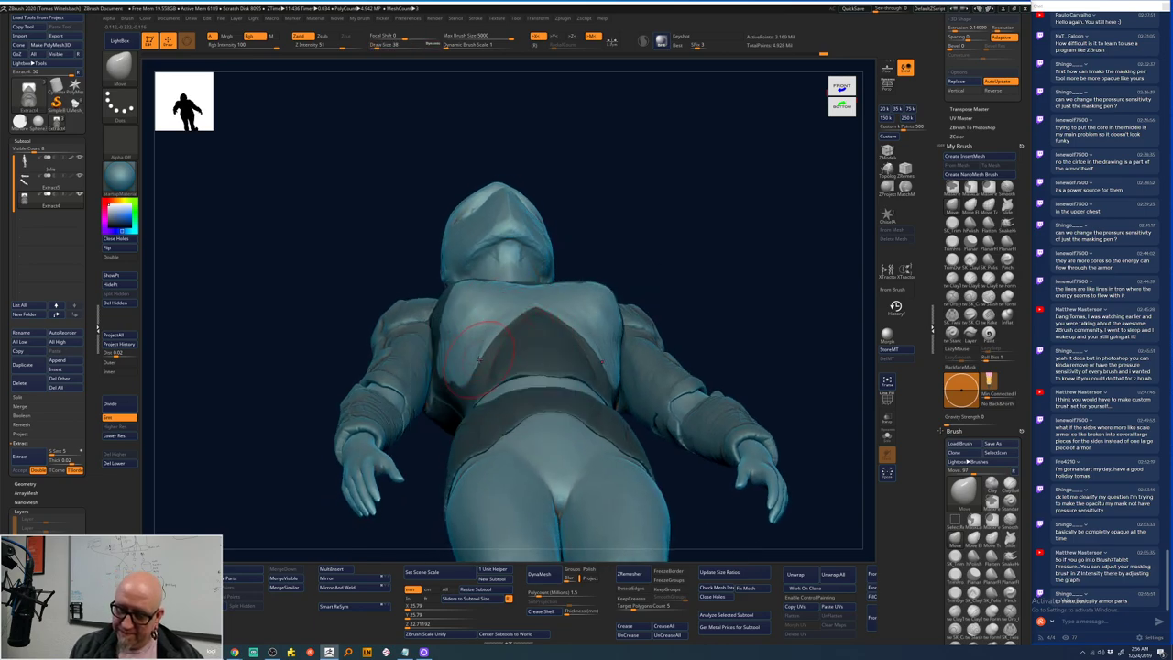
{"action": "mouse_move", "coordinate": [477, 363]}
{"action": "left_mouse_down"}
{"action": "mouse_move", "coordinate": [492, 319]}
{"action": "mouse_move", "coordinate": [495, 342]}
{"action": "mouse_move", "coordinate": [509, 325]}
{"action": "left_mouse_up"}
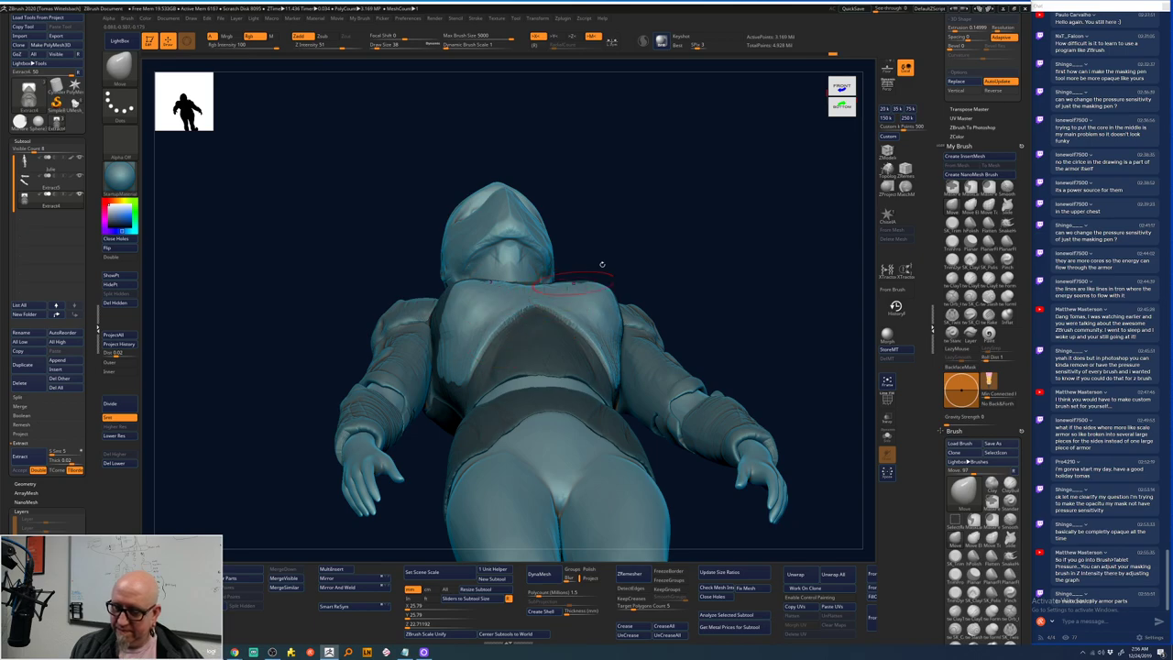
{"action": "key", "text": "ctrl+z"}
{"action": "key", "text": "ctrl+z"}
{"action": "key", "text": "ctrl+z"}
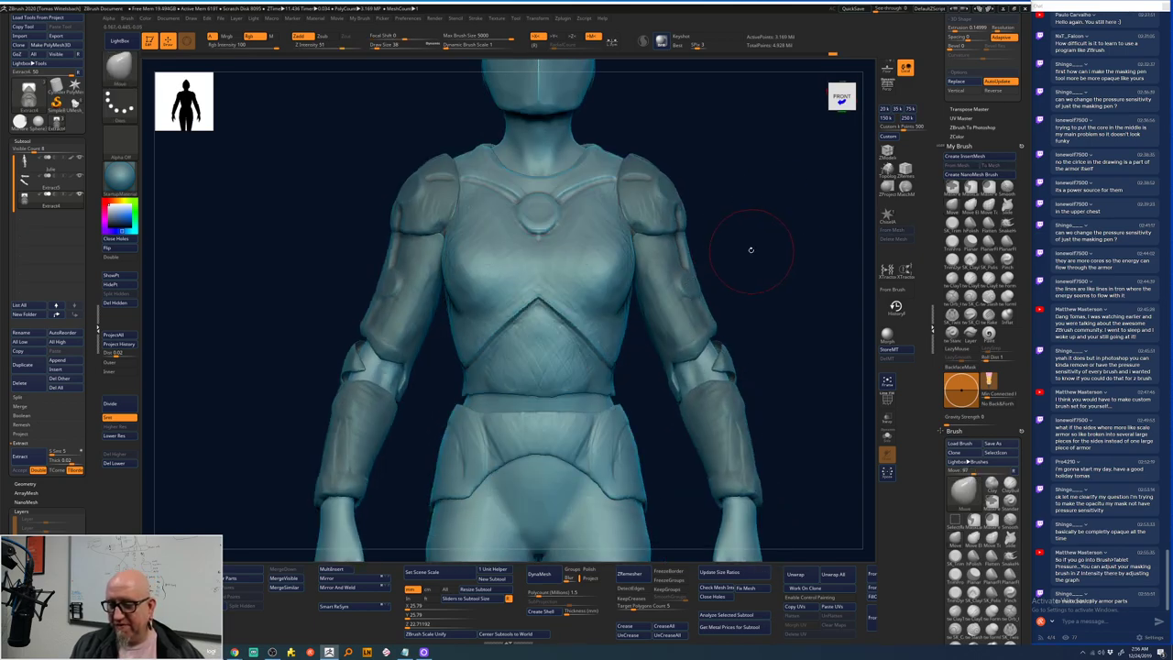
{"action": "key", "text": "ctrl+z"}
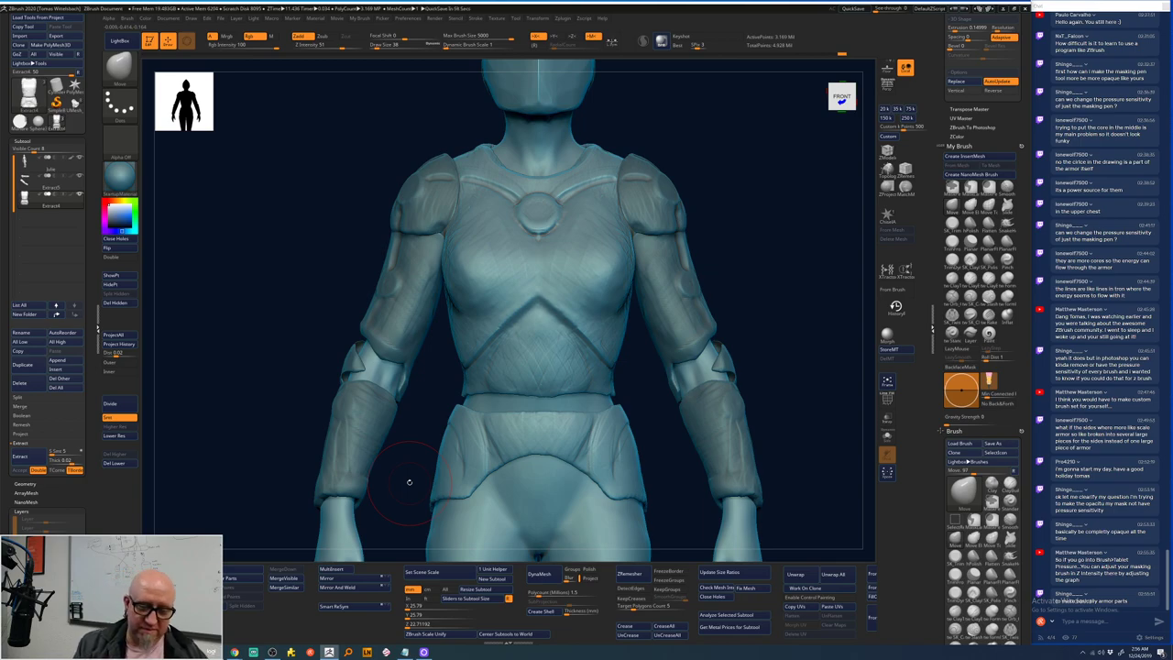
- Mask both knees, extending the masks downward and checking them from the side
{"action": "left_click_drag", "start_coordinate": [750, 214], "coordinate": [633, 260], "text": "alt"}
{"action": "left_click_drag", "start_coordinate": [573, 344], "coordinate": [555, 266], "text": "alt"}
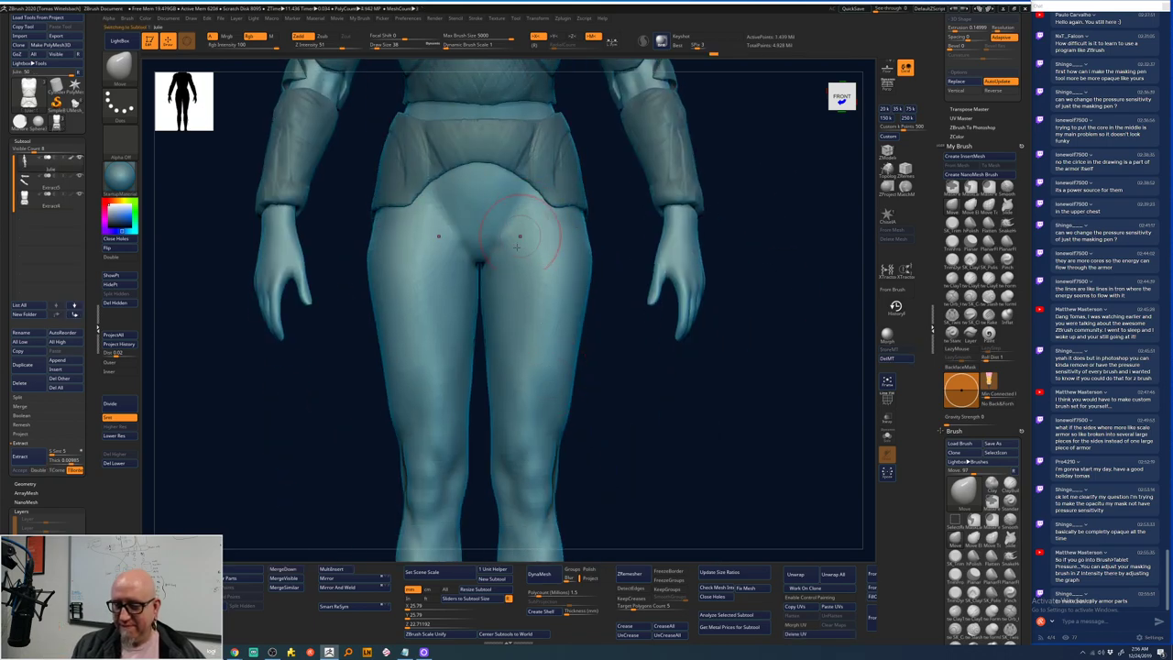
{"action": "key", "text": "space"}
{"action": "key", "text": "ctrl"}
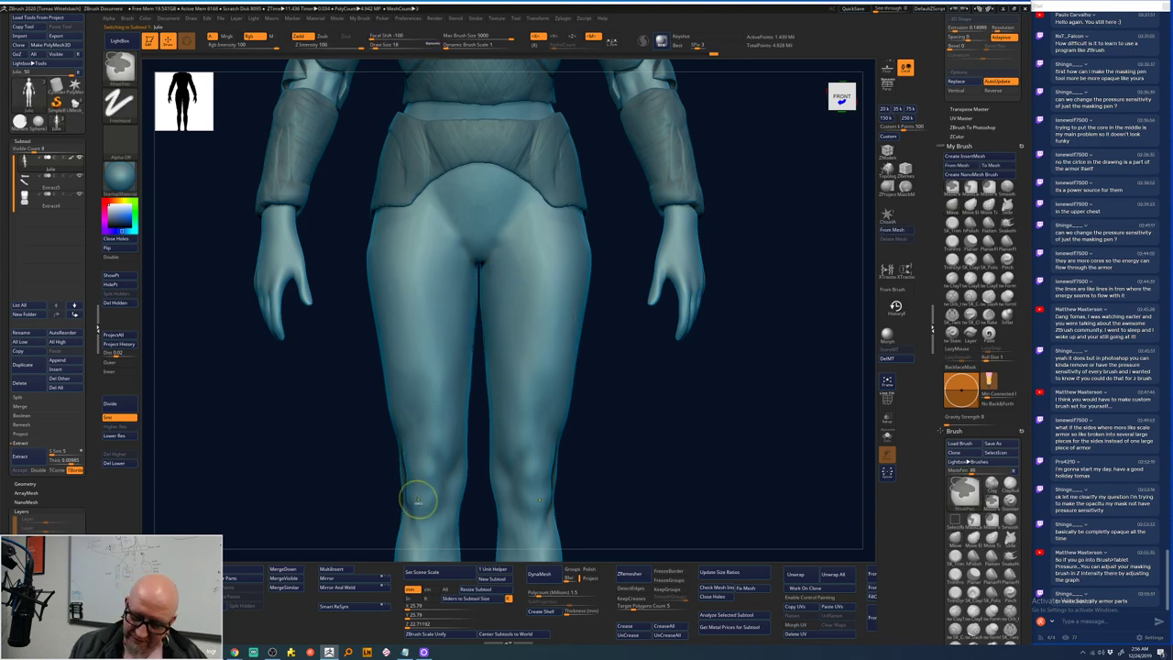
{"action": "mouse_move", "coordinate": [419, 492]}
{"action": "left_mouse_down", "text": "ctrl"}
{"action": "mouse_move", "coordinate": [431, 493]}
{"action": "mouse_move", "coordinate": [440, 453]}
{"action": "mouse_move", "coordinate": [414, 441]}
{"action": "mouse_move", "coordinate": [414, 493]}
{"action": "left_mouse_up", "text": "ctrl"}
{"action": "left_click_drag", "start_coordinate": [641, 449], "coordinate": [581, 362], "text": "alt"}
{"action": "mouse_move", "coordinate": [494, 351]}
{"action": "left_mouse_down", "text": "ctrl"}
{"action": "mouse_move", "coordinate": [494, 341]}
{"action": "mouse_move", "coordinate": [485, 372]}
{"action": "mouse_move", "coordinate": [504, 417]}
{"action": "mouse_move", "coordinate": [530, 385]}
{"action": "left_mouse_up", "text": "ctrl"}
{"action": "mouse_move", "coordinate": [619, 351]}
{"action": "left_mouse_down"}
{"action": "mouse_move", "coordinate": [536, 362]}
{"action": "mouse_move", "coordinate": [556, 396]}
{"action": "mouse_move", "coordinate": [497, 387]}
{"action": "mouse_move", "coordinate": [464, 358]}
{"action": "mouse_move", "coordinate": [483, 378]}
{"action": "mouse_move", "coordinate": [465, 433]}
{"action": "left_mouse_up"}
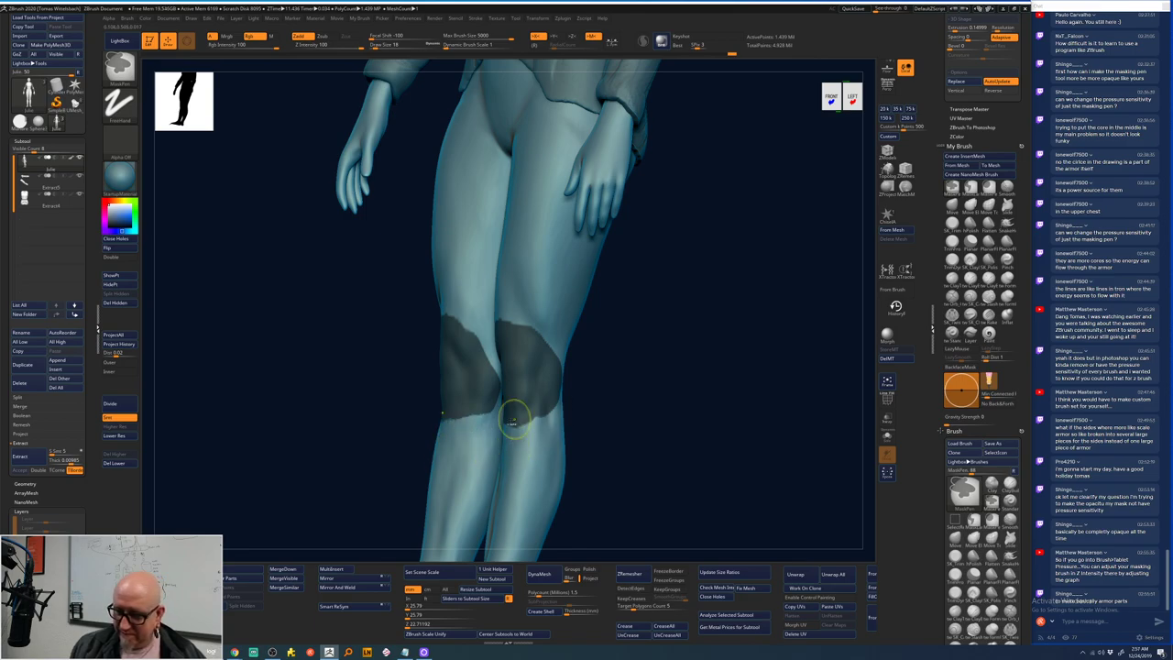
{"action": "key", "text": "ctrl"}
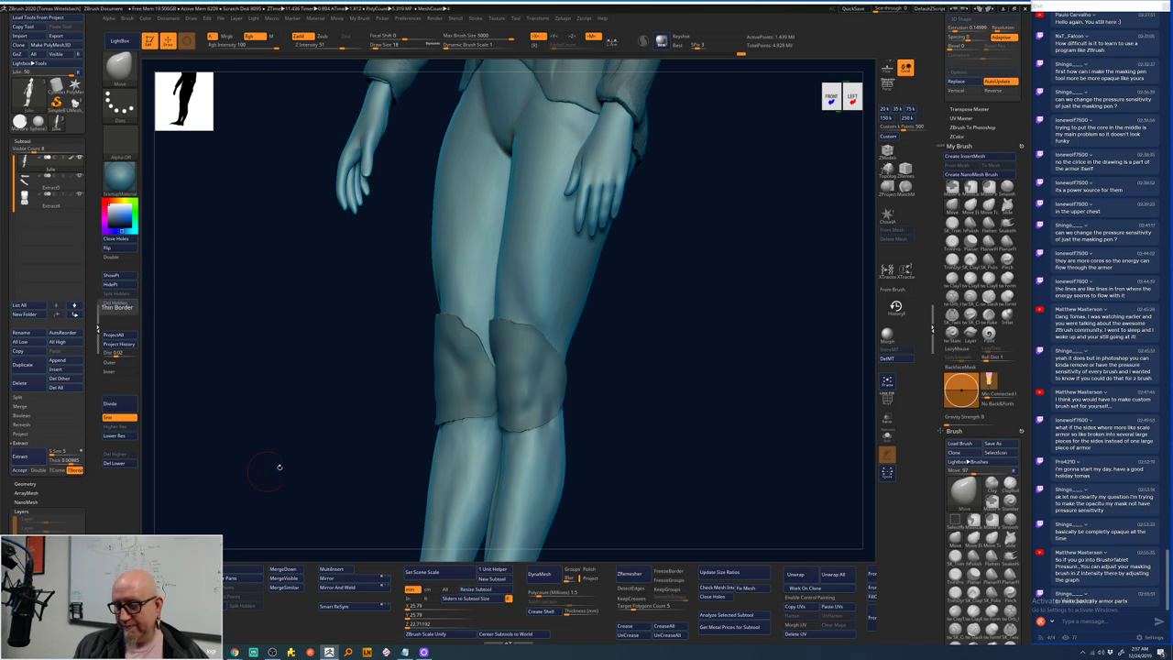
- Extract the masked knees into a new knee-pad shell
{"action": "left_click", "coordinate": [19, 469]}
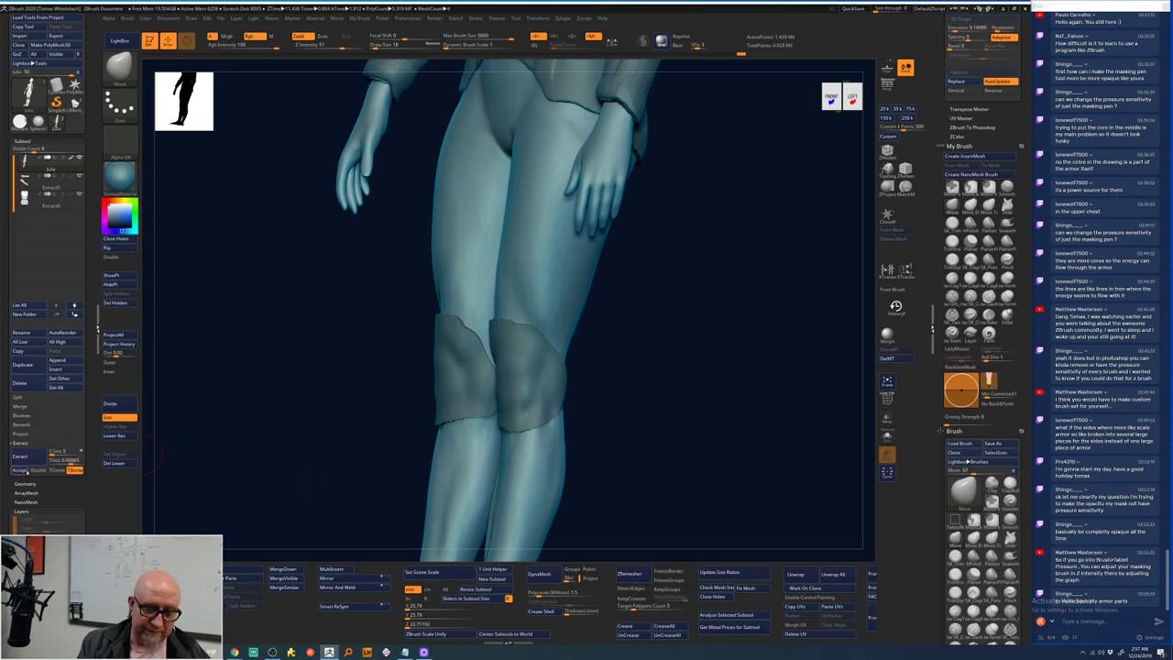
{"action": "left_click_drag", "start_coordinate": [264, 506], "coordinate": [306, 488]}
{"action": "left_click_drag", "start_coordinate": [592, 272], "coordinate": [568, 297]}
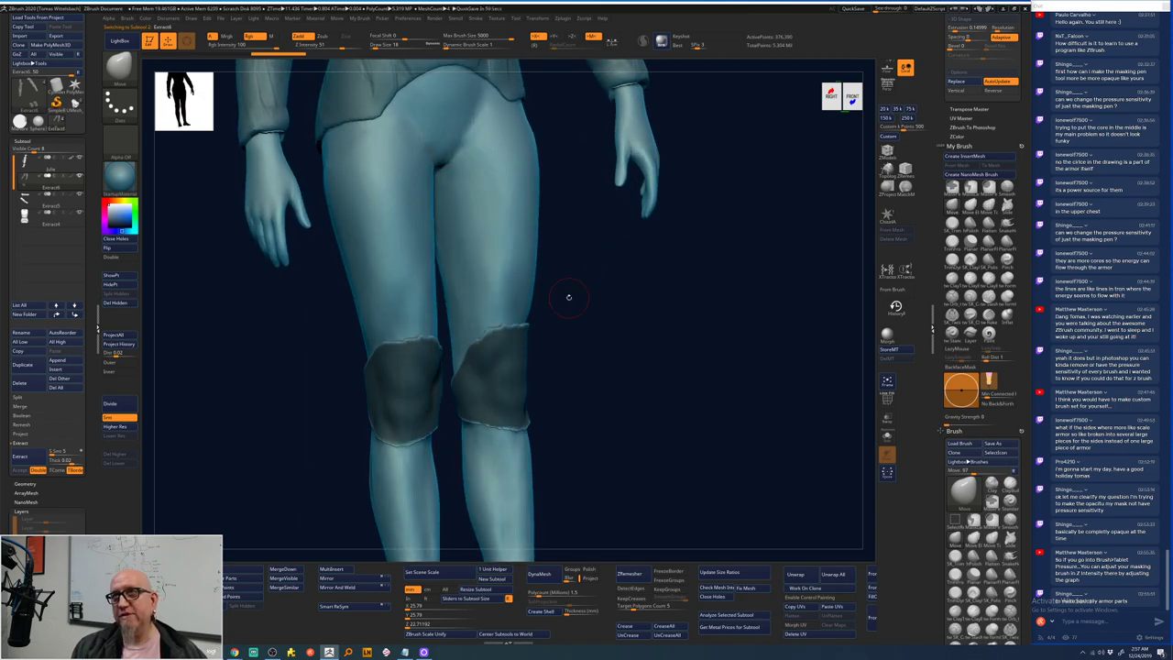
- Smooth the top and bottom edges of both knee pads, then frame the model
{"action": "mouse_move", "coordinate": [408, 332]}
{"action": "left_mouse_down", "text": "shift"}
{"action": "mouse_move", "coordinate": [384, 346]}
{"action": "mouse_move", "coordinate": [514, 326]}
{"action": "mouse_move", "coordinate": [438, 367]}
{"action": "left_mouse_up", "text": "shift"}
{"action": "mouse_move", "coordinate": [374, 440]}
{"action": "left_mouse_down", "text": "shift"}
{"action": "mouse_move", "coordinate": [416, 448]}
{"action": "mouse_move", "coordinate": [517, 427]}
{"action": "left_mouse_up", "text": "shift"}
{"action": "left_click_drag", "start_coordinate": [587, 275], "coordinate": [610, 245]}
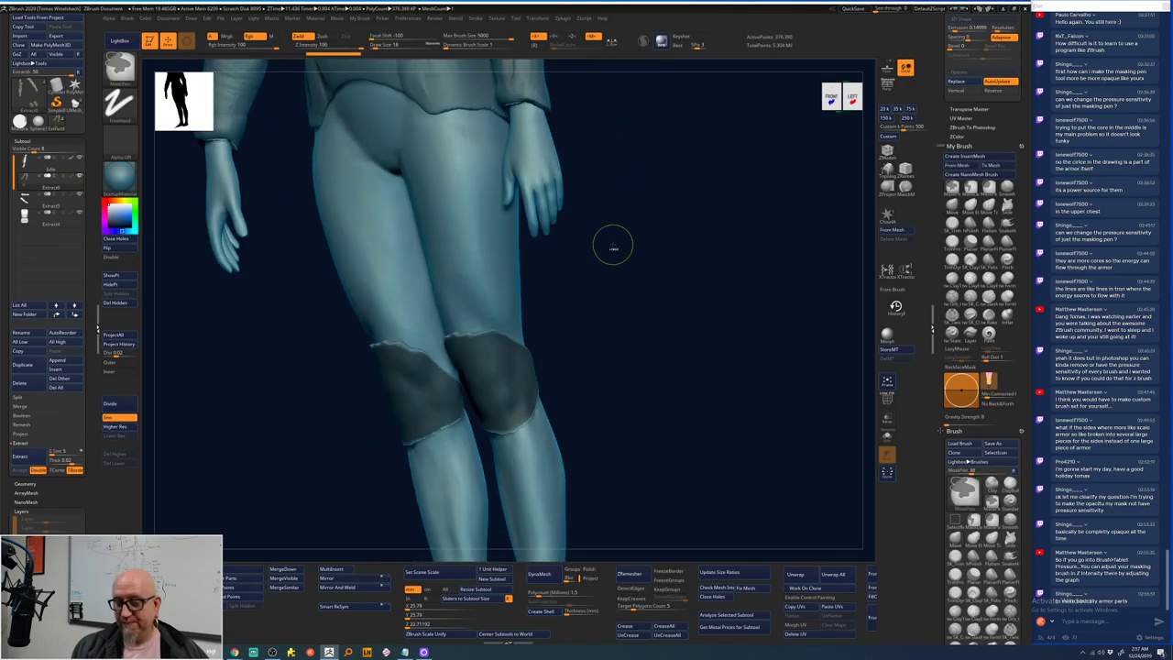
{"action": "key", "text": "ctrl"}
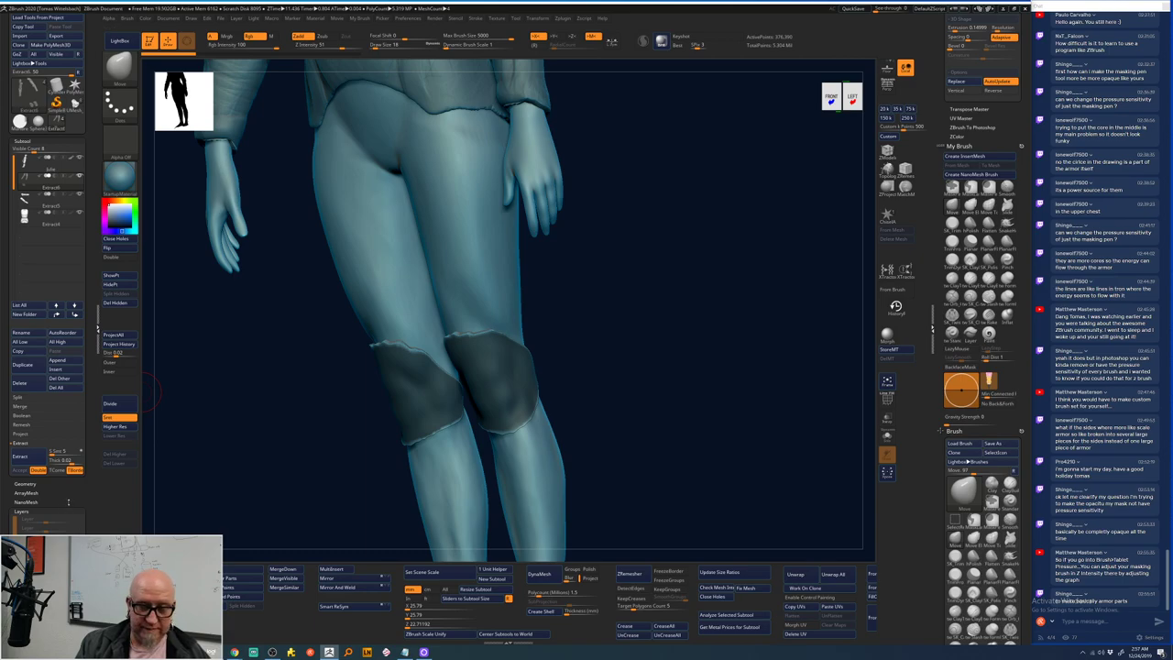
{"action": "key", "text": "f"}
{"action": "left_click_drag", "start_coordinate": [248, 367], "coordinate": [307, 458]}
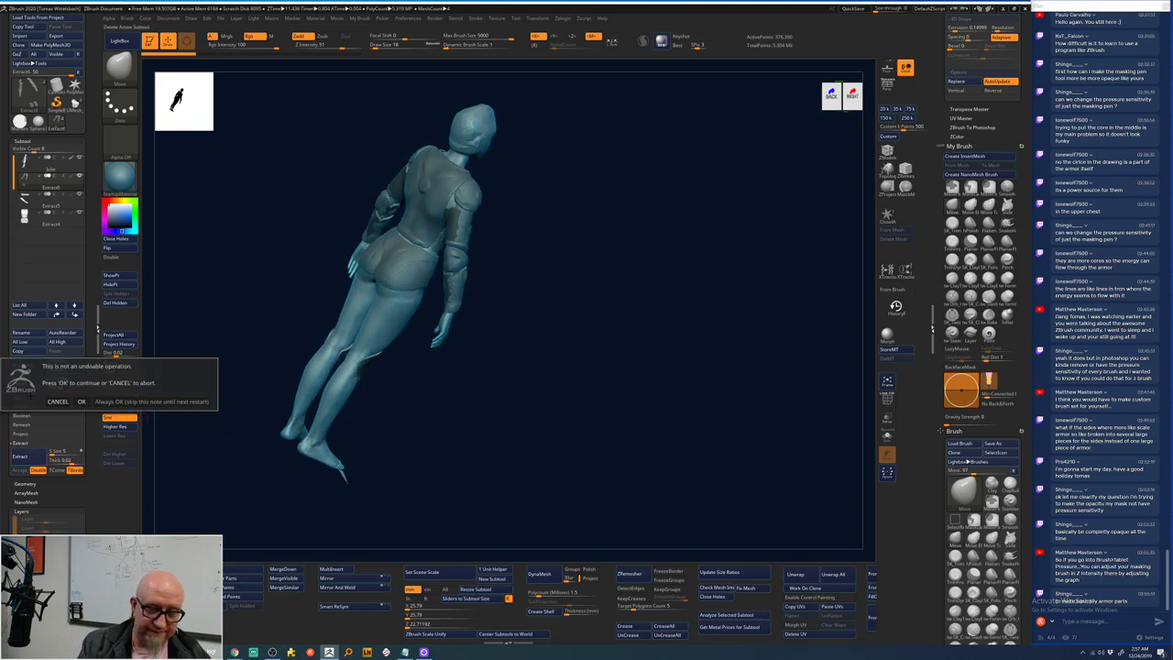
- Turn the figure back to a front view showing the bare knees
{"action": "left_click_drag", "start_coordinate": [445, 427], "coordinate": [513, 406]}
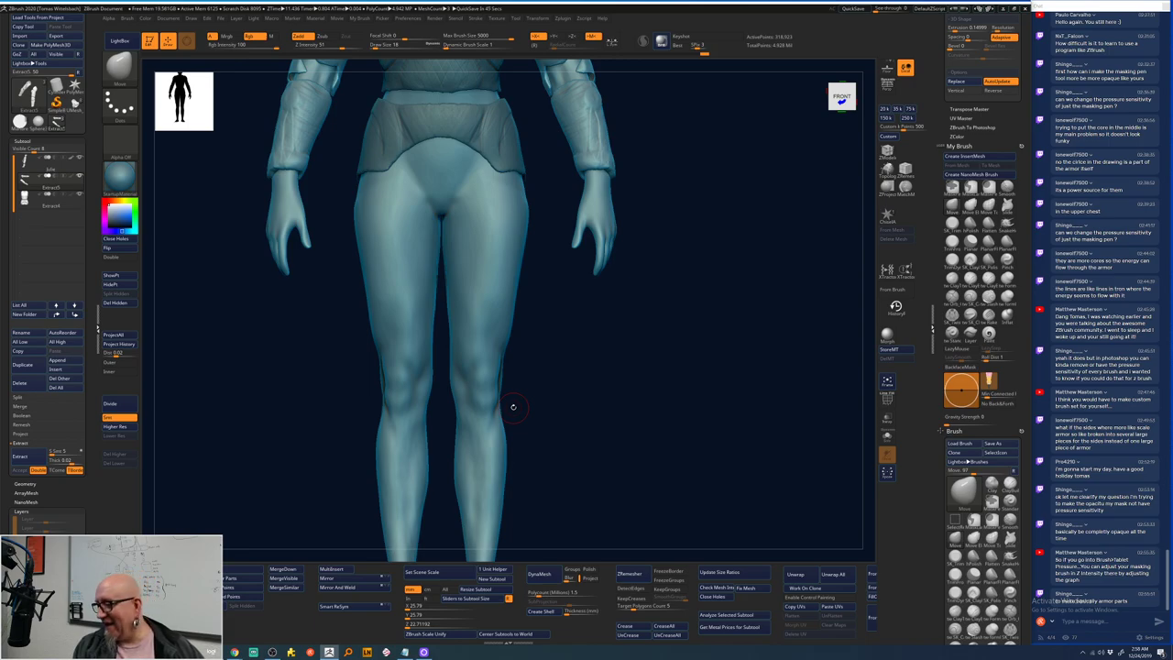
- Turn off global pressure settings for the brush and show its Z Intensity curve
{"action": "scroll", "coordinate": [980, 330], "scroll_direction": "down", "scroll_amount": 5}
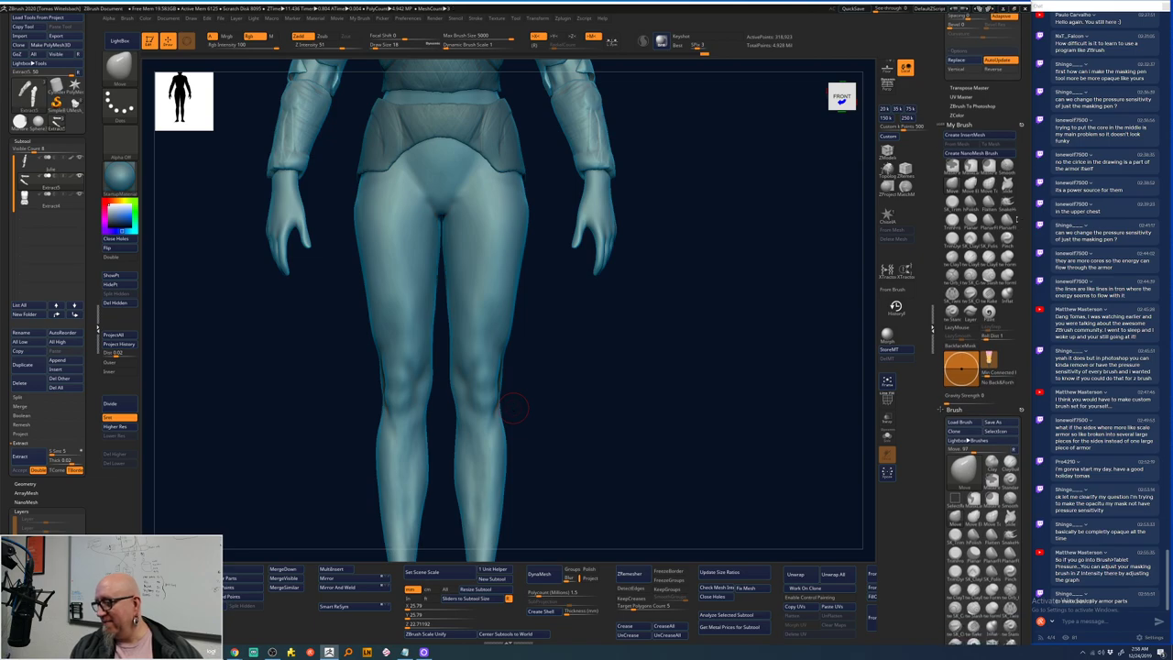
{"action": "scroll", "coordinate": [981, 275], "scroll_direction": "down", "scroll_amount": 2}
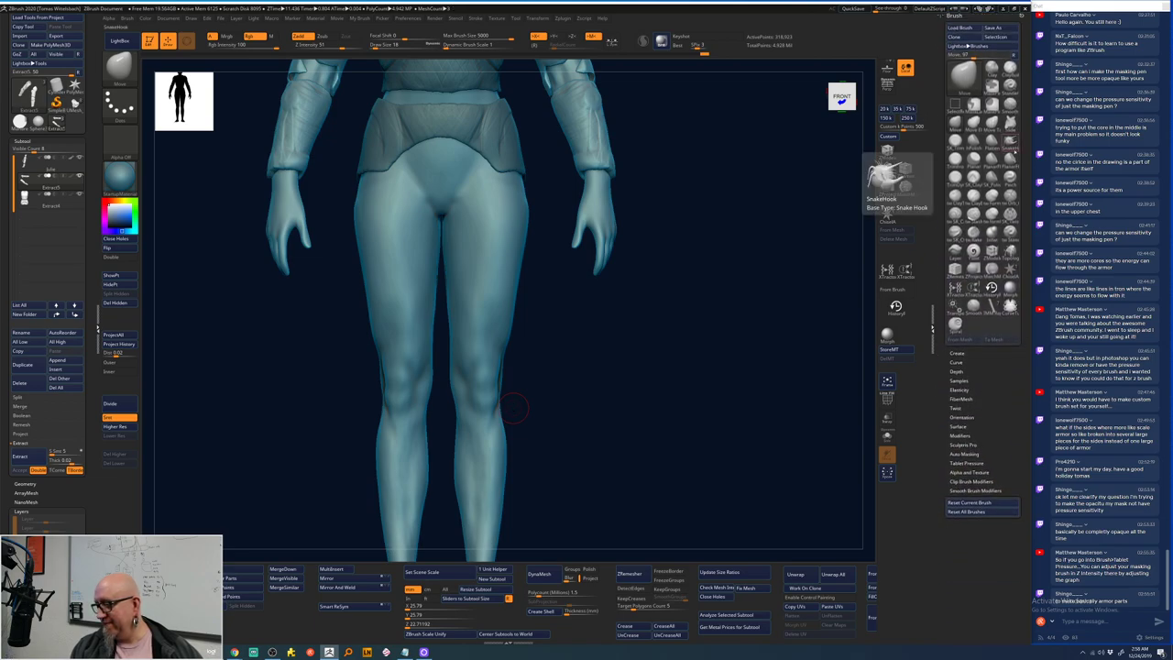
{"action": "left_click", "coordinate": [973, 462]}
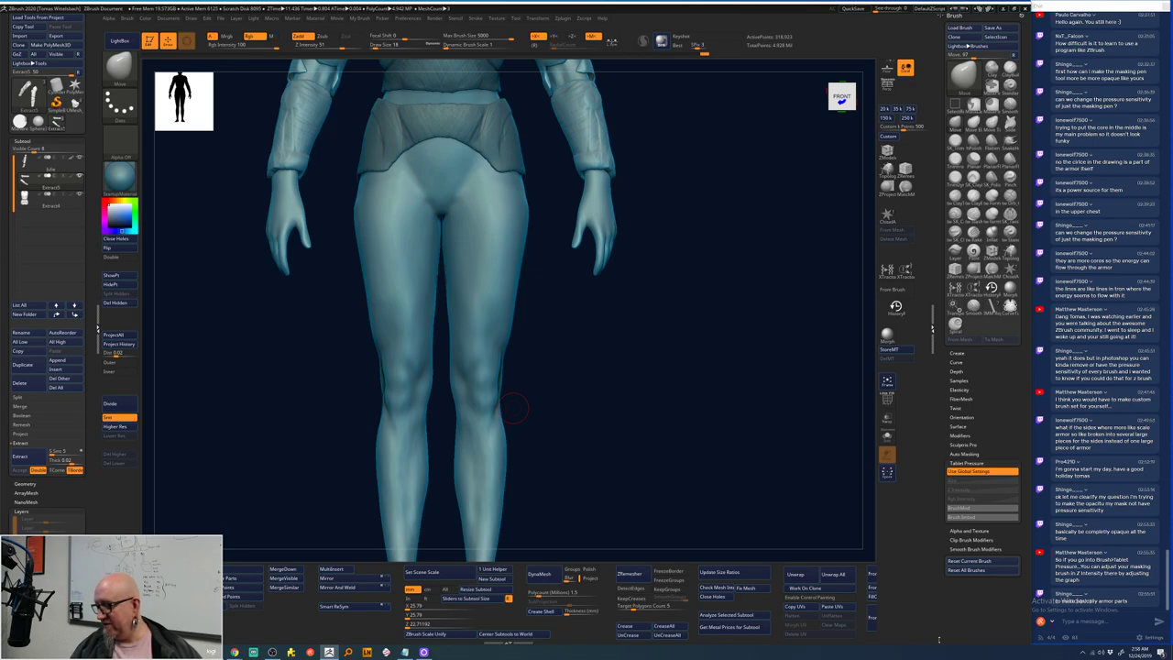
{"action": "left_click", "coordinate": [981, 471]}
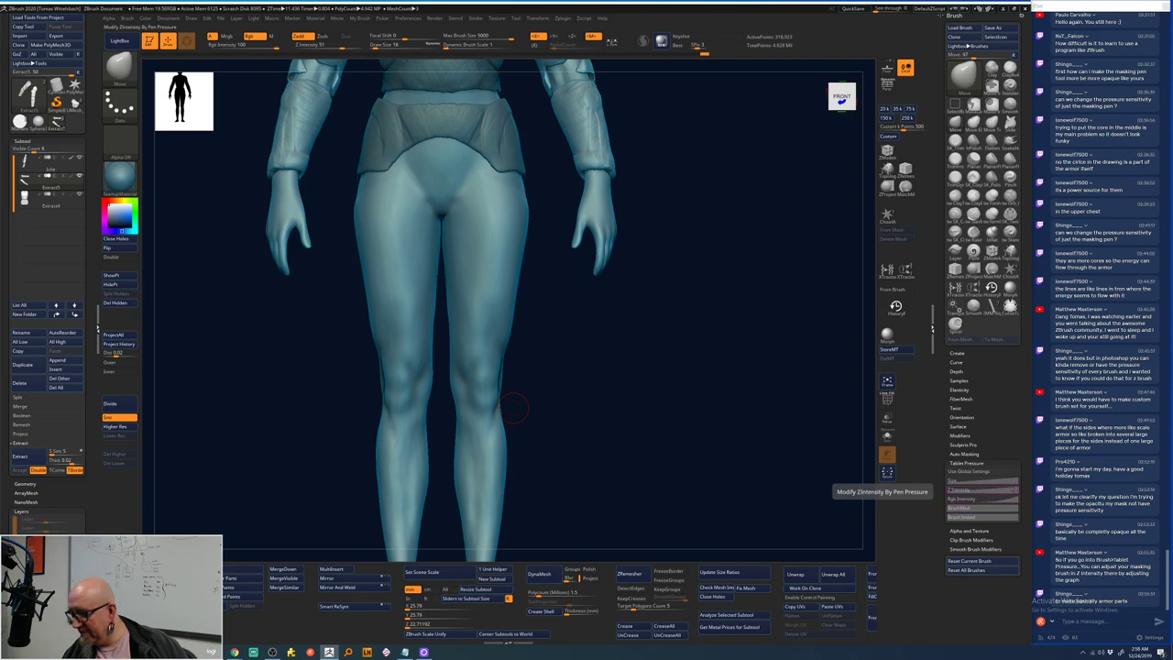
{"action": "left_click", "coordinate": [972, 489]}
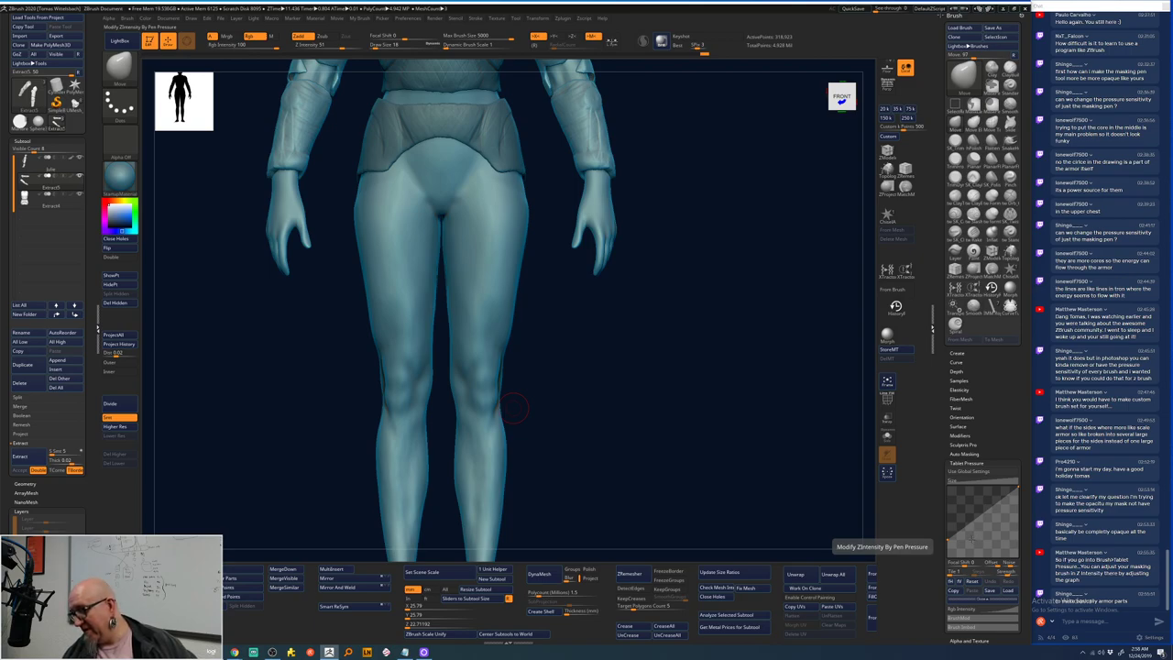
- Read the popup help for the Z Intensity curve, Smooth brush and pressure noise
{"action": "key", "text": "ctrl"}
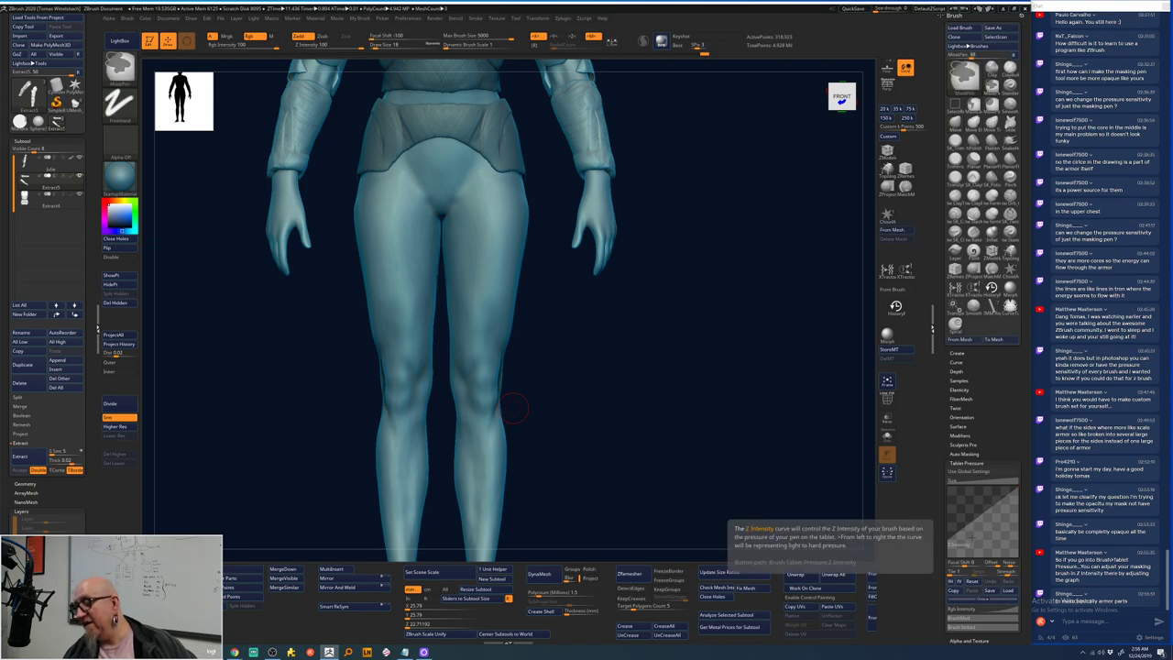
{"action": "key", "text": "ctrl"}
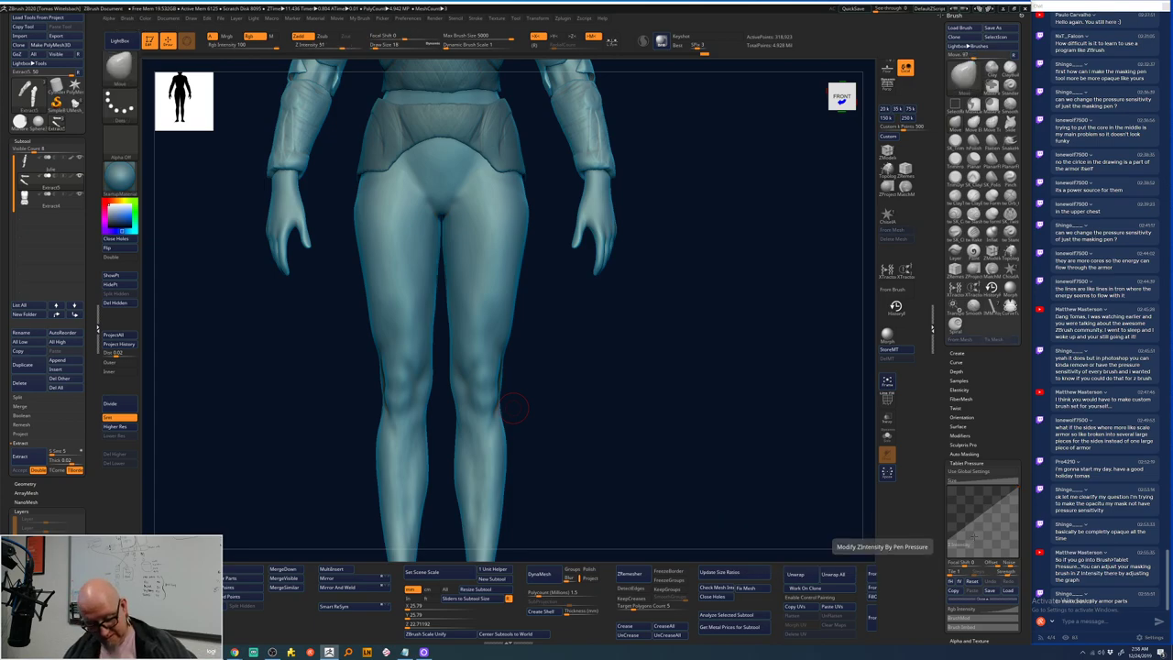
{"action": "key", "text": "ctrl"}
{"action": "key", "text": "ctrl"}
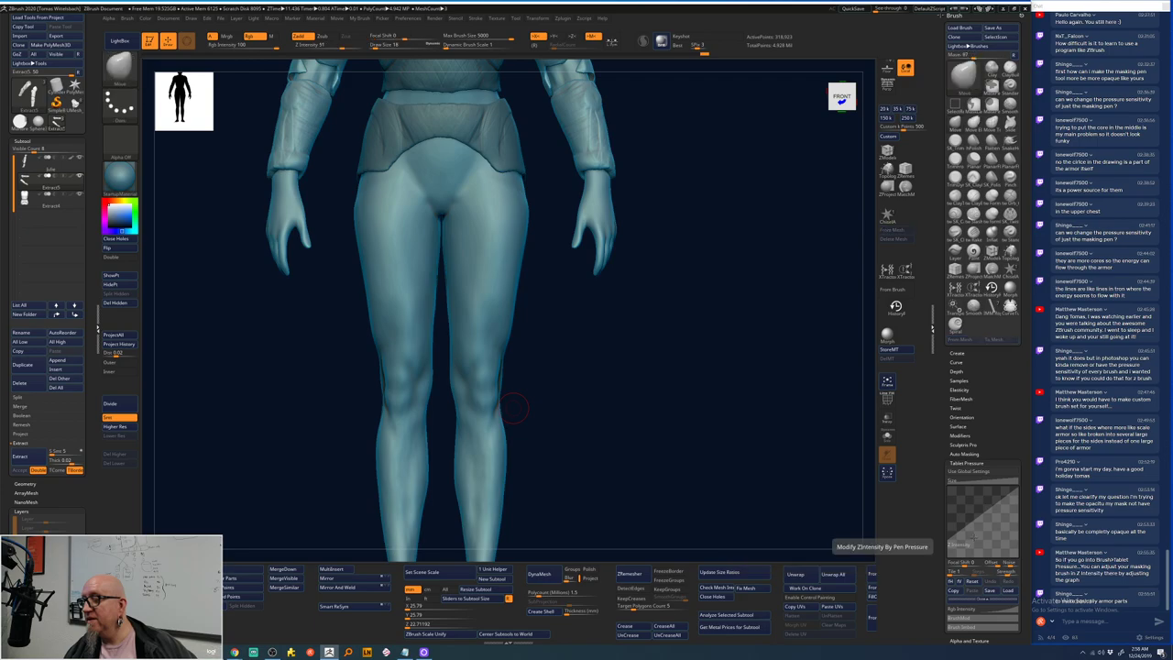
{"action": "key", "text": "ctrl"}
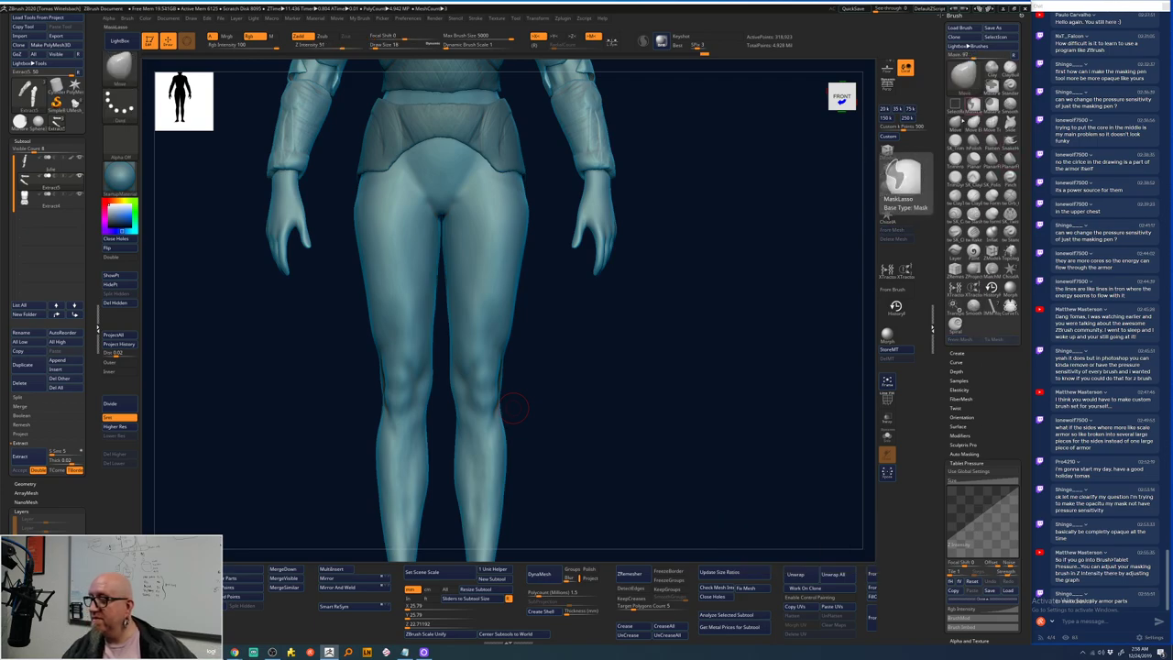
{"action": "key", "text": "shift"}
{"action": "key", "text": "shift"}
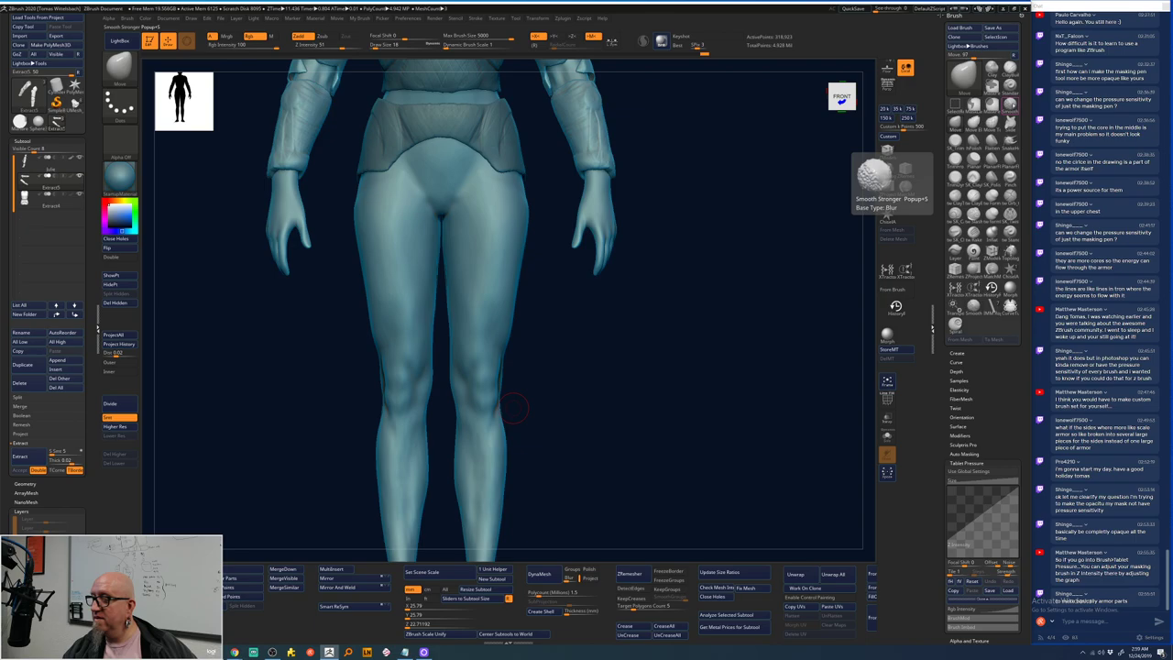
{"action": "key", "text": "ctrl"}
{"action": "key", "text": "ctrl"}
{"action": "key", "text": "ctrl"}
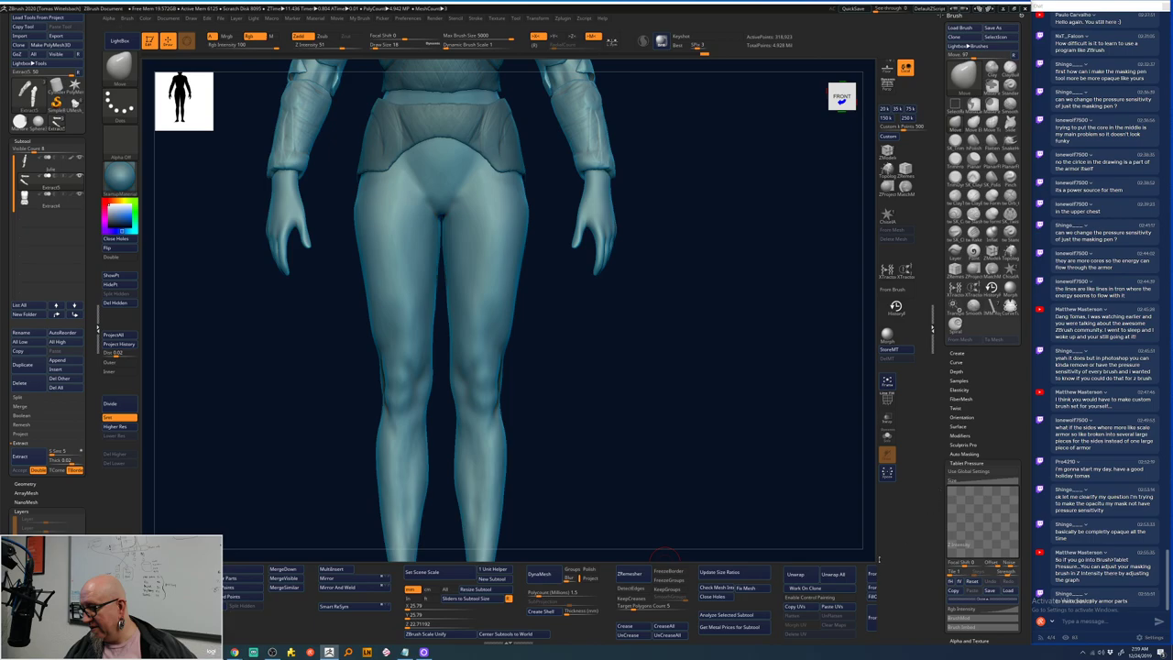
{"action": "key", "text": "ctrl"}
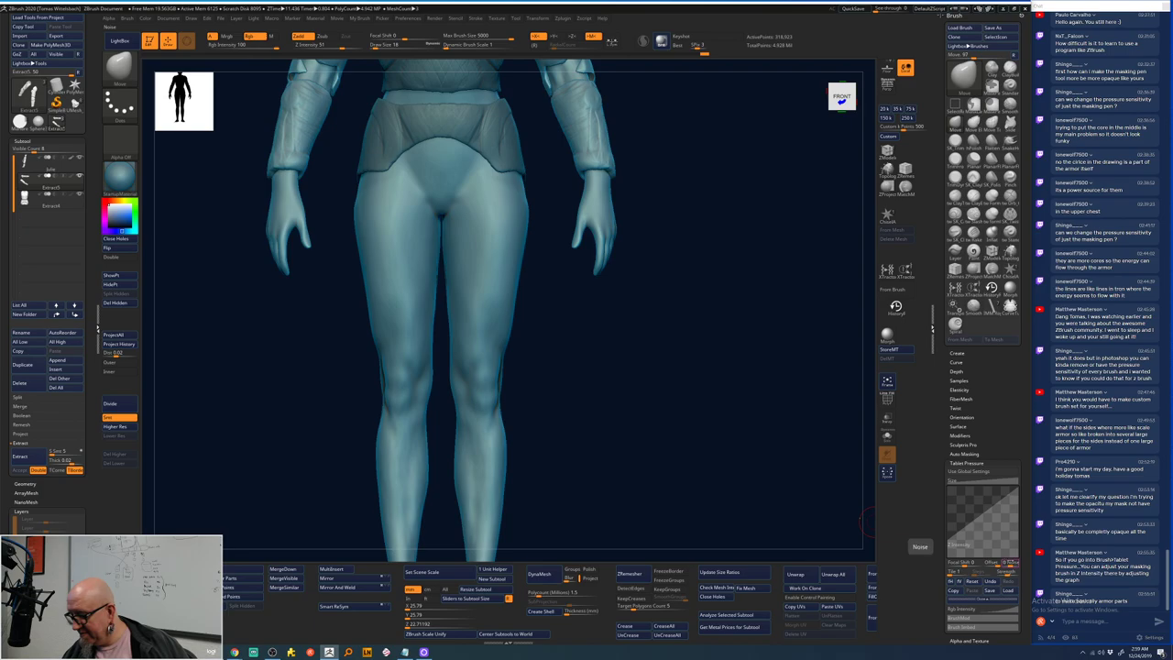
{"action": "key", "text": "ctrl"}
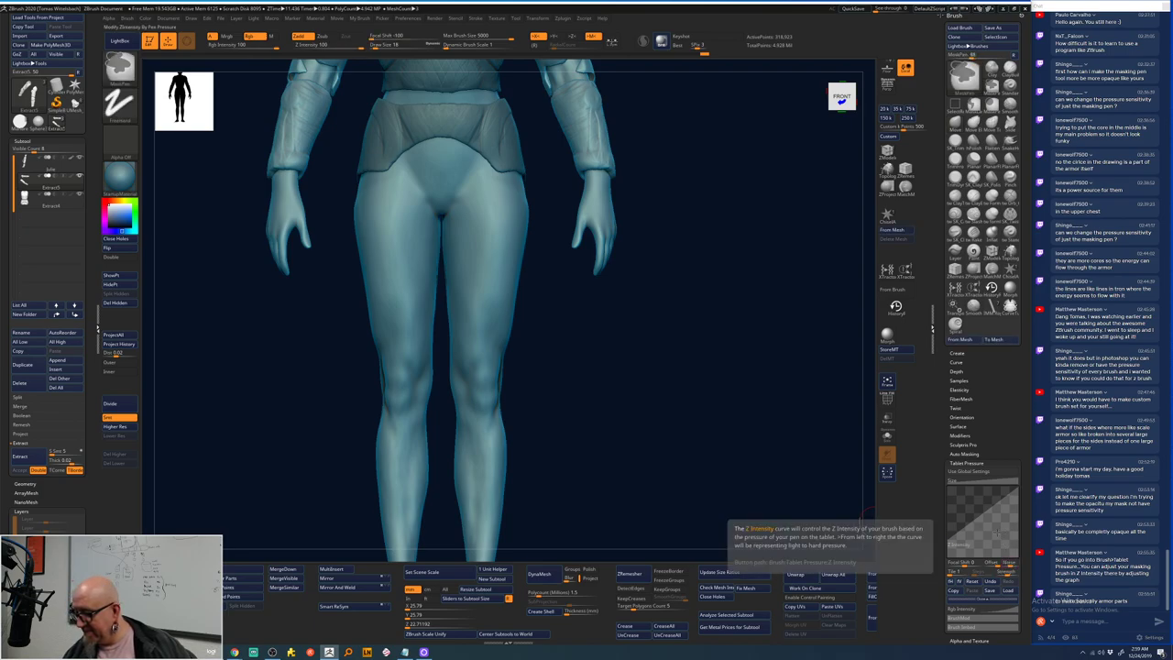
{"action": "key", "text": "ctrl"}
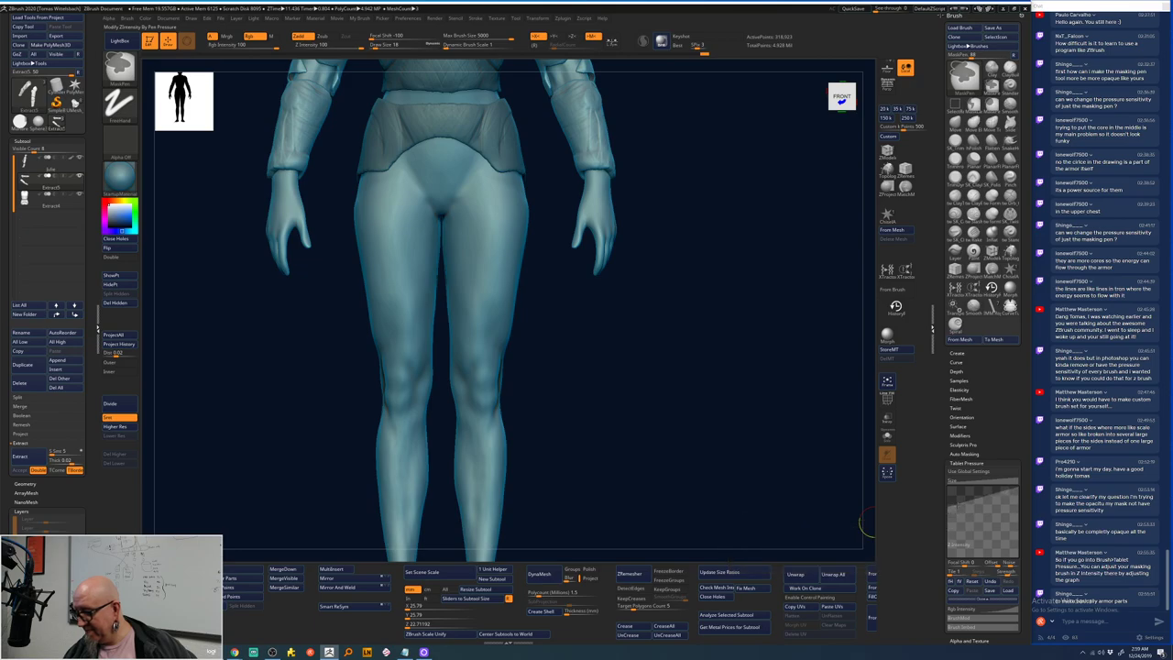
{"action": "key", "text": "ctrl"}
{"action": "key", "text": "ctrl"}
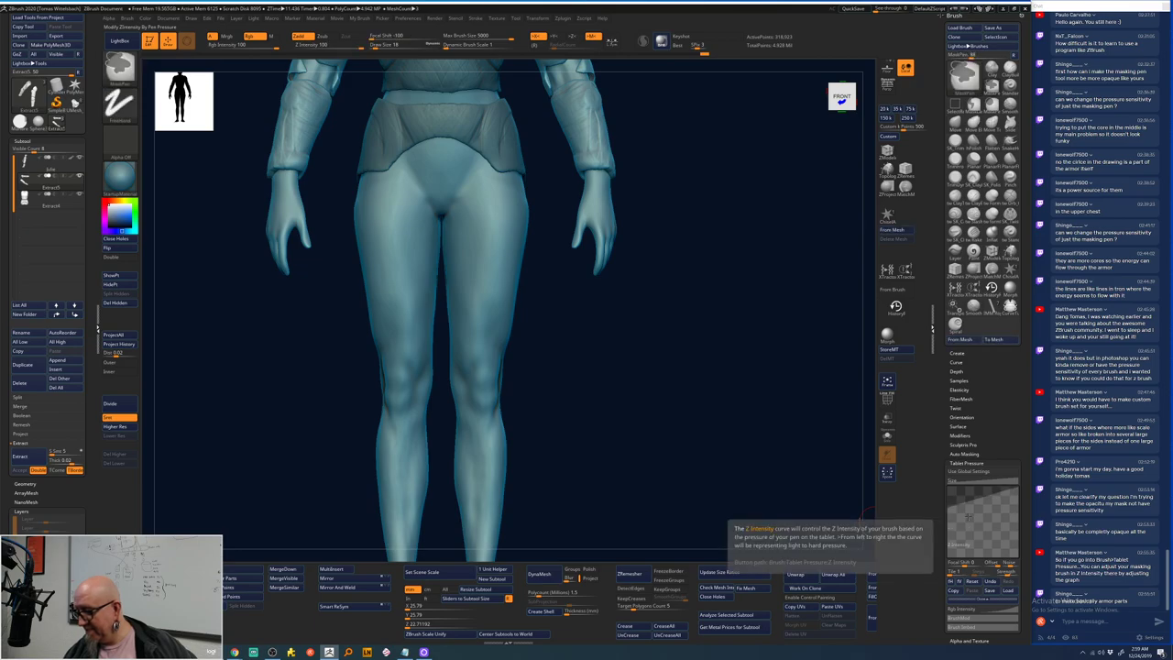
{"action": "key", "text": "ctrl"}
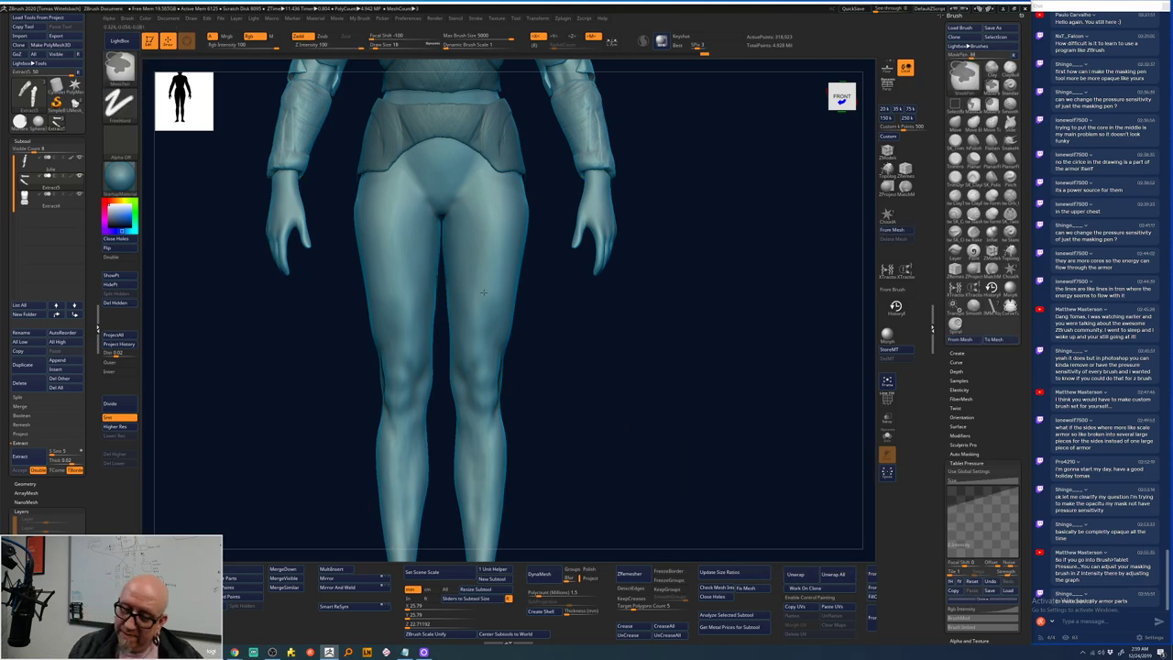
{"action": "key", "text": "ctrl"}
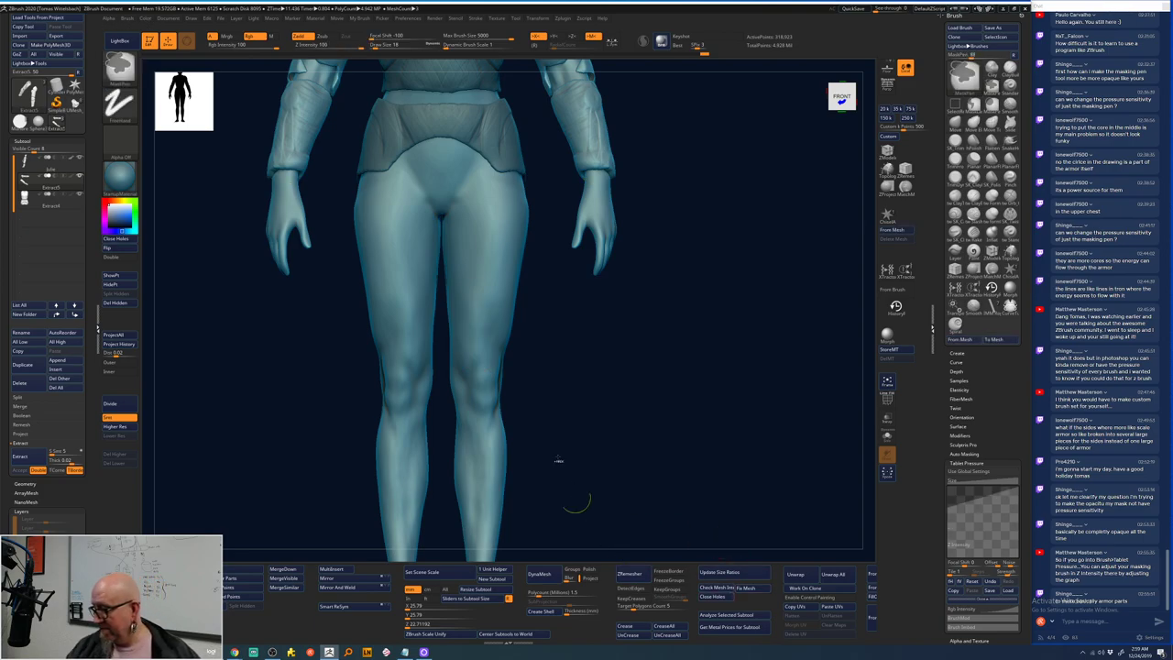
{"action": "key", "text": "ctrl"}
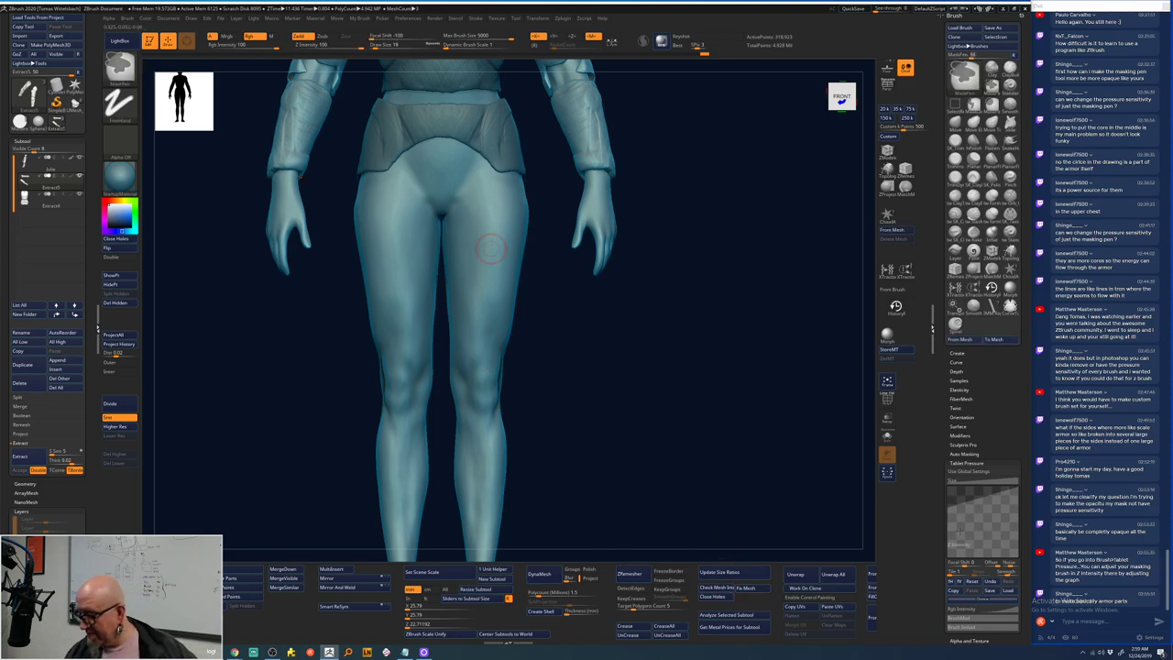
{"action": "key", "text": "d"}
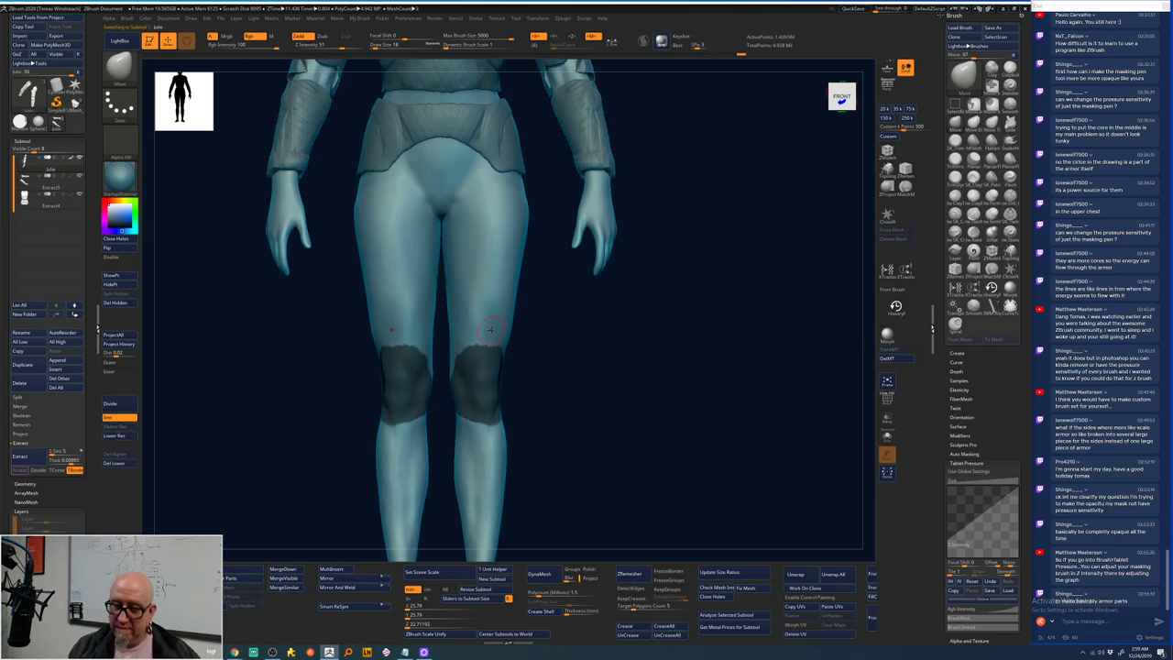
{"action": "left_click_drag", "start_coordinate": [543, 306], "coordinate": [521, 330], "text": "ctrl"}
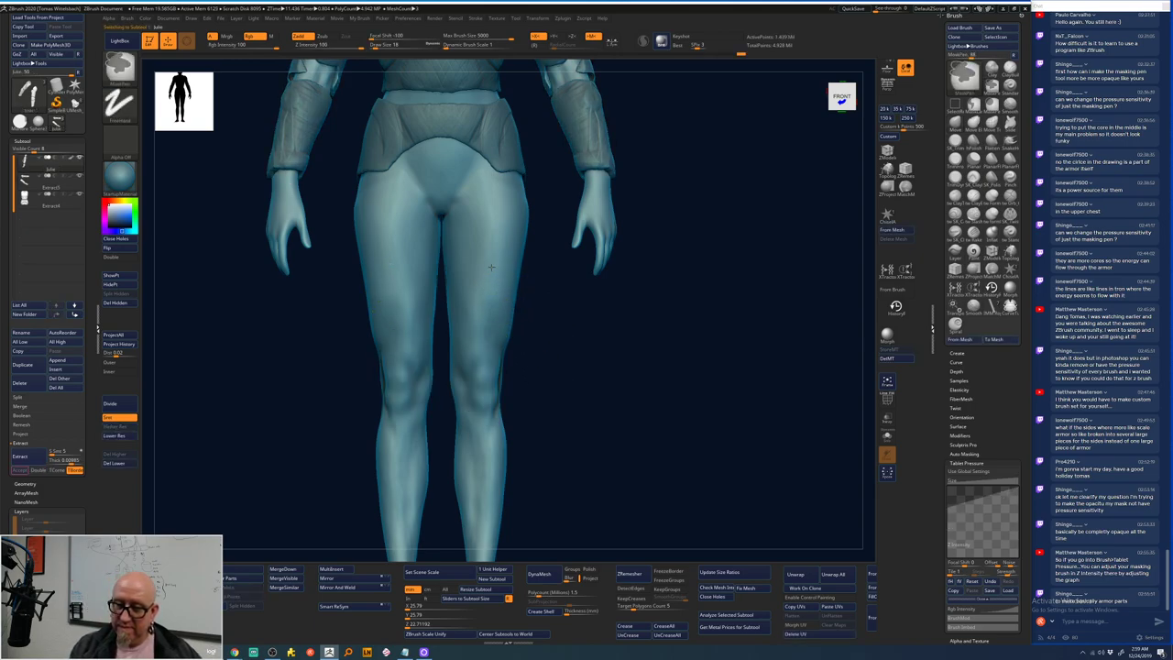
{"action": "left_click_drag", "start_coordinate": [489, 264], "coordinate": [483, 325], "text": "ctrl"}
{"action": "key", "text": "ctrl"}
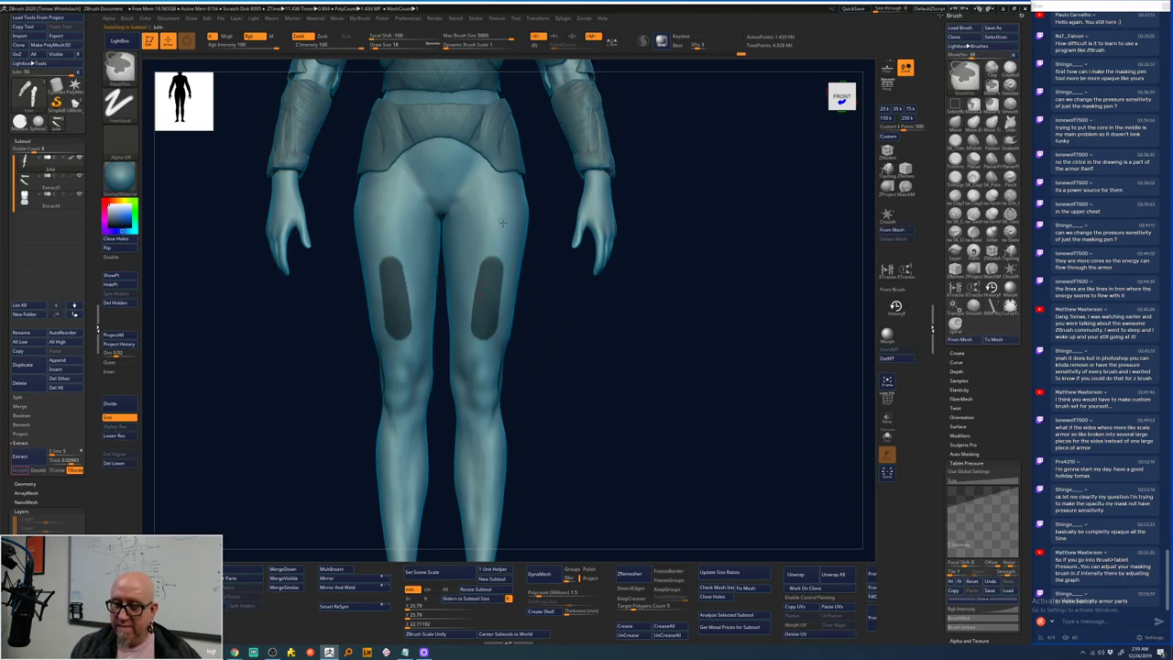
{"action": "key", "text": "ctrl+z"}
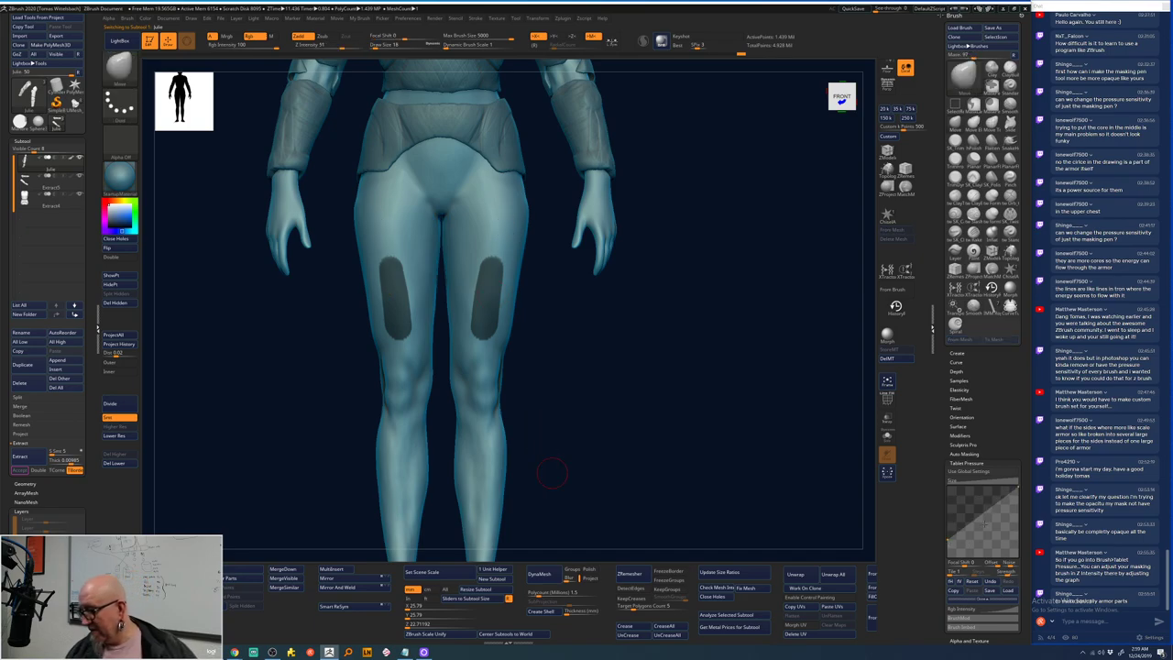
{"action": "key", "text": "ctrl"}
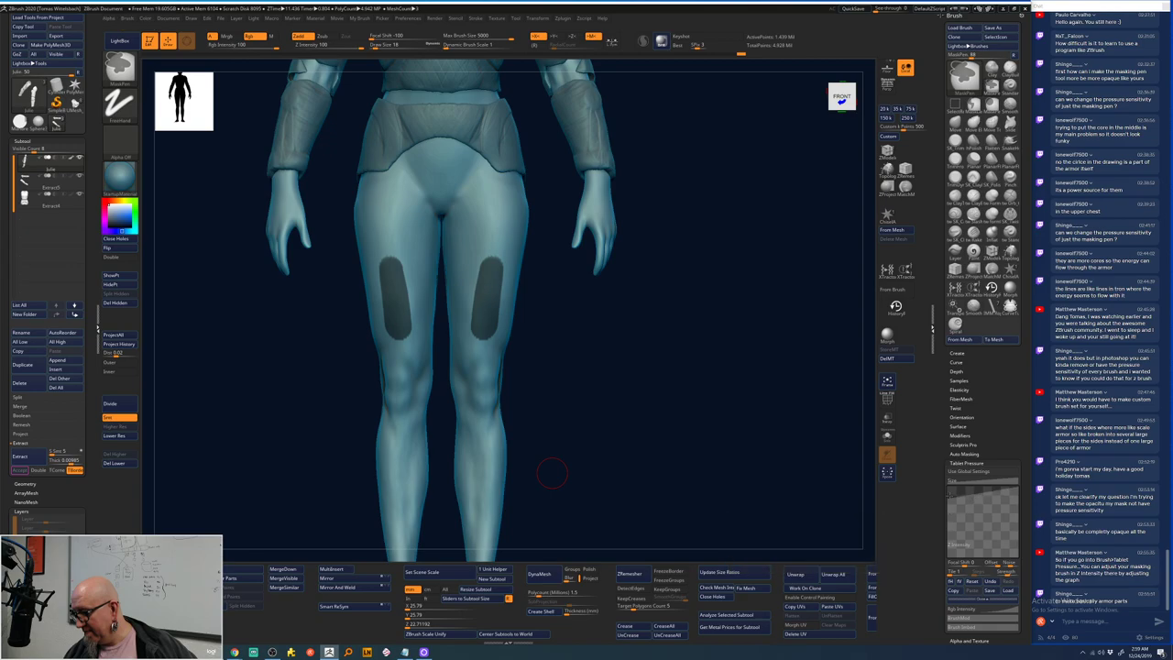
{"action": "left_click_drag", "start_coordinate": [470, 265], "coordinate": [464, 317], "text": "ctrl"}
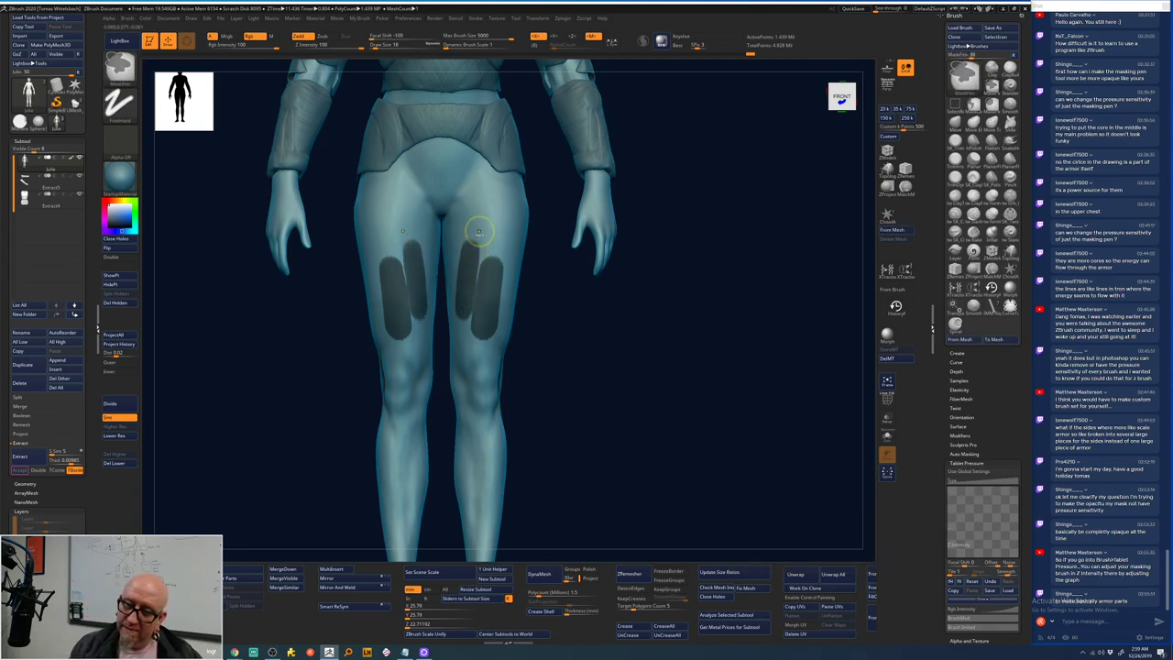
{"action": "mouse_move", "coordinate": [475, 242]}
{"action": "left_mouse_down", "text": "ctrl"}
{"action": "mouse_move", "coordinate": [505, 223]}
{"action": "mouse_move", "coordinate": [503, 249]}
{"action": "mouse_move", "coordinate": [492, 227]}
{"action": "mouse_move", "coordinate": [475, 235]}
{"action": "mouse_move", "coordinate": [481, 282]}
{"action": "left_mouse_up", "text": "ctrl"}
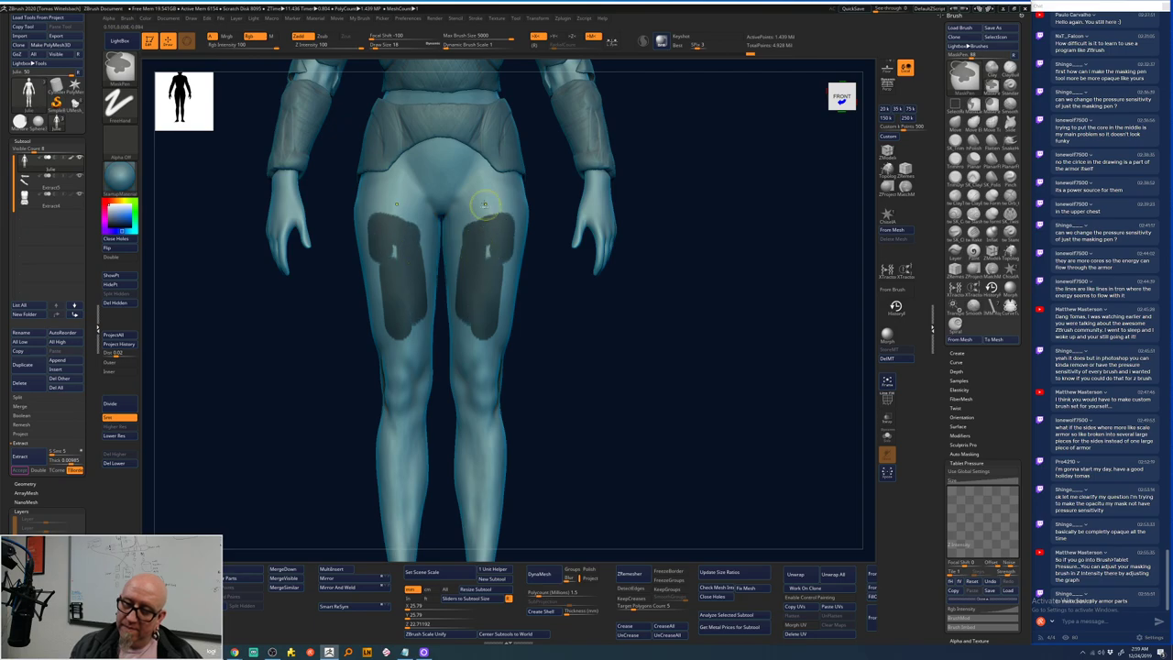
{"action": "mouse_move", "coordinate": [499, 191]}
{"action": "left_mouse_down", "text": "ctrl"}
{"action": "mouse_move", "coordinate": [472, 200]}
{"action": "mouse_move", "coordinate": [506, 198]}
{"action": "mouse_move", "coordinate": [476, 185]}
{"action": "left_mouse_up", "text": "ctrl"}
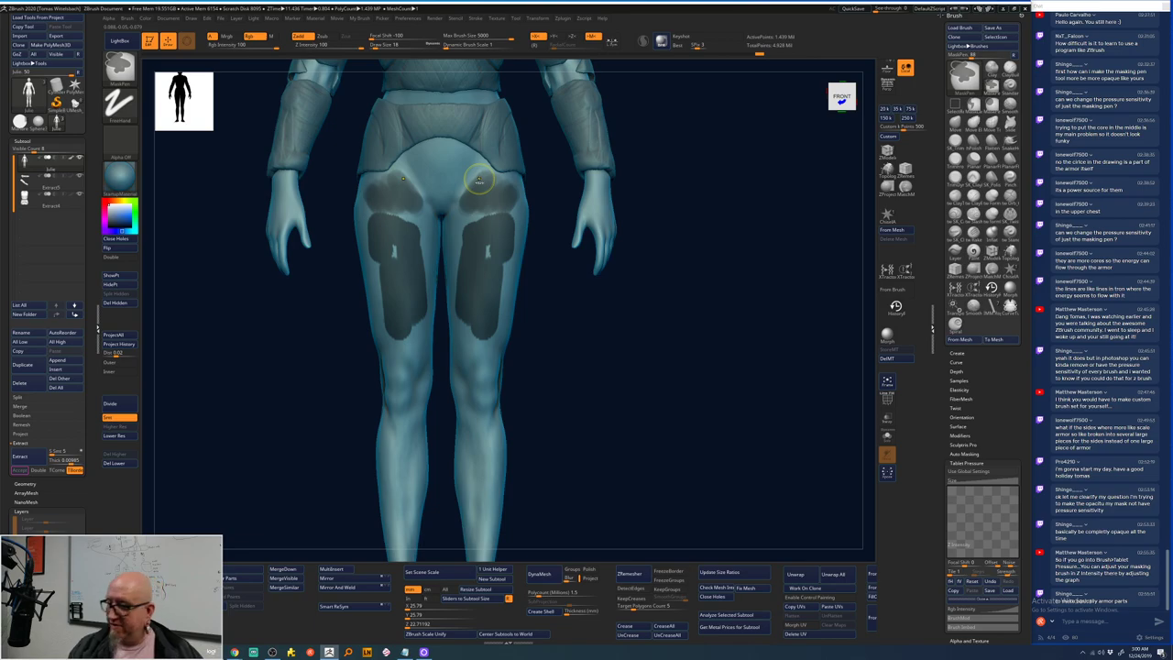
{"action": "key", "text": "ctrl+z"}
{"action": "key", "text": "ctrl+z"}
{"action": "key", "text": "ctrl+z"}
{"action": "key", "text": "ctrl+z"}
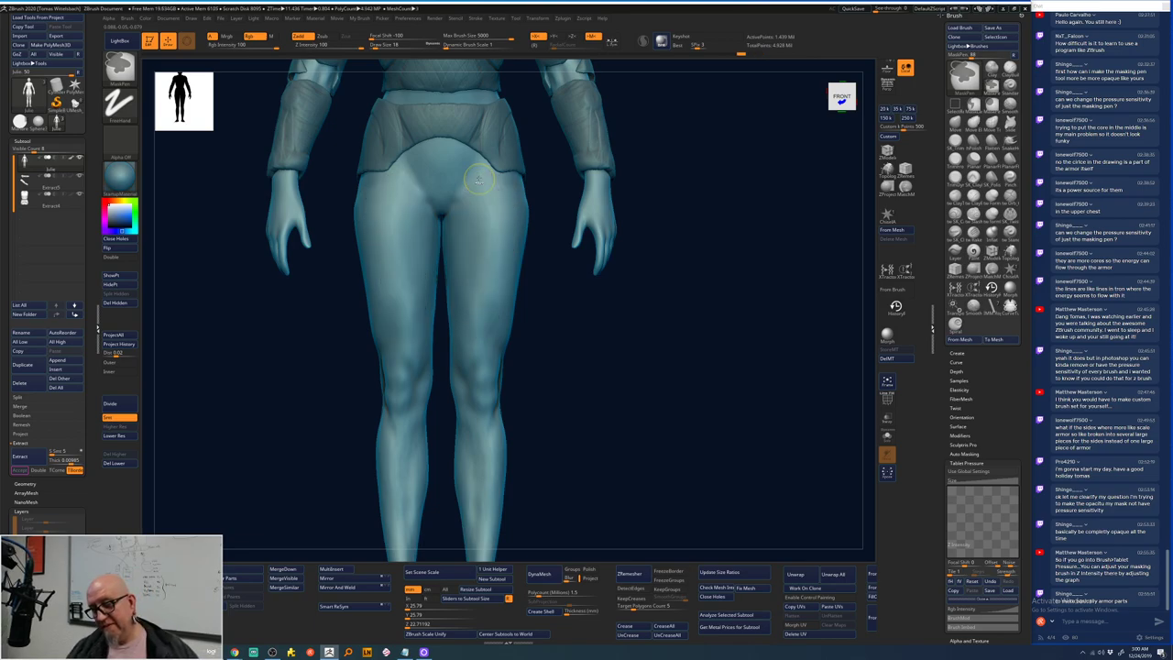
{"action": "key", "text": "ctrl"}
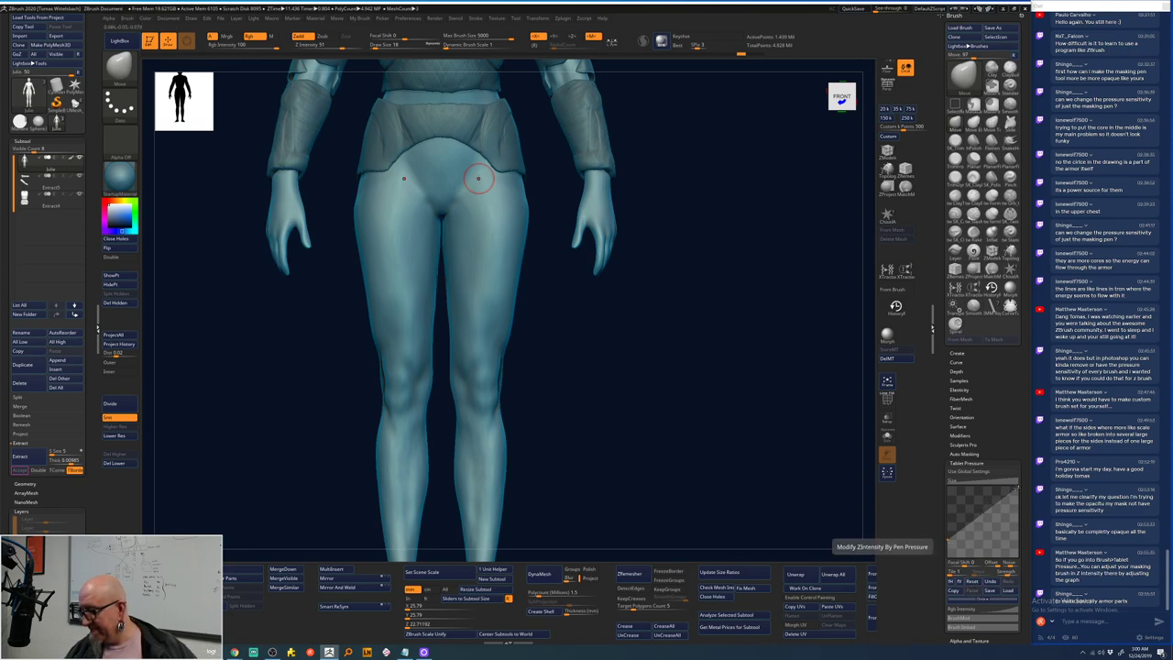
{"action": "key", "text": "ctrl"}
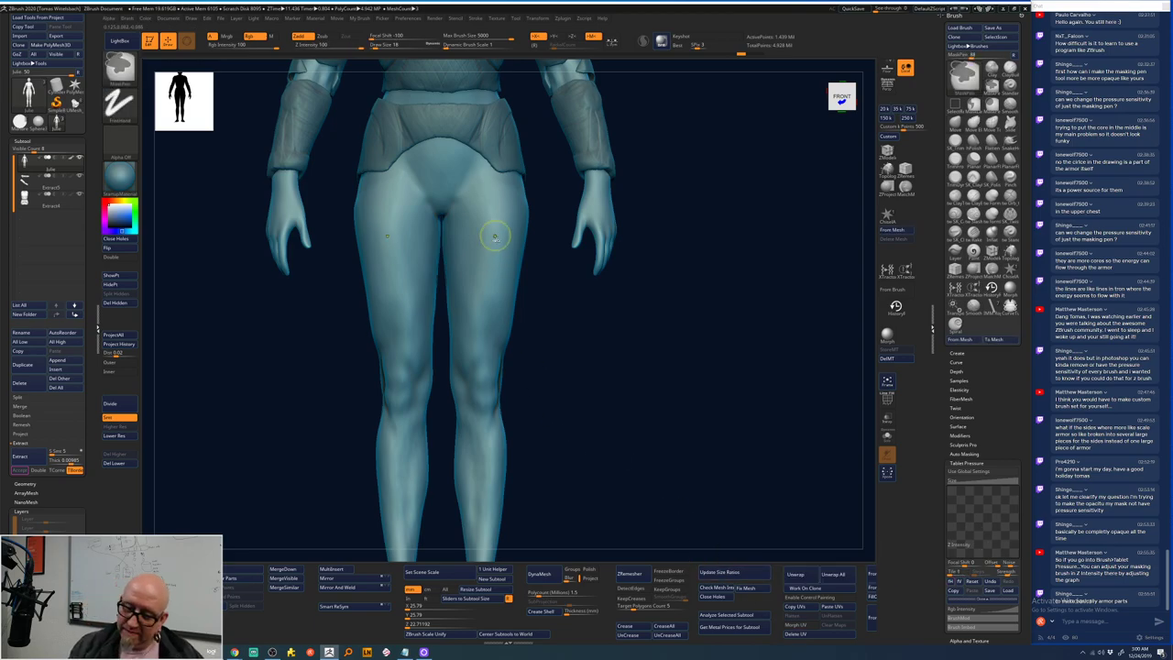
{"action": "left_click_drag", "start_coordinate": [489, 231], "coordinate": [484, 365], "text": "ctrl"}
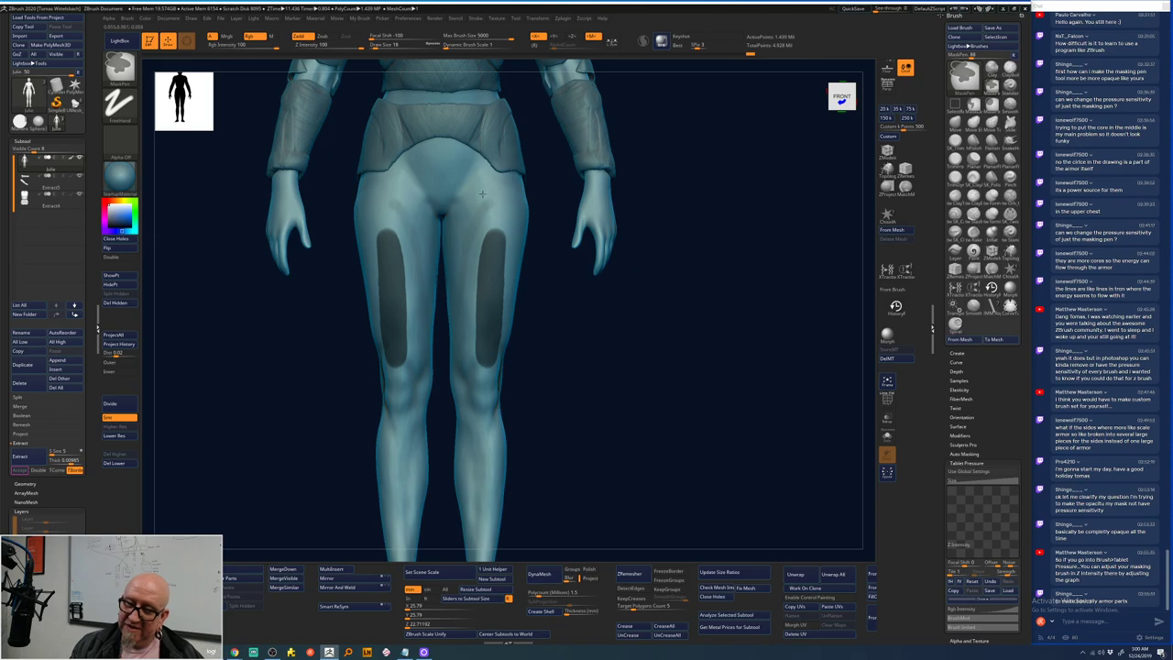
{"action": "mouse_move", "coordinate": [487, 203]}
{"action": "left_mouse_down", "text": "ctrl"}
{"action": "mouse_move", "coordinate": [465, 356]}
{"action": "mouse_move", "coordinate": [486, 200]}
{"action": "mouse_move", "coordinate": [467, 274]}
{"action": "mouse_move", "coordinate": [492, 217]}
{"action": "mouse_move", "coordinate": [472, 275]}
{"action": "mouse_move", "coordinate": [491, 302]}
{"action": "mouse_move", "coordinate": [484, 371]}
{"action": "left_mouse_up", "text": "ctrl"}
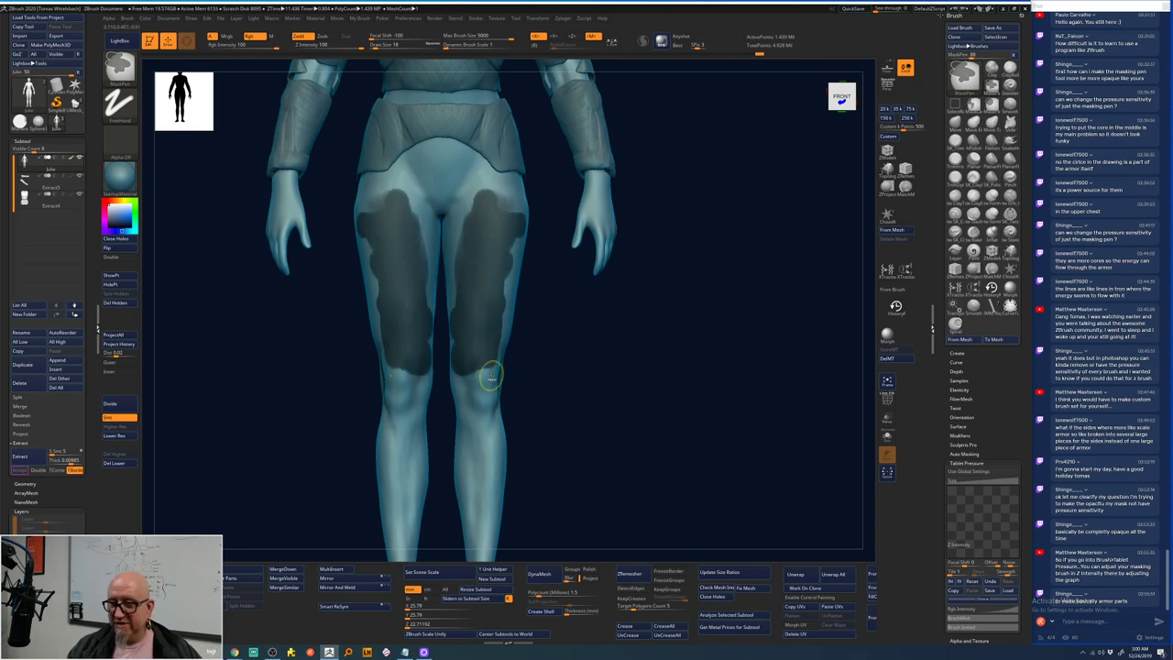
{"action": "left_click", "coordinate": [486, 375], "text": "ctrl"}
{"action": "left_click", "coordinate": [490, 378], "text": "ctrl"}
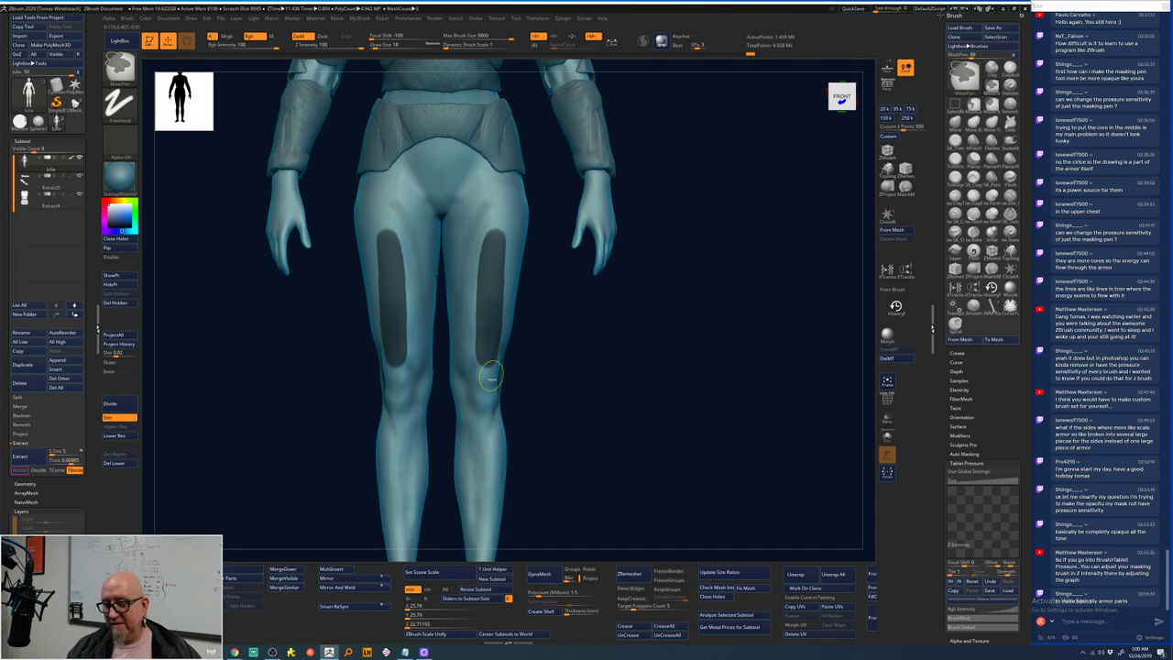
{"action": "key", "text": "ctrl+shift+a"}
{"action": "left_click_drag", "start_coordinate": [490, 378], "coordinate": [491, 377], "text": "ctrl"}
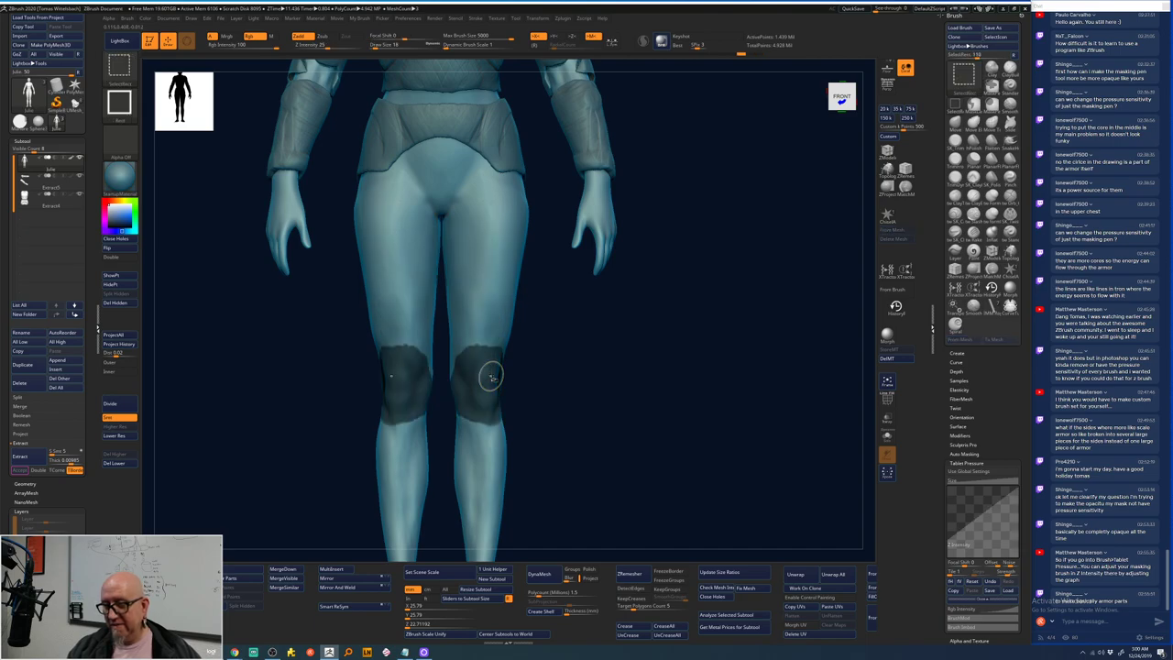
- Clear the knee masks and collapse the tablet pressure settings
{"action": "key", "text": "ctrl+shift+a"}
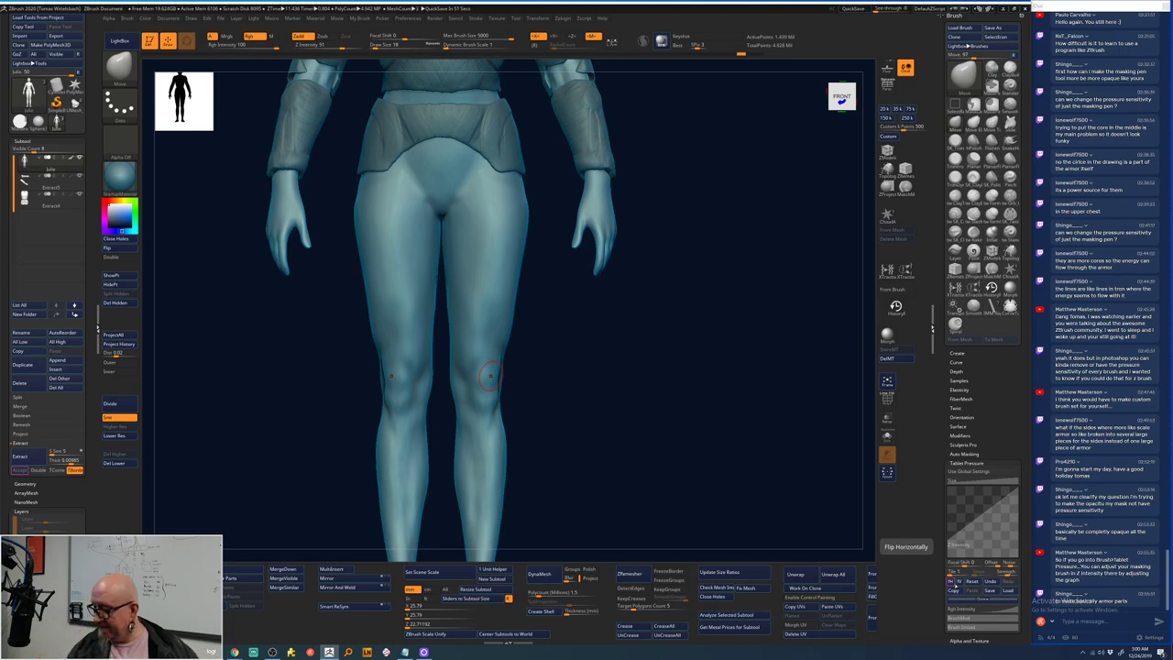
{"action": "left_click", "coordinate": [967, 464]}
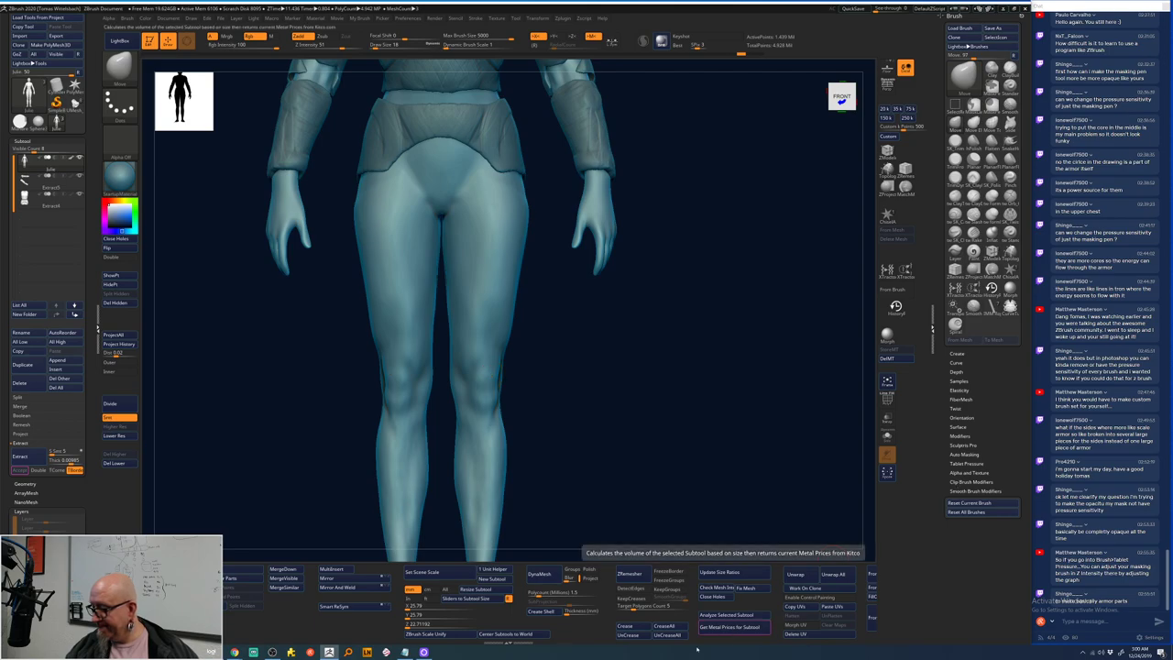
{"action": "key", "text": "shift"}
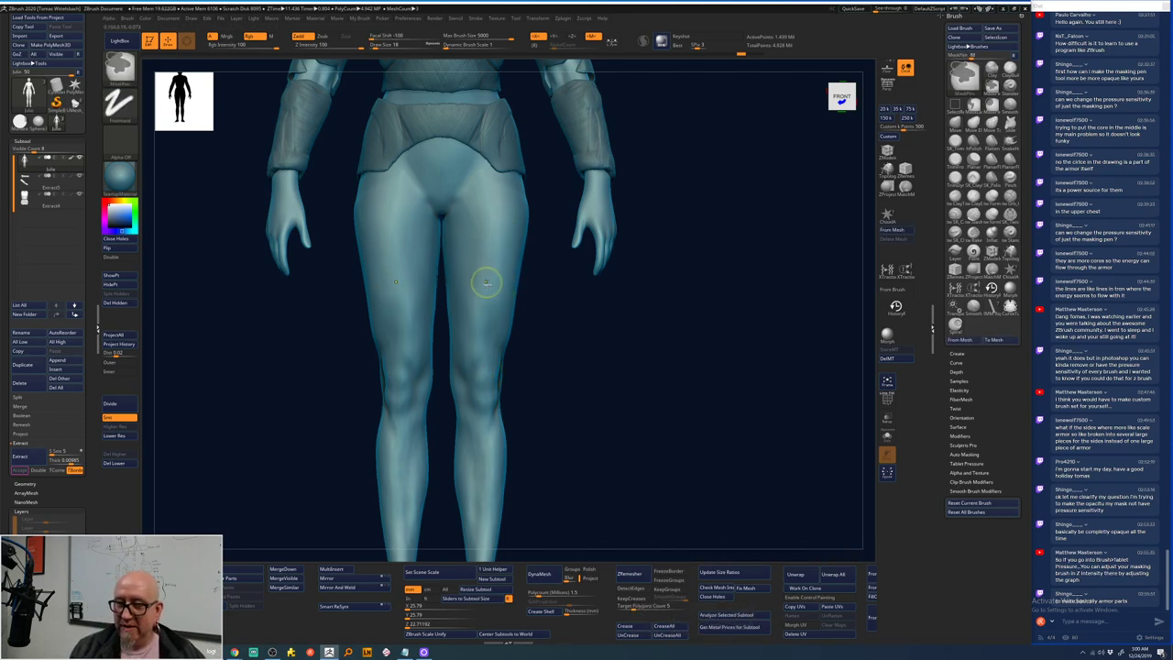
- Mask both thighs from below the hip armor down toward the knees, redoing early patches
{"action": "left_click_drag", "start_coordinate": [488, 275], "coordinate": [489, 298], "text": "ctrl"}
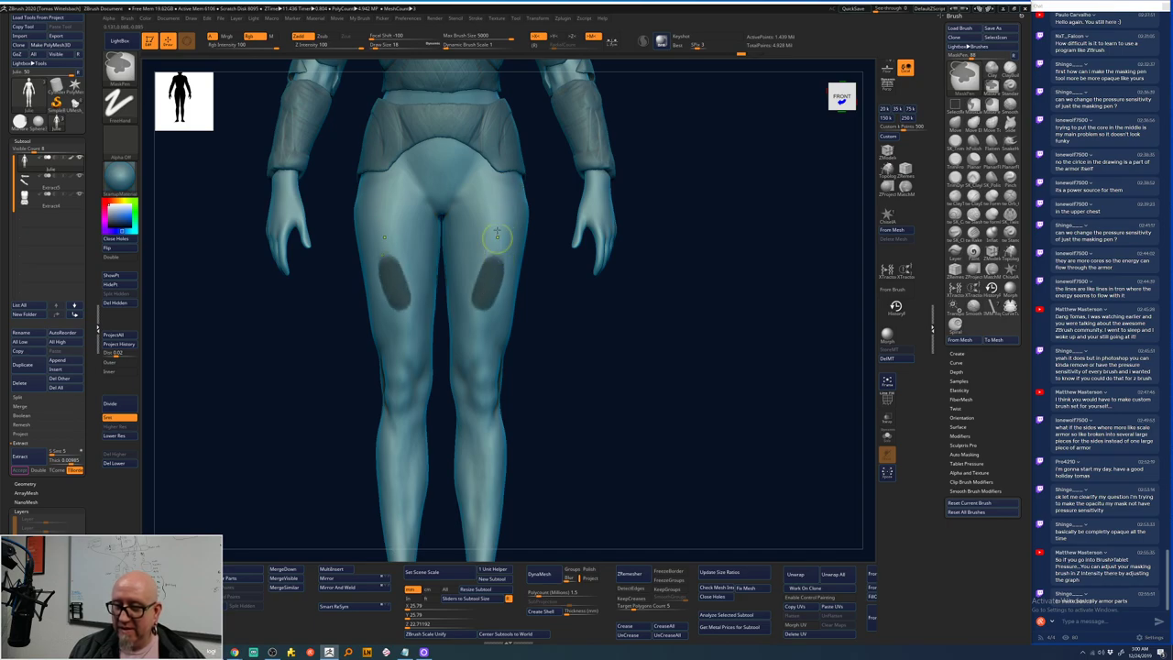
{"action": "key", "text": "ctrl+z"}
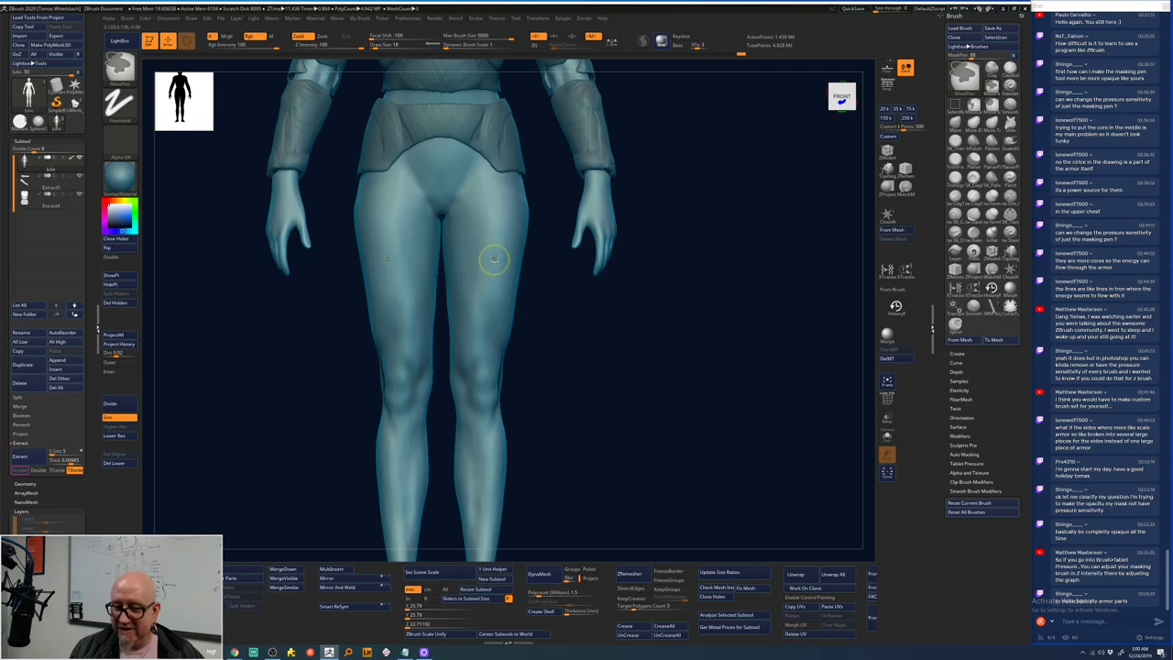
{"action": "mouse_move", "coordinate": [498, 253]}
{"action": "left_mouse_down", "text": "ctrl"}
{"action": "mouse_move", "coordinate": [483, 281]}
{"action": "mouse_move", "coordinate": [479, 256]}
{"action": "mouse_move", "coordinate": [471, 277]}
{"action": "mouse_move", "coordinate": [470, 308]}
{"action": "mouse_move", "coordinate": [496, 287]}
{"action": "mouse_move", "coordinate": [485, 342]}
{"action": "mouse_move", "coordinate": [461, 300]}
{"action": "mouse_move", "coordinate": [464, 260]}
{"action": "mouse_move", "coordinate": [516, 257]}
{"action": "mouse_move", "coordinate": [494, 351]}
{"action": "mouse_move", "coordinate": [459, 342]}
{"action": "mouse_move", "coordinate": [454, 262]}
{"action": "mouse_move", "coordinate": [502, 238]}
{"action": "mouse_move", "coordinate": [469, 238]}
{"action": "mouse_move", "coordinate": [490, 213]}
{"action": "mouse_move", "coordinate": [454, 248]}
{"action": "mouse_move", "coordinate": [470, 214]}
{"action": "mouse_move", "coordinate": [509, 202]}
{"action": "mouse_move", "coordinate": [521, 246]}
{"action": "left_mouse_up", "text": "ctrl"}
{"action": "key", "text": "ctrl+z"}
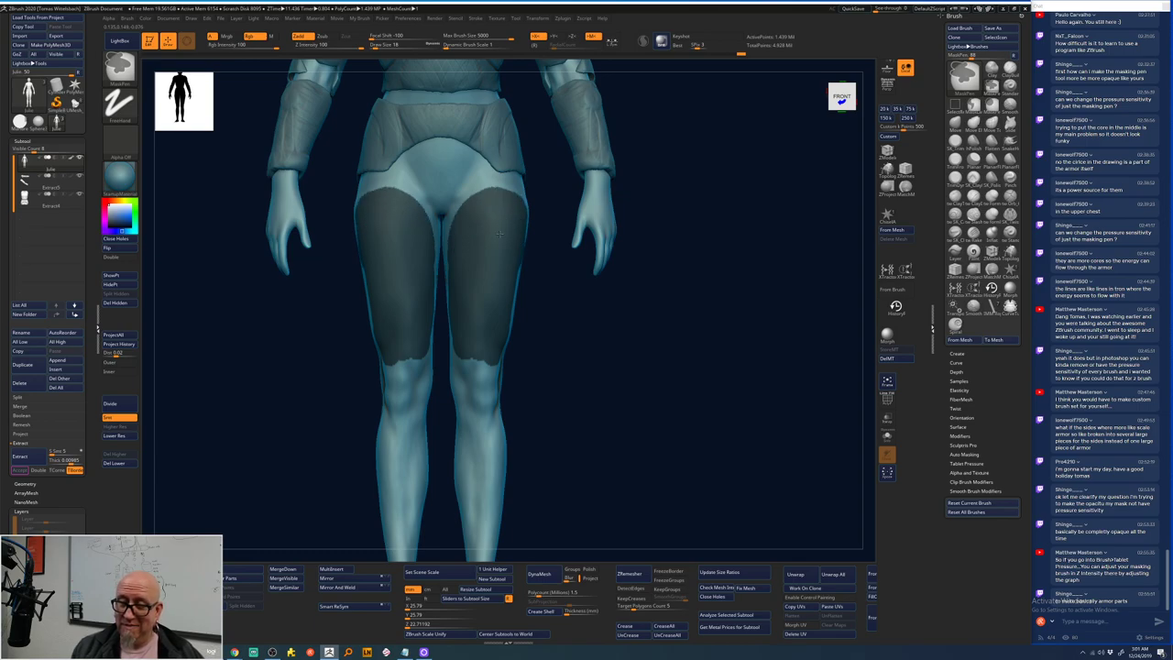
{"action": "left_click_drag", "start_coordinate": [616, 317], "coordinate": [616, 279]}
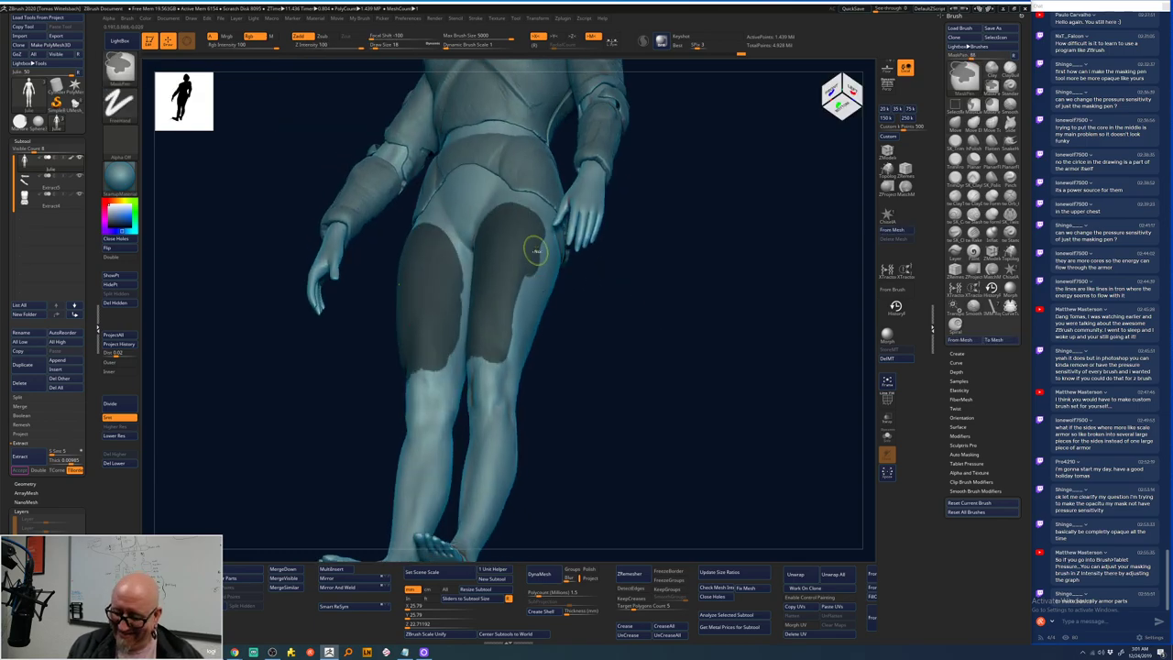
{"action": "mouse_move", "coordinate": [536, 250]}
{"action": "left_mouse_down", "text": "ctrl"}
{"action": "mouse_move", "coordinate": [545, 241]}
{"action": "mouse_move", "coordinate": [510, 344]}
{"action": "mouse_move", "coordinate": [485, 363]}
{"action": "left_mouse_up", "text": "ctrl"}
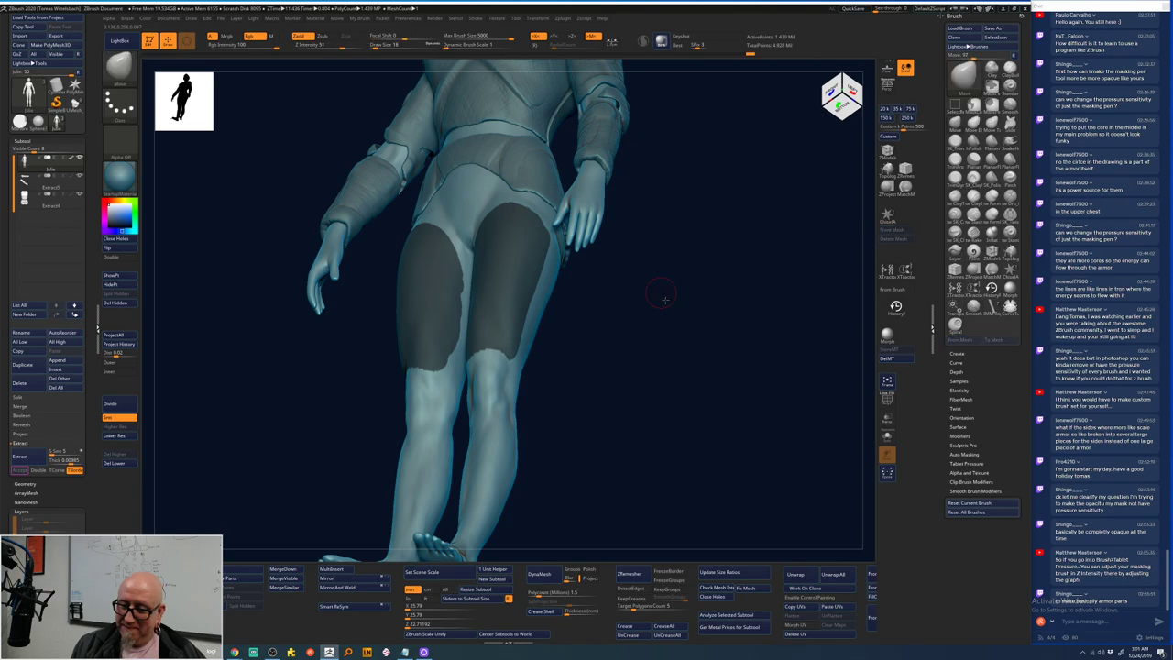
{"action": "left_click_drag", "start_coordinate": [665, 299], "coordinate": [668, 318], "text": "shift"}
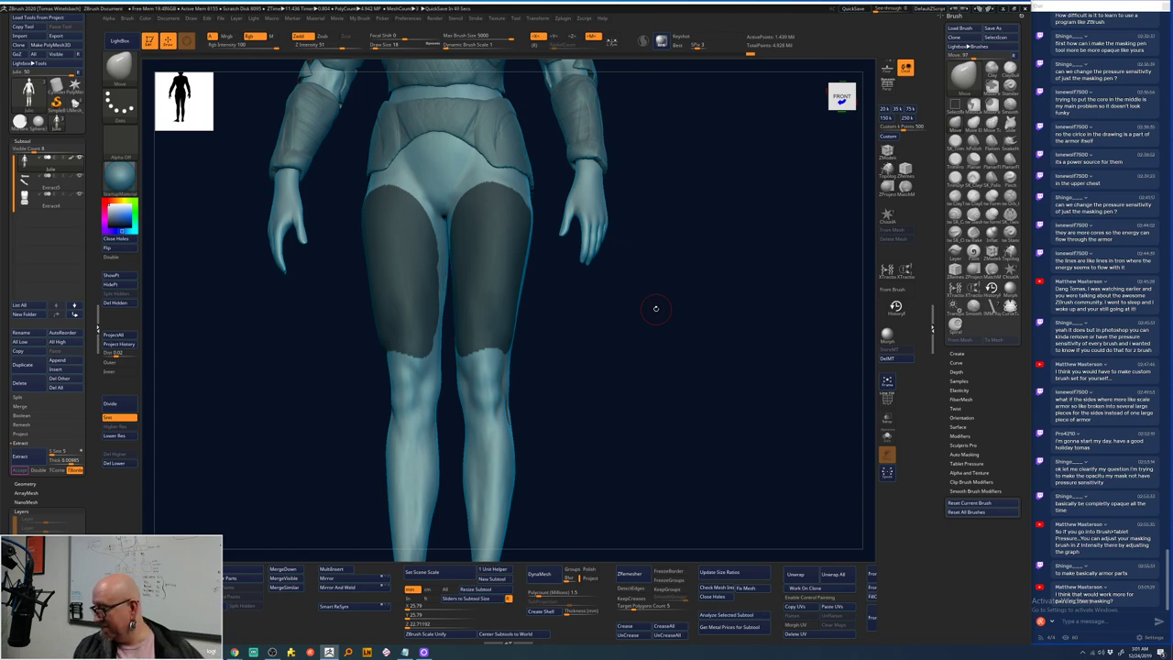
- Invert the thigh mask, frame the thighs, and select the banded torso piece
{"action": "scroll", "coordinate": [656, 308], "scroll_direction": "down", "scroll_amount": 1}
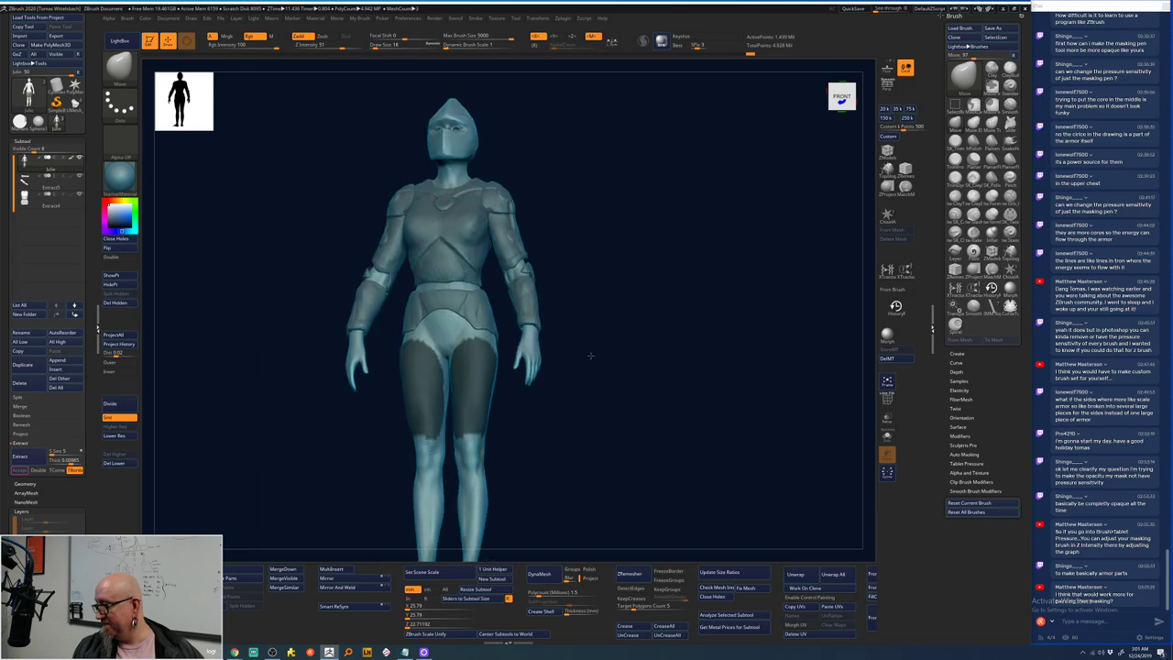
{"action": "scroll", "coordinate": [590, 347], "scroll_direction": "down", "scroll_amount": 2}
{"action": "left_click_drag", "start_coordinate": [589, 347], "coordinate": [608, 343]}
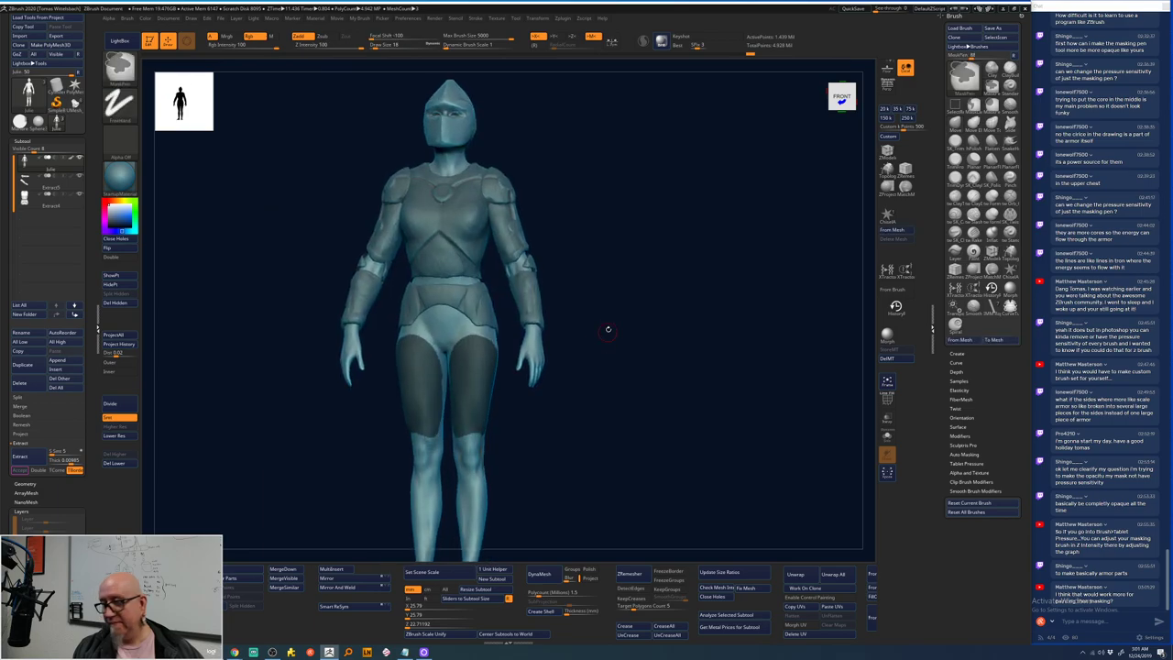
{"action": "scroll", "coordinate": [601, 330], "scroll_direction": "up", "scroll_amount": 2}
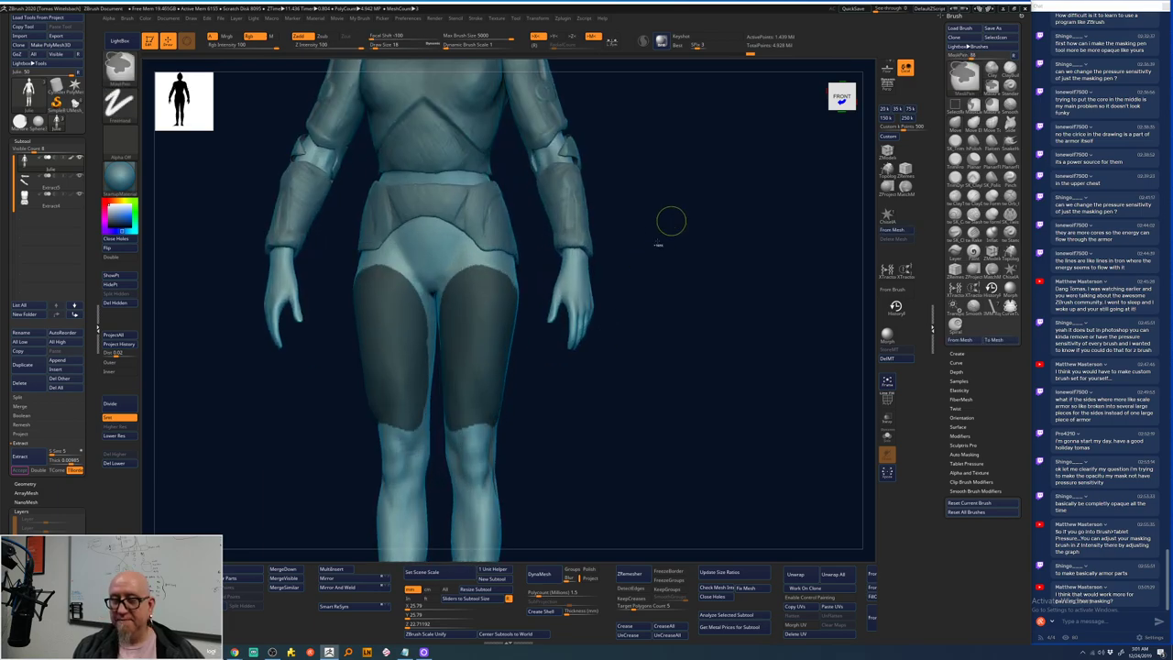
{"action": "left_click", "coordinate": [647, 249], "text": "ctrl"}
{"action": "mouse_move", "coordinate": [647, 248]}
{"action": "left_mouse_down", "text": "alt"}
{"action": "mouse_move", "coordinate": [639, 315]}
{"action": "mouse_move", "coordinate": [666, 216]}
{"action": "mouse_move", "coordinate": [499, 263]}
{"action": "left_mouse_up", "text": "alt"}
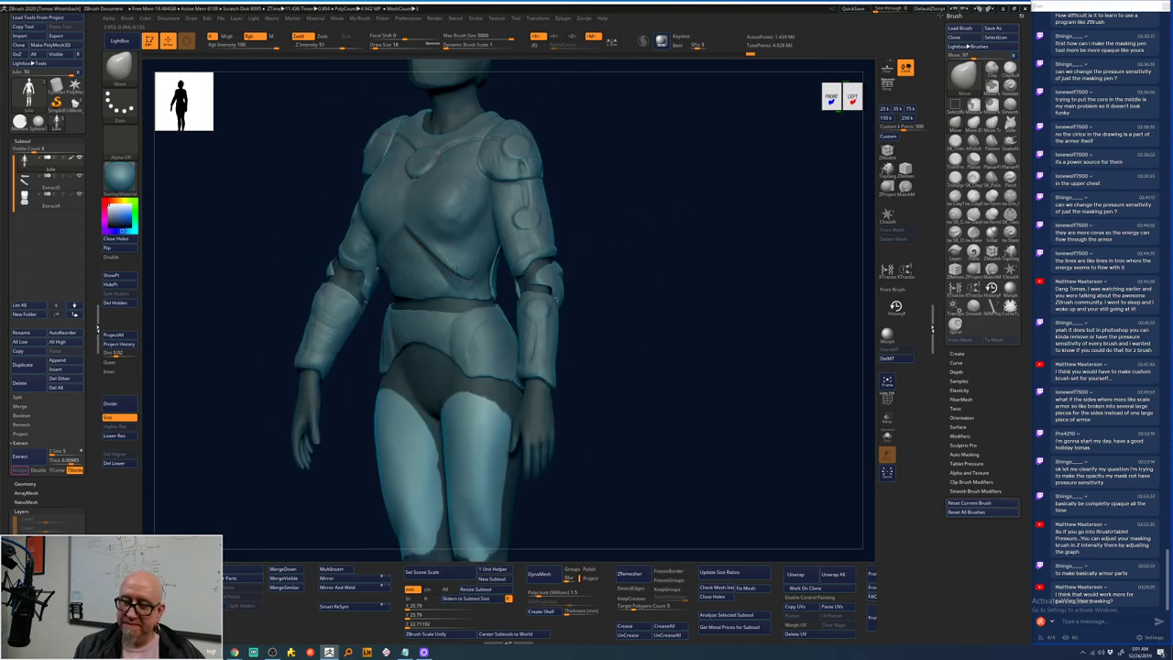
{"action": "left_click", "coordinate": [442, 269], "text": "alt"}
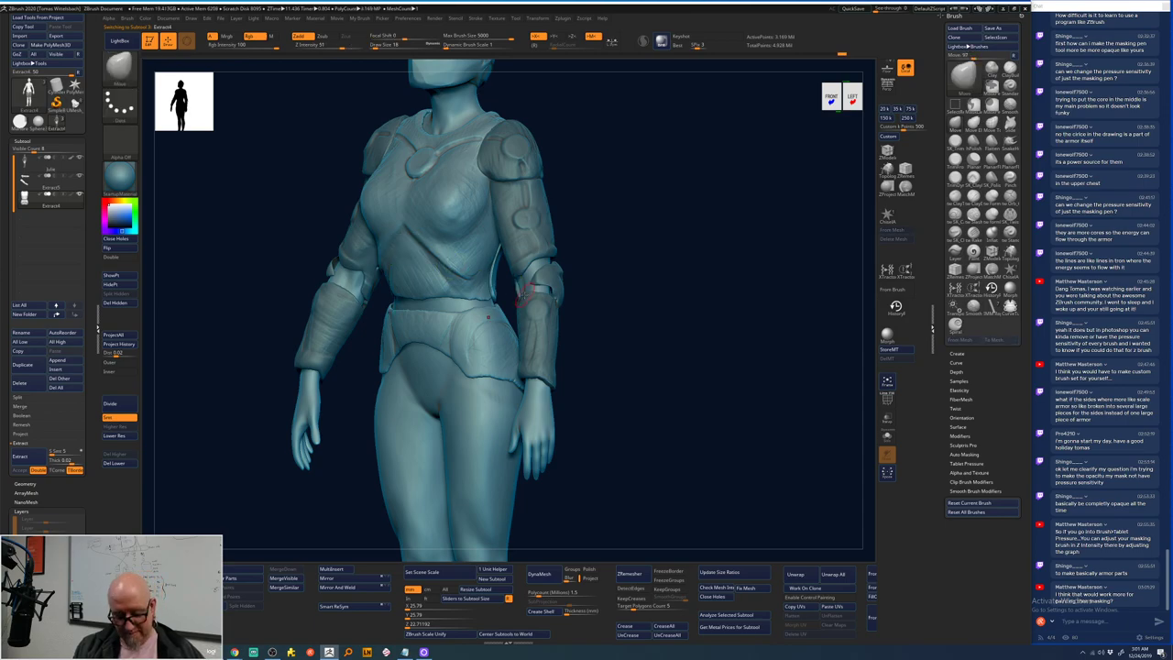
{"action": "left_click_drag", "start_coordinate": [623, 302], "coordinate": [461, 272]}
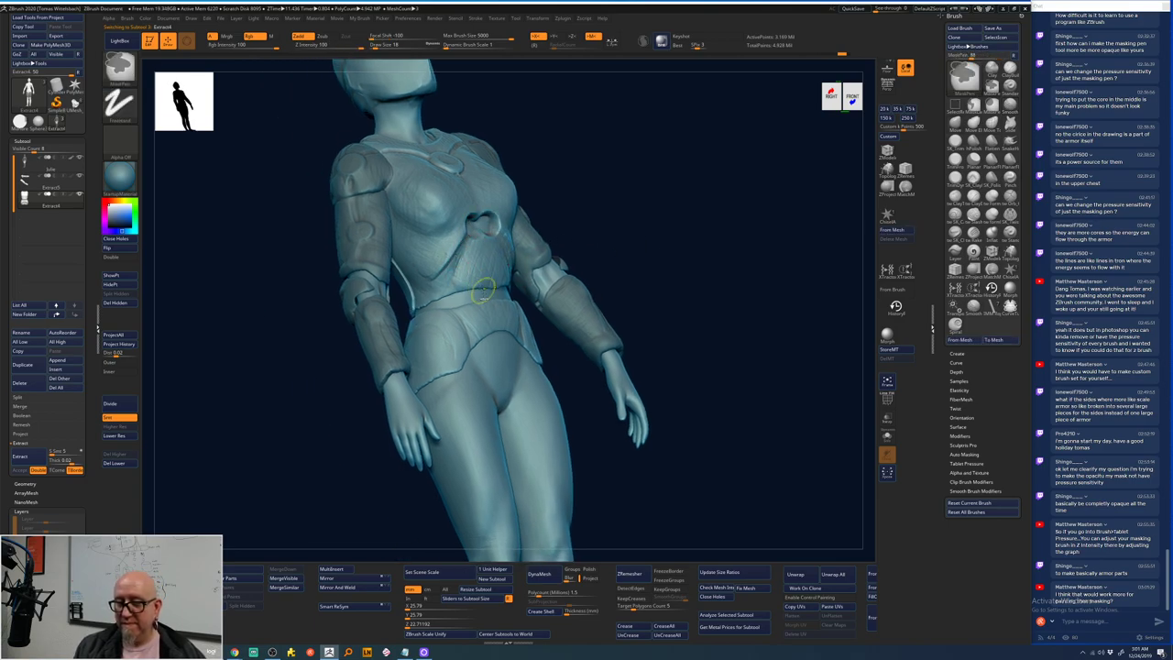
- Build ClayTubes ridges over the chest armor, checking front and three-quarter views
{"action": "left_click", "coordinate": [955, 198]}
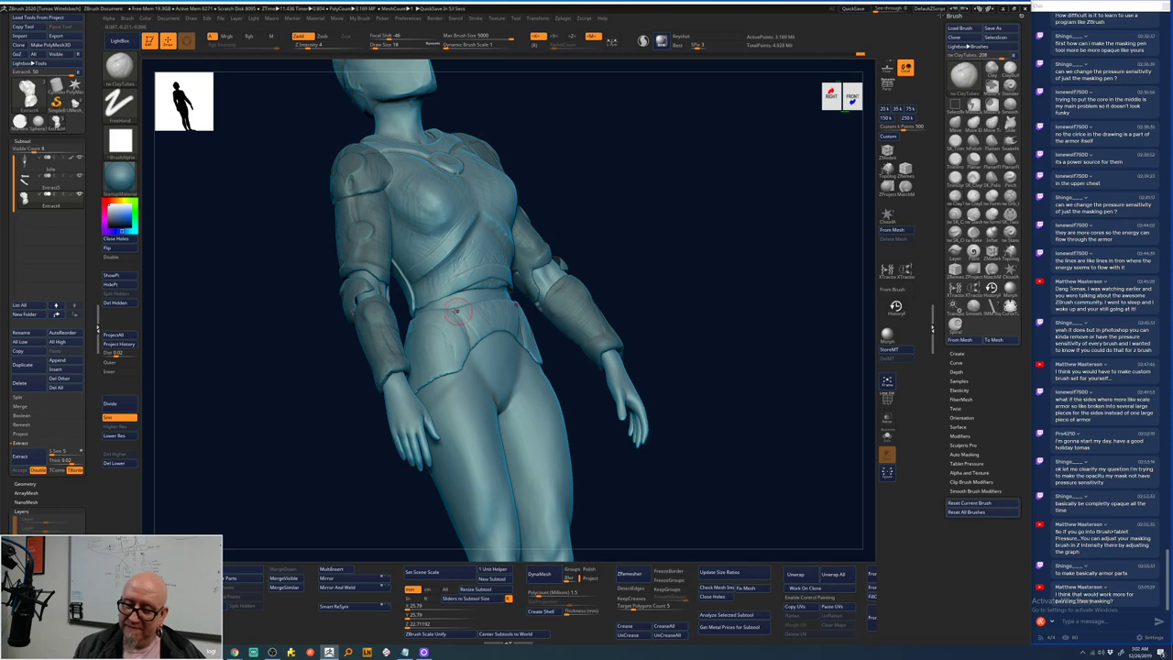
{"action": "mouse_move", "coordinate": [676, 215]}
{"action": "left_mouse_down"}
{"action": "mouse_move", "coordinate": [663, 244]}
{"action": "mouse_move", "coordinate": [678, 224]}
{"action": "mouse_move", "coordinate": [416, 245]}
{"action": "left_mouse_up"}
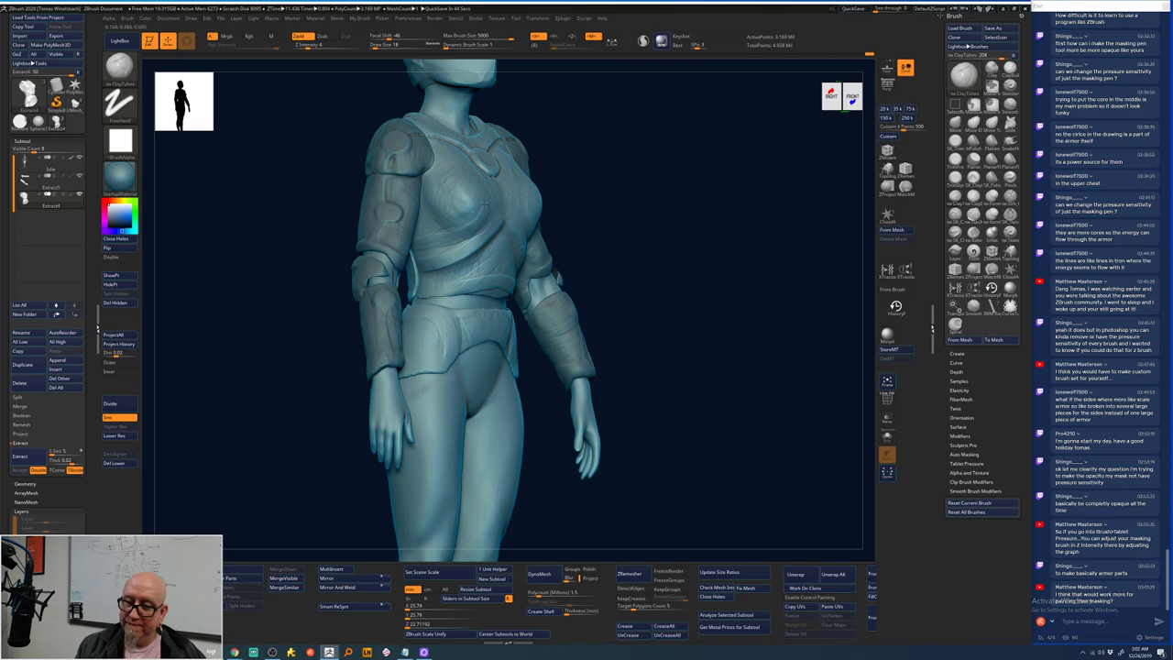
{"action": "mouse_move", "coordinate": [481, 183]}
{"action": "left_mouse_down"}
{"action": "mouse_move", "coordinate": [647, 157]}
{"action": "mouse_move", "coordinate": [694, 183]}
{"action": "mouse_move", "coordinate": [468, 238]}
{"action": "left_mouse_up"}
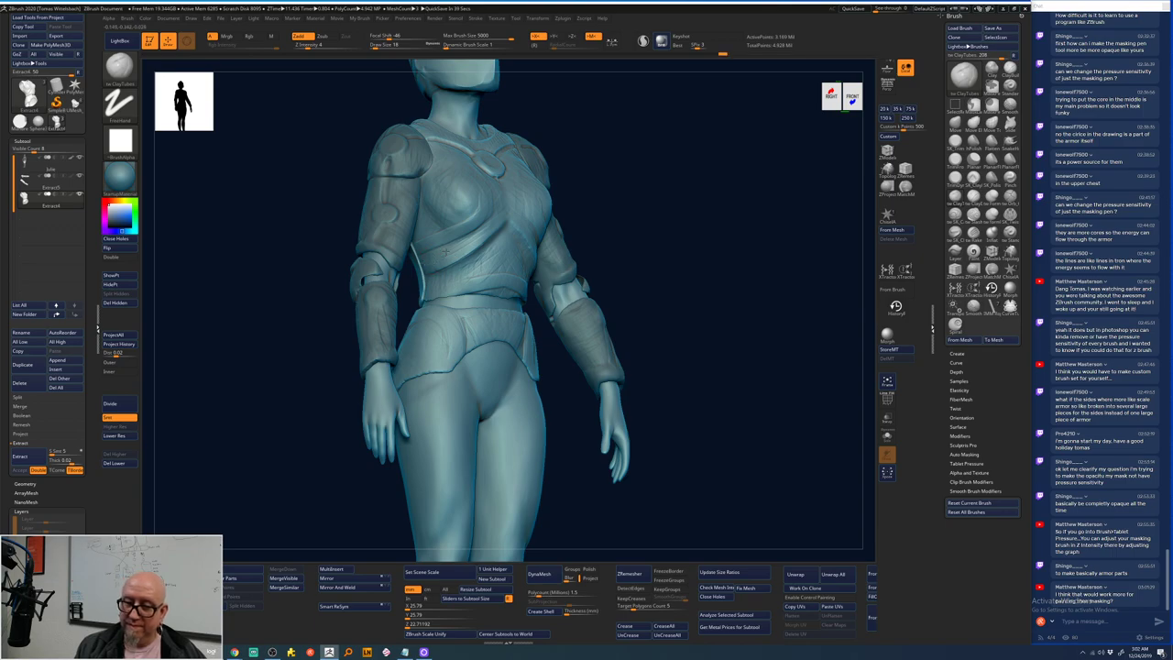
{"action": "left_click_drag", "start_coordinate": [481, 231], "coordinate": [447, 223], "text": "shift"}
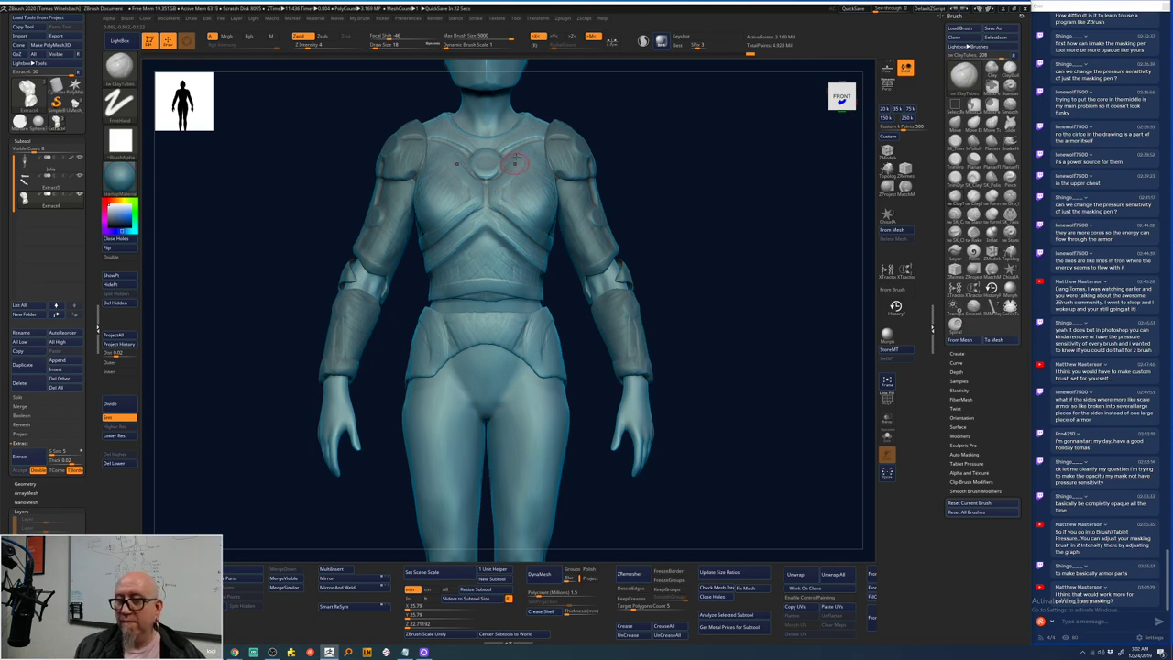
{"action": "left_click_drag", "start_coordinate": [682, 122], "coordinate": [513, 275]}
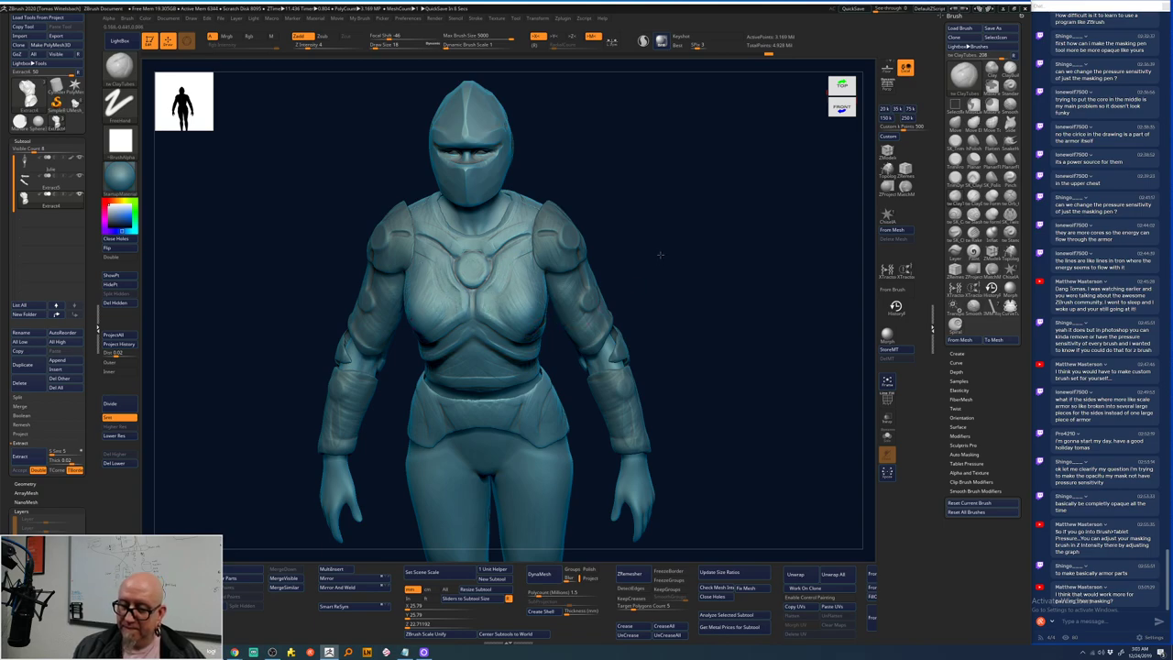
{"action": "mouse_move", "coordinate": [660, 253]}
{"action": "left_mouse_down"}
{"action": "mouse_move", "coordinate": [485, 293]}
{"action": "mouse_move", "coordinate": [576, 206]}
{"action": "mouse_move", "coordinate": [495, 294]}
{"action": "left_mouse_up"}
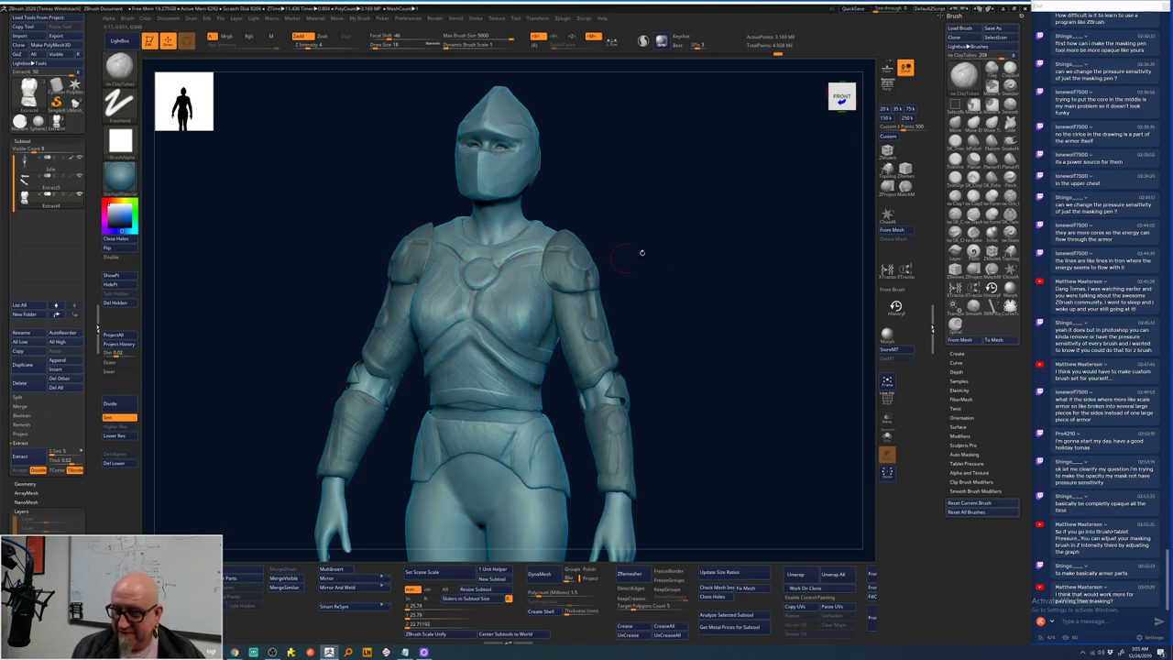
{"action": "left_click_drag", "start_coordinate": [642, 251], "coordinate": [675, 248], "text": "shift"}
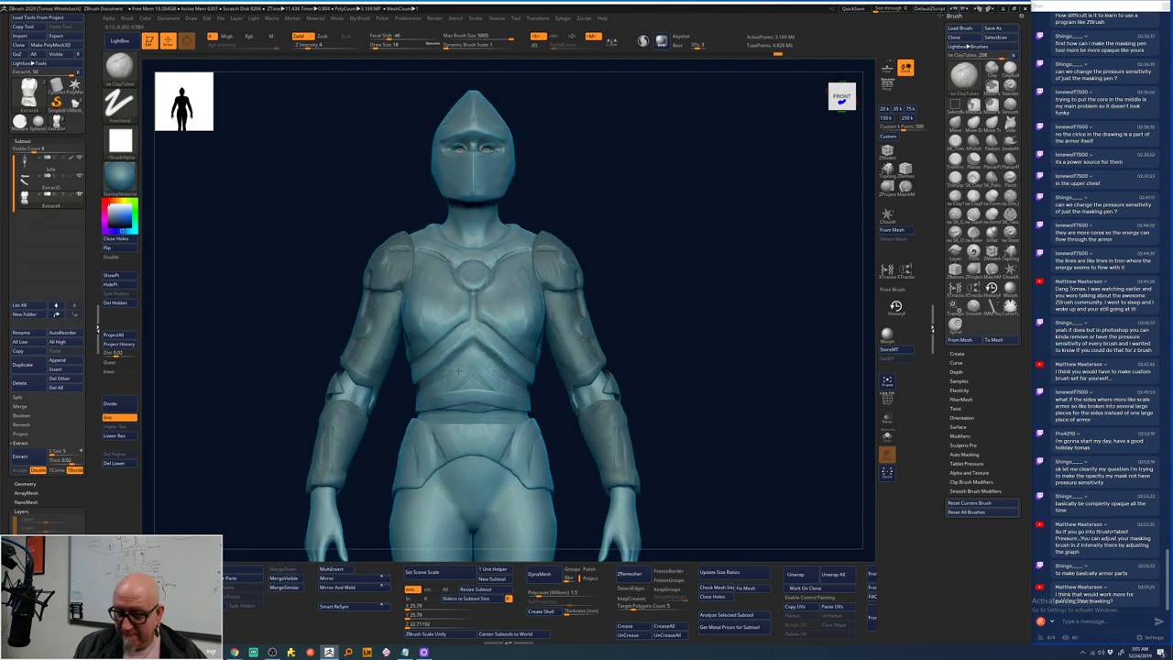
{"action": "right_click_drag", "start_coordinate": [457, 369], "coordinate": [453, 395]}
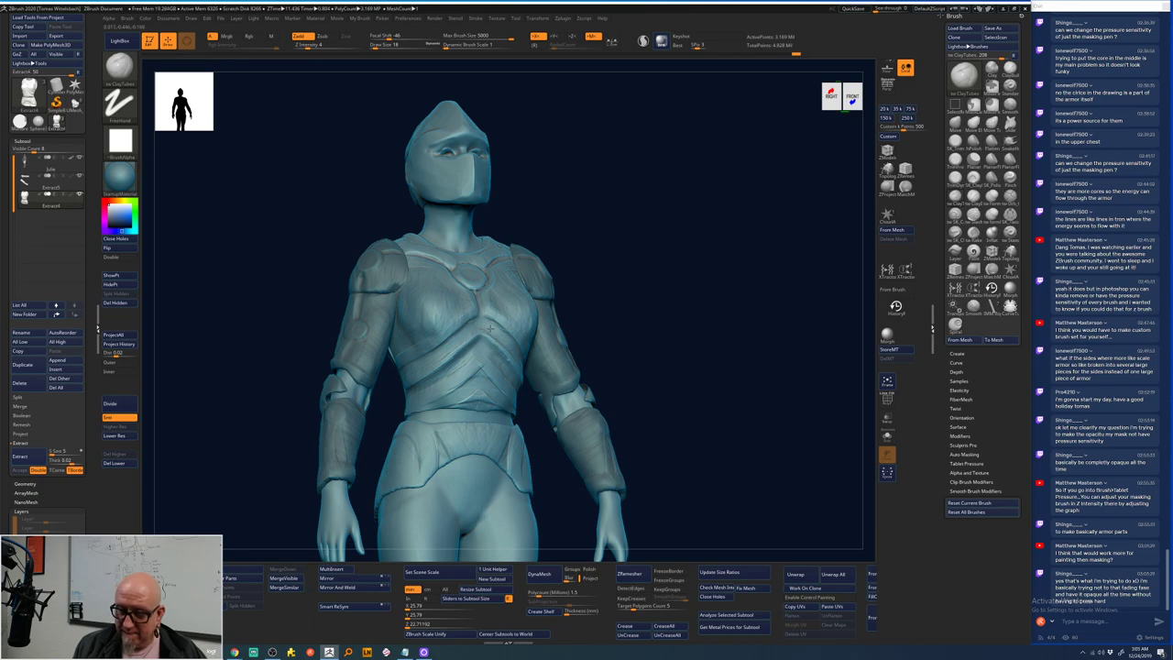
{"action": "left_click_drag", "start_coordinate": [618, 296], "coordinate": [480, 328]}
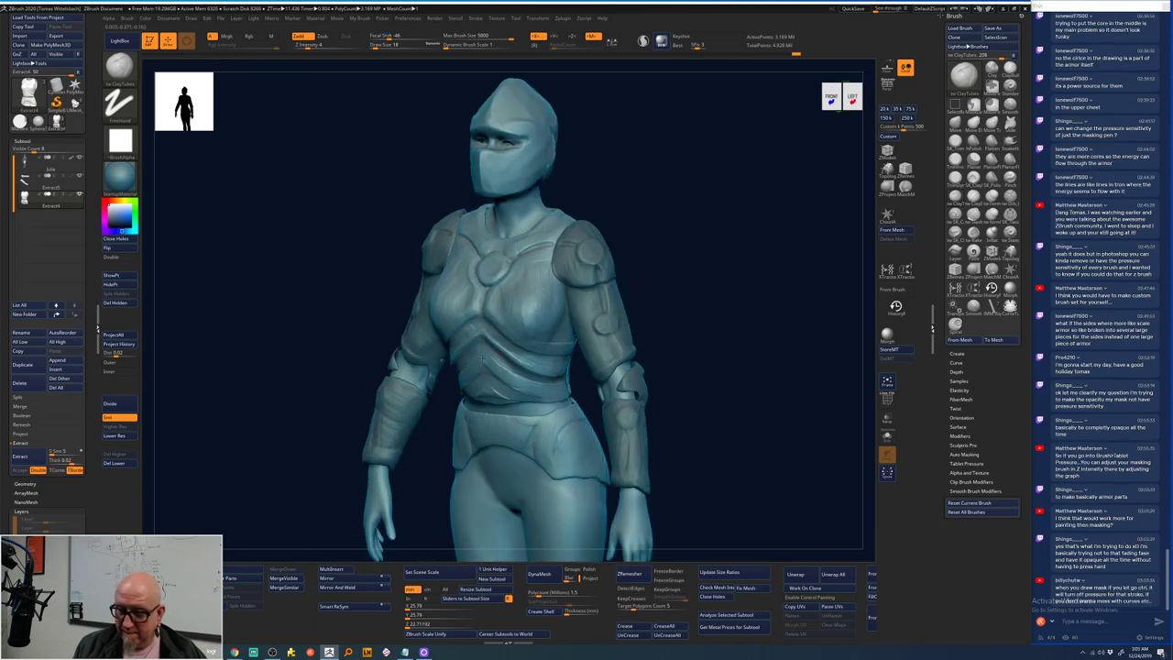
{"action": "left_click_drag", "start_coordinate": [684, 303], "coordinate": [702, 320]}
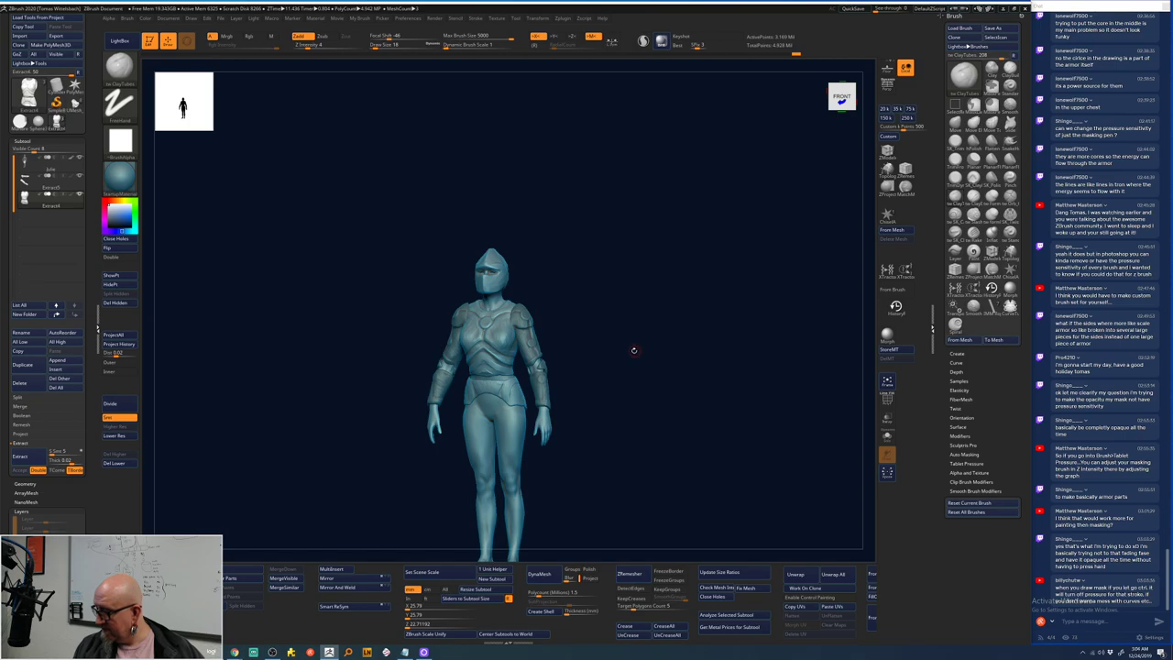
{"action": "left_click_drag", "start_coordinate": [632, 349], "coordinate": [566, 343]}
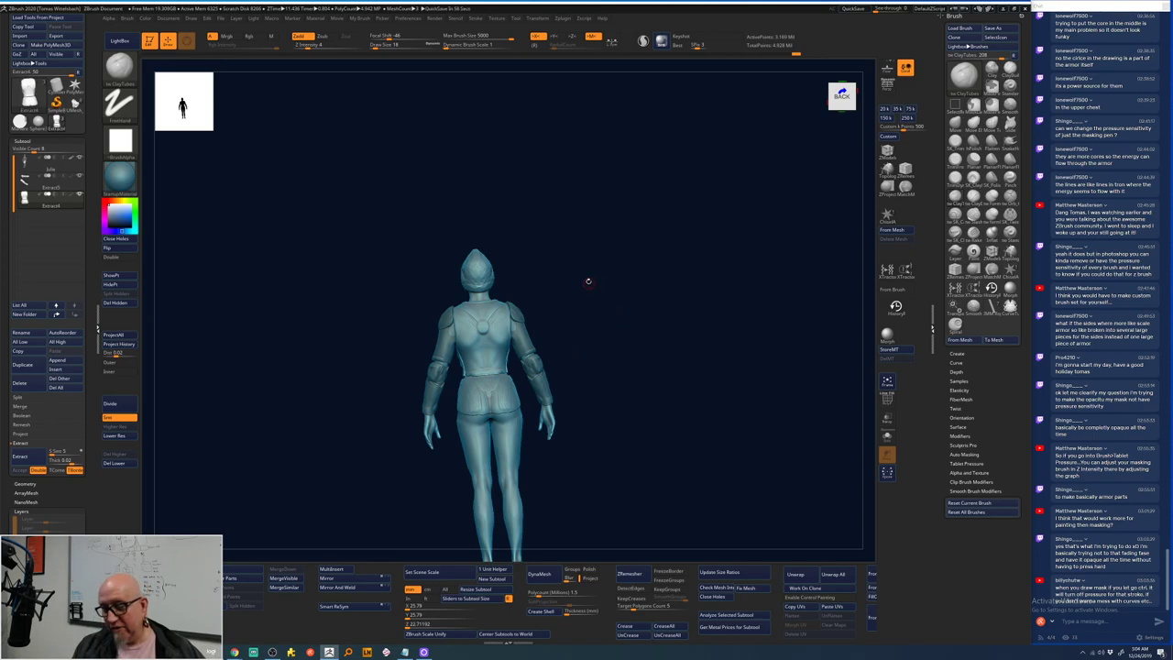
{"action": "left_click_drag", "start_coordinate": [588, 282], "coordinate": [601, 251]}
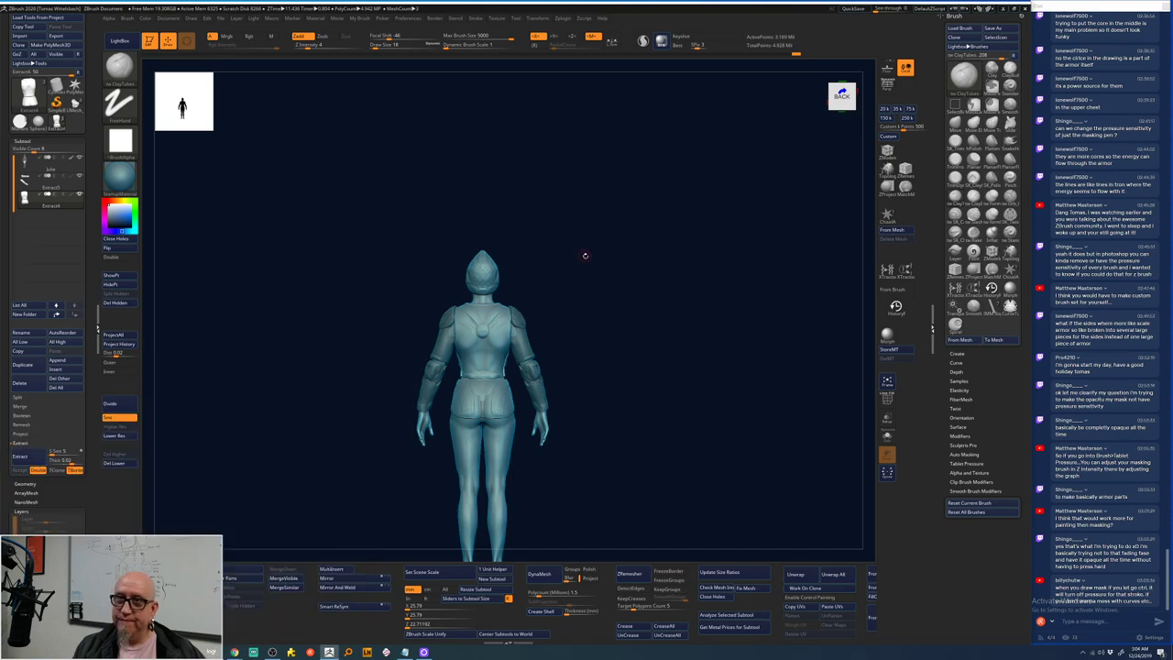
{"action": "scroll", "coordinate": [585, 256], "scroll_direction": "up", "scroll_amount": 6}
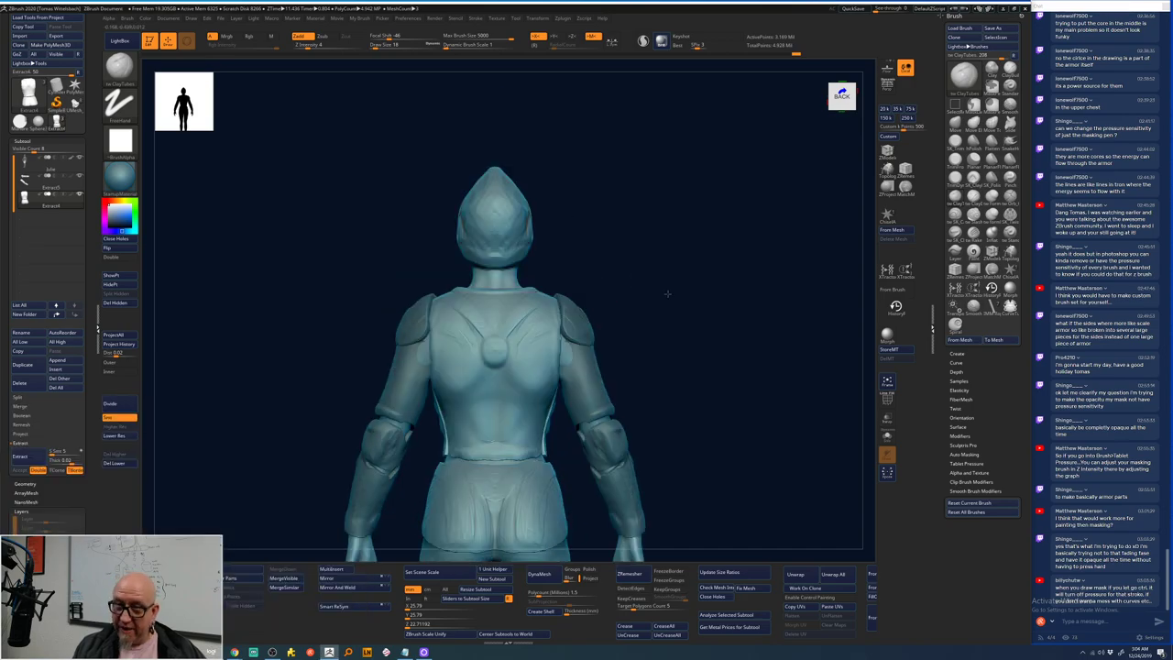
{"action": "left_click_drag", "start_coordinate": [668, 294], "coordinate": [662, 256]}
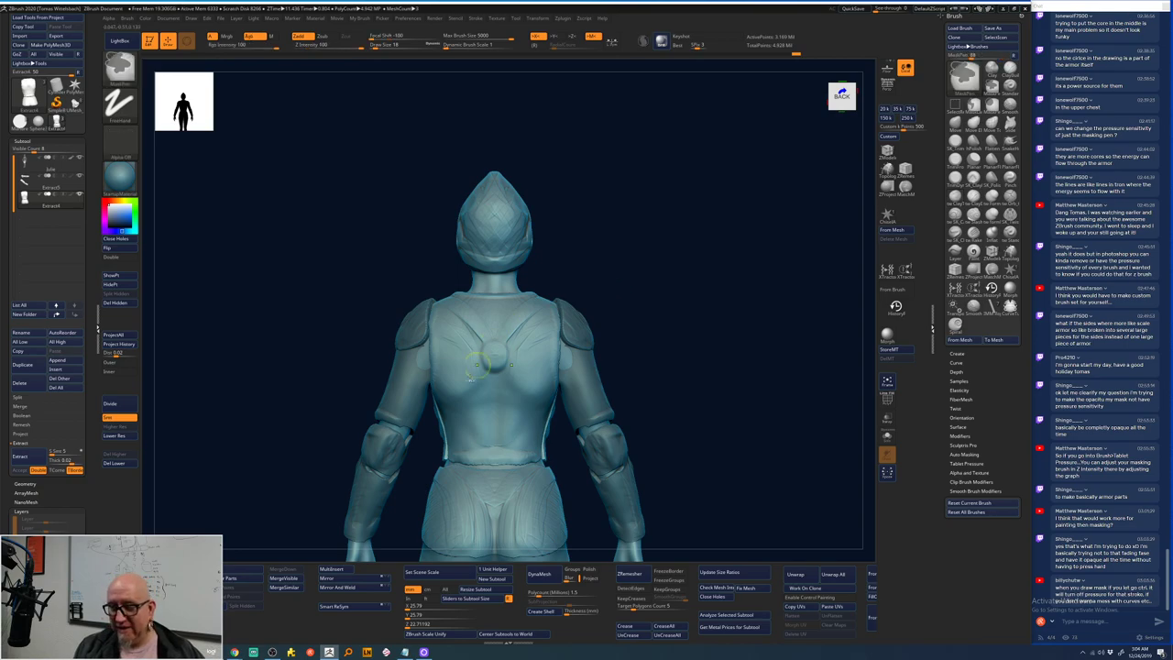
{"action": "mouse_move", "coordinate": [458, 396]}
{"action": "left_mouse_down", "text": "ctrl"}
{"action": "mouse_move", "coordinate": [449, 403]}
{"action": "mouse_move", "coordinate": [530, 396]}
{"action": "mouse_move", "coordinate": [597, 303]}
{"action": "mouse_move", "coordinate": [620, 293]}
{"action": "left_mouse_up", "text": "ctrl"}
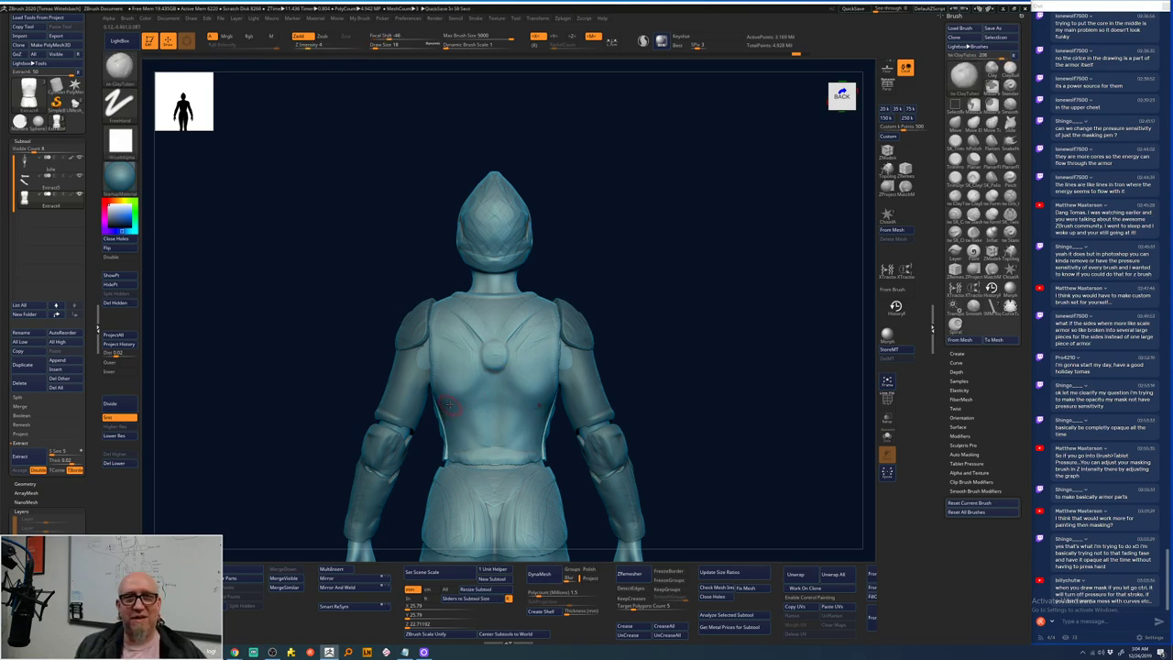
{"action": "left_click_drag", "start_coordinate": [441, 410], "coordinate": [492, 381], "text": "ctrl"}
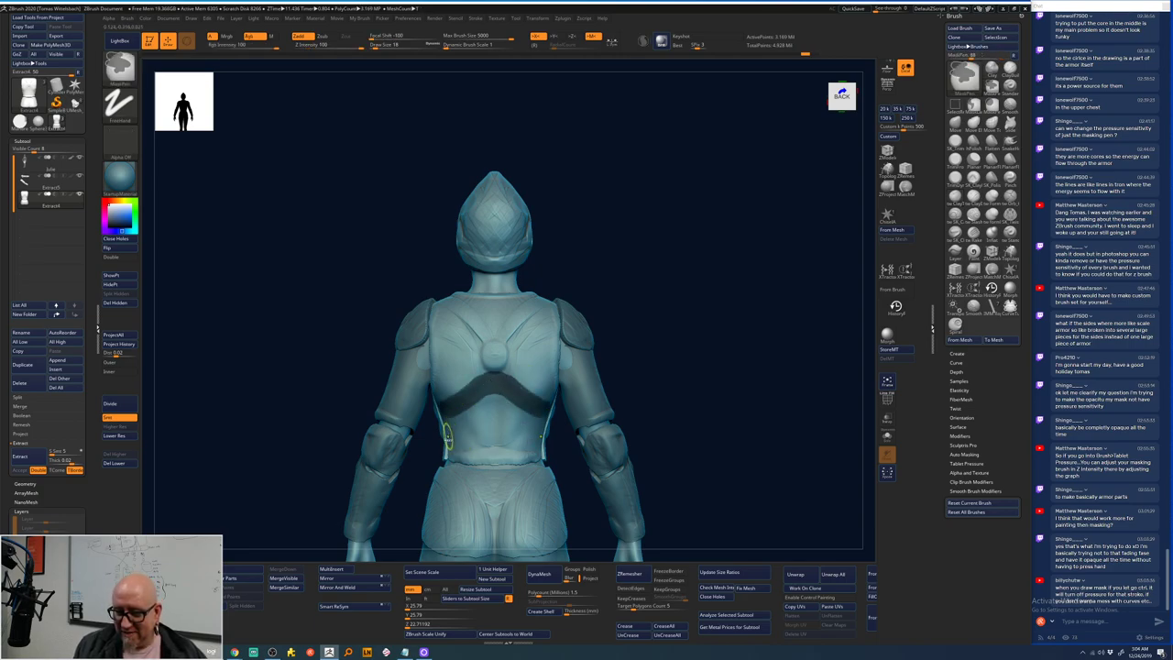
{"action": "left_click_drag", "start_coordinate": [448, 442], "coordinate": [486, 422], "text": "ctrl"}
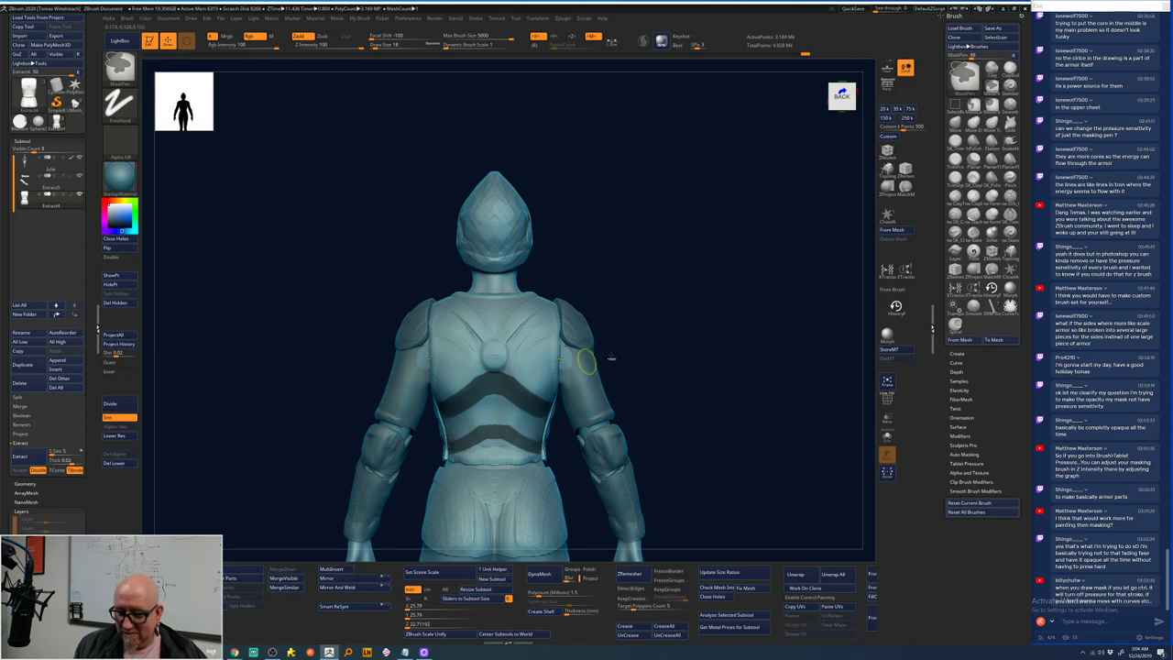
{"action": "left_click", "coordinate": [639, 348], "text": "ctrl"}
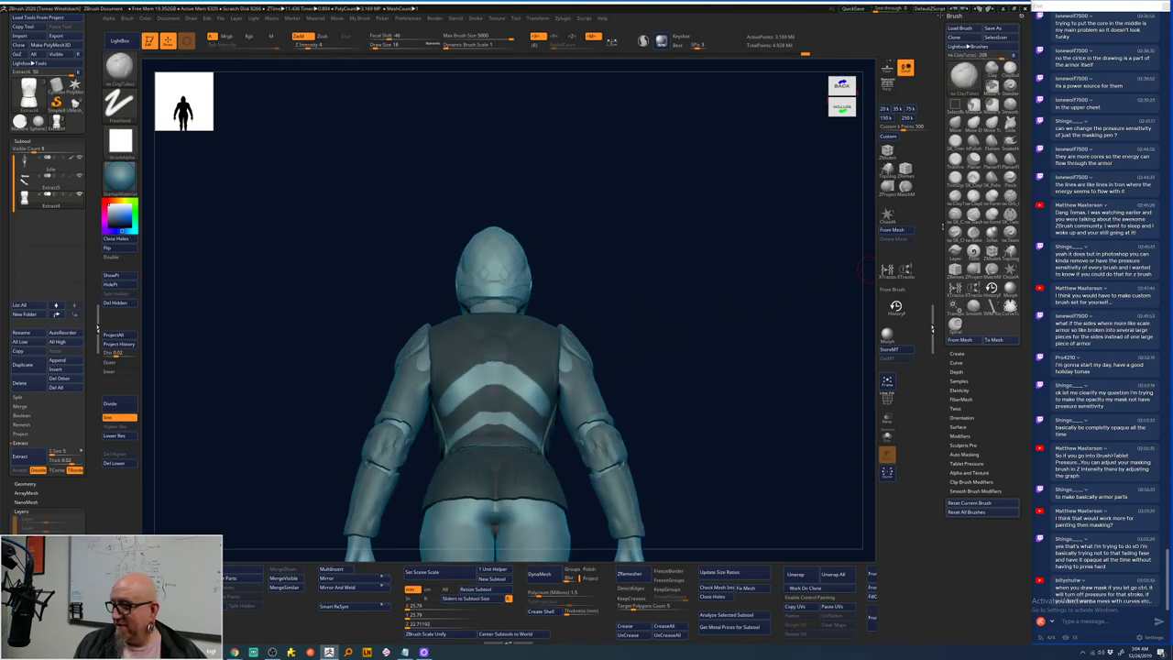
{"action": "key", "text": "ctrl+z"}
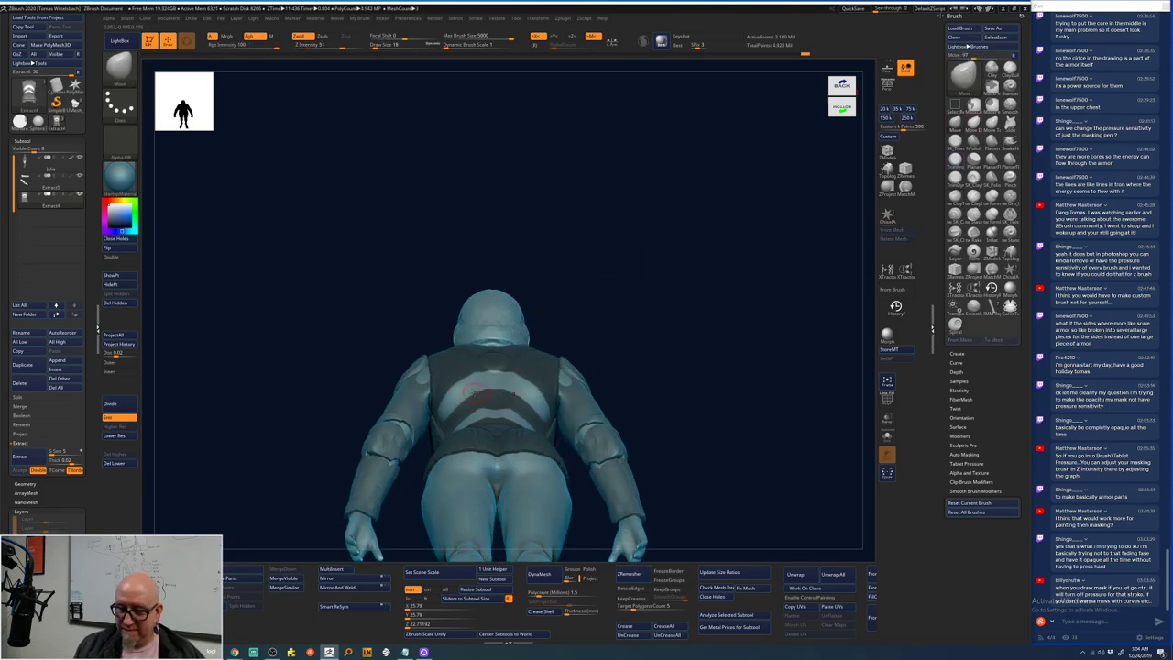
{"action": "key", "text": "space"}
{"action": "left_click_drag", "start_coordinate": [485, 395], "coordinate": [479, 393]}
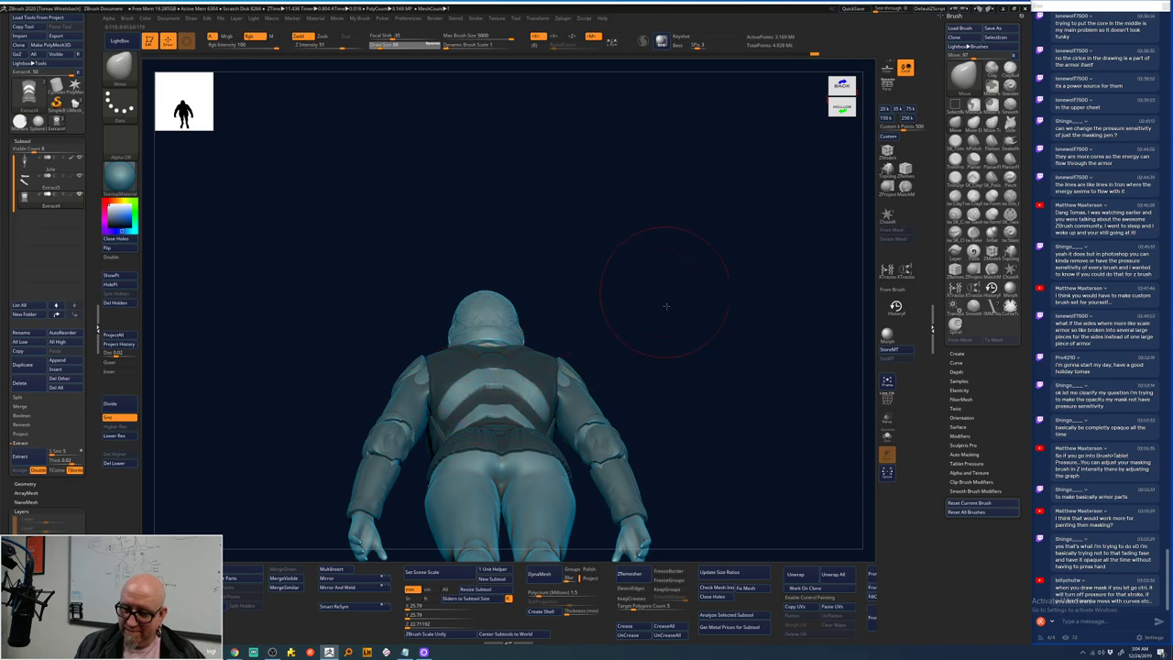
{"action": "key", "text": "ctrl+shift+z"}
{"action": "key", "text": "ctrl+shift+z"}
{"action": "key", "text": "ctrl+shift+z"}
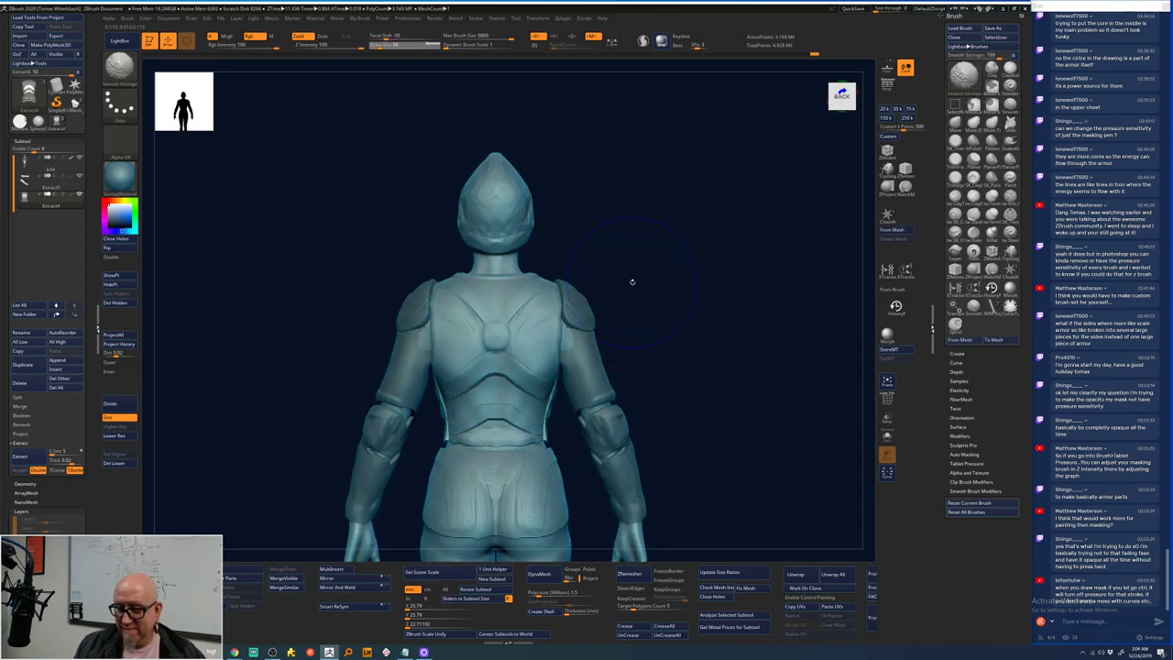
{"action": "key", "text": "space"}
{"action": "key", "text": "shift"}
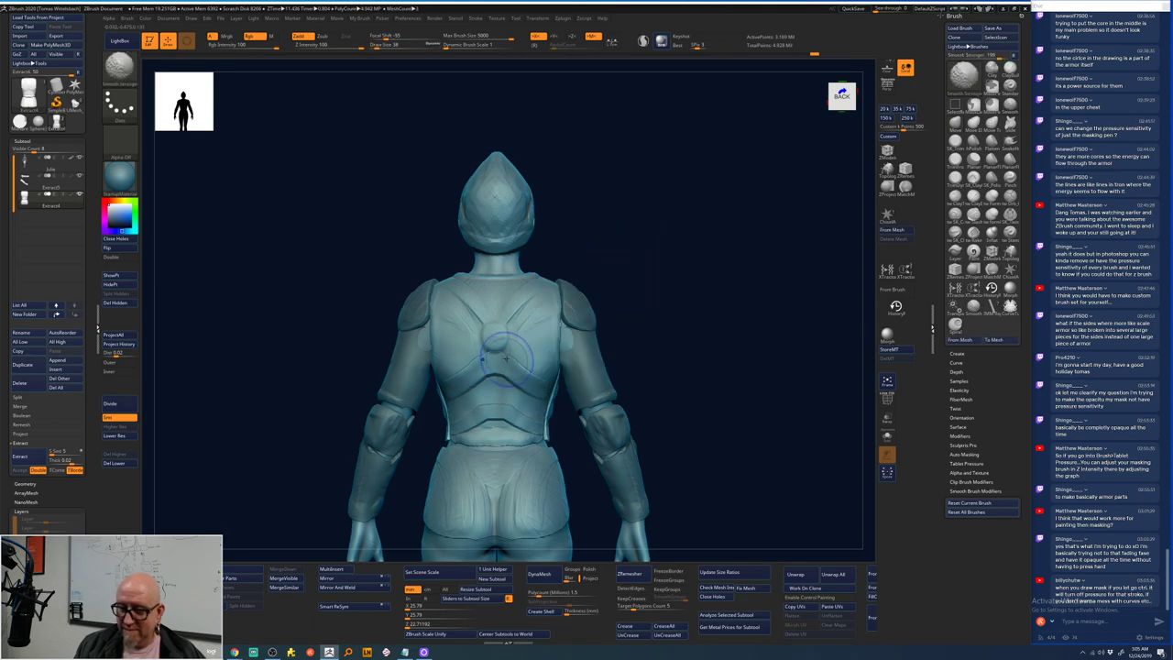
{"action": "key", "text": "shift"}
{"action": "key", "text": "space"}
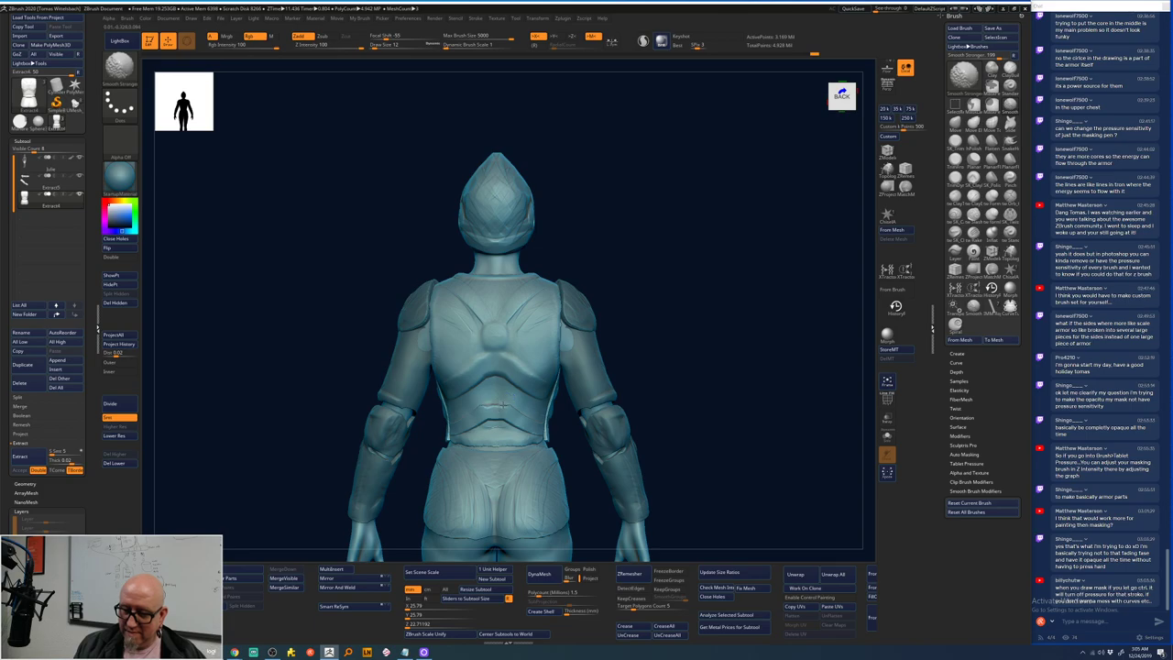
{"action": "key", "text": "shift"}
{"action": "left_click", "coordinate": [973, 189]}
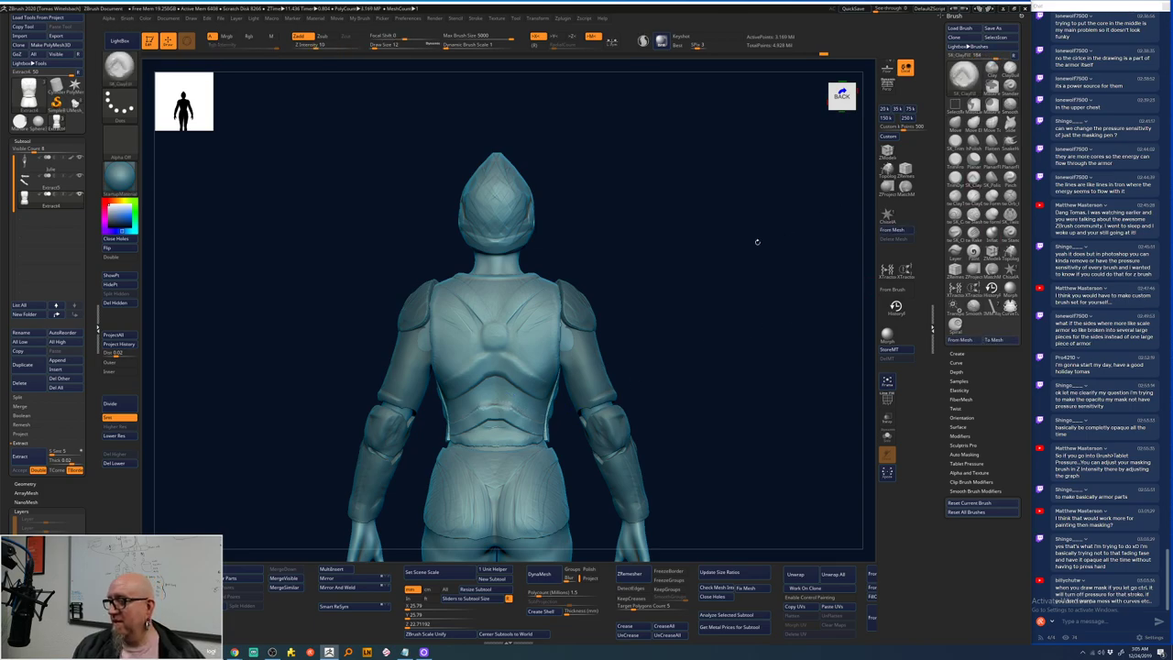
{"action": "key", "text": "space"}
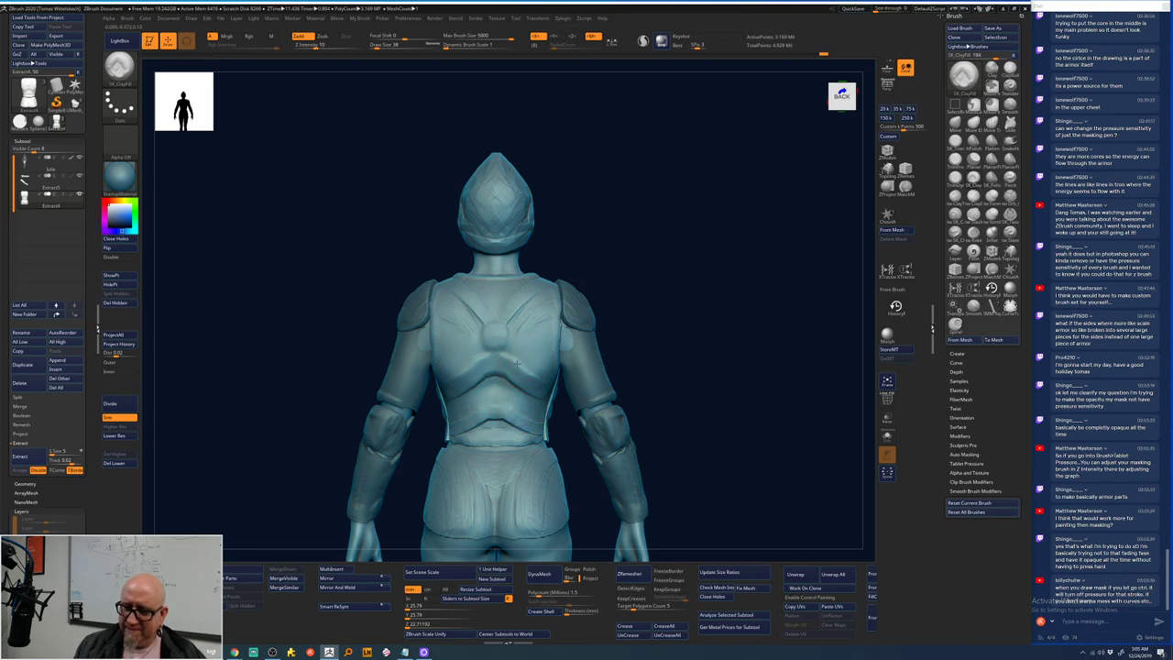
{"action": "left_click_drag", "start_coordinate": [719, 284], "coordinate": [690, 280]}
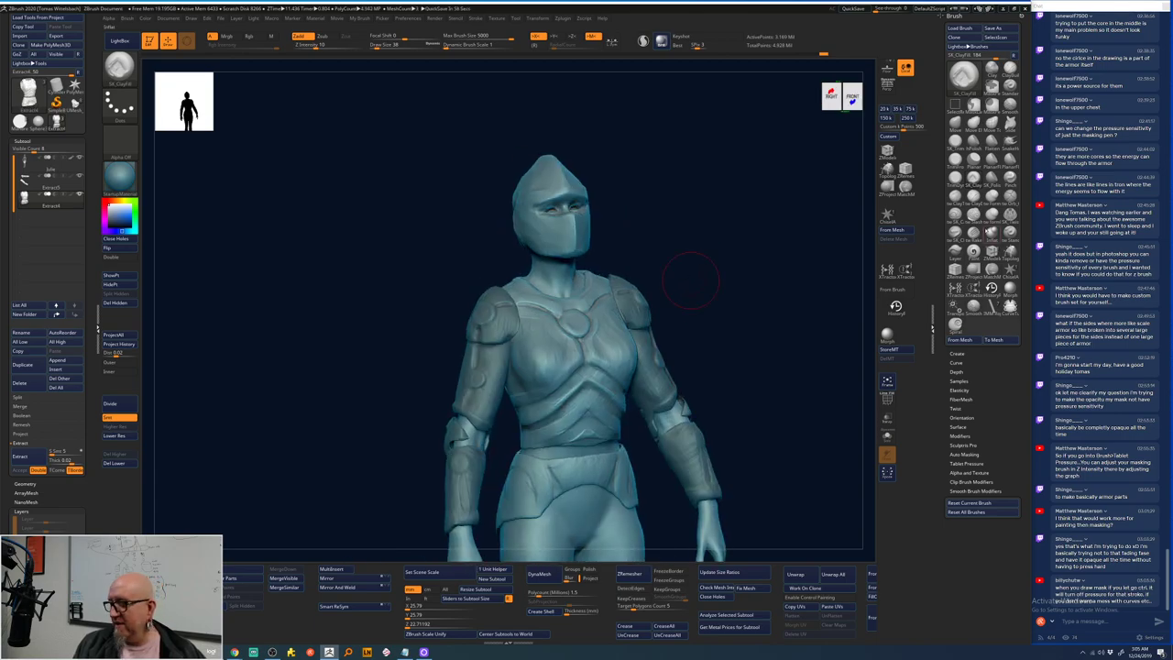
- Switch to ClayTubes (B-C-T), set Draw Size 14, and add a light clay stroke on the chest
{"action": "key", "text": "b"}
{"action": "key", "text": "c"}
{"action": "key", "text": "t"}
{"action": "right_click_drag", "start_coordinate": [573, 371], "coordinate": [578, 371]}
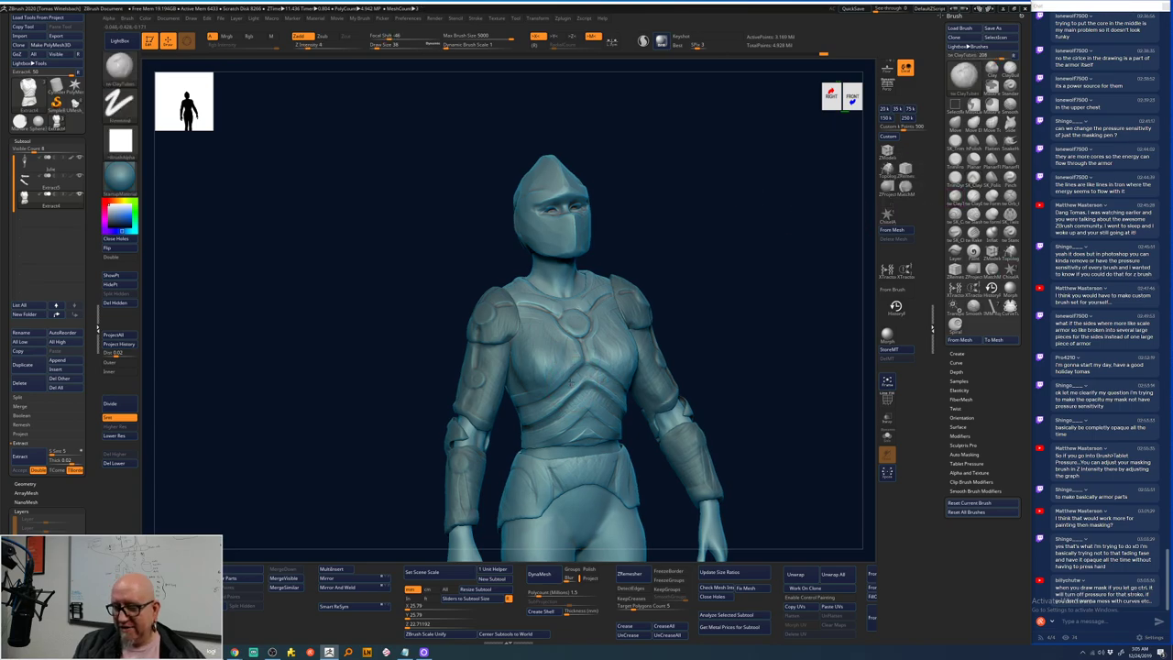
{"action": "right_click", "coordinate": [577, 371]}
{"action": "left_click_drag", "start_coordinate": [586, 386], "coordinate": [565, 389]}
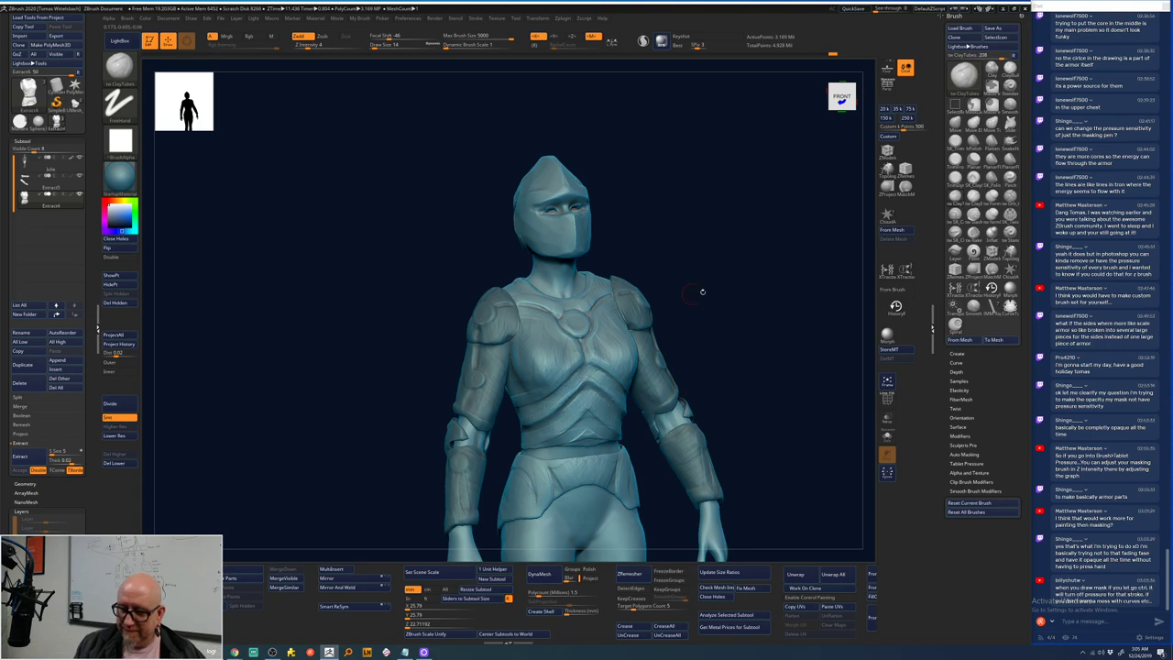
{"action": "left_click_drag", "start_coordinate": [702, 292], "coordinate": [550, 376]}
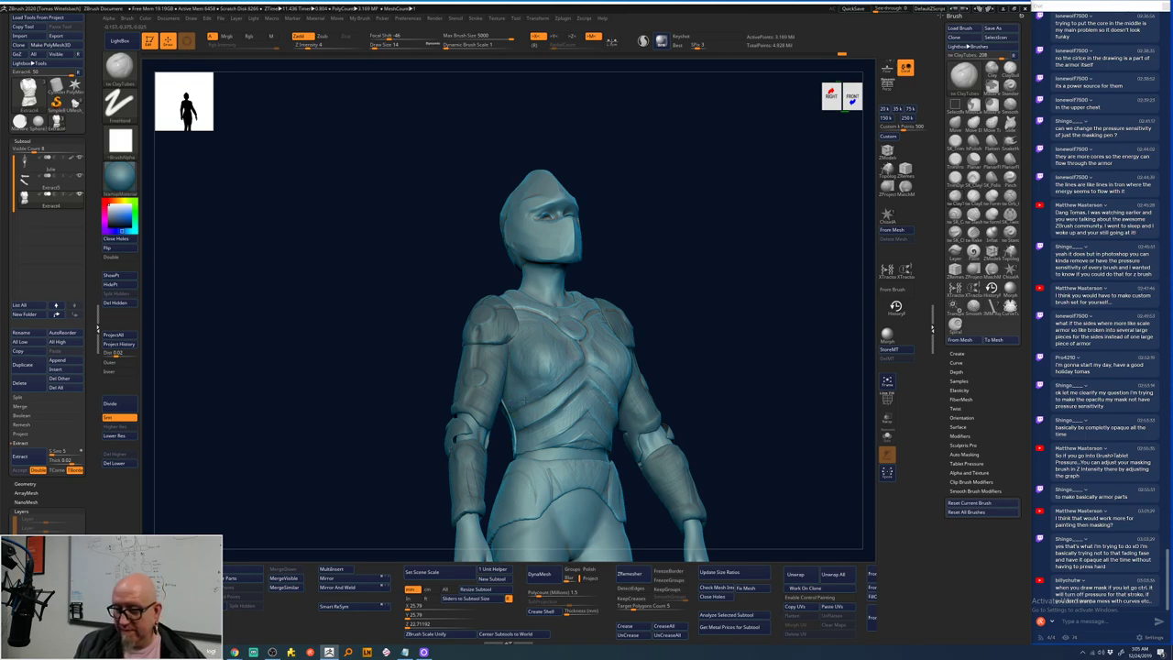
{"action": "left_click_drag", "start_coordinate": [728, 299], "coordinate": [587, 359], "text": "shift"}
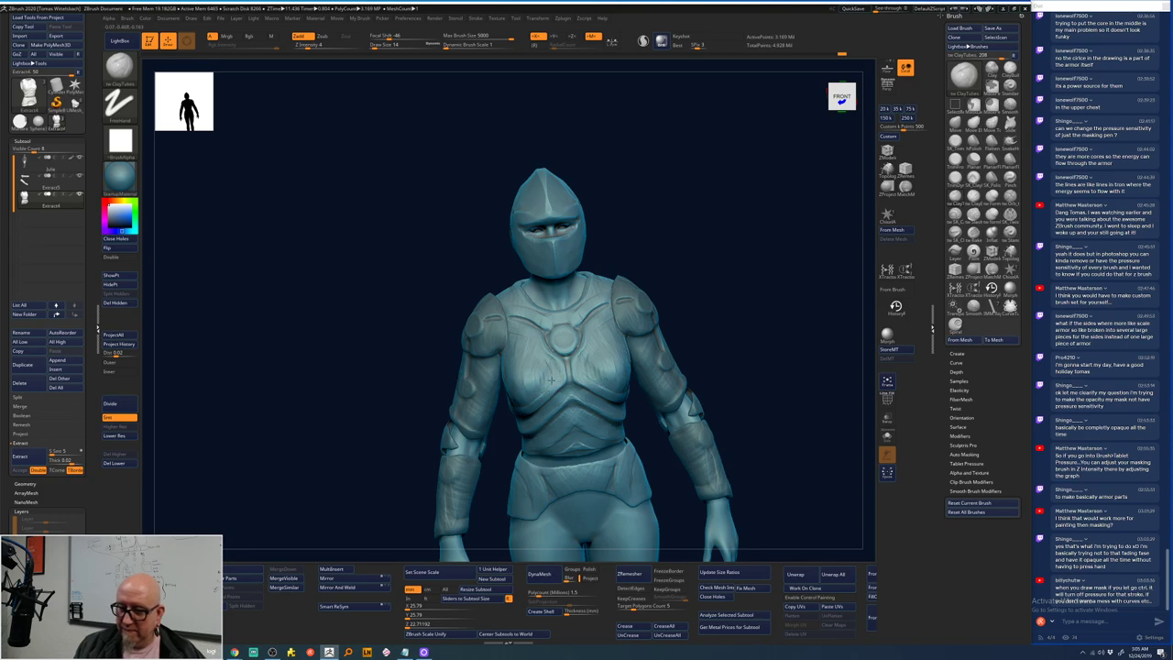
{"action": "left_click_drag", "start_coordinate": [550, 364], "coordinate": [561, 362]}
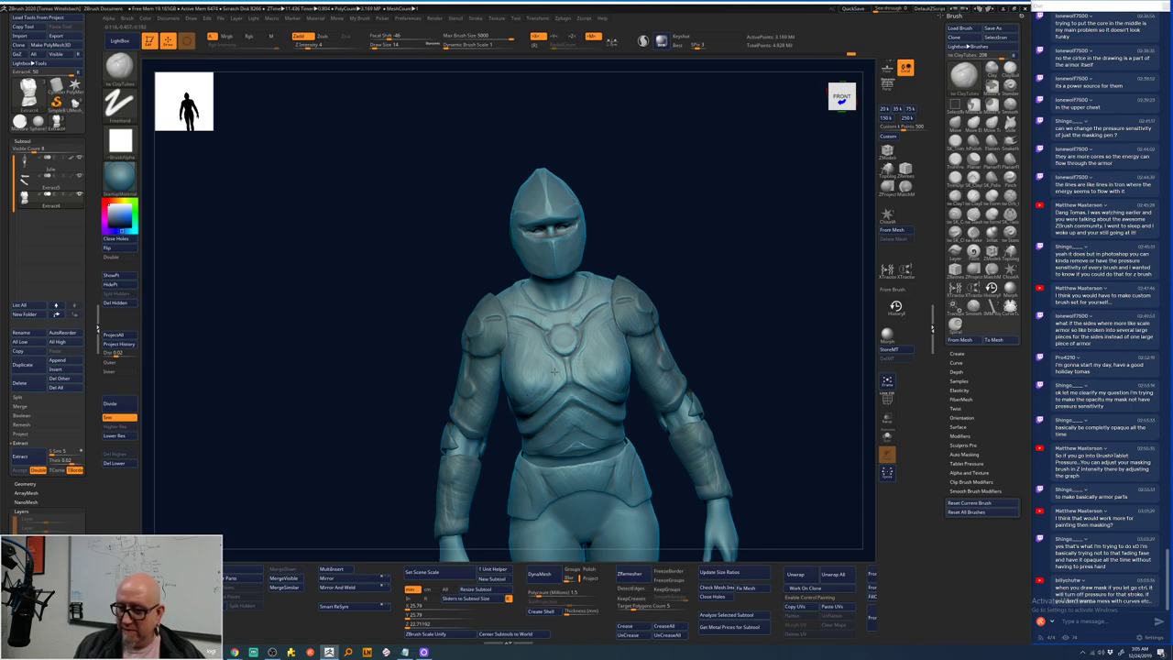
{"action": "left_click_drag", "start_coordinate": [678, 240], "coordinate": [659, 291]}
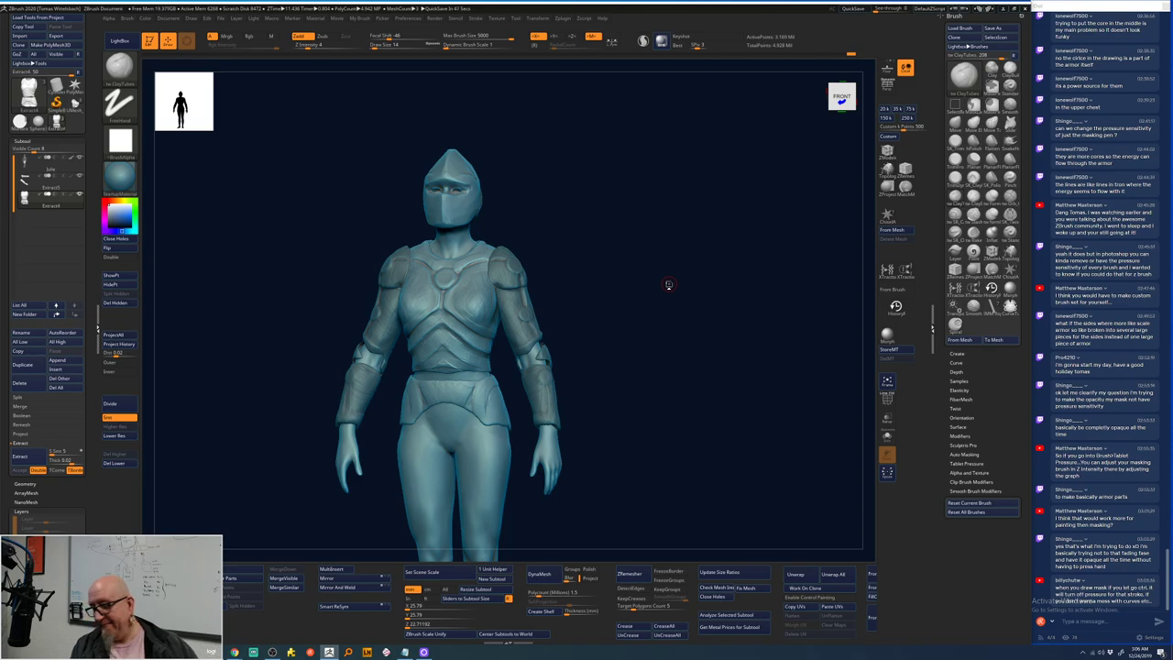
- Face the figure front-on and mask a chevron band across the lower chest plate, undoing the extra upper chevron
{"action": "left_click_drag", "start_coordinate": [669, 285], "coordinate": [667, 217]}
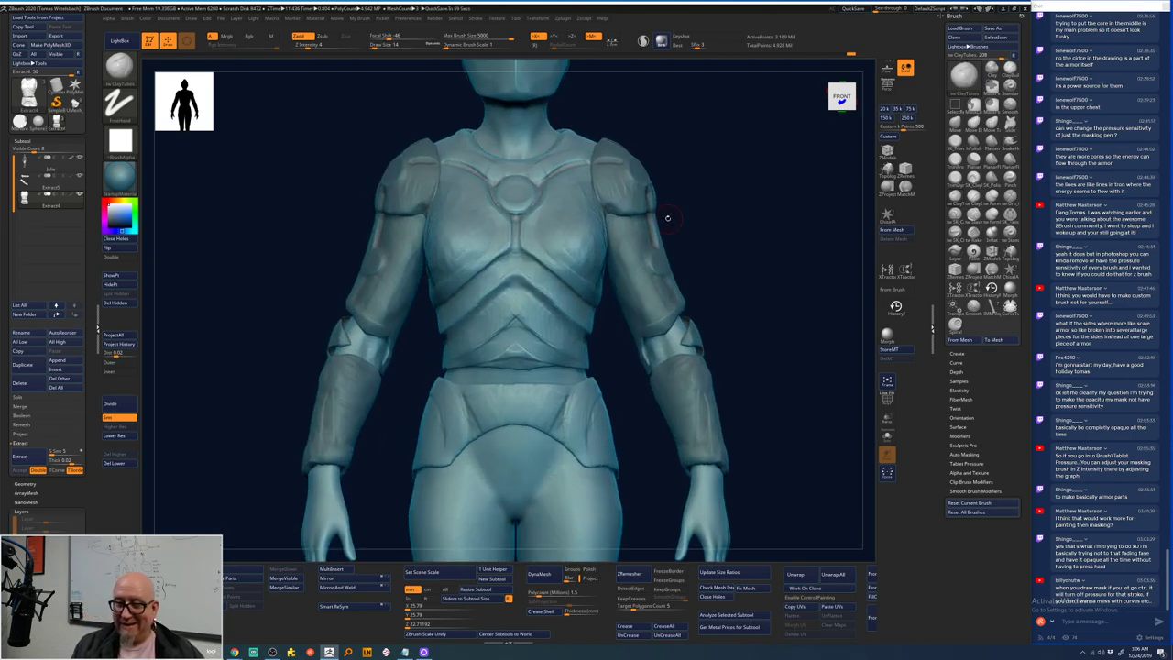
{"action": "mouse_move", "coordinate": [499, 307]}
{"action": "left_mouse_down", "text": "ctrl"}
{"action": "mouse_move", "coordinate": [508, 314]}
{"action": "mouse_move", "coordinate": [460, 341]}
{"action": "left_mouse_up", "text": "ctrl"}
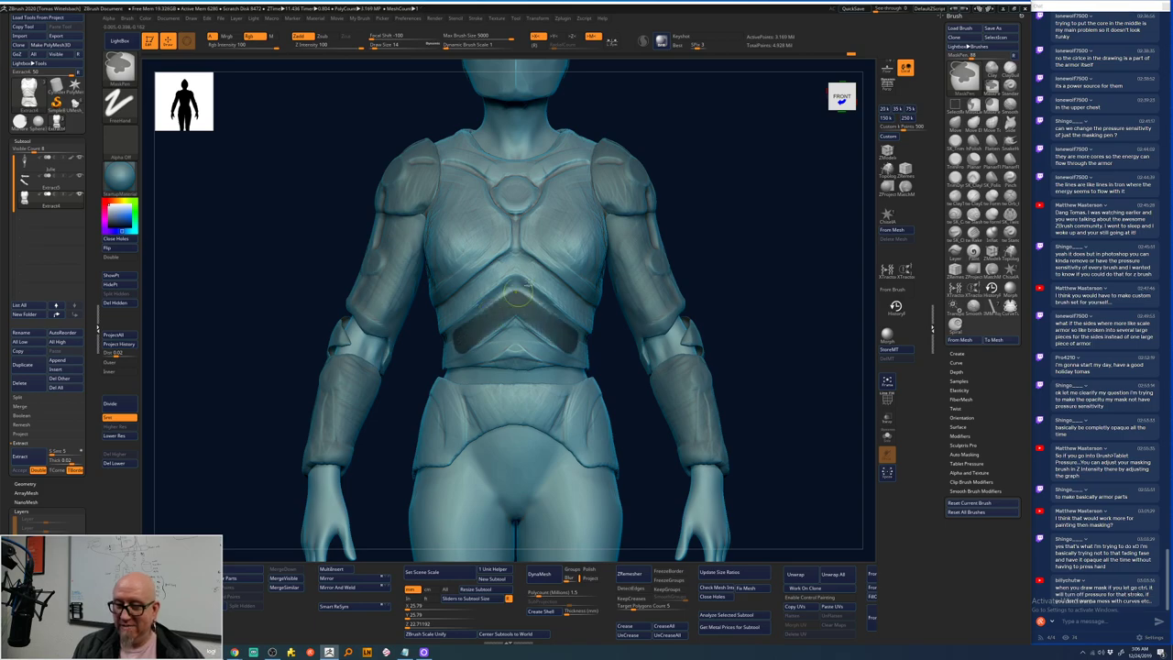
{"action": "left_click_drag", "start_coordinate": [515, 259], "coordinate": [457, 306], "text": "ctrl"}
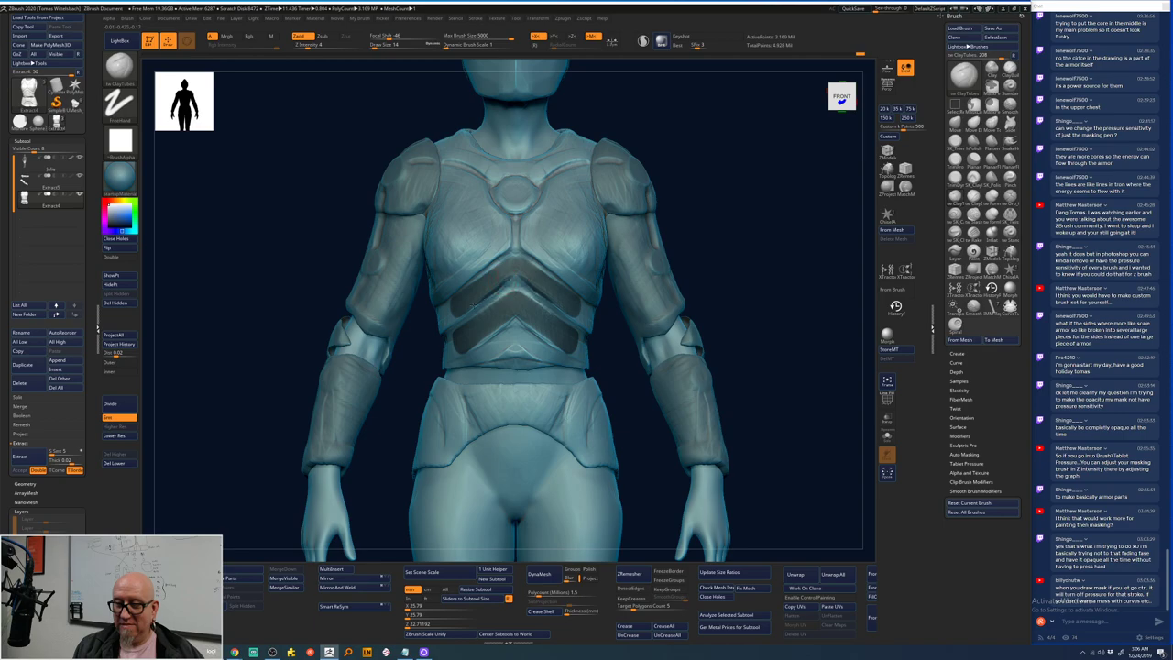
{"action": "key", "text": "ctrl"}
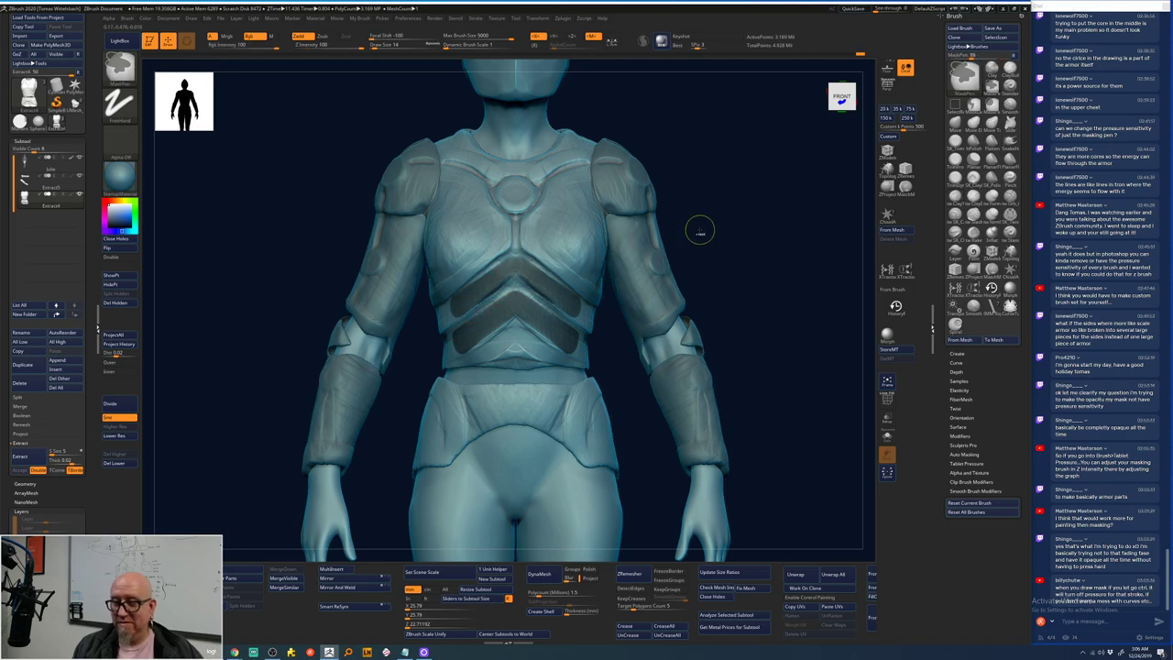
{"action": "key", "text": "ctrl+z"}
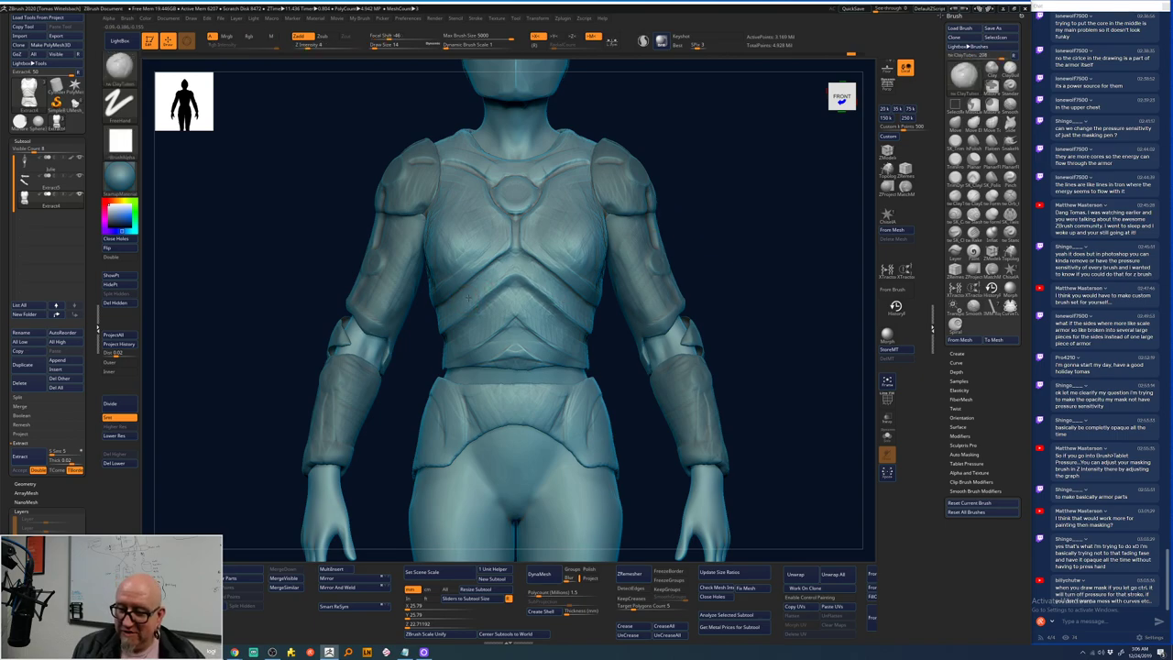
- Invert the mask and repaint a mirrored chevron band across the chest with MaskPen
{"action": "left_click", "coordinate": [698, 232], "text": "ctrl"}
{"action": "key", "text": "space"}
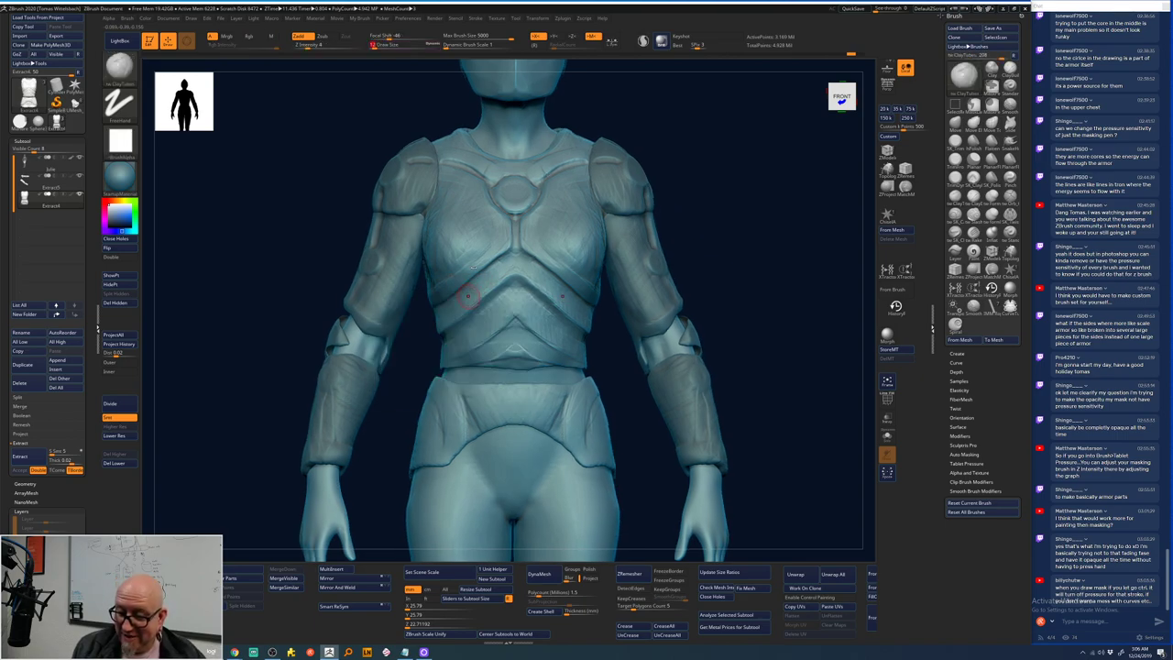
{"action": "key", "text": "ctrl"}
{"action": "mouse_move", "coordinate": [448, 316]}
{"action": "left_mouse_down", "text": "ctrl"}
{"action": "mouse_move", "coordinate": [441, 328]}
{"action": "mouse_move", "coordinate": [510, 273]}
{"action": "mouse_move", "coordinate": [448, 321]}
{"action": "mouse_move", "coordinate": [497, 272]}
{"action": "left_mouse_up", "text": "ctrl"}
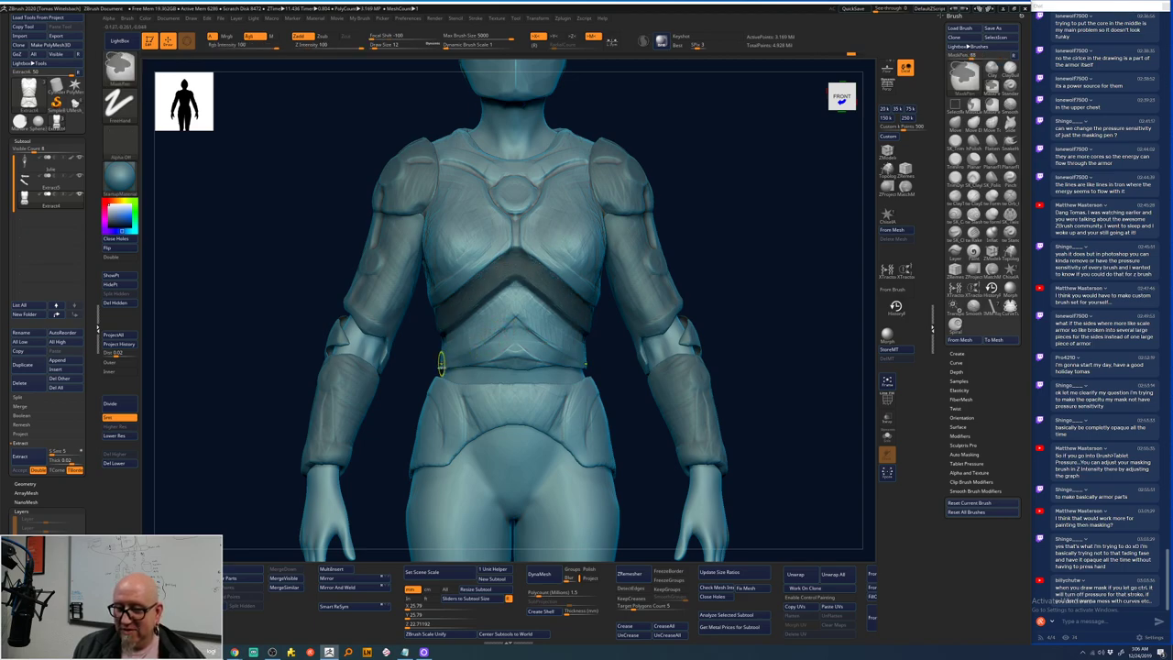
{"action": "mouse_move", "coordinate": [733, 302]}
{"action": "left_mouse_down"}
{"action": "mouse_move", "coordinate": [706, 201]}
{"action": "mouse_move", "coordinate": [744, 245]}
{"action": "left_mouse_up"}
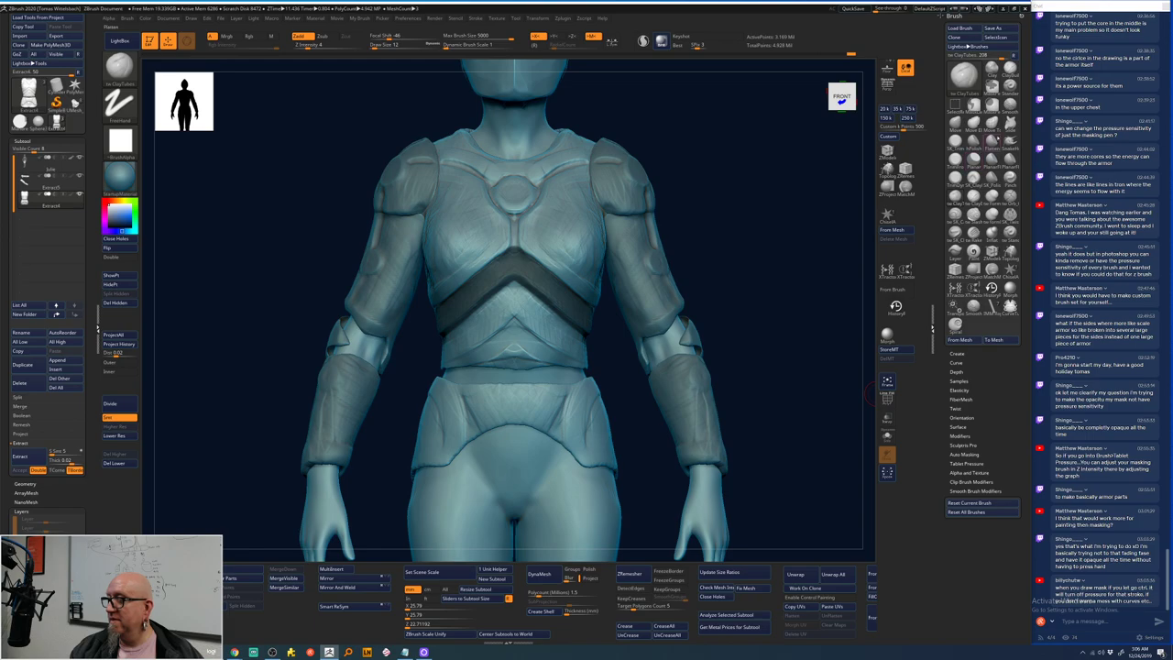
- Mask another mirrored chevron across the abdomen using MaskPen
{"action": "left_click", "coordinate": [1010, 125], "text": "ctrl"}
{"action": "key", "text": "space"}
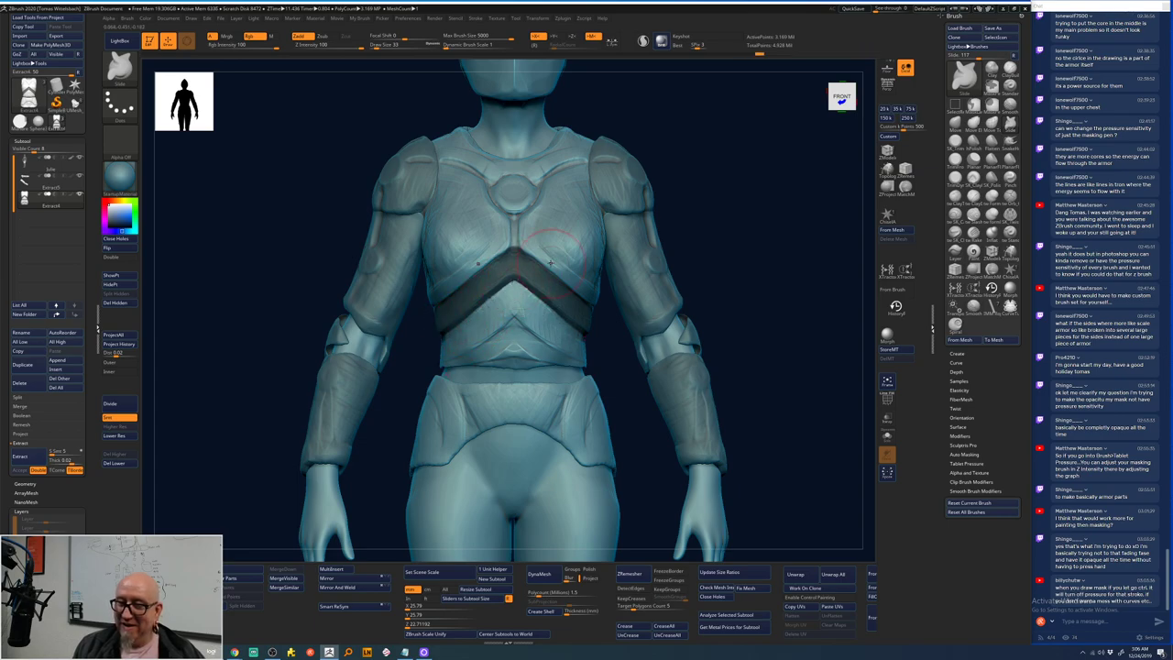
{"action": "left_click_drag", "start_coordinate": [700, 240], "coordinate": [687, 215], "text": "alt"}
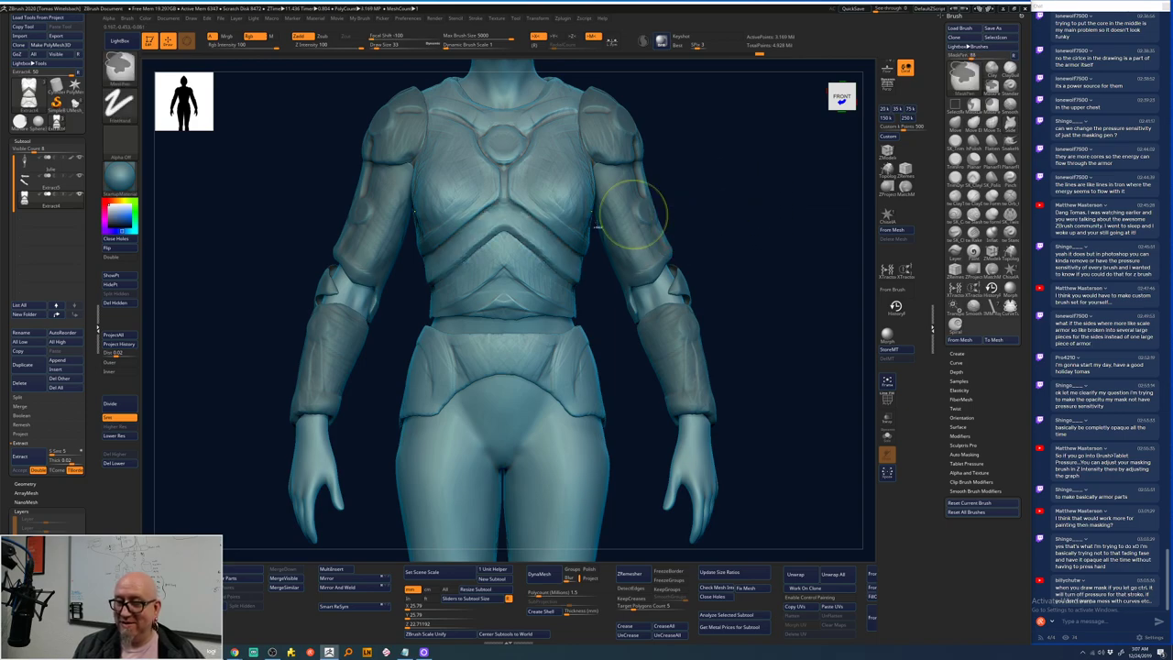
{"action": "key", "text": "space"}
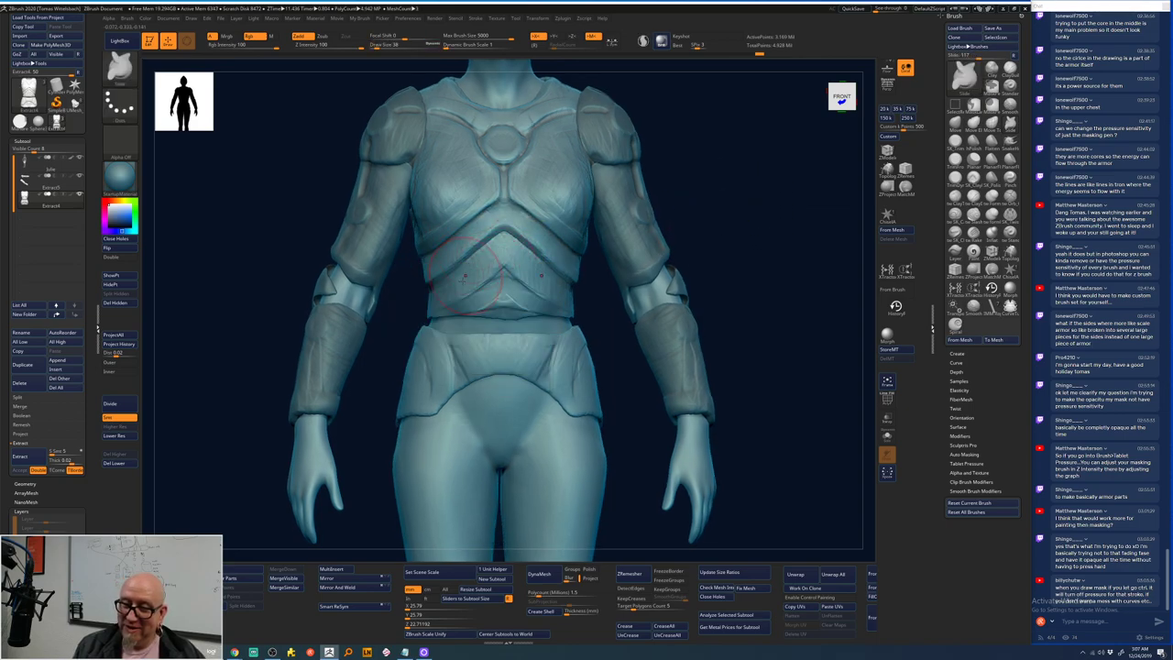
{"action": "key", "text": "space"}
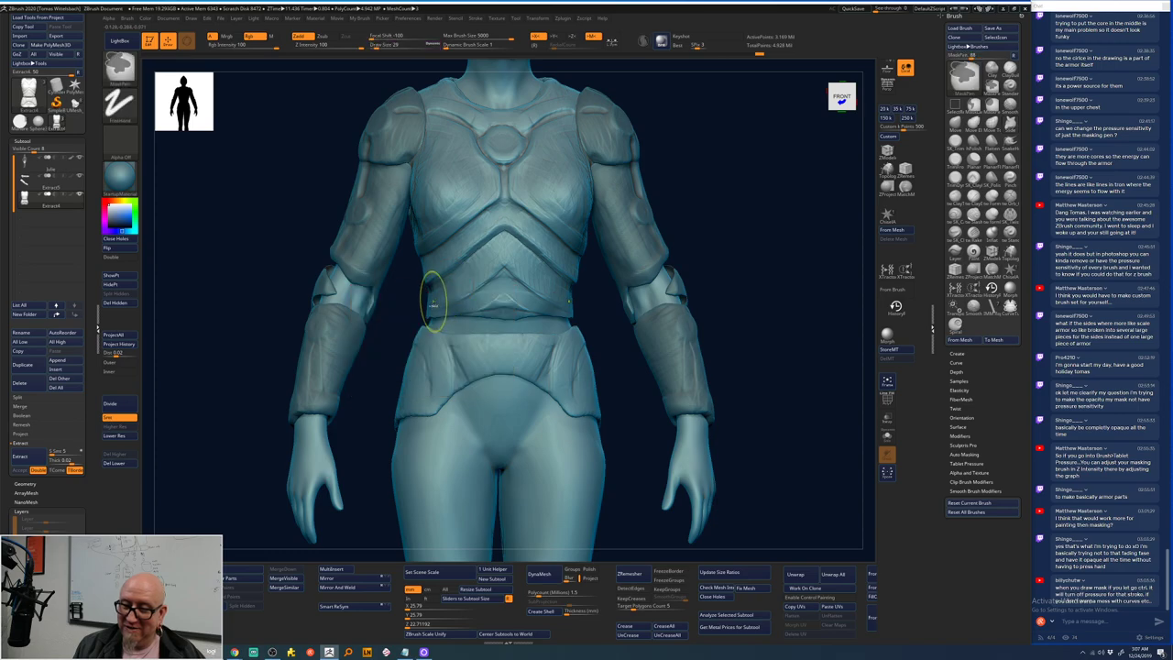
{"action": "key", "text": "space"}
{"action": "key", "text": "ctrl"}
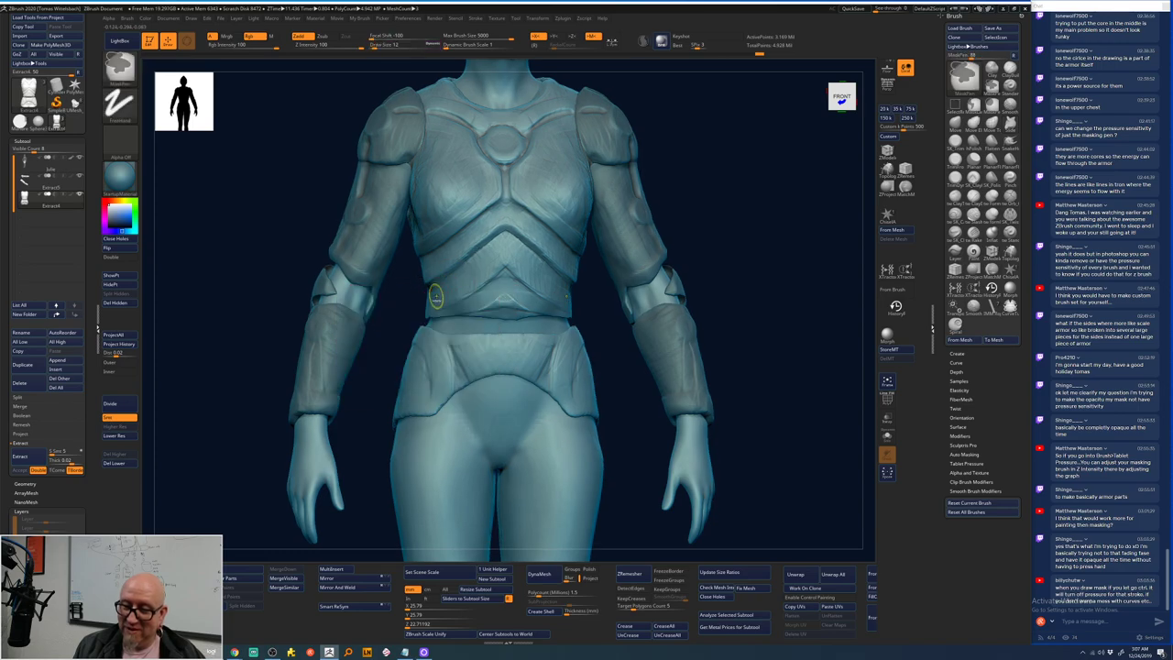
{"action": "mouse_move", "coordinate": [424, 310]}
{"action": "left_mouse_down", "text": "ctrl"}
{"action": "mouse_move", "coordinate": [495, 268]}
{"action": "mouse_move", "coordinate": [505, 245]}
{"action": "mouse_move", "coordinate": [425, 295]}
{"action": "left_mouse_up", "text": "ctrl"}
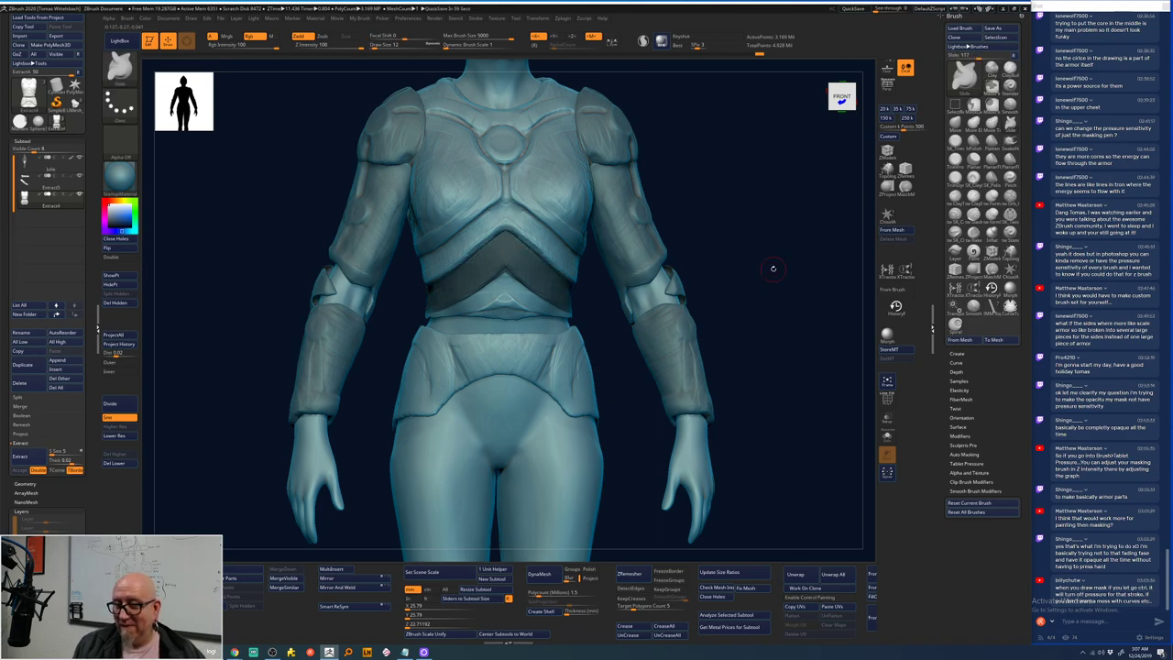
- Pick the ClayTubes brush and clear the mask from the torso
{"action": "key", "text": "b"}
{"action": "key", "text": "c"}
{"action": "key", "text": "t"}
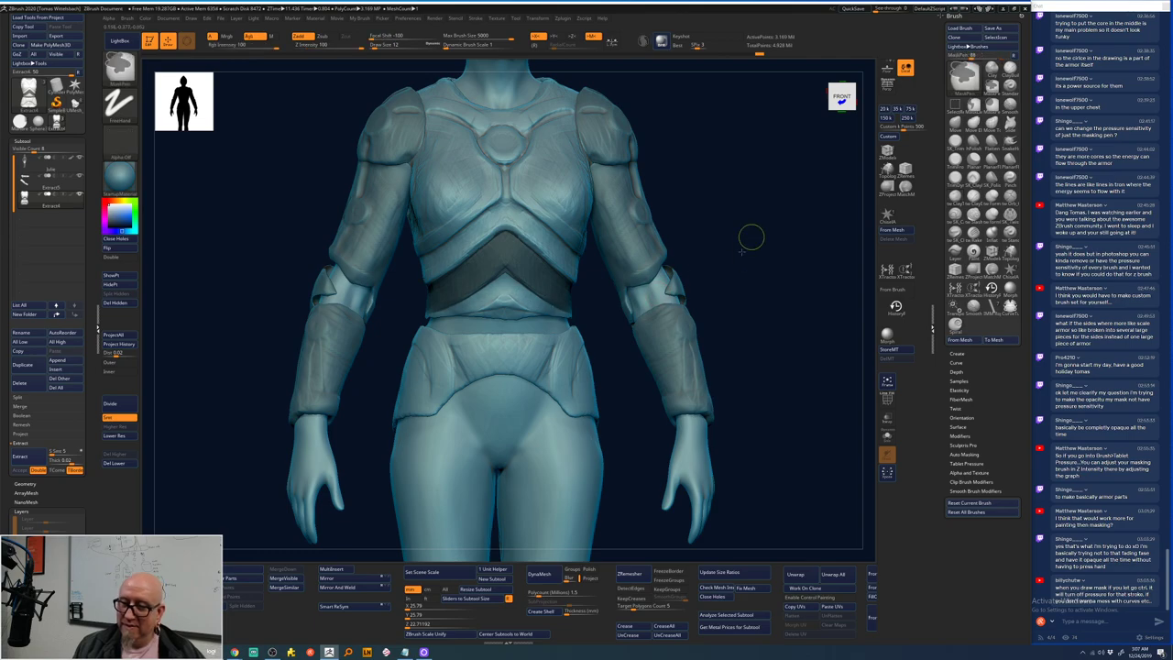
{"action": "left_click_drag", "start_coordinate": [752, 236], "coordinate": [773, 301], "text": "ctrl"}
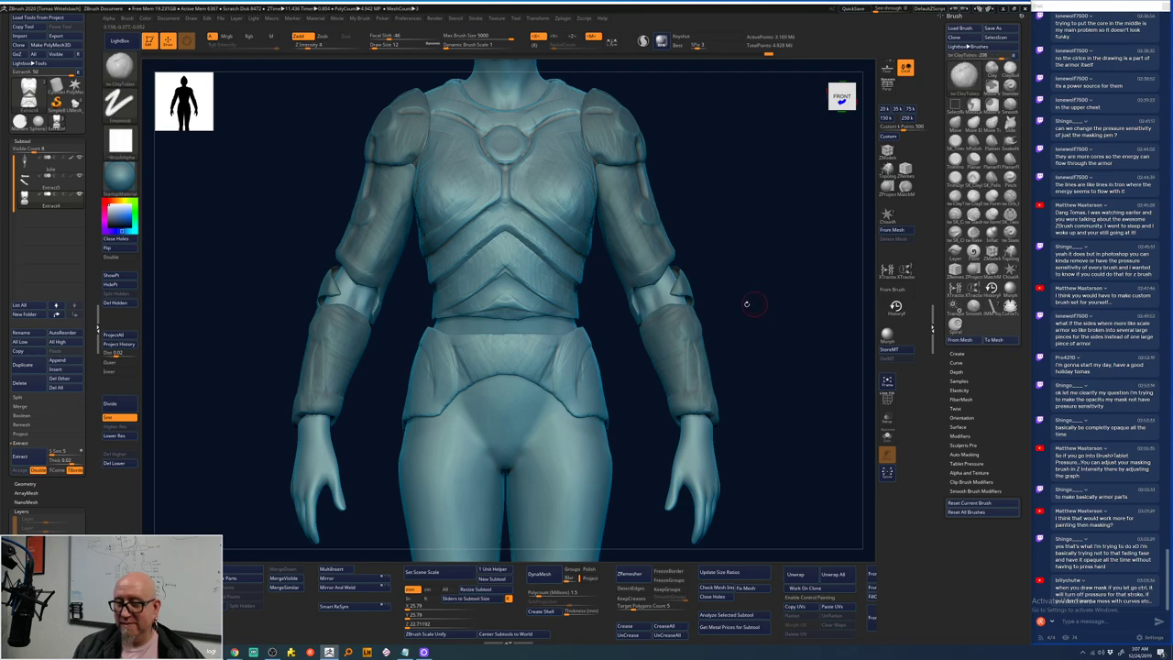
{"action": "key", "text": "space"}
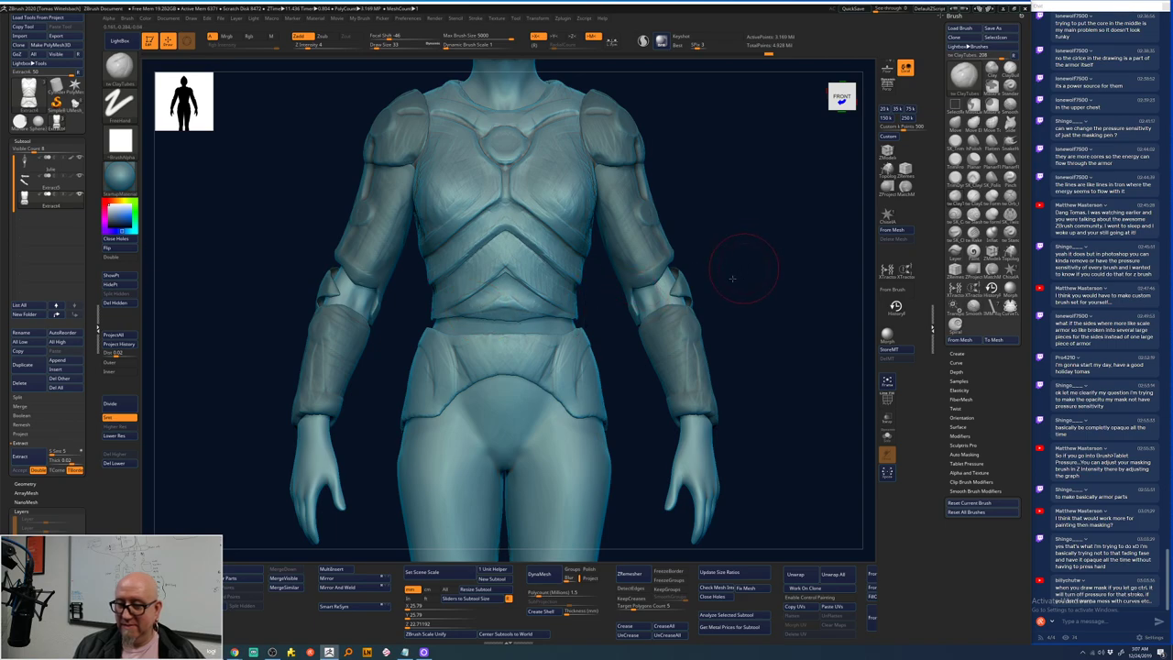
{"action": "left_click_drag", "start_coordinate": [732, 278], "coordinate": [739, 238]}
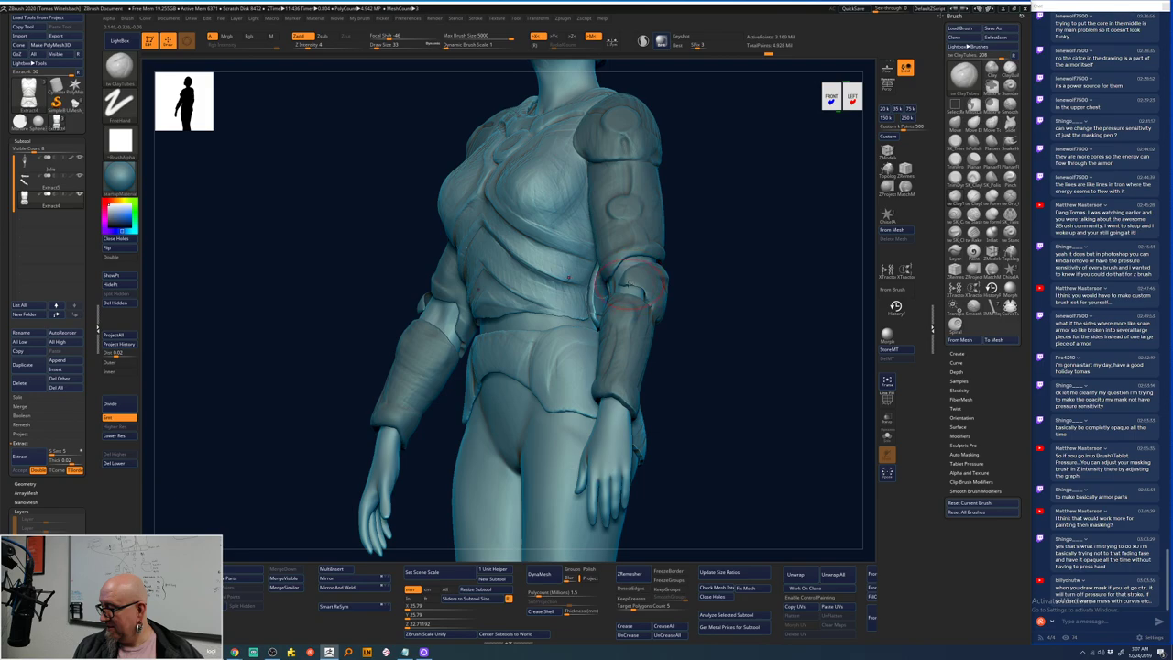
{"action": "left_click_drag", "start_coordinate": [631, 287], "coordinate": [763, 248]}
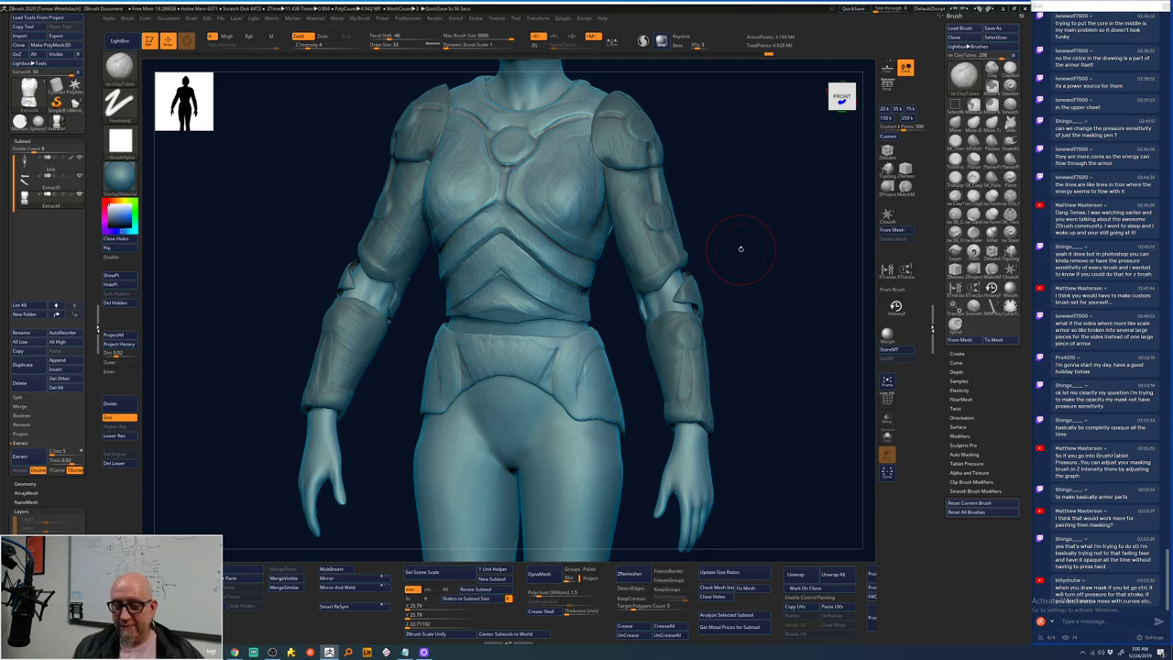
{"action": "left_click_drag", "start_coordinate": [738, 244], "coordinate": [728, 263], "text": "alt"}
{"action": "key", "text": "f"}
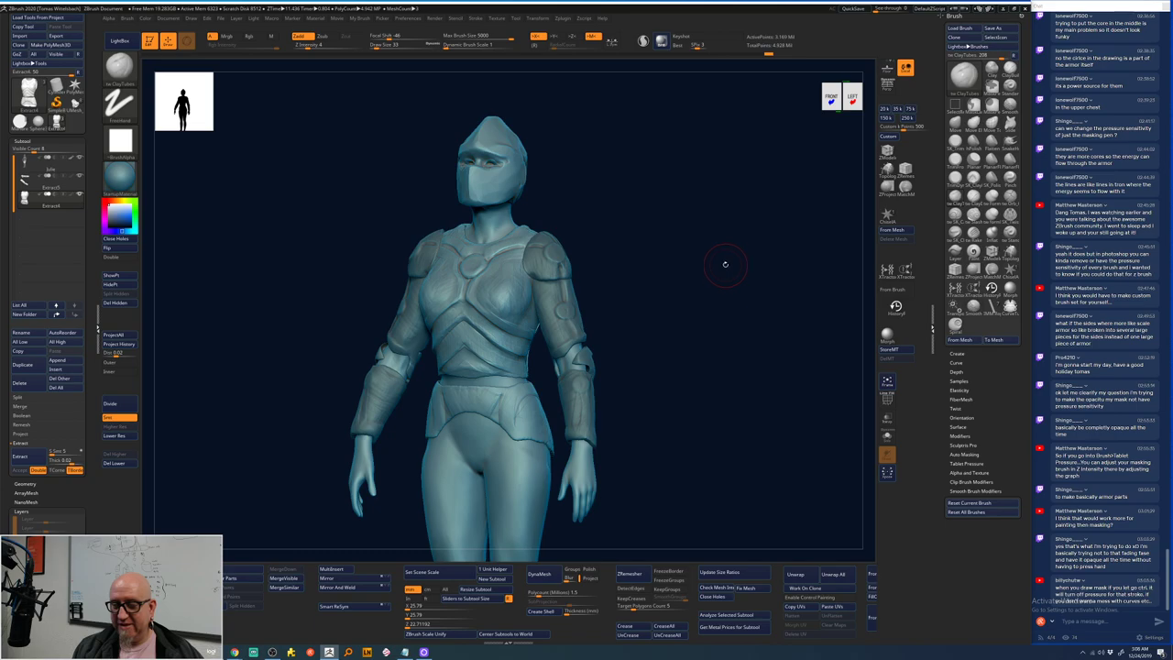
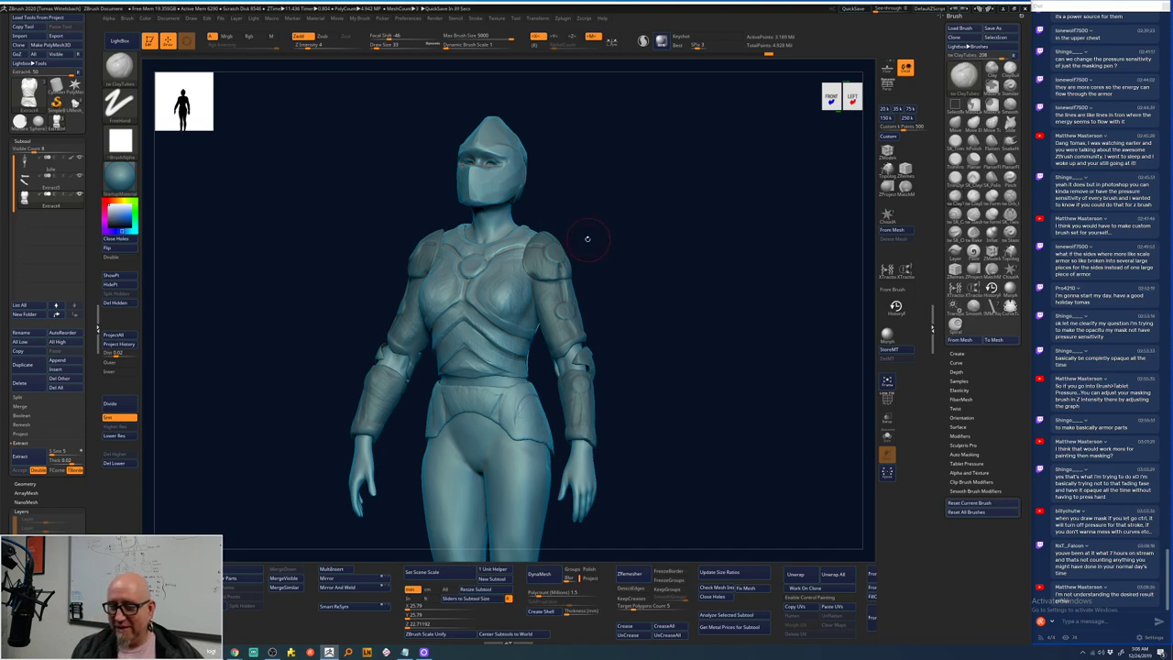
- Snap the armored figure to a straight front view and mask both chest plates symmetrically
{"action": "key", "text": "space"}
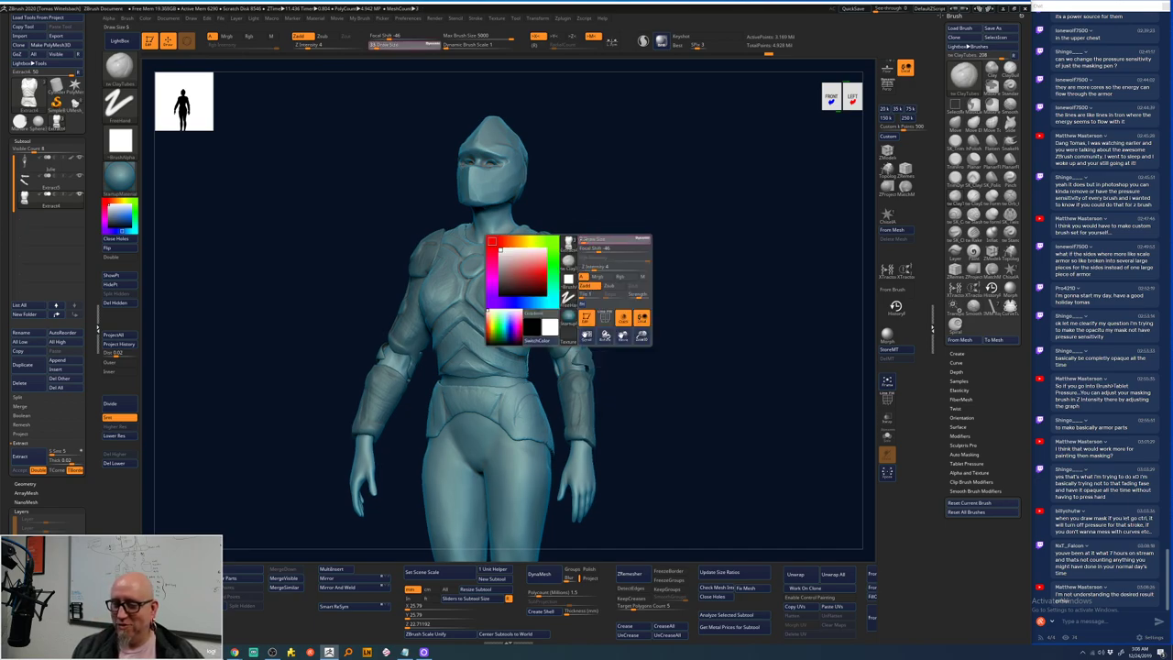
{"action": "left_click_drag", "start_coordinate": [641, 250], "coordinate": [647, 261], "text": "shift"}
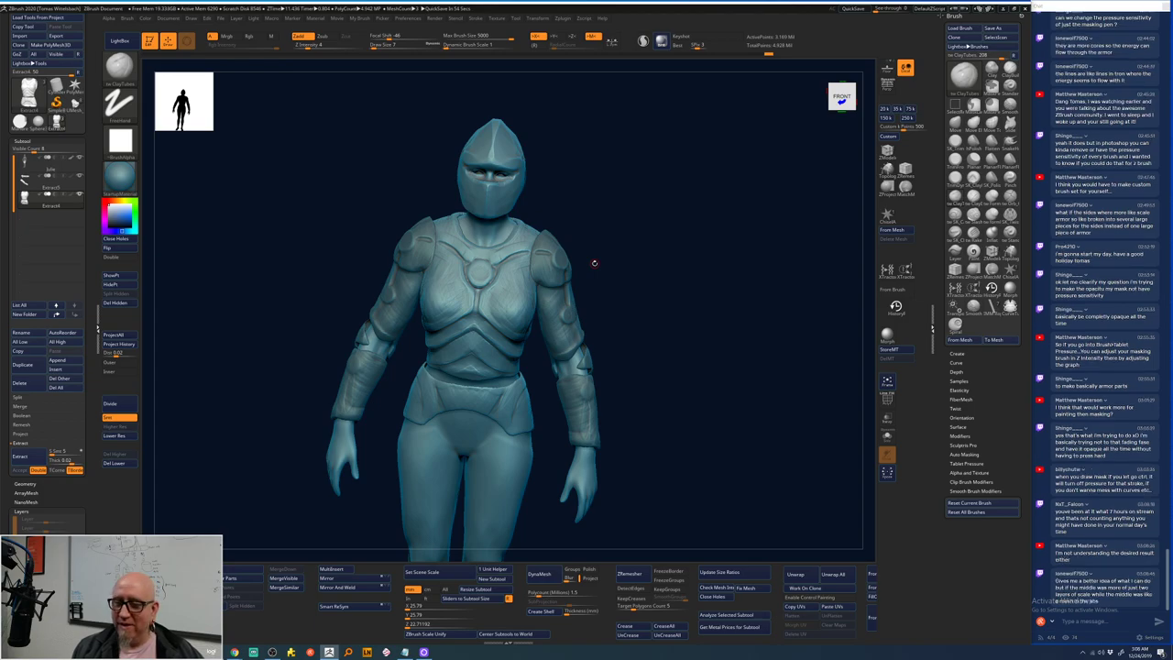
{"action": "key", "text": "space"}
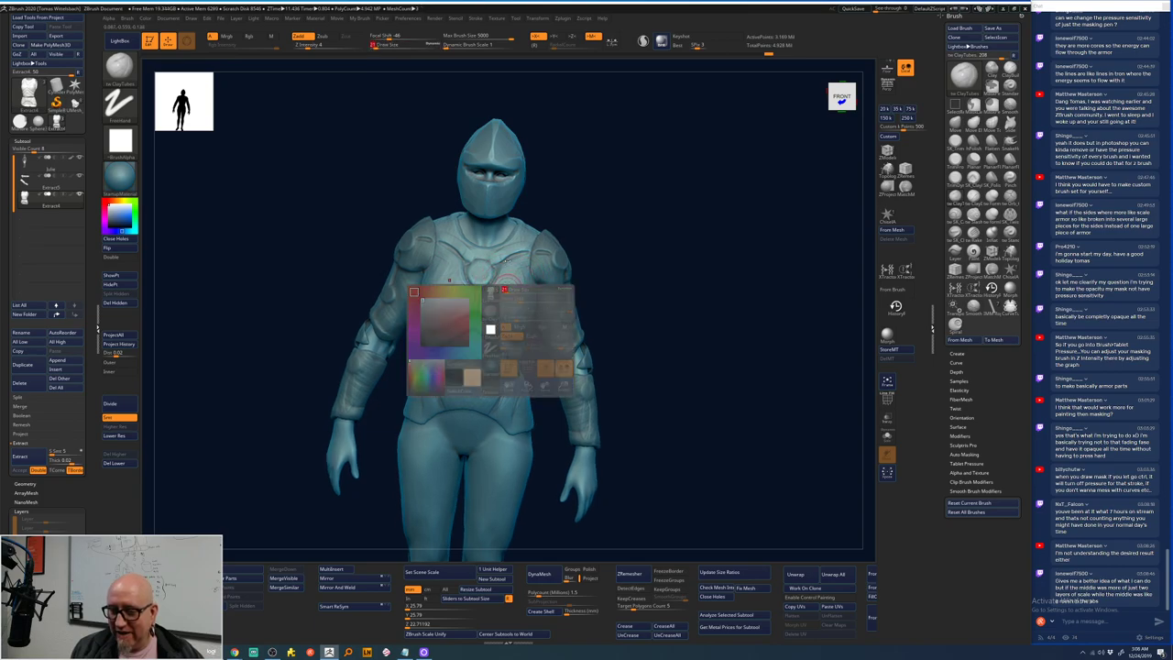
{"action": "mouse_move", "coordinate": [504, 289]}
{"action": "left_mouse_down", "text": "ctrl"}
{"action": "mouse_move", "coordinate": [508, 299]}
{"action": "mouse_move", "coordinate": [513, 272]}
{"action": "mouse_move", "coordinate": [514, 318]}
{"action": "mouse_move", "coordinate": [520, 275]}
{"action": "mouse_move", "coordinate": [532, 284]}
{"action": "mouse_move", "coordinate": [526, 311]}
{"action": "left_mouse_up", "text": "ctrl"}
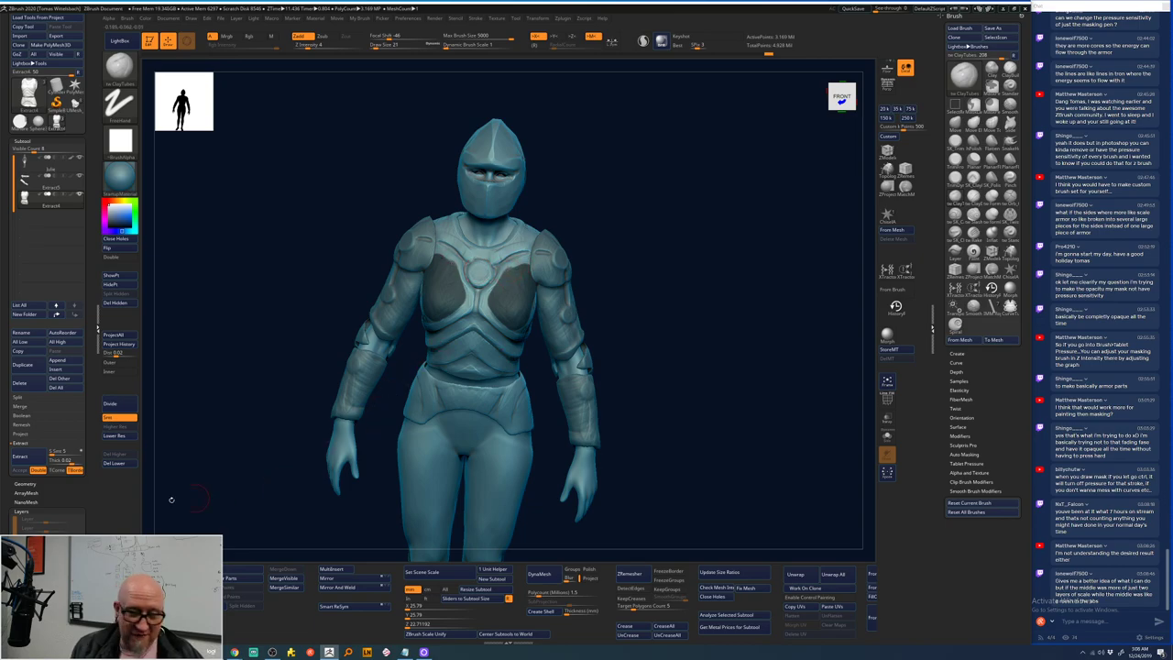
- Expand the Masking palette in the left tray and switch to the MaskPen brush
{"action": "scroll", "coordinate": [88, 440], "scroll_direction": "down", "scroll_amount": 5}
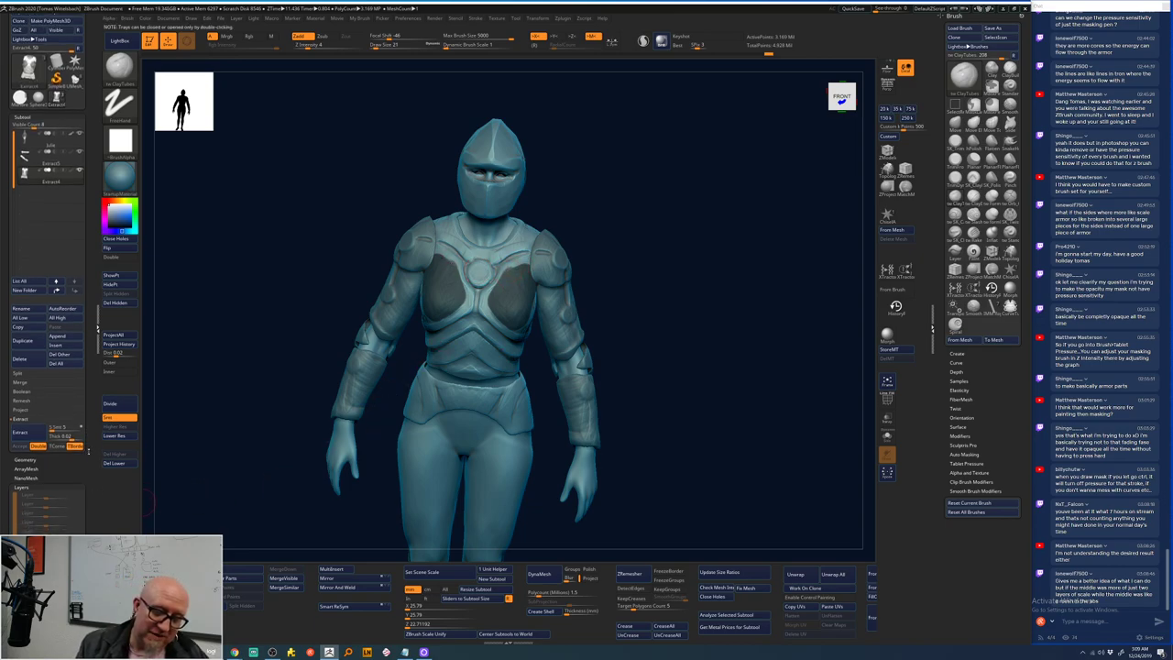
{"action": "scroll", "coordinate": [83, 400], "scroll_direction": "down", "scroll_amount": 1}
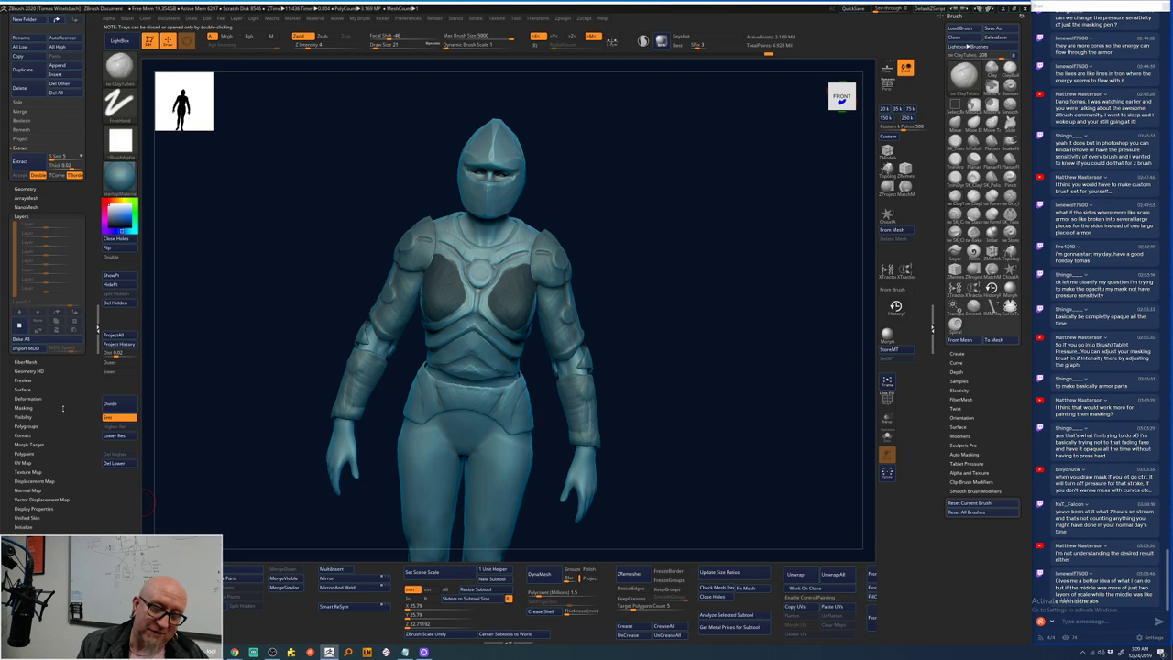
{"action": "scroll", "coordinate": [32, 410], "scroll_direction": "down", "scroll_amount": 1}
{"action": "left_click", "coordinate": [33, 406]}
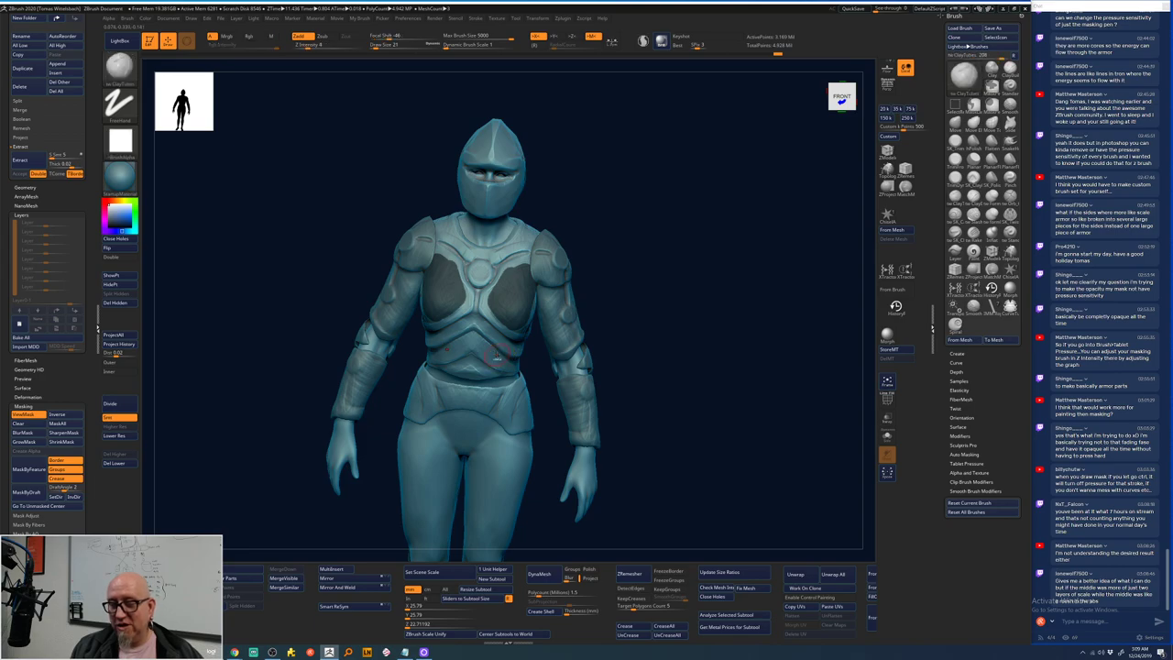
{"action": "key", "text": "ctrl"}
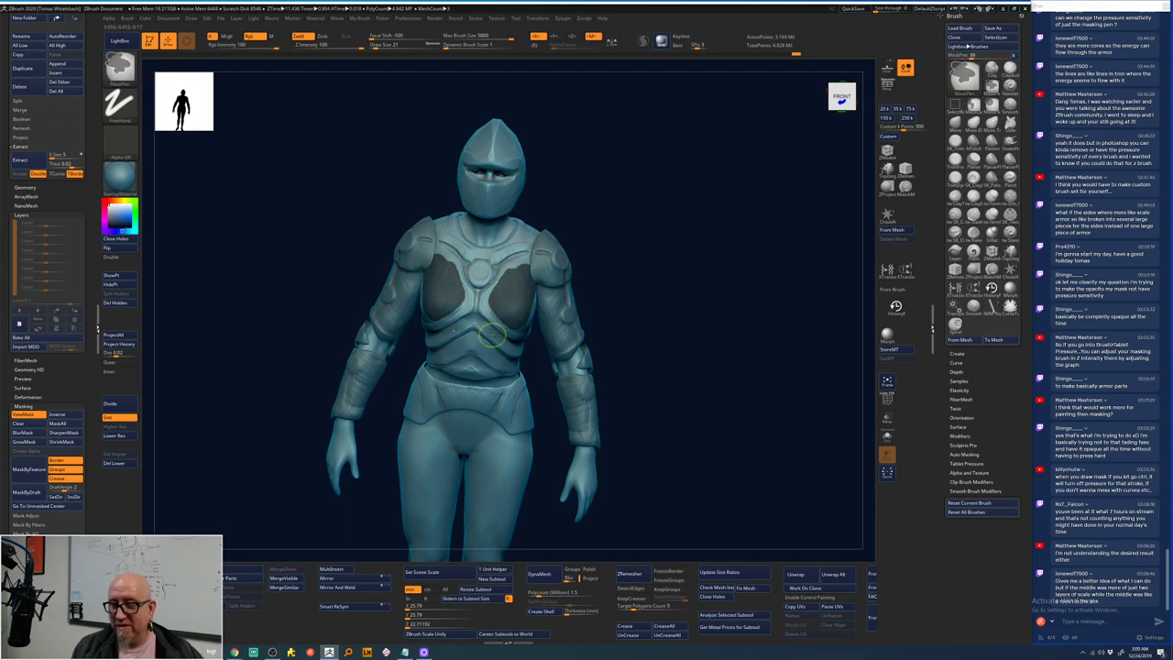
- Zoom in, mask a horizontal band across the upper chest, and blur the chest masks
{"action": "mouse_move", "coordinate": [633, 204]}
{"action": "left_mouse_down", "text": "alt"}
{"action": "mouse_move", "coordinate": [632, 261]}
{"action": "mouse_move", "coordinate": [686, 199]}
{"action": "mouse_move", "coordinate": [689, 257]}
{"action": "mouse_move", "coordinate": [557, 254]}
{"action": "left_mouse_up", "text": "alt"}
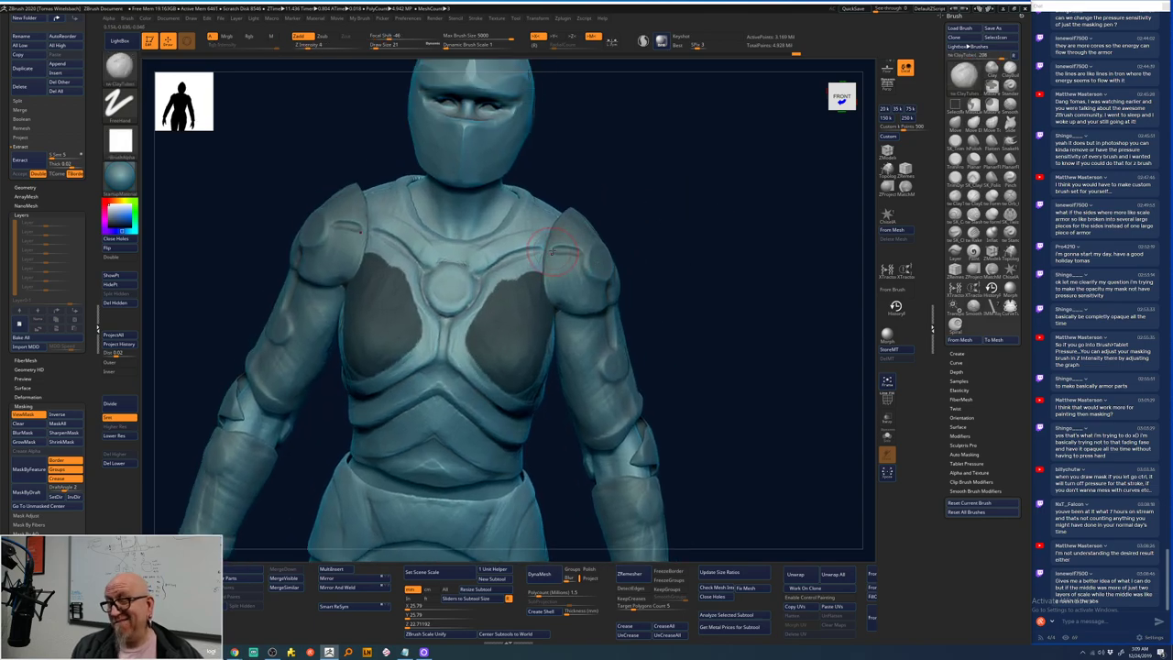
{"action": "key", "text": "space"}
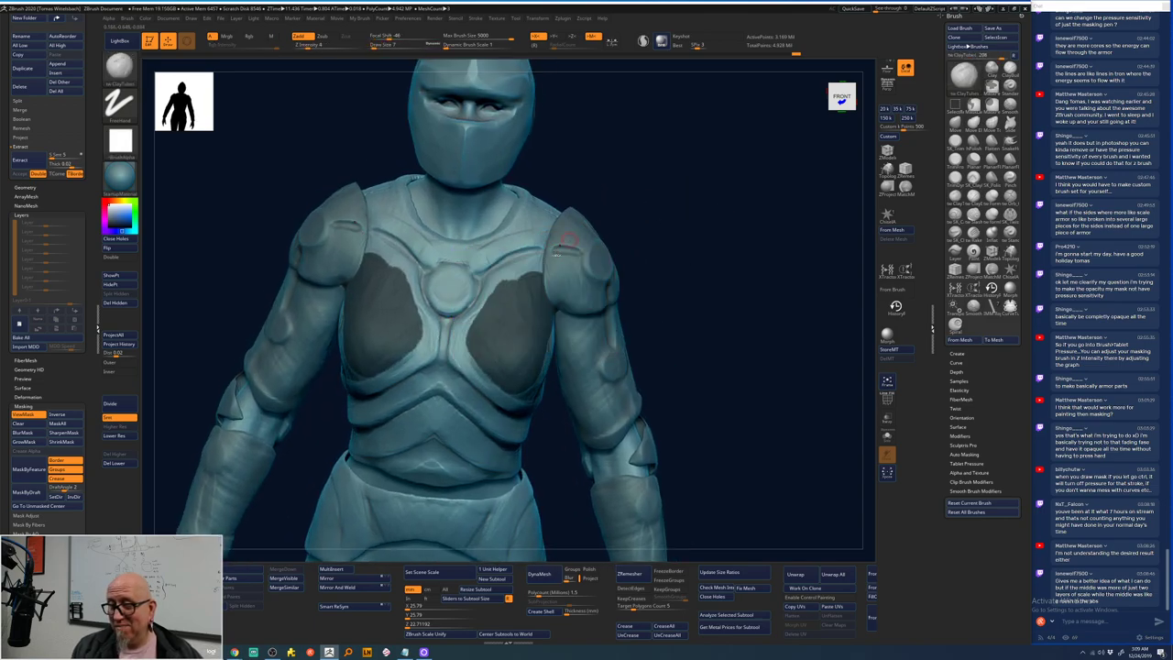
{"action": "key", "text": "ctrl"}
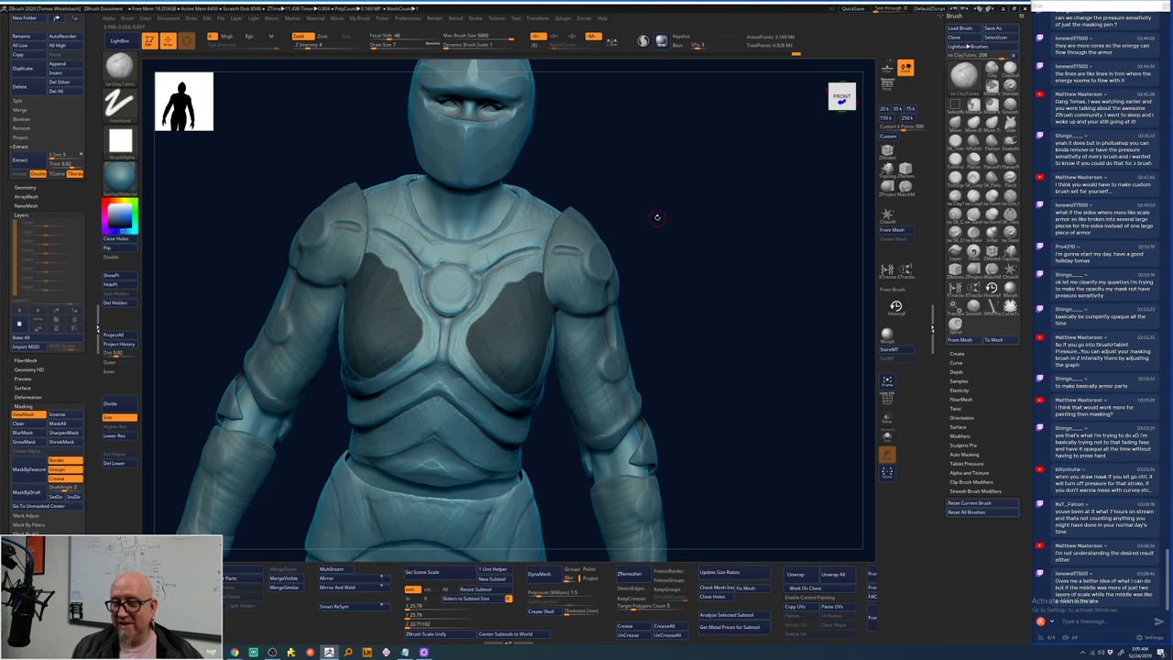
{"action": "key", "text": "ctrl"}
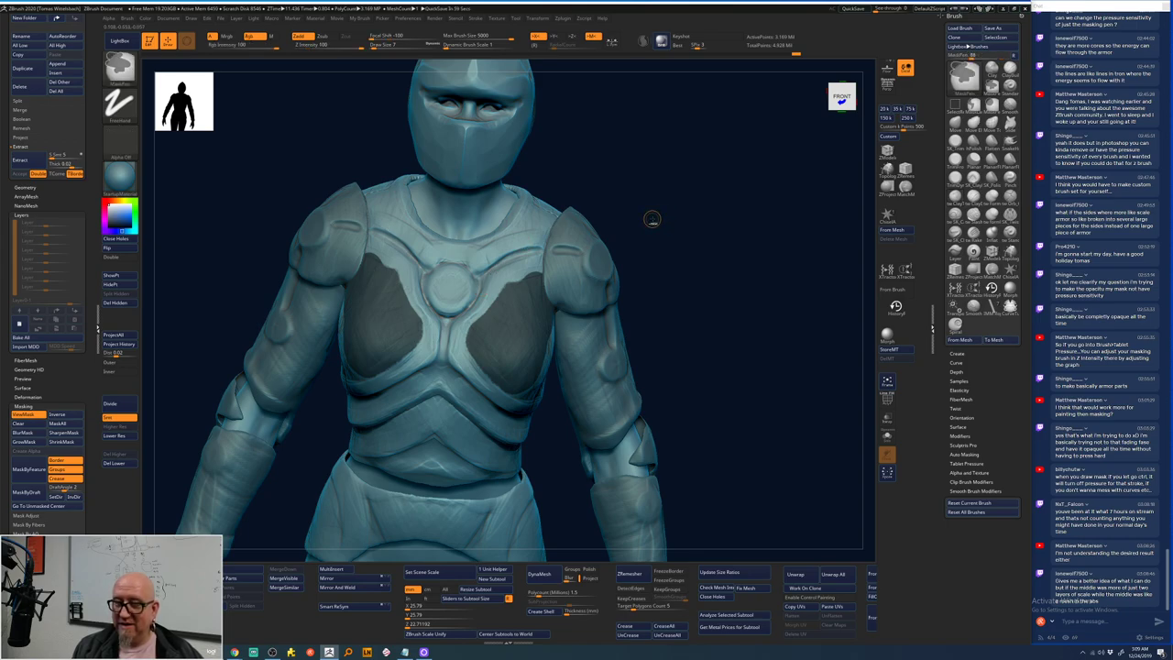
{"action": "mouse_move", "coordinate": [457, 246]}
{"action": "left_mouse_down", "text": "ctrl"}
{"action": "mouse_move", "coordinate": [471, 245]}
{"action": "mouse_move", "coordinate": [432, 242]}
{"action": "mouse_move", "coordinate": [489, 245]}
{"action": "mouse_move", "coordinate": [548, 224]}
{"action": "left_mouse_up", "text": "ctrl"}
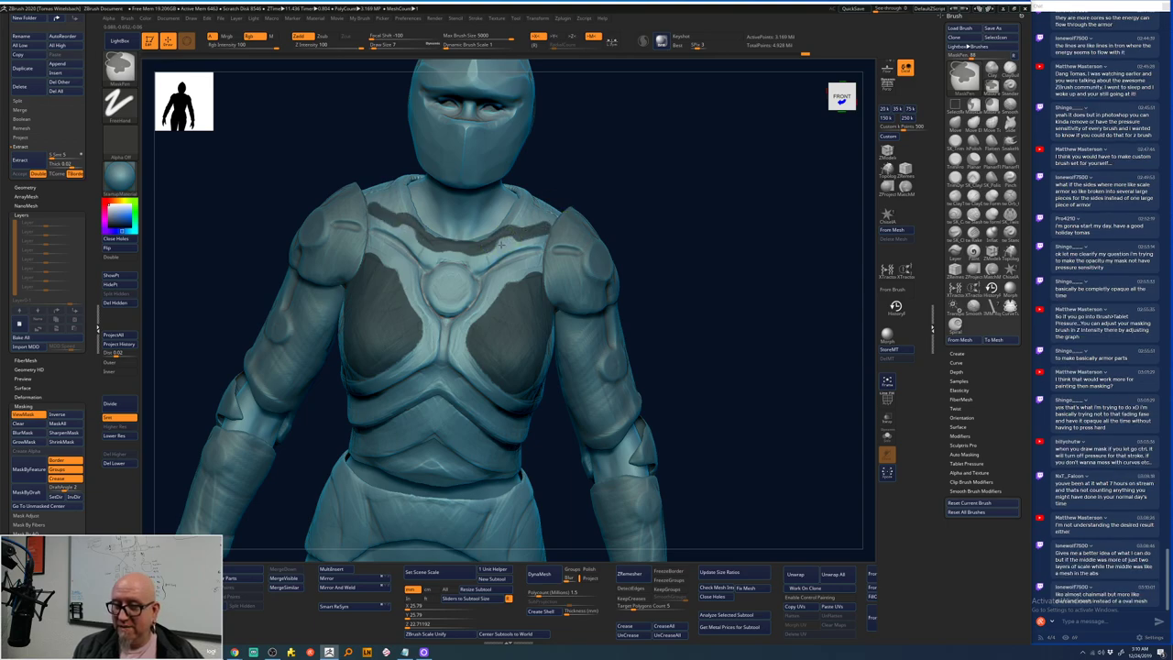
{"action": "left_click", "coordinate": [526, 314], "text": "ctrl"}
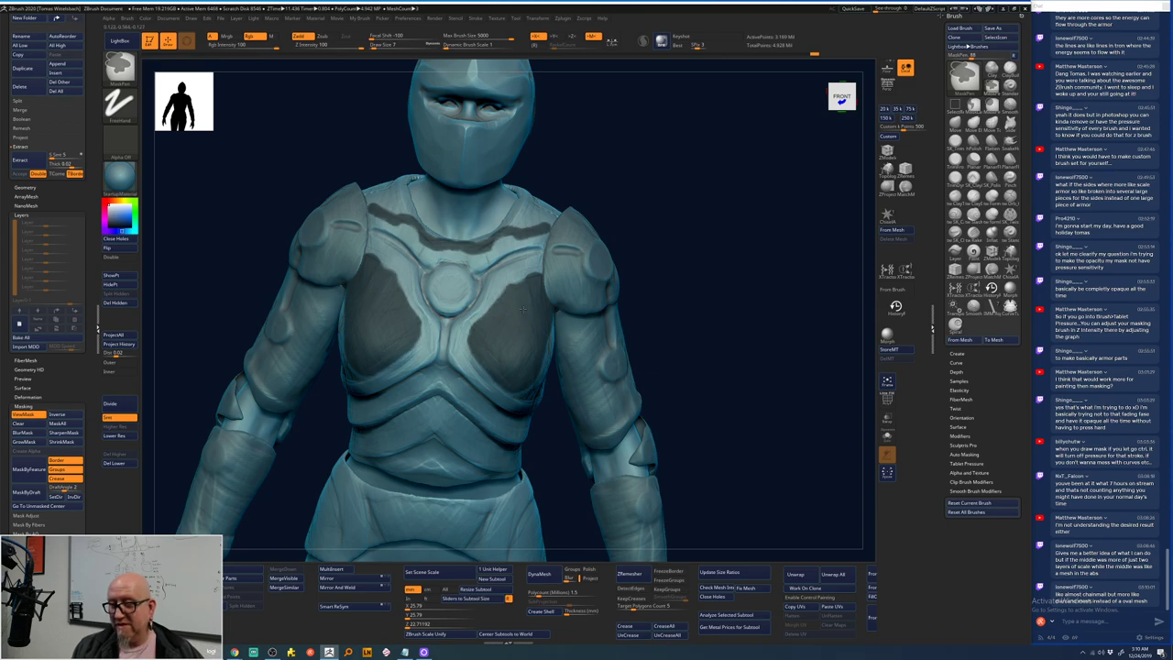
- Adjust the brush Draw Size and clear all masking from the armor
{"action": "key", "text": "ctrl"}
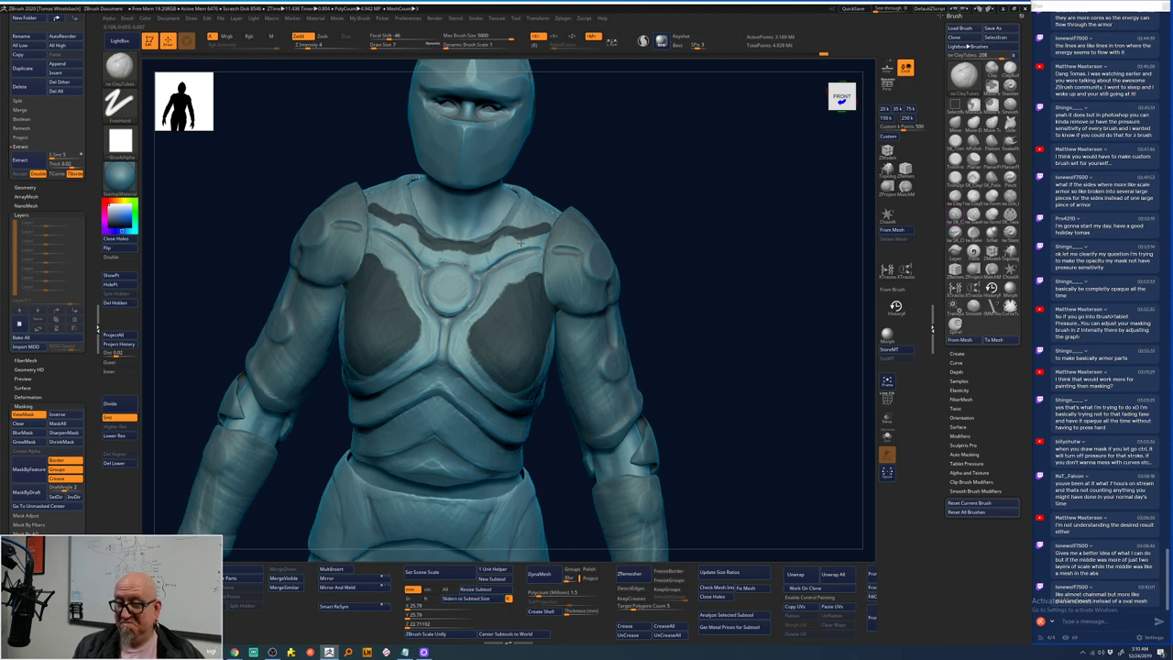
{"action": "key", "text": "space"}
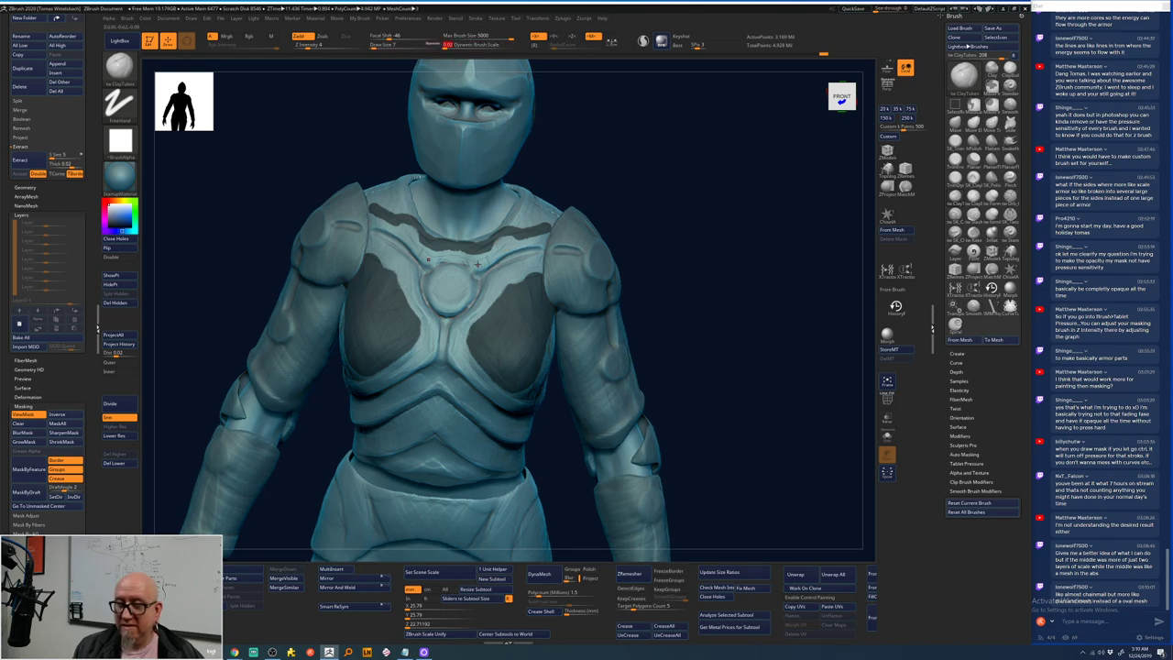
{"action": "key", "text": "space"}
{"action": "left_click_drag", "start_coordinate": [478, 264], "coordinate": [494, 265]}
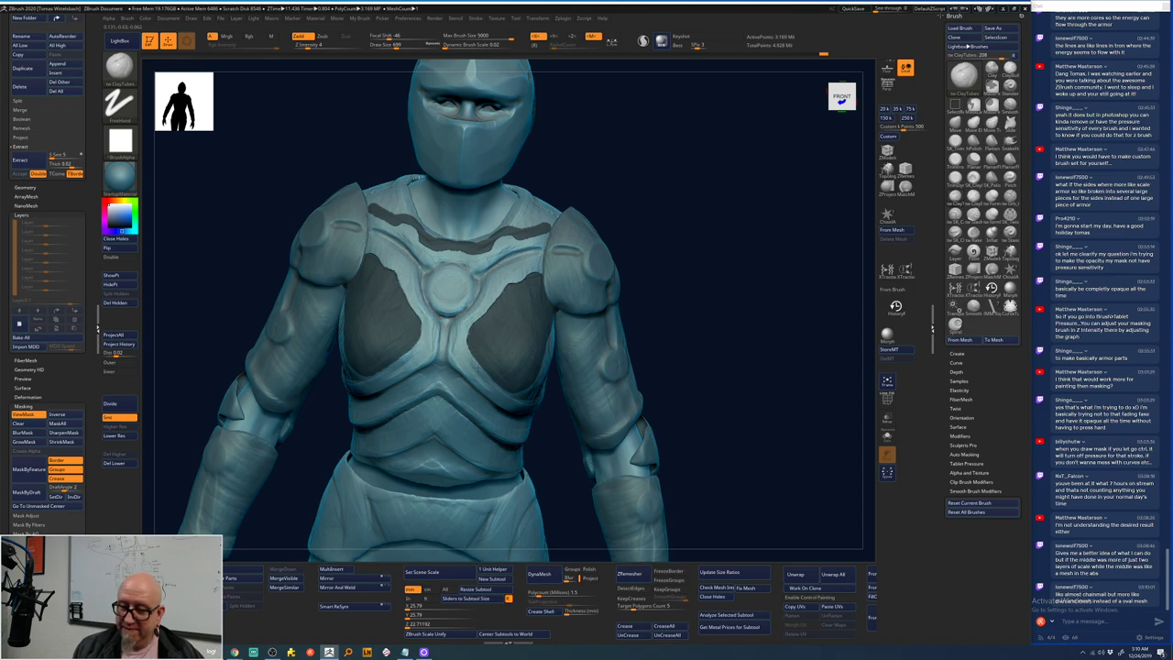
{"action": "left_click", "coordinate": [706, 248], "text": "ctrl"}
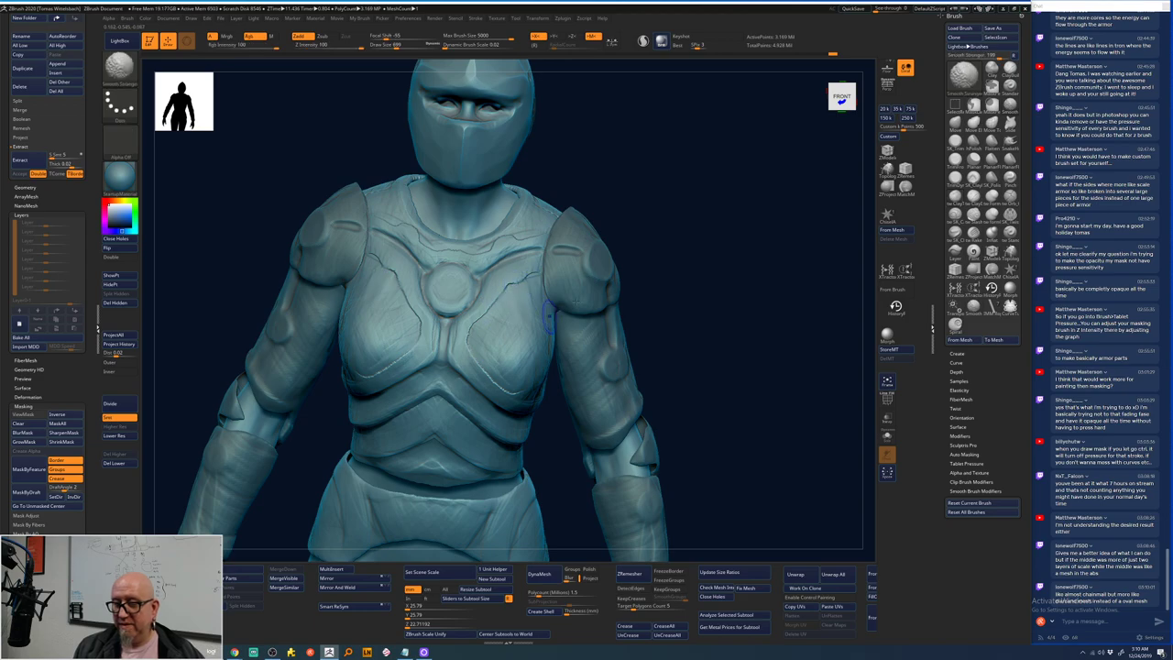
- Turn the figure to front view and smooth the belly ridges below the chest plate
{"action": "mouse_move", "coordinate": [683, 263]}
{"action": "right_mouse_down", "text": "ctrl"}
{"action": "mouse_move", "coordinate": [666, 242]}
{"action": "mouse_move", "coordinate": [691, 249]}
{"action": "mouse_move", "coordinate": [664, 261]}
{"action": "right_mouse_up", "text": "ctrl"}
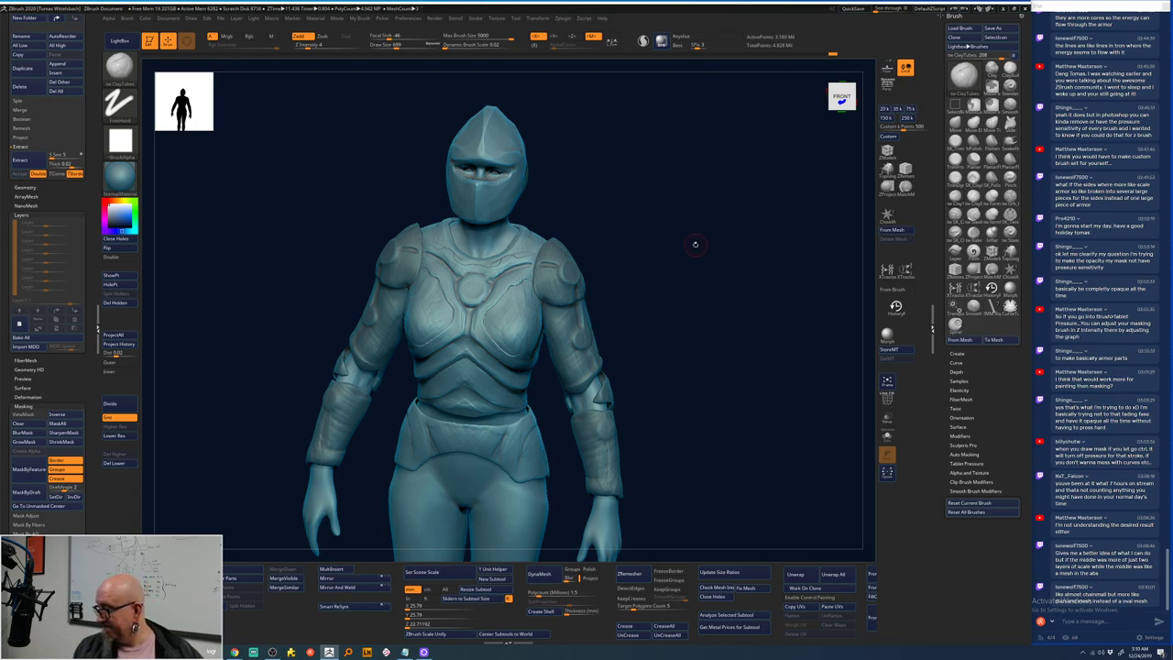
{"action": "left_click_drag", "start_coordinate": [694, 243], "coordinate": [690, 239]}
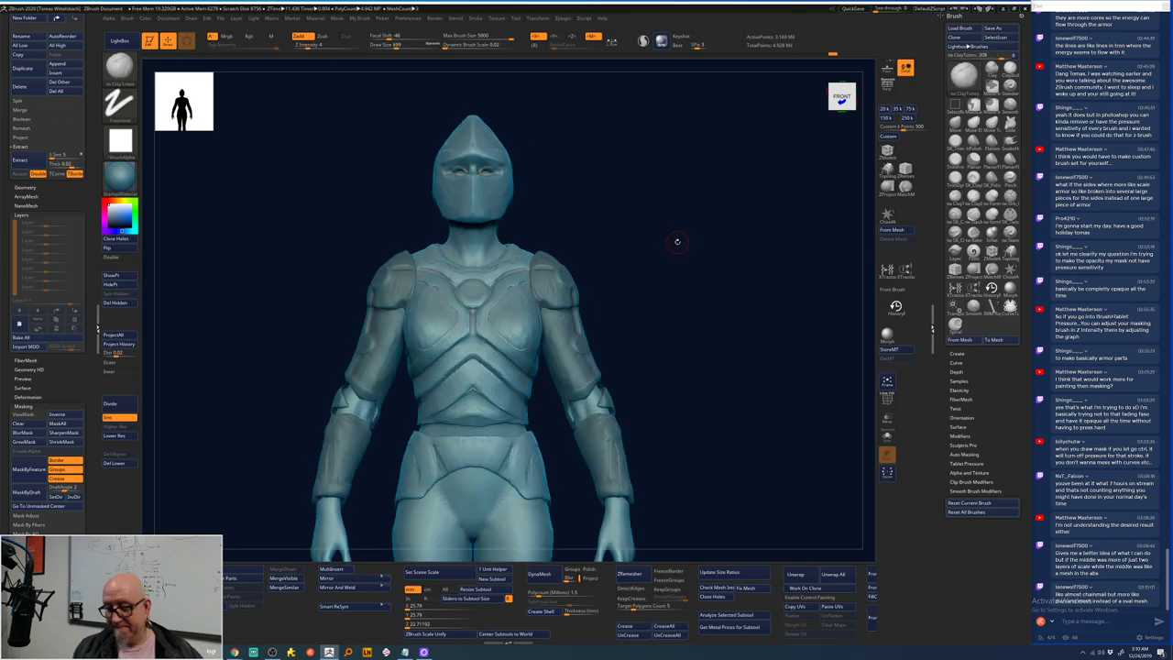
{"action": "left_click_drag", "start_coordinate": [678, 241], "coordinate": [675, 248]}
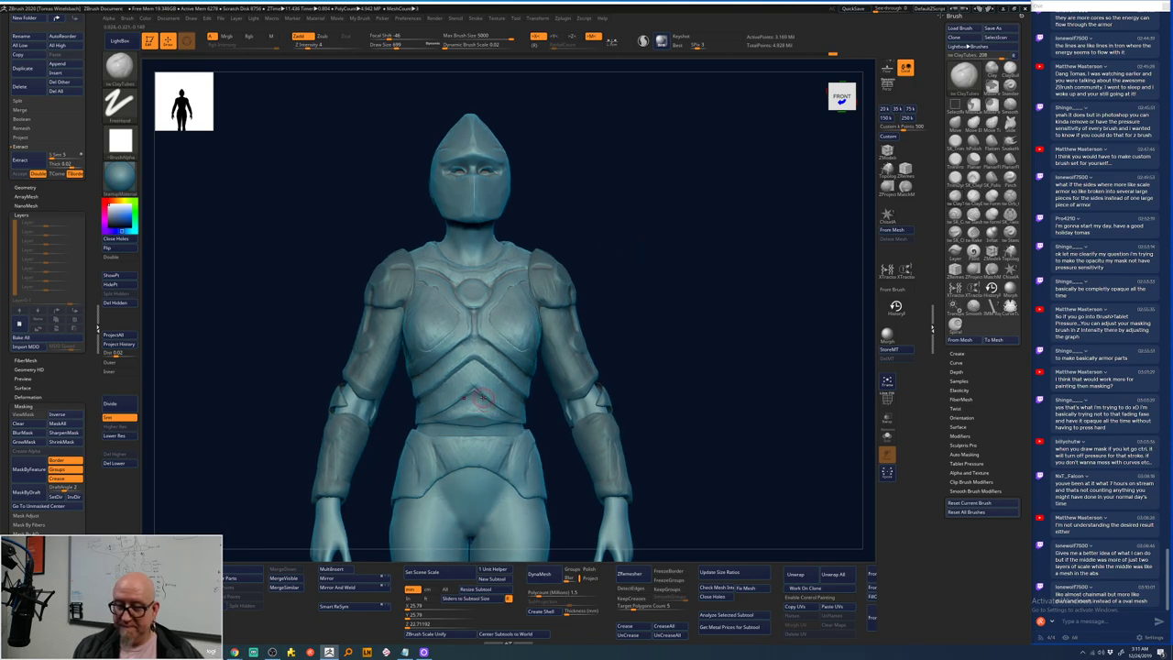
{"action": "right_click_drag", "start_coordinate": [506, 340], "coordinate": [502, 351]}
{"action": "key", "text": "space"}
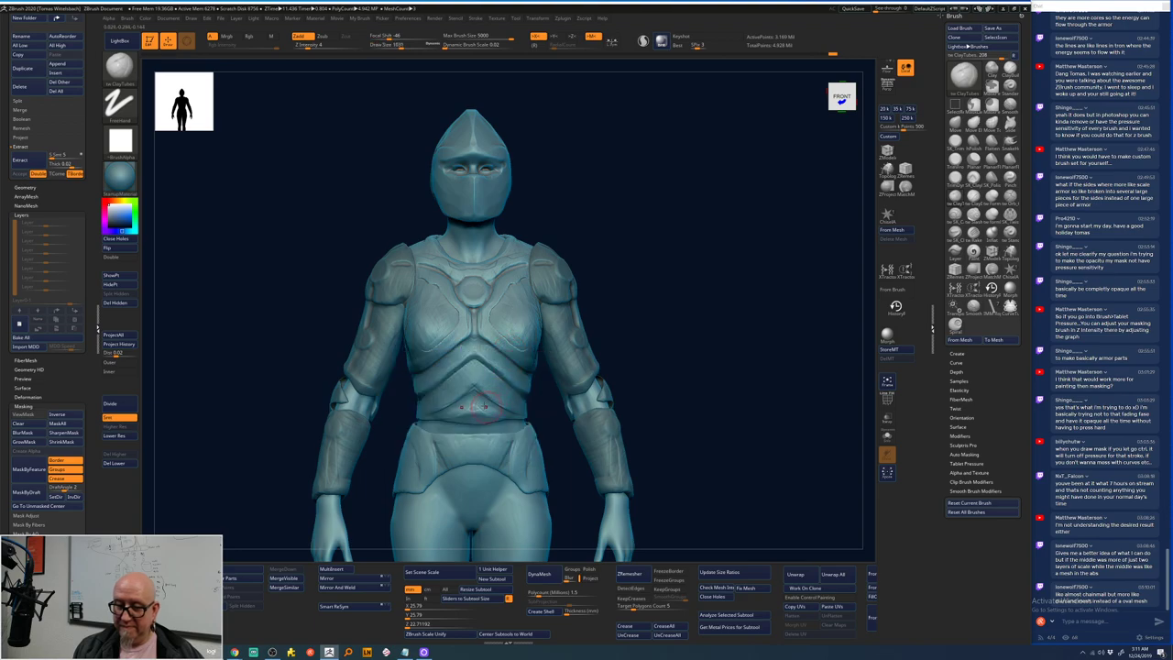
{"action": "key", "text": "shift"}
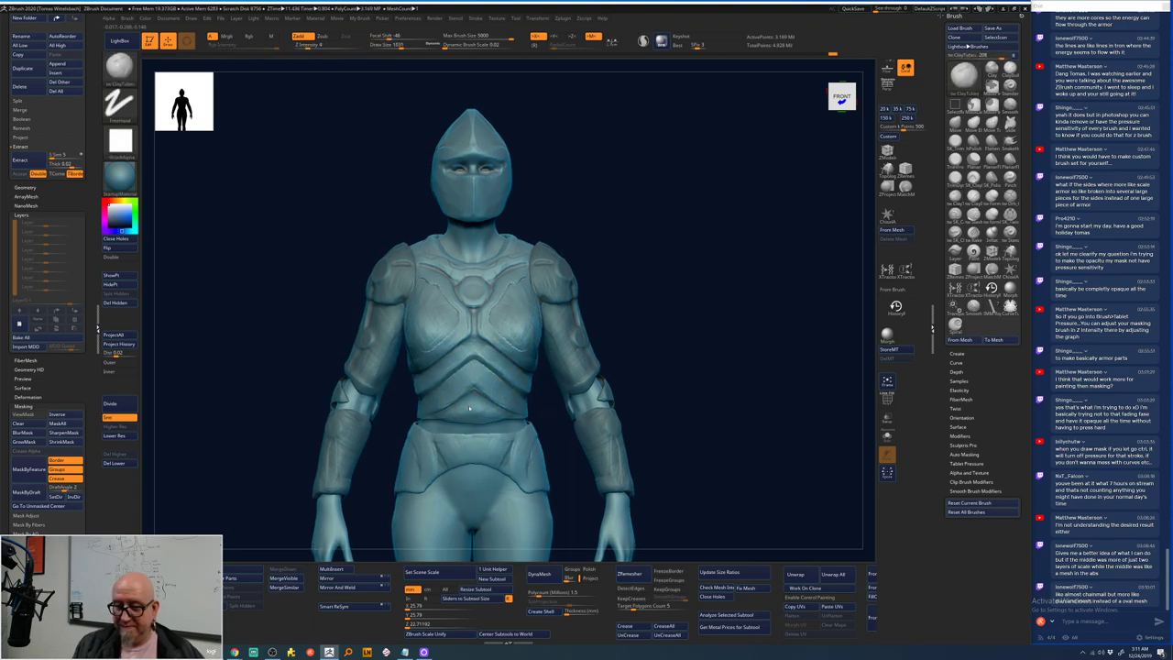
{"action": "key", "text": "space"}
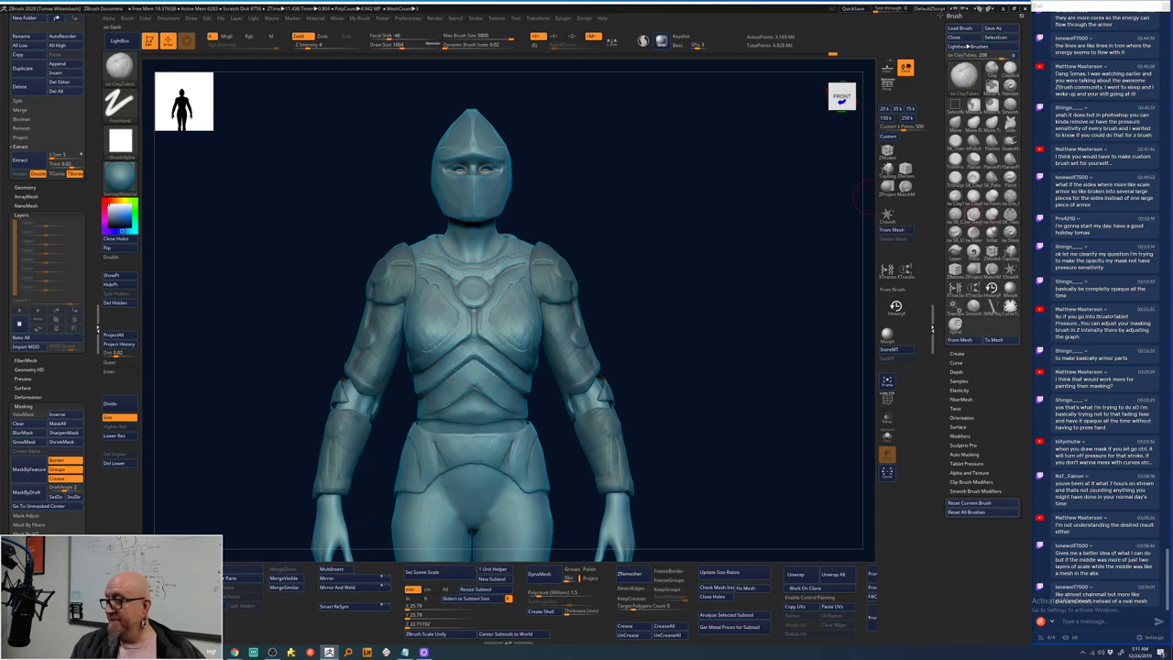
{"action": "key", "text": "shift"}
{"action": "mouse_move", "coordinate": [473, 408]}
{"action": "left_mouse_down", "text": "shift"}
{"action": "mouse_move", "coordinate": [440, 419]}
{"action": "mouse_move", "coordinate": [438, 447]}
{"action": "mouse_move", "coordinate": [494, 441]}
{"action": "mouse_move", "coordinate": [477, 410]}
{"action": "left_mouse_up", "text": "shift"}
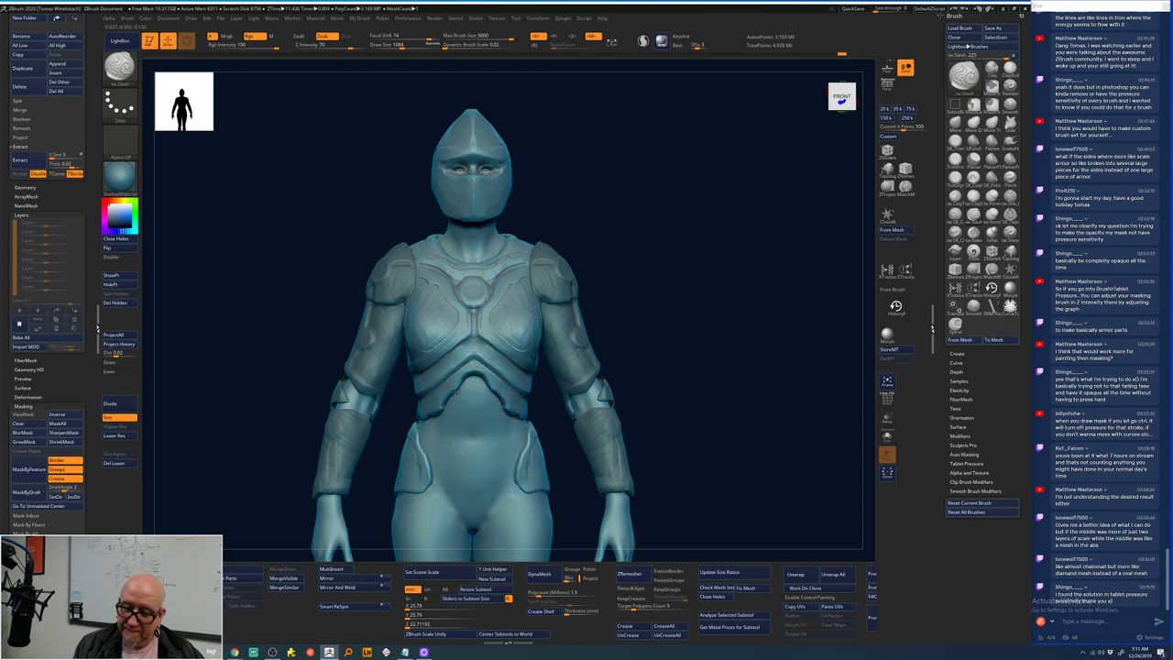
- Carve and smooth a groove under the chest plate, then switch to the clay brush (B, C, T)
{"action": "left_click_drag", "start_coordinate": [450, 396], "coordinate": [422, 419]}
{"action": "key", "text": "shift"}
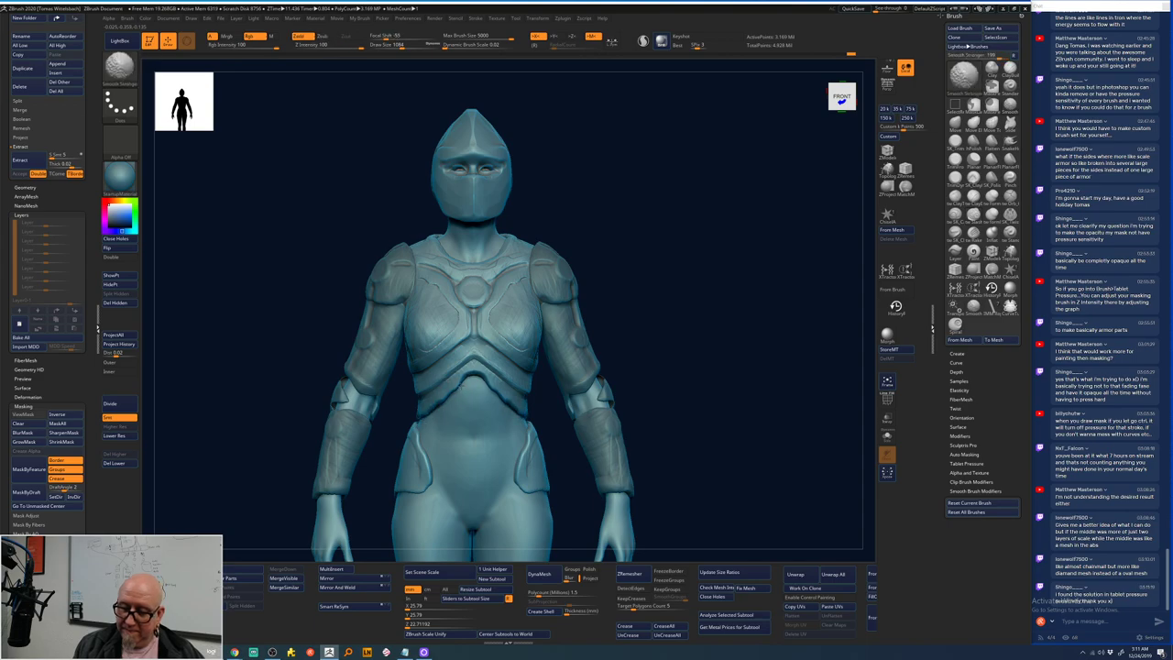
{"action": "left_click_drag", "start_coordinate": [615, 320], "coordinate": [650, 311]}
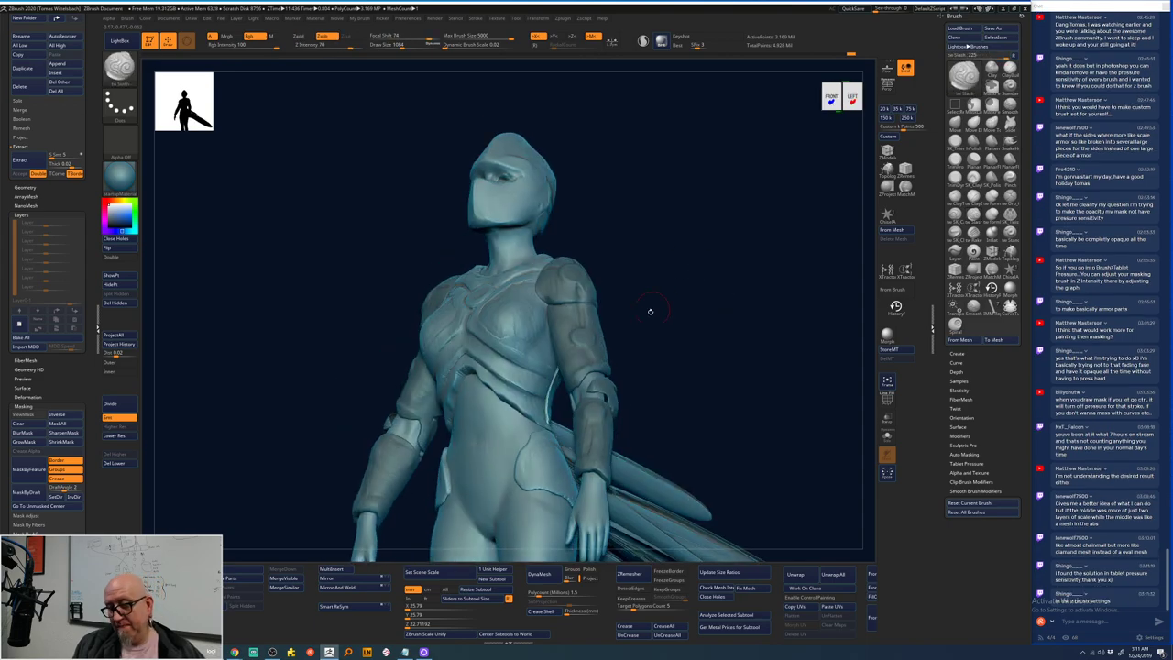
{"action": "key", "text": "b"}
{"action": "key", "text": "c"}
{"action": "key", "text": "t"}
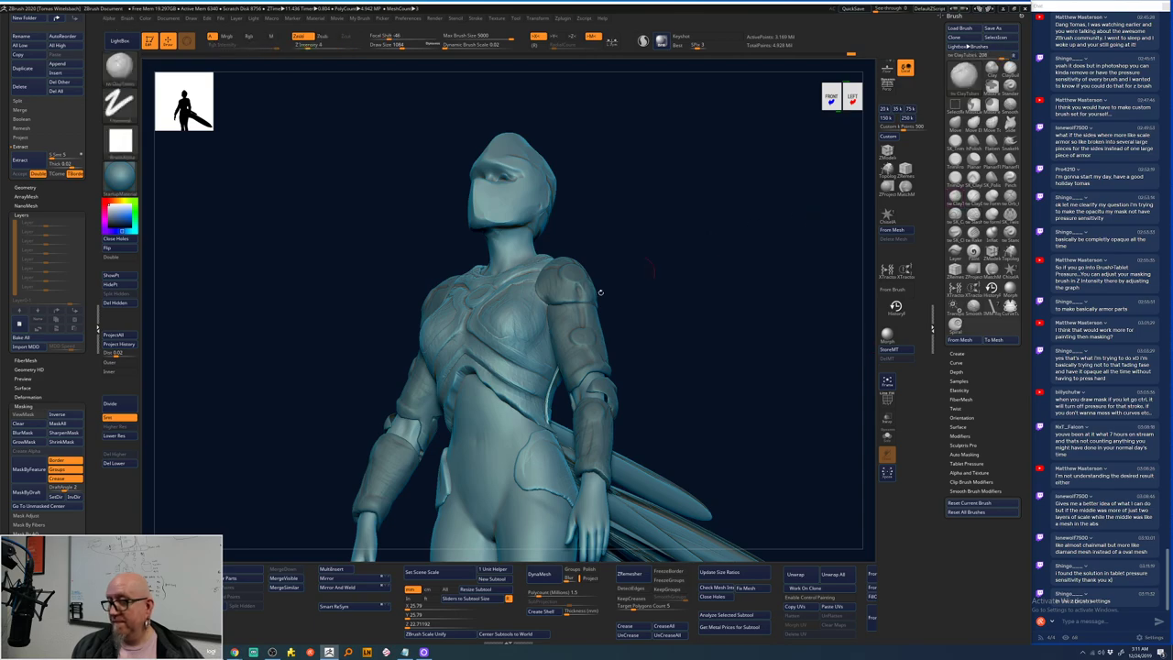
- Orbit back to a front view and show the custom My Brush palette with Shift+B
{"action": "left_click_drag", "start_coordinate": [641, 303], "coordinate": [550, 320]}
{"action": "left_click_drag", "start_coordinate": [696, 385], "coordinate": [660, 367]}
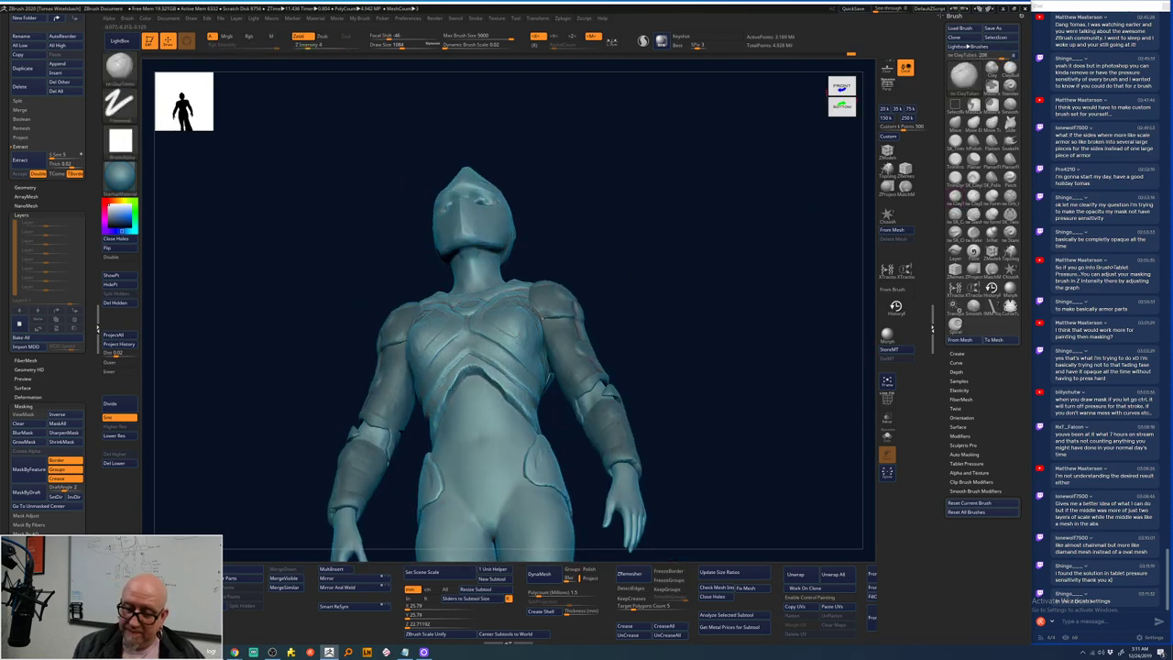
{"action": "left_click_drag", "start_coordinate": [476, 385], "coordinate": [456, 381]}
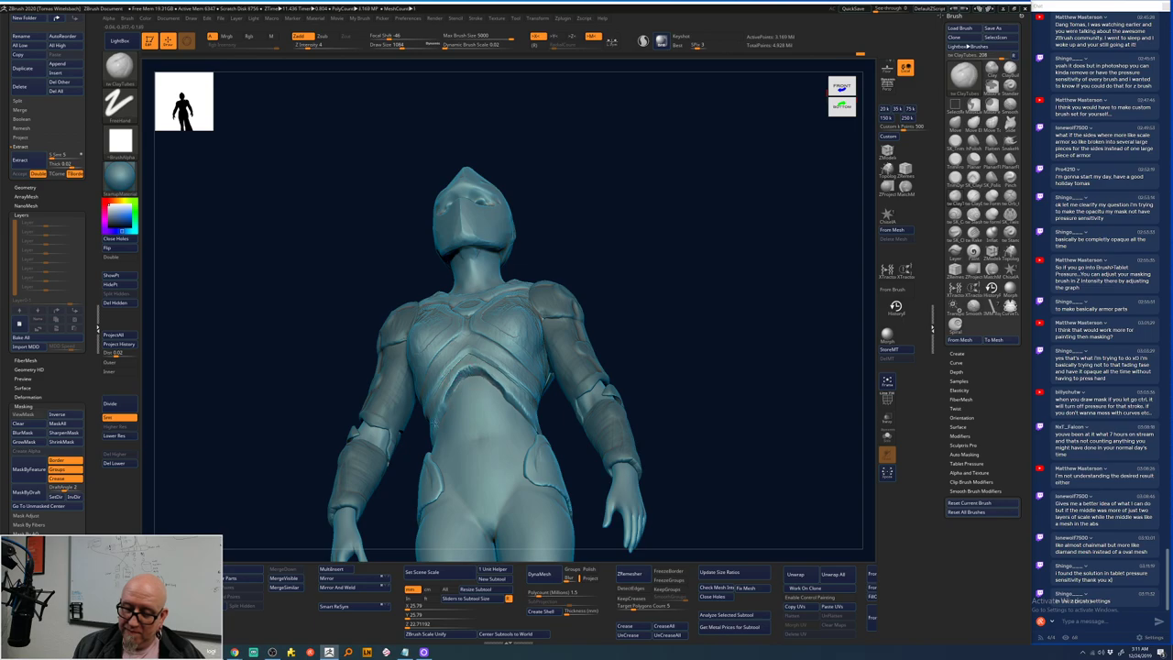
{"action": "key", "text": "shift"}
{"action": "left_click_drag", "start_coordinate": [678, 349], "coordinate": [658, 317], "text": "shift"}
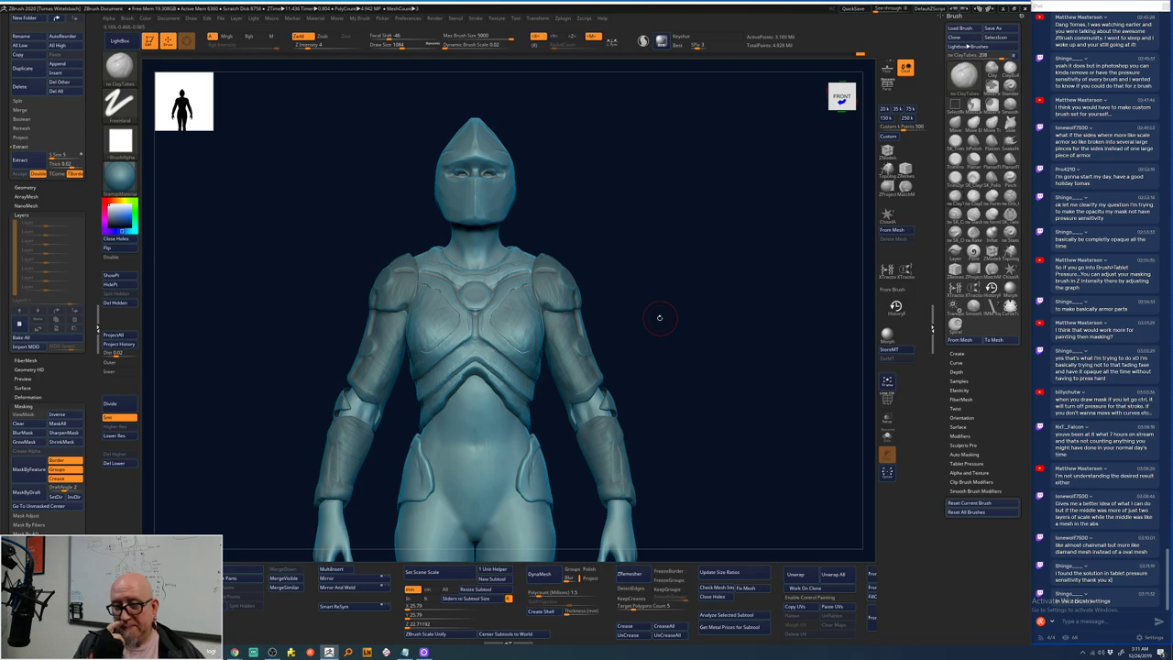
{"action": "key", "text": "shift+b"}
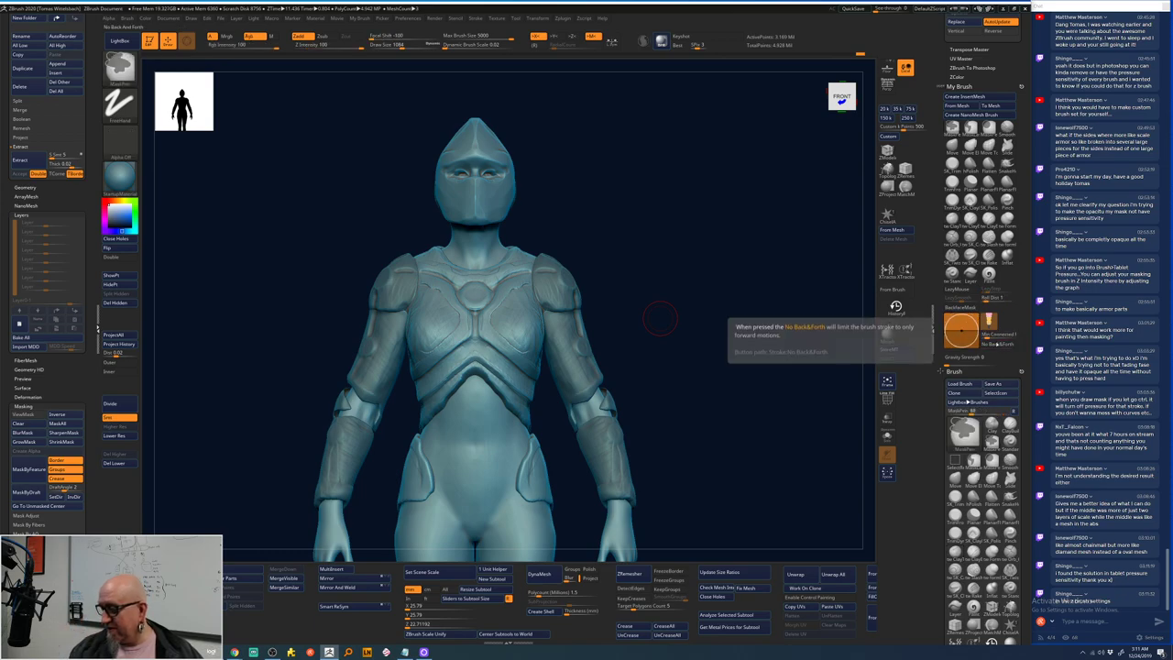
- Show the full sculpting brush picker, then bring up the Everything file search window
{"action": "left_click", "coordinate": [968, 447]}
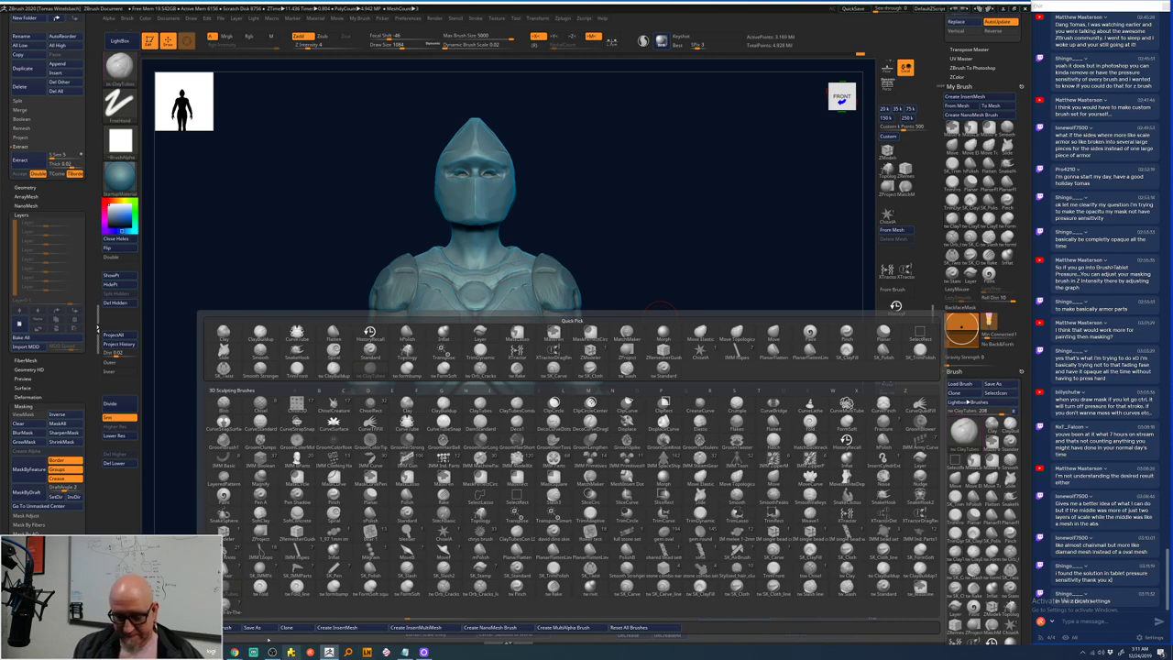
{"action": "mouse_move", "coordinate": [235, 652]}
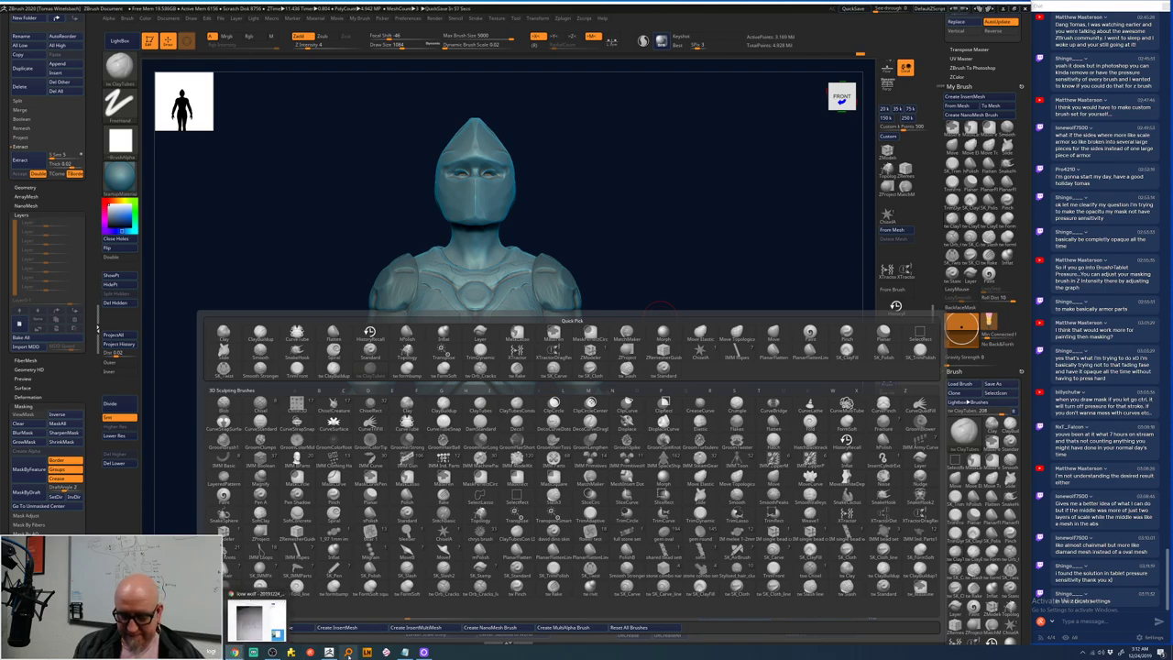
{"action": "left_click", "coordinate": [348, 651]}
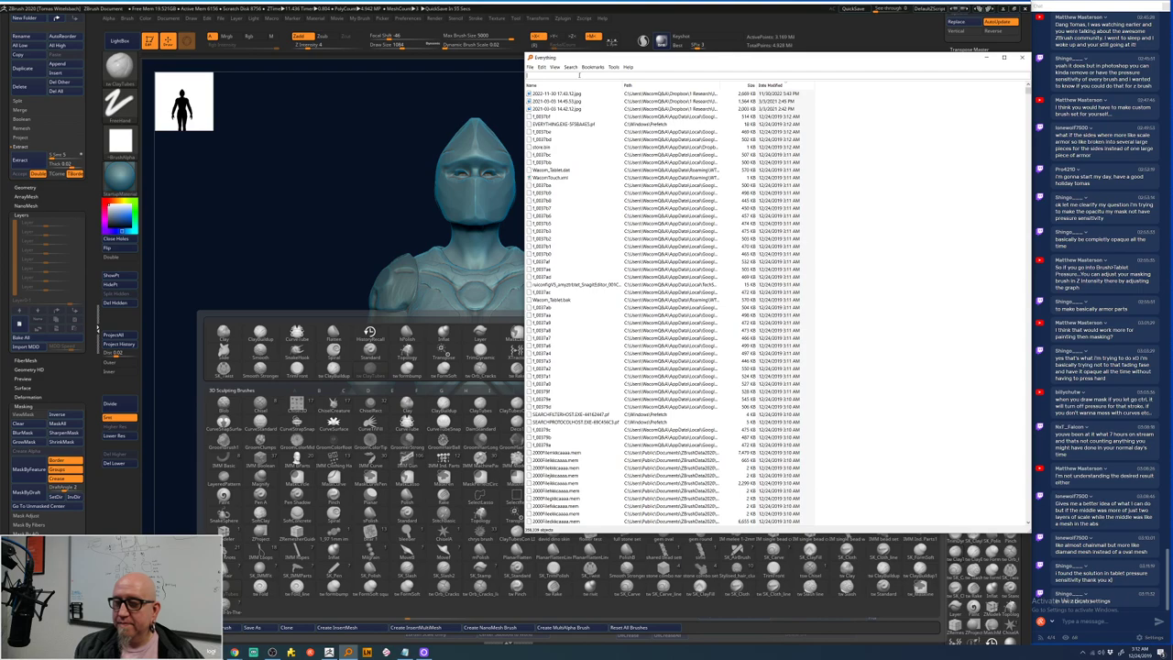
- Search Everything for 'chain', close it, and switch to the Chrome browser
{"action": "type", "text": "chain"}
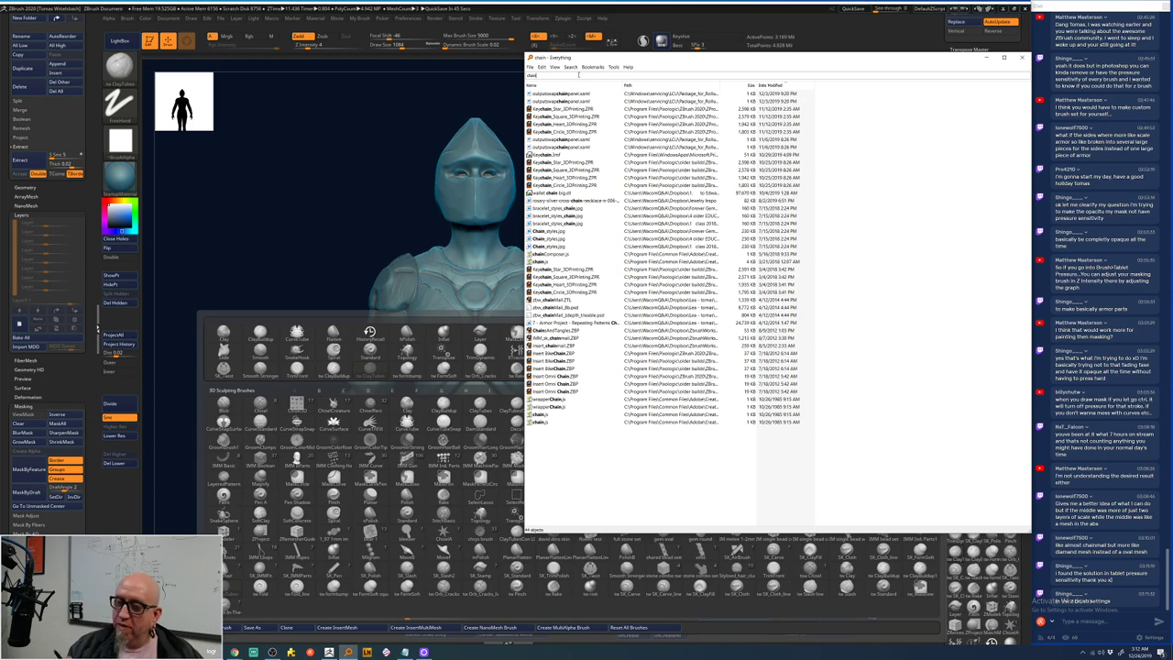
{"action": "left_click", "coordinate": [333, 245]}
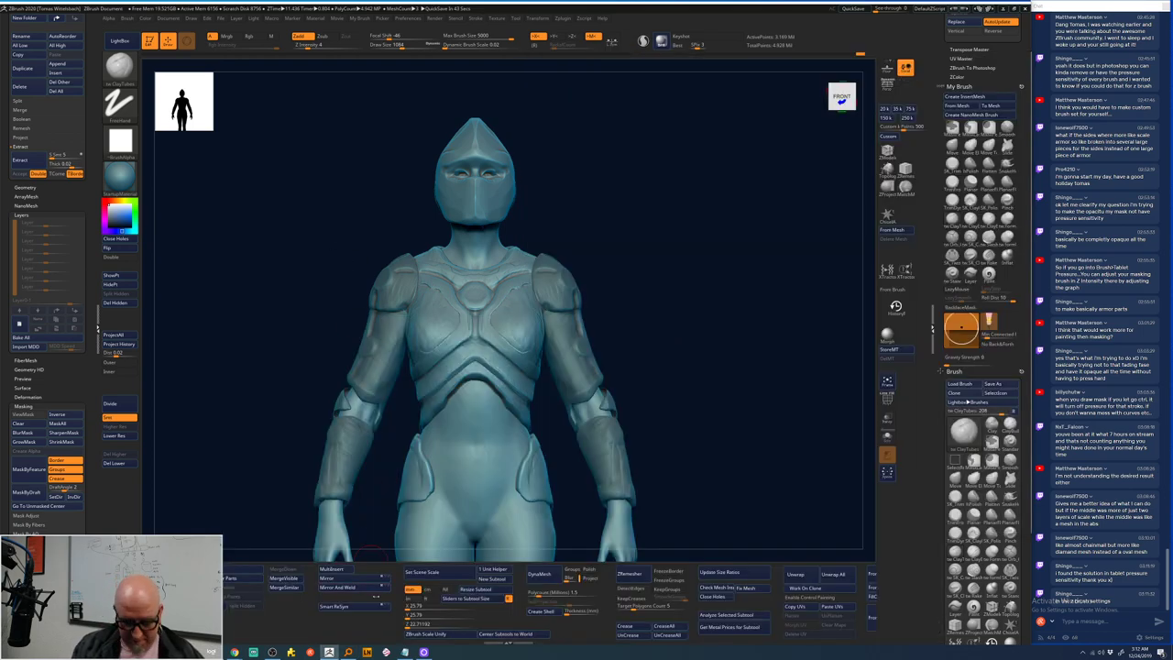
{"action": "mouse_move", "coordinate": [234, 651]}
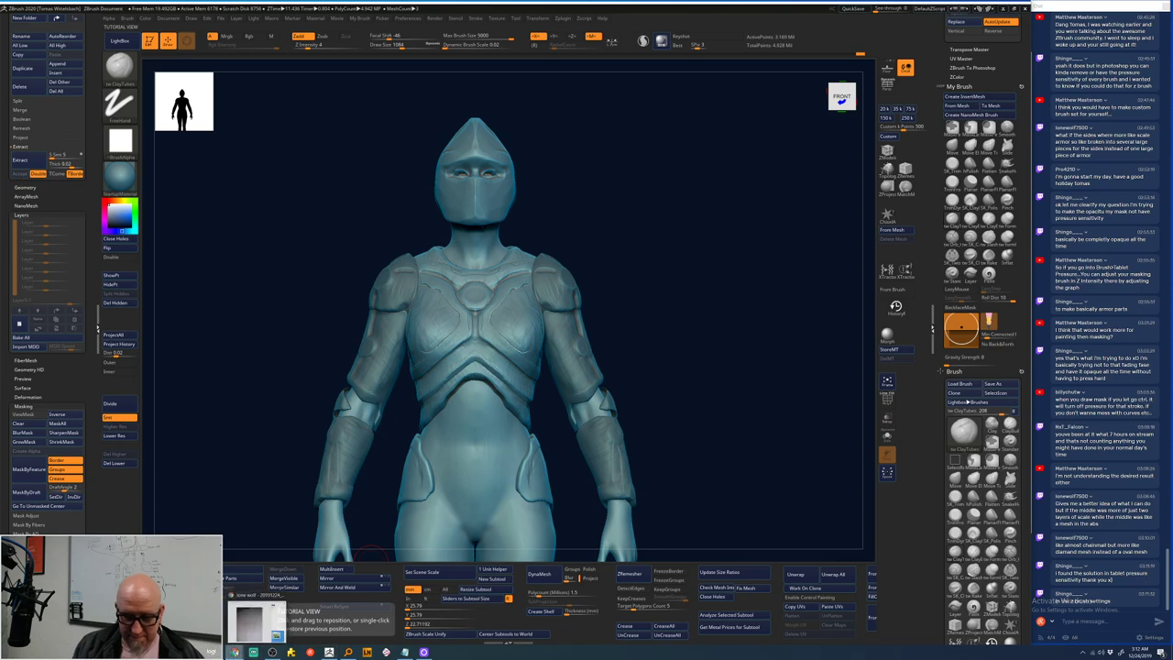
{"action": "left_click", "coordinate": [251, 615]}
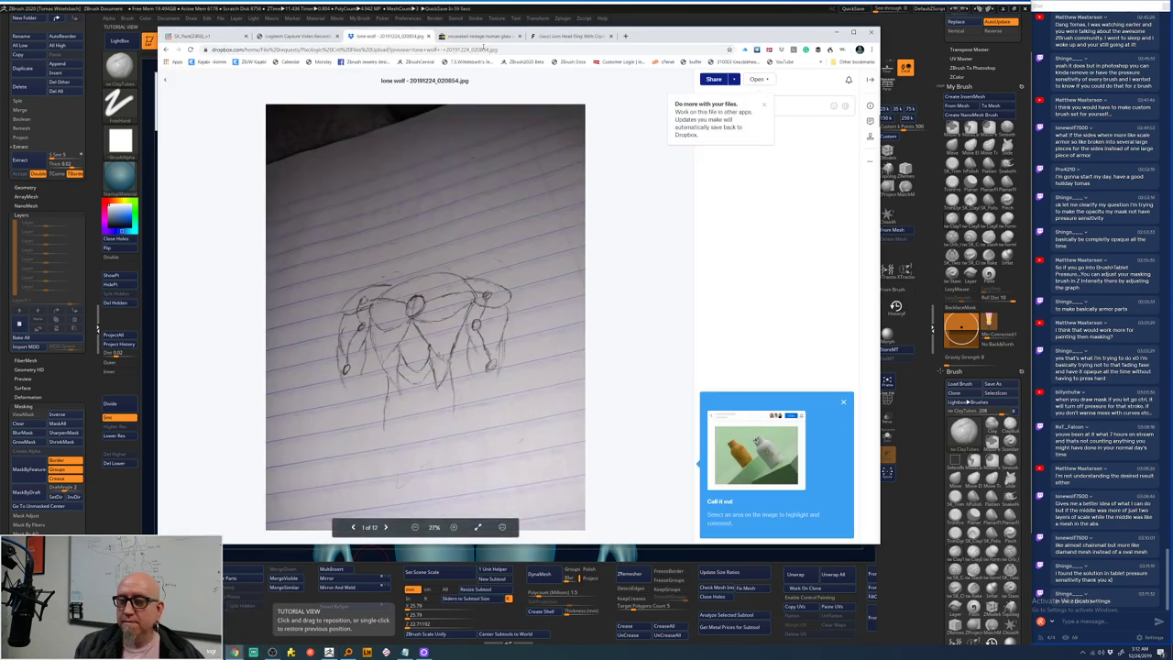
- Search Google for 'chain mail alpha' in a new tab
{"action": "left_click", "coordinate": [625, 35]}
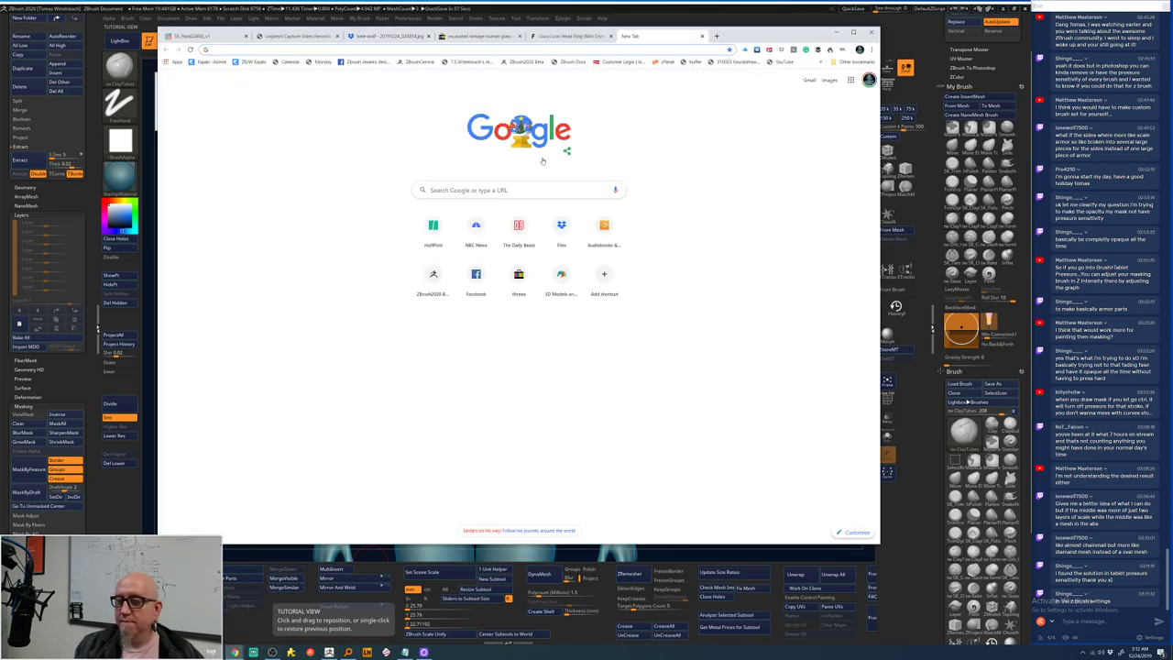
{"action": "type", "text": "chai"}
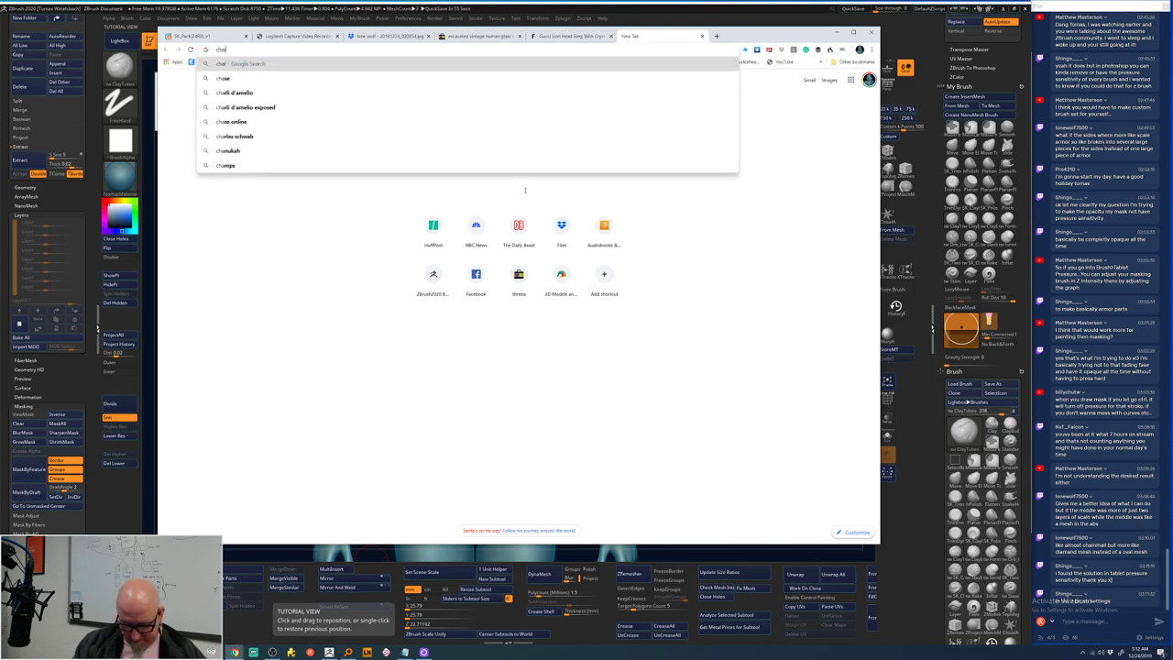
{"action": "type", "text": "n mail"}
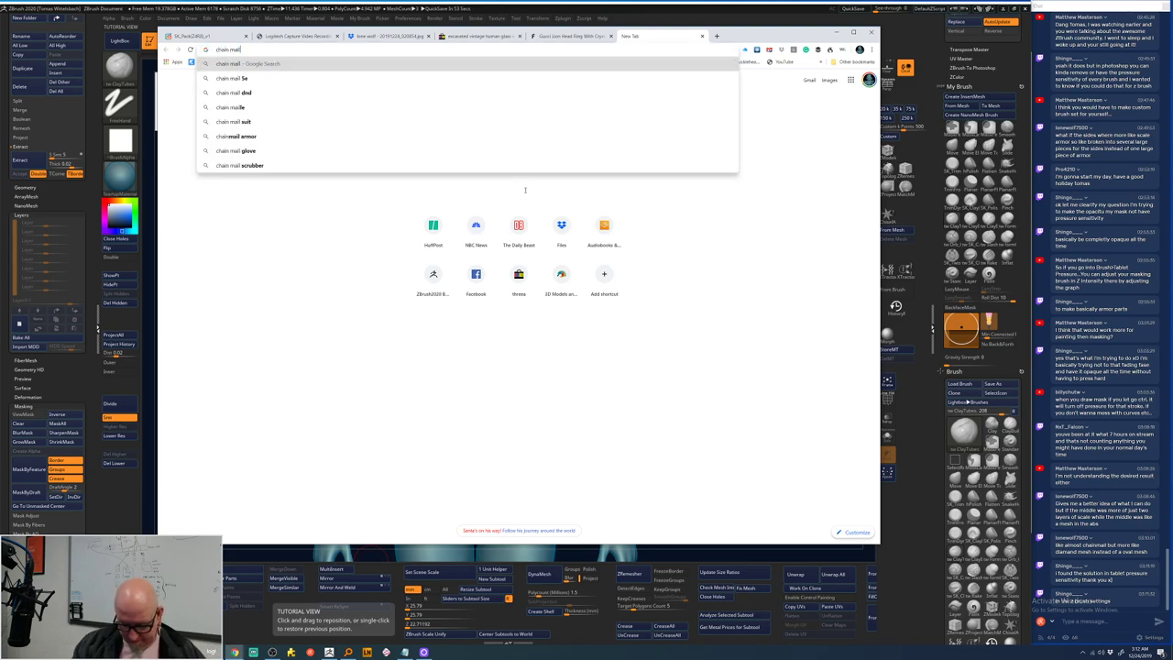
{"action": "type", "text": " a"}
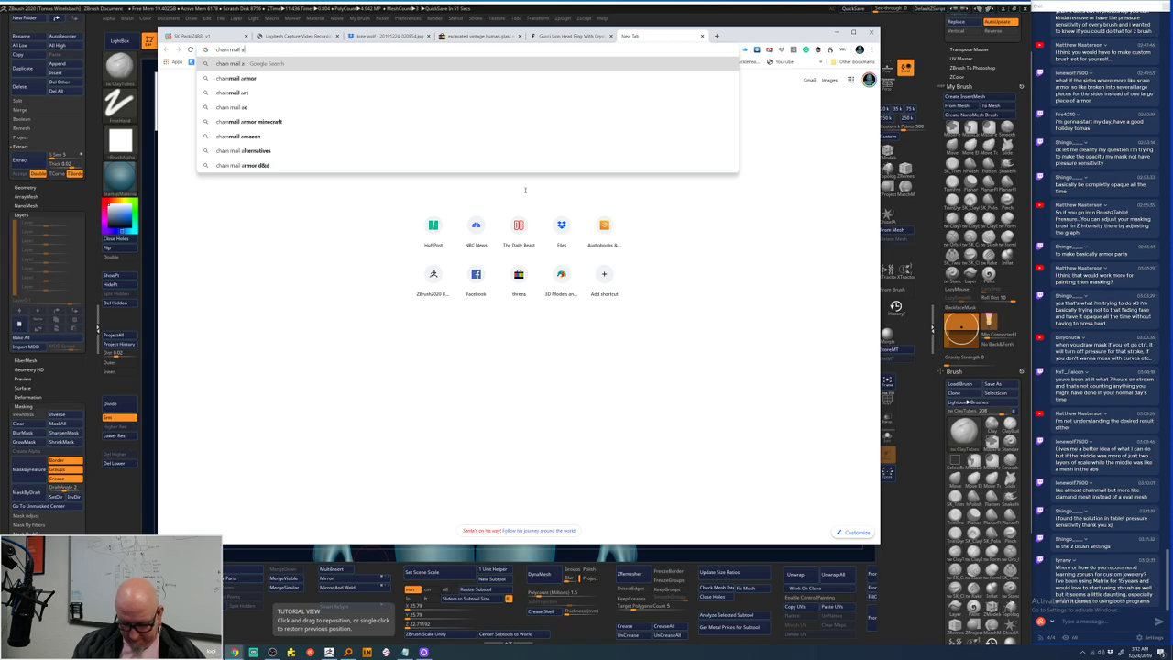
{"action": "type", "text": "lpha"}
{"action": "key", "text": "Return"}
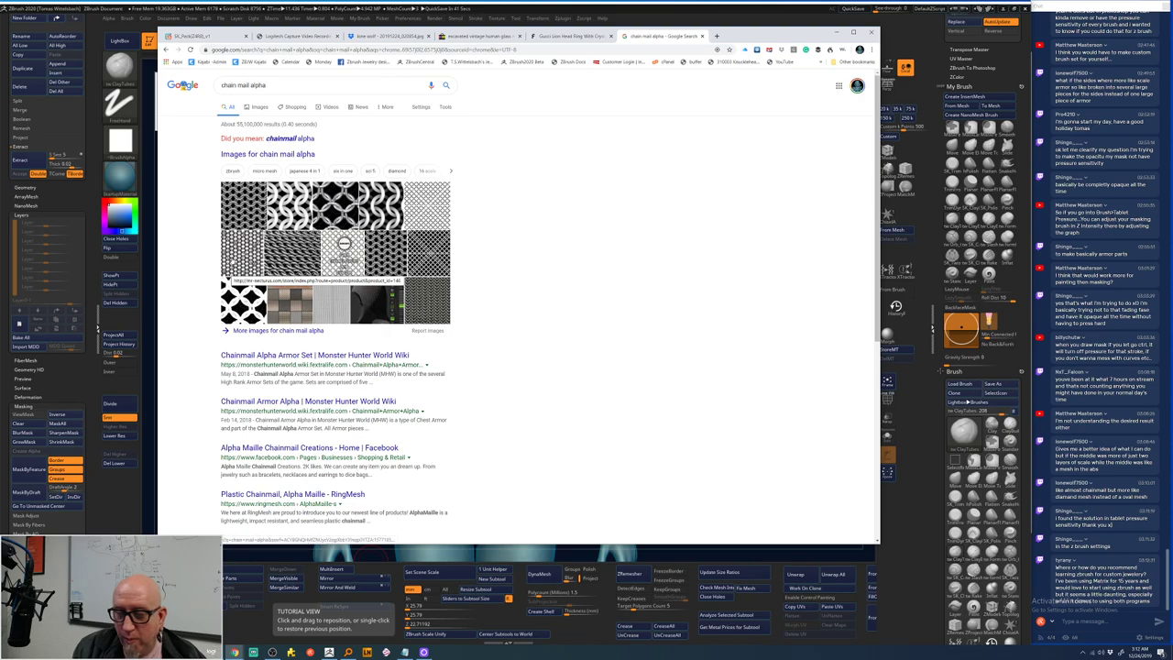
- Preview the first chainmail alpha image result, then start a new search for 'pixologig'
{"action": "left_click", "coordinate": [249, 217]}
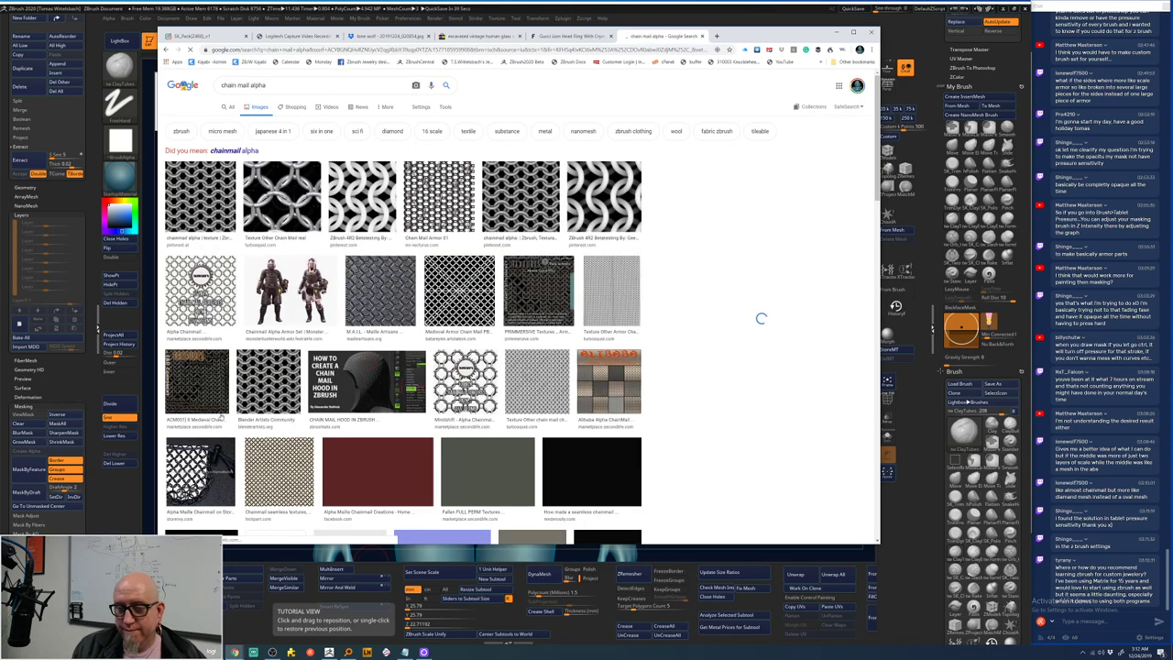
{"action": "left_click", "coordinate": [220, 243]}
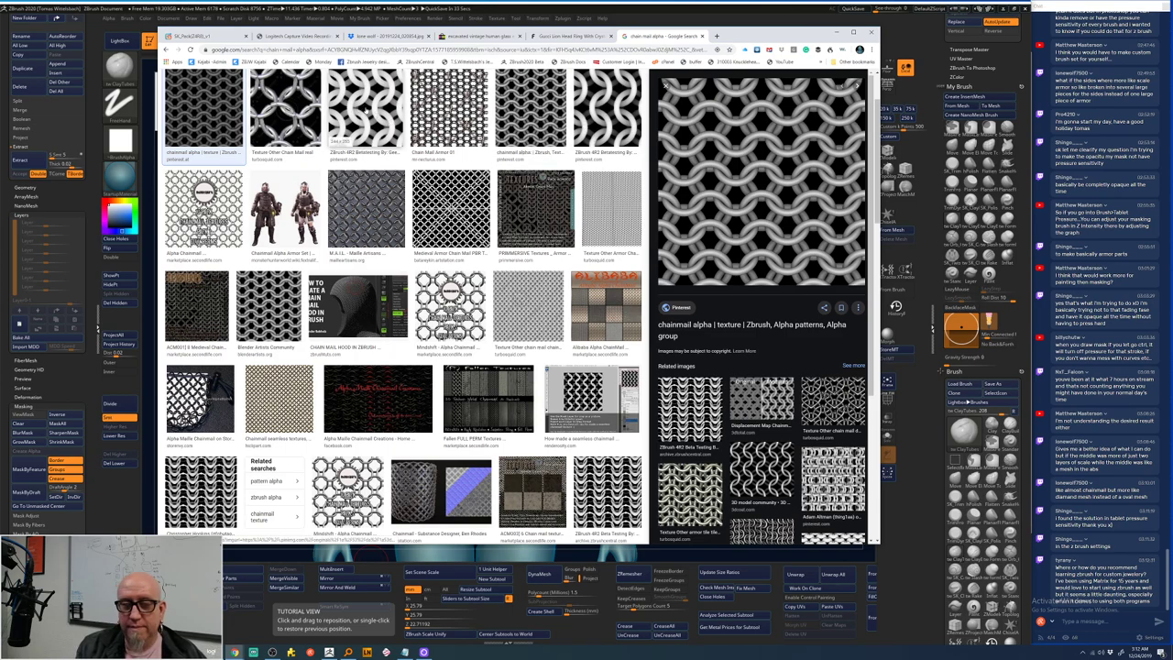
{"action": "key", "text": "Escape"}
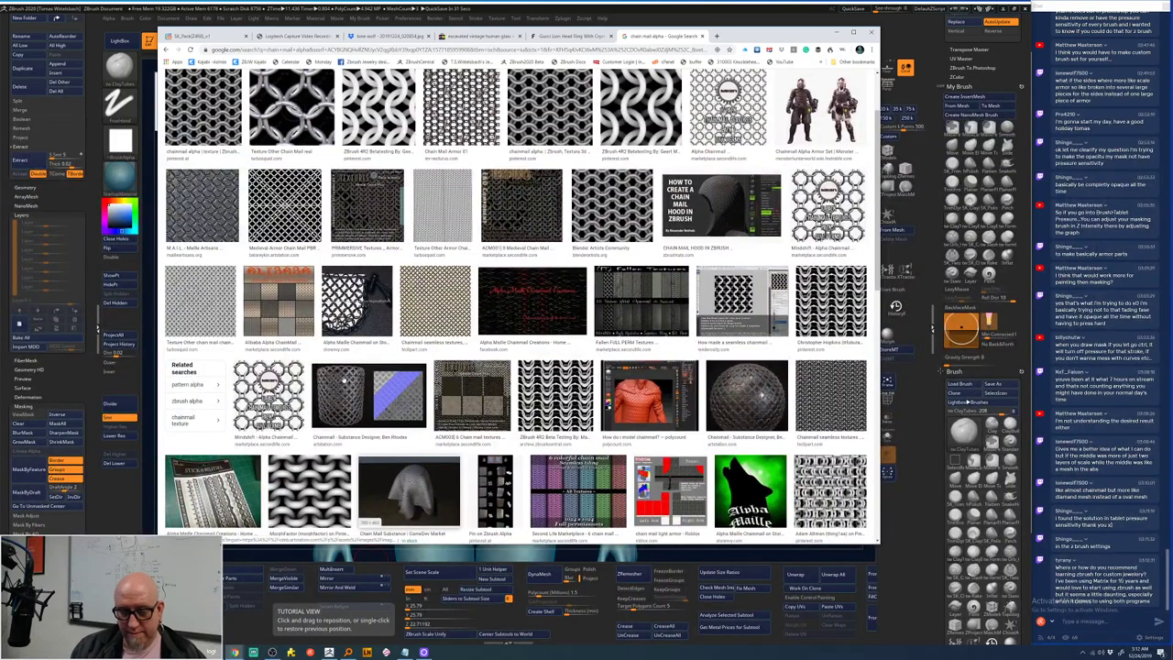
{"action": "left_click", "coordinate": [223, 128]}
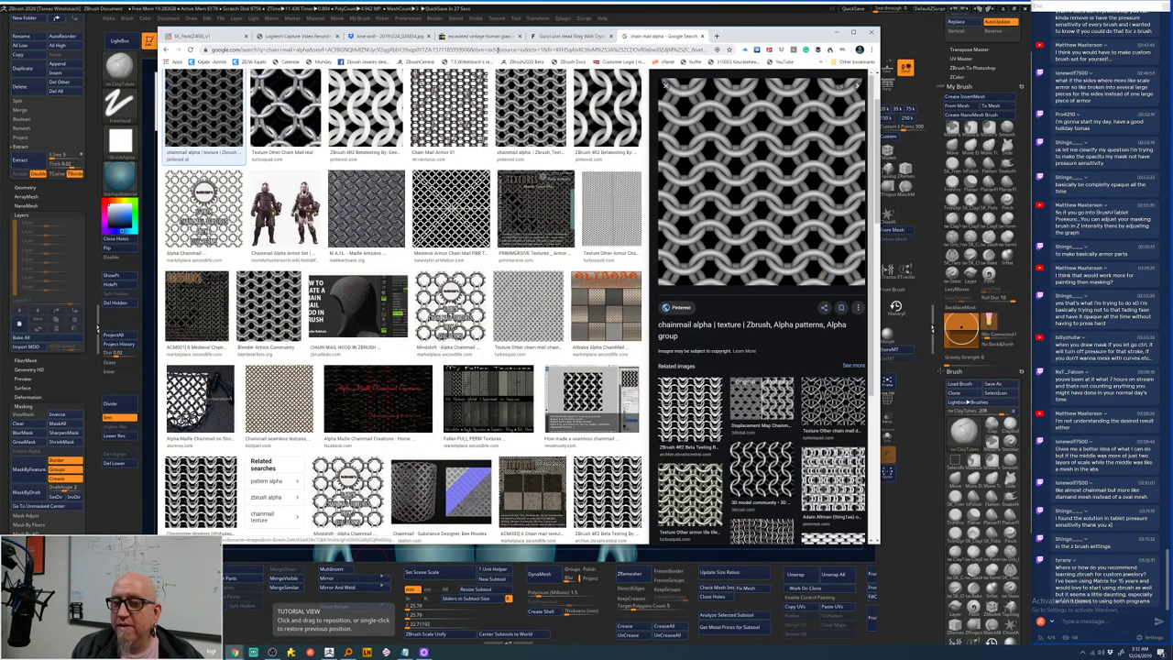
{"action": "left_click", "coordinate": [501, 49]}
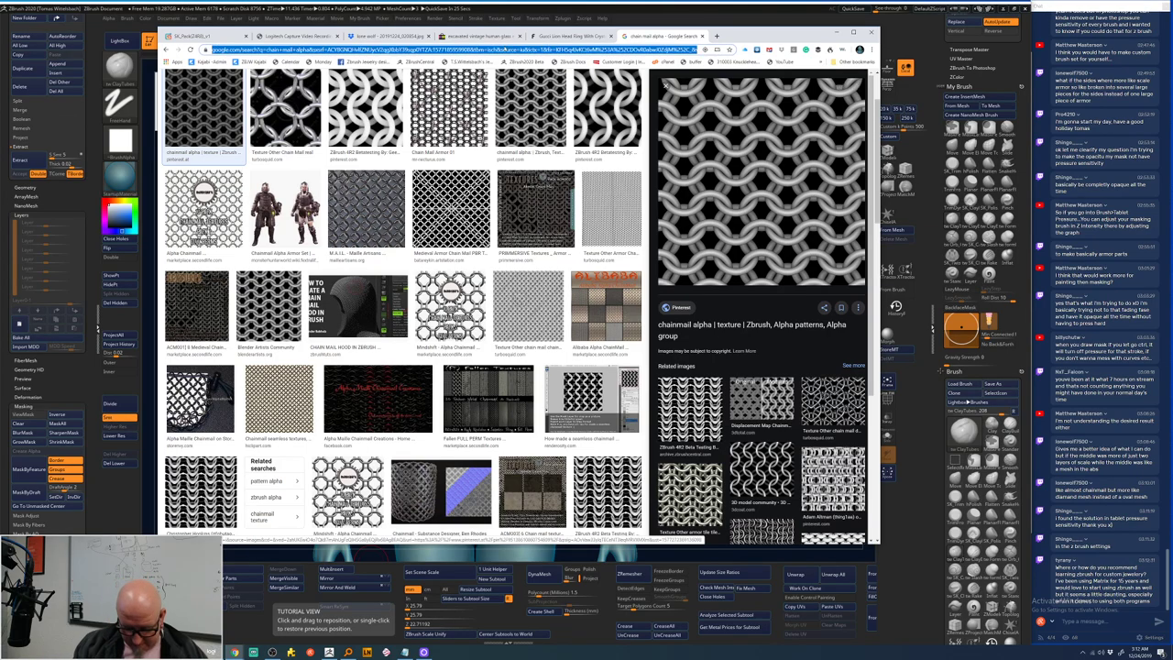
{"action": "type", "text": "pi"}
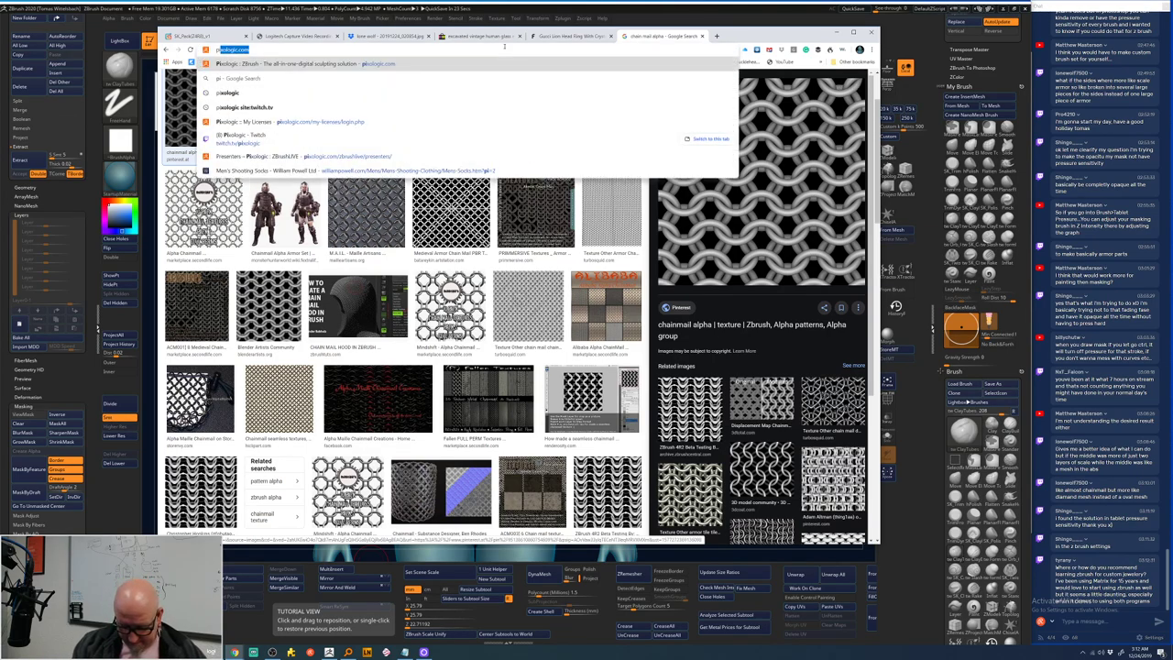
{"action": "type", "text": "xolo"}
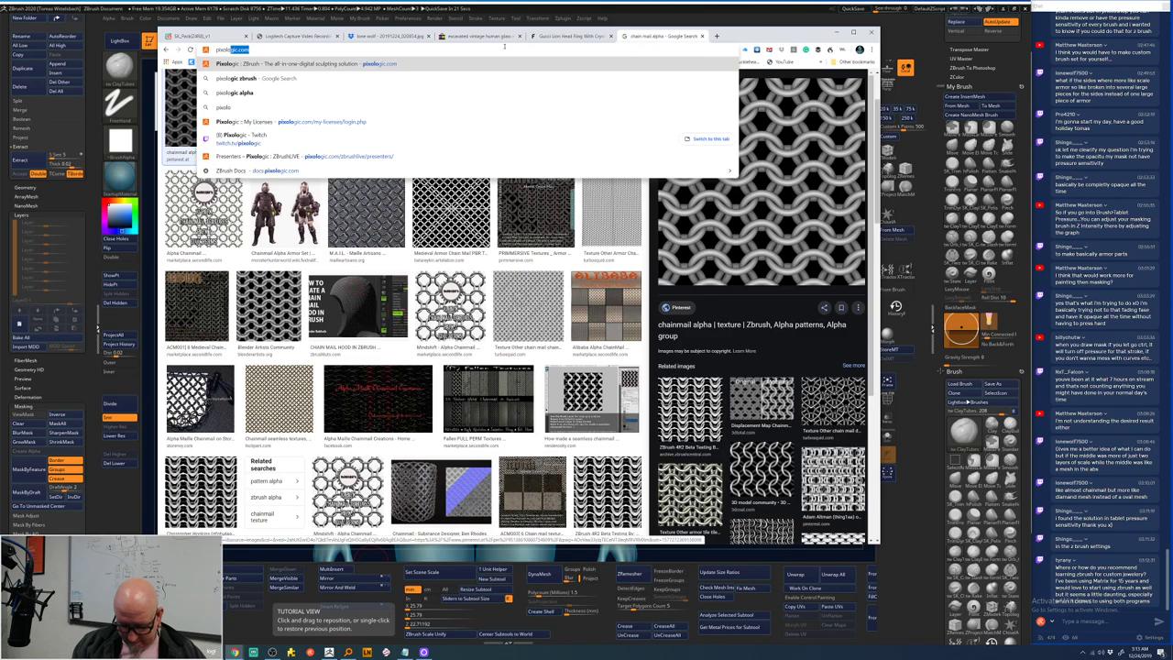
{"action": "type", "text": "gig"}
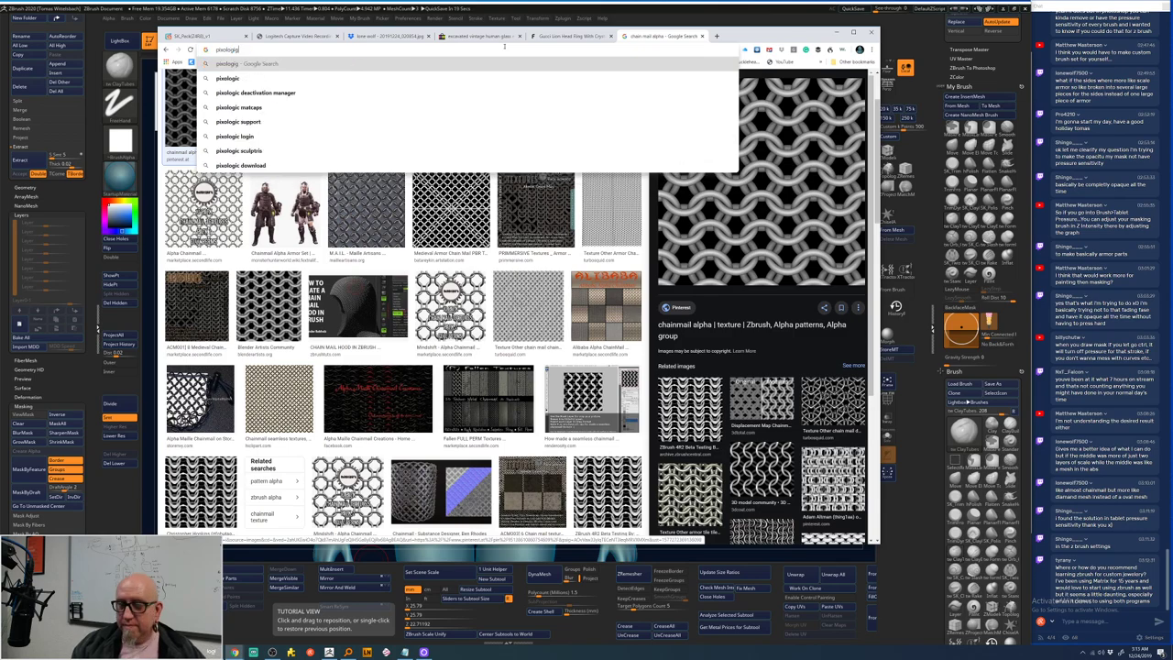
- Search for Pixologic and open the Alpha Library in its Download Center
{"action": "key", "text": "Return"}
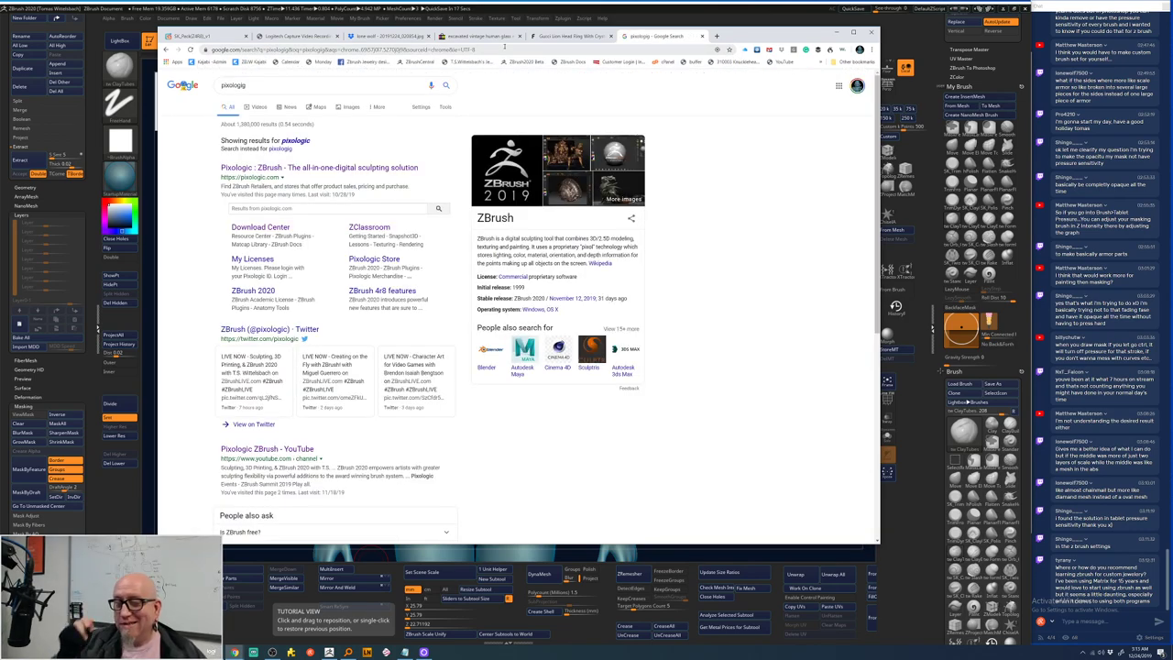
{"action": "left_click", "coordinate": [280, 231]}
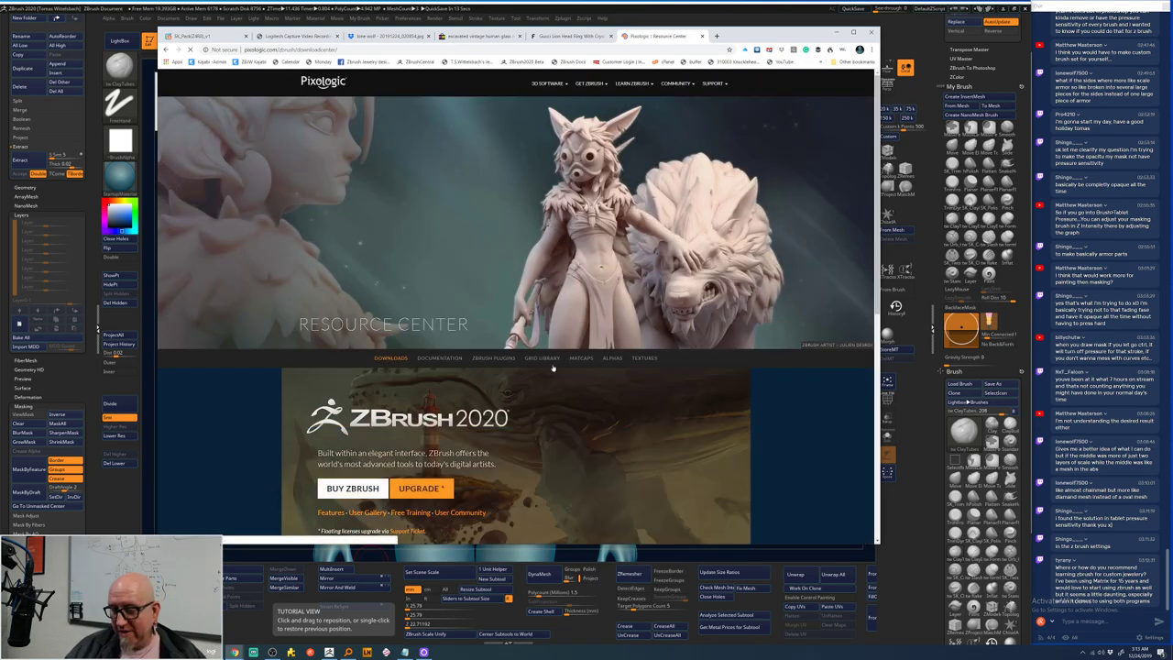
{"action": "left_click", "coordinate": [611, 358]}
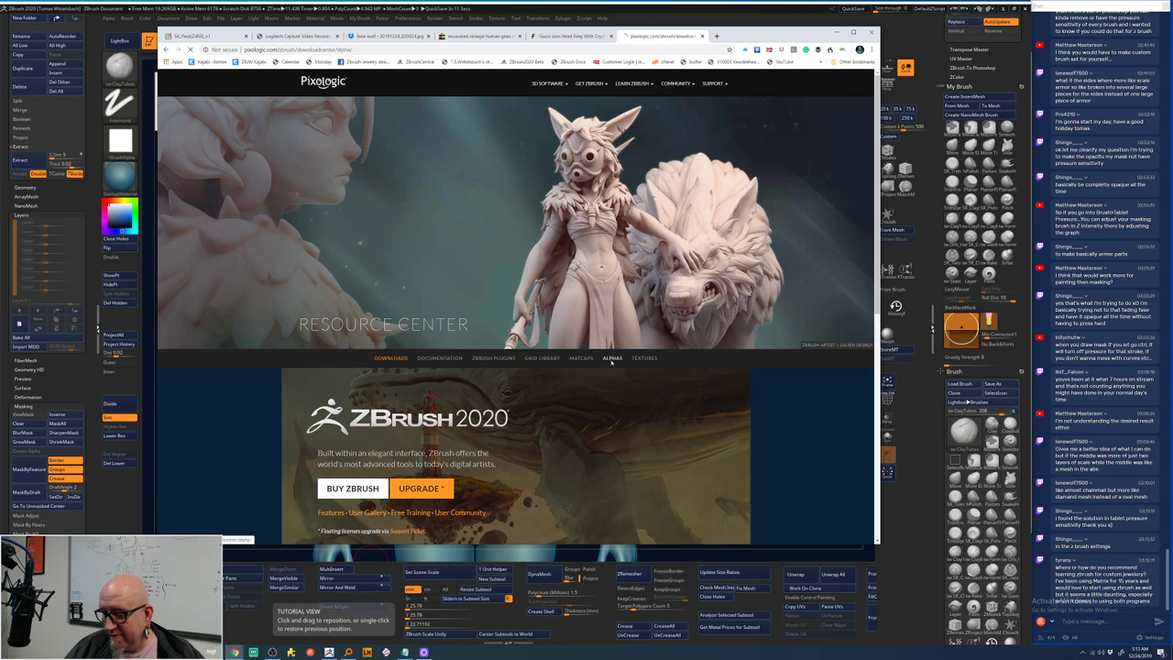
{"action": "scroll", "coordinate": [869, 409], "scroll_direction": "down", "scroll_amount": 10}
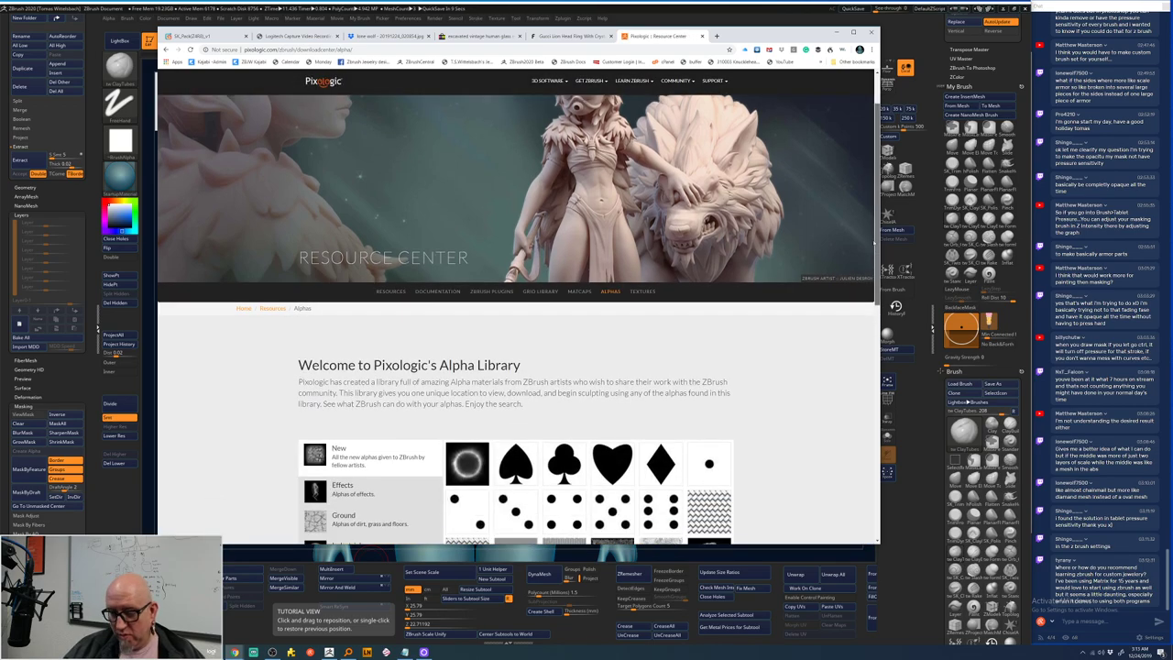
{"action": "scroll", "coordinate": [866, 367], "scroll_direction": "up", "scroll_amount": 2}
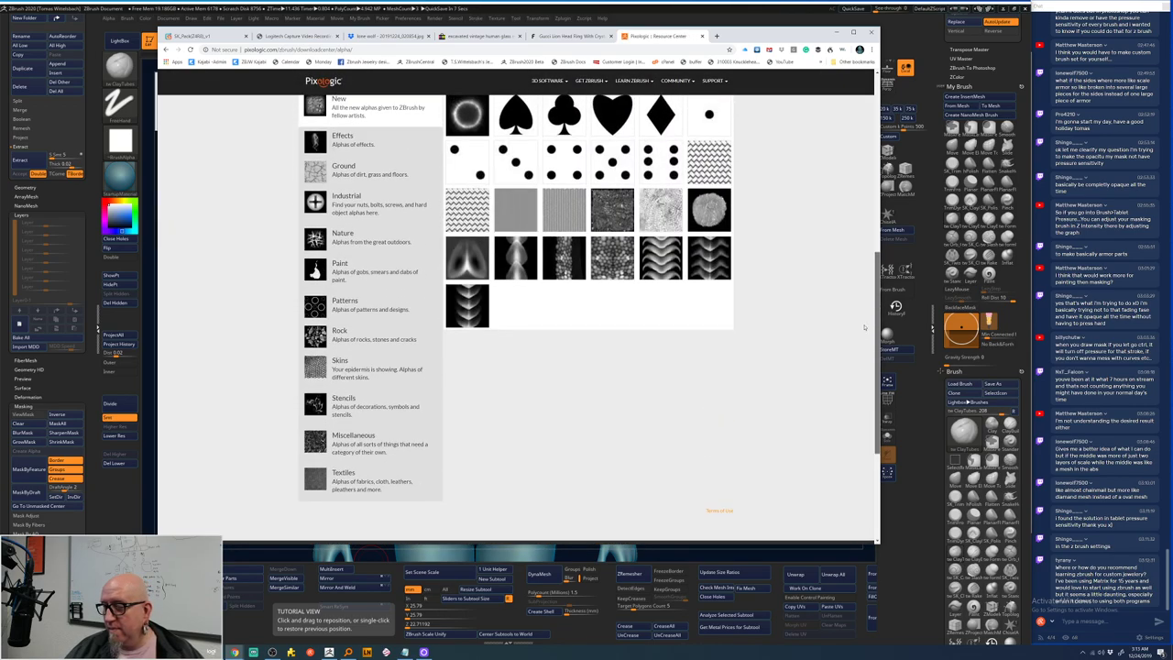
{"action": "scroll", "coordinate": [825, 307], "scroll_direction": "up", "scroll_amount": 1}
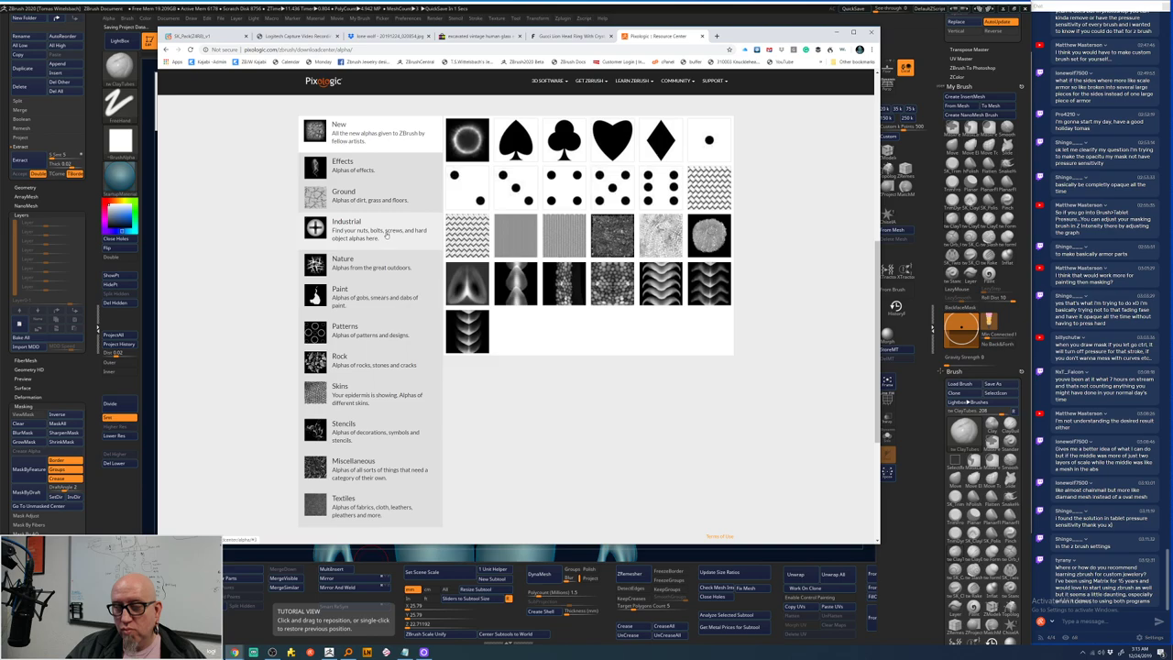
- Browse the Effects, Ground and Industrial alpha categories
{"action": "left_click", "coordinate": [392, 170]}
{"action": "left_click", "coordinate": [389, 198]}
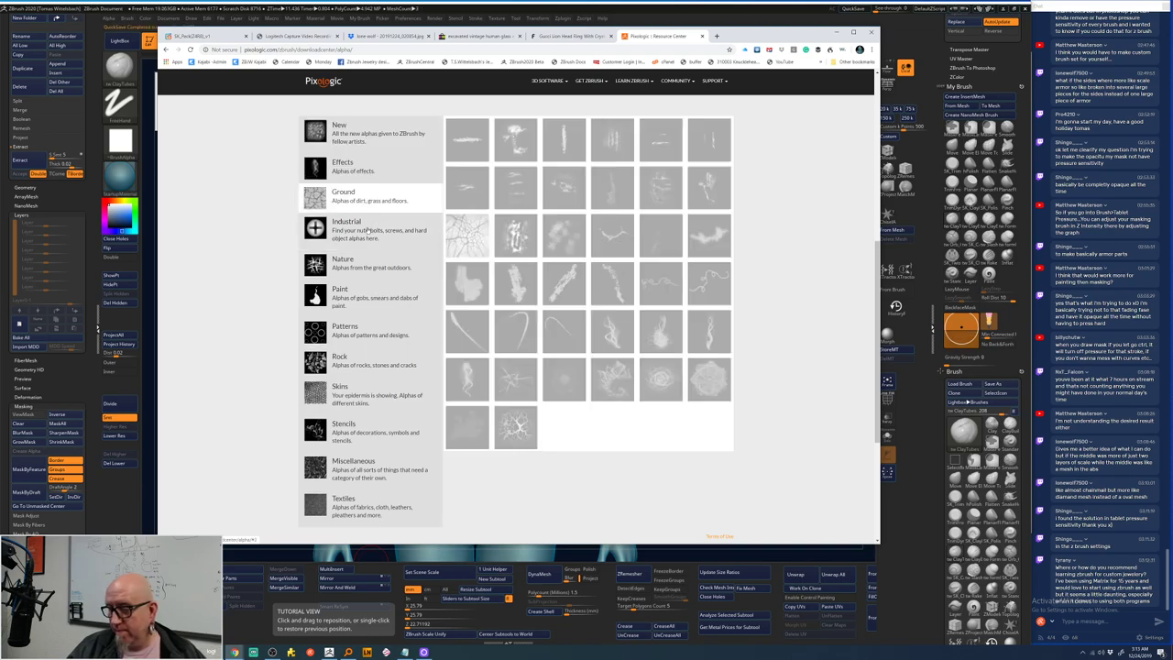
{"action": "left_click", "coordinate": [367, 231]}
{"action": "left_click", "coordinate": [376, 234]}
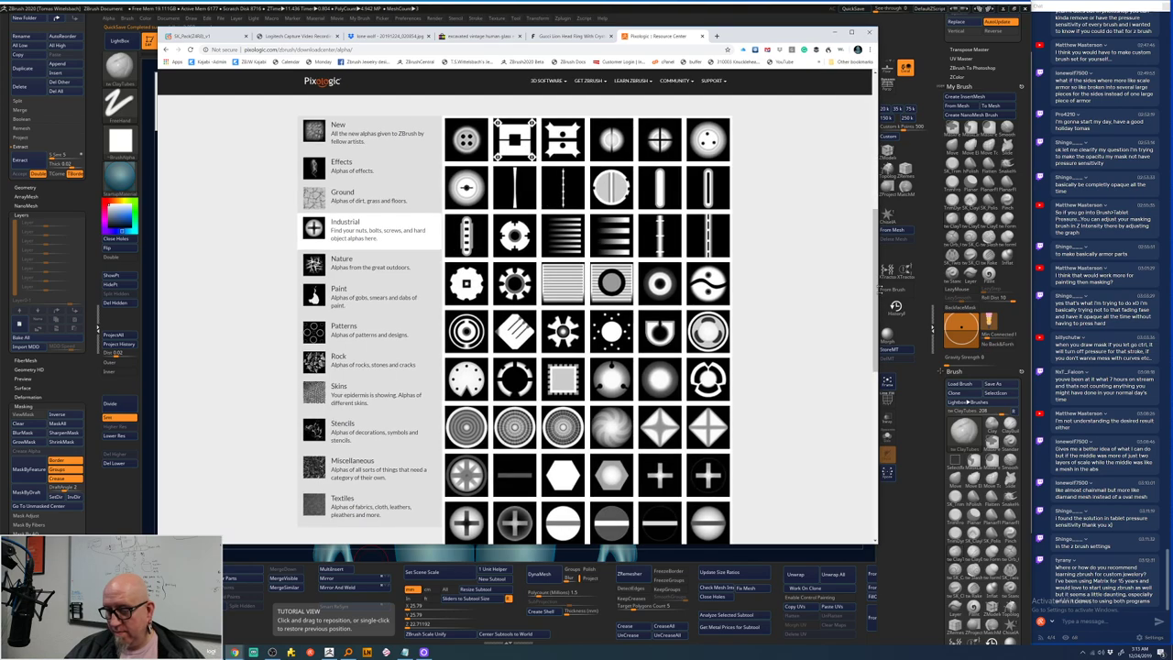
{"action": "scroll", "coordinate": [871, 336], "scroll_direction": "down", "scroll_amount": 1}
{"action": "scroll", "coordinate": [871, 336], "scroll_direction": "down", "scroll_amount": 6}
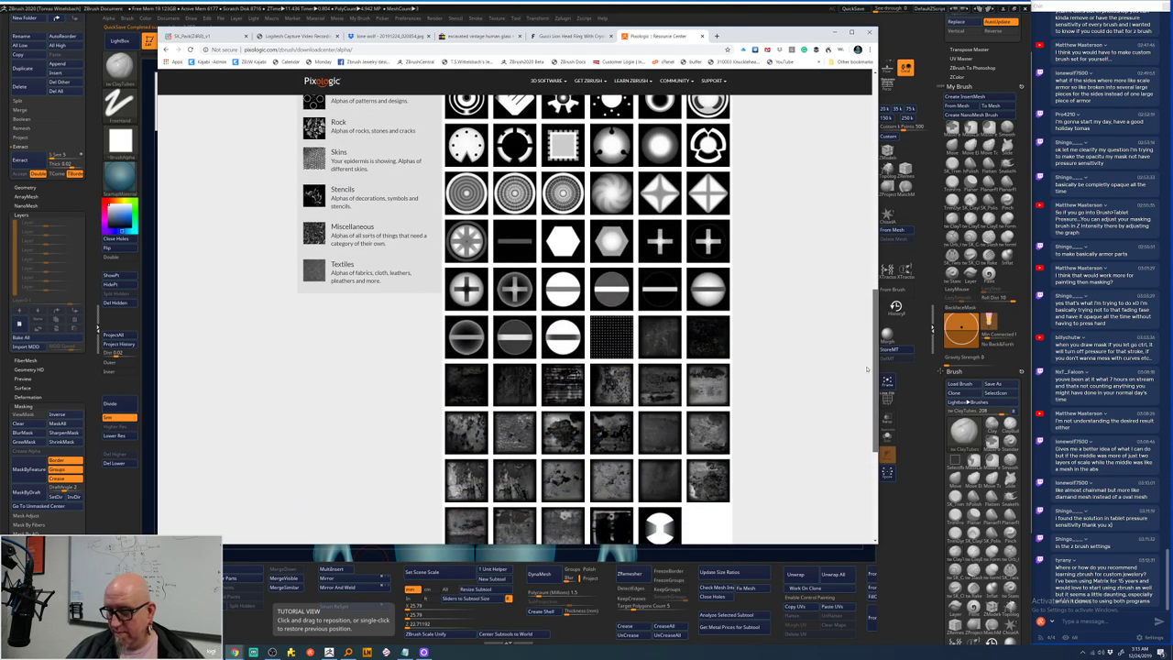
{"action": "scroll", "coordinate": [865, 266], "scroll_direction": "up", "scroll_amount": 8}
{"action": "scroll", "coordinate": [852, 284], "scroll_direction": "down", "scroll_amount": 2}
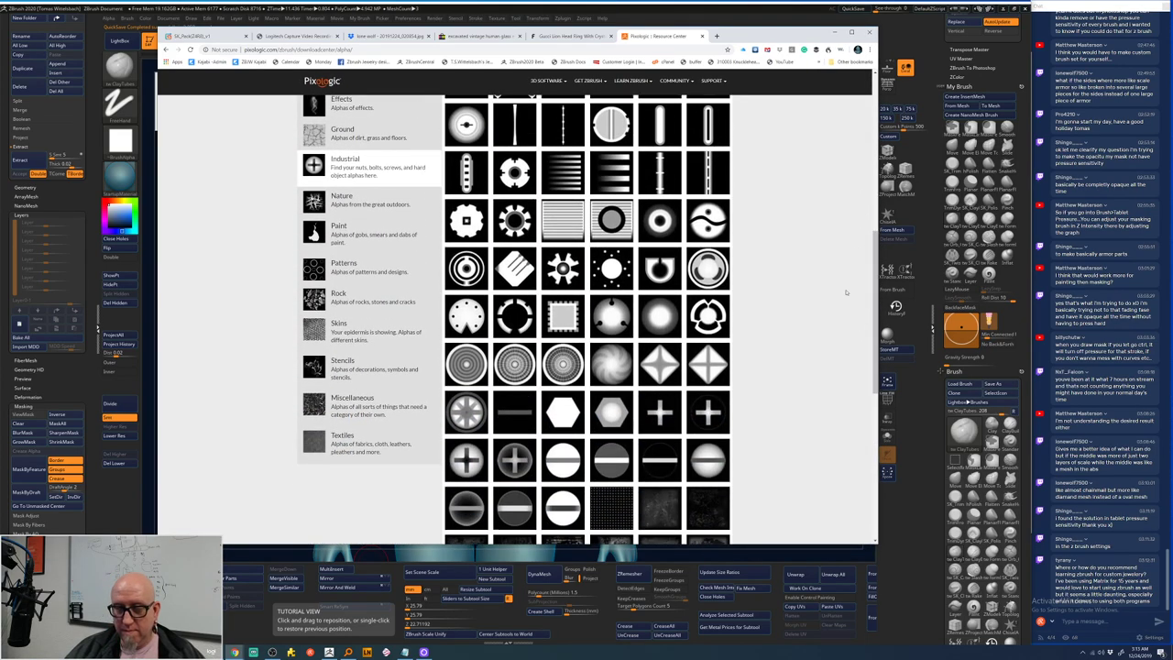
- Browse Nature, Paint, Patterns, Rock, Skins, Stencils, Miscellaneous and Textiles alphas, then go back to the results
{"action": "left_click", "coordinate": [397, 206]}
{"action": "left_click", "coordinate": [374, 235]}
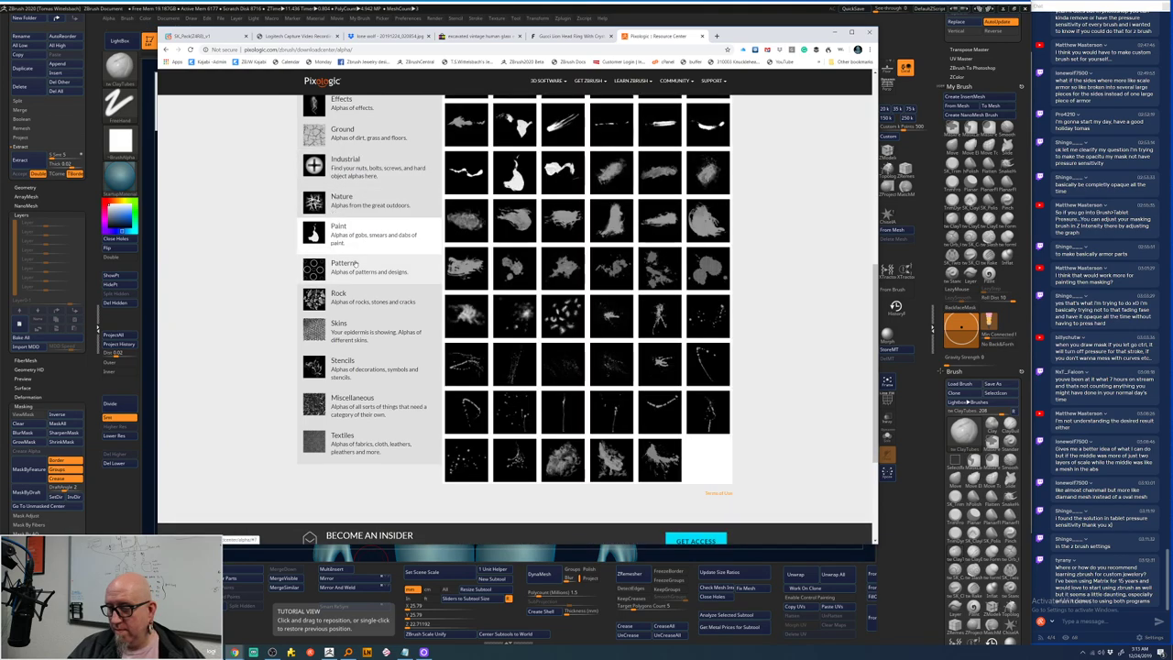
{"action": "left_click", "coordinate": [372, 269]}
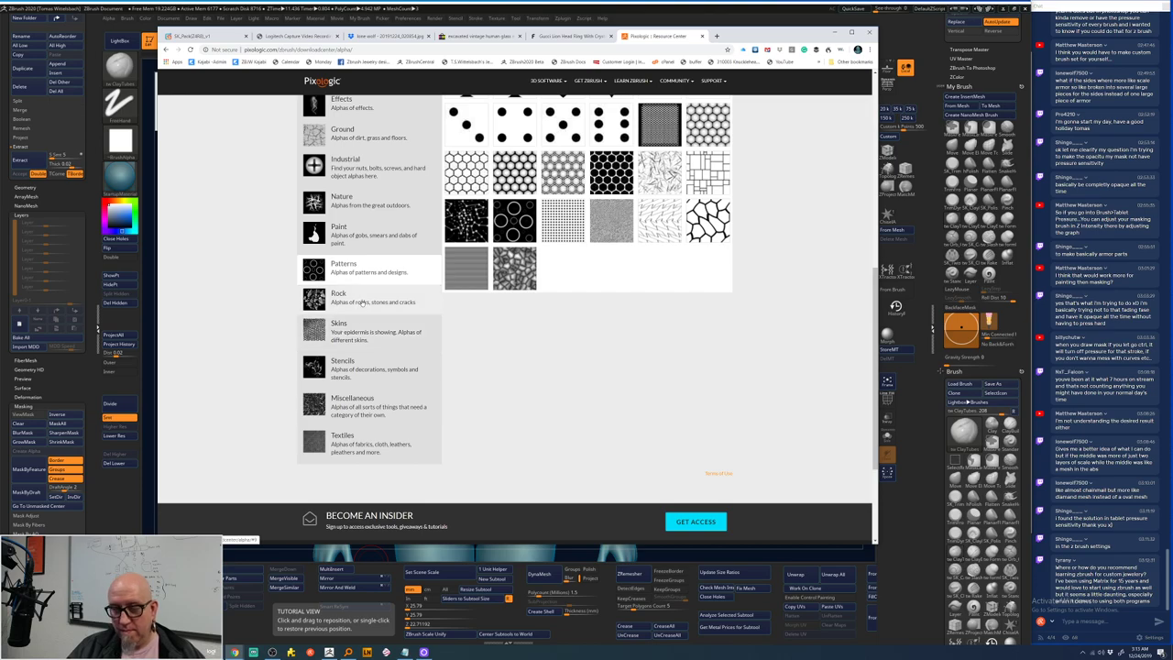
{"action": "left_click", "coordinate": [363, 302]}
{"action": "left_click", "coordinate": [370, 329]}
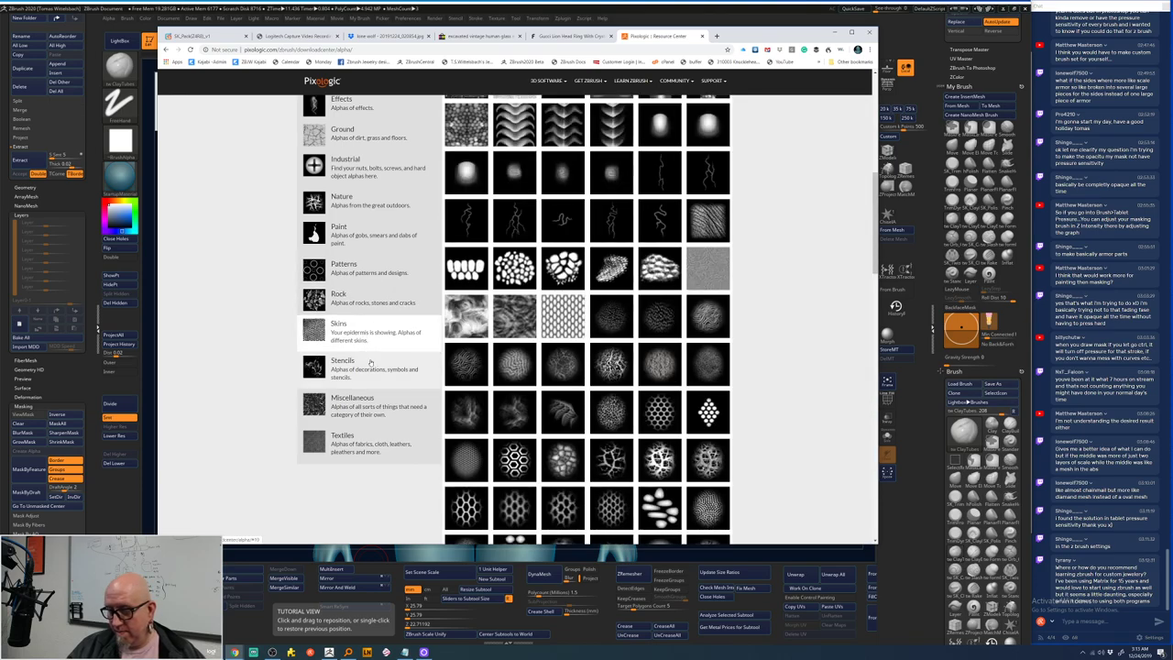
{"action": "left_click", "coordinate": [370, 362]}
{"action": "left_click", "coordinate": [370, 405]}
{"action": "left_click", "coordinate": [373, 446]}
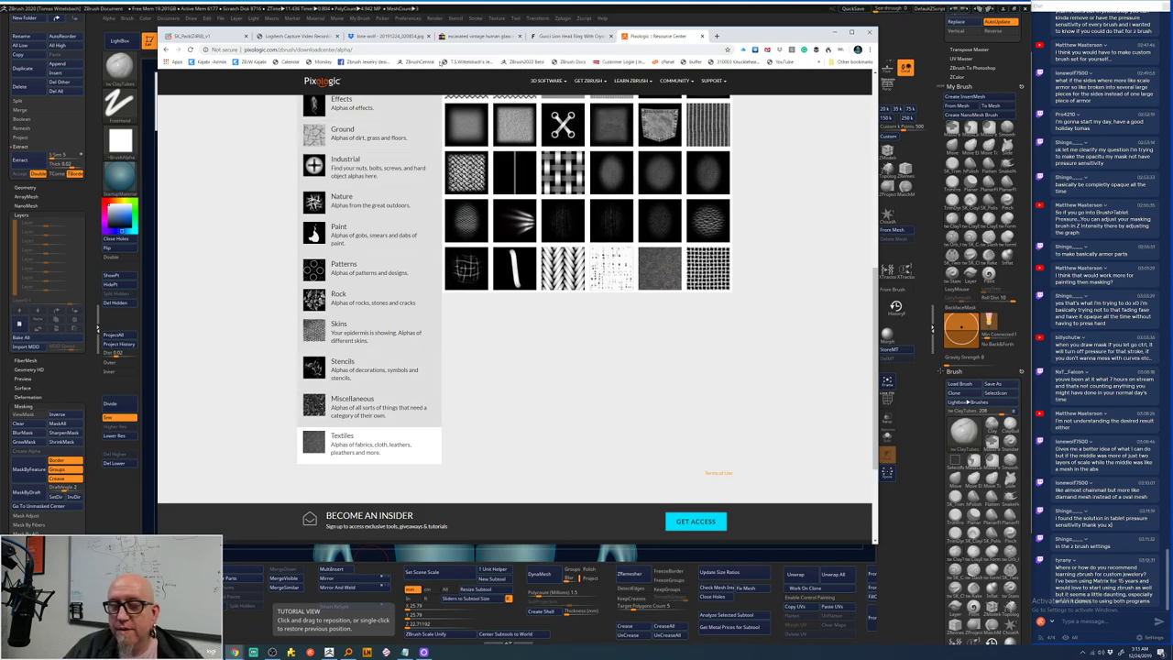
{"action": "left_click", "coordinate": [165, 50]}
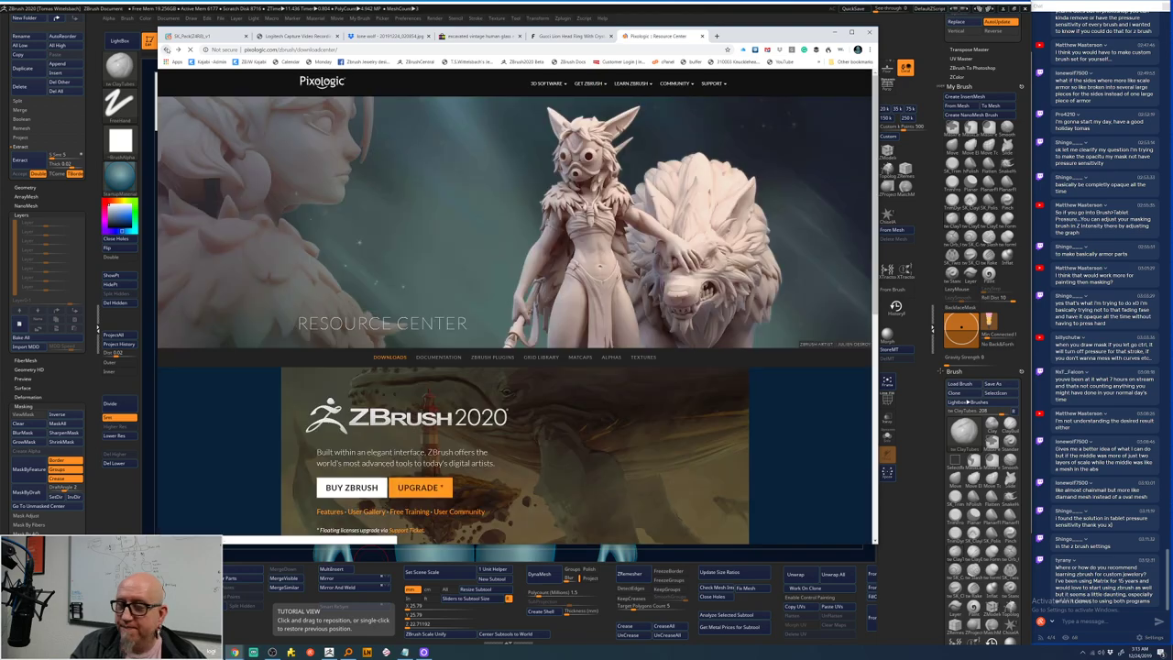
{"action": "left_click", "coordinate": [166, 50]}
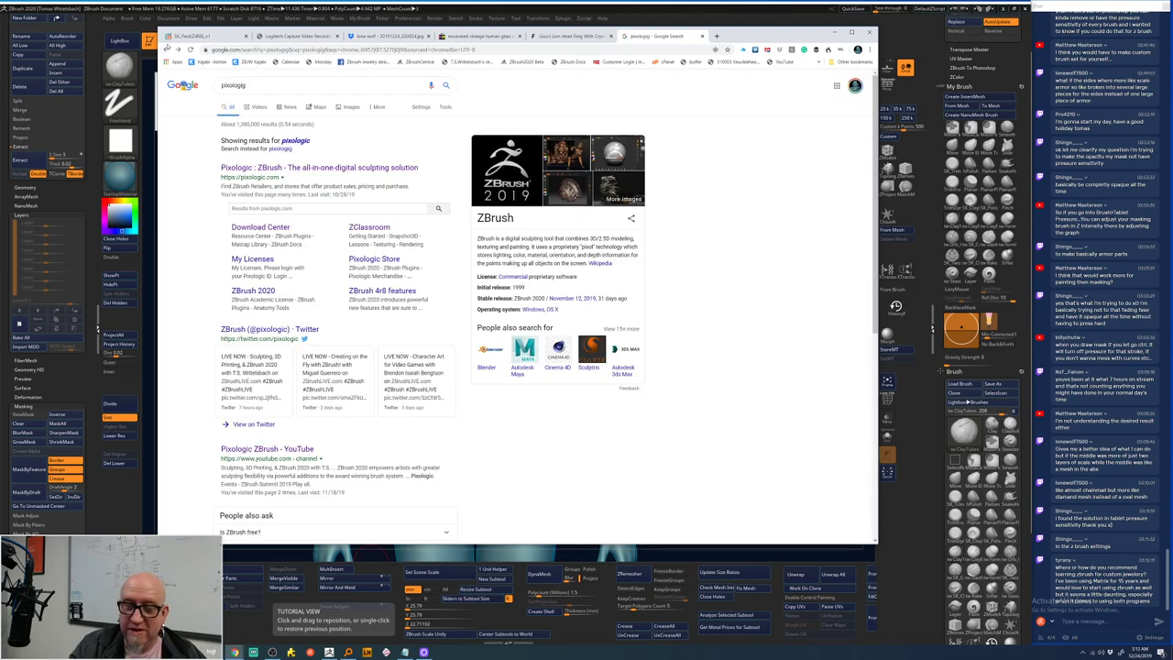
- Open the Blender Artists source page of a chainmail alpha image result
{"action": "left_click", "coordinate": [166, 50]}
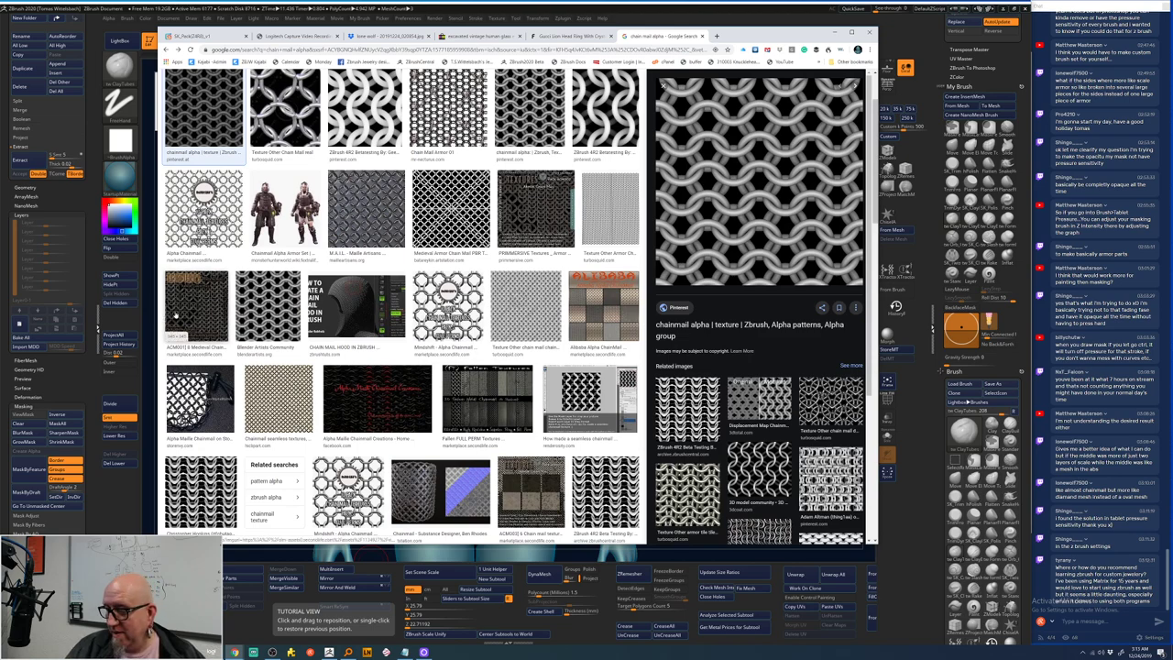
{"action": "left_click", "coordinate": [697, 327]}
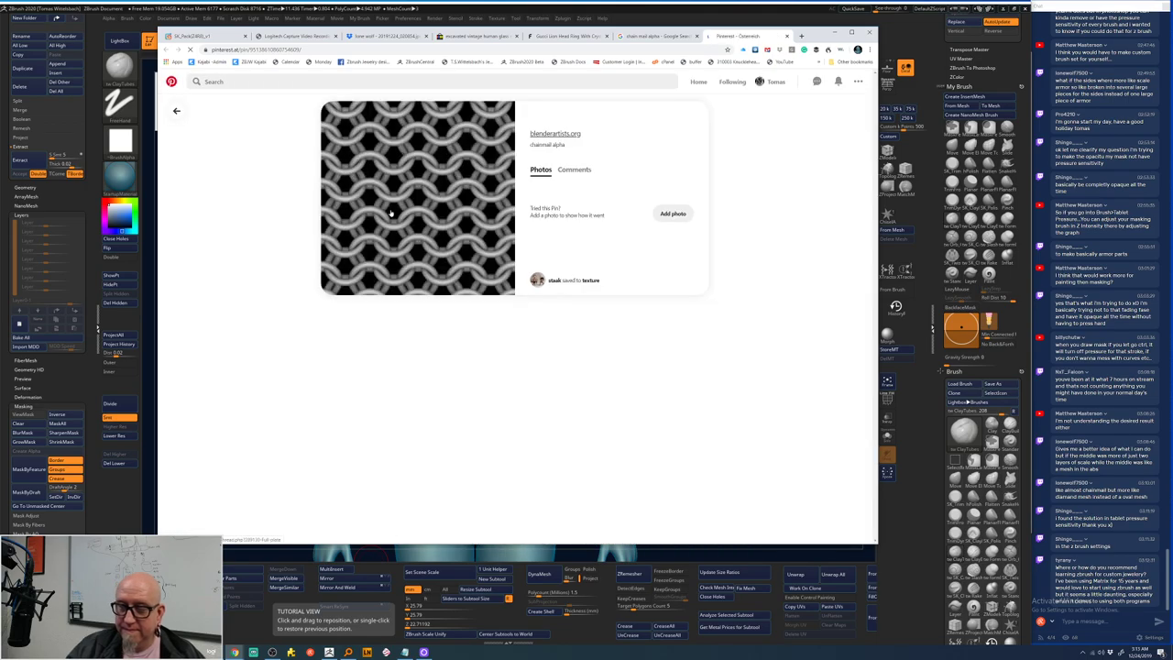
{"action": "left_click", "coordinate": [396, 213]}
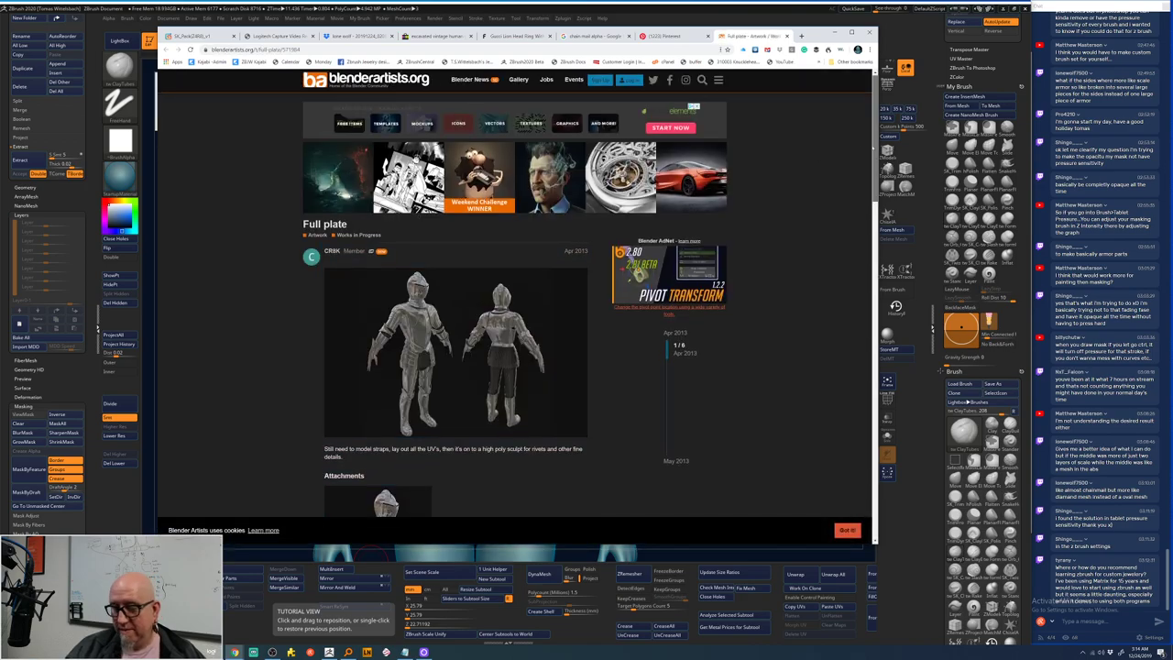
{"action": "scroll", "coordinate": [871, 196], "scroll_direction": "down", "scroll_amount": 4}
{"action": "scroll", "coordinate": [472, 334], "scroll_direction": "down", "scroll_amount": 6}
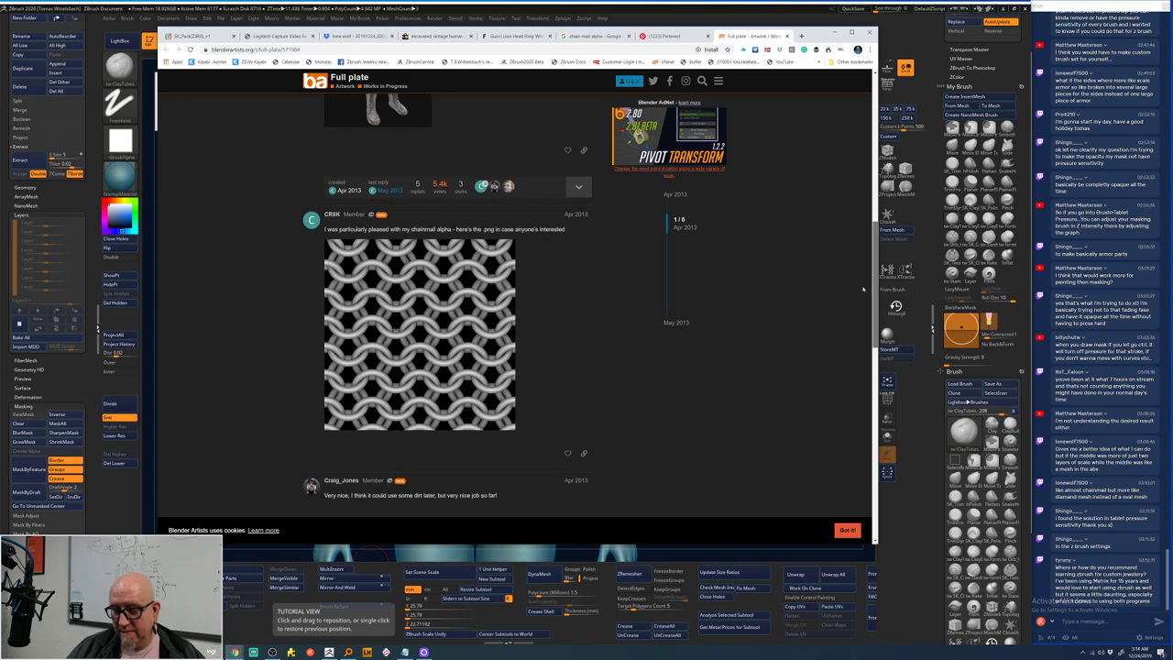
- Save the full-size chainmail alpha image to the Desktop as a JPEG
{"action": "left_click", "coordinate": [477, 309]}
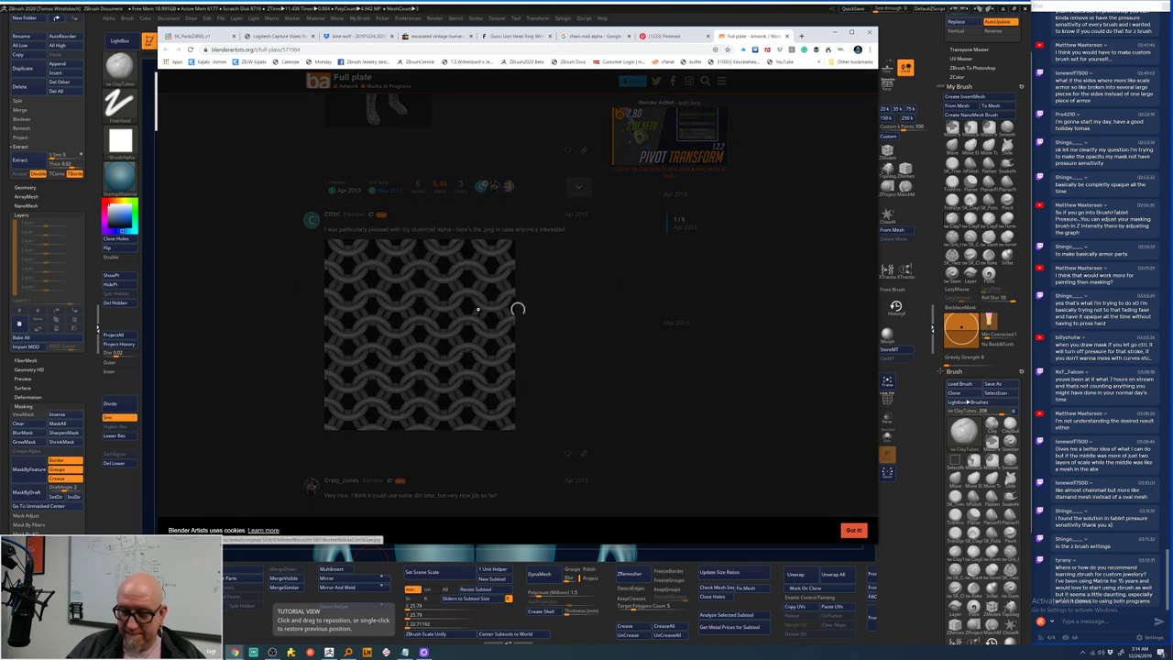
{"action": "right_click", "coordinate": [525, 290]}
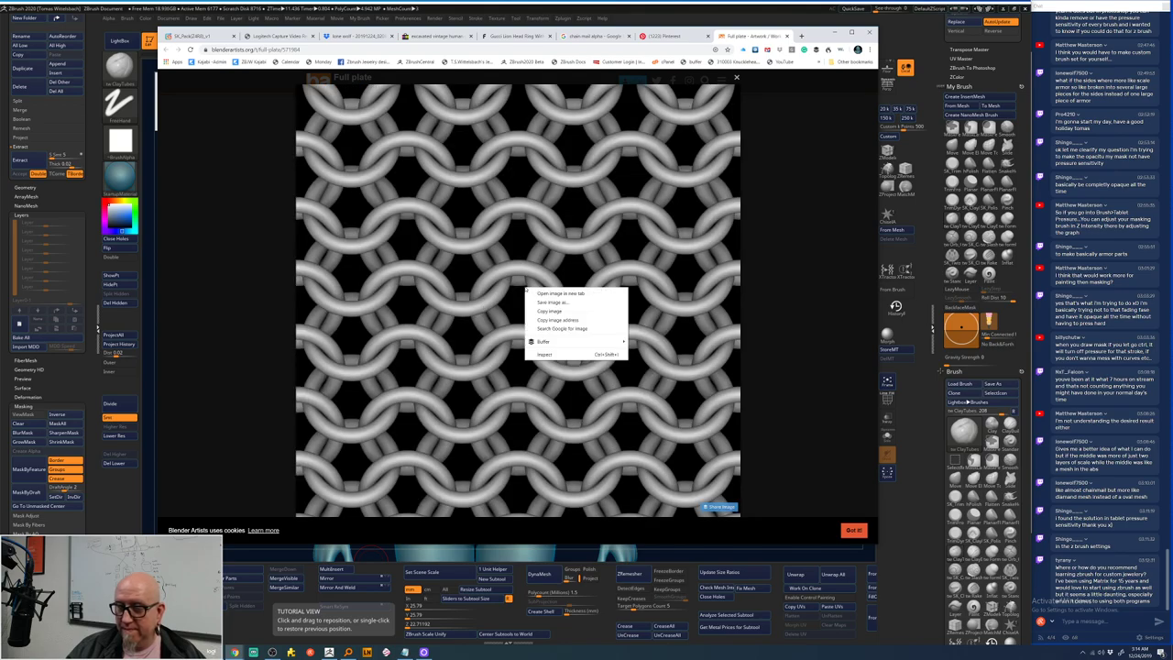
{"action": "left_click", "coordinate": [572, 302]}
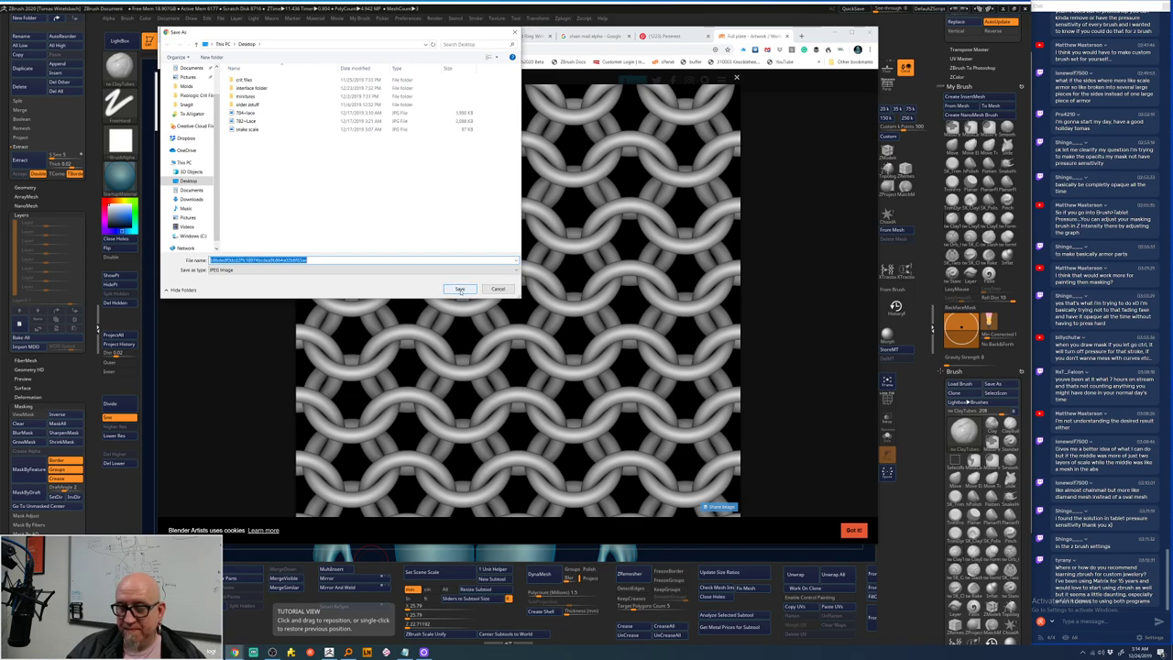
{"action": "left_click", "coordinate": [460, 289]}
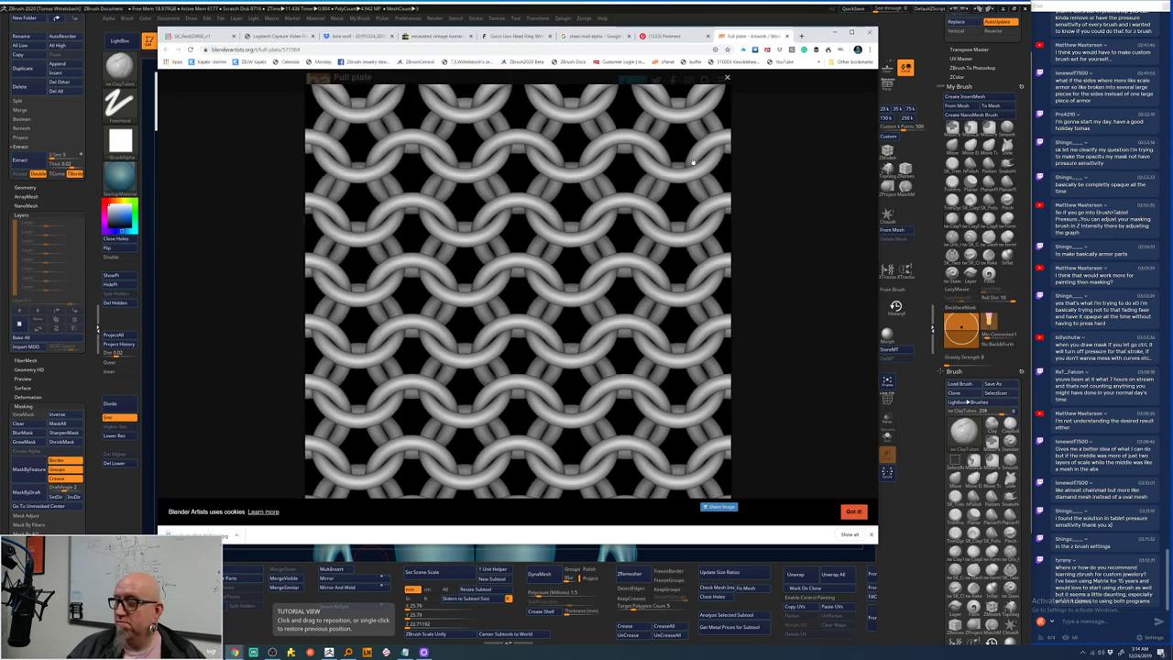
- Clear the mask, subdivide the armored figure to 5.758 million points, and load the XTractor brush
{"action": "key", "text": "alt+Tab"}
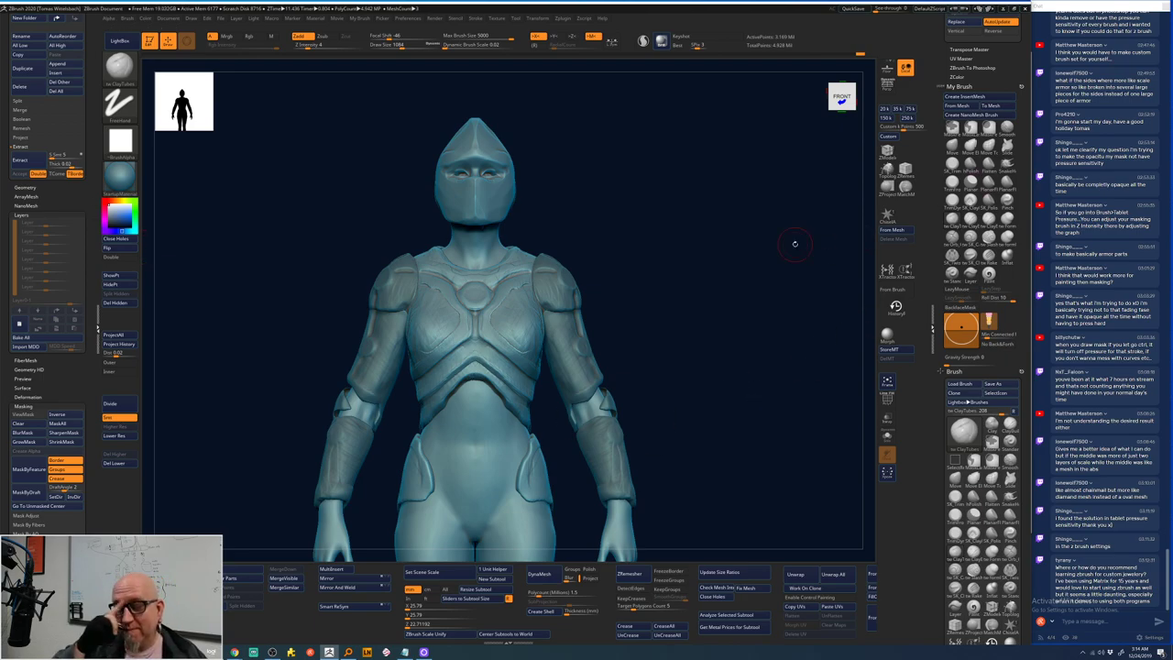
{"action": "left_click", "coordinate": [486, 454], "text": "ctrl"}
{"action": "left_click_drag", "start_coordinate": [693, 284], "coordinate": [667, 359], "text": "ctrl"}
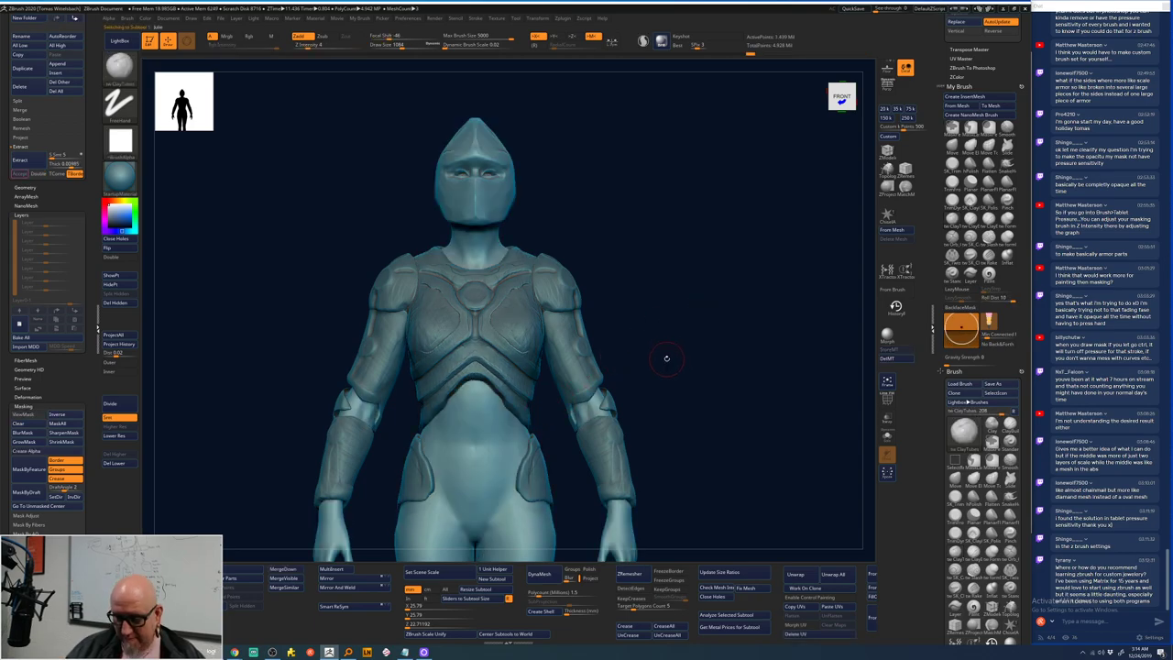
{"action": "left_click", "coordinate": [122, 406]}
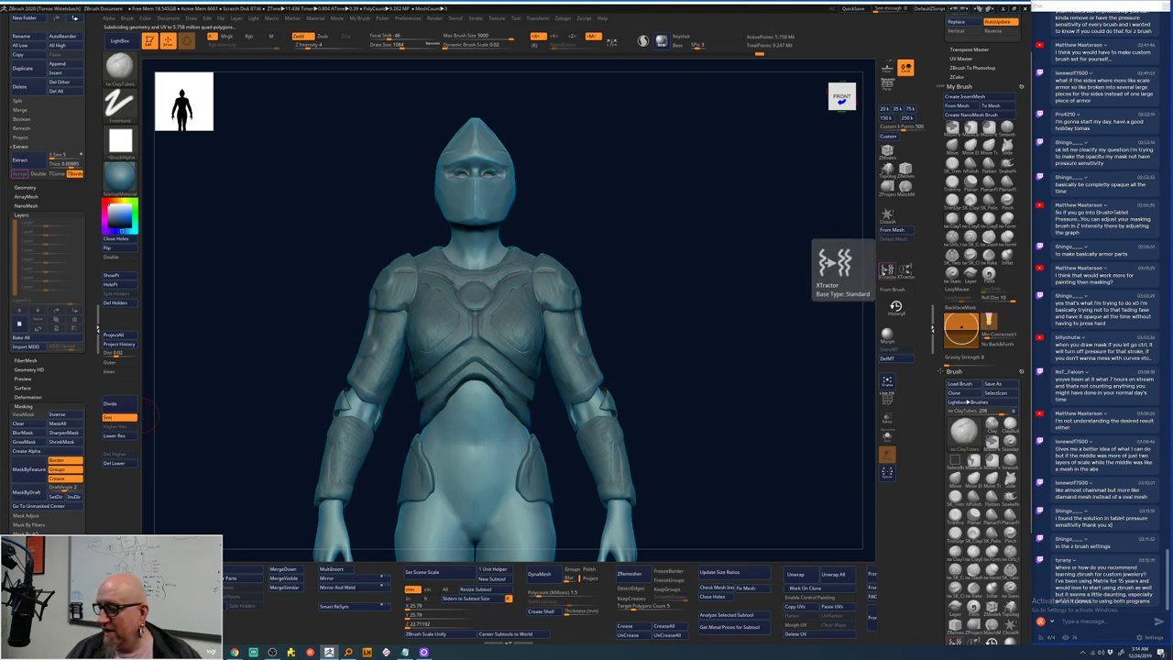
{"action": "left_click", "coordinate": [886, 270]}
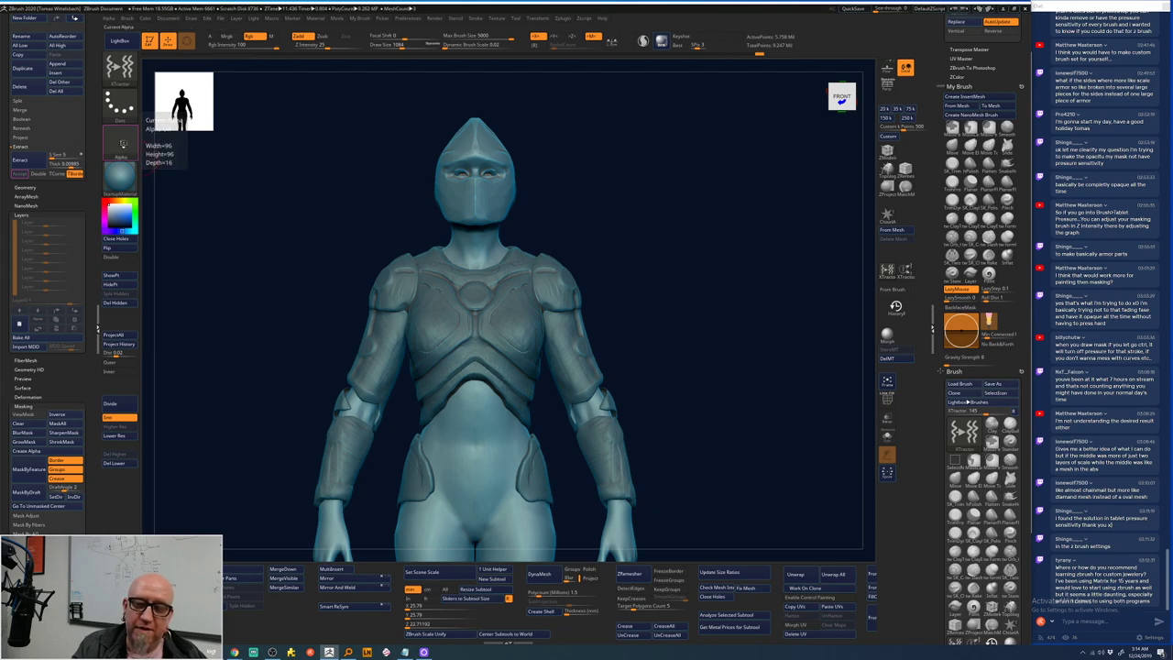
- Import the chainmail JPG from the Desktop into the Alpha palette
{"action": "left_click", "coordinate": [124, 145]}
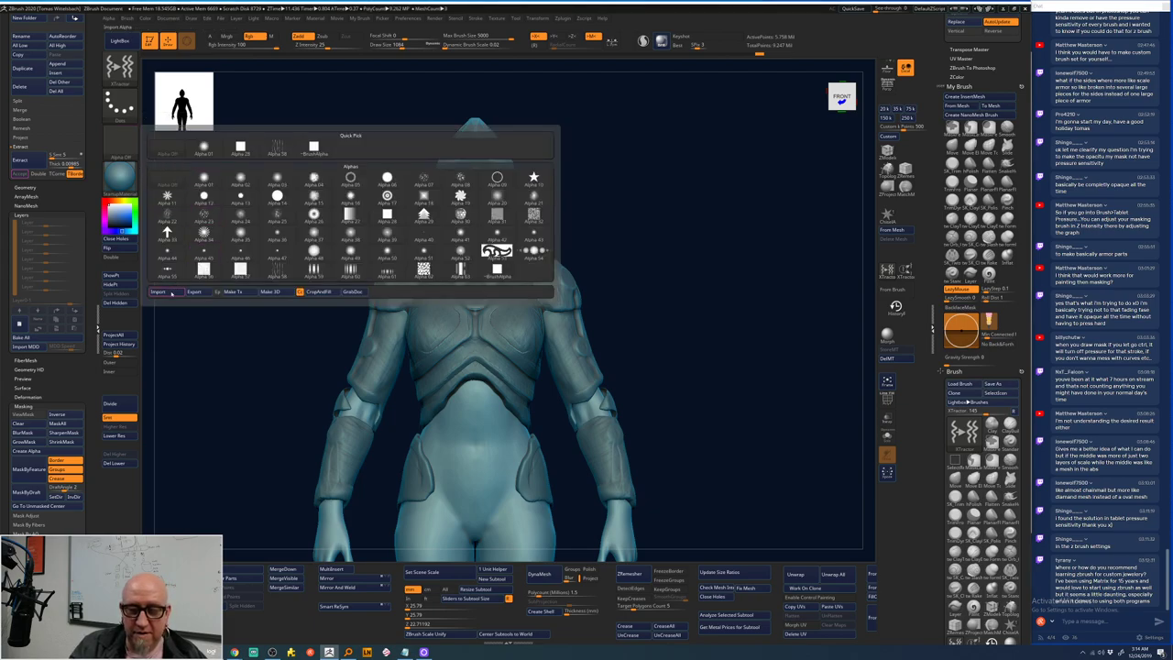
{"action": "left_click", "coordinate": [171, 291]}
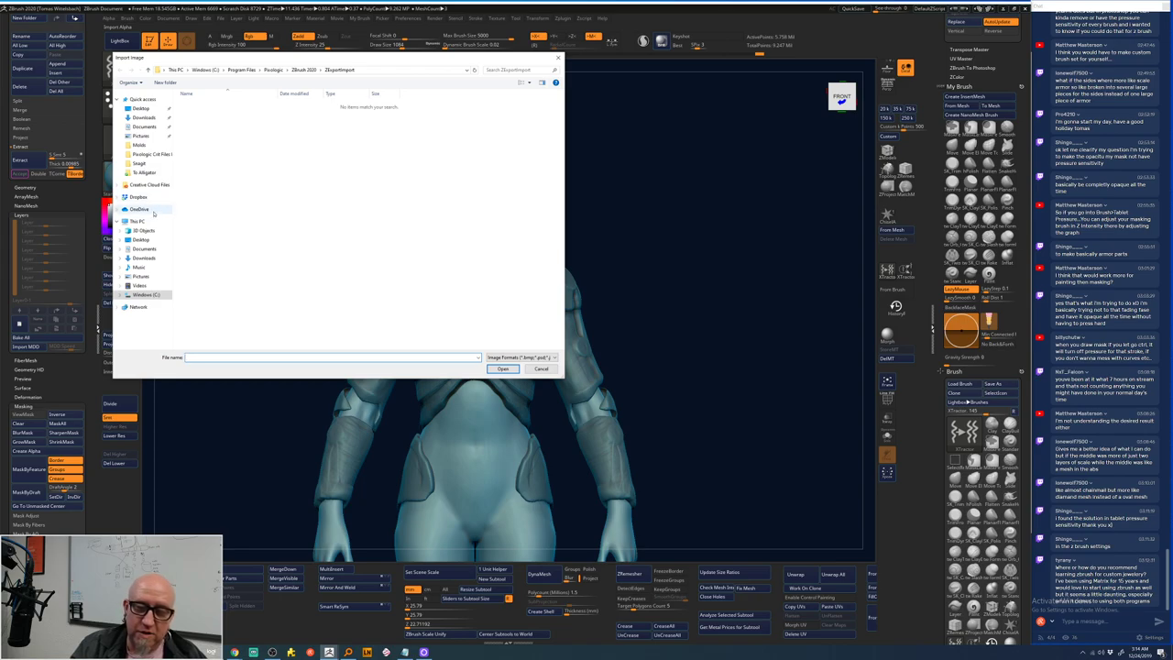
{"action": "left_click", "coordinate": [141, 108]}
{"action": "double_click", "coordinate": [265, 154]}
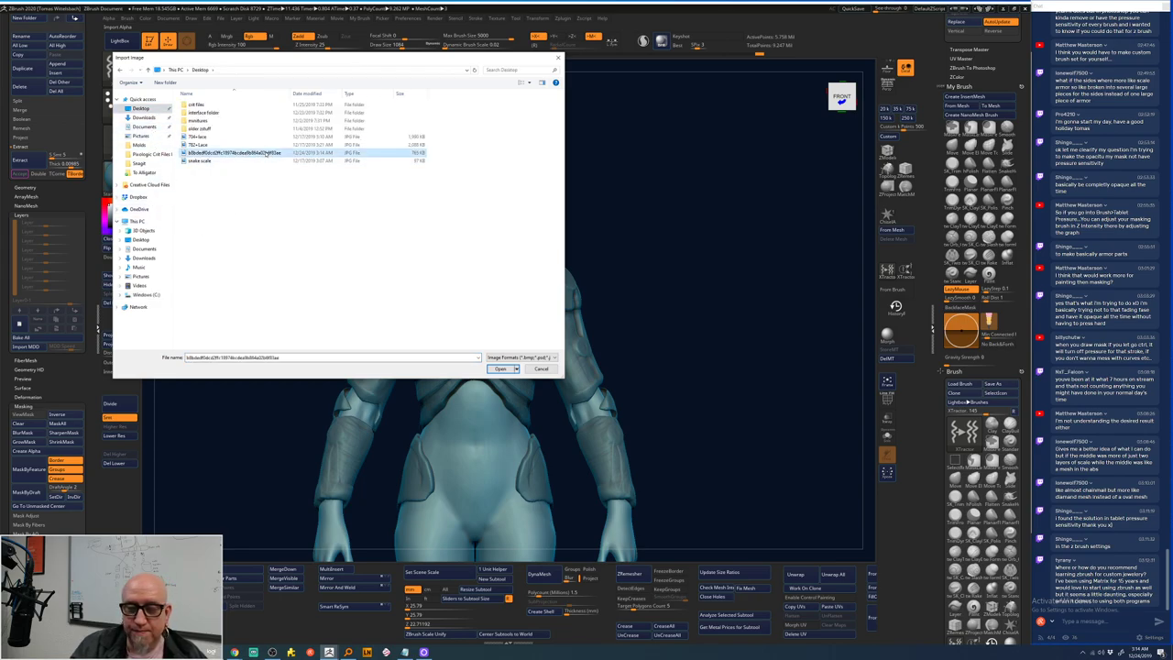
- Try two chainmail strokes on the belly, then undo them both
{"action": "key", "text": "space"}
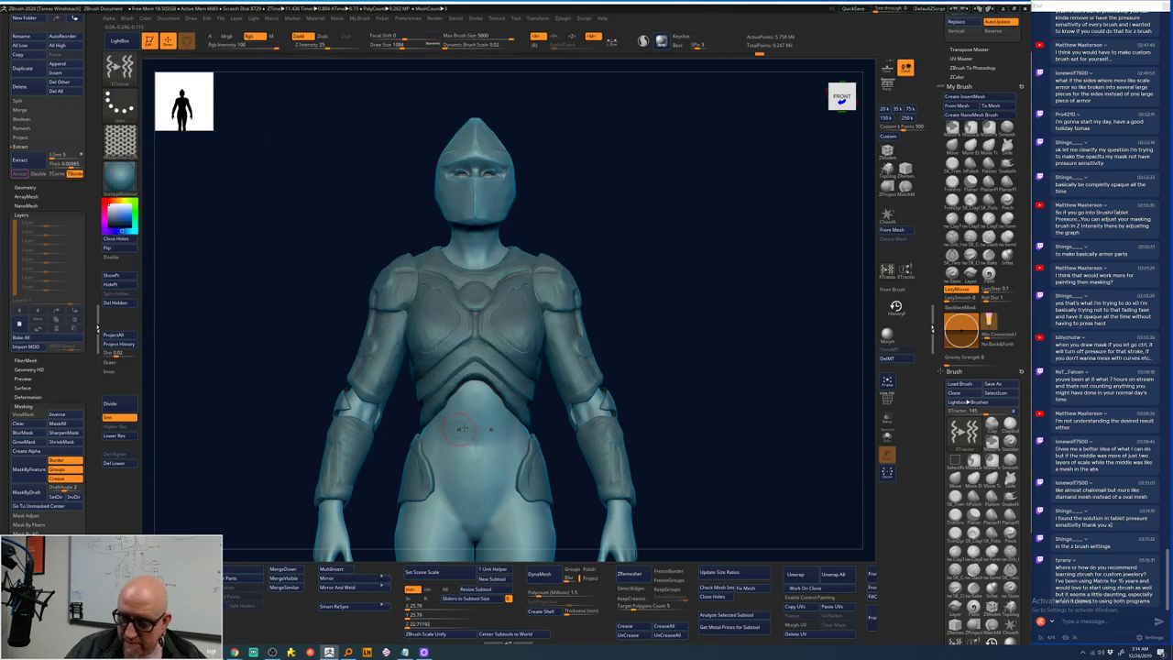
{"action": "left_click_drag", "start_coordinate": [651, 433], "coordinate": [662, 220], "text": "alt"}
{"action": "mouse_move", "coordinate": [458, 257]}
{"action": "left_mouse_down"}
{"action": "mouse_move", "coordinate": [463, 243]}
{"action": "mouse_move", "coordinate": [369, 396]}
{"action": "left_mouse_up"}
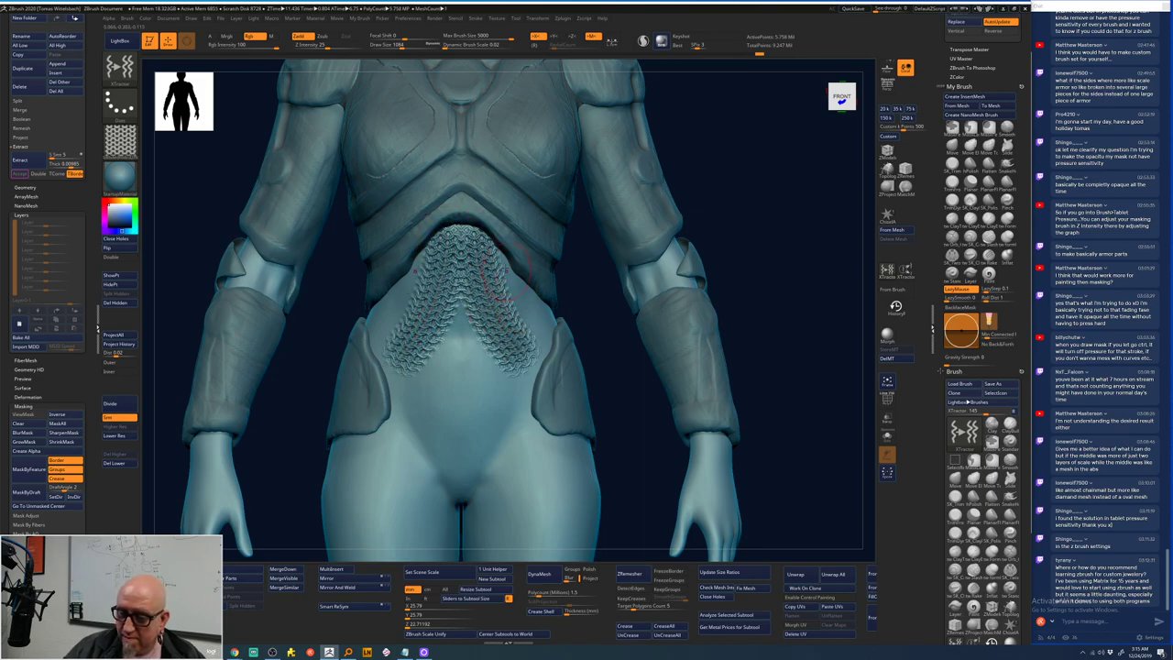
{"action": "left_click_drag", "start_coordinate": [501, 272], "coordinate": [543, 334]}
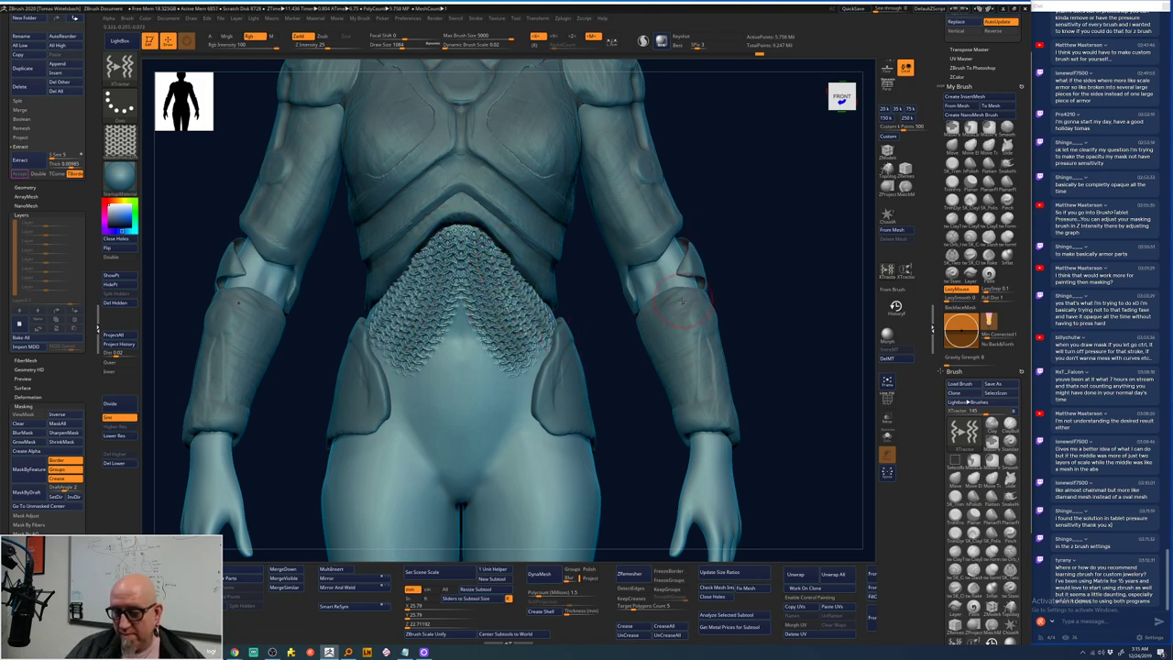
{"action": "key", "text": "ctrl"}
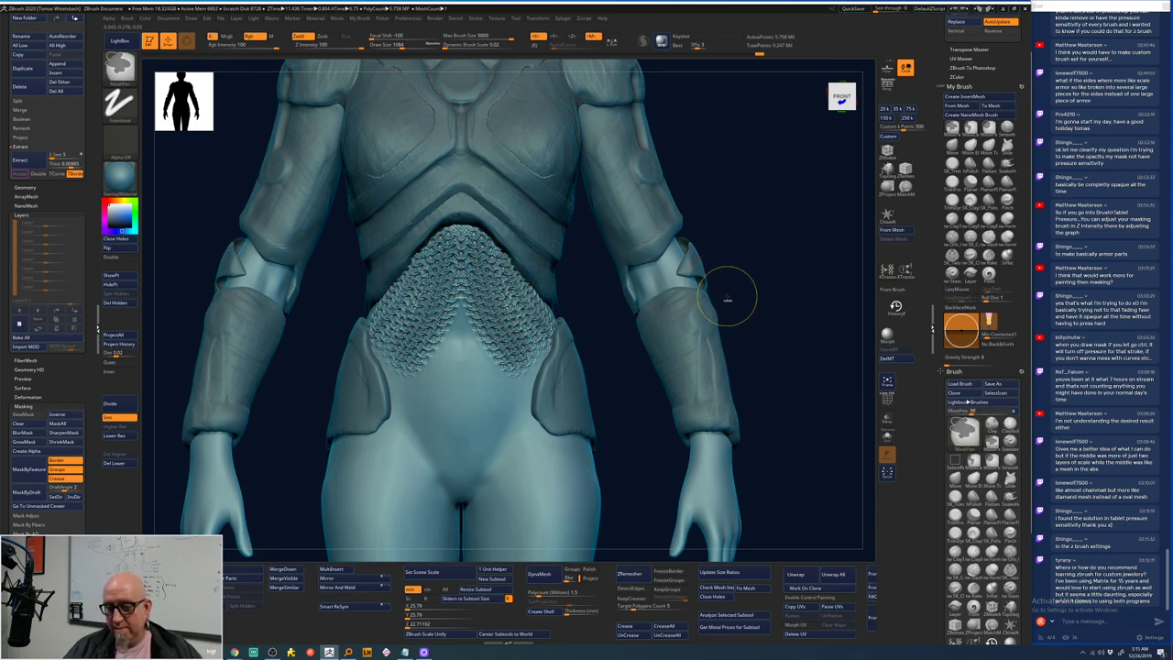
{"action": "key", "text": "ctrl"}
{"action": "key", "text": "ctrl+z"}
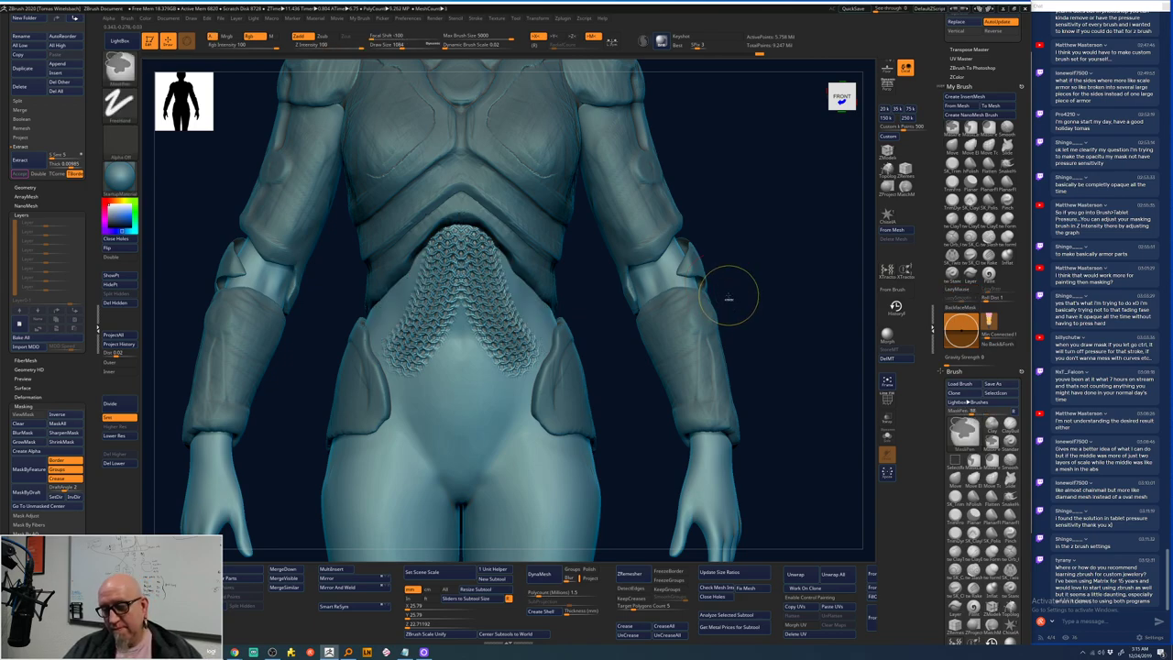
{"action": "key", "text": "ctrl+z"}
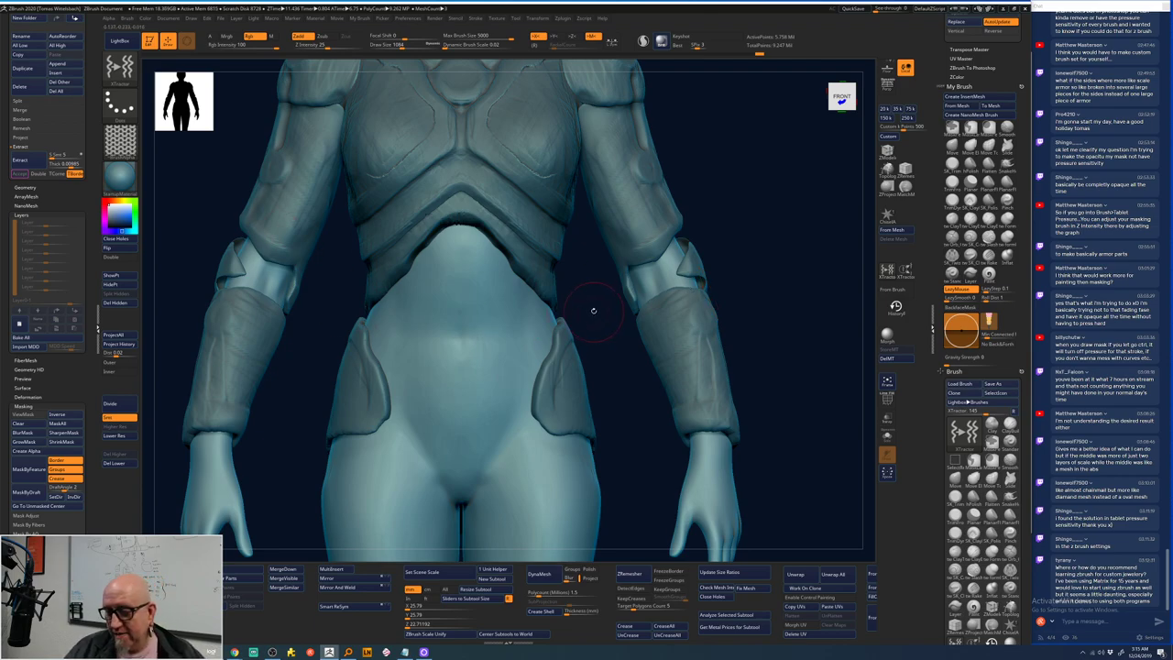
- Set Focal Shift to about -23, restroke chainmail down the belly, and frame the figure
{"action": "key", "text": "space"}
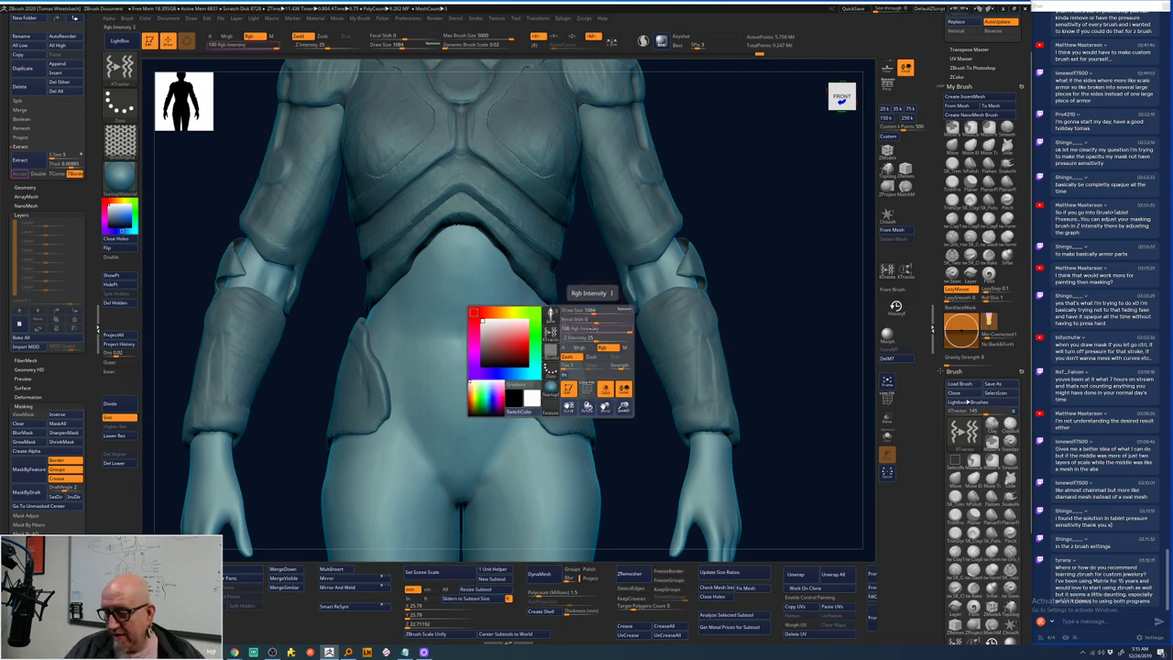
{"action": "left_click_drag", "start_coordinate": [595, 319], "coordinate": [587, 319]}
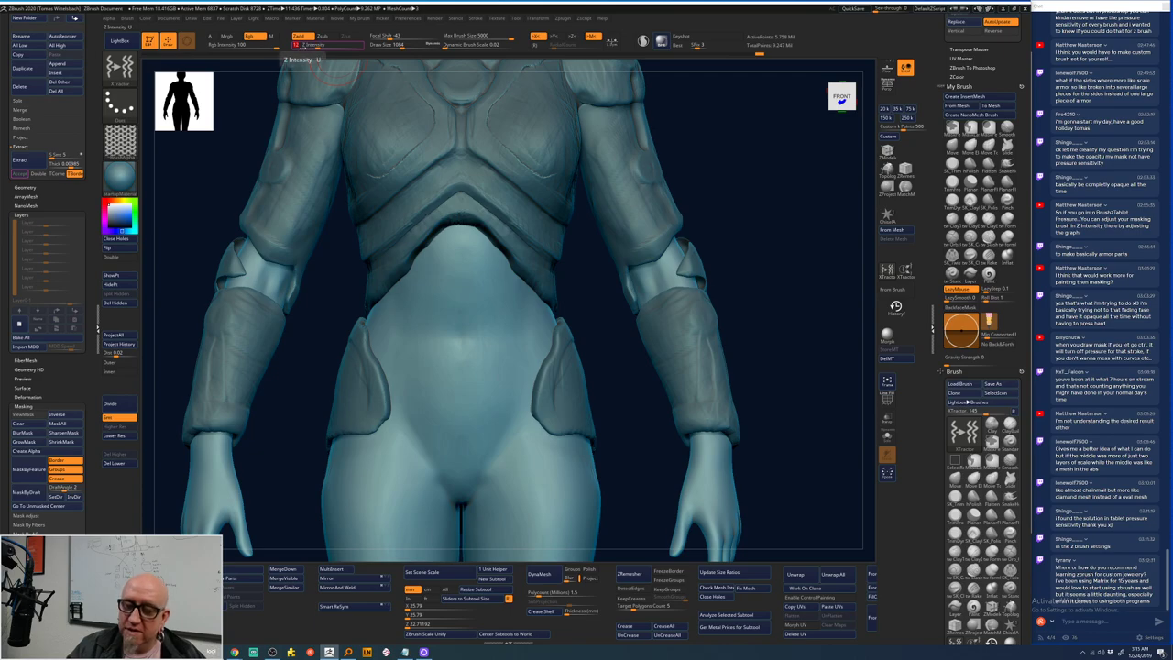
{"action": "mouse_move", "coordinate": [450, 232]}
{"action": "left_mouse_down"}
{"action": "mouse_move", "coordinate": [463, 286]}
{"action": "mouse_move", "coordinate": [504, 332]}
{"action": "mouse_move", "coordinate": [410, 284]}
{"action": "mouse_move", "coordinate": [381, 332]}
{"action": "mouse_move", "coordinate": [380, 304]}
{"action": "mouse_move", "coordinate": [458, 314]}
{"action": "mouse_move", "coordinate": [459, 286]}
{"action": "mouse_move", "coordinate": [515, 403]}
{"action": "left_mouse_up"}
{"action": "key", "text": "f"}
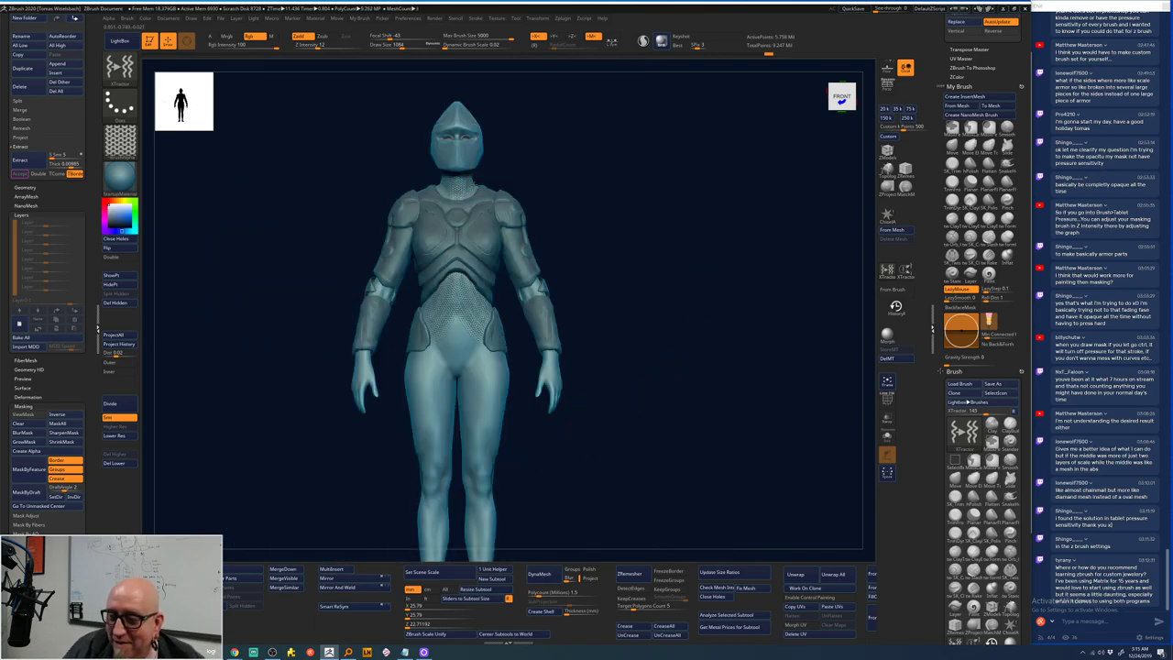
- Zoom in on the torso and undo the earlier chainmail strokes
{"action": "left_click_drag", "start_coordinate": [574, 134], "coordinate": [641, 388]}
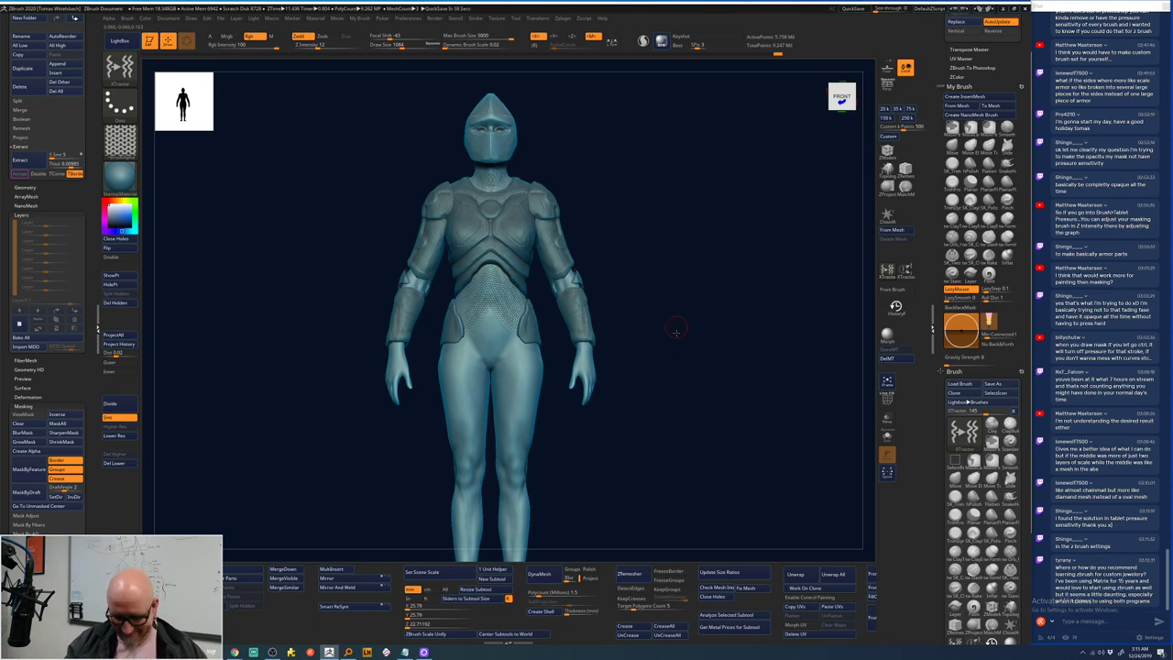
{"action": "left_click_drag", "start_coordinate": [675, 332], "coordinate": [735, 225], "text": "alt"}
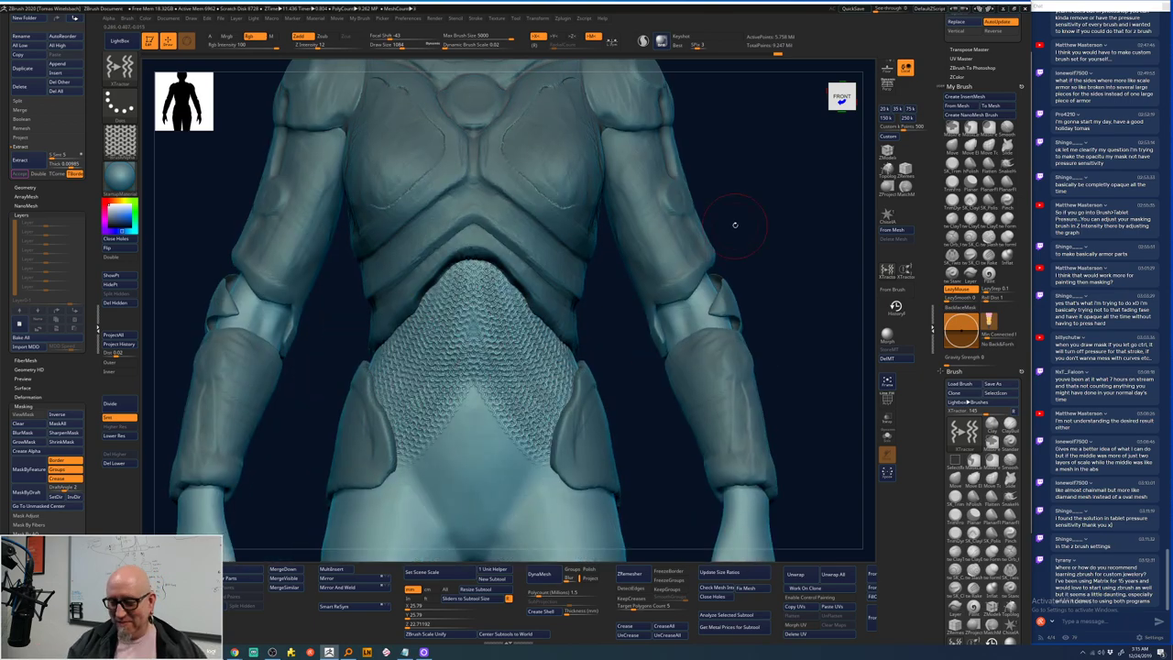
{"action": "key", "text": "ctrl"}
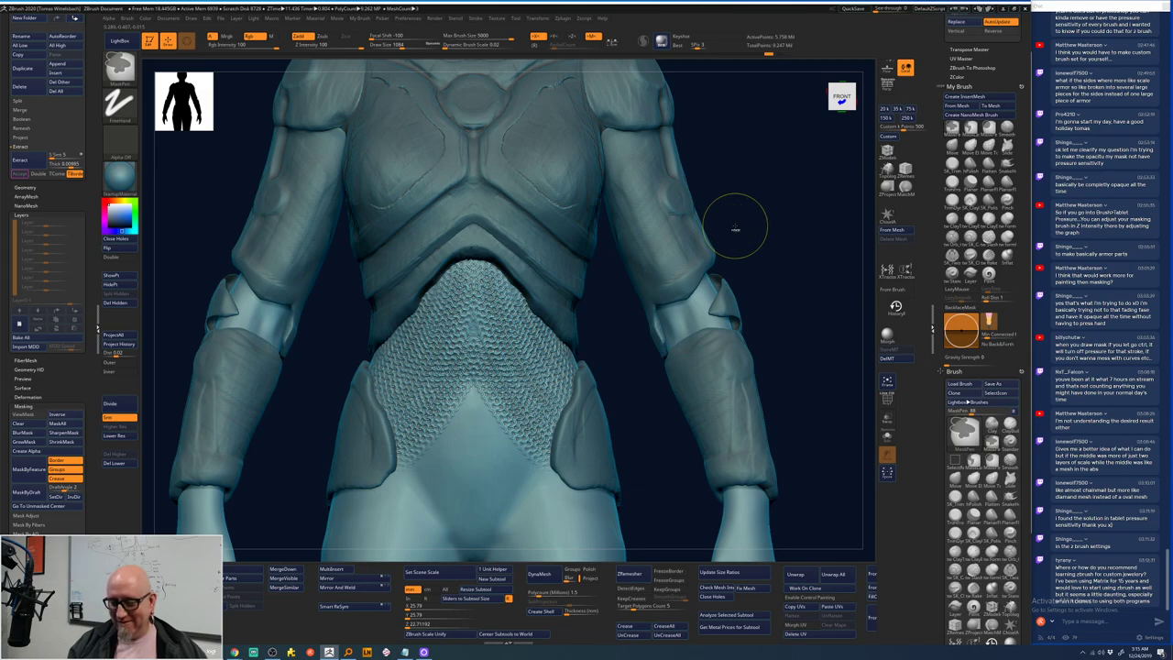
{"action": "key", "text": "ctrl+z"}
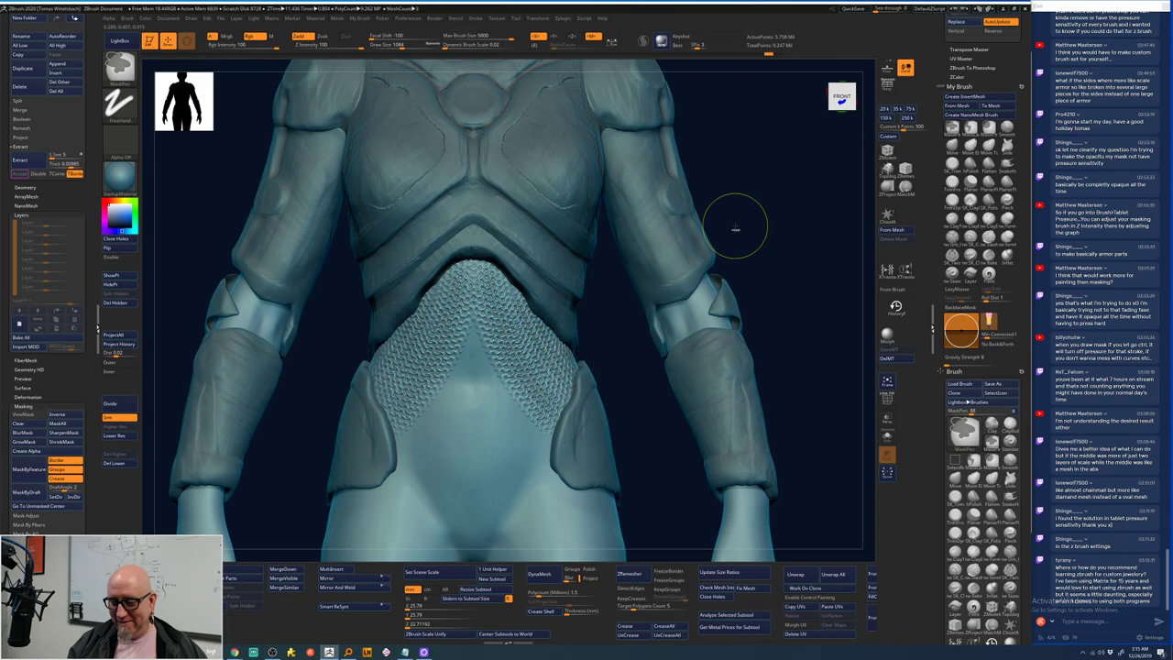
{"action": "key", "text": "ctrl+z"}
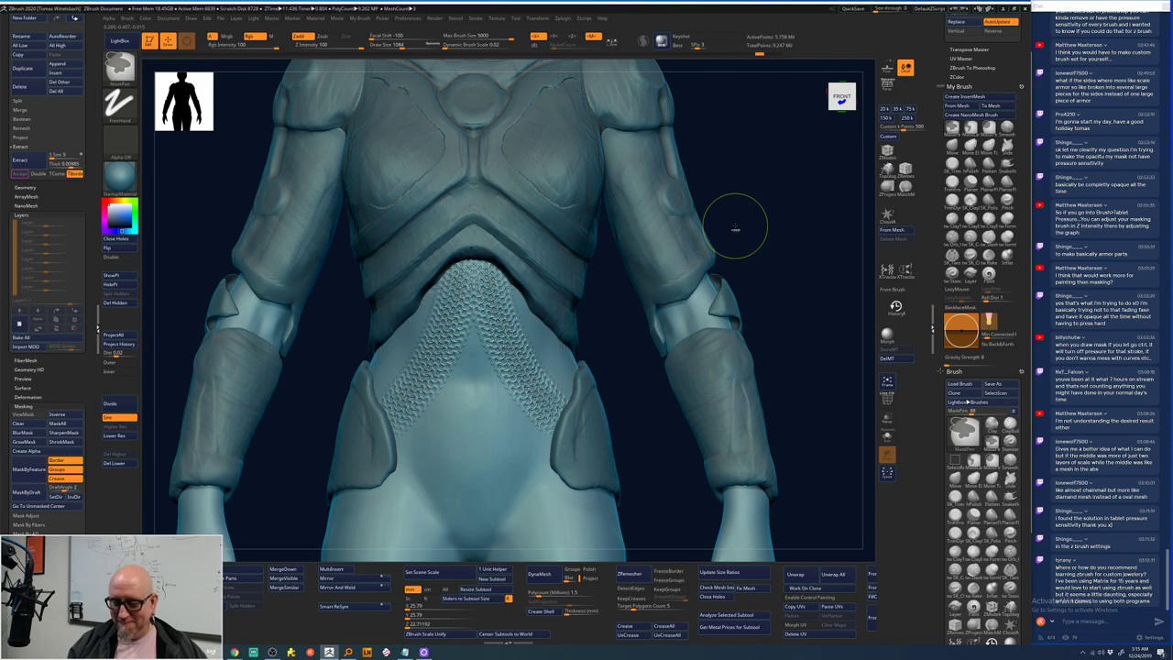
{"action": "key", "text": "ctrl+z"}
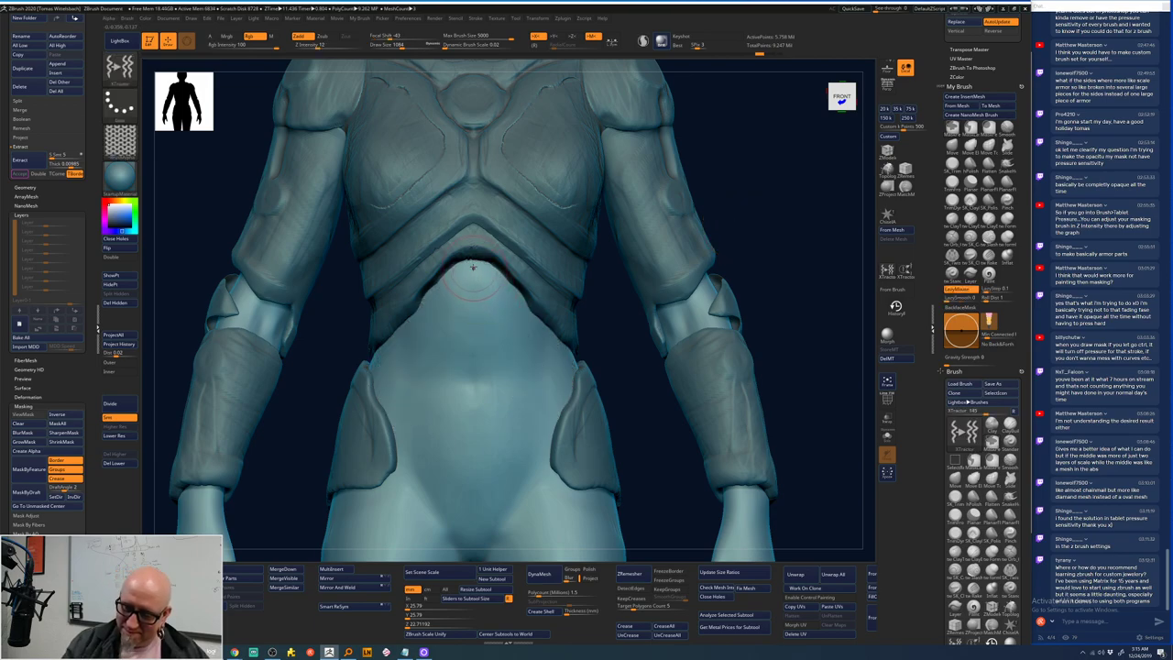
- Paint chainmail down the abdomen toward the hips, then undo the stray hip patches
{"action": "mouse_move", "coordinate": [484, 264]}
{"action": "left_mouse_down"}
{"action": "mouse_move", "coordinate": [474, 359]}
{"action": "mouse_move", "coordinate": [495, 389]}
{"action": "left_mouse_up"}
{"action": "left_click_drag", "start_coordinate": [513, 284], "coordinate": [523, 376]}
{"action": "mouse_move", "coordinate": [535, 316]}
{"action": "left_mouse_down"}
{"action": "mouse_move", "coordinate": [541, 381]}
{"action": "mouse_move", "coordinate": [560, 376]}
{"action": "left_mouse_up"}
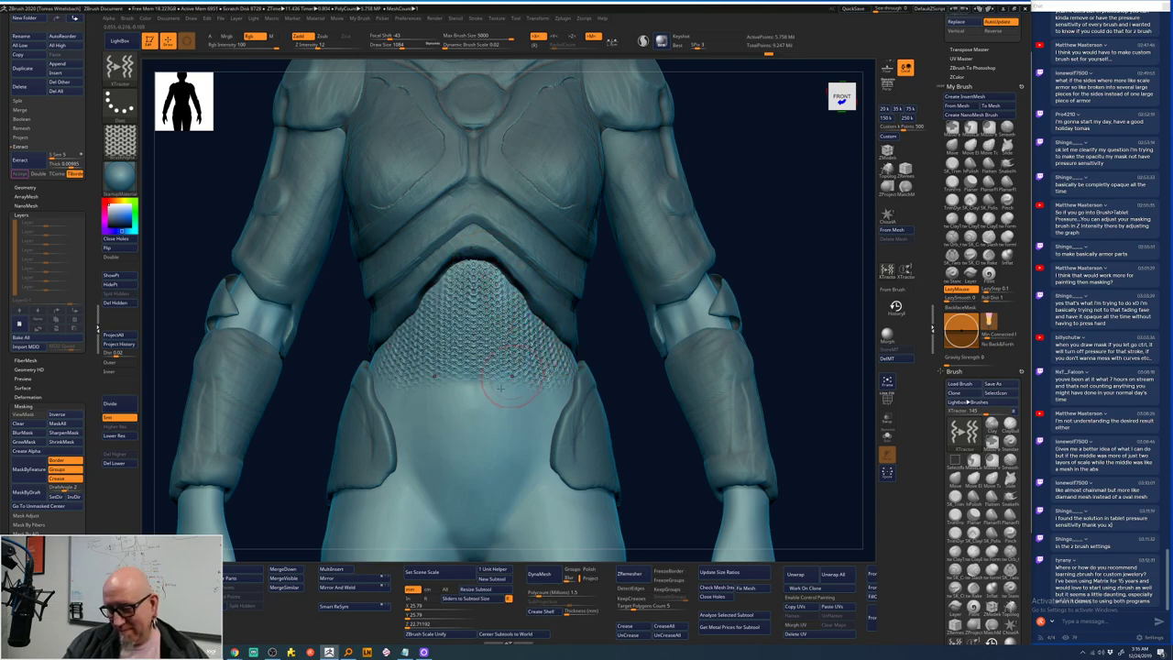
{"action": "mouse_move", "coordinate": [474, 287]}
{"action": "left_mouse_down"}
{"action": "mouse_move", "coordinate": [474, 390]}
{"action": "mouse_move", "coordinate": [487, 431]}
{"action": "left_mouse_up"}
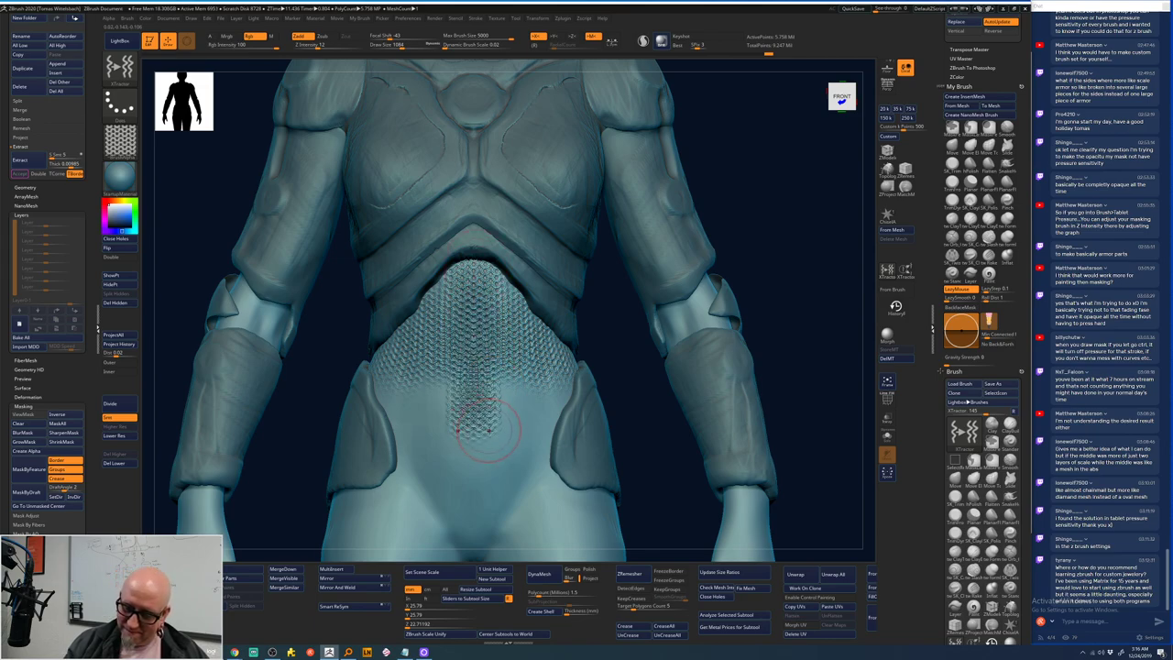
{"action": "key", "text": "ctrl+z"}
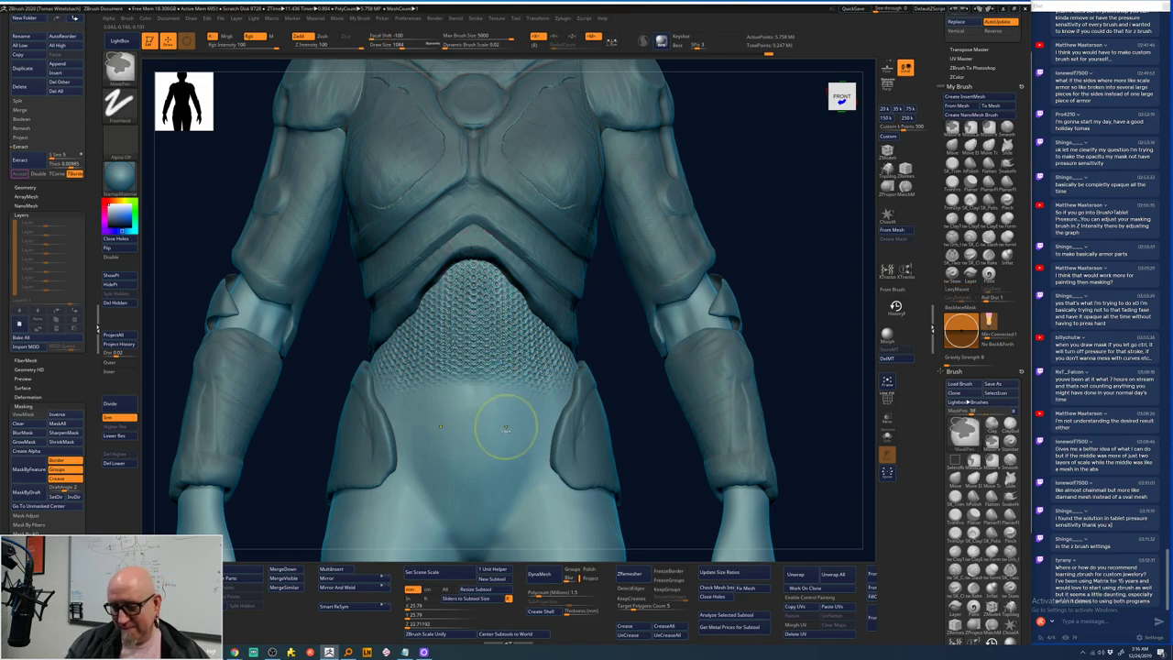
{"action": "key", "text": "ctrl+z"}
{"action": "key", "text": "ctrl+z"}
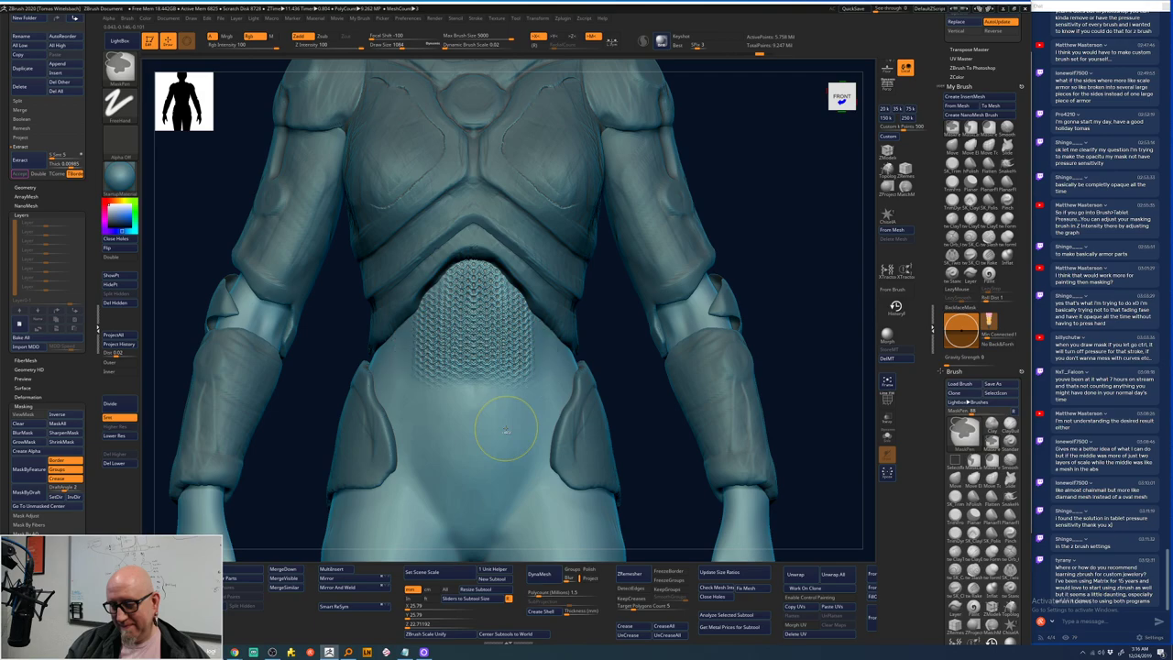
{"action": "key", "text": "ctrl+z"}
{"action": "key", "text": "ctrl+z"}
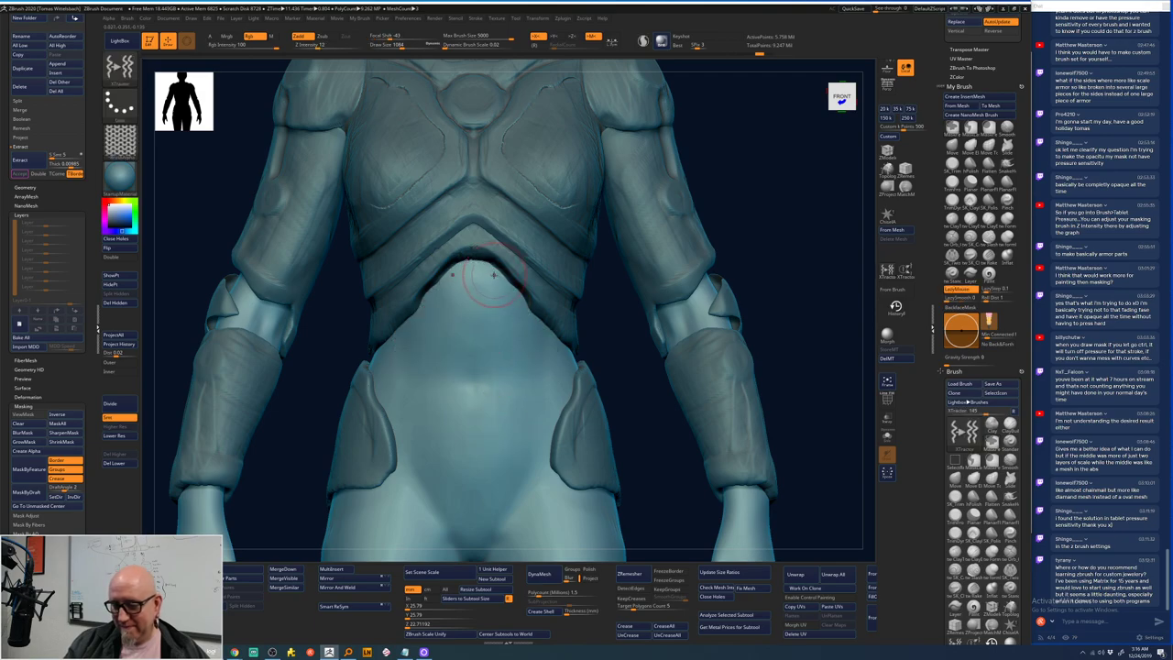
- Repaint chainmail down the abdomen's centre, both sides, and the lower abdomen
{"action": "mouse_move", "coordinate": [490, 270]}
{"action": "left_mouse_down"}
{"action": "mouse_move", "coordinate": [499, 431]}
{"action": "mouse_move", "coordinate": [515, 432]}
{"action": "left_mouse_up"}
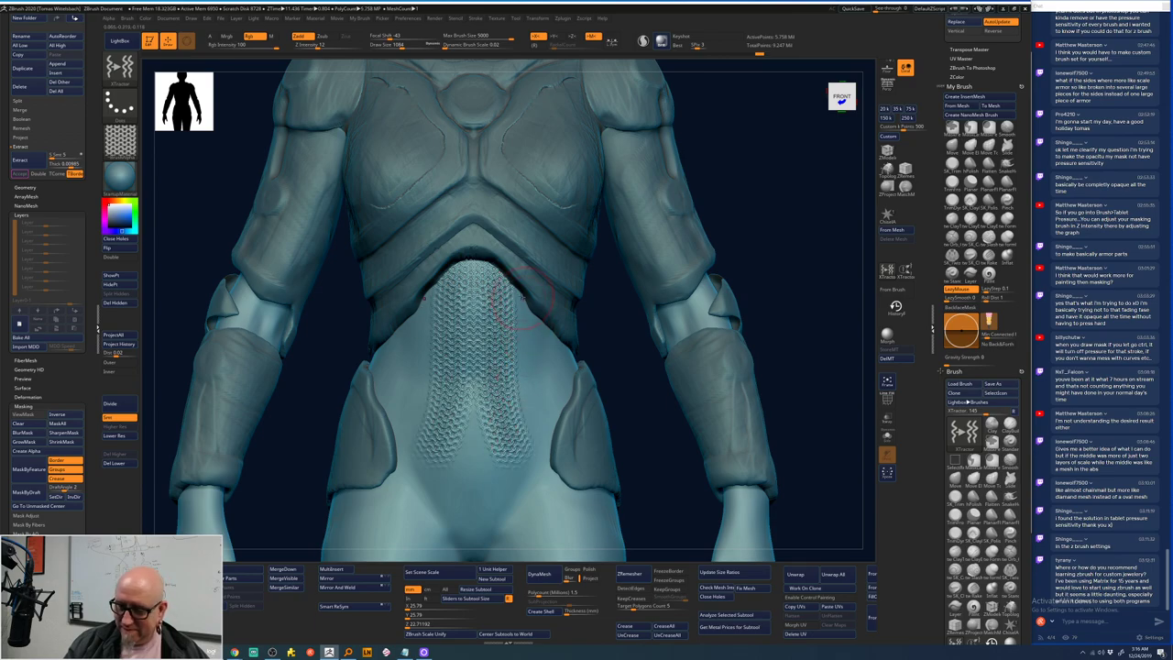
{"action": "mouse_move", "coordinate": [513, 295]}
{"action": "left_mouse_down"}
{"action": "mouse_move", "coordinate": [526, 300]}
{"action": "mouse_move", "coordinate": [540, 441]}
{"action": "left_mouse_up"}
{"action": "left_click_drag", "start_coordinate": [550, 334], "coordinate": [559, 403]}
{"action": "mouse_move", "coordinate": [474, 417]}
{"action": "left_mouse_down"}
{"action": "mouse_move", "coordinate": [490, 493]}
{"action": "mouse_move", "coordinate": [591, 541]}
{"action": "mouse_move", "coordinate": [746, 515]}
{"action": "mouse_move", "coordinate": [742, 403]}
{"action": "left_mouse_up"}
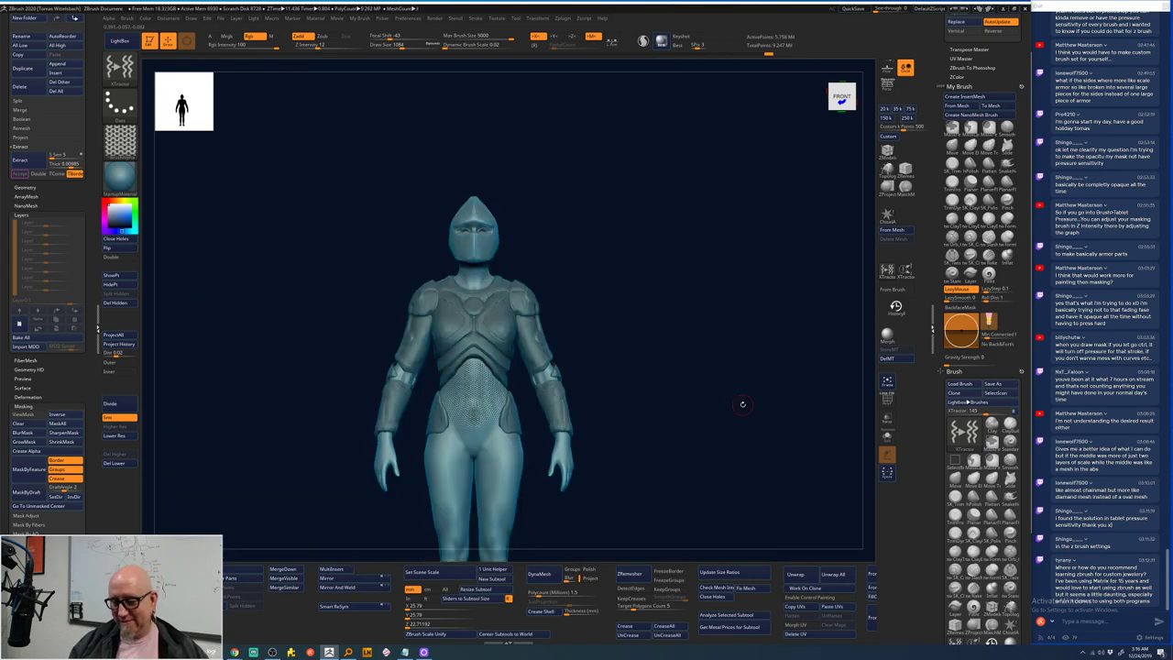
- Bring up the Windows Start menu with the Windows key
{"action": "key", "text": "super"}
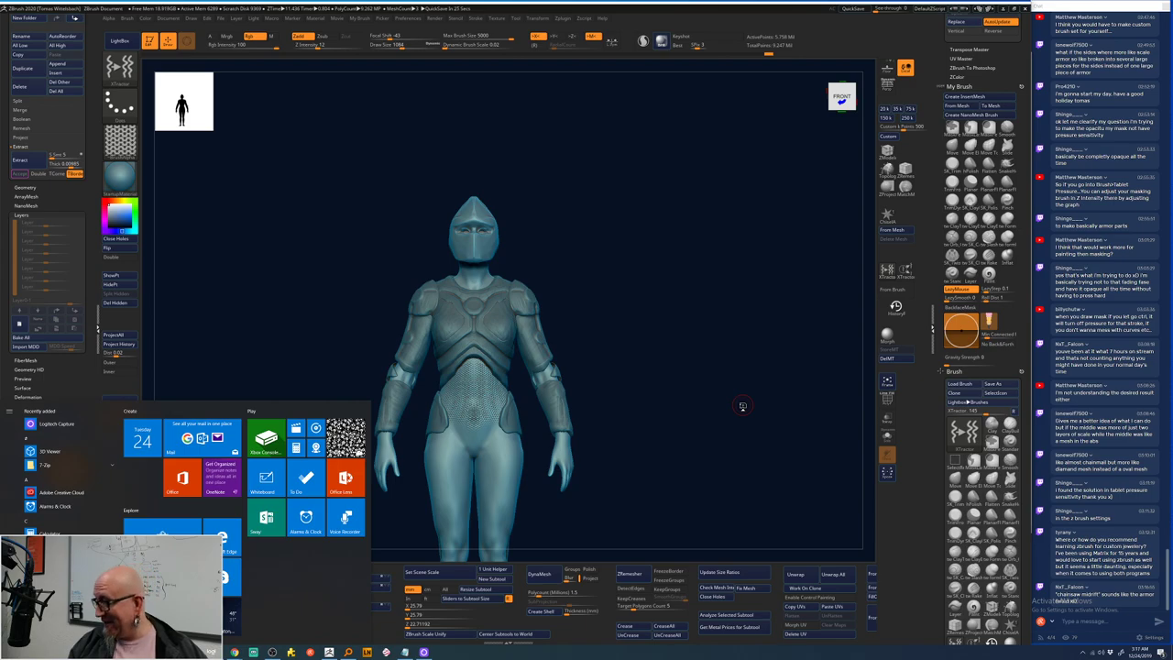
- Send an e-mail address in the OBS stream chat, then close OBS to reveal ZBrush
{"action": "key", "text": "alt+Tab"}
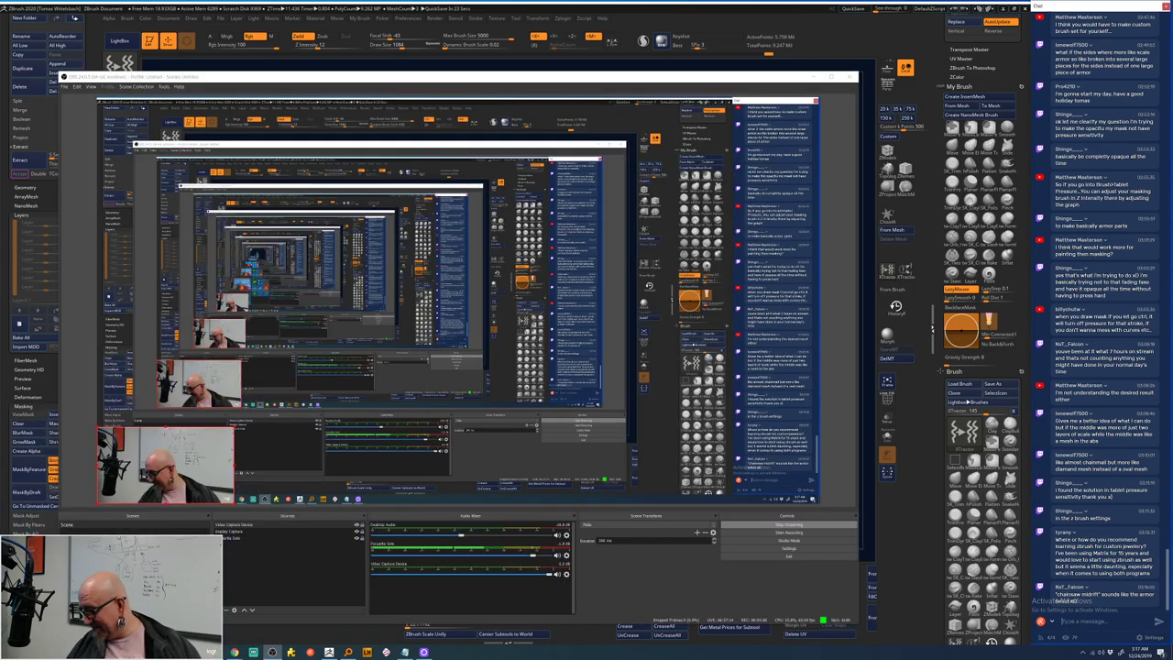
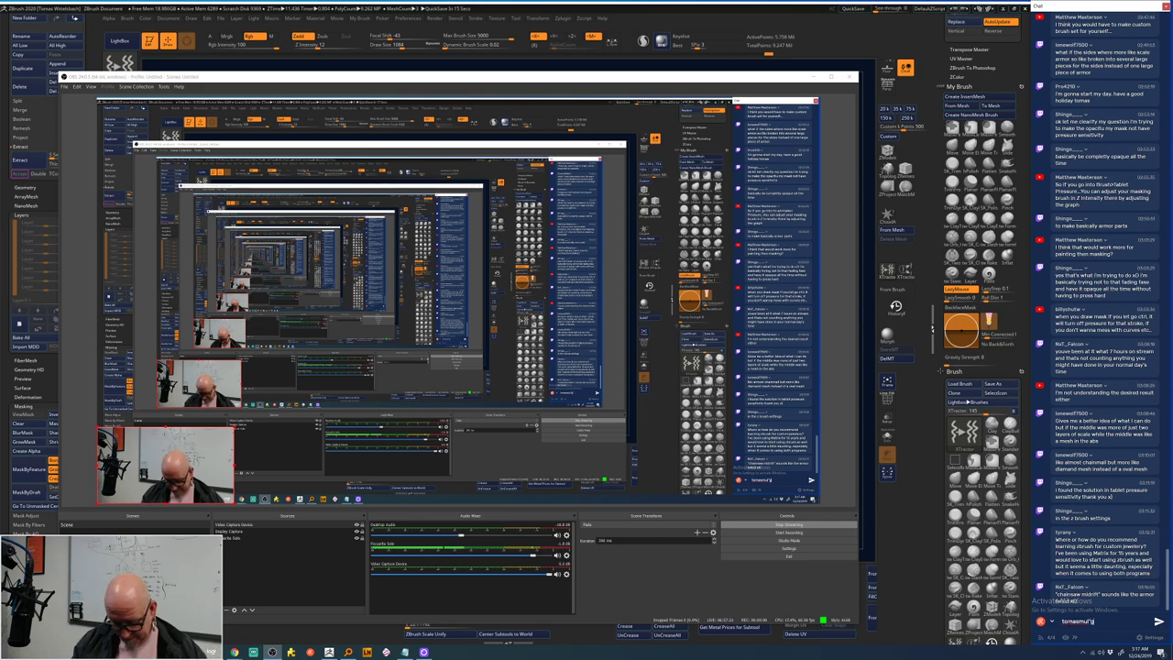
{"action": "key", "text": "Return"}
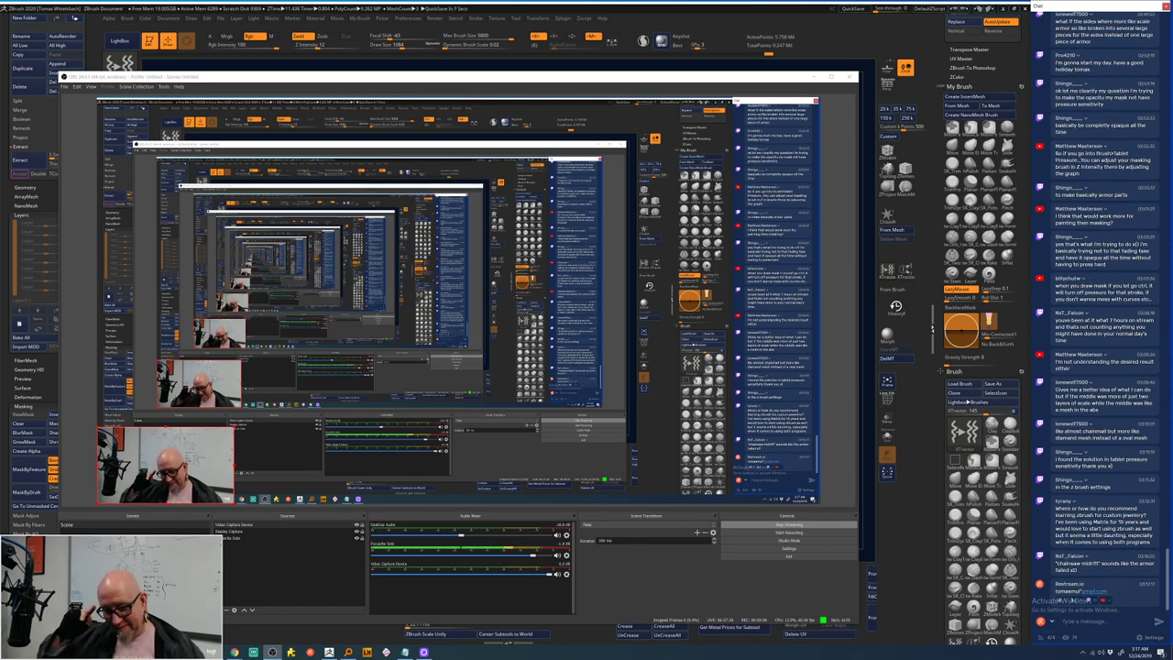
{"action": "left_click", "coordinate": [791, 20]}
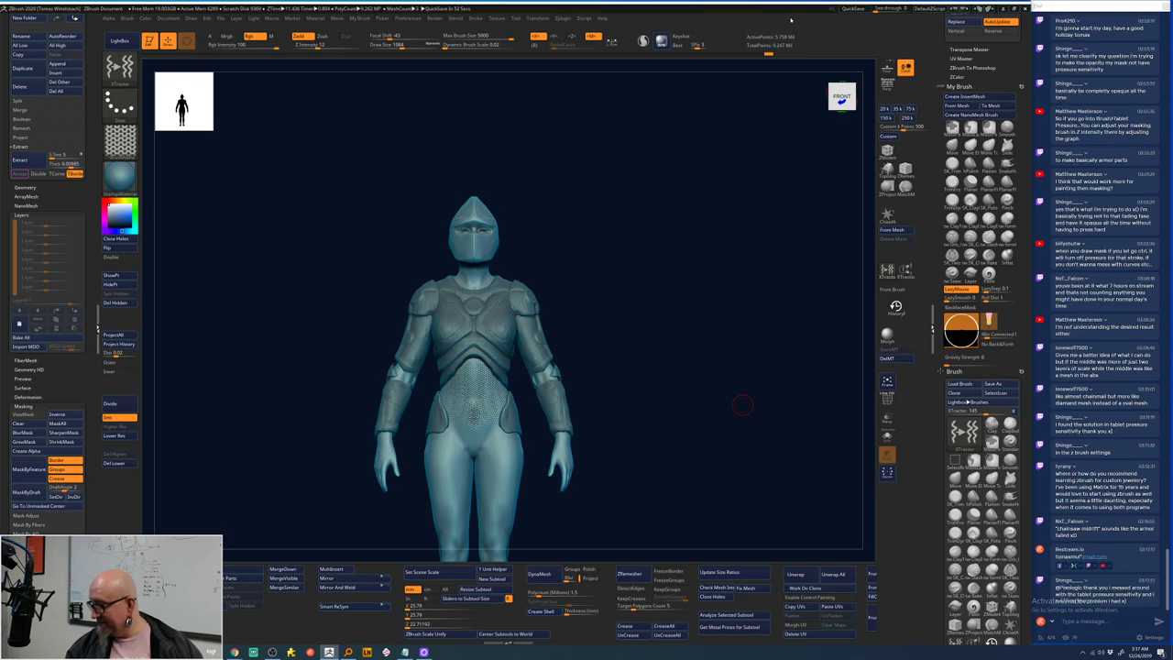
- Switch to the XTractor brush (B, X, T) and stamp dotted chainmail across the stomach
{"action": "right_click_drag", "start_coordinate": [717, 499], "coordinate": [702, 467], "text": "ctrl"}
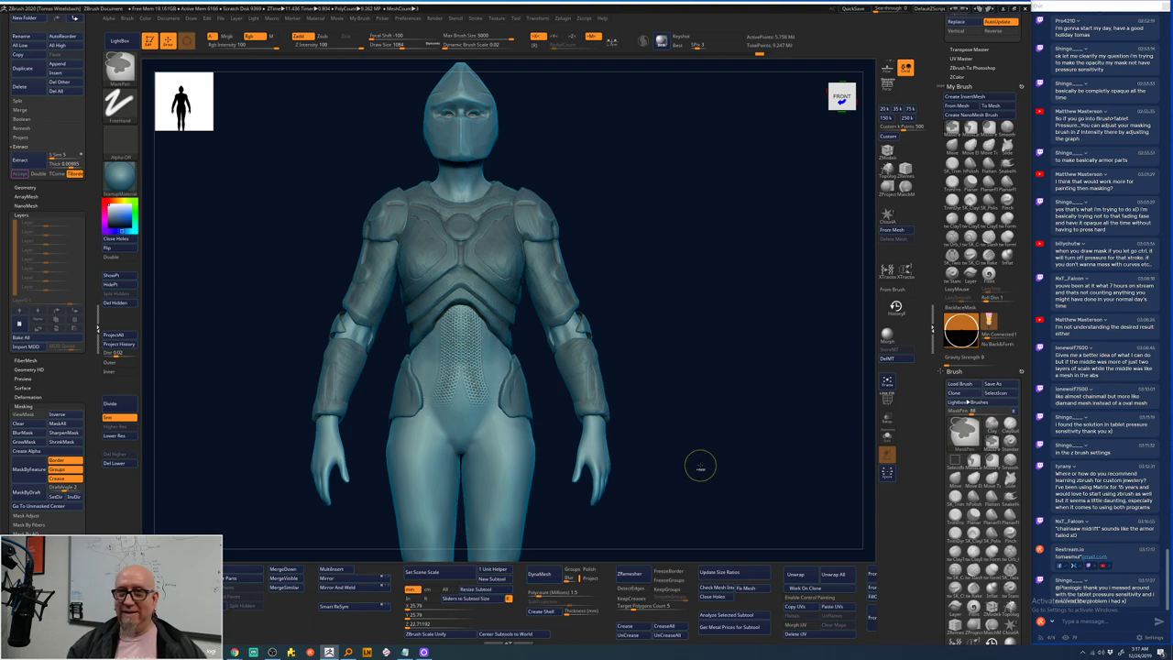
{"action": "key", "text": "b"}
{"action": "key", "text": "x"}
{"action": "key", "text": "t"}
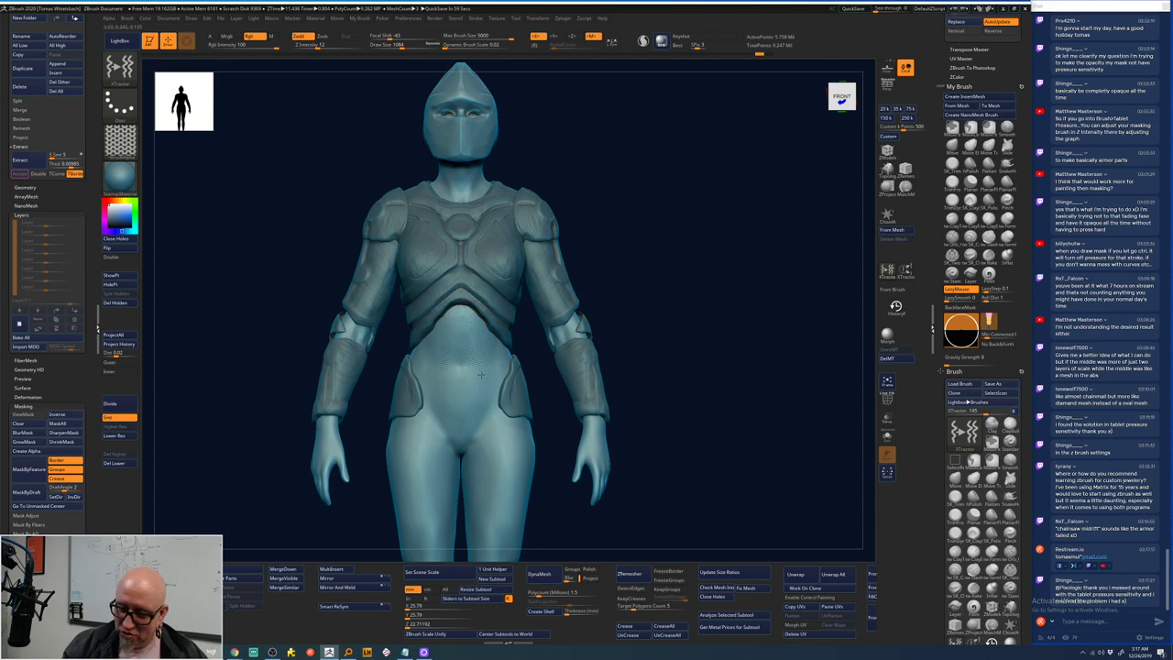
{"action": "mouse_move", "coordinate": [486, 356]}
{"action": "left_mouse_down"}
{"action": "mouse_move", "coordinate": [490, 341]}
{"action": "mouse_move", "coordinate": [463, 365]}
{"action": "mouse_move", "coordinate": [471, 396]}
{"action": "mouse_move", "coordinate": [501, 438]}
{"action": "mouse_move", "coordinate": [493, 423]}
{"action": "mouse_move", "coordinate": [509, 425]}
{"action": "left_mouse_up"}
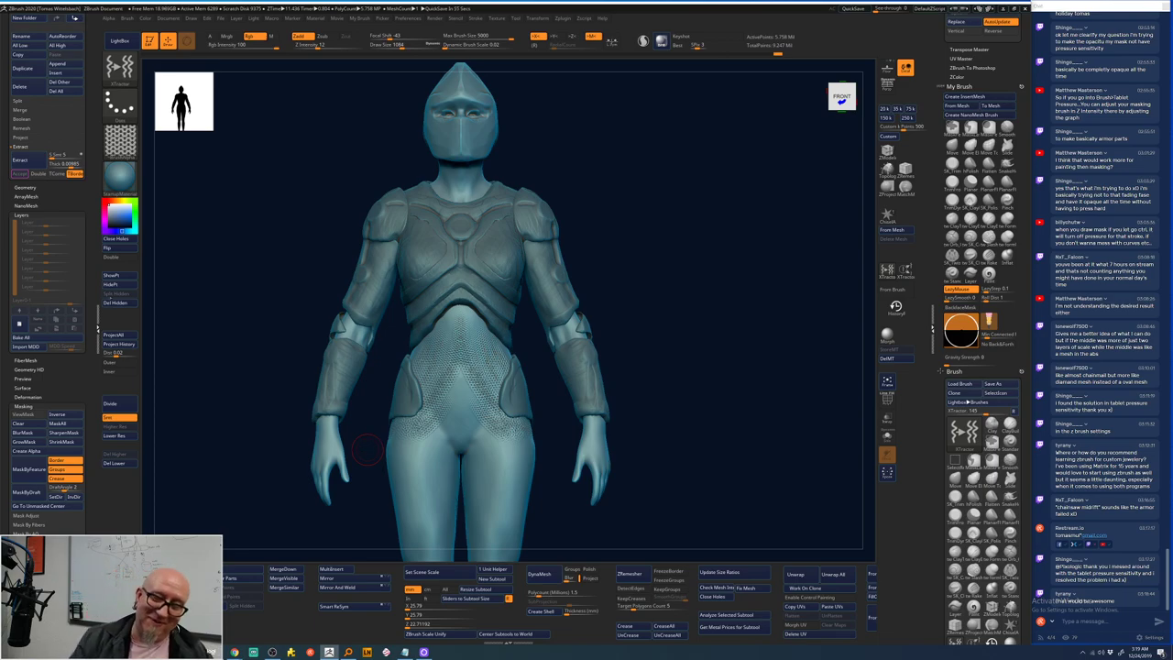
- Orbit the armored figure around to the side and select the ZProject brush
{"action": "scroll", "coordinate": [98, 330], "scroll_direction": "up", "scroll_amount": 5}
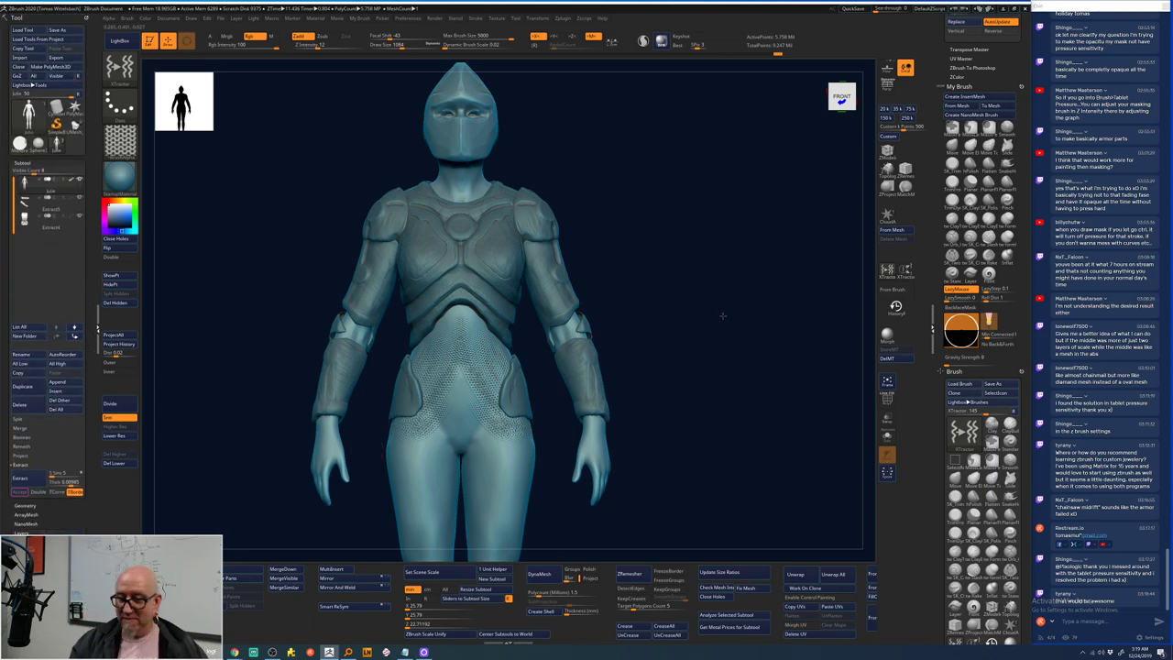
{"action": "left_click_drag", "start_coordinate": [722, 313], "coordinate": [722, 313]}
{"action": "left_click_drag", "start_coordinate": [734, 460], "coordinate": [746, 447]}
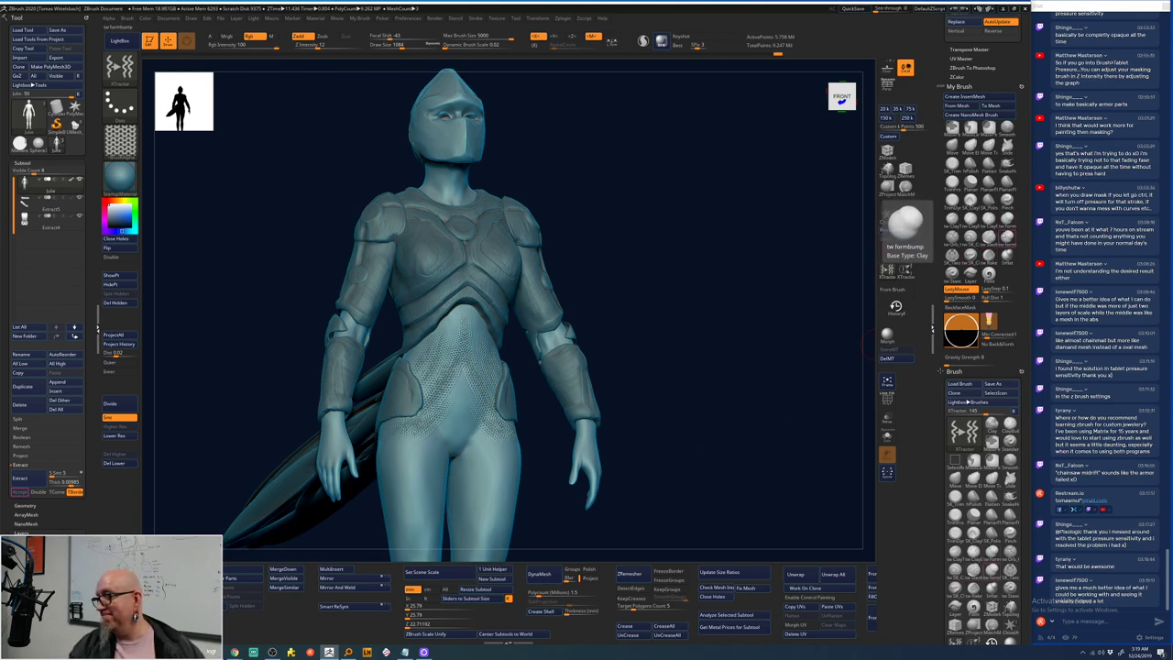
{"action": "left_click", "coordinate": [887, 187]}
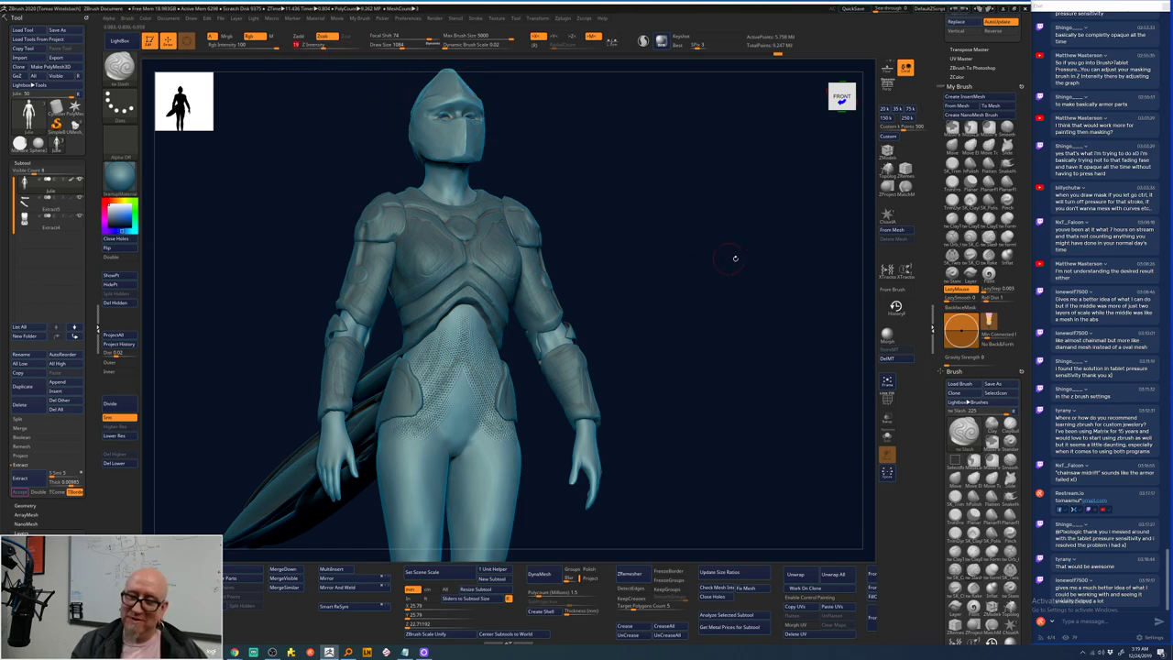
{"action": "left_click_drag", "start_coordinate": [733, 256], "coordinate": [711, 345]}
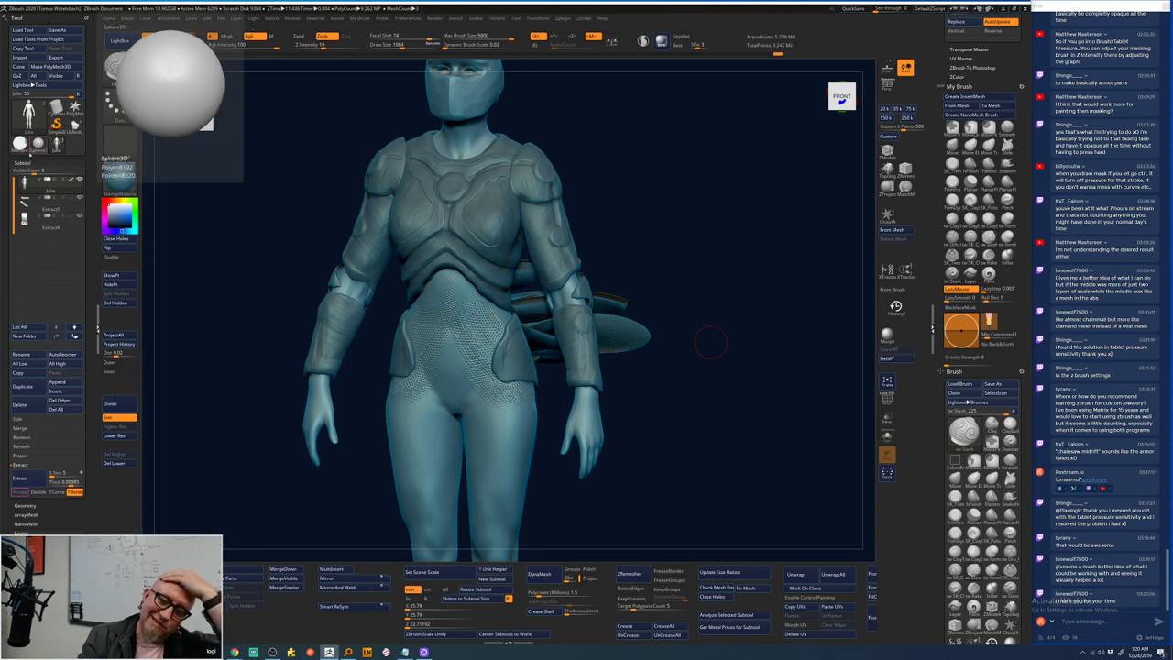
- Open the ring model and move PolyMesh3D_1 out of the Untitled Folder, then collapse it
{"action": "left_click", "coordinate": [76, 128]}
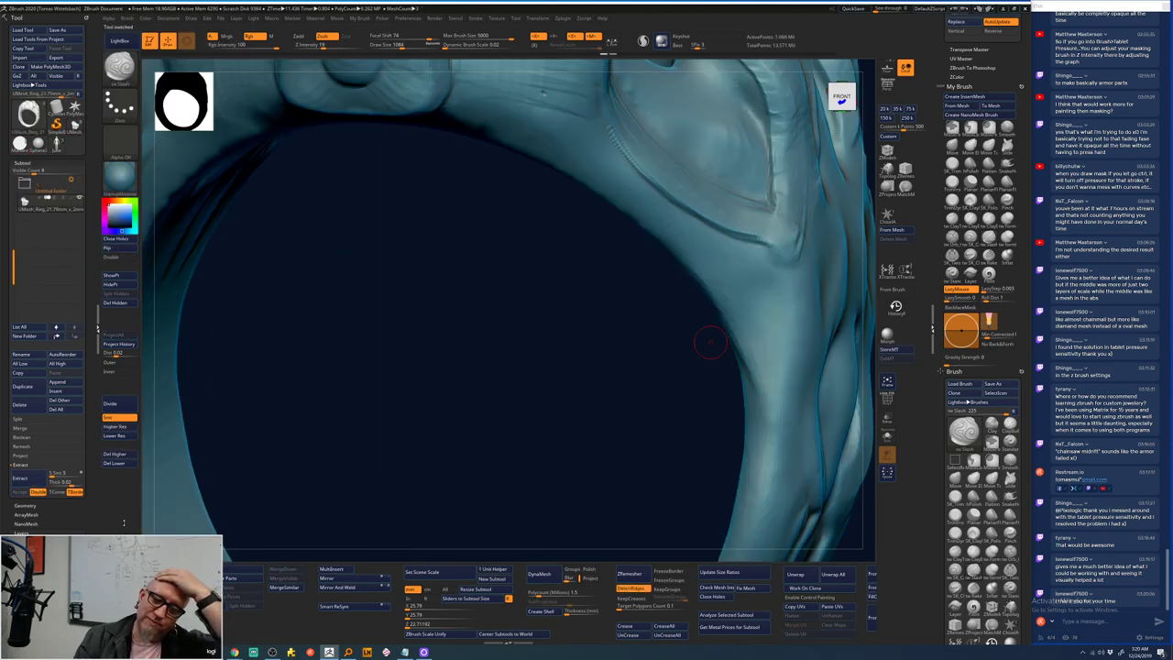
{"action": "left_click_drag", "start_coordinate": [570, 398], "coordinate": [666, 442]}
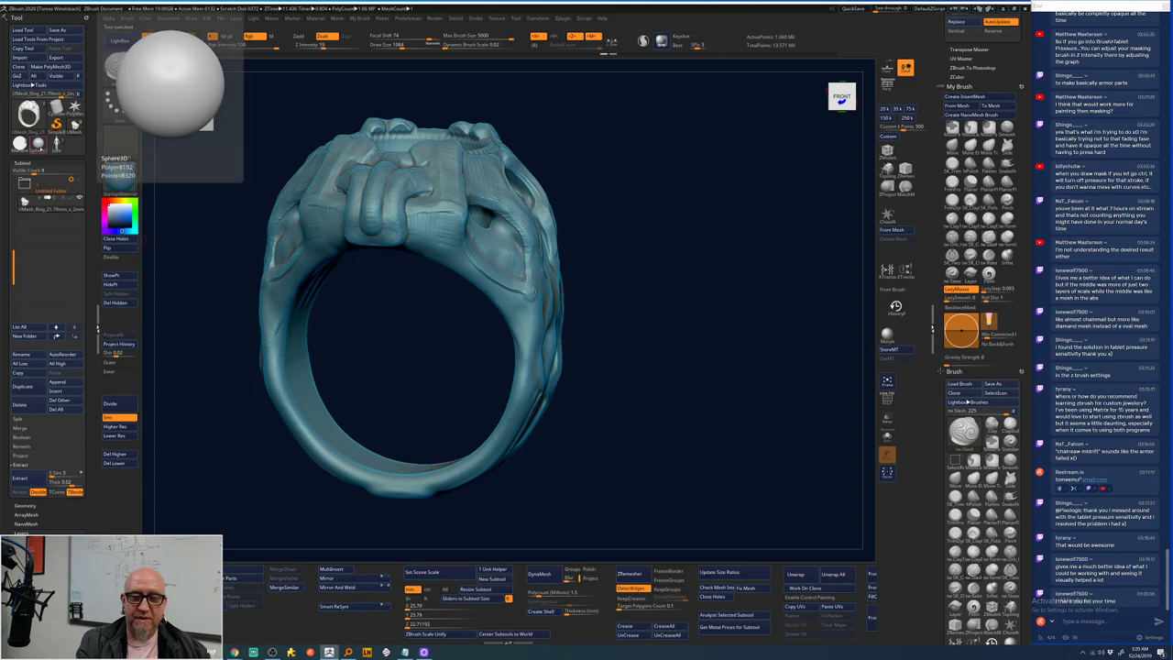
{"action": "scroll", "coordinate": [98, 321], "scroll_direction": "up", "scroll_amount": 2}
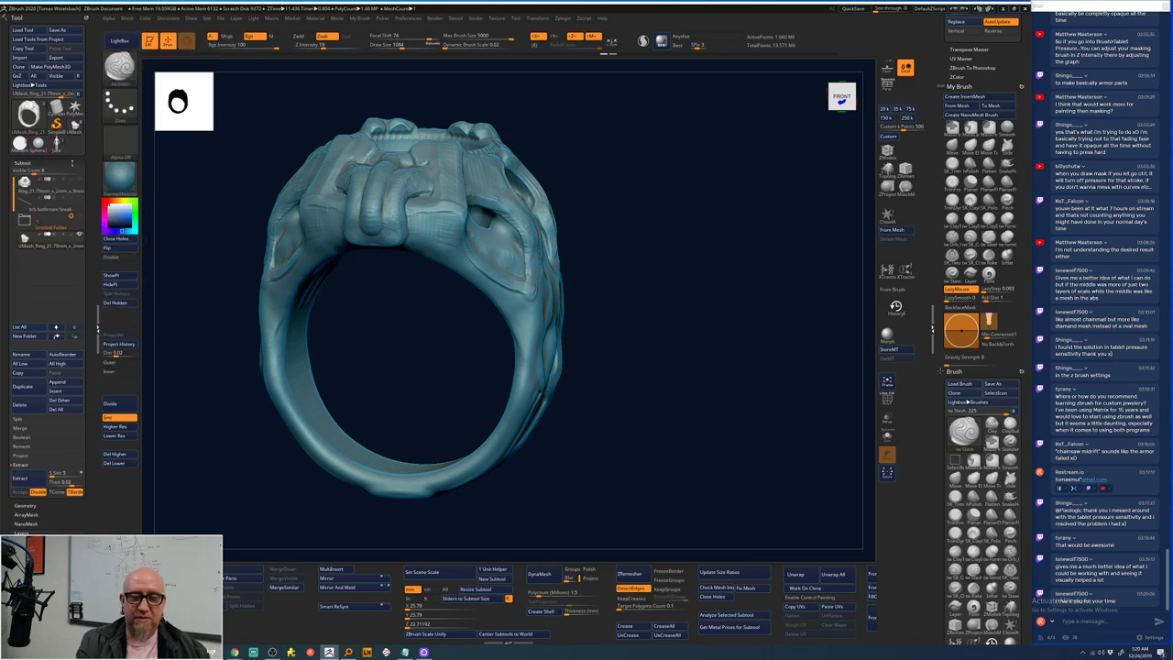
{"action": "left_click", "coordinate": [24, 220]}
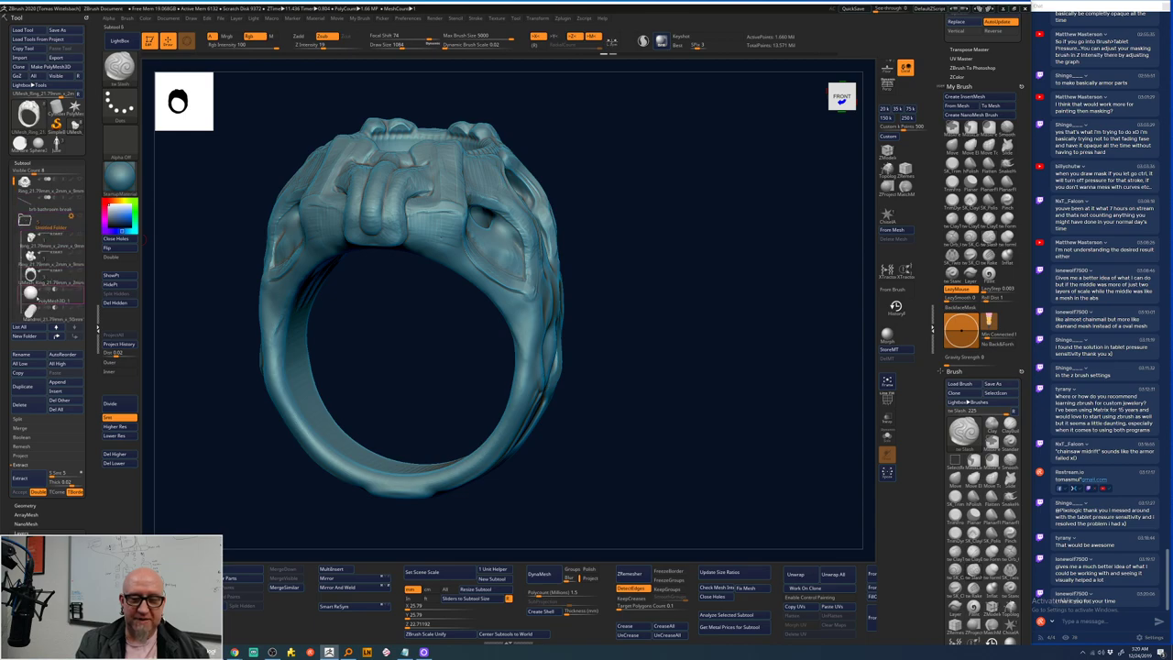
{"action": "mouse_move", "coordinate": [41, 300]}
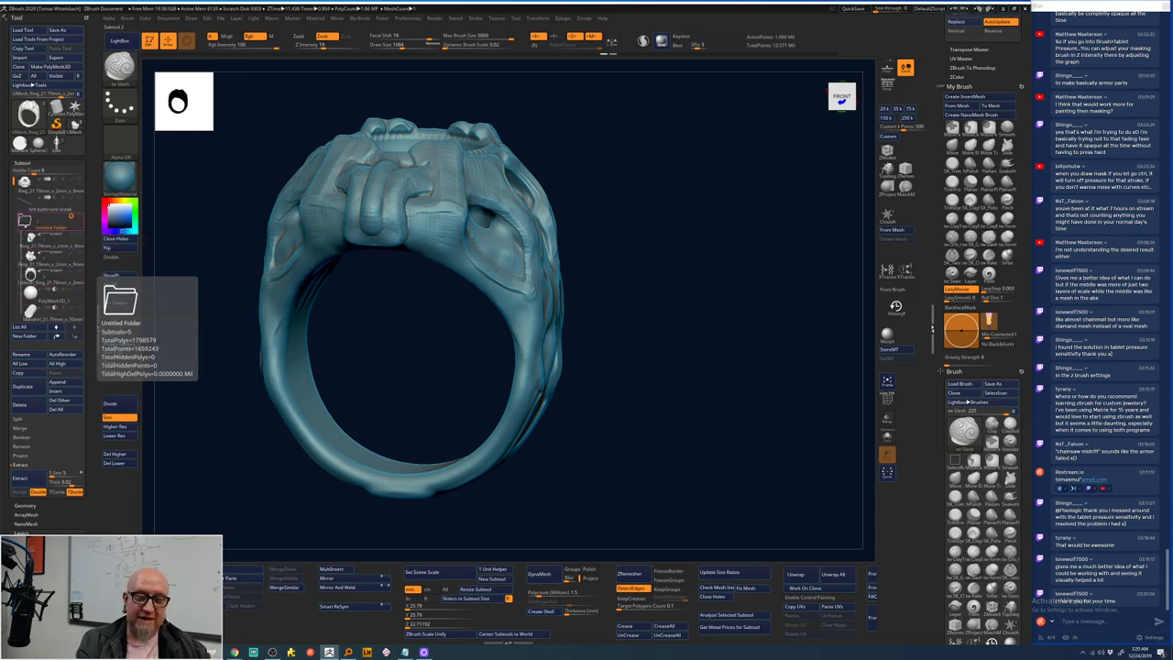
{"action": "left_click_drag", "start_coordinate": [41, 300], "coordinate": [33, 229]}
{"action": "left_click", "coordinate": [25, 238]}
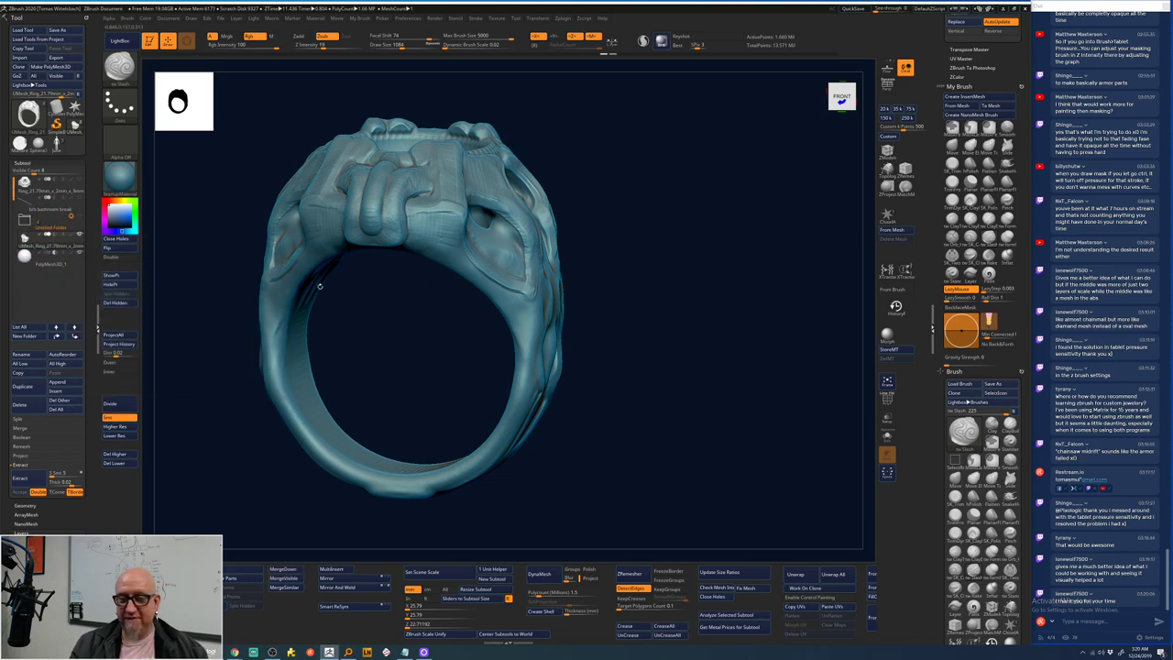
- Set the ring to a top view and switch to ClayTubes with a larger Draw Size
{"action": "left_click_drag", "start_coordinate": [206, 484], "coordinate": [349, 494]}
{"action": "left_click_drag", "start_coordinate": [598, 242], "coordinate": [632, 262]}
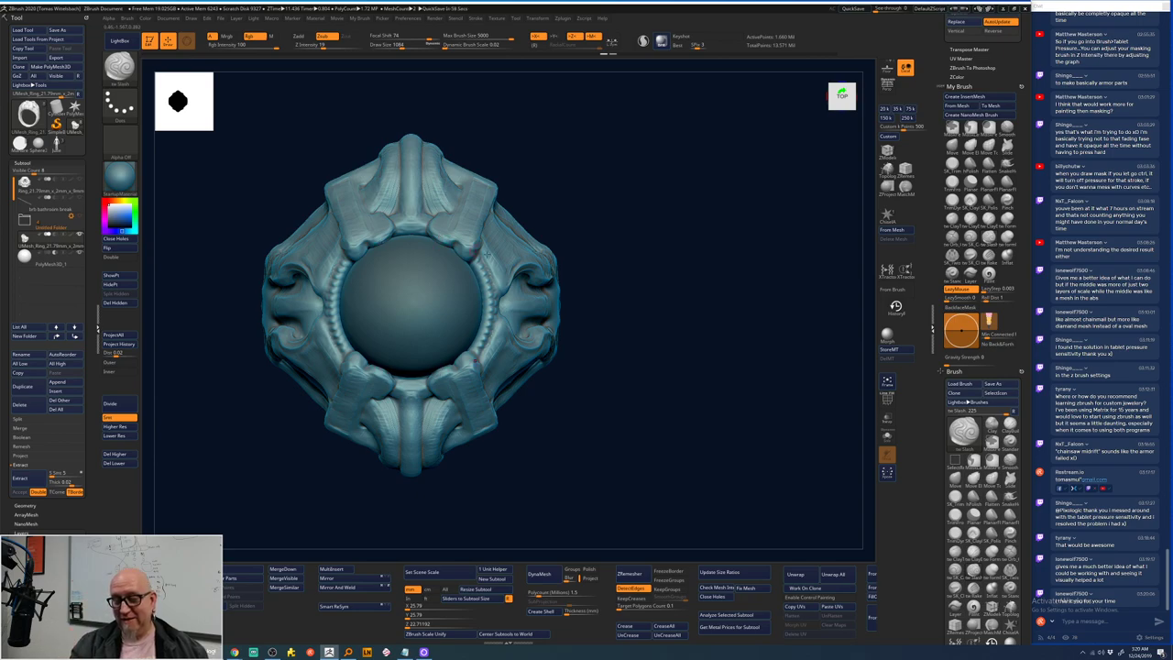
{"action": "left_click_drag", "start_coordinate": [631, 263], "coordinate": [698, 280], "text": "alt"}
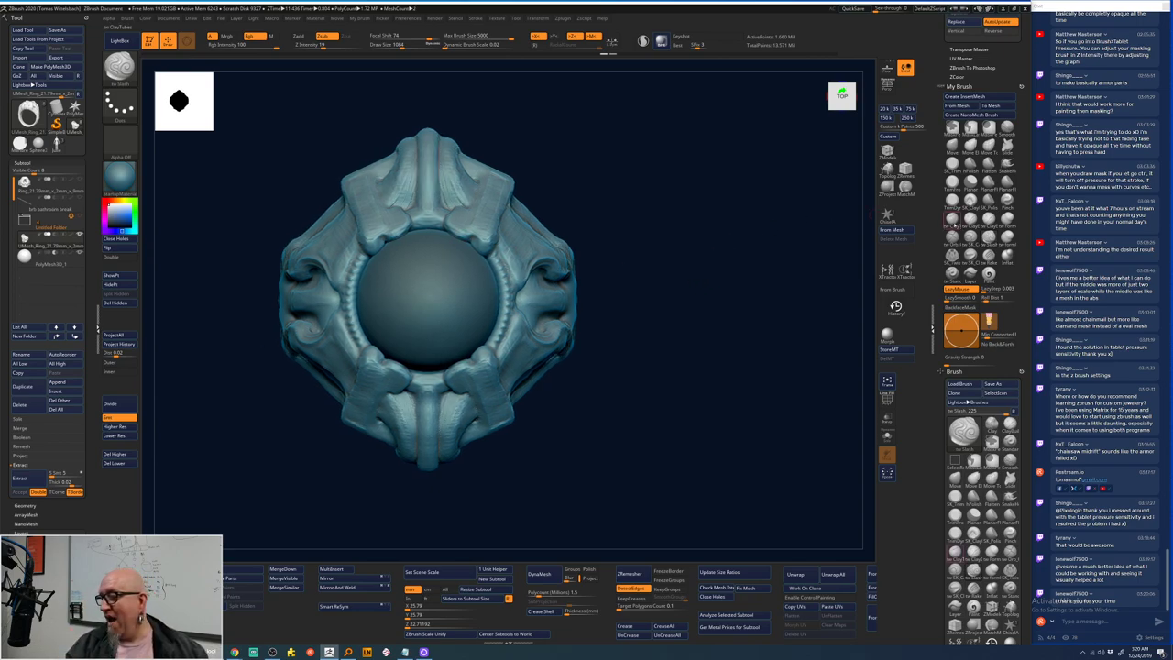
{"action": "key", "text": "b"}
{"action": "key", "text": "c"}
{"action": "key", "text": "t"}
{"action": "key", "text": "space"}
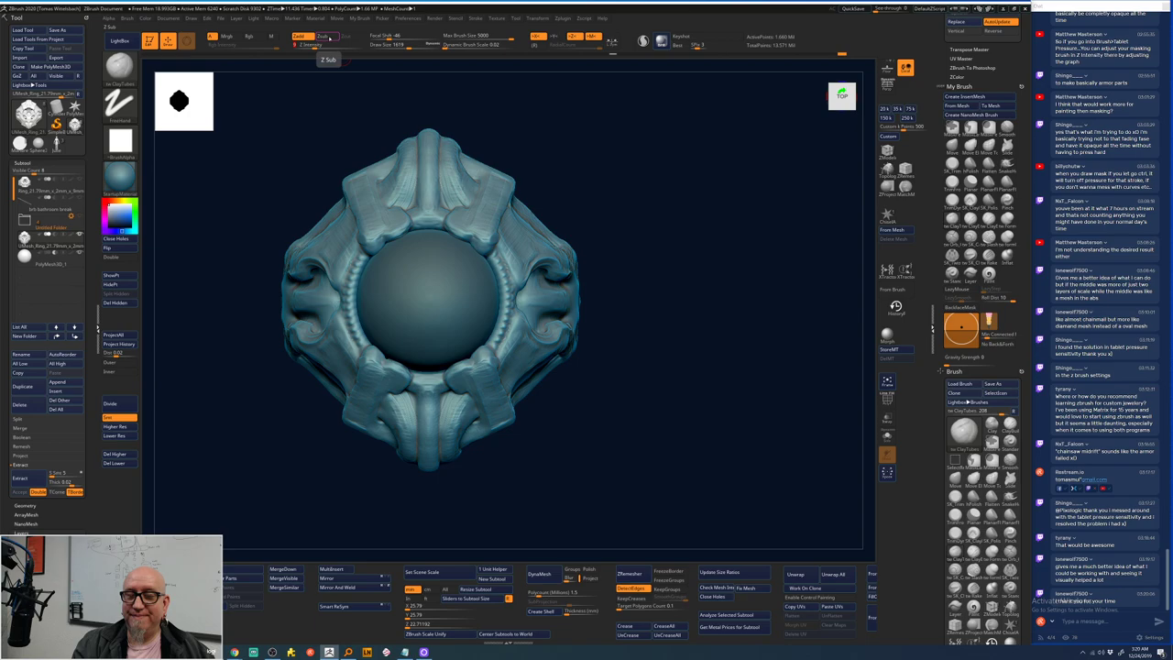
{"action": "key", "text": "space"}
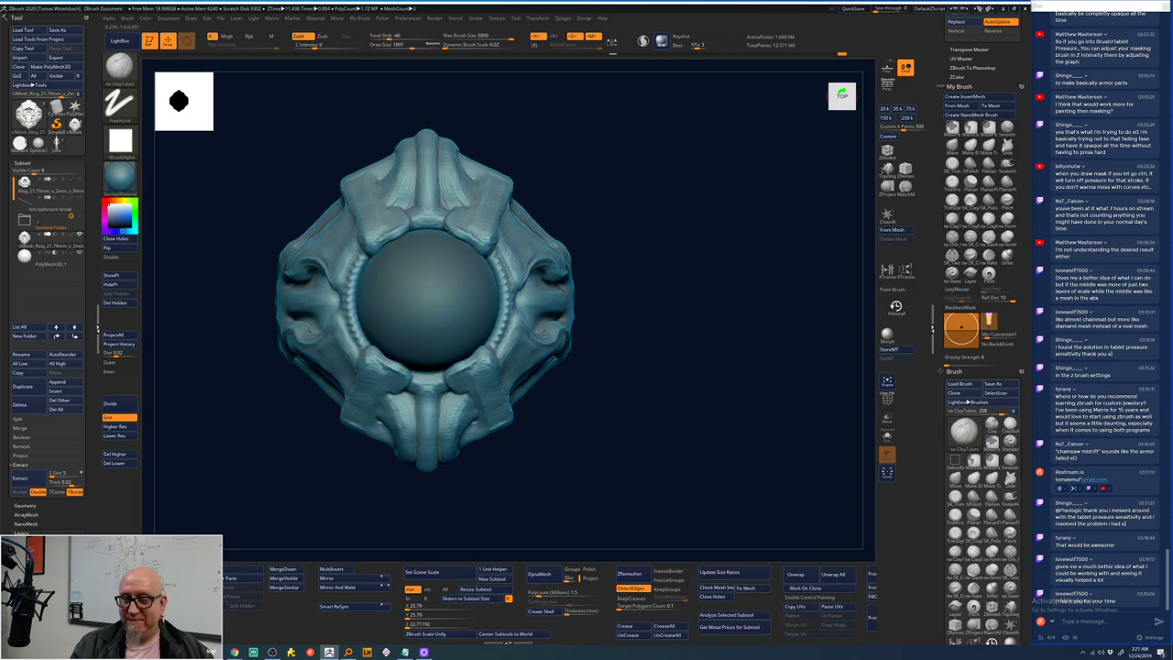
{"action": "left_click_drag", "start_coordinate": [628, 178], "coordinate": [389, 259]}
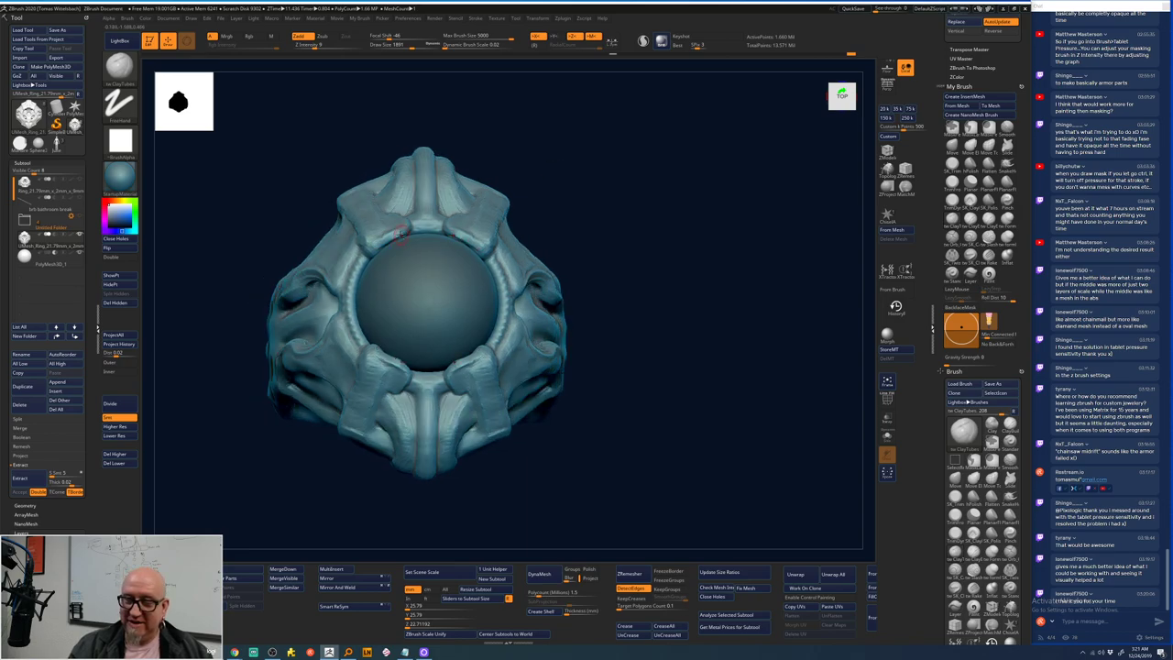
{"action": "key", "text": "space"}
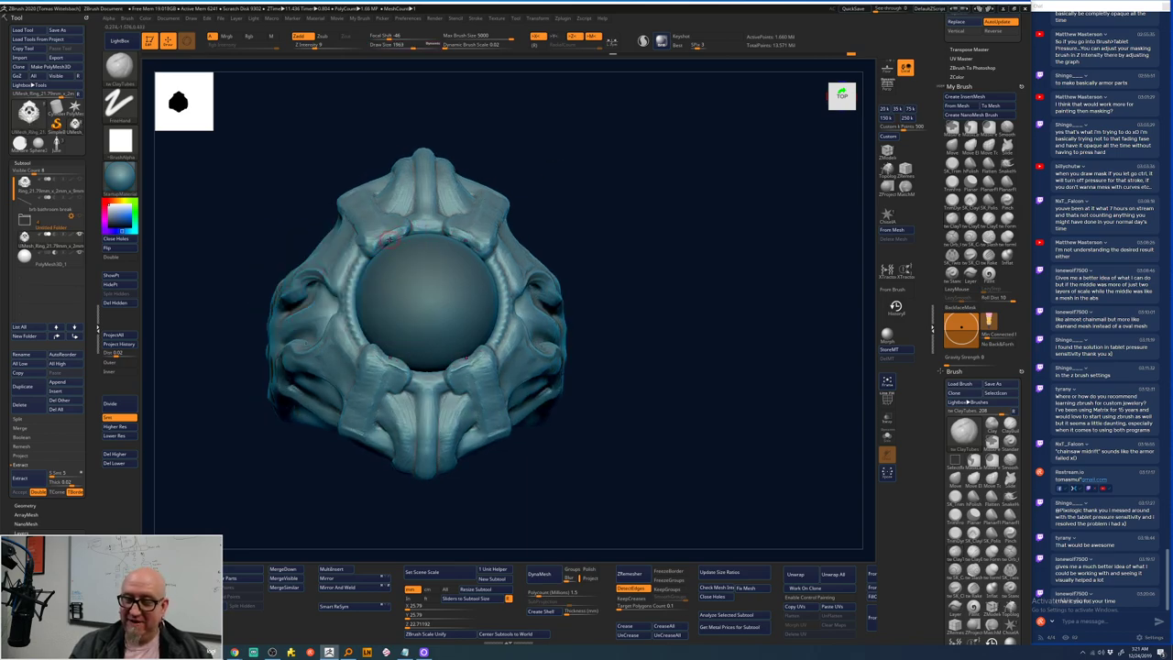
{"action": "right_click_drag", "start_coordinate": [394, 237], "coordinate": [392, 240]}
{"action": "key", "text": "space"}
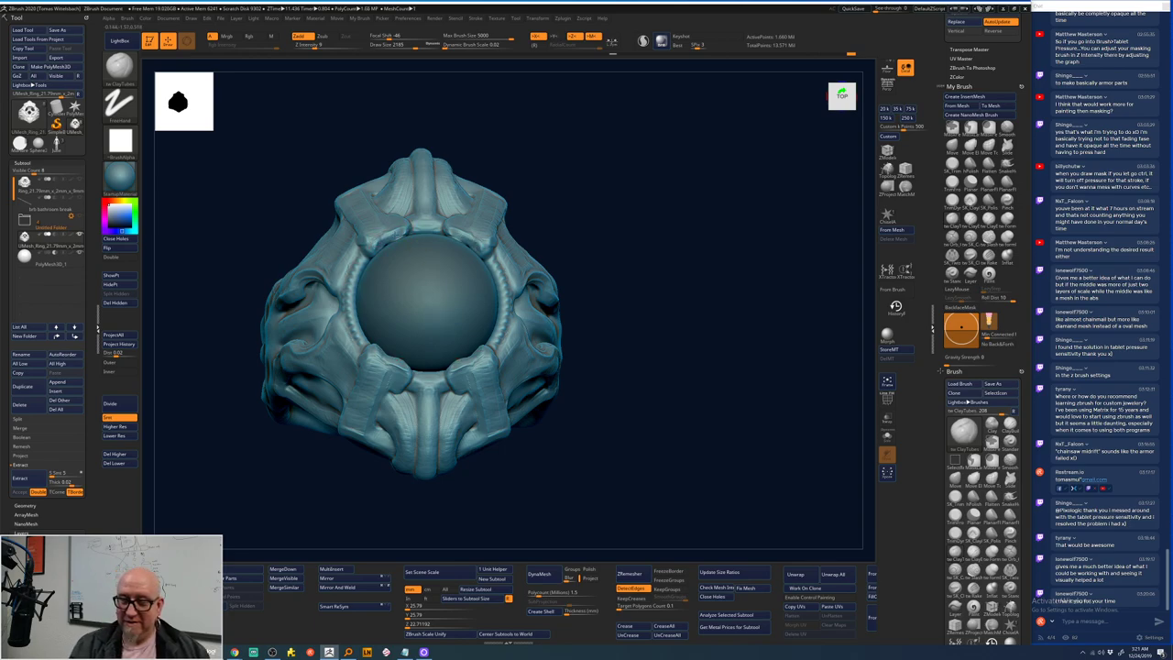
{"action": "key", "text": "space"}
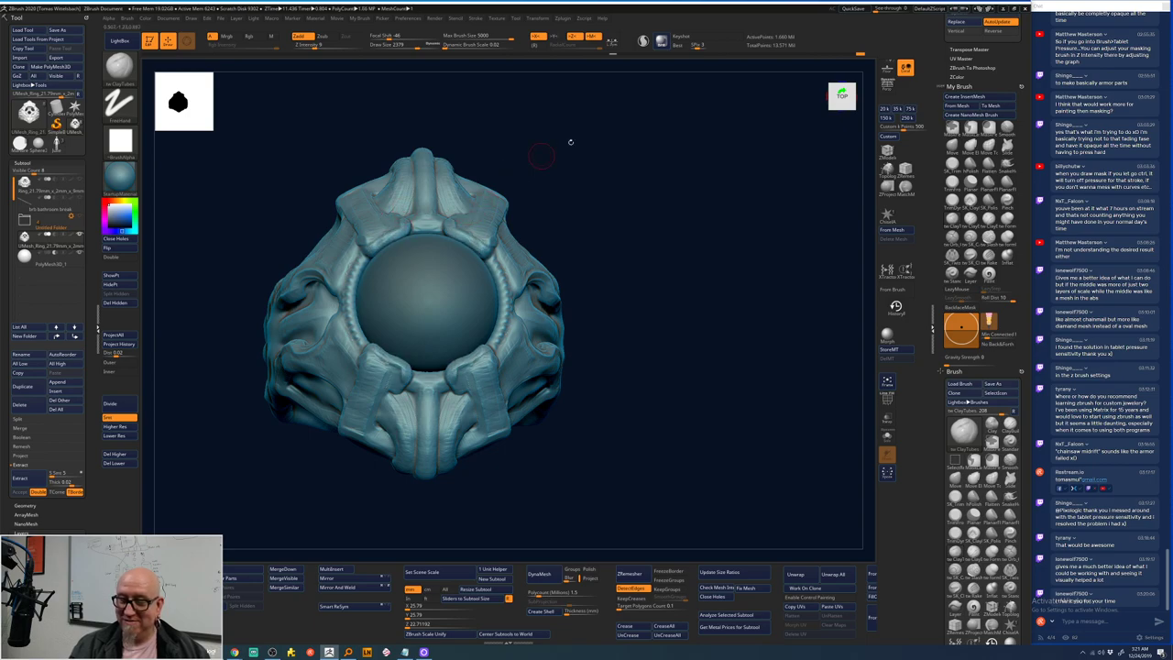
- Rotate the ring to front view with the stone centred and zoom in on the adjacent strap
{"action": "left_click_drag", "start_coordinate": [568, 138], "coordinate": [480, 213]}
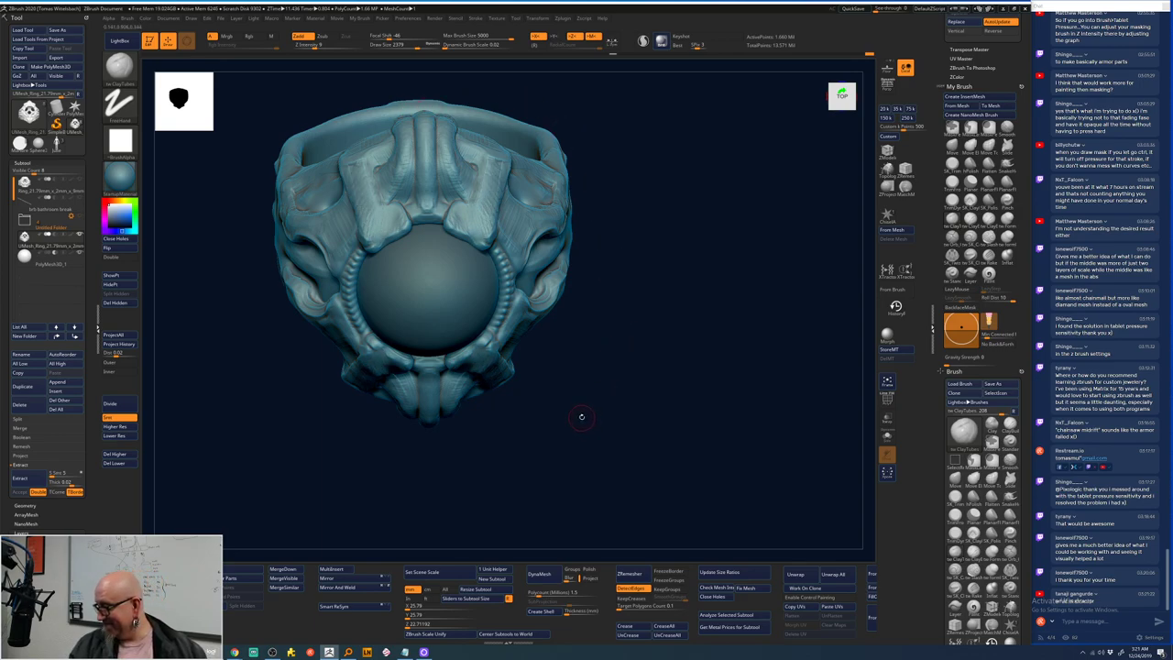
{"action": "left_click_drag", "start_coordinate": [581, 417], "coordinate": [579, 396]}
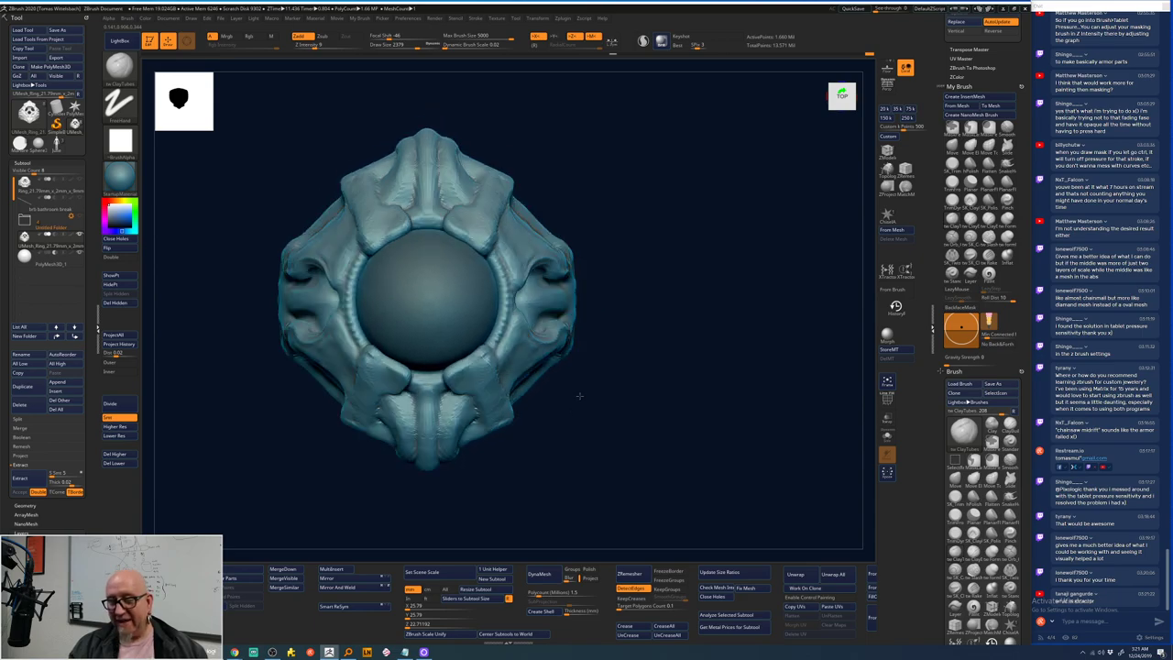
{"action": "left_click_drag", "start_coordinate": [587, 327], "coordinate": [510, 290]}
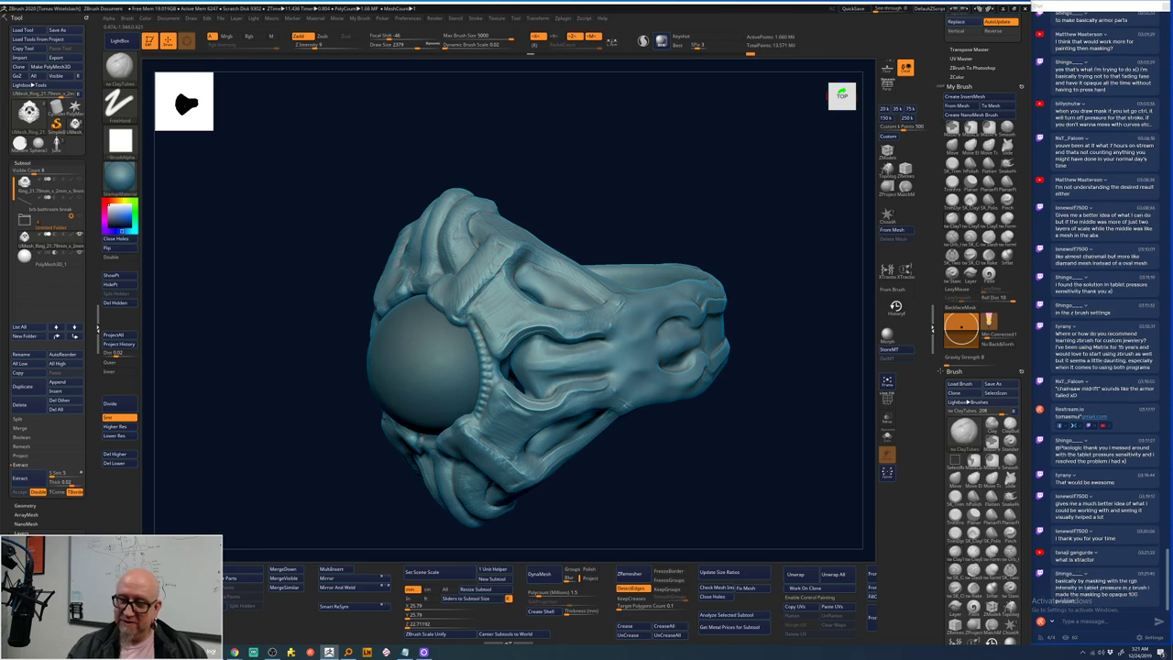
{"action": "left_click_drag", "start_coordinate": [659, 194], "coordinate": [639, 256]}
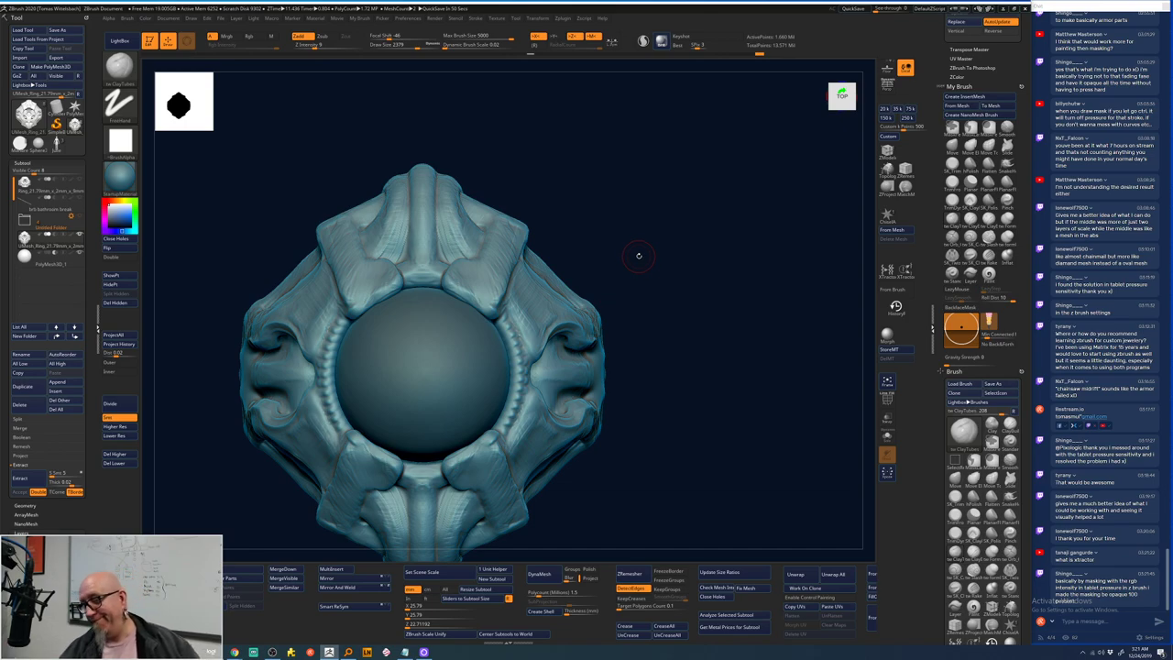
{"action": "mouse_move", "coordinate": [636, 254]}
{"action": "right_mouse_down", "text": "alt"}
{"action": "mouse_move", "coordinate": [680, 353]}
{"action": "mouse_move", "coordinate": [751, 279]}
{"action": "mouse_move", "coordinate": [767, 230]}
{"action": "mouse_move", "coordinate": [749, 202]}
{"action": "mouse_move", "coordinate": [751, 249]}
{"action": "right_mouse_up", "text": "alt"}
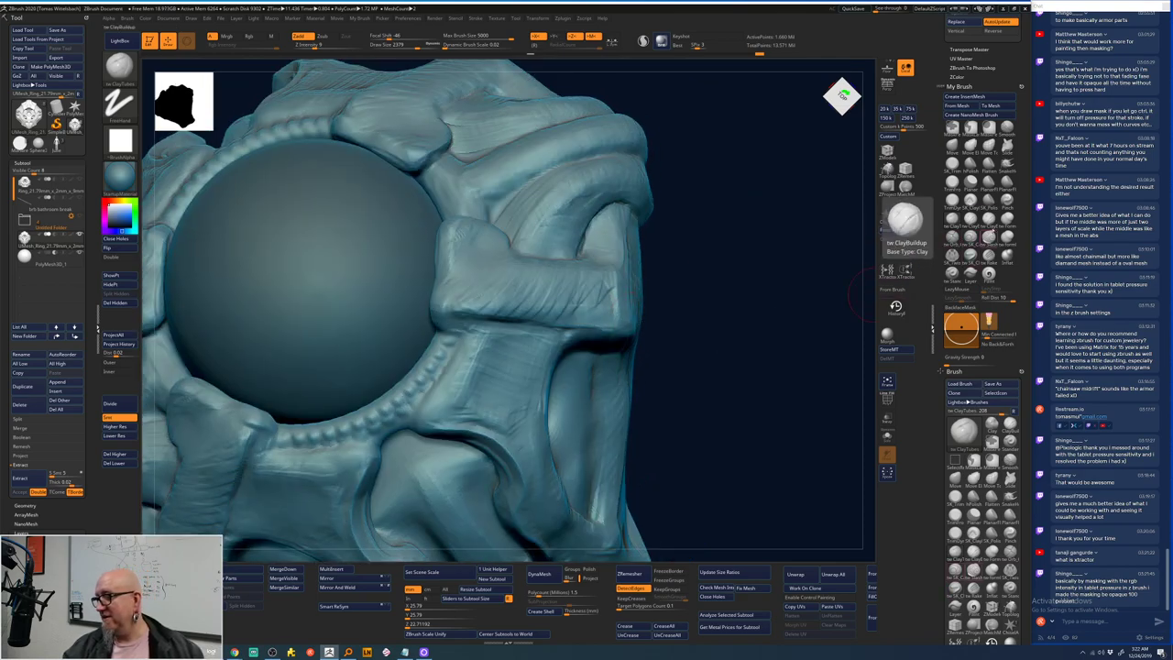
- Adjust the Standard brush's Draw Size and carve an S-curve groove across the strap block
{"action": "key", "text": "shift"}
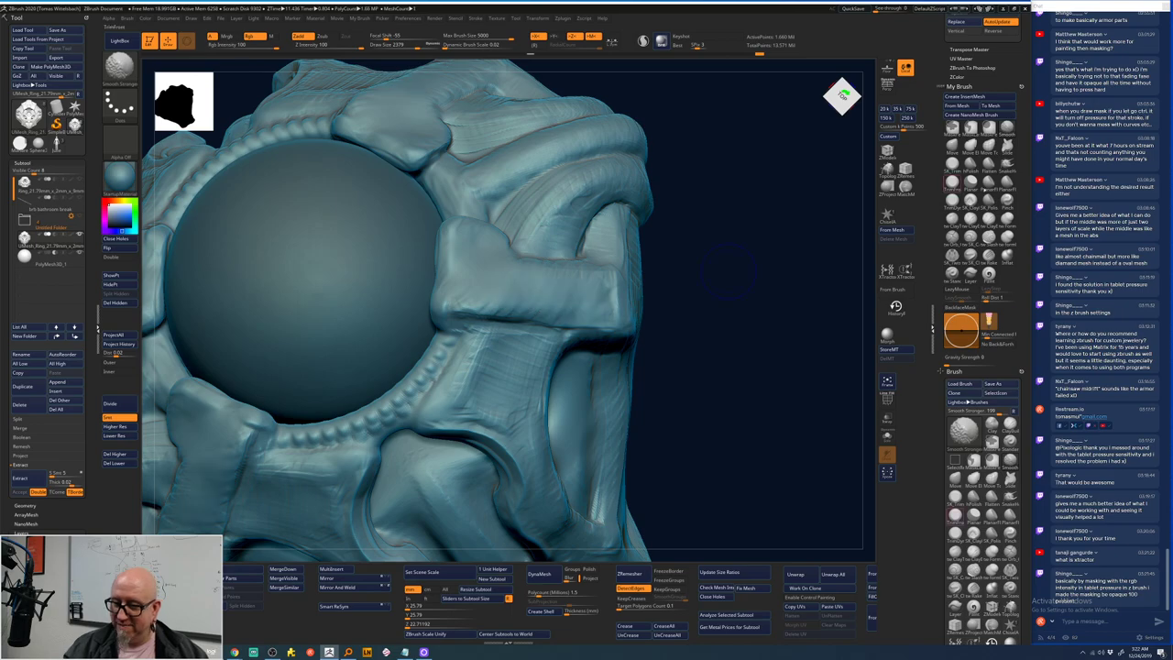
{"action": "key", "text": "space"}
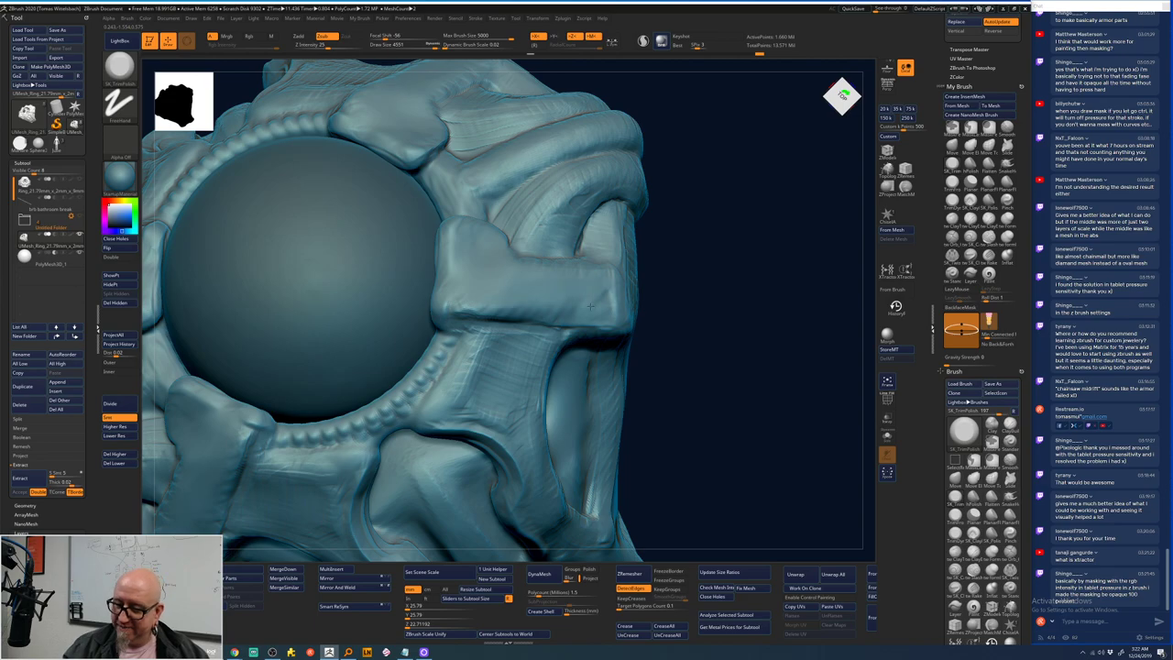
{"action": "left_click_drag", "start_coordinate": [577, 308], "coordinate": [469, 307]}
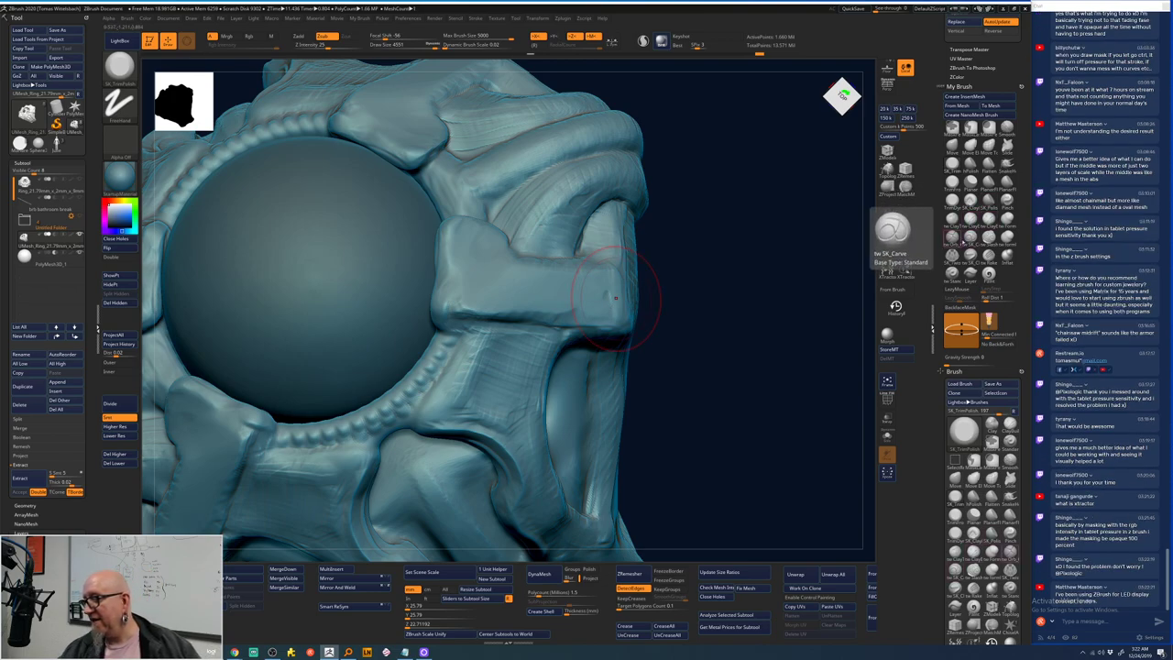
{"action": "key", "text": "space"}
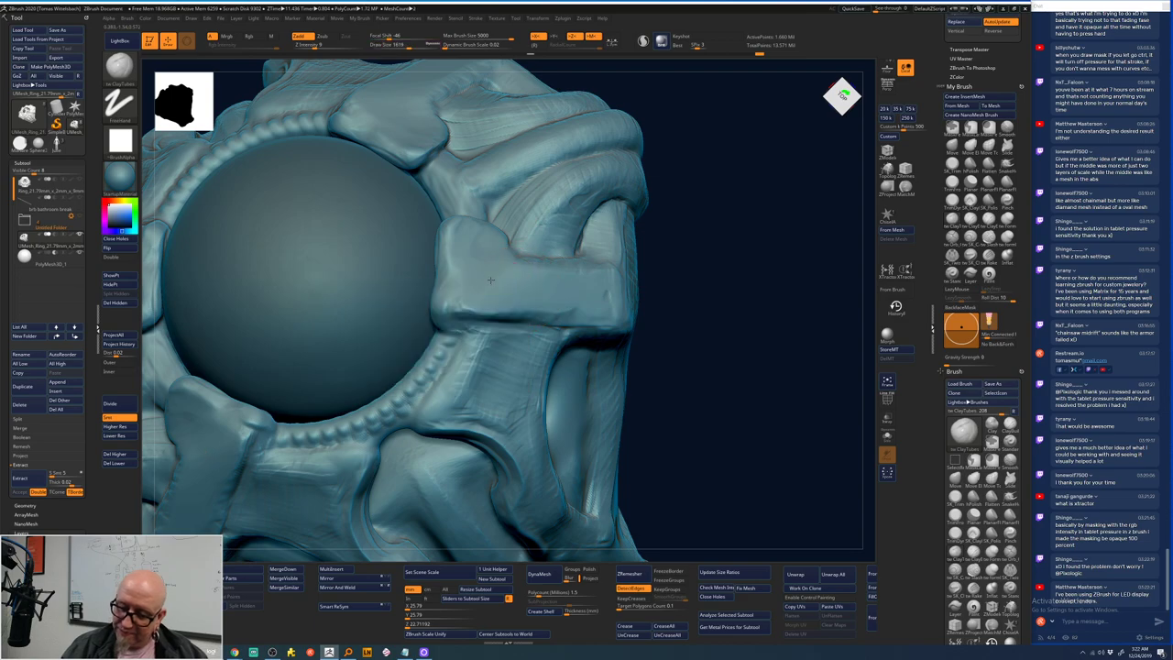
{"action": "key", "text": "space"}
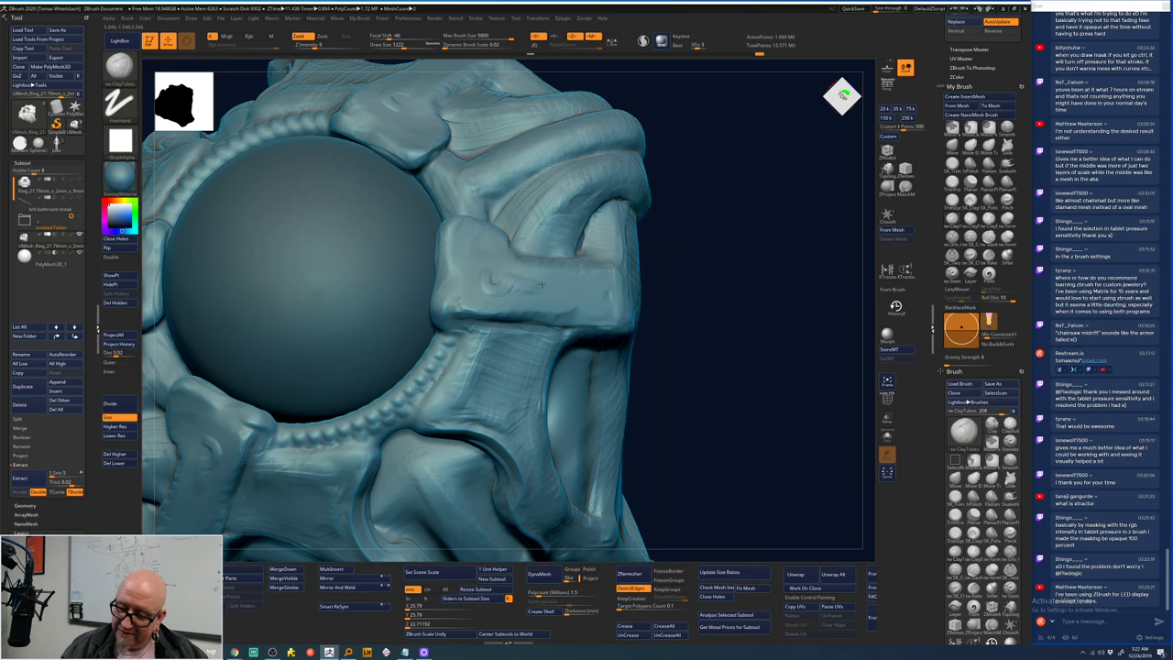
{"action": "left_click_drag", "start_coordinate": [572, 291], "coordinate": [486, 286]}
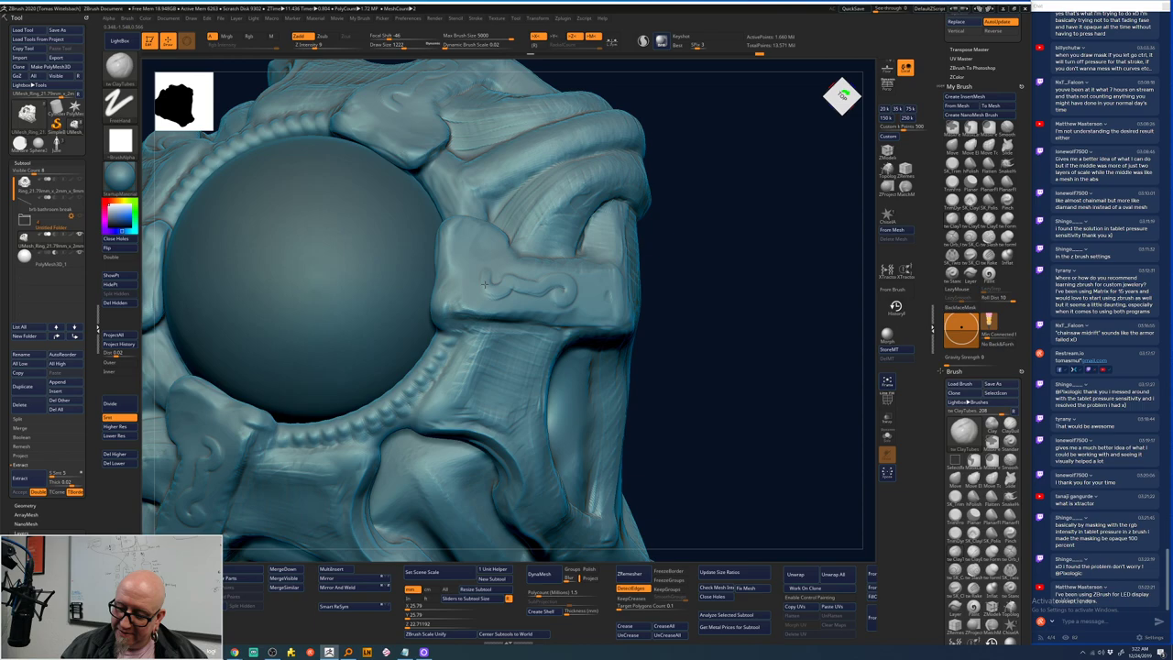
{"action": "left_click_drag", "start_coordinate": [485, 286], "coordinate": [447, 357]}
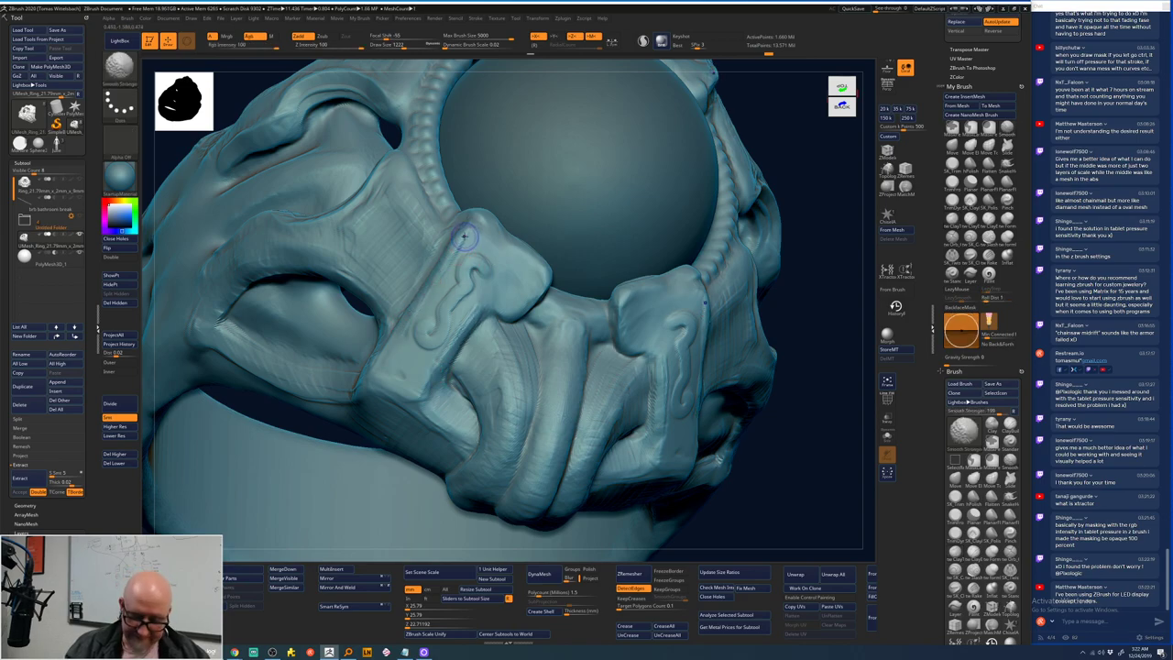
- Shift-smooth around the strap detail and soften the lower curl of the S shape
{"action": "left_click_drag", "start_coordinate": [460, 245], "coordinate": [451, 261], "text": "shift"}
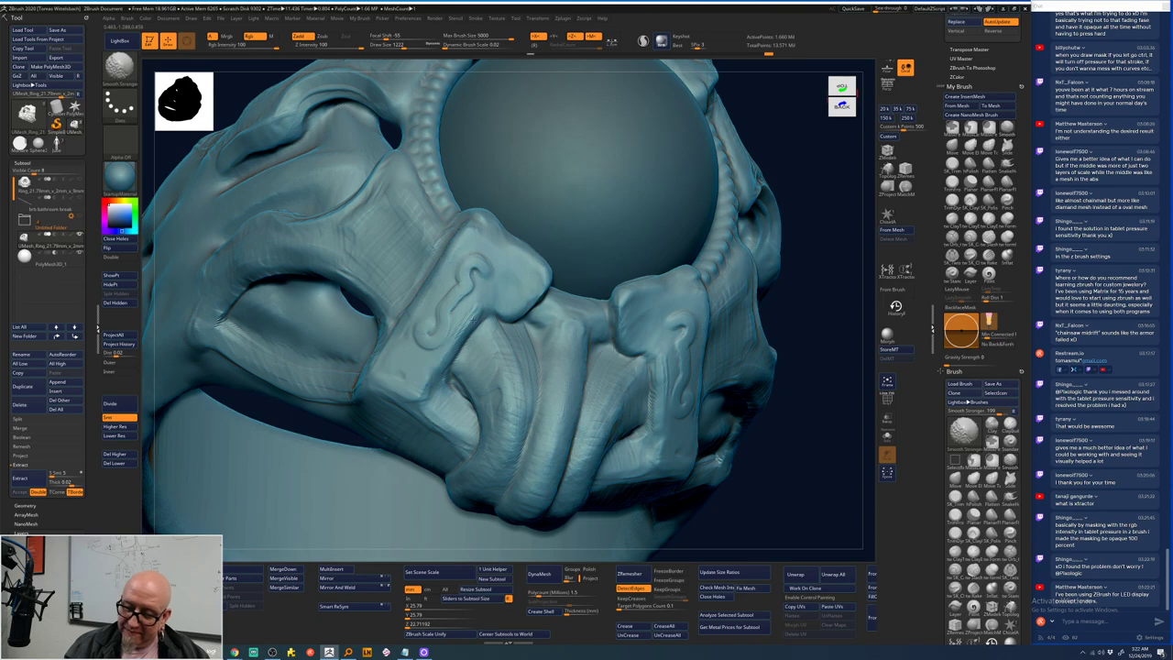
{"action": "left_click_drag", "start_coordinate": [467, 312], "coordinate": [452, 284], "text": "shift"}
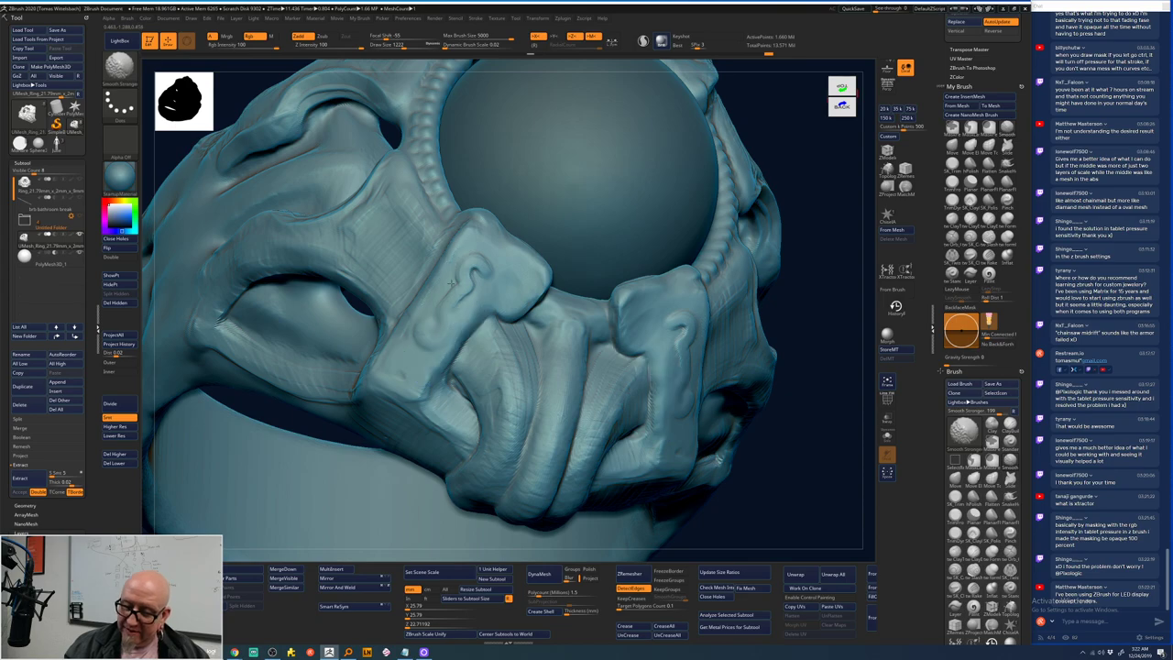
{"action": "key", "text": "space"}
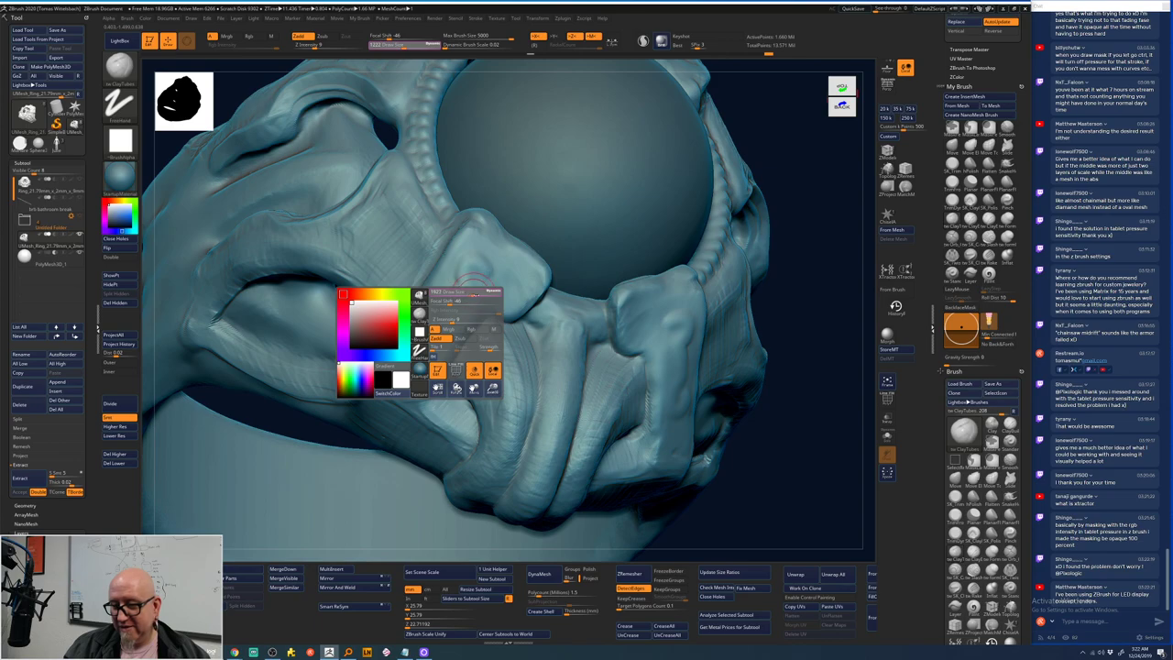
- Switch to the Standard brush with Dots stroke, Alpha Off, Focal Shift 0, viewing from underneath
{"action": "key", "text": "b"}
{"action": "key", "text": "s"}
{"action": "key", "text": "t"}
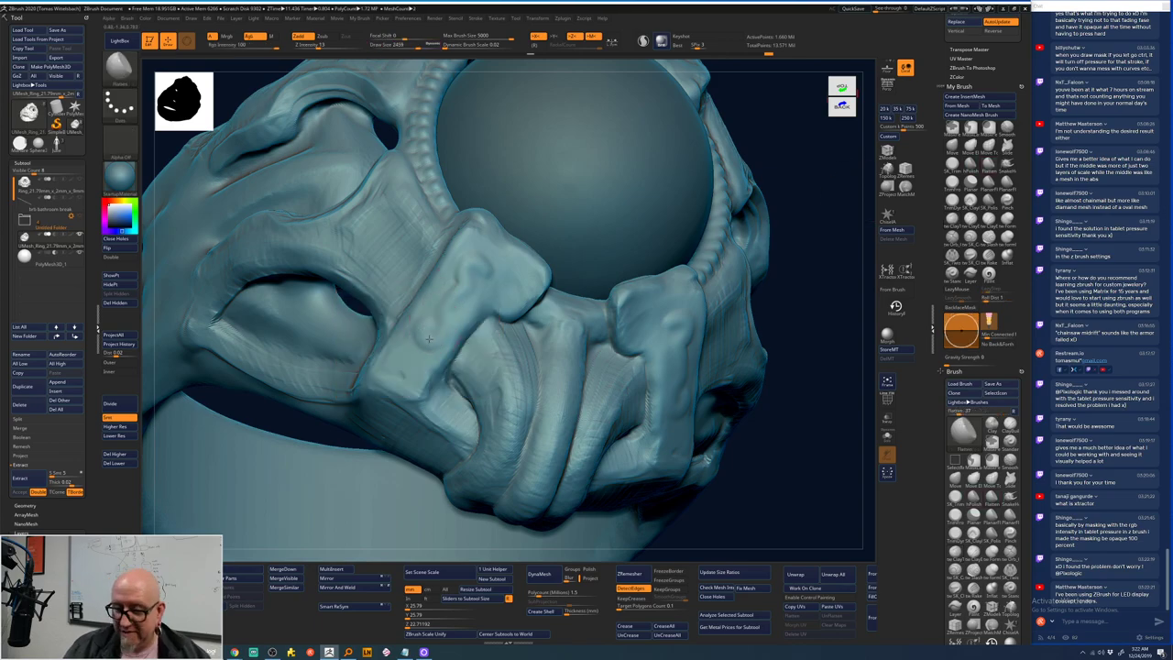
{"action": "key", "text": "space"}
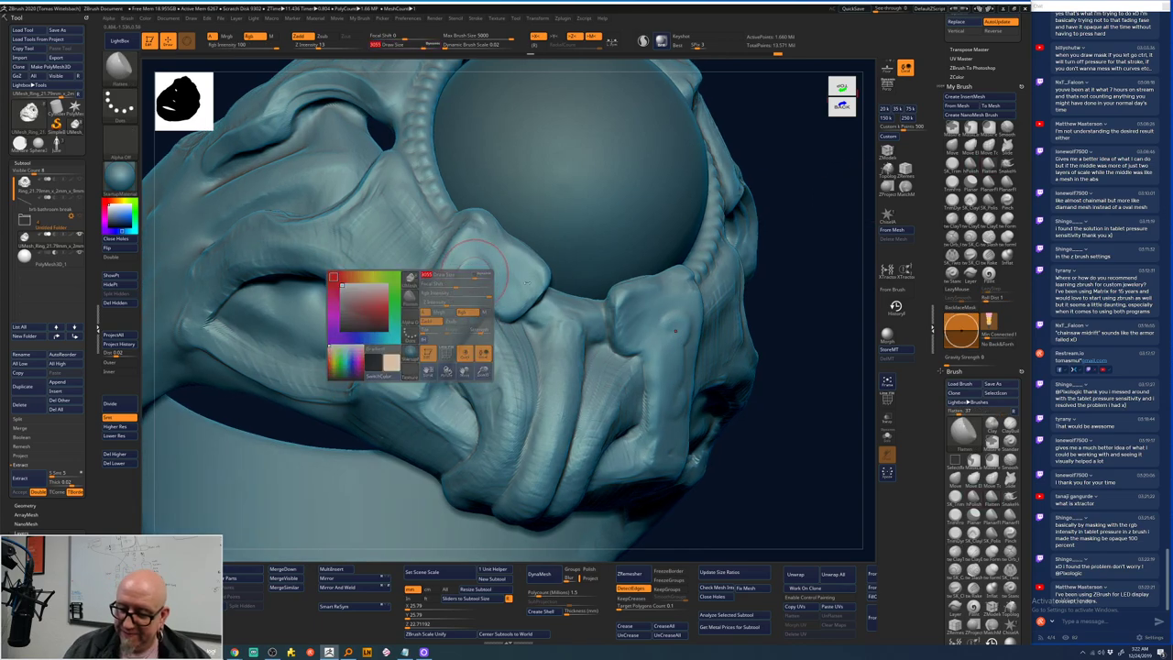
{"action": "right_click_drag", "start_coordinate": [527, 283], "coordinate": [679, 335]}
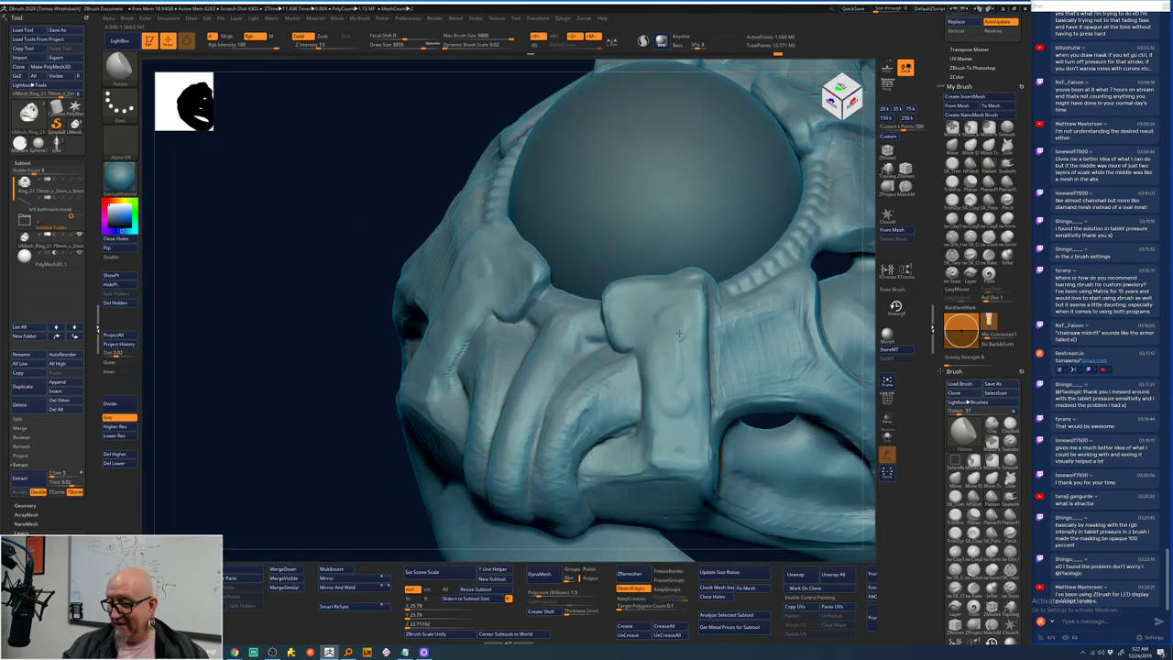
{"action": "right_click_drag", "start_coordinate": [341, 522], "coordinate": [751, 440]}
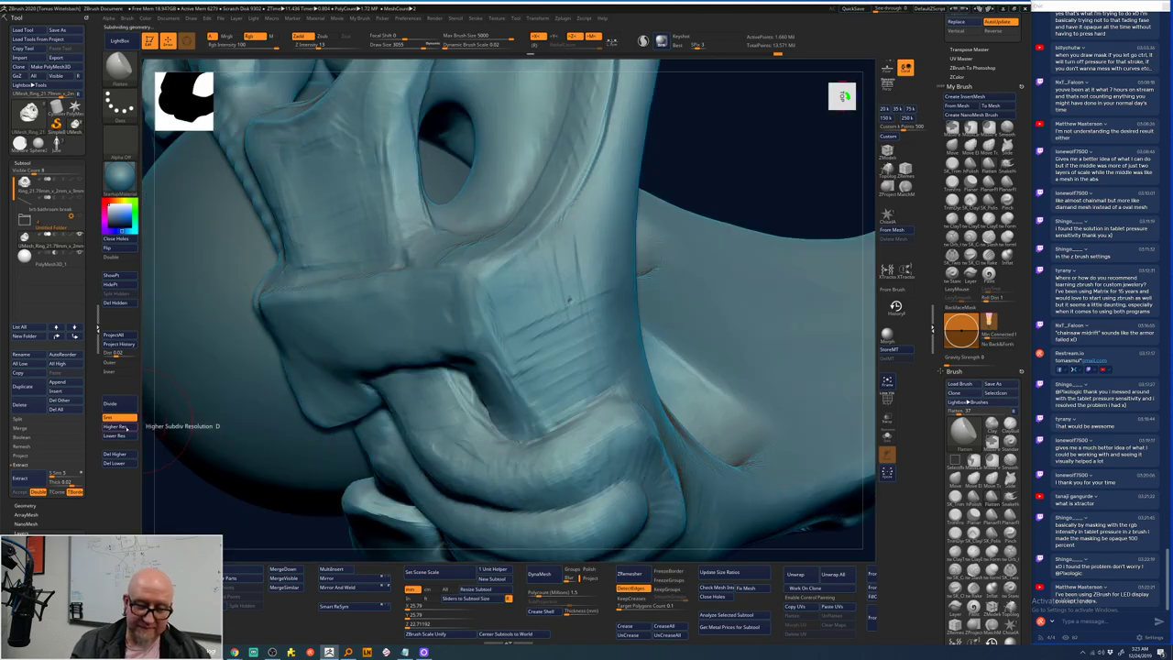
- Step up to the highest subdivision, view the band from below, and select ClayTubes
{"action": "left_click", "coordinate": [119, 427]}
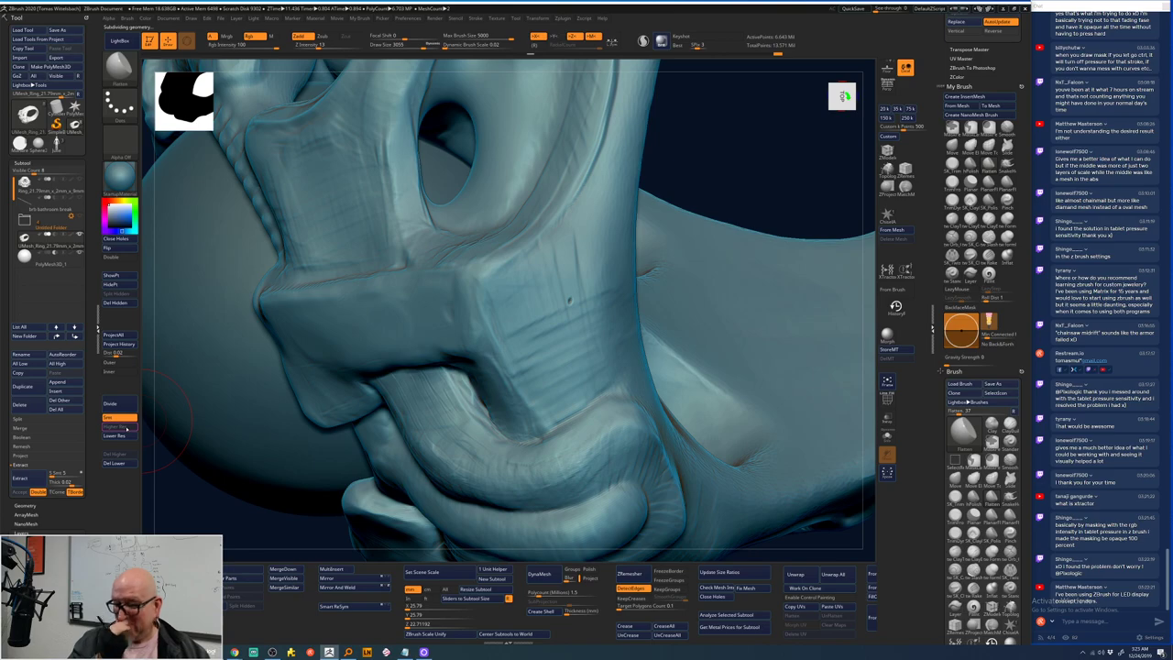
{"action": "right_click_drag", "start_coordinate": [852, 508], "coordinate": [607, 450]}
{"action": "mouse_move", "coordinate": [757, 491]}
{"action": "right_mouse_down"}
{"action": "mouse_move", "coordinate": [733, 477]}
{"action": "mouse_move", "coordinate": [601, 250]}
{"action": "right_mouse_up"}
{"action": "key", "text": "space"}
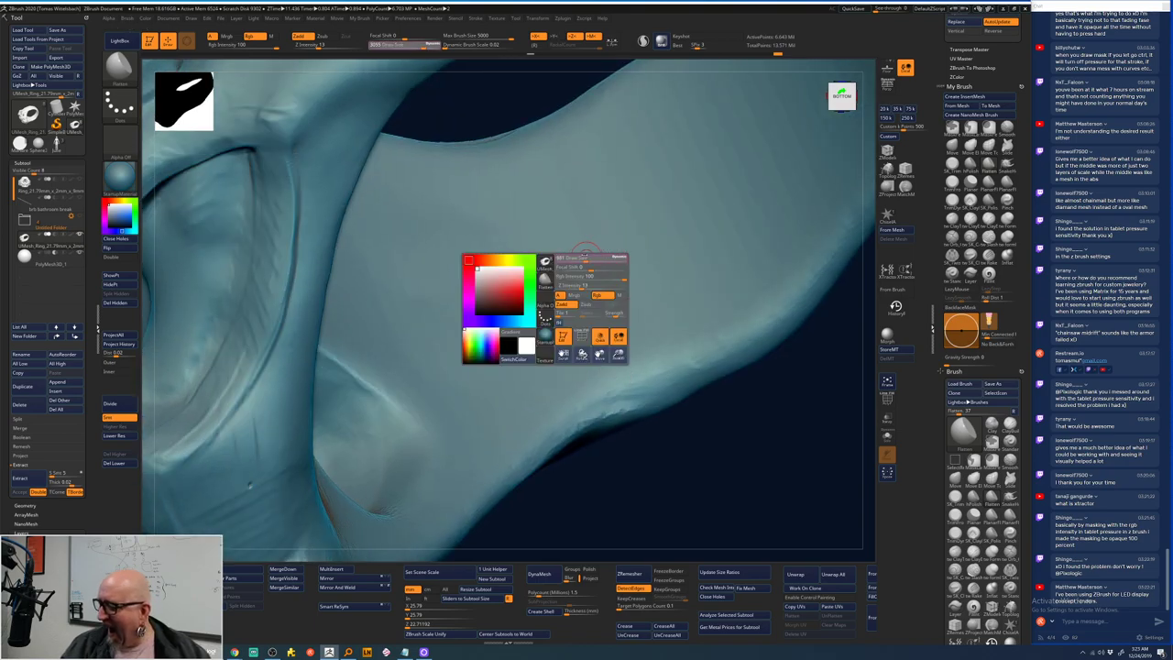
{"action": "key", "text": "b"}
{"action": "key", "text": "c"}
{"action": "key", "text": "t"}
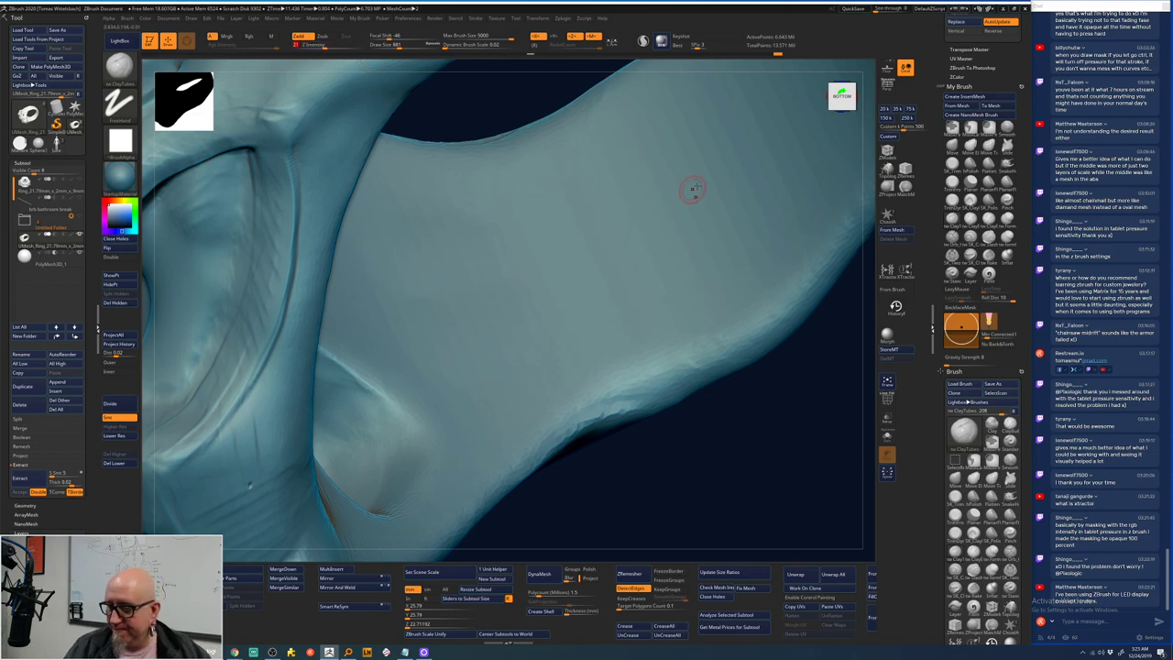
- Sculpt the arrow outline on the band, add inner ridge lines, and smooth its tip
{"action": "mouse_move", "coordinate": [710, 186]}
{"action": "left_mouse_down"}
{"action": "mouse_move", "coordinate": [689, 206]}
{"action": "mouse_move", "coordinate": [678, 189]}
{"action": "mouse_move", "coordinate": [652, 196]}
{"action": "mouse_move", "coordinate": [669, 222]}
{"action": "mouse_move", "coordinate": [645, 217]}
{"action": "mouse_move", "coordinate": [629, 244]}
{"action": "mouse_move", "coordinate": [577, 253]}
{"action": "mouse_move", "coordinate": [673, 229]}
{"action": "mouse_move", "coordinate": [714, 179]}
{"action": "mouse_move", "coordinate": [676, 227]}
{"action": "mouse_move", "coordinate": [581, 256]}
{"action": "left_mouse_up"}
{"action": "mouse_move", "coordinate": [633, 490]}
{"action": "left_mouse_down"}
{"action": "mouse_move", "coordinate": [647, 249]}
{"action": "mouse_move", "coordinate": [683, 197]}
{"action": "mouse_move", "coordinate": [720, 176]}
{"action": "left_mouse_up"}
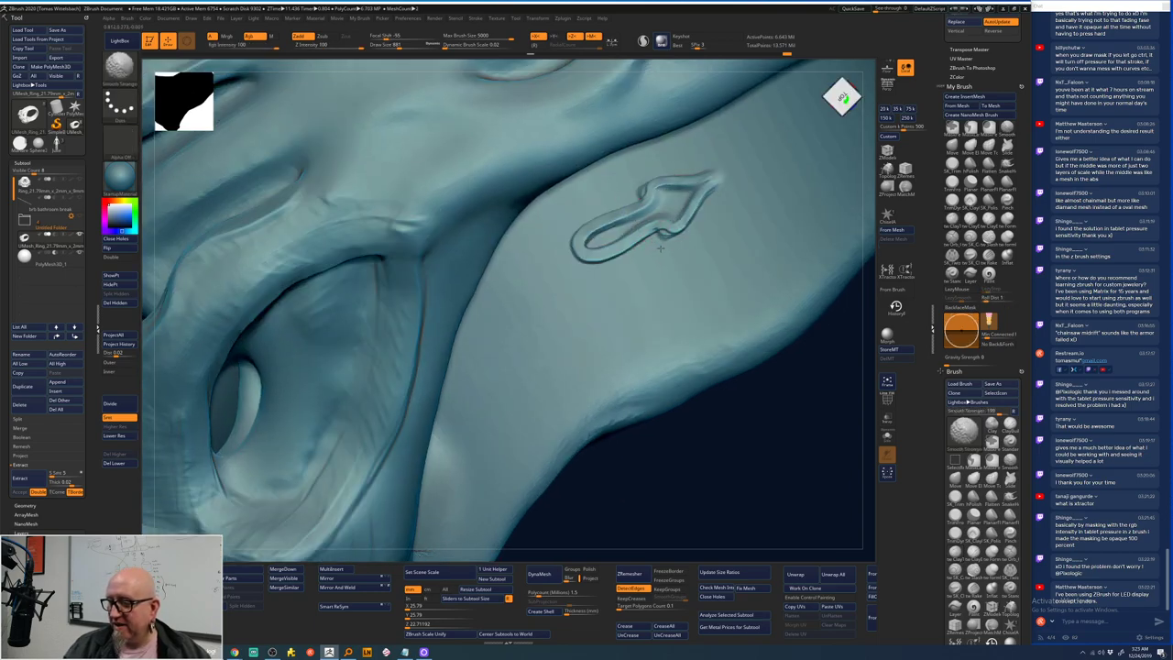
{"action": "mouse_move", "coordinate": [586, 249]}
{"action": "left_mouse_down"}
{"action": "mouse_move", "coordinate": [720, 180]}
{"action": "mouse_move", "coordinate": [694, 232]}
{"action": "mouse_move", "coordinate": [642, 194]}
{"action": "mouse_move", "coordinate": [722, 192]}
{"action": "mouse_move", "coordinate": [705, 204]}
{"action": "mouse_move", "coordinate": [653, 183]}
{"action": "mouse_move", "coordinate": [568, 242]}
{"action": "mouse_move", "coordinate": [576, 264]}
{"action": "mouse_move", "coordinate": [620, 244]}
{"action": "mouse_move", "coordinate": [609, 213]}
{"action": "mouse_move", "coordinate": [641, 228]}
{"action": "left_mouse_up"}
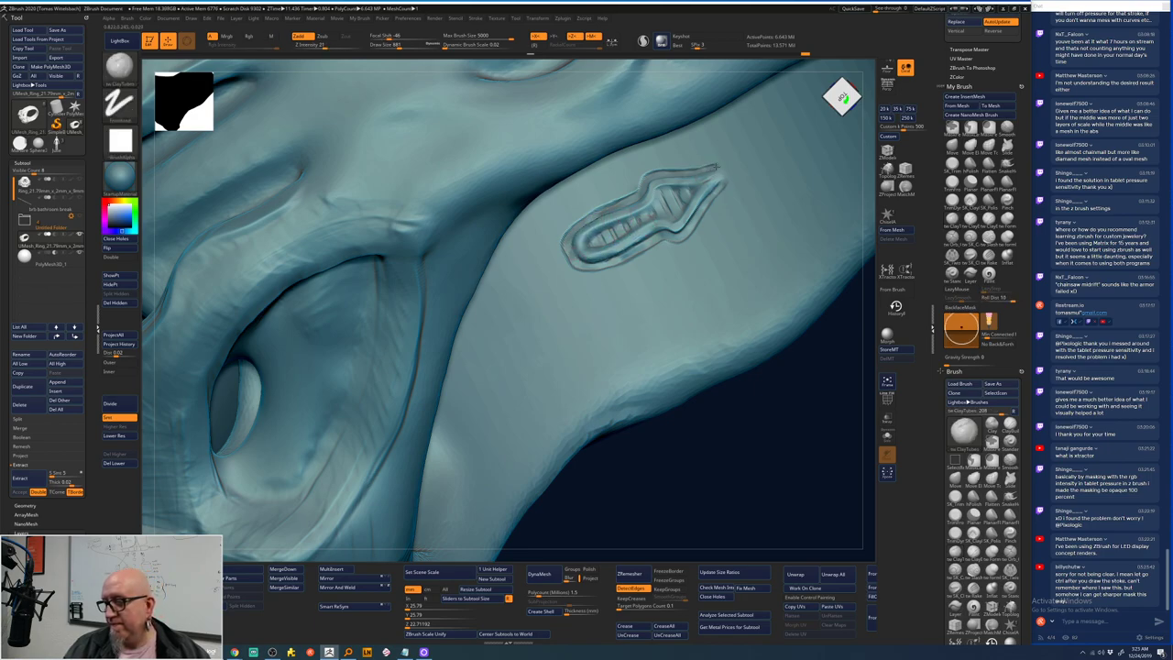
{"action": "mouse_move", "coordinate": [714, 167]}
{"action": "left_mouse_down"}
{"action": "mouse_move", "coordinate": [727, 165]}
{"action": "mouse_move", "coordinate": [712, 180]}
{"action": "left_mouse_up"}
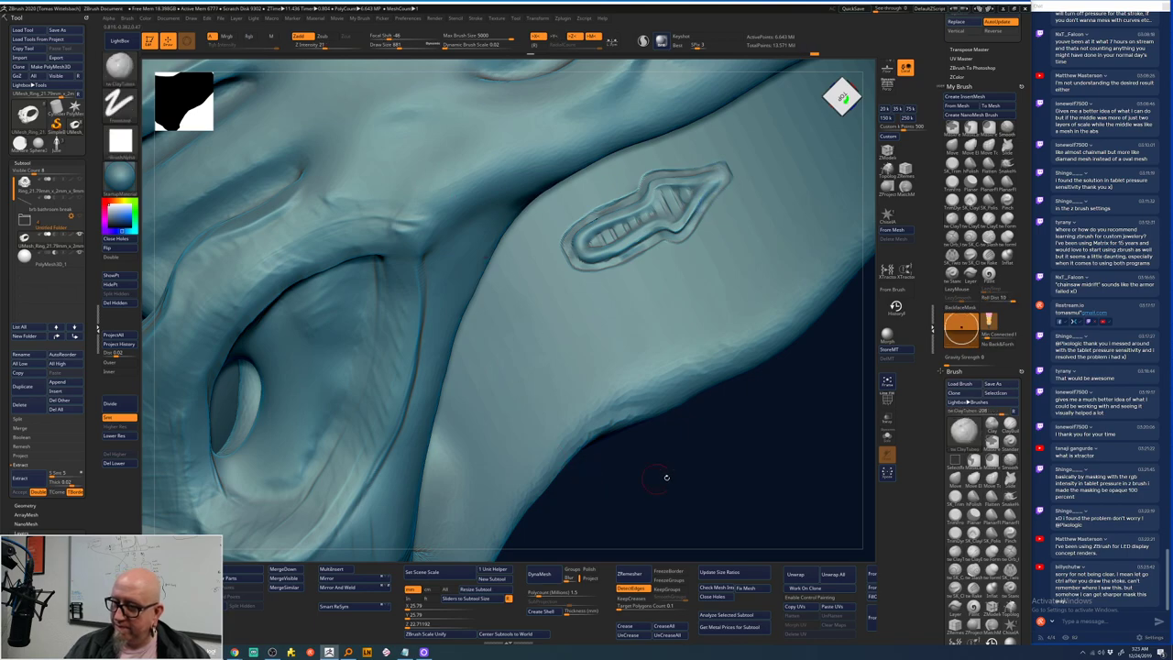
- Turn on Create Alpha From Brush Stroke while viewing the carved arrow
{"action": "mouse_move", "coordinate": [666, 477]}
{"action": "left_mouse_down"}
{"action": "mouse_move", "coordinate": [647, 427]}
{"action": "mouse_move", "coordinate": [663, 408]}
{"action": "mouse_move", "coordinate": [646, 450]}
{"action": "left_mouse_up"}
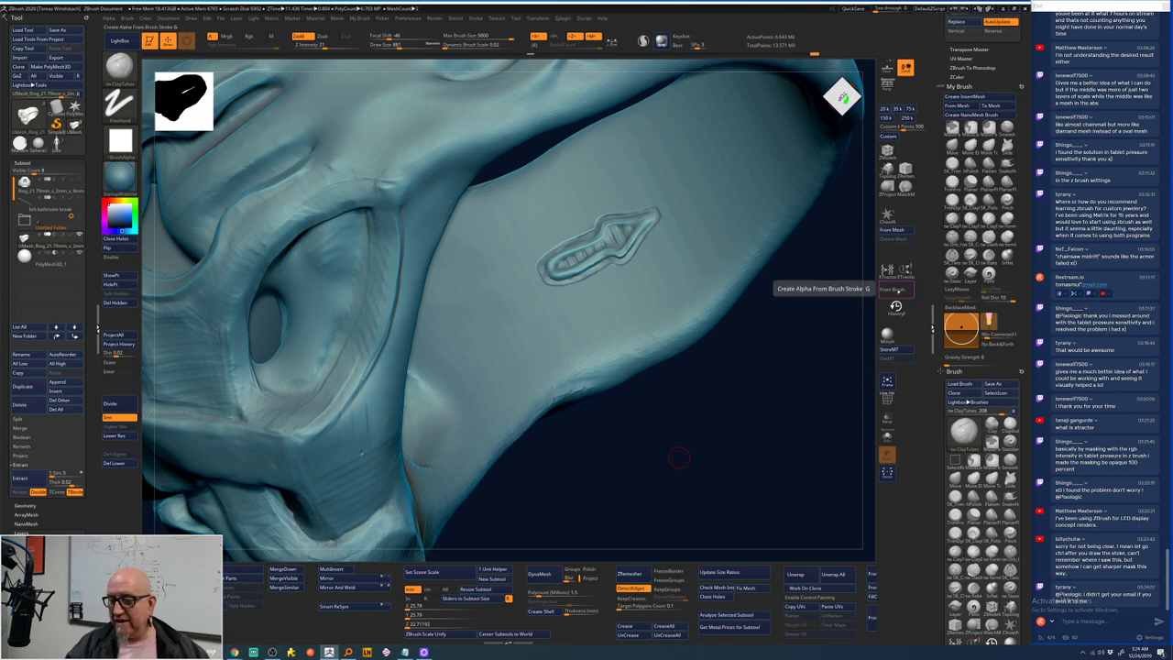
{"action": "mouse_move", "coordinate": [594, 259]}
{"action": "right_mouse_down"}
{"action": "mouse_move", "coordinate": [651, 220]}
{"action": "mouse_move", "coordinate": [600, 275]}
{"action": "mouse_move", "coordinate": [586, 312]}
{"action": "right_mouse_up"}
{"action": "key", "text": "space"}
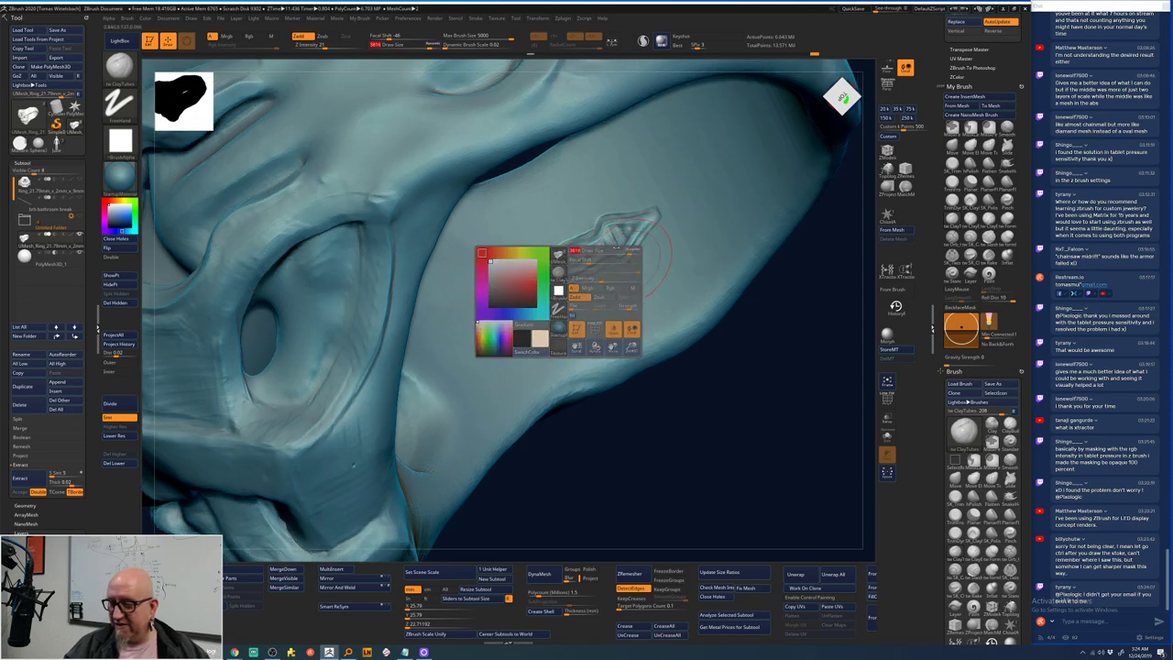
{"action": "right_click_drag", "start_coordinate": [582, 254], "coordinate": [569, 279]}
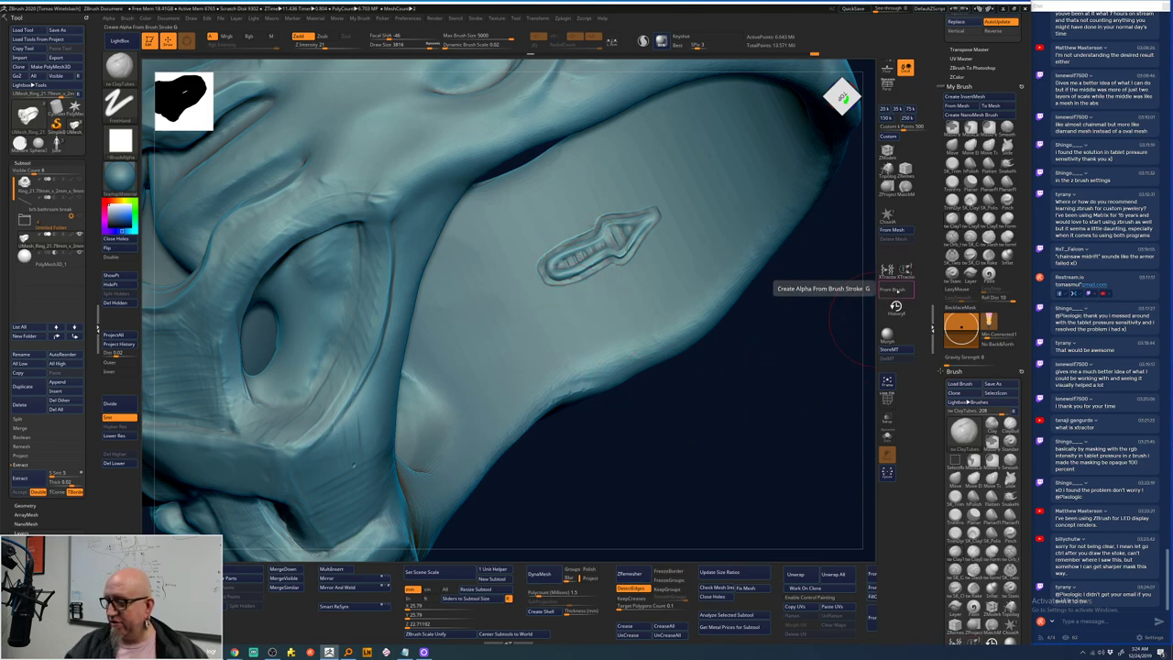
{"action": "left_click", "coordinate": [894, 290]}
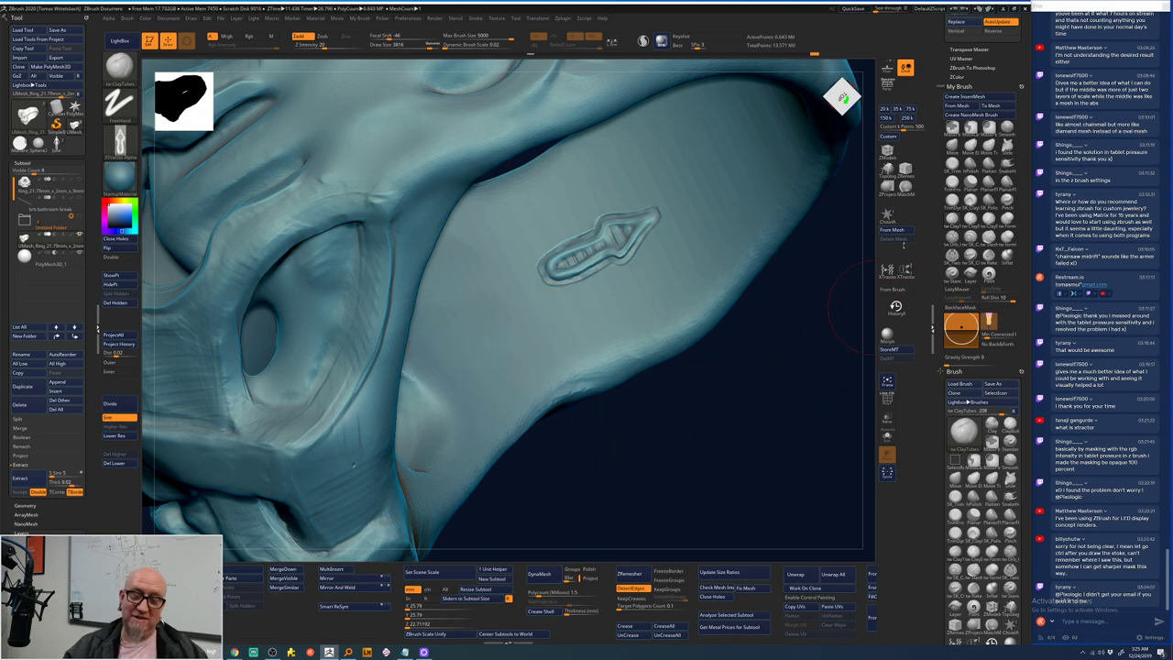
- Choose the plain white square alpha and select the XTractor brush
{"action": "left_click", "coordinate": [121, 142]}
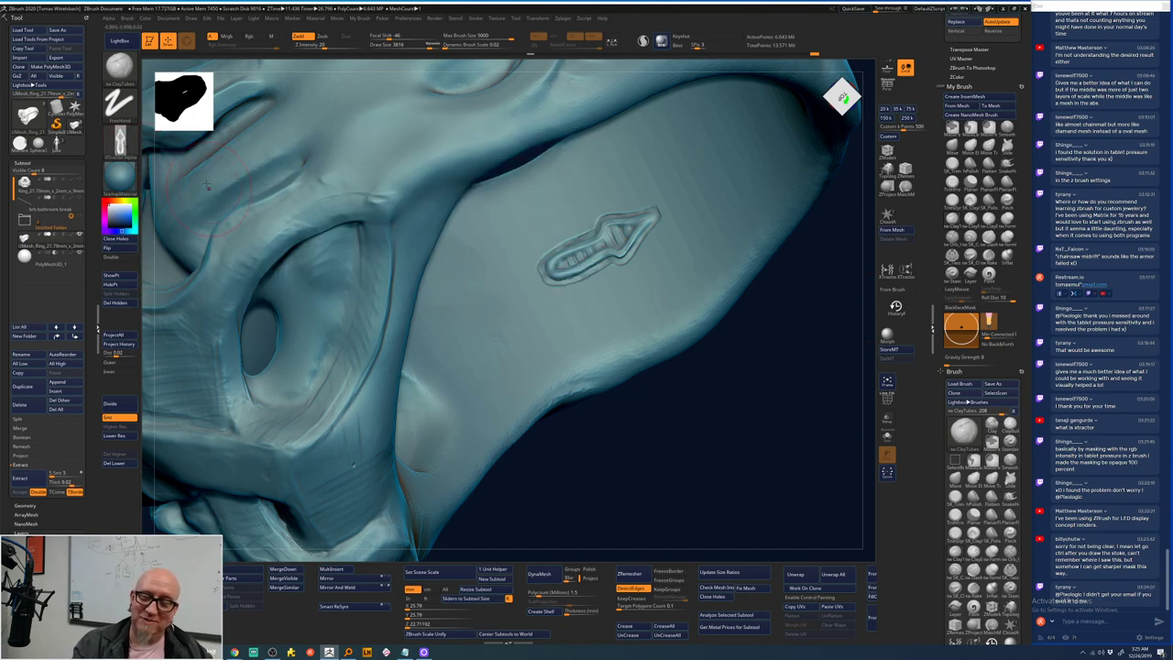
{"action": "left_click", "coordinate": [128, 146]}
{"action": "left_click", "coordinate": [240, 146]}
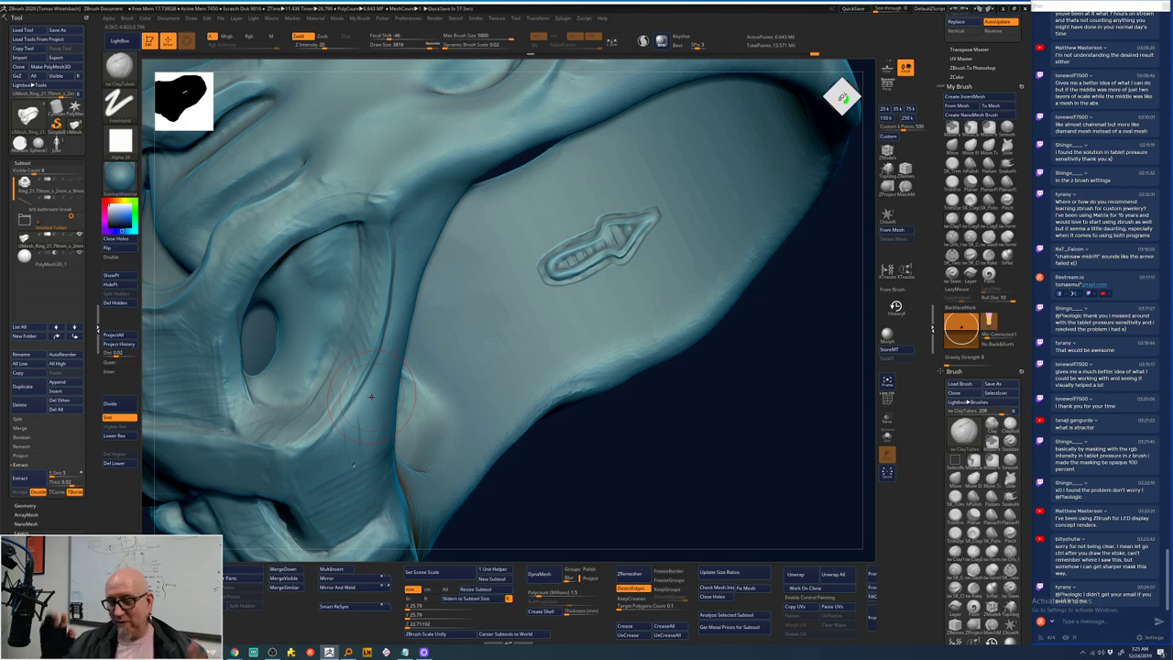
{"action": "left_click", "coordinate": [887, 270]}
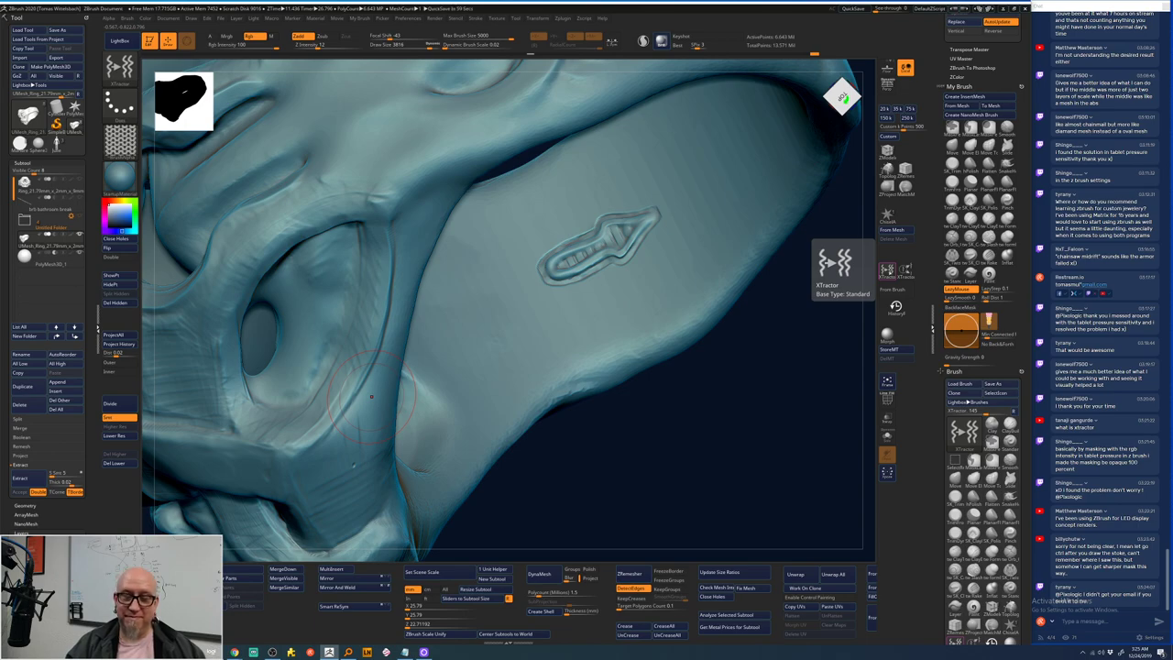
- Enable From Brush, test-stamp the arrow on the upper band, turn to front view, then undo
{"action": "left_click", "coordinate": [895, 289]}
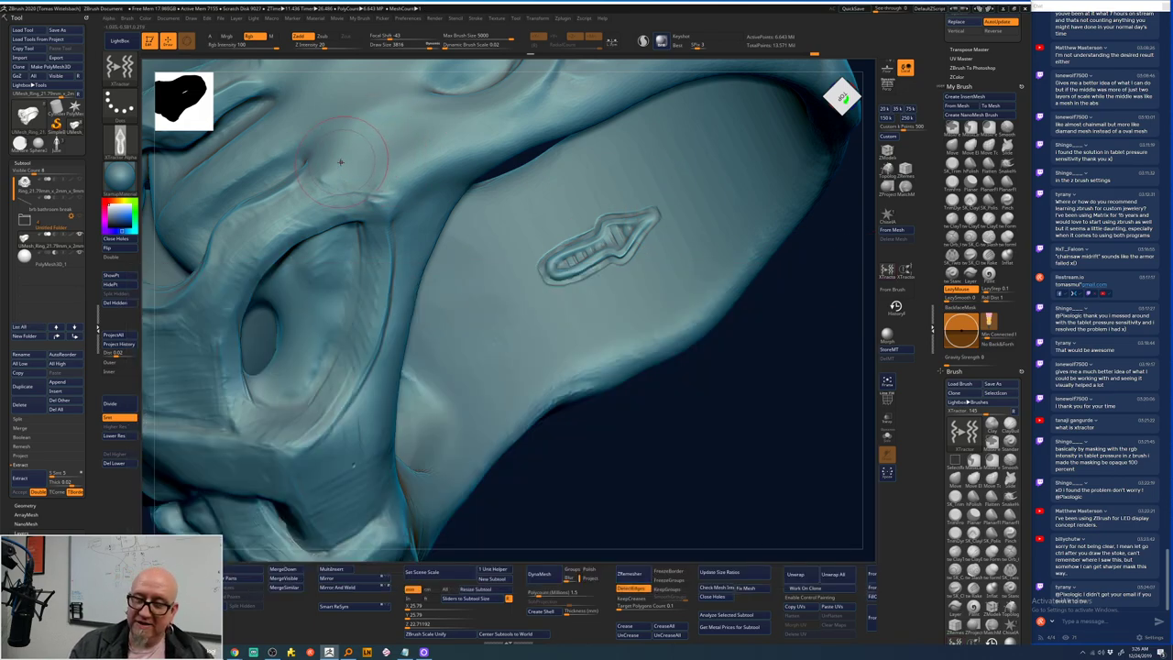
{"action": "left_click_drag", "start_coordinate": [354, 153], "coordinate": [447, 129]}
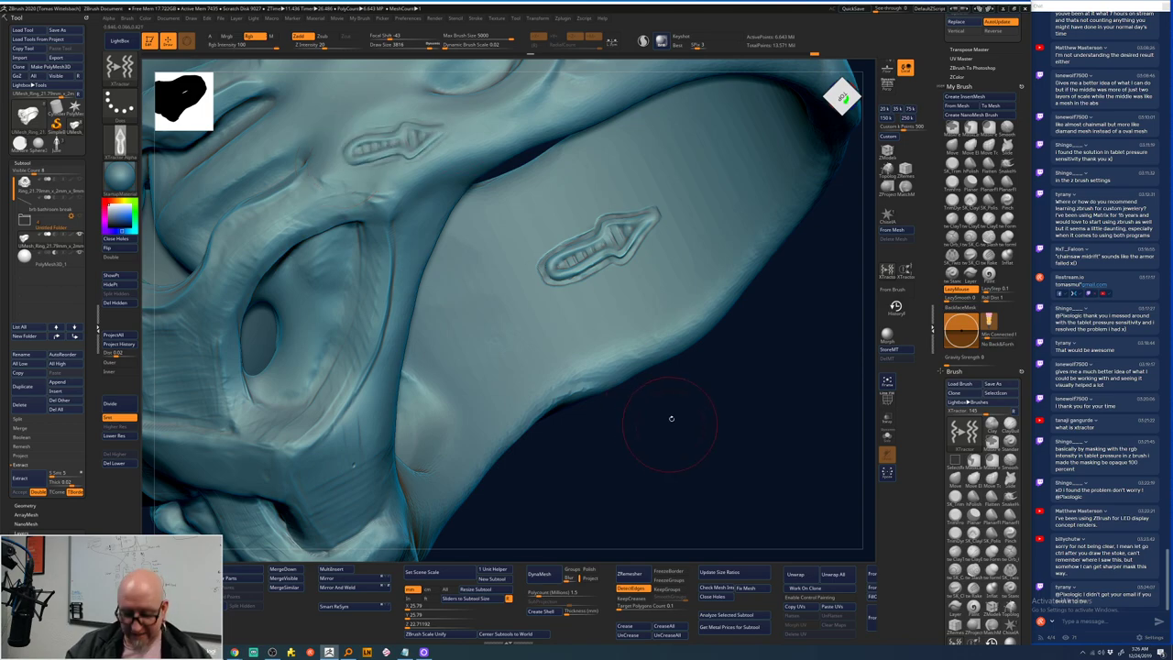
{"action": "left_click_drag", "start_coordinate": [695, 424], "coordinate": [598, 299]}
{"action": "mouse_move", "coordinate": [684, 209]}
{"action": "left_mouse_down"}
{"action": "mouse_move", "coordinate": [785, 361]}
{"action": "mouse_move", "coordinate": [702, 317]}
{"action": "left_mouse_up"}
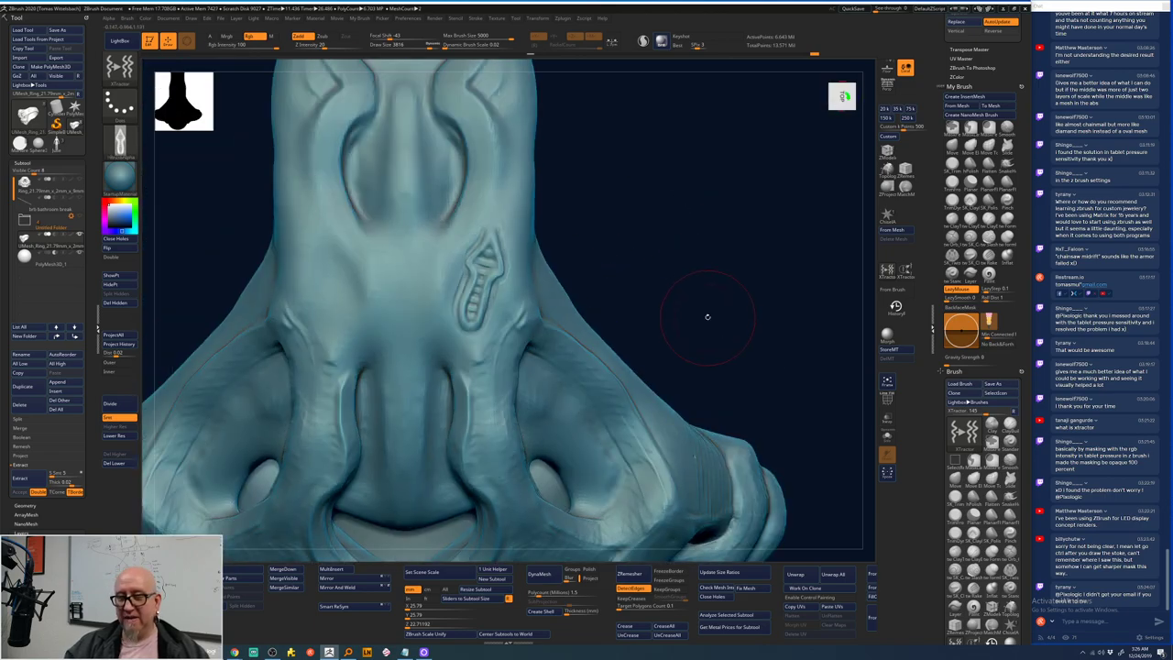
{"action": "key", "text": "b"}
{"action": "key", "text": "s"}
{"action": "key", "text": "t"}
{"action": "key", "text": "ctrl+z"}
{"action": "key", "text": "b"}
{"action": "key", "text": "x"}
{"action": "key", "text": "t"}
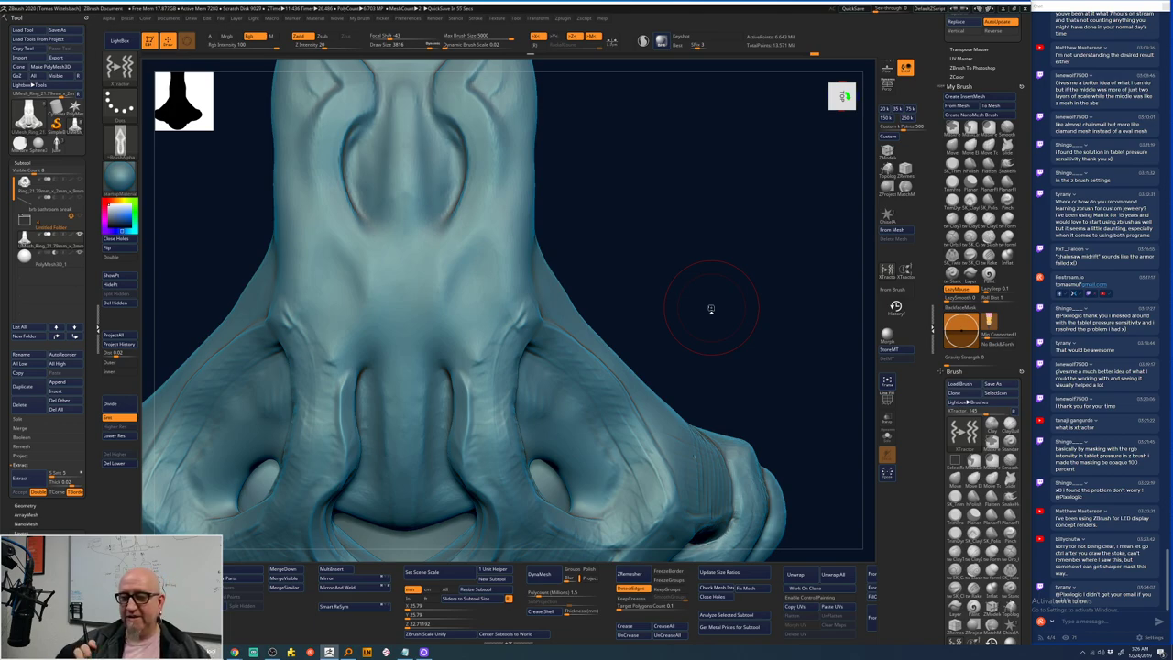
- Stamp mirrored arrow emblems down both sides under X symmetry, redoing attempts, then frame the ring
{"action": "mouse_move", "coordinate": [475, 267]}
{"action": "left_mouse_down"}
{"action": "mouse_move", "coordinate": [475, 325]}
{"action": "mouse_move", "coordinate": [476, 259]}
{"action": "mouse_move", "coordinate": [491, 234]}
{"action": "left_mouse_up"}
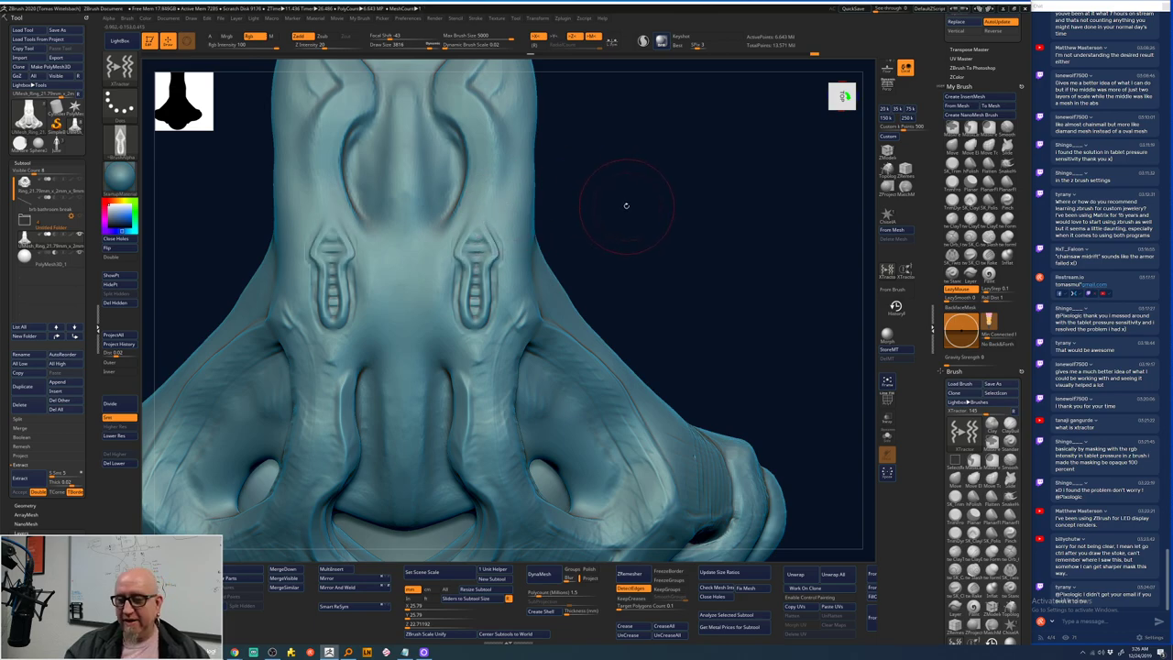
{"action": "key", "text": "ctrl"}
{"action": "key", "text": "ctrl+z"}
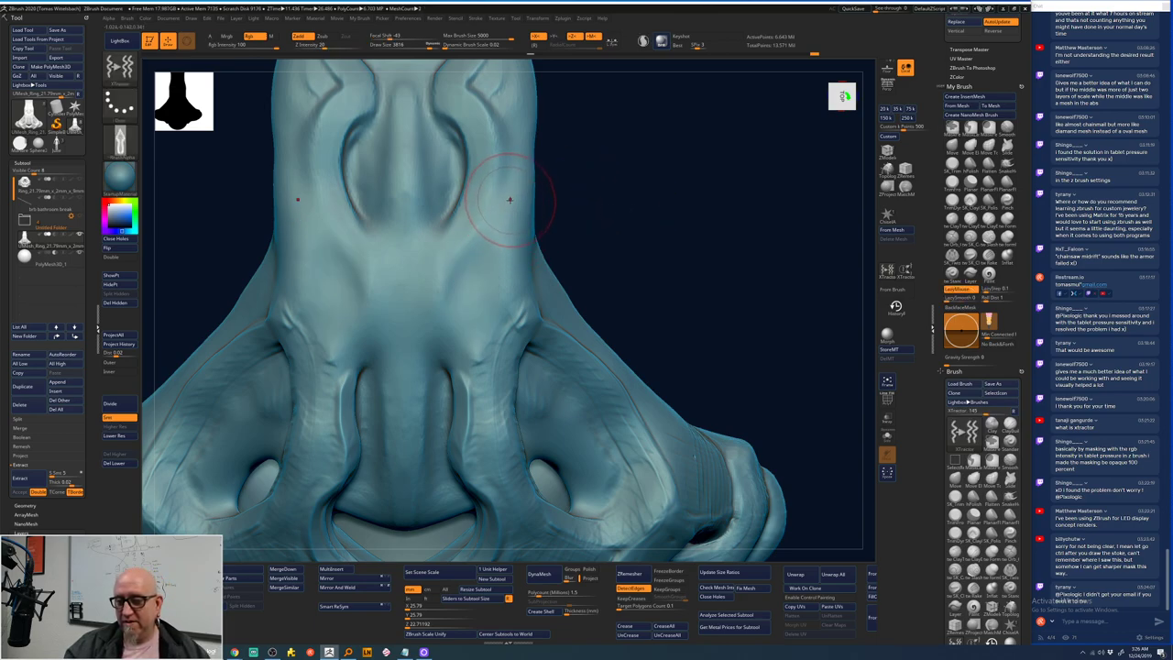
{"action": "left_click_drag", "start_coordinate": [504, 230], "coordinate": [462, 299]}
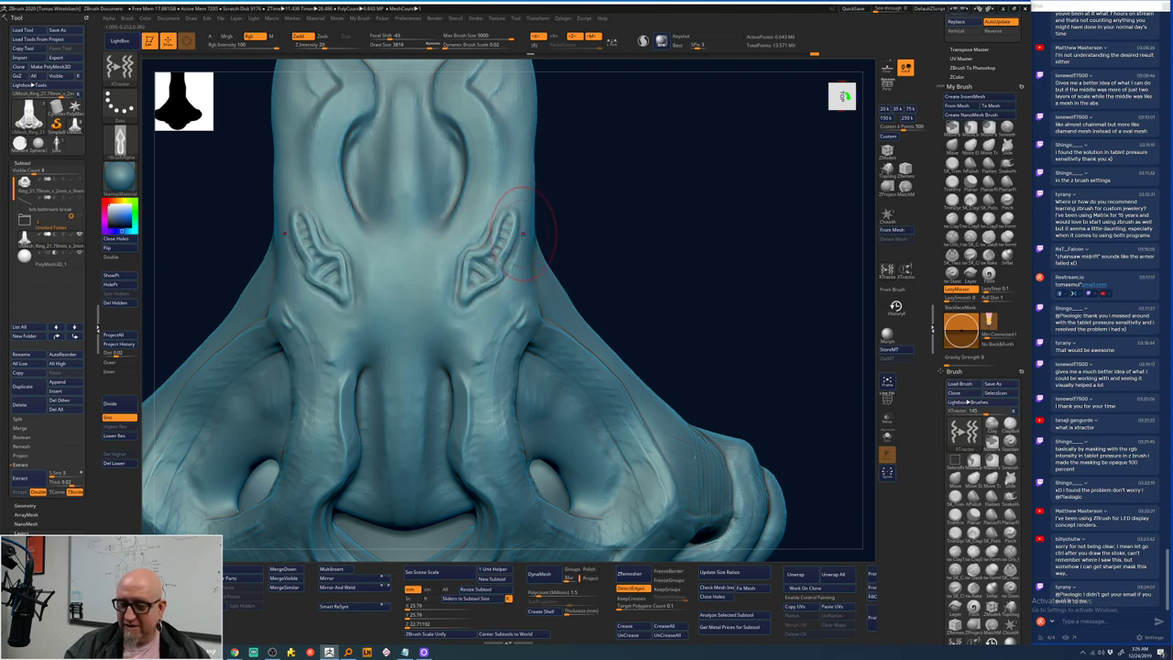
{"action": "key", "text": "ctrl"}
{"action": "key", "text": "ctrl+z"}
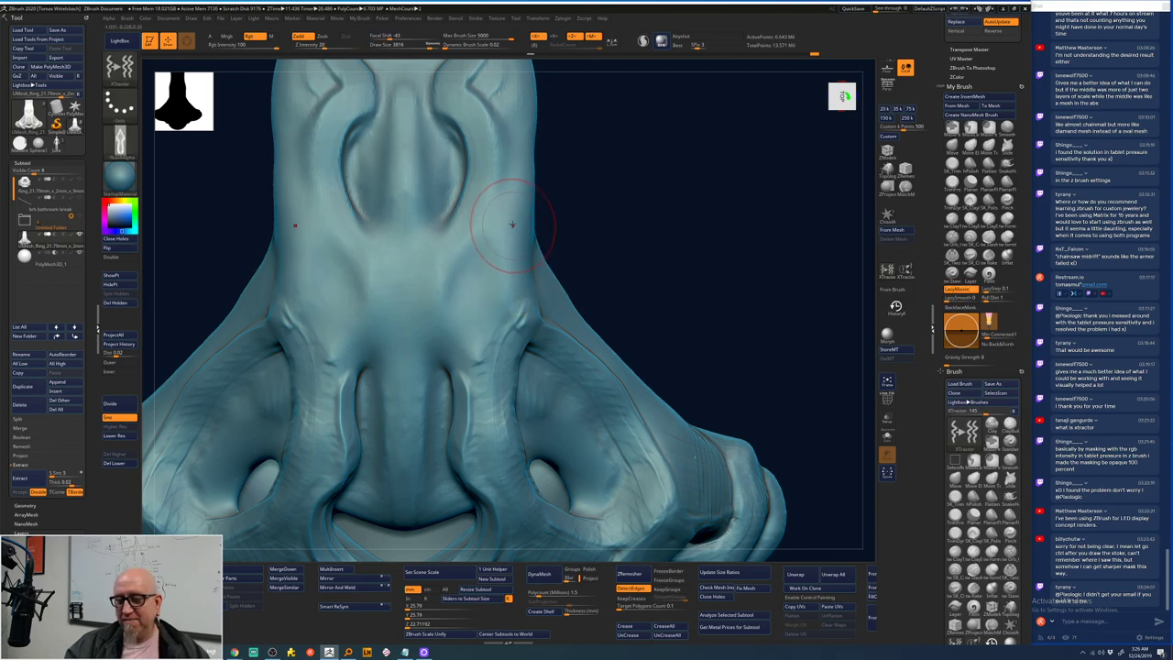
{"action": "mouse_move", "coordinate": [509, 213]}
{"action": "left_mouse_down"}
{"action": "mouse_move", "coordinate": [475, 318]}
{"action": "mouse_move", "coordinate": [485, 451]}
{"action": "mouse_move", "coordinate": [504, 515]}
{"action": "mouse_move", "coordinate": [536, 539]}
{"action": "mouse_move", "coordinate": [595, 552]}
{"action": "left_mouse_up"}
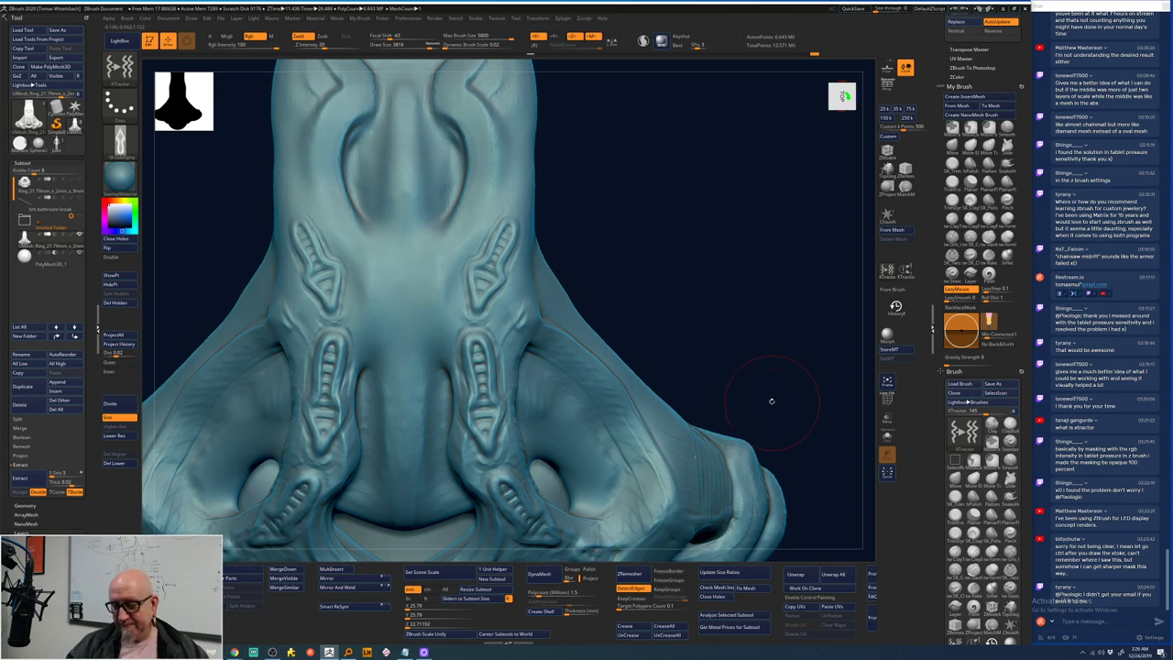
{"action": "key", "text": "f"}
{"action": "left_click_drag", "start_coordinate": [697, 471], "coordinate": [706, 492]}
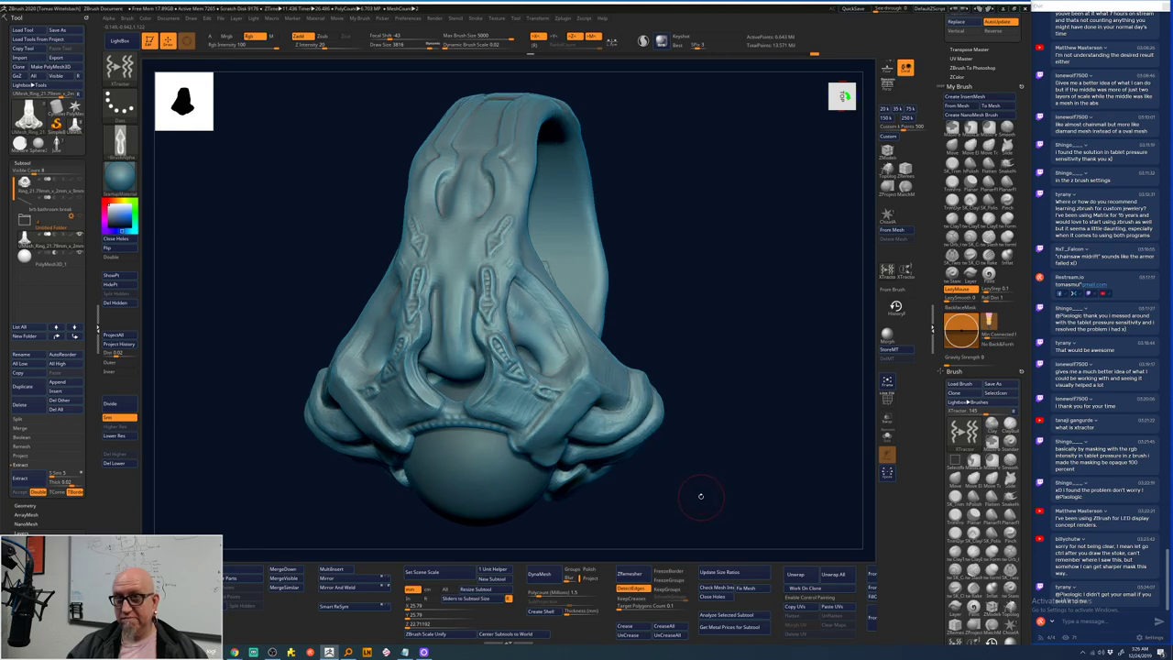
- Drop a subdivision level and return, carve a groove down the right side, then zoom on the front
{"action": "key", "text": "ctrl"}
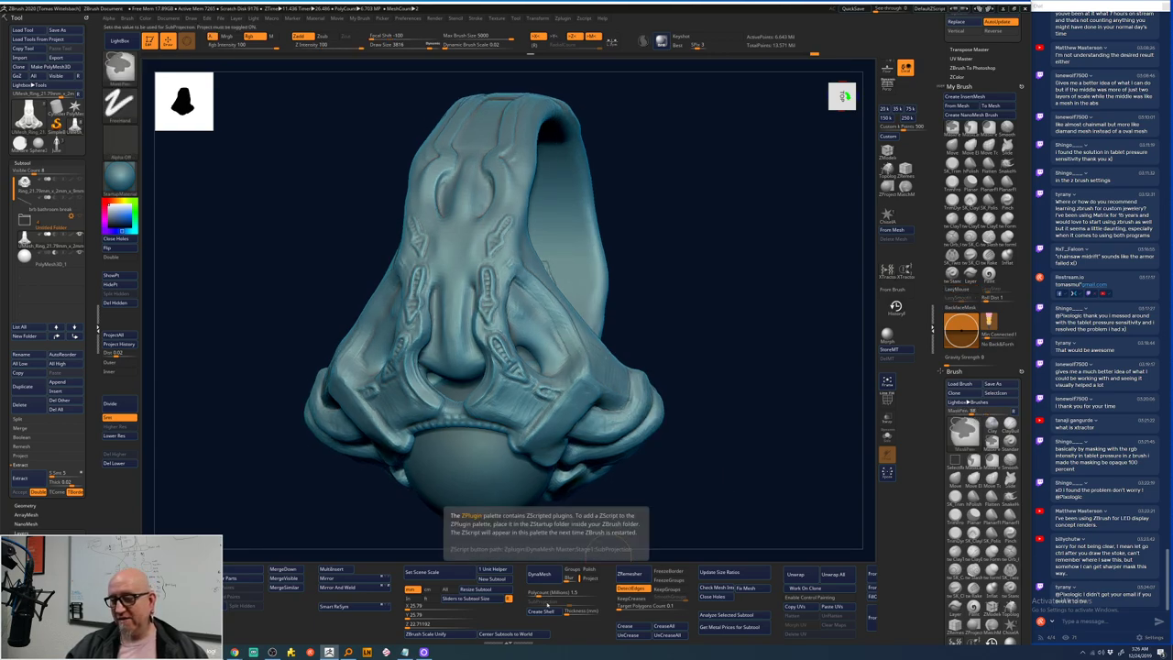
{"action": "key", "text": "shift+d"}
{"action": "left_click_drag", "start_coordinate": [605, 532], "coordinate": [510, 225]}
{"action": "key", "text": "space"}
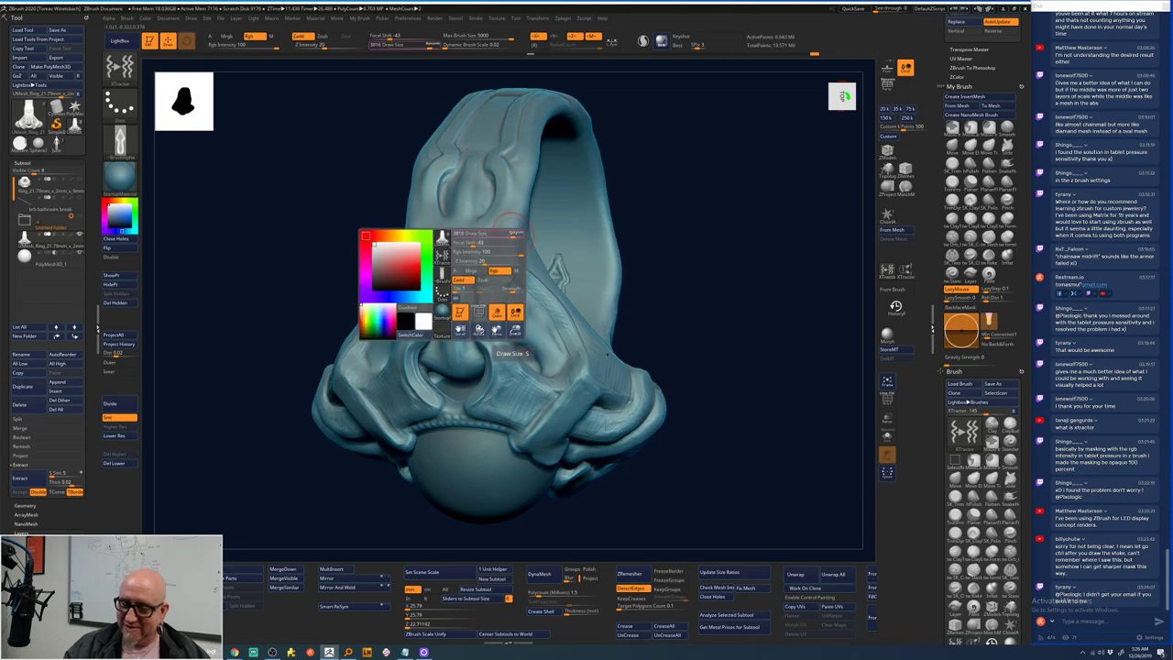
{"action": "key", "text": "d"}
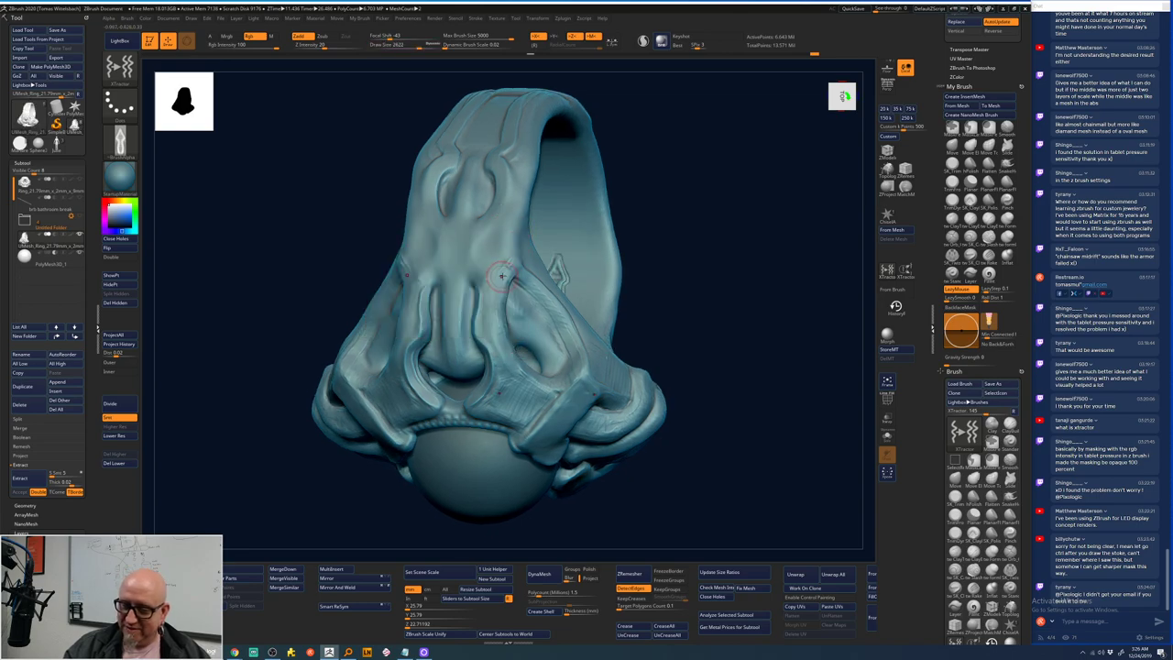
{"action": "mouse_move", "coordinate": [495, 307]}
{"action": "left_mouse_down"}
{"action": "mouse_move", "coordinate": [507, 356]}
{"action": "mouse_move", "coordinate": [536, 387]}
{"action": "mouse_move", "coordinate": [570, 332]}
{"action": "mouse_move", "coordinate": [523, 273]}
{"action": "left_mouse_up"}
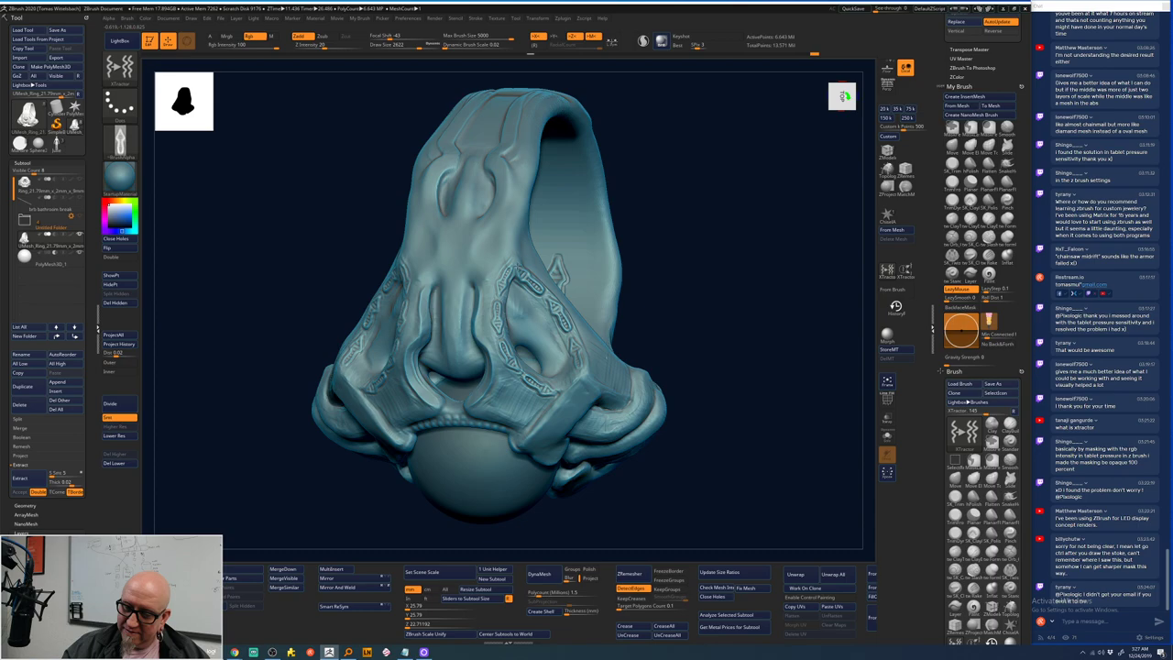
{"action": "mouse_move", "coordinate": [730, 469]}
{"action": "left_mouse_down"}
{"action": "mouse_move", "coordinate": [711, 439]}
{"action": "mouse_move", "coordinate": [674, 434]}
{"action": "left_mouse_up"}
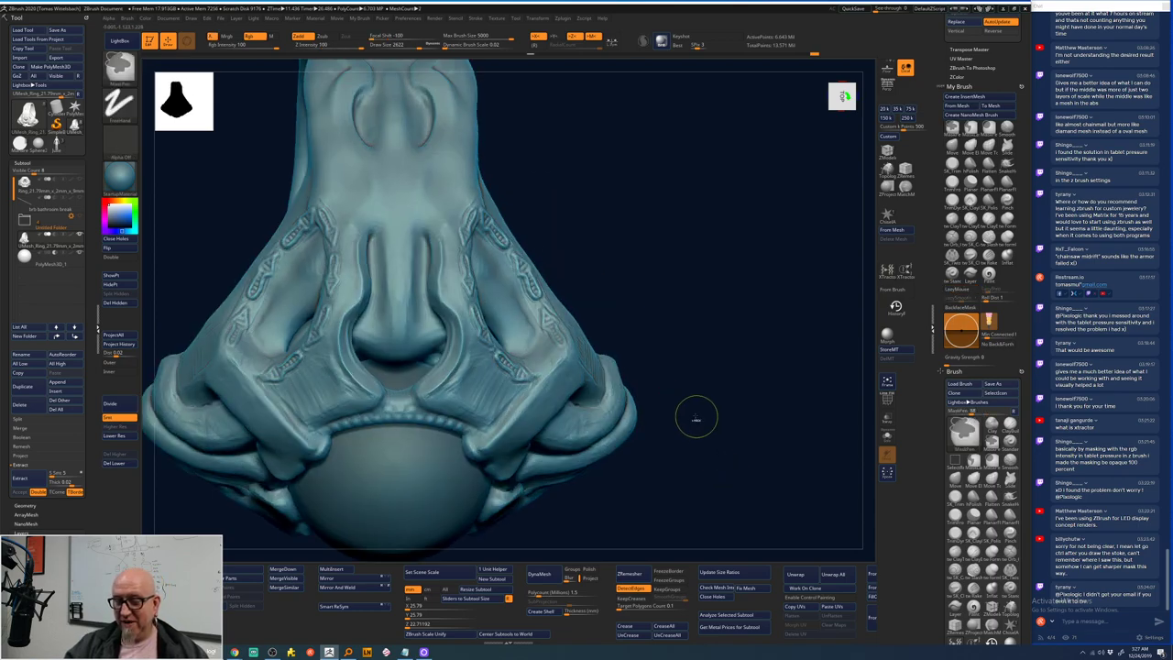
{"action": "mouse_move", "coordinate": [596, 259]}
{"action": "left_mouse_down"}
{"action": "mouse_move", "coordinate": [651, 306]}
{"action": "mouse_move", "coordinate": [611, 235]}
{"action": "mouse_move", "coordinate": [612, 317]}
{"action": "left_mouse_up"}
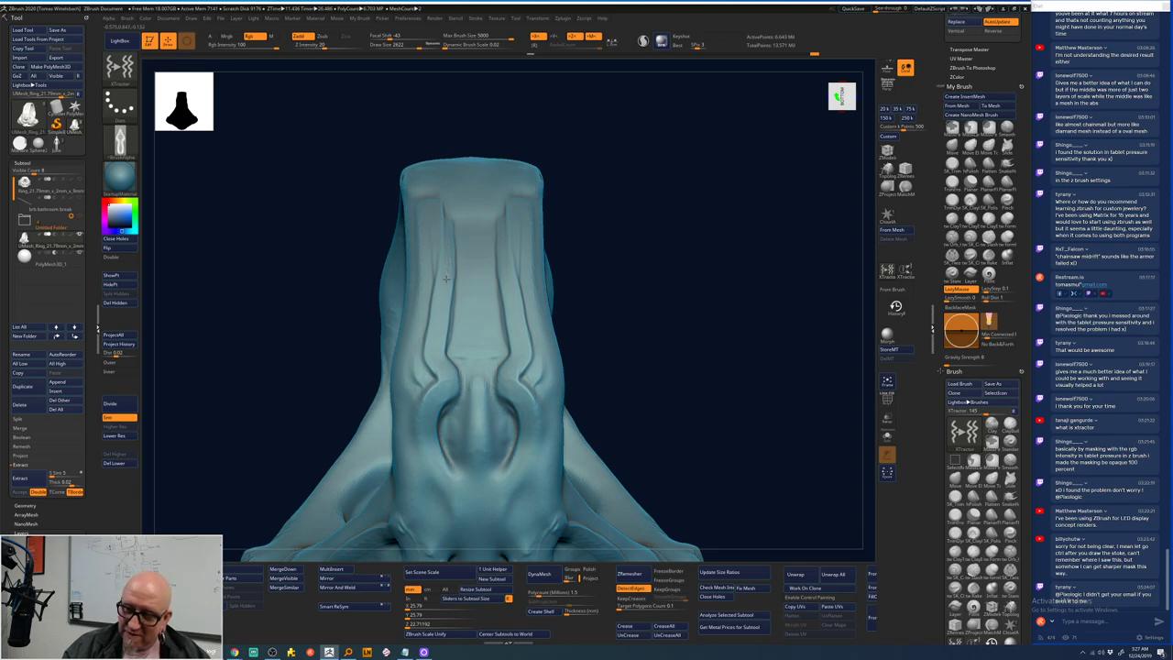
- Carve mirrored strokes down the front and a trial curl shape on both sides
{"action": "mouse_move", "coordinate": [436, 324]}
{"action": "left_mouse_down"}
{"action": "mouse_move", "coordinate": [445, 390]}
{"action": "mouse_move", "coordinate": [425, 412]}
{"action": "mouse_move", "coordinate": [423, 440]}
{"action": "mouse_move", "coordinate": [455, 508]}
{"action": "left_mouse_up"}
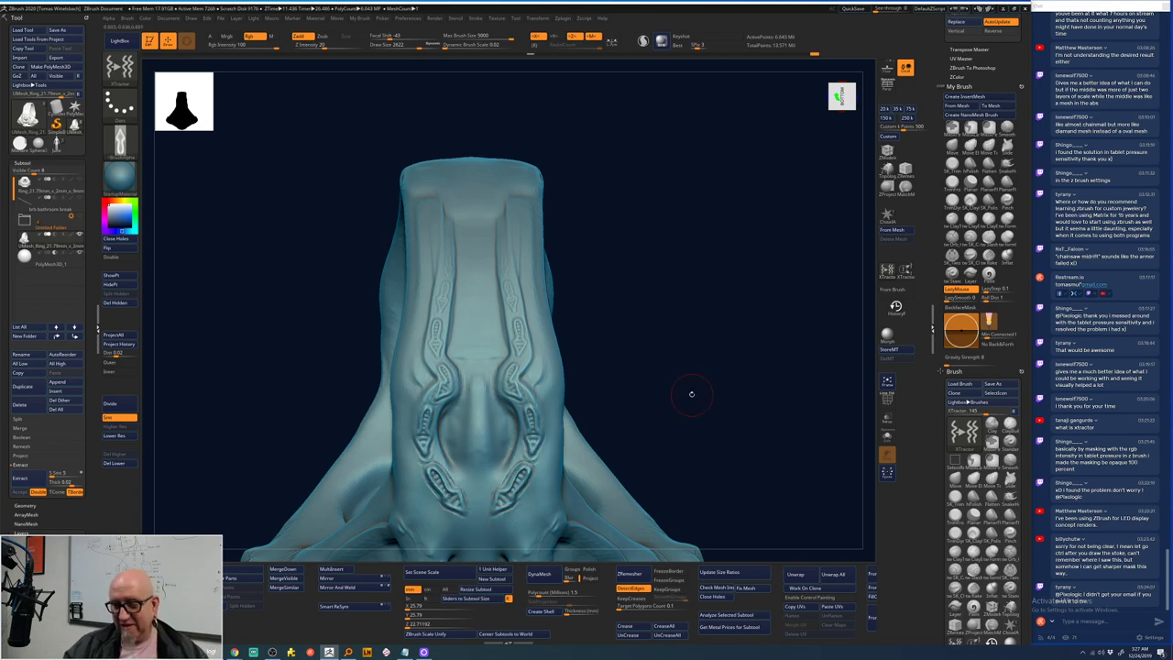
{"action": "mouse_move", "coordinate": [691, 394]}
{"action": "left_mouse_down"}
{"action": "mouse_move", "coordinate": [696, 405]}
{"action": "mouse_move", "coordinate": [697, 391]}
{"action": "mouse_move", "coordinate": [682, 405]}
{"action": "mouse_move", "coordinate": [687, 380]}
{"action": "mouse_move", "coordinate": [674, 441]}
{"action": "left_mouse_up"}
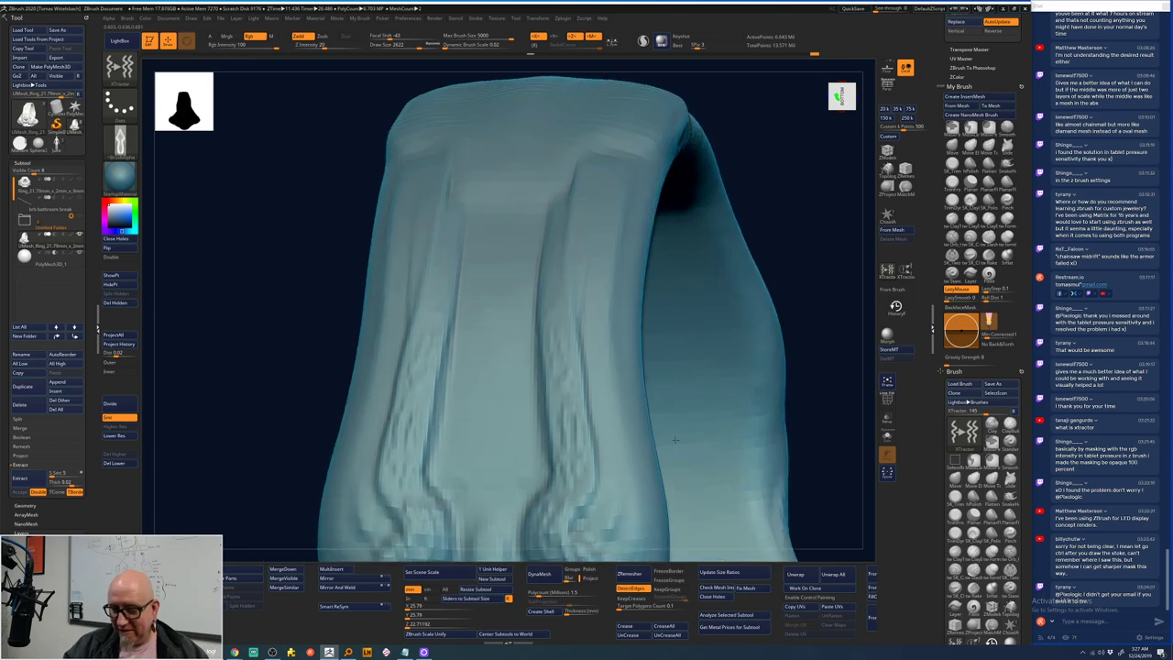
{"action": "left_click_drag", "start_coordinate": [819, 387], "coordinate": [751, 243]}
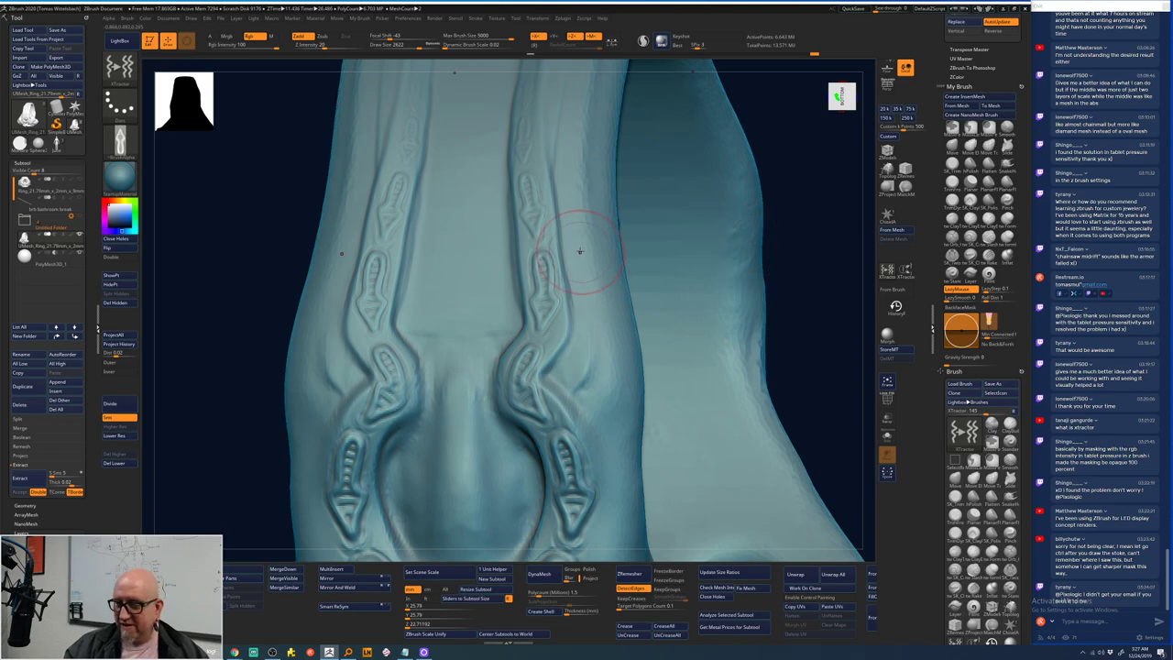
{"action": "mouse_move", "coordinate": [578, 252]}
{"action": "left_mouse_down"}
{"action": "mouse_move", "coordinate": [602, 280]}
{"action": "mouse_move", "coordinate": [606, 240]}
{"action": "left_mouse_up"}
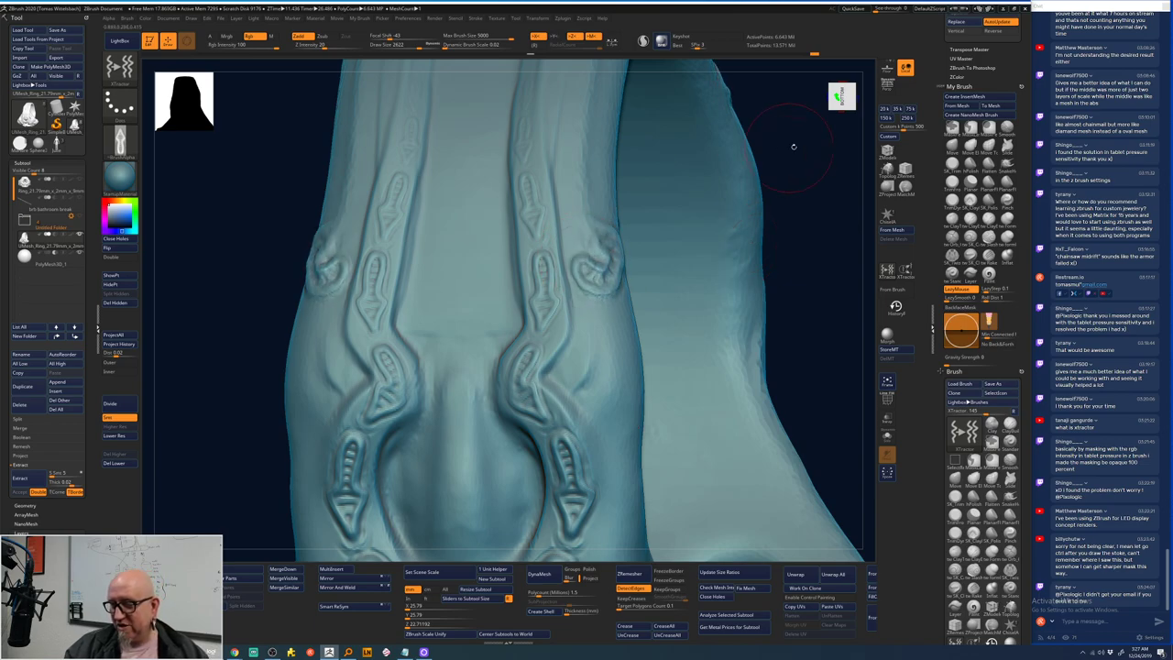
{"action": "left_click_drag", "start_coordinate": [794, 144], "coordinate": [516, 489]}
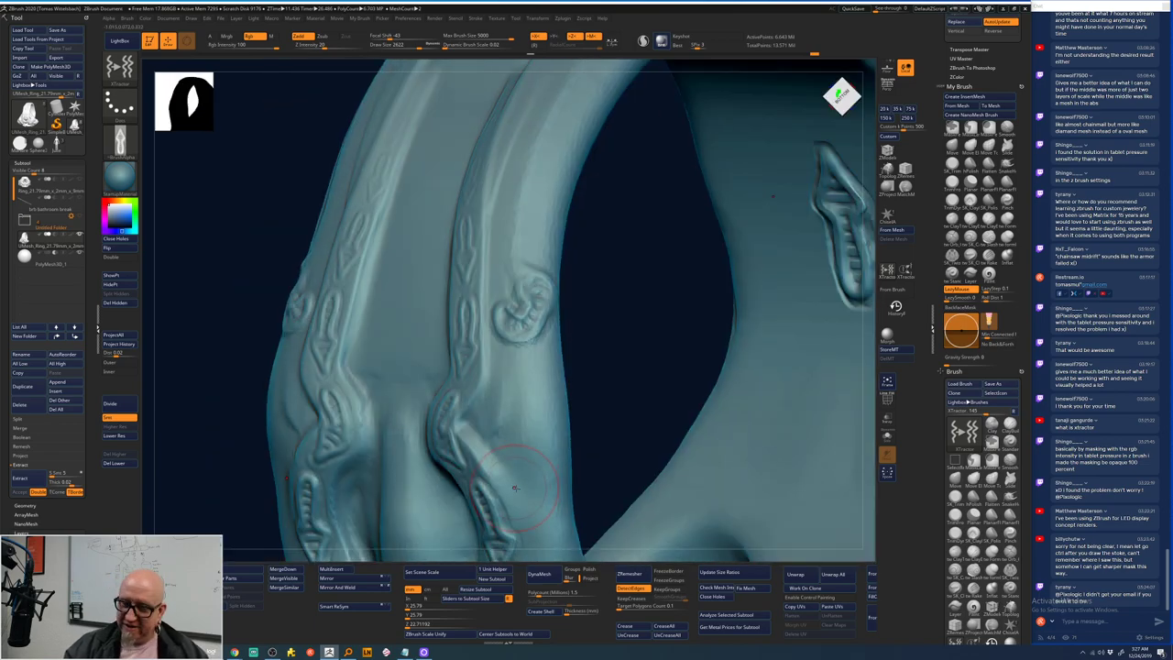
- Smooth away the old curl, undo a hook curl, stroke a chevron, and turn to the inner band
{"action": "key", "text": "shift"}
{"action": "mouse_move", "coordinate": [513, 302]}
{"action": "left_mouse_down", "text": "shift"}
{"action": "mouse_move", "coordinate": [523, 308]}
{"action": "mouse_move", "coordinate": [513, 348]}
{"action": "mouse_move", "coordinate": [551, 312]}
{"action": "mouse_move", "coordinate": [527, 264]}
{"action": "left_mouse_up", "text": "shift"}
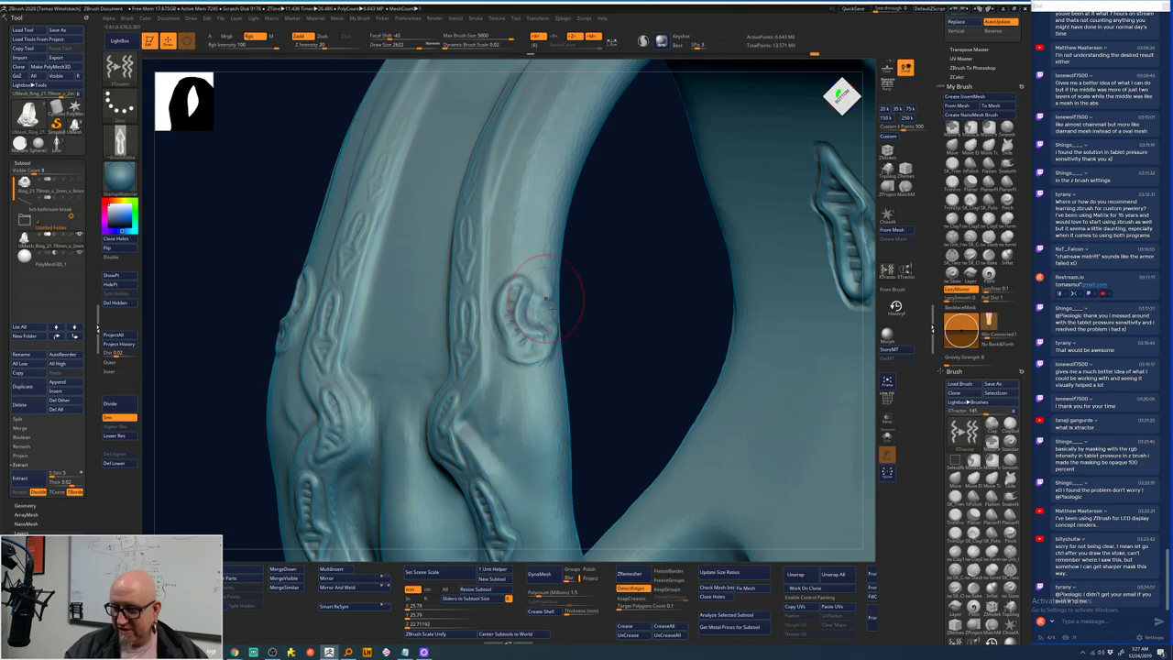
{"action": "left_click_drag", "start_coordinate": [522, 403], "coordinate": [523, 330]}
{"action": "key", "text": "ctrl"}
{"action": "key", "text": "ctrl+z"}
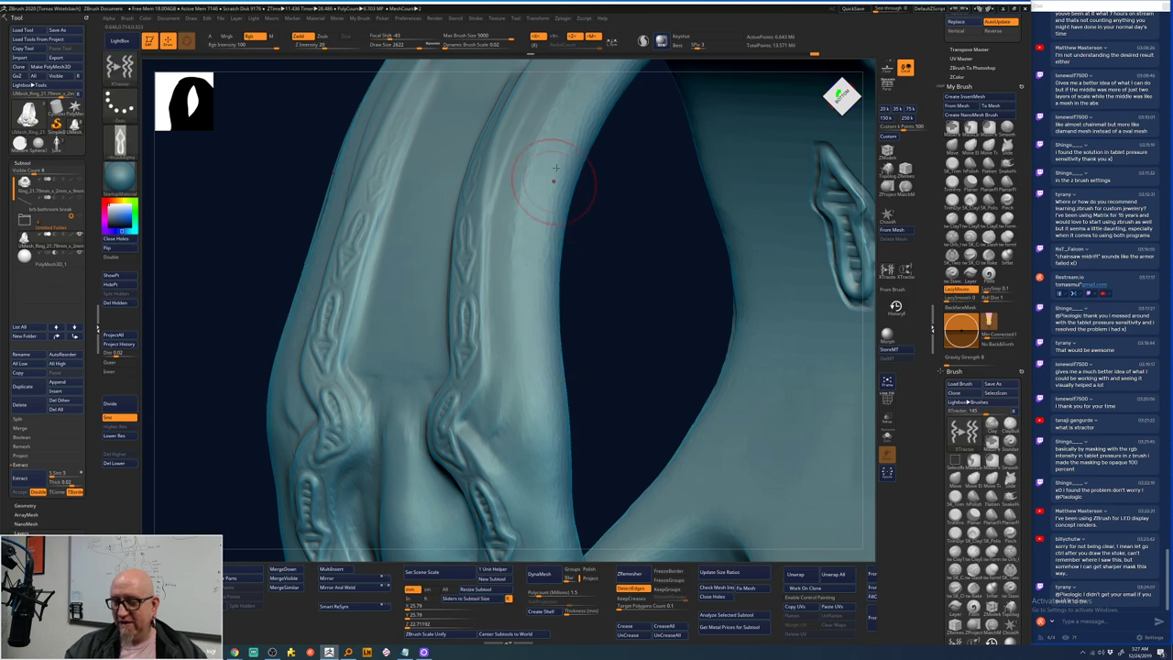
{"action": "mouse_move", "coordinate": [550, 147]}
{"action": "left_mouse_down"}
{"action": "mouse_move", "coordinate": [580, 96]}
{"action": "mouse_move", "coordinate": [516, 220]}
{"action": "mouse_move", "coordinate": [514, 286]}
{"action": "mouse_move", "coordinate": [546, 423]}
{"action": "mouse_move", "coordinate": [532, 511]}
{"action": "left_mouse_up"}
{"action": "mouse_move", "coordinate": [603, 487]}
{"action": "left_mouse_down"}
{"action": "mouse_move", "coordinate": [610, 393]}
{"action": "mouse_move", "coordinate": [399, 399]}
{"action": "mouse_move", "coordinate": [411, 413]}
{"action": "mouse_move", "coordinate": [454, 337]}
{"action": "mouse_move", "coordinate": [660, 314]}
{"action": "mouse_move", "coordinate": [691, 270]}
{"action": "mouse_move", "coordinate": [682, 305]}
{"action": "mouse_move", "coordinate": [743, 250]}
{"action": "mouse_move", "coordinate": [450, 340]}
{"action": "mouse_move", "coordinate": [686, 340]}
{"action": "mouse_move", "coordinate": [666, 373]}
{"action": "left_mouse_up"}
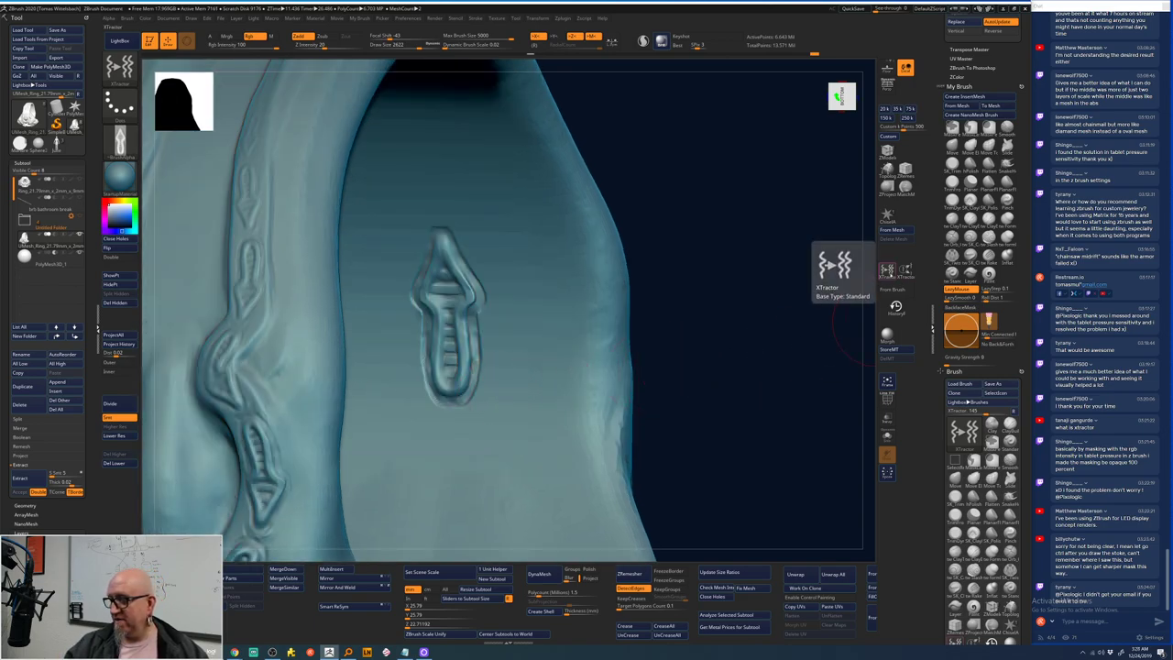
- Pick a different sculpting brush from the brush picker and increase its Draw Size
{"action": "left_click", "coordinate": [889, 272]}
{"action": "left_click", "coordinate": [893, 289]}
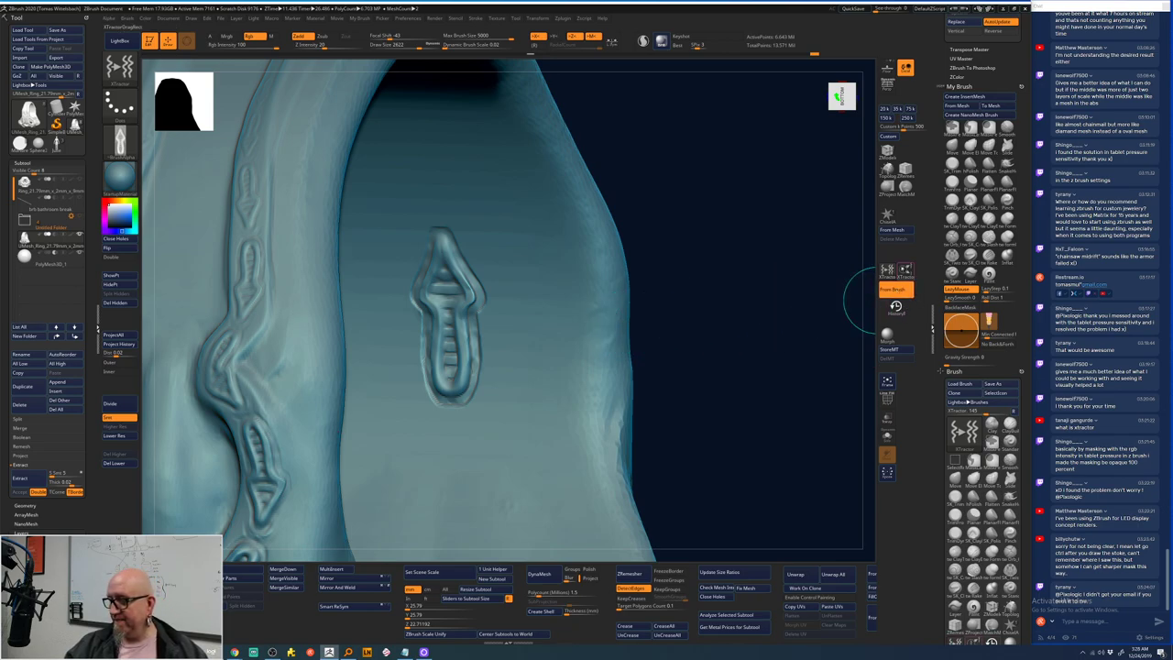
{"action": "left_click", "coordinate": [887, 271]}
{"action": "left_click", "coordinate": [763, 292]}
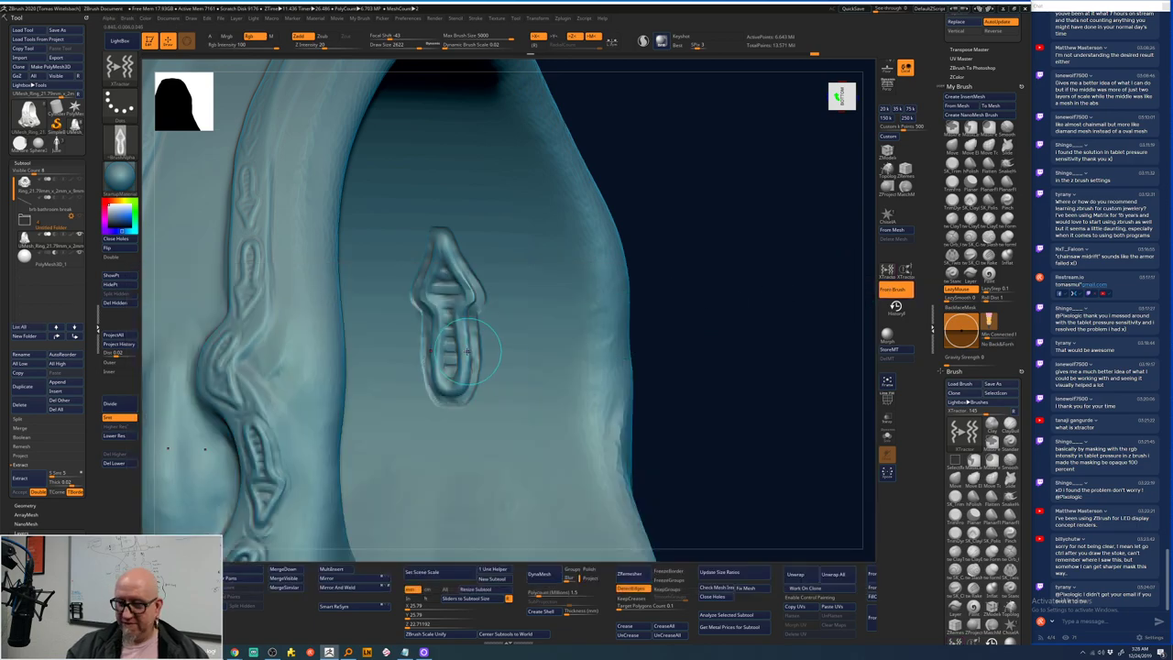
{"action": "key", "text": "space"}
{"action": "left_click_drag", "start_coordinate": [466, 352], "coordinate": [513, 376]}
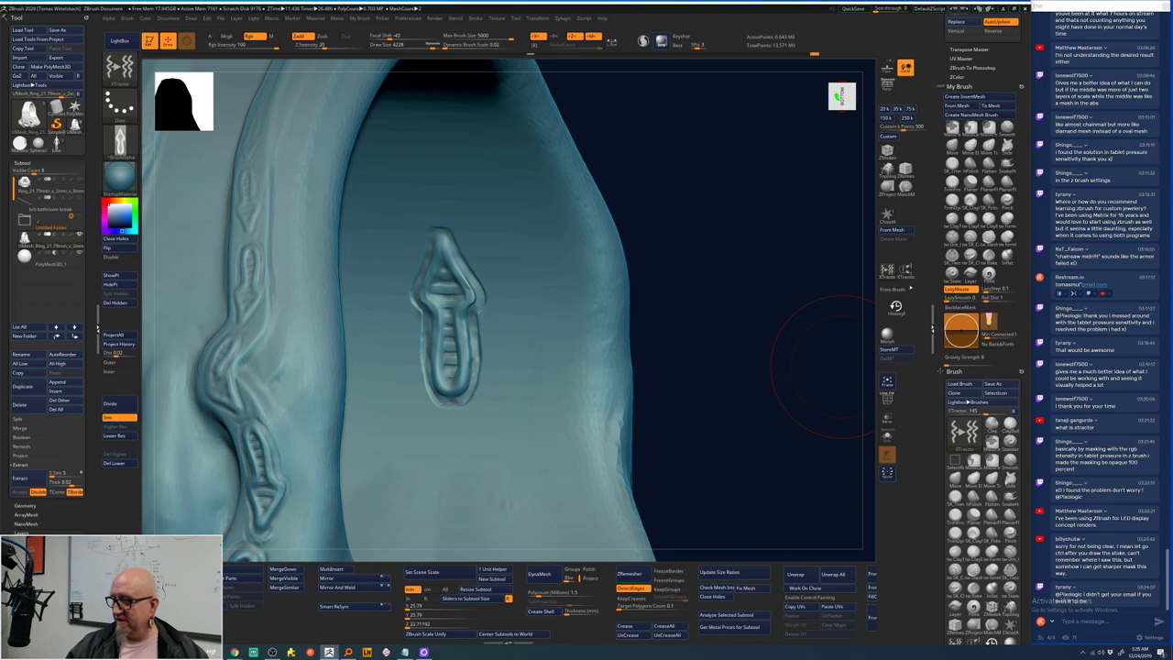
- Undo the carved detail on the left band, re-enabling Alpha From Brush Stroke
{"action": "left_click", "coordinate": [894, 289]}
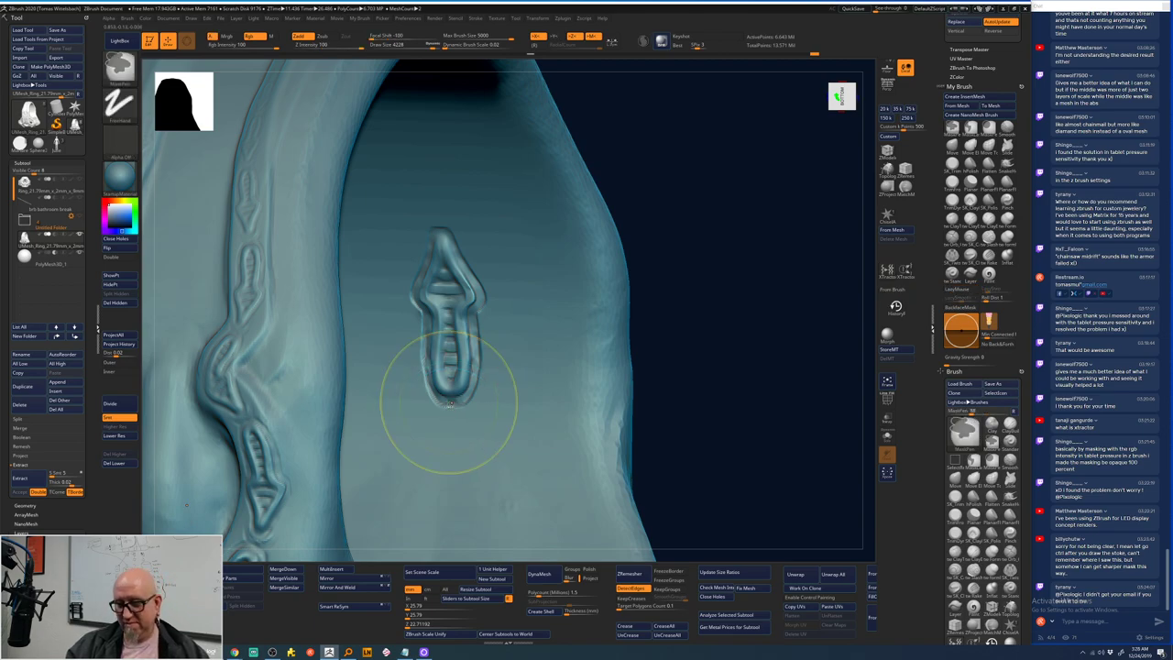
{"action": "key", "text": "ctrl+z"}
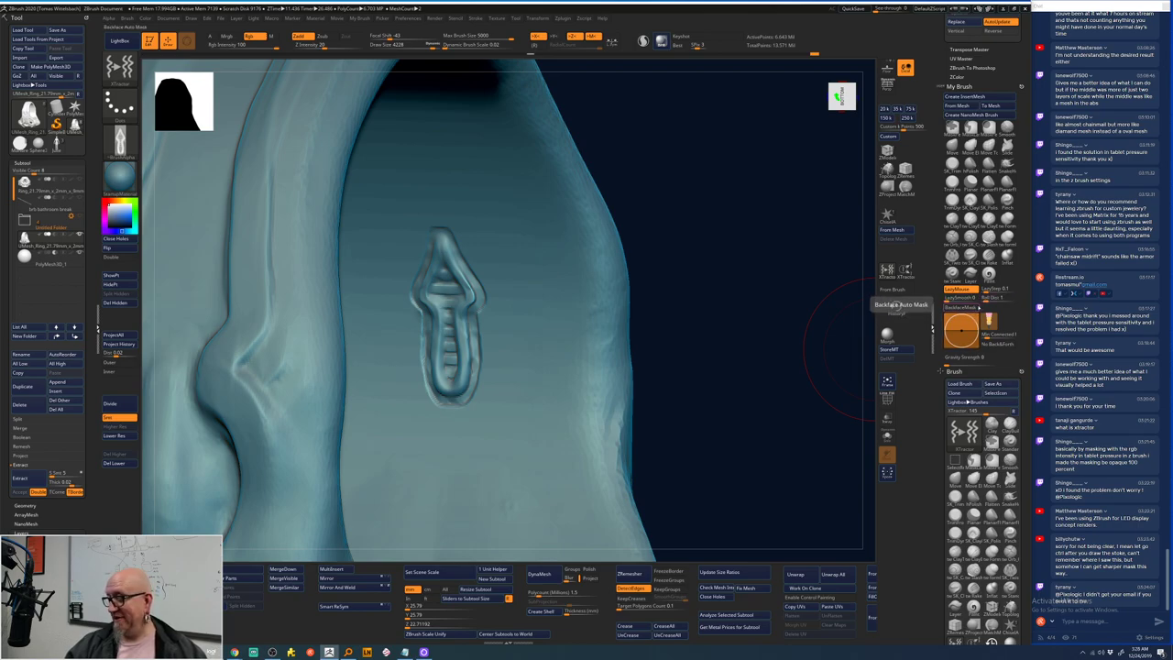
{"action": "left_click", "coordinate": [894, 289]}
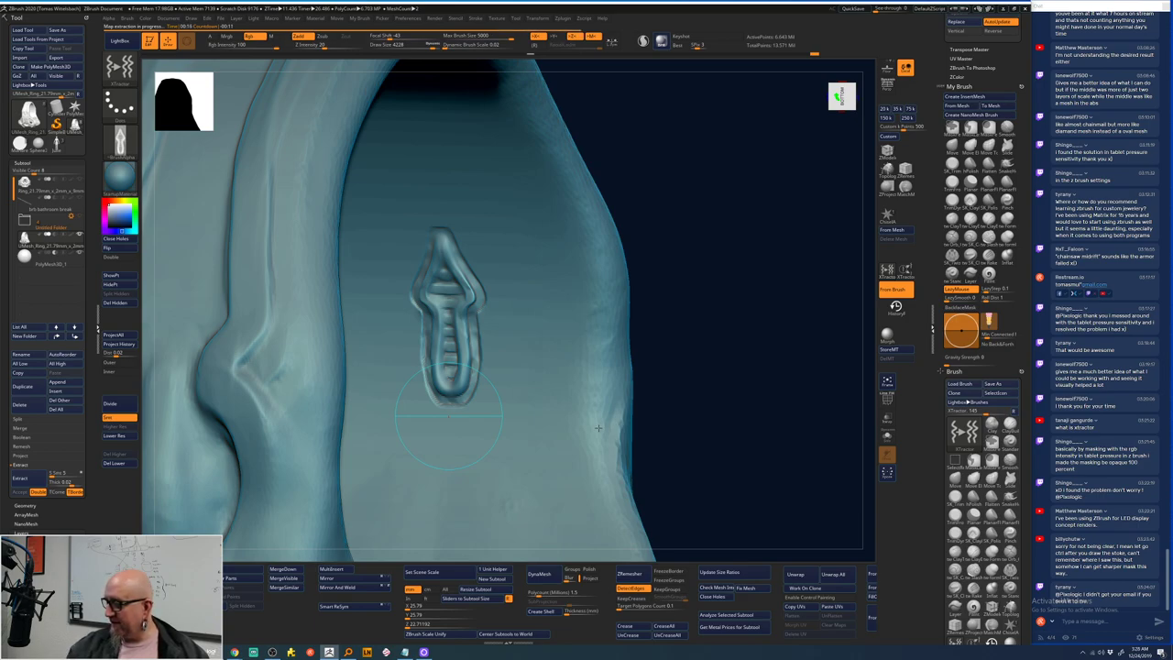
- Send an e-mail address reply in the OBS stream chat, then switch back to ZBrush
{"action": "key", "text": "alt+Tab"}
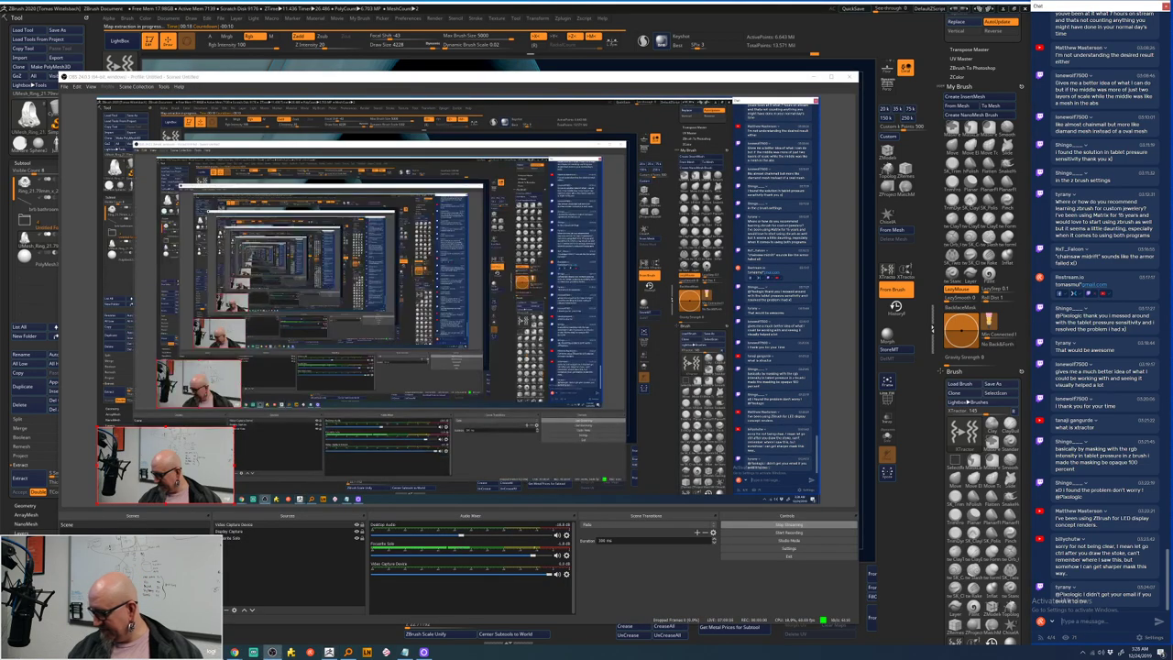
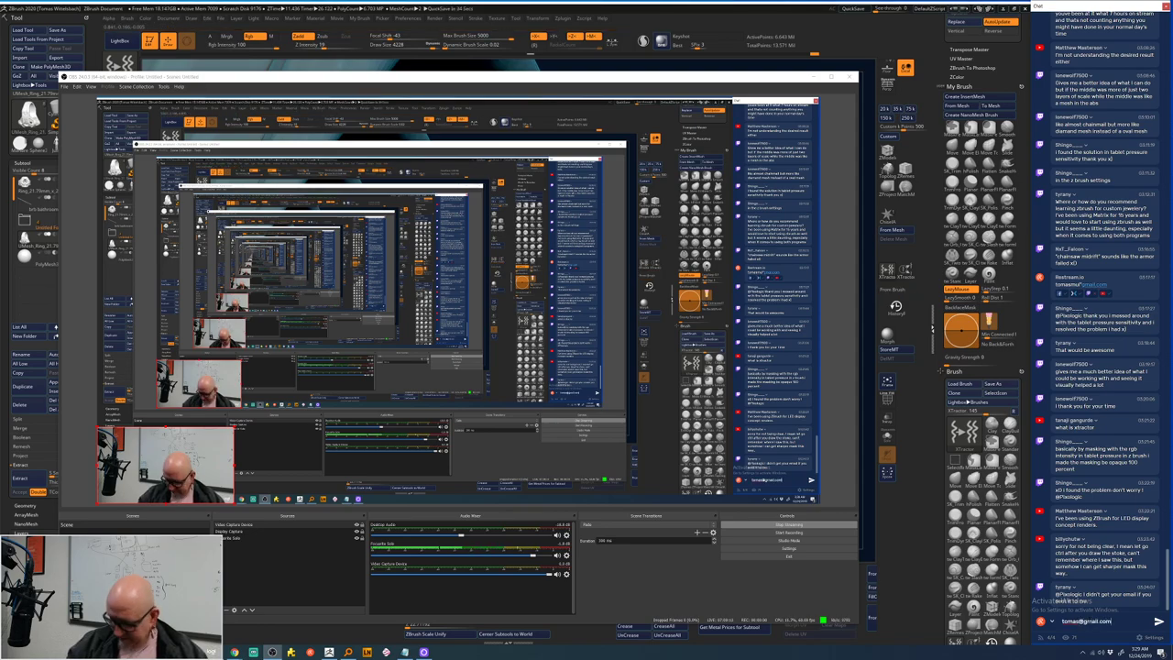
{"action": "key", "text": "Return"}
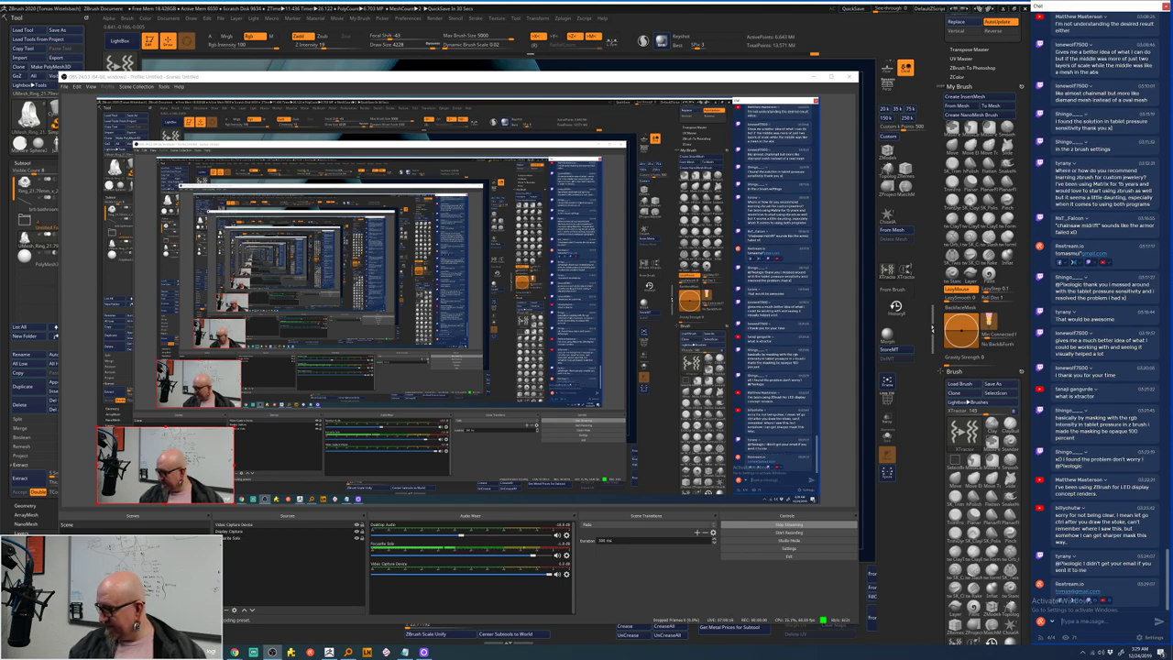
{"action": "key", "text": "alt+Tab"}
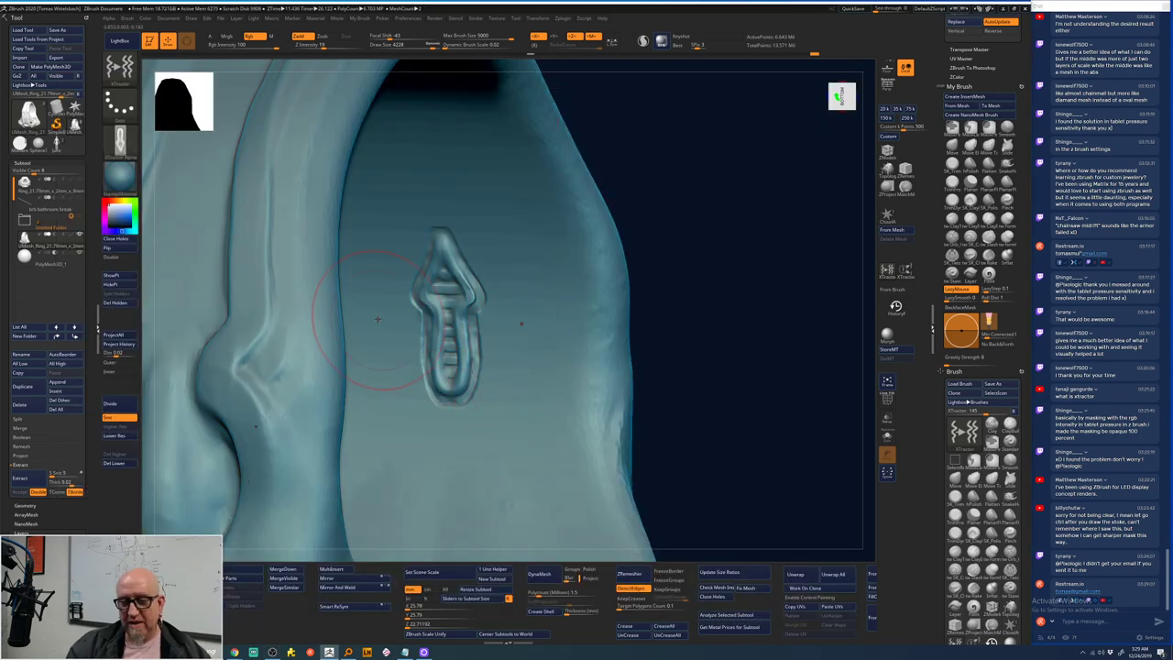
- Carve test marks beside the arrow emblem, then undo the two arrow details on the left band
{"action": "left_click_drag", "start_coordinate": [330, 163], "coordinate": [302, 215]}
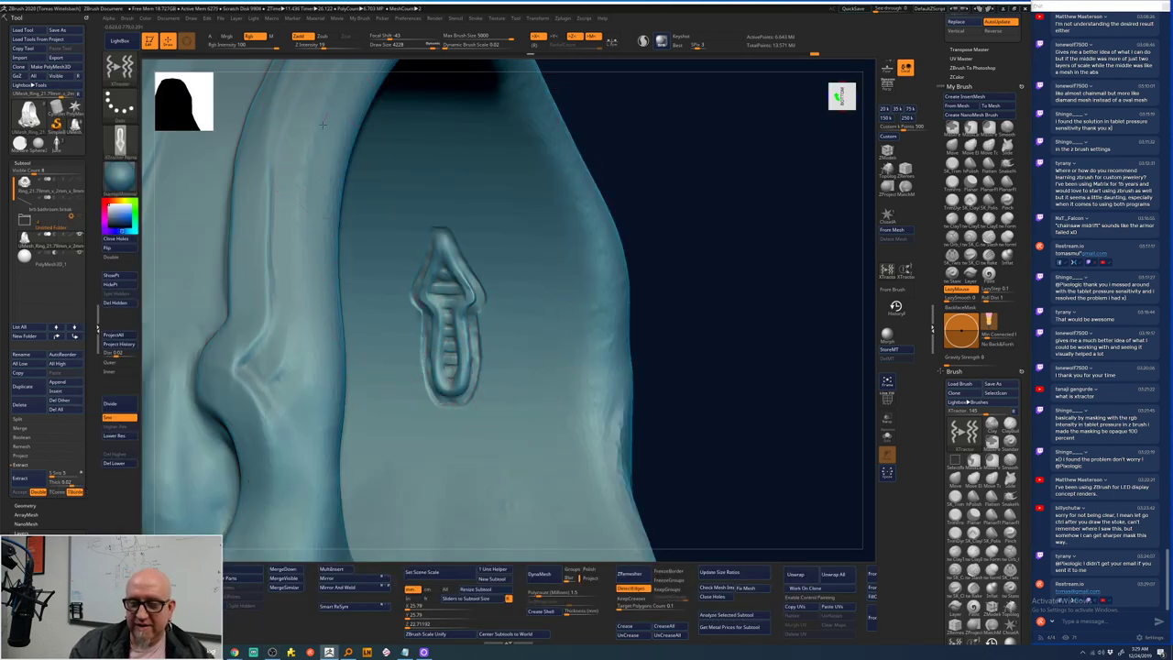
{"action": "mouse_move", "coordinate": [330, 133]}
{"action": "left_mouse_down"}
{"action": "mouse_move", "coordinate": [308, 213]}
{"action": "mouse_move", "coordinate": [312, 549]}
{"action": "left_mouse_up"}
{"action": "key", "text": "shift"}
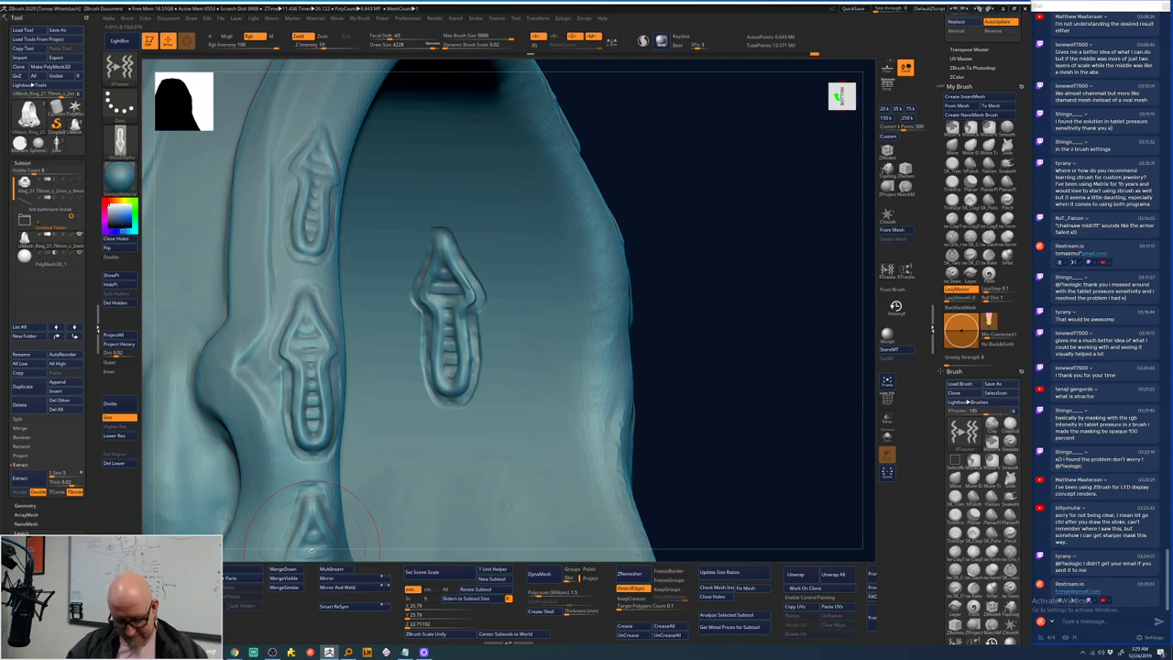
{"action": "key", "text": "ctrl"}
{"action": "key", "text": "ctrl+z"}
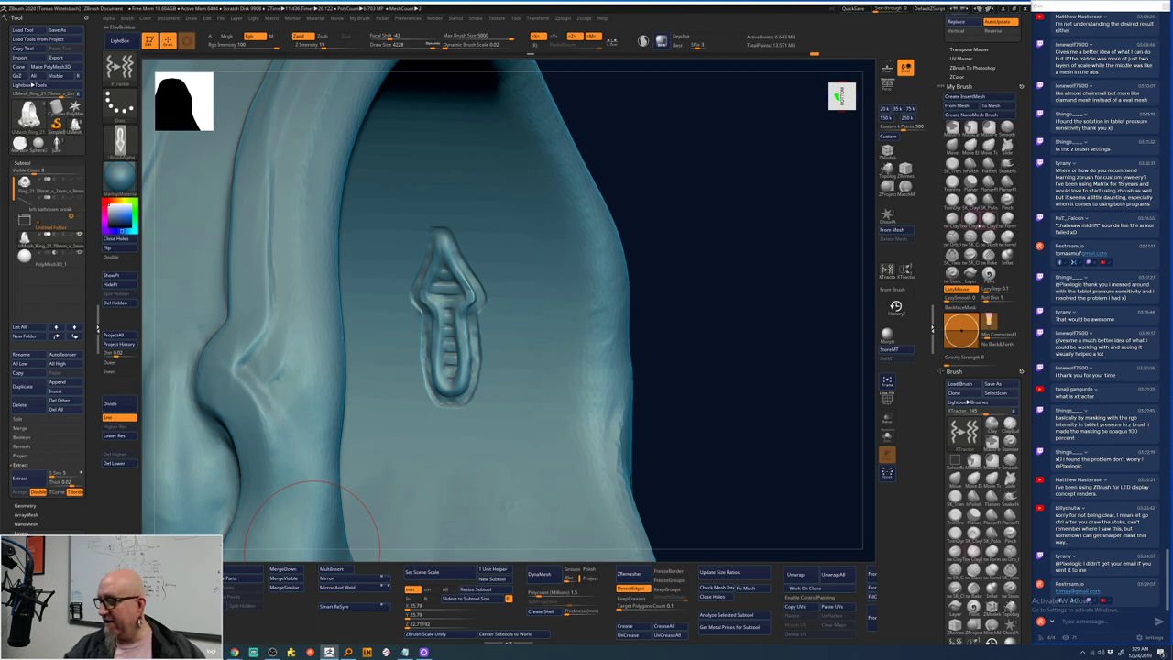
{"action": "key", "text": "shift"}
{"action": "key", "text": "space"}
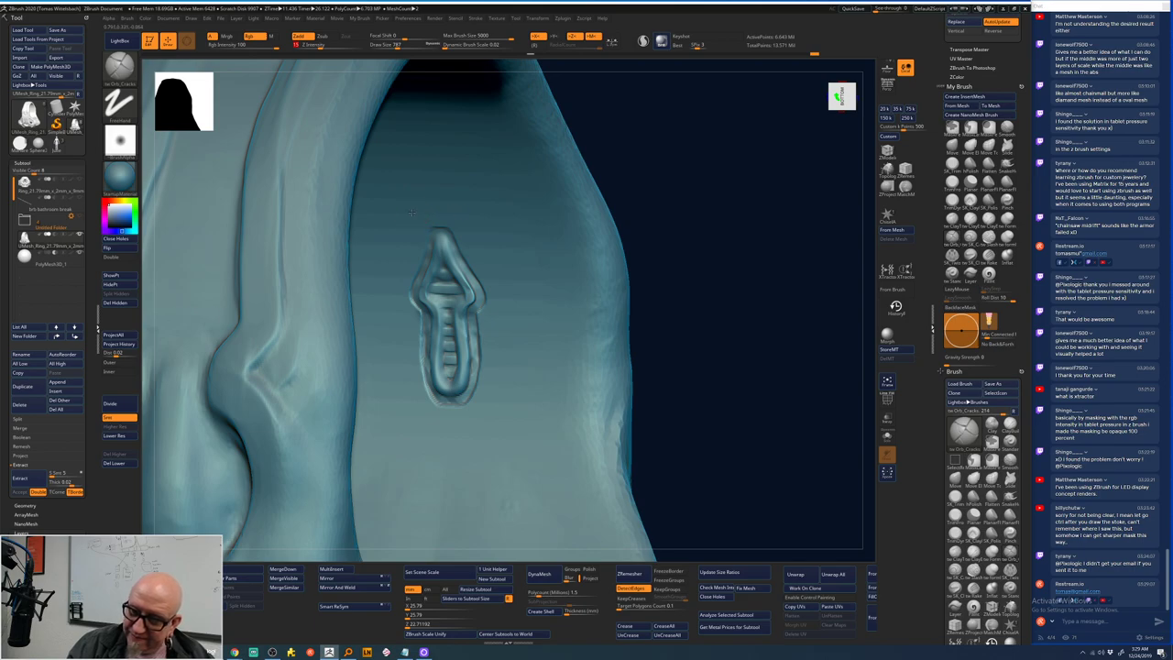
- Engrave a stack of seven thin horizontal lines across the band with Orb_Cracks under X symmetry
{"action": "mouse_move", "coordinate": [411, 212]}
{"action": "left_mouse_down"}
{"action": "mouse_move", "coordinate": [506, 211]}
{"action": "mouse_move", "coordinate": [446, 225]}
{"action": "mouse_move", "coordinate": [515, 229]}
{"action": "left_mouse_up"}
{"action": "mouse_move", "coordinate": [445, 242]}
{"action": "left_mouse_down"}
{"action": "mouse_move", "coordinate": [537, 247]}
{"action": "mouse_move", "coordinate": [479, 260]}
{"action": "mouse_move", "coordinate": [544, 263]}
{"action": "mouse_move", "coordinate": [506, 280]}
{"action": "mouse_move", "coordinate": [541, 284]}
{"action": "mouse_move", "coordinate": [559, 305]}
{"action": "left_mouse_up"}
{"action": "left_click_drag", "start_coordinate": [484, 321], "coordinate": [569, 332]}
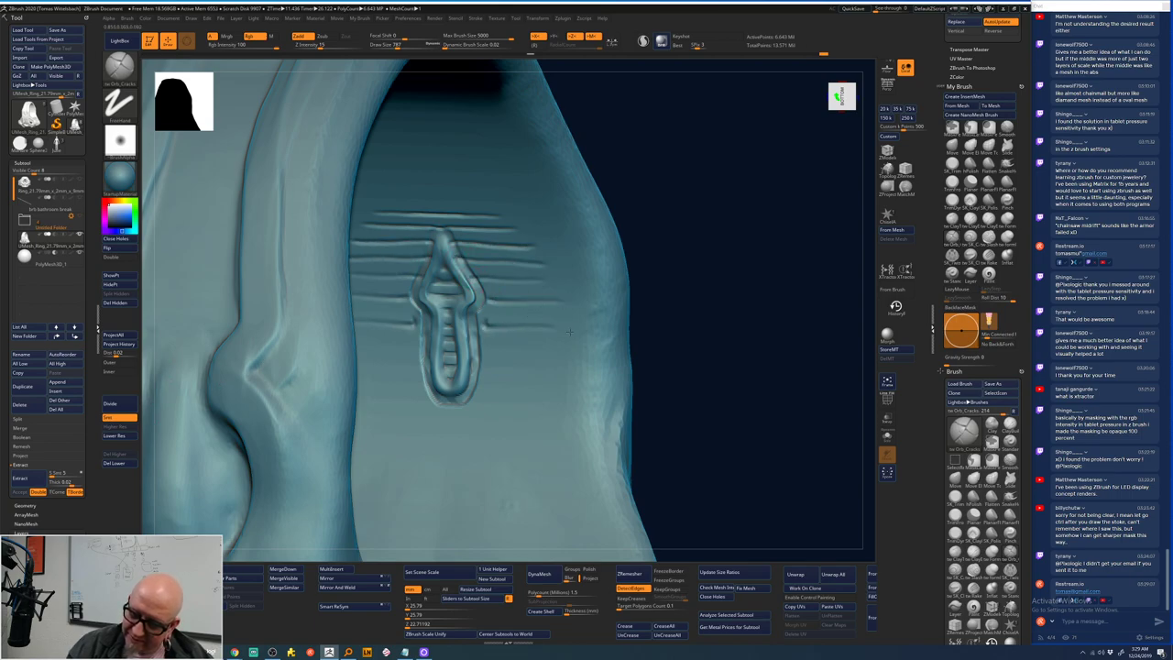
{"action": "mouse_move", "coordinate": [484, 350]}
{"action": "left_mouse_down"}
{"action": "mouse_move", "coordinate": [526, 357]}
{"action": "mouse_move", "coordinate": [517, 383]}
{"action": "mouse_move", "coordinate": [546, 384]}
{"action": "left_mouse_up"}
{"action": "left_click_drag", "start_coordinate": [484, 399], "coordinate": [556, 405]}
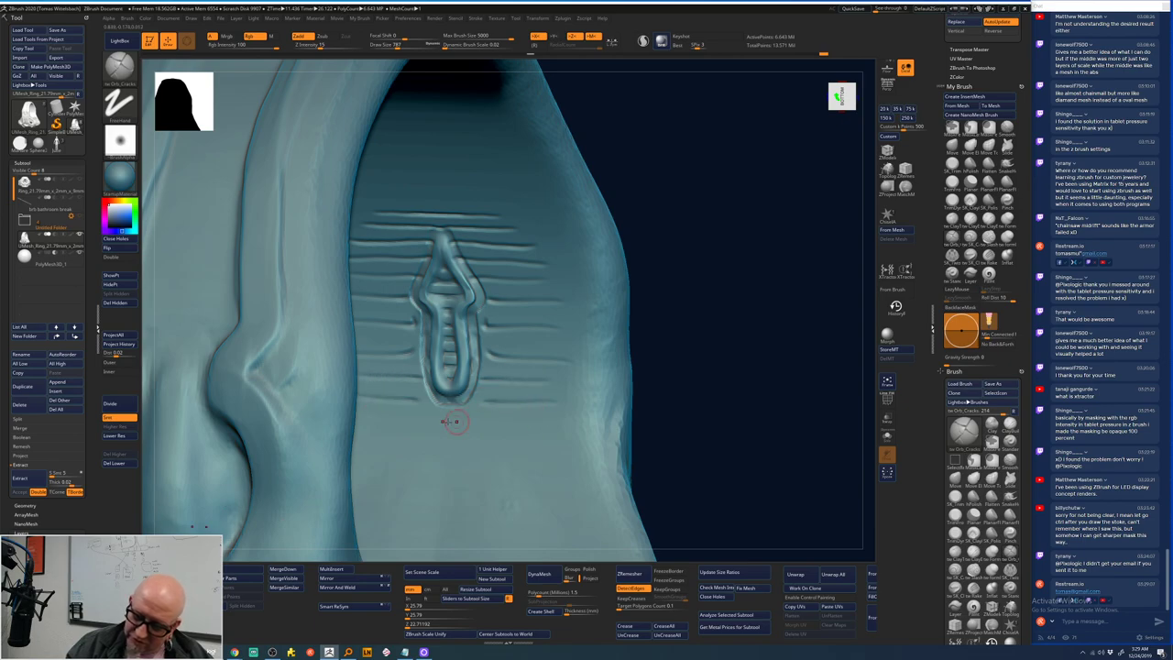
{"action": "left_click_drag", "start_coordinate": [455, 421], "coordinate": [536, 426]}
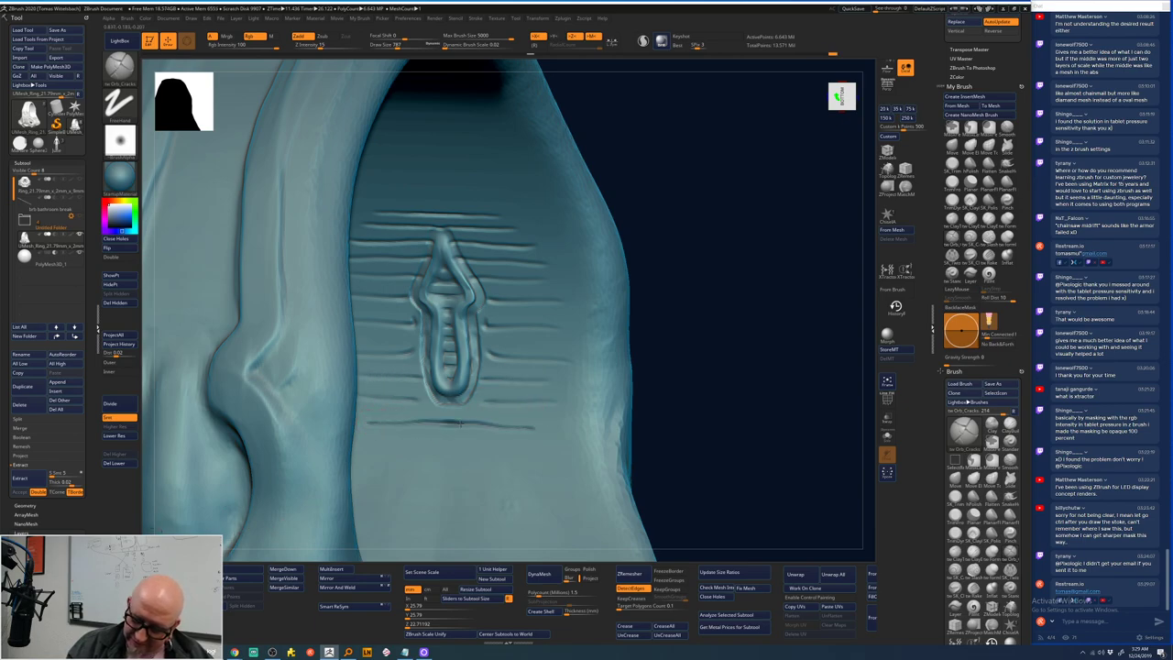
{"action": "left_click_drag", "start_coordinate": [374, 214], "coordinate": [548, 212]}
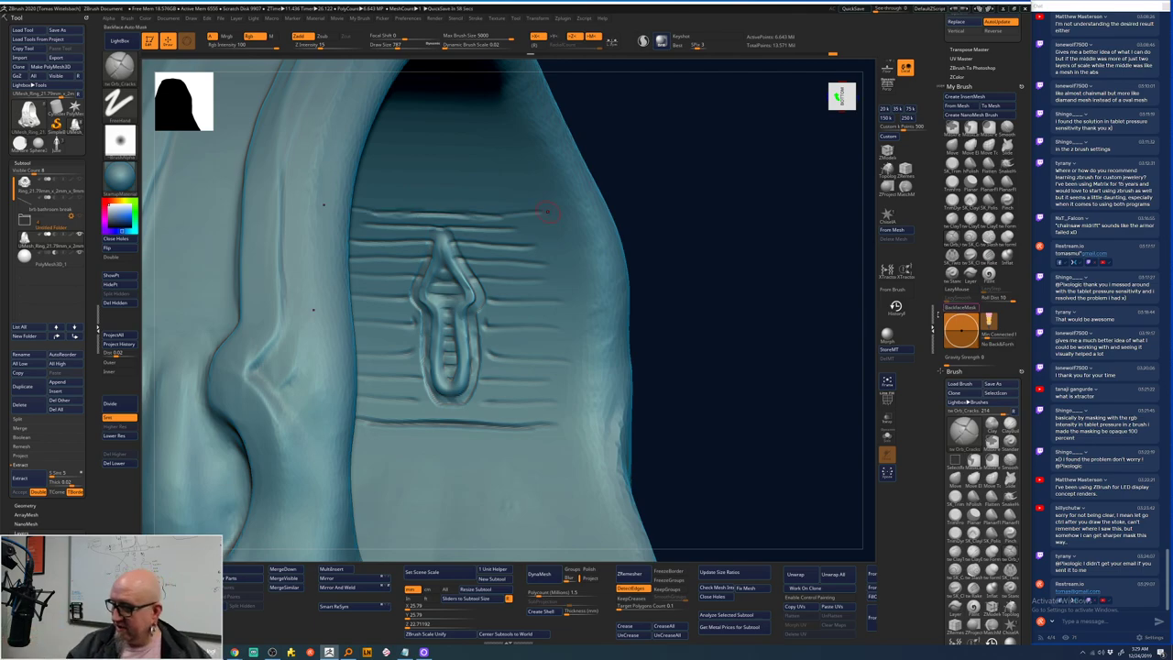
- Try an XTractor stroke over the engraving, undo it, and enable Alpha From Brush Stroke
{"action": "key", "text": "space"}
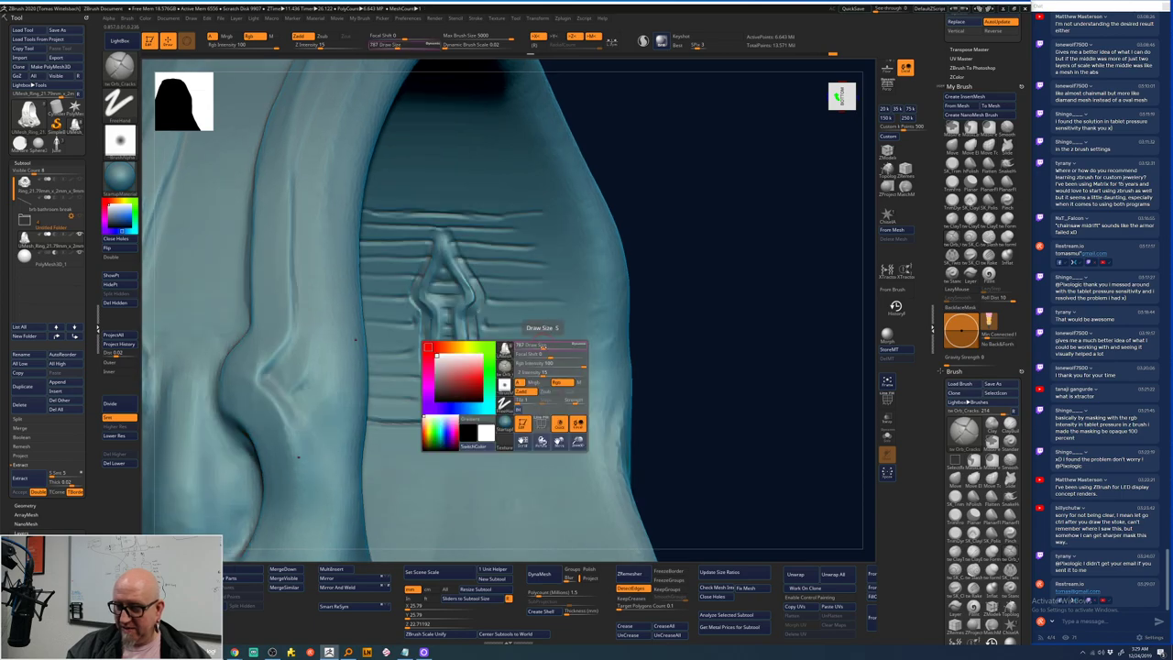
{"action": "left_click_drag", "start_coordinate": [660, 339], "coordinate": [811, 316]}
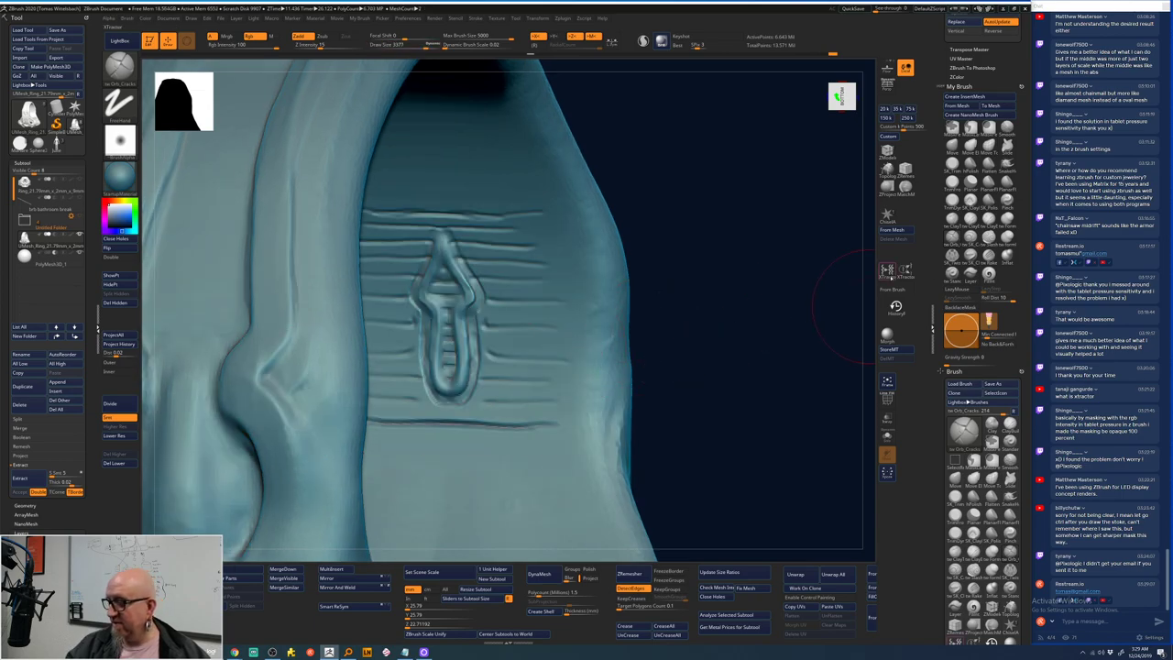
{"action": "left_click", "coordinate": [888, 271]}
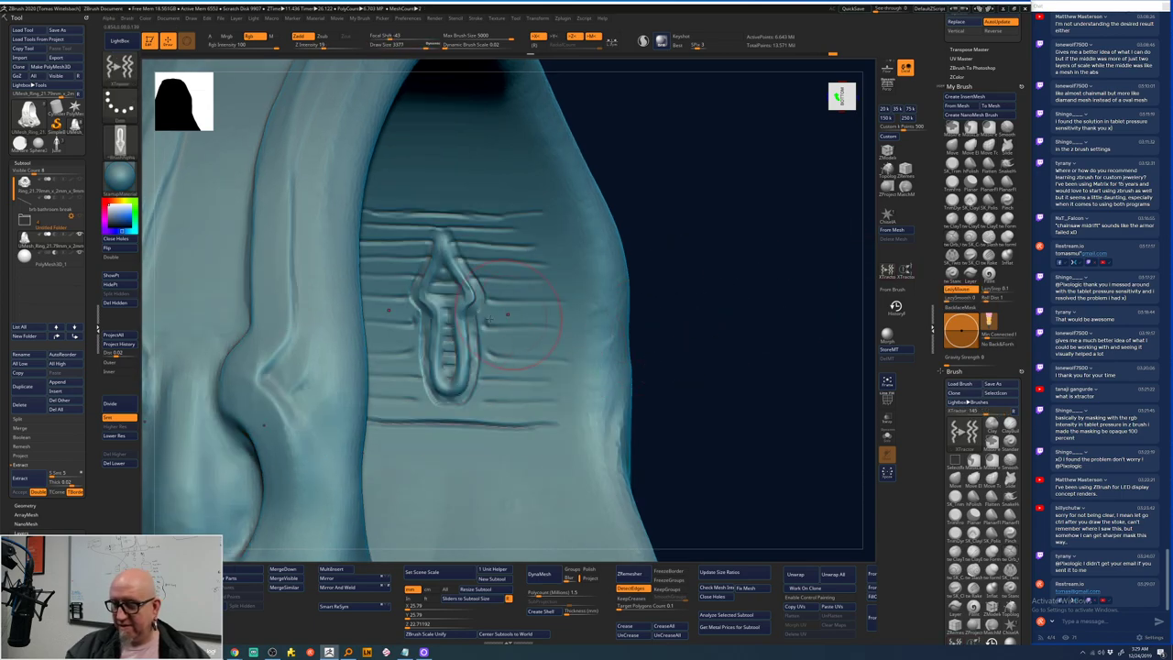
{"action": "left_click_drag", "start_coordinate": [488, 318], "coordinate": [447, 313]}
{"action": "key", "text": "space"}
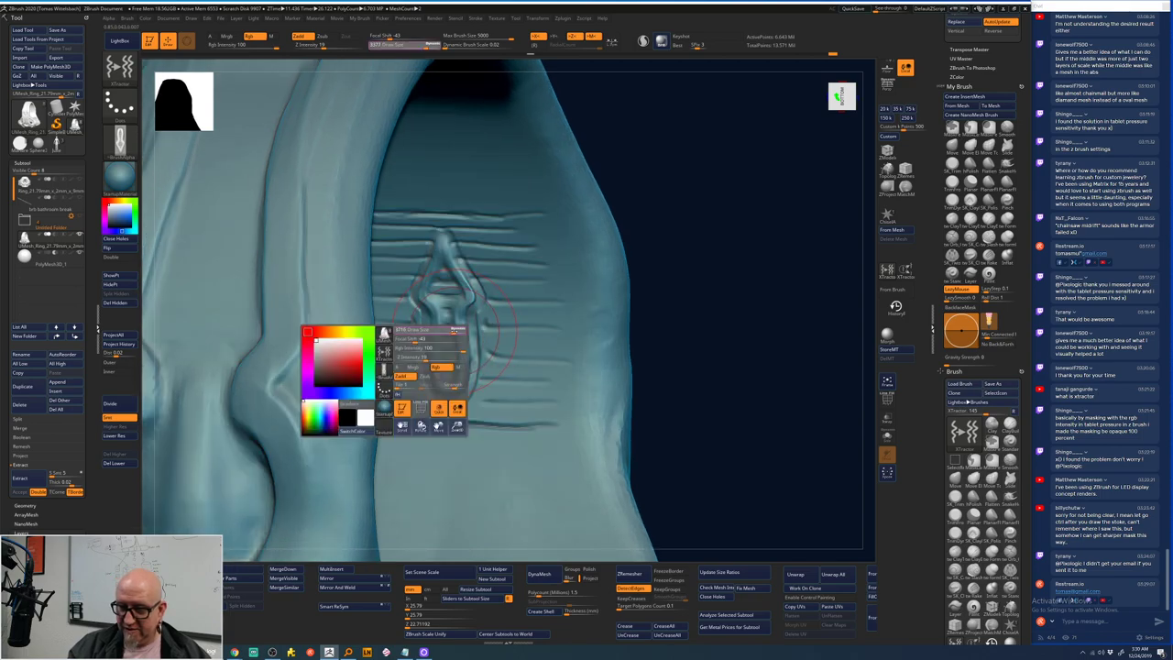
{"action": "key", "text": "ctrl+z"}
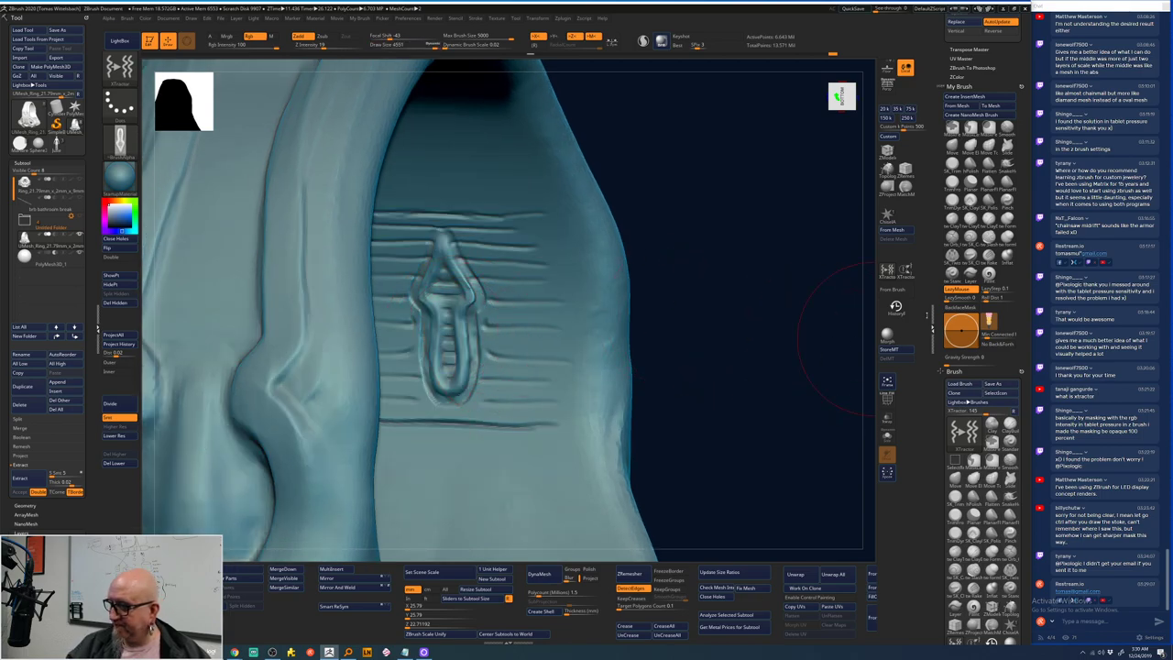
{"action": "left_click", "coordinate": [893, 290]}
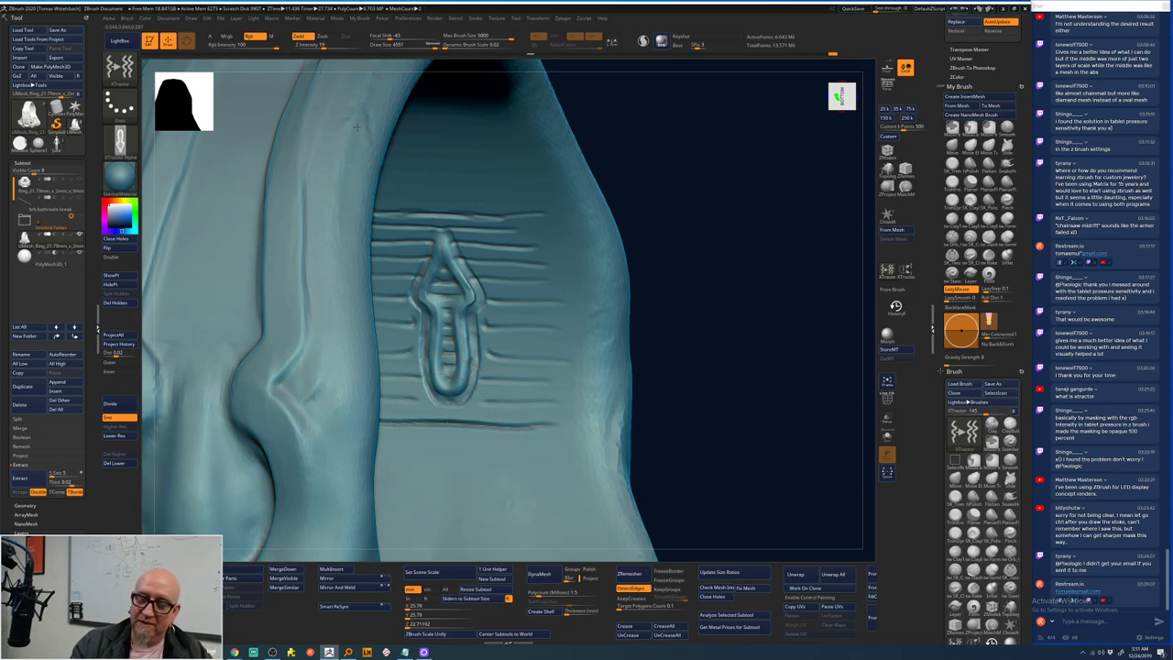
- Sculpt two loops on the upper-left band and draw thin curving insert-mesh strips across the right side
{"action": "left_click_drag", "start_coordinate": [348, 156], "coordinate": [339, 251]}
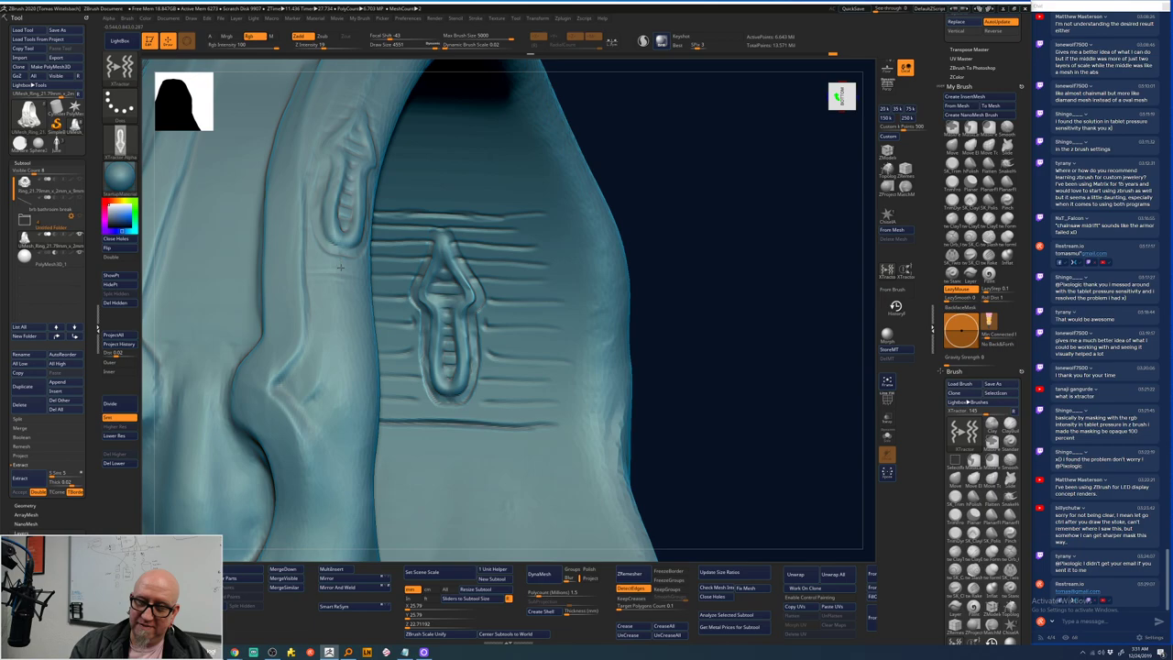
{"action": "mouse_move", "coordinate": [341, 301]}
{"action": "left_mouse_down"}
{"action": "mouse_move", "coordinate": [323, 357]}
{"action": "mouse_move", "coordinate": [322, 423]}
{"action": "mouse_move", "coordinate": [346, 469]}
{"action": "mouse_move", "coordinate": [350, 537]}
{"action": "left_mouse_up"}
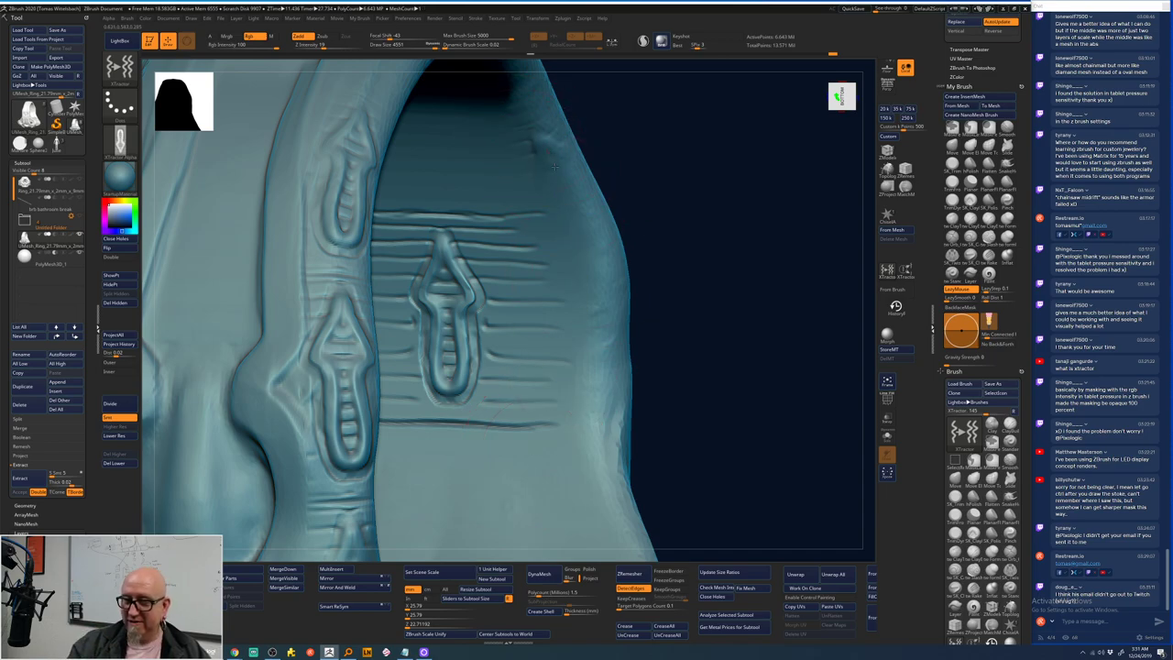
{"action": "mouse_move", "coordinate": [543, 139]}
{"action": "left_mouse_down"}
{"action": "mouse_move", "coordinate": [600, 275]}
{"action": "mouse_move", "coordinate": [564, 428]}
{"action": "mouse_move", "coordinate": [495, 467]}
{"action": "left_mouse_up"}
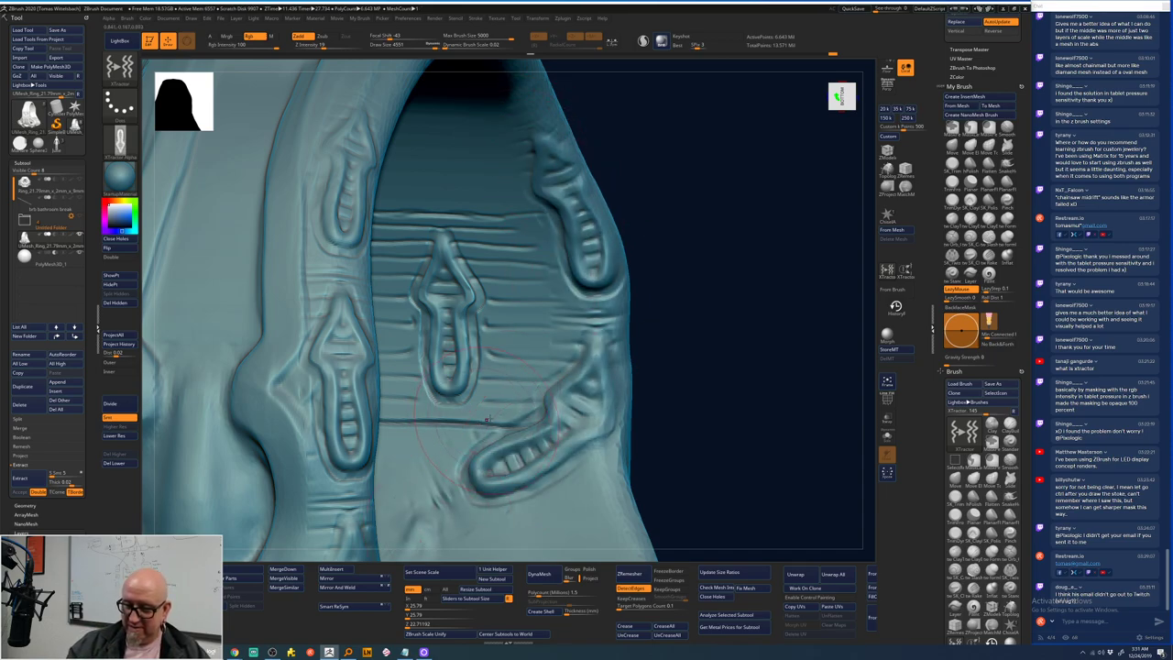
{"action": "mouse_move", "coordinate": [514, 396]}
{"action": "left_mouse_down"}
{"action": "mouse_move", "coordinate": [535, 267]}
{"action": "mouse_move", "coordinate": [471, 101]}
{"action": "mouse_move", "coordinate": [432, 88]}
{"action": "left_mouse_up"}
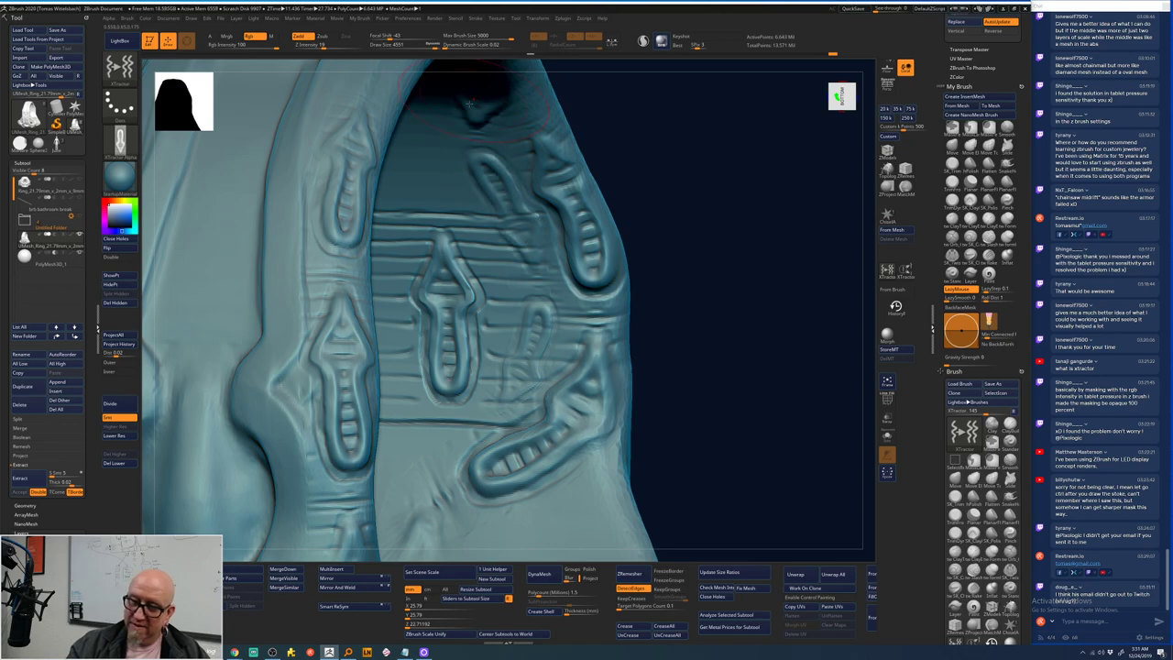
{"action": "mouse_move", "coordinate": [486, 243]}
{"action": "left_mouse_down"}
{"action": "mouse_move", "coordinate": [500, 310]}
{"action": "mouse_move", "coordinate": [489, 379]}
{"action": "mouse_move", "coordinate": [448, 439]}
{"action": "mouse_move", "coordinate": [389, 488]}
{"action": "left_mouse_up"}
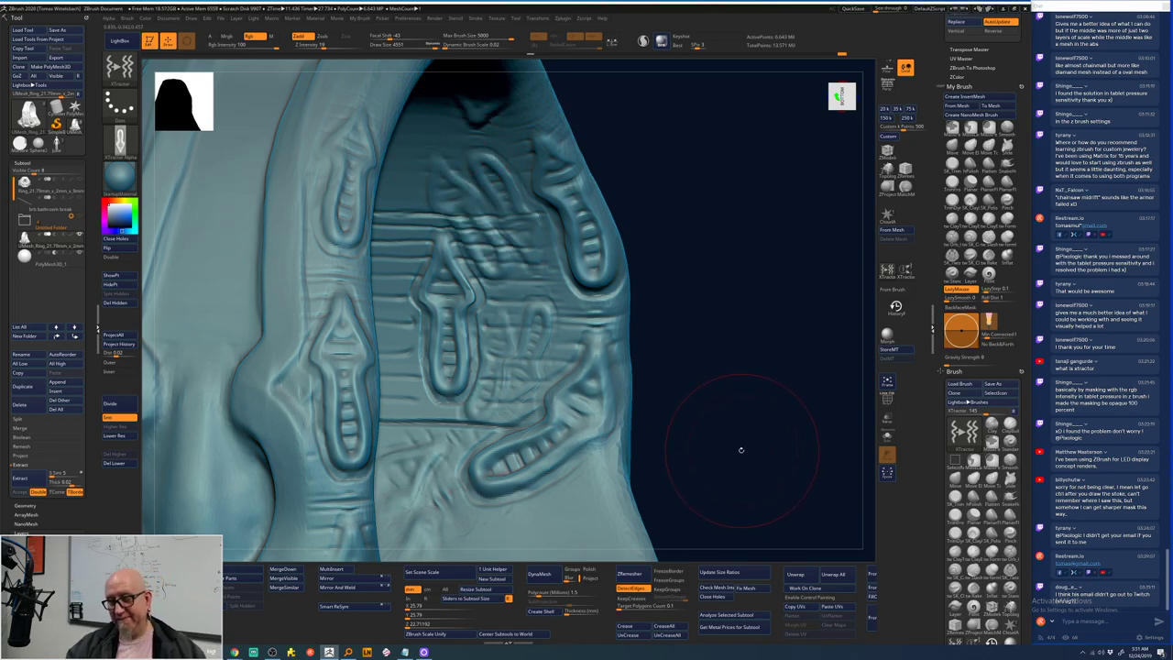
{"action": "key", "text": "f"}
{"action": "left_click_drag", "start_coordinate": [651, 272], "coordinate": [645, 263]}
{"action": "key", "text": "shift"}
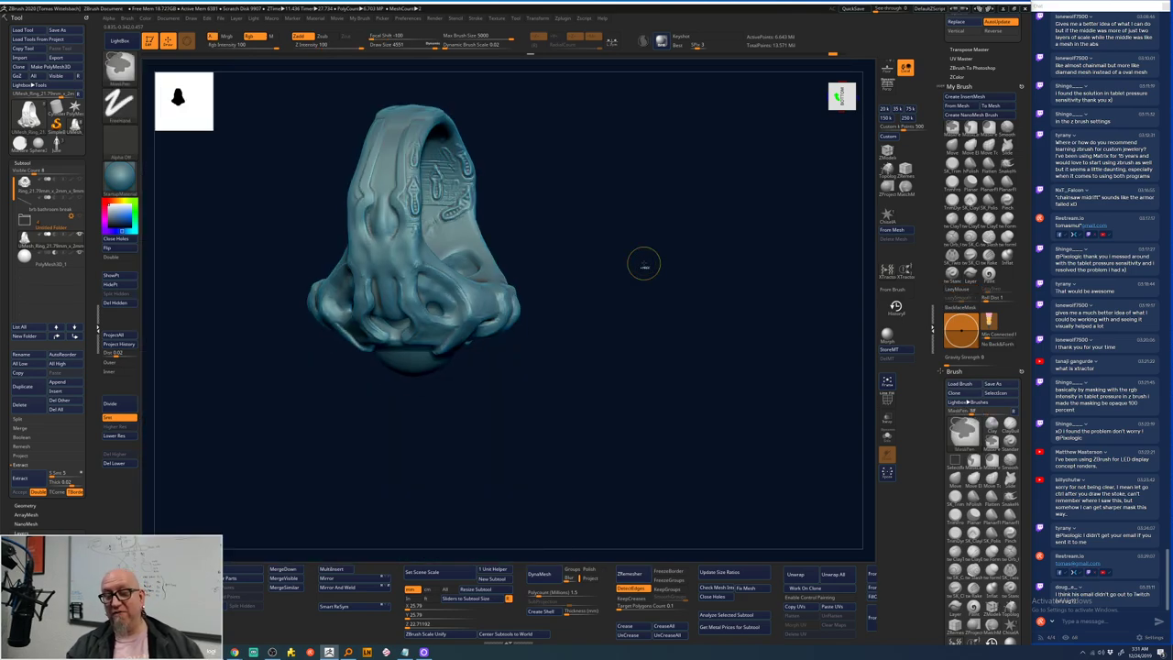
- Step back to an earlier sculpt state via Undo History, removing the recent band engravings
{"action": "key", "text": "shift"}
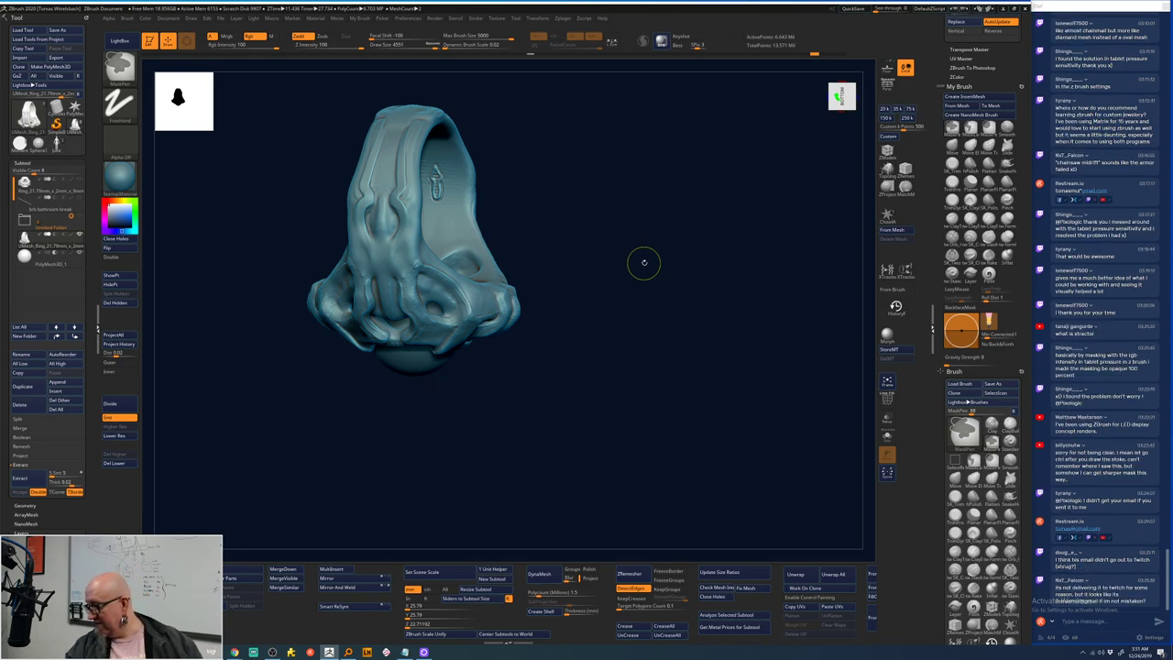
{"action": "key", "text": "b"}
{"action": "key", "text": "x"}
{"action": "key", "text": "t"}
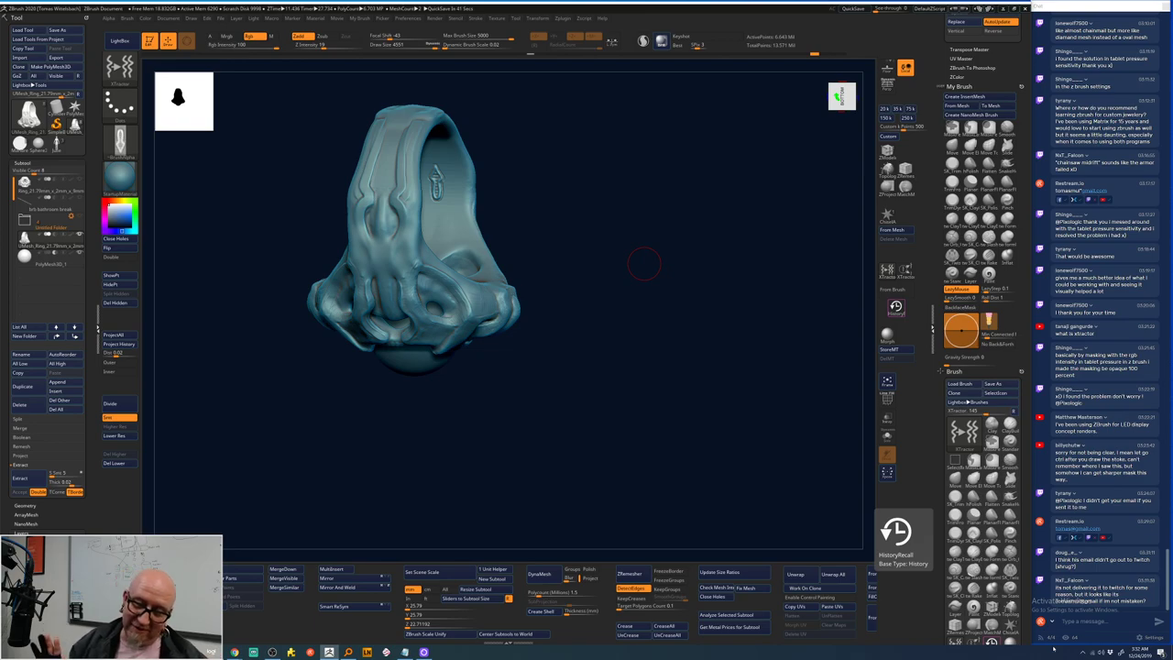
- Rotate the ring to another side while toggling between masking and the XTractor brush
{"action": "key", "text": "ctrl"}
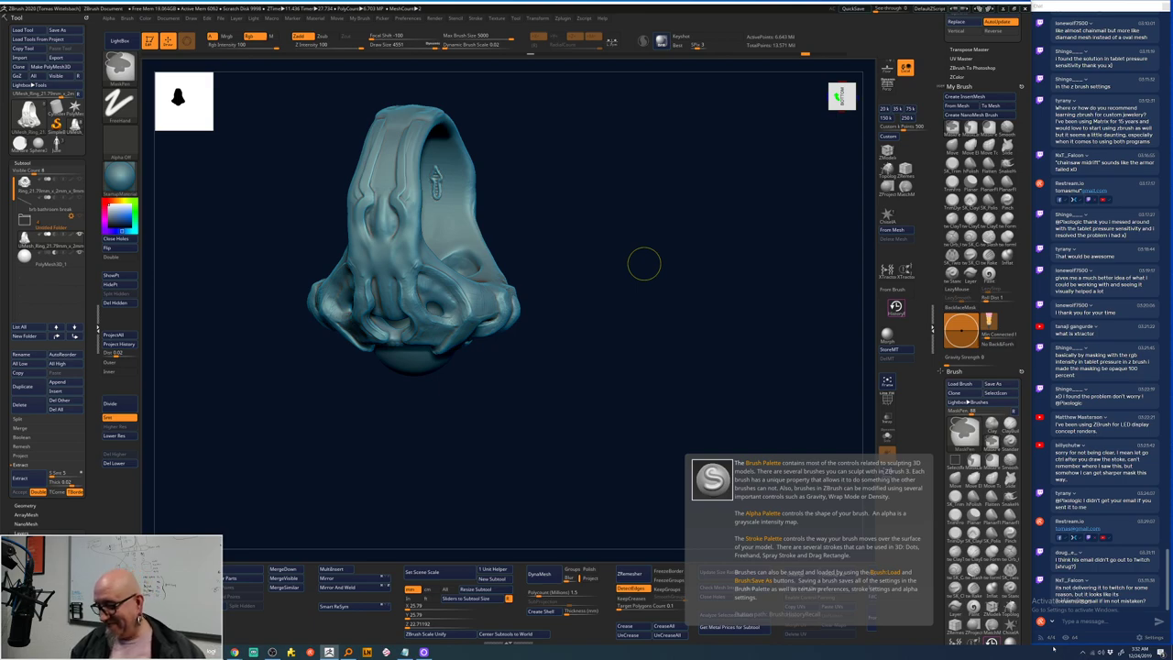
{"action": "left_click_drag", "start_coordinate": [644, 264], "coordinate": [617, 398]}
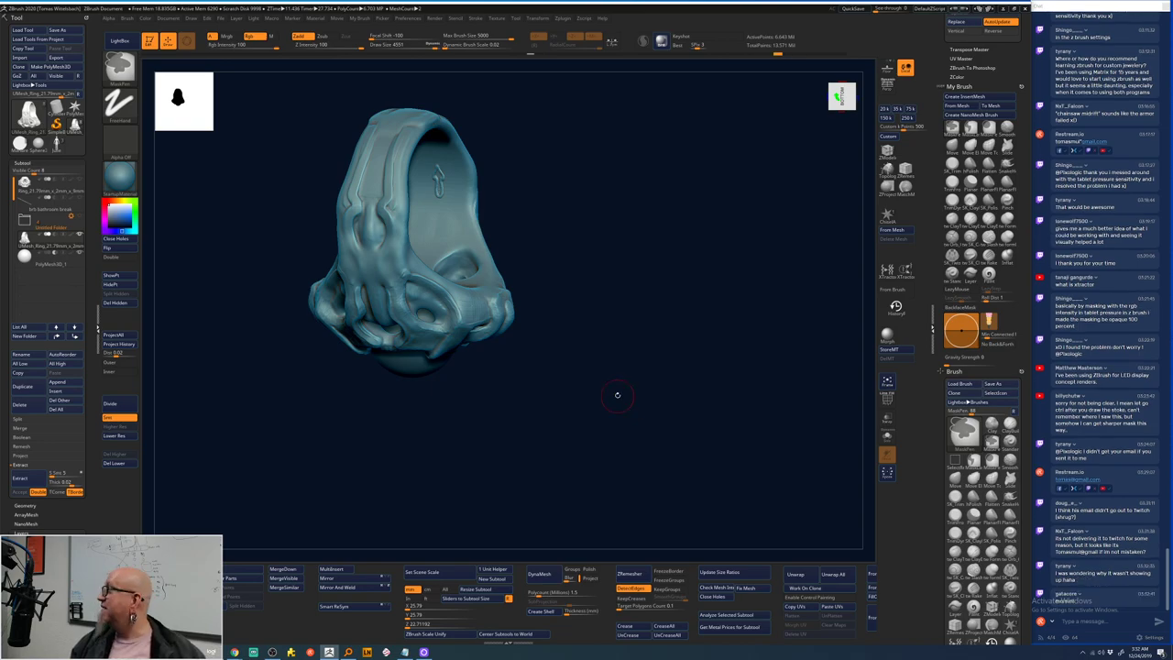
{"action": "key", "text": "b"}
{"action": "key", "text": "x"}
{"action": "key", "text": "t"}
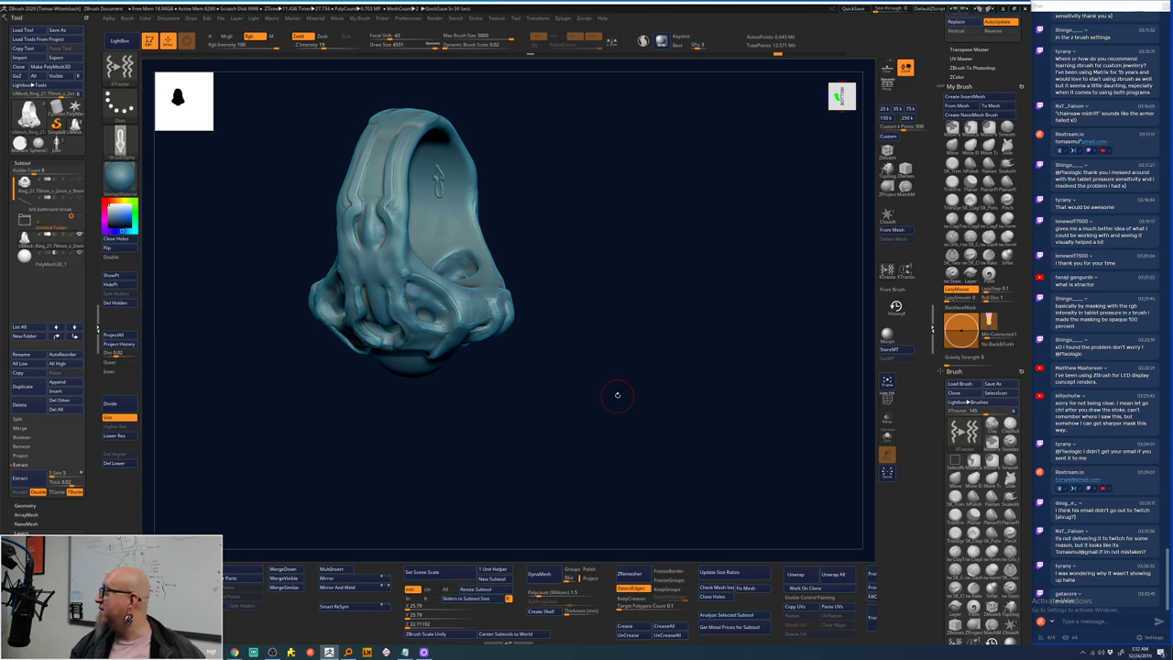
{"action": "key", "text": "ctrl"}
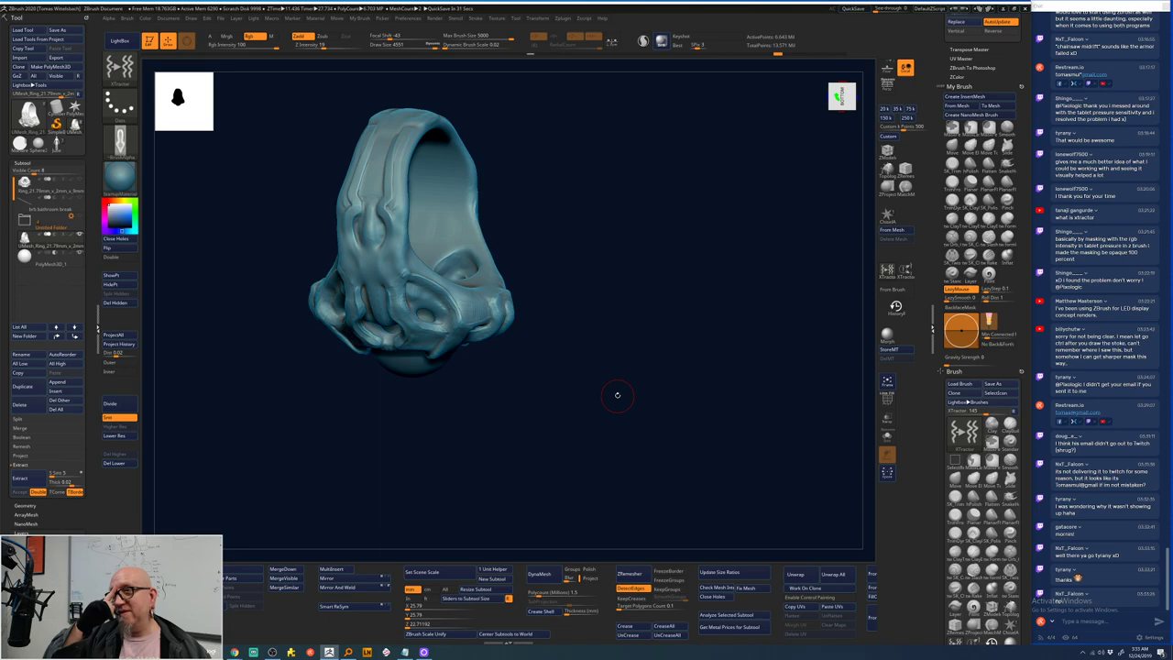
- Zoom in from above on the stone seat, stroke with ClayTubes, and accept discarding 41 newer undo steps
{"action": "left_click_drag", "start_coordinate": [513, 466], "coordinate": [583, 458]}
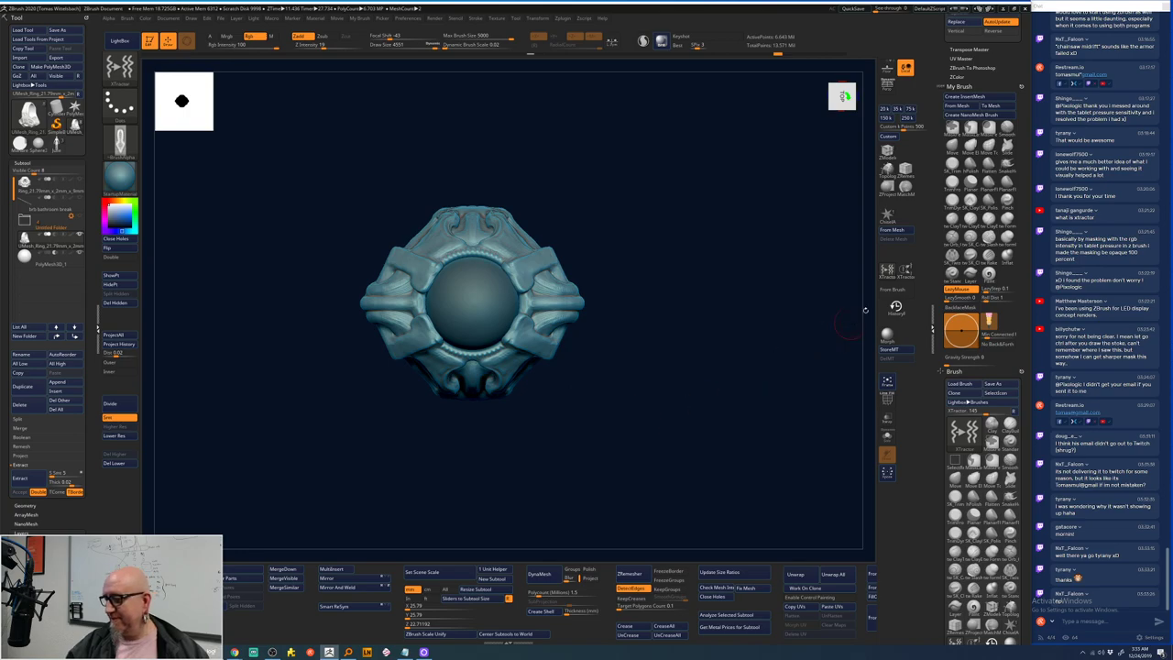
{"action": "mouse_move", "coordinate": [615, 315]}
{"action": "left_mouse_down"}
{"action": "mouse_move", "coordinate": [641, 361]}
{"action": "mouse_move", "coordinate": [705, 330]}
{"action": "mouse_move", "coordinate": [706, 374]}
{"action": "left_mouse_up"}
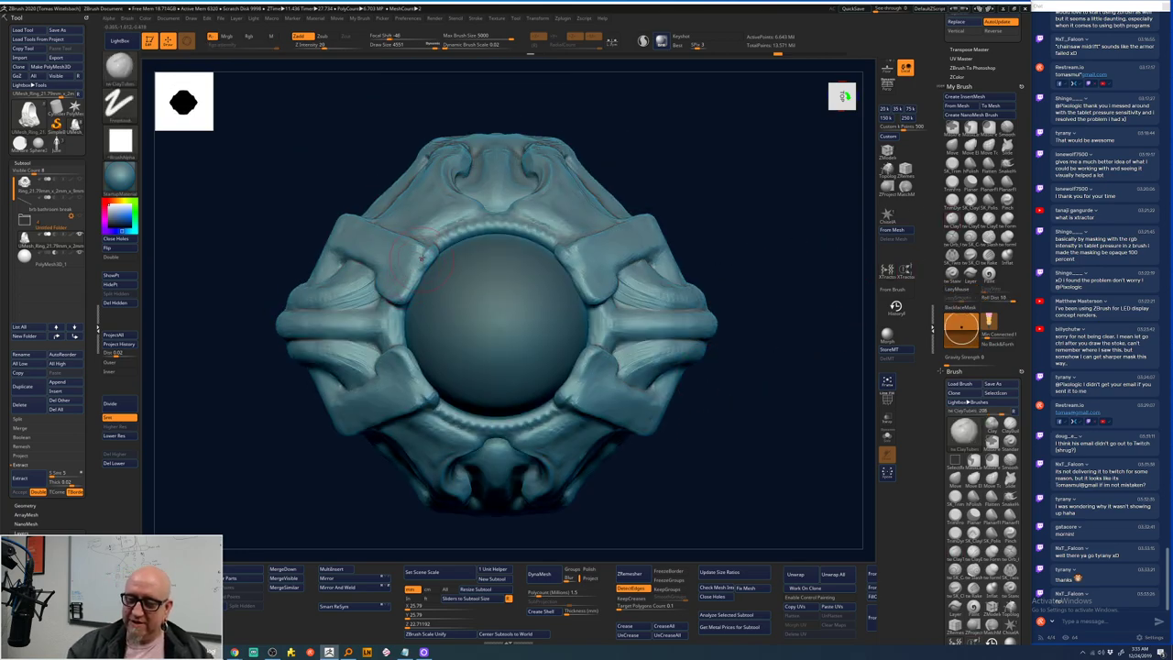
{"action": "left_click", "coordinate": [414, 271]}
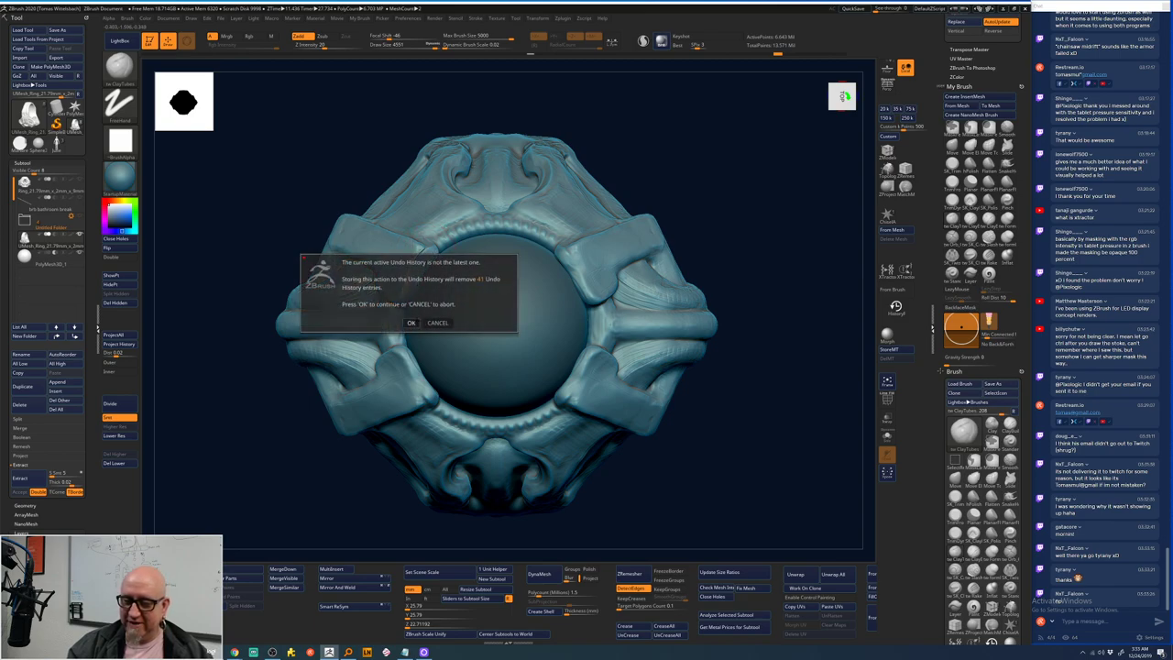
{"action": "left_click", "coordinate": [411, 323]}
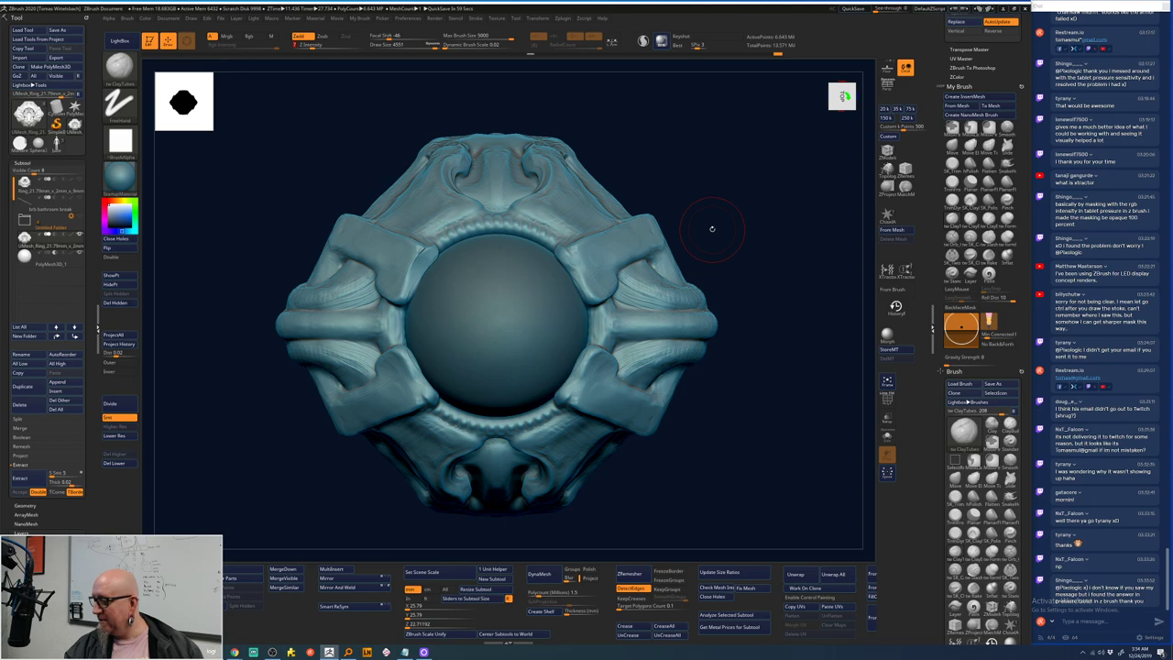
{"action": "left_click", "coordinate": [412, 20]}
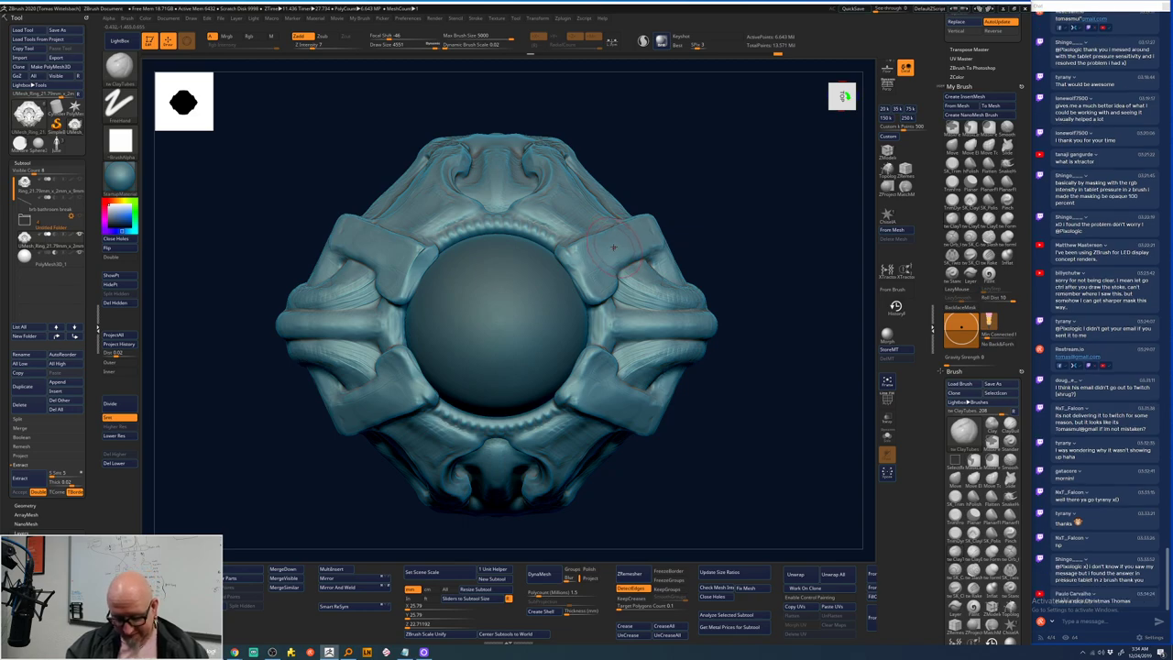
{"action": "key", "text": "space"}
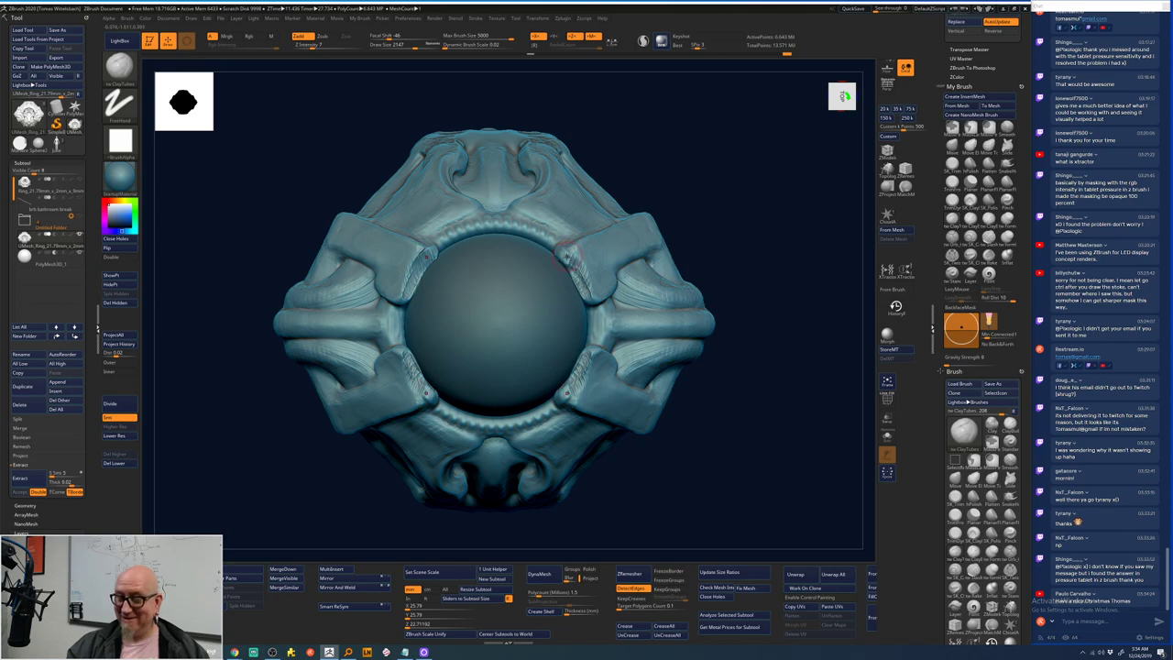
- Build clay creases along the seat's inner rim with ClayTubes and smooth them near the stone
{"action": "left_click_drag", "start_coordinate": [564, 253], "coordinate": [579, 271]}
{"action": "key", "text": "shift"}
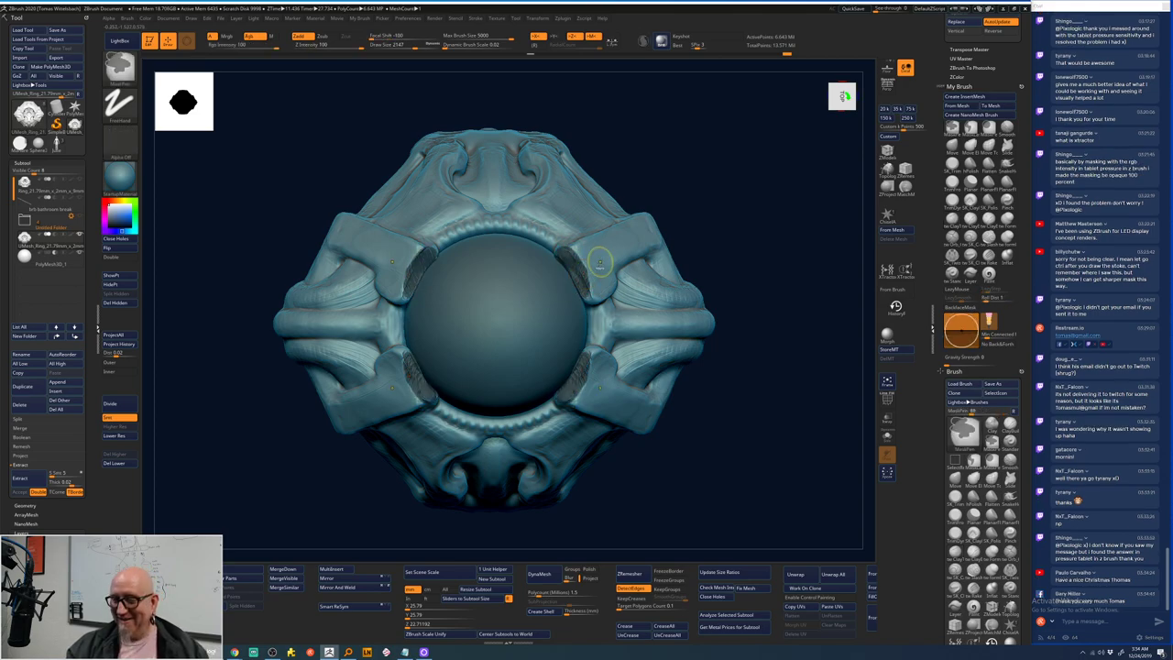
{"action": "left_click_drag", "start_coordinate": [414, 376], "coordinate": [403, 291], "text": "shift"}
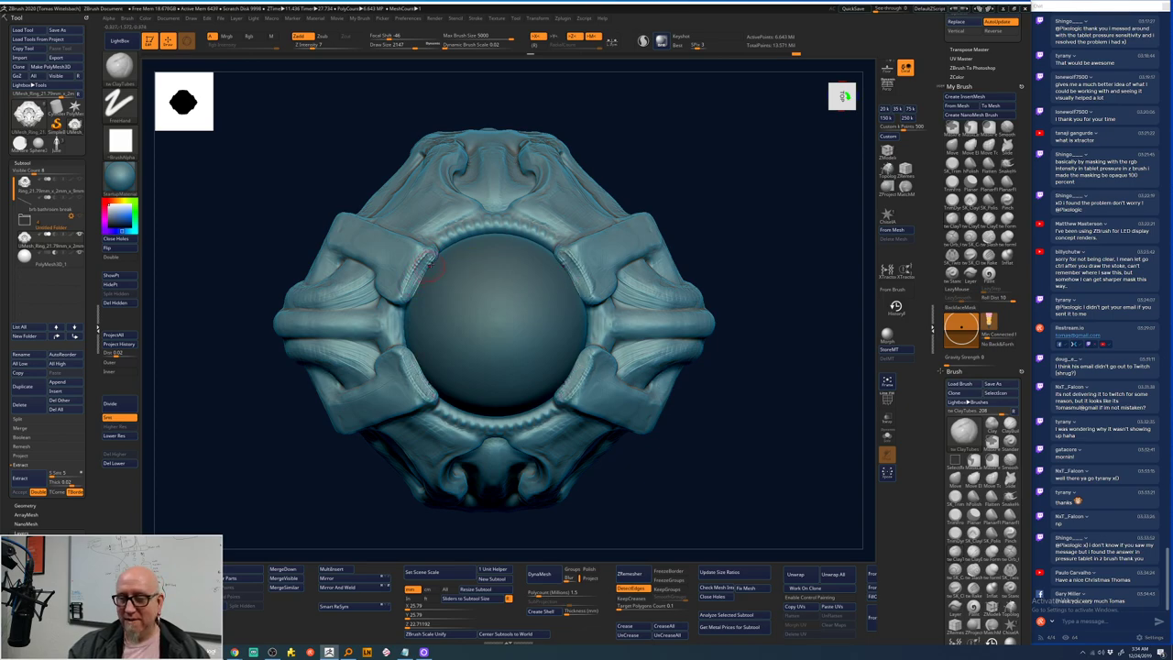
- Change Focal Shift from -46 to -14 and turn the ring to a new angle
{"action": "key", "text": "space"}
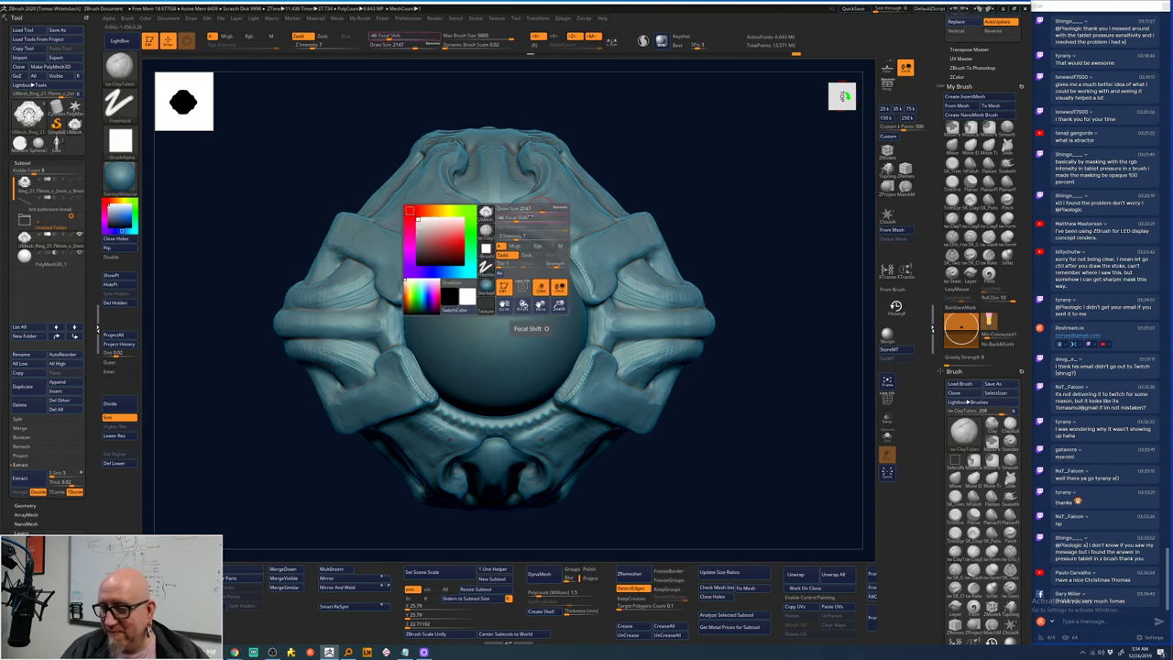
{"action": "left_click_drag", "start_coordinate": [518, 217], "coordinate": [529, 217]}
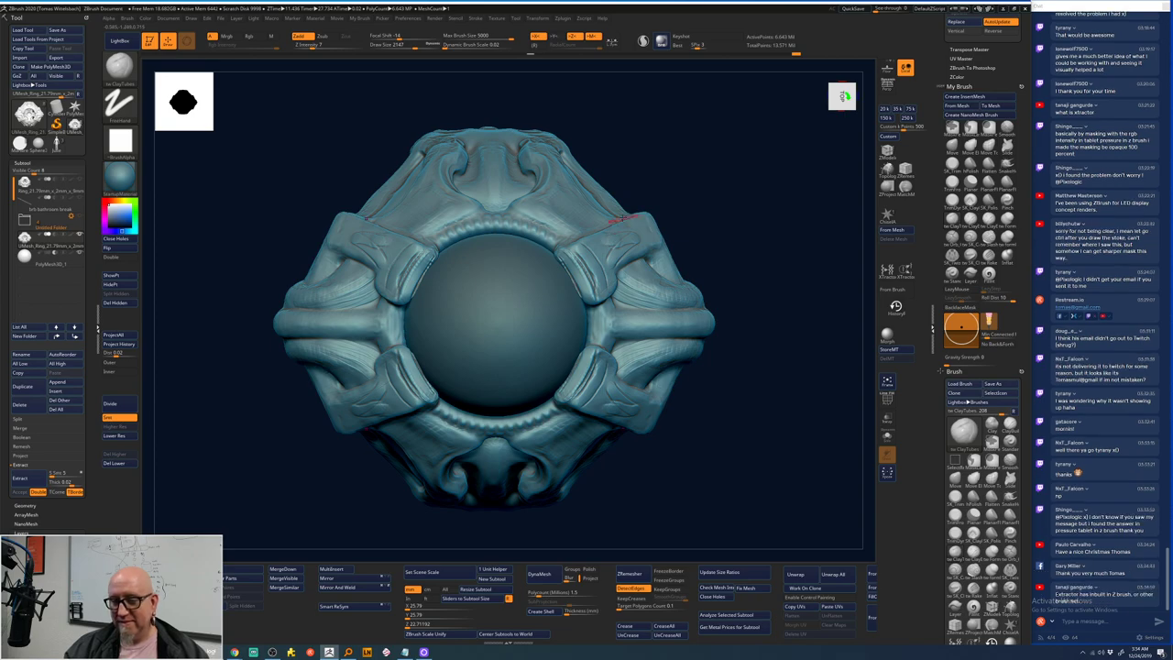
{"action": "key", "text": "shift"}
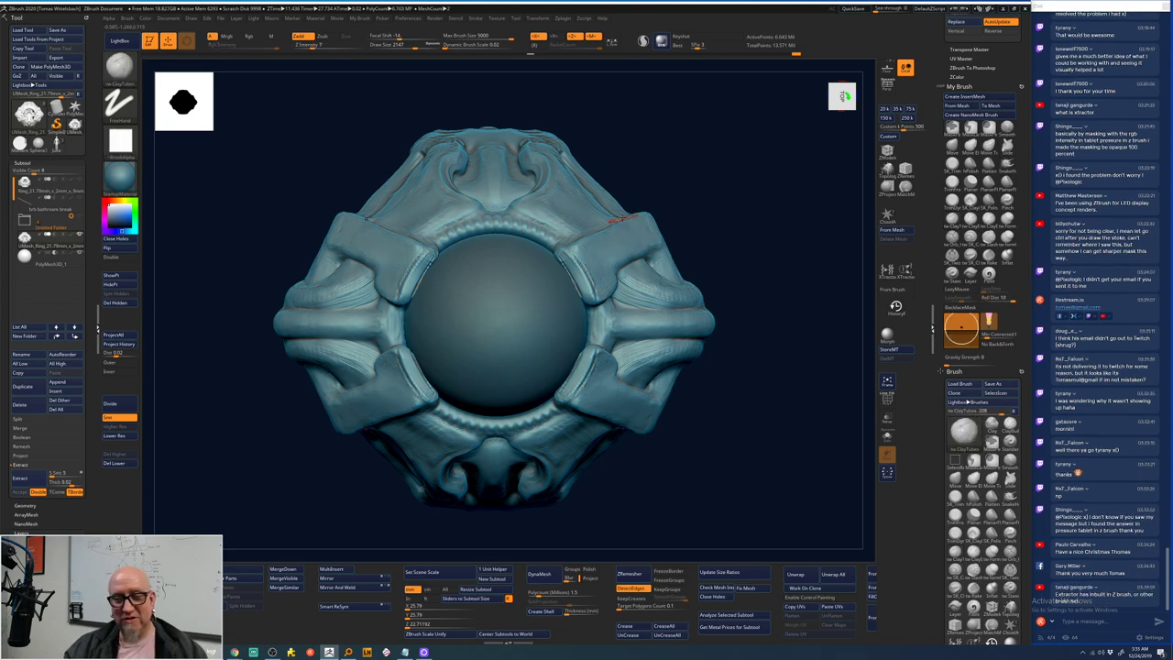
{"action": "left_click_drag", "start_coordinate": [736, 210], "coordinate": [591, 288]}
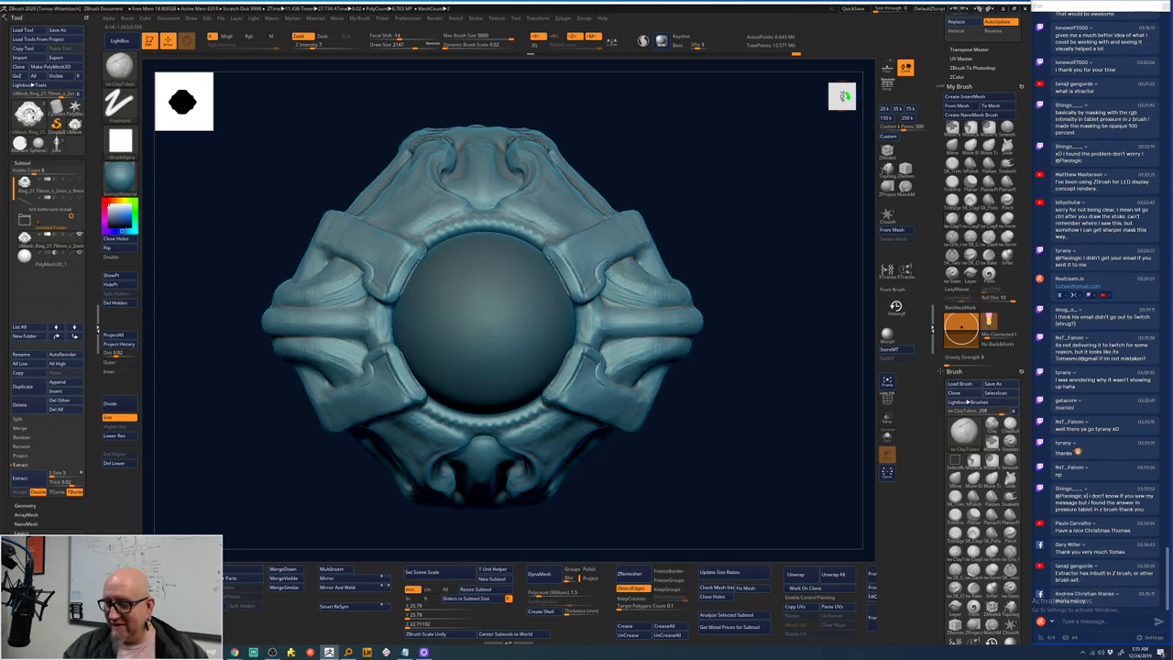
{"action": "left_click_drag", "start_coordinate": [649, 227], "coordinate": [561, 246]}
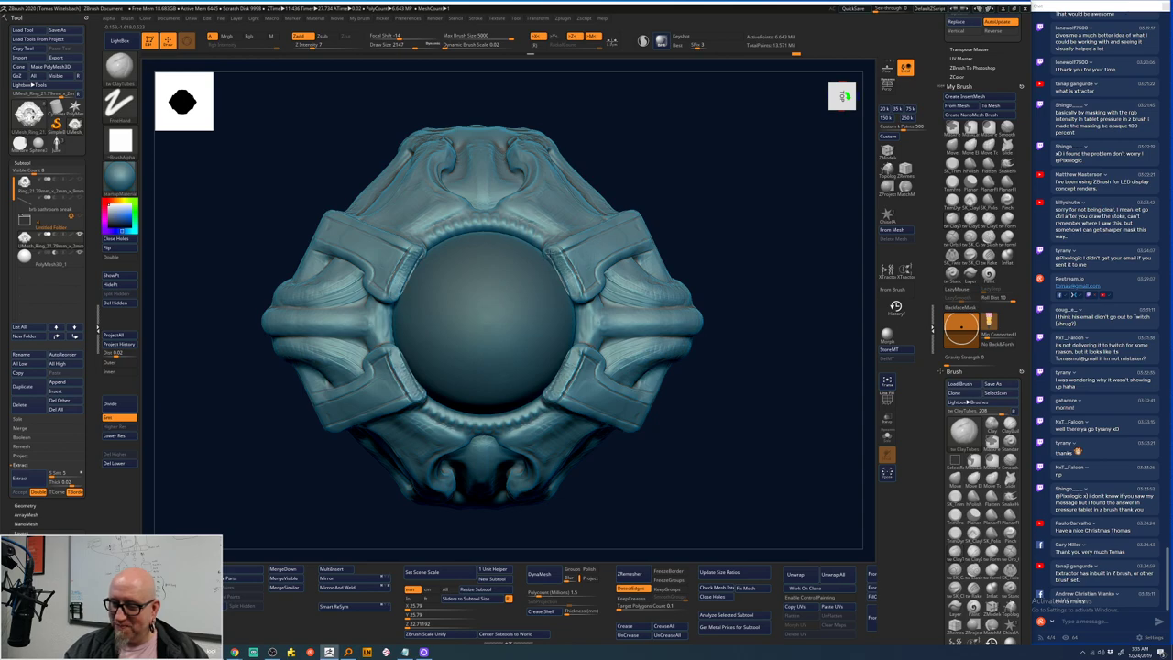
- Cycle through the MaskPen and MoveTopological brushes, ending back on ClayTubes
{"action": "key", "text": "b"}
{"action": "key", "text": "m"}
{"action": "key", "text": "v"}
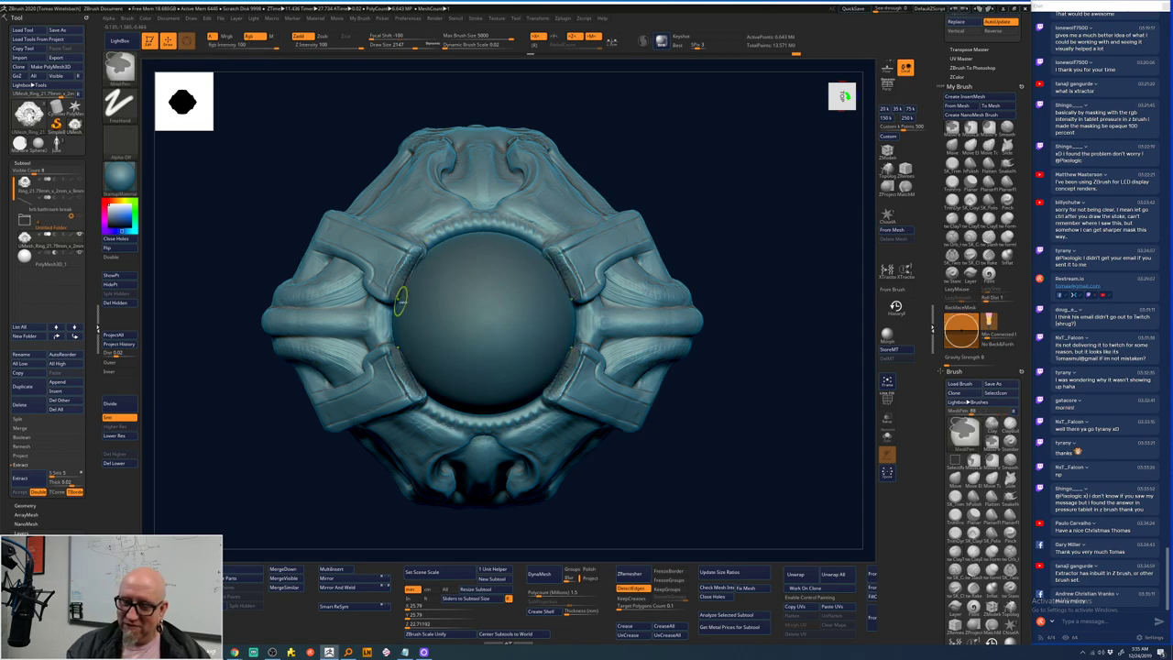
{"action": "key", "text": "ctrl"}
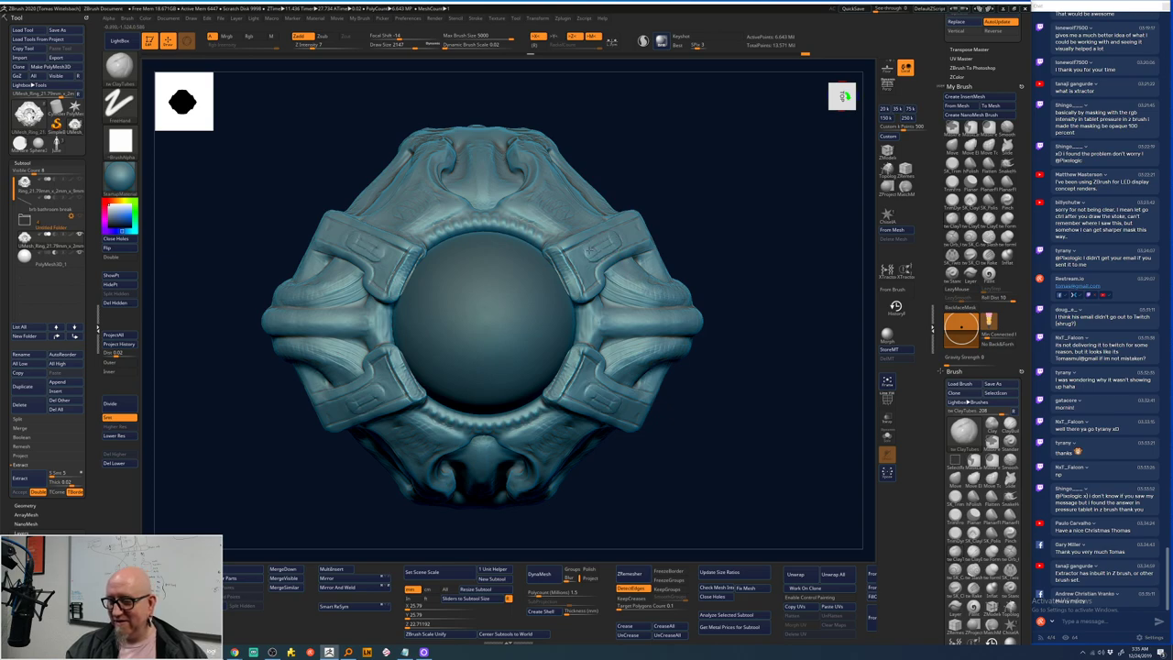
{"action": "key", "text": "b"}
{"action": "key", "text": "m"}
{"action": "key", "text": "t"}
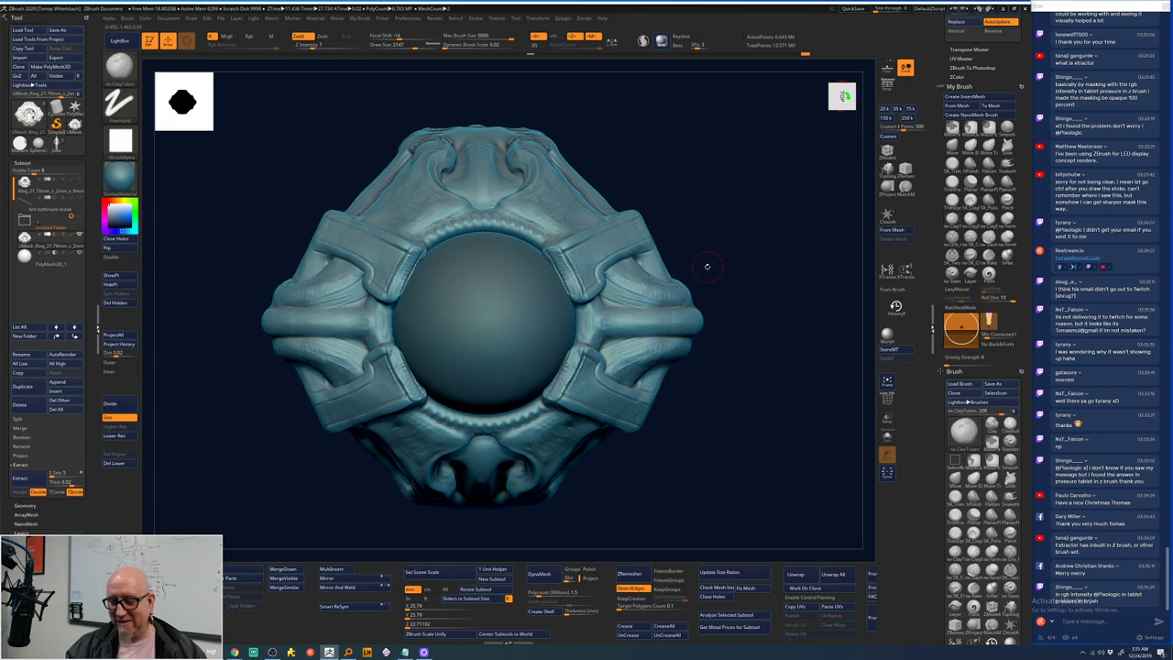
{"action": "key", "text": "b"}
{"action": "key", "text": "c"}
{"action": "key", "text": "t"}
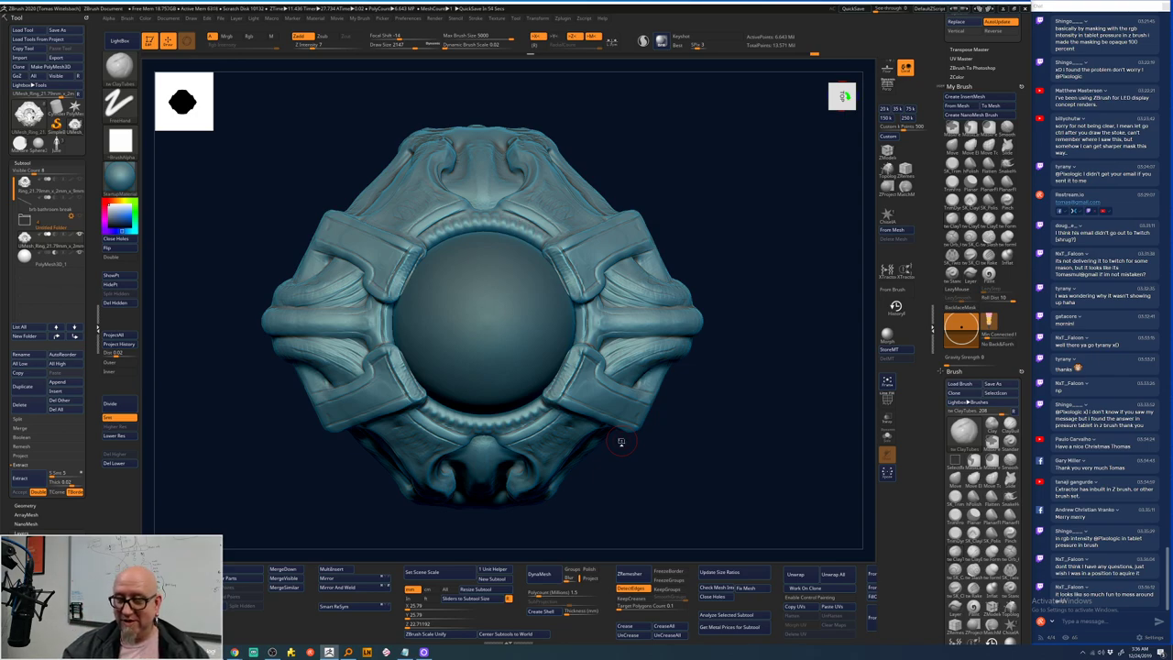
- Add small ClayTubes marks on the inner rim and smooth them
{"action": "left_click", "coordinate": [394, 289]}
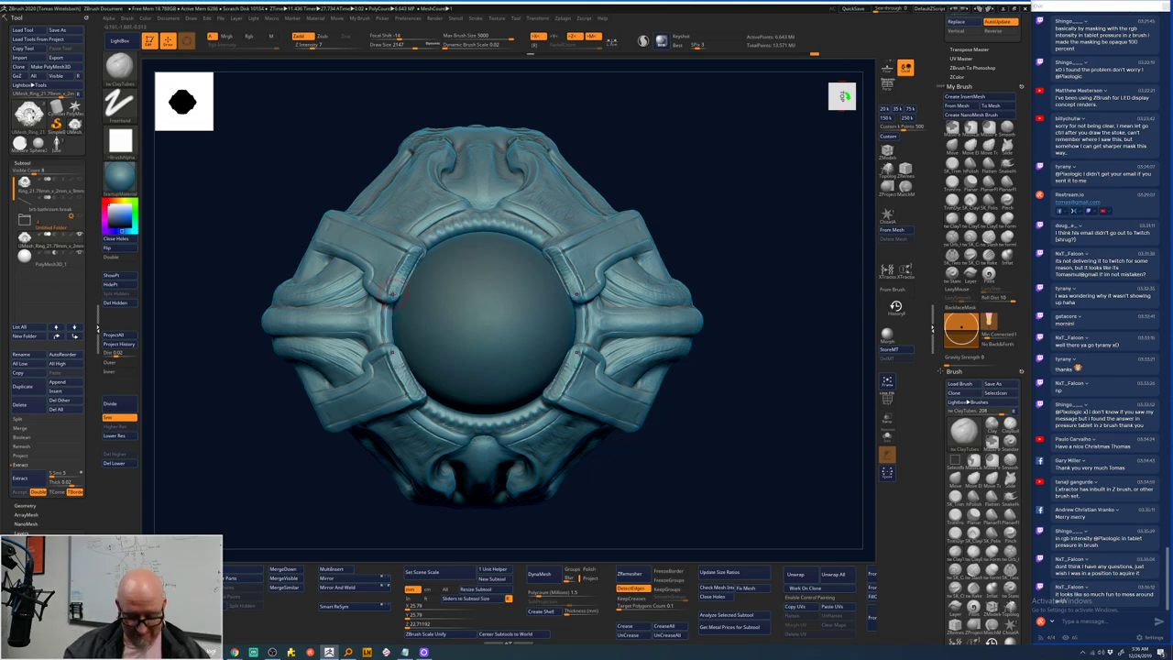
{"action": "mouse_move", "coordinate": [394, 288]}
{"action": "left_mouse_down", "text": "shift"}
{"action": "mouse_move", "coordinate": [415, 259]}
{"action": "mouse_move", "coordinate": [395, 299]}
{"action": "left_mouse_up", "text": "shift"}
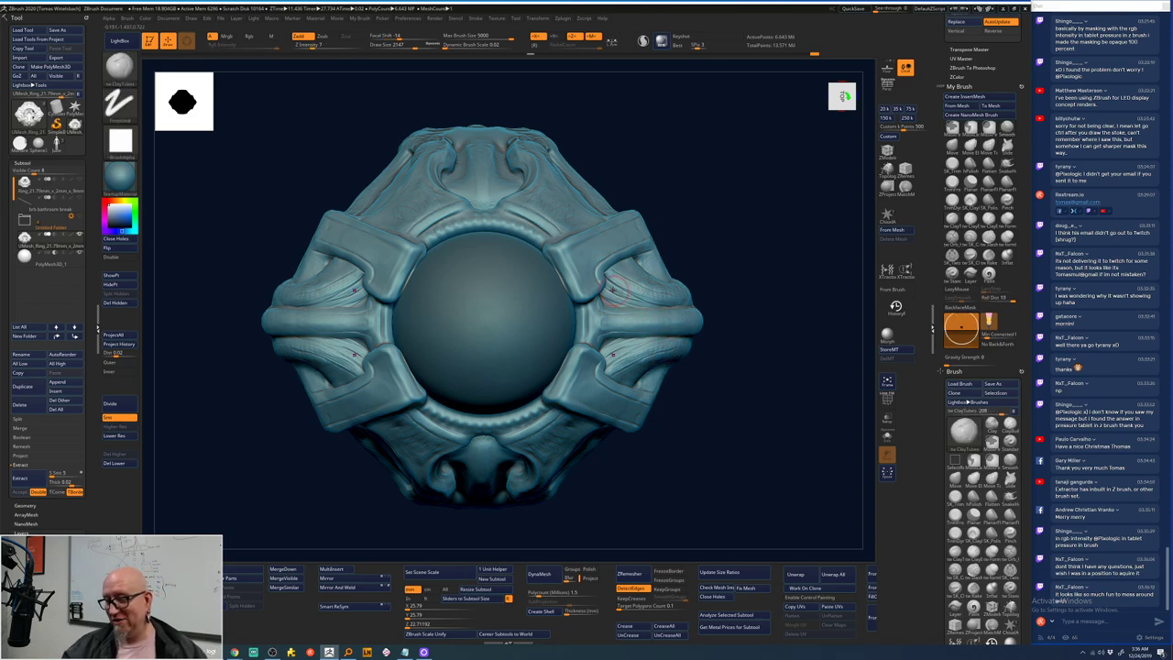
{"action": "key", "text": "shift"}
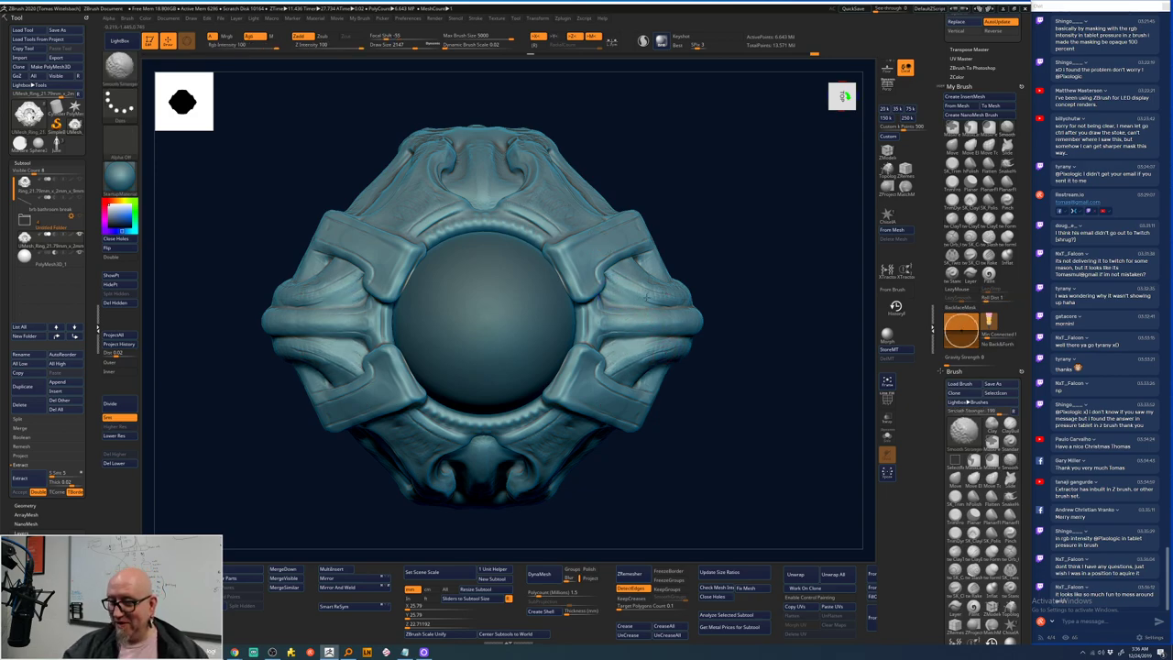
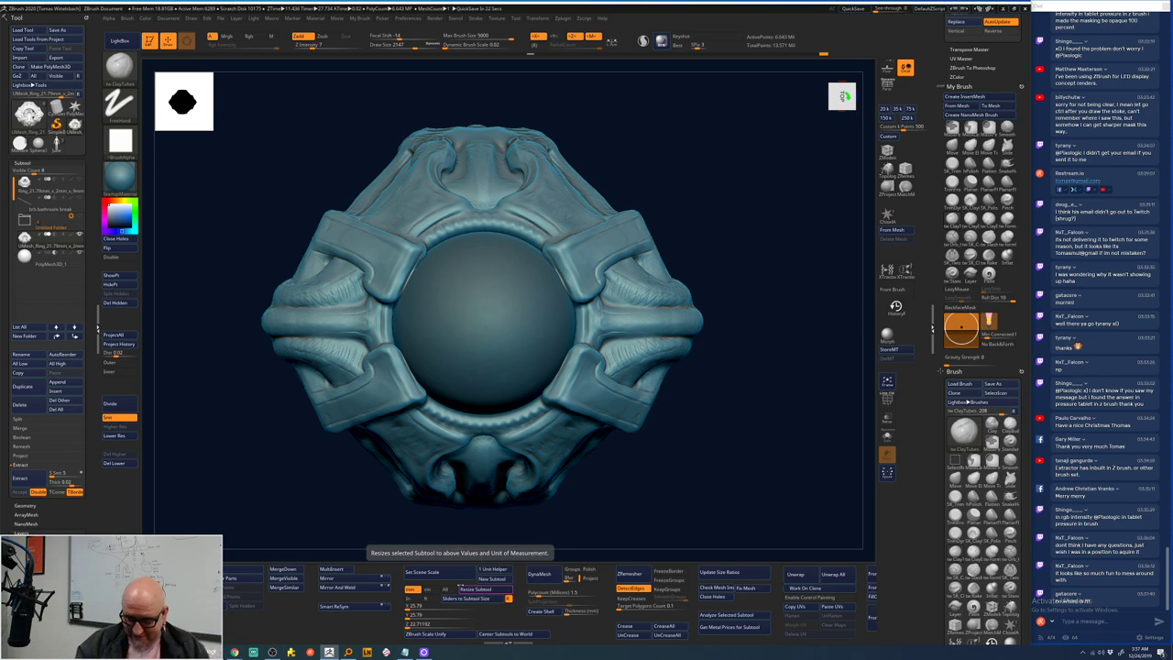
- Copy the Dropbox interface-folder link from the Notepad link notes, then return to OBS
{"action": "left_click", "coordinate": [404, 652]}
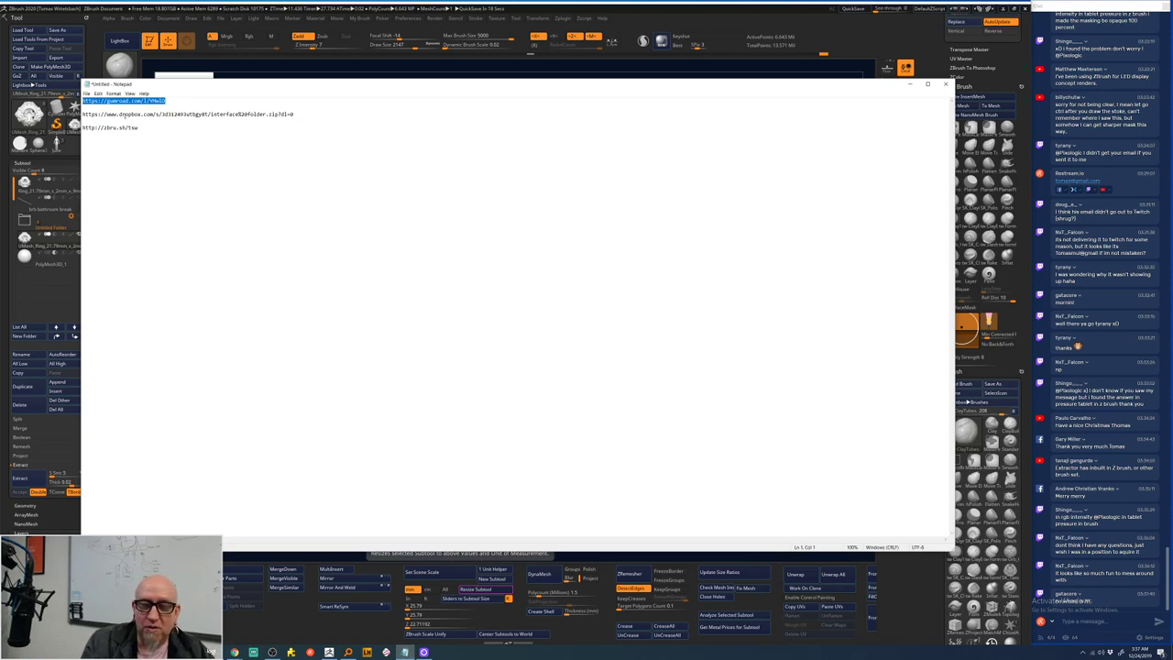
{"action": "left_click_drag", "start_coordinate": [295, 114], "coordinate": [83, 114]}
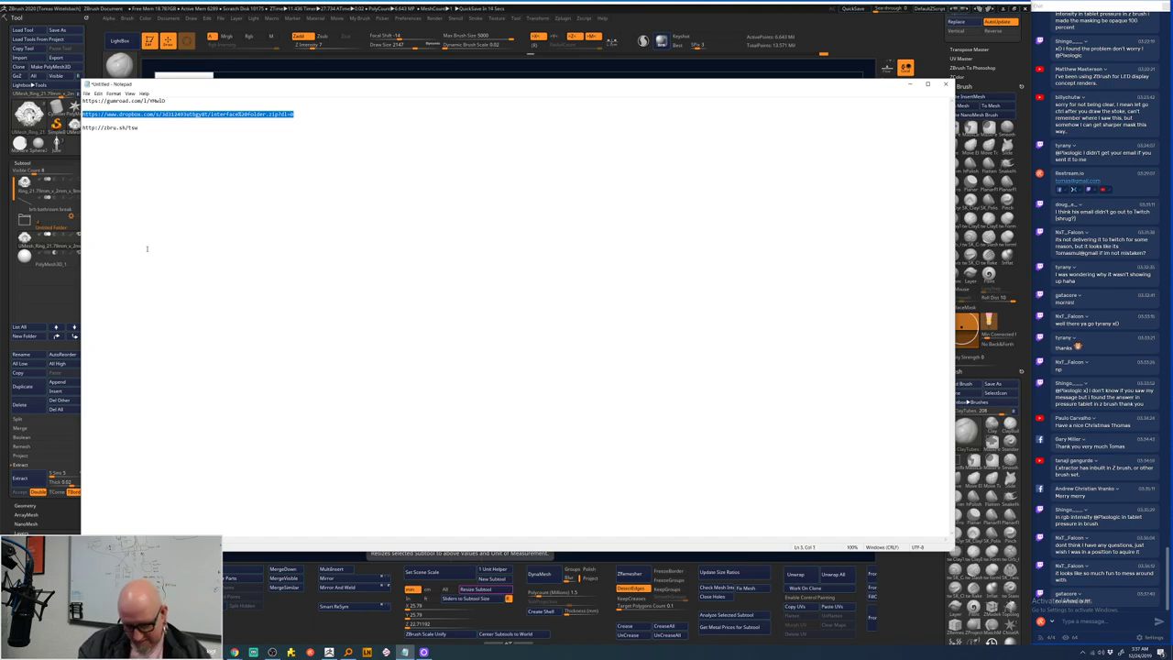
{"action": "left_click", "coordinate": [256, 143]}
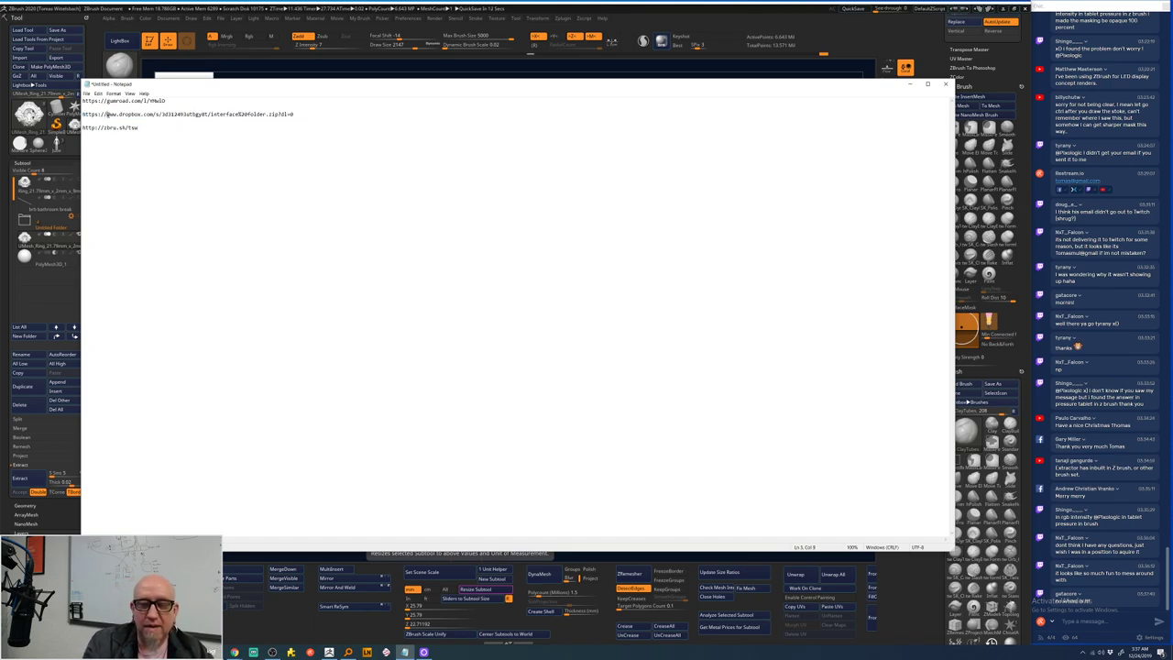
{"action": "left_click_drag", "start_coordinate": [108, 114], "coordinate": [294, 114]}
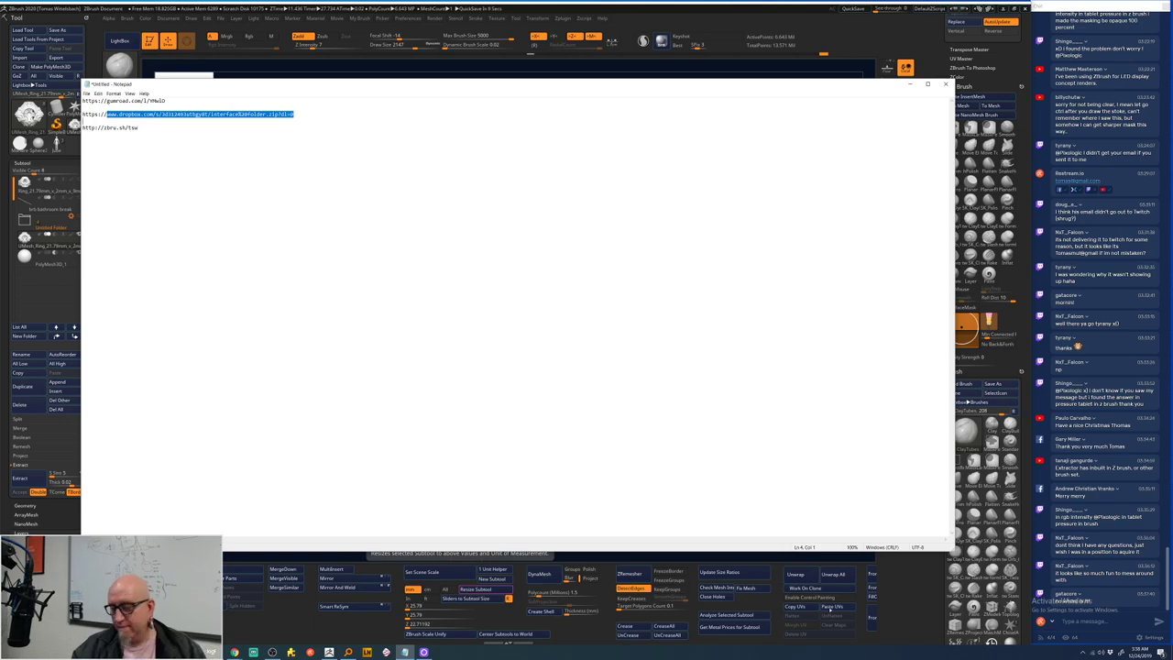
{"action": "key", "text": "alt+Tab"}
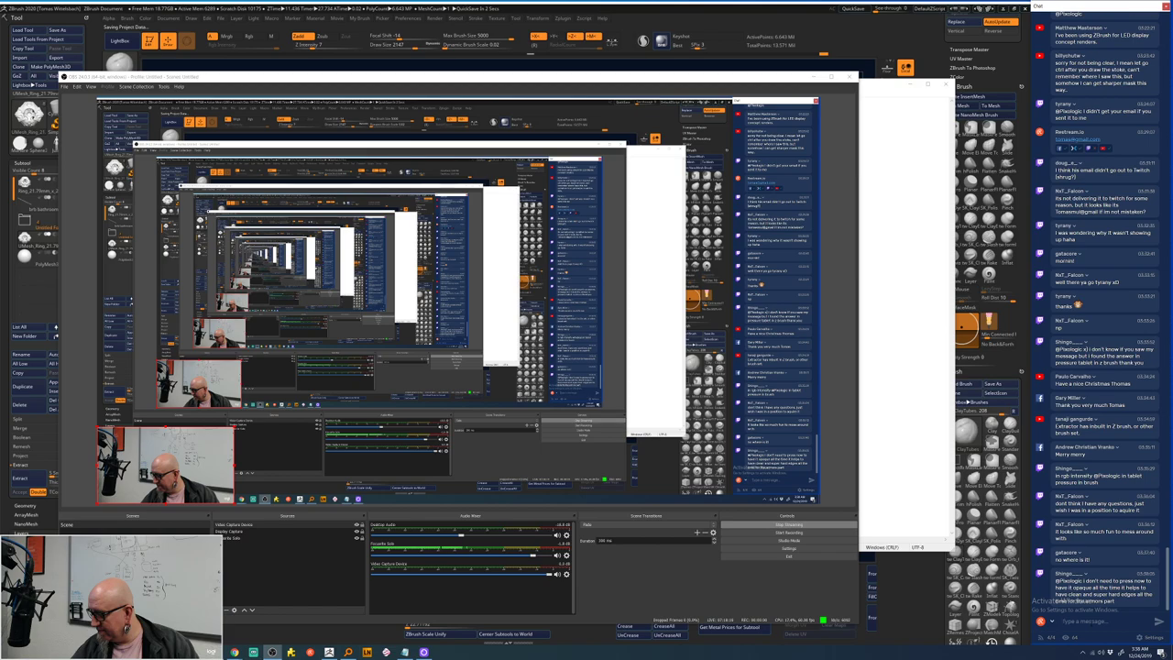
- Post the Dropbox link, then the Gumroad link copied from the notes, in Restream Chat
{"action": "key", "text": "ctrl+v"}
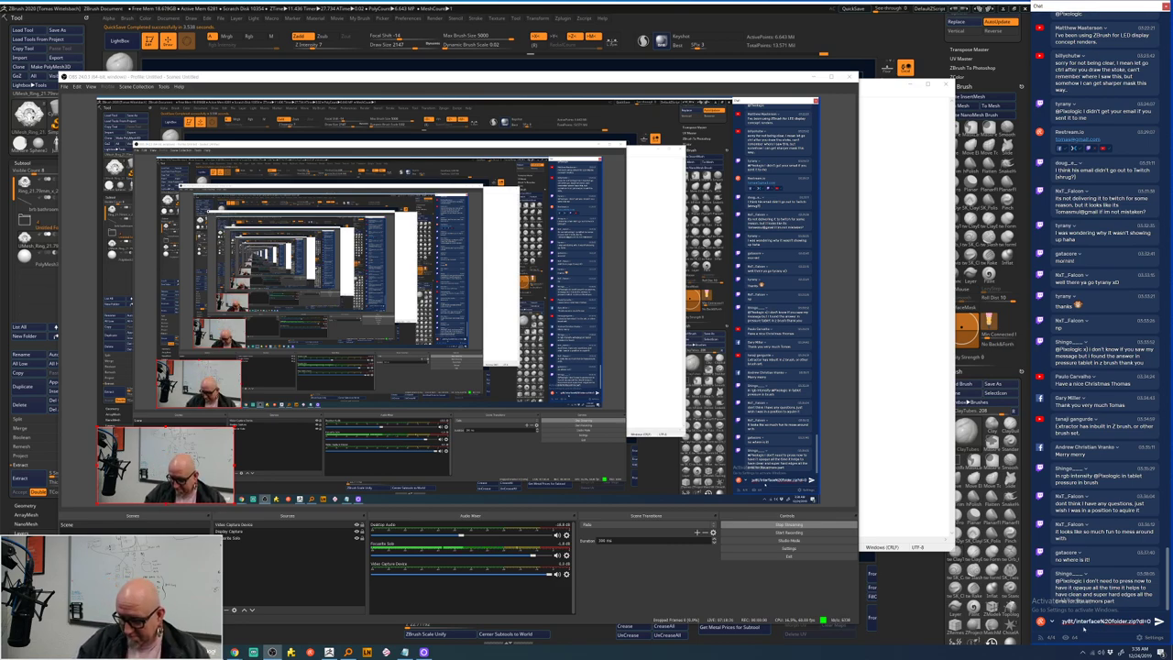
{"action": "key", "text": "Return"}
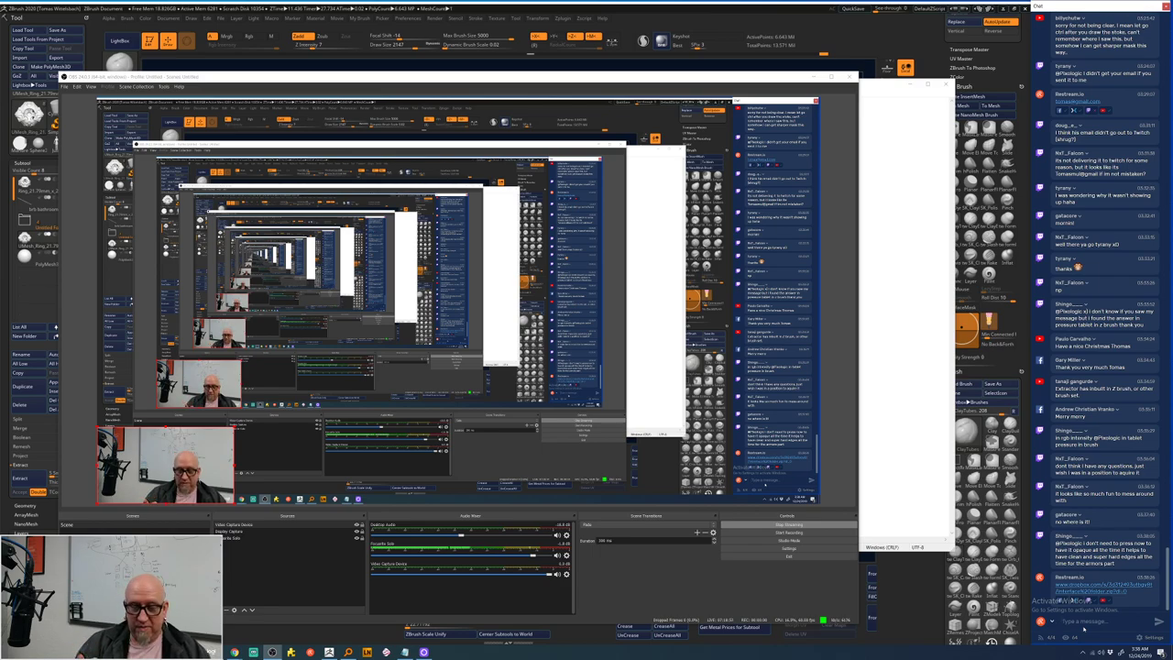
{"action": "left_click", "coordinate": [866, 336]}
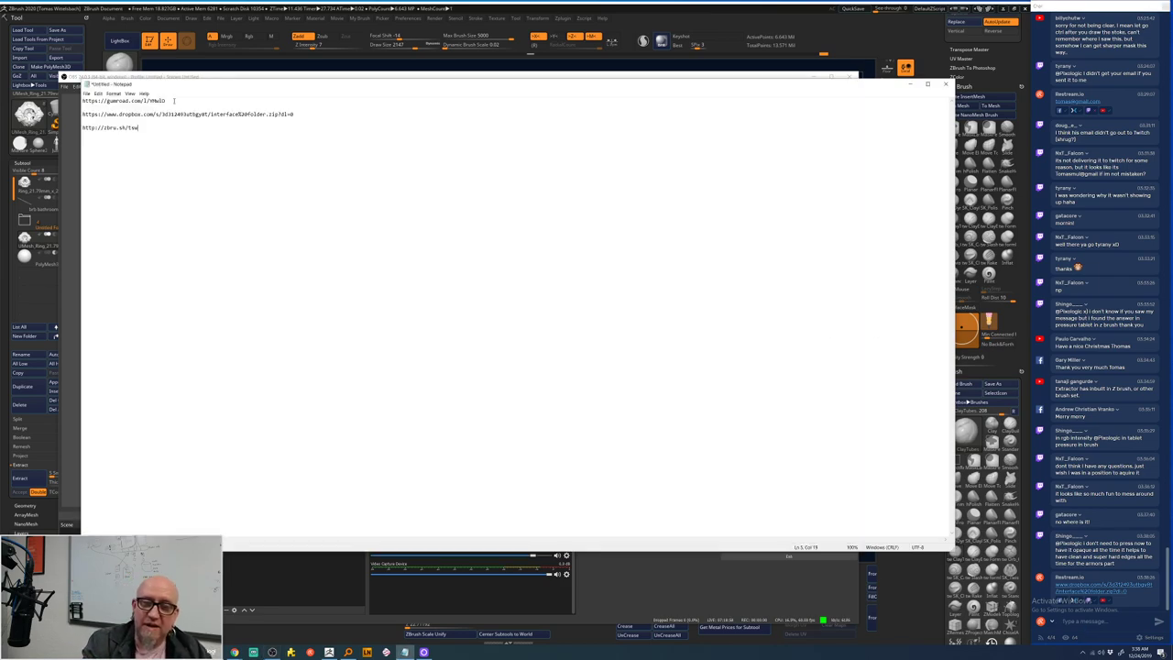
{"action": "left_click_drag", "start_coordinate": [173, 101], "coordinate": [82, 101]}
{"action": "key", "text": "ctrl+c"}
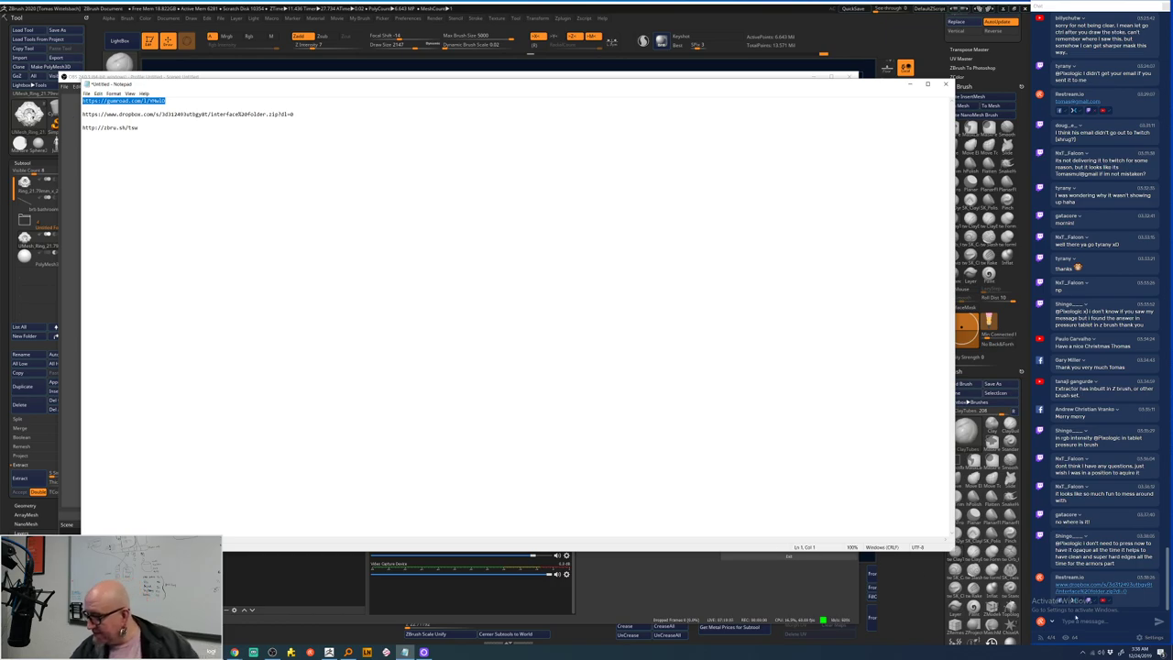
{"action": "key", "text": "alt+Tab"}
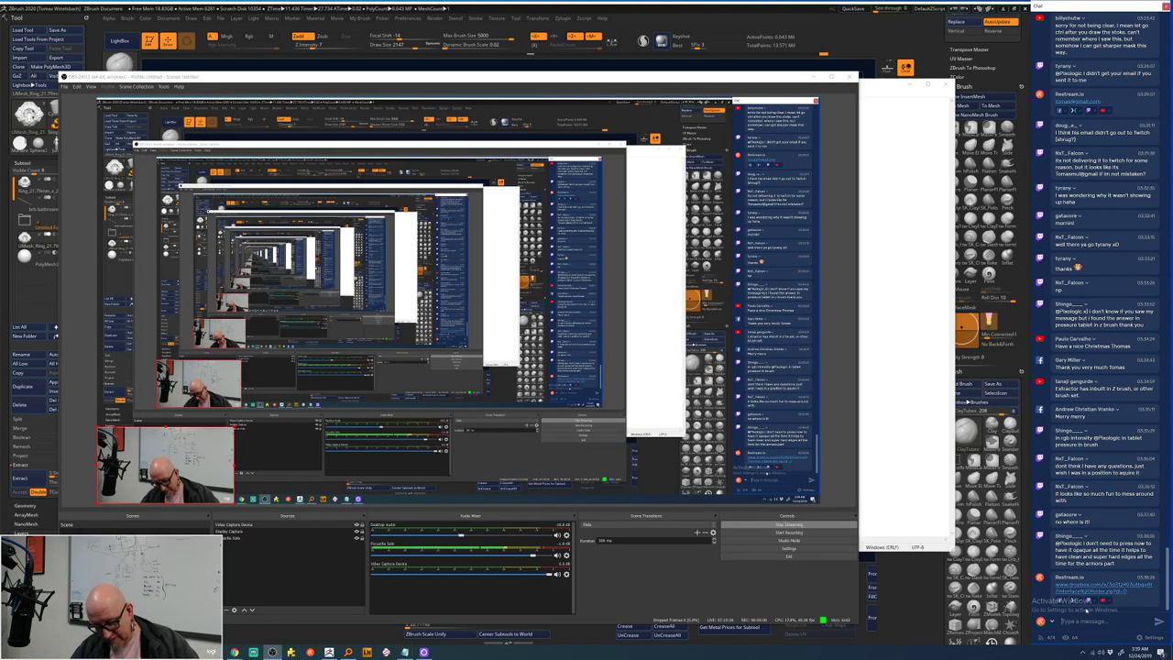
{"action": "left_click", "coordinate": [1081, 620]}
{"action": "key", "text": "ctrl+v"}
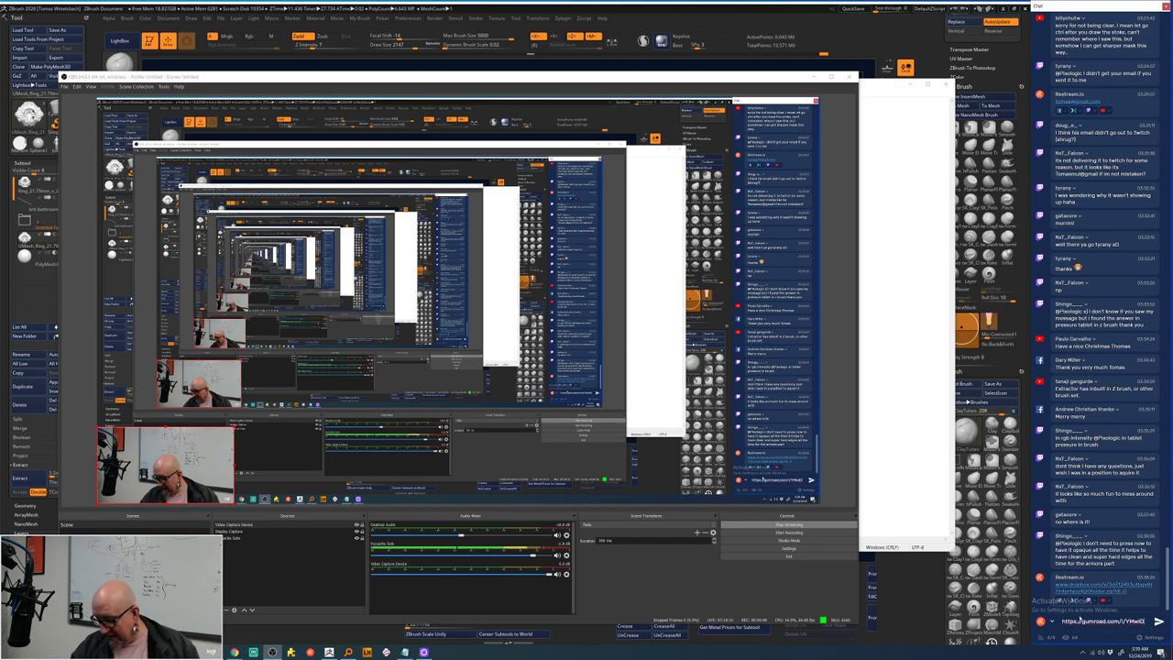
{"action": "key", "text": "Return"}
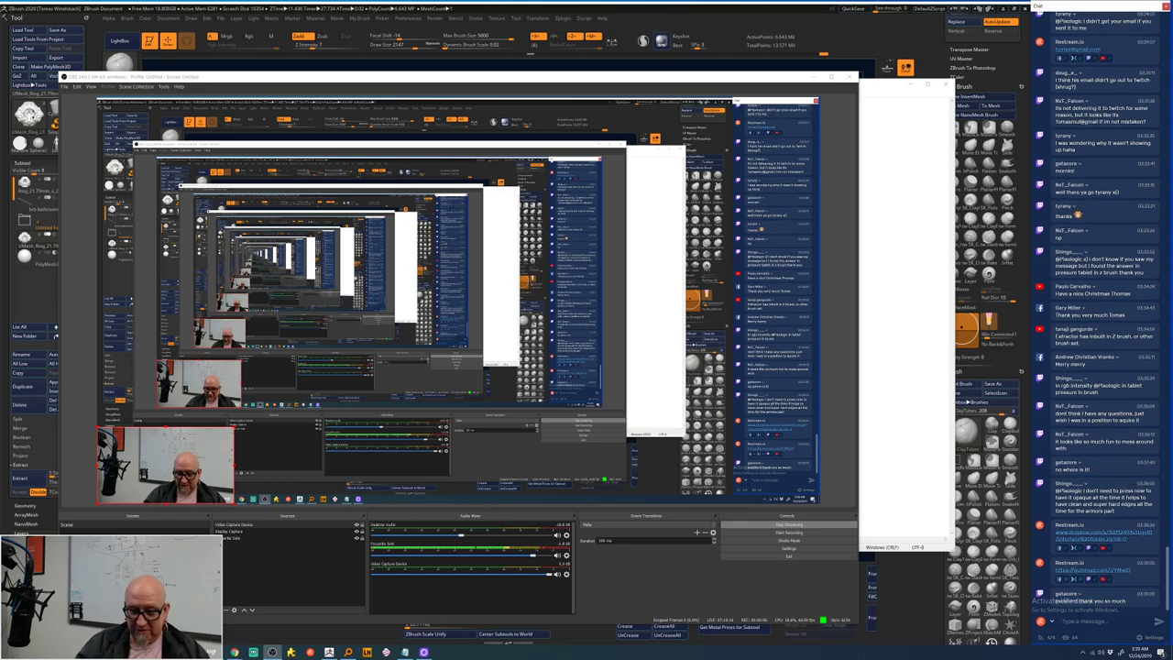
{"action": "mouse_move", "coordinate": [235, 651]}
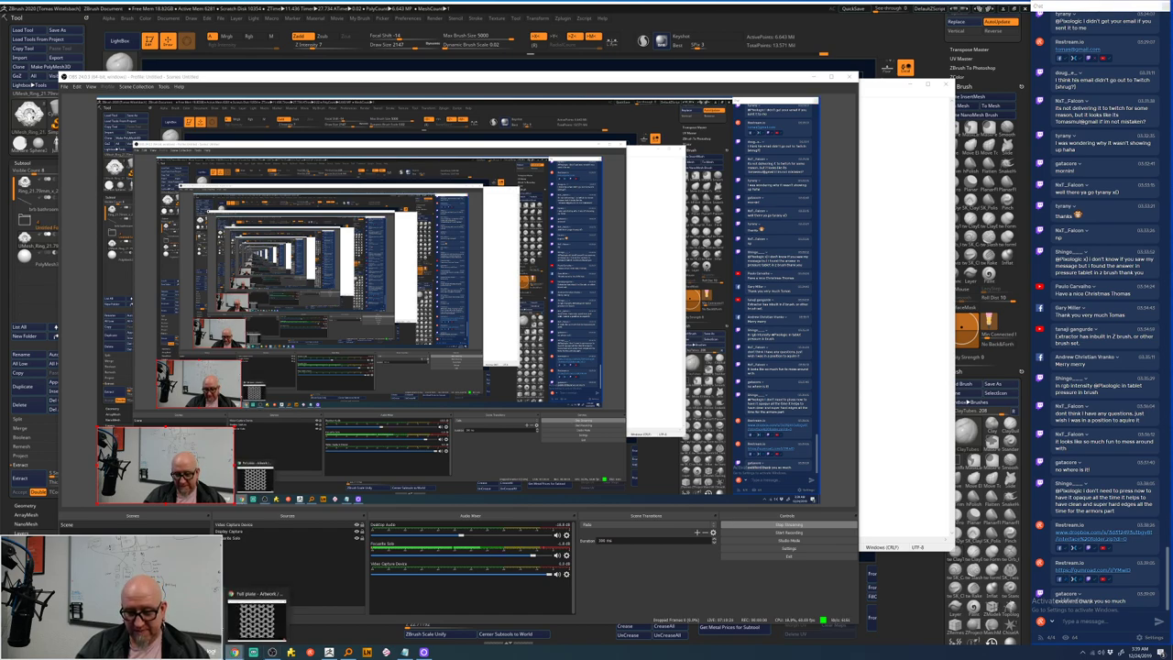
- Bring Chrome forward on the SK_Pack(Z4R8)_v1 Gumroad product page tab
{"action": "left_click", "coordinate": [243, 597]}
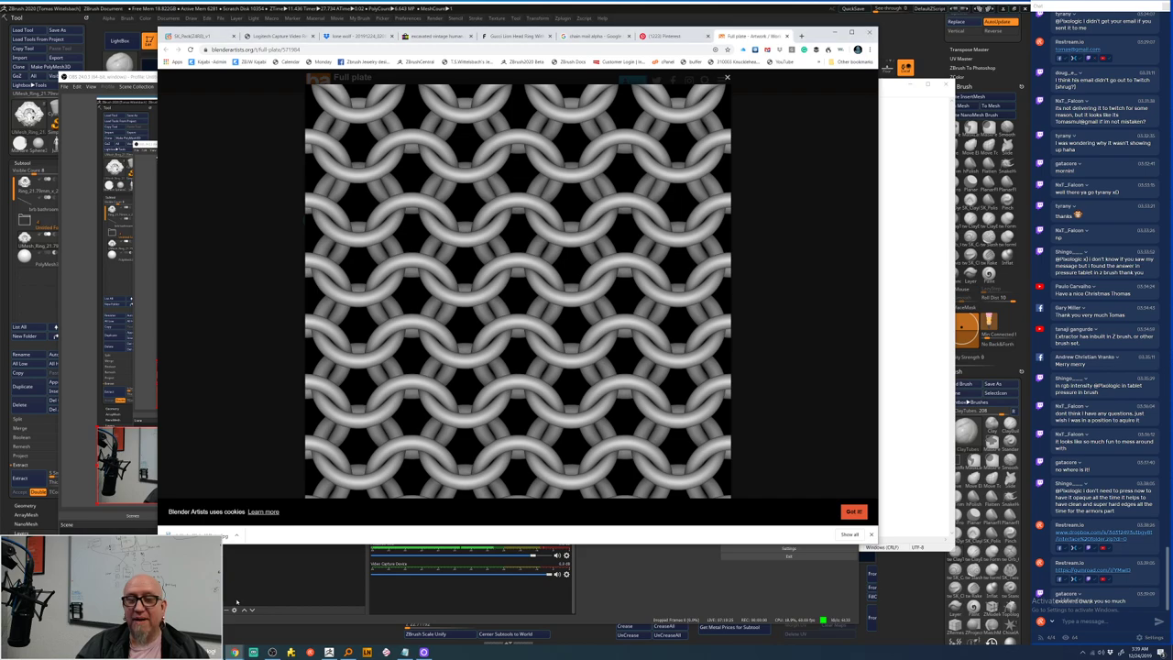
{"action": "left_click", "coordinate": [194, 36]}
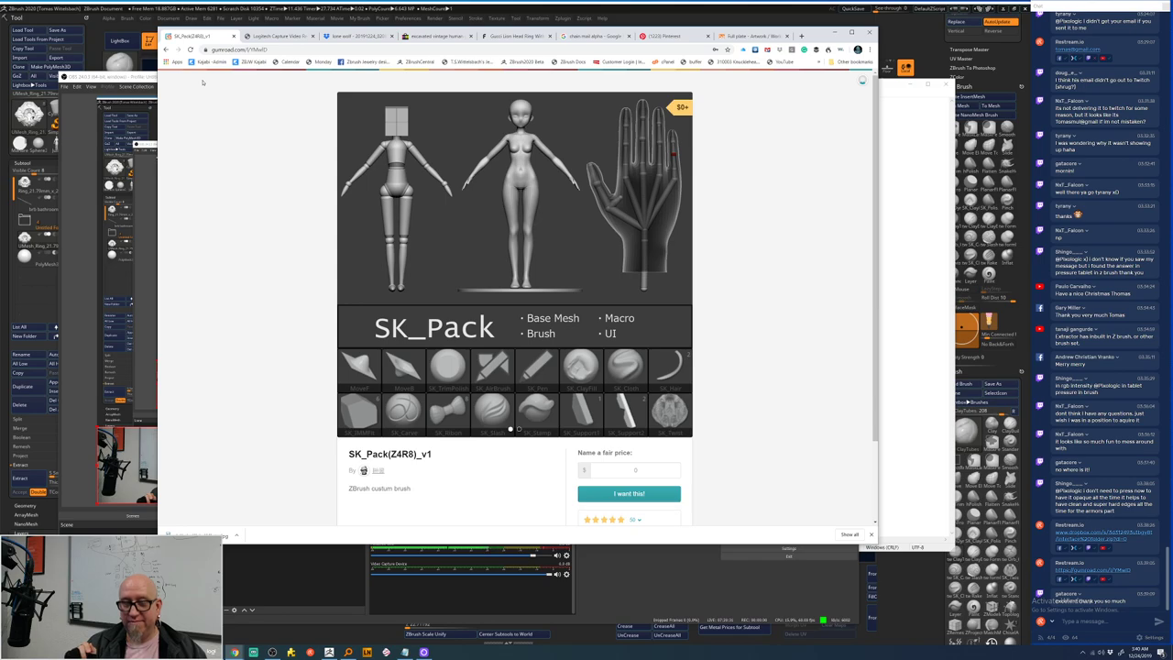
{"action": "left_click", "coordinate": [909, 364]}
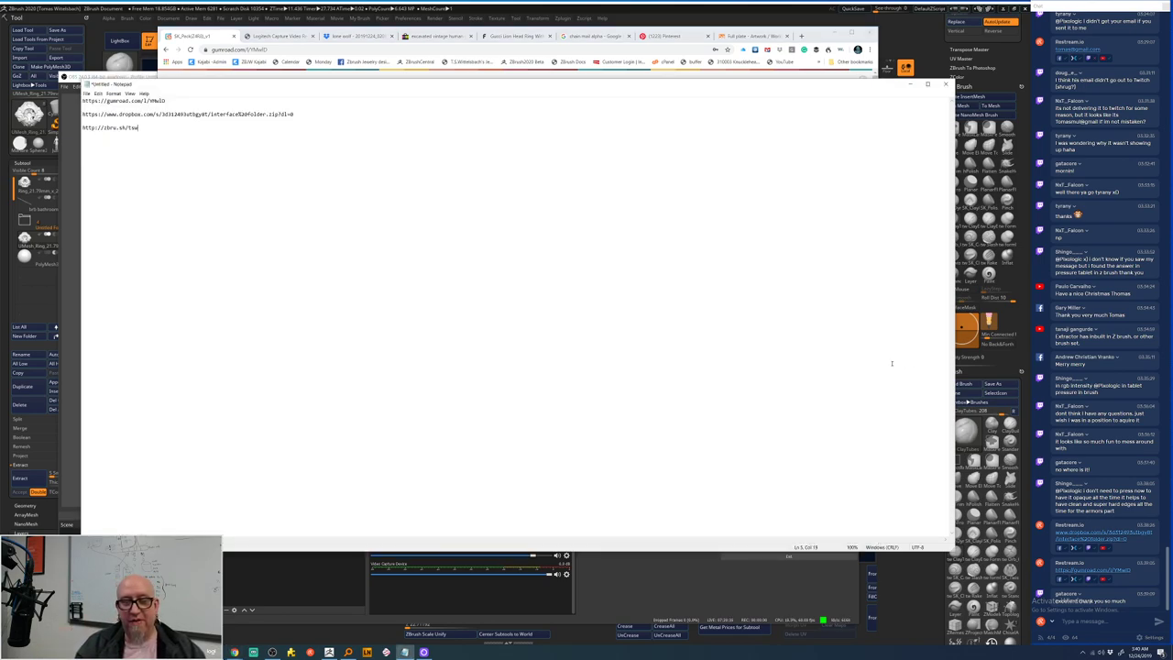
{"action": "left_click_drag", "start_coordinate": [142, 128], "coordinate": [84, 130]}
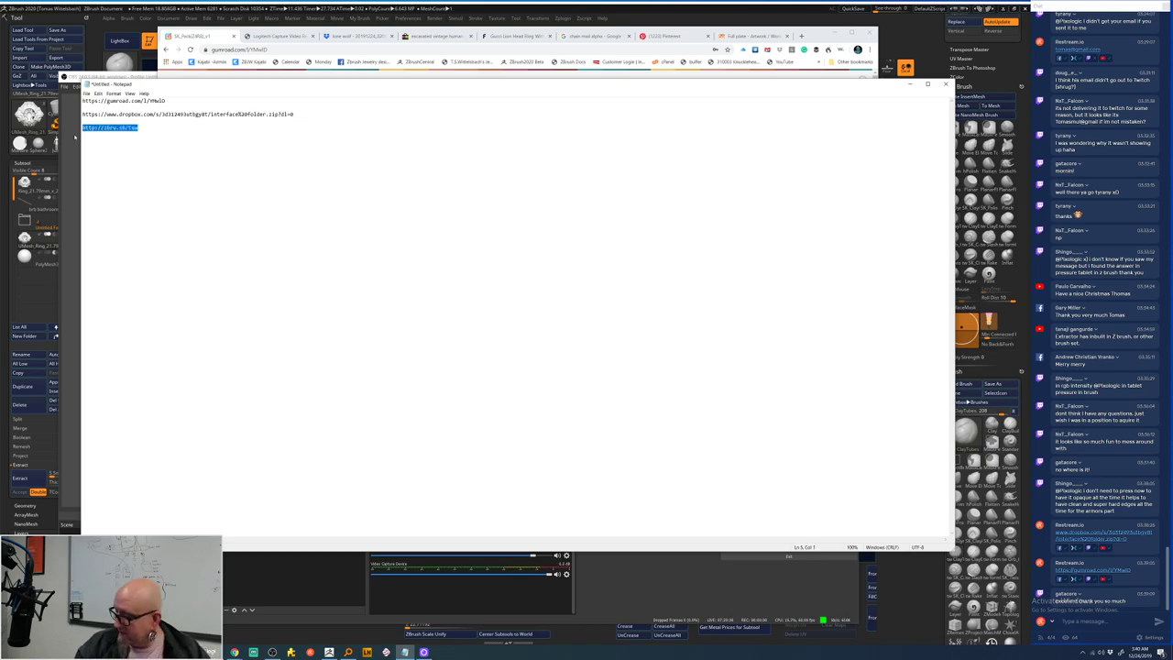
{"action": "key", "text": "alt+Tab"}
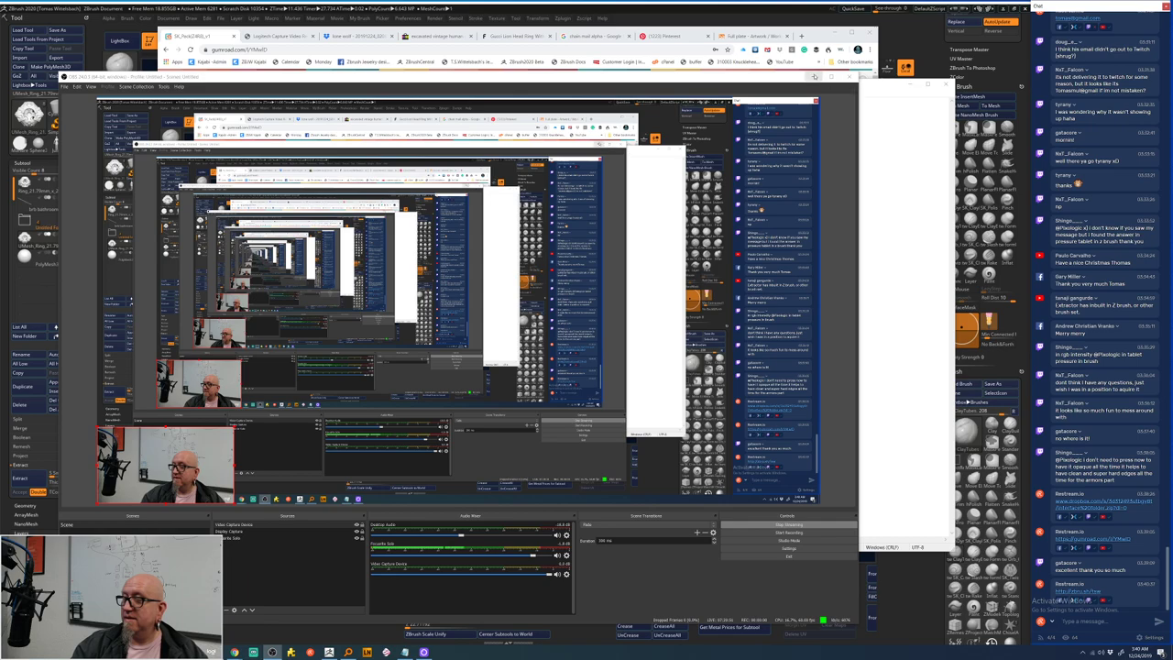
{"action": "left_click", "coordinate": [817, 78]}
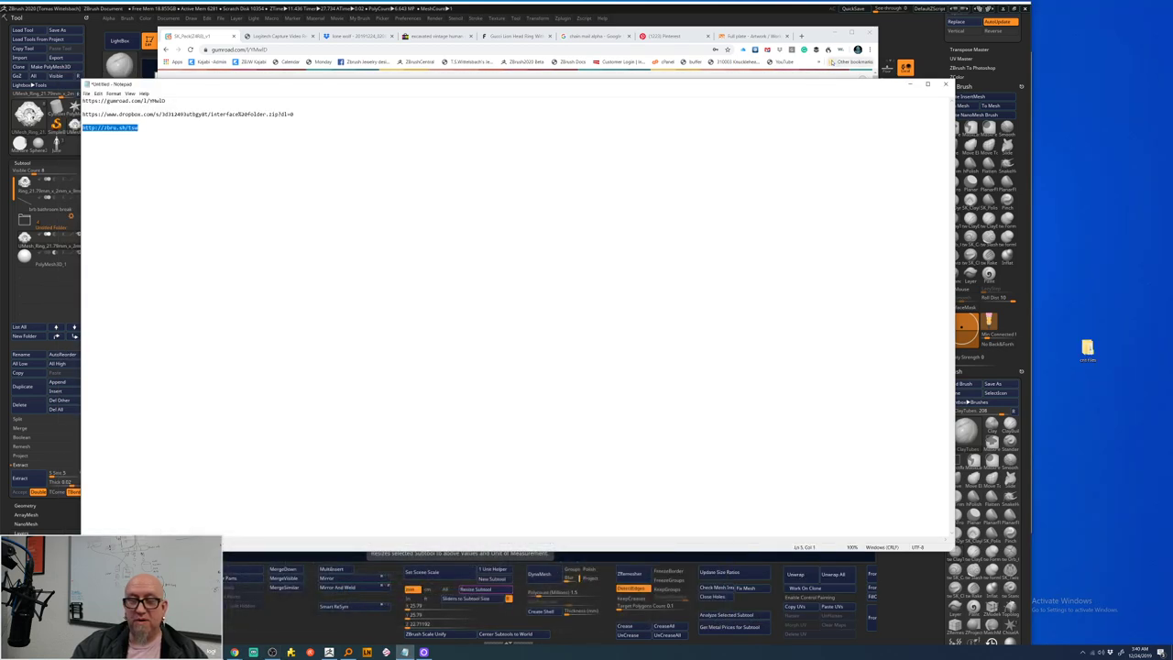
{"action": "mouse_move", "coordinate": [422, 652]}
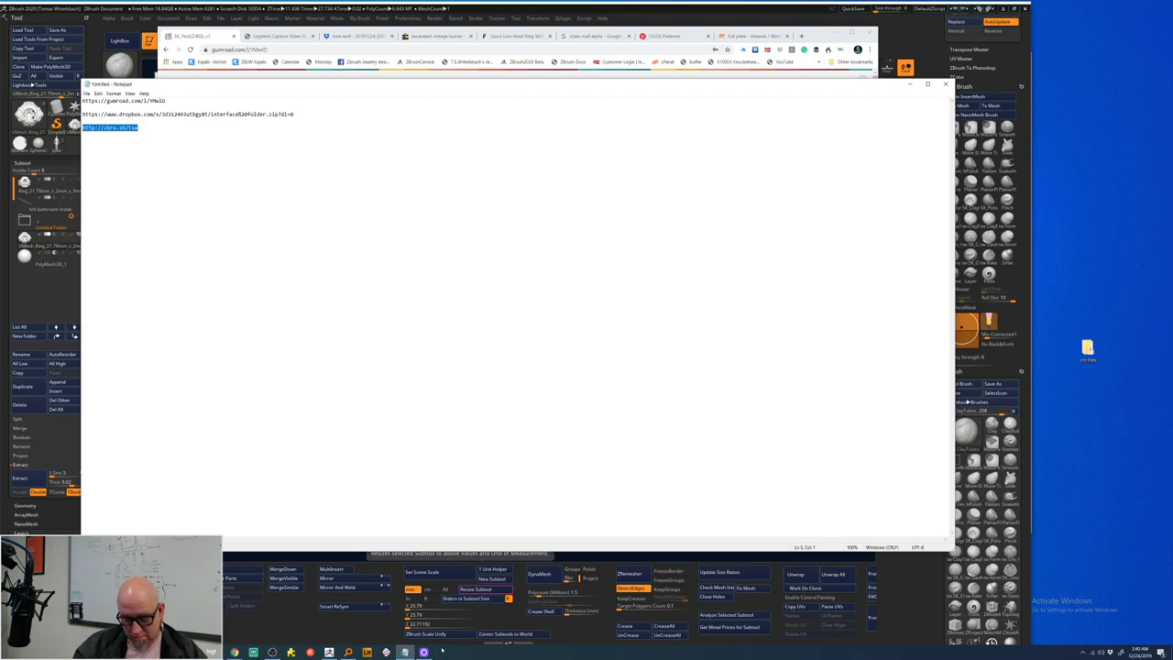
{"action": "left_click", "coordinate": [272, 652]}
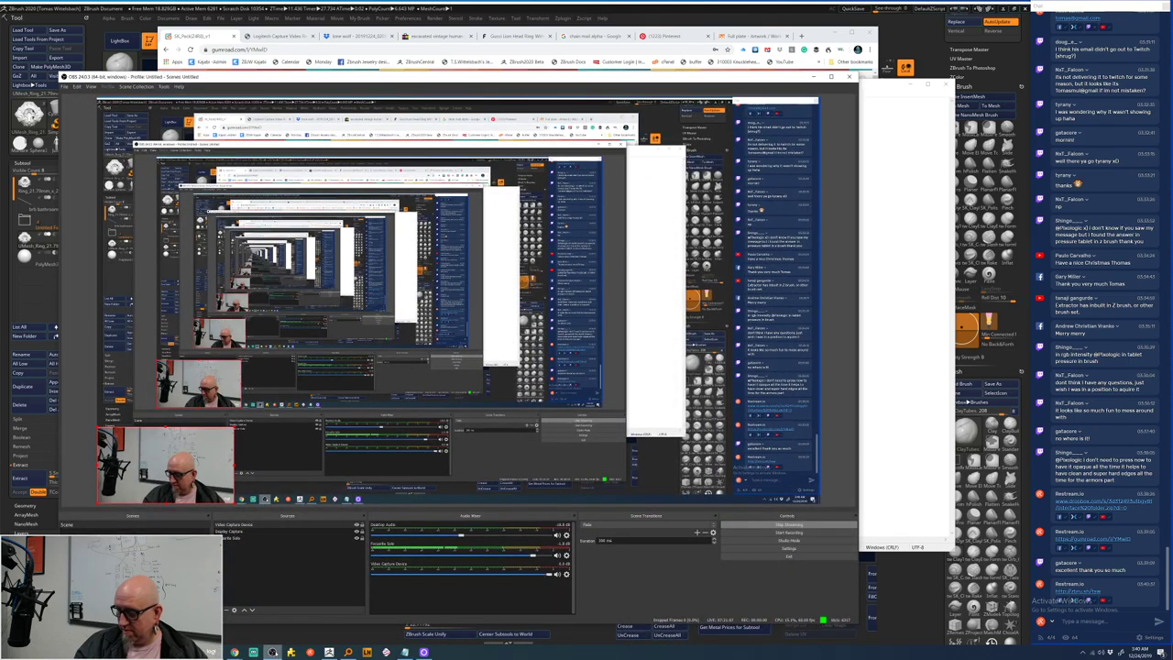
{"action": "left_click", "coordinate": [873, 619]}
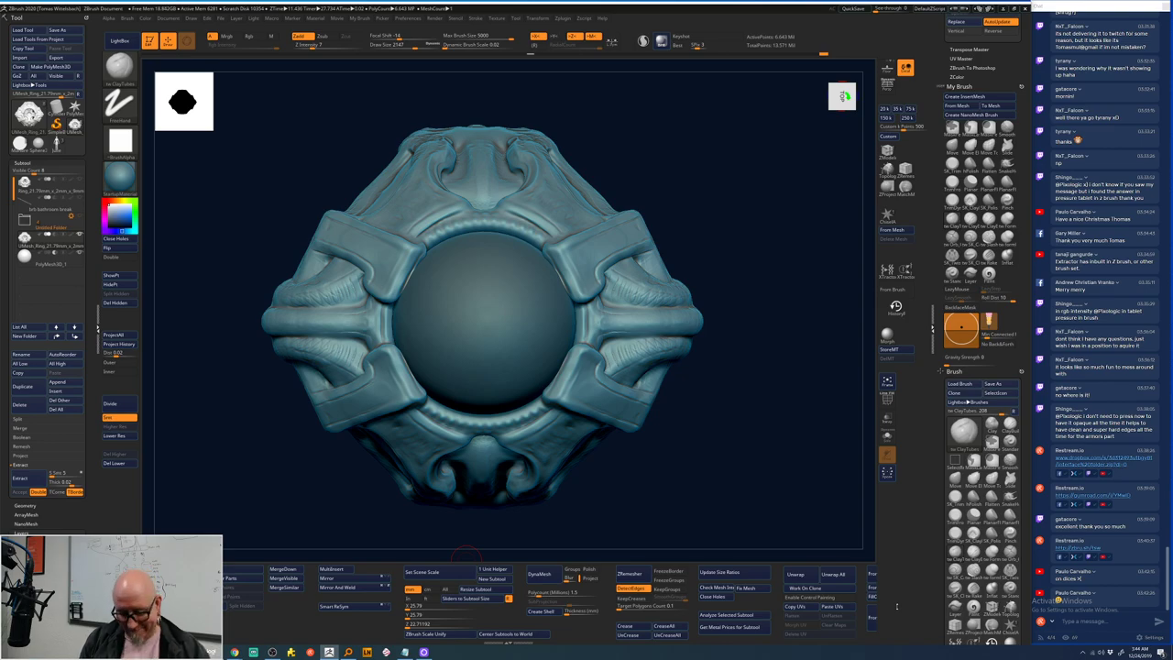
{"action": "left_click", "coordinate": [272, 652]}
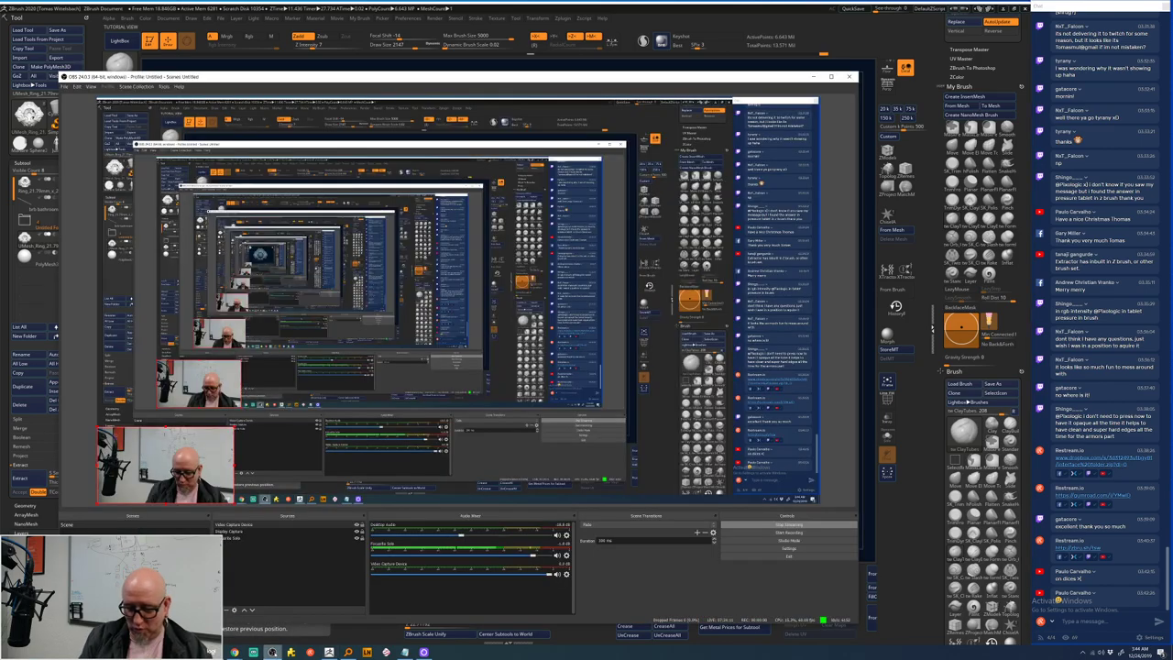